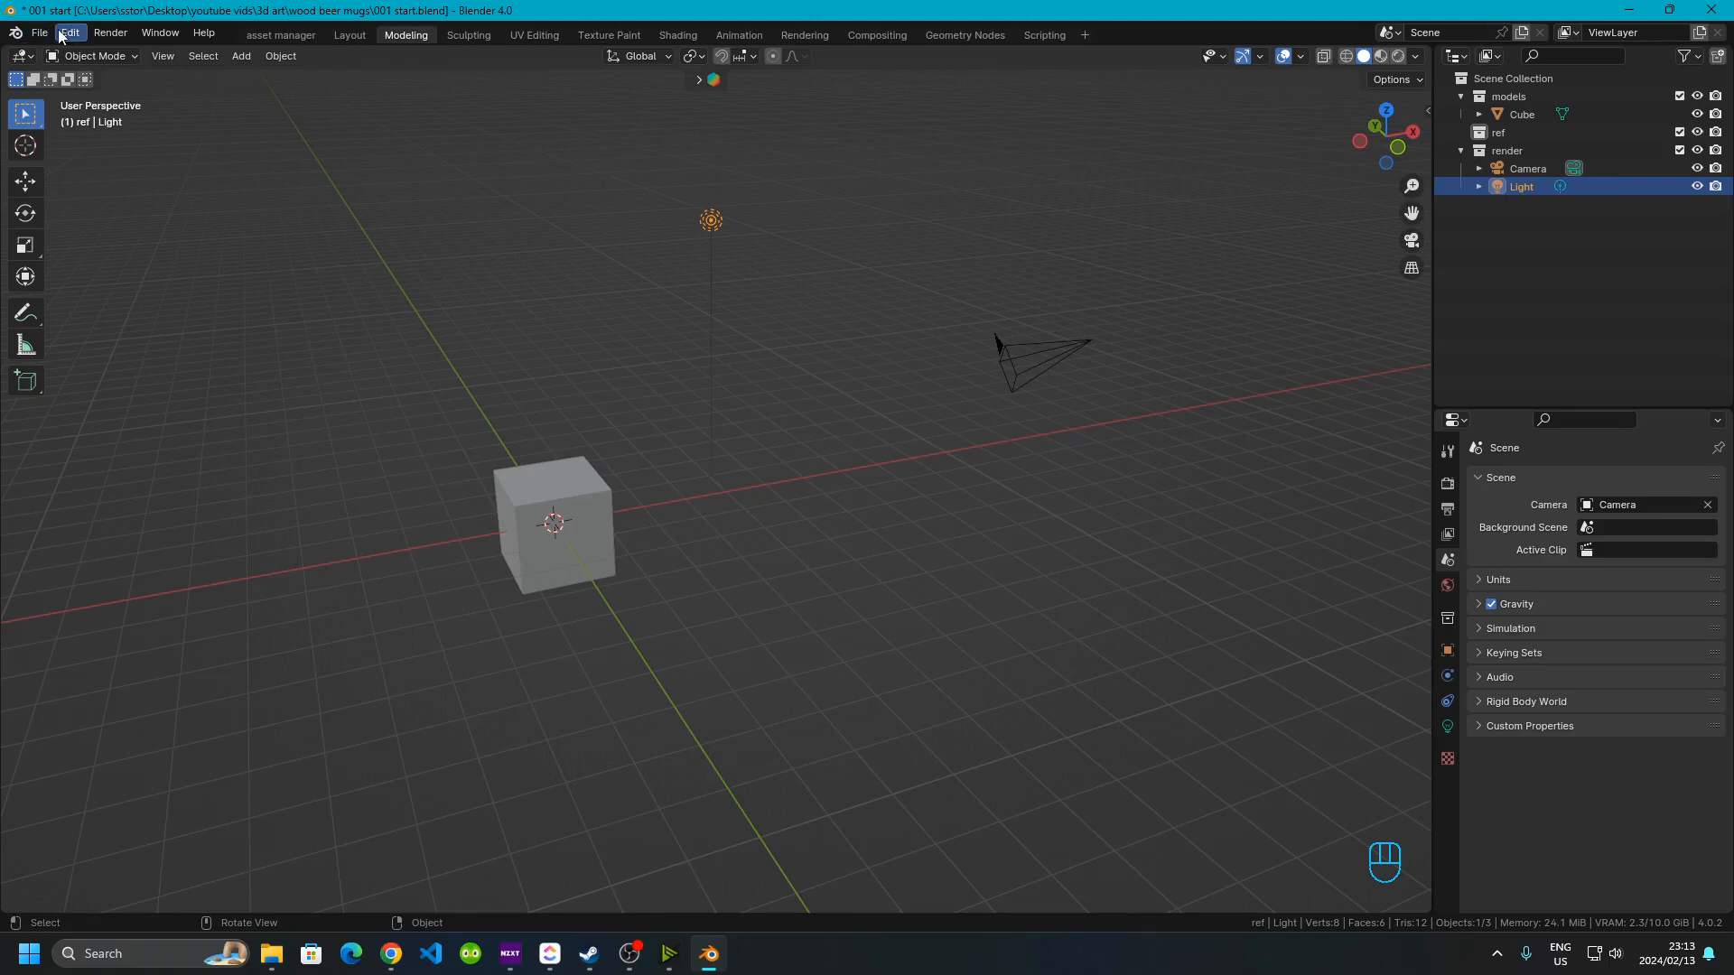
Search the add-on preferences for light-related add-ons
{"action": "left_click", "coordinate": [66, 34]}
{"action": "left_click", "coordinate": [150, 263]}
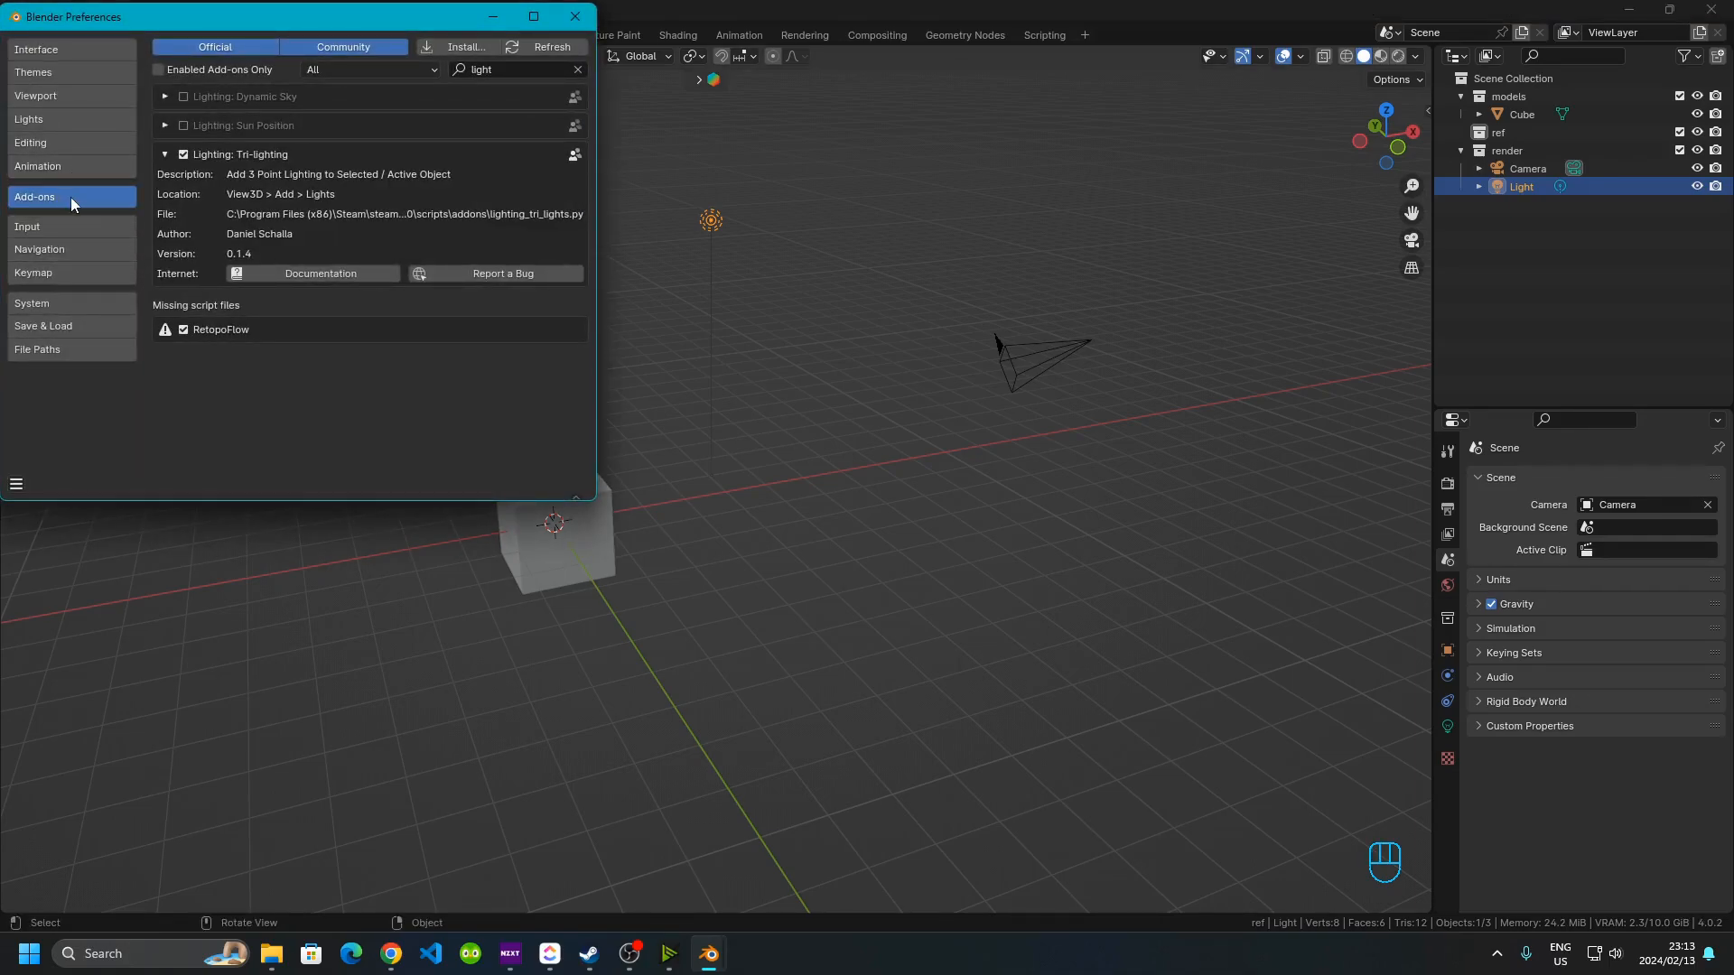
{"action": "type", "text": "ligh"}
{"action": "left_click", "coordinate": [575, 18]}
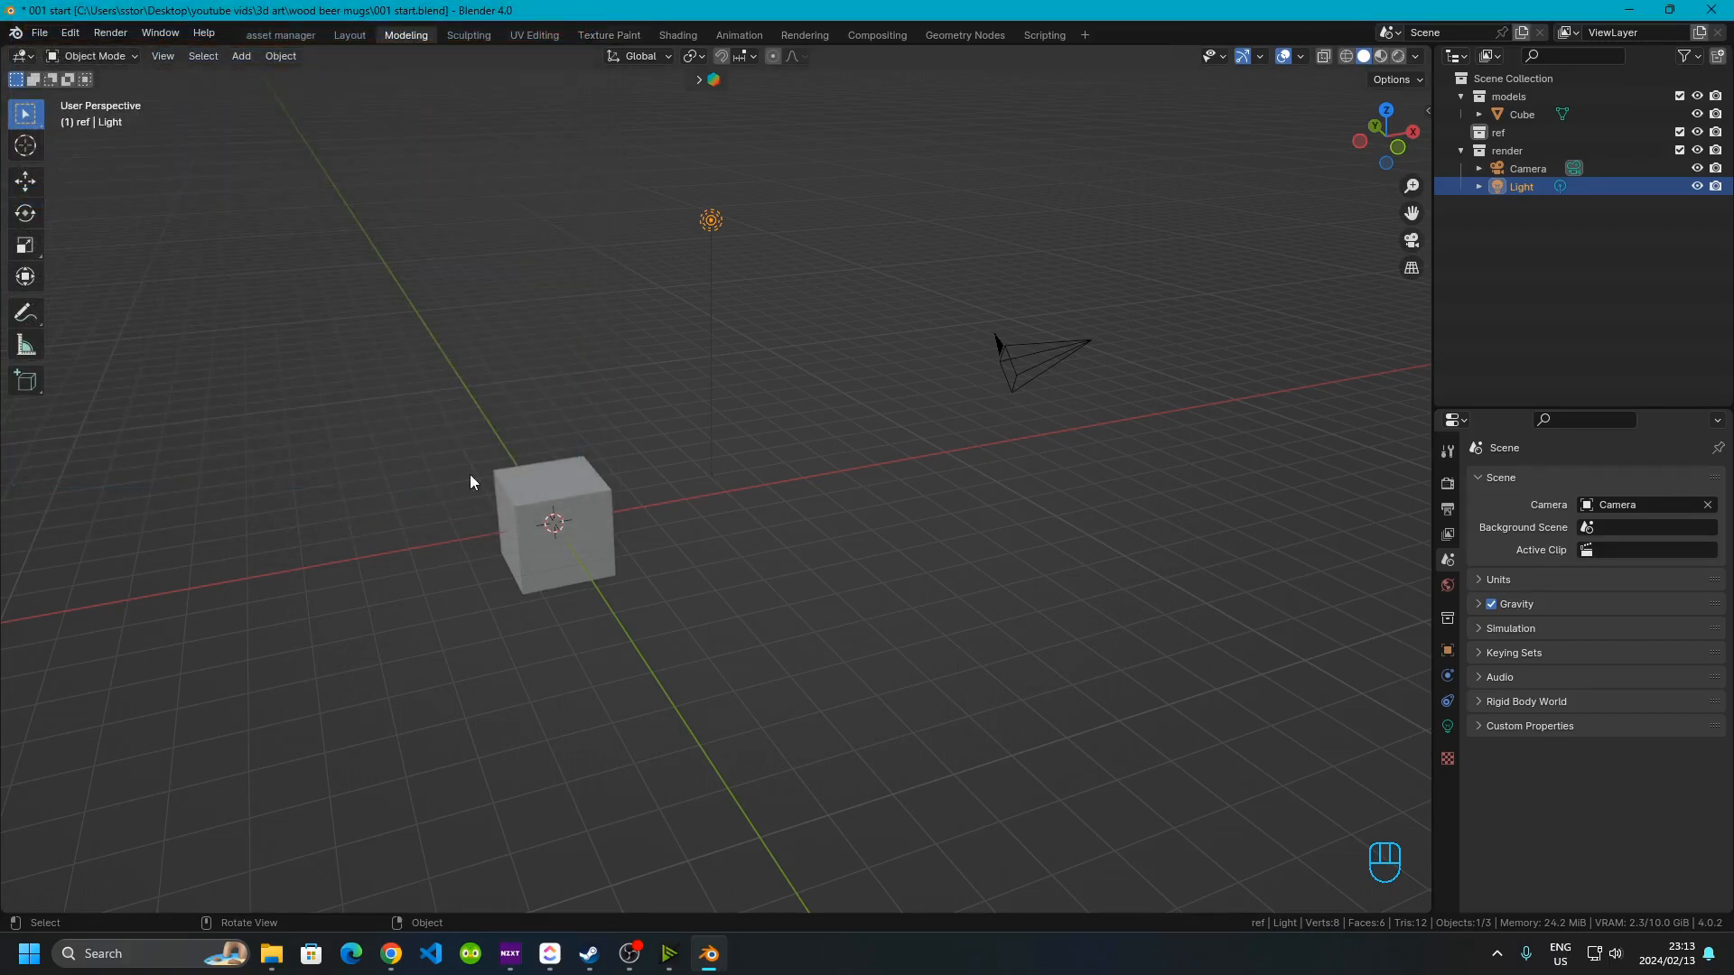
{"action": "left_click", "coordinate": [391, 953]}
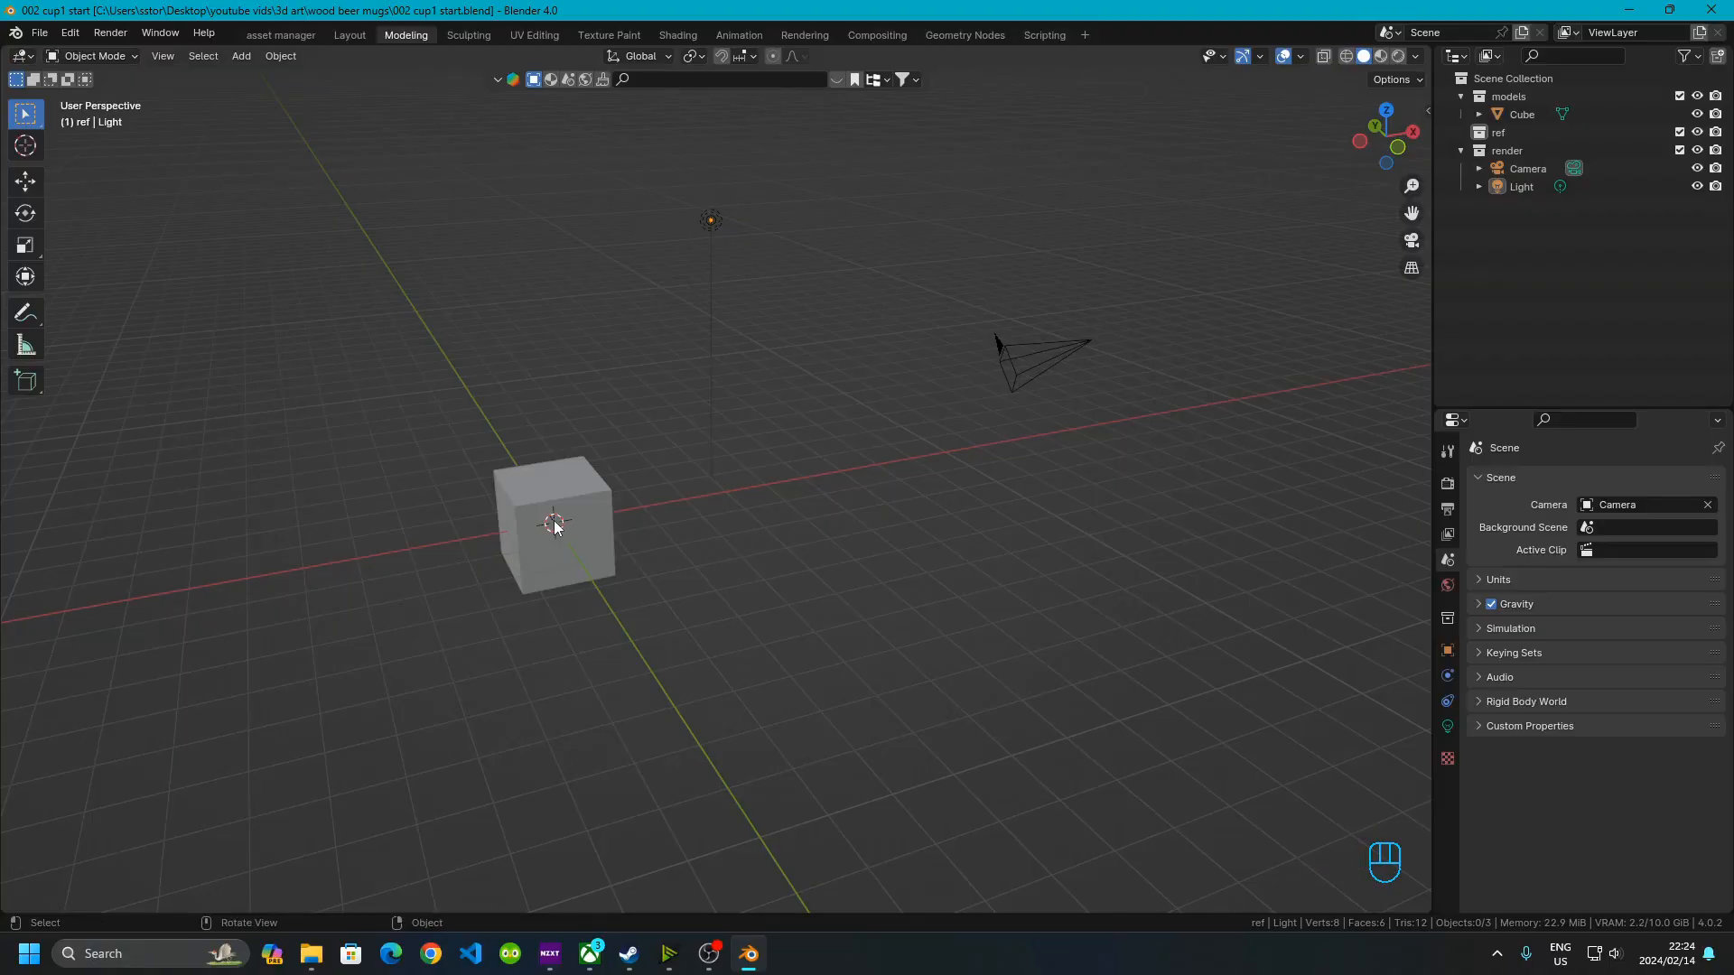
Delete the default cube and exclude the render collection from the view layer
{"action": "left_click", "coordinate": [523, 504]}
{"action": "key", "text": "x"}
{"action": "left_click", "coordinate": [522, 502]}
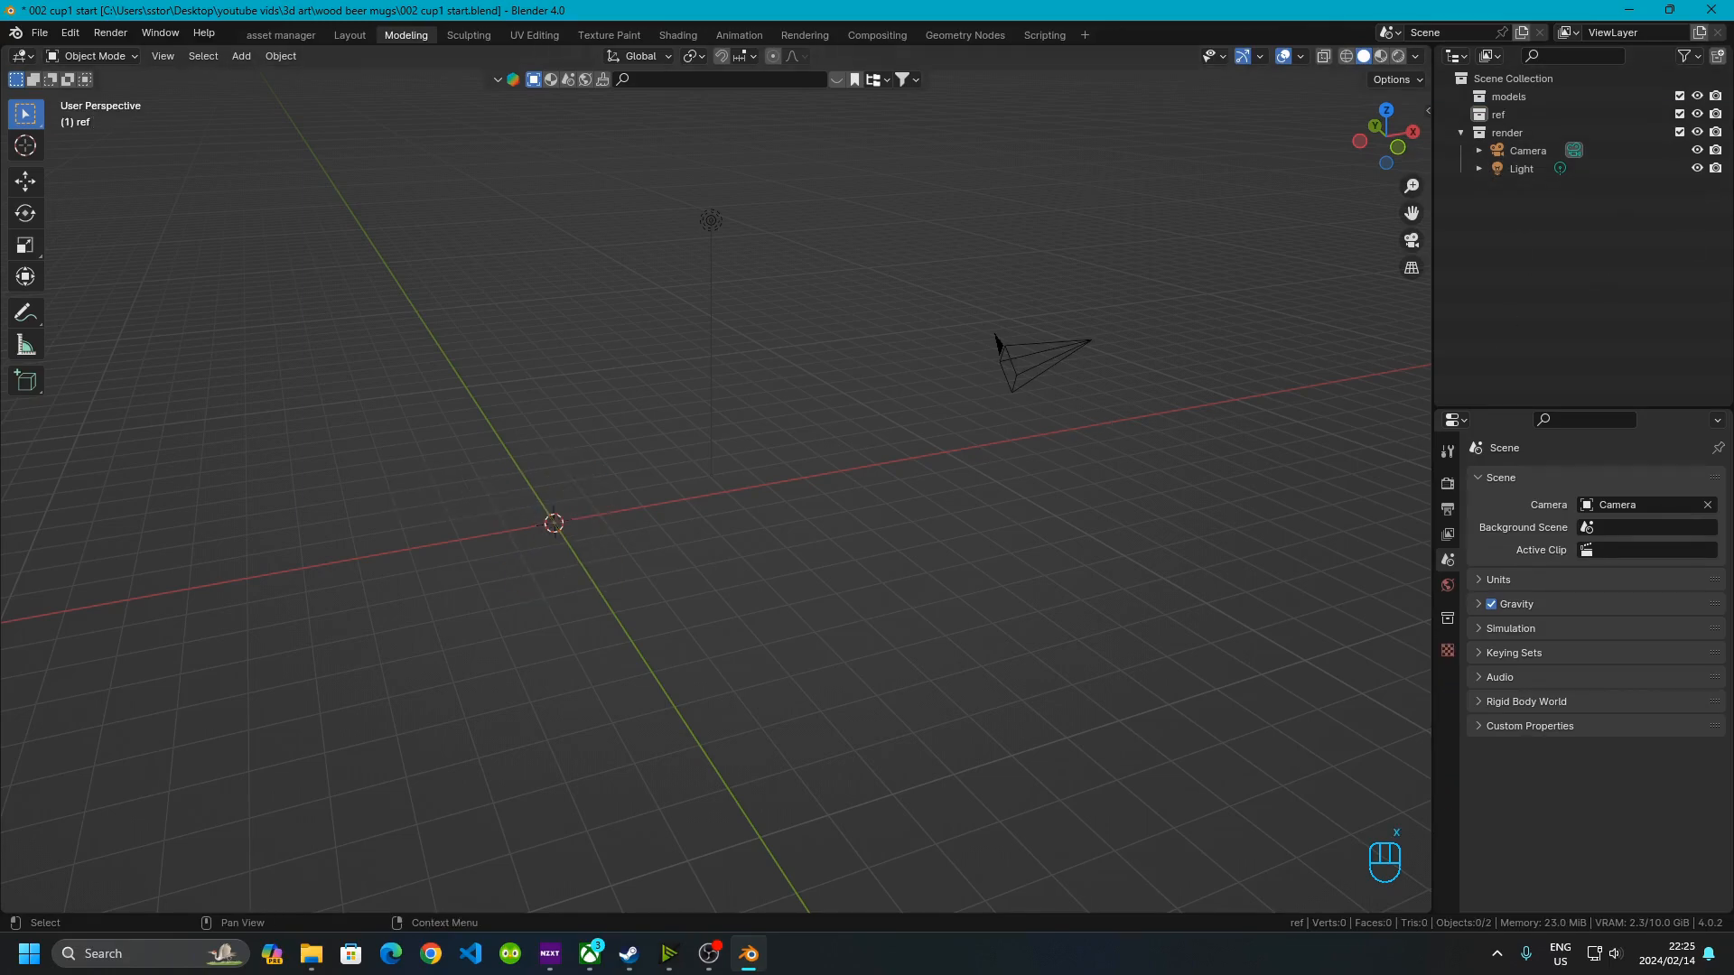
{"action": "left_click", "coordinate": [1680, 132]}
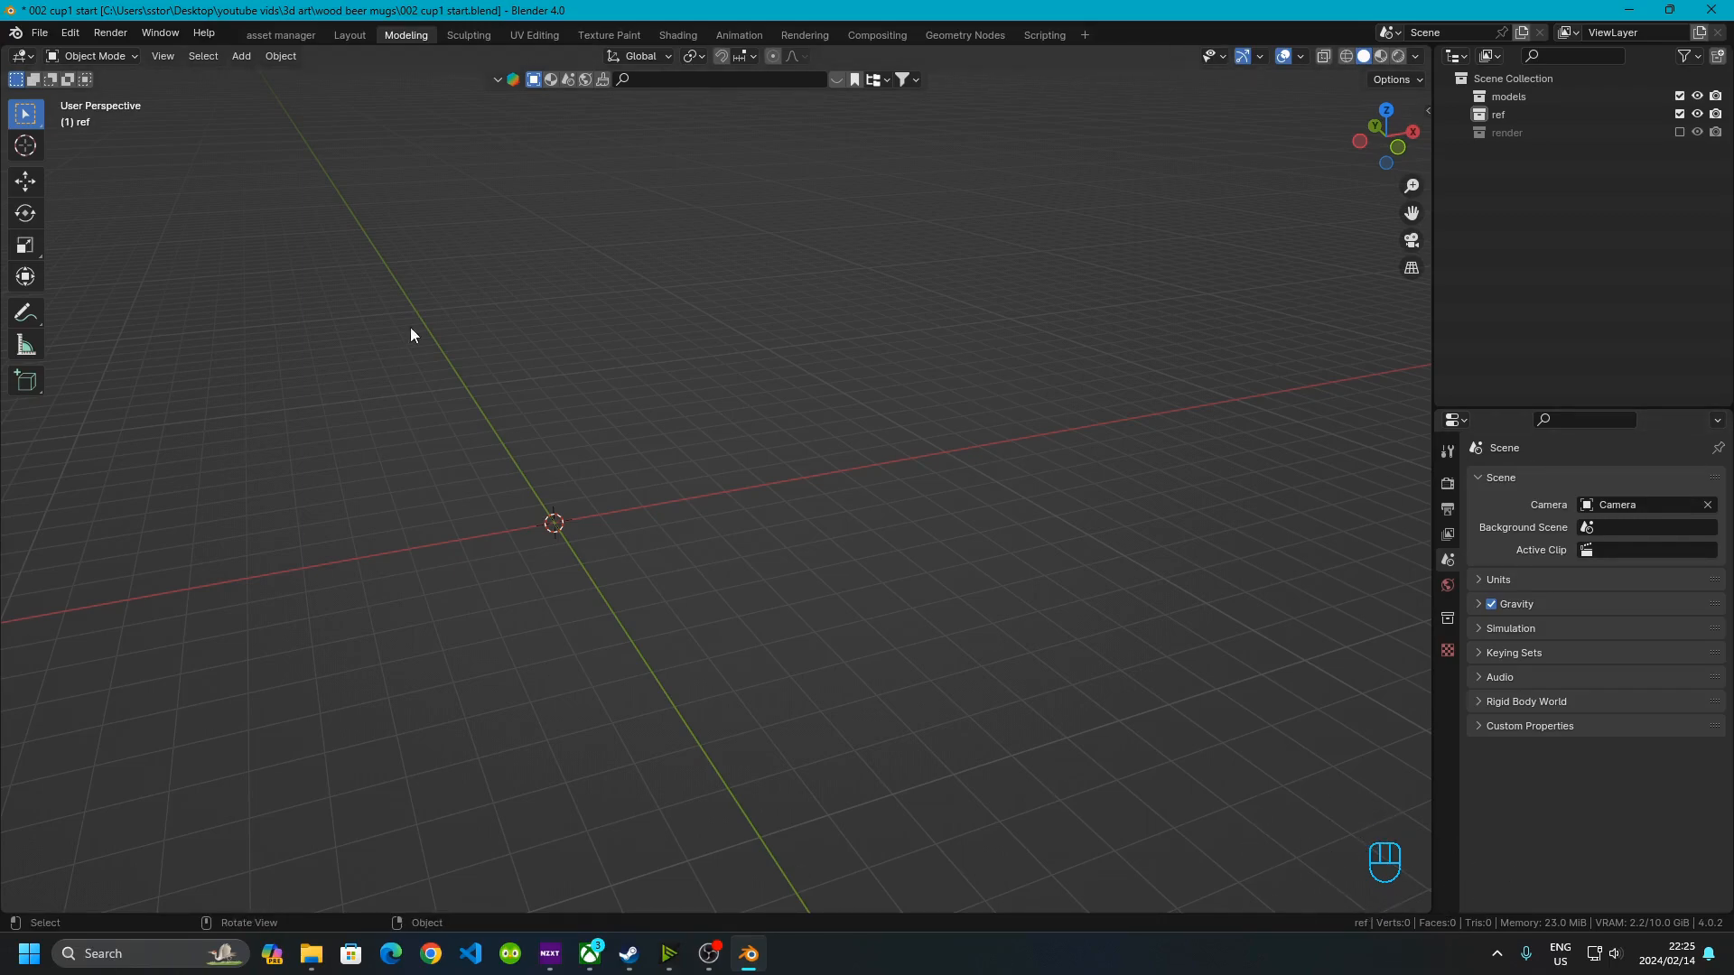
Add a mesh cylinder at the origin
{"action": "key", "text": "shift+a"}
{"action": "mouse_move", "coordinate": [552, 446]}
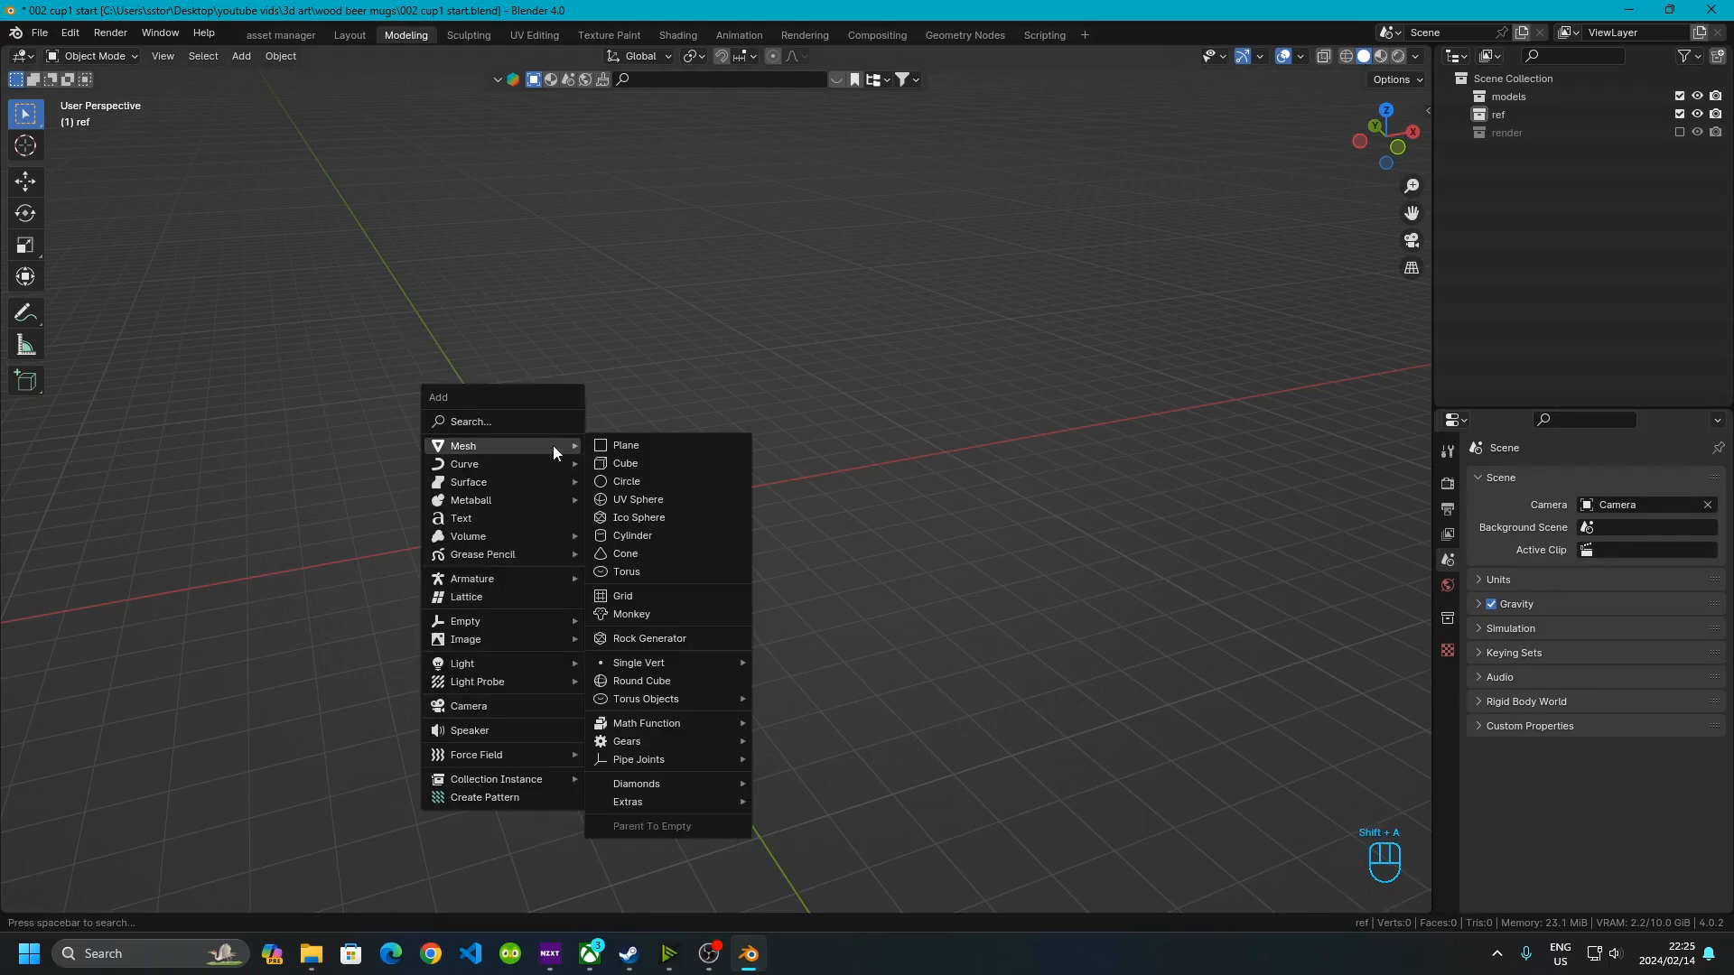
{"action": "left_click", "coordinate": [658, 536]}
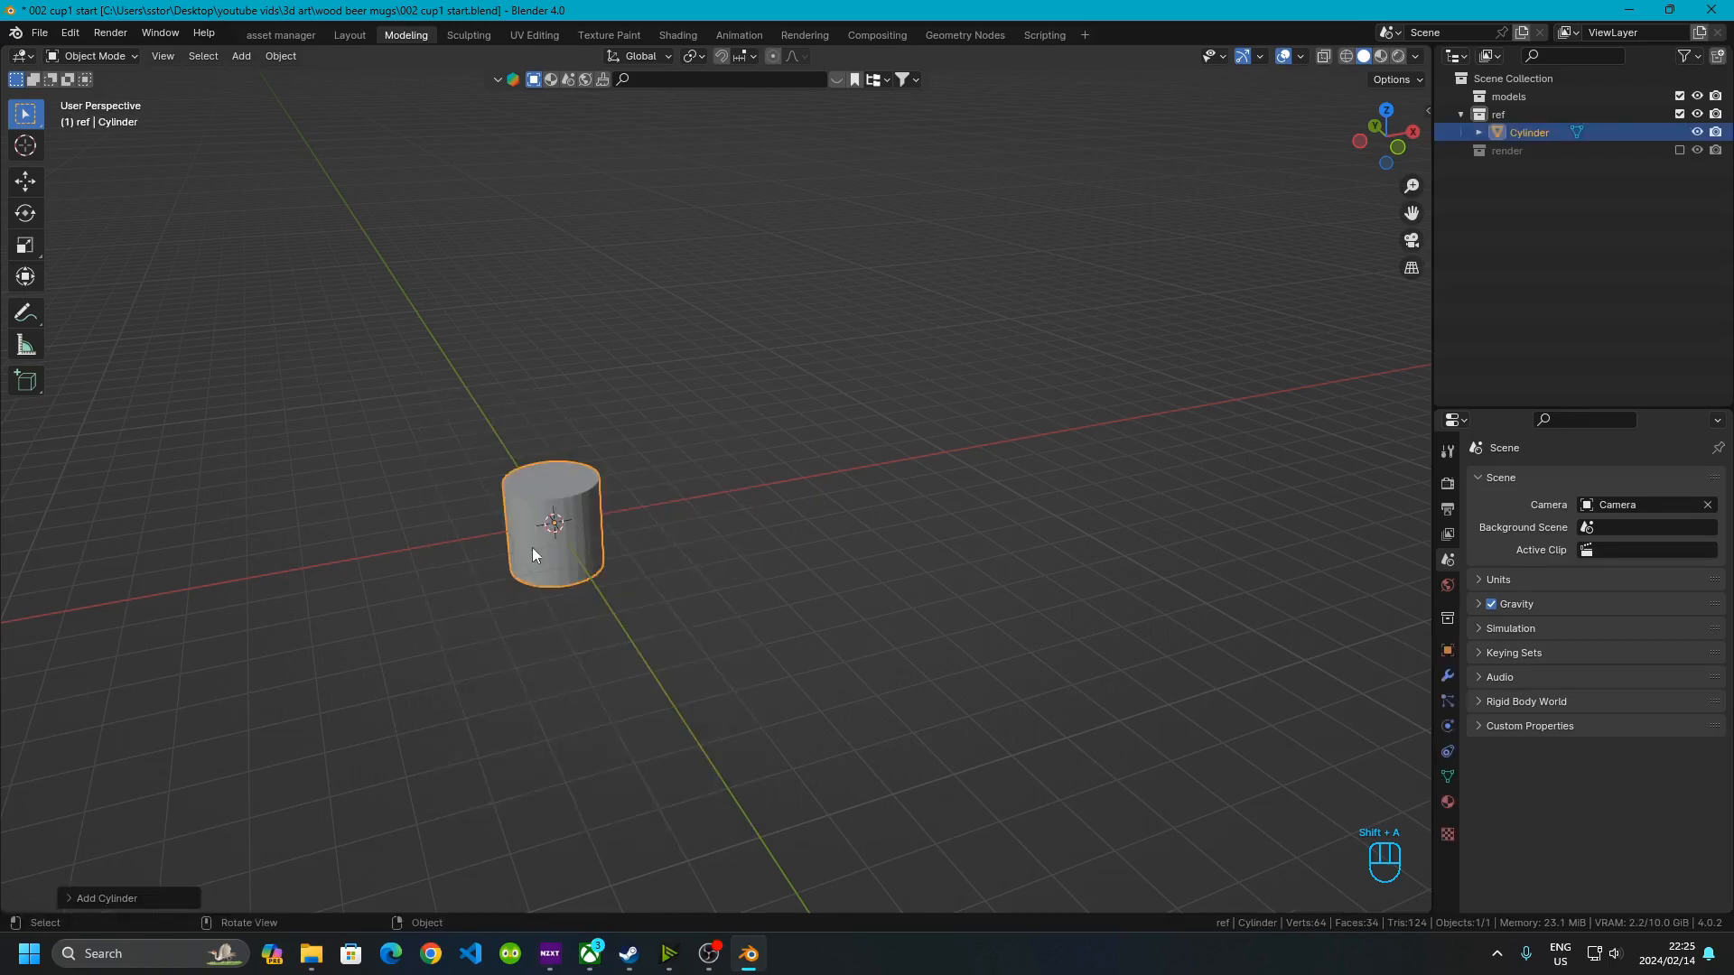
Set the new cylinder to 16 vertices, 0.05 m radius and 0.2 m depth
{"action": "left_click", "coordinate": [79, 898]}
{"action": "left_click", "coordinate": [224, 682]}
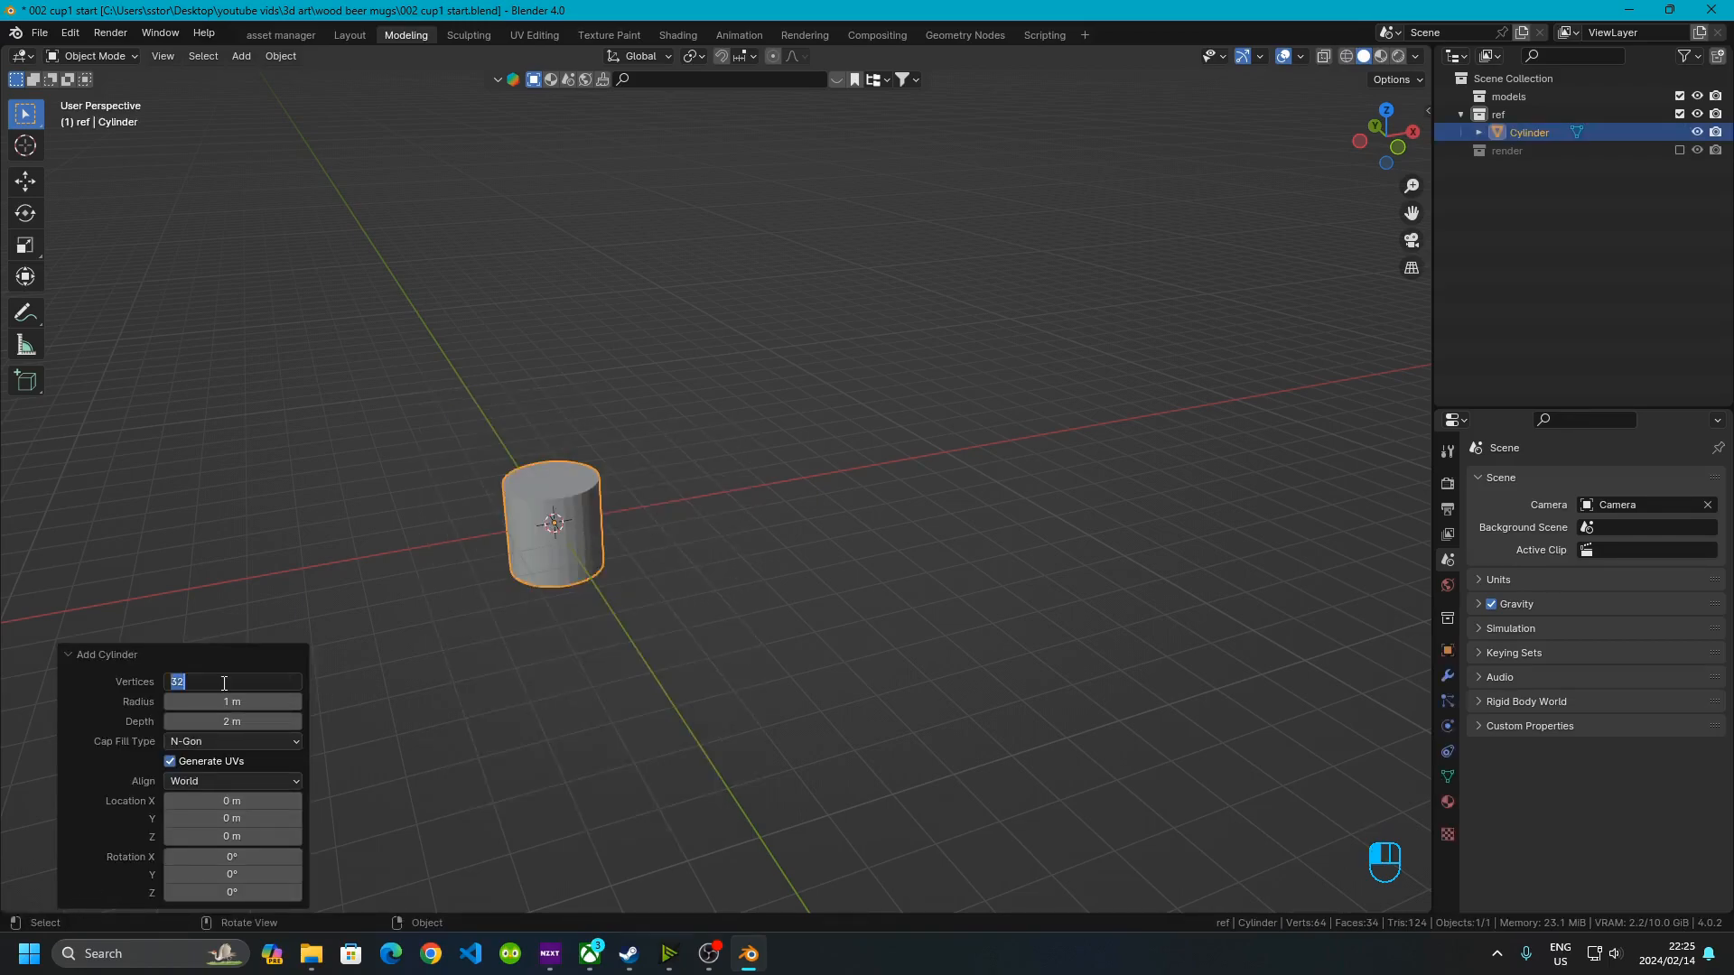
{"action": "type", "text": "16"}
{"action": "key", "text": "Return"}
{"action": "left_click", "coordinate": [236, 702]}
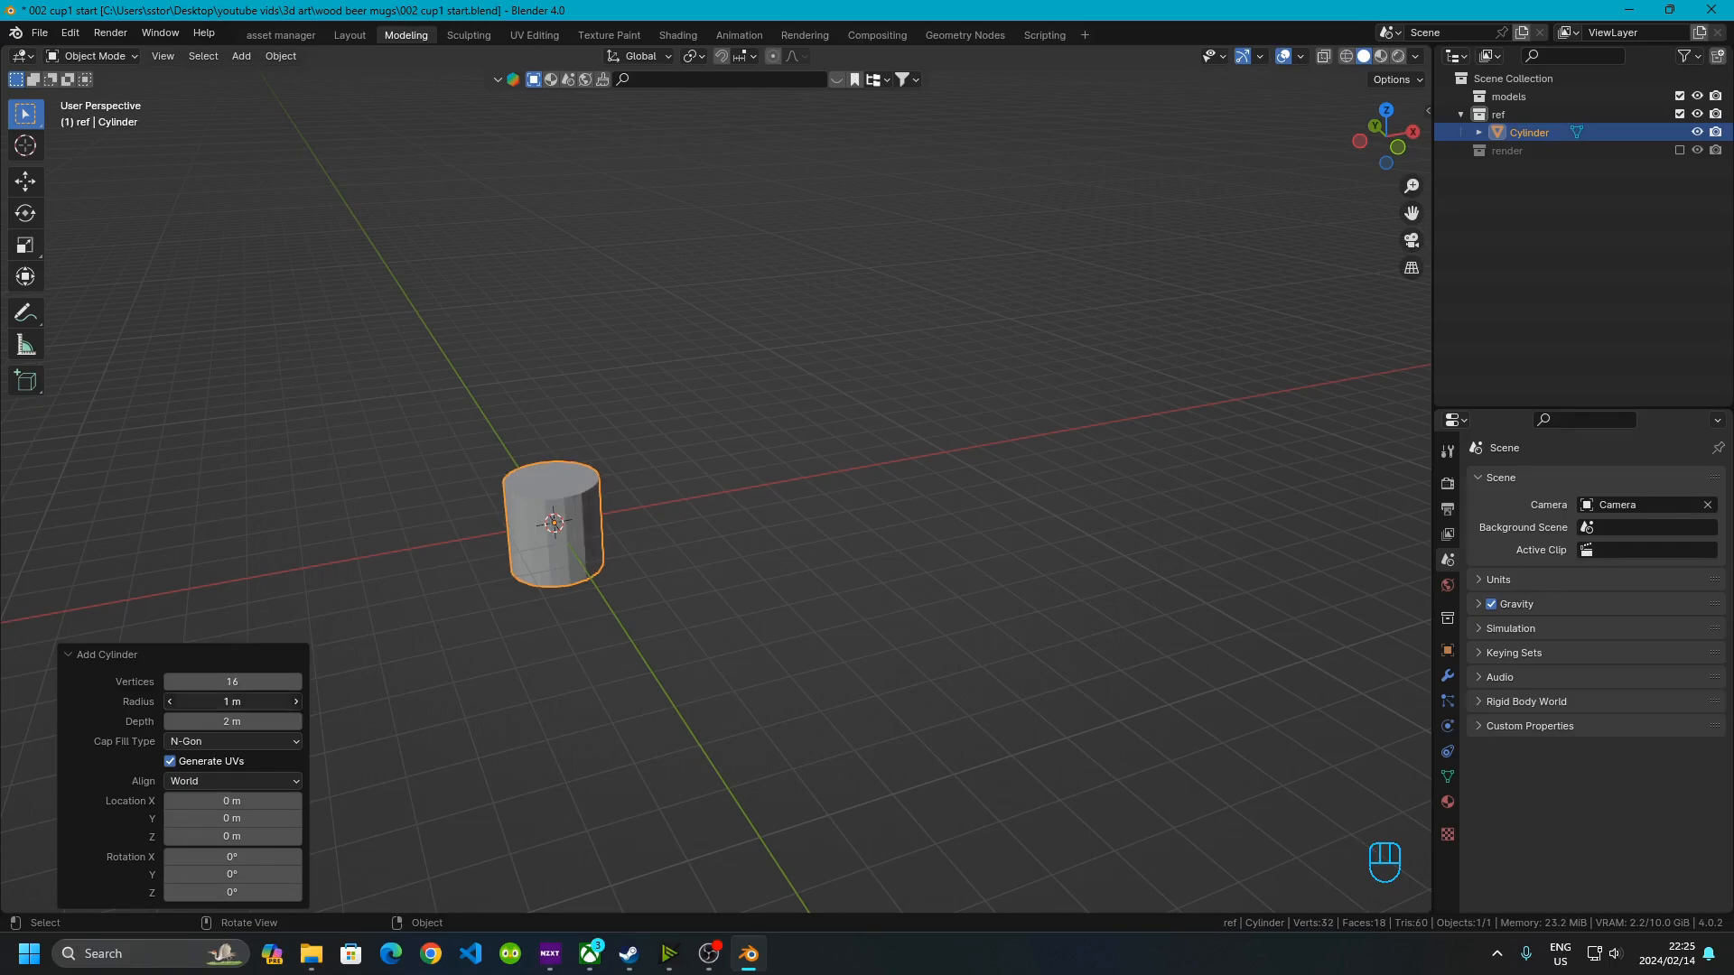
{"action": "type", "text": ".05"}
{"action": "key", "text": "Return"}
{"action": "left_click", "coordinate": [248, 723]}
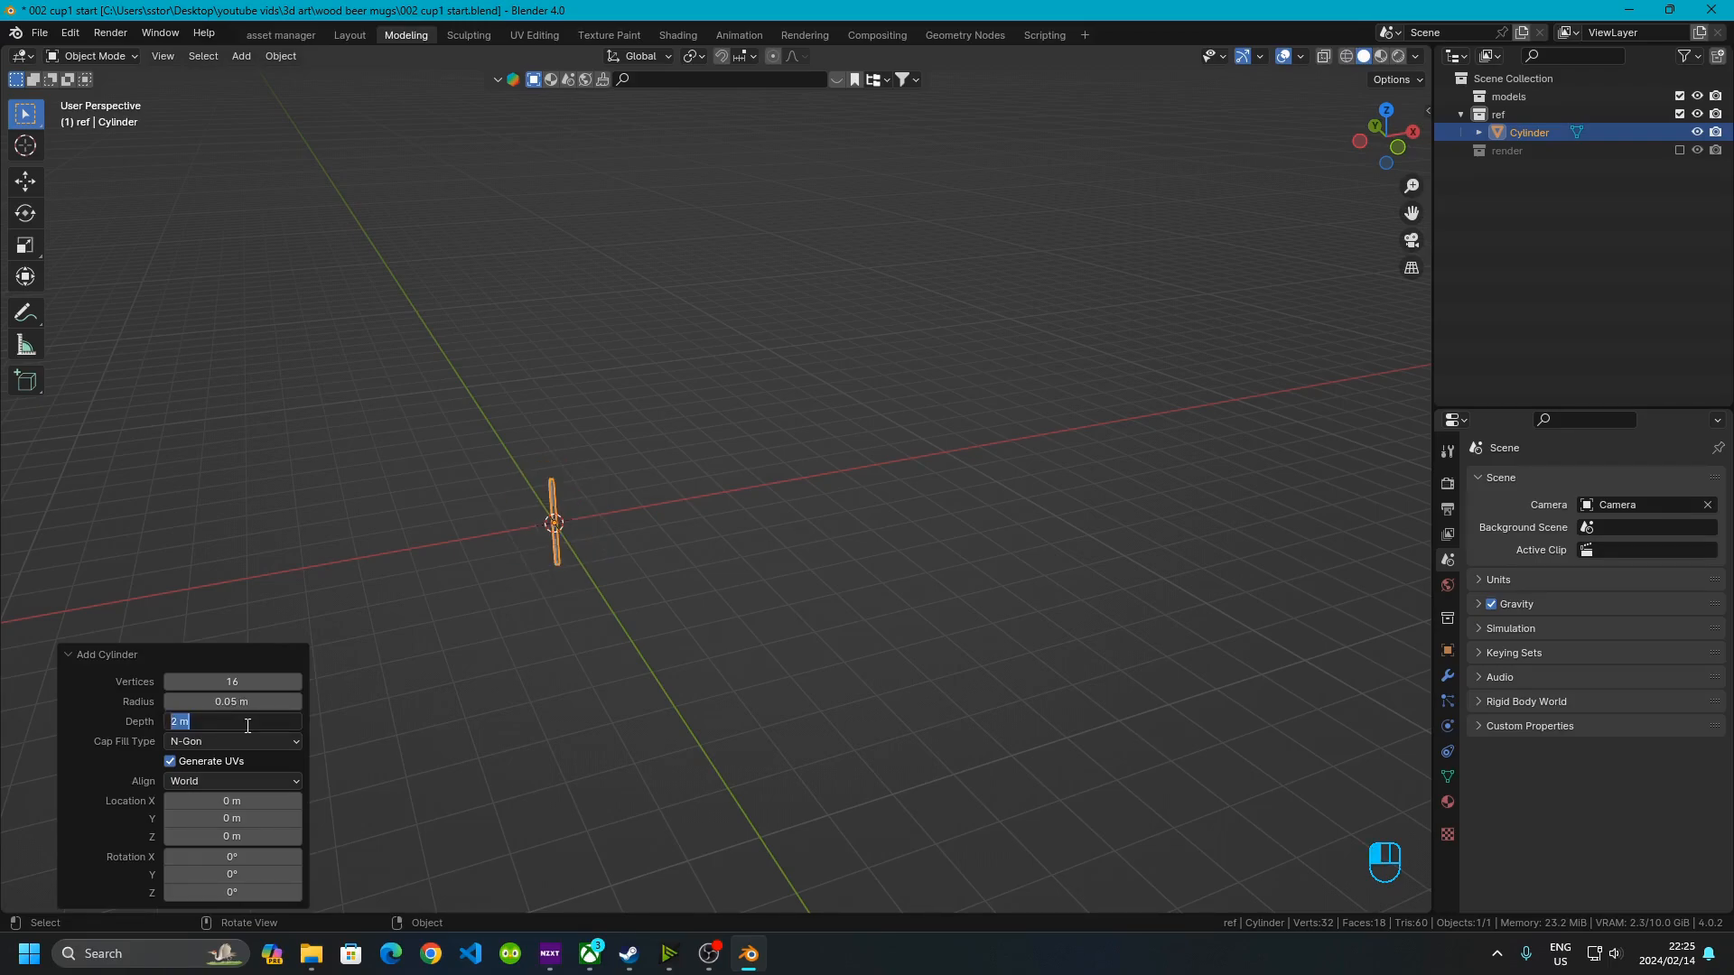
{"action": "type", "text": ".2"}
{"action": "key", "text": "Return"}
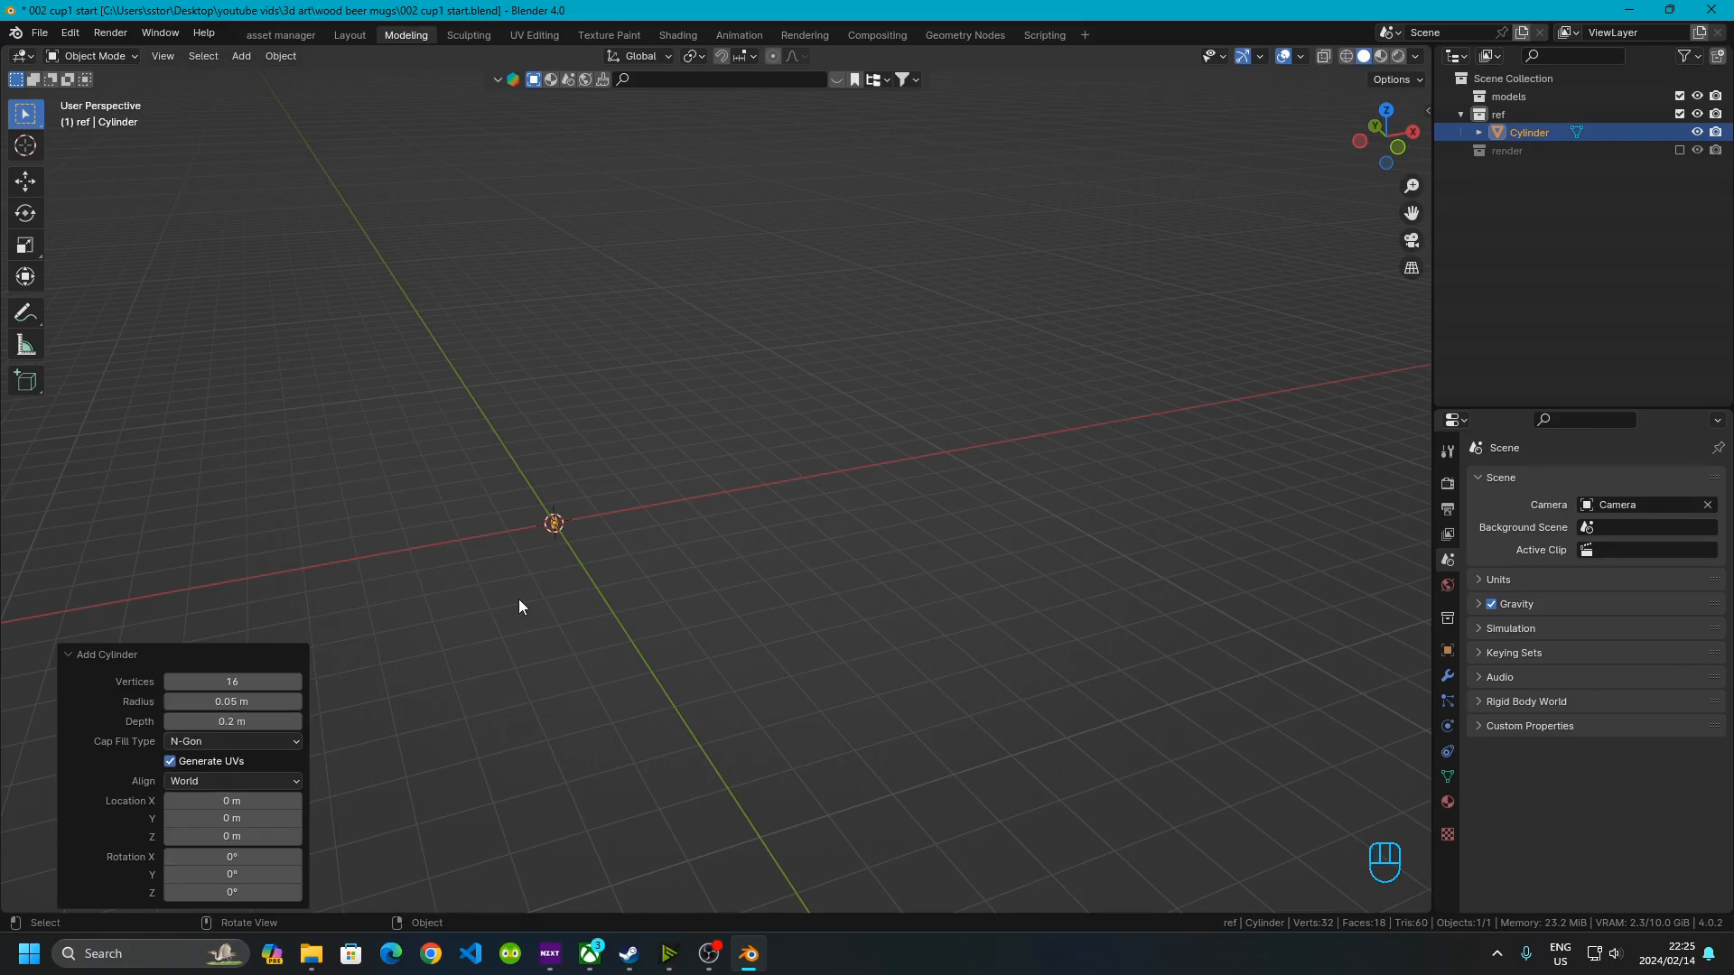
Frame the cylinder and apply Shade Auto Smooth to it
{"action": "key", "text": "grave"}
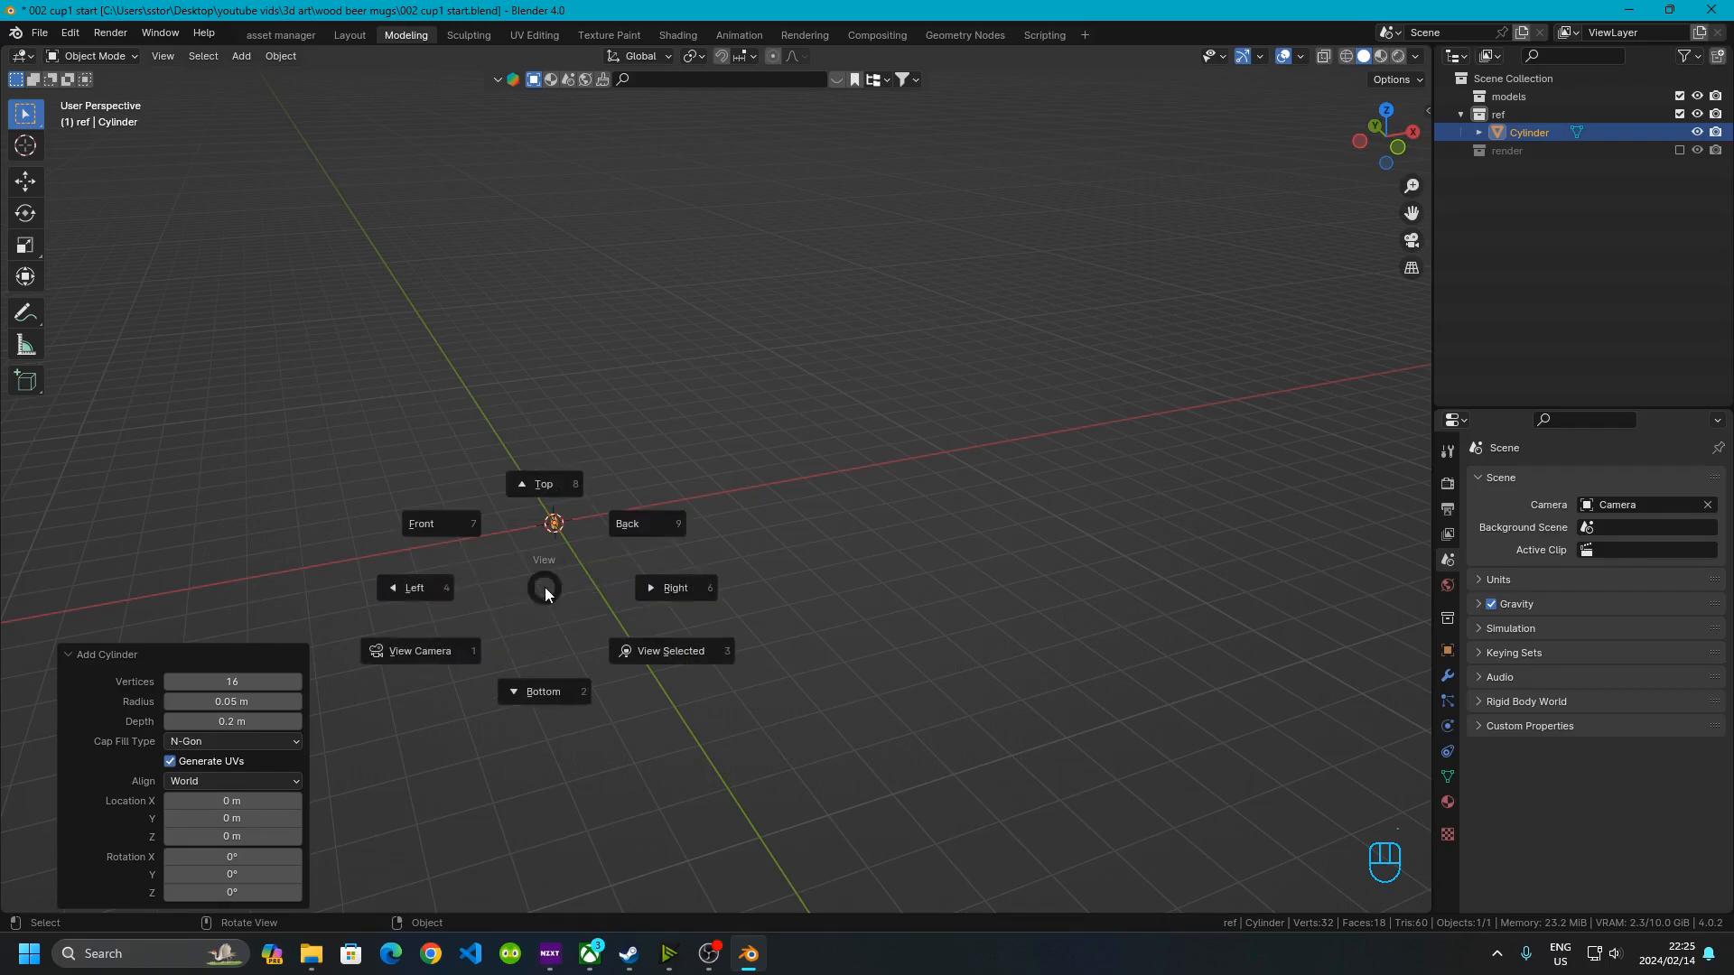
{"action": "left_click", "coordinate": [628, 667]}
{"action": "mouse_move", "coordinate": [573, 689]}
{"action": "middle_mouse_down"}
{"action": "mouse_move", "coordinate": [619, 669]}
{"action": "mouse_move", "coordinate": [593, 666]}
{"action": "middle_mouse_up"}
{"action": "right_click", "coordinate": [592, 448]}
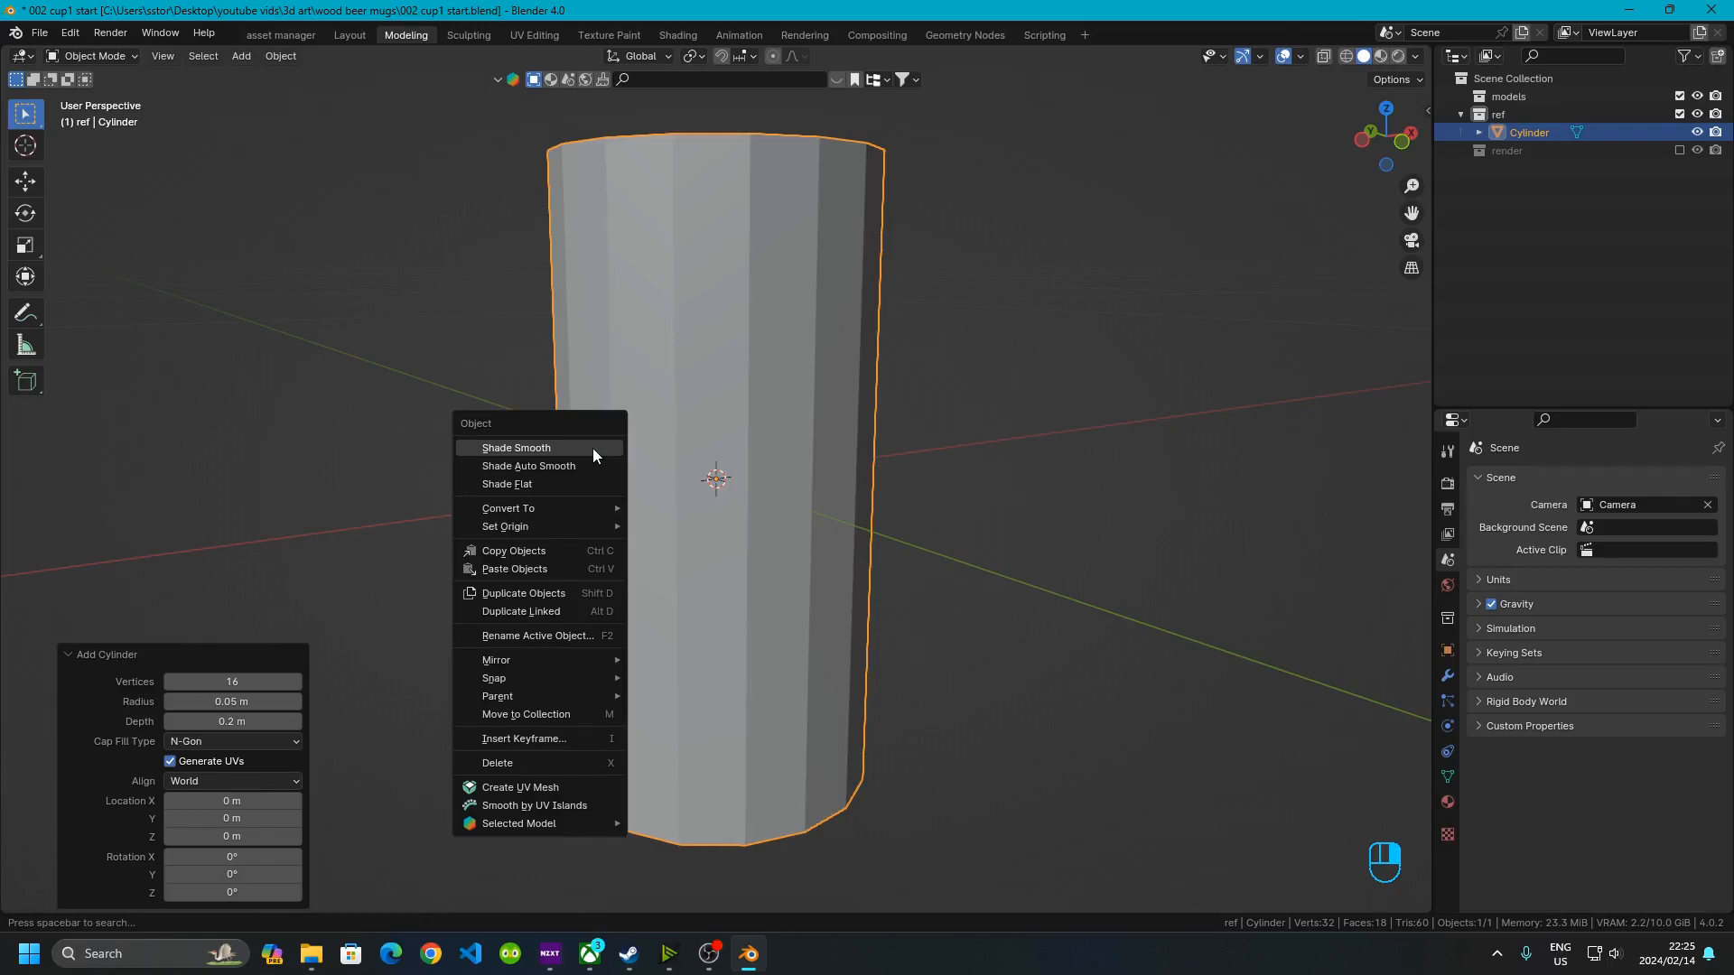
{"action": "left_click", "coordinate": [603, 467]}
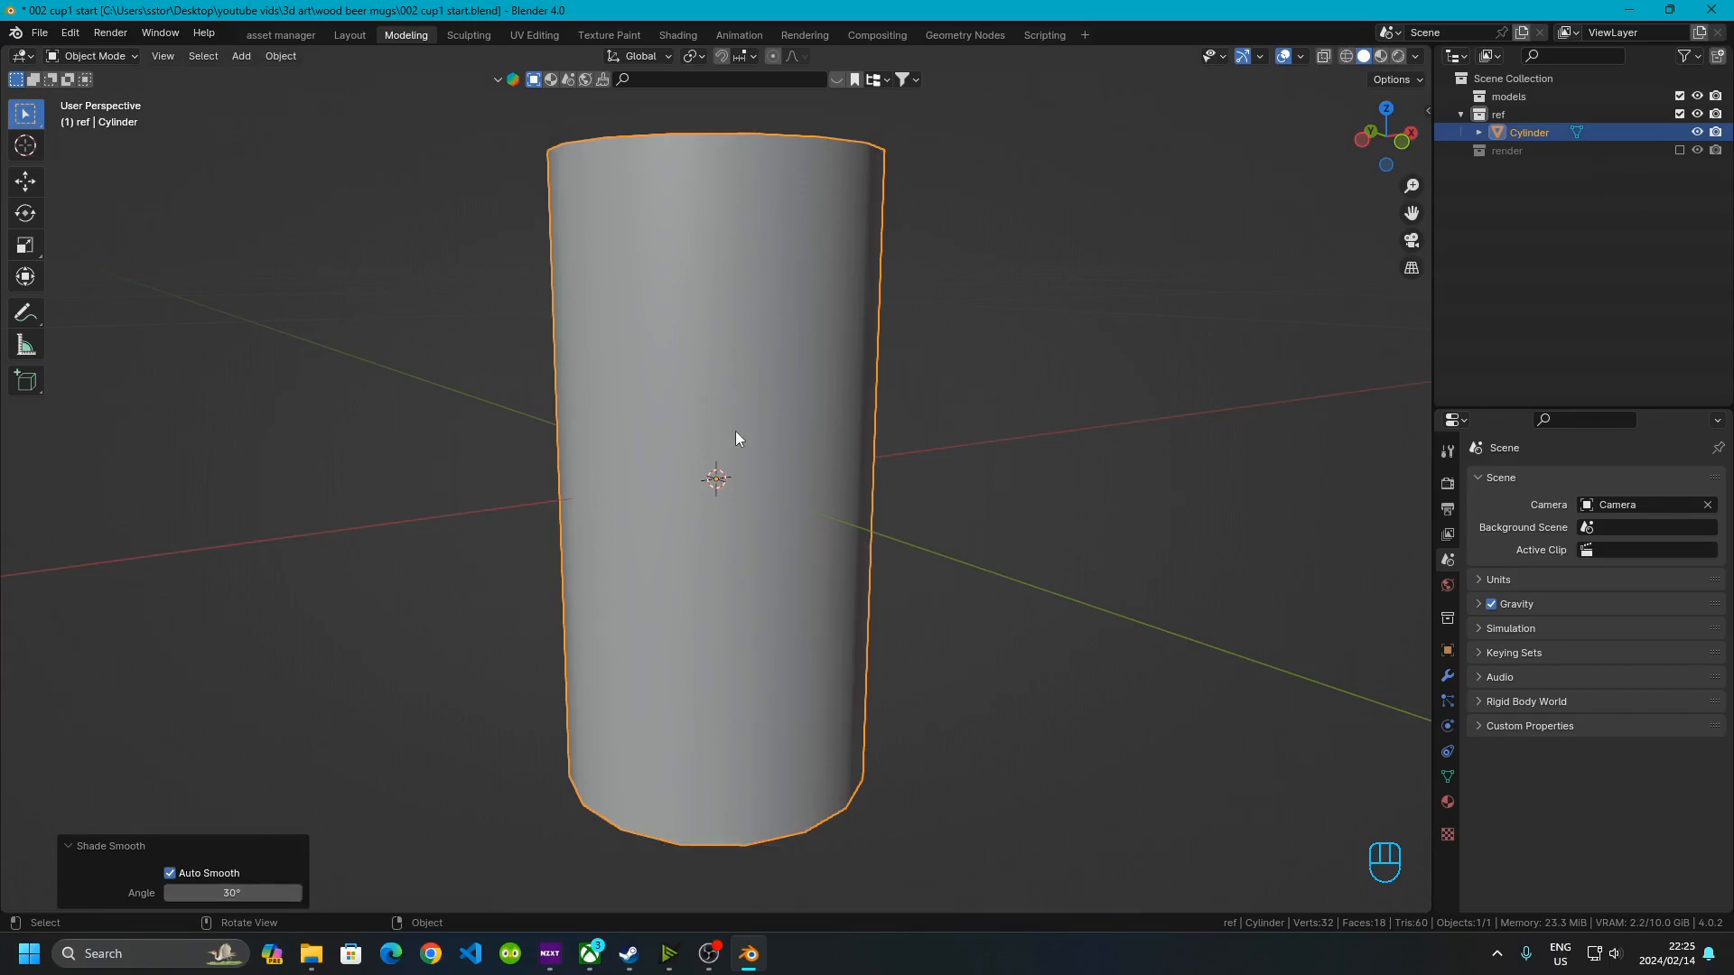
In Edit Mode with face selection, delete the cylinder's top face
{"action": "middle_click_drag", "start_coordinate": [706, 352], "coordinate": [715, 443]}
{"action": "key", "text": "grave"}
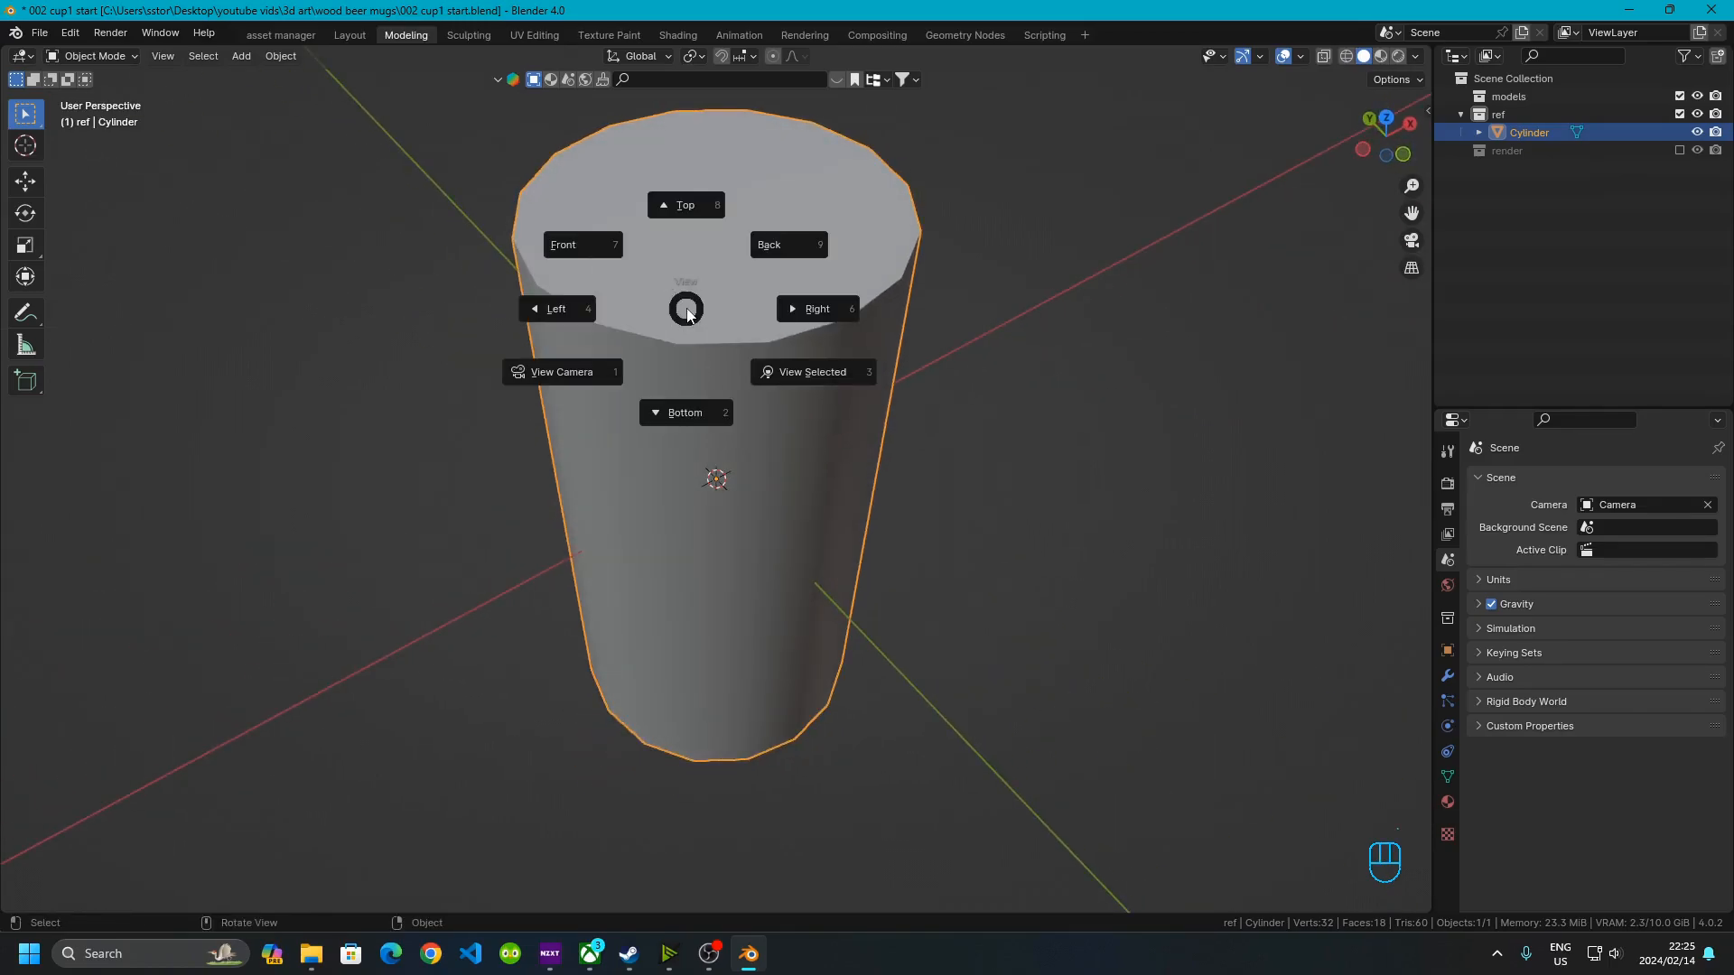
{"action": "key", "text": "Escape"}
{"action": "key", "text": "Tab"}
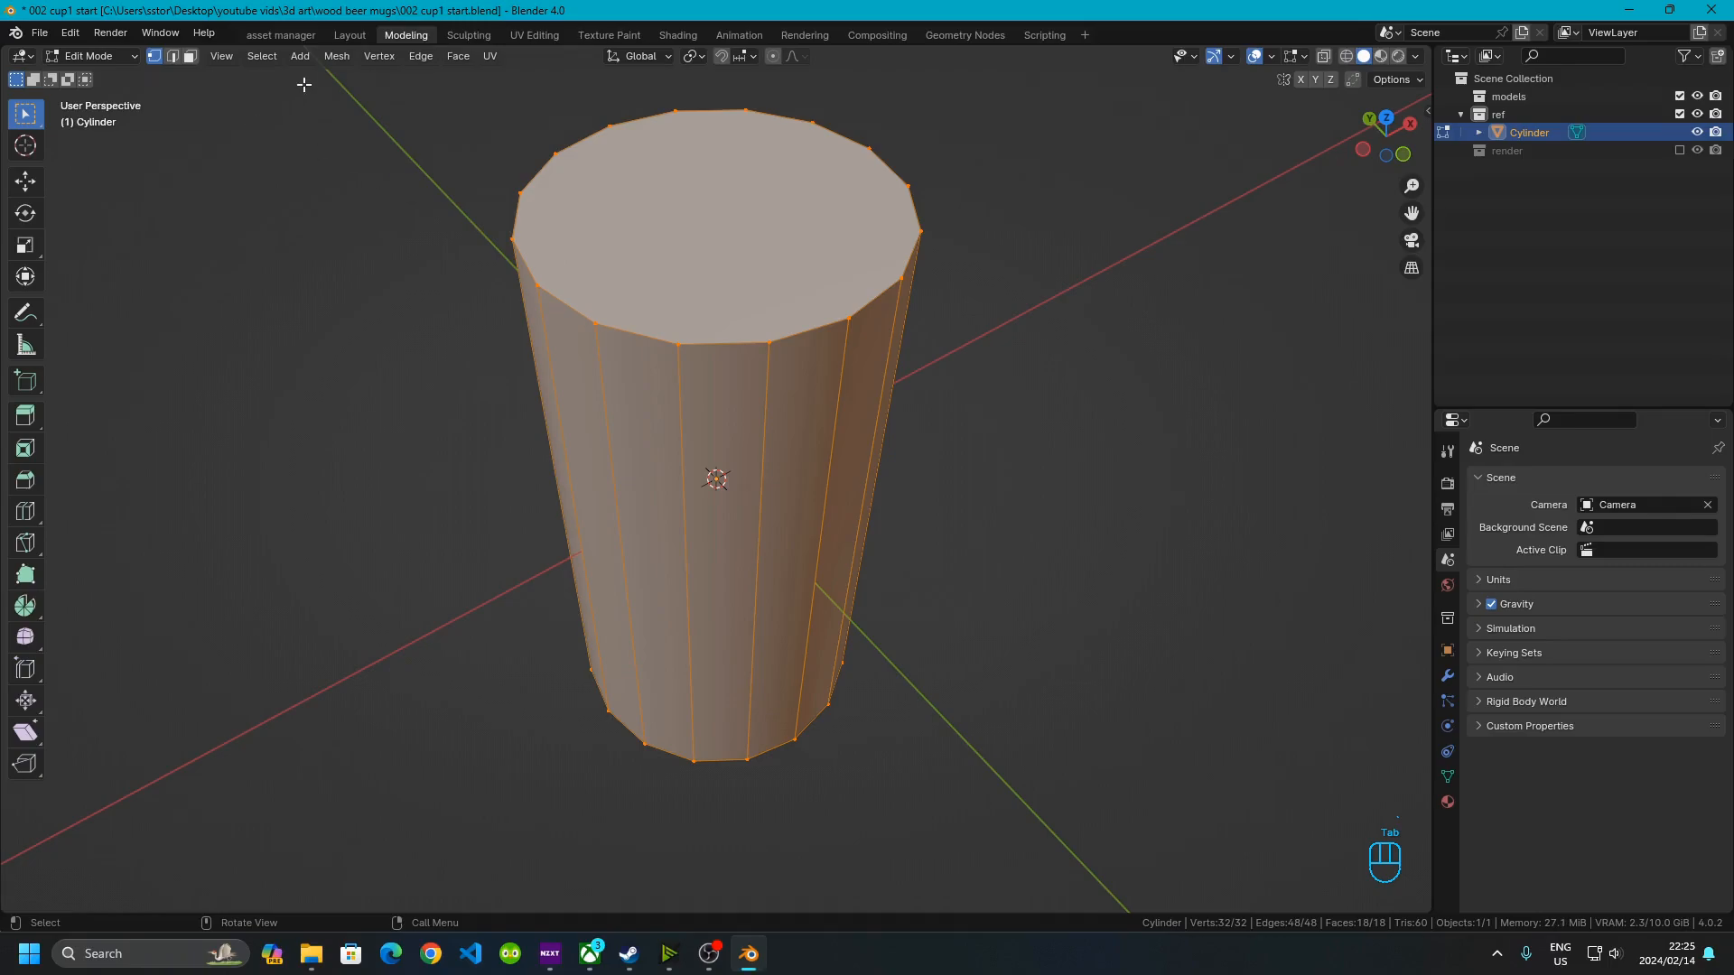
{"action": "left_click", "coordinate": [190, 56]}
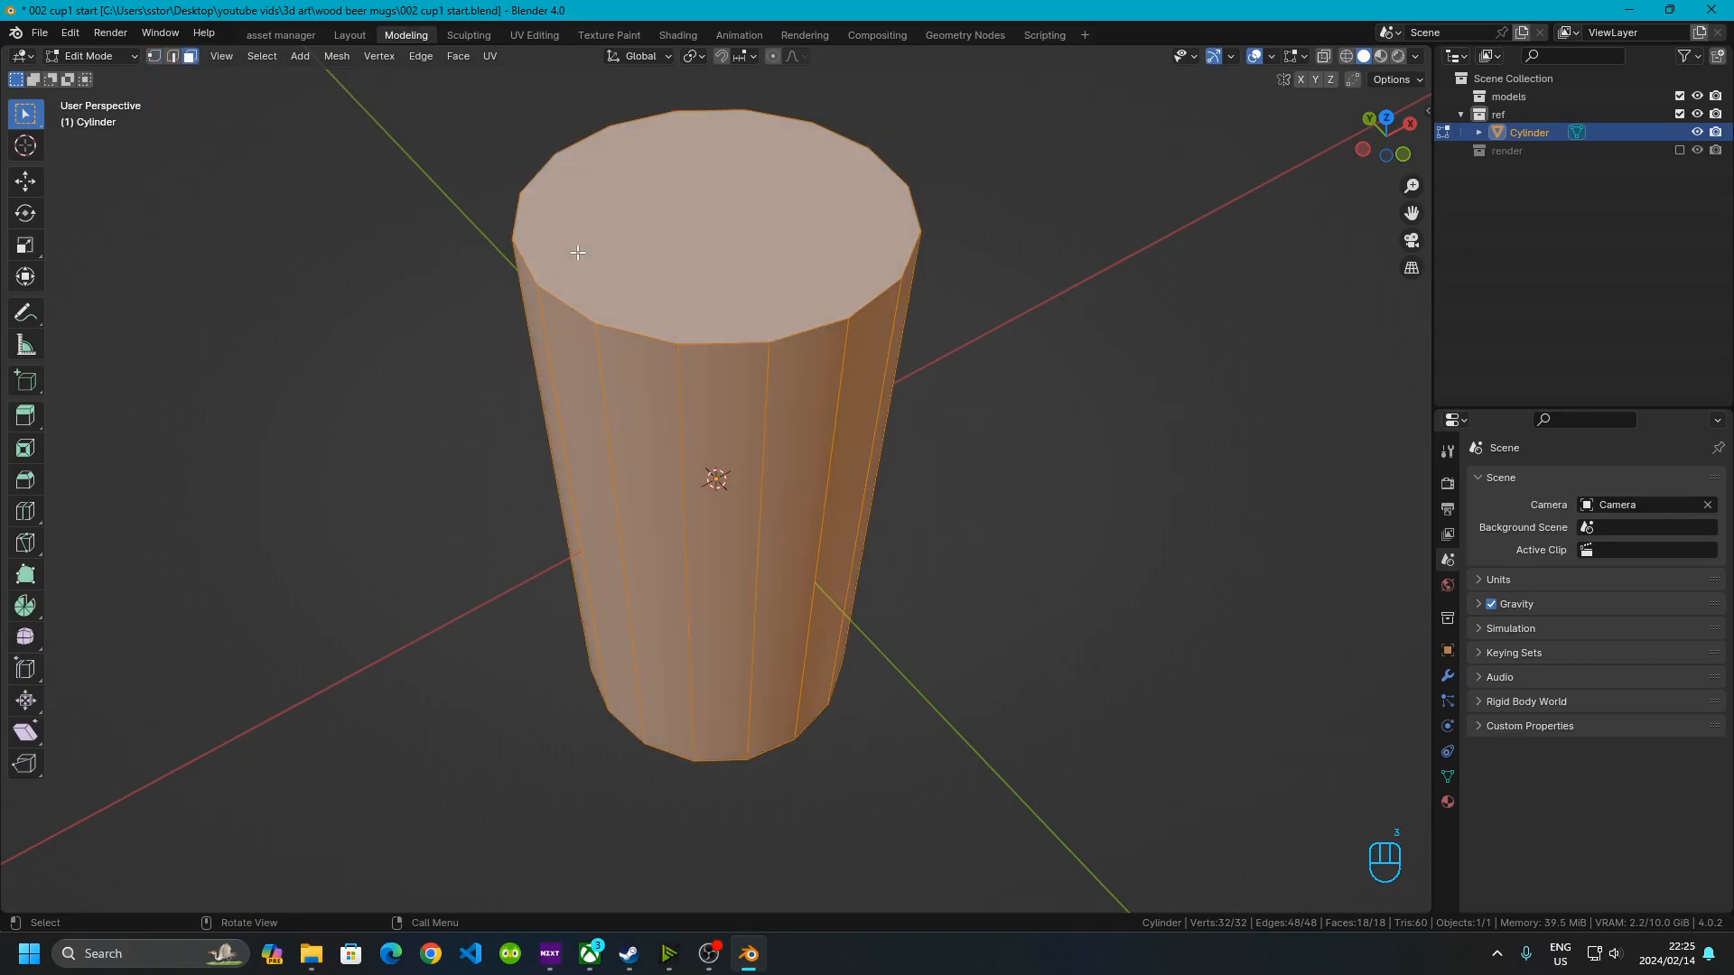
{"action": "left_click", "coordinate": [720, 271]}
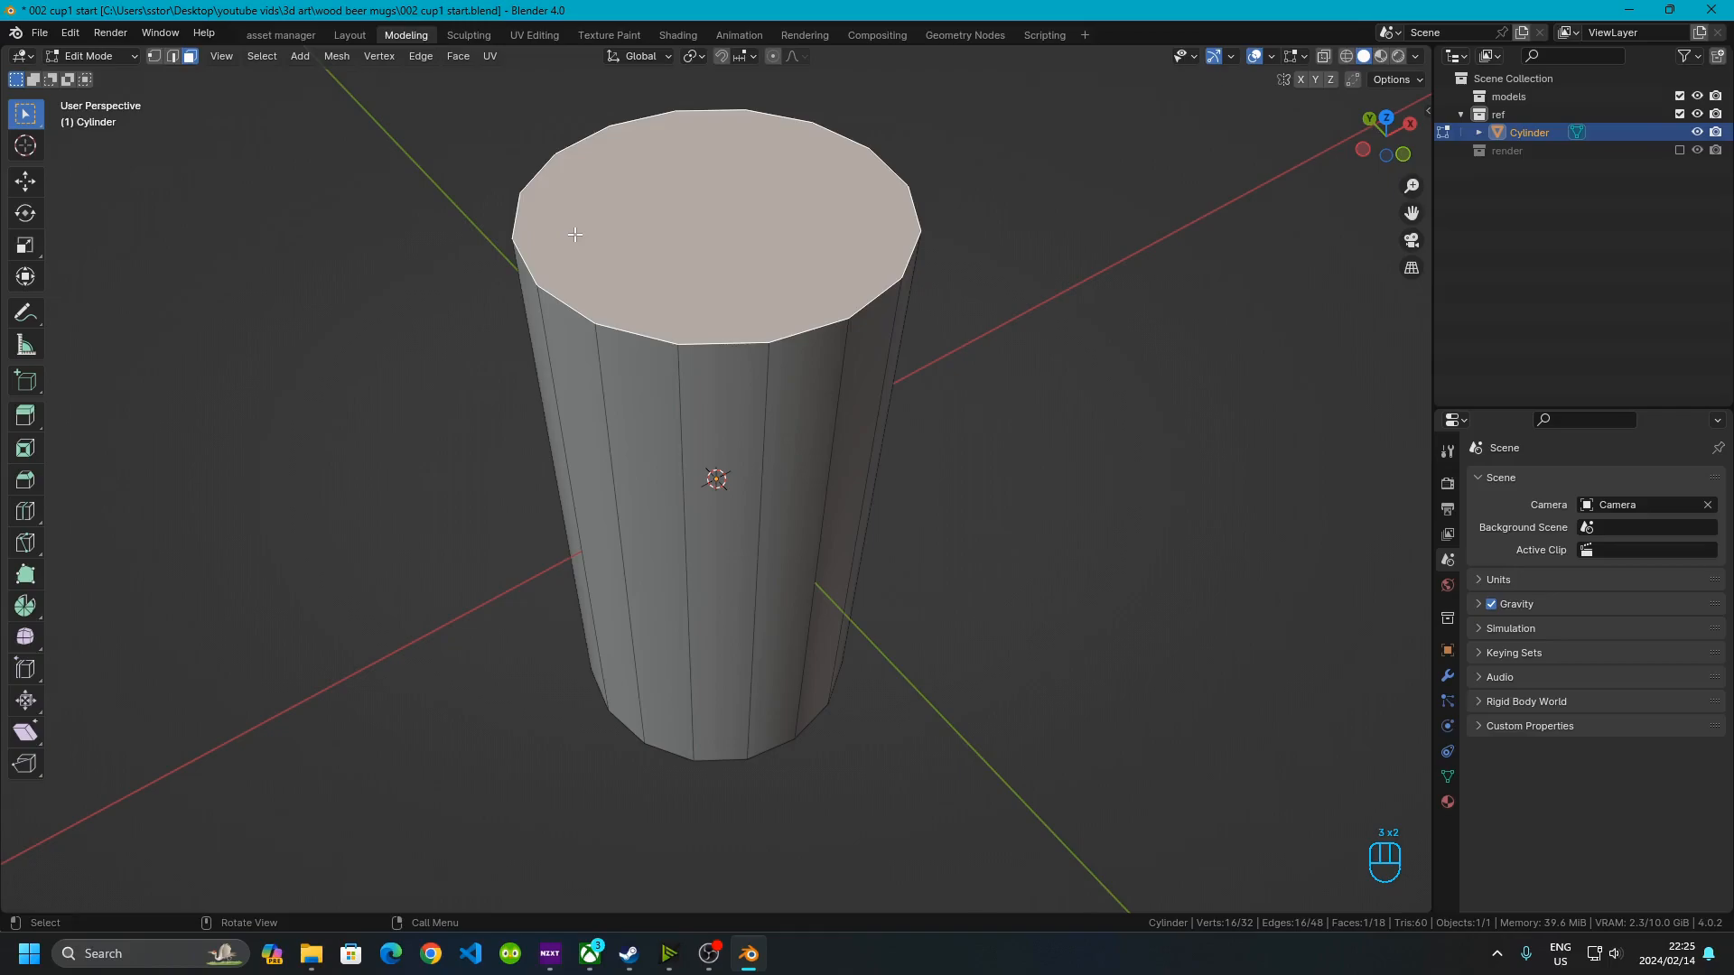
{"action": "key", "text": "x"}
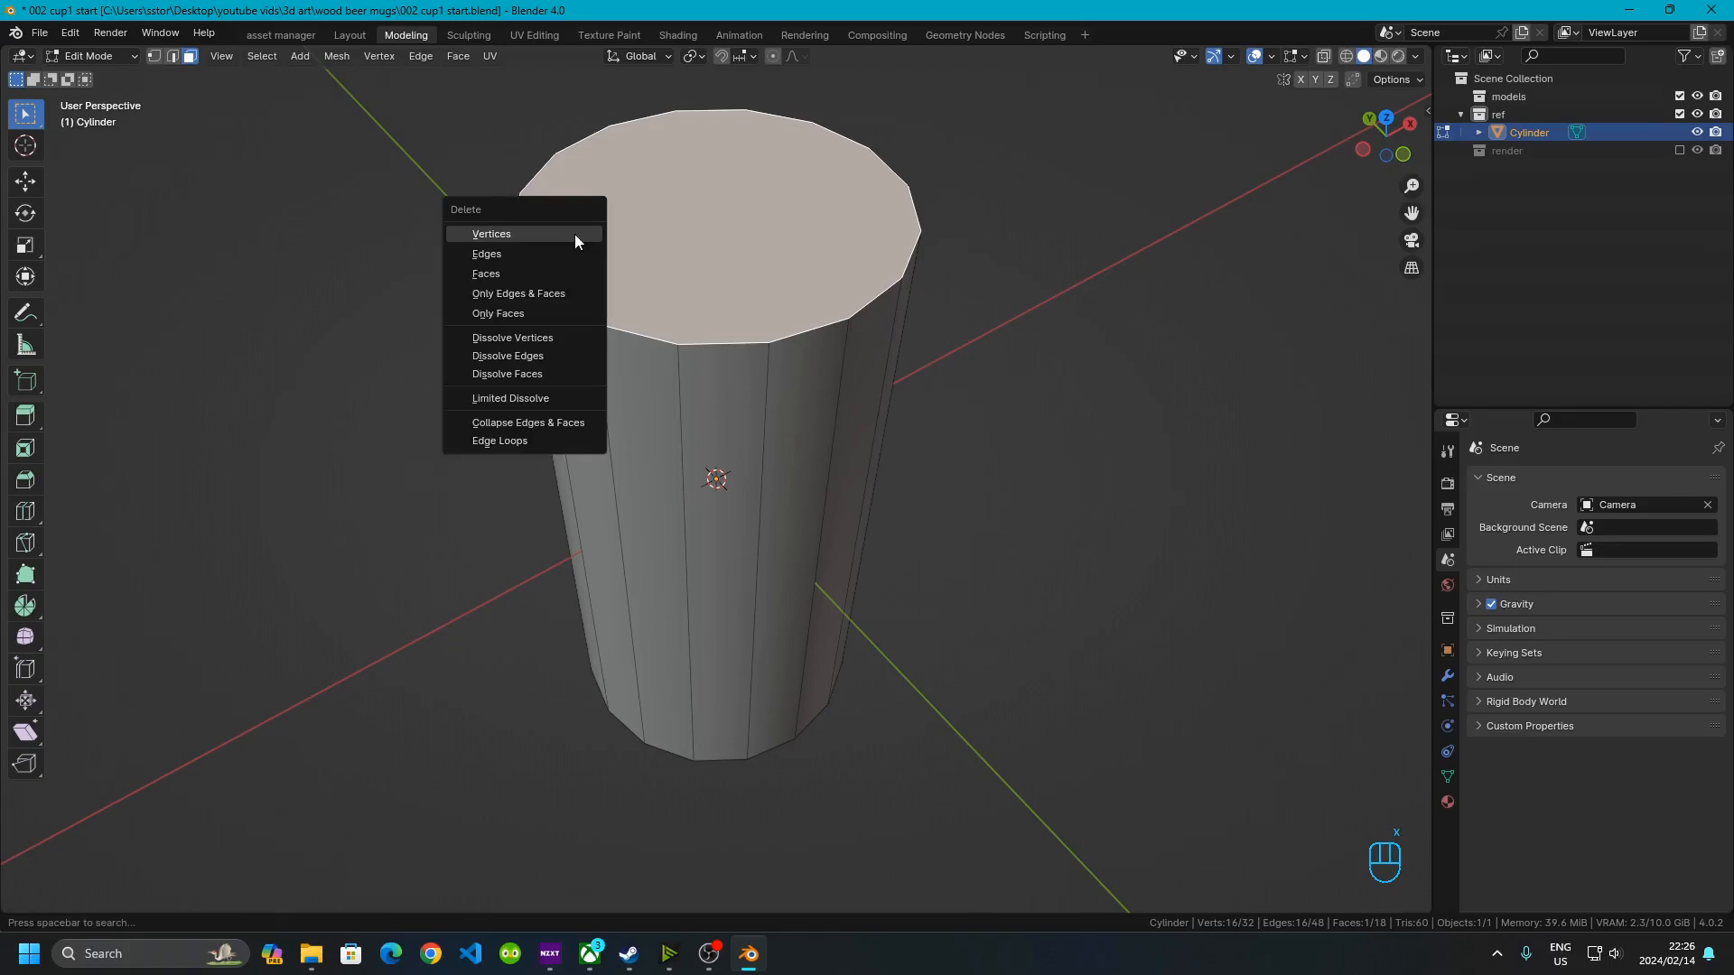
{"action": "left_click", "coordinate": [517, 274]}
Select the cylinder's bottom face and split it from the side walls
{"action": "middle_click_drag", "start_coordinate": [723, 808], "coordinate": [711, 638]}
{"action": "left_click", "coordinate": [710, 637]}
{"action": "key", "text": "y"}
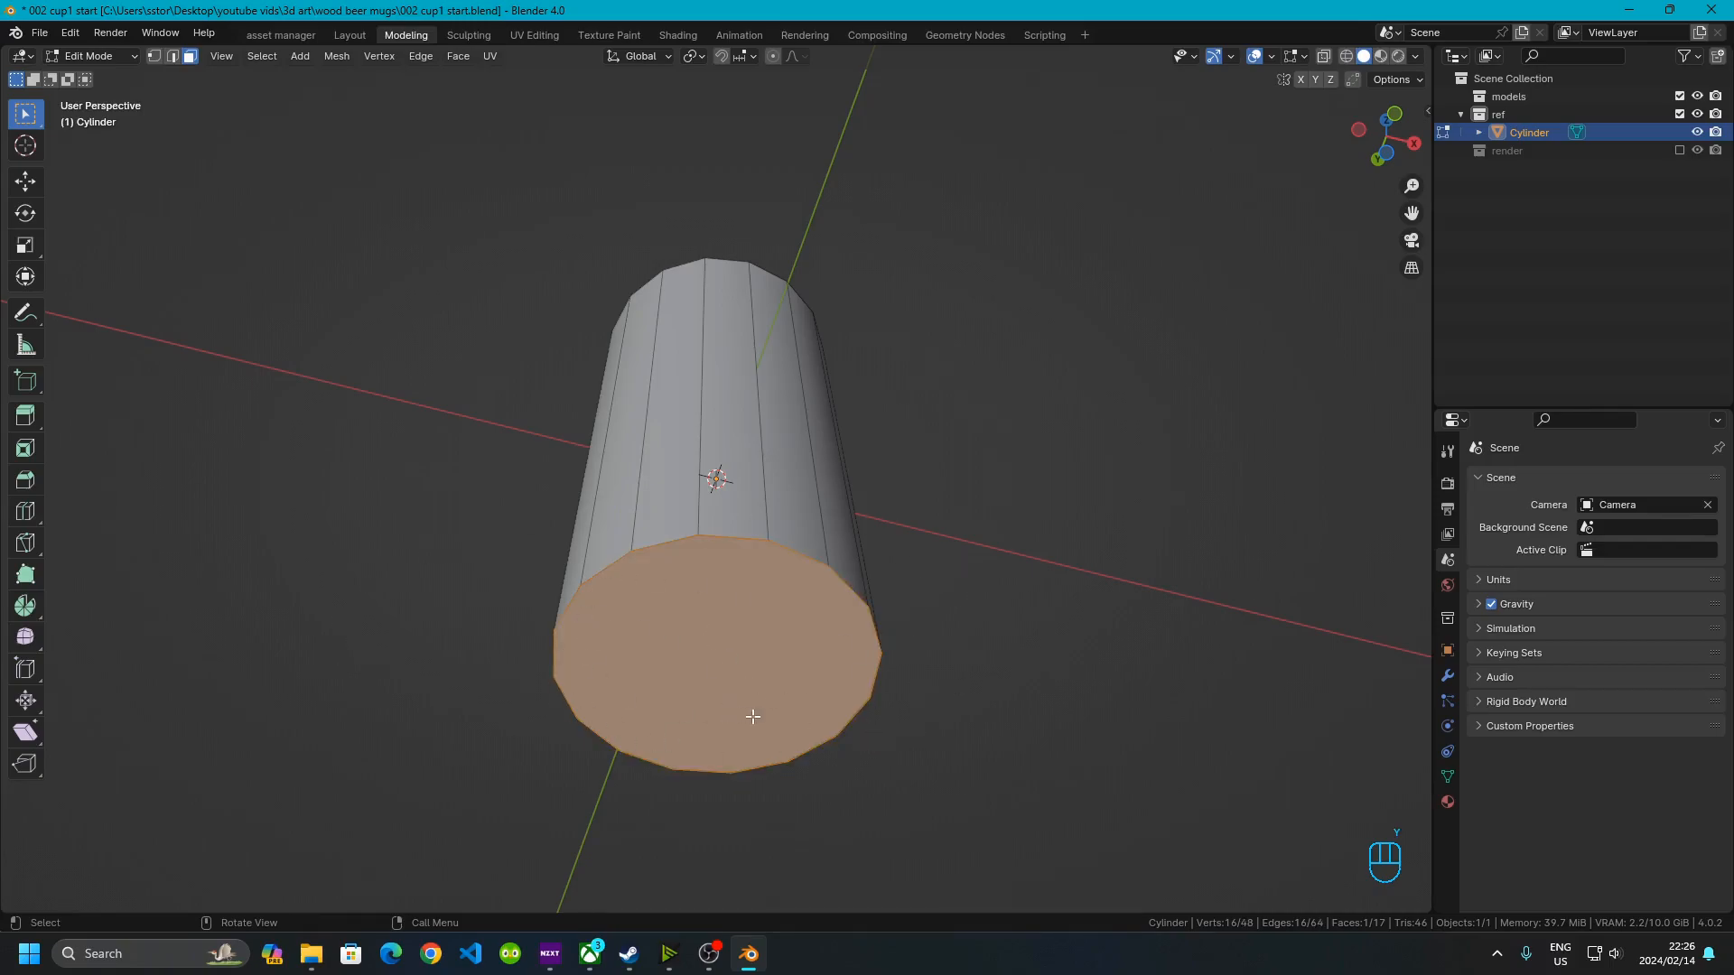
{"action": "key", "text": "g"}
{"action": "right_click", "coordinate": [890, 545]}
{"action": "middle_click_drag", "start_coordinate": [891, 546], "coordinate": [755, 495]}
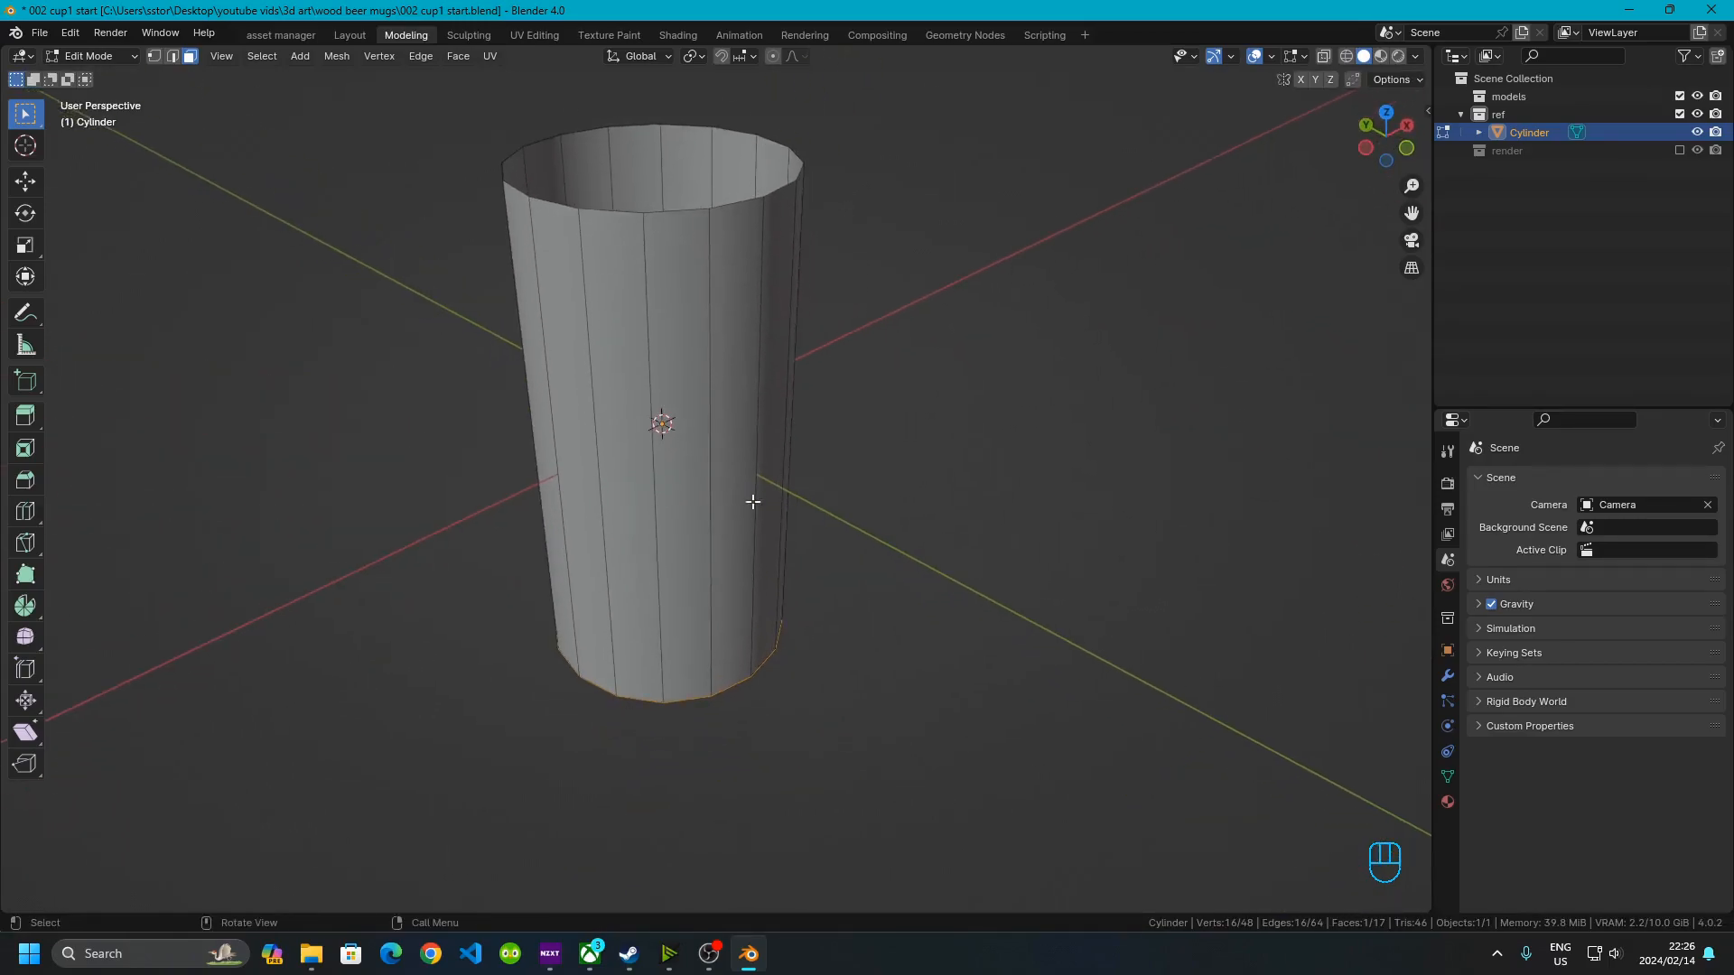
Add three horizontal loop cuts around the cylinder's walls
{"action": "key", "text": "ctrl+r"}
{"action": "scroll", "coordinate": [693, 497], "scroll_direction": "up", "scroll_amount": 2}
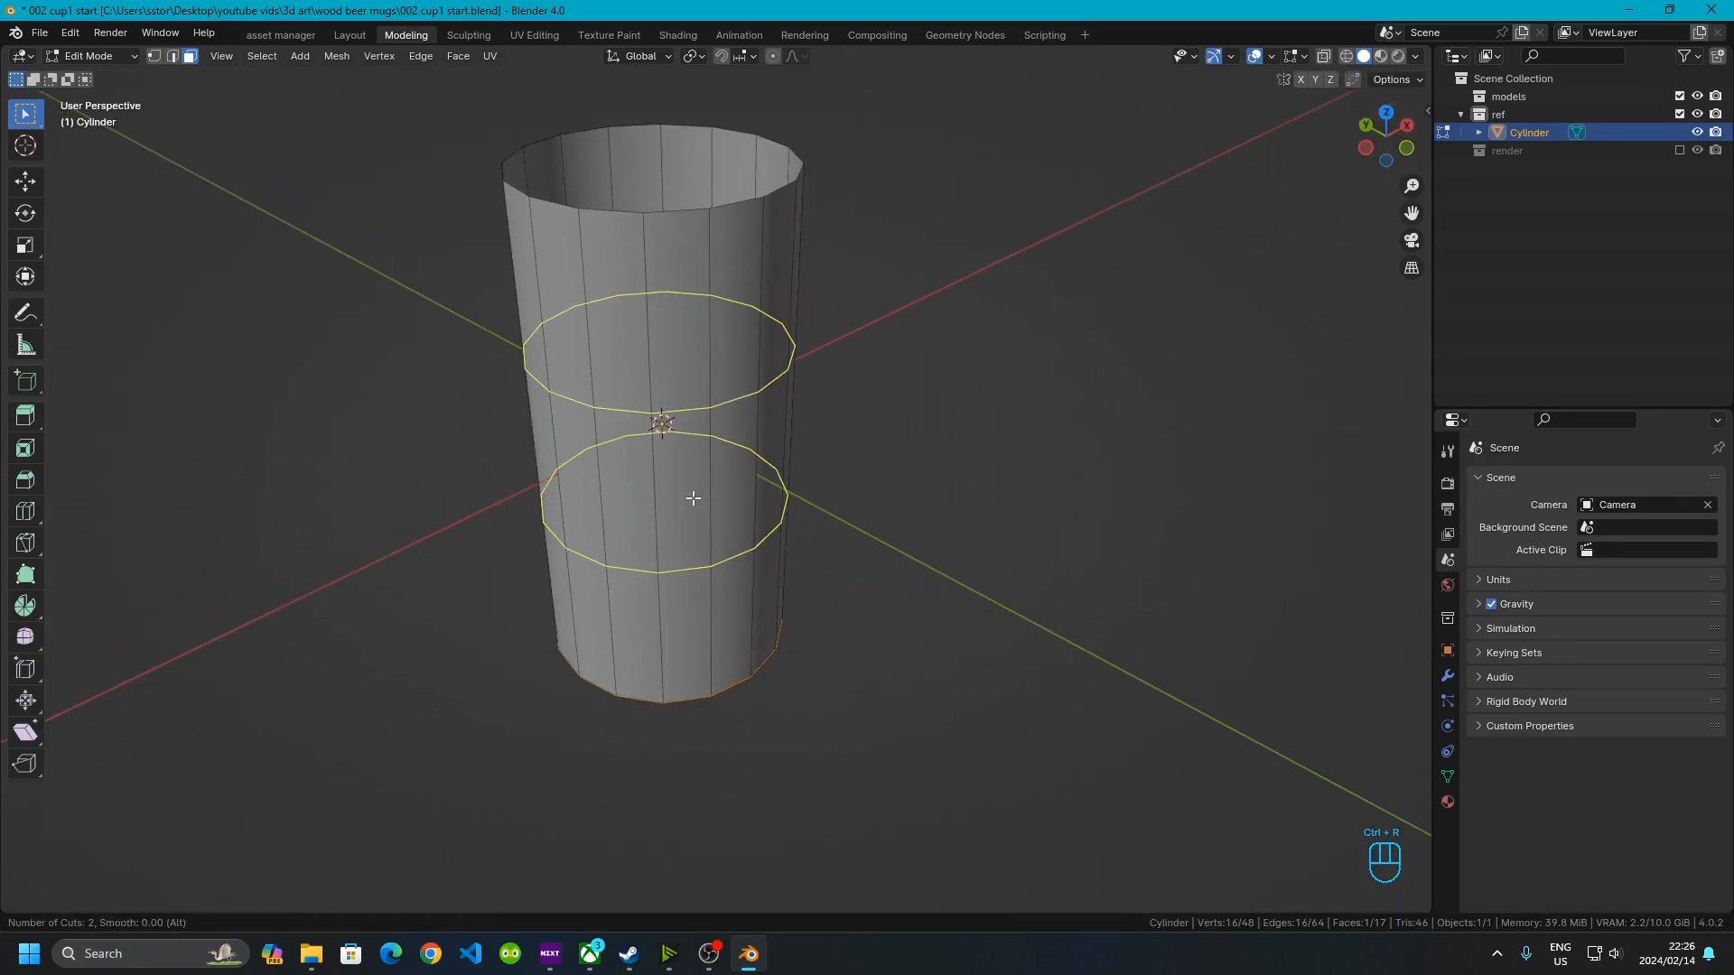
{"action": "left_click", "coordinate": [693, 498]}
{"action": "right_click", "coordinate": [693, 497]}
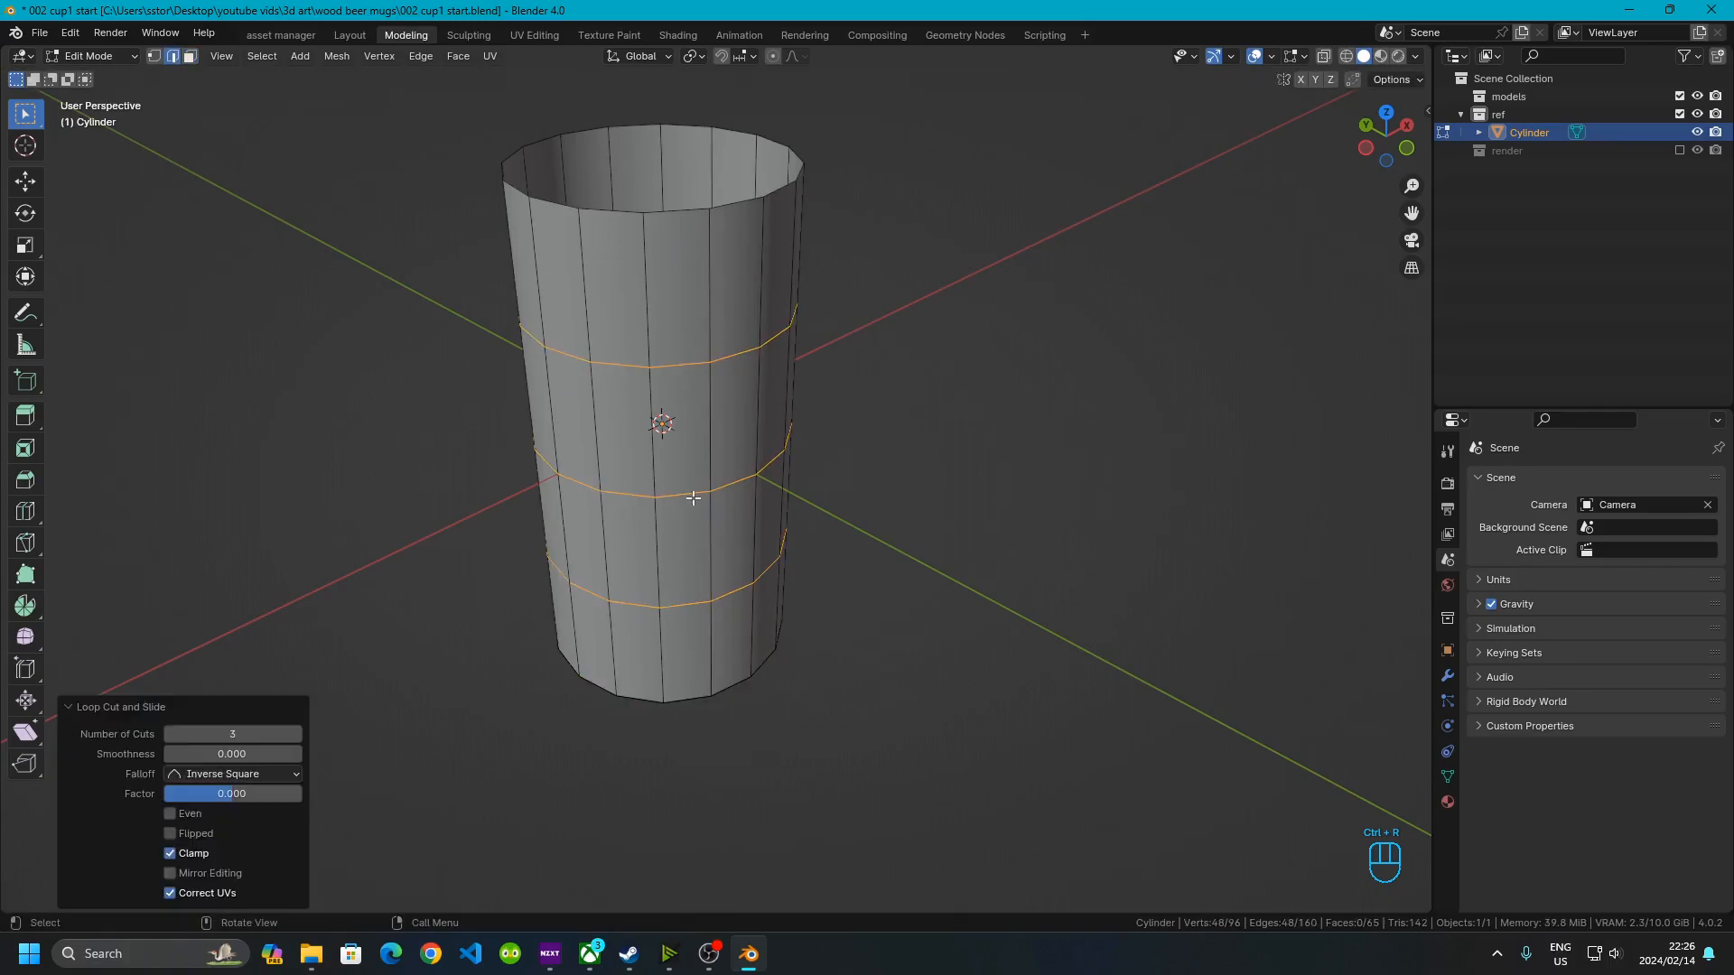
Bevel the three loop cuts with a 0.01 m width and return to Object Mode
{"action": "key", "text": "ctrl+b"}
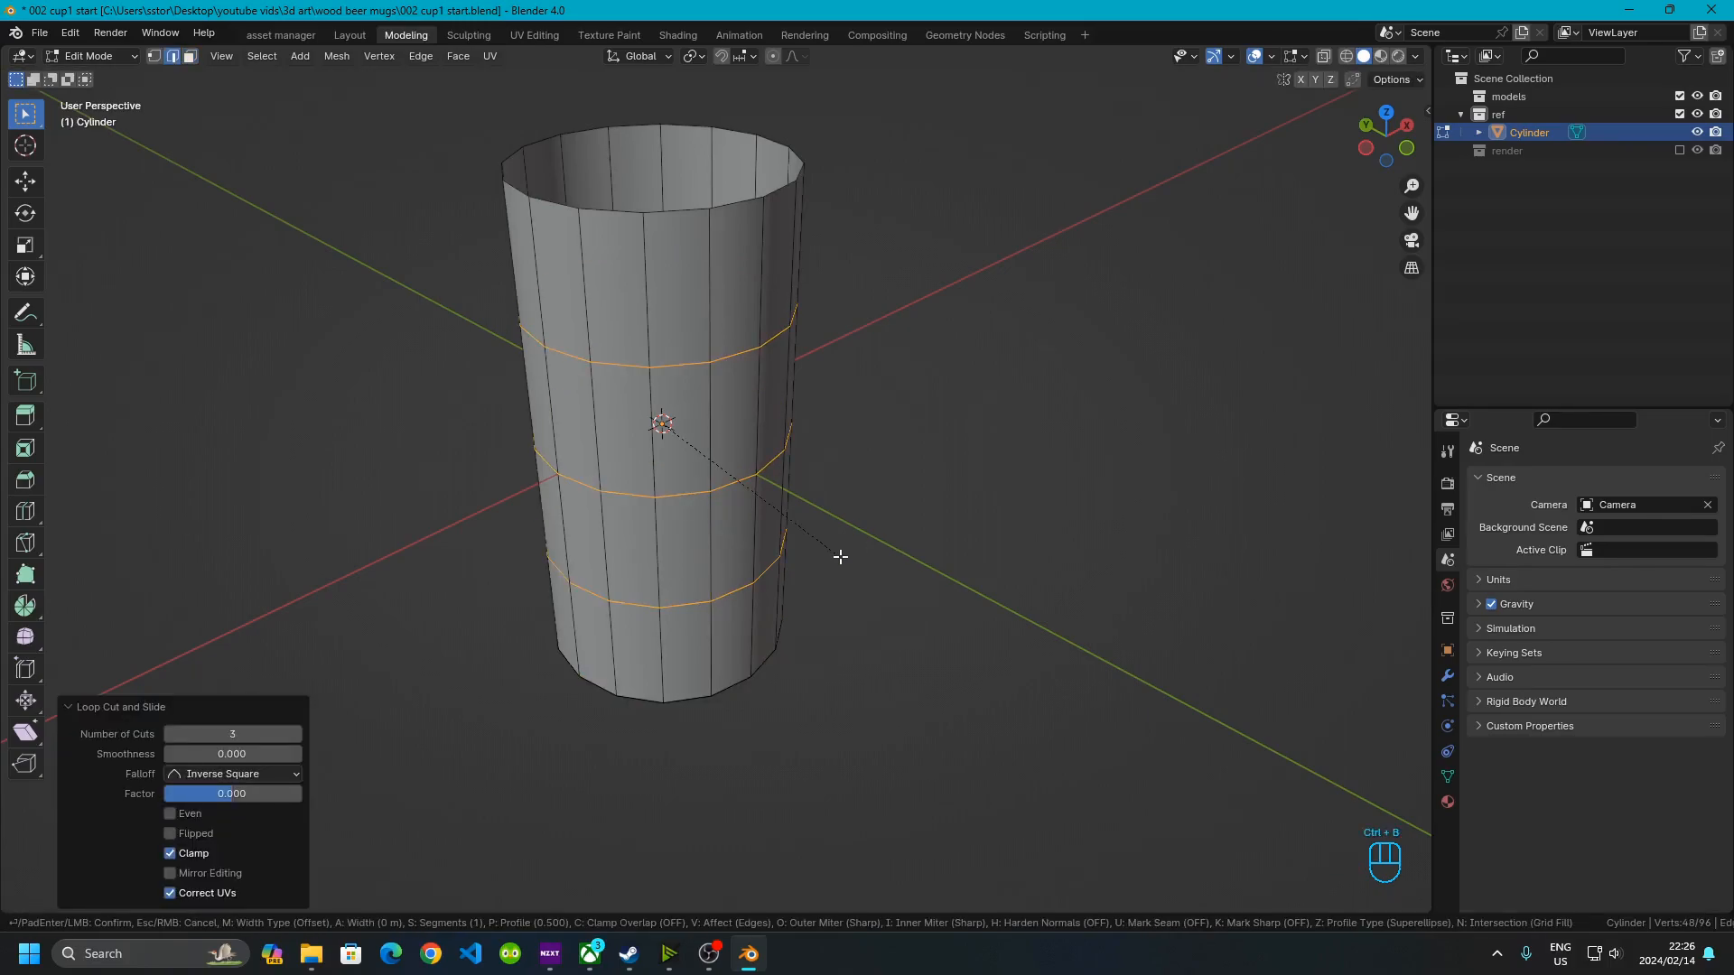
{"action": "key", "text": "KP_Decimal"}
{"action": "key", "text": "KP_0"}
{"action": "key", "text": "KP_1"}
{"action": "left_click", "coordinate": [840, 557]}
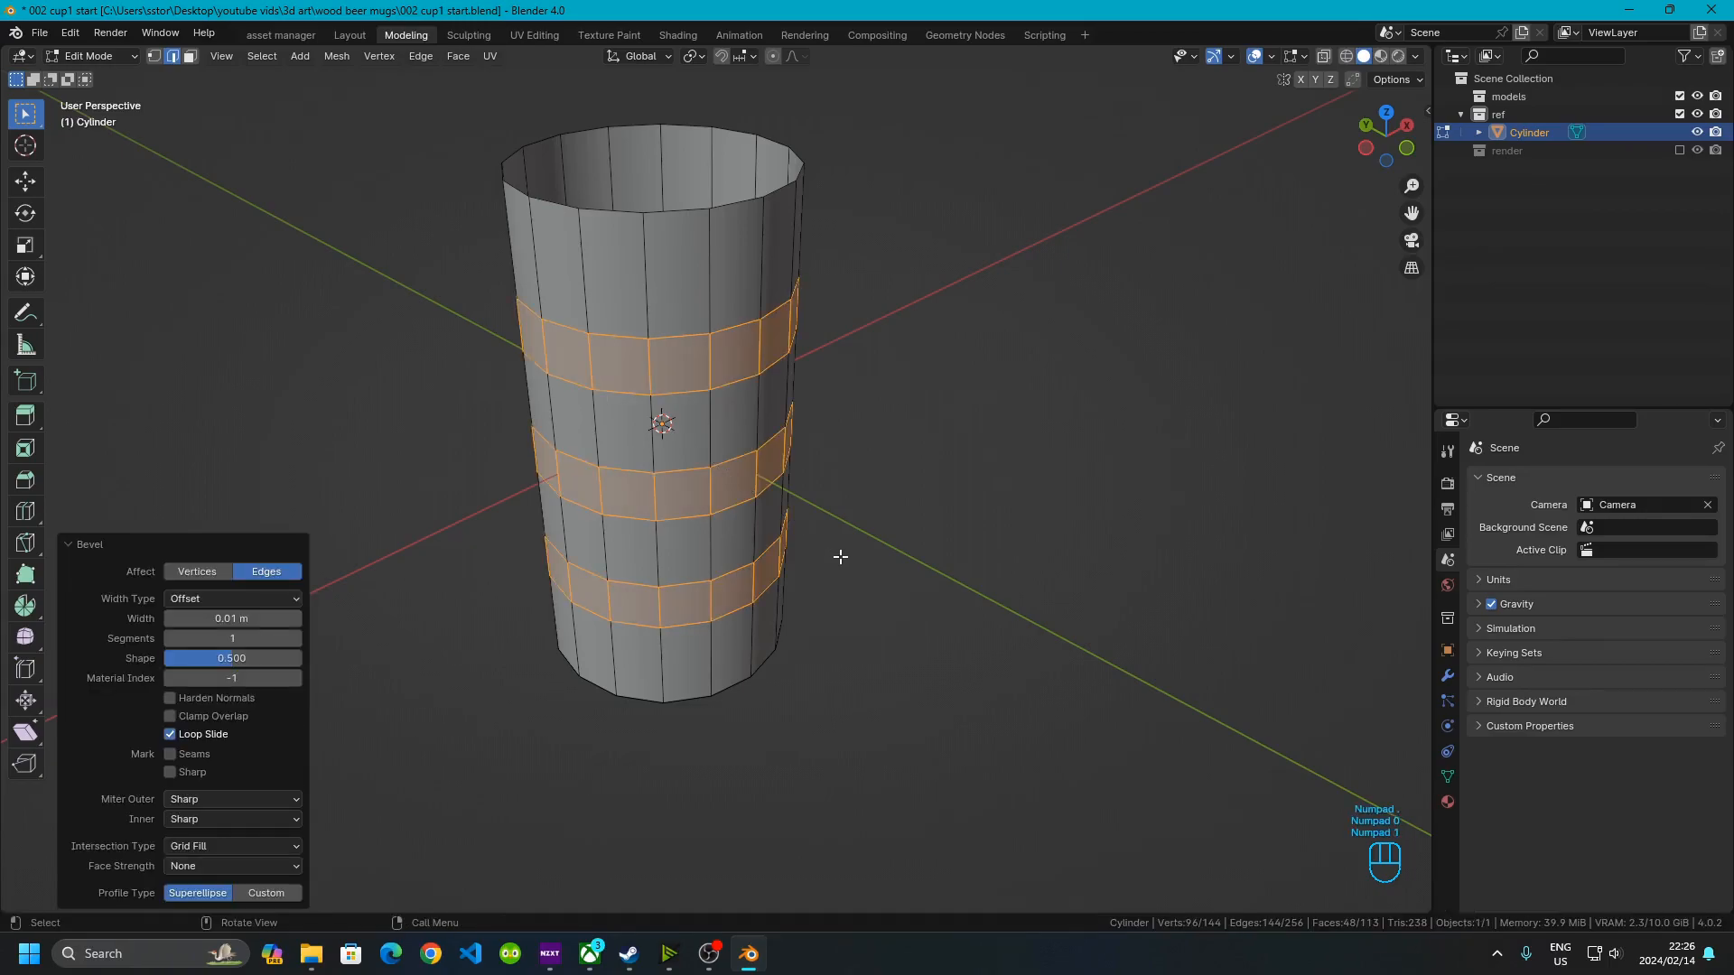
{"action": "middle_click_drag", "start_coordinate": [785, 573], "coordinate": [774, 571]}
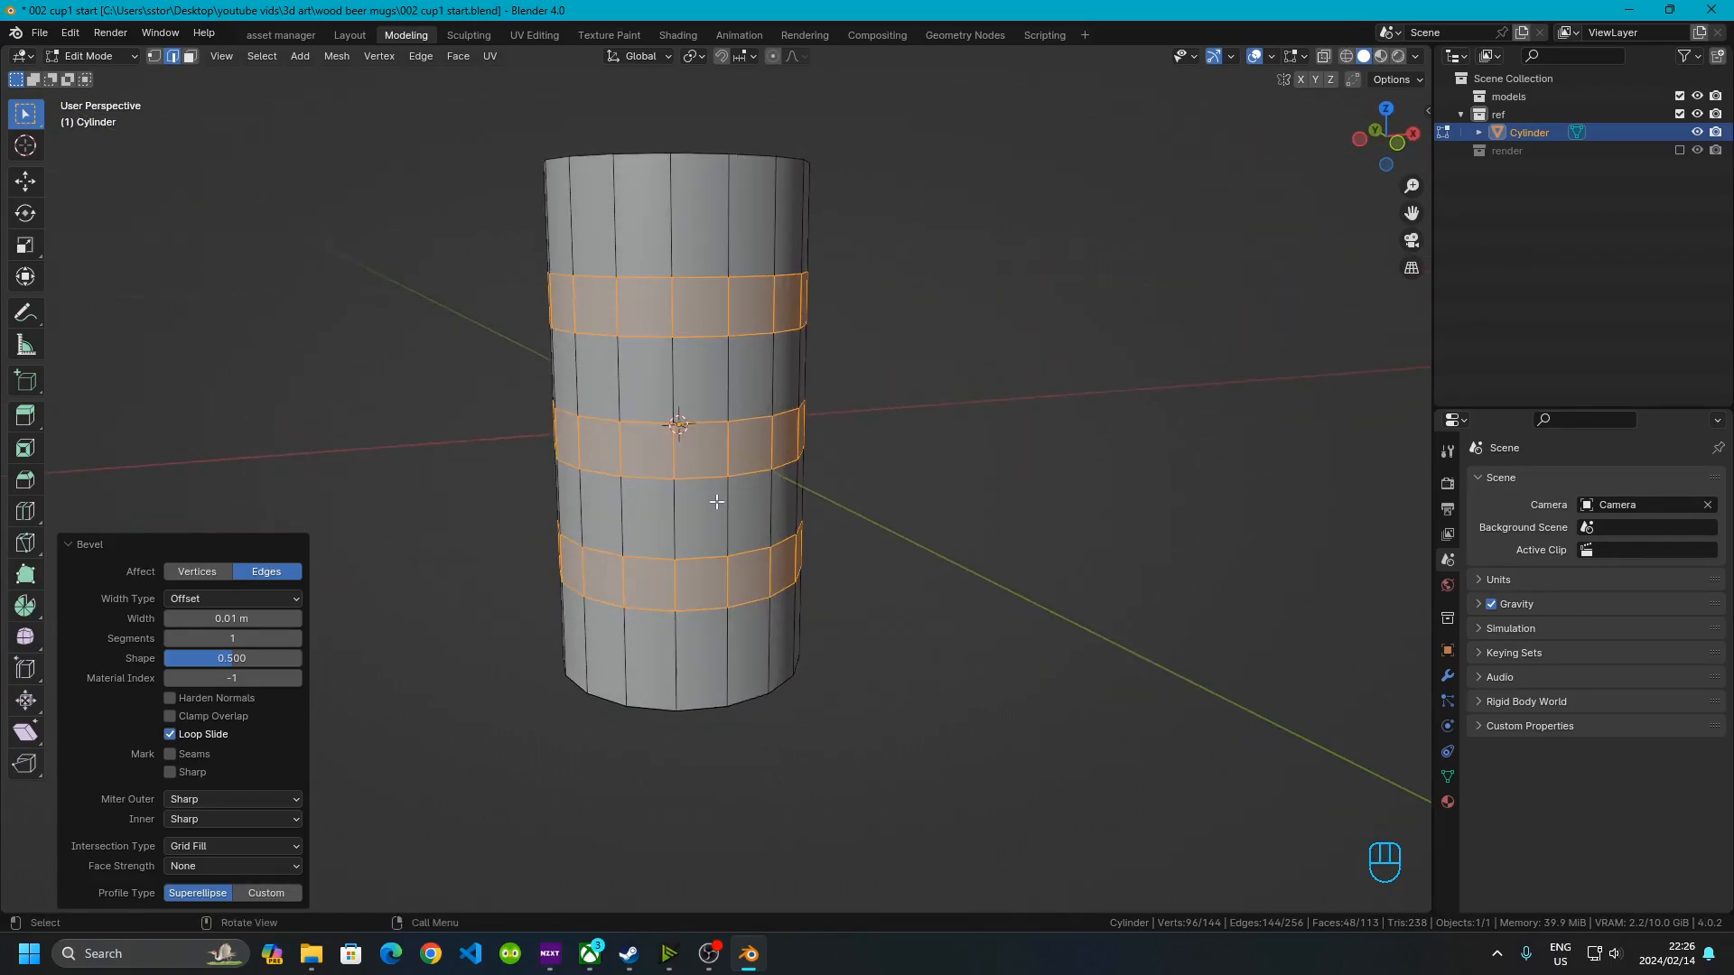
{"action": "key", "text": "Tab"}
Duplicate the cylinder and move the copy 0.2 m along the X axis
{"action": "scroll", "coordinate": [717, 501], "scroll_direction": "down", "scroll_amount": 3}
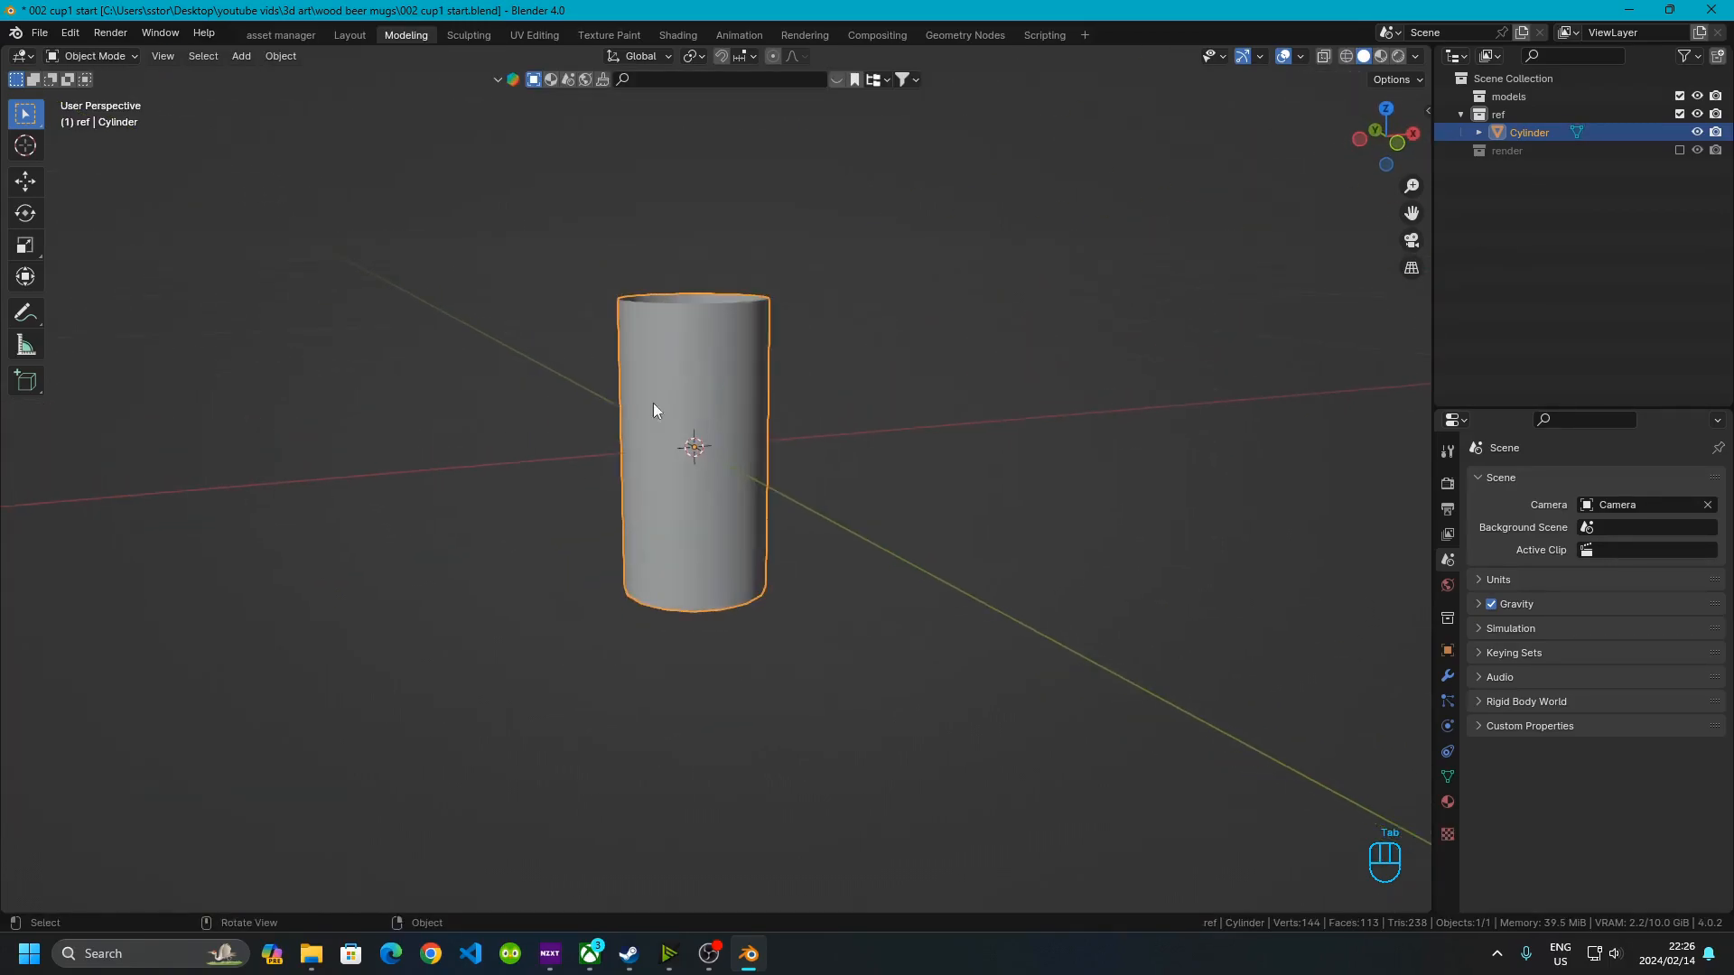
{"action": "middle_click_drag", "start_coordinate": [782, 646], "coordinate": [679, 480]}
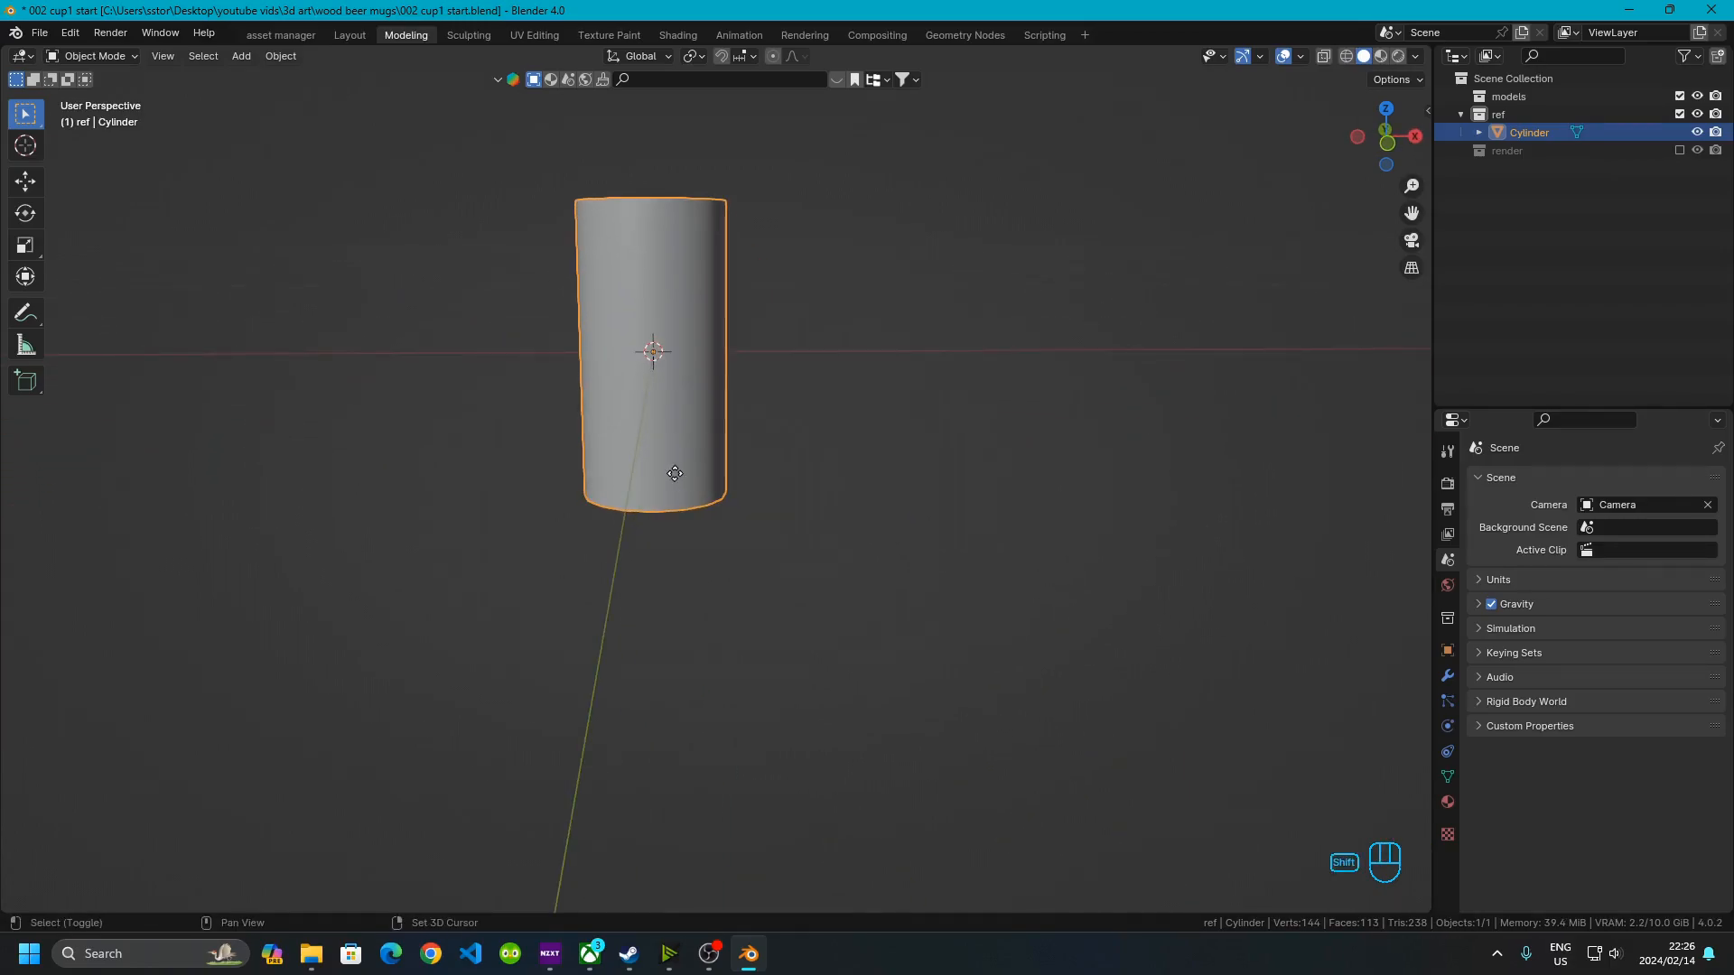
{"action": "key", "text": "shift+d"}
{"action": "right_click", "coordinate": [674, 473]}
{"action": "key", "text": "g"}
{"action": "key", "text": "x"}
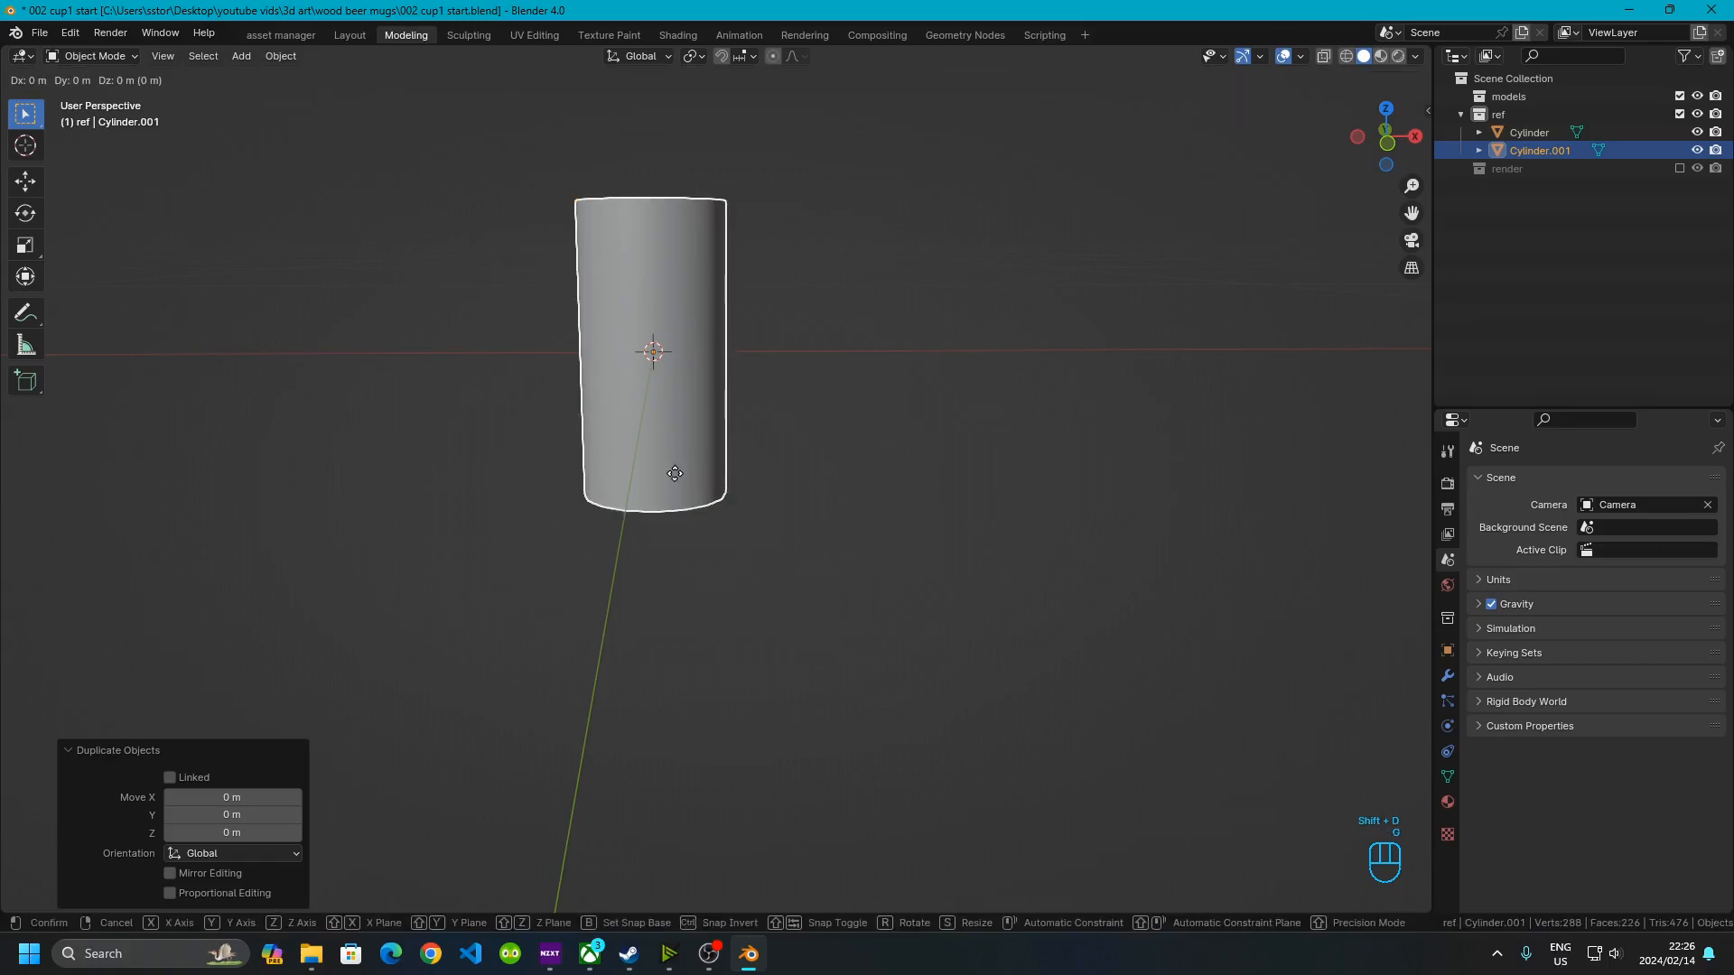
{"action": "key", "text": "KP_Decimal"}
{"action": "key", "text": "KP_2"}
{"action": "left_click", "coordinate": [674, 474]}
Move both cylinders into the models collection and exclude the ref collection from the view layer
{"action": "middle_click_drag", "start_coordinate": [674, 473], "coordinate": [669, 520], "text": "shift"}
{"action": "middle_click_drag", "start_coordinate": [692, 387], "coordinate": [780, 443]}
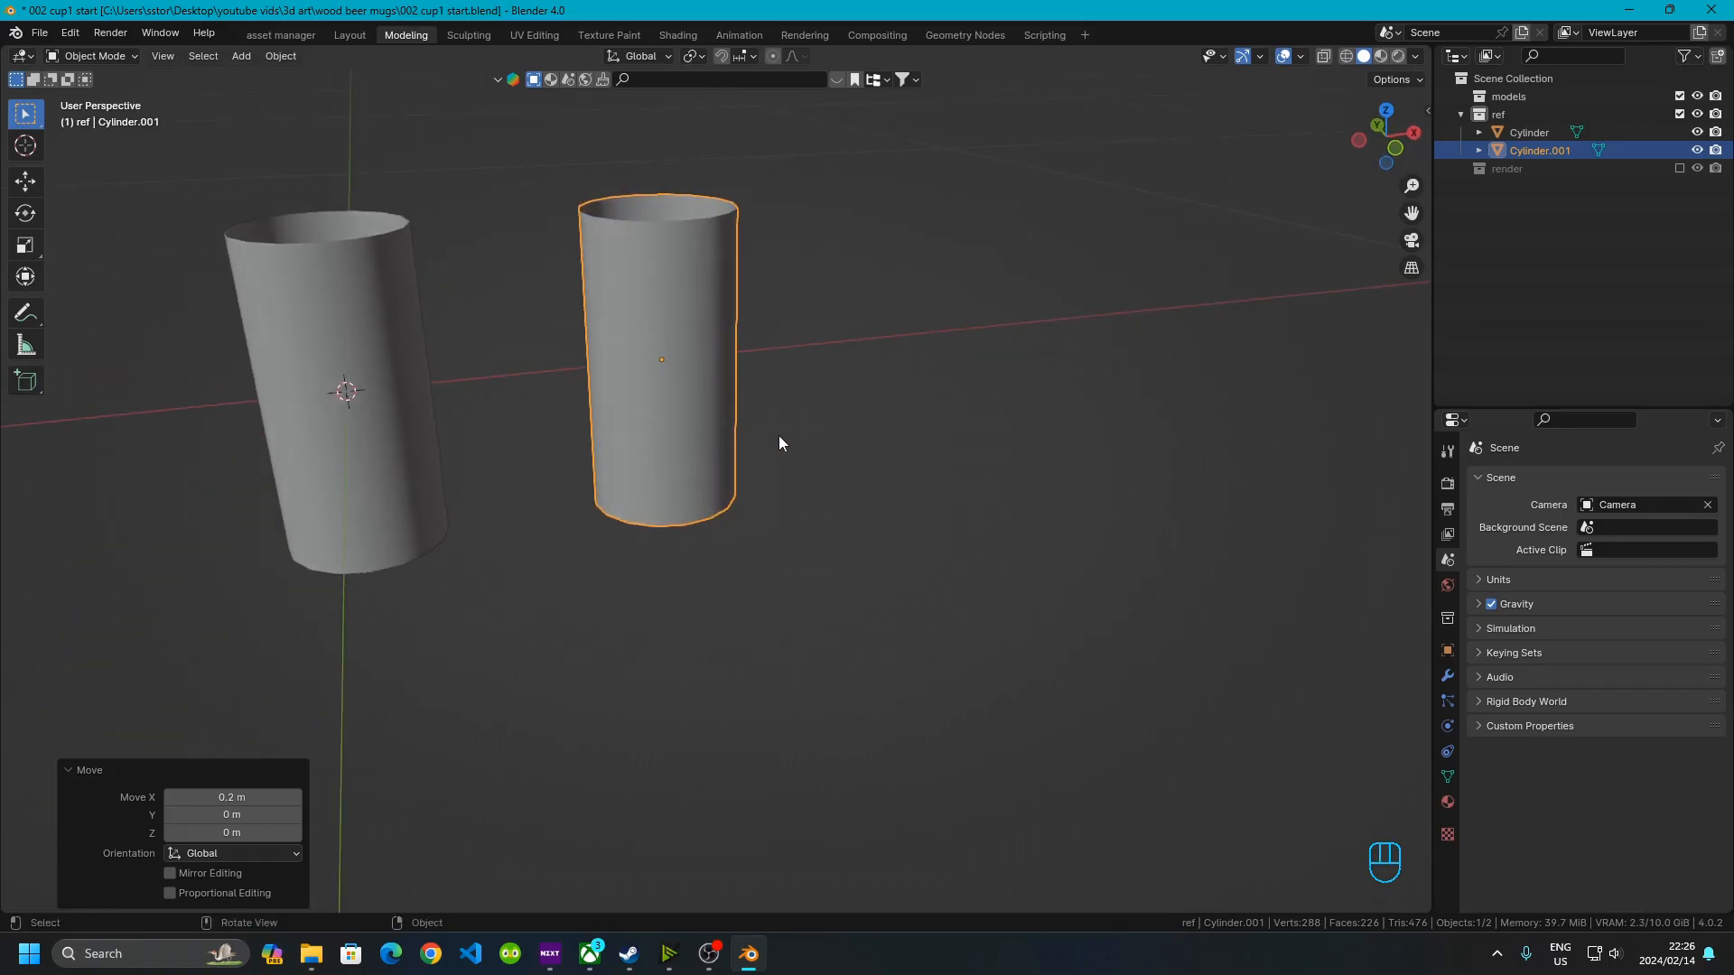
{"action": "left_click", "coordinate": [1530, 114]}
{"action": "left_click", "coordinate": [1536, 136]}
{"action": "left_click", "coordinate": [1541, 151], "text": "shift"}
{"action": "left_click_drag", "start_coordinate": [1540, 148], "coordinate": [1506, 97]}
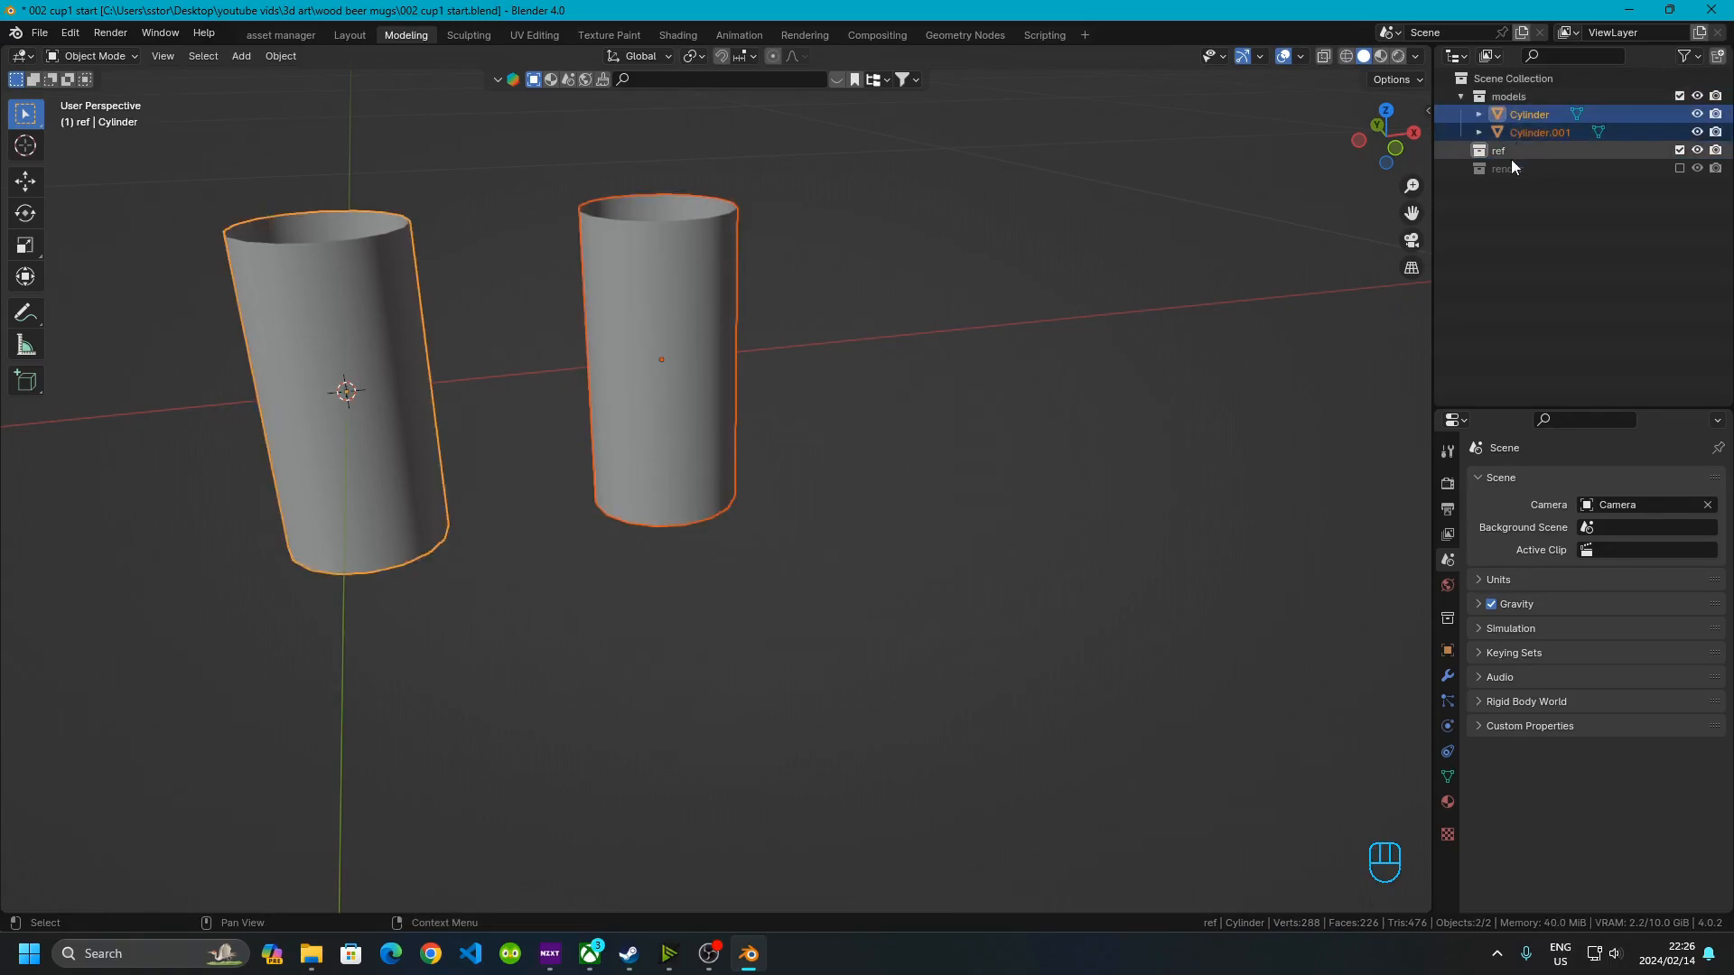
{"action": "left_click", "coordinate": [1680, 151]}
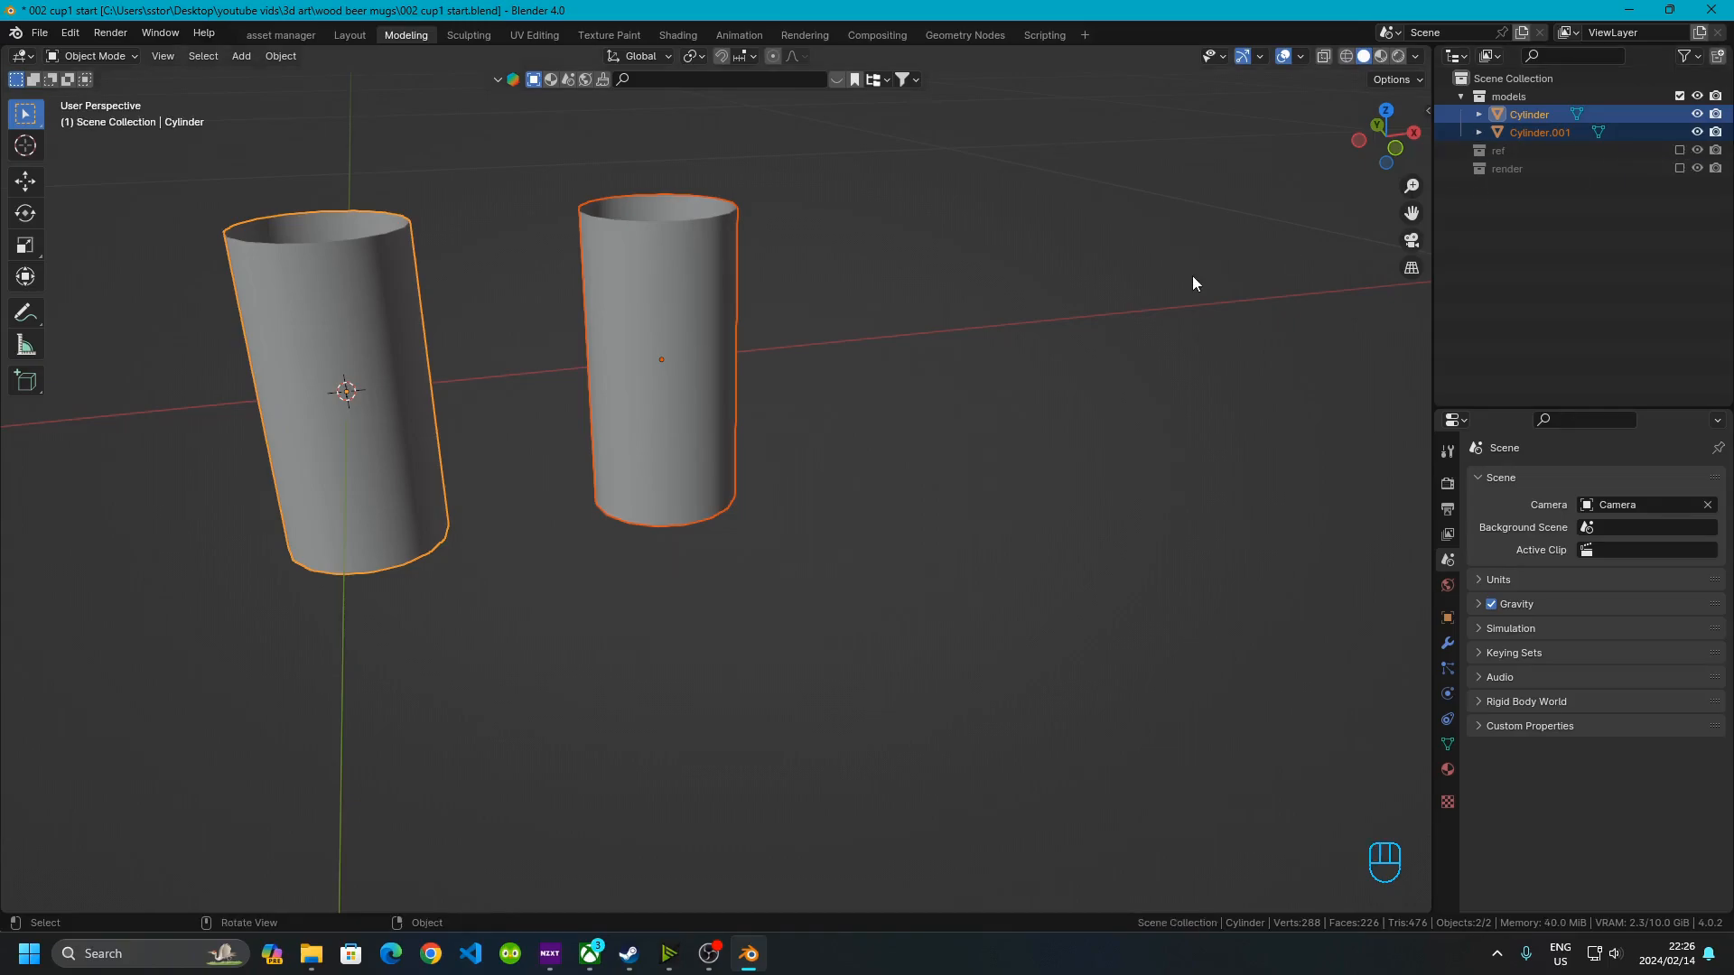
{"action": "left_click", "coordinate": [701, 567]}
In front orthographic view, annotate two curved outline strokes along the sides of the right cylinder
{"action": "middle_click_drag", "start_coordinate": [836, 608], "coordinate": [786, 442]}
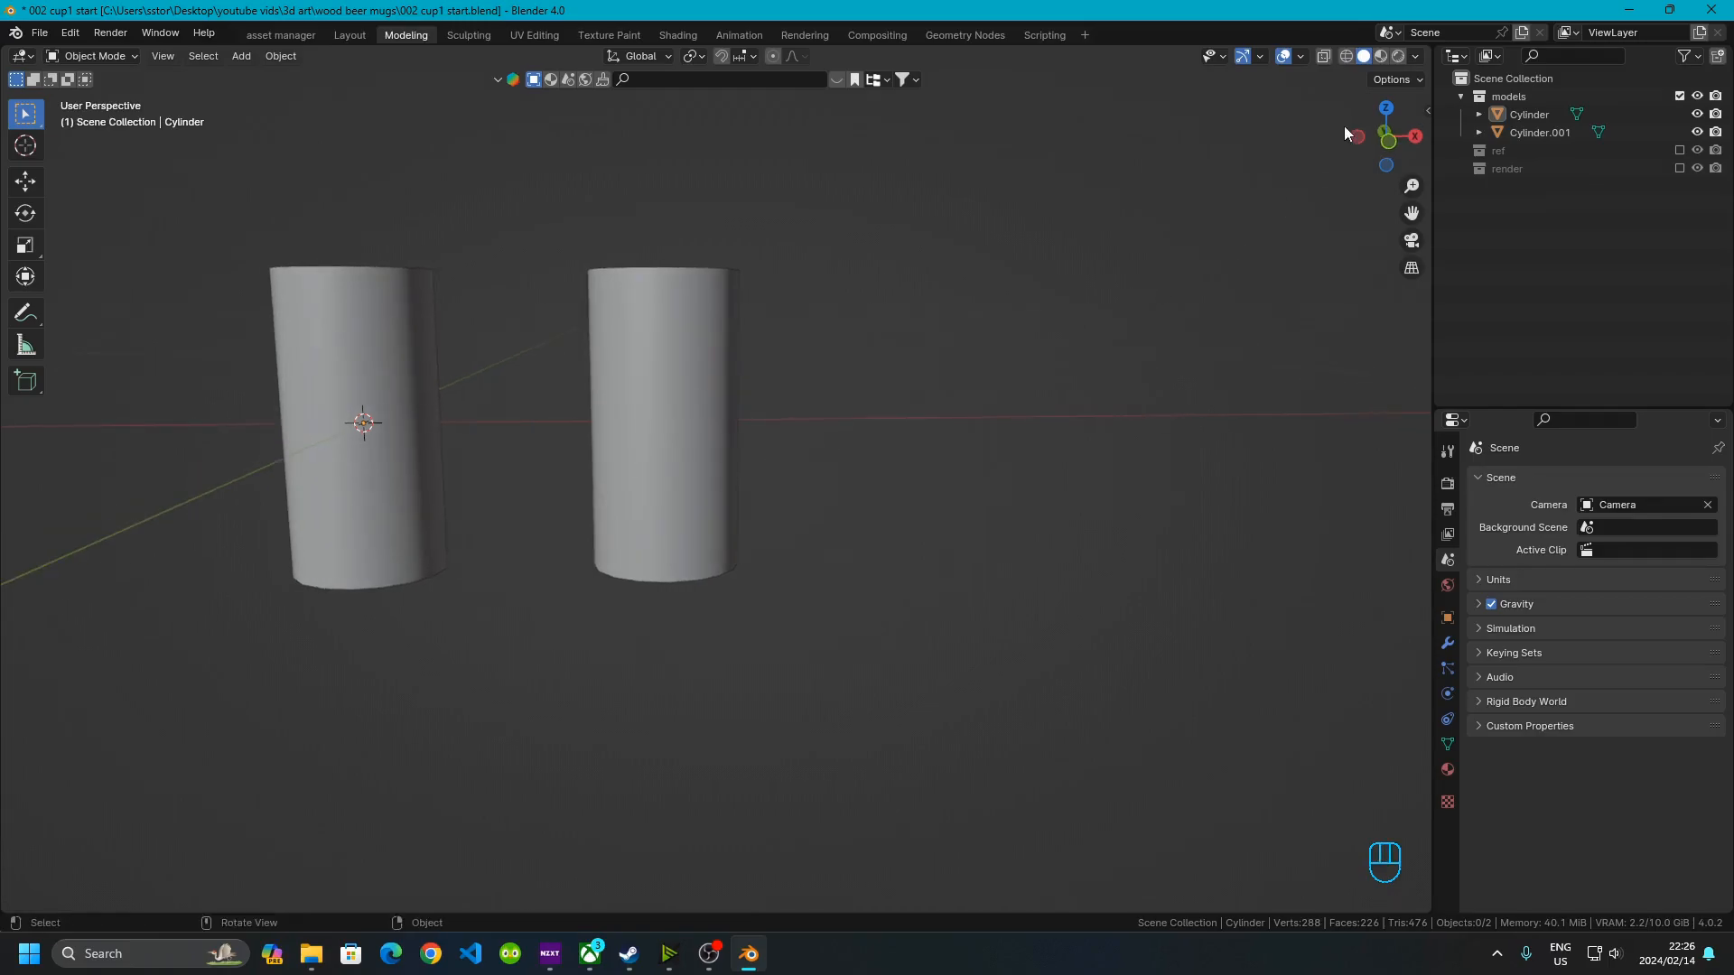
{"action": "left_click", "coordinate": [1386, 133]}
{"action": "scroll", "coordinate": [387, 469], "scroll_direction": "up", "scroll_amount": 3}
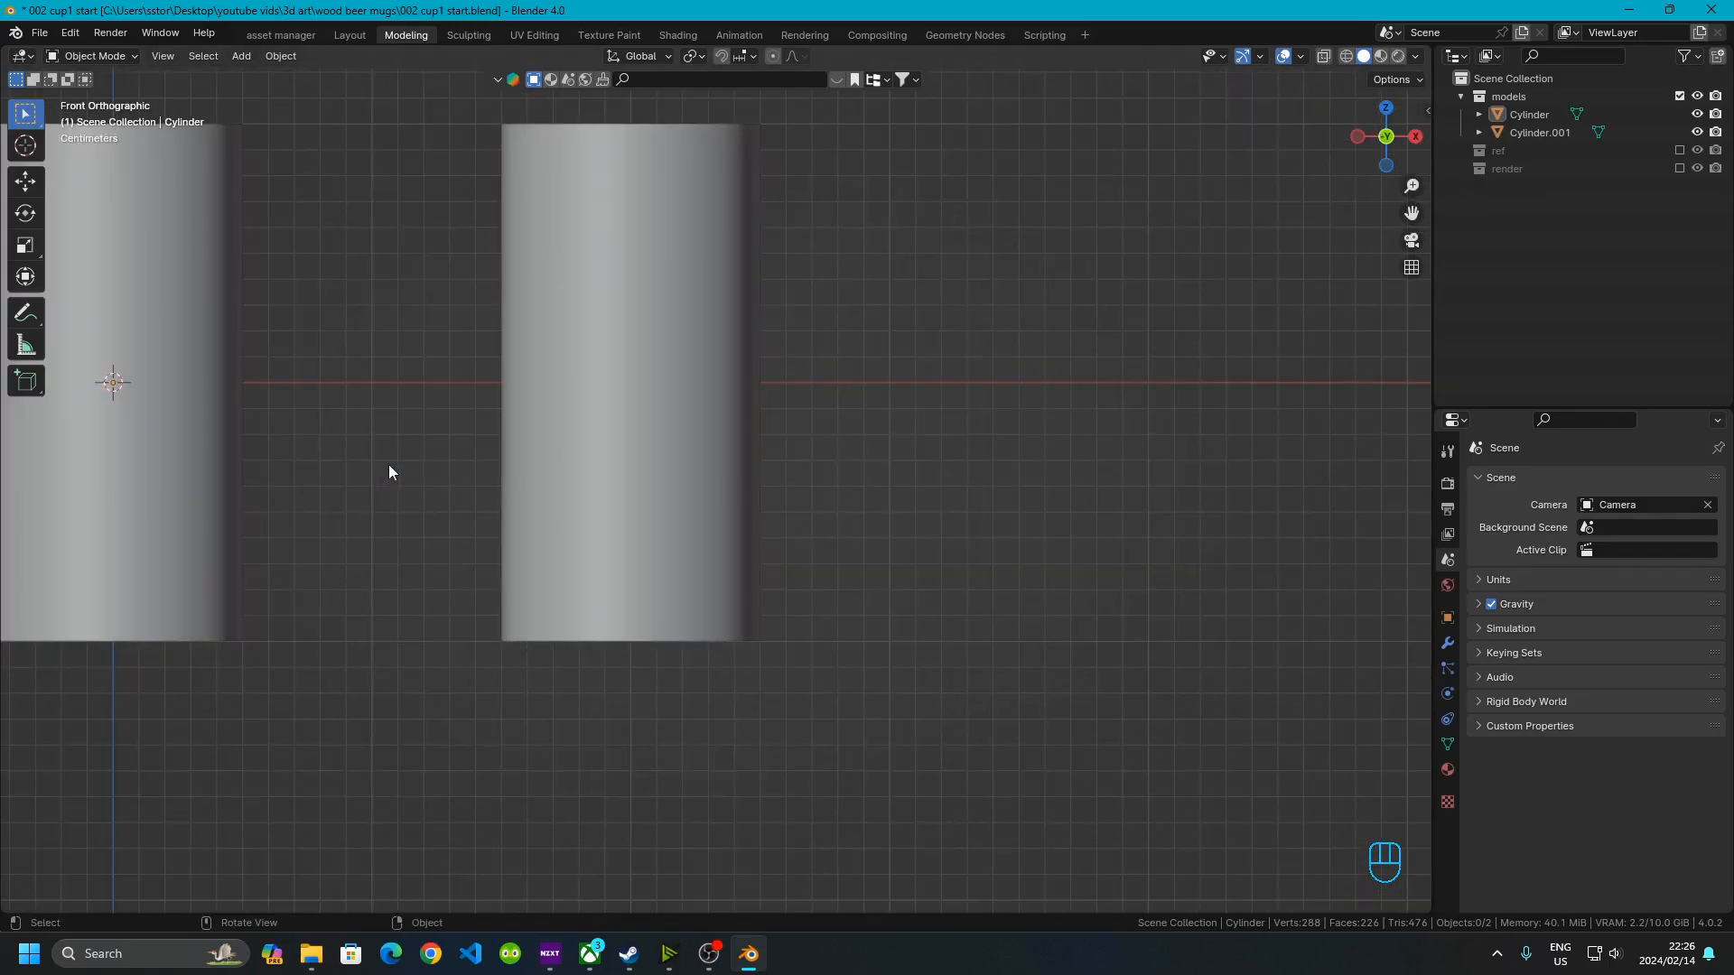
{"action": "left_click", "coordinate": [26, 313]}
{"action": "mouse_move", "coordinate": [770, 142]}
{"action": "left_mouse_down"}
{"action": "mouse_move", "coordinate": [754, 442]}
{"action": "mouse_move", "coordinate": [812, 585]}
{"action": "left_mouse_up"}
{"action": "mouse_move", "coordinate": [478, 128]}
{"action": "left_mouse_down"}
{"action": "mouse_move", "coordinate": [563, 294]}
{"action": "mouse_move", "coordinate": [484, 604]}
{"action": "left_mouse_up"}
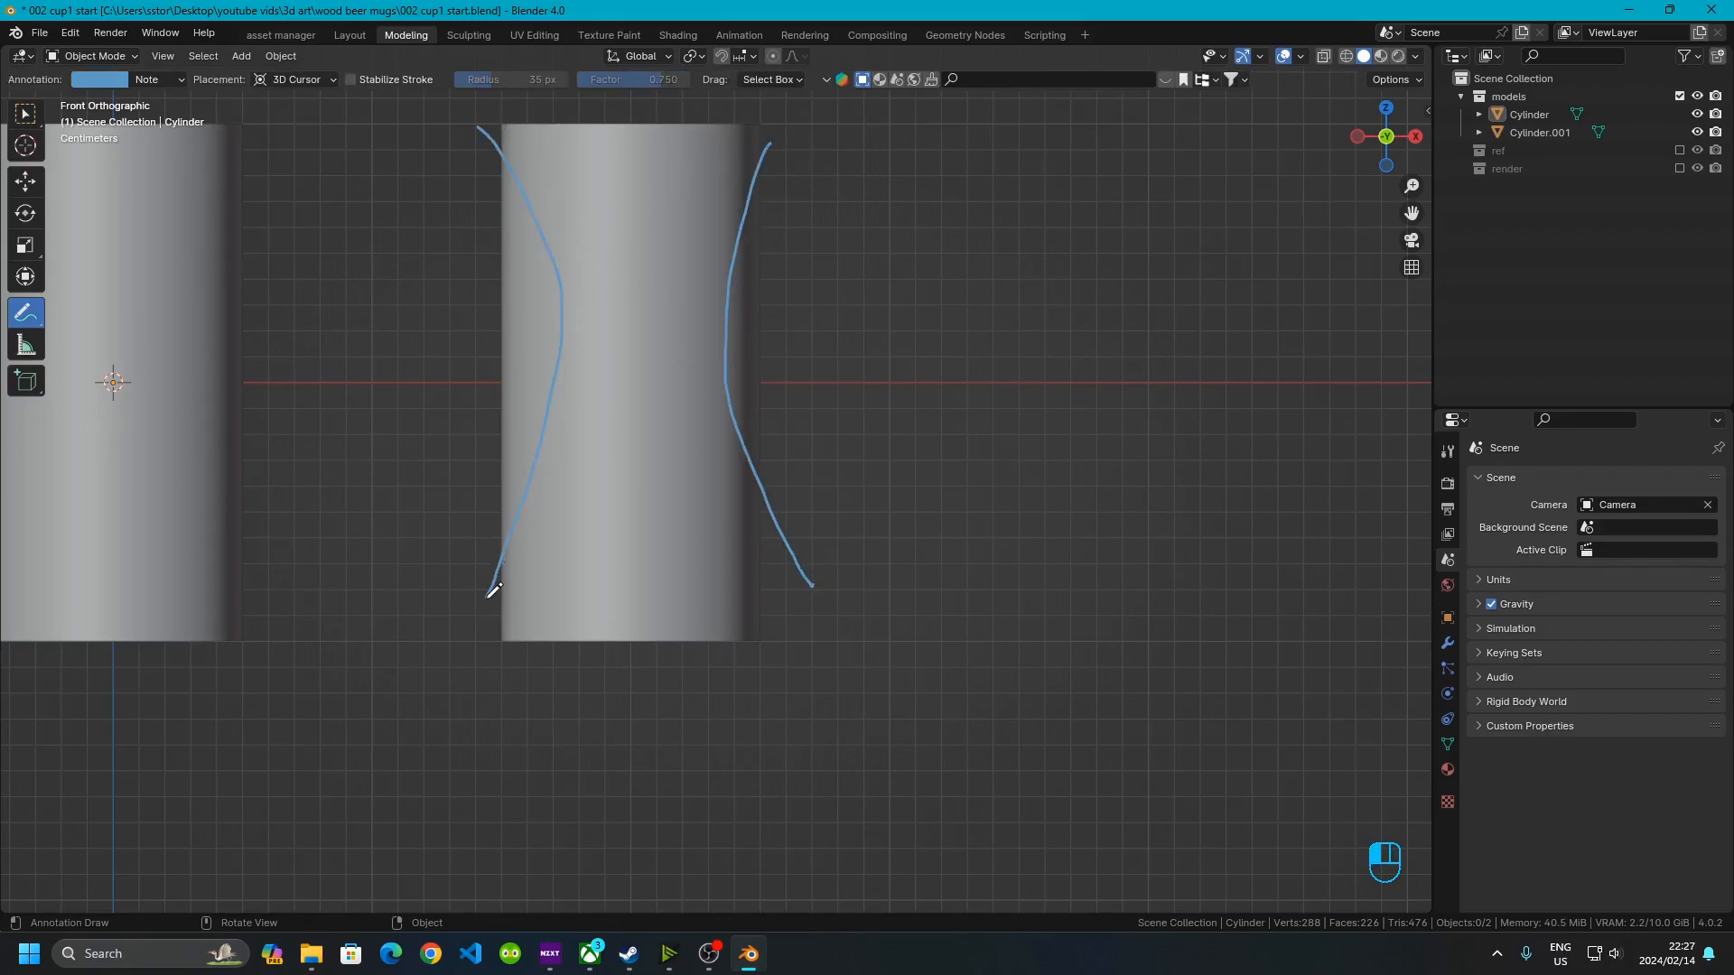
Annotate two curved outline strokes for another mug profile beside the cylinder
{"action": "scroll", "coordinate": [757, 493], "scroll_direction": "down", "scroll_amount": 2}
{"action": "middle_click_drag", "start_coordinate": [716, 491], "coordinate": [534, 415], "text": "shift"}
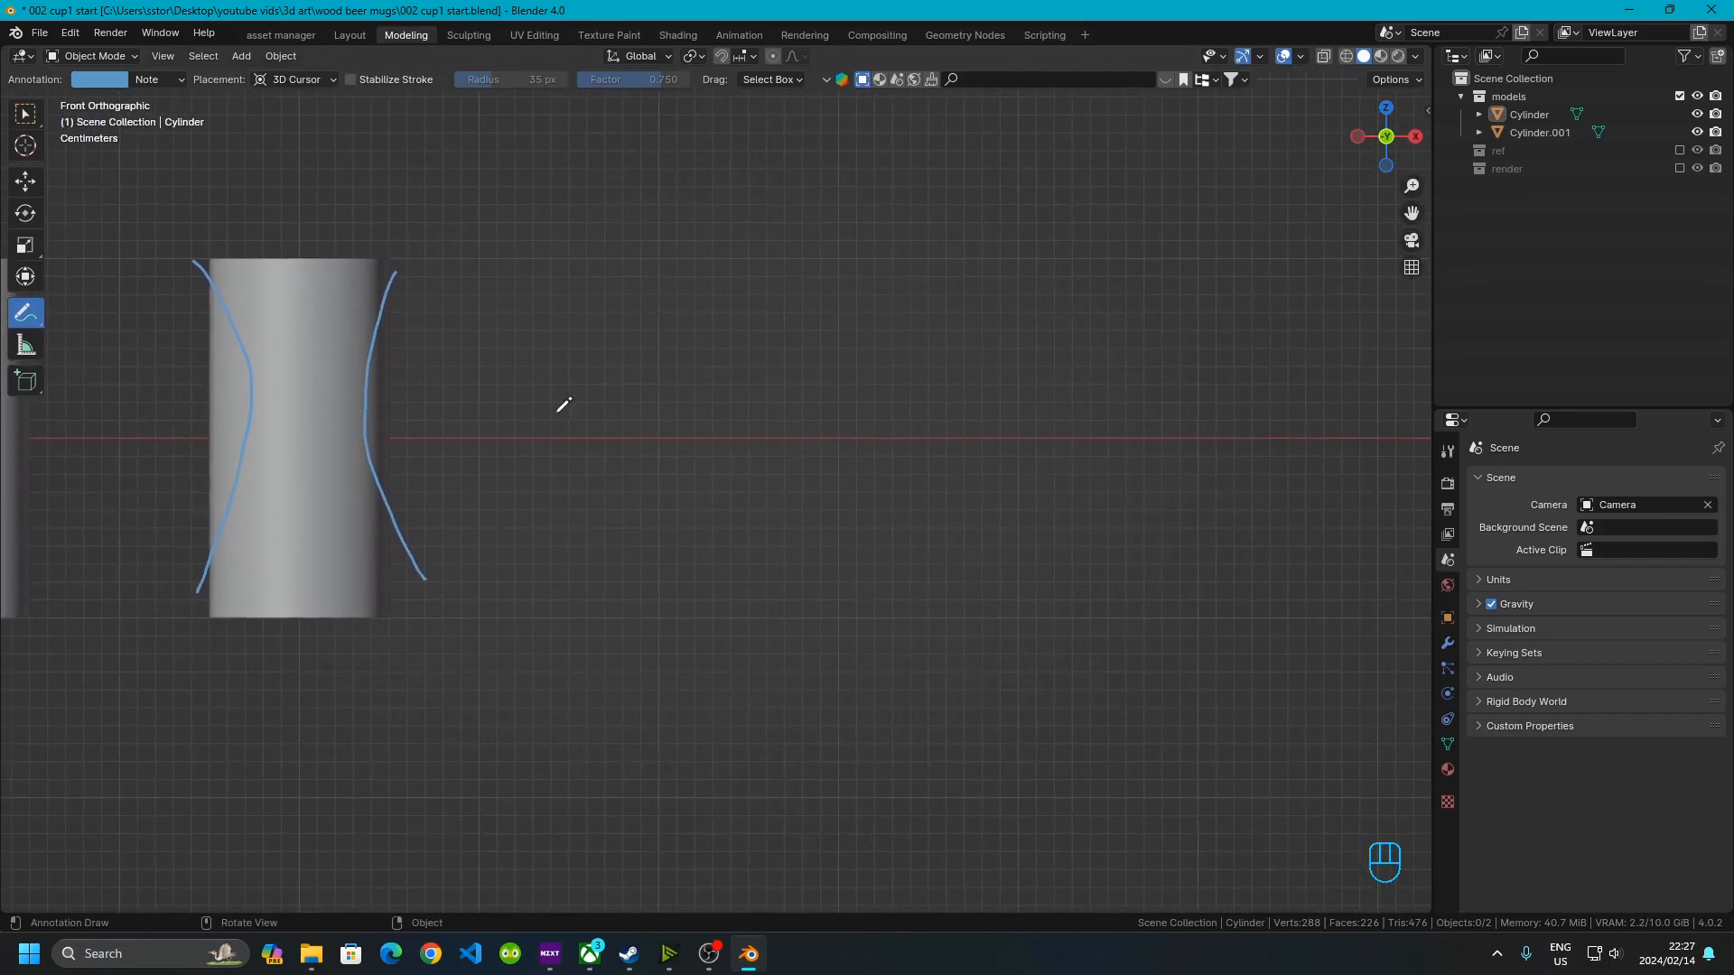
{"action": "mouse_move", "coordinate": [612, 316]}
{"action": "left_mouse_down"}
{"action": "mouse_move", "coordinate": [533, 511]}
{"action": "mouse_move", "coordinate": [575, 555]}
{"action": "left_mouse_up"}
{"action": "mouse_move", "coordinate": [708, 319]}
{"action": "left_mouse_down"}
{"action": "mouse_move", "coordinate": [742, 371]}
{"action": "mouse_move", "coordinate": [698, 554]}
{"action": "left_mouse_up"}
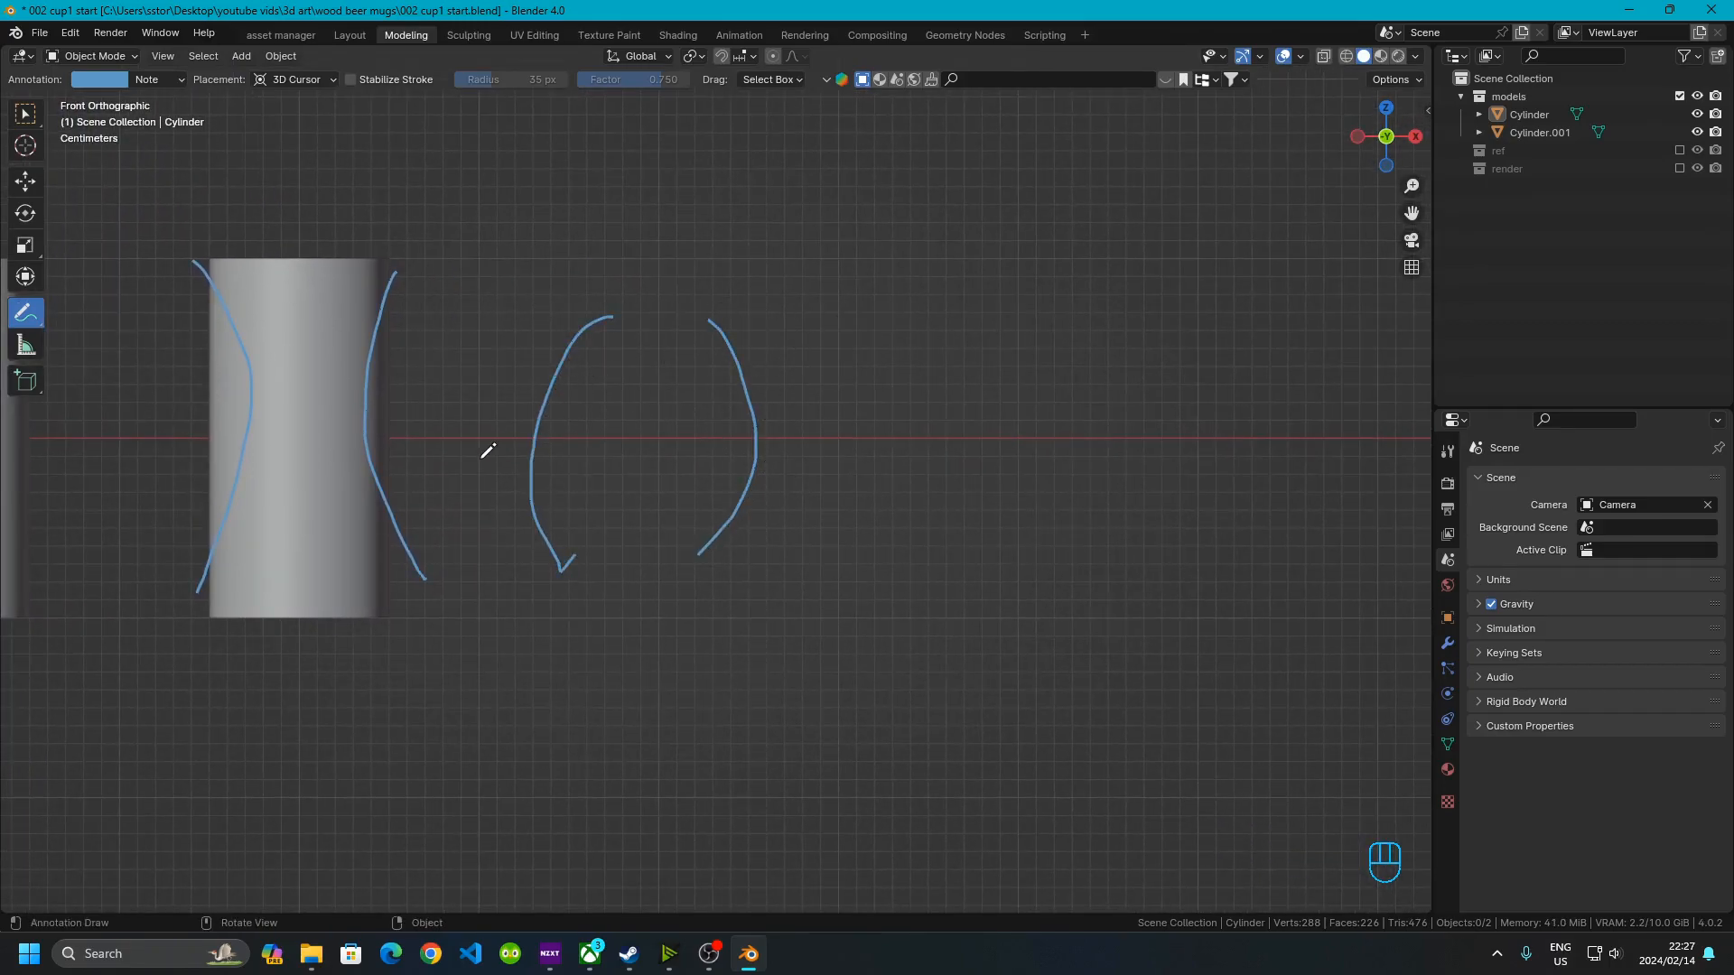
Annotate rim, base and handle strokes around the cylinder and the new profile
{"action": "middle_click_drag", "start_coordinate": [488, 453], "coordinate": [720, 418], "text": "shift"}
{"action": "left_click_drag", "start_coordinate": [392, 237], "coordinate": [640, 252]}
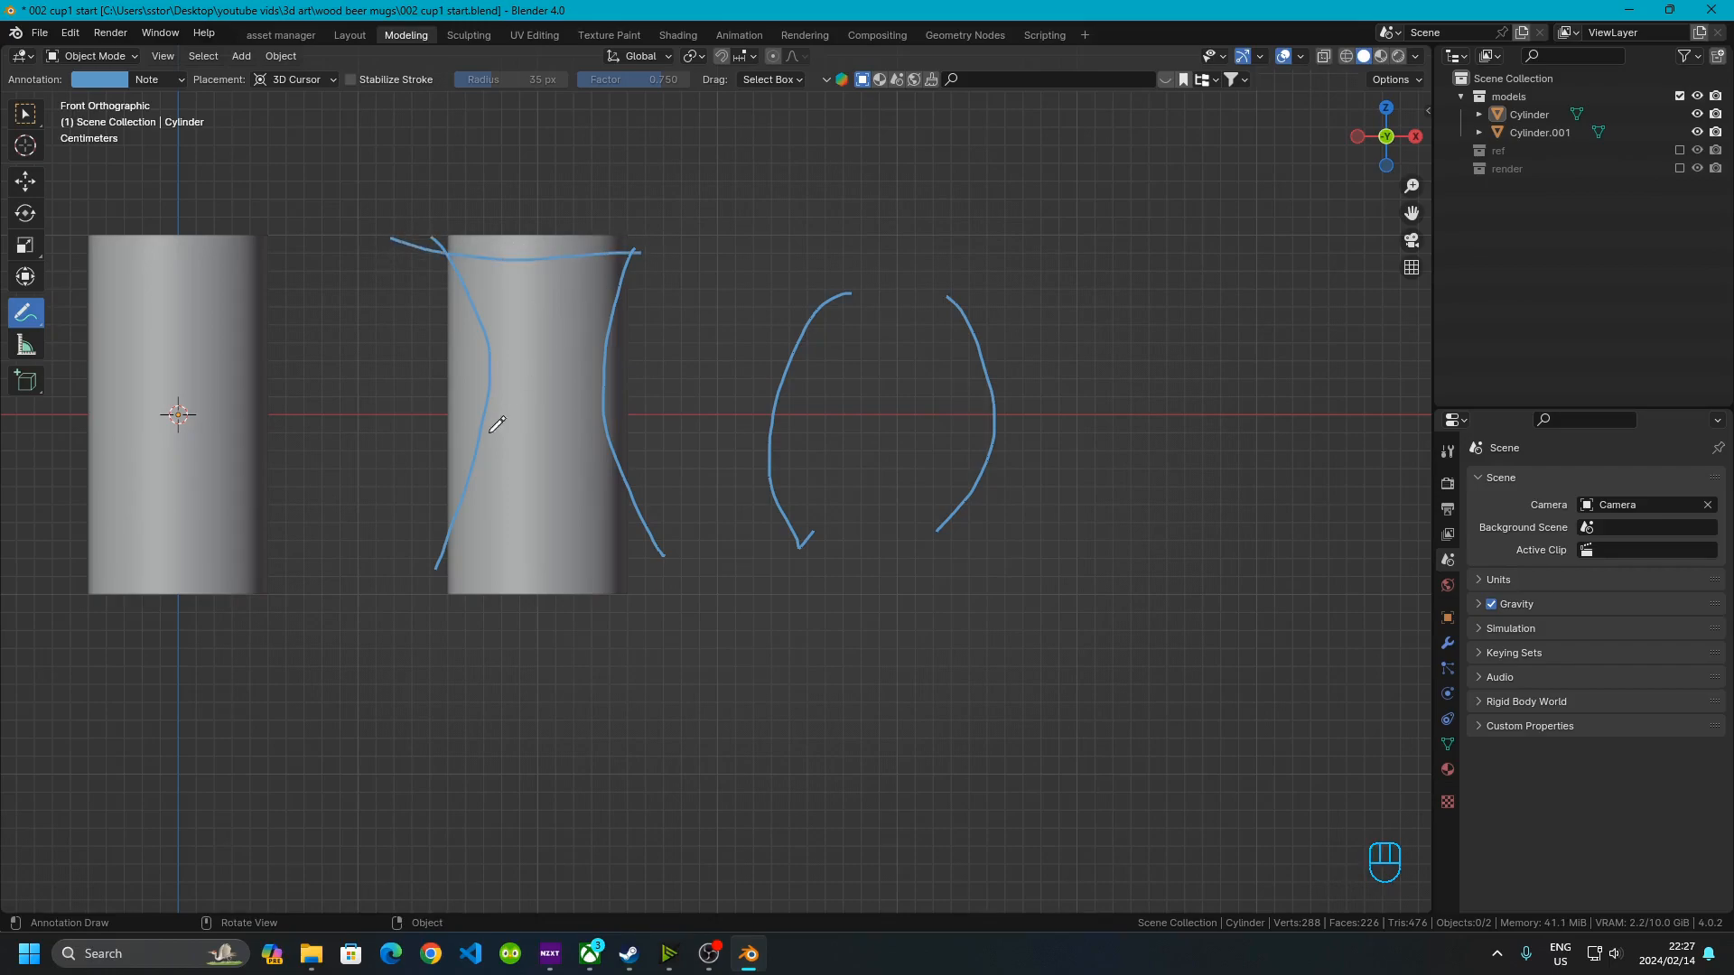
{"action": "left_click_drag", "start_coordinate": [437, 557], "coordinate": [628, 547]}
{"action": "mouse_move", "coordinate": [450, 276]}
{"action": "left_mouse_down"}
{"action": "mouse_move", "coordinate": [428, 264]}
{"action": "mouse_move", "coordinate": [370, 307]}
{"action": "mouse_move", "coordinate": [471, 398]}
{"action": "mouse_move", "coordinate": [475, 451]}
{"action": "mouse_move", "coordinate": [425, 441]}
{"action": "mouse_move", "coordinate": [439, 433]}
{"action": "left_mouse_up"}
{"action": "mouse_move", "coordinate": [796, 333]}
{"action": "left_mouse_down"}
{"action": "mouse_move", "coordinate": [706, 377]}
{"action": "mouse_move", "coordinate": [724, 474]}
{"action": "mouse_move", "coordinate": [785, 495]}
{"action": "left_mouse_up"}
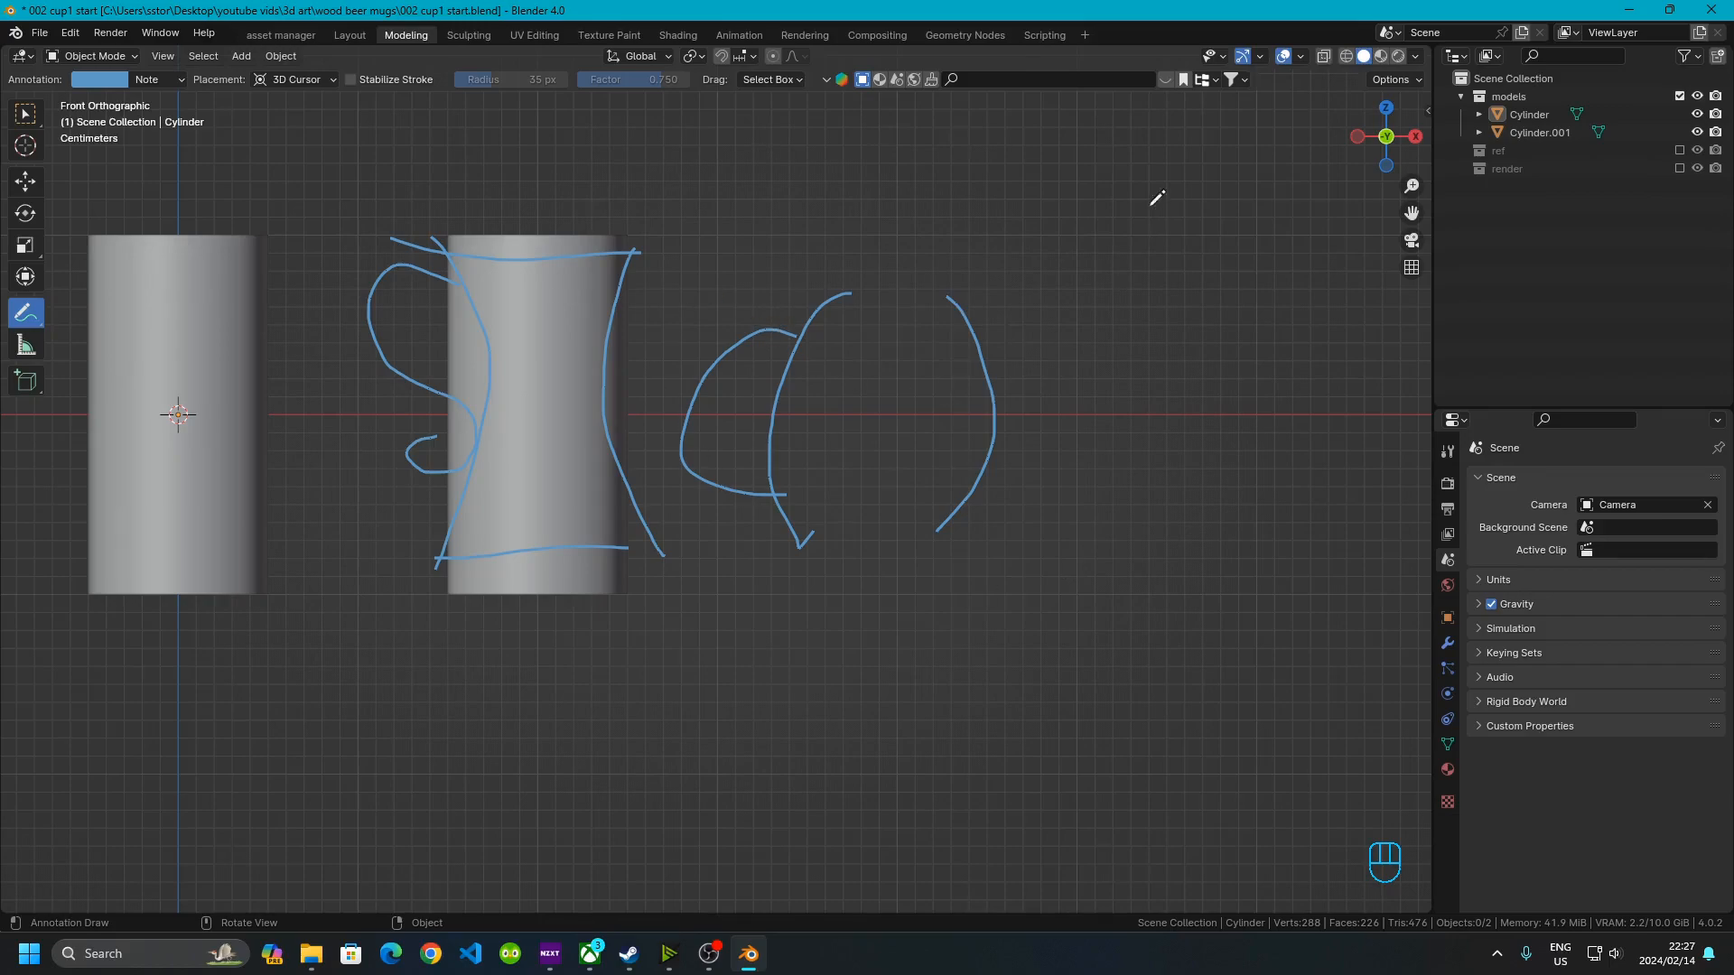
{"action": "left_click_drag", "start_coordinate": [808, 533], "coordinate": [957, 526]}
{"action": "left_click_drag", "start_coordinate": [831, 301], "coordinate": [972, 301]}
Undo all the annotation strokes
{"action": "key", "text": "ctrl+z"}
{"action": "key", "text": "ctrl+x"}
{"action": "key", "text": "ctrl+z"}
{"action": "key", "text": "ctrl+z"}
{"action": "key", "text": "ctrl+z"}
{"action": "key", "text": "ctrl+z"}
{"action": "key", "text": "ctrl+z"}
{"action": "key", "text": "ctrl+z"}
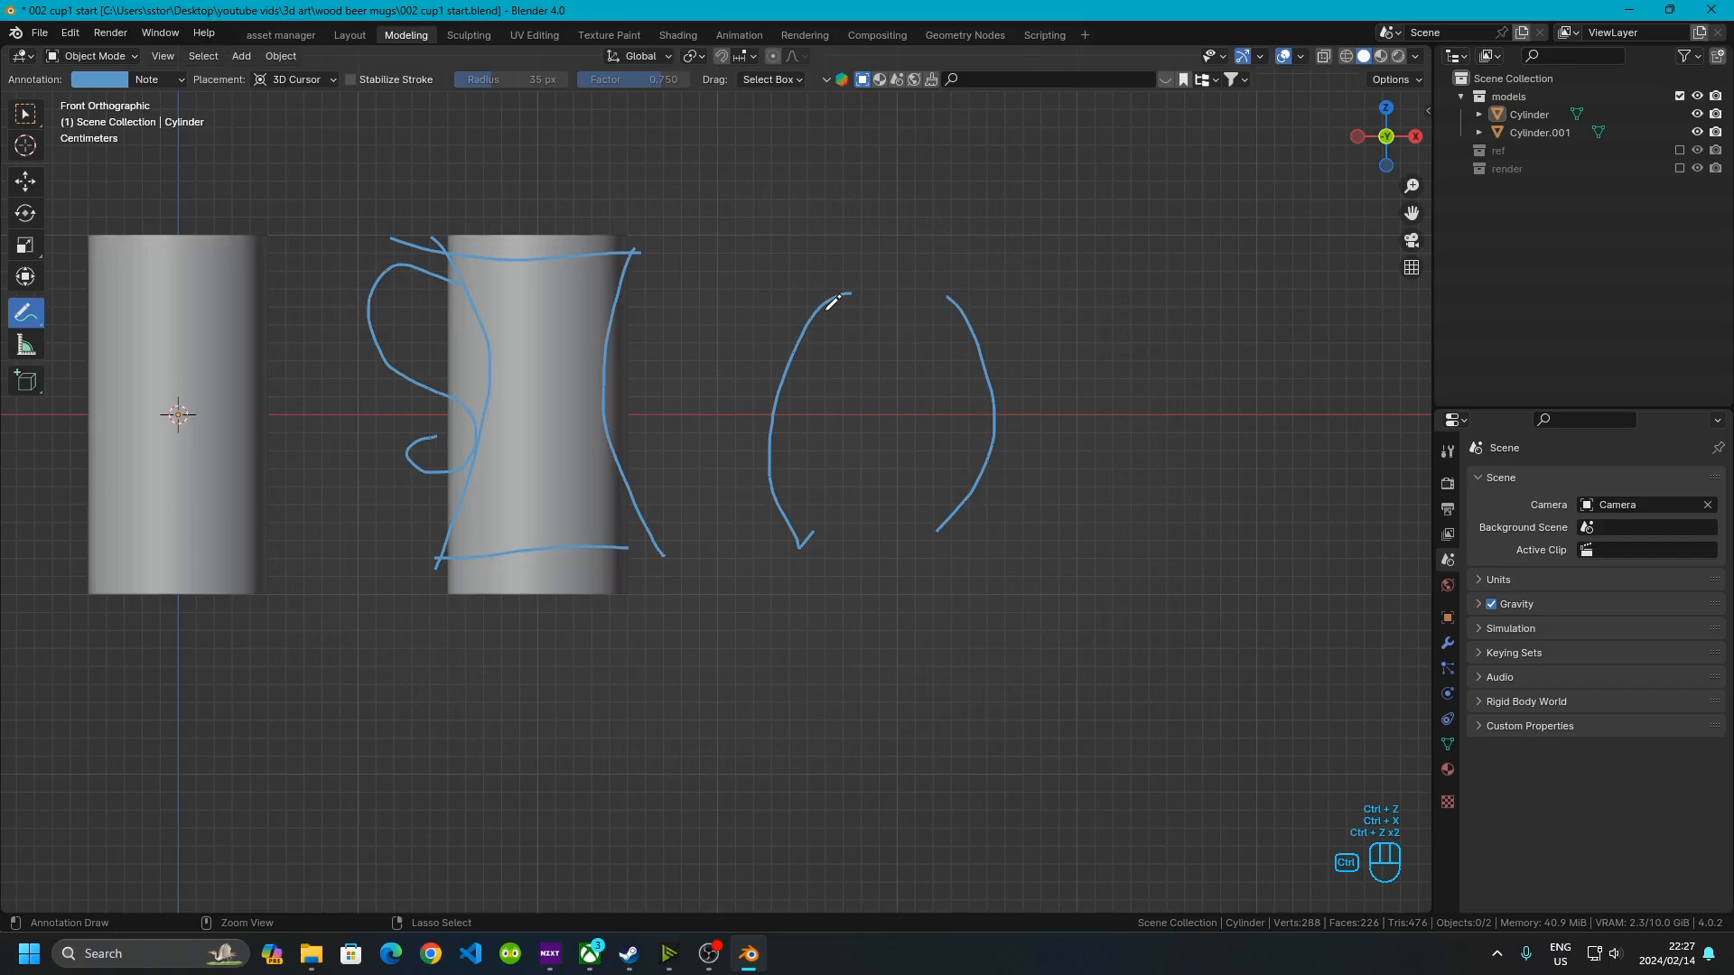
{"action": "key", "text": "ctrl+z"}
{"action": "key", "text": "ctrl+z"}
{"action": "key", "text": "ctrl+z"}
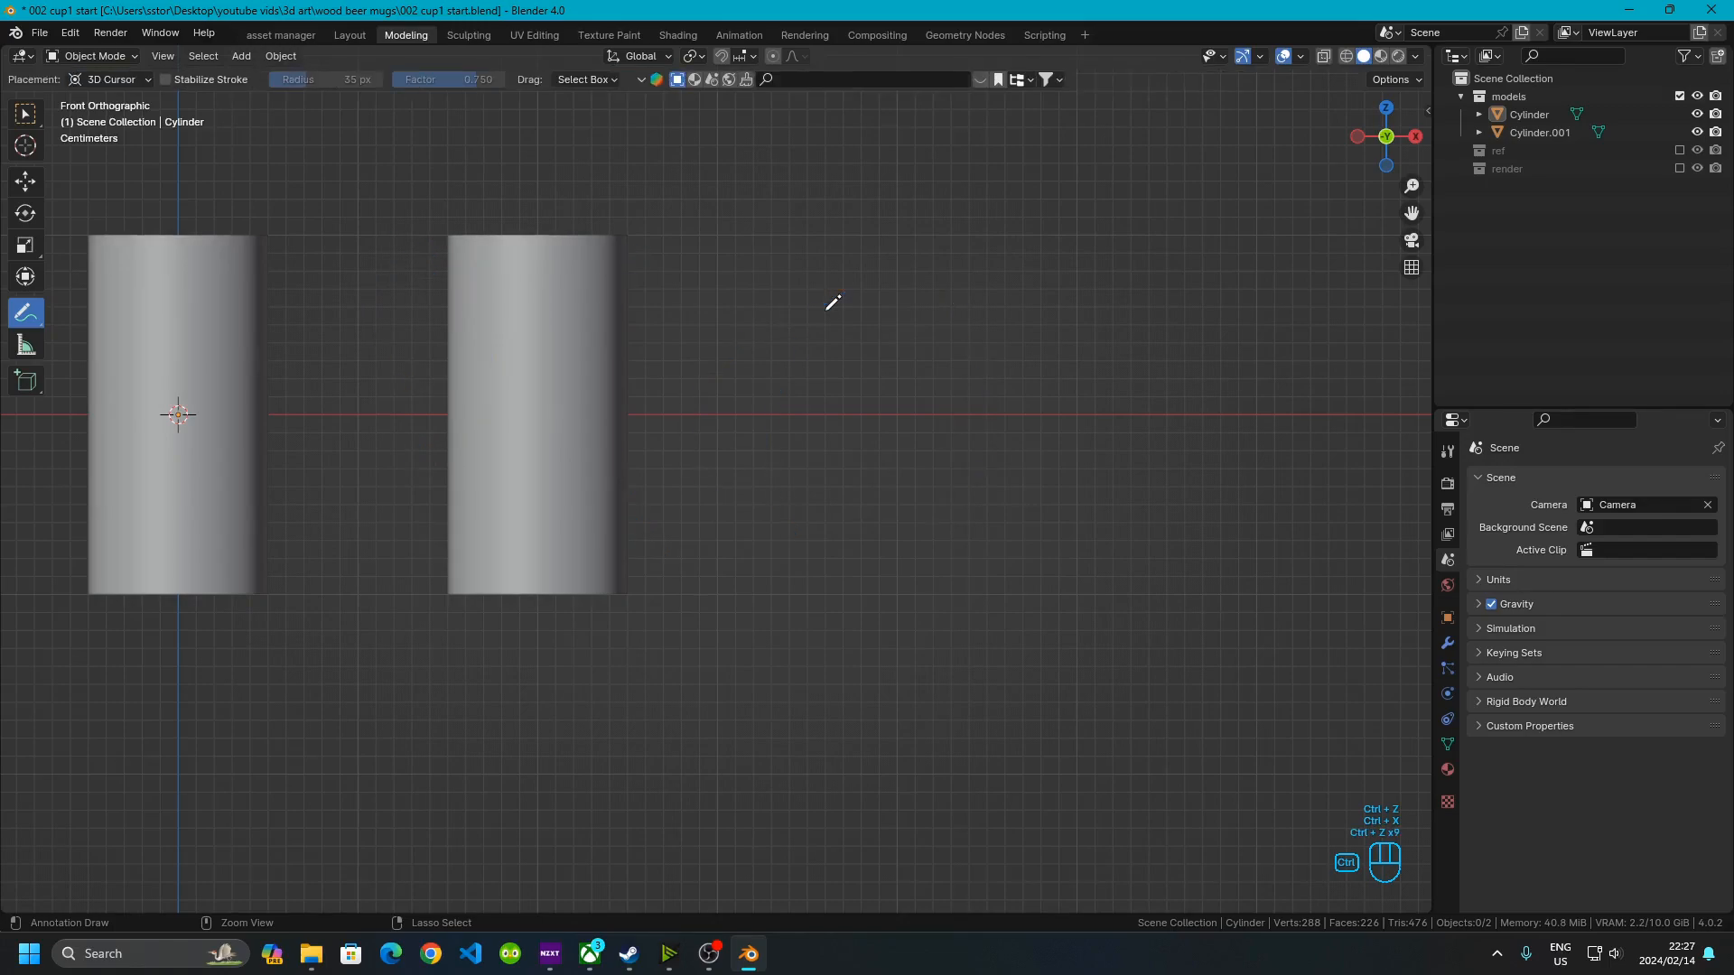
In Edit Mode on the right cylinder, select its two middle edge loops
{"action": "left_click", "coordinate": [26, 113]}
{"action": "middle_click_drag", "start_coordinate": [507, 409], "coordinate": [573, 414], "text": "shift"}
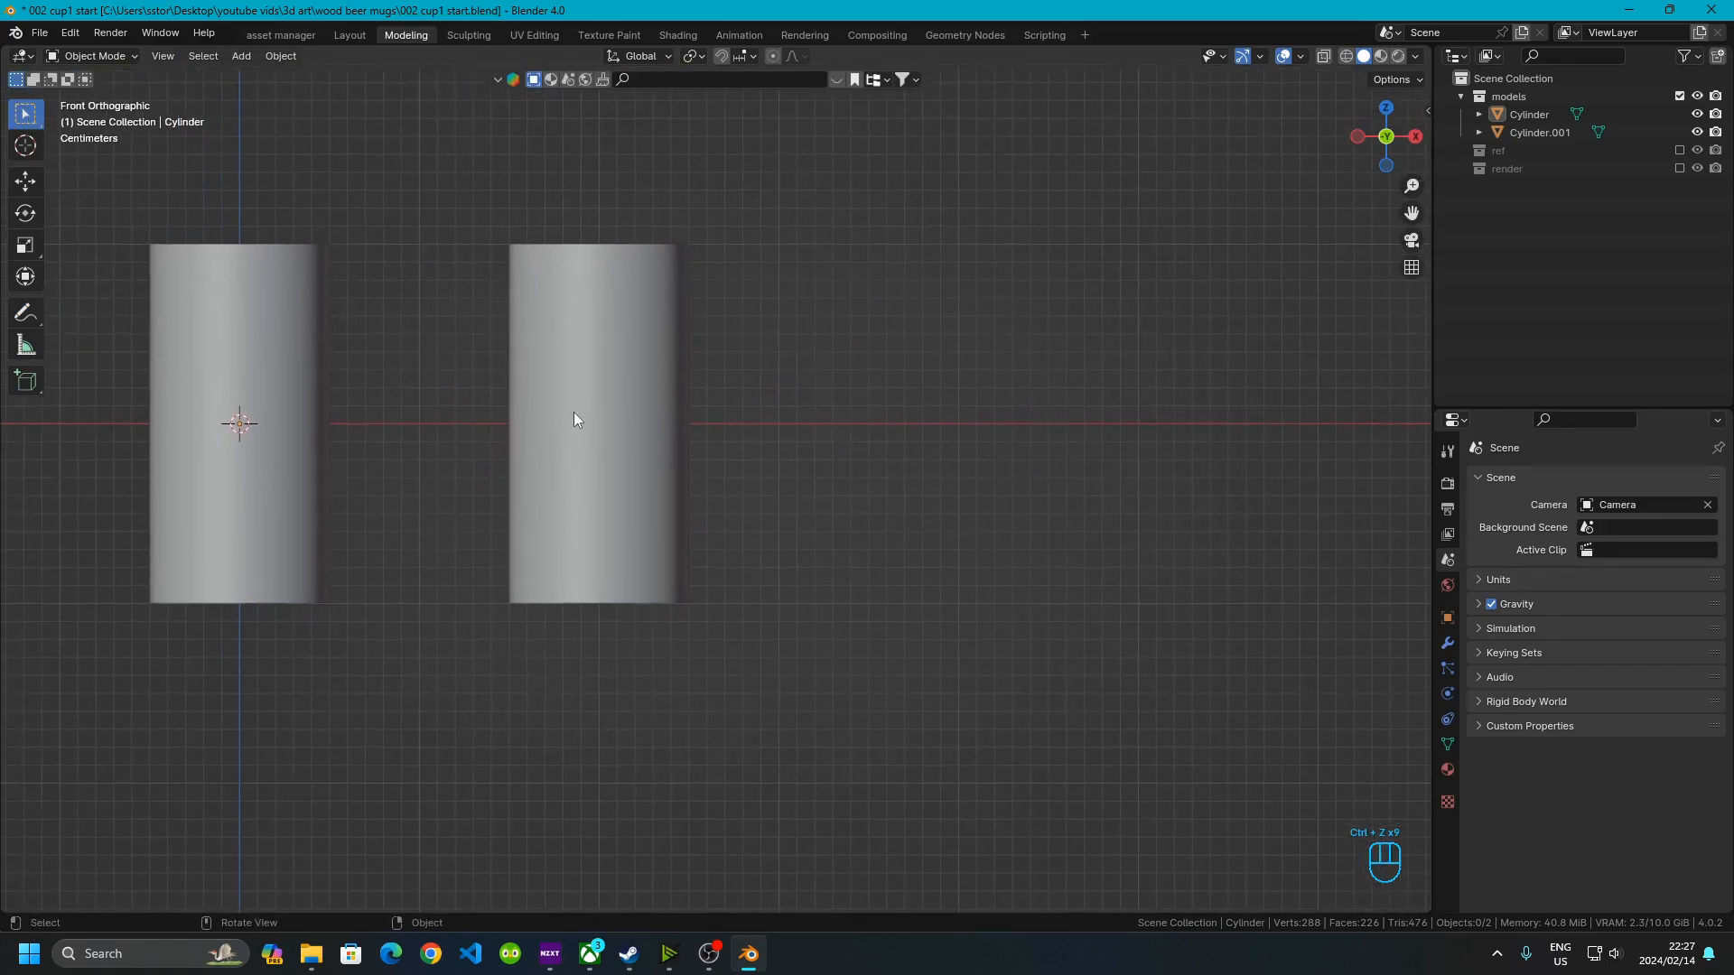
{"action": "left_click", "coordinate": [578, 367]}
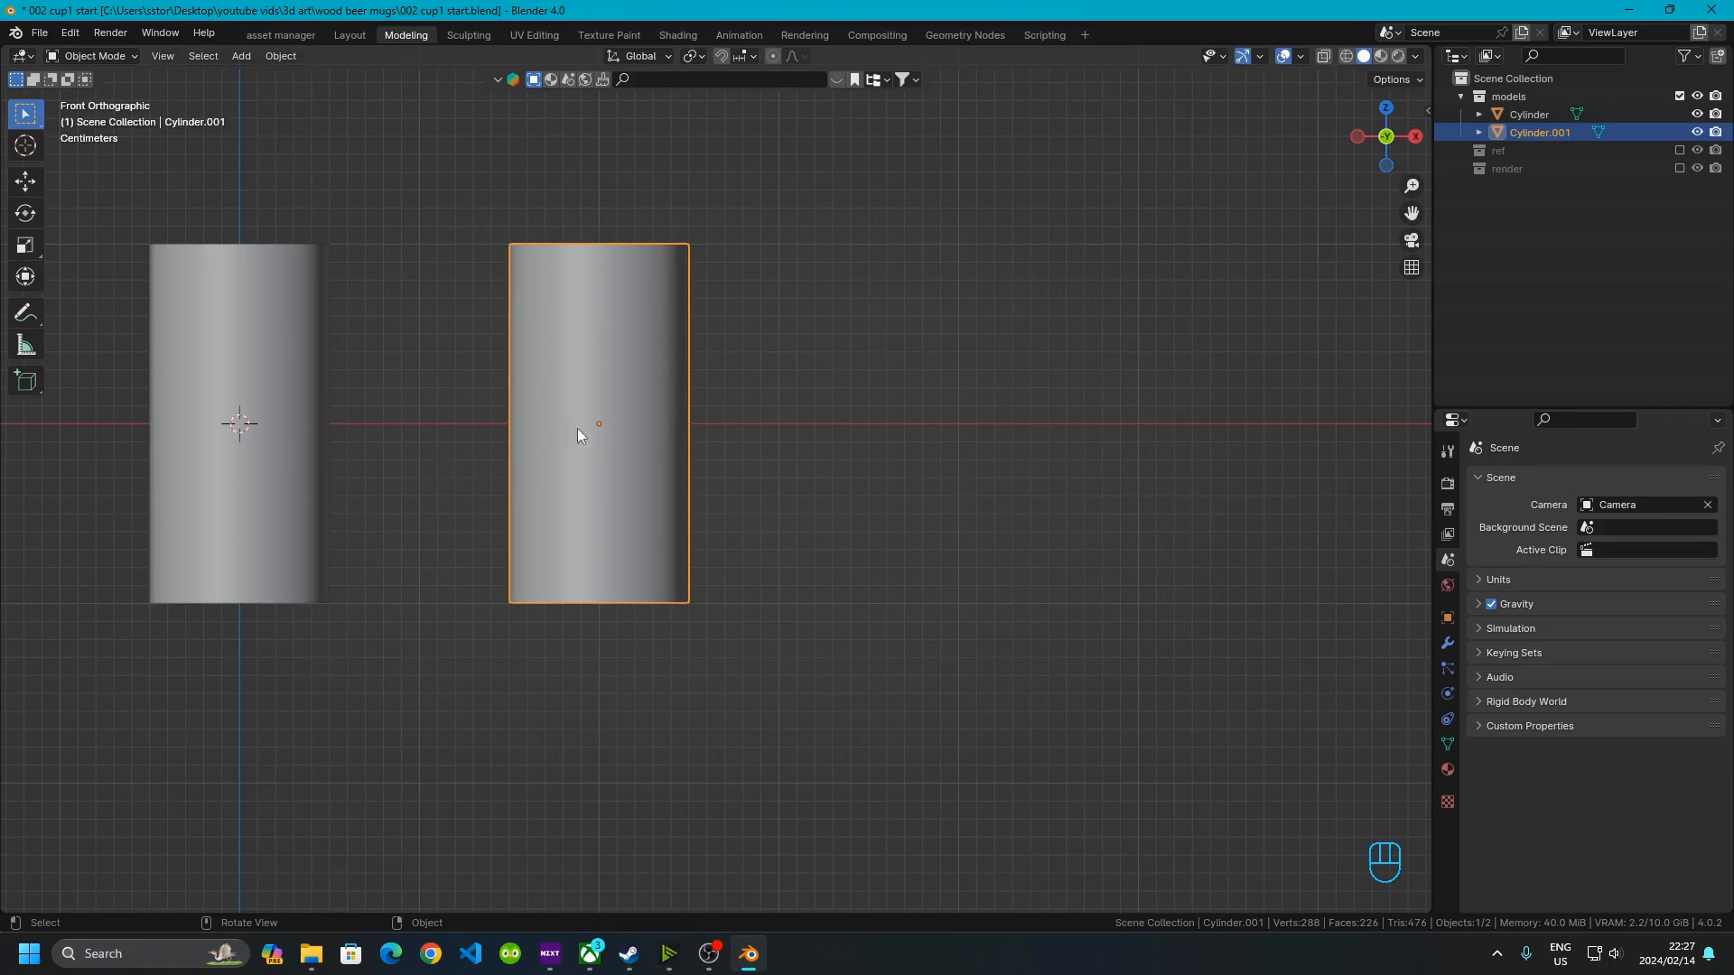
{"action": "key", "text": "Tab"}
{"action": "scroll", "coordinate": [577, 428], "scroll_direction": "up", "scroll_amount": 2}
{"action": "middle_click_drag", "start_coordinate": [540, 407], "coordinate": [653, 443], "text": "shift"}
{"action": "scroll", "coordinate": [653, 443], "scroll_direction": "up", "scroll_amount": 2}
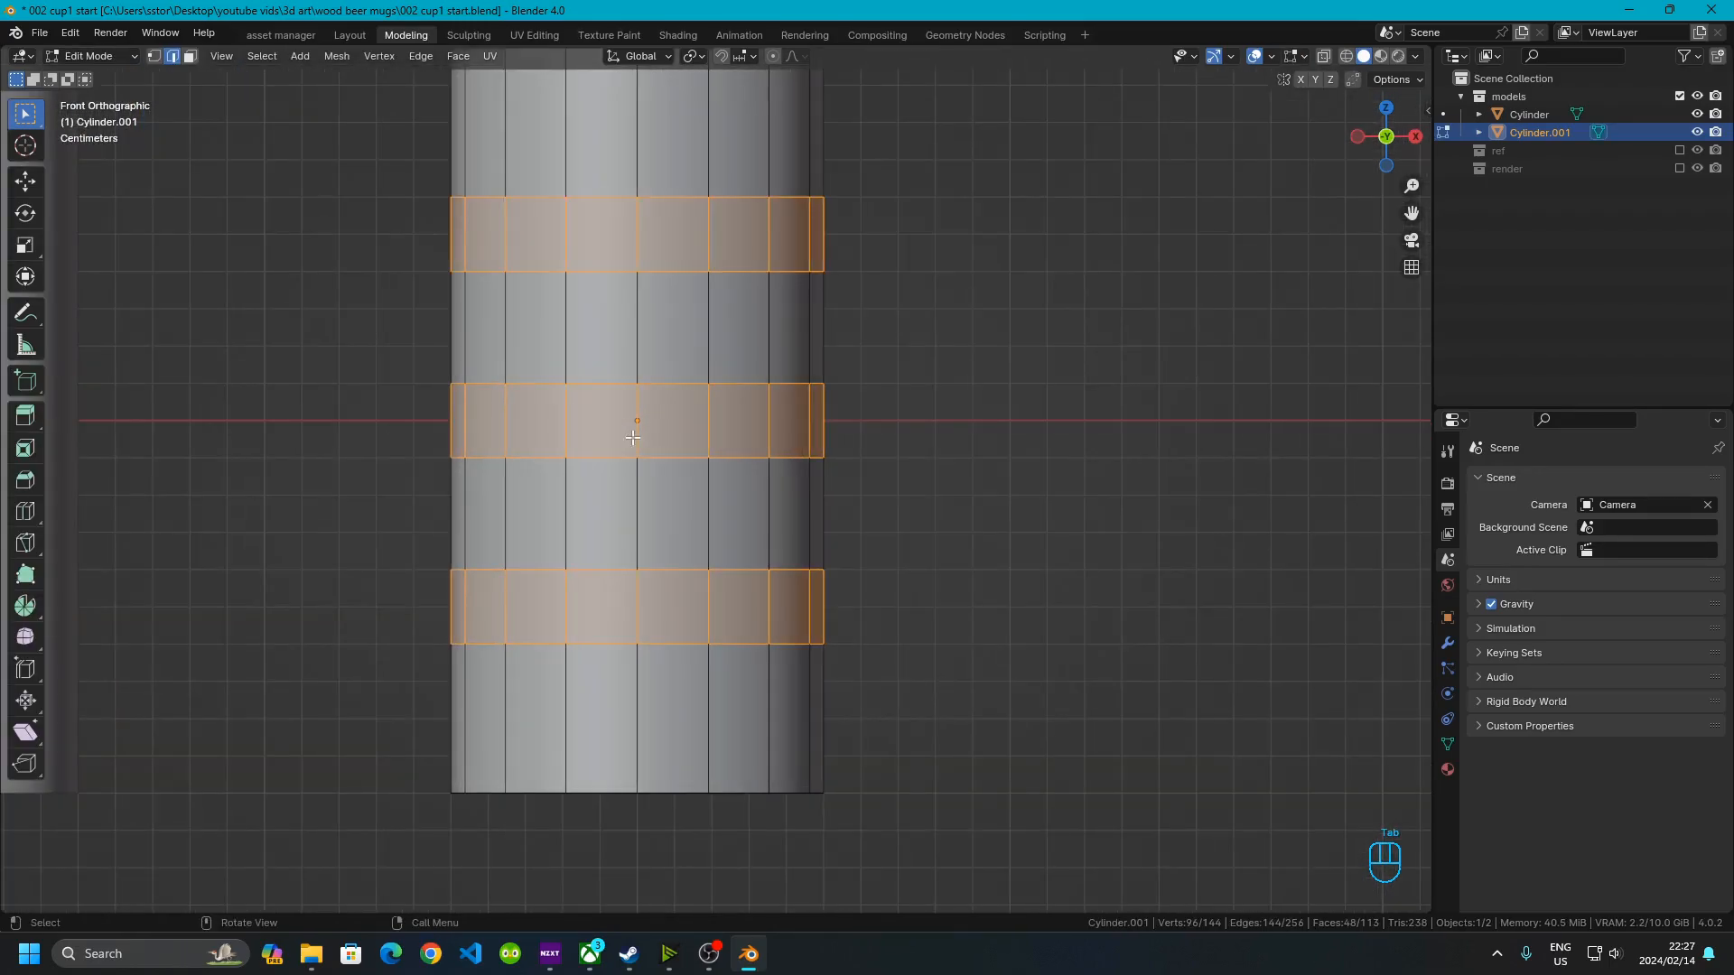
{"action": "left_click", "coordinate": [550, 377]}
{"action": "left_click", "coordinate": [545, 392]}
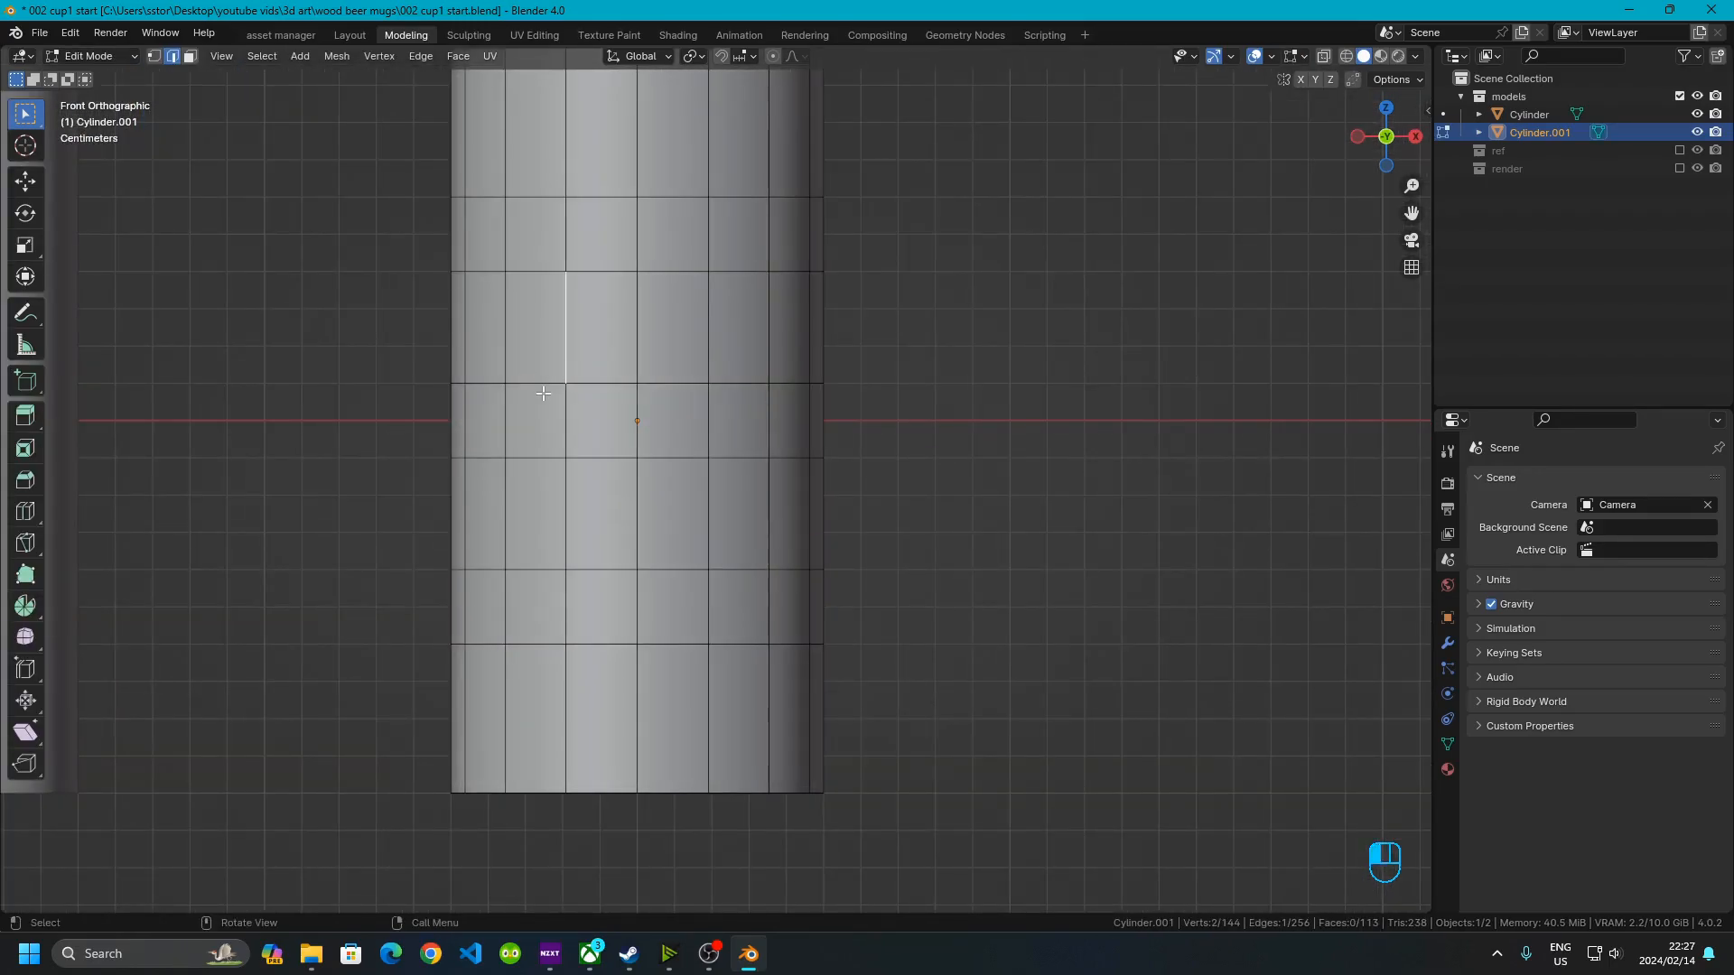
{"action": "left_click", "coordinate": [527, 380], "text": "alt+shift"}
{"action": "left_click", "coordinate": [528, 380], "text": "alt+shift"}
{"action": "left_click", "coordinate": [547, 448], "text": "alt+shift"}
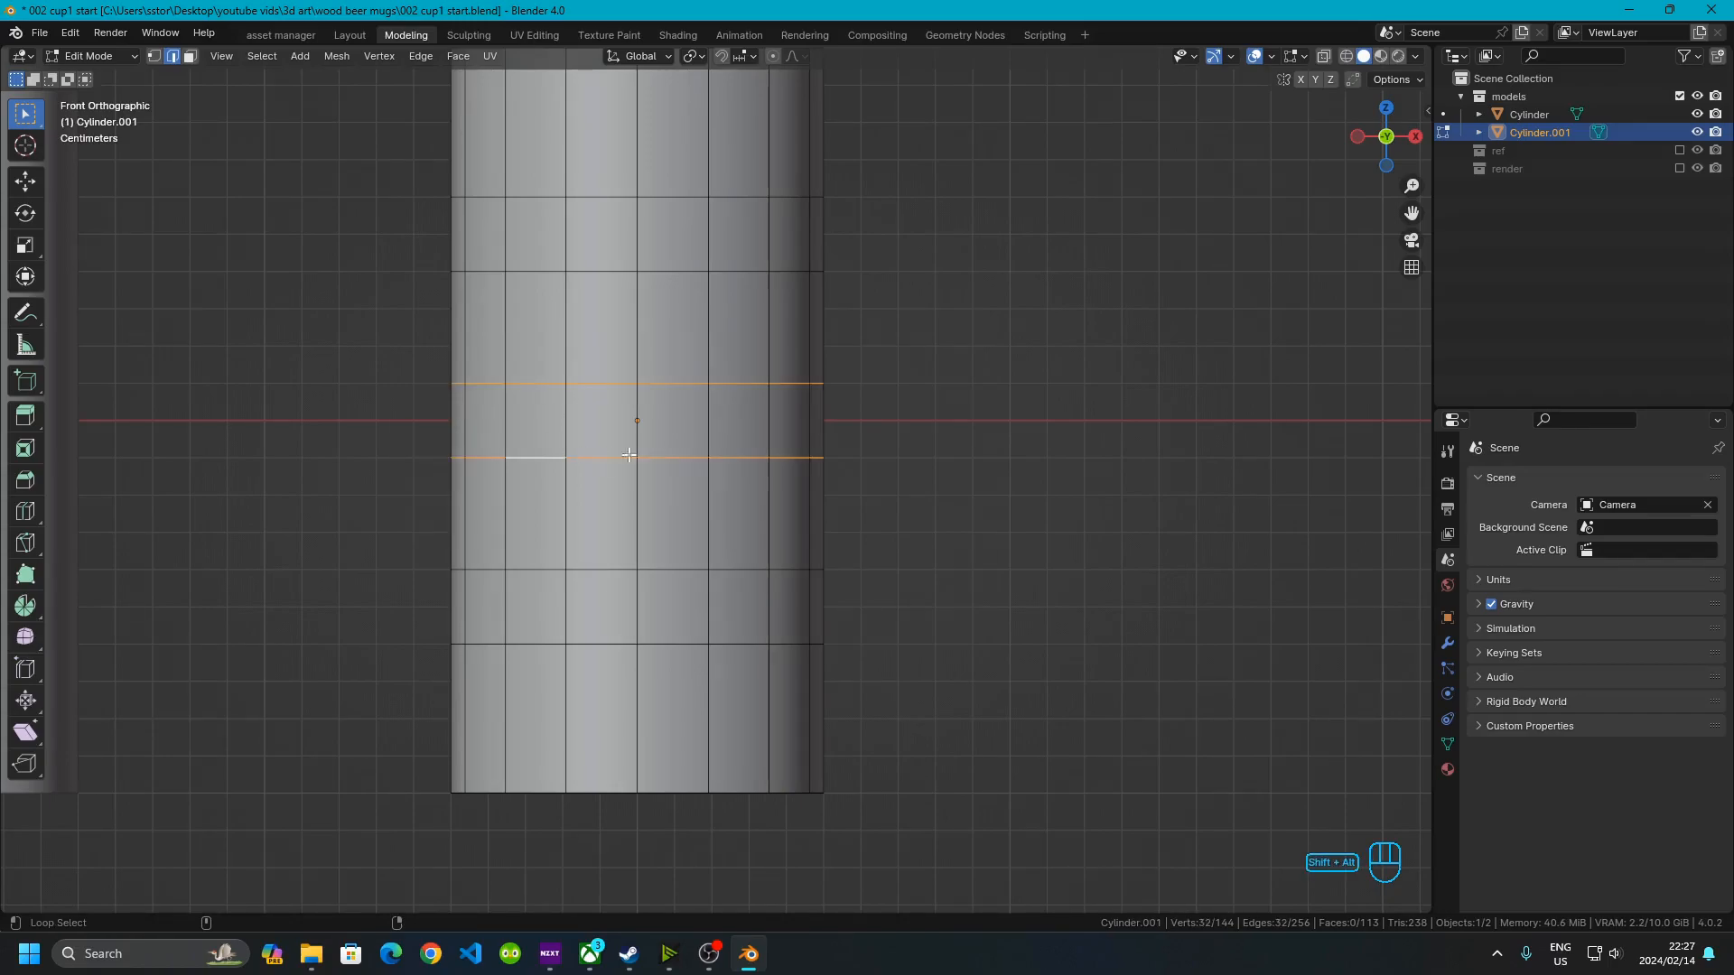
Enable smooth proportional editing and scale the middle loops by 0.8 on X and Y, excluding Z
{"action": "left_click", "coordinate": [773, 57]}
{"action": "left_click", "coordinate": [705, 55]}
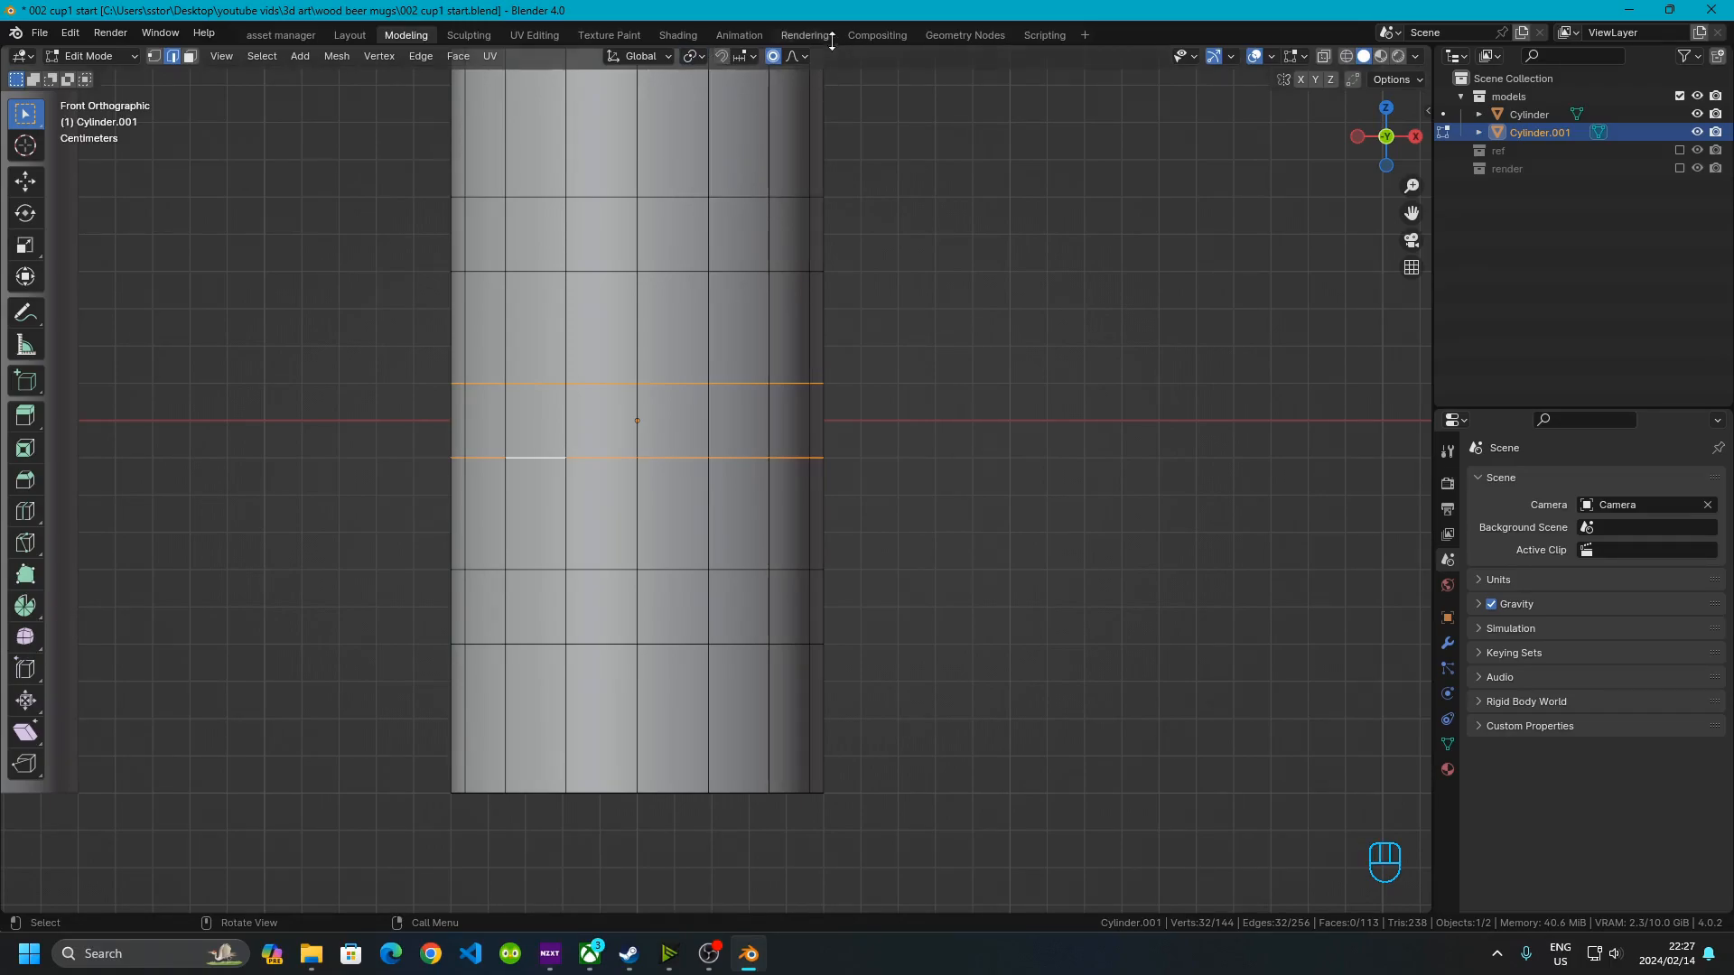
{"action": "left_click", "coordinate": [797, 56]}
{"action": "key", "text": "s"}
{"action": "key", "text": "shift+z"}
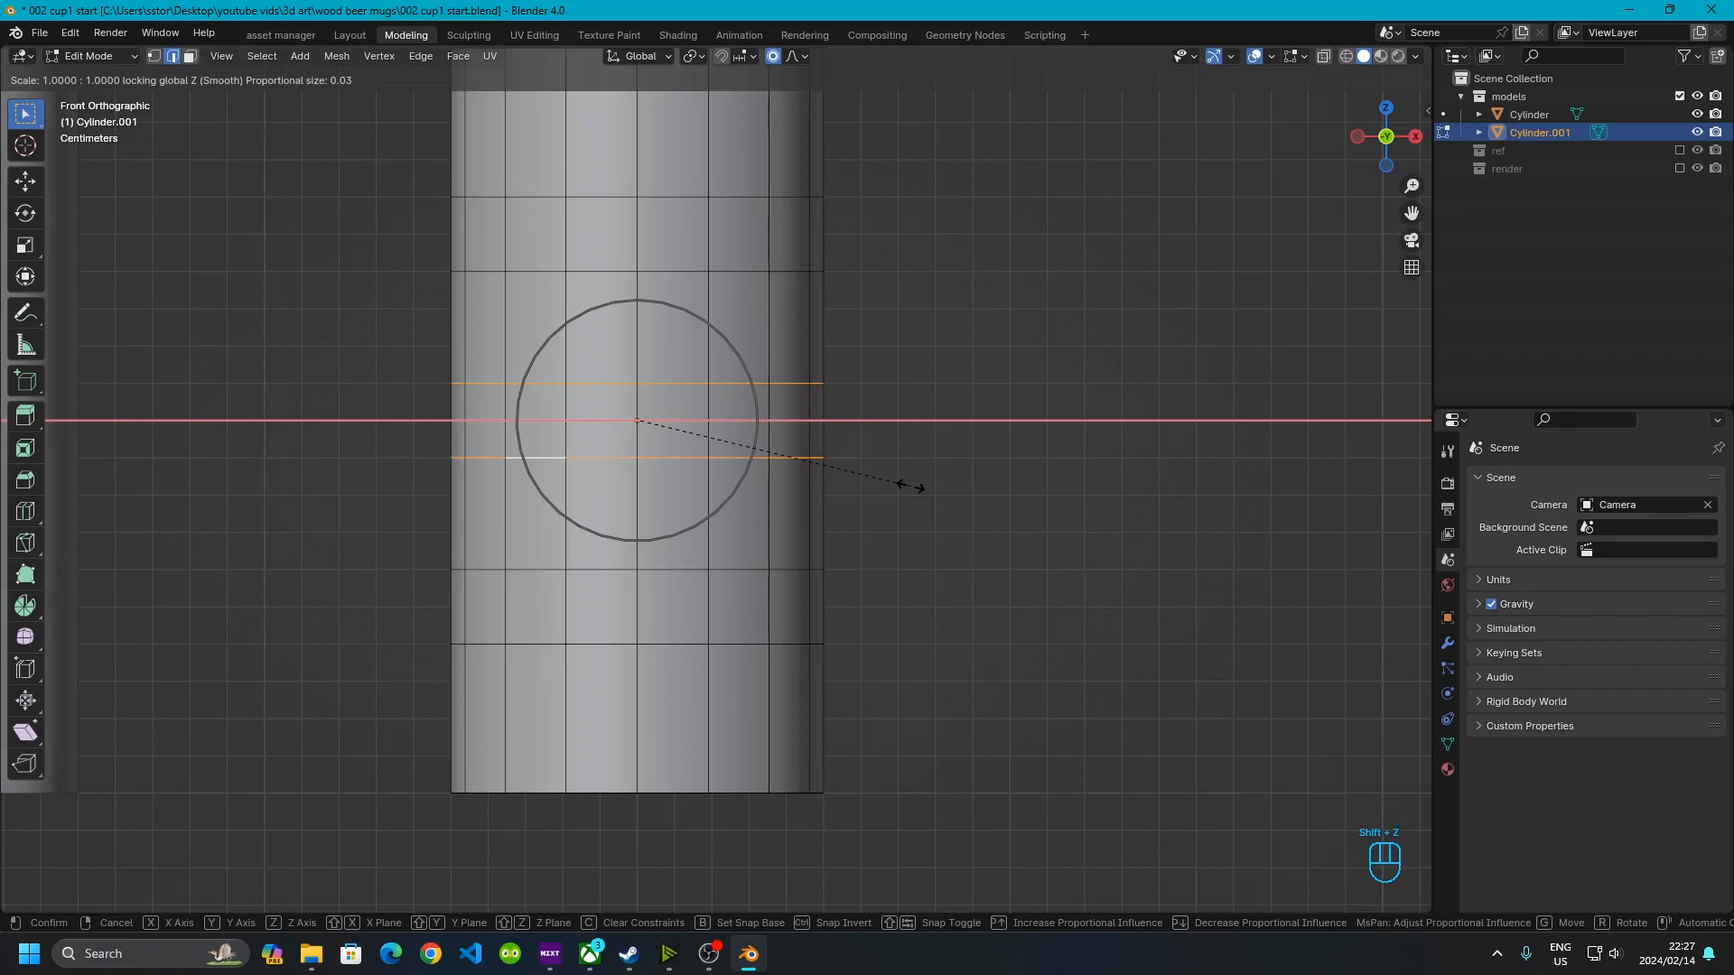
{"action": "key", "text": "KP_Decimal"}
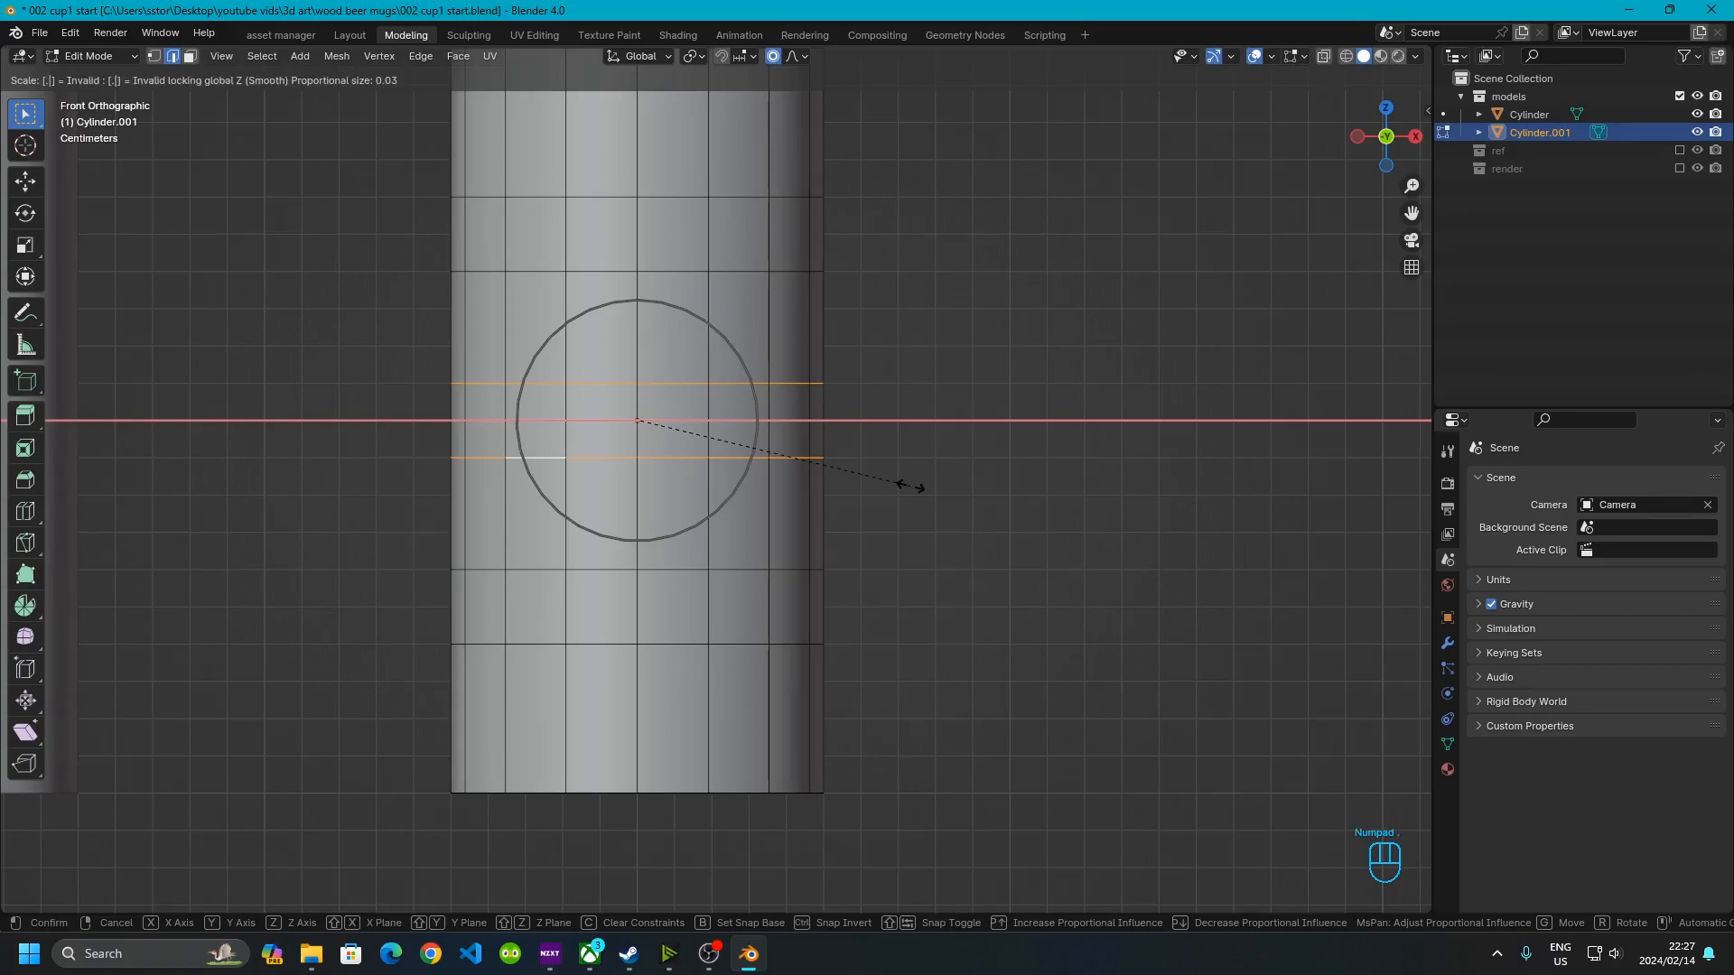
{"action": "key", "text": "KP_8"}
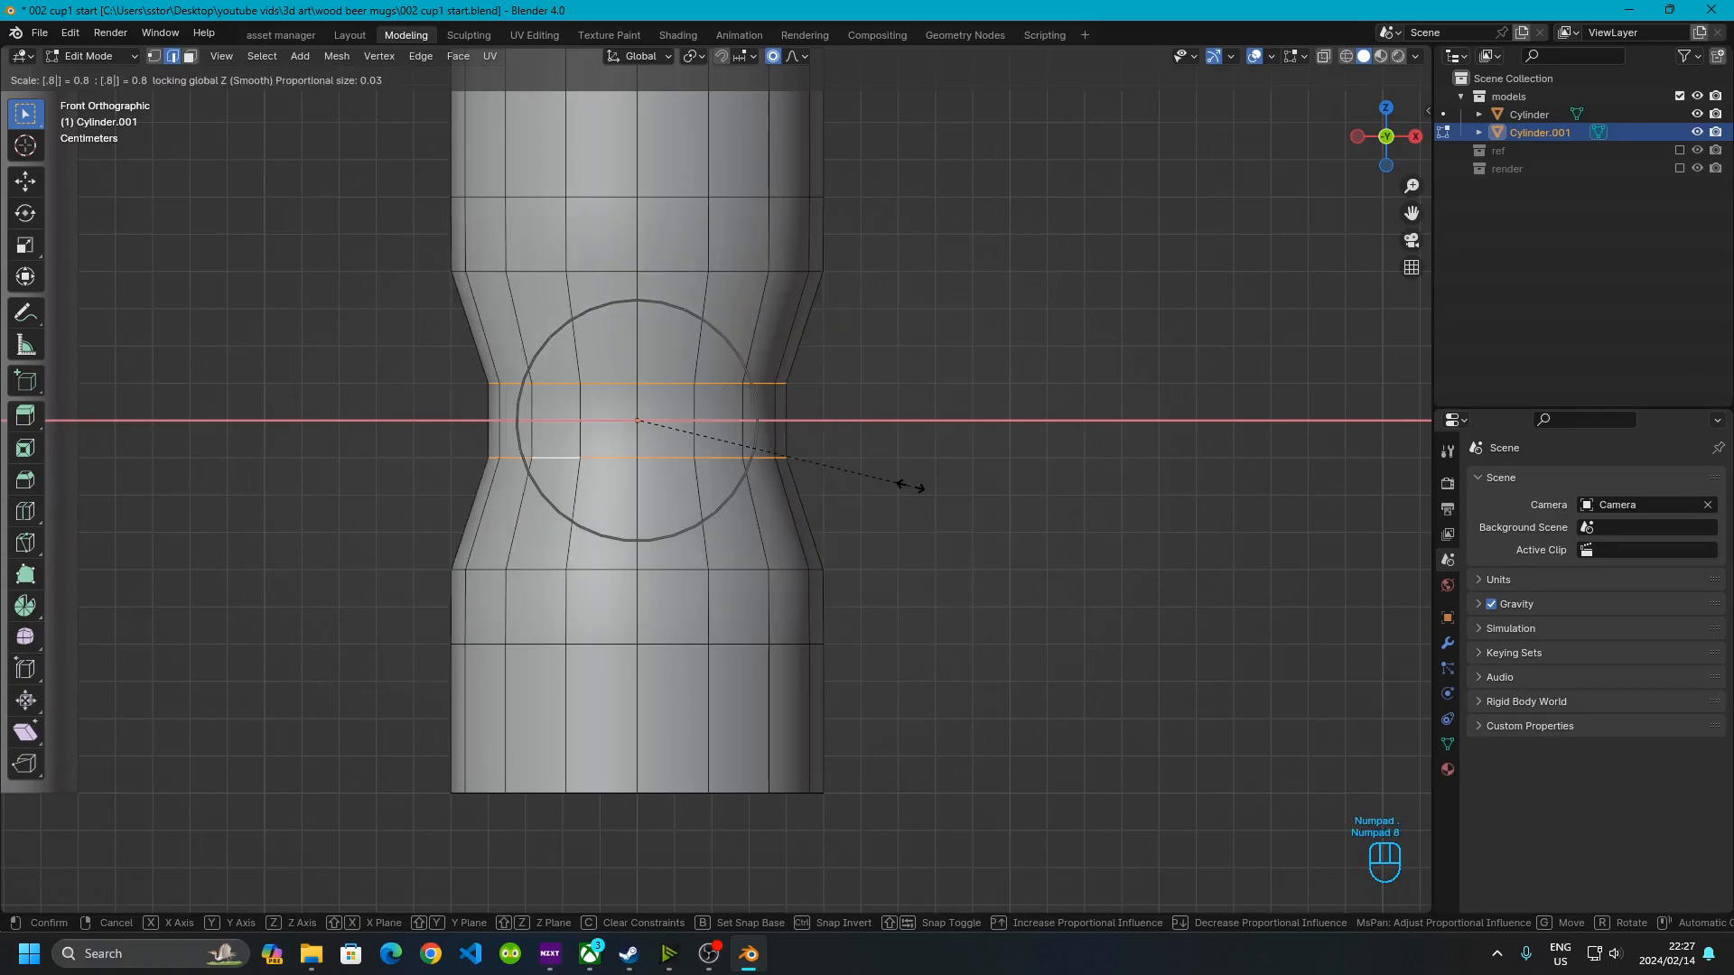
{"action": "scroll", "coordinate": [912, 488], "scroll_direction": "down", "scroll_amount": 12}
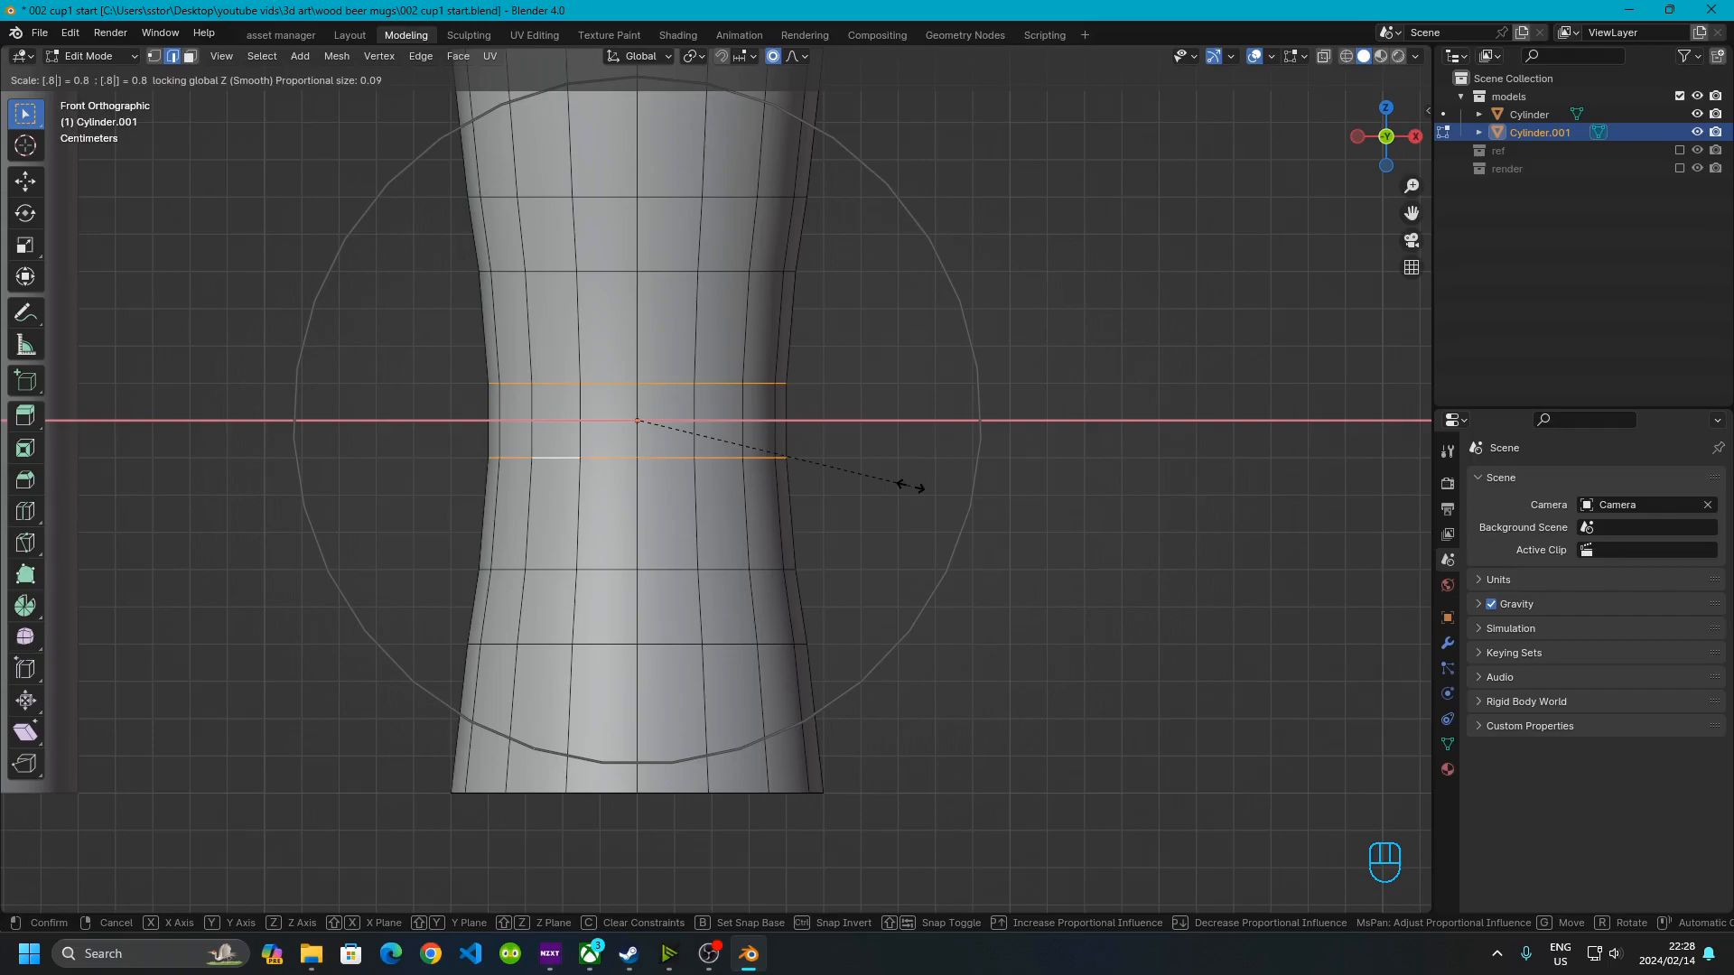
{"action": "left_click", "coordinate": [903, 495]}
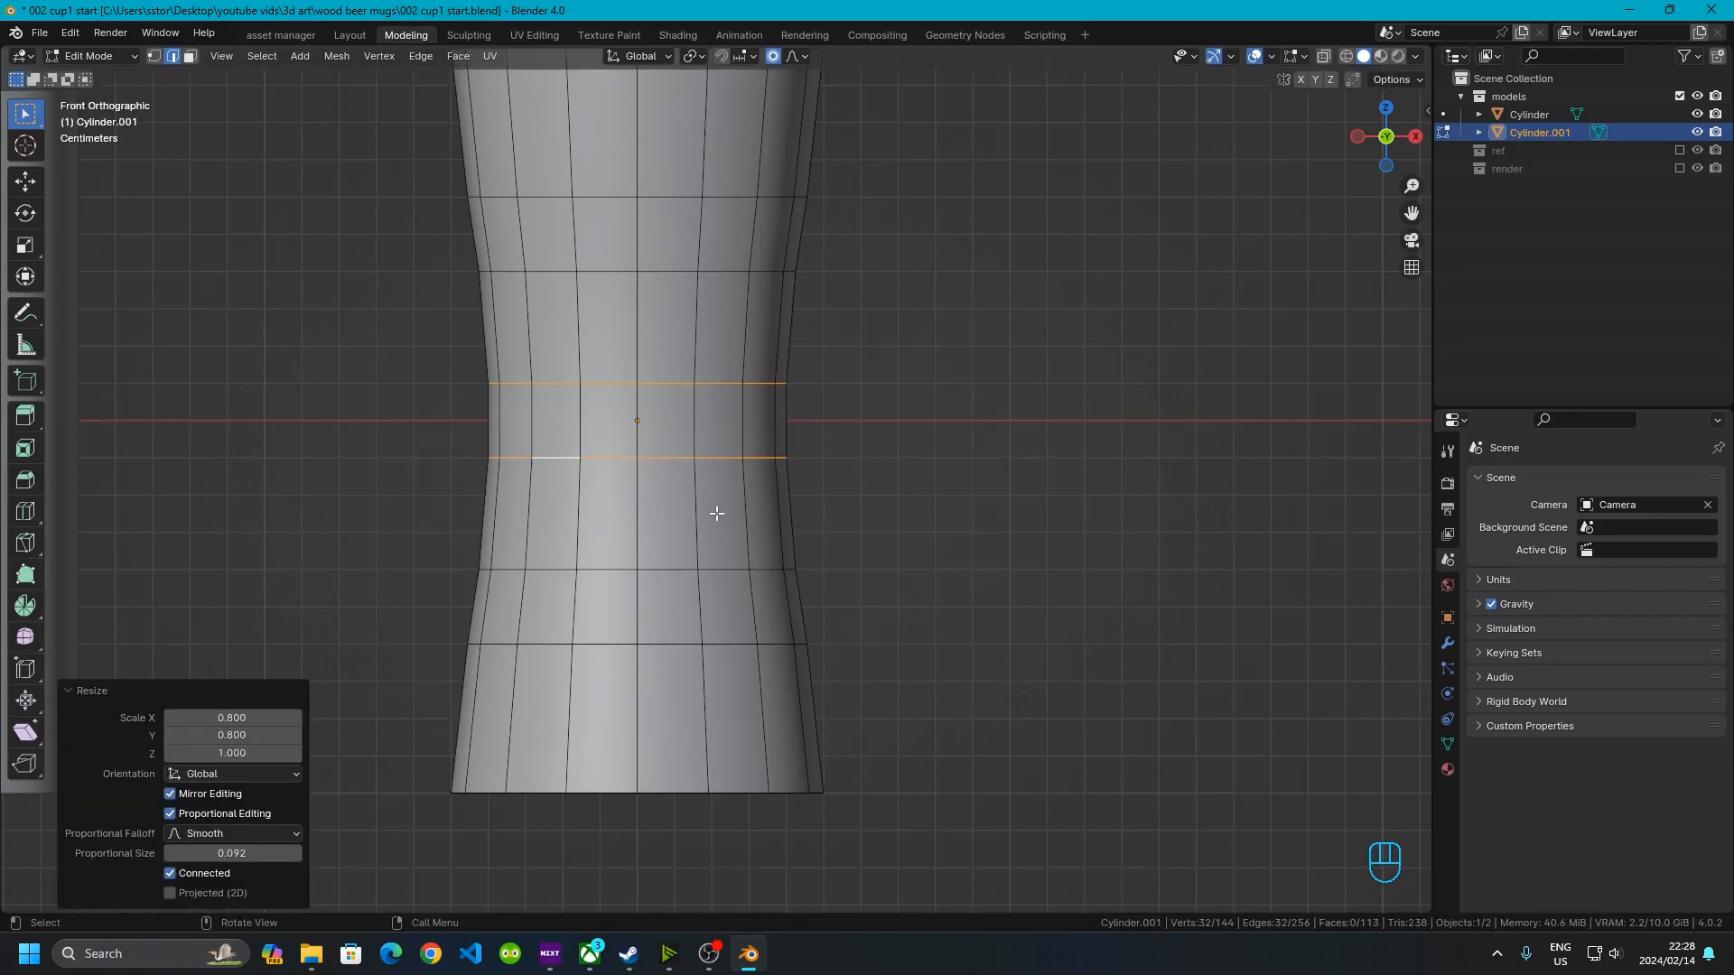
In face select mode, select the three beveled face bands of the cylinder
{"action": "scroll", "coordinate": [657, 385], "scroll_direction": "down", "scroll_amount": 1}
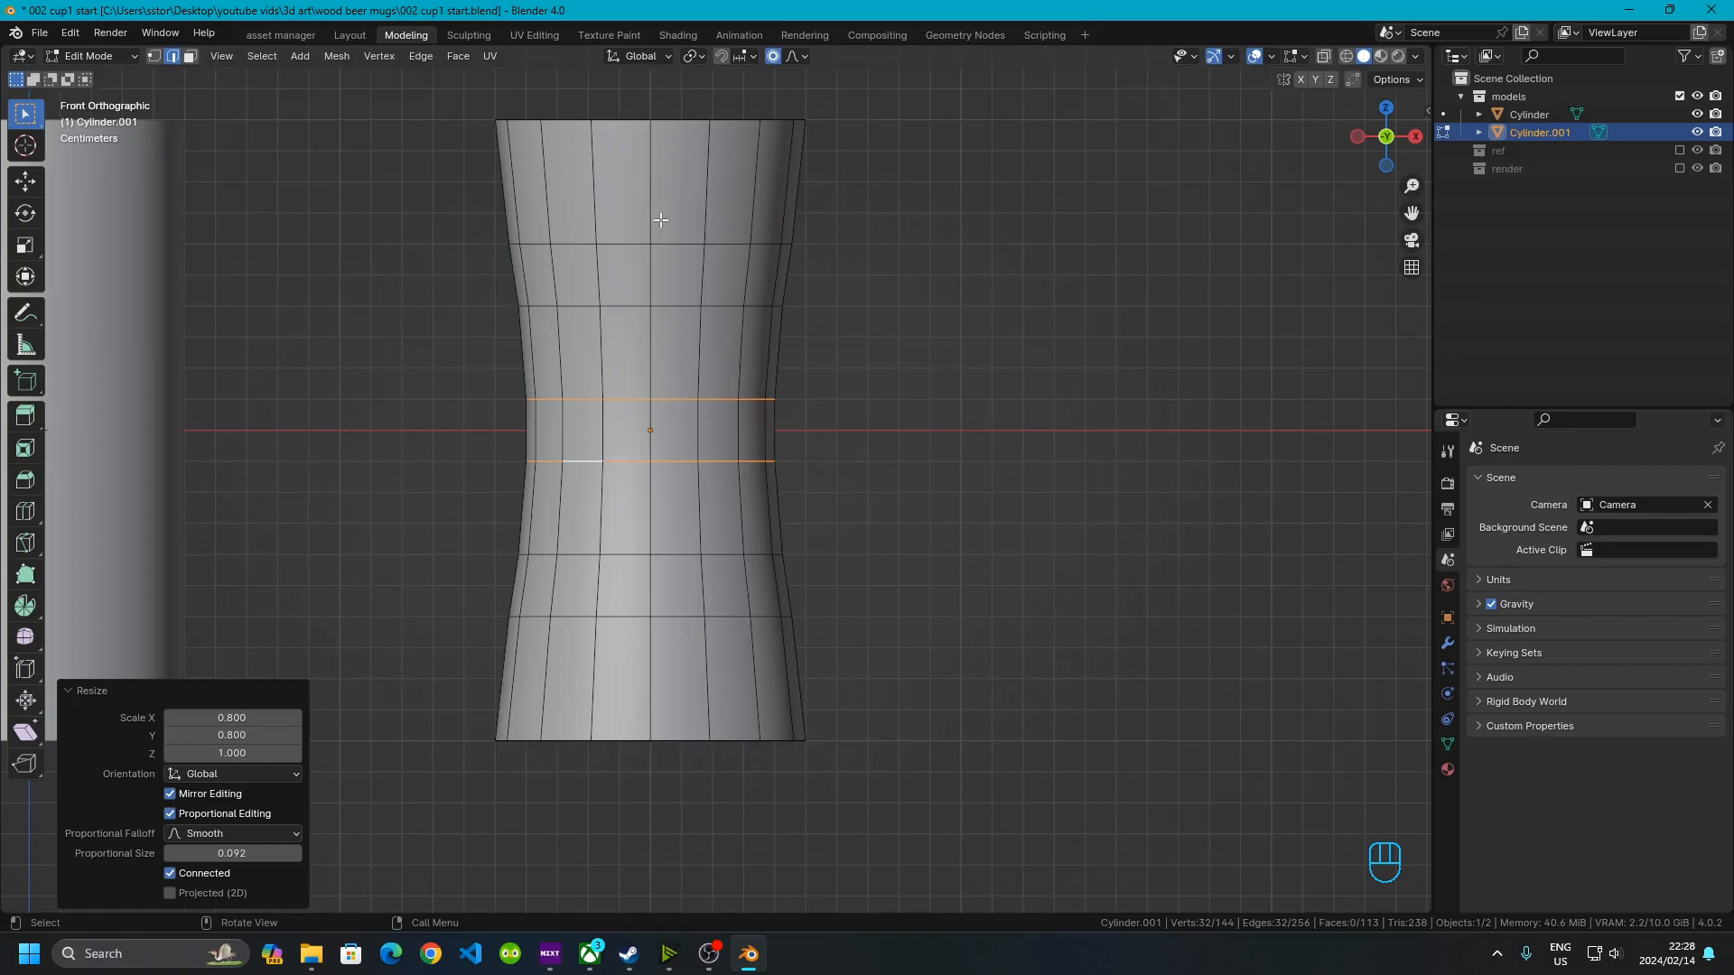
{"action": "left_click", "coordinate": [190, 56]}
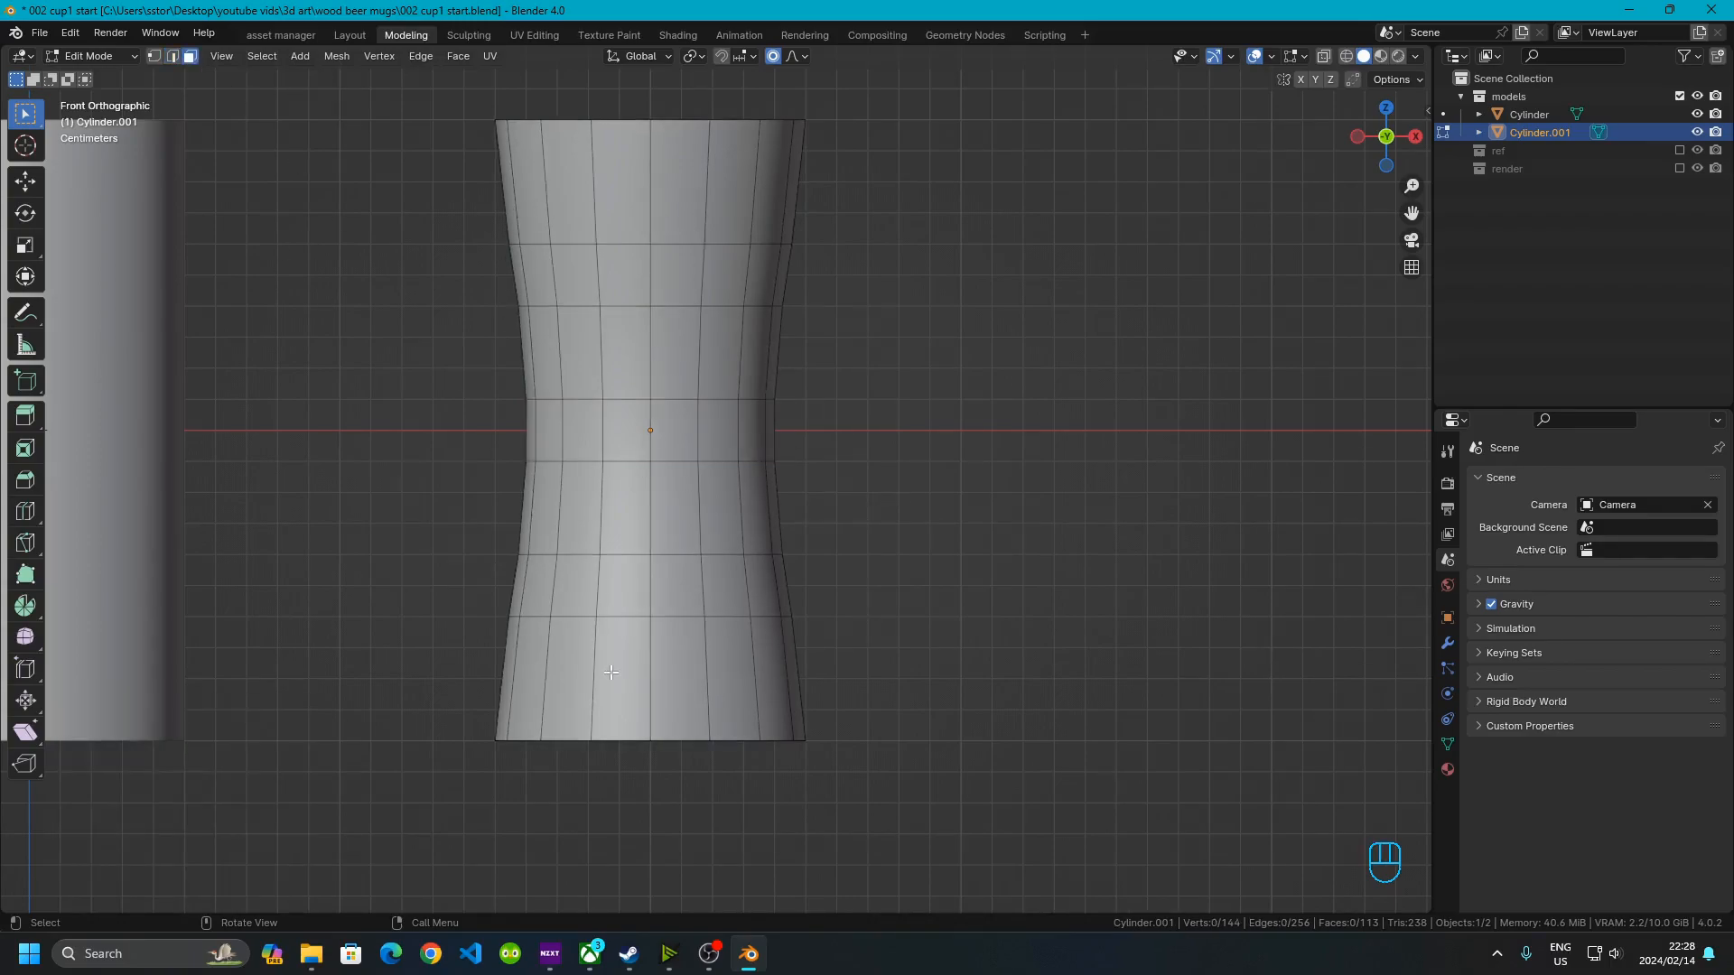
{"action": "left_click", "coordinate": [592, 587]}
{"action": "left_click", "coordinate": [592, 587], "text": "alt+shift"}
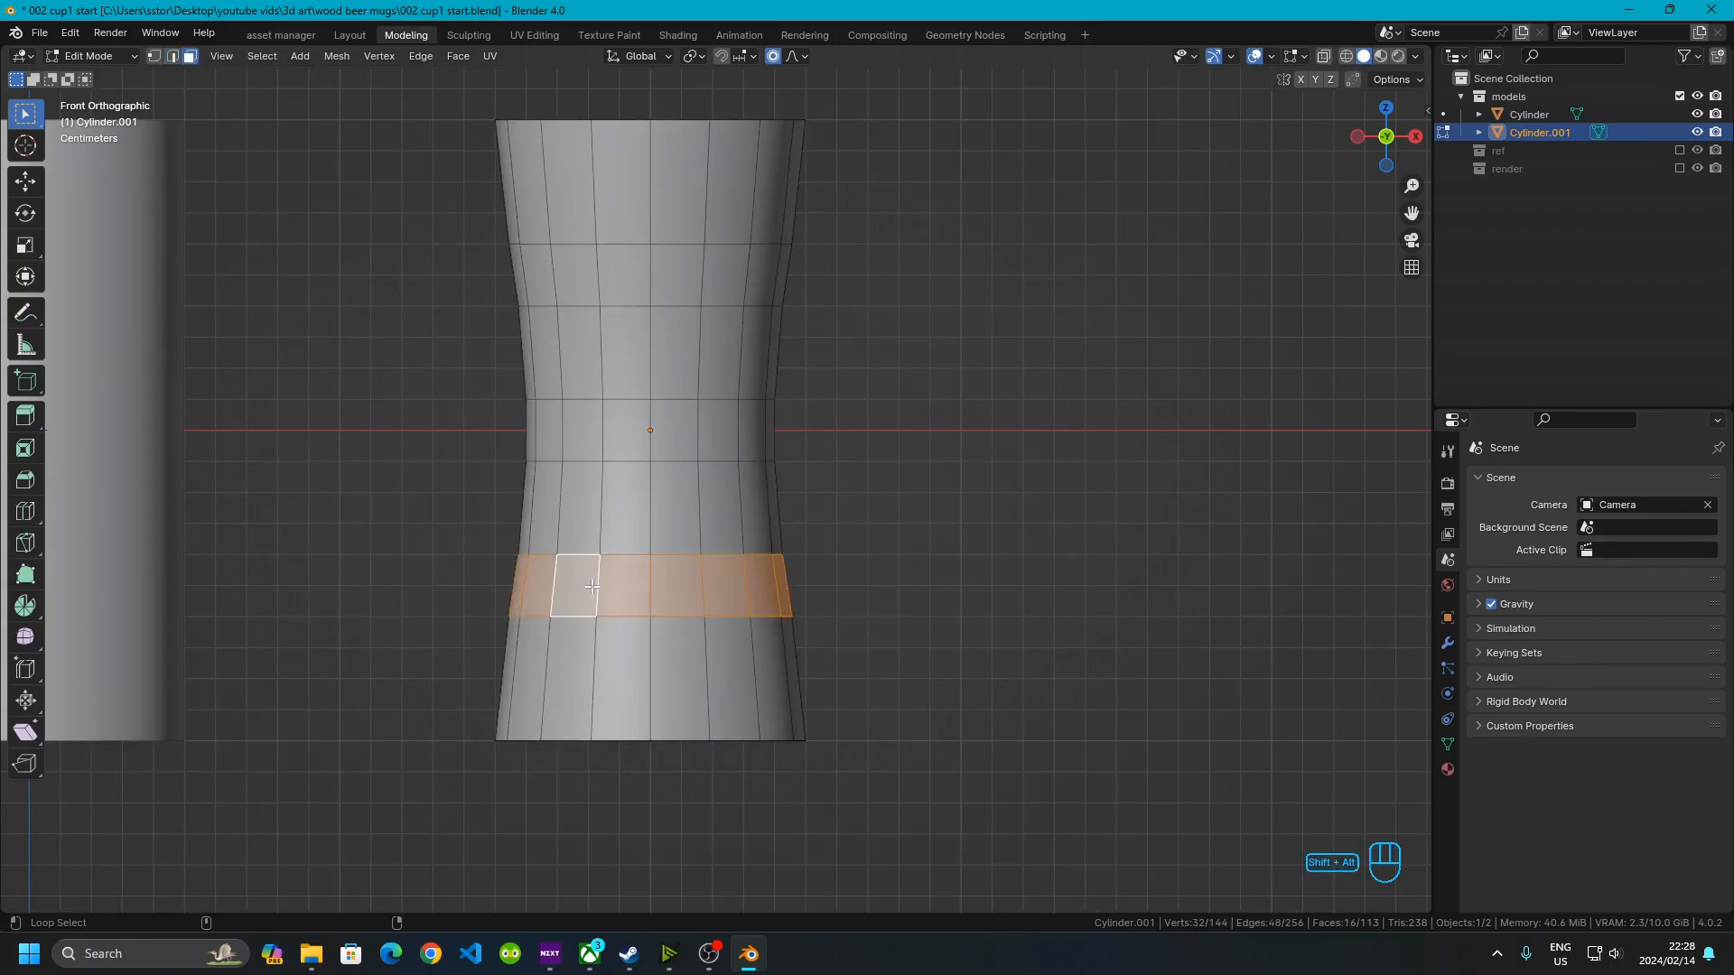
{"action": "left_click", "coordinate": [596, 431], "text": "alt+shift"}
{"action": "left_click", "coordinate": [583, 282], "text": "alt+shift"}
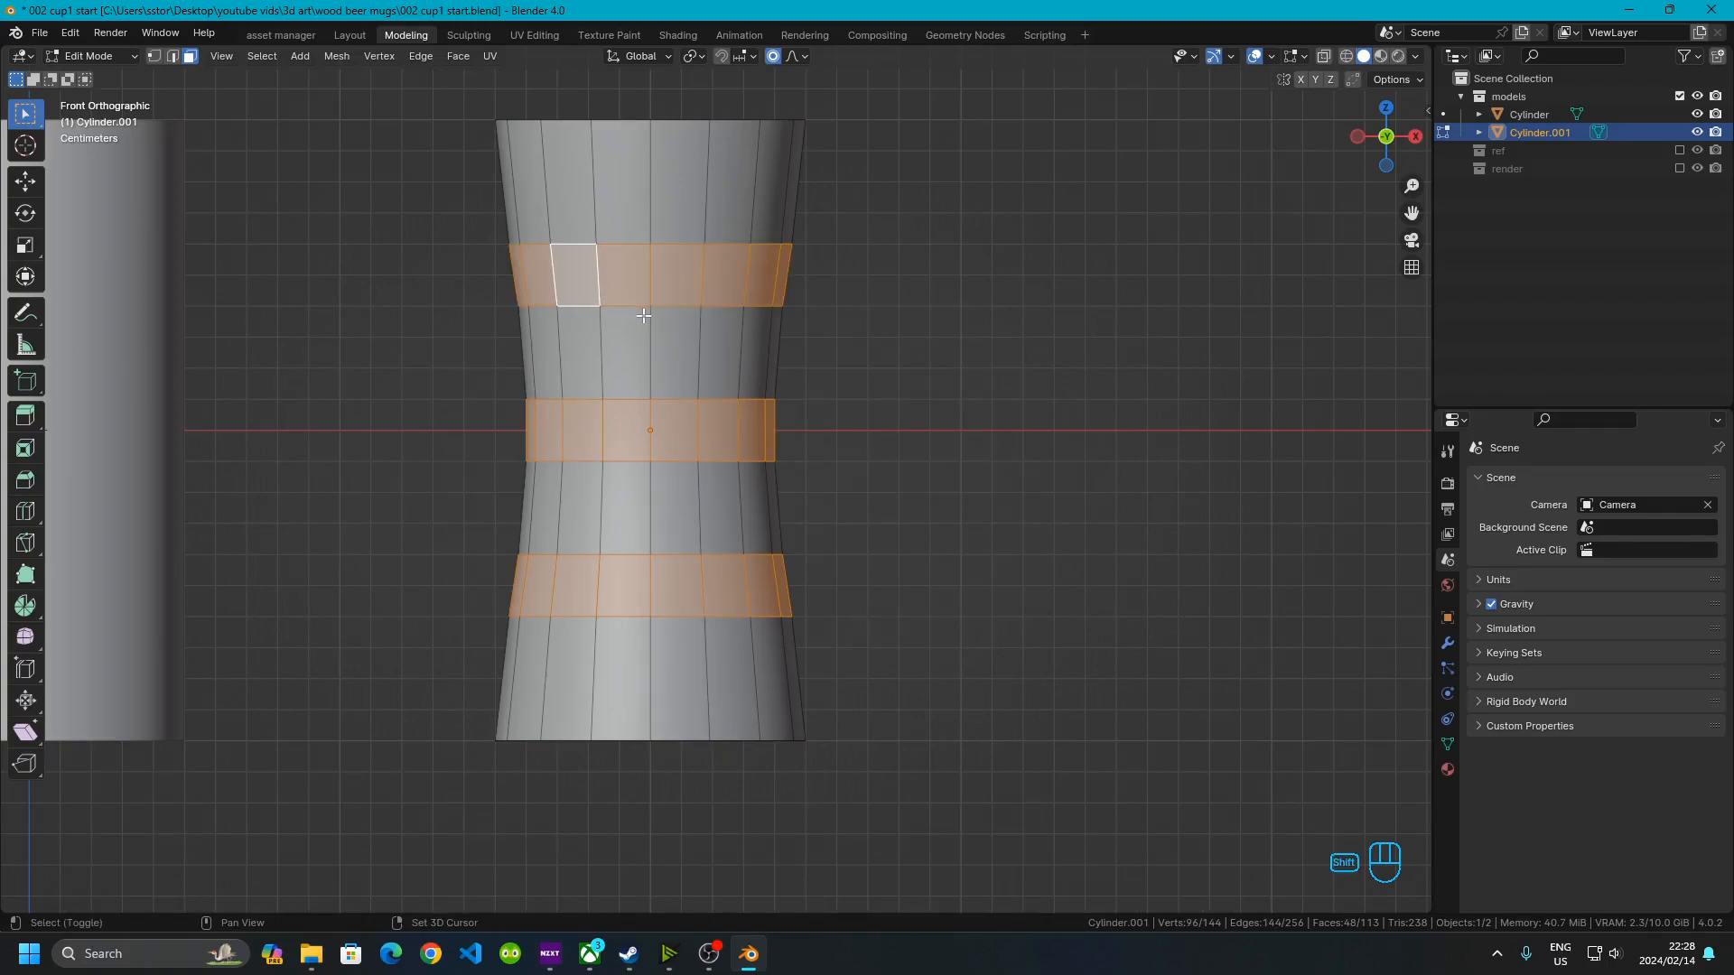
Duplicate the three face bands in place and separate them into a new object
{"action": "key", "text": "shift+d"}
{"action": "key", "text": "g"}
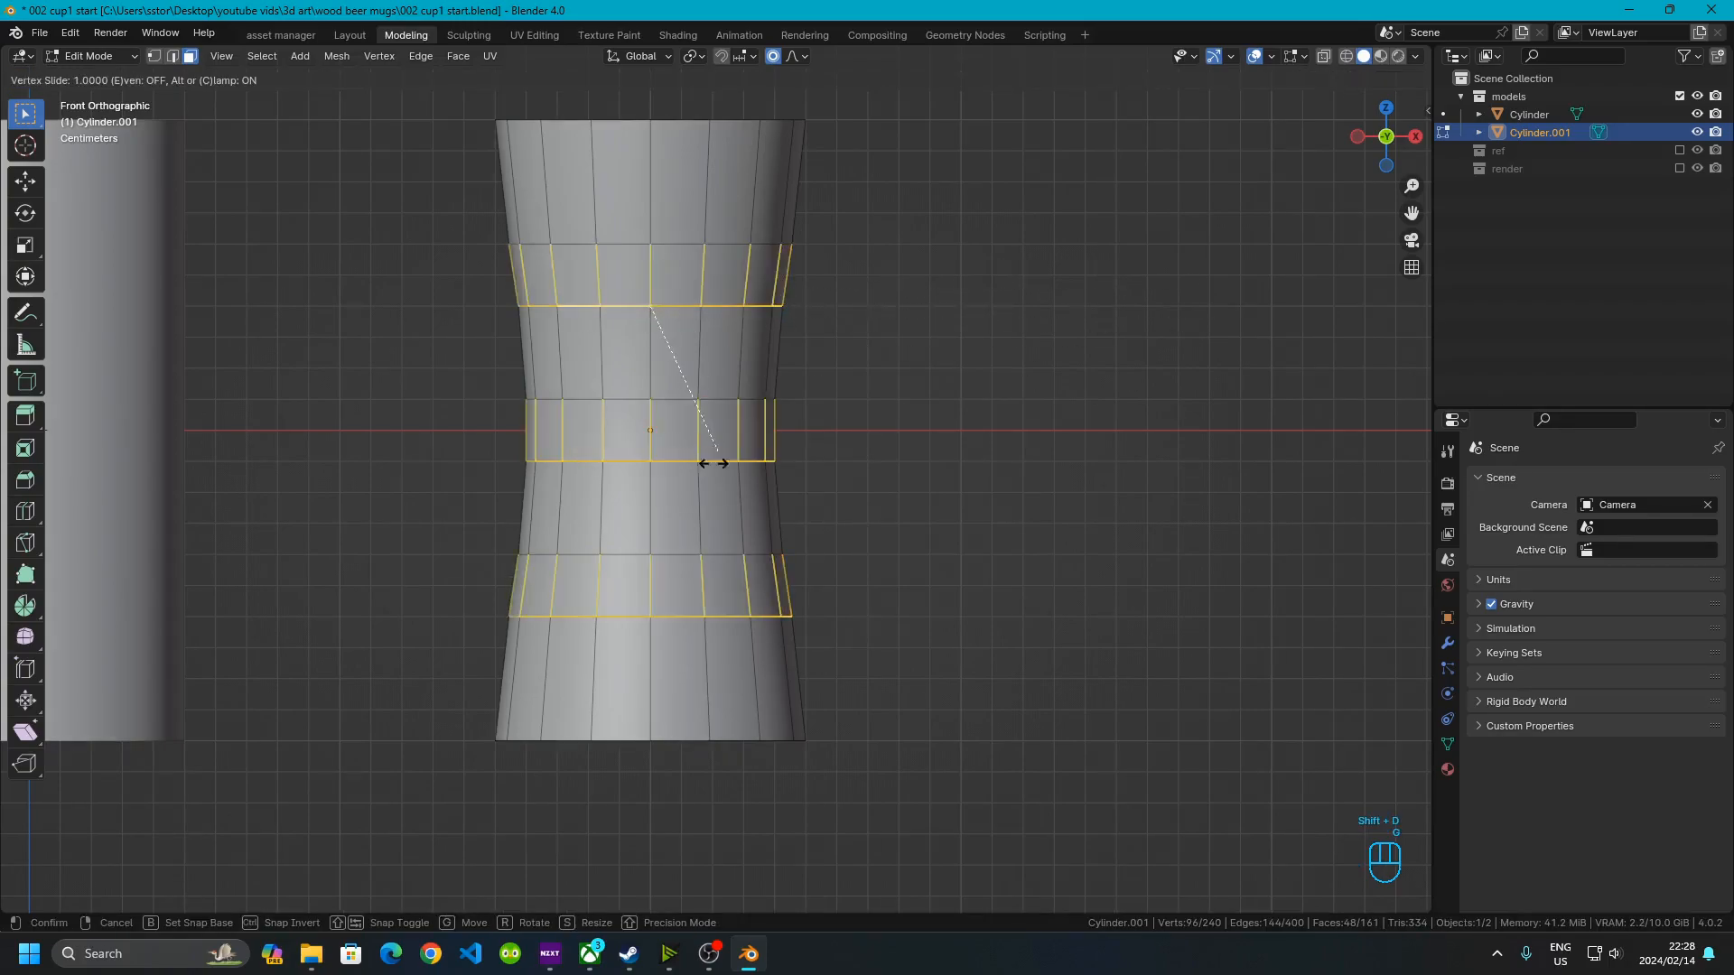
{"action": "right_click", "coordinate": [784, 426]}
{"action": "key", "text": "g"}
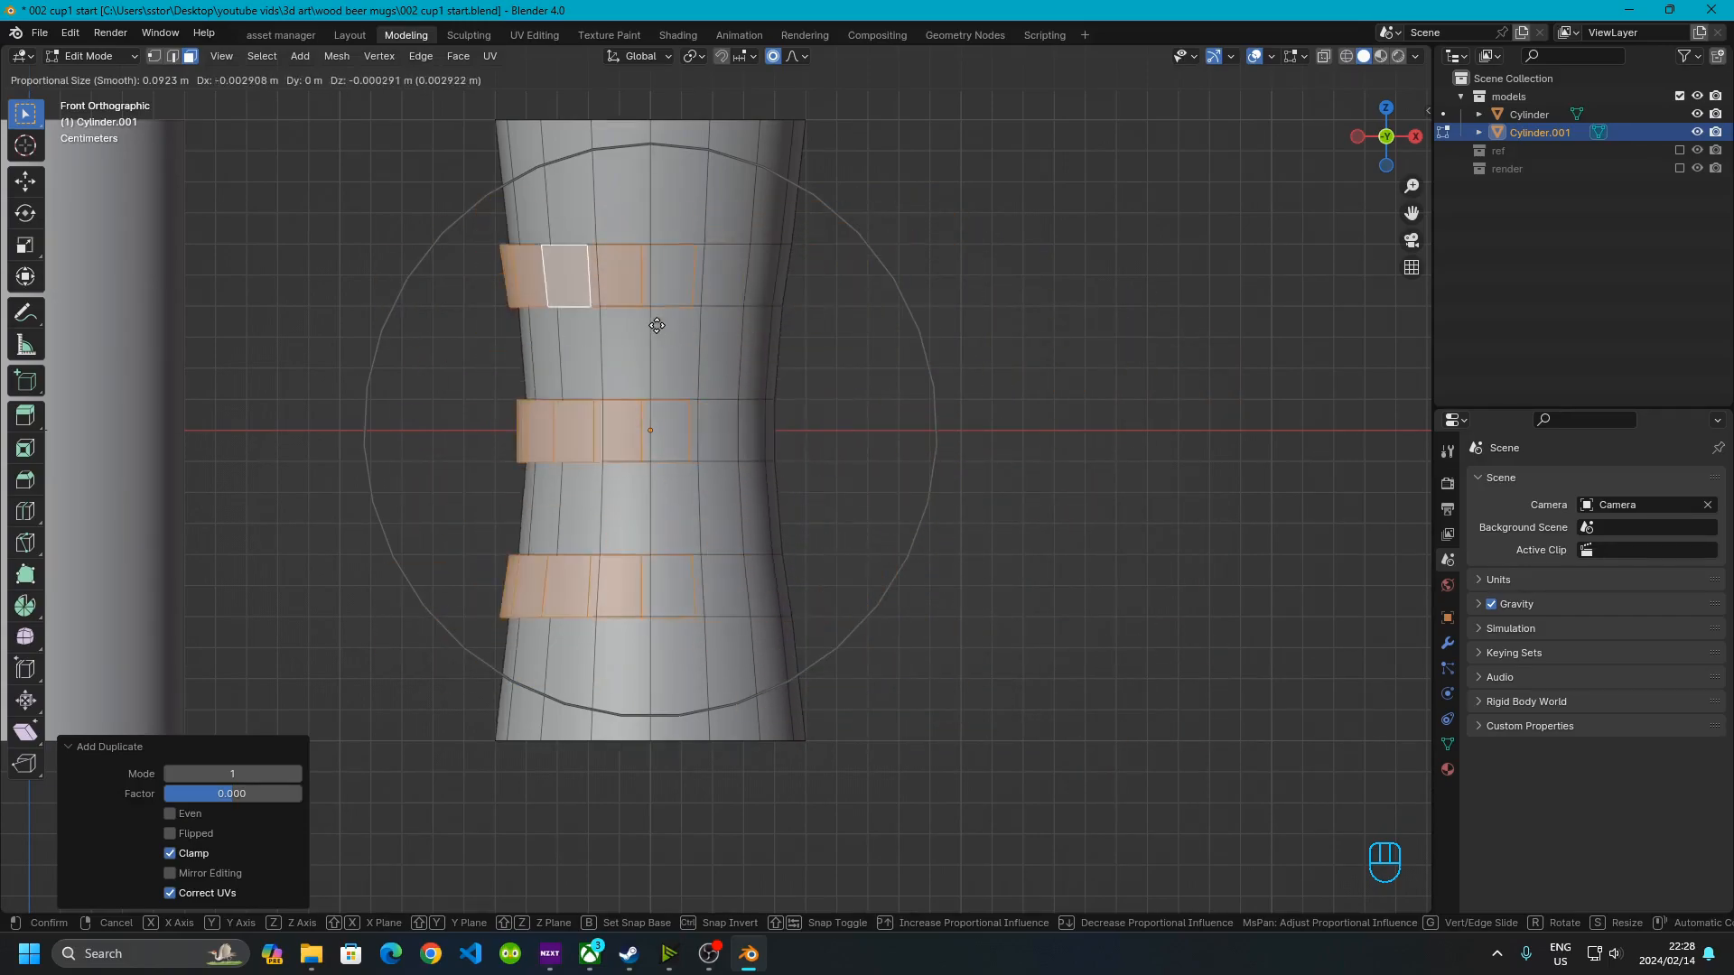
{"action": "right_click", "coordinate": [778, 330]}
{"action": "key", "text": "p"}
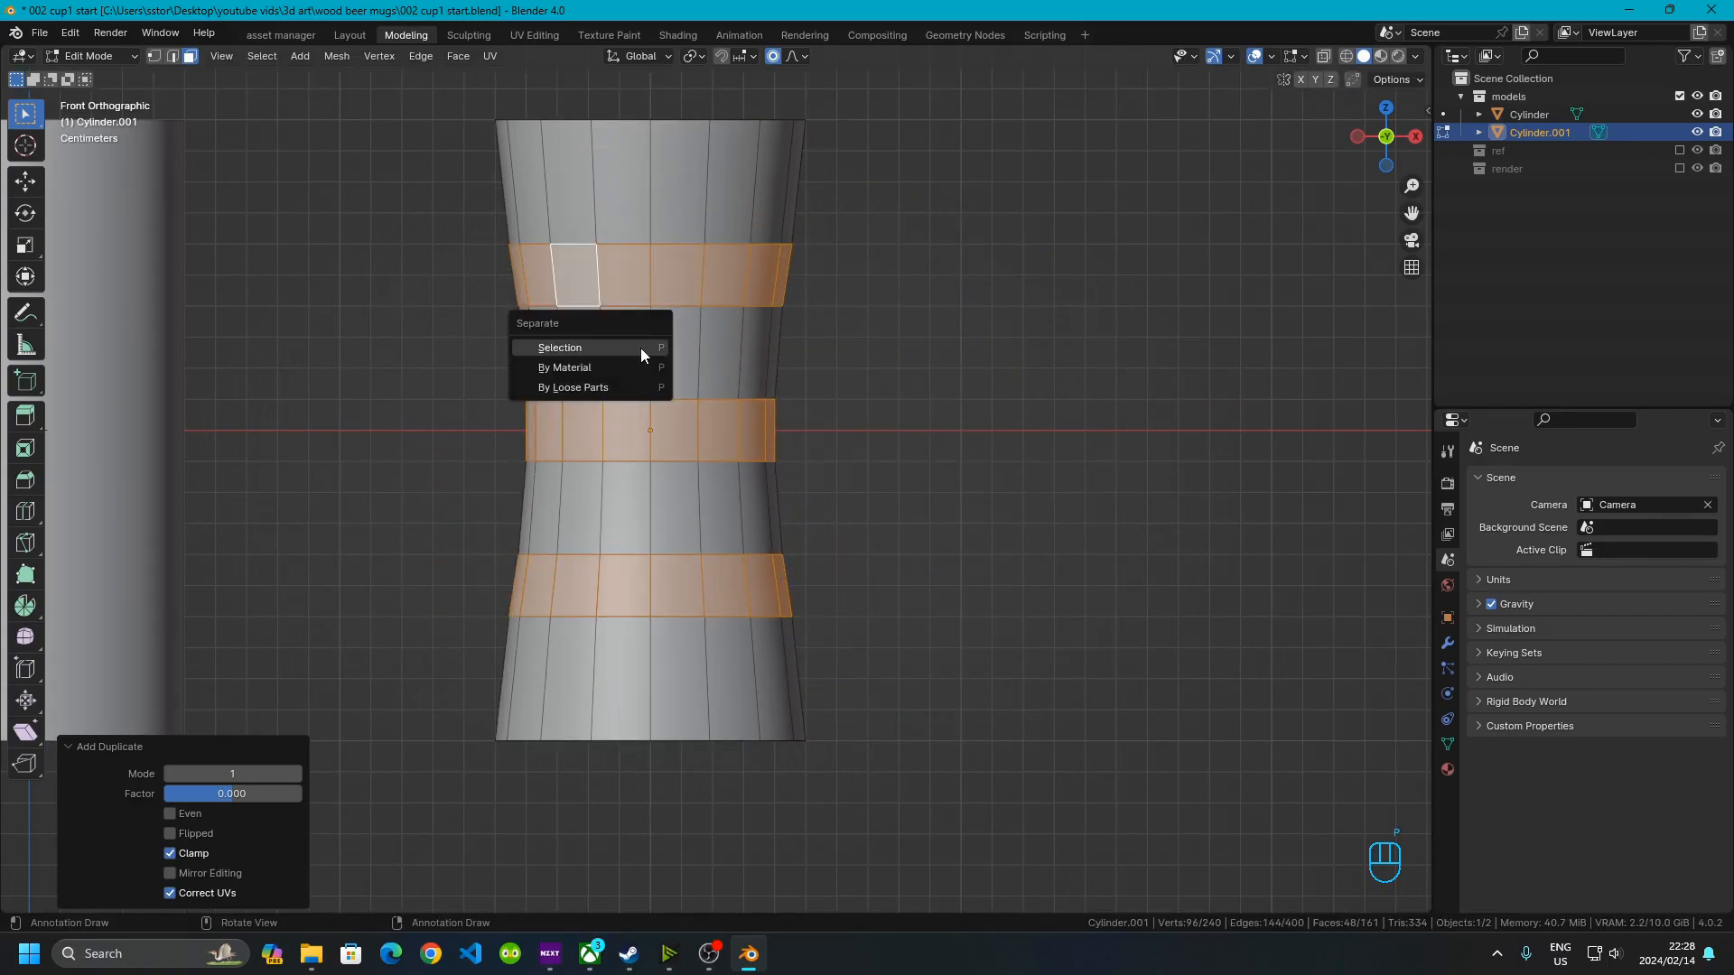
{"action": "left_click", "coordinate": [641, 349]}
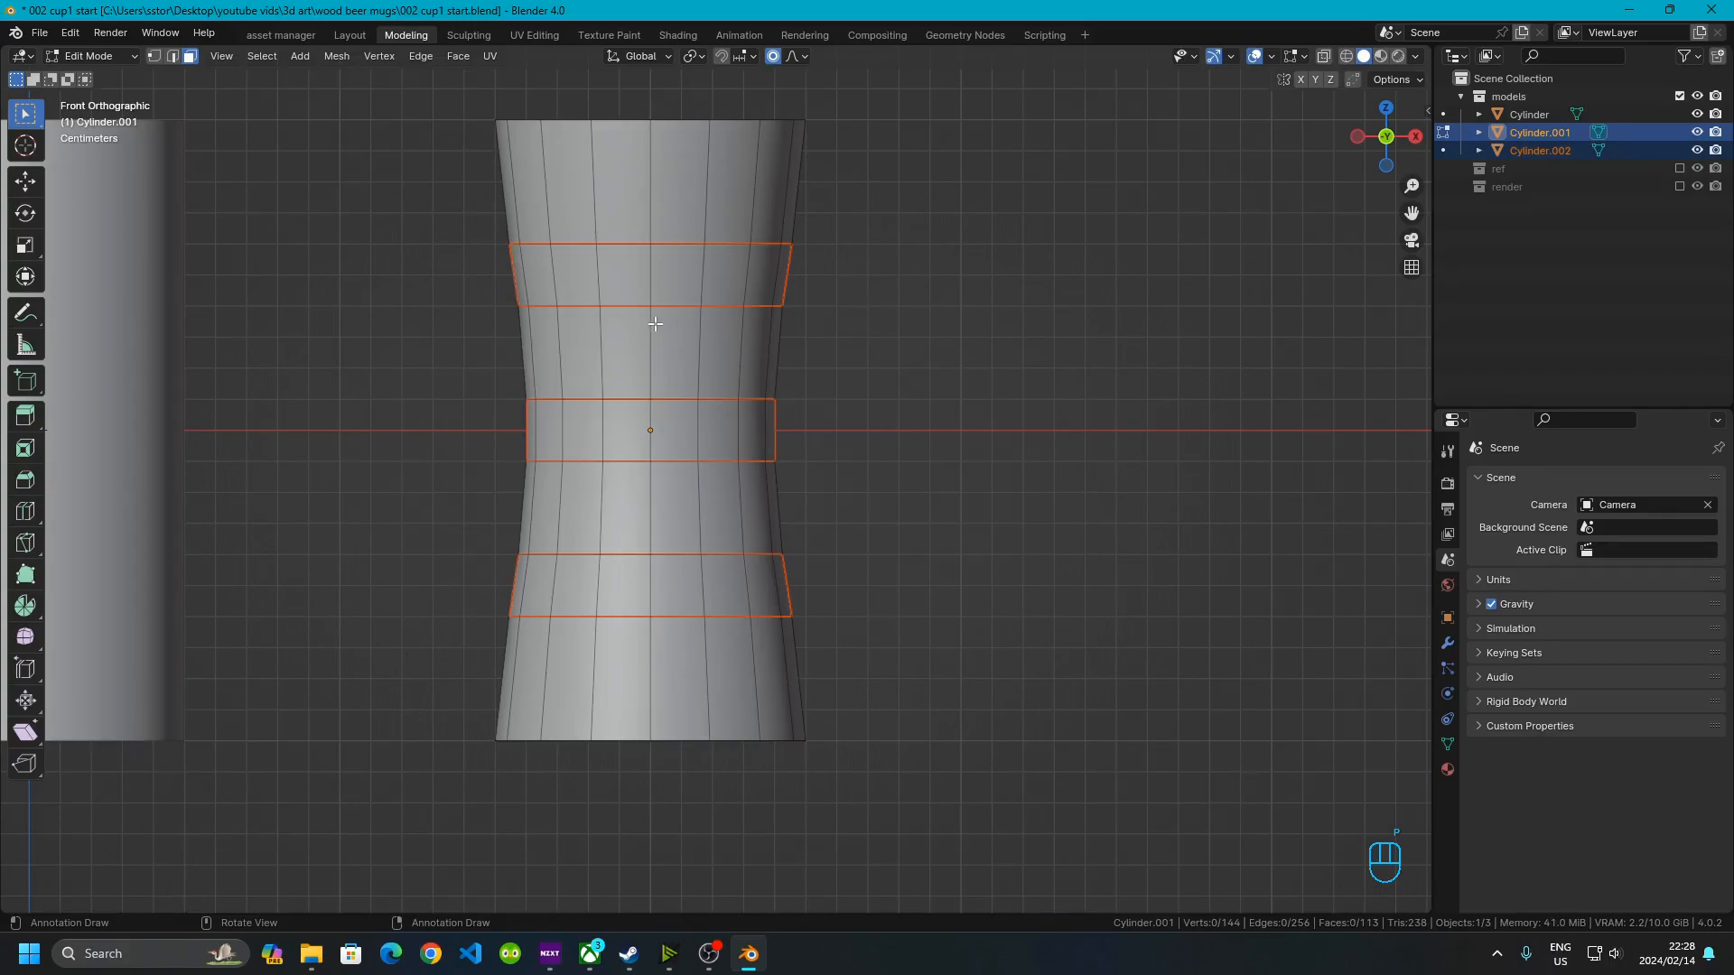
Return to Object Mode, select the mug body and isolate it in local view
{"action": "key", "text": "Tab"}
{"action": "left_click", "coordinate": [676, 205]}
{"action": "left_click", "coordinate": [1112, 339]}
{"action": "left_click", "coordinate": [549, 181]}
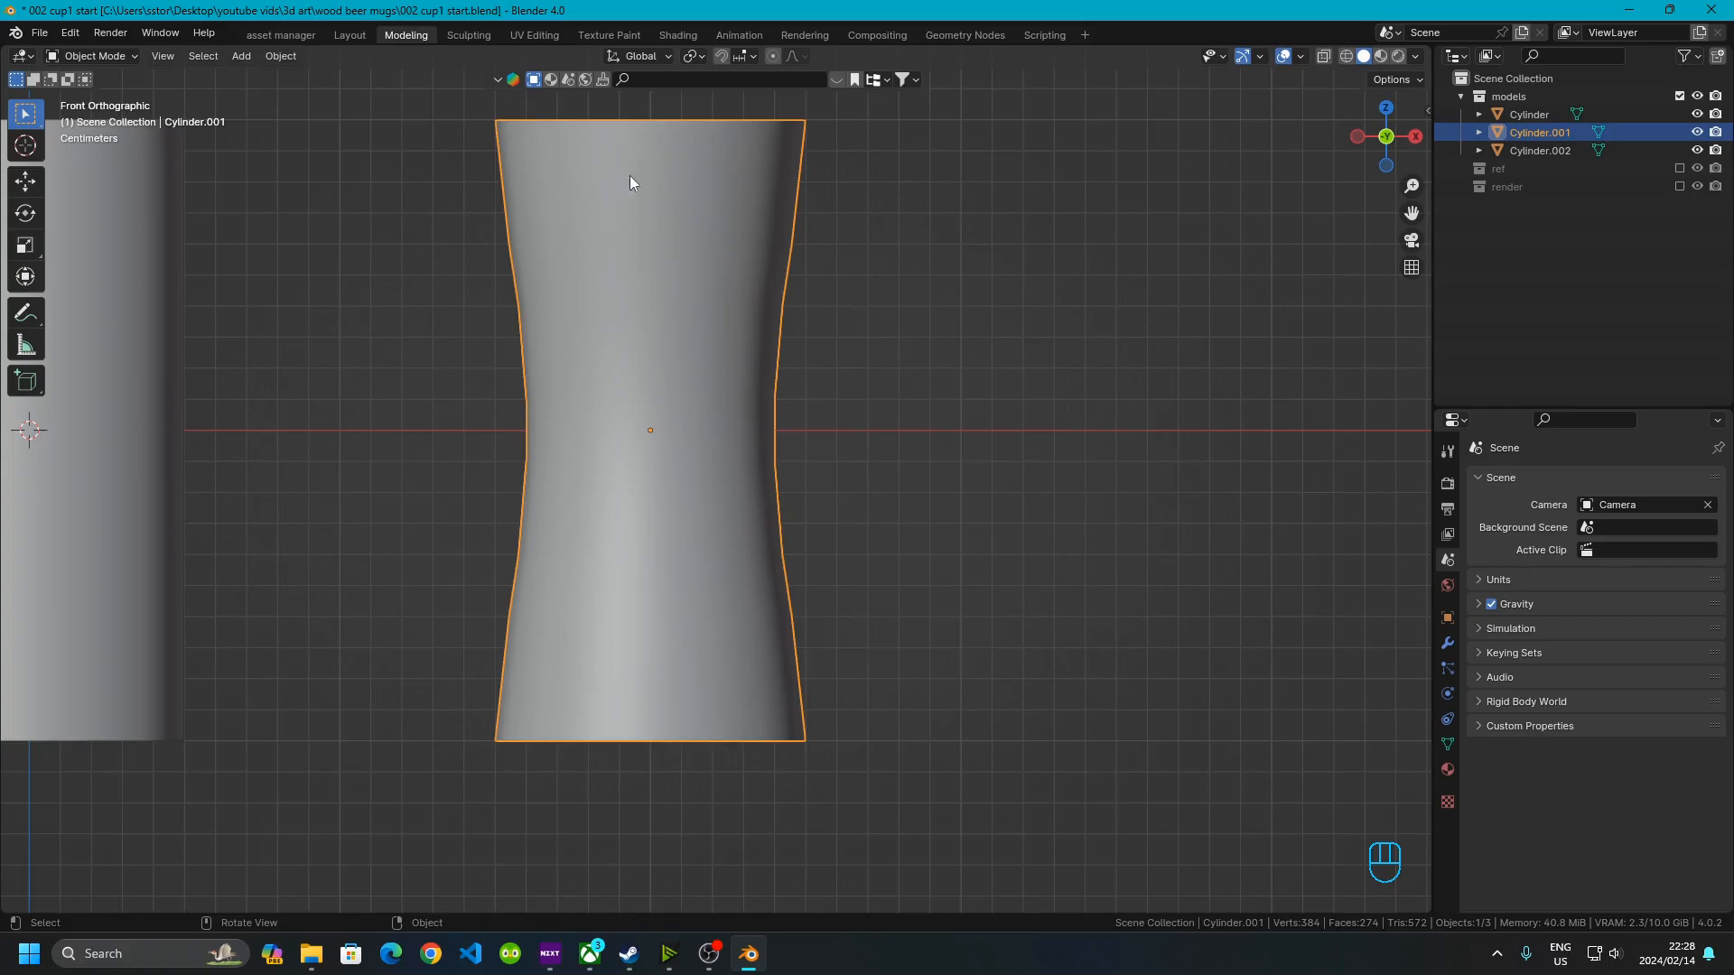
{"action": "key", "text": "KP_Divide"}
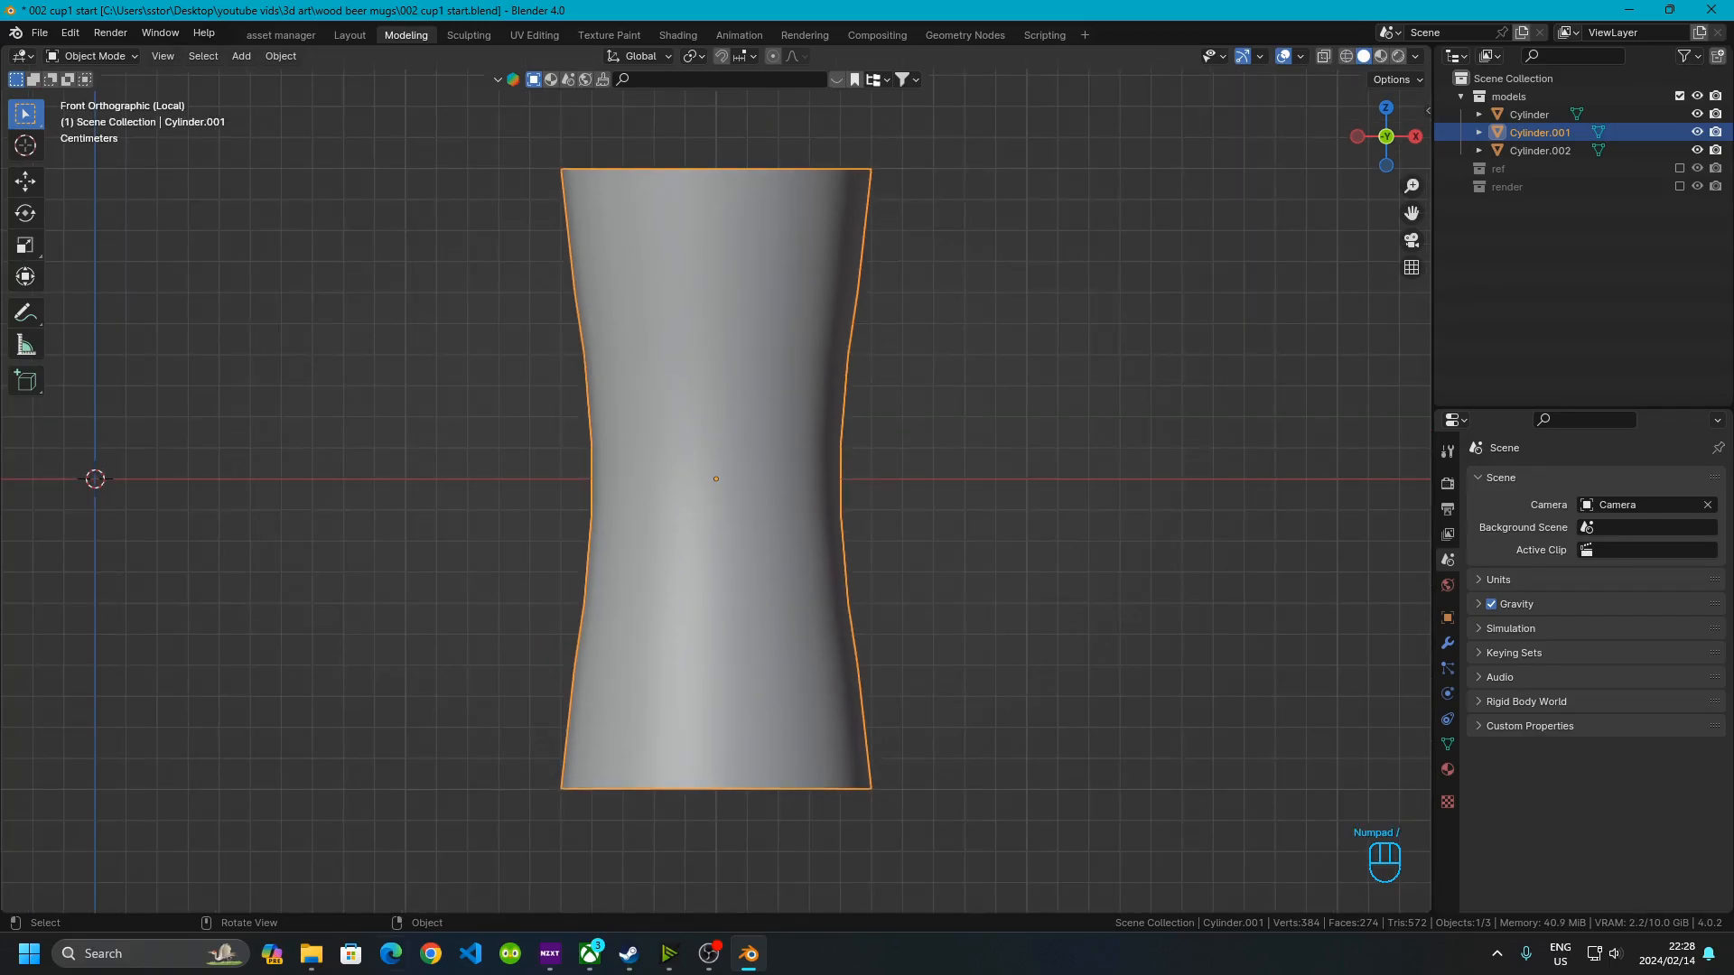
Dissolve the edge loops of the upper and lower bands on the mug body
{"action": "key", "text": "Tab"}
{"action": "scroll", "coordinate": [669, 554], "scroll_direction": "up", "scroll_amount": 3}
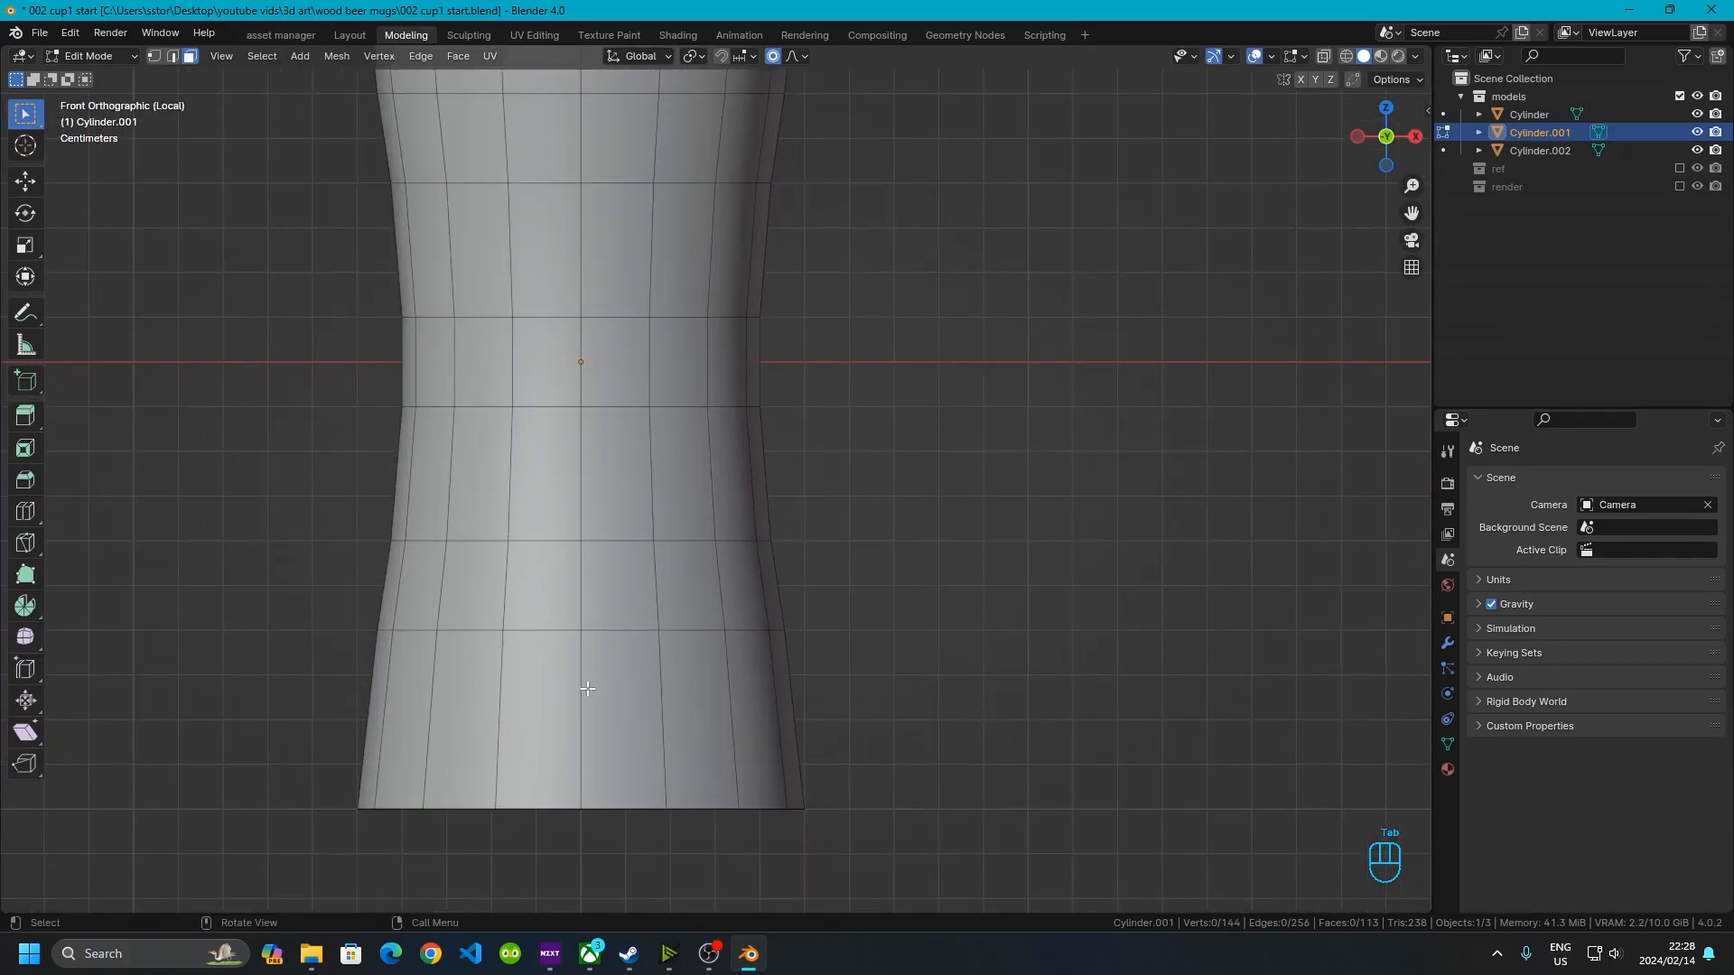
{"action": "left_click", "coordinate": [173, 56]}
{"action": "left_click", "coordinate": [548, 622]}
{"action": "left_click", "coordinate": [548, 623], "text": "alt+shift"}
{"action": "left_click", "coordinate": [537, 532], "text": "alt+shift"}
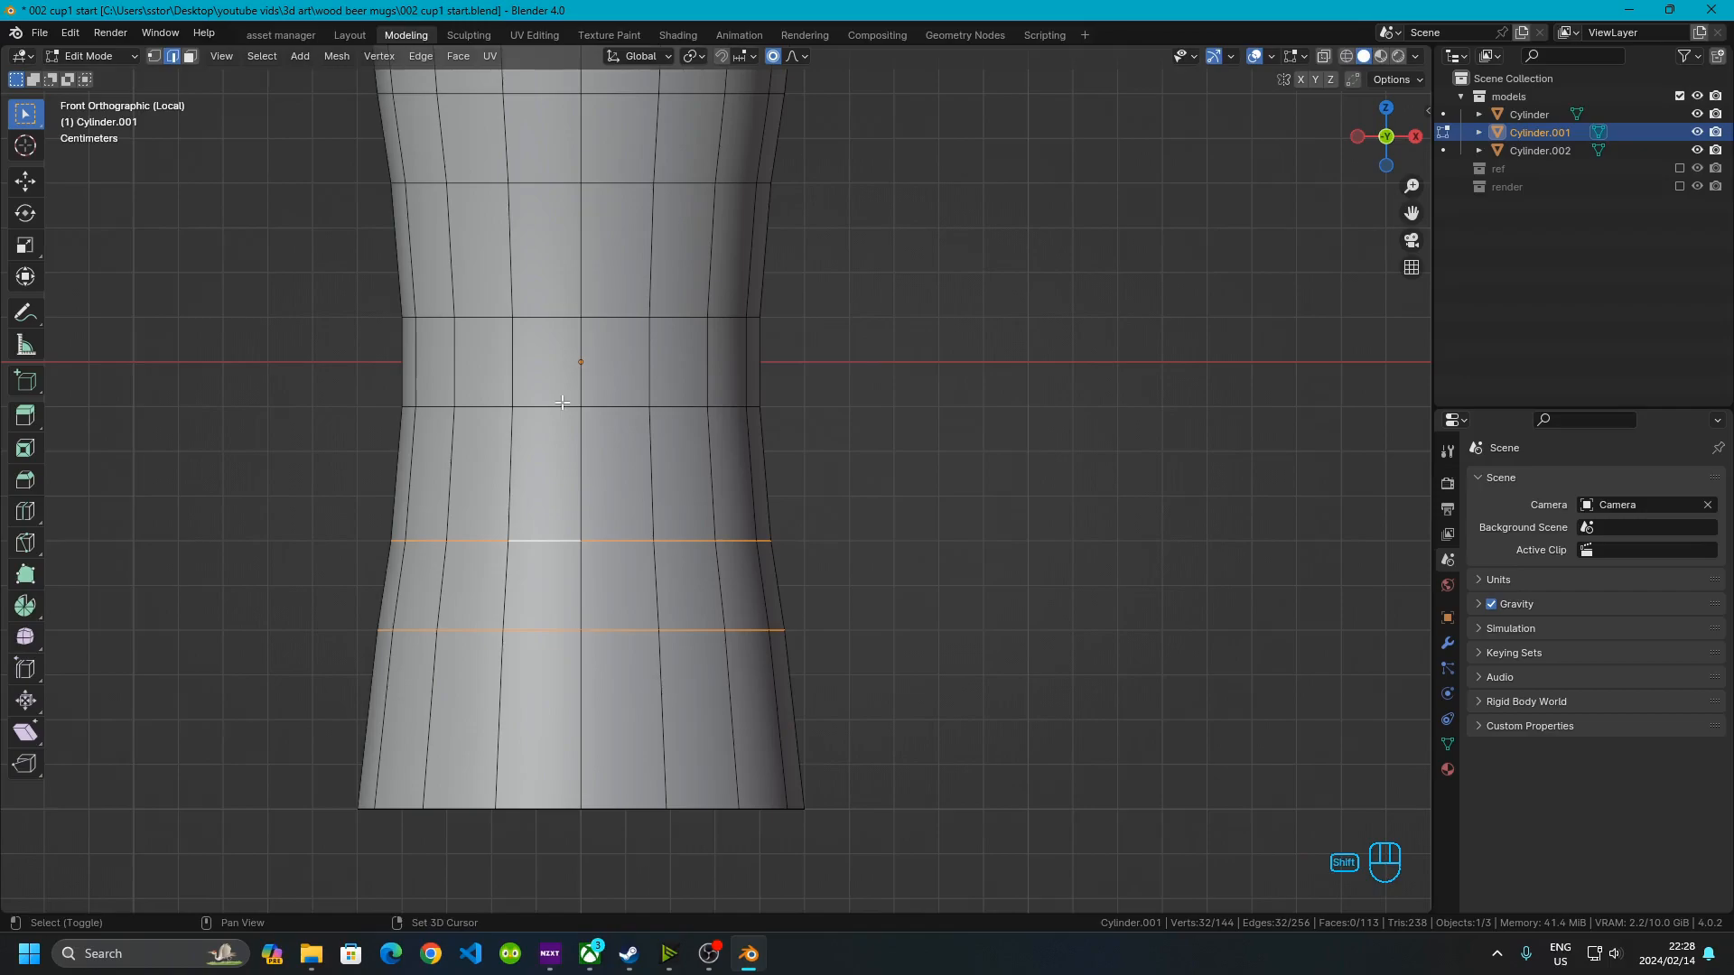
{"action": "middle_click_drag", "start_coordinate": [536, 230], "coordinate": [528, 400], "text": "shift"}
{"action": "left_click", "coordinate": [521, 358], "text": "alt+shift"}
{"action": "left_click", "coordinate": [529, 262], "text": "alt+shift"}
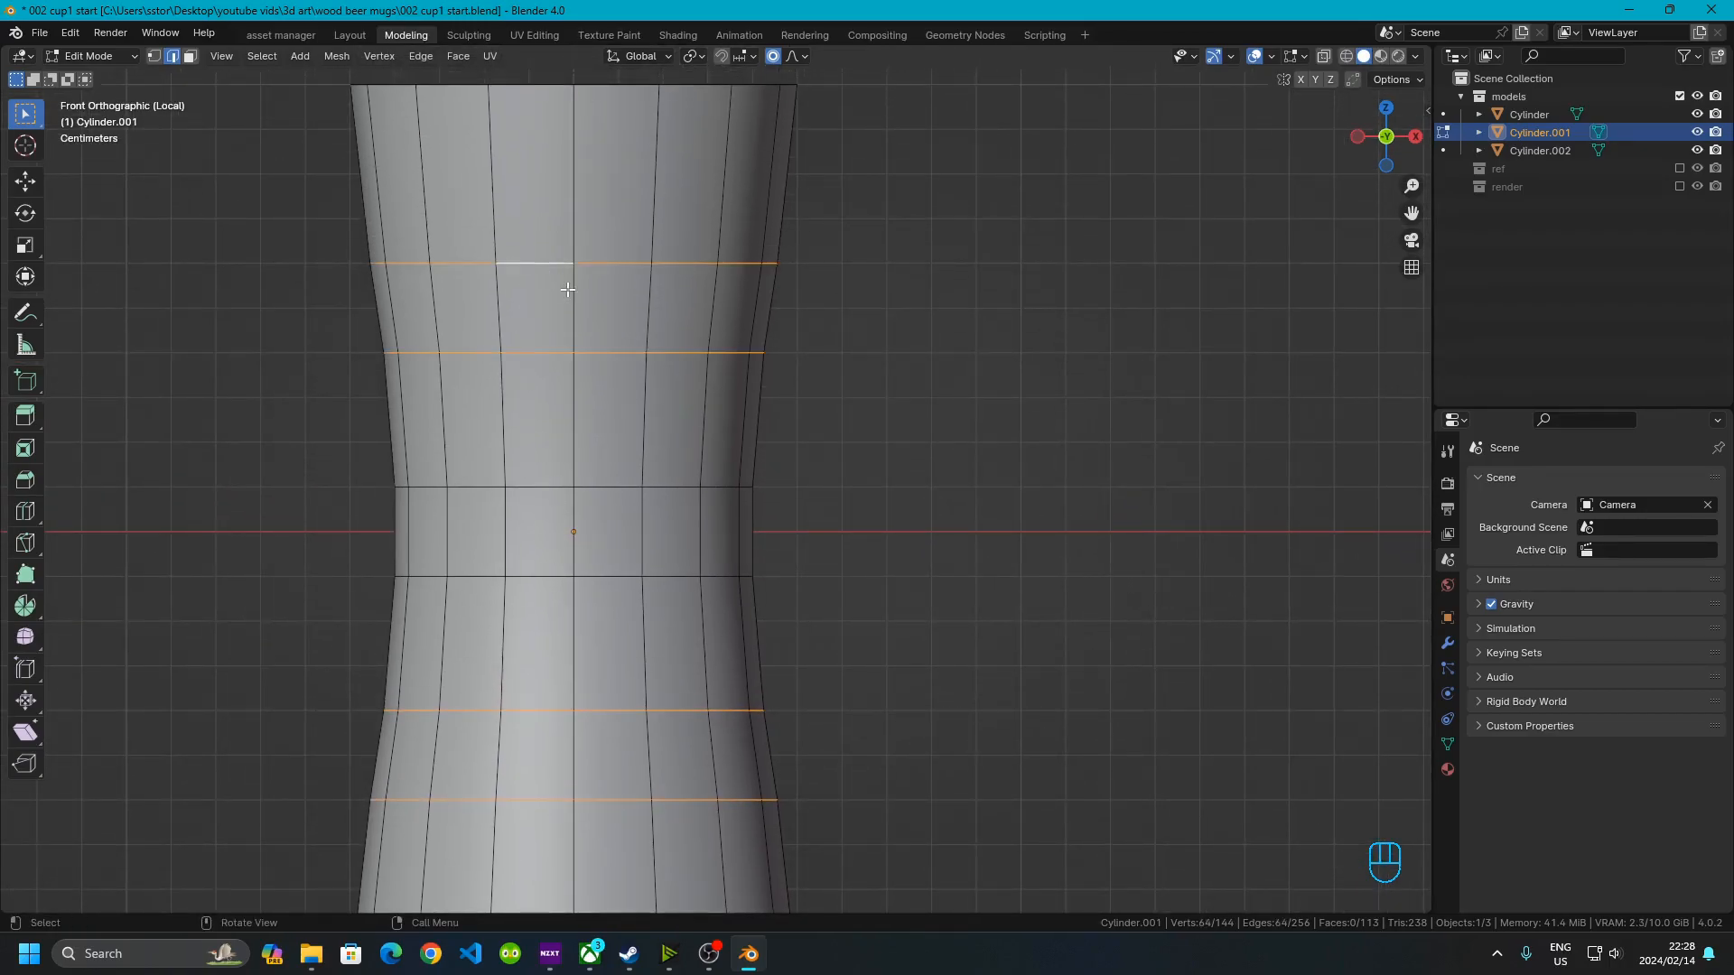
{"action": "key", "text": "x"}
{"action": "left_click", "coordinate": [572, 376]}
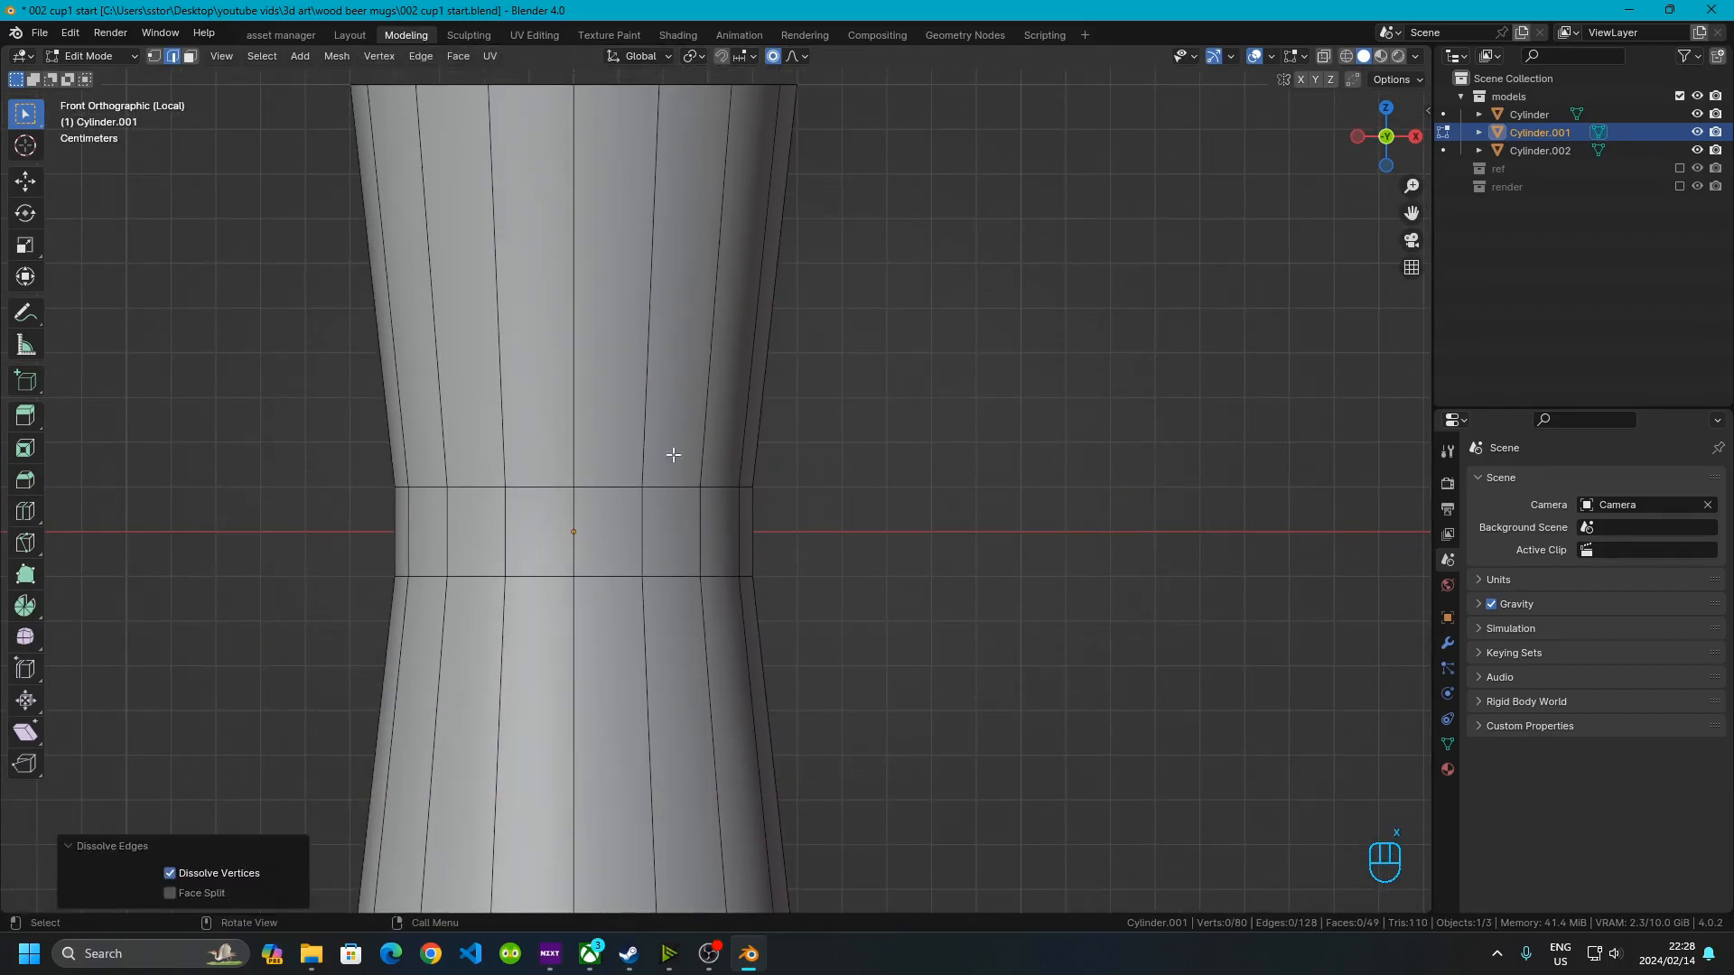
Return to Object Mode and snap the 3D cursor to the selected mug body
{"action": "scroll", "coordinate": [722, 308], "scroll_direction": "down", "scroll_amount": 3}
{"action": "scroll", "coordinate": [722, 308], "scroll_direction": "up", "scroll_amount": 2}
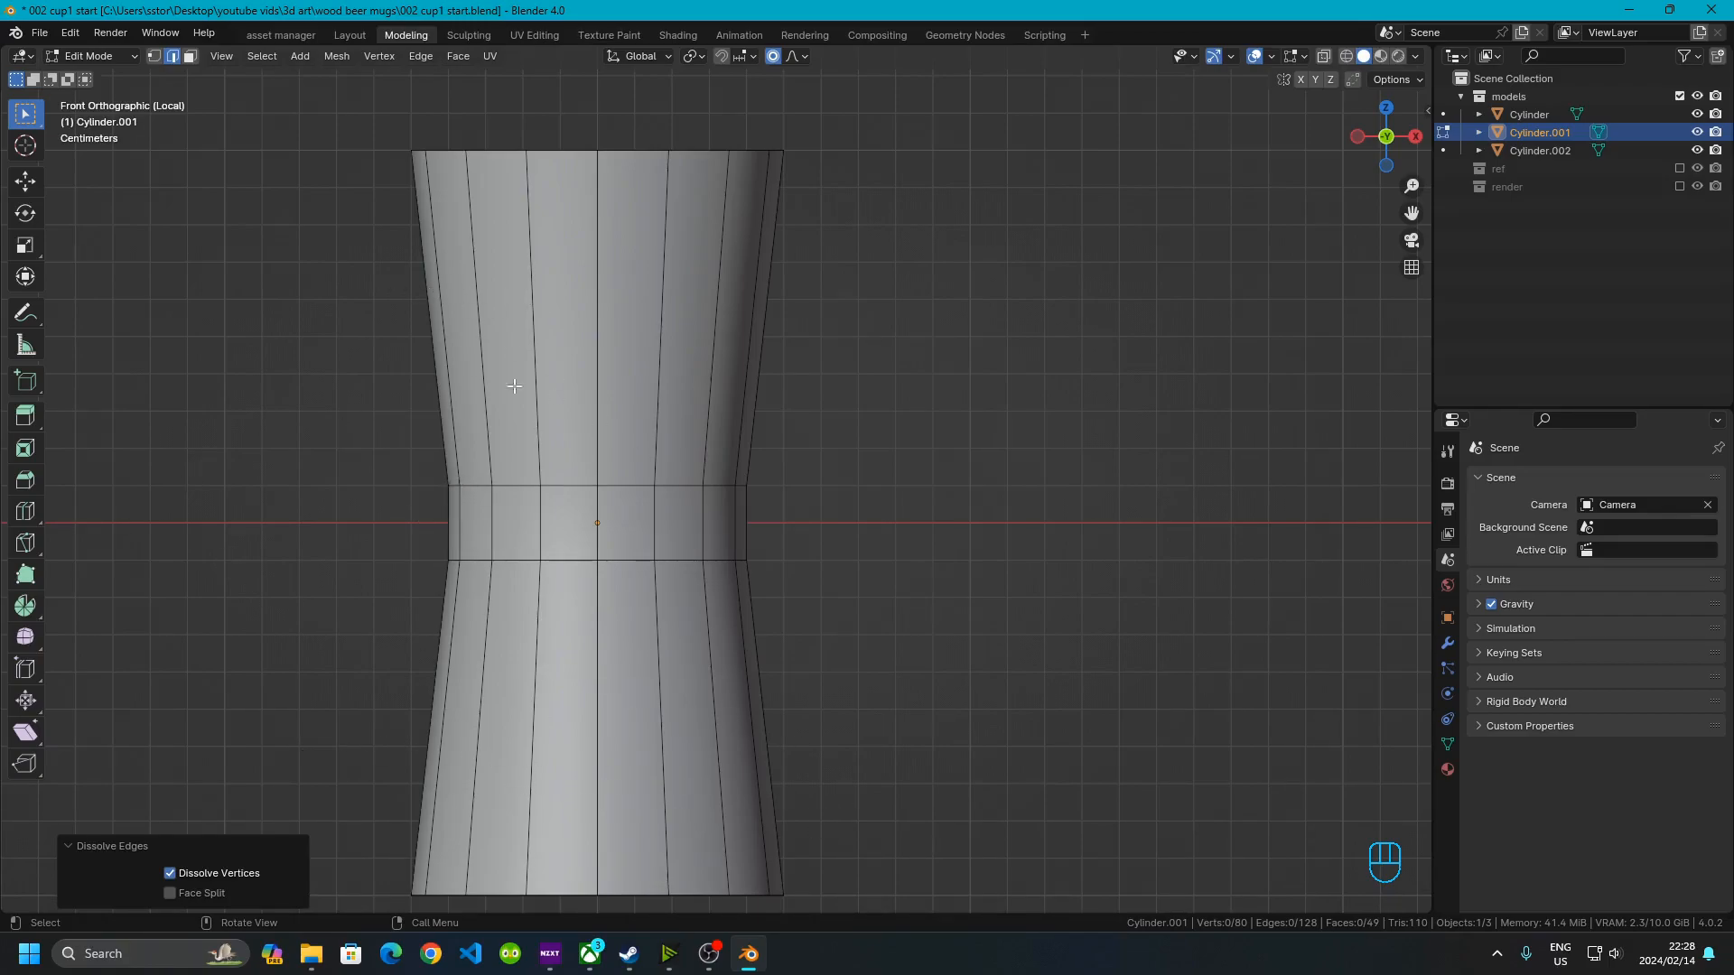
{"action": "scroll", "coordinate": [613, 352], "scroll_direction": "down", "scroll_amount": 3}
{"action": "scroll", "coordinate": [673, 472], "scroll_direction": "up", "scroll_amount": 2}
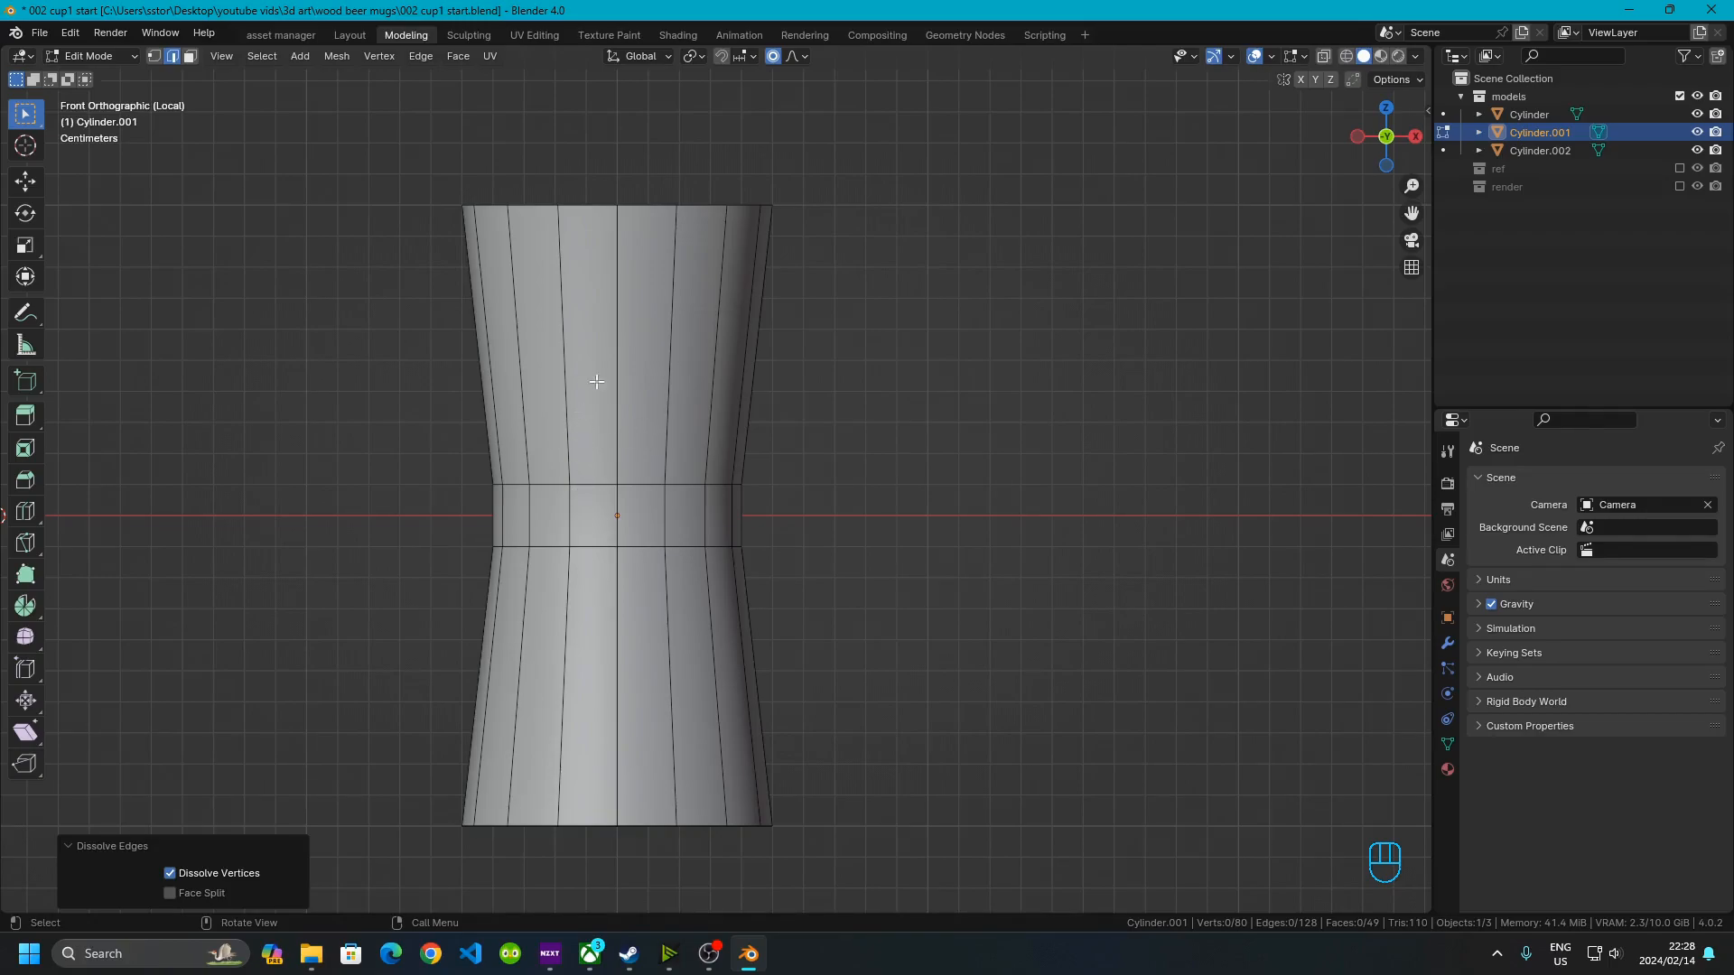
{"action": "middle_click_drag", "start_coordinate": [562, 225], "coordinate": [587, 532]}
{"action": "key", "text": "Tab"}
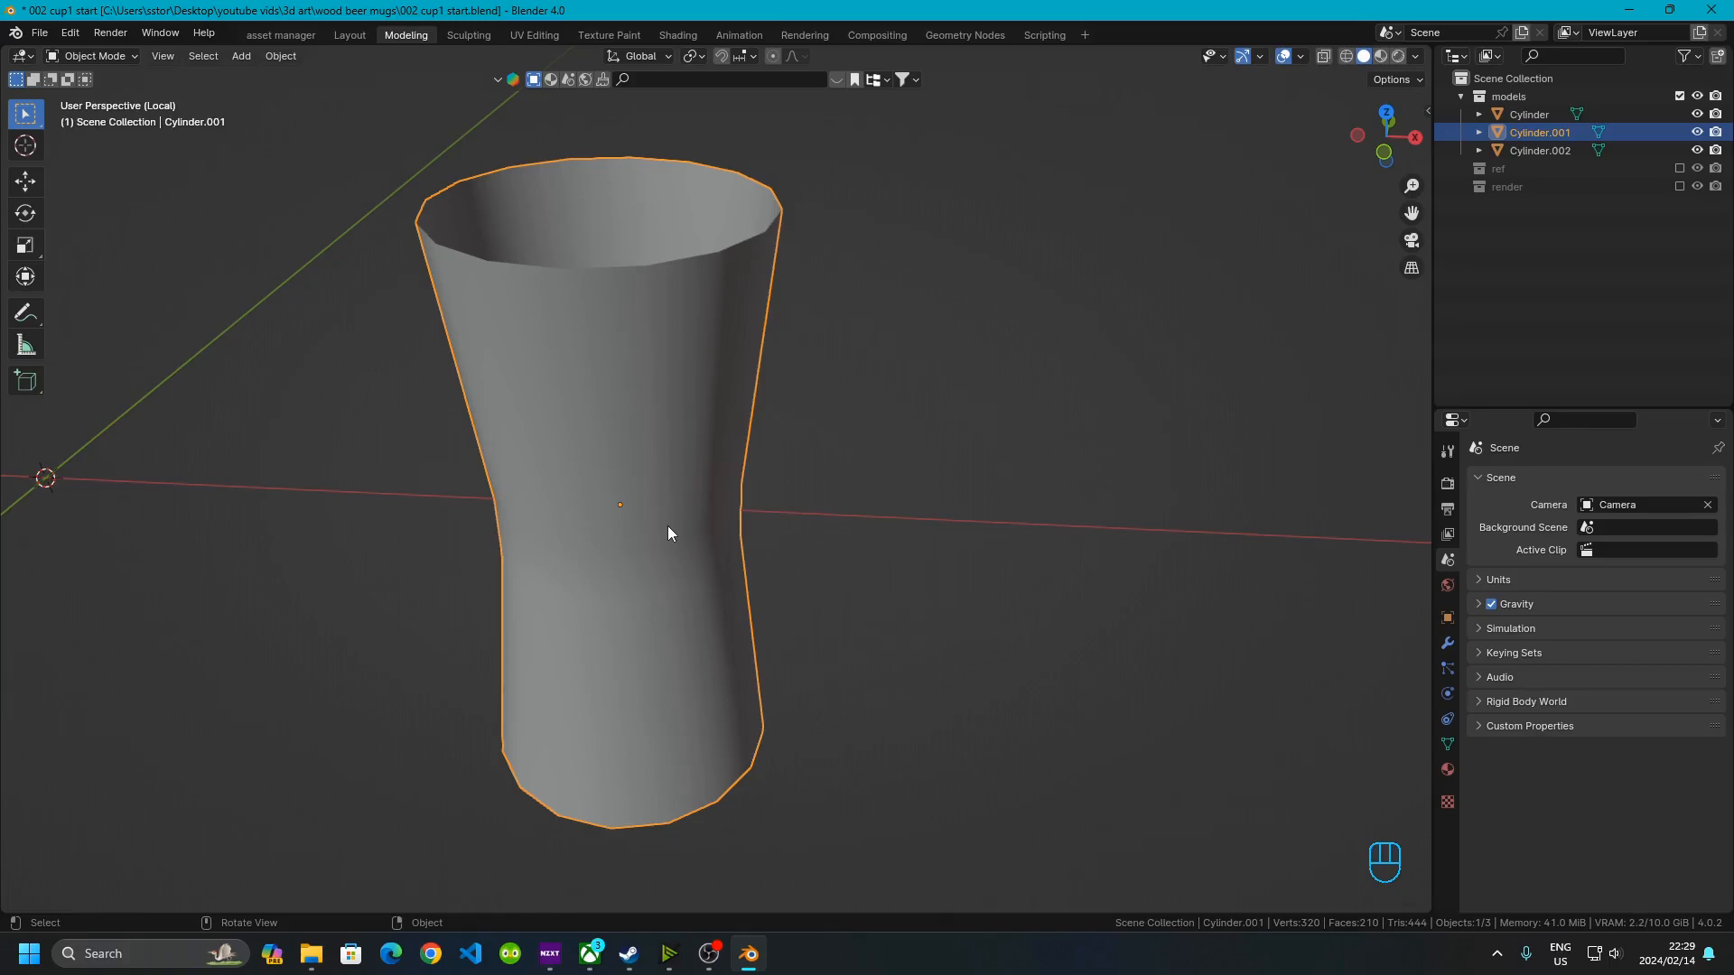
{"action": "key", "text": "shift+s"}
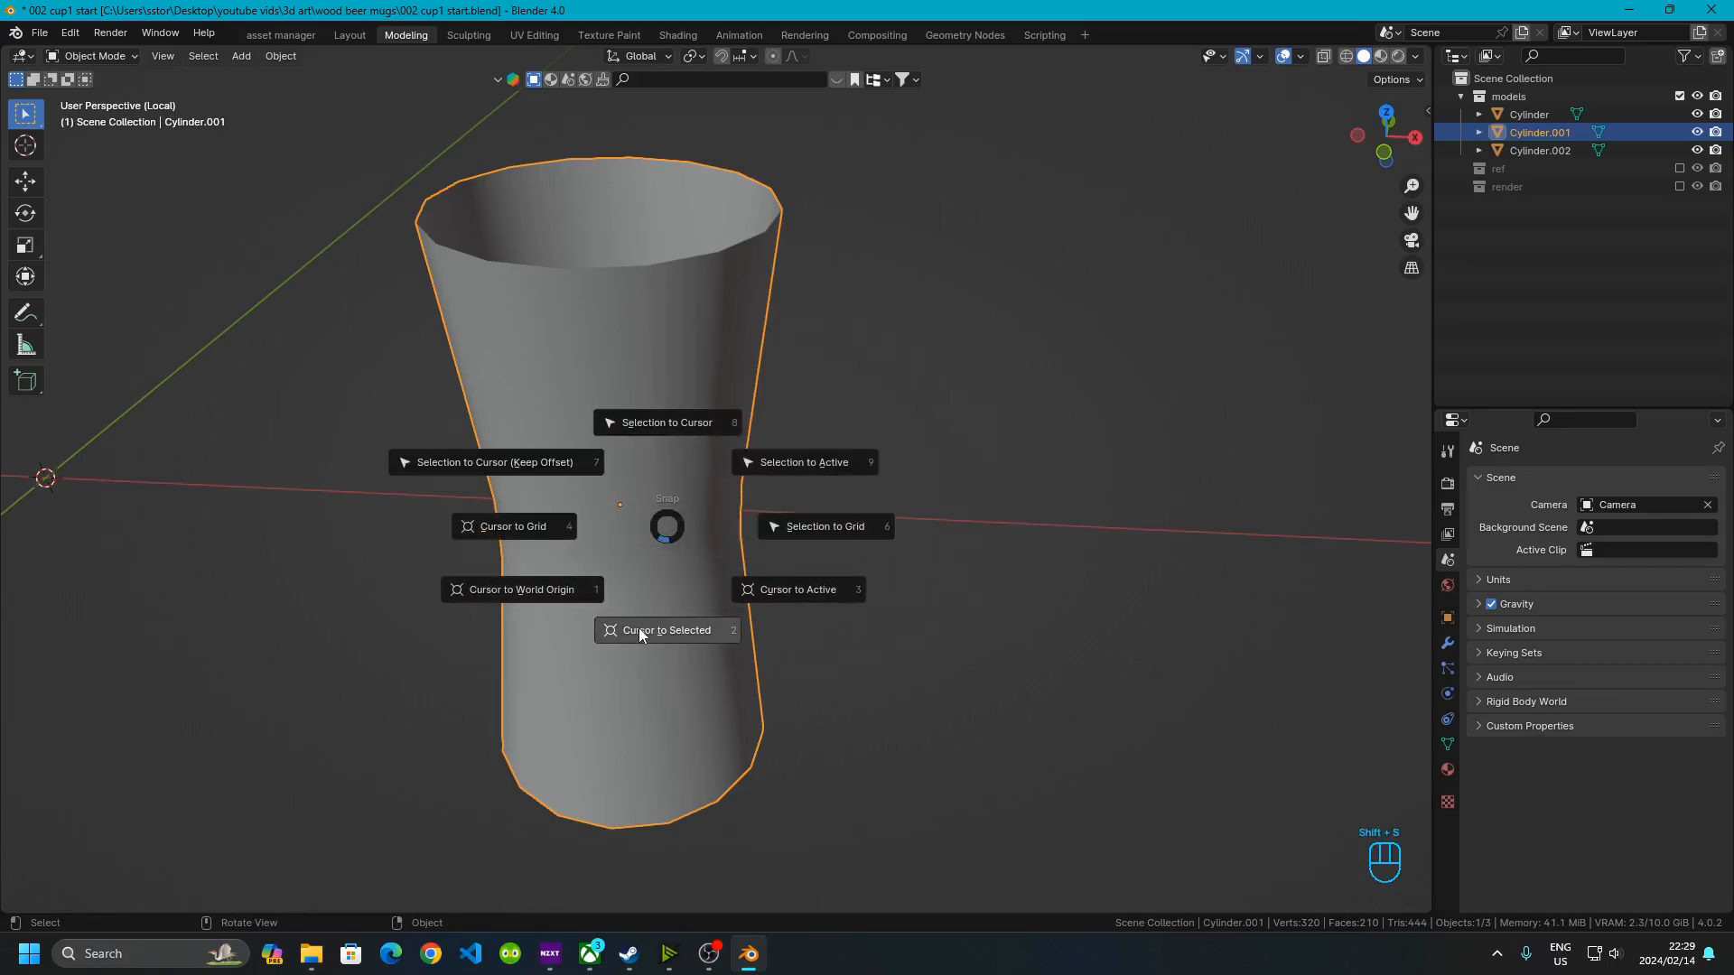
{"action": "left_click", "coordinate": [681, 638]}
{"action": "middle_click_drag", "start_coordinate": [681, 637], "coordinate": [822, 598]}
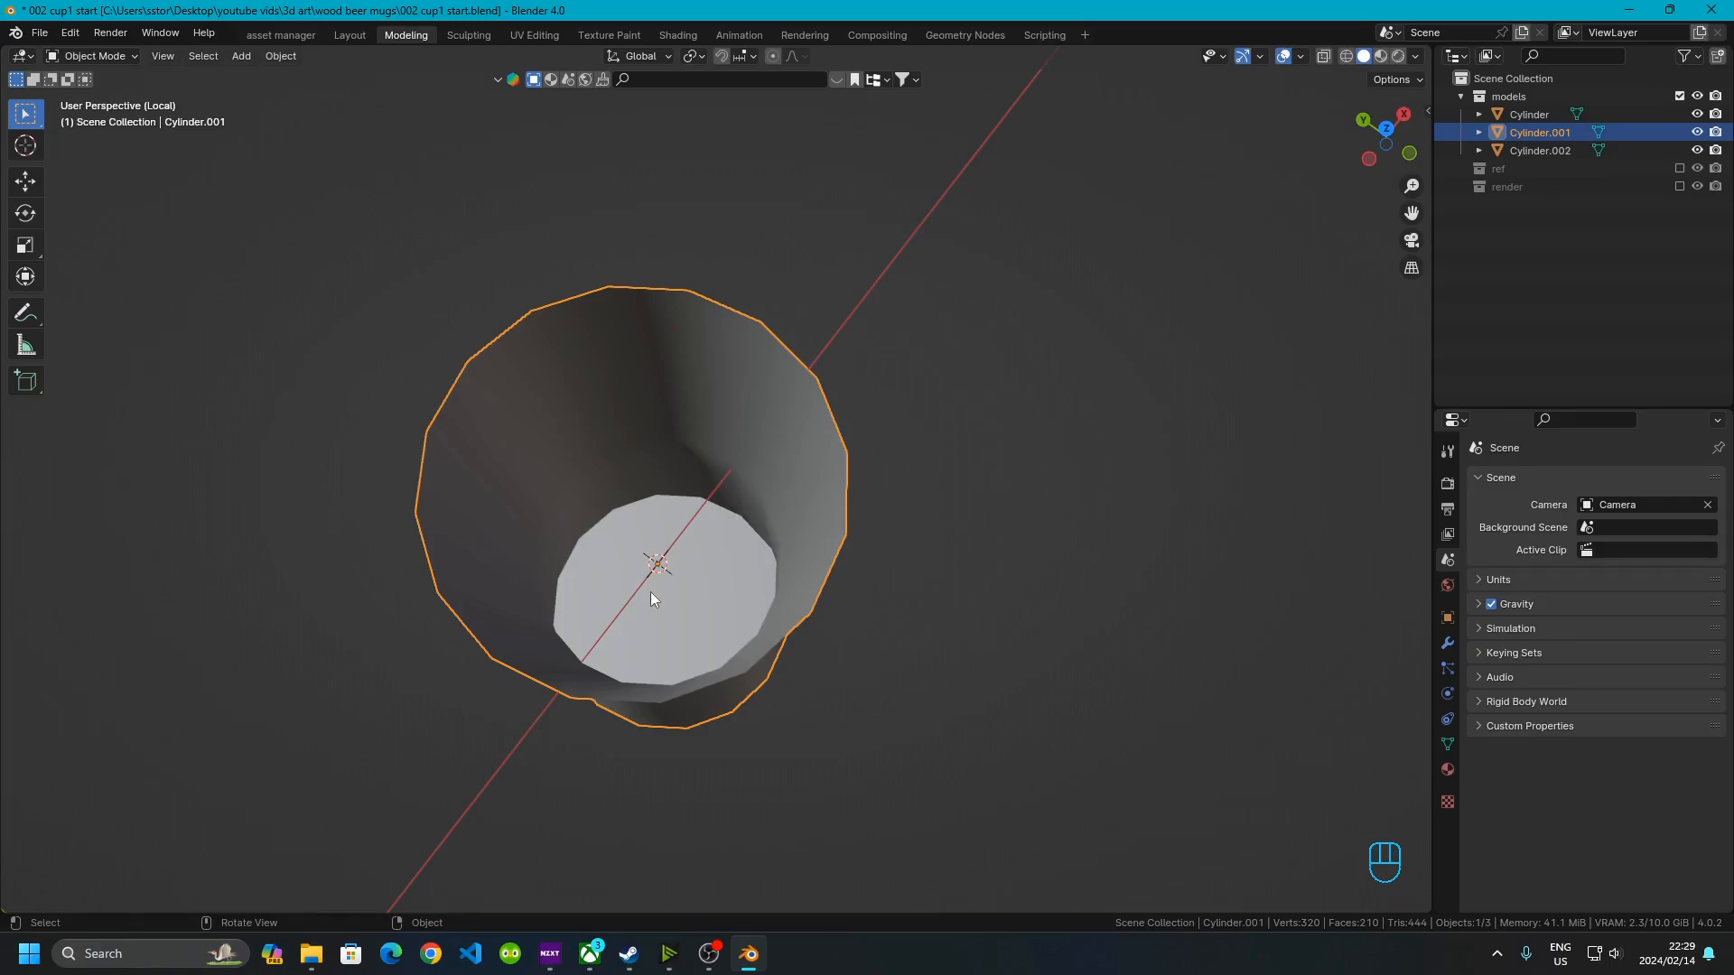
Add a Solidify modifier to the mug body
{"action": "middle_click_drag", "start_coordinate": [650, 592], "coordinate": [591, 441]}
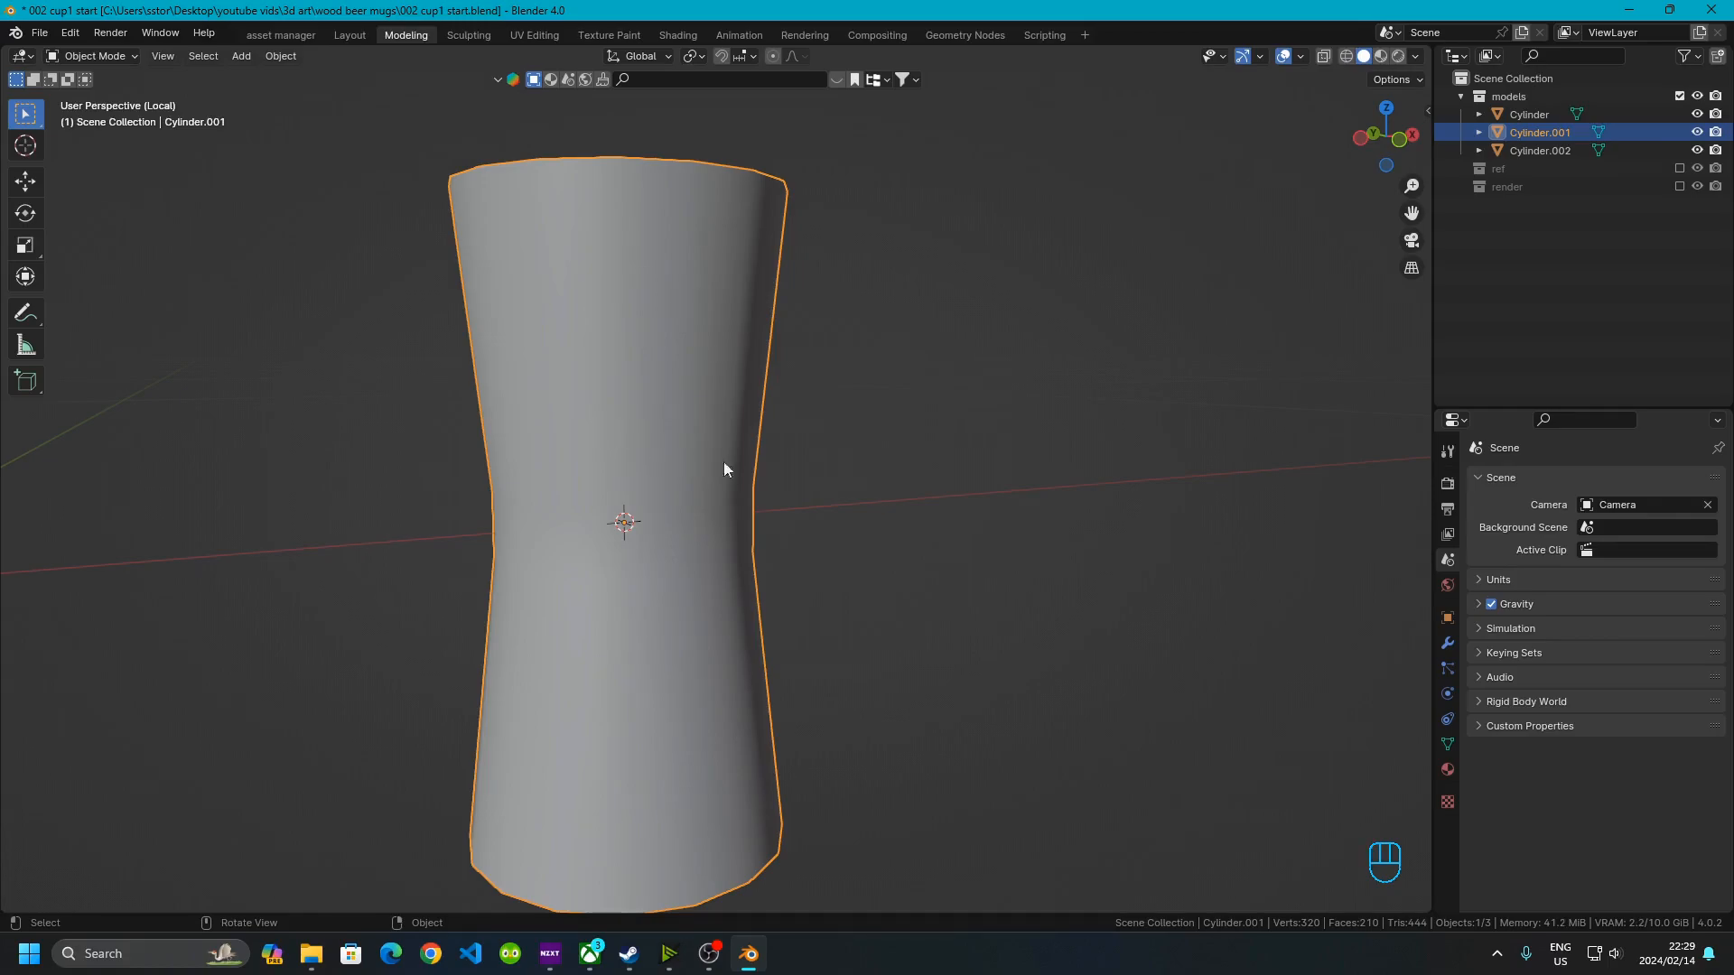
{"action": "left_click", "coordinate": [1449, 646]}
{"action": "left_click", "coordinate": [1477, 479]}
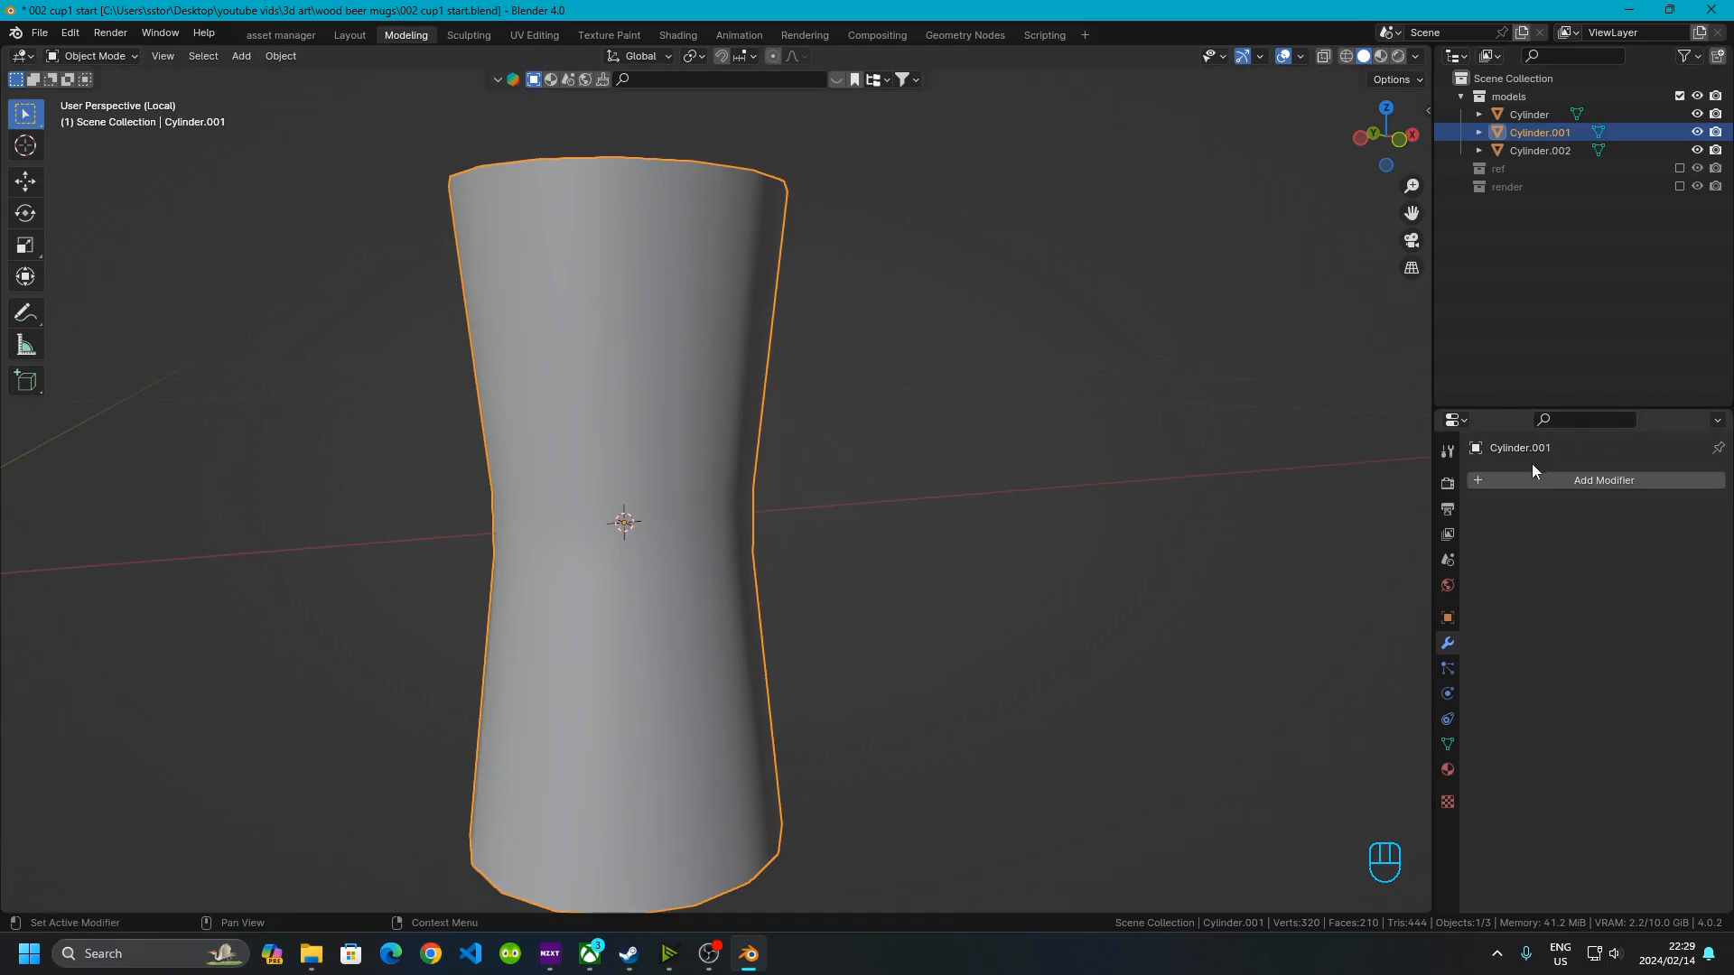
{"action": "left_click", "coordinate": [1500, 482]}
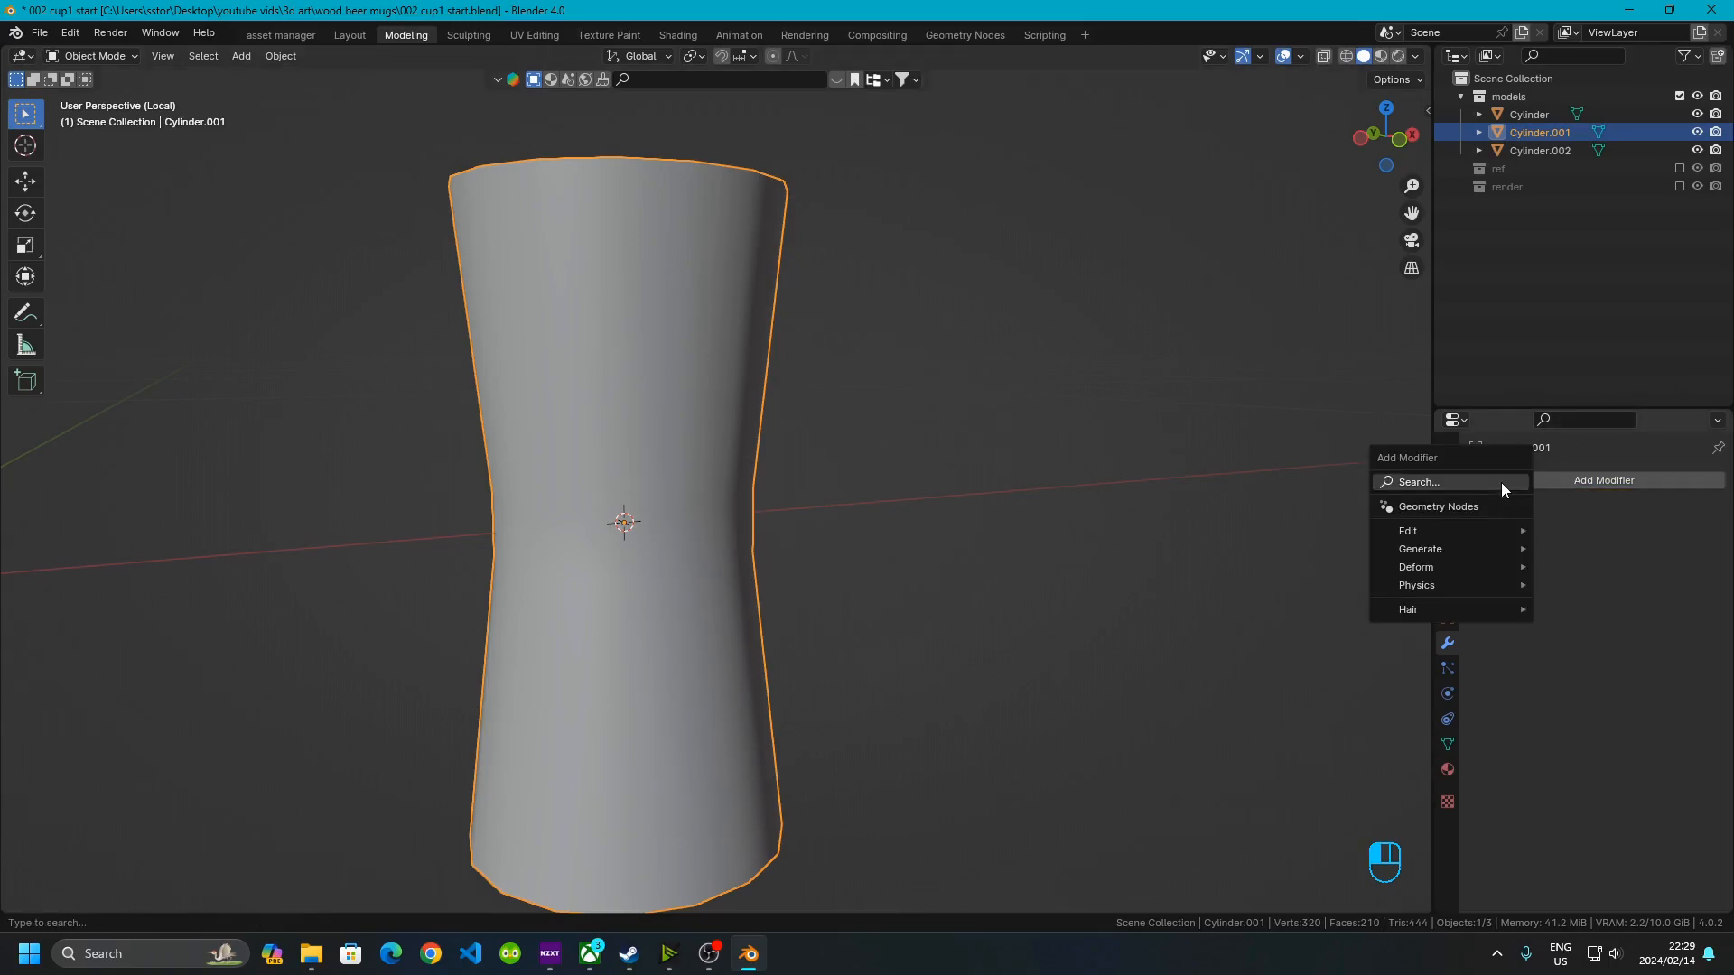
{"action": "mouse_move", "coordinate": [1432, 549]}
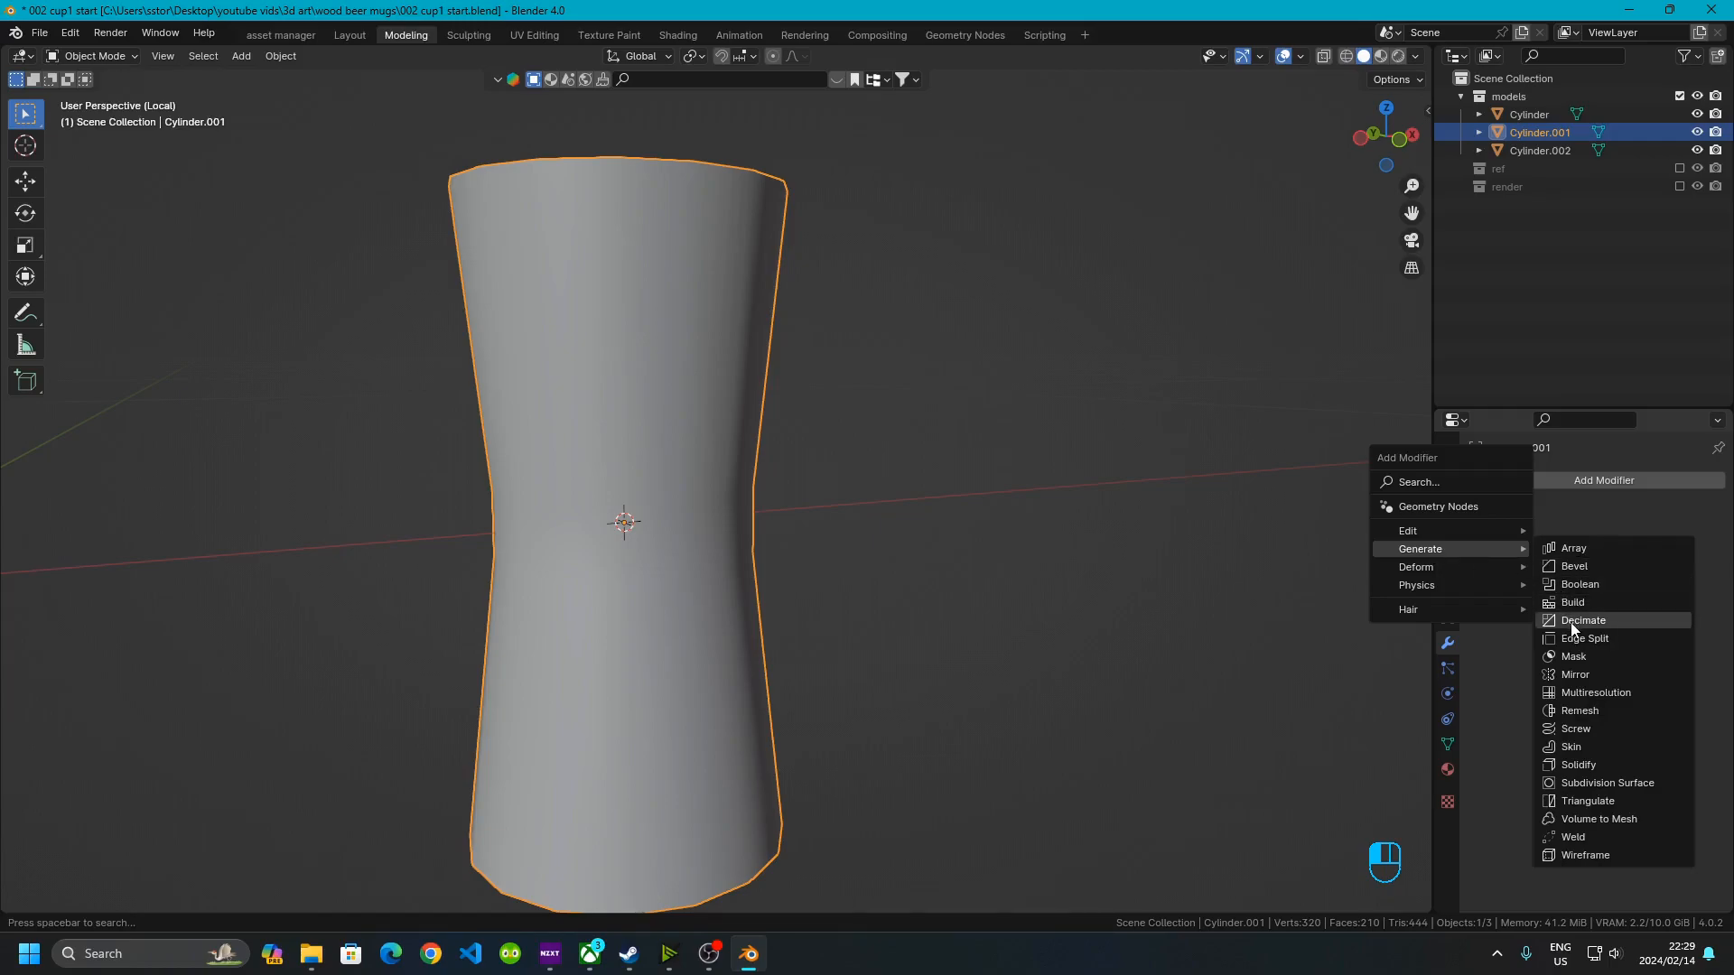
{"action": "left_click", "coordinate": [1591, 759]}
Enter Edit Mode and set the Solidify modifier's offset to 1
{"action": "middle_click_drag", "start_coordinate": [700, 474], "coordinate": [657, 516]}
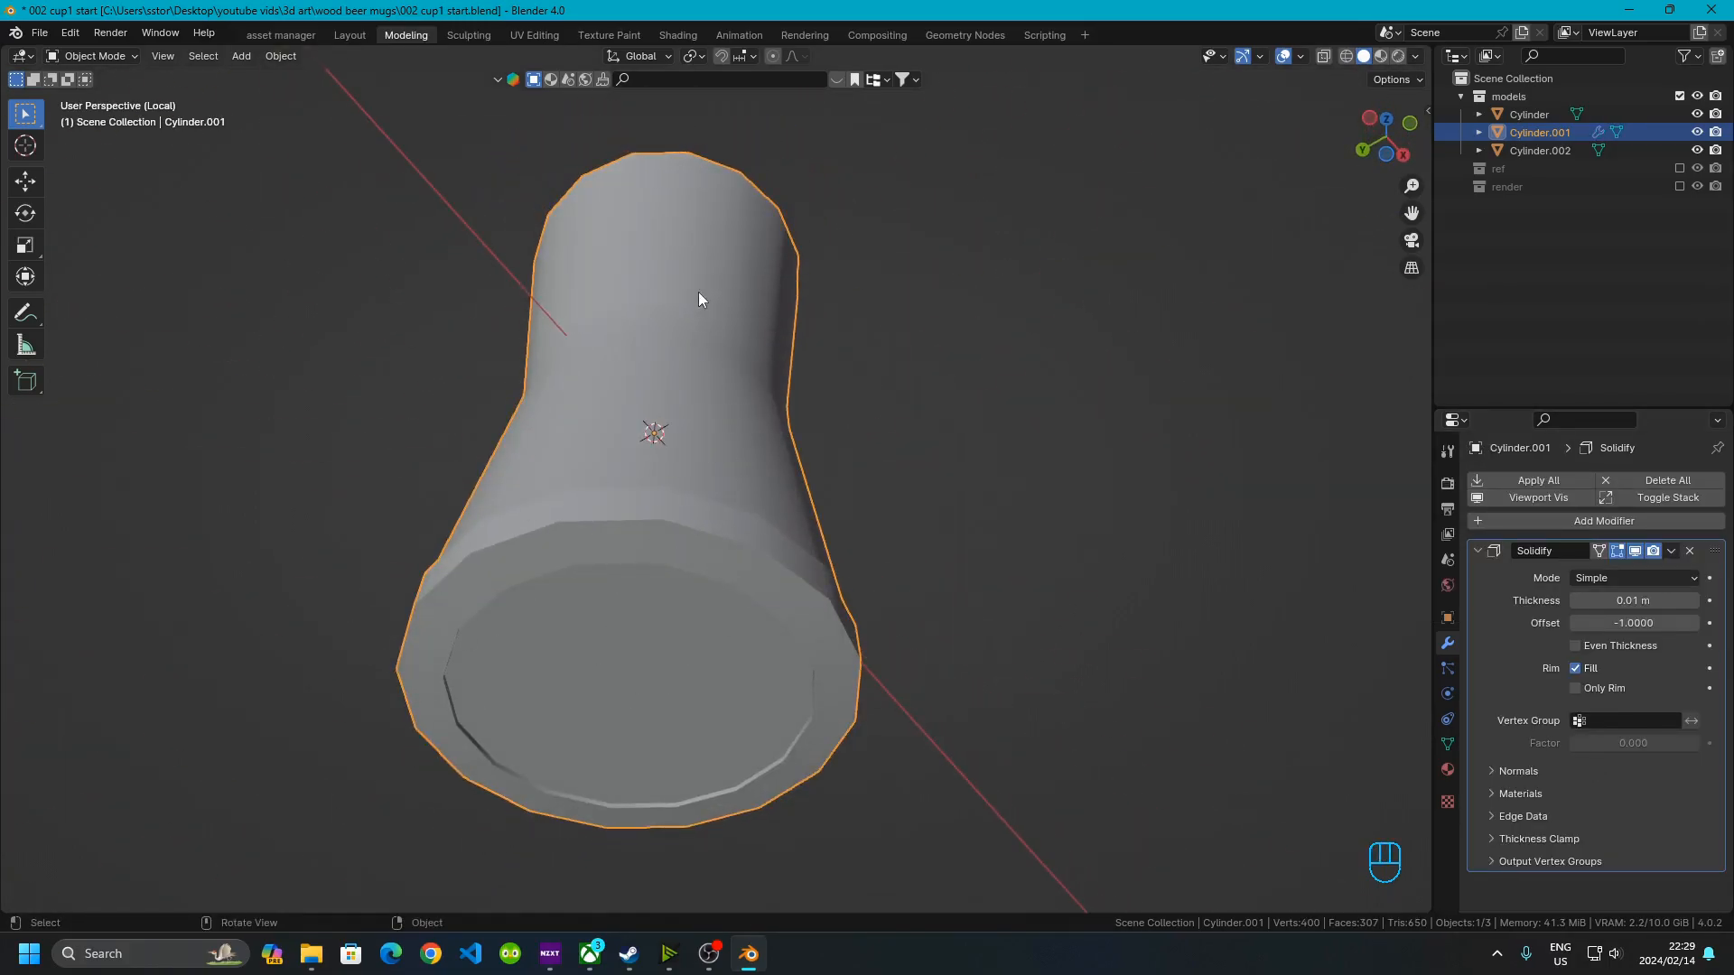
{"action": "middle_click_drag", "start_coordinate": [699, 299], "coordinate": [671, 398]}
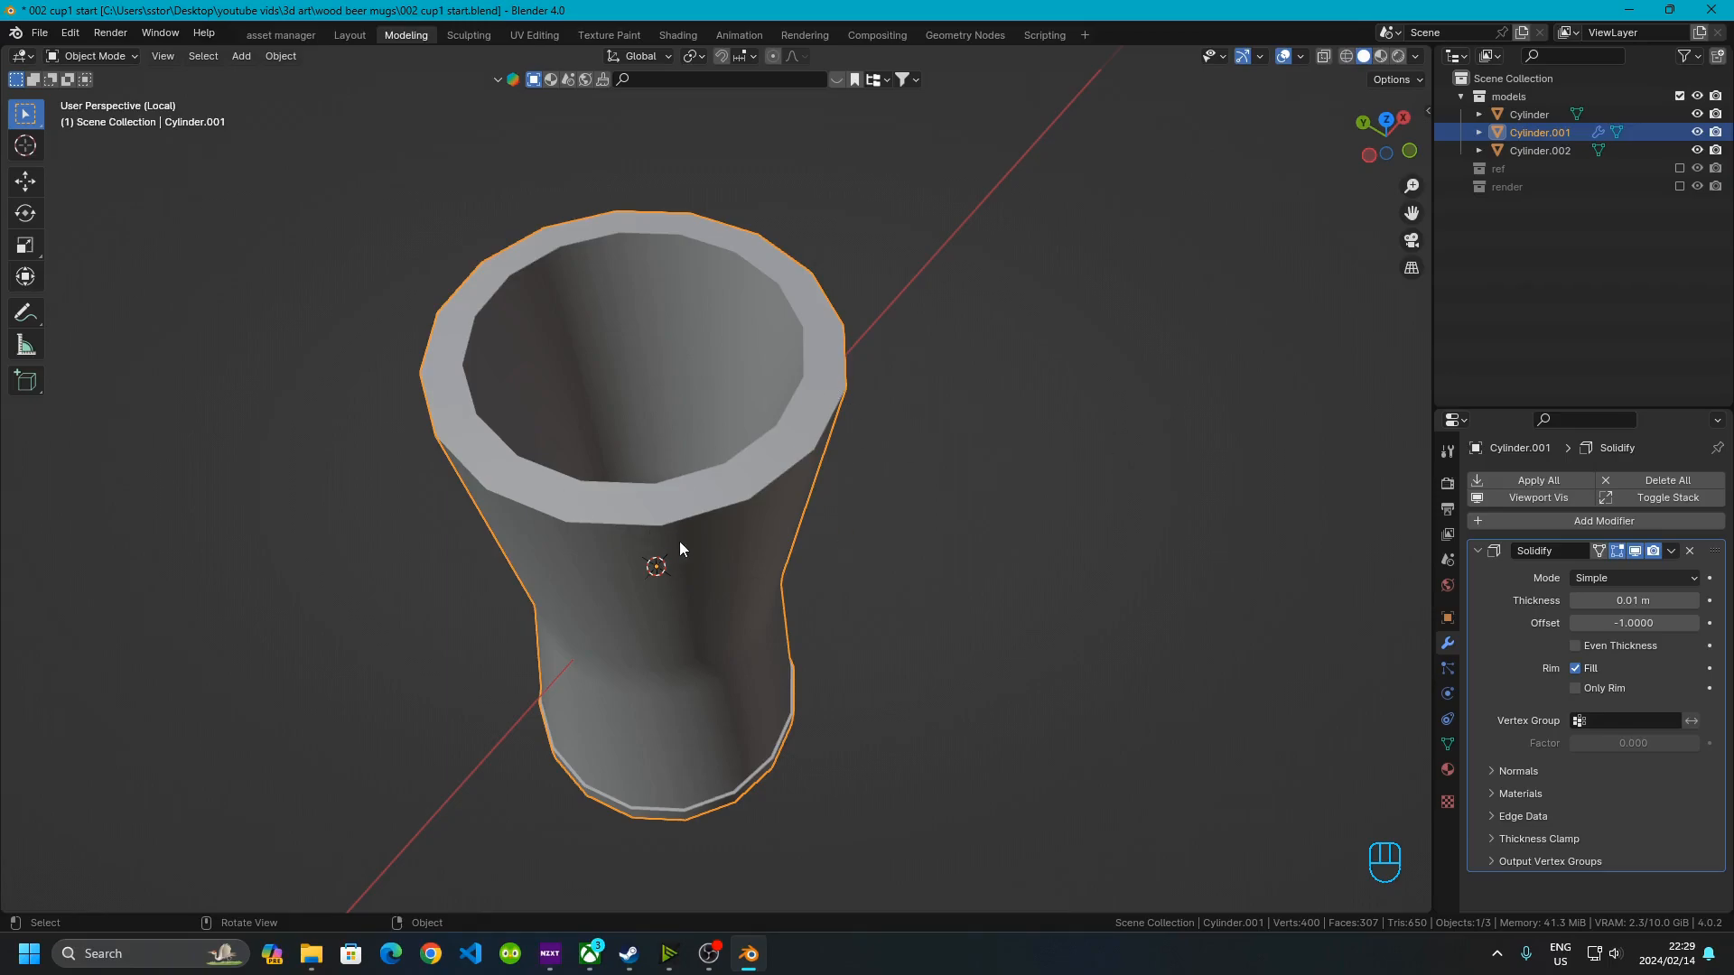
{"action": "key", "text": "Tab"}
{"action": "left_click", "coordinate": [1632, 622]}
{"action": "type", "text": "1"}
{"action": "key", "text": "Return"}
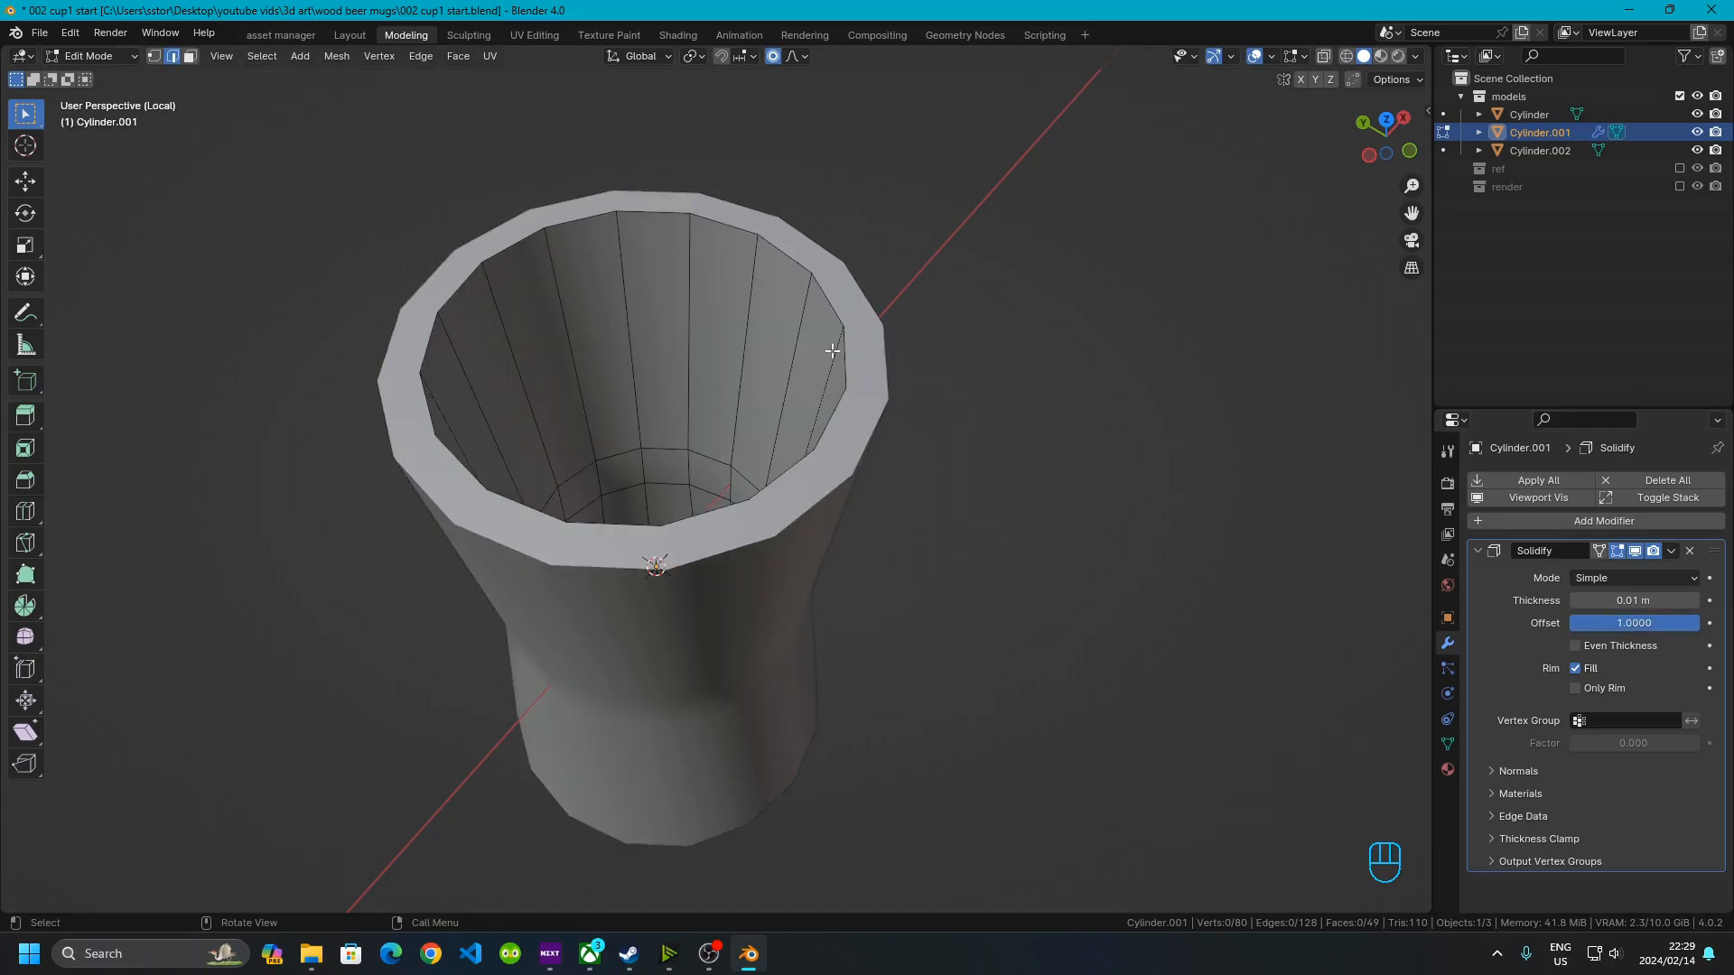
In face select mode, select one vertical strip of wall faces and invert the selection
{"action": "middle_click_drag", "start_coordinate": [819, 340], "coordinate": [840, 495]}
{"action": "middle_click_drag", "start_coordinate": [839, 623], "coordinate": [842, 309]}
{"action": "middle_click_drag", "start_coordinate": [711, 511], "coordinate": [769, 528]}
{"action": "key", "text": "Tab"}
{"action": "key", "text": "Tab"}
{"action": "left_click", "coordinate": [768, 528]}
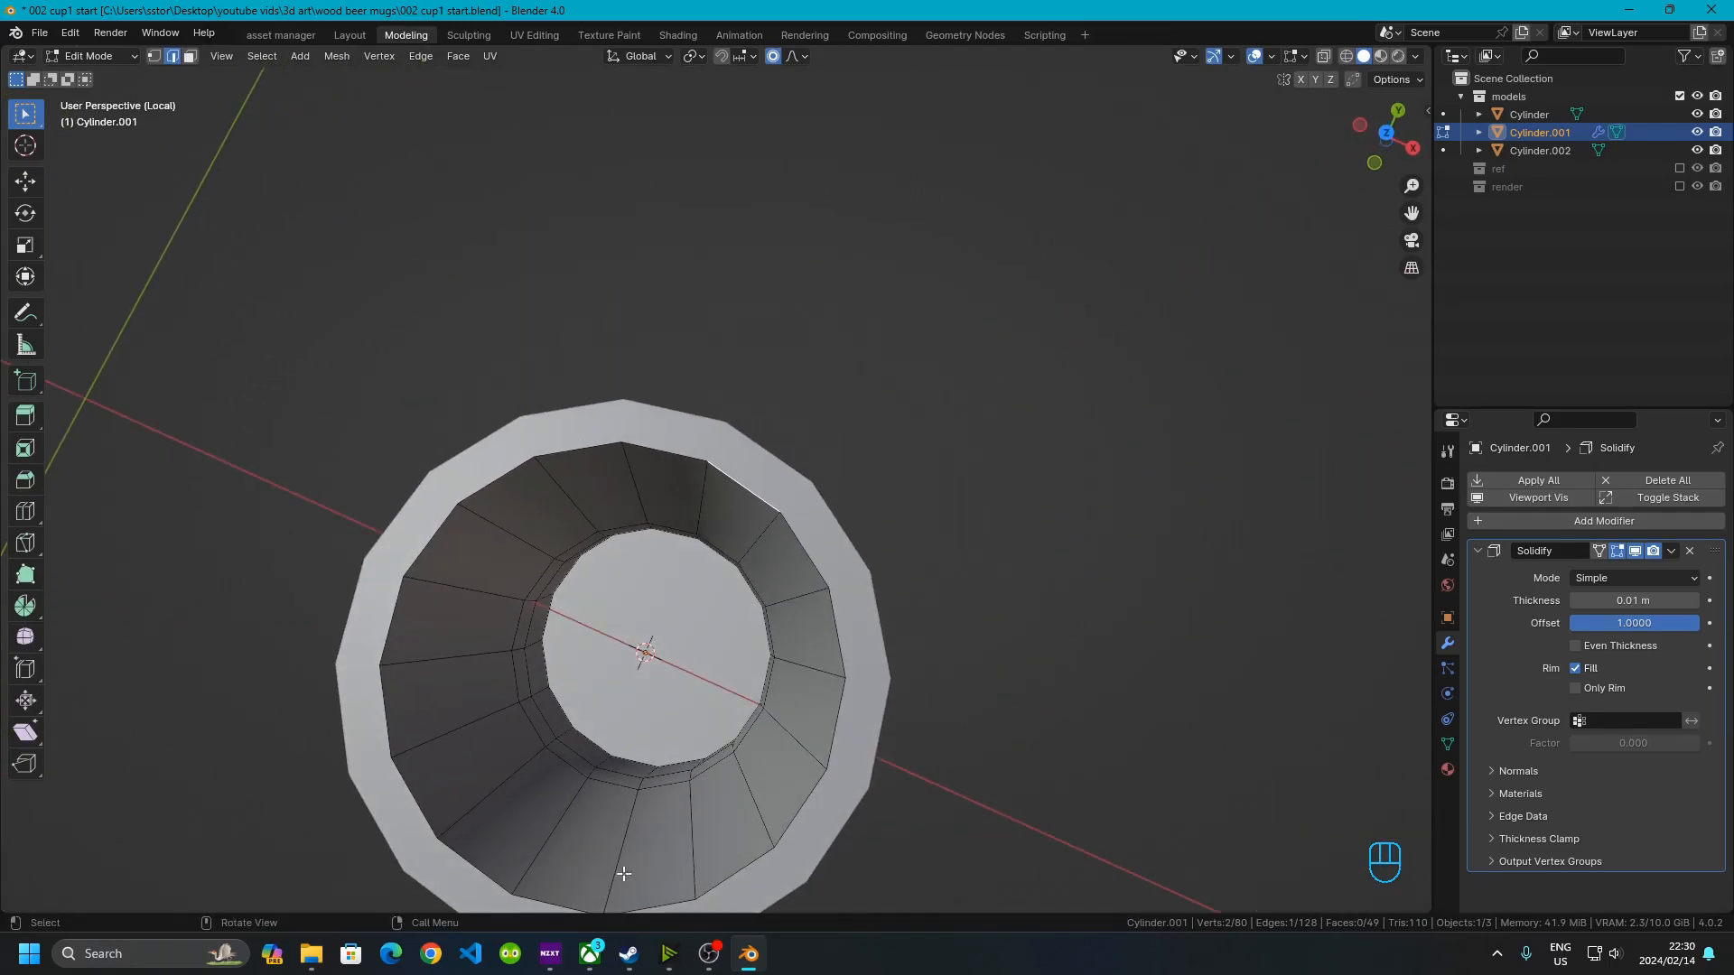
{"action": "left_click", "coordinate": [190, 56]}
{"action": "middle_click_drag", "start_coordinate": [621, 591], "coordinate": [743, 356]}
{"action": "left_click", "coordinate": [764, 237]}
{"action": "middle_click_drag", "start_coordinate": [750, 418], "coordinate": [769, 564]}
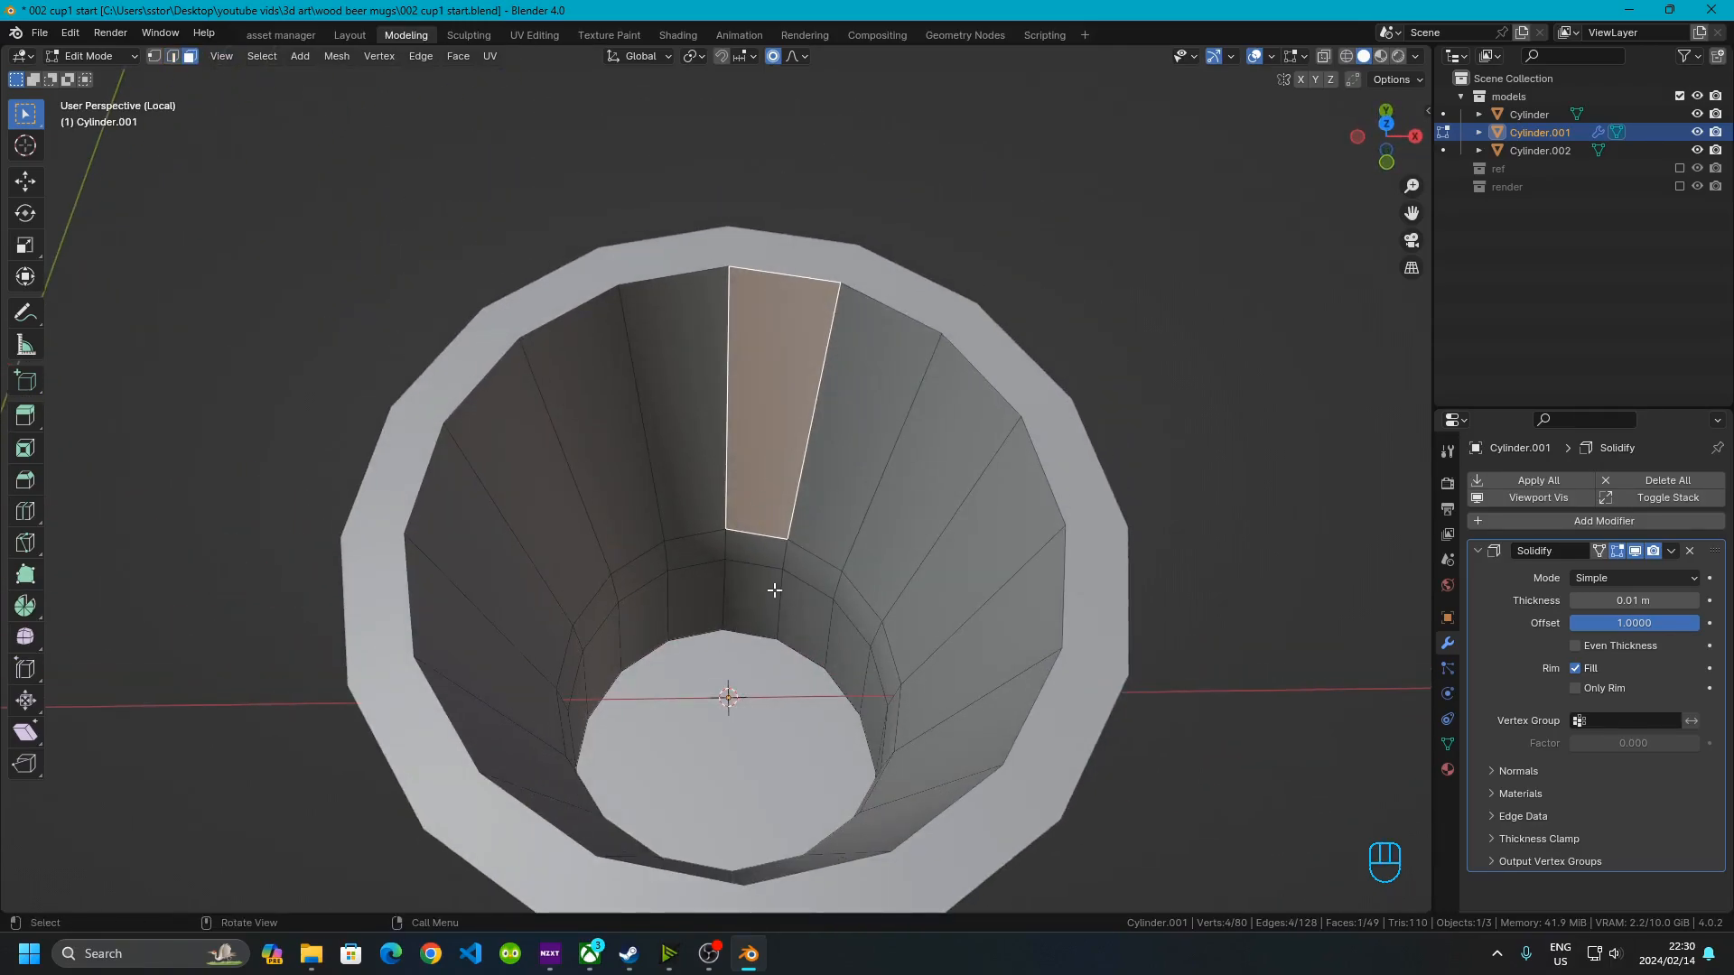
{"action": "left_click", "coordinate": [757, 617], "text": "ctrl"}
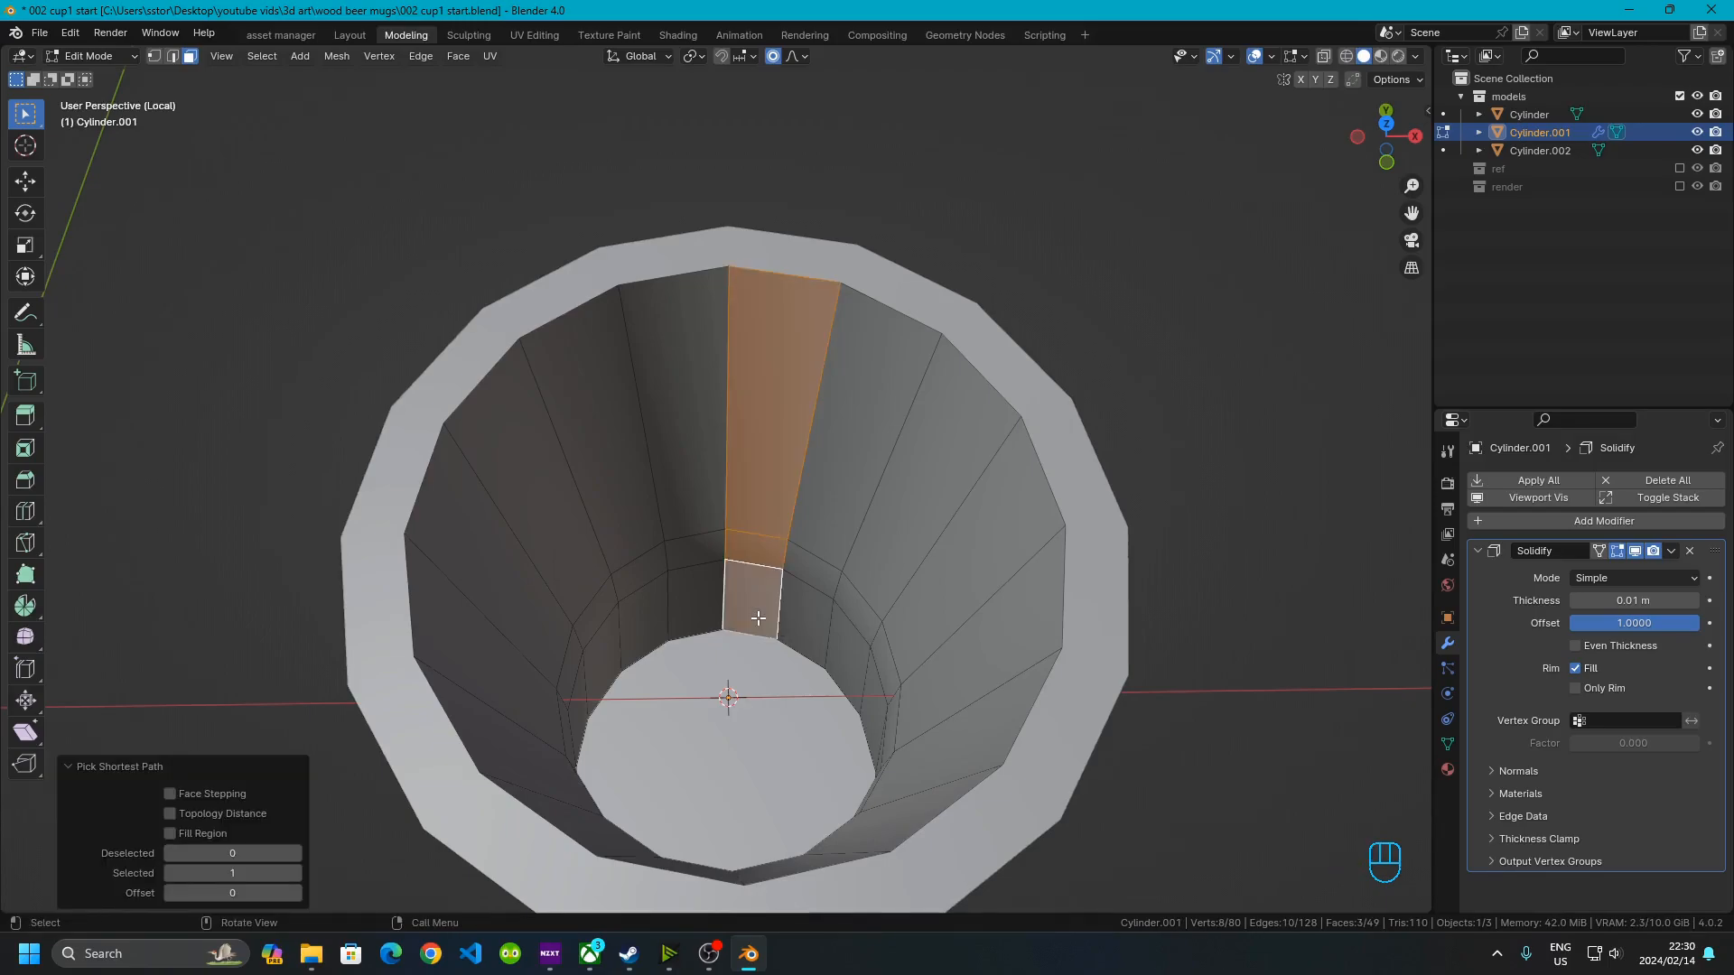
{"action": "key", "text": "ctrl+i"}
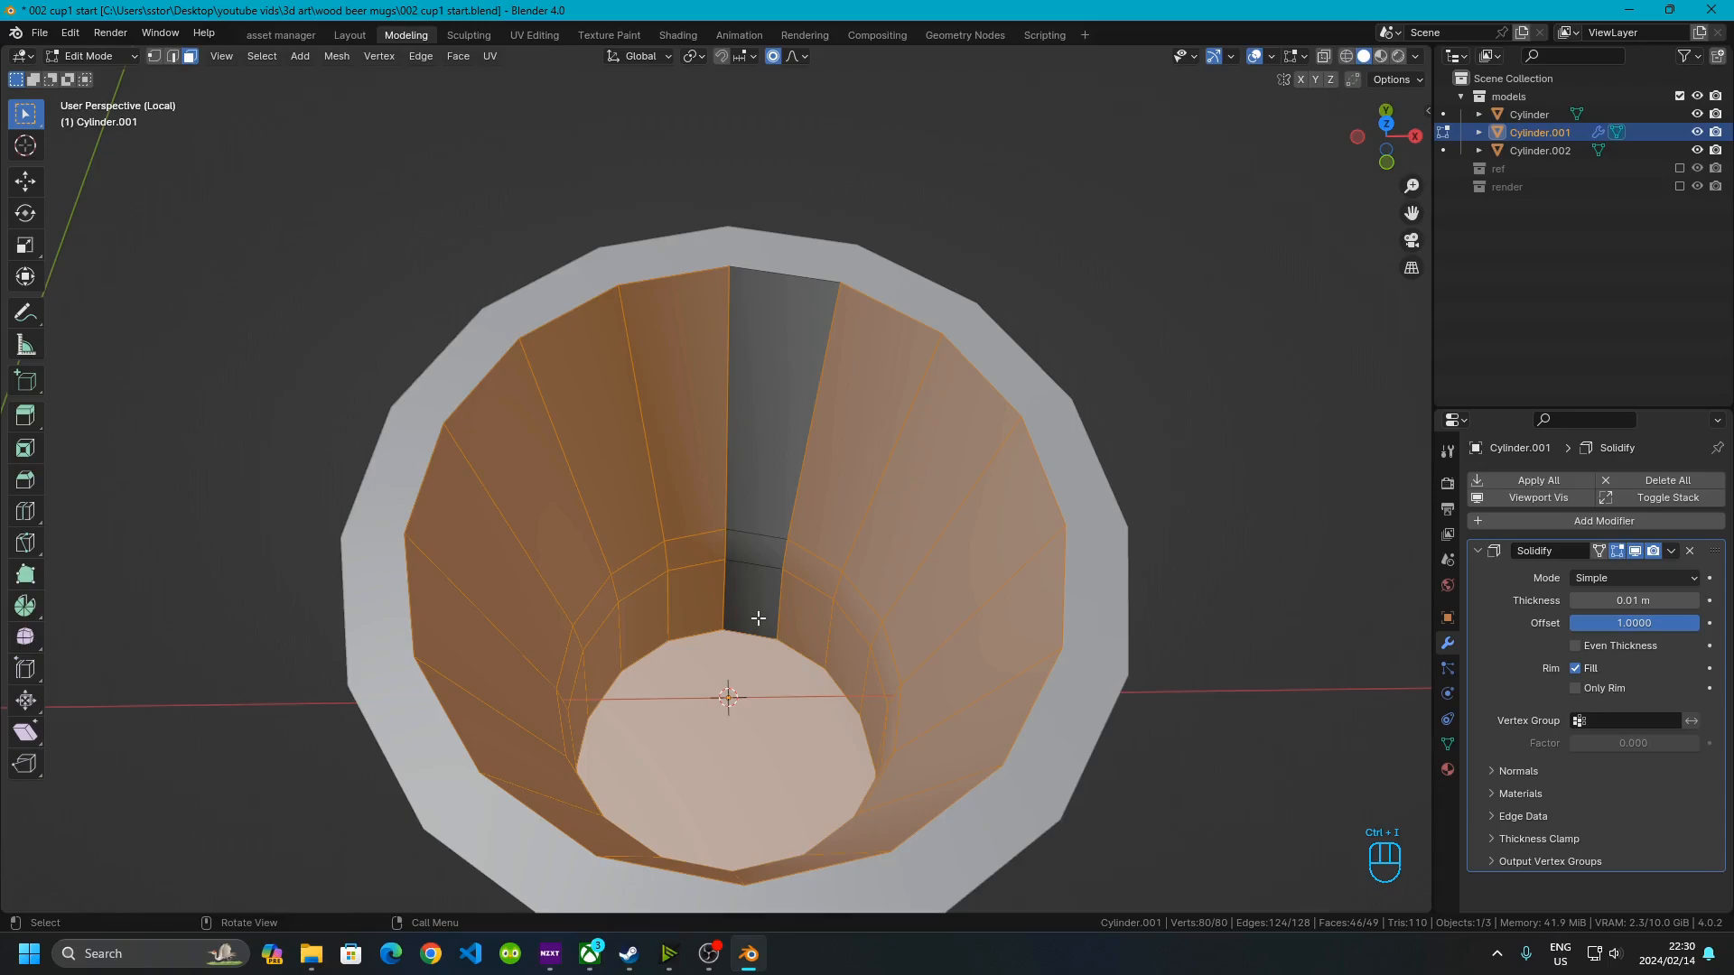
{"action": "key", "text": "x"}
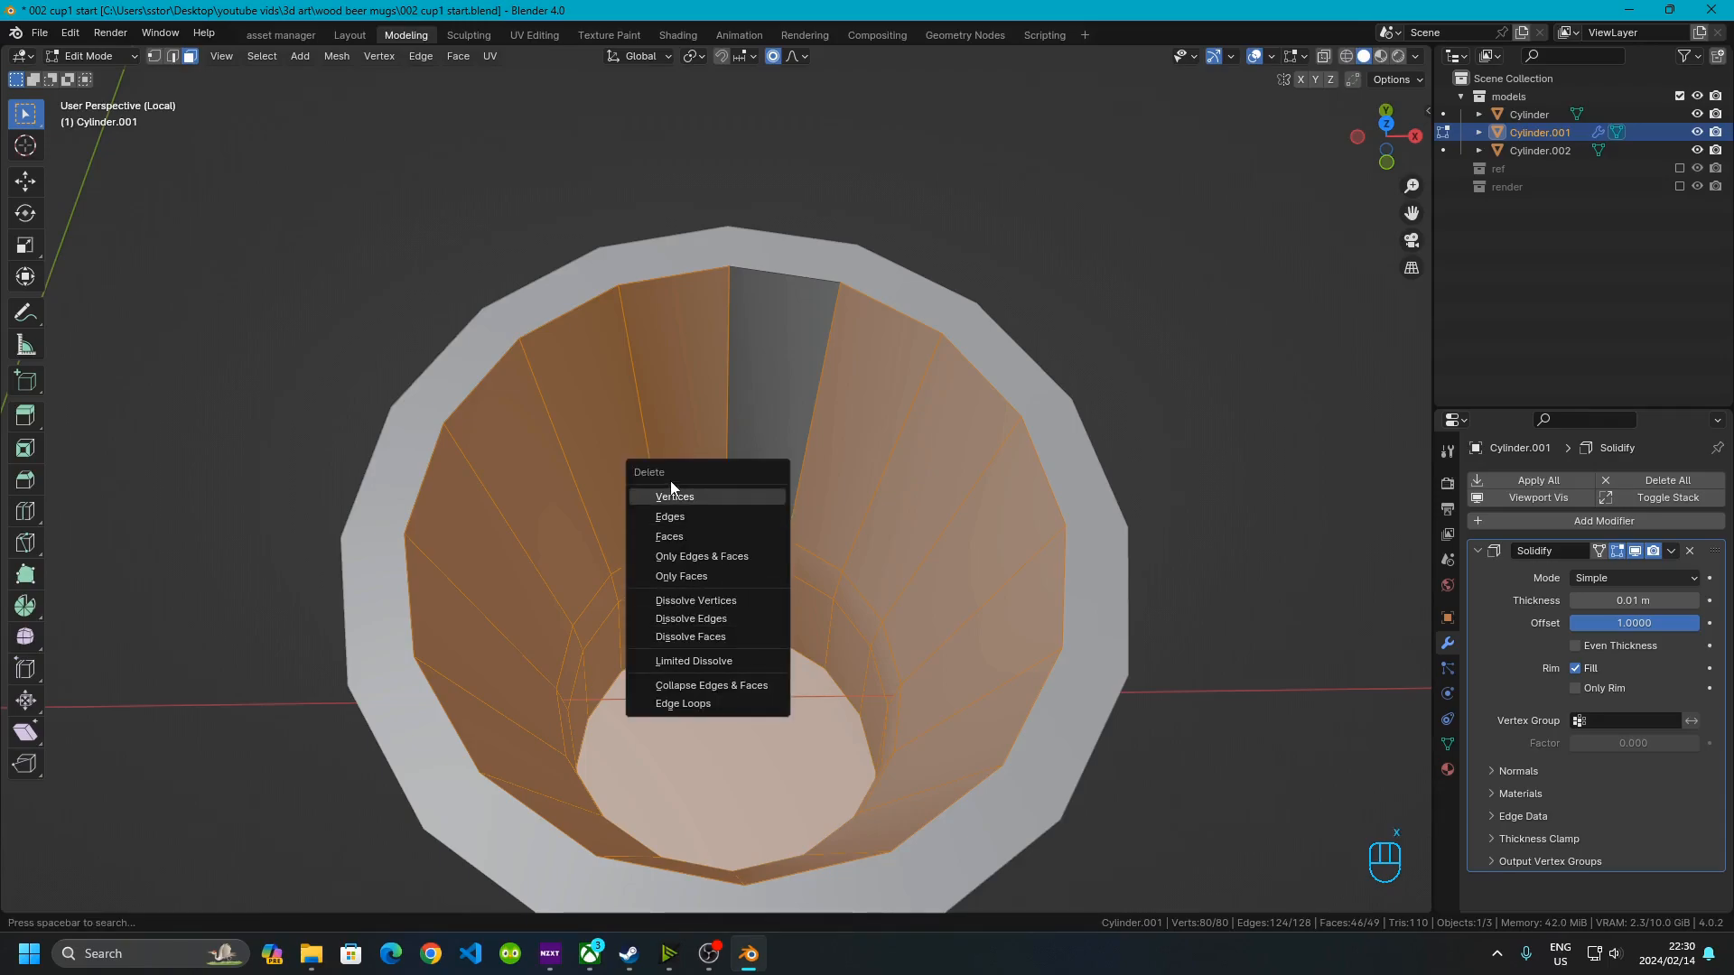
{"action": "left_click", "coordinate": [690, 535]}
{"action": "middle_click_drag", "start_coordinate": [690, 534], "coordinate": [783, 530]}
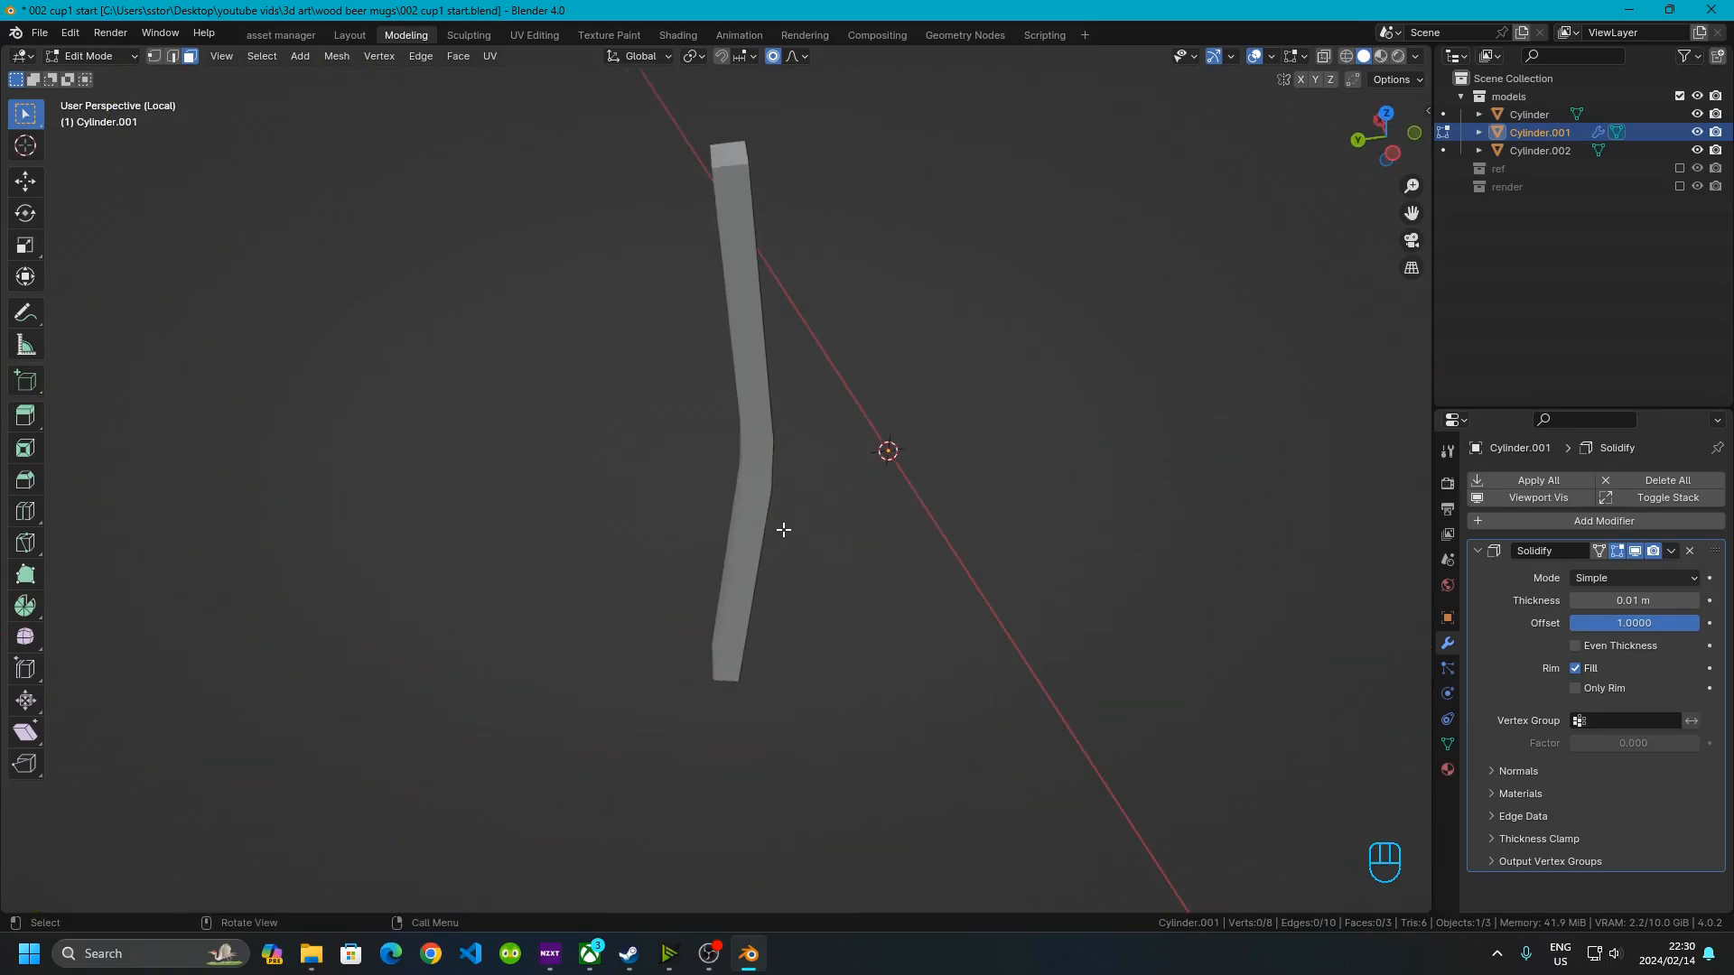
{"action": "key", "text": "ctrl+z"}
Delete the selected faces, leaving only the single wall strip and the base
{"action": "middle_click_drag", "start_coordinate": [843, 611], "coordinate": [809, 468]}
{"action": "middle_click_drag", "start_coordinate": [951, 719], "coordinate": [688, 583]}
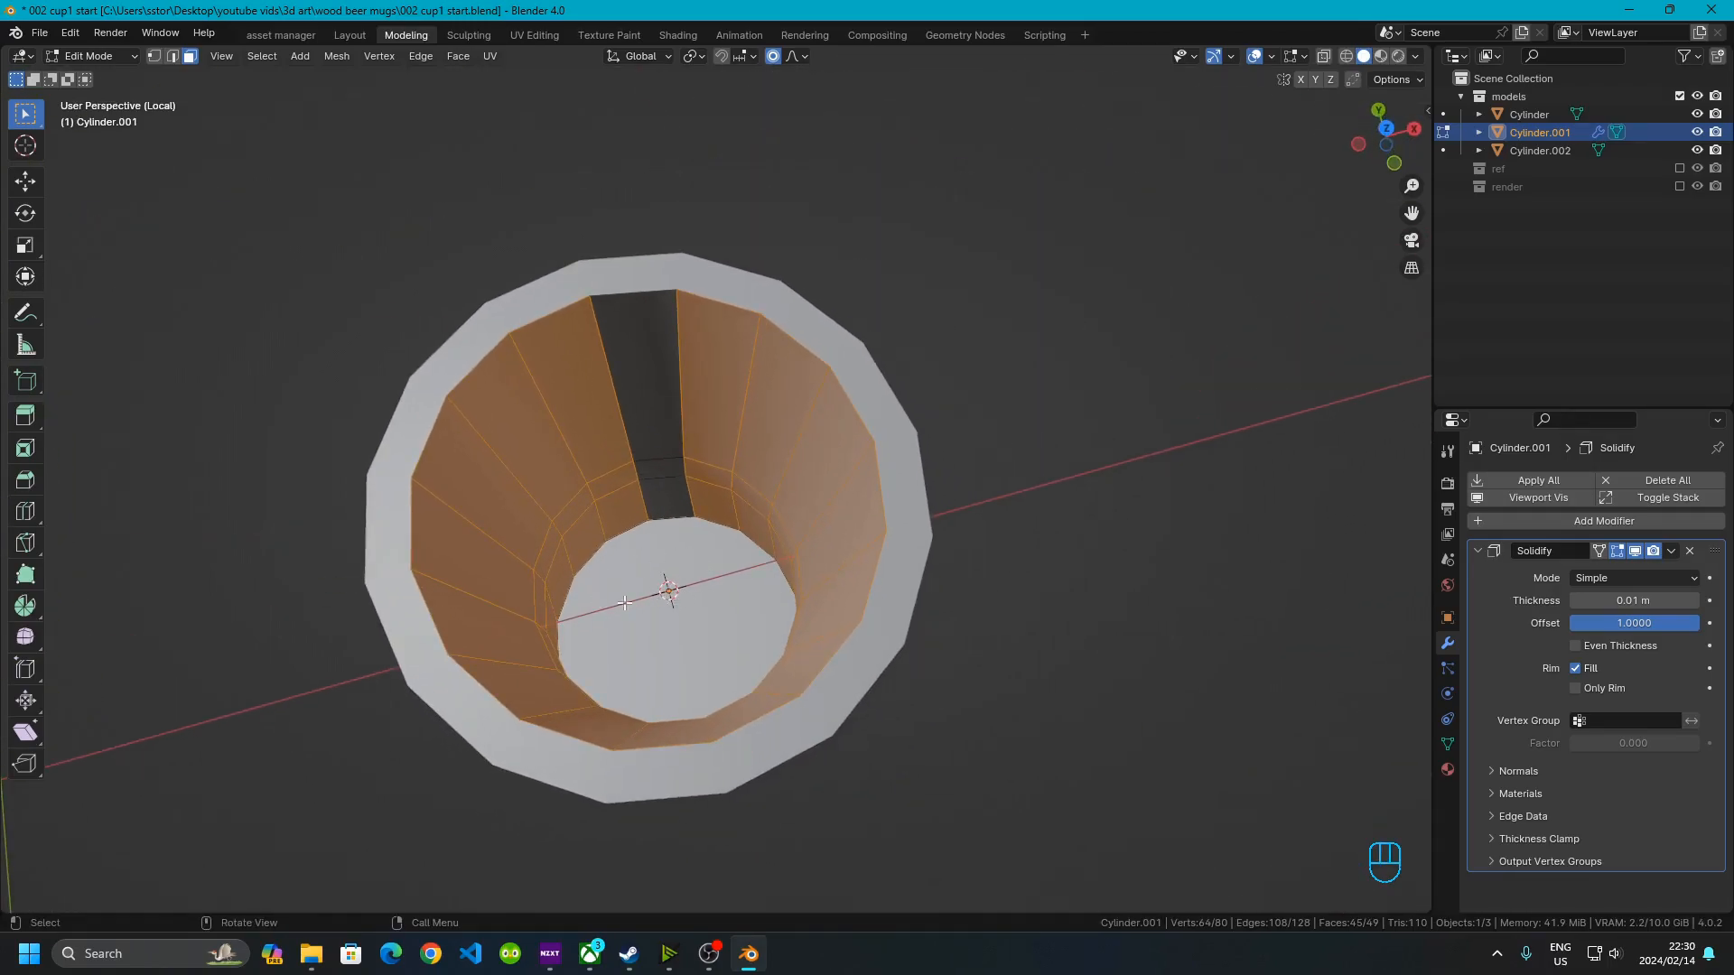
{"action": "key", "text": "x"}
{"action": "left_click", "coordinate": [756, 490]}
{"action": "middle_click_drag", "start_coordinate": [756, 490], "coordinate": [632, 828]}
{"action": "scroll", "coordinate": [720, 476], "scroll_direction": "up", "scroll_amount": 3}
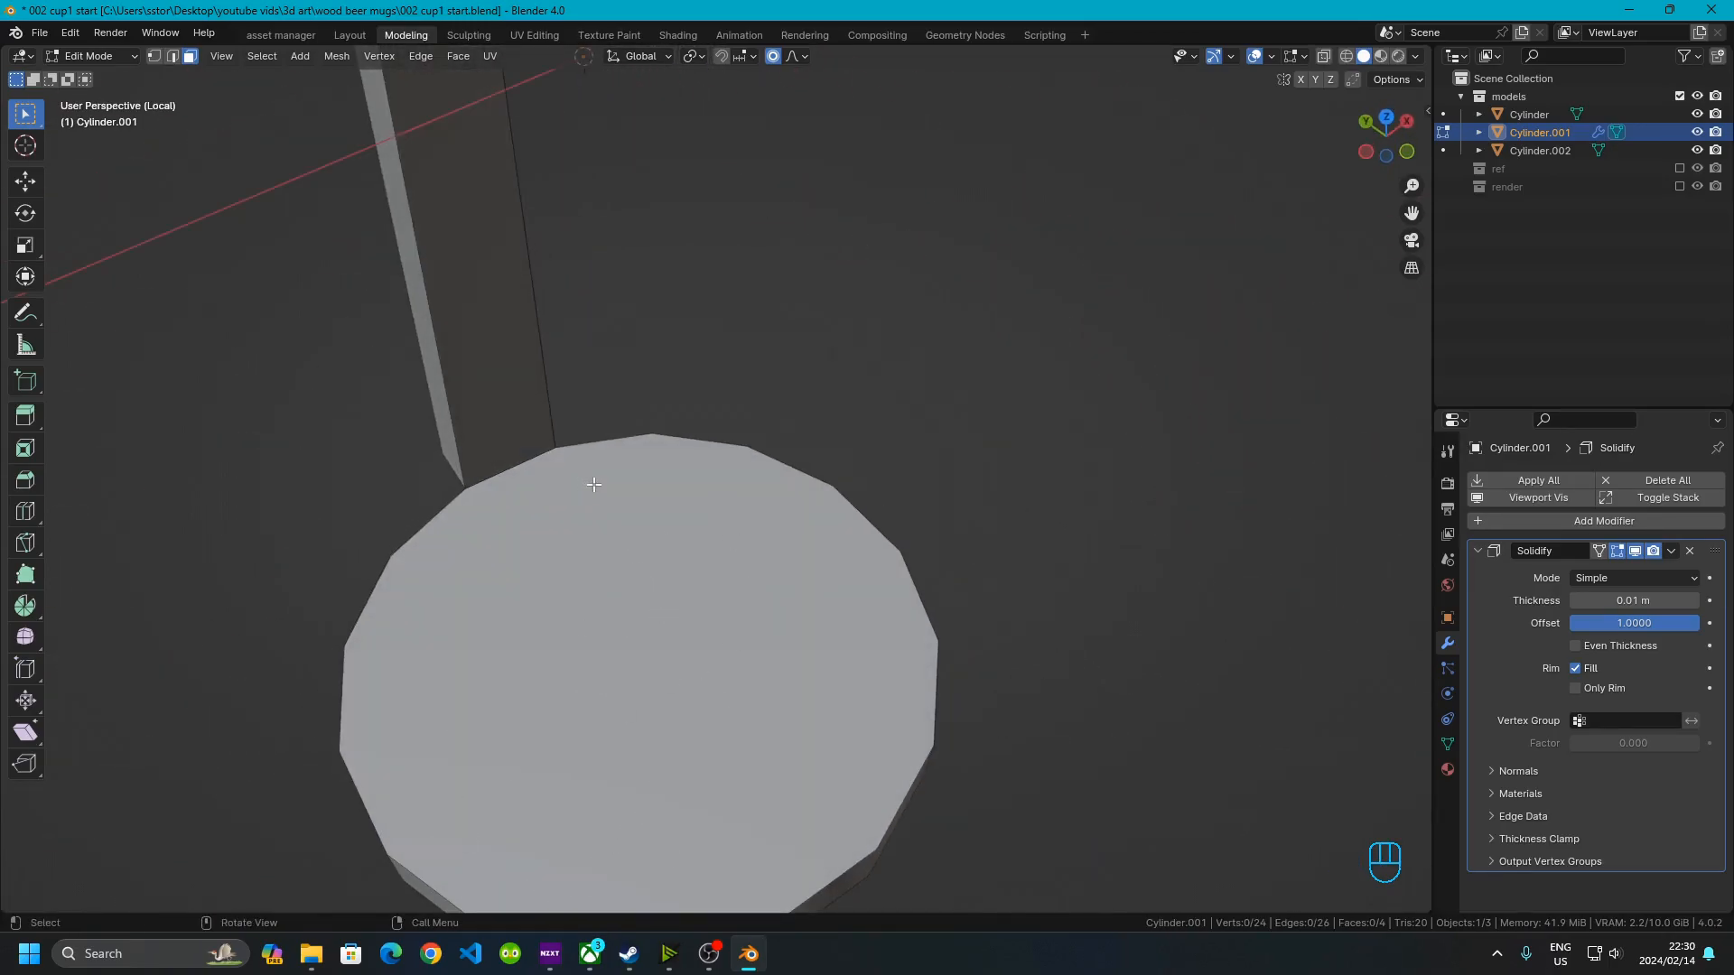
Apply the Solidify modifier to the strip and return to Edit Mode
{"action": "scroll", "coordinate": [596, 485], "scroll_direction": "down", "scroll_amount": 3}
{"action": "middle_click_drag", "start_coordinate": [618, 520], "coordinate": [698, 723], "text": "shift"}
{"action": "middle_click_drag", "start_coordinate": [675, 429], "coordinate": [667, 503], "text": "shift"}
{"action": "left_click", "coordinate": [649, 500]}
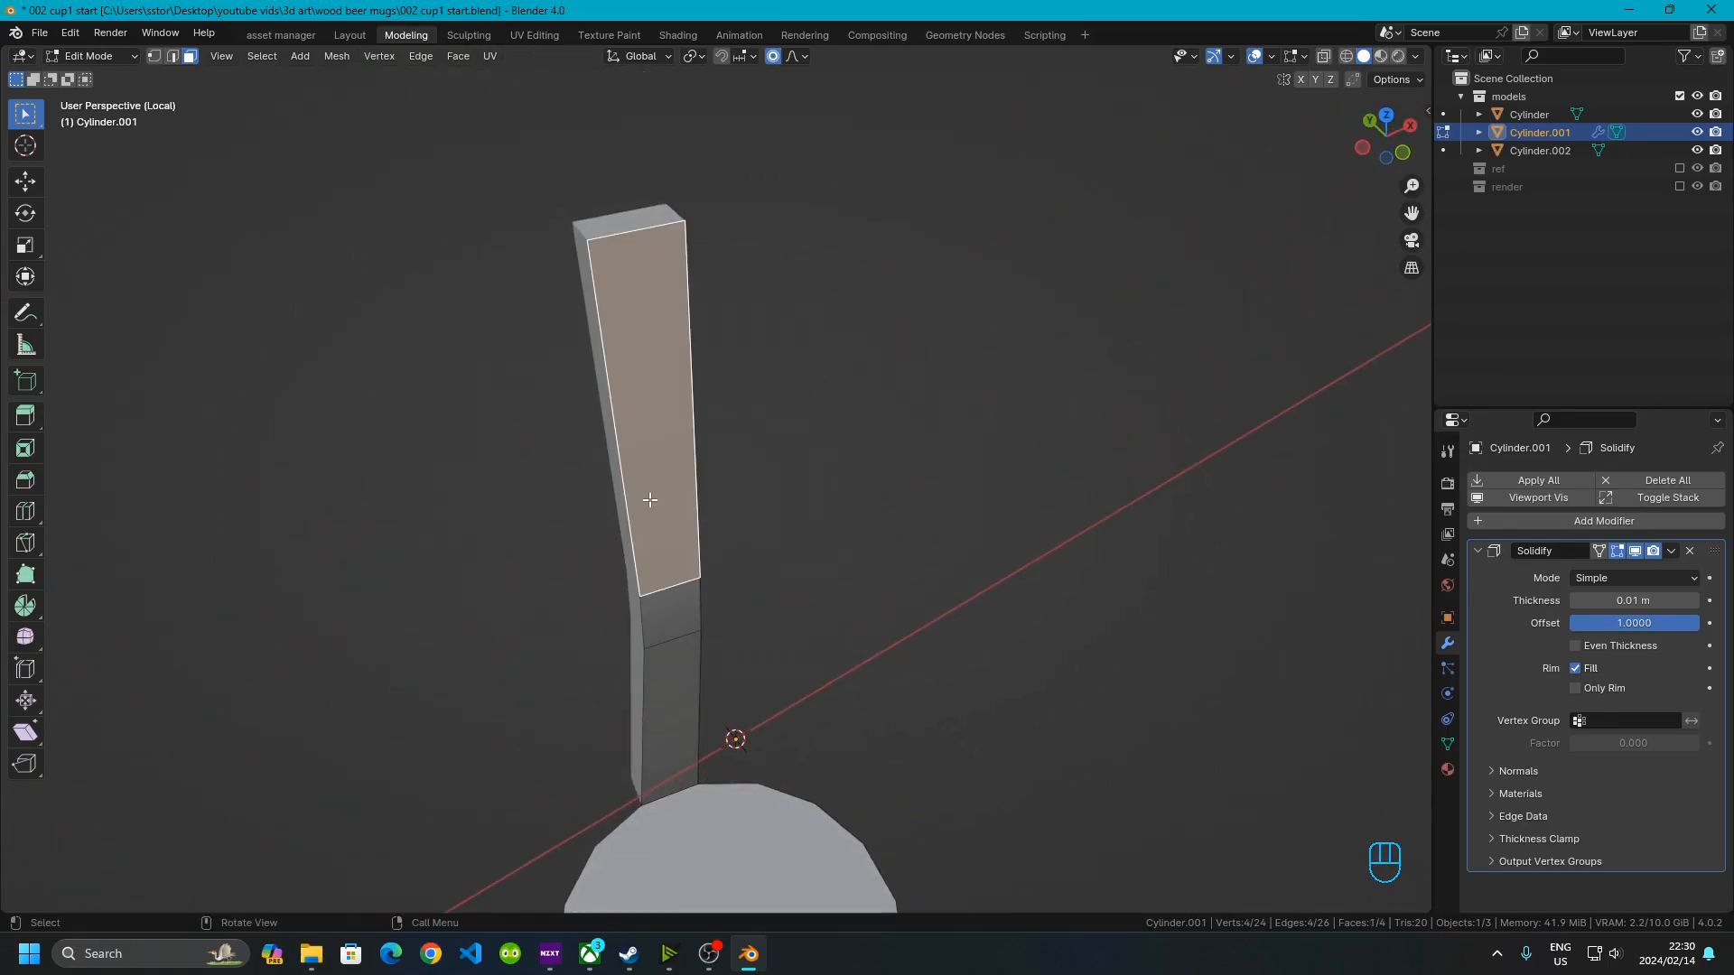
{"action": "middle_click_drag", "start_coordinate": [608, 403], "coordinate": [1002, 705]}
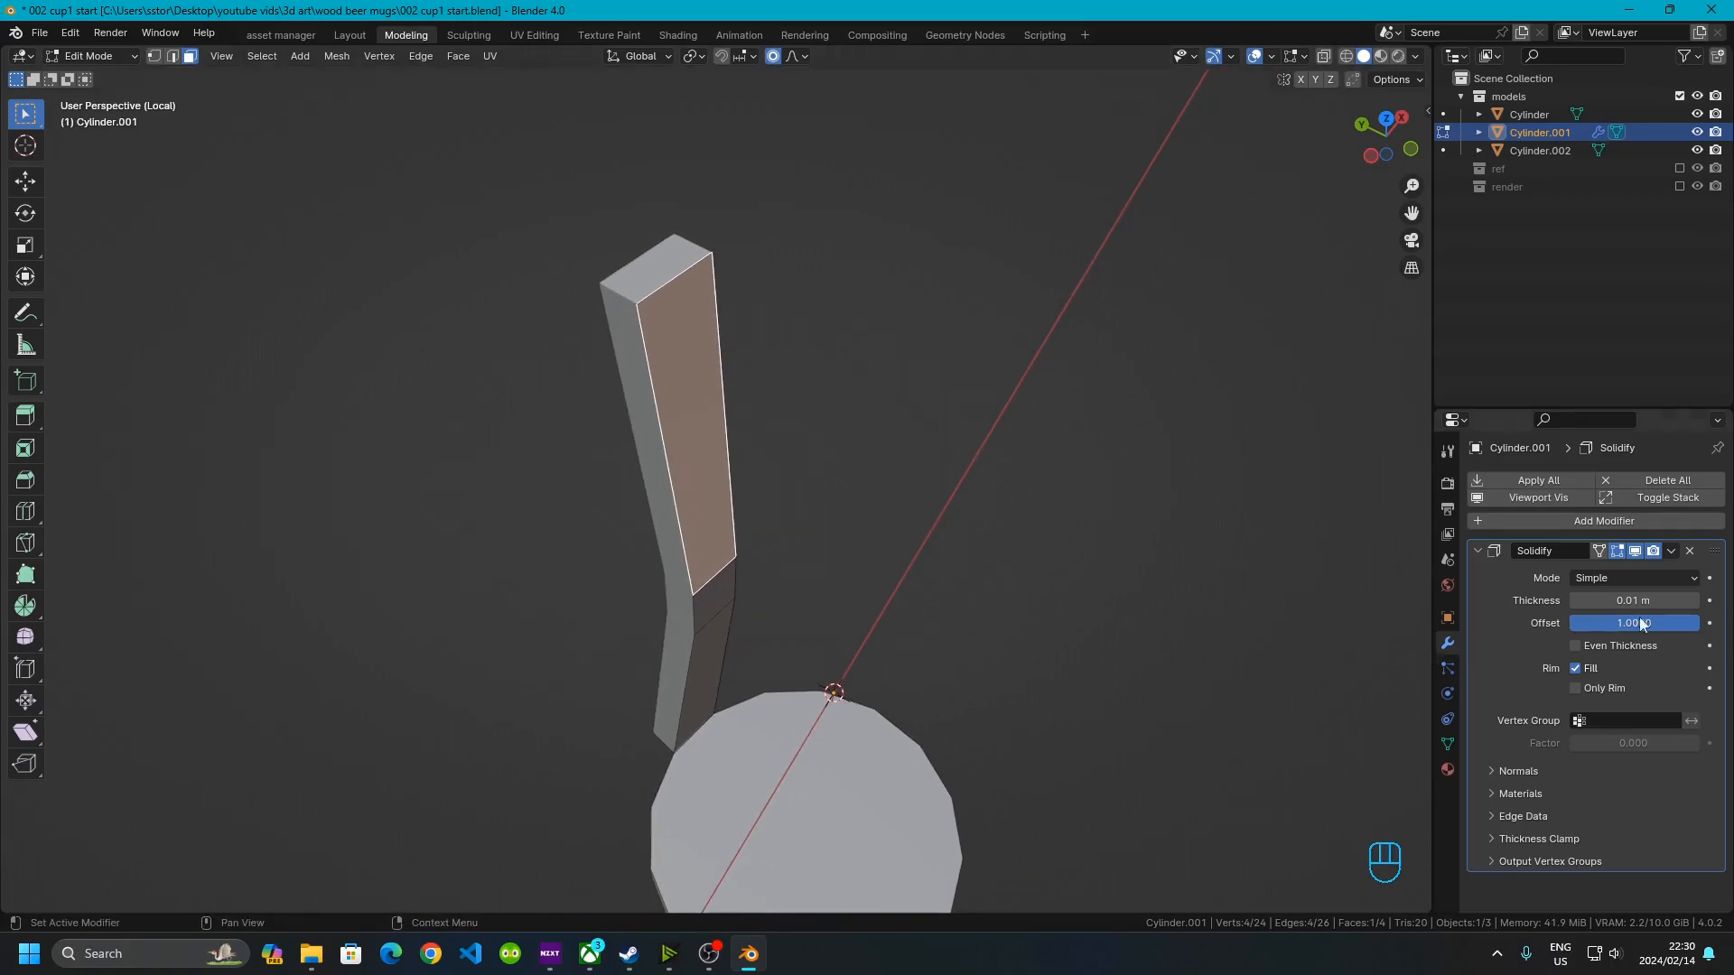
{"action": "left_click", "coordinate": [1672, 550]}
{"action": "key", "text": "Tab"}
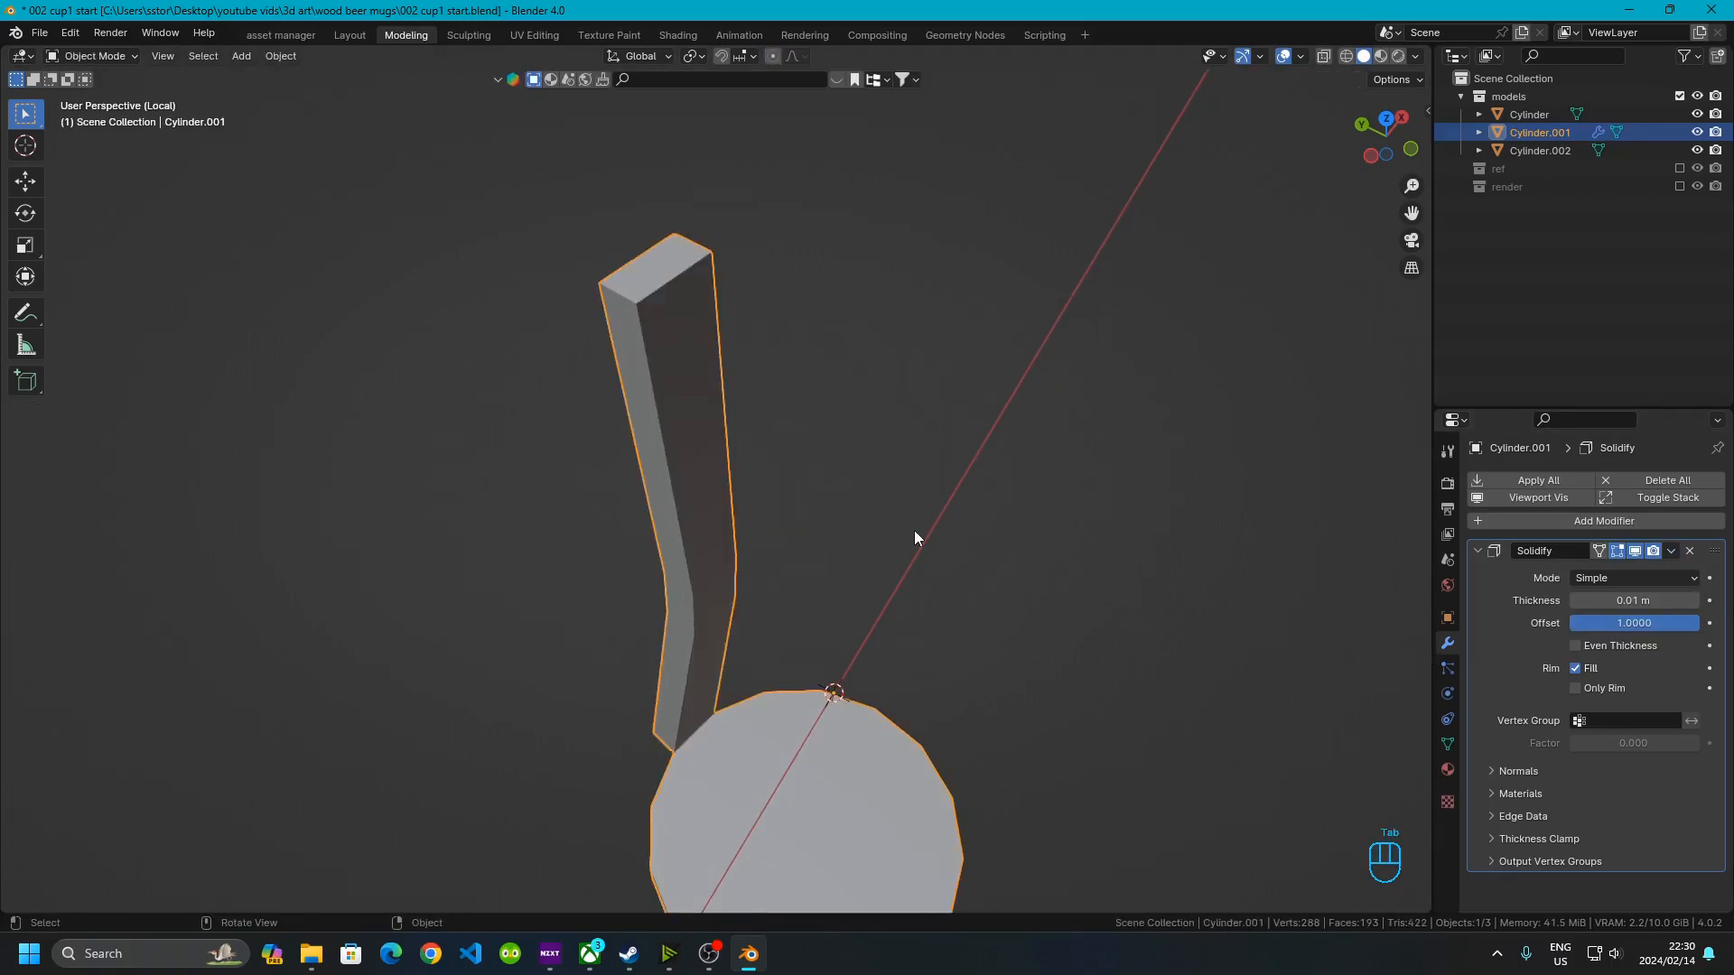
{"action": "left_click", "coordinate": [1673, 549]}
{"action": "left_click", "coordinate": [1600, 570]}
{"action": "key", "text": "Tab"}
In edge select mode, select the strip's long vertical corner edges
{"action": "middle_click_drag", "start_coordinate": [689, 495], "coordinate": [948, 506]}
{"action": "left_click", "coordinate": [989, 449]}
{"action": "middle_click_drag", "start_coordinate": [990, 449], "coordinate": [684, 545], "text": "shift"}
{"action": "scroll", "coordinate": [740, 387], "scroll_direction": "up", "scroll_amount": 2}
{"action": "middle_click_drag", "start_coordinate": [683, 545], "coordinate": [731, 496]}
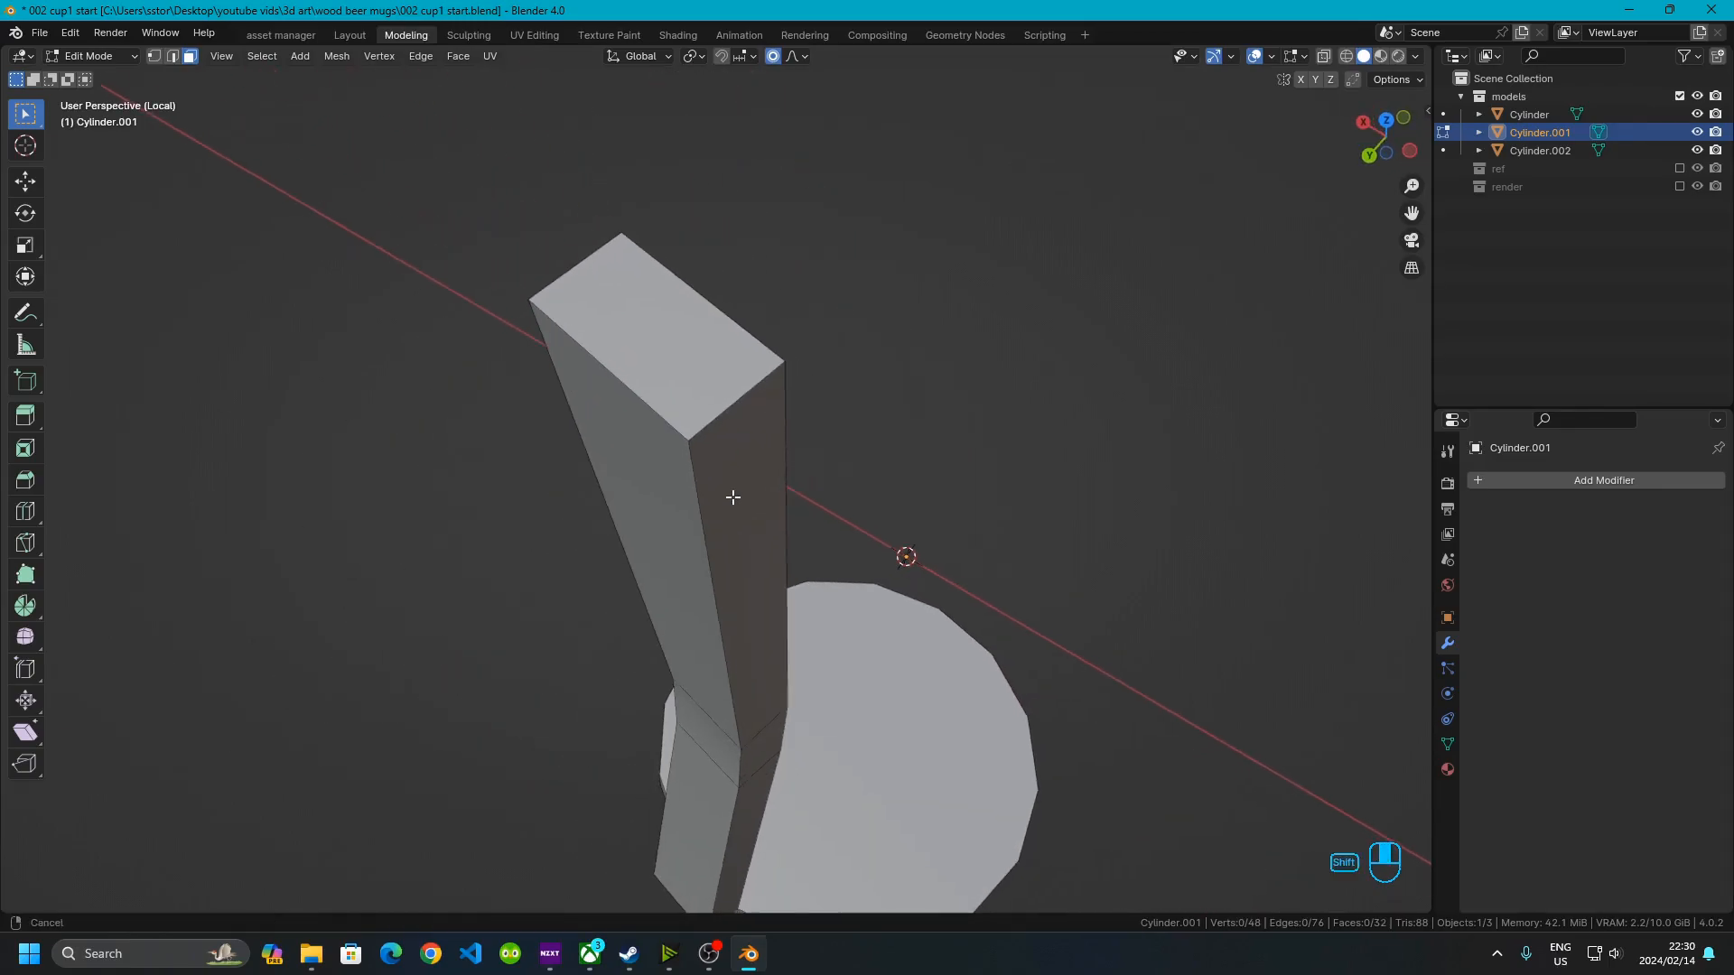
{"action": "left_click", "coordinate": [720, 423]}
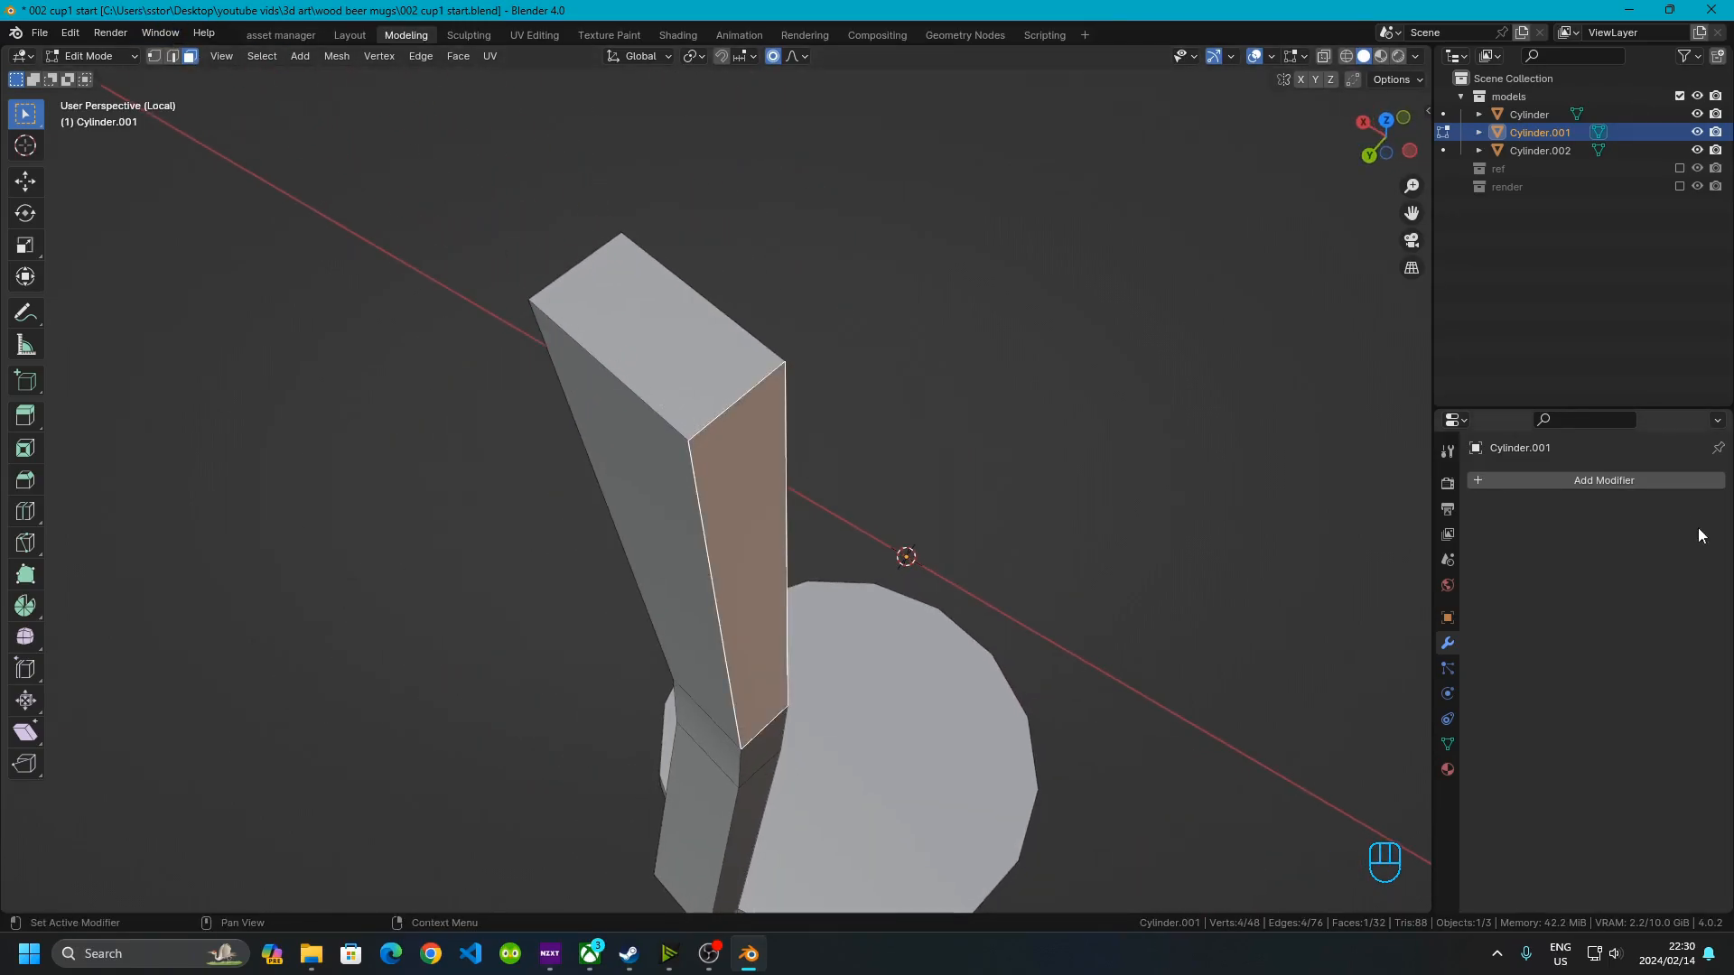
{"action": "left_click", "coordinate": [172, 56]}
{"action": "middle_click_drag", "start_coordinate": [775, 414], "coordinate": [304, 192]}
{"action": "middle_click_drag", "start_coordinate": [427, 446], "coordinate": [616, 686]}
{"action": "left_click", "coordinate": [350, 340]}
{"action": "left_click", "coordinate": [395, 333], "text": "shift"}
{"action": "left_click", "coordinate": [368, 312], "text": "shift"}
{"action": "left_click", "coordinate": [445, 284], "text": "shift"}
{"action": "middle_click_drag", "start_coordinate": [652, 571], "coordinate": [832, 451]}
{"action": "left_click", "coordinate": [696, 192], "text": "shift"}
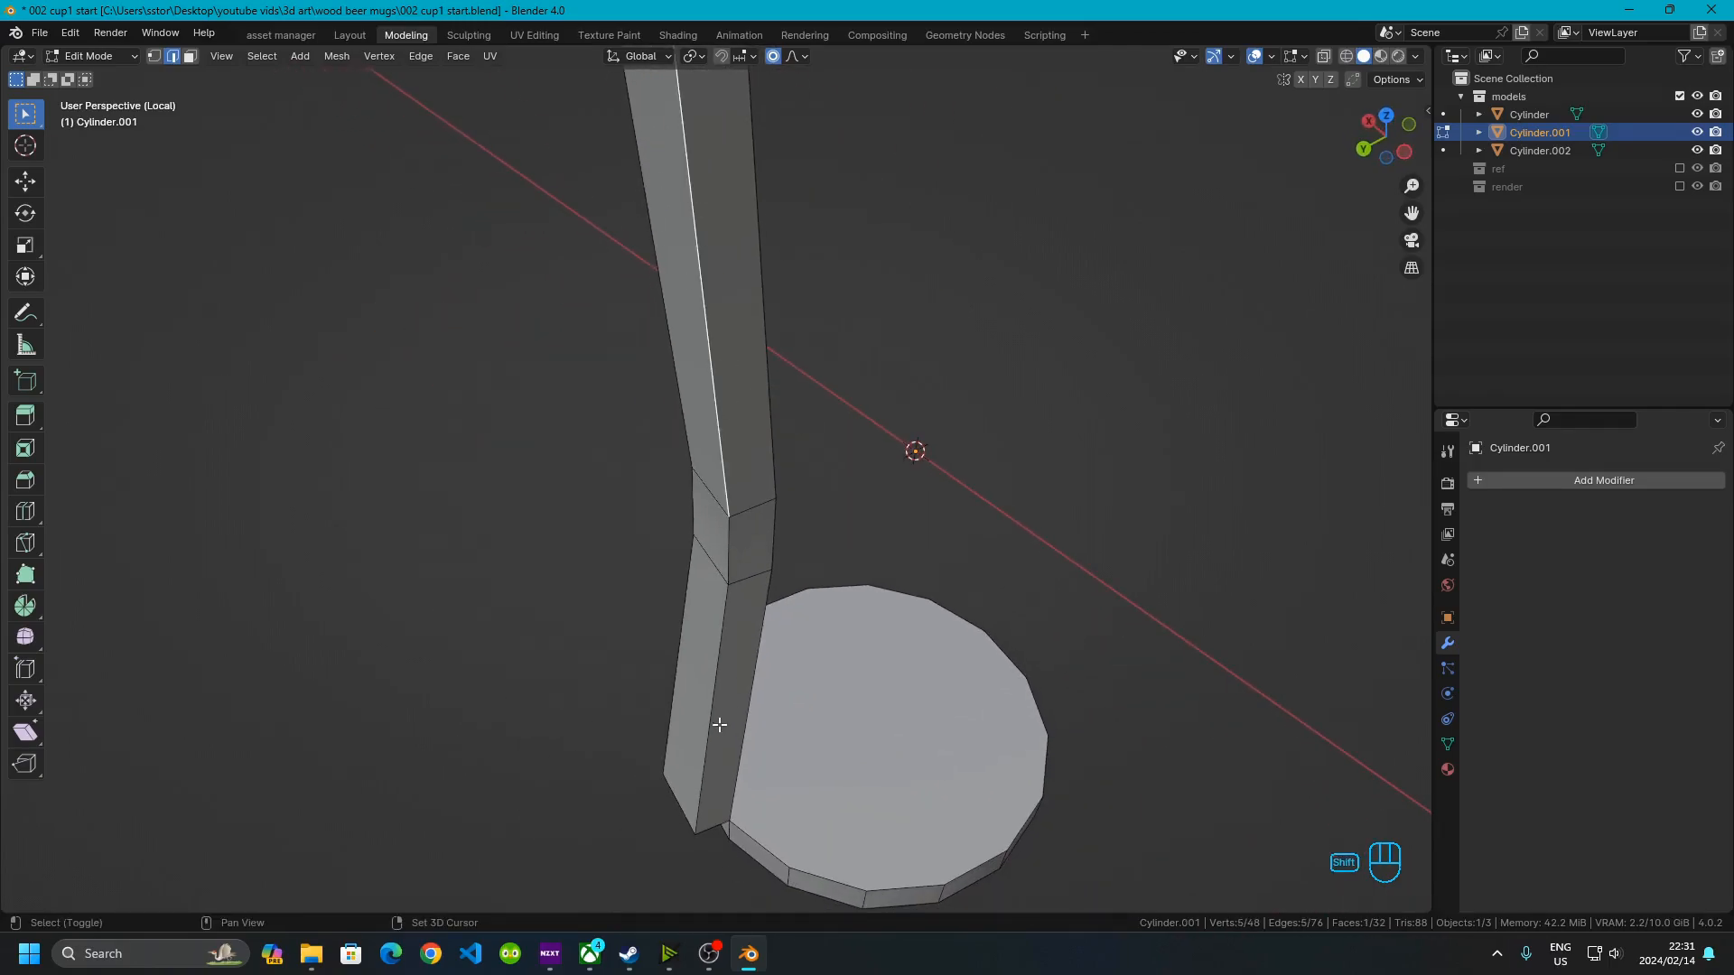
{"action": "left_click", "coordinate": [718, 761], "text": "ctrl"}
{"action": "middle_click_drag", "start_coordinate": [718, 760], "coordinate": [738, 601]}
{"action": "left_click", "coordinate": [649, 740], "text": "shift"}
{"action": "middle_click_drag", "start_coordinate": [650, 740], "coordinate": [559, 836]}
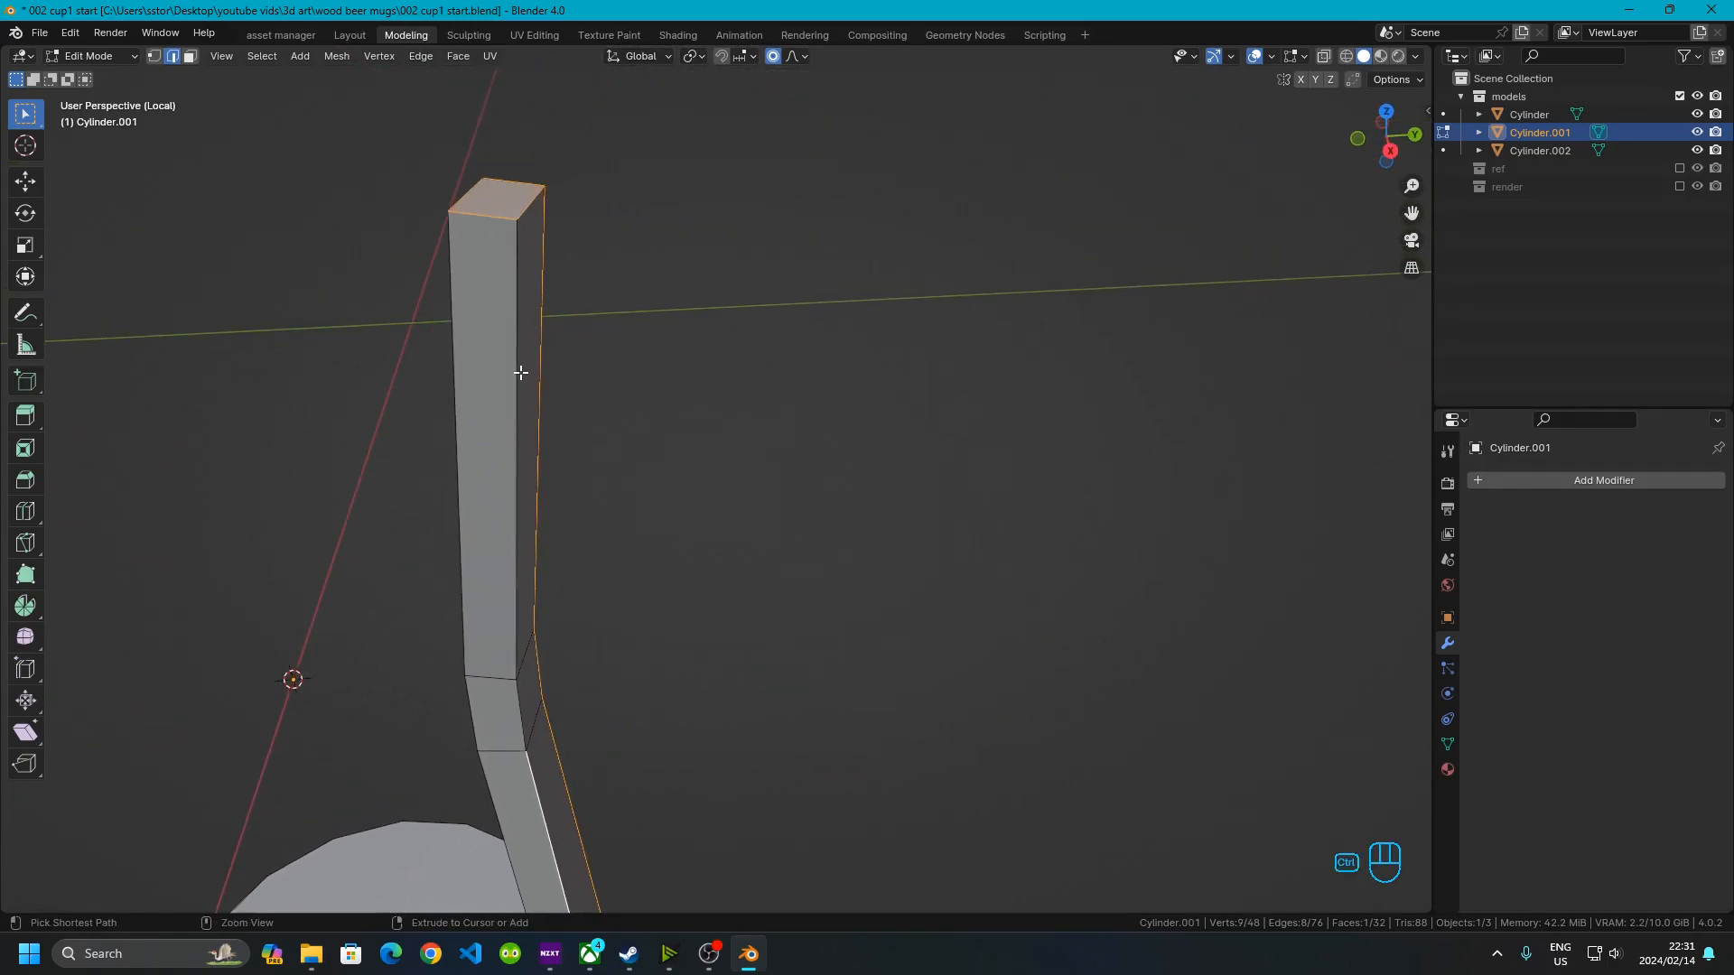
{"action": "left_click", "coordinate": [518, 371], "text": "ctrl"}
{"action": "middle_click_drag", "start_coordinate": [542, 347], "coordinate": [525, 268], "text": "shift"}
{"action": "middle_click_drag", "start_coordinate": [662, 771], "coordinate": [661, 668]}
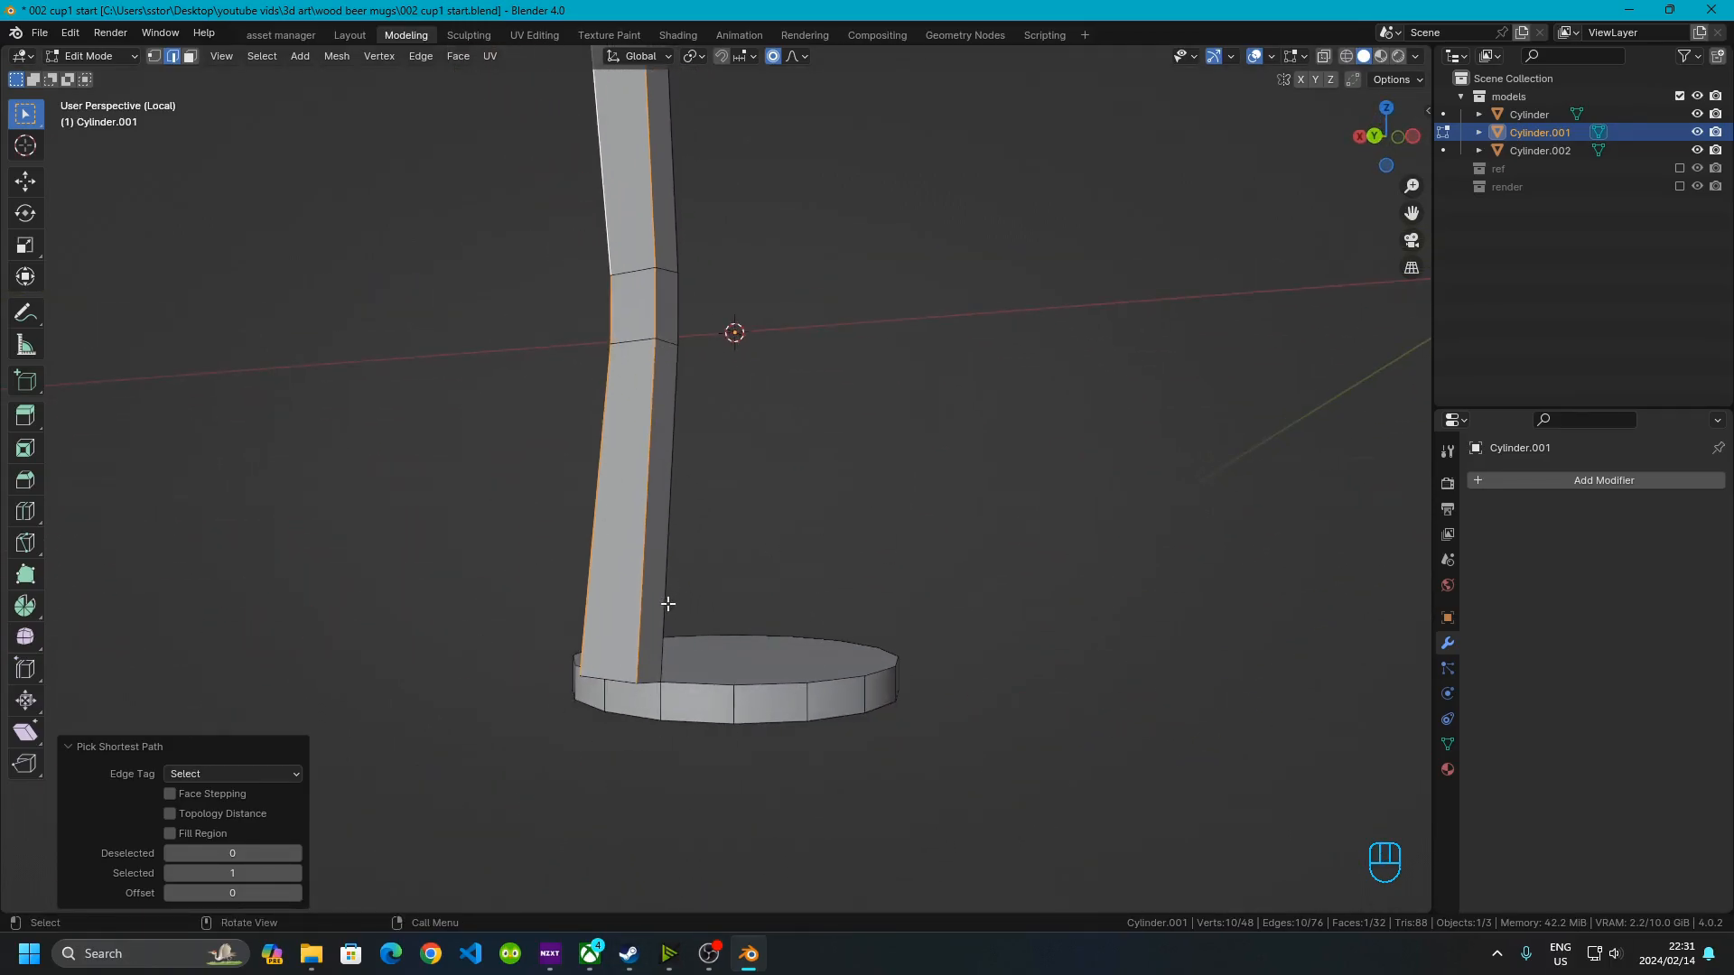
{"action": "middle_click_drag", "start_coordinate": [669, 603], "coordinate": [505, 853]}
{"action": "middle_click_drag", "start_coordinate": [740, 423], "coordinate": [849, 587]}
Bevel the selected edges with a width of 0.001 m
{"action": "key", "text": "ctrl+b"}
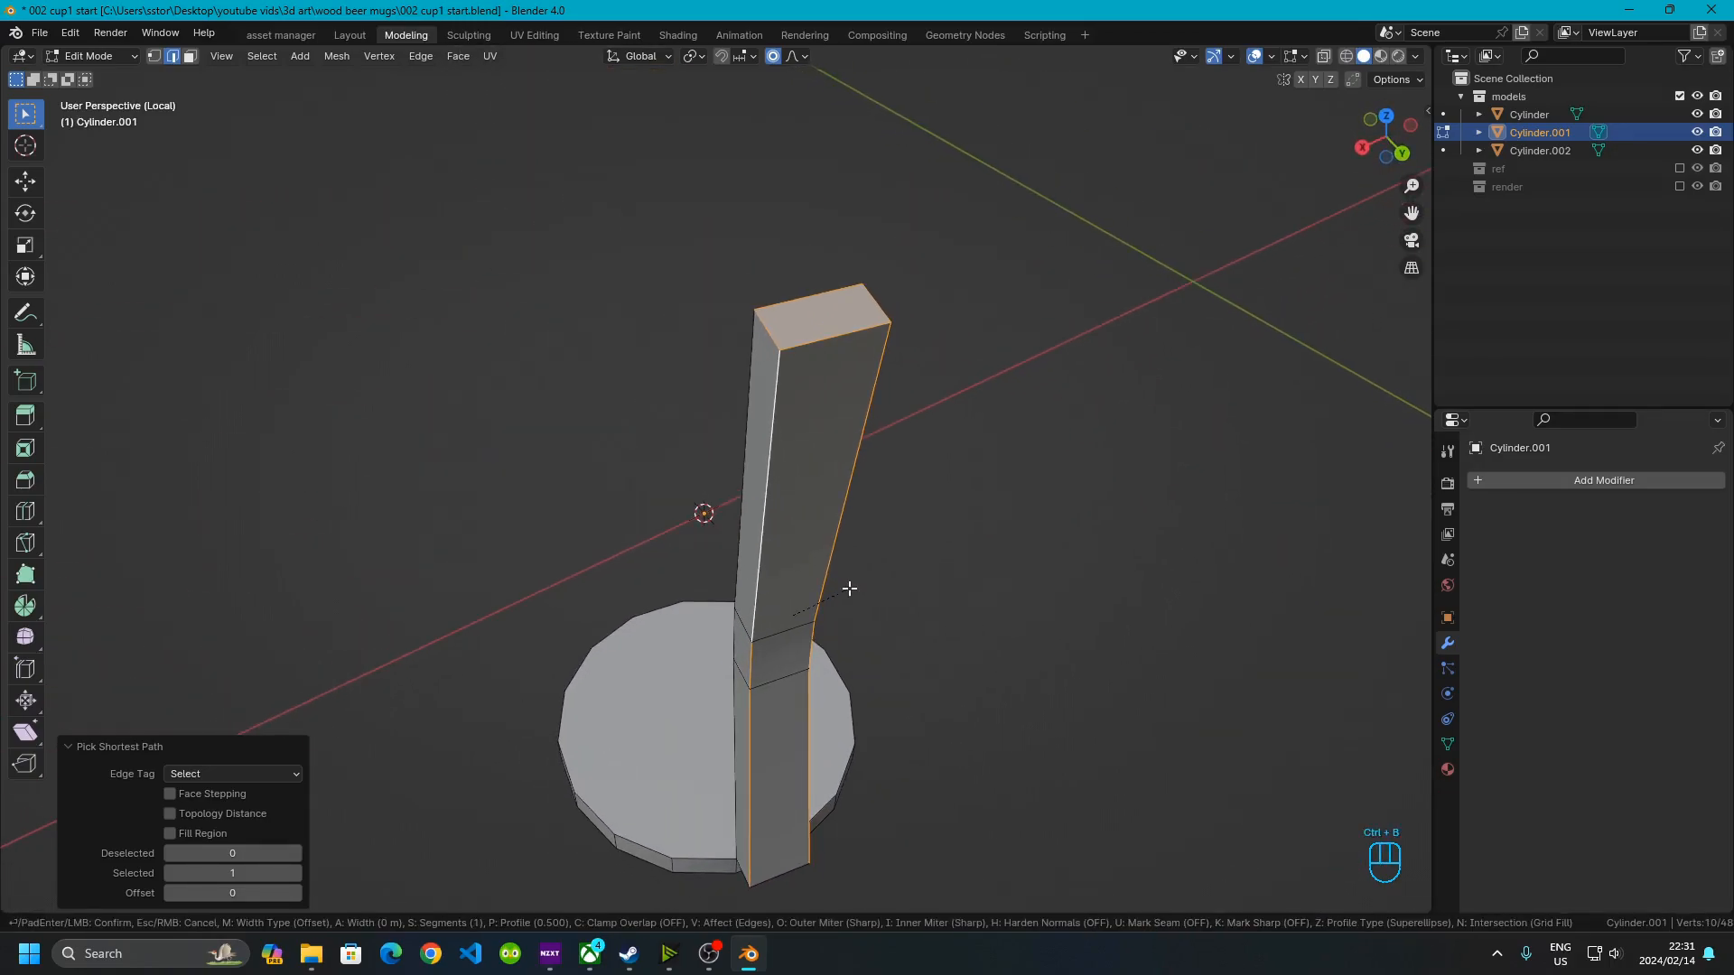
{"action": "key", "text": "KP_Decimal"}
{"action": "key", "text": "KP_0"}
{"action": "key", "text": "KP_0"}
{"action": "key", "text": "KP_1"}
{"action": "left_click", "coordinate": [849, 588]}
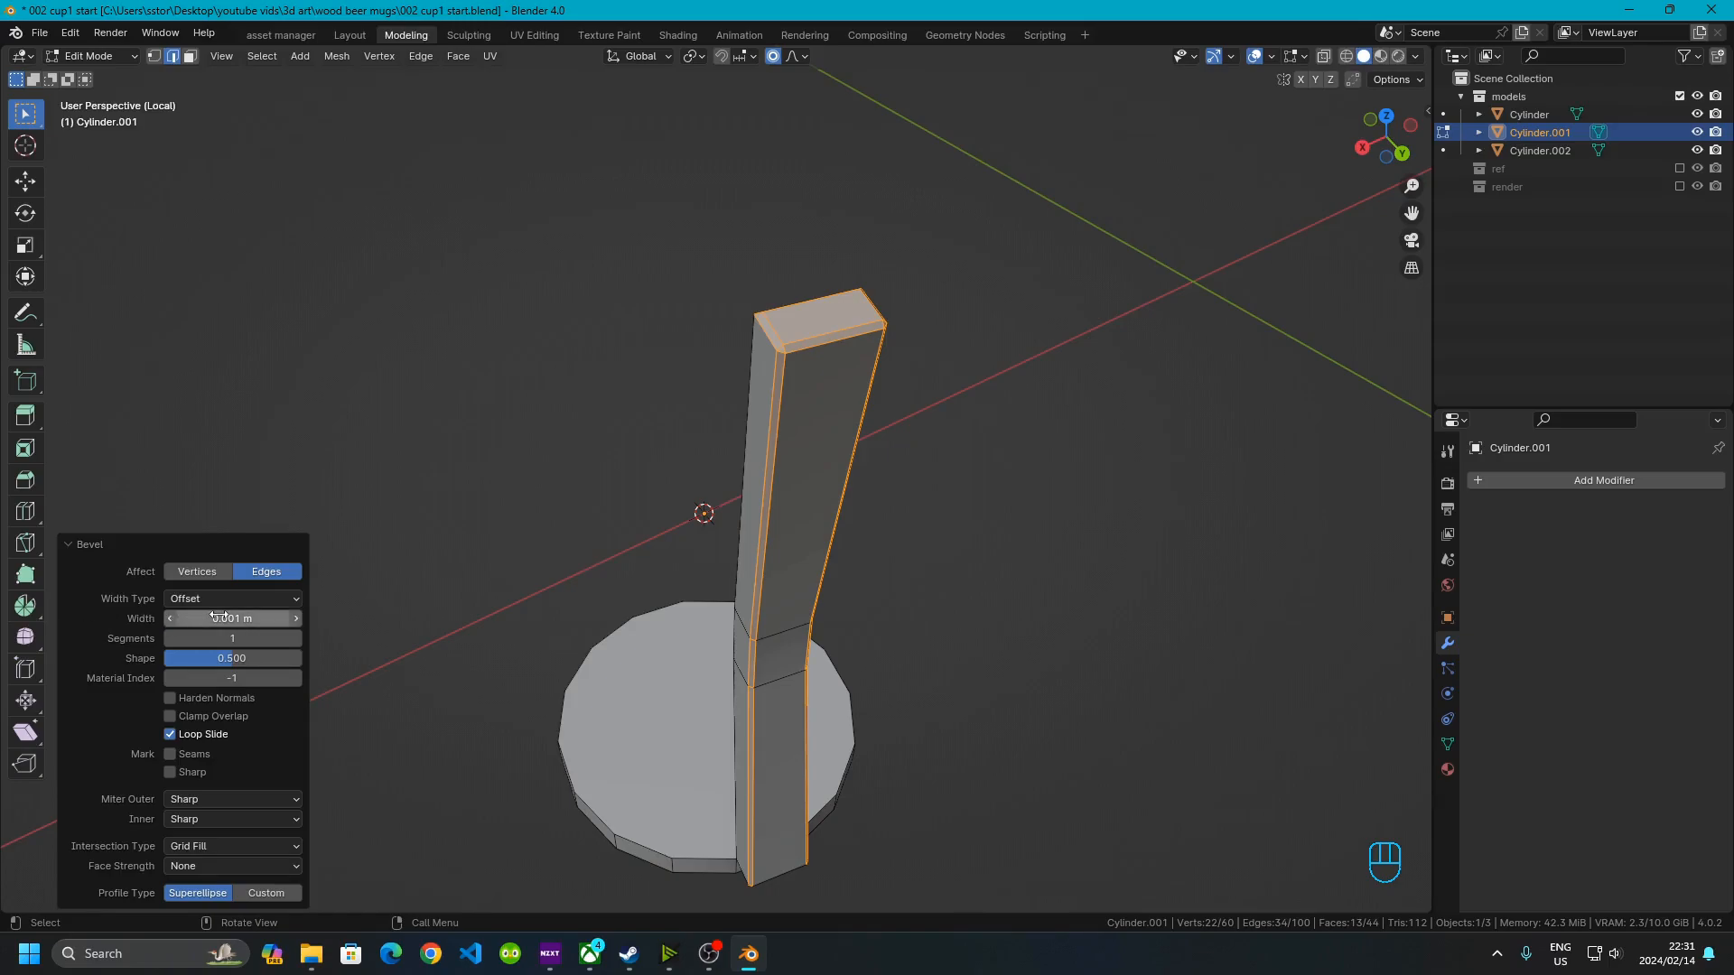
Inspect the beveled strip from several angles in Object and Edit Mode, then deselect everything
{"action": "middle_click_drag", "start_coordinate": [982, 570], "coordinate": [694, 345]}
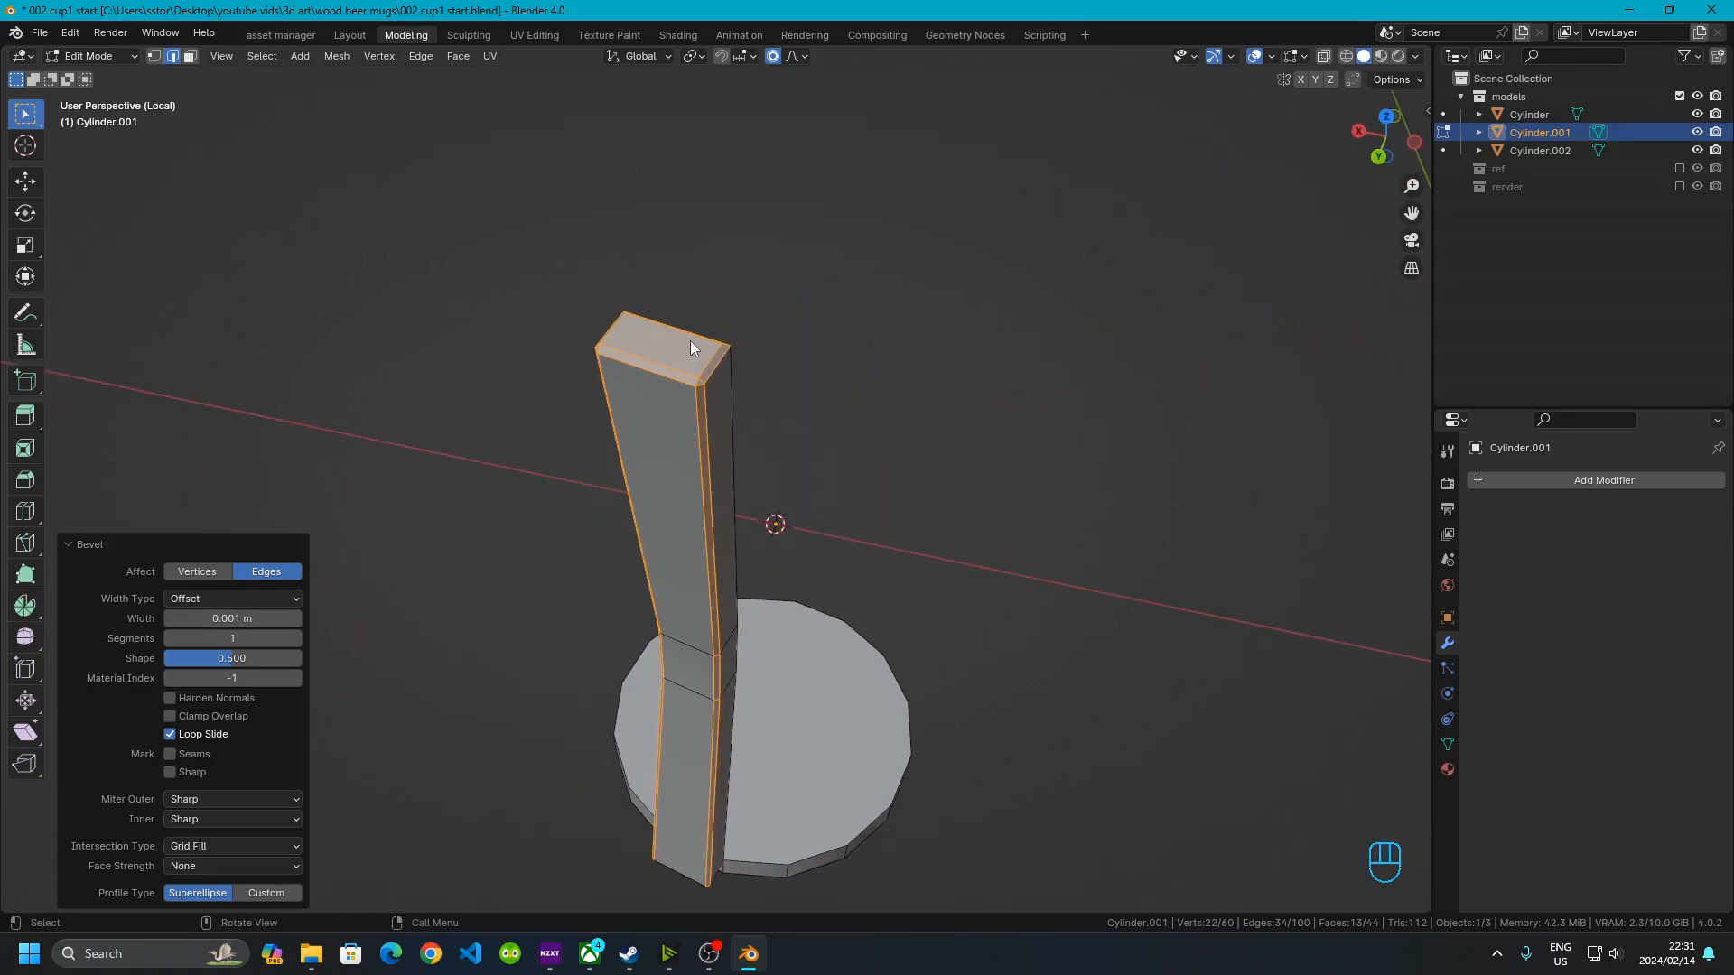
{"action": "key", "text": "Tab"}
{"action": "key", "text": "Tab"}
{"action": "key", "text": "Tab"}
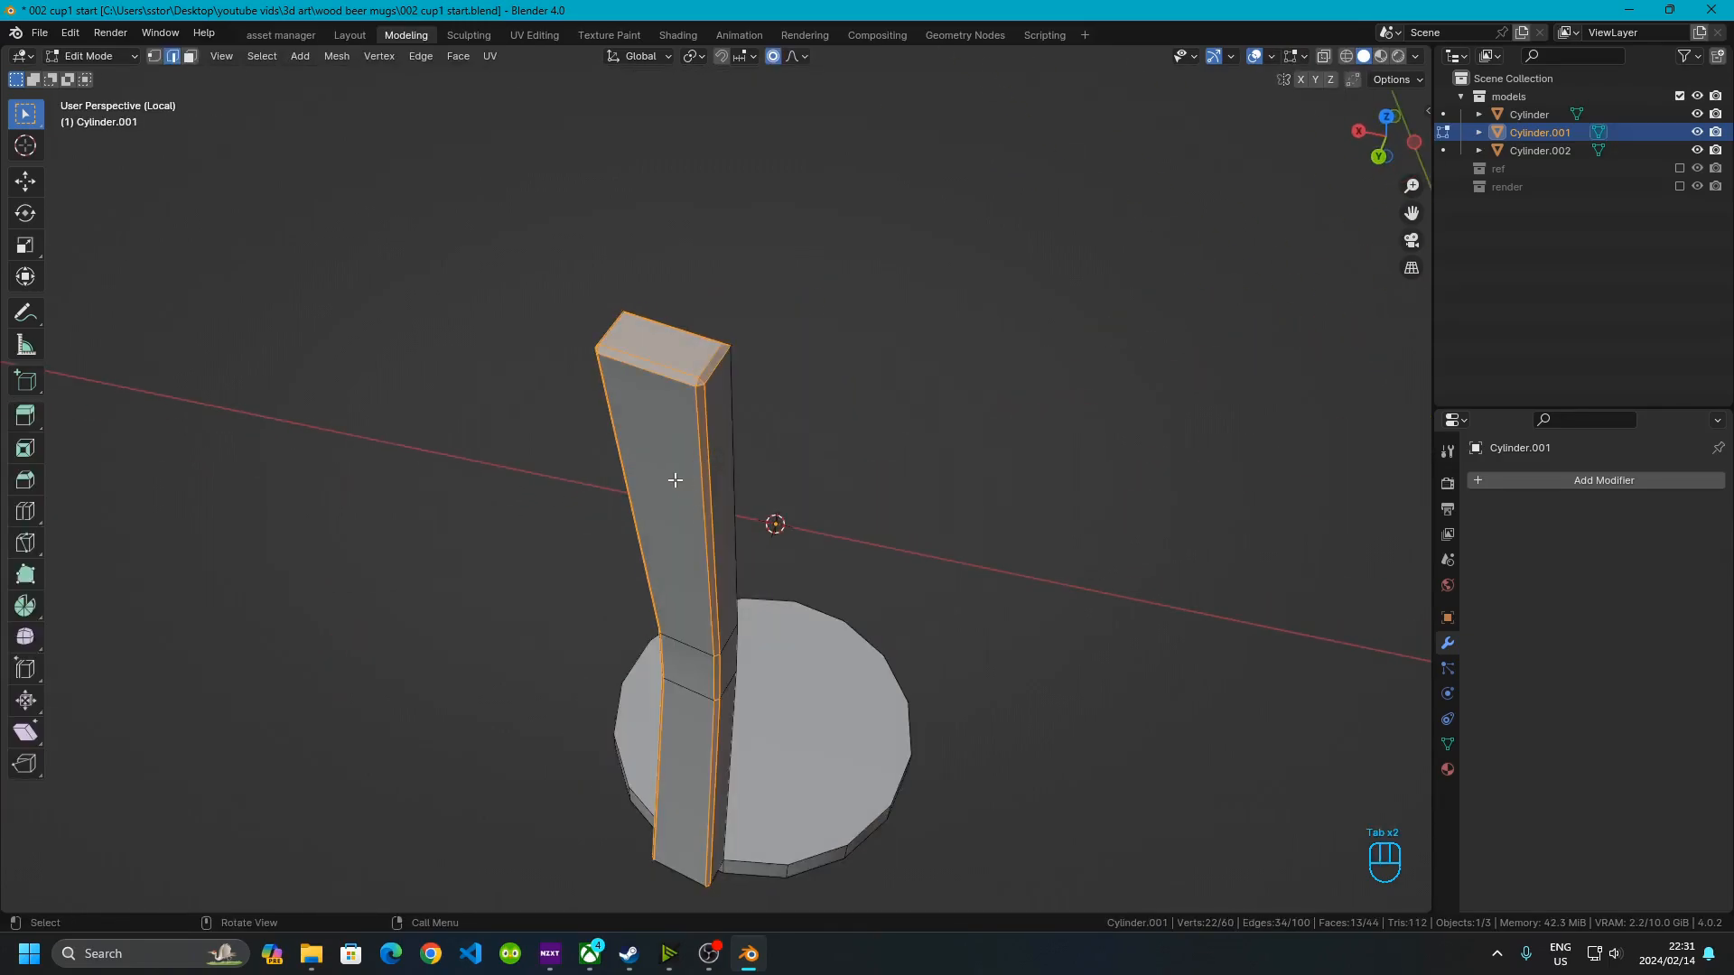
{"action": "middle_click_drag", "start_coordinate": [618, 410], "coordinate": [445, 547]}
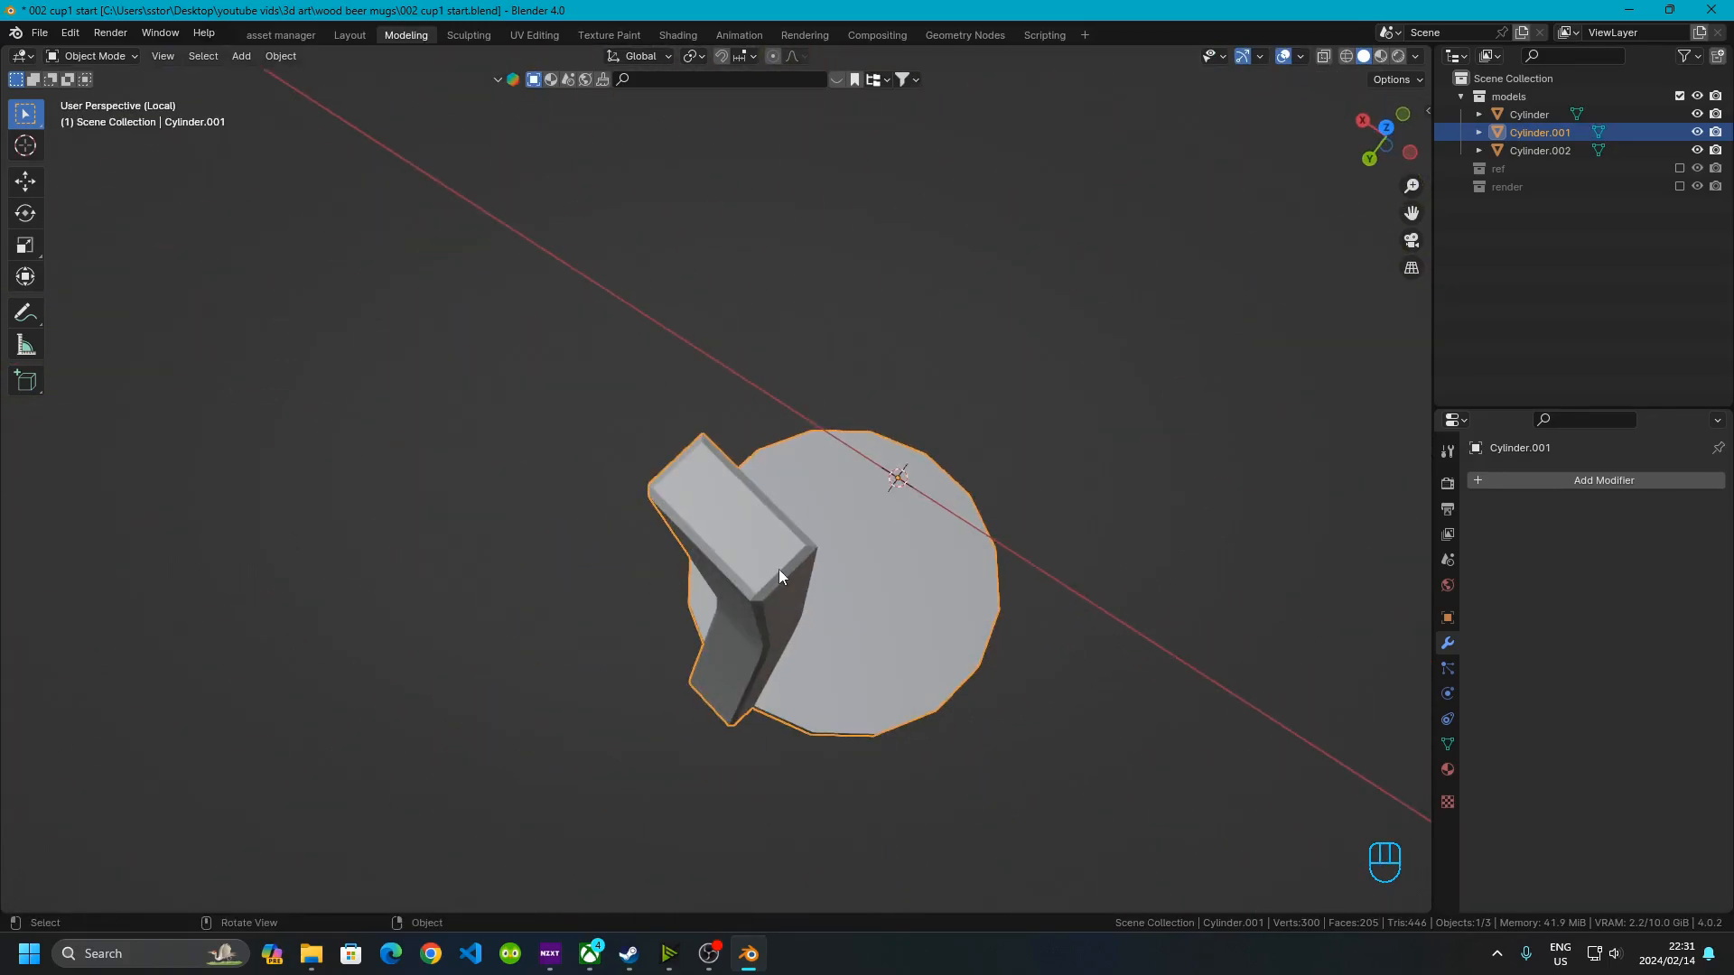
{"action": "key", "text": "Tab"}
{"action": "middle_click_drag", "start_coordinate": [860, 650], "coordinate": [785, 480]}
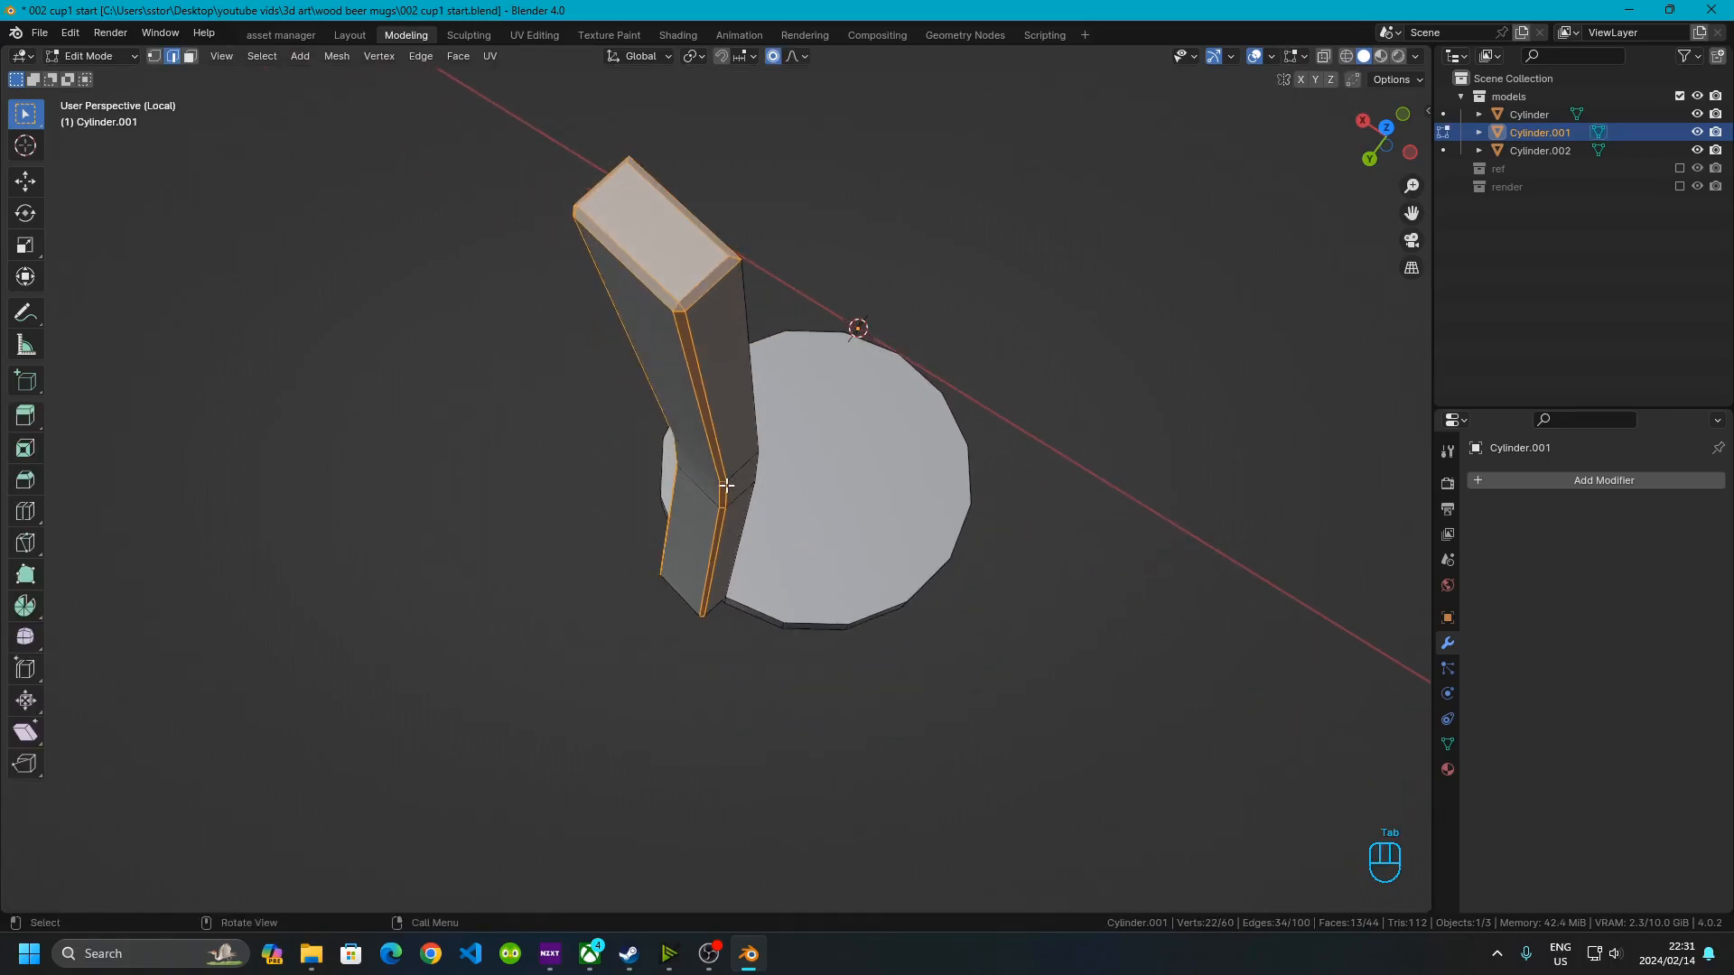
{"action": "key", "text": "a"}
{"action": "key", "text": "alt+a"}
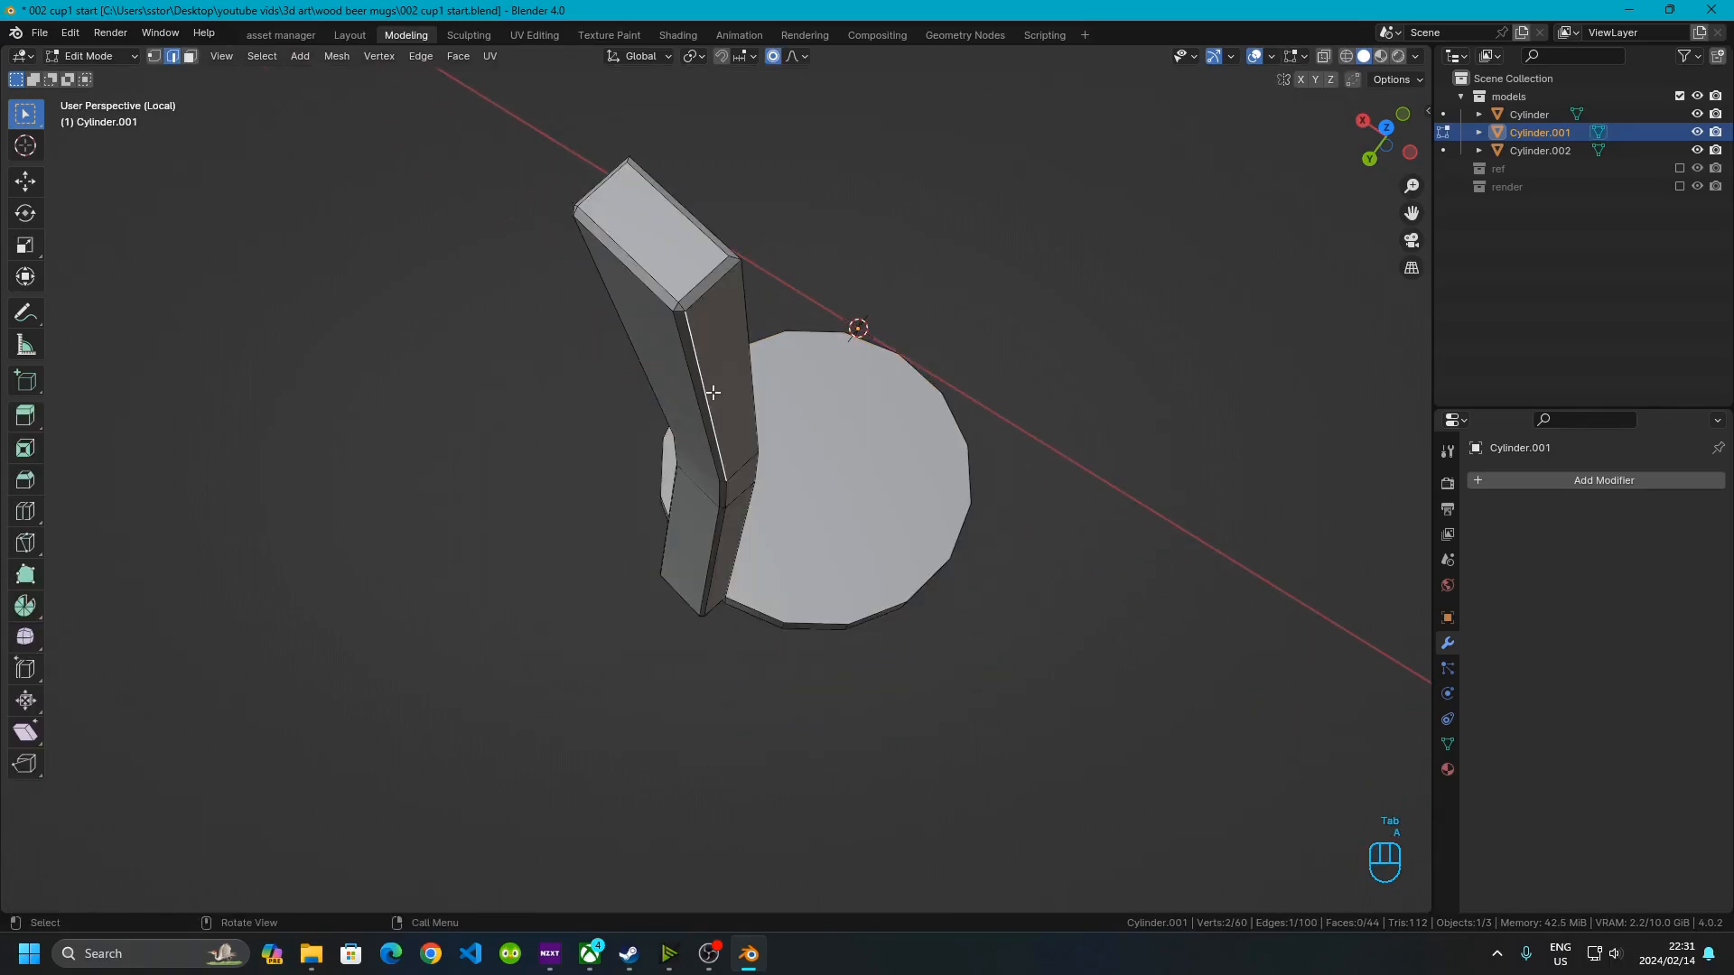
Select the whole stave strip and spin it around the 3D cursor with the Spin tool
{"action": "key", "text": "l"}
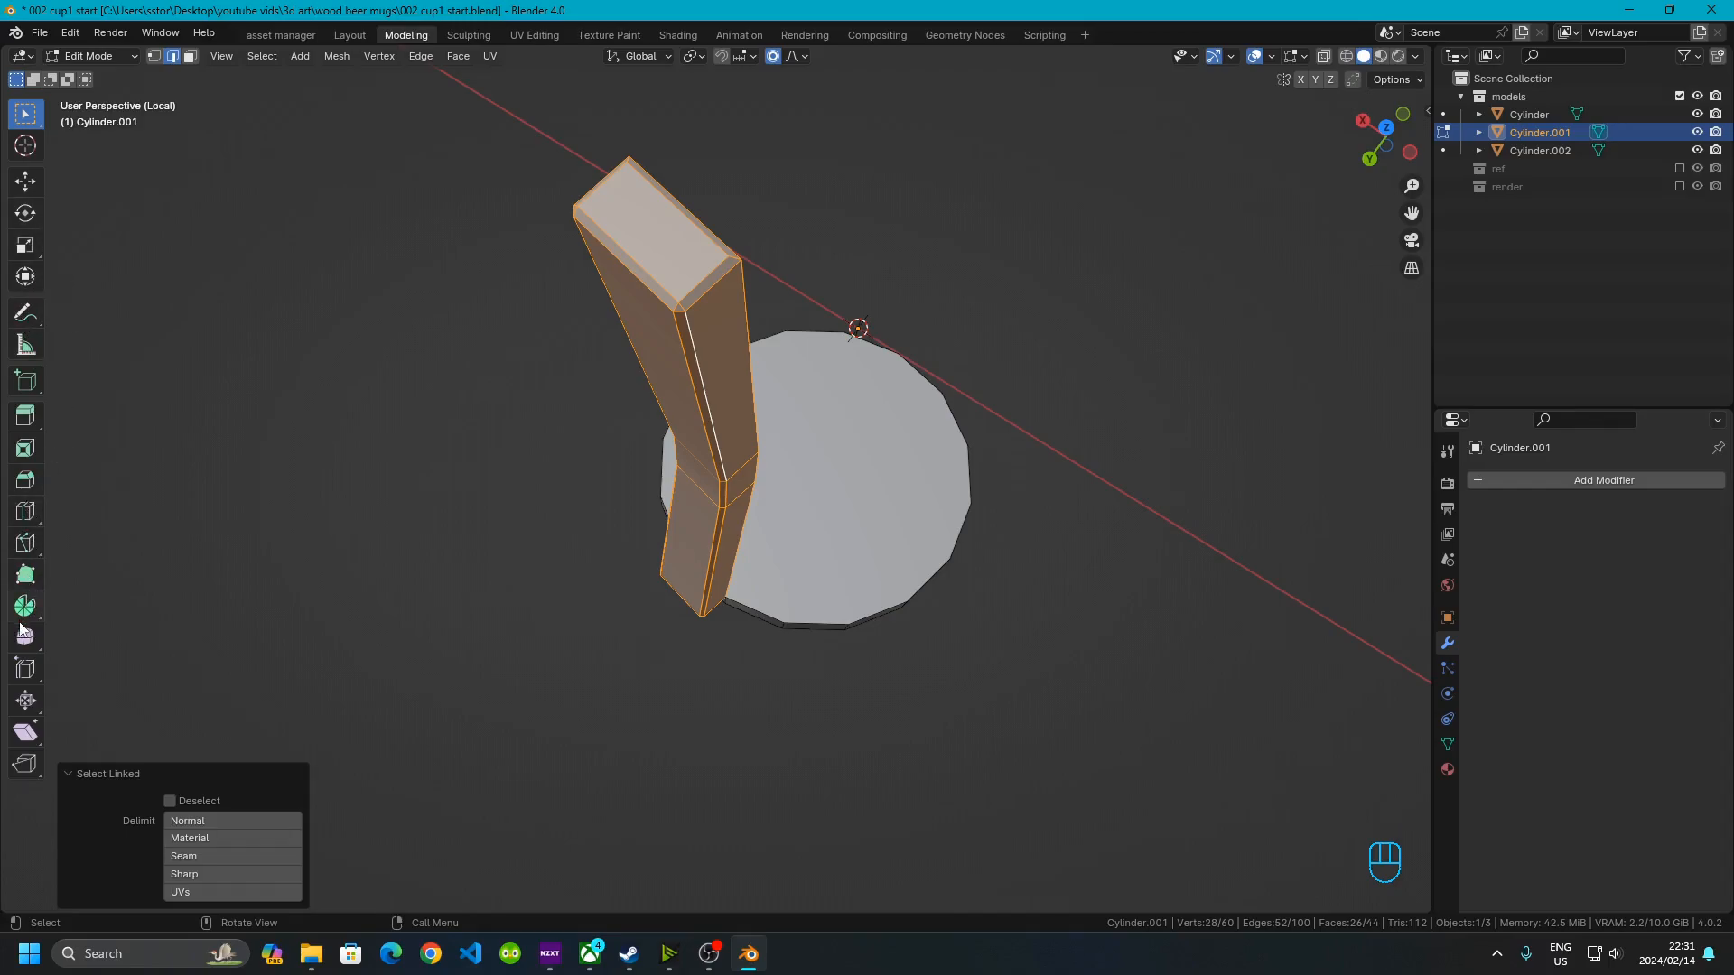
{"action": "middle_click_drag", "start_coordinate": [814, 368], "coordinate": [759, 393]}
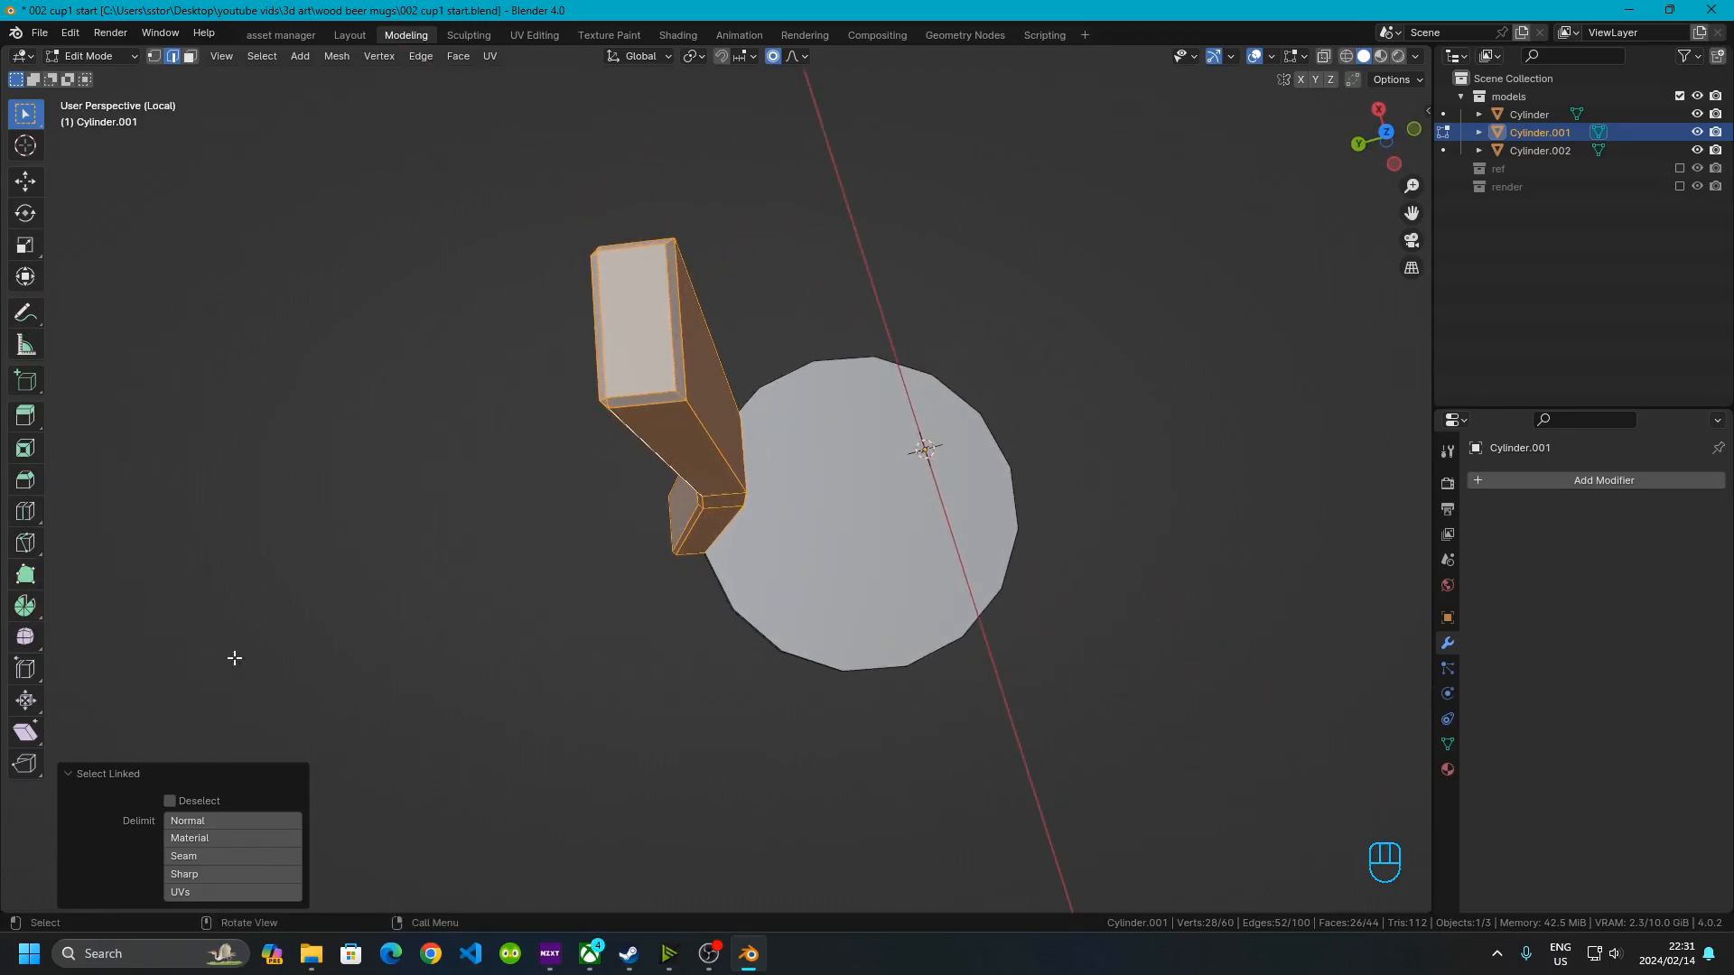
{"action": "middle_click_drag", "start_coordinate": [903, 458], "coordinate": [699, 379], "text": "shift"}
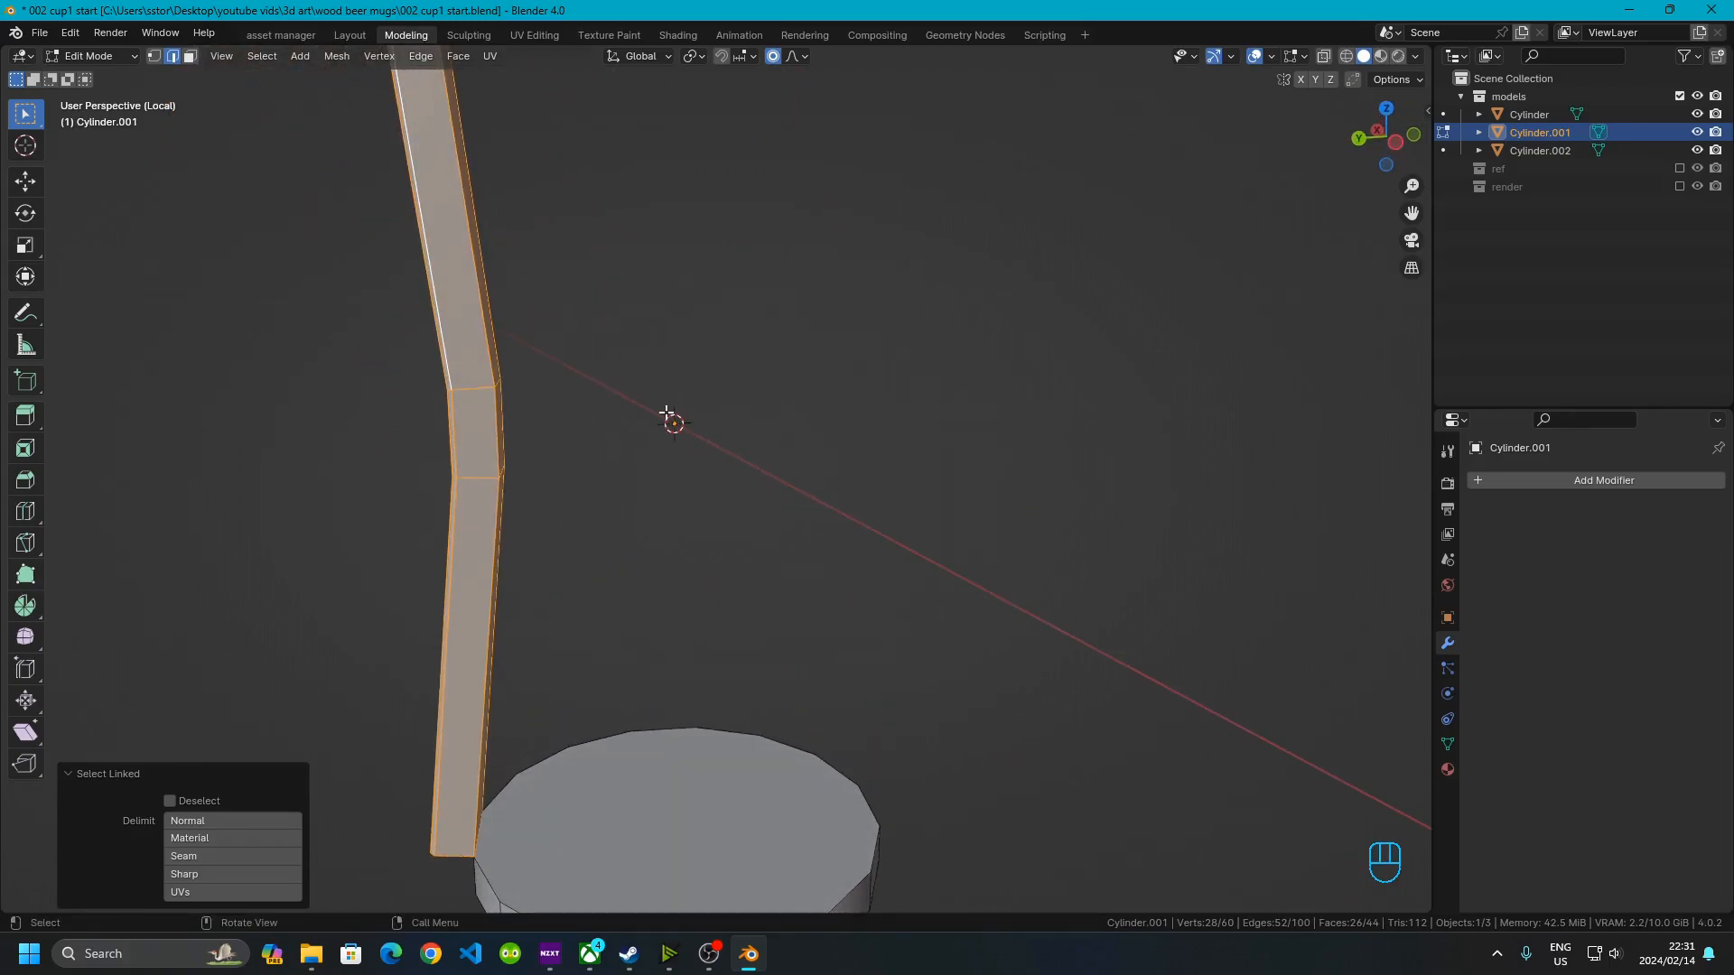
{"action": "key", "text": "shift+s"}
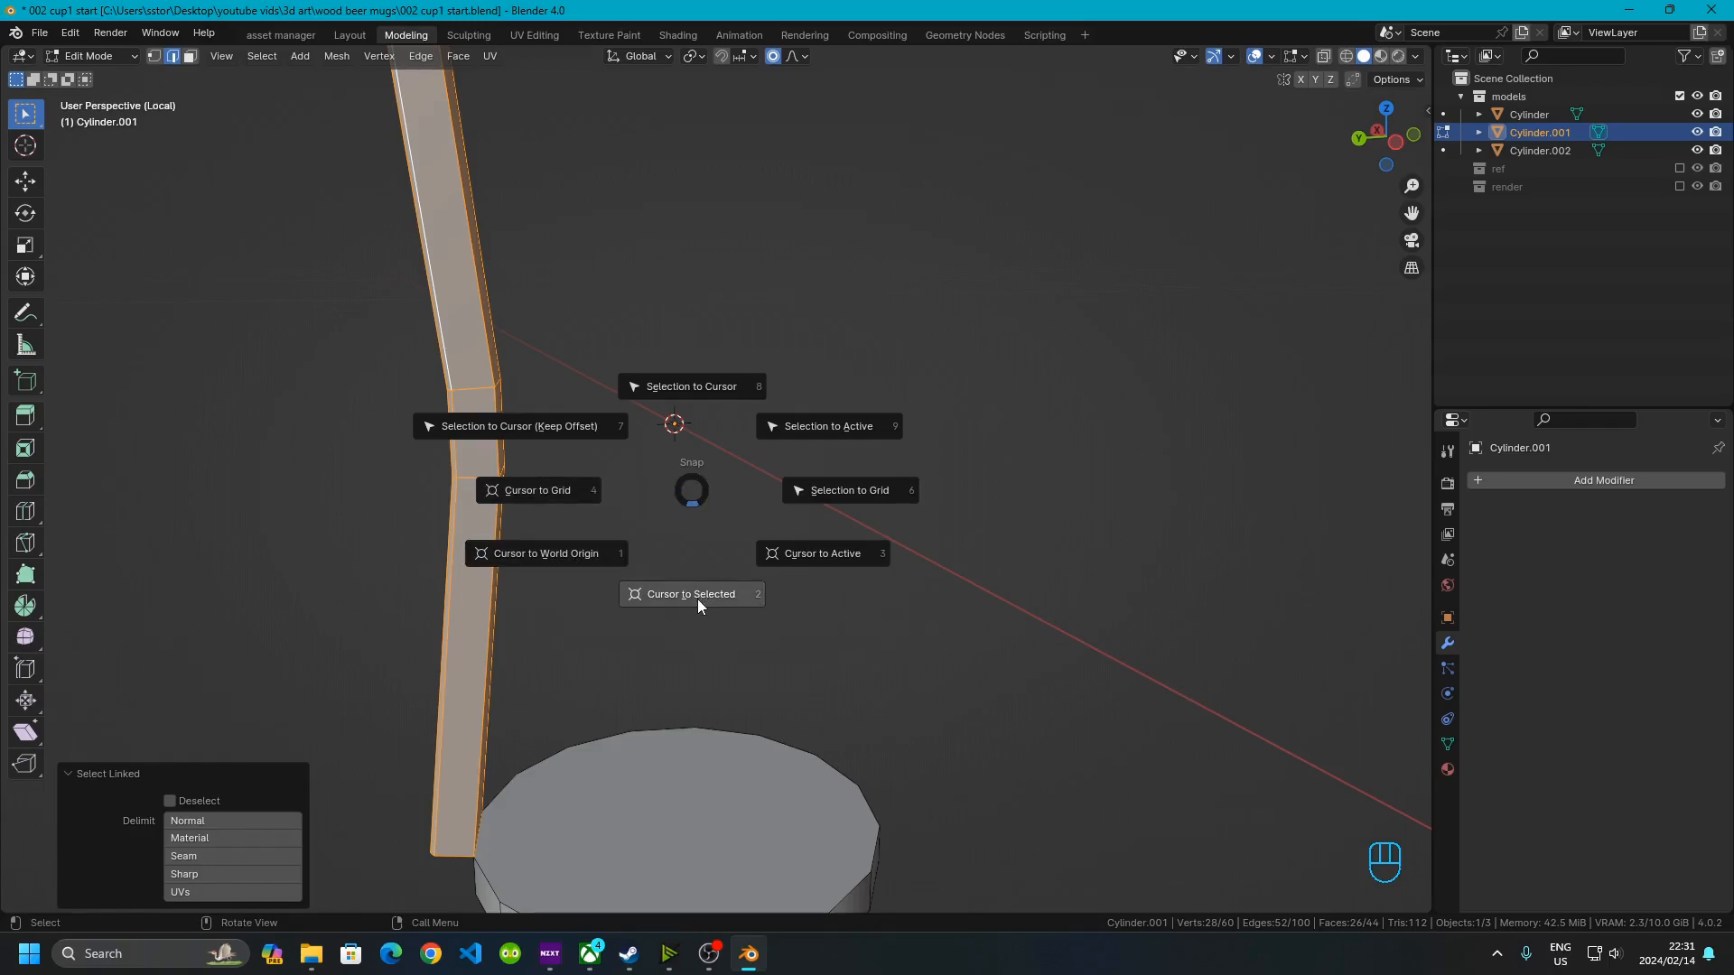
{"action": "key", "text": "Escape"}
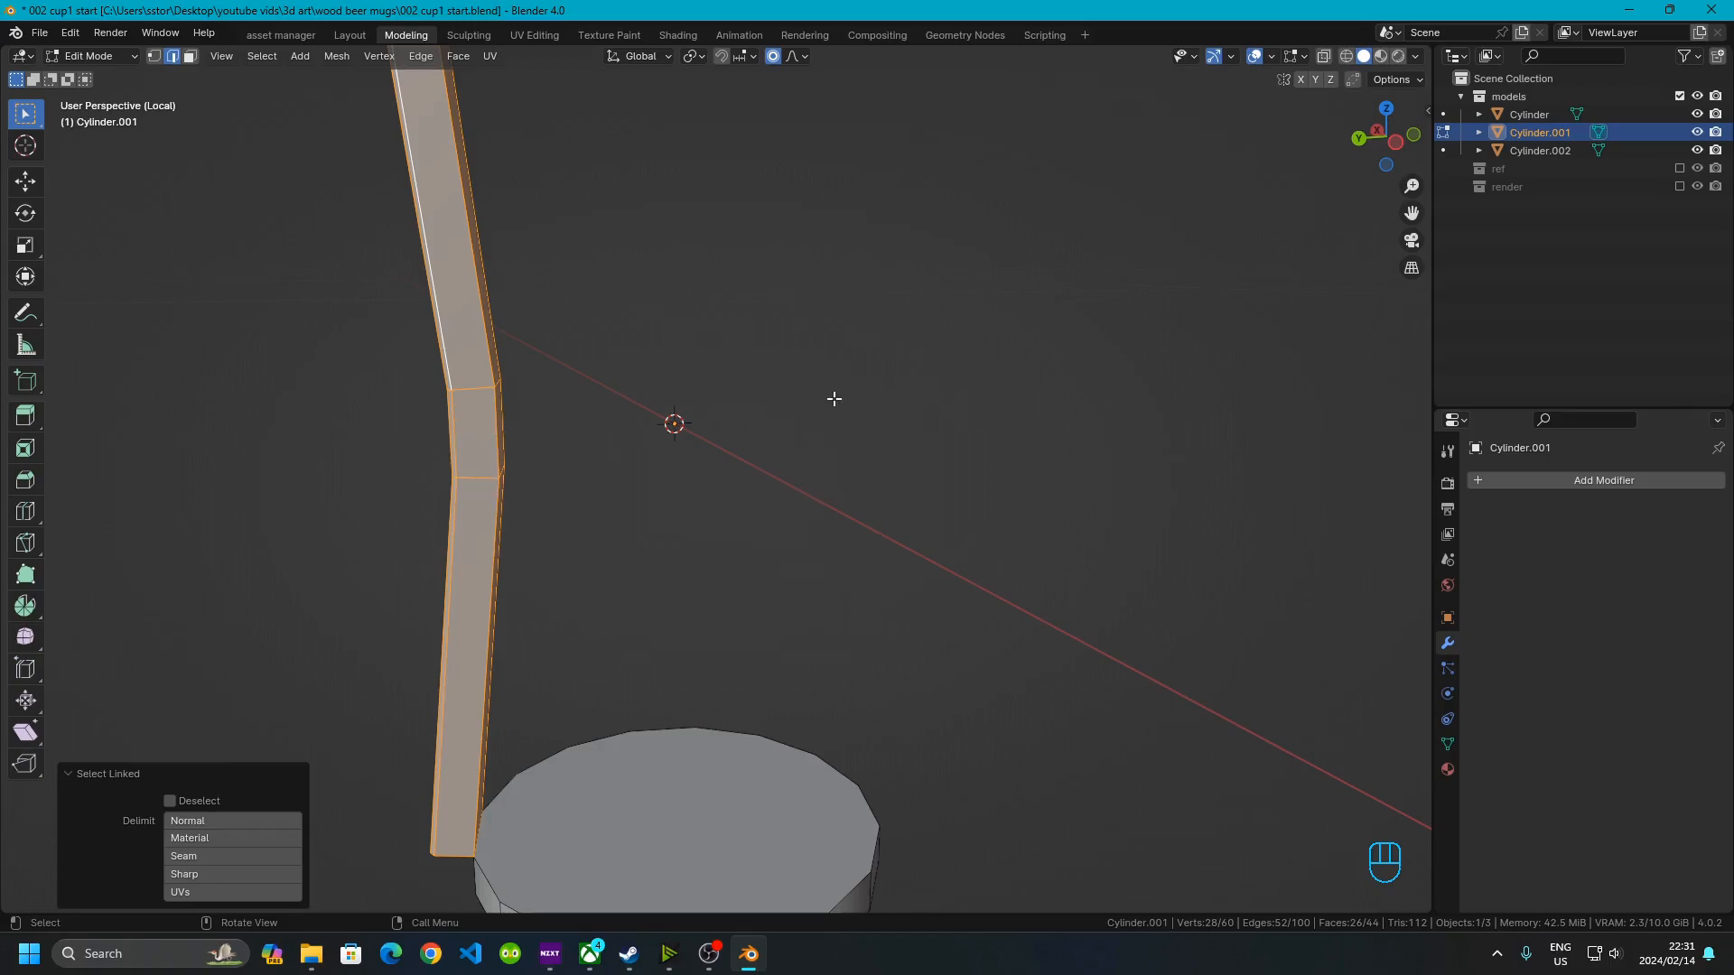
{"action": "middle_click_drag", "start_coordinate": [675, 393], "coordinate": [536, 583]}
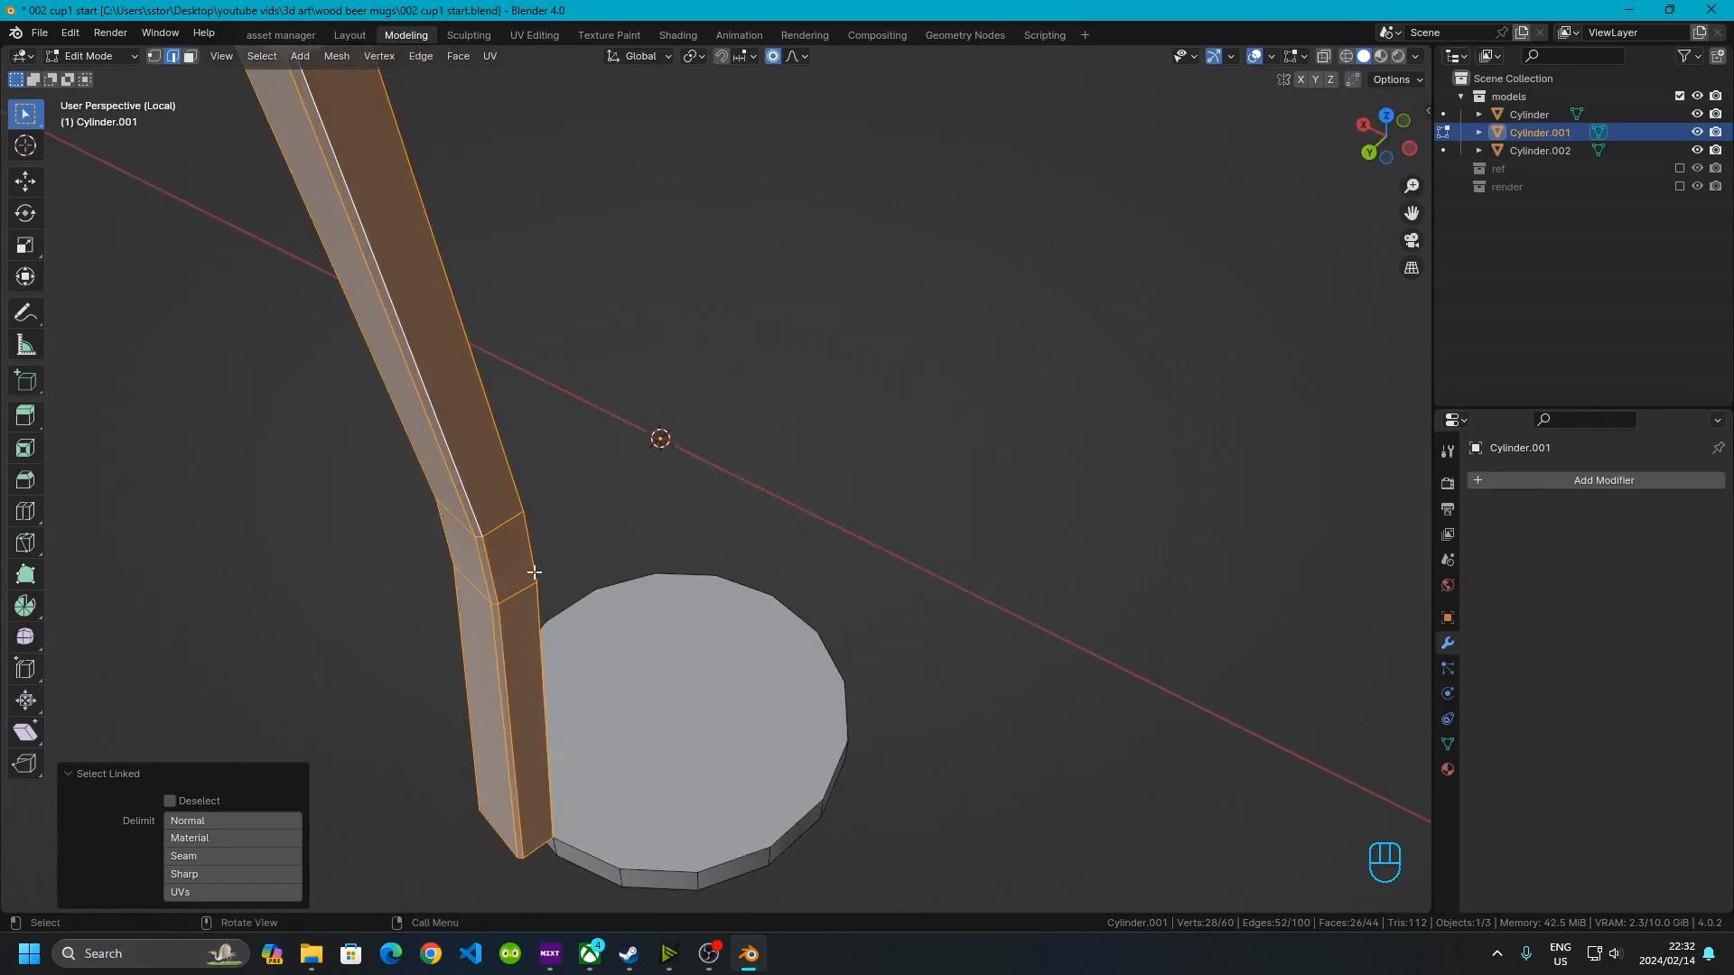
{"action": "left_click", "coordinate": [25, 605]}
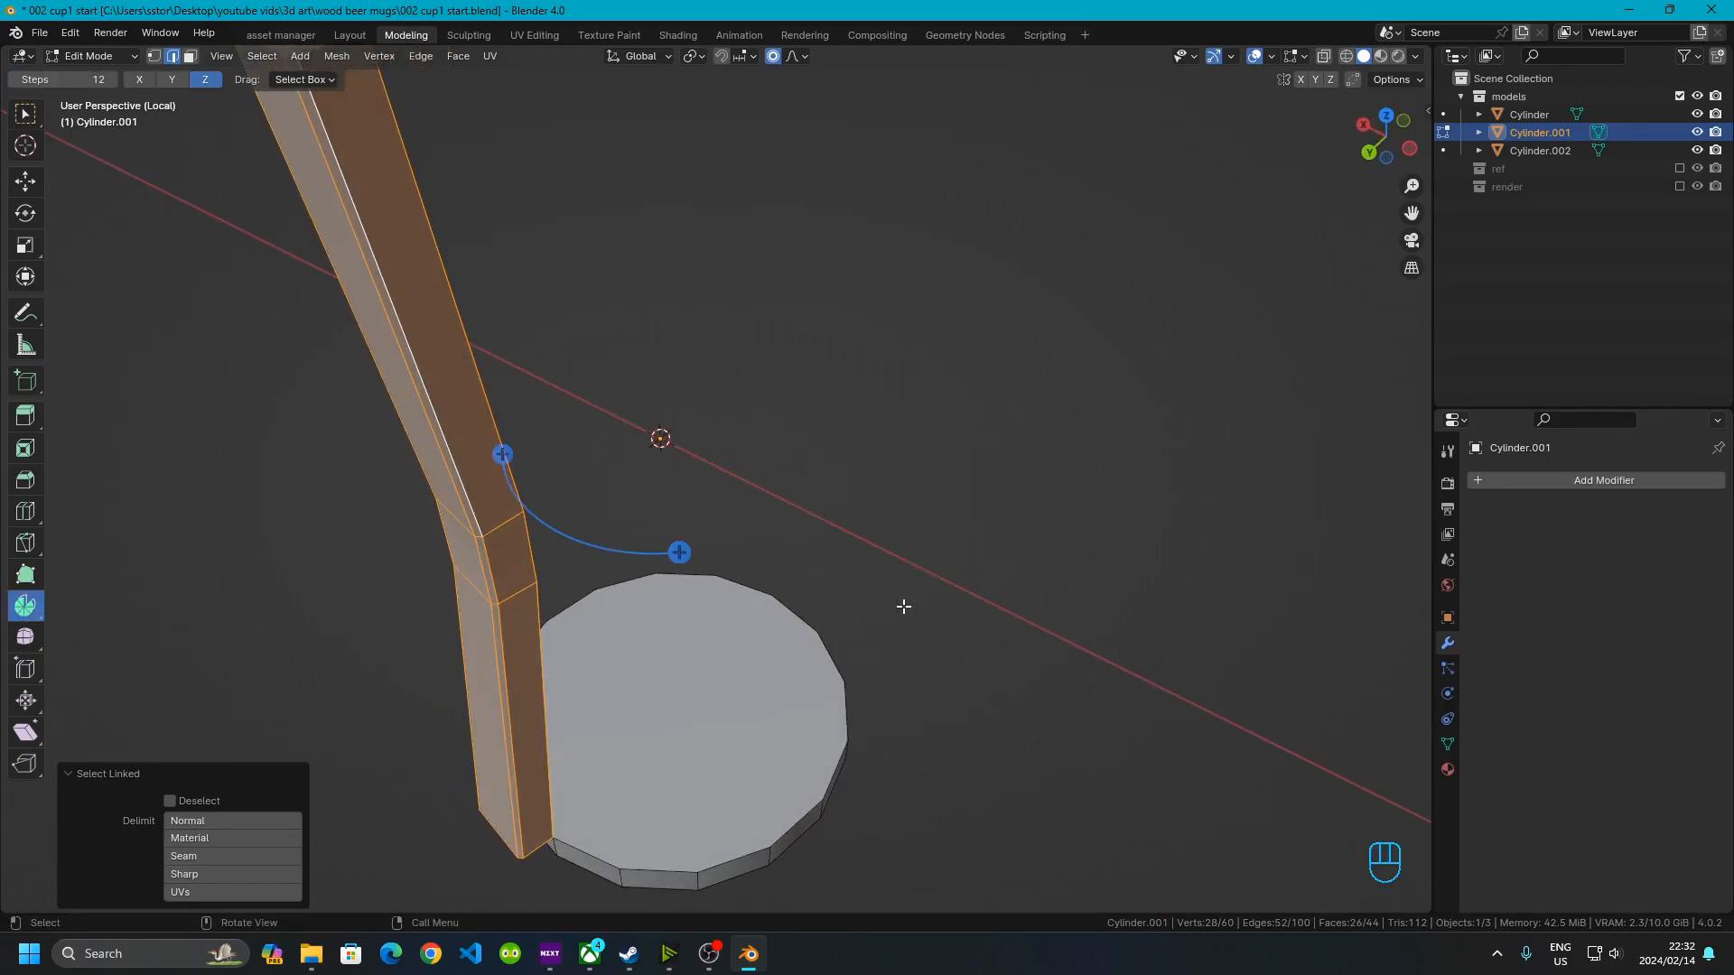
{"action": "left_click_drag", "start_coordinate": [677, 550], "coordinate": [488, 491]}
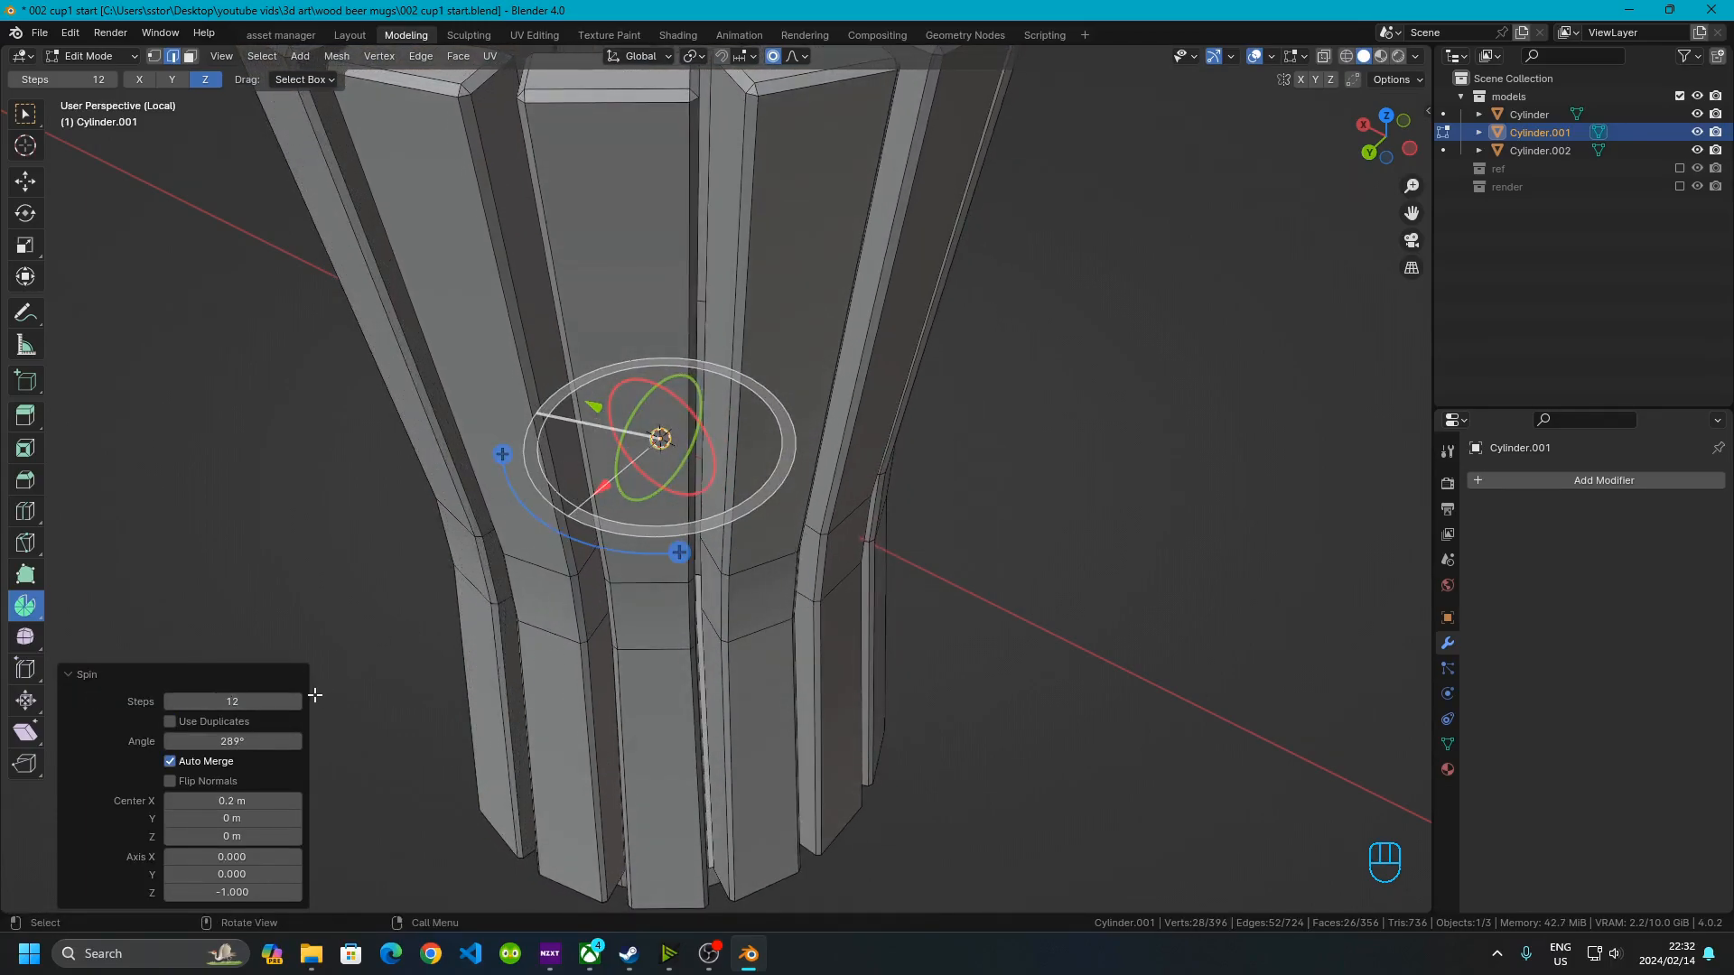
Set the spin to 16 steps and a 360° angle, with Use Duplicates enabled
{"action": "left_click", "coordinate": [227, 701]}
{"action": "type", "text": "16"}
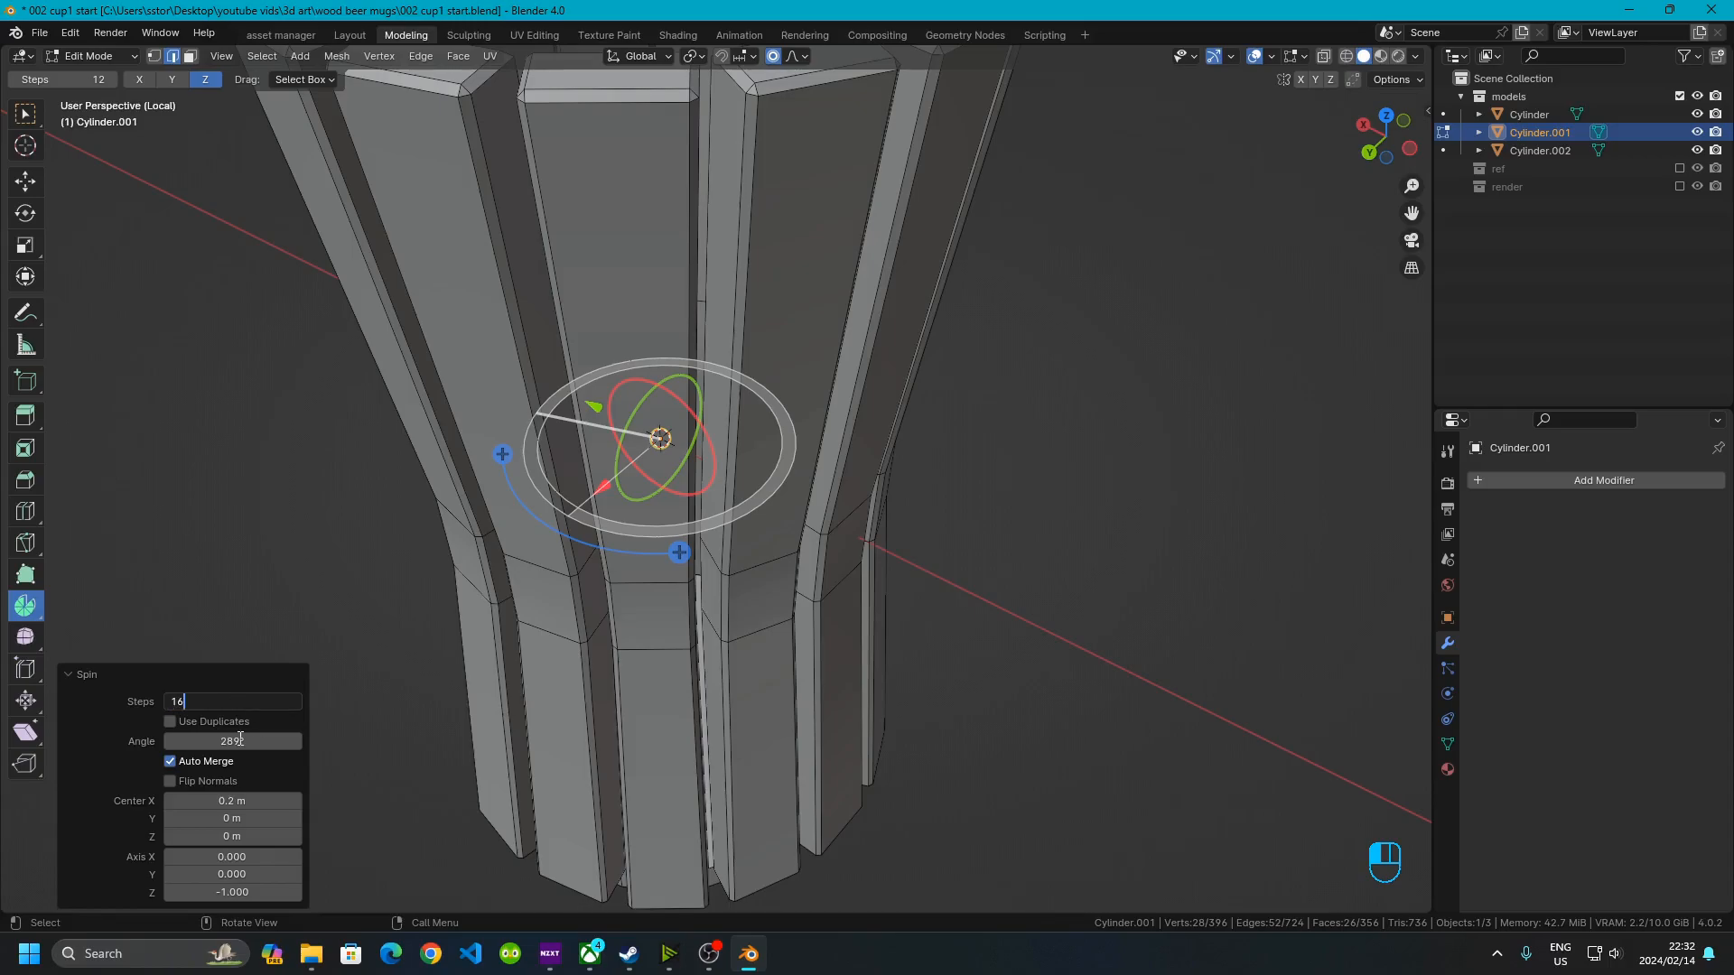
{"action": "key", "text": "Return"}
{"action": "left_click", "coordinate": [240, 739]}
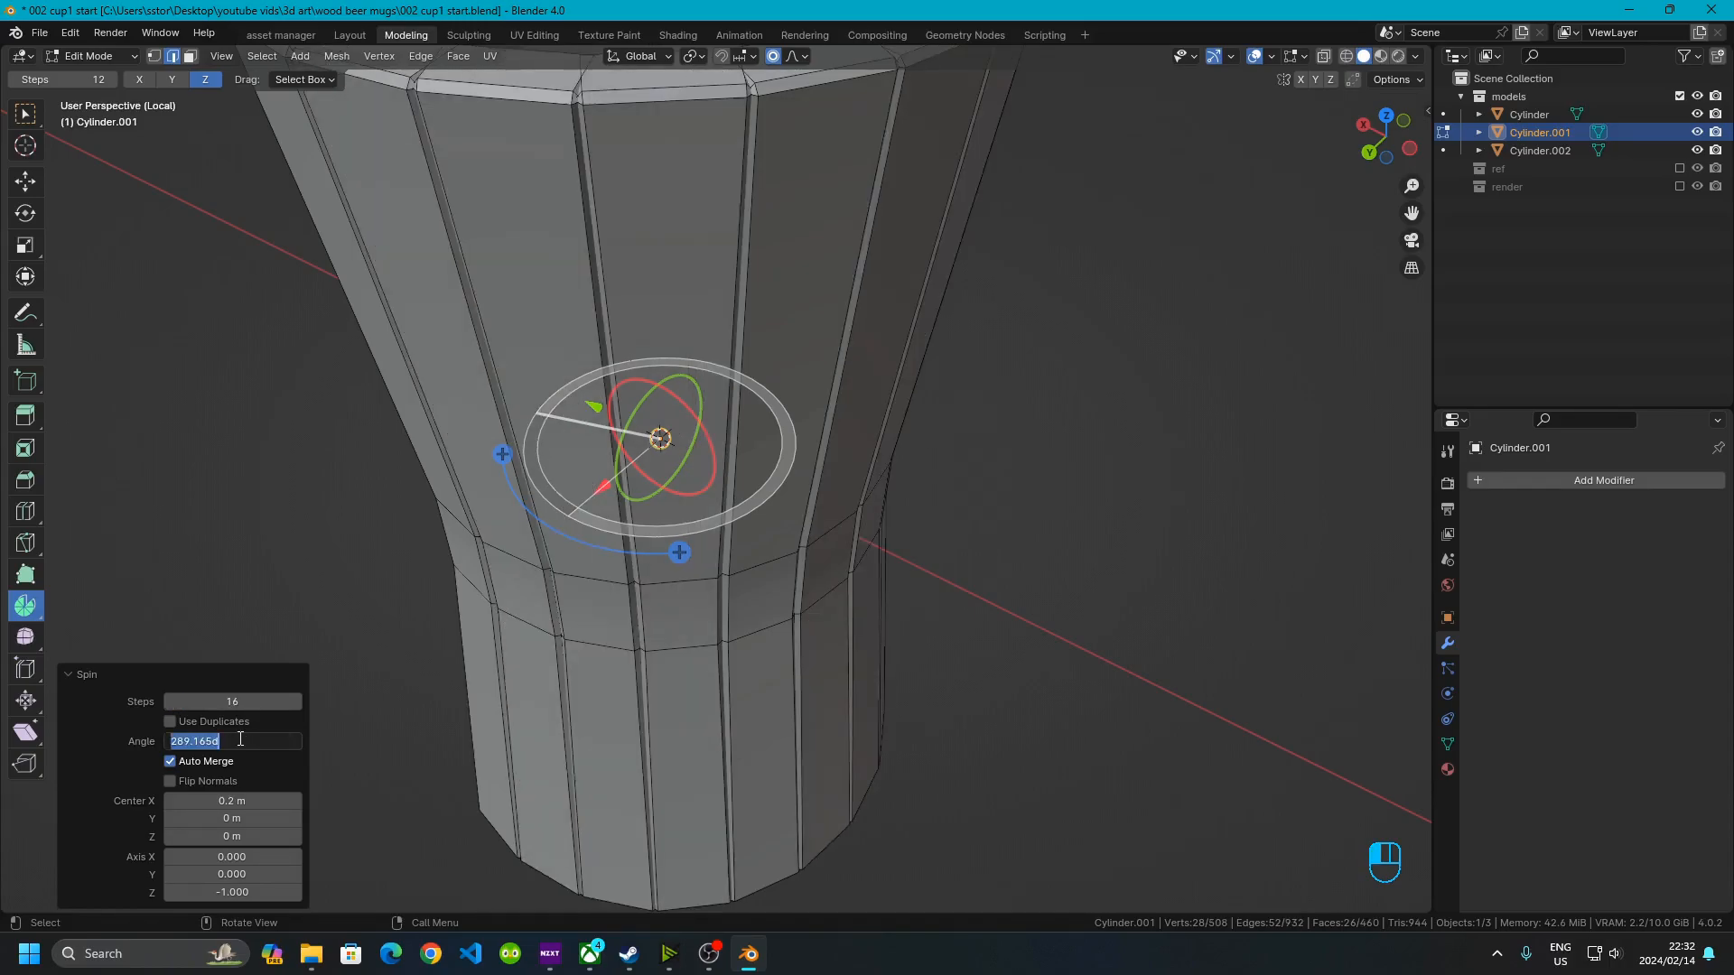
{"action": "type", "text": "60"}
{"action": "key", "text": "BackSpace"}
{"action": "key", "text": "BackSpace"}
{"action": "type", "text": "360"}
{"action": "key", "text": "Return"}
{"action": "left_click", "coordinate": [168, 719]}
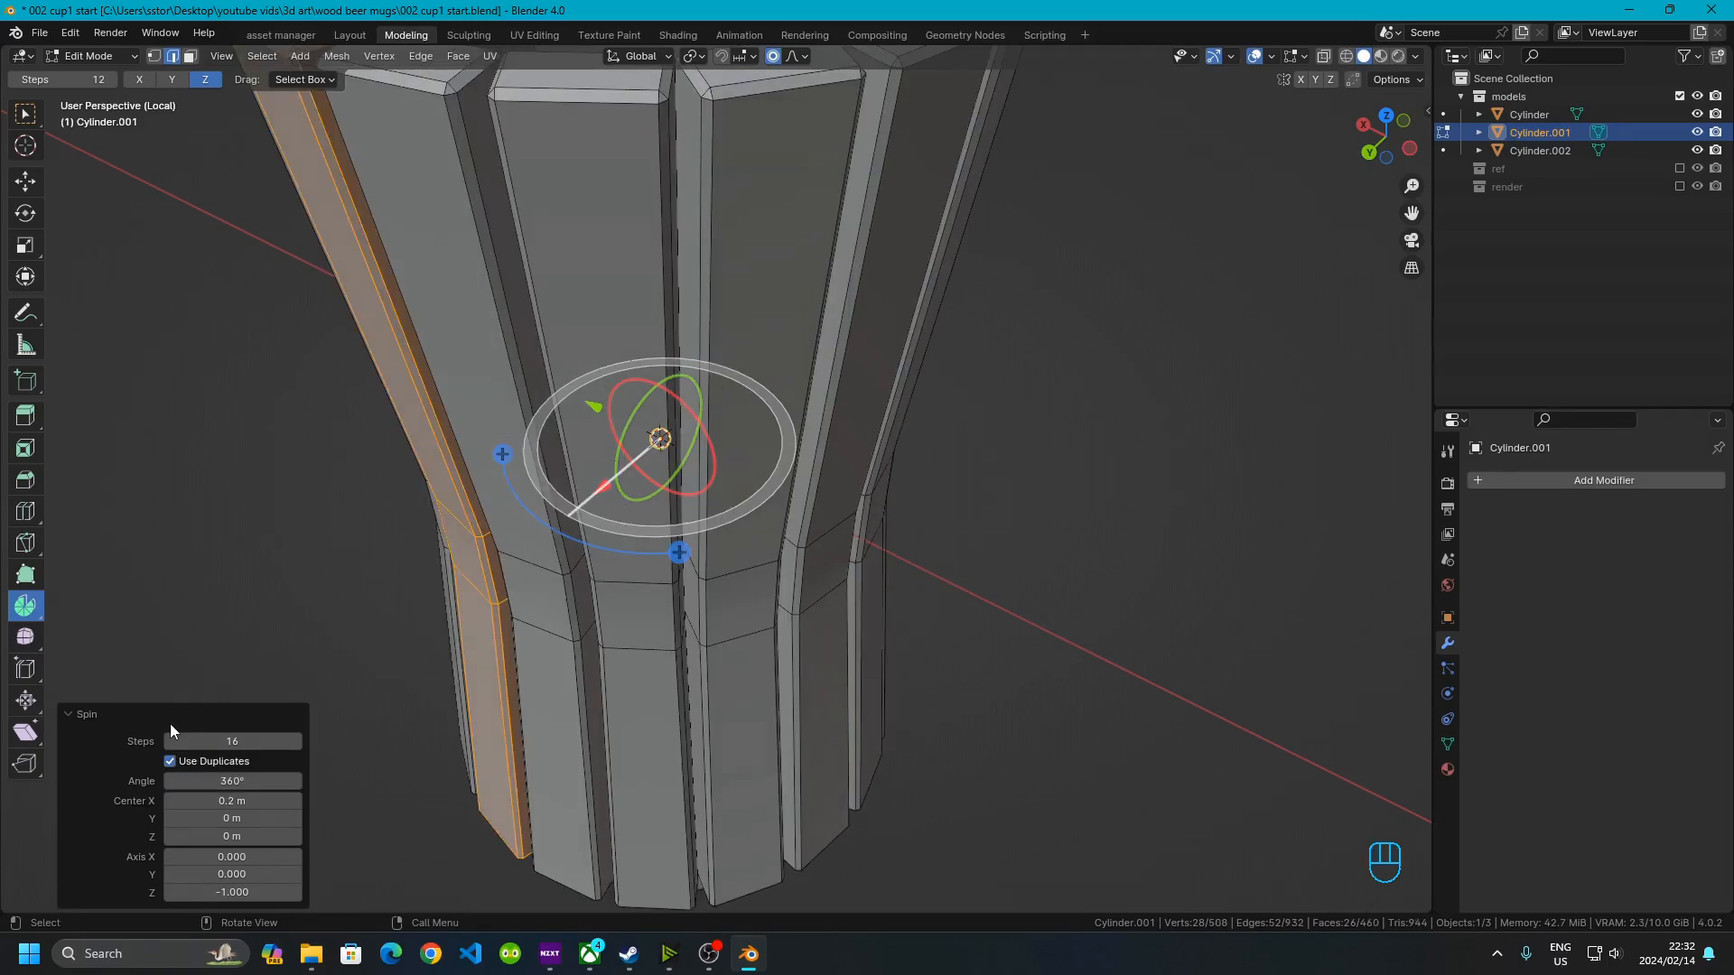
Inspect the ring of spun staves from several angles in Object and Edit Mode
{"action": "middle_click_drag", "start_coordinate": [420, 244], "coordinate": [739, 283]}
{"action": "scroll", "coordinate": [739, 283], "scroll_direction": "down", "scroll_amount": 5}
{"action": "middle_click_drag", "start_coordinate": [637, 384], "coordinate": [607, 313], "text": "shift"}
{"action": "middle_click_drag", "start_coordinate": [713, 478], "coordinate": [805, 581]}
{"action": "scroll", "coordinate": [708, 524], "scroll_direction": "up", "scroll_amount": 4}
{"action": "middle_click_drag", "start_coordinate": [707, 525], "coordinate": [854, 506], "text": "shift"}
{"action": "middle_click_drag", "start_coordinate": [853, 505], "coordinate": [827, 362]}
{"action": "key", "text": "Tab"}
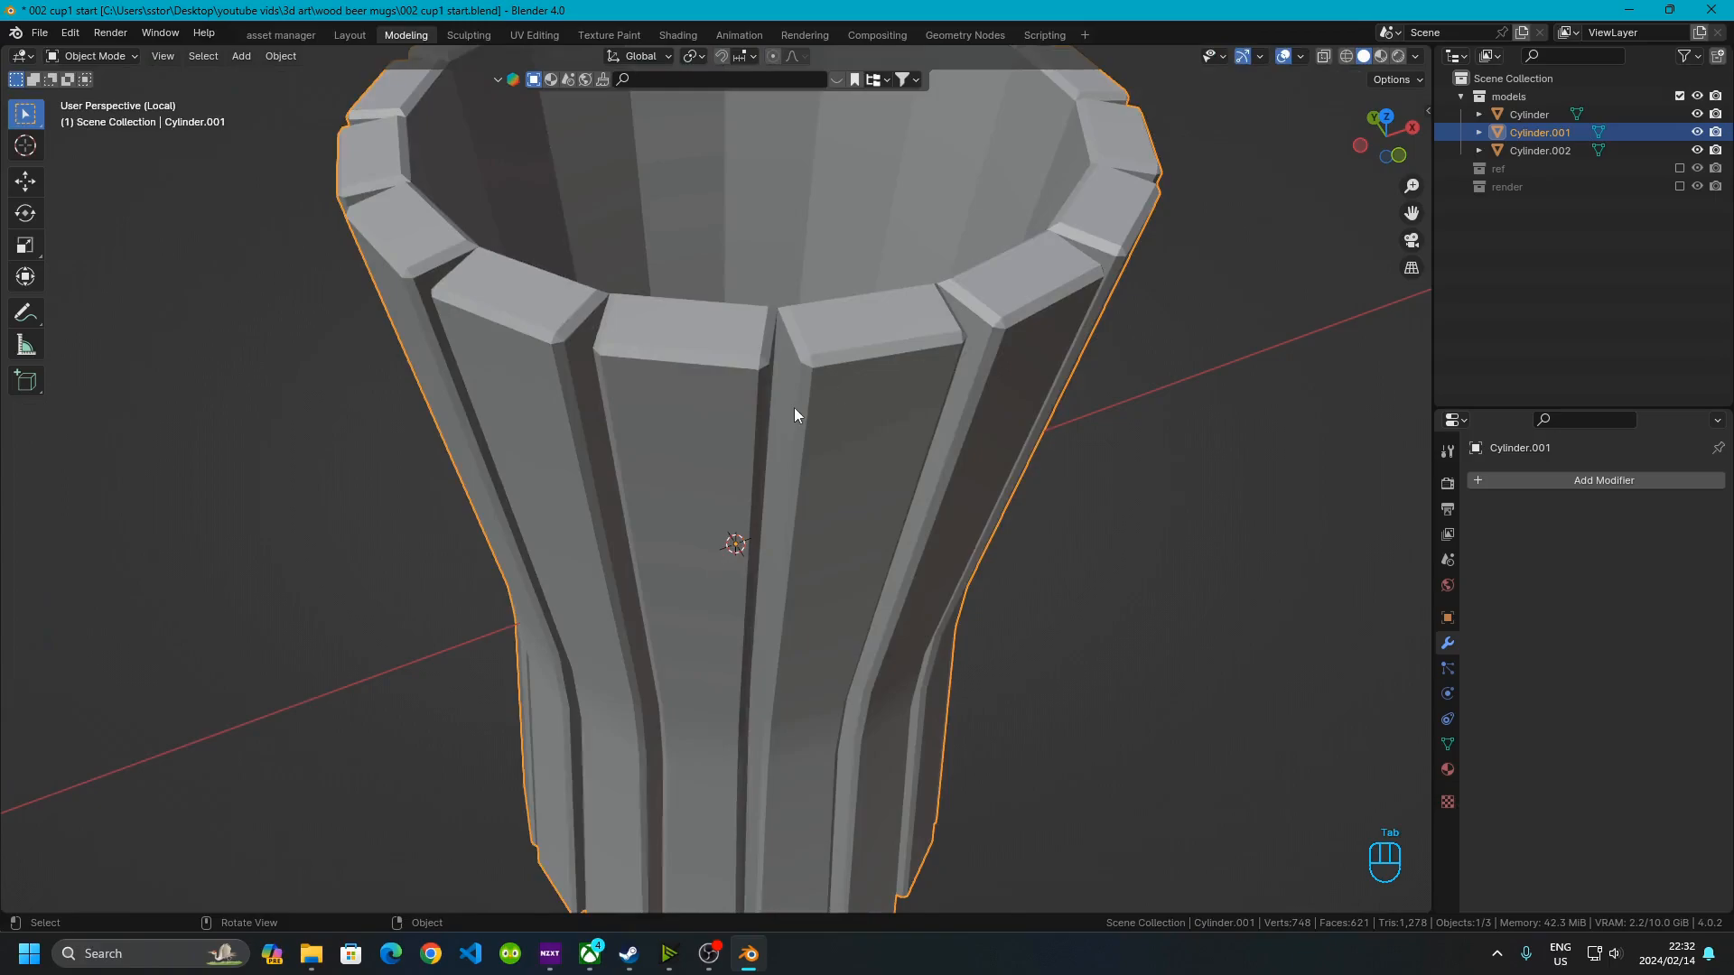
{"action": "scroll", "coordinate": [812, 451], "scroll_direction": "down", "scroll_amount": 4}
{"action": "middle_click_drag", "start_coordinate": [865, 554], "coordinate": [820, 376]}
{"action": "scroll", "coordinate": [697, 431], "scroll_direction": "up", "scroll_amount": 3}
{"action": "middle_click_drag", "start_coordinate": [698, 431], "coordinate": [690, 485]}
{"action": "key", "text": "Tab"}
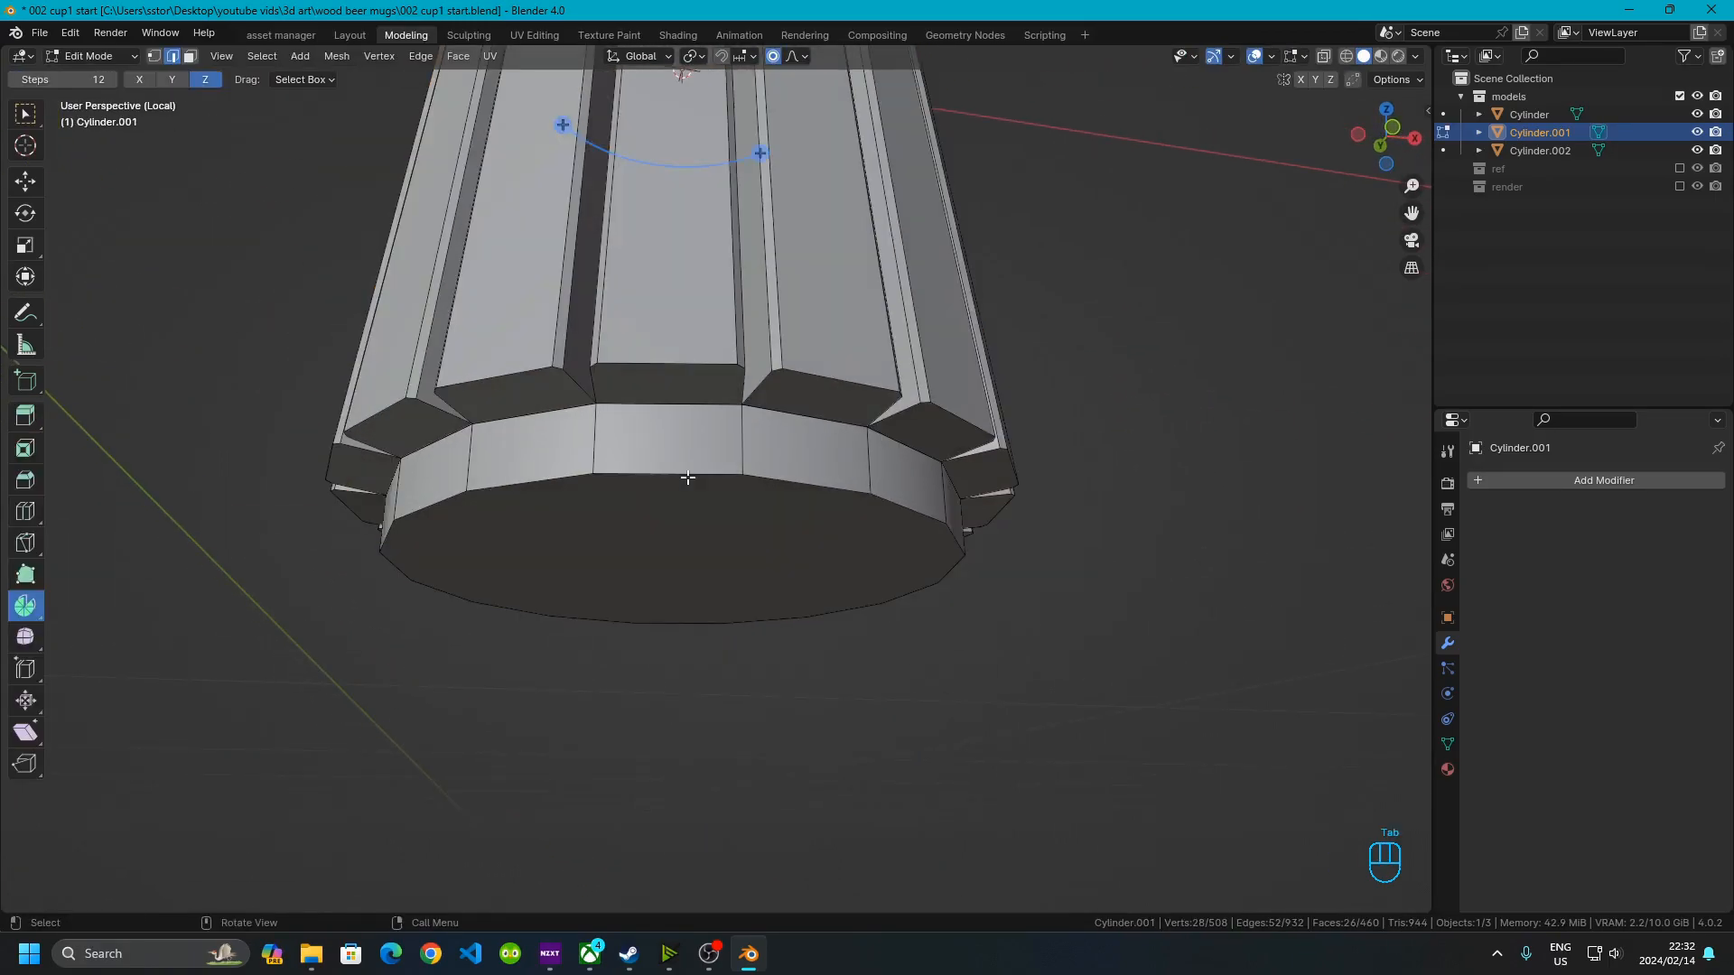
Separate the base from the staves into its own object and select it in Object Mode
{"action": "key", "text": "l"}
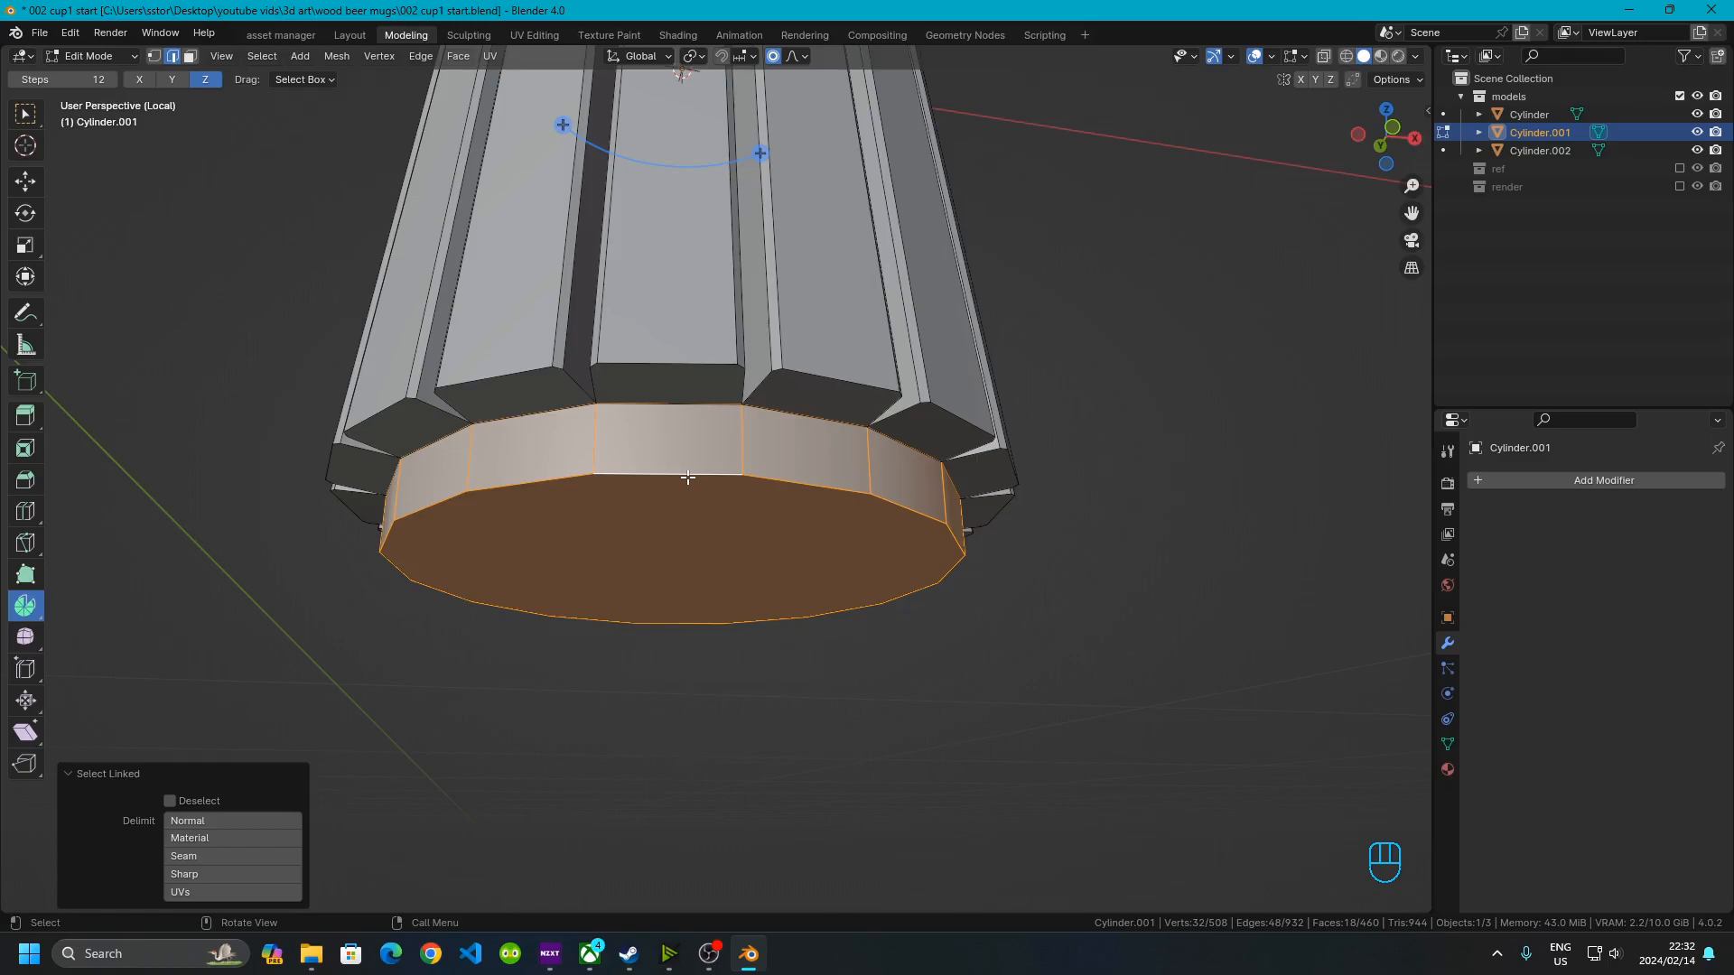
{"action": "key", "text": "p"}
{"action": "left_click", "coordinate": [884, 521]}
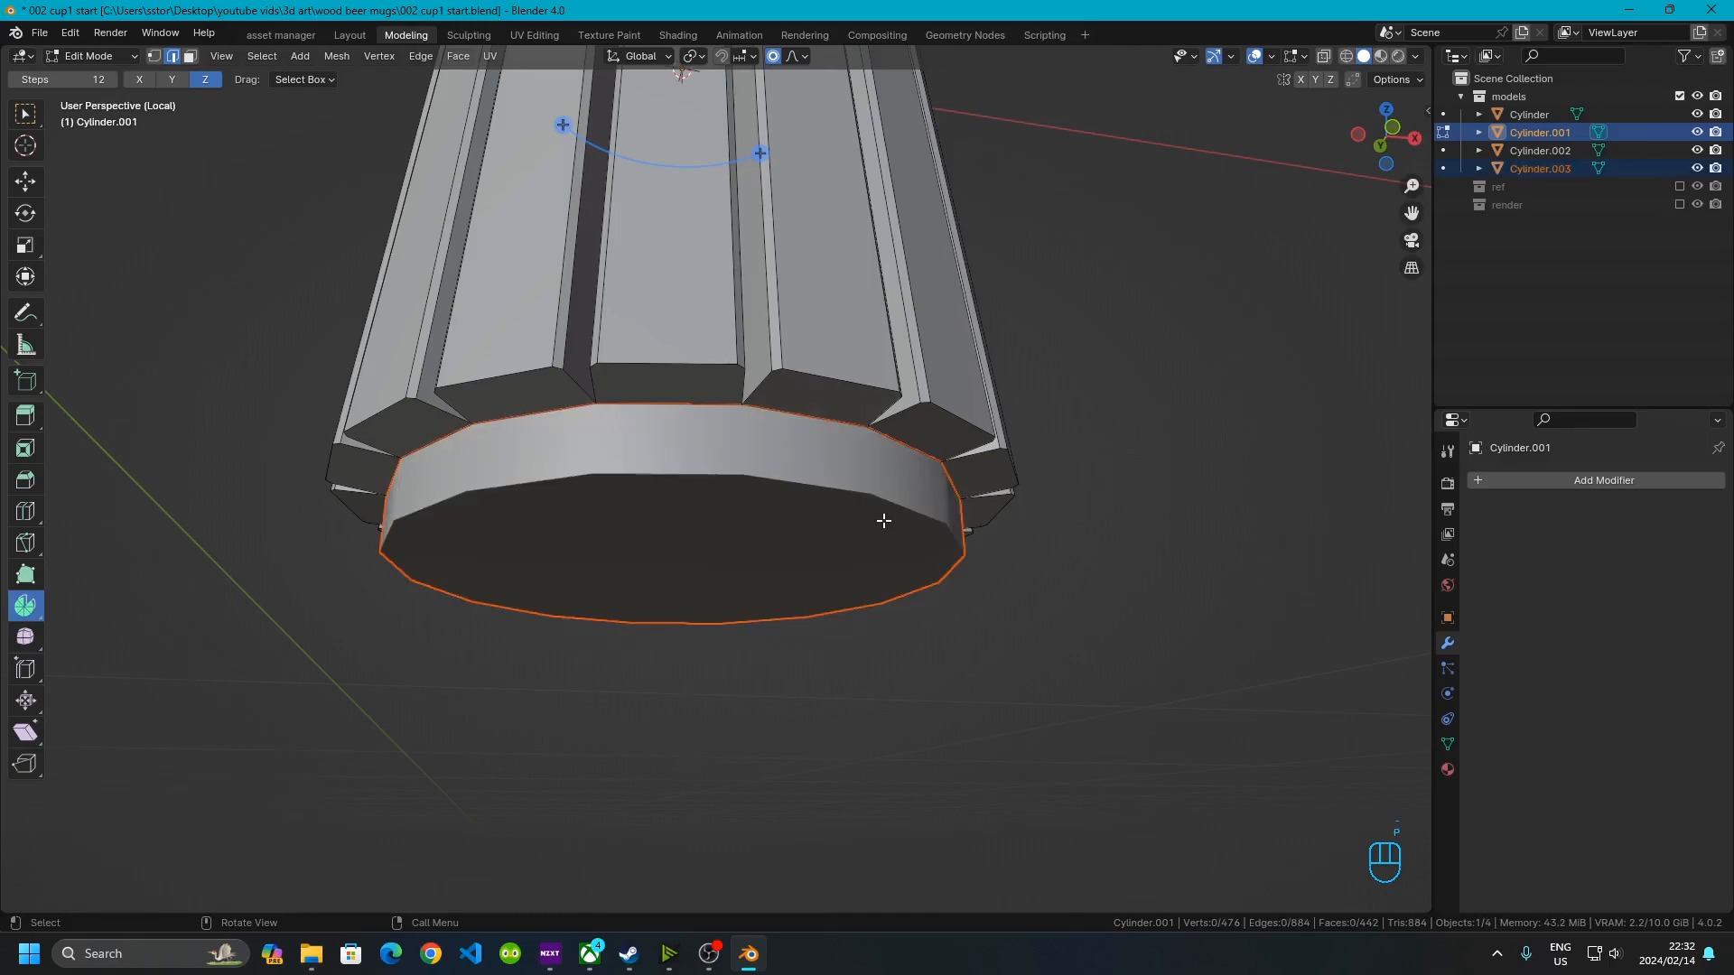
{"action": "key", "text": "Tab"}
{"action": "left_click", "coordinate": [683, 453]}
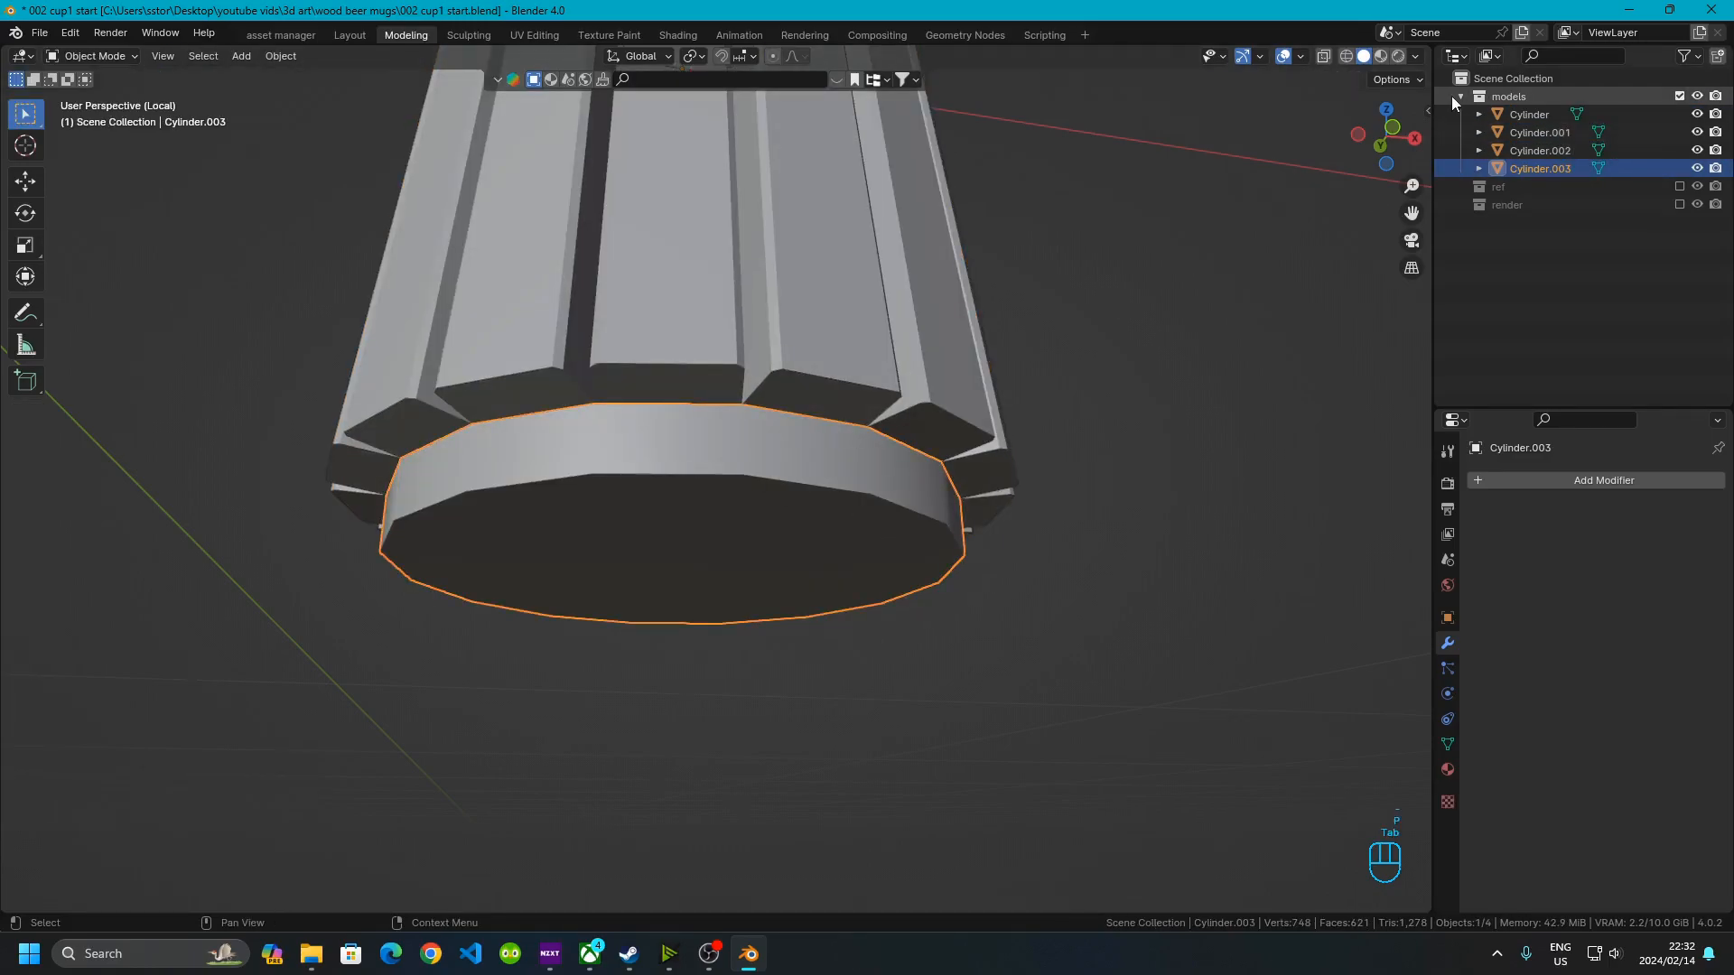
Open the sidebar's Item properties and set the base's X and Y dimensions to 0.12 m
{"action": "left_click_drag", "start_coordinate": [1434, 105], "coordinate": [1352, 107]}
{"action": "key", "text": "n"}
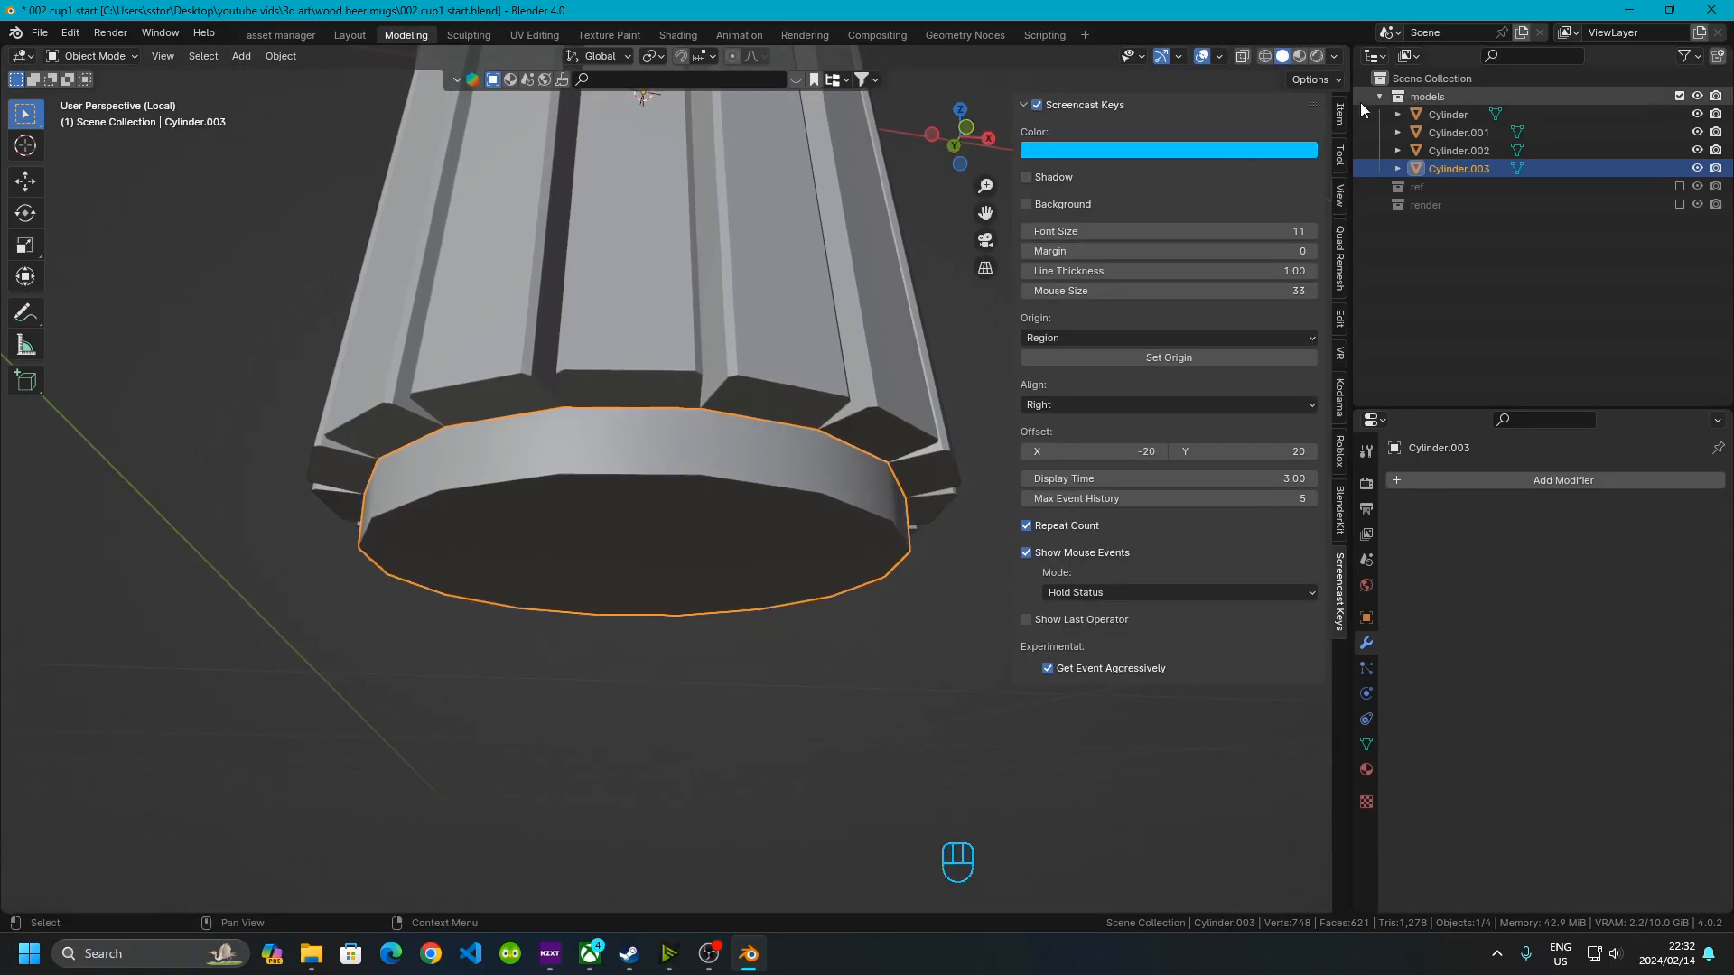
{"action": "left_click", "coordinate": [1339, 114]}
{"action": "left_click", "coordinate": [1262, 391]}
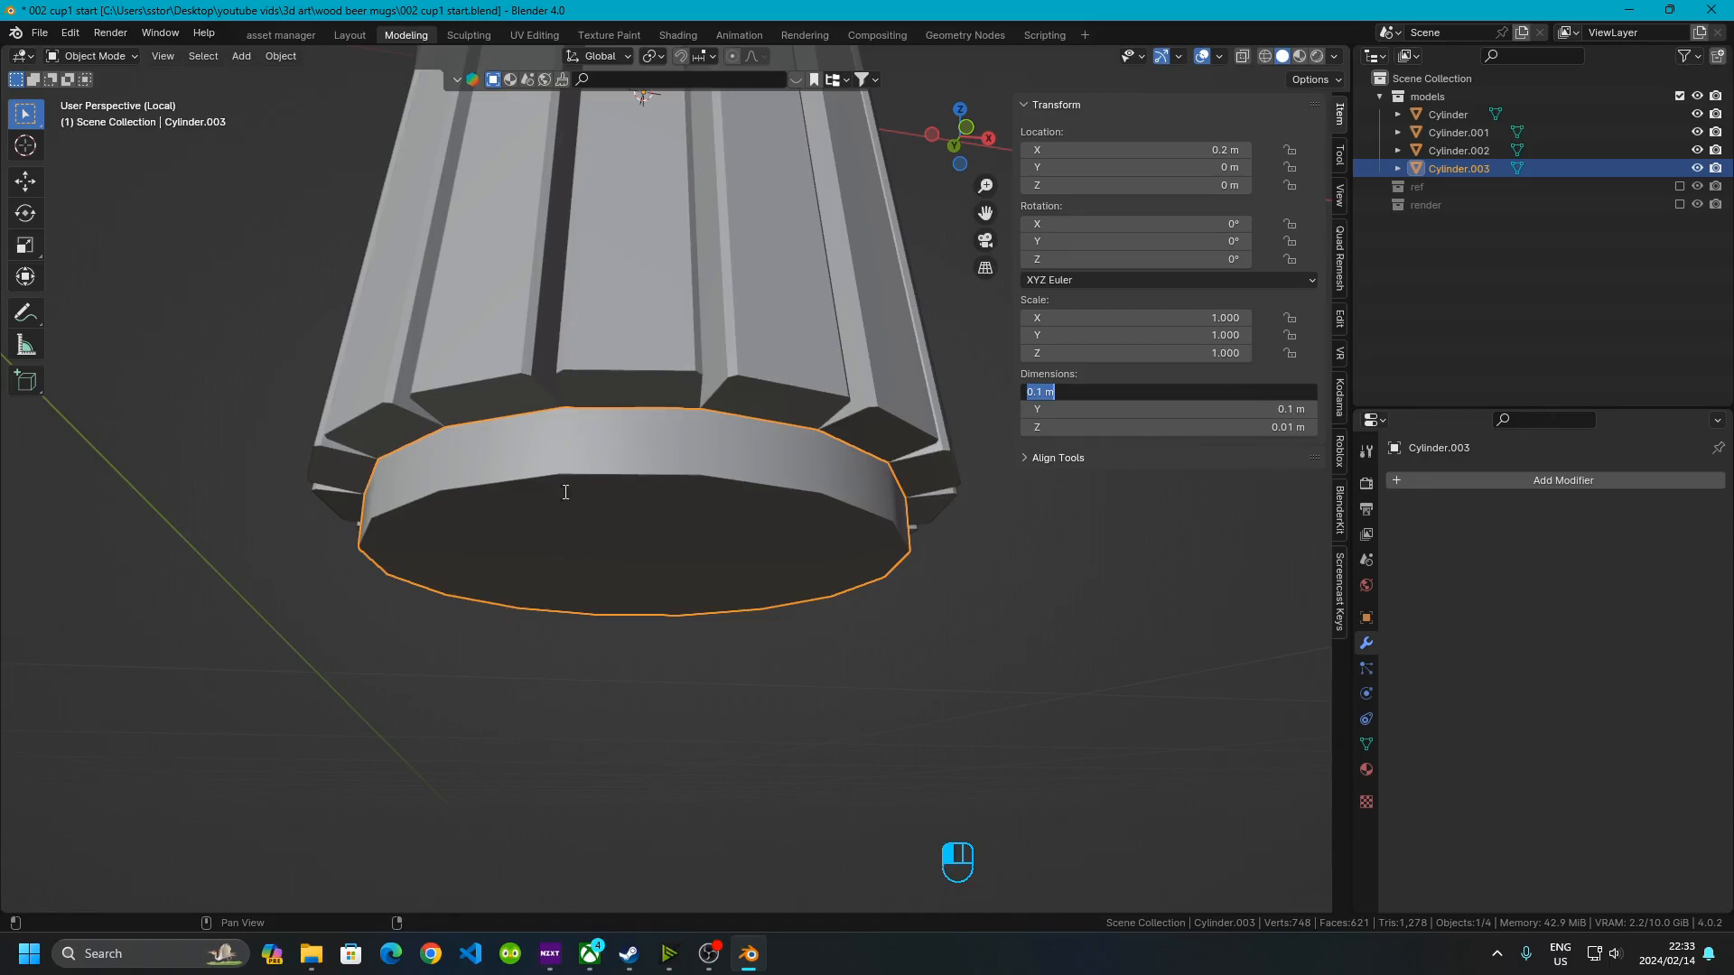
{"action": "left_click", "coordinate": [671, 627]}
{"action": "middle_click_drag", "start_coordinate": [686, 762], "coordinate": [688, 710]}
{"action": "middle_click_drag", "start_coordinate": [688, 710], "coordinate": [773, 854], "text": "shift"}
{"action": "scroll", "coordinate": [744, 519], "scroll_direction": "up", "scroll_amount": 3}
{"action": "middle_click_drag", "start_coordinate": [799, 555], "coordinate": [714, 565], "text": "shift"}
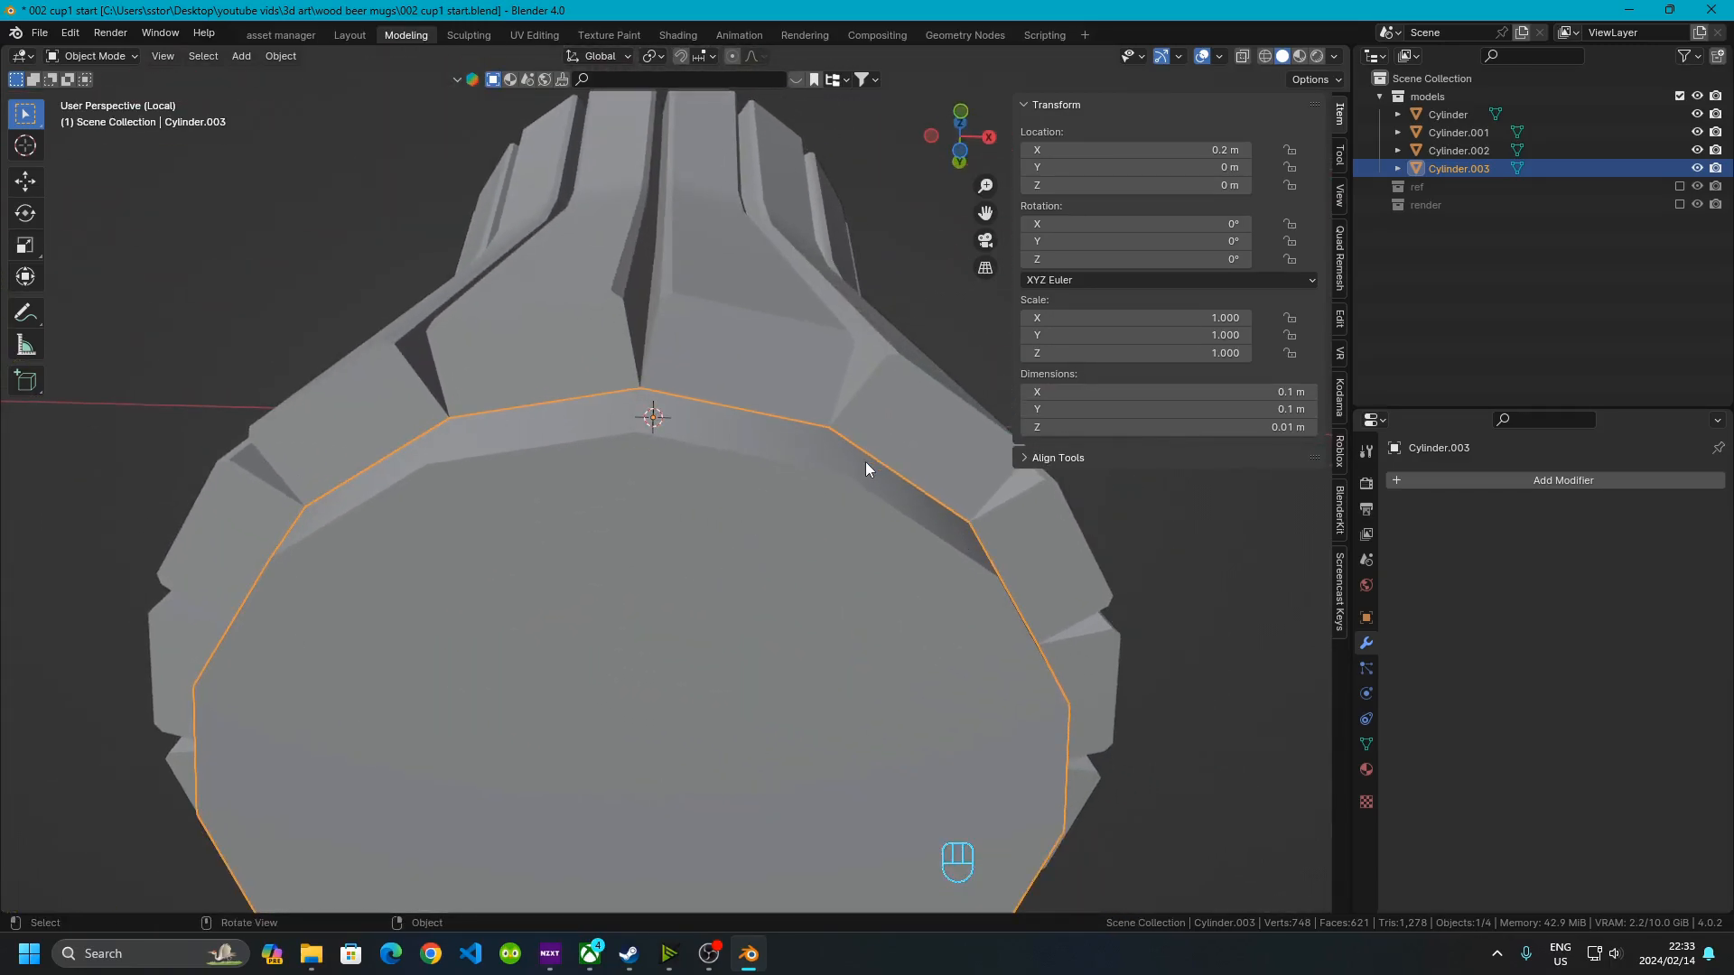
{"action": "scroll", "coordinate": [668, 478], "scroll_direction": "down", "scroll_amount": 2}
{"action": "middle_click_drag", "start_coordinate": [781, 553], "coordinate": [721, 455]}
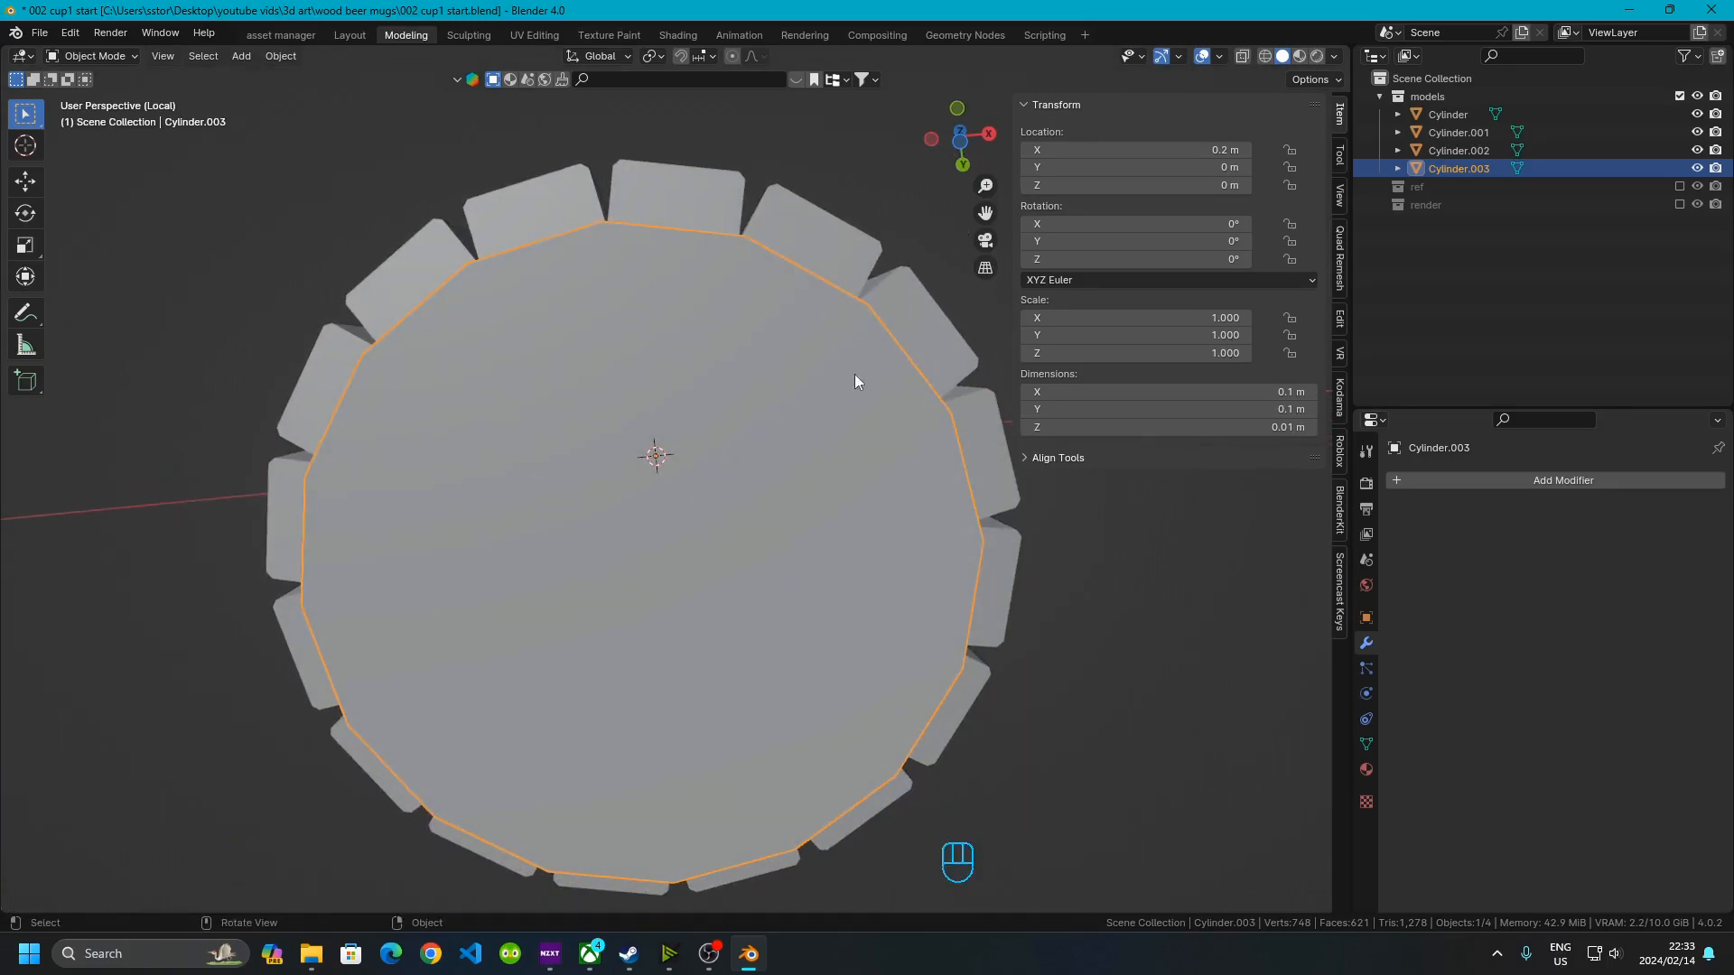
{"action": "middle_click_drag", "start_coordinate": [889, 411], "coordinate": [777, 381]}
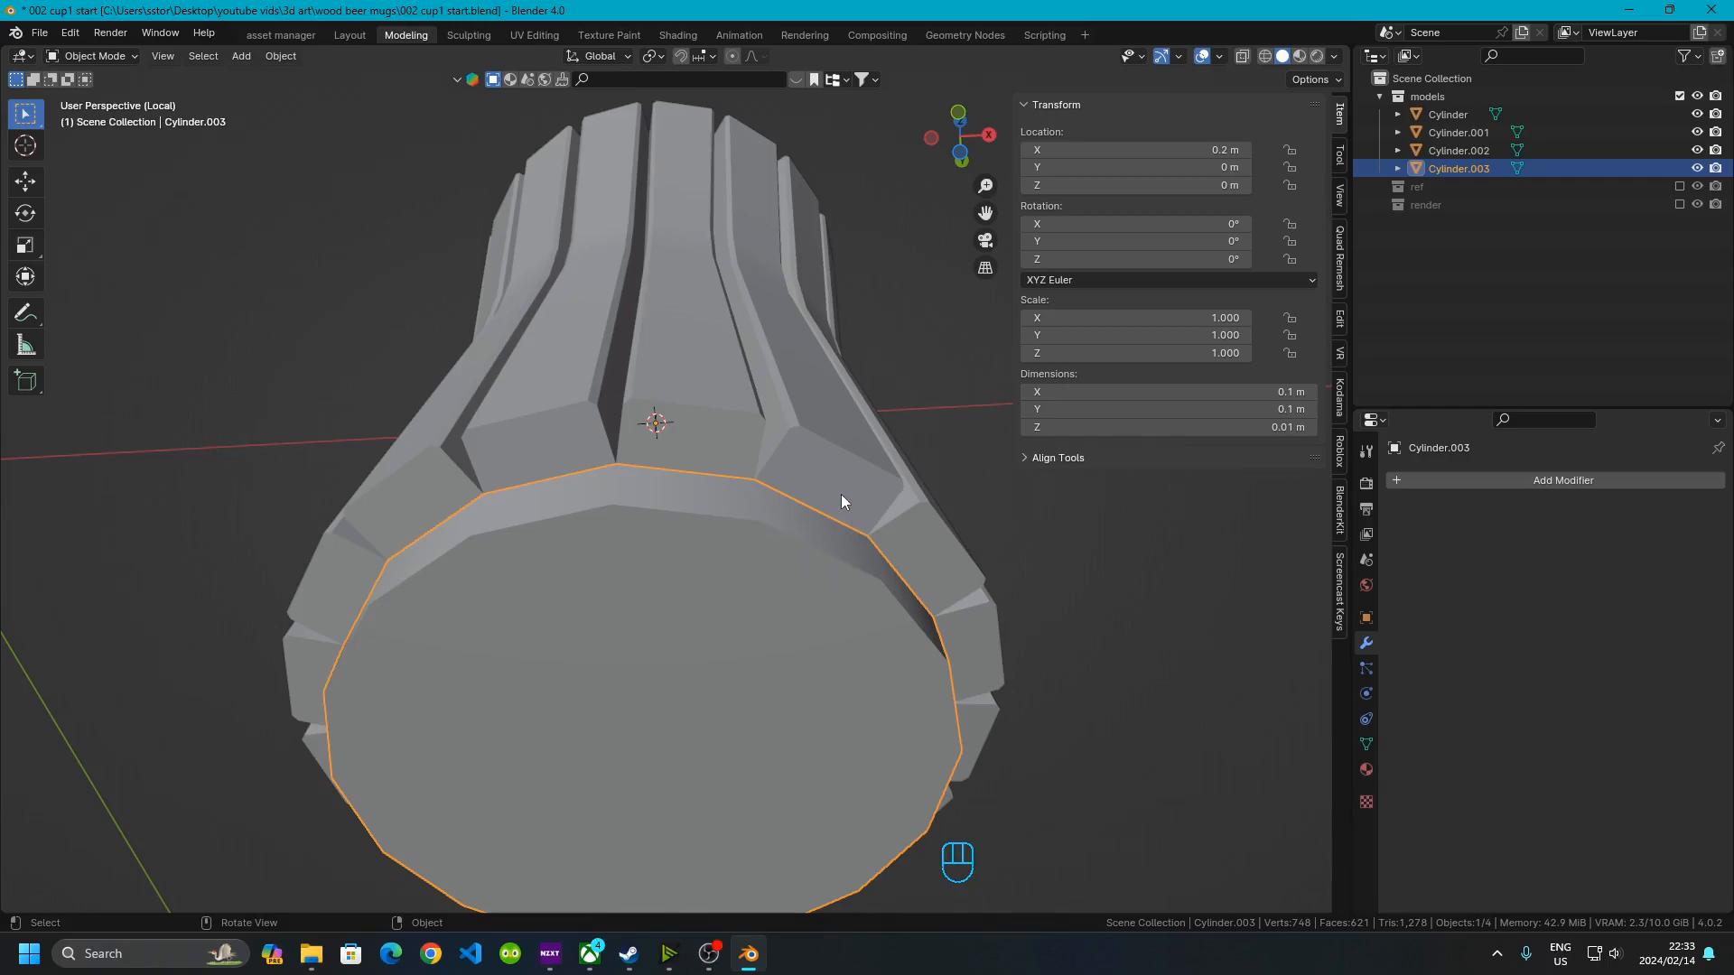
{"action": "left_click", "coordinate": [1211, 390]}
{"action": "type", "text": "0.12"}
{"action": "key", "text": "Return"}
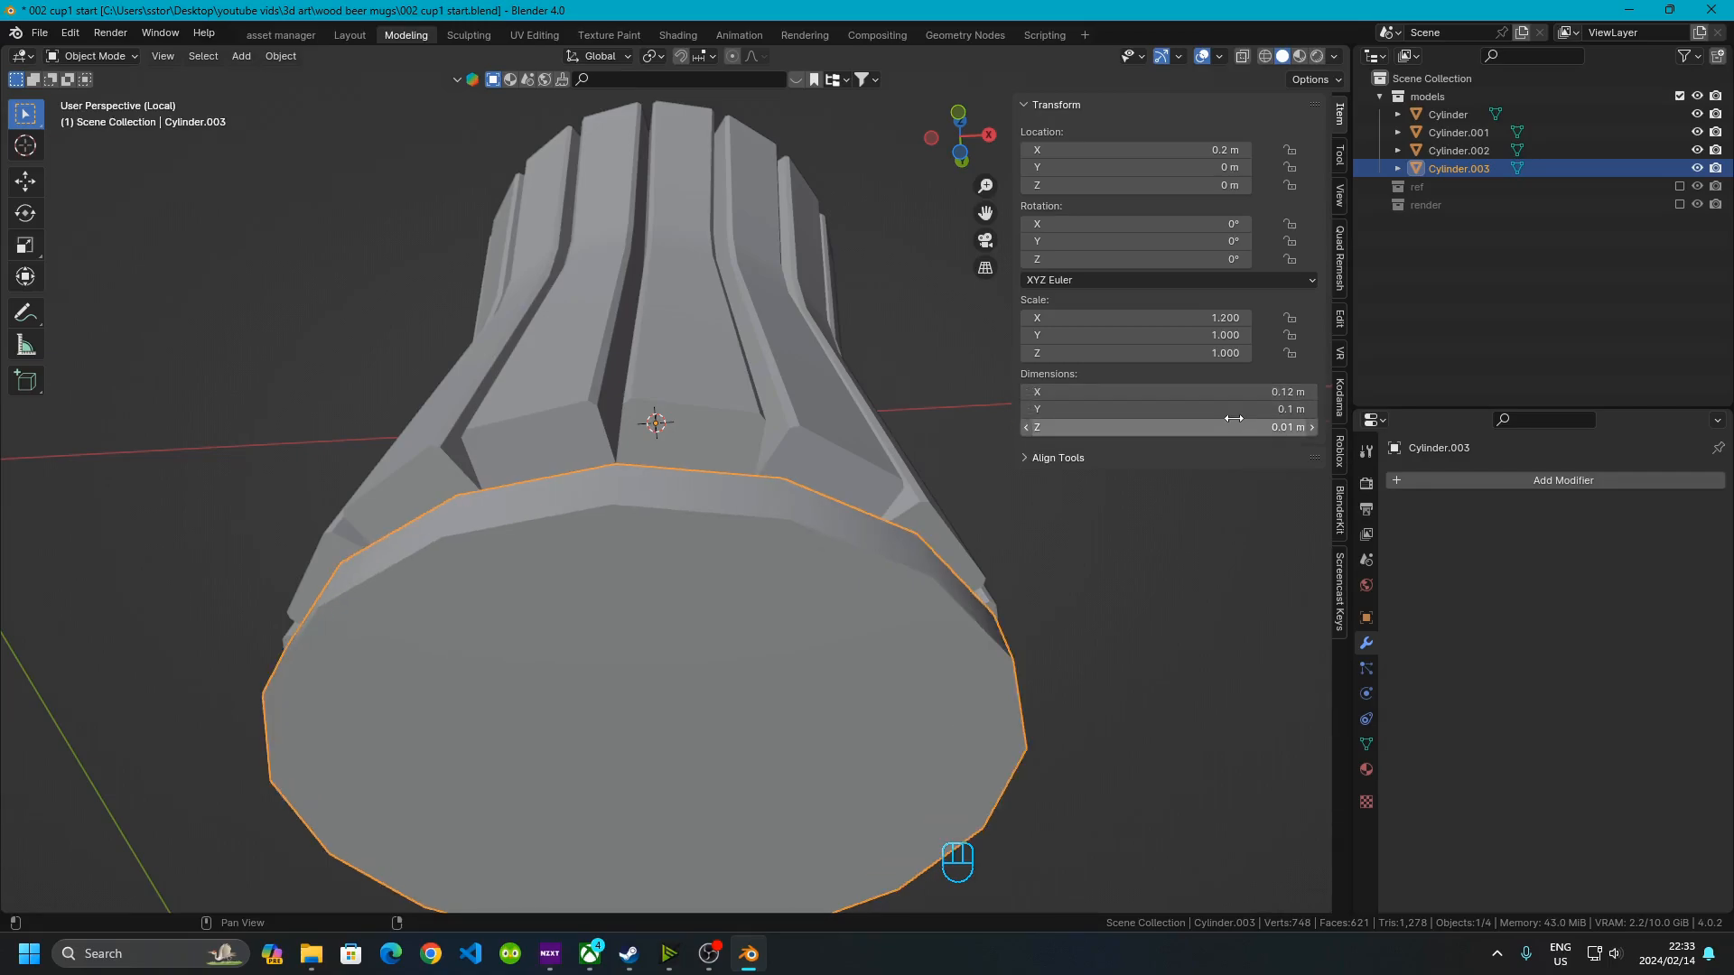
{"action": "left_click", "coordinate": [1217, 408]}
{"action": "type", "text": "0.12"}
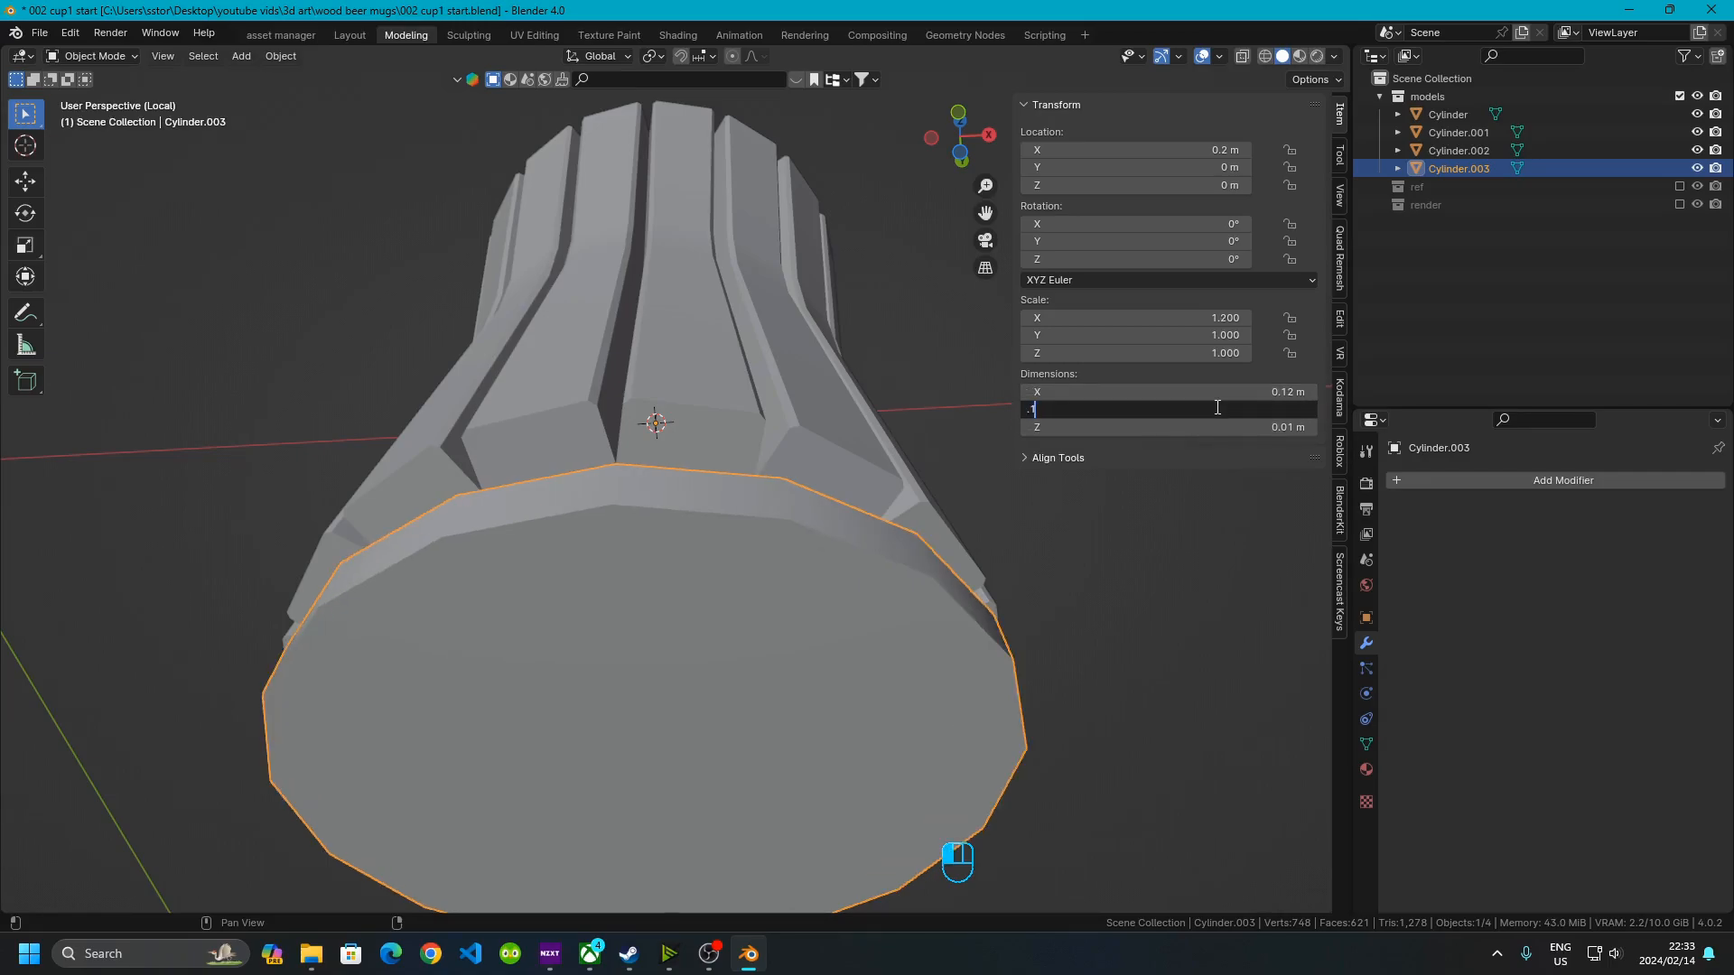
{"action": "key", "text": "Return"}
In front view, move the base up 0.001 m along the Z axis
{"action": "left_click", "coordinate": [680, 221]}
{"action": "middle_click_drag", "start_coordinate": [680, 220], "coordinate": [723, 361]}
{"action": "middle_click_drag", "start_coordinate": [966, 804], "coordinate": [785, 388], "text": "shift"}
{"action": "middle_click_drag", "start_coordinate": [618, 410], "coordinate": [659, 461]}
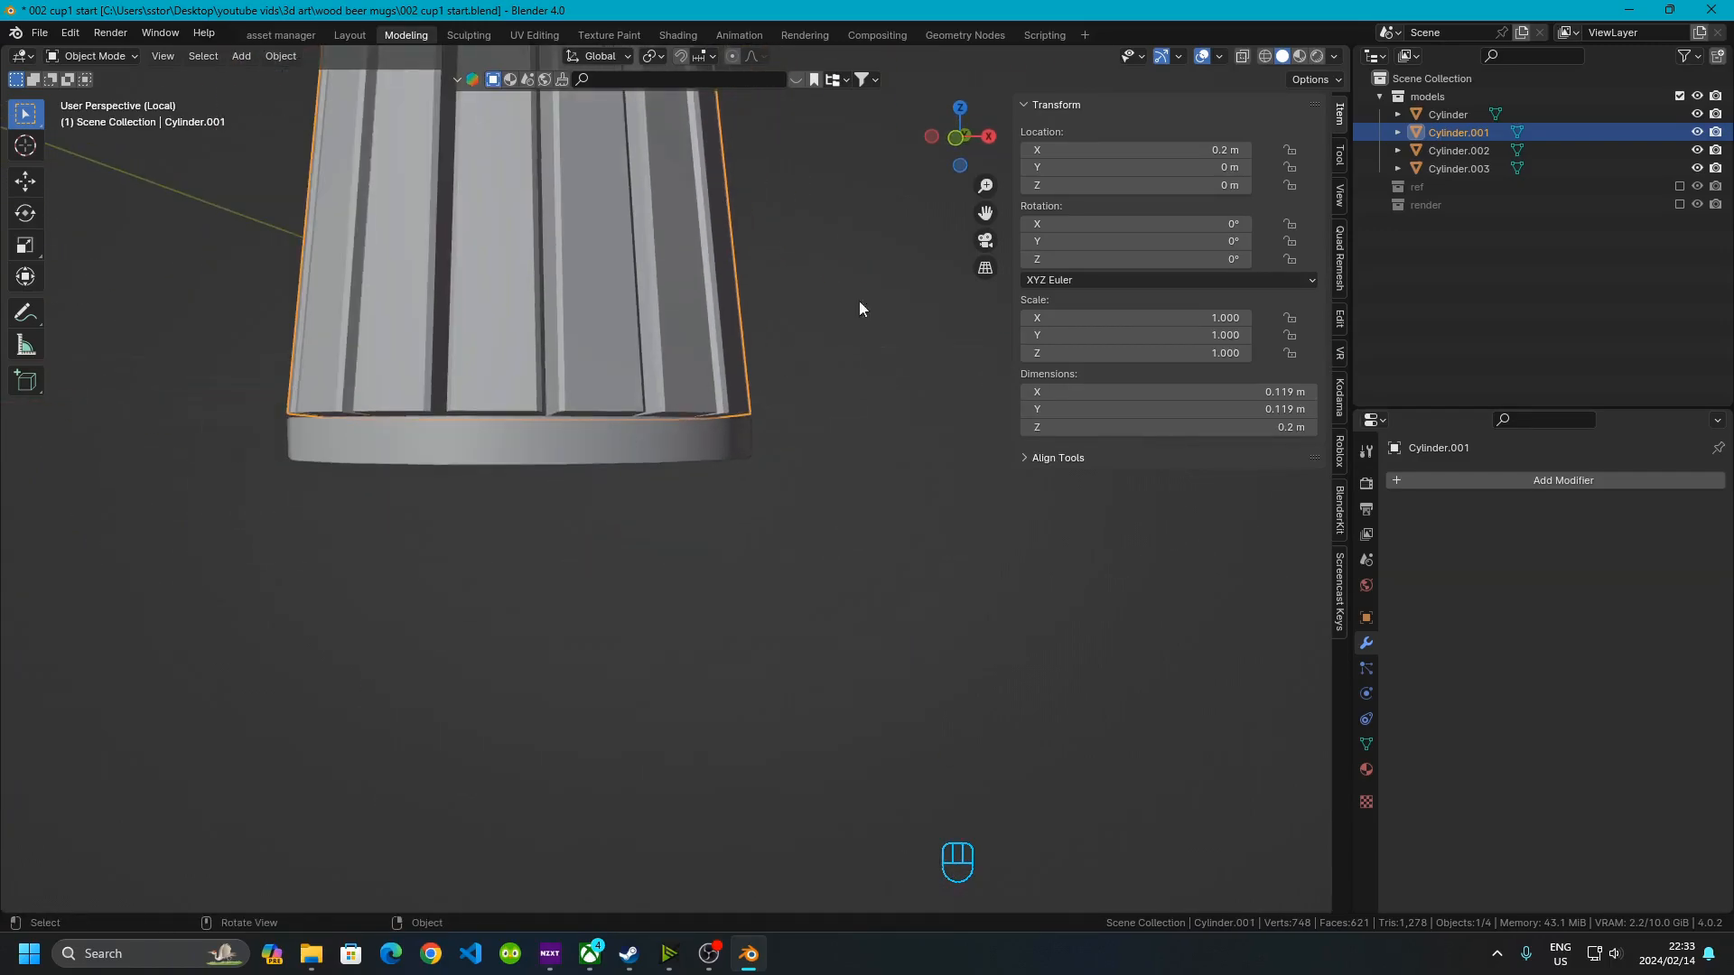
{"action": "left_click", "coordinate": [953, 135]}
{"action": "scroll", "coordinate": [799, 290], "scroll_direction": "up", "scroll_amount": 5}
{"action": "left_click", "coordinate": [473, 439]}
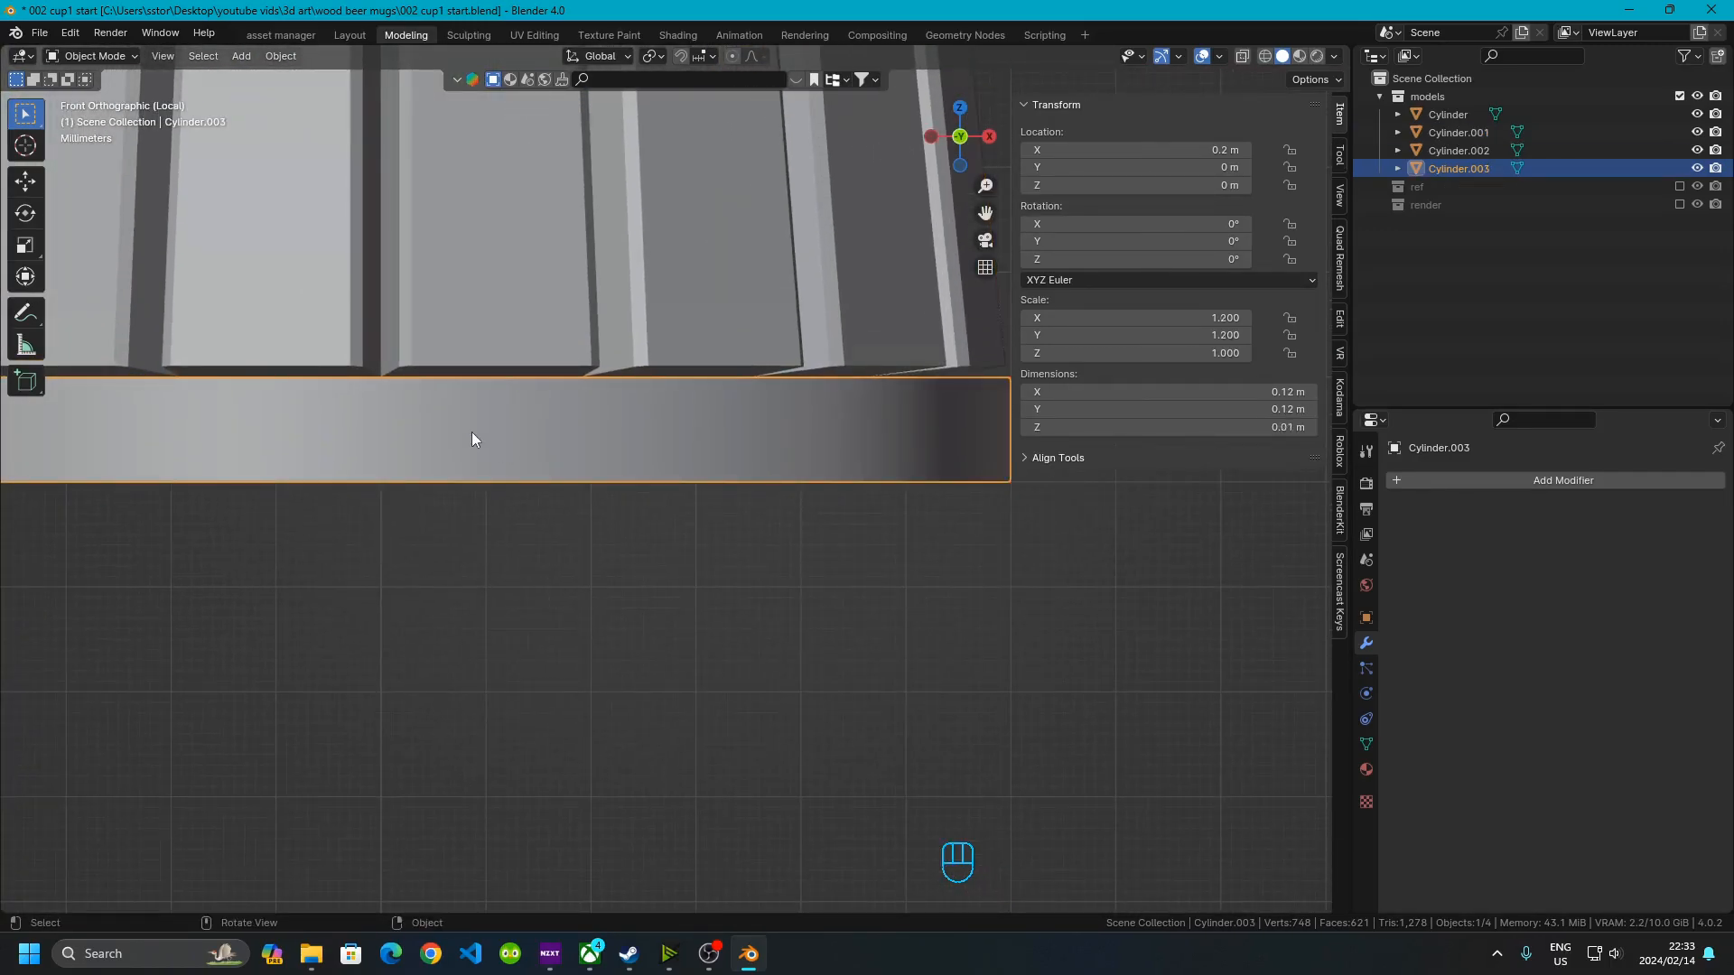
{"action": "key", "text": "g"}
{"action": "key", "text": "z"}
{"action": "key", "text": "KP_Decimal"}
{"action": "key", "text": "KP_0"}
{"action": "key", "text": "KP_0"}
{"action": "key", "text": "KP_1"}
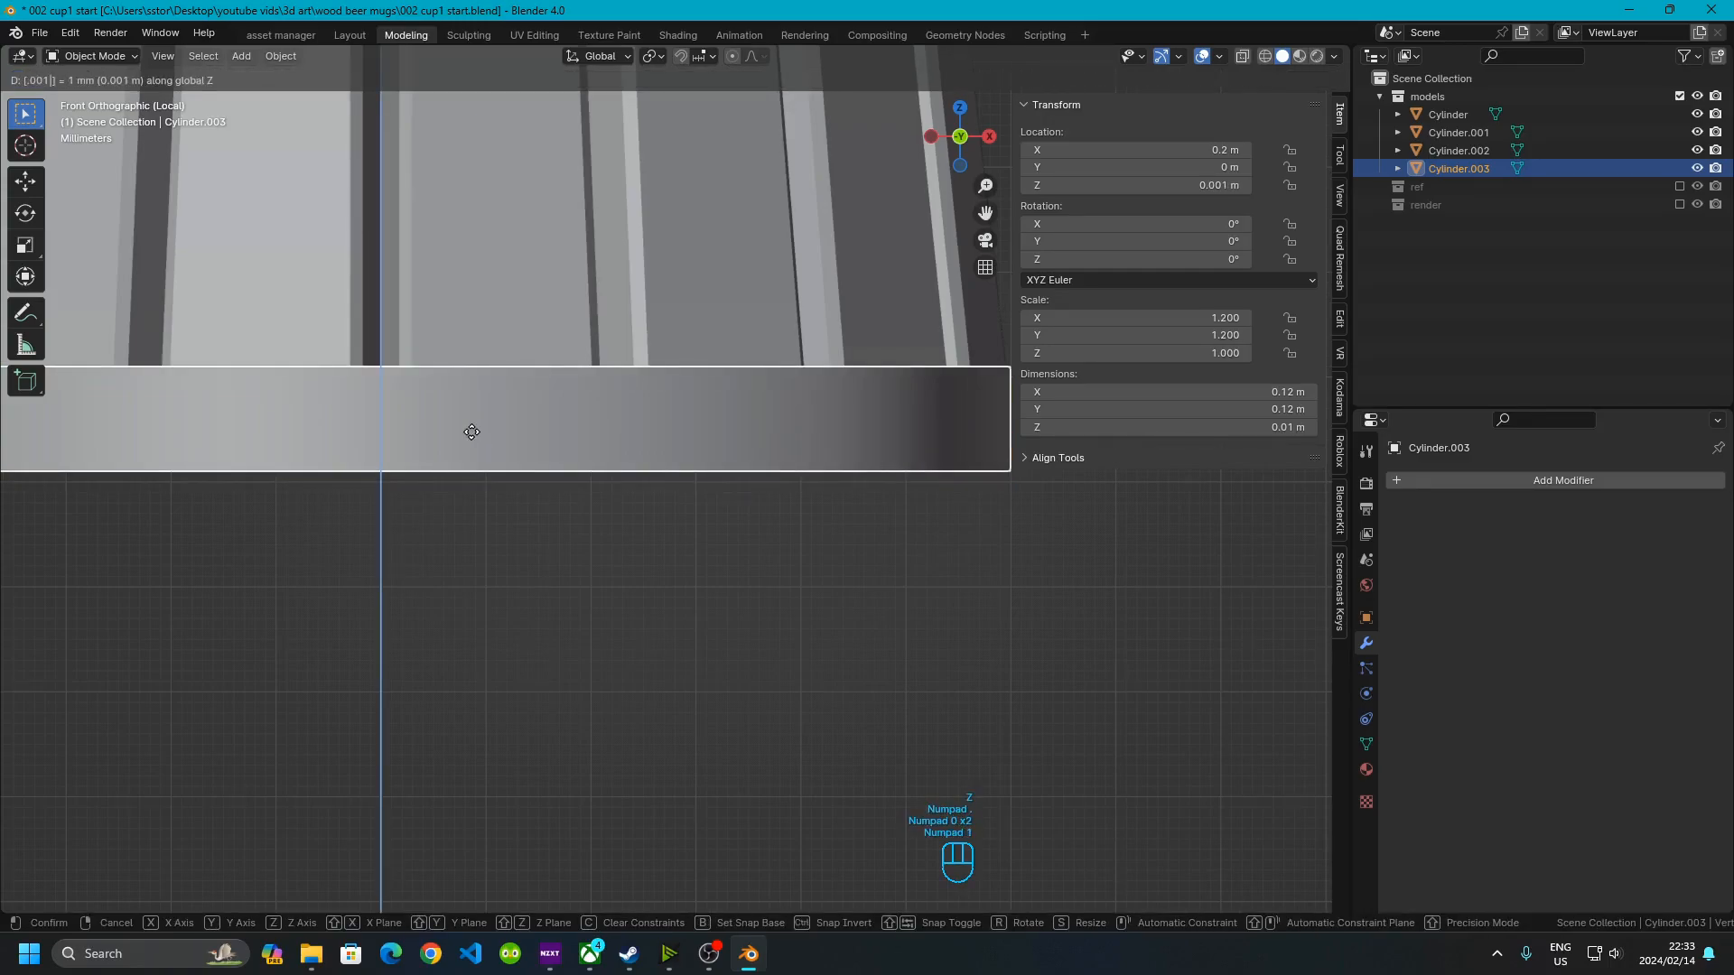
{"action": "left_click", "coordinate": [472, 432]}
Bevel the base's bottom edge loop with a width of 0.001 m and return to Object Mode
{"action": "left_click", "coordinate": [681, 567]}
{"action": "middle_click_drag", "start_coordinate": [507, 408], "coordinate": [619, 410]}
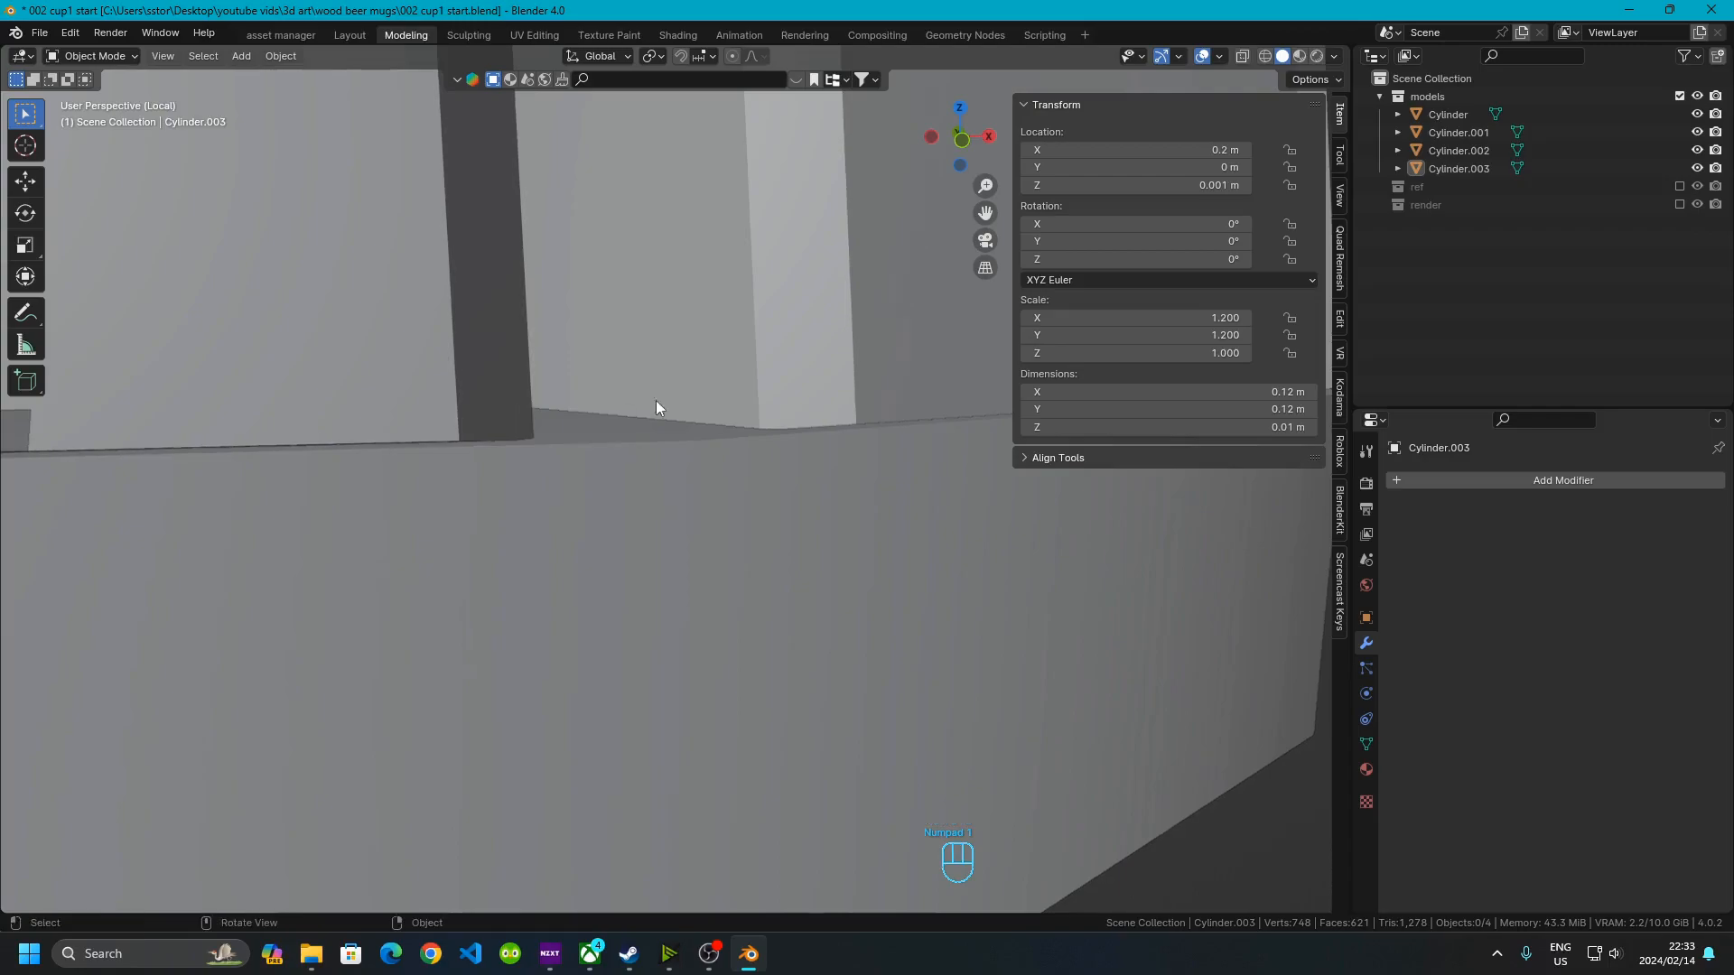
{"action": "scroll", "coordinate": [506, 446], "scroll_direction": "down", "scroll_amount": 8}
{"action": "middle_click_drag", "start_coordinate": [499, 455], "coordinate": [611, 469]}
{"action": "left_click", "coordinate": [531, 486]}
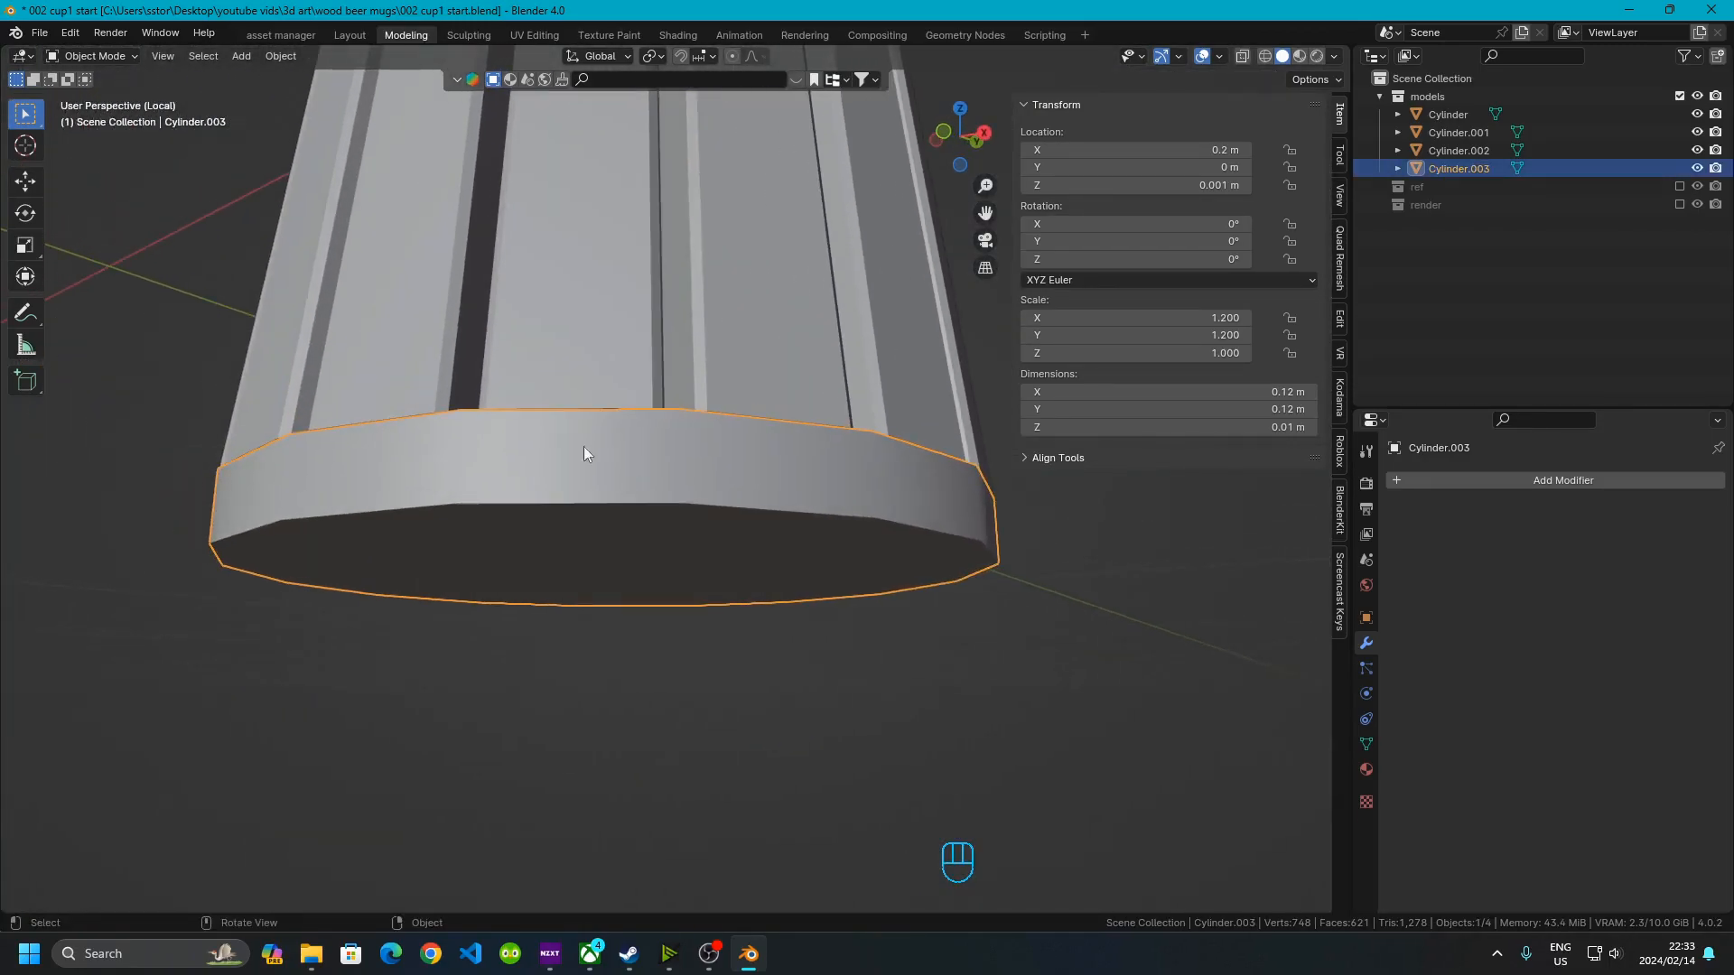
{"action": "key", "text": "Tab"}
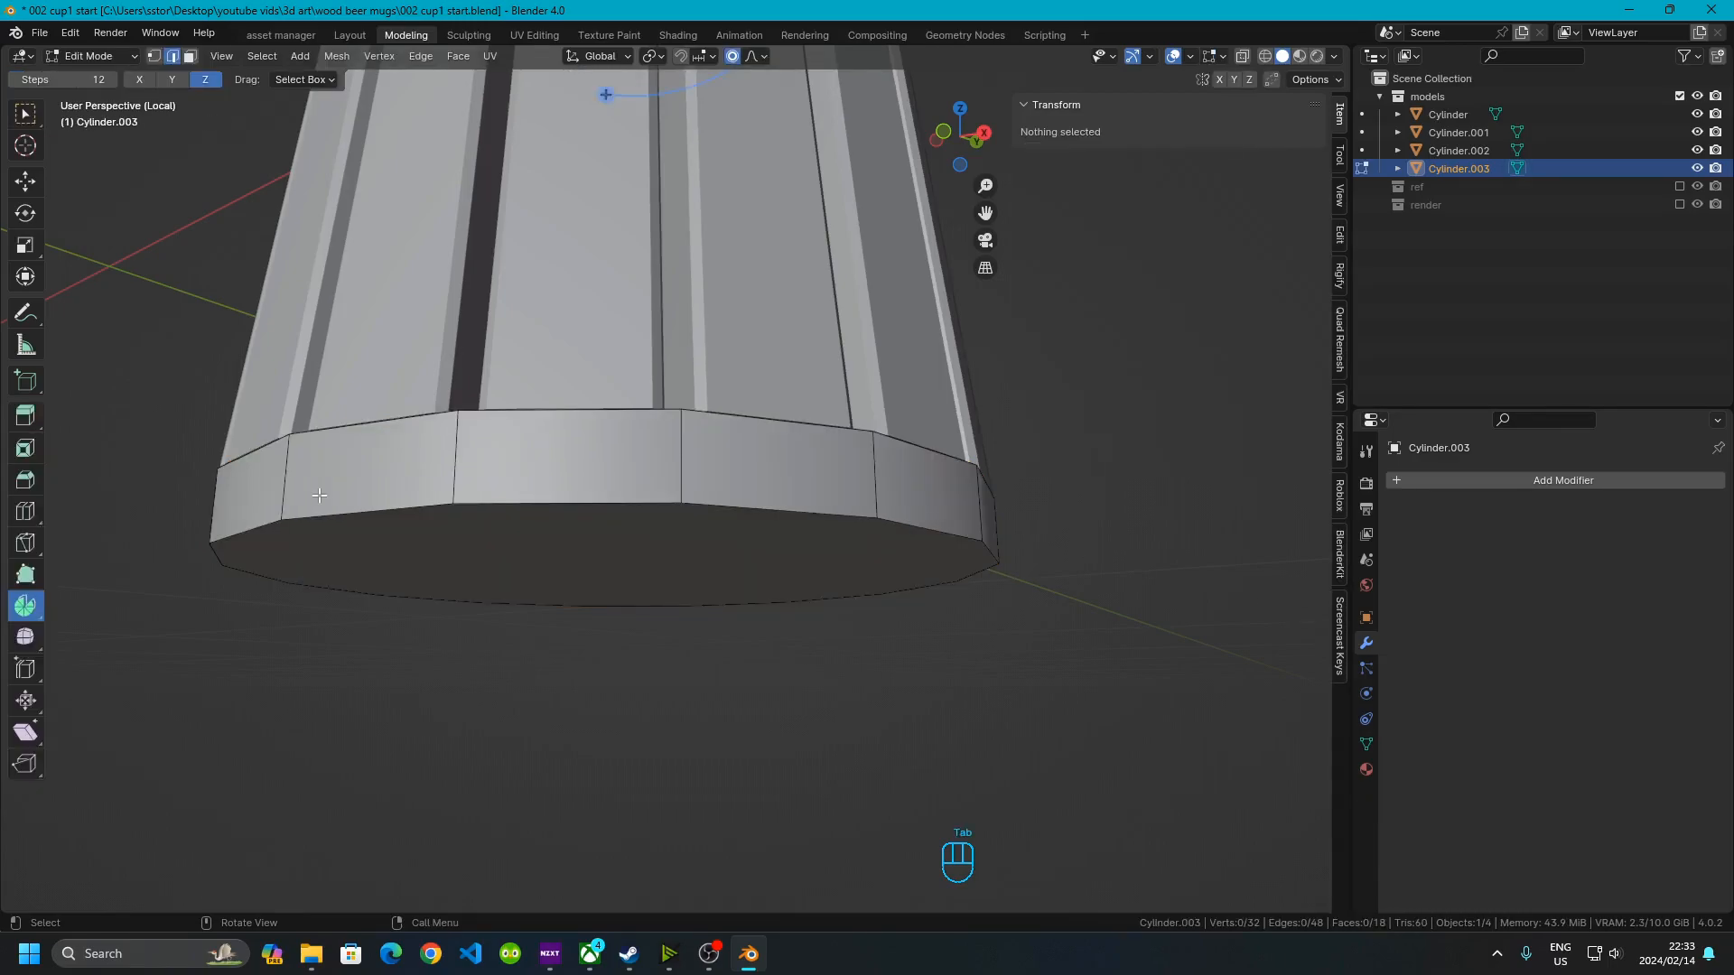
{"action": "left_click", "coordinate": [401, 518], "text": "shift"}
{"action": "left_click", "coordinate": [402, 517], "text": "alt+shift"}
{"action": "left_click", "coordinate": [401, 518], "text": "alt+shift"}
{"action": "key", "text": "ctrl+b"}
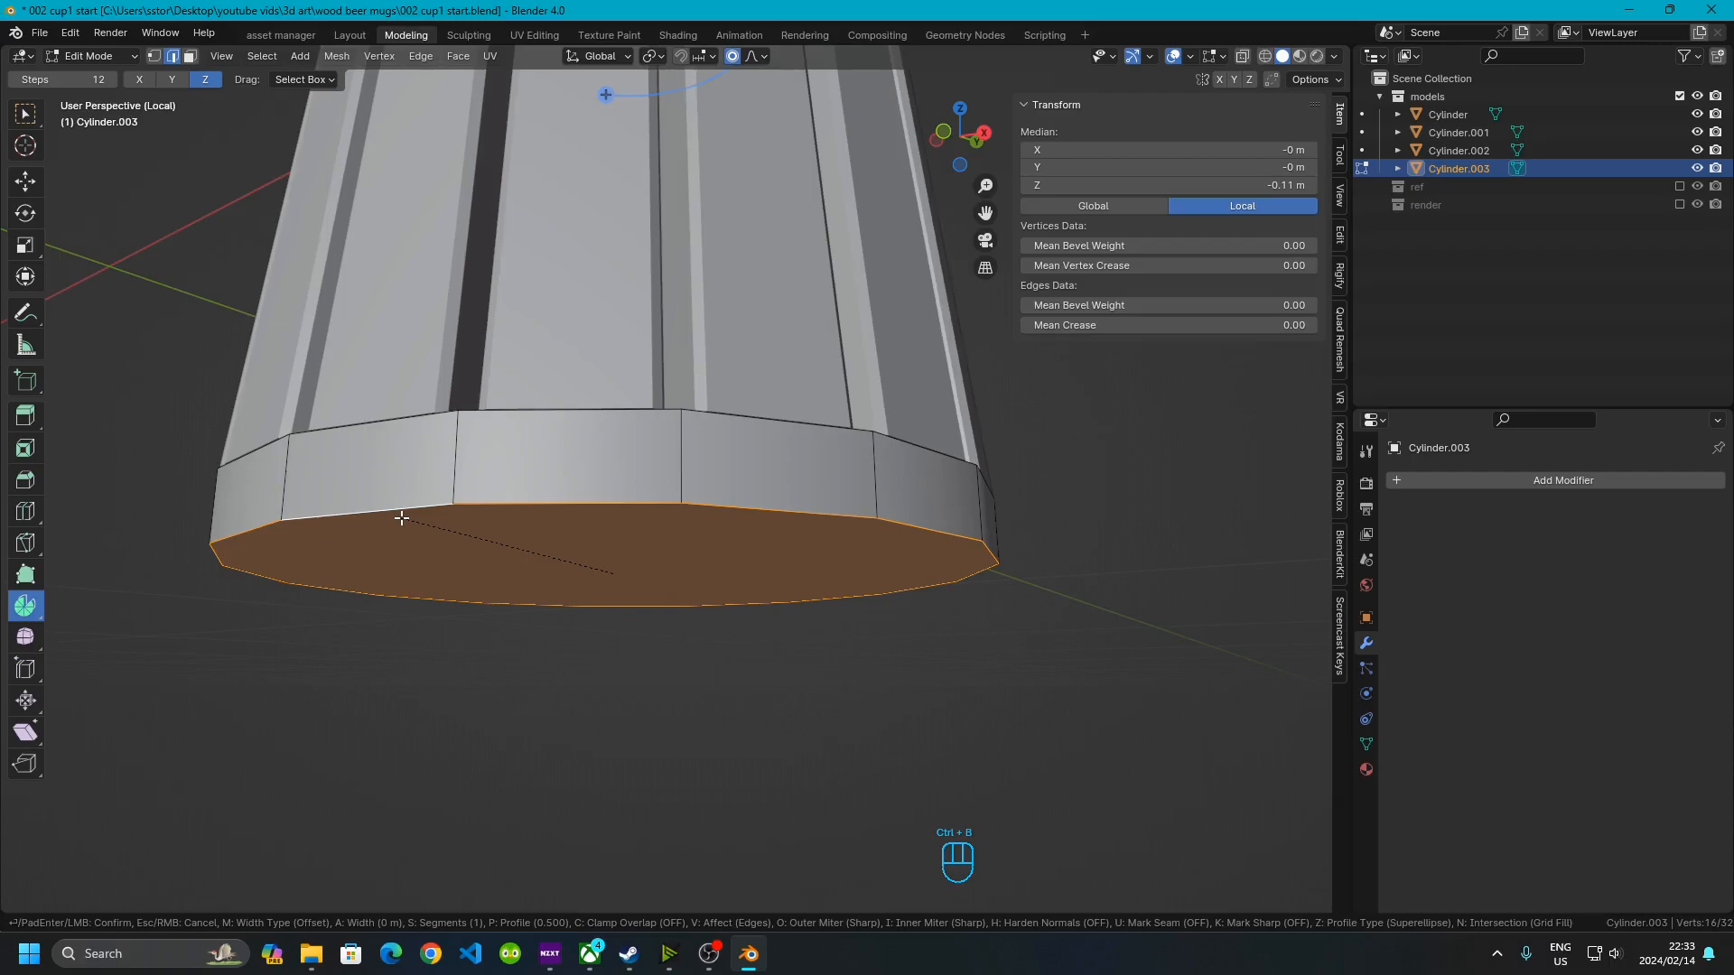
{"action": "type", "text": ".001"}
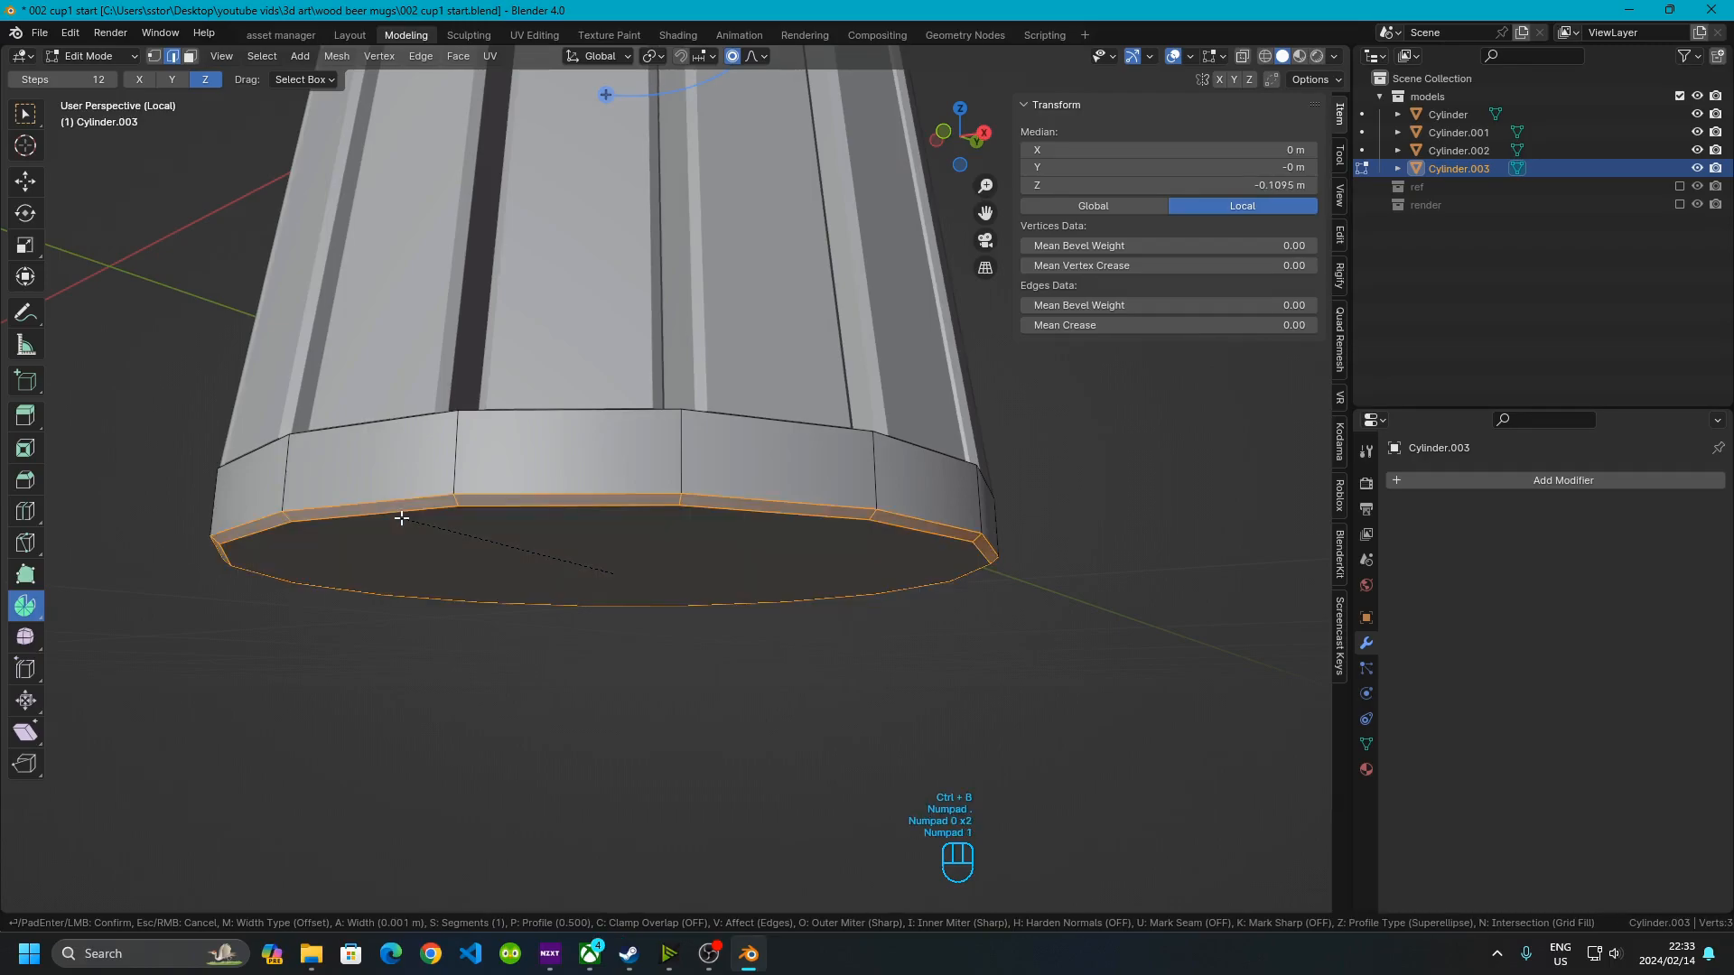
{"action": "left_click", "coordinate": [402, 518]}
{"action": "key", "text": "Tab"}
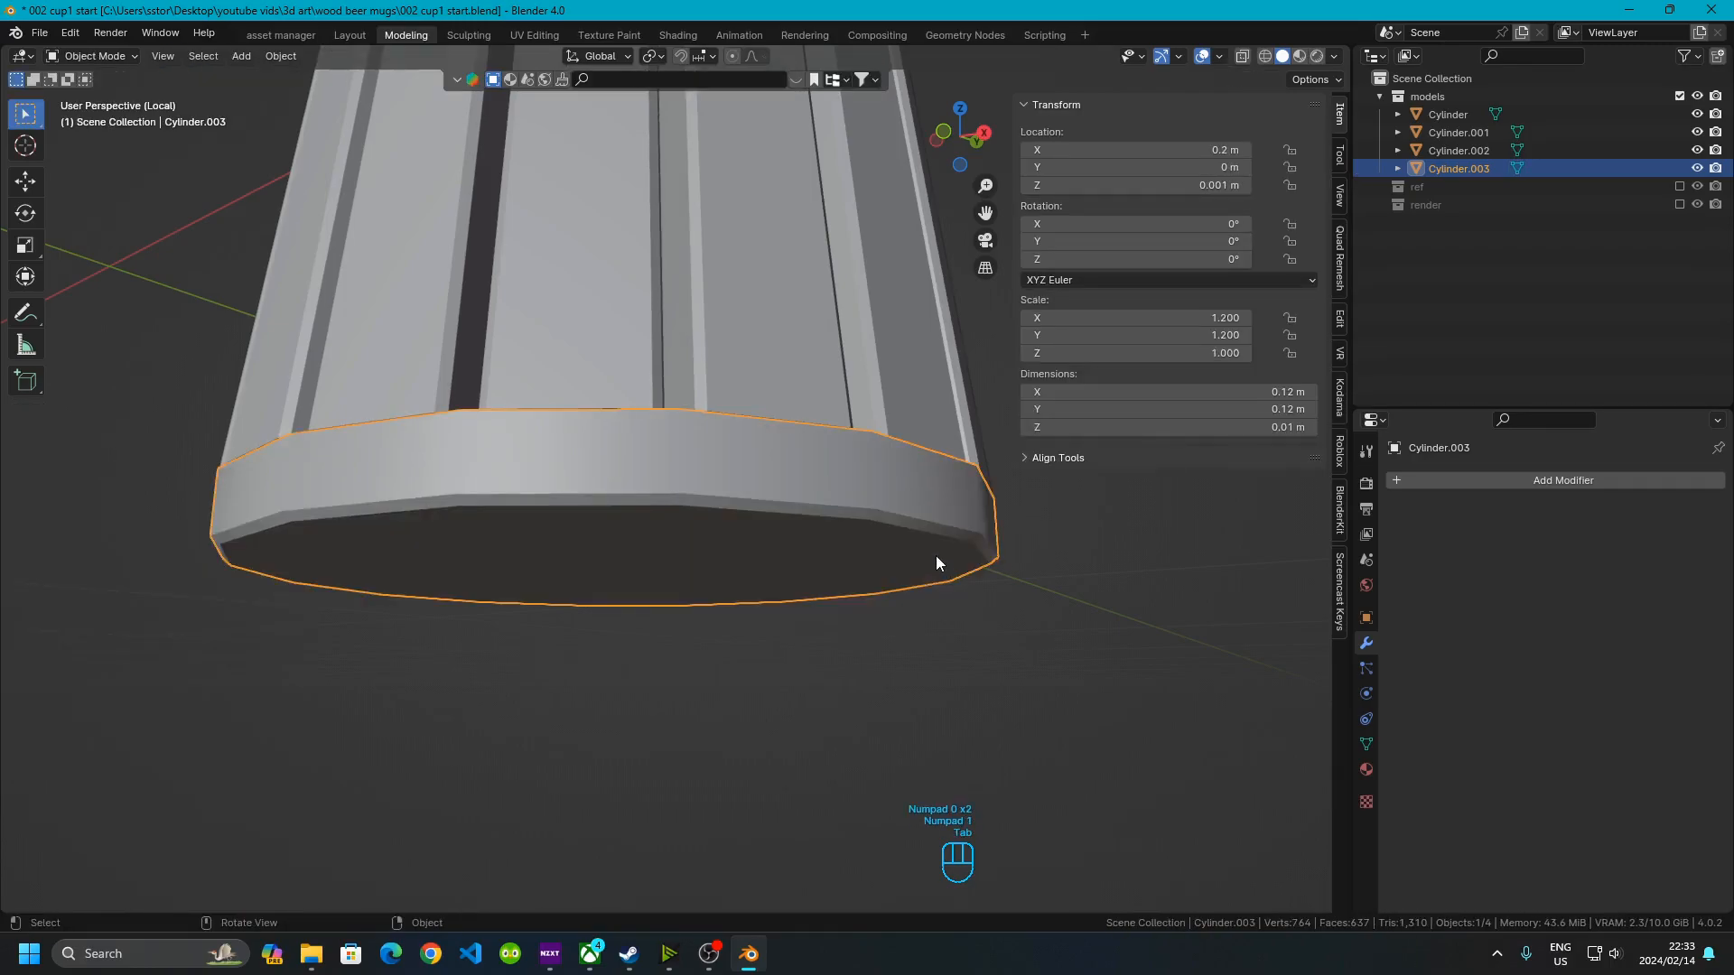
Shade the base smooth with Auto Smooth at 30° and deselect it
{"action": "right_click", "coordinate": [760, 484]}
{"action": "left_click", "coordinate": [760, 484]}
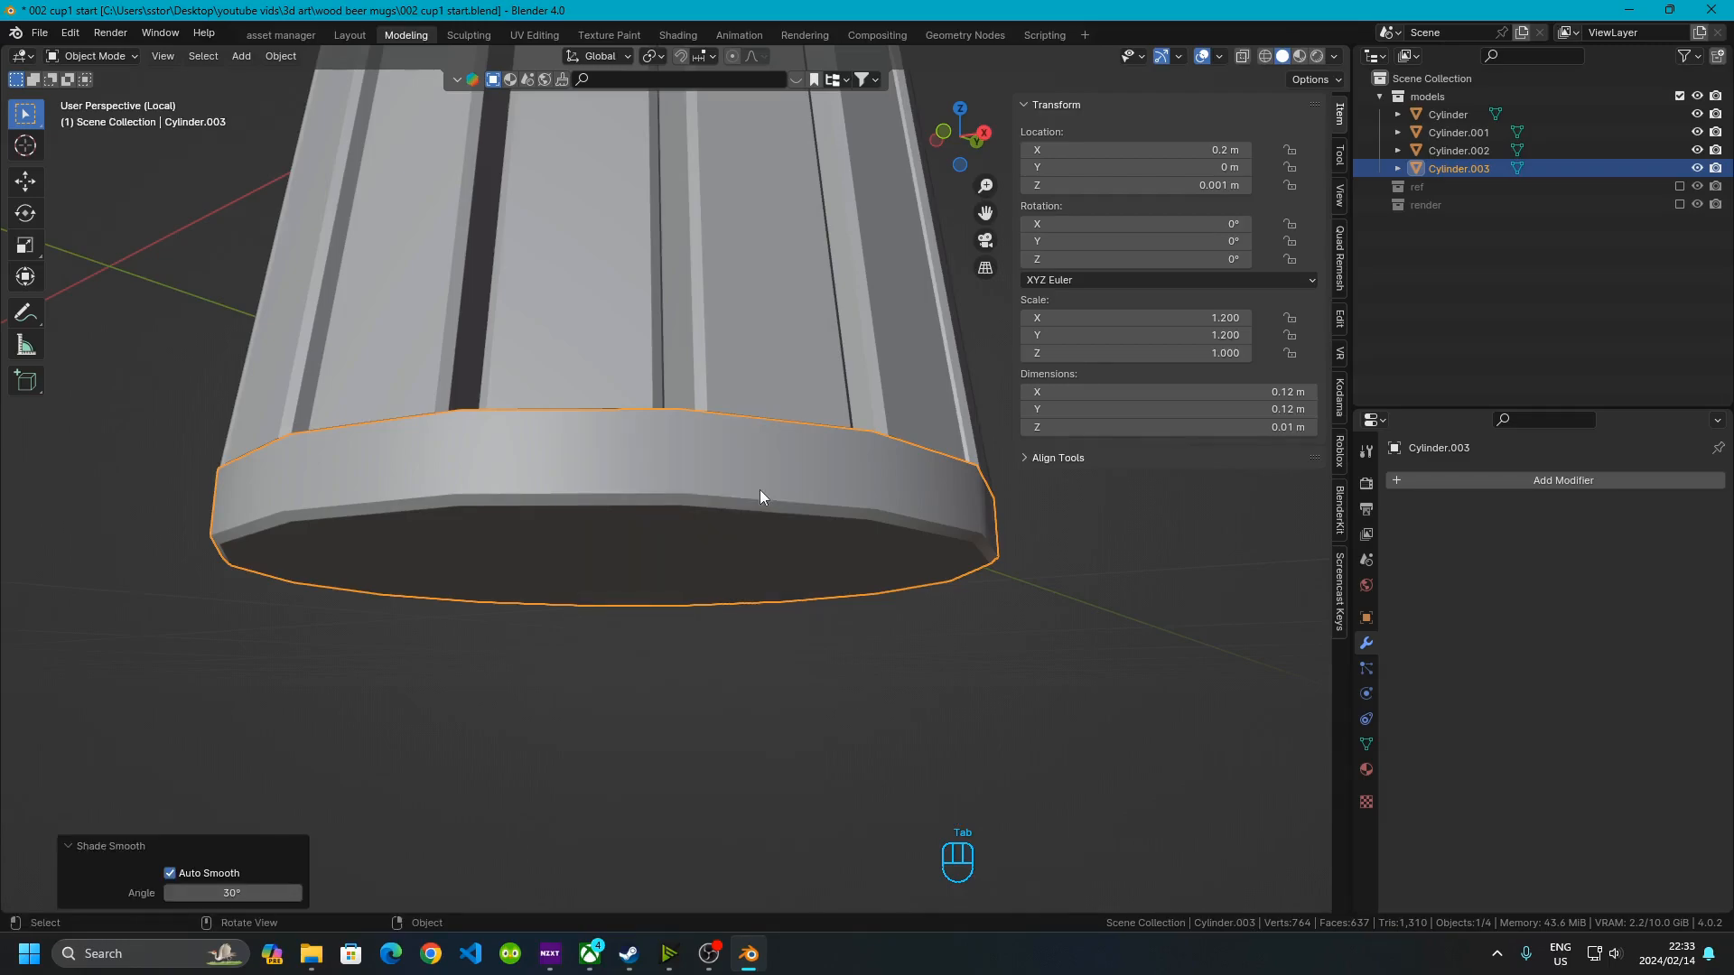
{"action": "left_click", "coordinate": [637, 647]}
{"action": "middle_click_drag", "start_coordinate": [638, 648], "coordinate": [492, 623]}
{"action": "scroll", "coordinate": [496, 501], "scroll_direction": "down", "scroll_amount": 4}
{"action": "middle_click_drag", "start_coordinate": [579, 727], "coordinate": [537, 494], "text": "shift"}
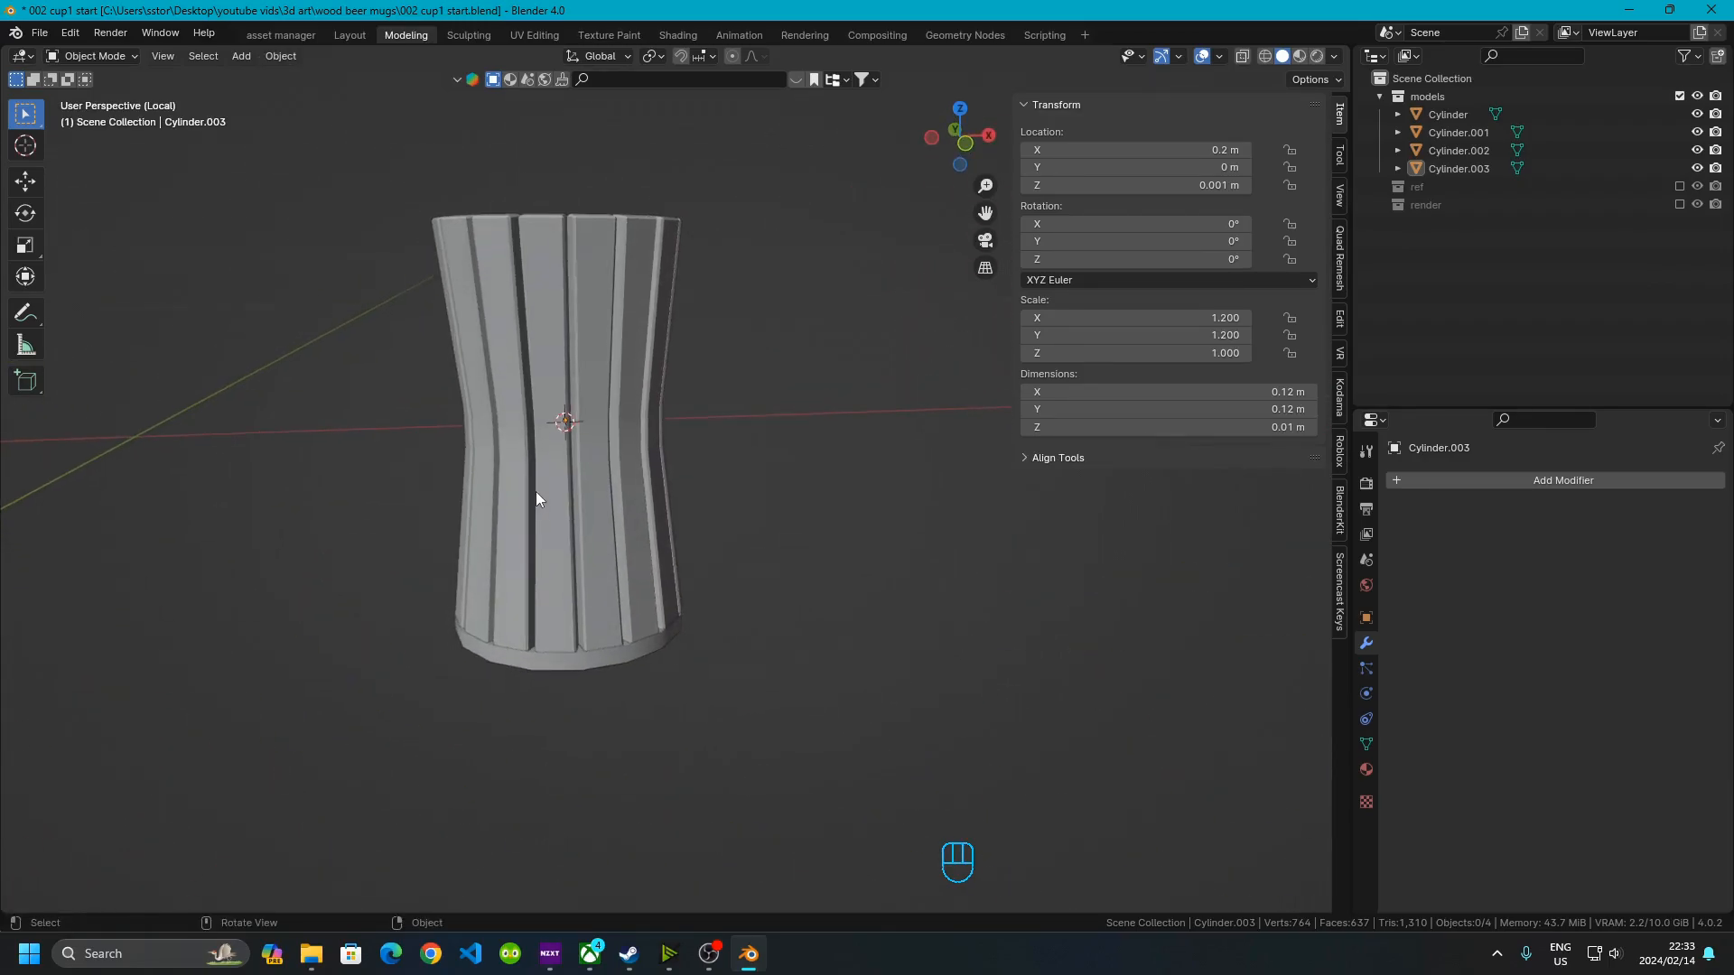
{"action": "key", "text": "KP_Divide"}
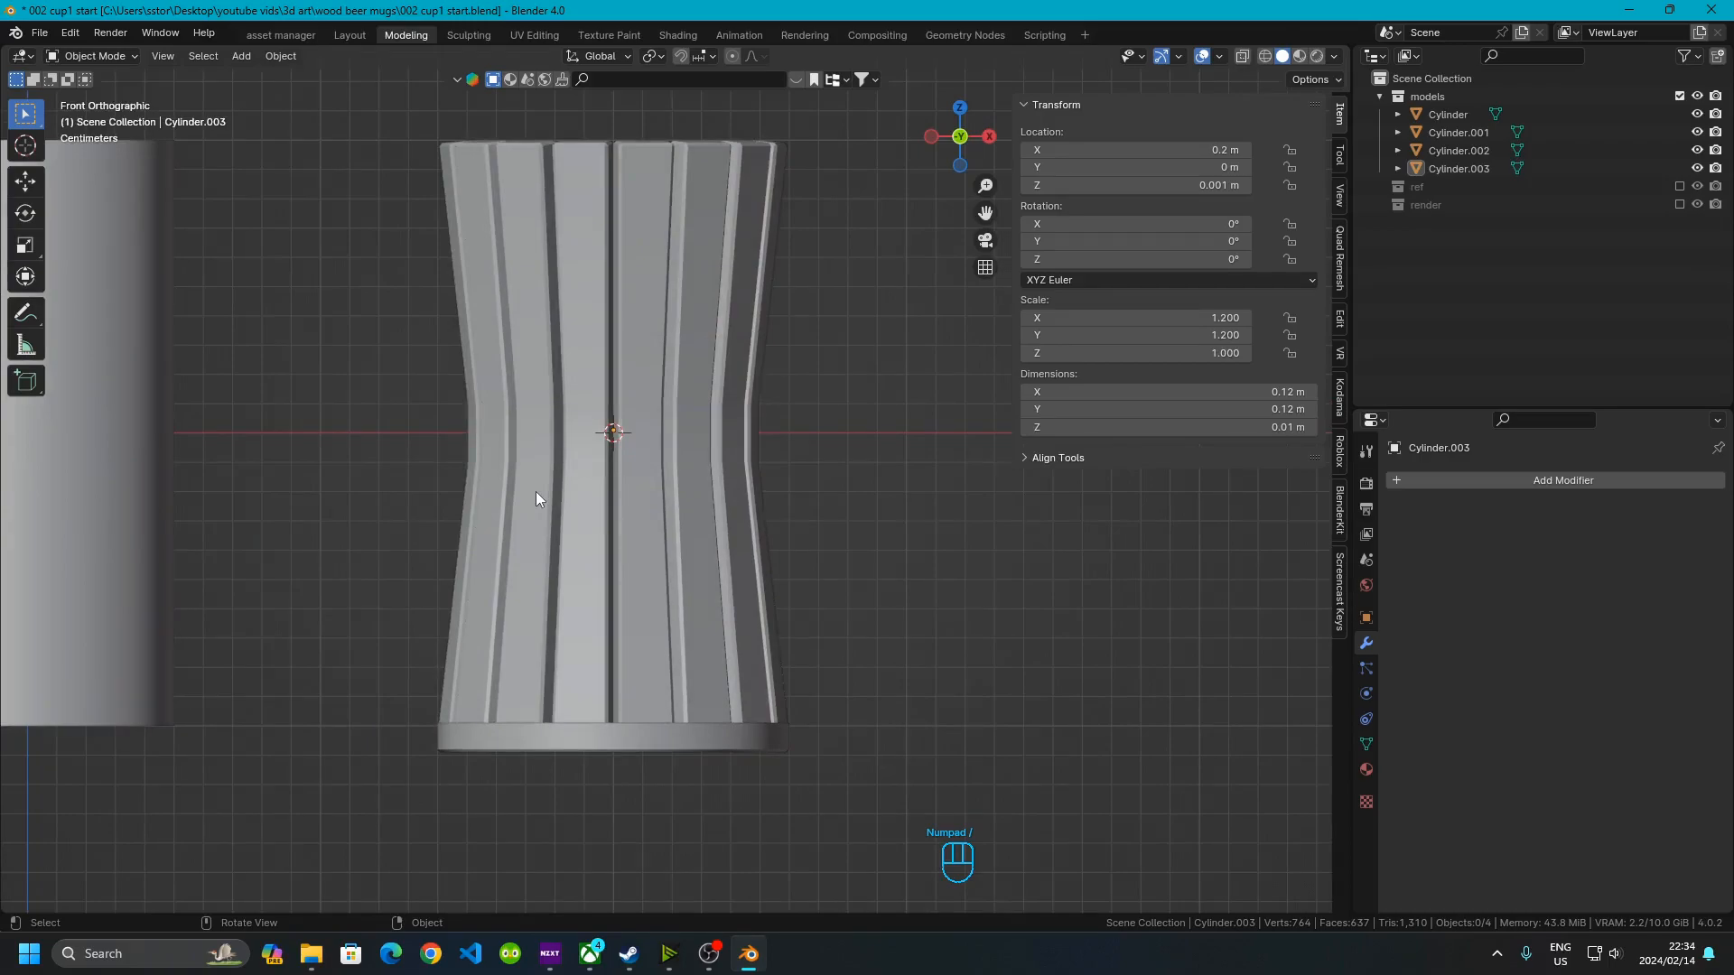
Select the inner waisted body and set its X and Y dimensions to 0.1 m
{"action": "middle_click_drag", "start_coordinate": [840, 576], "coordinate": [894, 639]}
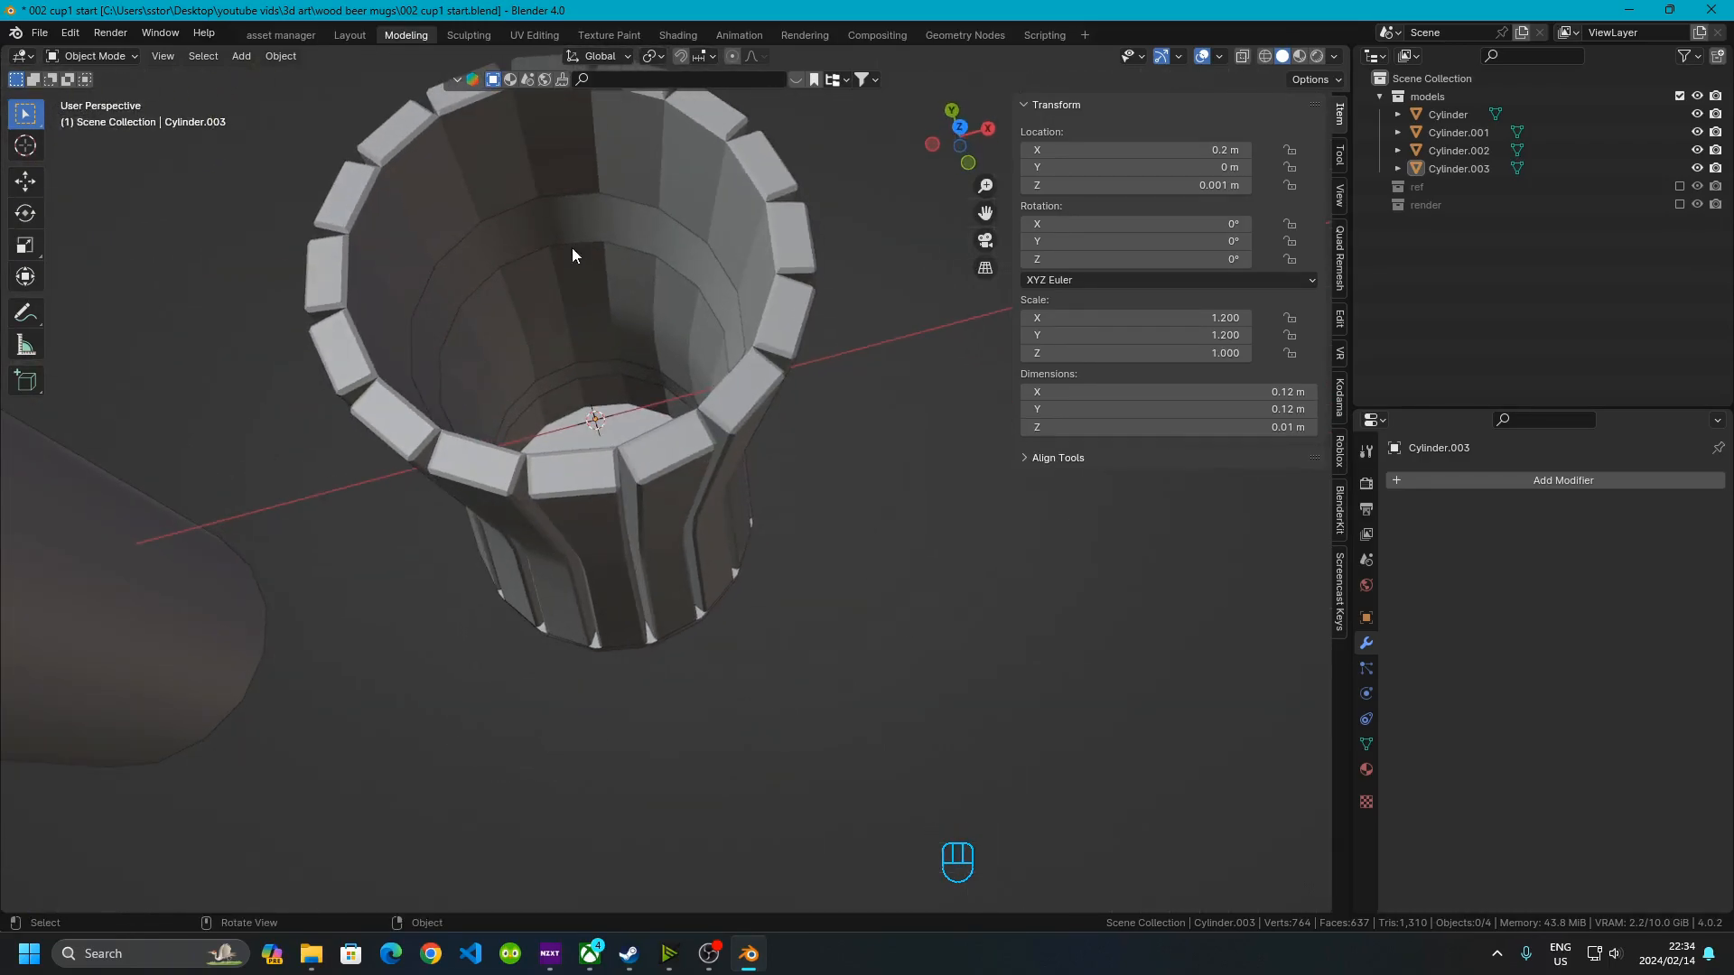
{"action": "left_click", "coordinate": [529, 222]}
{"action": "middle_click_drag", "start_coordinate": [876, 399], "coordinate": [751, 542]}
{"action": "scroll", "coordinate": [751, 536], "scroll_direction": "up", "scroll_amount": 2}
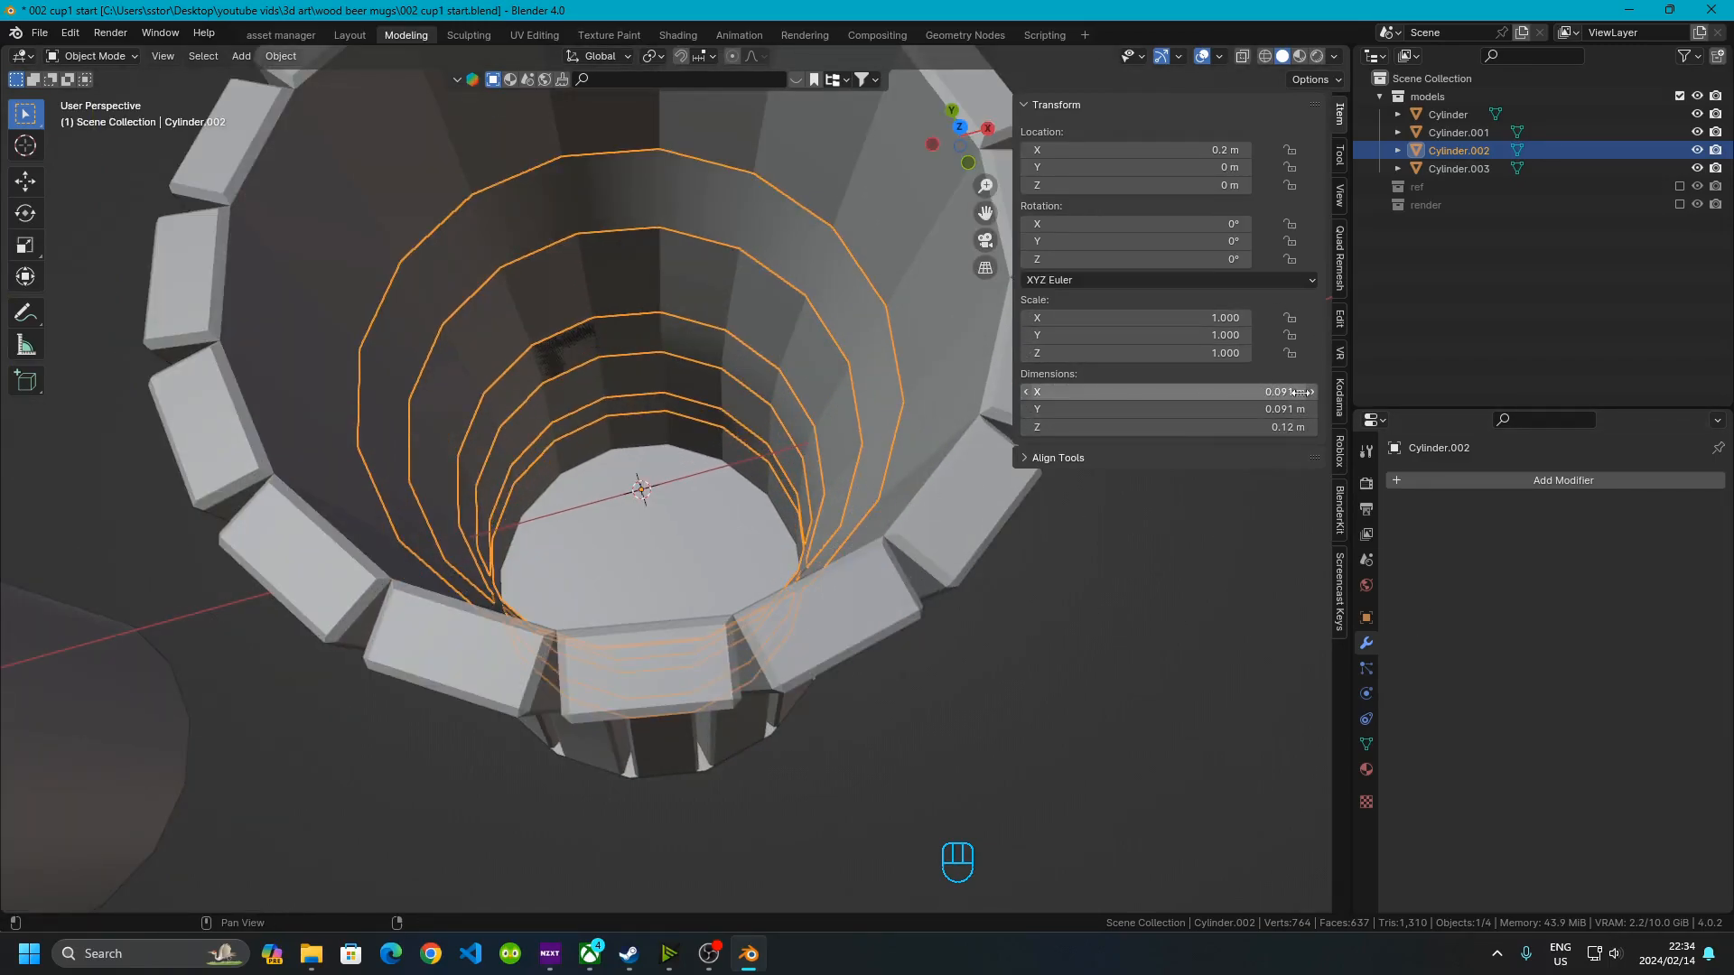
{"action": "left_click", "coordinate": [1201, 388]}
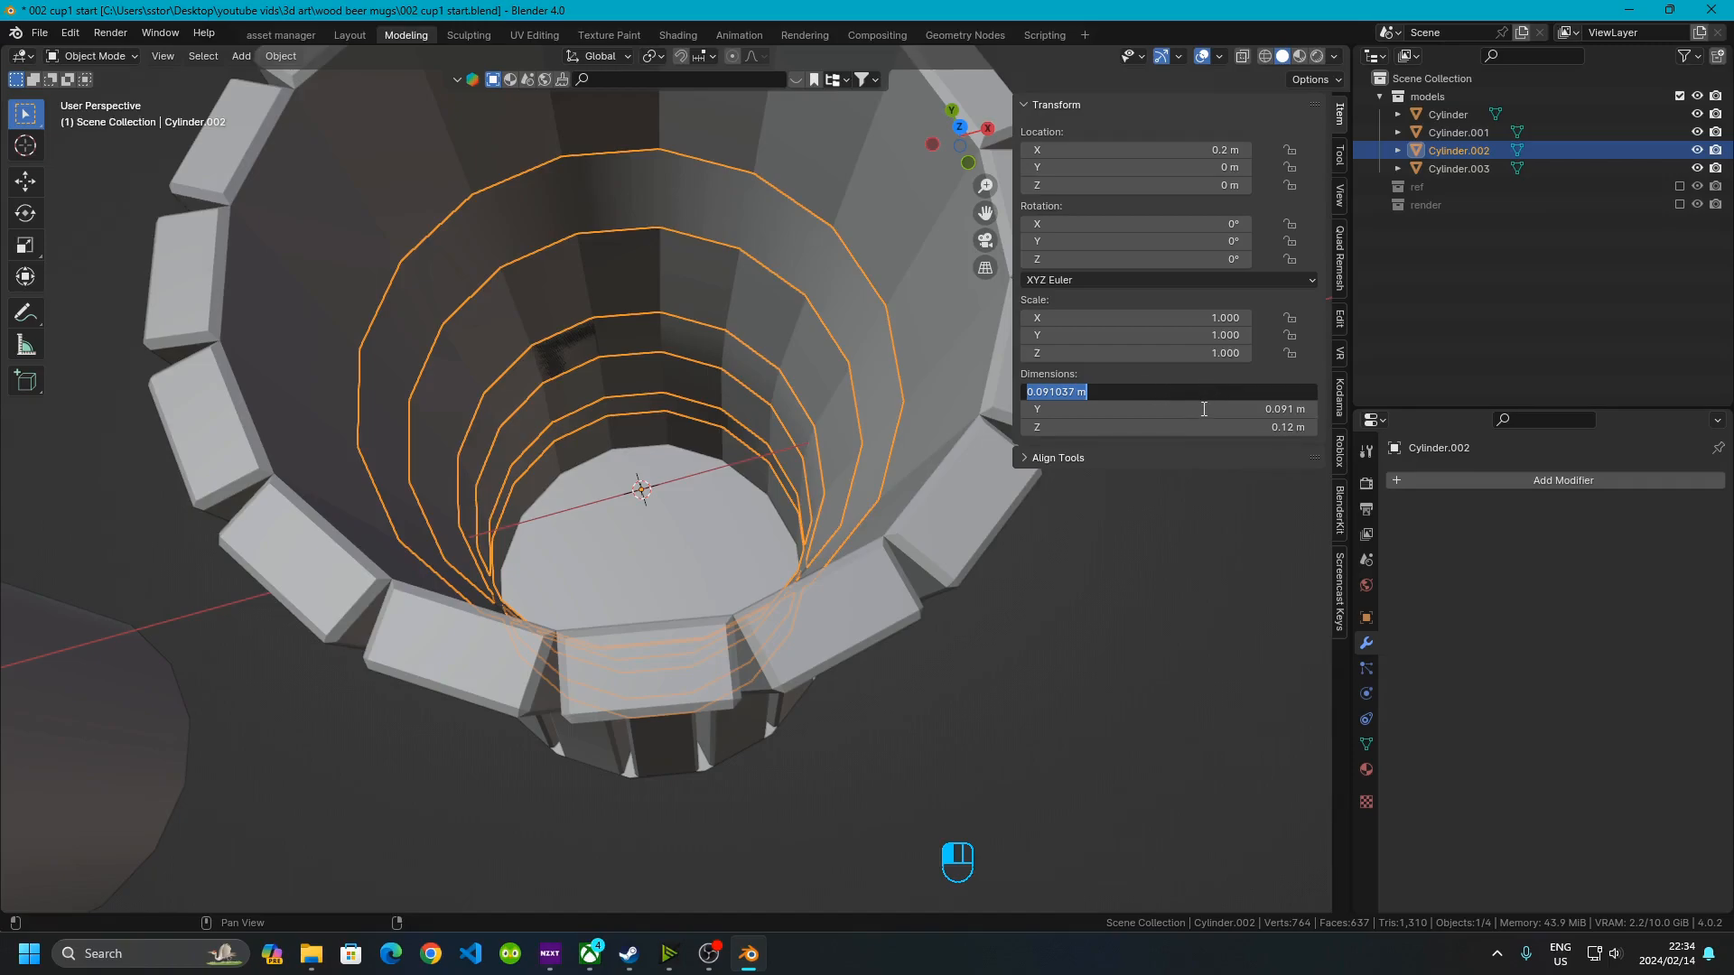
{"action": "left_click", "coordinate": [1047, 390]}
{"action": "key", "text": "ctrl+a"}
{"action": "type", "text": ".1"}
{"action": "key", "text": "Return"}
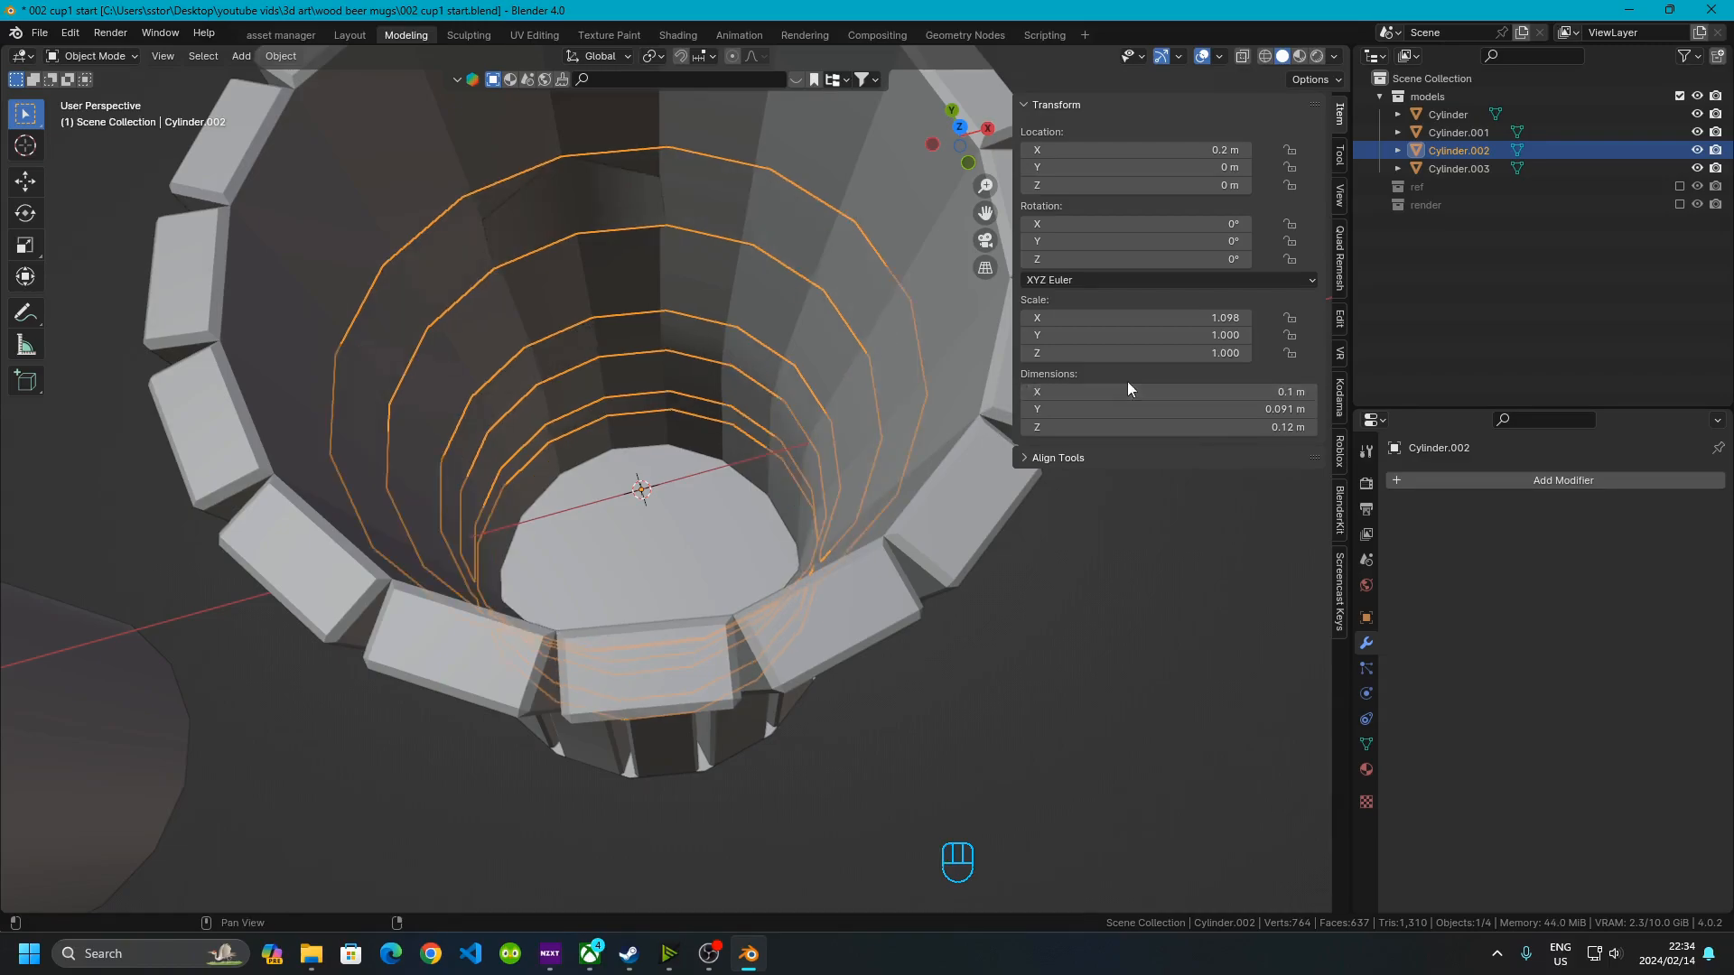
{"action": "double_click", "coordinate": [1177, 400]}
{"action": "type", "text": ".1"}
{"action": "key", "text": "Return"}
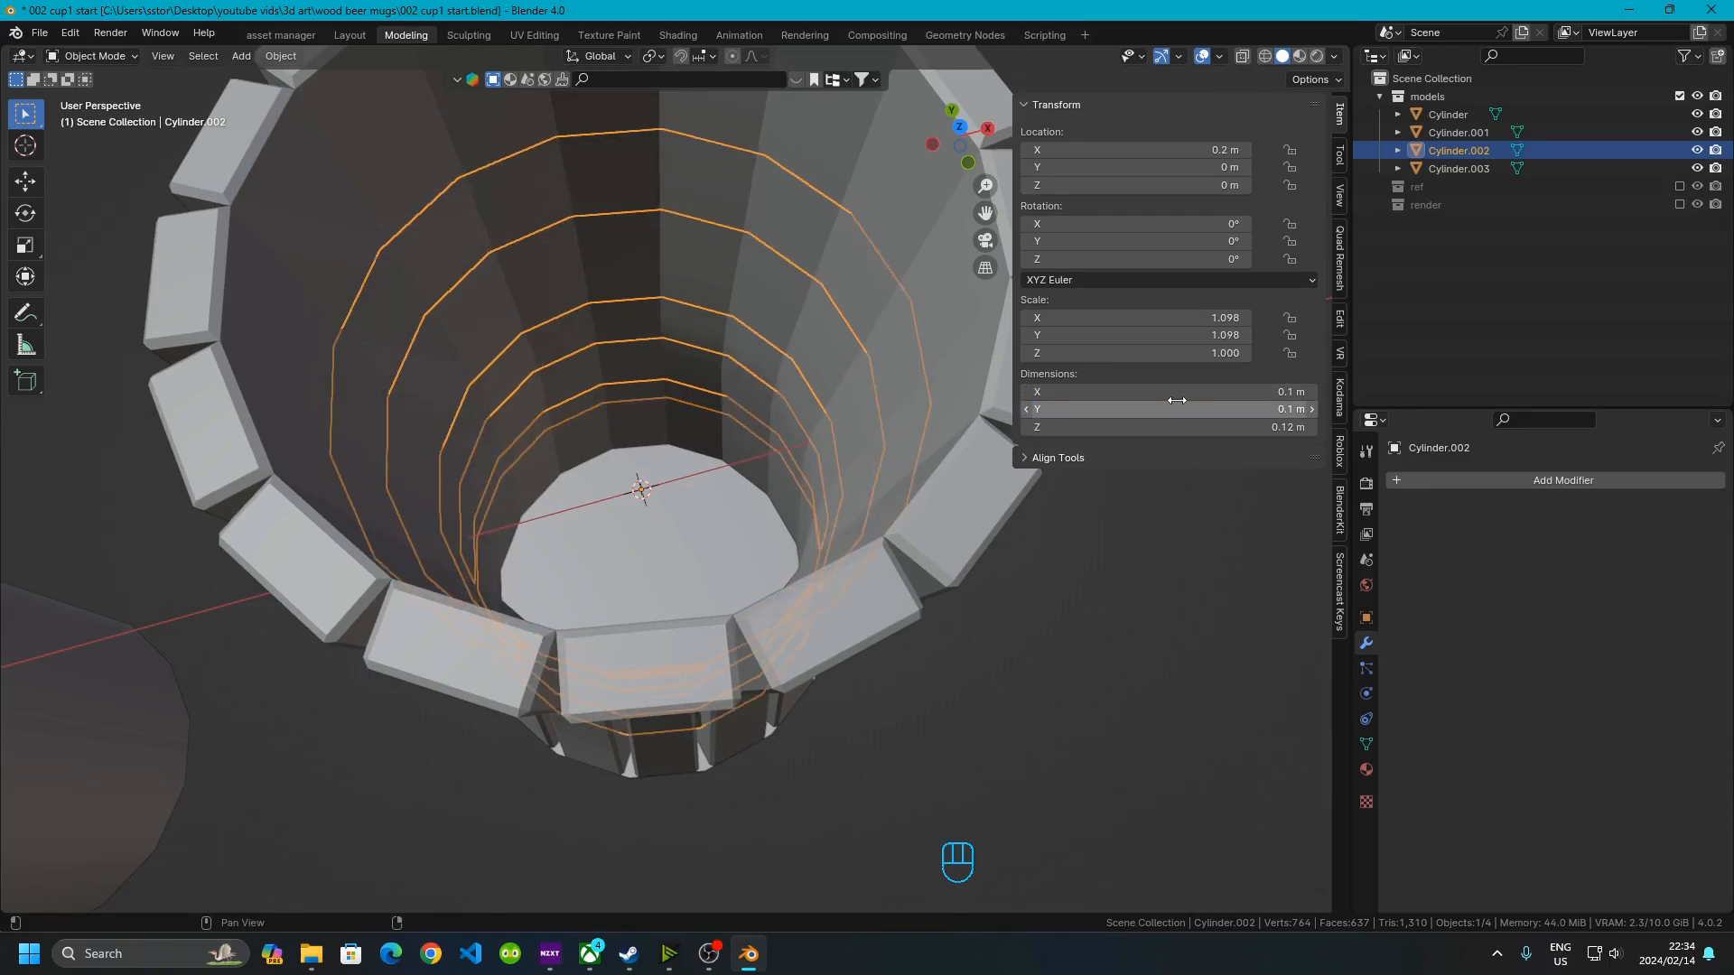
Add a Solidify modifier to the body with an offset of 1 and Only Rim enabled
{"action": "left_click", "coordinate": [970, 732]}
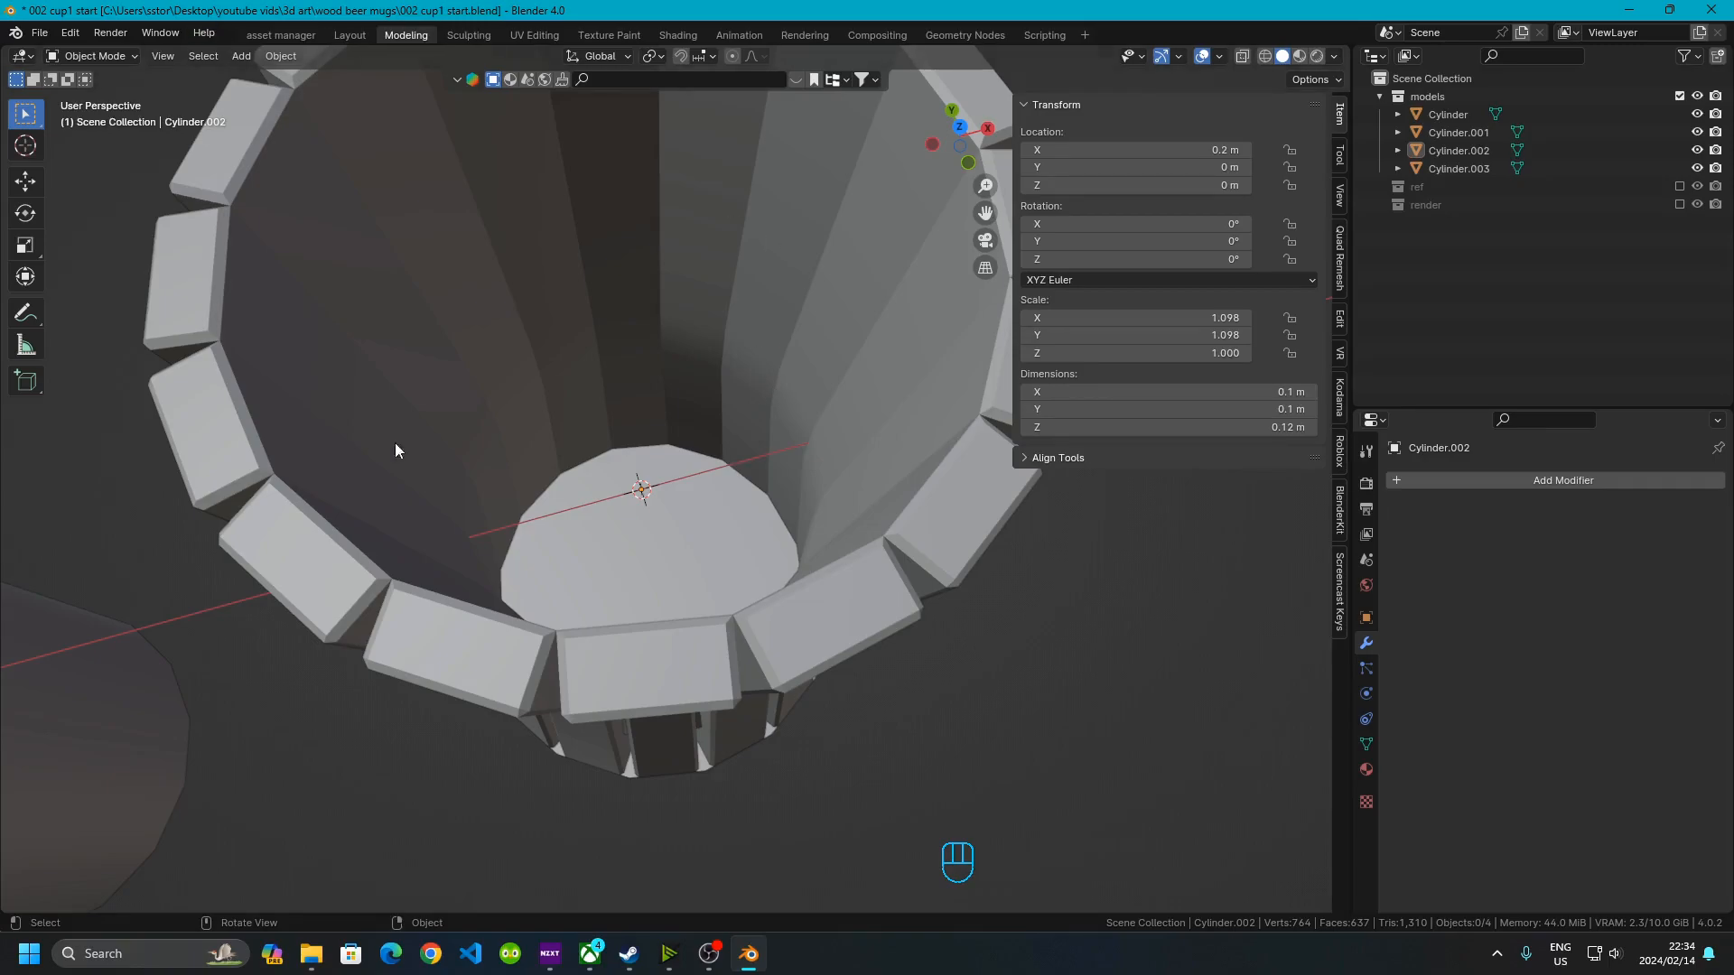
{"action": "scroll", "coordinate": [798, 464], "scroll_direction": "up", "scroll_amount": 1}
{"action": "scroll", "coordinate": [798, 464], "scroll_direction": "down", "scroll_amount": 3}
{"action": "middle_click_drag", "start_coordinate": [788, 545], "coordinate": [710, 432]}
{"action": "scroll", "coordinate": [612, 354], "scroll_direction": "up", "scroll_amount": 5}
{"action": "scroll", "coordinate": [605, 208], "scroll_direction": "down", "scroll_amount": 2}
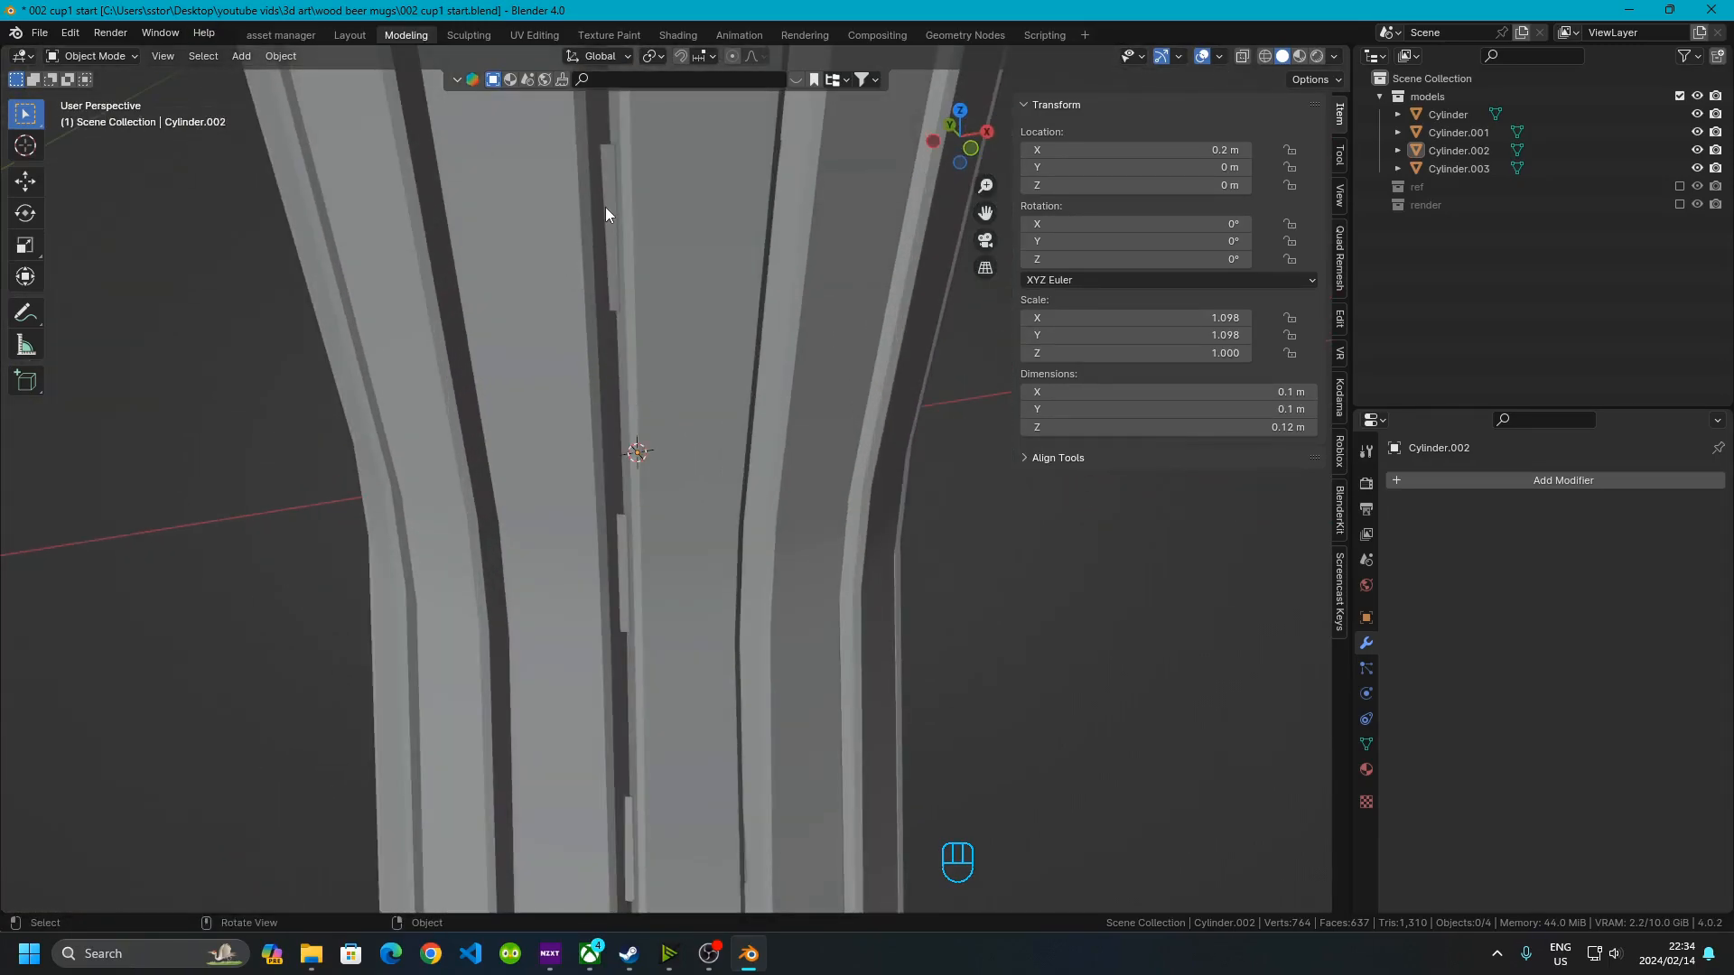
{"action": "left_click", "coordinate": [611, 202]}
{"action": "middle_click_drag", "start_coordinate": [732, 280], "coordinate": [848, 430]}
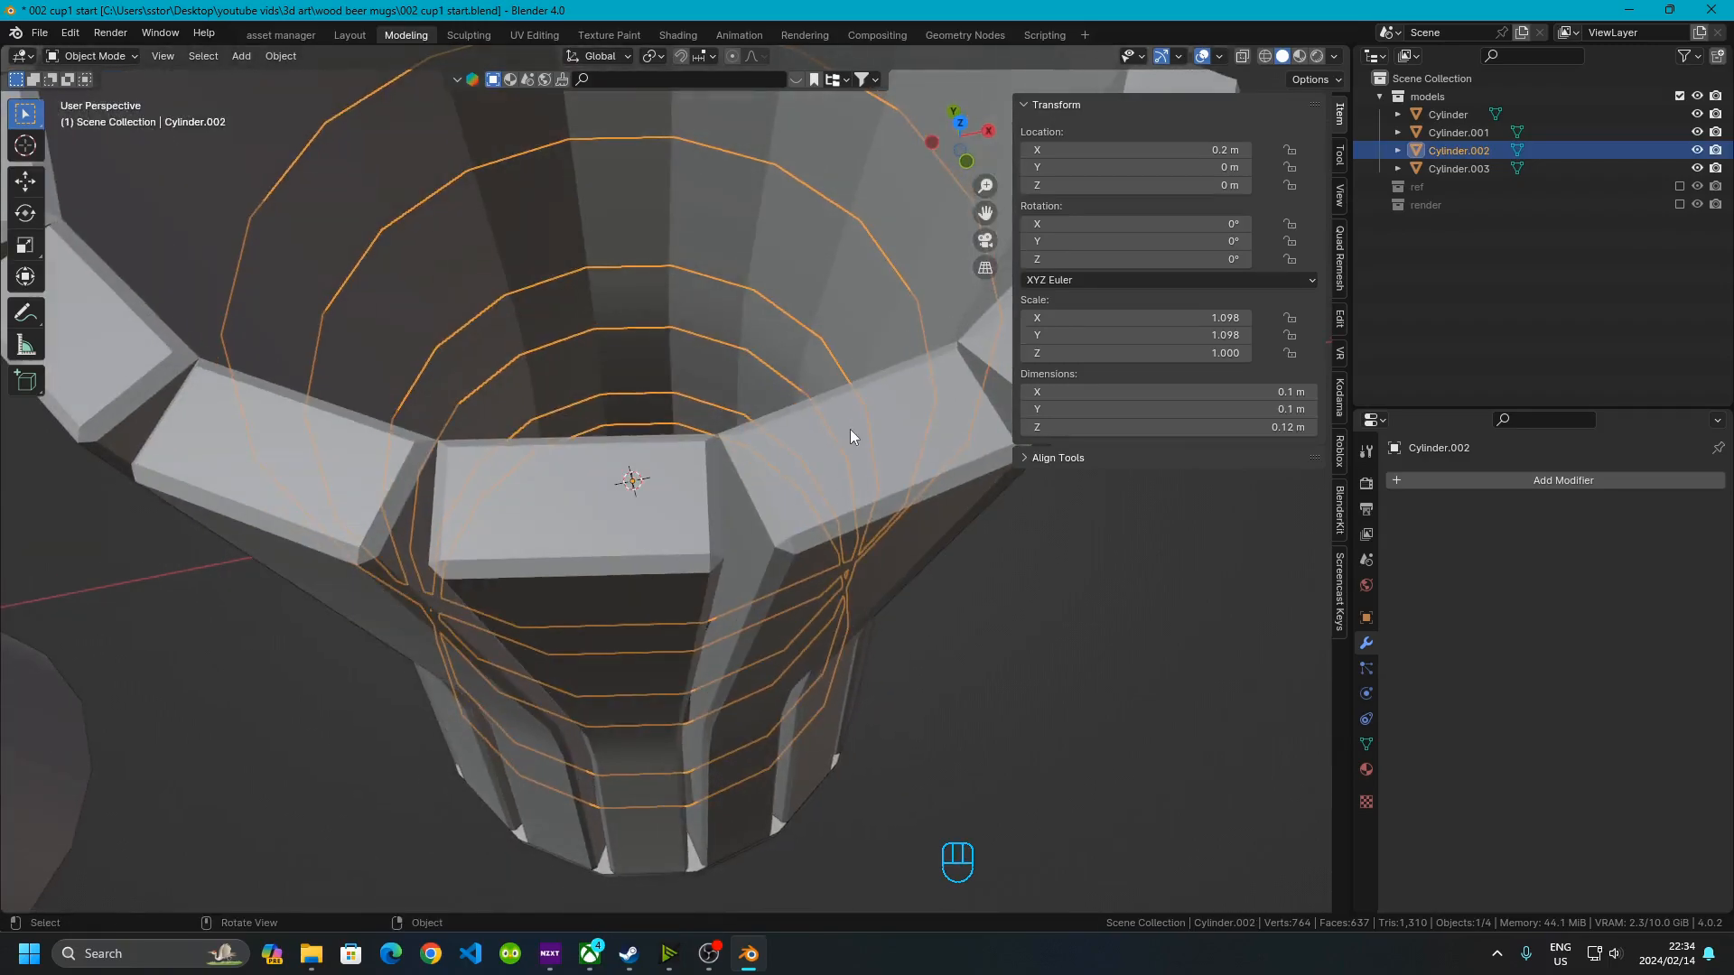
{"action": "left_click", "coordinate": [1504, 479]}
{"action": "mouse_move", "coordinate": [1504, 478]}
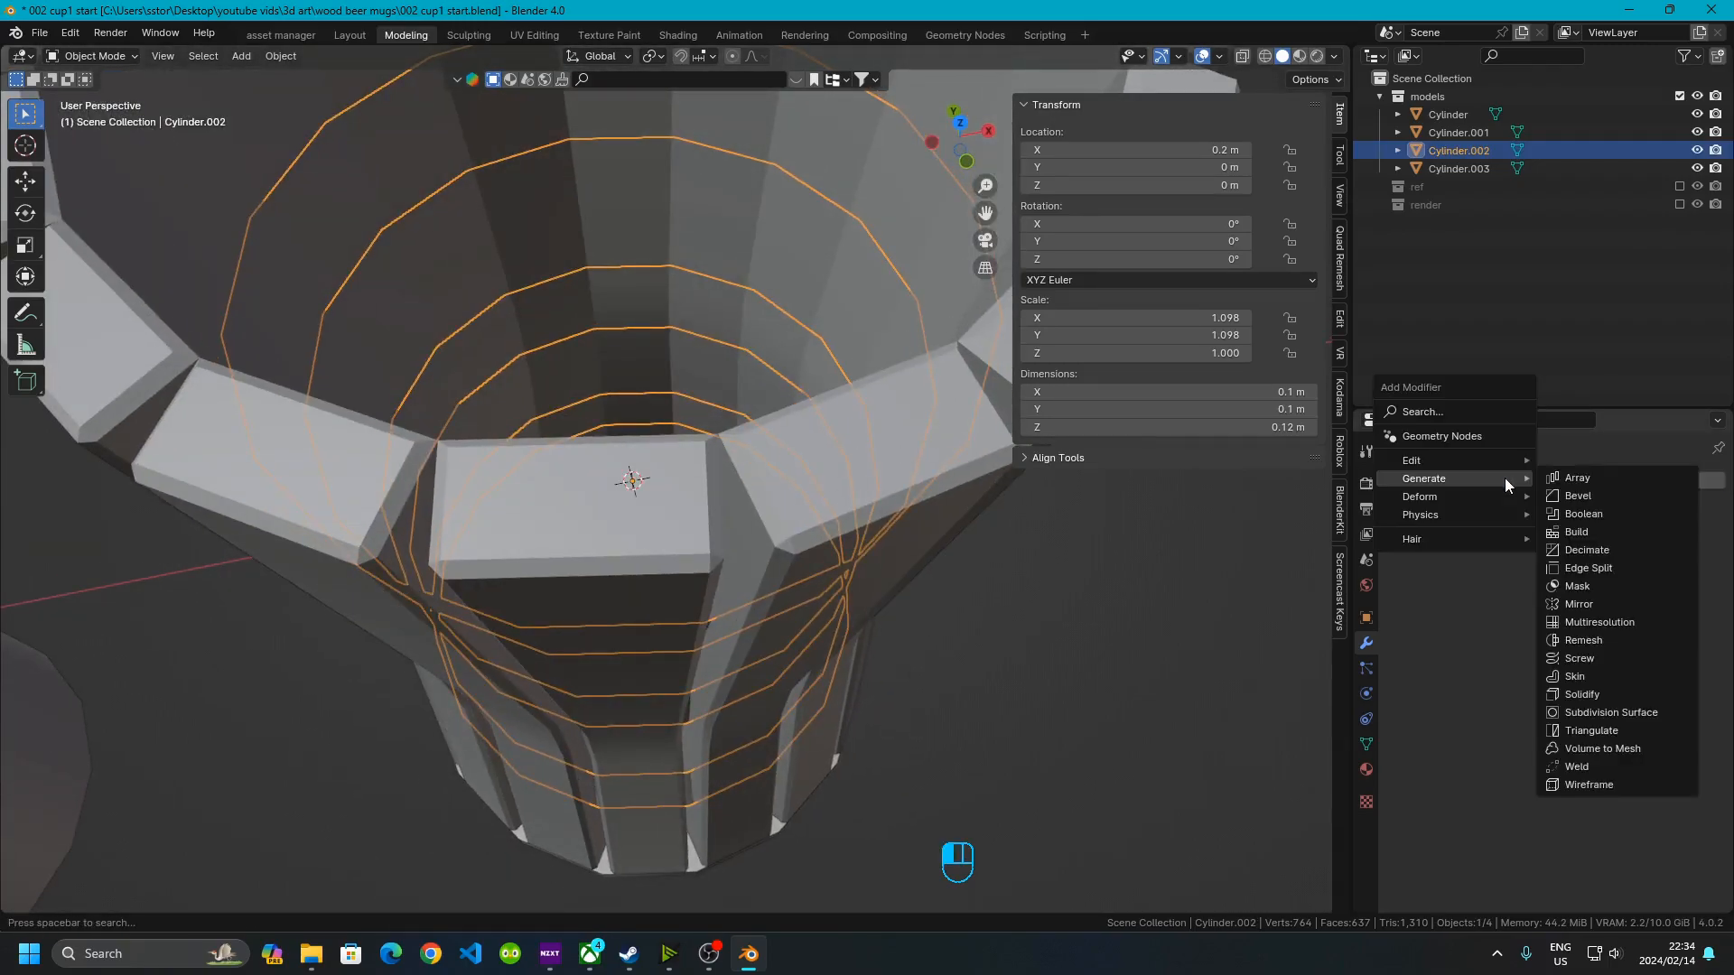
{"action": "left_click", "coordinate": [1600, 693]}
{"action": "scroll", "coordinate": [561, 415], "scroll_direction": "down", "scroll_amount": 1}
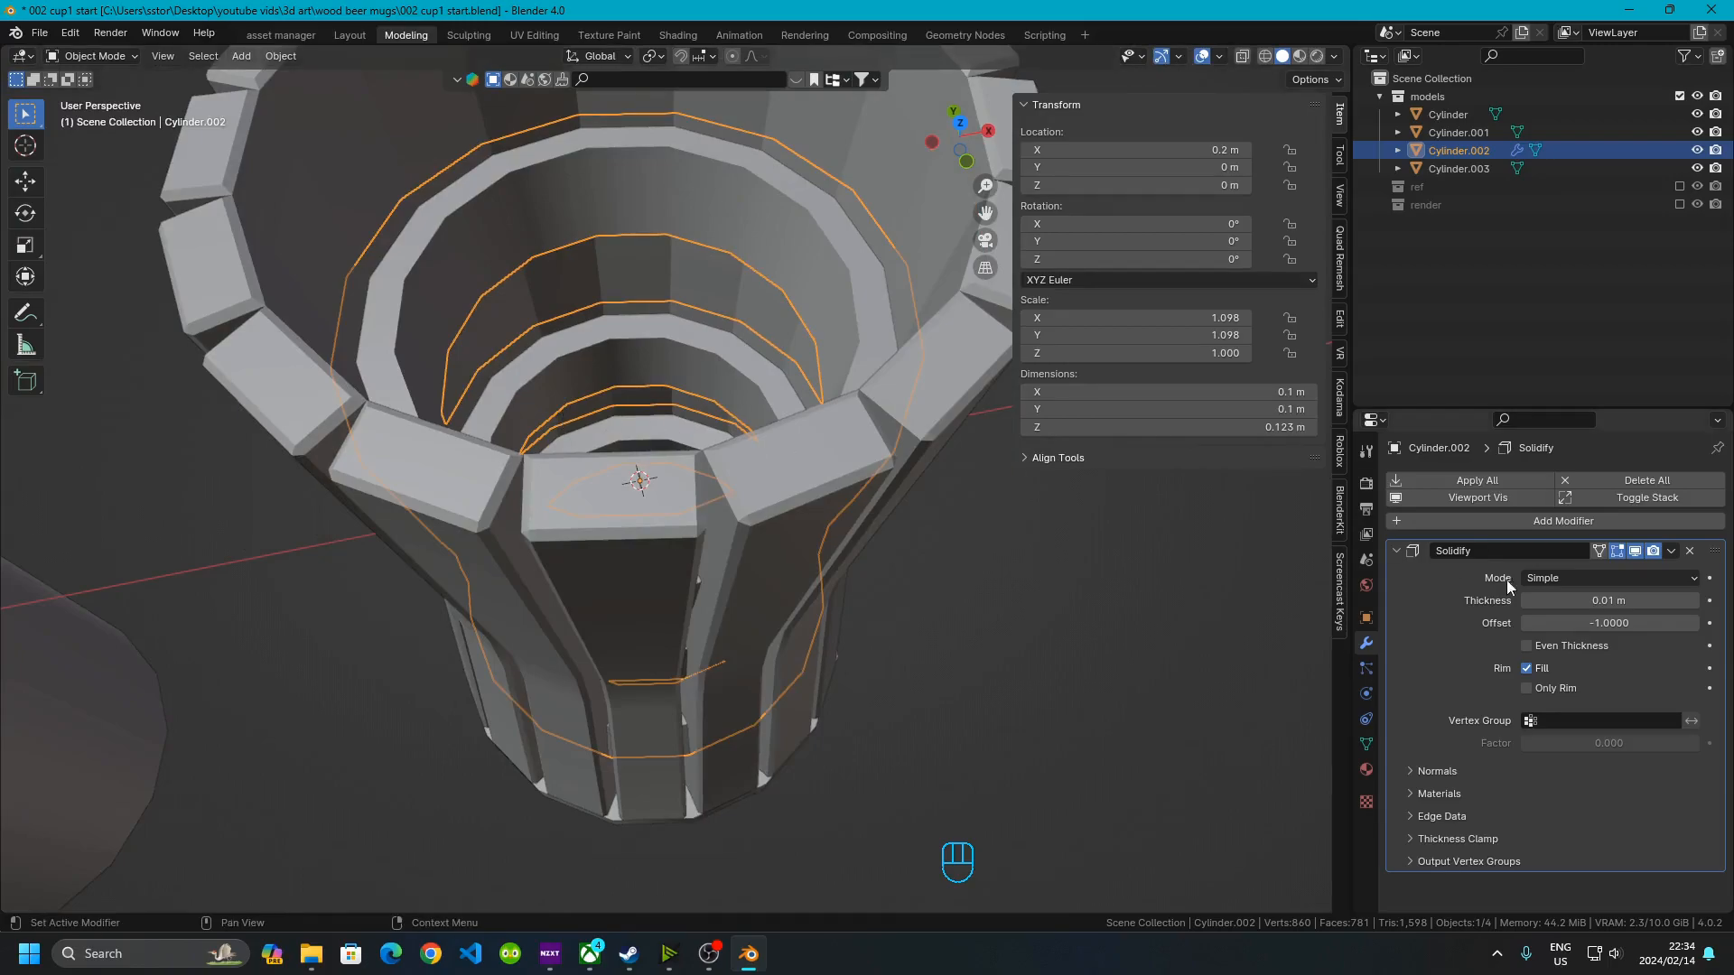
{"action": "left_click", "coordinate": [1623, 621]}
{"action": "type", "text": "1"}
{"action": "key", "text": "Return"}
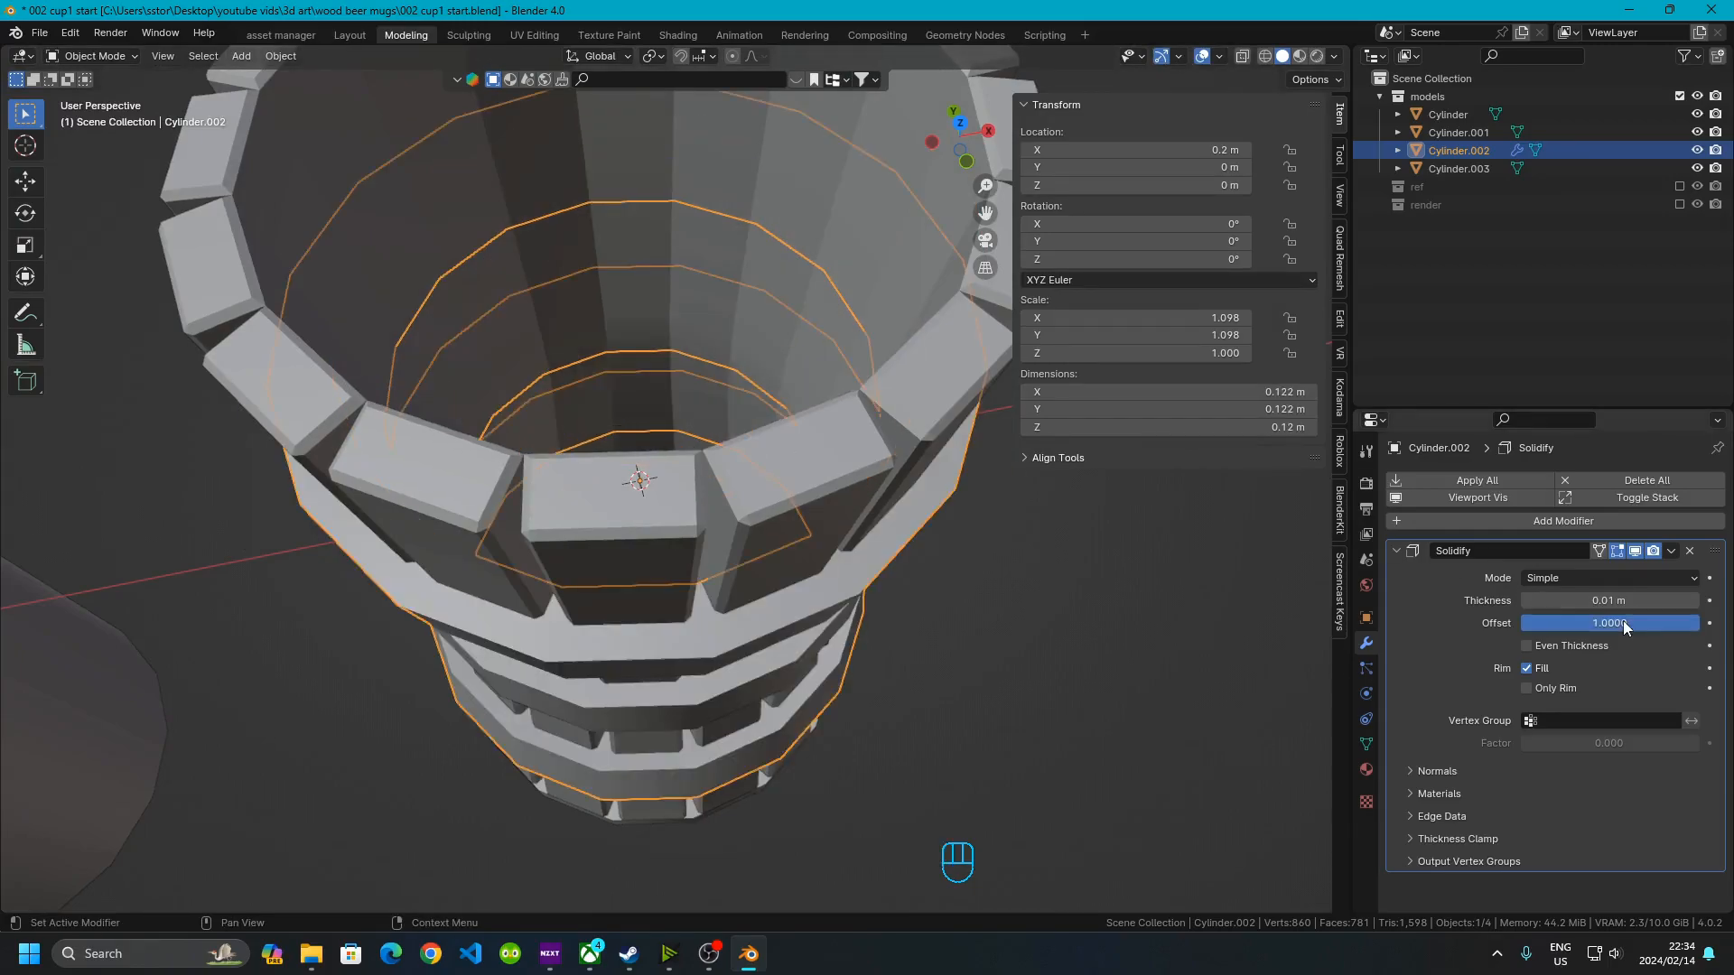
{"action": "middle_click_drag", "start_coordinate": [848, 690], "coordinate": [744, 668]}
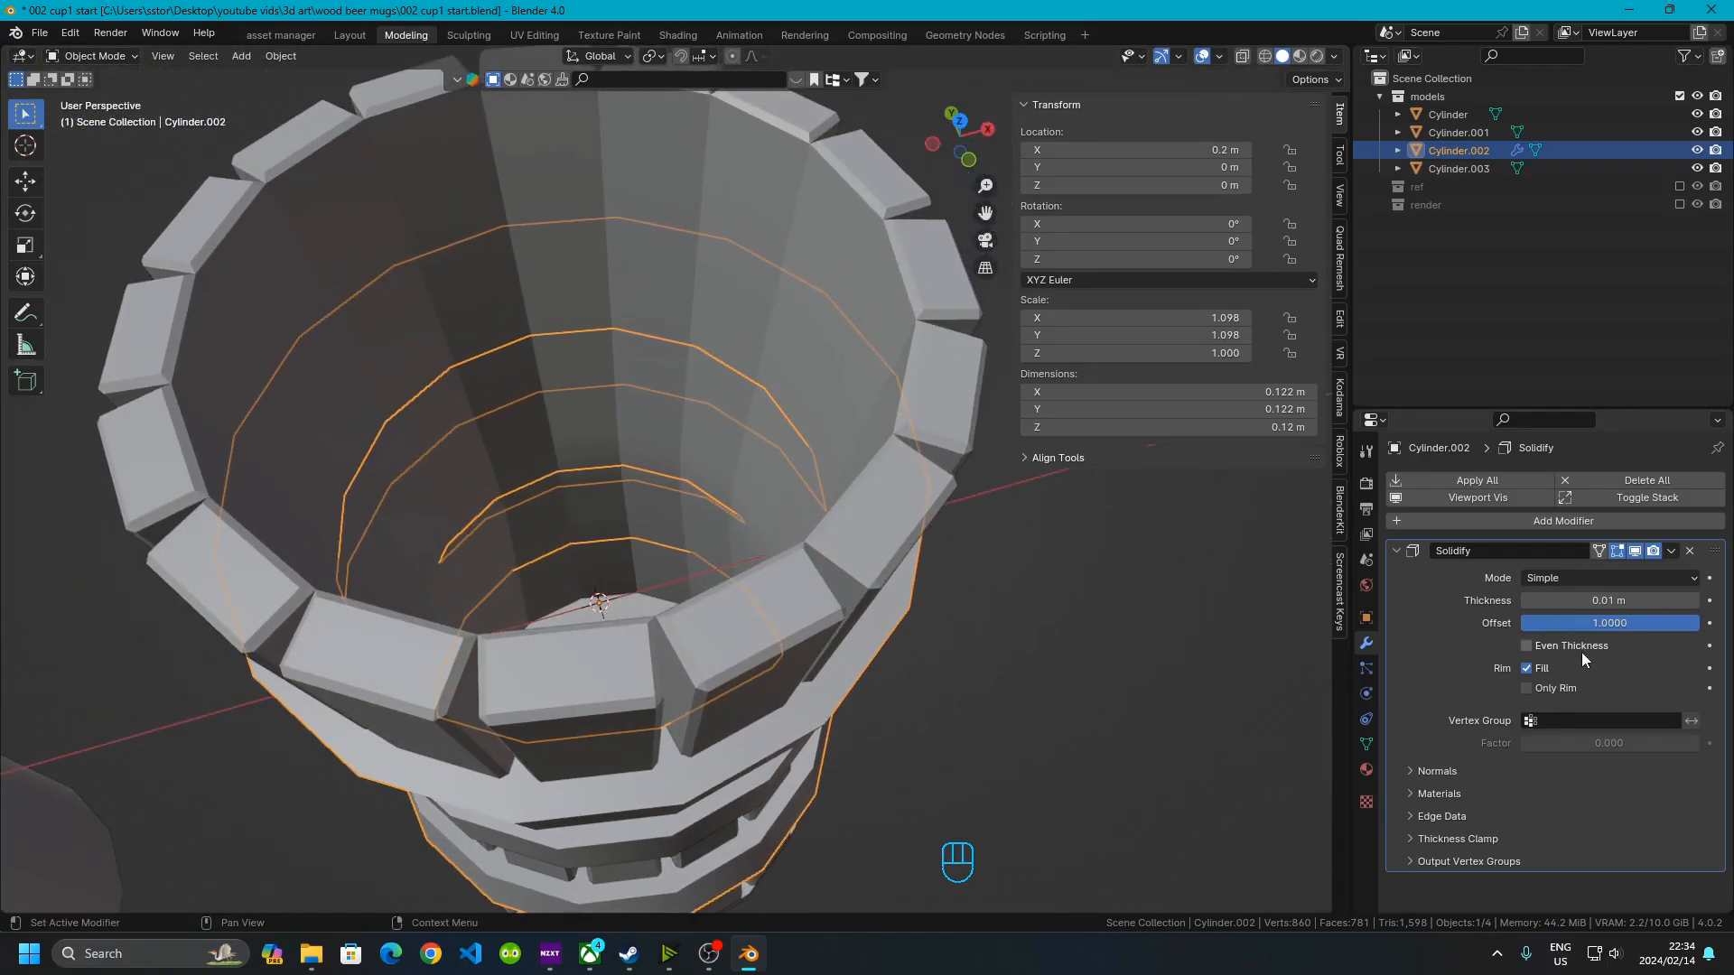
{"action": "left_click", "coordinate": [1538, 689]}
Temporarily hide the staves to inspect the body's rings inside the mug, then unhide everything
{"action": "left_click", "coordinate": [828, 551]}
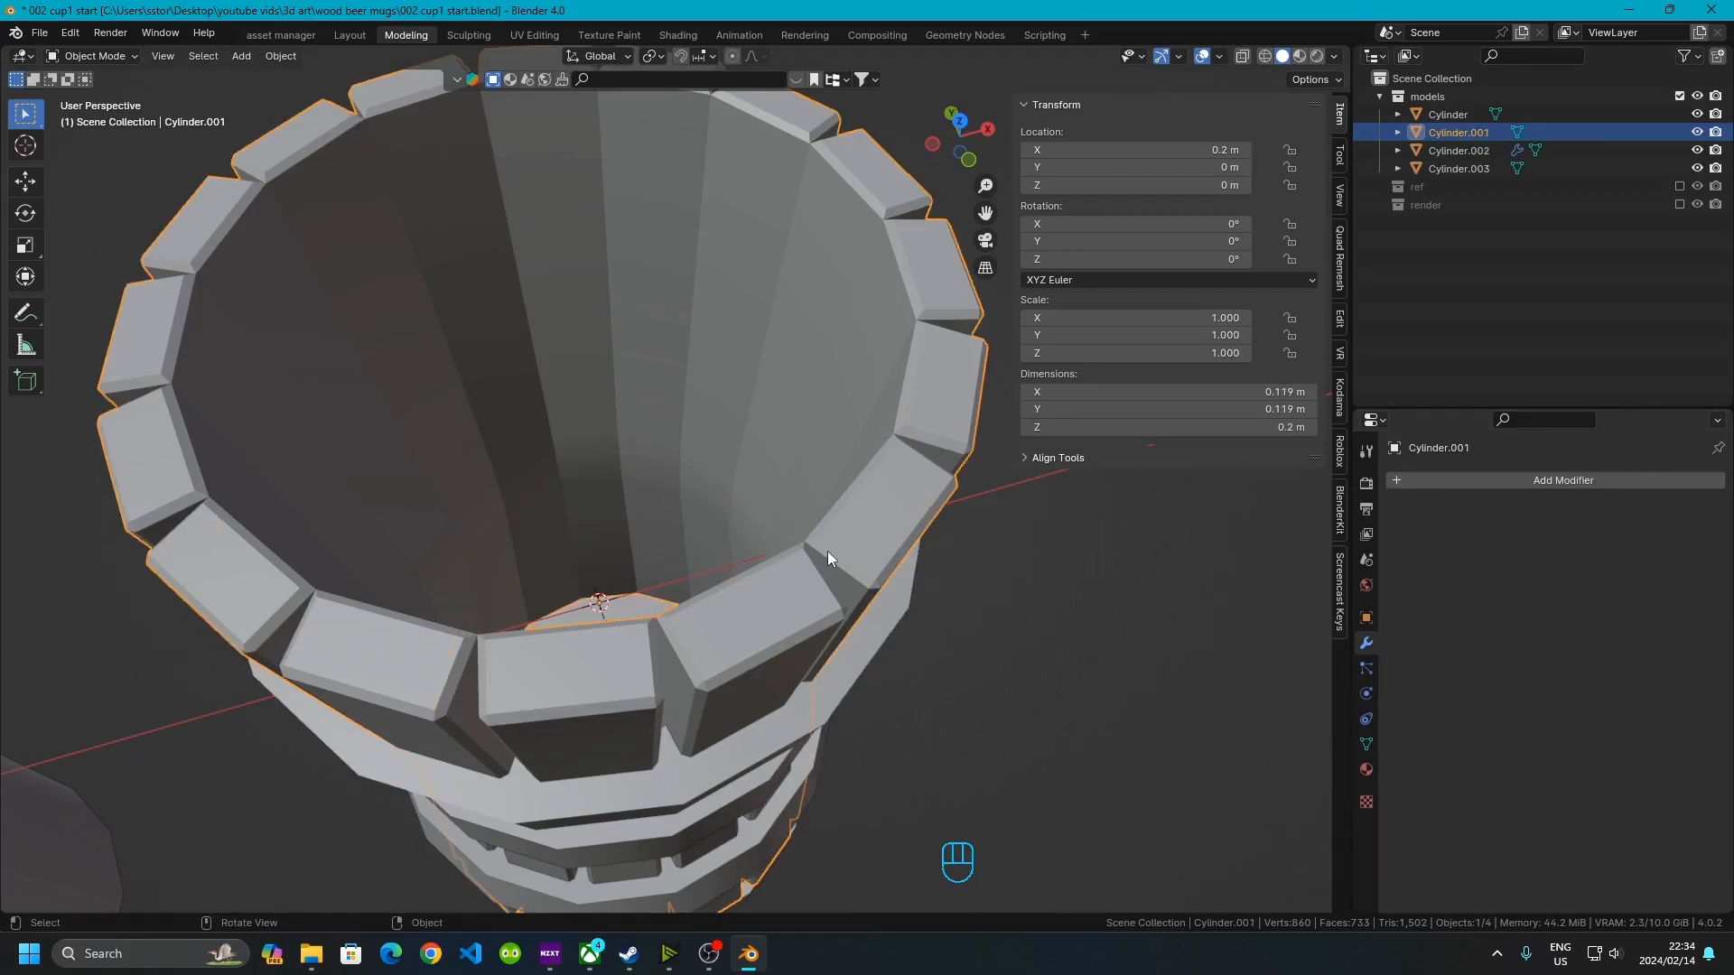
{"action": "key", "text": "h"}
{"action": "middle_click_drag", "start_coordinate": [814, 556], "coordinate": [542, 233]}
{"action": "scroll", "coordinate": [686, 340], "scroll_direction": "down", "scroll_amount": 5}
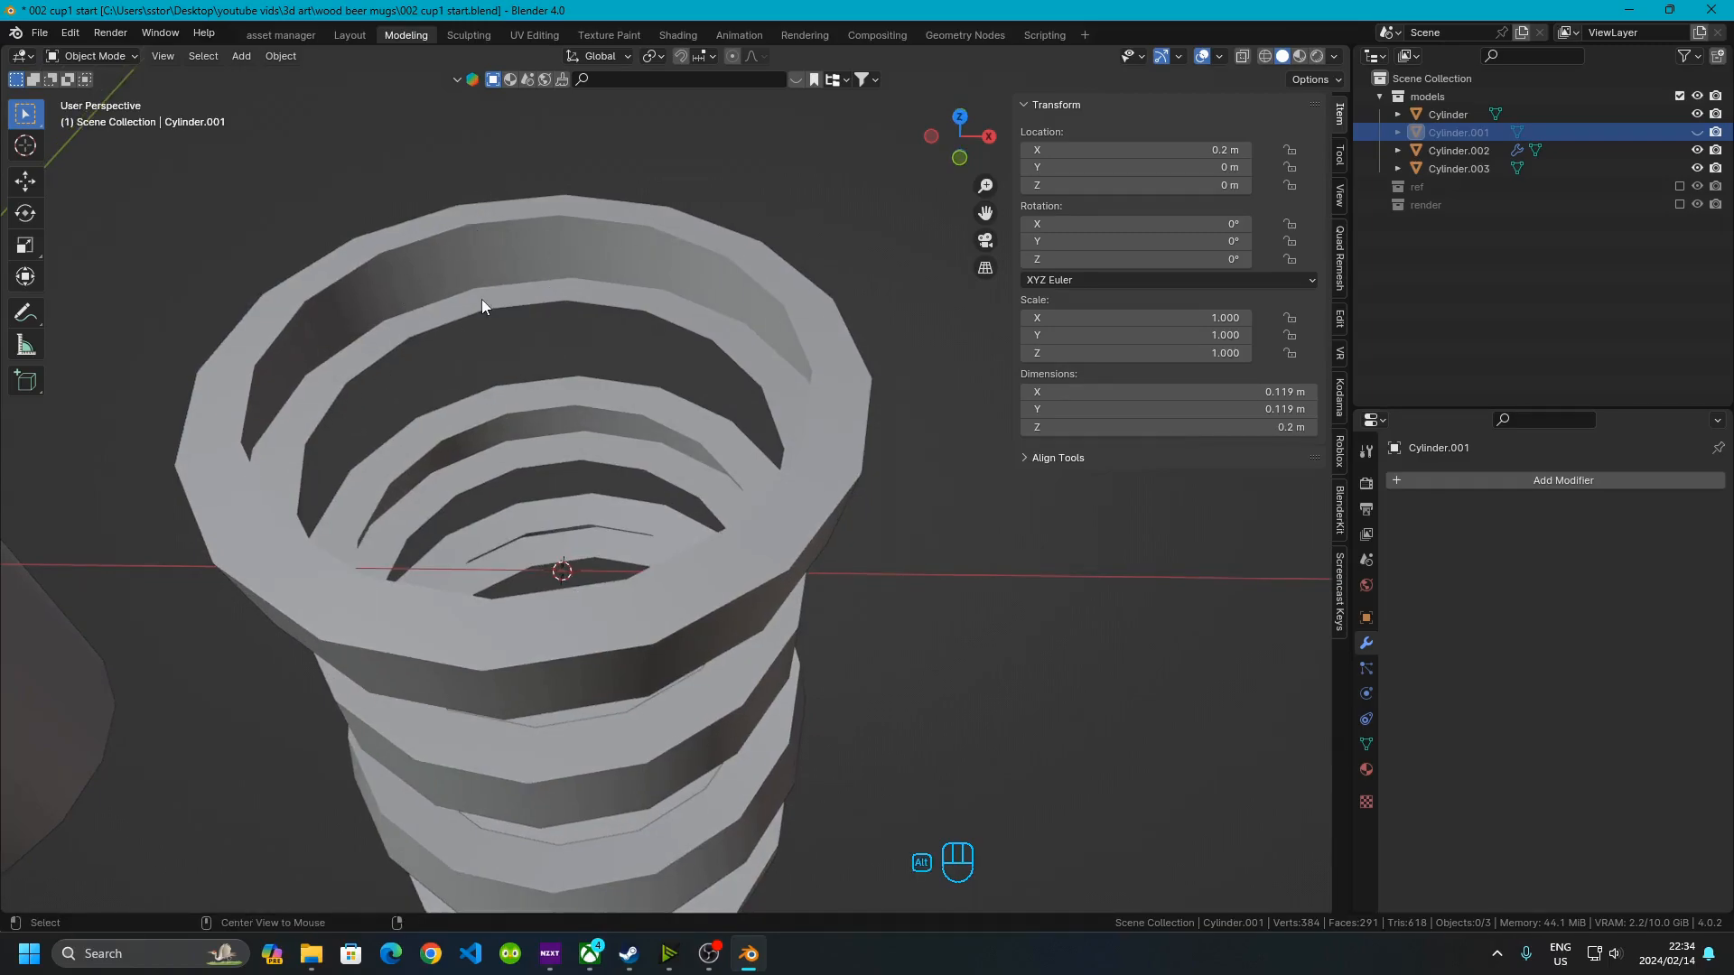
{"action": "key", "text": "alt+h"}
{"action": "middle_click_drag", "start_coordinate": [780, 652], "coordinate": [581, 359]}
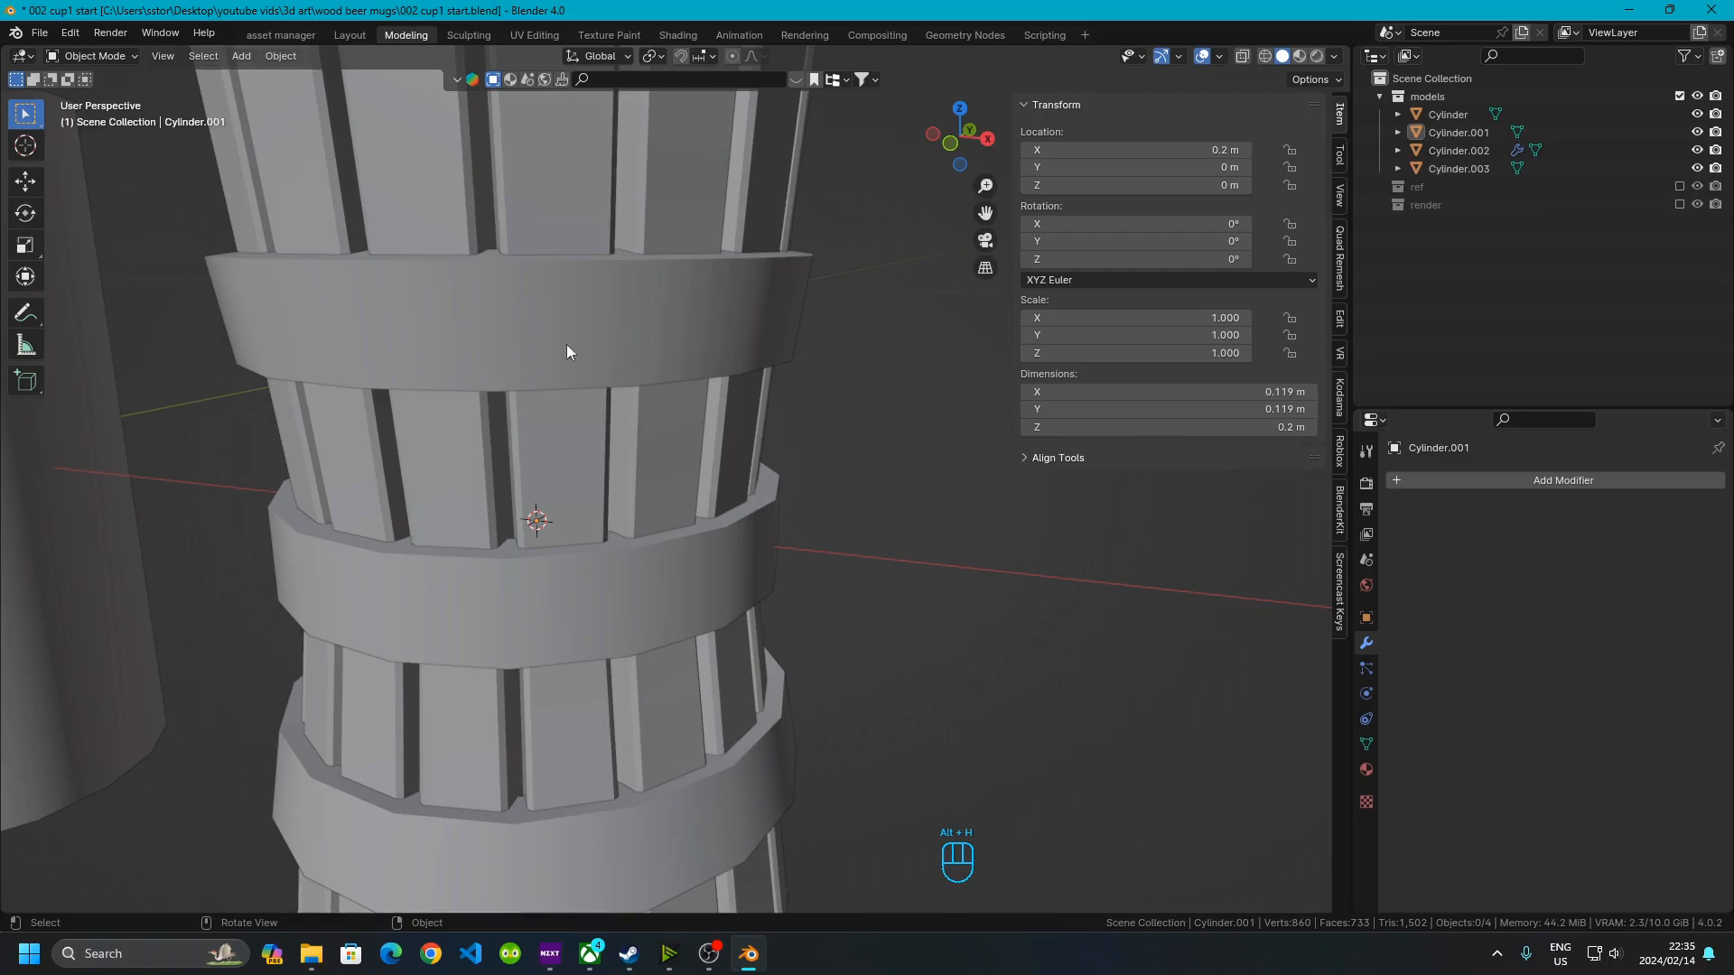
Add a Bevel modifier to the body with an amount of 0.001 m
{"action": "left_click", "coordinate": [511, 295]}
{"action": "middle_click_drag", "start_coordinate": [511, 295], "coordinate": [679, 376]}
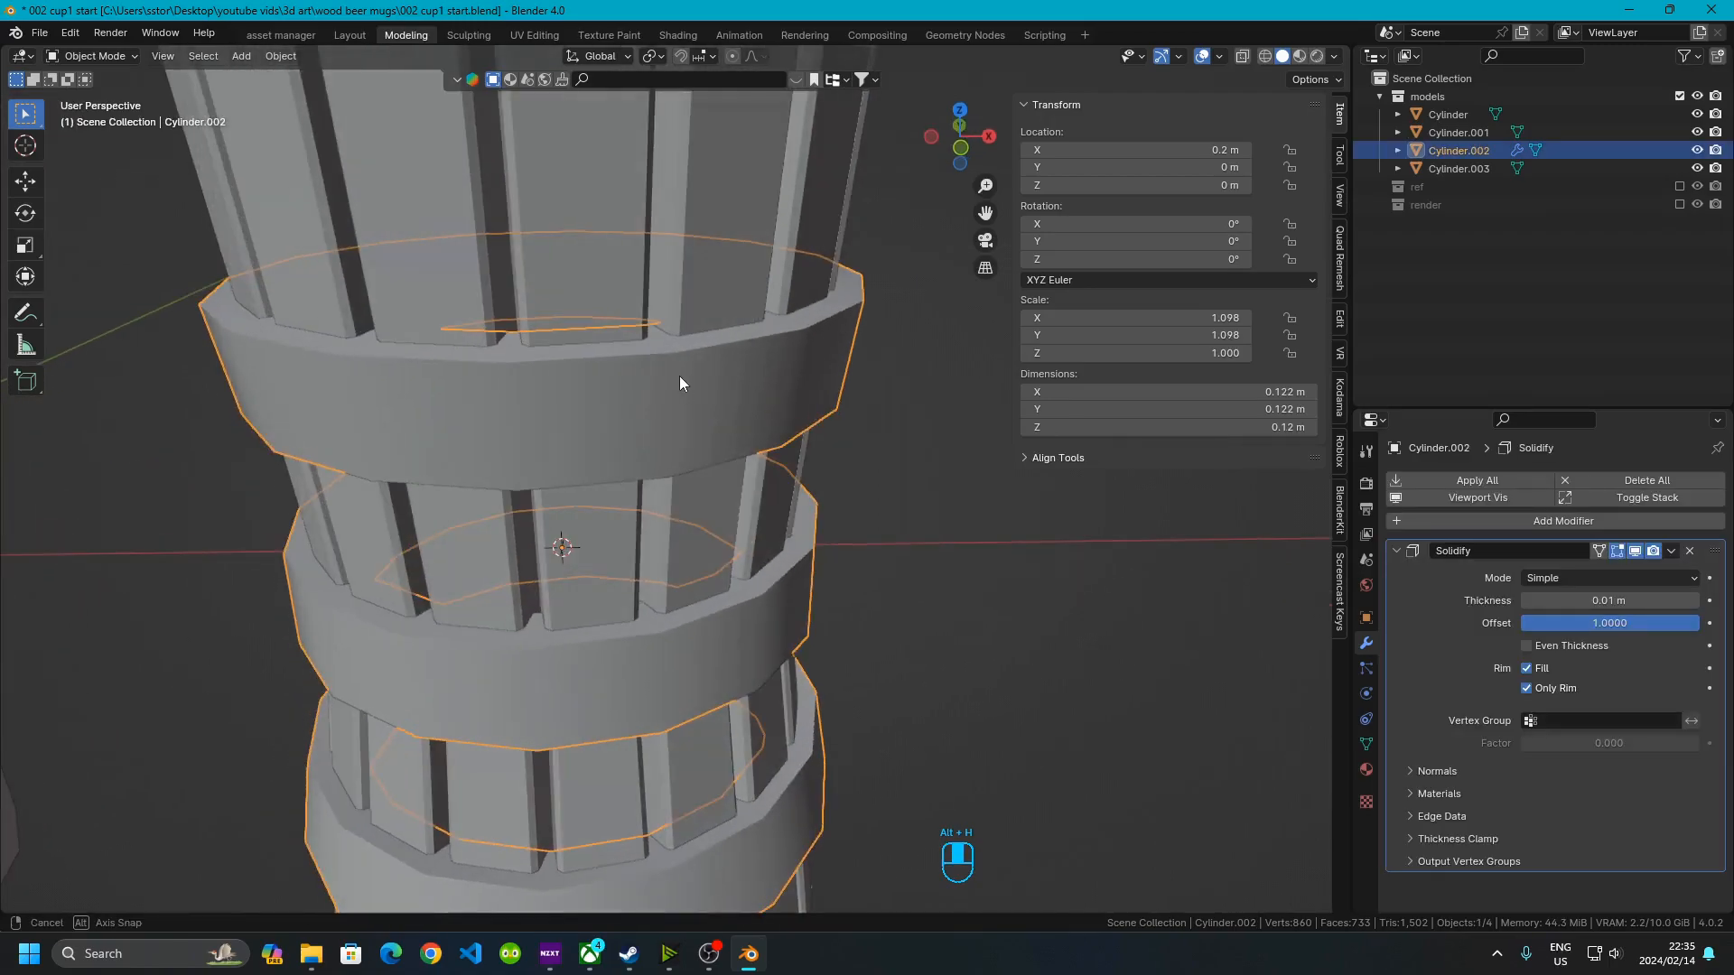
{"action": "left_click", "coordinate": [1395, 550]}
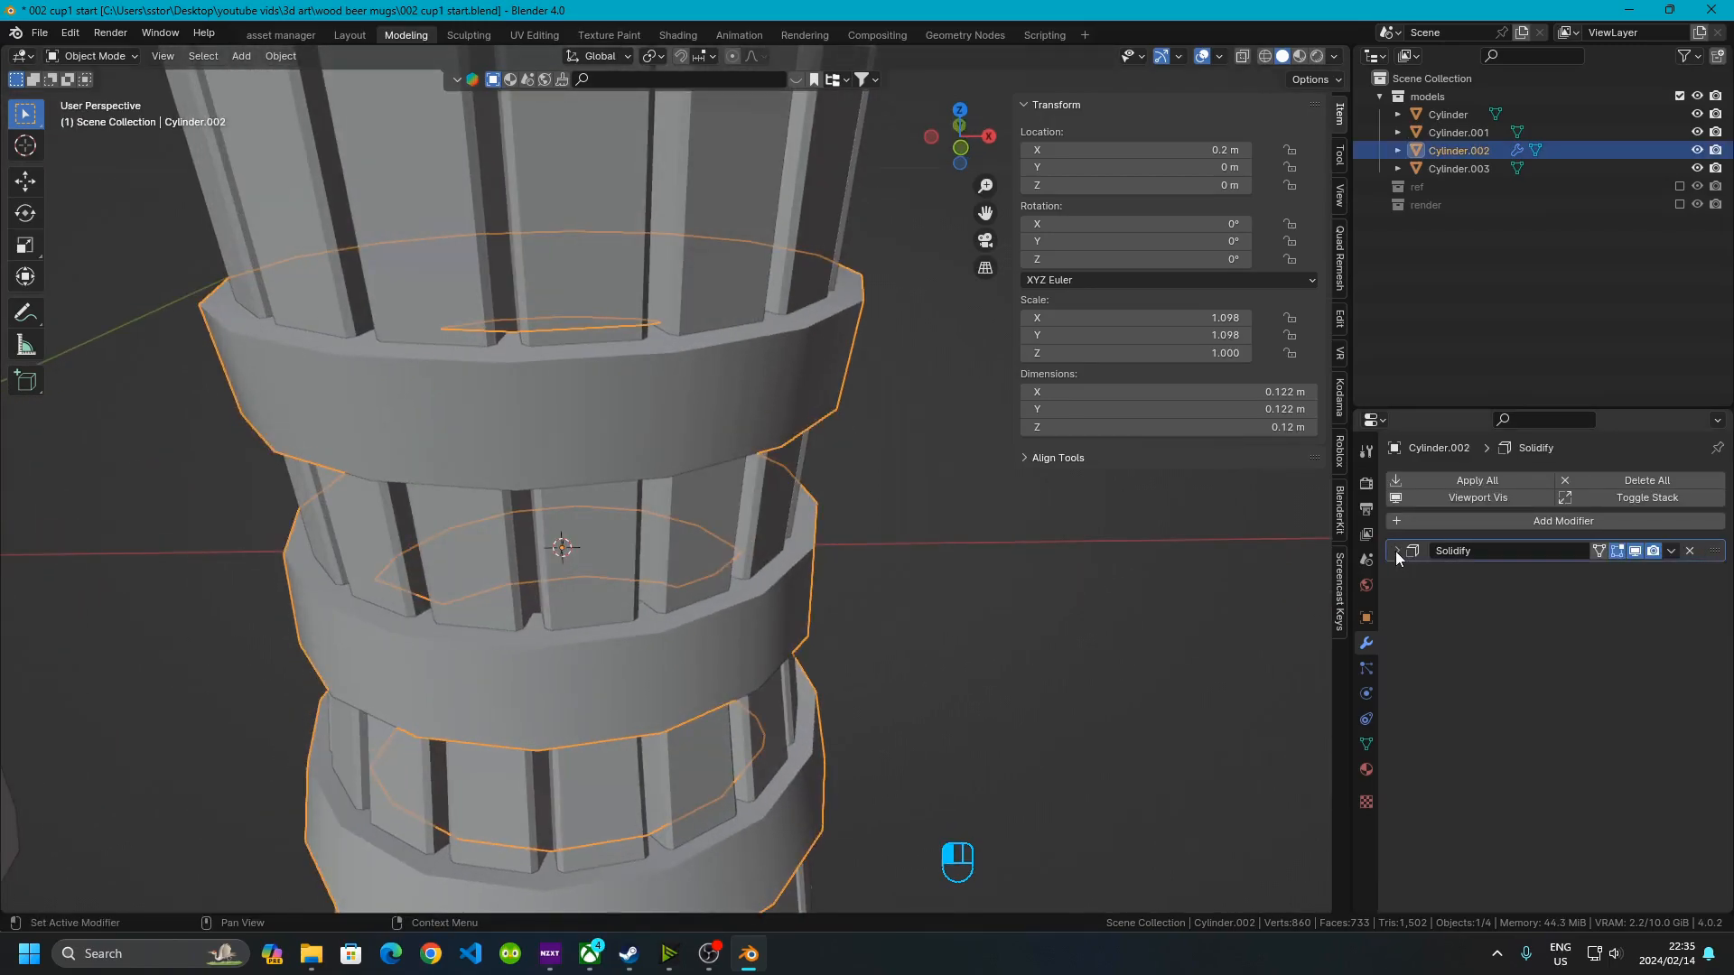
{"action": "left_click", "coordinate": [1524, 519]}
{"action": "mouse_move", "coordinate": [1530, 522]}
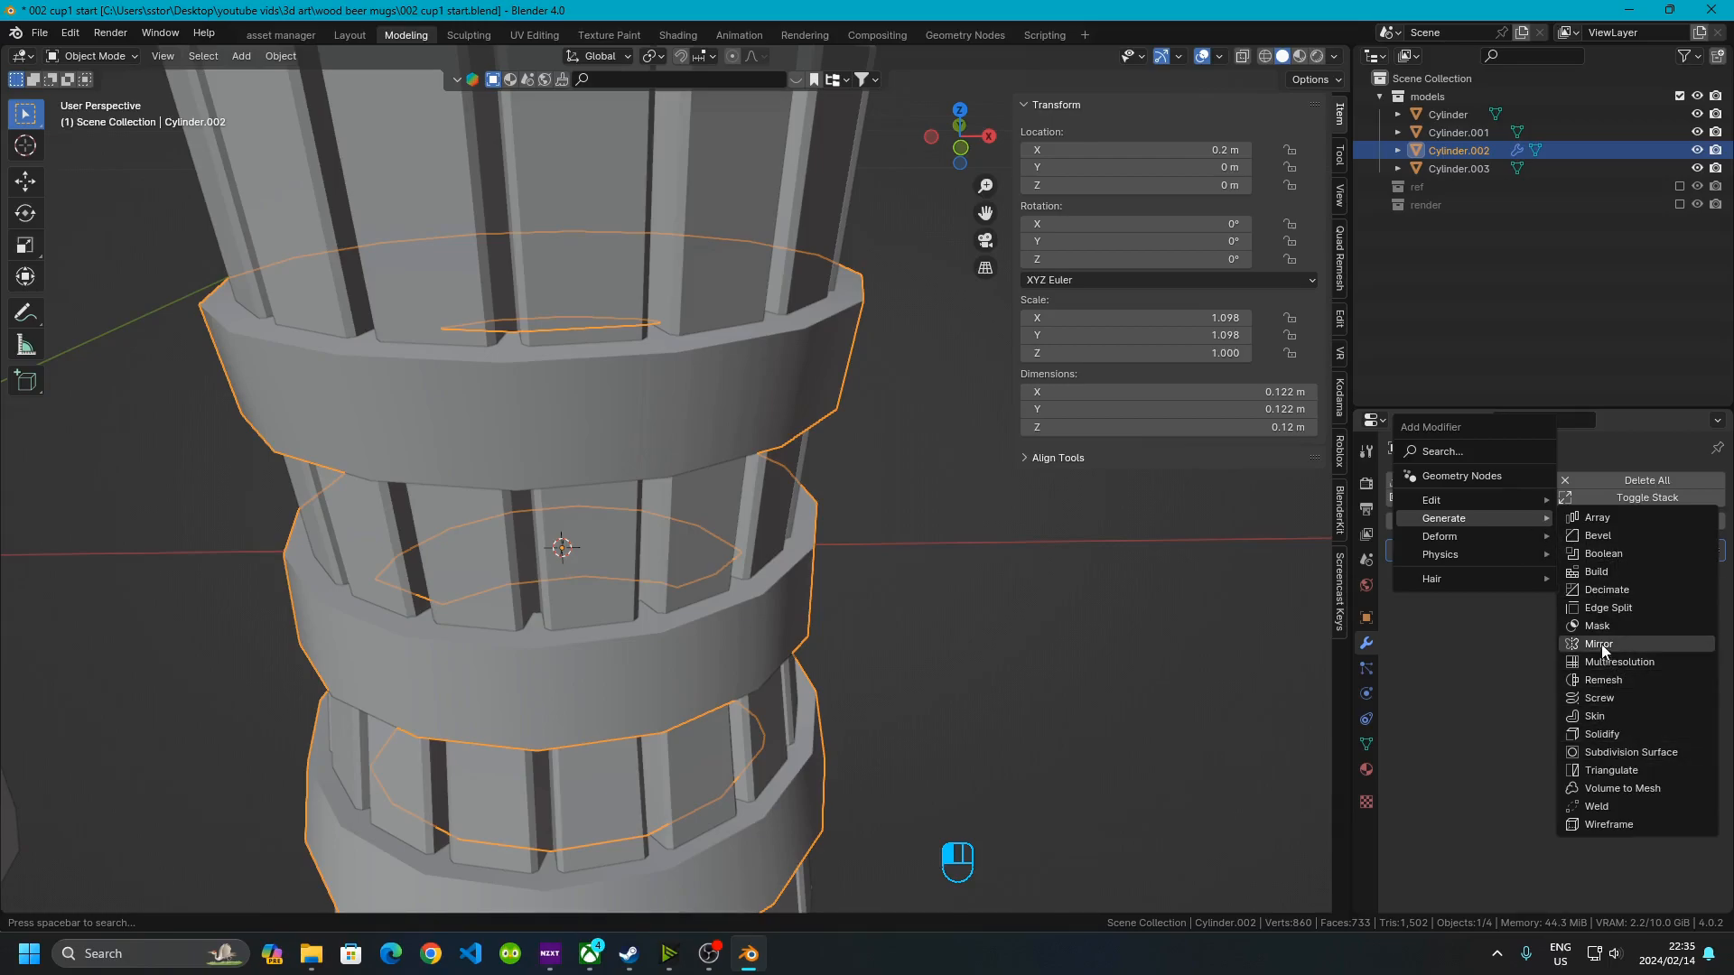
{"action": "left_click", "coordinate": [1609, 541]}
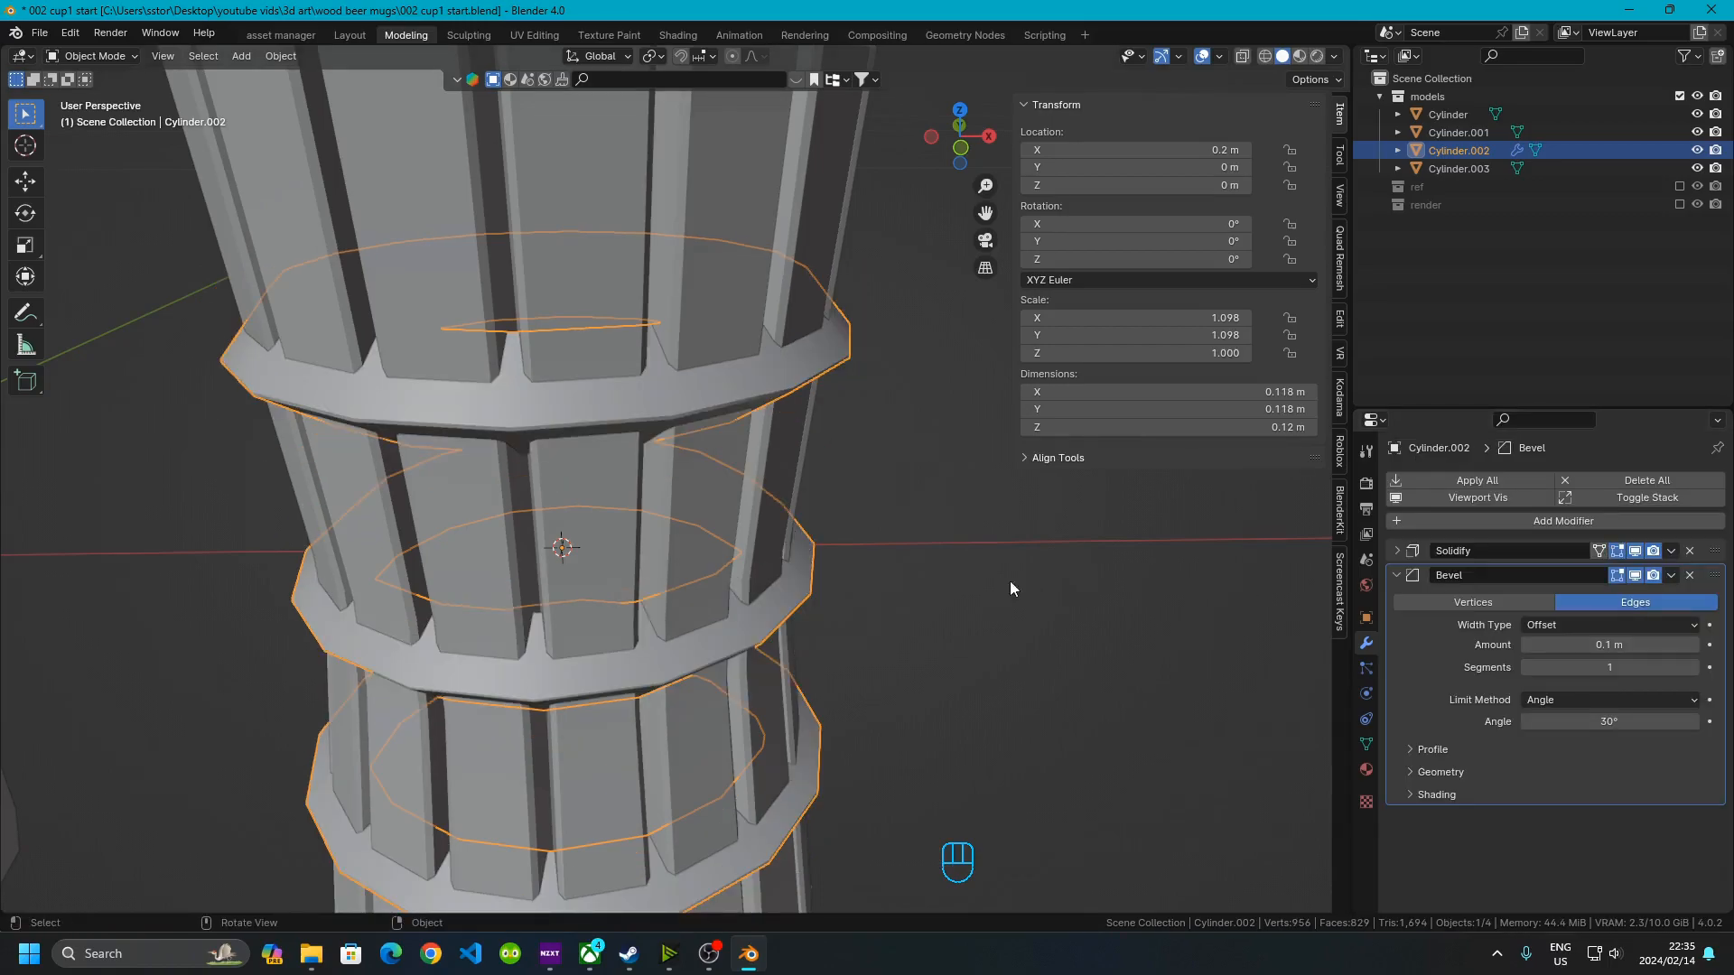
{"action": "left_click", "coordinate": [1593, 642]}
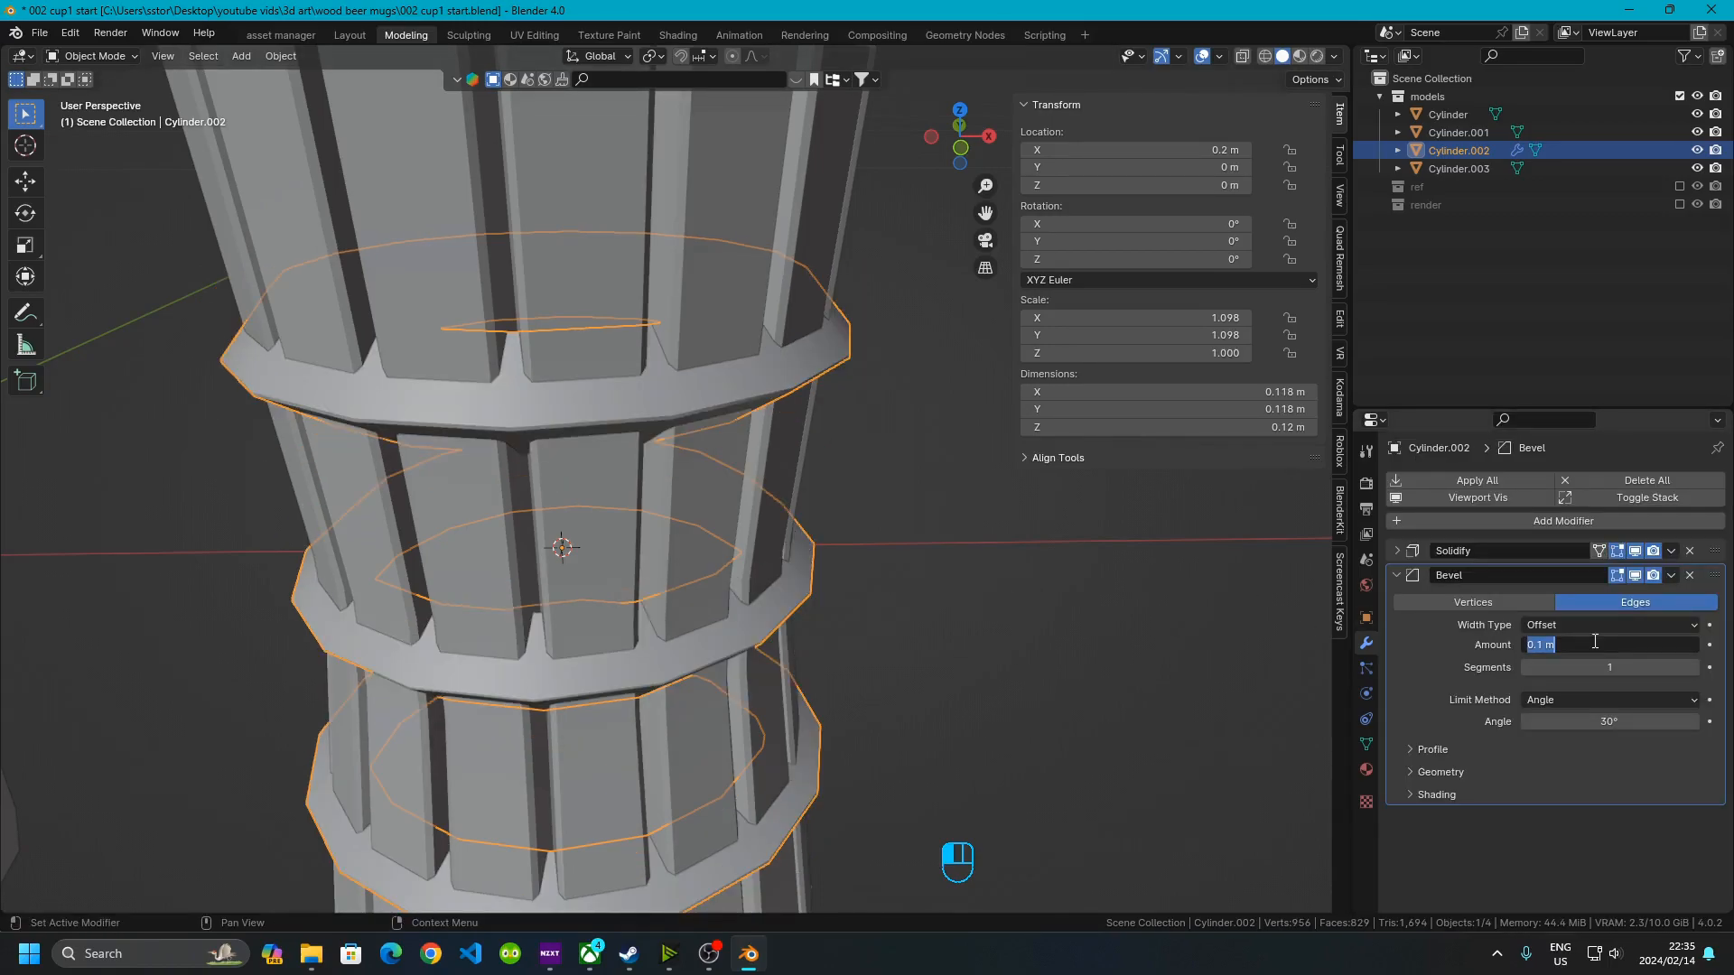
{"action": "type", "text": ".001"}
{"action": "key", "text": "Return"}
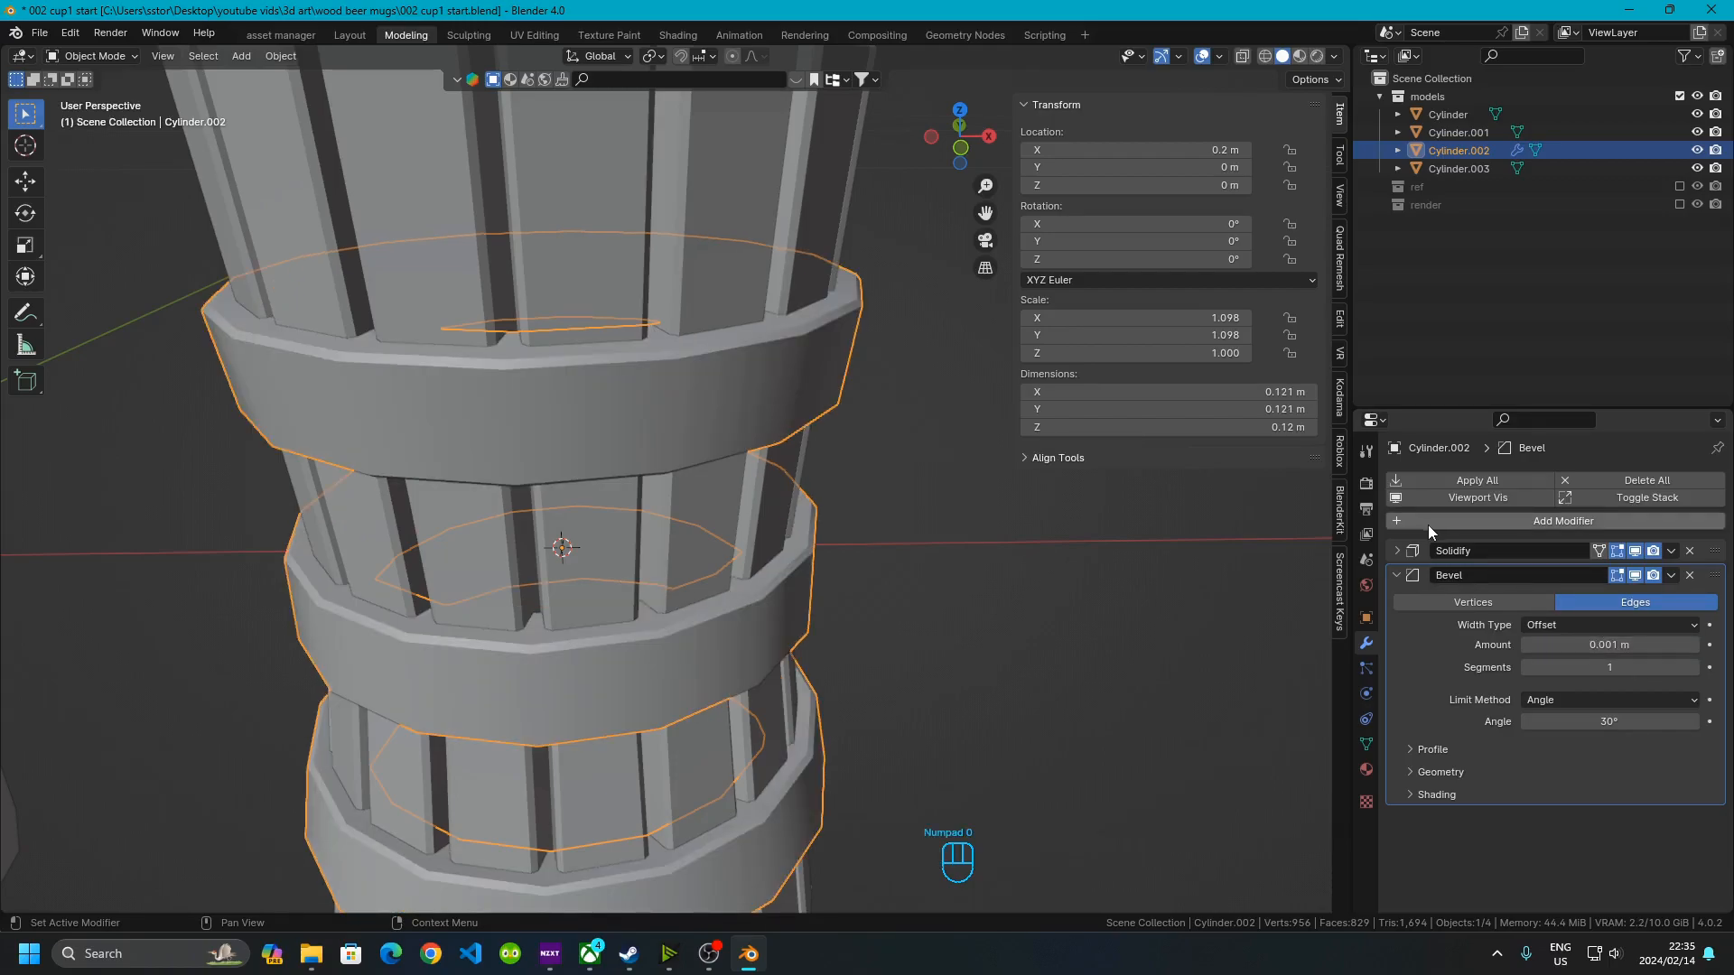
Deselect the body, switch to front orthographic view and hide the sidebar
{"action": "left_click", "coordinate": [939, 631]}
{"action": "middle_click_drag", "start_coordinate": [940, 638], "coordinate": [697, 524]}
{"action": "scroll", "coordinate": [896, 616], "scroll_direction": "down", "scroll_amount": 5}
{"action": "scroll", "coordinate": [680, 455], "scroll_direction": "up", "scroll_amount": 2}
{"action": "middle_click_drag", "start_coordinate": [680, 455], "coordinate": [664, 521]}
{"action": "left_click", "coordinate": [964, 138]}
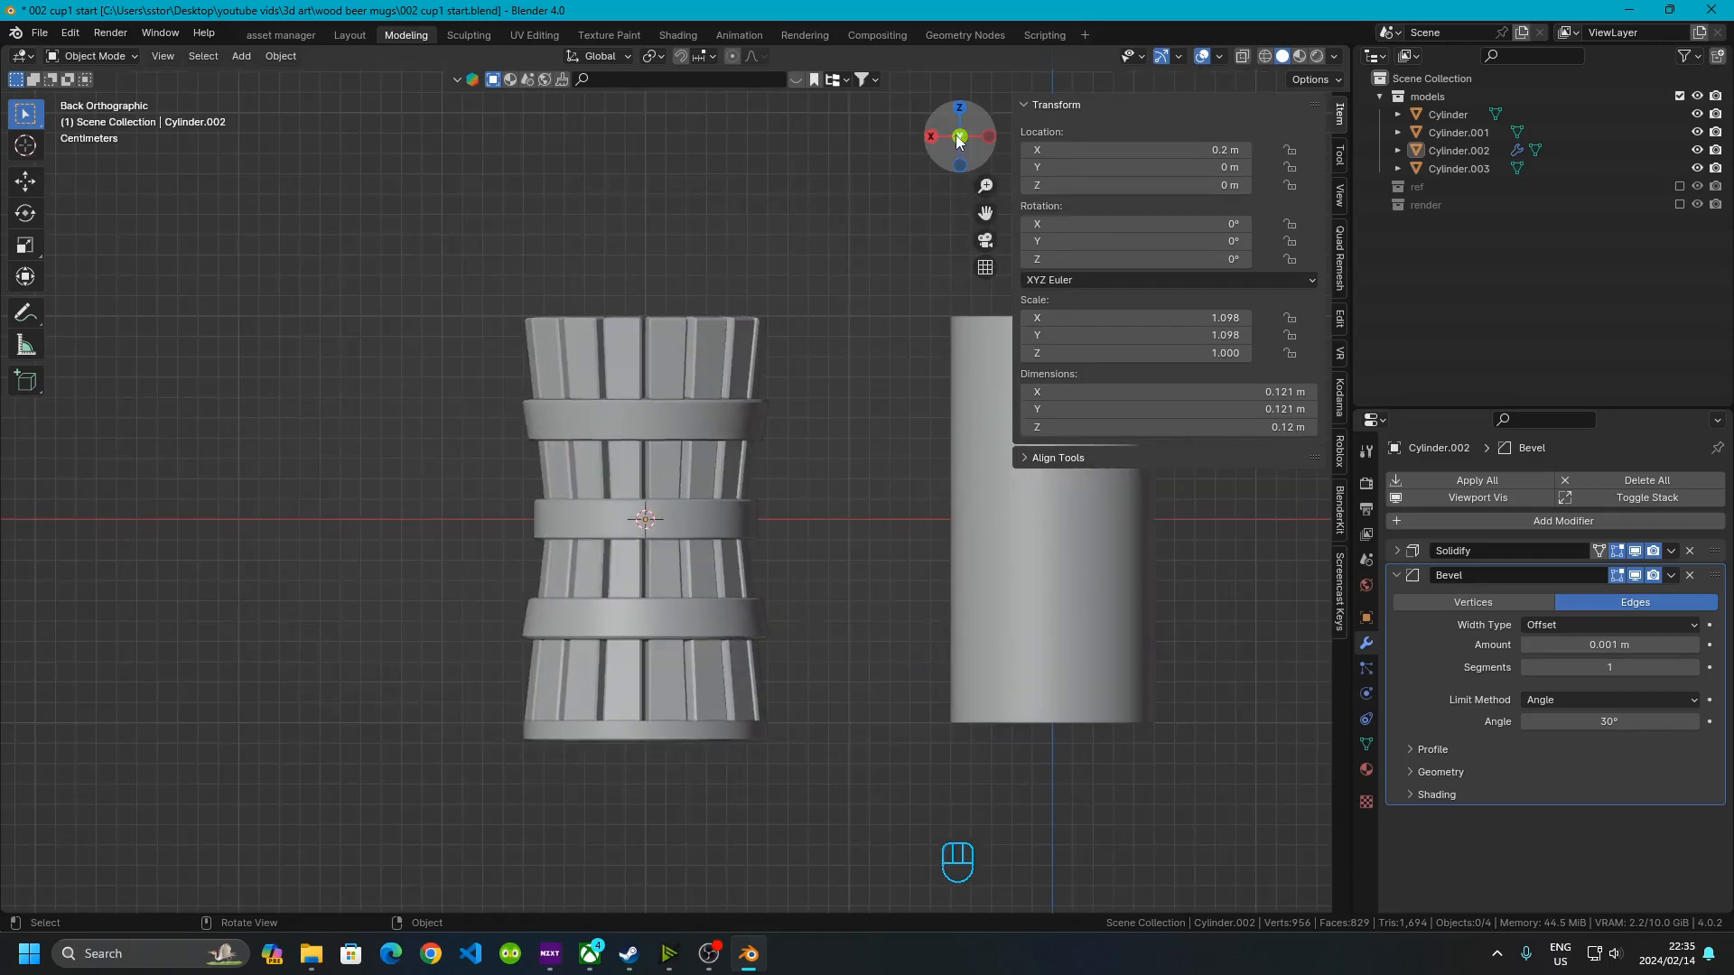
{"action": "left_click", "coordinate": [959, 140]}
{"action": "scroll", "coordinate": [605, 477], "scroll_direction": "up", "scroll_amount": 3}
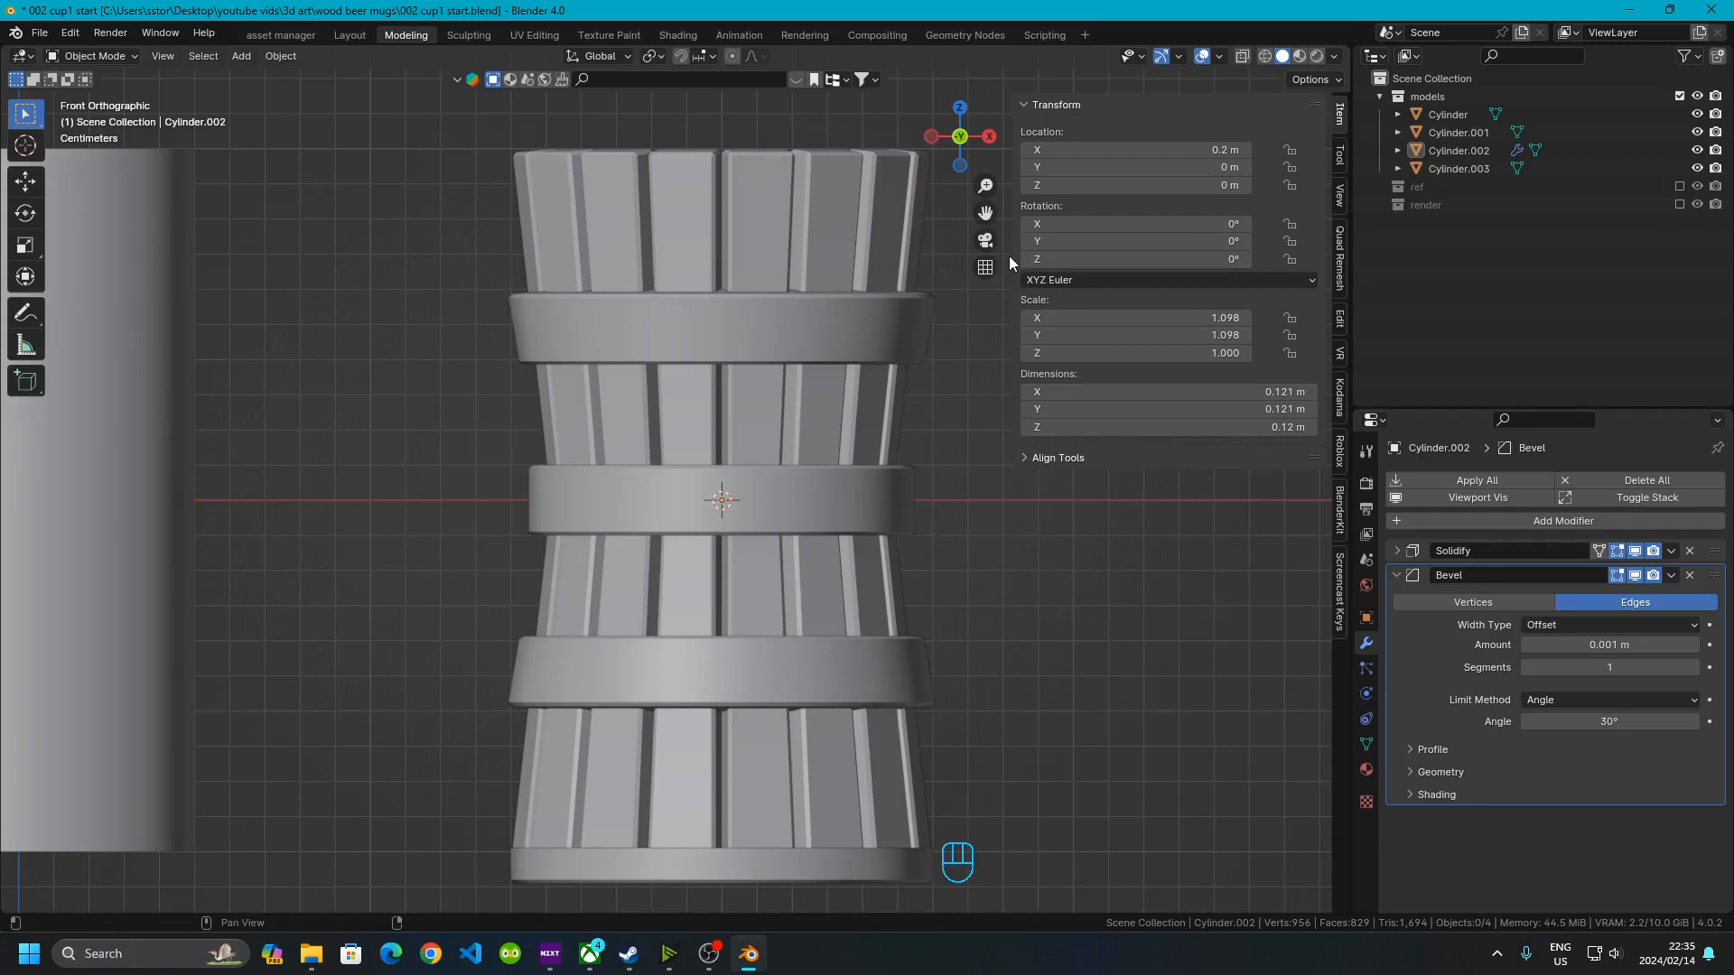
{"action": "left_click_drag", "start_coordinate": [1013, 262], "coordinate": [1361, 337]}
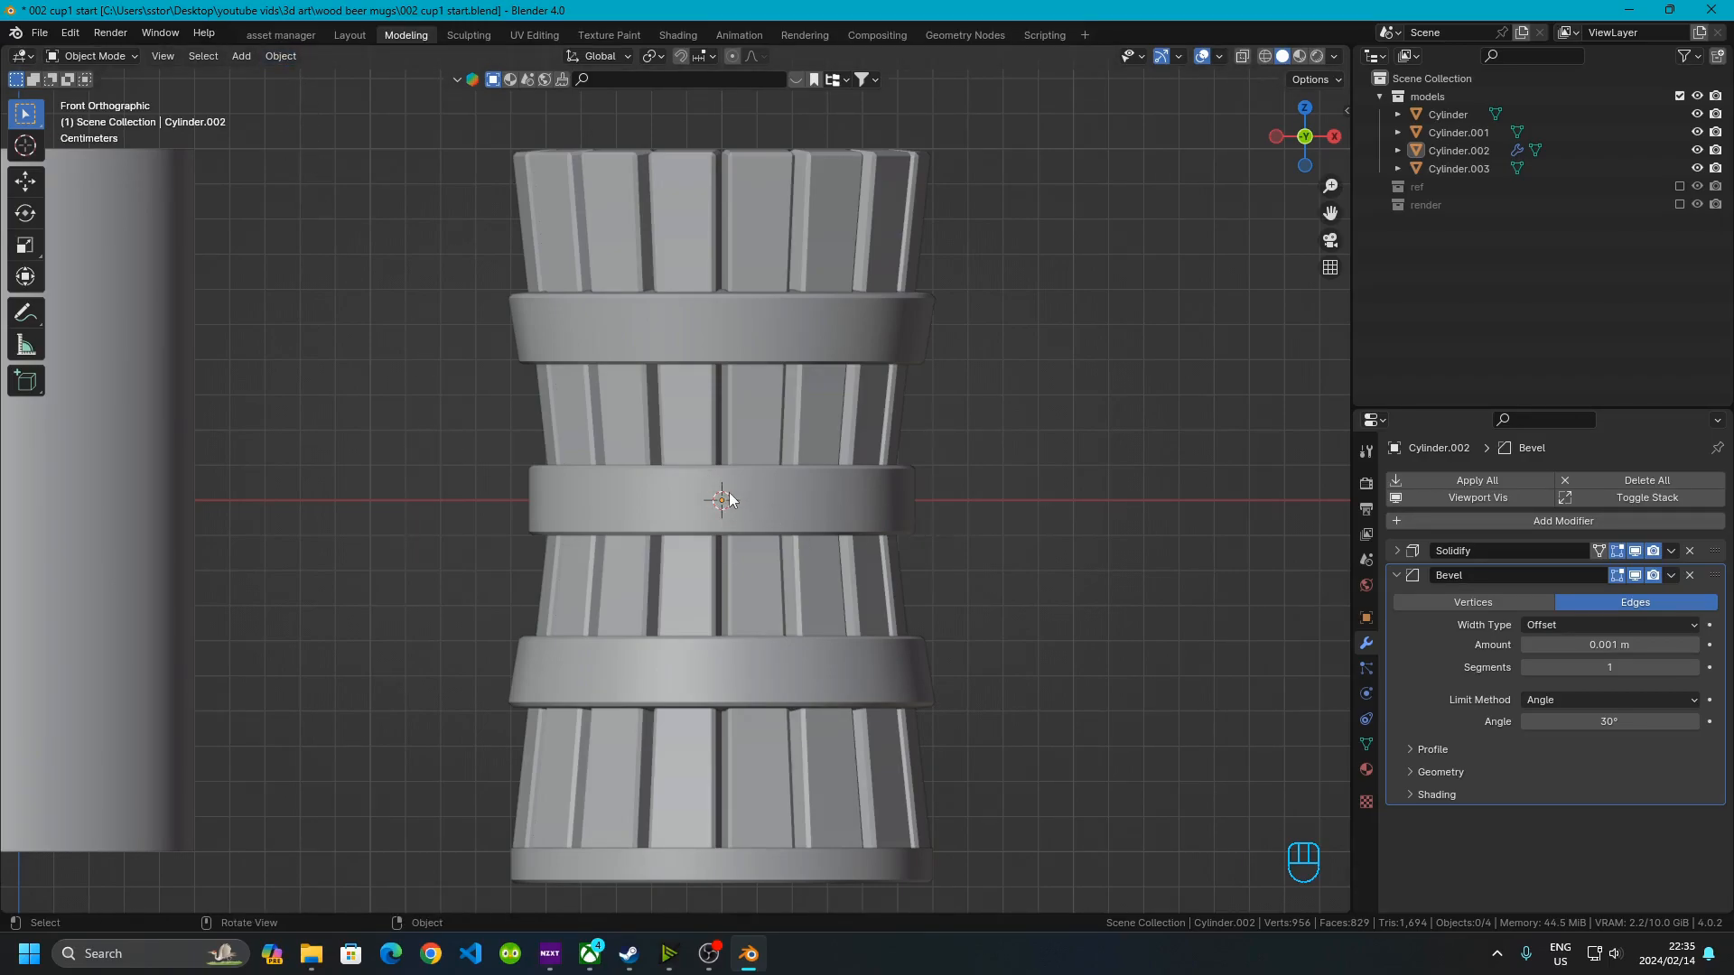
{"action": "key", "text": "shift+a"}
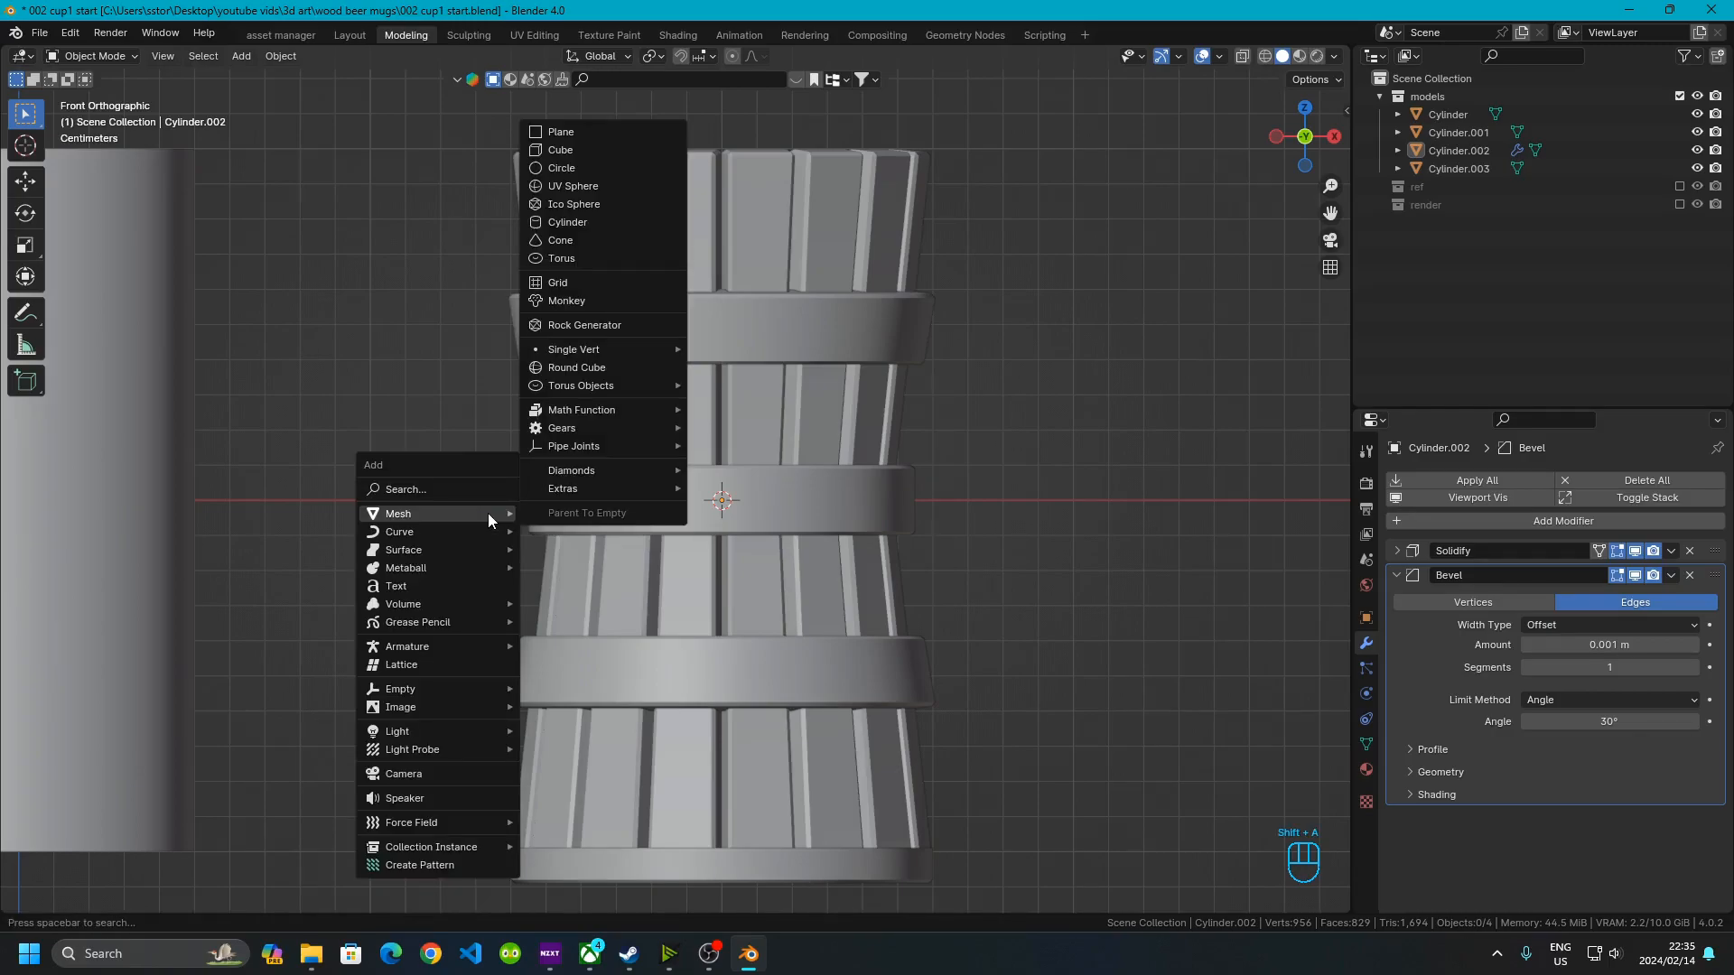
{"action": "mouse_move", "coordinate": [415, 532]}
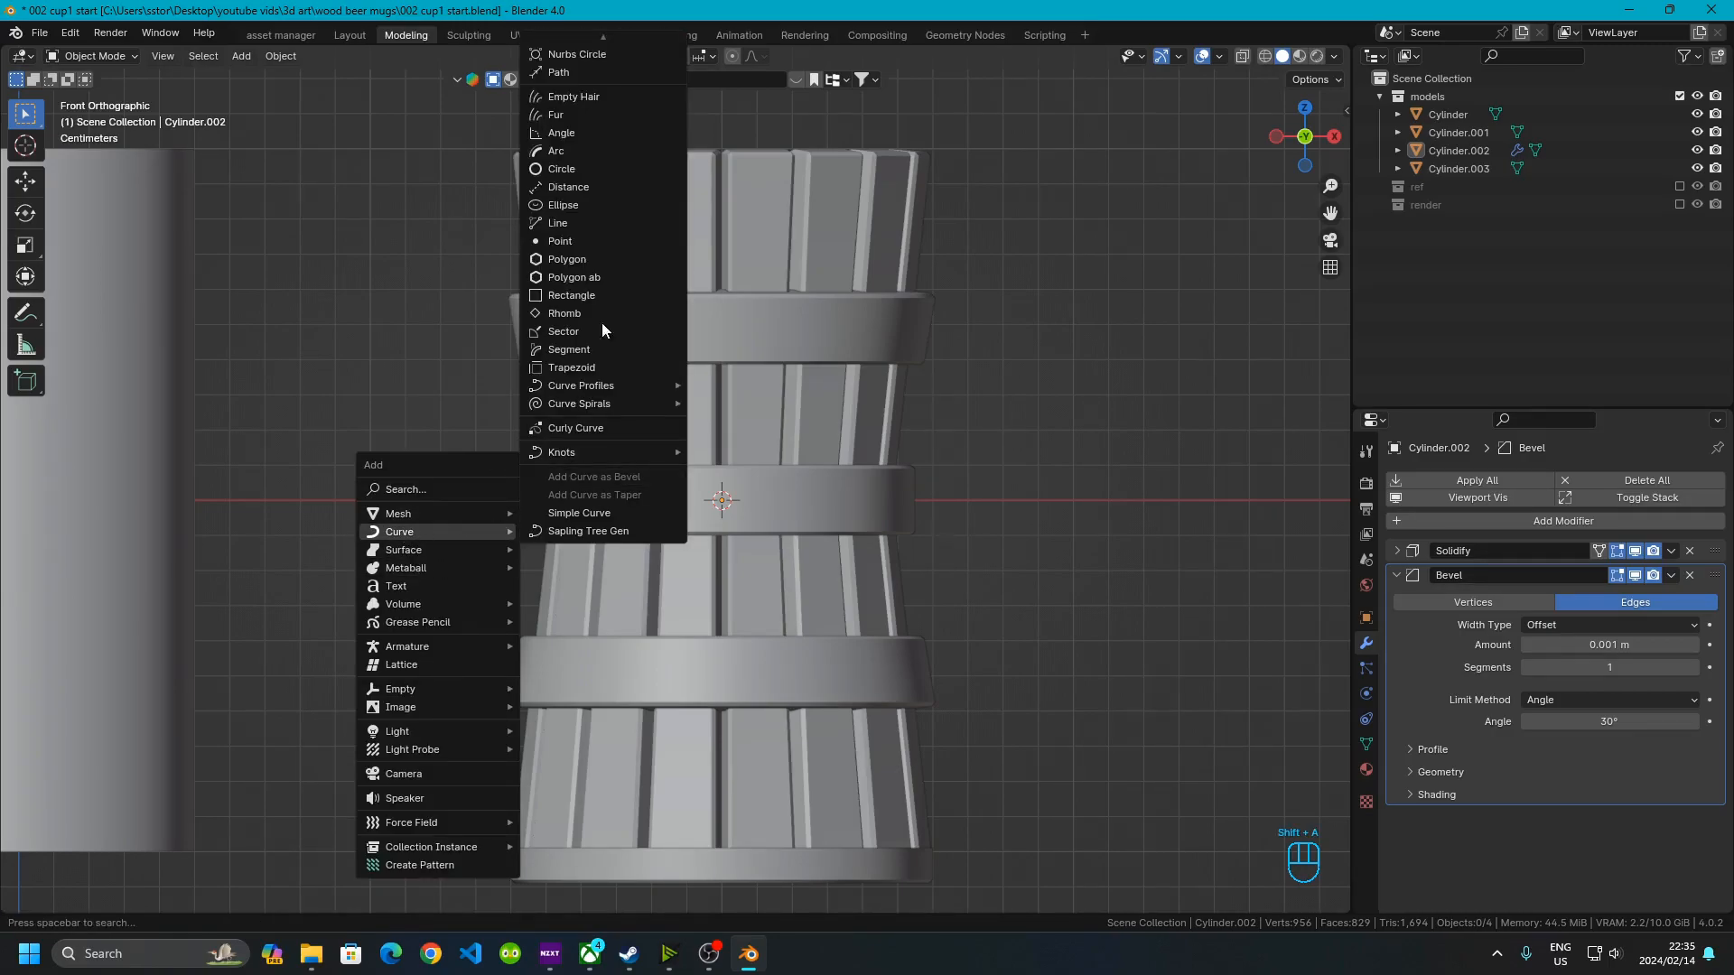
{"action": "scroll", "coordinate": [599, 58], "scroll_direction": "up", "scroll_amount": 7}
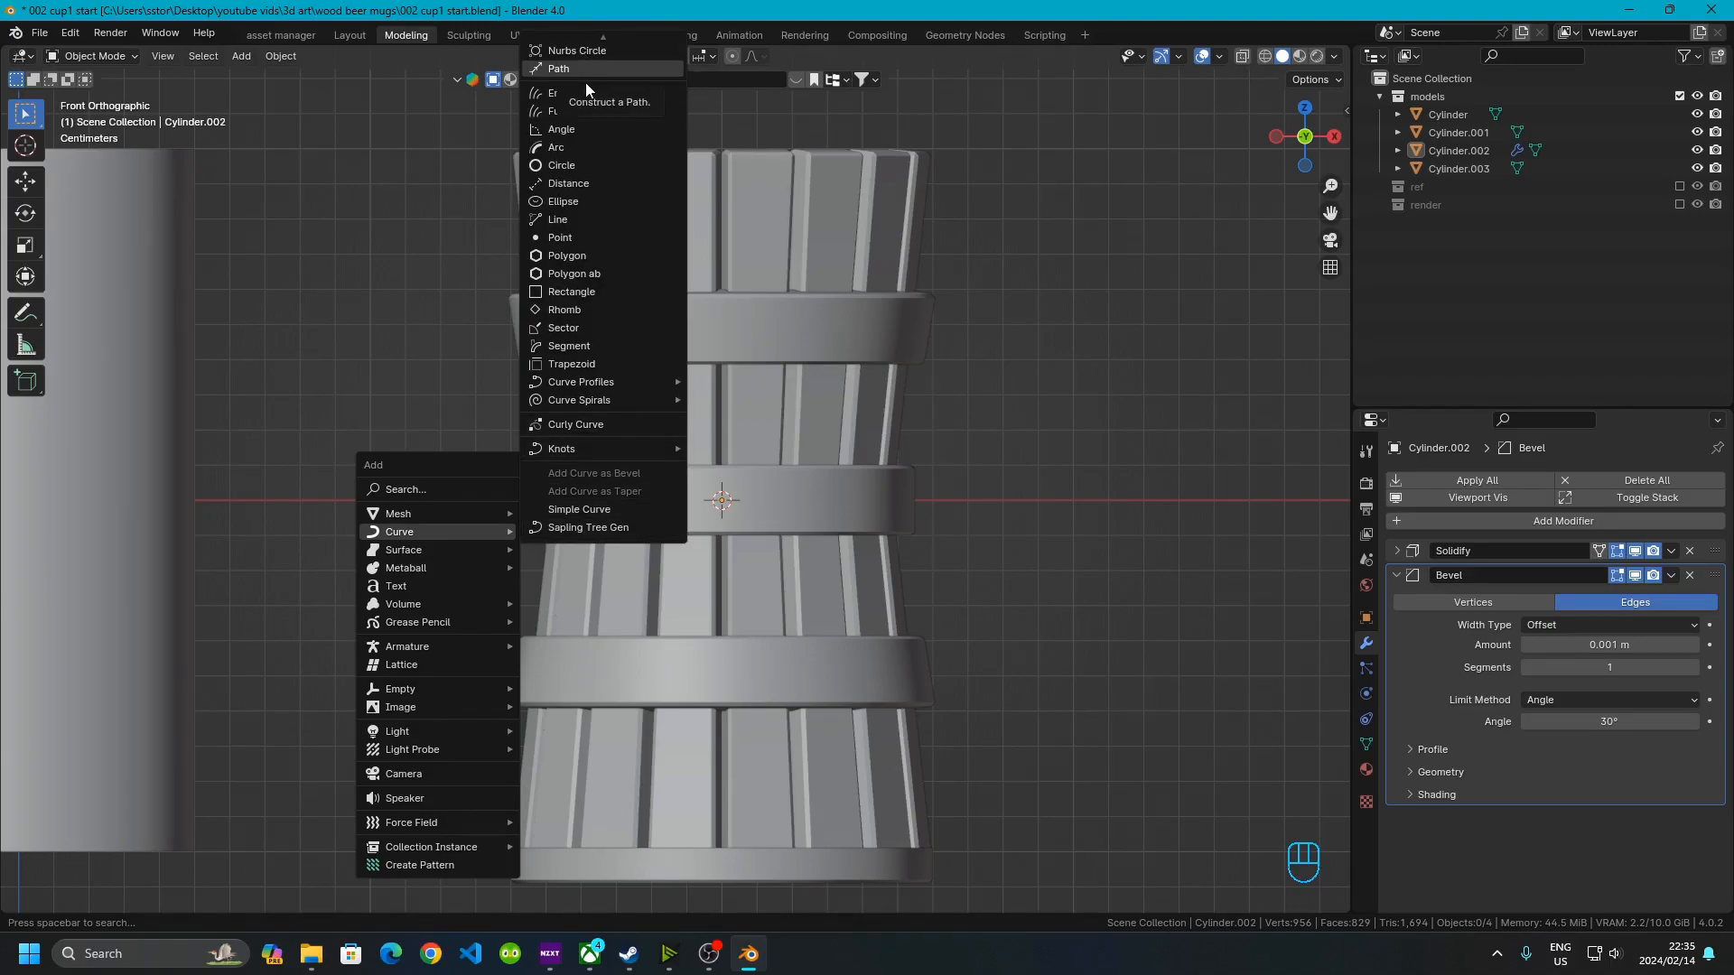
{"action": "scroll", "coordinate": [584, 82], "scroll_direction": "up", "scroll_amount": 1}
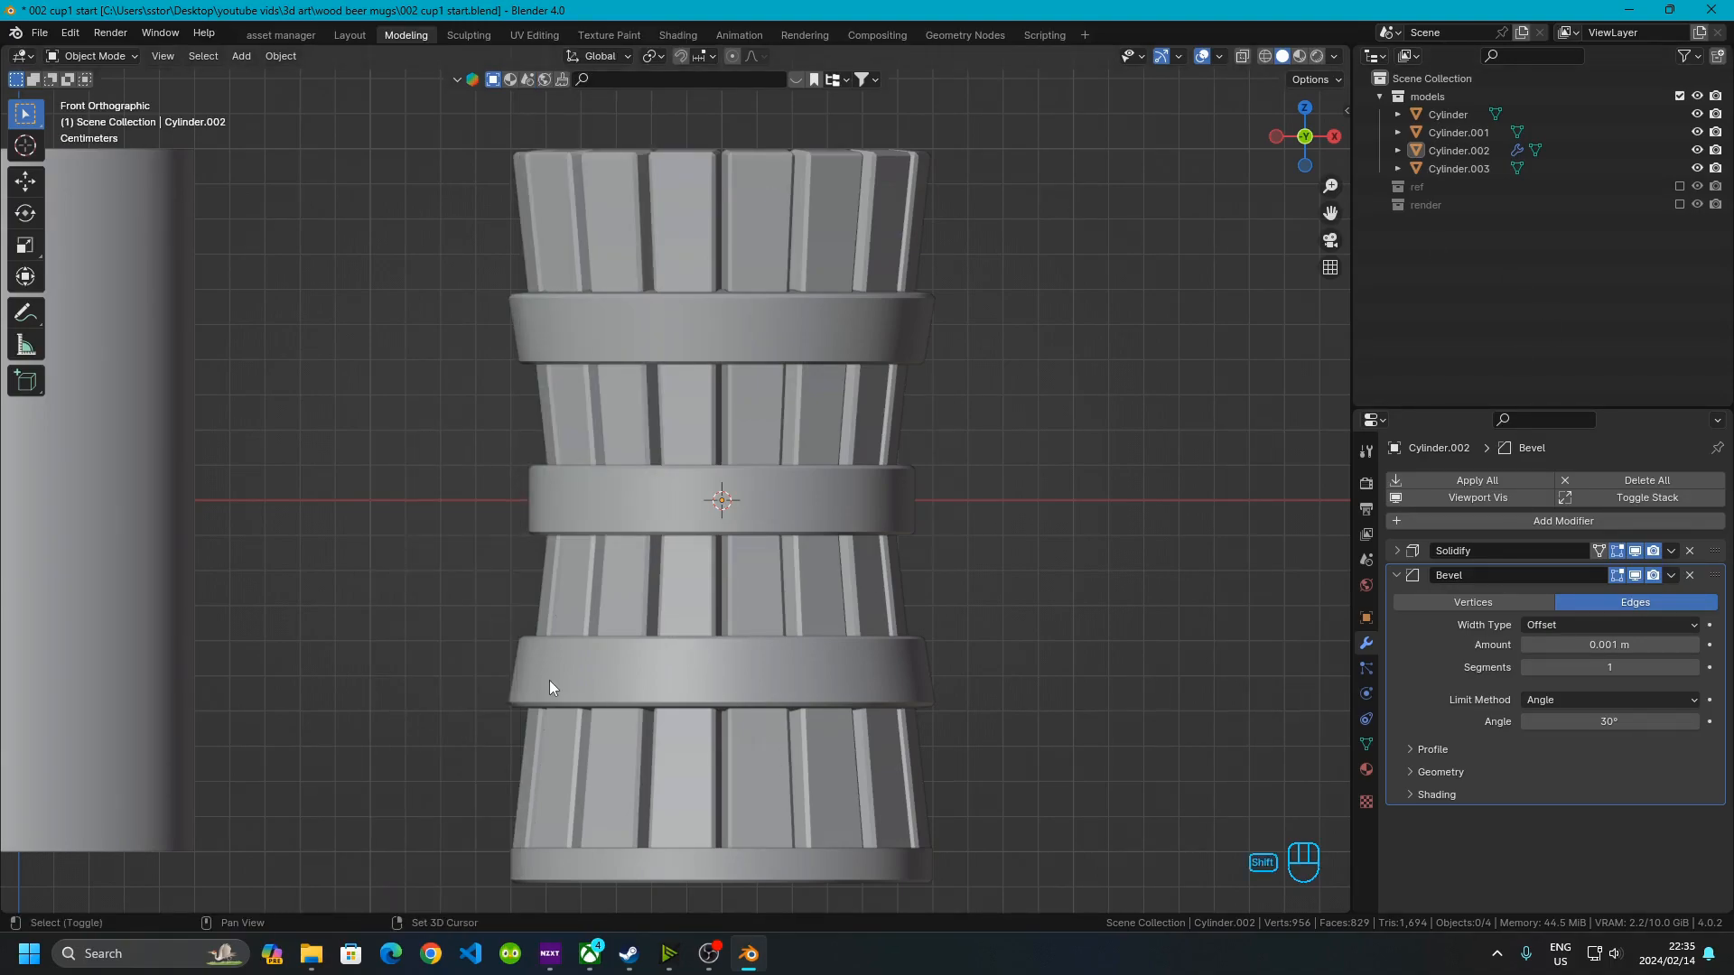
Add a Bezier curve to the scene
{"action": "key", "text": "shift+a"}
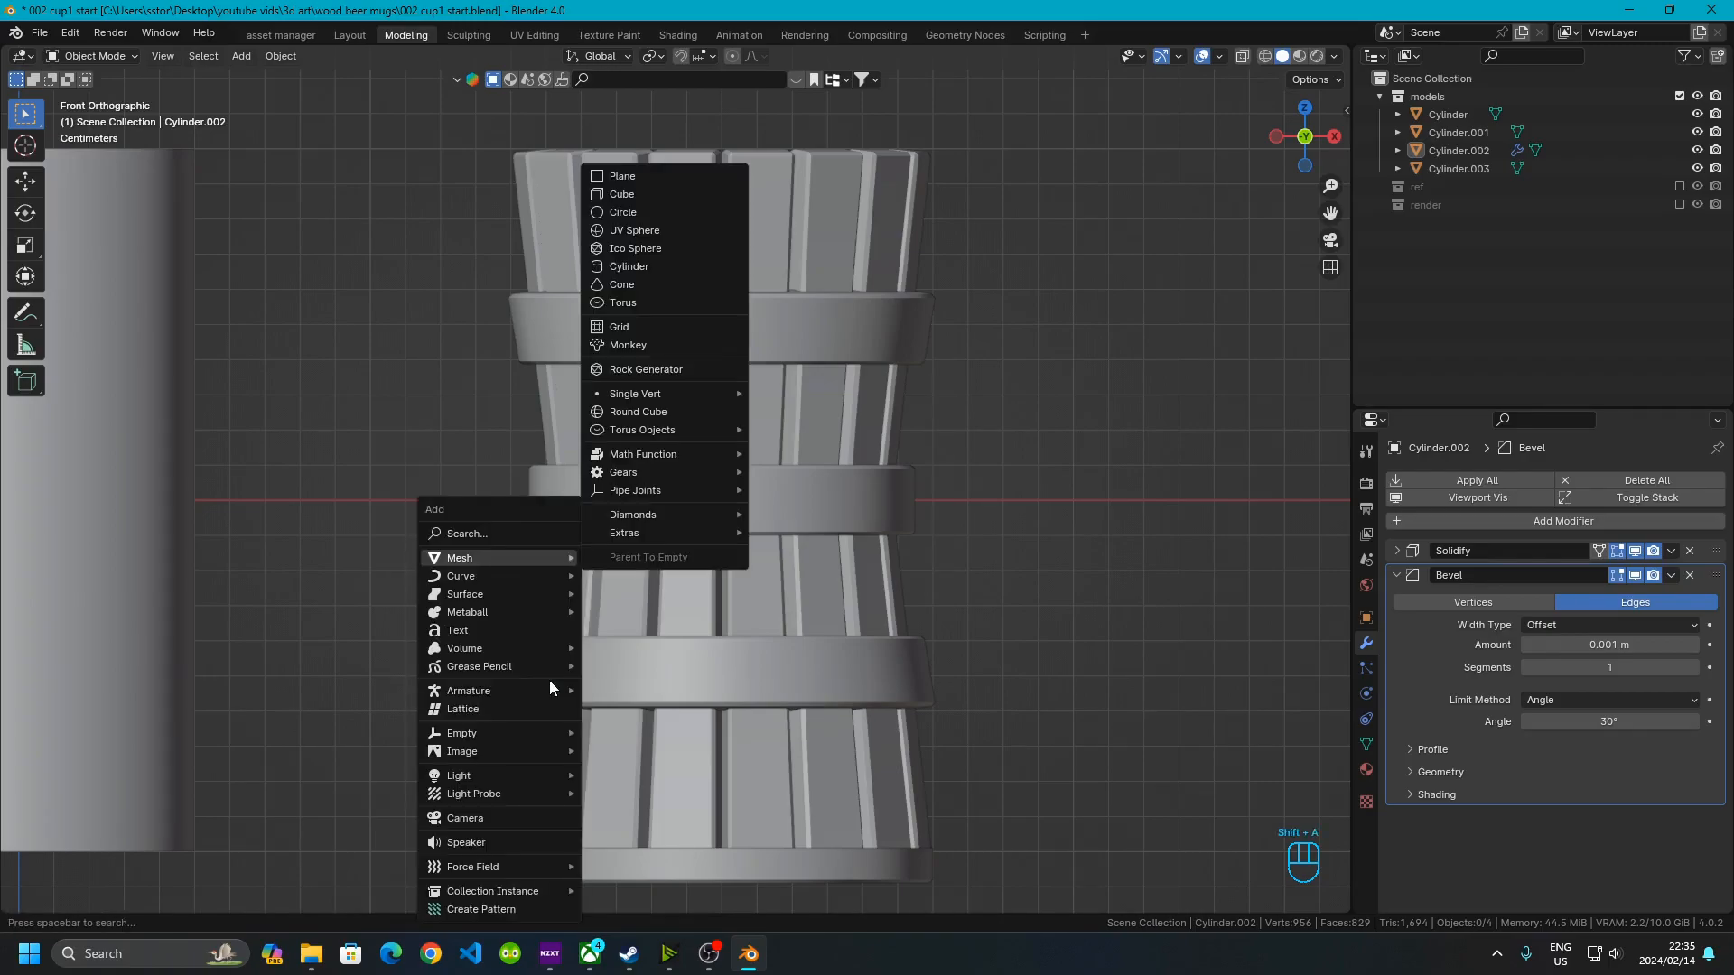
{"action": "mouse_move", "coordinate": [501, 578]}
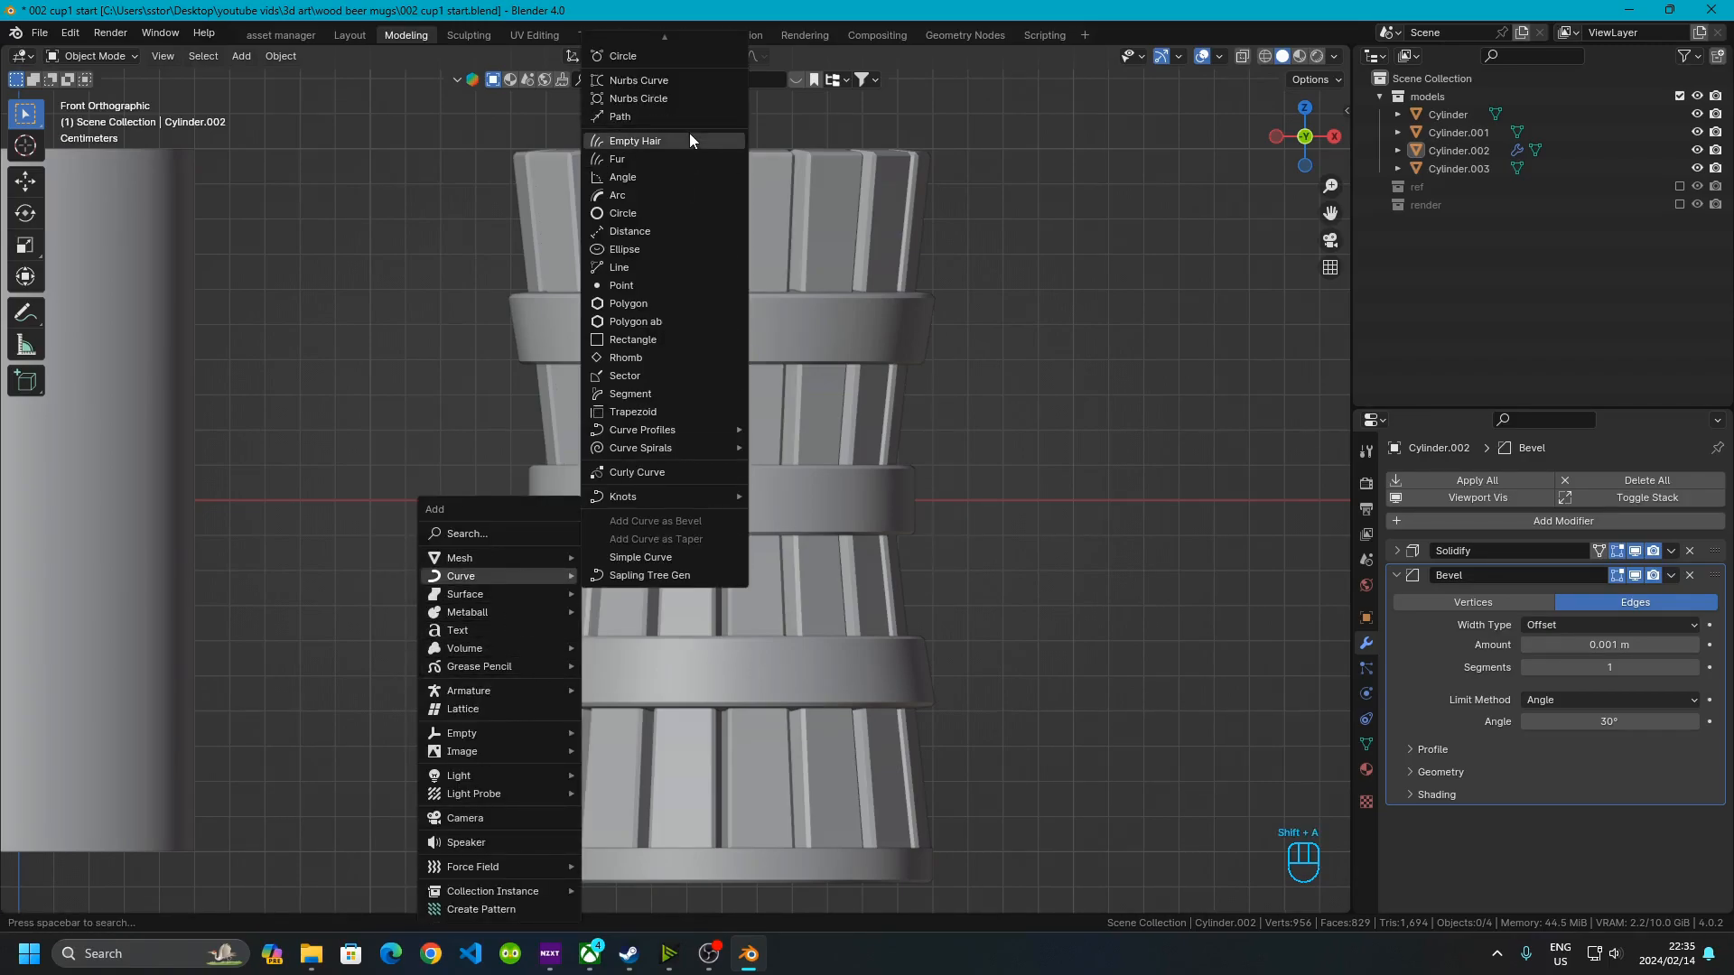
{"action": "scroll", "coordinate": [620, 61], "scroll_direction": "up", "scroll_amount": 2}
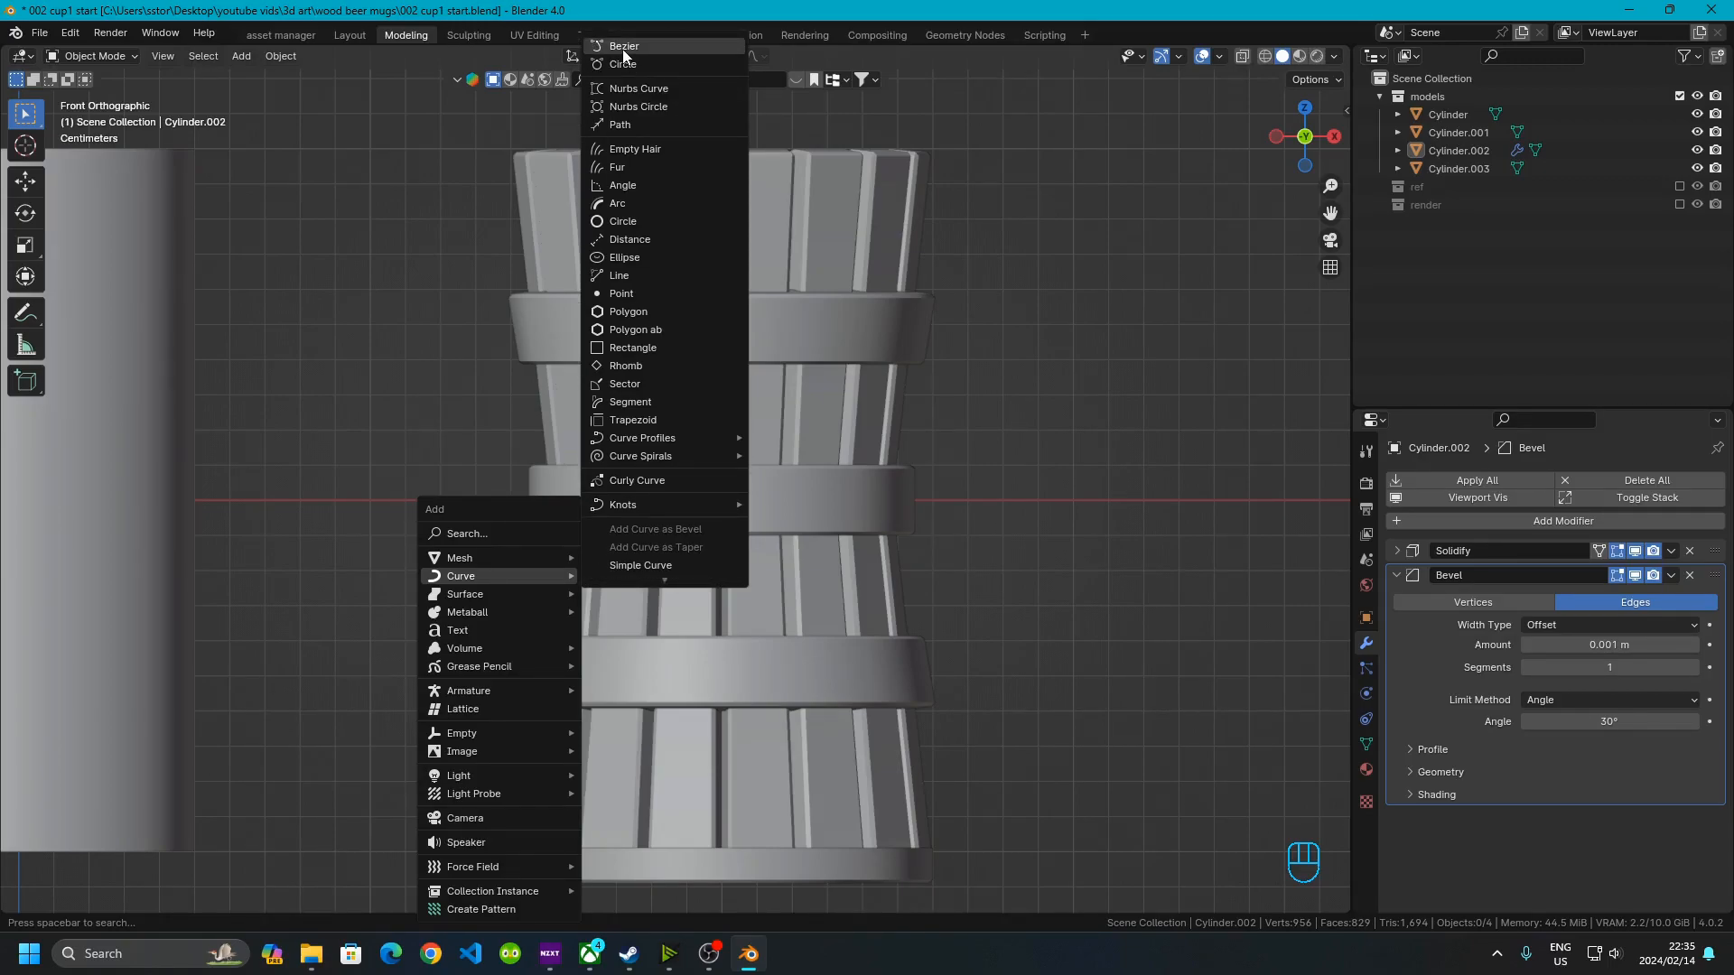
{"action": "left_click", "coordinate": [622, 50]}
{"action": "scroll", "coordinate": [684, 538], "scroll_direction": "down", "scroll_amount": 6}
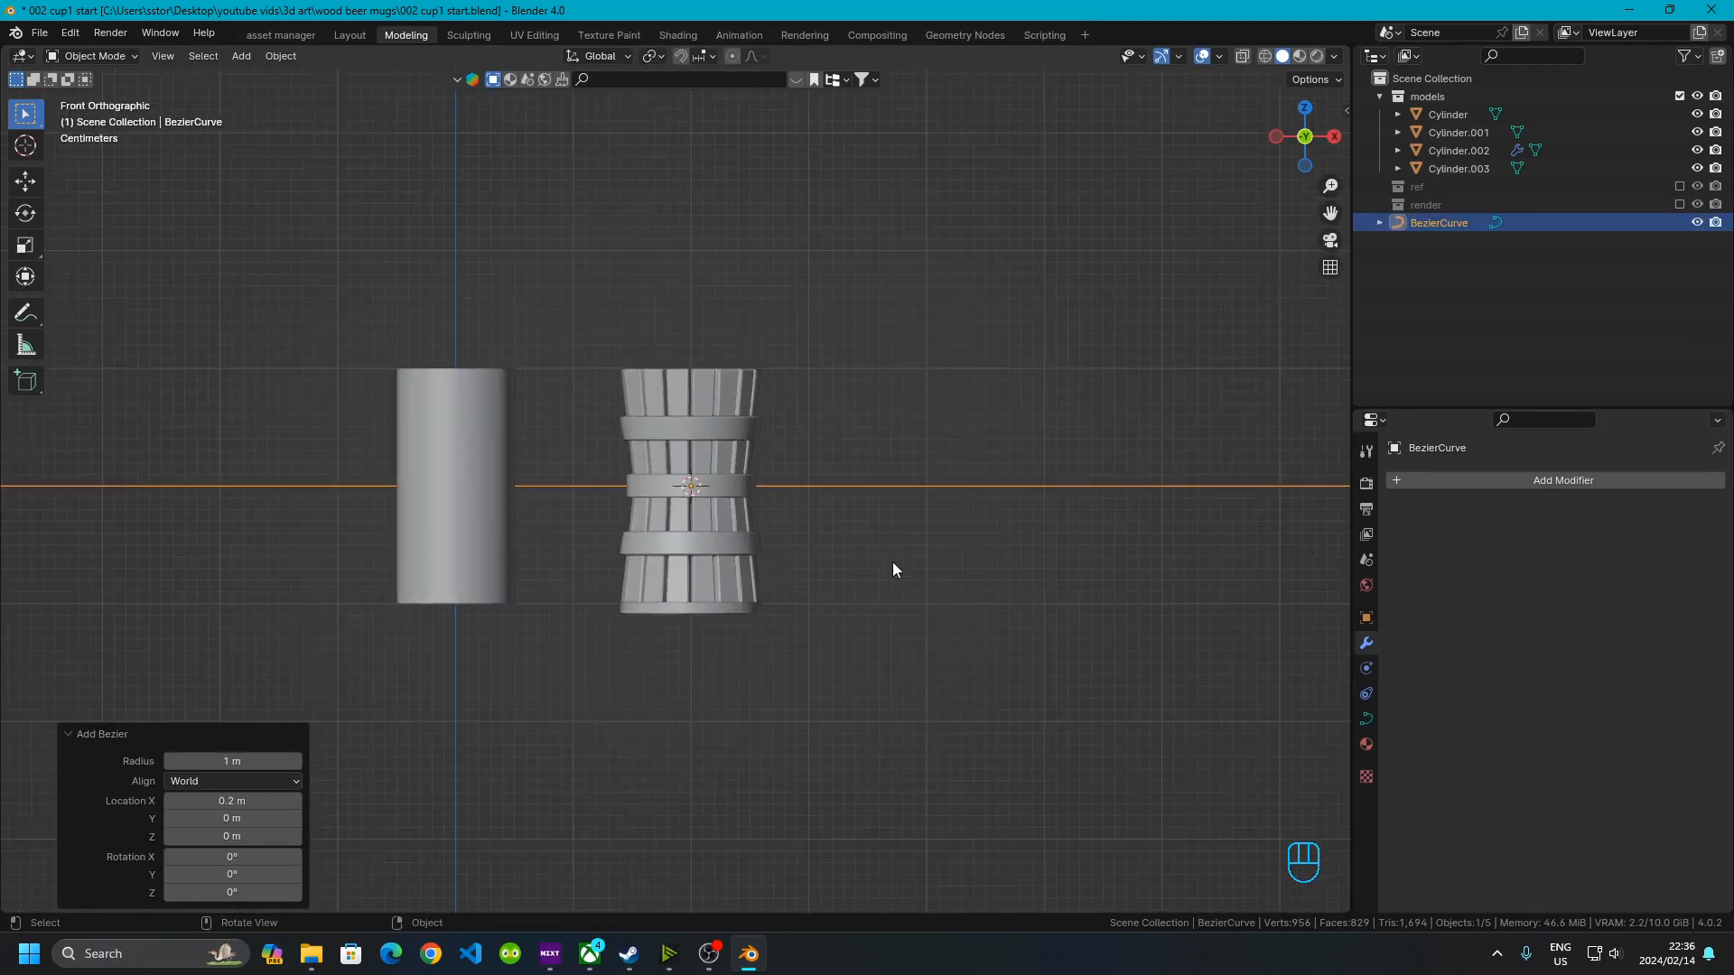
Enter Edit Mode on the Bezier curve and scale it down to about 0.554 with proportional editing
{"action": "key", "text": "Tab"}
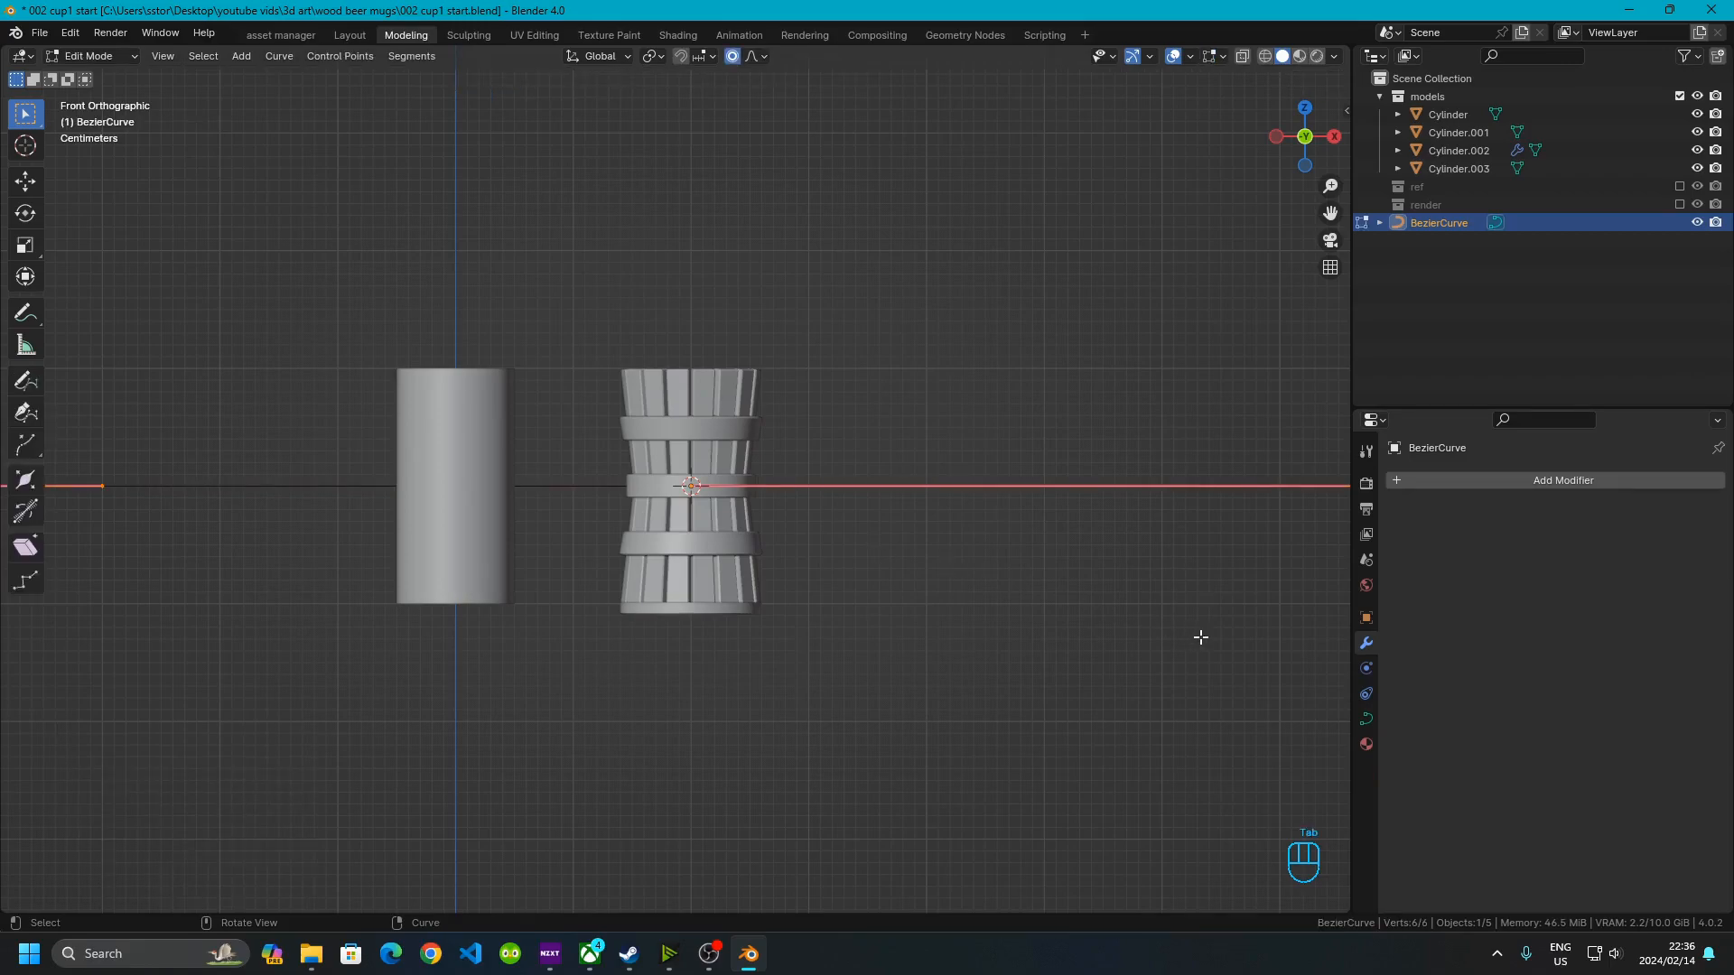
{"action": "key", "text": "s"}
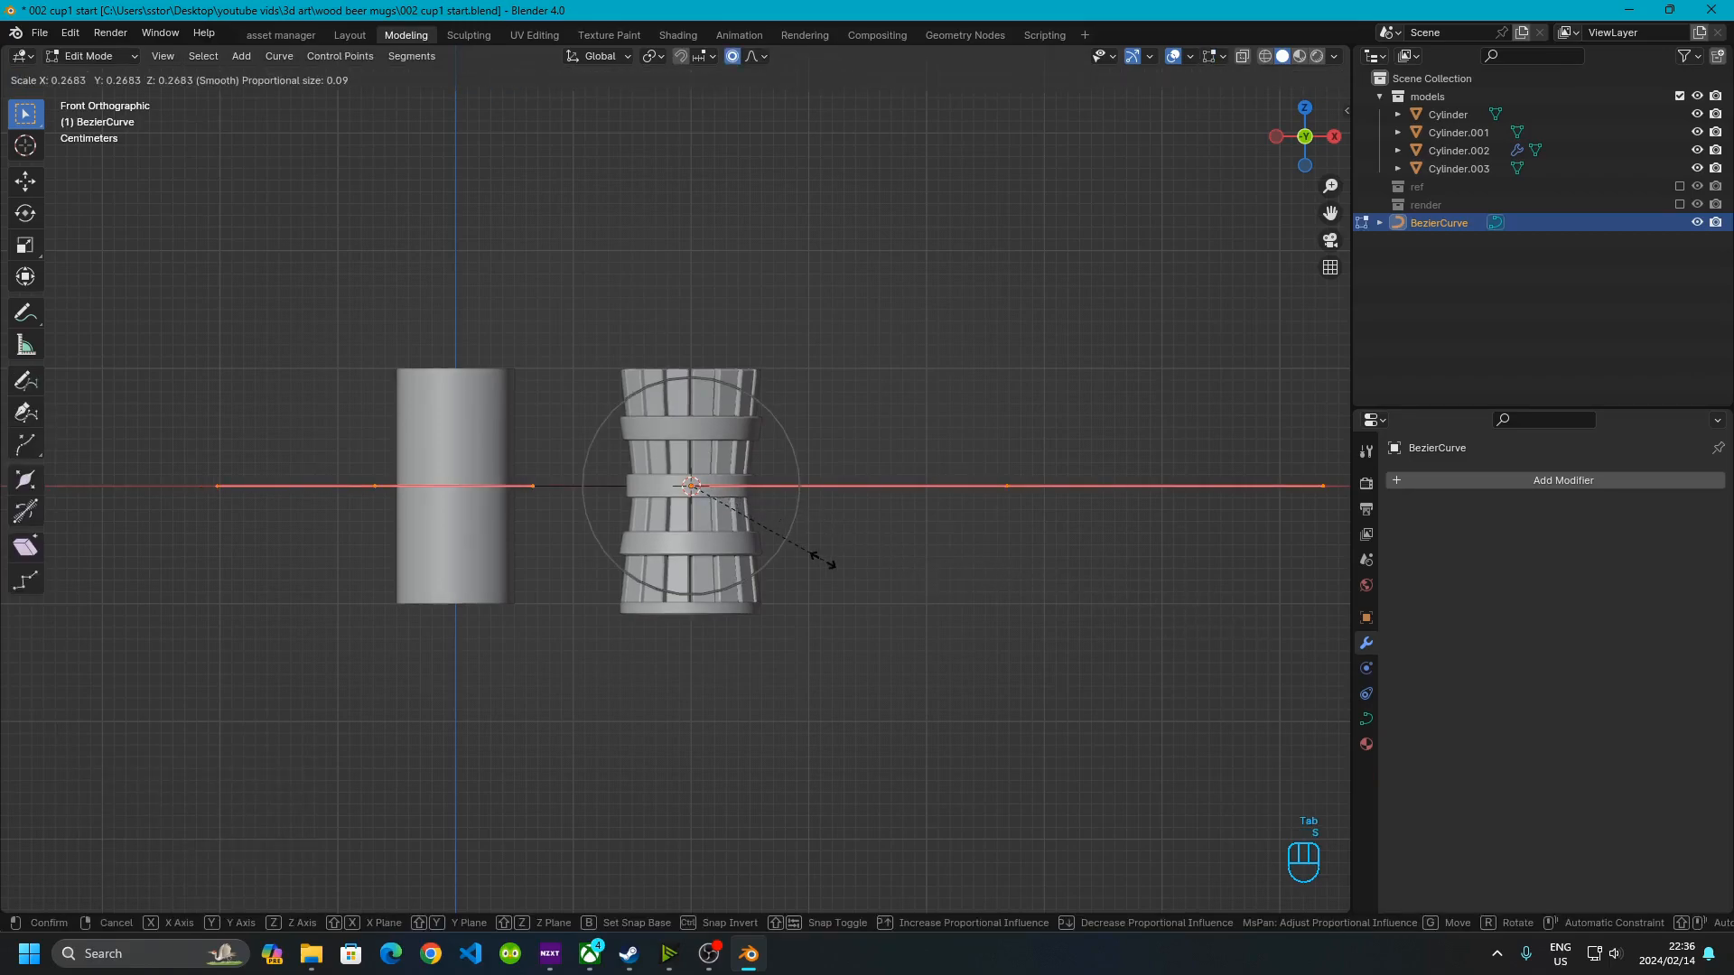
{"action": "left_click", "coordinate": [794, 545]}
{"action": "key", "text": "s"}
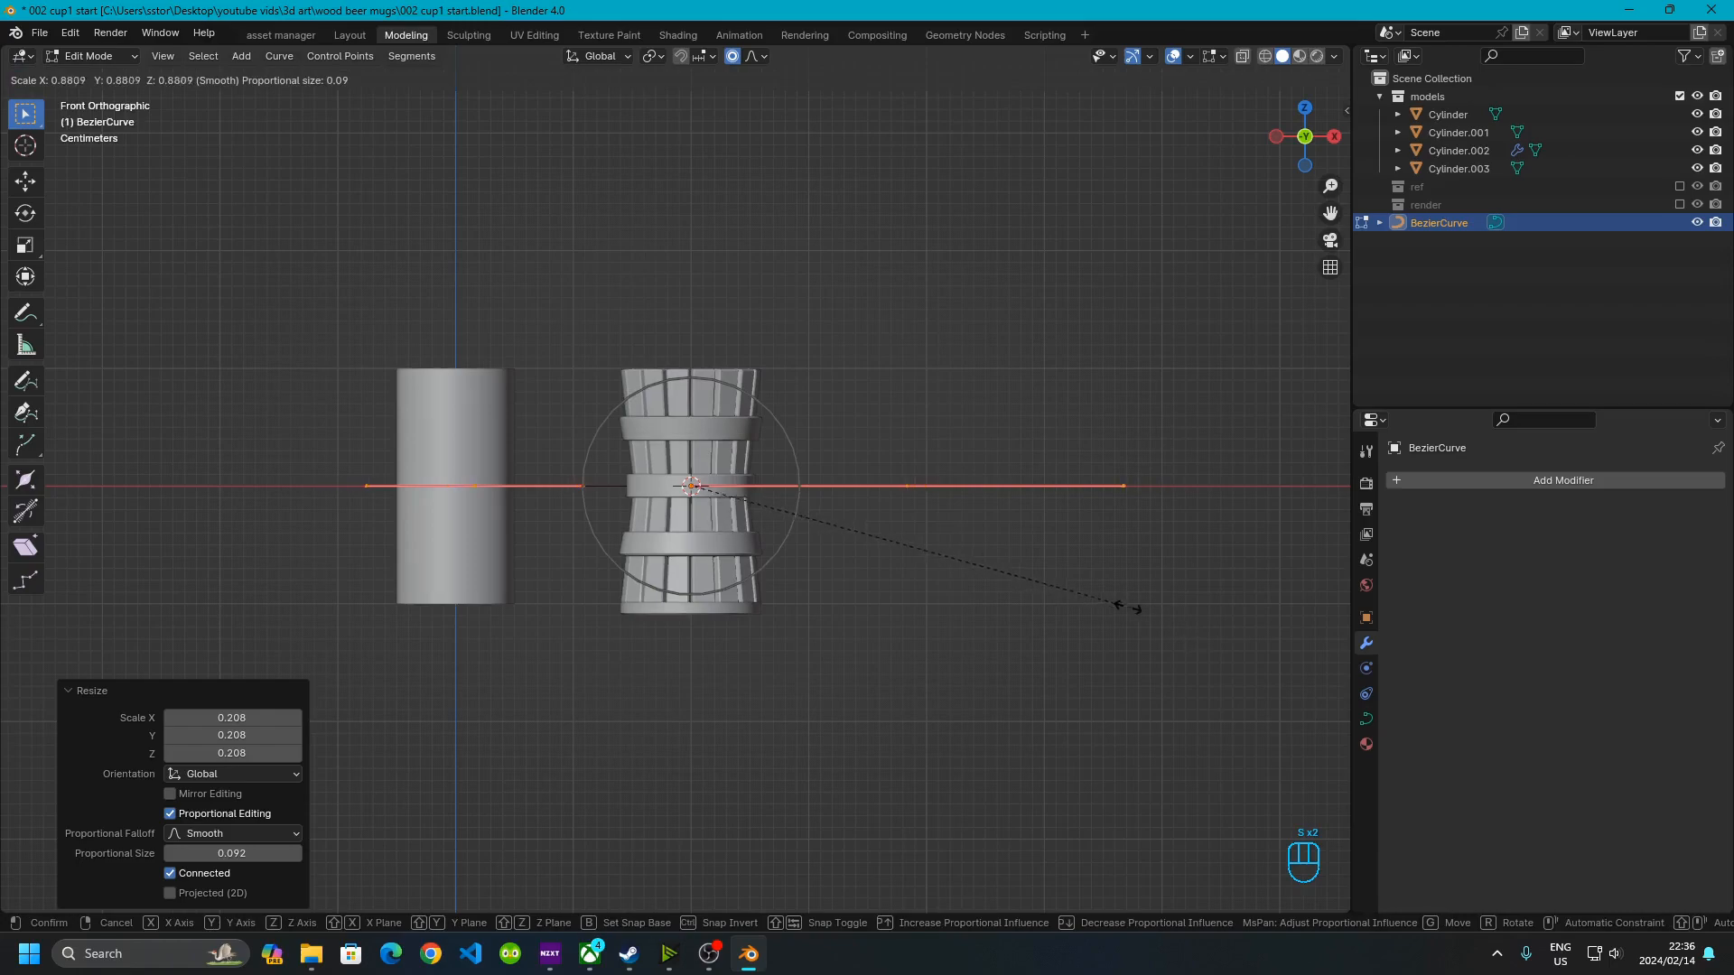
{"action": "left_click", "coordinate": [970, 578]}
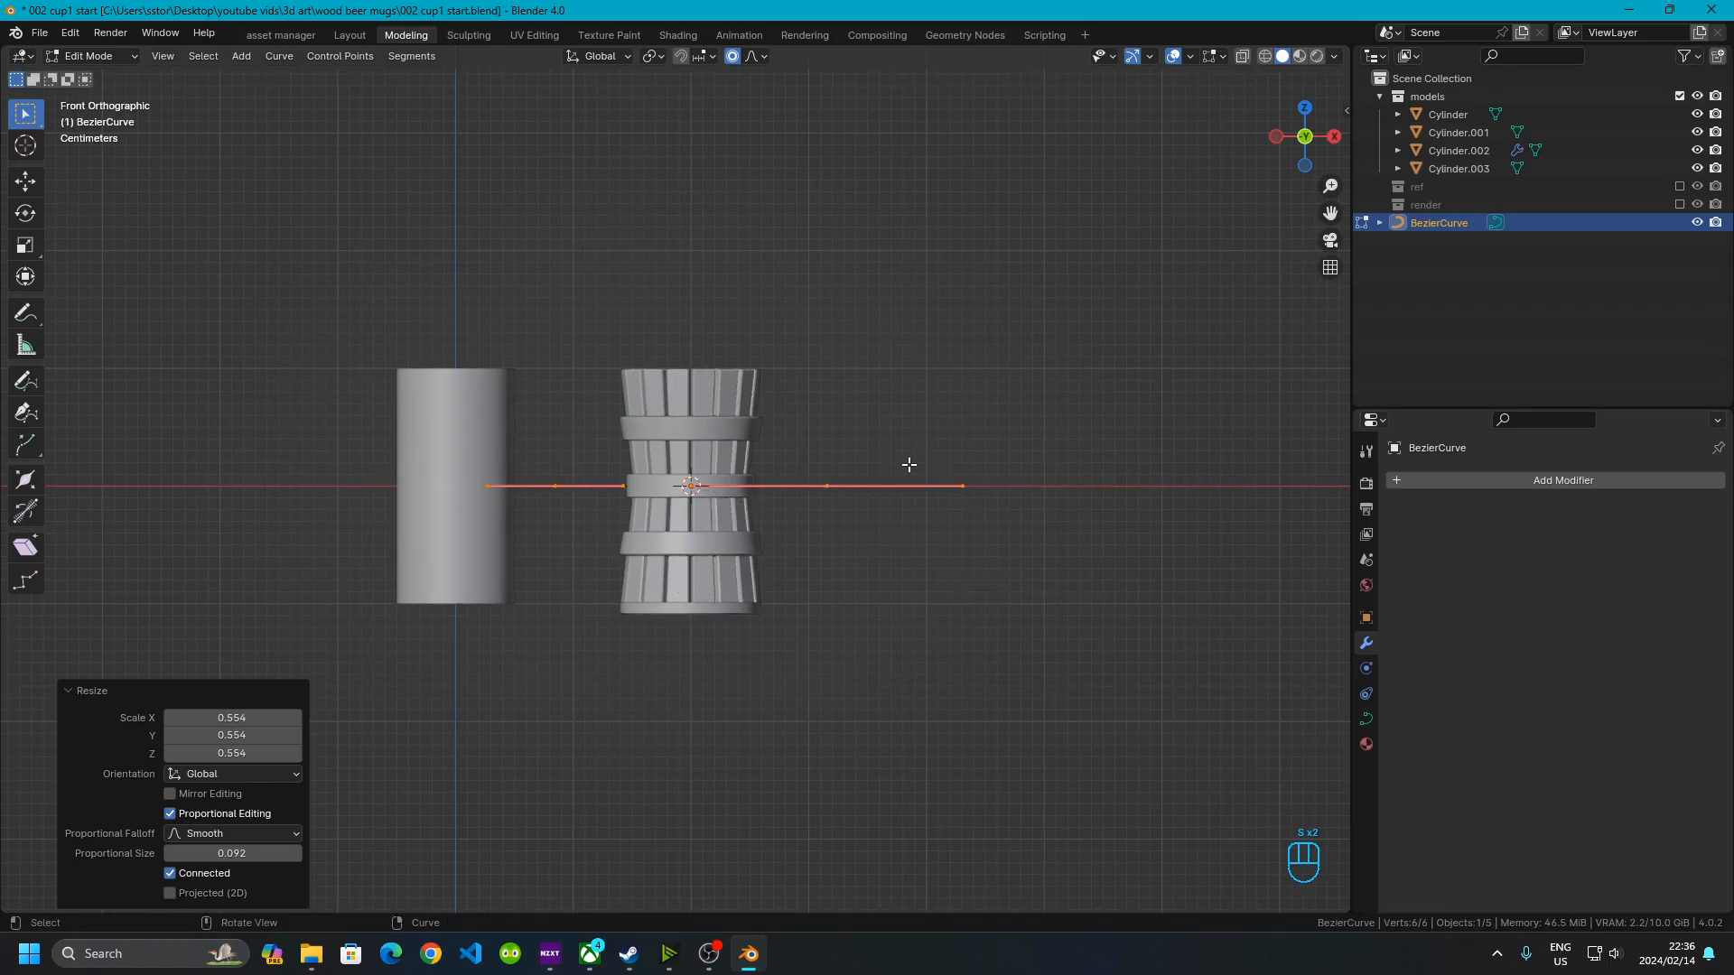
Rotate the curve 90° about X and 90° about Y so it stands vertically
{"action": "scroll", "coordinate": [908, 464], "scroll_direction": "up", "scroll_amount": 3}
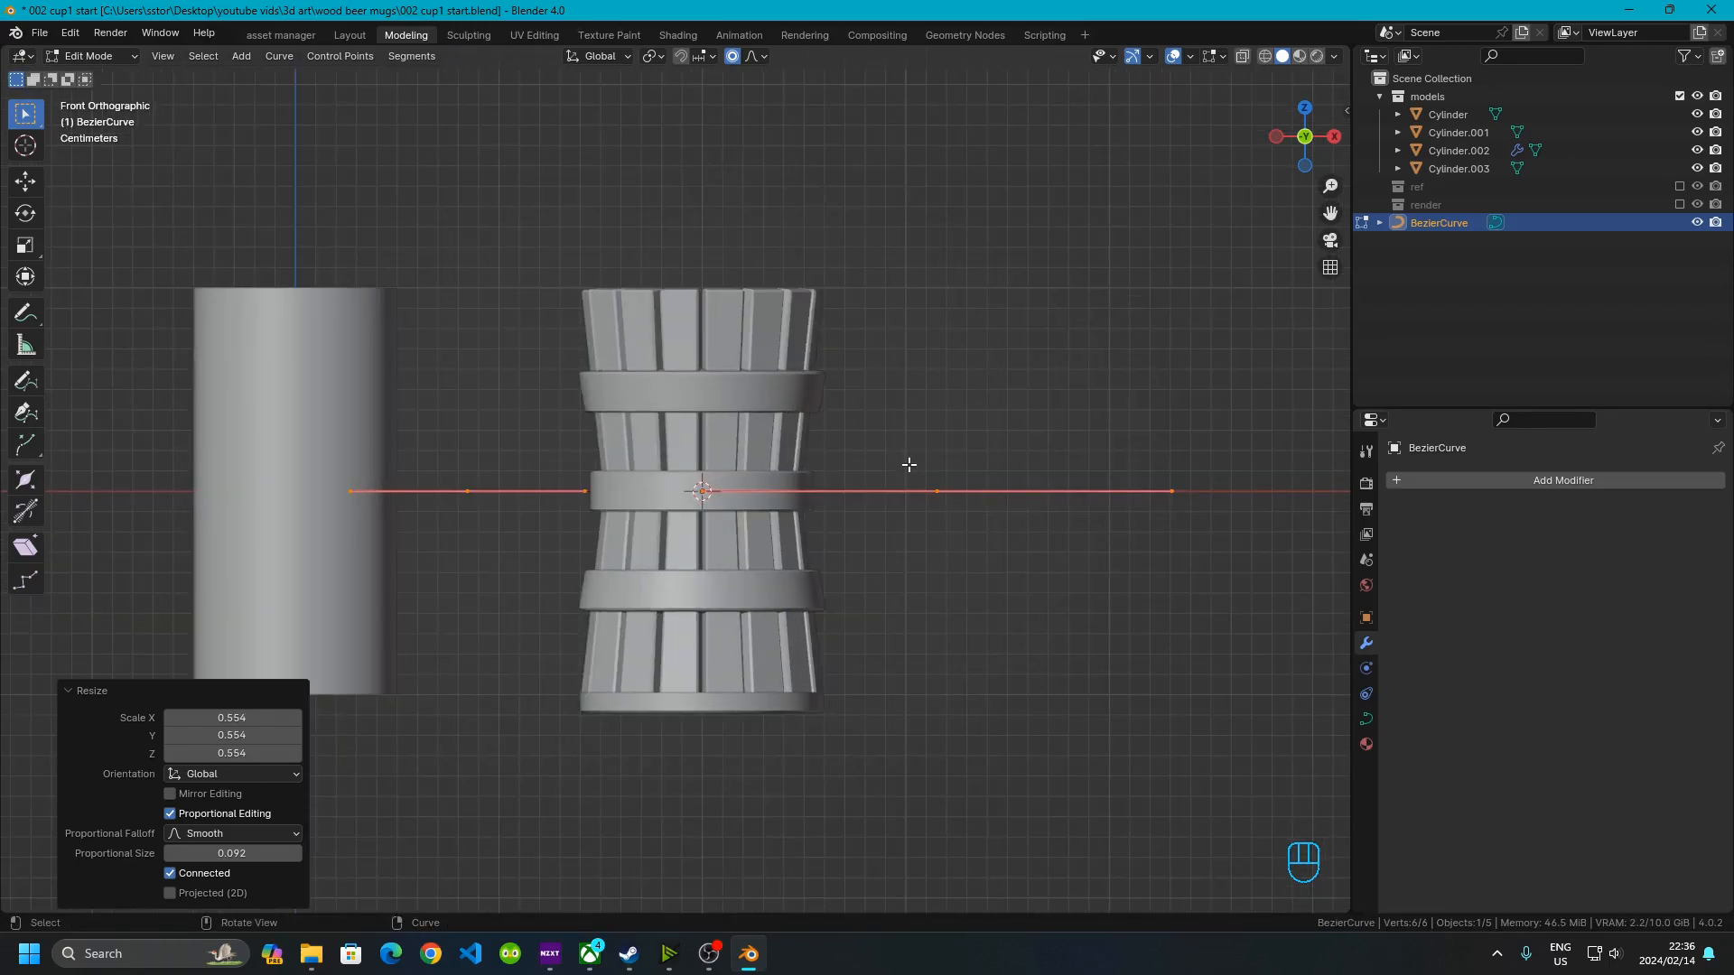
{"action": "key", "text": "r"}
{"action": "key", "text": "x"}
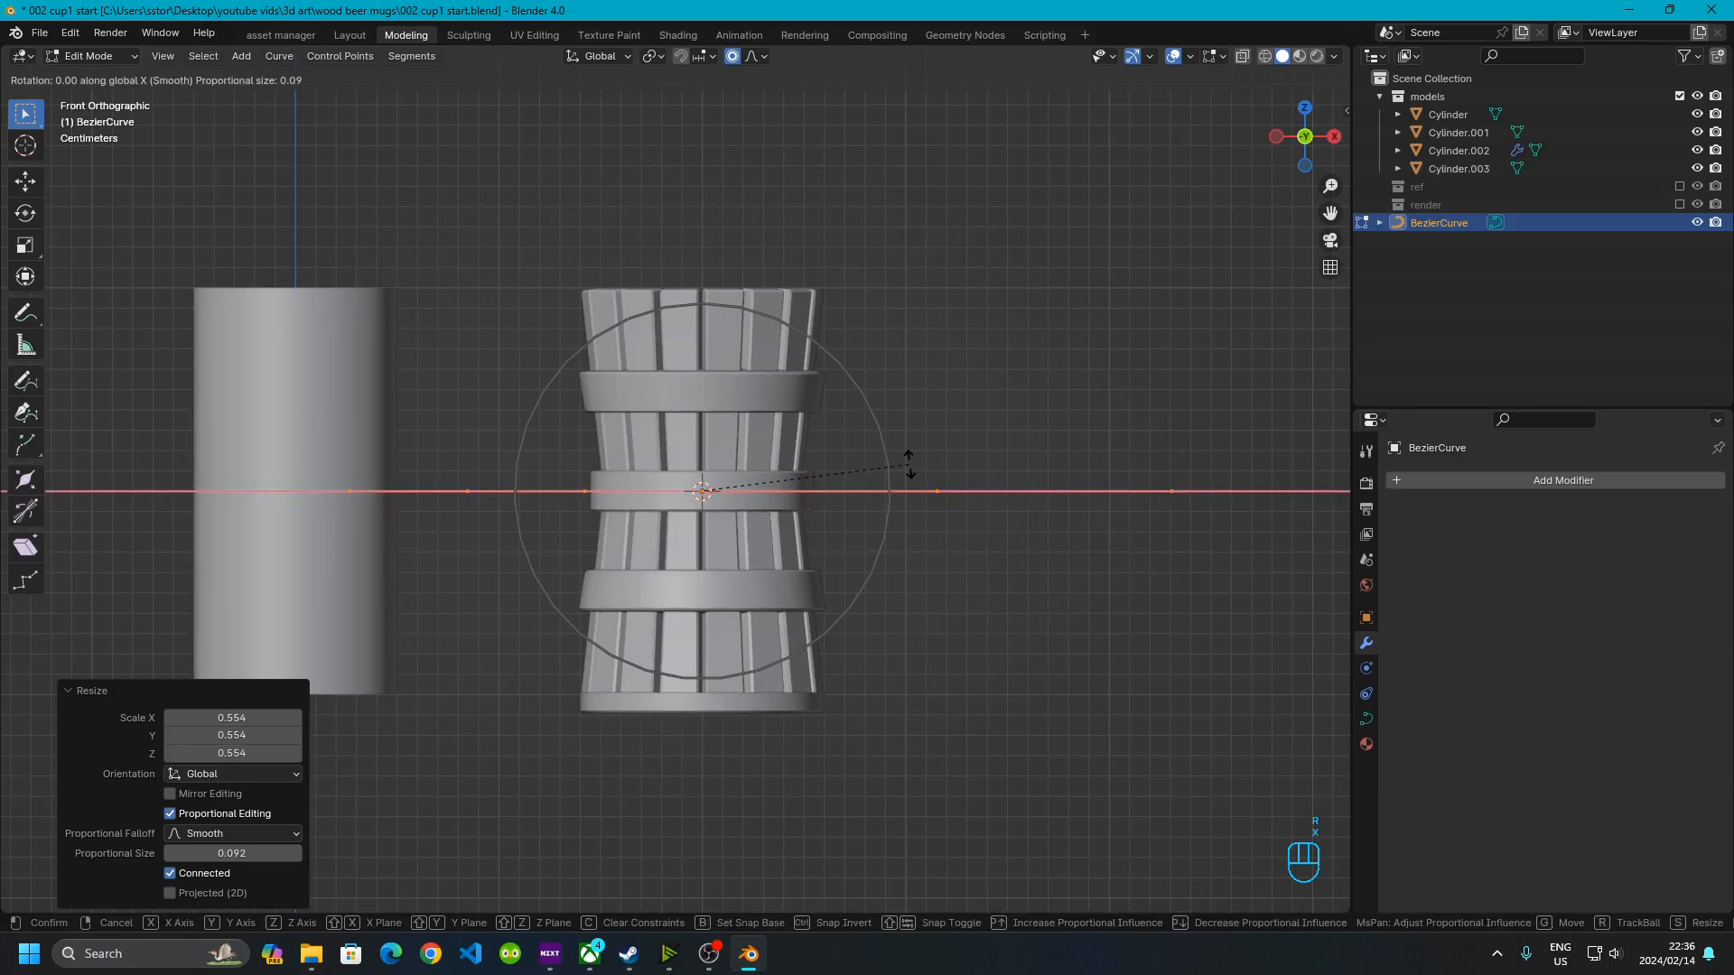
{"action": "type", "text": "90"}
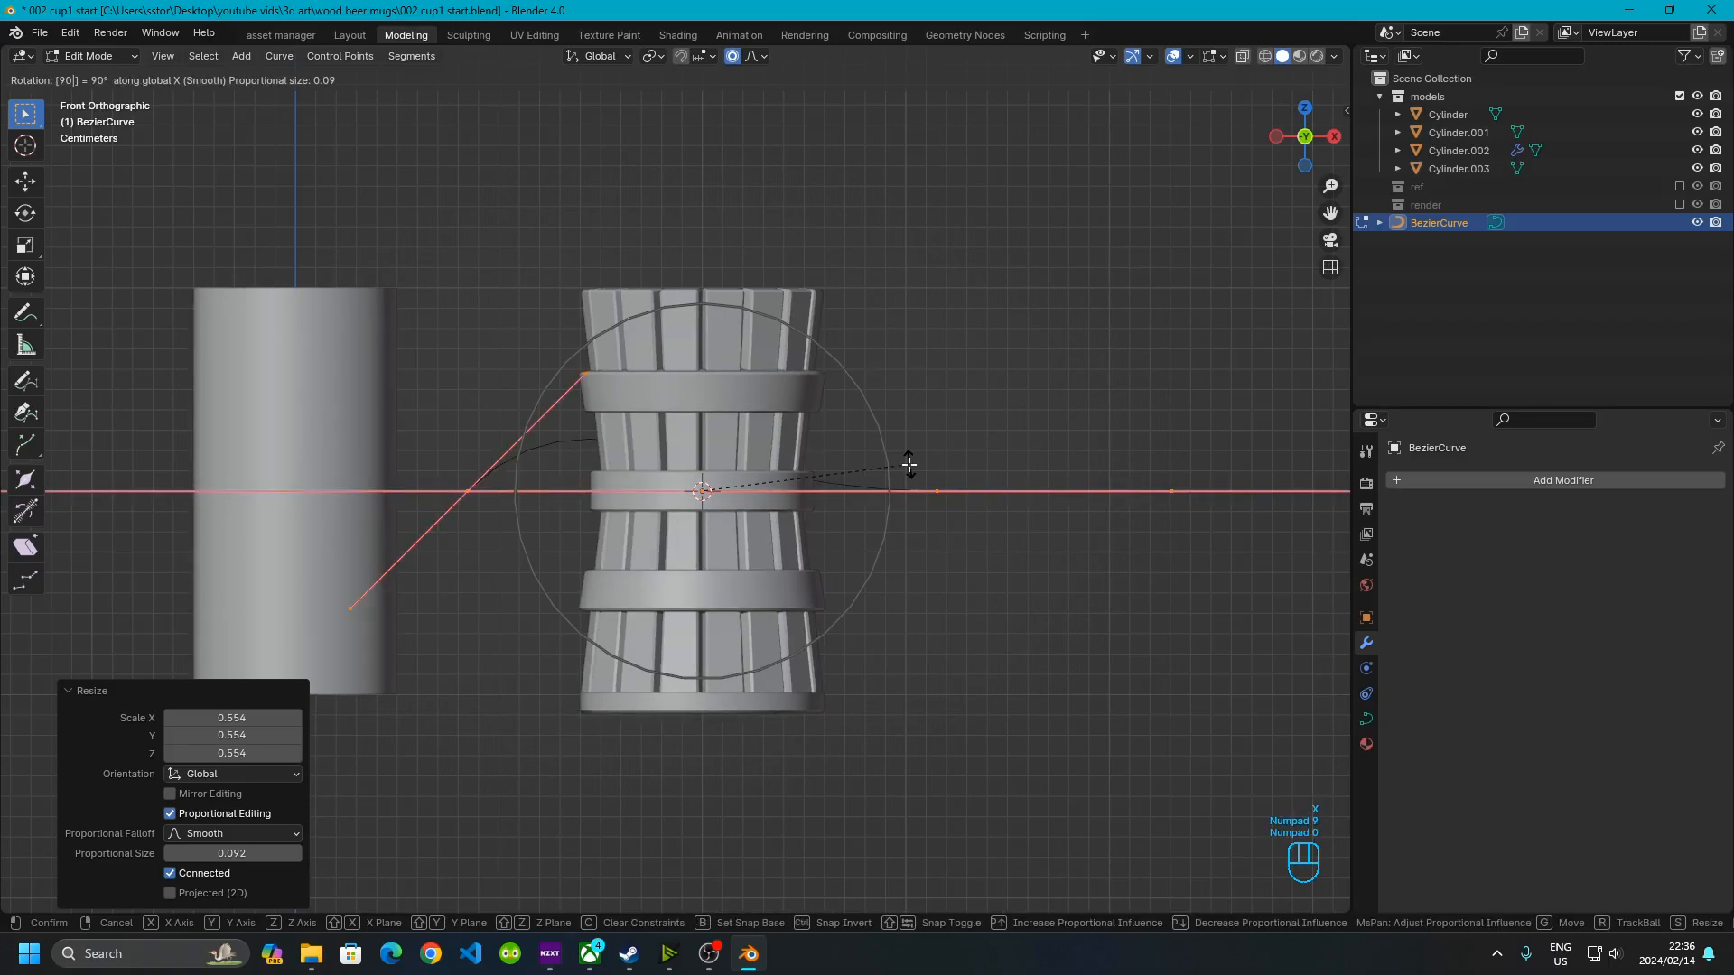
{"action": "left_click", "coordinate": [908, 464]}
{"action": "type", "text": "ry90"}
{"action": "left_click", "coordinate": [908, 464]}
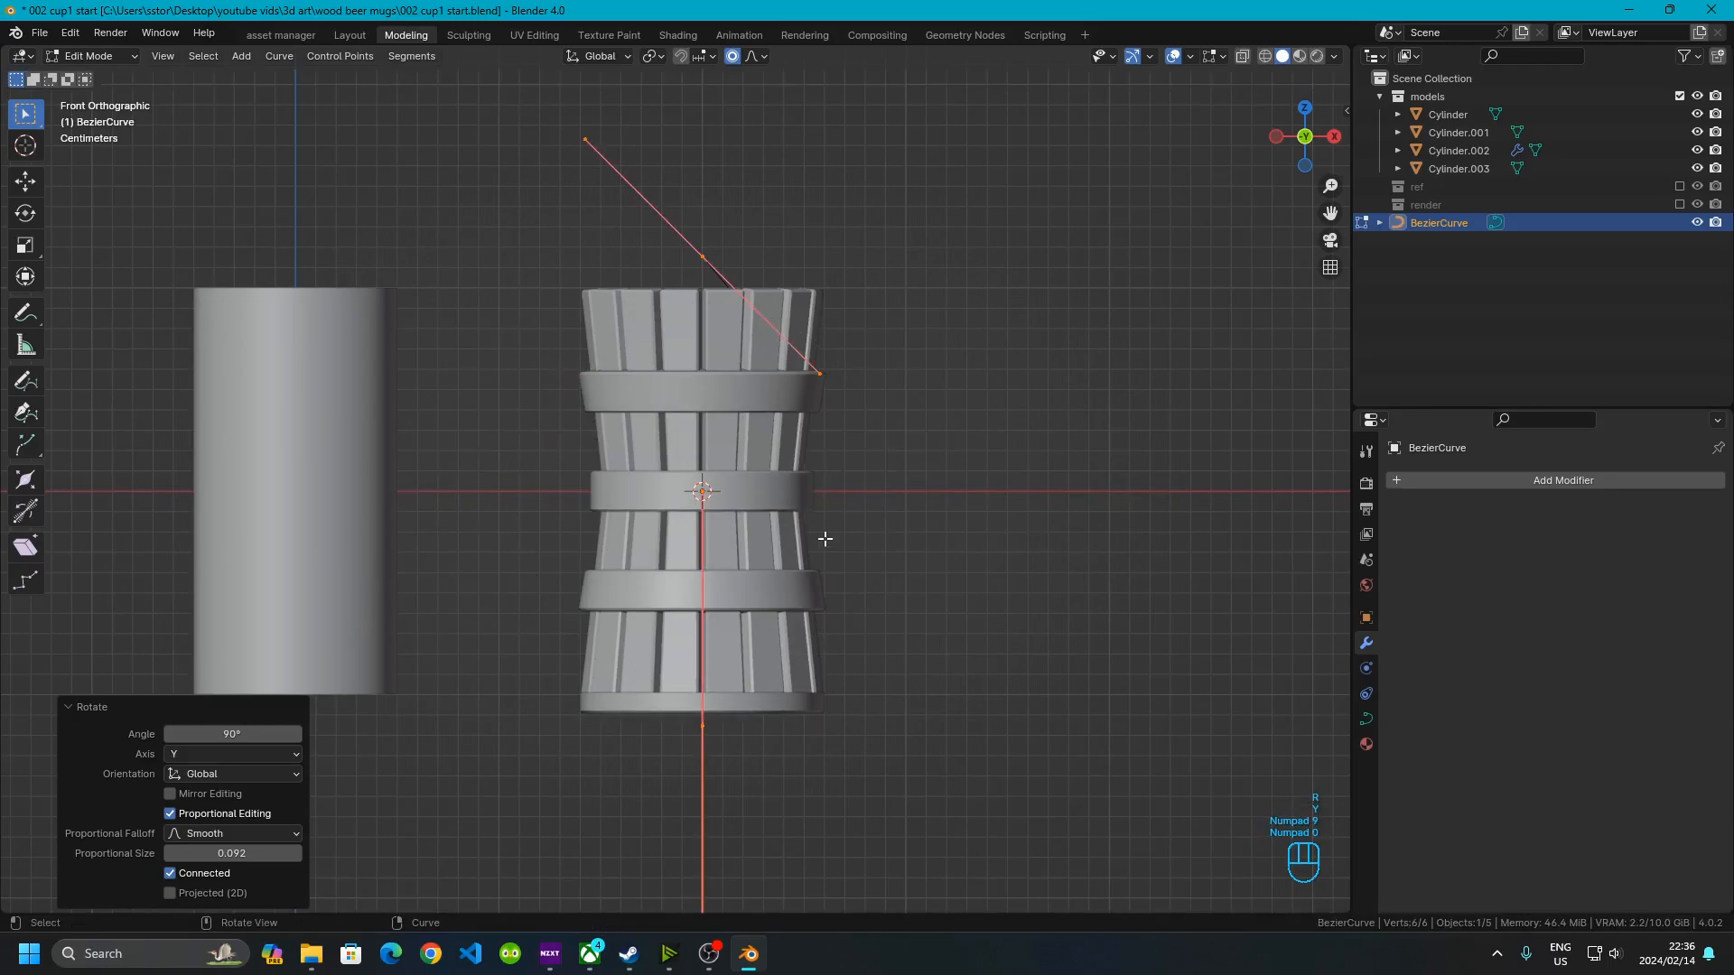
Move the curve along X to sit beside the mug's left side
{"action": "key", "text": "g"}
{"action": "key", "text": "x"}
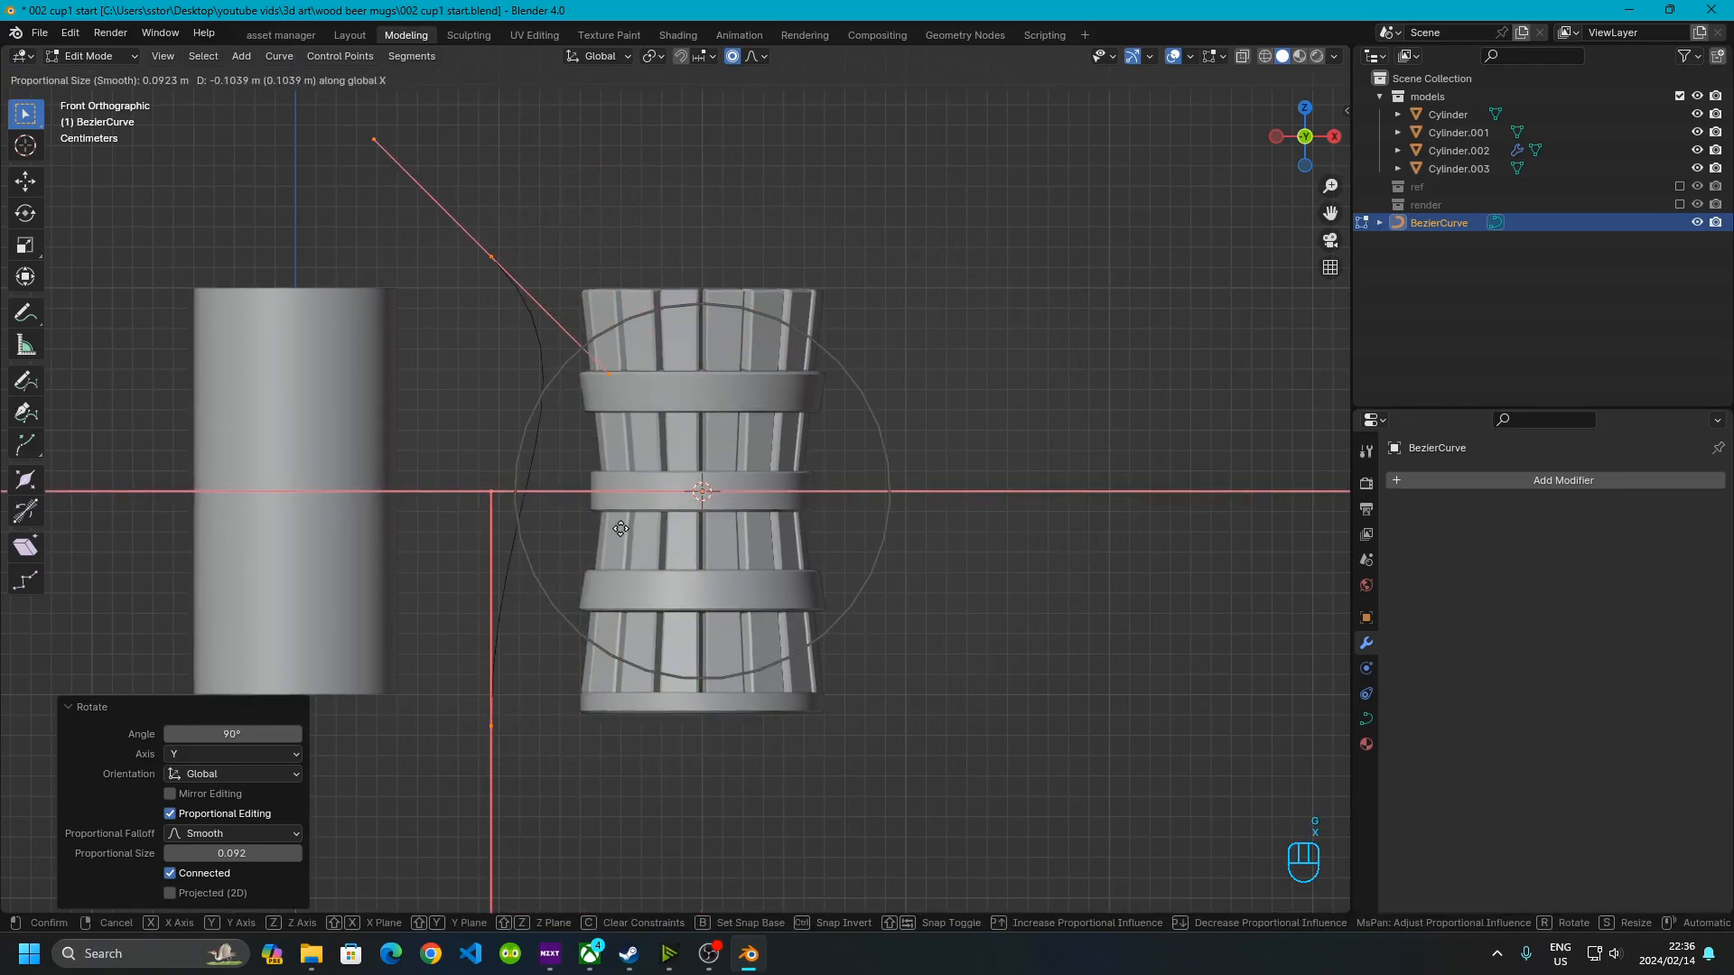
{"action": "left_click", "coordinate": [620, 528]}
Rotate the top control point's handle and move the point onto the mug's upper ring
{"action": "scroll", "coordinate": [558, 487], "scroll_direction": "up", "scroll_amount": 3}
{"action": "middle_click_drag", "start_coordinate": [455, 375], "coordinate": [569, 491], "text": "shift"}
{"action": "scroll", "coordinate": [541, 379], "scroll_direction": "down", "scroll_amount": 1}
{"action": "left_click_drag", "start_coordinate": [439, 176], "coordinate": [569, 265]}
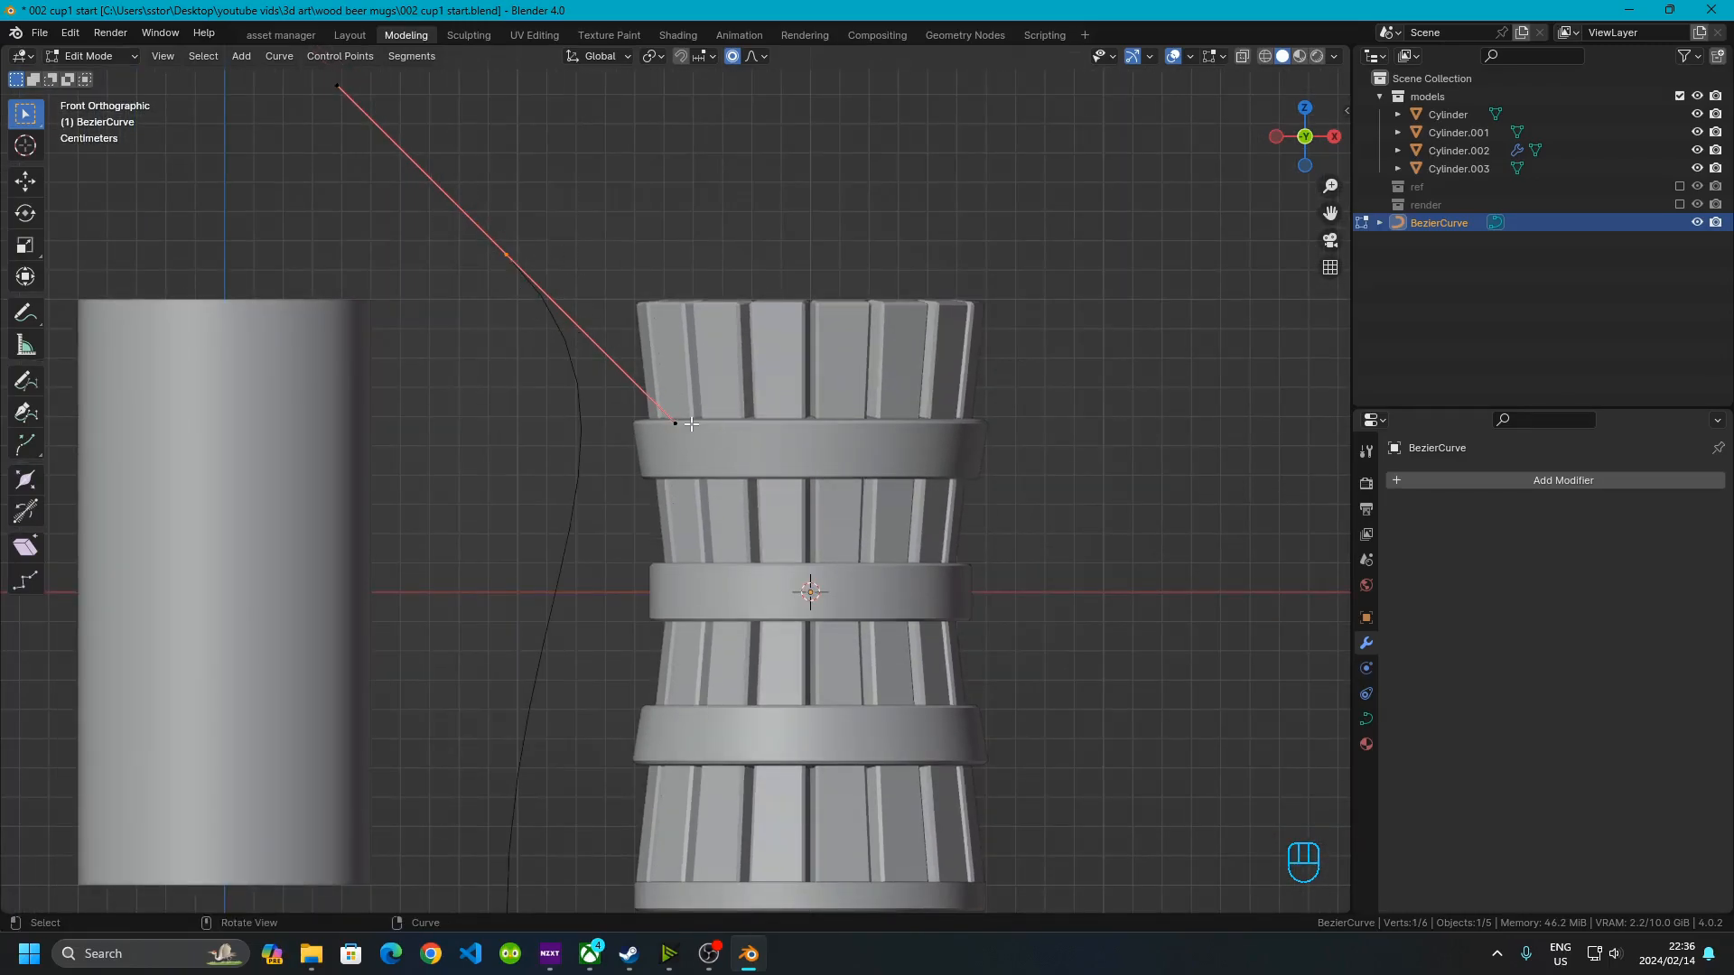
{"action": "key", "text": "r"}
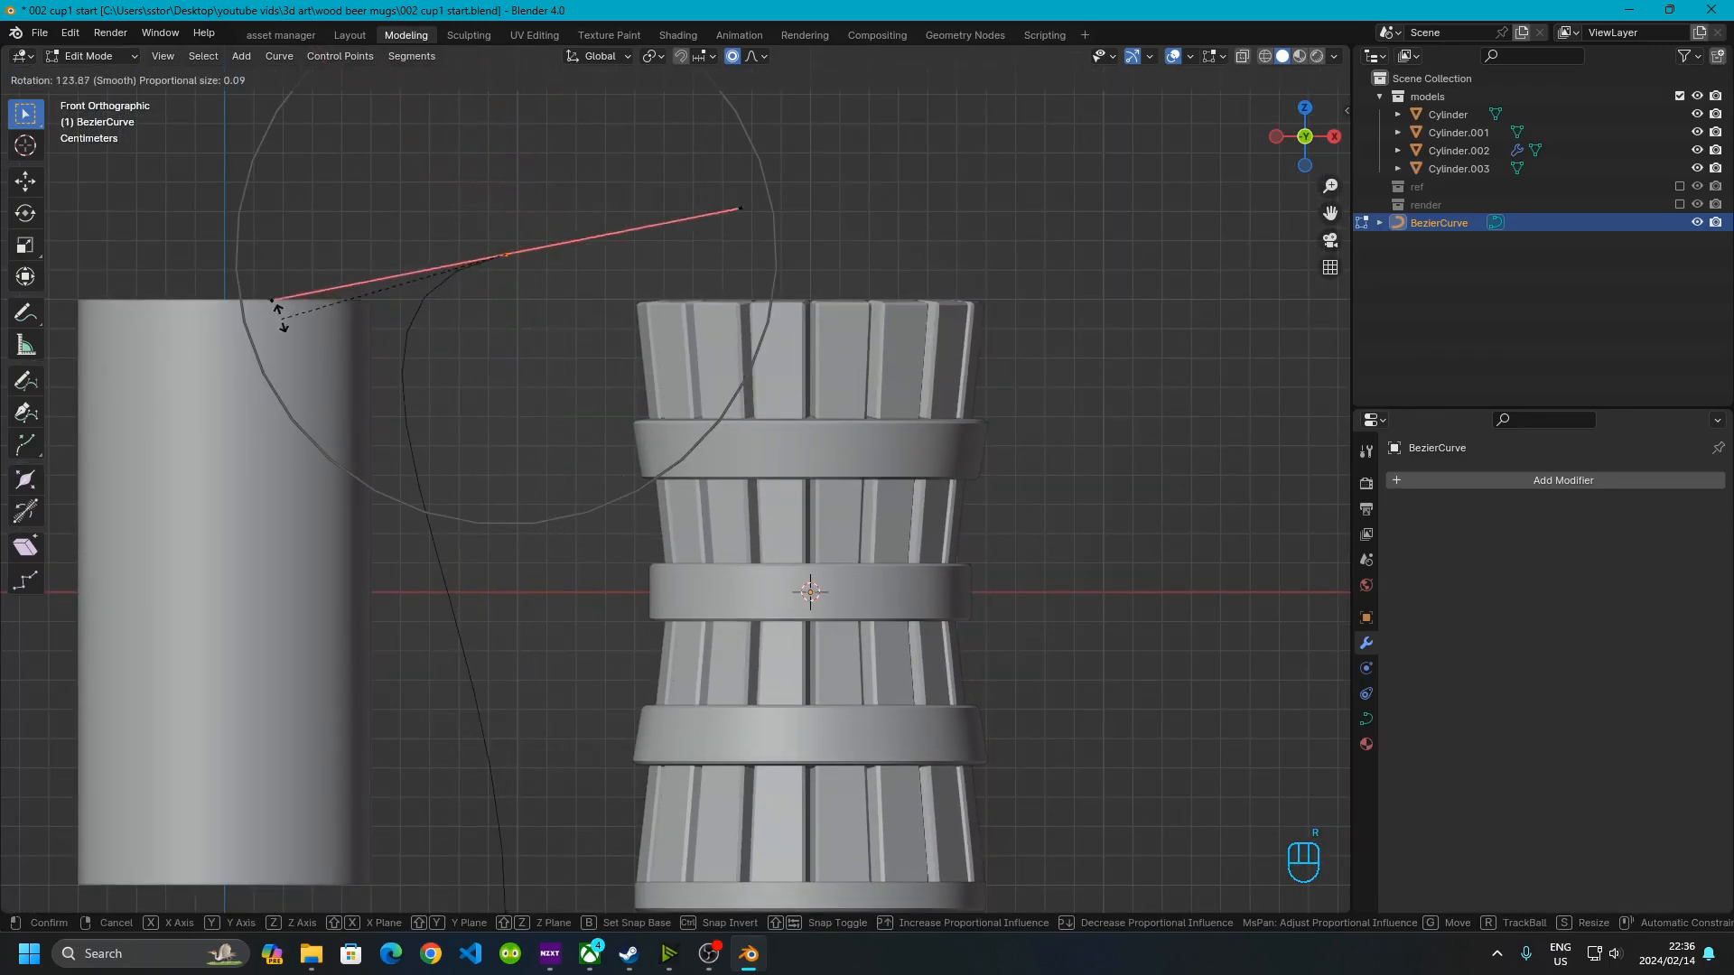
{"action": "left_click", "coordinate": [441, 228]}
{"action": "key", "text": "g"}
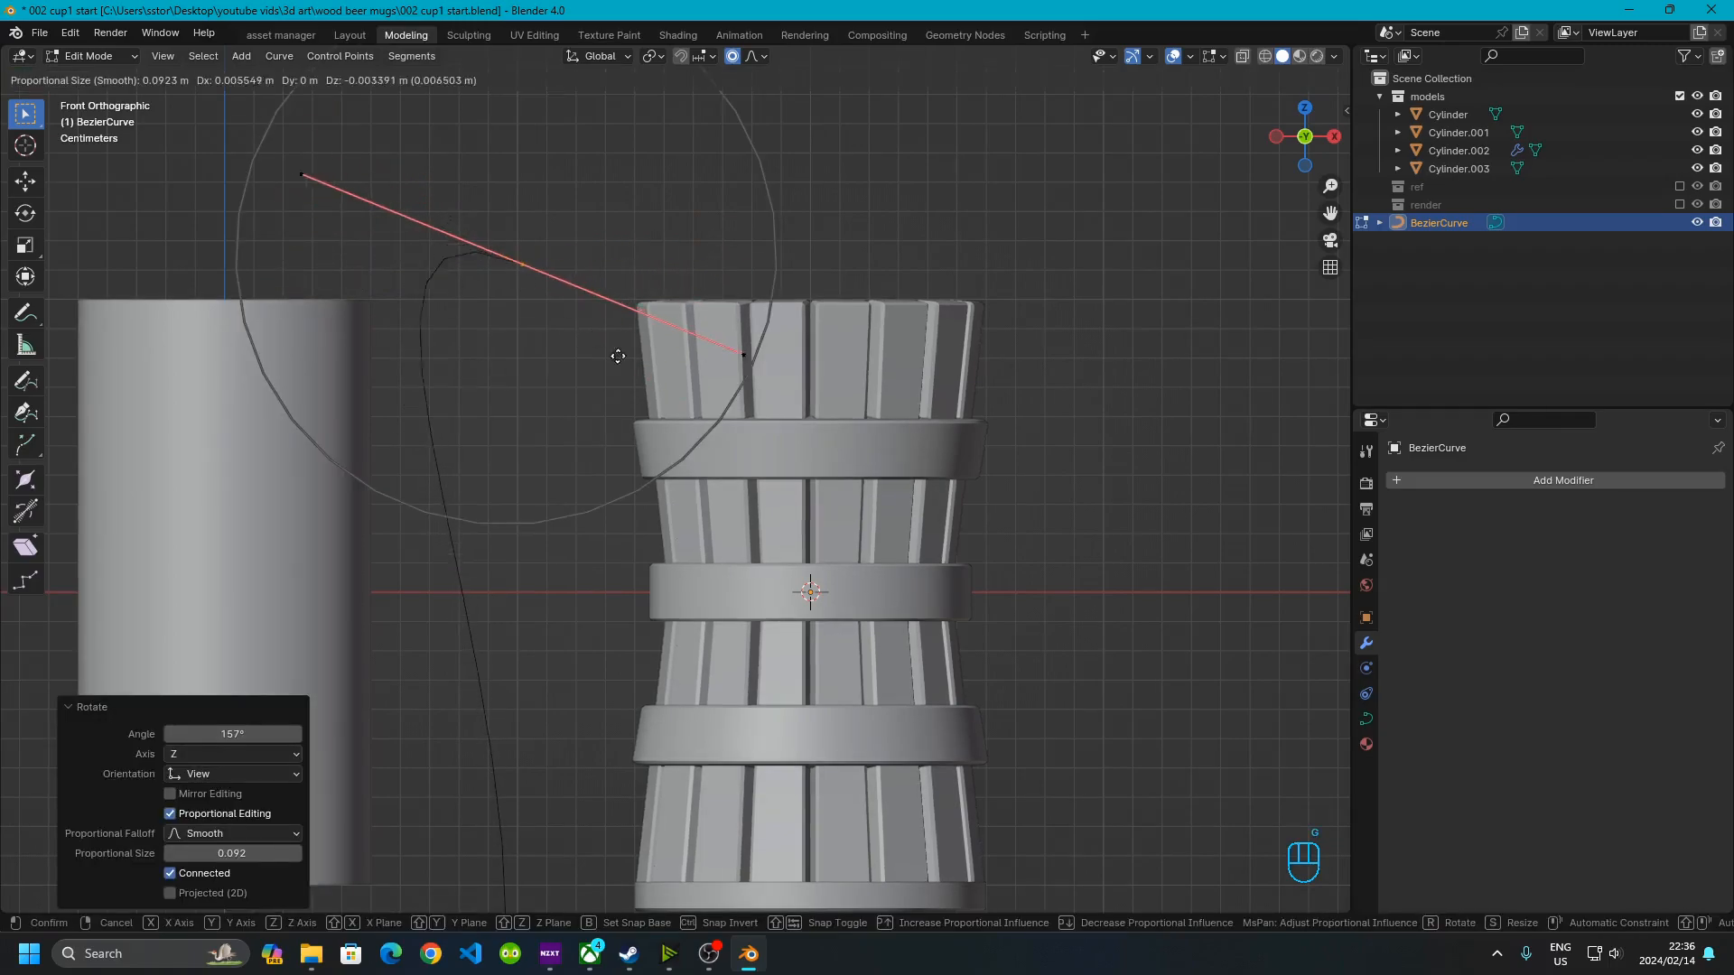
{"action": "left_click", "coordinate": [727, 519]}
Select the bottom control point and move it onto the mug's lower ring
{"action": "middle_click_drag", "start_coordinate": [631, 610], "coordinate": [609, 389], "text": "shift"}
{"action": "left_click", "coordinate": [482, 735]}
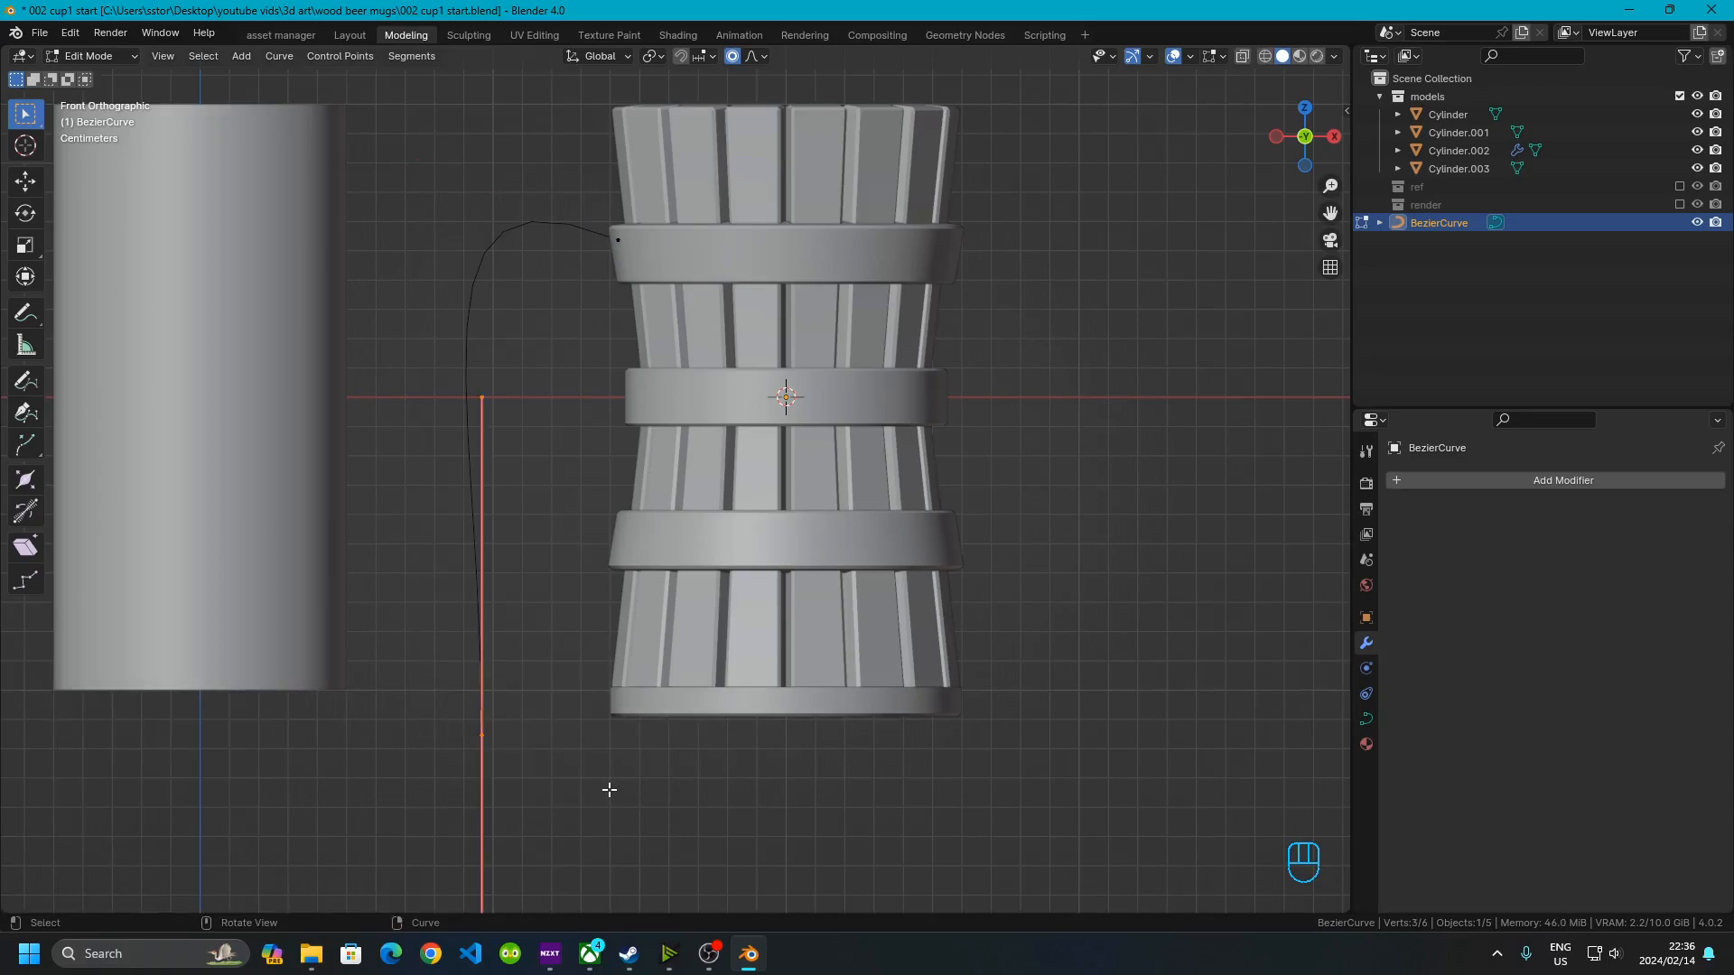
{"action": "key", "text": "g"}
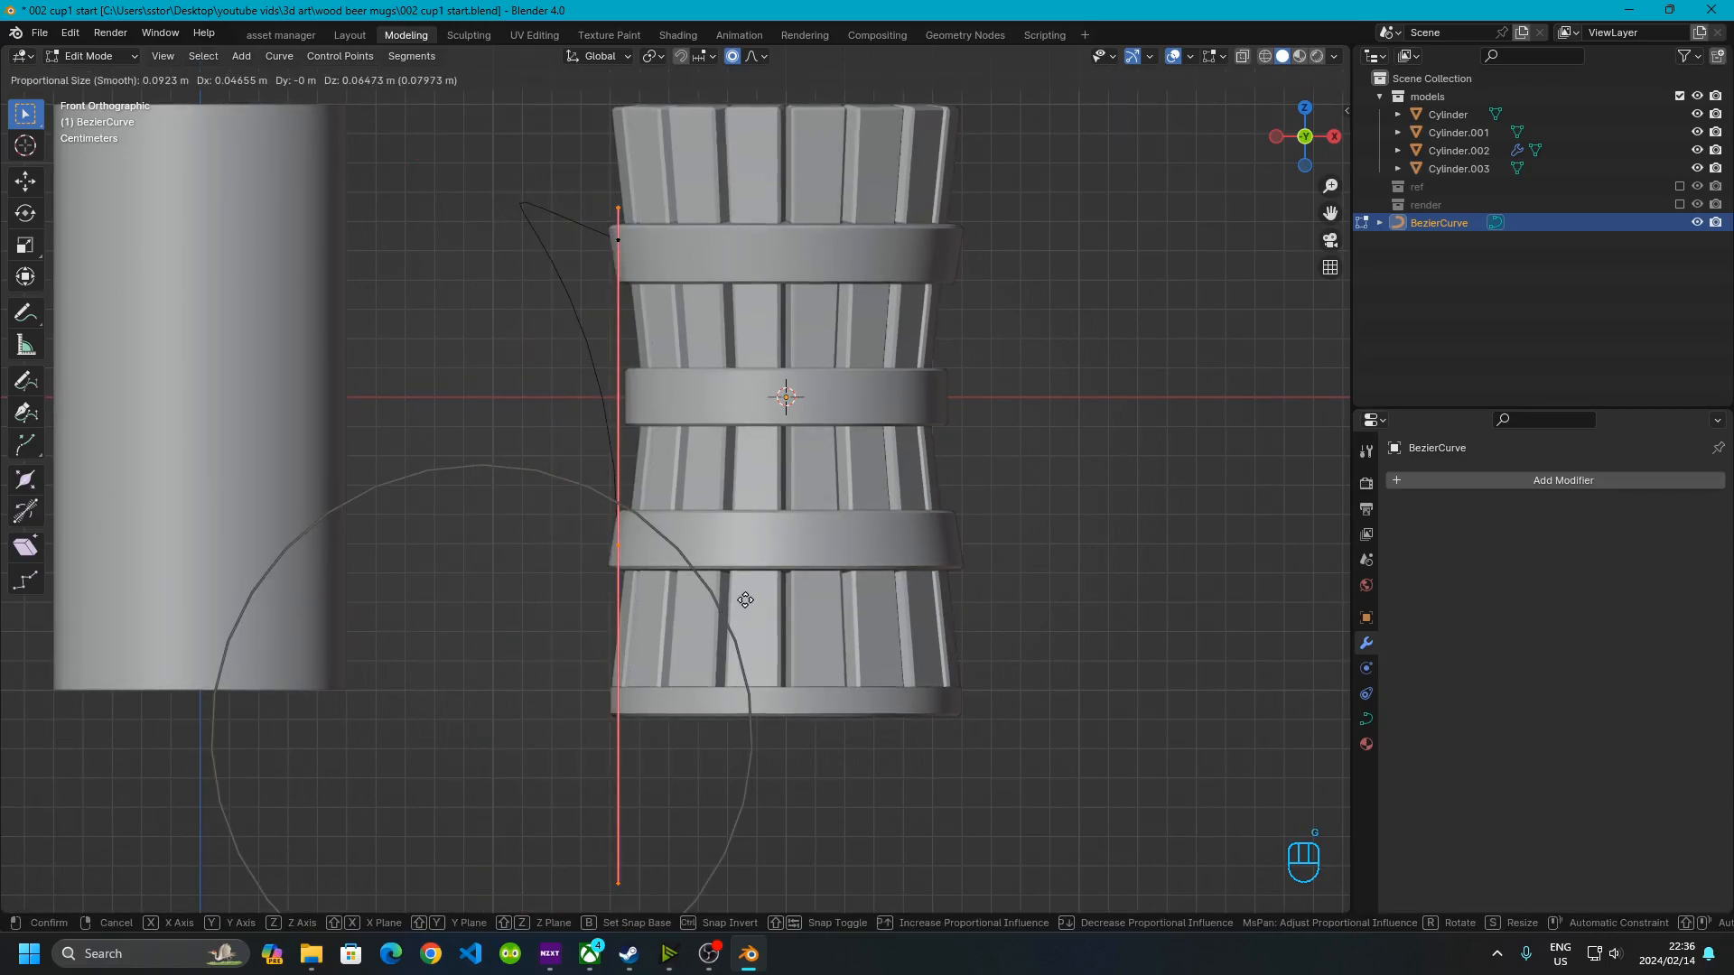
{"action": "left_click", "coordinate": [745, 599]}
Subdivide the curve and move the new middle control point outward to form the handle's bulge
{"action": "left_click_drag", "start_coordinate": [486, 107], "coordinate": [701, 667]}
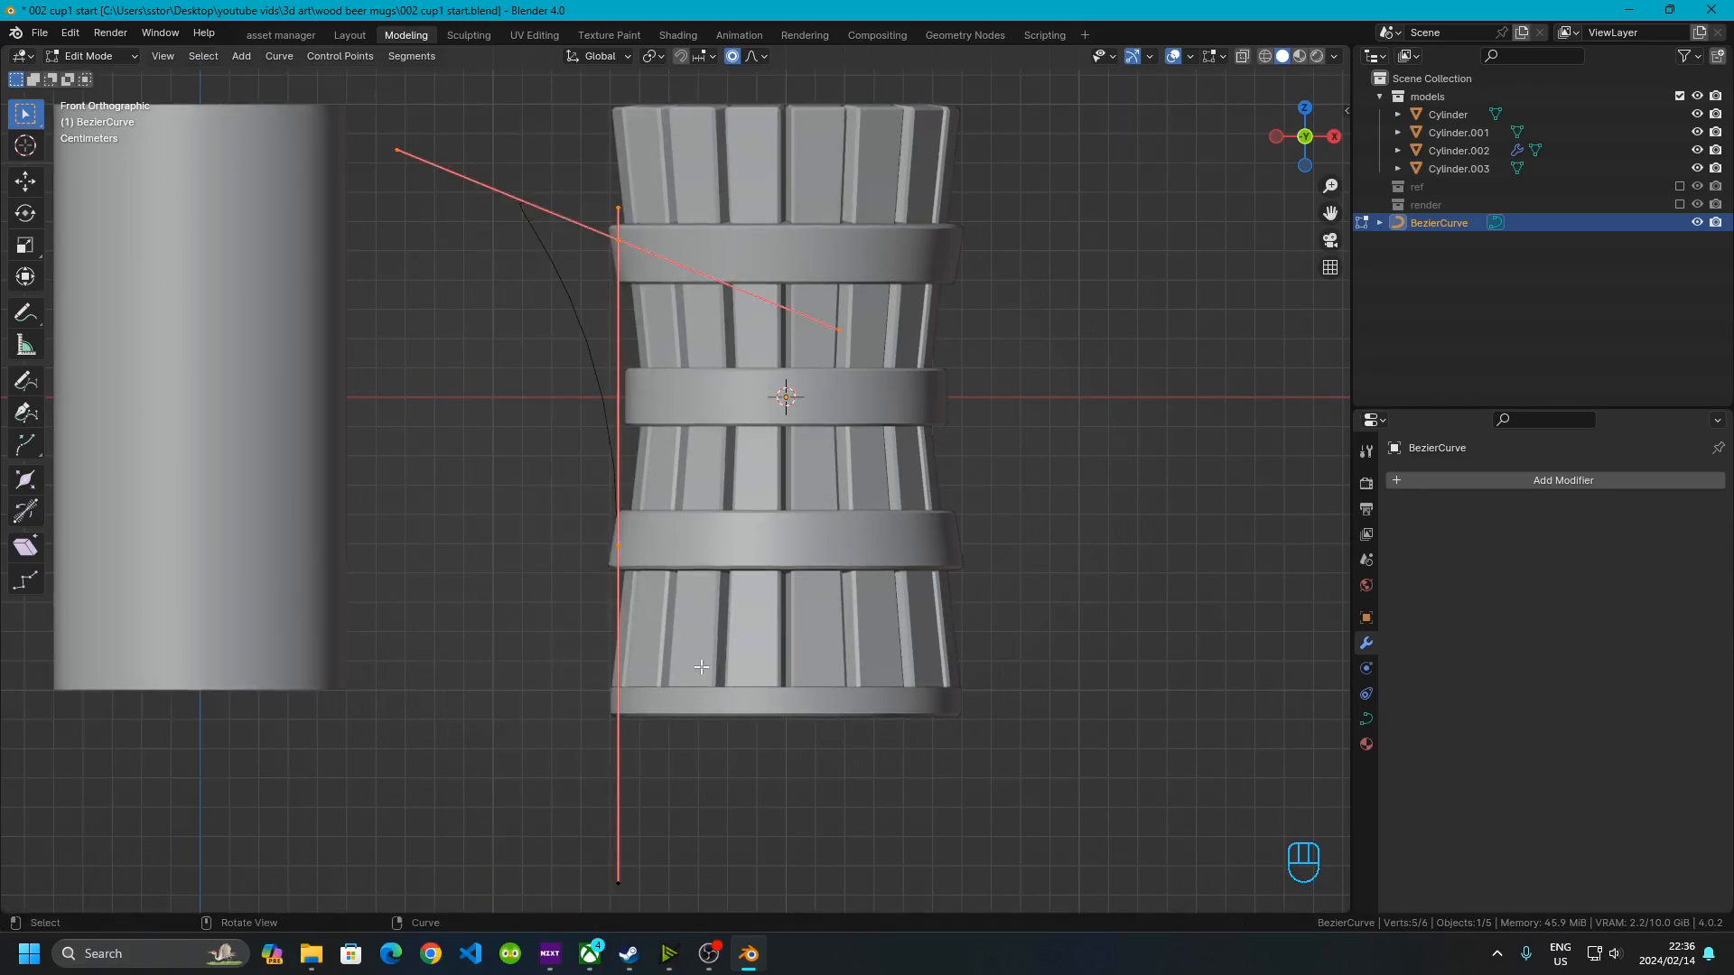
{"action": "right_click", "coordinate": [470, 333]}
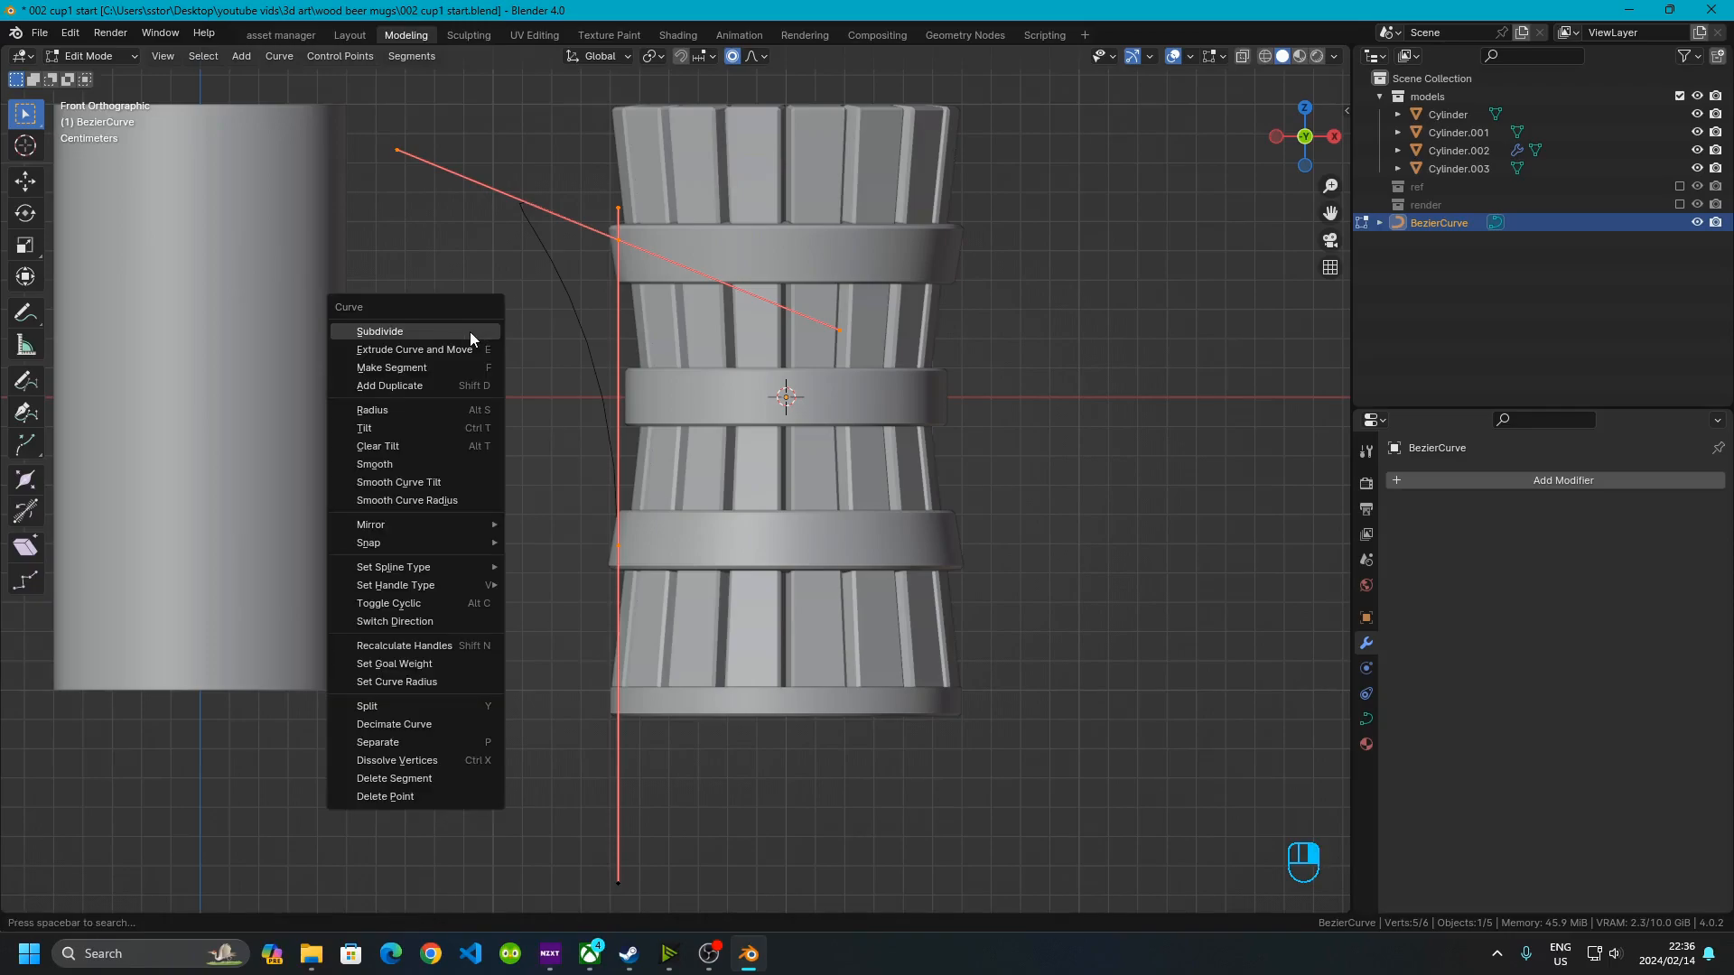
{"action": "left_click", "coordinate": [405, 331]}
{"action": "left_click", "coordinate": [526, 233]}
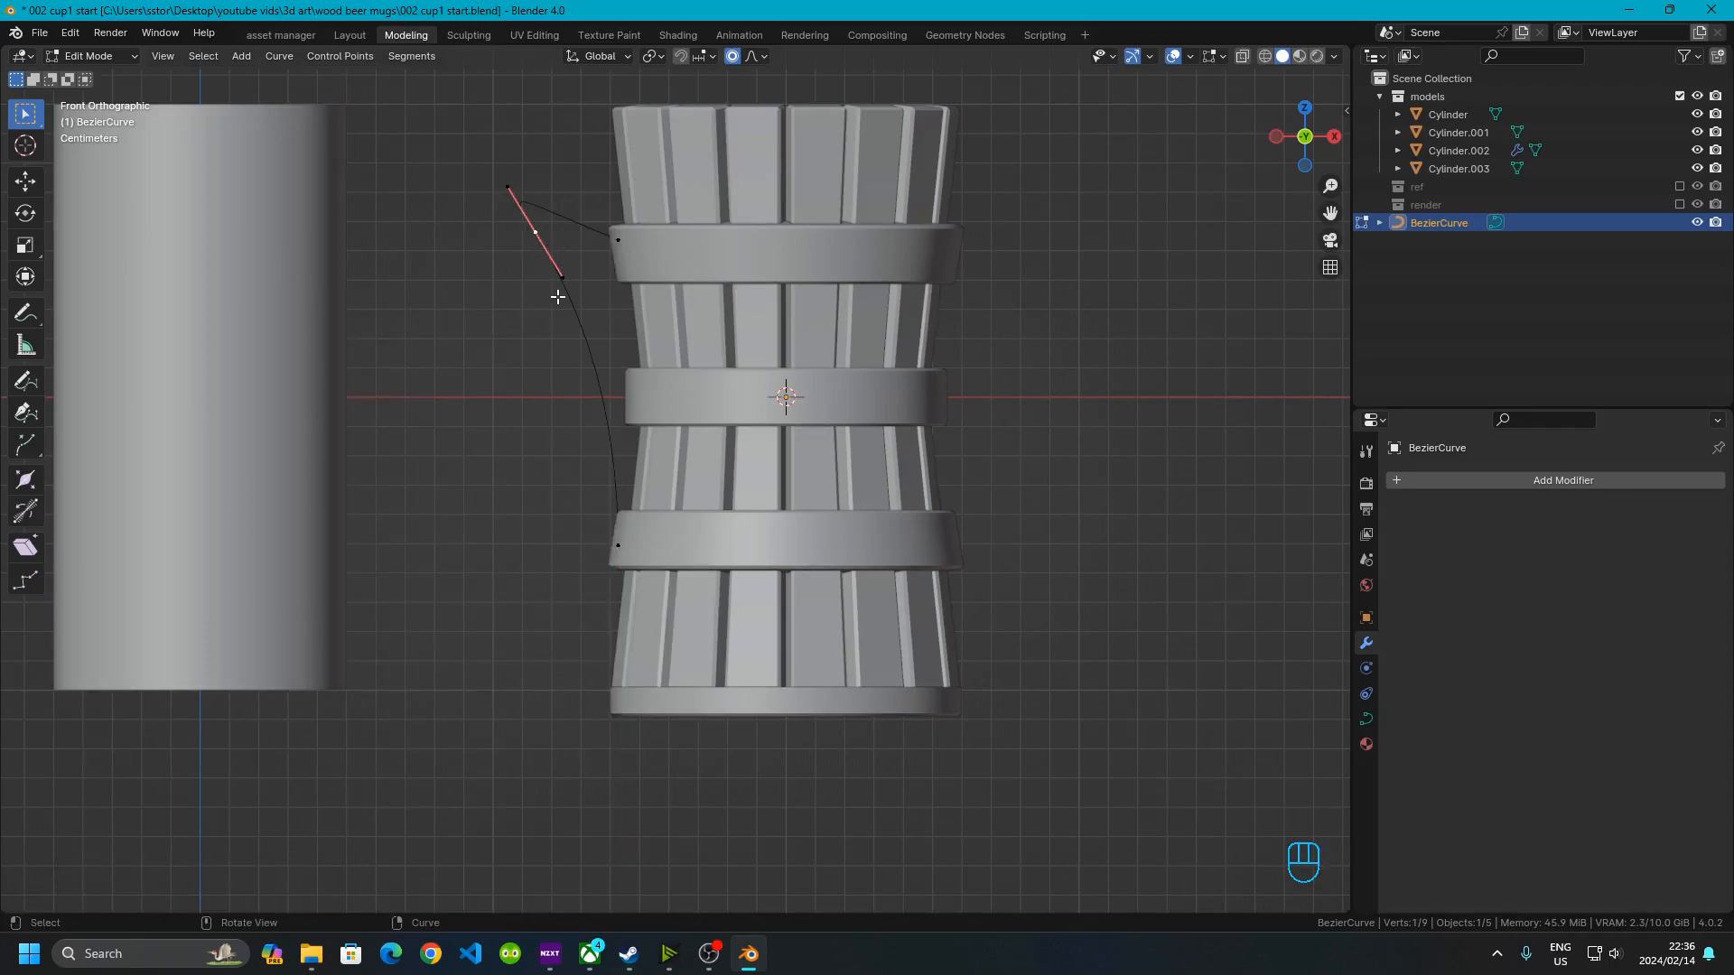
{"action": "key", "text": "g"}
{"action": "left_click", "coordinate": [536, 314]}
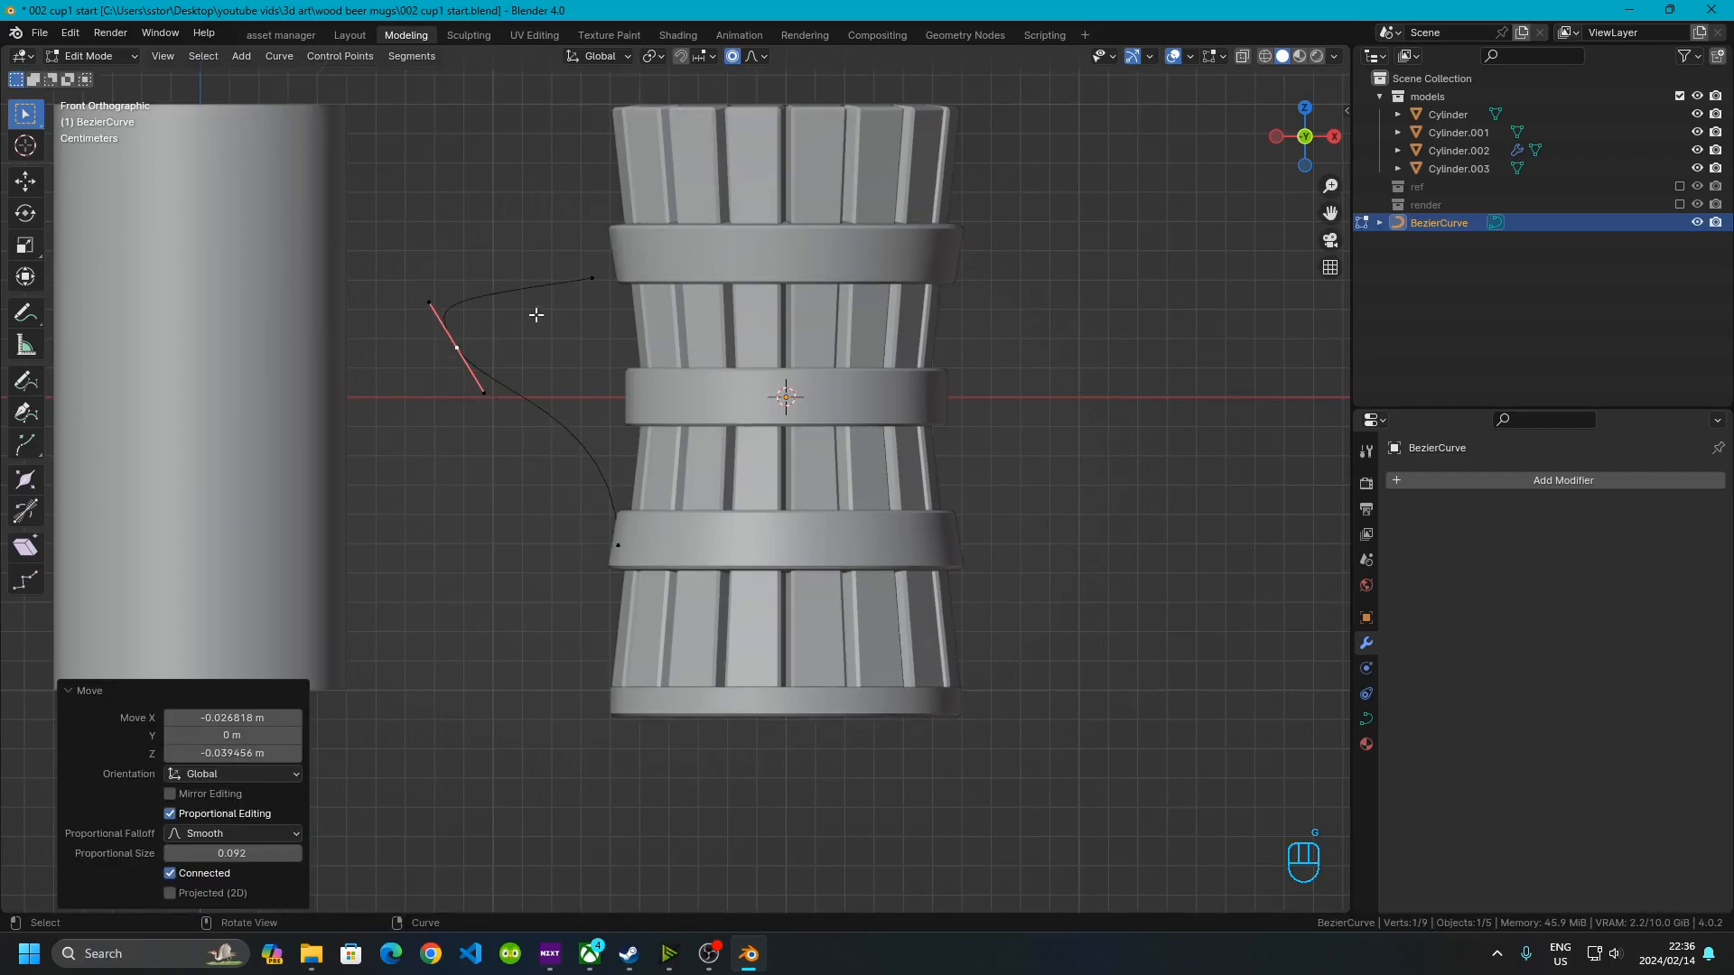
Turn off proportional editing and reposition another handle control point
{"action": "key", "text": "o"}
{"action": "left_click_drag", "start_coordinate": [574, 224], "coordinate": [602, 320]}
{"action": "key", "text": "g"}
{"action": "left_click", "coordinate": [638, 335]}
Exit Edit Mode and hide the plain cylinder beside the mug
{"action": "left_click_drag", "start_coordinate": [371, 311], "coordinate": [585, 418]}
{"action": "middle_click_drag", "start_coordinate": [614, 468], "coordinate": [864, 560]}
{"action": "middle_click_drag", "start_coordinate": [878, 496], "coordinate": [784, 366]}
{"action": "middle_click_drag", "start_coordinate": [894, 337], "coordinate": [723, 474], "text": "shift"}
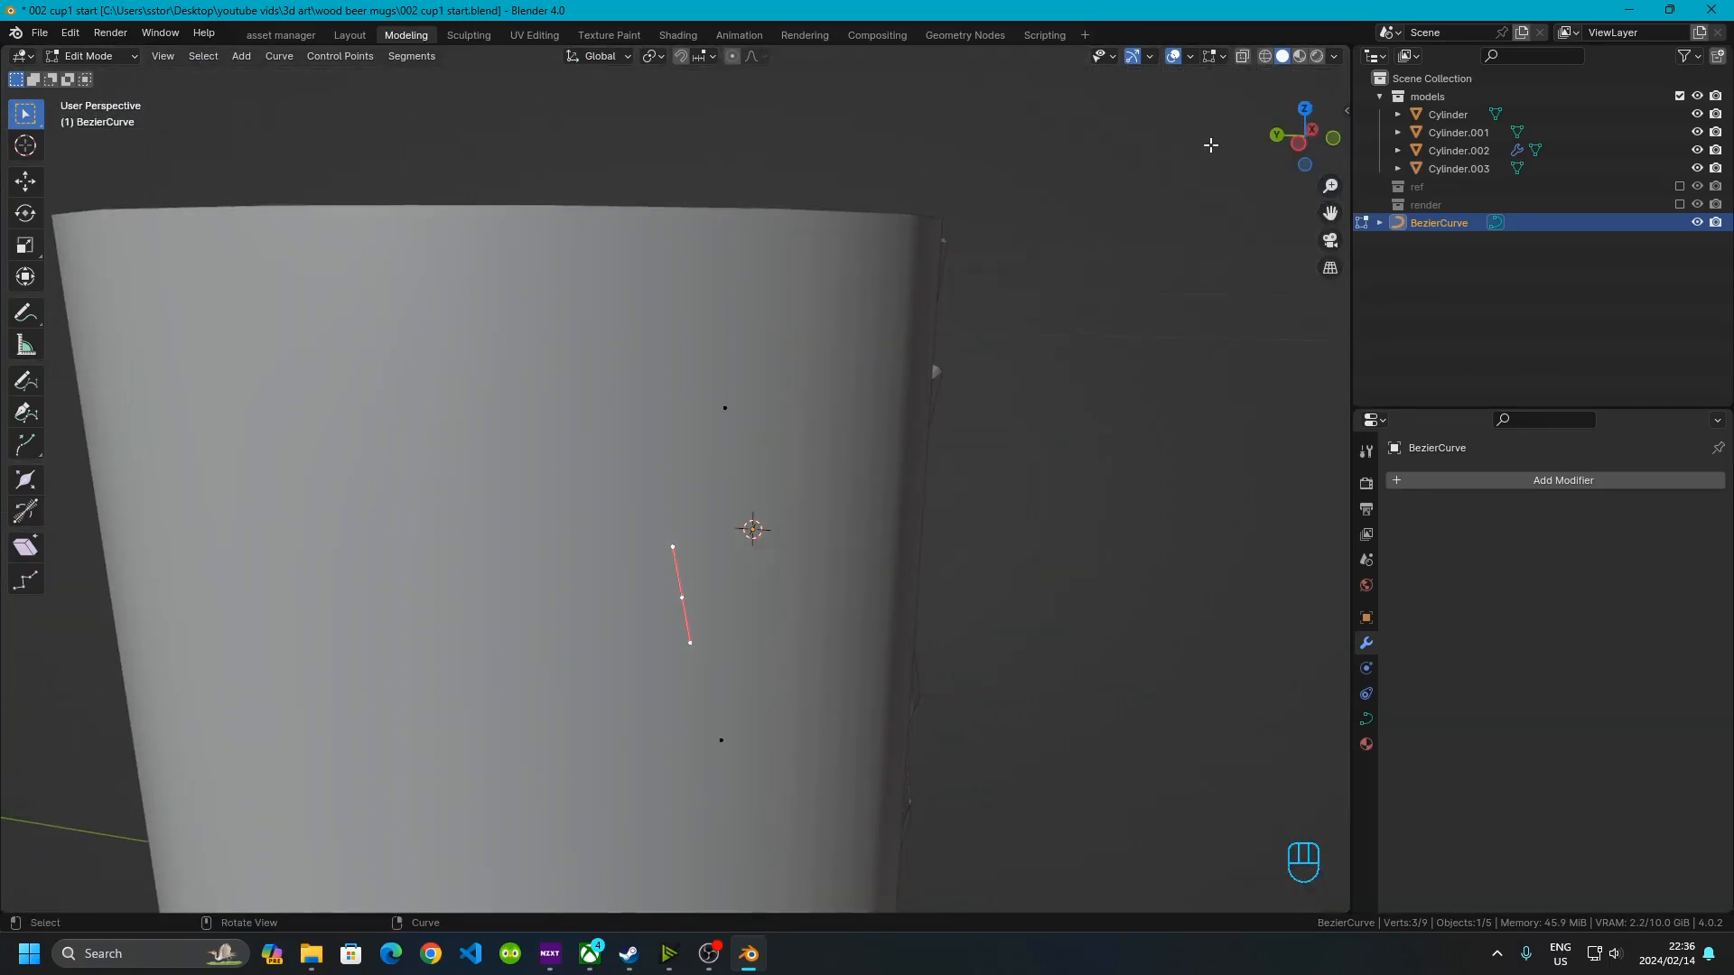
{"action": "scroll", "coordinate": [648, 554], "scroll_direction": "down", "scroll_amount": 5}
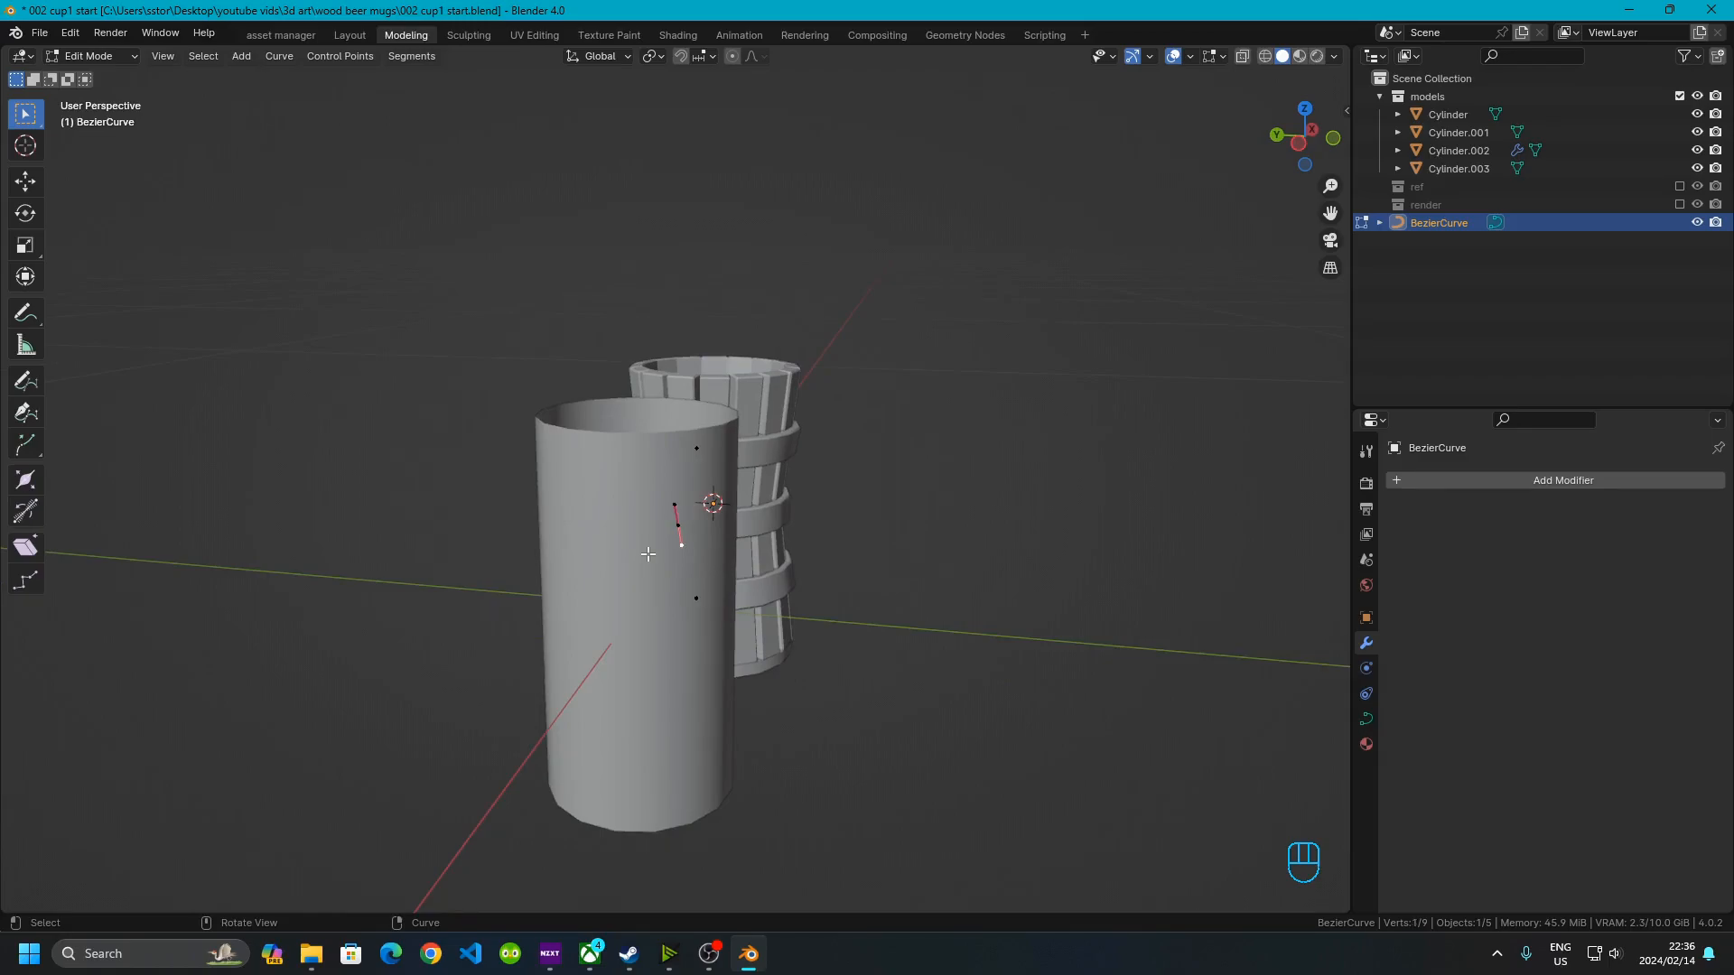
{"action": "key", "text": "Tab"}
{"action": "left_click", "coordinate": [552, 621]}
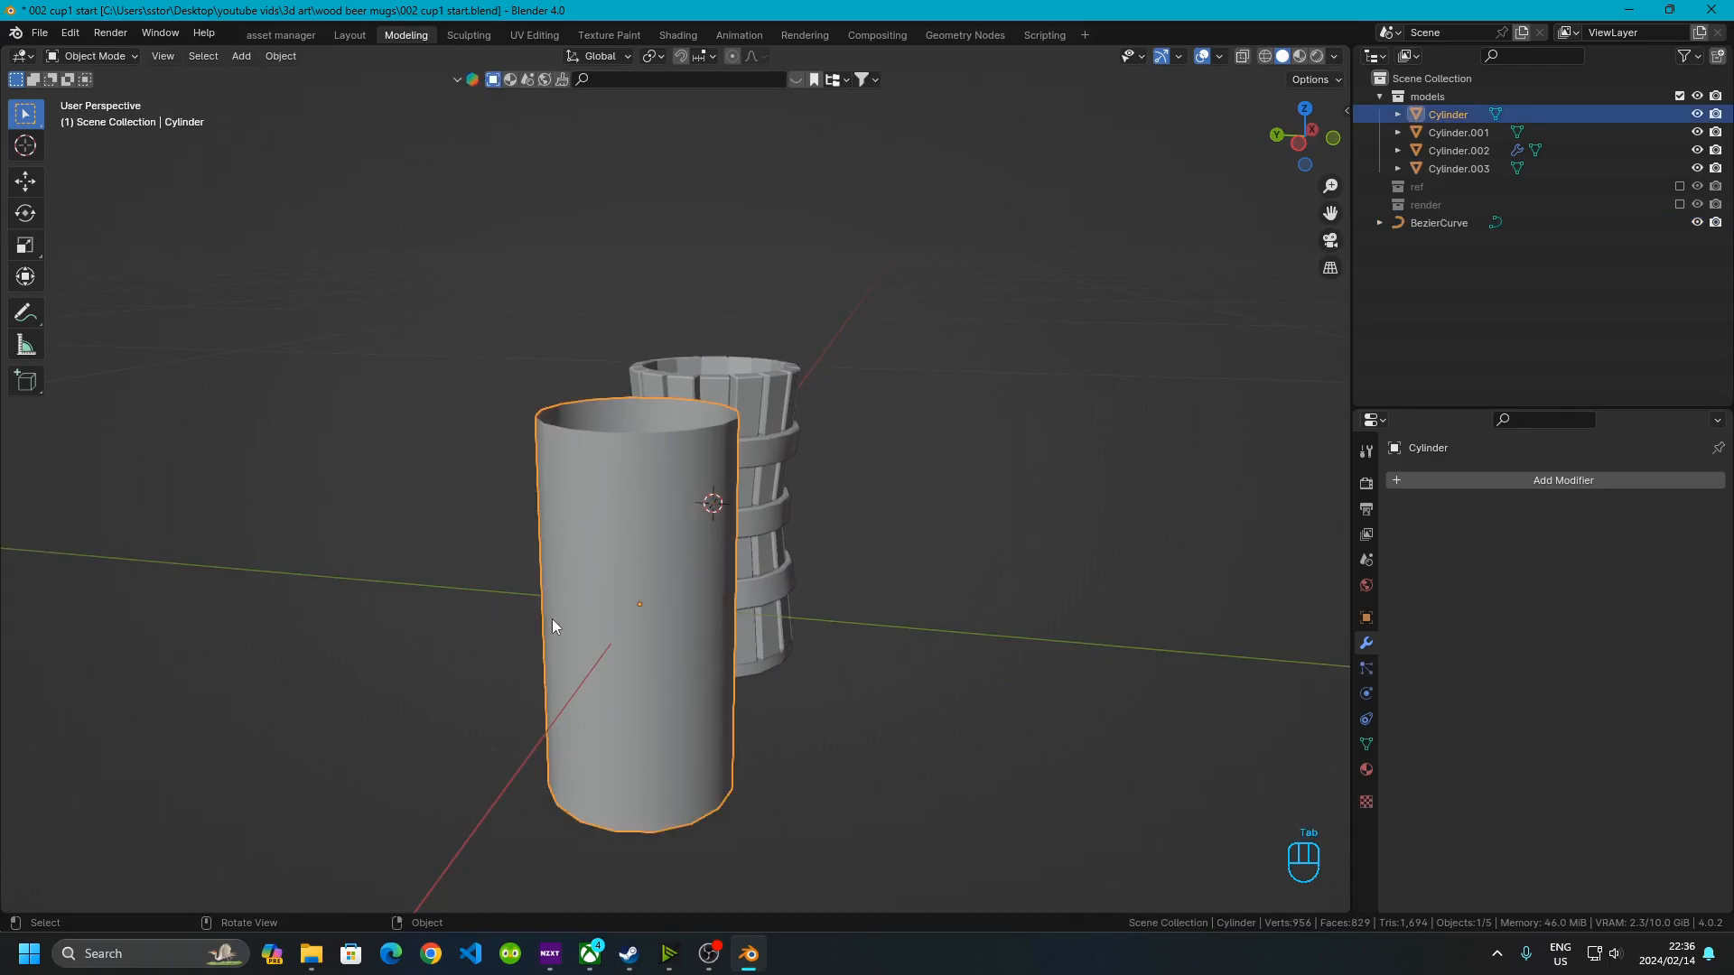
{"action": "key", "text": "h"}
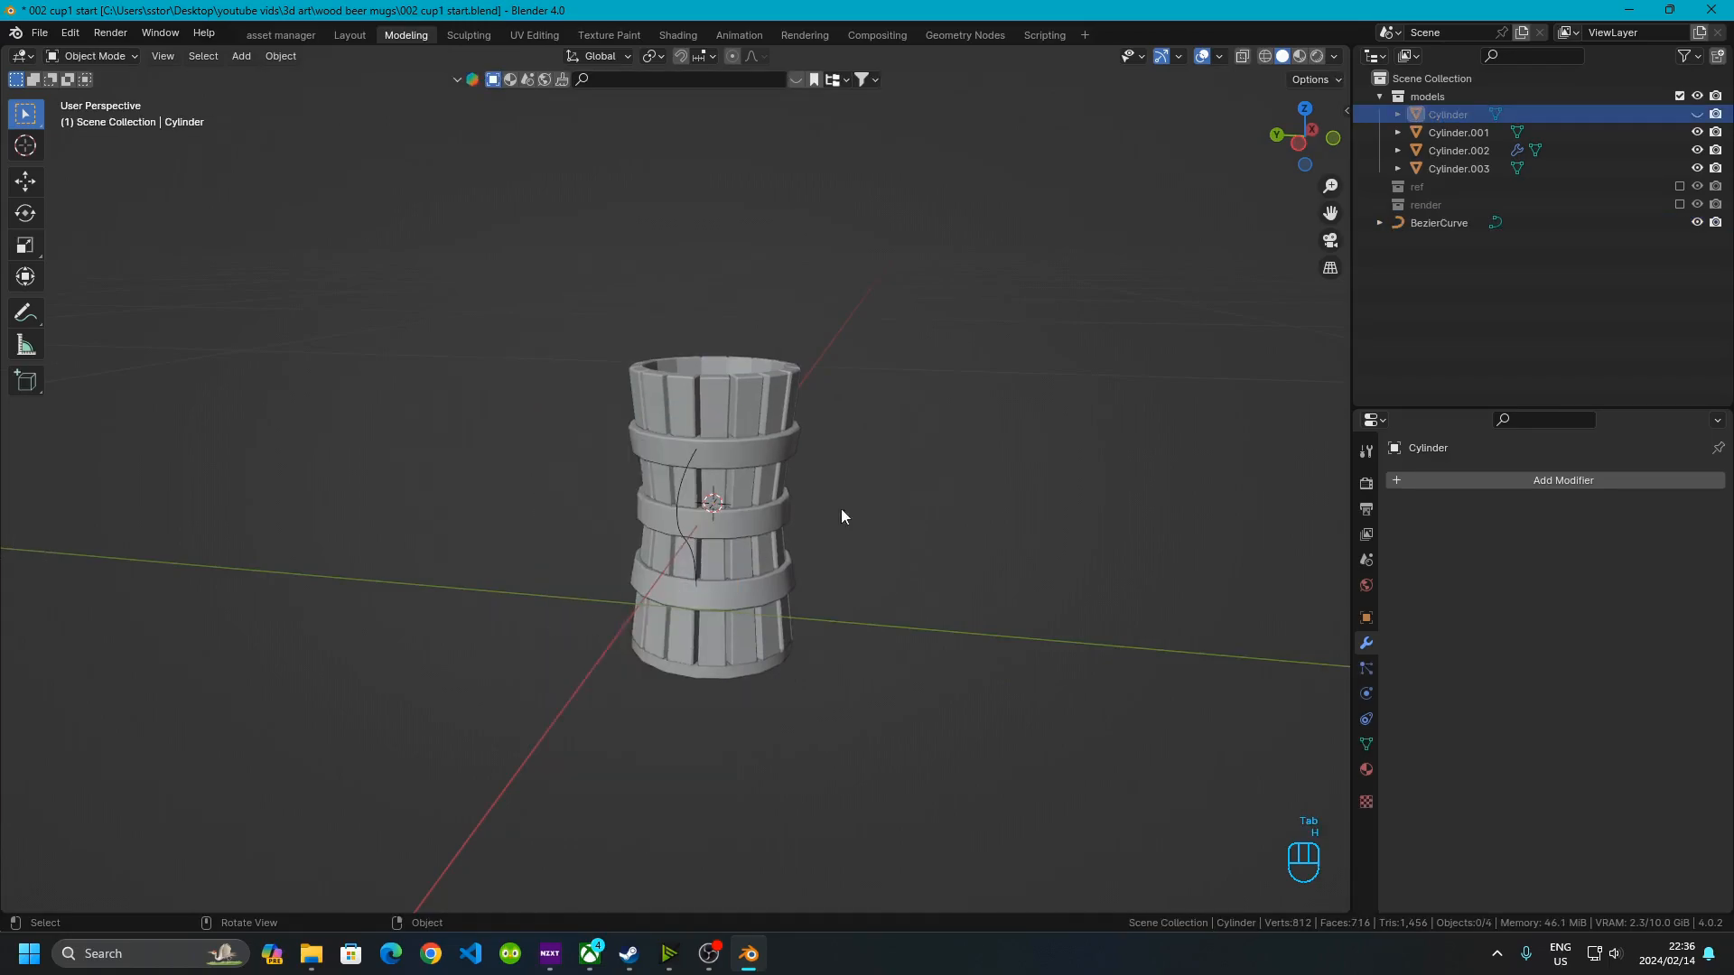
Inspect the handle curve against the mug from the side and front views
{"action": "left_click", "coordinate": [1297, 143]}
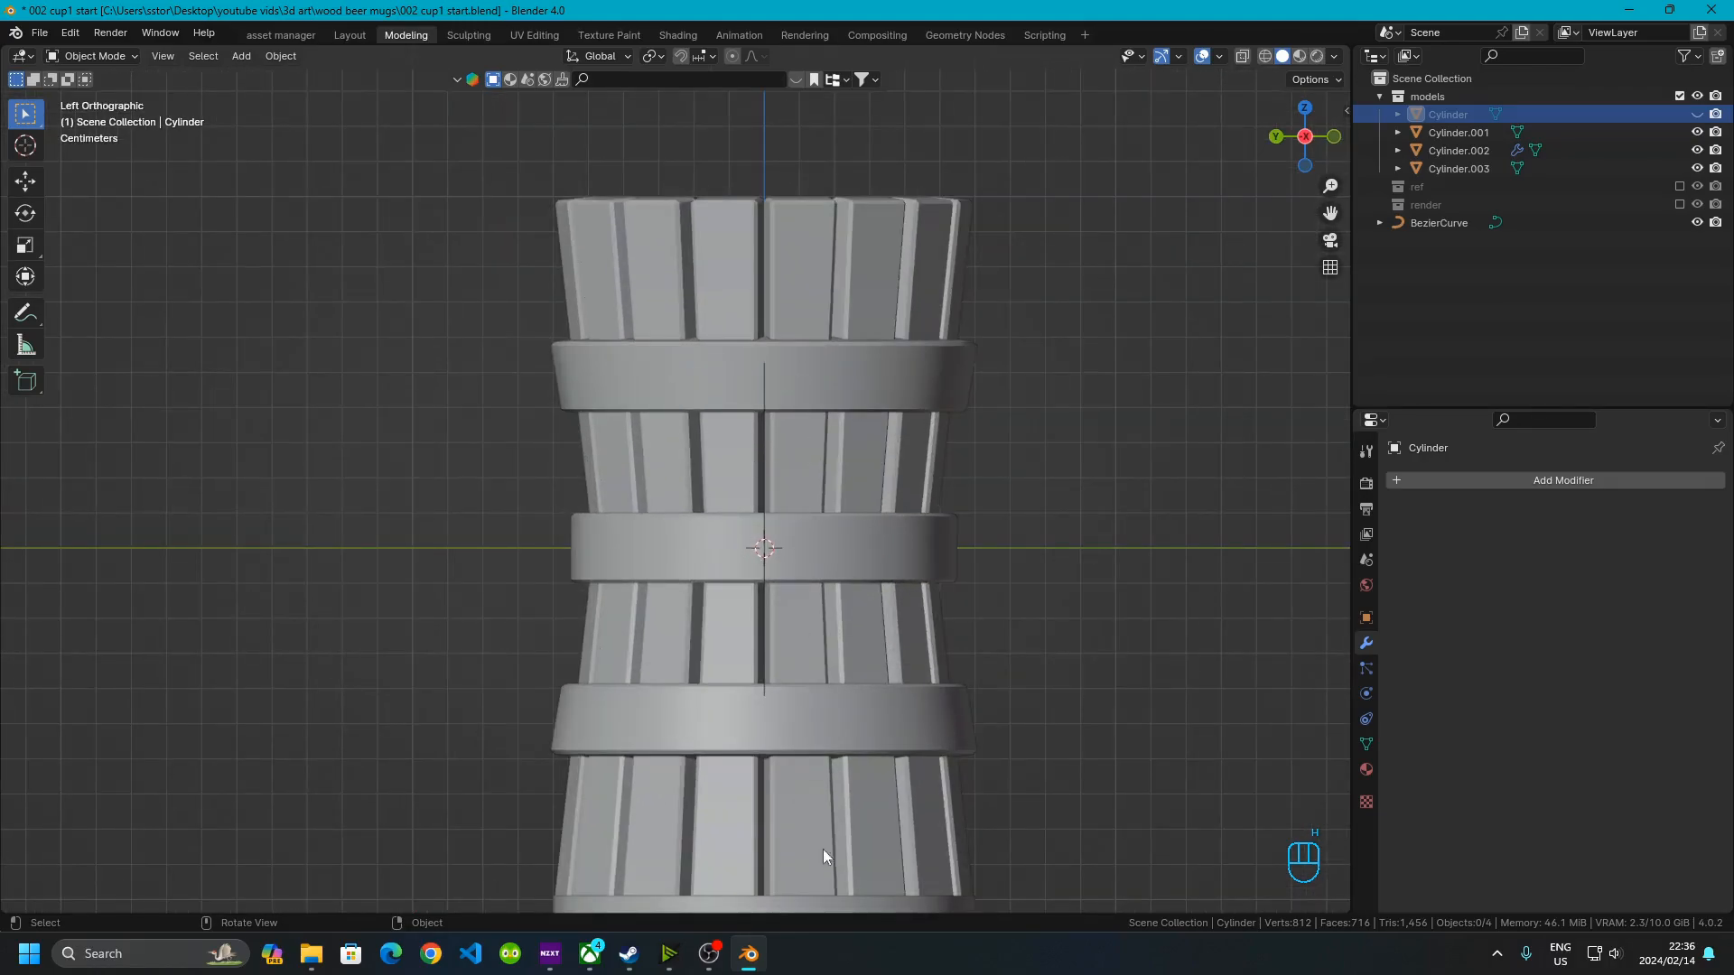
{"action": "middle_click_drag", "start_coordinate": [831, 576], "coordinate": [726, 523]}
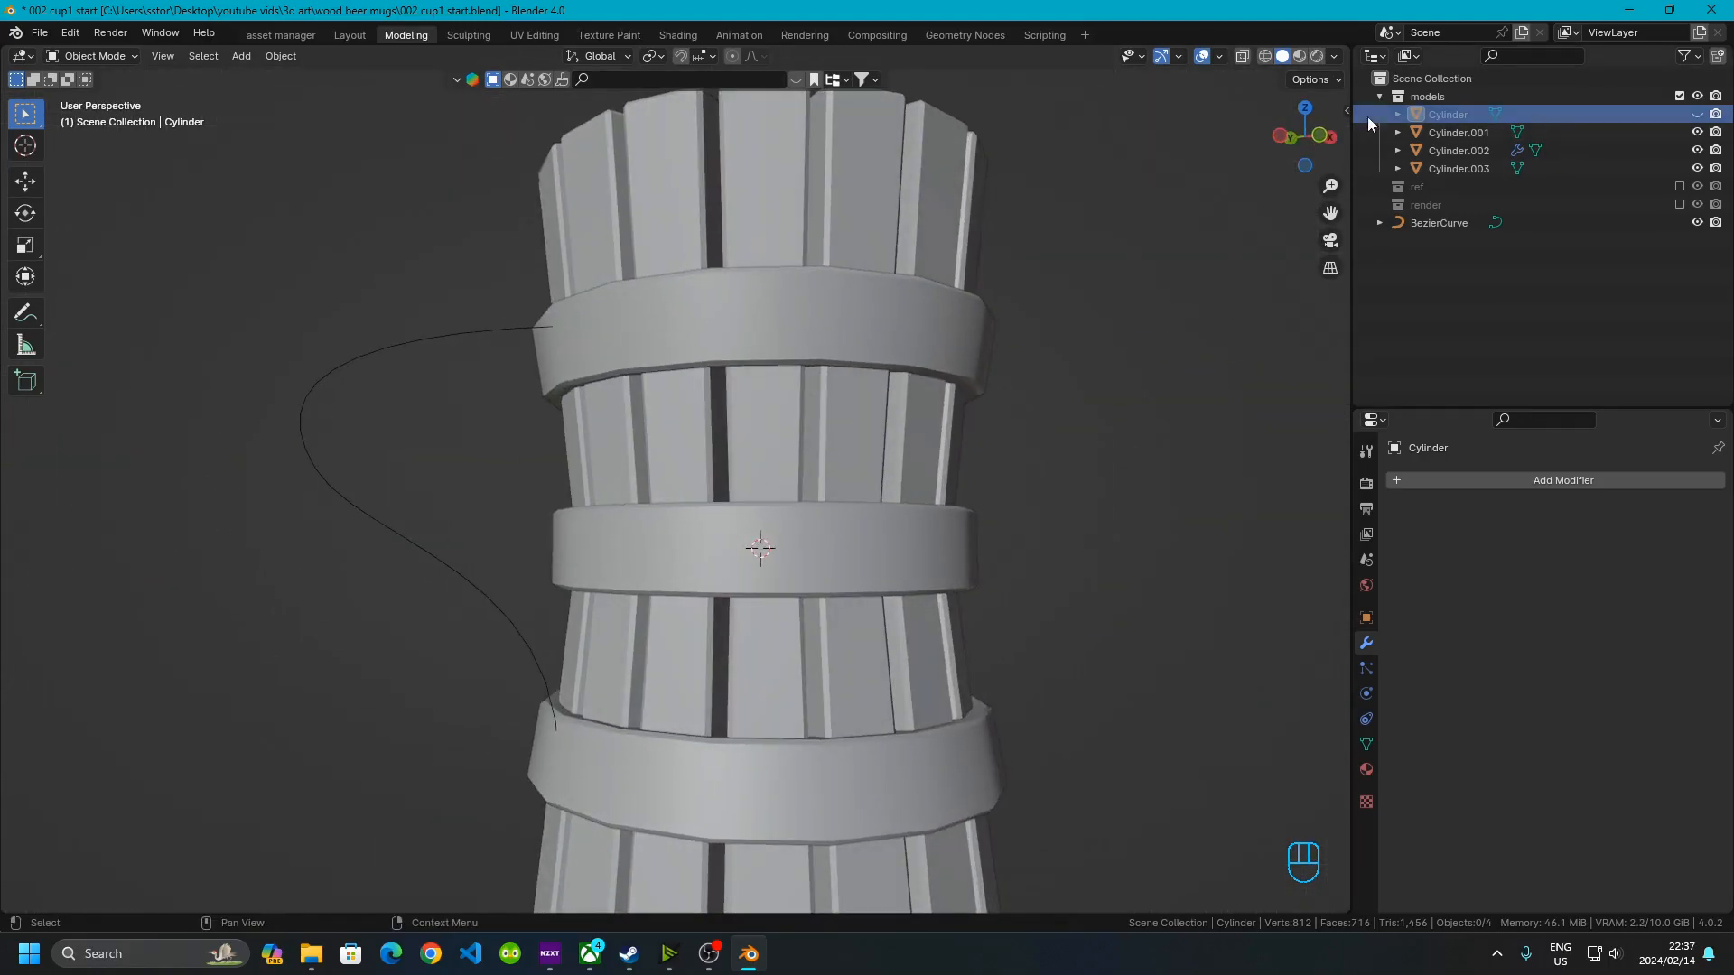
{"action": "scroll", "coordinate": [803, 366], "scroll_direction": "down", "scroll_amount": 5}
{"action": "middle_click_drag", "start_coordinate": [639, 485], "coordinate": [381, 851]}
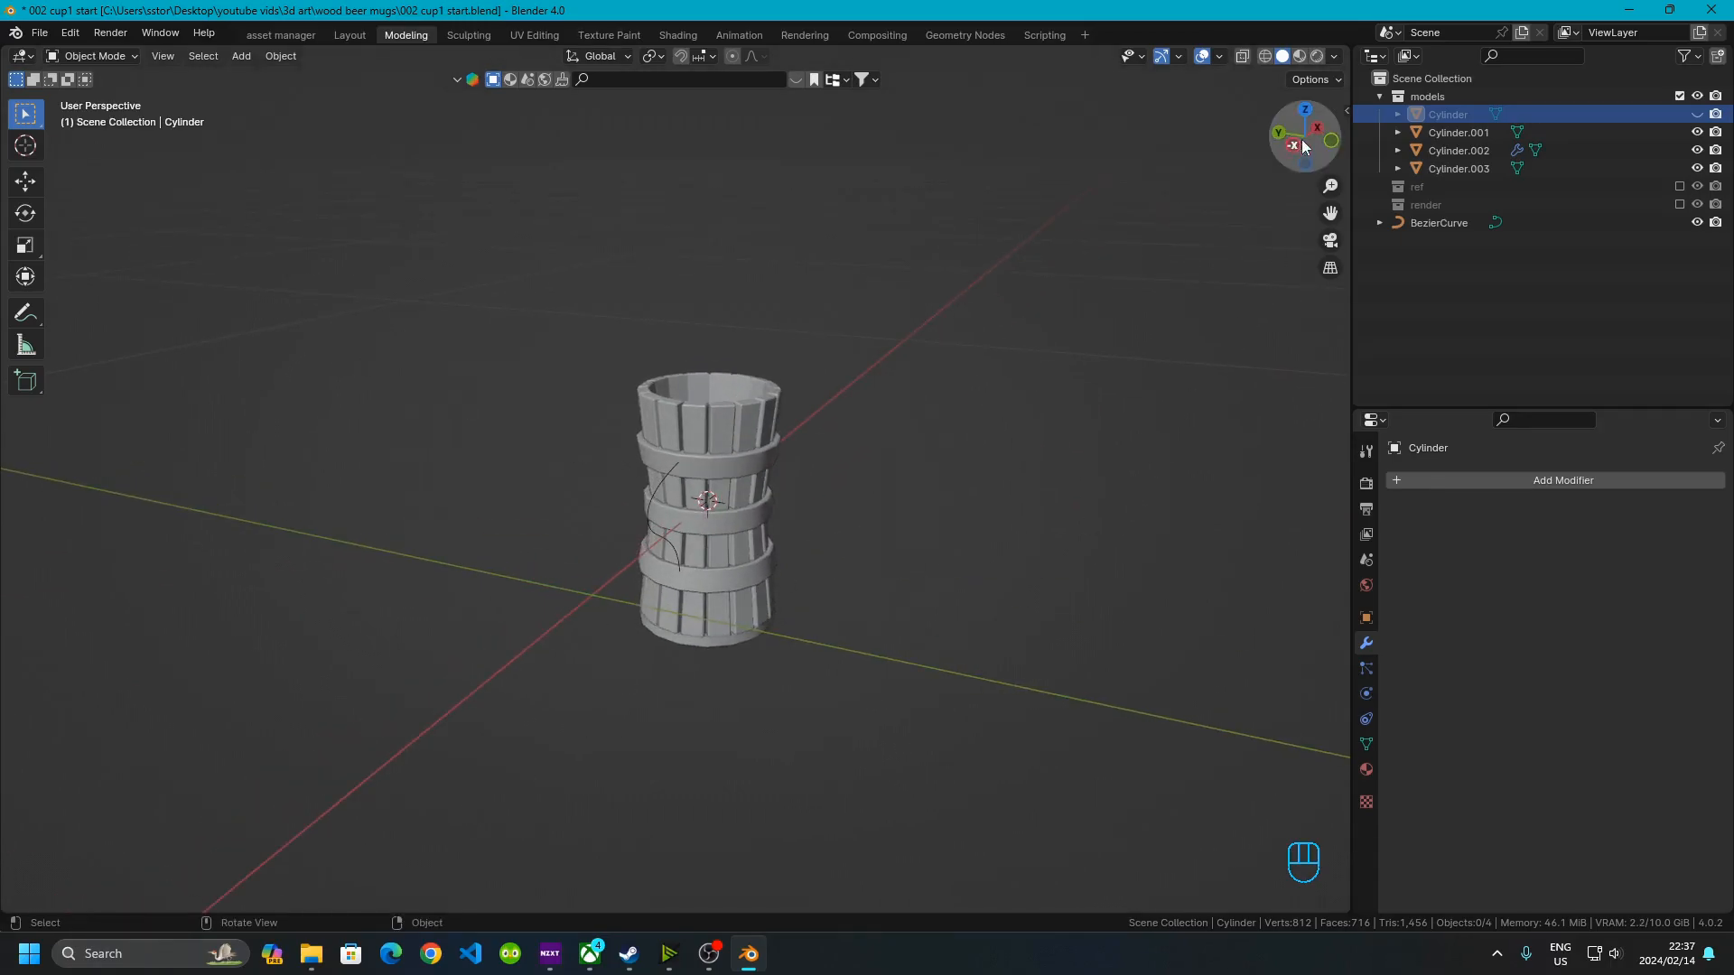
{"action": "left_click", "coordinate": [1331, 140]}
{"action": "scroll", "coordinate": [556, 500], "scroll_direction": "up", "scroll_amount": 5}
{"action": "middle_click_drag", "start_coordinate": [460, 501], "coordinate": [495, 378], "text": "shift"}
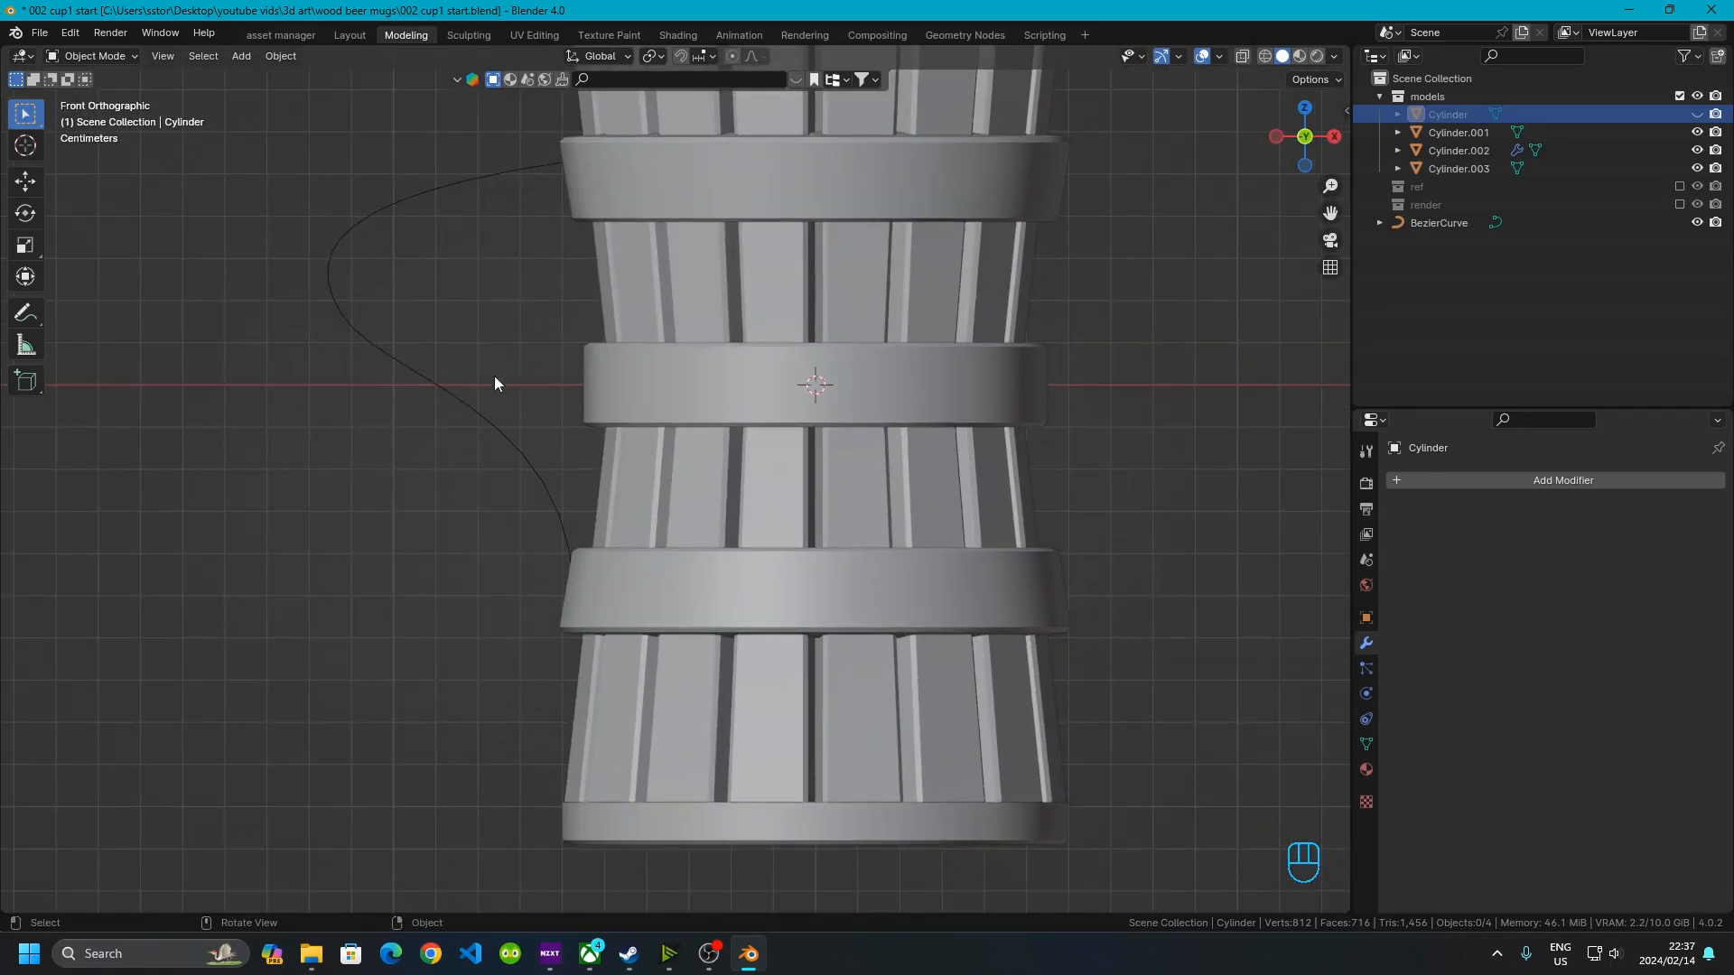
Edit the curve again and rotate the top control point's handle by about 47.7°
{"action": "left_click", "coordinate": [472, 399]}
{"action": "key", "text": "Tab"}
{"action": "middle_click_drag", "start_coordinate": [521, 290], "coordinate": [554, 437], "text": "shift"}
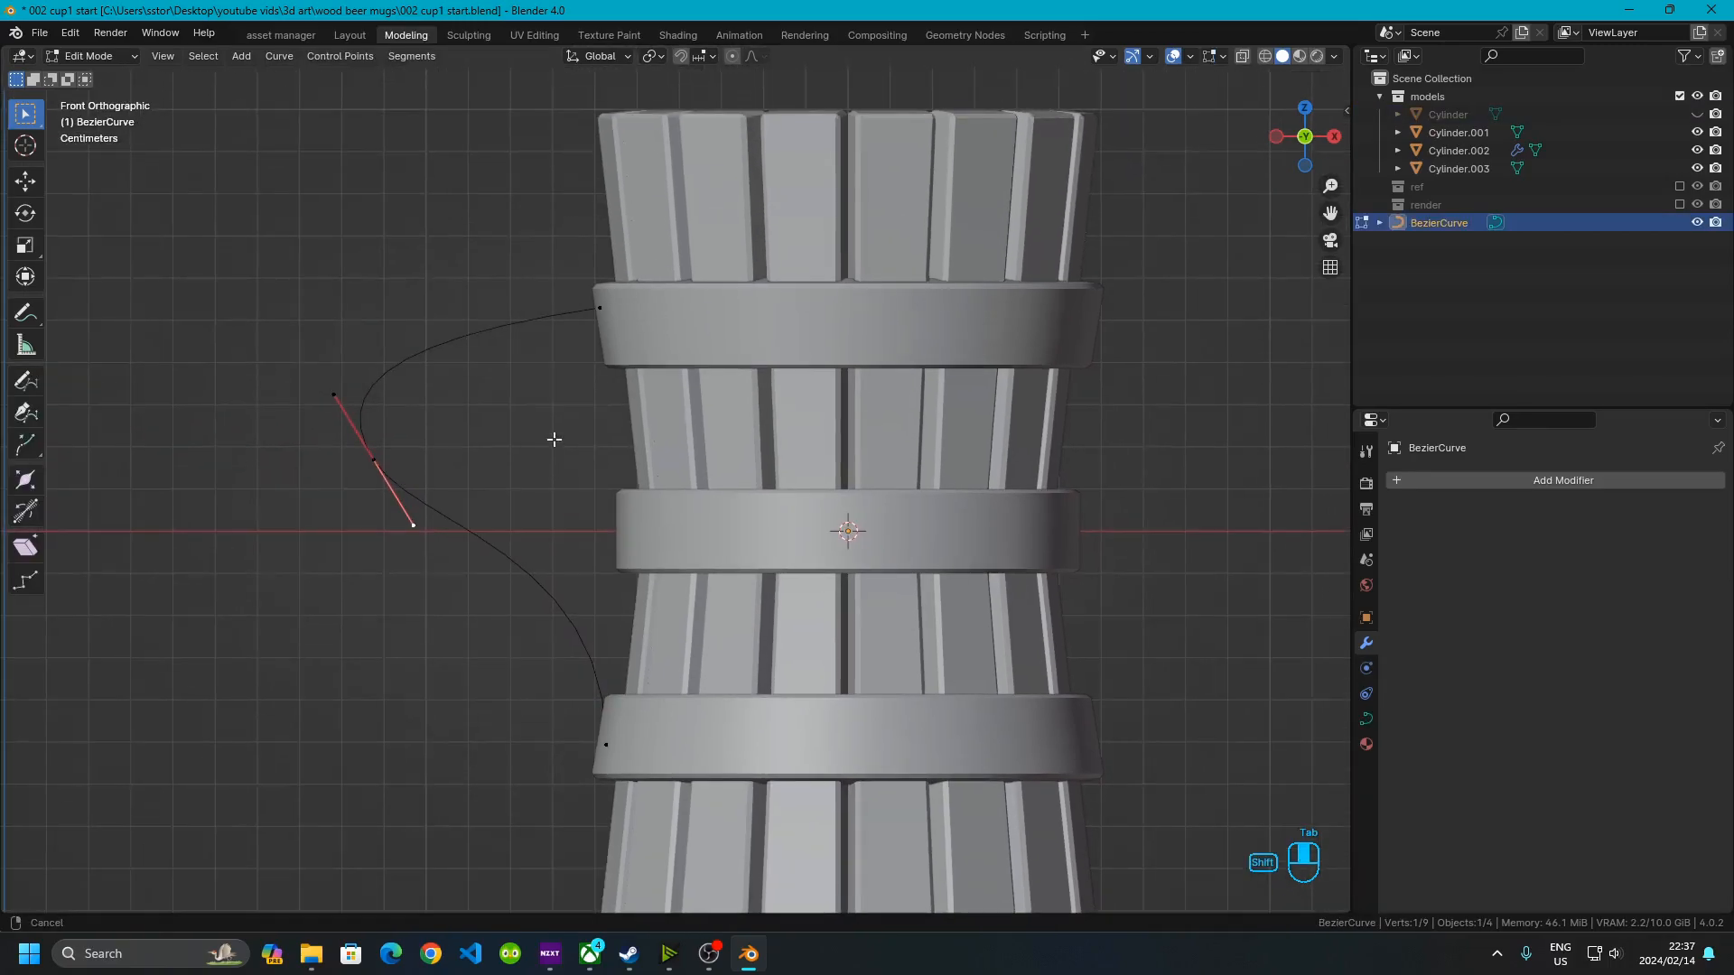
{"action": "left_click", "coordinate": [603, 301]}
{"action": "left_click_drag", "start_coordinate": [546, 262], "coordinate": [658, 309]}
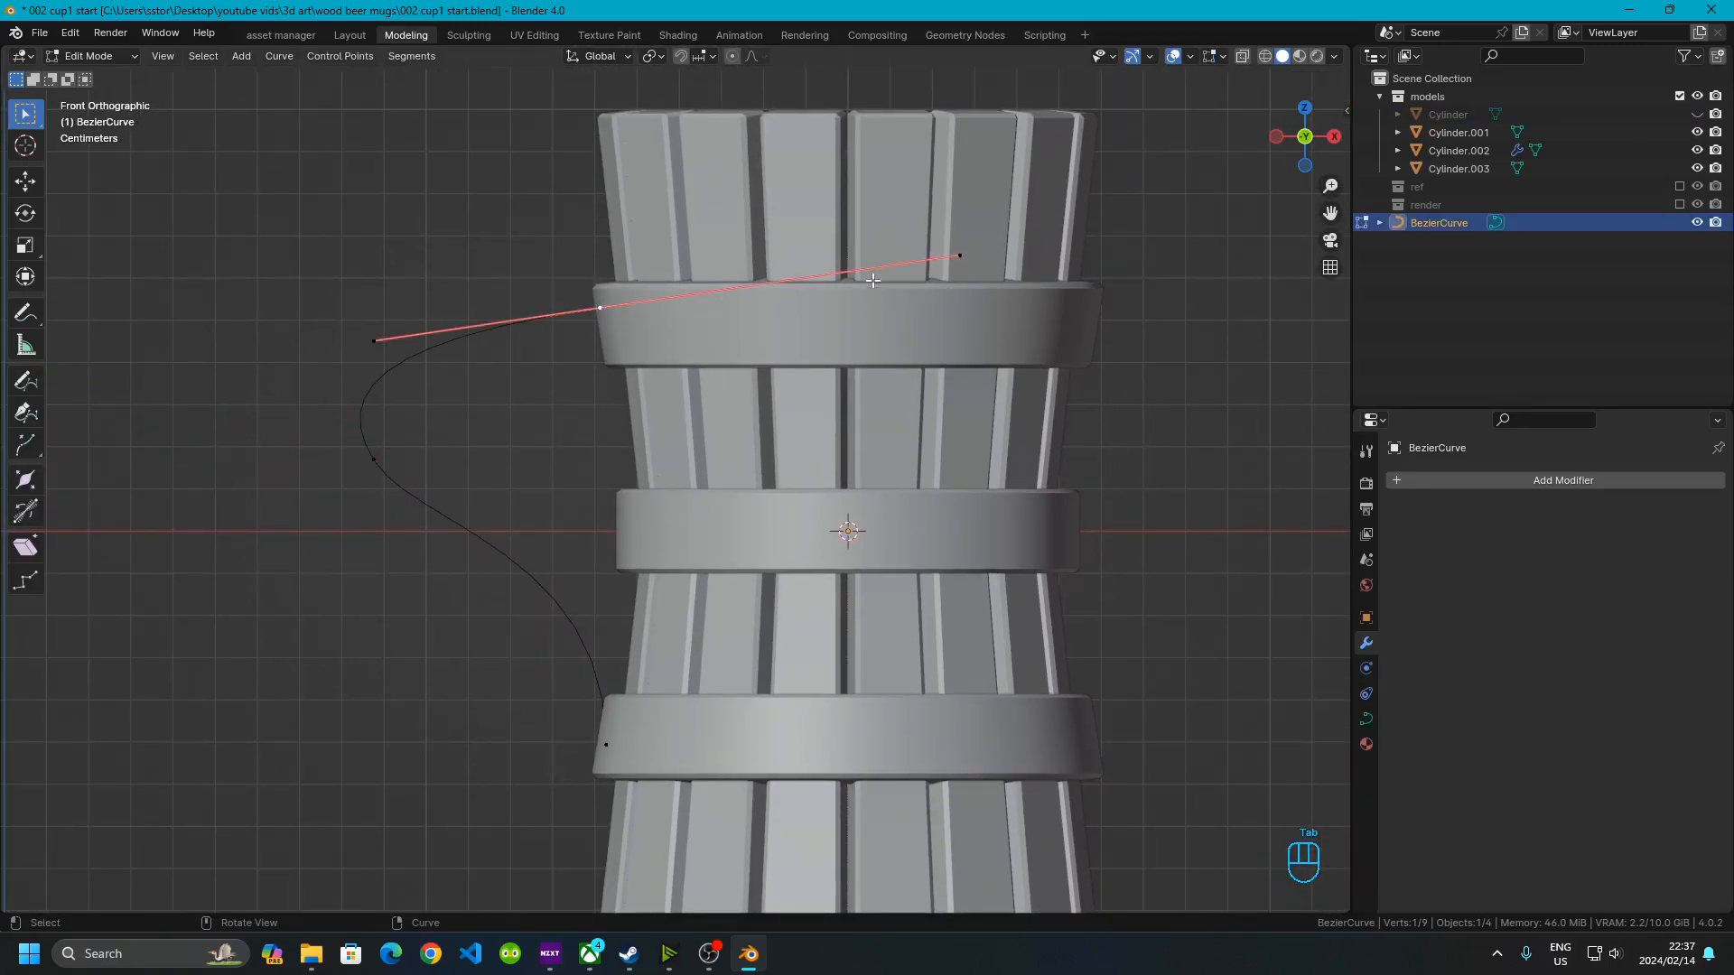
{"action": "key", "text": "r"}
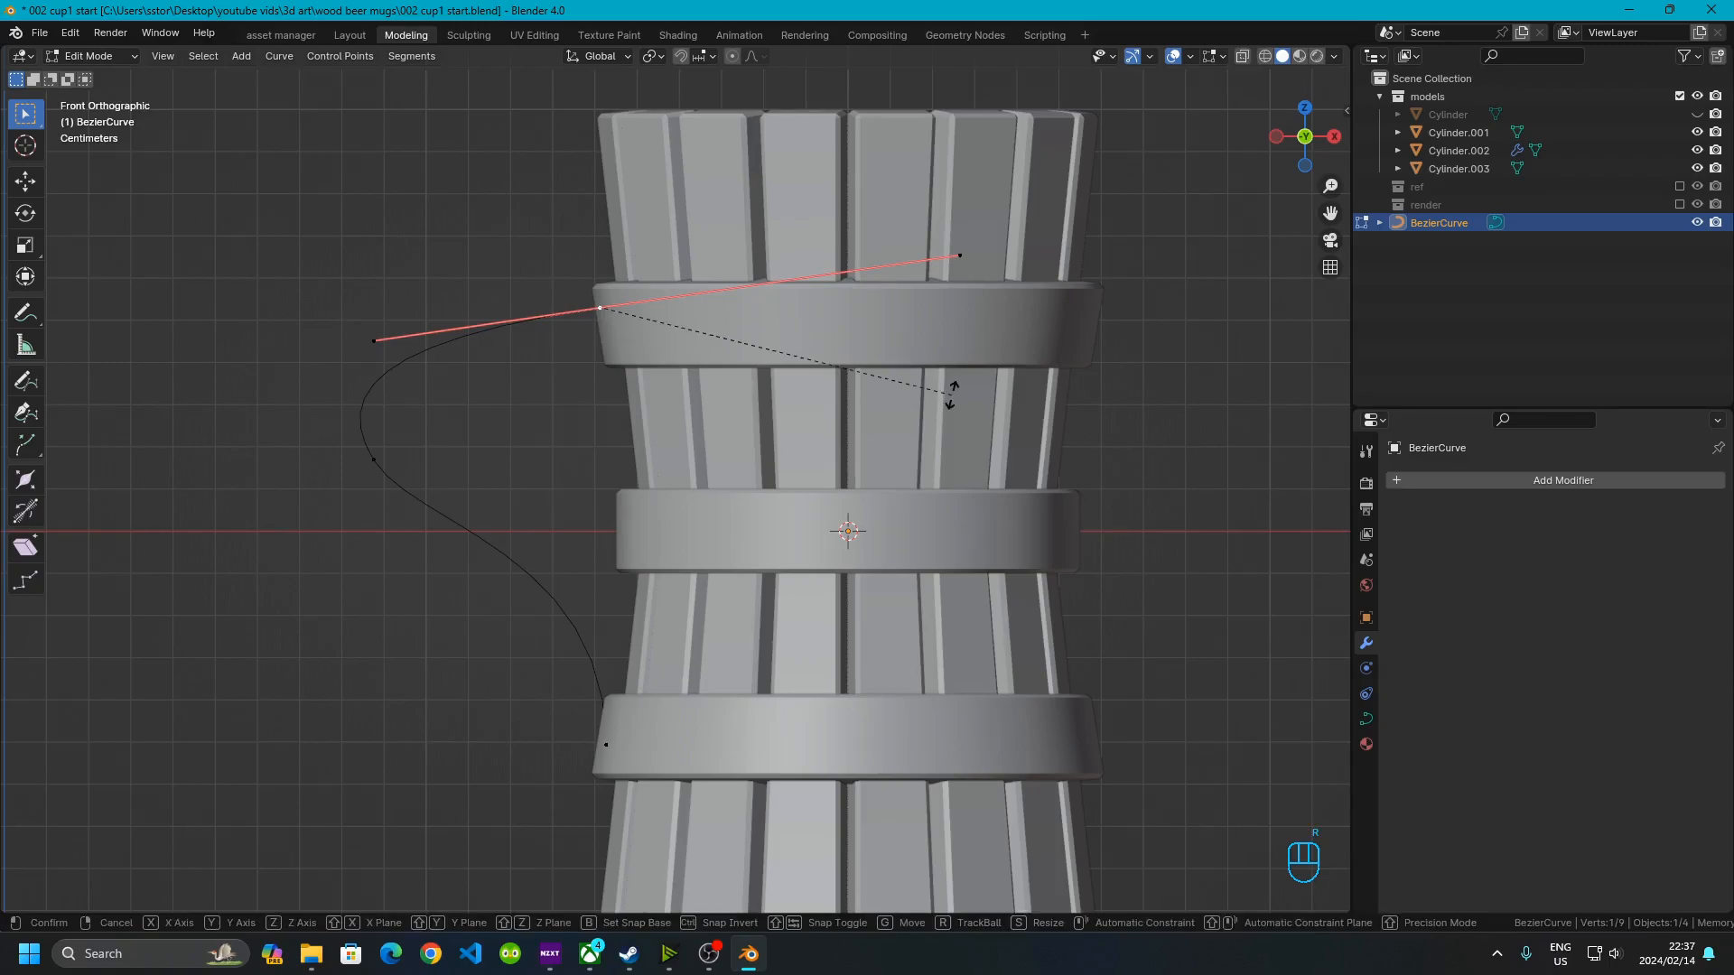
{"action": "left_click", "coordinate": [719, 531]}
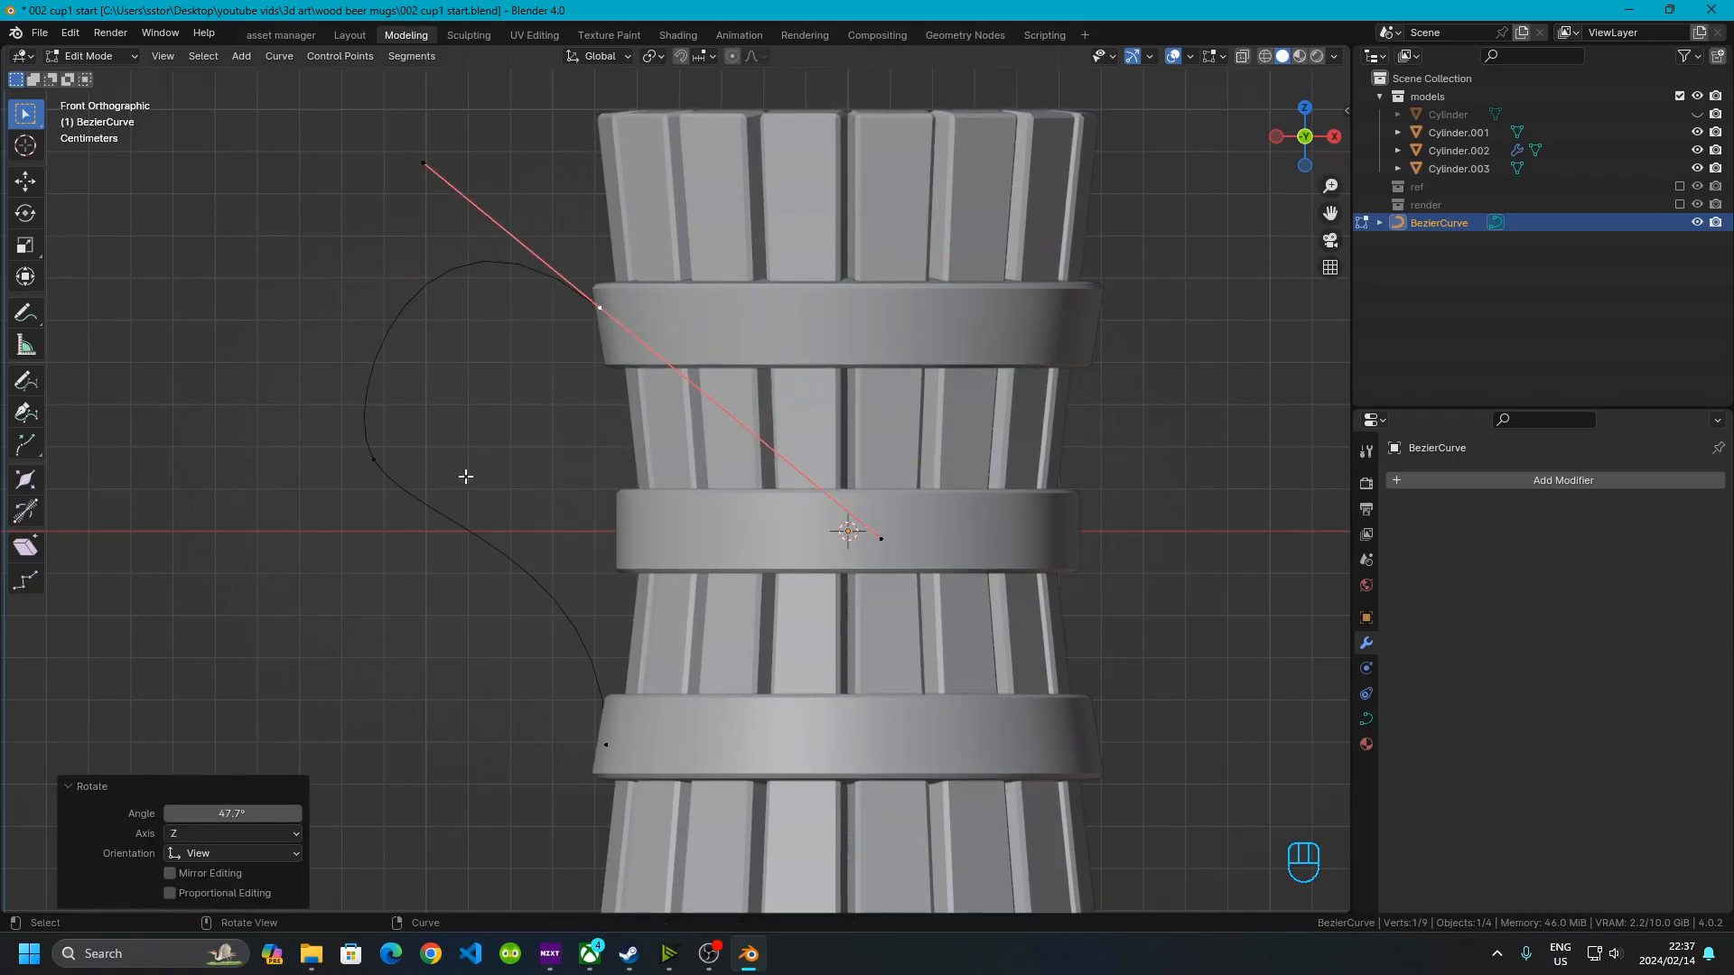
Rotate and nudge the bottom control point's handle to refine the handle's attachment at the lower ring
{"action": "left_click_drag", "start_coordinate": [590, 706], "coordinate": [659, 795]}
{"action": "middle_click_drag", "start_coordinate": [669, 799], "coordinate": [715, 718], "text": "shift"}
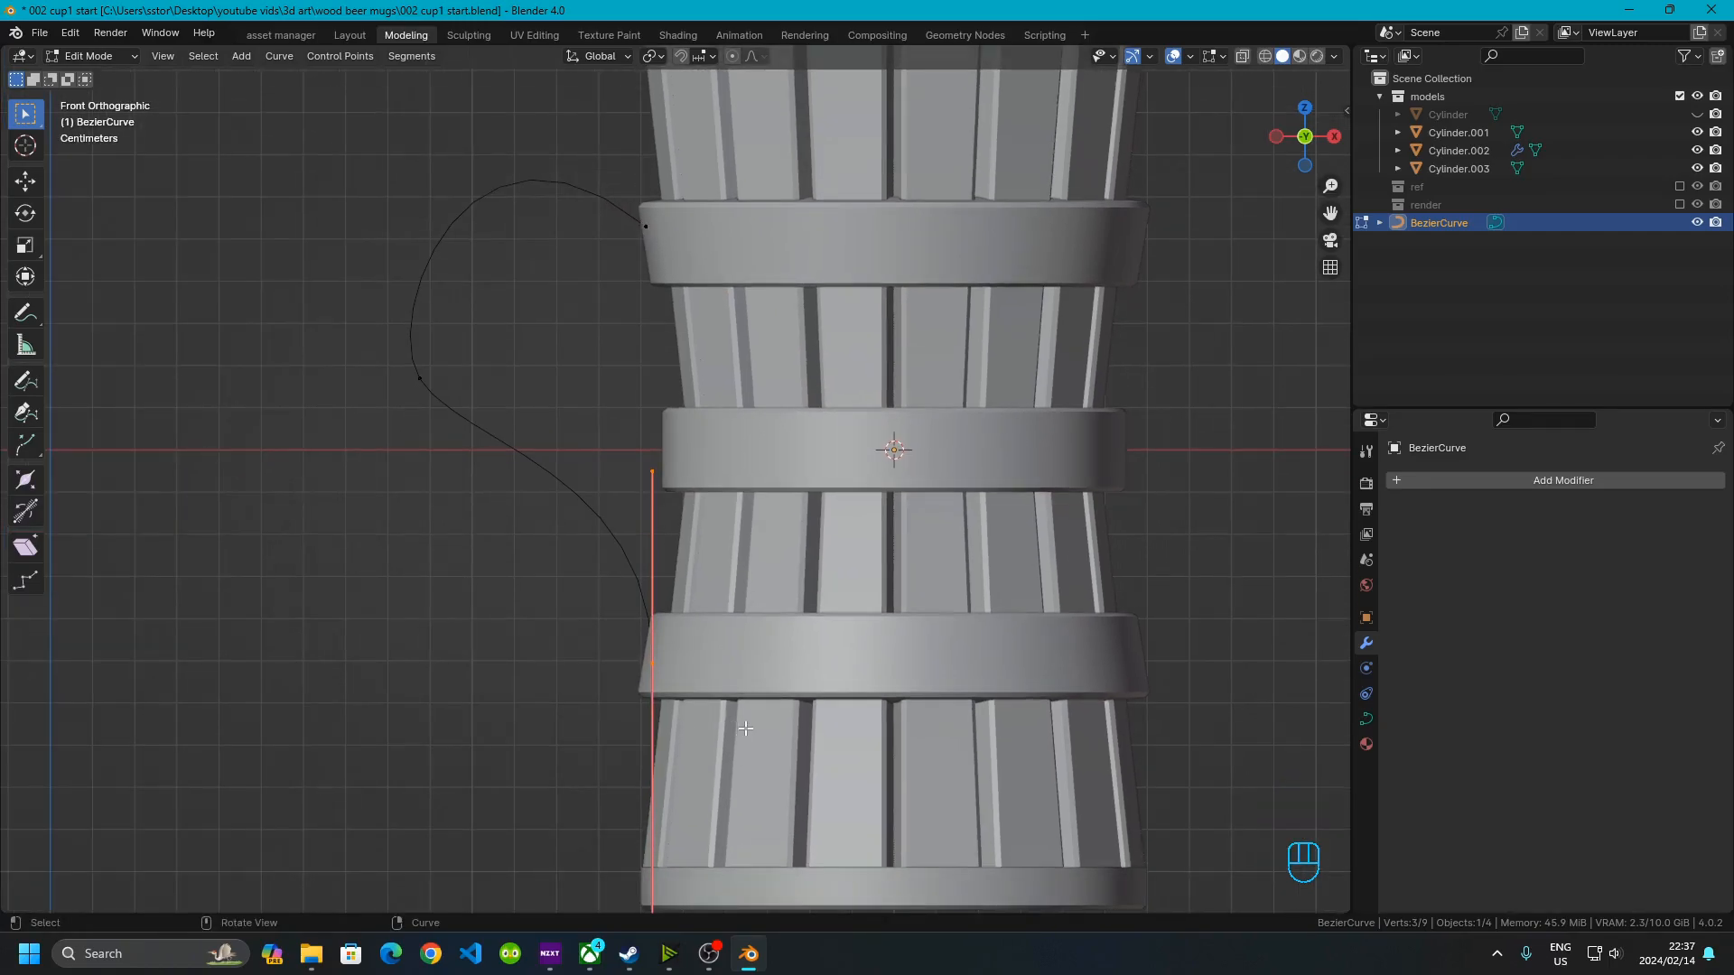
{"action": "key", "text": "r"}
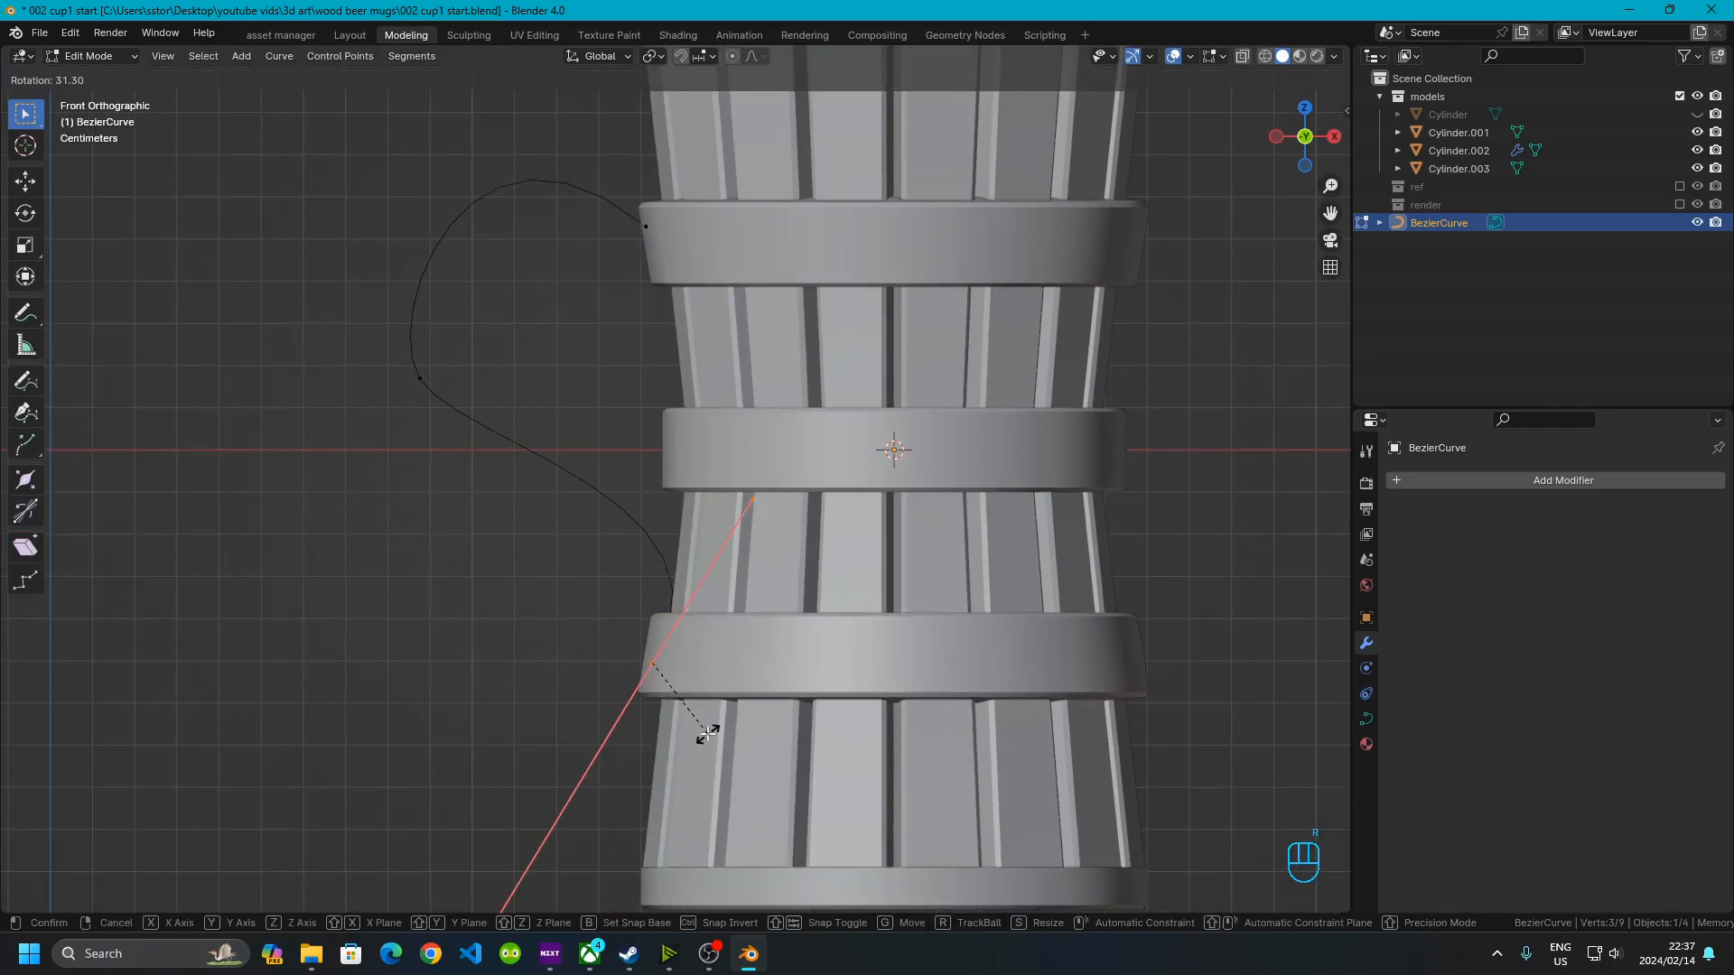
{"action": "left_click", "coordinate": [707, 735]}
{"action": "key", "text": "g"}
{"action": "left_click", "coordinate": [735, 685]}
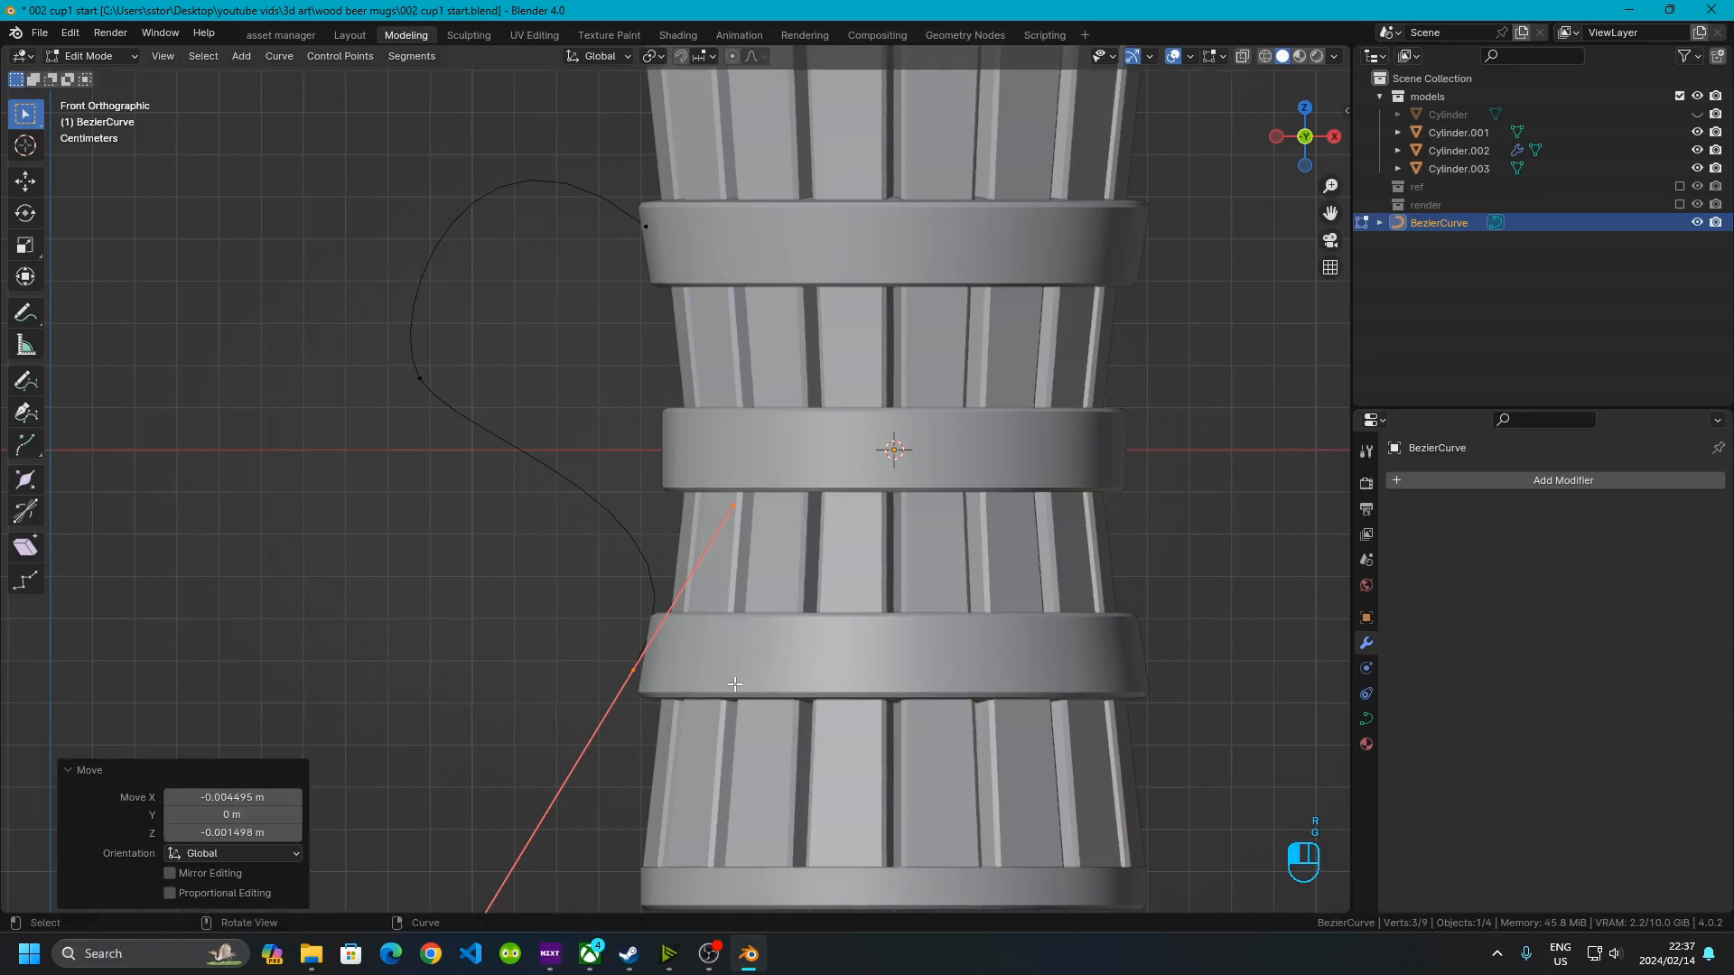
{"action": "key", "text": "r"}
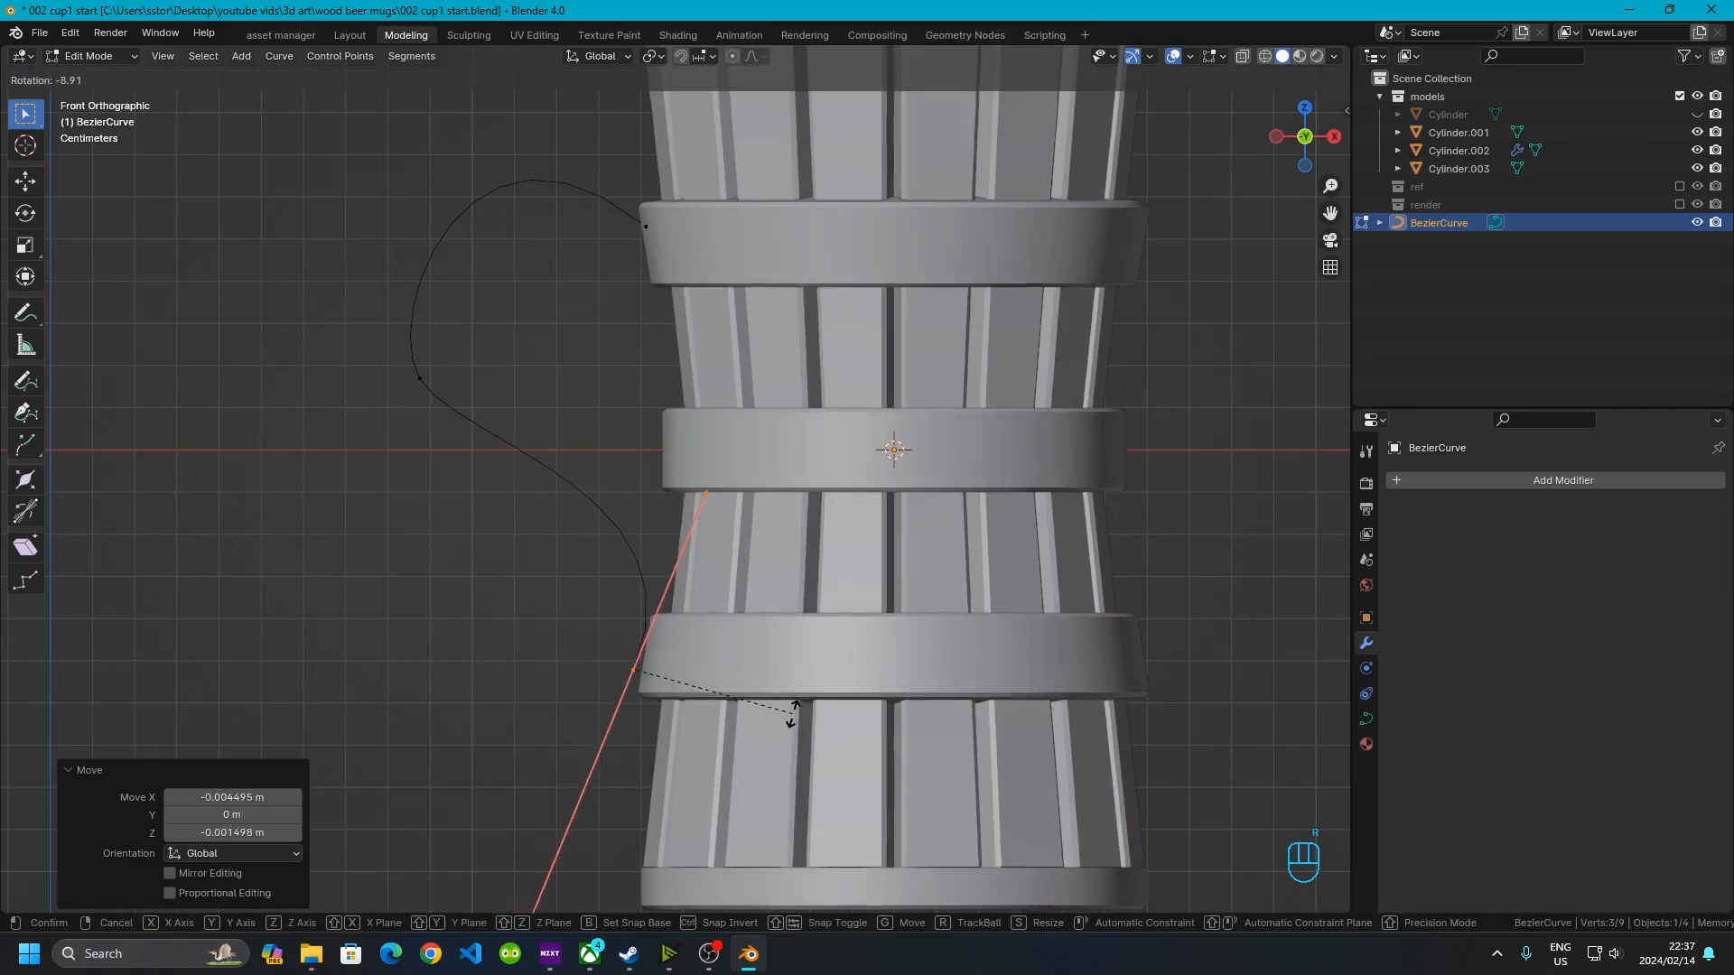
{"action": "left_click", "coordinate": [795, 713]}
{"action": "key", "text": "g"}
{"action": "left_click", "coordinate": [806, 701]}
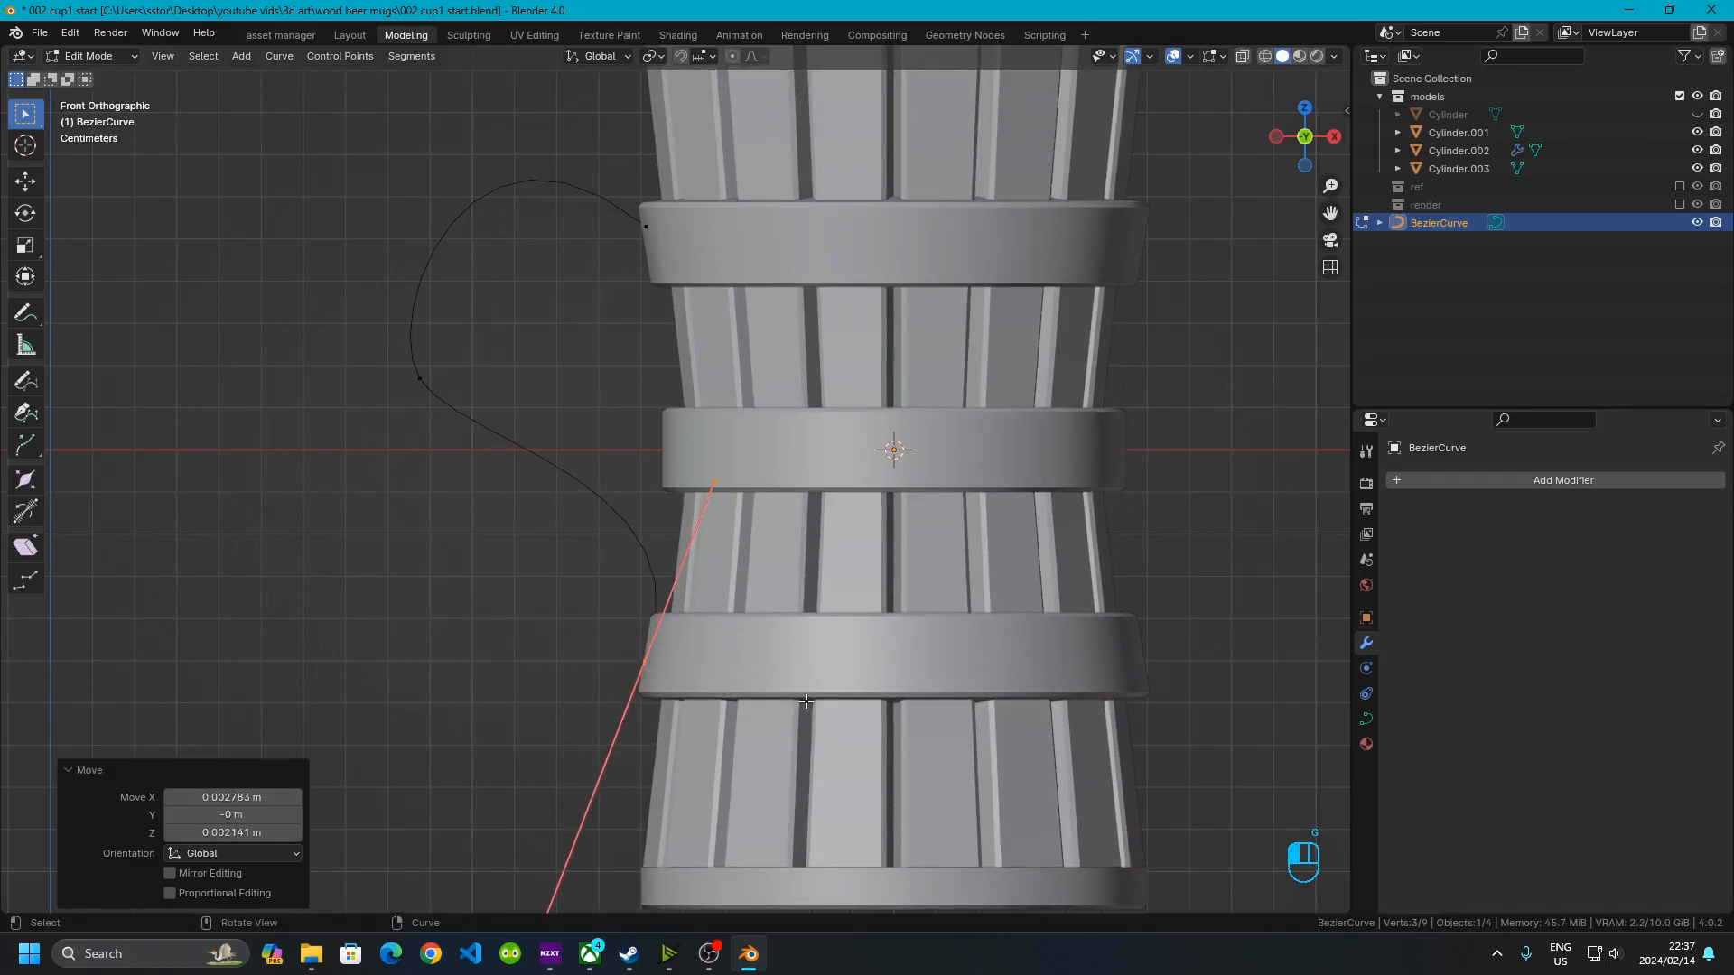
Rotate the bottom control point's handle by -19°
{"action": "key", "text": "r"}
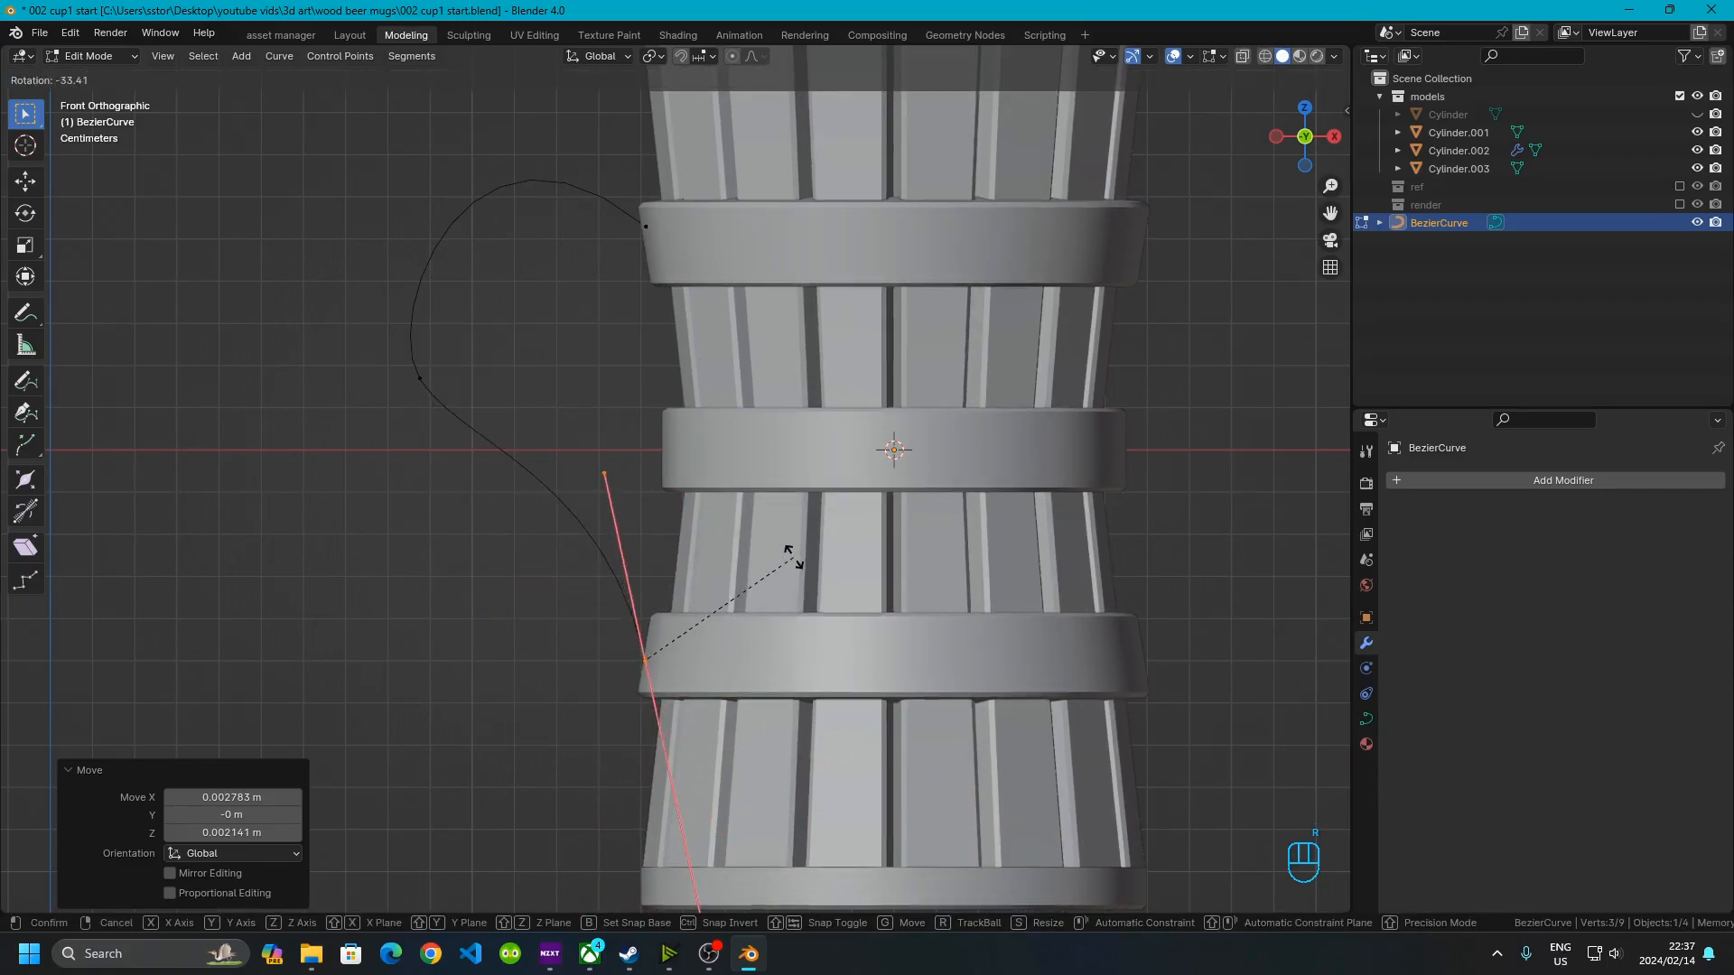
{"action": "left_click", "coordinate": [845, 588]}
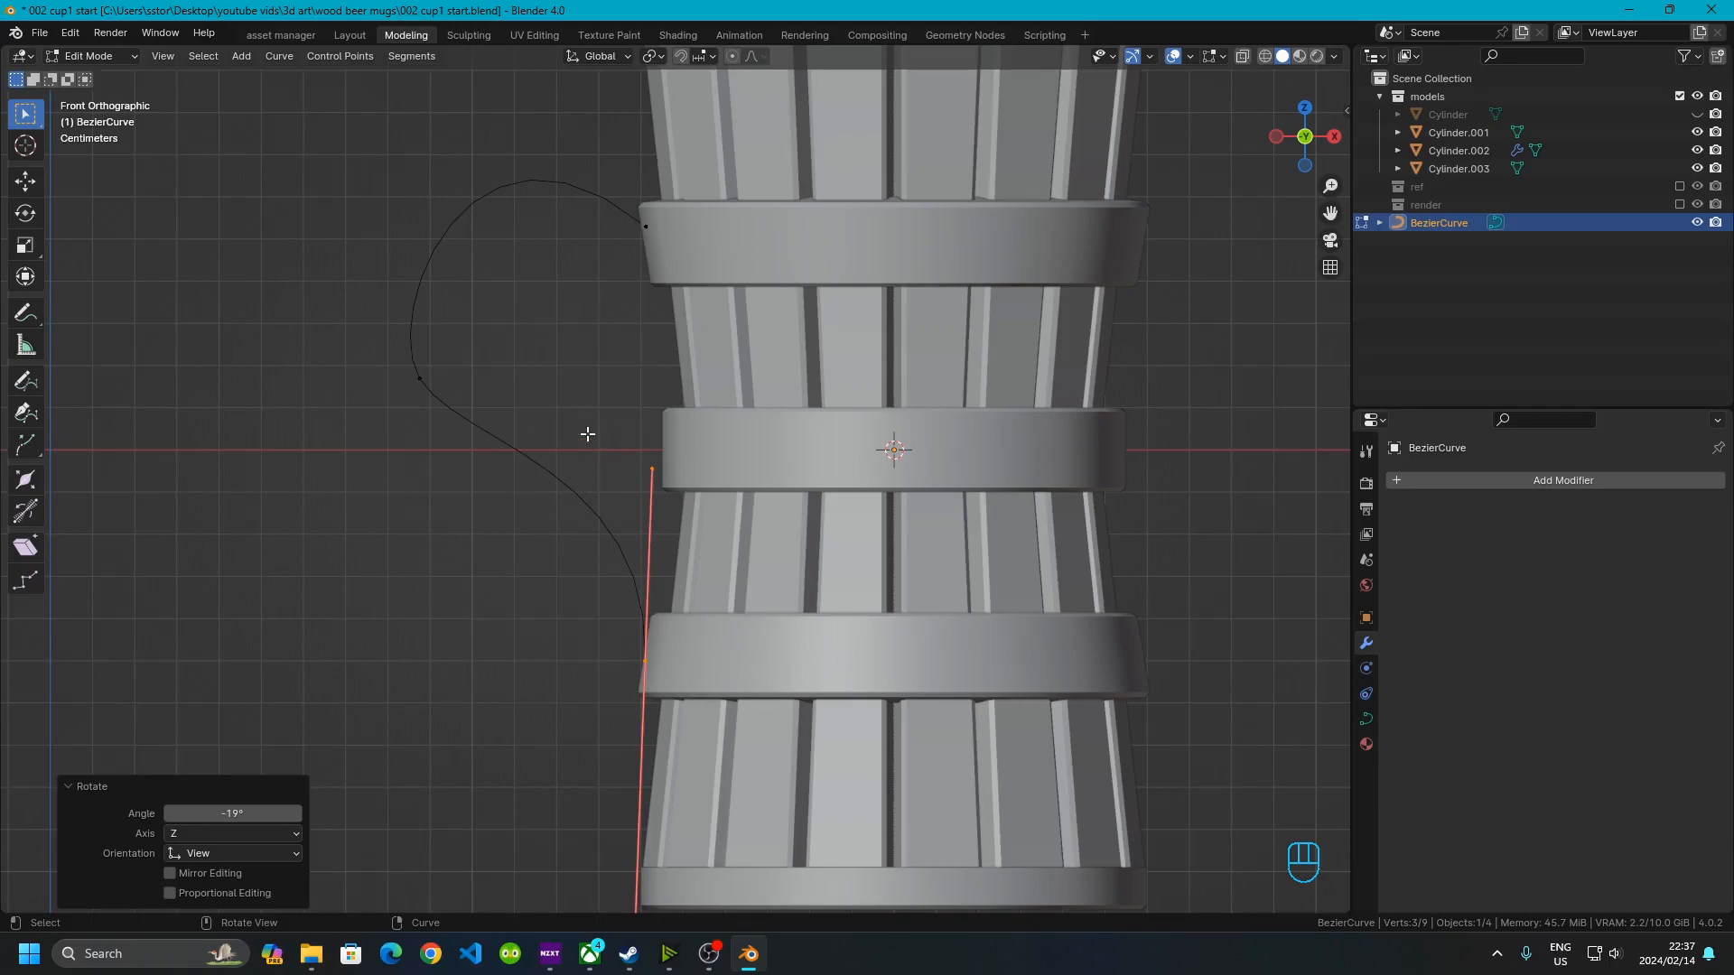
Extrude a new control point from the curve's end, out below the lower ring
{"action": "middle_click_drag", "start_coordinate": [551, 675], "coordinate": [615, 681], "text": "shift"}
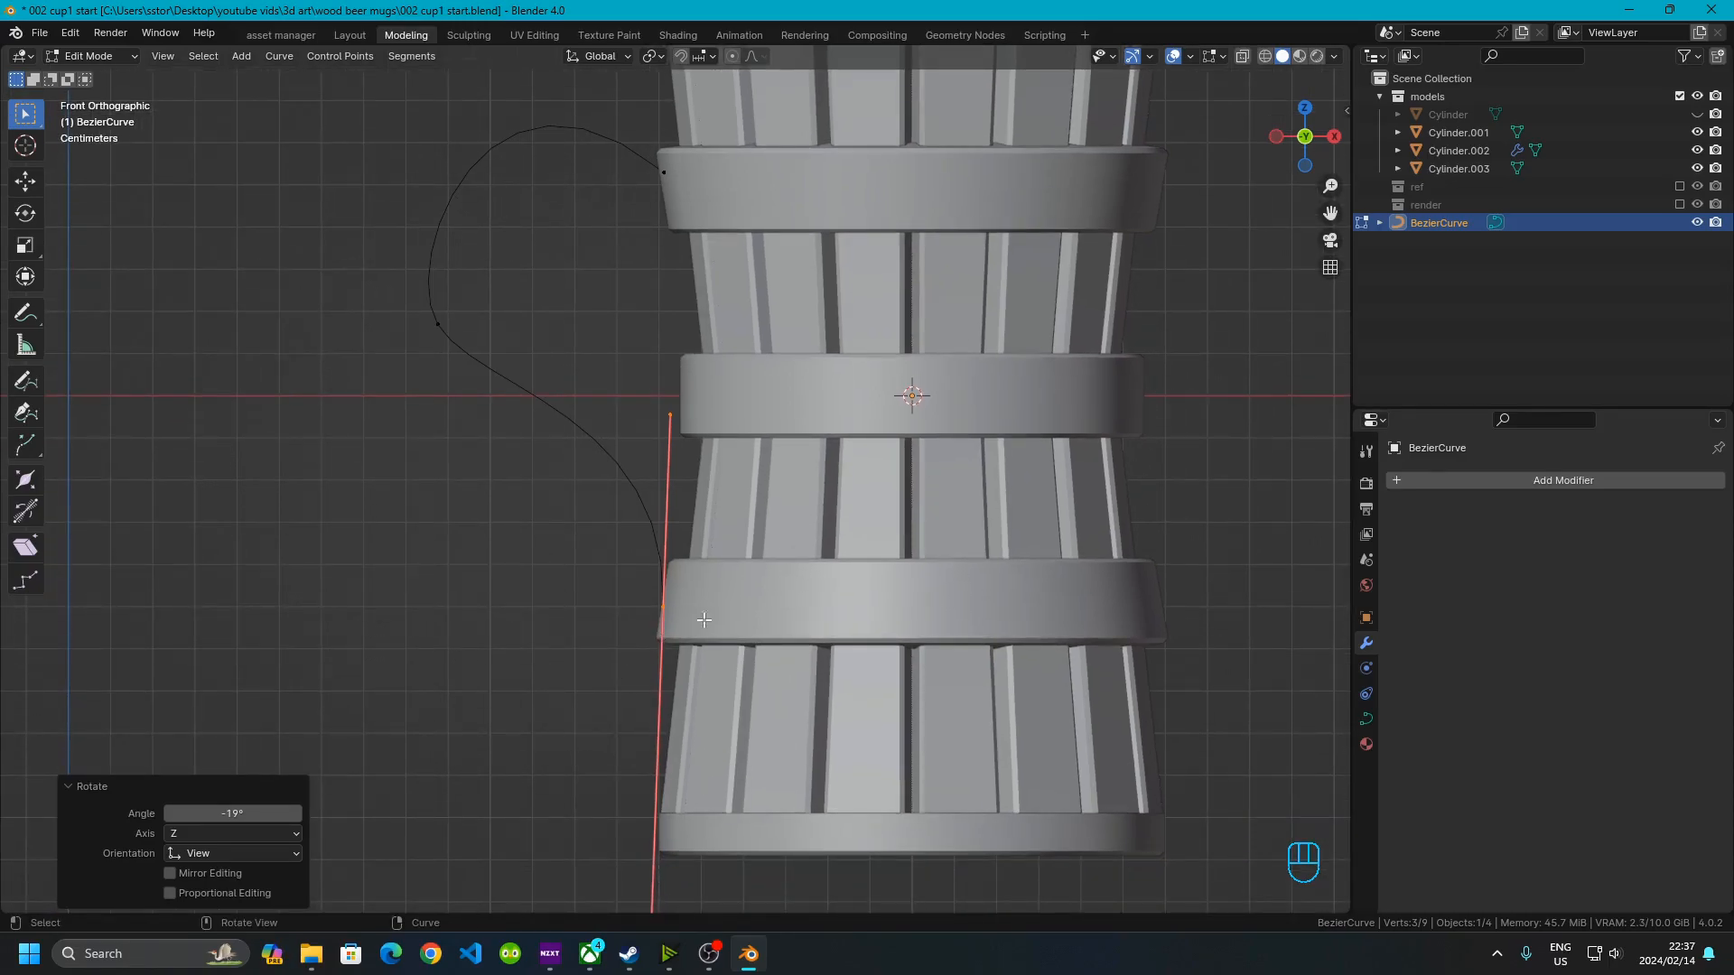
{"action": "key", "text": "e"}
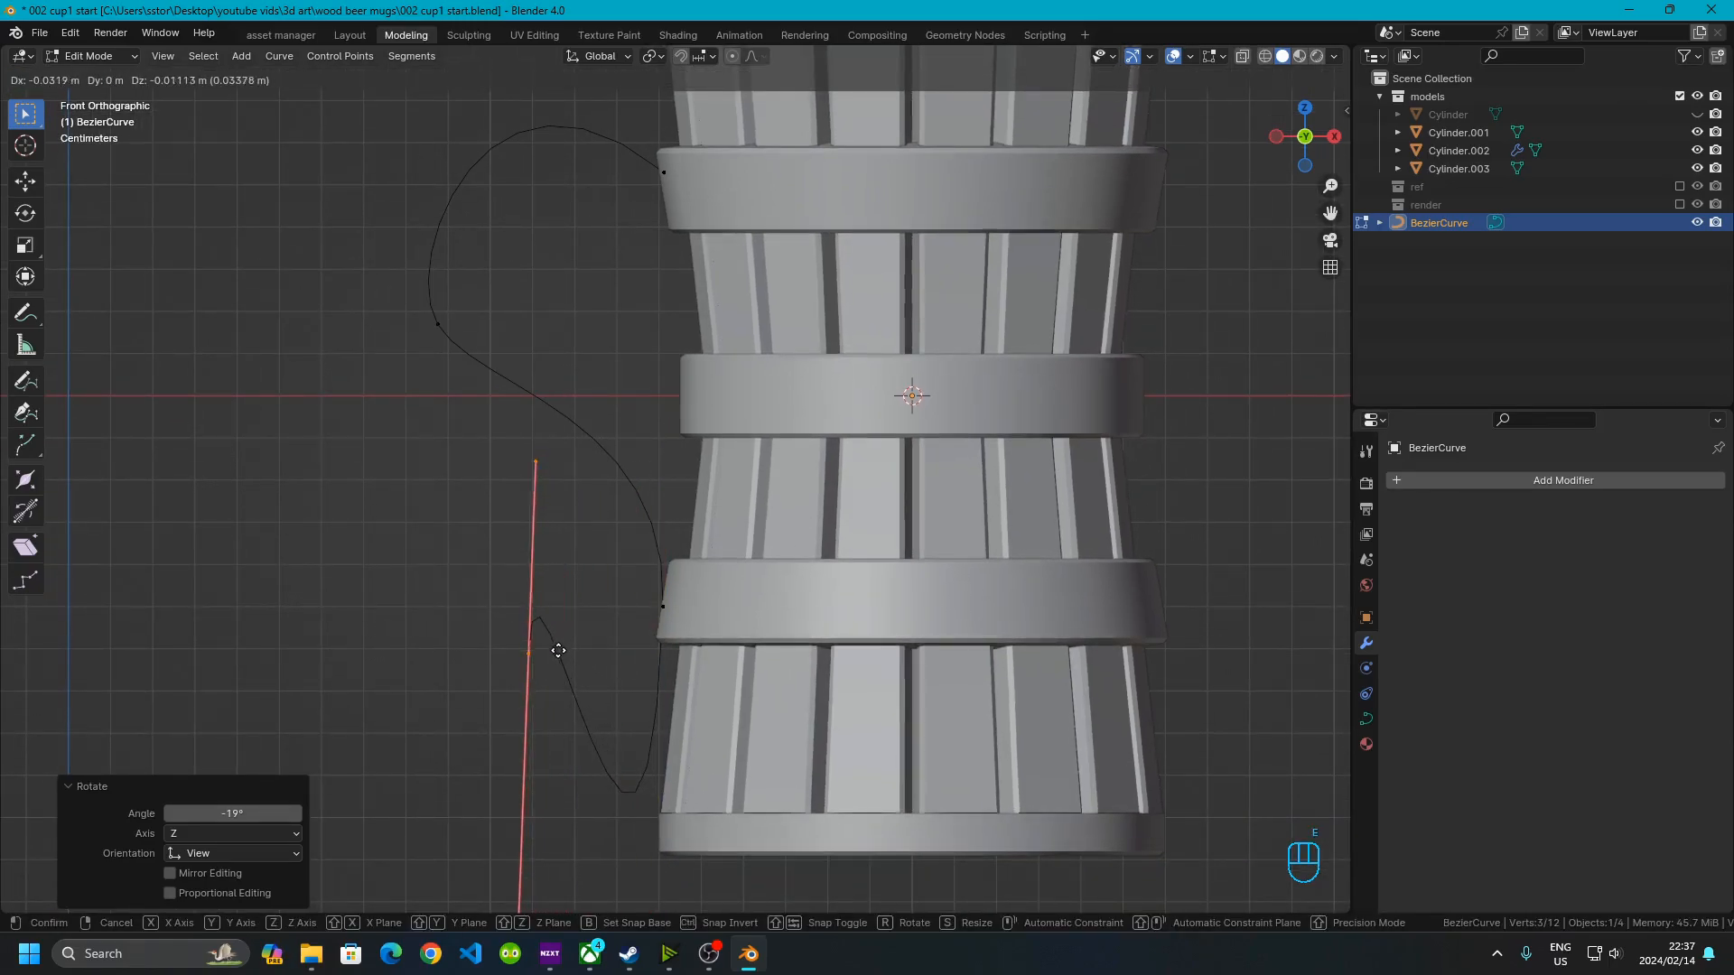
{"action": "left_click", "coordinate": [562, 675]}
Reposition the handle of the lower ring's control point so it runs up along the mug's side
{"action": "scroll", "coordinate": [563, 677], "scroll_direction": "down", "scroll_amount": 2}
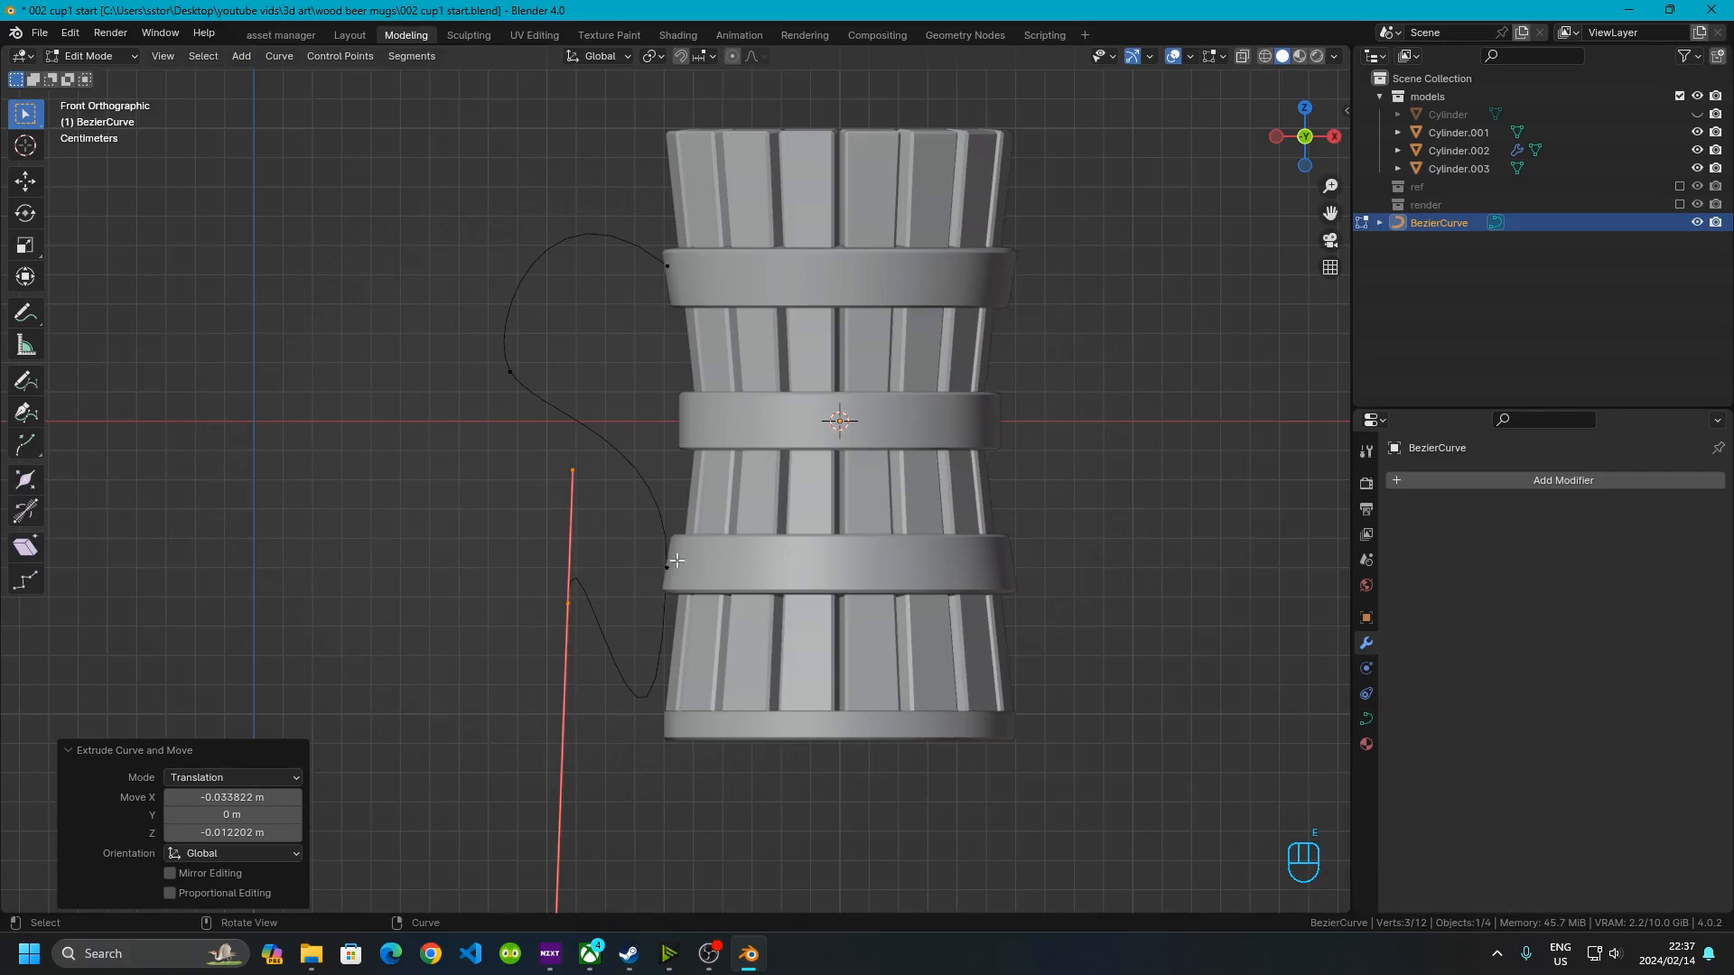
{"action": "scroll", "coordinate": [577, 742], "scroll_direction": "down", "scroll_amount": 3}
{"action": "scroll", "coordinate": [640, 609], "scroll_direction": "up", "scroll_amount": 5}
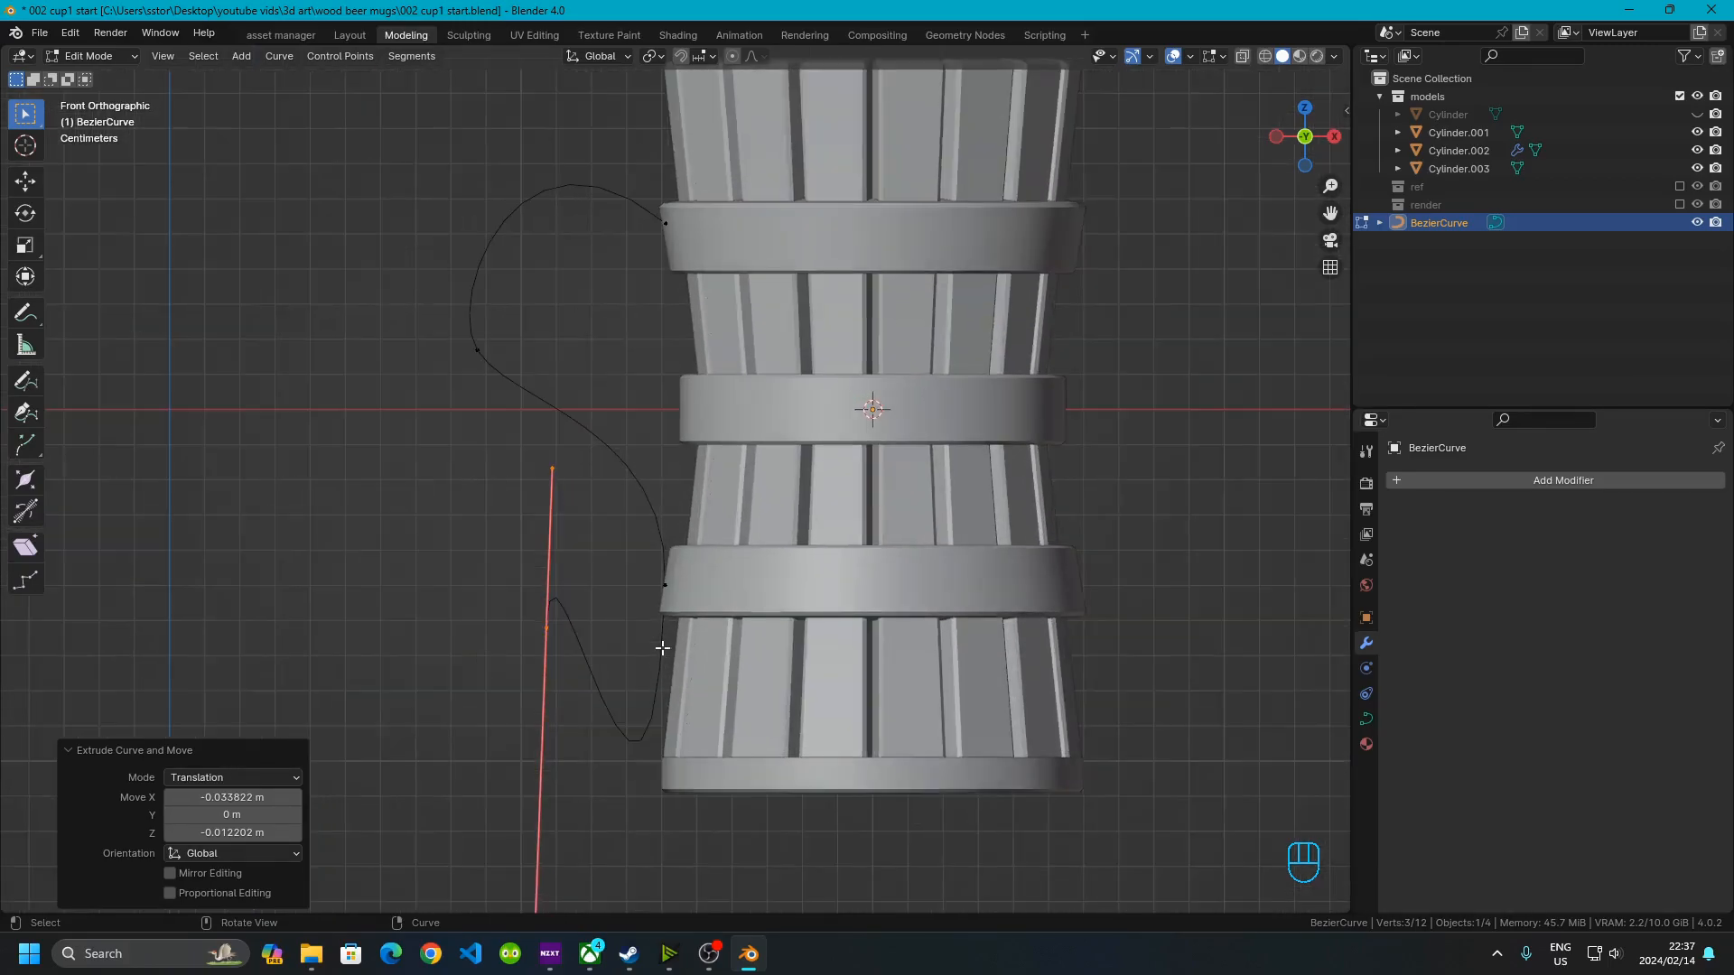
{"action": "scroll", "coordinate": [656, 710], "scroll_direction": "down", "scroll_amount": 4}
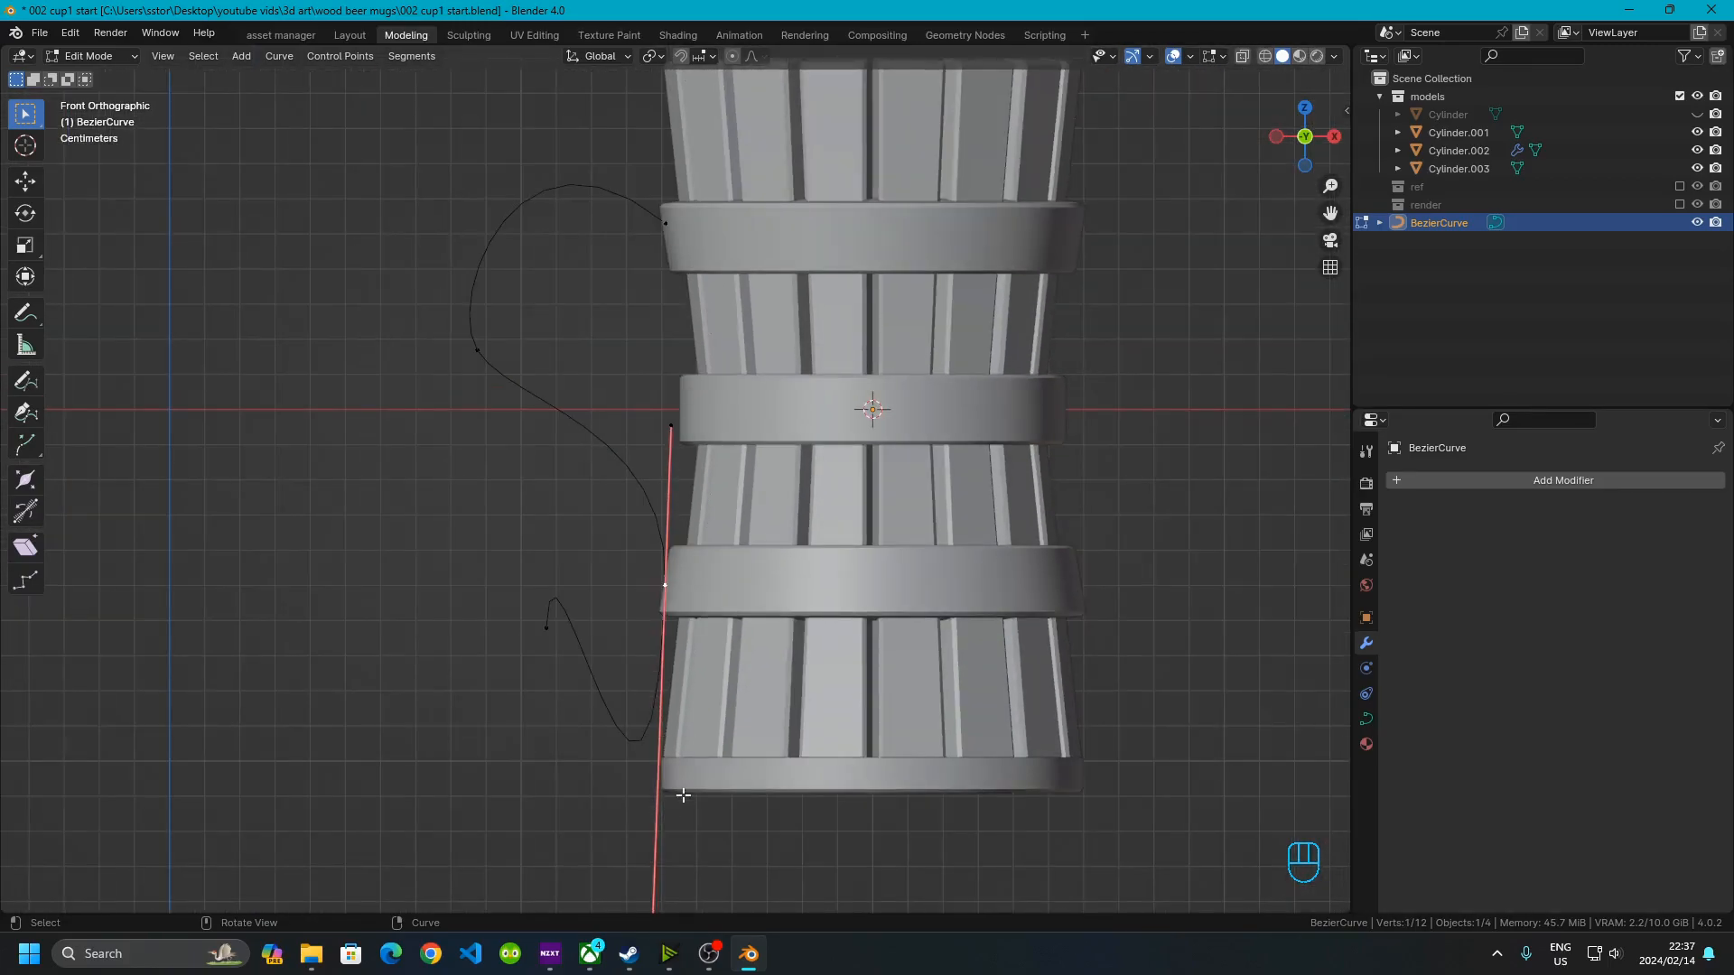
{"action": "left_click_drag", "start_coordinate": [588, 785], "coordinate": [743, 869]}
{"action": "key", "text": "g"}
{"action": "key", "text": "g"}
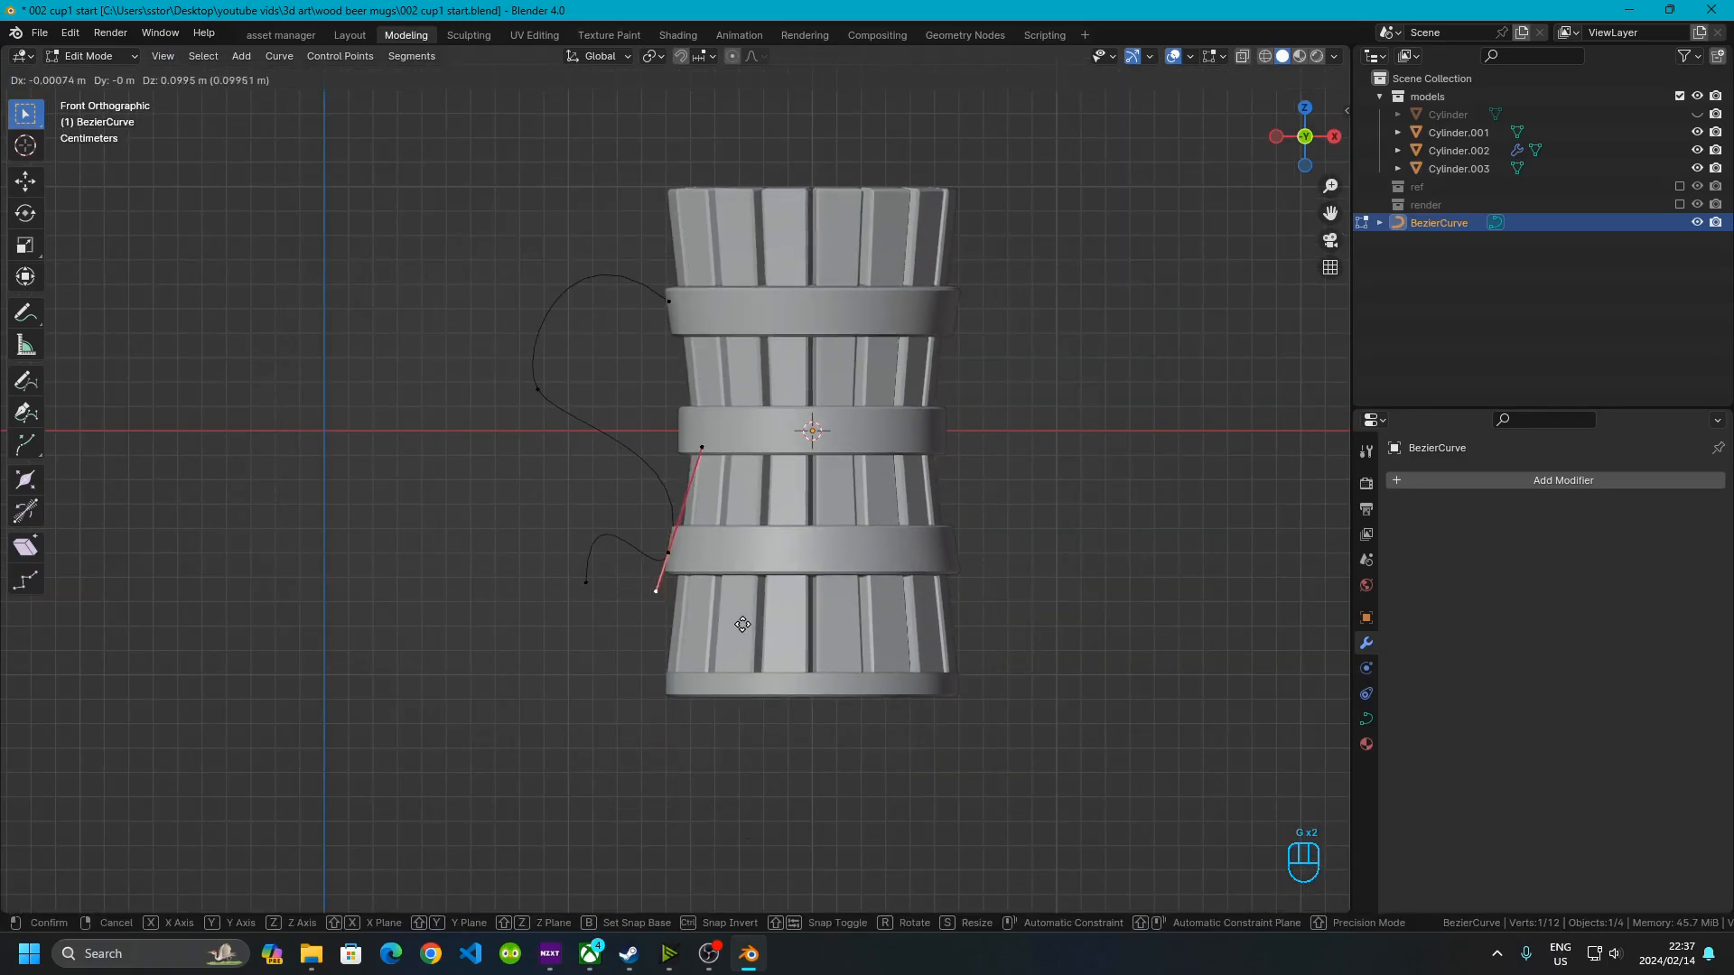
{"action": "left_click", "coordinate": [749, 601]}
{"action": "scroll", "coordinate": [677, 479], "scroll_direction": "up", "scroll_amount": 5}
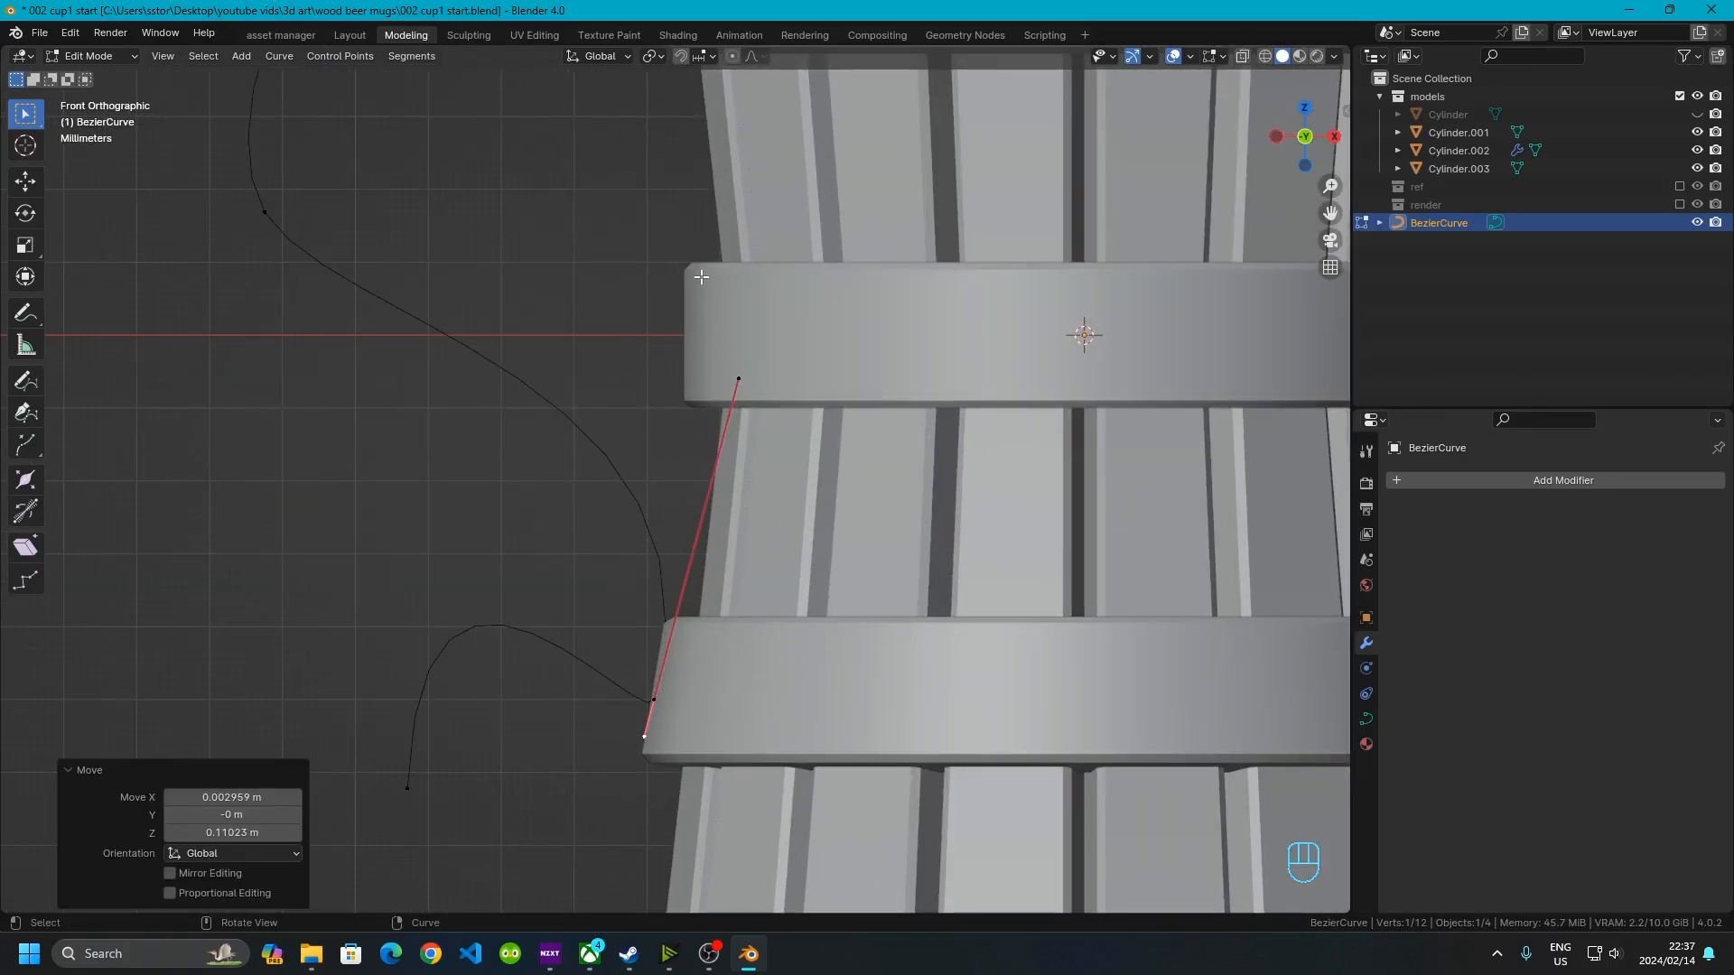
{"action": "left_click", "coordinate": [738, 378]}
{"action": "key", "text": "g"}
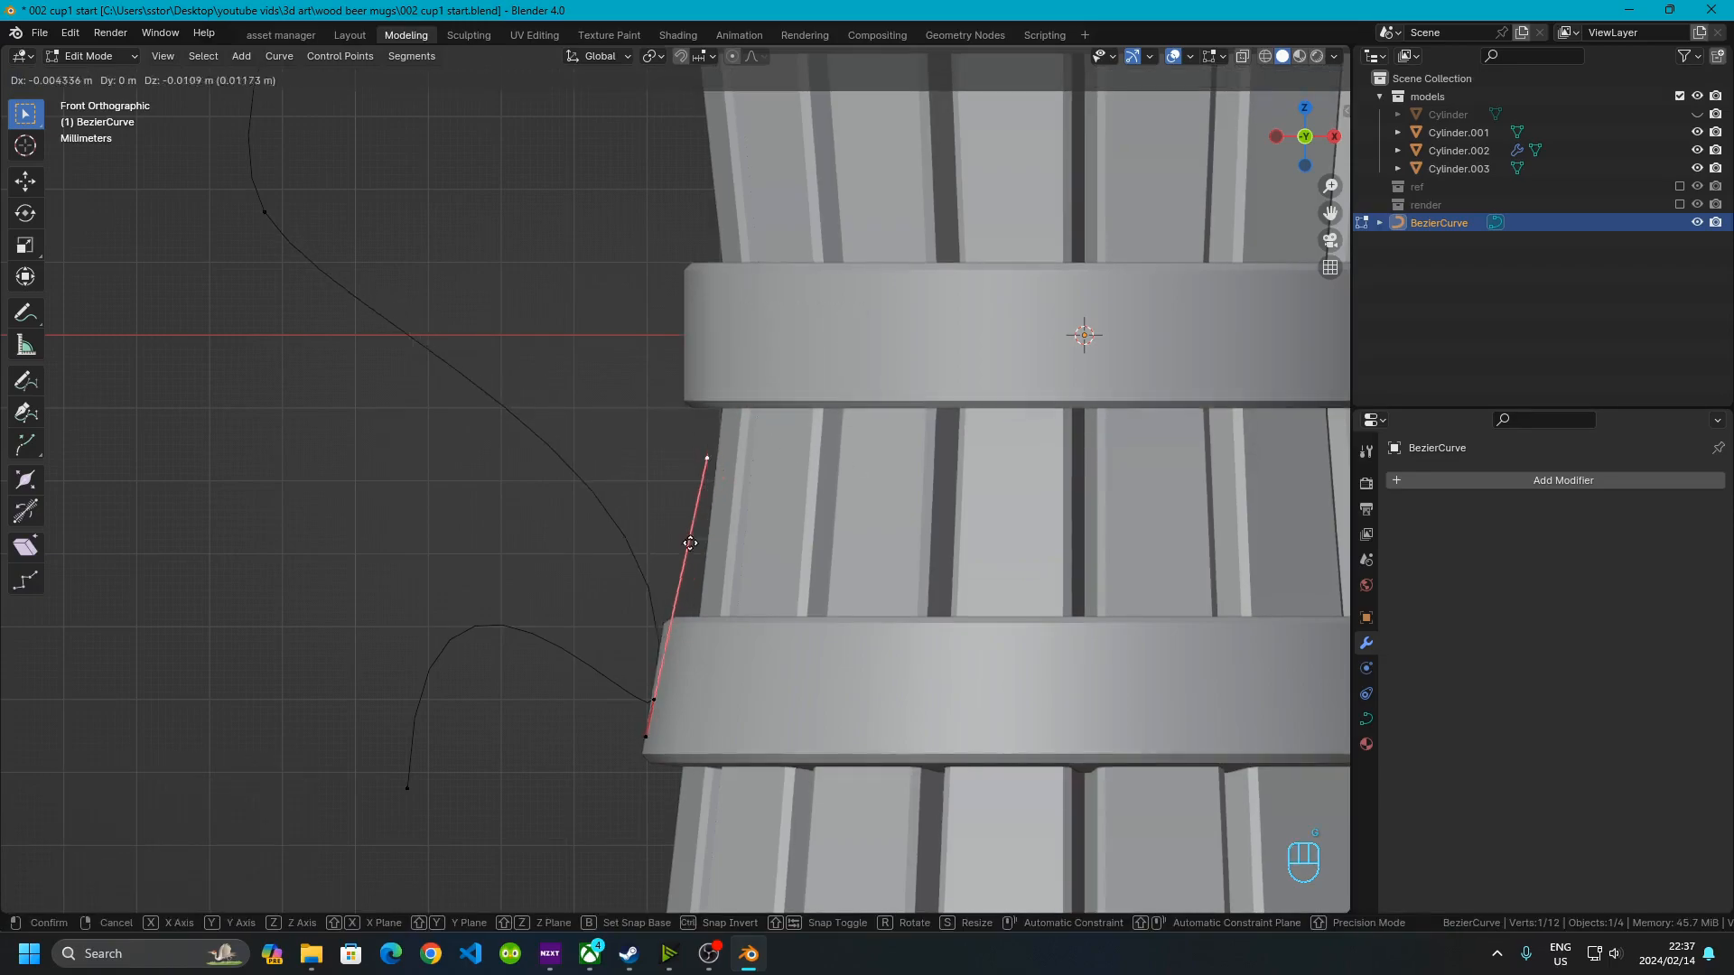
{"action": "right_click", "coordinate": [680, 573]}
Select the curve's new end point and move it down about 5 cm
{"action": "left_click_drag", "start_coordinate": [631, 670], "coordinate": [660, 728]}
{"action": "left_click", "coordinate": [413, 772]}
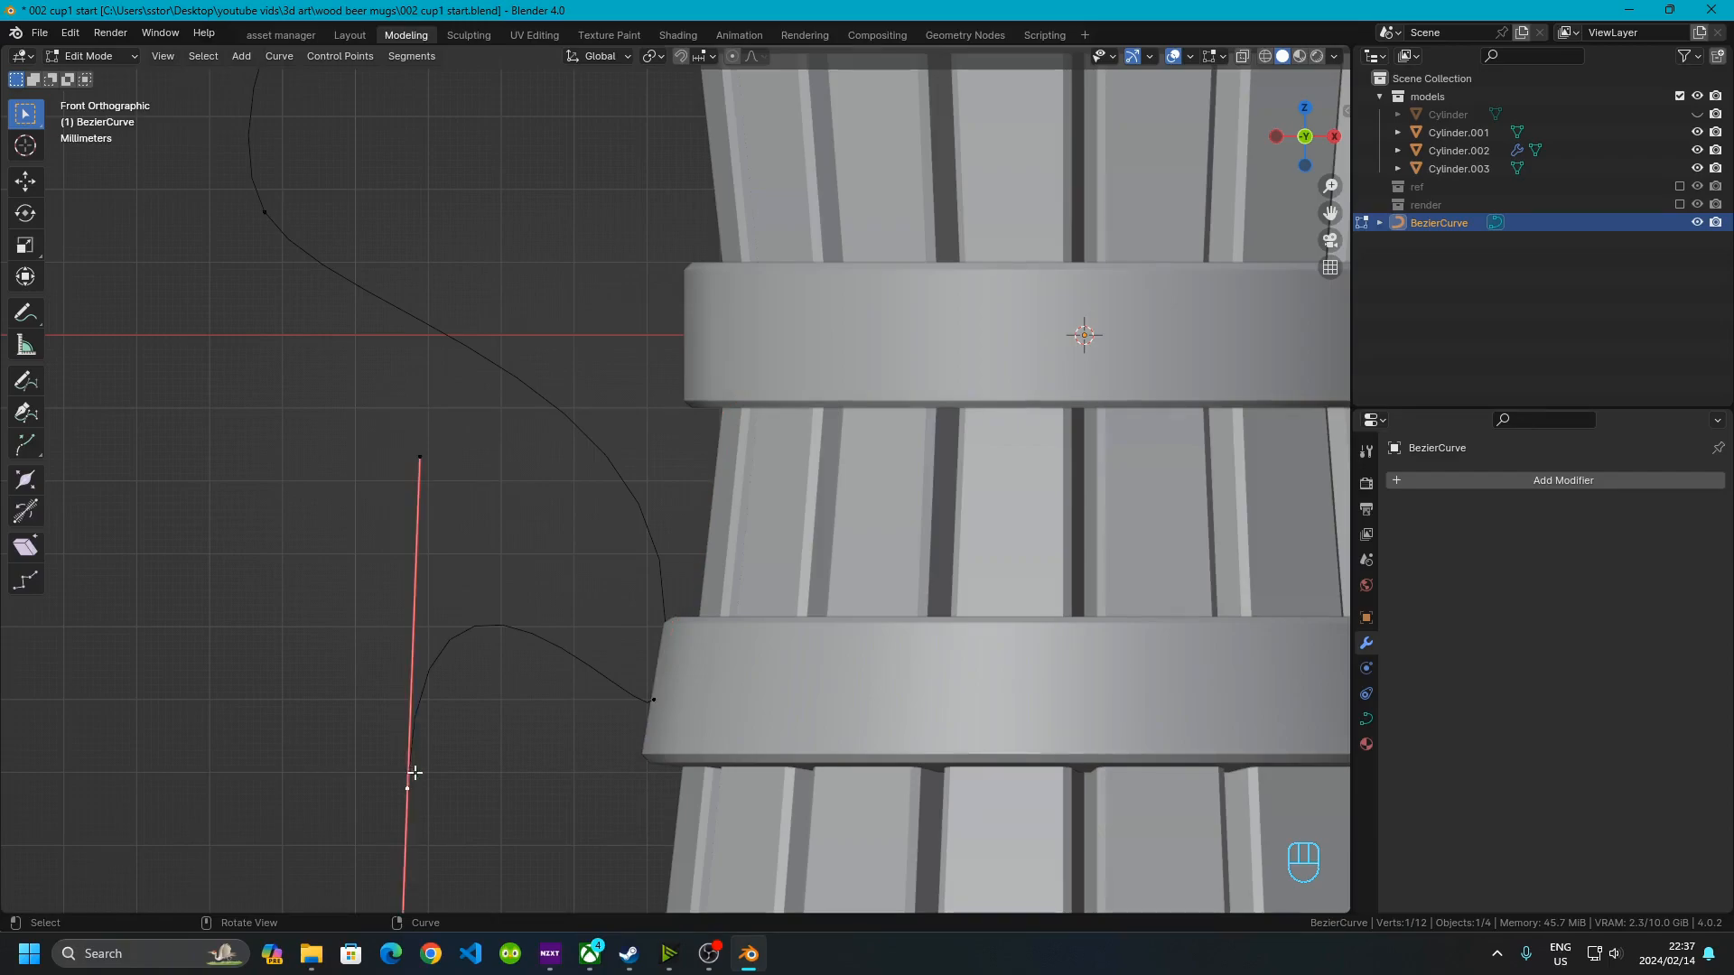
{"action": "scroll", "coordinate": [410, 522], "scroll_direction": "down", "scroll_amount": 1}
{"action": "middle_click_drag", "start_coordinate": [521, 729], "coordinate": [391, 270], "text": "shift"}
{"action": "key", "text": "g"}
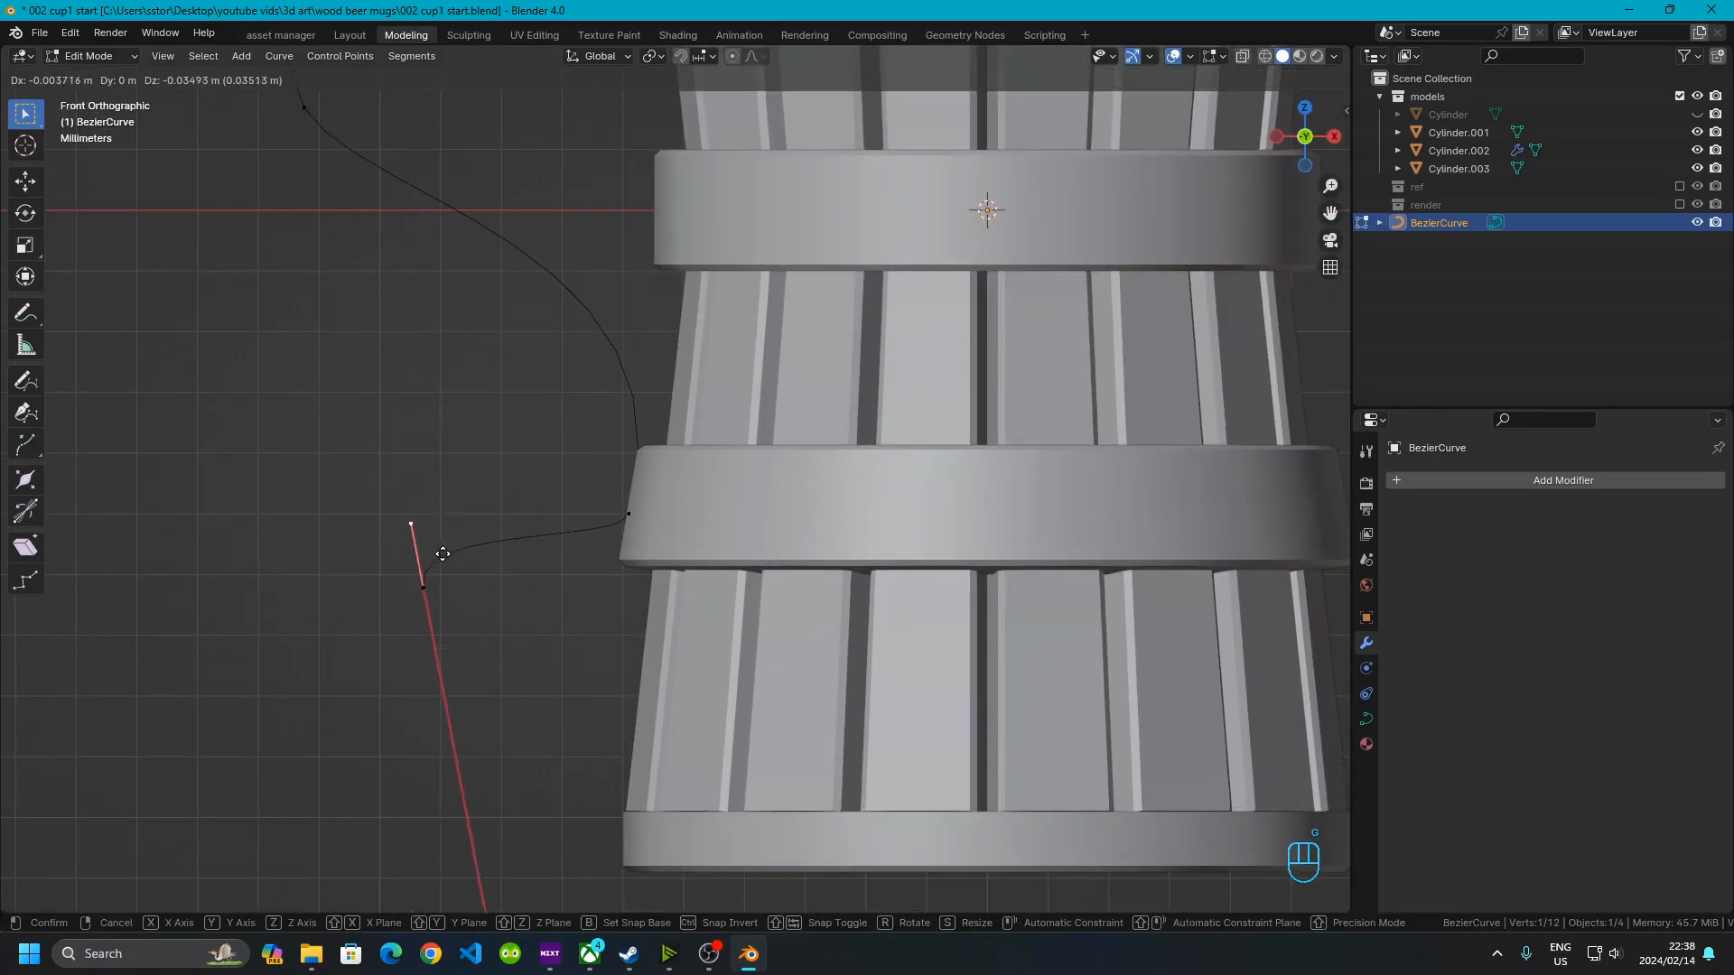
{"action": "left_click", "coordinate": [463, 669]}
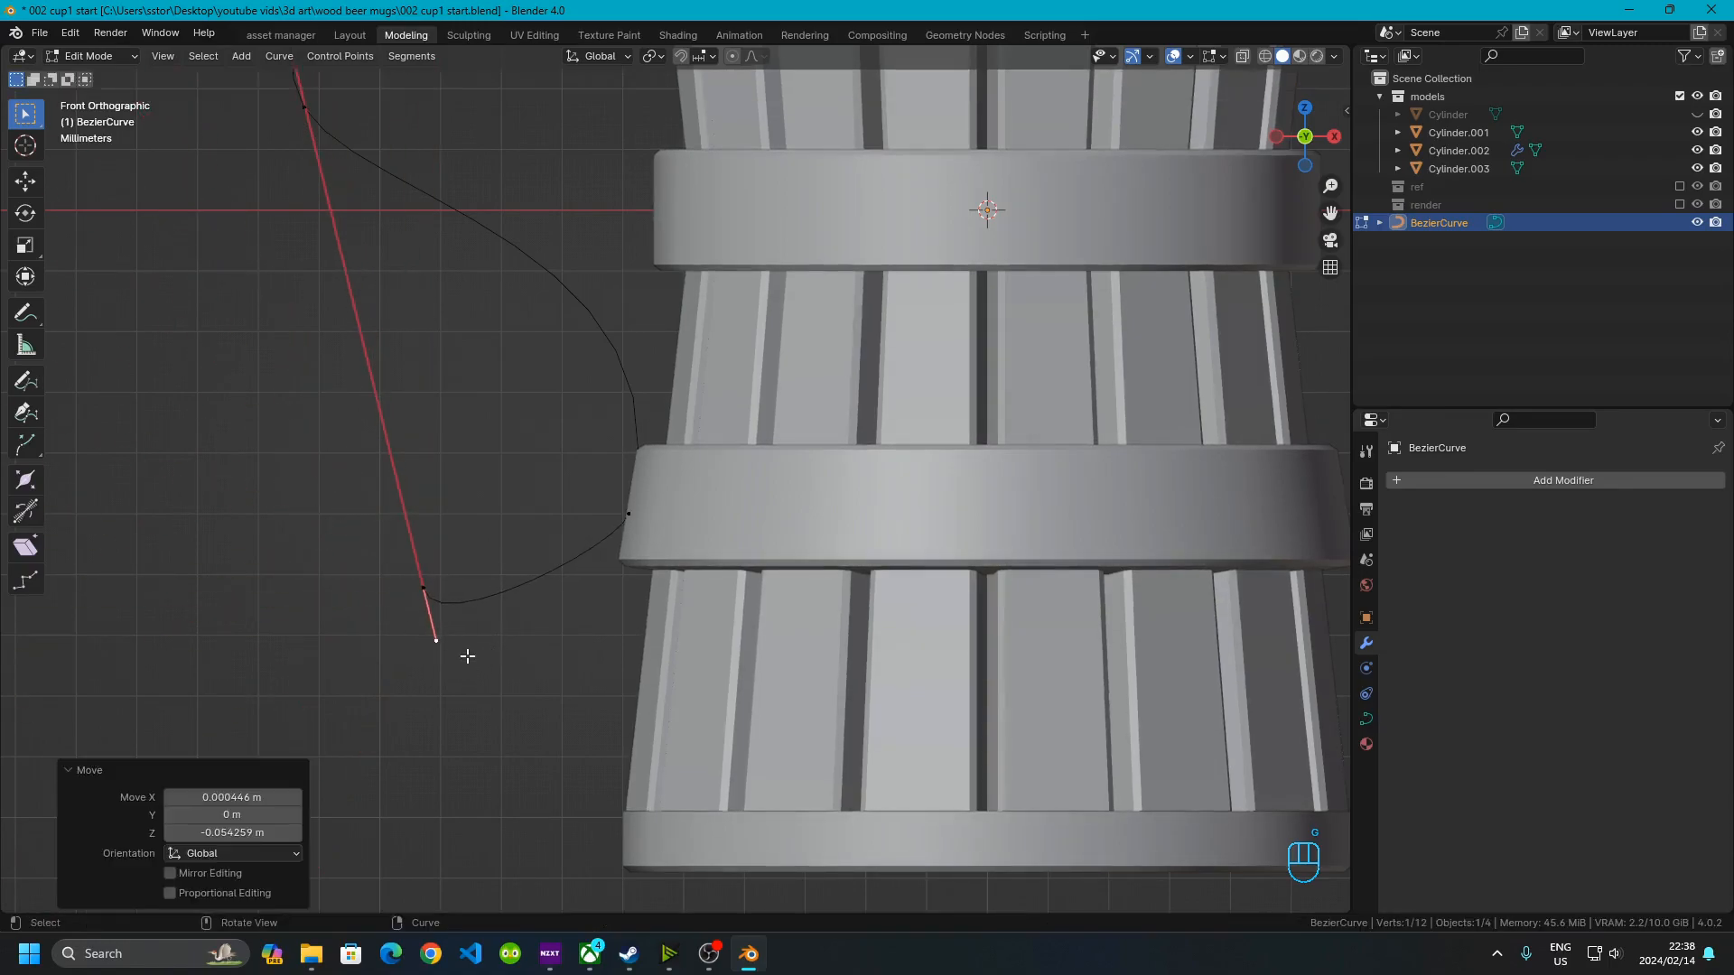
Select and reposition the end point and its handle to shape the bottom hook of the handle
{"action": "scroll", "coordinate": [334, 272], "scroll_direction": "down", "scroll_amount": 3}
{"action": "left_click_drag", "start_coordinate": [406, 106], "coordinate": [449, 186]}
{"action": "key", "text": "g"}
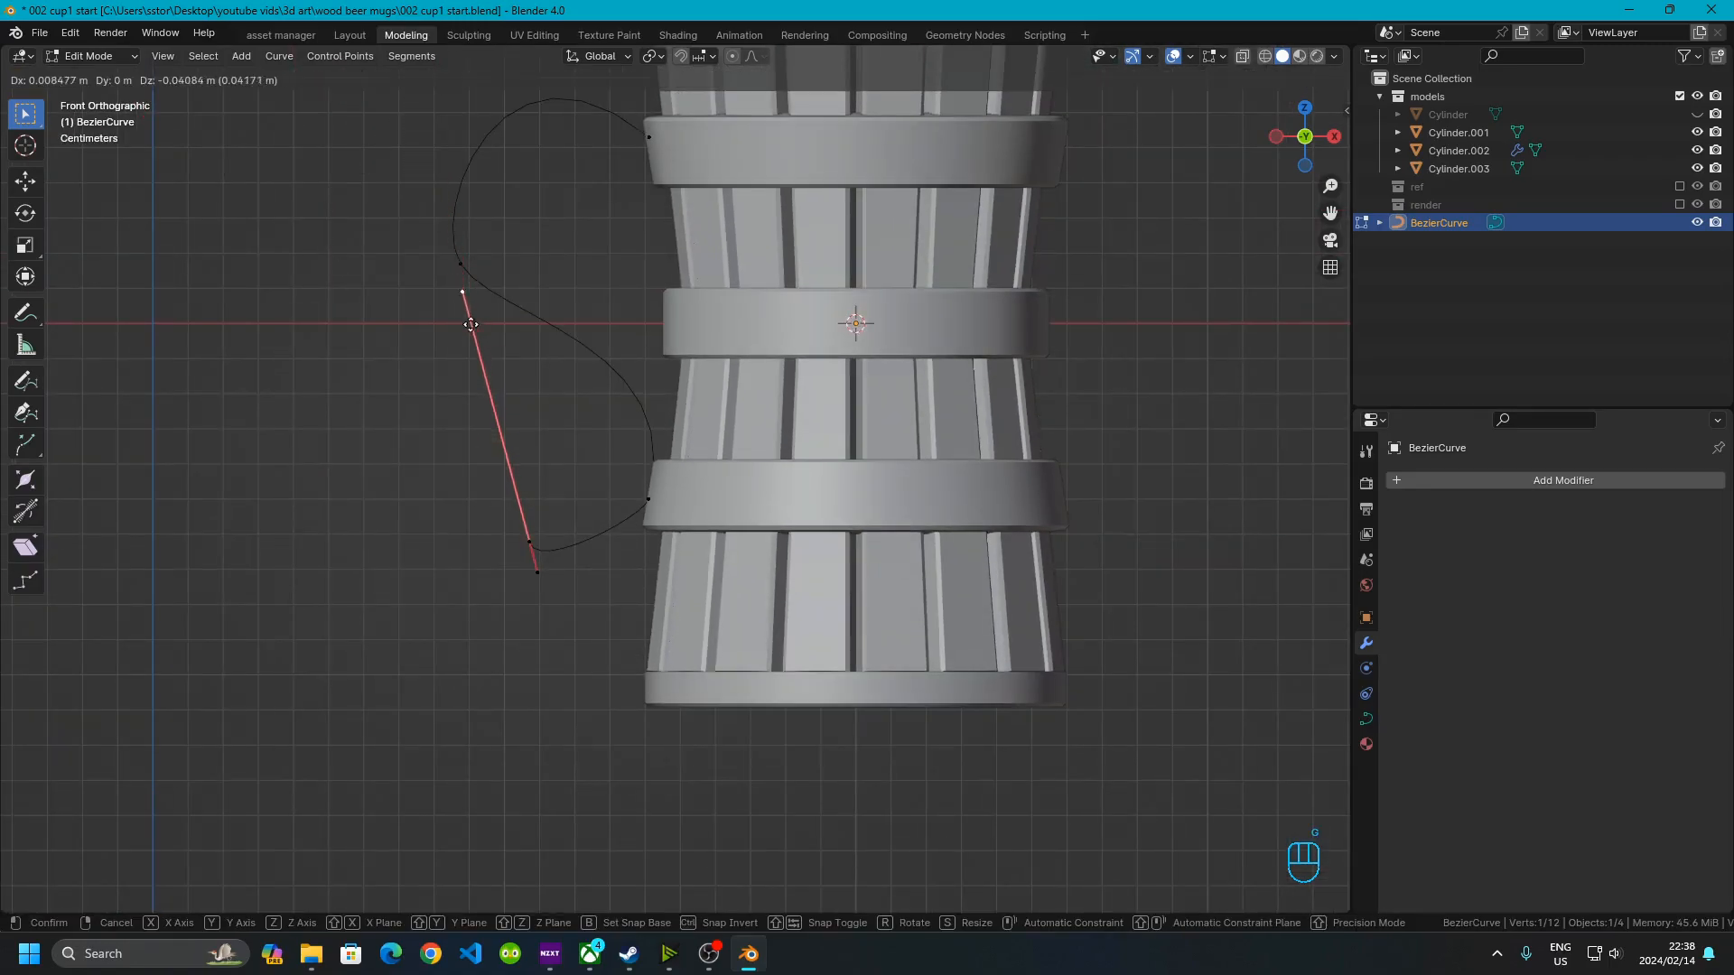
{"action": "left_click", "coordinate": [528, 534]}
{"action": "scroll", "coordinate": [485, 579], "scroll_direction": "up", "scroll_amount": 3}
{"action": "left_click_drag", "start_coordinate": [364, 559], "coordinate": [452, 631]}
{"action": "key", "text": "g"}
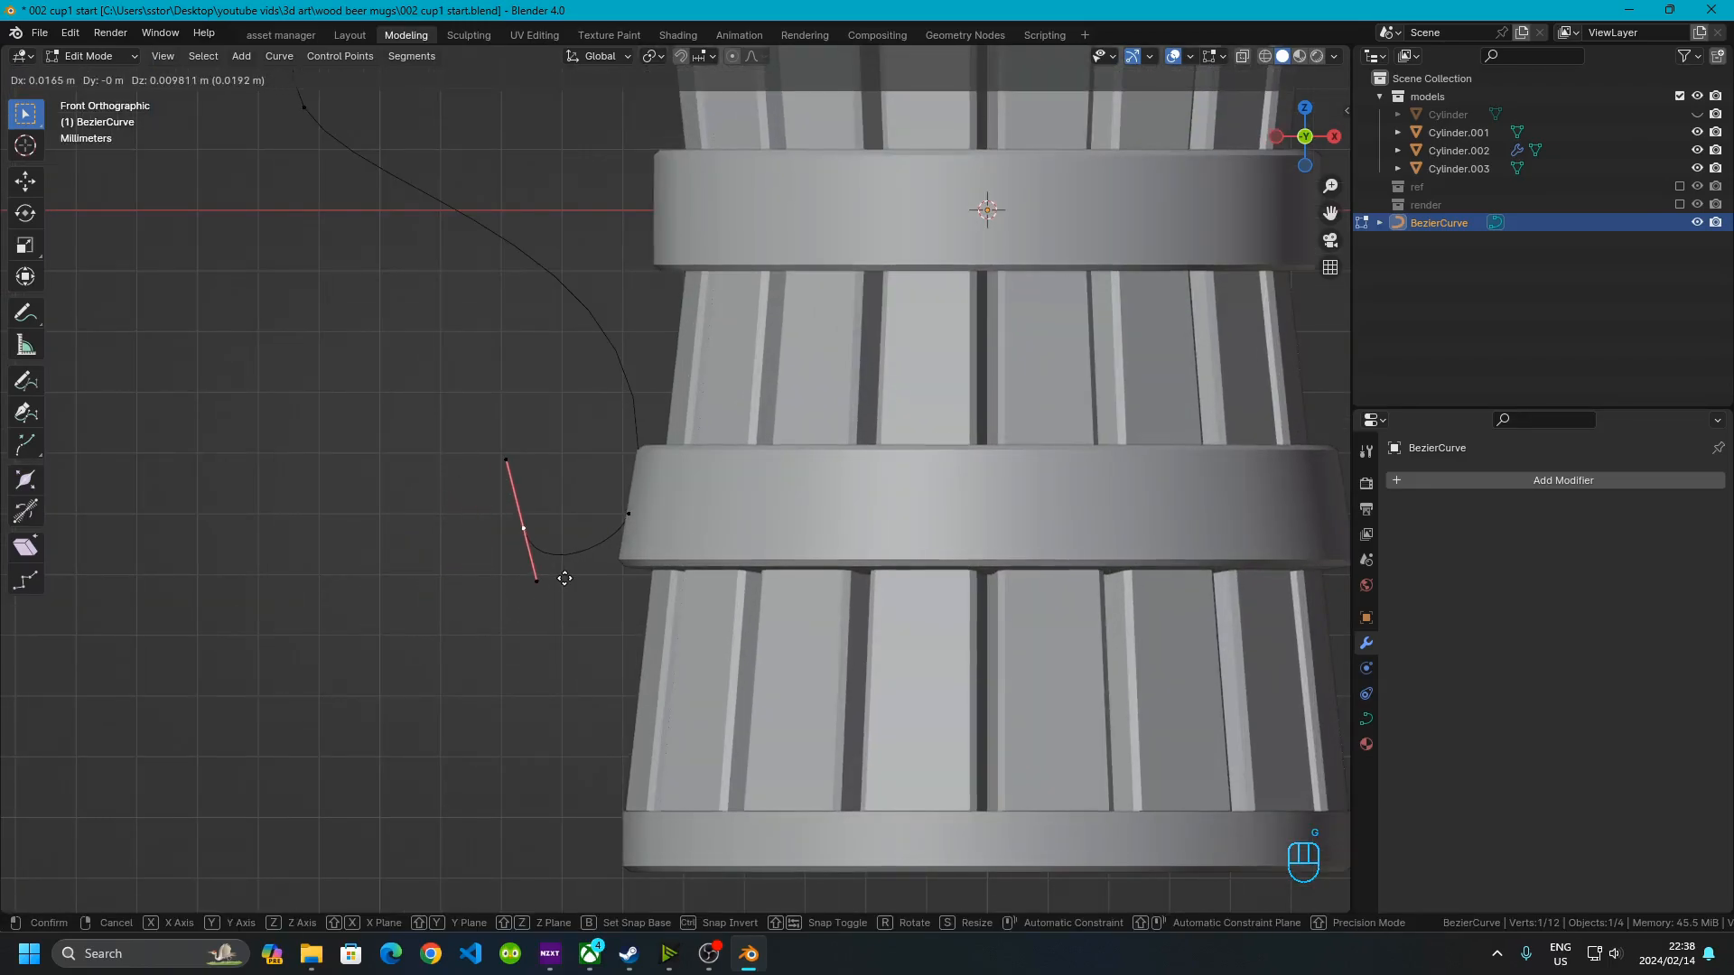
{"action": "left_click", "coordinate": [551, 603]}
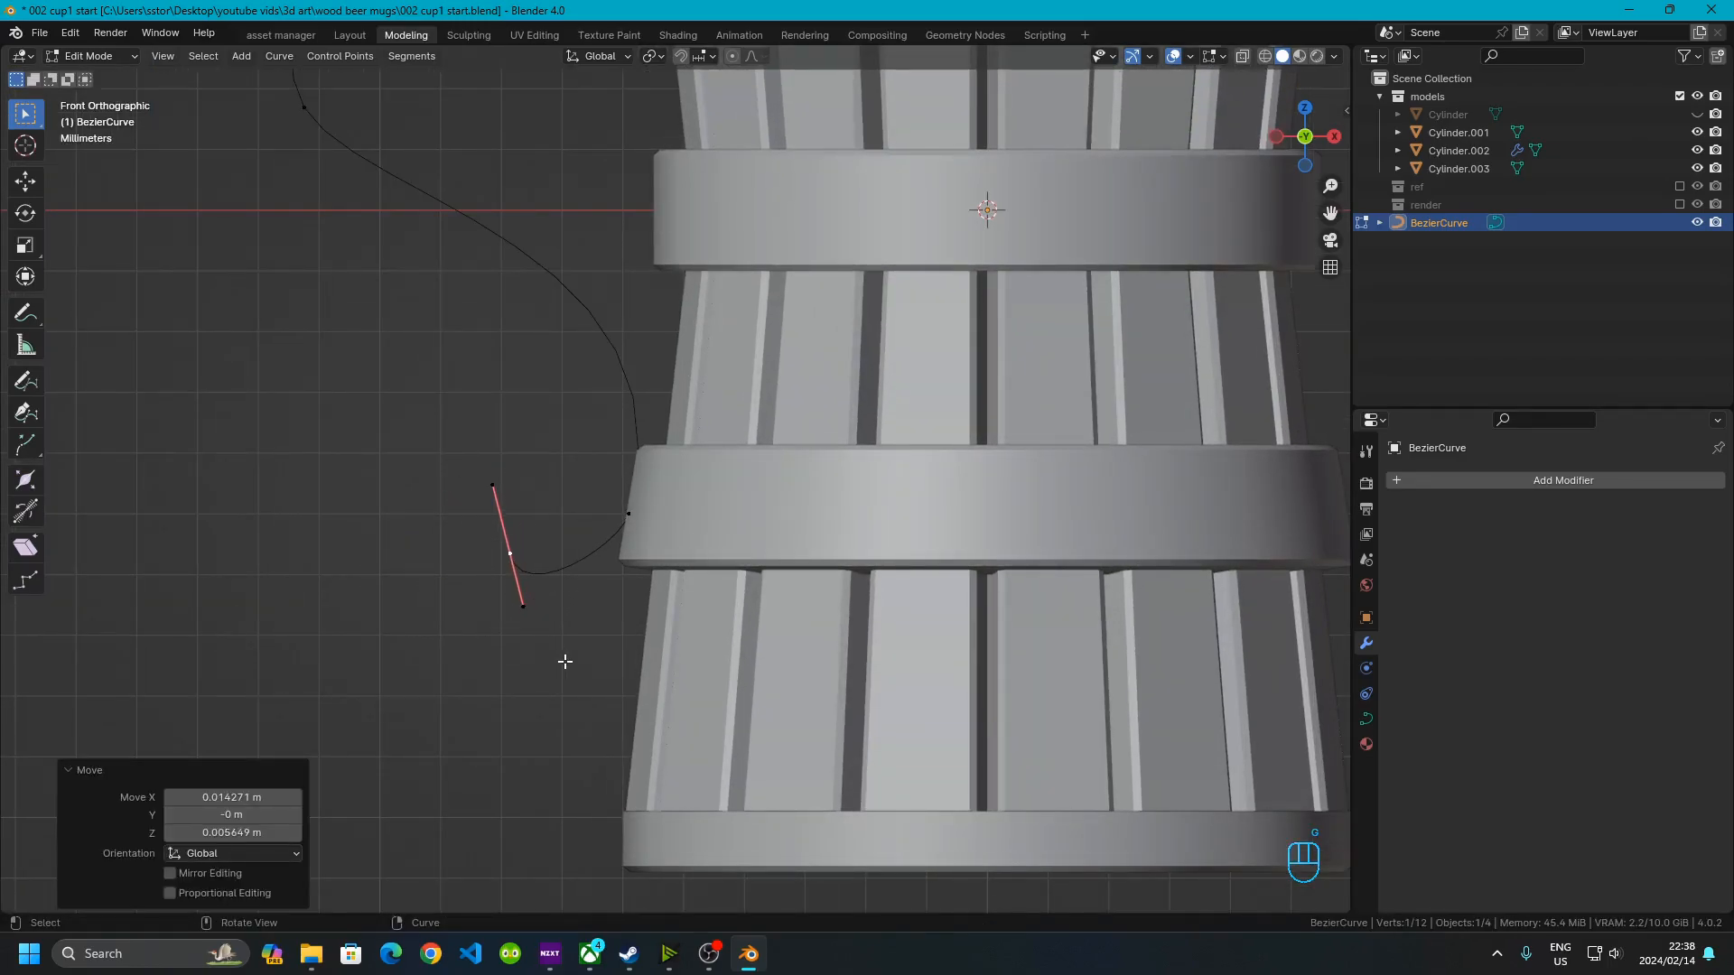
Rotate the end point's handle by -24.4° and extrude a new control point back to the lower ring
{"action": "key", "text": "r"}
{"action": "left_click", "coordinate": [683, 678]}
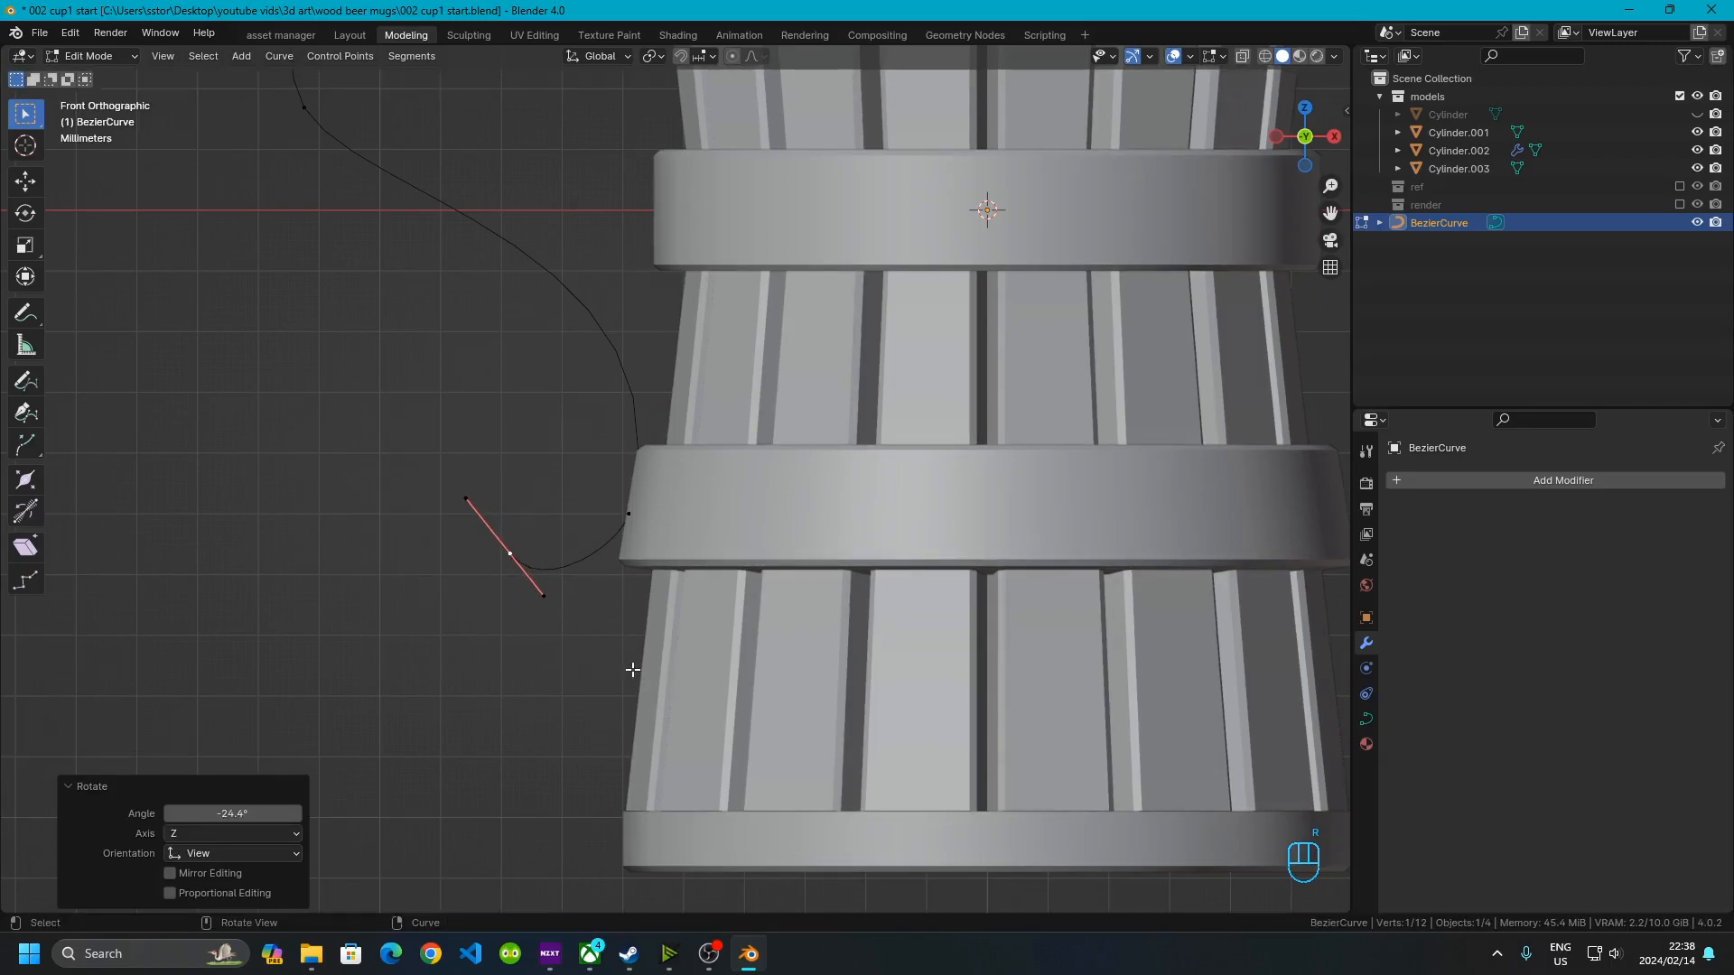
{"action": "key", "text": "e"}
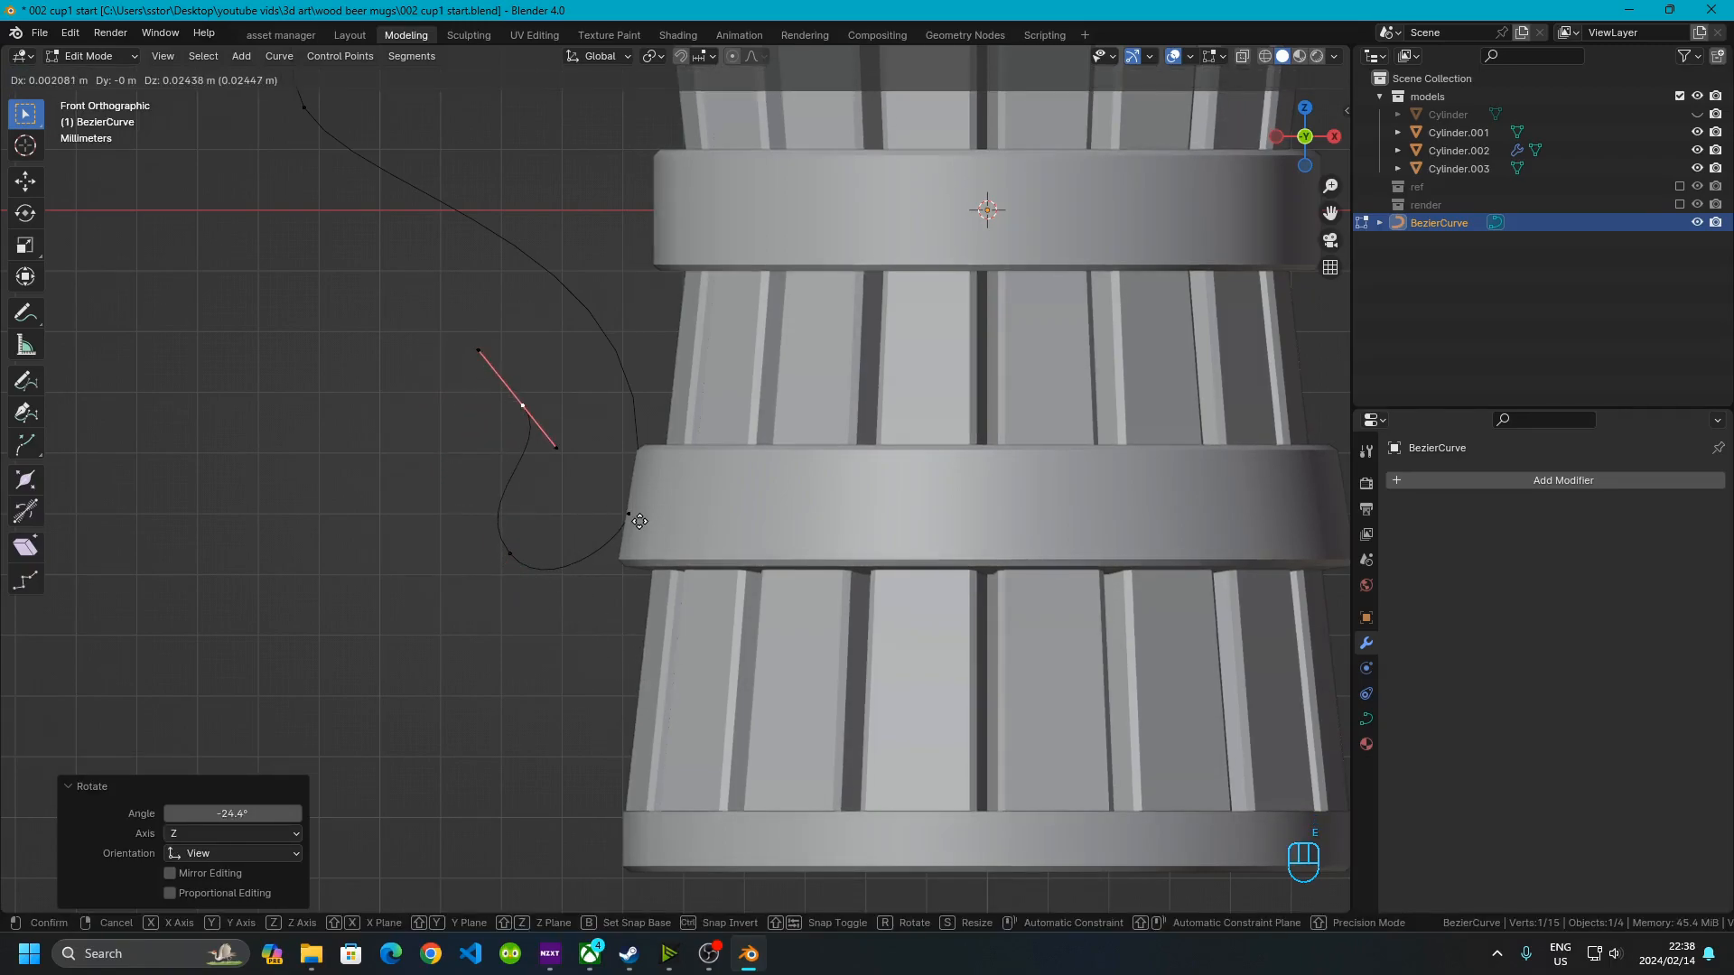
{"action": "left_click", "coordinate": [671, 565]}
Select the loop's middle control point handle and move it to tighten the curl
{"action": "left_click", "coordinate": [494, 645]}
{"action": "scroll", "coordinate": [541, 620], "scroll_direction": "down", "scroll_amount": 5}
{"action": "scroll", "coordinate": [576, 589], "scroll_direction": "up", "scroll_amount": 5}
{"action": "scroll", "coordinate": [460, 355], "scroll_direction": "up", "scroll_amount": 2}
{"action": "left_click", "coordinate": [455, 373]}
{"action": "key", "text": "g"}
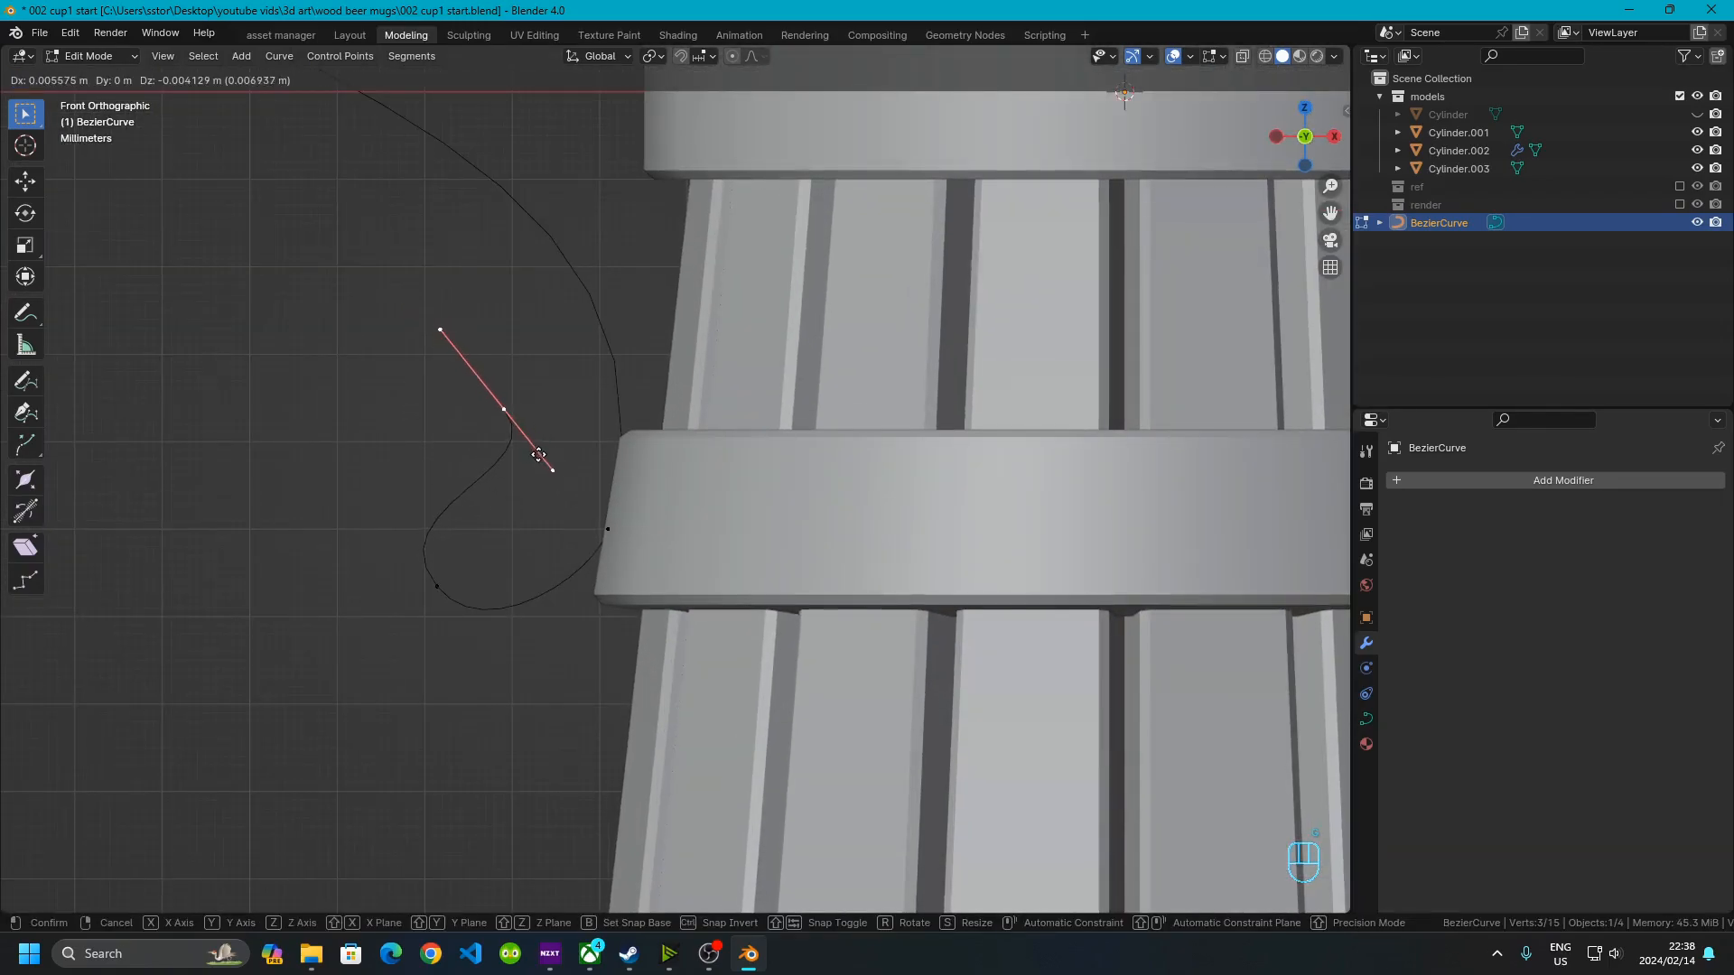
{"action": "left_click", "coordinate": [532, 452]}
Rotate that handle by 170° and nudge it slightly into place
{"action": "key", "text": "r"}
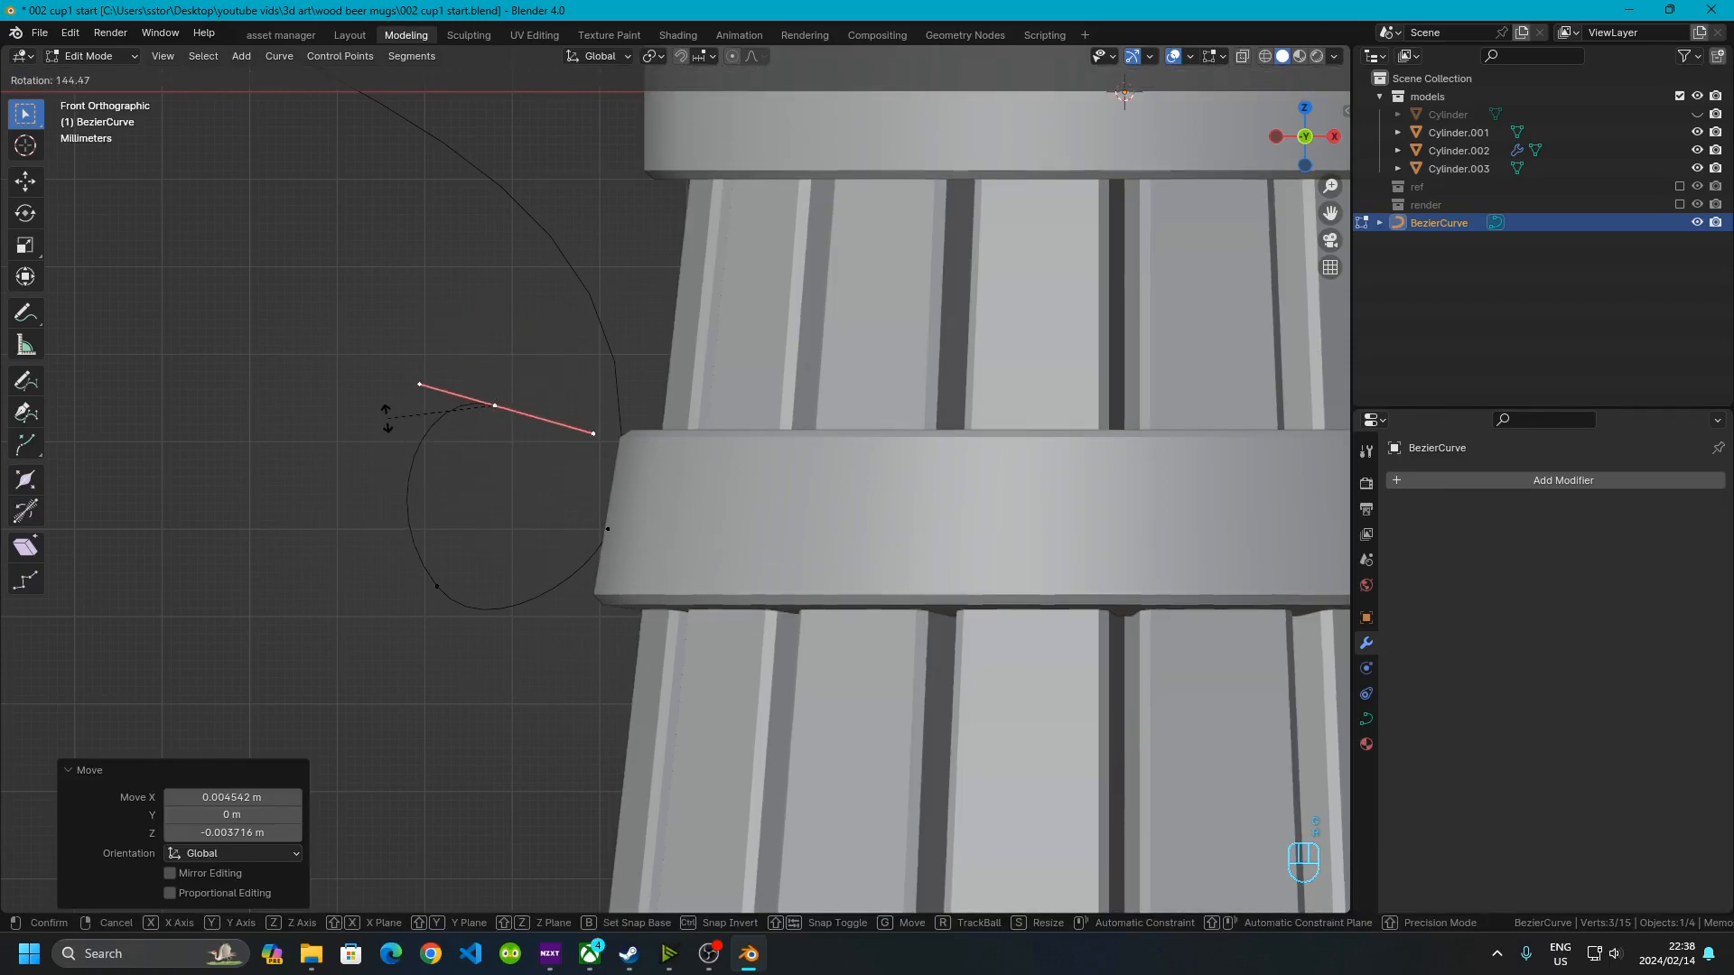
{"action": "left_click", "coordinate": [397, 370]}
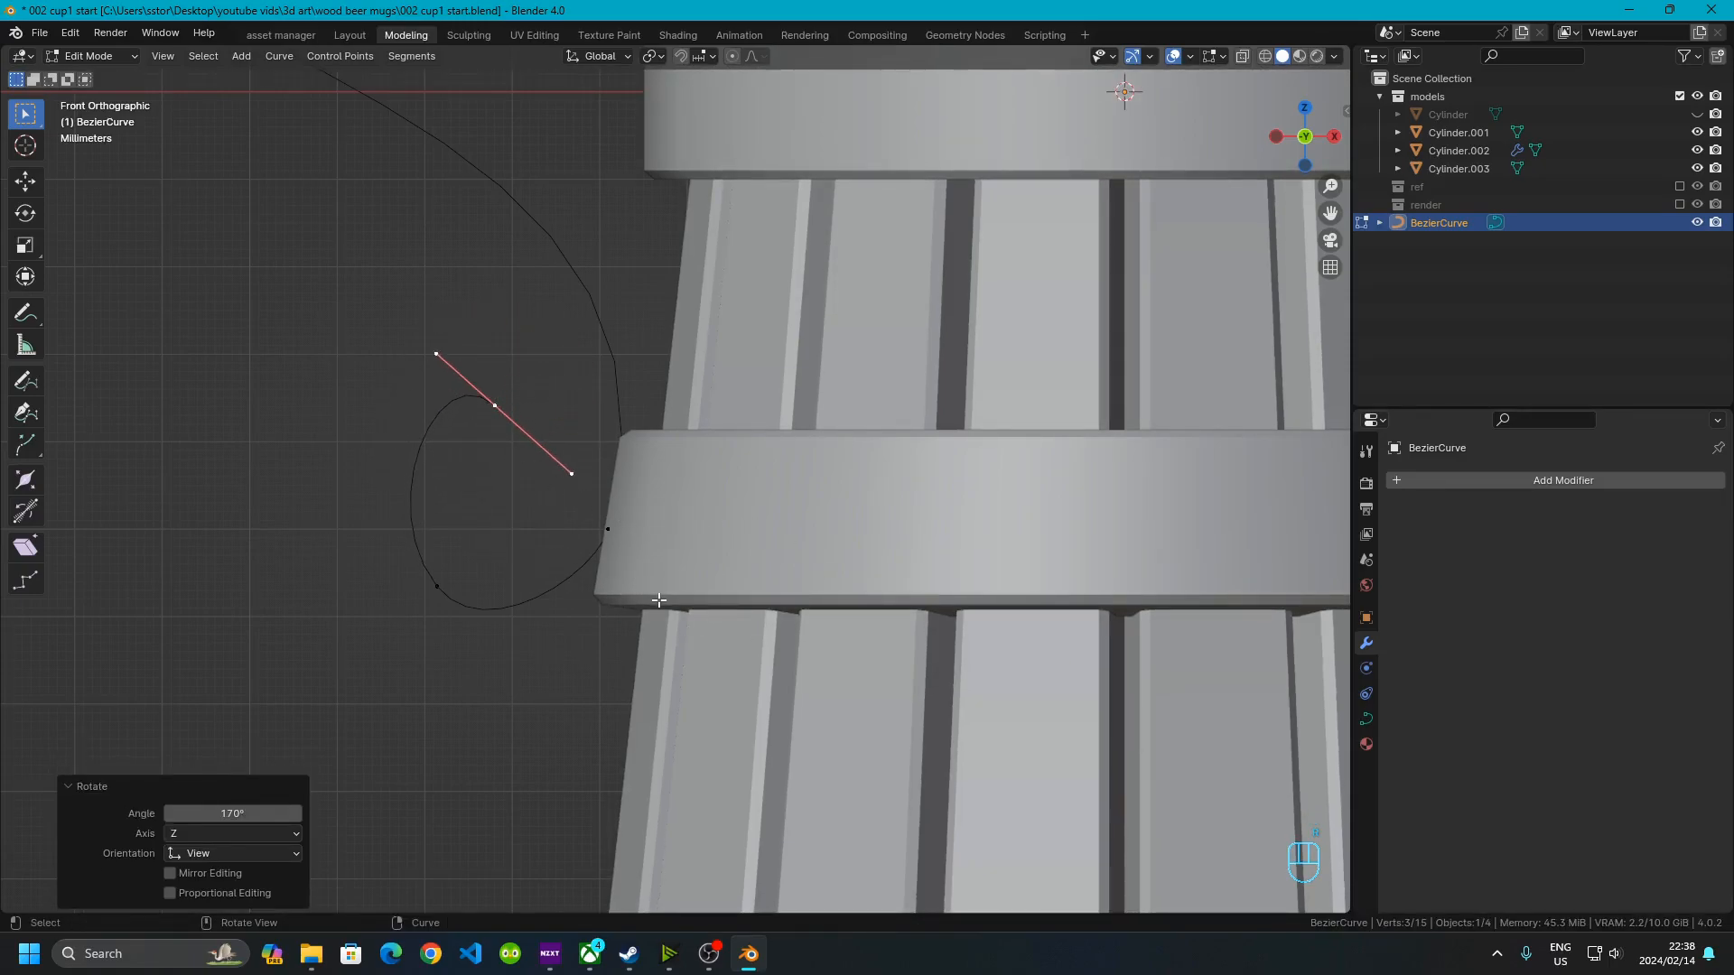
{"action": "key", "text": "g"}
{"action": "left_click", "coordinate": [540, 592]}
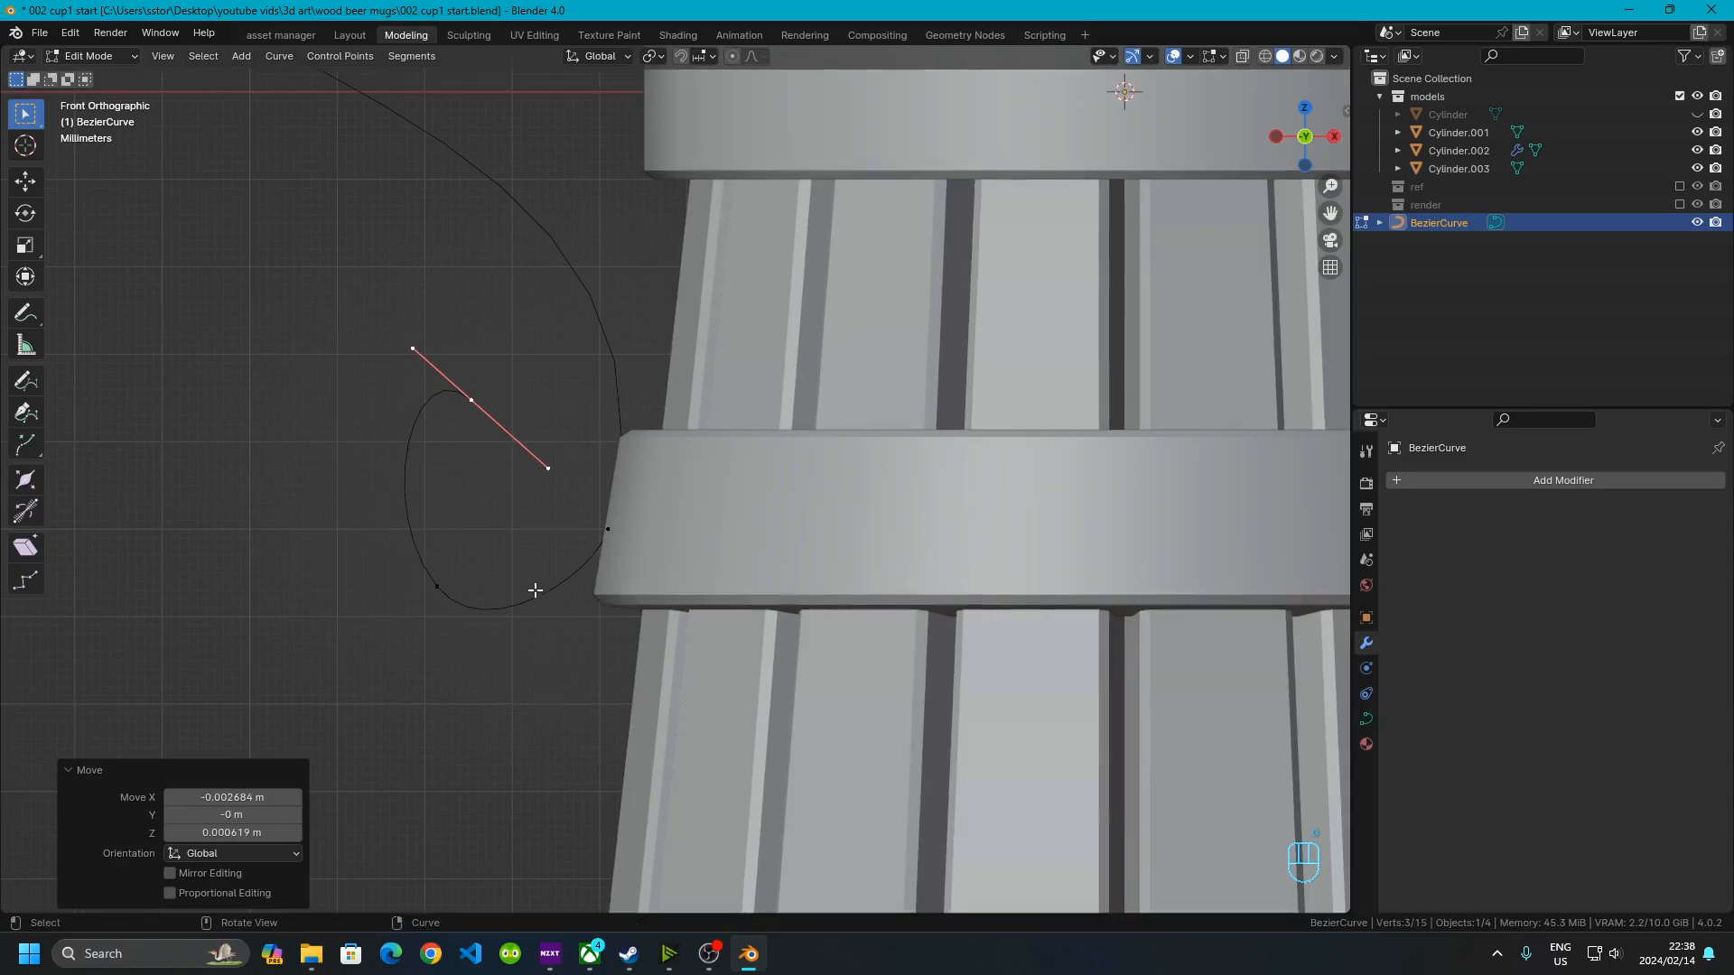
Nudge the ring attachment point and the loop's bottom point to smooth the curl
{"action": "left_click", "coordinate": [607, 542]}
{"action": "key", "text": "g"}
{"action": "left_click", "coordinate": [657, 575]}
{"action": "key", "text": "g"}
{"action": "left_click", "coordinate": [665, 580]}
{"action": "left_click", "coordinate": [436, 586]}
{"action": "key", "text": "g"}
{"action": "left_click", "coordinate": [457, 587]}
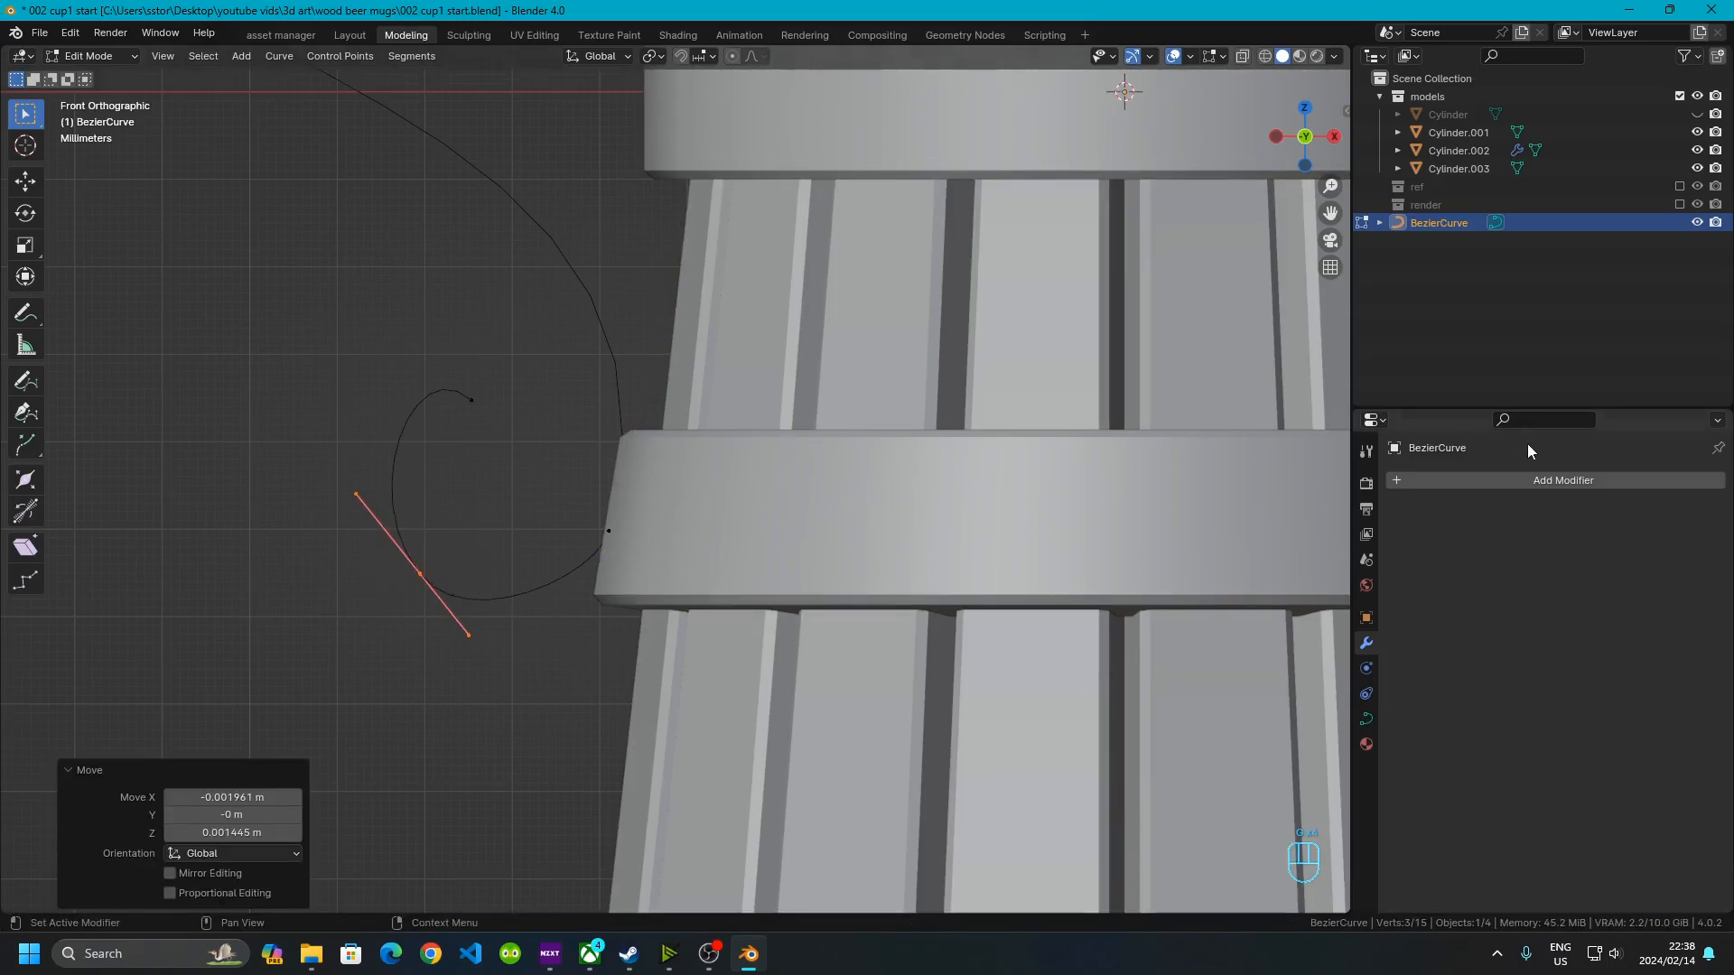
Set the curve's Render U resolution to 12 in the curve data properties
{"action": "left_click", "coordinate": [1365, 718]}
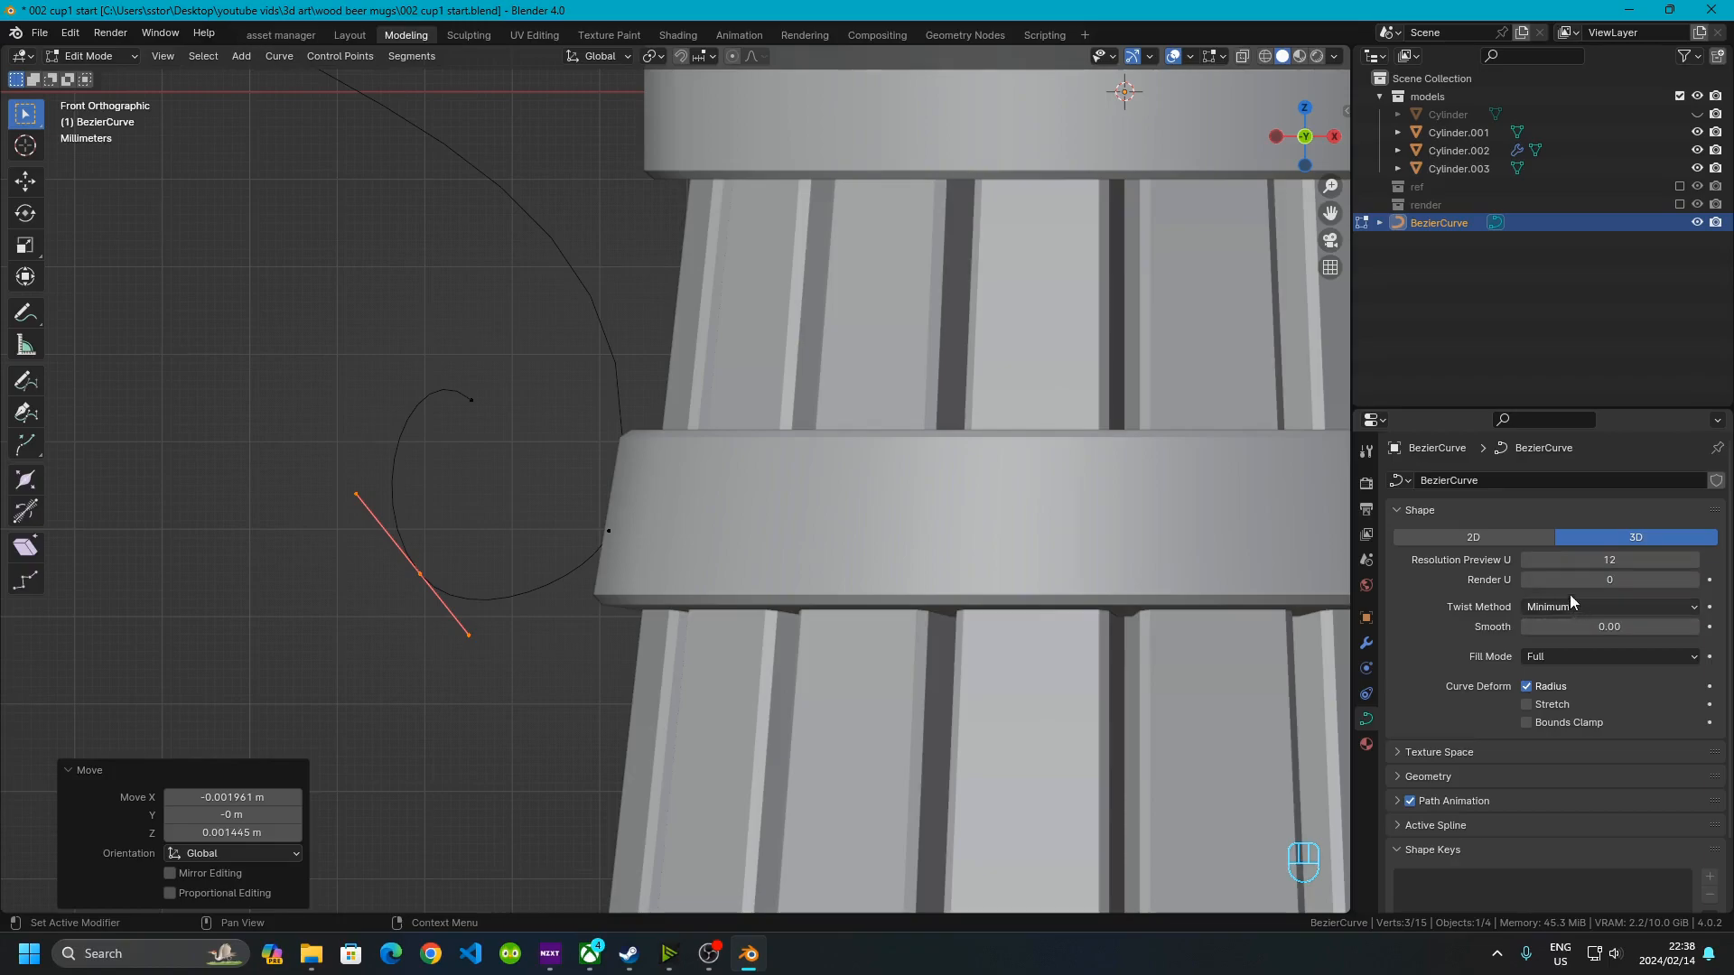
{"action": "left_click", "coordinate": [1601, 580]}
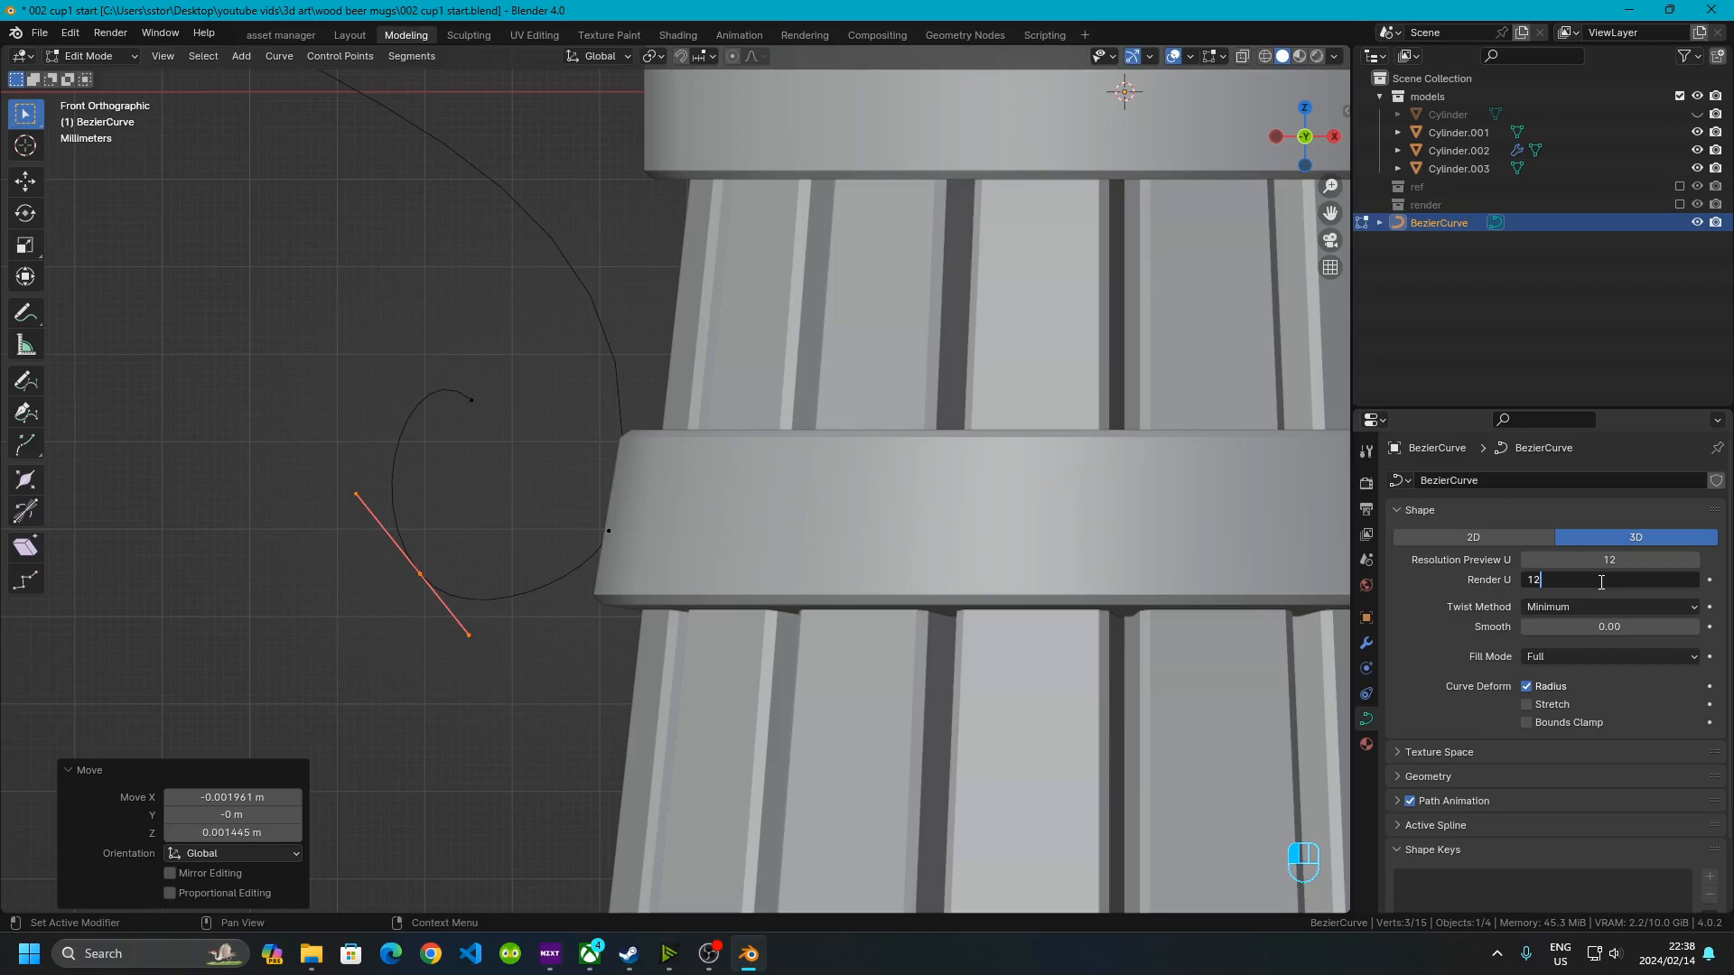
{"action": "key", "text": "Return"}
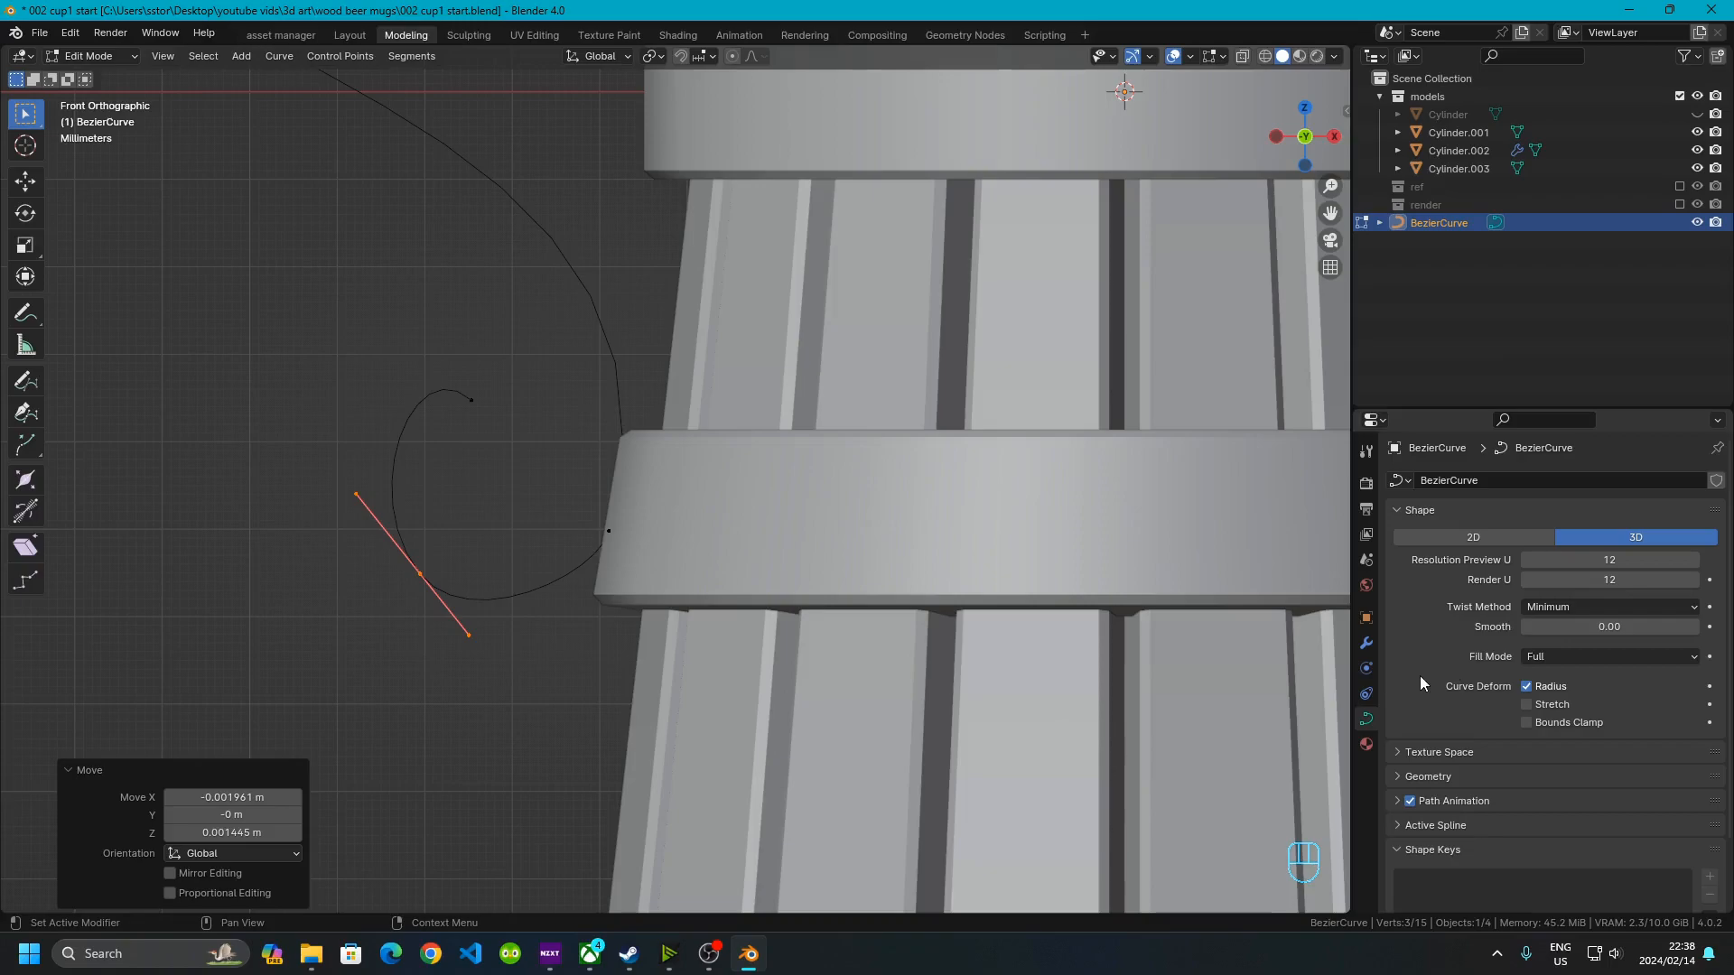
Set the curve geometry Offset to 0.005 m and begin entering an Extrude value
{"action": "scroll", "coordinate": [1470, 669], "scroll_direction": "down", "scroll_amount": 2}
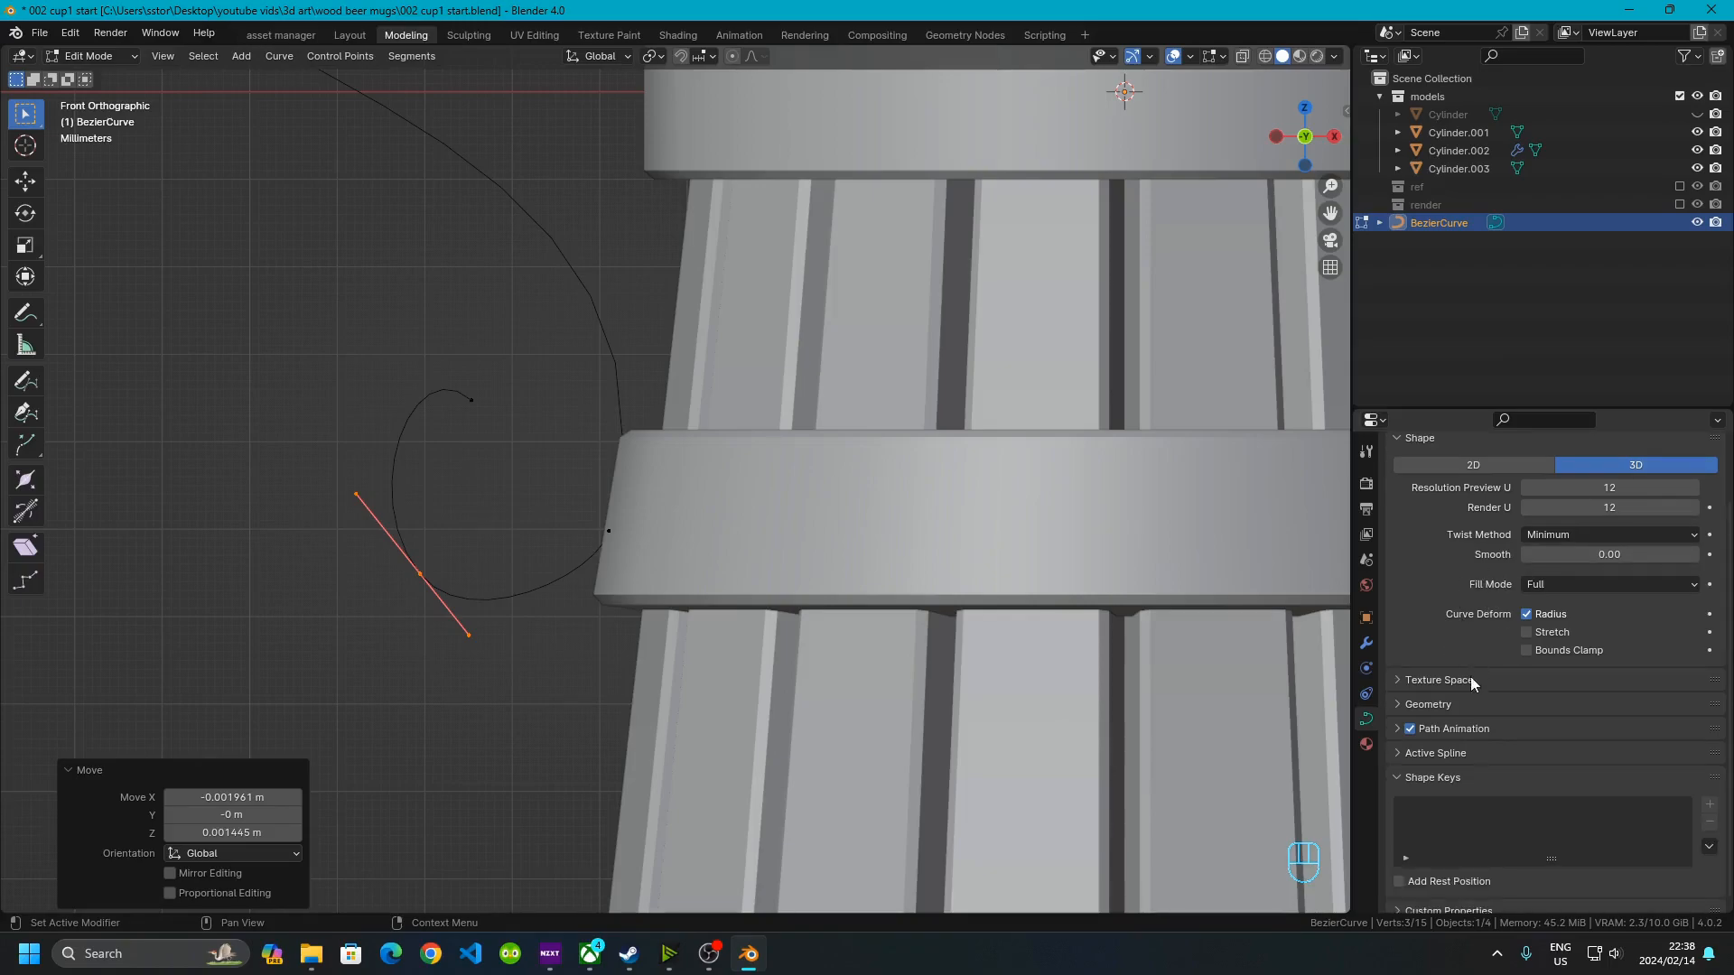
{"action": "left_click", "coordinate": [1443, 712]}
{"action": "scroll", "coordinate": [1535, 650], "scroll_direction": "down", "scroll_amount": 4}
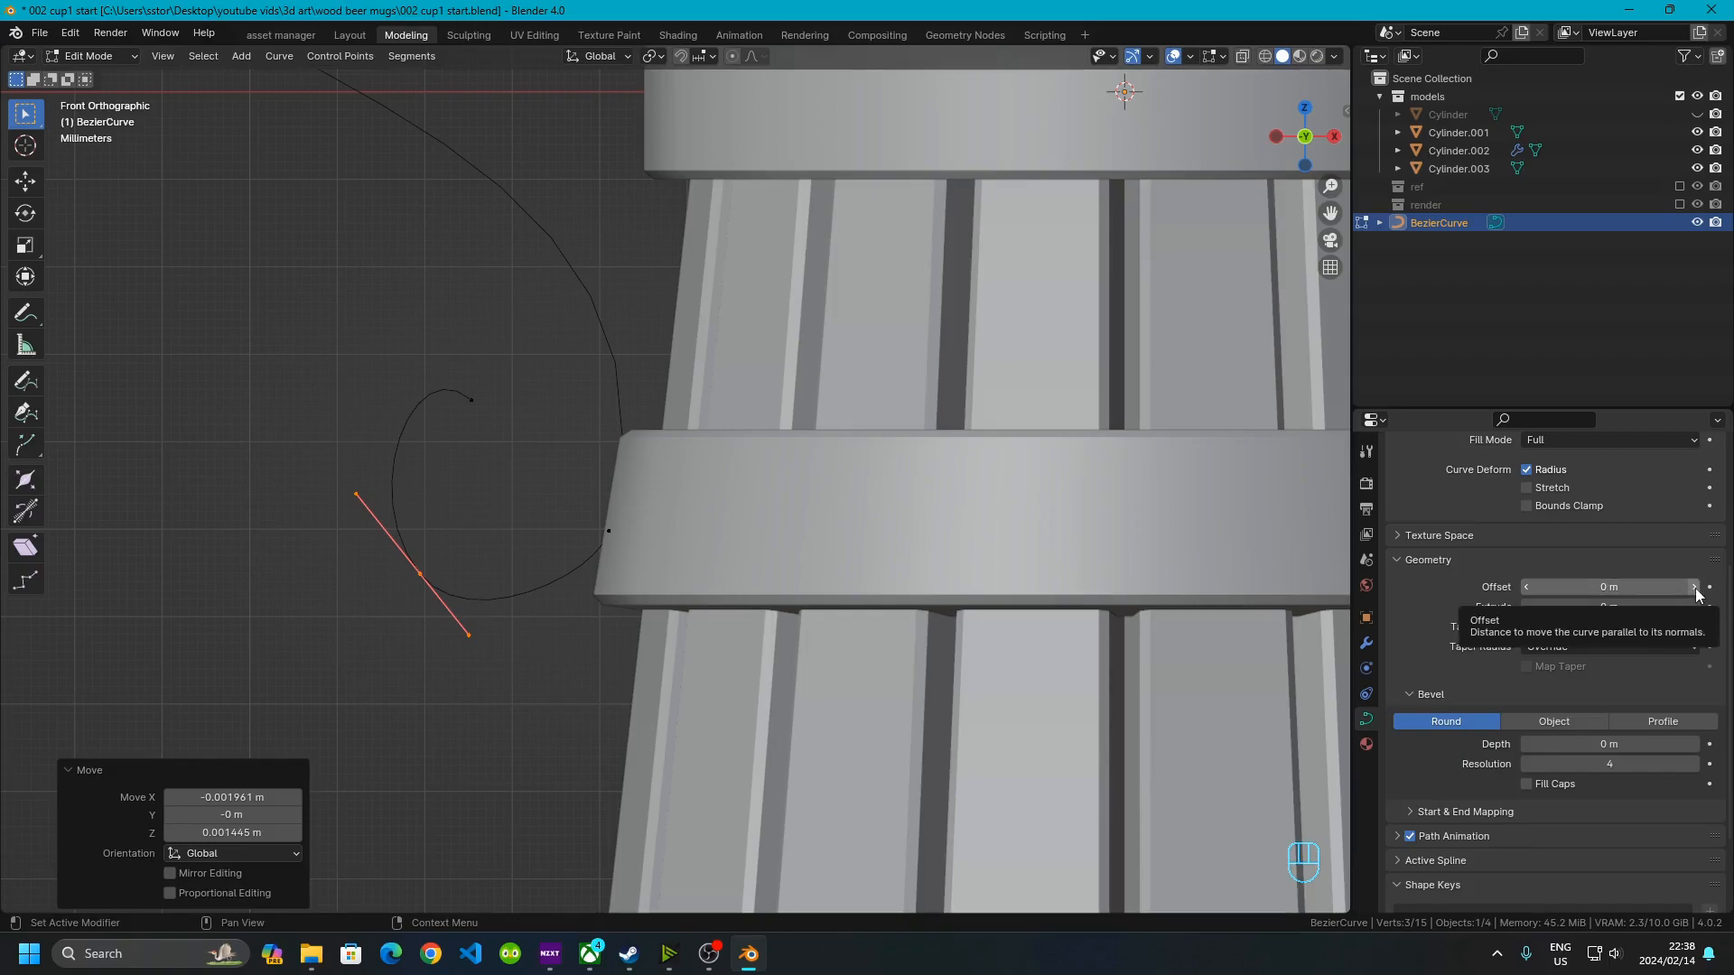
{"action": "left_click", "coordinate": [1639, 583]}
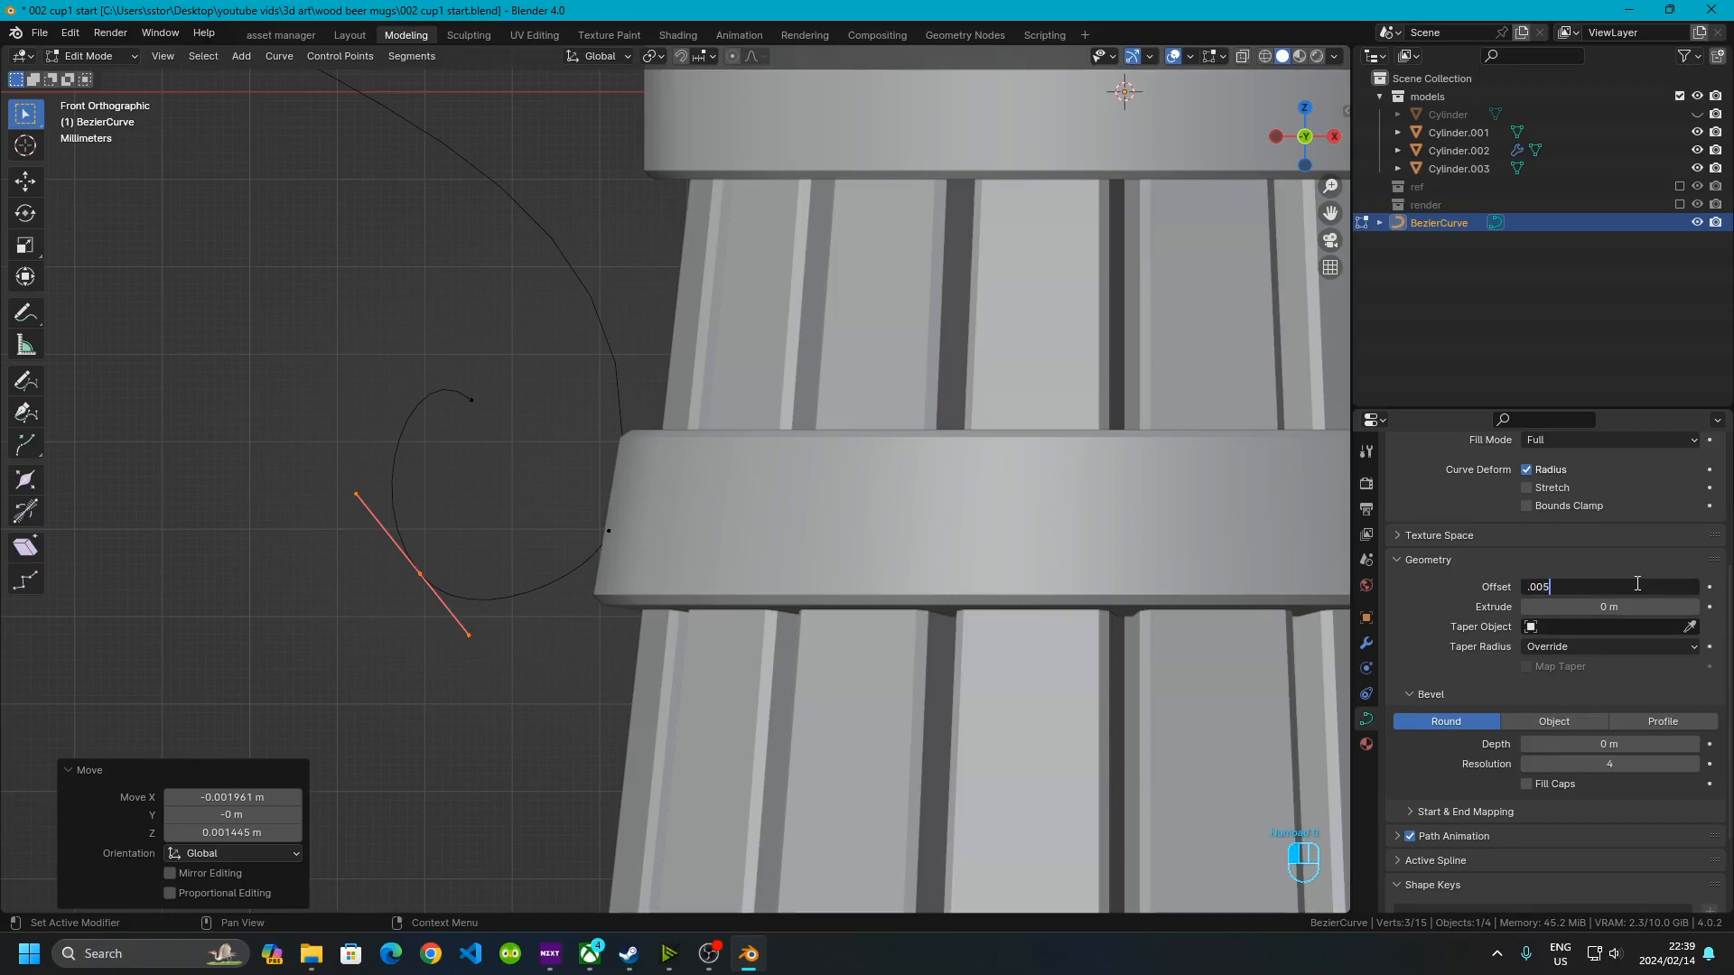
{"action": "key", "text": "Return"}
{"action": "left_click", "coordinate": [1597, 611]}
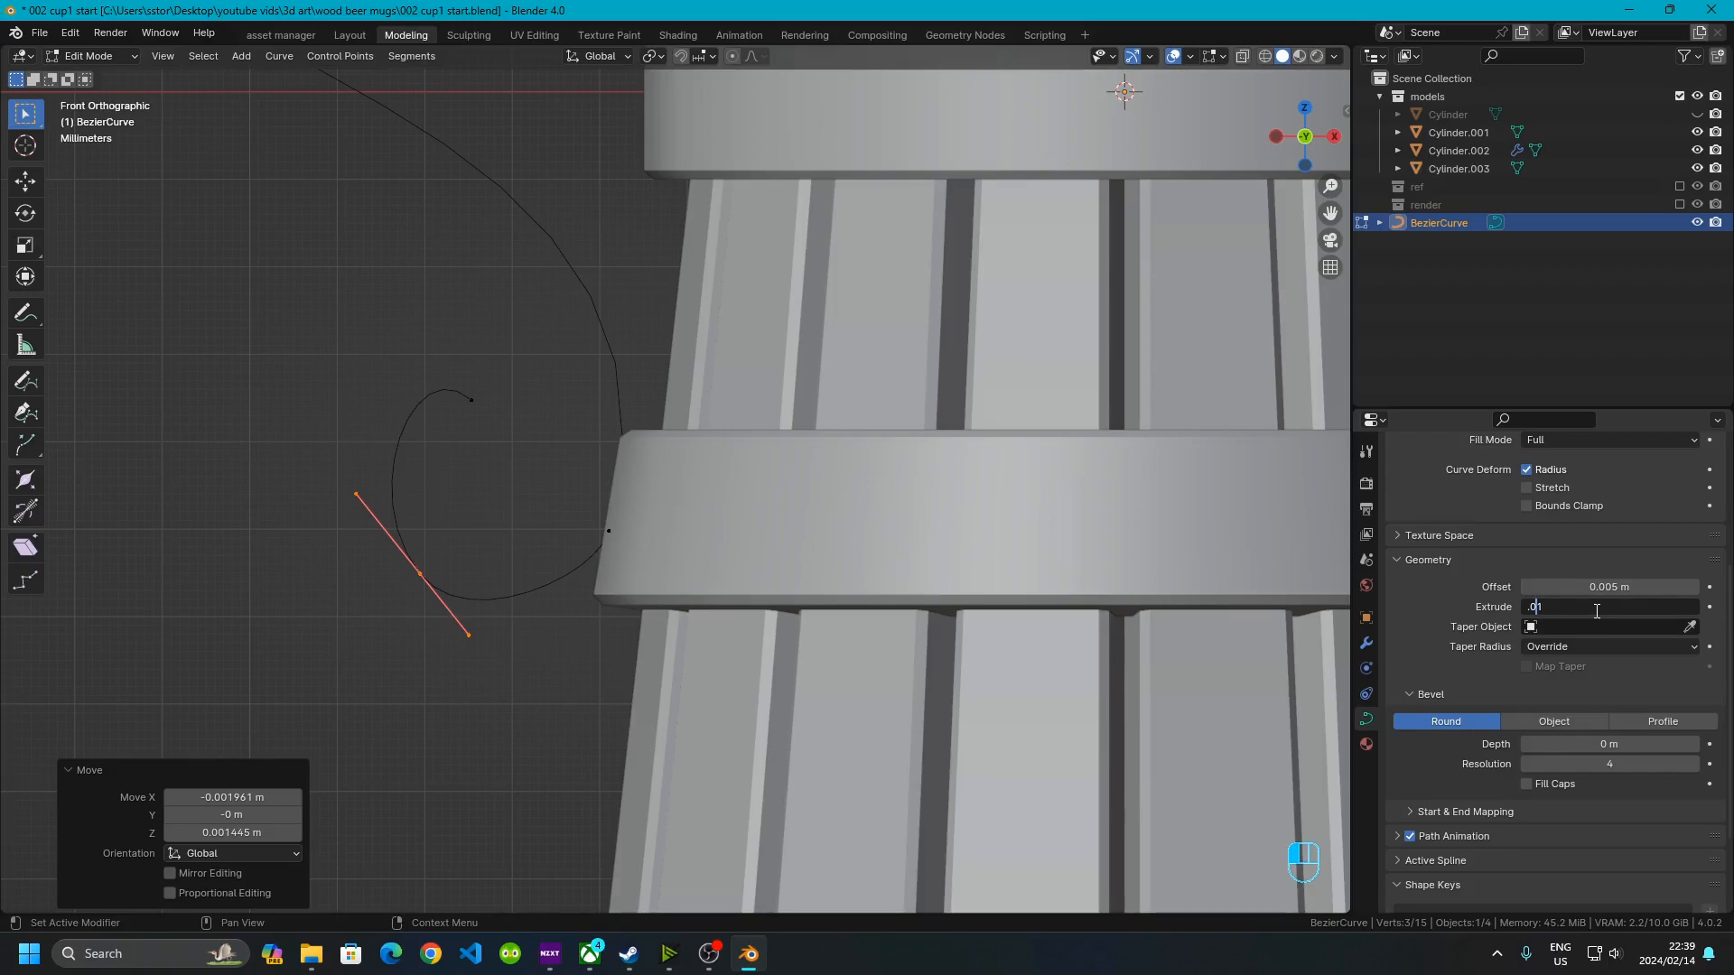
Set the curve's geometry Extrude to 0.005 m
{"action": "type", "text": ".01"}
{"action": "key", "text": "Return"}
{"action": "scroll", "coordinate": [803, 369], "scroll_direction": "down", "scroll_amount": 7}
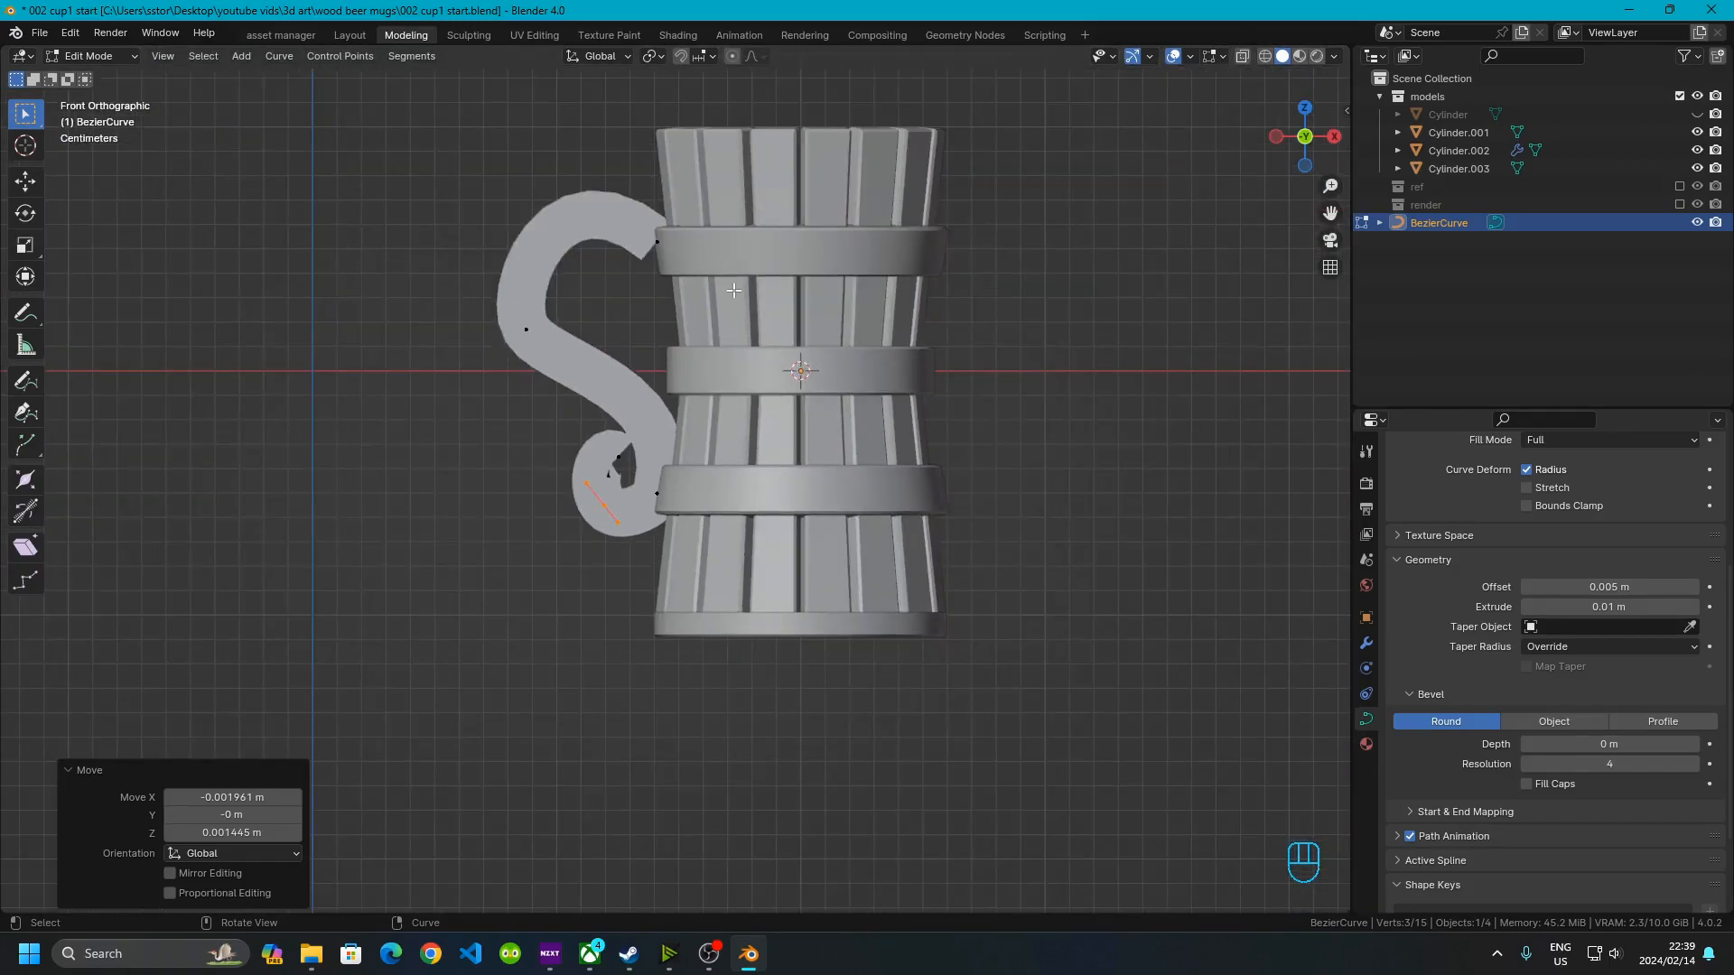
{"action": "scroll", "coordinate": [732, 292], "scroll_direction": "up", "scroll_amount": 5}
{"action": "middle_click_drag", "start_coordinate": [508, 261], "coordinate": [632, 560], "text": "shift"}
{"action": "middle_click_drag", "start_coordinate": [632, 560], "coordinate": [868, 615], "text": "shift"}
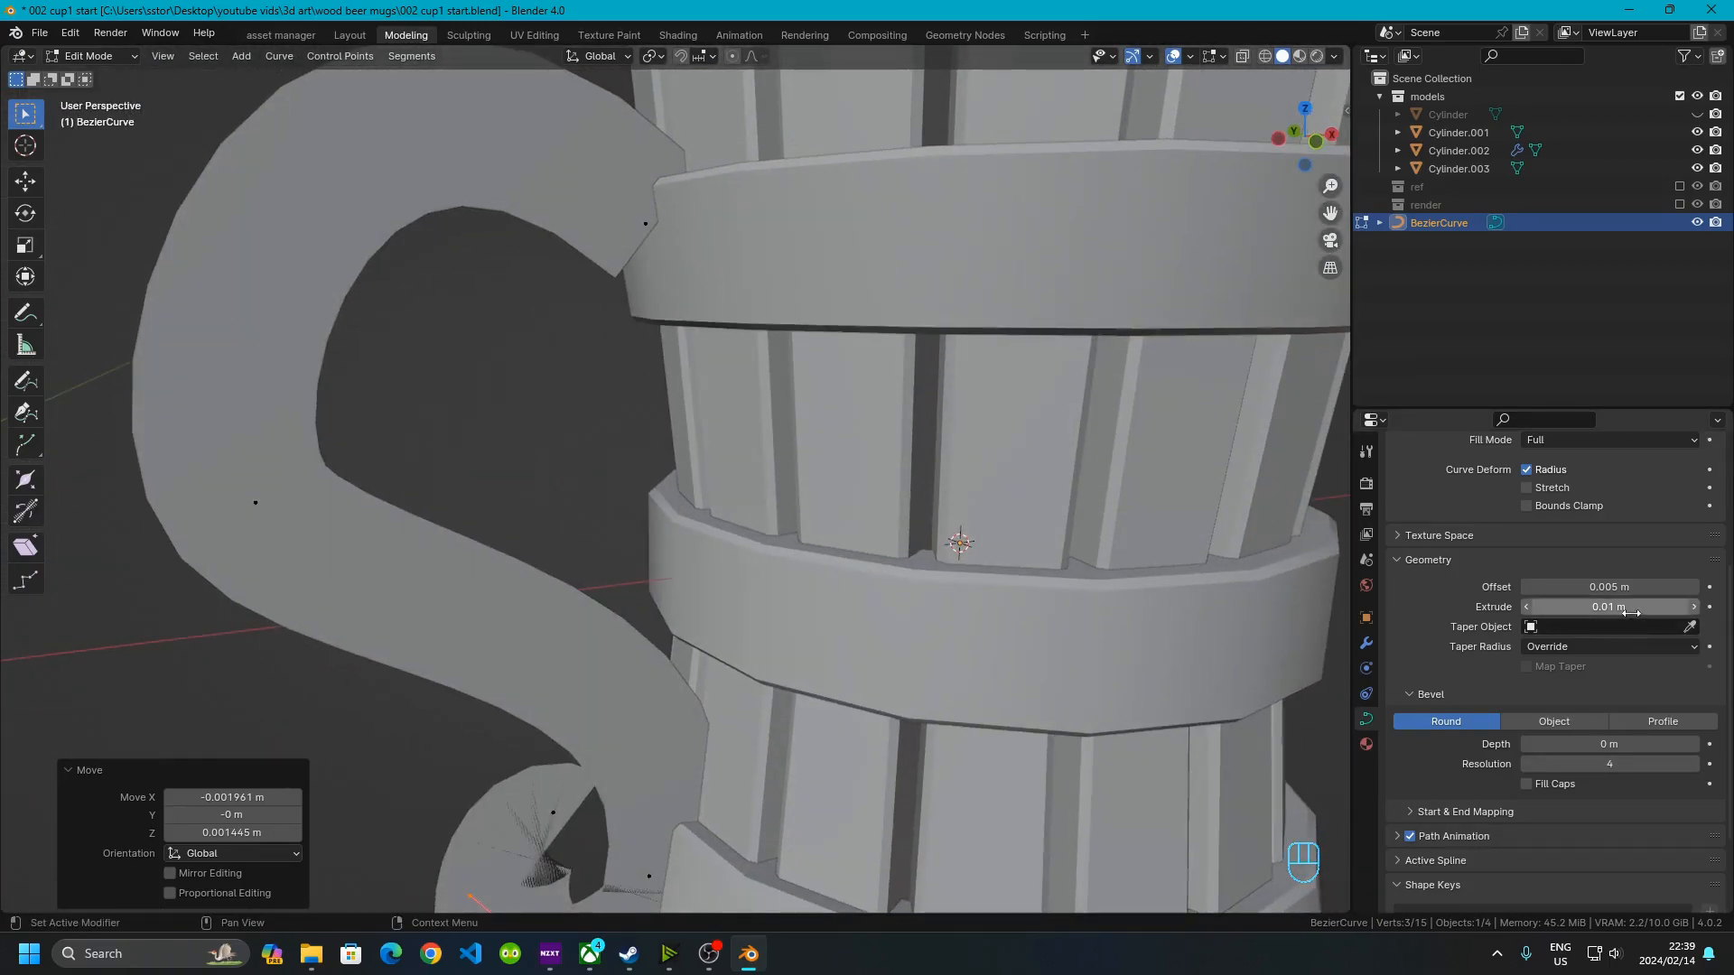
{"action": "left_click", "coordinate": [1575, 607]}
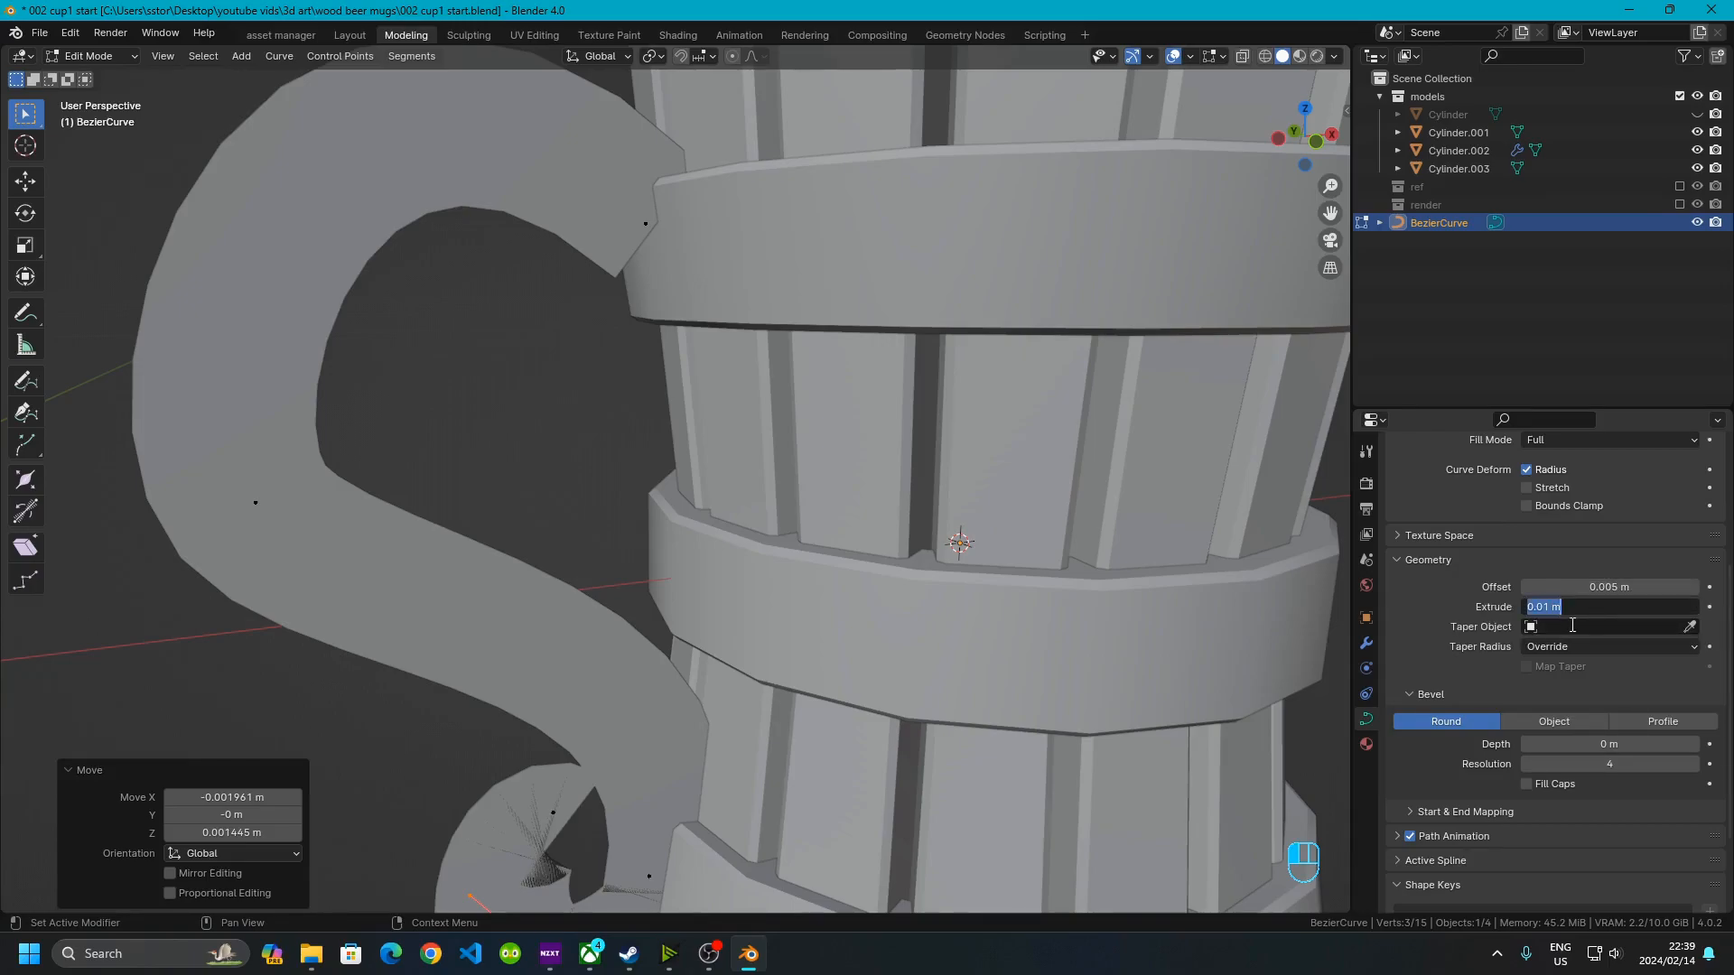
{"action": "left_click", "coordinate": [1550, 614]}
{"action": "key", "text": "Return"}
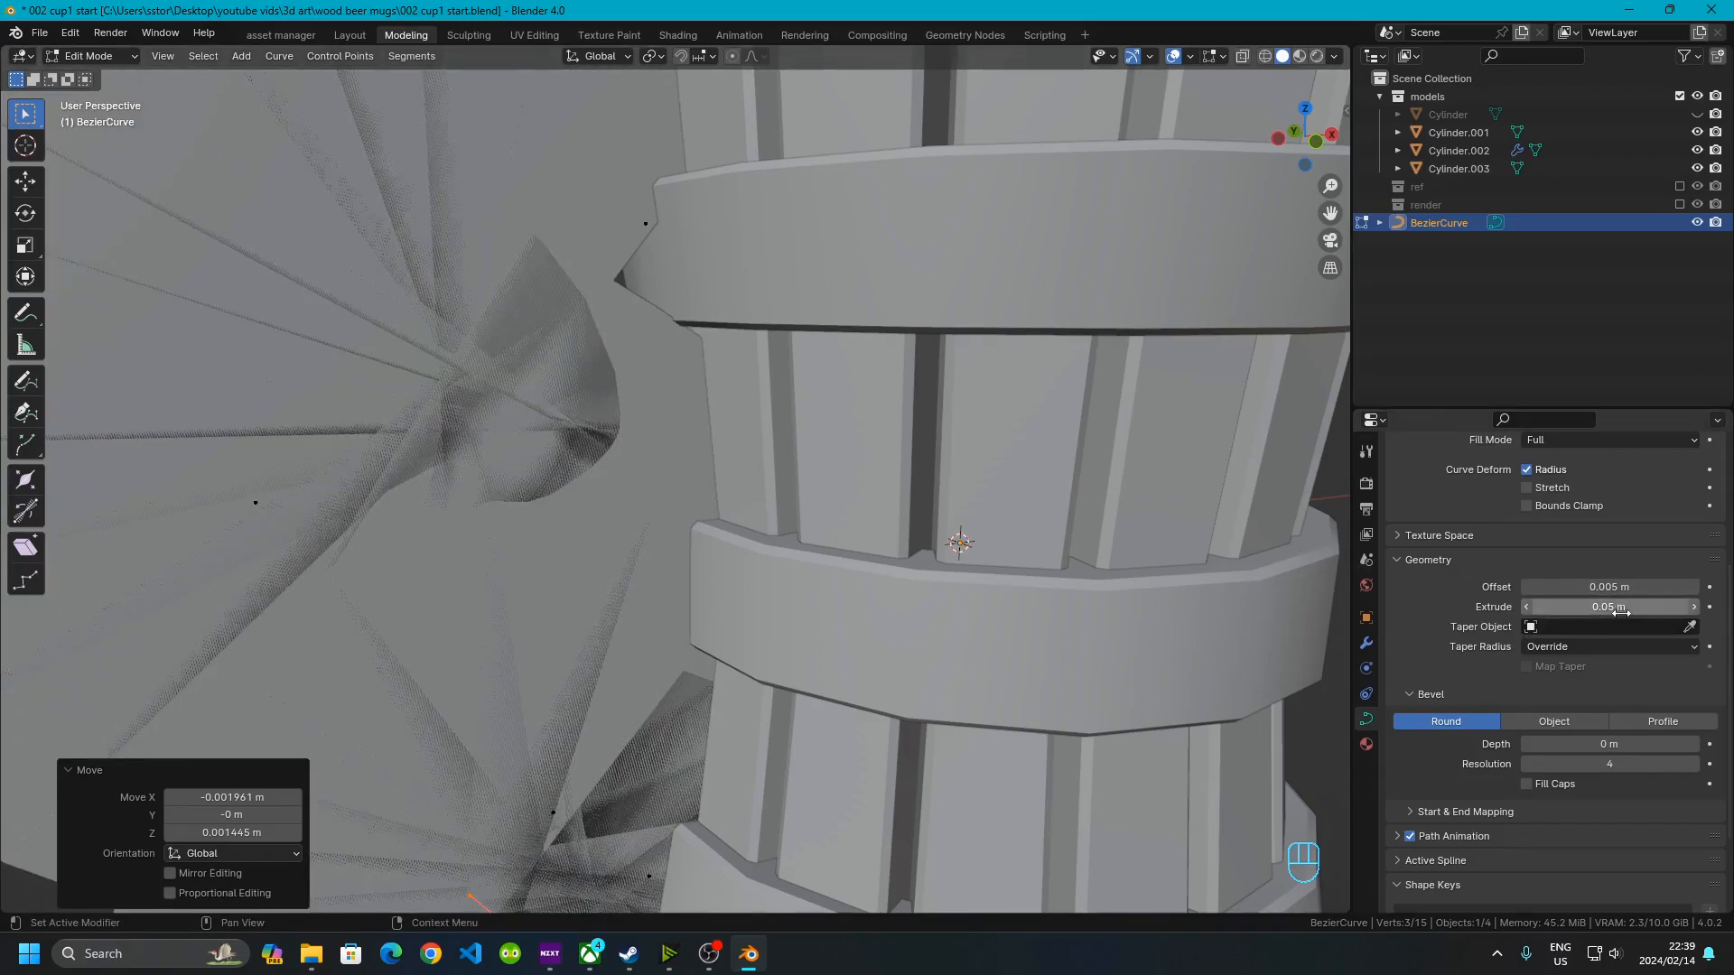
{"action": "left_click", "coordinate": [1553, 603]}
{"action": "left_click", "coordinate": [1553, 603]}
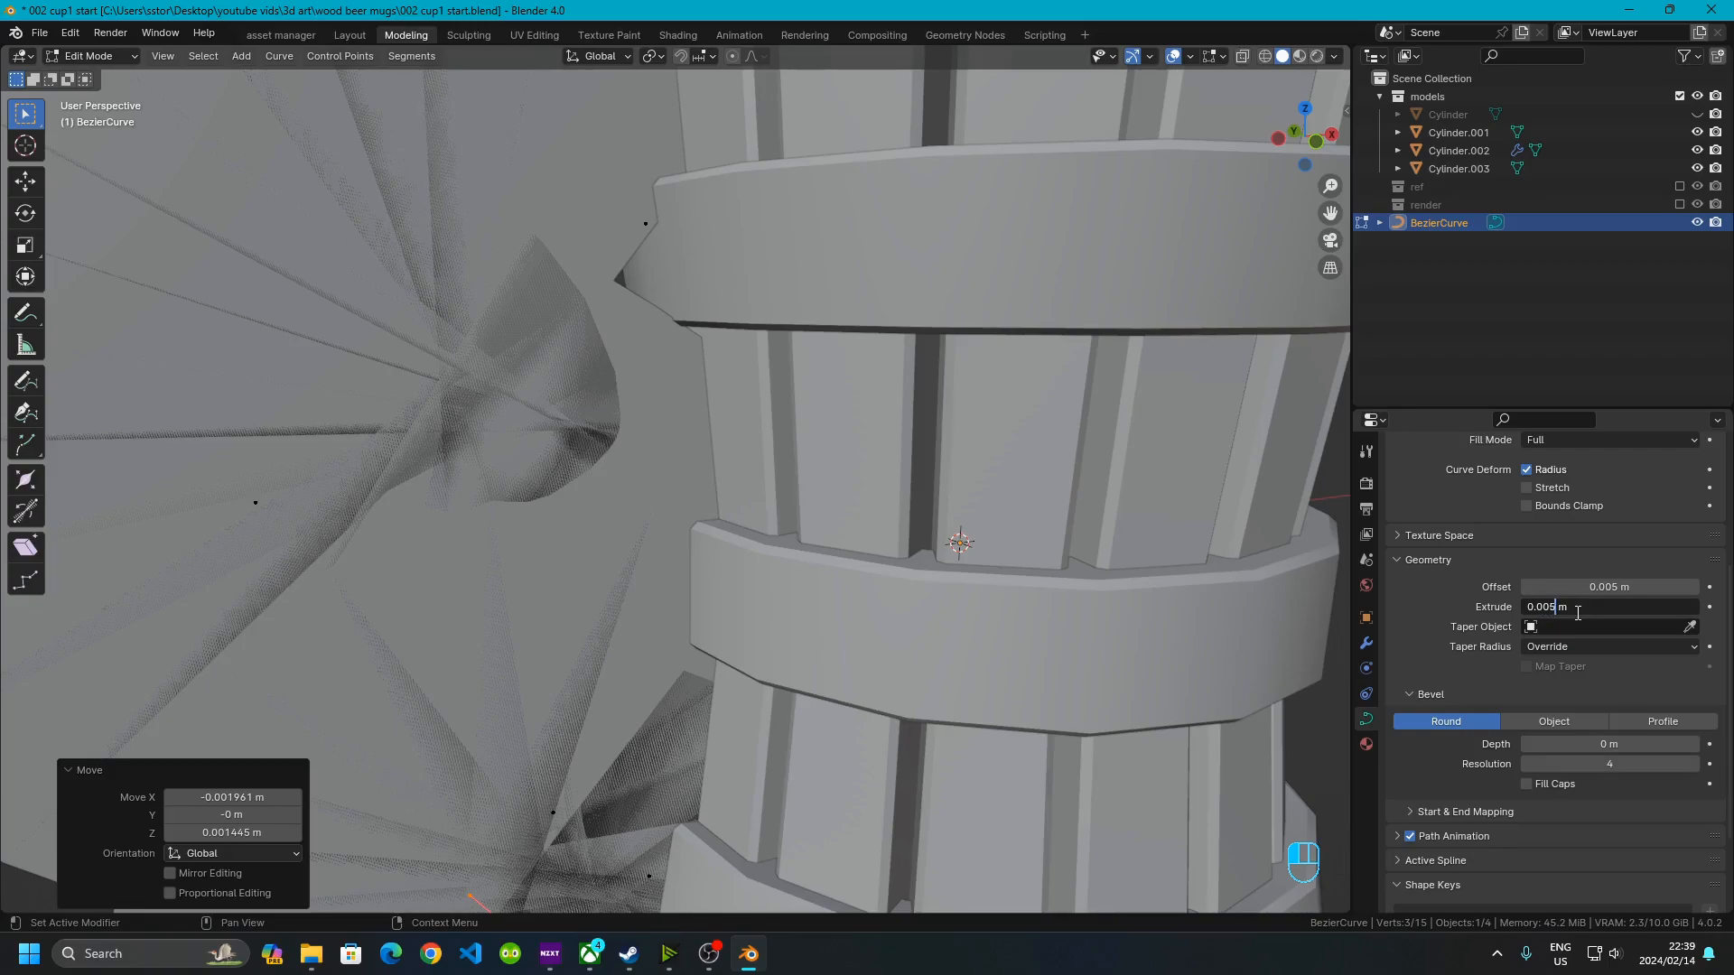
{"action": "key", "text": "Return"}
Try extruding and scaling a new point from the handle's upper attachment, then undo it
{"action": "scroll", "coordinate": [472, 279], "scroll_direction": "down", "scroll_amount": 5}
{"action": "left_click", "coordinate": [620, 480]}
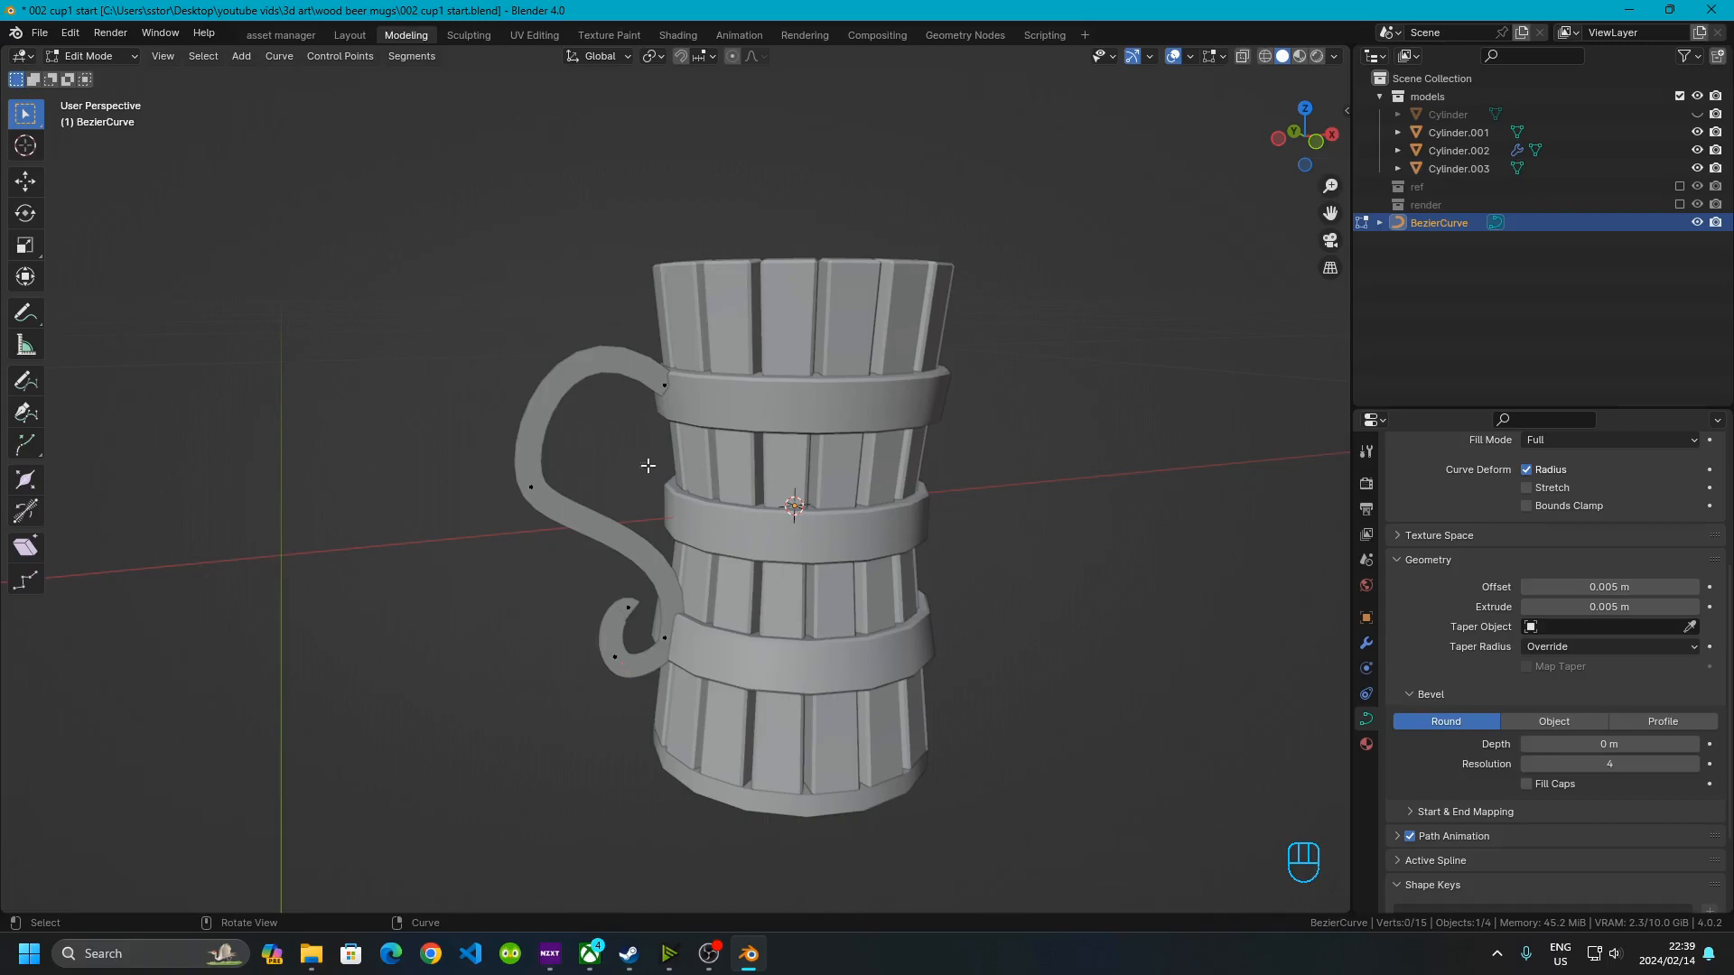
{"action": "scroll", "coordinate": [628, 415], "scroll_direction": "up", "scroll_amount": 6}
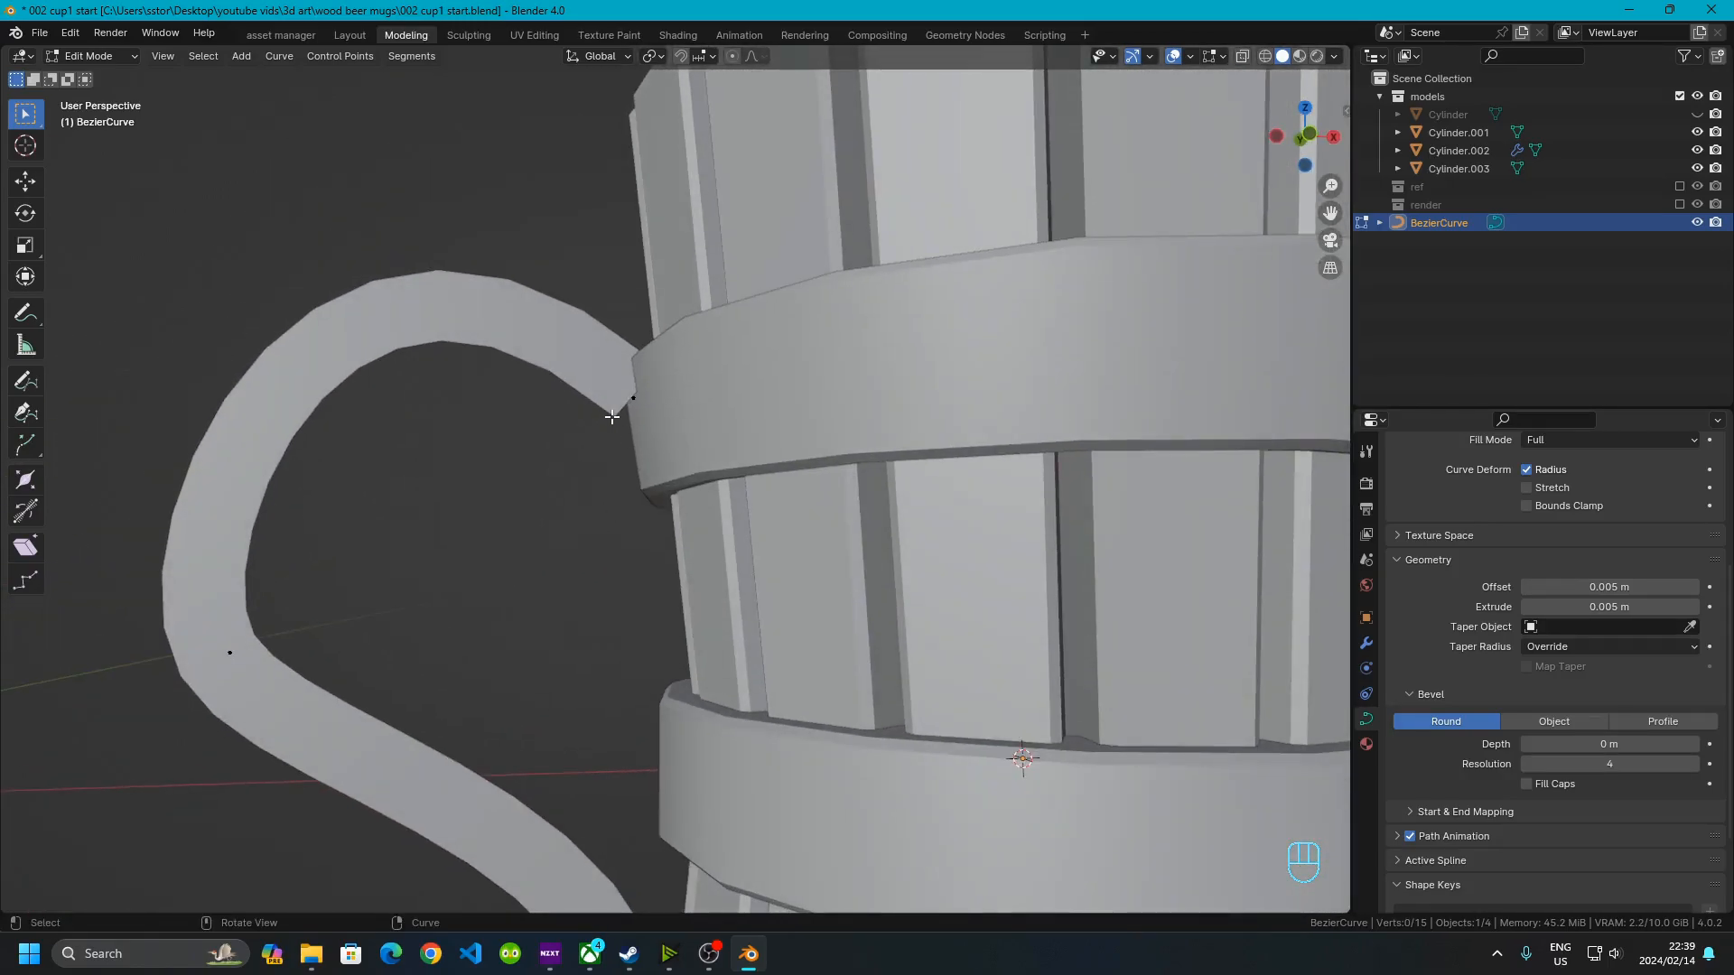
{"action": "left_click", "coordinate": [610, 393]}
{"action": "middle_click_drag", "start_coordinate": [1159, 318], "coordinate": [1119, 325], "text": "alt"}
{"action": "scroll", "coordinate": [609, 451], "scroll_direction": "up", "scroll_amount": 2}
{"action": "middle_click_drag", "start_coordinate": [609, 456], "coordinate": [834, 505], "text": "shift"}
{"action": "left_click_drag", "start_coordinate": [799, 422], "coordinate": [810, 452]}
{"action": "key", "text": "e"}
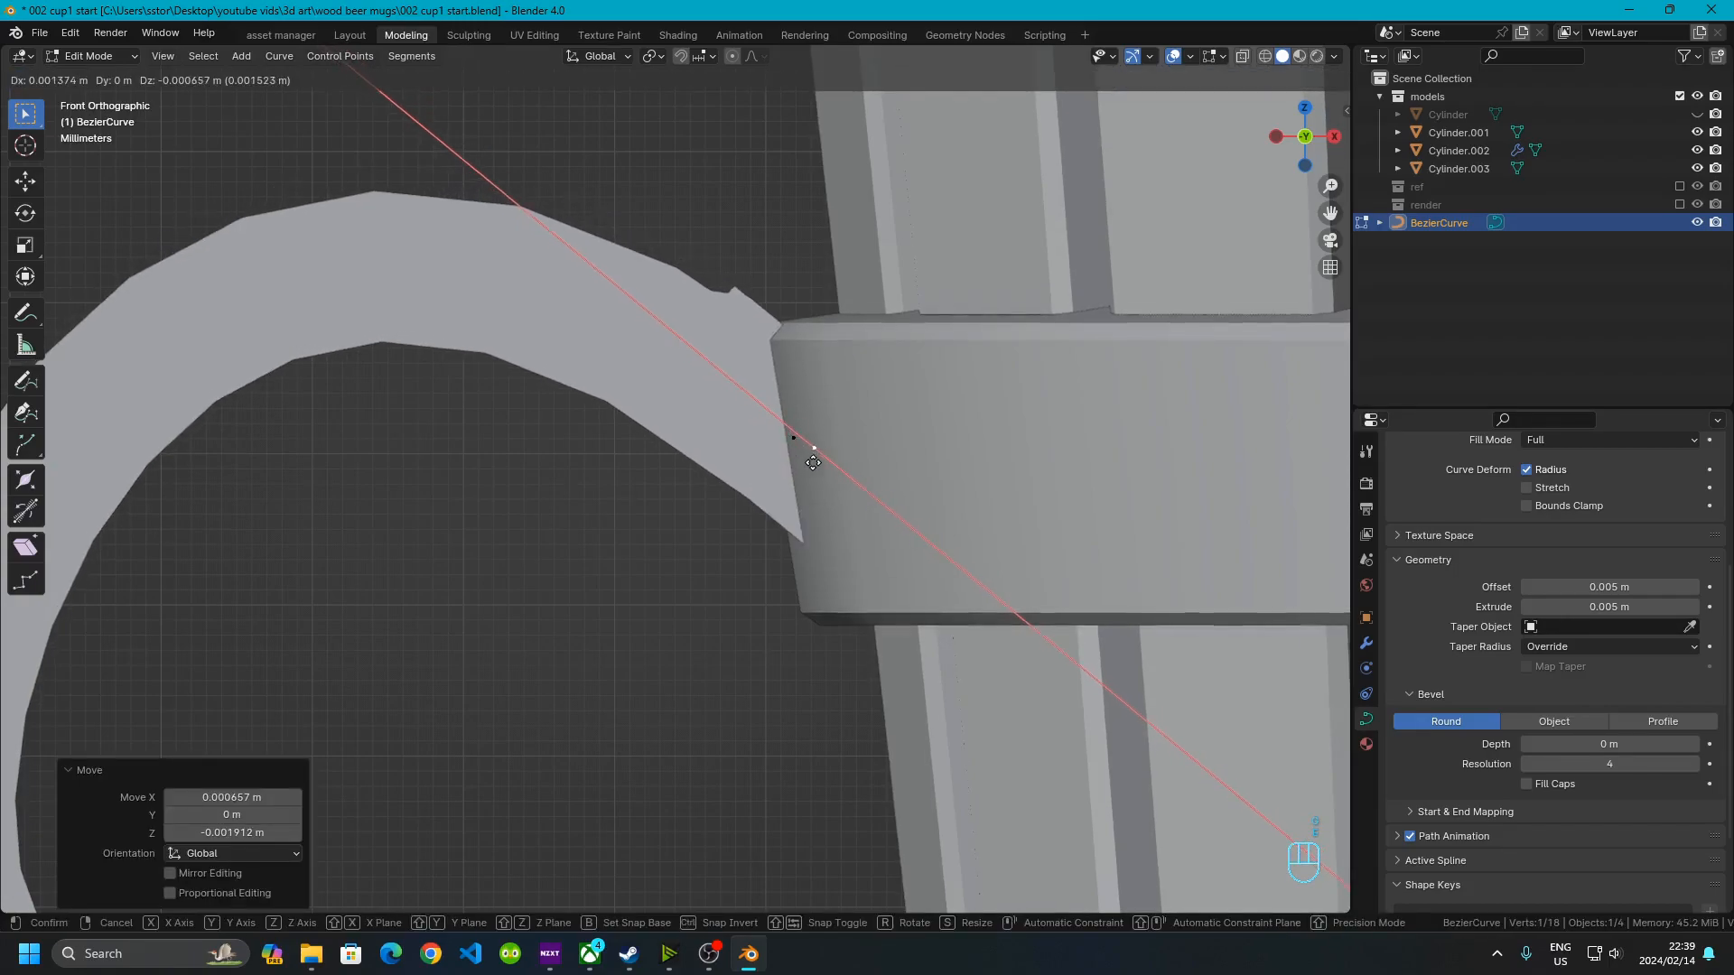
{"action": "right_click", "coordinate": [921, 535]}
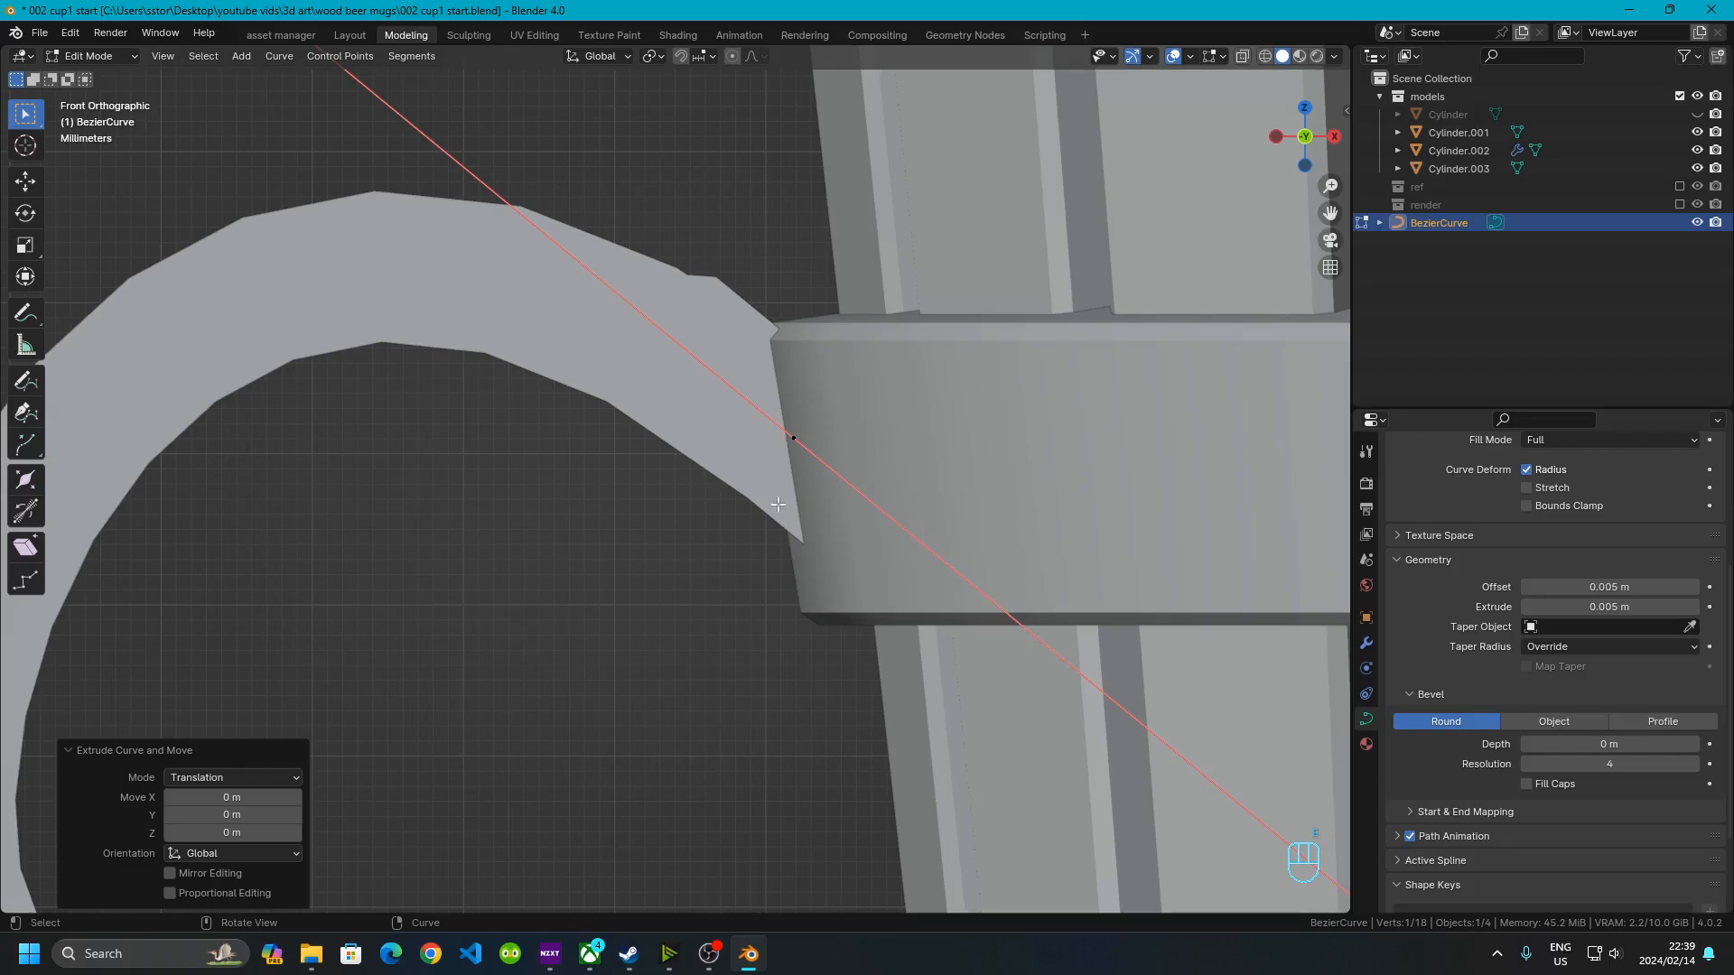
{"action": "scroll", "coordinate": [854, 551], "scroll_direction": "down", "scroll_amount": 5}
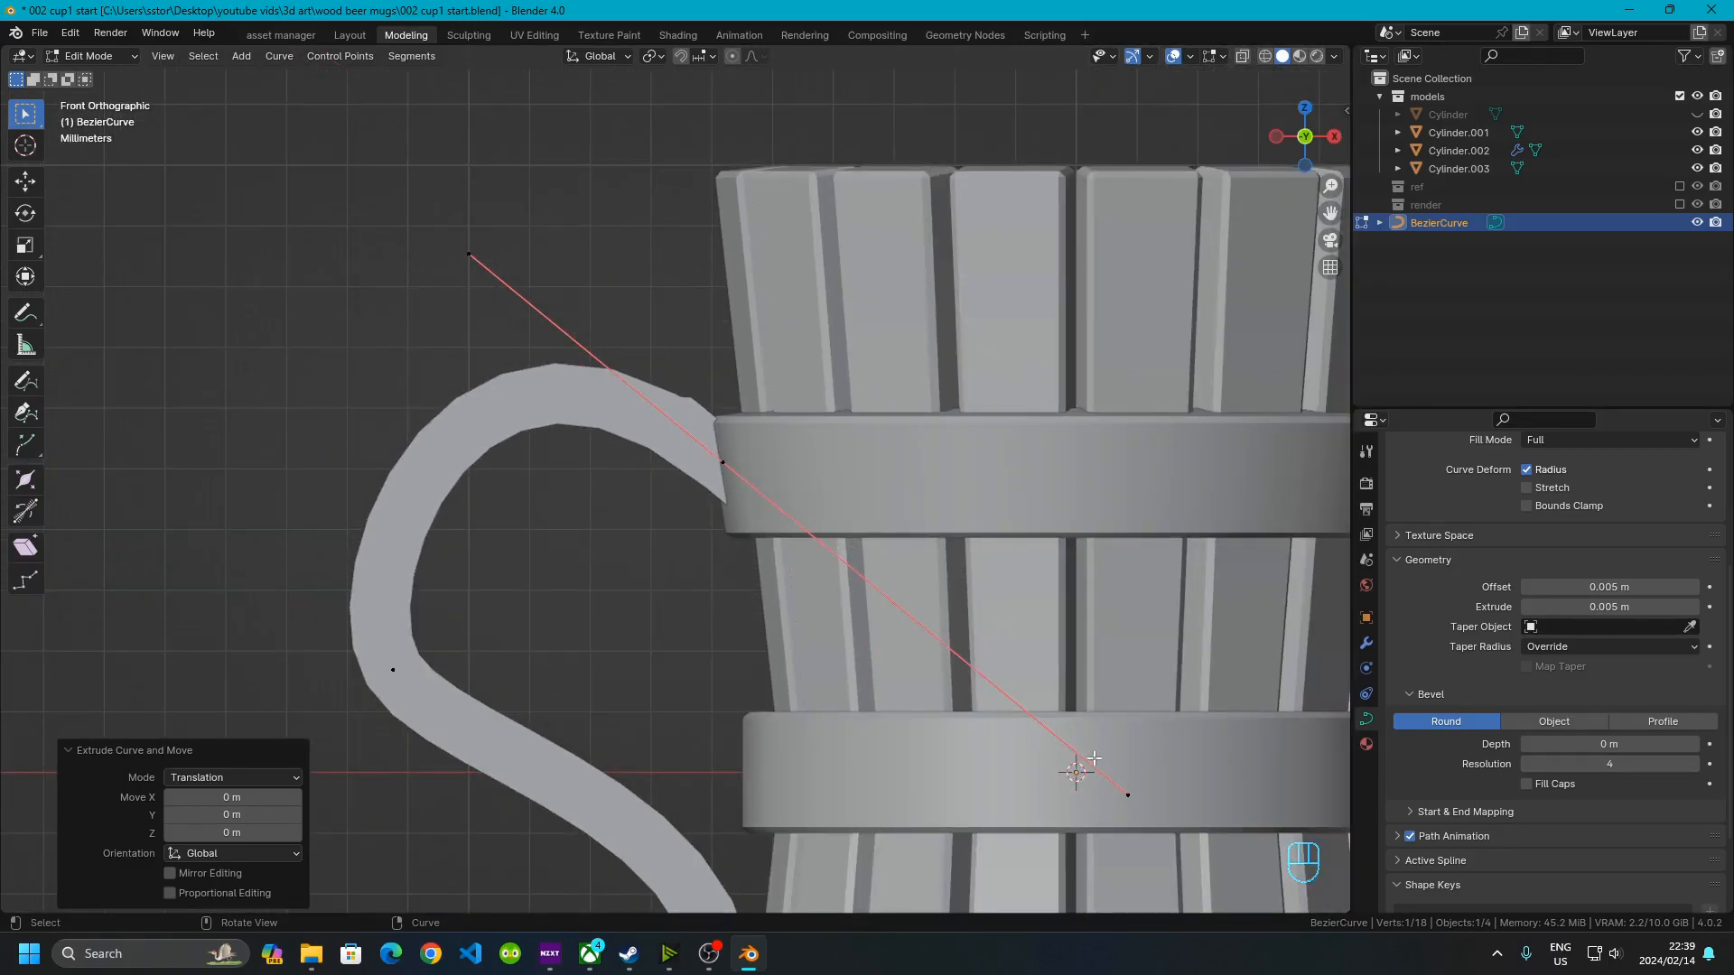
{"action": "left_click", "coordinate": [1126, 794]}
{"action": "left_click", "coordinate": [469, 253], "text": "shift"}
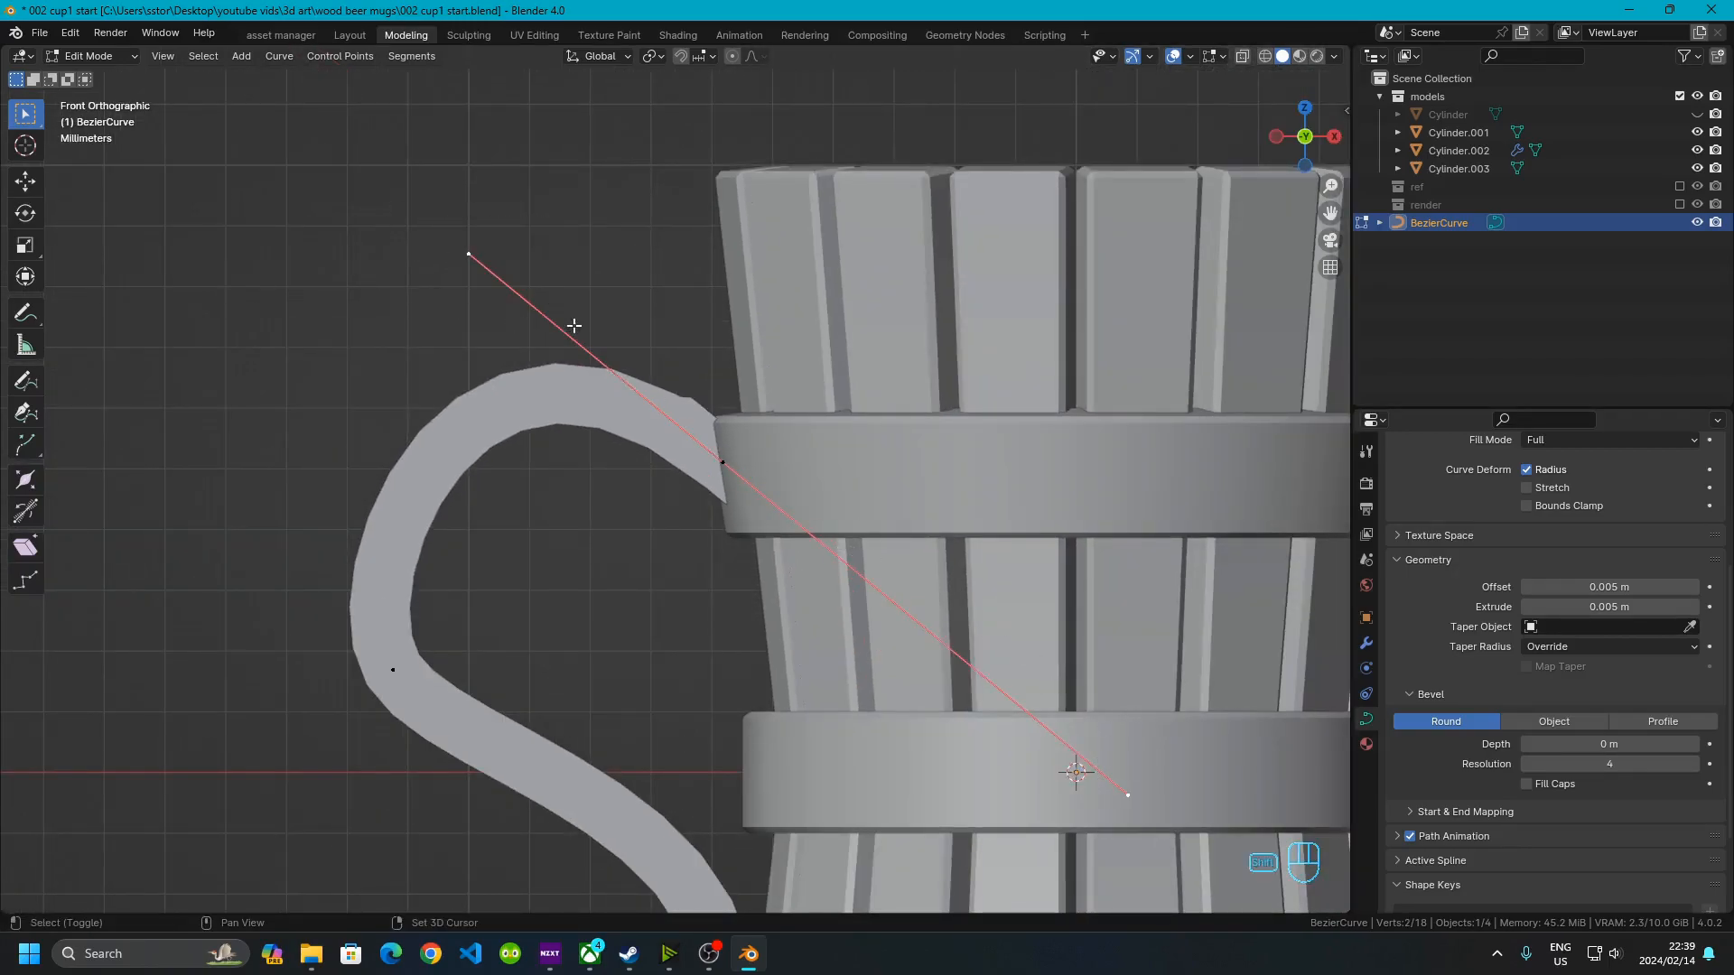
{"action": "left_click", "coordinate": [730, 464], "text": "shift"}
{"action": "key", "text": "s"}
{"action": "right_click", "coordinate": [665, 483]}
{"action": "key", "text": "ctrl+z"}
{"action": "key", "text": "ctrl+z"}
{"action": "key", "text": "ctrl+z"}
{"action": "key", "text": "ctrl+z"}
{"action": "key", "text": "ctrl+z"}
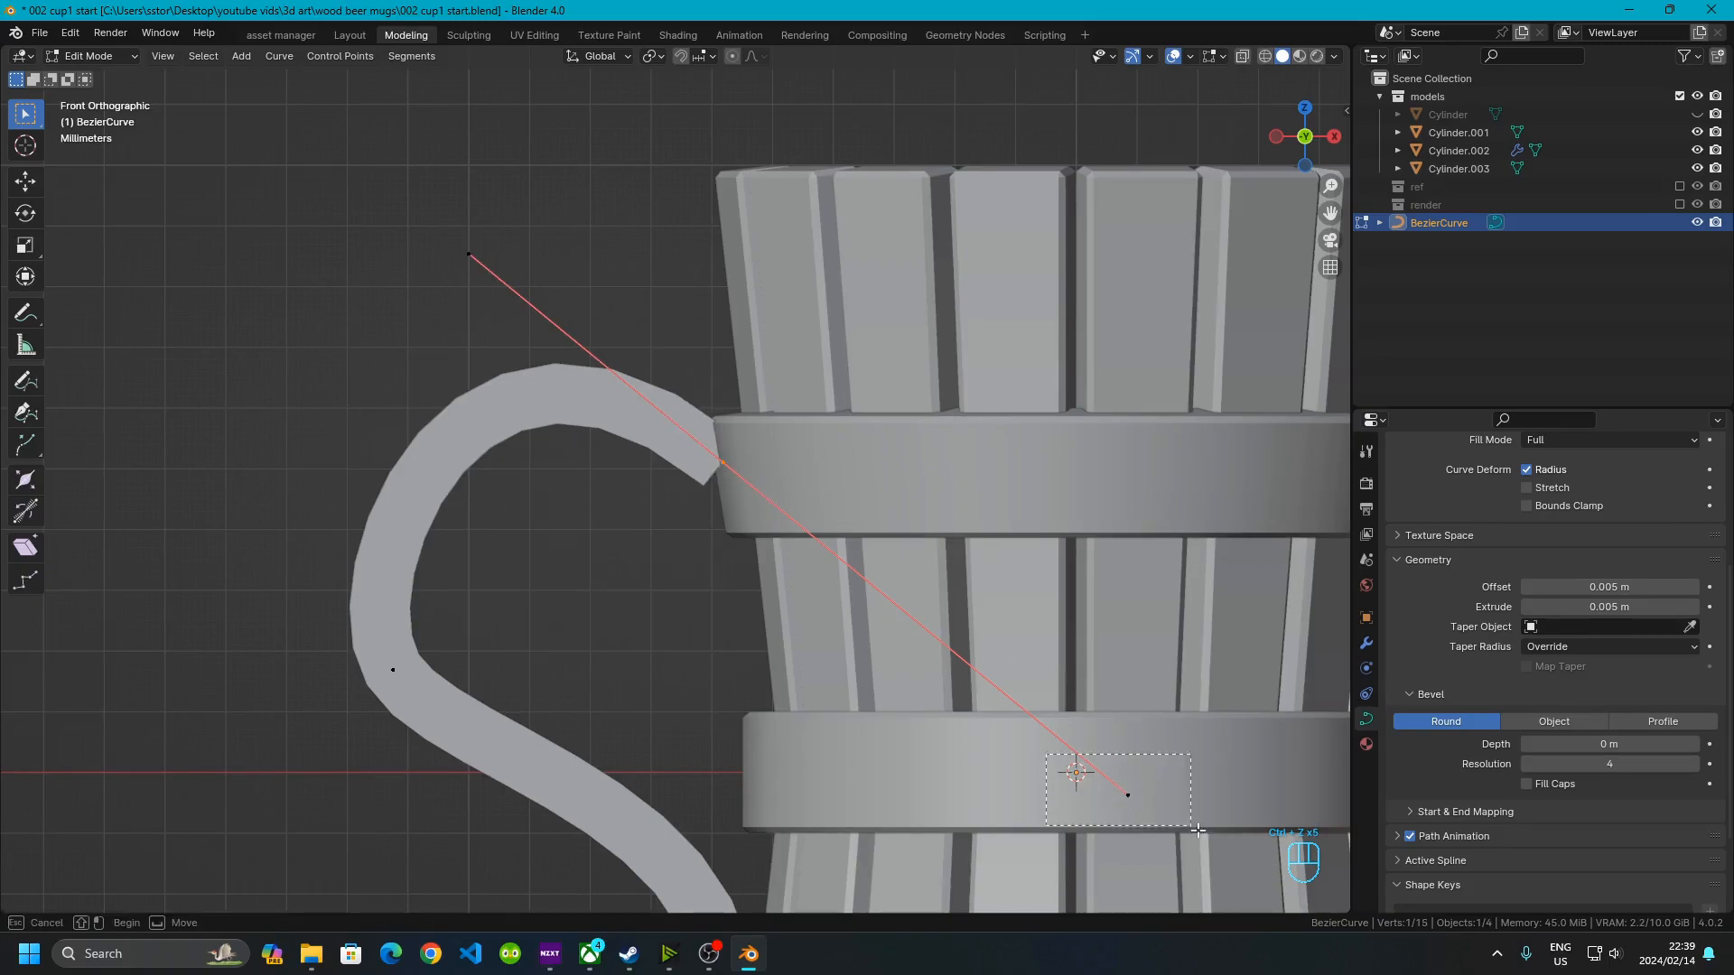
Adjust the upper attachment point's handle and extrude a new point down to the lower ring
{"action": "key", "text": "g"}
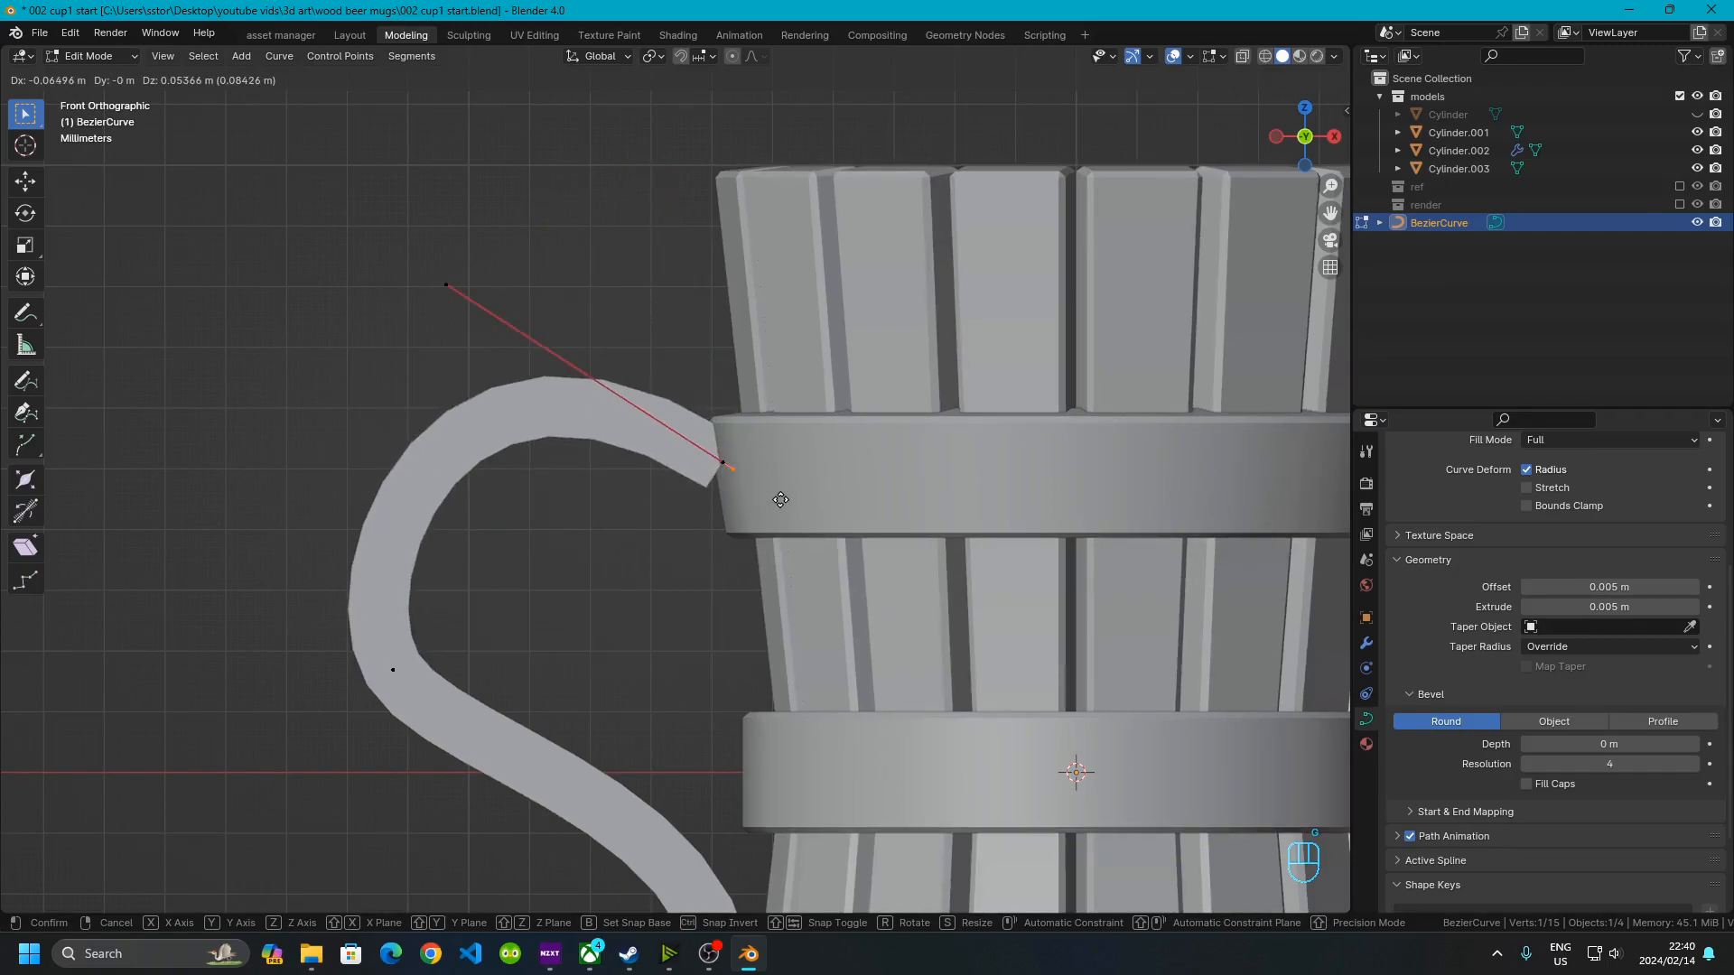
{"action": "left_click", "coordinate": [780, 500]}
{"action": "left_click", "coordinate": [757, 471]}
{"action": "key", "text": "e"}
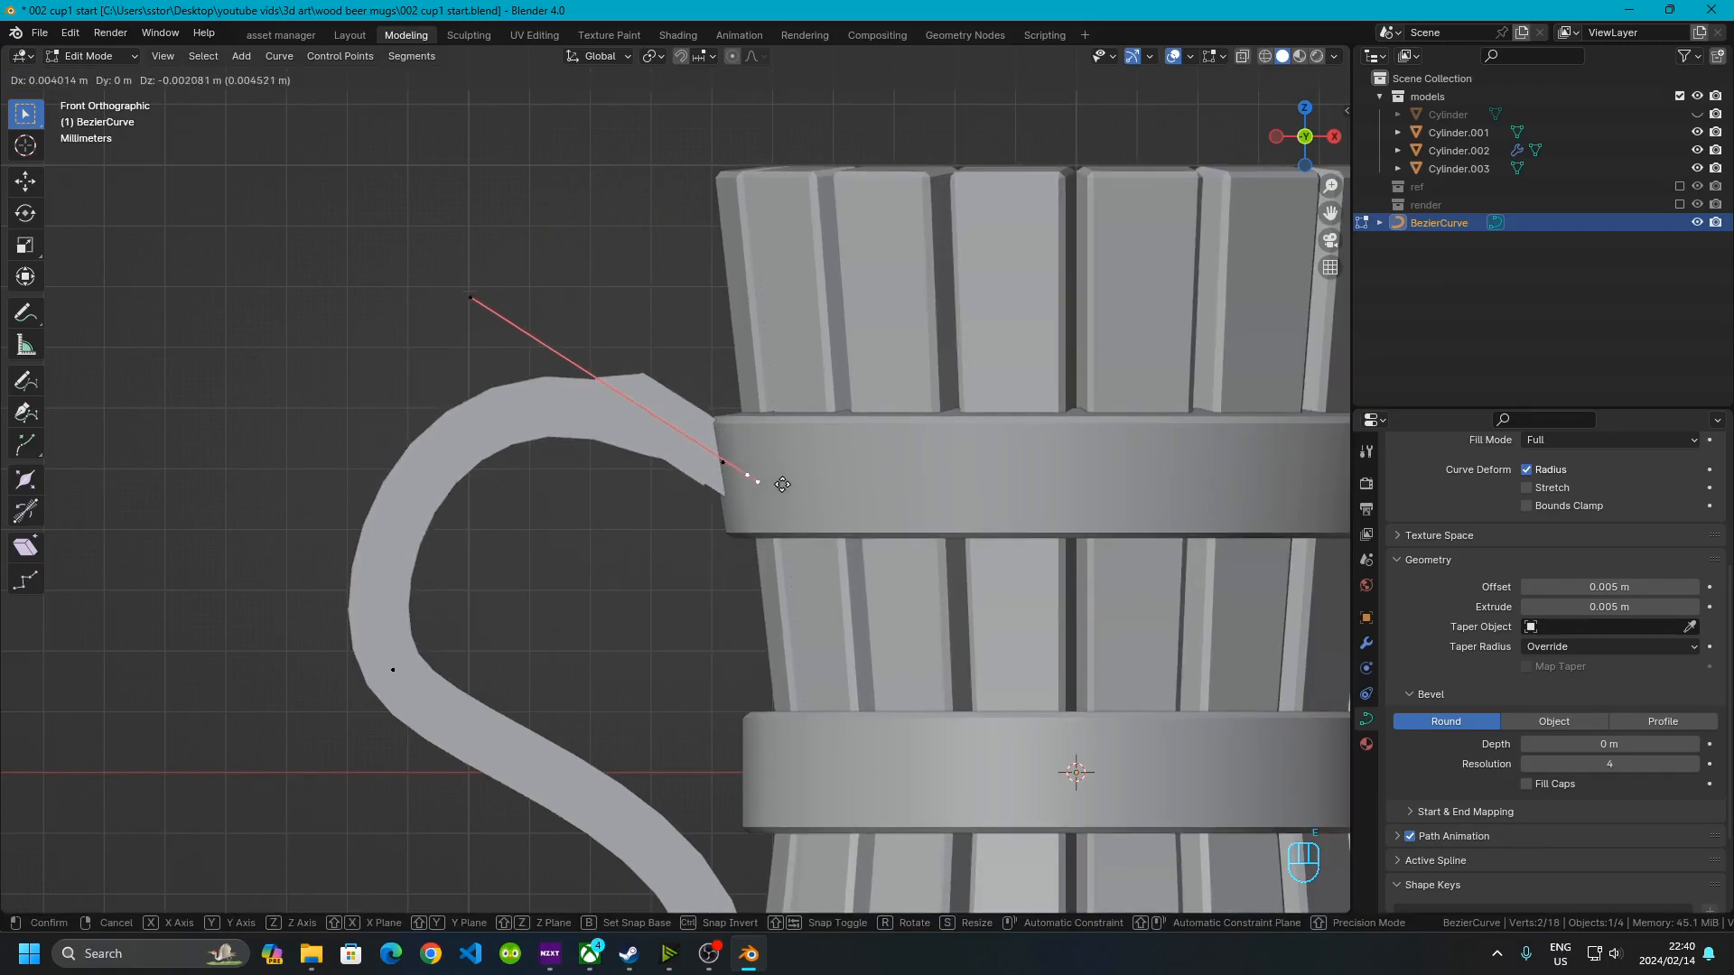
{"action": "left_click", "coordinate": [749, 755]}
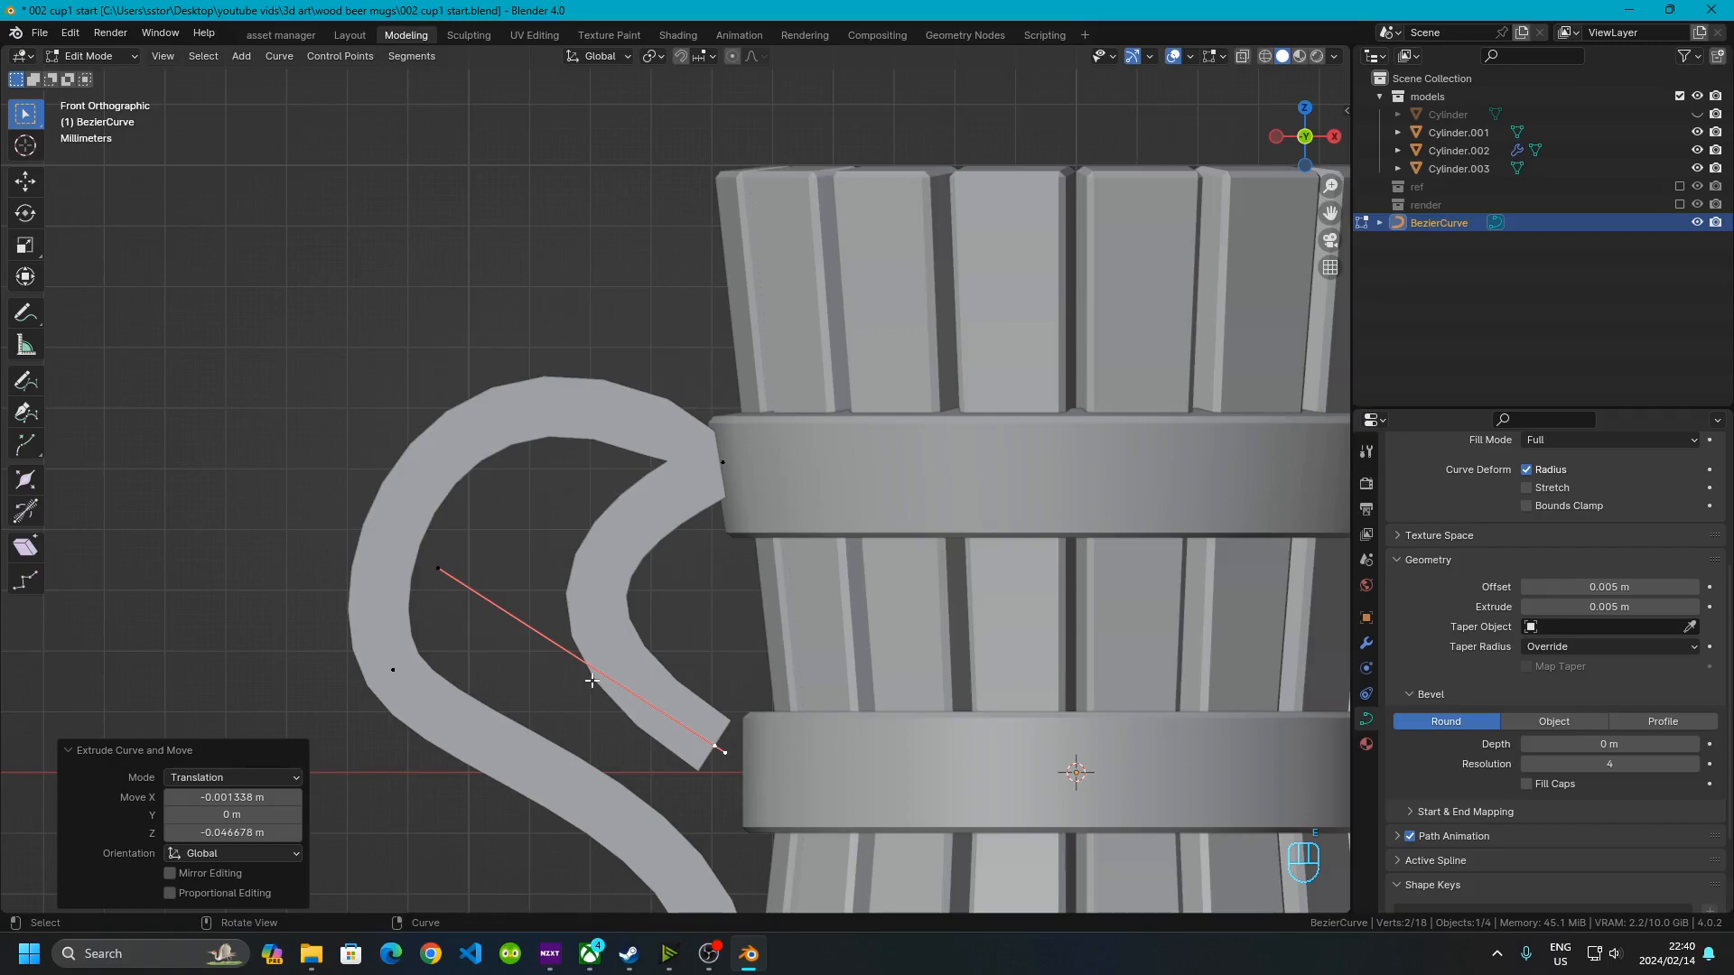
Reposition the new point's handle to straighten the inner segment
{"action": "left_click", "coordinate": [436, 560]}
{"action": "key", "text": "g"}
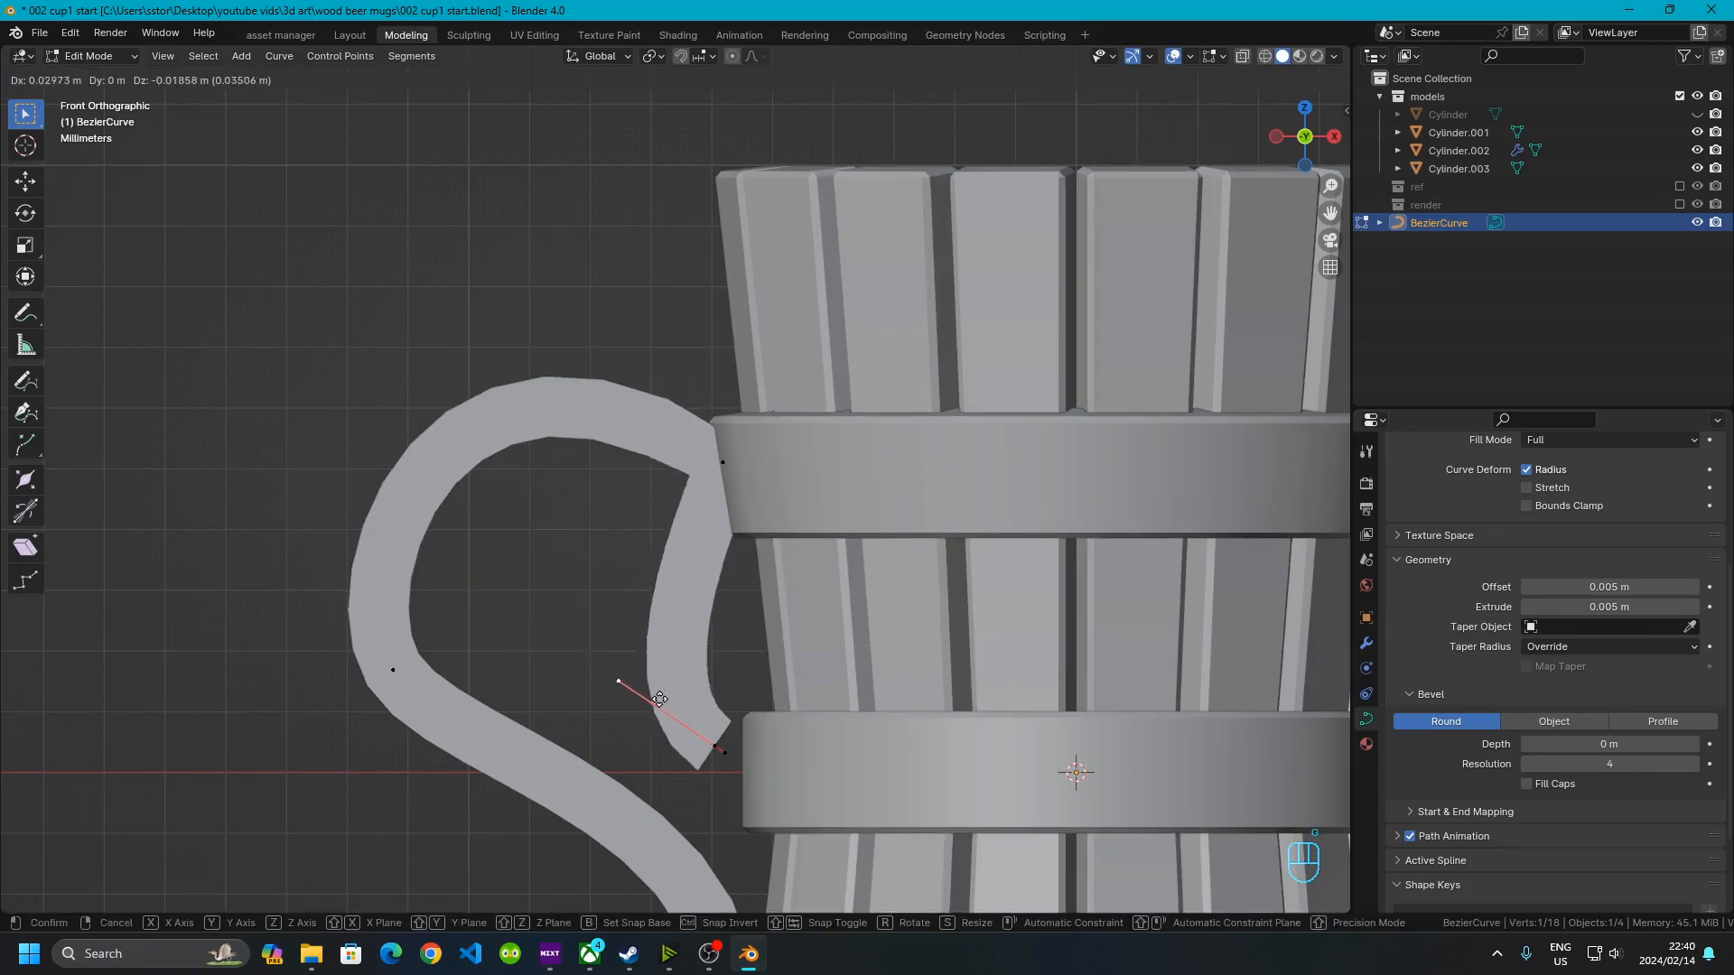
{"action": "left_click", "coordinate": [708, 727]}
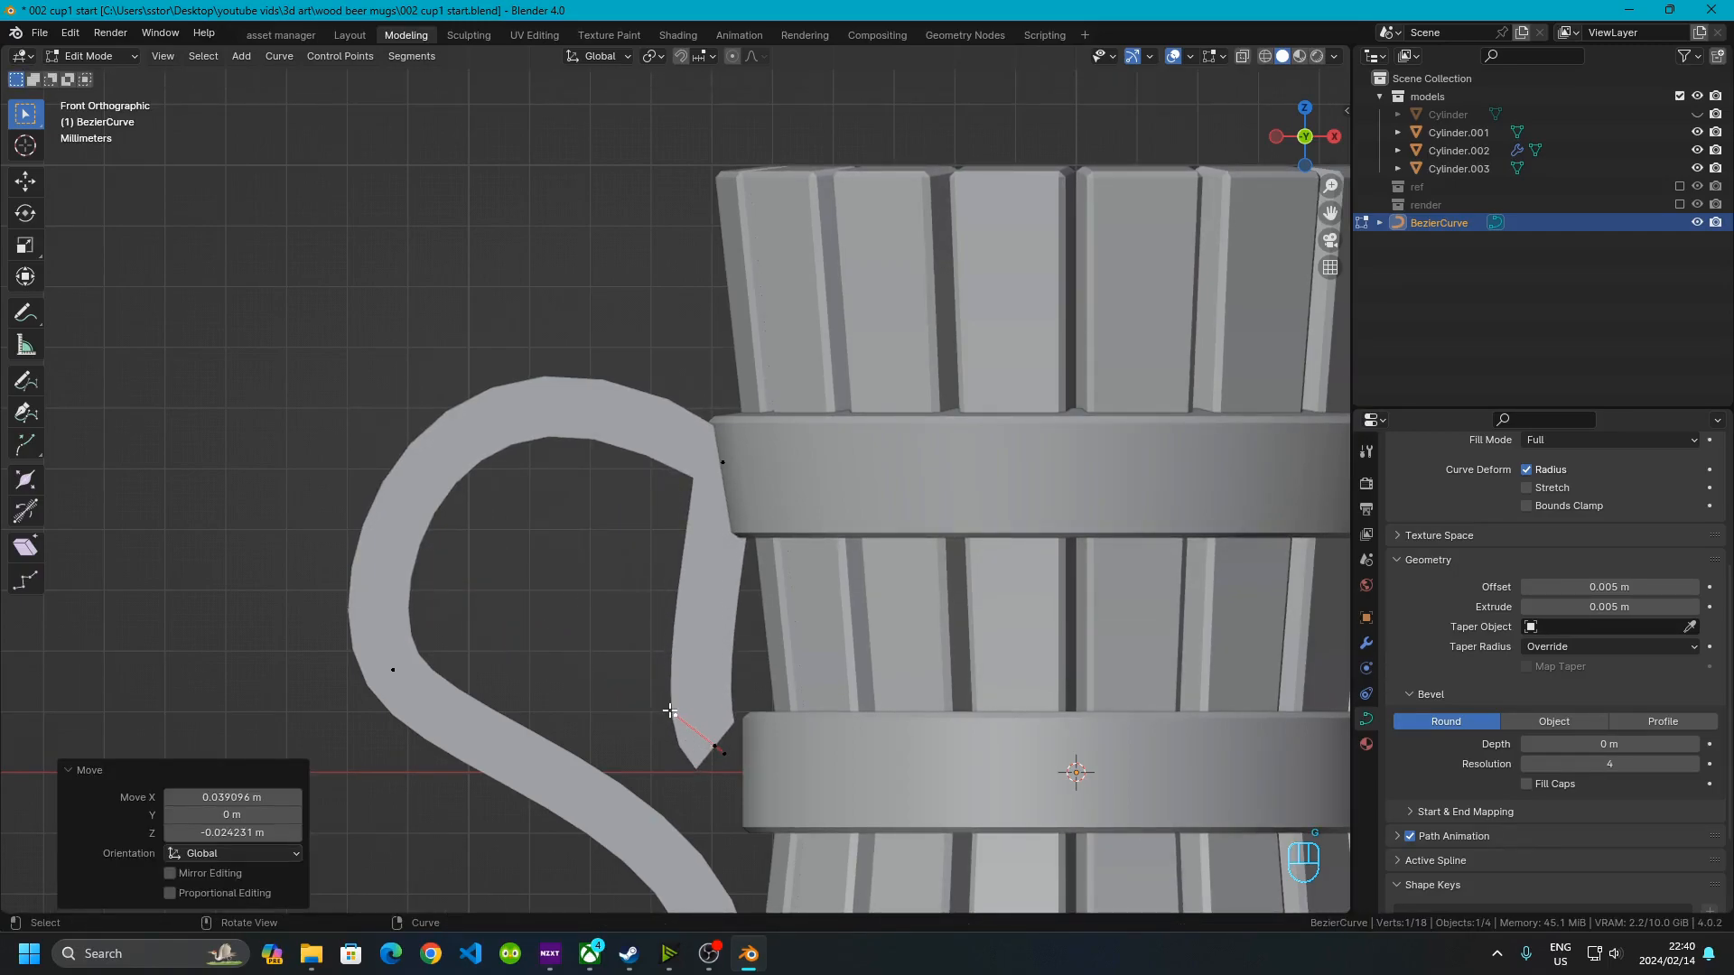
{"action": "key", "text": "g"}
{"action": "left_click", "coordinate": [712, 726]}
Move the new point with its handles up beside the upper attachment point
{"action": "left_click_drag", "start_coordinate": [680, 712], "coordinate": [764, 770]}
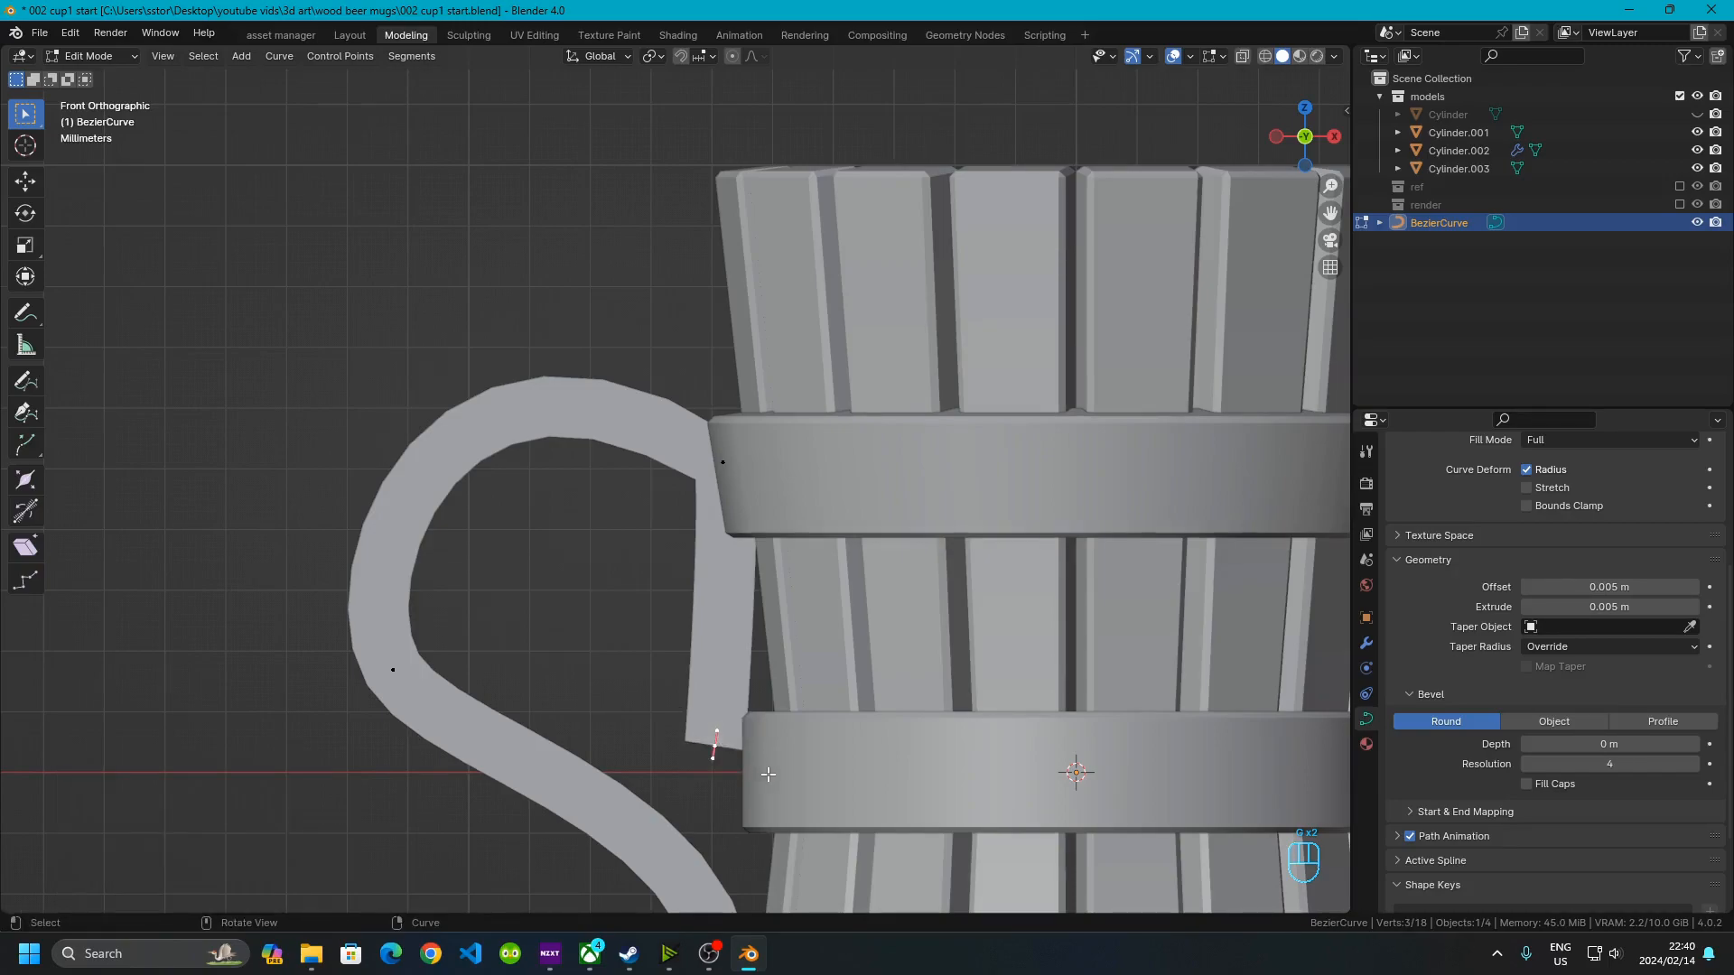
{"action": "key", "text": "g"}
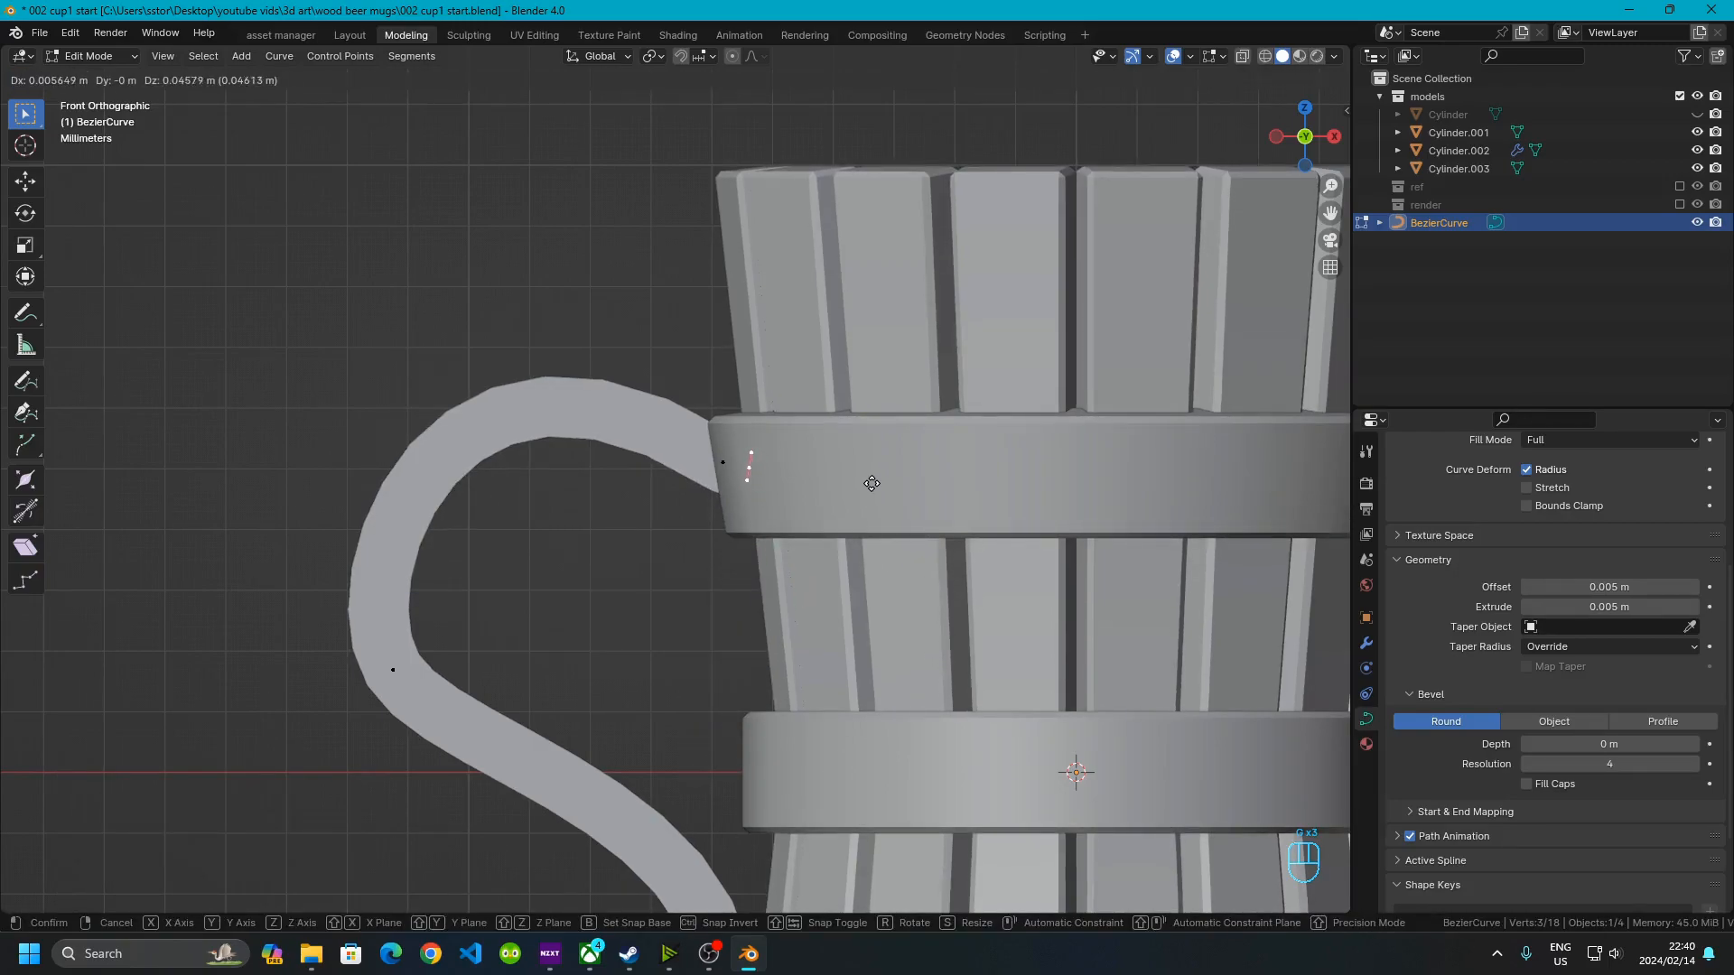
{"action": "left_click", "coordinate": [864, 482]}
Rotate the loop's end point by about -27° to tighten the curl
{"action": "left_click", "coordinate": [685, 607]}
{"action": "middle_click_drag", "start_coordinate": [685, 608], "coordinate": [621, 363], "text": "shift"}
{"action": "scroll", "coordinate": [596, 460], "scroll_direction": "down", "scroll_amount": 2}
{"action": "scroll", "coordinate": [429, 700], "scroll_direction": "up", "scroll_amount": 6}
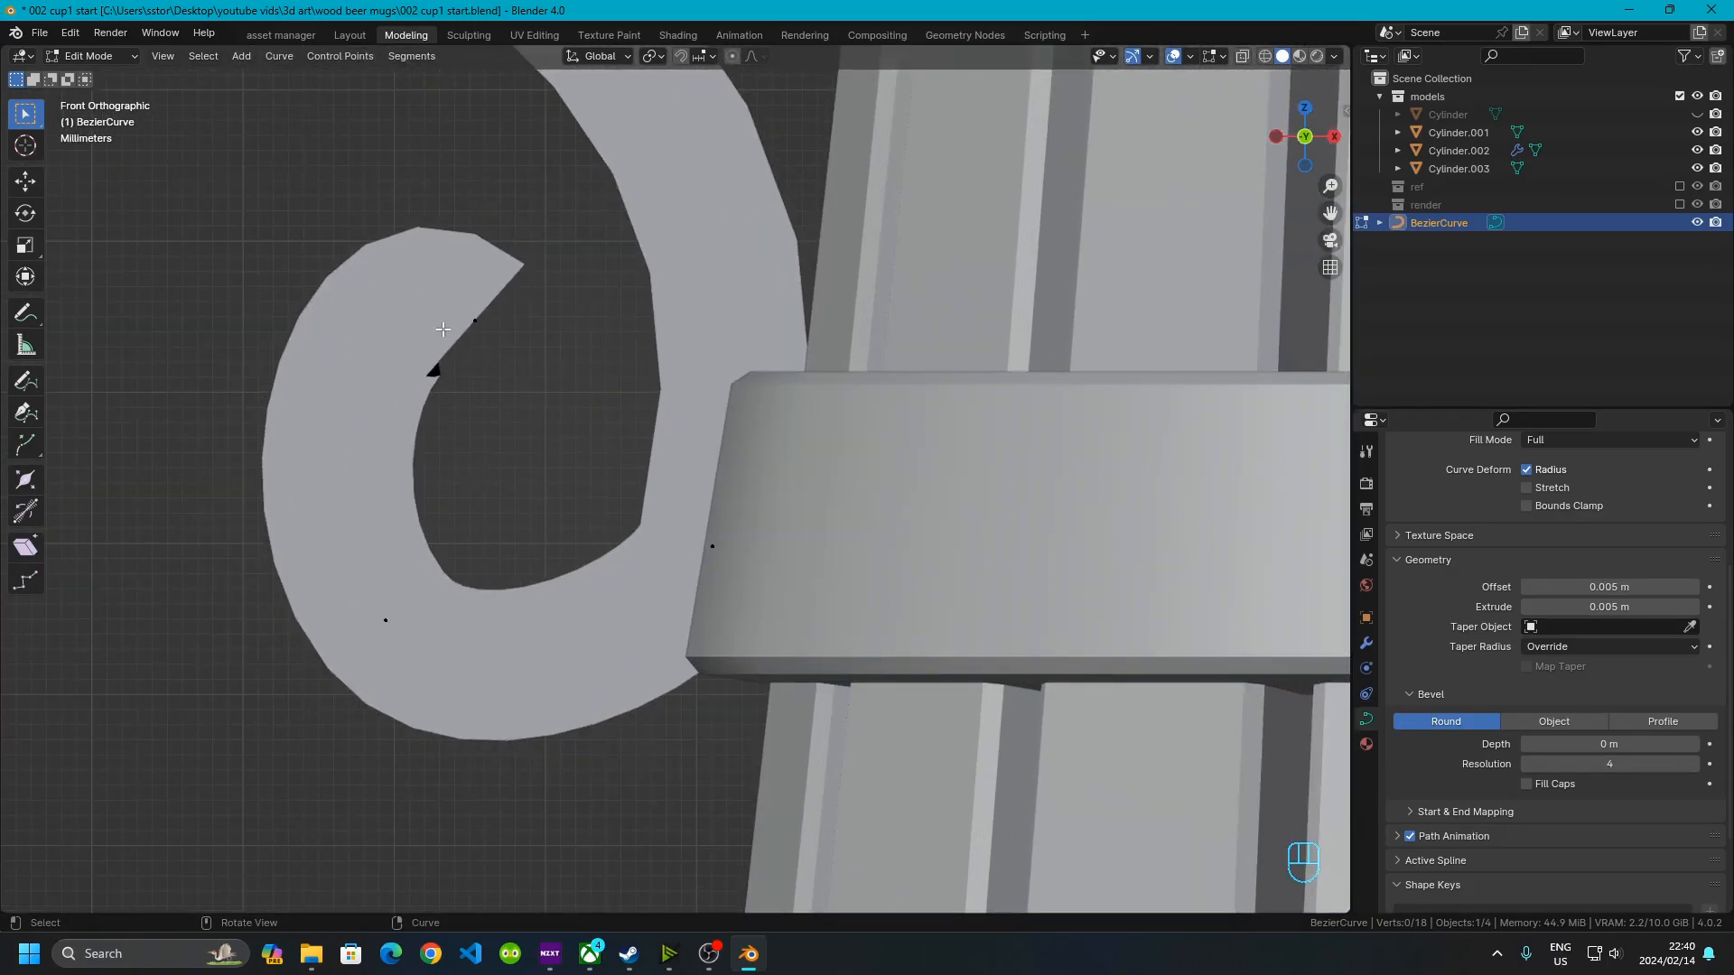
{"action": "left_click", "coordinate": [473, 323]}
{"action": "key", "text": "r"}
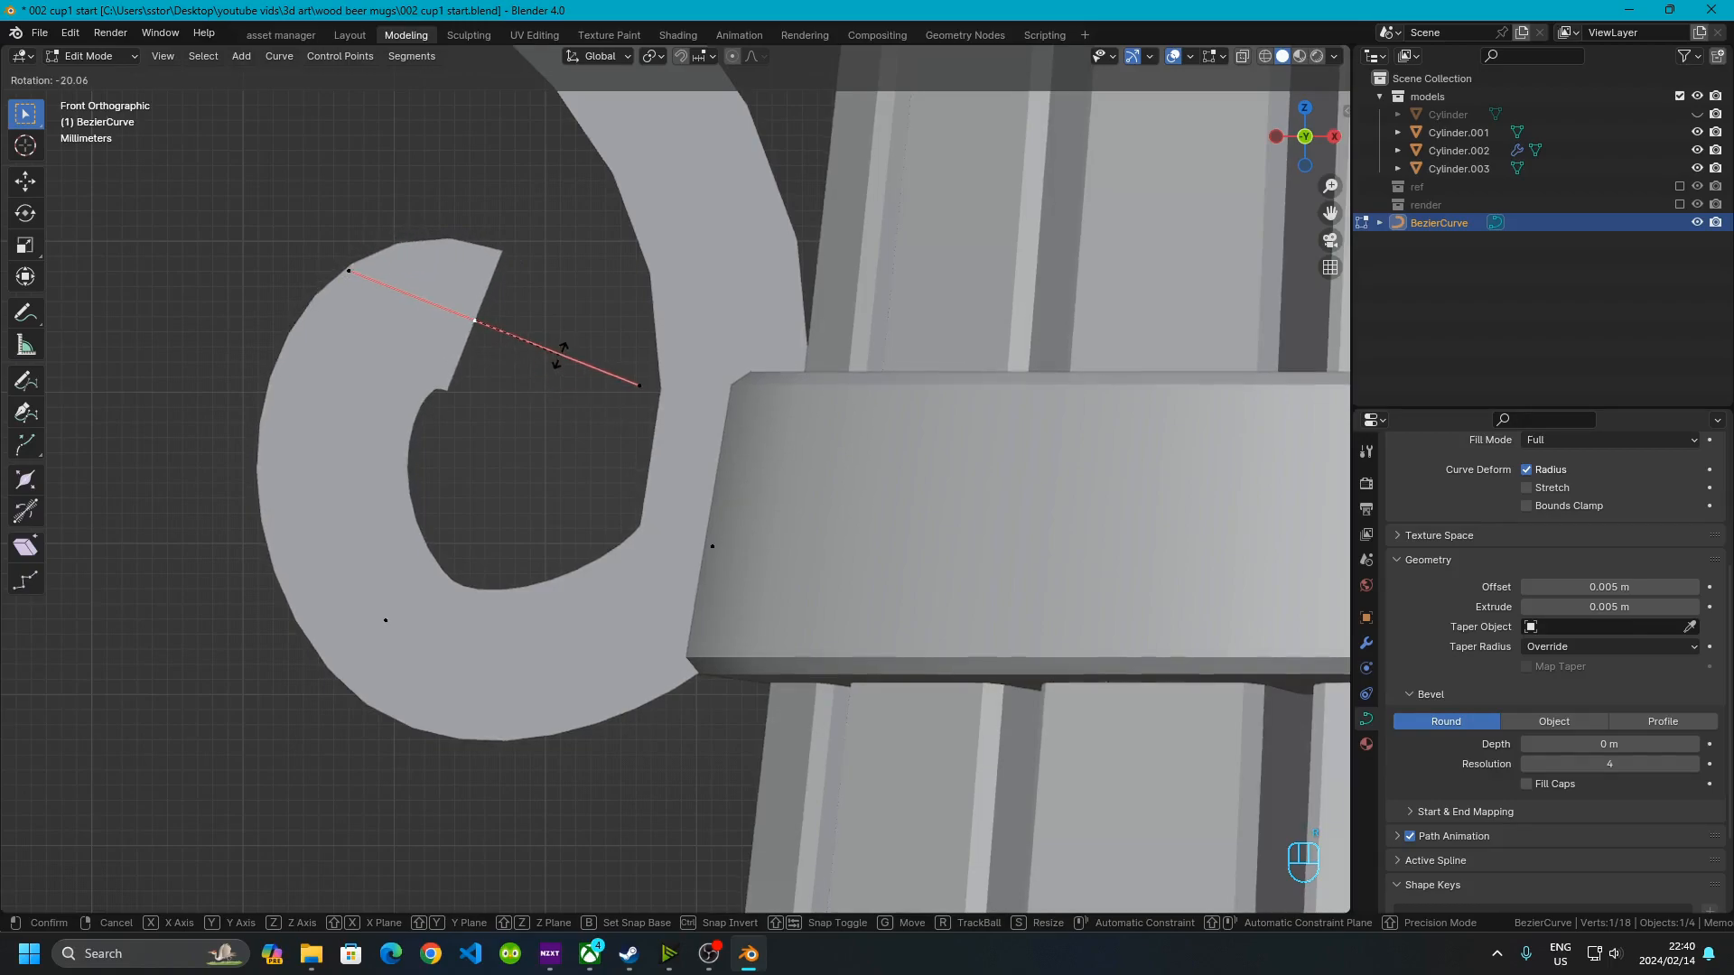
{"action": "left_click", "coordinate": [537, 343]}
{"action": "scroll", "coordinate": [537, 343], "scroll_direction": "down", "scroll_amount": 3}
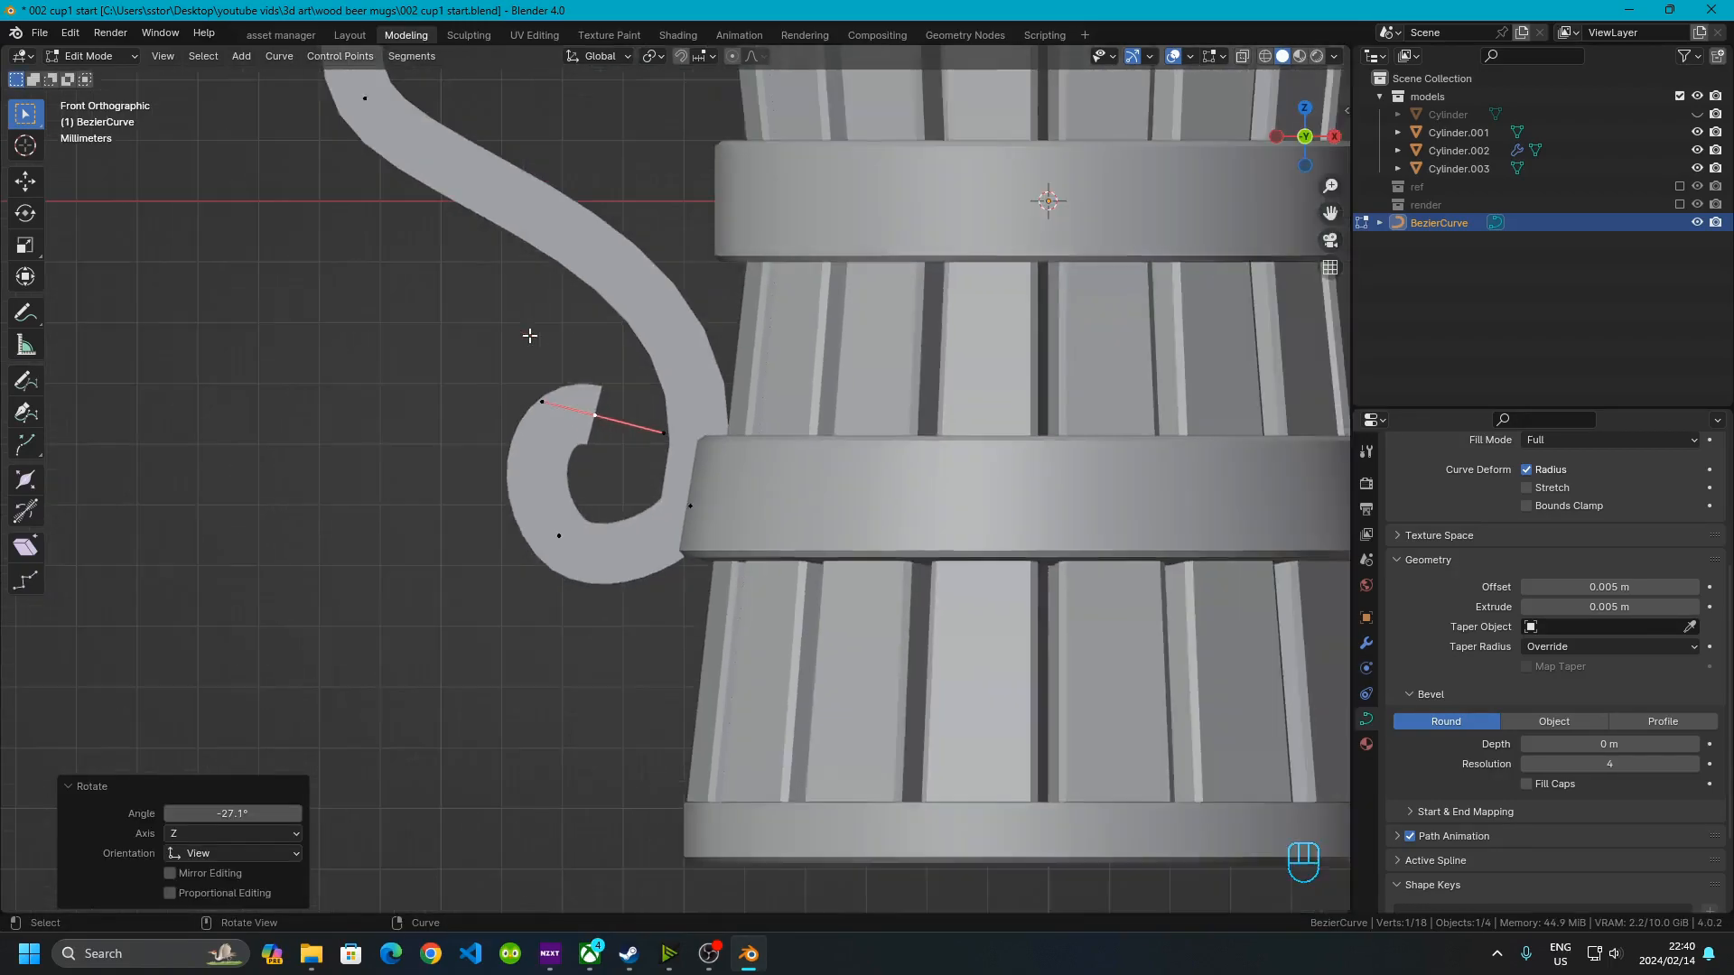
{"action": "scroll", "coordinate": [721, 415], "scroll_direction": "up", "scroll_amount": 3}
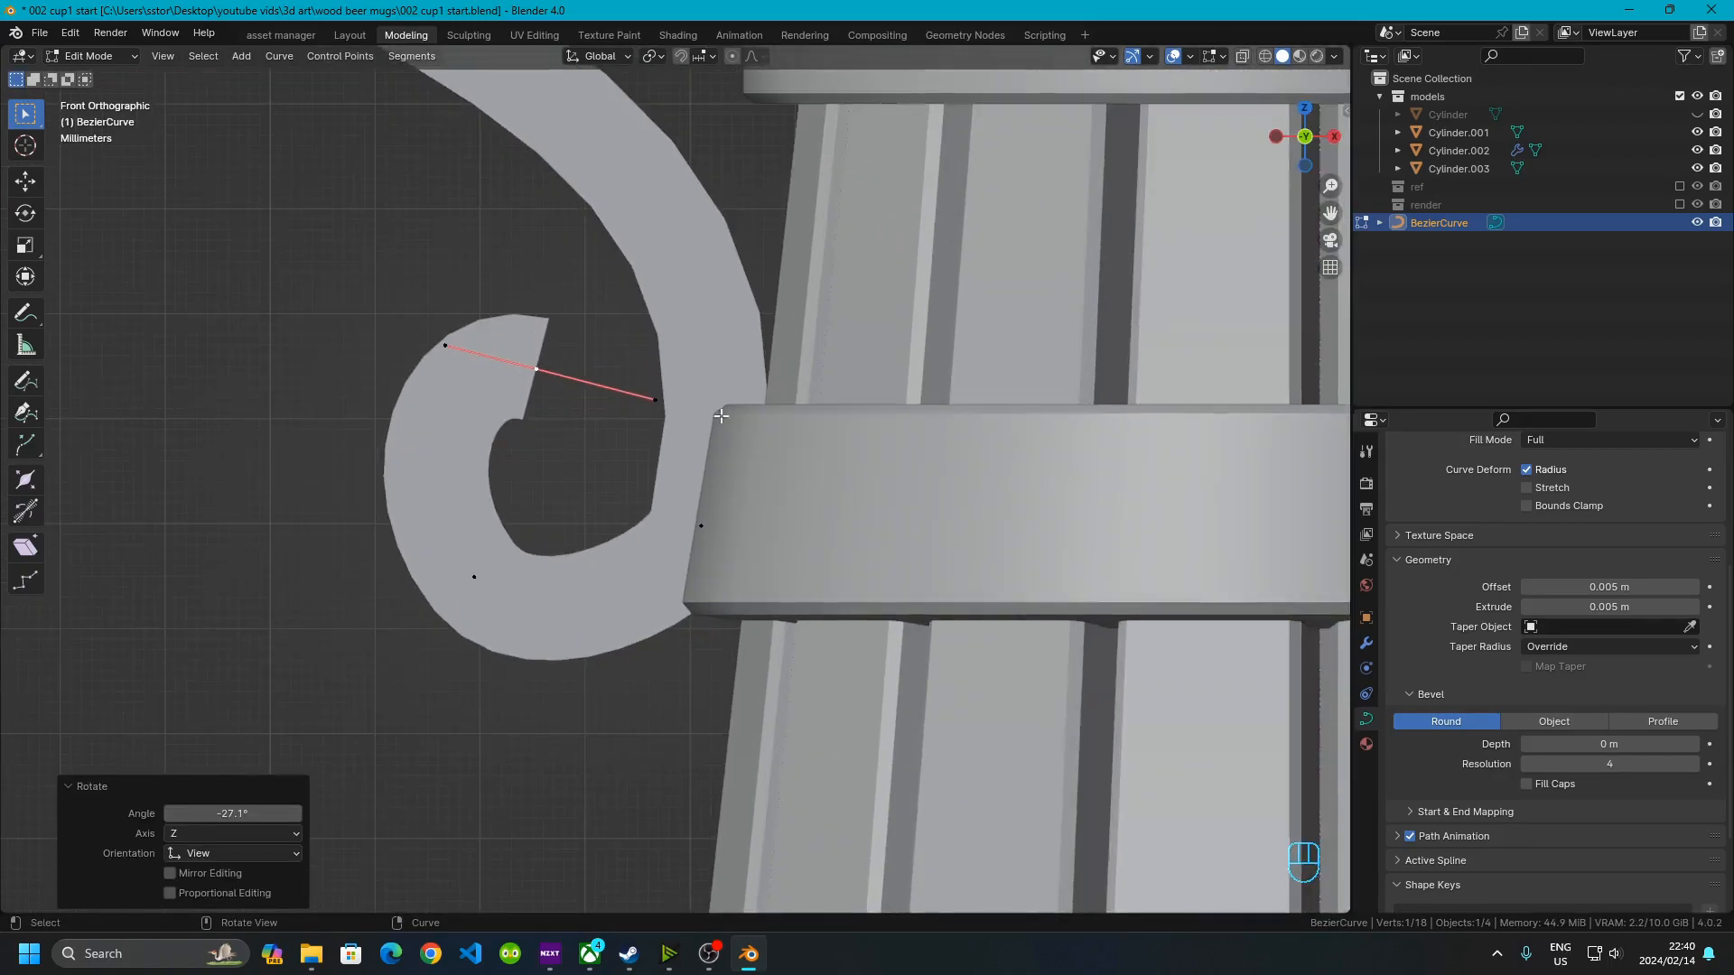
Add a Solidify modifier to the handle curve
{"action": "left_click", "coordinate": [1366, 643]}
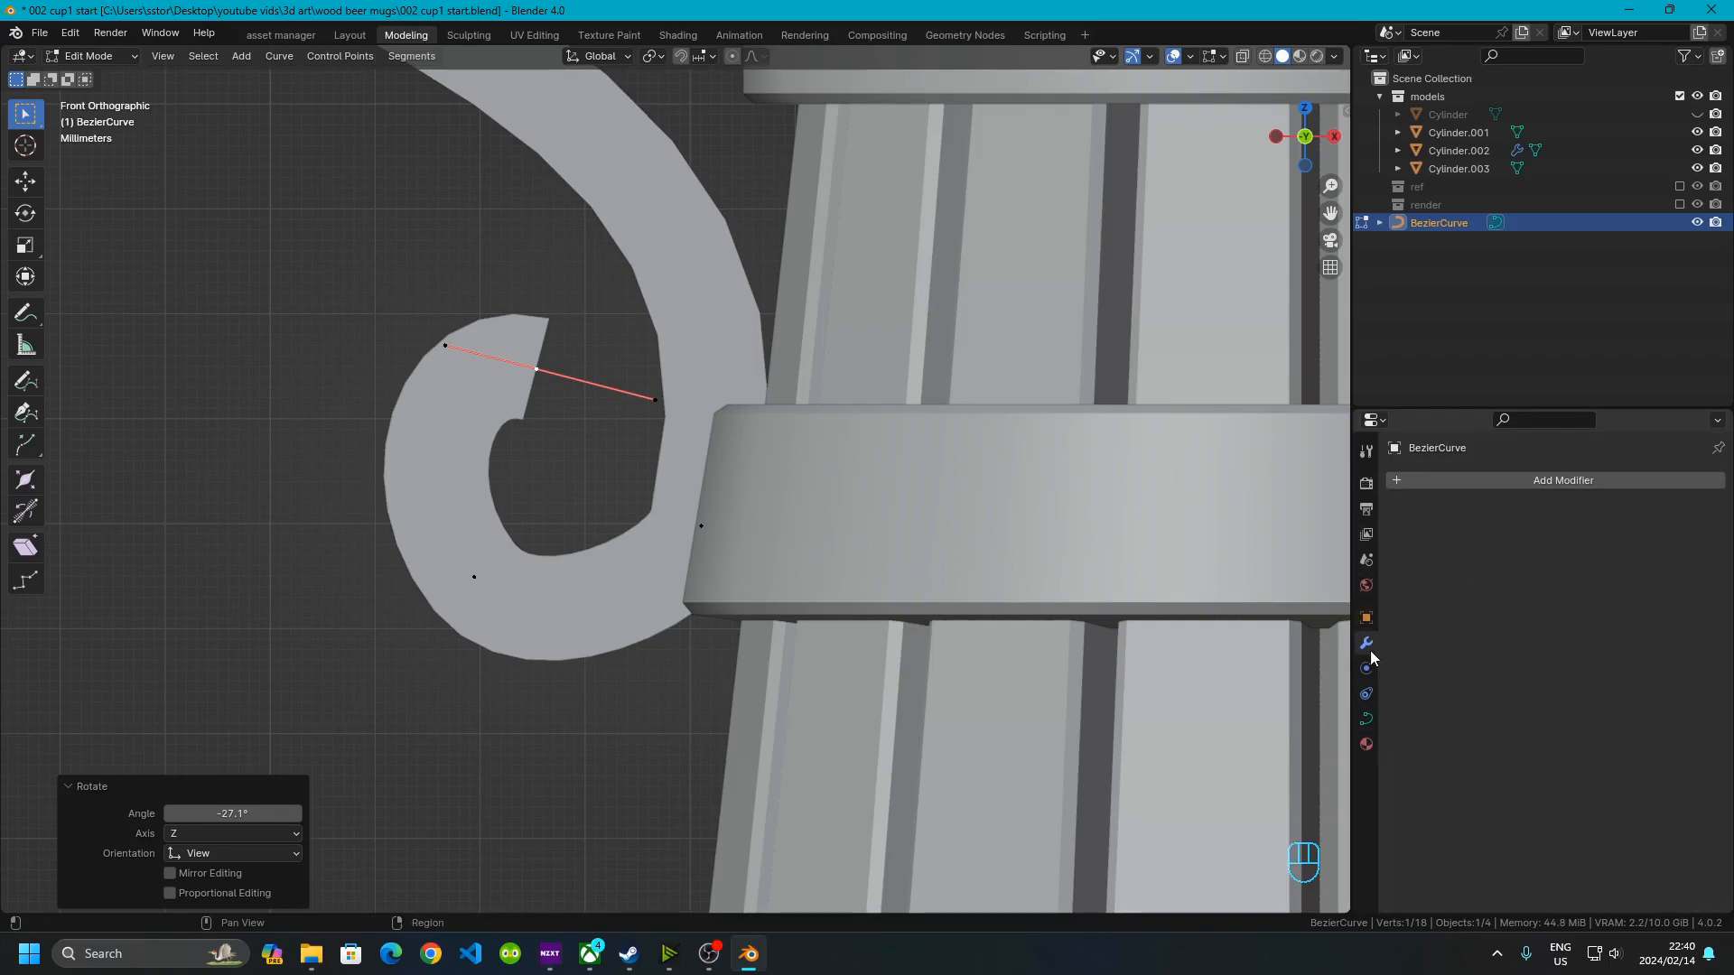
{"action": "left_click", "coordinate": [1417, 479]}
{"action": "mouse_move", "coordinate": [1417, 479]}
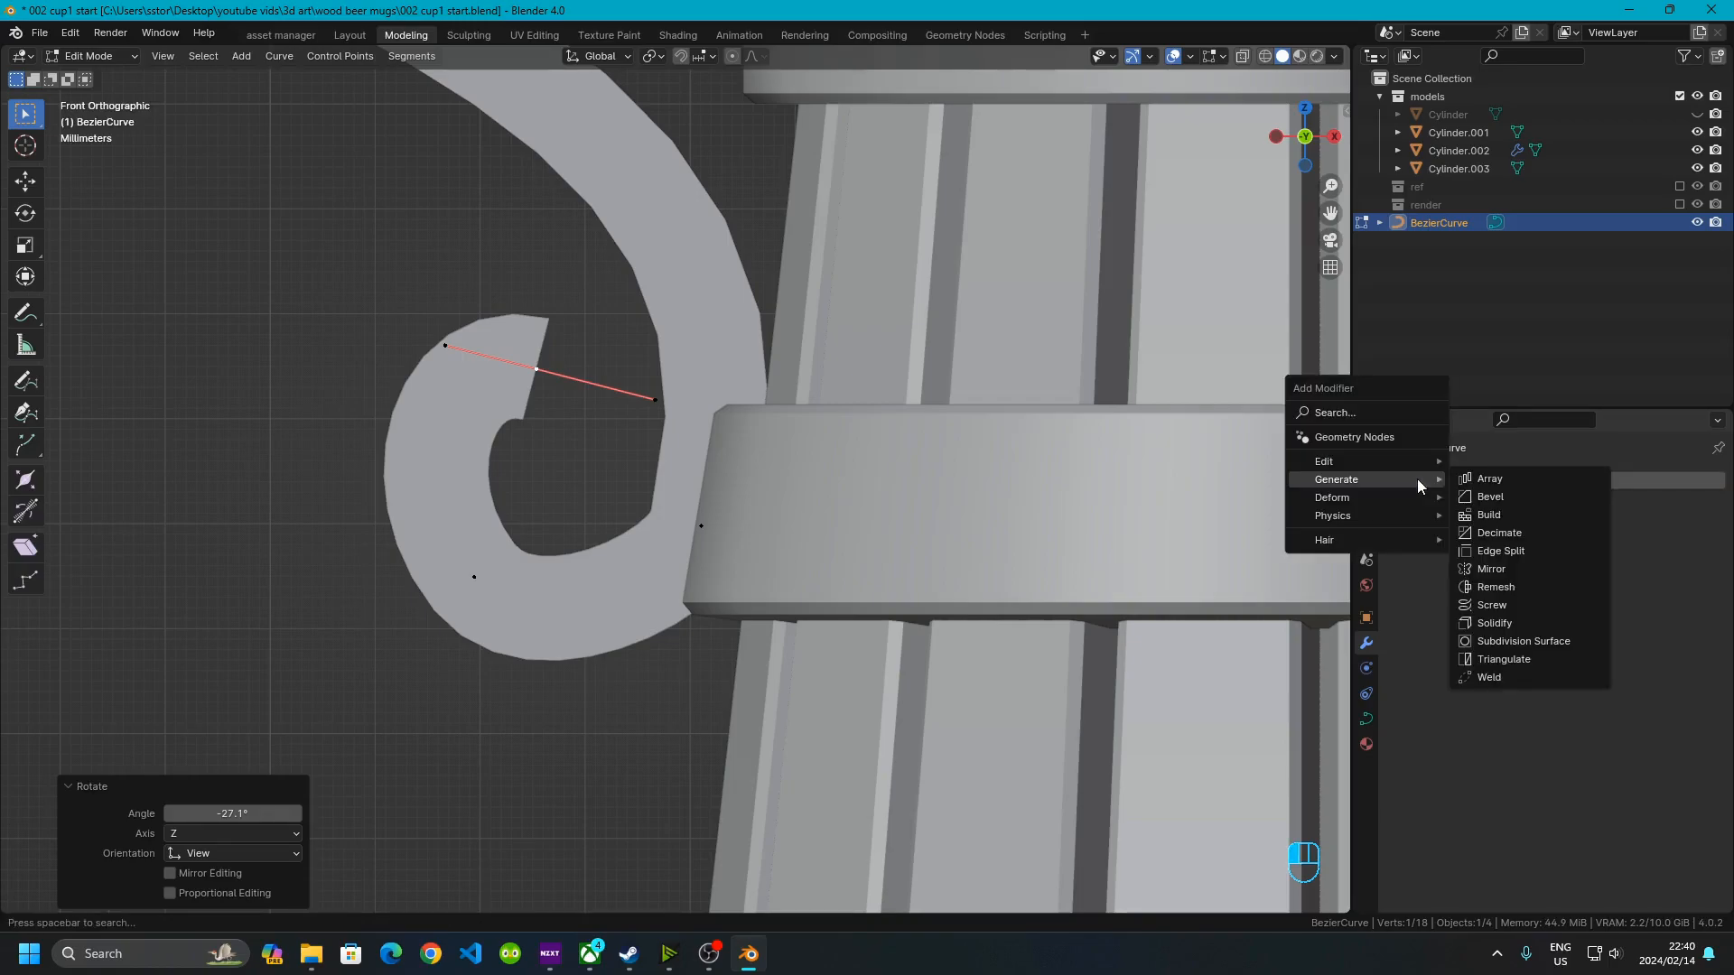
{"action": "left_click", "coordinate": [1515, 623]}
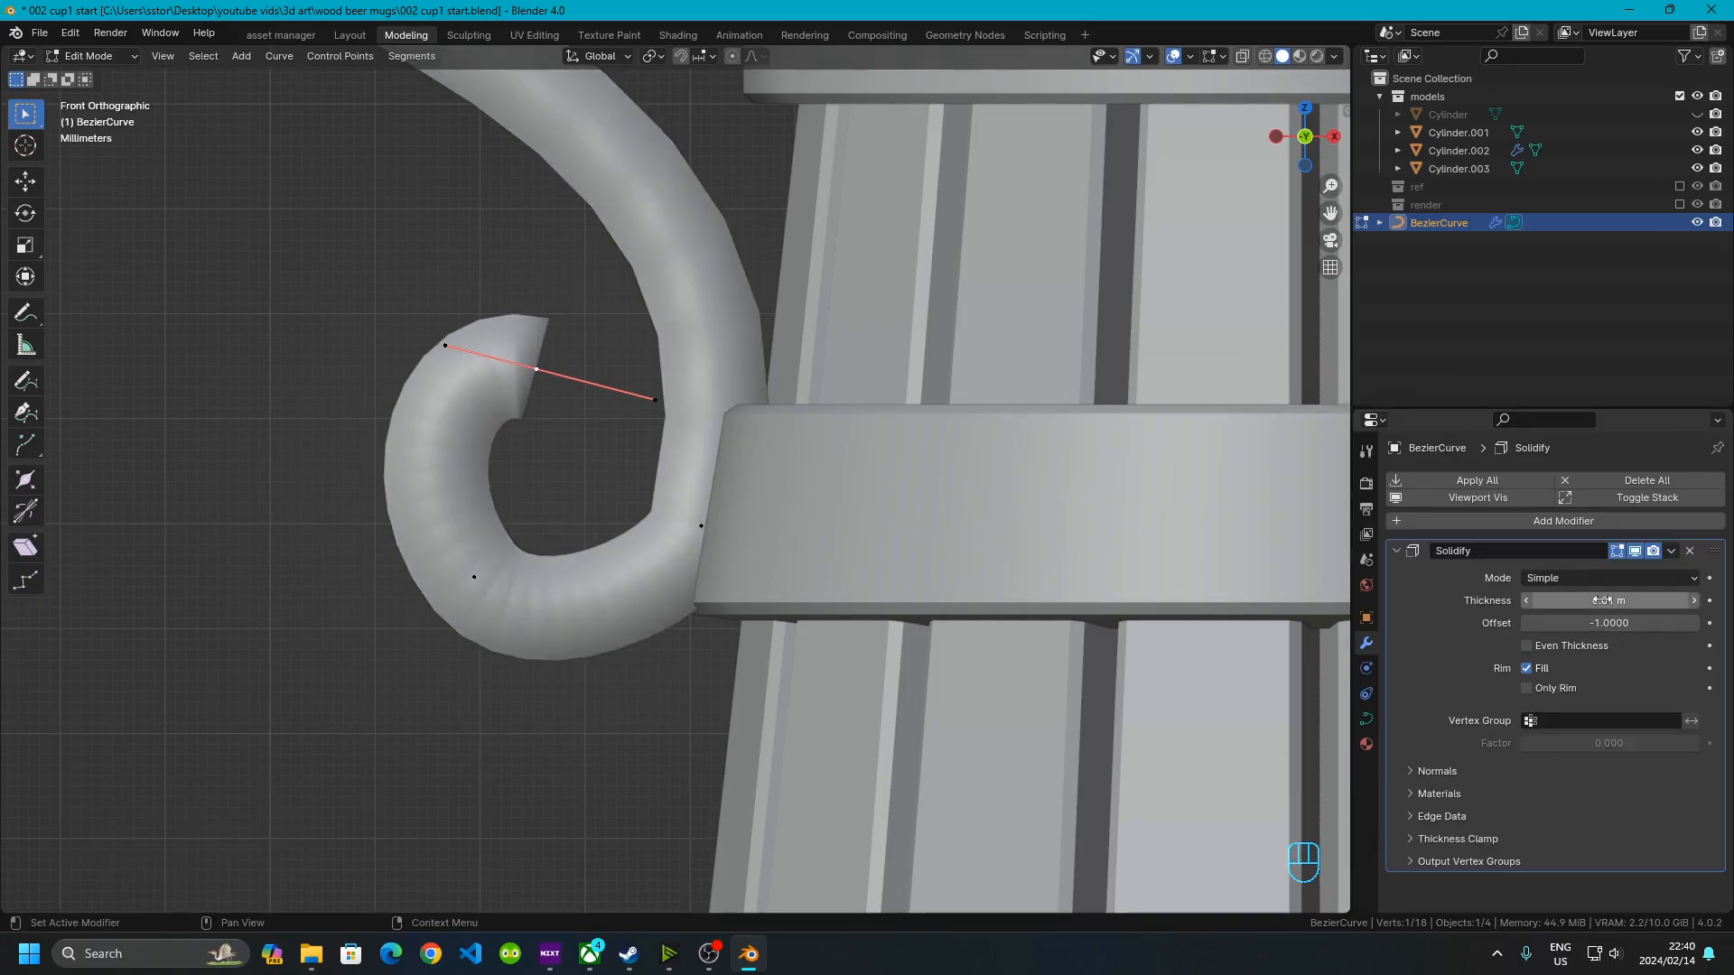
Orbit around the mug to inspect the solidified handle from different angles
{"action": "scroll", "coordinate": [622, 386], "scroll_direction": "down", "scroll_amount": 3}
{"action": "middle_click_drag", "start_coordinate": [621, 386], "coordinate": [668, 454]}
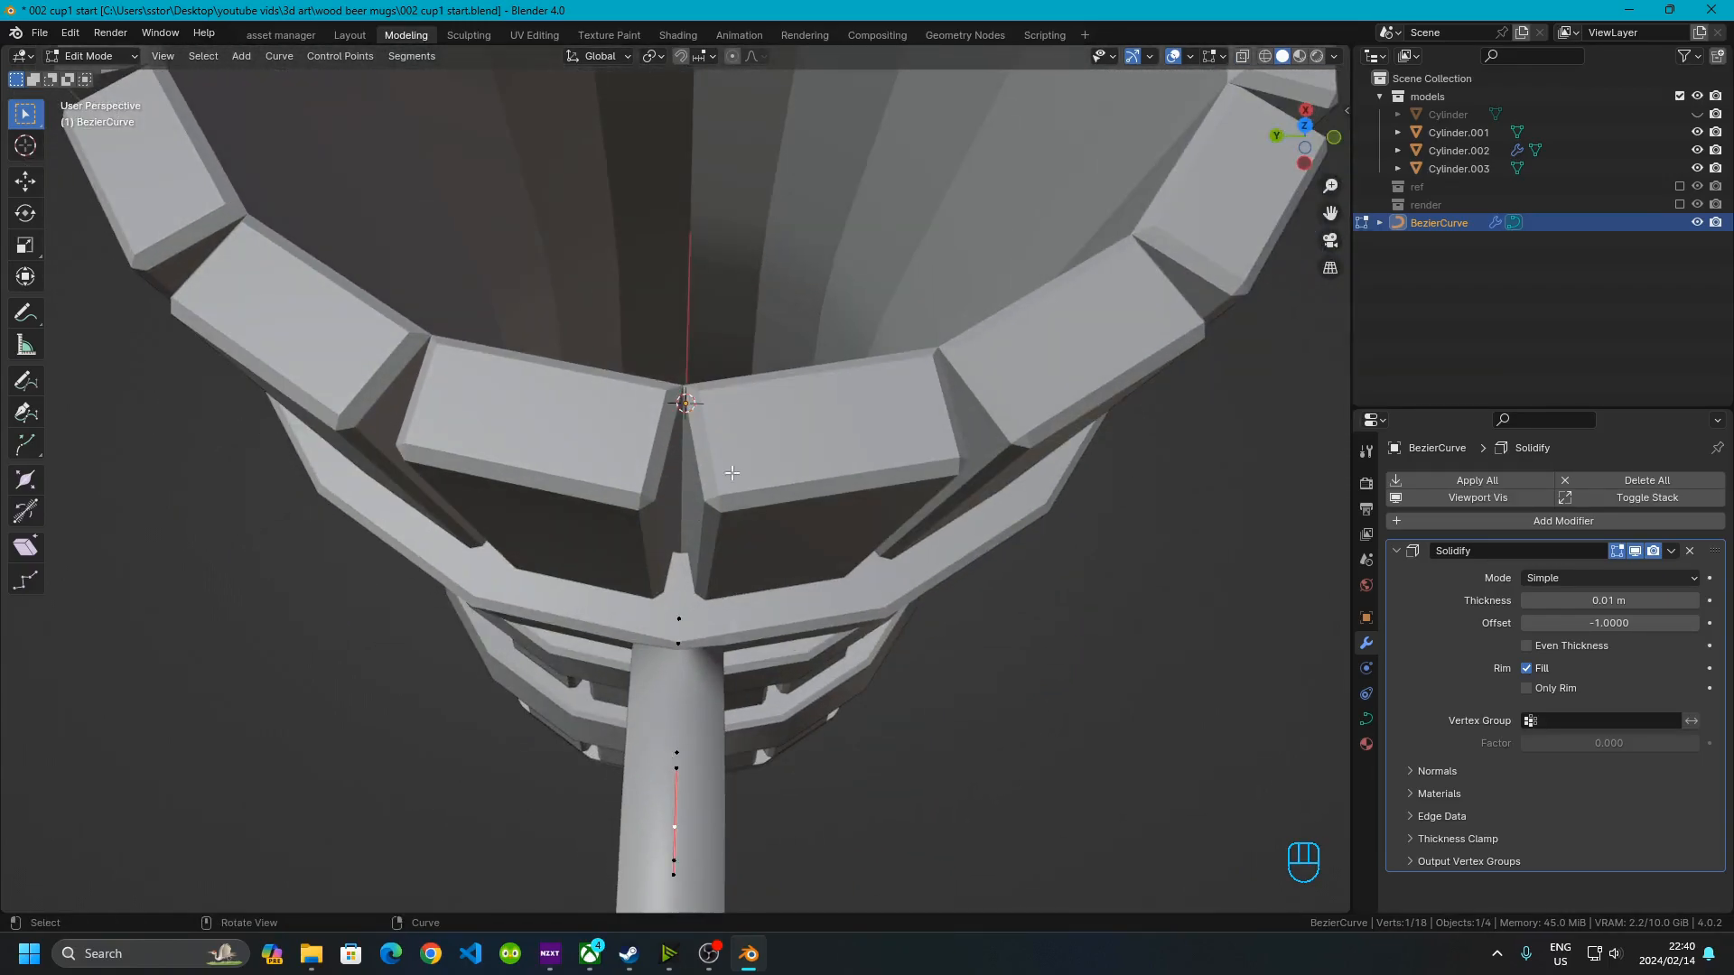
{"action": "middle_click_drag", "start_coordinate": [662, 635], "coordinate": [1067, 533]}
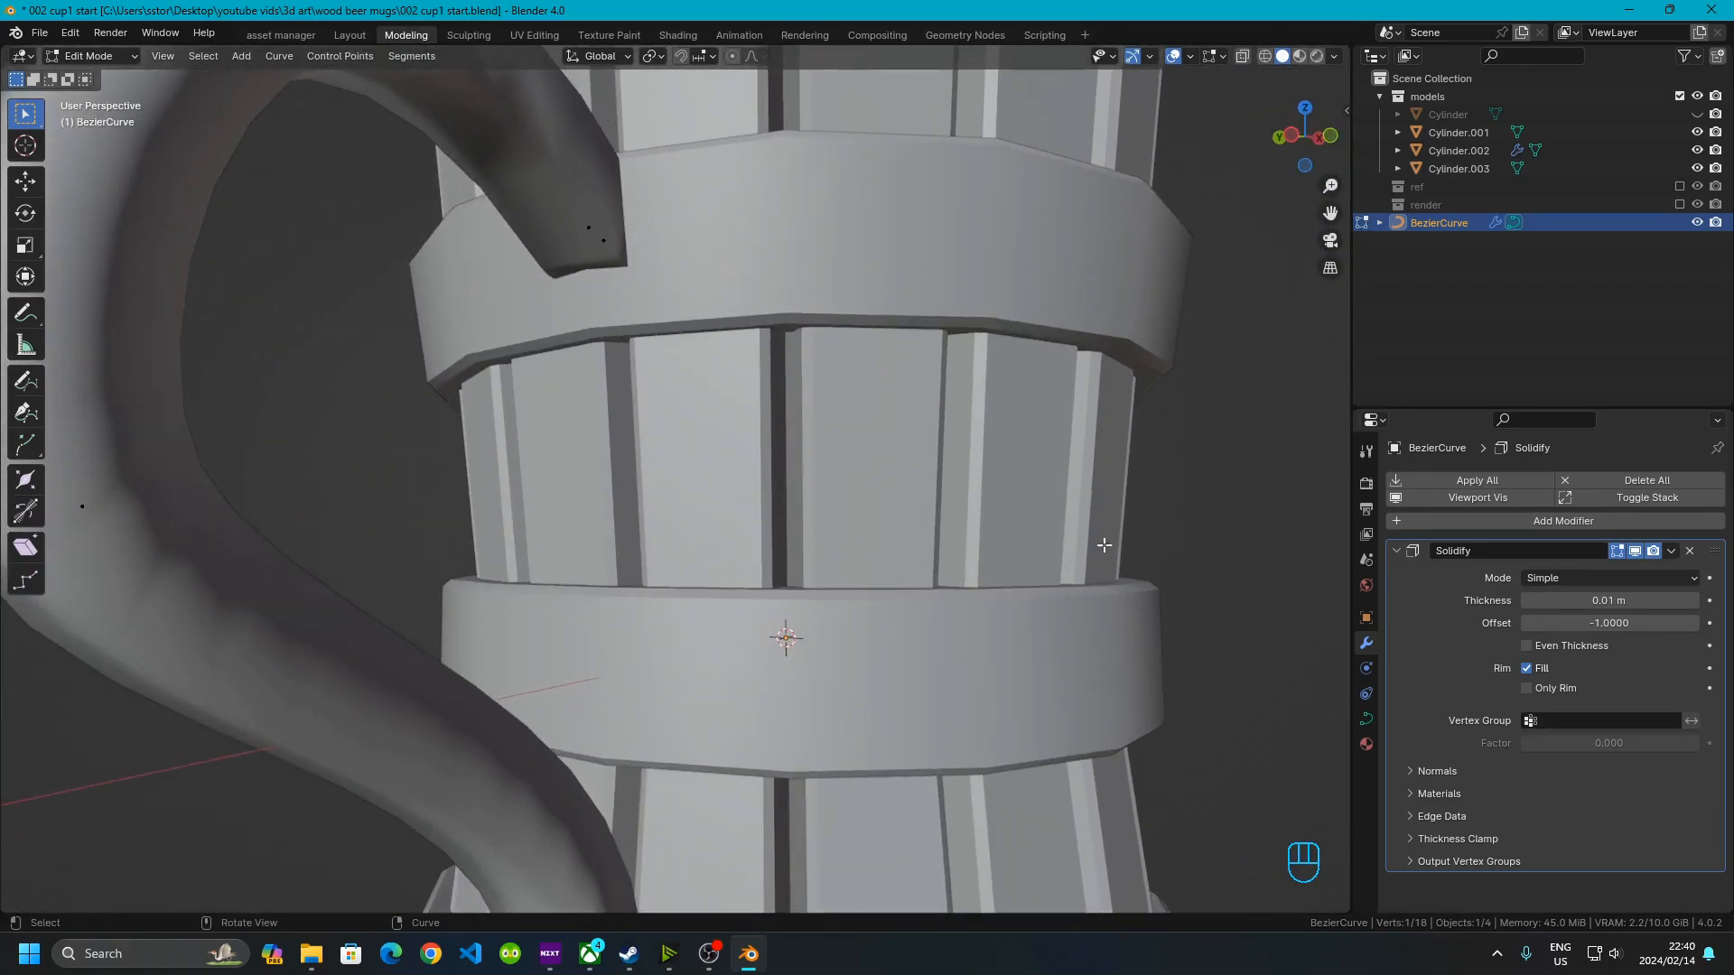
{"action": "middle_click_drag", "start_coordinate": [529, 423], "coordinate": [933, 510]}
{"action": "middle_click_drag", "start_coordinate": [995, 413], "coordinate": [590, 375]}
{"action": "scroll", "coordinate": [578, 443], "scroll_direction": "down", "scroll_amount": 5}
{"action": "middle_click_drag", "start_coordinate": [698, 534], "coordinate": [699, 351]}
{"action": "scroll", "coordinate": [690, 296], "scroll_direction": "up", "scroll_amount": 3}
{"action": "scroll", "coordinate": [690, 296], "scroll_direction": "down", "scroll_amount": 3}
{"action": "scroll", "coordinate": [704, 415], "scroll_direction": "up", "scroll_amount": 4}
Move the extra points at the upper attachment slightly down into the ring
{"action": "left_click", "coordinate": [716, 242]}
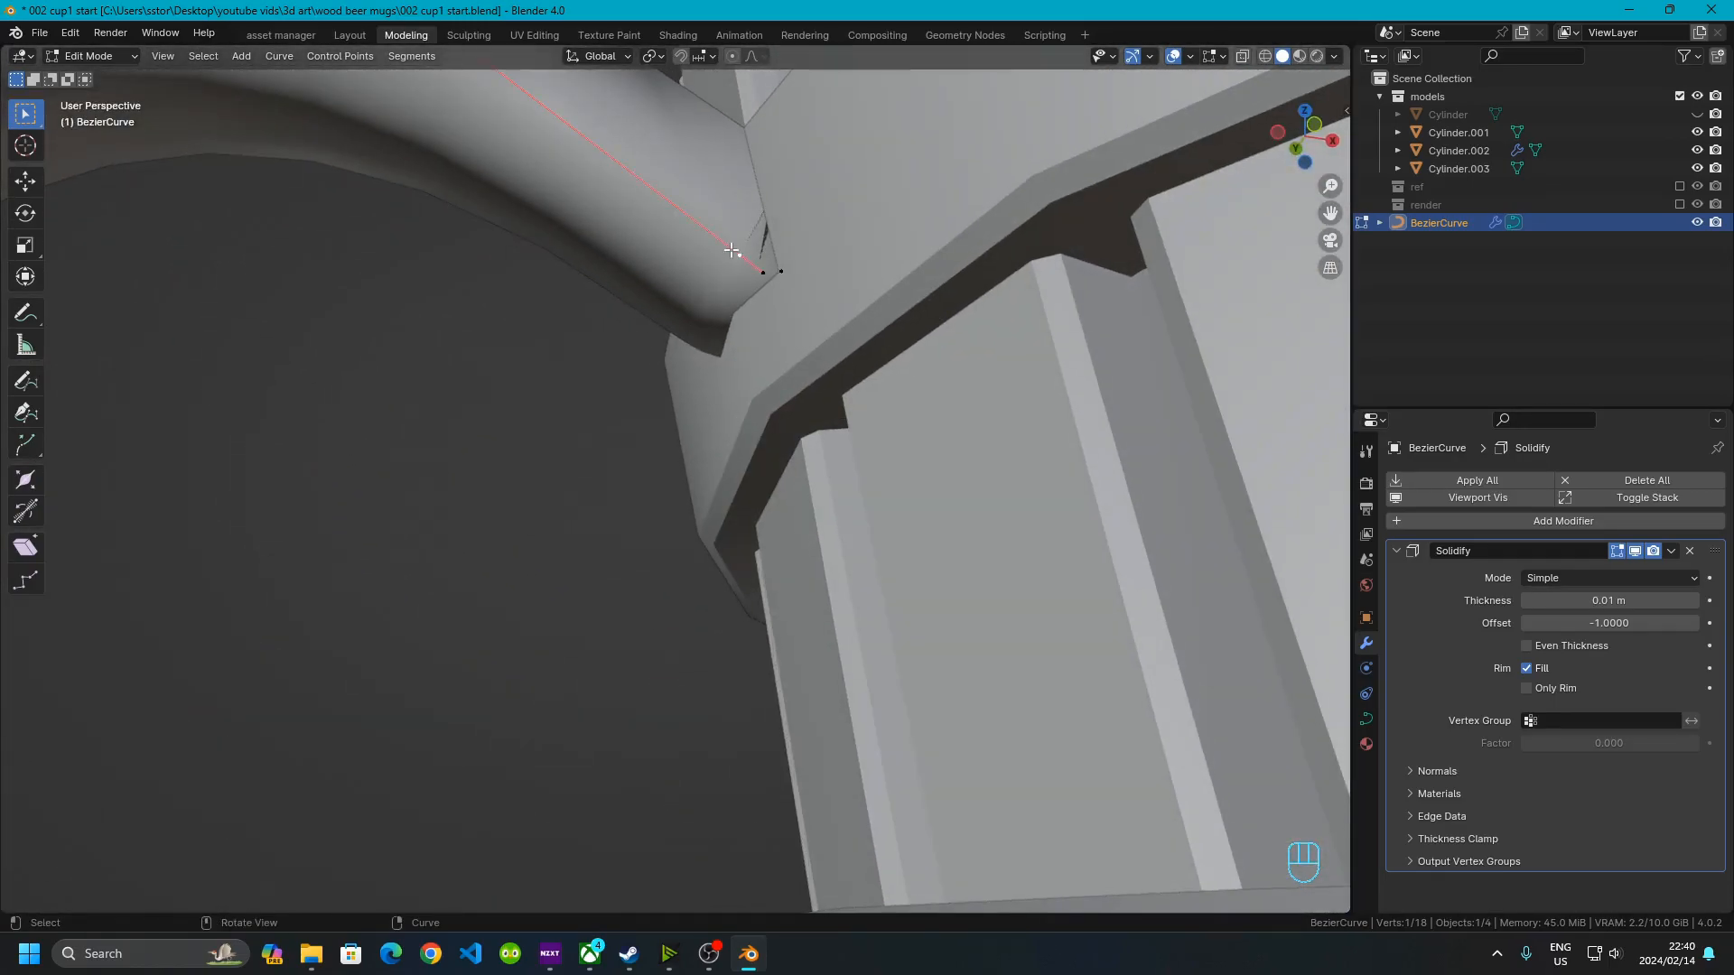
{"action": "left_click", "coordinate": [1314, 125]}
{"action": "scroll", "coordinate": [673, 397], "scroll_direction": "up", "scroll_amount": 3}
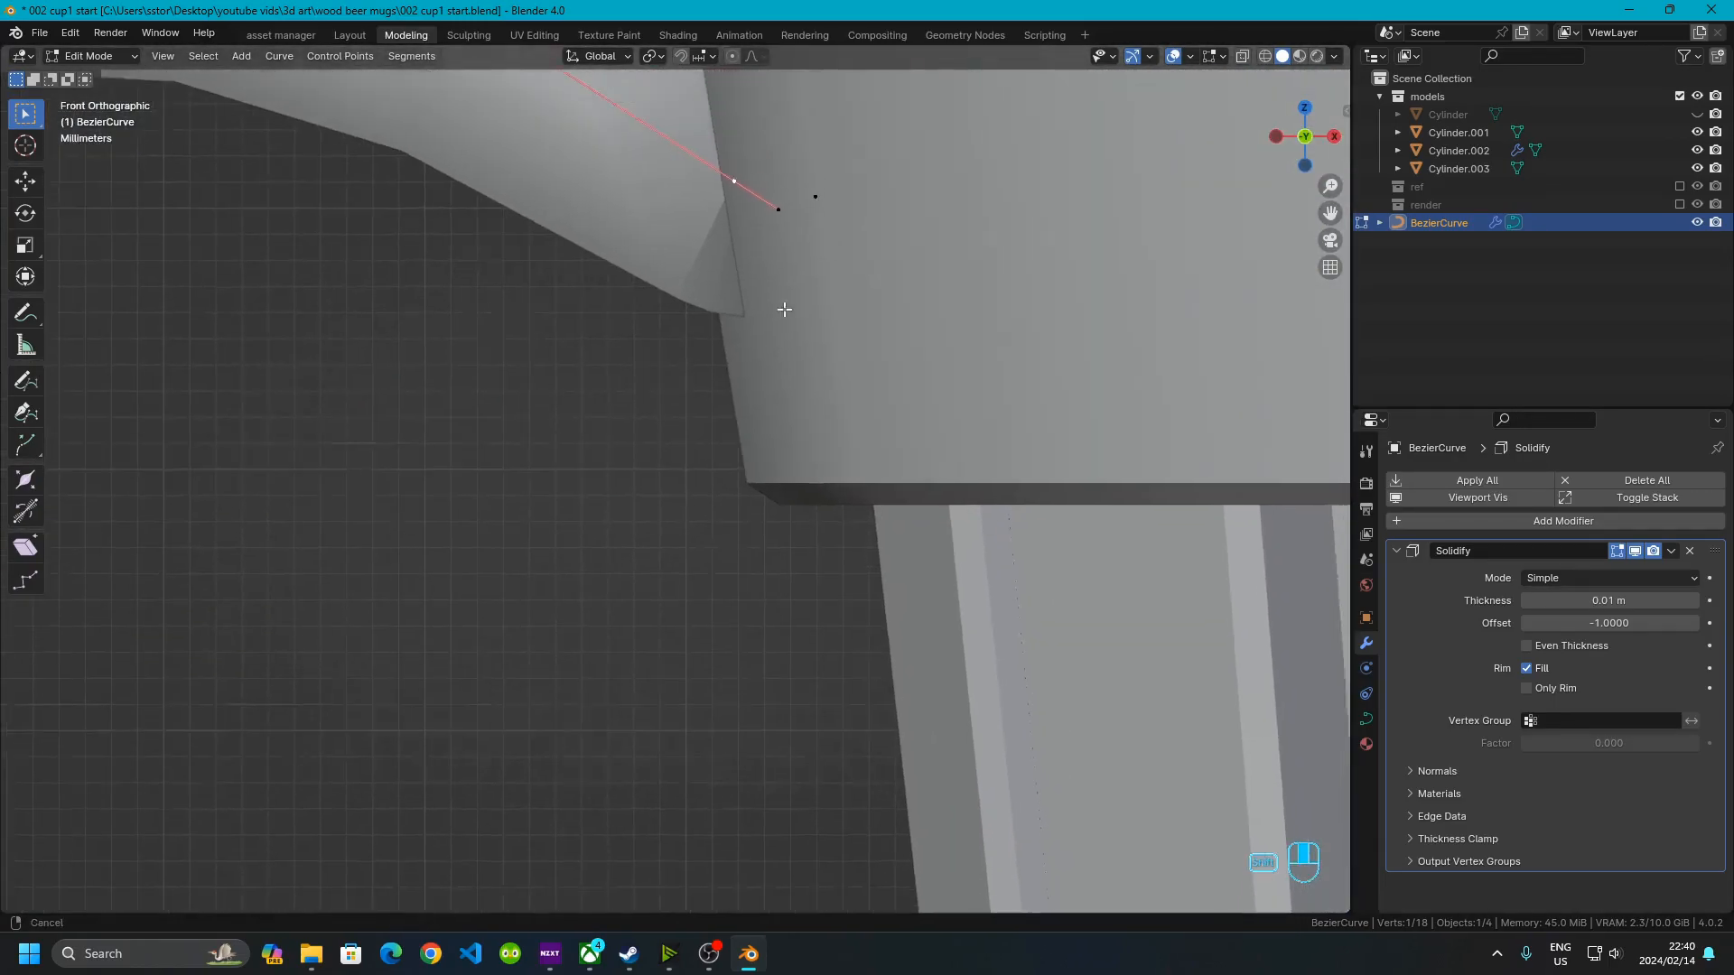
{"action": "middle_click_drag", "start_coordinate": [790, 201], "coordinate": [694, 456], "text": "shift"}
{"action": "scroll", "coordinate": [693, 457], "scroll_direction": "up", "scroll_amount": 2}
{"action": "left_click", "coordinate": [723, 438]}
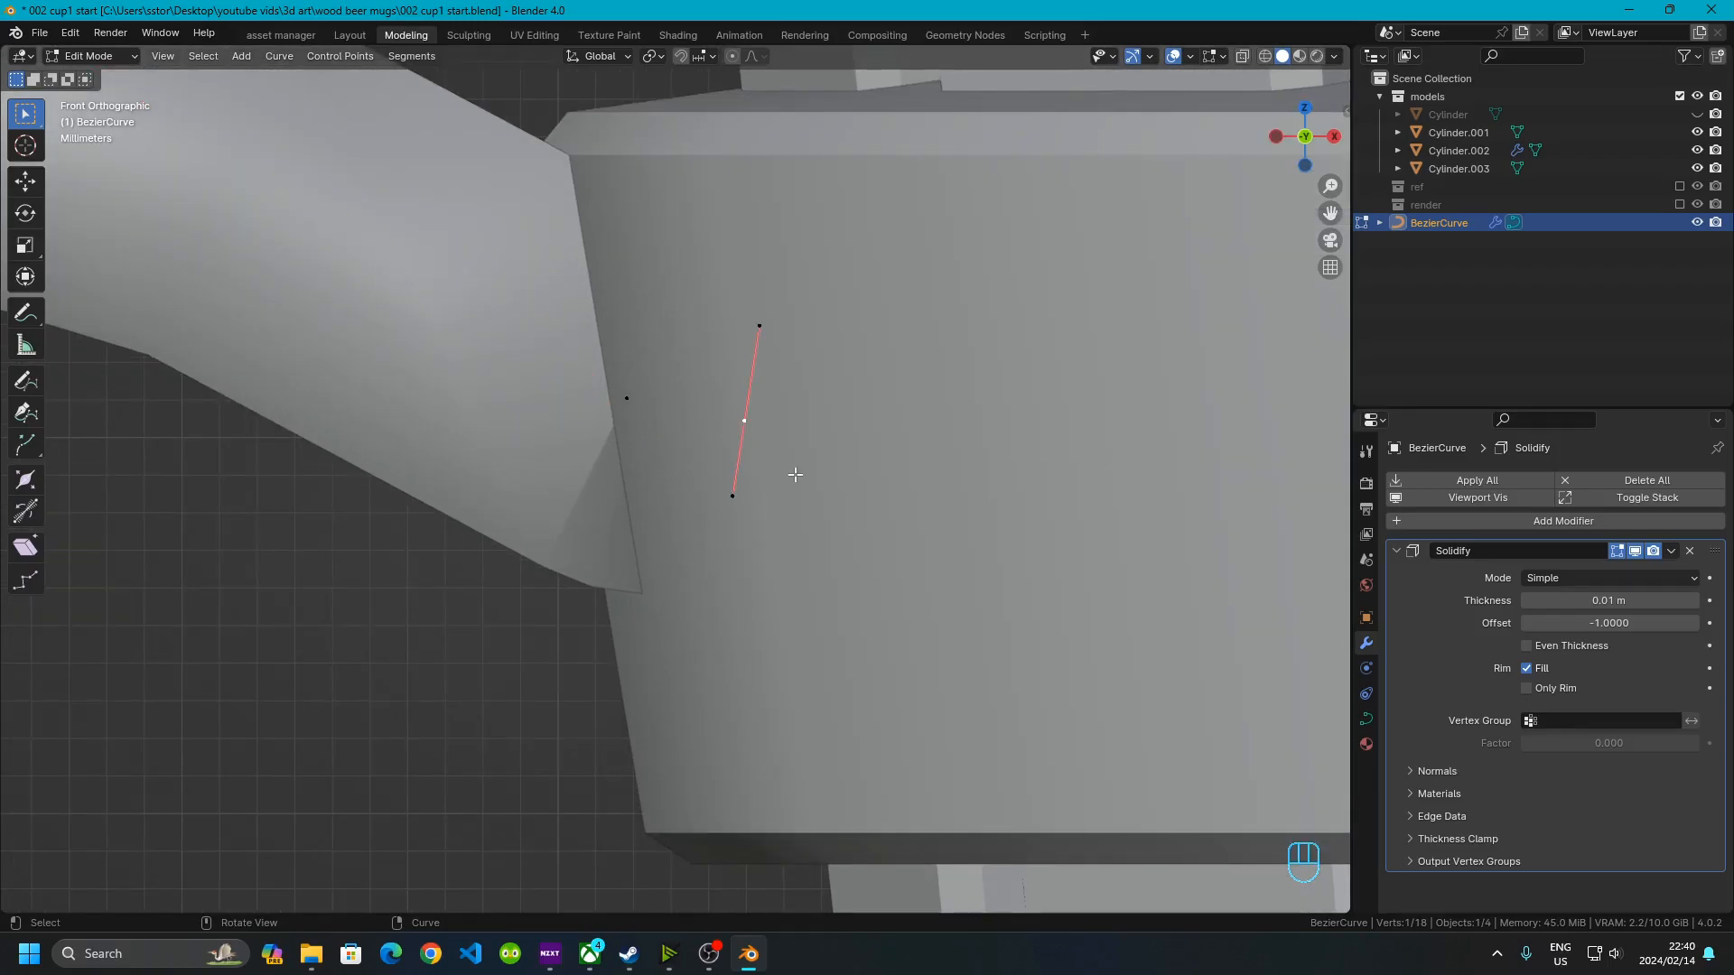
{"action": "key", "text": "g"}
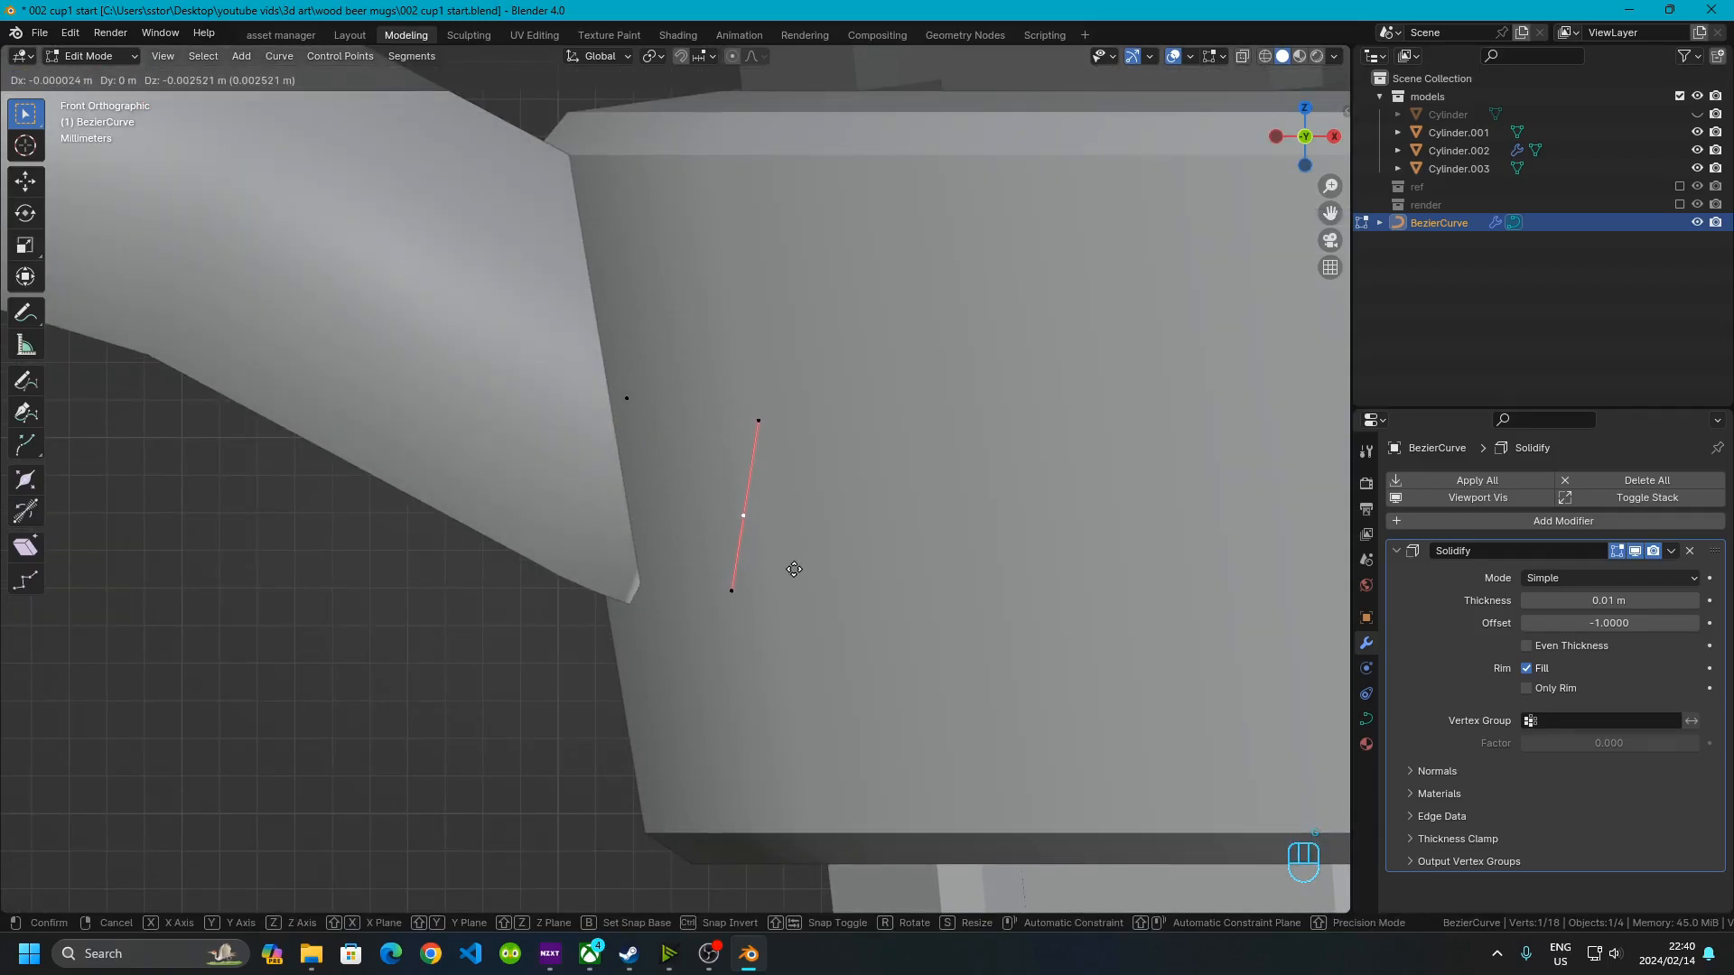
{"action": "left_click", "coordinate": [831, 581]}
Orbit to inspect the handle where it meets the rings
{"action": "scroll", "coordinate": [492, 612], "scroll_direction": "down", "scroll_amount": 8}
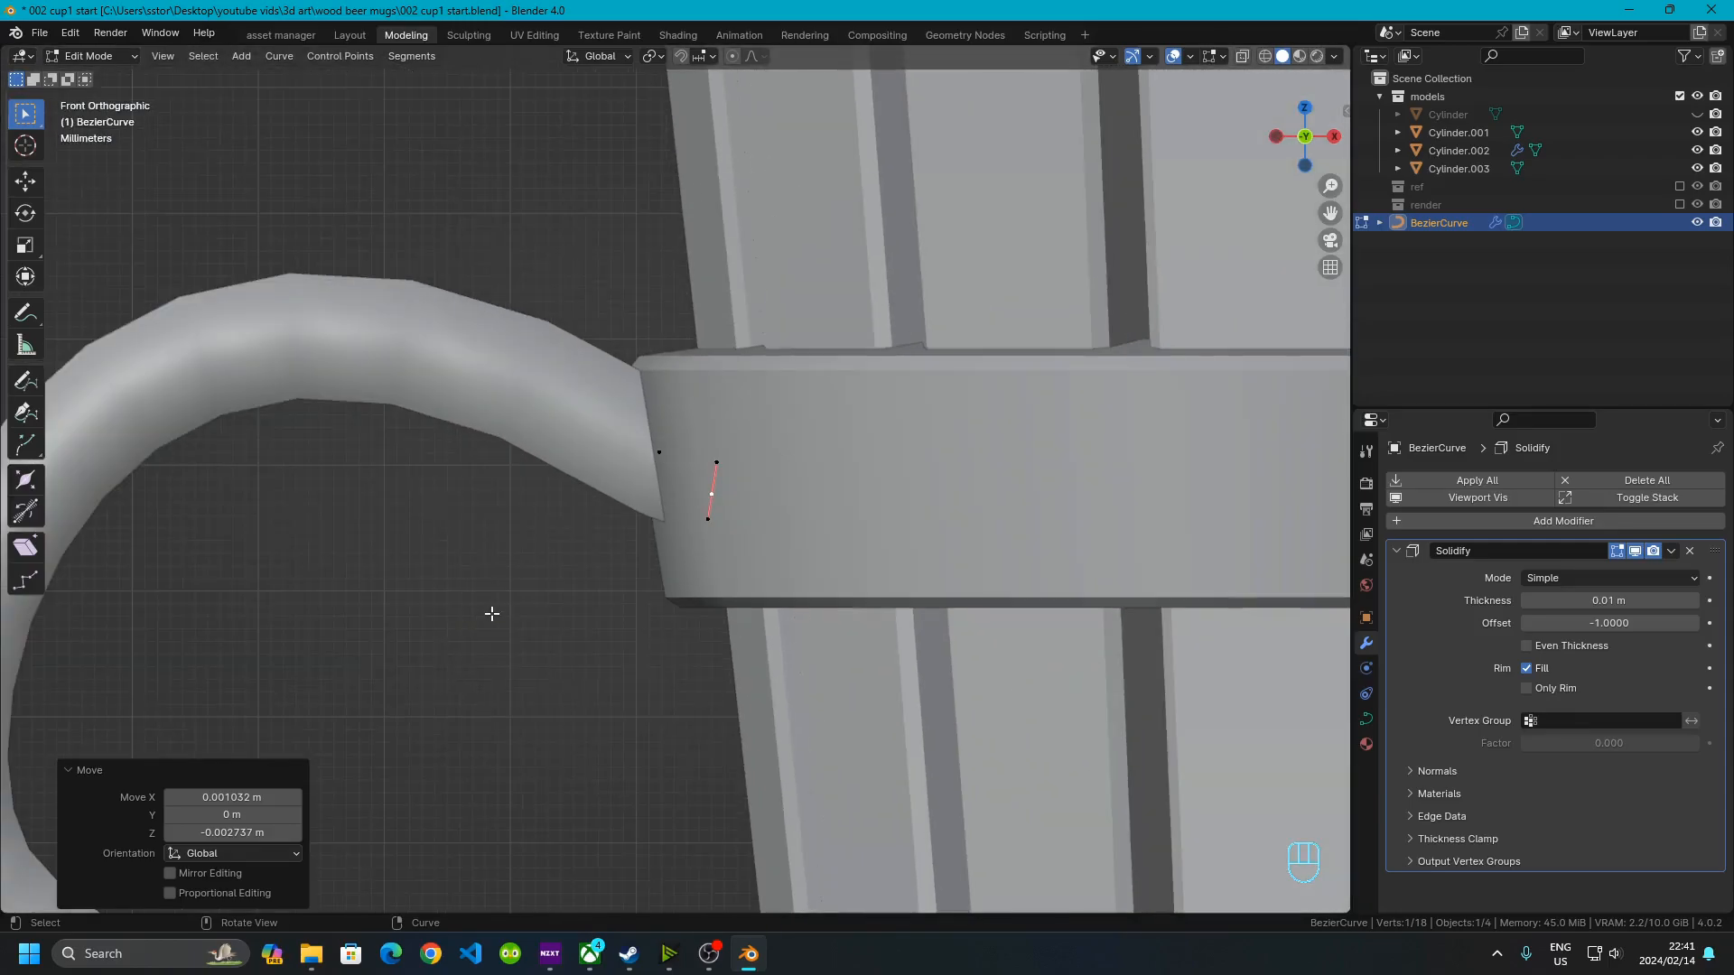
{"action": "left_click", "coordinate": [492, 613]}
{"action": "middle_click_drag", "start_coordinate": [492, 613], "coordinate": [507, 246], "text": "shift"}
{"action": "middle_click_drag", "start_coordinate": [409, 408], "coordinate": [764, 539]}
{"action": "middle_click_drag", "start_coordinate": [823, 587], "coordinate": [727, 578]}
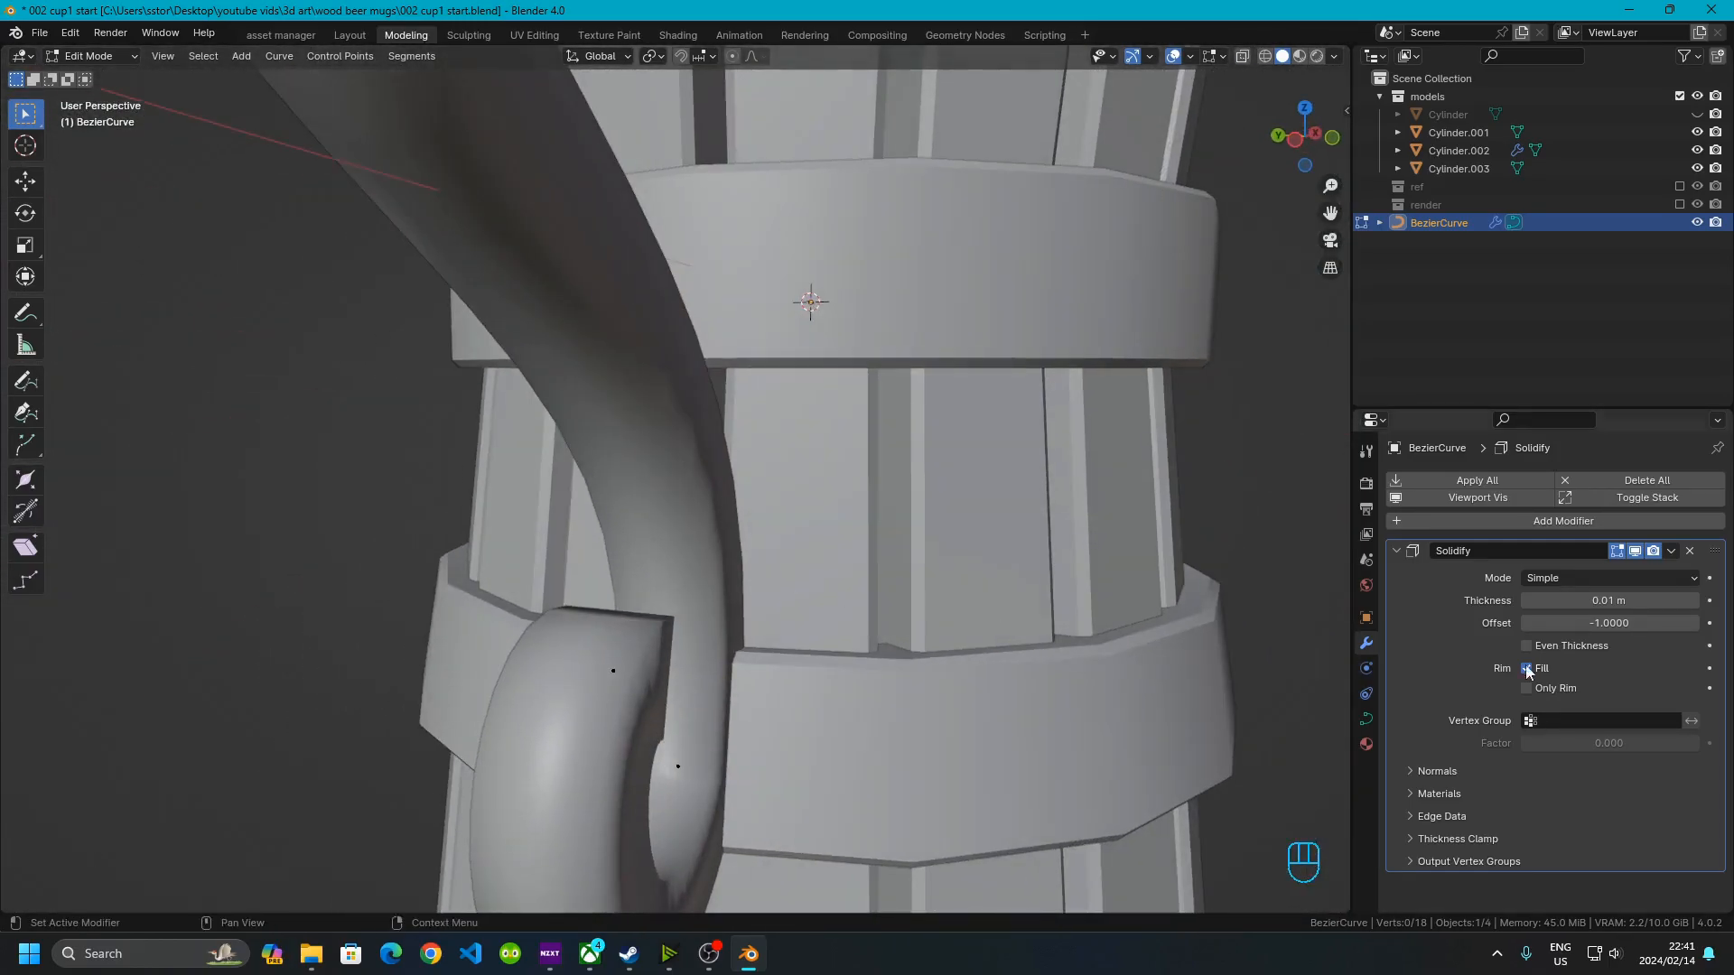
Add a Bevel modifier to the handle curve and set its amount to 0.001 m
{"action": "left_click", "coordinate": [1396, 551]}
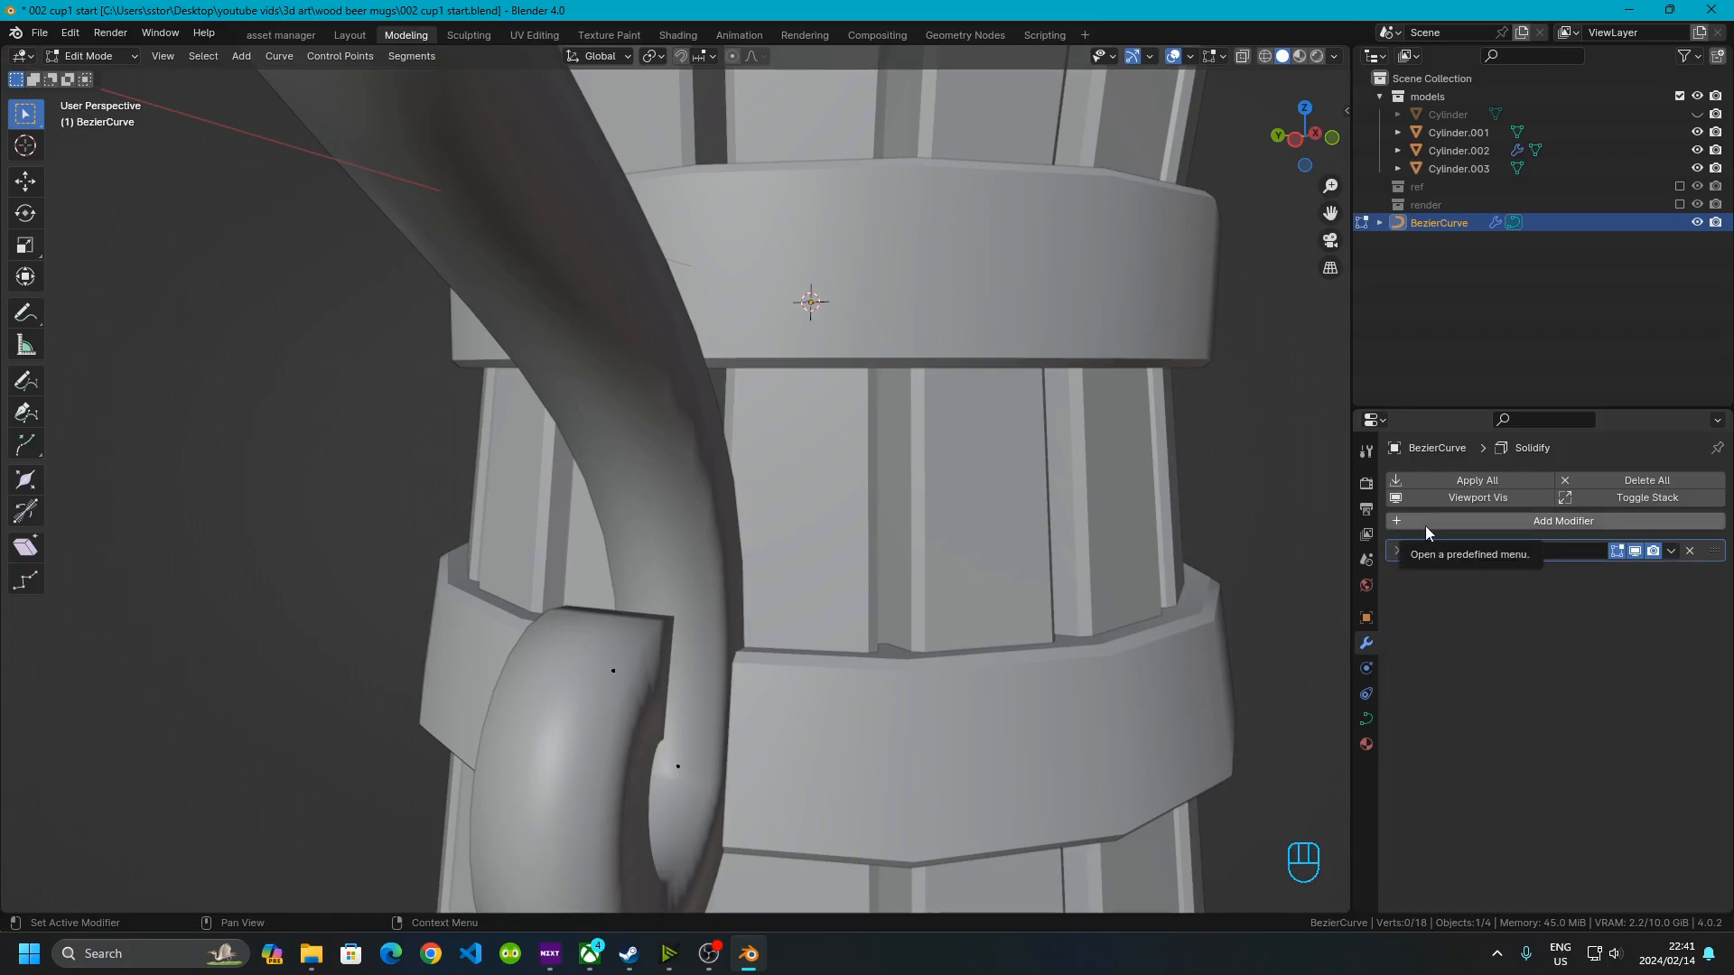
{"action": "left_click", "coordinate": [1424, 525]}
{"action": "mouse_move", "coordinate": [1425, 526]}
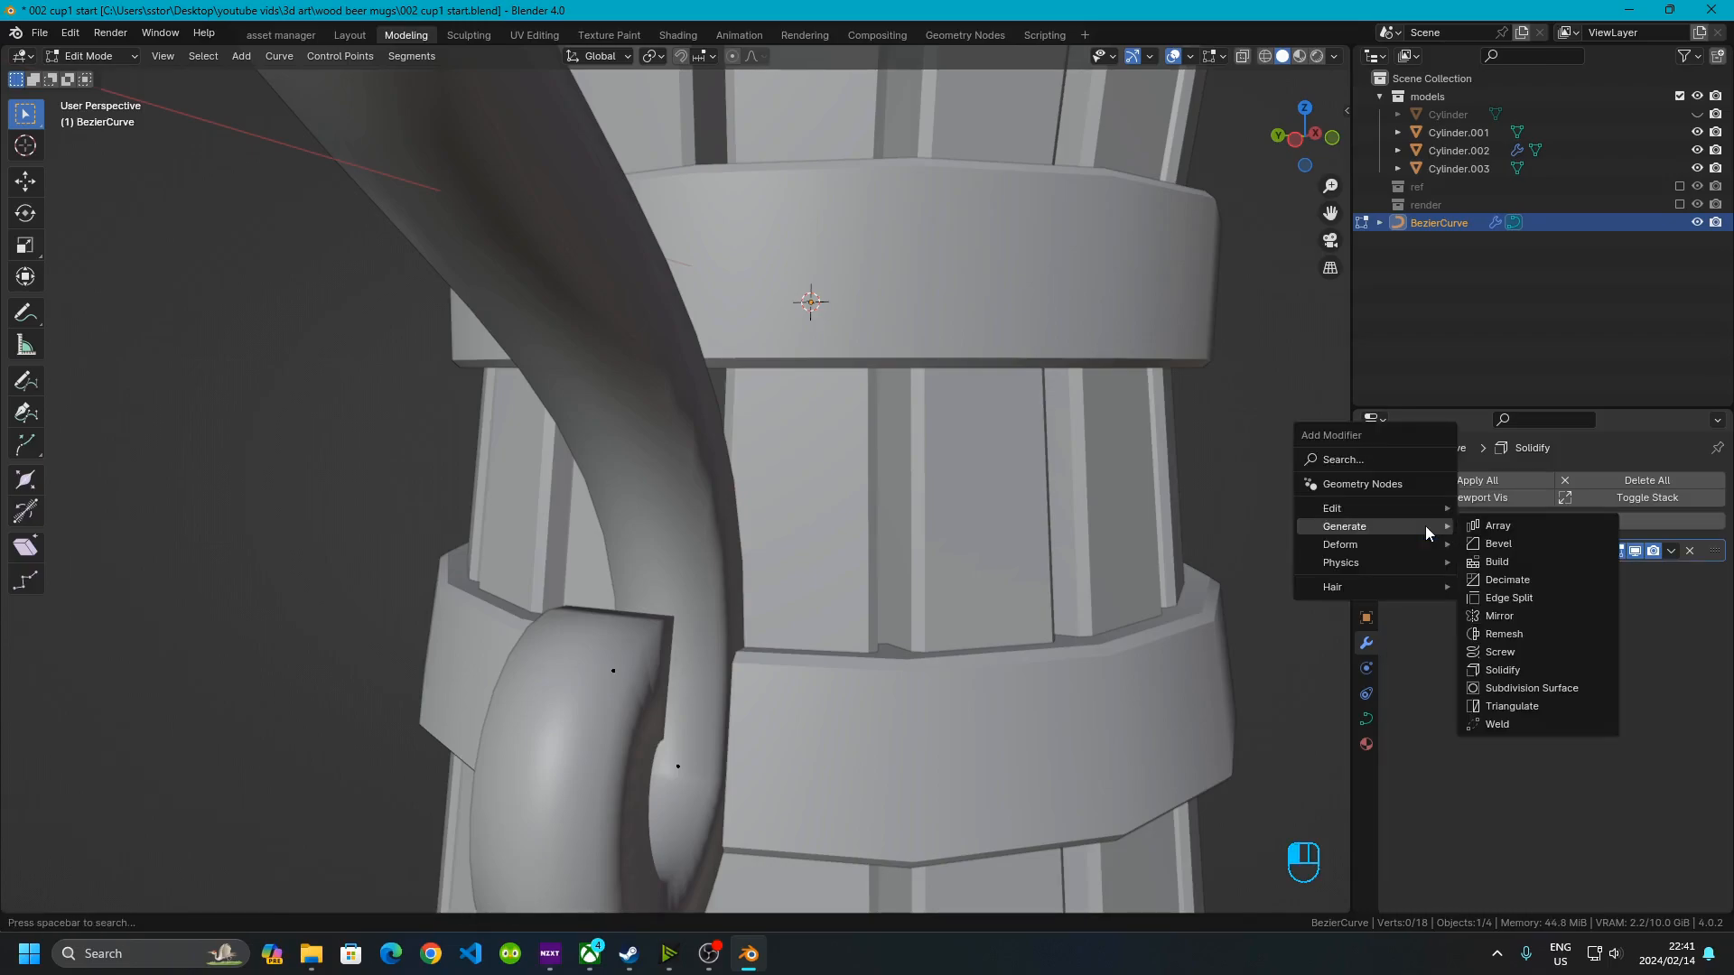
{"action": "left_click", "coordinate": [1515, 545]}
{"action": "middle_click_drag", "start_coordinate": [608, 325], "coordinate": [964, 740], "text": "shift"}
{"action": "middle_click_drag", "start_coordinate": [800, 428], "coordinate": [835, 476]}
{"action": "middle_click_drag", "start_coordinate": [987, 561], "coordinate": [873, 506], "text": "shift"}
{"action": "left_click", "coordinate": [1591, 643]}
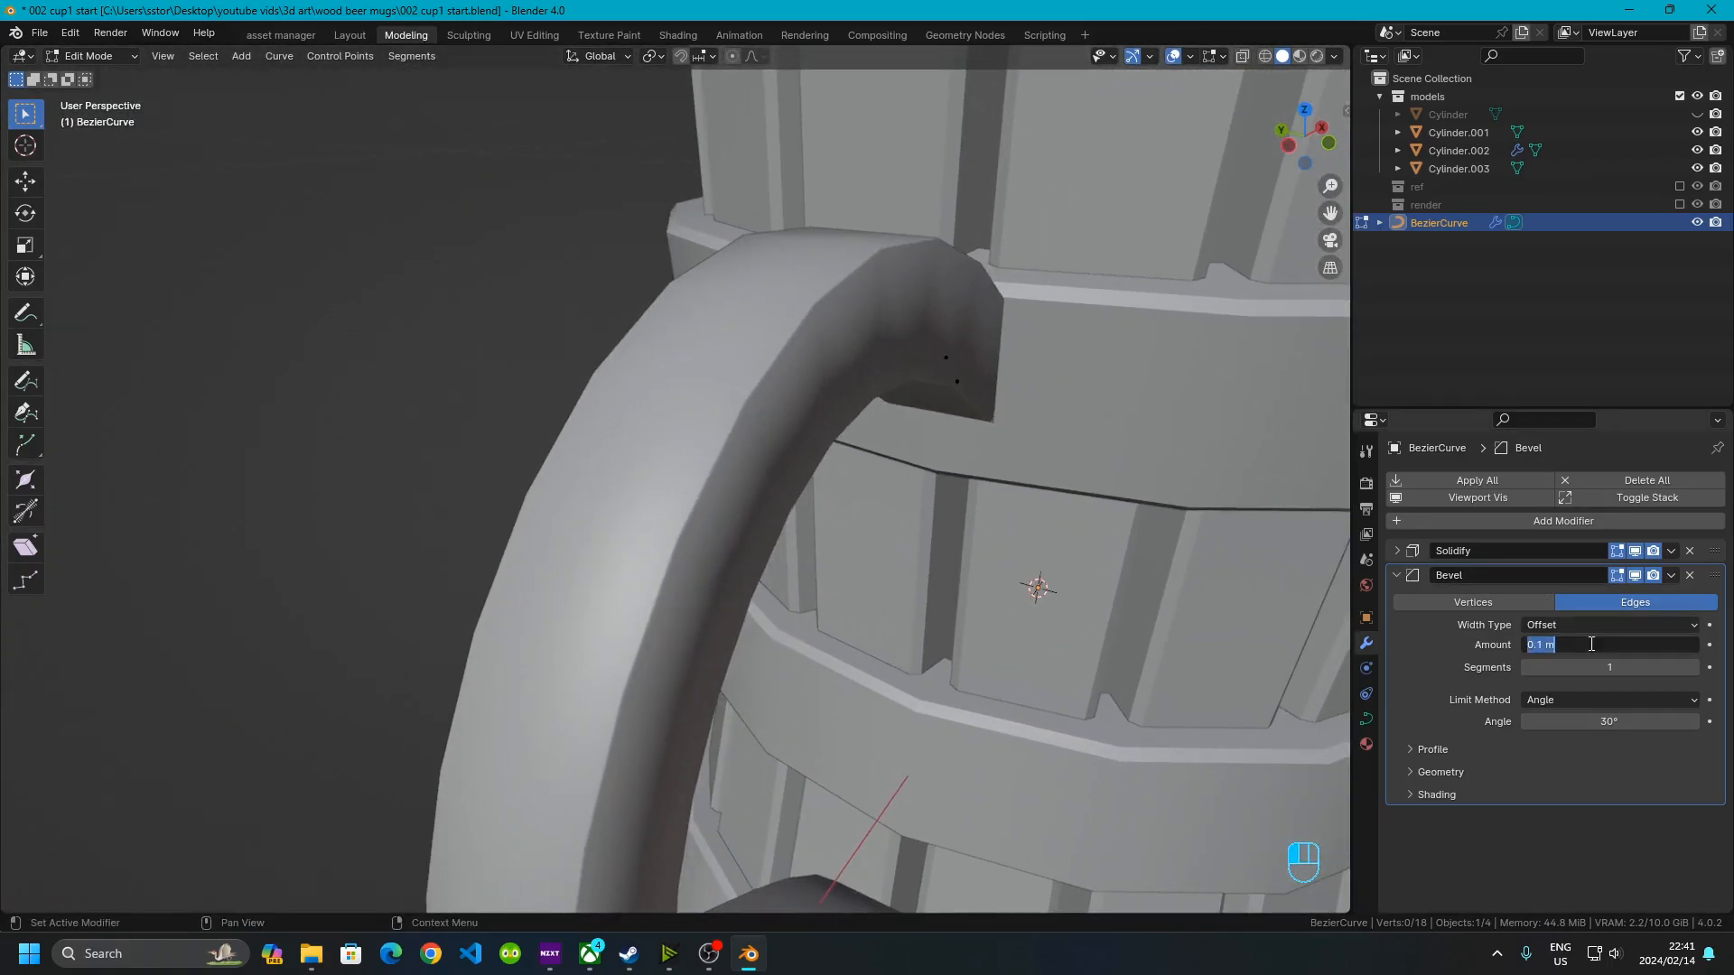
{"action": "left_click", "coordinate": [1540, 644]}
{"action": "key", "text": "BackSpace"}
{"action": "key", "text": "Return"}
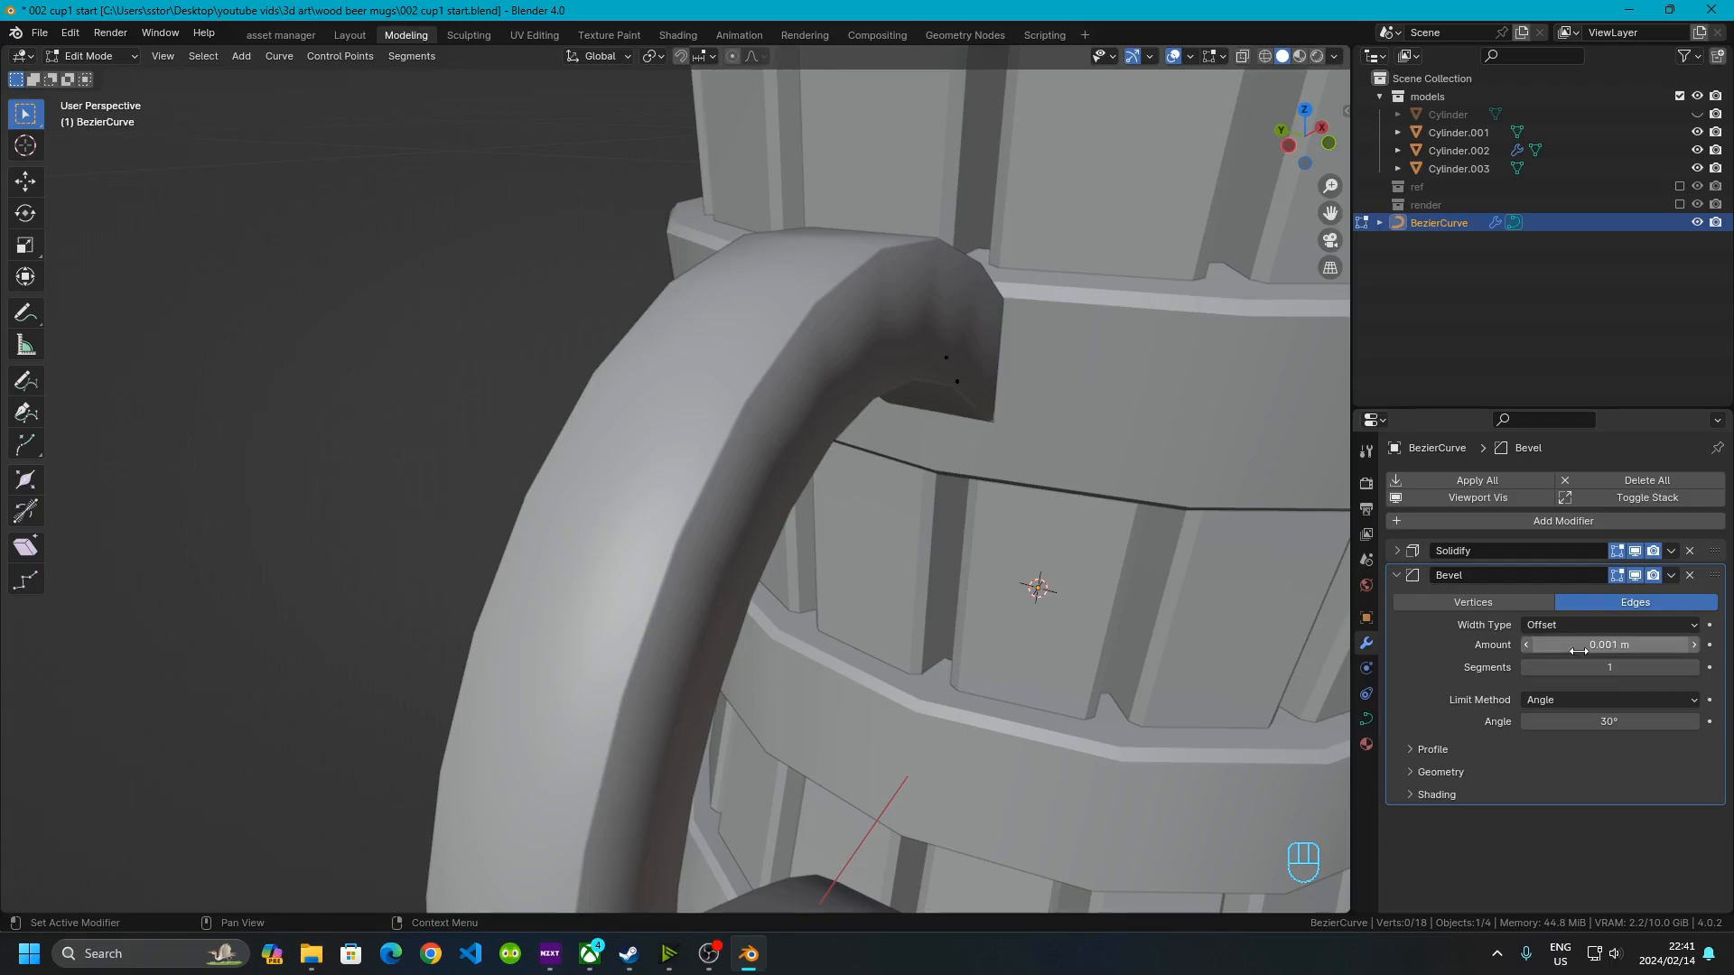
Toggle the Bevel modifier's edit-mode display on and off while orbiting to compare the handle
{"action": "scroll", "coordinate": [478, 571], "scroll_direction": "down", "scroll_amount": 5}
{"action": "middle_click_drag", "start_coordinate": [495, 565], "coordinate": [487, 496]}
{"action": "scroll", "coordinate": [442, 548], "scroll_direction": "up", "scroll_amount": 4}
{"action": "scroll", "coordinate": [319, 601], "scroll_direction": "up", "scroll_amount": 5}
{"action": "middle_click_drag", "start_coordinate": [319, 600], "coordinate": [631, 626]}
{"action": "scroll", "coordinate": [632, 627], "scroll_direction": "down", "scroll_amount": 3}
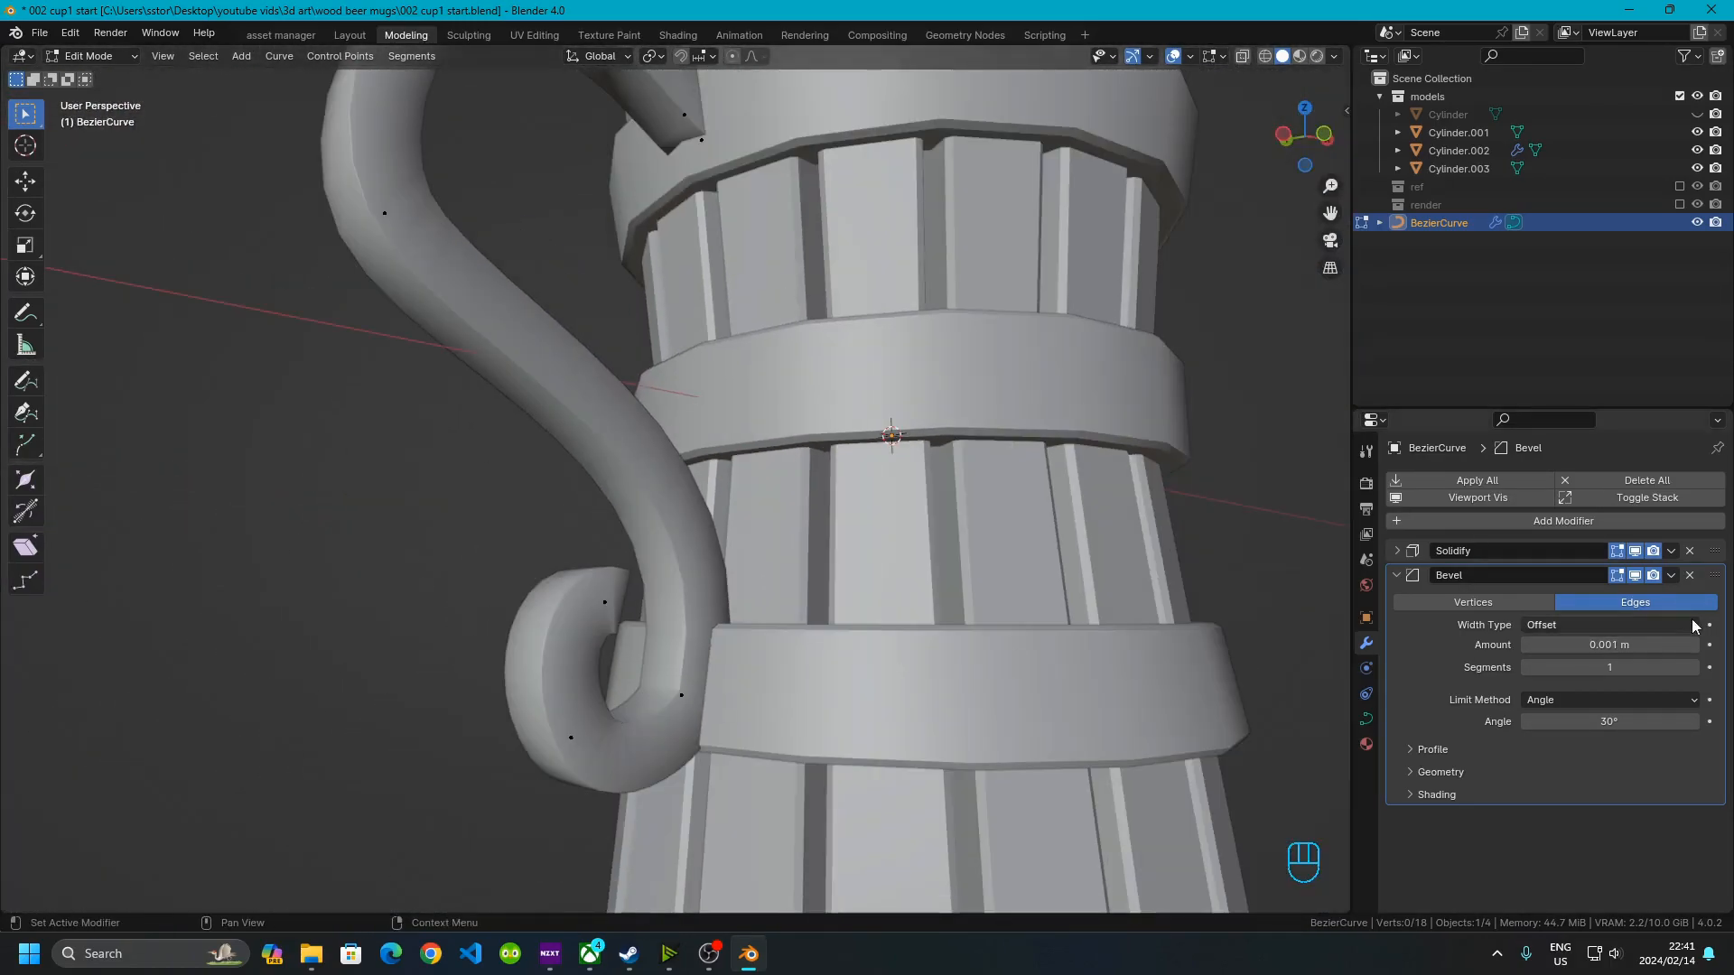
{"action": "left_click", "coordinate": [1635, 575]}
{"action": "left_click", "coordinate": [1636, 575]}
{"action": "double_click", "coordinate": [1635, 576]}
{"action": "left_click", "coordinate": [1635, 575]}
{"action": "middle_click_drag", "start_coordinate": [889, 399], "coordinate": [872, 542]}
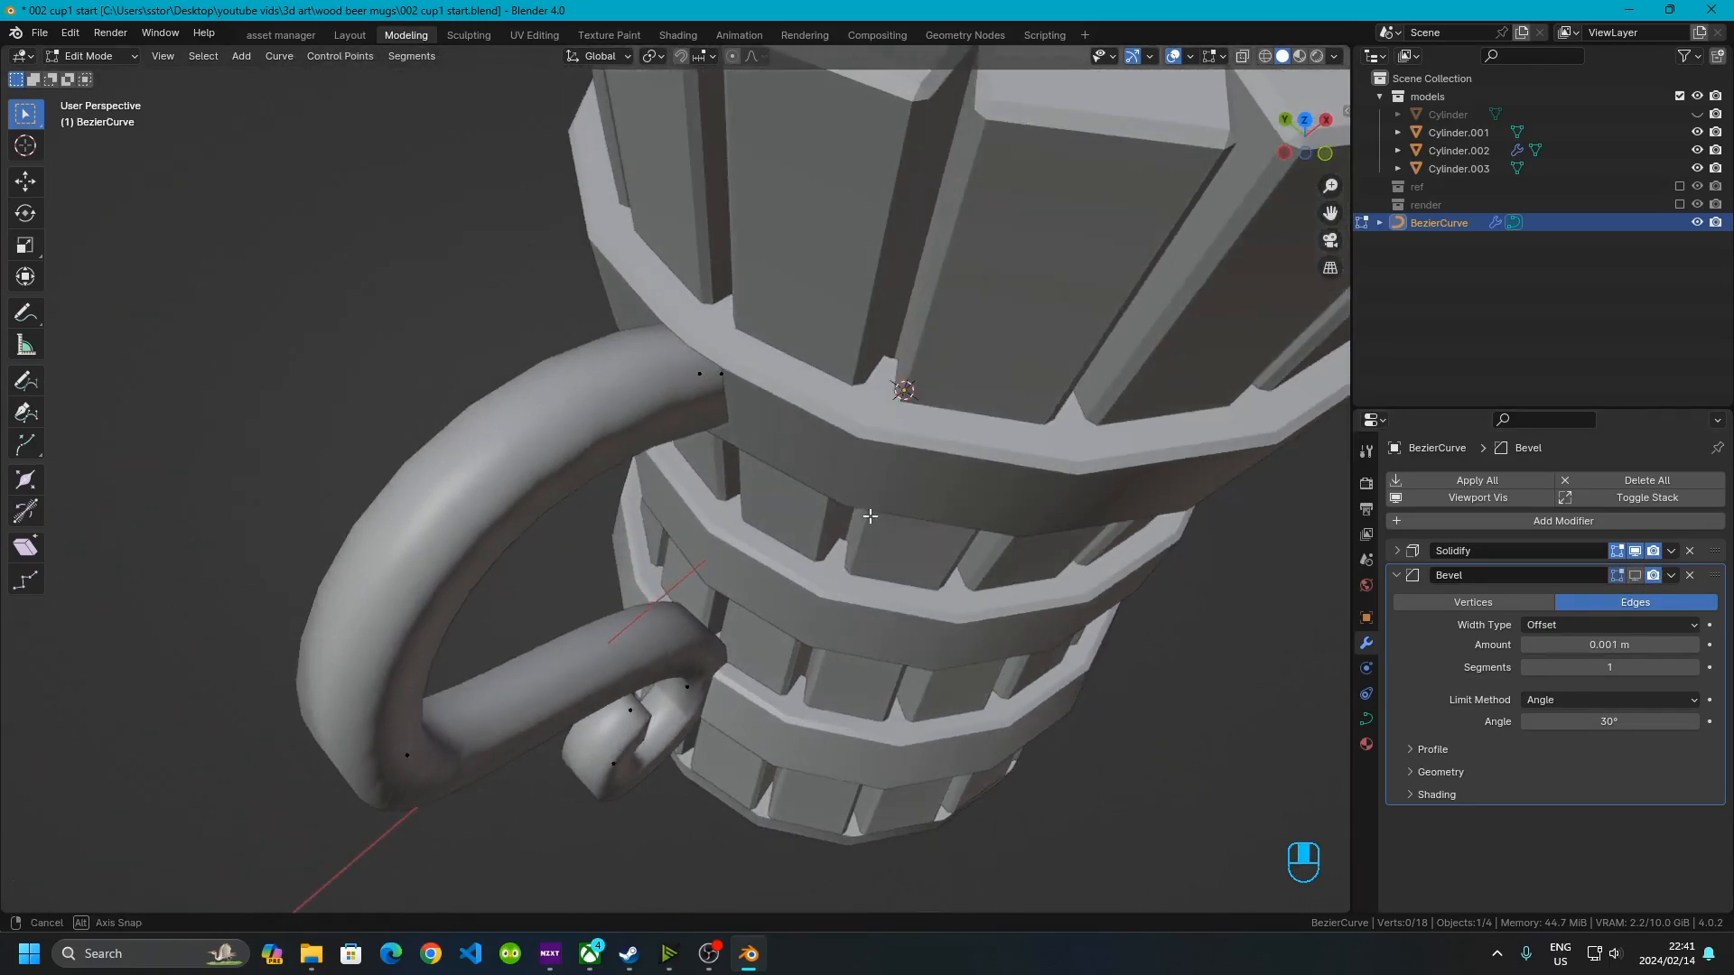
{"action": "middle_click_drag", "start_coordinate": [682, 458], "coordinate": [534, 291]}
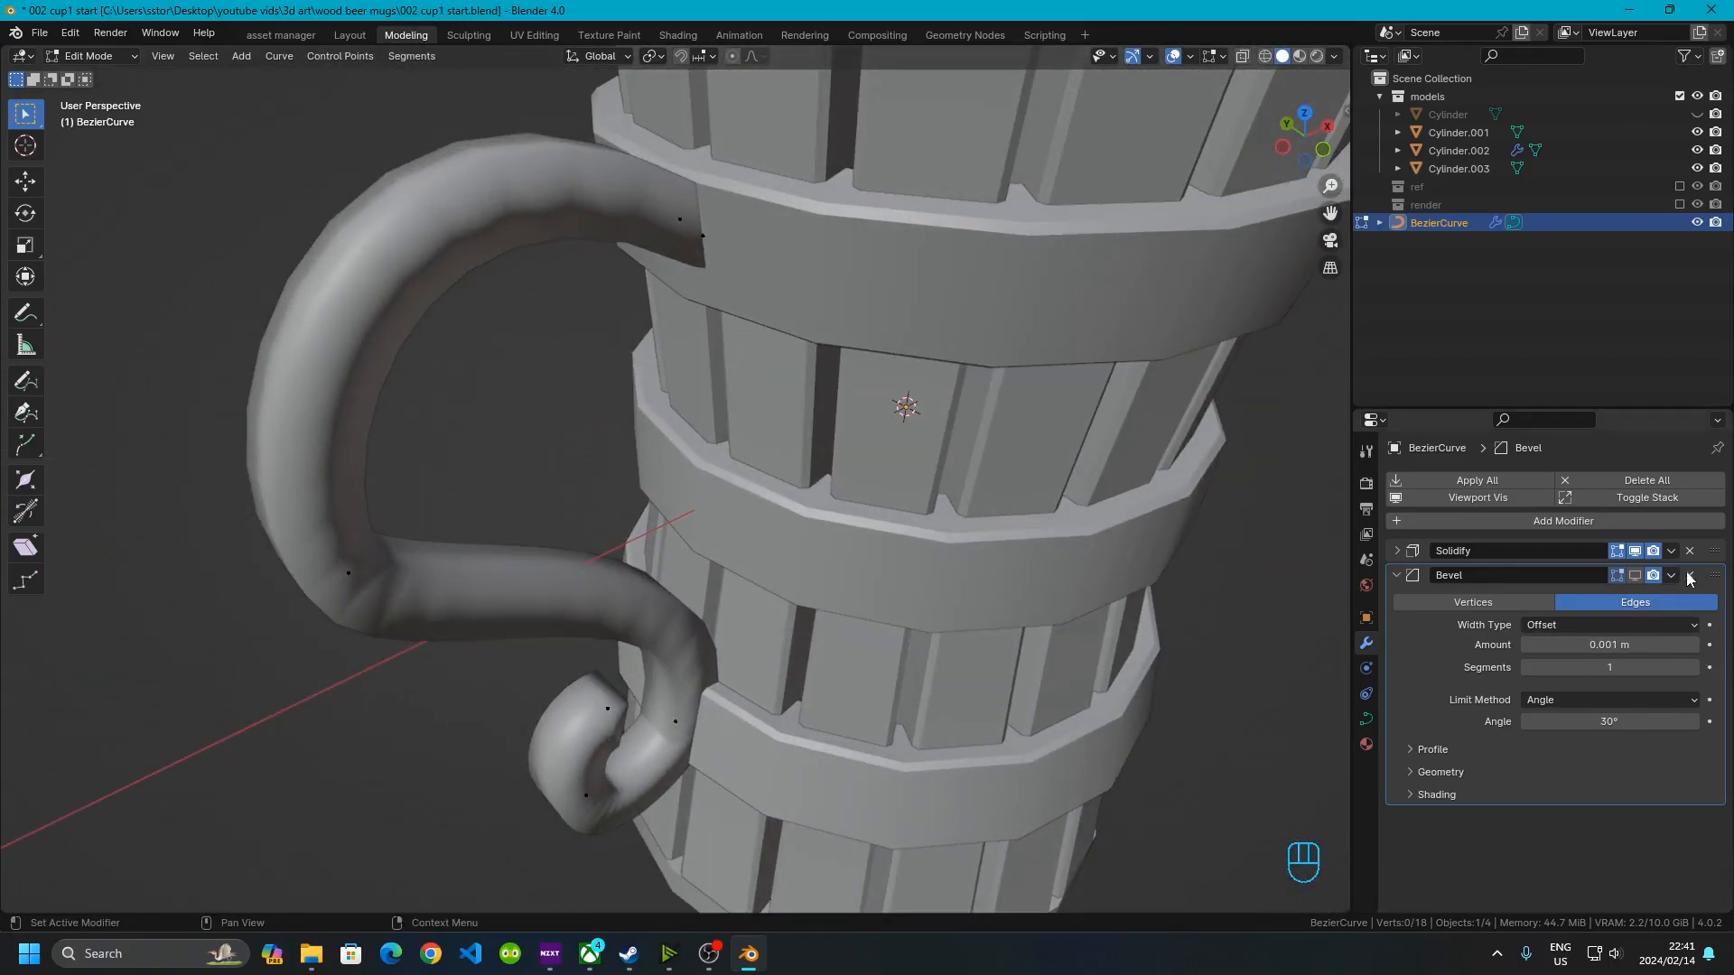
Remove the Bevel modifier from the handle curve
{"action": "left_click", "coordinate": [1689, 578]}
{"action": "scroll", "coordinate": [561, 464], "scroll_direction": "down", "scroll_amount": 3}
{"action": "middle_click_drag", "start_coordinate": [414, 472], "coordinate": [601, 505]}
{"action": "scroll", "coordinate": [584, 487], "scroll_direction": "down", "scroll_amount": 2}
{"action": "middle_click_drag", "start_coordinate": [601, 506], "coordinate": [554, 457]}
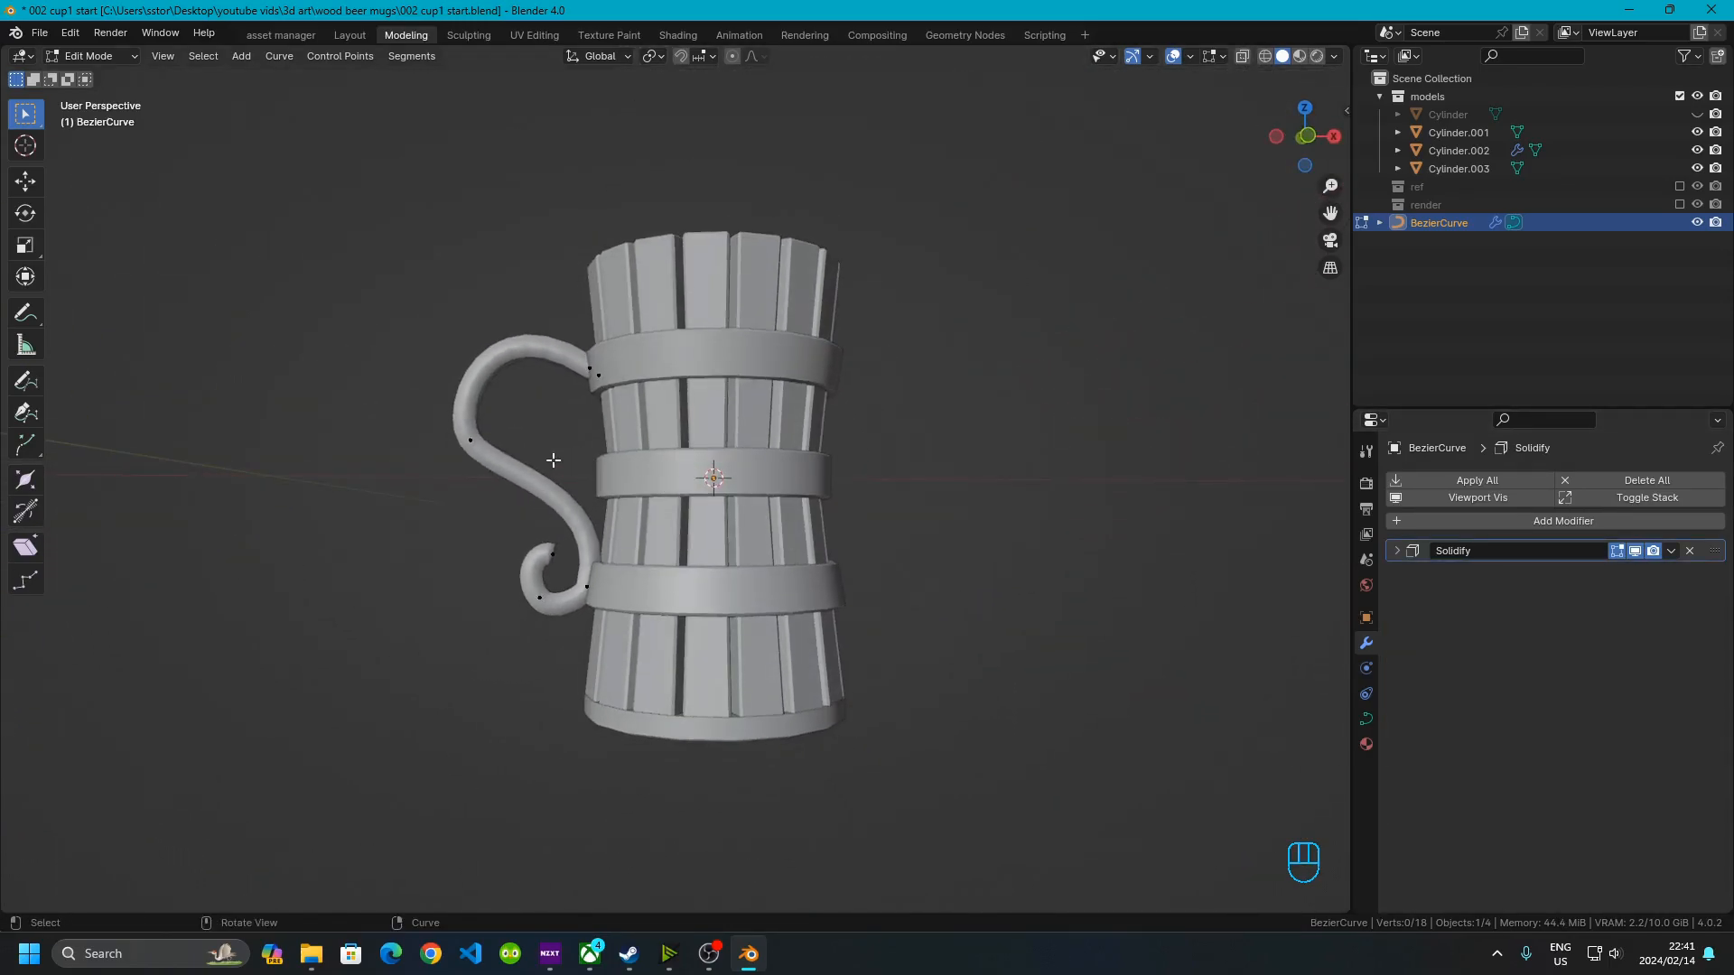
Switch to front orthographic view and move the selected handle control point on the S-curve slightly down and left
{"action": "left_click", "coordinate": [1308, 140]}
{"action": "left_click", "coordinate": [1312, 144]}
{"action": "left_click", "coordinate": [1305, 138]}
{"action": "left_click", "coordinate": [1305, 137]}
{"action": "scroll", "coordinate": [547, 420], "scroll_direction": "up", "scroll_amount": 5}
{"action": "left_click_drag", "start_coordinate": [197, 374], "coordinate": [479, 571]}
{"action": "key", "text": "g"}
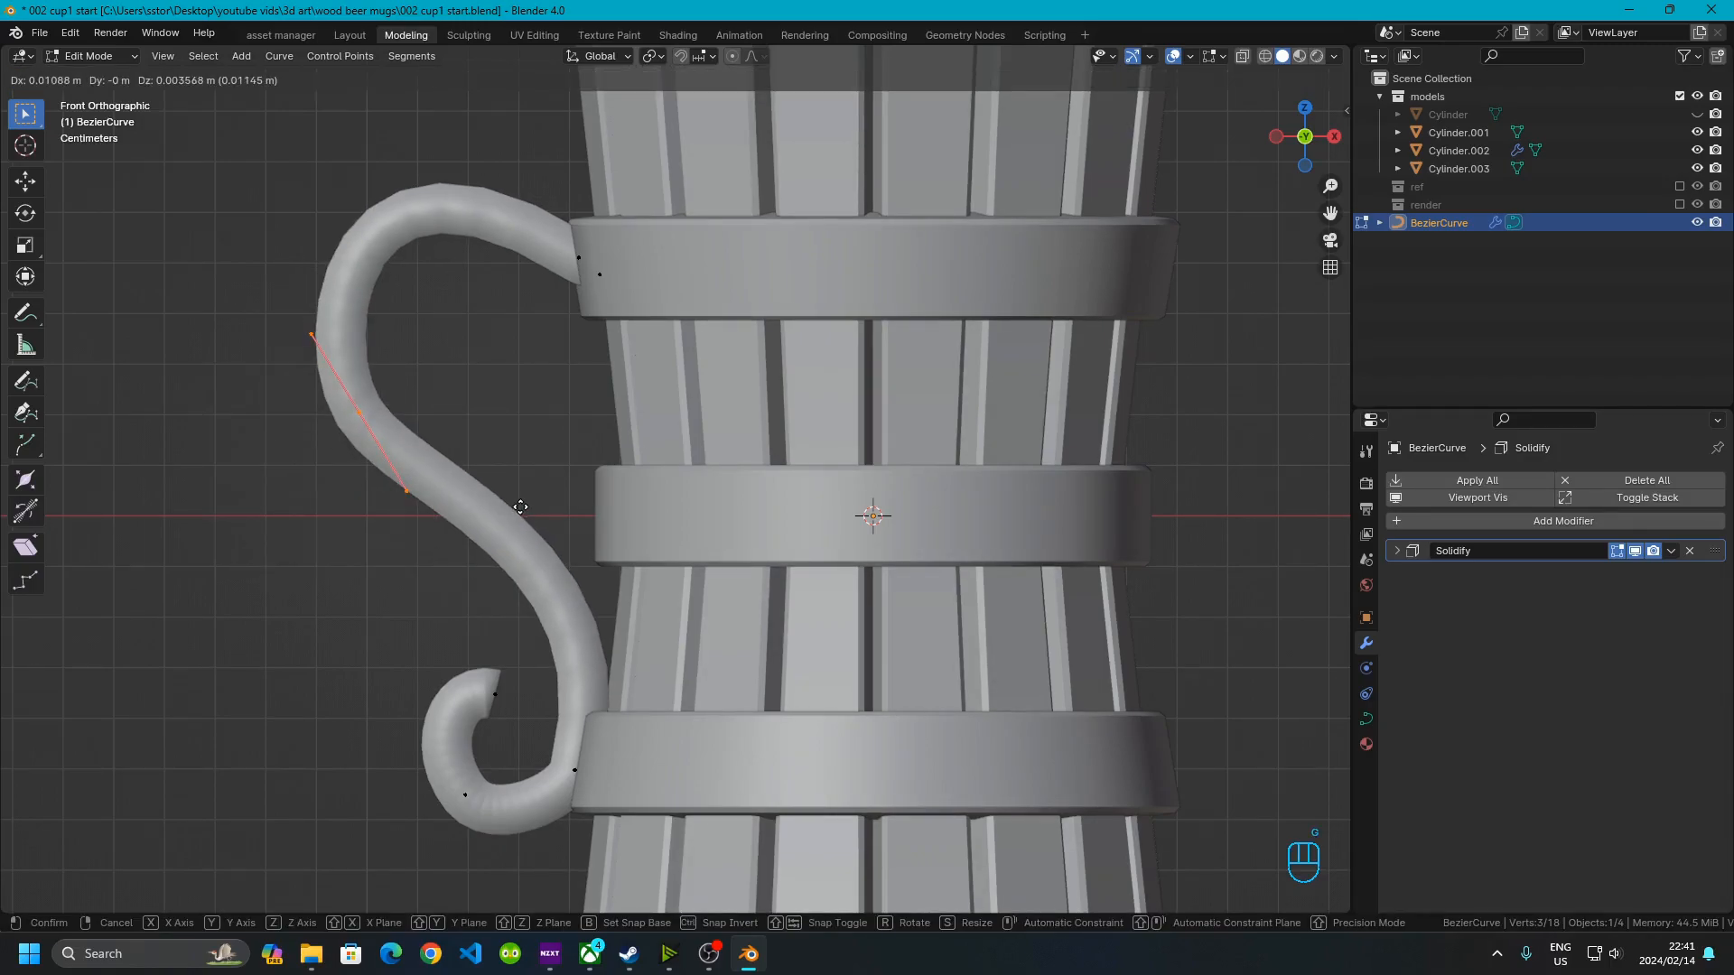
{"action": "left_click", "coordinate": [376, 618]}
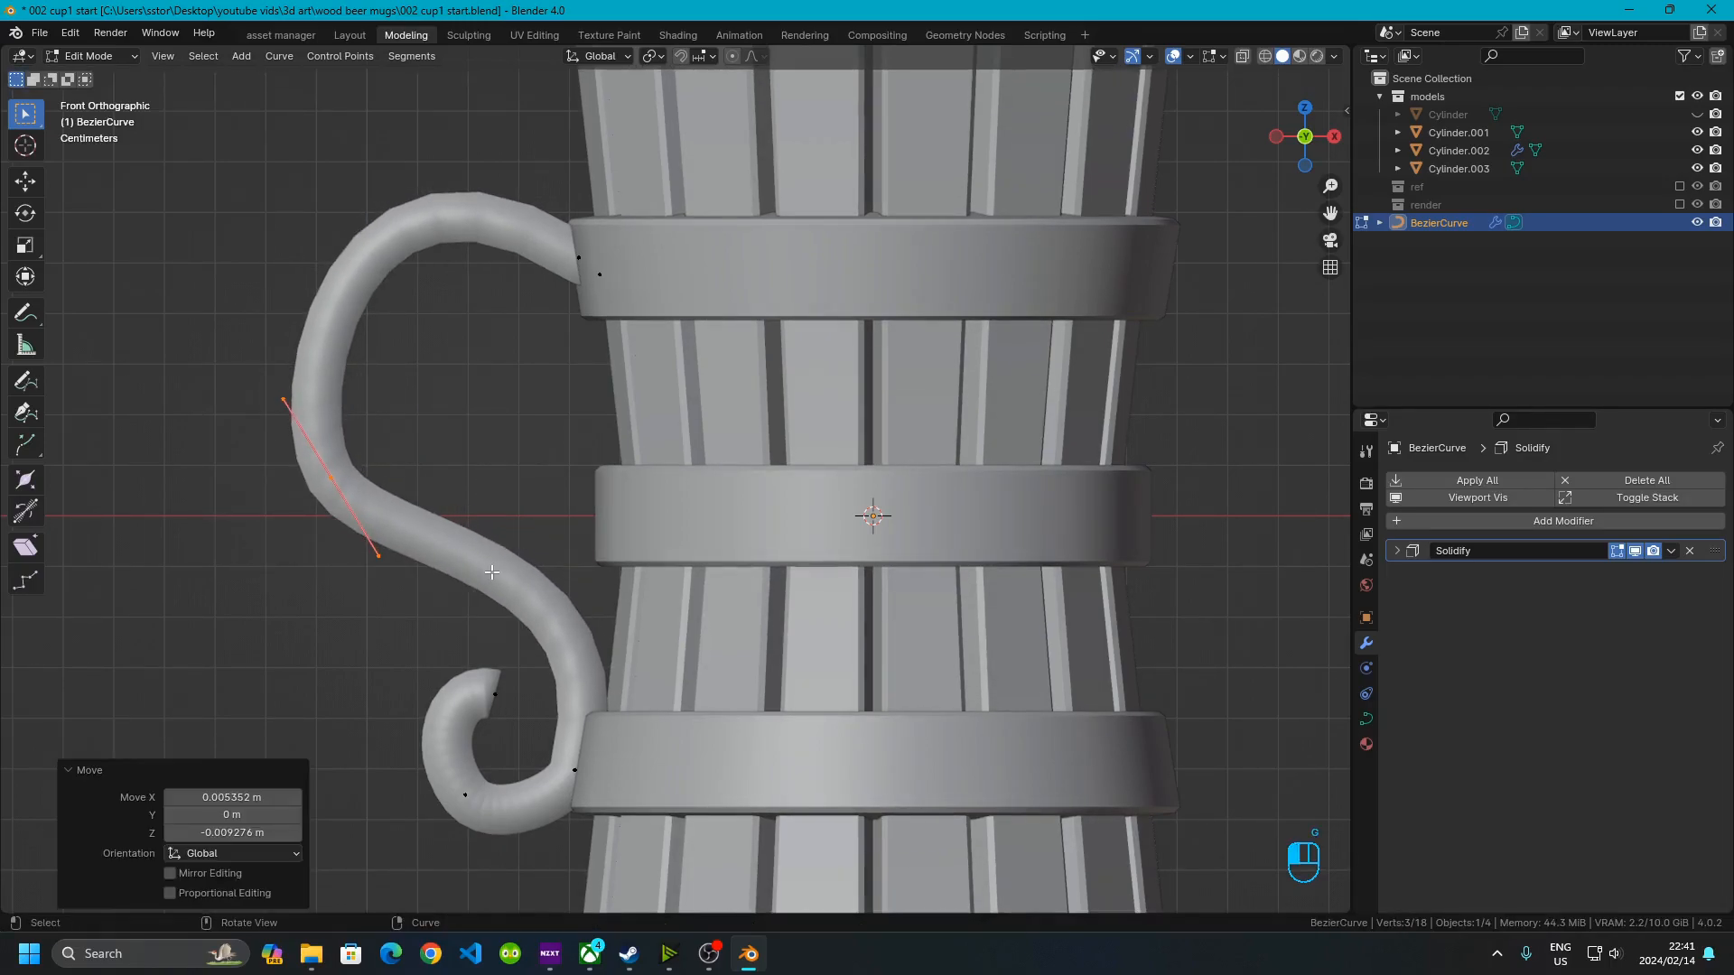
{"action": "left_click", "coordinate": [280, 637]}
{"action": "scroll", "coordinate": [299, 655], "scroll_direction": "down", "scroll_amount": 4}
{"action": "middle_click_drag", "start_coordinate": [457, 666], "coordinate": [454, 612], "text": "shift"}
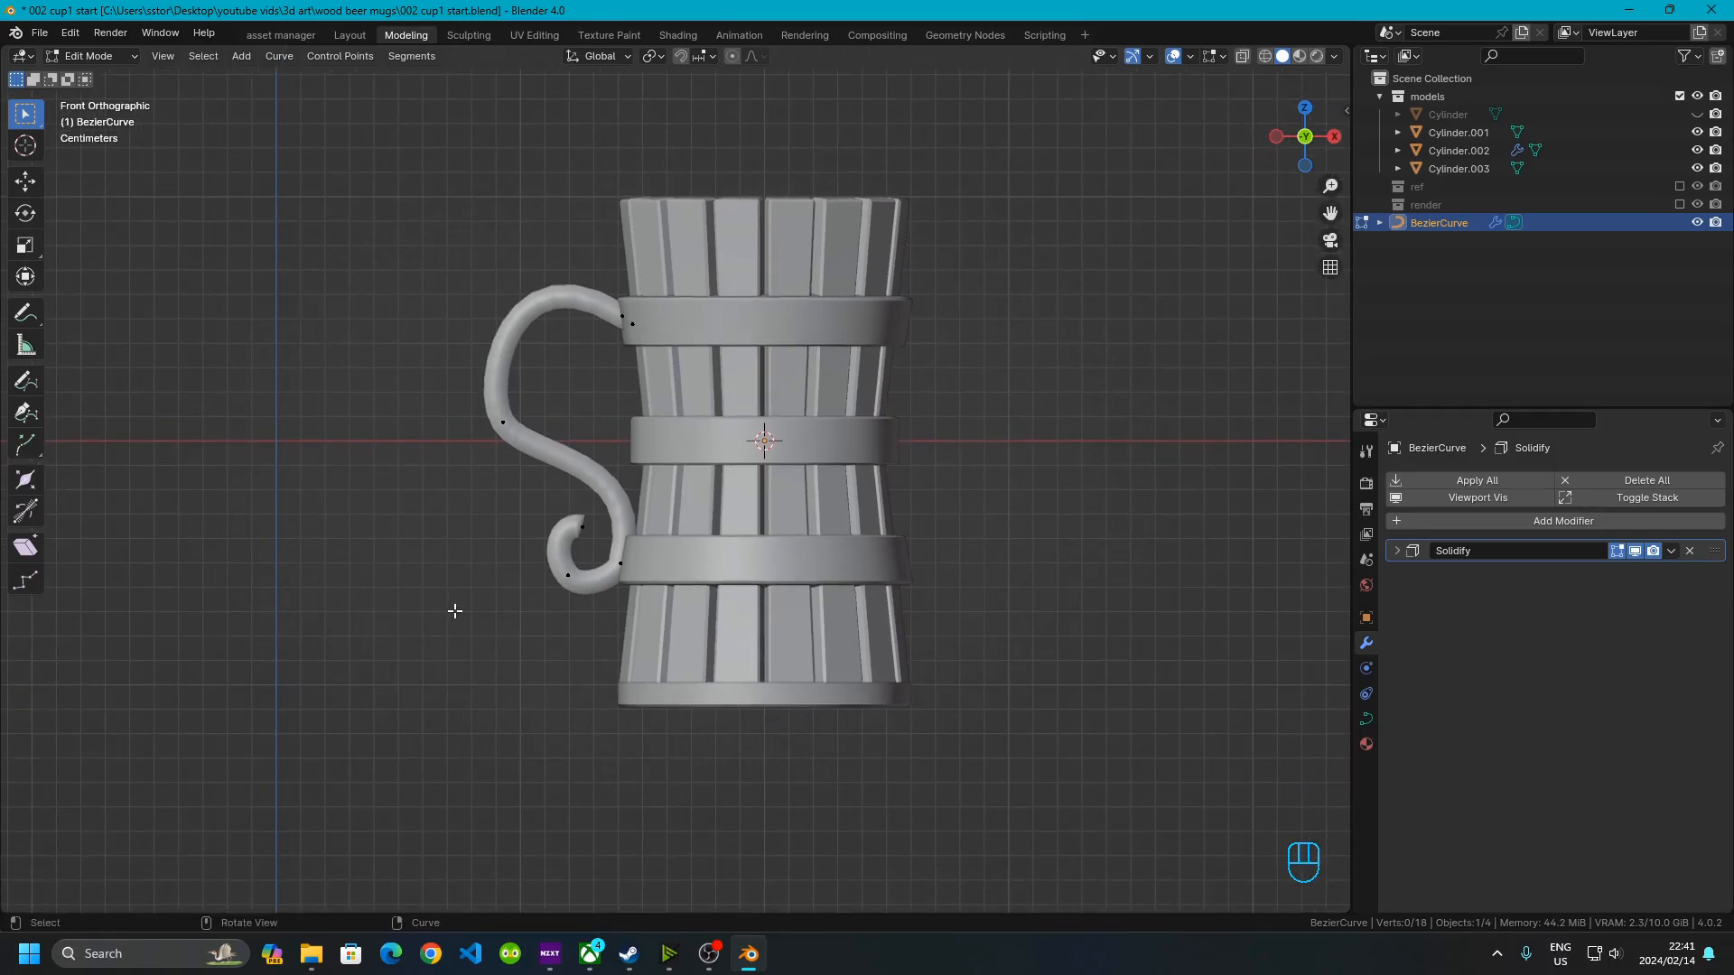
{"action": "middle_click_drag", "start_coordinate": [983, 481], "coordinate": [914, 572], "text": "shift"}
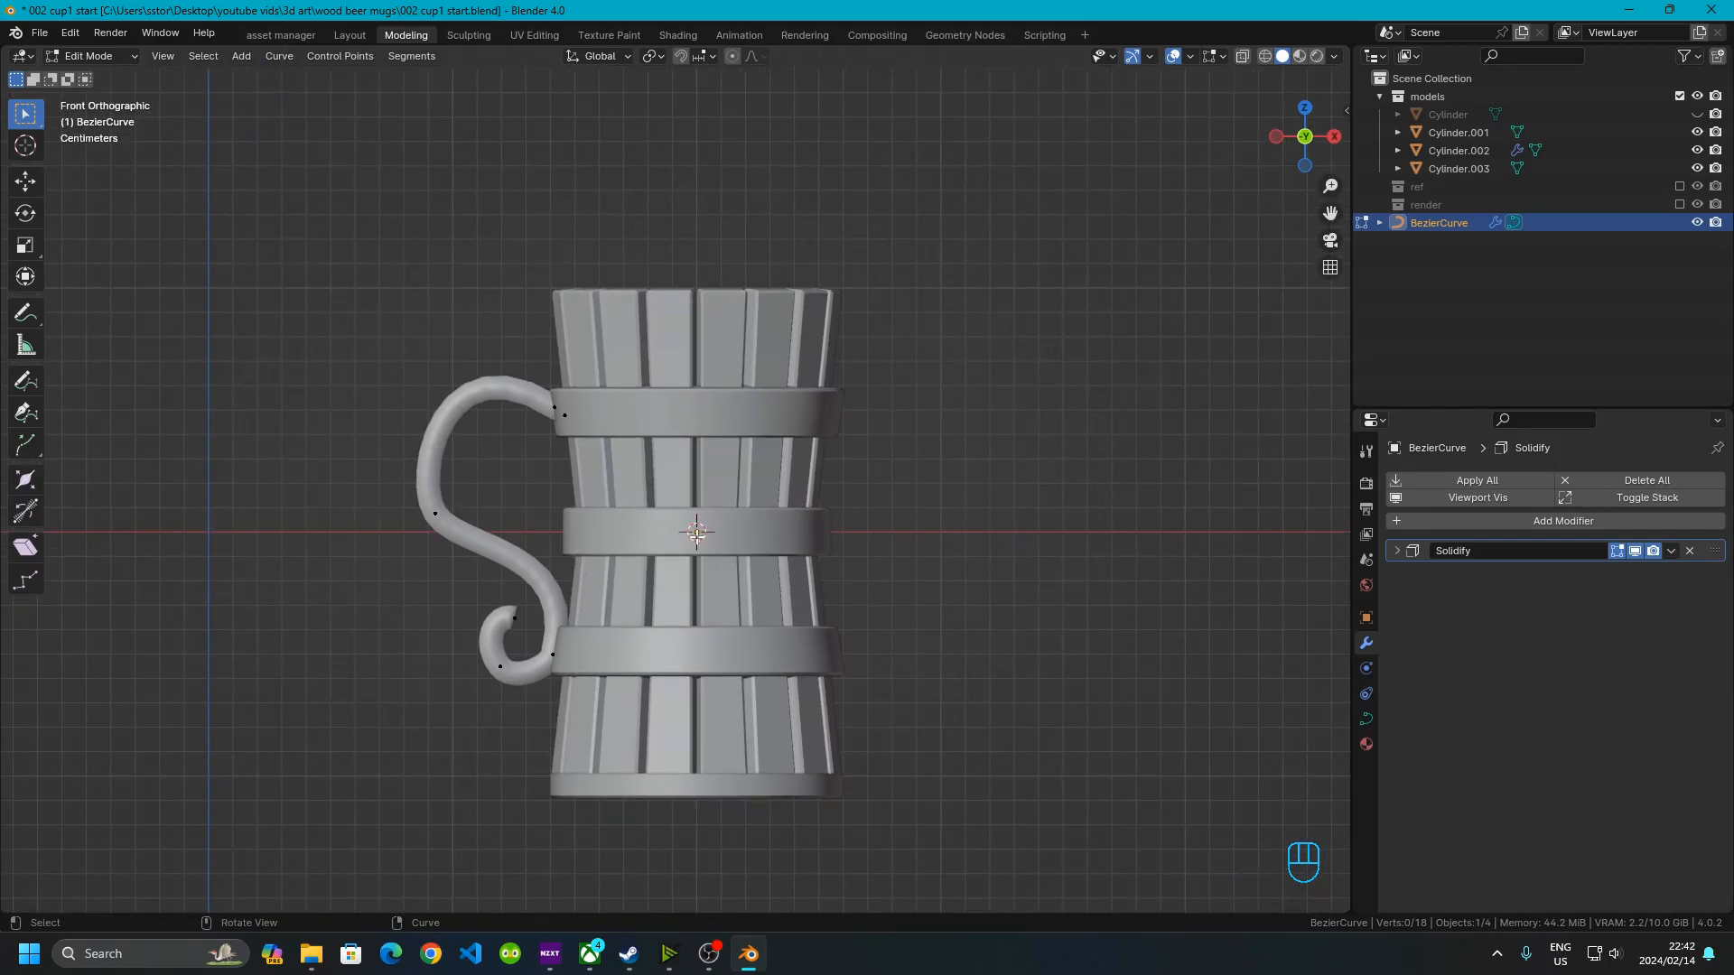
{"action": "key", "text": "ctrl+shift+Up"}
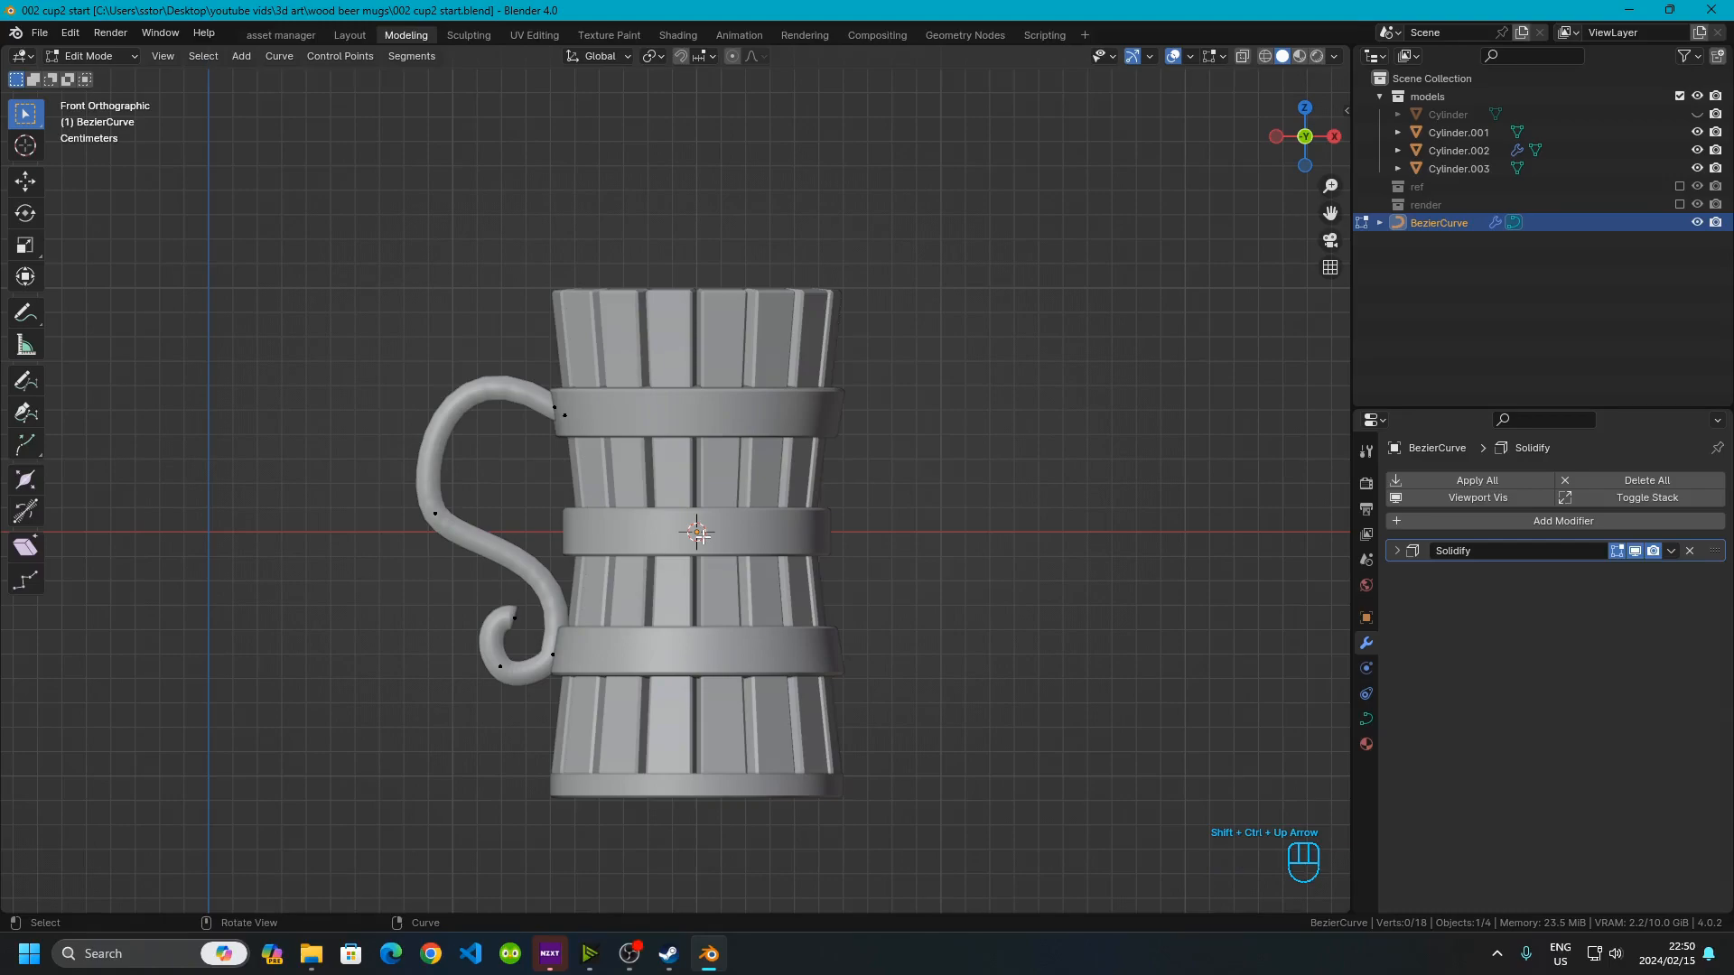
Return to Object Mode, unhide all objects, and duplicate the plain cylinder 0.4 m along X
{"action": "key", "text": "Tab"}
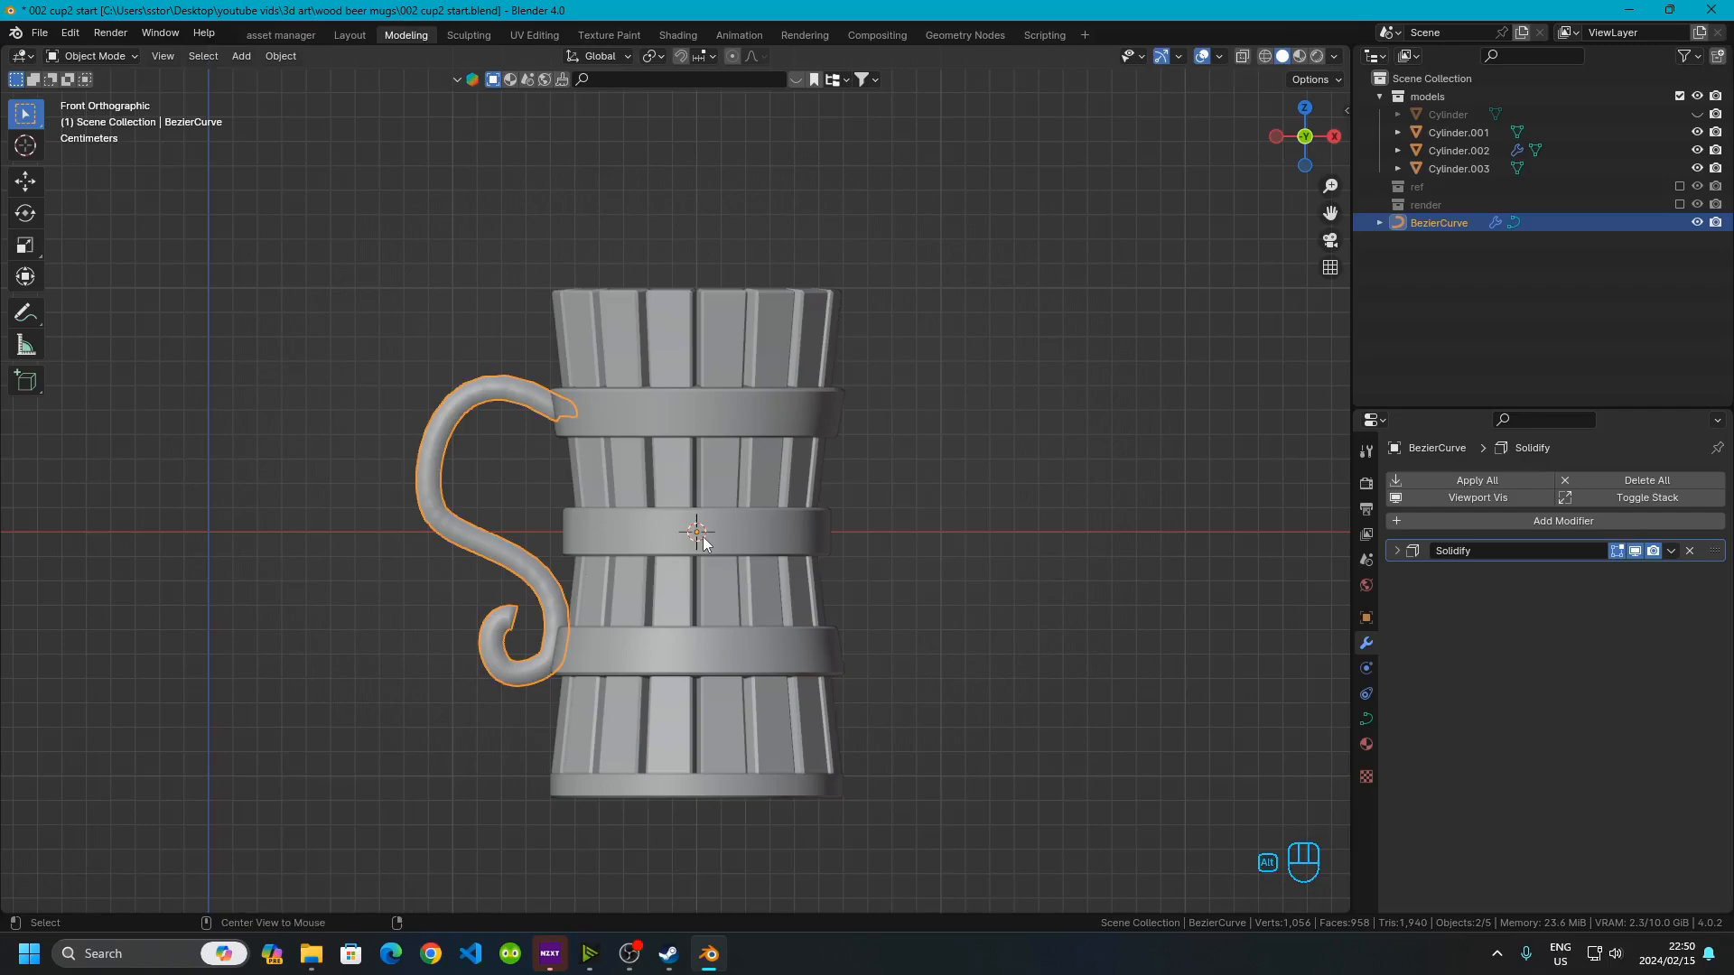
{"action": "key", "text": "alt+h"}
{"action": "left_click", "coordinate": [535, 137]}
{"action": "scroll", "coordinate": [231, 448], "scroll_direction": "down", "scroll_amount": 4}
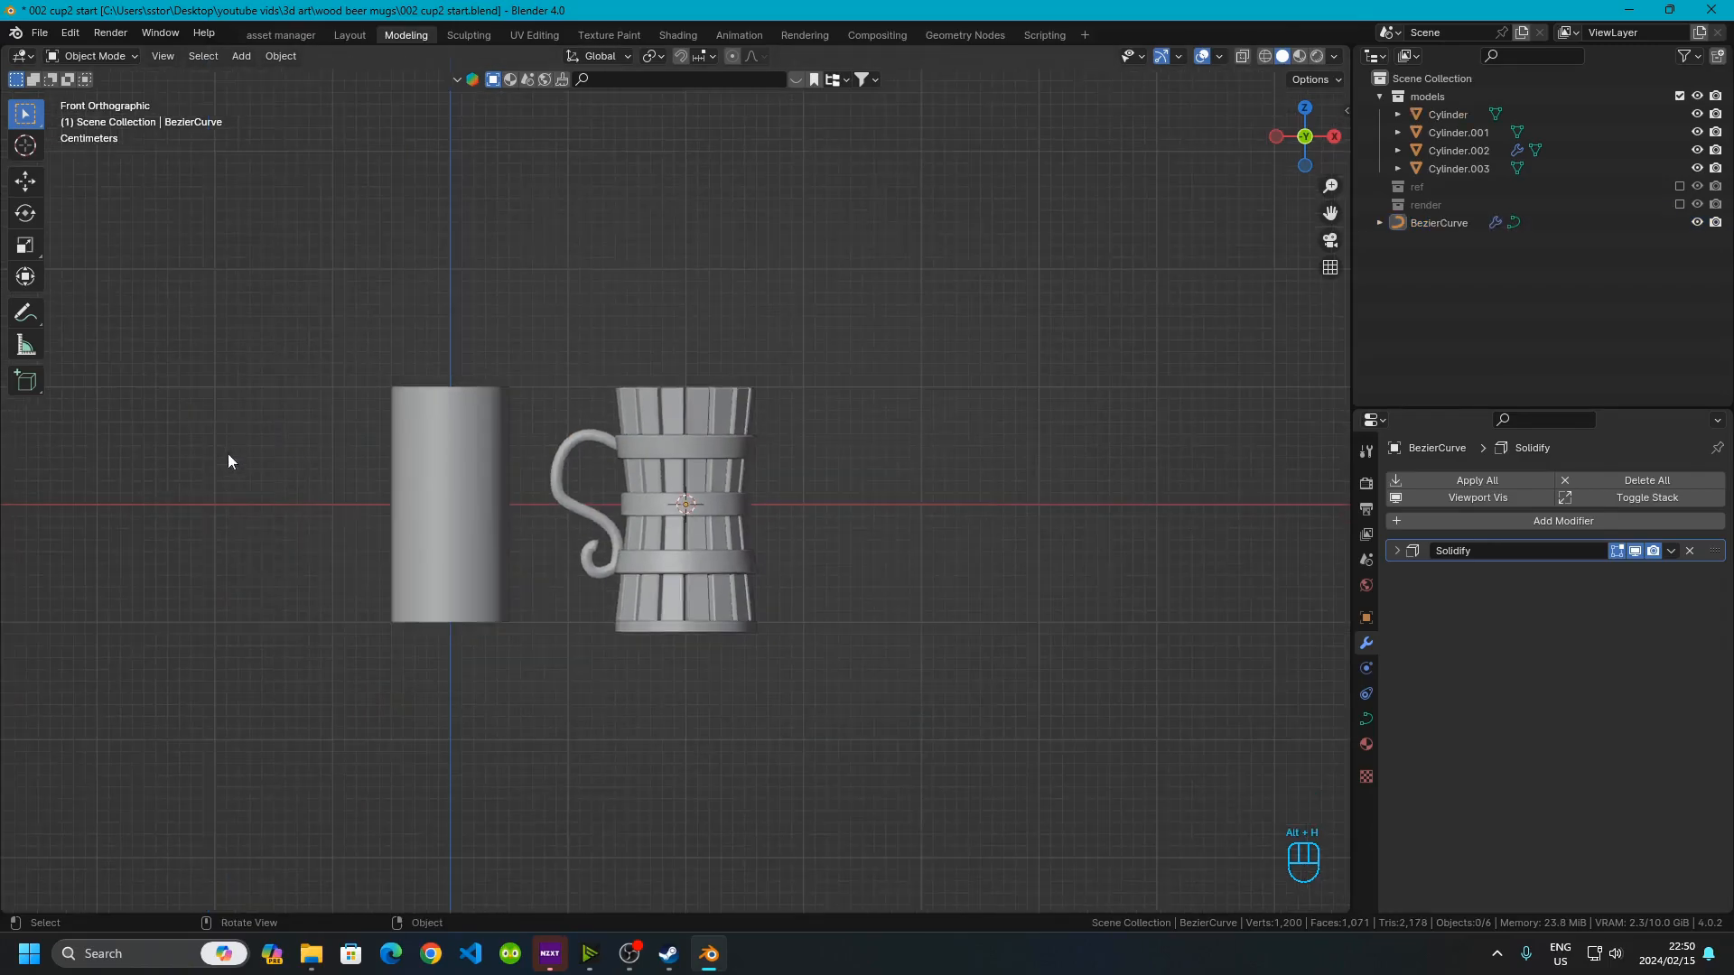
{"action": "left_click", "coordinate": [448, 544]}
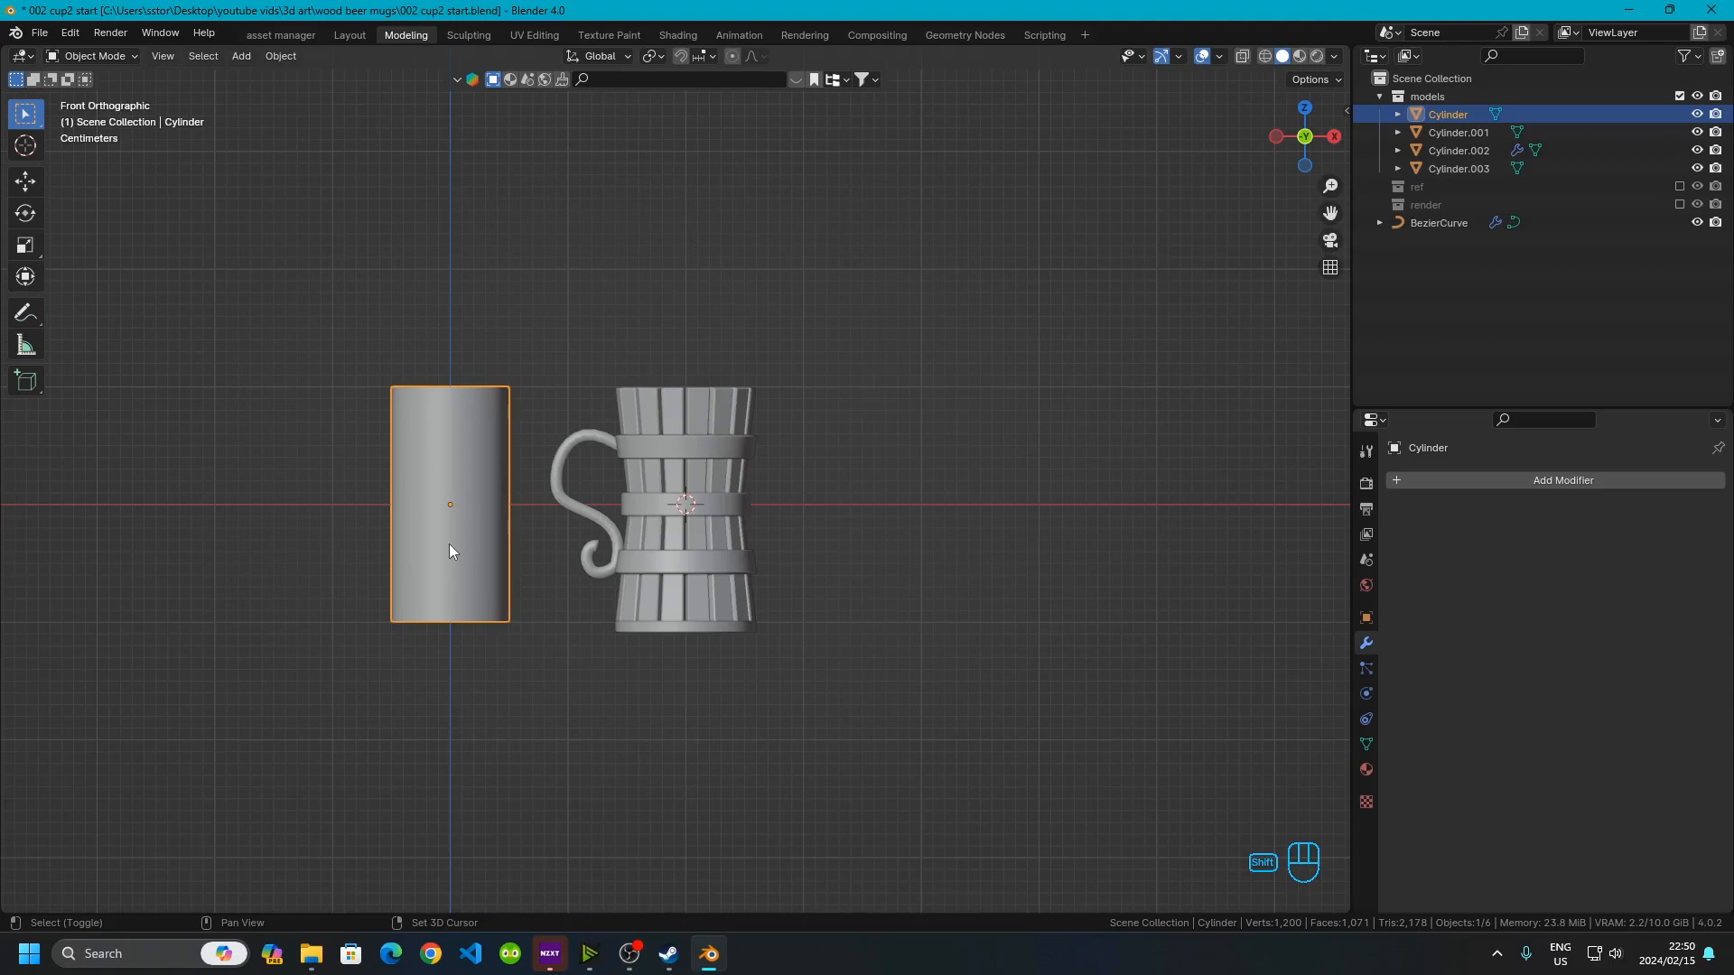
{"action": "key", "text": "shift+d"}
{"action": "key", "text": "x"}
{"action": "key", "text": "KP_Decimal"}
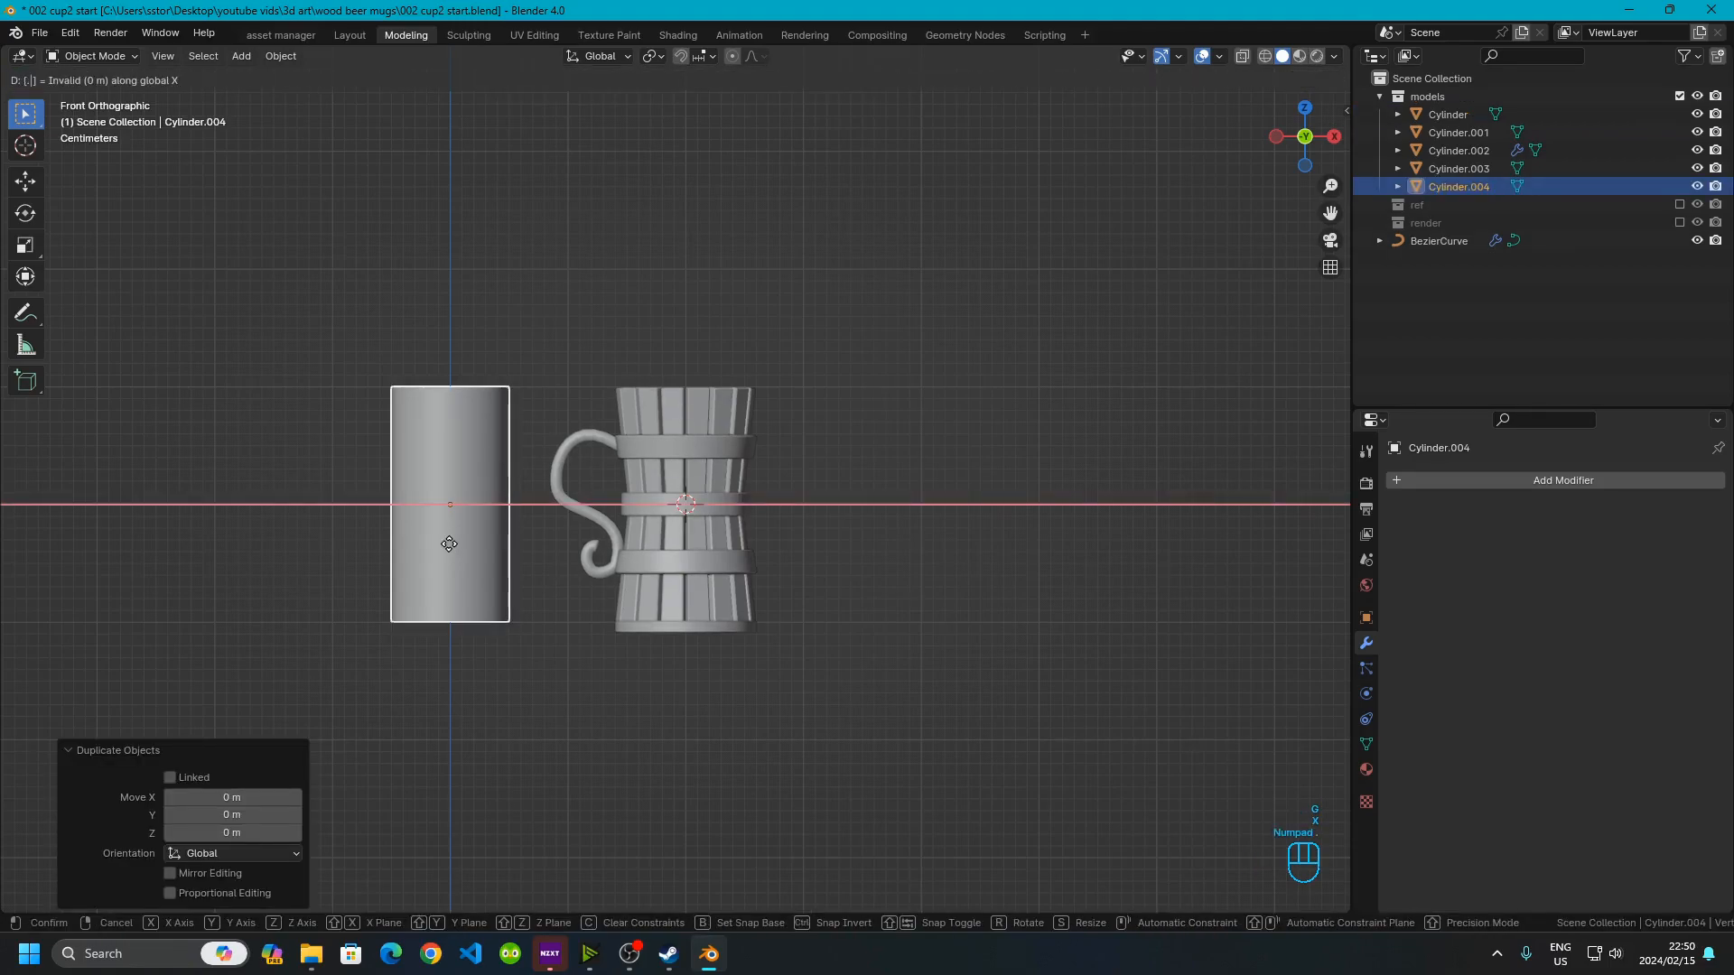
{"action": "key", "text": "KP_4"}
{"action": "left_click", "coordinate": [449, 544]}
Enter Edit Mode on the duplicated cylinder and add a horizontal loop cut near its top
{"action": "middle_click_drag", "start_coordinate": [1032, 652], "coordinate": [654, 607], "text": "shift"}
{"action": "scroll", "coordinate": [619, 388], "scroll_direction": "up", "scroll_amount": 3}
{"action": "middle_click_drag", "start_coordinate": [641, 390], "coordinate": [860, 392], "text": "shift"}
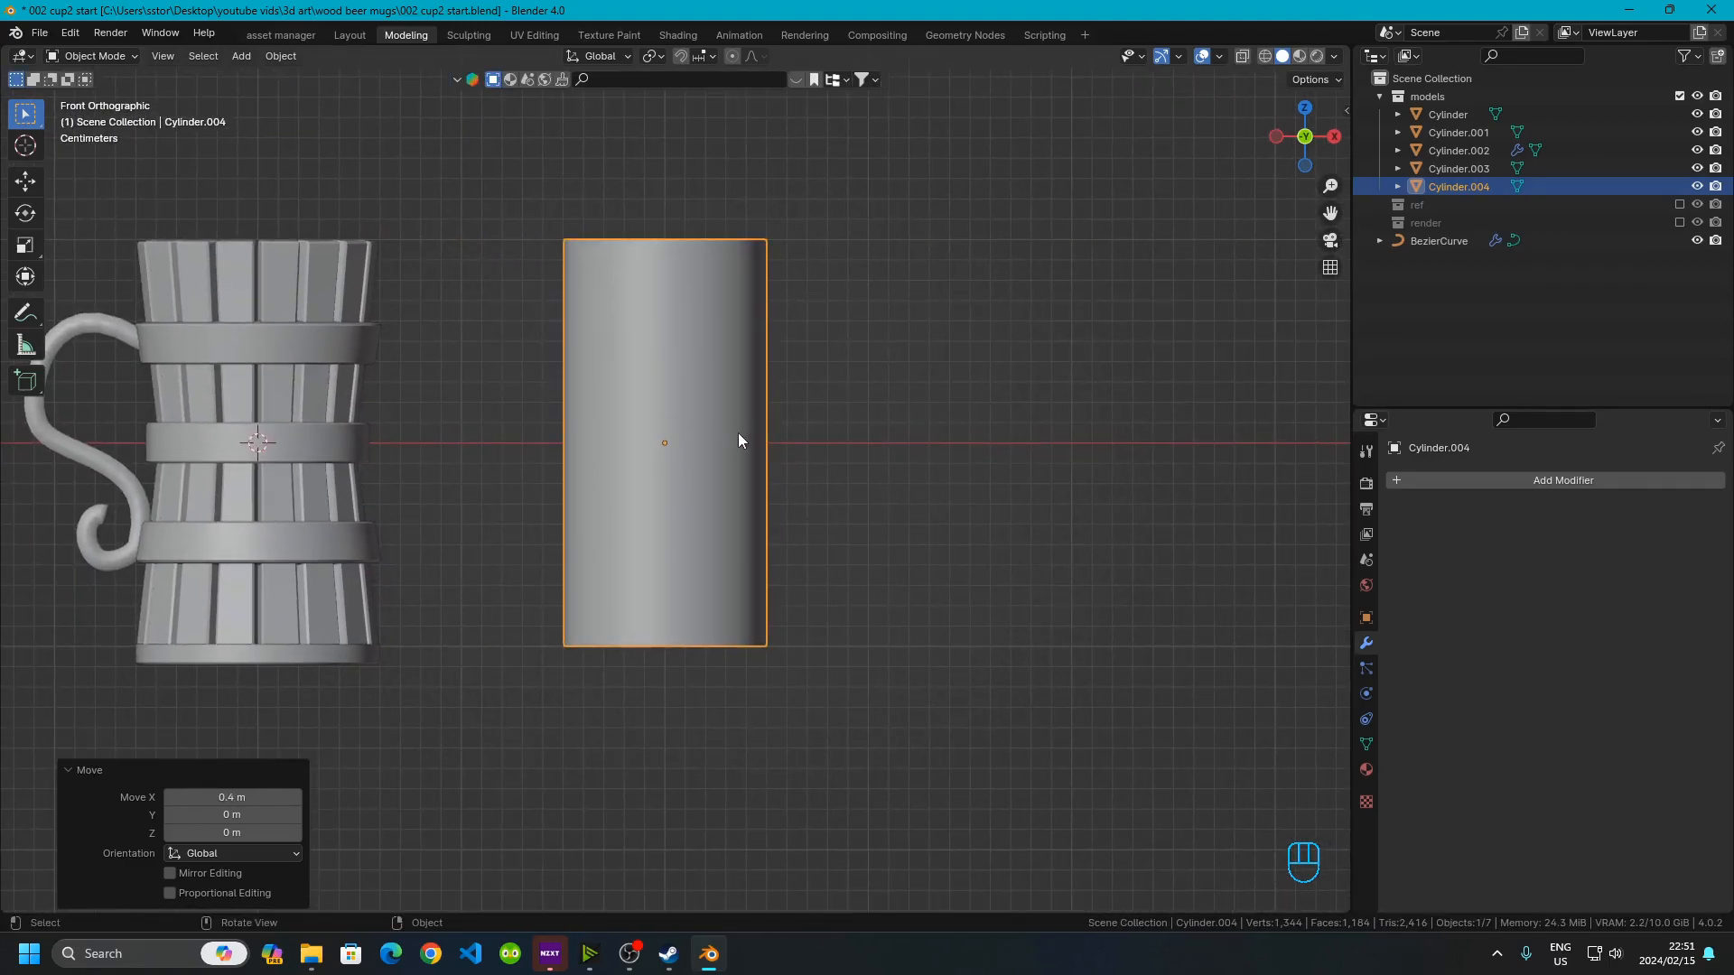
{"action": "key", "text": "Tab"}
{"action": "scroll", "coordinate": [743, 439], "scroll_direction": "up", "scroll_amount": 2}
{"action": "left_click", "coordinate": [1078, 442]}
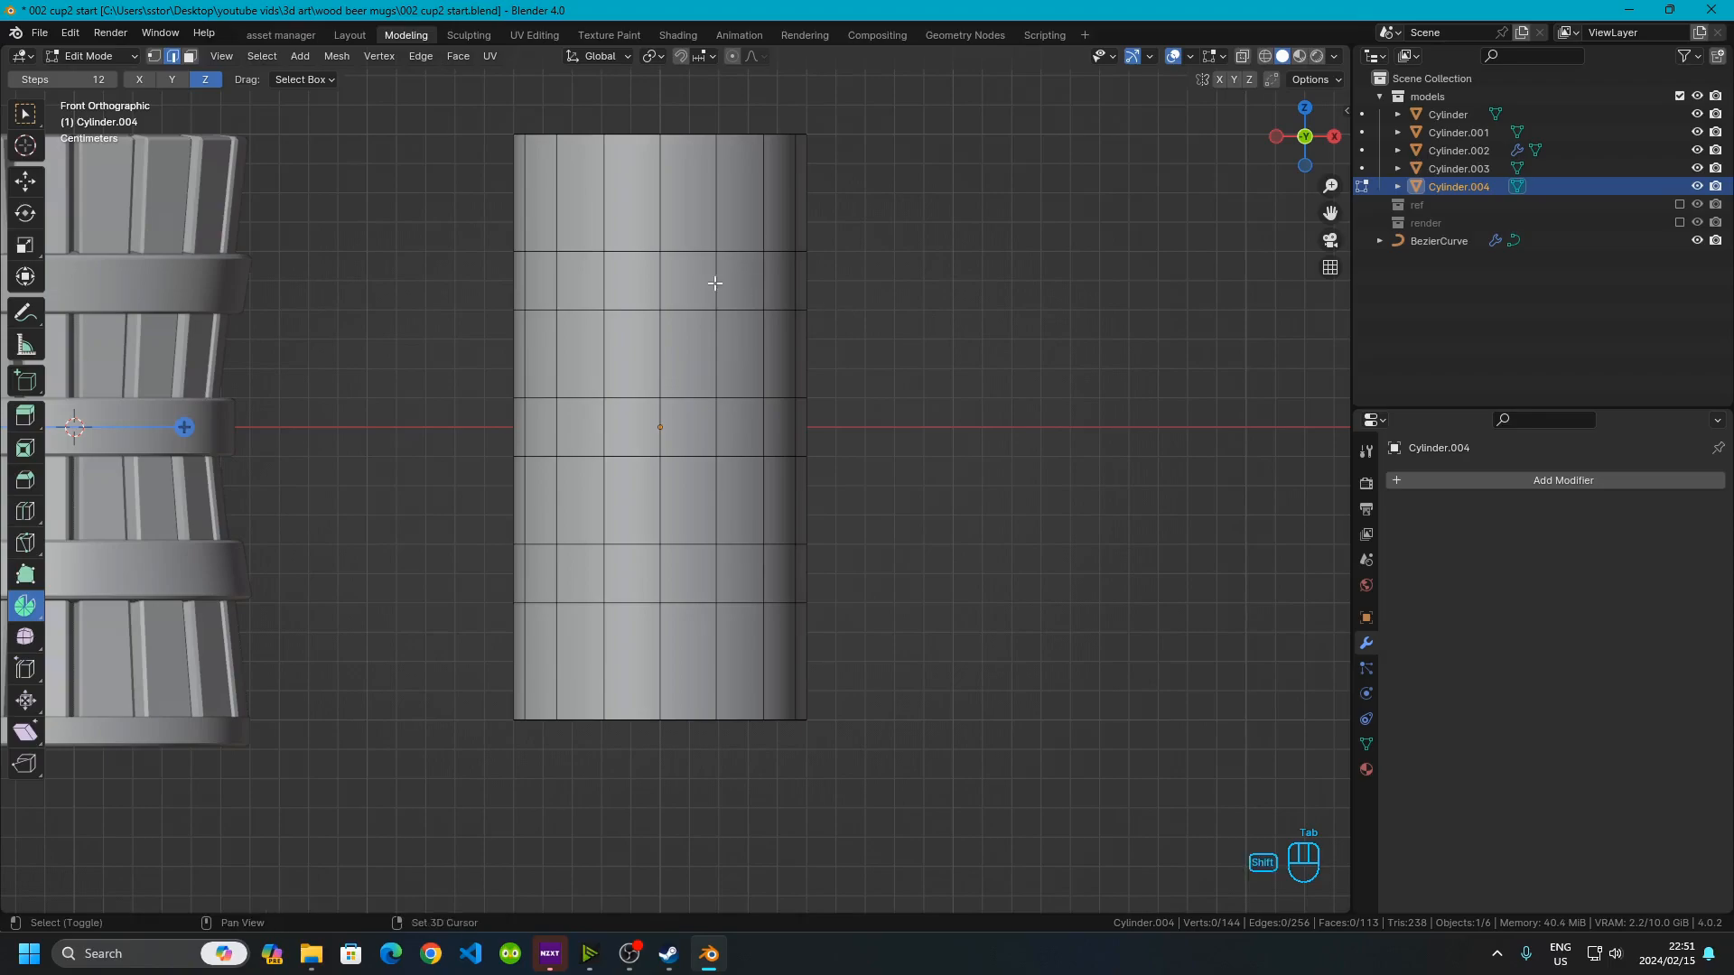
{"action": "middle_click_drag", "start_coordinate": [708, 277], "coordinate": [727, 305], "text": "shift"}
{"action": "key", "text": "ctrl+r"}
{"action": "left_click", "coordinate": [673, 315]}
{"action": "left_click", "coordinate": [673, 315]}
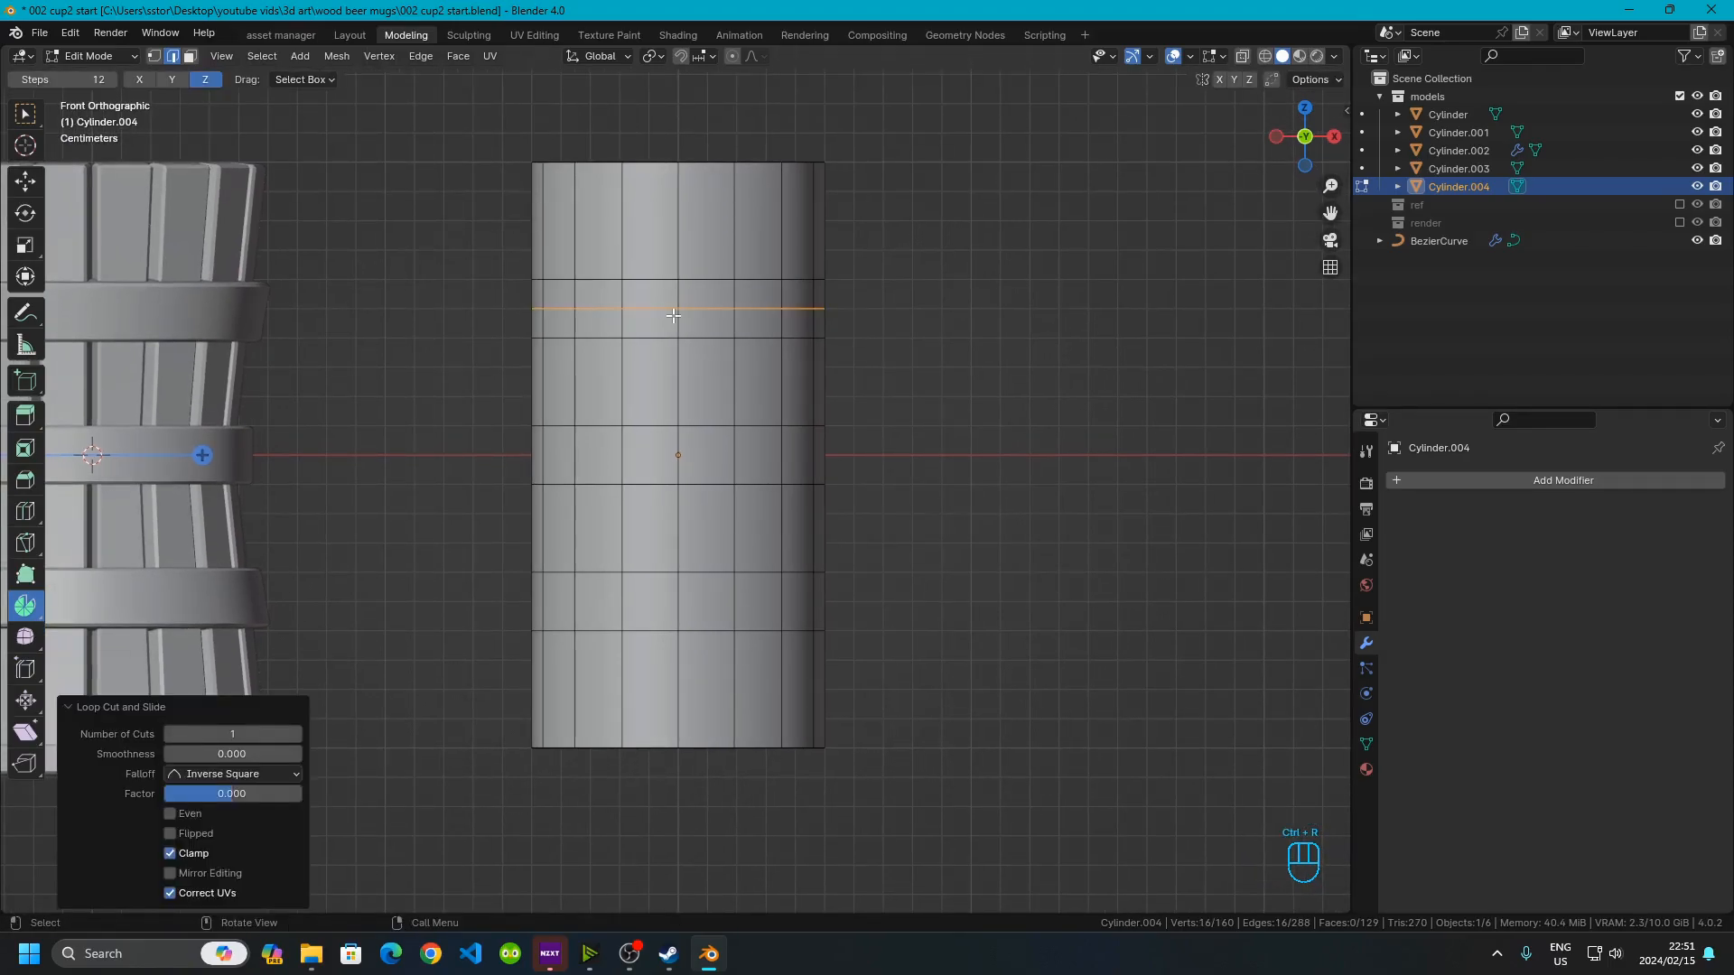
{"action": "key", "text": "ctrl+r"}
{"action": "left_click", "coordinate": [700, 466]}
{"action": "left_click", "coordinate": [701, 466]}
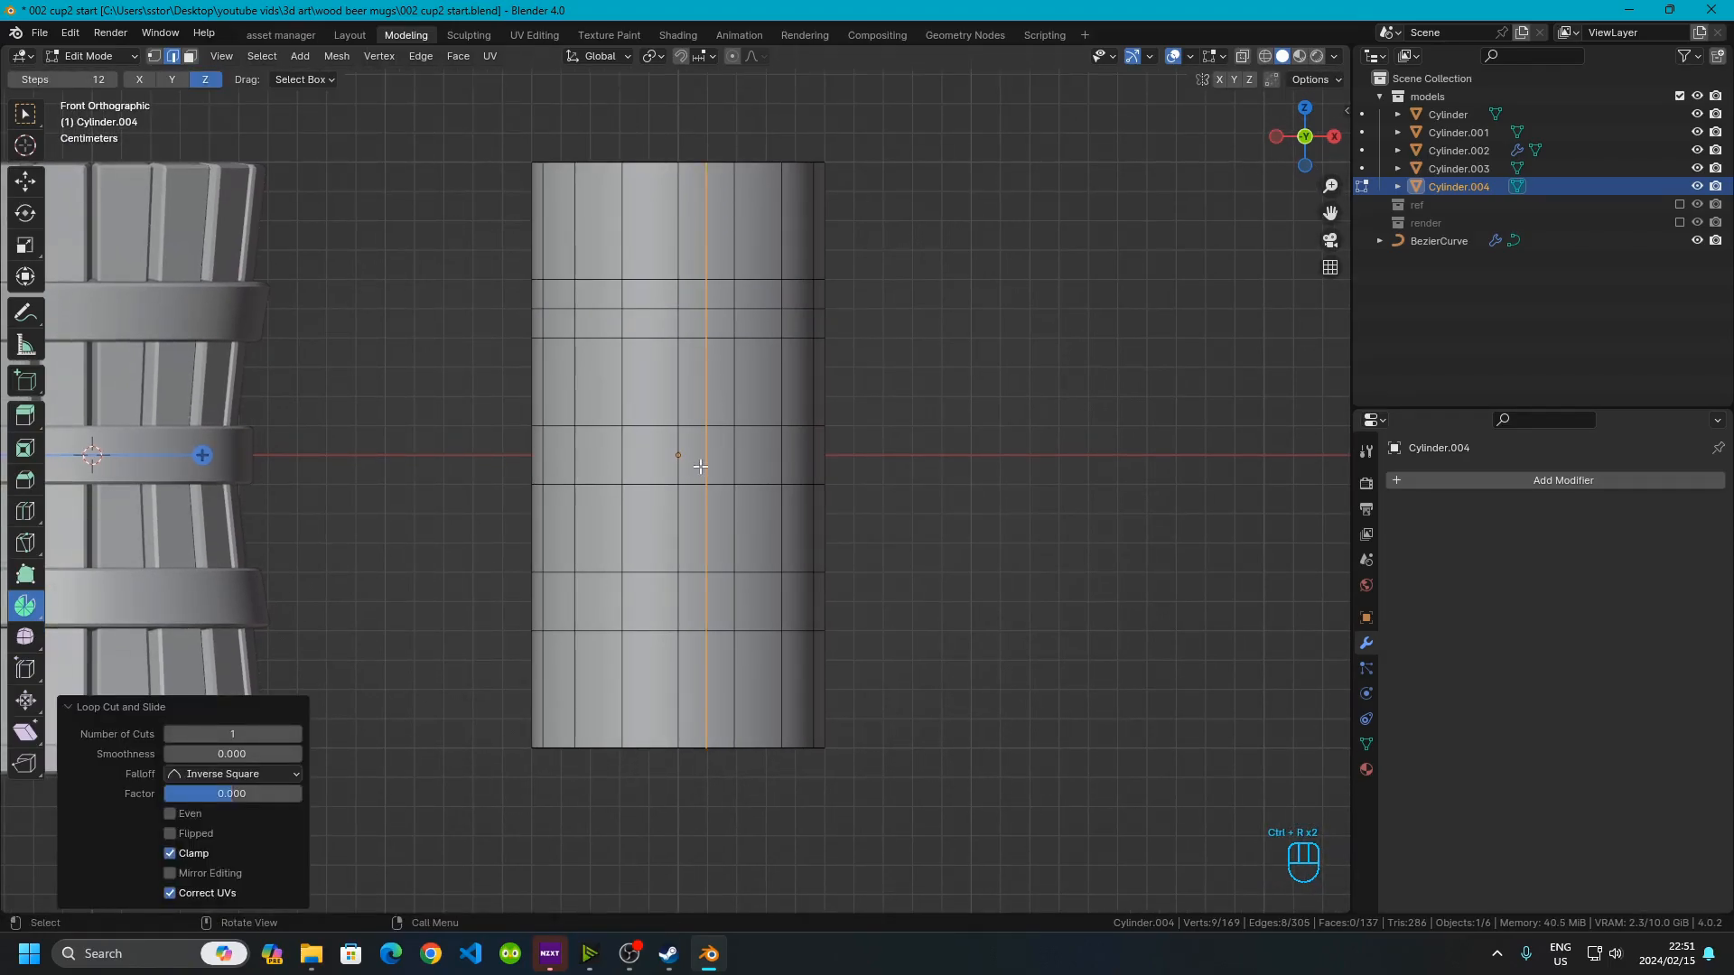
{"action": "key", "text": "ctrl+z"}
Add two more horizontal loop cuts through the cylinder's middle and lower section
{"action": "key", "text": "ctrl+r"}
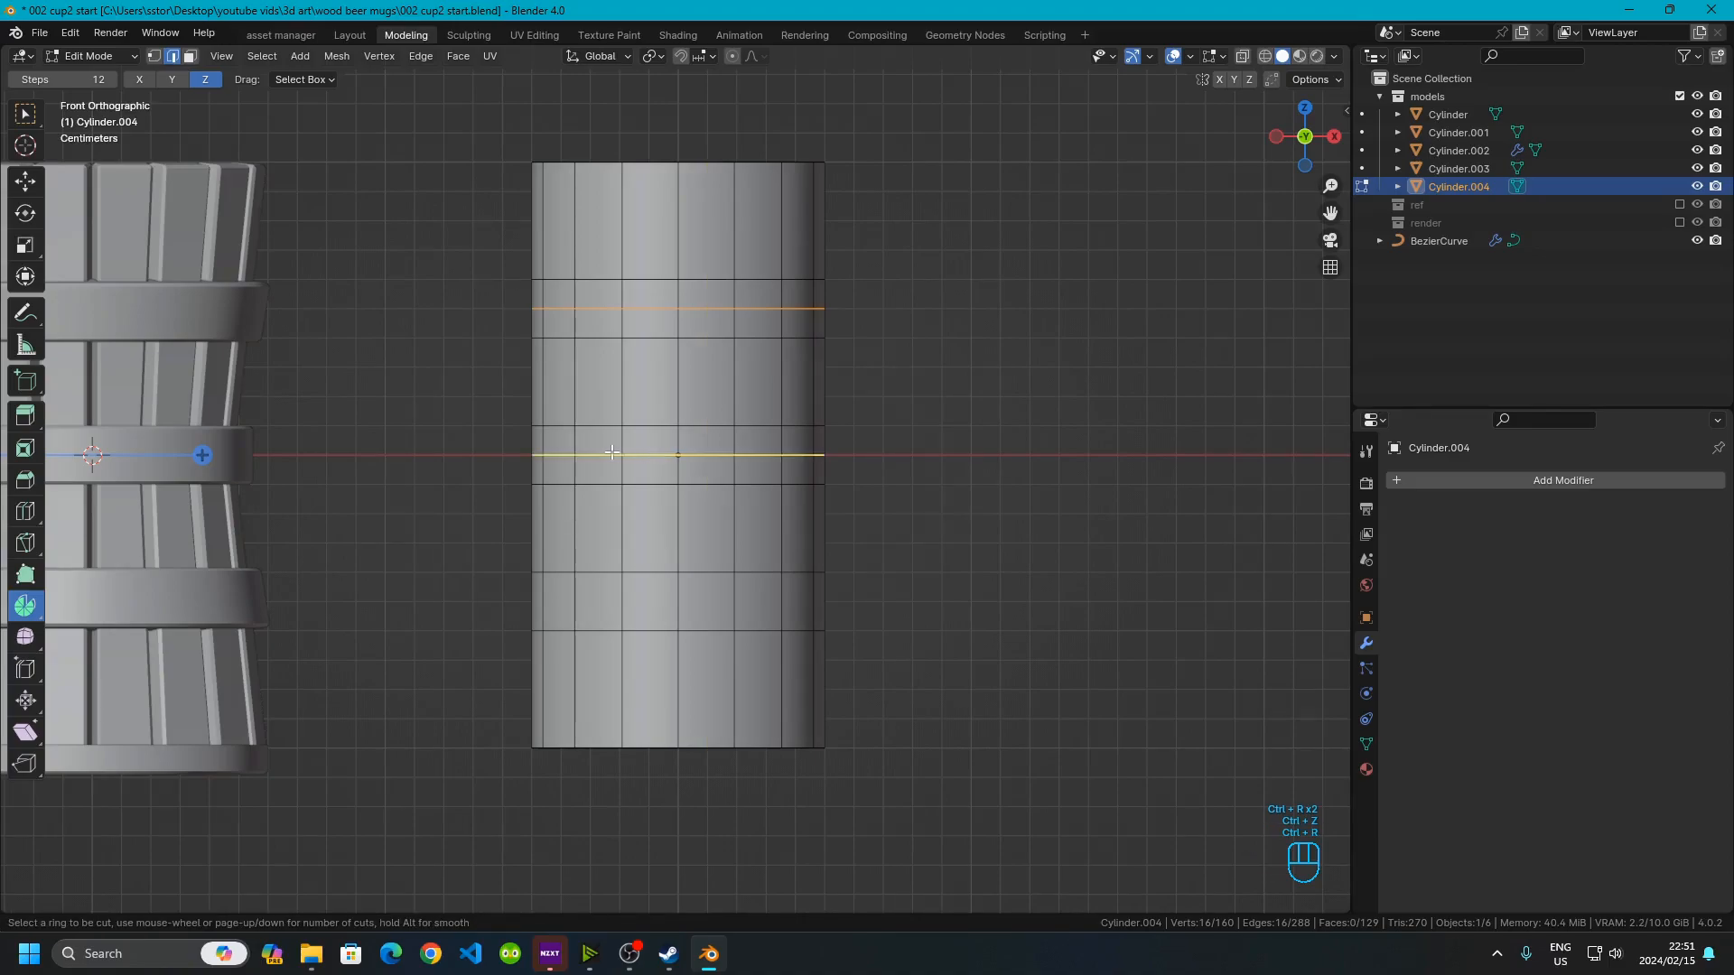
{"action": "left_click", "coordinate": [612, 454]}
{"action": "left_click", "coordinate": [612, 454]}
{"action": "key", "text": "ctrl+r"}
{"action": "left_click", "coordinate": [616, 601]}
{"action": "left_click", "coordinate": [616, 603]}
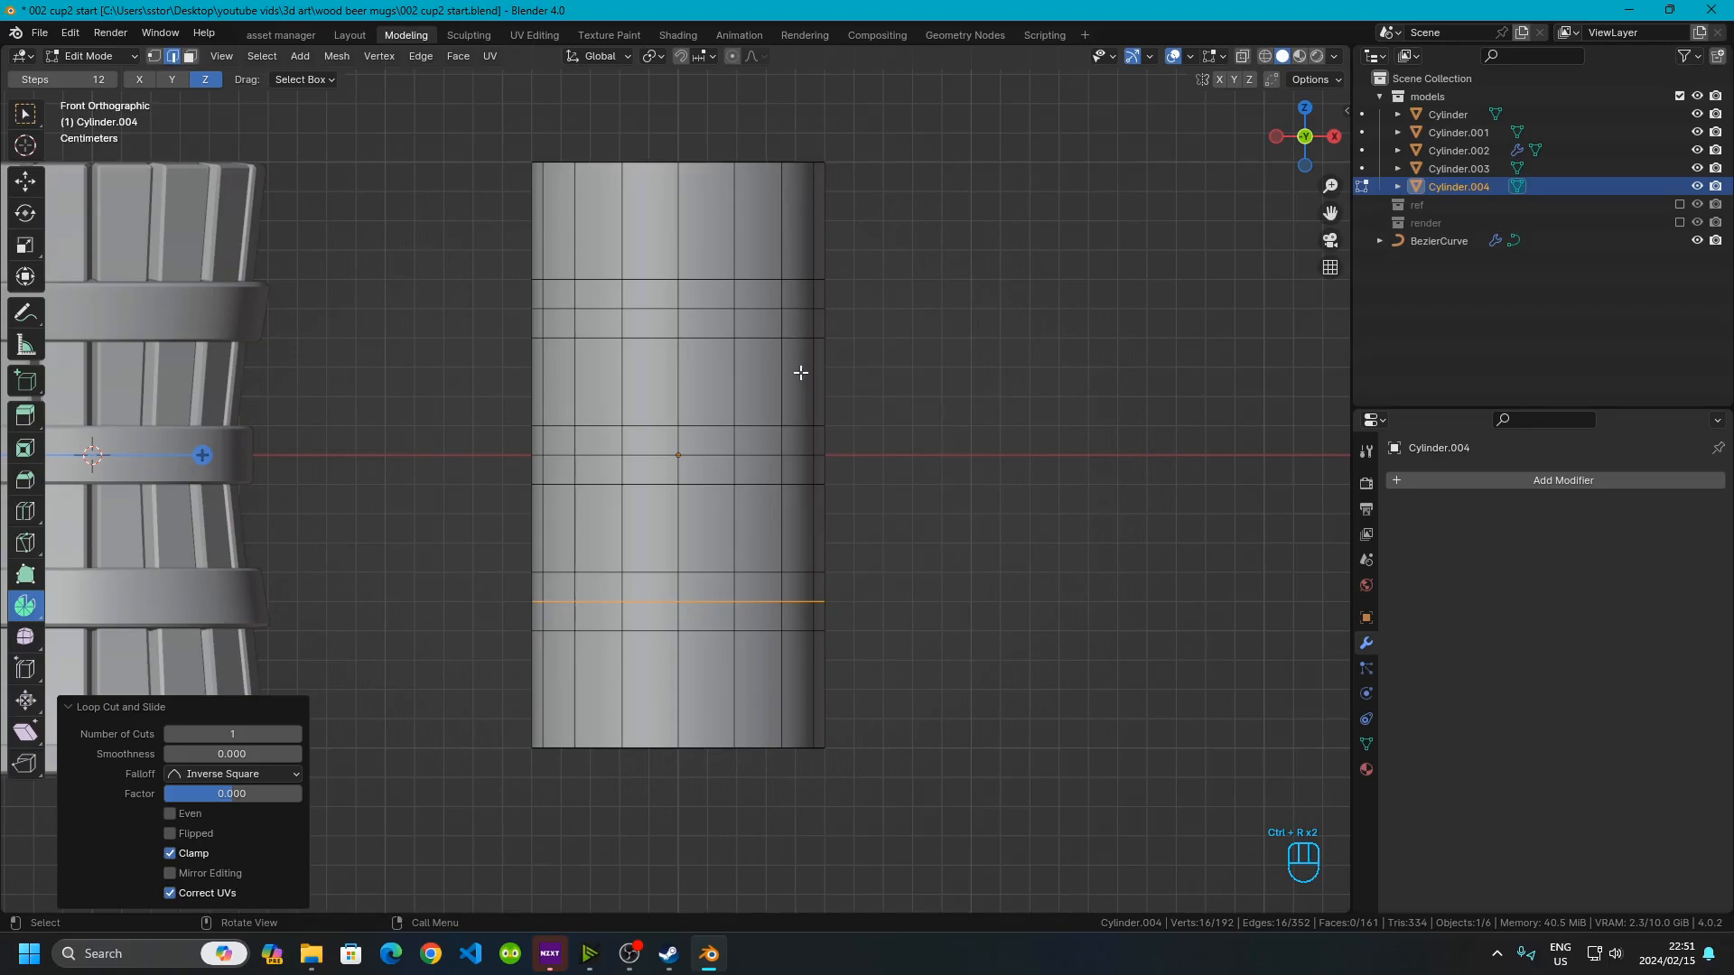
{"action": "left_click", "coordinate": [584, 427]}
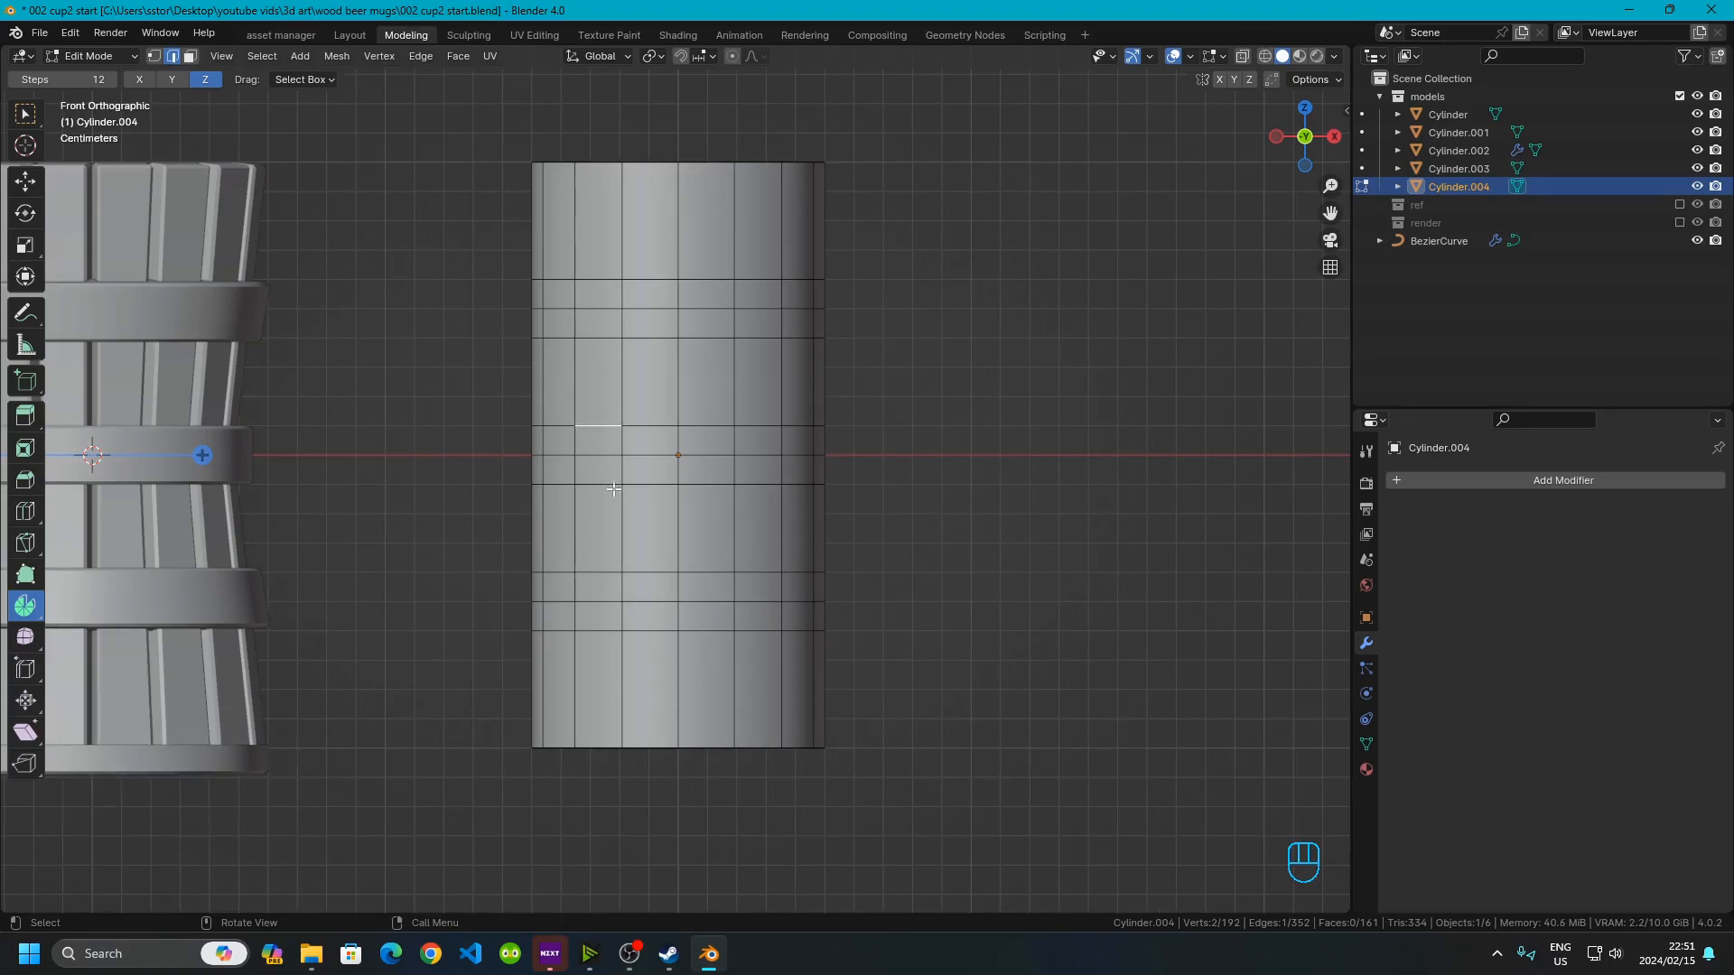
{"action": "left_click", "coordinate": [597, 422], "text": "alt+shift"}
{"action": "left_click", "coordinate": [597, 484], "text": "alt+shift"}
{"action": "left_click", "coordinate": [602, 573], "text": "alt+shift"}
{"action": "left_click", "coordinate": [617, 630], "text": "alt+shift"}
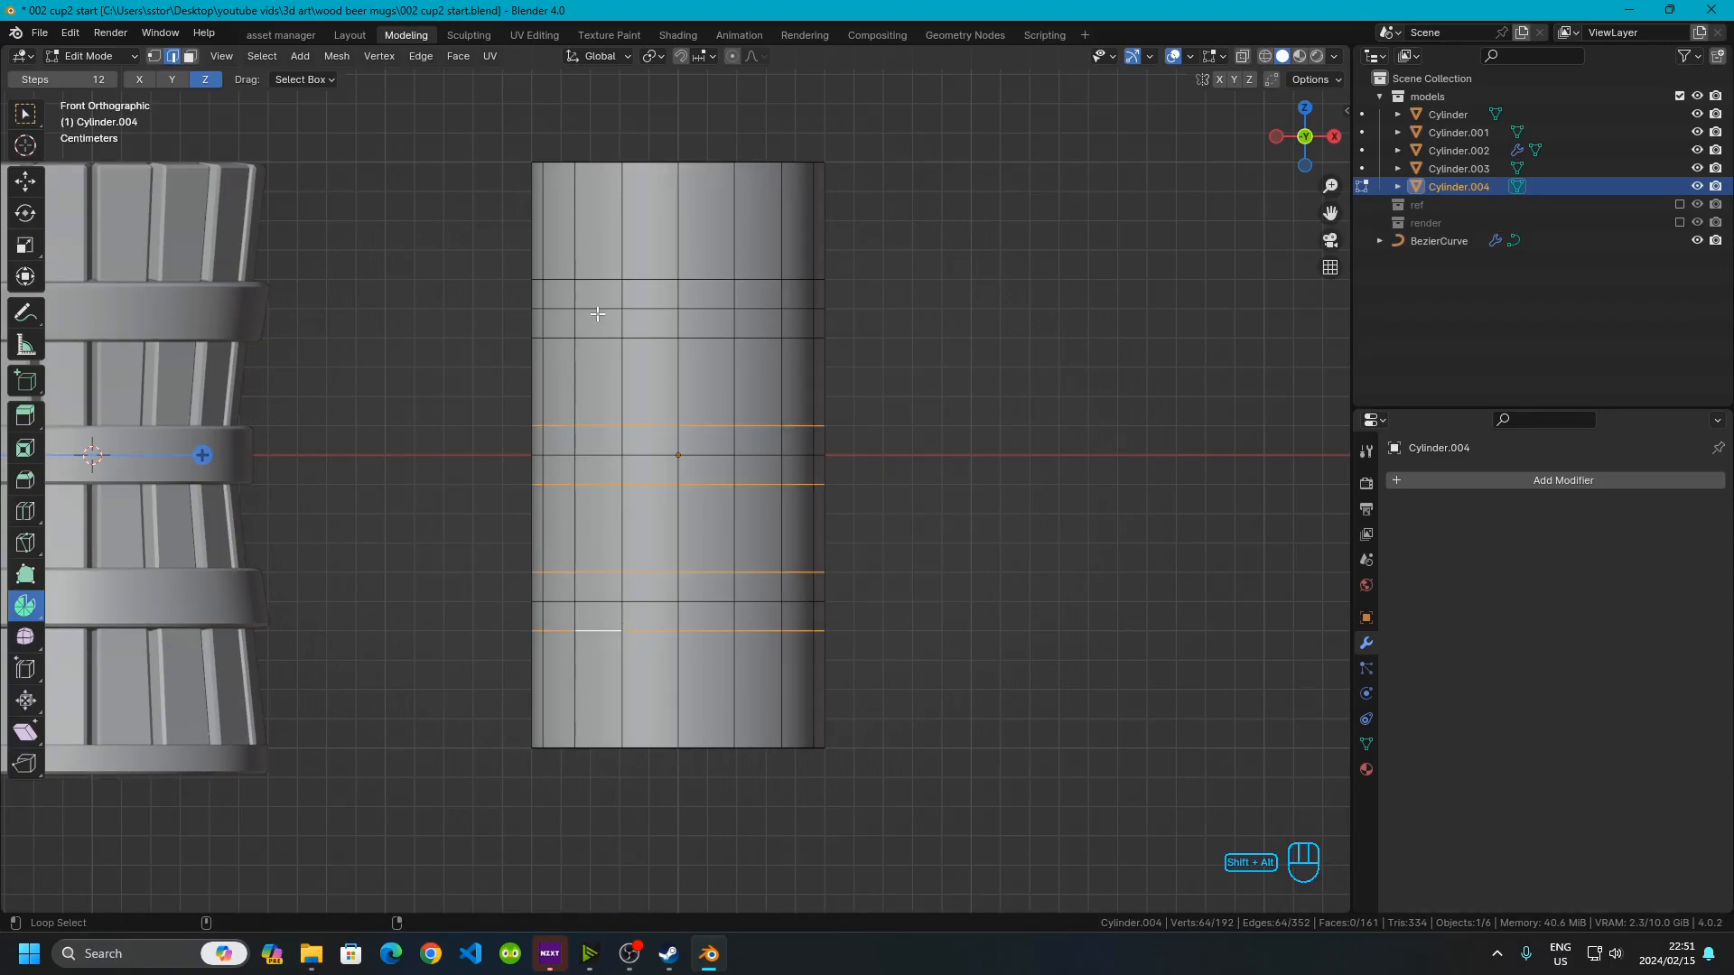
{"action": "left_click", "coordinate": [597, 344], "text": "alt+shift"}
{"action": "left_click", "coordinate": [610, 279], "text": "alt+shift"}
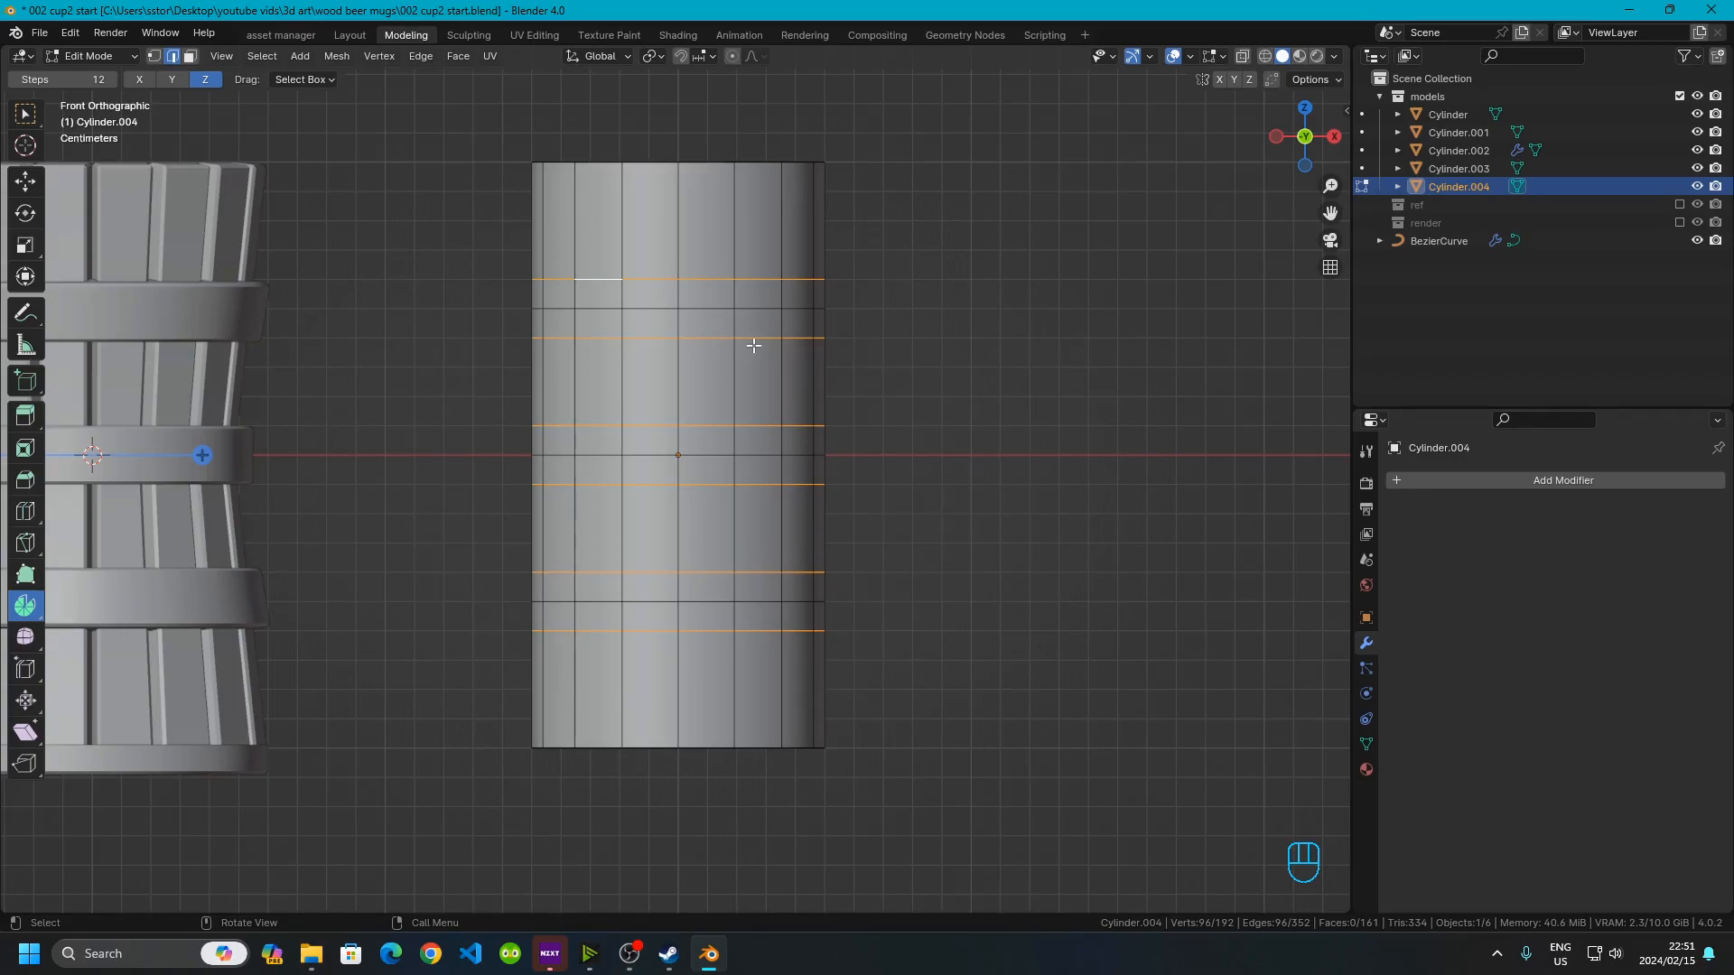
{"action": "left_click", "coordinate": [940, 395]}
Enable proportional editing and scale the cylinder's middle edge loop to 1.1 in X and Y to bulge it into a barrel
{"action": "left_click", "coordinate": [708, 455]}
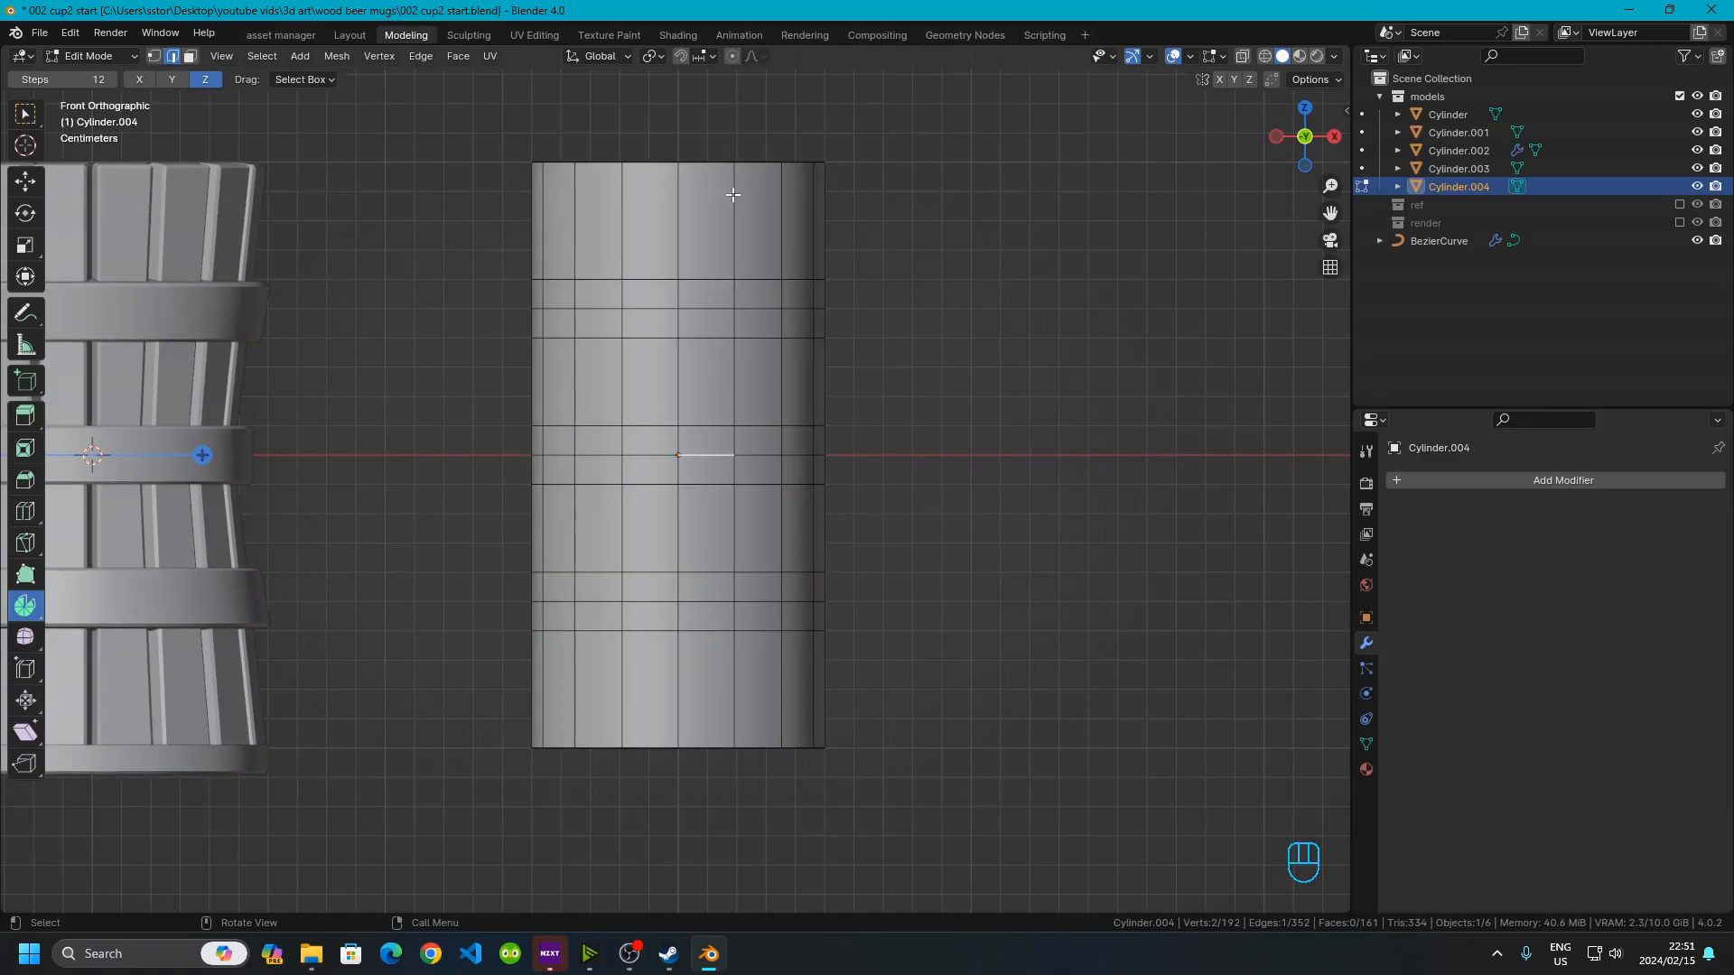
{"action": "left_click", "coordinate": [761, 58]}
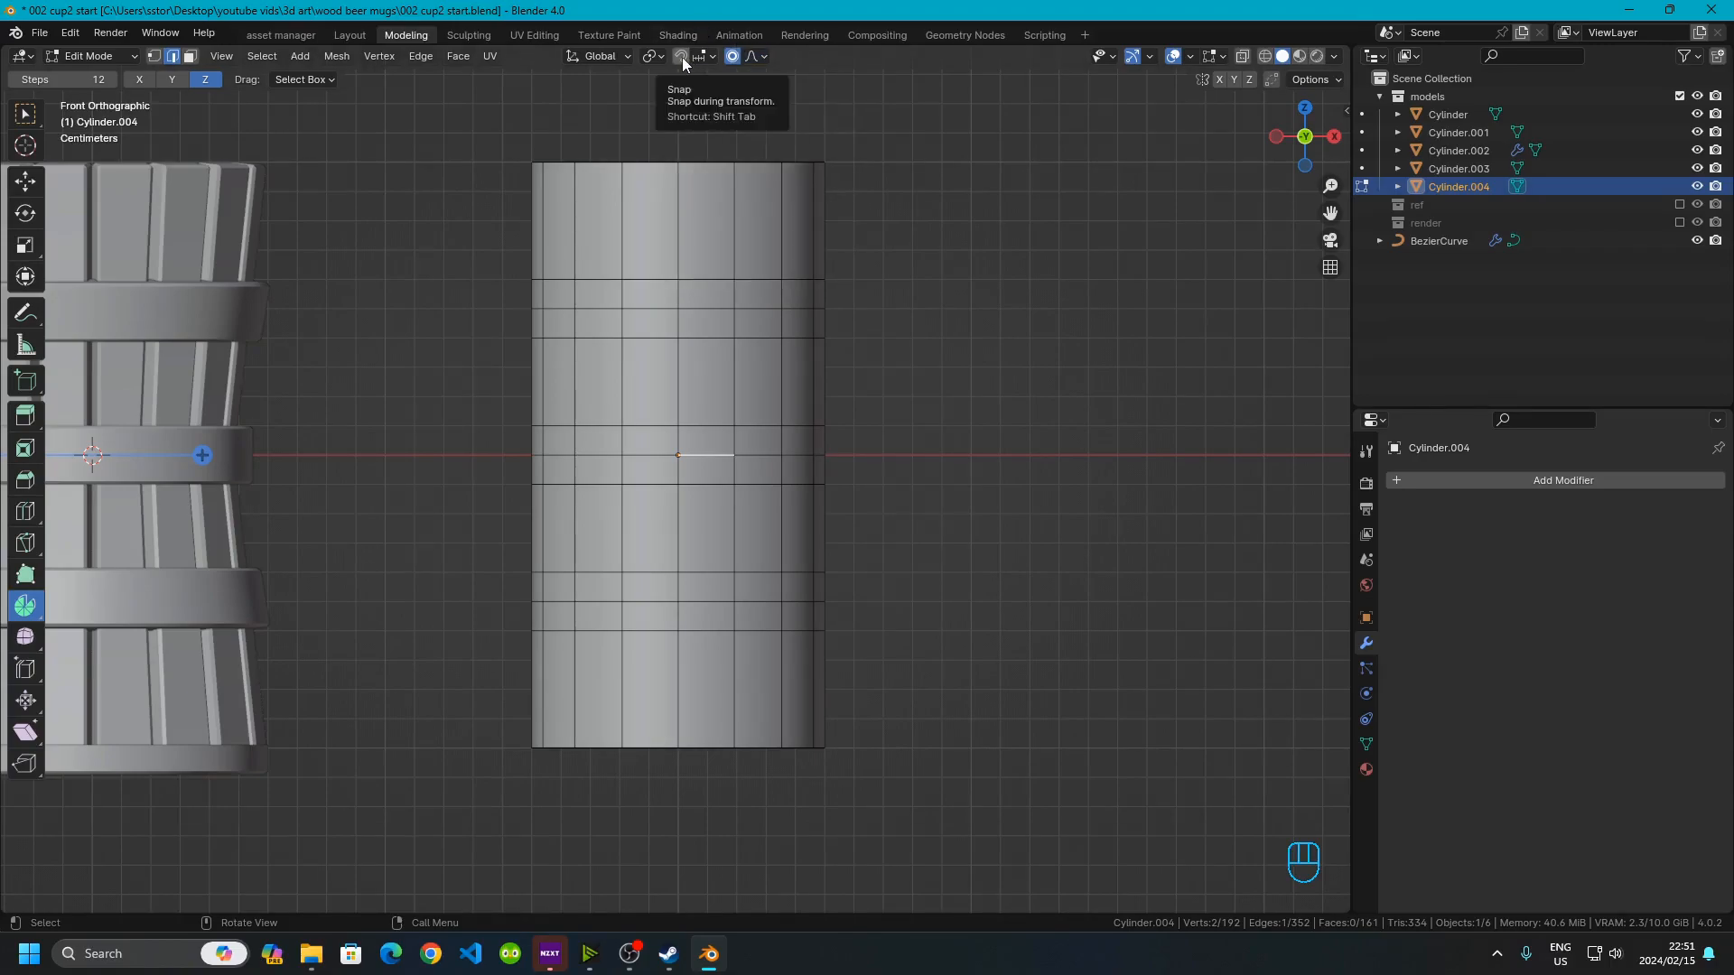
{"action": "left_click", "coordinate": [656, 56]}
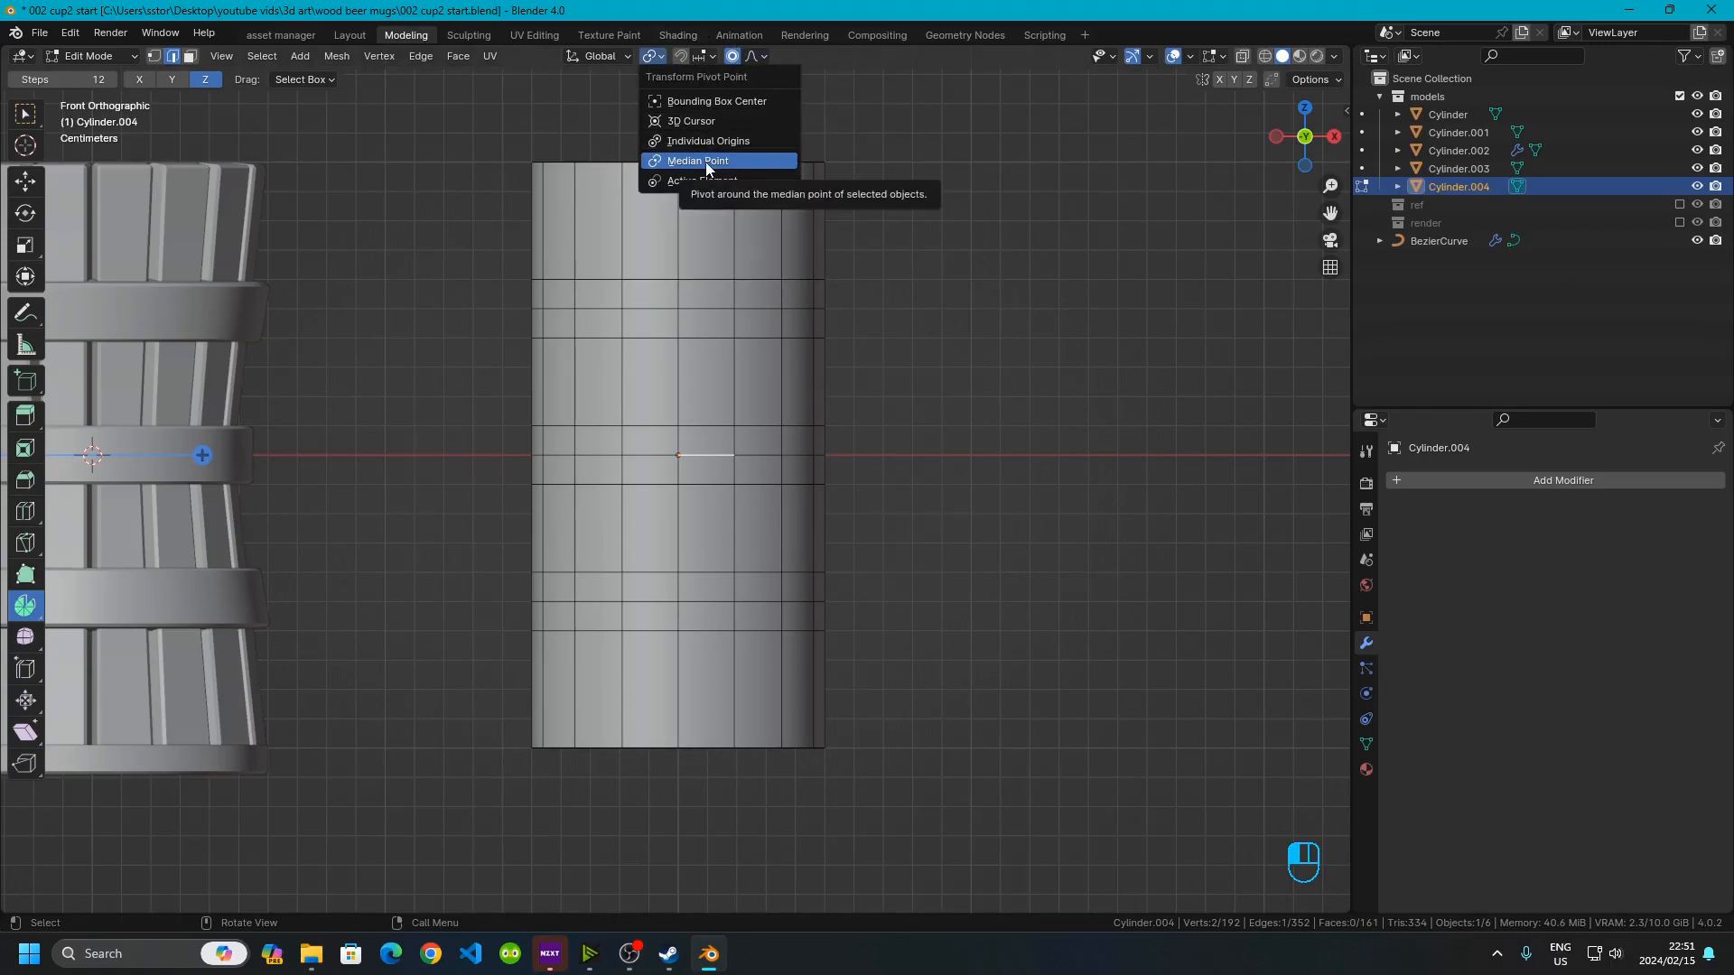
{"action": "left_click", "coordinate": [1010, 299]}
{"action": "left_click", "coordinate": [714, 459]}
{"action": "left_click", "coordinate": [709, 457], "text": "alt"}
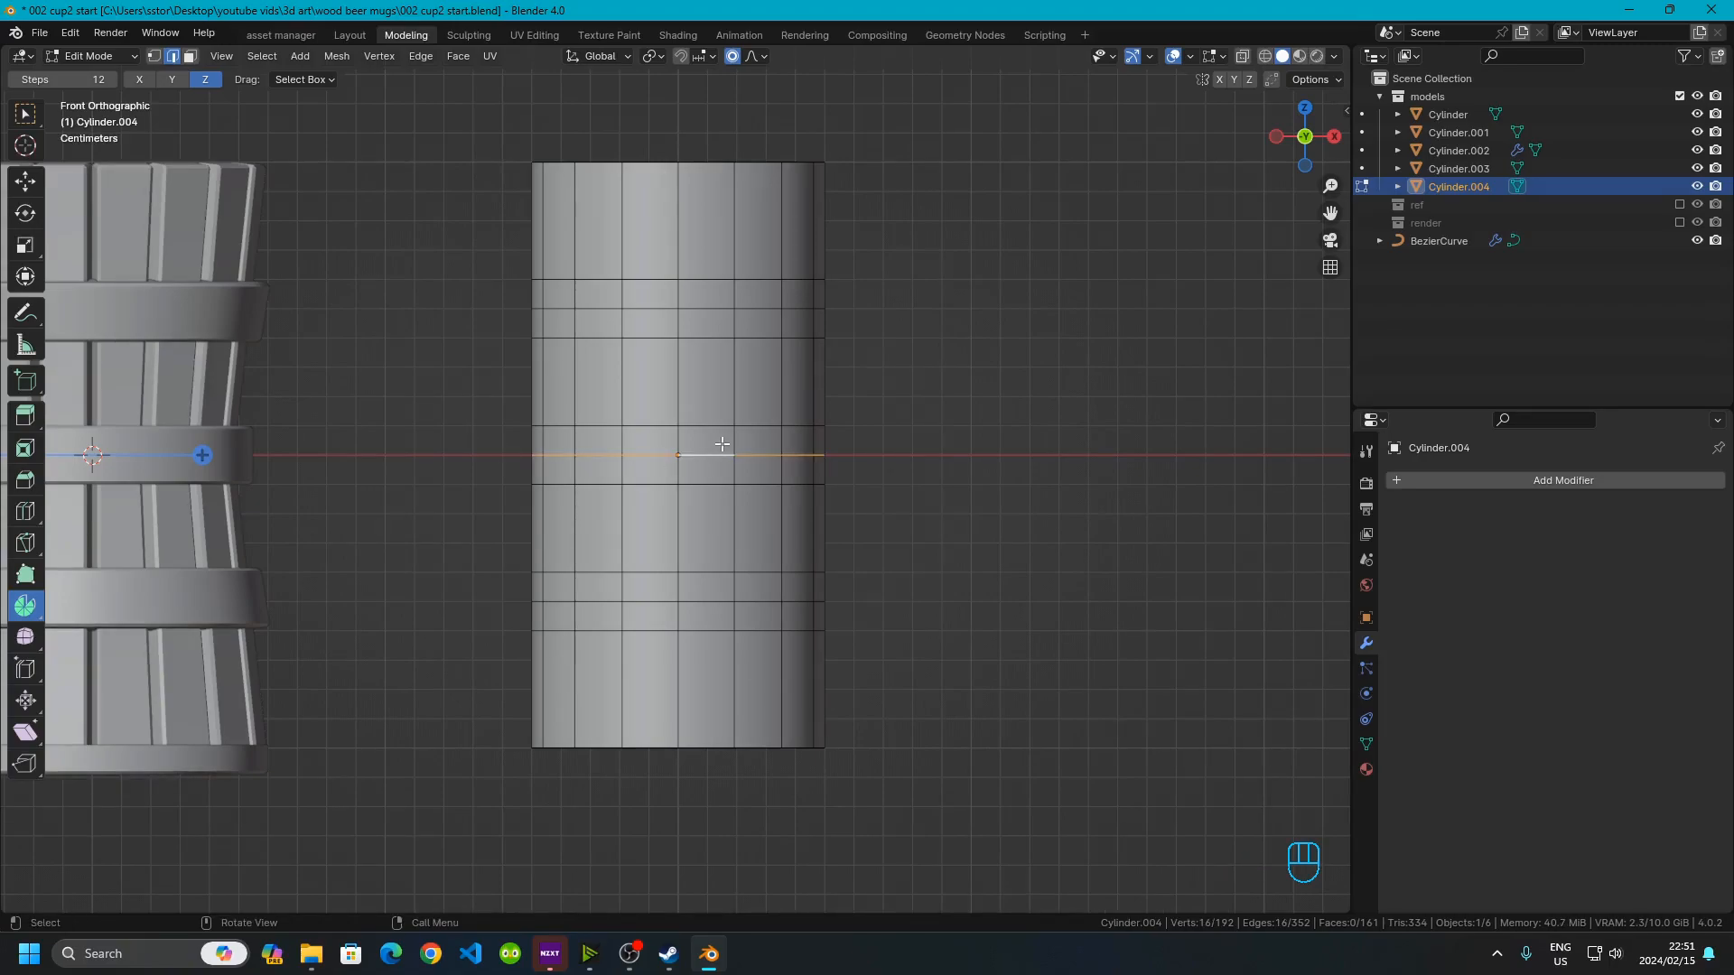
{"action": "key", "text": "s"}
{"action": "key", "text": "shift+z"}
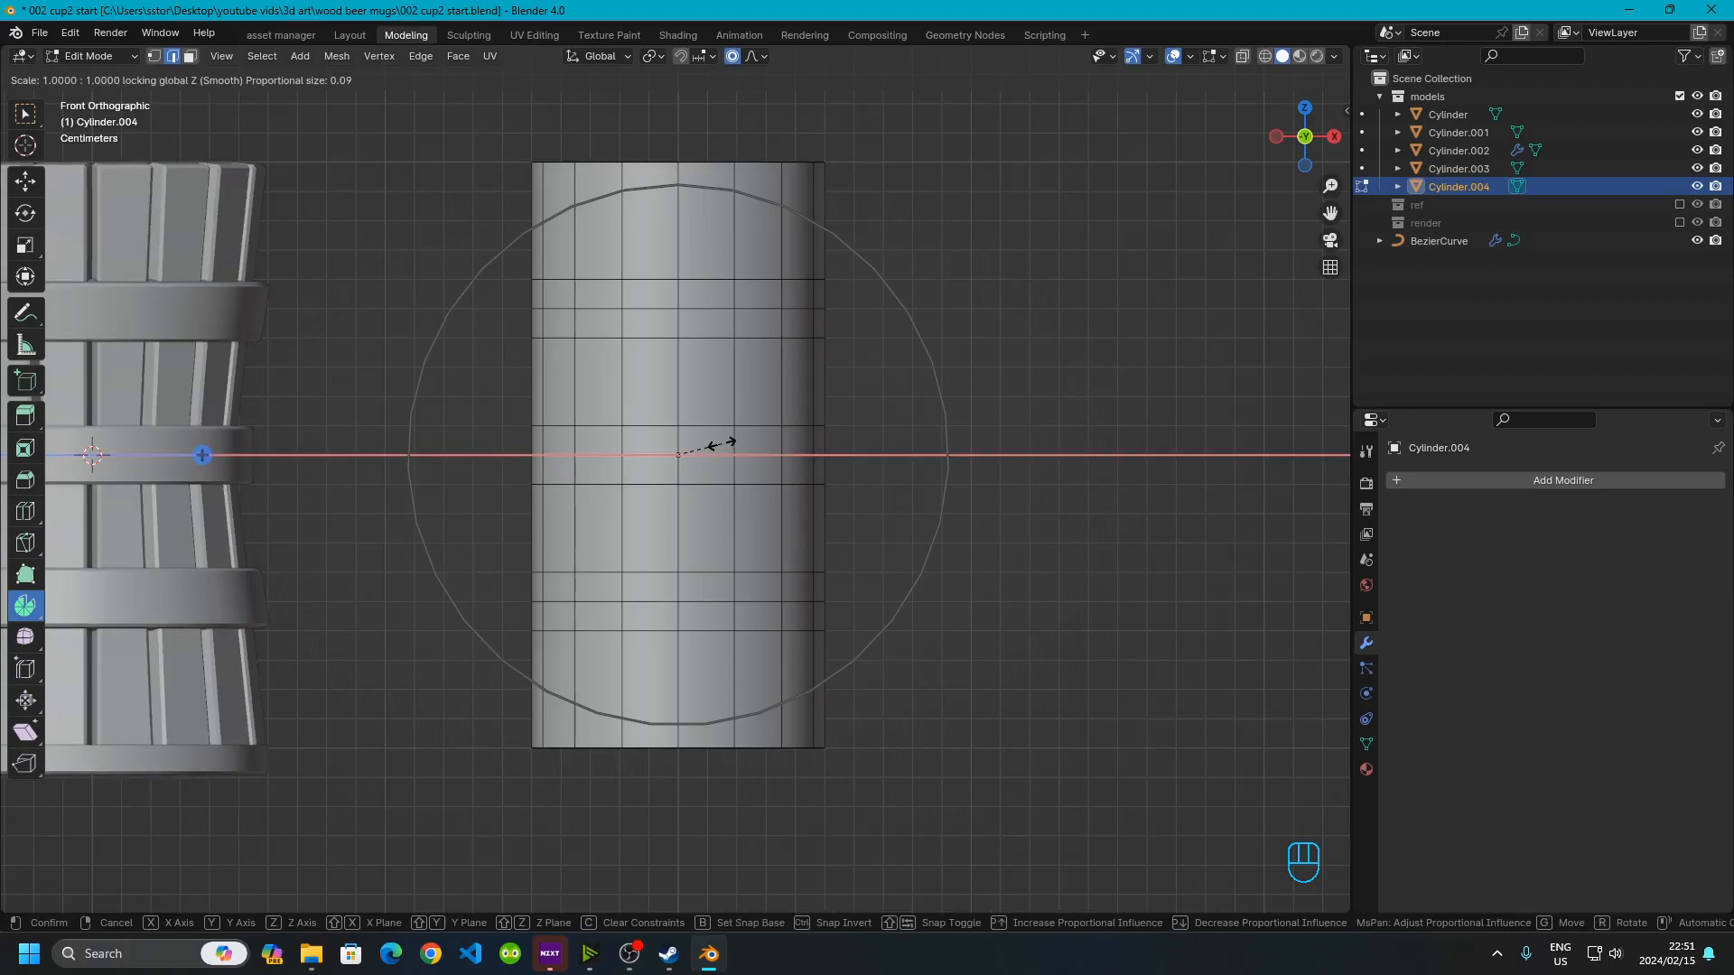
{"action": "type", "text": "1.2"}
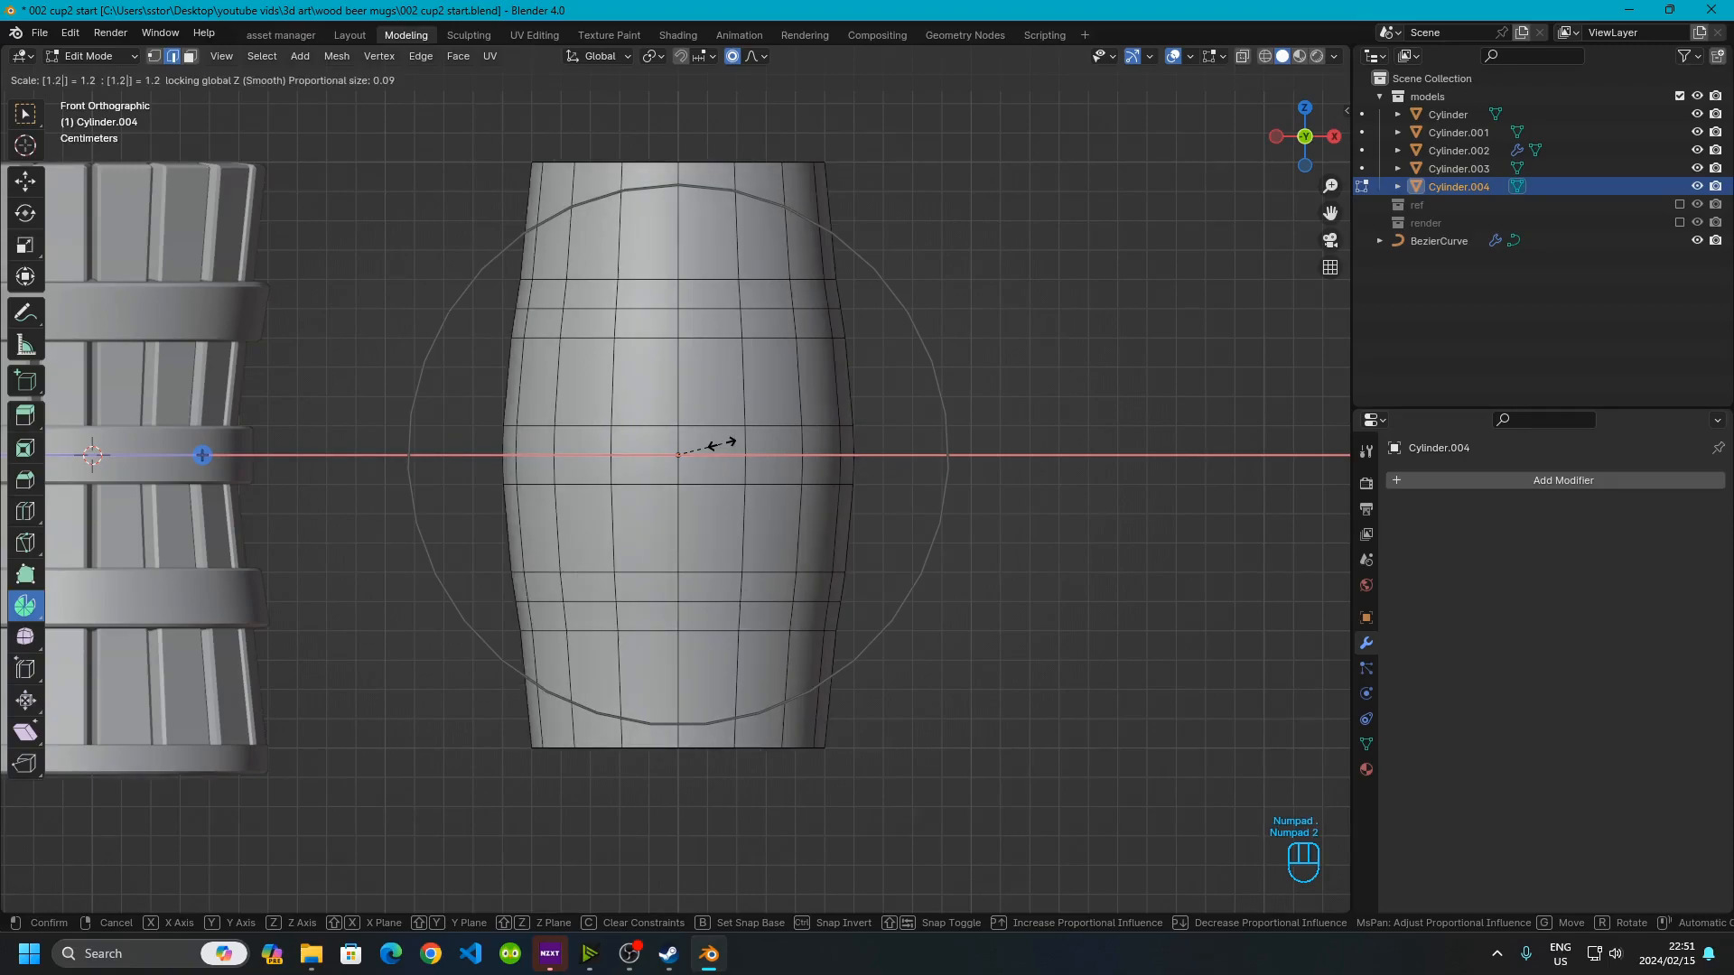
{"action": "key", "text": "BackSpace"}
{"action": "type", "text": "3"}
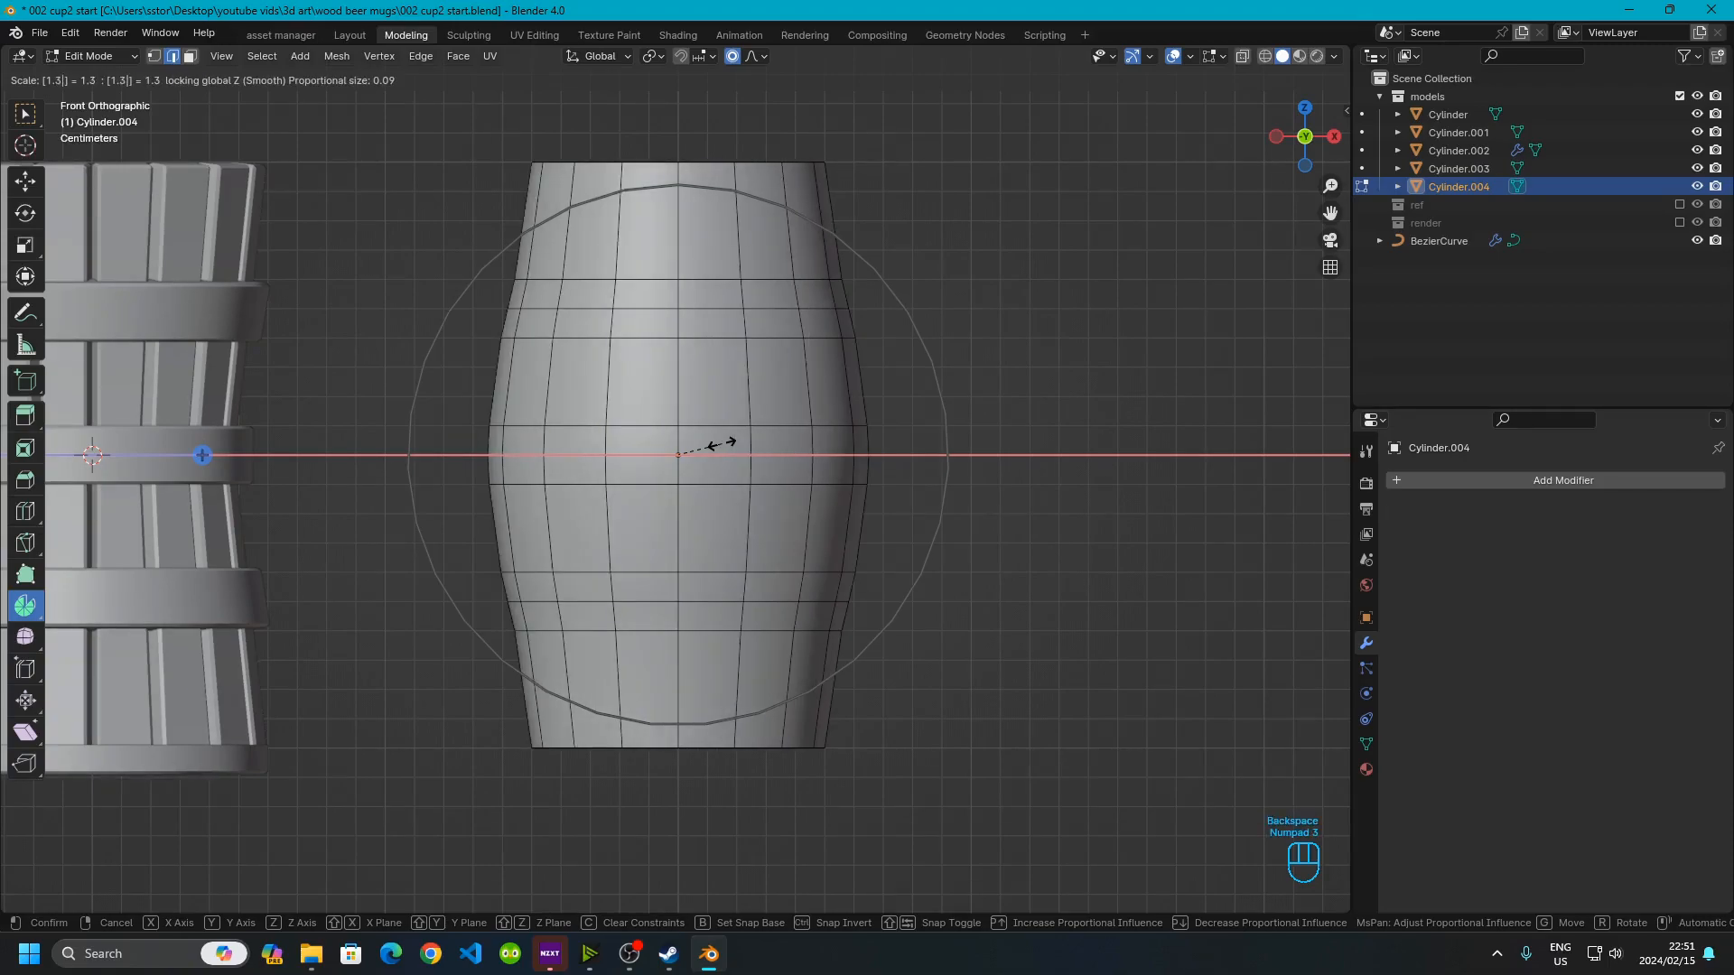
{"action": "key", "text": "BackSpace"}
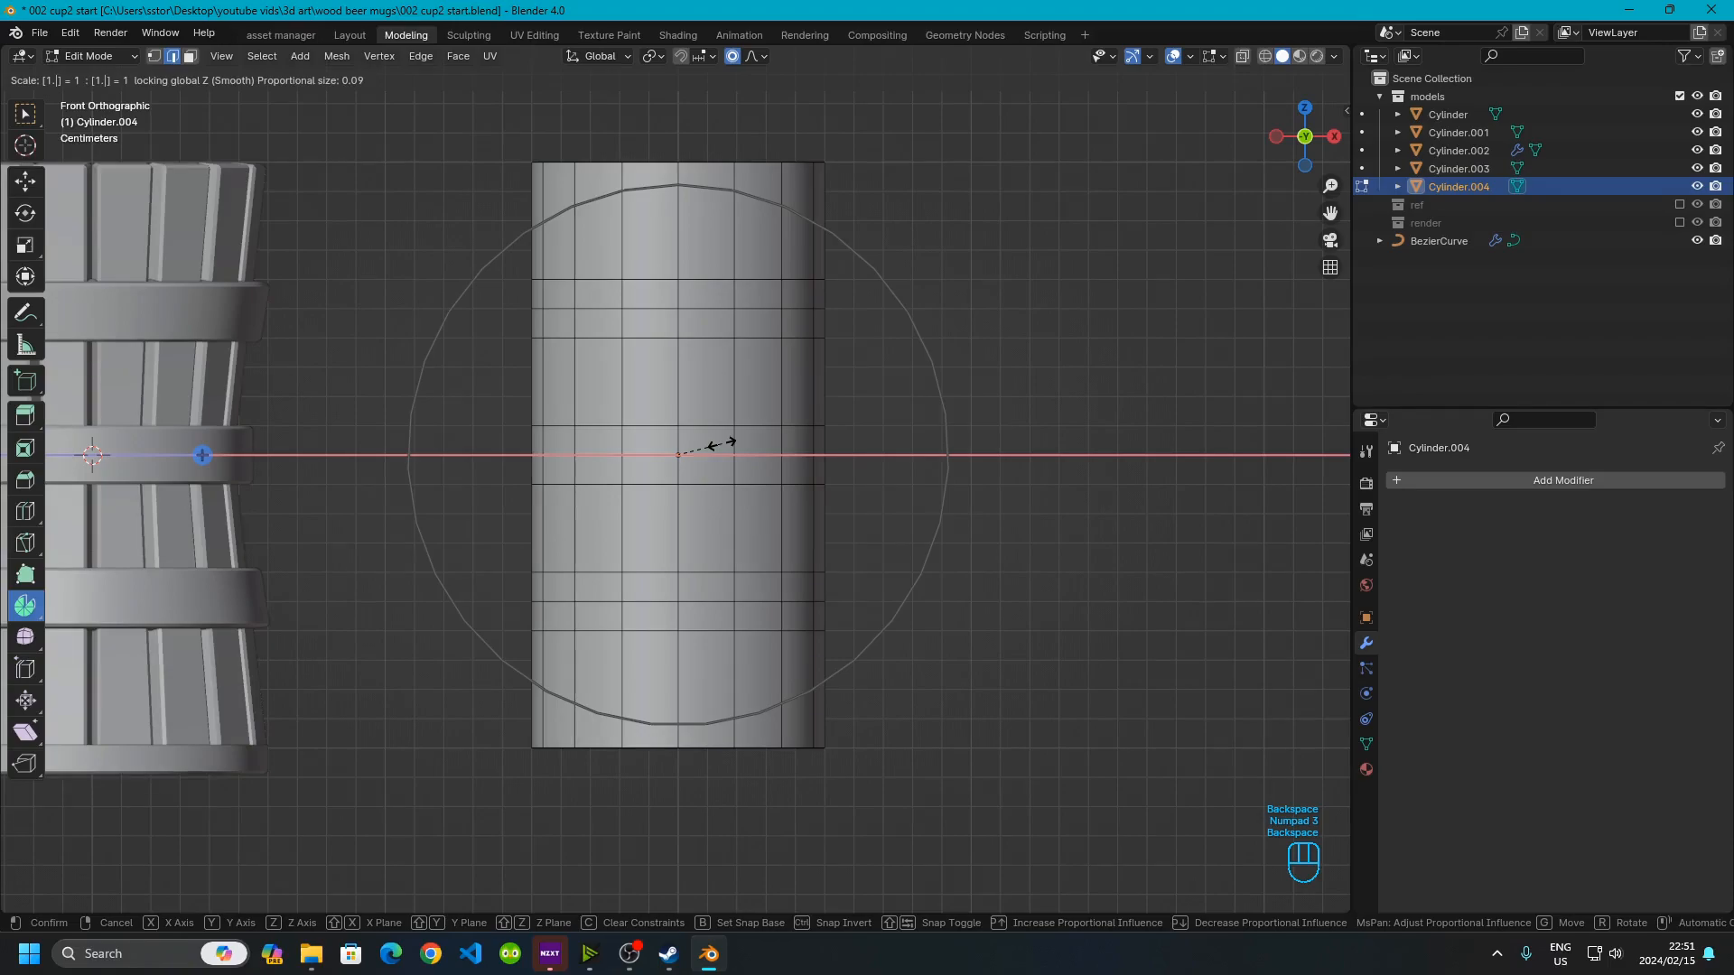
{"action": "type", "text": "1"}
{"action": "type", "text": ".2"}
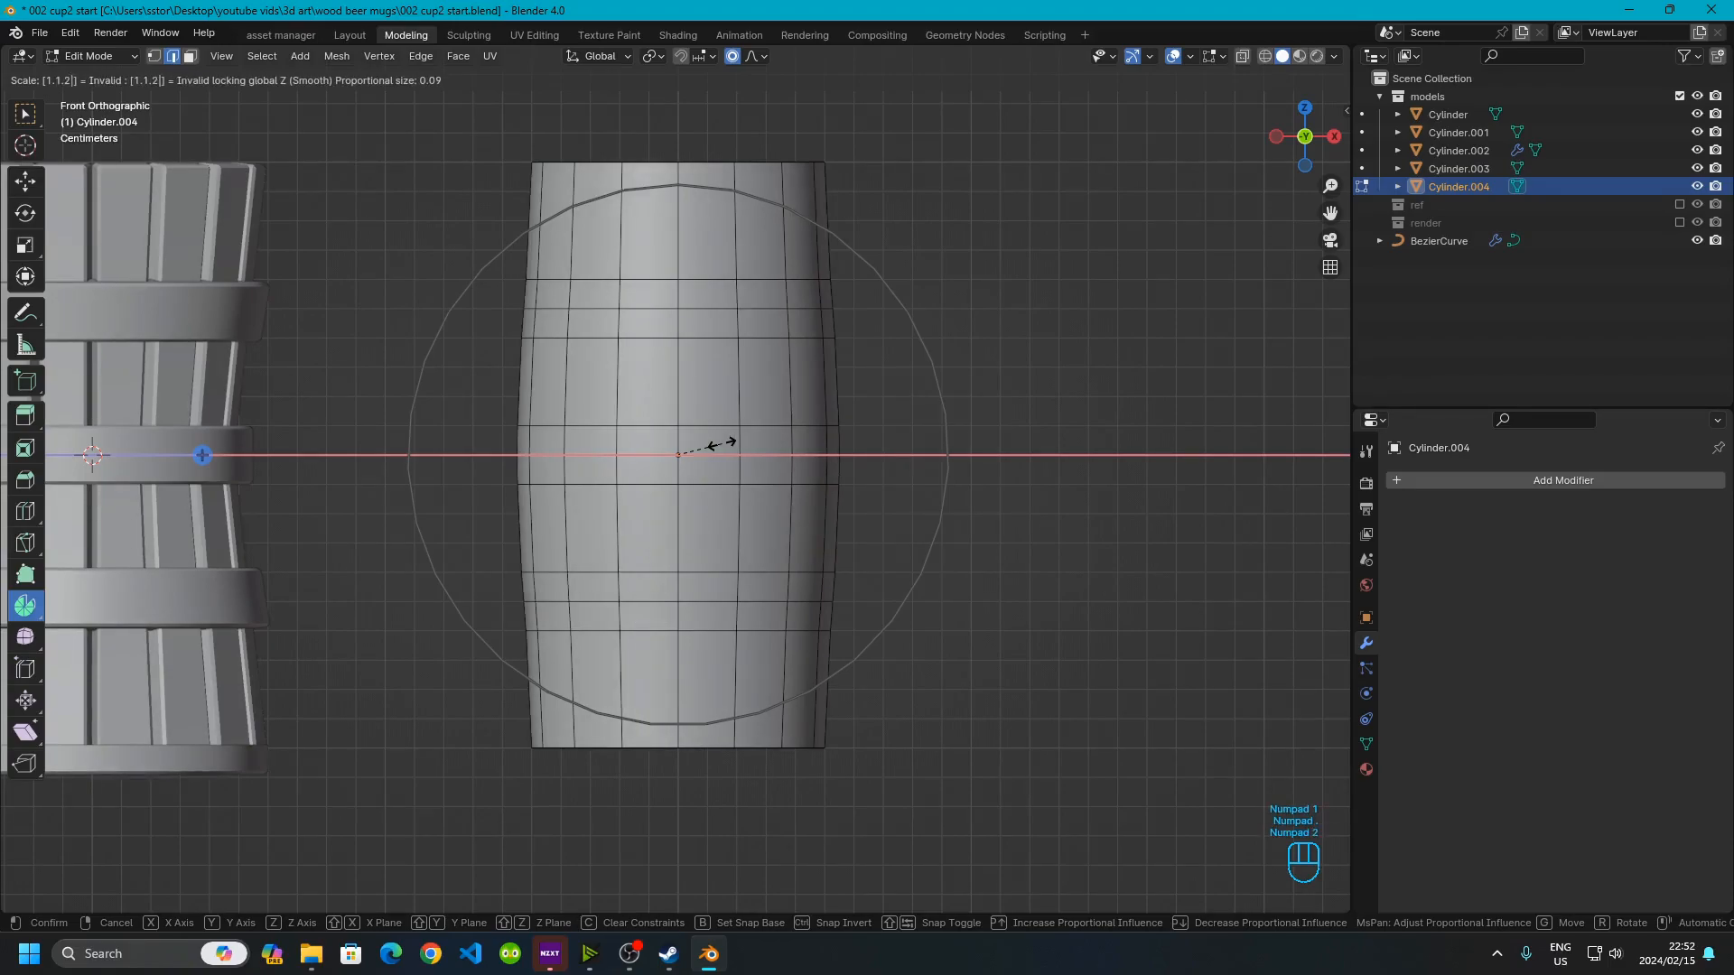
{"action": "scroll", "coordinate": [720, 443], "scroll_direction": "up", "scroll_amount": 4}
{"action": "scroll", "coordinate": [721, 444], "scroll_direction": "down", "scroll_amount": 6}
{"action": "scroll", "coordinate": [721, 443], "scroll_direction": "down", "scroll_amount": 3}
{"action": "scroll", "coordinate": [720, 443], "scroll_direction": "up", "scroll_amount": 4}
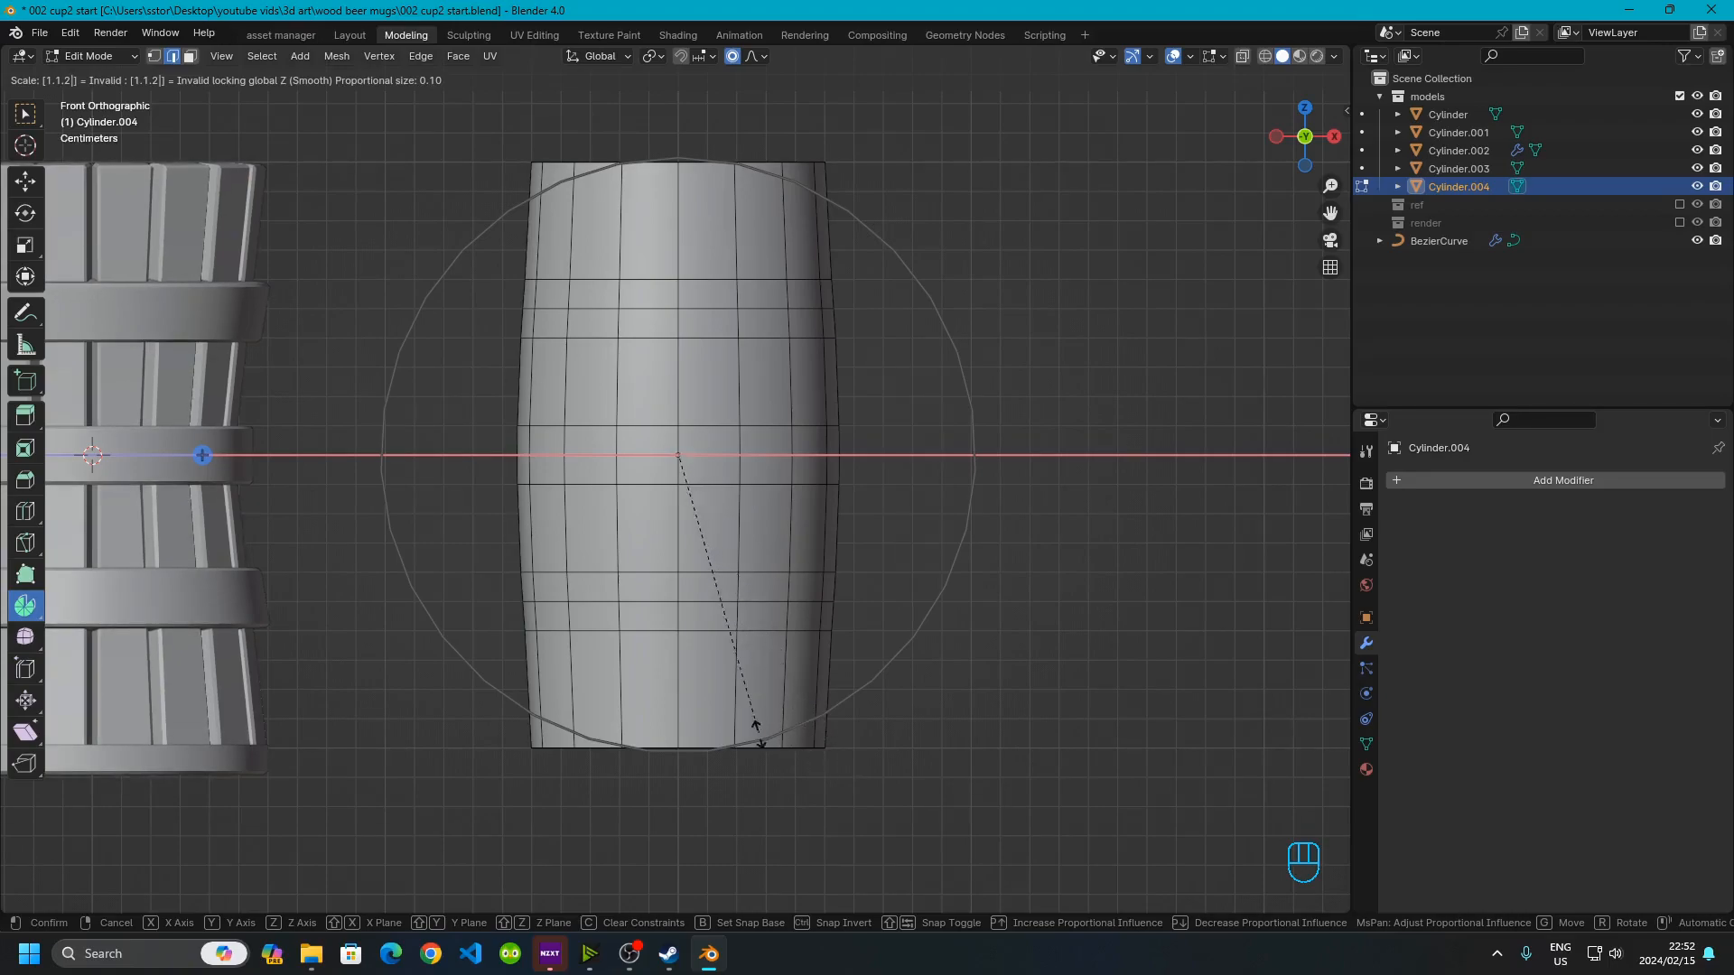
{"action": "scroll", "coordinate": [786, 768], "scroll_direction": "up", "scroll_amount": 1}
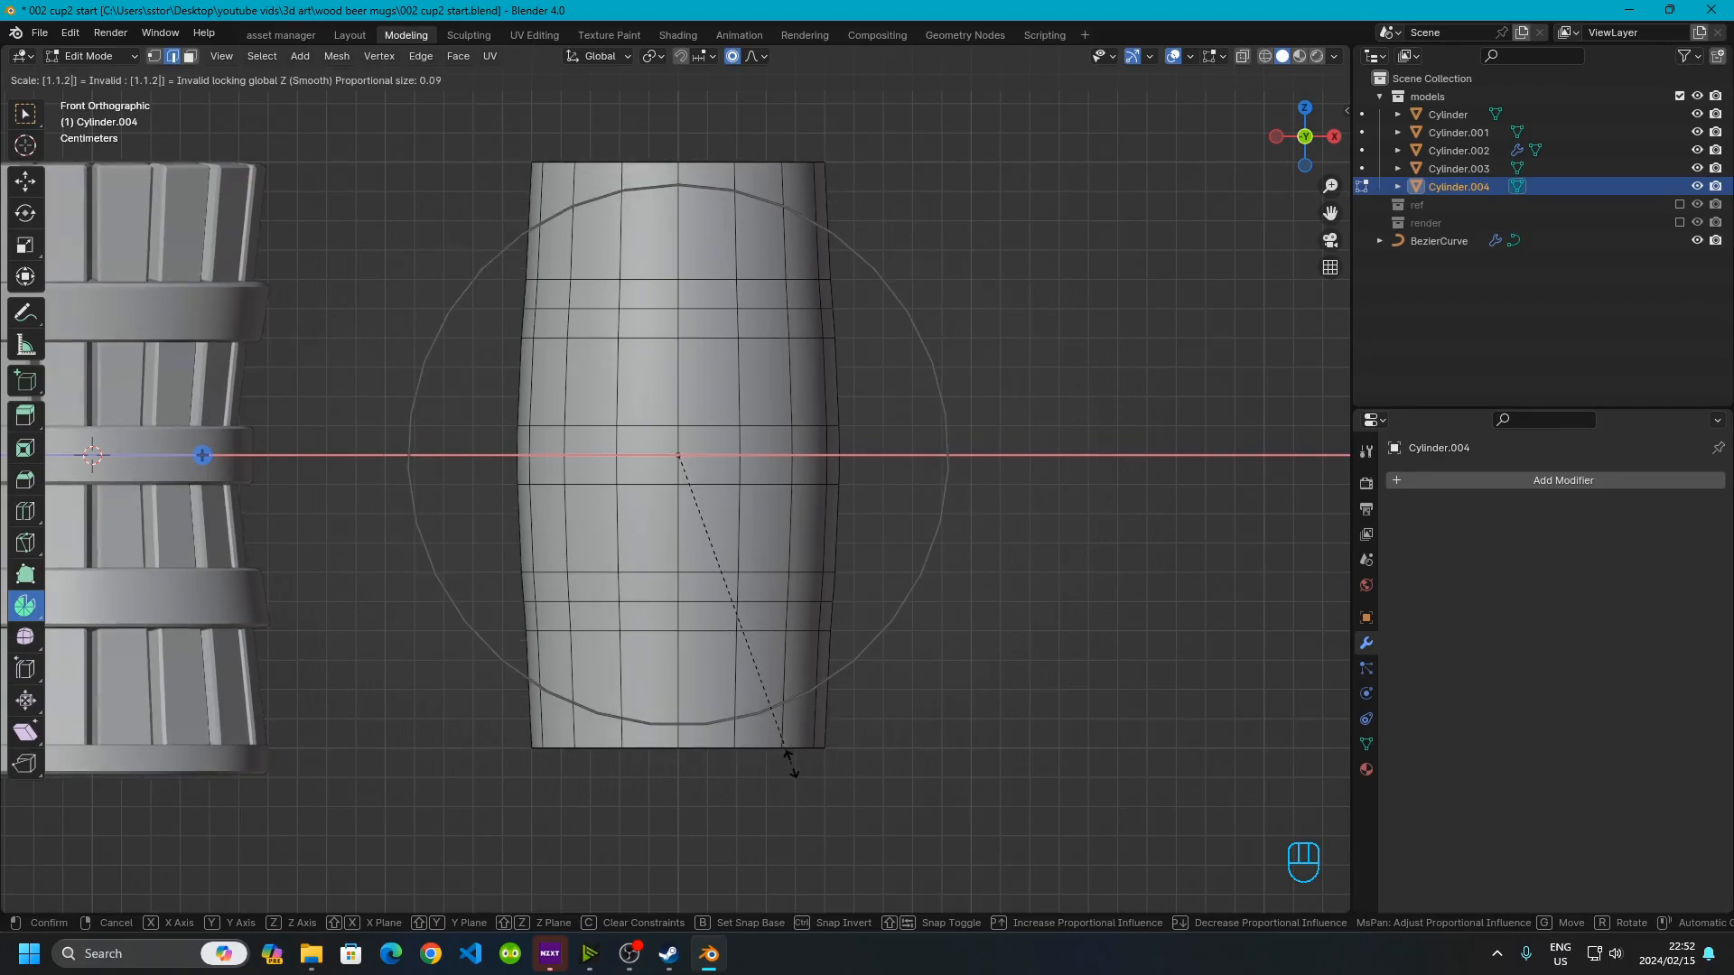
{"action": "left_click", "coordinate": [787, 768]}
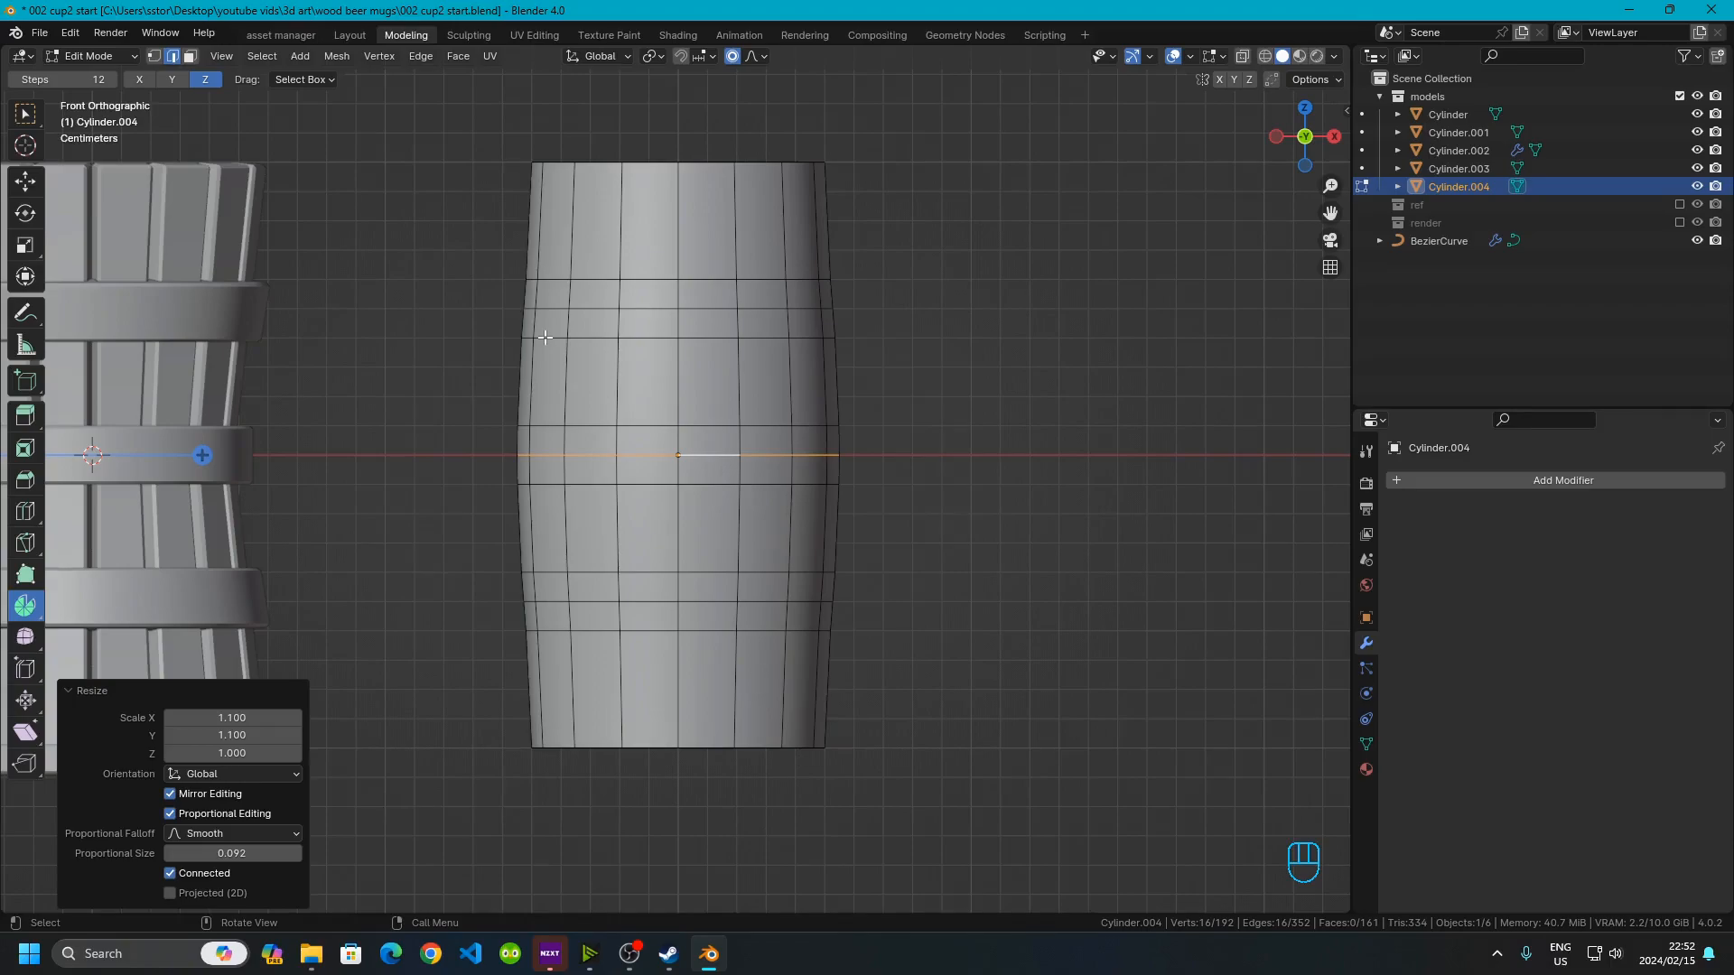
Select the three two-row face bands at top, middle and bottom, duplicate them and separate them into a new object
{"action": "left_click", "coordinate": [730, 358]}
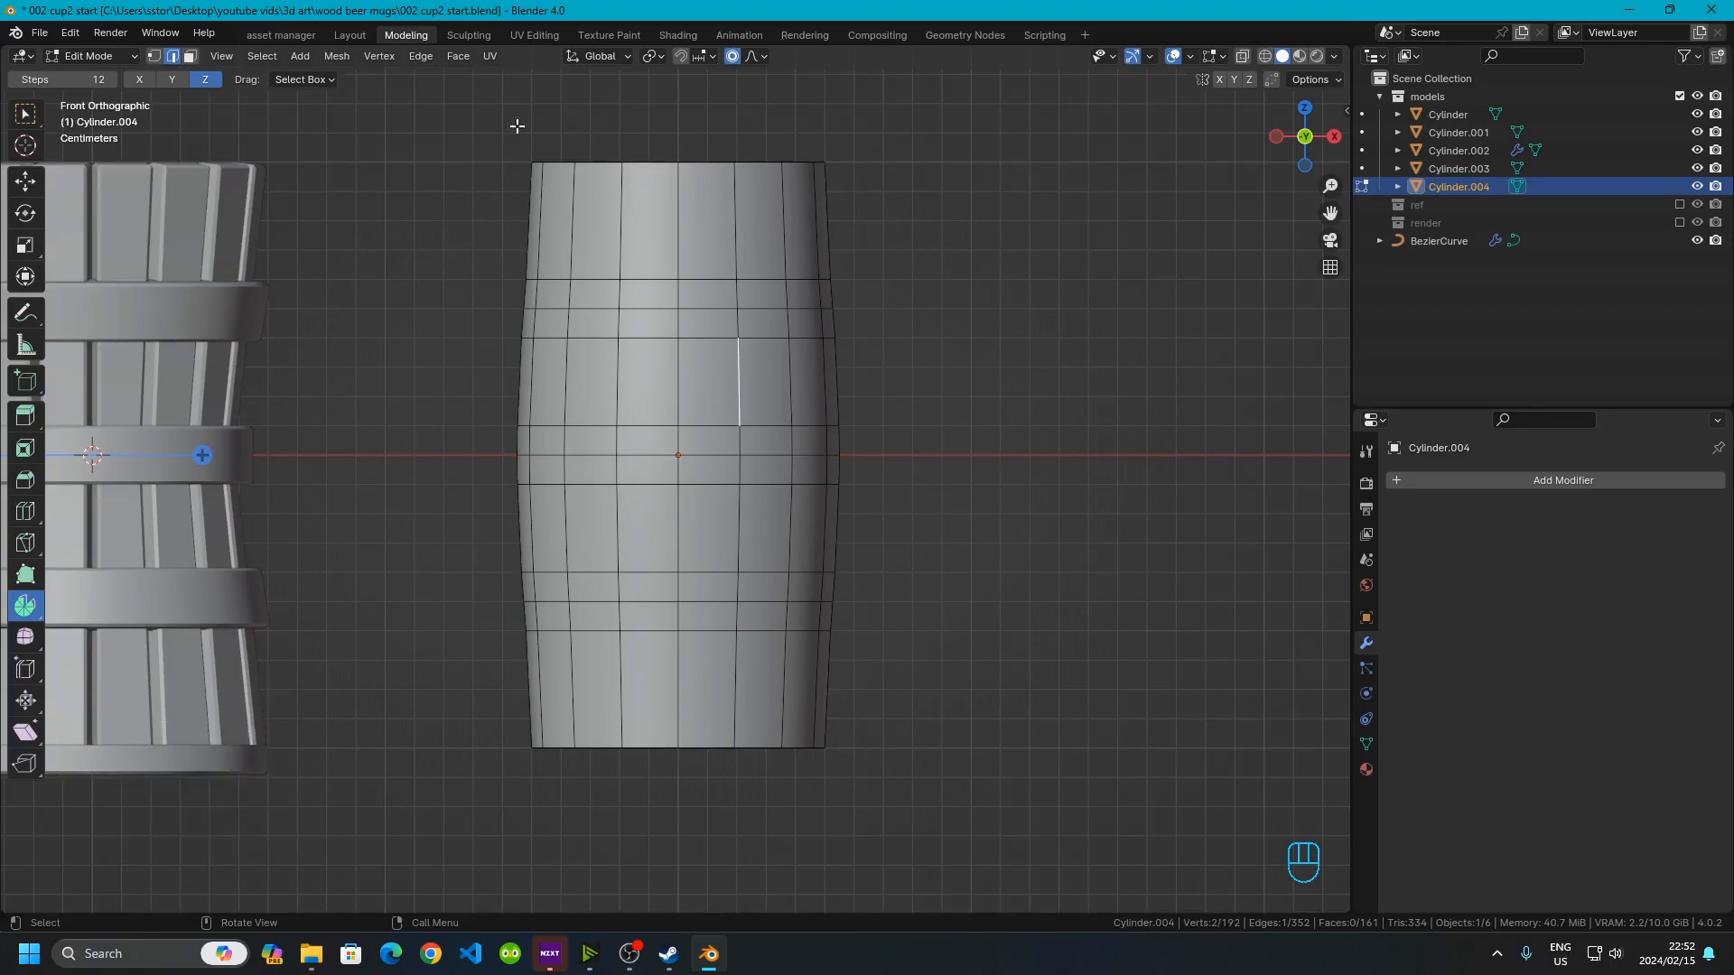
{"action": "left_click", "coordinate": [191, 57]}
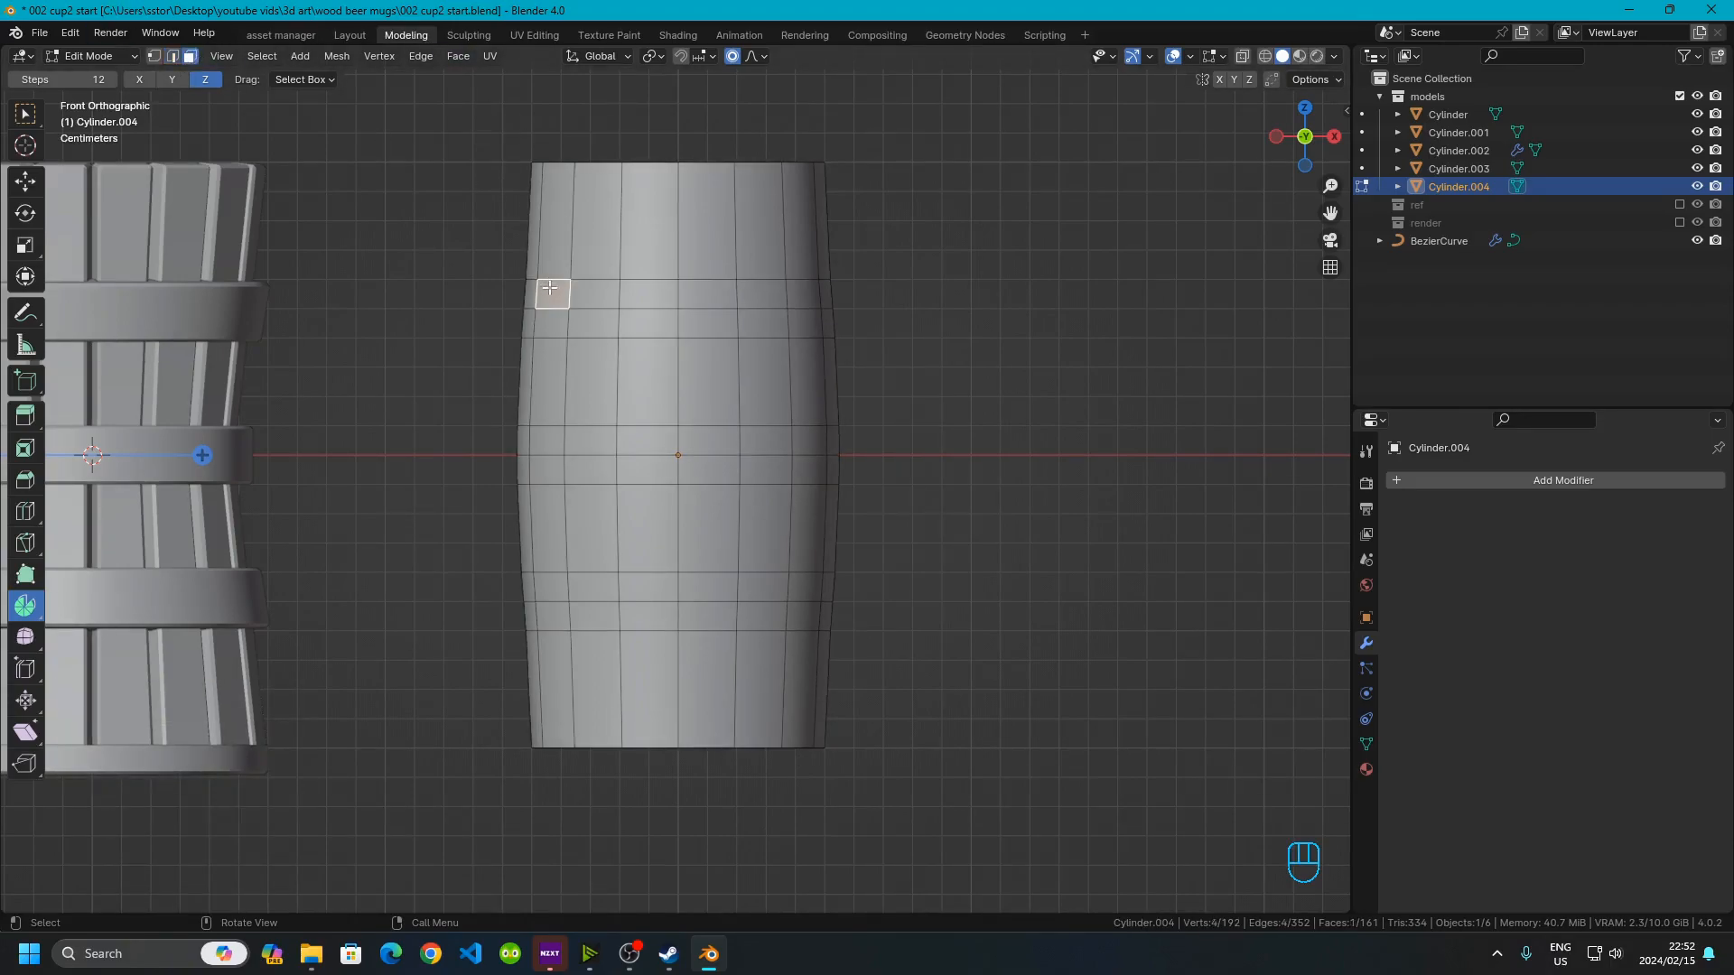
{"action": "left_click", "coordinate": [552, 292], "text": "alt+shift"}
{"action": "left_click", "coordinate": [543, 303]}
{"action": "left_click", "coordinate": [545, 304], "text": "alt+shift"}
{"action": "left_click", "coordinate": [549, 305], "text": "alt+shift"}
{"action": "left_click", "coordinate": [554, 305]}
{"action": "left_click", "coordinate": [574, 291]}
{"action": "left_click", "coordinate": [573, 292], "text": "alt+shift"}
{"action": "left_click", "coordinate": [573, 292], "text": "alt+shift"}
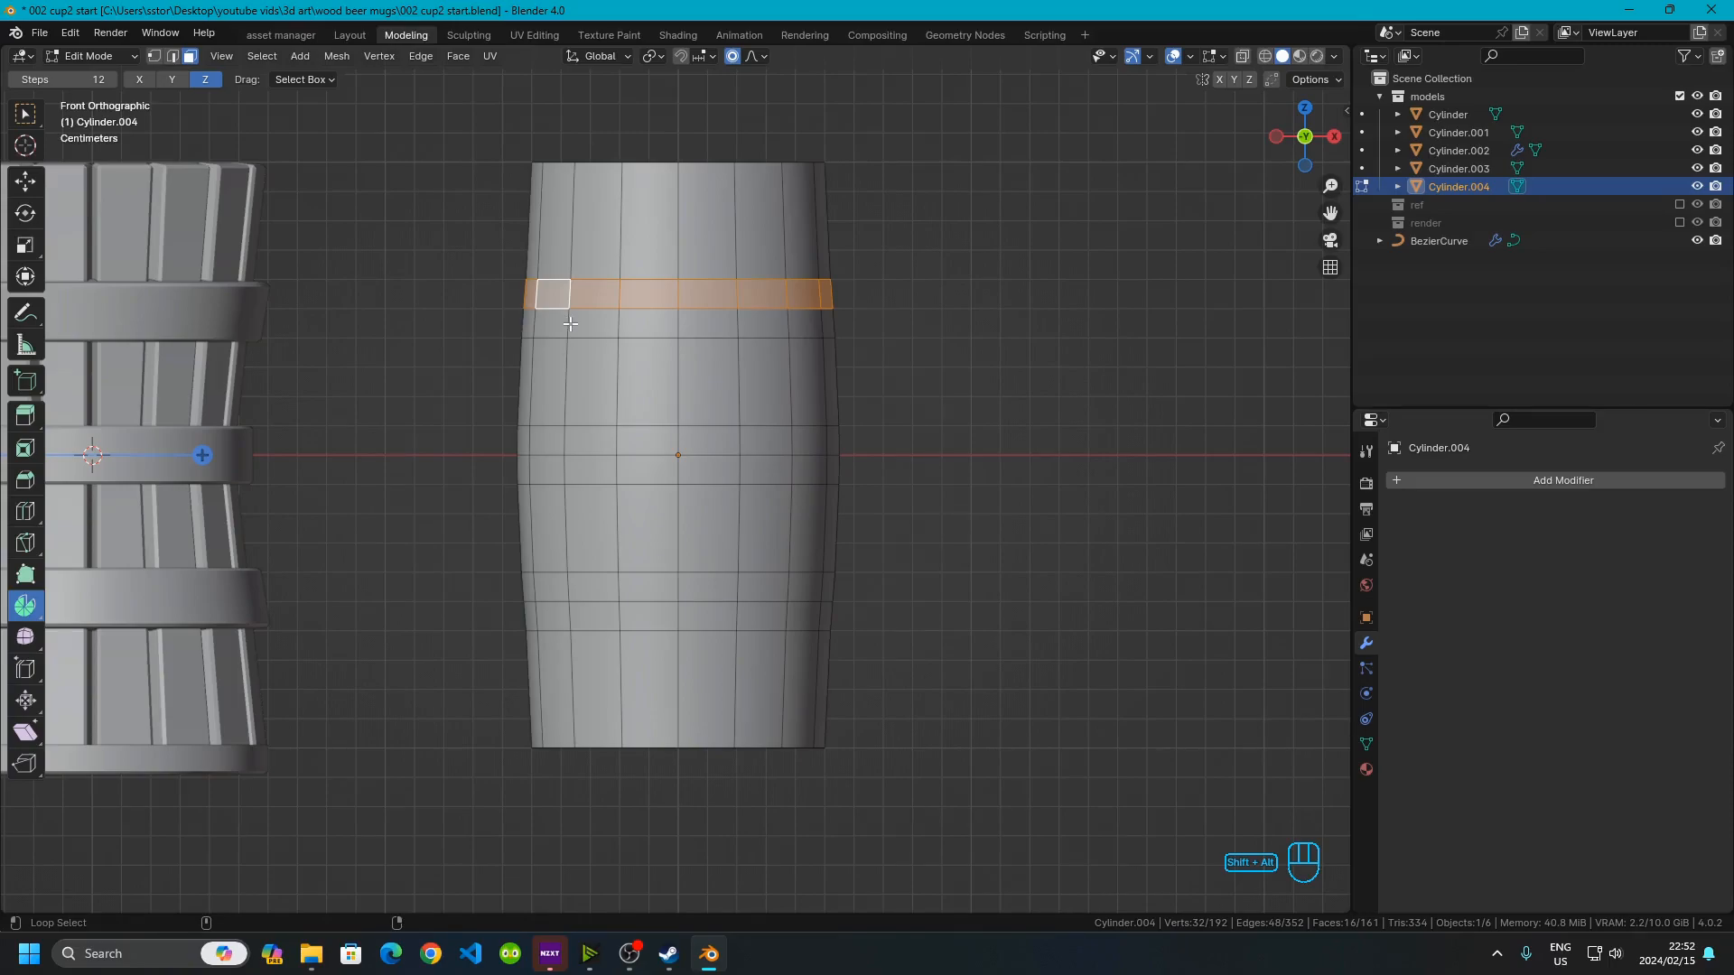
{"action": "left_click", "coordinate": [570, 323], "text": "alt+shift"}
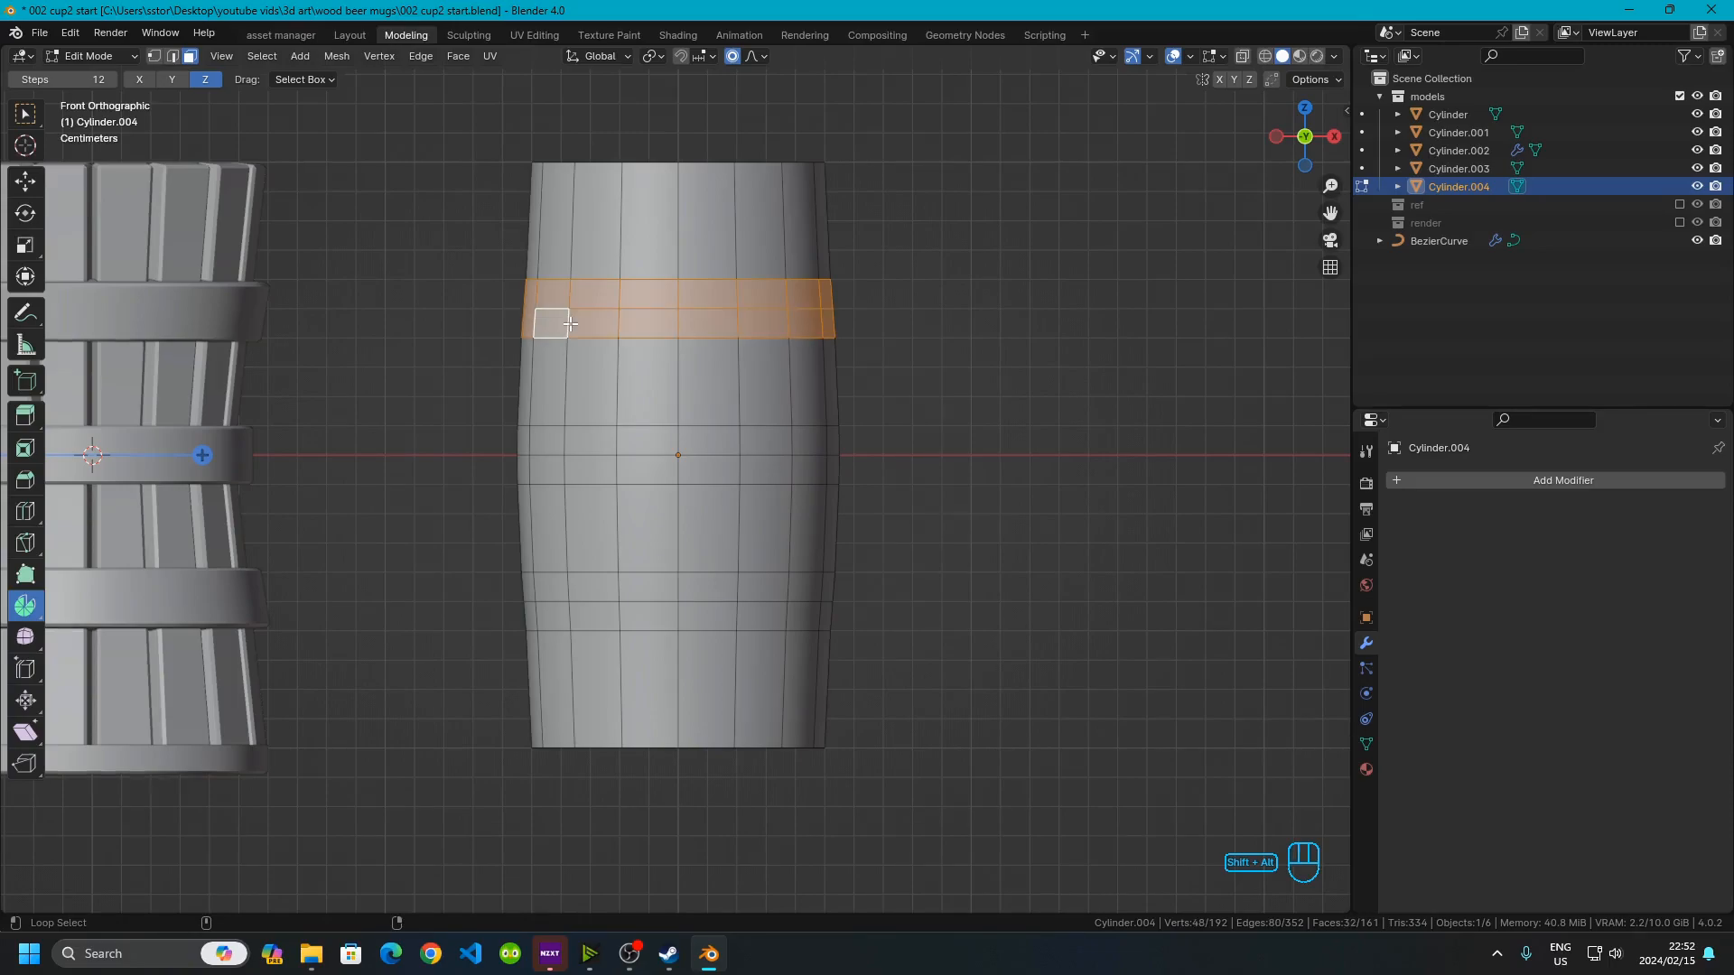
{"action": "left_click", "coordinate": [569, 448], "text": "alt+shift"}
{"action": "left_click", "coordinate": [572, 476], "text": "alt+shift"}
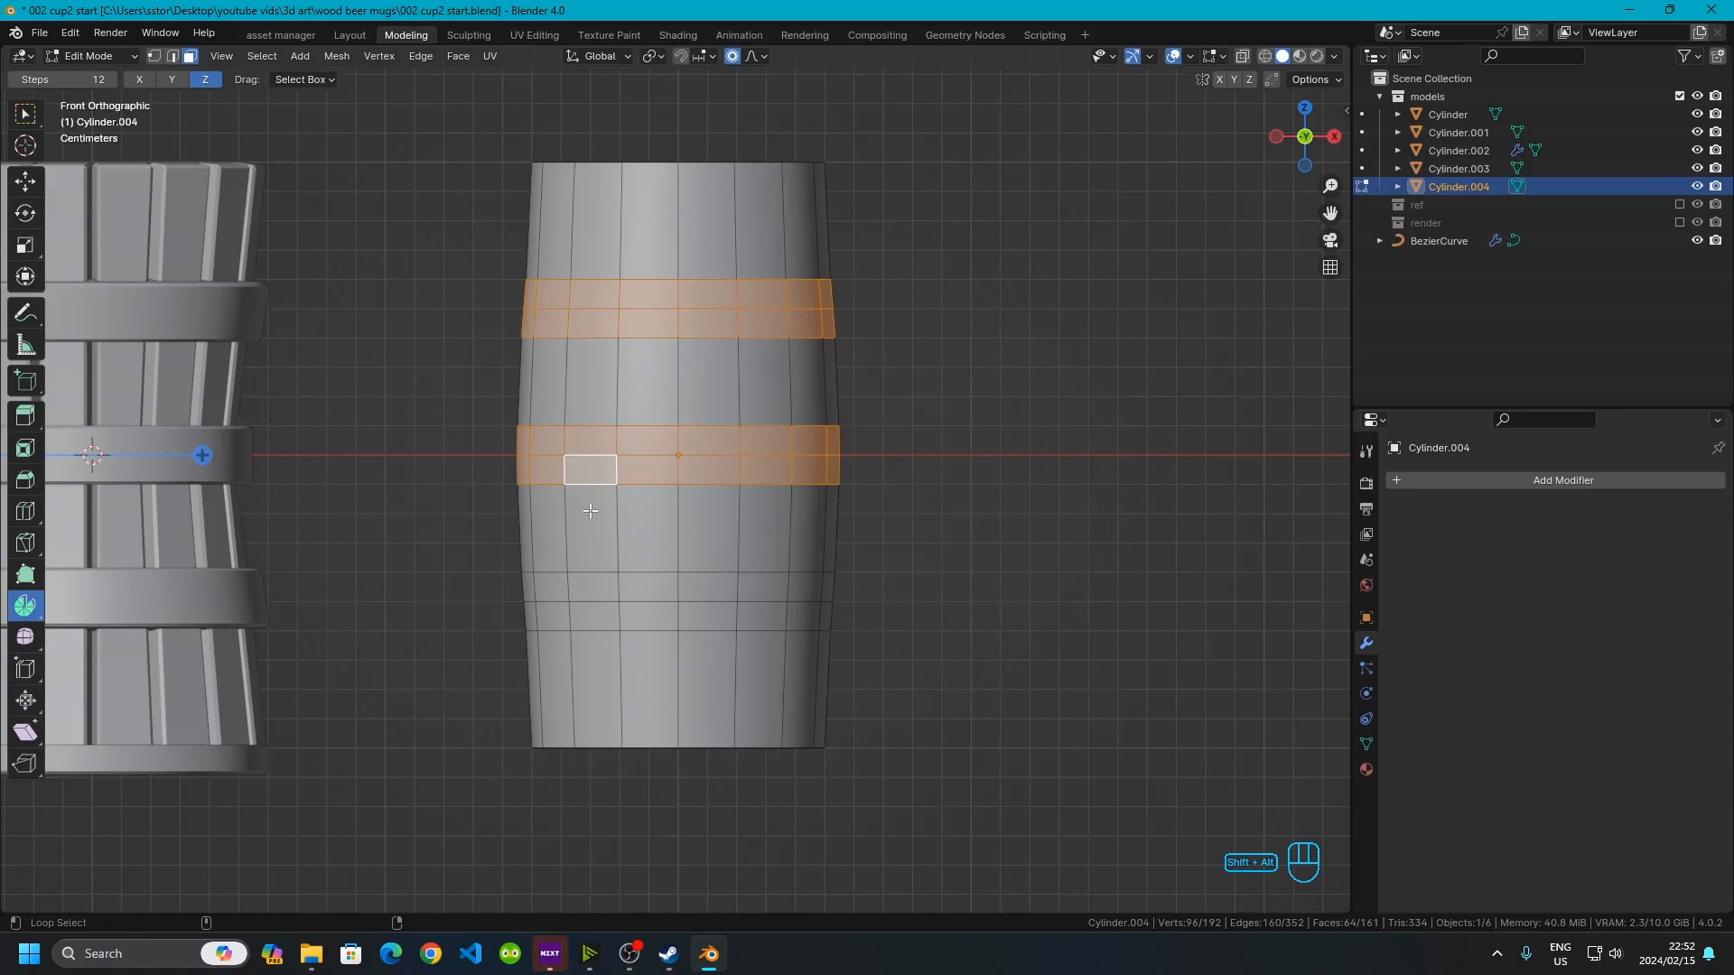
{"action": "left_click", "coordinate": [582, 589], "text": "alt+shift"}
{"action": "left_click", "coordinate": [582, 615], "text": "alt+shift"}
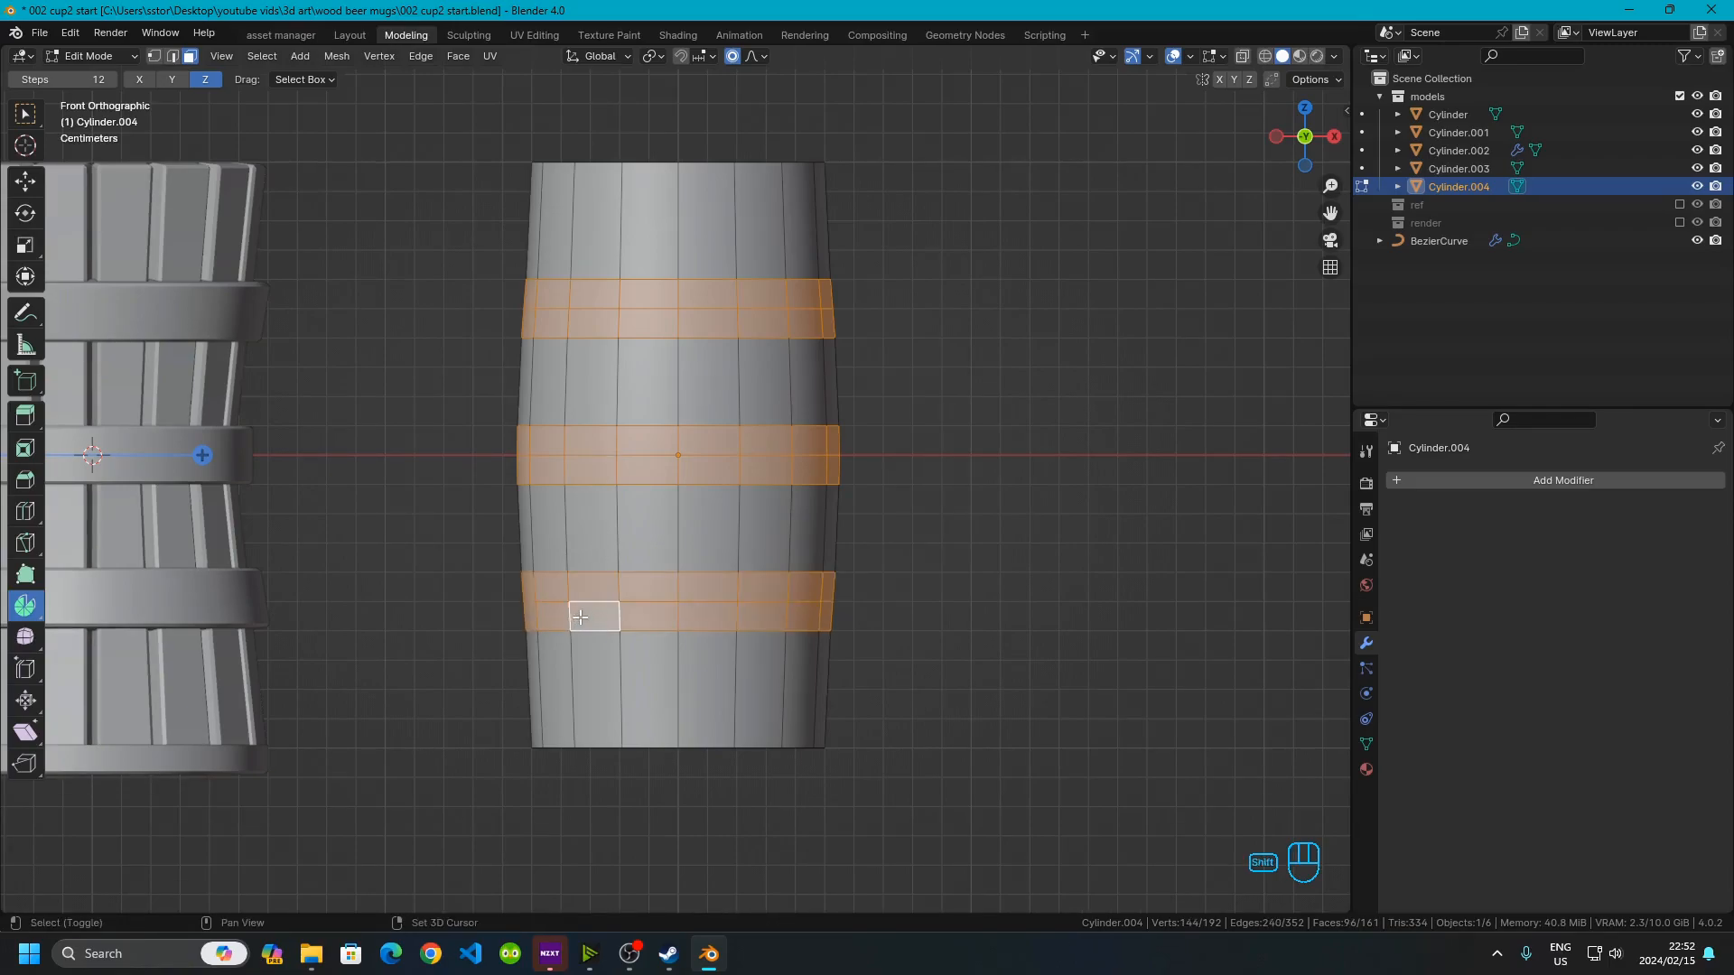
{"action": "key", "text": "shift+d"}
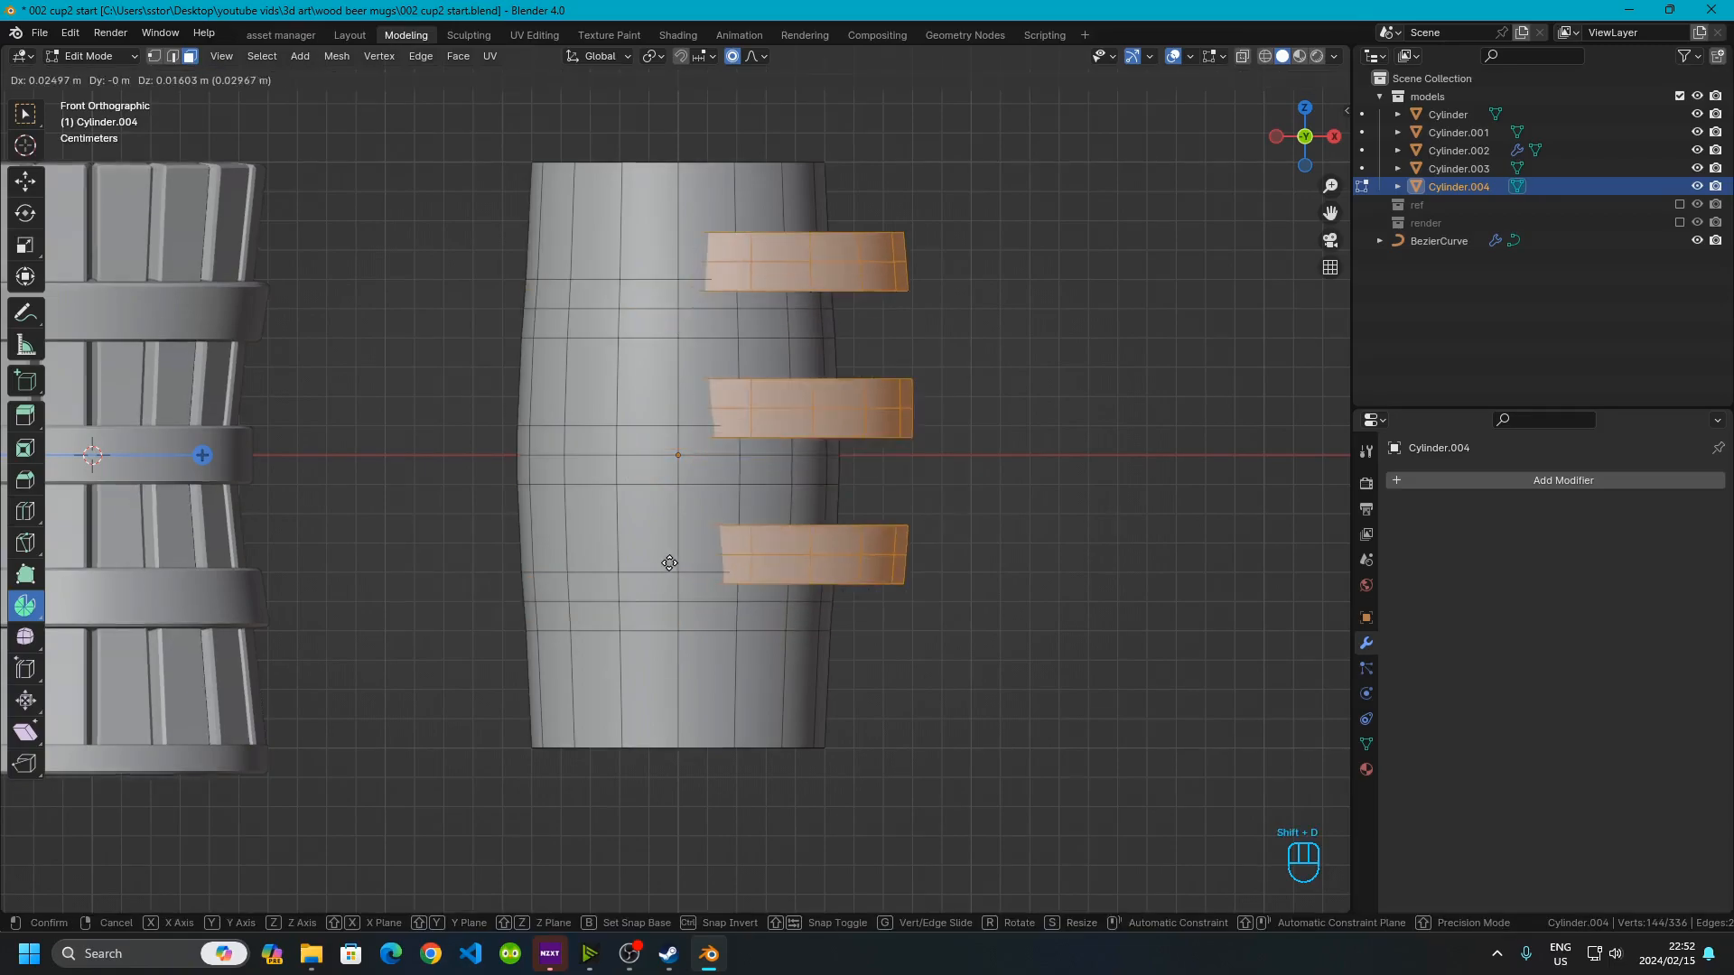
{"action": "right_click", "coordinate": [646, 533]}
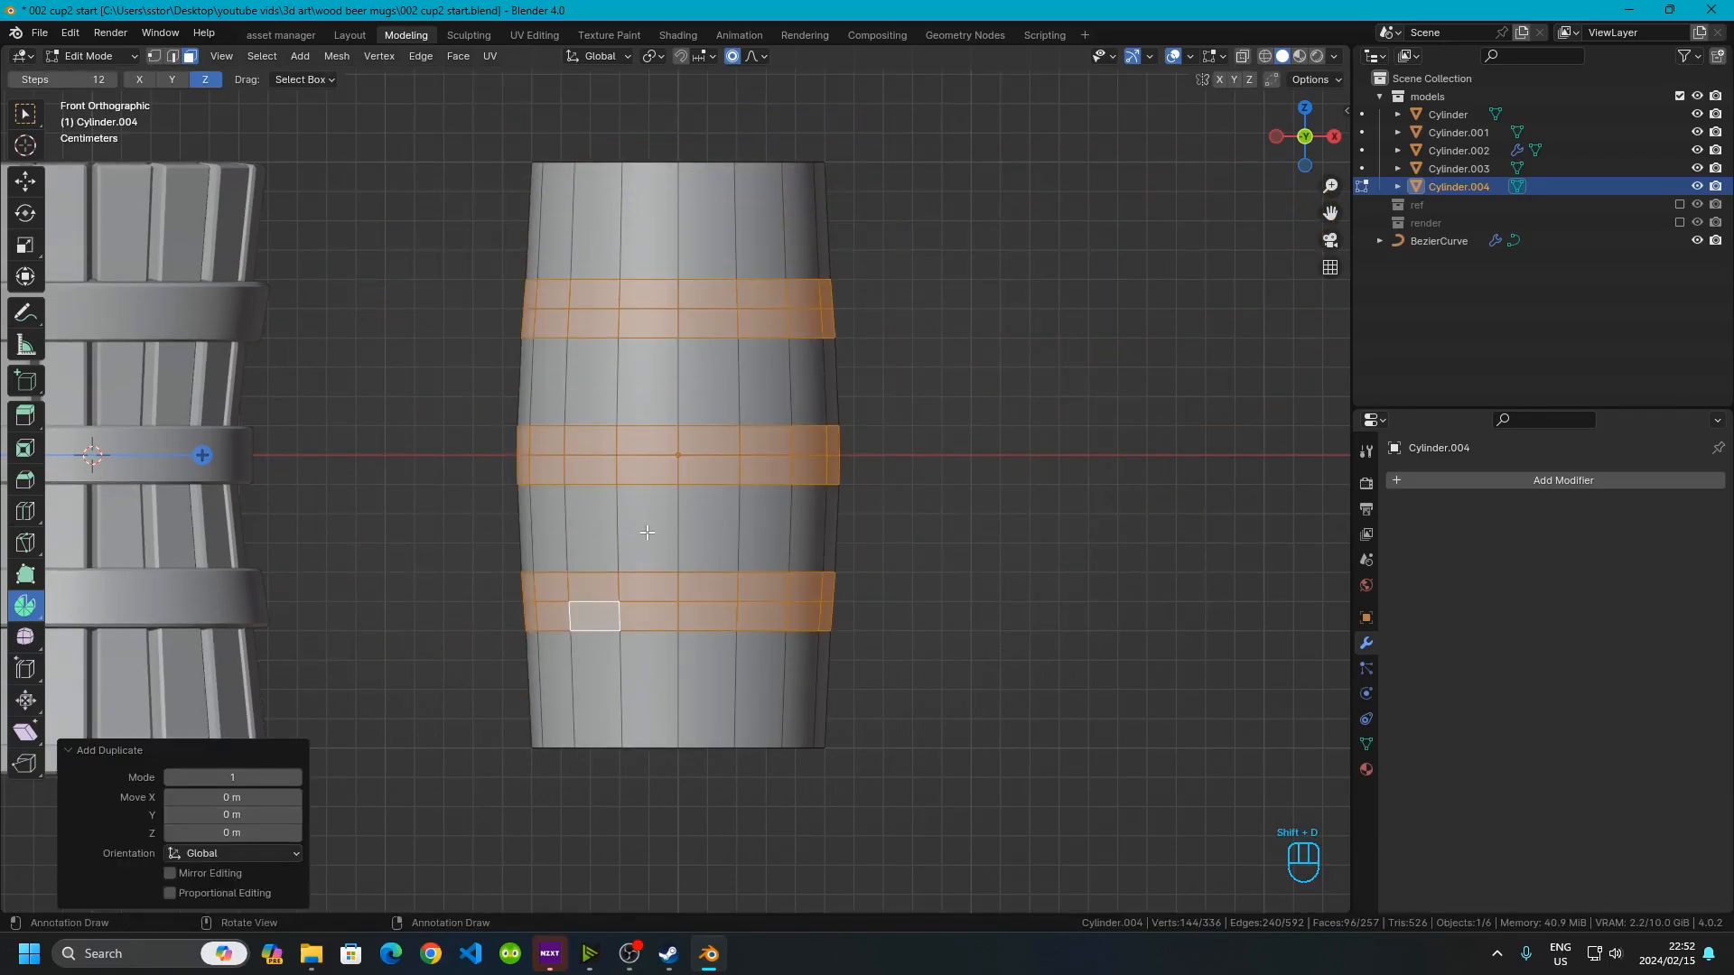
{"action": "key", "text": "p"}
{"action": "left_click", "coordinate": [647, 533]}
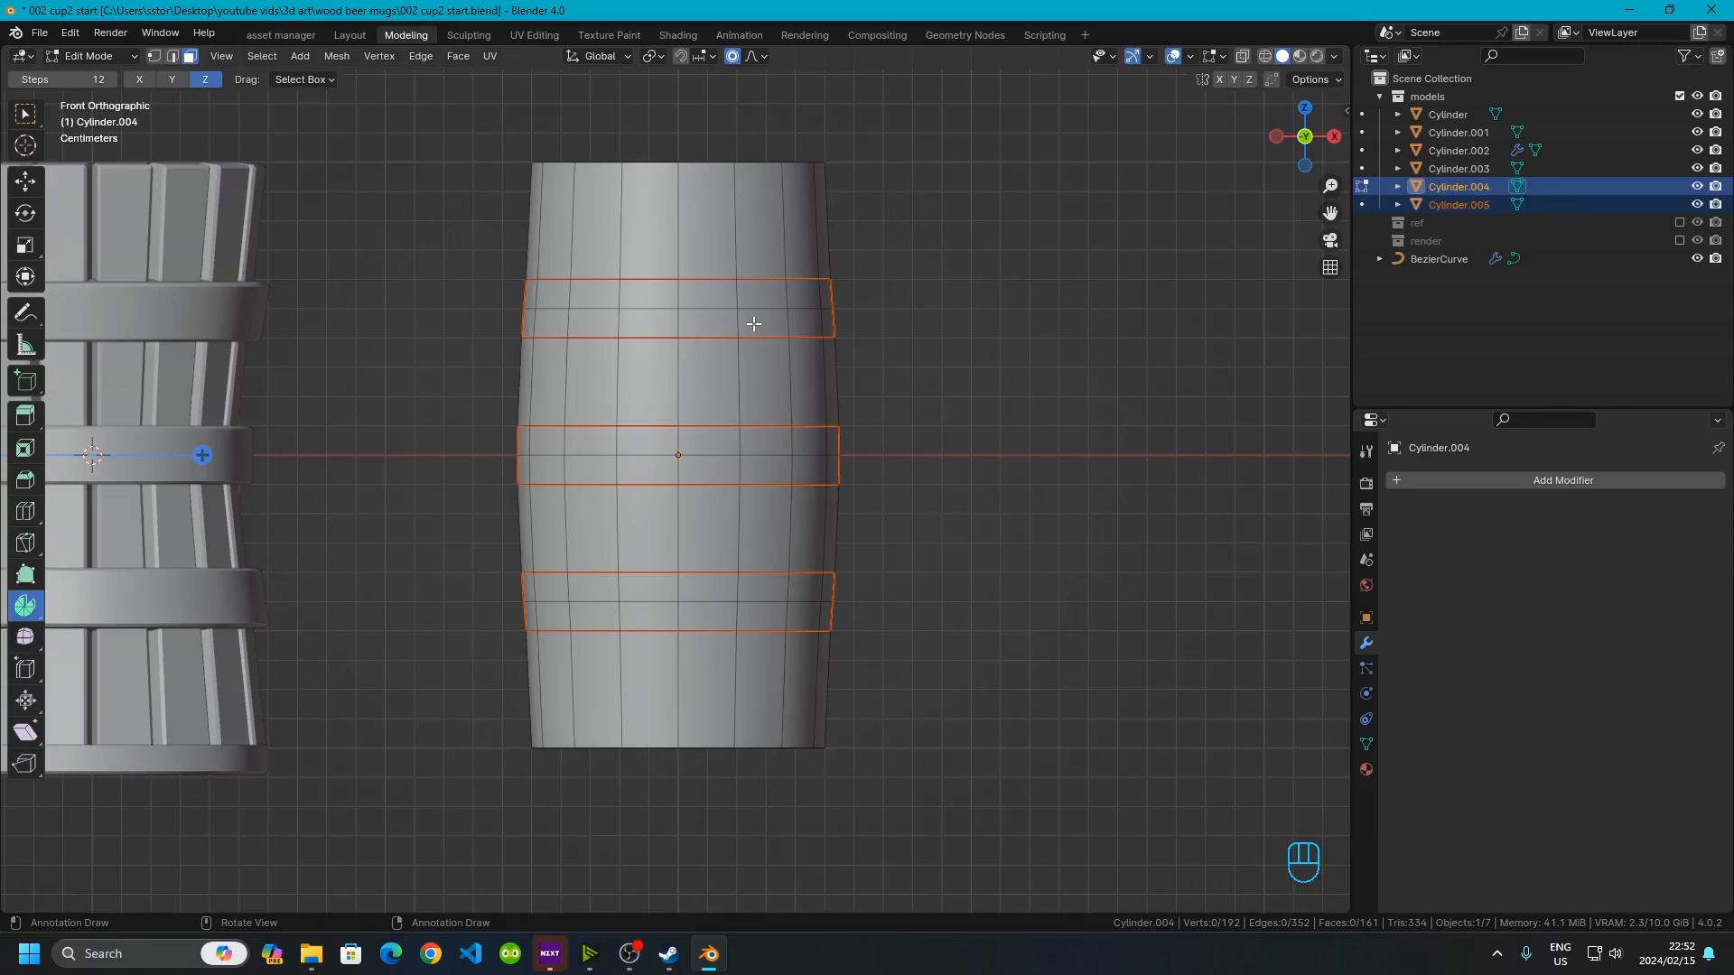
Isolate the barrel body in local view and dissolve its extra horizontal edge loops
{"action": "key", "text": "Tab"}
{"action": "left_click", "coordinate": [888, 338]}
{"action": "left_click", "coordinate": [685, 236]}
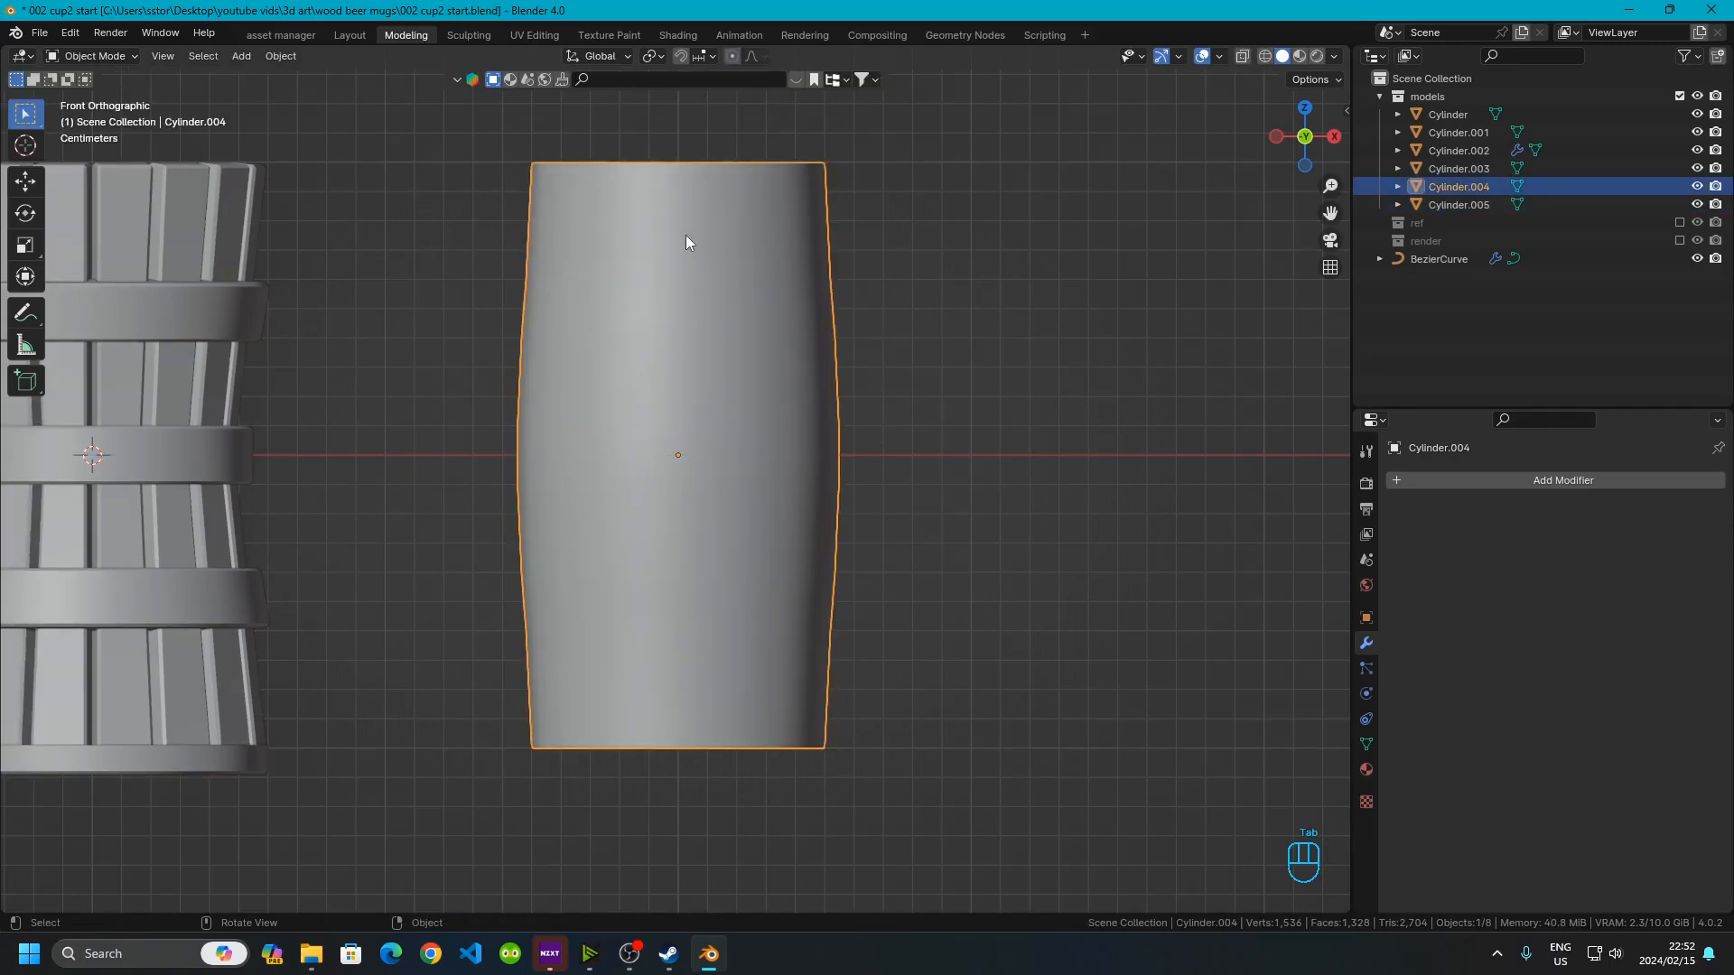
{"action": "key", "text": "KP_Divide"}
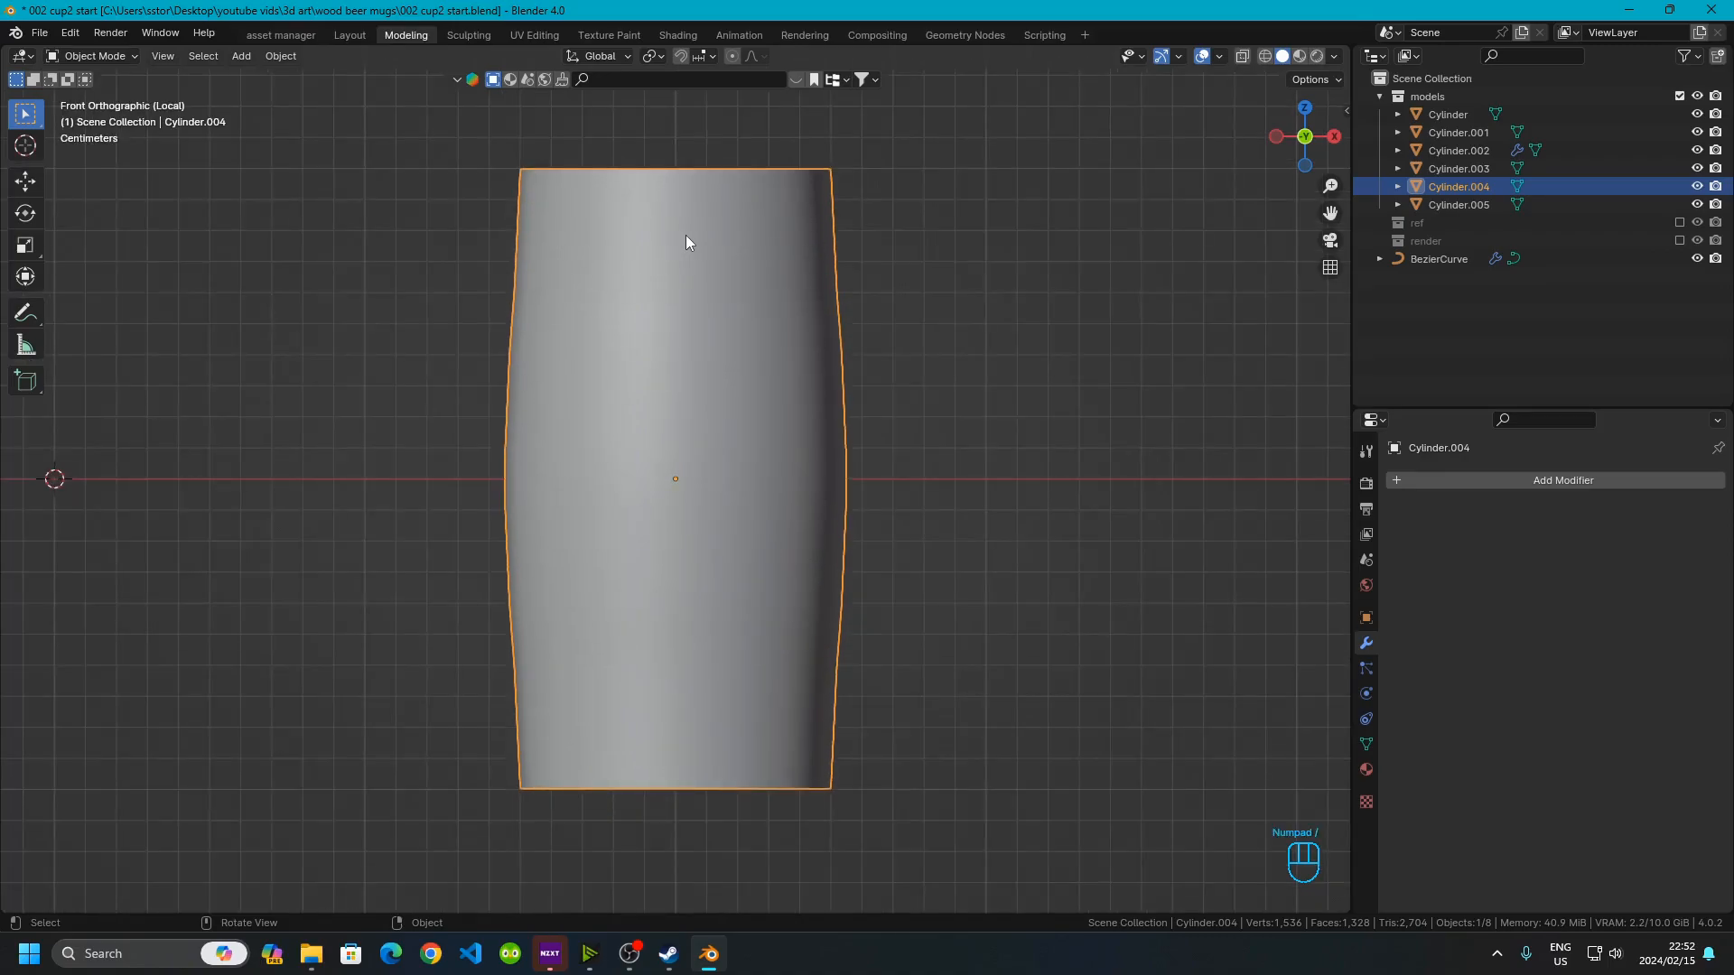
{"action": "key", "text": "Tab"}
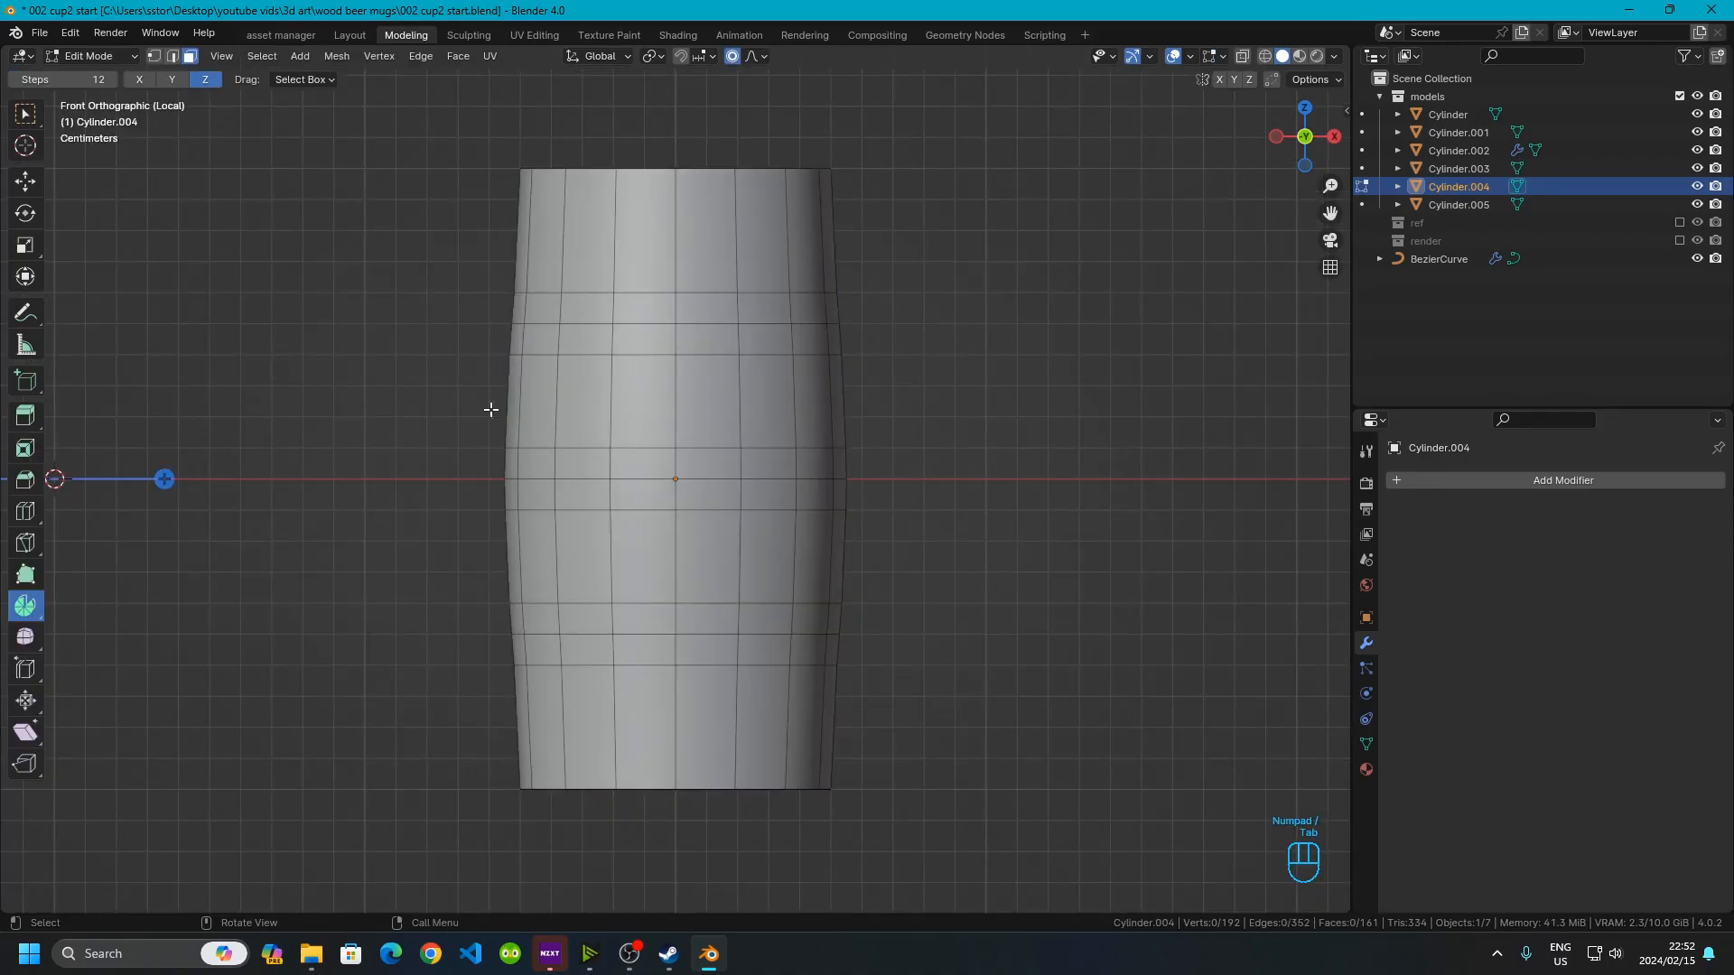
{"action": "scroll", "coordinate": [529, 434], "scroll_direction": "up", "scroll_amount": 3}
{"action": "scroll", "coordinate": [529, 435], "scroll_direction": "up", "scroll_amount": 2}
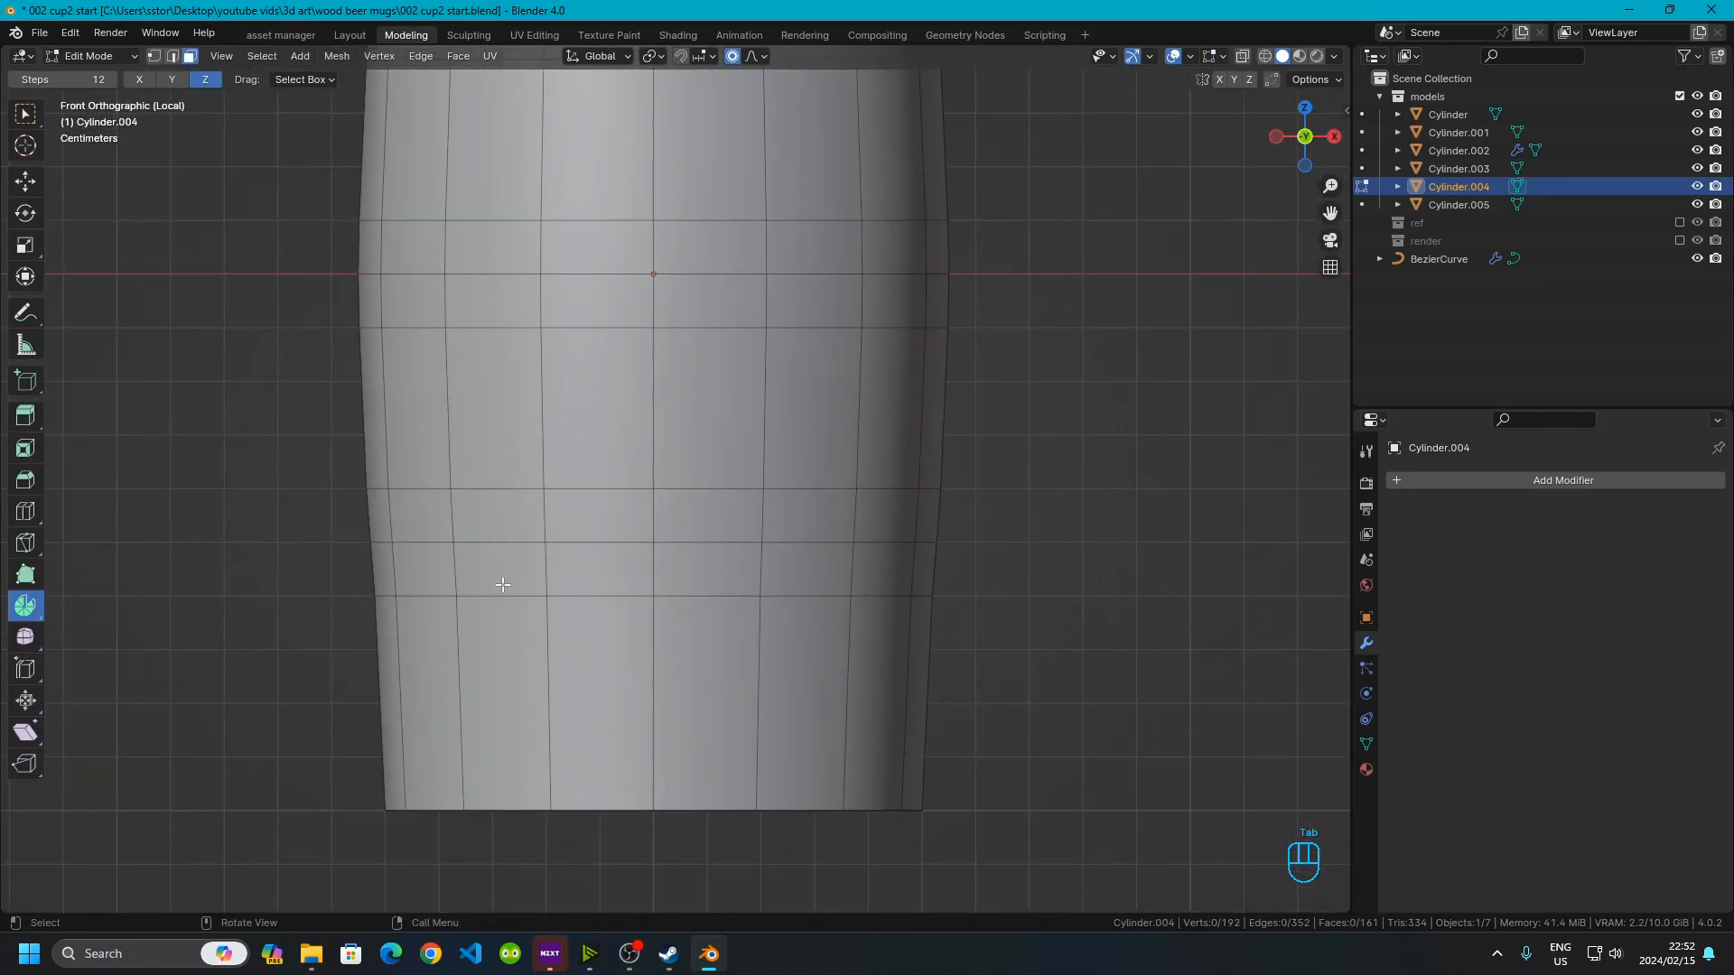
{"action": "left_click", "coordinate": [492, 607]}
{"action": "left_click", "coordinate": [173, 56]}
{"action": "key", "text": "alt+a"}
{"action": "left_click", "coordinate": [486, 598], "text": "alt+shift"}
{"action": "left_click", "coordinate": [466, 490], "text": "alt+shift"}
{"action": "left_click", "coordinate": [498, 327], "text": "alt+shift"}
{"action": "left_click", "coordinate": [502, 220], "text": "alt+shift"}
{"action": "middle_click_drag", "start_coordinate": [502, 226], "coordinate": [495, 355], "text": "shift"}
{"action": "left_click", "coordinate": [495, 359], "text": "alt+shift"}
{"action": "left_click", "coordinate": [520, 253], "text": "alt+shift"}
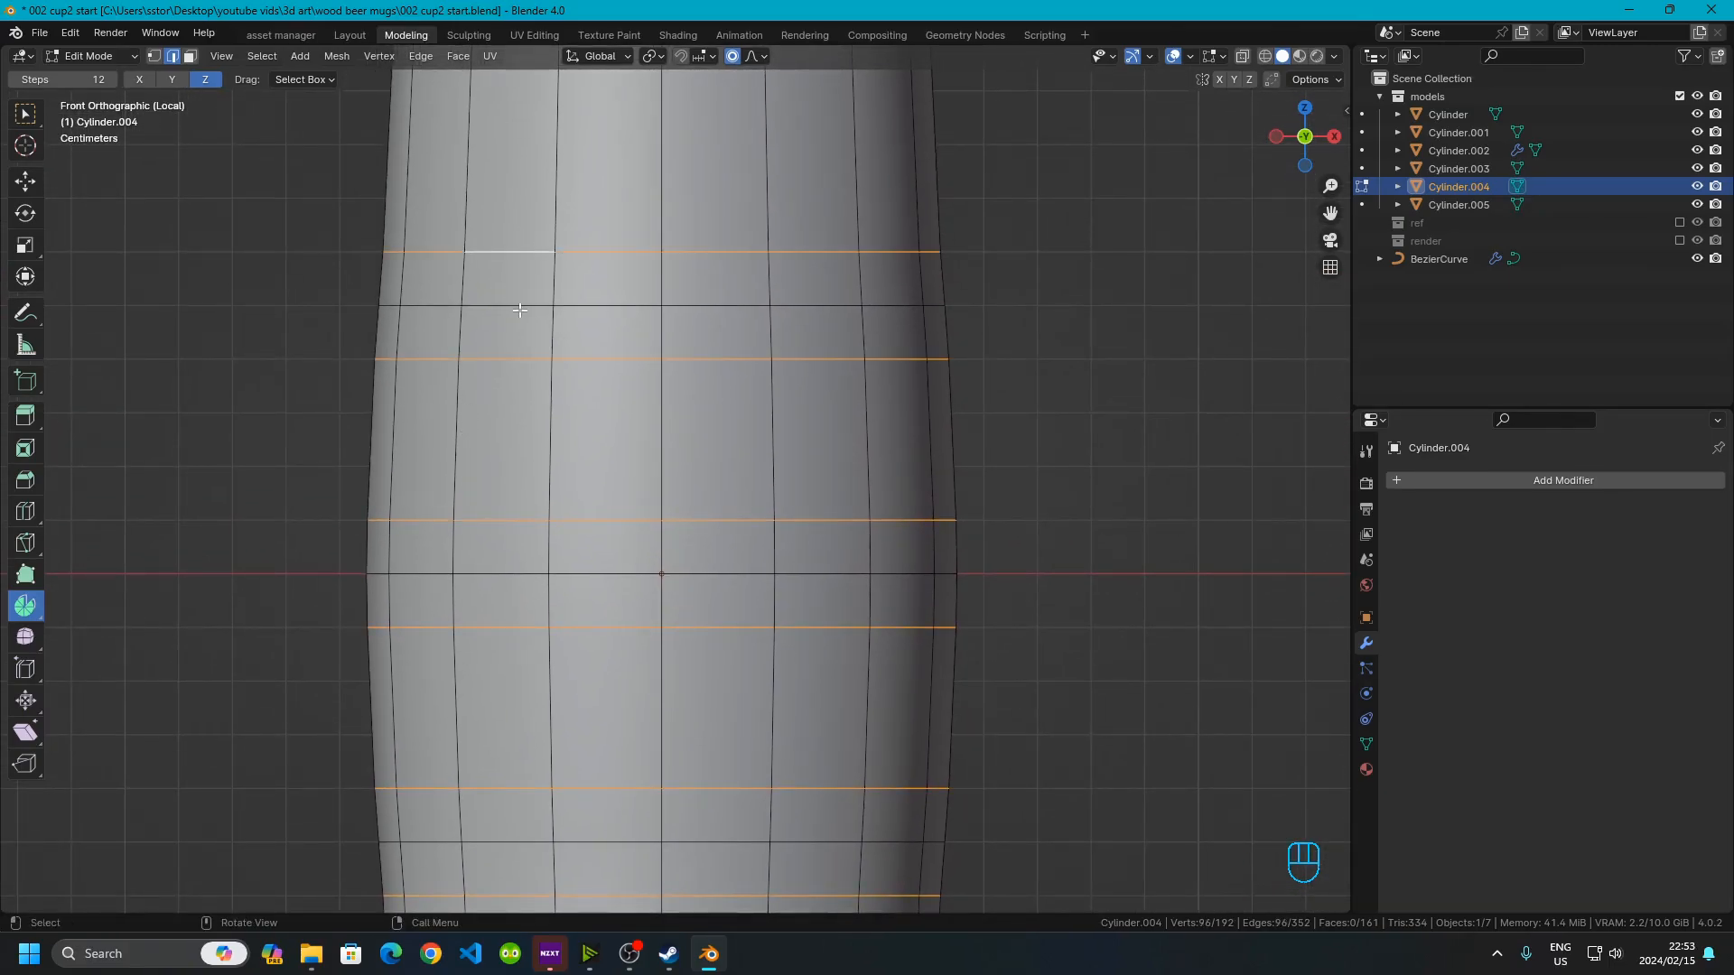
{"action": "key", "text": "x"}
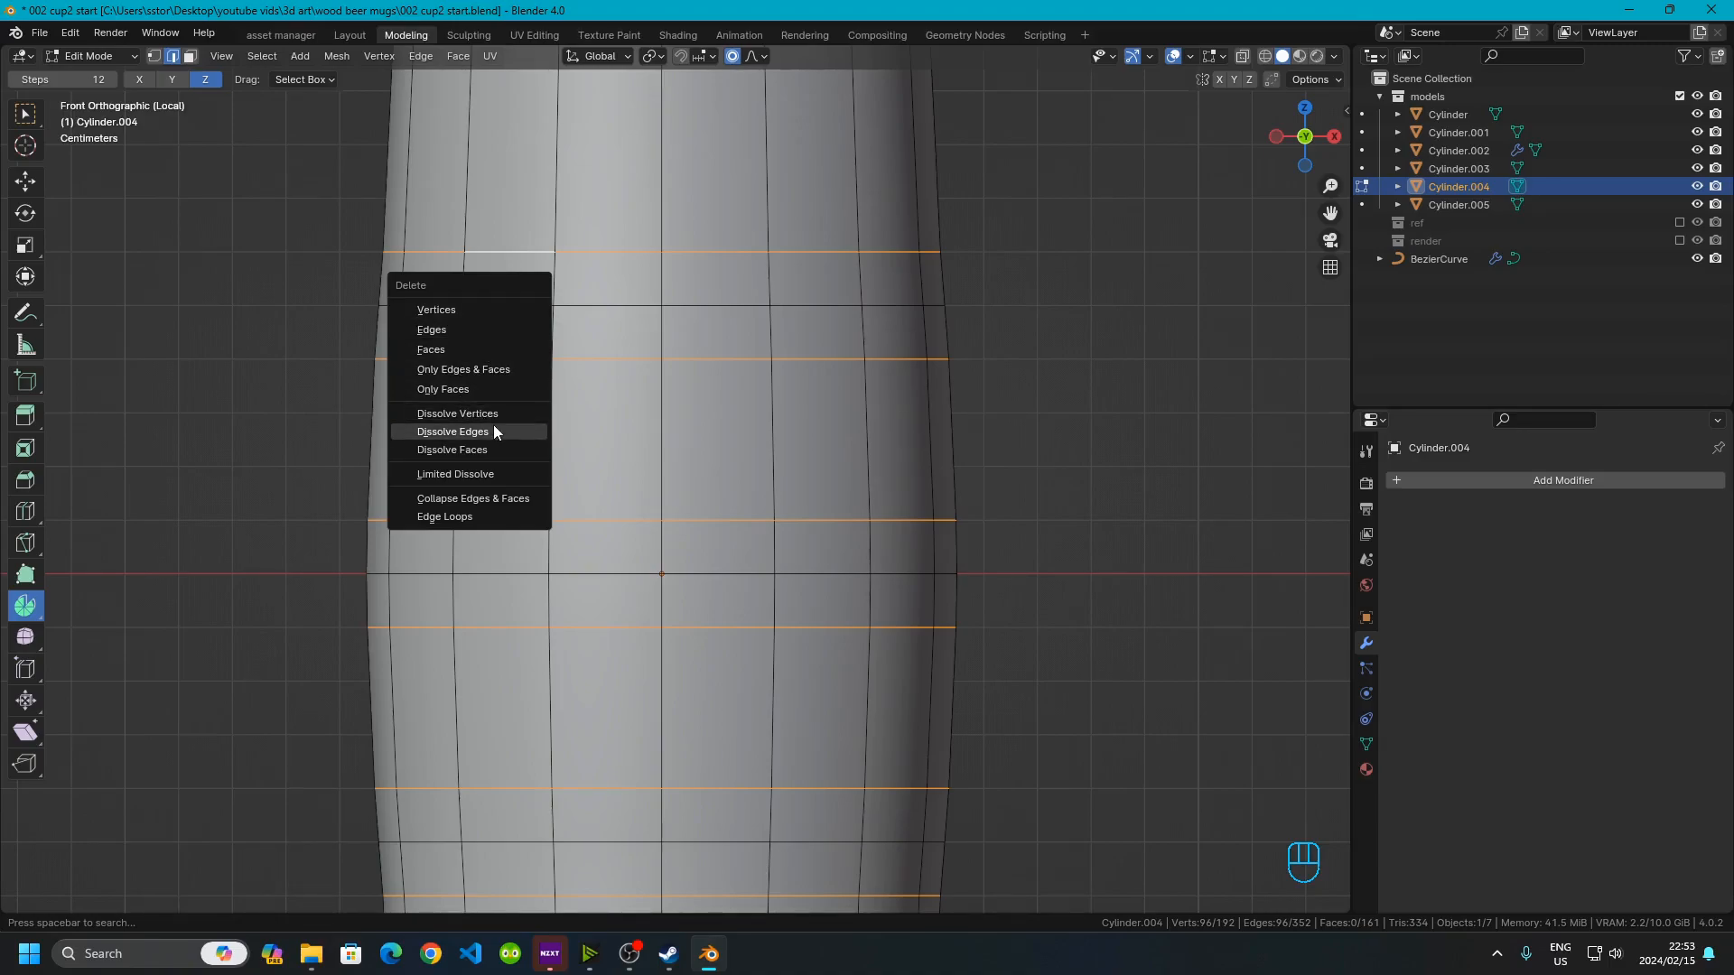
{"action": "left_click", "coordinate": [493, 432]}
Orbit around the barrel body to inspect its simplified edge loops in Edit and Object Mode
{"action": "scroll", "coordinate": [813, 507], "scroll_direction": "down", "scroll_amount": 4}
{"action": "key", "text": "Tab"}
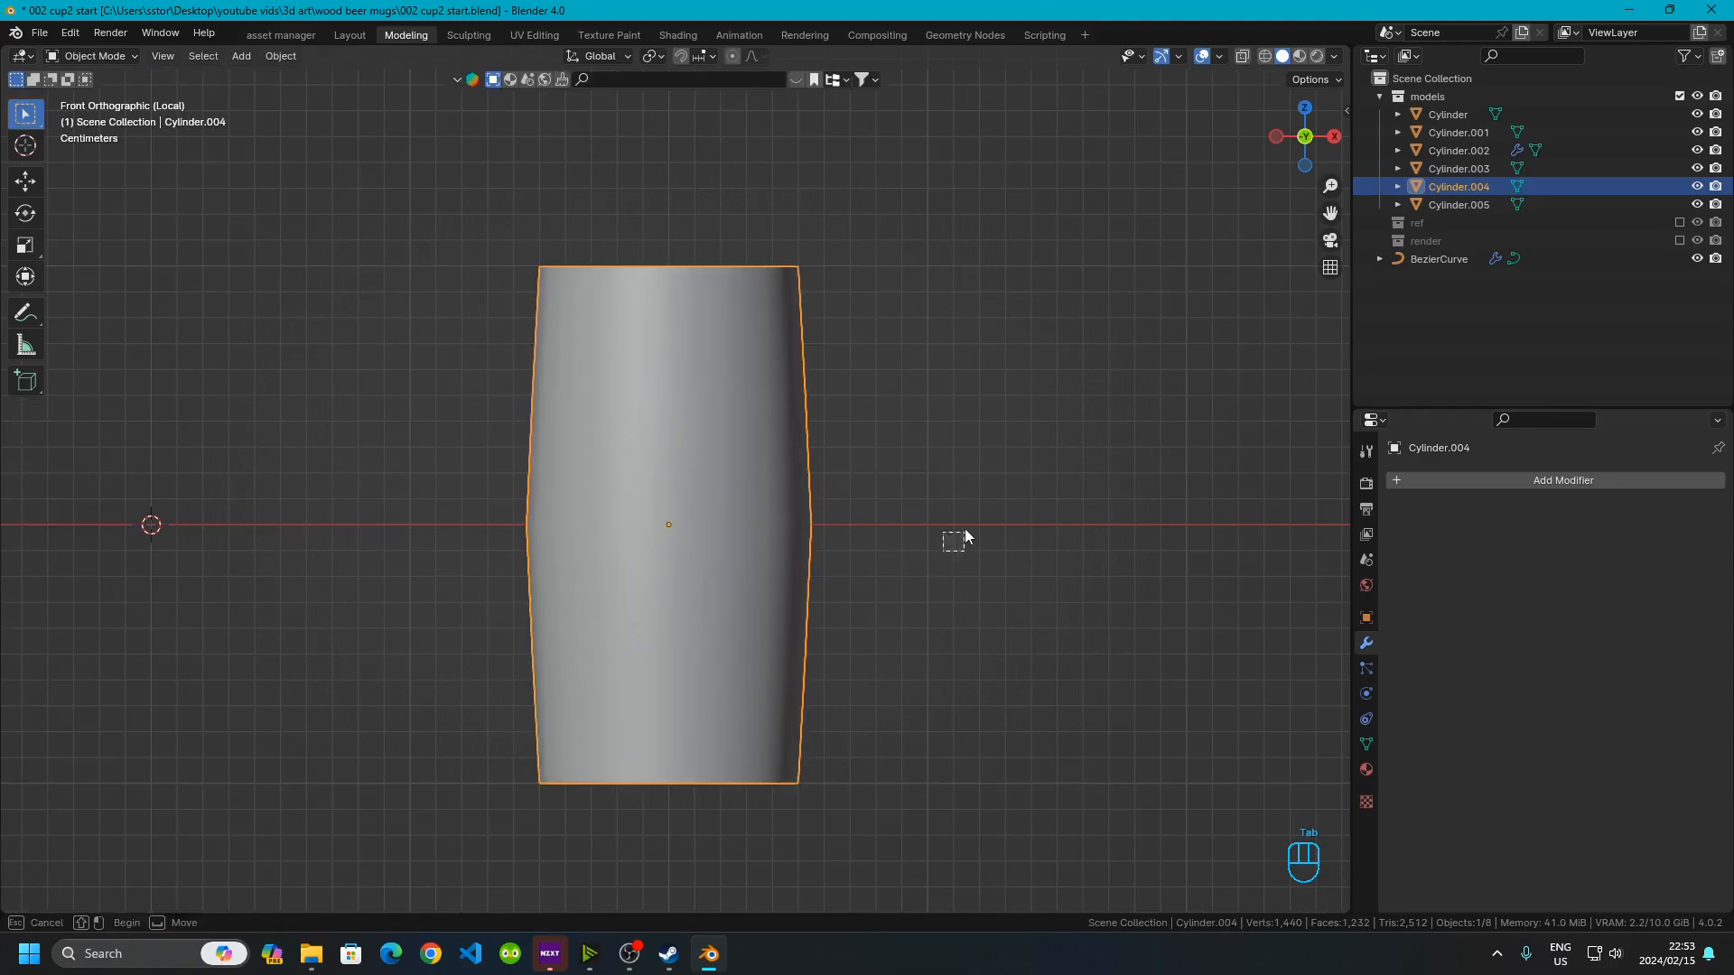
{"action": "left_click_drag", "start_coordinate": [942, 552], "coordinate": [965, 531]}
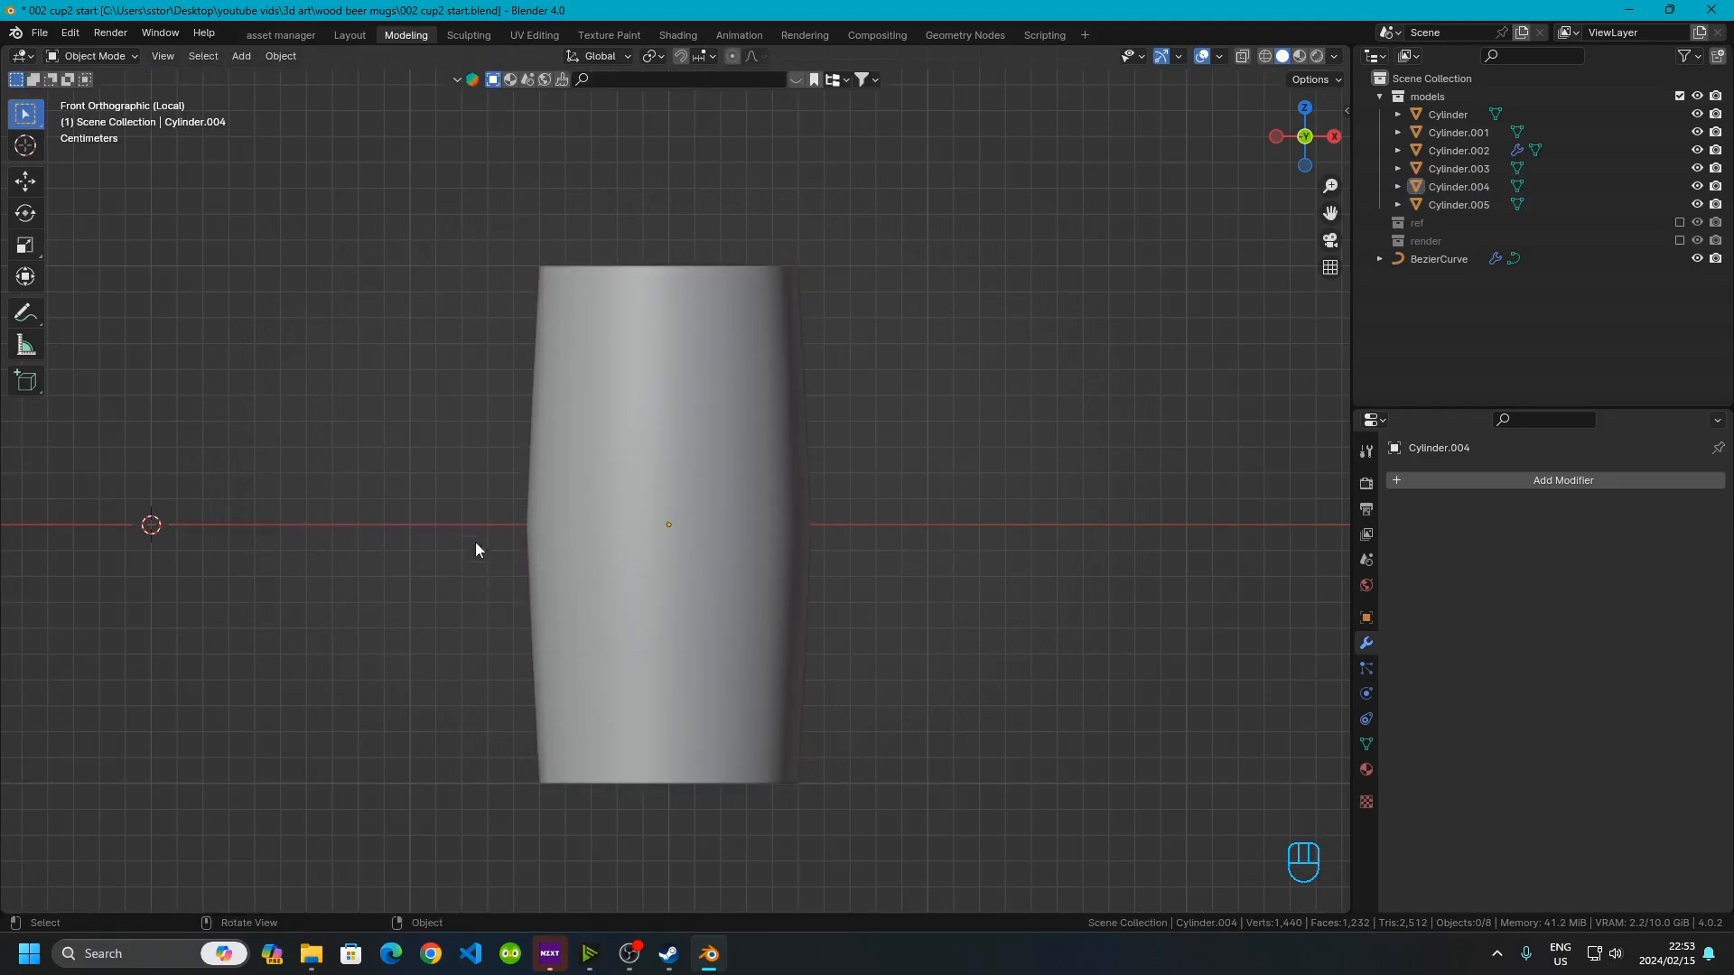
{"action": "left_click", "coordinate": [596, 720]}
{"action": "key", "text": "Tab"}
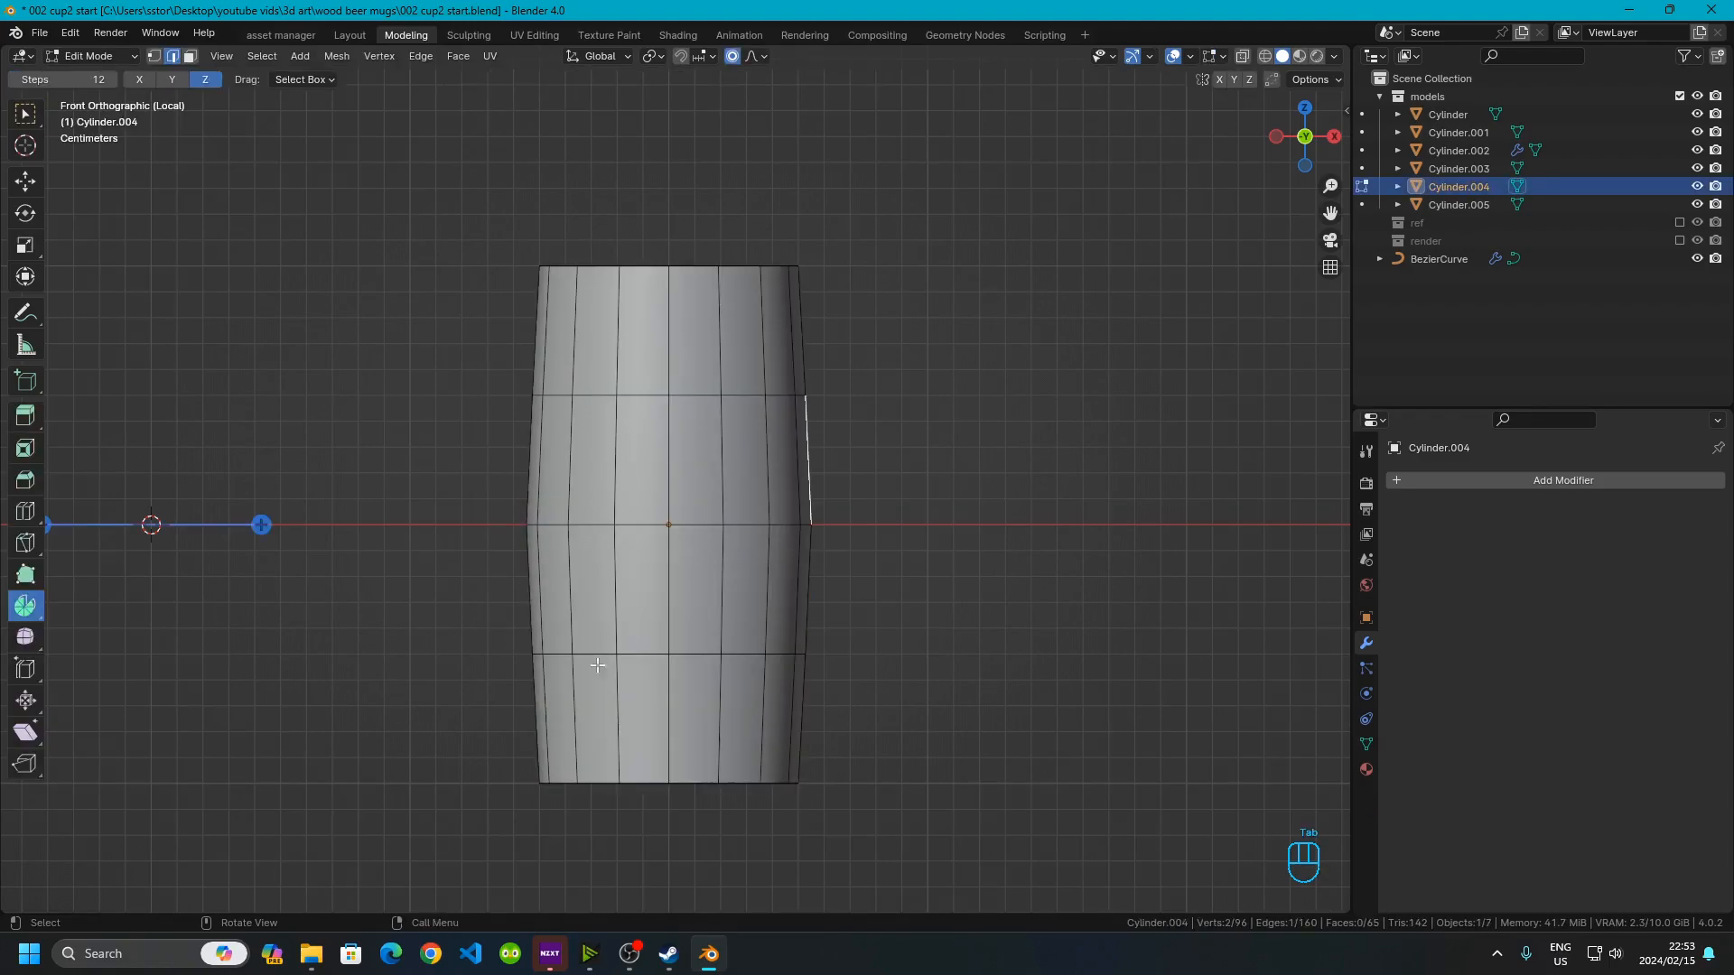
{"action": "scroll", "coordinate": [508, 619], "scroll_direction": "down", "scroll_amount": 2}
{"action": "middle_click_drag", "start_coordinate": [694, 320], "coordinate": [723, 388]}
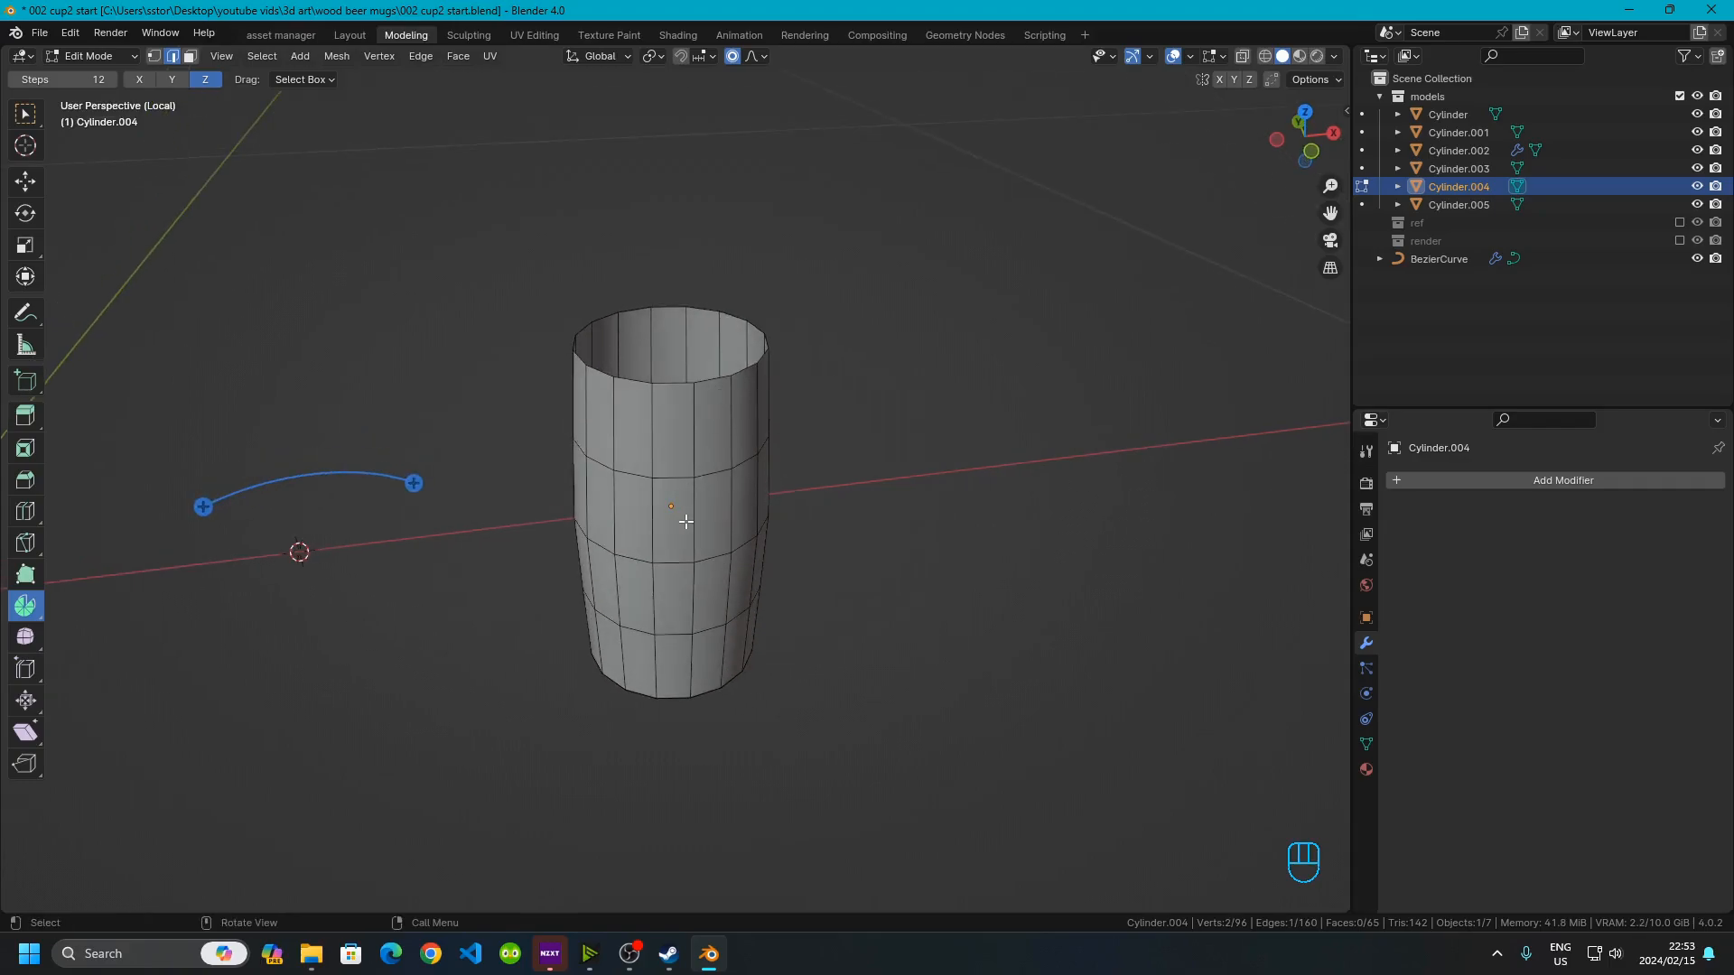
{"action": "key", "text": "Tab"}
{"action": "middle_click_drag", "start_coordinate": [630, 638], "coordinate": [681, 554]}
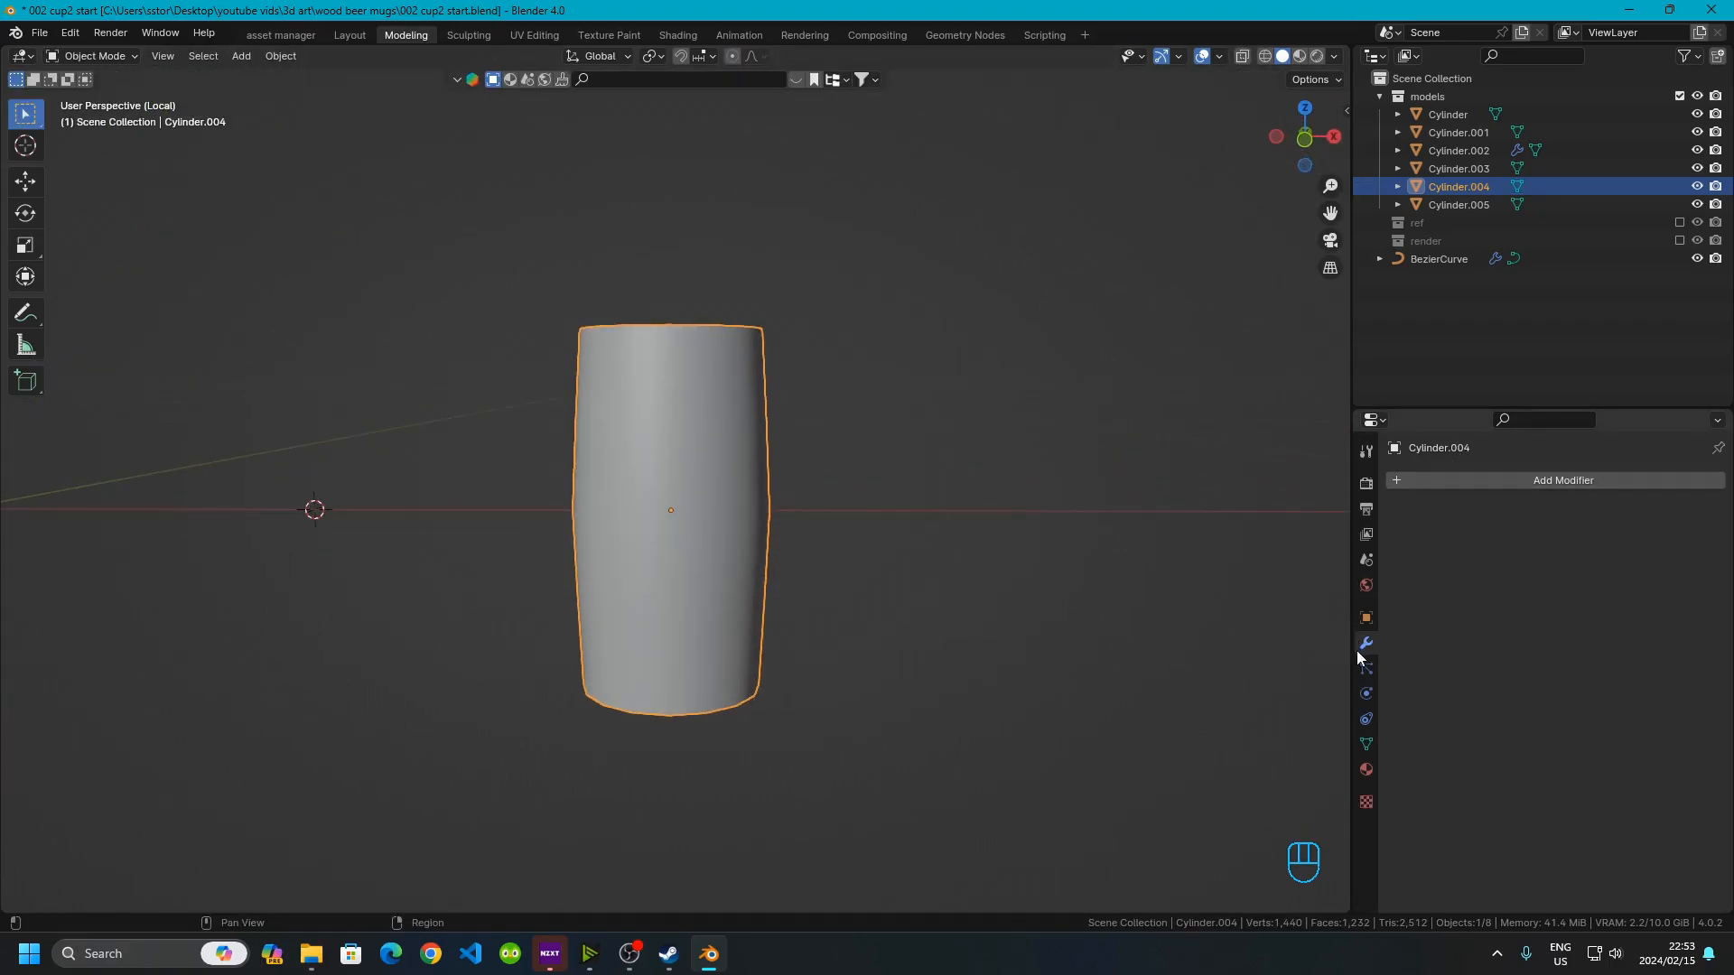
Add a Solidify modifier to the barrel body and set its offset to 1
{"action": "left_click", "coordinate": [1398, 486]}
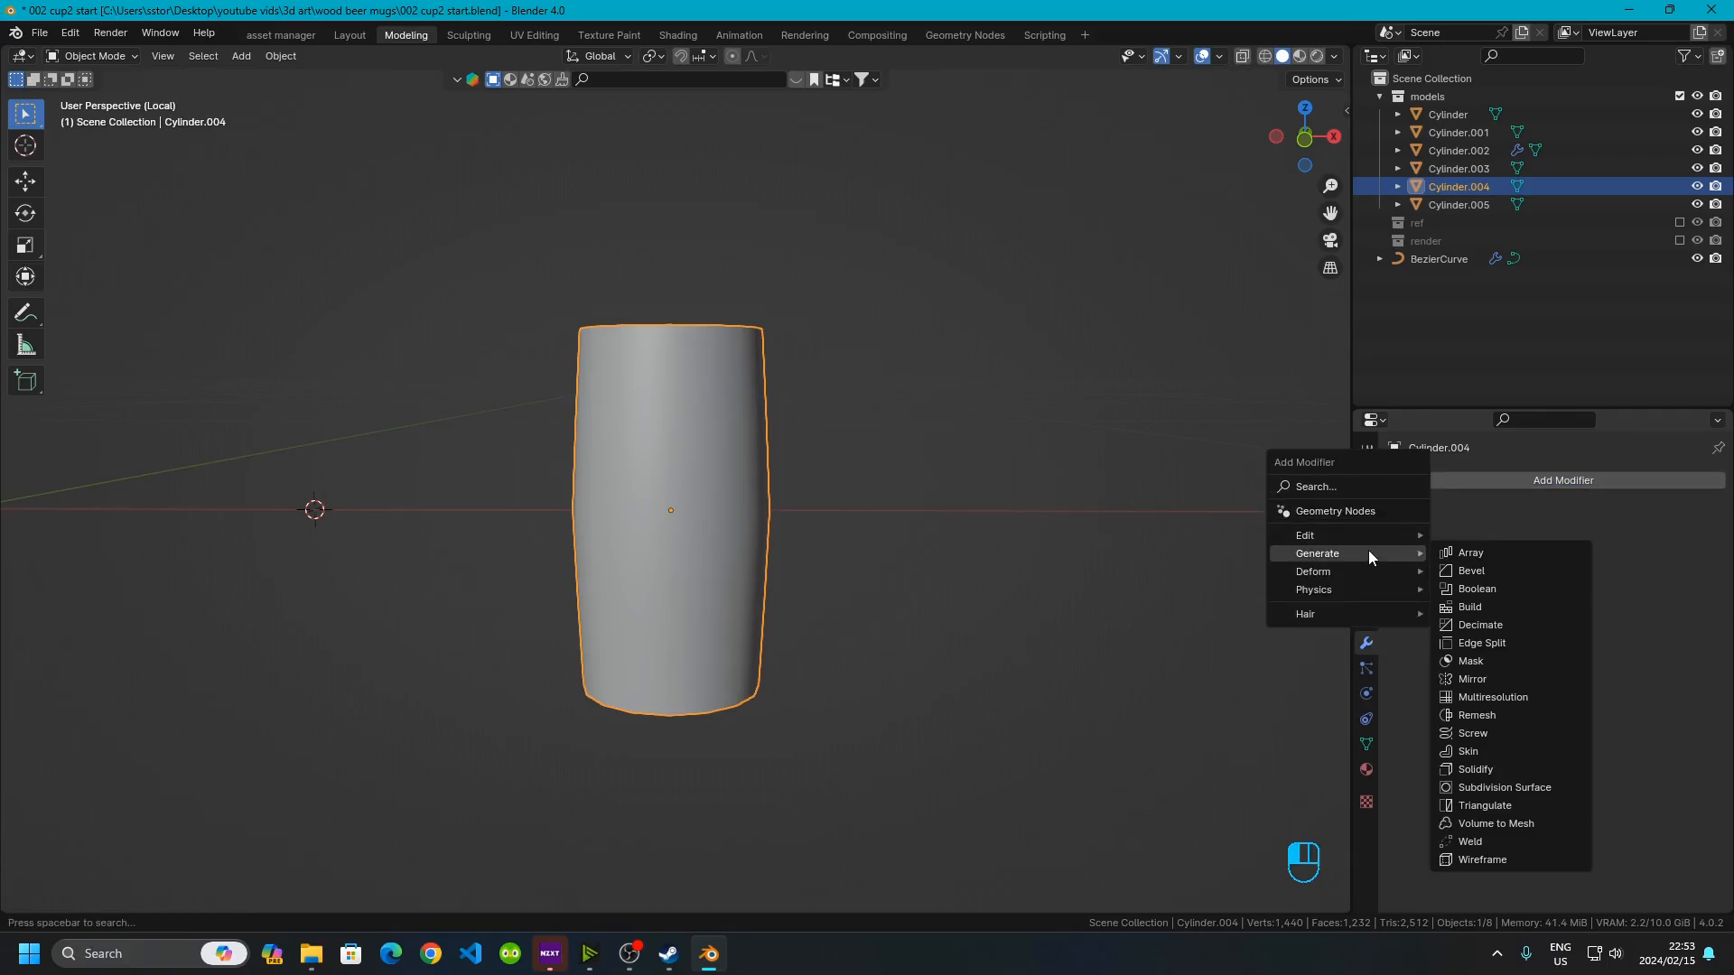
{"action": "mouse_move", "coordinate": [1374, 555]}
{"action": "left_click", "coordinate": [1483, 772]}
{"action": "middle_click_drag", "start_coordinate": [994, 471], "coordinate": [1024, 609]}
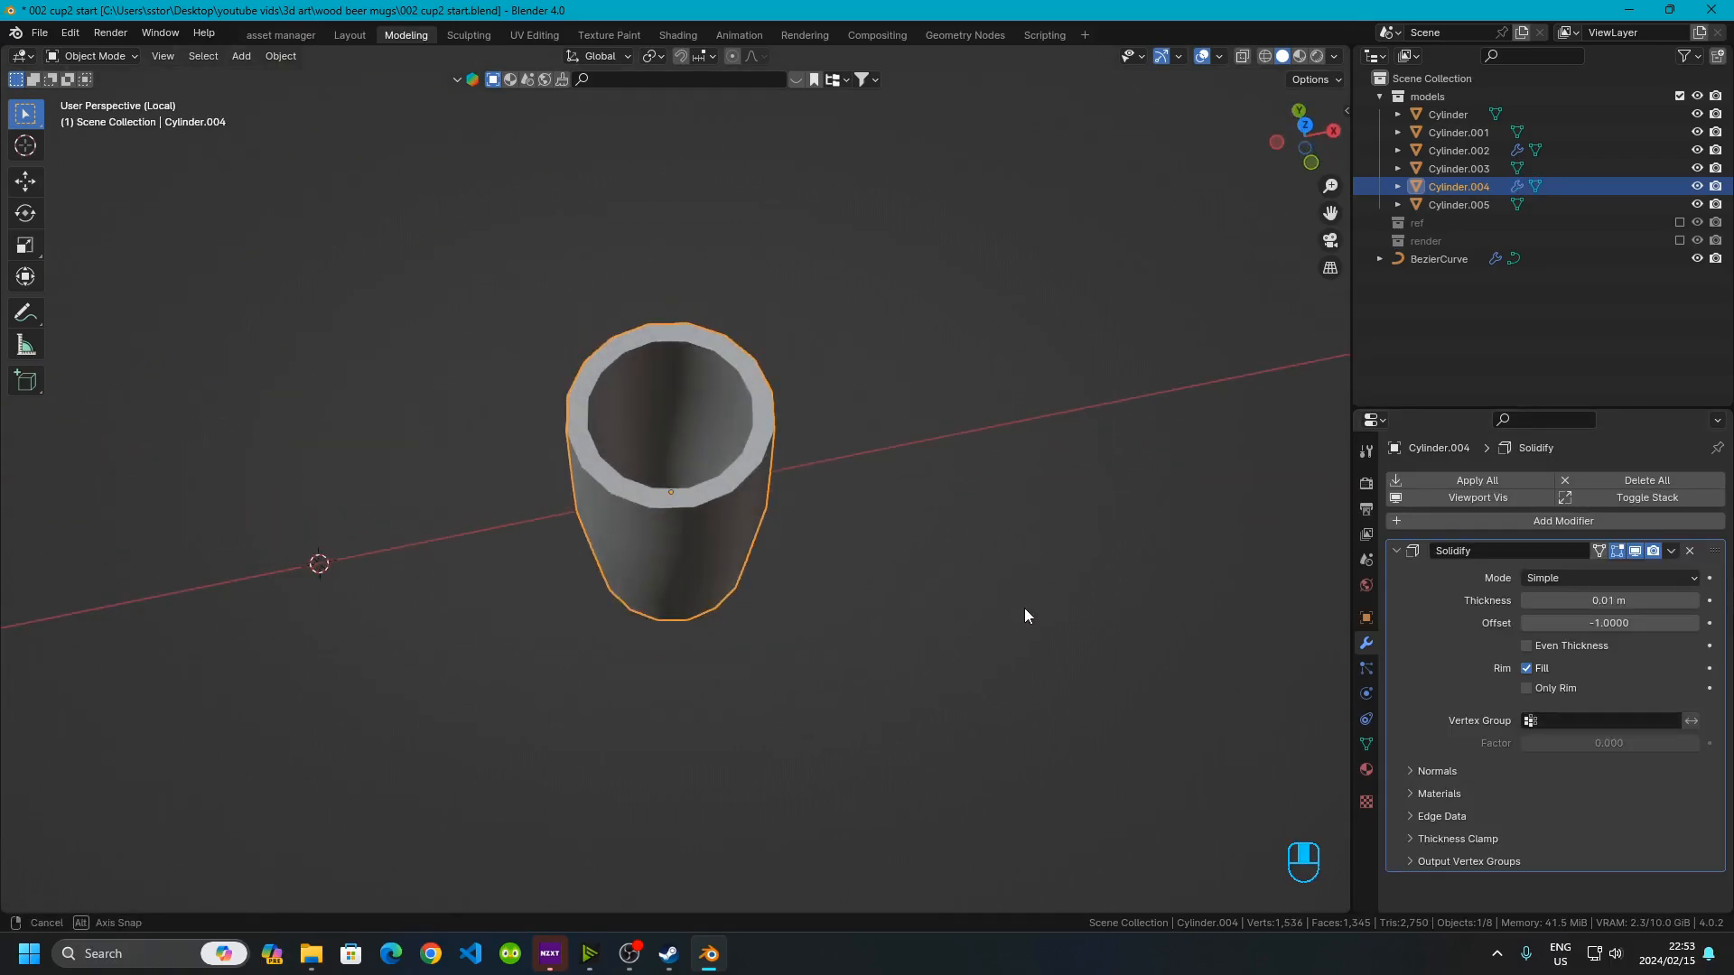
{"action": "left_click", "coordinate": [1568, 619]}
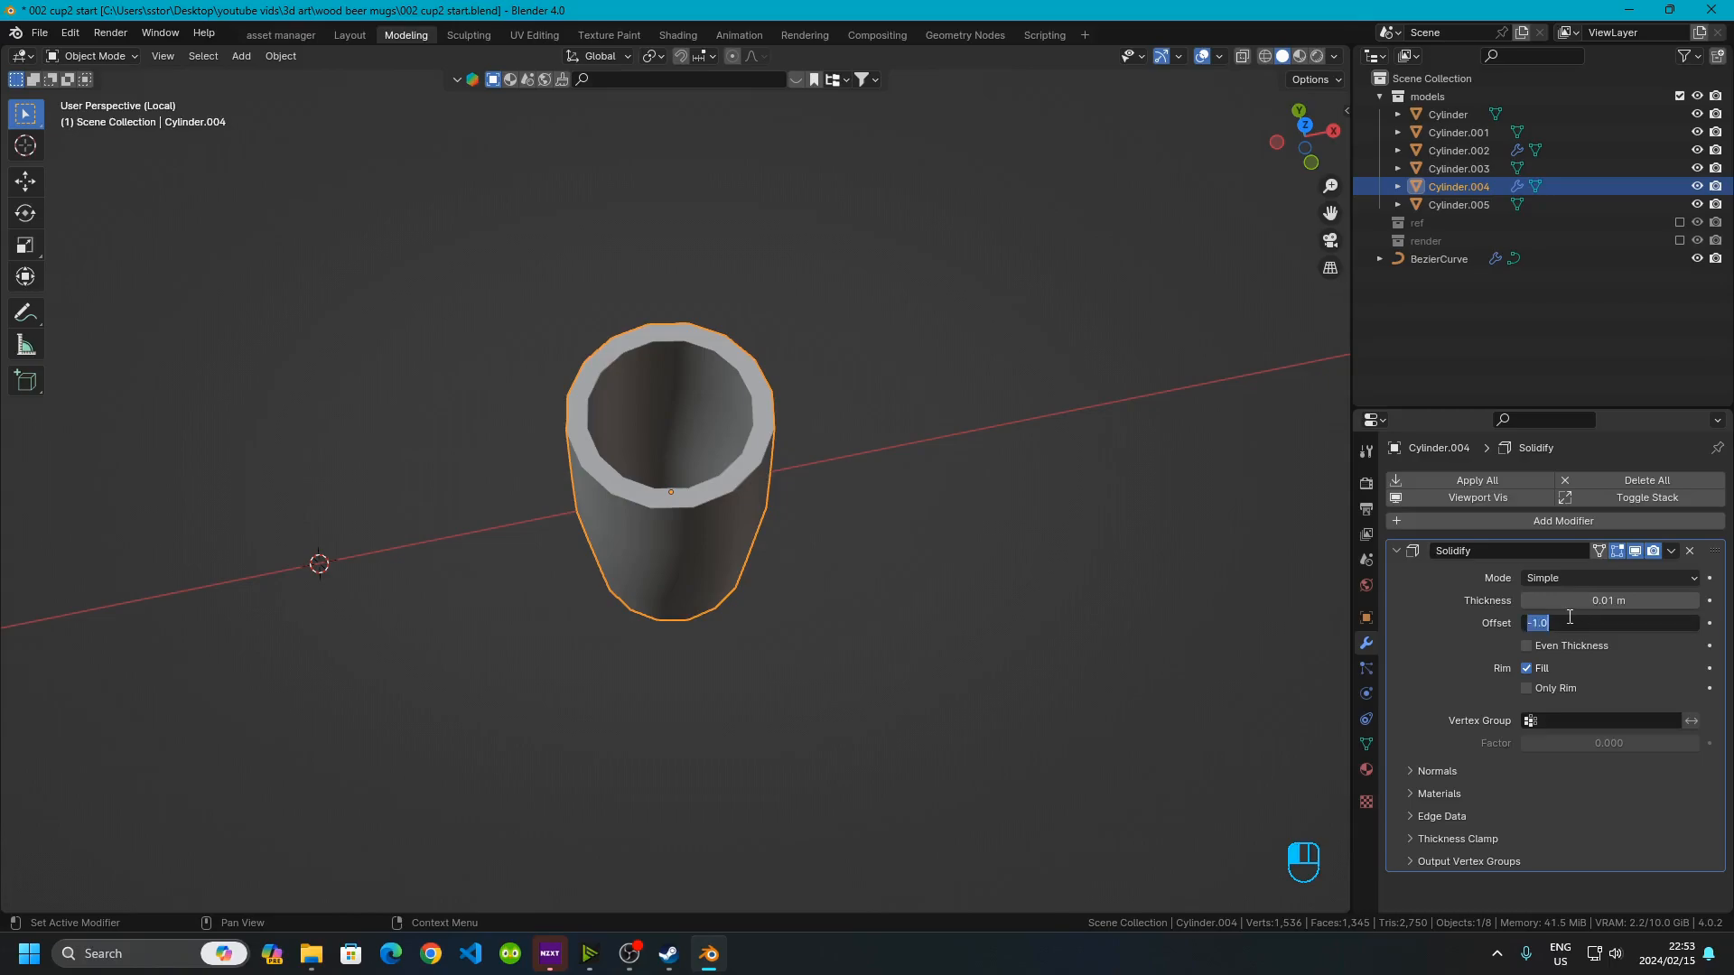
{"action": "type", "text": "1"}
{"action": "key", "text": "Return"}
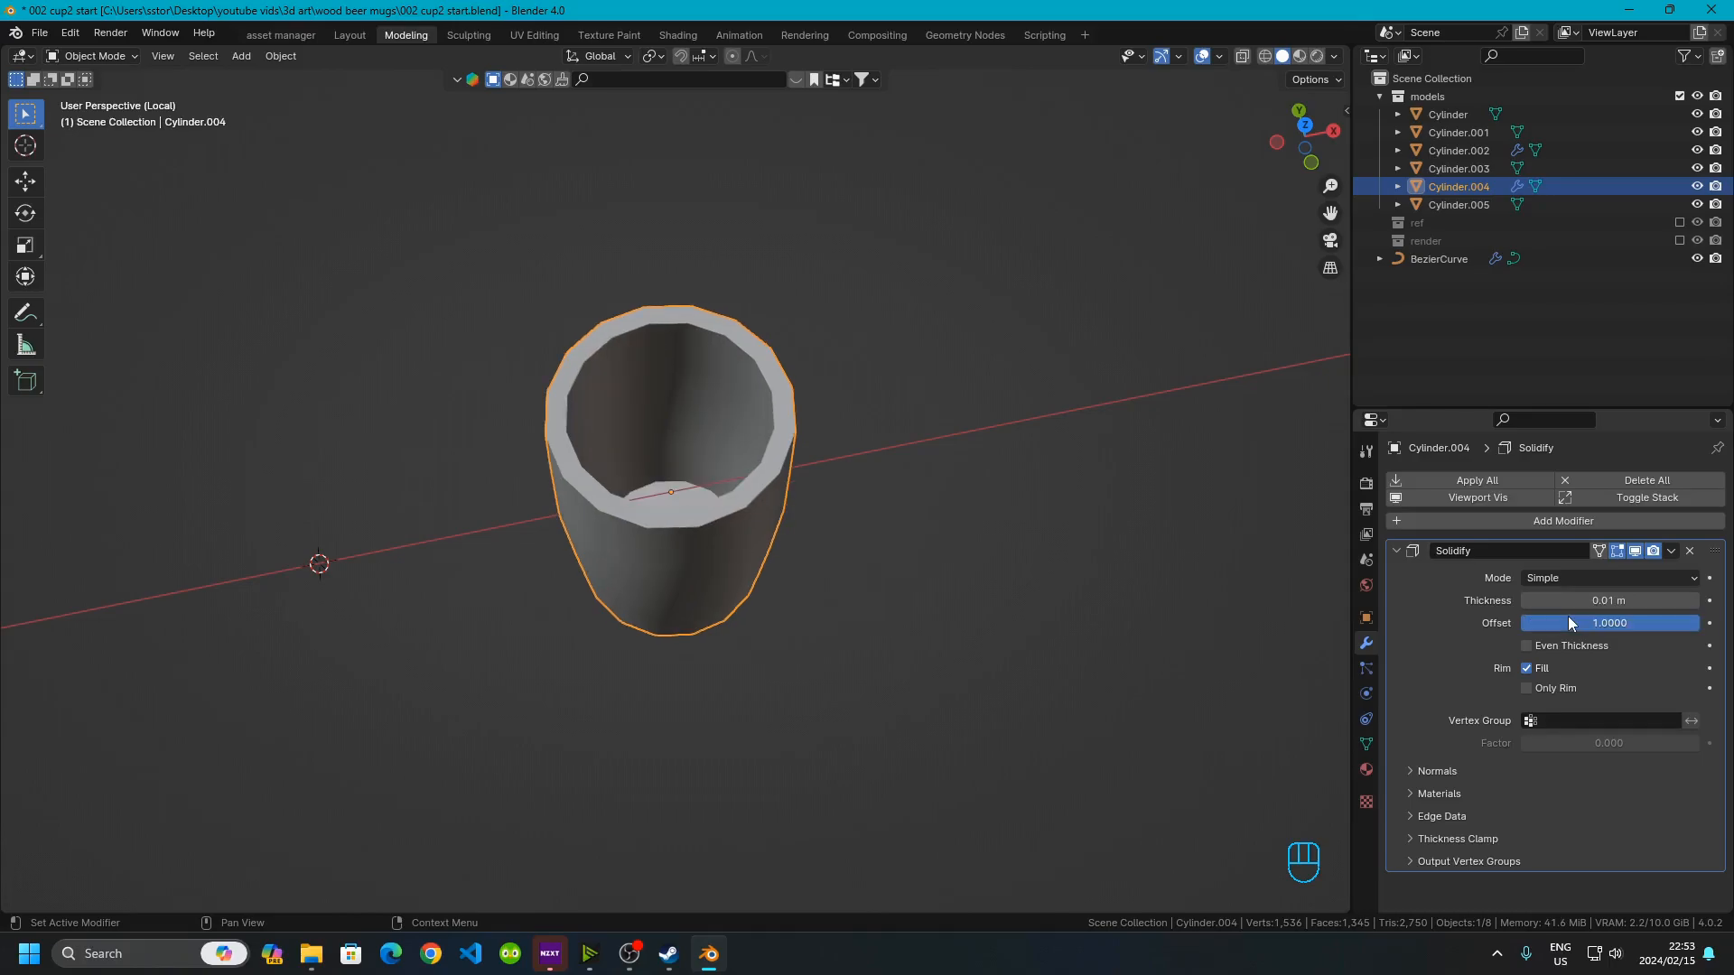
In face mode, select the barrel's bottom cap face and separate it into its own object
{"action": "scroll", "coordinate": [680, 538], "scroll_direction": "up", "scroll_amount": 3}
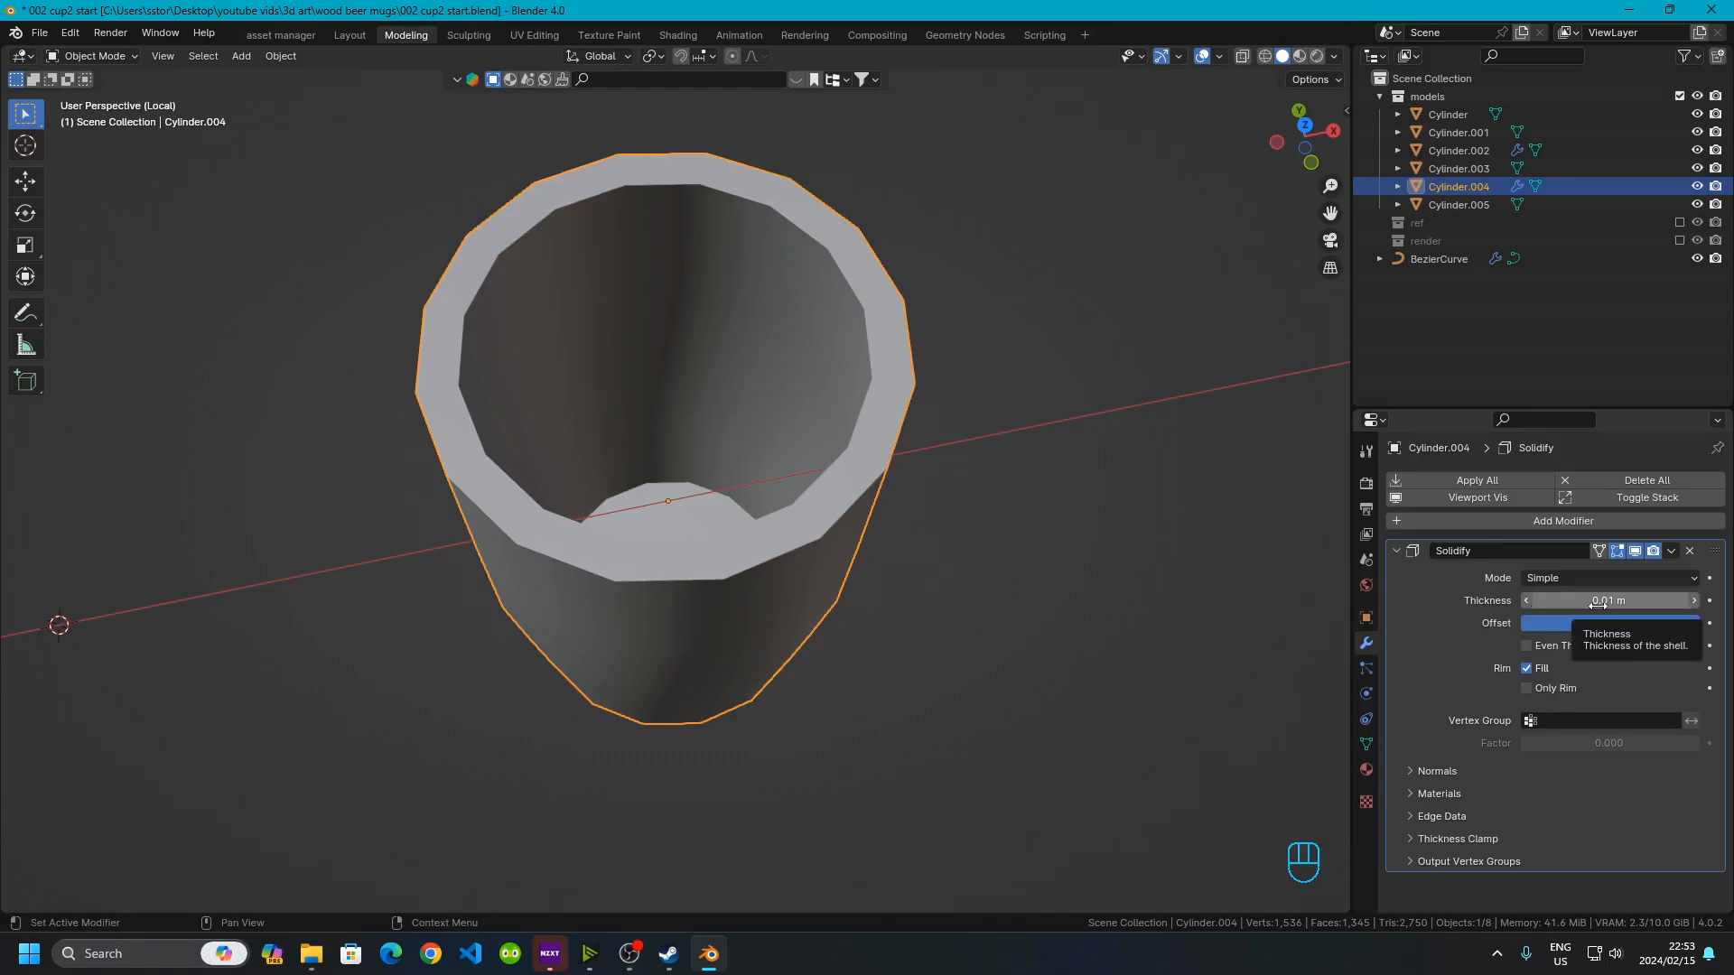
{"action": "scroll", "coordinate": [684, 583], "scroll_direction": "down", "scroll_amount": 4}
{"action": "middle_click_drag", "start_coordinate": [732, 627], "coordinate": [686, 576]}
{"action": "middle_click_drag", "start_coordinate": [696, 458], "coordinate": [643, 575]}
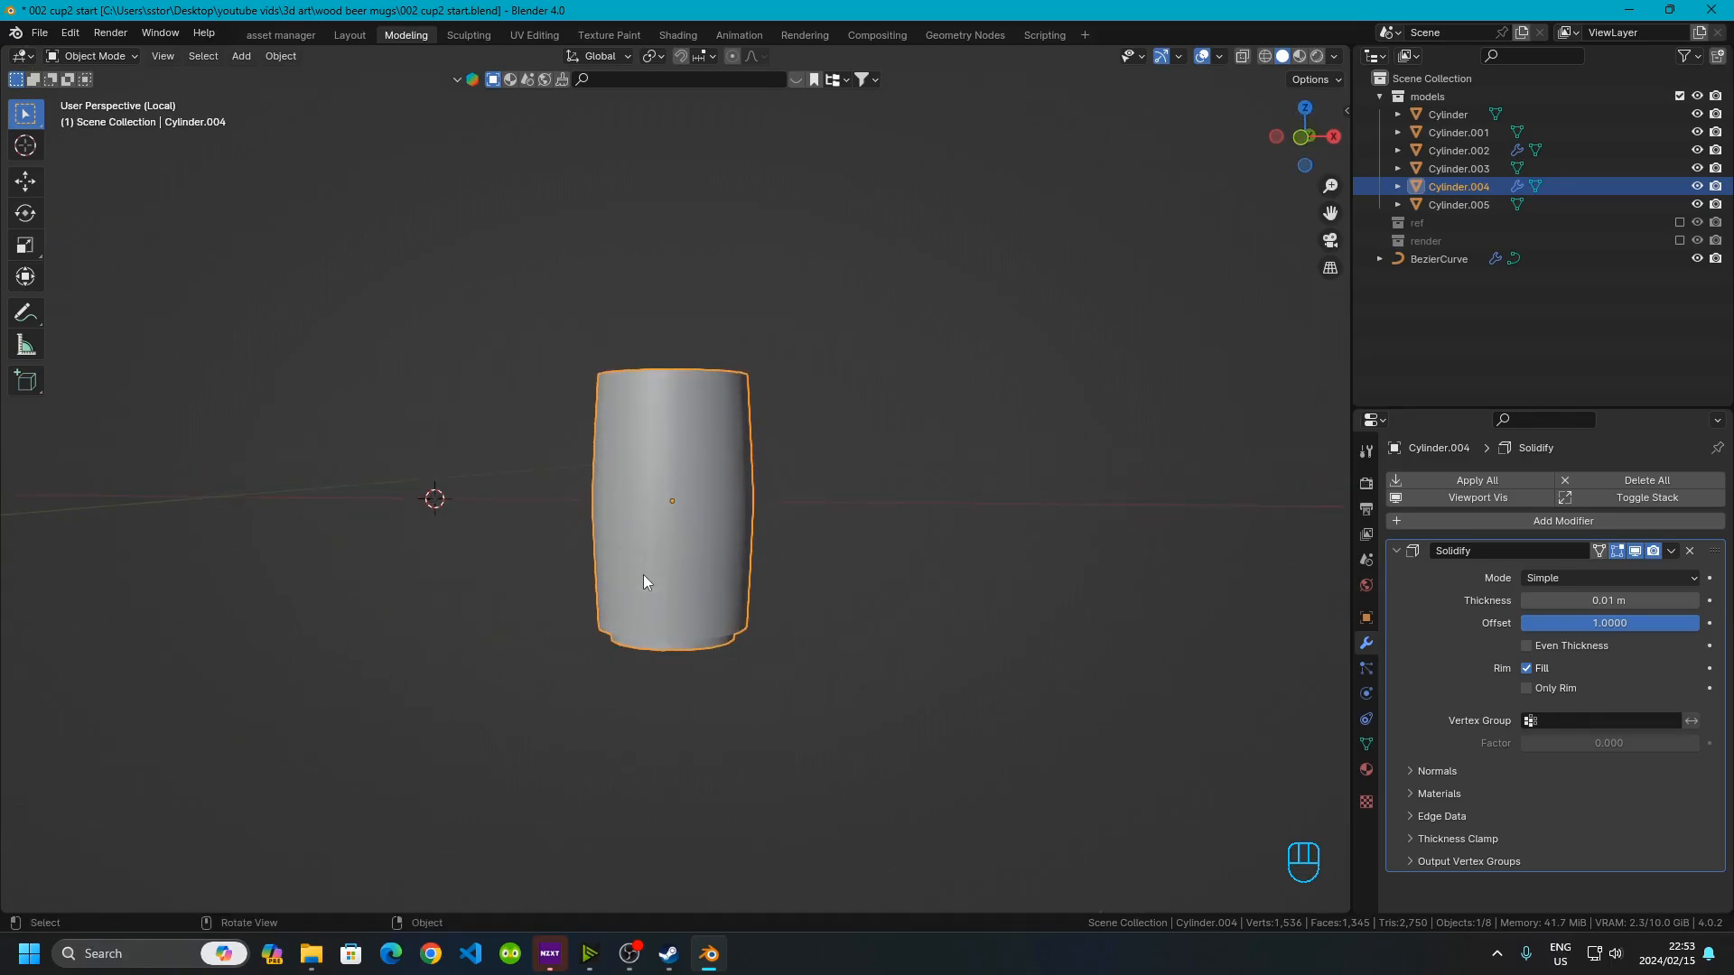
{"action": "key", "text": "Tab"}
{"action": "mouse_move", "coordinate": [677, 503]}
{"action": "middle_mouse_down"}
{"action": "mouse_move", "coordinate": [663, 424]}
{"action": "mouse_move", "coordinate": [662, 507]}
{"action": "middle_mouse_up"}
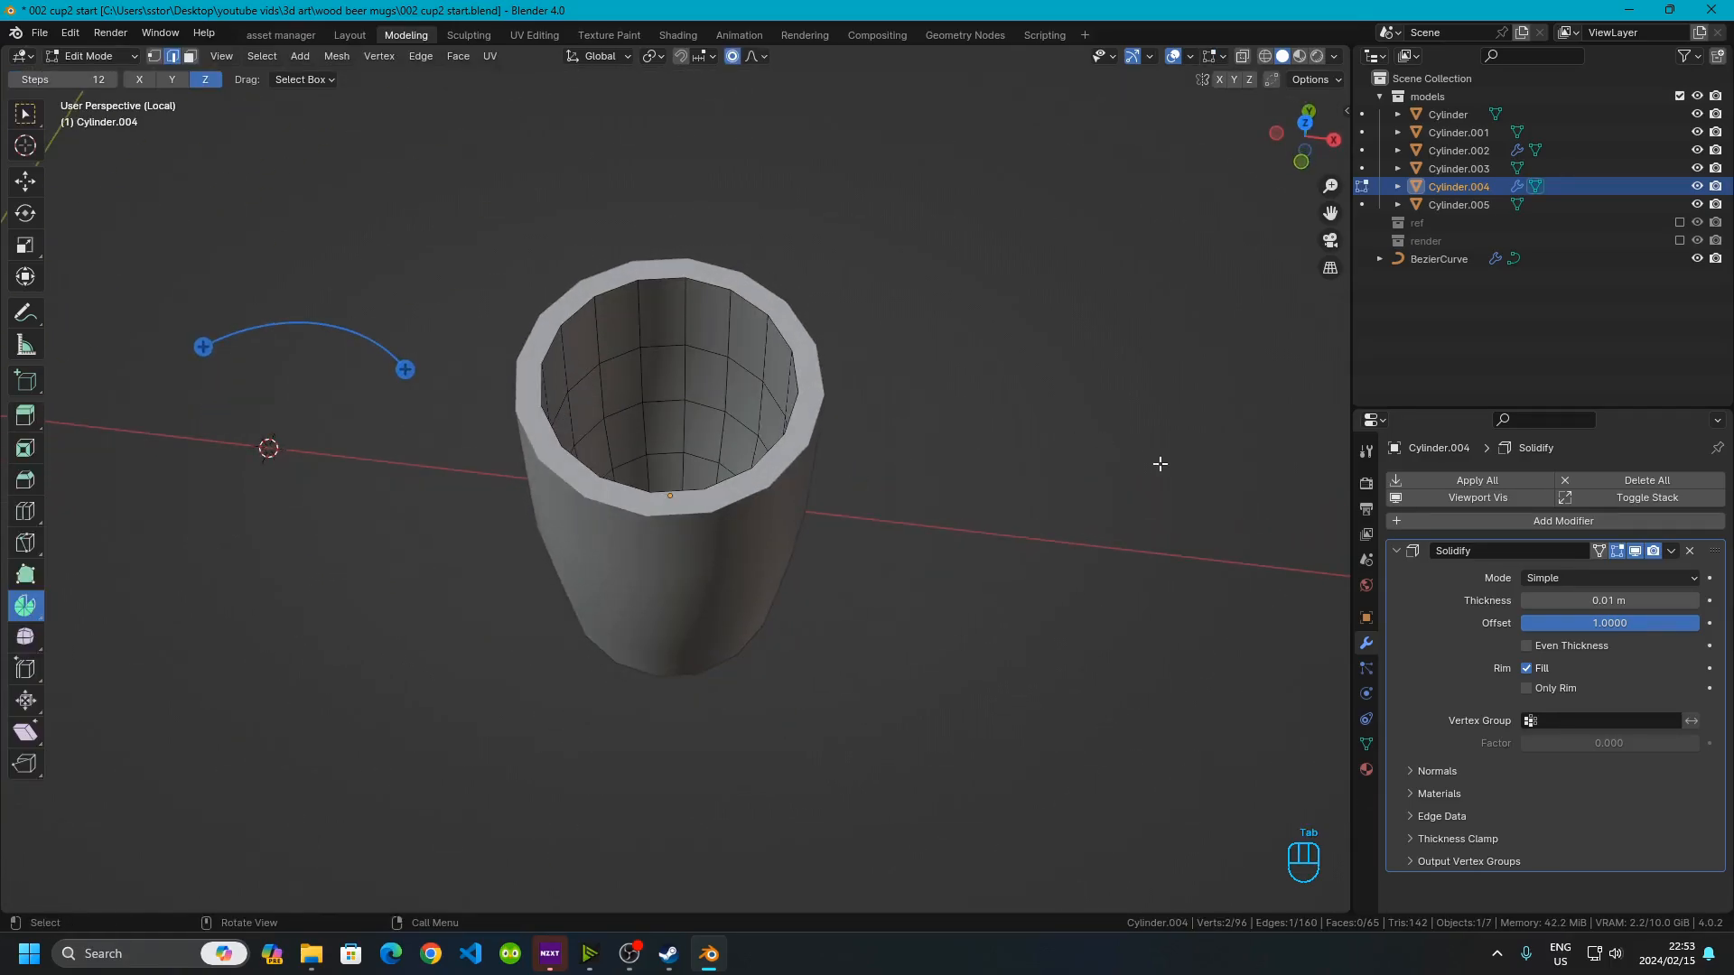
{"action": "left_click", "coordinate": [1598, 552]}
{"action": "middle_click_drag", "start_coordinate": [637, 546], "coordinate": [598, 717]}
{"action": "middle_click_drag", "start_coordinate": [636, 423], "coordinate": [670, 470]}
{"action": "left_click", "coordinate": [190, 56]}
{"action": "left_click", "coordinate": [637, 481]}
{"action": "key", "text": "p"}
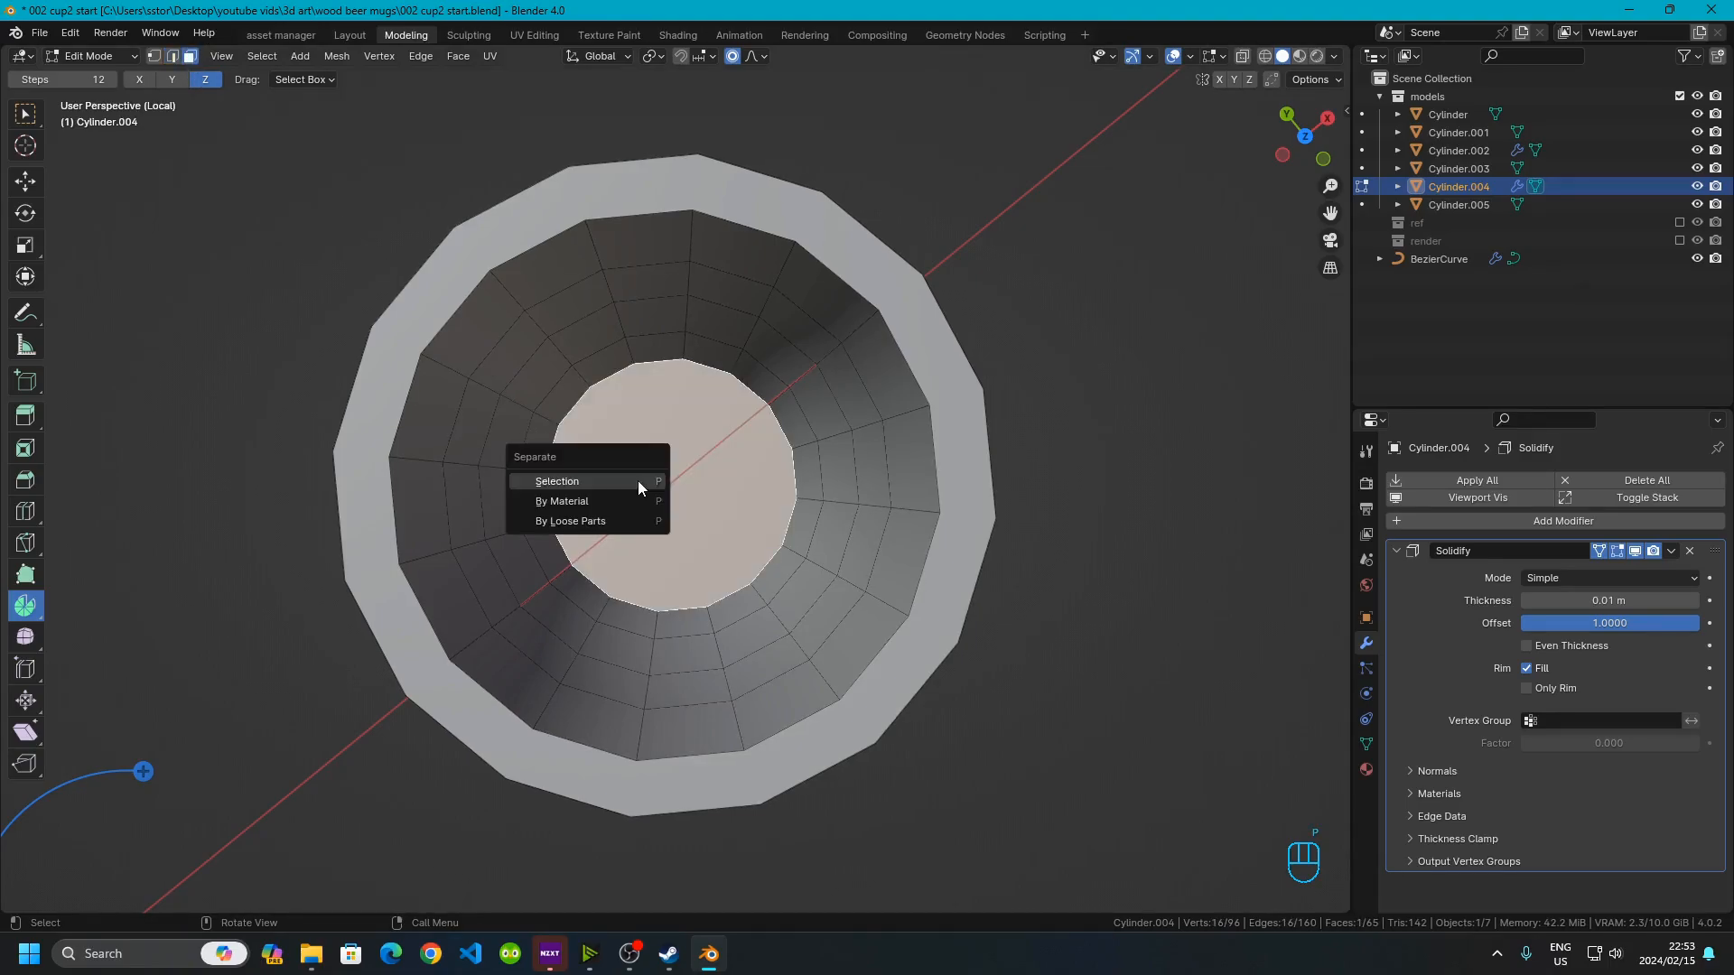
{"action": "left_click", "coordinate": [638, 481]}
Select one vertical column of faces from rim to bottom and invert the selection
{"action": "middle_click_drag", "start_coordinate": [707, 574], "coordinate": [639, 390]}
{"action": "left_click", "coordinate": [655, 250]}
{"action": "left_click", "coordinate": [647, 399], "text": "ctrl"}
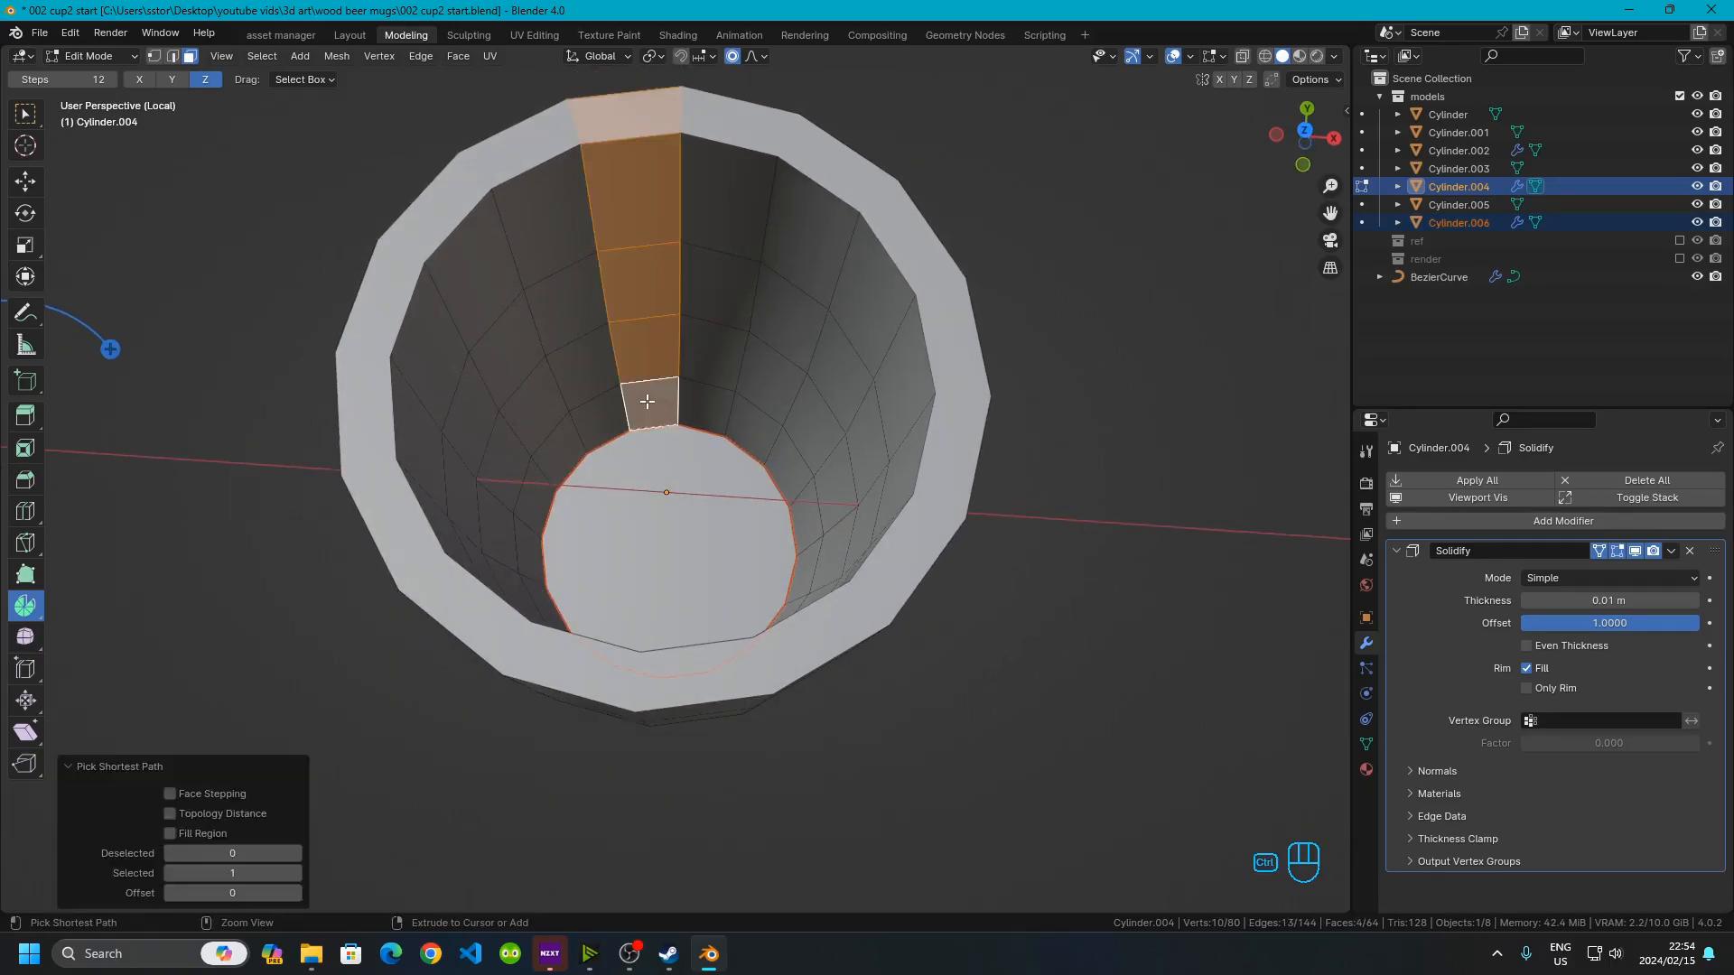
{"action": "key", "text": "shift"}
{"action": "key", "text": "ctrl+i"}
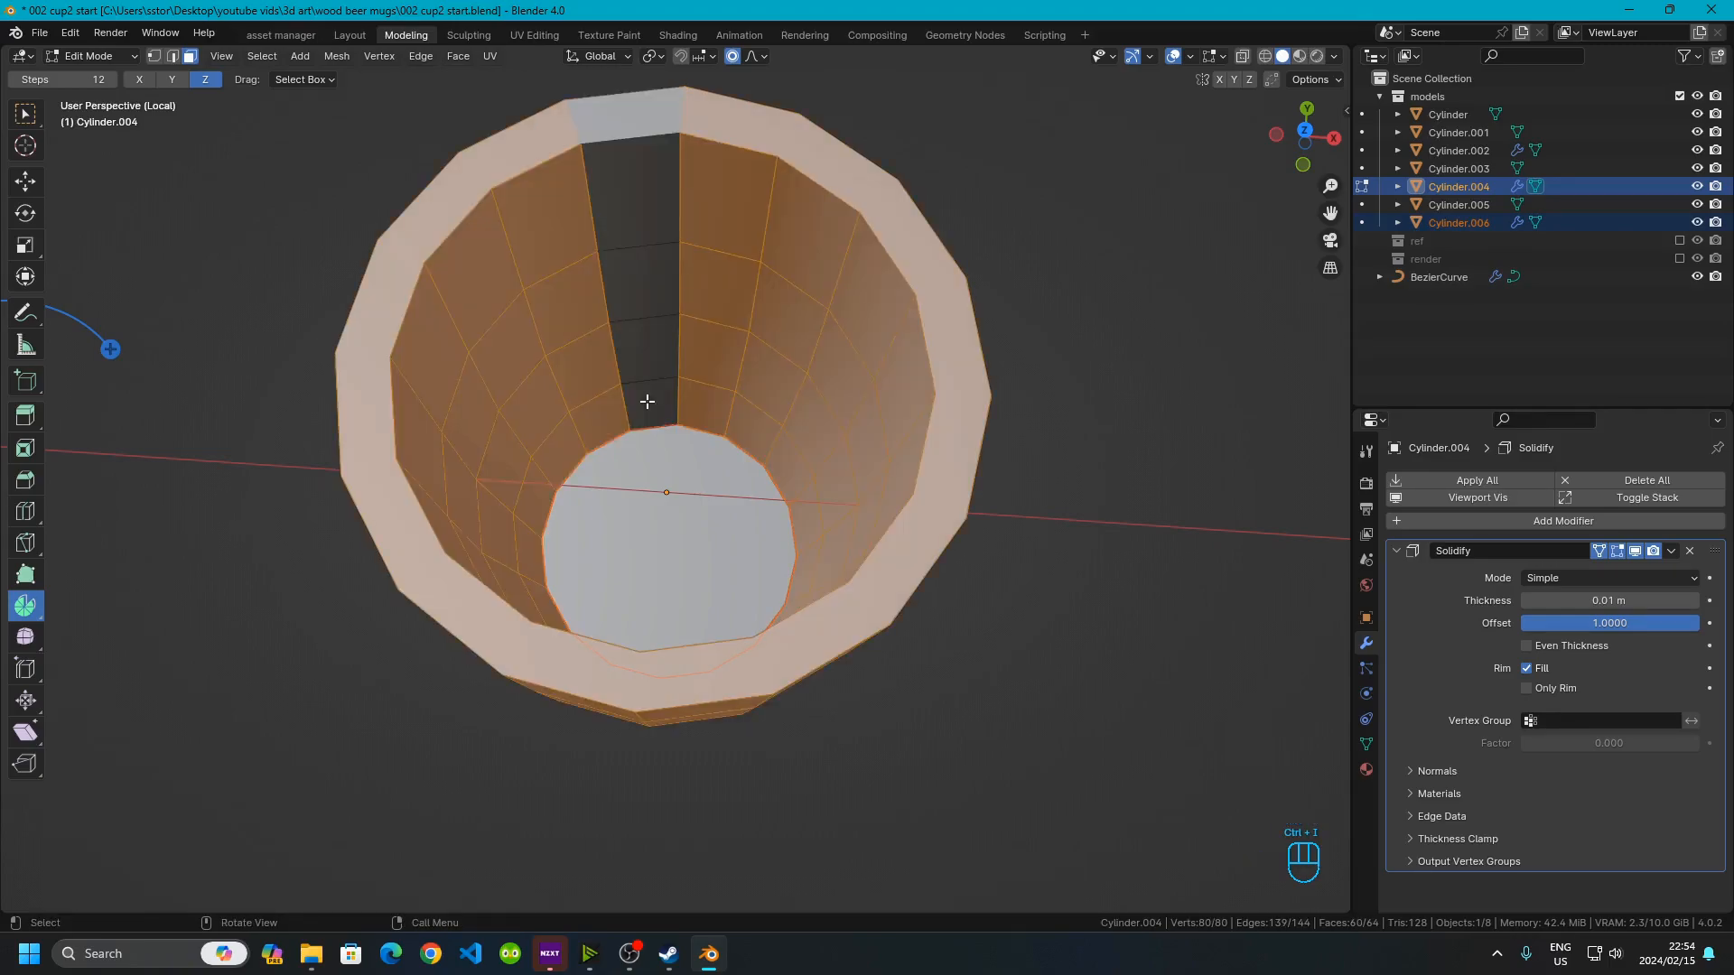
Dissolve the inverted face selection and undo it
{"action": "key", "text": "x"}
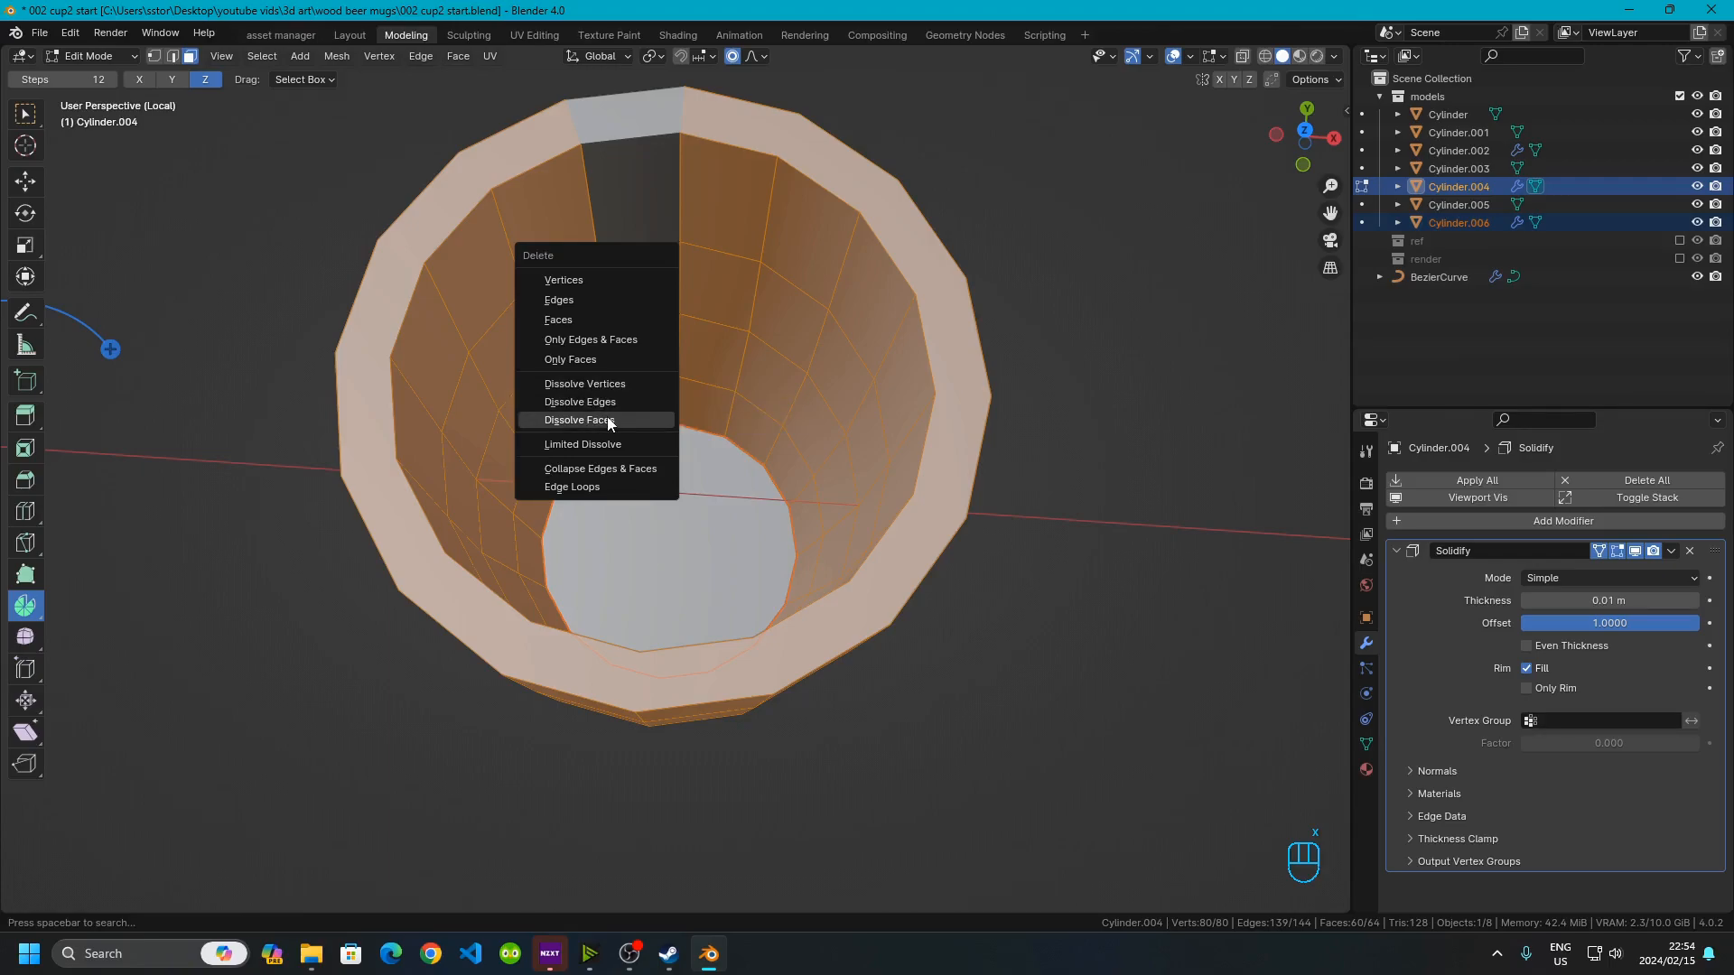
{"action": "left_click", "coordinate": [607, 421]}
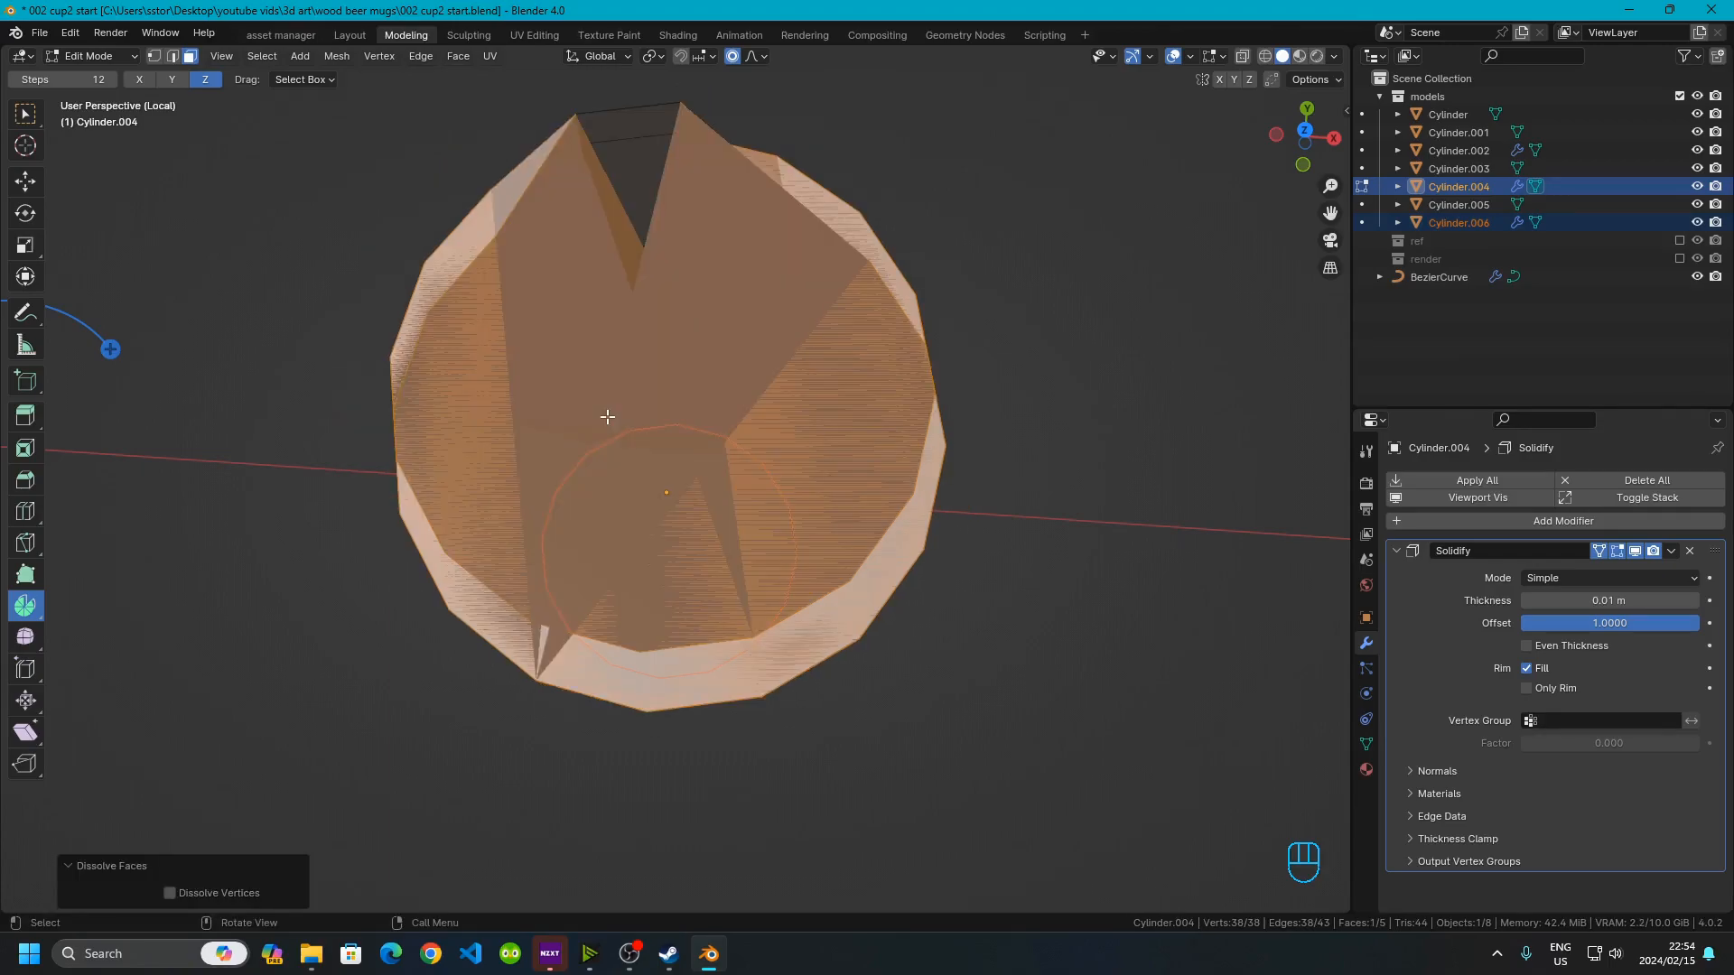
{"action": "key", "text": "ctrl+z"}
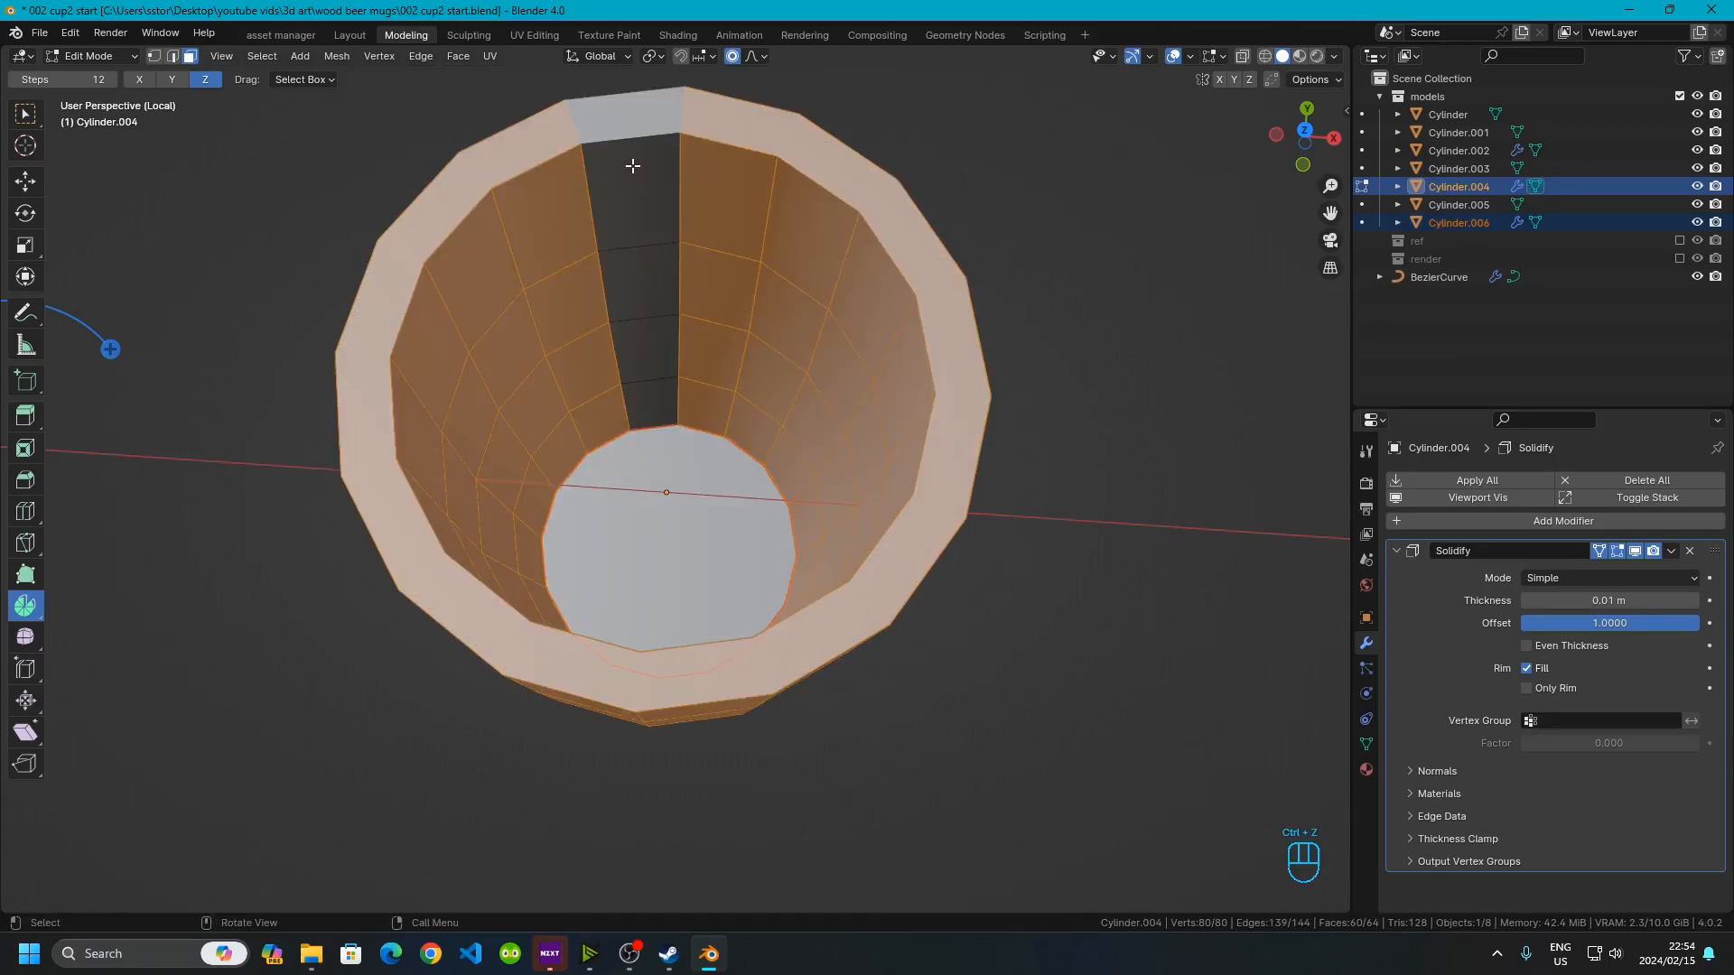
Delete all the inverted faces, leaving a single vertical stave strip
{"action": "middle_click_drag", "start_coordinate": [632, 165], "coordinate": [627, 186]}
{"action": "key", "text": "x"}
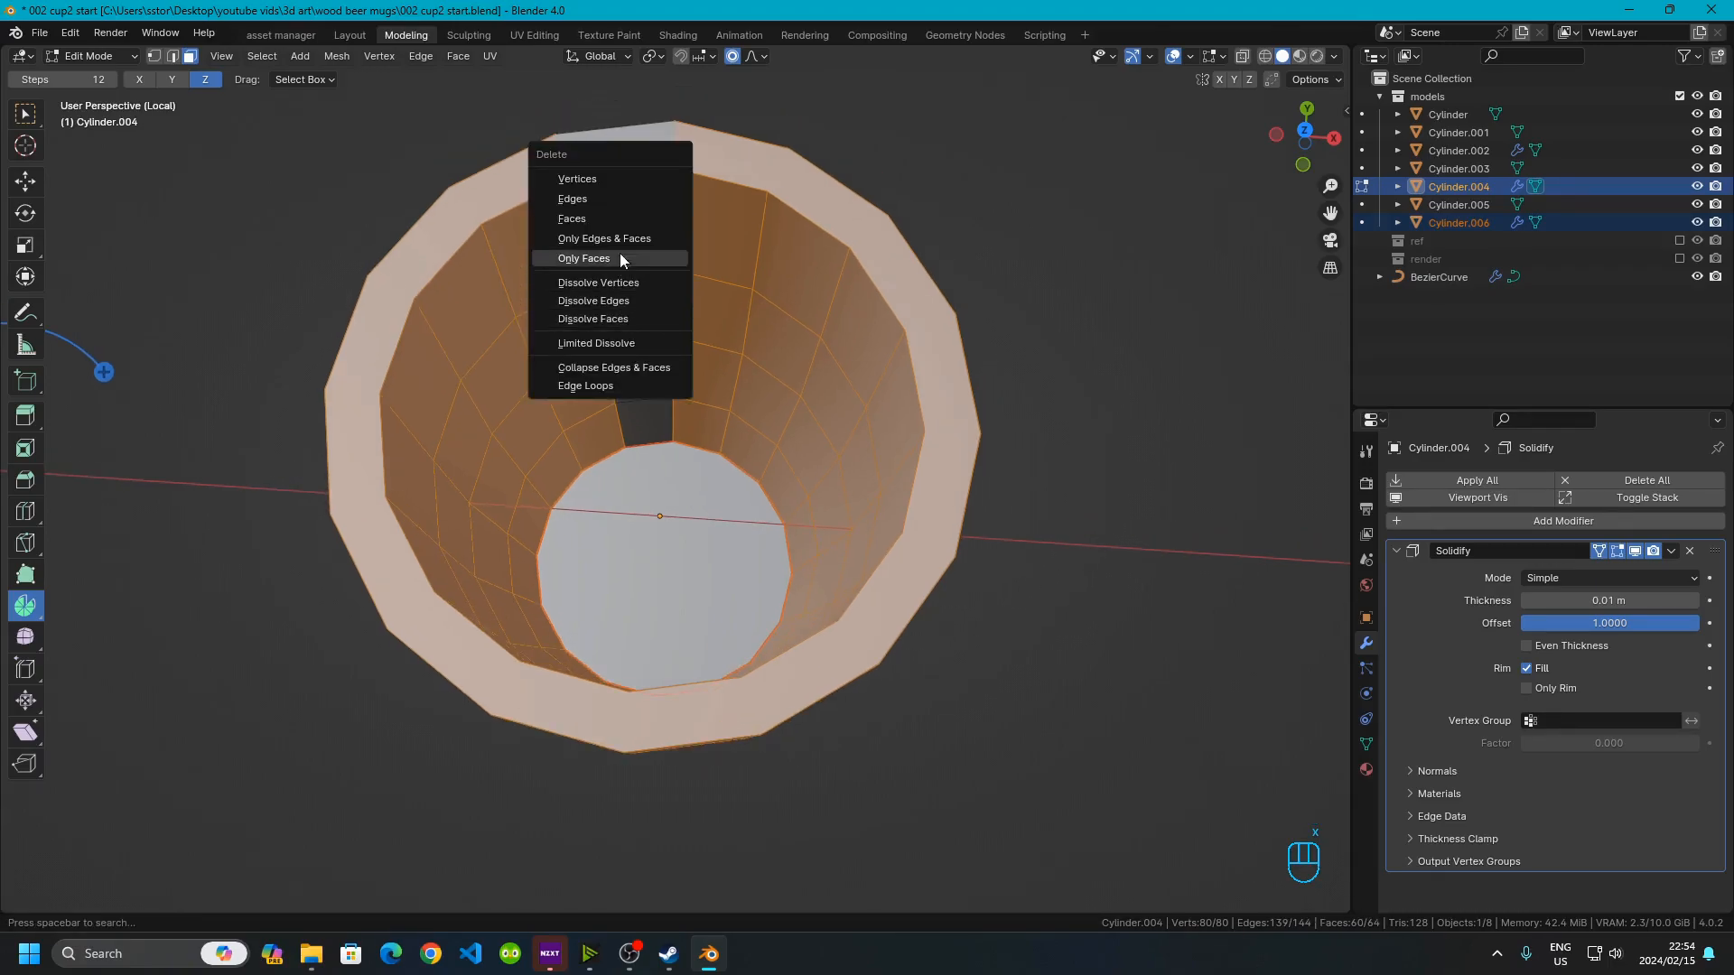
{"action": "left_click", "coordinate": [602, 219]}
{"action": "middle_click_drag", "start_coordinate": [601, 219], "coordinate": [1038, 353]}
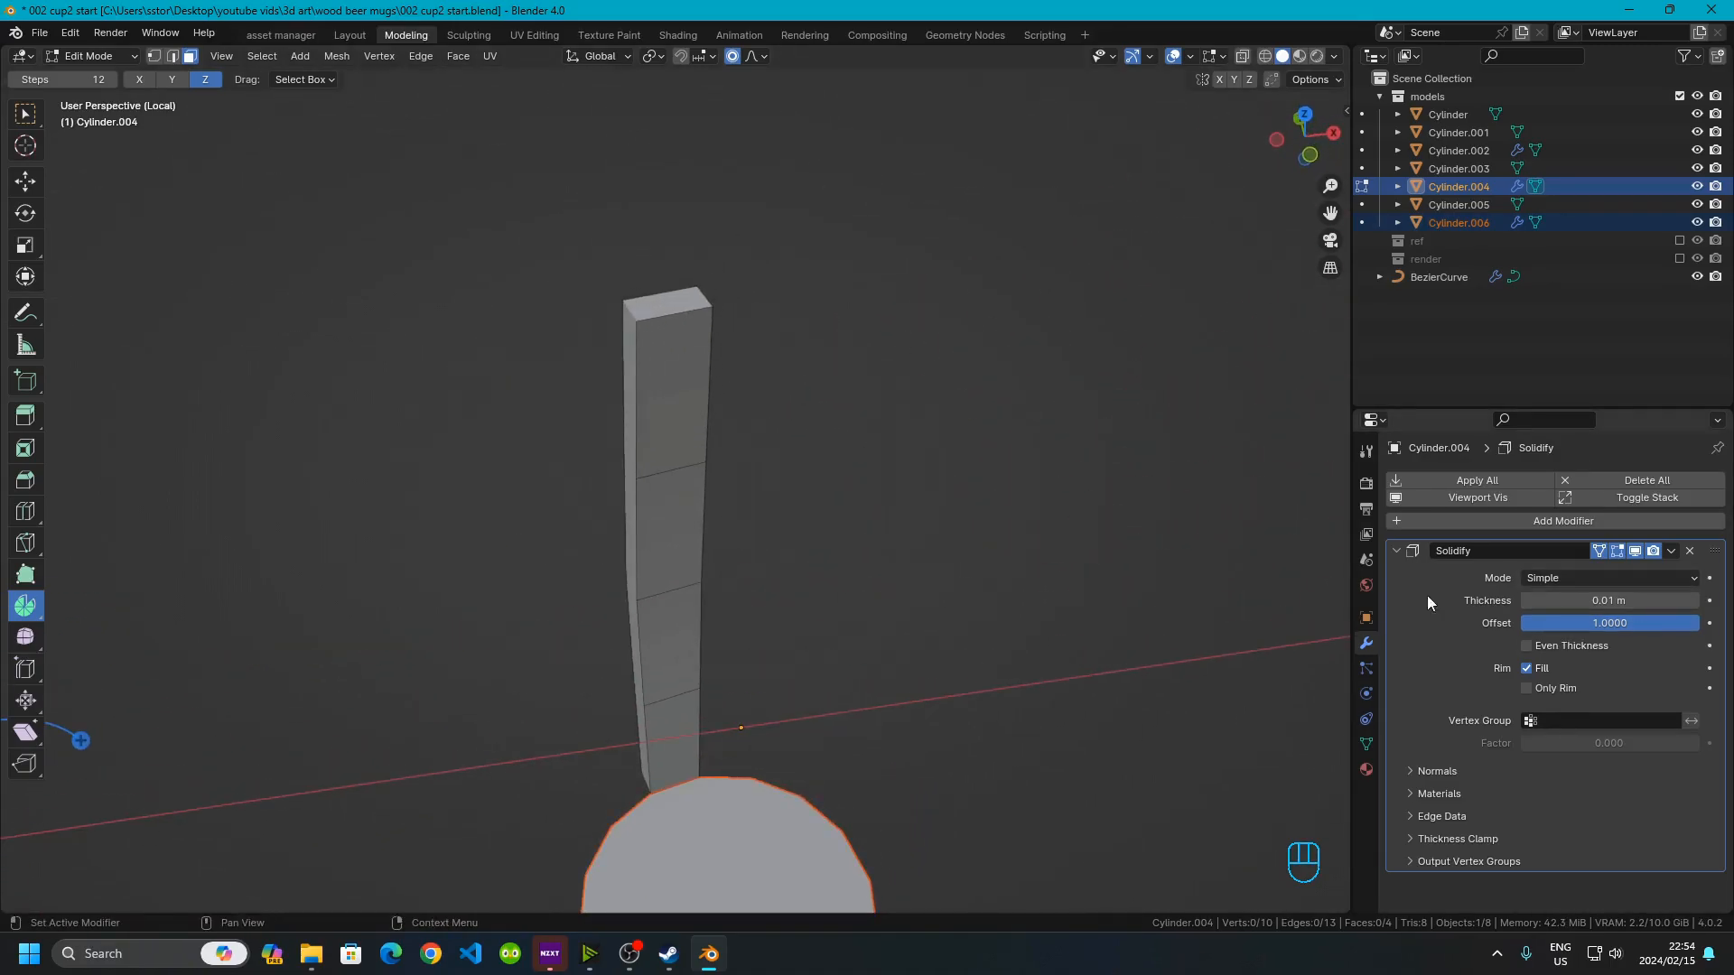
Return to Object Mode and apply the Solidify modifier to the stave
{"action": "key", "text": "Tab"}
{"action": "left_click", "coordinate": [1672, 552]}
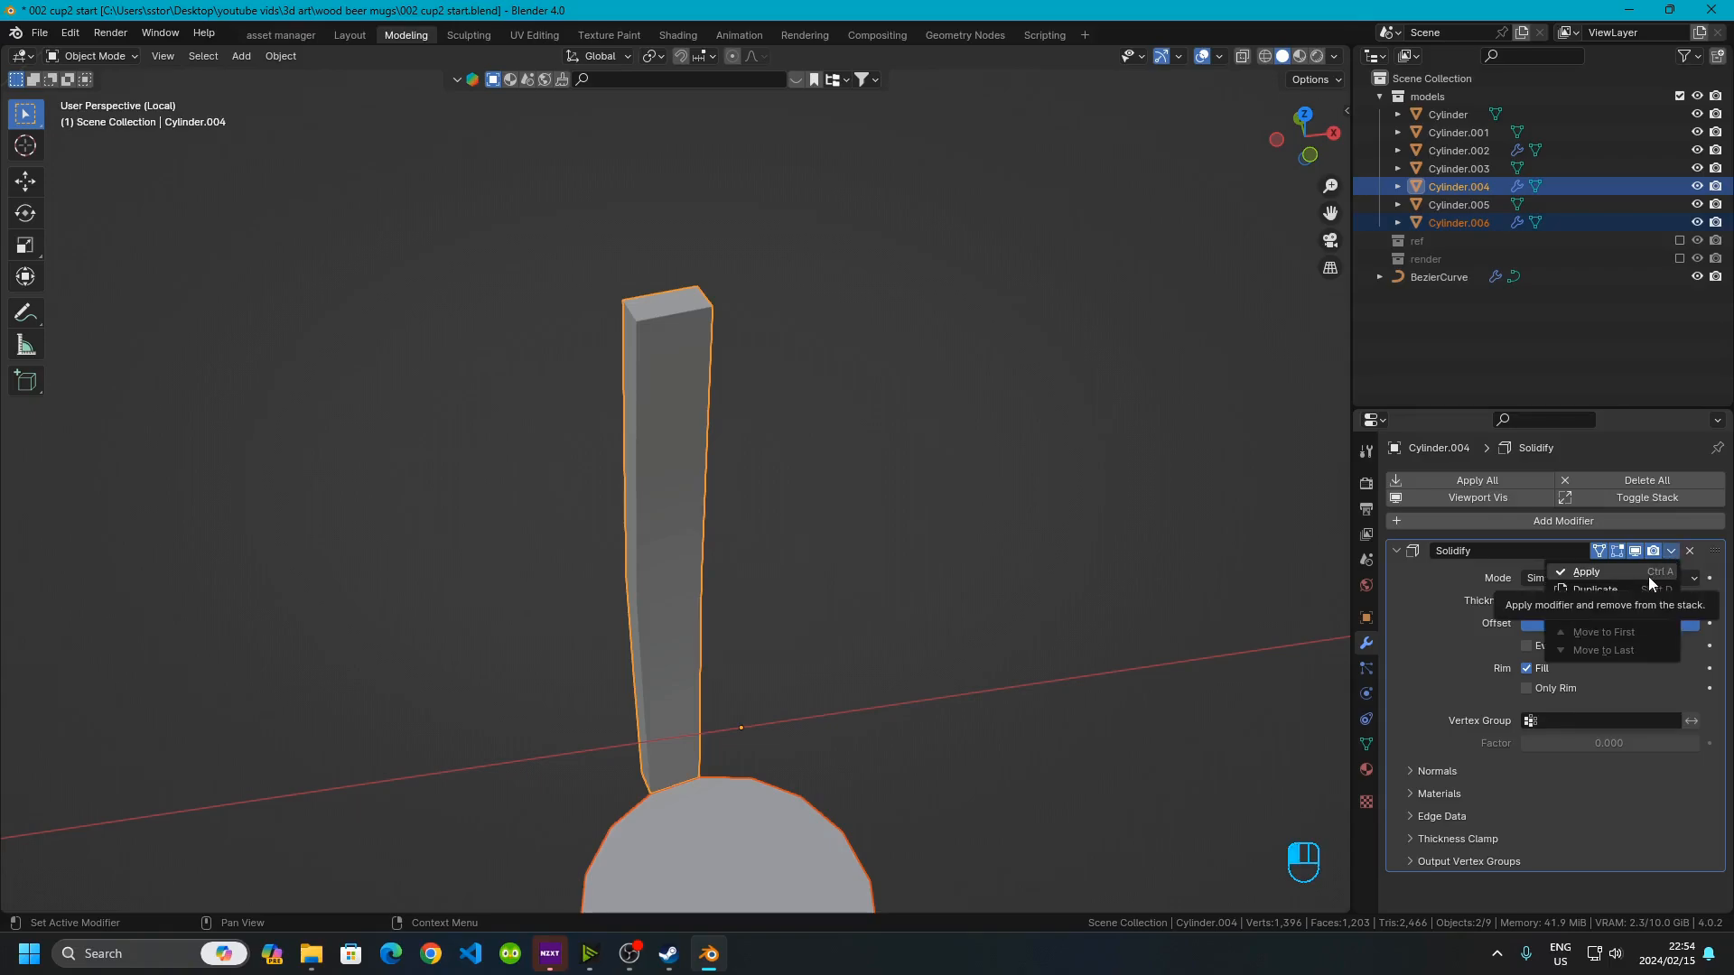
{"action": "left_click", "coordinate": [1649, 578]}
Enter Edit Mode on the stave and switch to edge selection
{"action": "scroll", "coordinate": [598, 381], "scroll_direction": "up", "scroll_amount": 3}
{"action": "left_click", "coordinate": [599, 389]}
{"action": "middle_click_drag", "start_coordinate": [599, 389], "coordinate": [658, 335]}
{"action": "key", "text": "Tab"}
{"action": "left_click", "coordinate": [647, 215]}
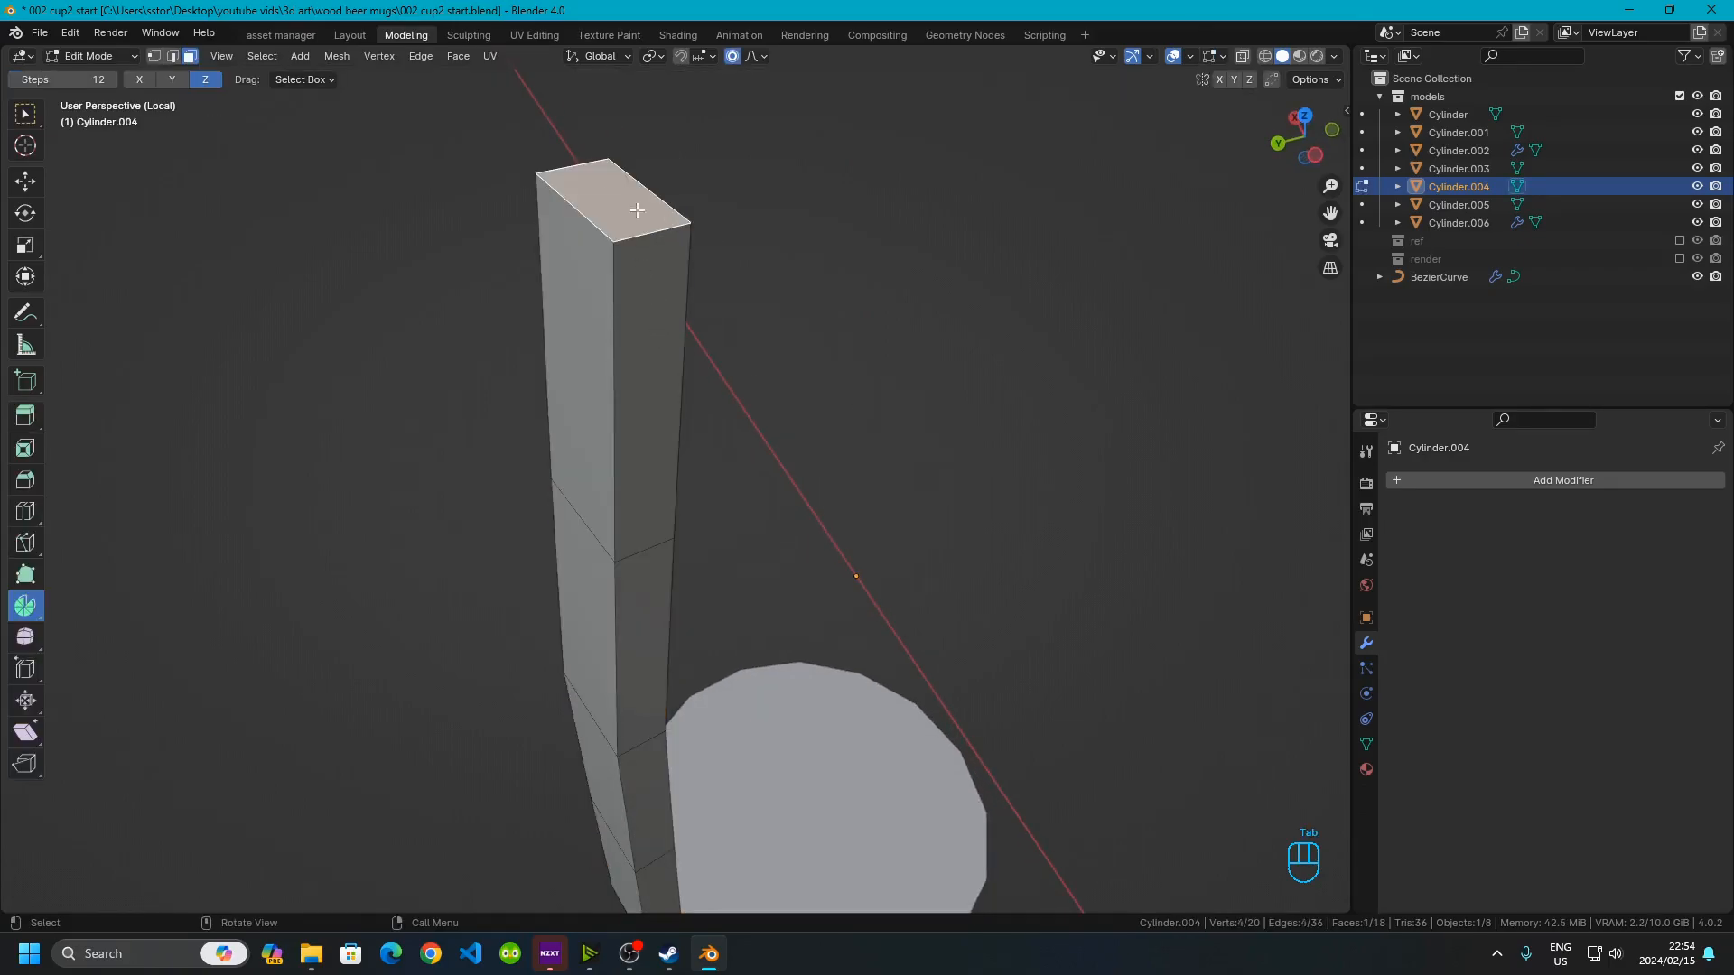
{"action": "left_click", "coordinate": [173, 56]}
{"action": "middle_click_drag", "start_coordinate": [665, 542], "coordinate": [692, 329]}
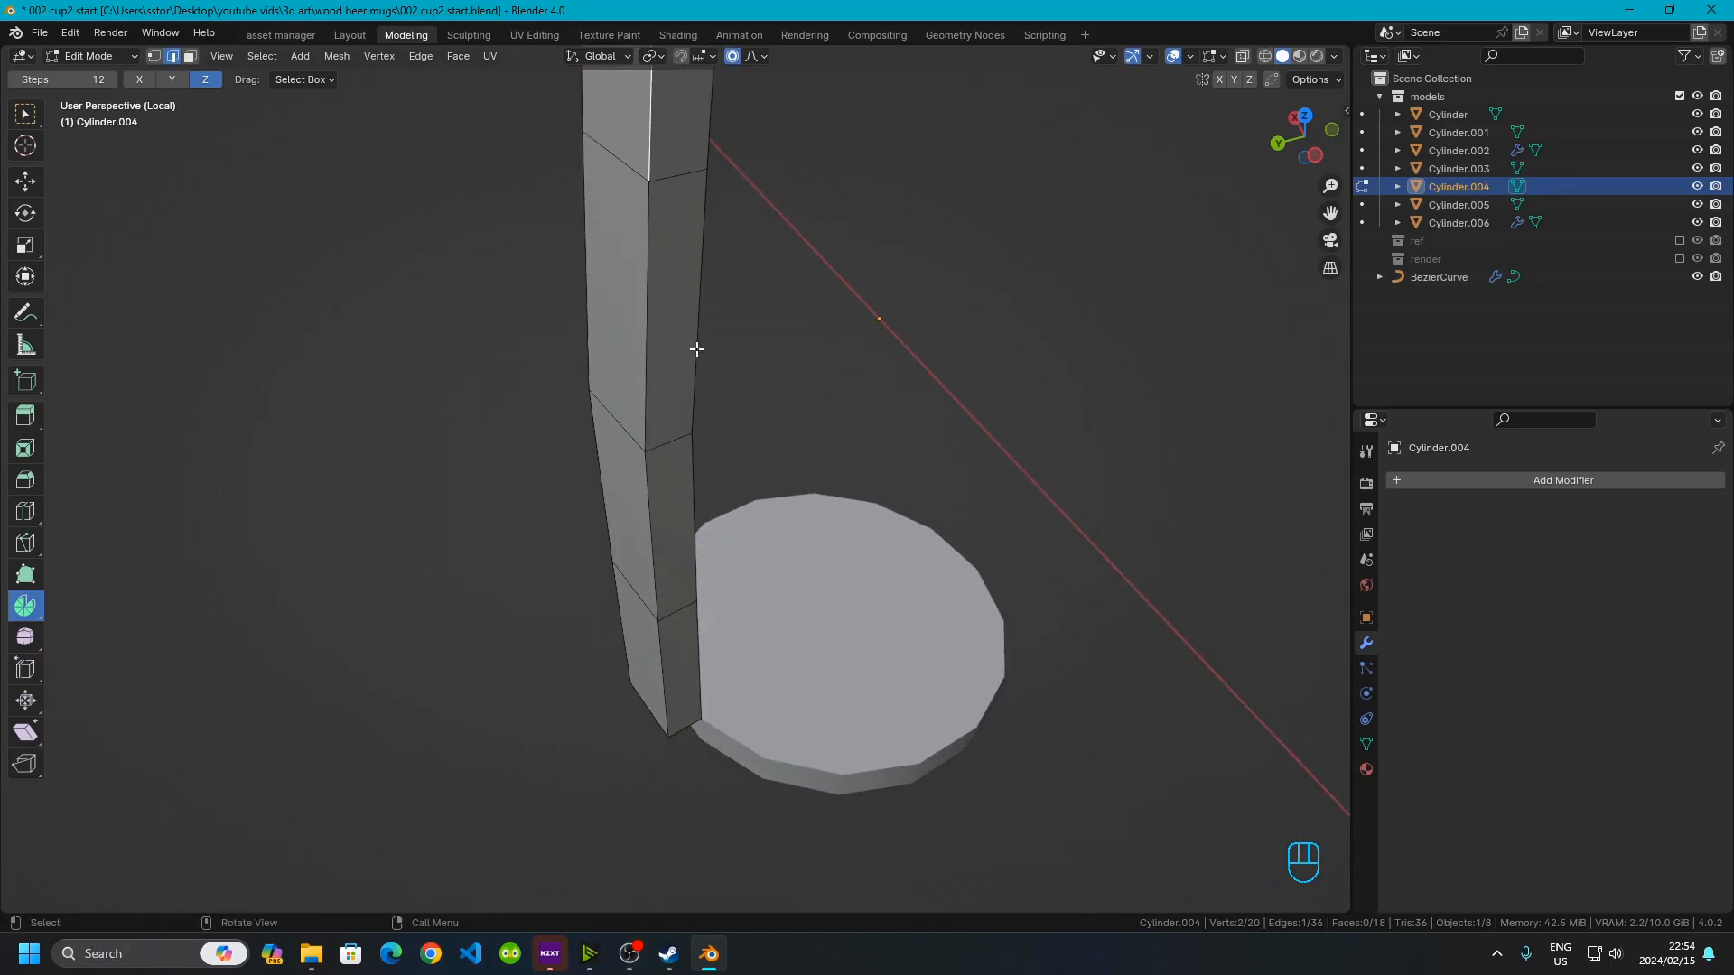
{"action": "left_click", "coordinate": [669, 668], "text": "ctrl"}
{"action": "middle_click_drag", "start_coordinate": [669, 667], "coordinate": [890, 531]}
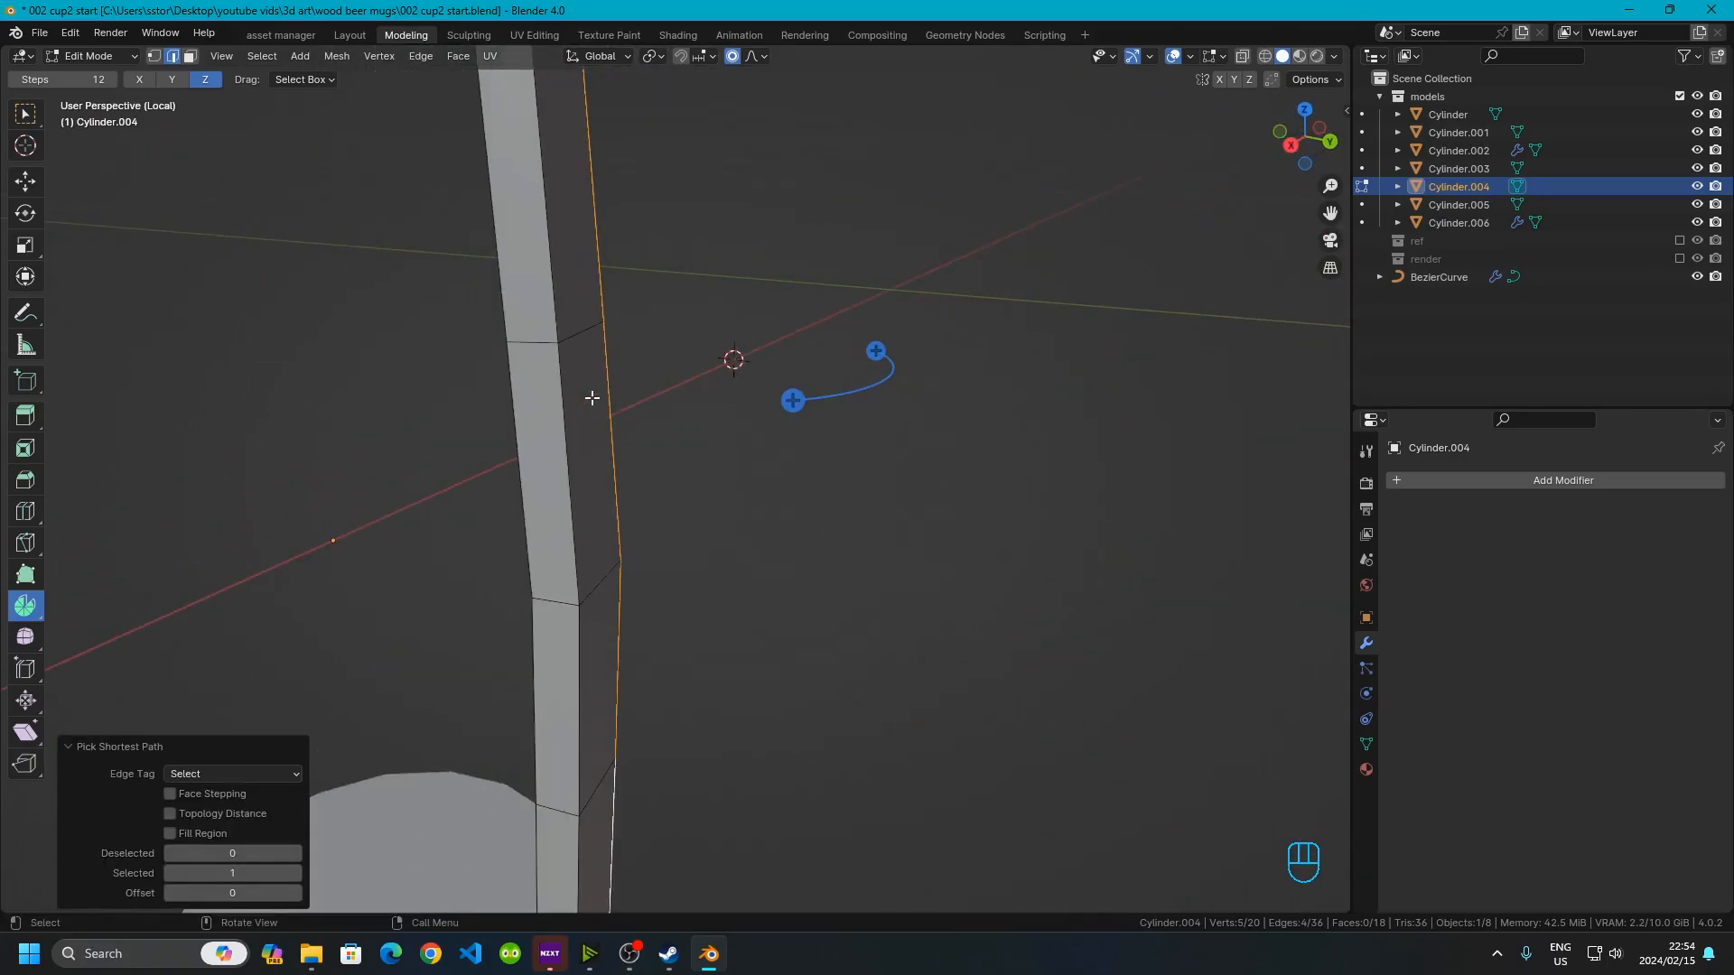
{"action": "scroll", "coordinate": [589, 383], "scroll_direction": "down", "scroll_amount": 2}
{"action": "left_click", "coordinate": [589, 298], "text": "shift"}
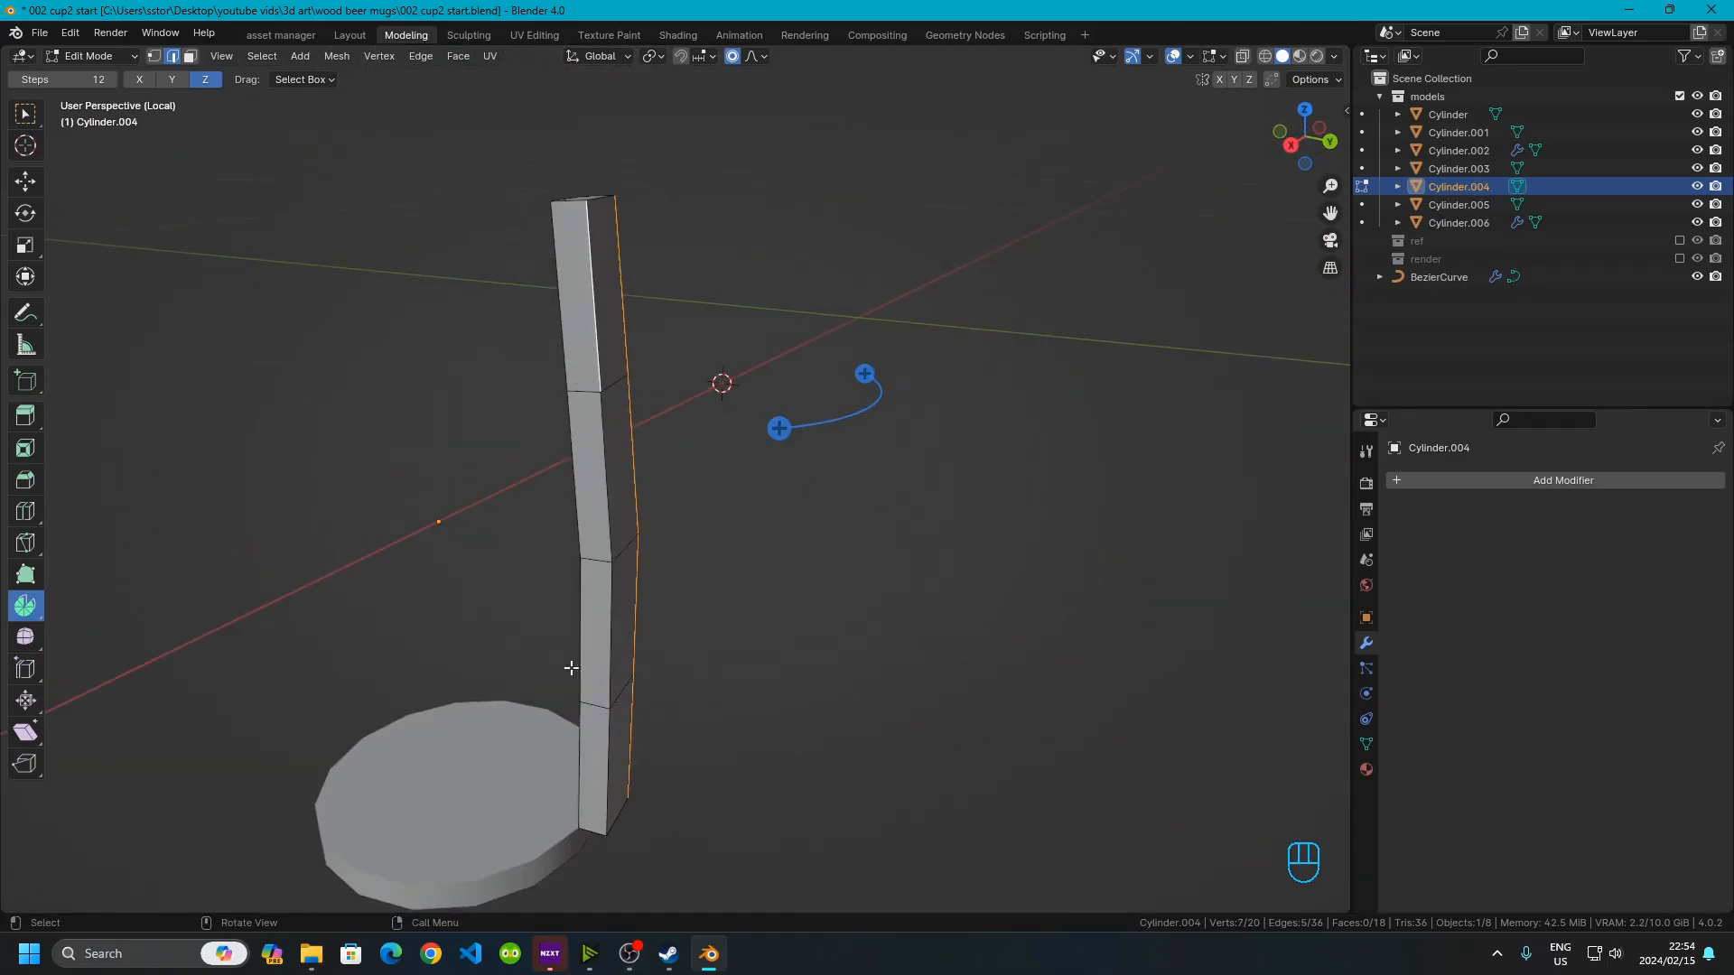
{"action": "left_click", "coordinate": [600, 801], "text": "ctrl"}
{"action": "middle_click_drag", "start_coordinate": [600, 801], "coordinate": [581, 791]}
{"action": "middle_click_drag", "start_coordinate": [638, 352], "coordinate": [666, 483]}
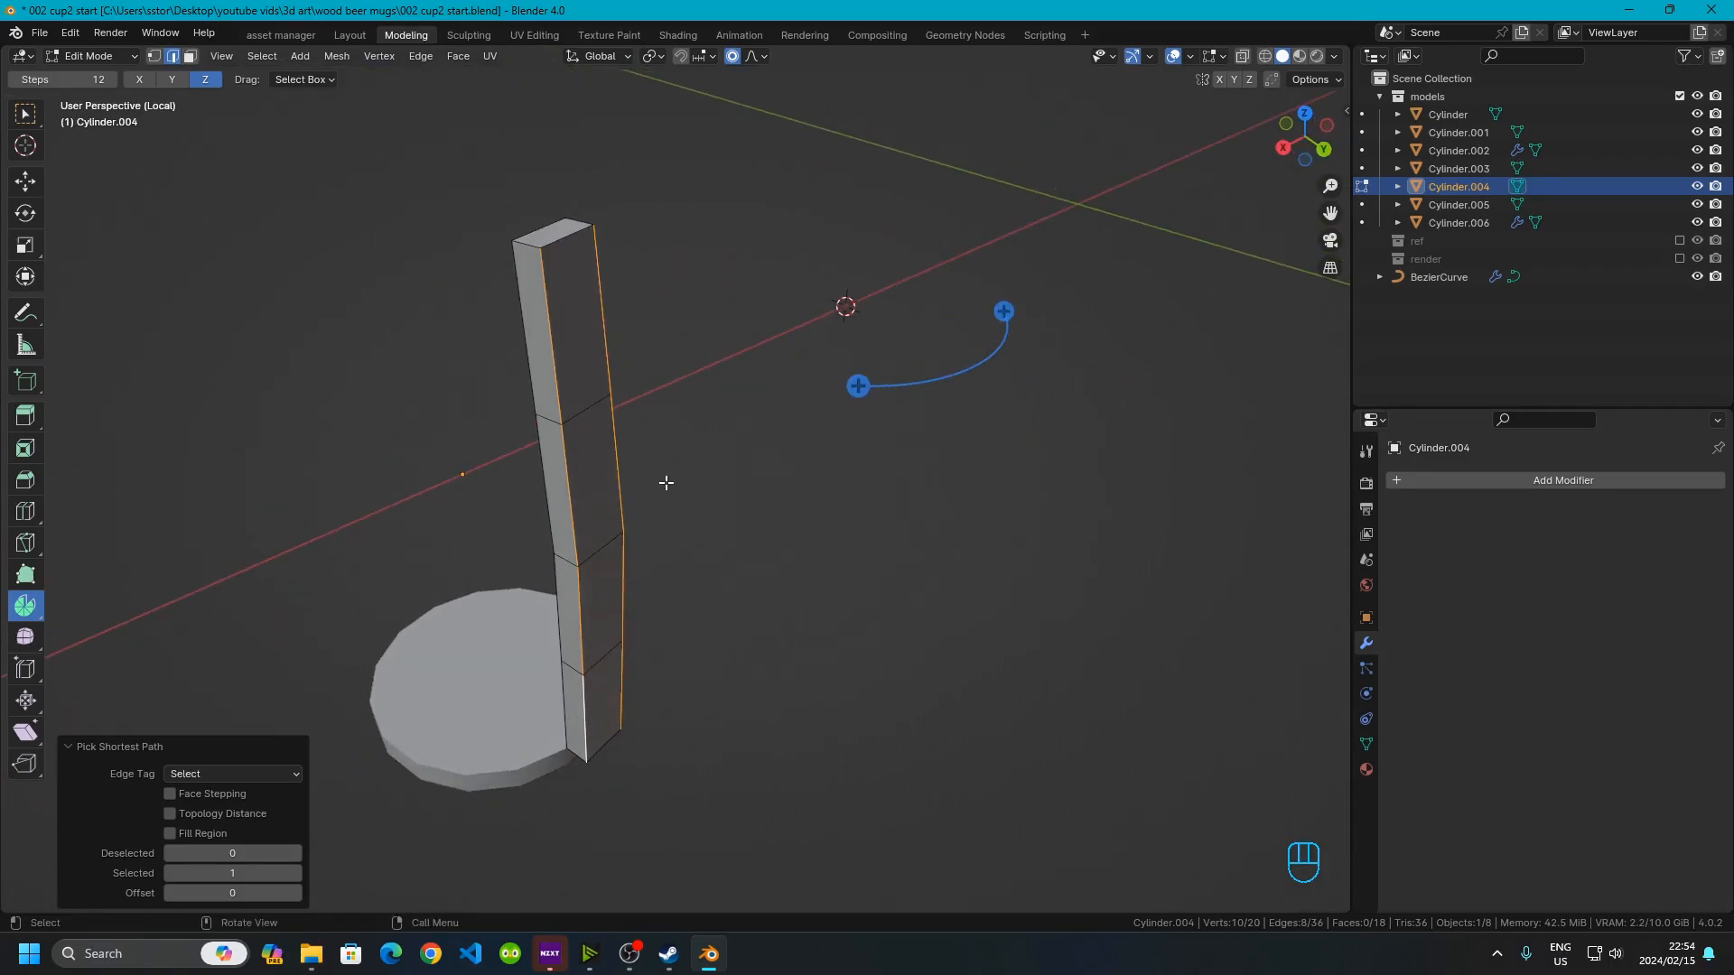
{"action": "key", "text": "ctrl+b"}
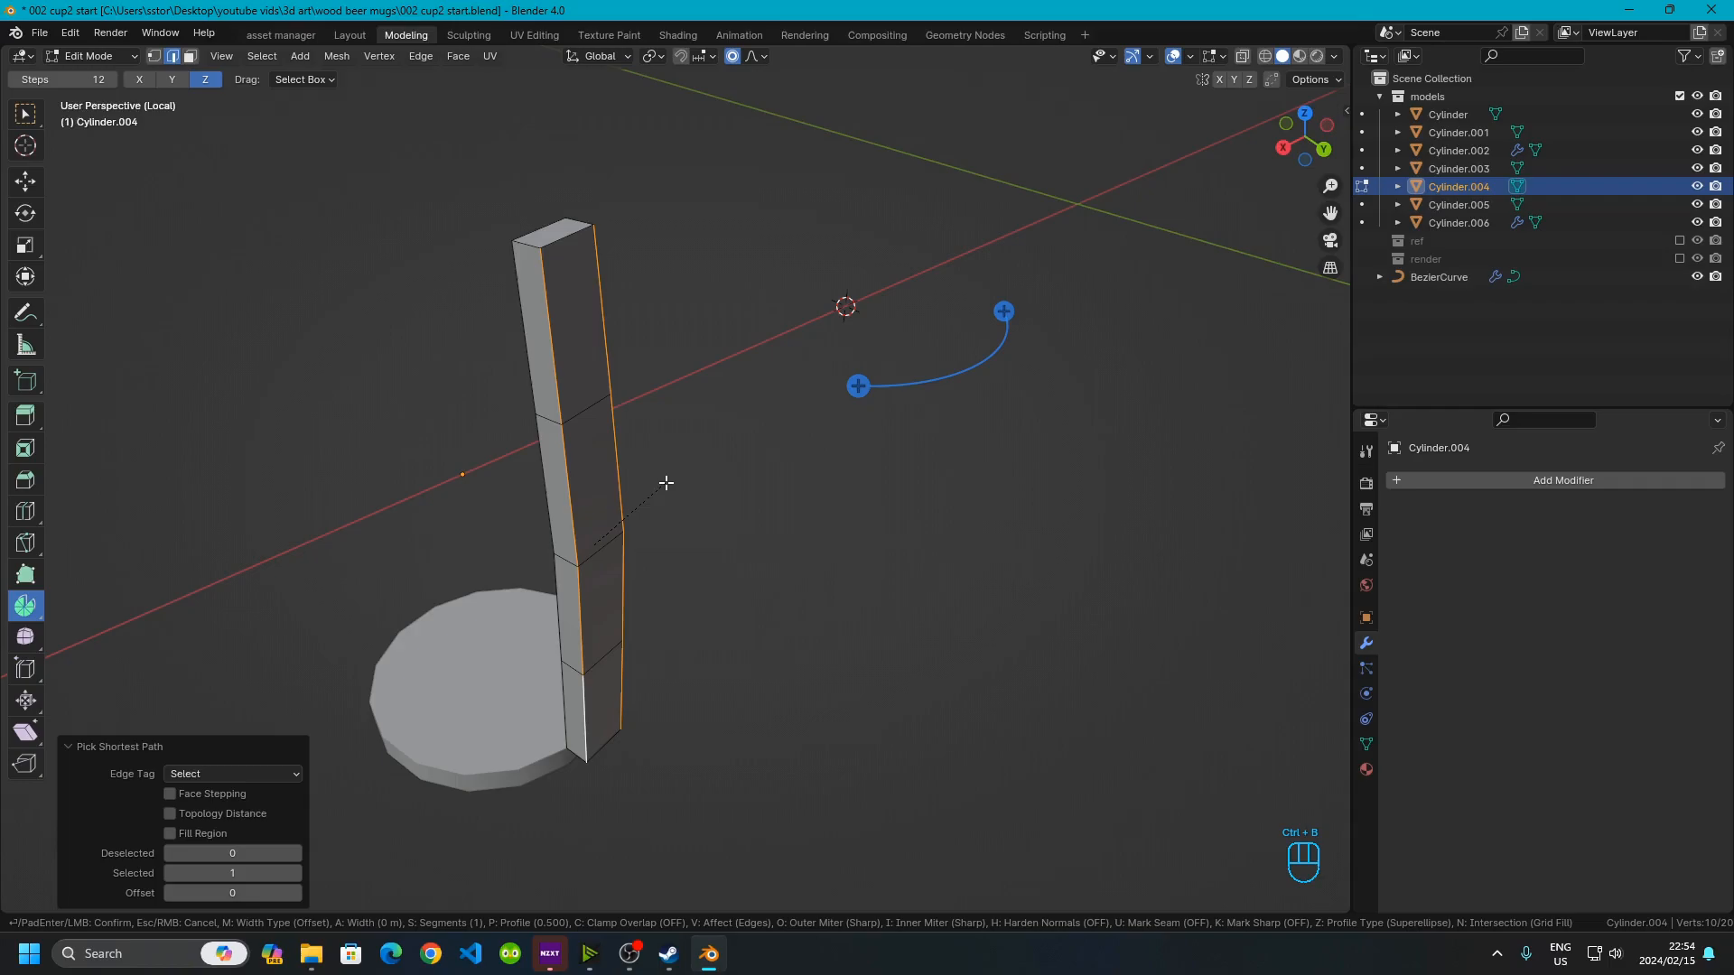
{"action": "type", "text": ".001"}
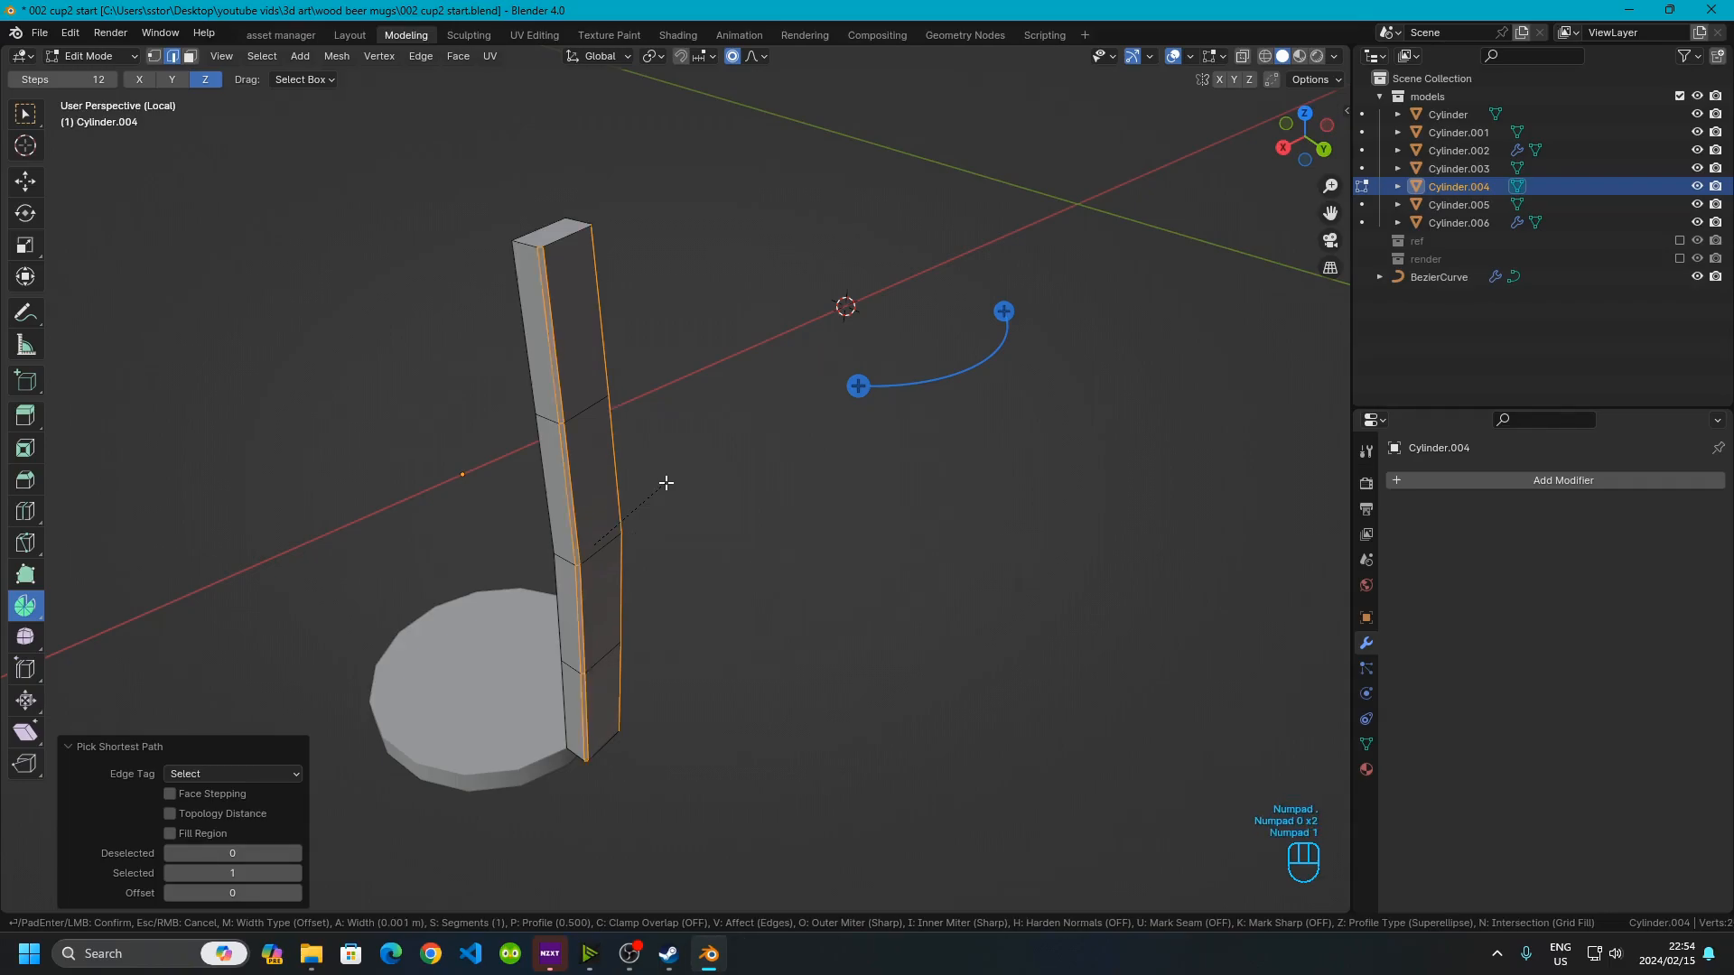
{"action": "right_click", "coordinate": [666, 483]}
Select the stave's four long vertical edges and bevel them with a 0.001 m width
{"action": "scroll", "coordinate": [658, 352], "scroll_direction": "up", "scroll_amount": 4}
{"action": "middle_click_drag", "start_coordinate": [619, 193], "coordinate": [794, 610], "text": "shift"}
{"action": "left_click", "coordinate": [607, 545], "text": "shift"}
{"action": "left_click", "coordinate": [560, 558], "text": "shift"}
{"action": "left_click", "coordinate": [536, 480], "text": "shift"}
{"action": "left_click", "coordinate": [710, 433], "text": "shift"}
{"action": "middle_click_drag", "start_coordinate": [709, 432], "coordinate": [812, 333], "text": "shift"}
{"action": "key", "text": "ctrl+b"}
{"action": "key", "text": "KP_Decimal"}
{"action": "key", "text": "KP_0"}
{"action": "key", "text": "KP_0"}
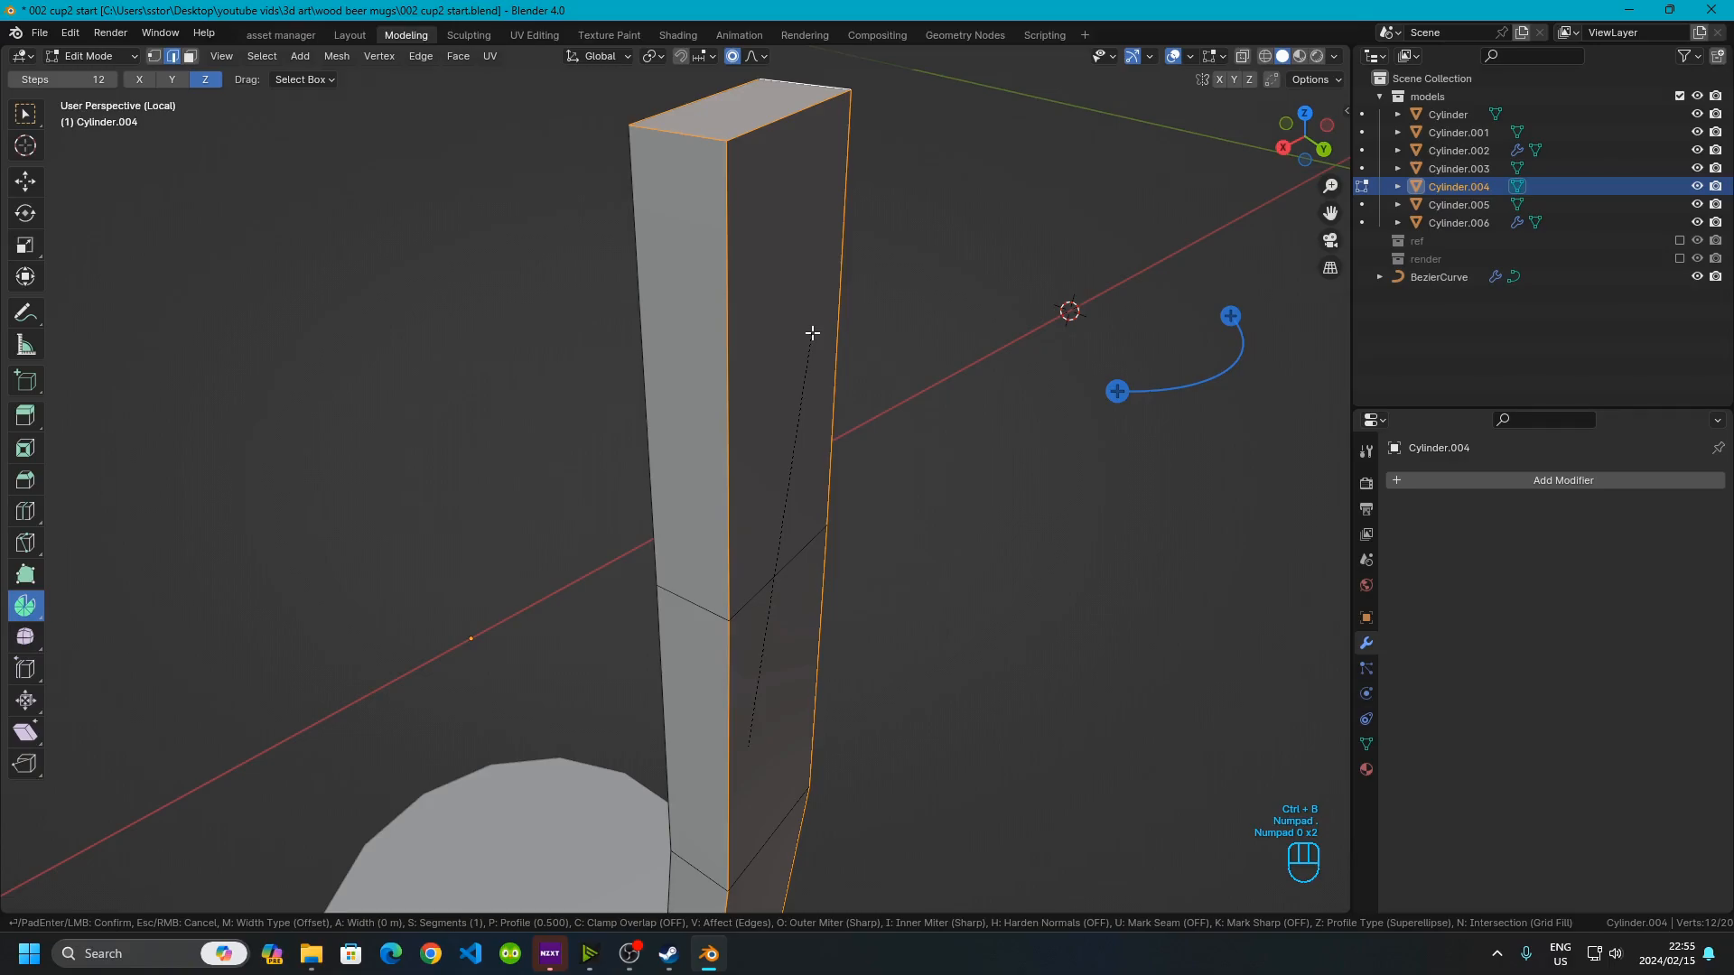
{"action": "key", "text": "KP_1"}
{"action": "key", "text": "Return"}
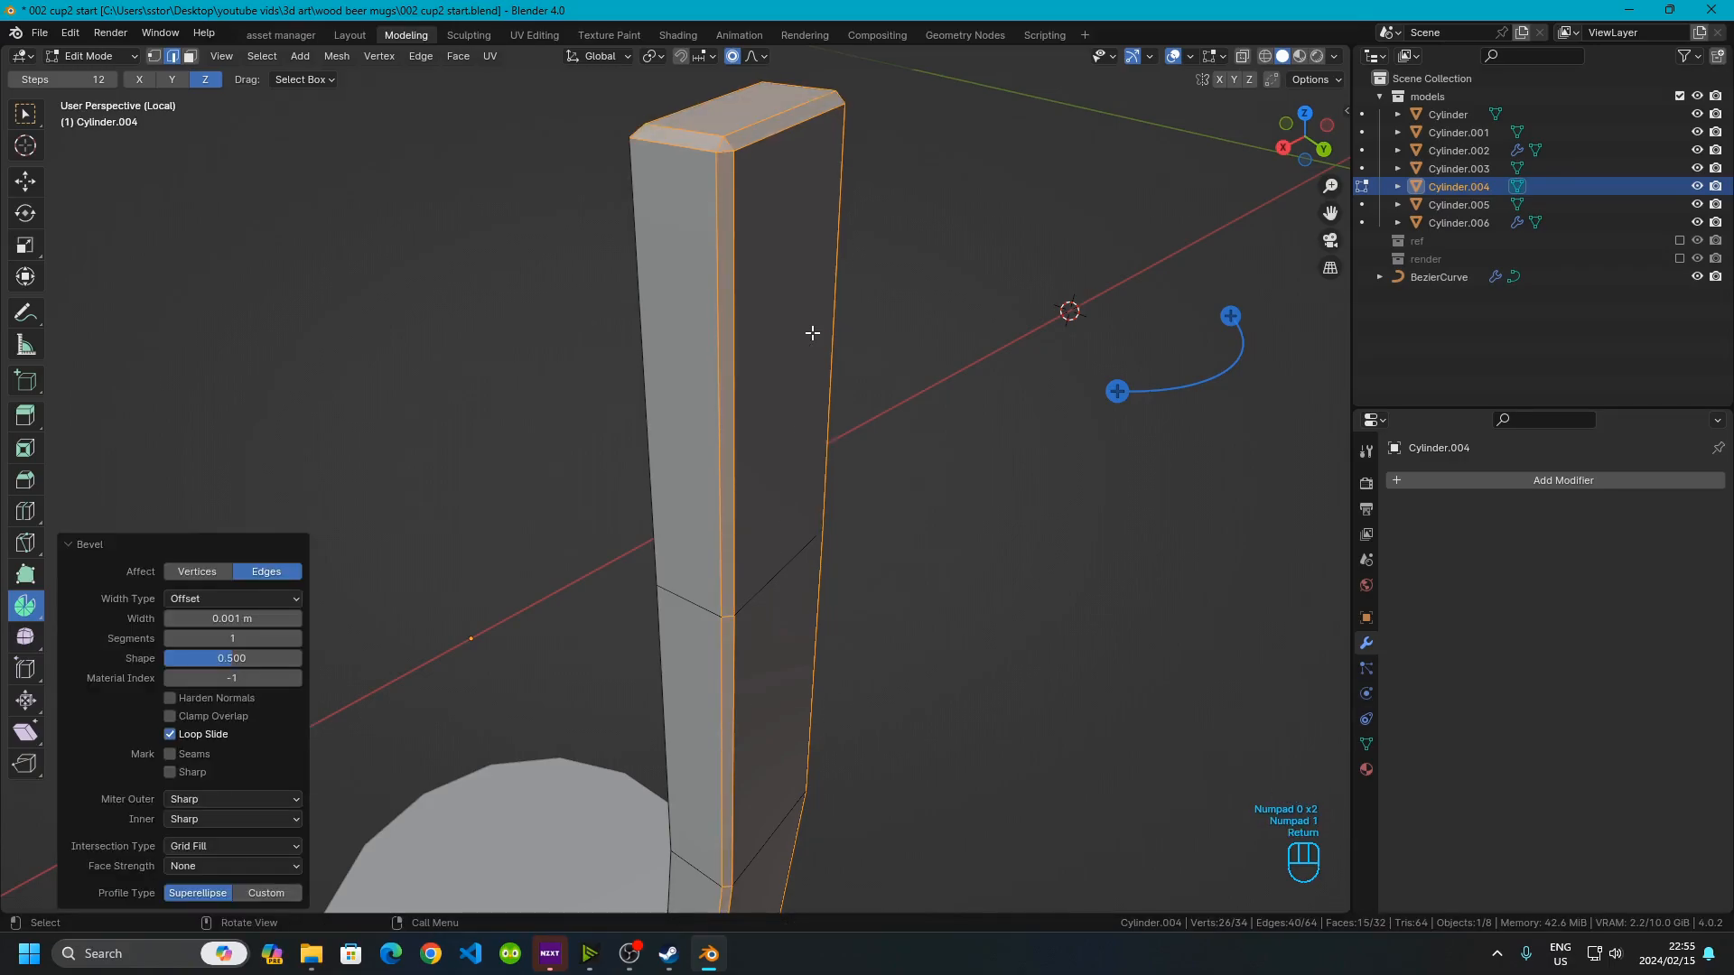
Inspect the beveled stave in Object and Edit Mode
{"action": "key", "text": "Tab"}
{"action": "scroll", "coordinate": [685, 442], "scroll_direction": "down", "scroll_amount": 5}
{"action": "middle_click_drag", "start_coordinate": [723, 560], "coordinate": [475, 516]}
{"action": "scroll", "coordinate": [475, 517], "scroll_direction": "up", "scroll_amount": 5}
{"action": "scroll", "coordinate": [545, 508], "scroll_direction": "down", "scroll_amount": 3}
{"action": "middle_click_drag", "start_coordinate": [654, 598], "coordinate": [653, 548], "text": "shift"}
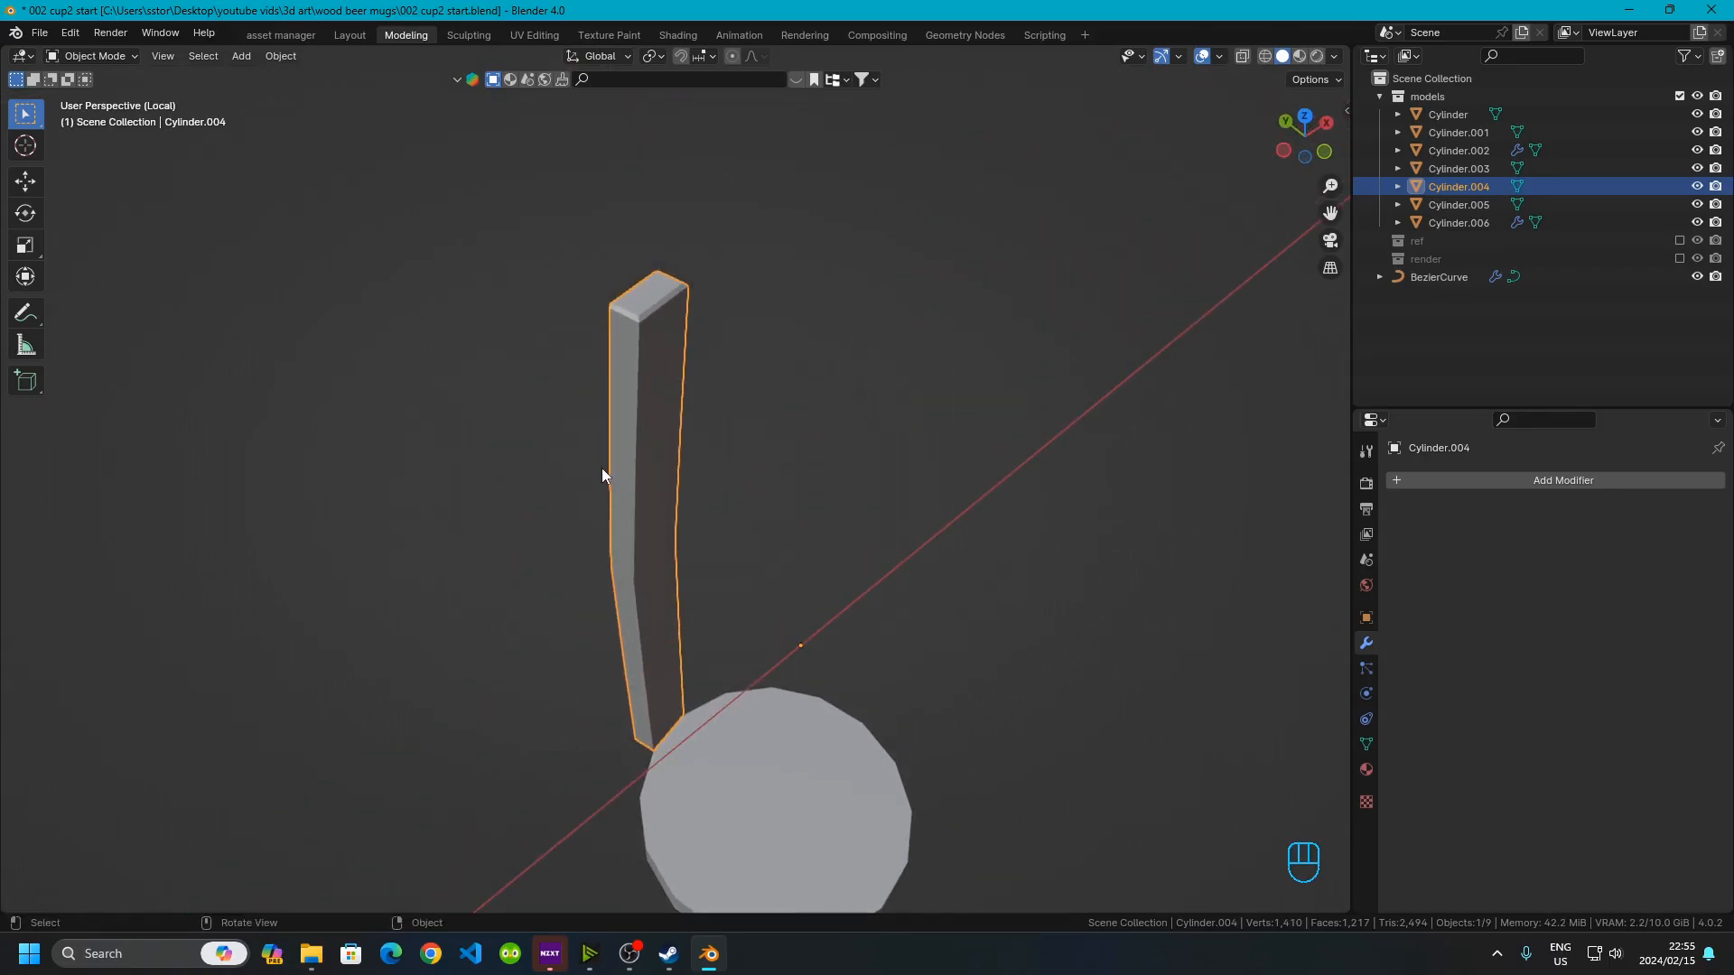
{"action": "key", "text": "Tab"}
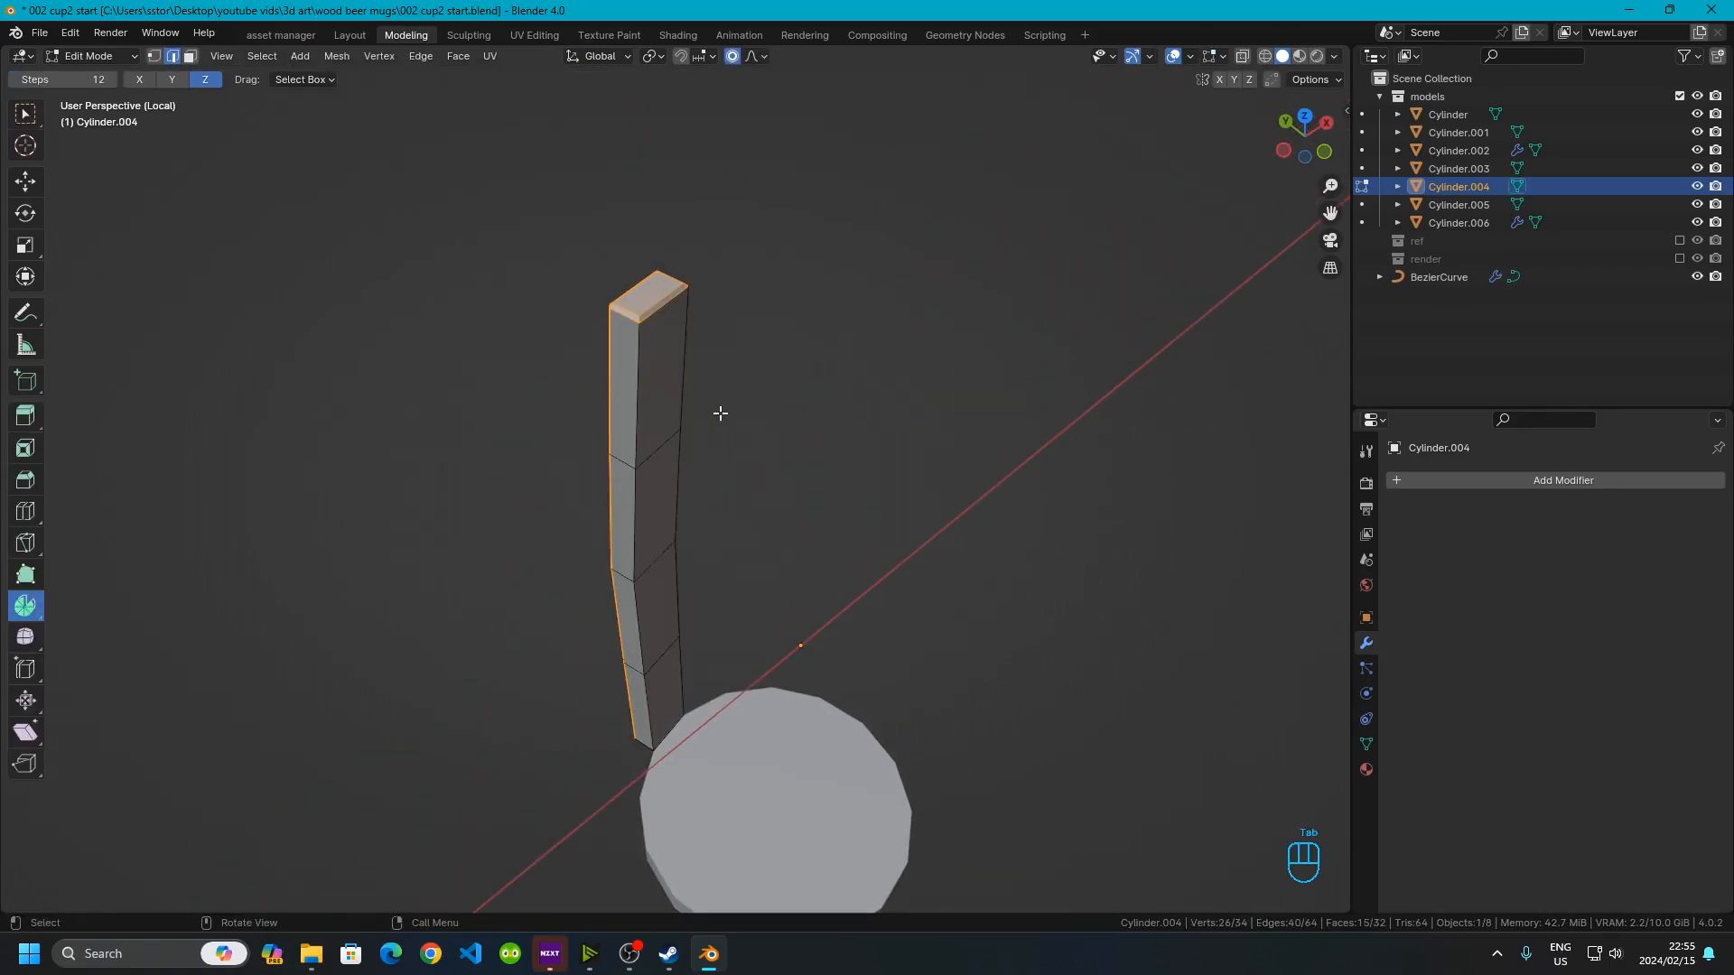
{"action": "key", "text": "a"}
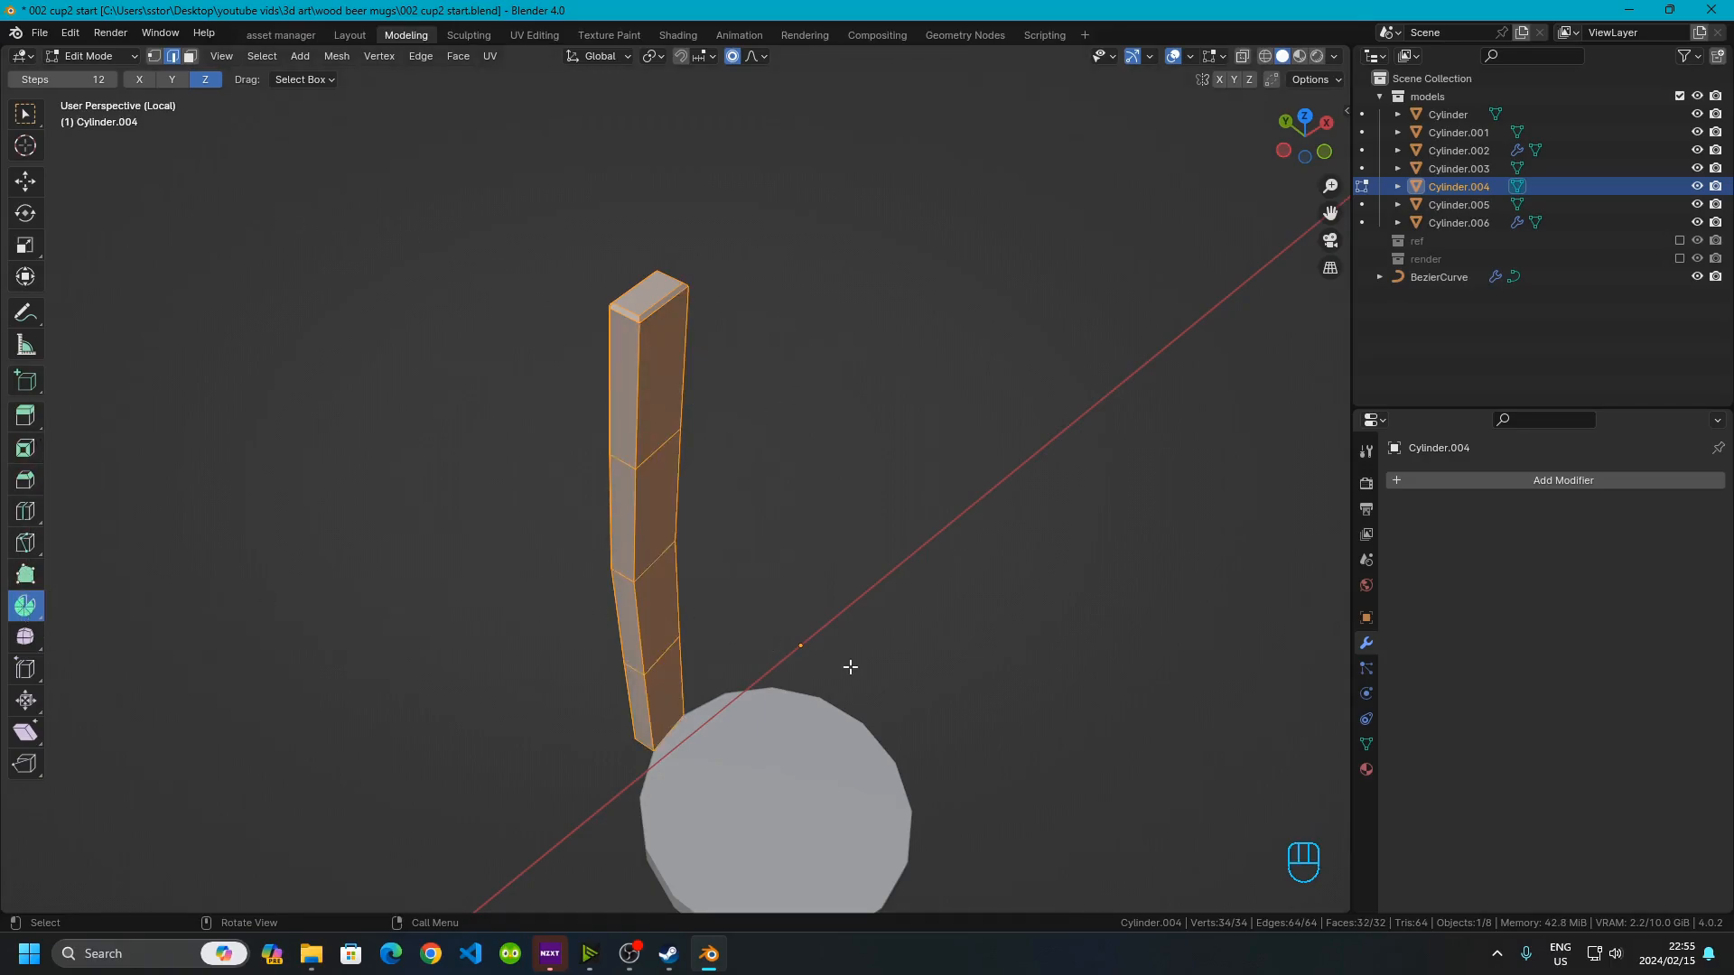
{"action": "scroll", "coordinate": [849, 668], "scroll_direction": "down", "scroll_amount": 5}
{"action": "scroll", "coordinate": [759, 634], "scroll_direction": "up", "scroll_amount": 3}
{"action": "key", "text": "Tab"}
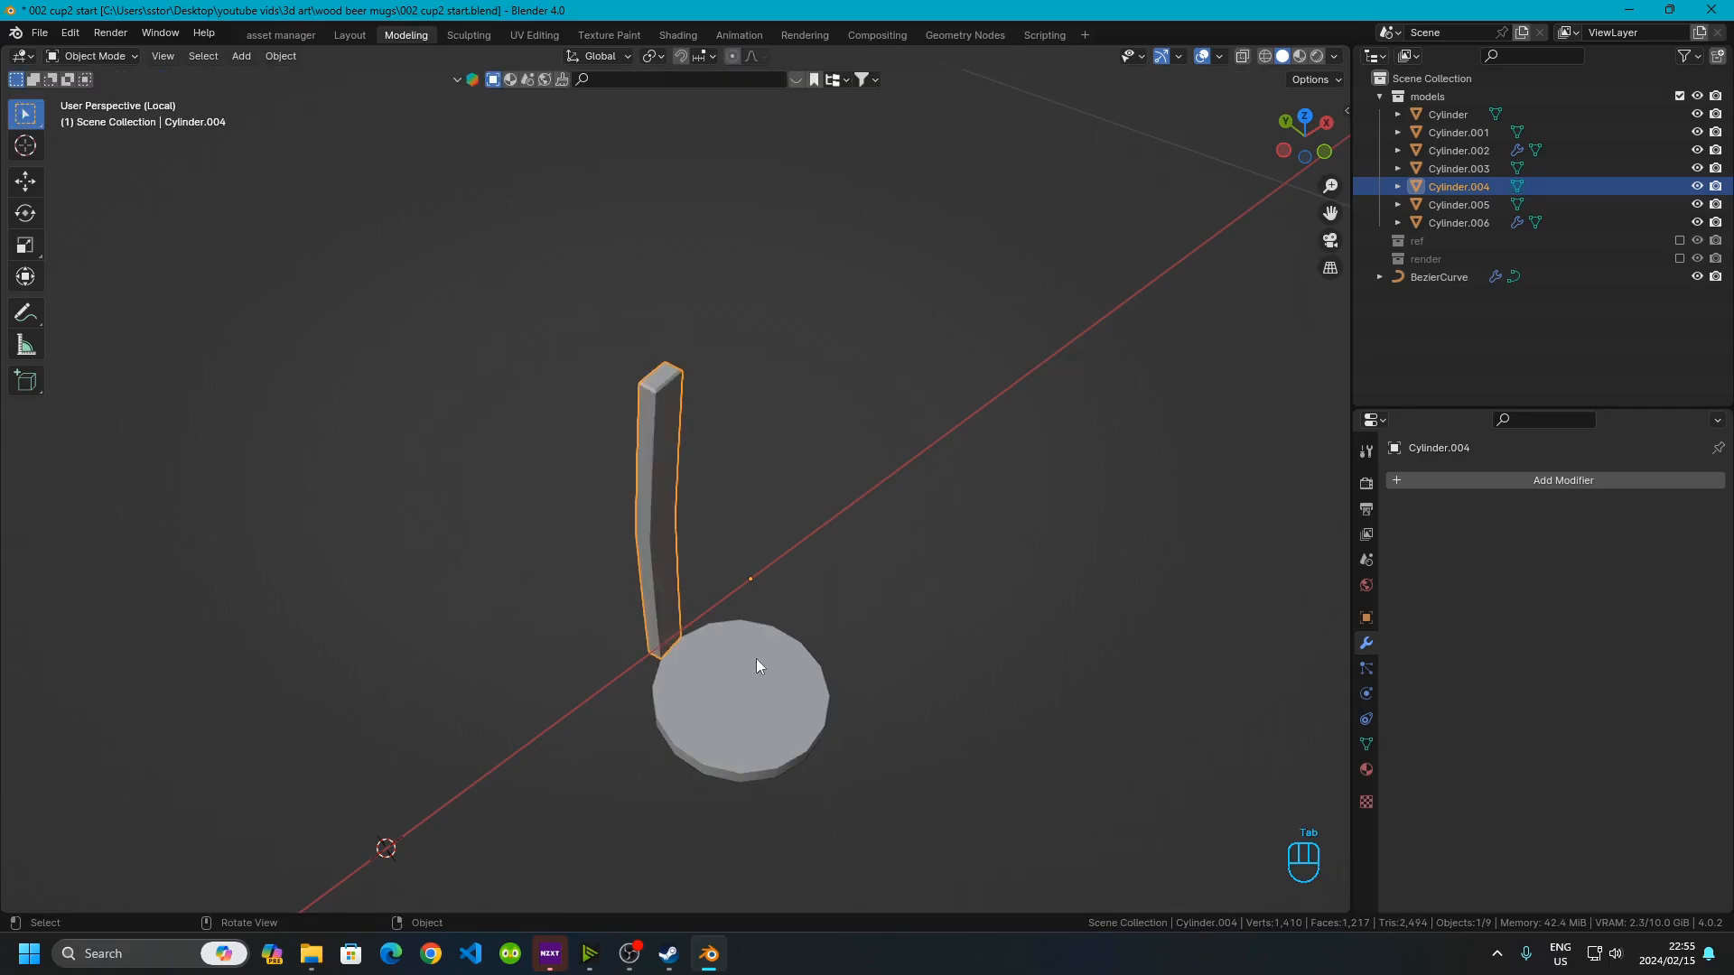
{"action": "scroll", "coordinate": [668, 594], "scroll_direction": "down", "scroll_amount": 3}
{"action": "scroll", "coordinate": [668, 594], "scroll_direction": "up", "scroll_amount": 3}
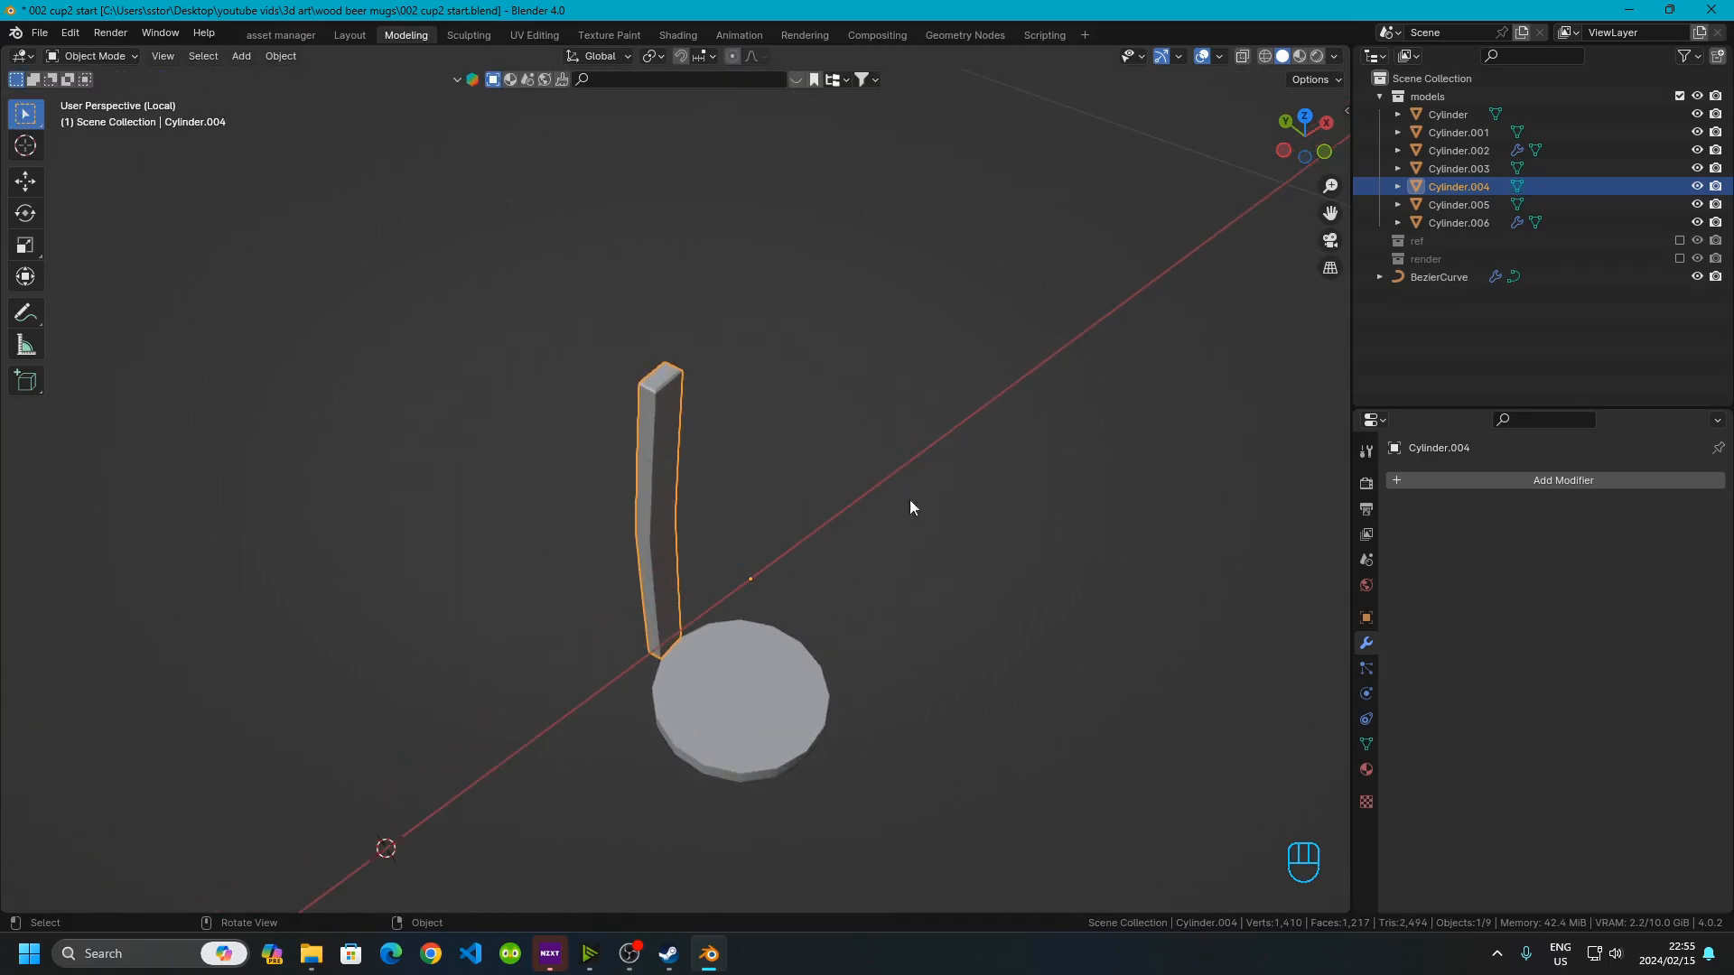
Select the stave and snap the 3D cursor to the selection
{"action": "left_click", "coordinate": [817, 485]}
{"action": "left_click", "coordinate": [683, 450]}
{"action": "key", "text": "shift"}
{"action": "key", "text": "shift+s"}
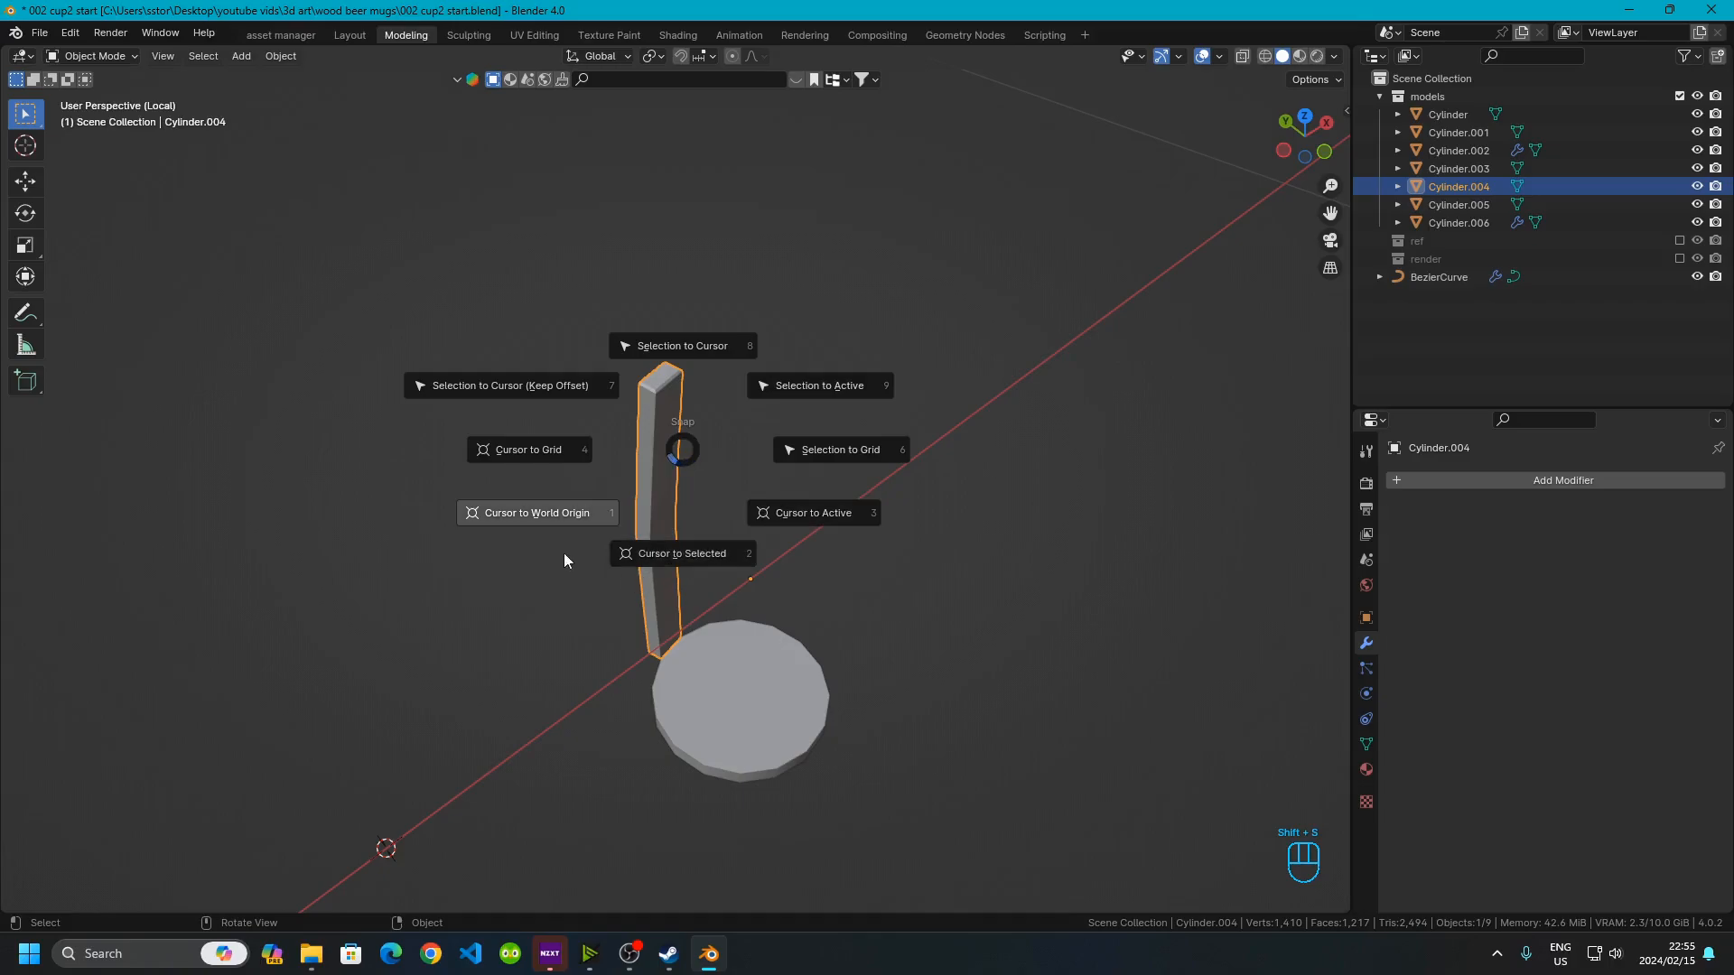
{"action": "left_click", "coordinate": [706, 561]}
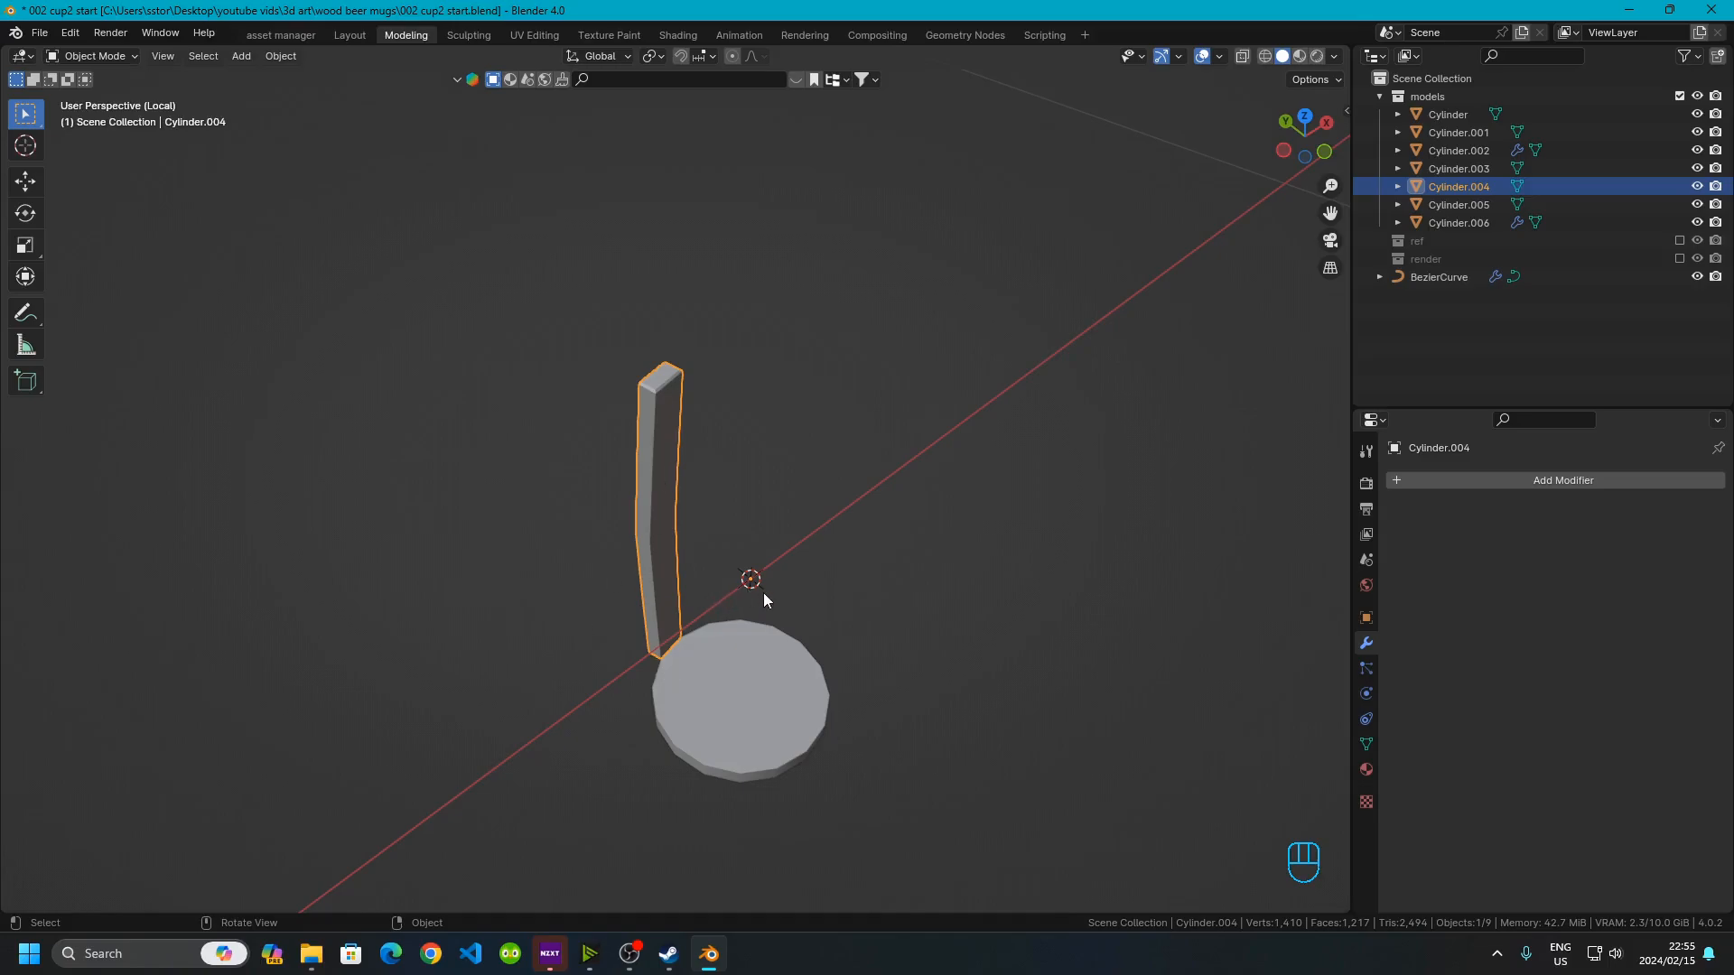
Enter Edit Mode and spin the stave around the 3D cursor into a full ring with 16 steps and a 360° angle
{"action": "key", "text": "Tab"}
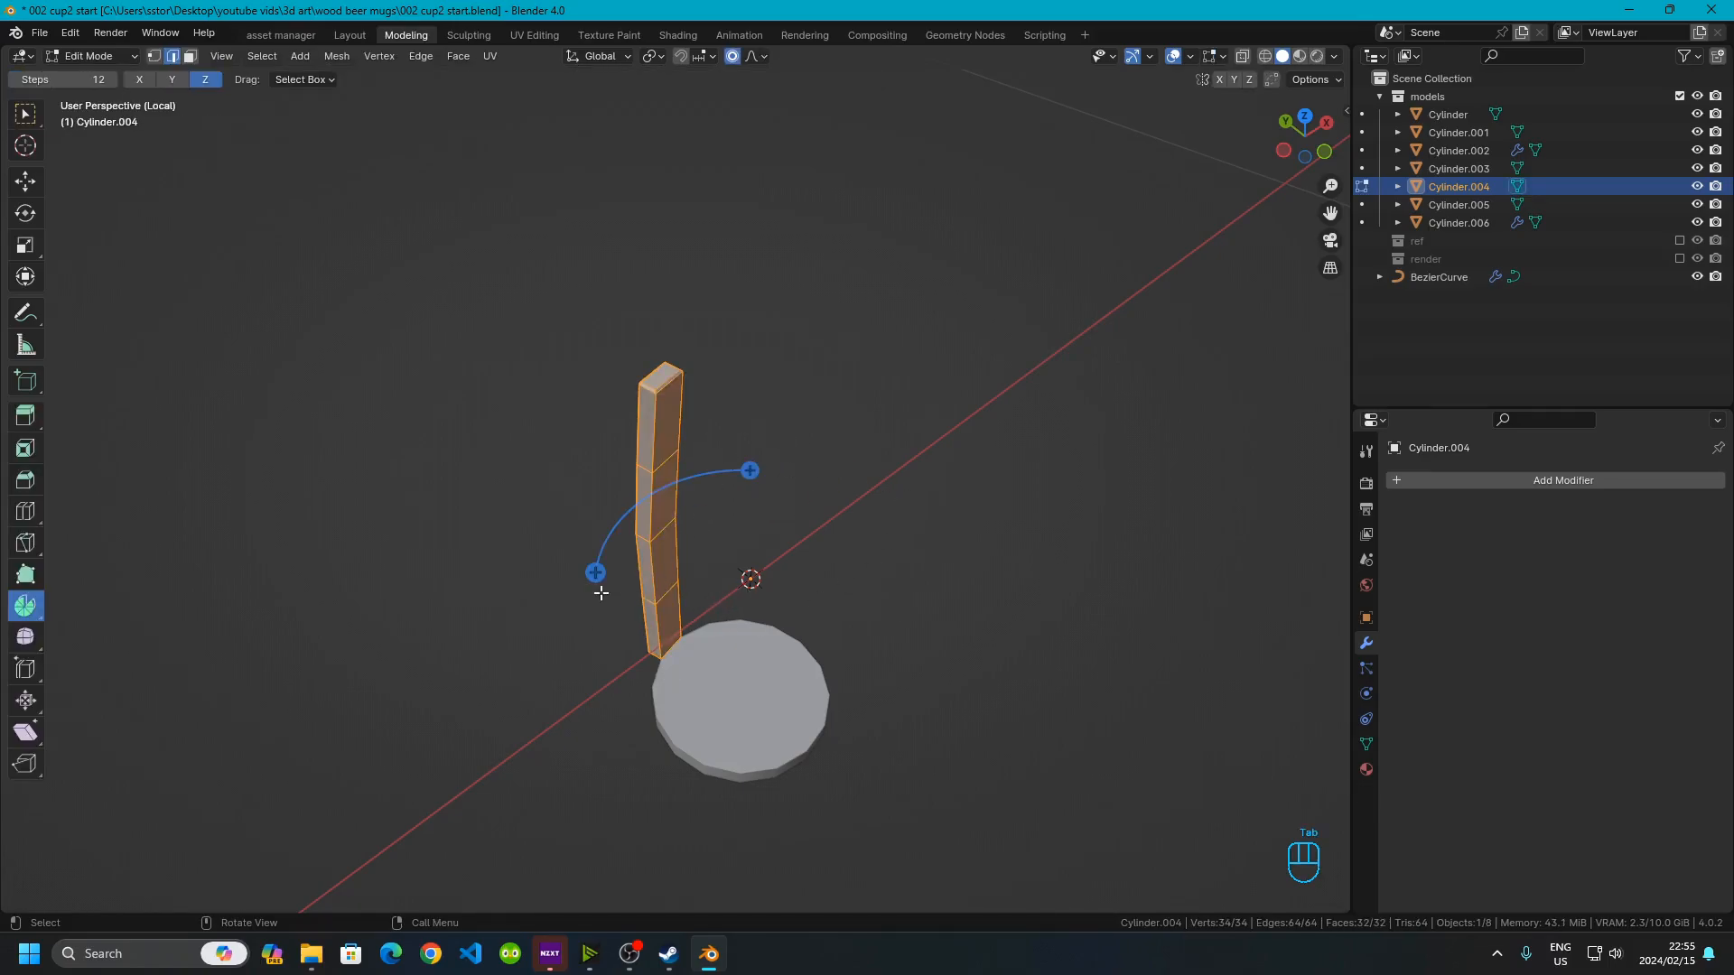
{"action": "left_click_drag", "start_coordinate": [597, 573], "coordinate": [464, 523]}
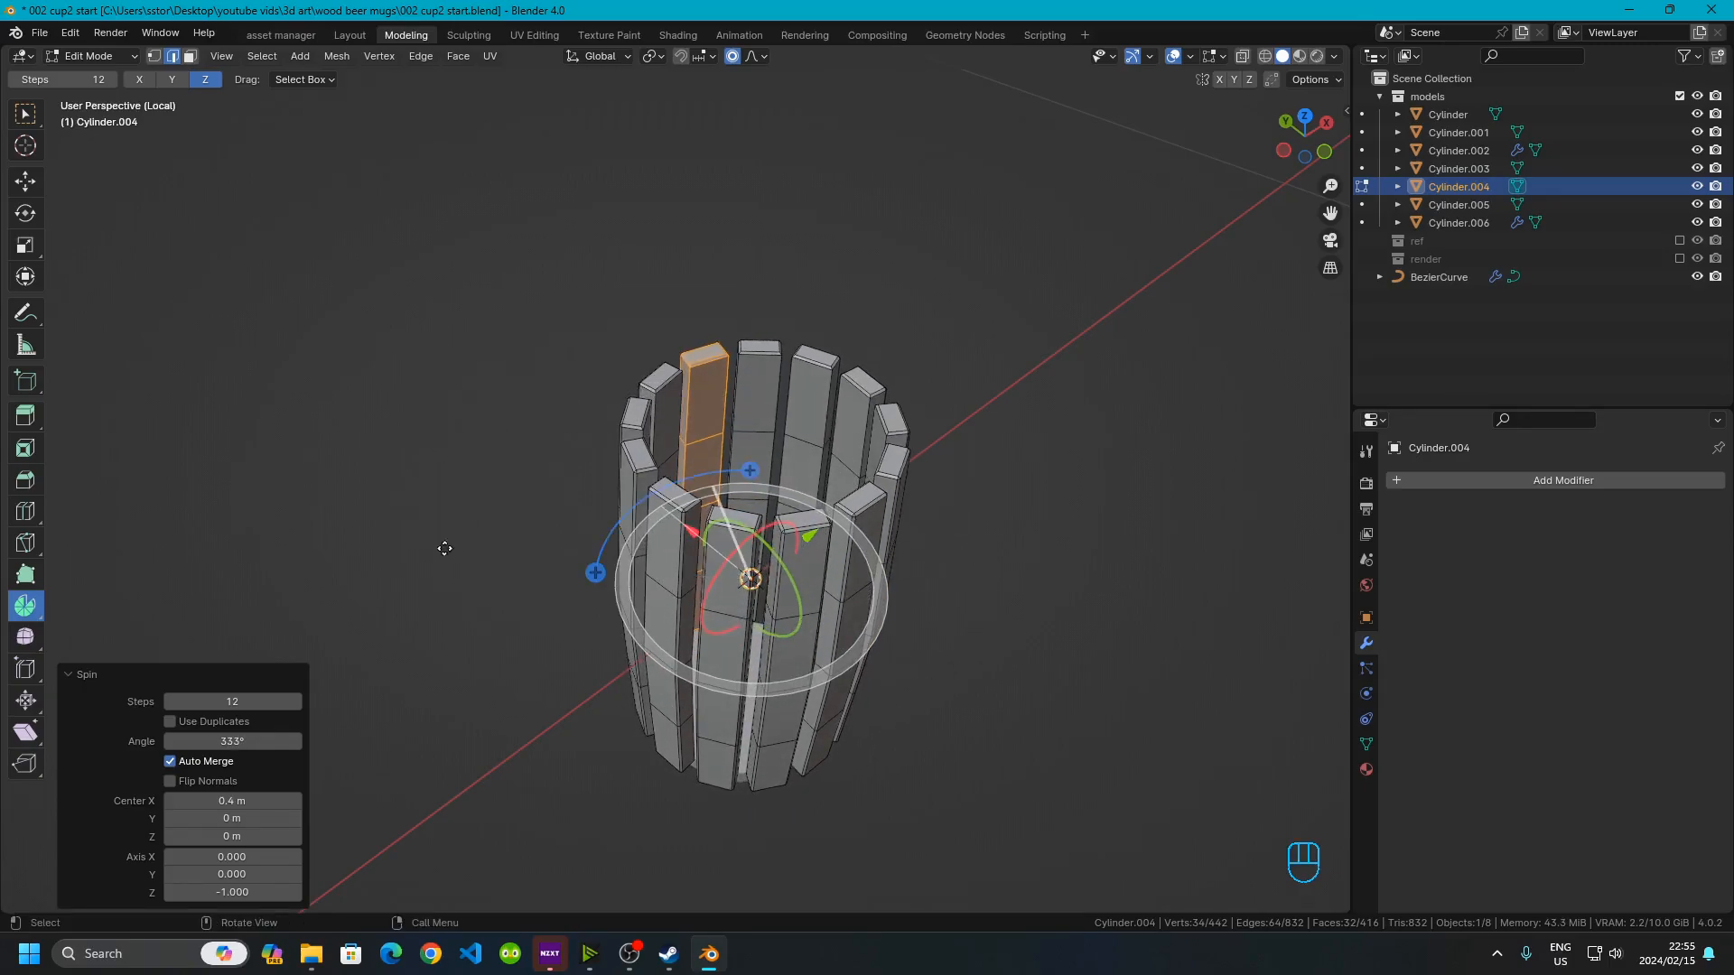
{"action": "left_click", "coordinate": [232, 703]}
{"action": "type", "text": "12"}
{"action": "key", "text": "Return"}
{"action": "left_click", "coordinate": [192, 744]}
{"action": "type", "text": "36"}
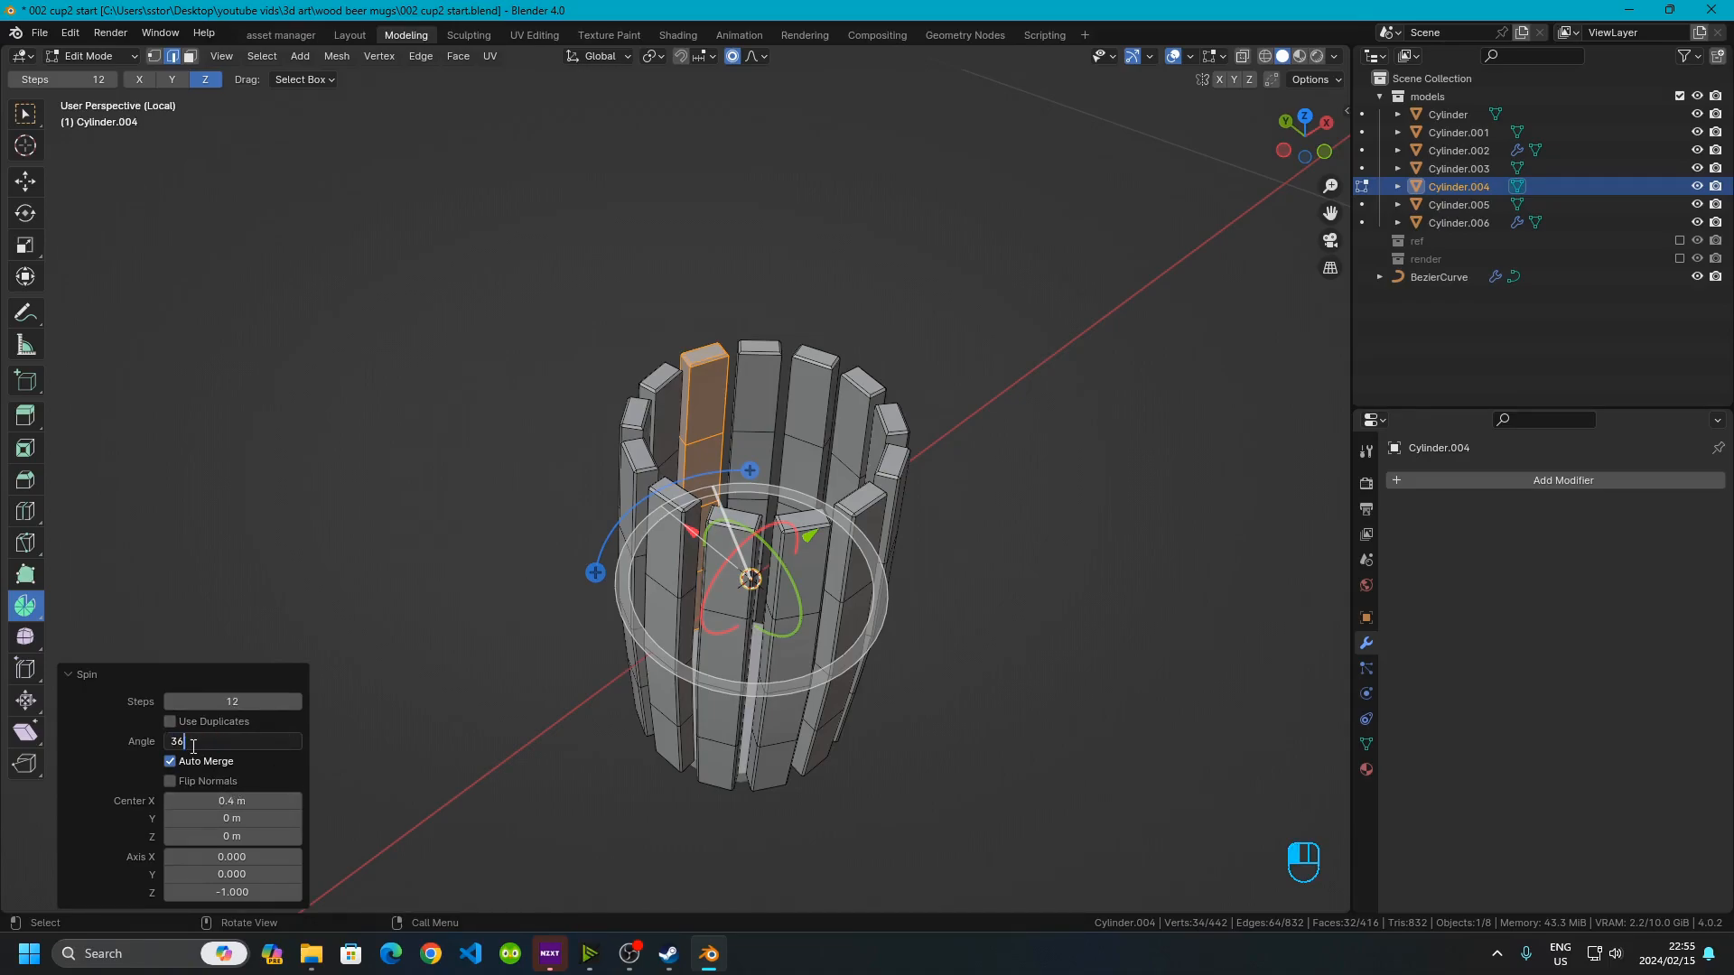
{"action": "key", "text": "BackSpace"}
{"action": "key", "text": "BackSpace"}
{"action": "type", "text": "360"}
{"action": "key", "text": "Return"}
{"action": "left_click", "coordinate": [241, 701]}
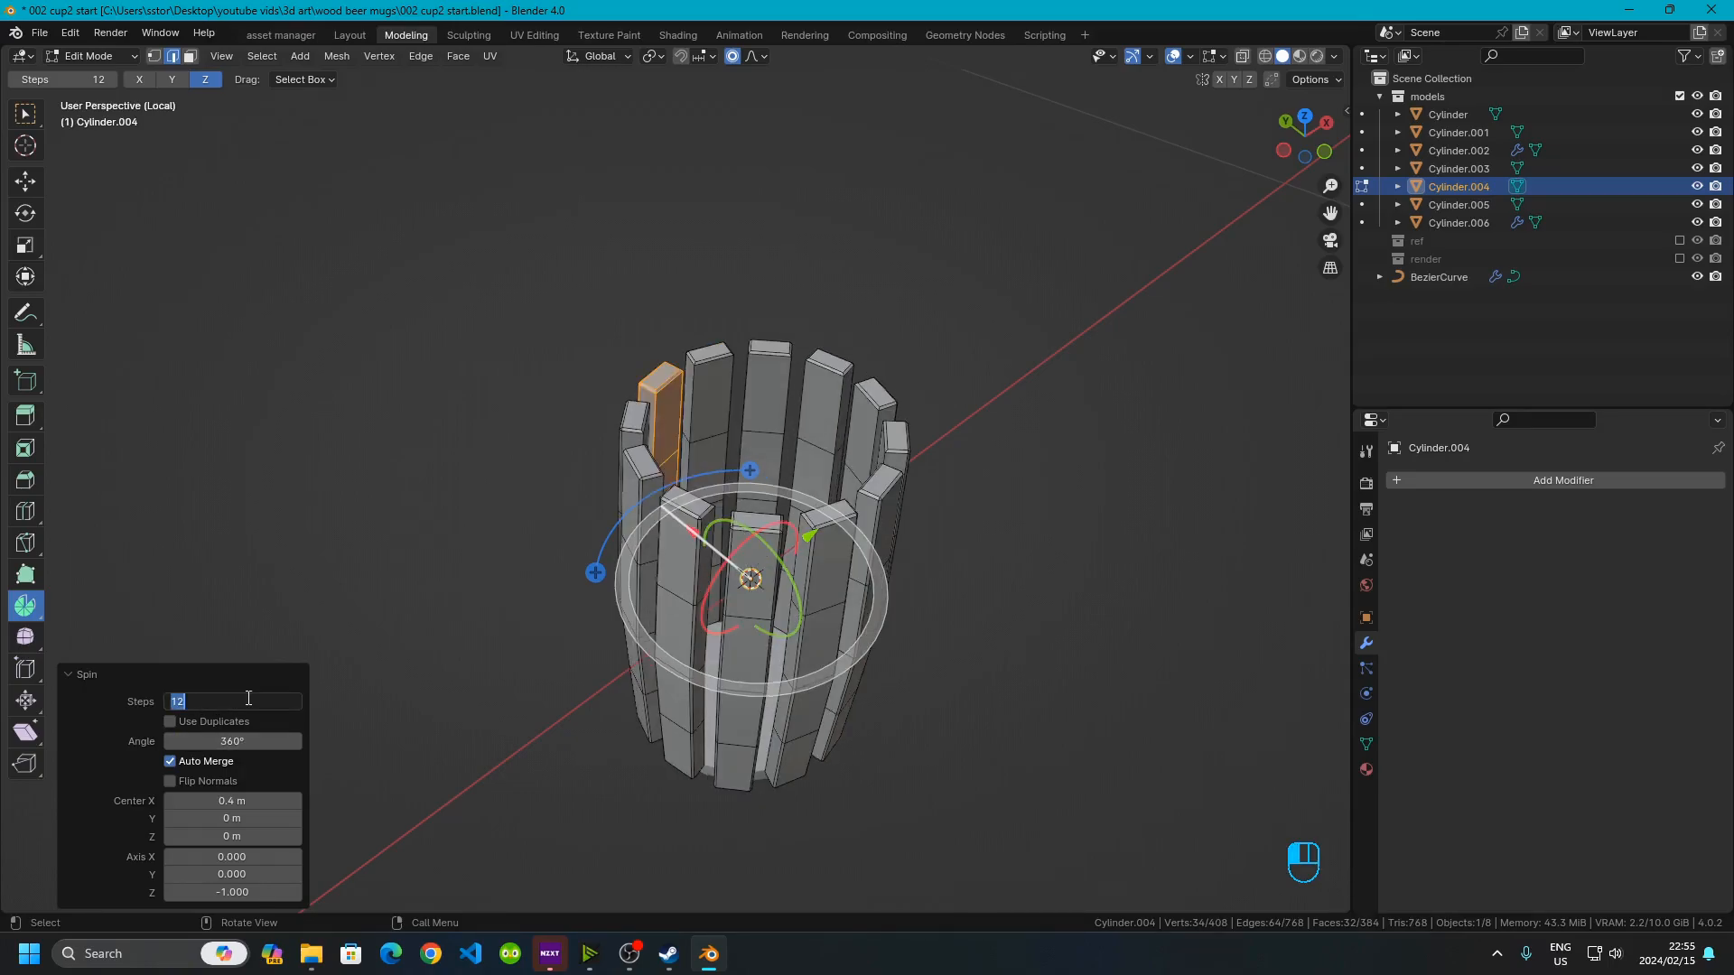
{"action": "key", "text": "Return"}
Inspect the spun ring of staves from several angles and in front X-ray view
{"action": "scroll", "coordinate": [644, 566], "scroll_direction": "up", "scroll_amount": 8}
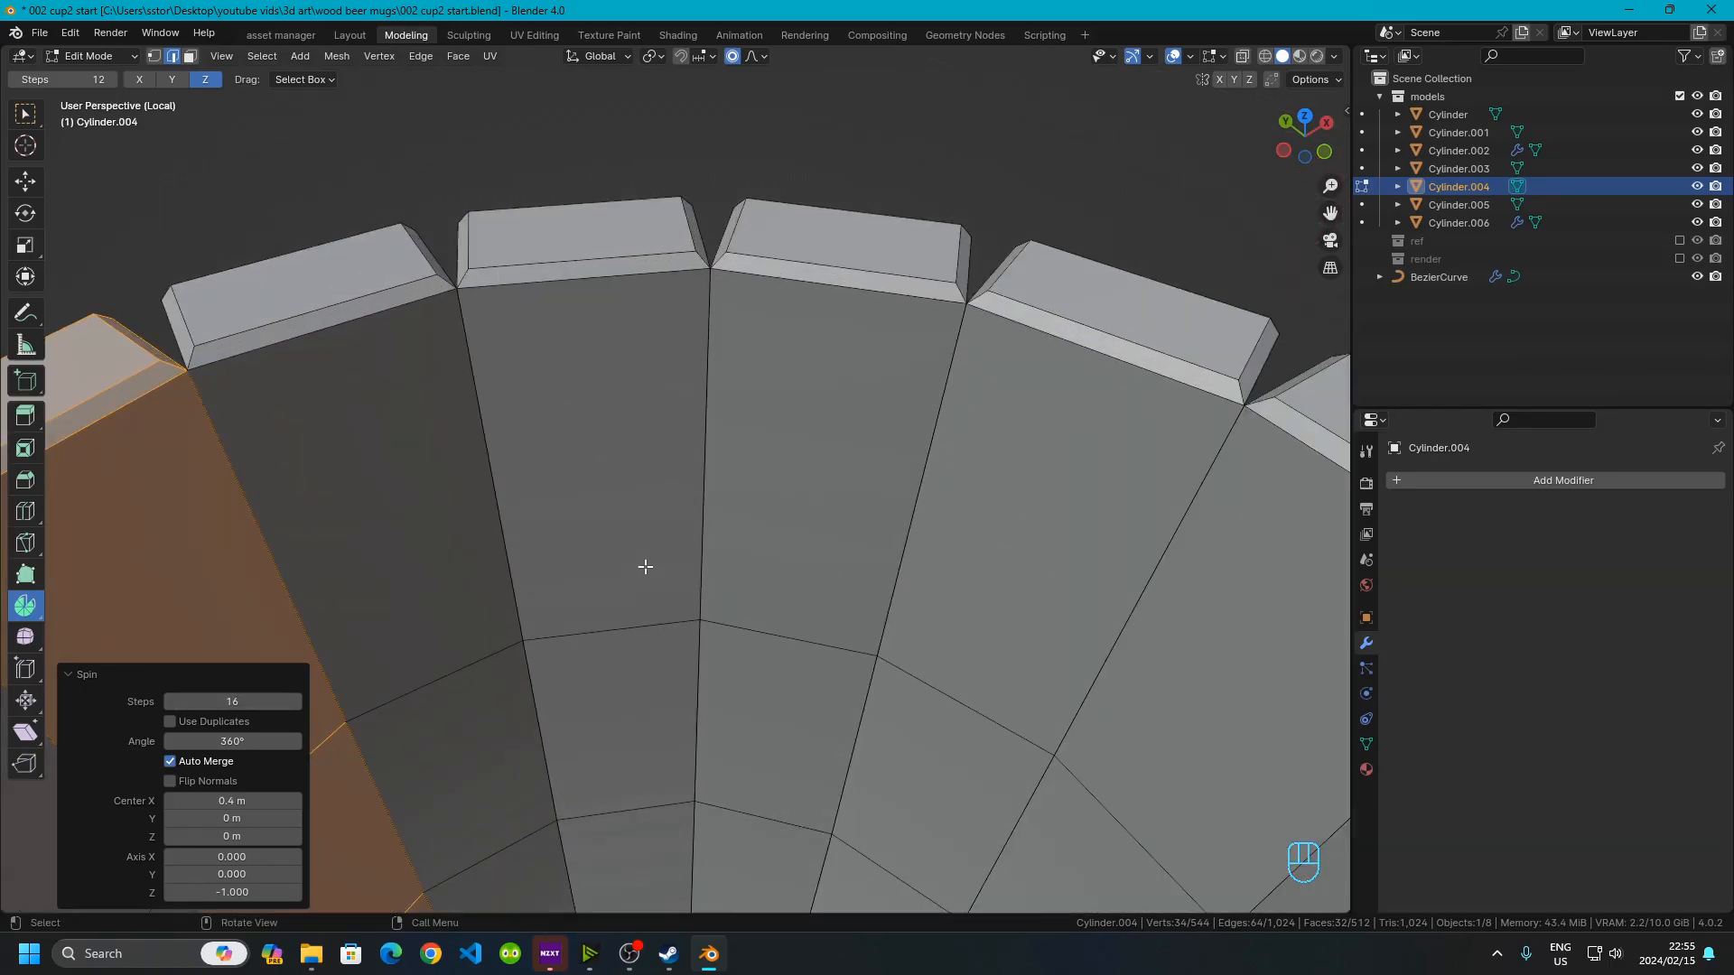
{"action": "middle_click_drag", "start_coordinate": [645, 566], "coordinate": [672, 512]}
{"action": "middle_click_drag", "start_coordinate": [662, 313], "coordinate": [597, 309]}
{"action": "scroll", "coordinate": [653, 650], "scroll_direction": "up", "scroll_amount": 5}
{"action": "scroll", "coordinate": [638, 616], "scroll_direction": "down", "scroll_amount": 5}
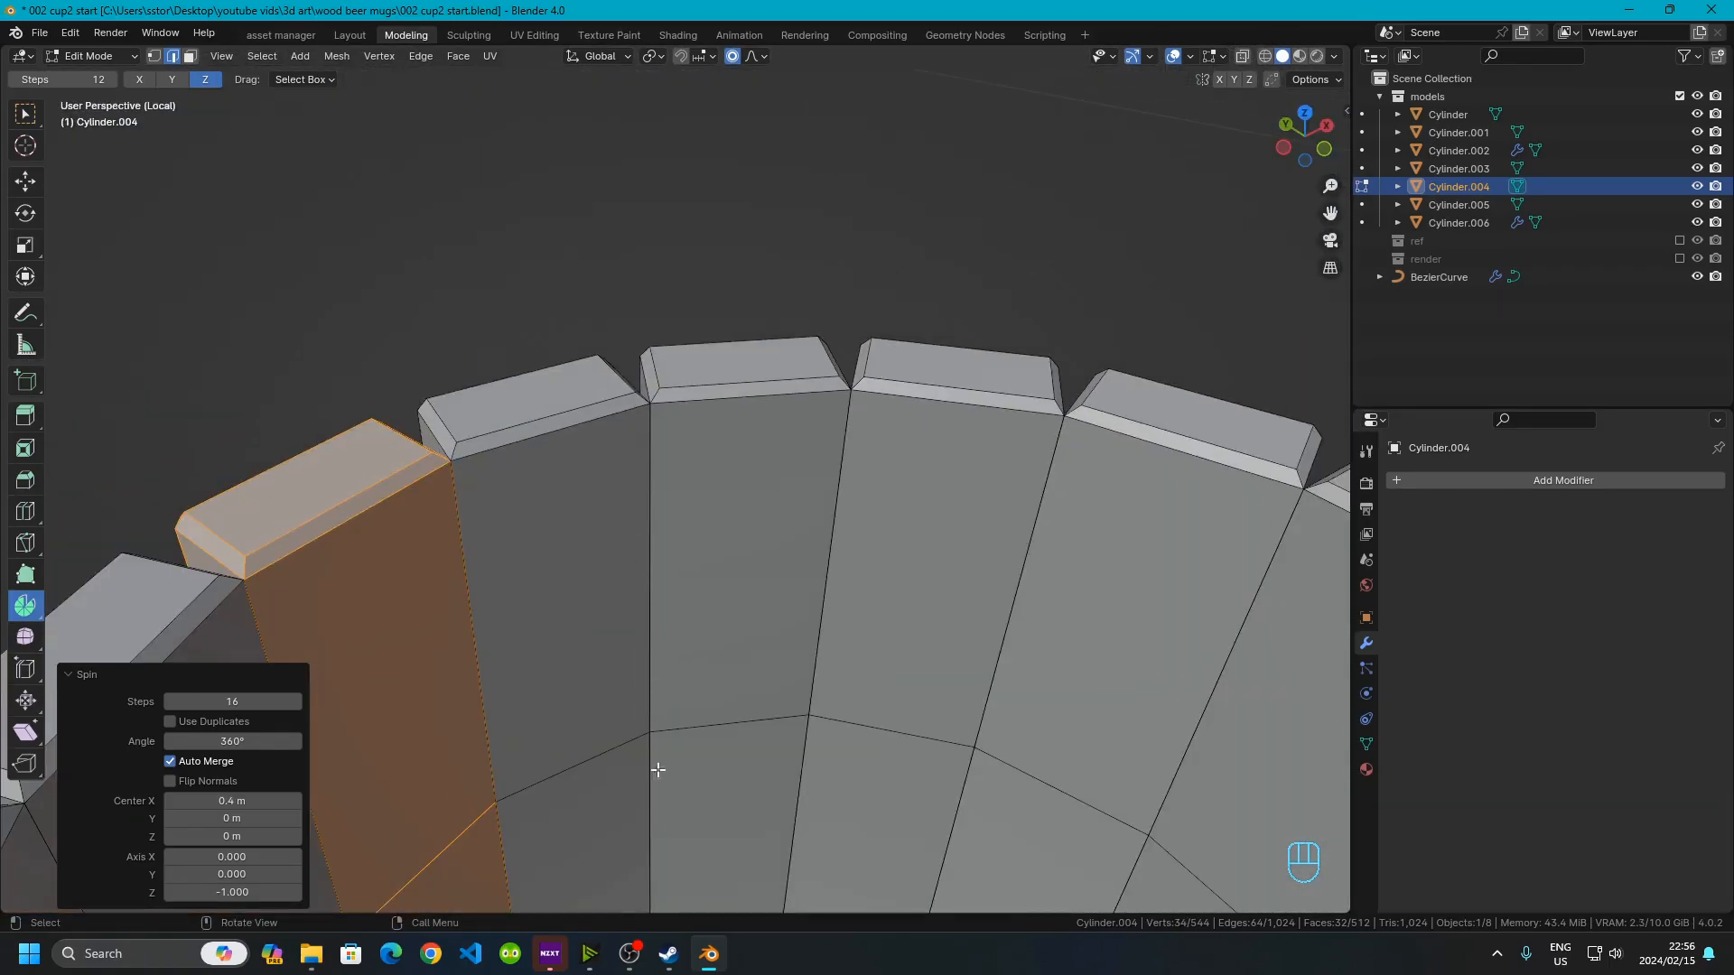
{"action": "middle_click_drag", "start_coordinate": [626, 626], "coordinate": [940, 689]}
{"action": "scroll", "coordinate": [815, 737], "scroll_direction": "down", "scroll_amount": 4}
{"action": "middle_click_drag", "start_coordinate": [738, 733], "coordinate": [692, 449], "text": "shift"}
{"action": "middle_click_drag", "start_coordinate": [592, 721], "coordinate": [730, 556]}
{"action": "middle_click_drag", "start_coordinate": [627, 654], "coordinate": [939, 232], "text": "shift"}
{"action": "middle_click_drag", "start_coordinate": [727, 495], "coordinate": [704, 596]}
{"action": "middle_click_drag", "start_coordinate": [736, 104], "coordinate": [774, 573], "text": "shift"}
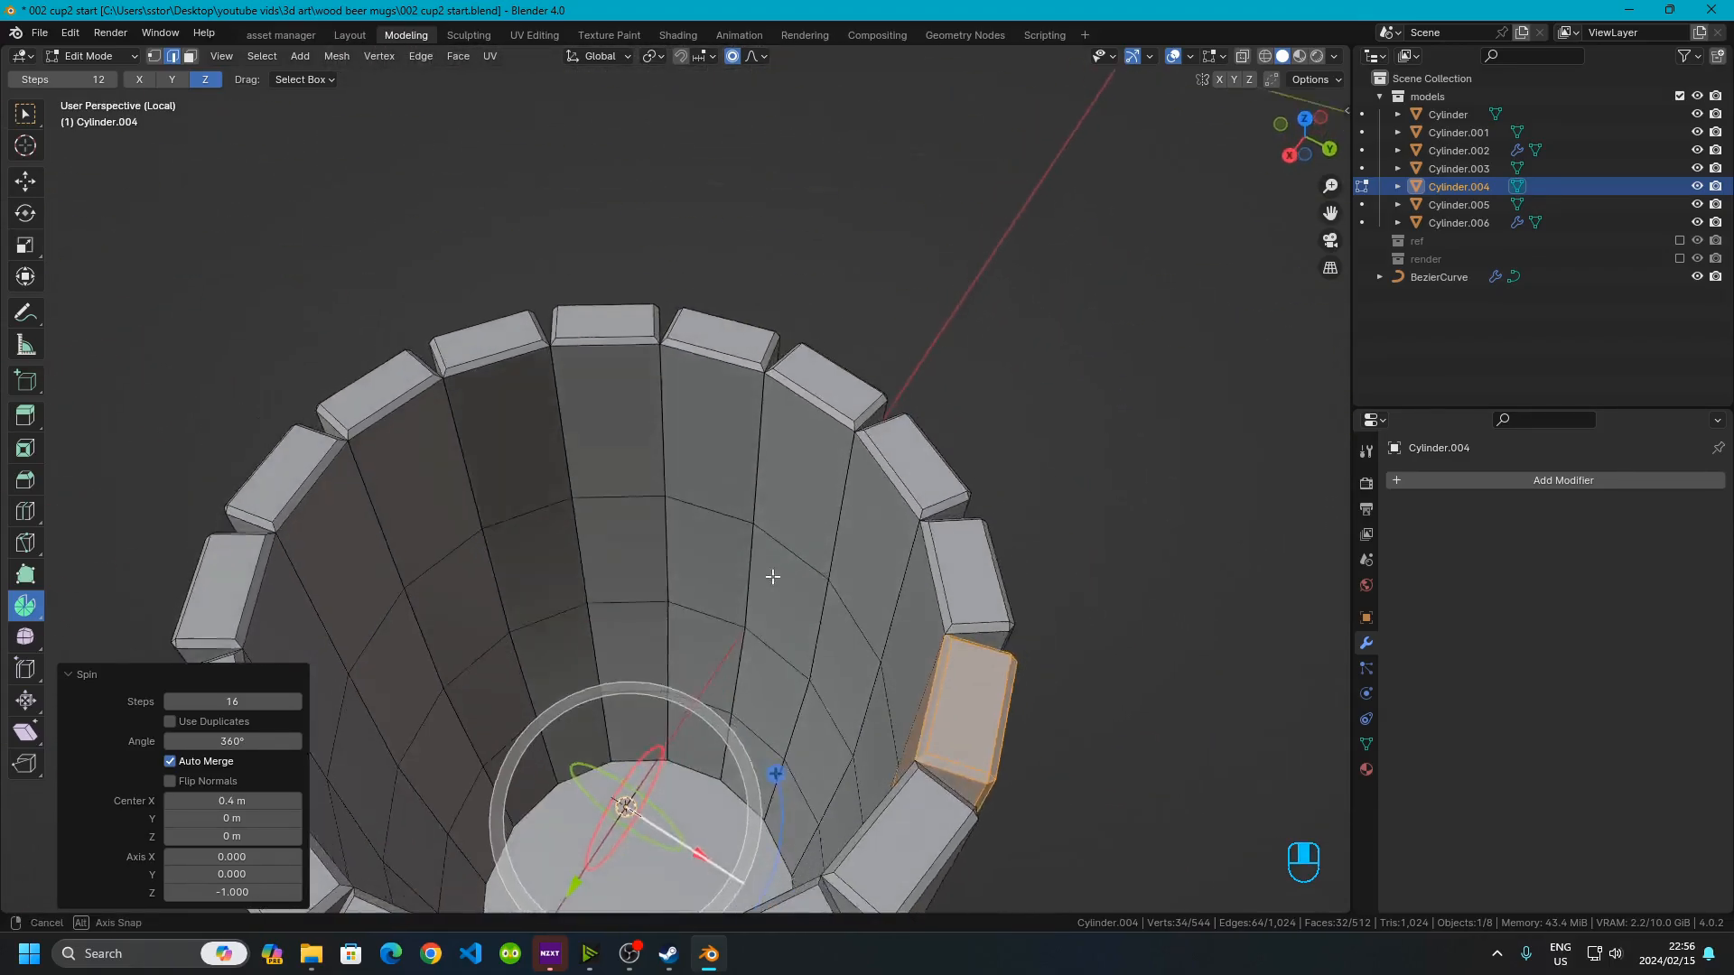
{"action": "scroll", "coordinate": [747, 620], "scroll_direction": "up", "scroll_amount": 4}
{"action": "middle_click_drag", "start_coordinate": [476, 371], "coordinate": [842, 322], "text": "shift"}
{"action": "scroll", "coordinate": [842, 322], "scroll_direction": "down", "scroll_amount": 5}
{"action": "middle_click_drag", "start_coordinate": [808, 529], "coordinate": [641, 342]}
{"action": "scroll", "coordinate": [642, 342], "scroll_direction": "down", "scroll_amount": 4}
{"action": "middle_click_drag", "start_coordinate": [683, 558], "coordinate": [706, 411], "text": "shift"}
{"action": "middle_click_drag", "start_coordinate": [707, 411], "coordinate": [688, 495]}
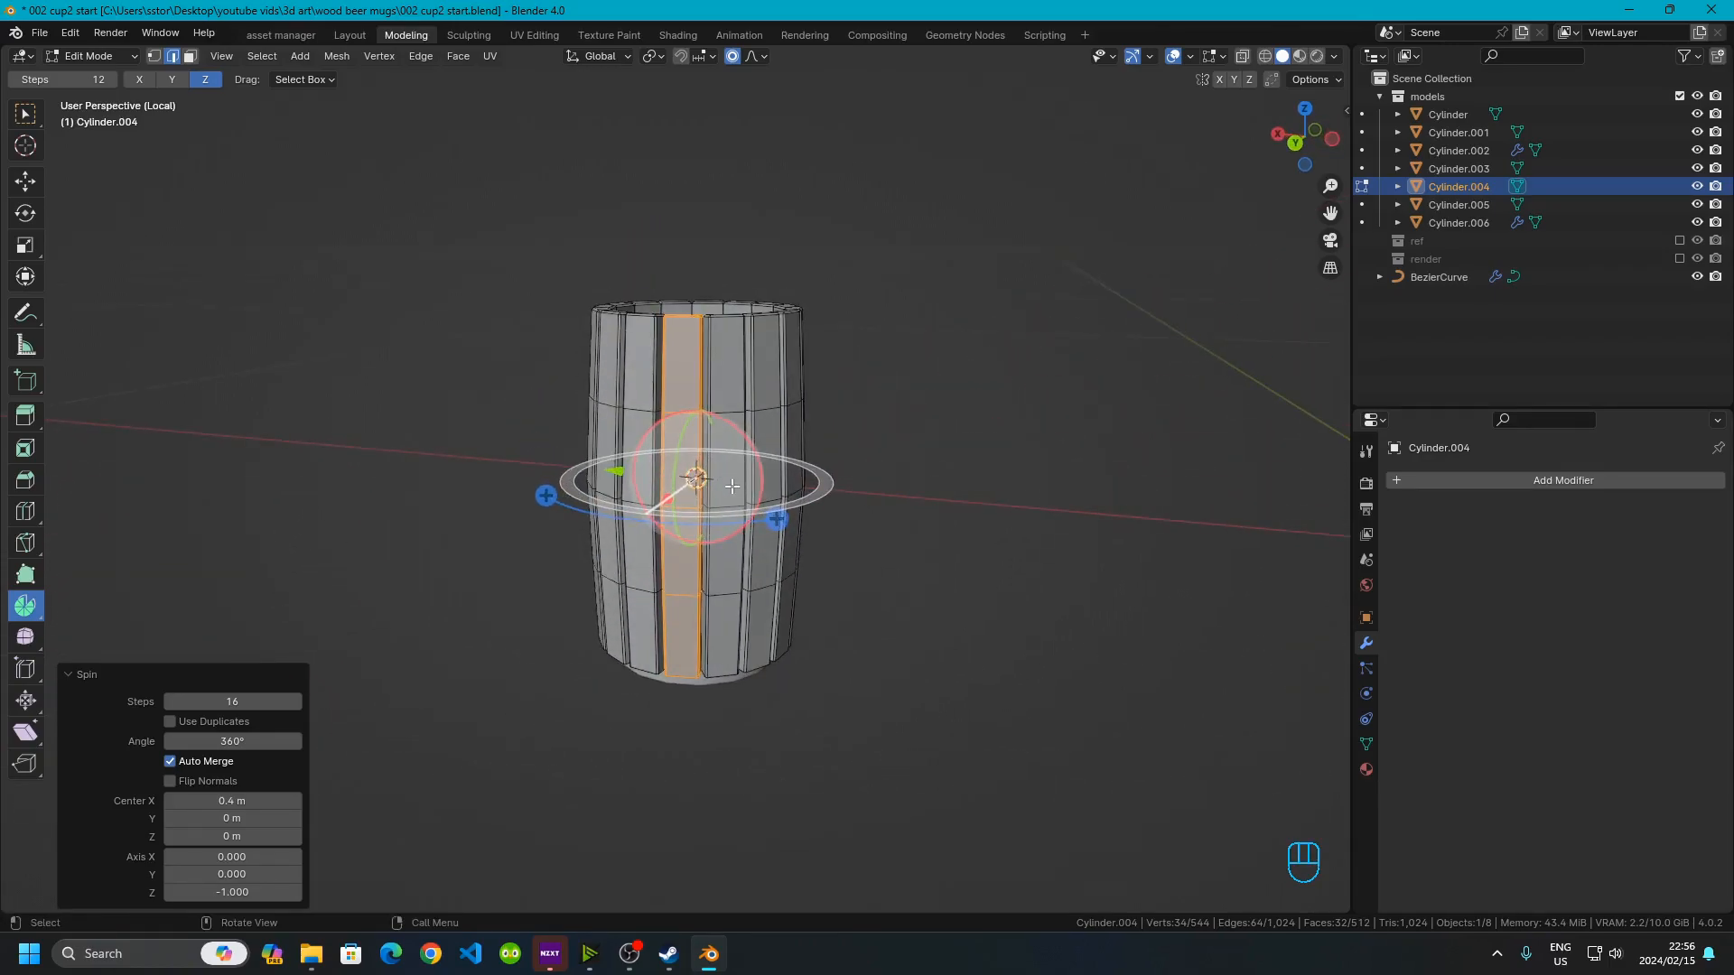
{"action": "scroll", "coordinate": [688, 495], "scroll_direction": "up", "scroll_amount": 4}
{"action": "scroll", "coordinate": [649, 499], "scroll_direction": "down", "scroll_amount": 2}
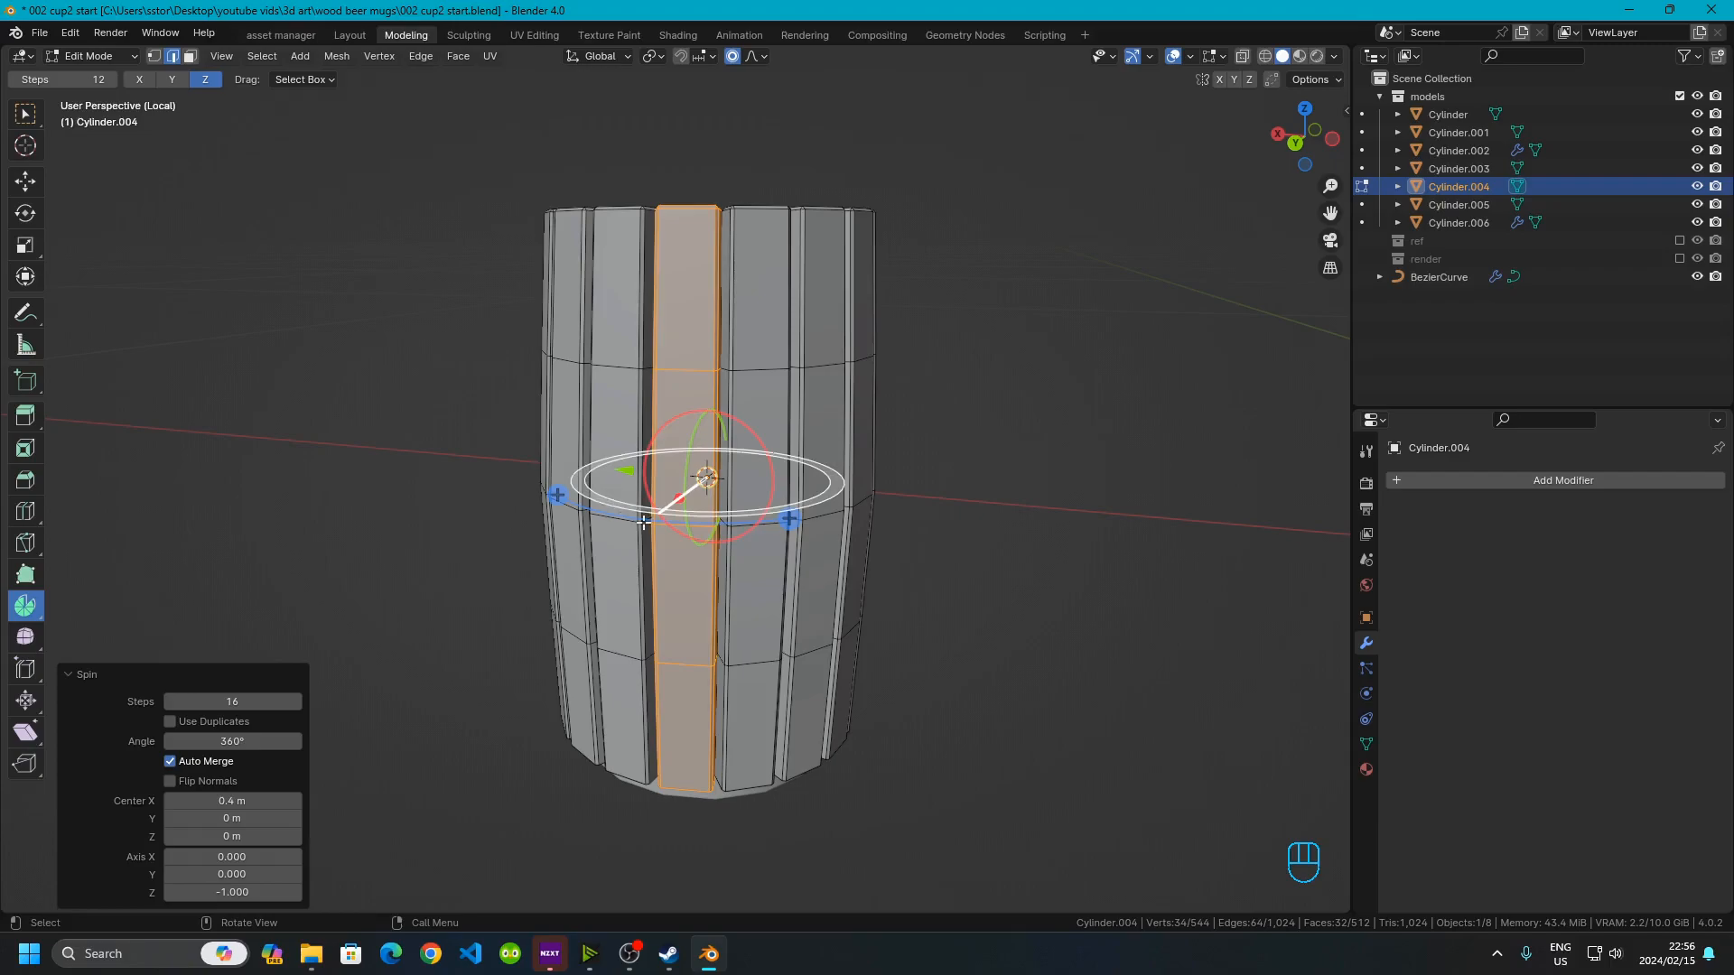
{"action": "left_click", "coordinate": [1315, 131]}
{"action": "scroll", "coordinate": [813, 380], "scroll_direction": "up", "scroll_amount": 3}
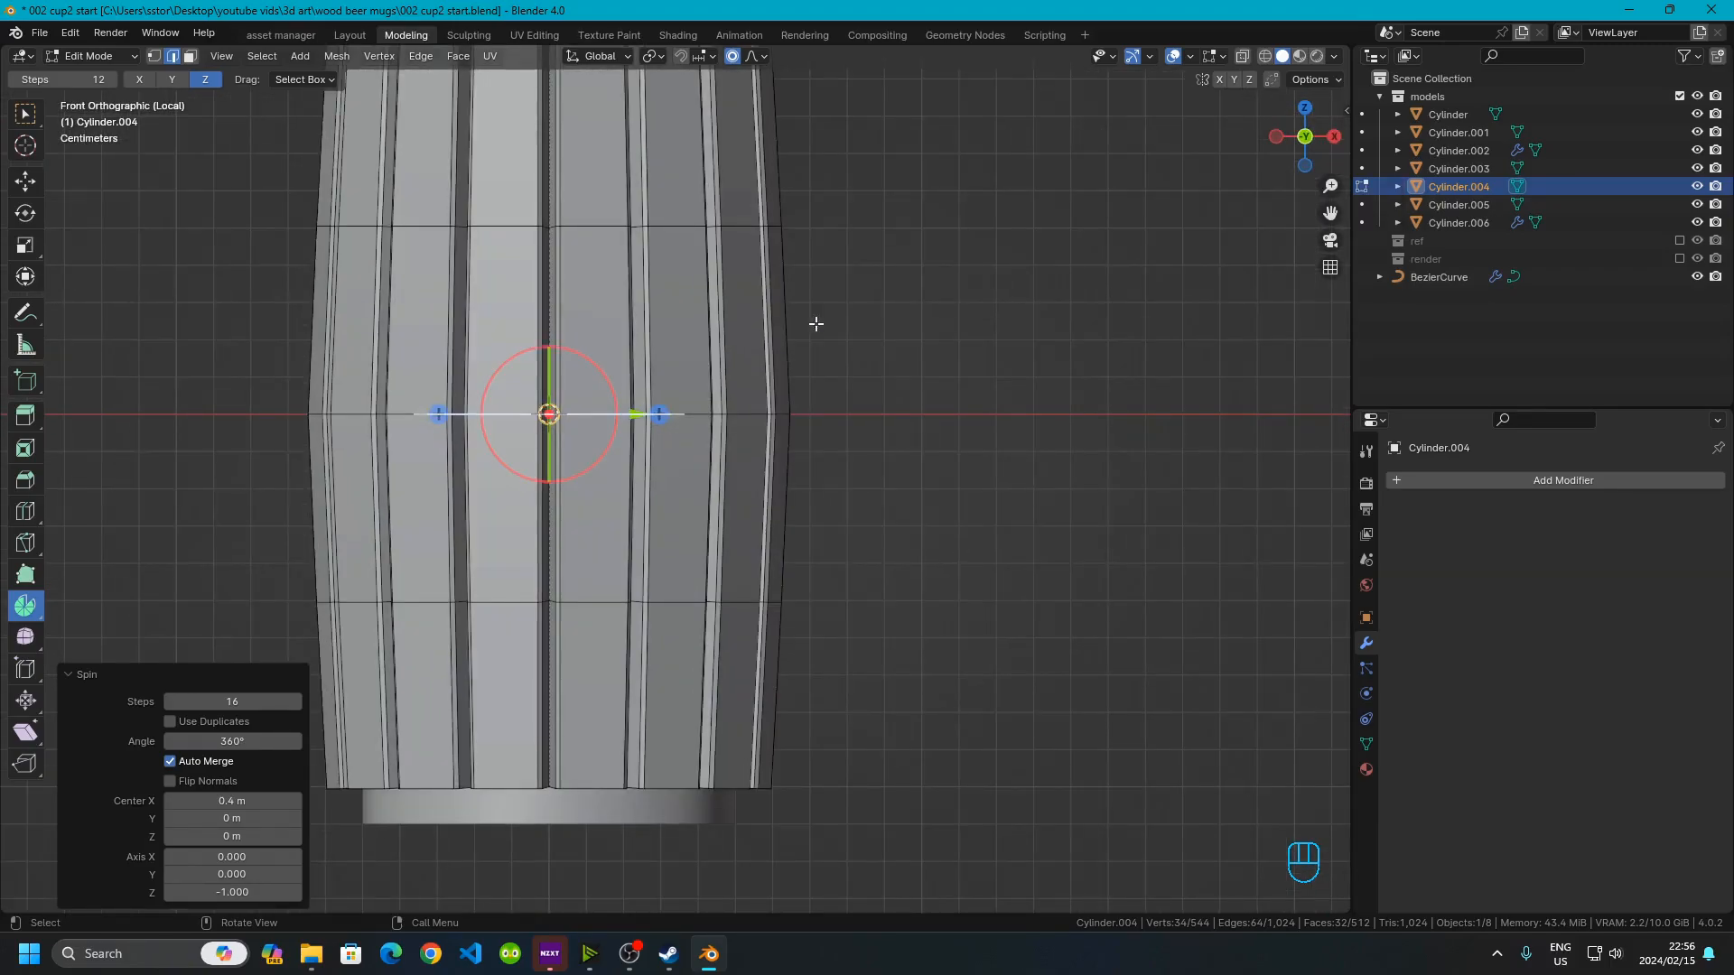
{"action": "left_click", "coordinate": [1219, 56]}
{"action": "left_click", "coordinate": [1086, 209]}
{"action": "left_click", "coordinate": [1243, 56]}
{"action": "scroll", "coordinate": [665, 380], "scroll_direction": "down", "scroll_amount": 4}
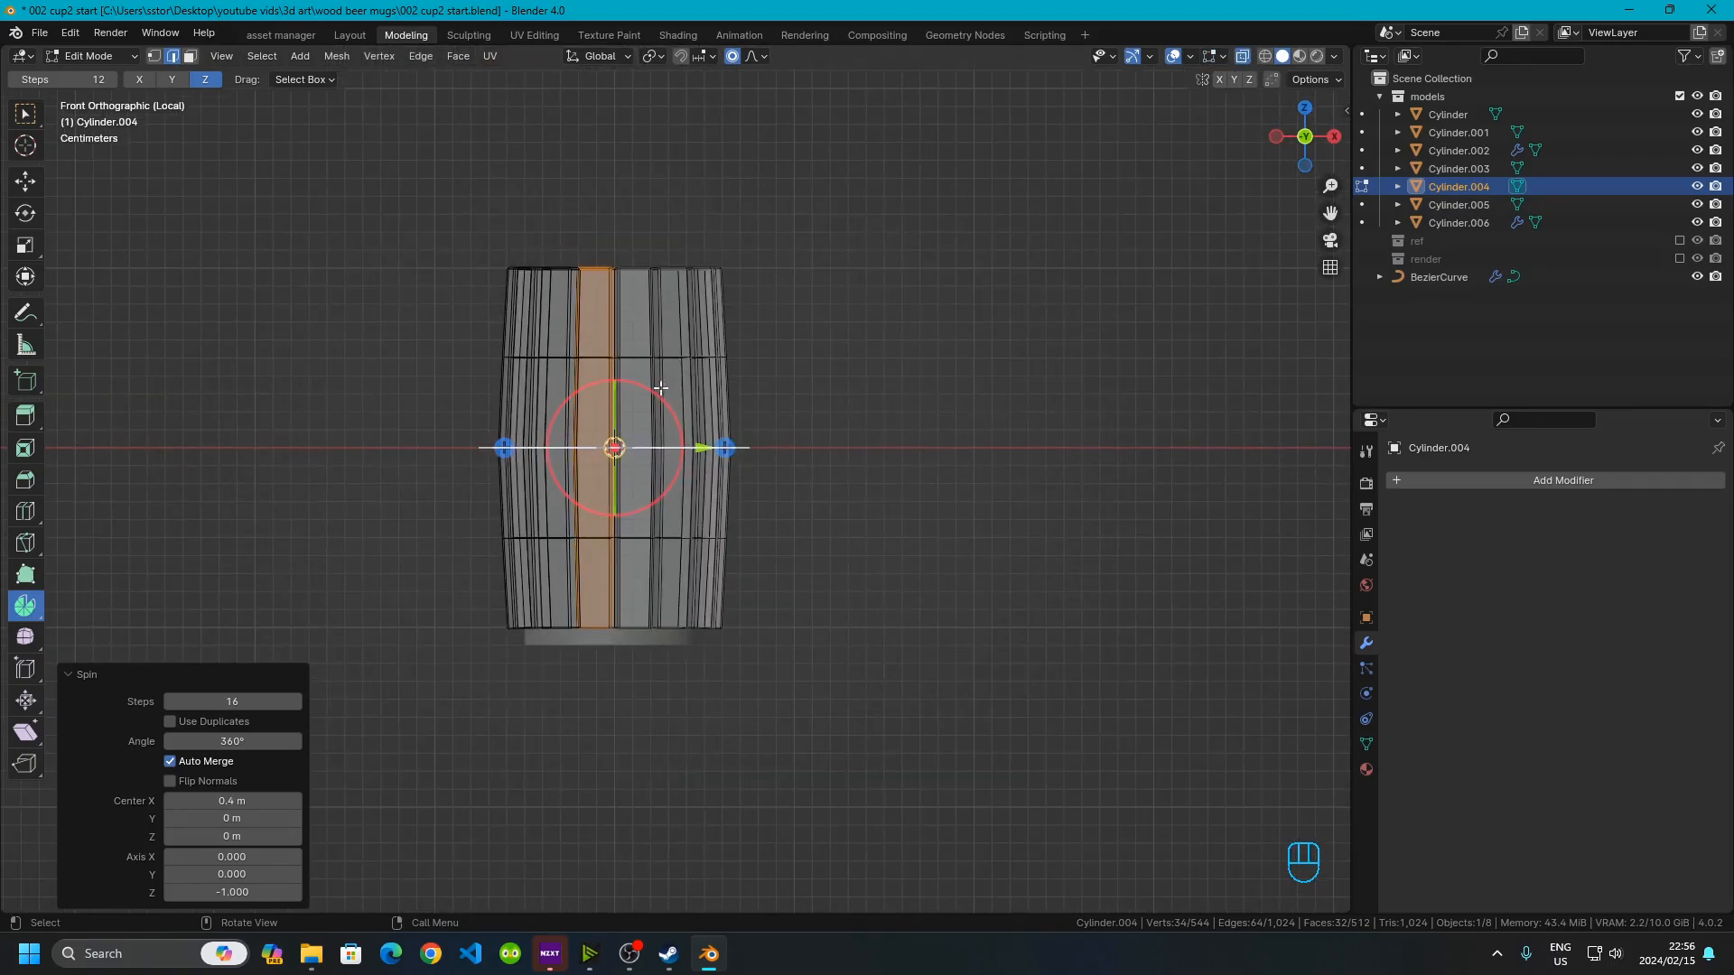
{"action": "scroll", "coordinate": [410, 451], "scroll_direction": "down", "scroll_amount": 5}
{"action": "scroll", "coordinate": [405, 466], "scroll_direction": "up", "scroll_amount": 8}
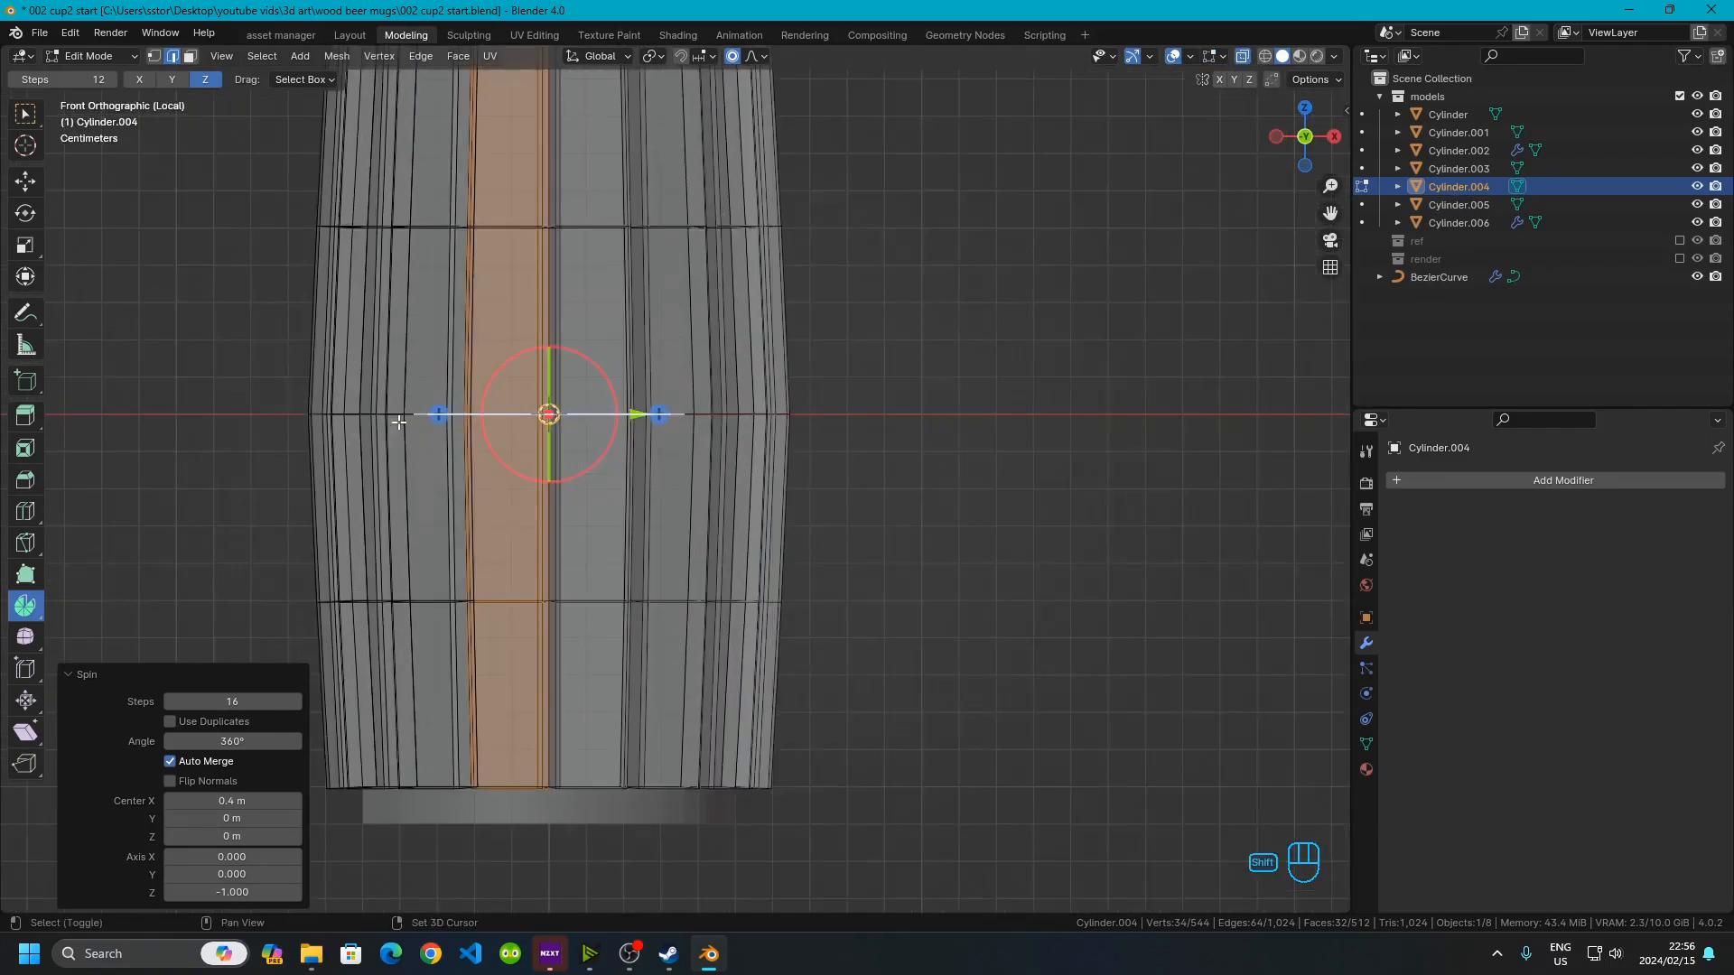
{"action": "left_click_drag", "start_coordinate": [262, 310], "coordinate": [1103, 520]}
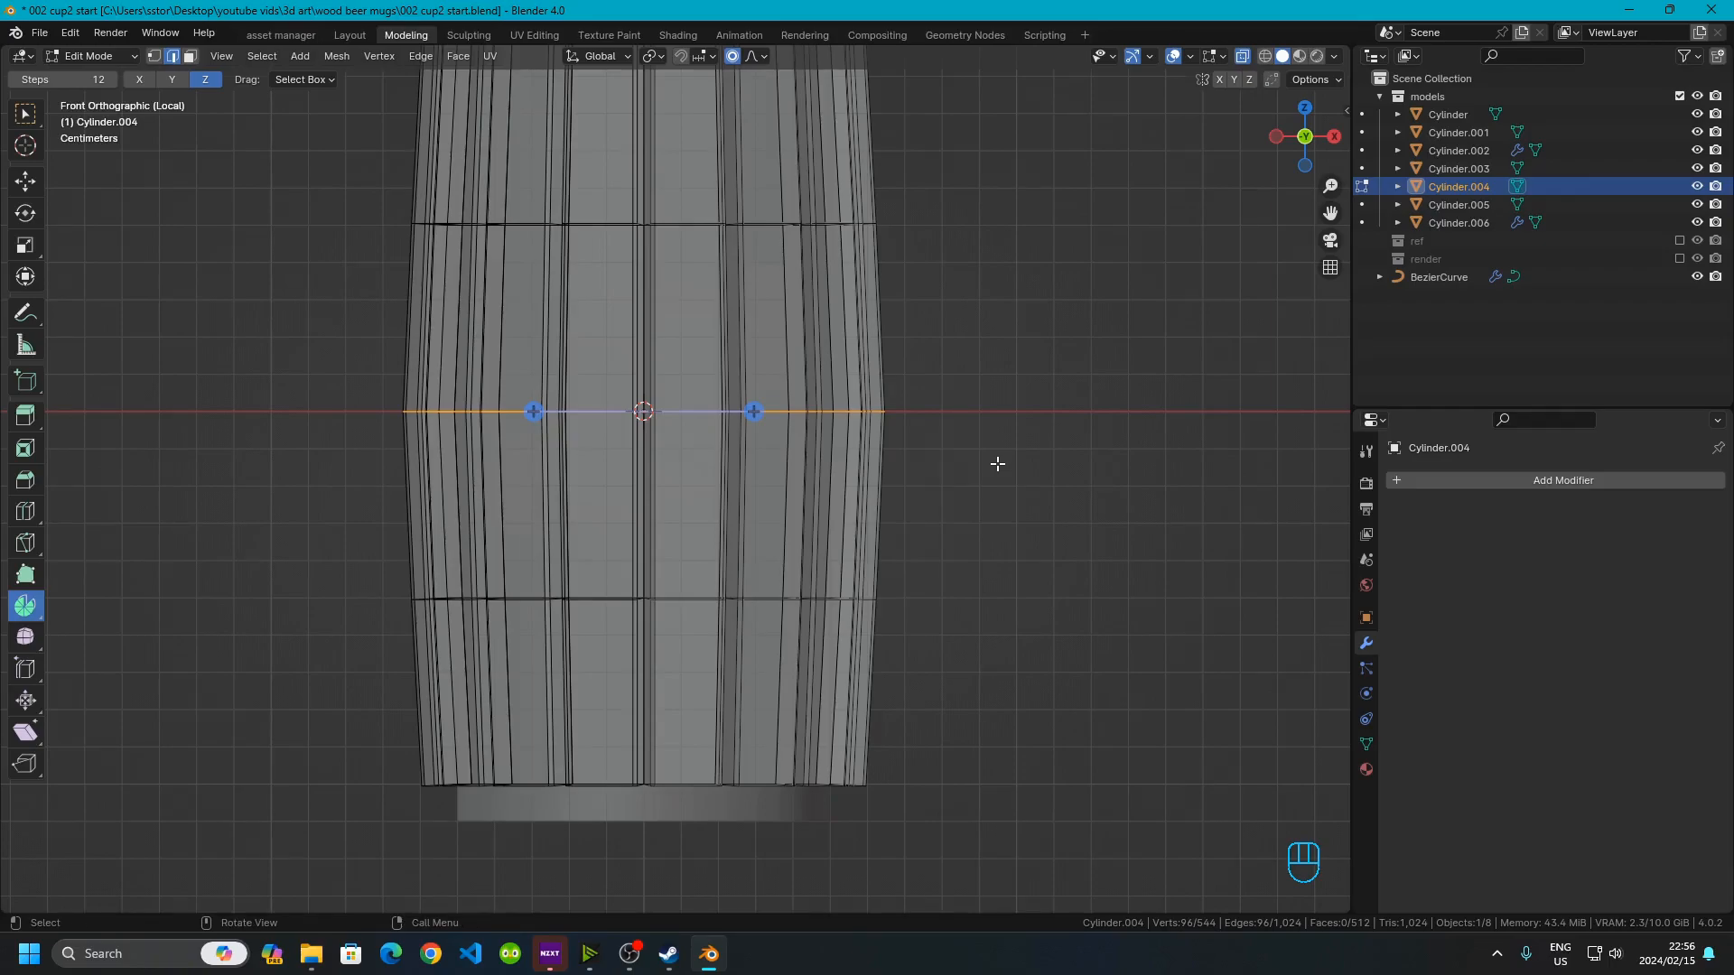
{"action": "key", "text": "s"}
{"action": "key", "text": "shift+z"}
{"action": "scroll", "coordinate": [1038, 484], "scroll_direction": "down", "scroll_amount": 3}
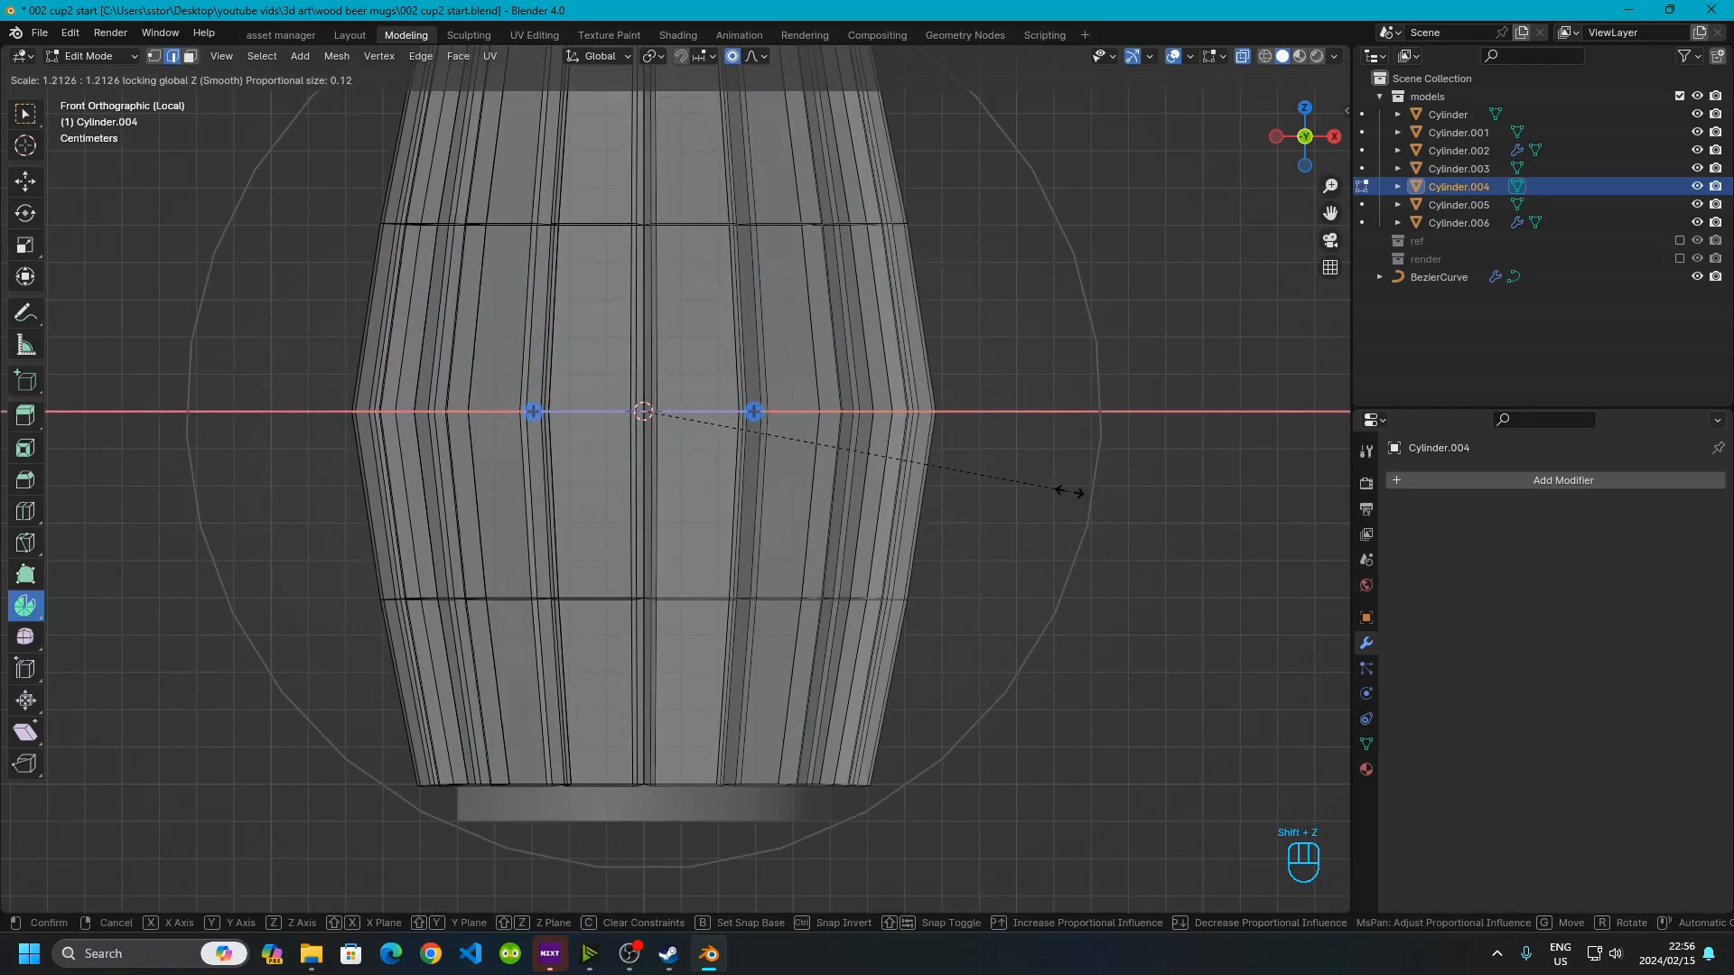
{"action": "right_click", "coordinate": [1048, 481]}
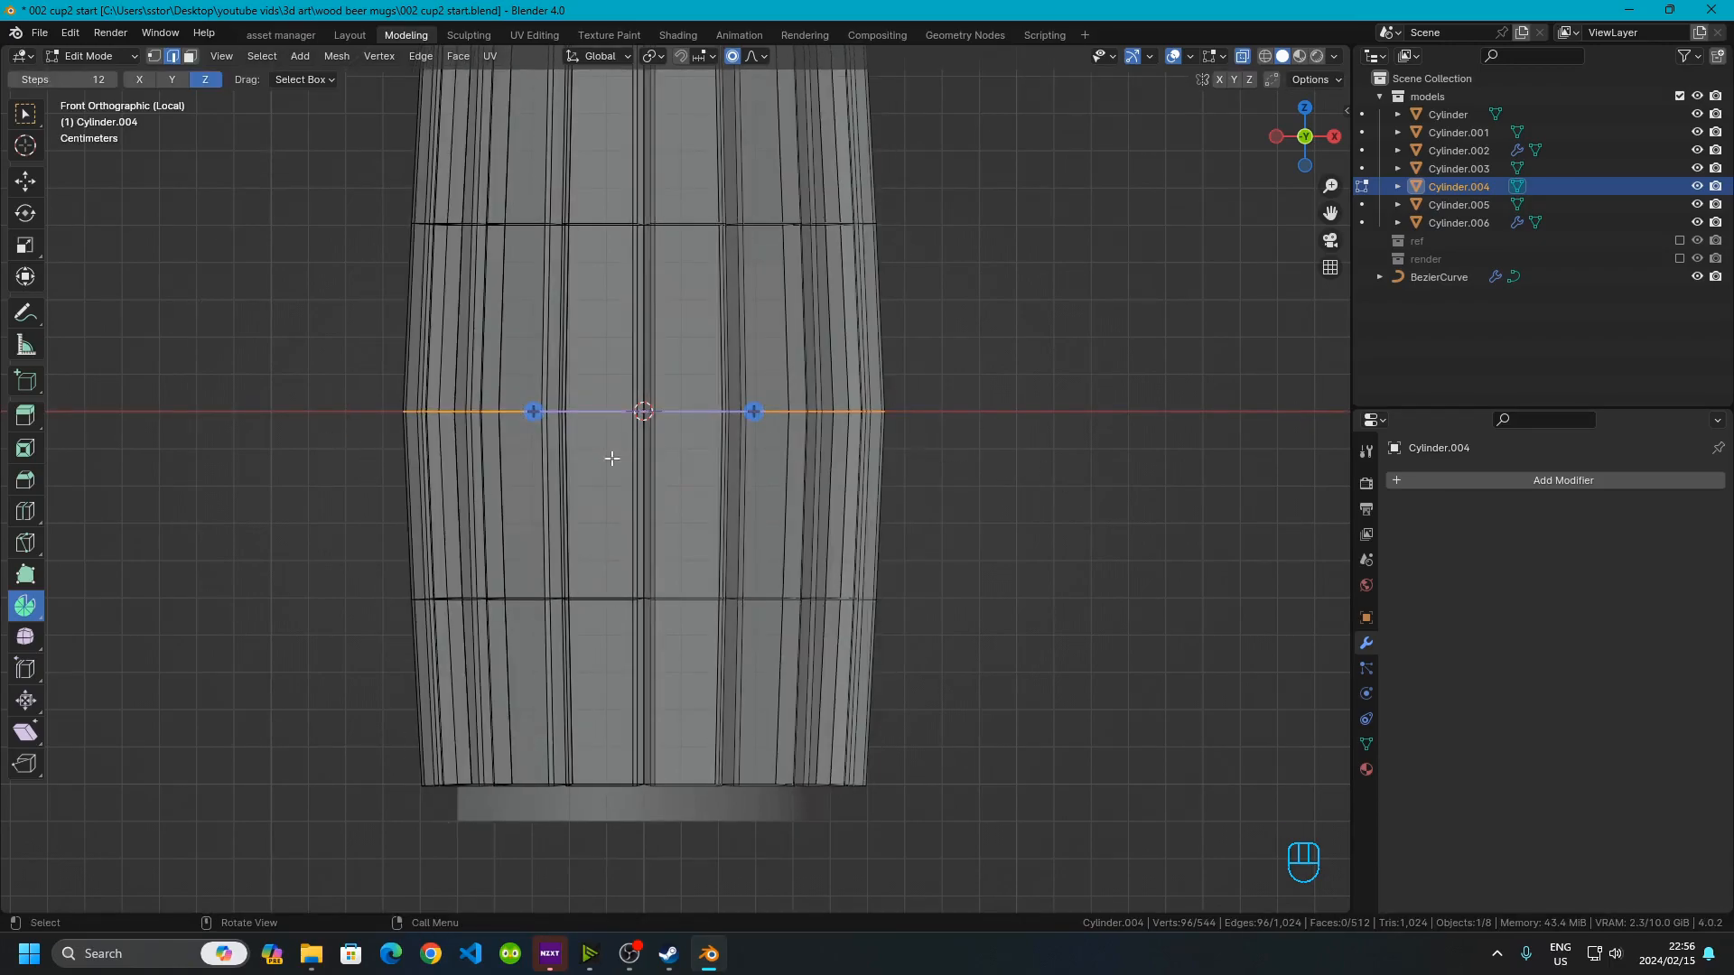
{"action": "key", "text": "ctrl+z"}
{"action": "key", "text": "ctrl+z"}
Turn off X-ray, return to Object Mode and leave local view to compare the new mug with the others
{"action": "middle_click_drag", "start_coordinate": [792, 327], "coordinate": [1117, 192]}
{"action": "left_click", "coordinate": [1243, 56]}
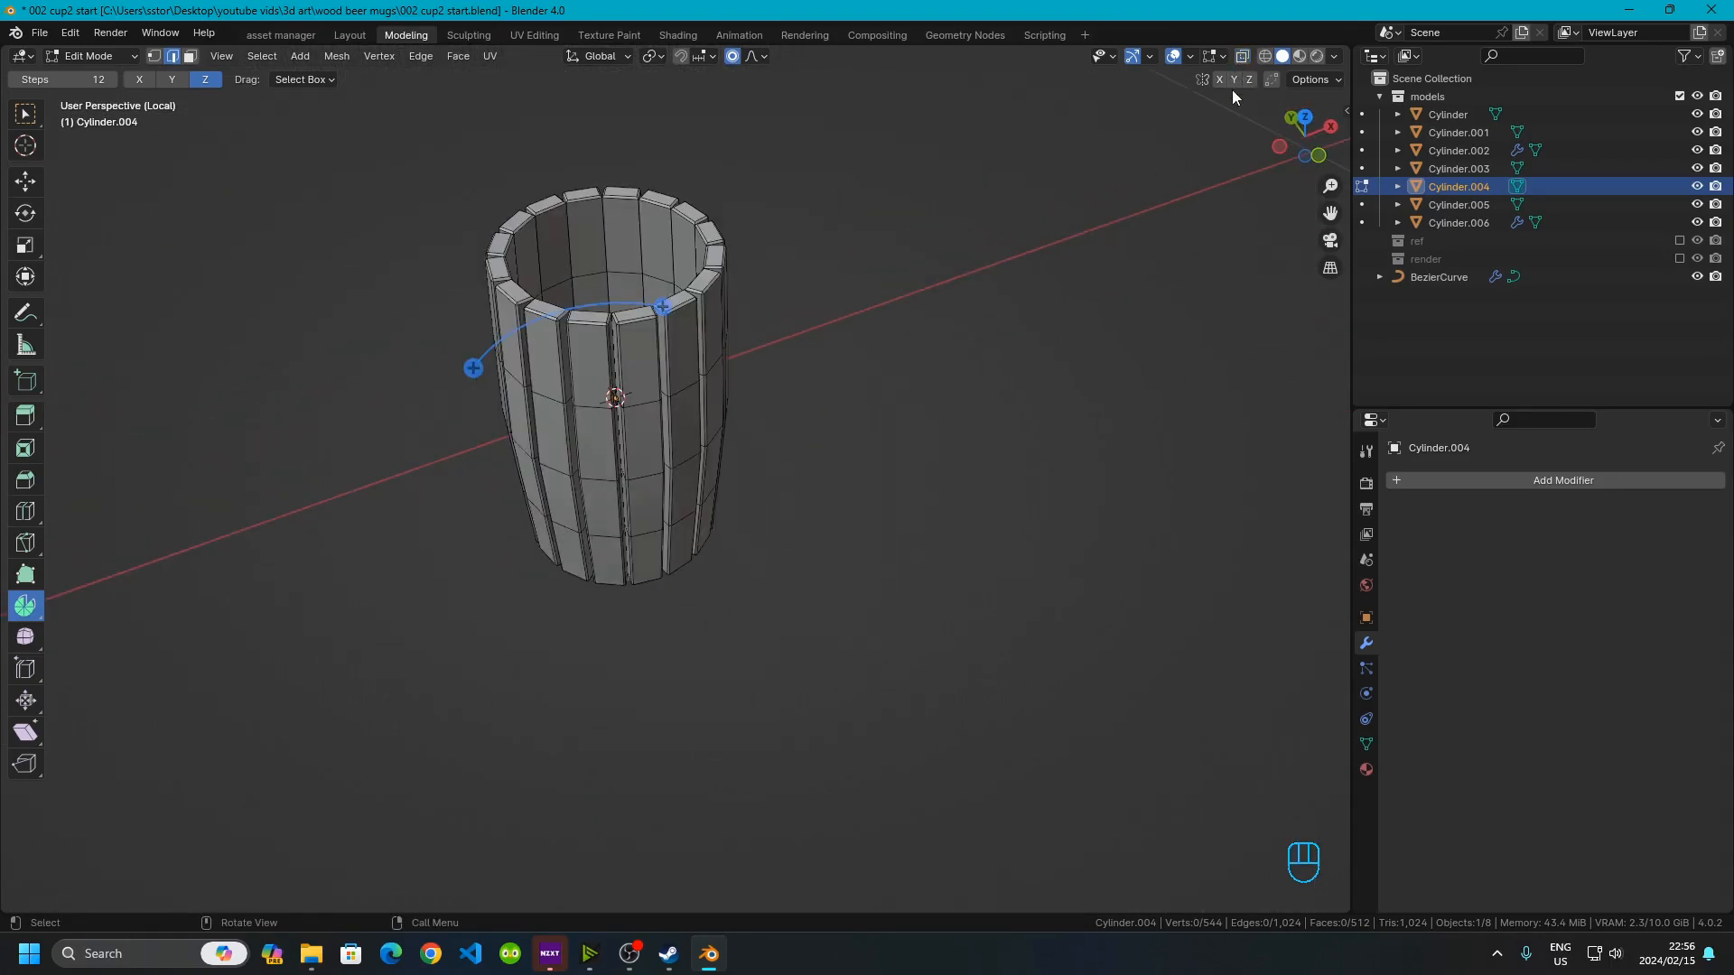
{"action": "mouse_move", "coordinate": [777, 428]}
{"action": "middle_mouse_down"}
{"action": "mouse_move", "coordinate": [823, 559]}
{"action": "mouse_move", "coordinate": [673, 495]}
{"action": "middle_mouse_up"}
{"action": "middle_click_drag", "start_coordinate": [542, 519], "coordinate": [581, 379], "text": "shift"}
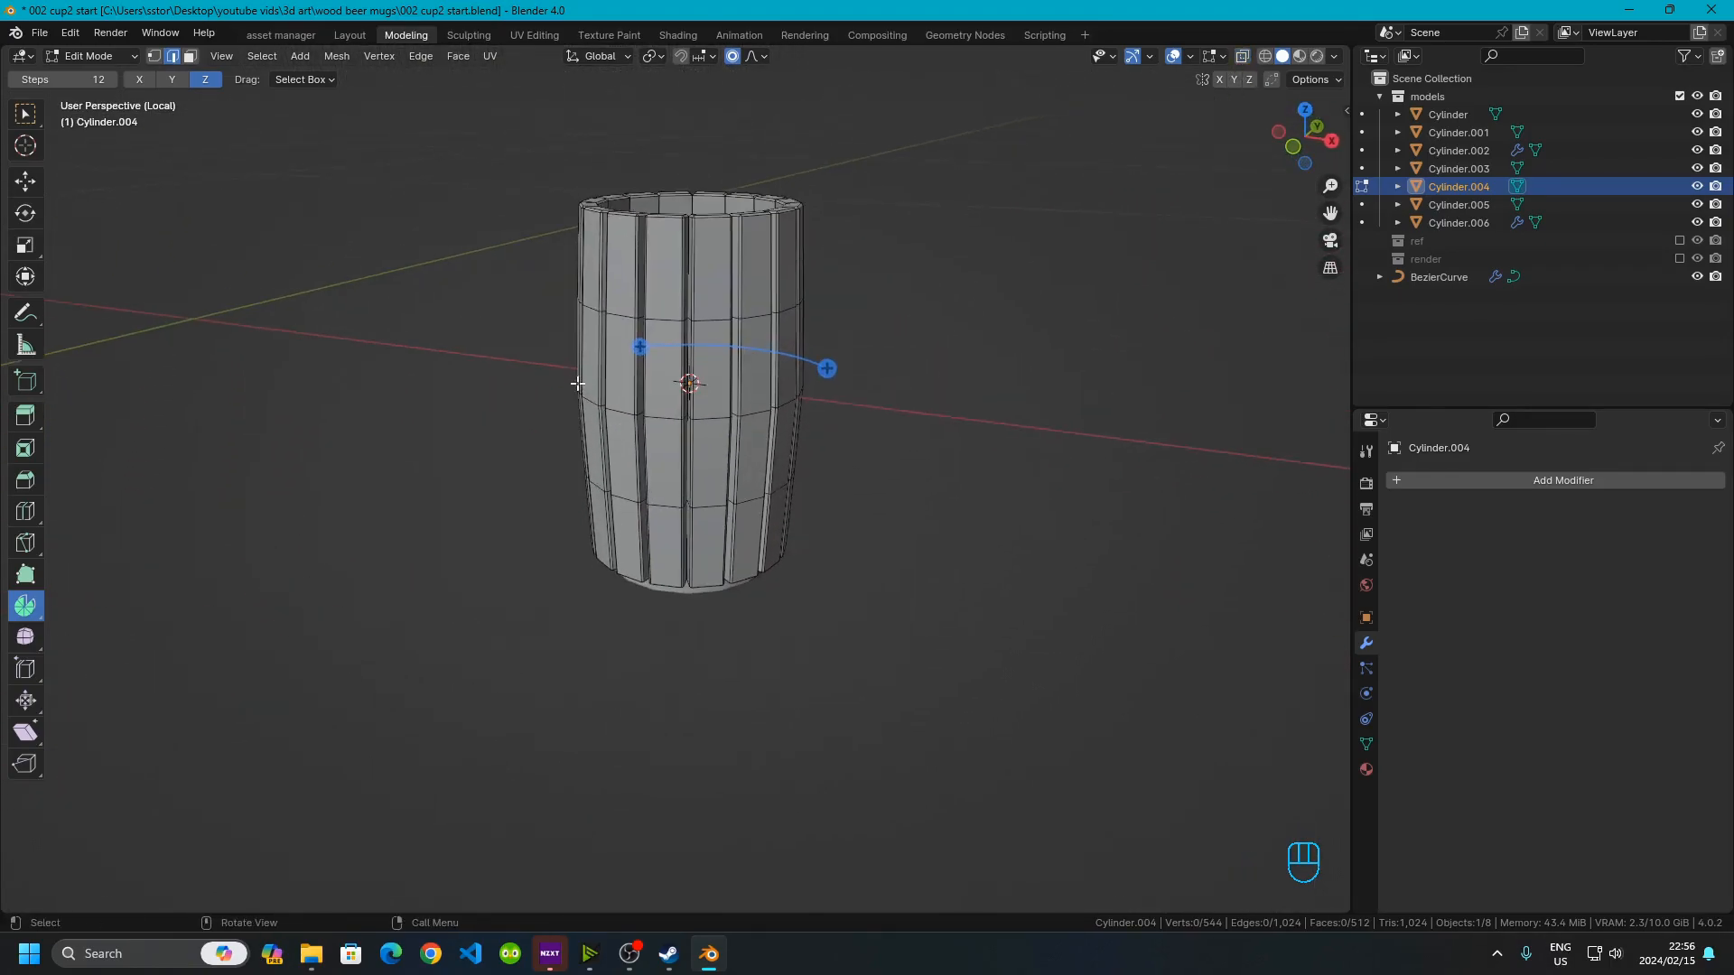
{"action": "scroll", "coordinate": [571, 528], "scroll_direction": "up", "scroll_amount": 4}
{"action": "middle_click_drag", "start_coordinate": [571, 524], "coordinate": [737, 417]}
{"action": "scroll", "coordinate": [690, 611], "scroll_direction": "down", "scroll_amount": 4}
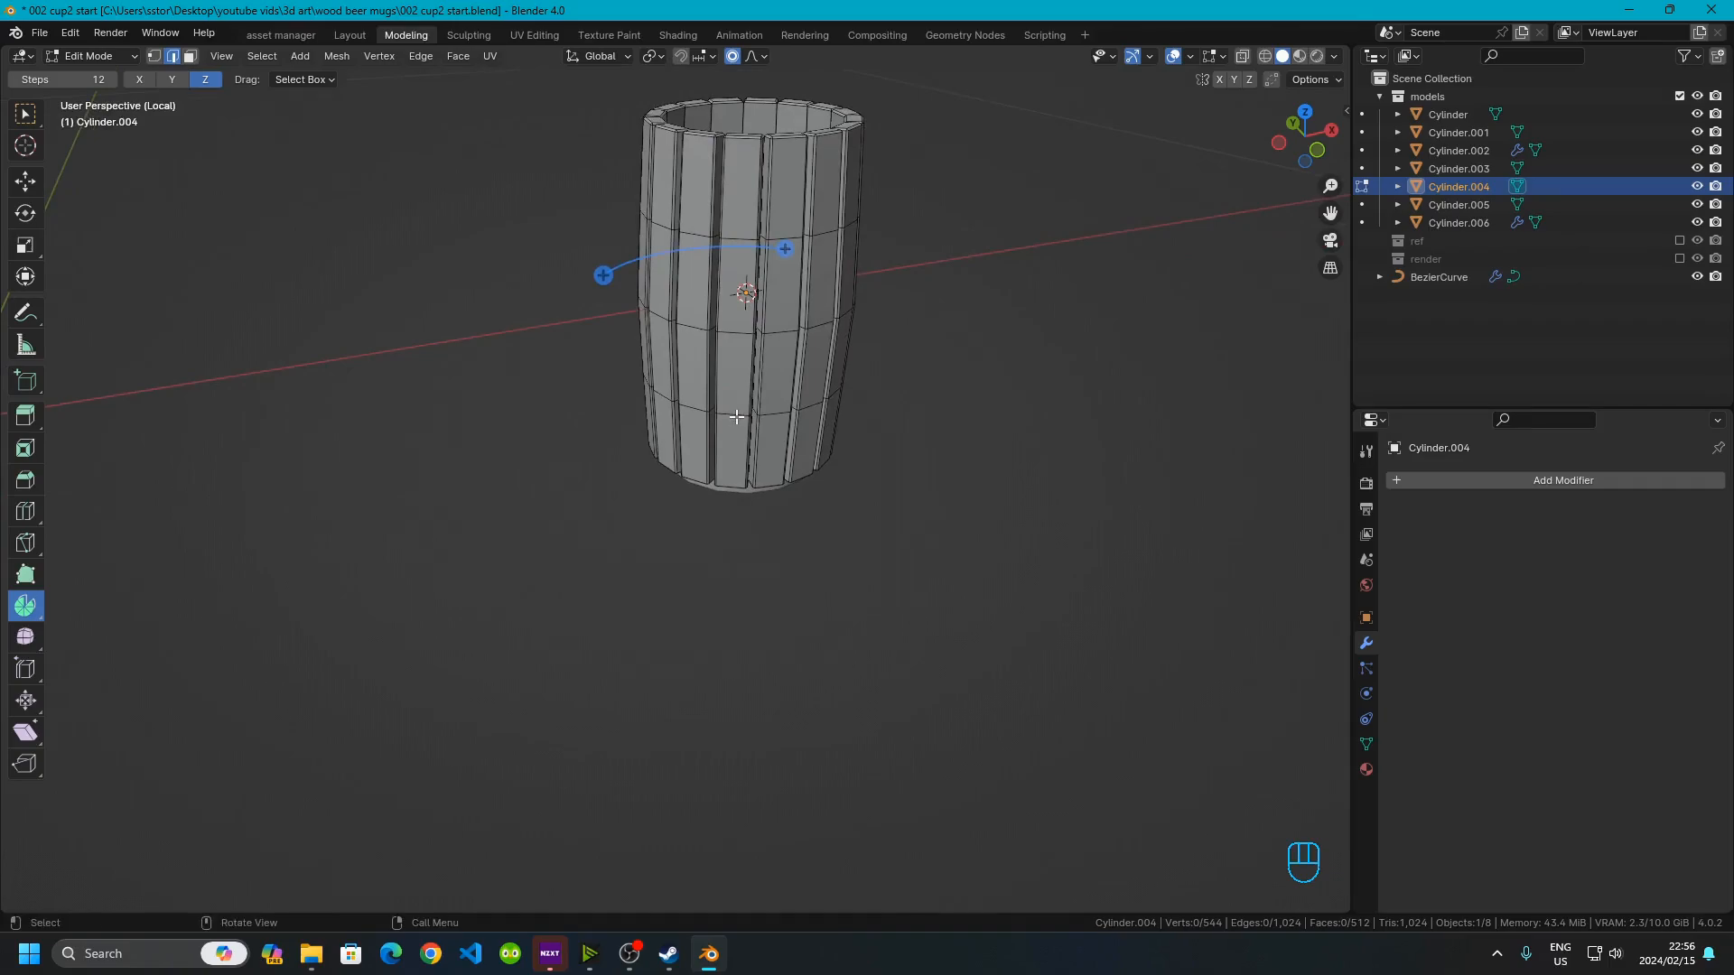
{"action": "key", "text": "Tab"}
{"action": "key", "text": "KP_Divide"}
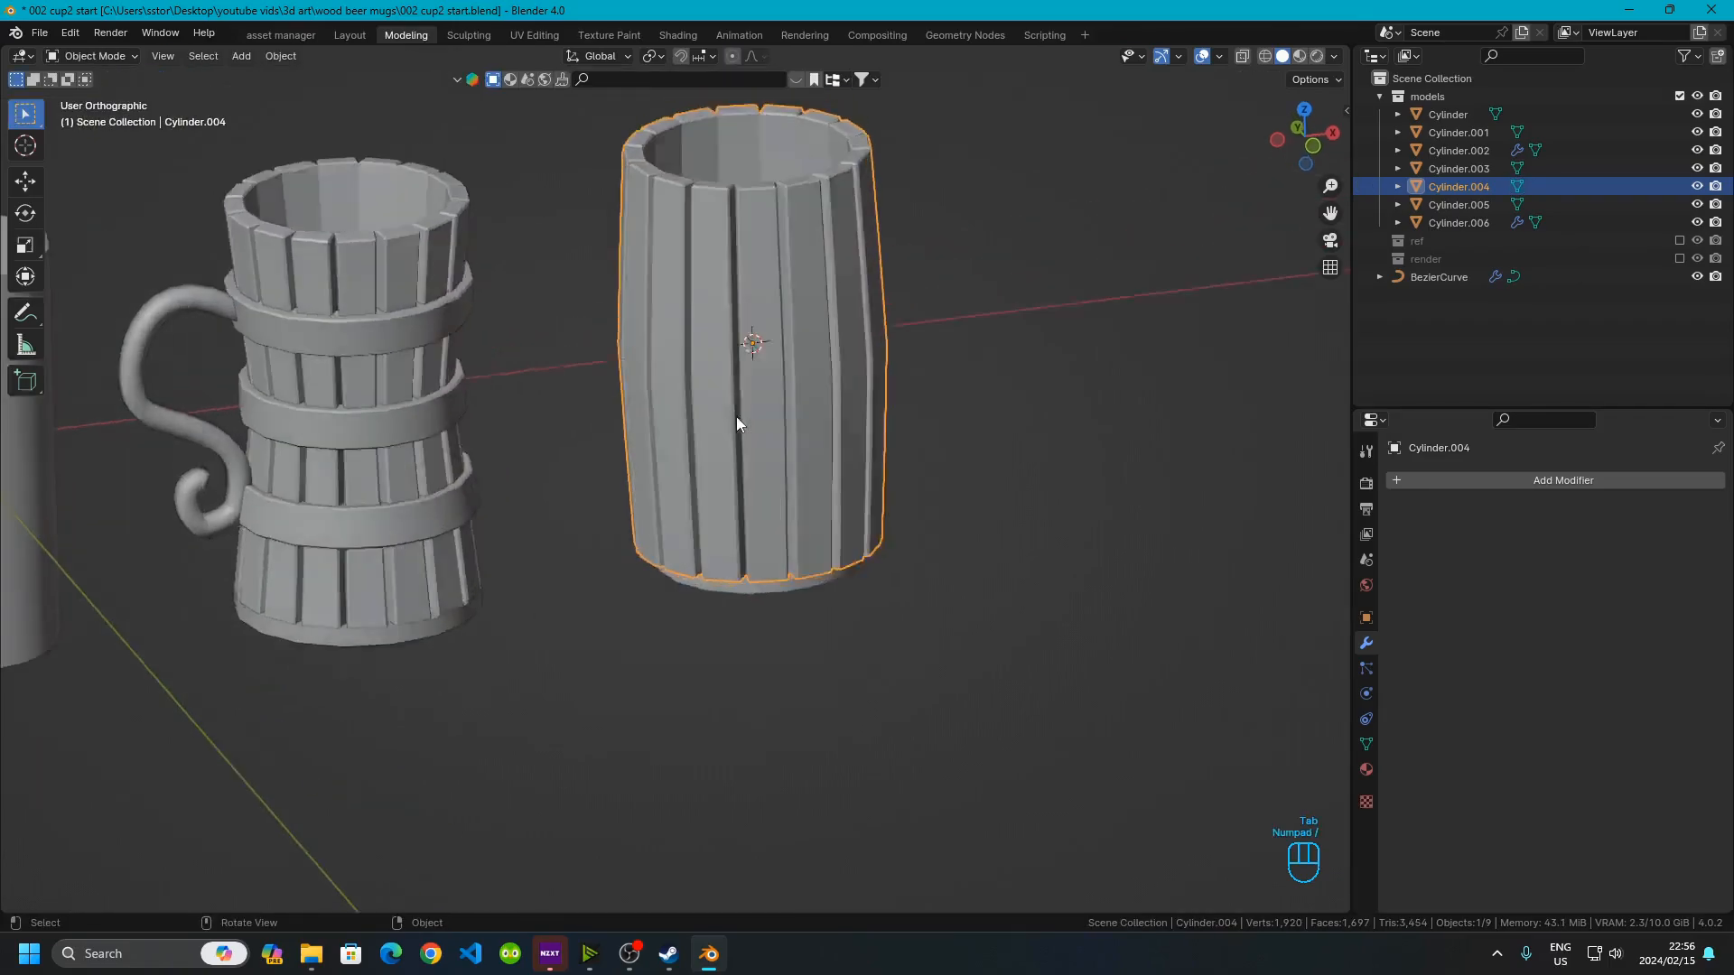
Select the new mug's band rings and set their X and Y dimensions to 0.115 m
{"action": "middle_click_drag", "start_coordinate": [791, 427], "coordinate": [713, 406]}
{"action": "scroll", "coordinate": [631, 472], "scroll_direction": "up", "scroll_amount": 5}
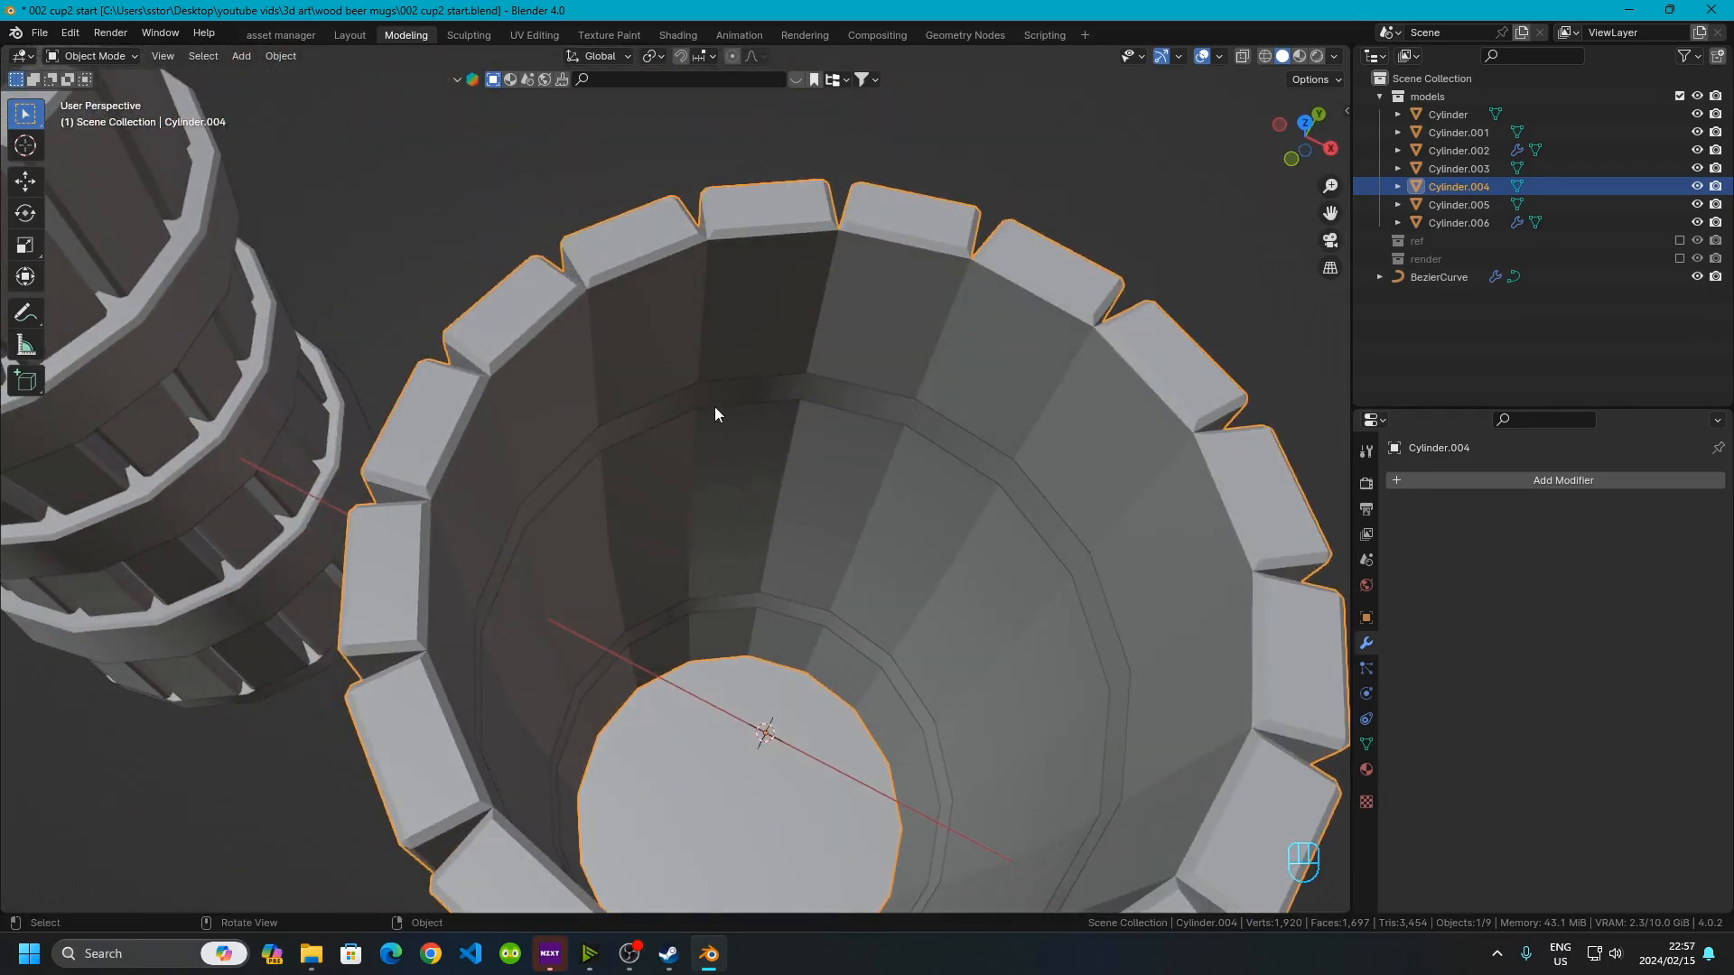
{"action": "left_click", "coordinate": [701, 389]}
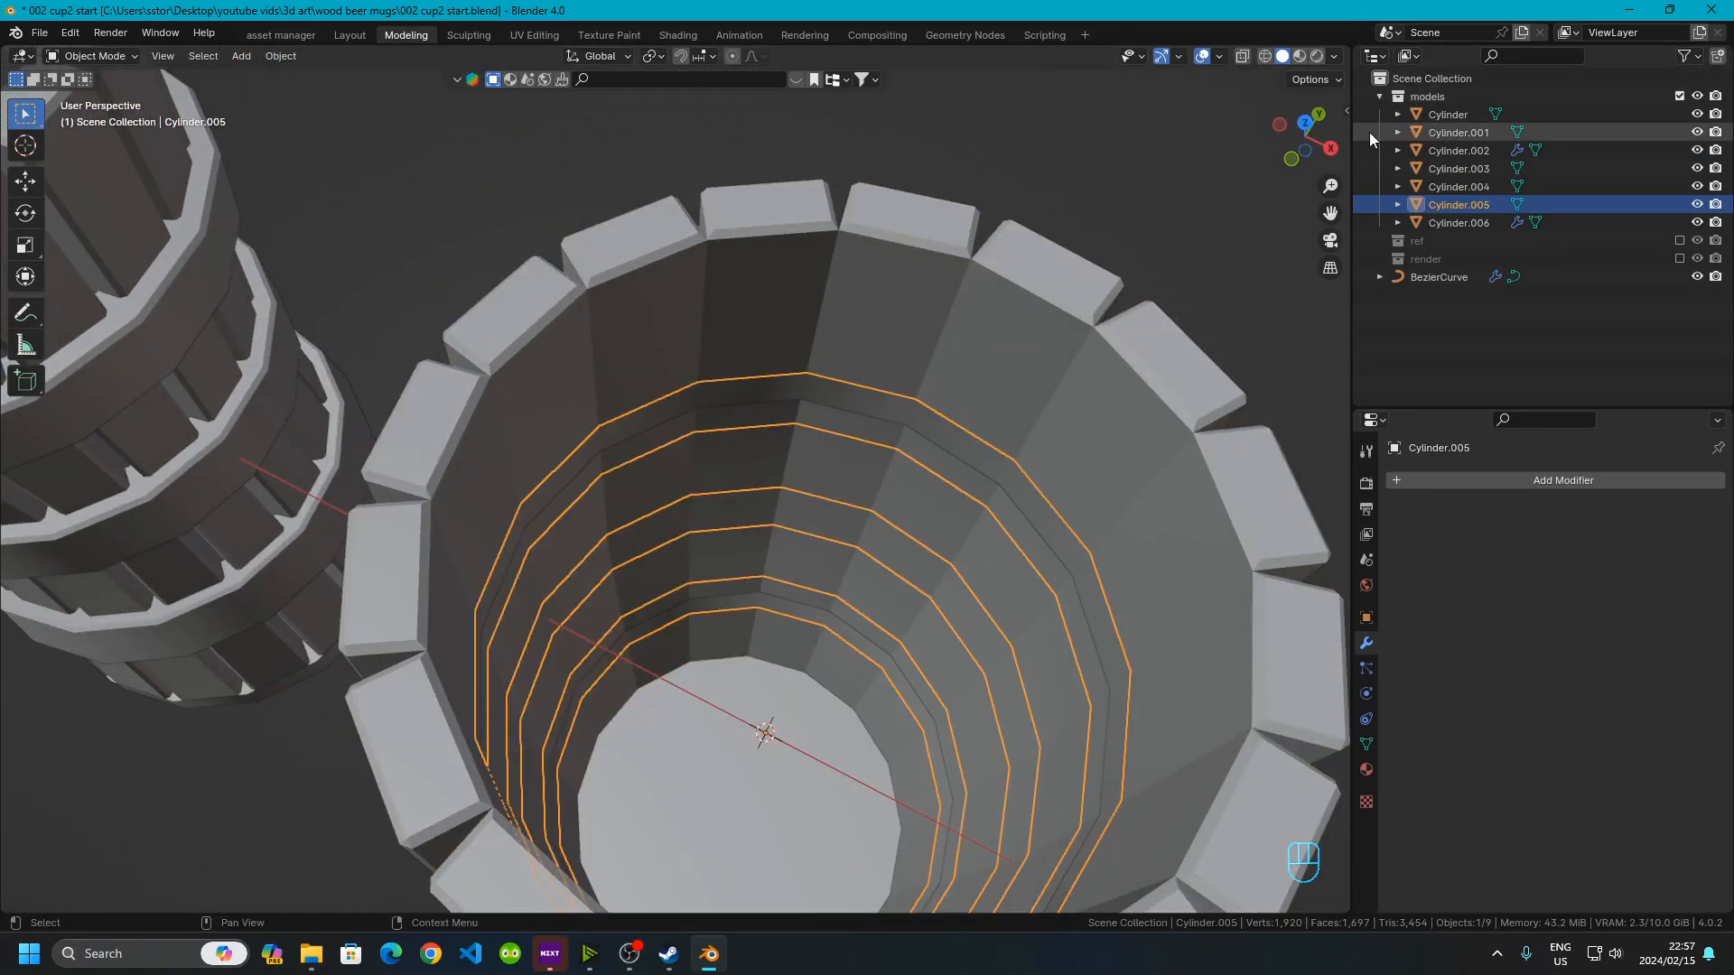
{"action": "left_click", "coordinate": [1345, 110]}
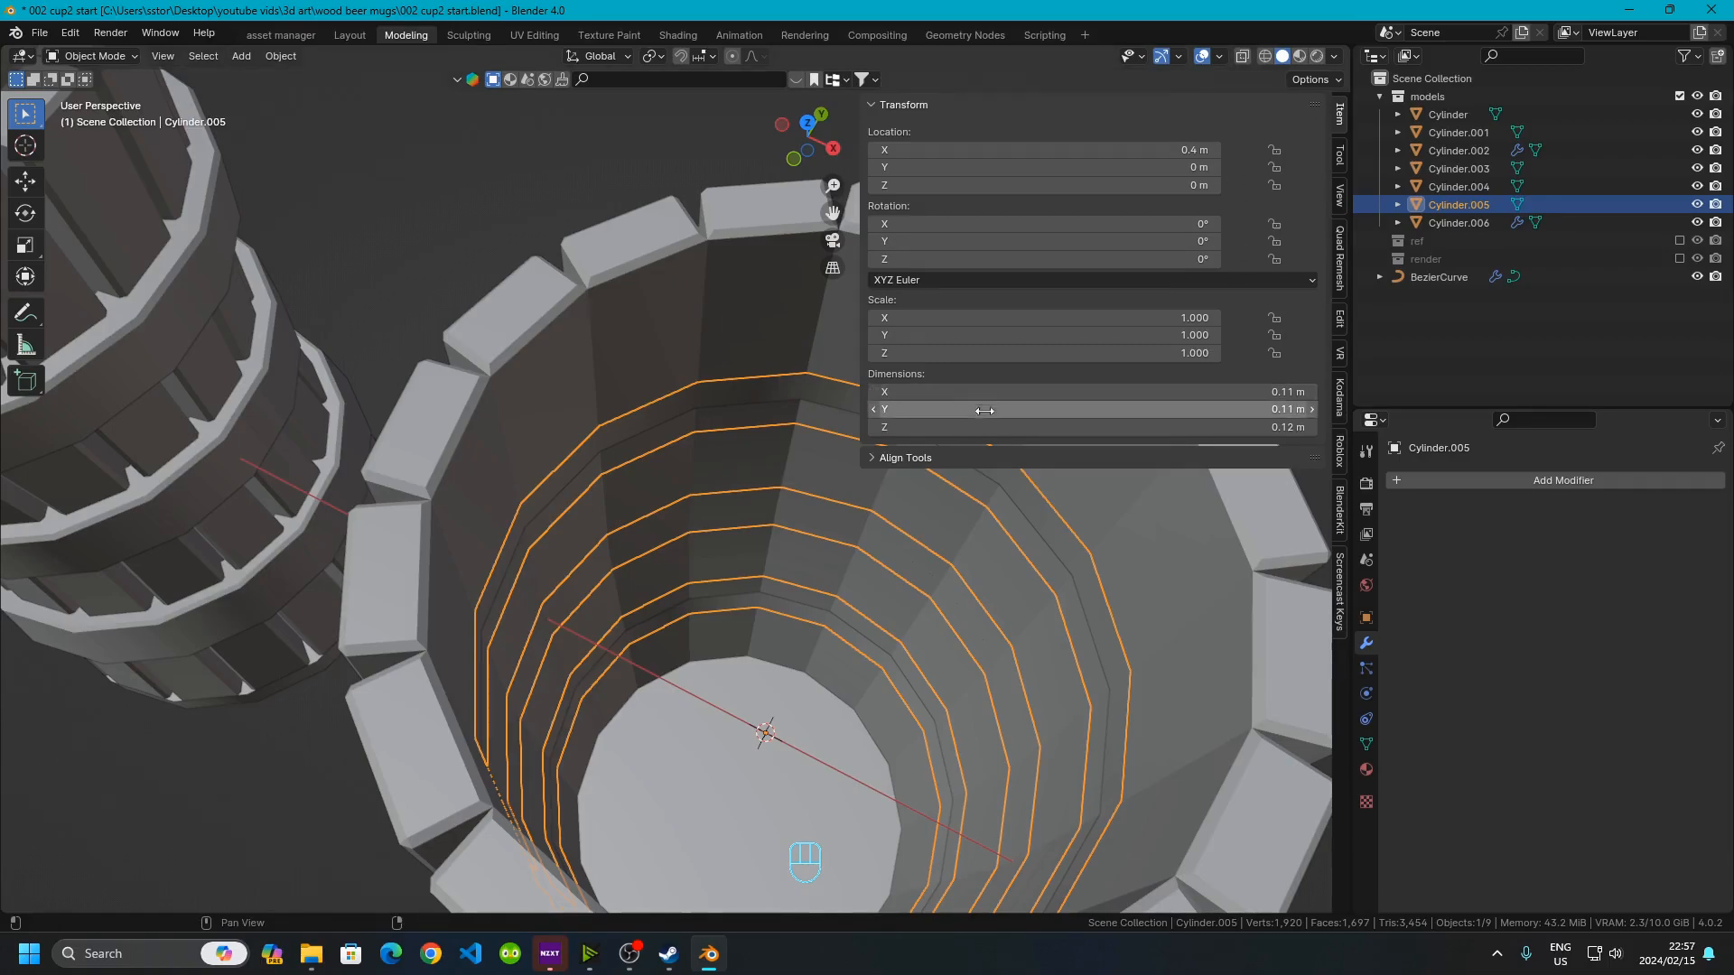
{"action": "left_click", "coordinate": [1199, 397]}
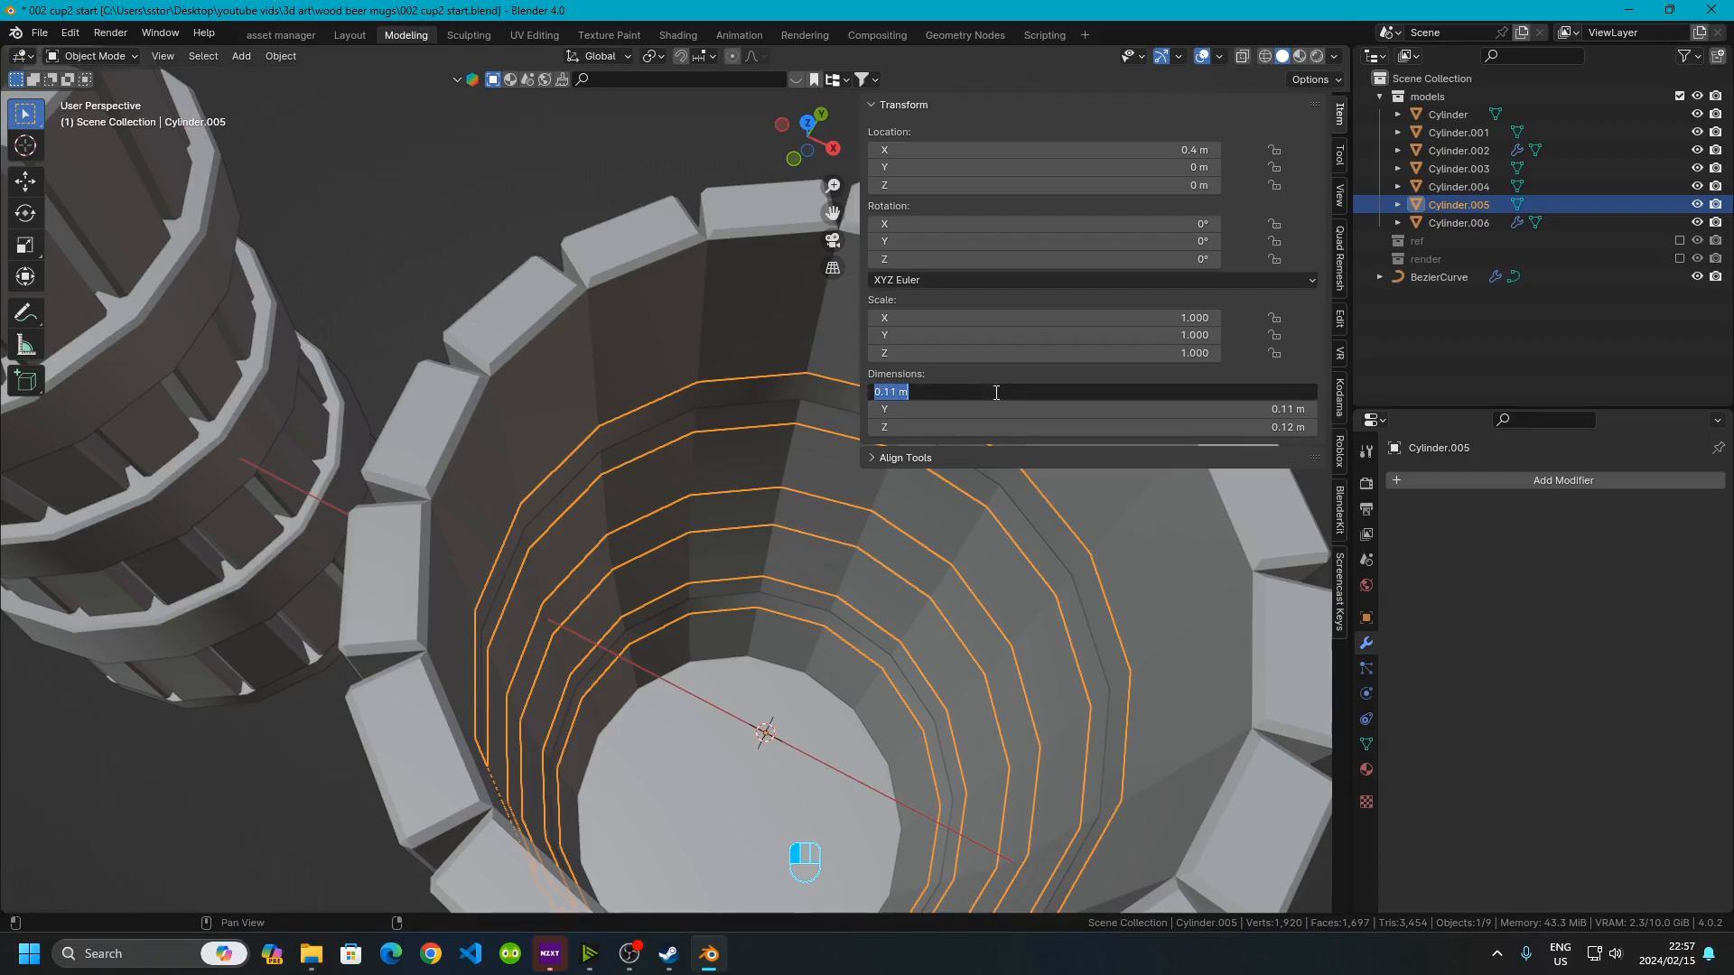
{"action": "left_click", "coordinate": [895, 391]}
{"action": "type", "text": "5"}
{"action": "key", "text": "Return"}
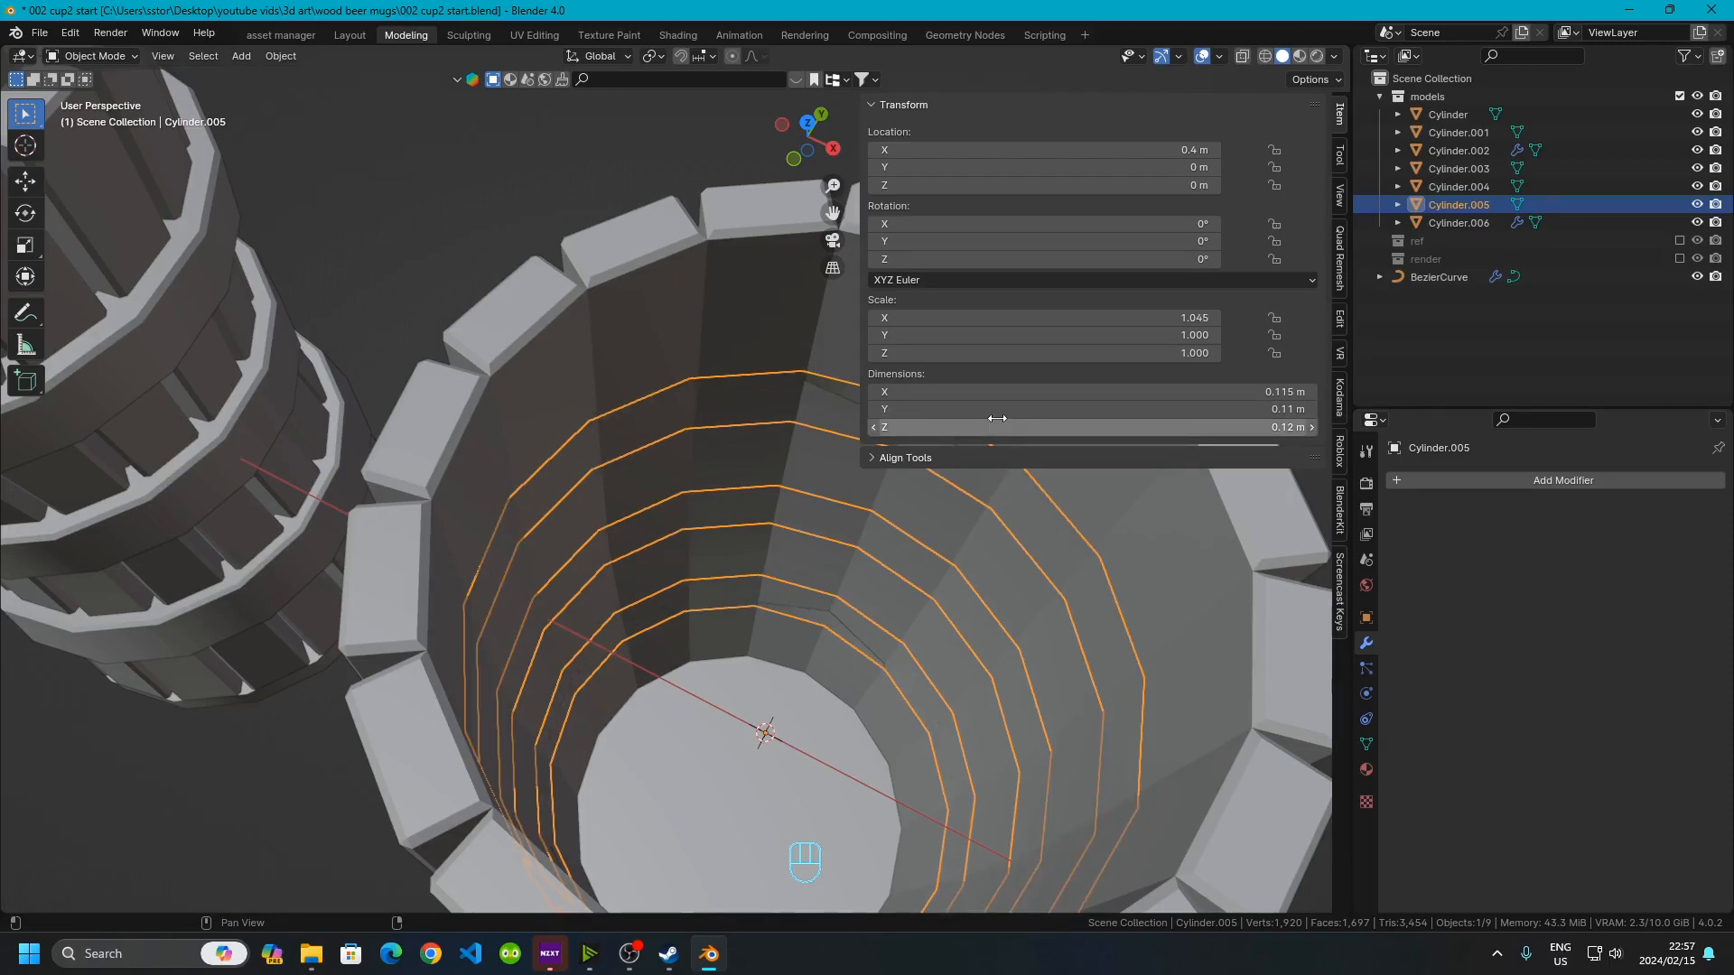
{"action": "left_click", "coordinate": [1028, 407]}
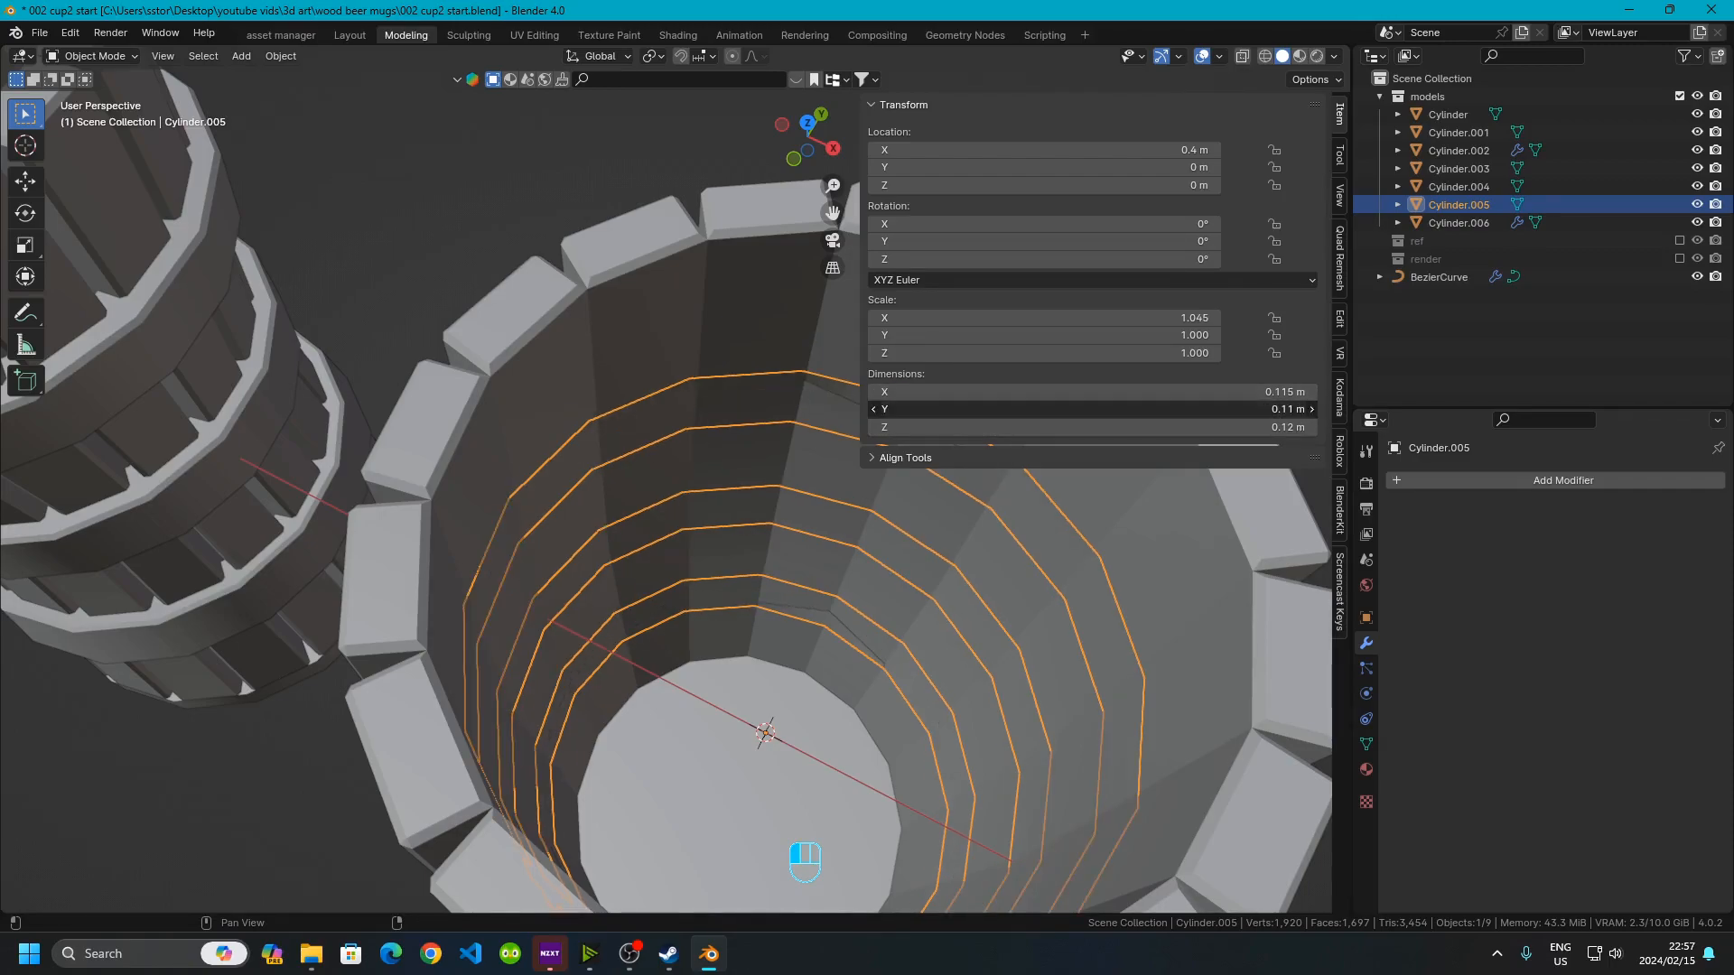
{"action": "left_click", "coordinate": [897, 408]}
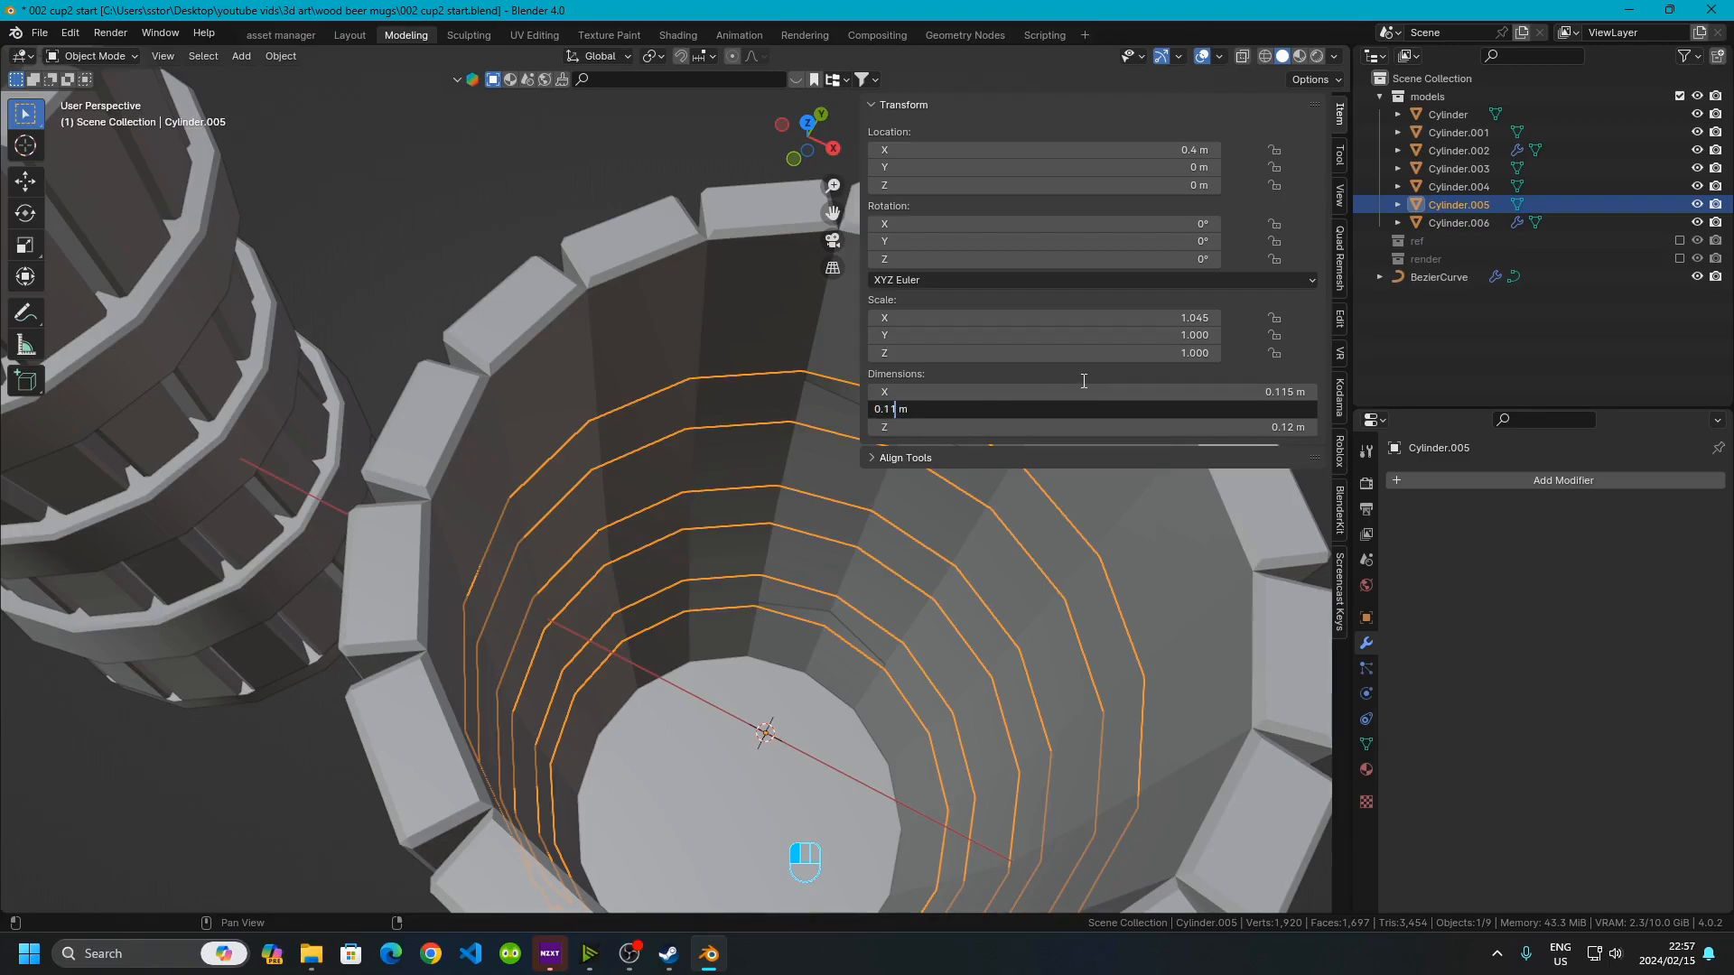
{"action": "type", "text": "5"}
{"action": "key", "text": "Return"}
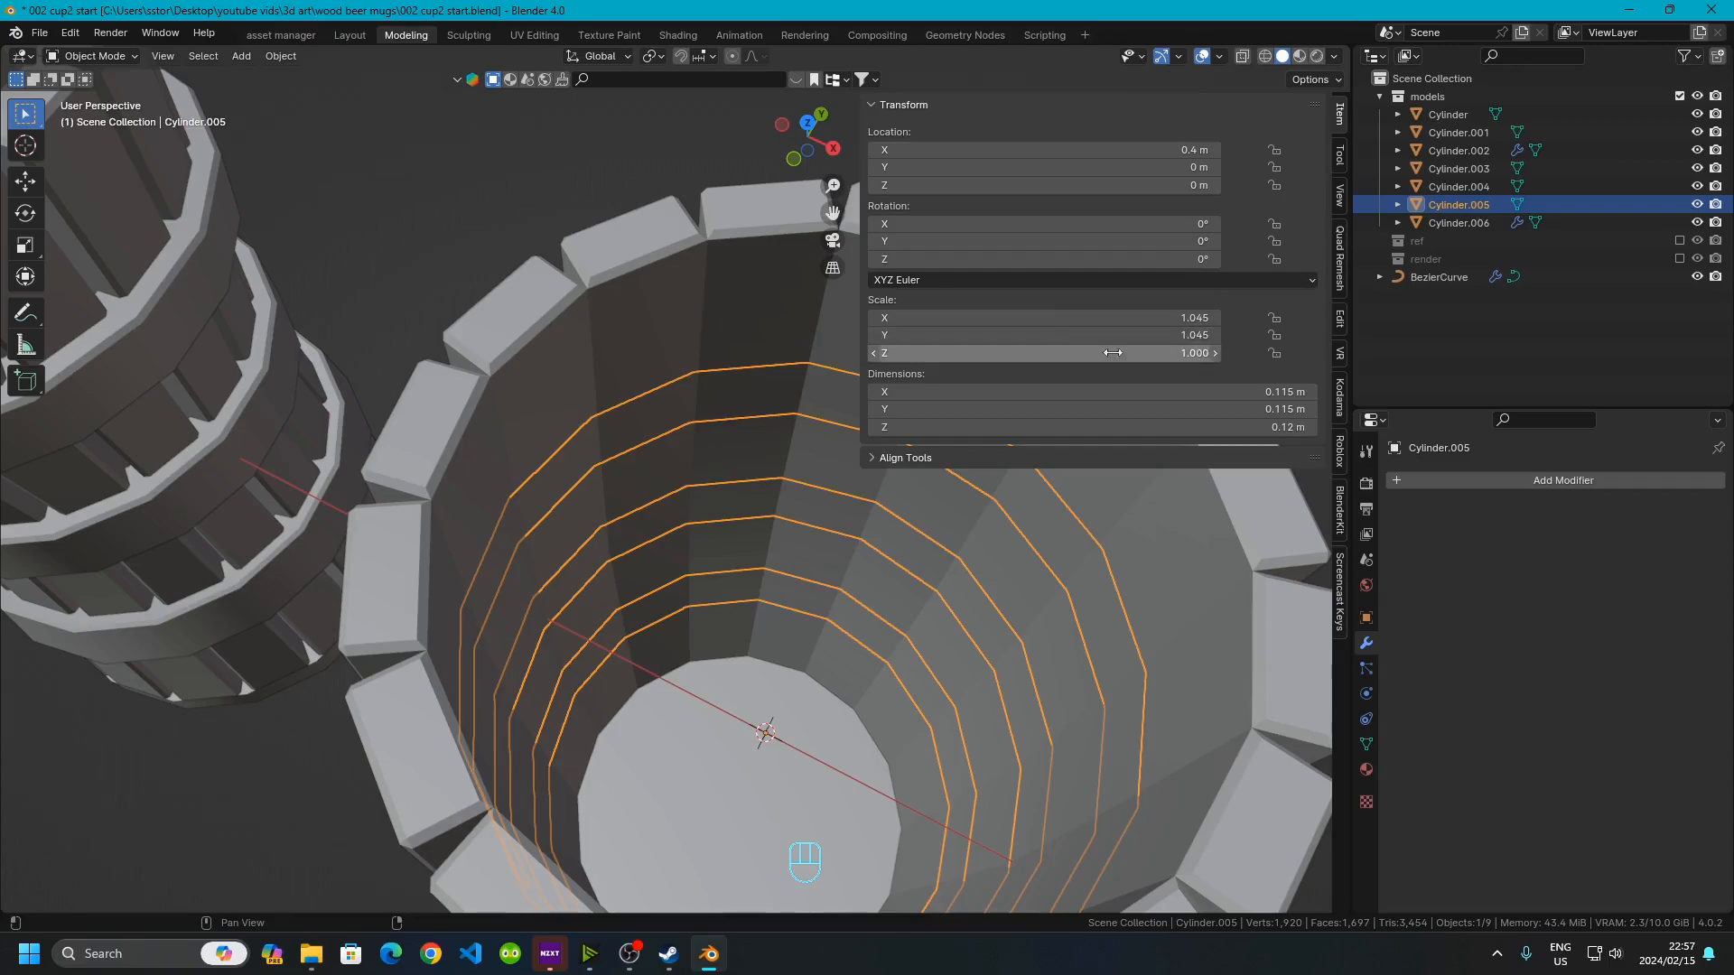
Inspect the first mug's bands and bottom cap and their modifier settings
{"action": "scroll", "coordinate": [419, 354], "scroll_direction": "down", "scroll_amount": 5}
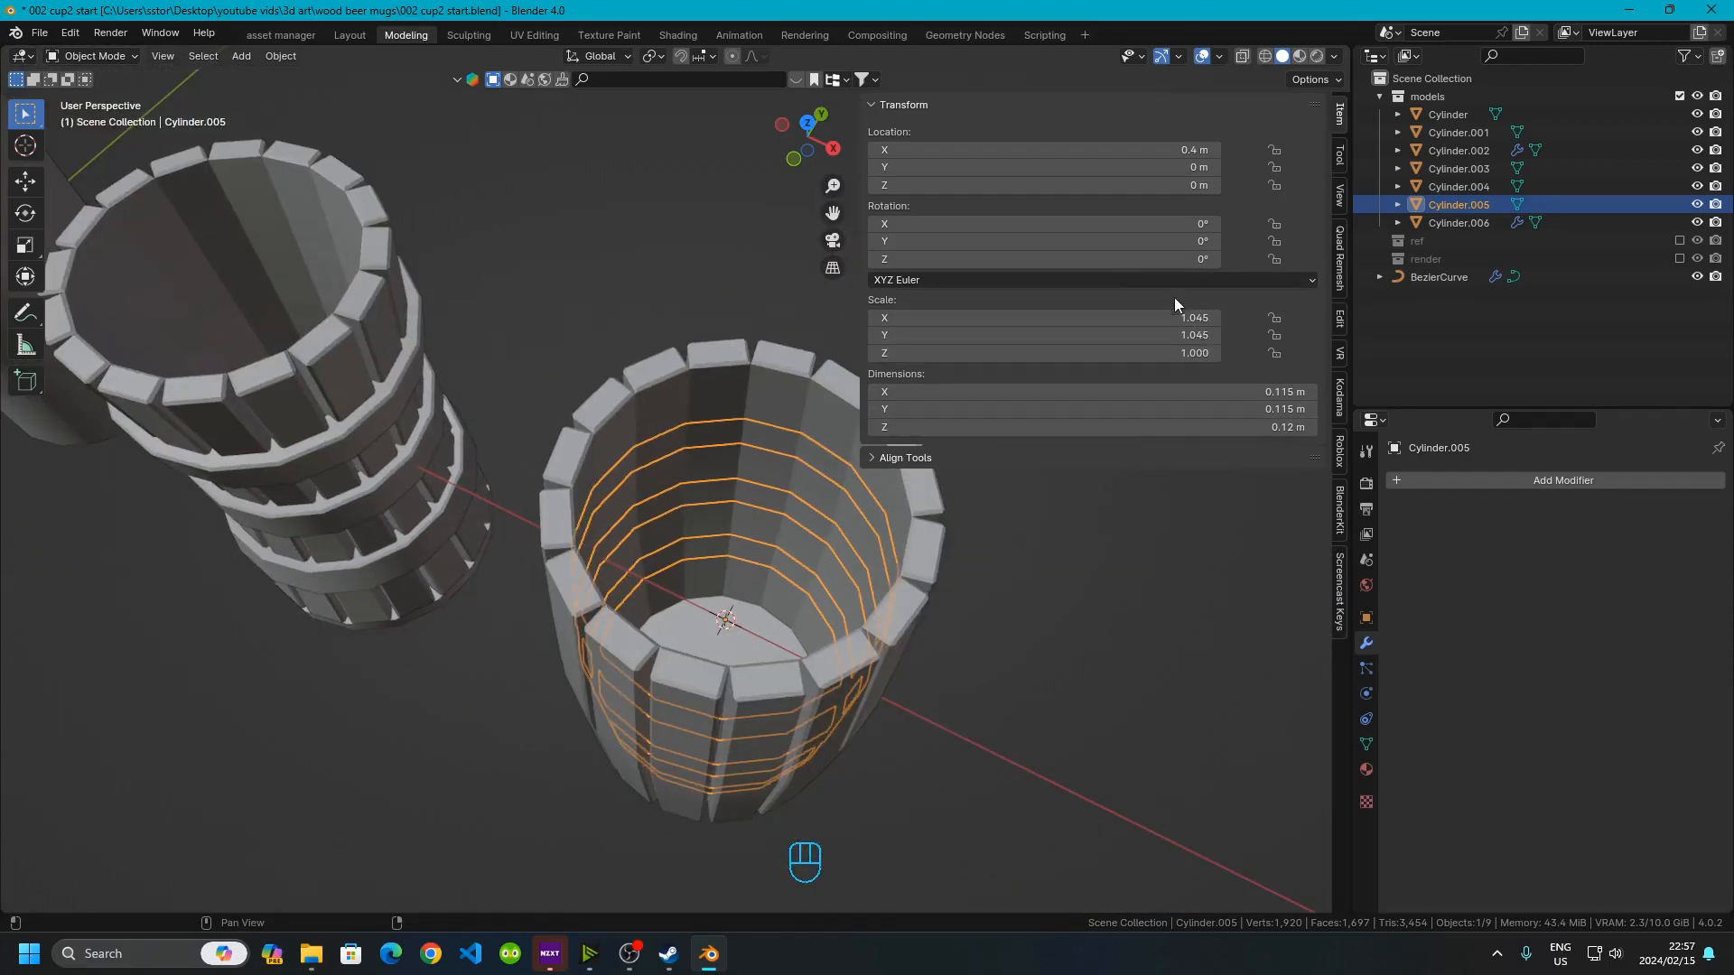
{"action": "middle_click_drag", "start_coordinate": [399, 453], "coordinate": [760, 483]}
{"action": "left_click", "coordinate": [518, 470]}
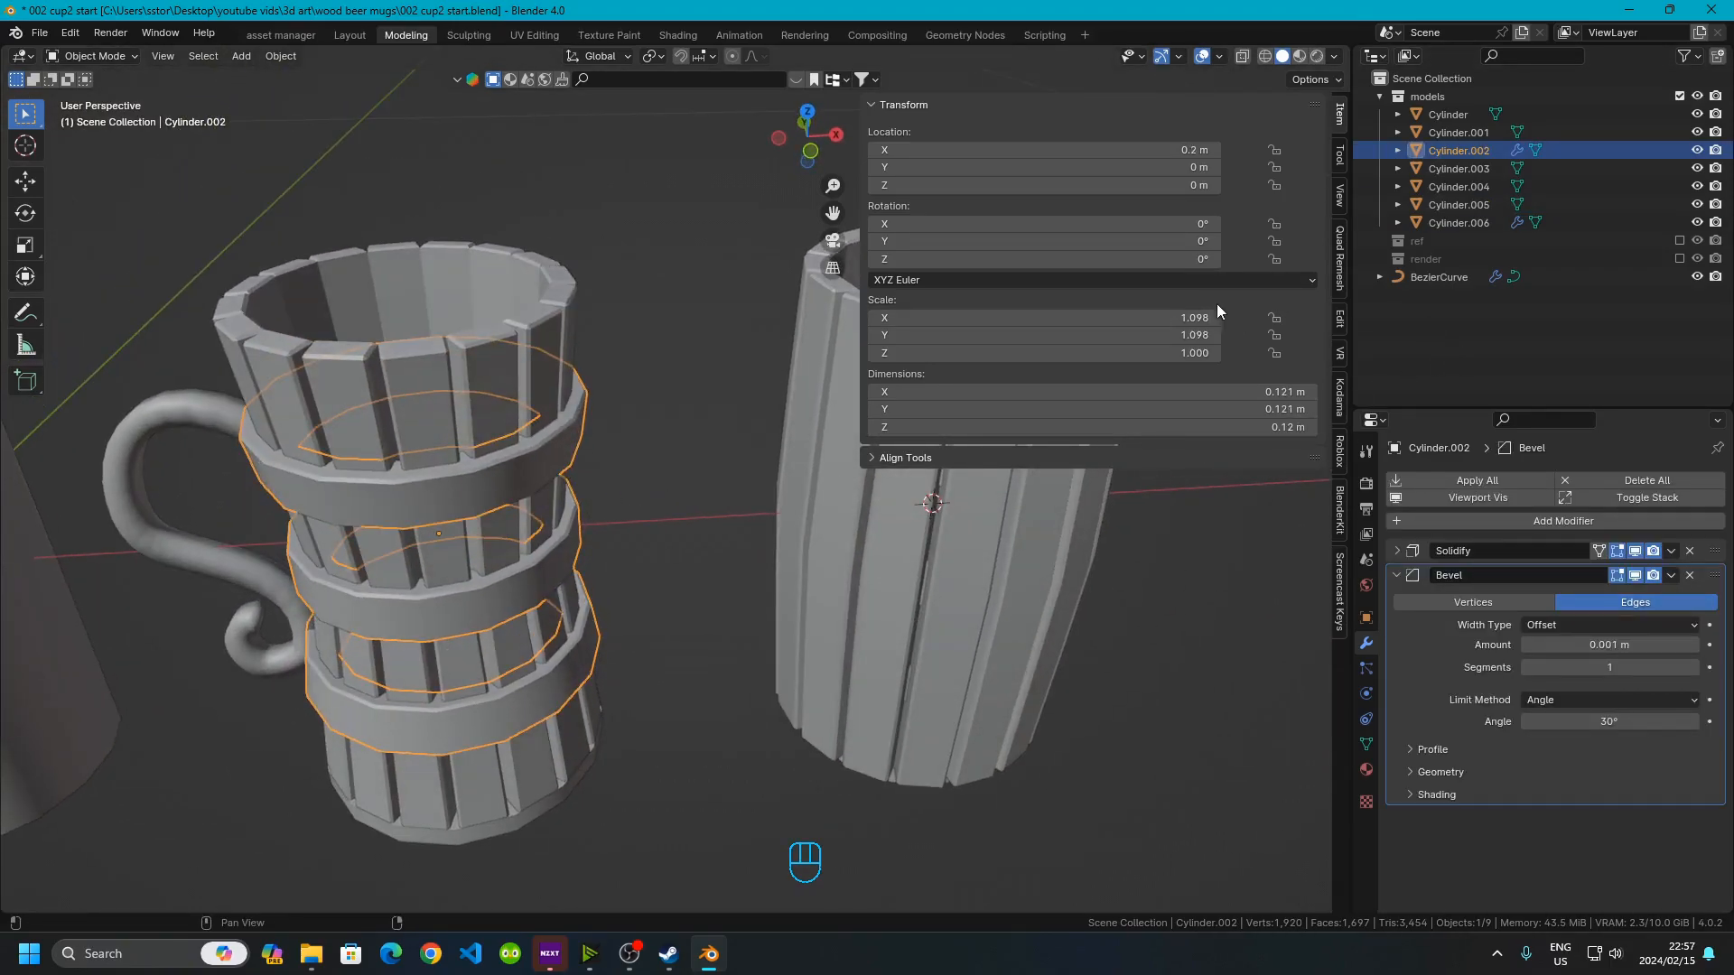
{"action": "scroll", "coordinate": [244, 610], "scroll_direction": "down", "scroll_amount": 1}
{"action": "scroll", "coordinate": [697, 468], "scroll_direction": "up", "scroll_amount": 3}
{"action": "scroll", "coordinate": [423, 386], "scroll_direction": "down", "scroll_amount": 2}
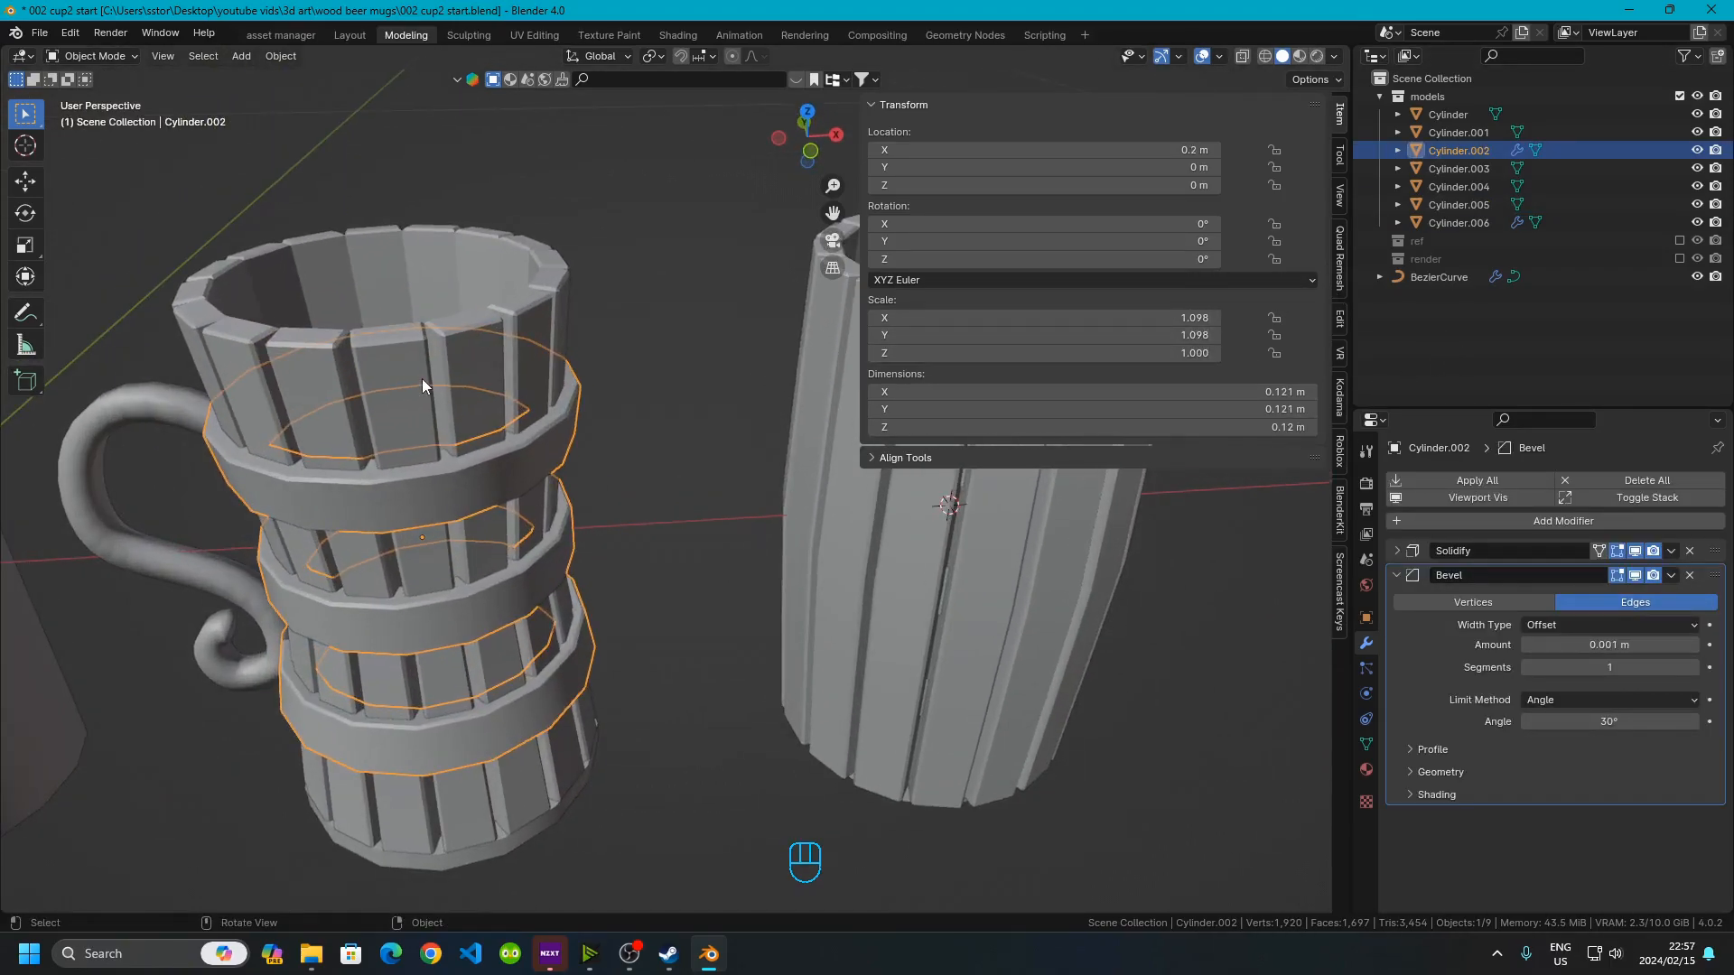
{"action": "left_click", "coordinate": [421, 381]}
{"action": "middle_click_drag", "start_coordinate": [422, 381], "coordinate": [404, 706]}
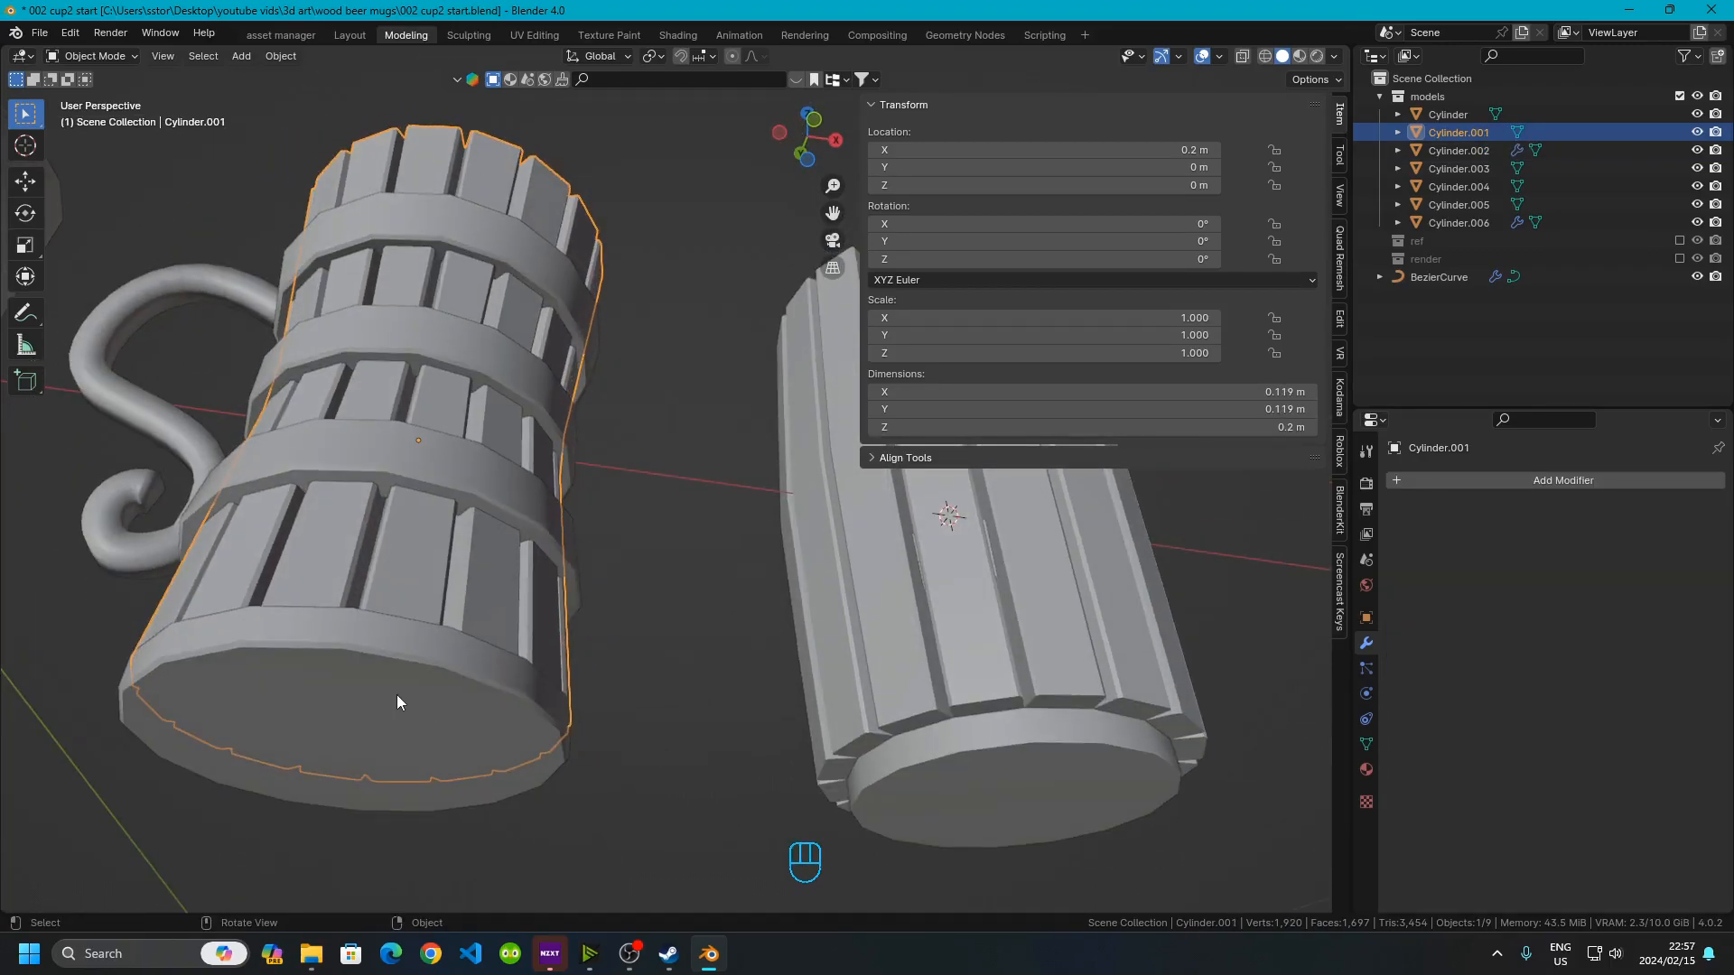
{"action": "left_click", "coordinate": [395, 694]}
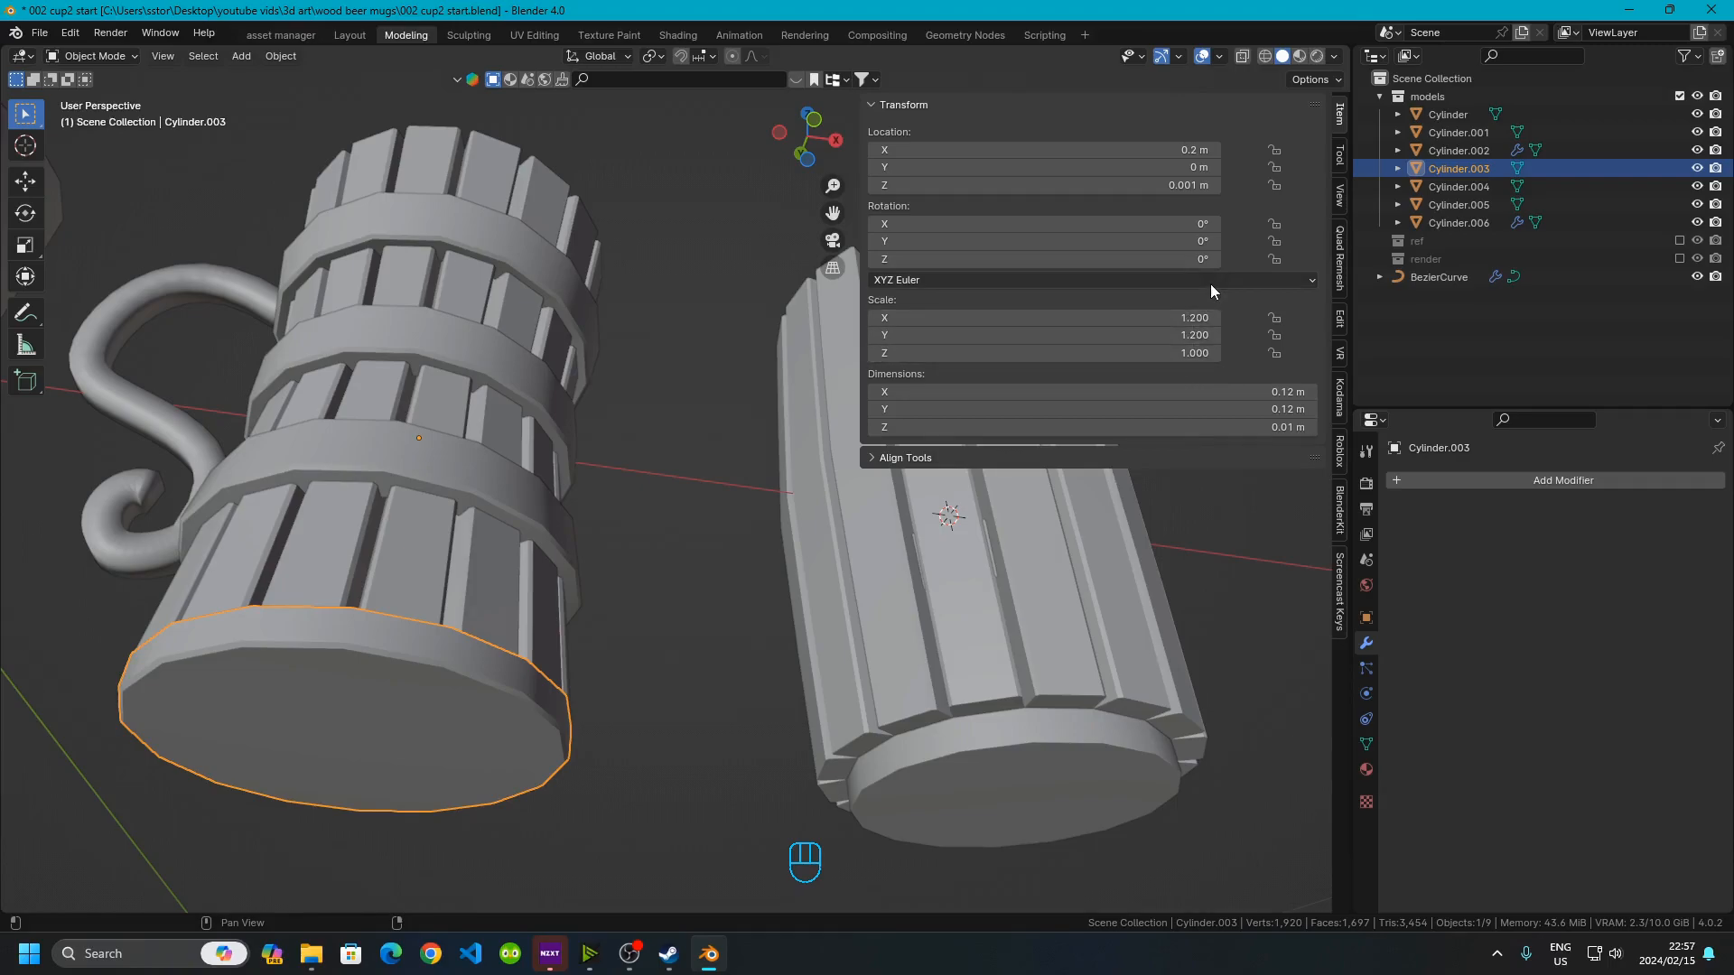
{"action": "scroll", "coordinate": [641, 630], "scroll_direction": "down", "scroll_amount": 3}
{"action": "middle_click_drag", "start_coordinate": [642, 630], "coordinate": [661, 699]}
{"action": "middle_click_drag", "start_coordinate": [661, 699], "coordinate": [735, 639], "text": "shift"}
{"action": "scroll", "coordinate": [343, 478], "scroll_direction": "up", "scroll_amount": 3}
Select the new mug's bottom cap and apply its Solidify modifier
{"action": "left_click", "coordinate": [695, 610]}
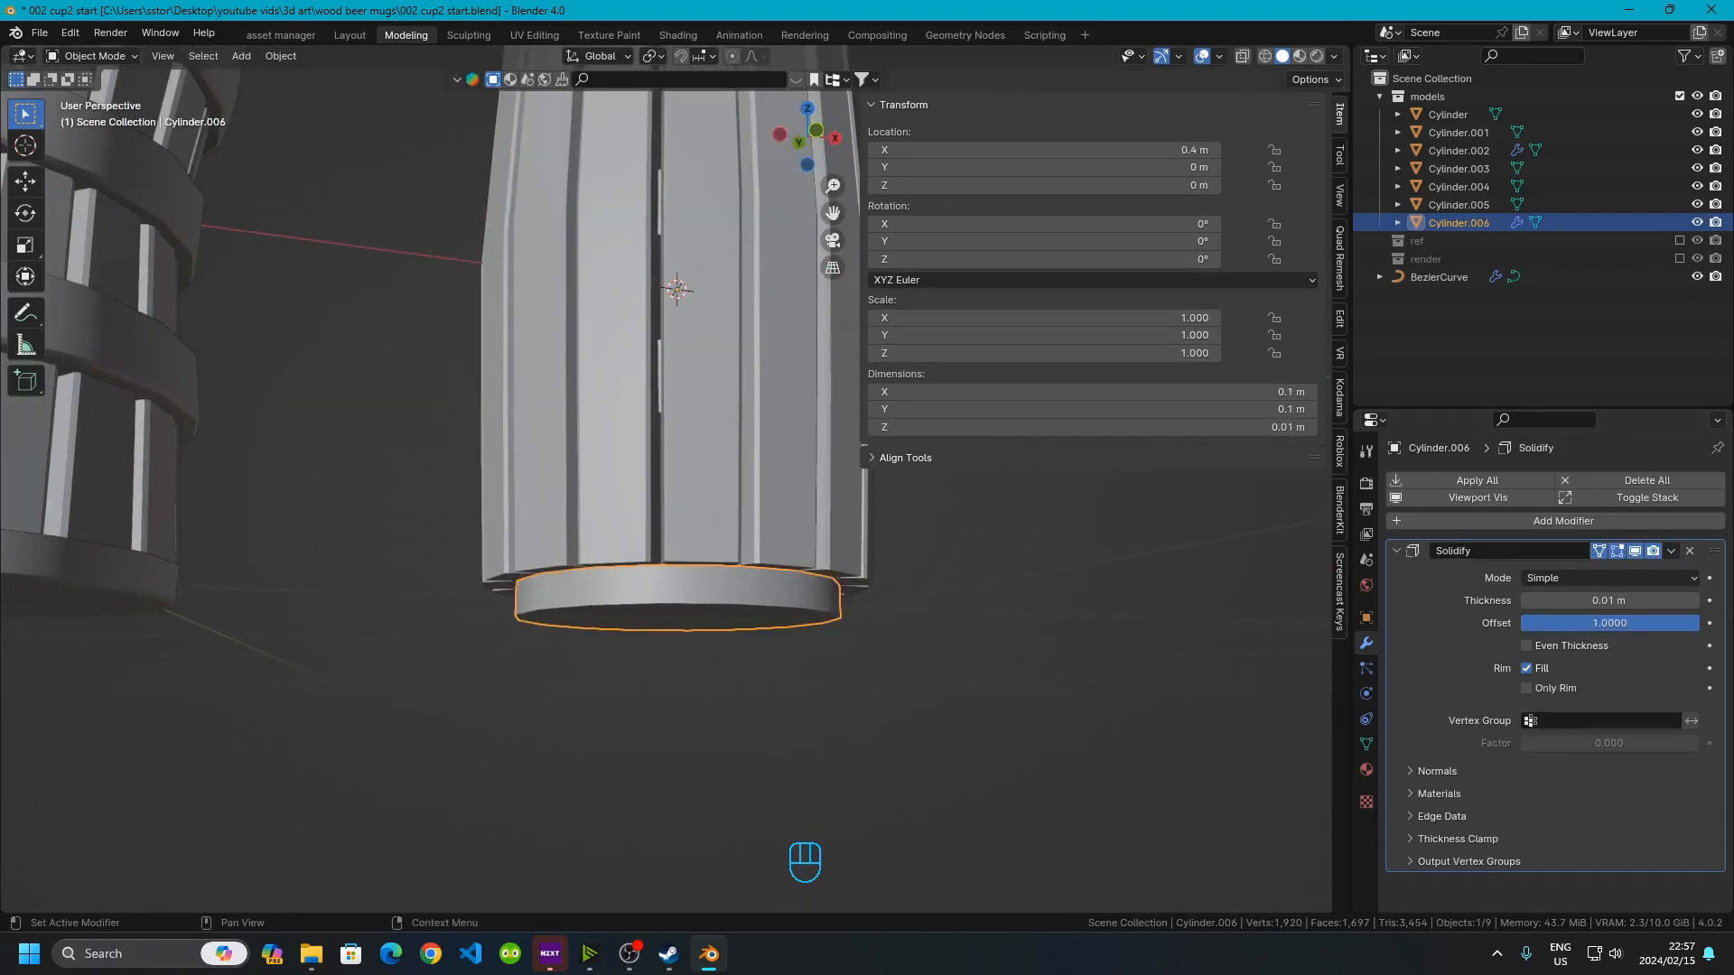
{"action": "left_click", "coordinate": [1669, 552]}
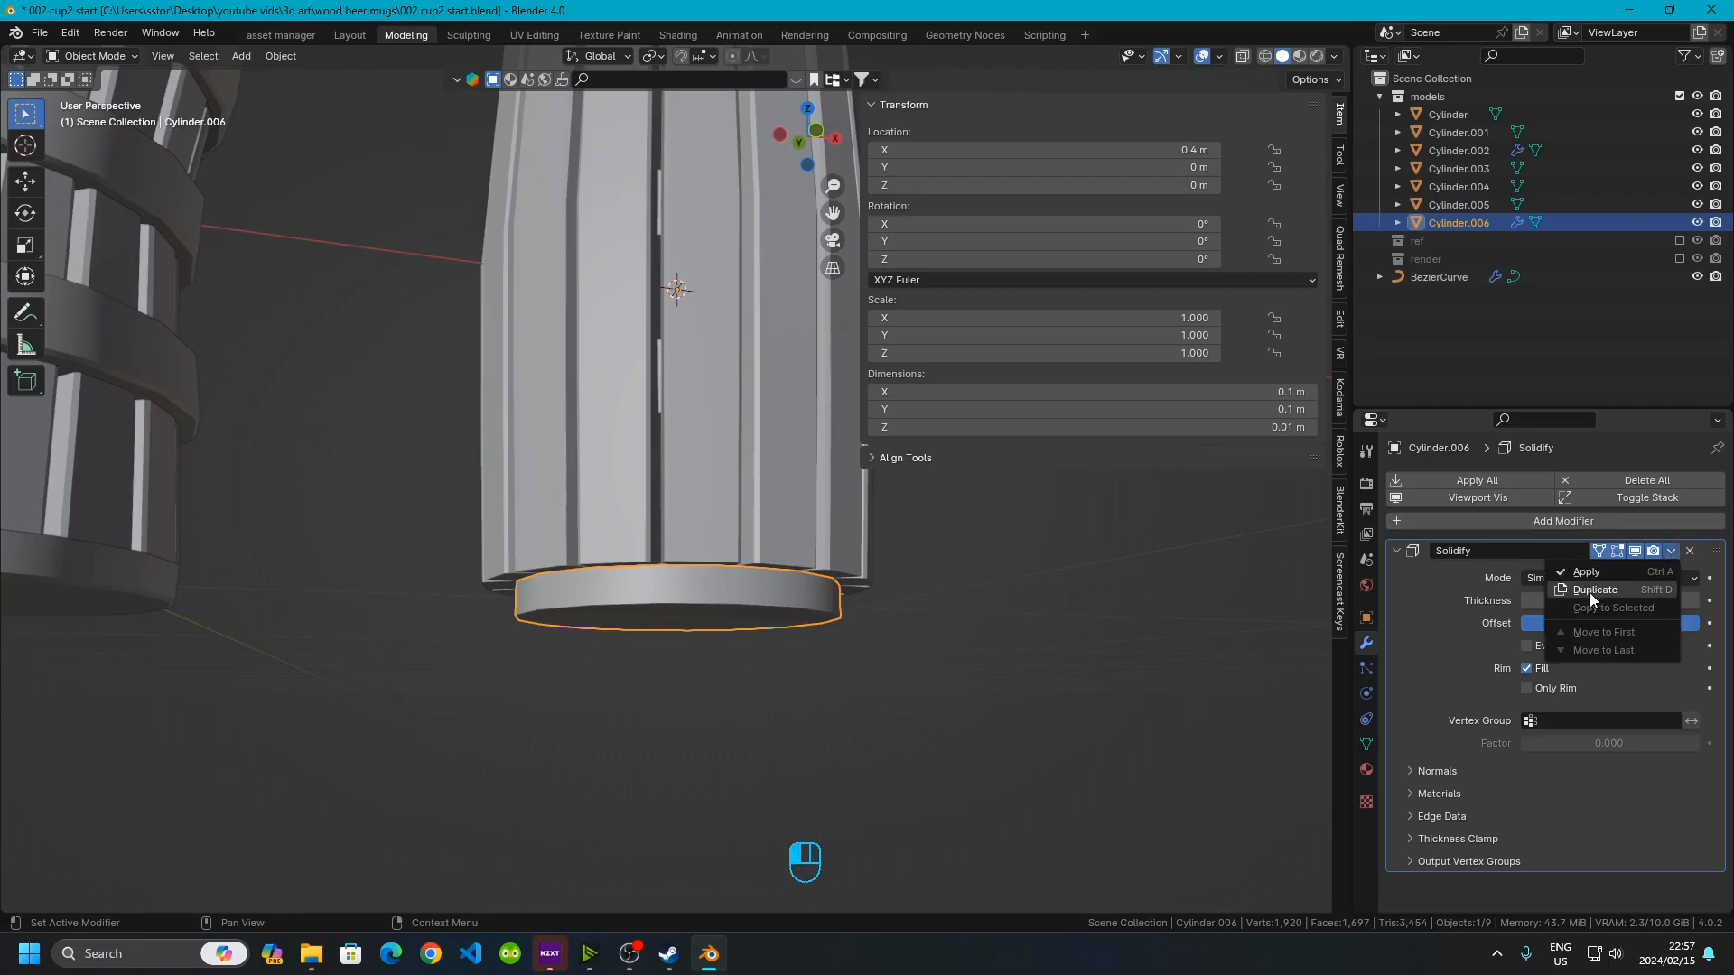
{"action": "left_click", "coordinate": [1582, 575]}
Enter Edit Mode on the bottom cap and select its top face
{"action": "scroll", "coordinate": [485, 670], "scroll_direction": "up", "scroll_amount": 3}
{"action": "middle_click_drag", "start_coordinate": [486, 670], "coordinate": [638, 540], "text": "shift"}
{"action": "scroll", "coordinate": [635, 539], "scroll_direction": "up", "scroll_amount": 3}
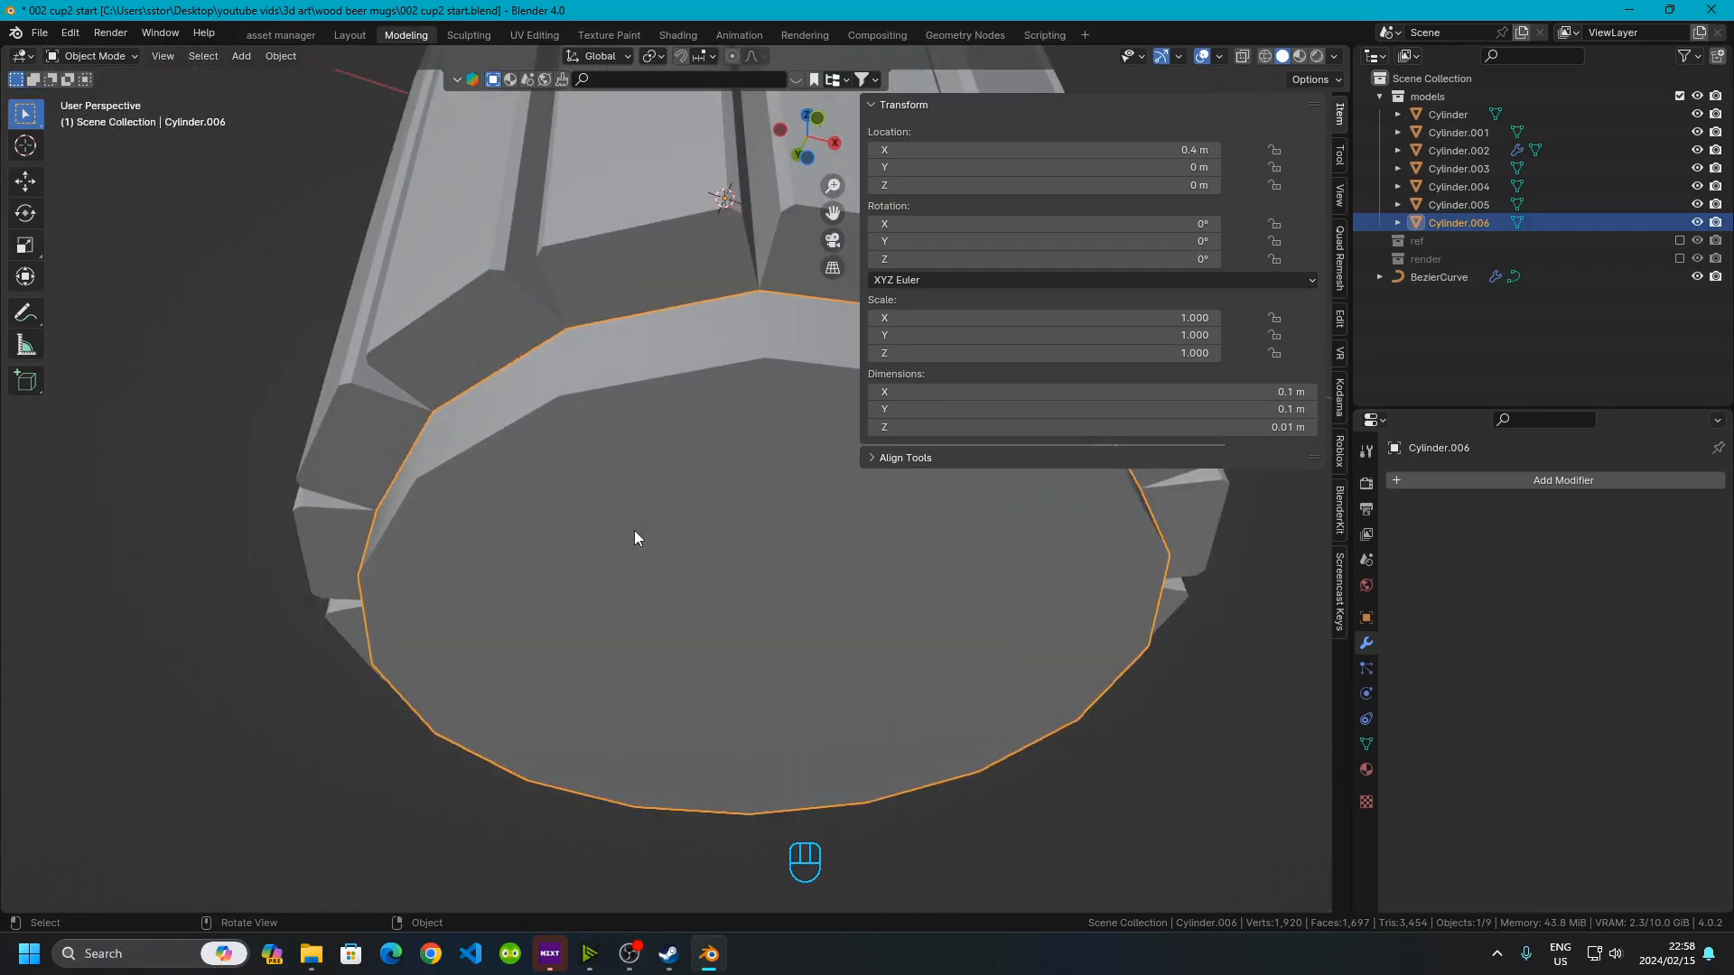
{"action": "key", "text": "Tab"}
{"action": "left_click", "coordinate": [586, 402], "text": "shift"}
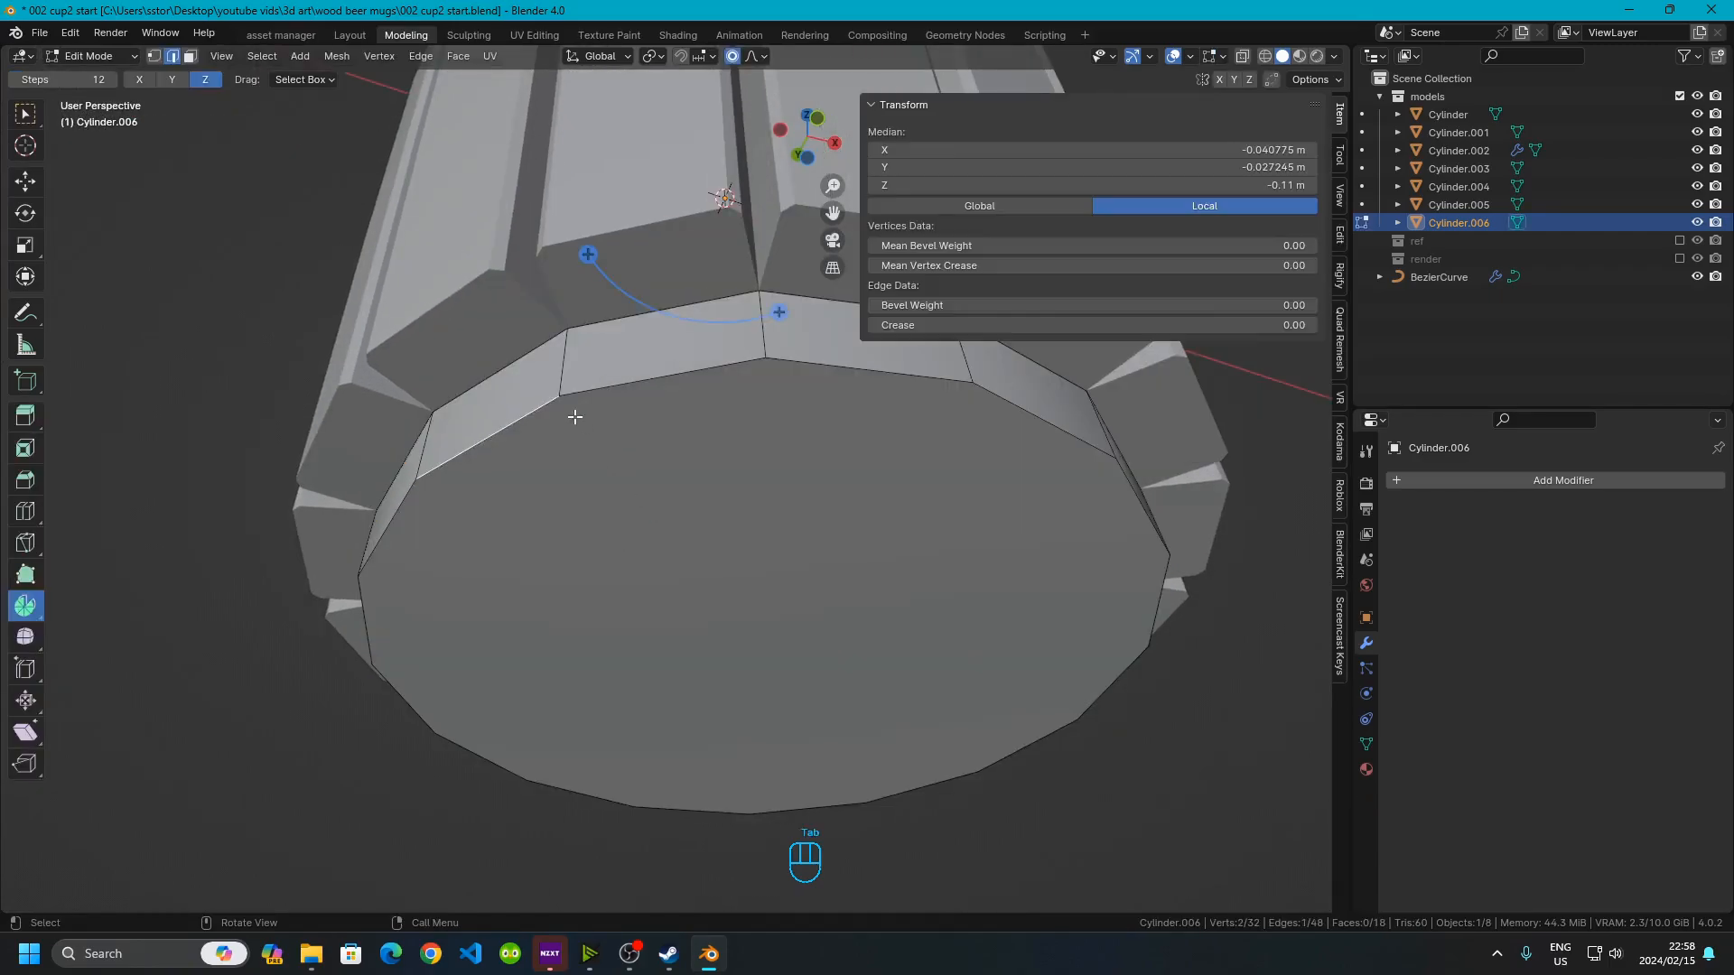
{"action": "left_click", "coordinate": [594, 395], "text": "shift"}
{"action": "left_click", "coordinate": [594, 394], "text": "alt"}
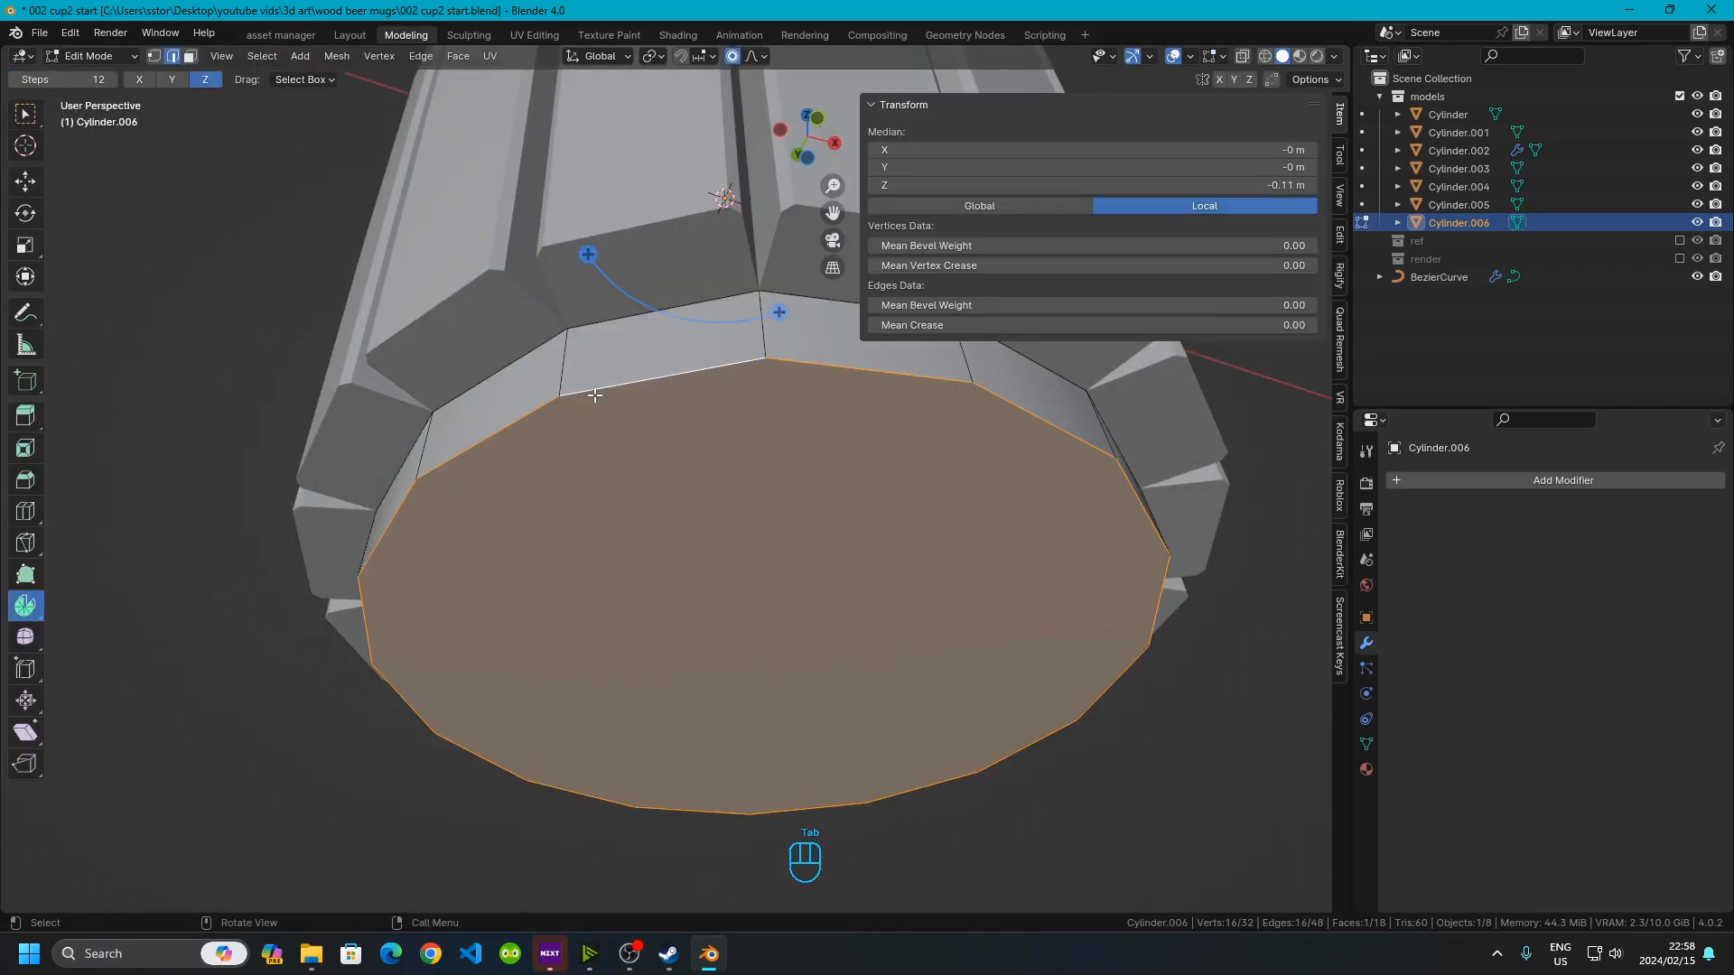
Bevel the bottom cap's top face edges with a 0.001 m width and return to Object Mode
{"action": "key", "text": "ctrl+b"}
{"action": "key", "text": "KP_Decimal"}
{"action": "key", "text": "KP_0"}
{"action": "key", "text": "KP_0"}
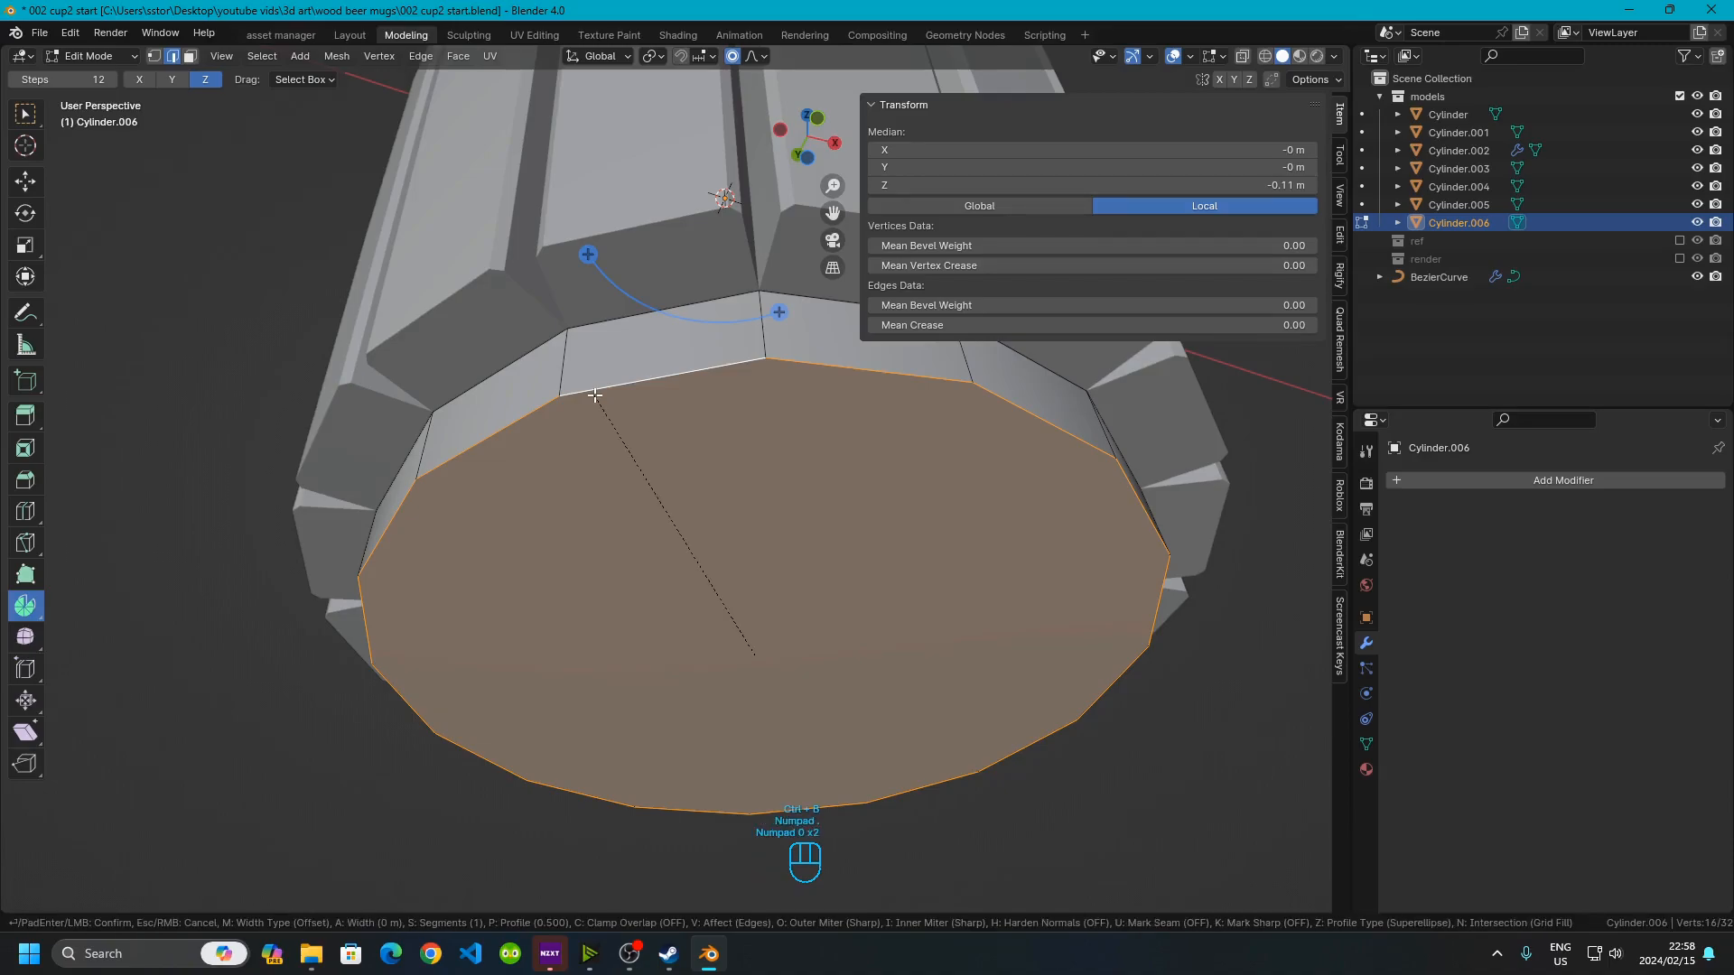
{"action": "key", "text": "KP_1"}
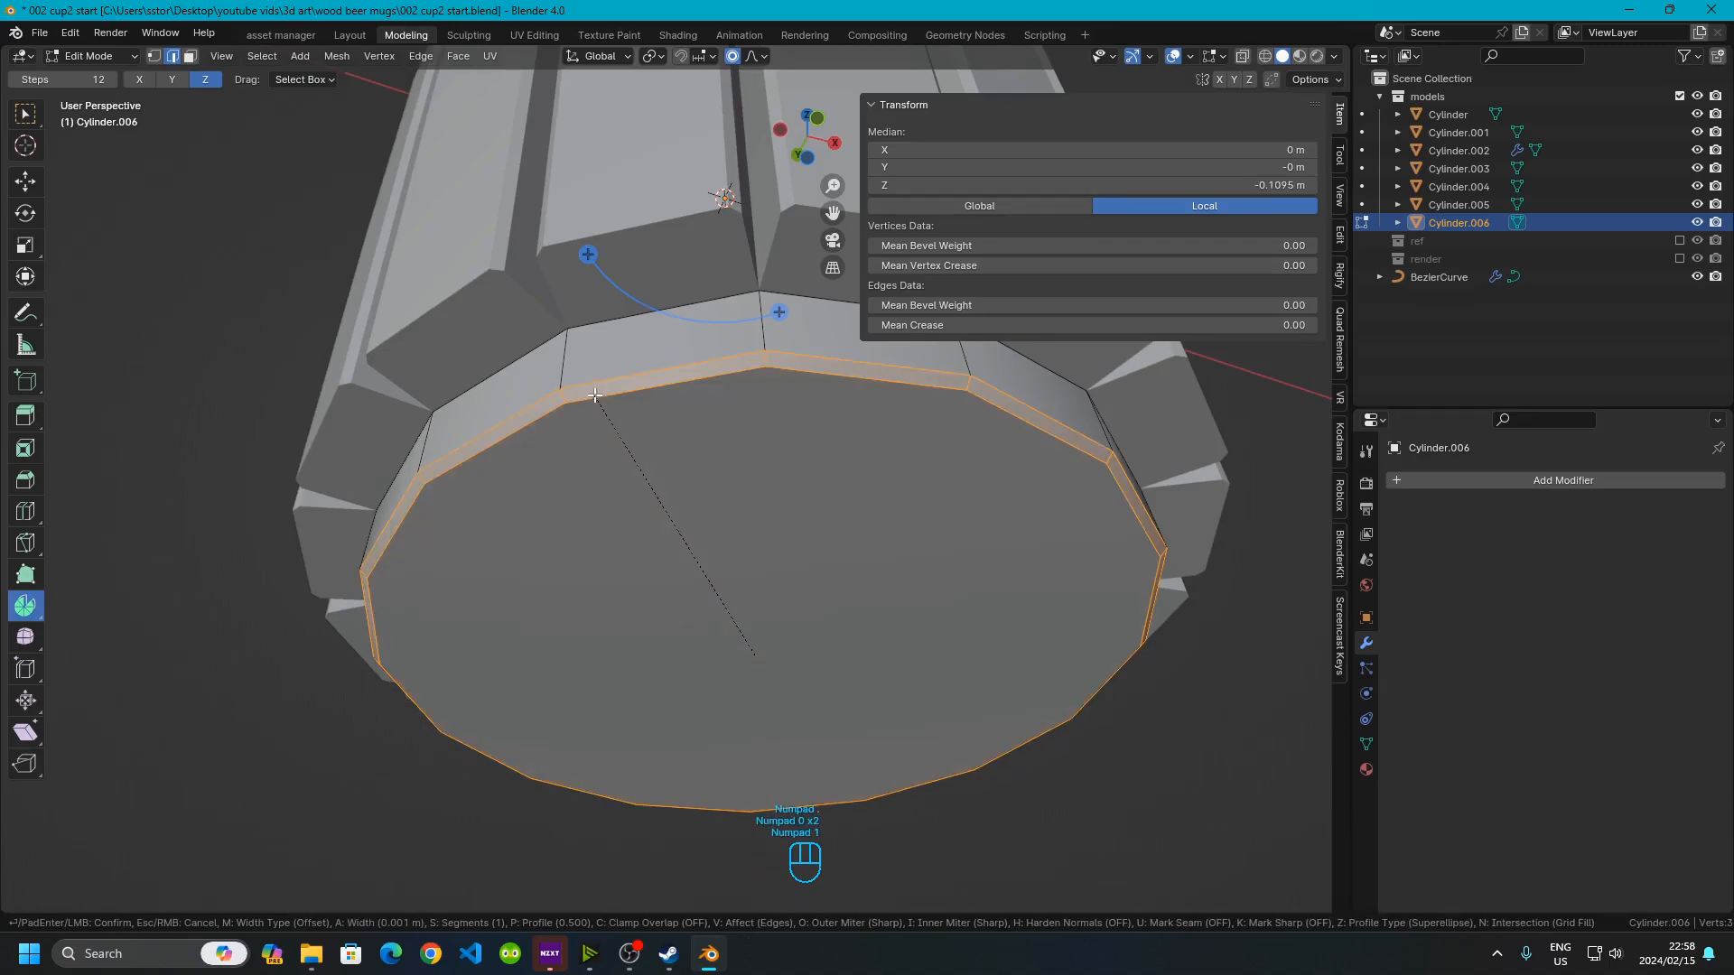
{"action": "key", "text": "Return"}
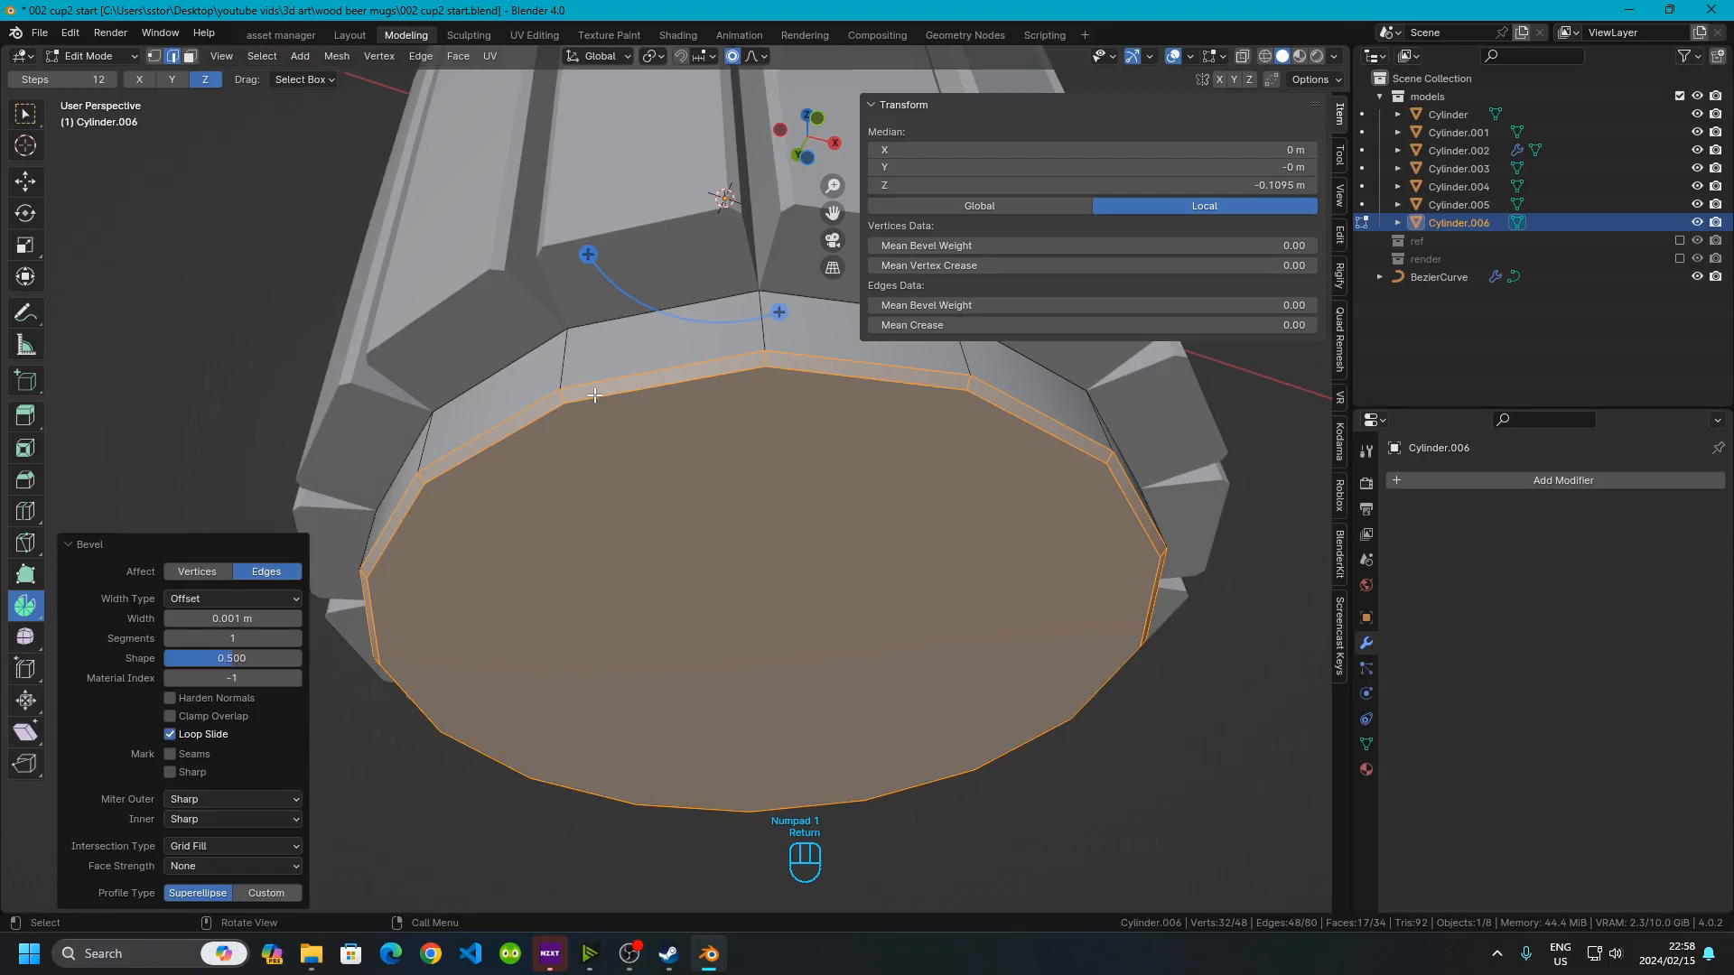
{"action": "key", "text": "Tab"}
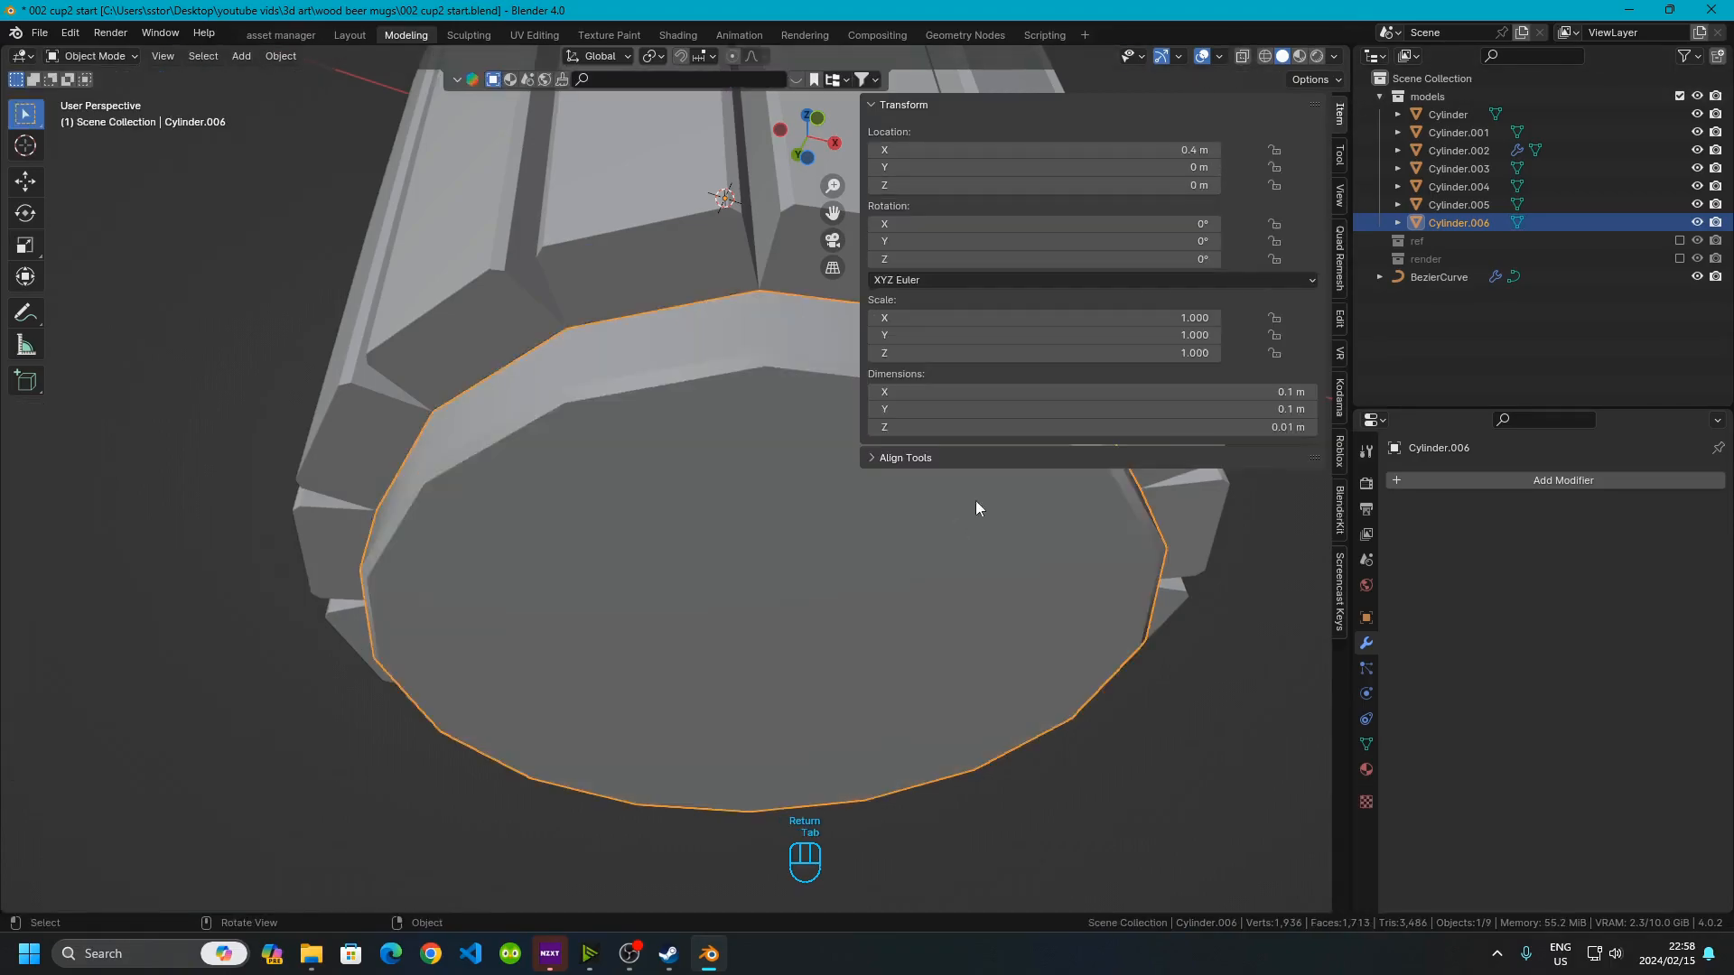
Inspect how the new mug's bottom cap sits against the band rings and staves, reselecting the bottom cap
{"action": "middle_click_drag", "start_coordinate": [599, 564], "coordinate": [741, 639]}
{"action": "scroll", "coordinate": [647, 545], "scroll_direction": "up", "scroll_amount": 2}
{"action": "middle_click_drag", "start_coordinate": [641, 539], "coordinate": [582, 546]}
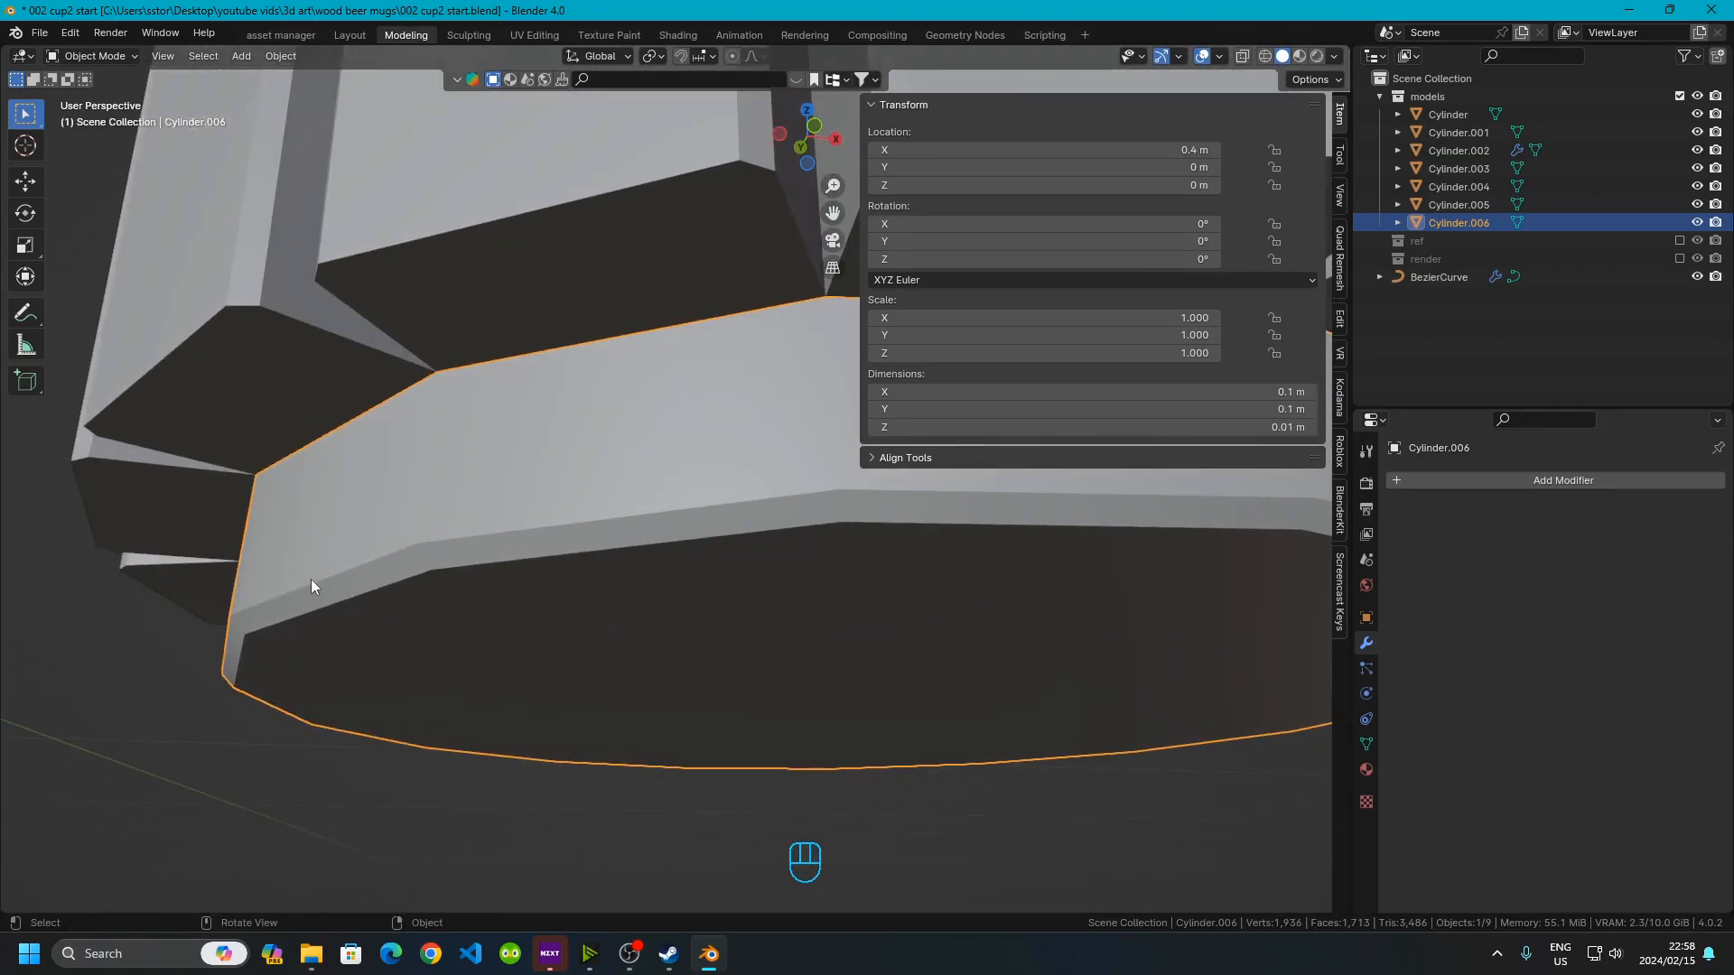
{"action": "scroll", "coordinate": [361, 612], "scroll_direction": "down", "scroll_amount": 6}
{"action": "middle_click_drag", "start_coordinate": [384, 612], "coordinate": [1028, 654], "text": "shift"}
{"action": "scroll", "coordinate": [459, 448], "scroll_direction": "up", "scroll_amount": 4}
{"action": "left_click", "coordinate": [454, 425]}
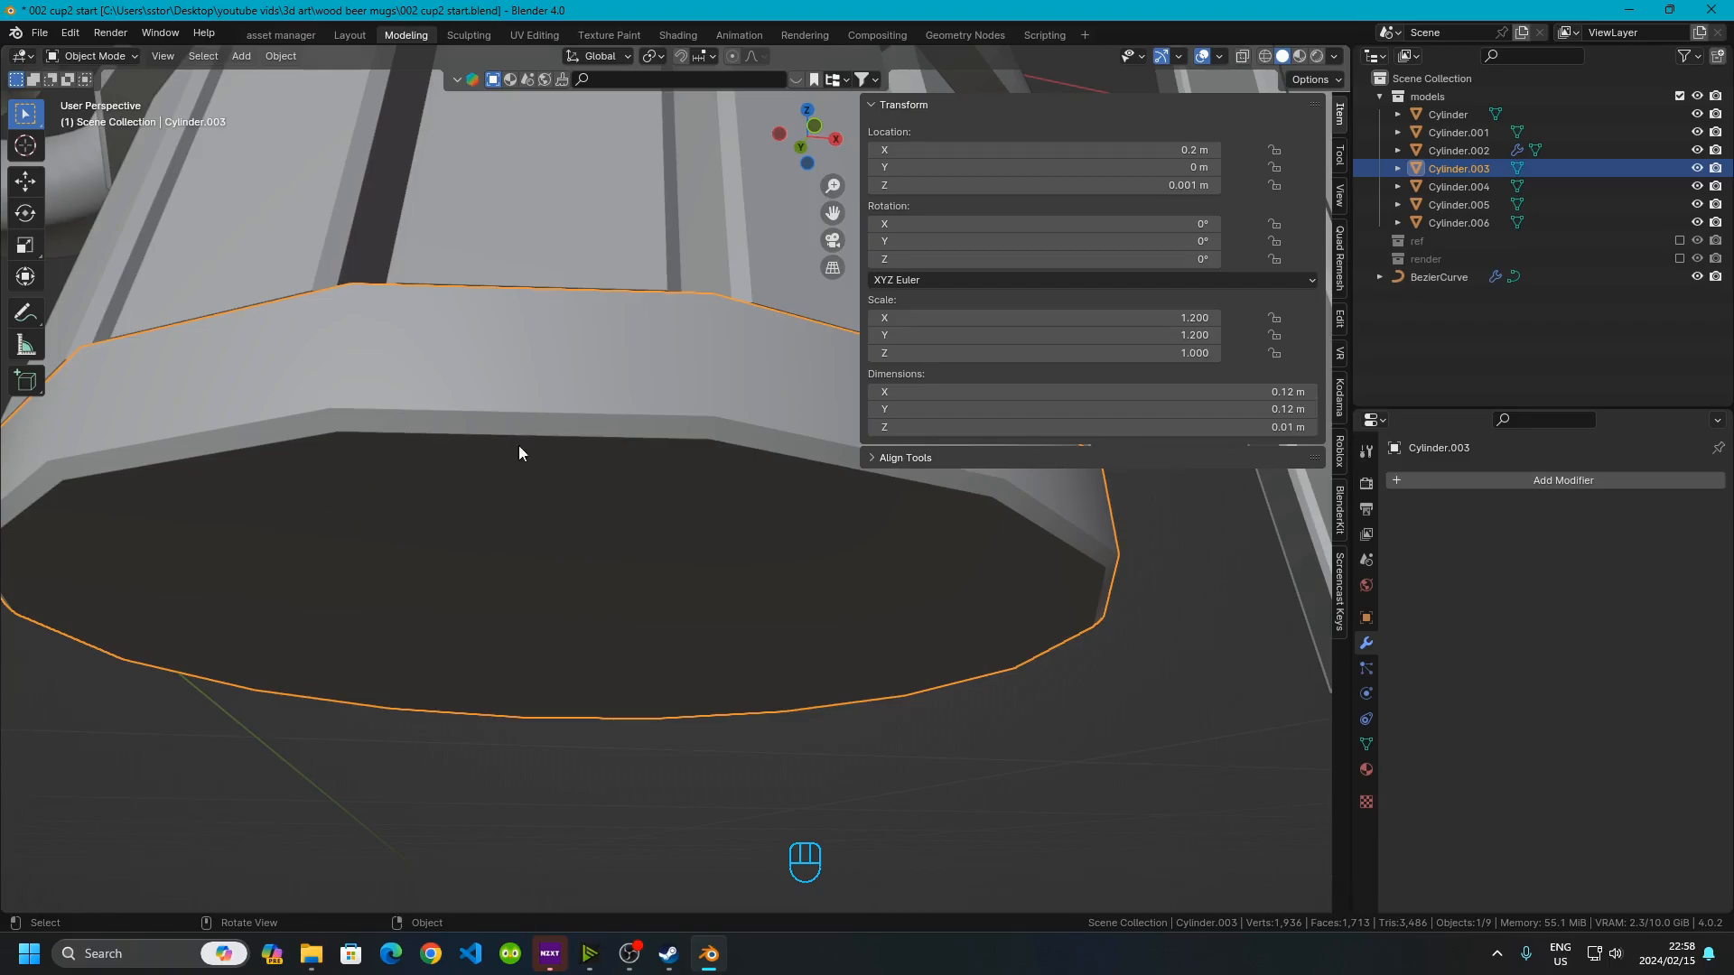
{"action": "scroll", "coordinate": [587, 522], "scroll_direction": "down", "scroll_amount": 5}
{"action": "scroll", "coordinate": [434, 487], "scroll_direction": "up", "scroll_amount": 5}
{"action": "middle_click_drag", "start_coordinate": [595, 562], "coordinate": [587, 403]}
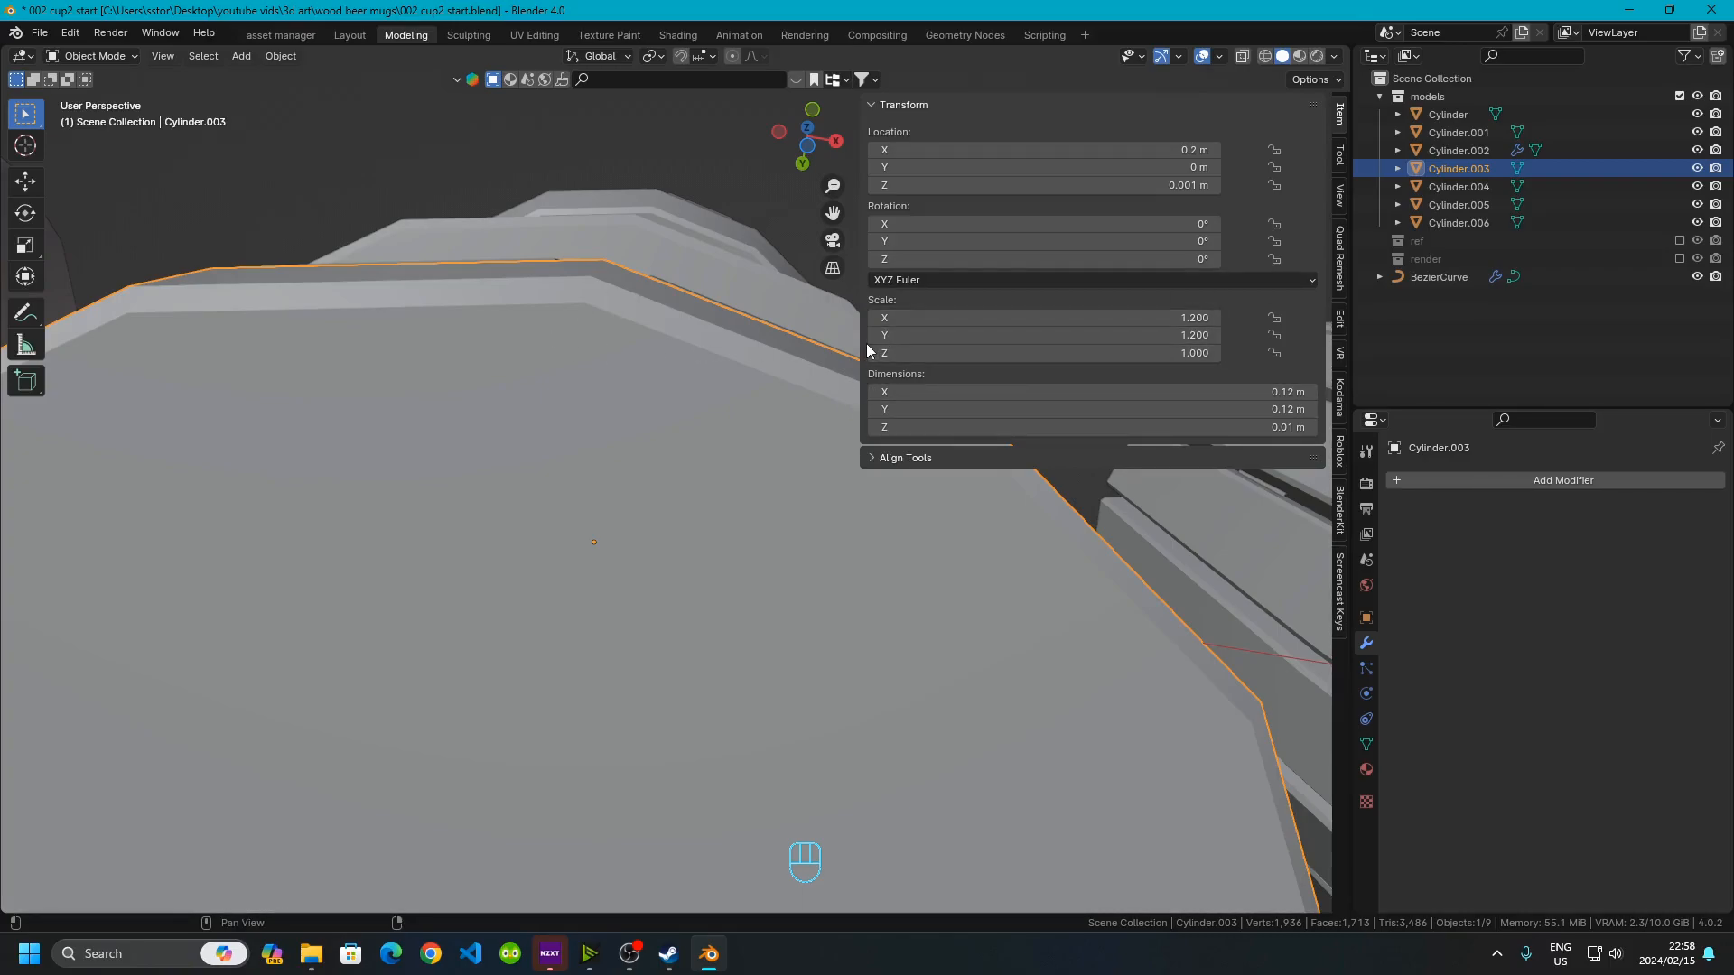
{"action": "left_click_drag", "start_coordinate": [860, 350], "coordinate": [1300, 361]}
{"action": "scroll", "coordinate": [495, 612], "scroll_direction": "down", "scroll_amount": 8}
{"action": "middle_click_drag", "start_coordinate": [759, 293], "coordinate": [782, 499]}
{"action": "middle_click_drag", "start_coordinate": [782, 499], "coordinate": [551, 402], "text": "shift"}
{"action": "scroll", "coordinate": [582, 551], "scroll_direction": "up", "scroll_amount": 3}
{"action": "left_click", "coordinate": [592, 587]}
{"action": "middle_click_drag", "start_coordinate": [623, 596], "coordinate": [639, 477]}
{"action": "scroll", "coordinate": [692, 578], "scroll_direction": "up", "scroll_amount": 2}
{"action": "left_click", "coordinate": [433, 354]}
{"action": "scroll", "coordinate": [639, 476], "scroll_direction": "up", "scroll_amount": 1}
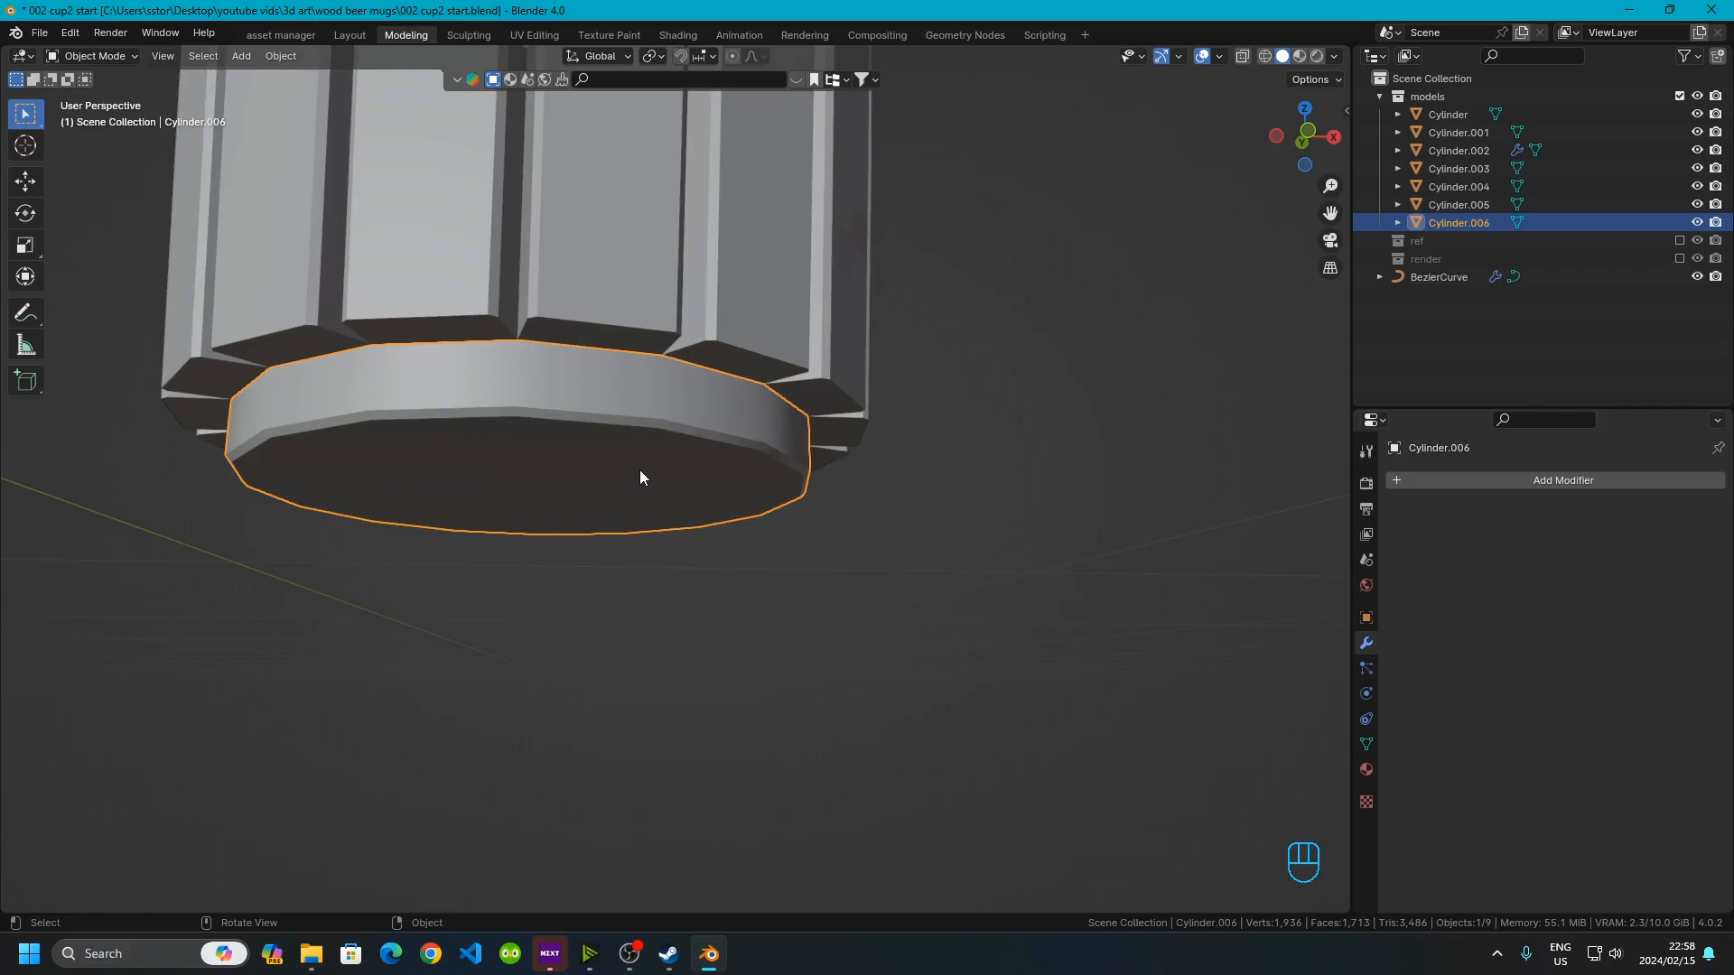
Scale the bottom cap by 1.2 in X and Y only, keeping Z locked
{"action": "key", "text": "s"}
{"action": "key", "text": "shift+z"}
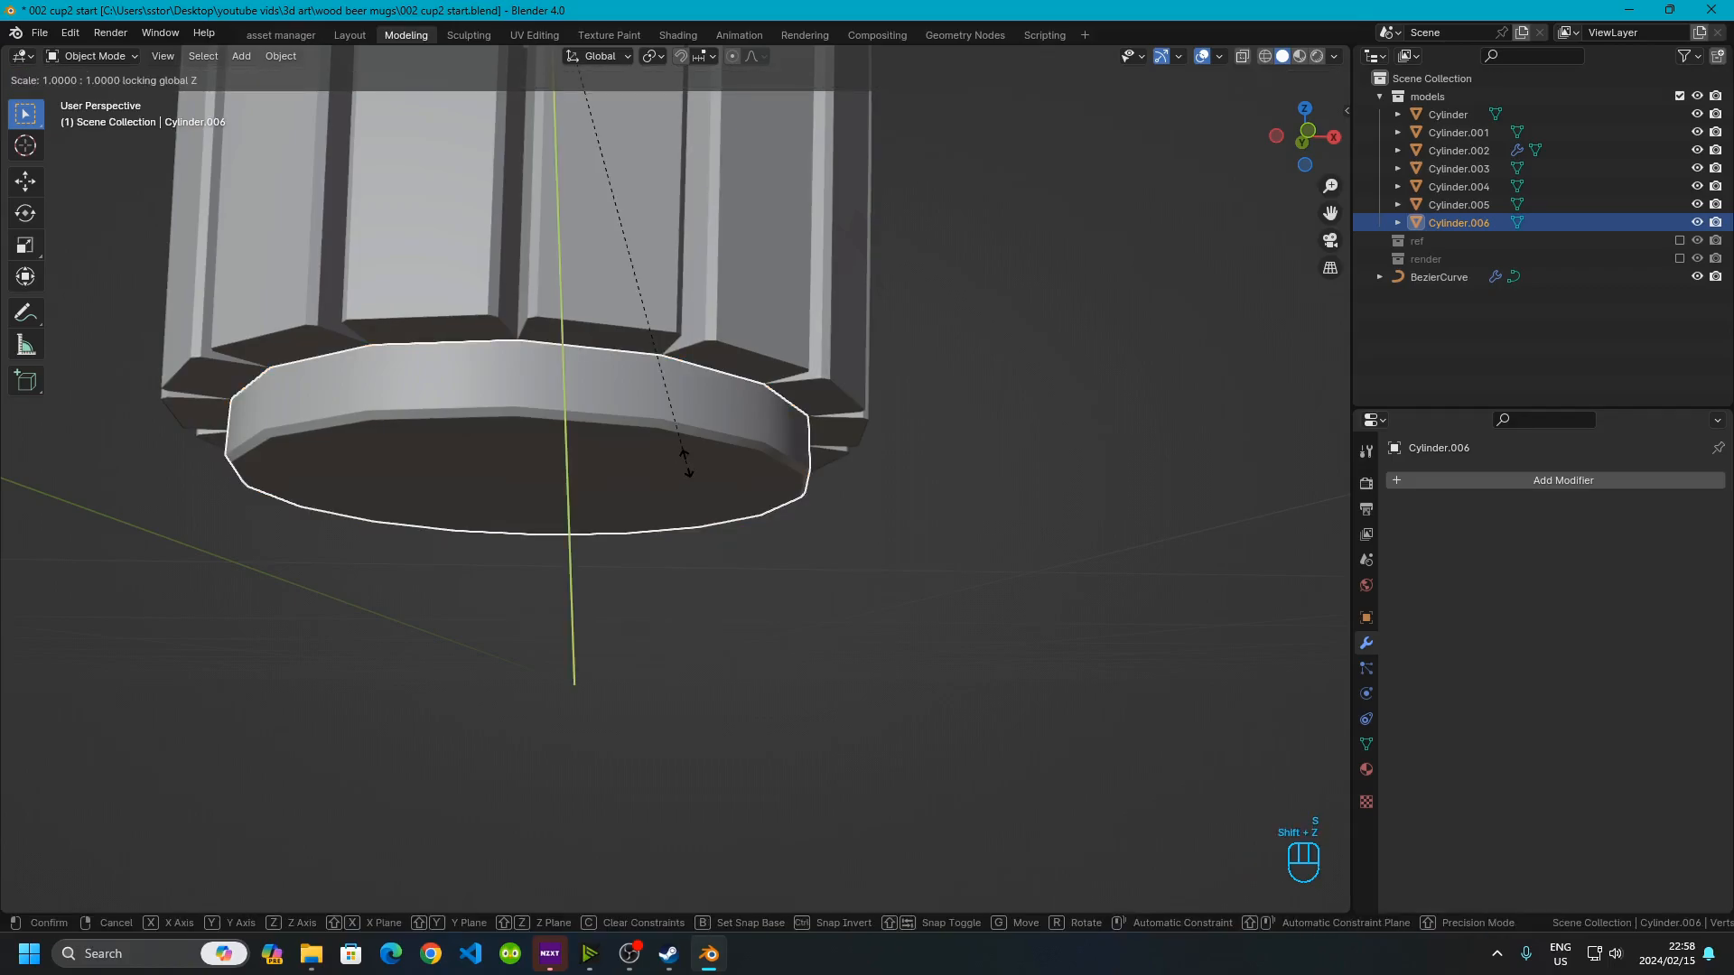
{"action": "key", "text": "KP_1"}
{"action": "key", "text": "KP_Decimal"}
{"action": "key", "text": "KP_2"}
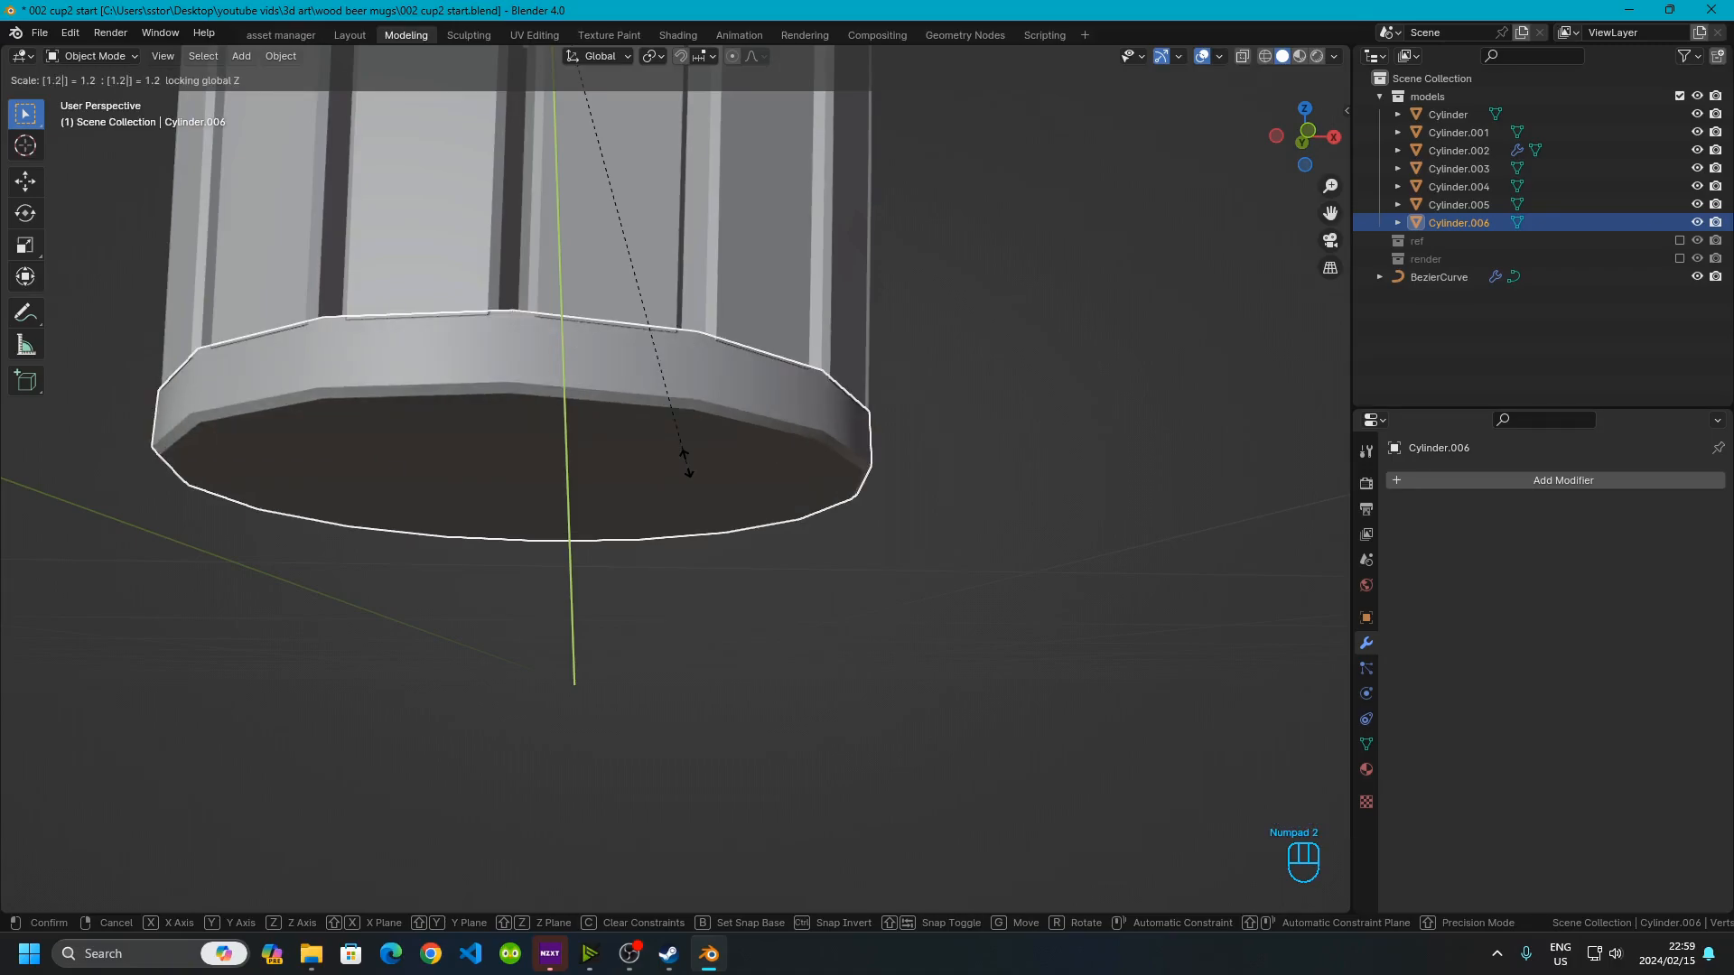
{"action": "left_click", "coordinate": [686, 463]}
{"action": "mouse_move", "coordinate": [686, 463]}
{"action": "middle_mouse_down"}
{"action": "mouse_move", "coordinate": [770, 556]}
{"action": "mouse_move", "coordinate": [712, 470]}
{"action": "middle_mouse_up"}
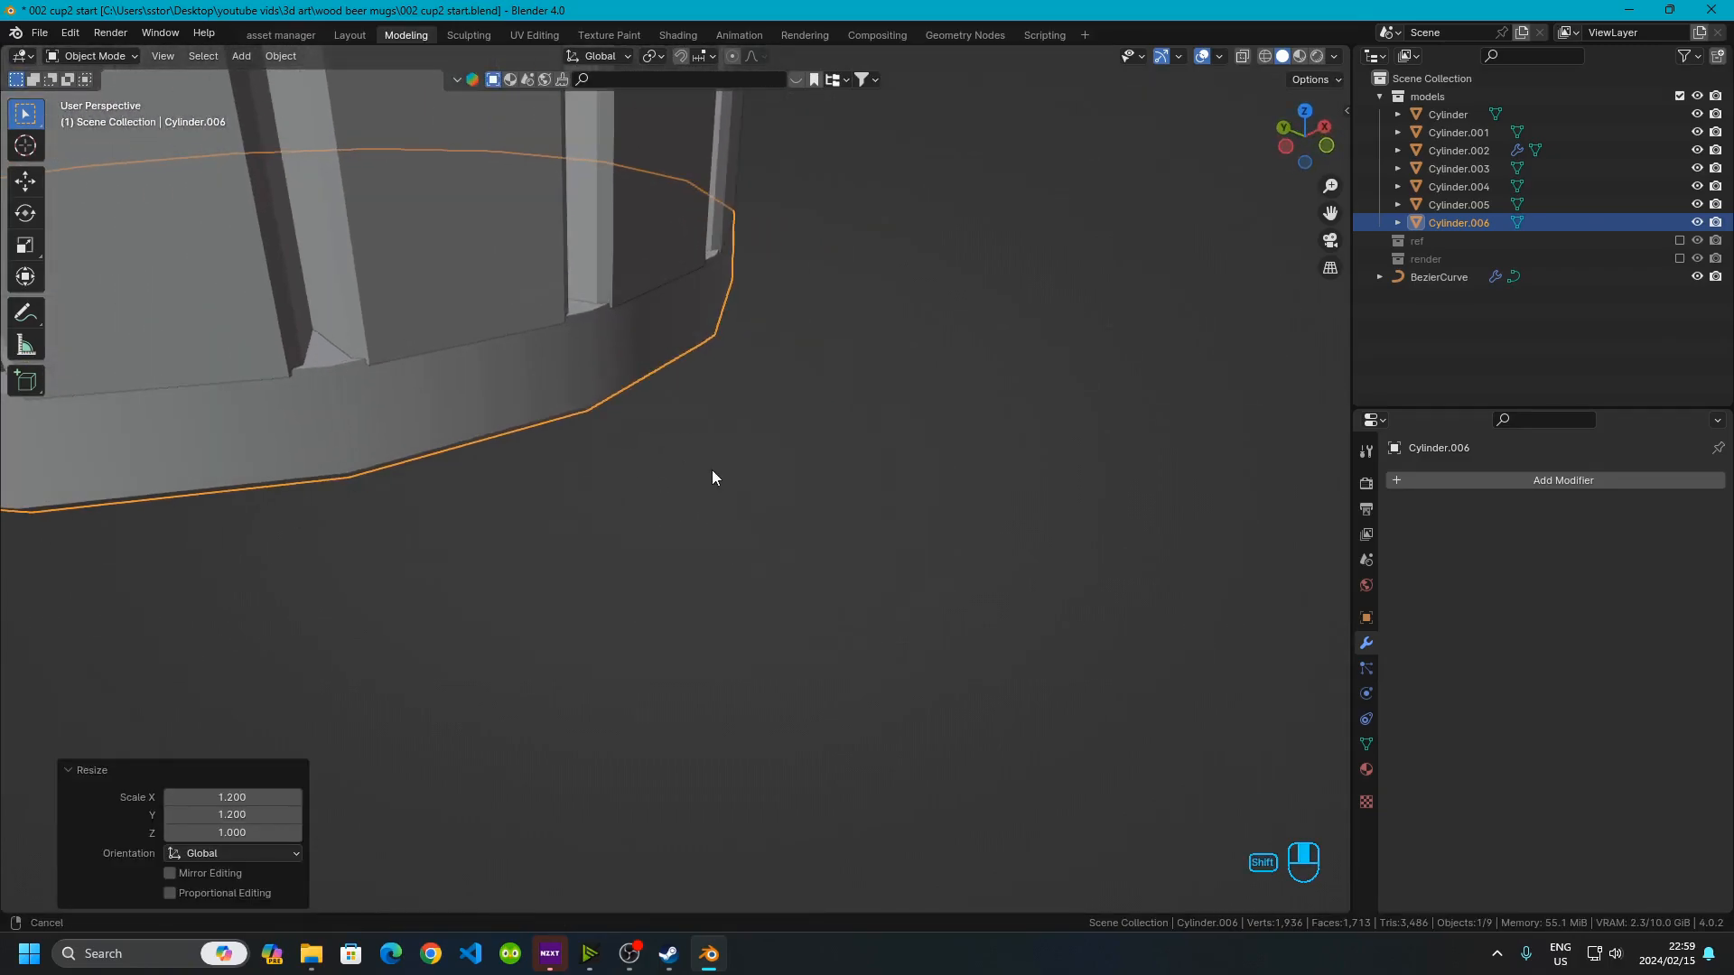
Move the bottom cap down 0.0005 m along the Z axis
{"action": "scroll", "coordinate": [581, 365], "scroll_direction": "up", "scroll_amount": 3}
{"action": "middle_click_drag", "start_coordinate": [578, 361], "coordinate": [786, 493], "text": "shift"}
{"action": "middle_click_drag", "start_coordinate": [786, 492], "coordinate": [930, 537]}
{"action": "scroll", "coordinate": [807, 558], "scroll_direction": "down", "scroll_amount": 1}
{"action": "scroll", "coordinate": [695, 509], "scroll_direction": "up", "scroll_amount": 2}
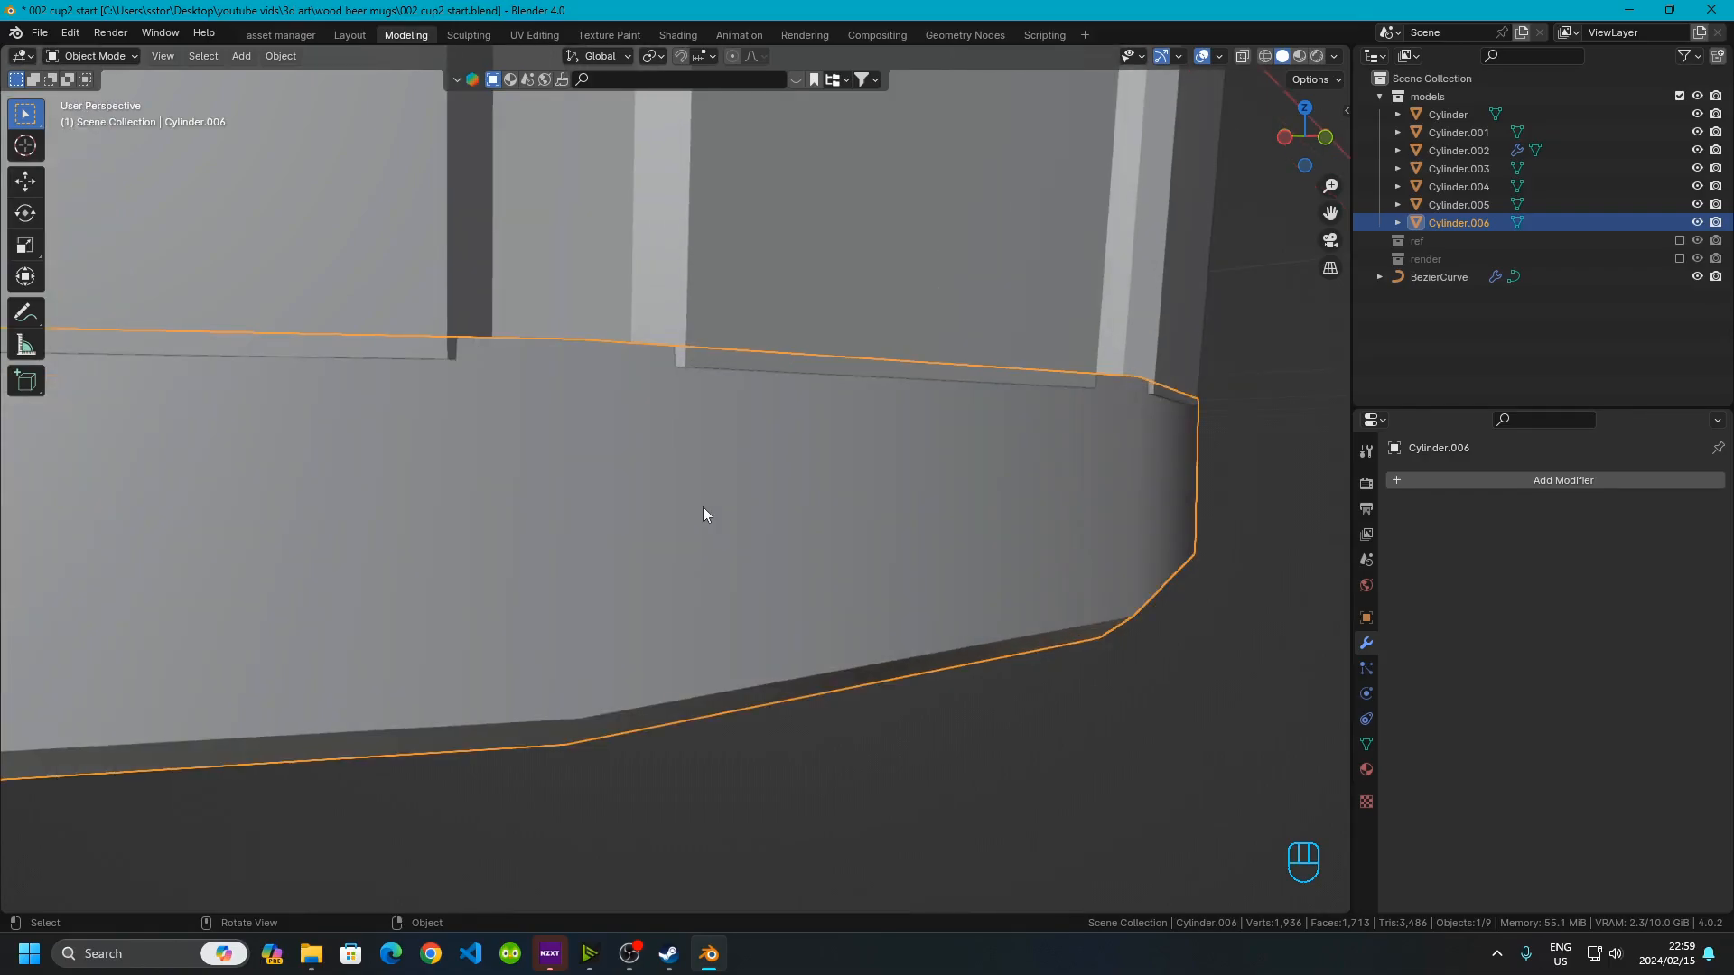
{"action": "key", "text": "g"}
{"action": "key", "text": "z"}
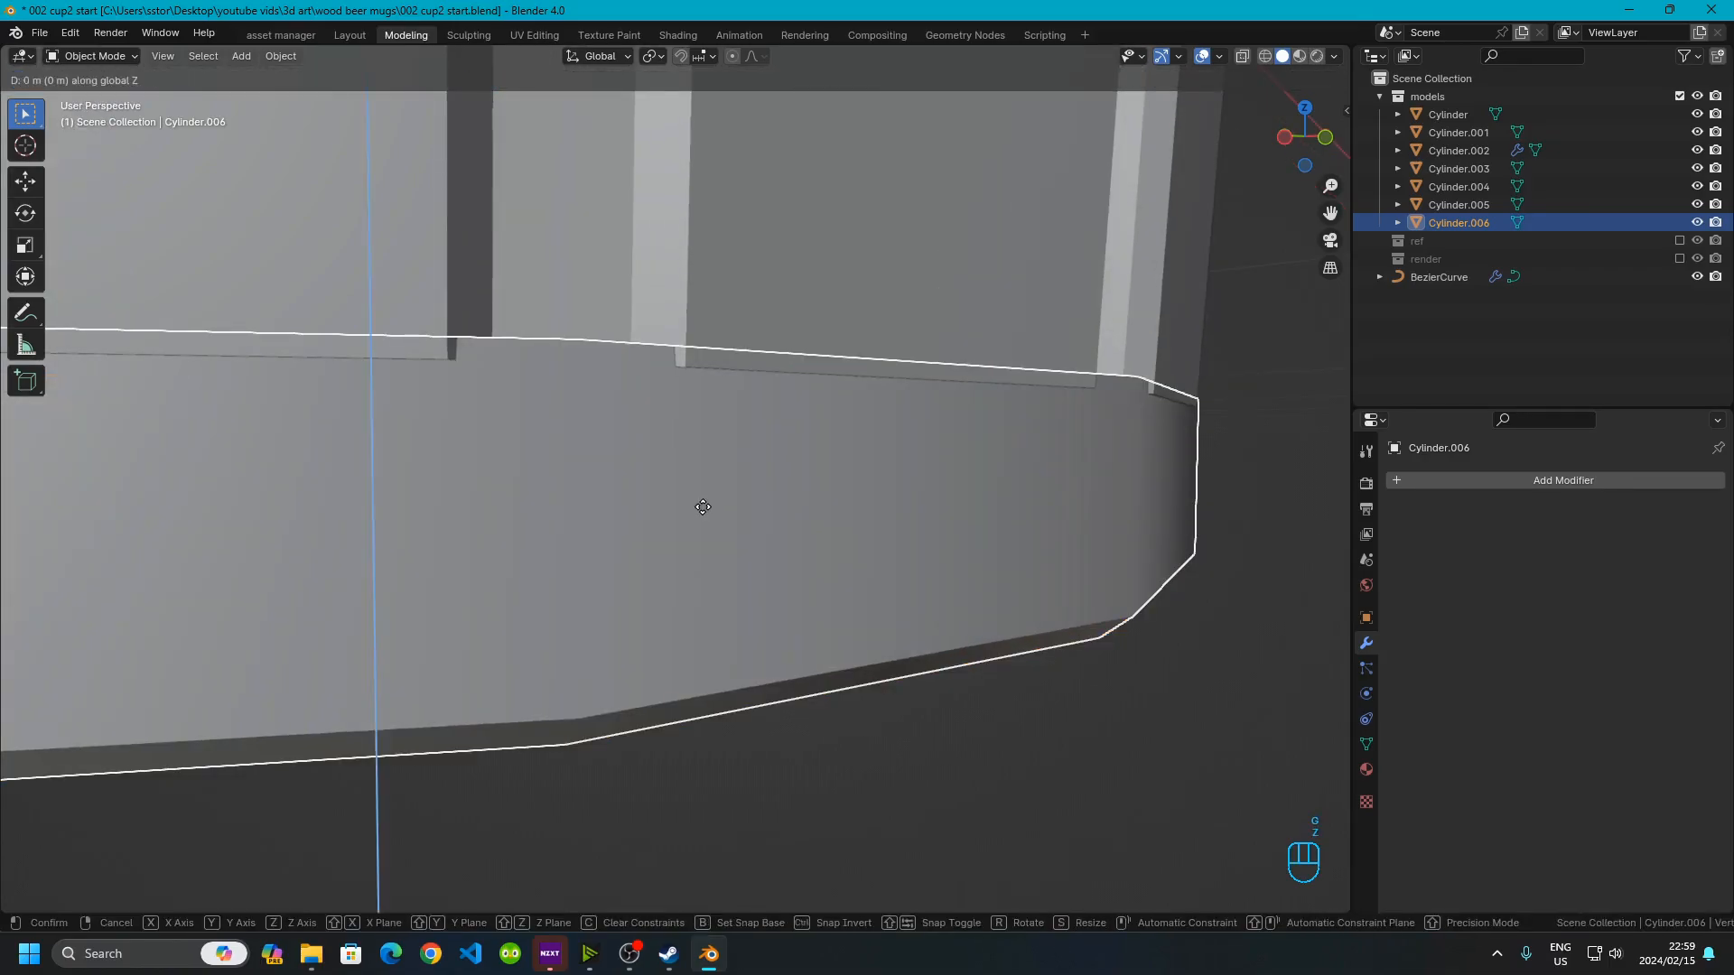
{"action": "key", "text": "KP_Subtract"}
{"action": "type", "text": ".001"}
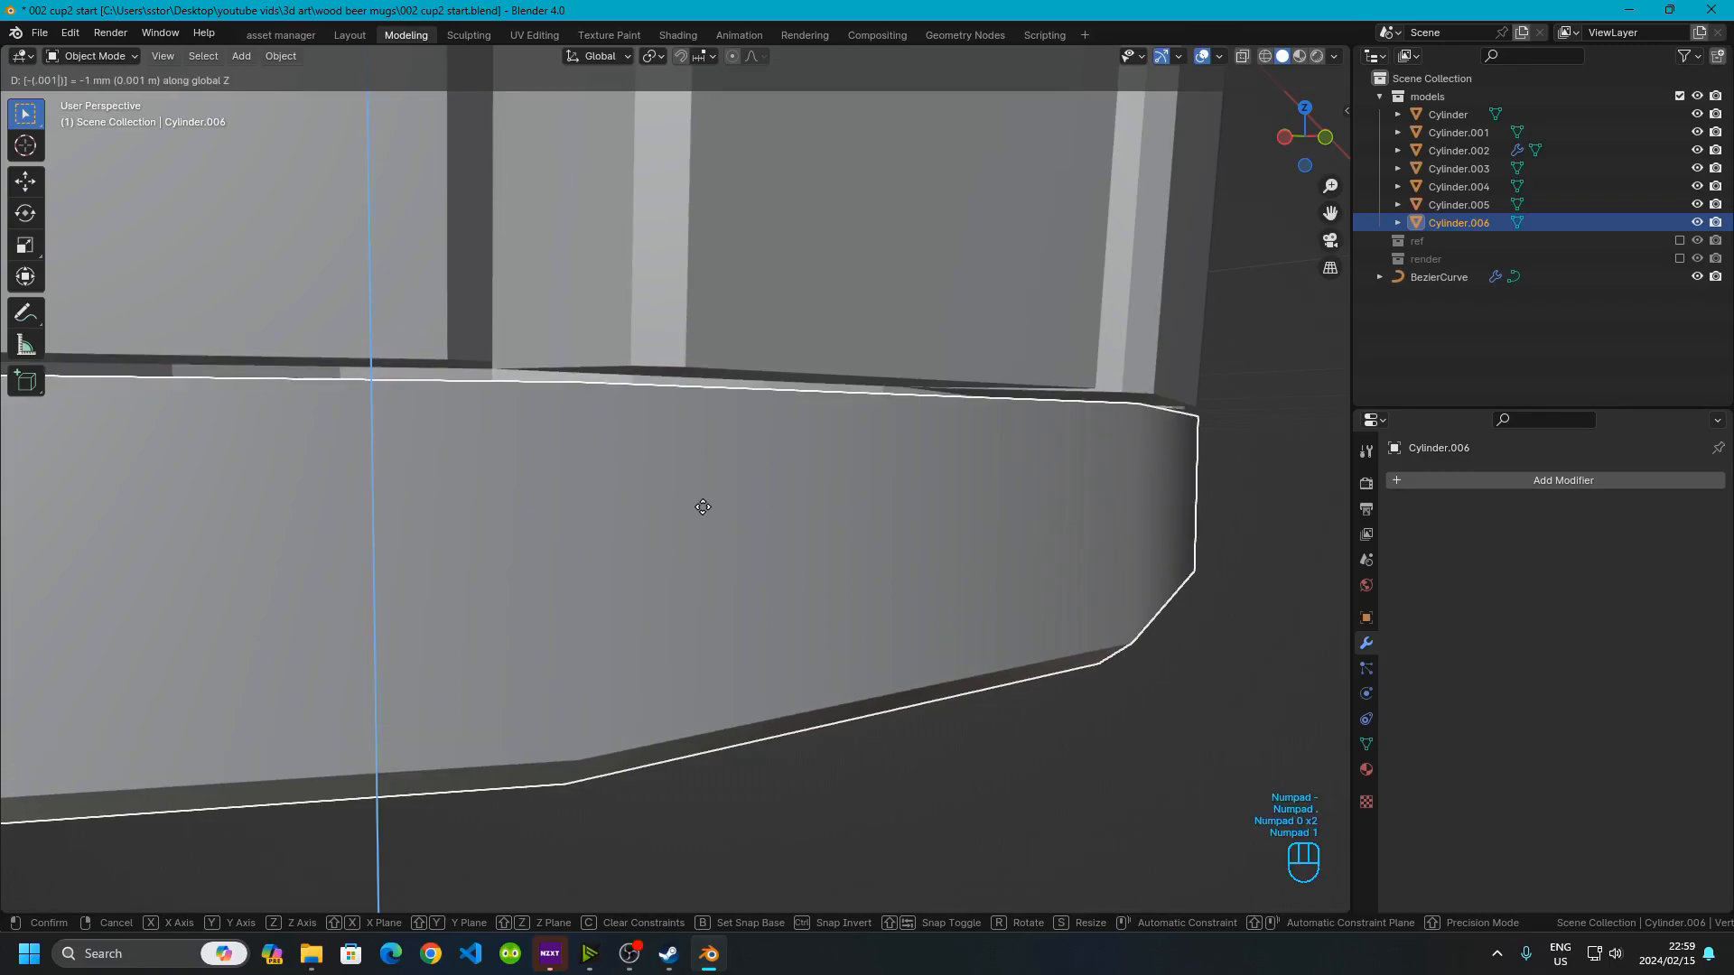
{"action": "key", "text": "BackSpace"}
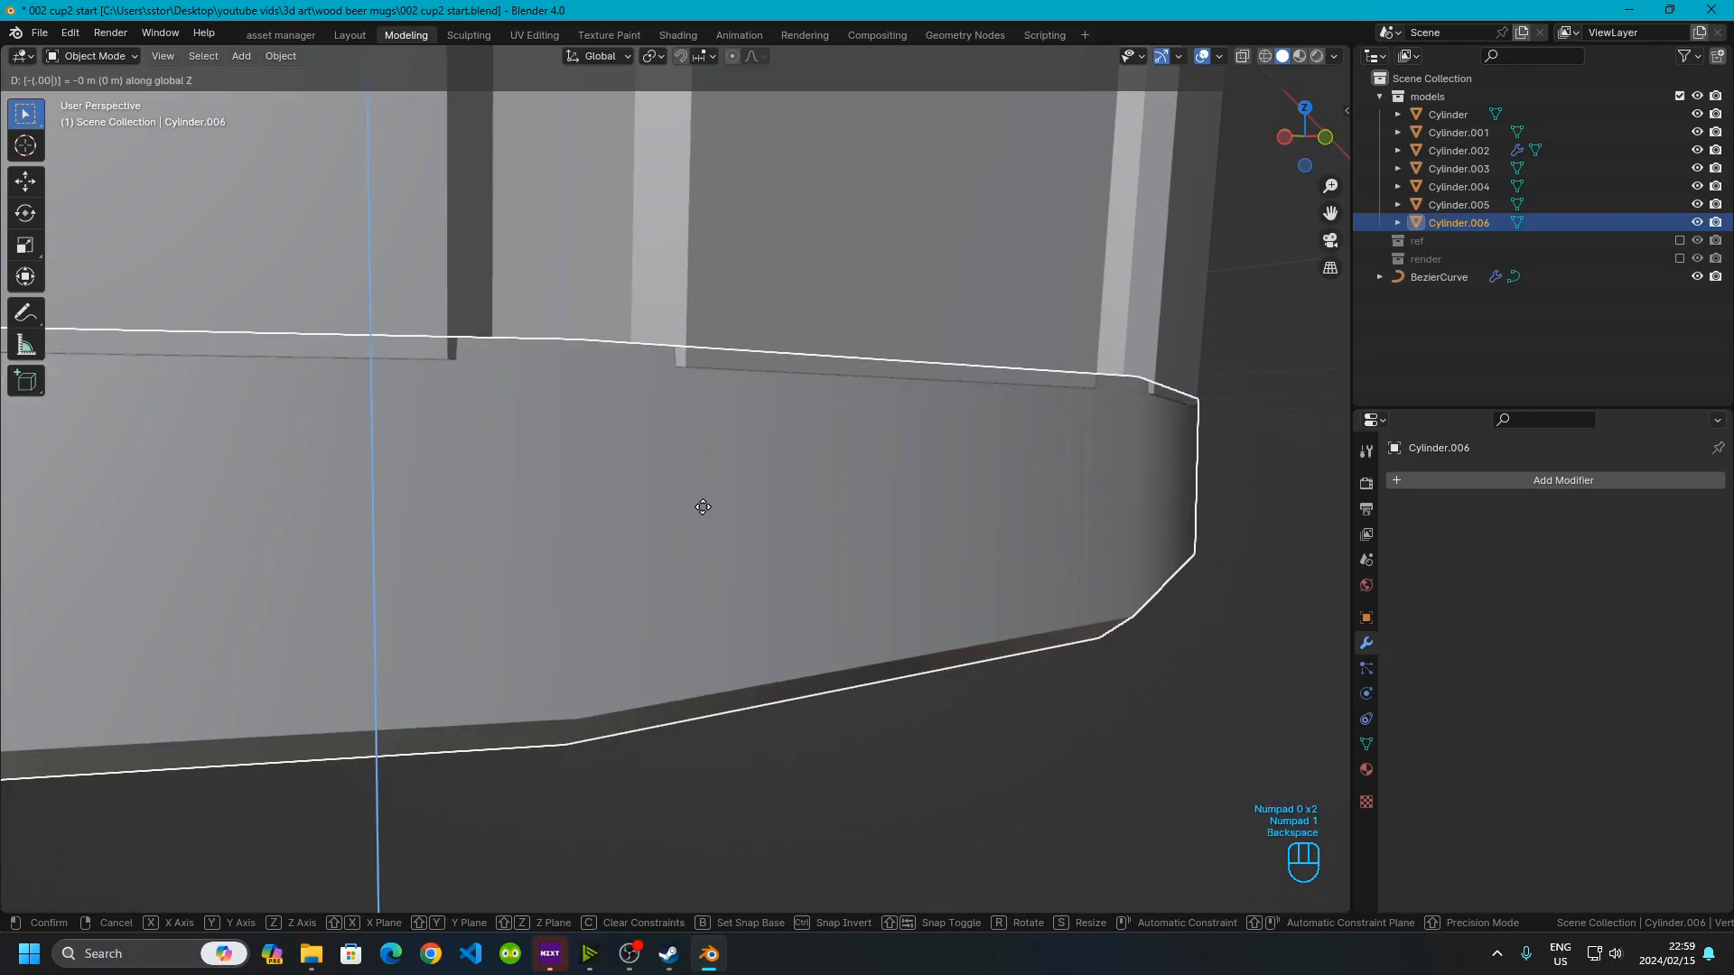
{"action": "type", "text": "05"}
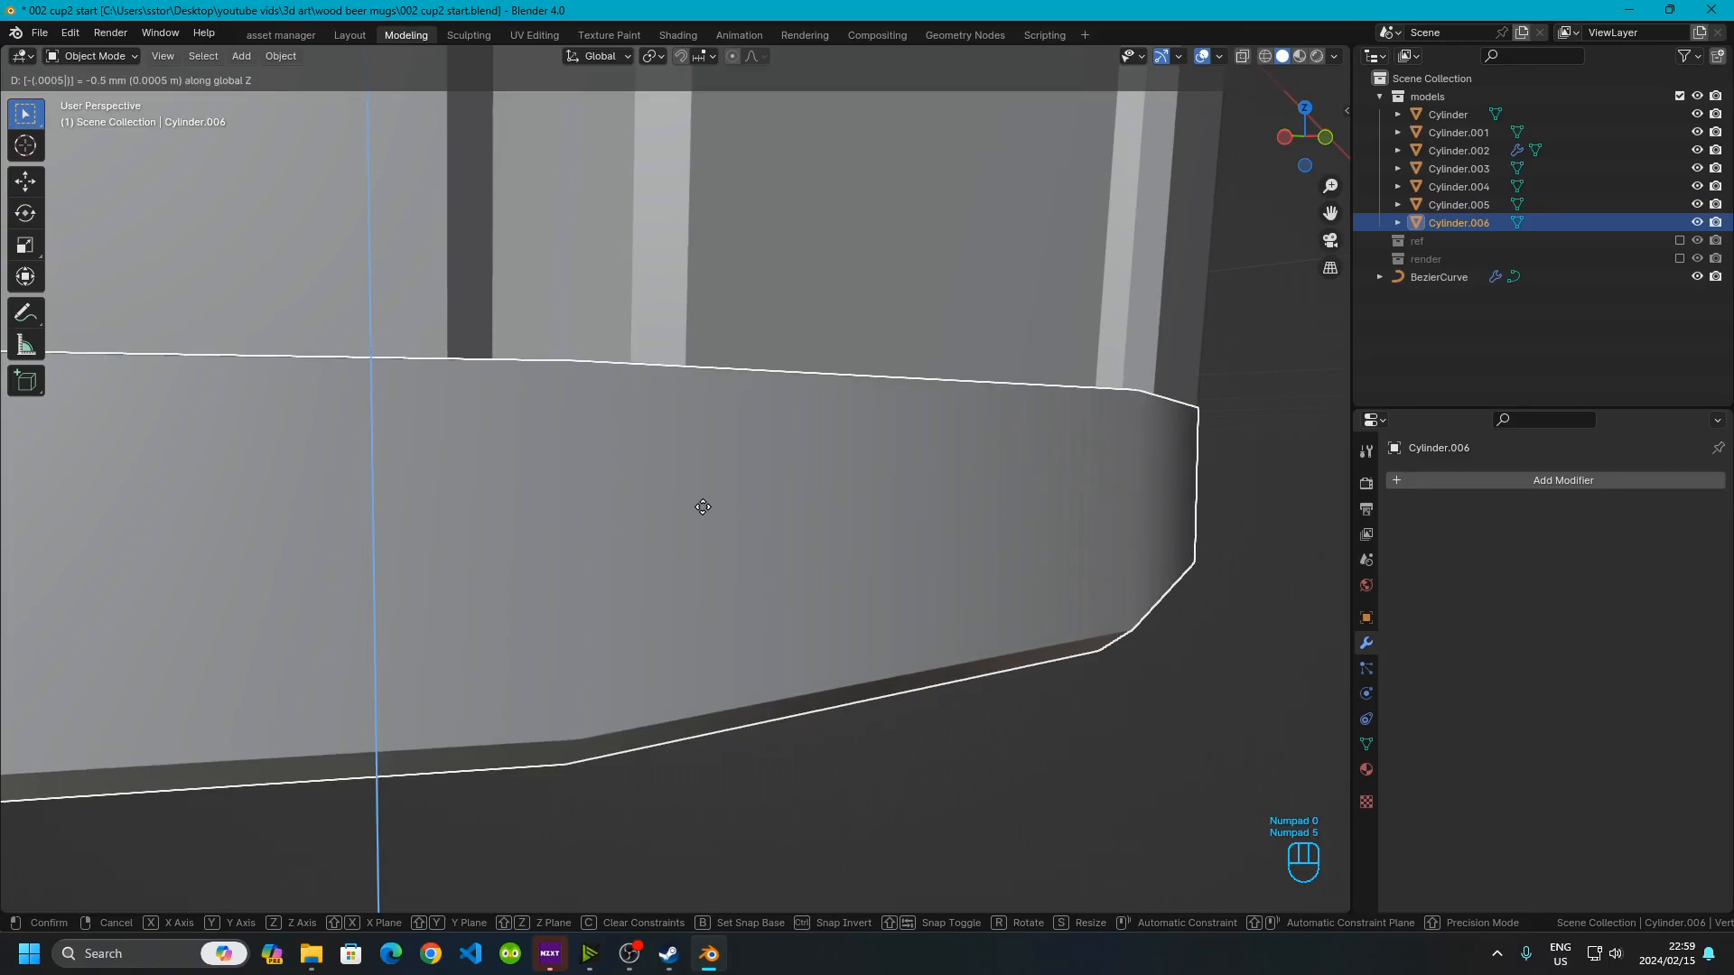
{"action": "left_click", "coordinate": [702, 506]}
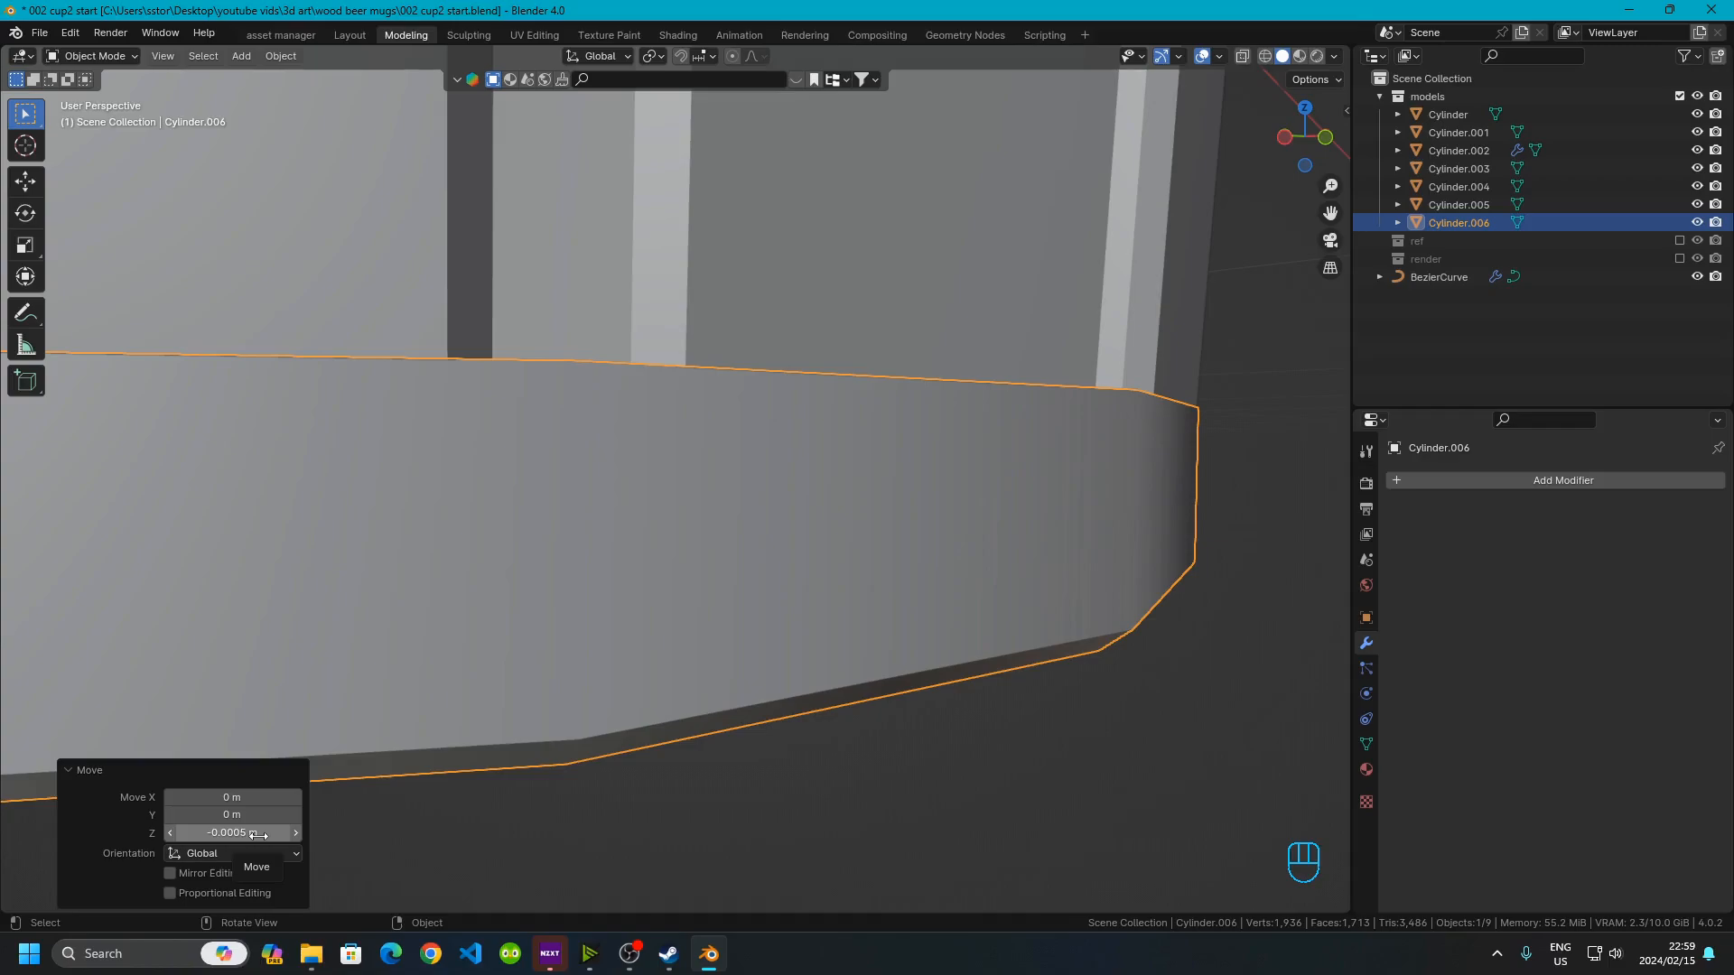
Inspect the new mug's staves and band rings up close from several angles
{"action": "scroll", "coordinate": [608, 515], "scroll_direction": "down", "scroll_amount": 5}
{"action": "left_click", "coordinate": [912, 632]}
{"action": "middle_click_drag", "start_coordinate": [876, 596], "coordinate": [730, 674]}
{"action": "scroll", "coordinate": [729, 675], "scroll_direction": "down", "scroll_amount": 8}
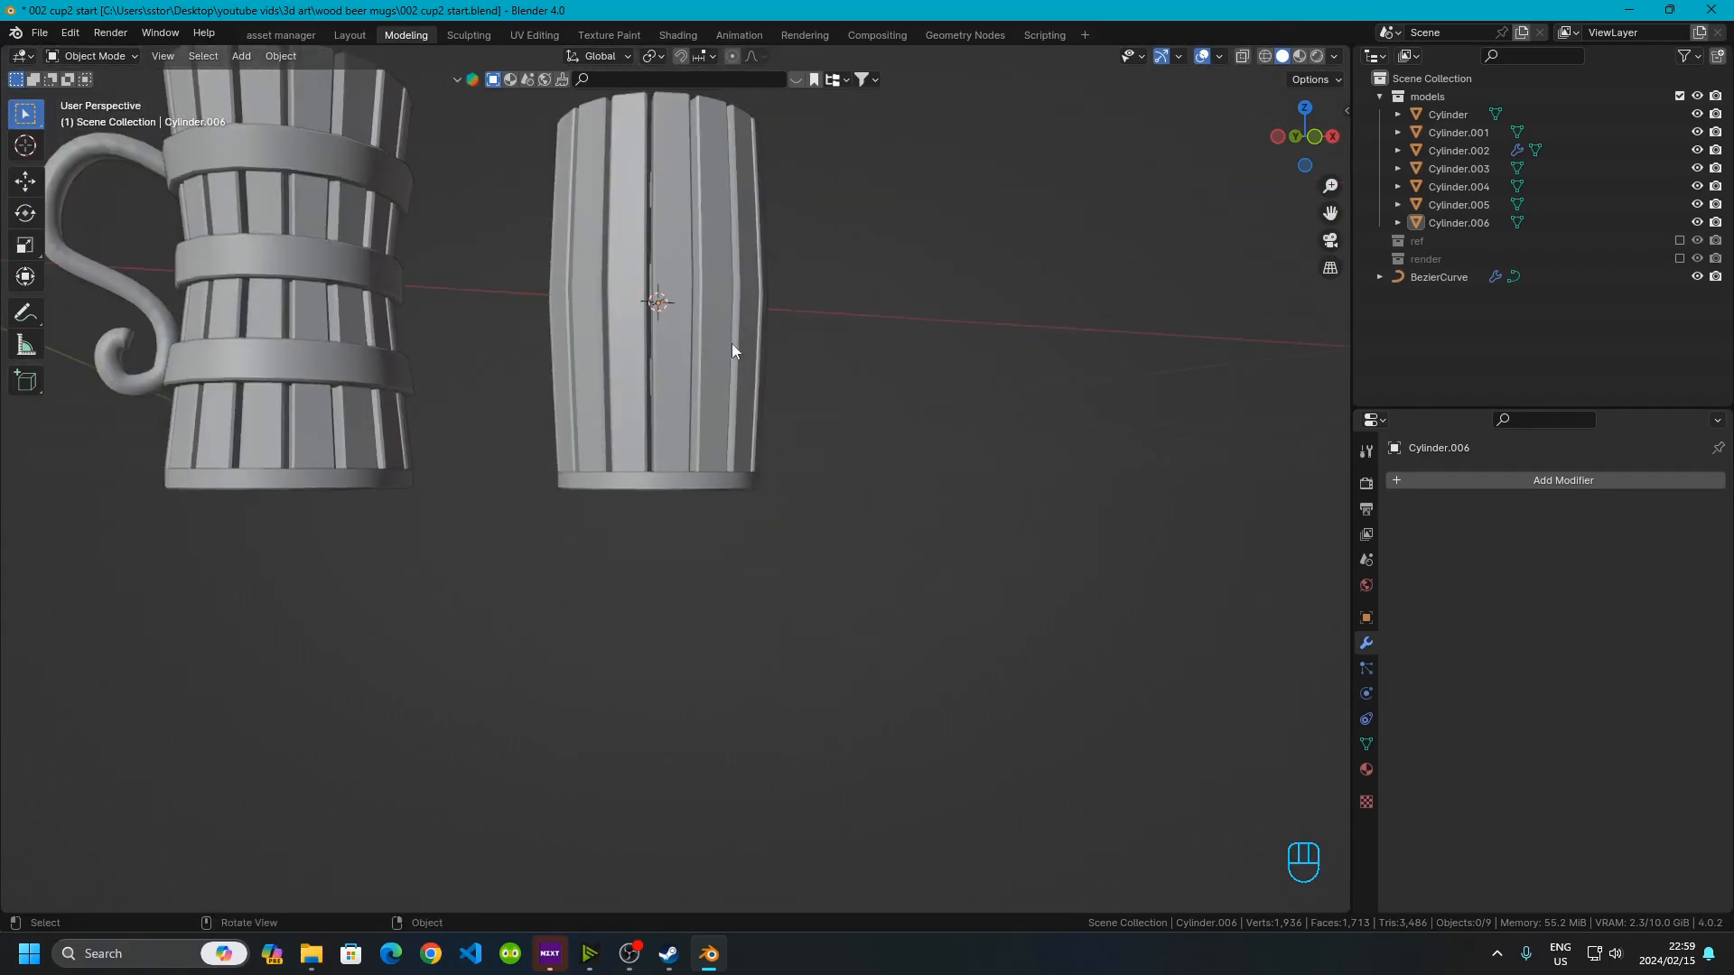
{"action": "middle_click_drag", "start_coordinate": [726, 376], "coordinate": [719, 414]}
{"action": "middle_click_drag", "start_coordinate": [690, 298], "coordinate": [637, 665], "text": "shift"}
{"action": "scroll", "coordinate": [650, 641], "scroll_direction": "up", "scroll_amount": 4}
{"action": "middle_click_drag", "start_coordinate": [638, 667], "coordinate": [642, 567], "text": "shift"}
{"action": "scroll", "coordinate": [642, 578], "scroll_direction": "up", "scroll_amount": 4}
{"action": "middle_click_drag", "start_coordinate": [643, 733], "coordinate": [688, 542], "text": "shift"}
{"action": "scroll", "coordinate": [673, 688], "scroll_direction": "down", "scroll_amount": 4}
{"action": "middle_click_drag", "start_coordinate": [673, 688], "coordinate": [973, 435]}
{"action": "left_click", "coordinate": [658, 685]}
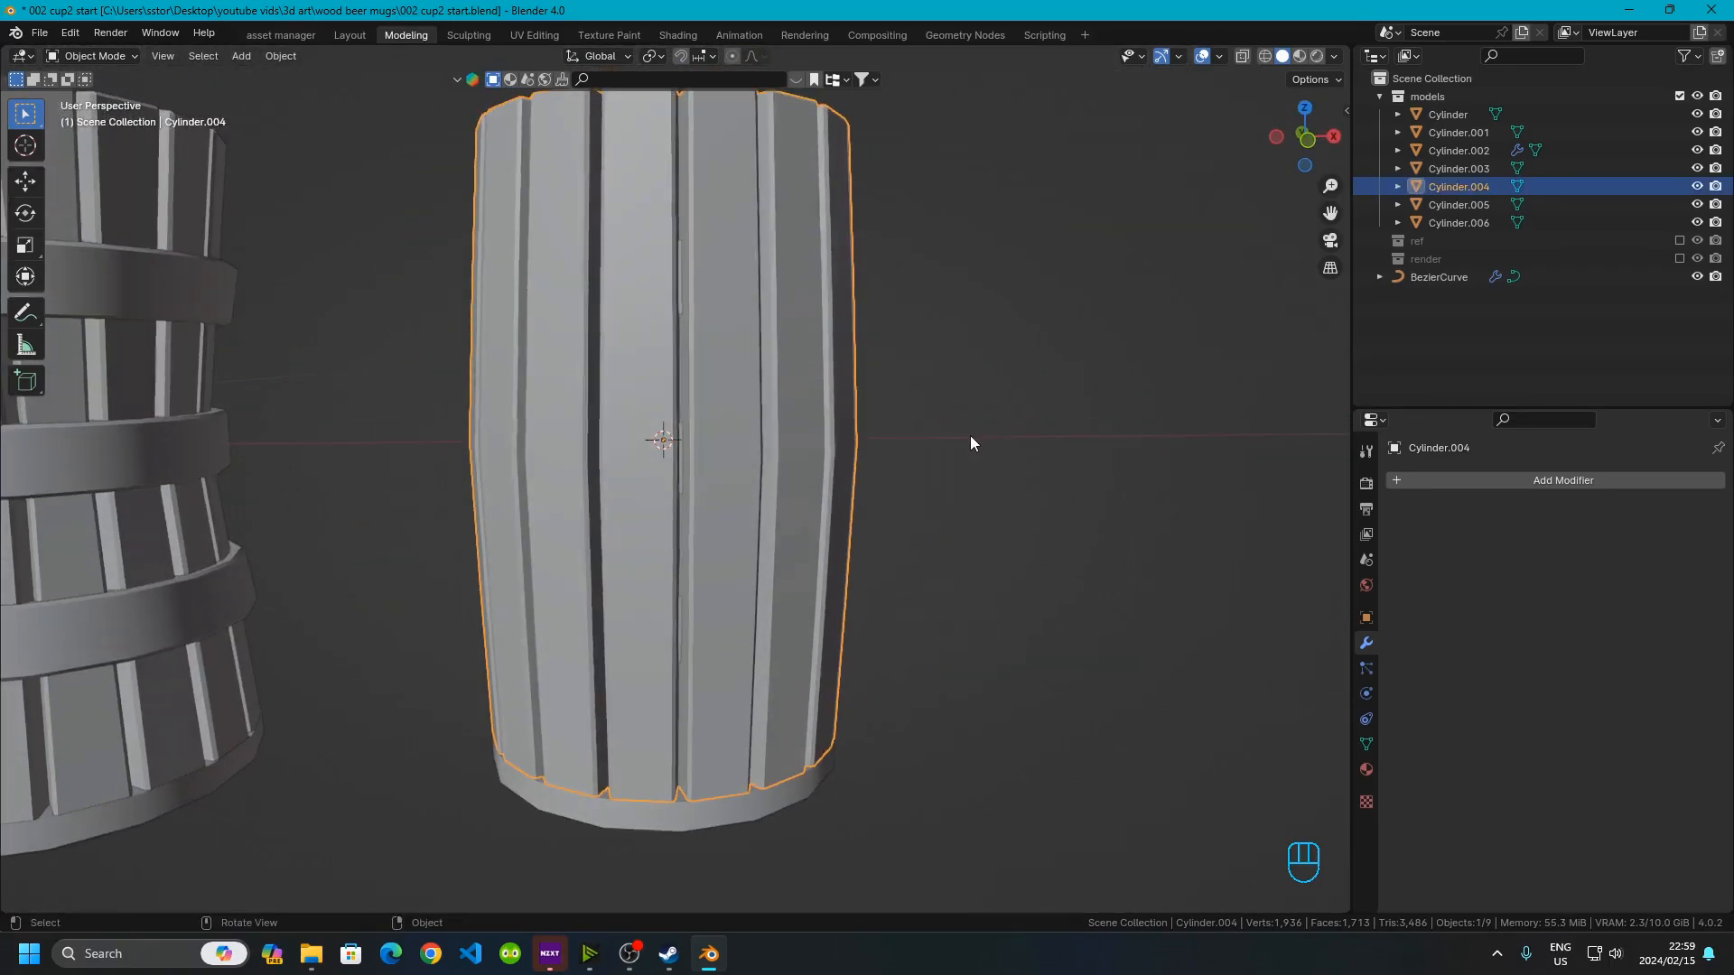
{"action": "scroll", "coordinate": [782, 398], "scroll_direction": "up", "scroll_amount": 6}
{"action": "middle_click_drag", "start_coordinate": [782, 399], "coordinate": [569, 602]}
{"action": "middle_click_drag", "start_coordinate": [542, 226], "coordinate": [550, 231]}
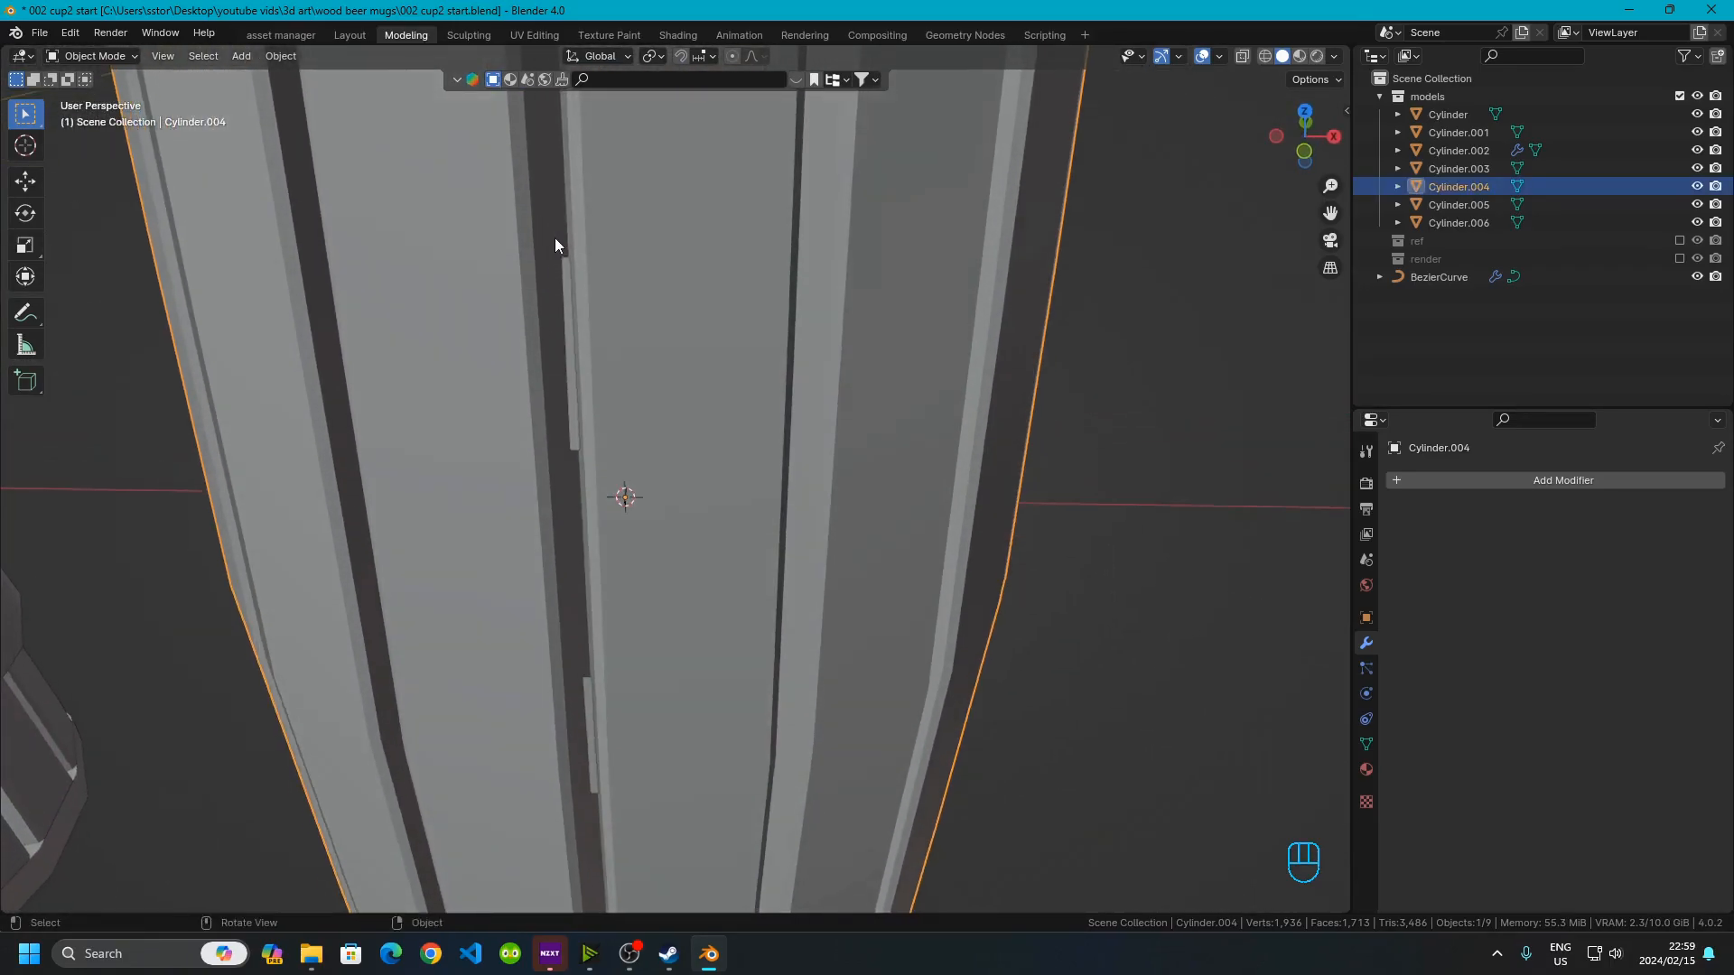
Add a Solidify modifier to the new mug's band rings with Only Rim enabled and offset set to 1
{"action": "left_click", "coordinate": [568, 305]}
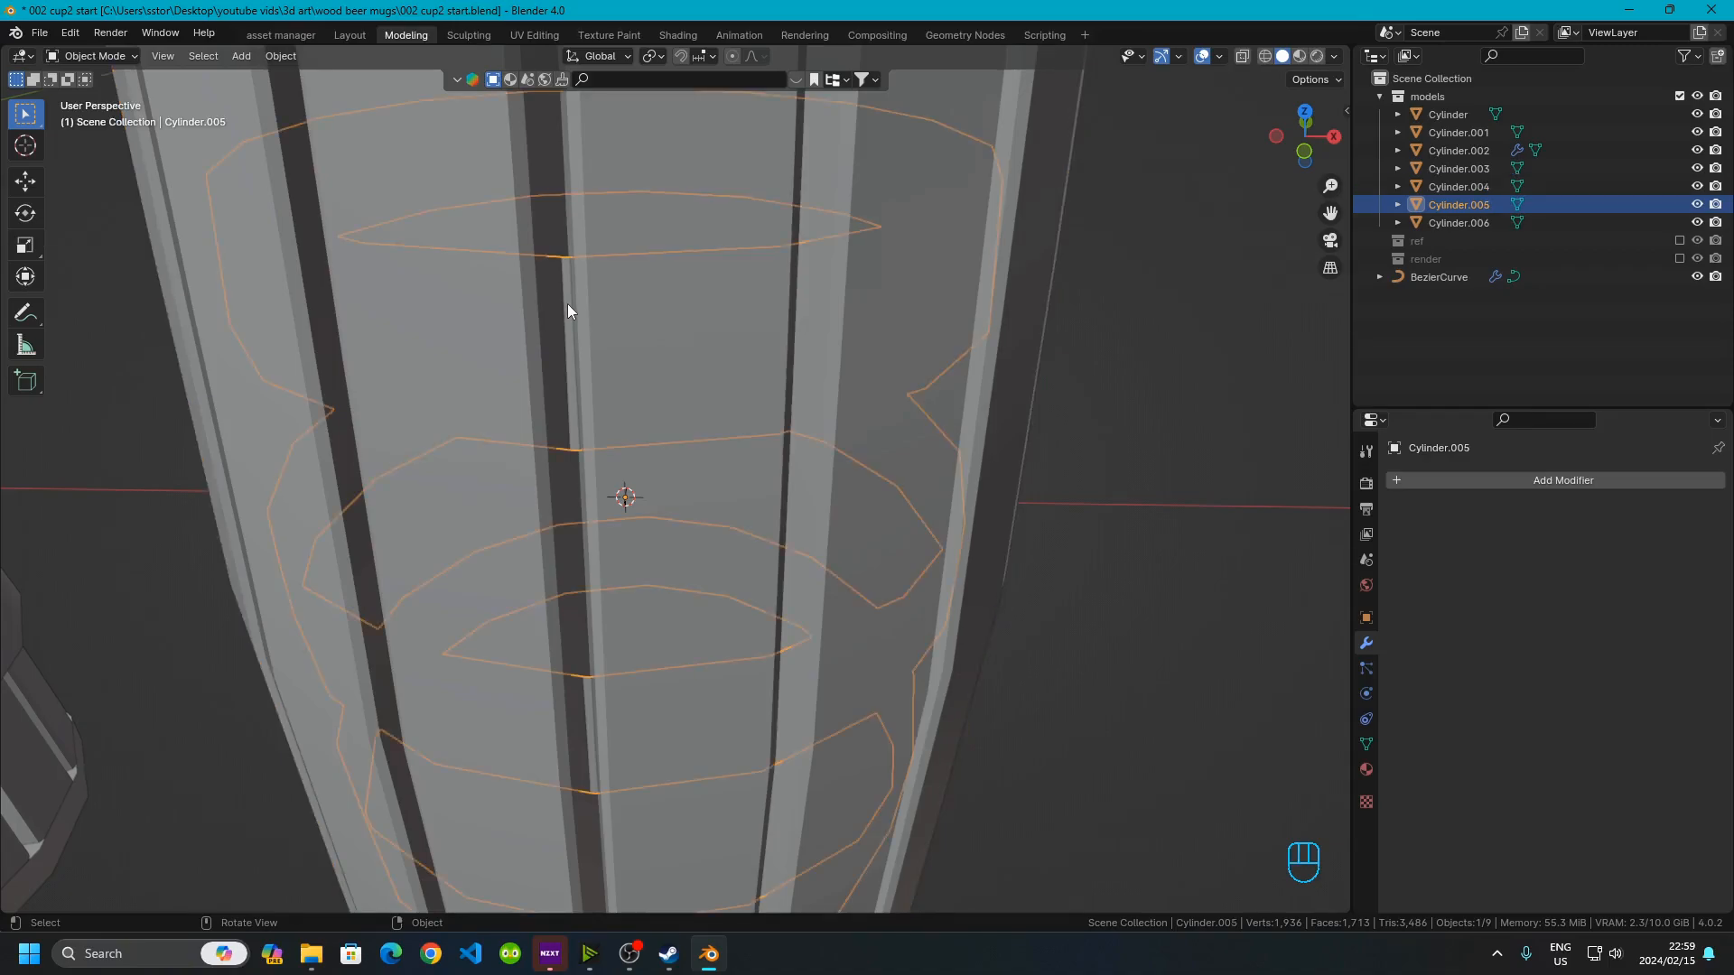
{"action": "left_click", "coordinate": [1471, 481]}
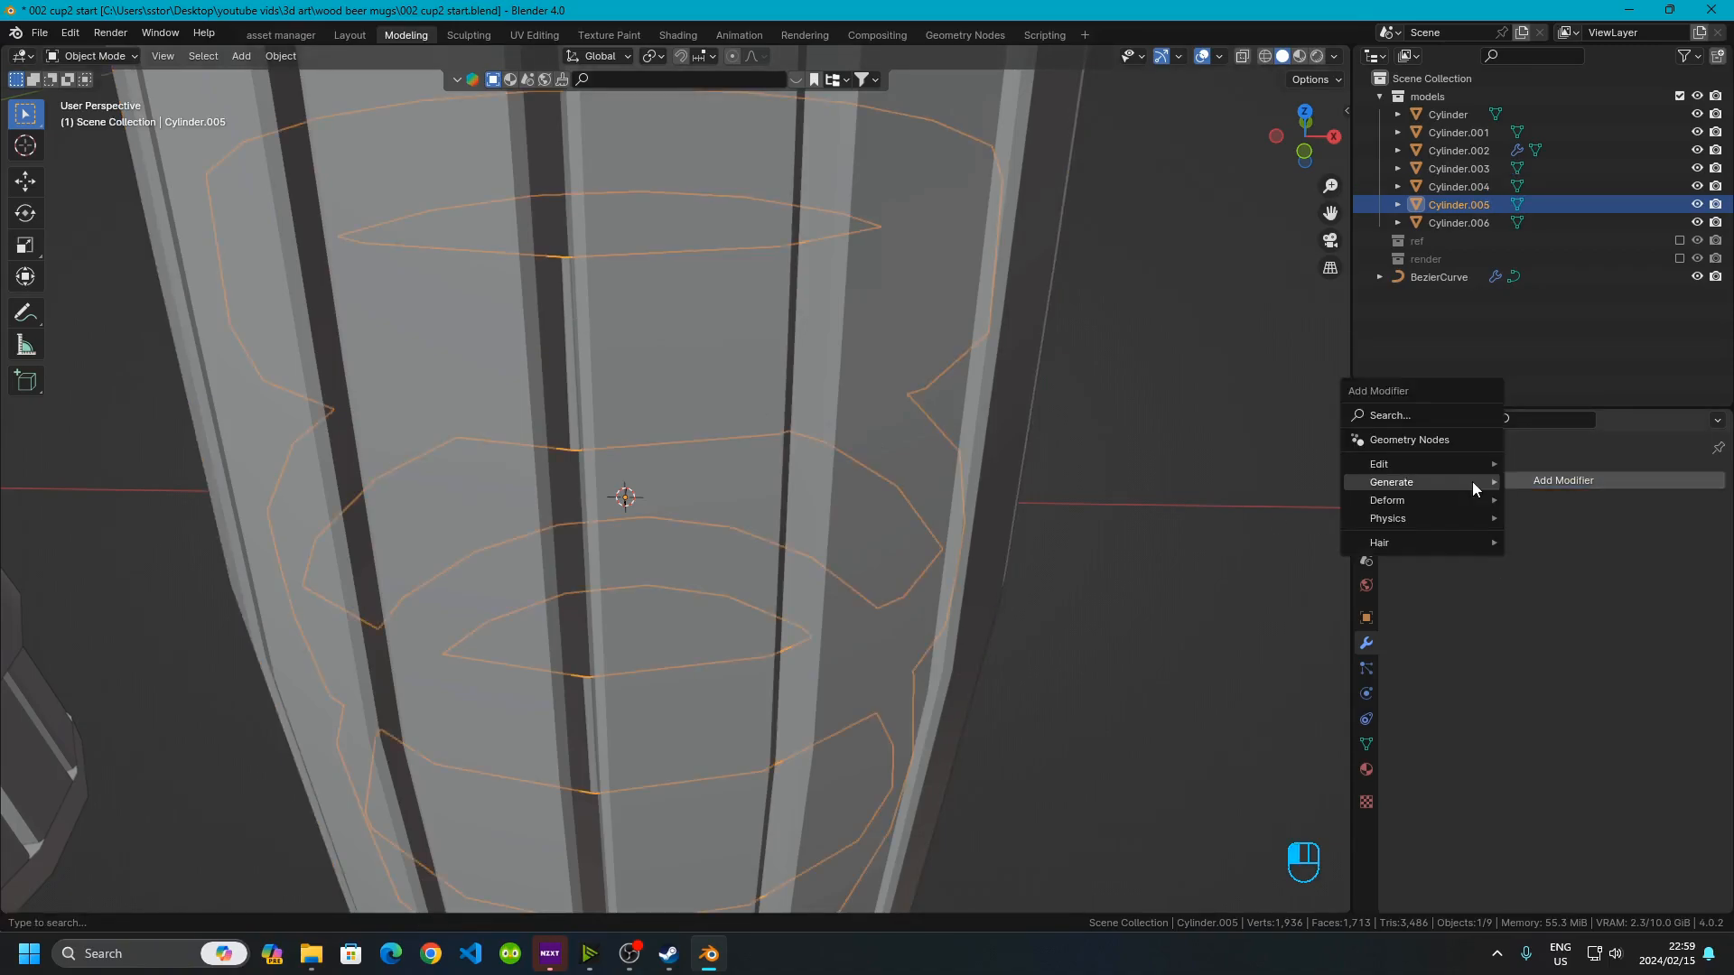
{"action": "mouse_move", "coordinate": [1470, 481]}
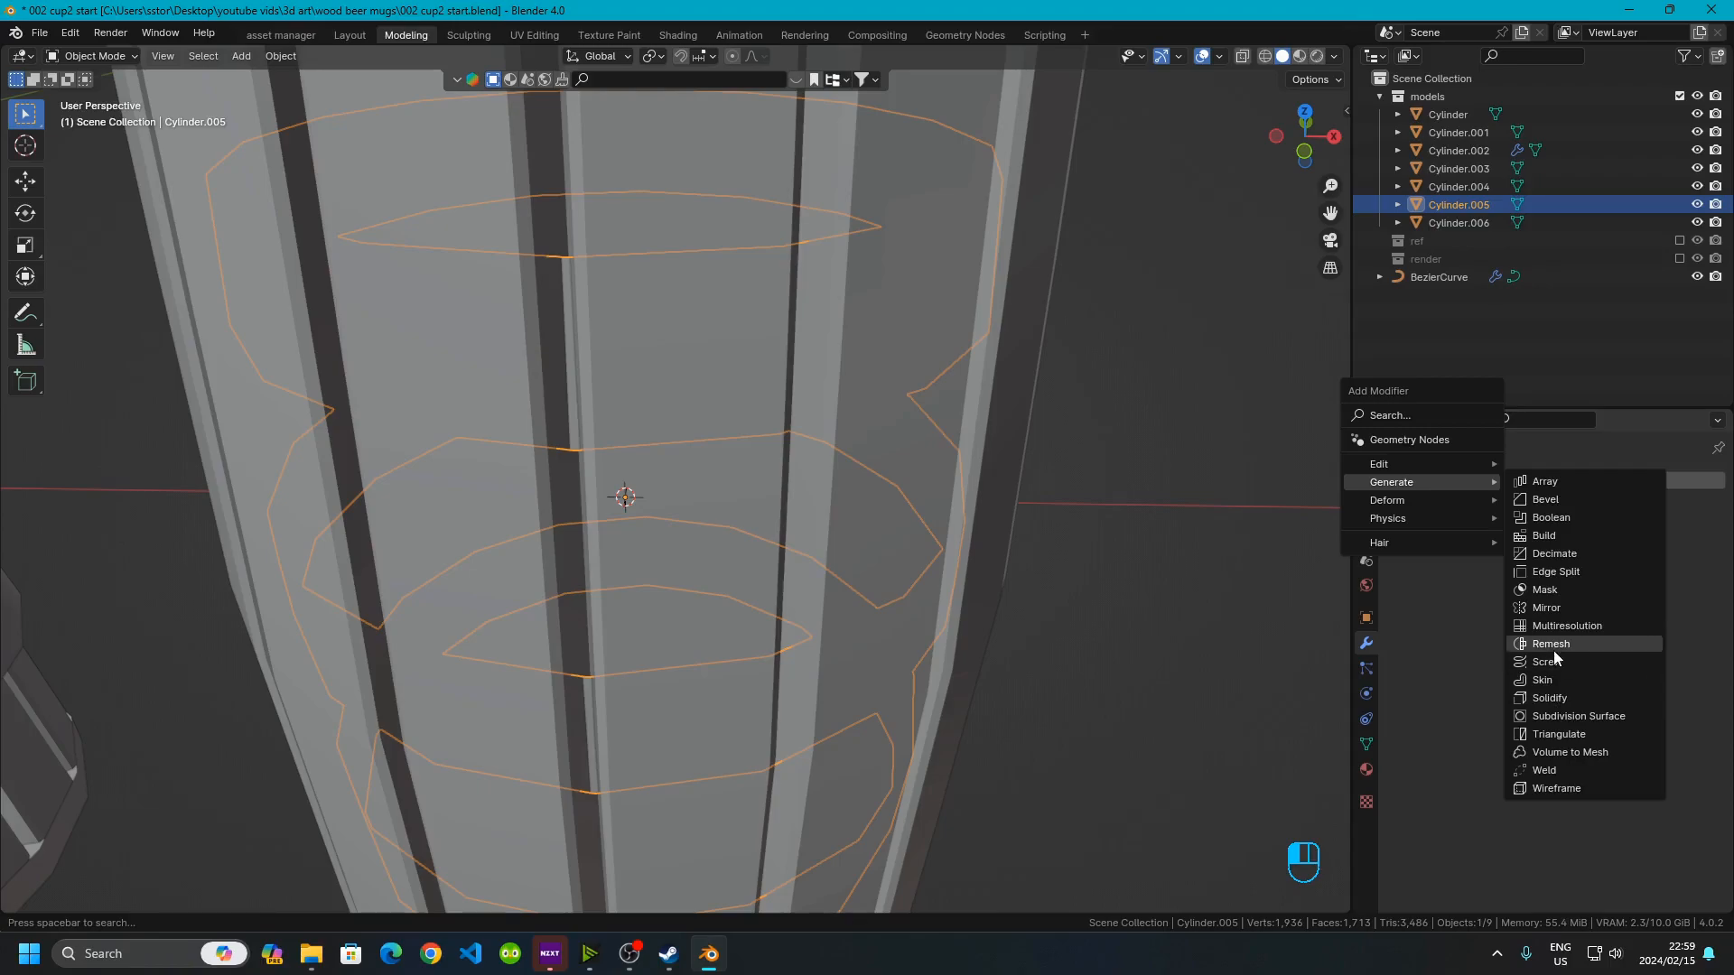
{"action": "left_click", "coordinate": [1557, 697]}
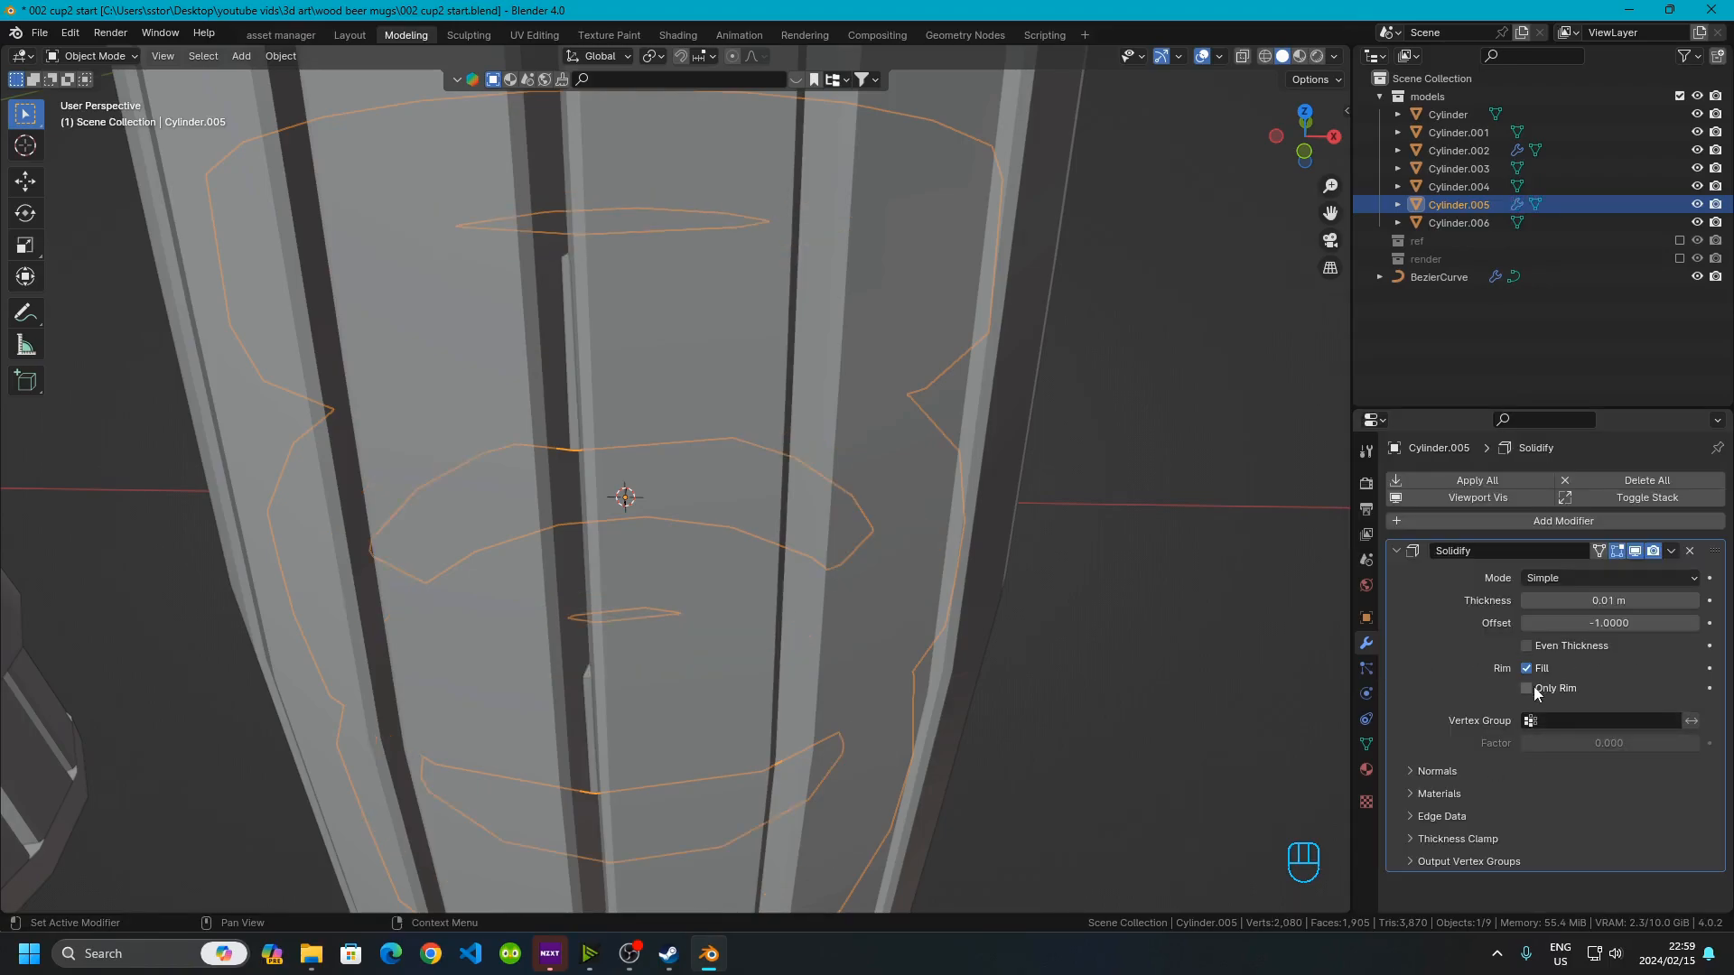
{"action": "left_click", "coordinate": [1612, 619]}
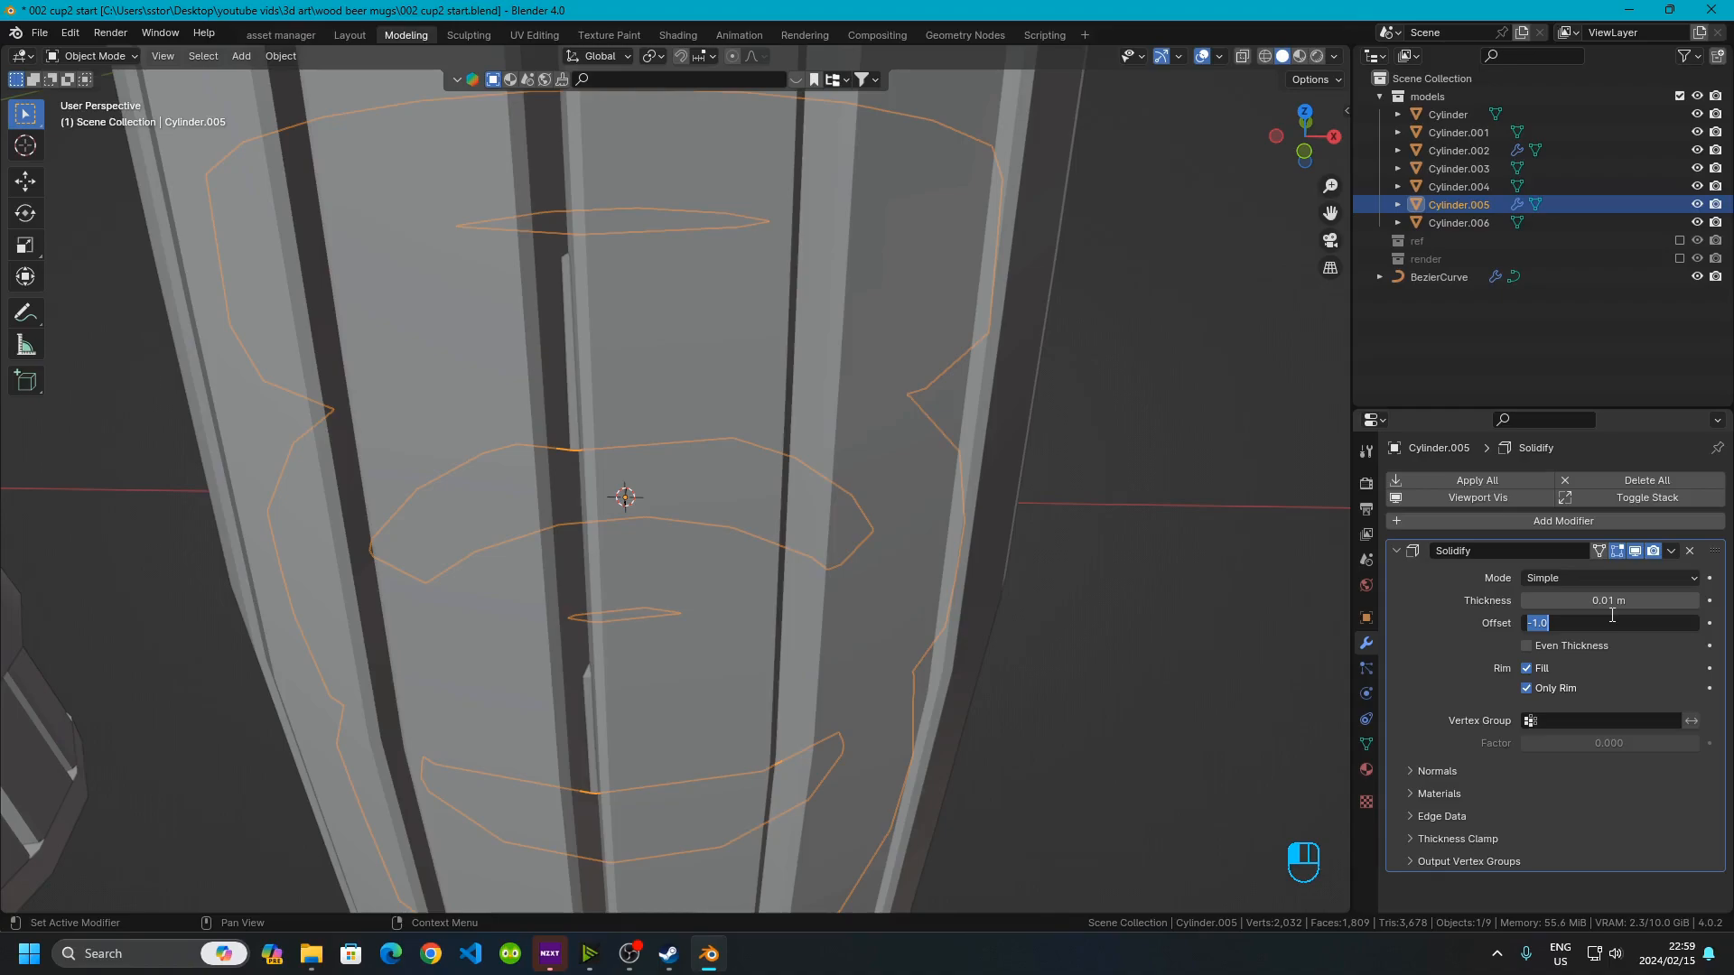
{"action": "type", "text": "1"}
{"action": "key", "text": "Return"}
{"action": "scroll", "coordinate": [1118, 437], "scroll_direction": "down", "scroll_amount": 6}
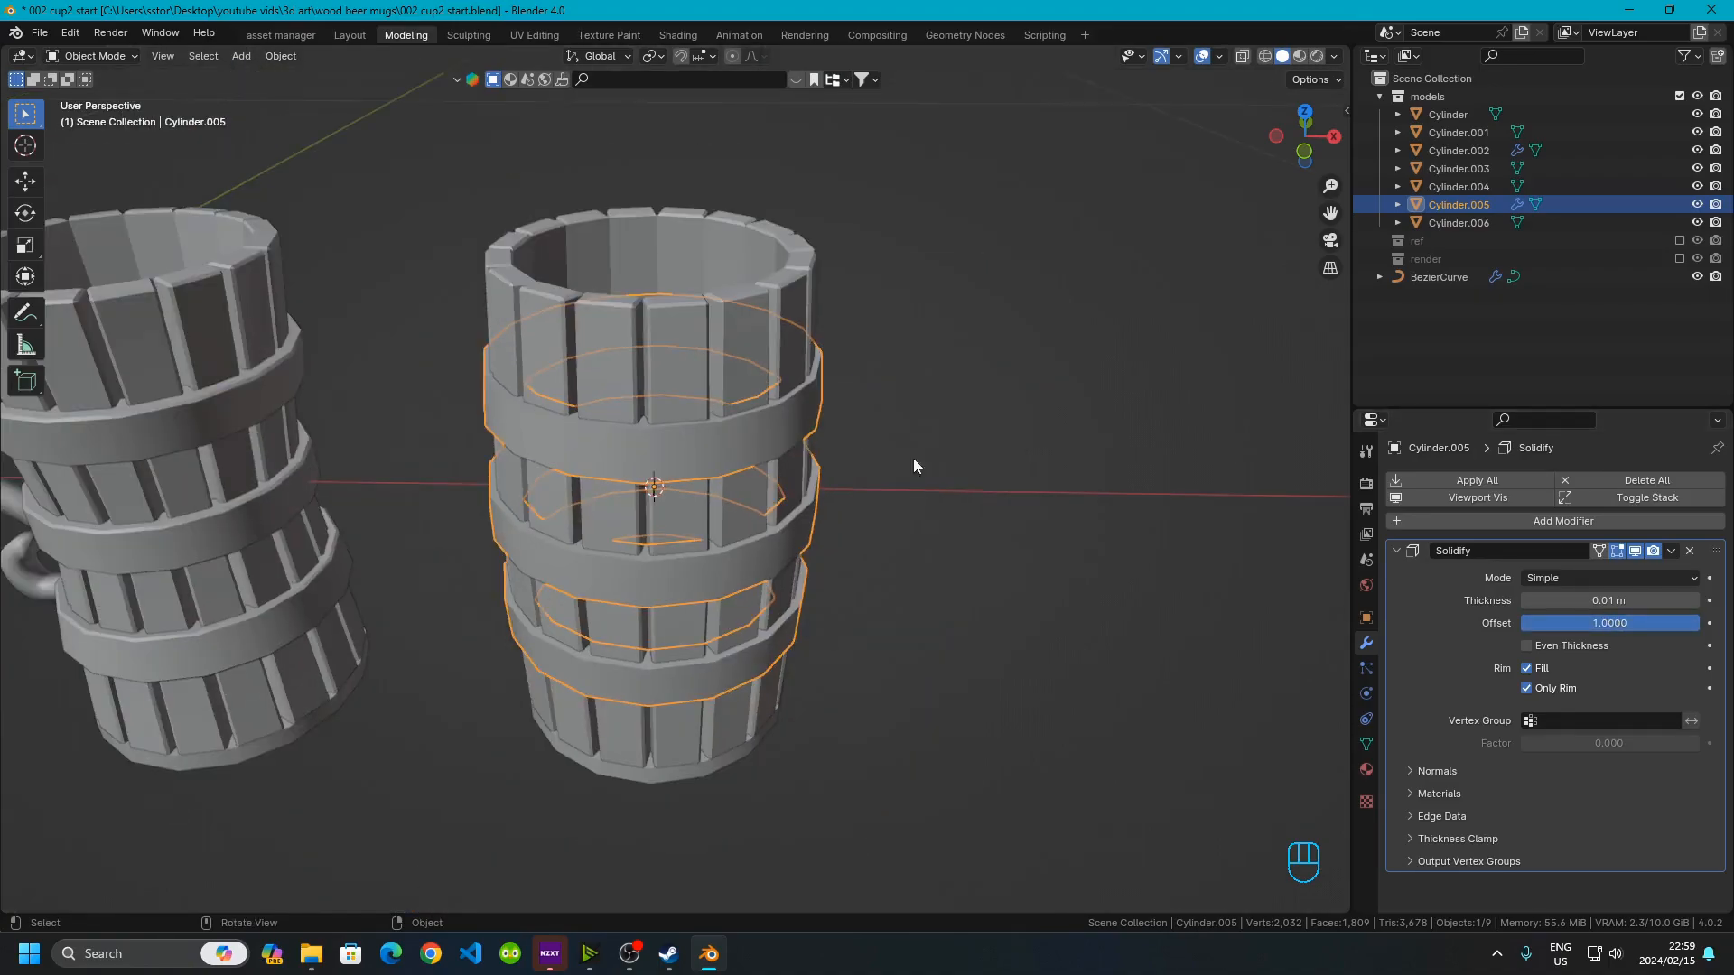
Experiment with the bands' Solidify thickness, trying 0.015 m and 0.012 m before restoring 0.01 m
{"action": "key", "text": "alt+a"}
{"action": "middle_click_drag", "start_coordinate": [650, 507], "coordinate": [961, 486]}
{"action": "scroll", "coordinate": [948, 583], "scroll_direction": "up", "scroll_amount": 4}
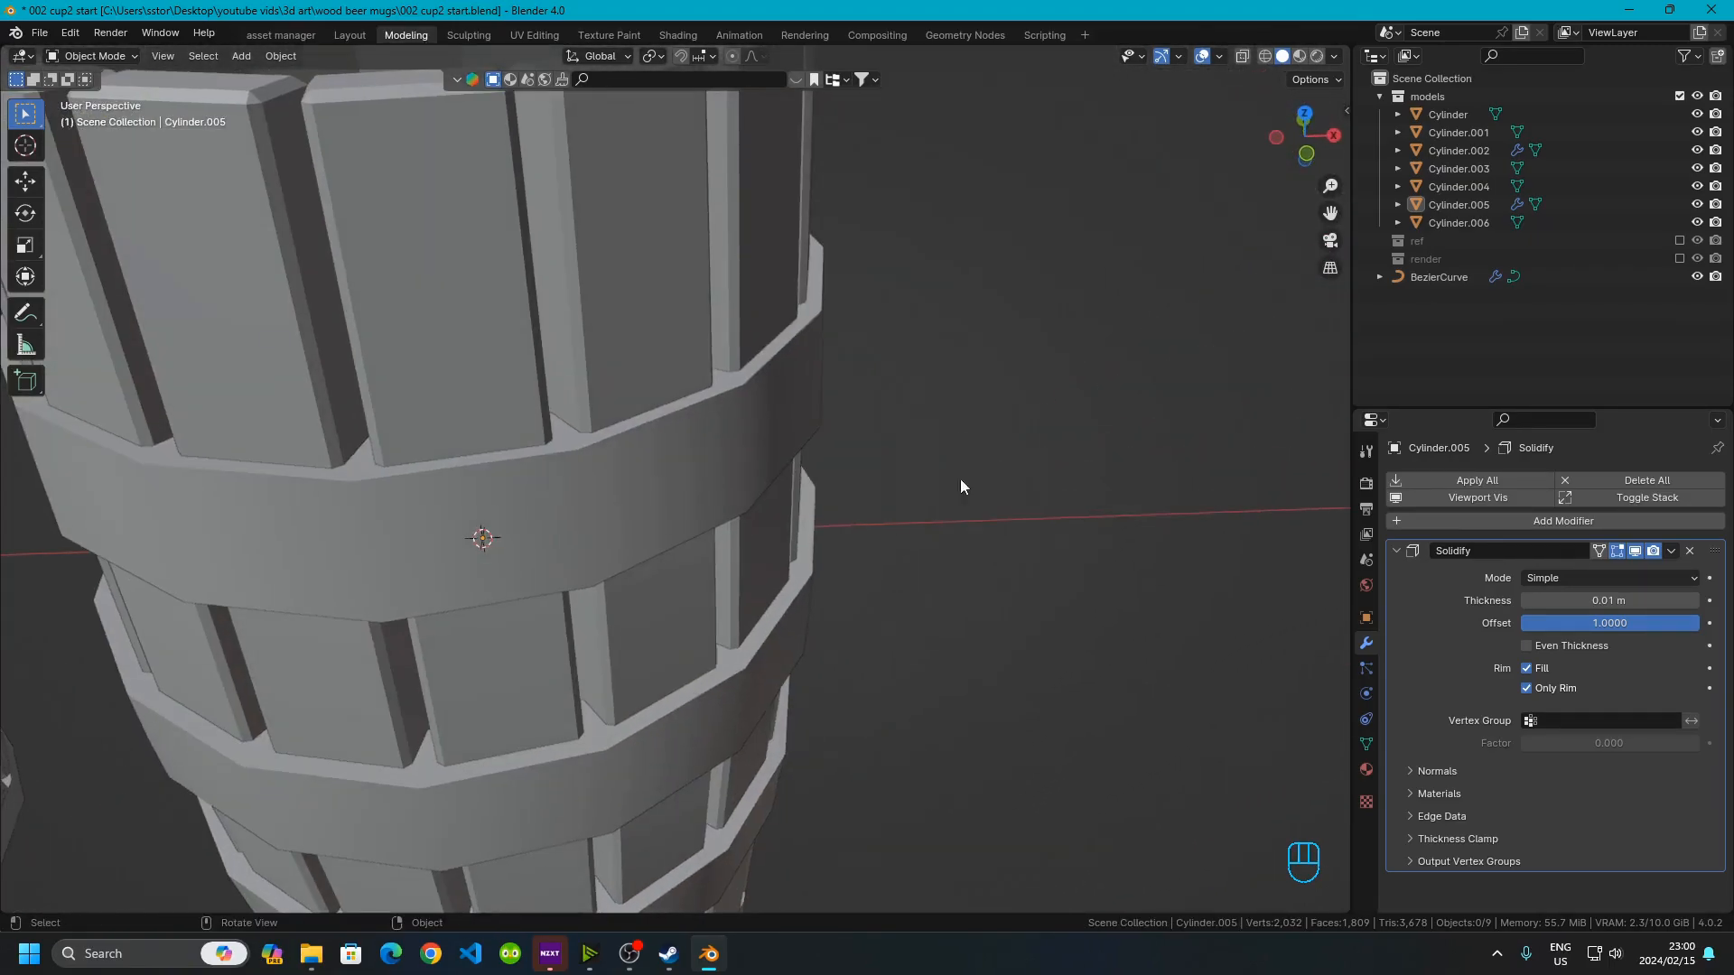
{"action": "left_click", "coordinate": [1632, 601]}
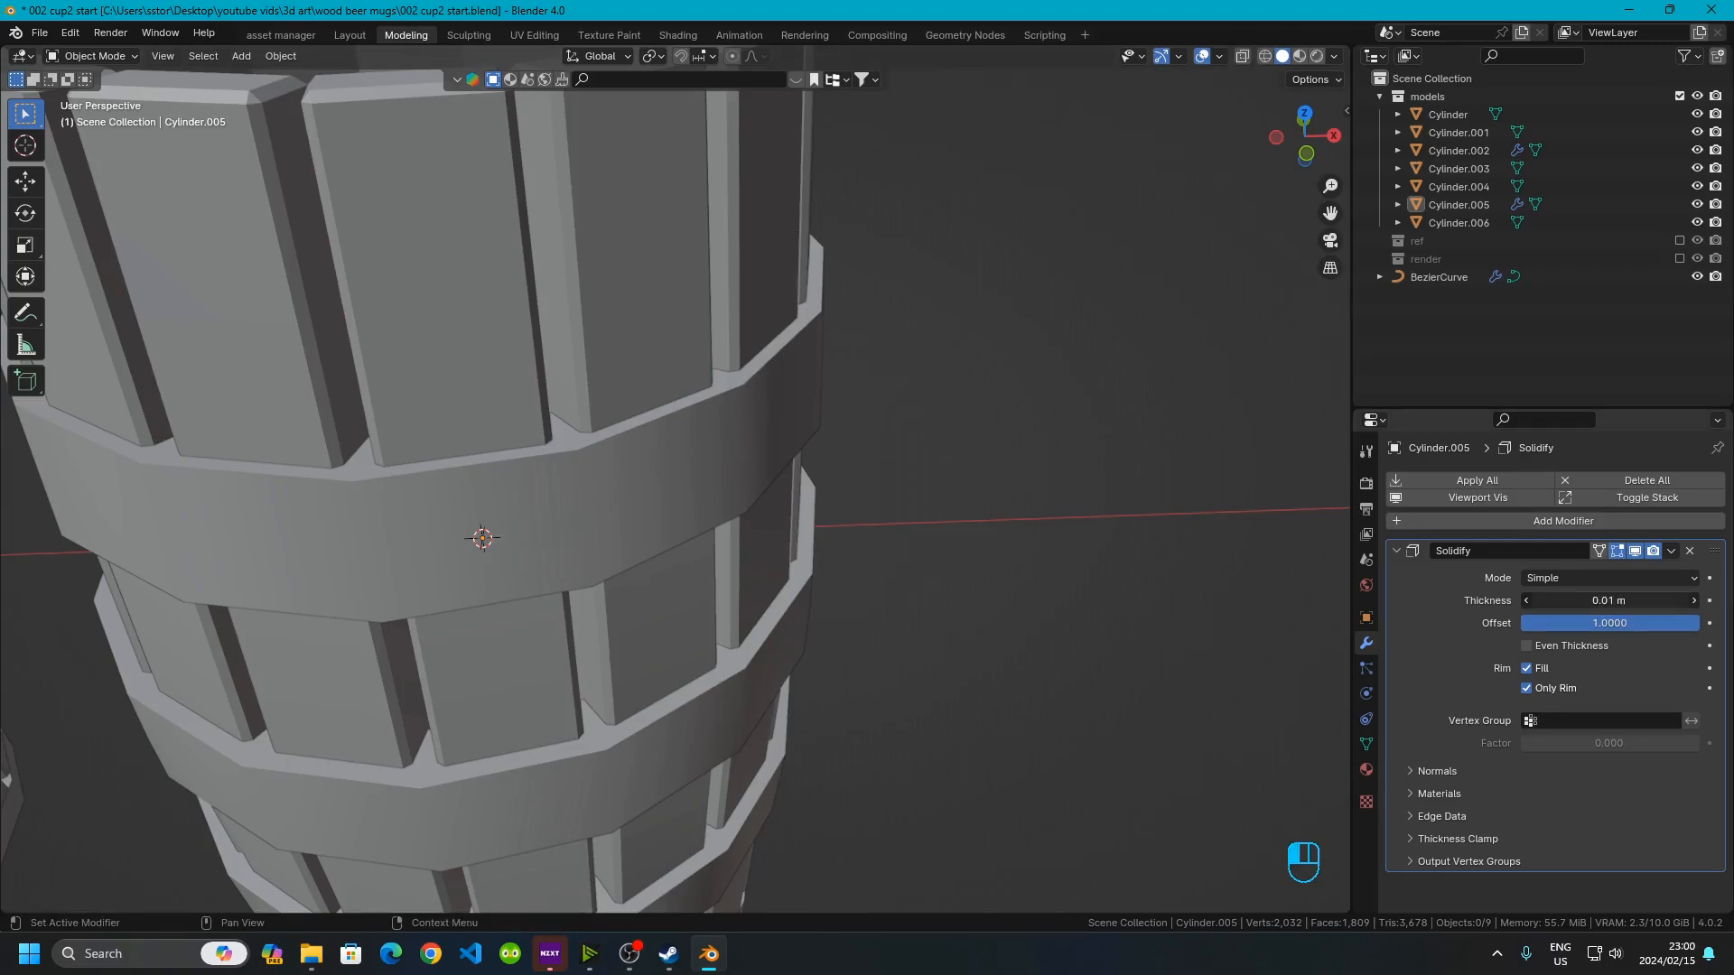
{"action": "left_click", "coordinate": [1551, 601]}
{"action": "key", "text": "Return"}
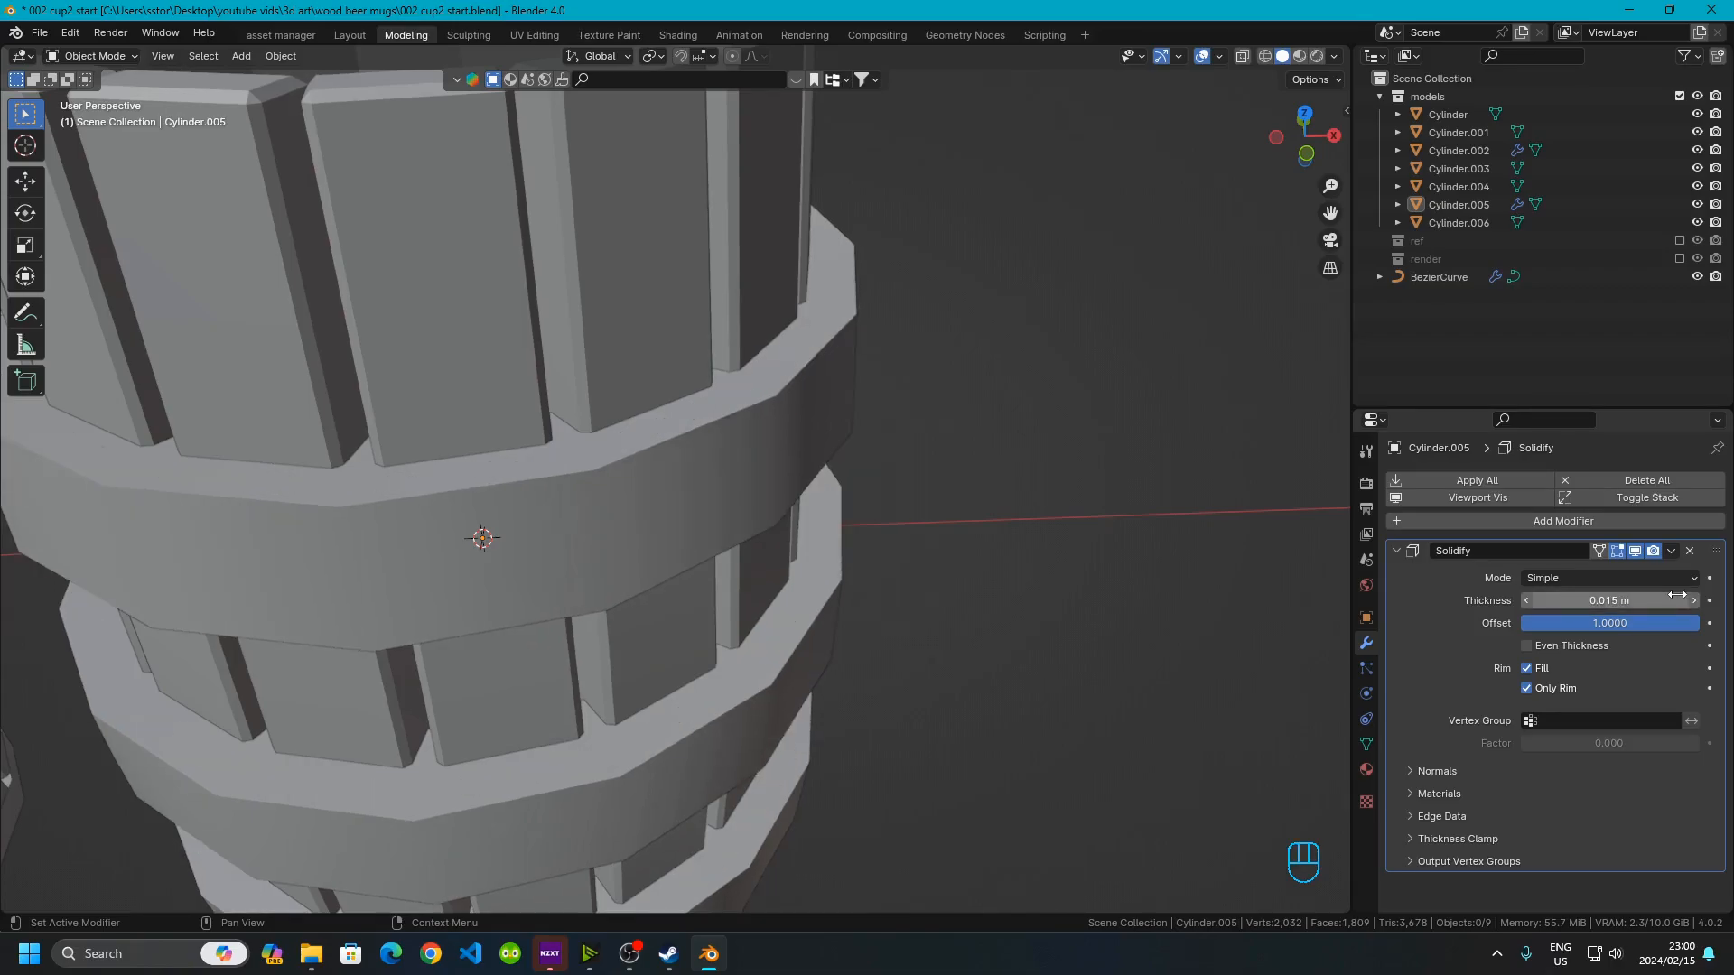
{"action": "left_click", "coordinate": [1606, 600]}
{"action": "left_click", "coordinate": [1557, 601]}
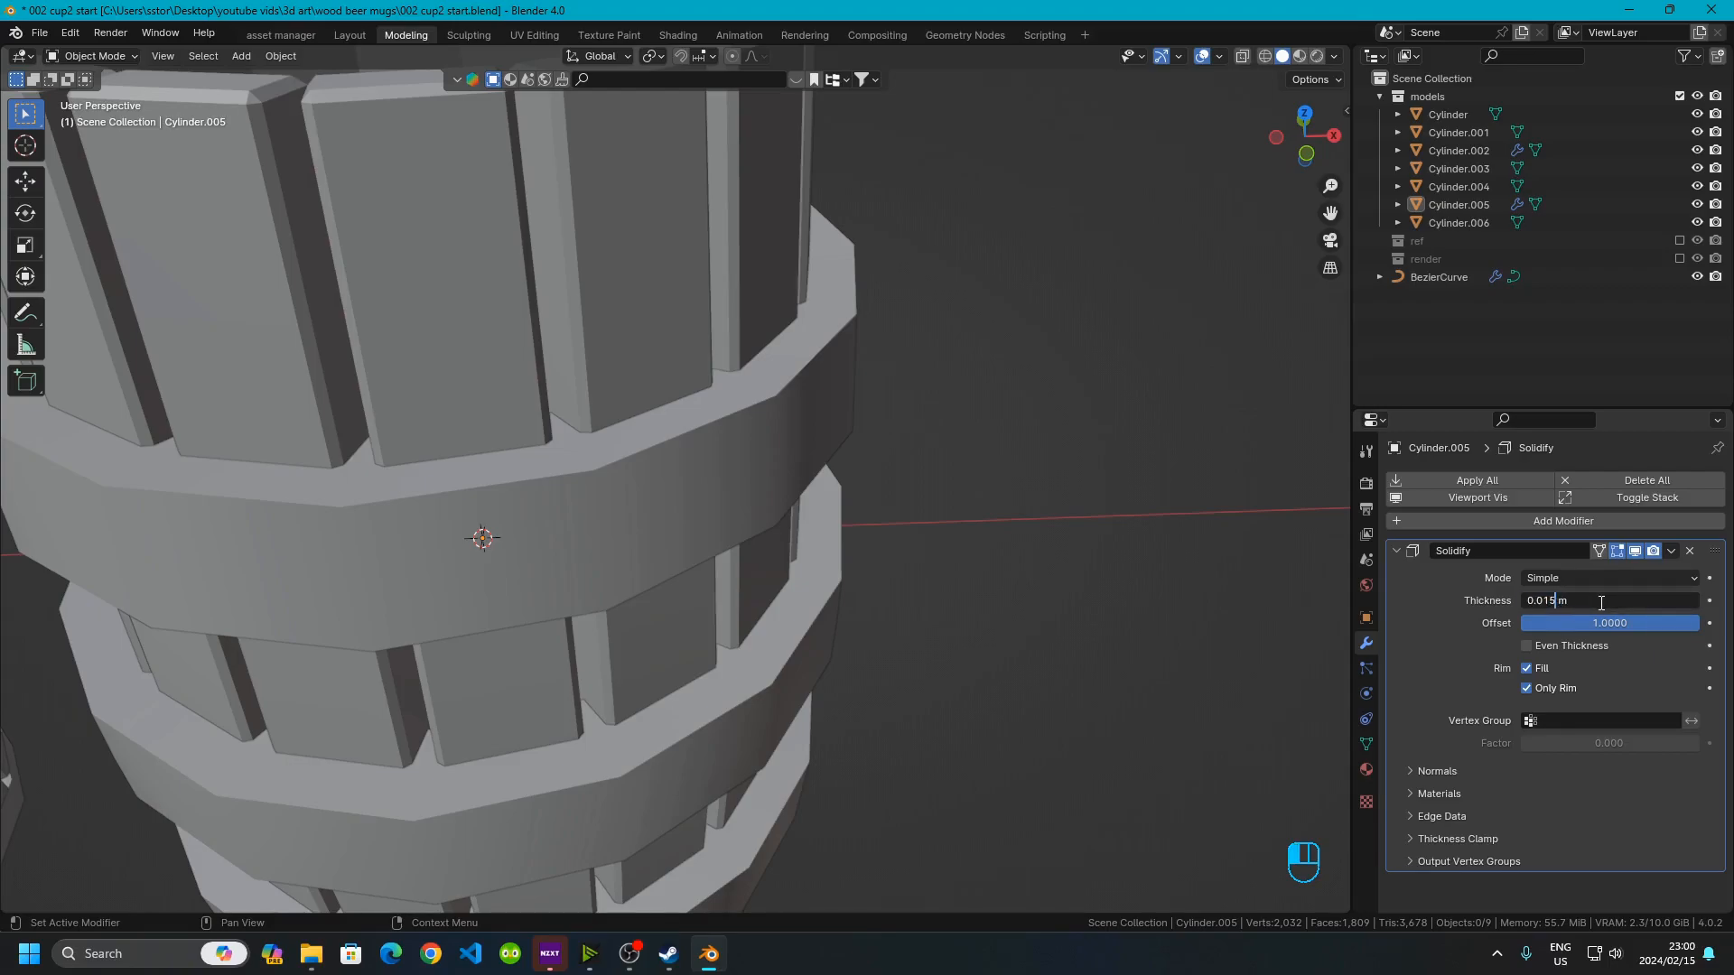
{"action": "key", "text": "Return"}
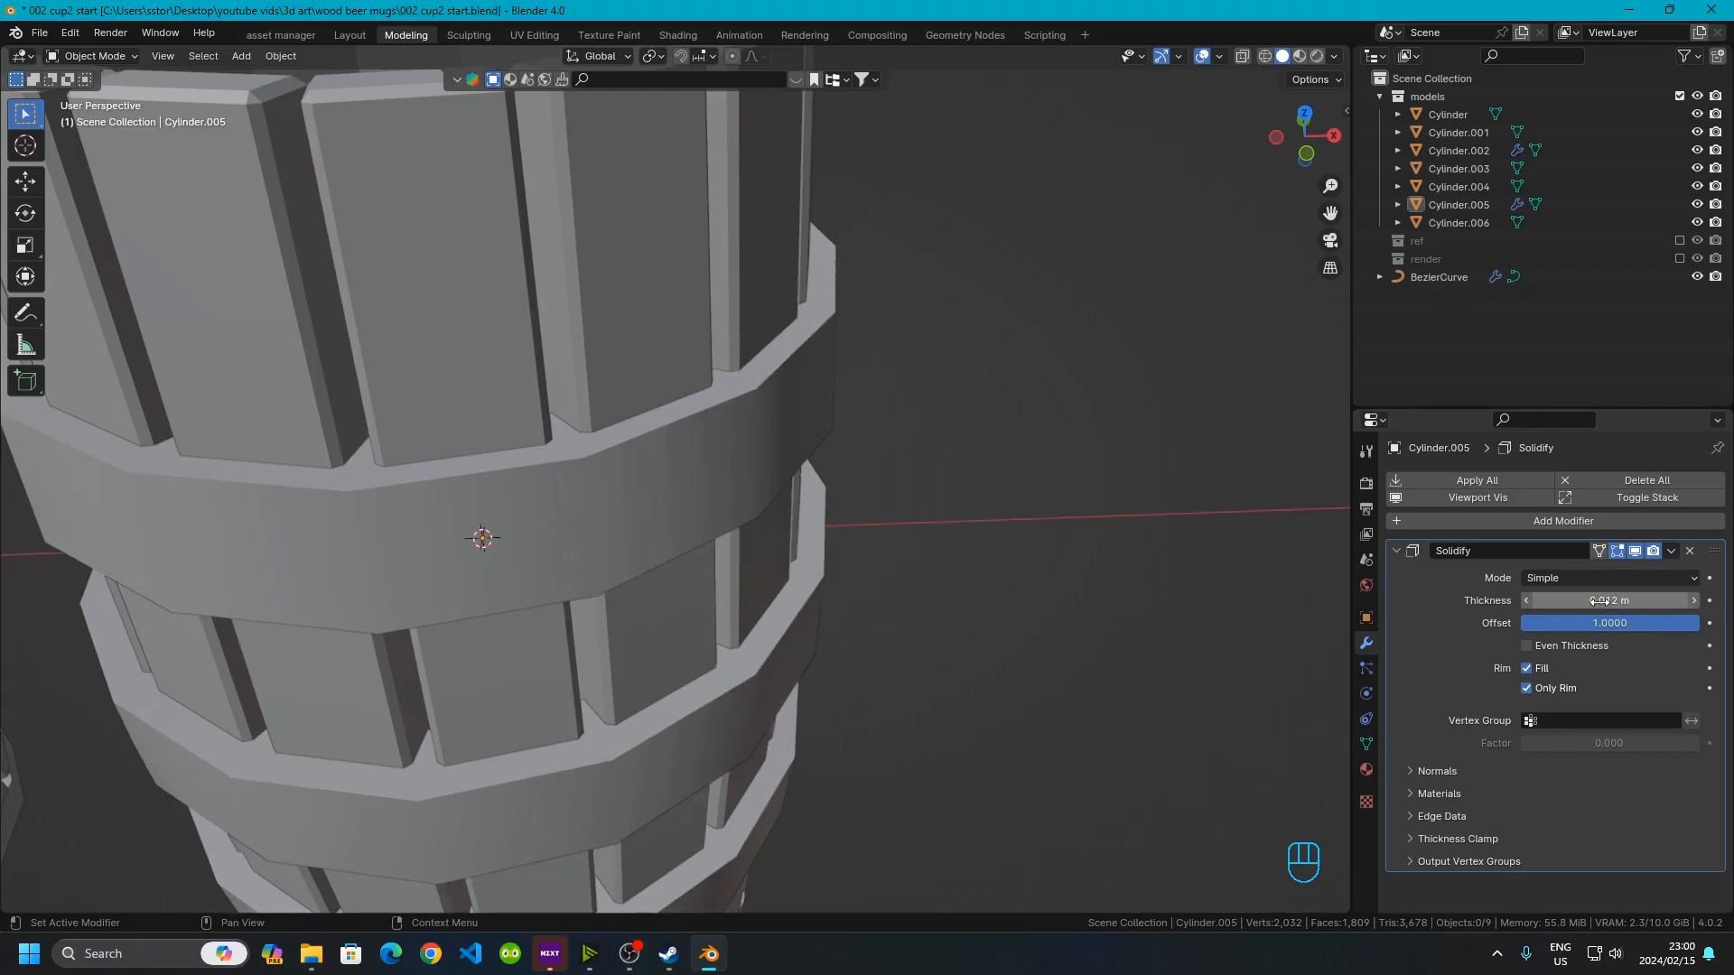
{"action": "left_click", "coordinate": [1599, 601]}
{"action": "left_click", "coordinate": [1556, 592]}
{"action": "key", "text": "Return"}
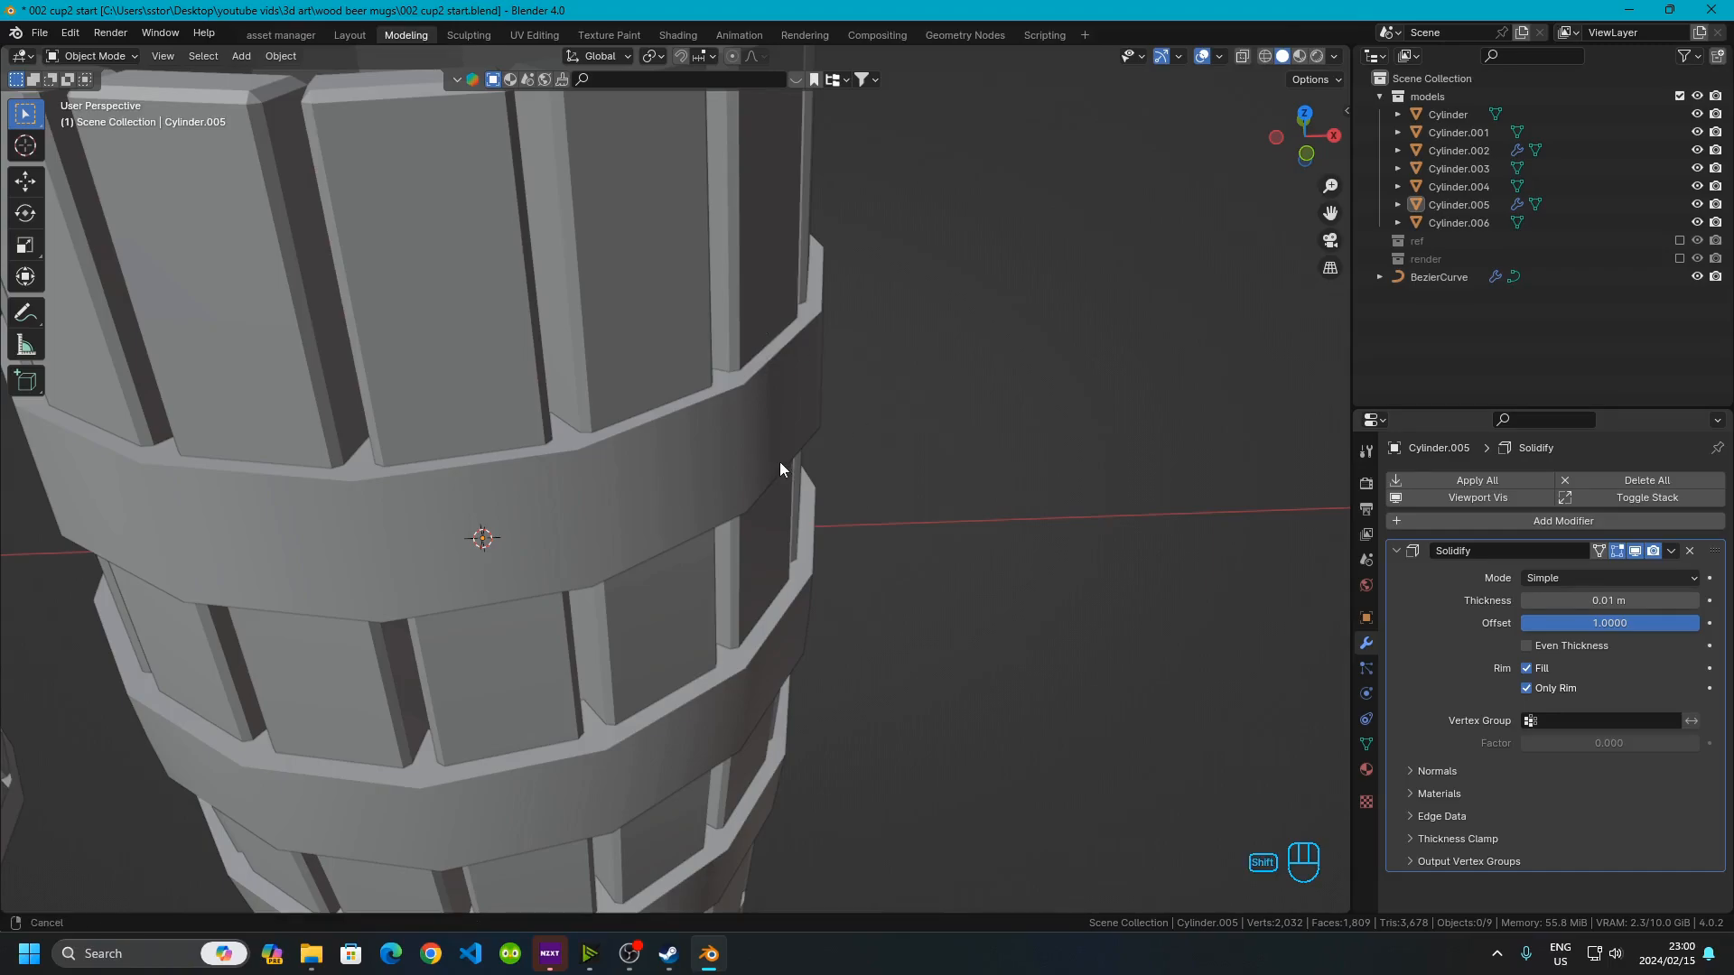
Add a Bevel modifier to the new mug's band rings with an amount of 0.001 m
{"action": "middle_click_drag", "start_coordinate": [776, 471], "coordinate": [851, 383], "text": "shift"}
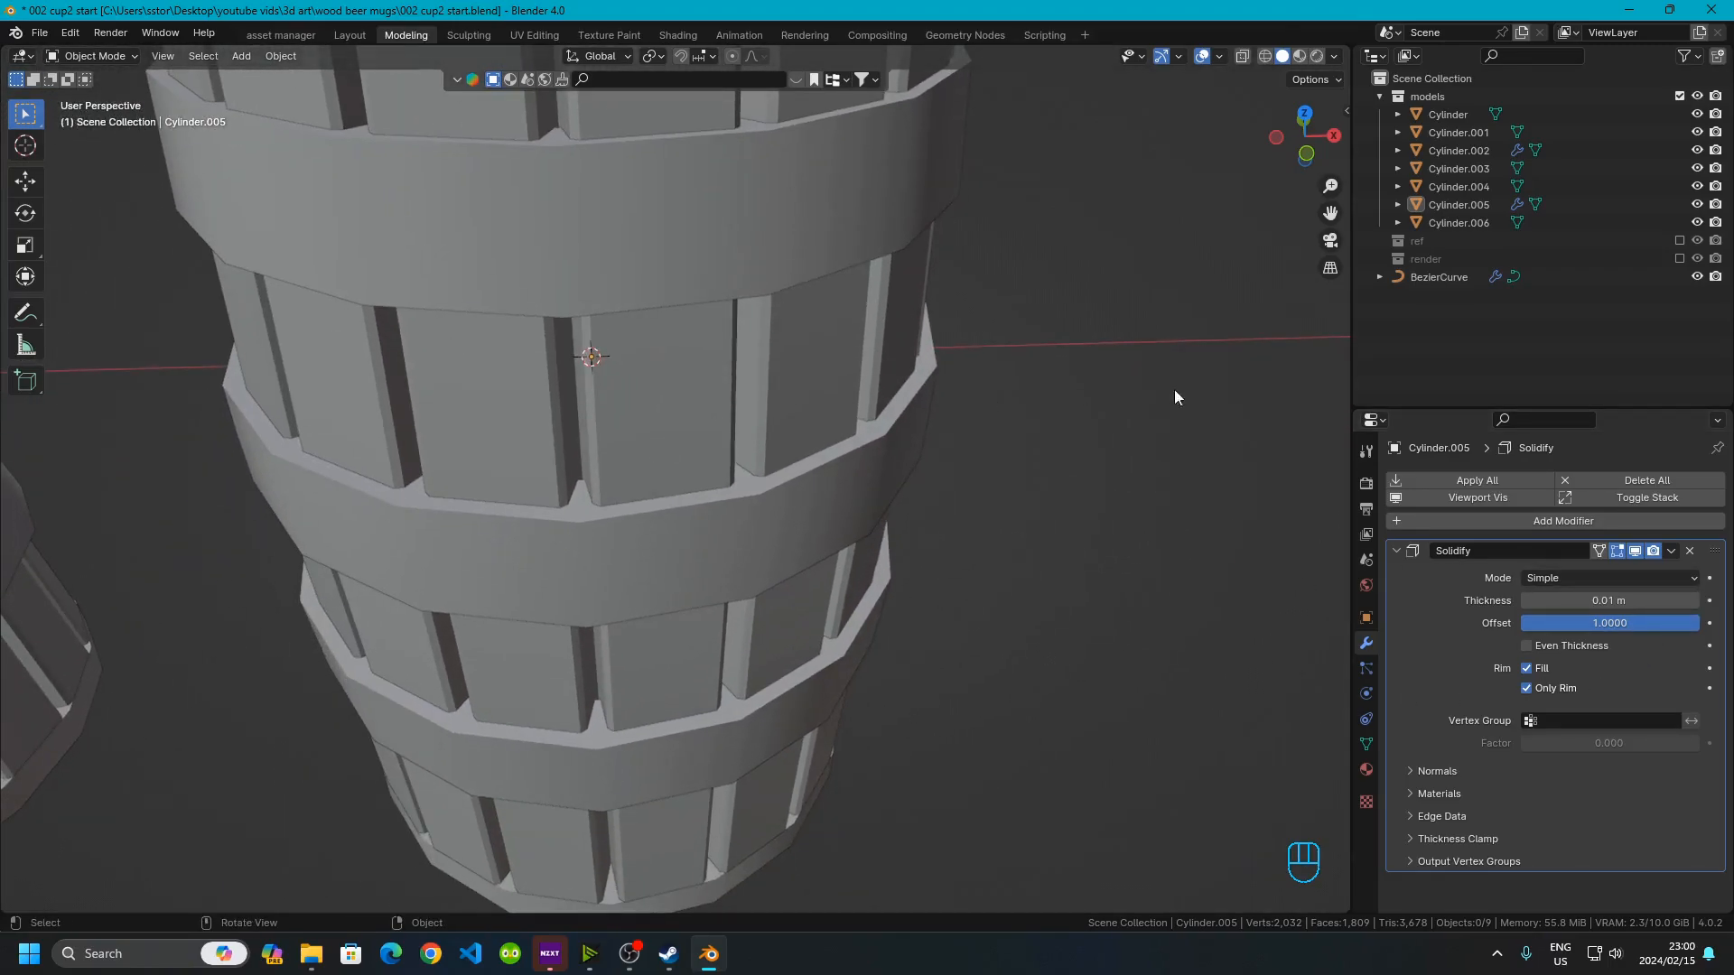
{"action": "left_click", "coordinate": [1397, 551]}
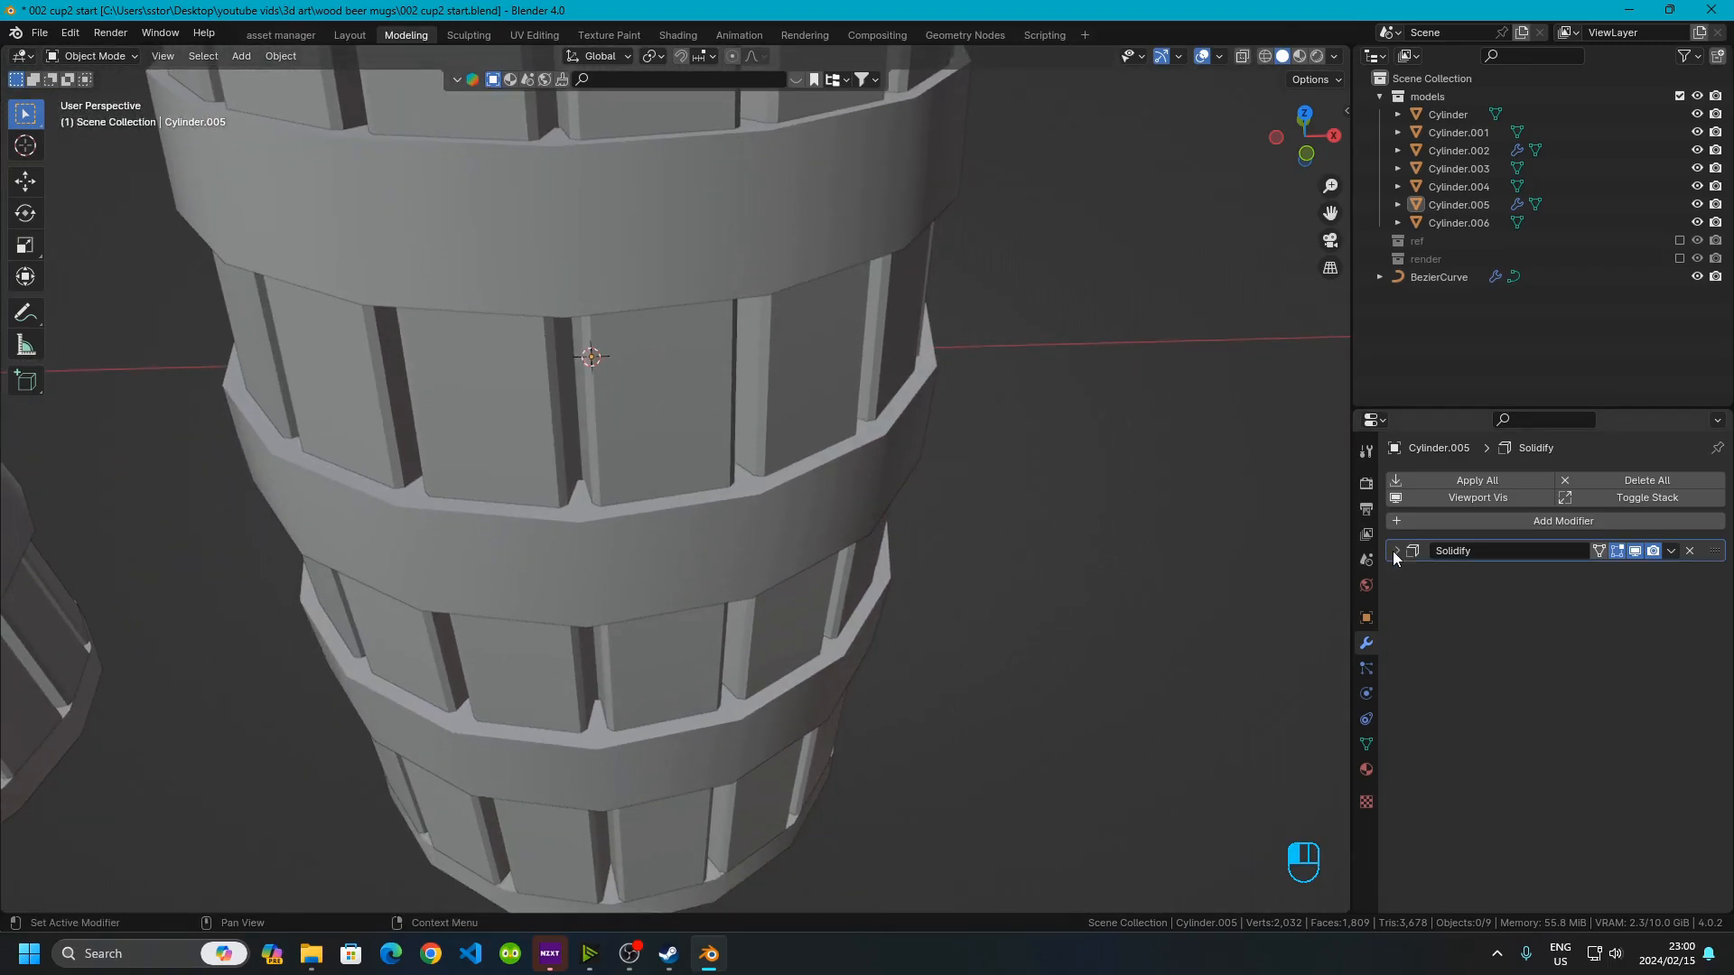
{"action": "left_click", "coordinate": [1432, 520]}
{"action": "mouse_move", "coordinate": [1400, 521]}
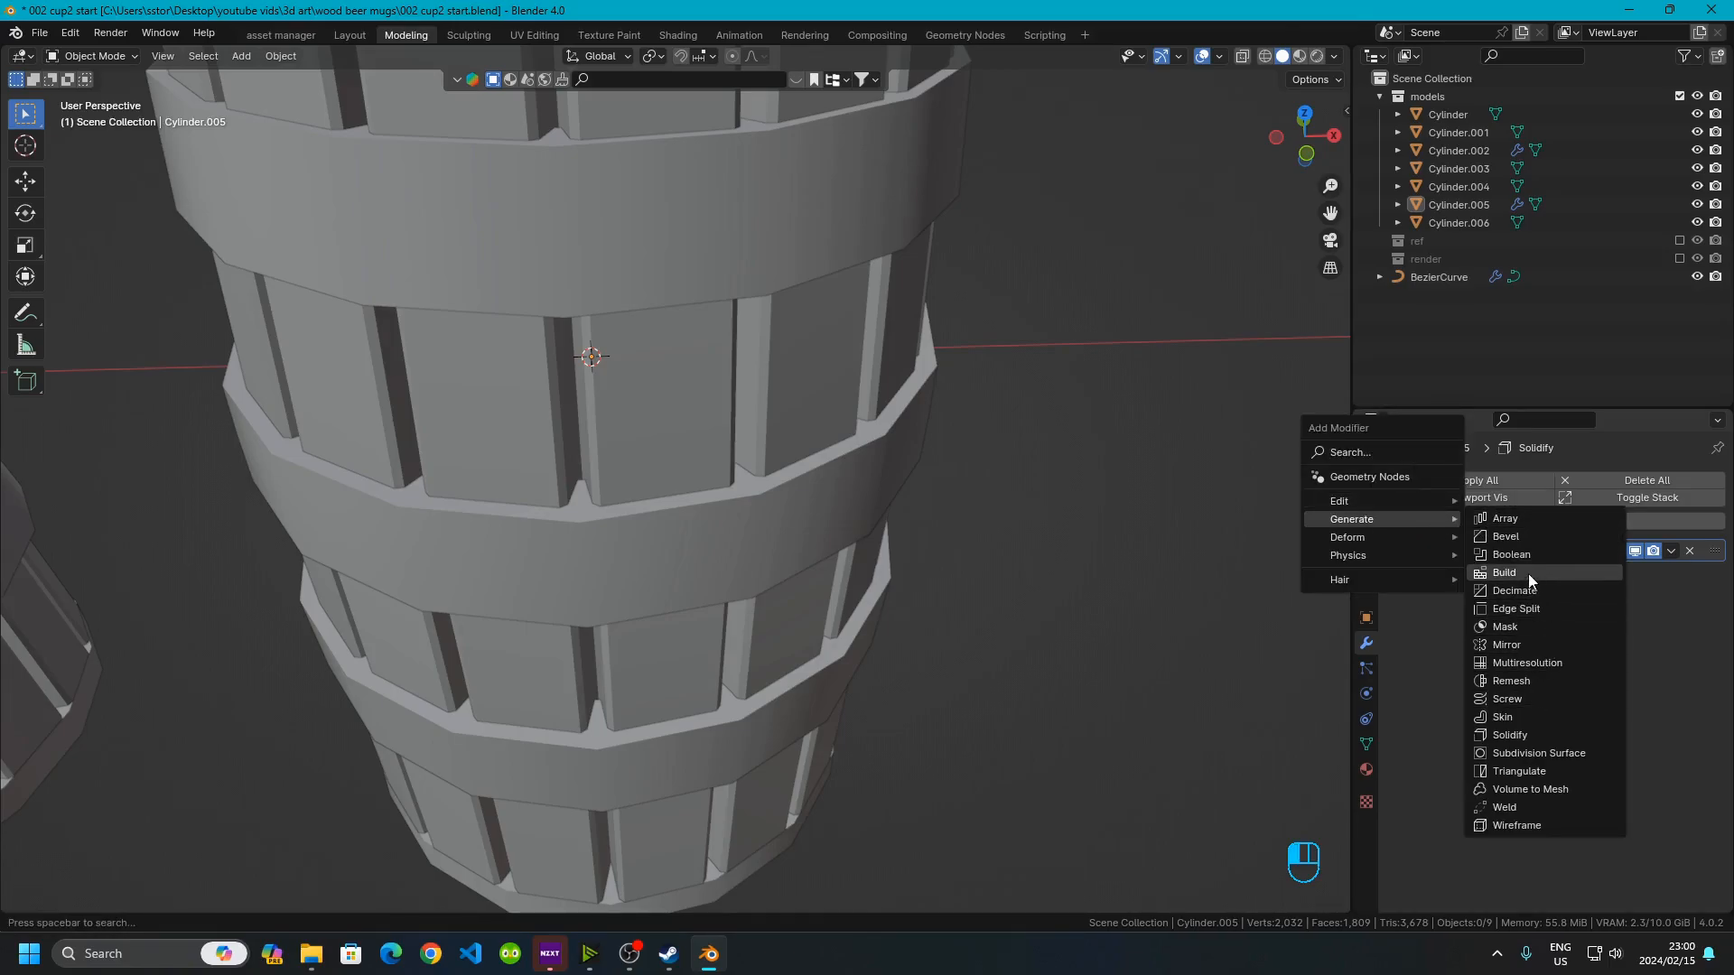
{"action": "left_click", "coordinate": [1515, 537]}
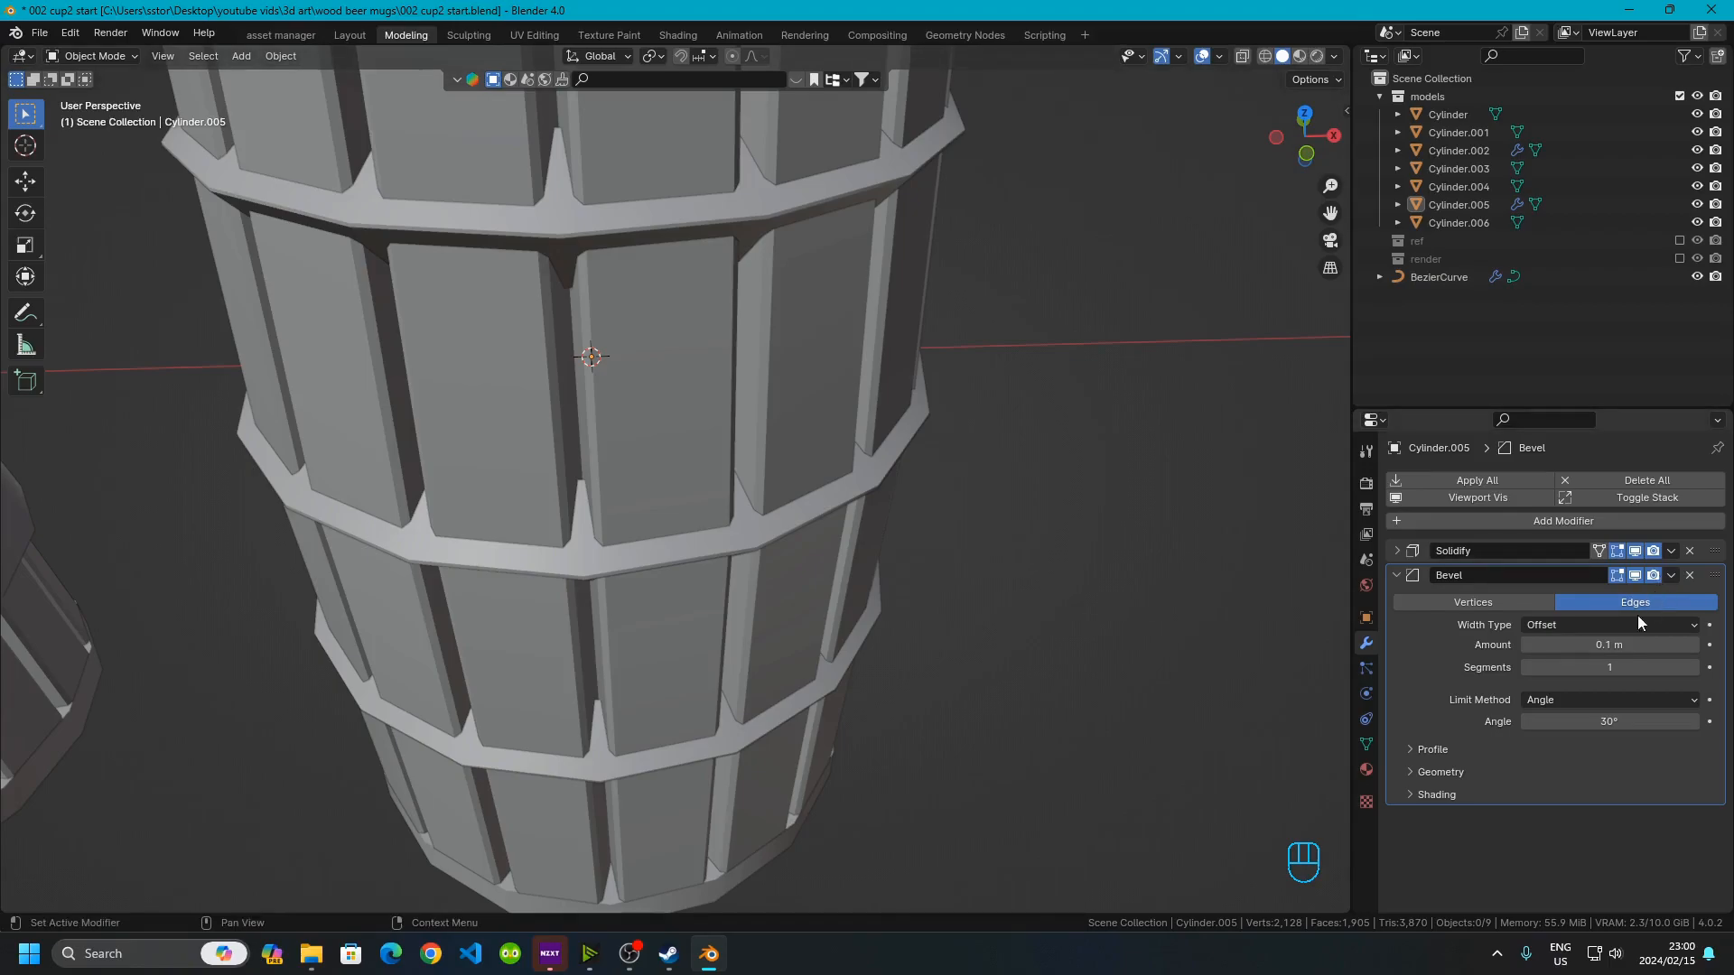
{"action": "left_click", "coordinate": [1607, 645]}
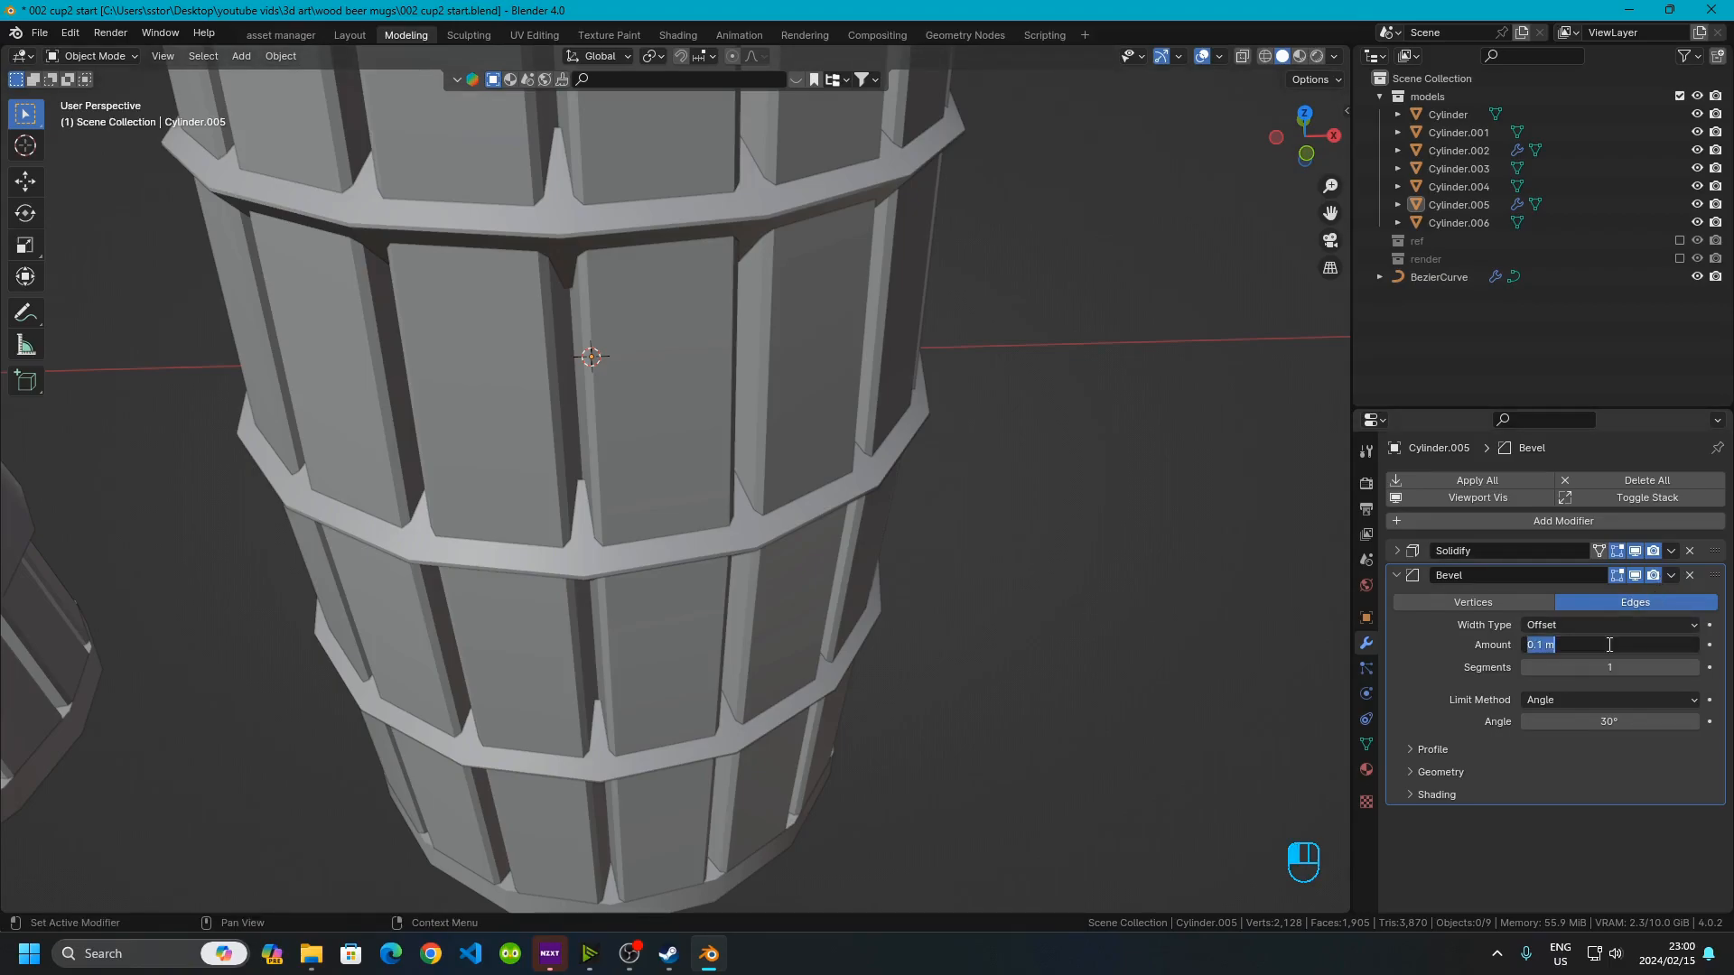
{"action": "type", "text": "."}
{"action": "key", "text": "Return"}
Duplicate the first mug's curved handle and move the copy 0.2 m along X onto the barrel mug
{"action": "scroll", "coordinate": [1005, 482], "scroll_direction": "down", "scroll_amount": 5}
{"action": "middle_click_drag", "start_coordinate": [1005, 482], "coordinate": [706, 556]}
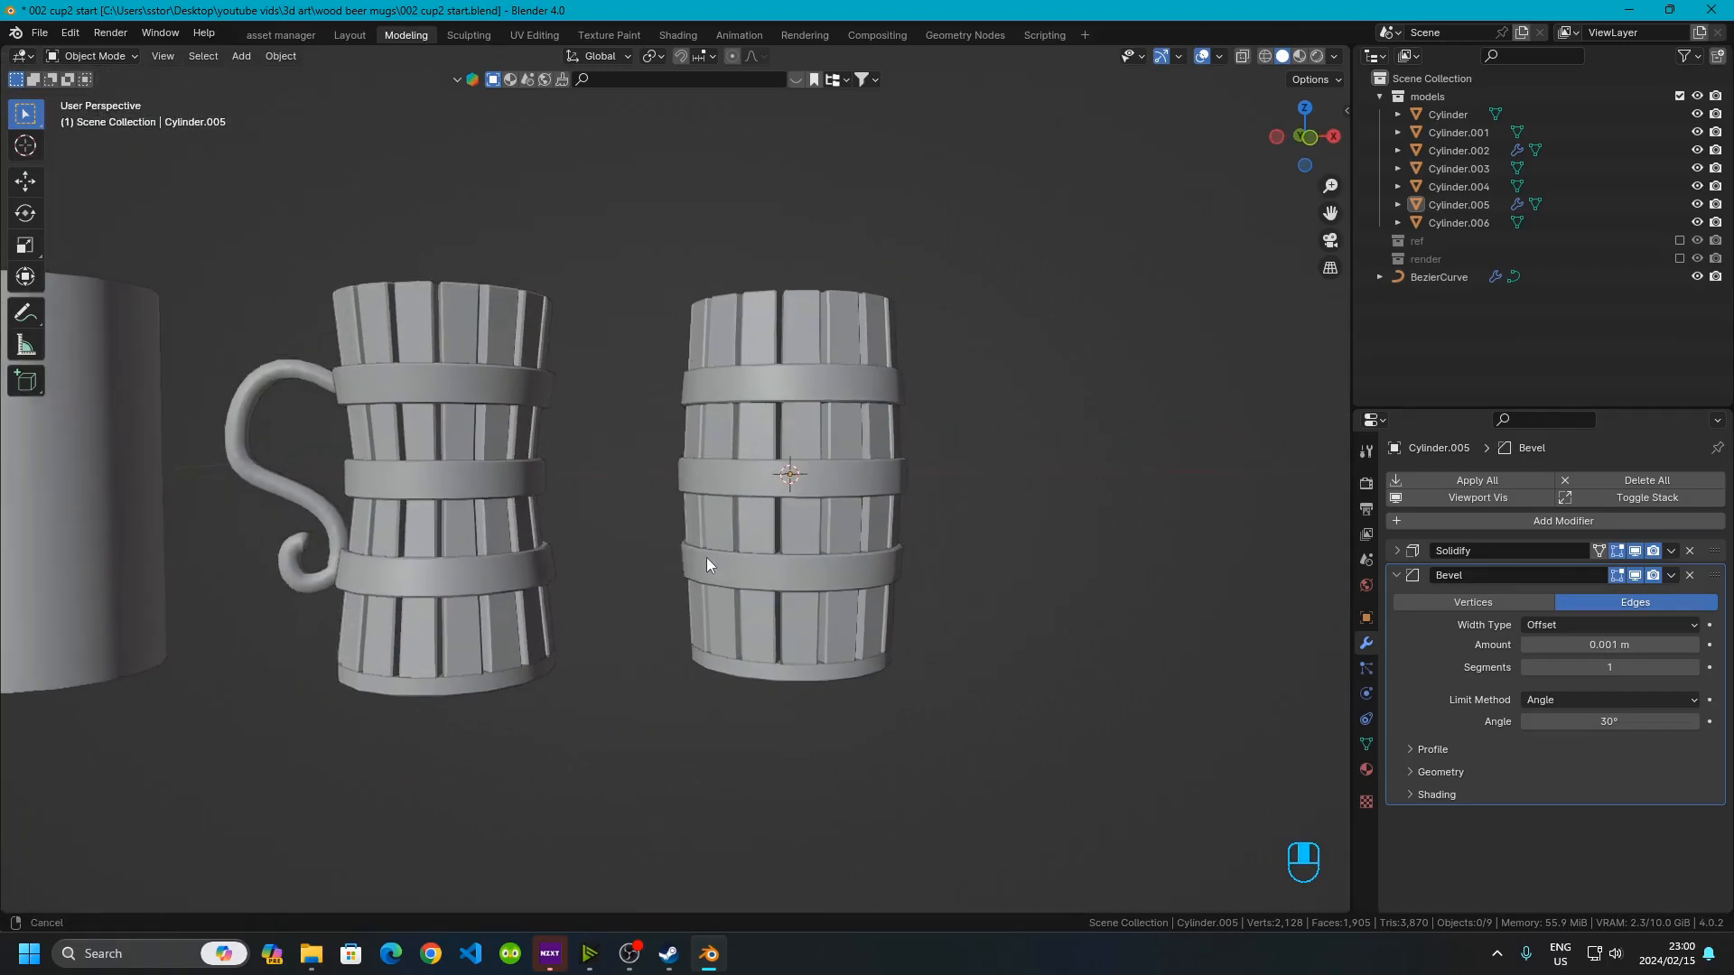
{"action": "left_click", "coordinate": [303, 374]}
{"action": "key", "text": "KP_1"}
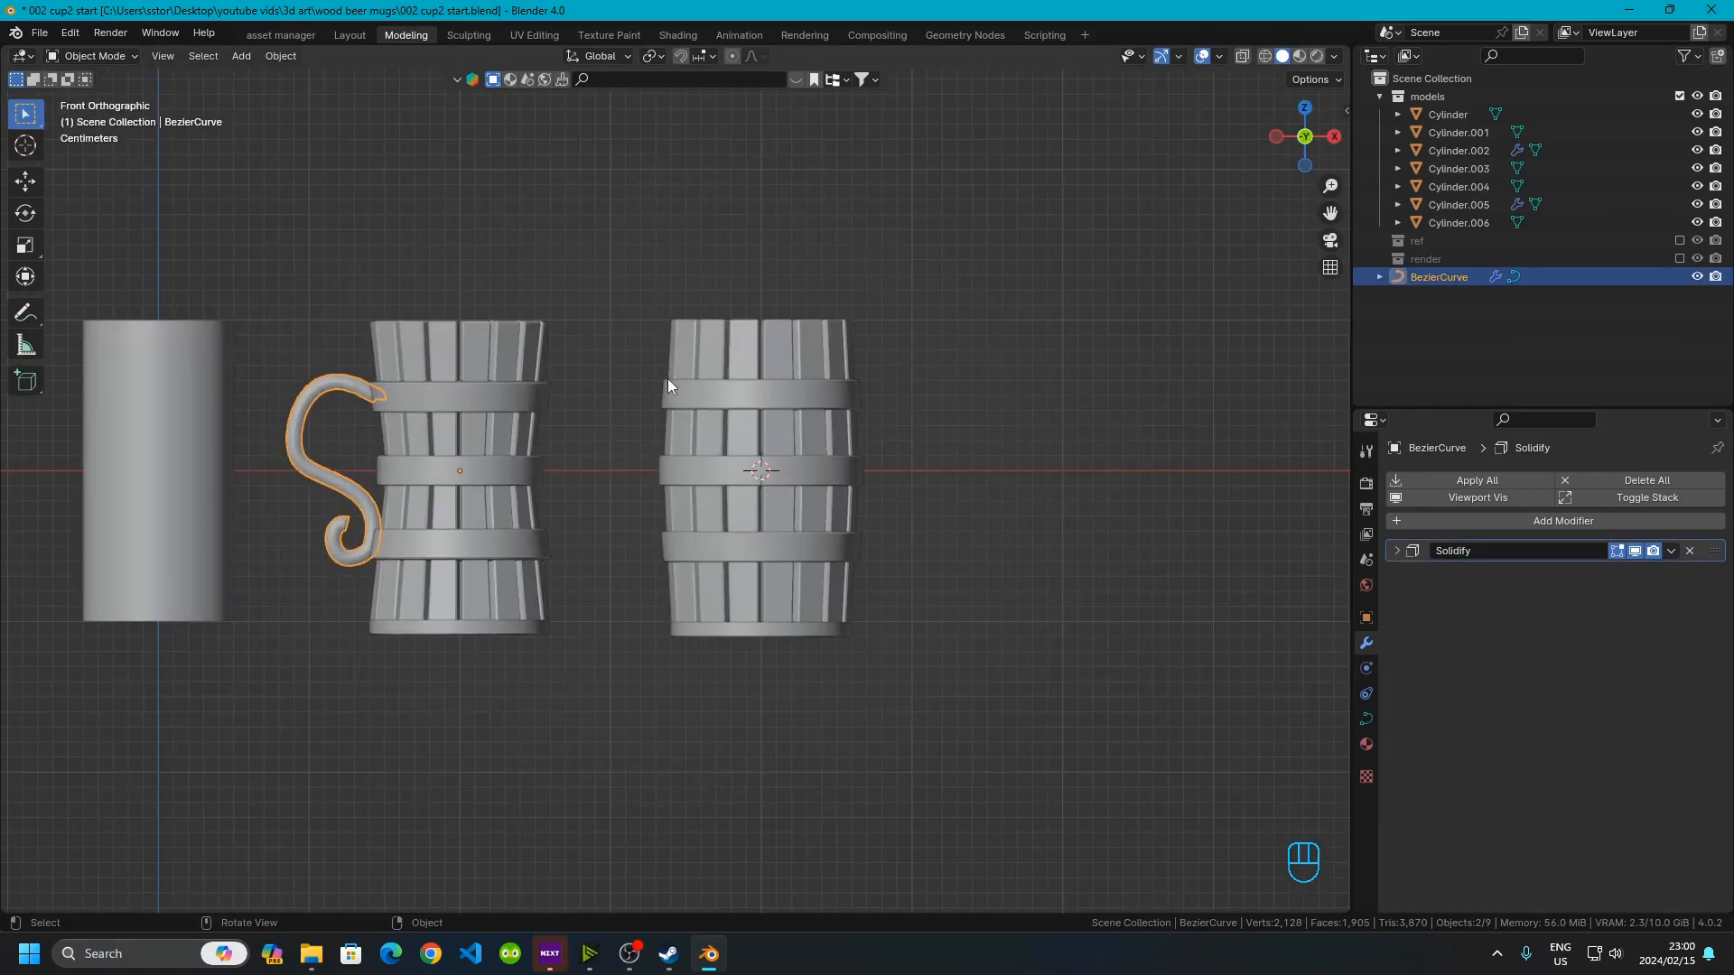
{"action": "scroll", "coordinate": [536, 509], "scroll_direction": "up", "scroll_amount": 2}
{"action": "middle_click_drag", "start_coordinate": [537, 503], "coordinate": [609, 559], "text": "shift"}
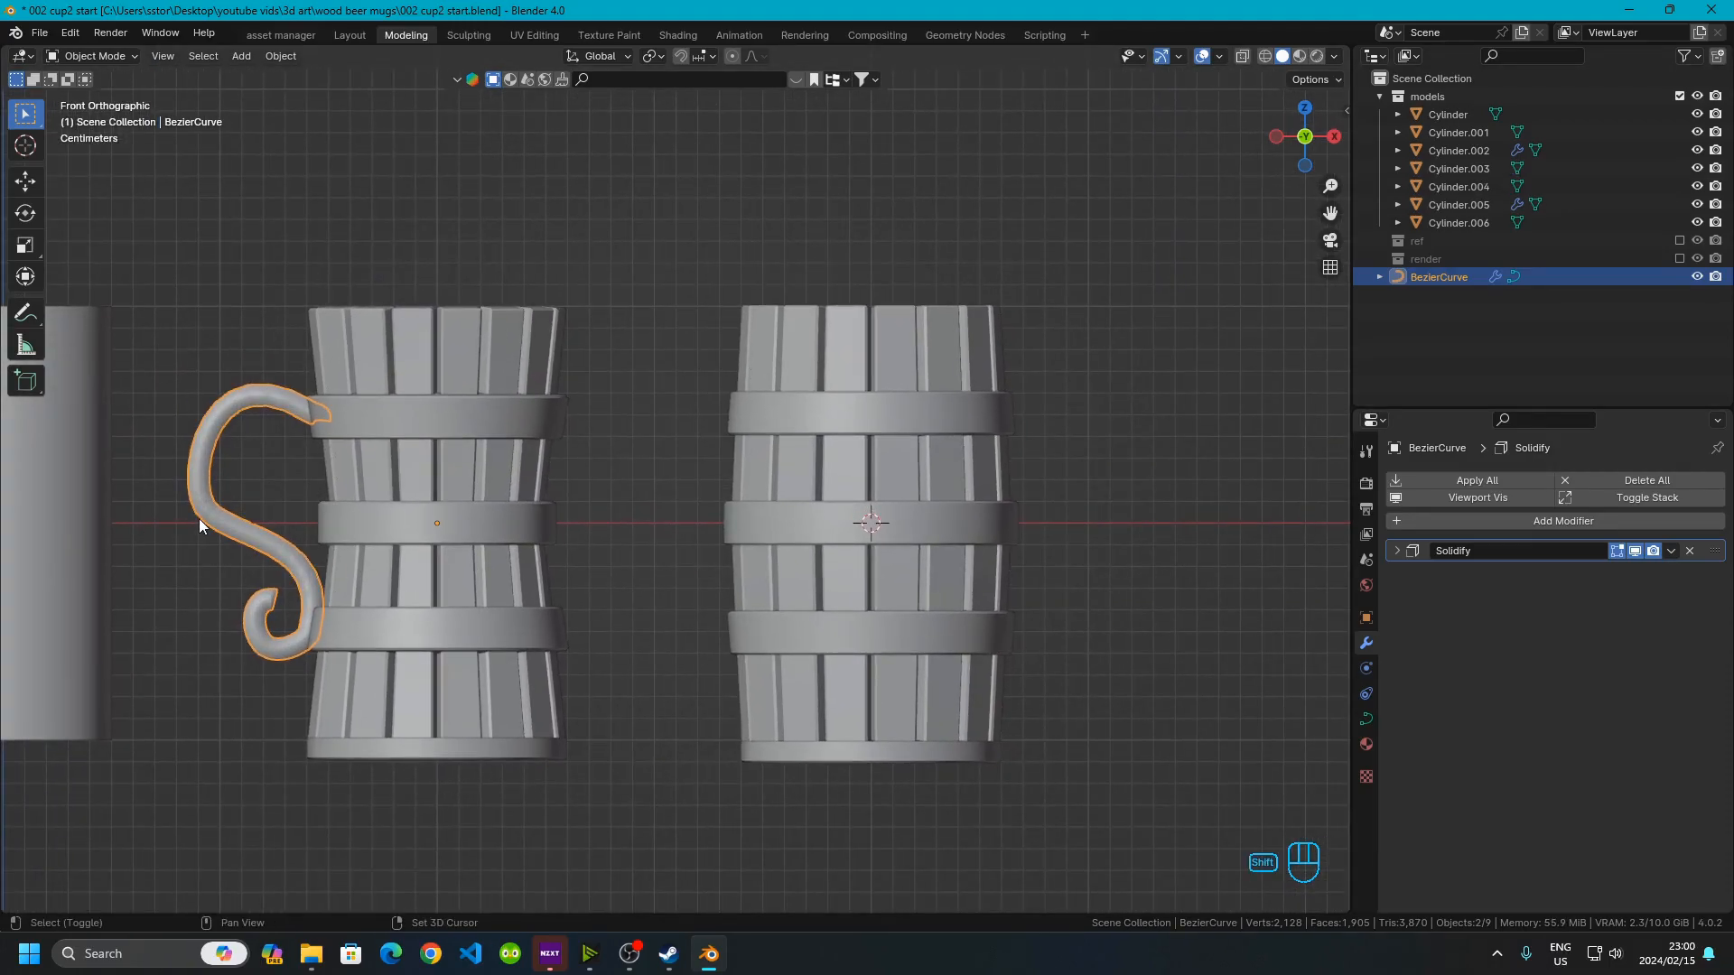
{"action": "key", "text": "shift+d"}
{"action": "key", "text": "x"}
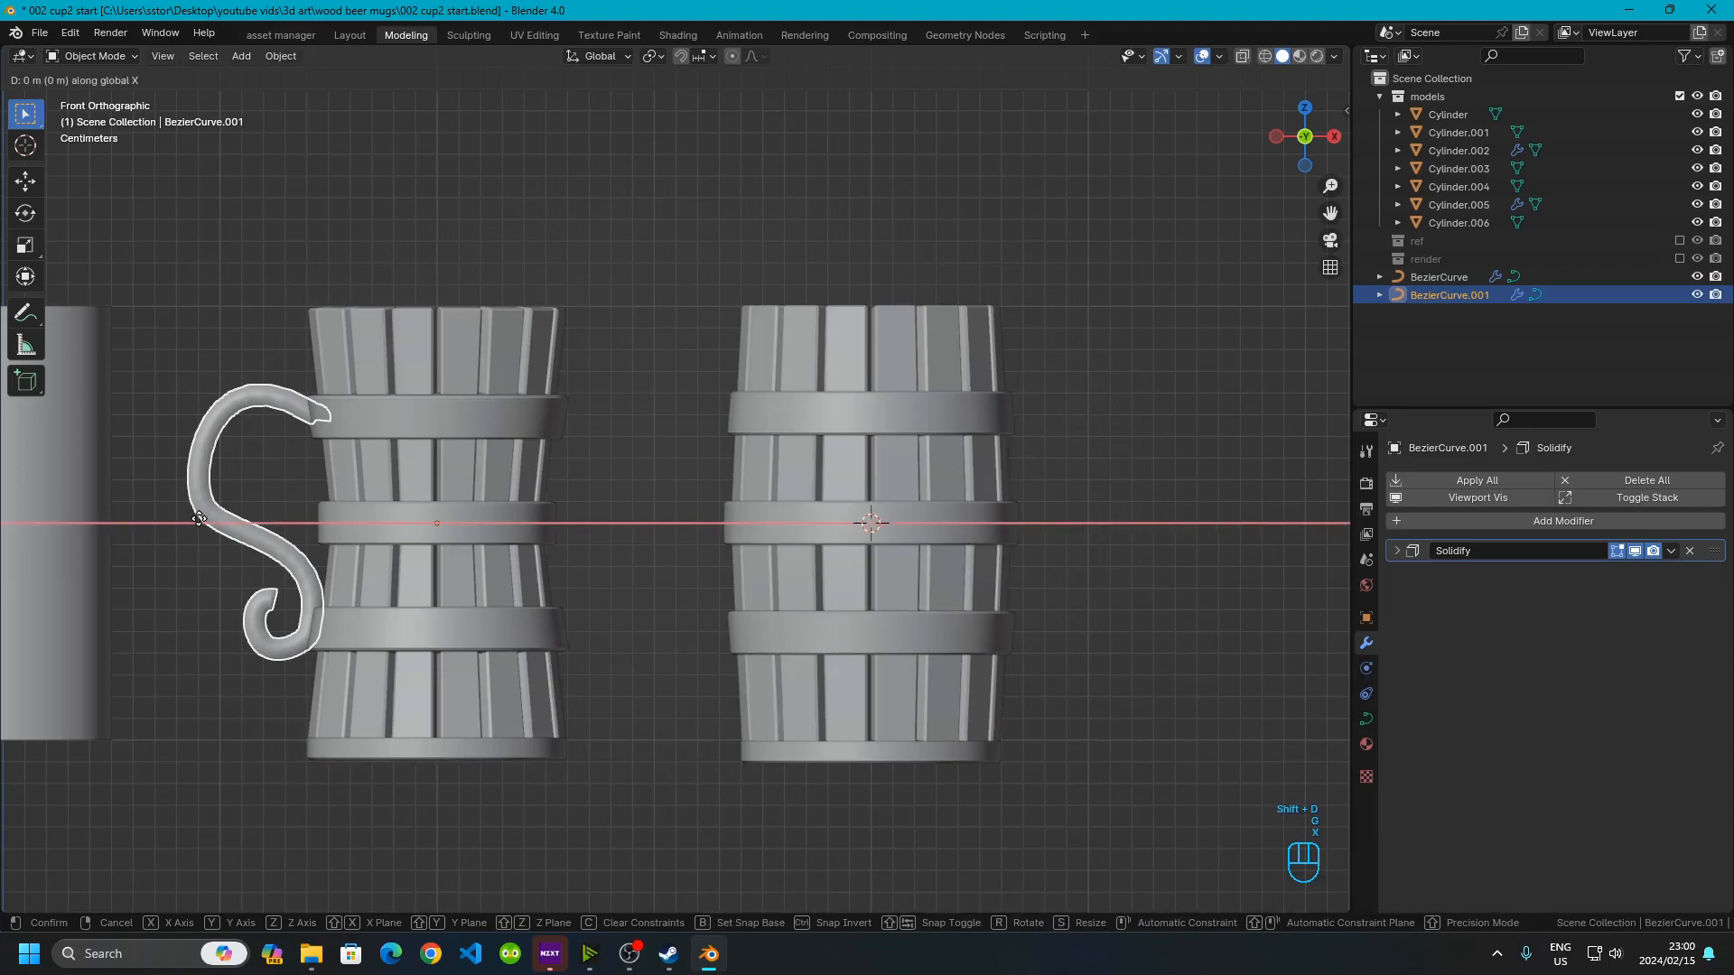
{"action": "key", "text": "KP_Decimal"}
{"action": "key", "text": "KP_2"}
{"action": "left_click", "coordinate": [199, 518]}
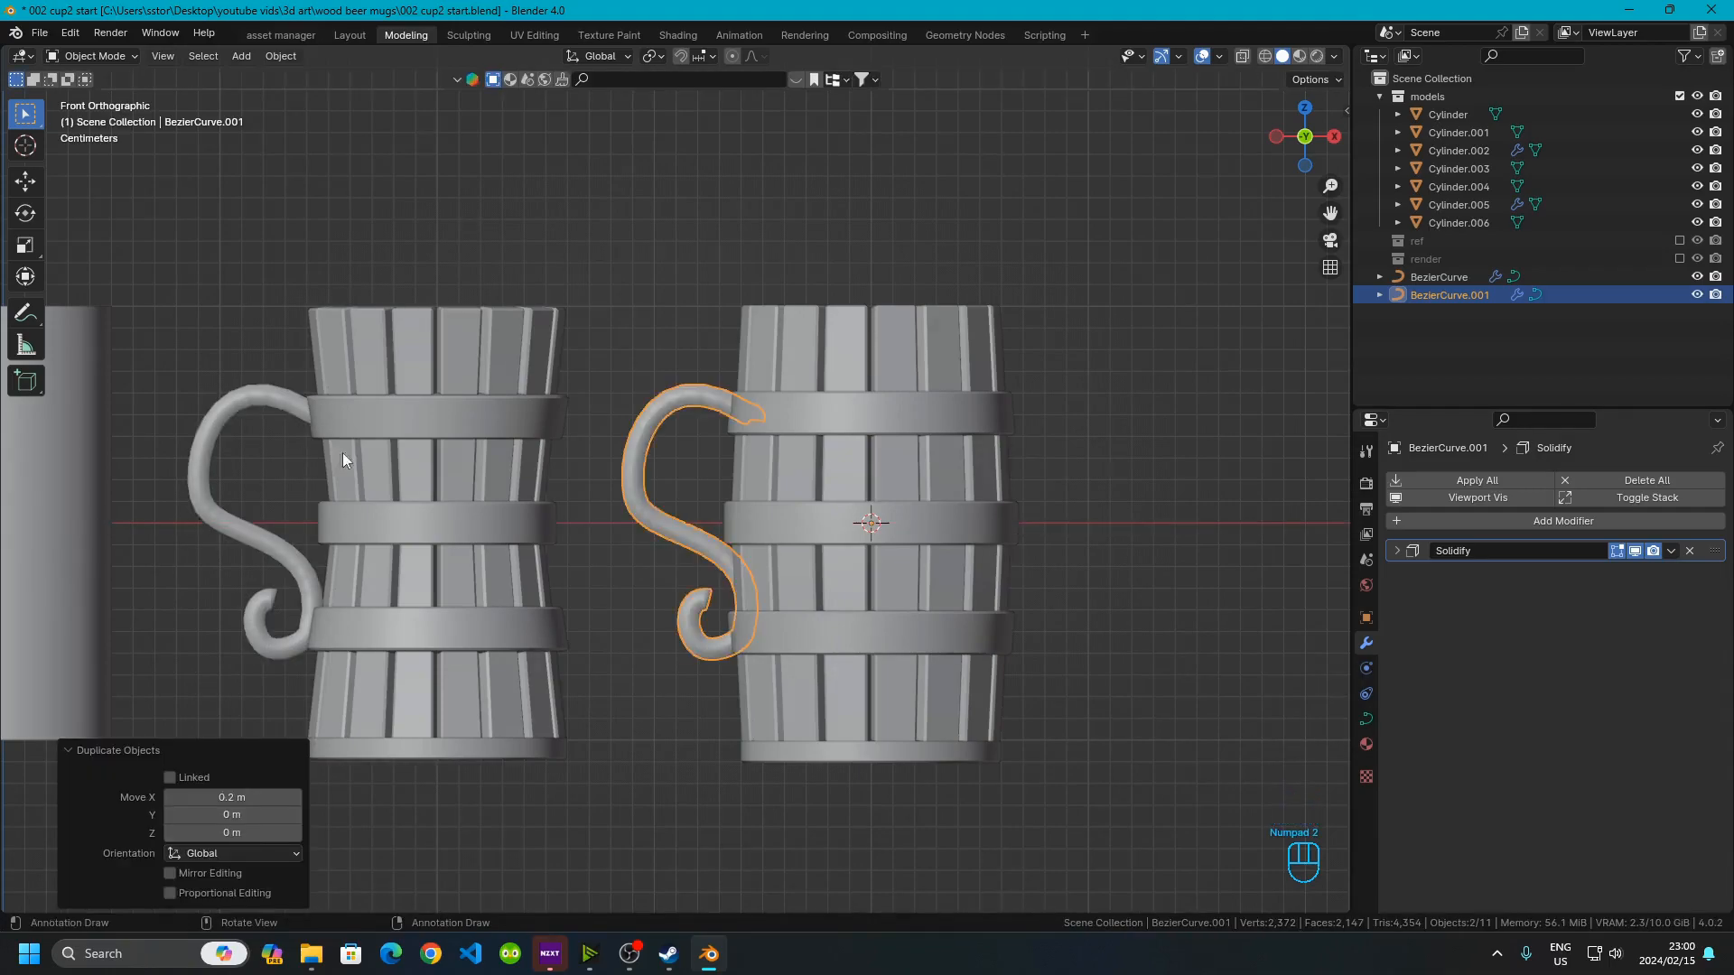
Nudge the duplicated handle about 0.011 m along X toward the barrel mug
{"action": "middle_click_drag", "start_coordinate": [668, 589], "coordinate": [607, 480], "text": "shift"}
{"action": "scroll", "coordinate": [609, 481], "scroll_direction": "up", "scroll_amount": 3}
{"action": "middle_click_drag", "start_coordinate": [814, 518], "coordinate": [804, 558], "text": "shift"}
{"action": "scroll", "coordinate": [803, 558], "scroll_direction": "up", "scroll_amount": 2}
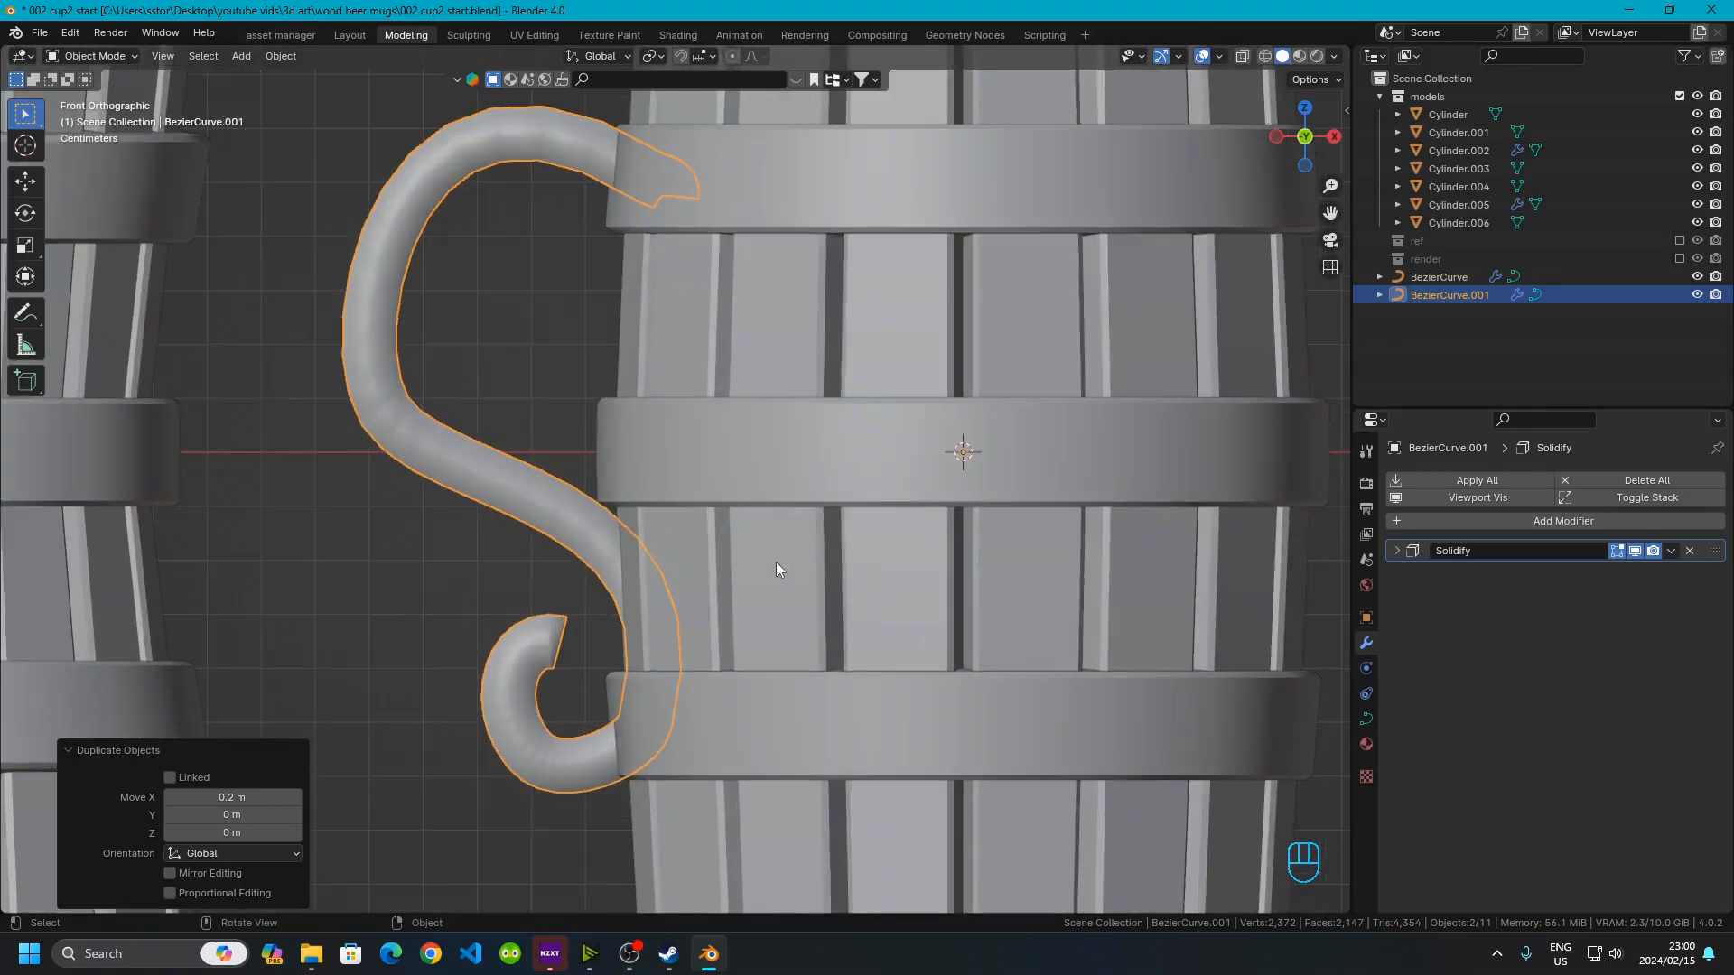
{"action": "key", "text": "g"}
{"action": "key", "text": "x"}
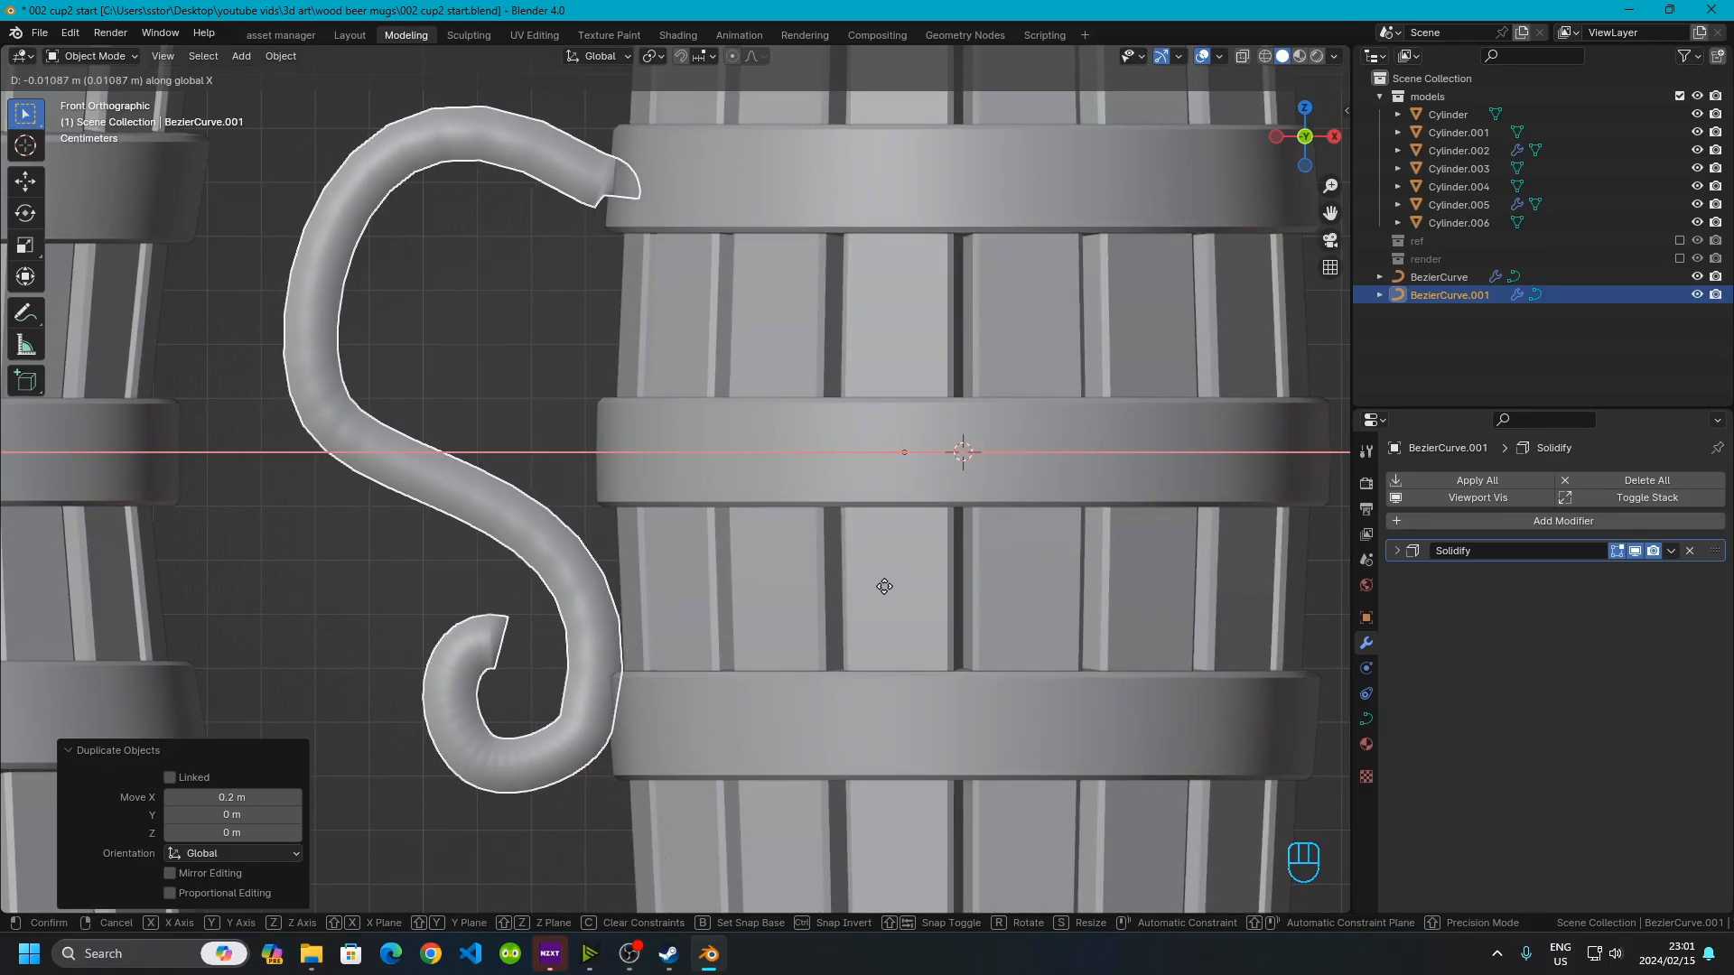
{"action": "left_click", "coordinate": [874, 582]}
Inspect how the new handle meets the barrel mug from several angles
{"action": "middle_click_drag", "start_coordinate": [582, 150], "coordinate": [688, 597]}
{"action": "scroll", "coordinate": [705, 601], "scroll_direction": "down", "scroll_amount": 8}
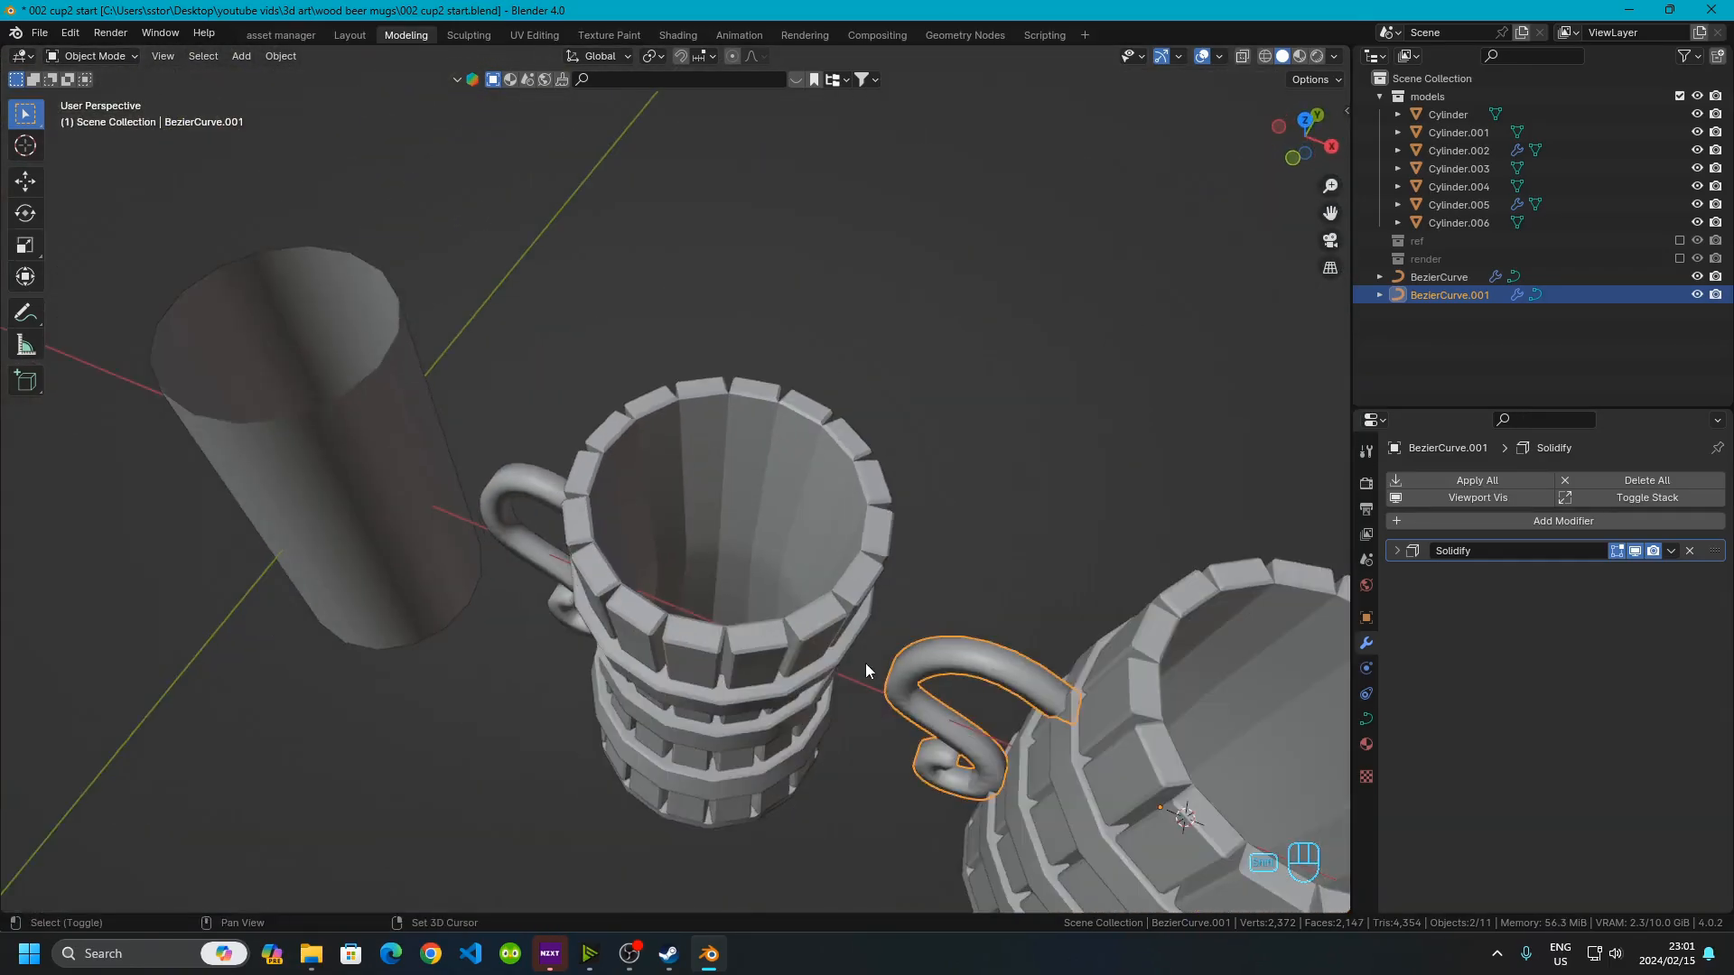
{"action": "middle_click_drag", "start_coordinate": [863, 663], "coordinate": [604, 544], "text": "shift"}
{"action": "scroll", "coordinate": [988, 589], "scroll_direction": "up", "scroll_amount": 3}
{"action": "middle_click_drag", "start_coordinate": [988, 589], "coordinate": [1359, 72], "text": "shift"}
{"action": "left_click", "coordinate": [1304, 156]}
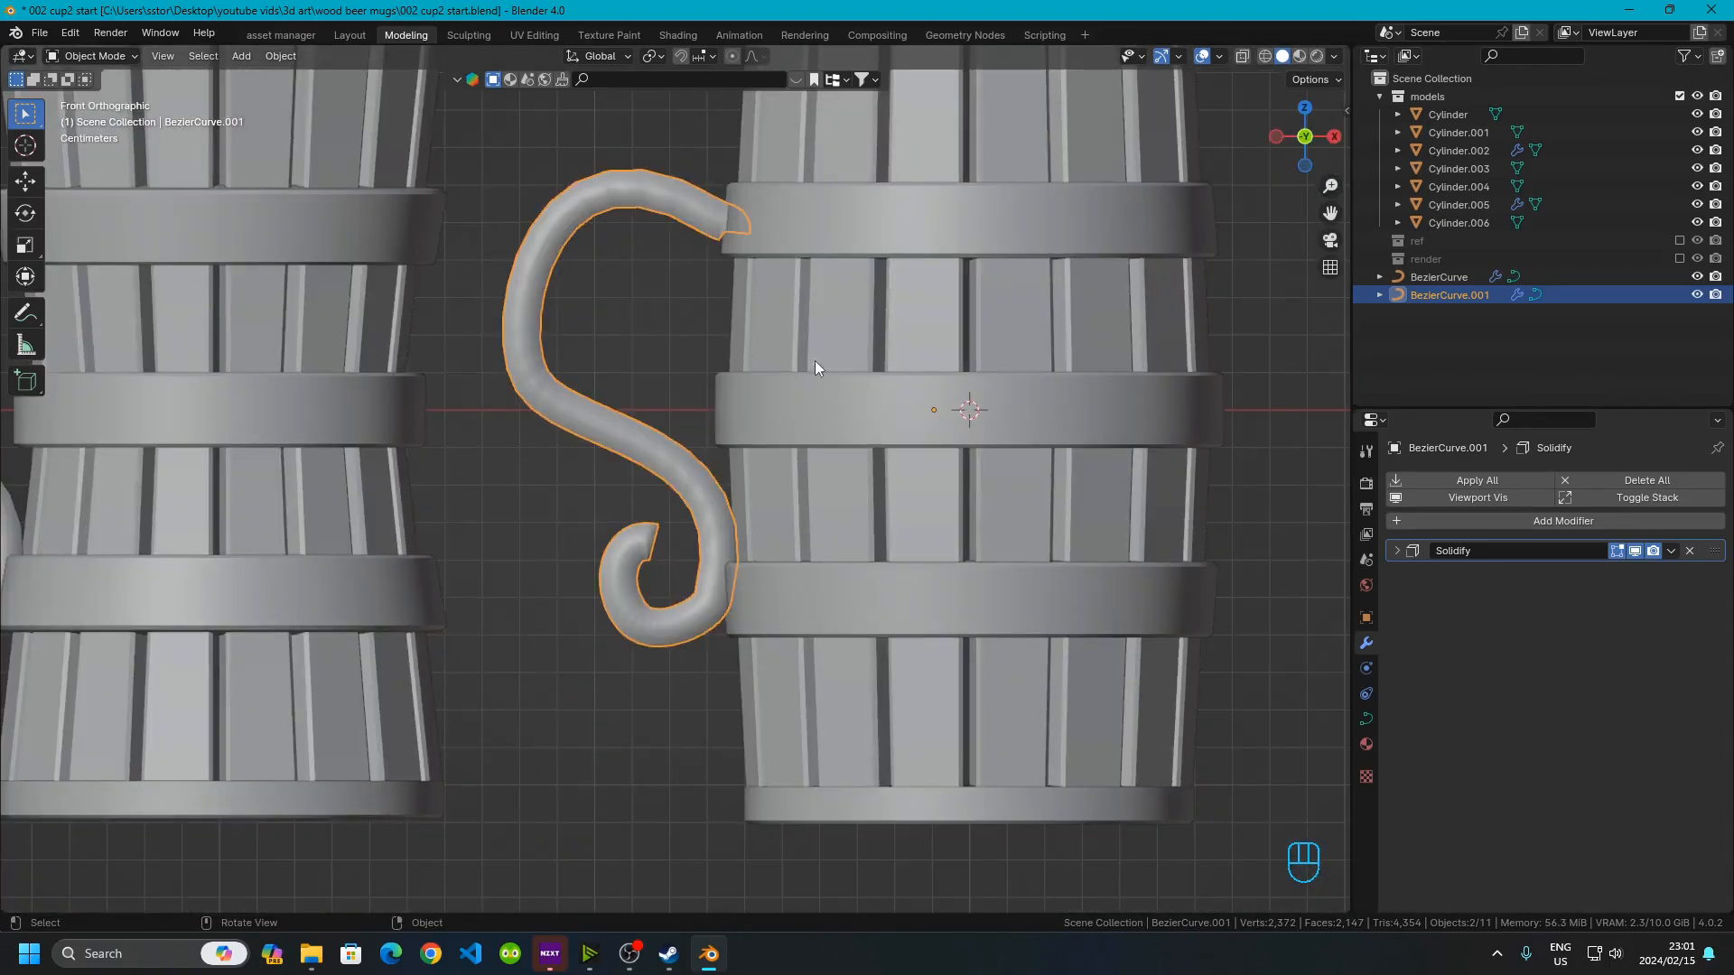
{"action": "scroll", "coordinate": [329, 436], "scroll_direction": "up", "scroll_amount": 5}
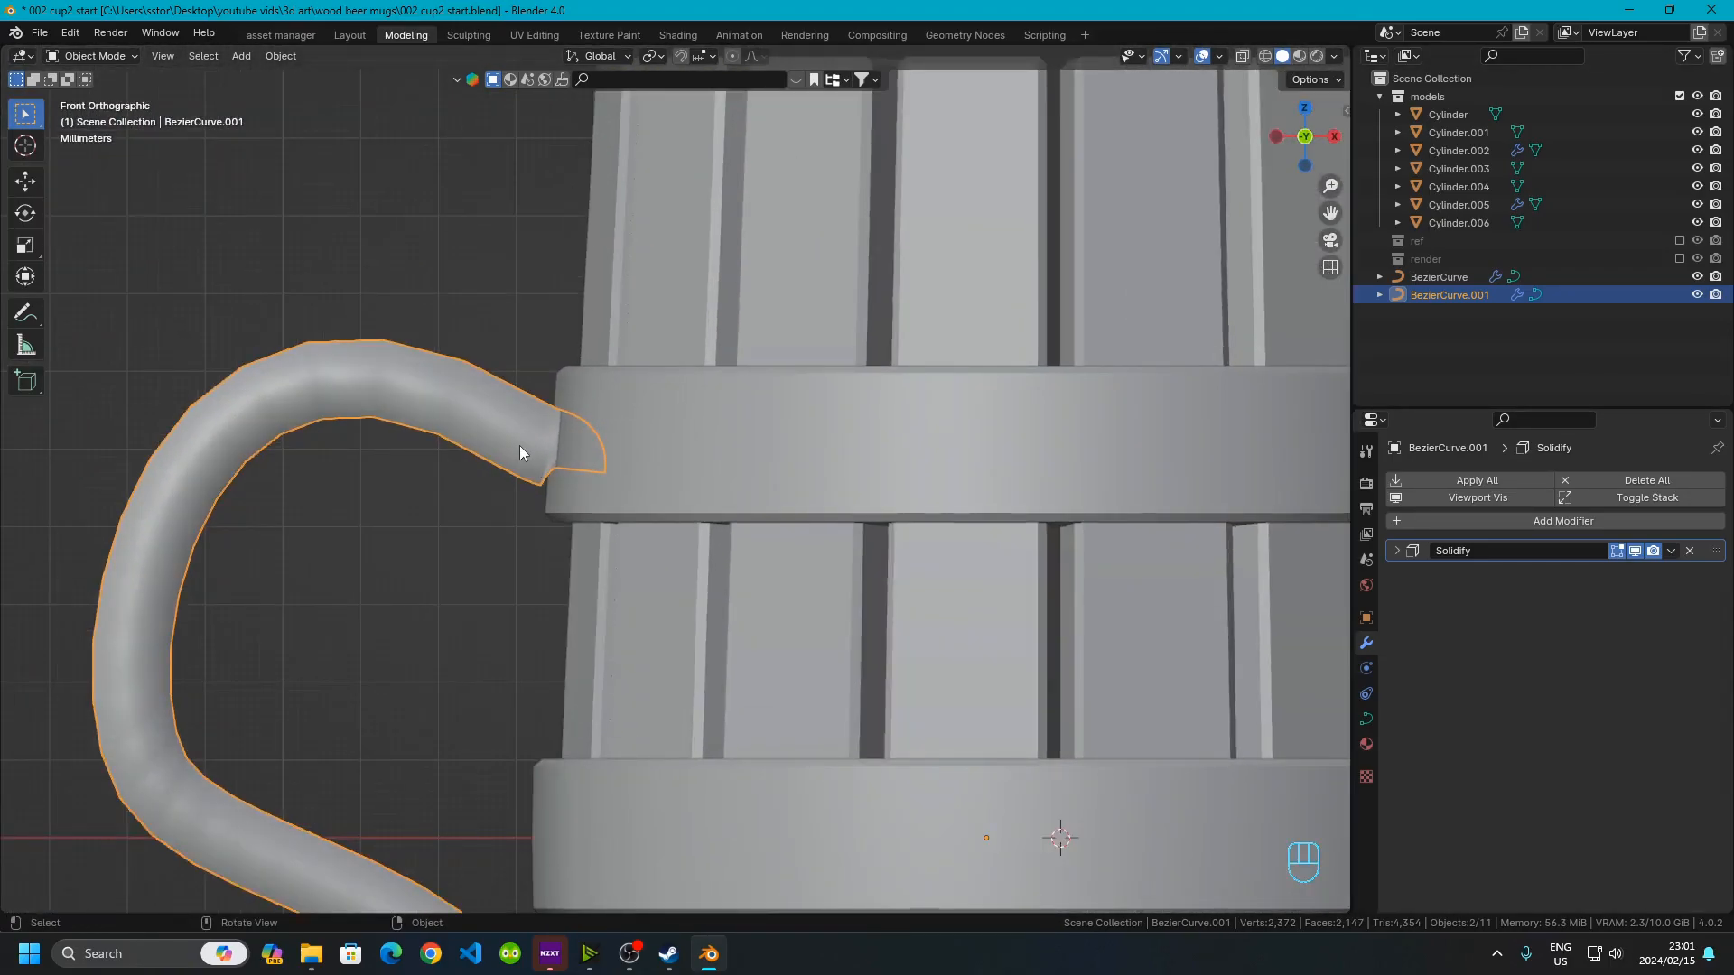
In the handle curve's edit mode, rotate the top end point so the tip angles into the upper band
{"action": "key", "text": "Tab"}
{"action": "scroll", "coordinate": [550, 463], "scroll_direction": "up", "scroll_amount": 1}
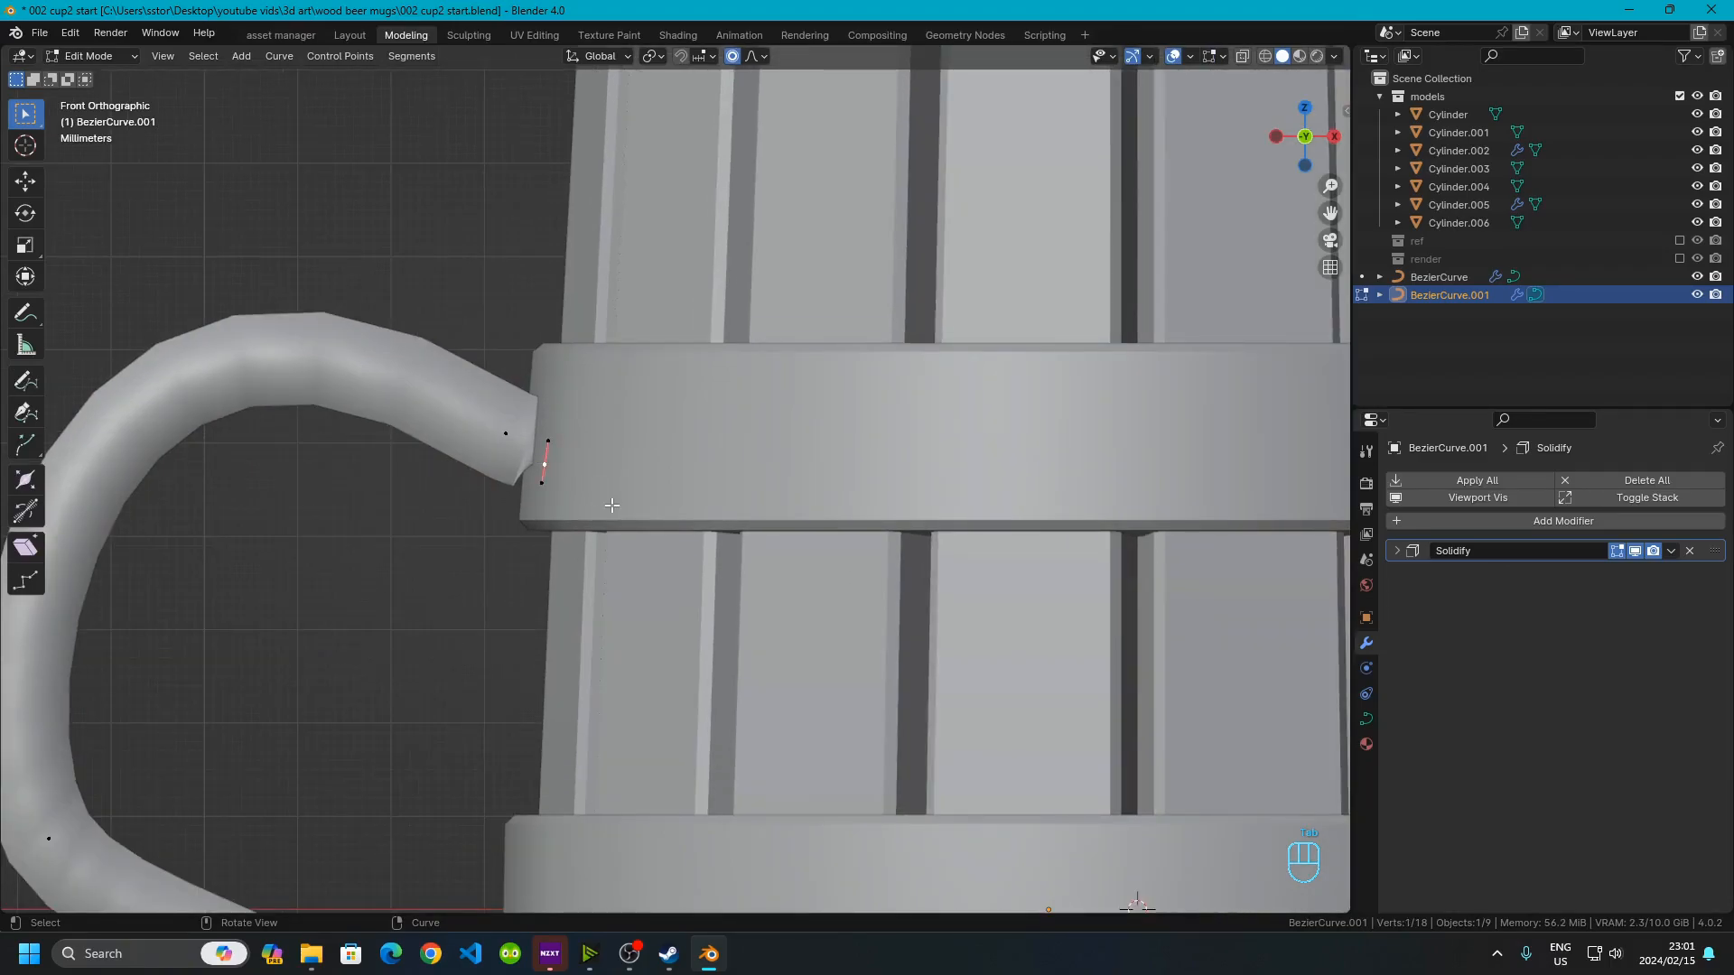
{"action": "key", "text": "r"}
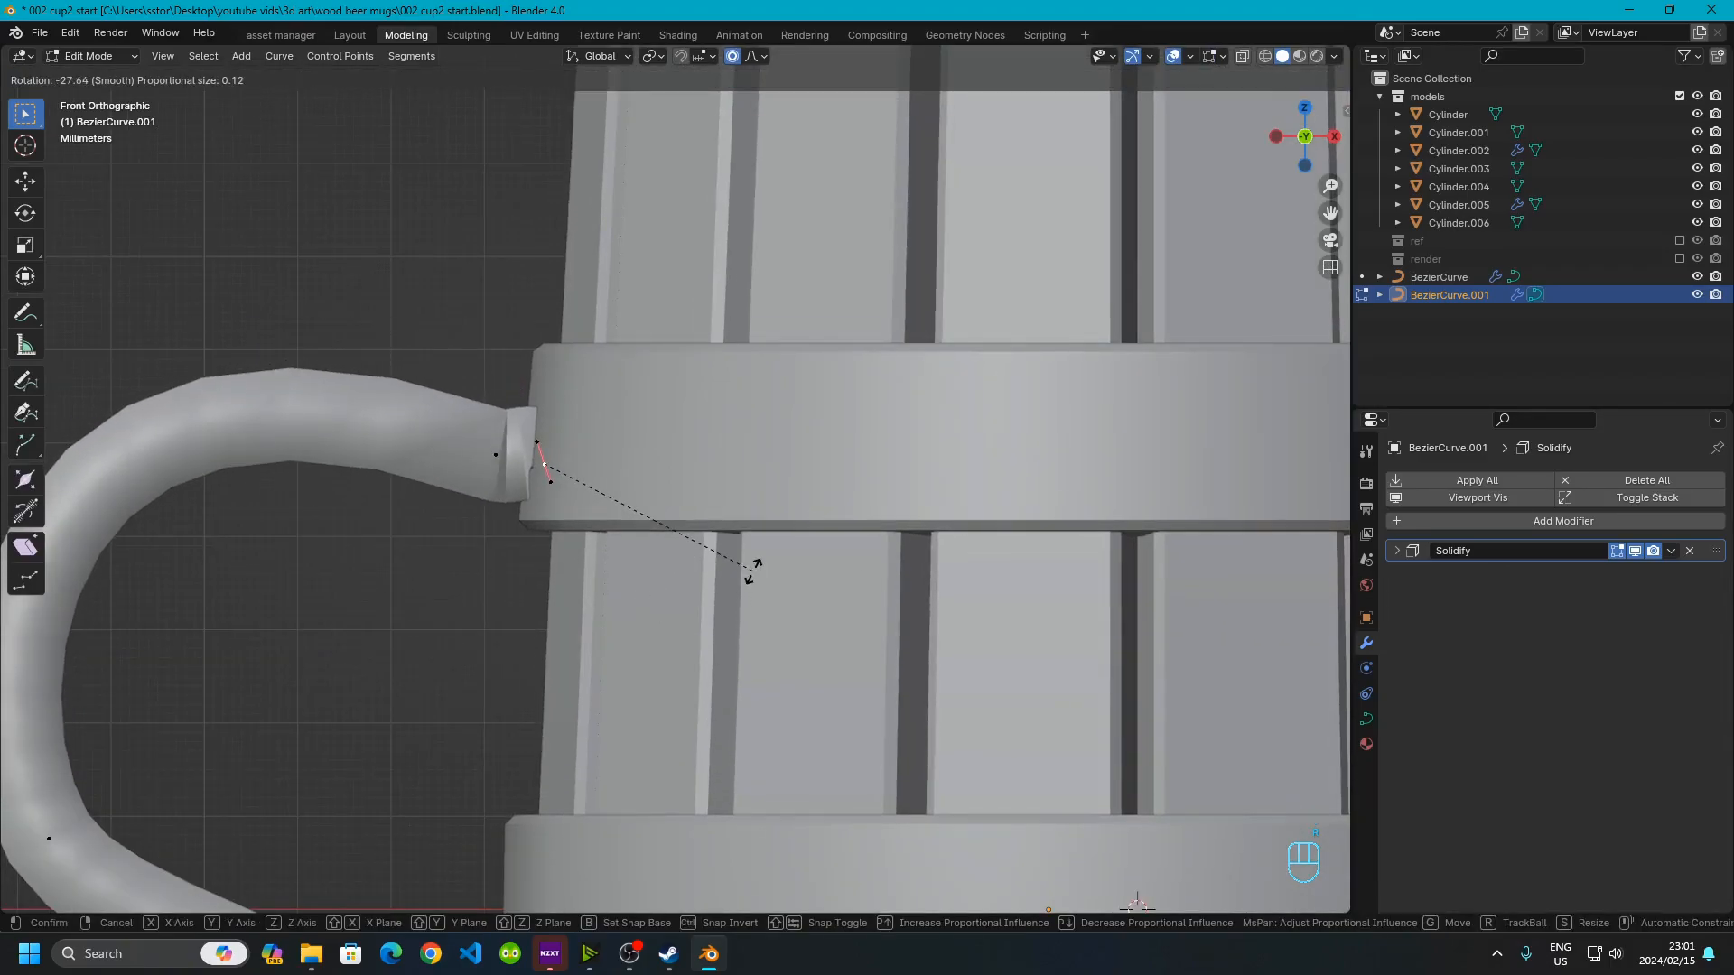
{"action": "left_click", "coordinate": [643, 519]}
{"action": "key", "text": "x"}
{"action": "left_click", "coordinate": [643, 518]}
{"action": "left_click_drag", "start_coordinate": [442, 417], "coordinate": [529, 515]}
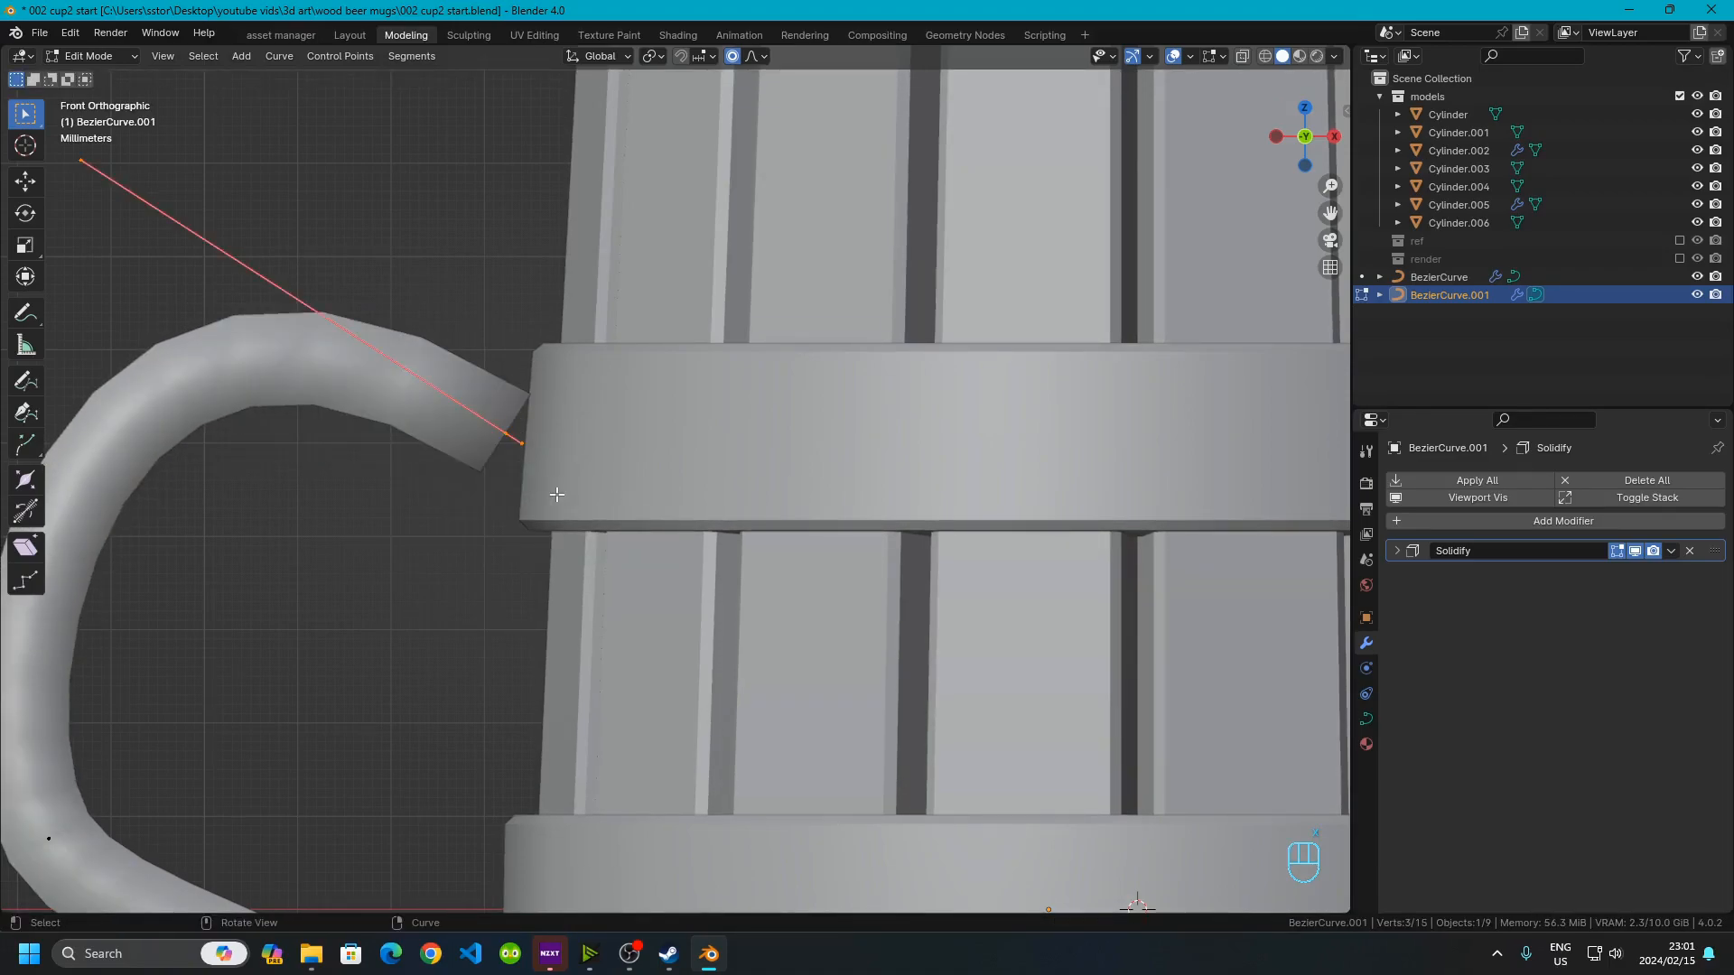
Turn off proportional editing and reposition the top end point's bezier handle
{"action": "scroll", "coordinate": [429, 377], "scroll_direction": "down", "scroll_amount": 4}
{"action": "key", "text": "g"}
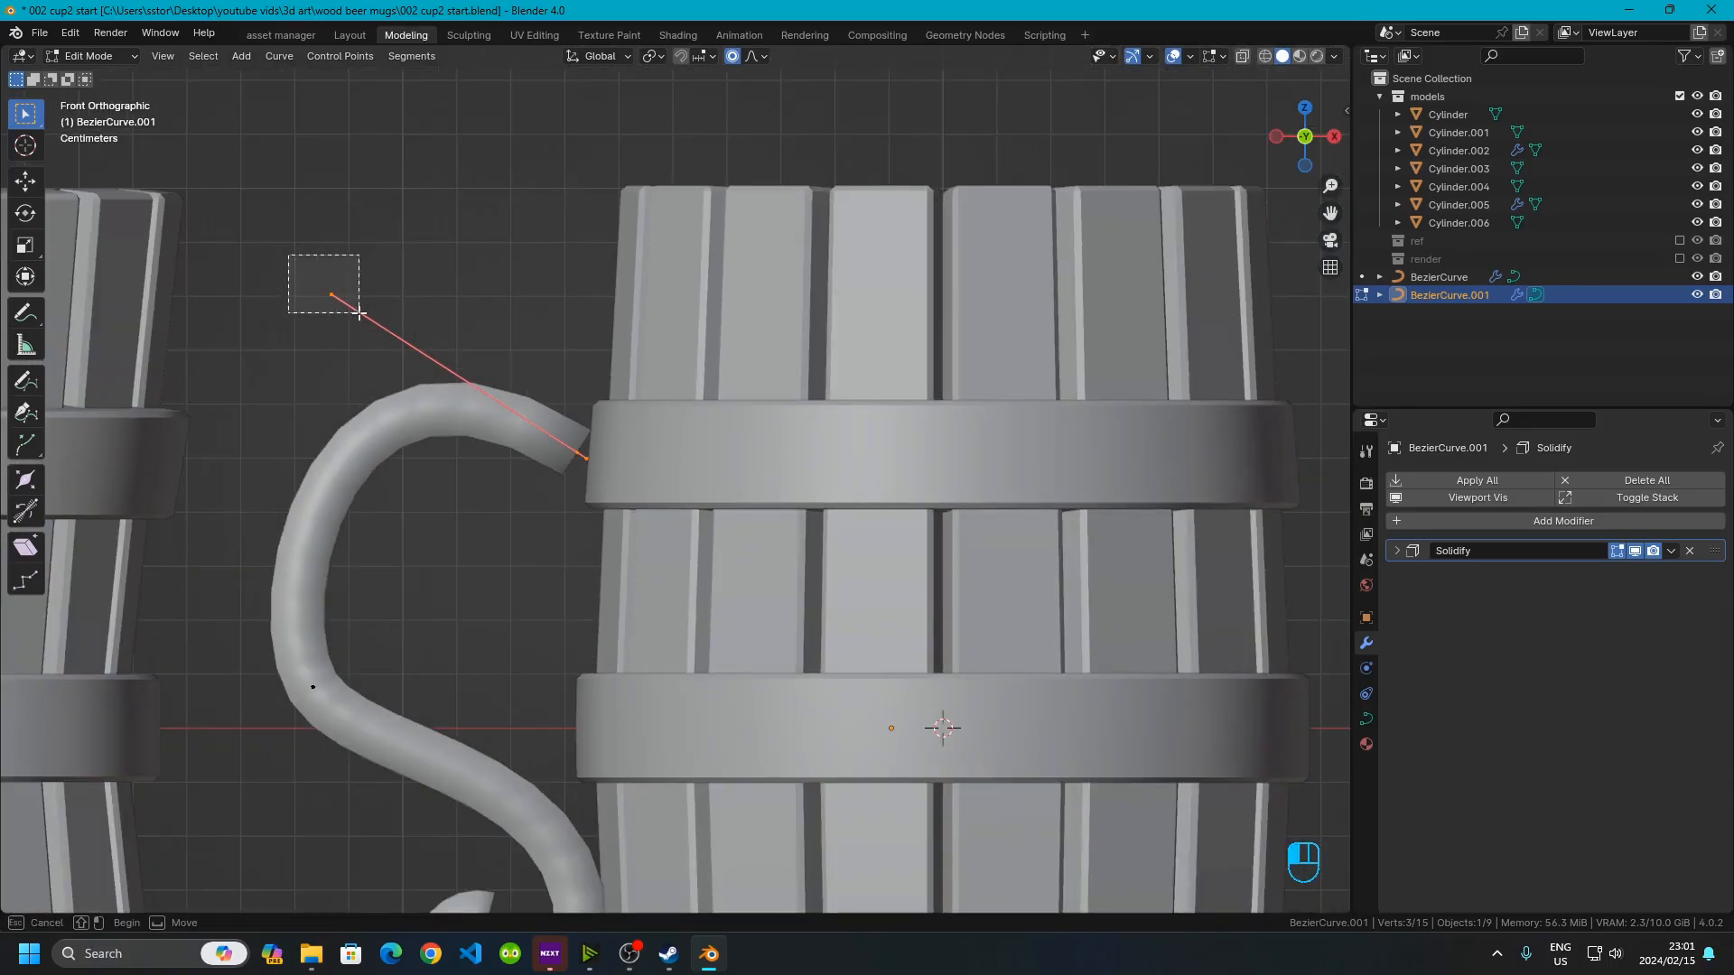
{"action": "left_click", "coordinate": [416, 349]}
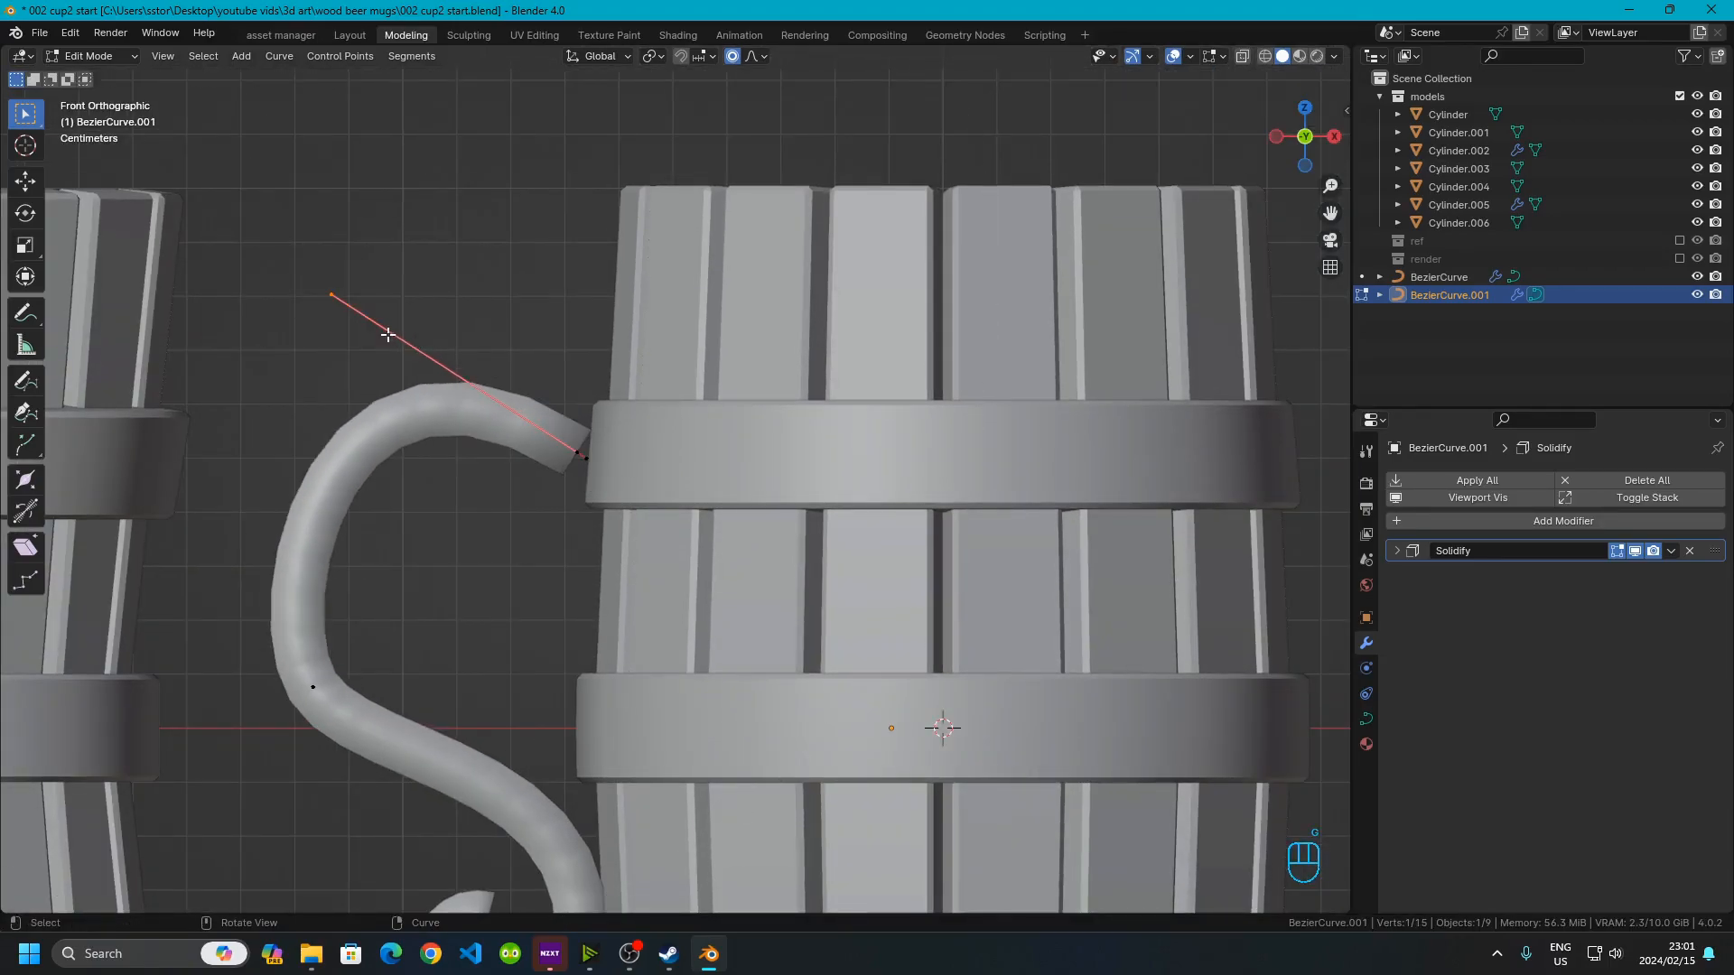
{"action": "left_click", "coordinate": [732, 56]}
{"action": "key", "text": "g"}
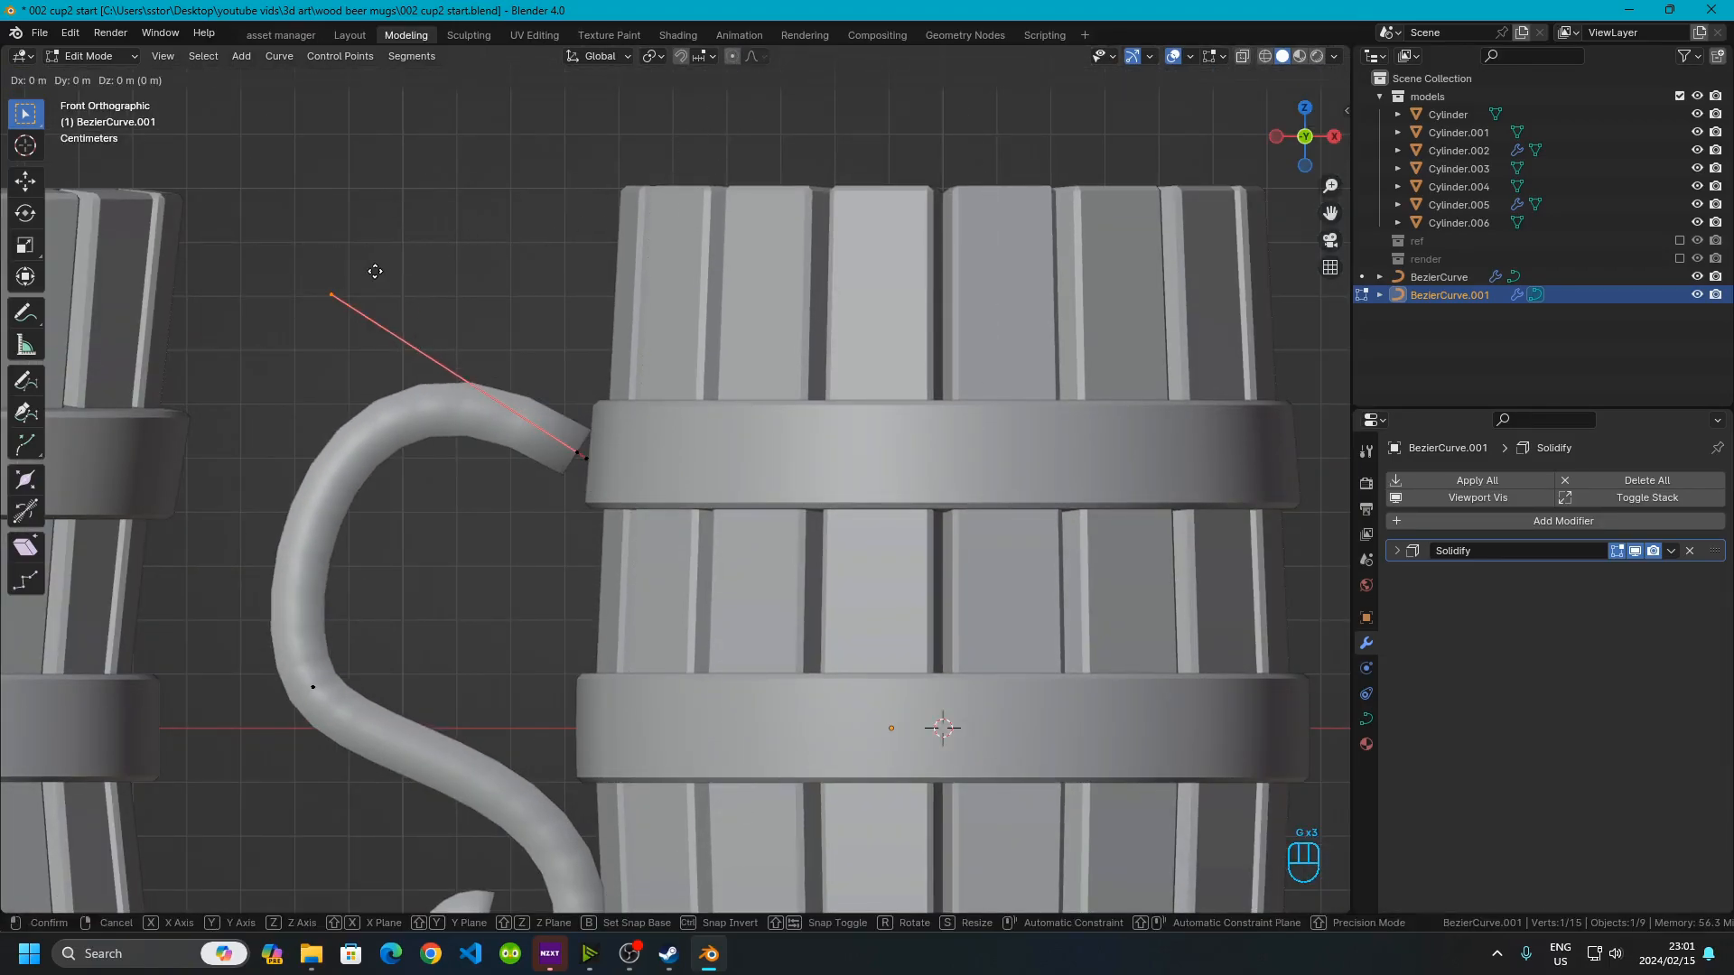
{"action": "left_click", "coordinate": [375, 271]}
Extrude a new control point upward from the handle's top end
{"action": "left_click_drag", "start_coordinate": [513, 448], "coordinate": [596, 511]}
{"action": "scroll", "coordinate": [571, 448], "scroll_direction": "up", "scroll_amount": 3}
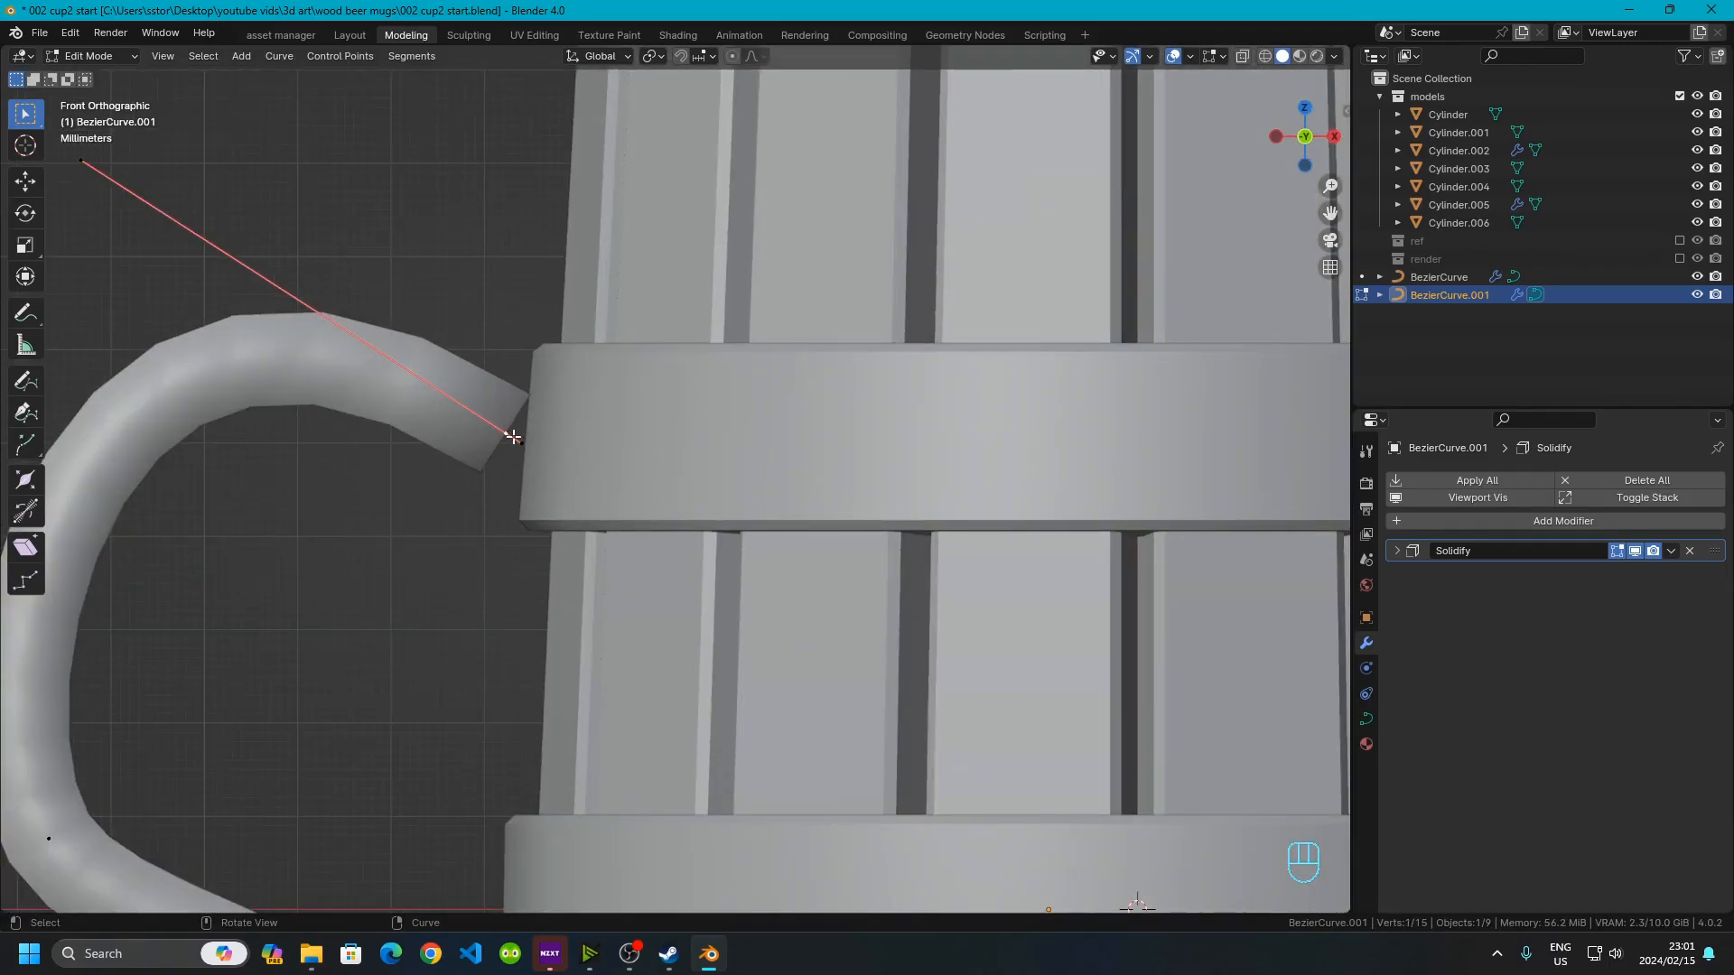
{"action": "key", "text": "e"}
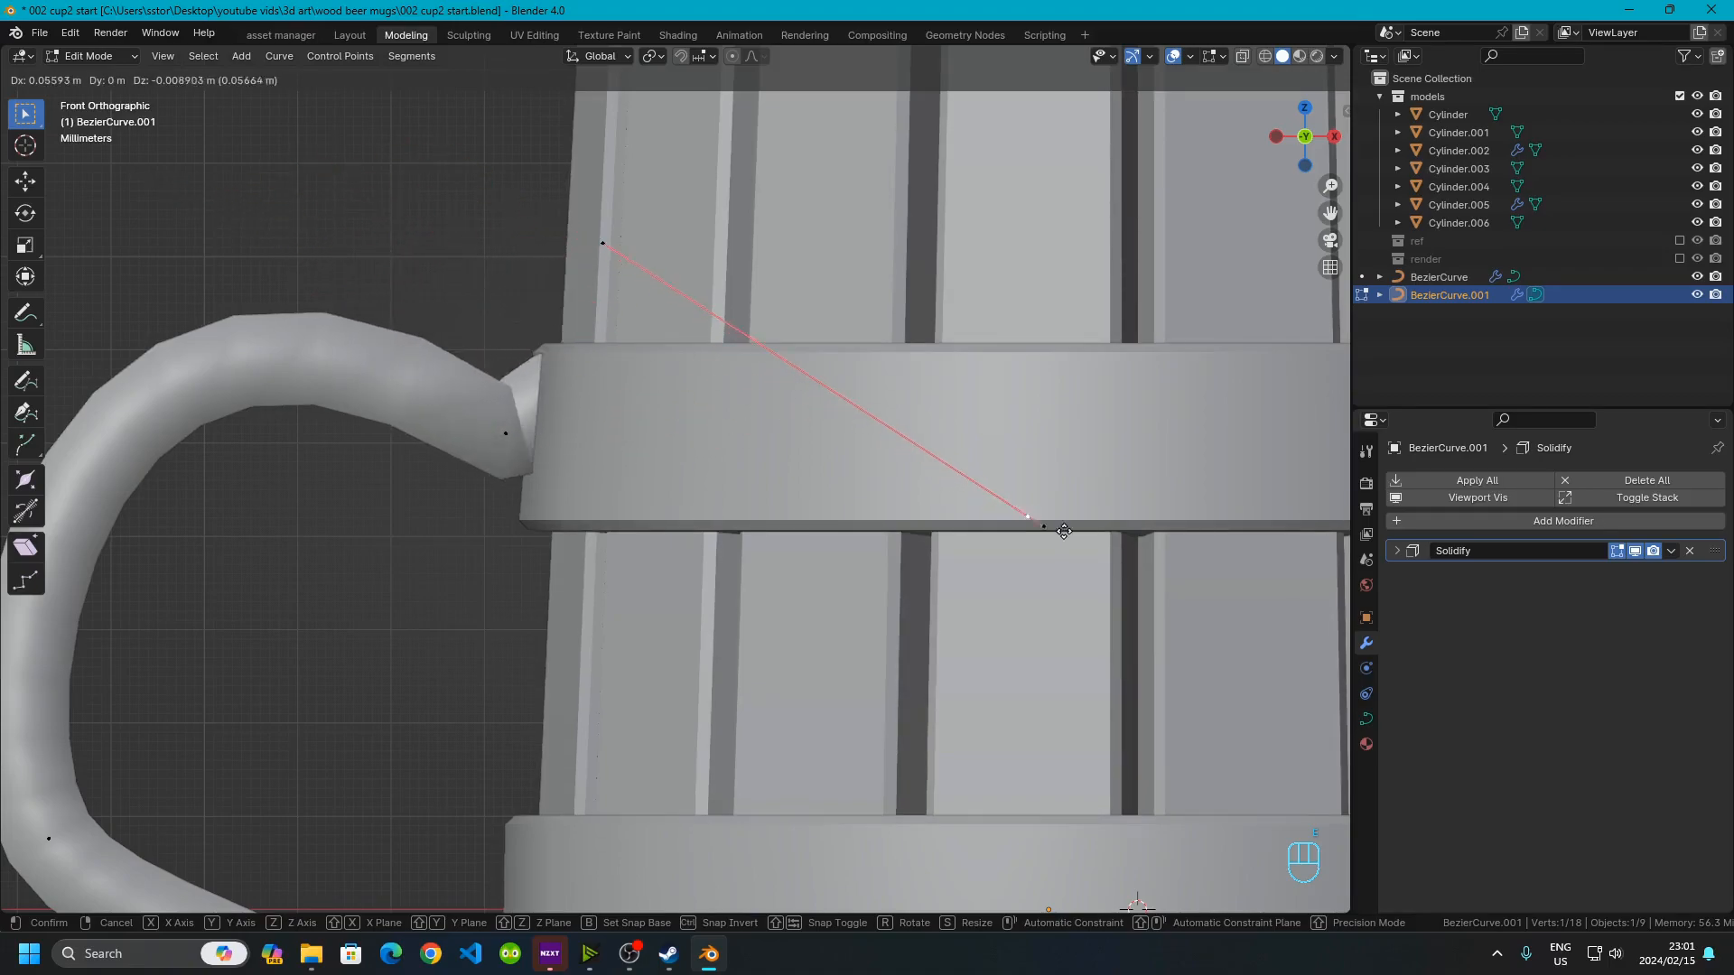
{"action": "left_click", "coordinate": [601, 344]}
Move the extruded top end points down so the handle tip sits inside the upper band
{"action": "scroll", "coordinate": [413, 183], "scroll_direction": "down", "scroll_amount": 2}
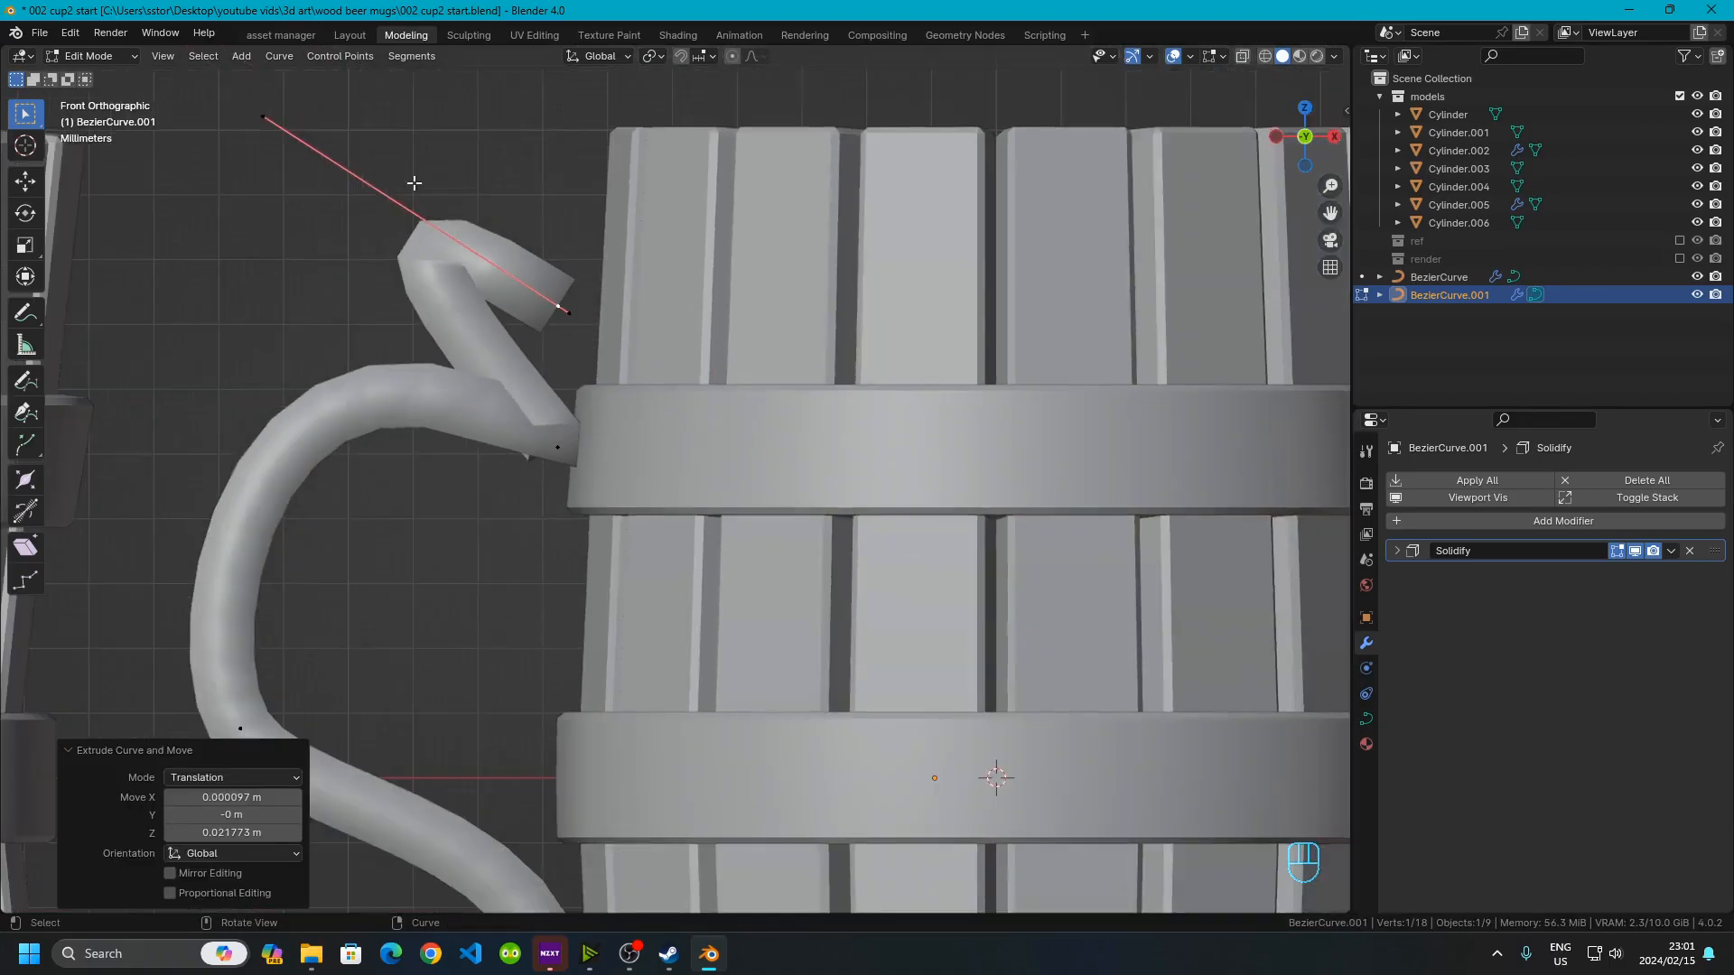
{"action": "left_click_drag", "start_coordinate": [232, 99], "coordinate": [374, 194]}
{"action": "key", "text": "g"}
{"action": "key", "text": "g"}
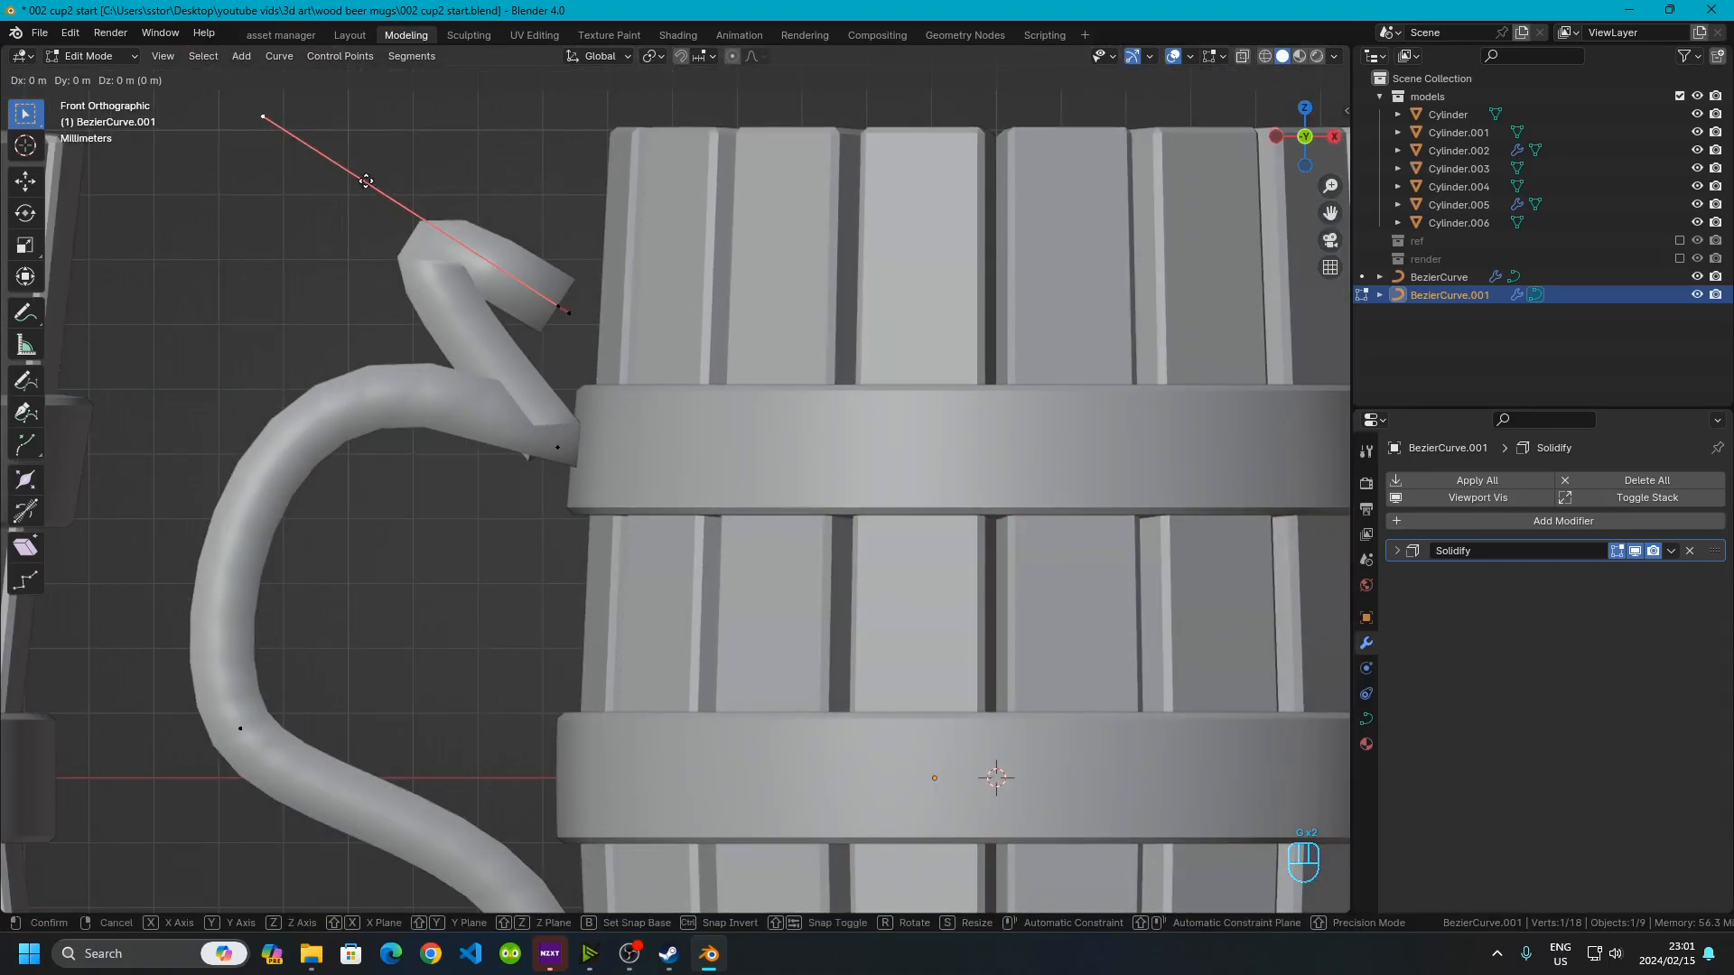
{"action": "left_click", "coordinate": [643, 367]}
{"action": "left_click_drag", "start_coordinate": [498, 254], "coordinate": [662, 355]}
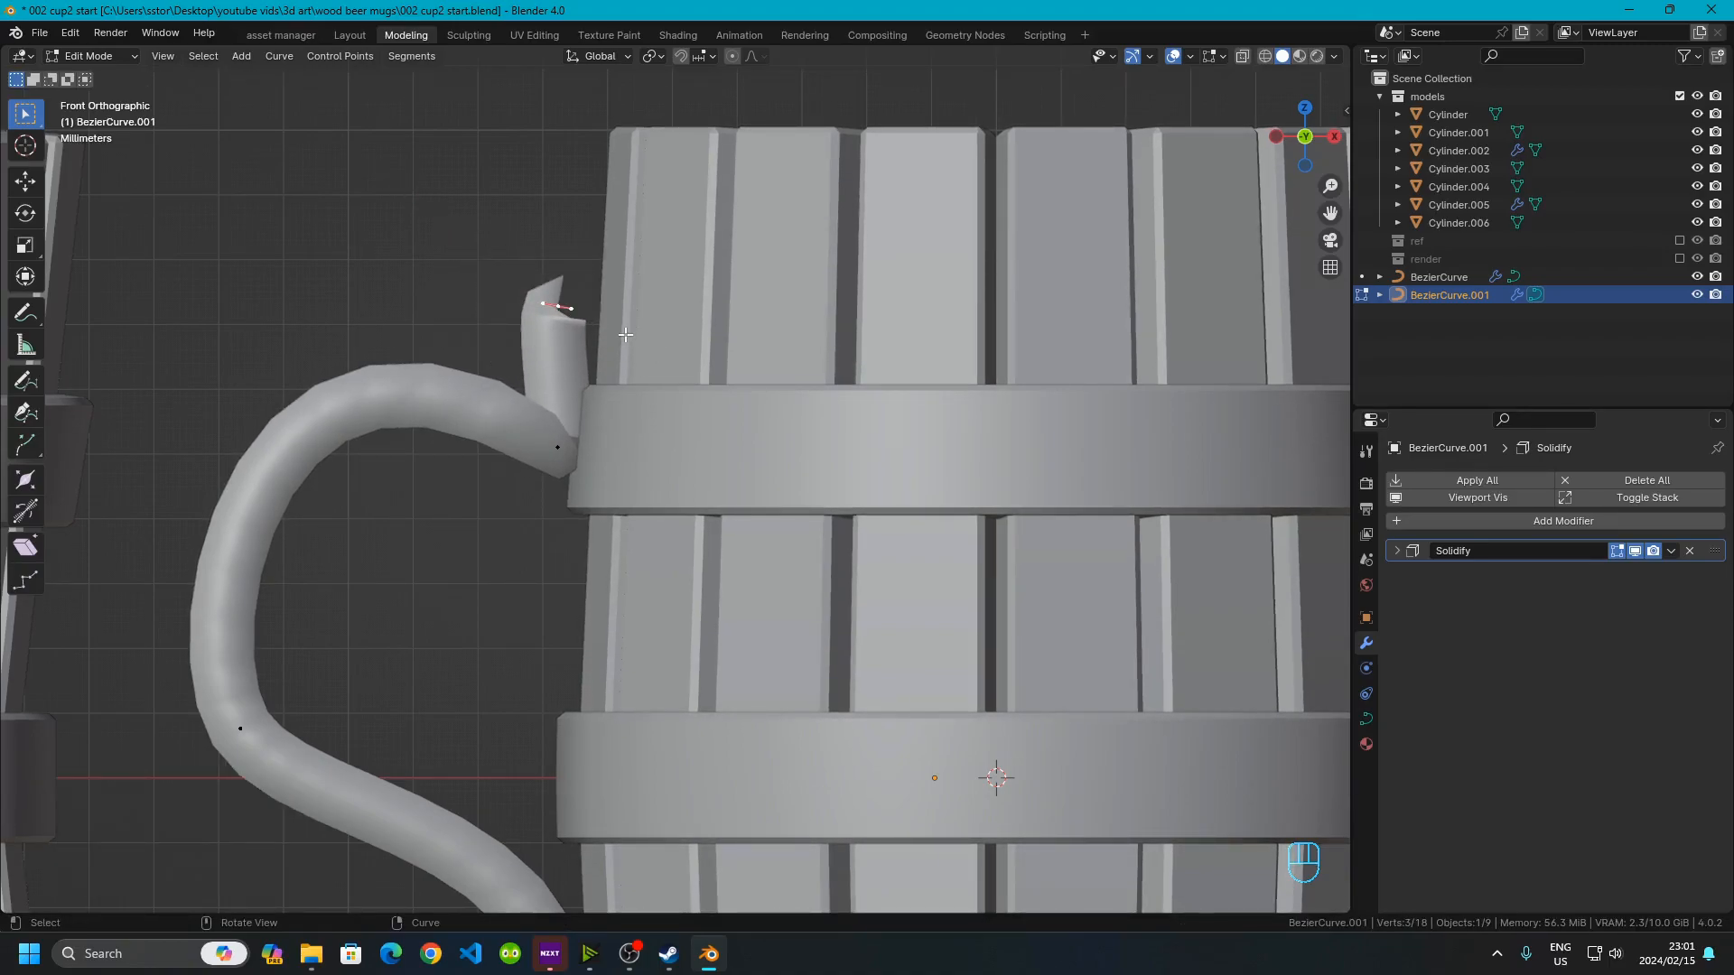
{"action": "key", "text": "g"}
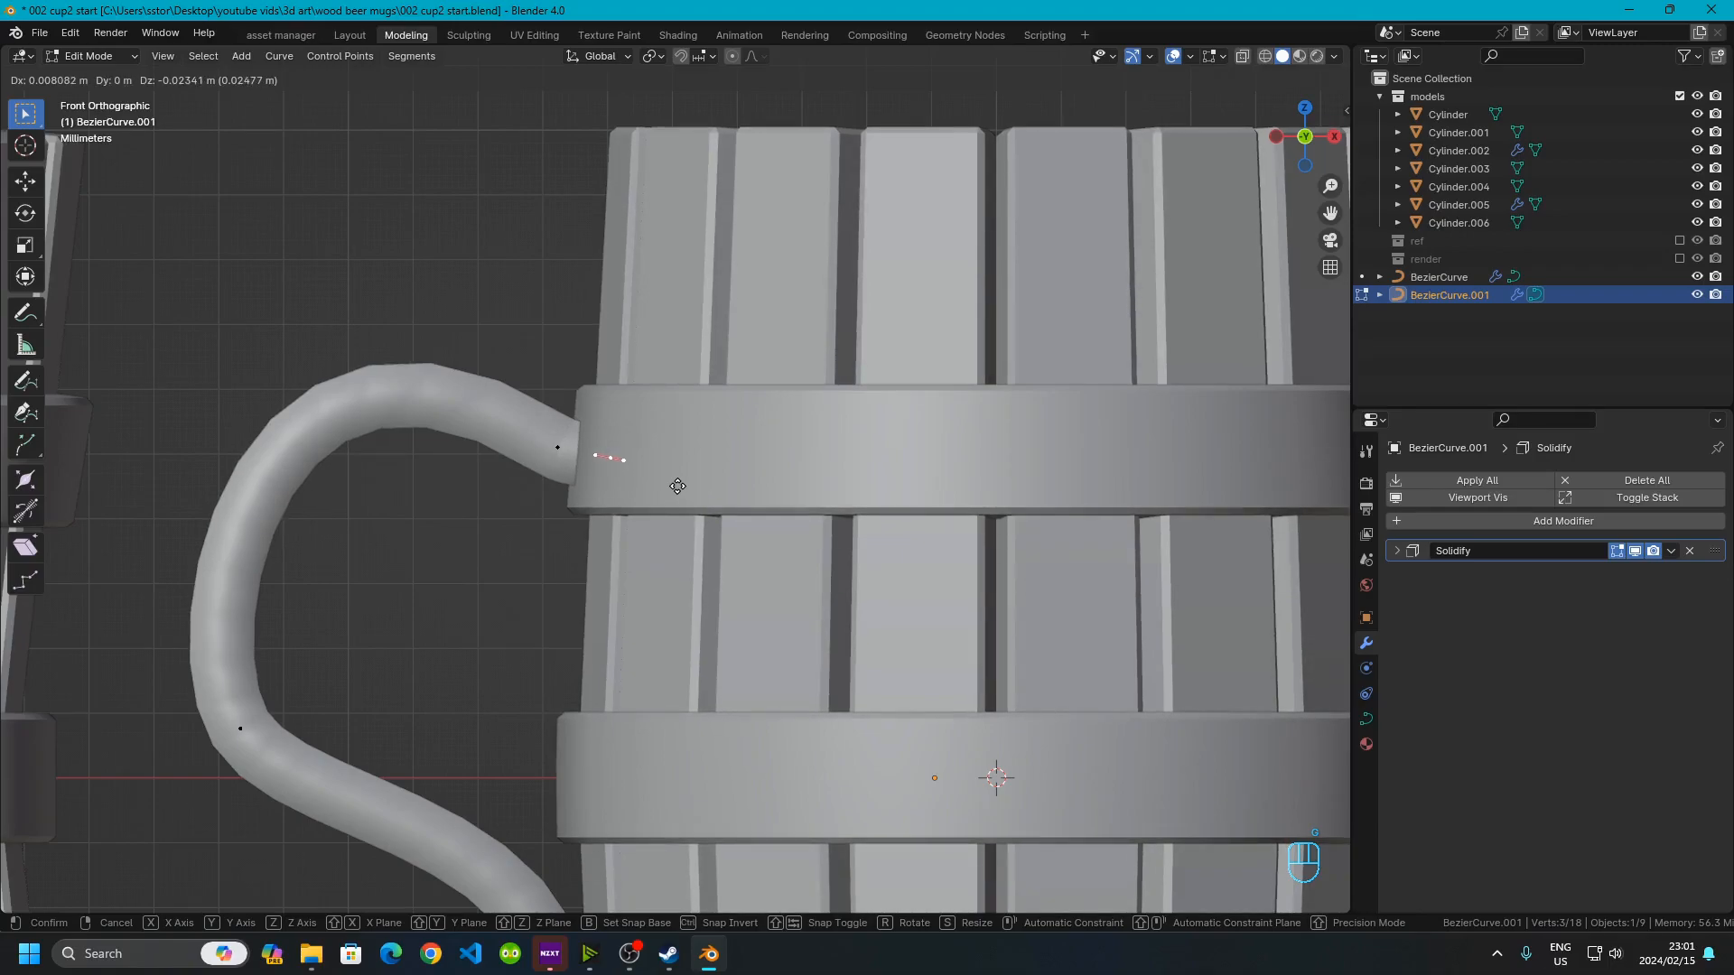
{"action": "left_click", "coordinate": [681, 494]}
{"action": "scroll", "coordinate": [677, 494], "scroll_direction": "down", "scroll_amount": 2}
{"action": "middle_click_drag", "start_coordinate": [650, 553], "coordinate": [617, 285], "text": "shift"}
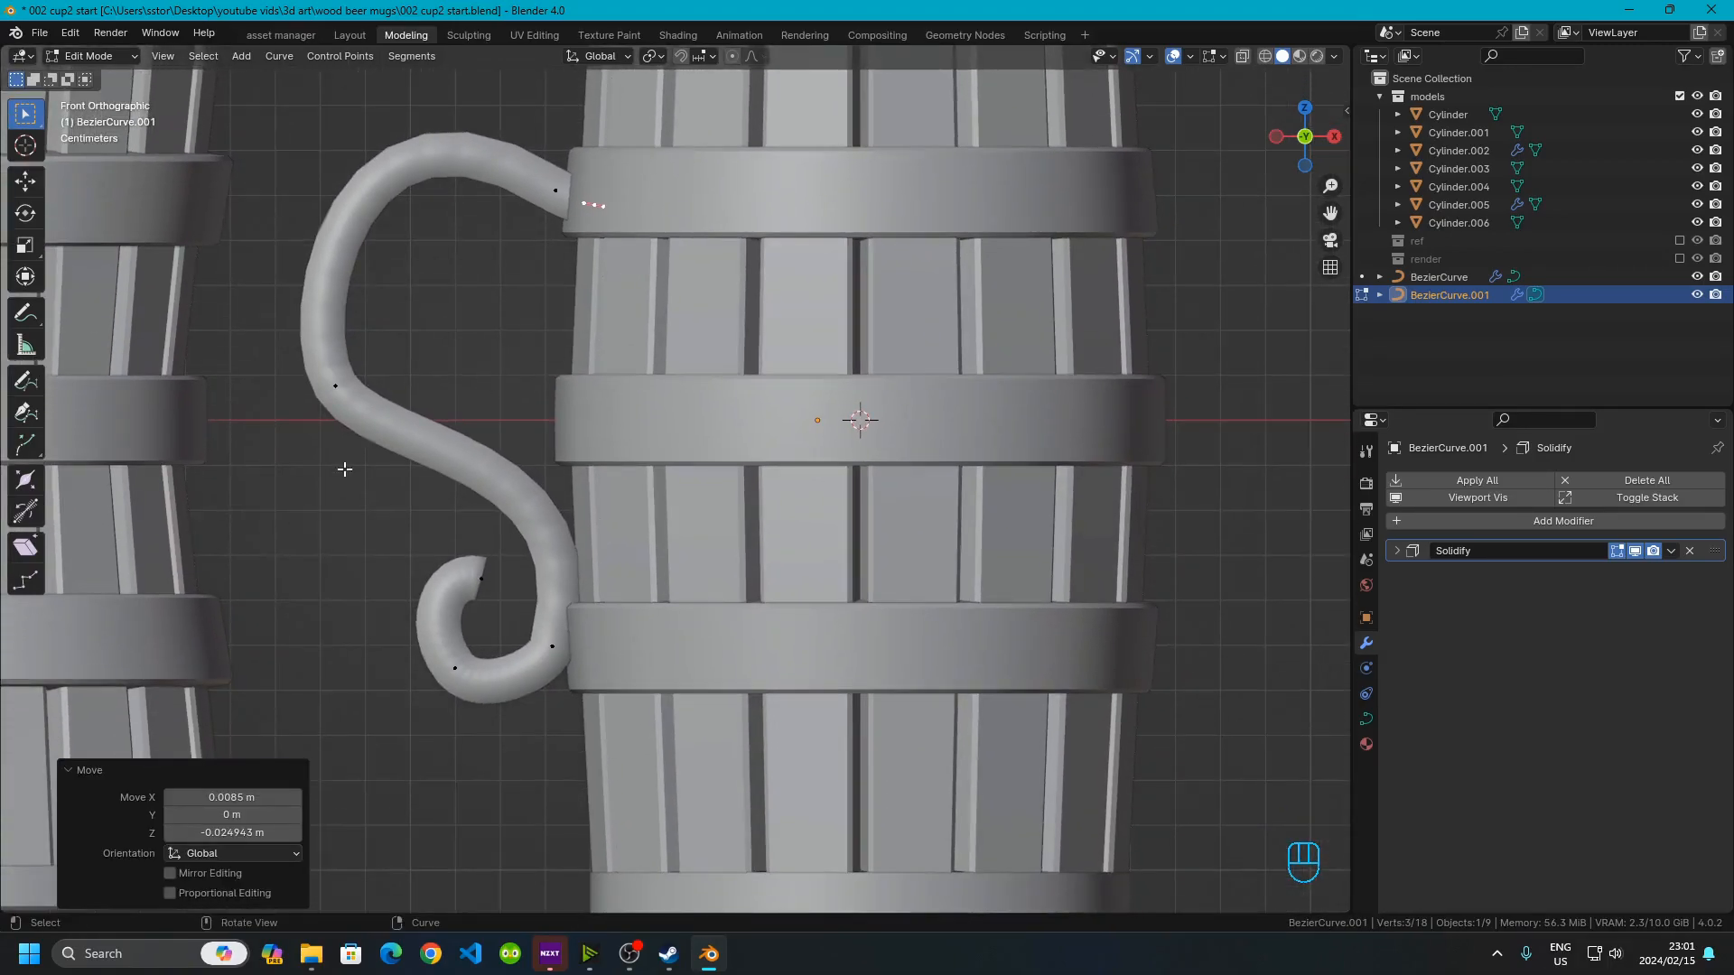
{"action": "middle_click_drag", "start_coordinate": [349, 461], "coordinate": [505, 452], "text": "shift"}
{"action": "scroll", "coordinate": [615, 370], "scroll_direction": "down", "scroll_amount": 2}
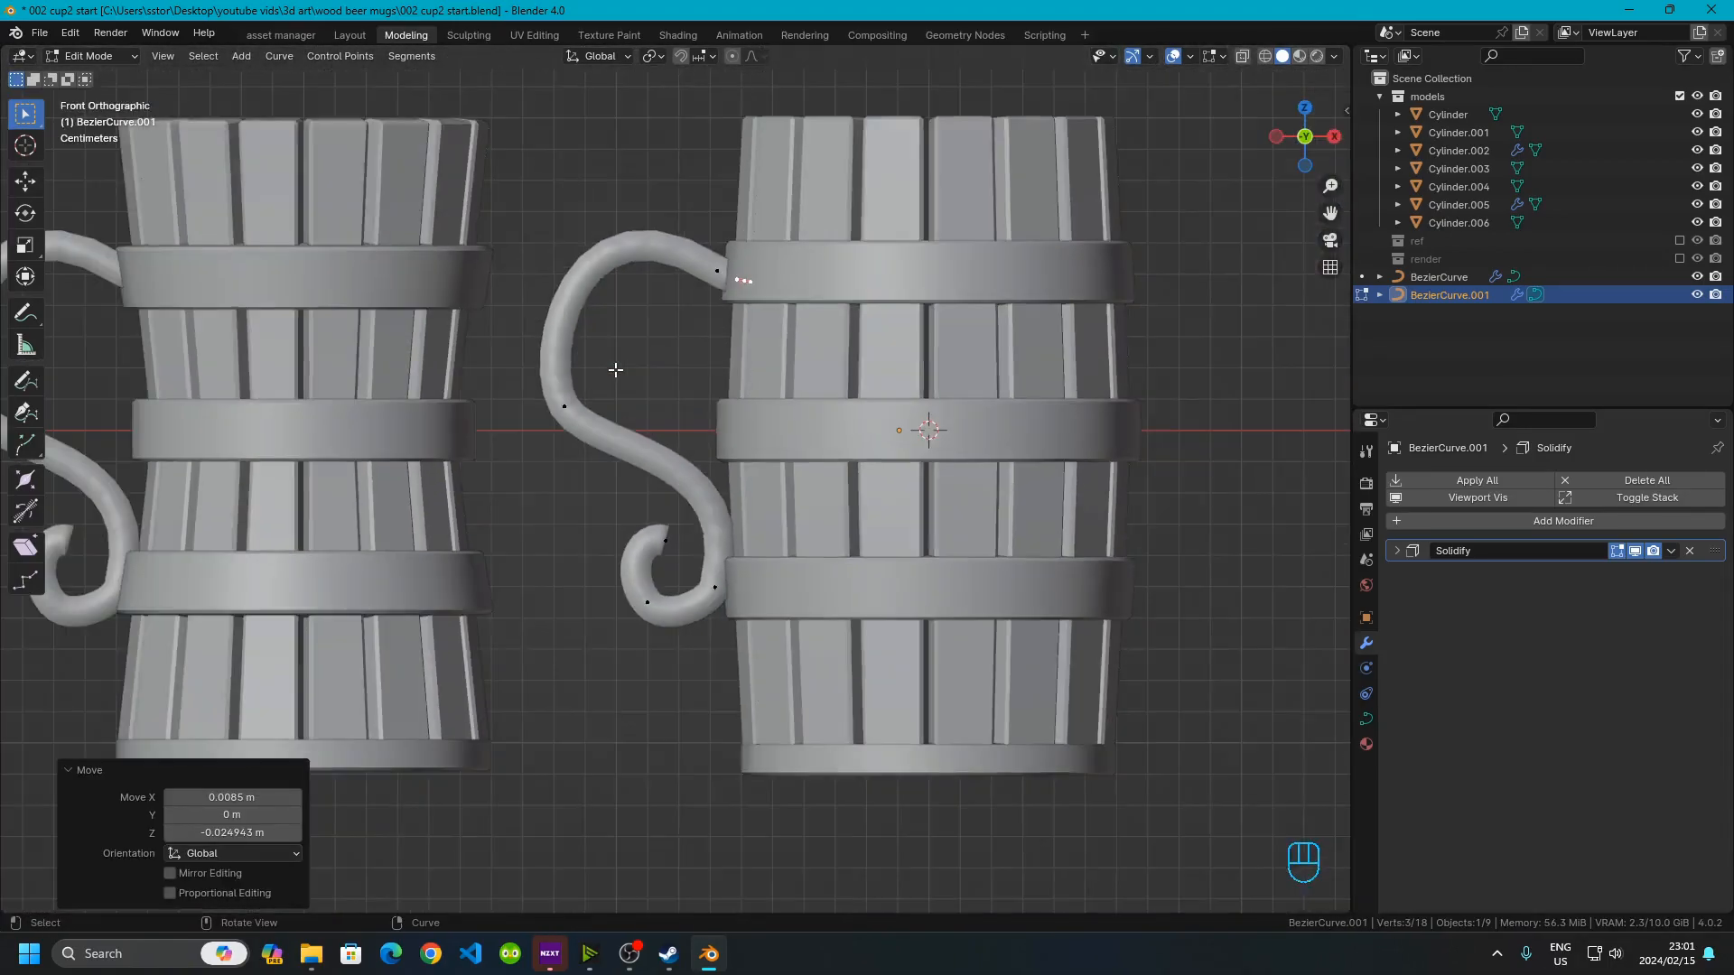
{"action": "left_click", "coordinate": [27, 315]}
{"action": "mouse_move", "coordinate": [695, 265]}
{"action": "left_mouse_down"}
{"action": "mouse_move", "coordinate": [569, 346]}
{"action": "mouse_move", "coordinate": [563, 533]}
{"action": "mouse_move", "coordinate": [686, 599]}
{"action": "mouse_move", "coordinate": [720, 587]}
{"action": "left_mouse_up"}
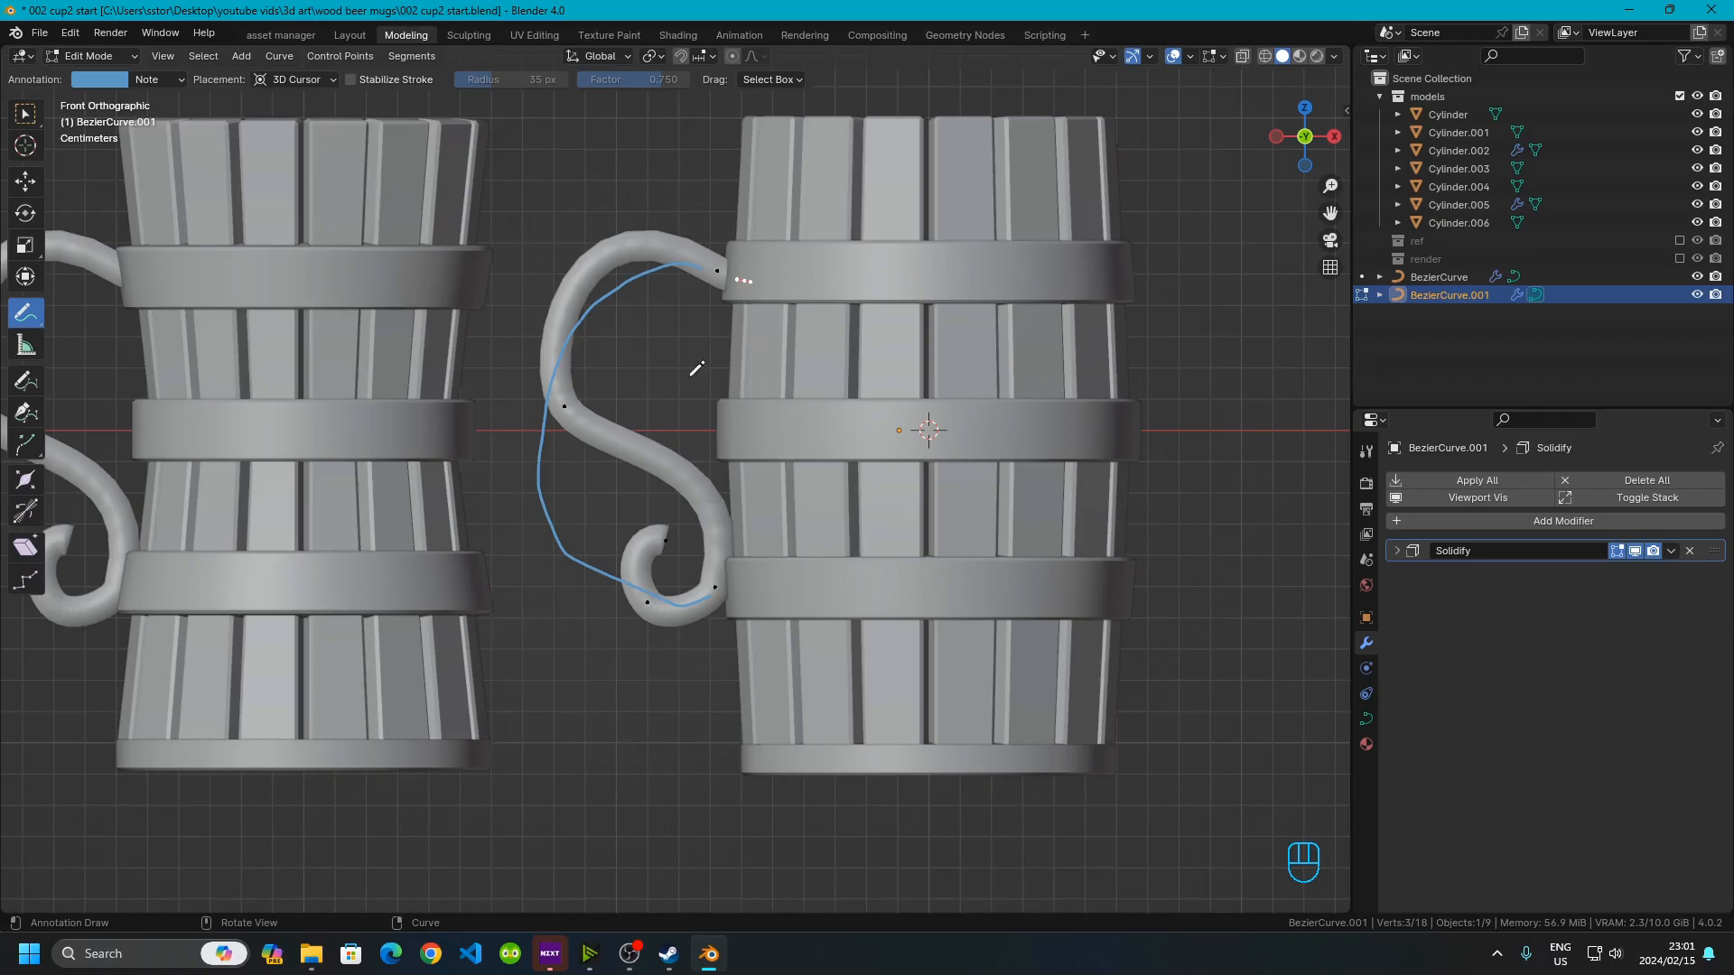
{"action": "key", "text": "ctrl+z"}
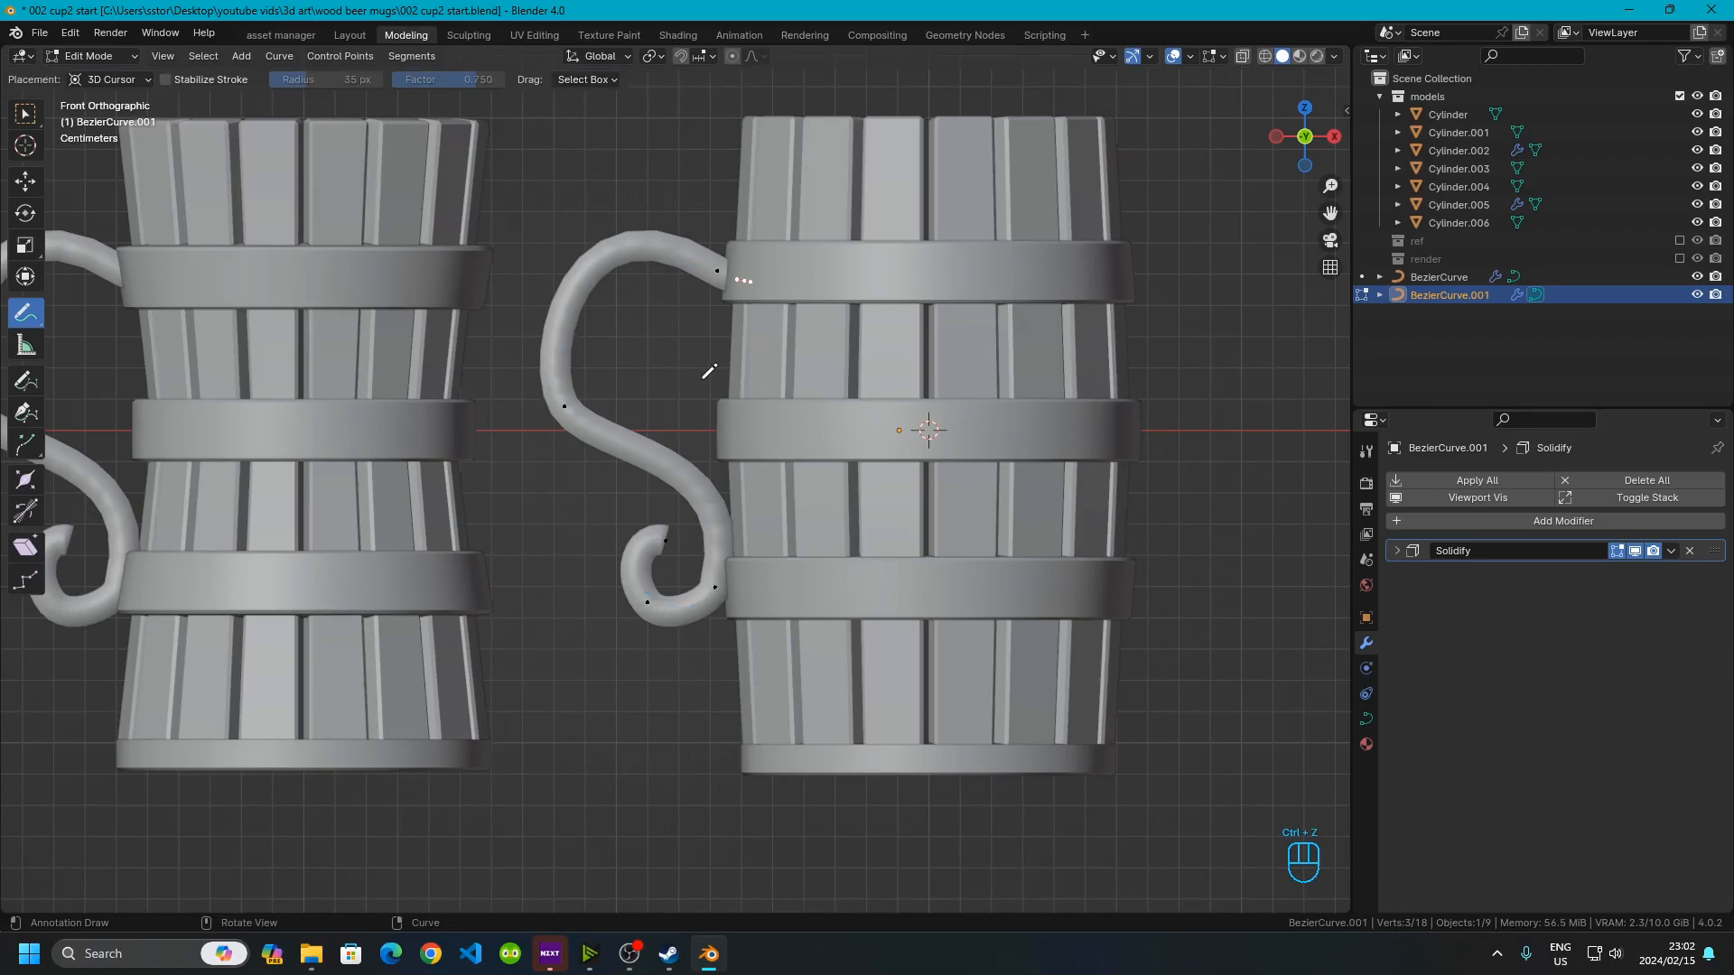
Box-select the control points forming the handle's lower curl and delete those vertices
{"action": "scroll", "coordinate": [660, 571], "scroll_direction": "up", "scroll_amount": 2}
{"action": "left_click", "coordinate": [26, 121]}
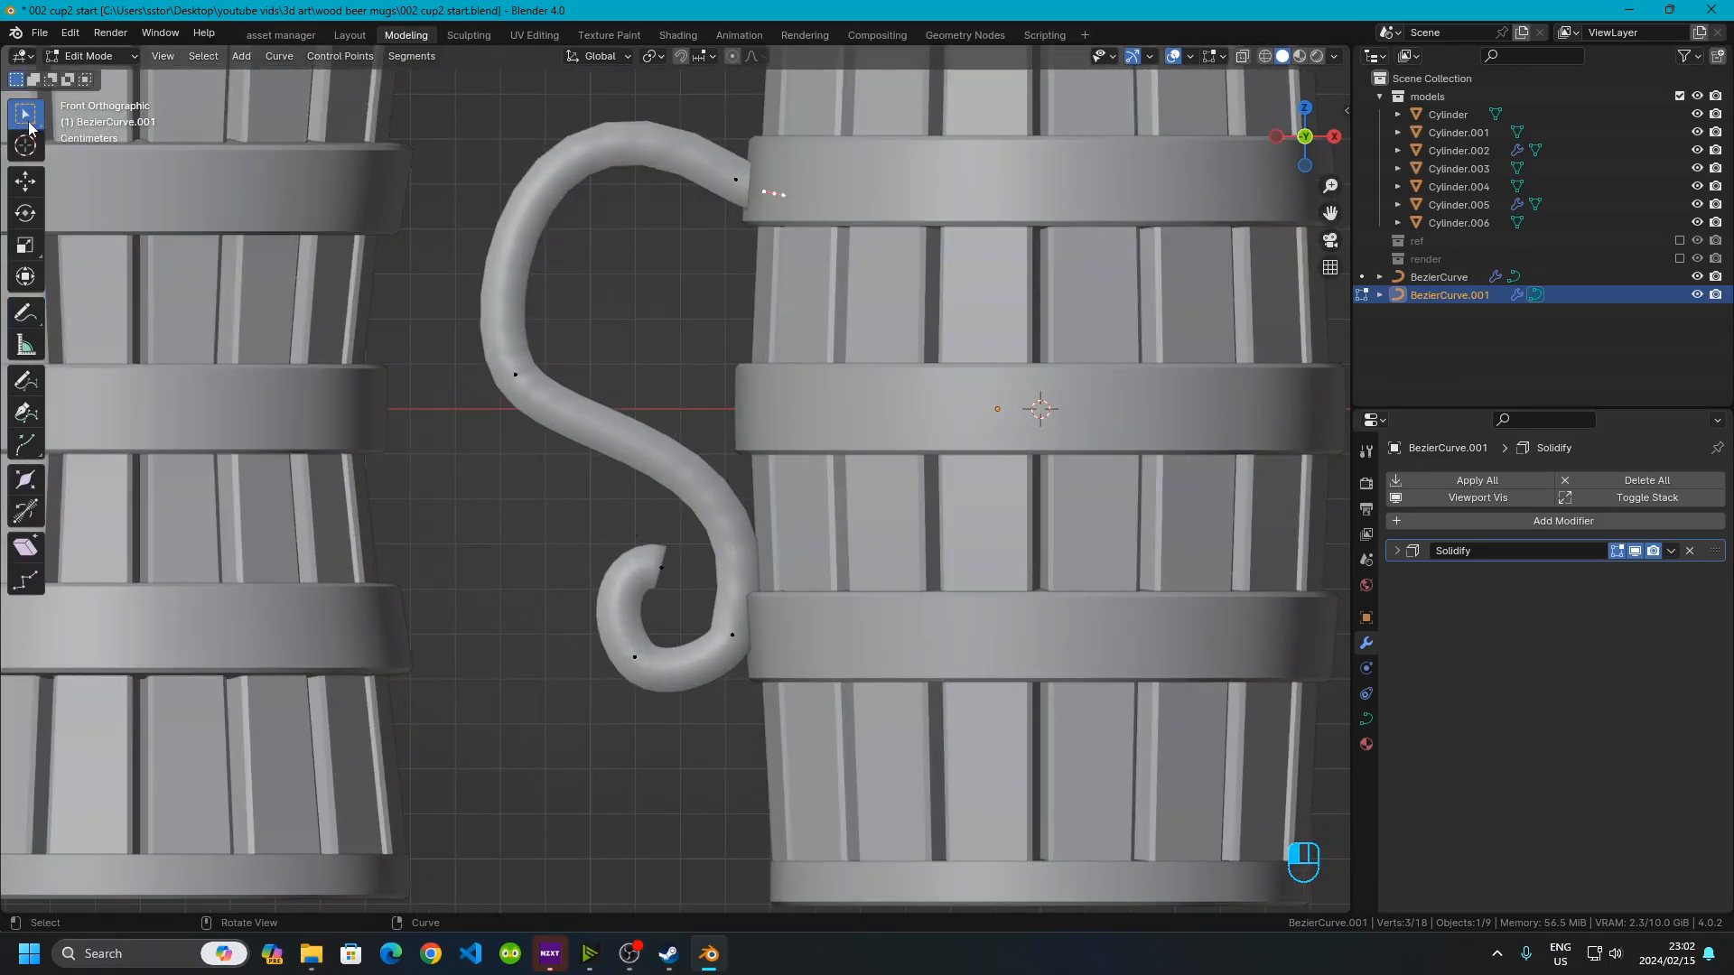
{"action": "left_click_drag", "start_coordinate": [542, 496], "coordinate": [669, 755]}
{"action": "key", "text": "Delete"}
{"action": "key", "text": "Delete"}
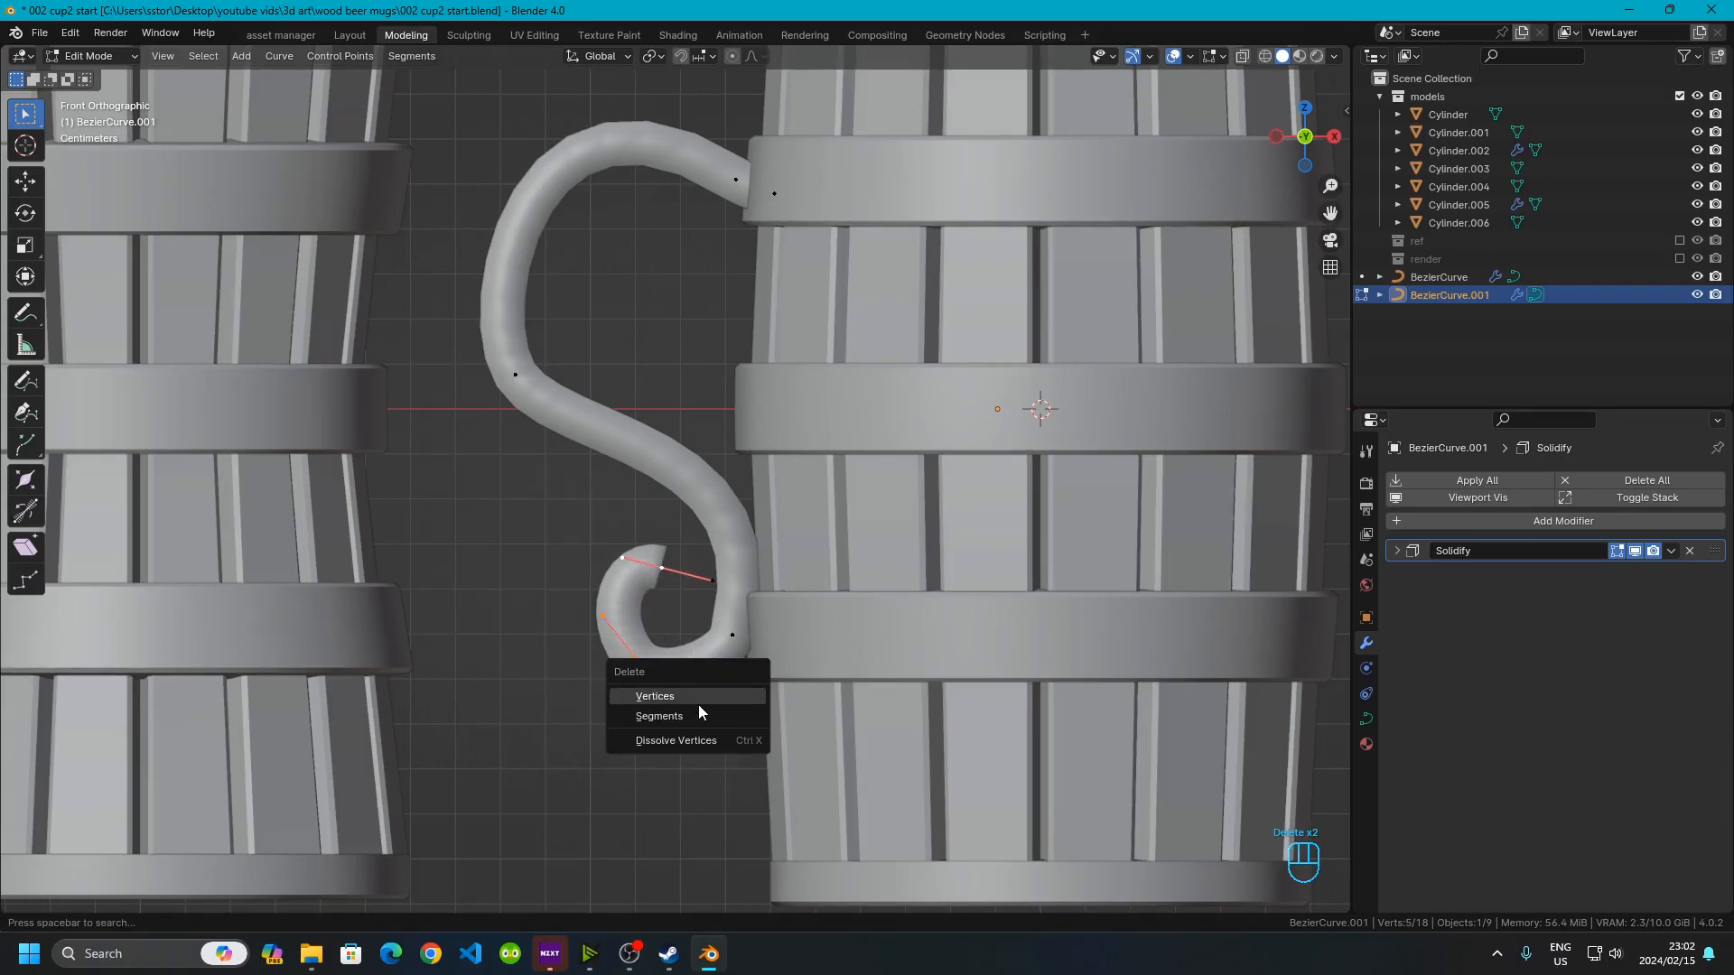
{"action": "left_click", "coordinate": [700, 705]}
Confirm deleting the curl vertices, rotate the new bottom end point's handle to near horizontal, and move that point into the lower band
{"action": "left_click", "coordinate": [722, 661]}
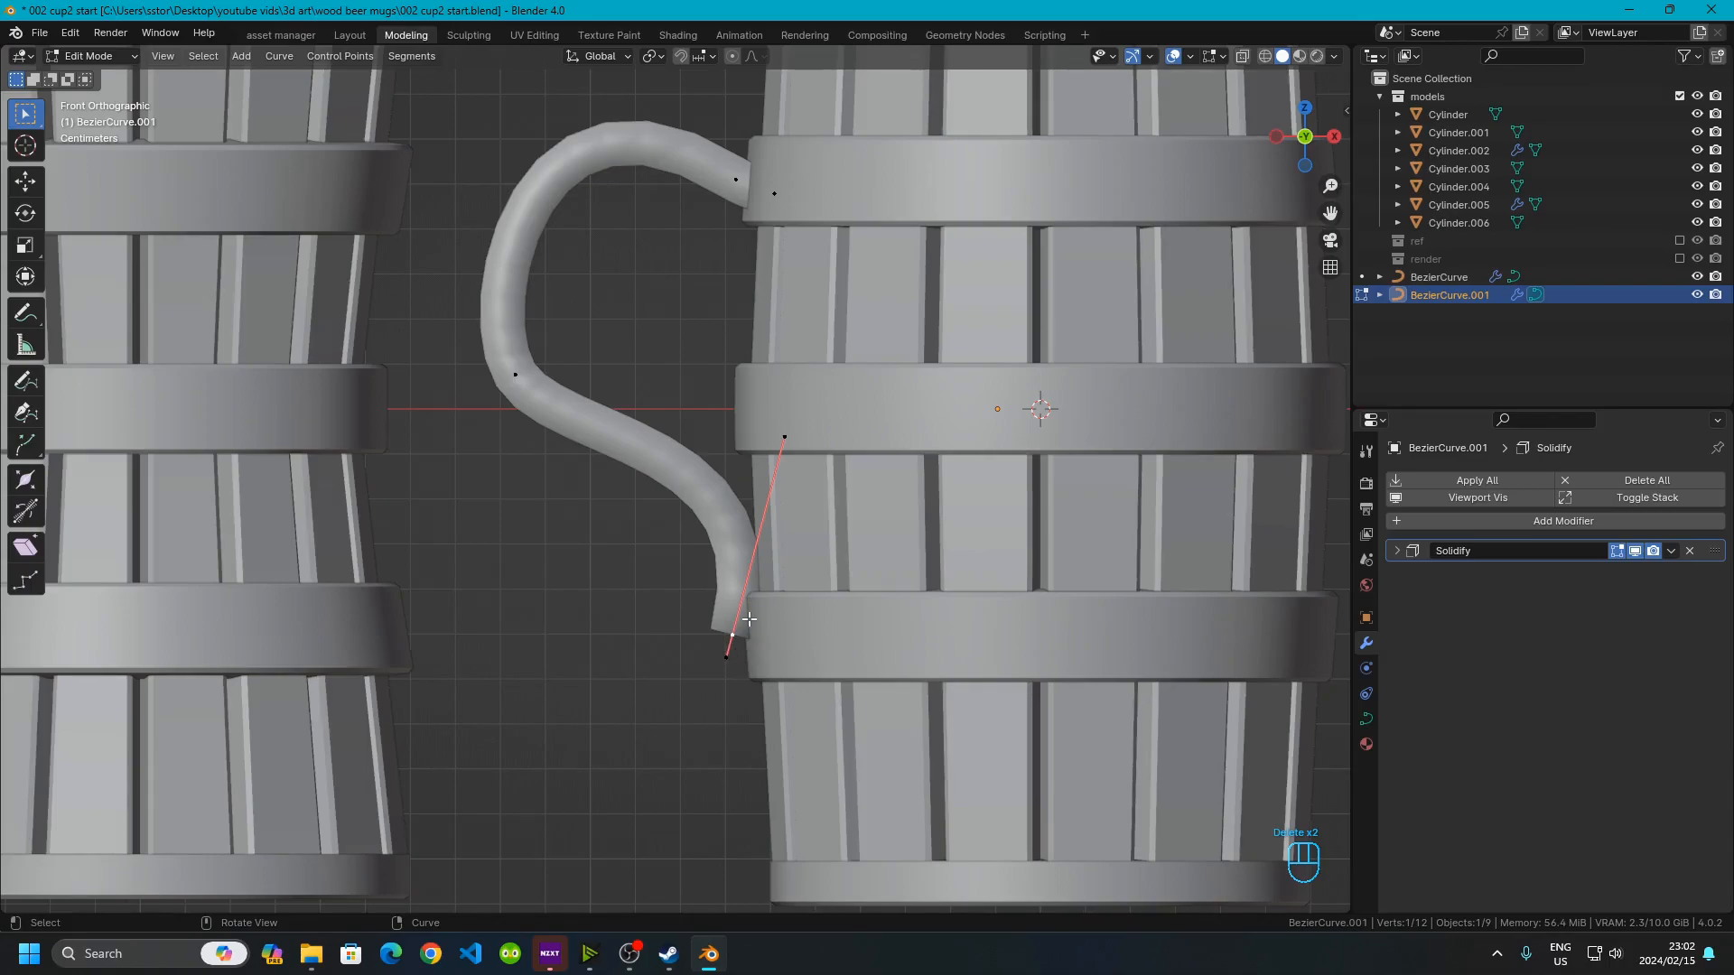
{"action": "key", "text": "r"}
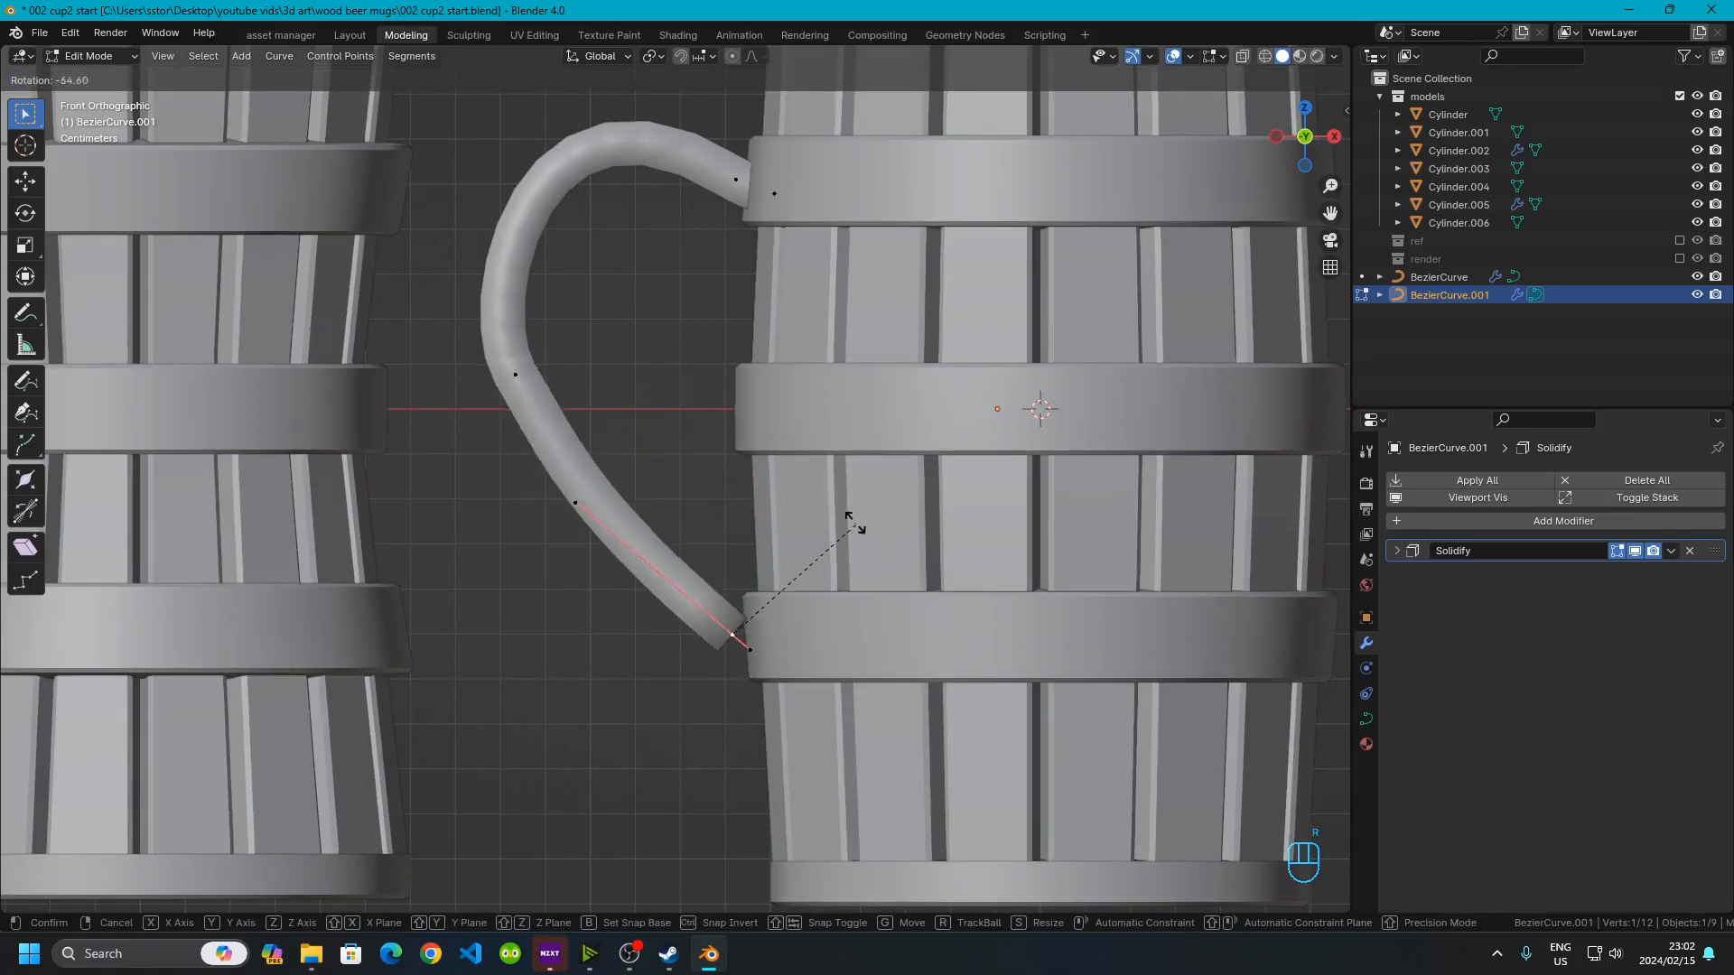
{"action": "left_click", "coordinate": [743, 533]}
{"action": "key", "text": "g"}
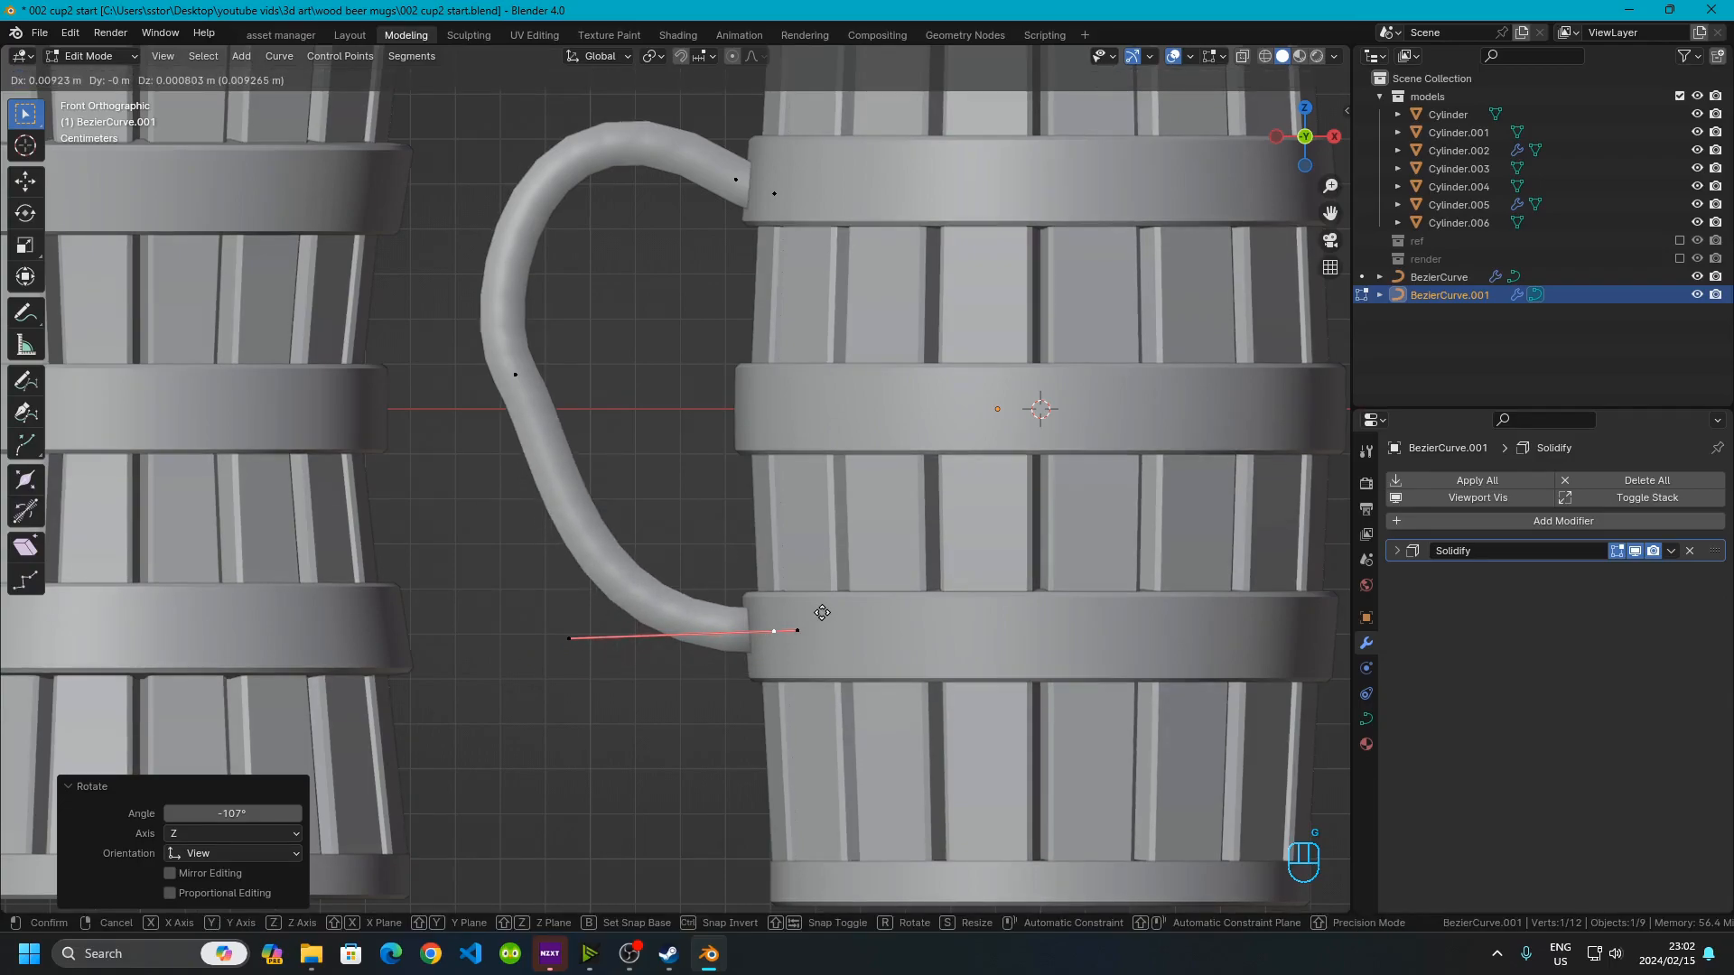
{"action": "left_click", "coordinate": [818, 618]}
Move the handle's middle control point outward and rotate its bezier handle to reshape the curve
{"action": "left_click_drag", "start_coordinate": [457, 305], "coordinate": [696, 457]}
{"action": "key", "text": "g"}
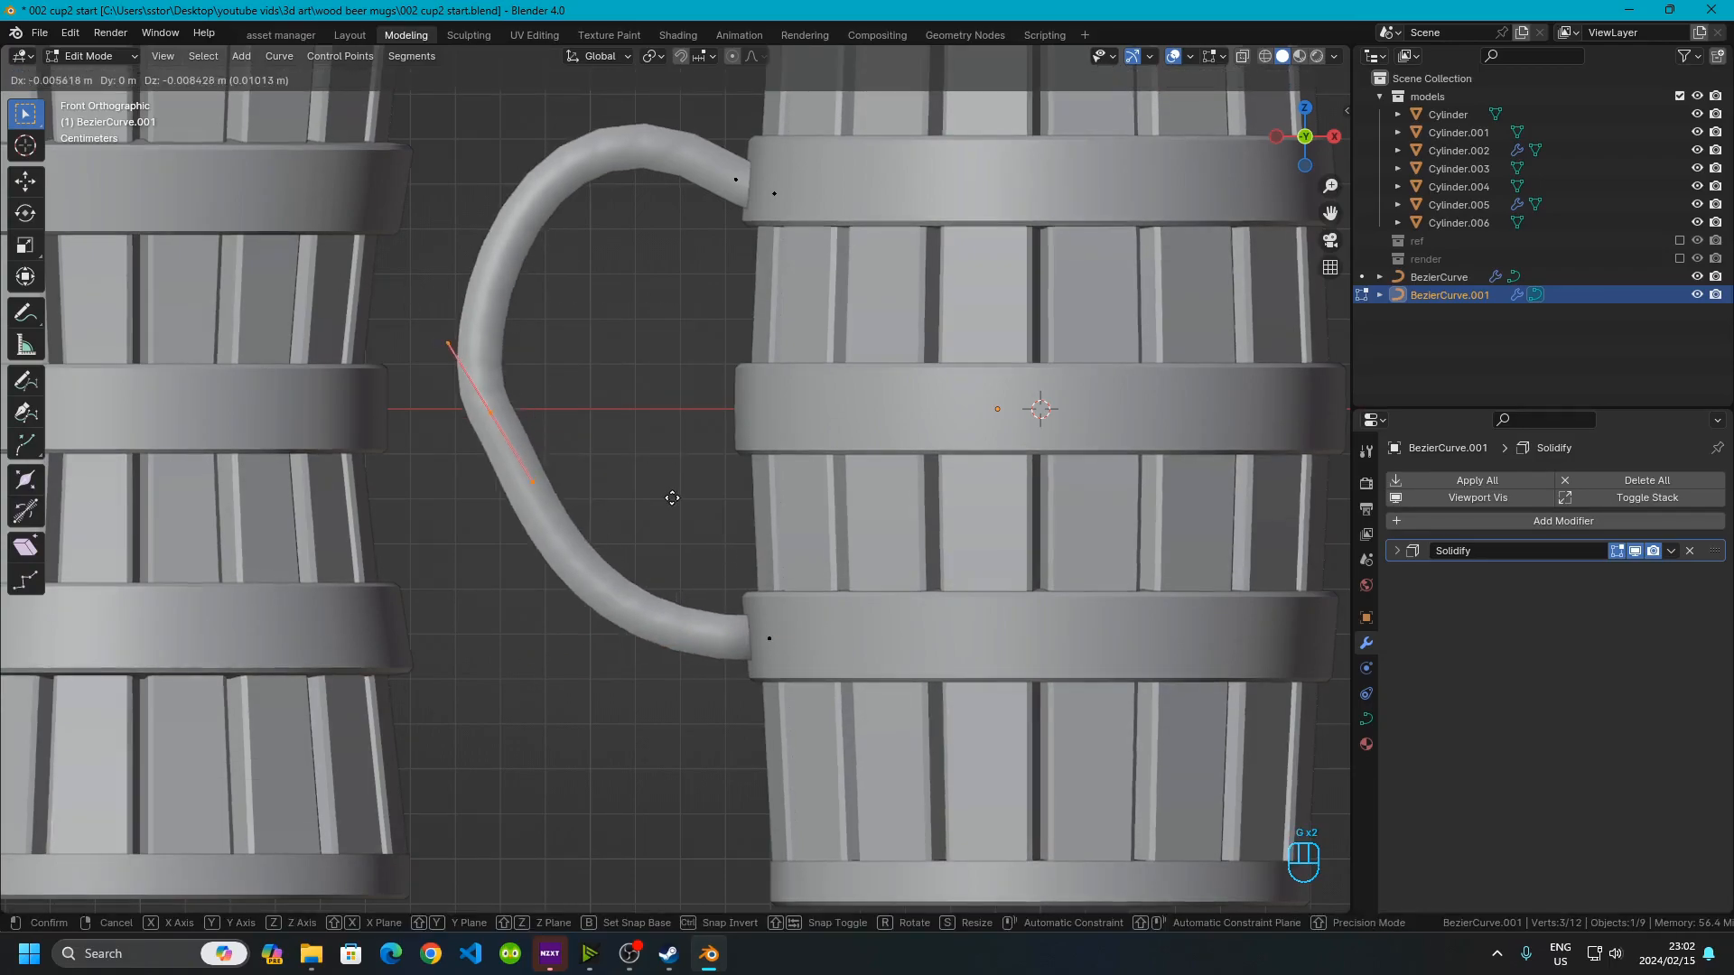
{"action": "left_click", "coordinate": [694, 505]}
{"action": "key", "text": "r"}
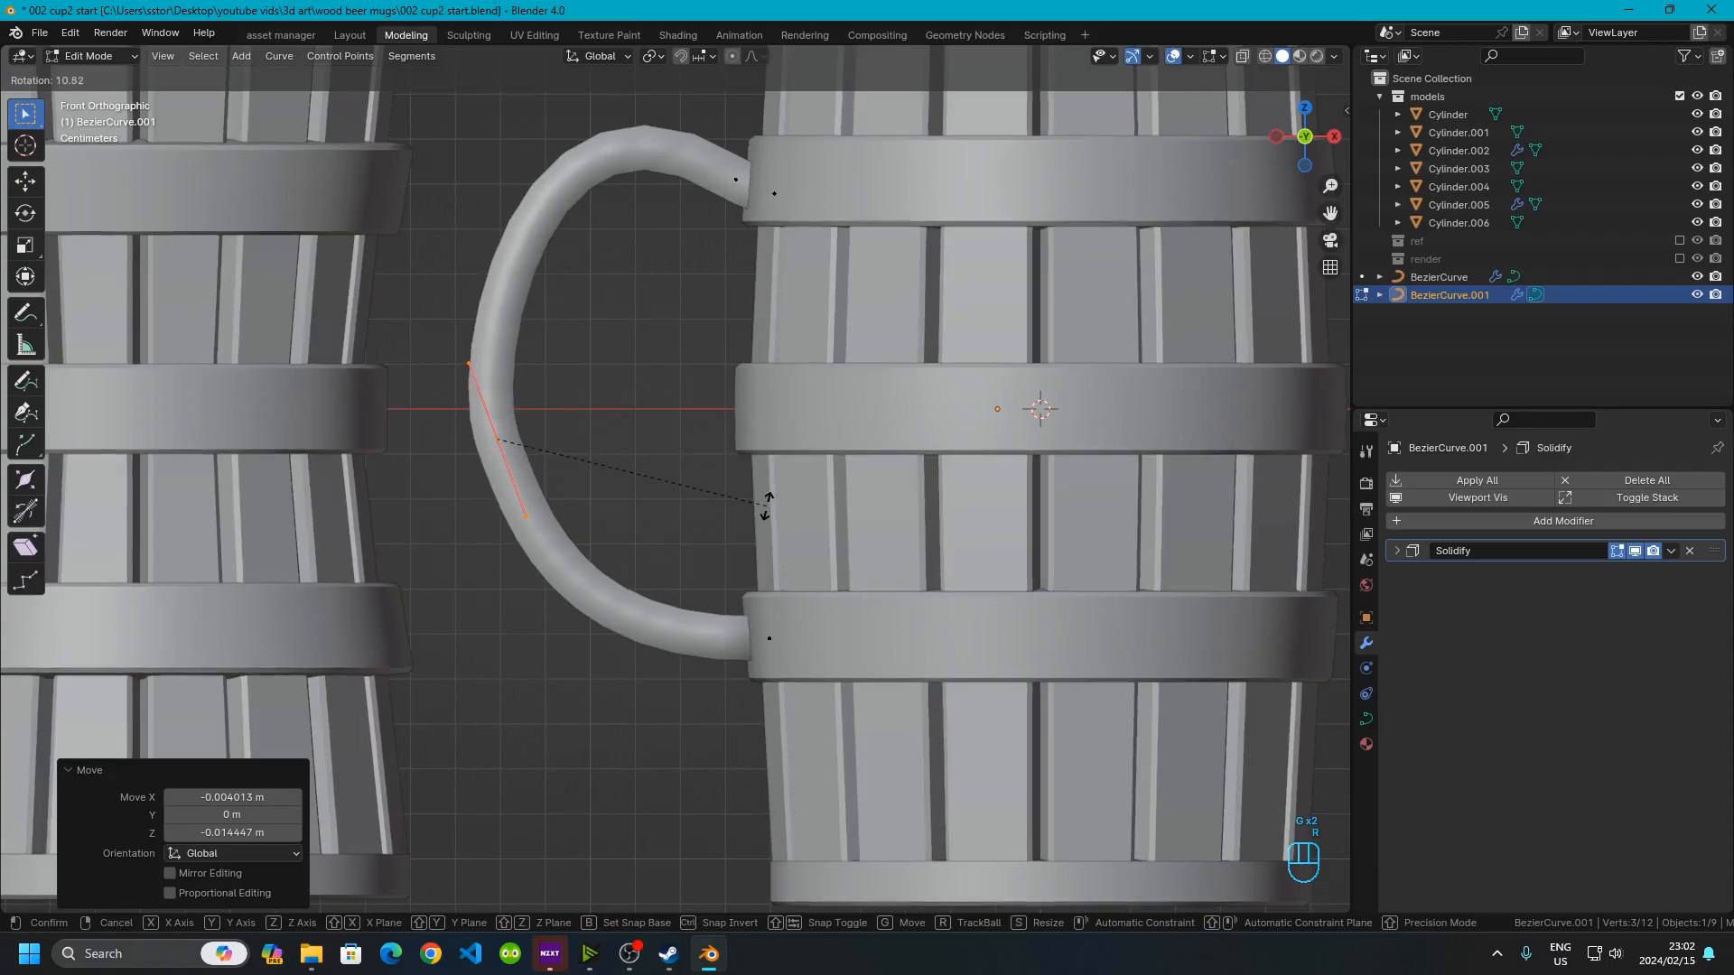
{"action": "left_click", "coordinate": [702, 535]}
Rotate the top end point's bezier handle to adjust the handle's upper bend
{"action": "left_click_drag", "start_coordinate": [667, 103], "coordinate": [745, 259]}
{"action": "key", "text": "r"}
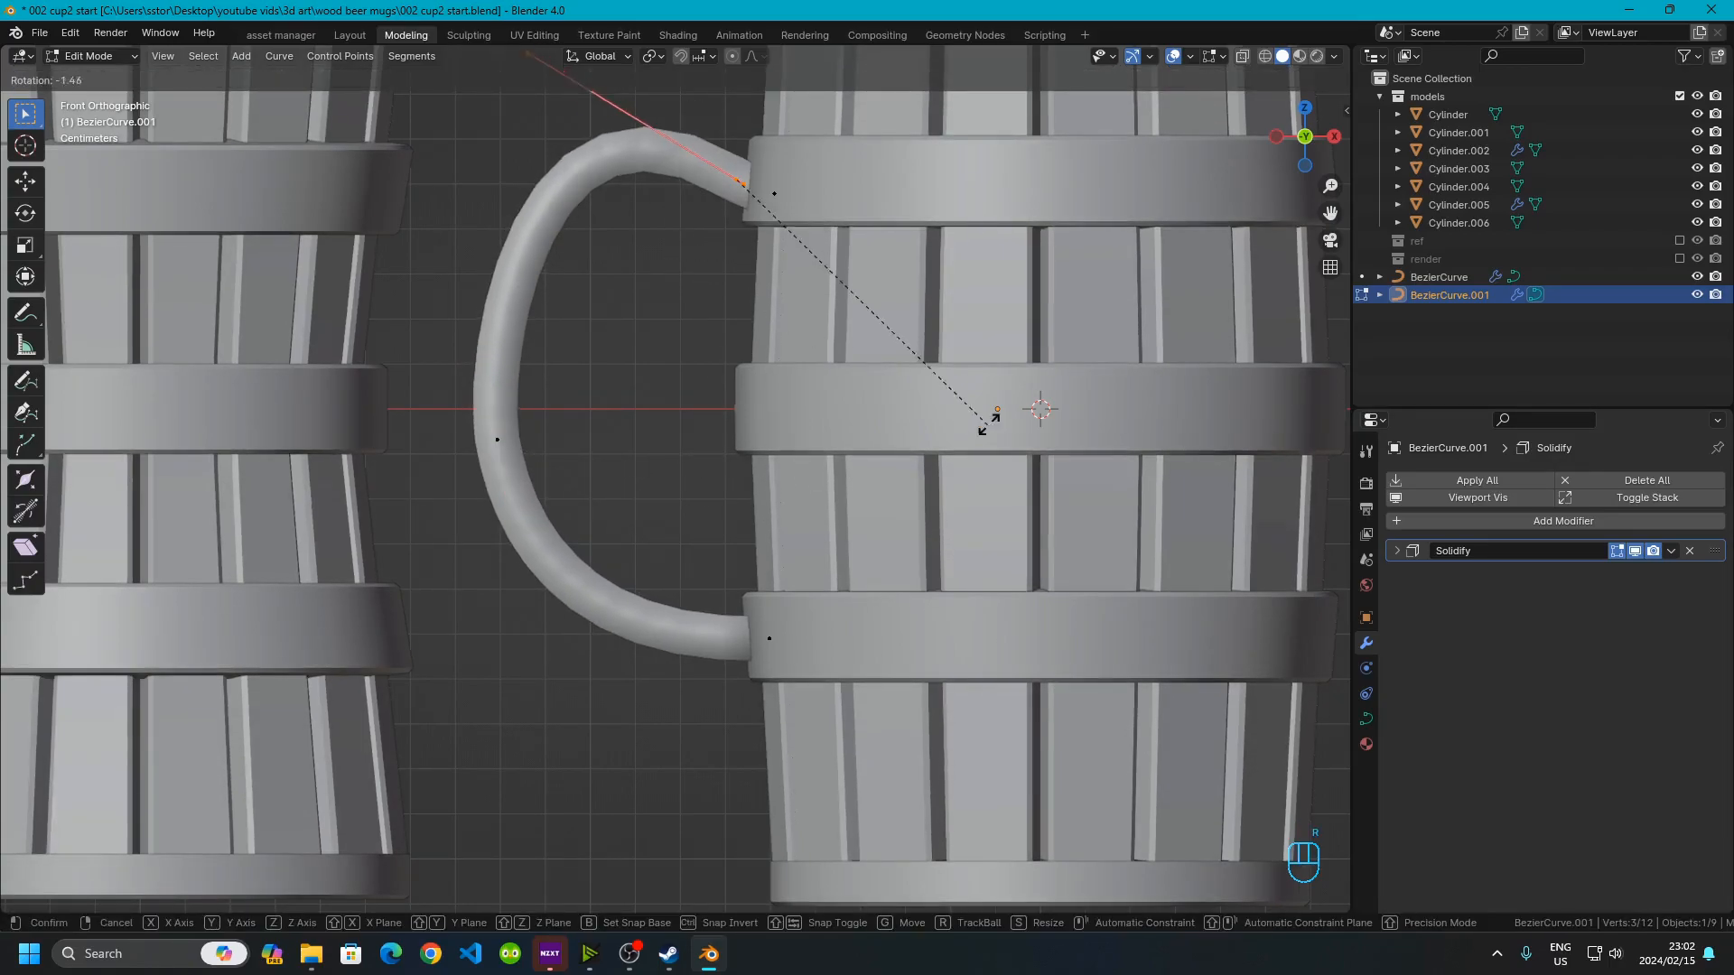
{"action": "left_click", "coordinate": [922, 395]}
Reposition the middle control point and rotate its bezier handle upright
{"action": "left_click_drag", "start_coordinate": [448, 373], "coordinate": [634, 497]}
{"action": "key", "text": "g"}
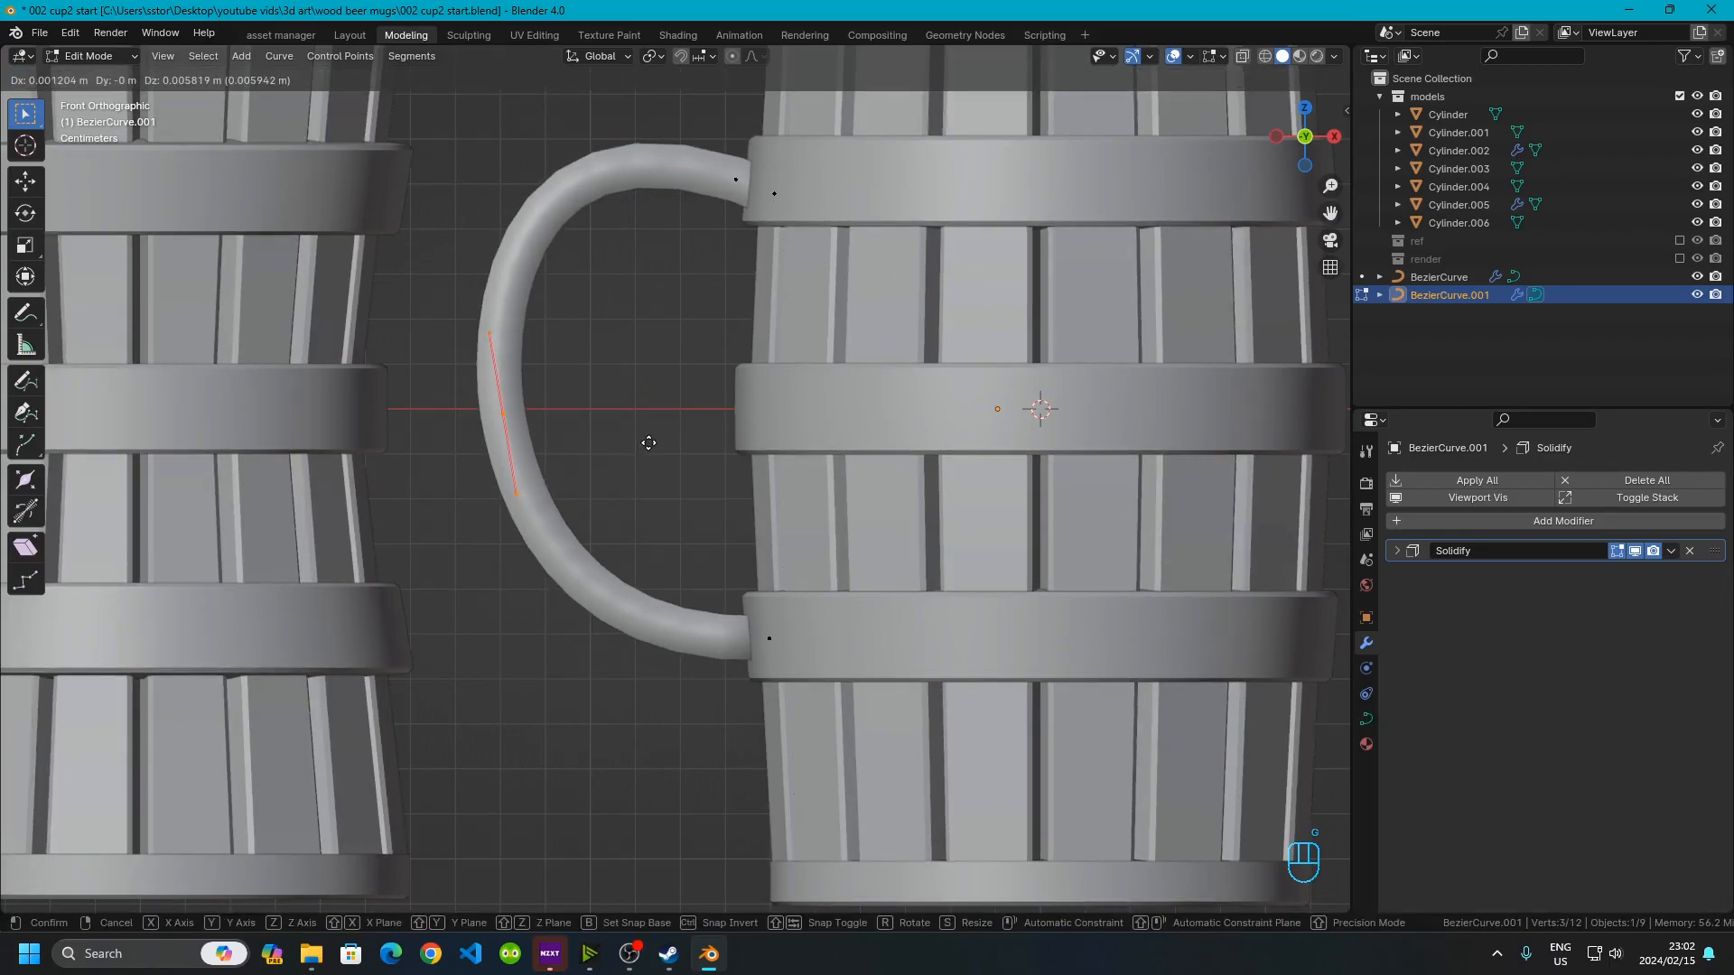
{"action": "left_click", "coordinate": [654, 438]}
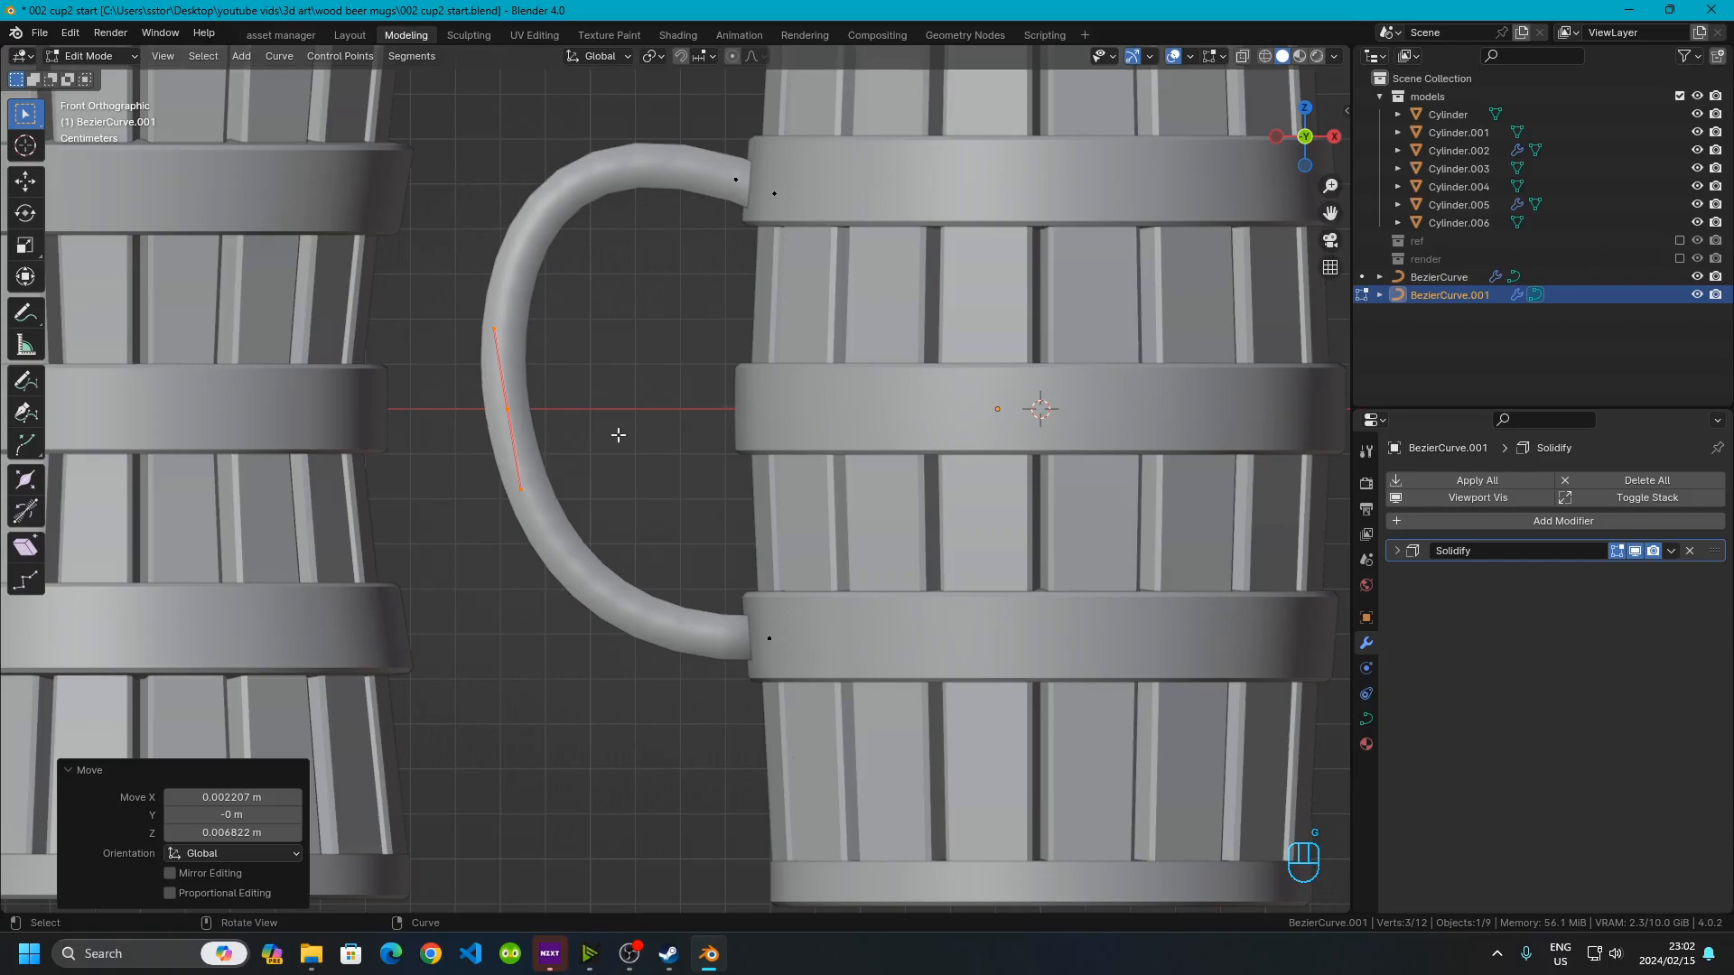
{"action": "scroll", "coordinate": [671, 433], "scroll_direction": "down", "scroll_amount": 5}
{"action": "scroll", "coordinate": [525, 431], "scroll_direction": "up", "scroll_amount": 6}
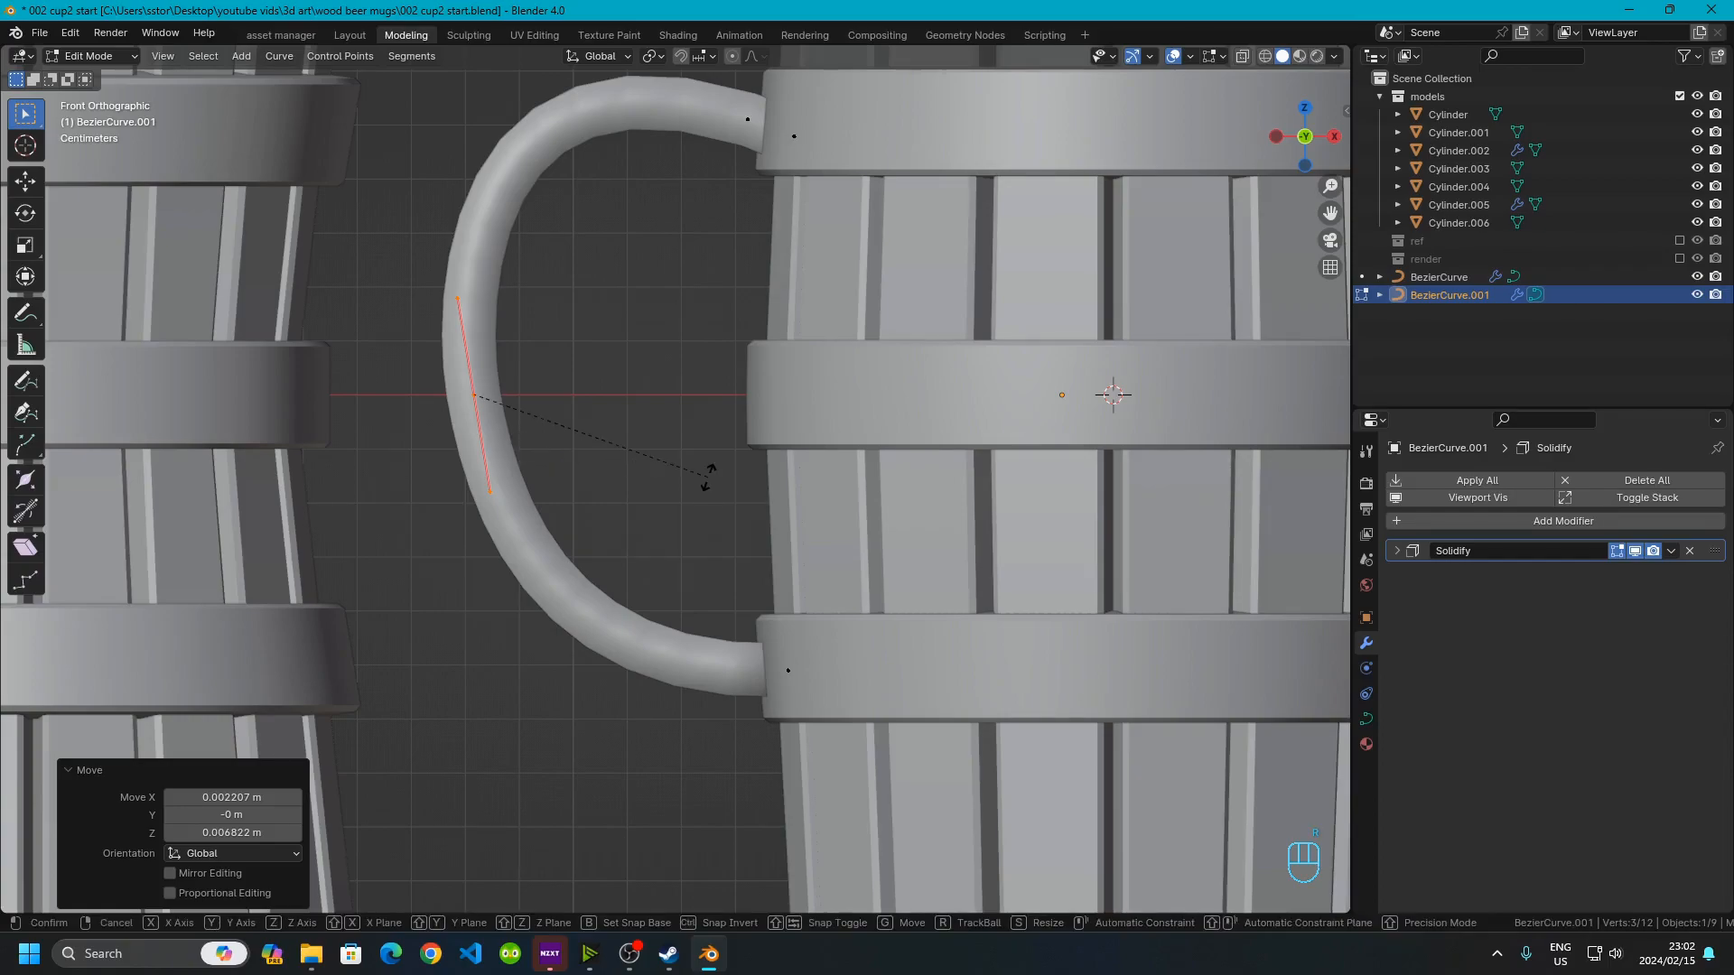
{"action": "key", "text": "r"}
{"action": "left_click", "coordinate": [691, 512]}
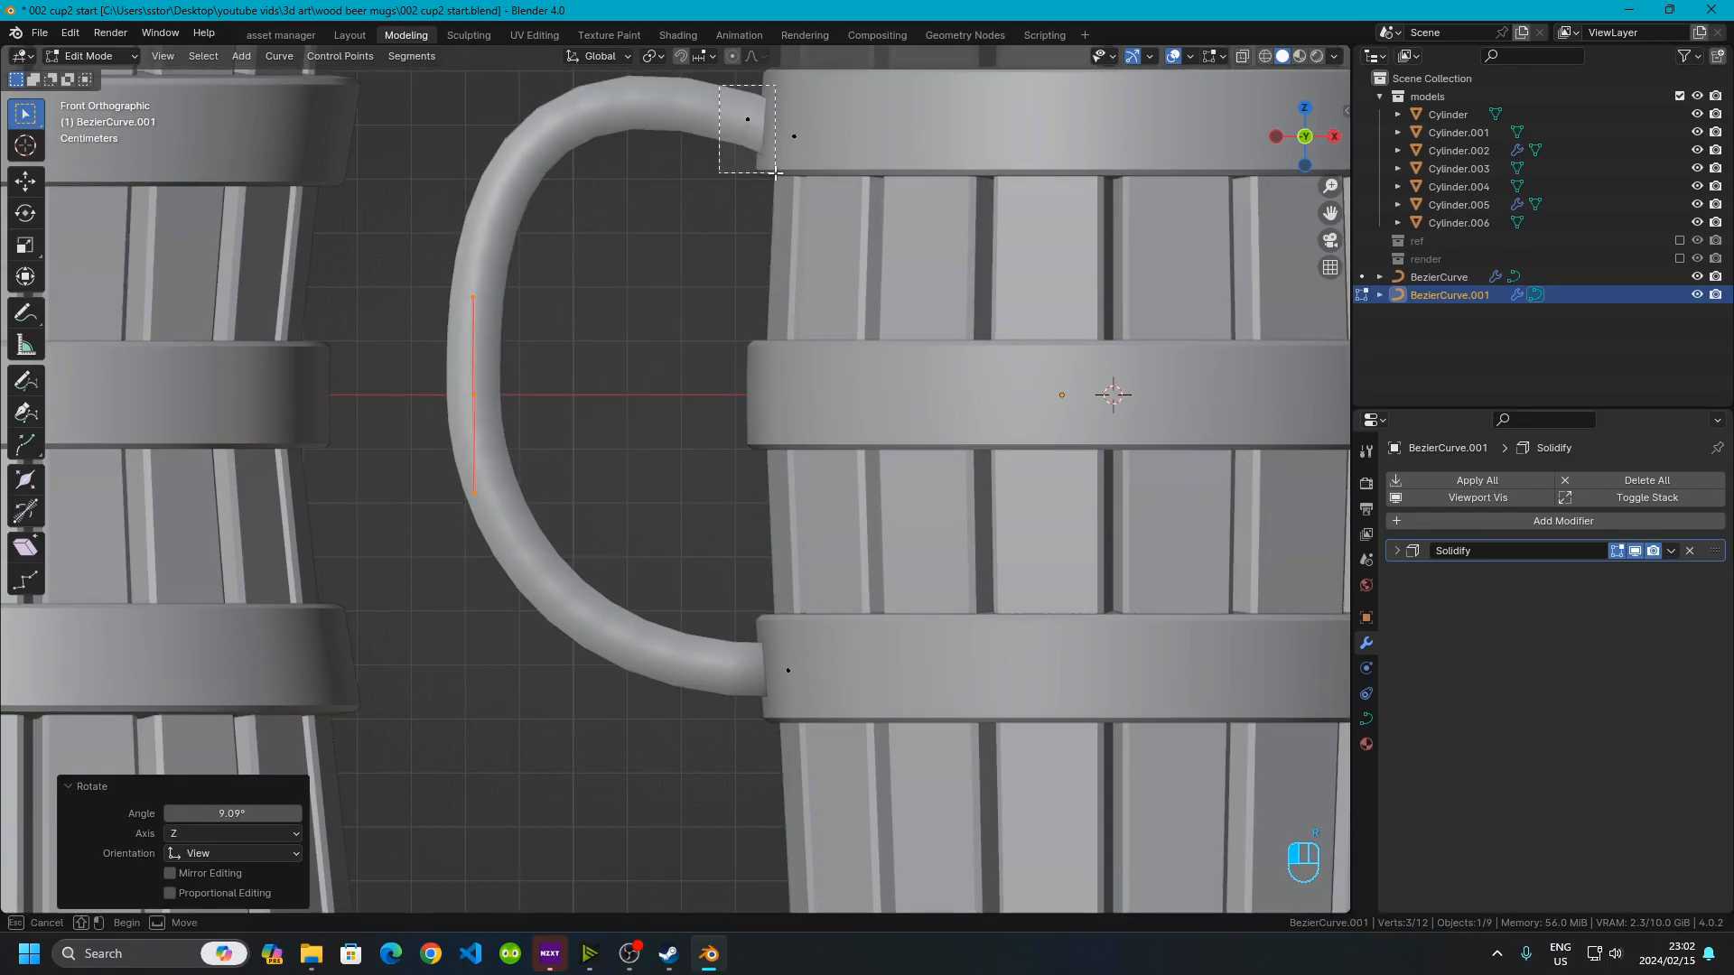
Fine-tune the rotations of the top and bottom end points' bezier handles
{"action": "left_click", "coordinate": [751, 124]}
{"action": "key", "text": "r"}
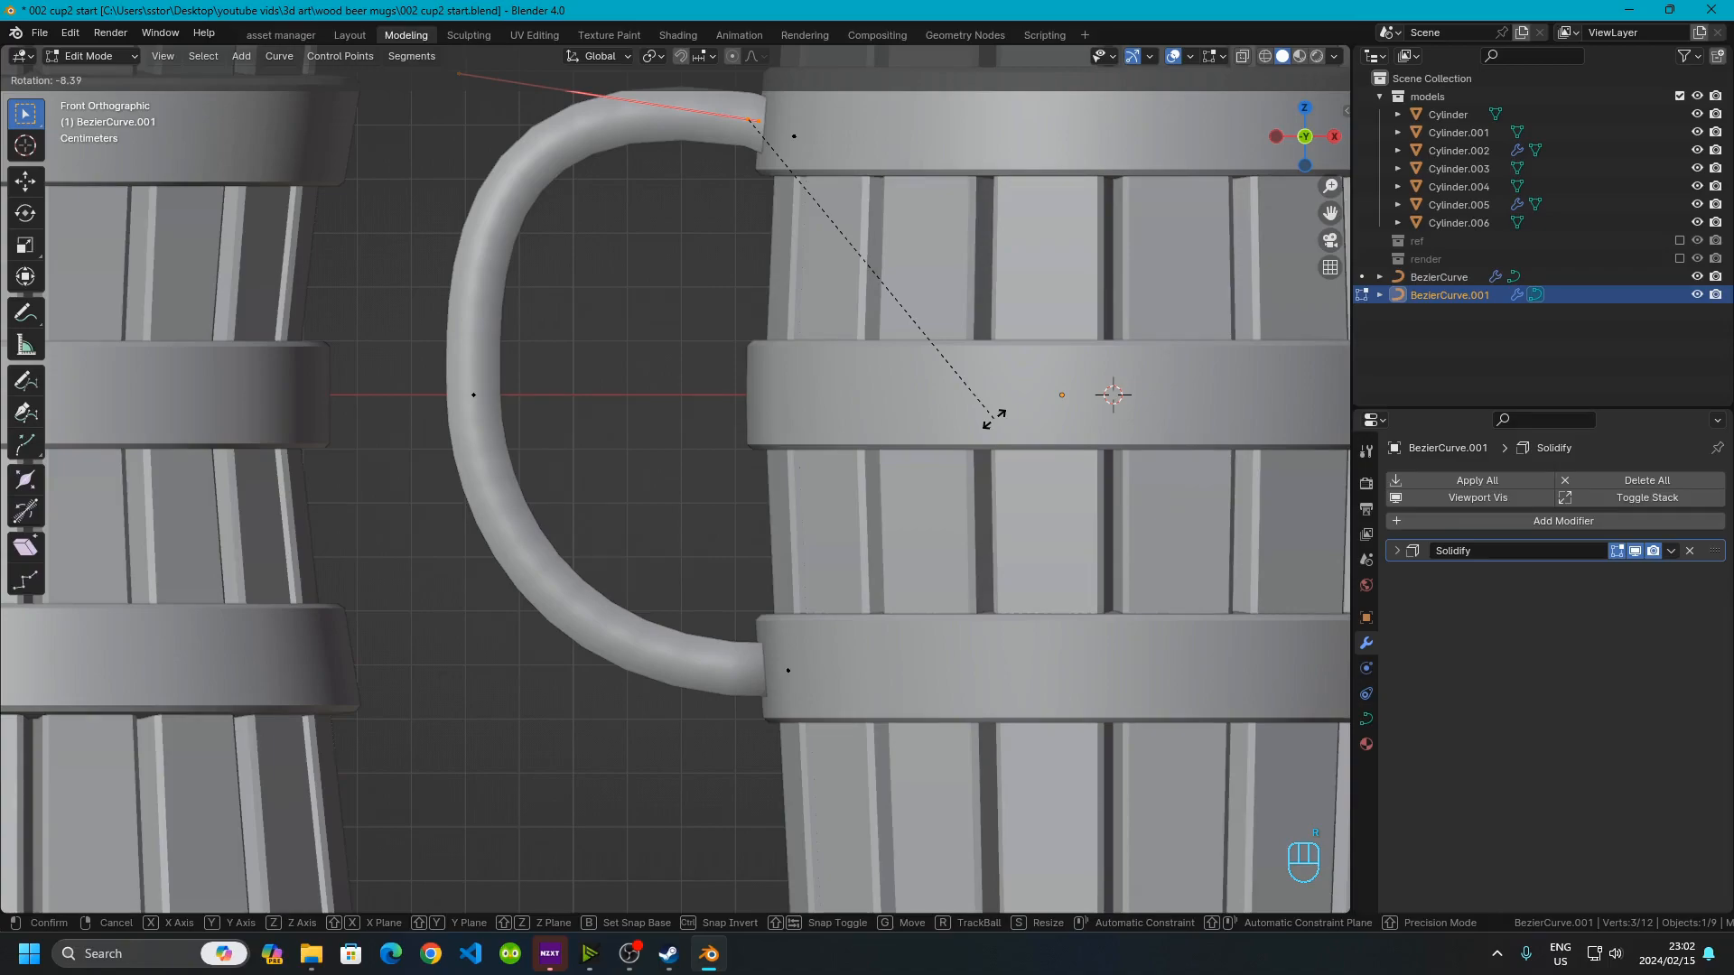
{"action": "left_click", "coordinate": [992, 419]}
{"action": "left_click_drag", "start_coordinate": [756, 567], "coordinate": [871, 741]}
{"action": "key", "text": "r"}
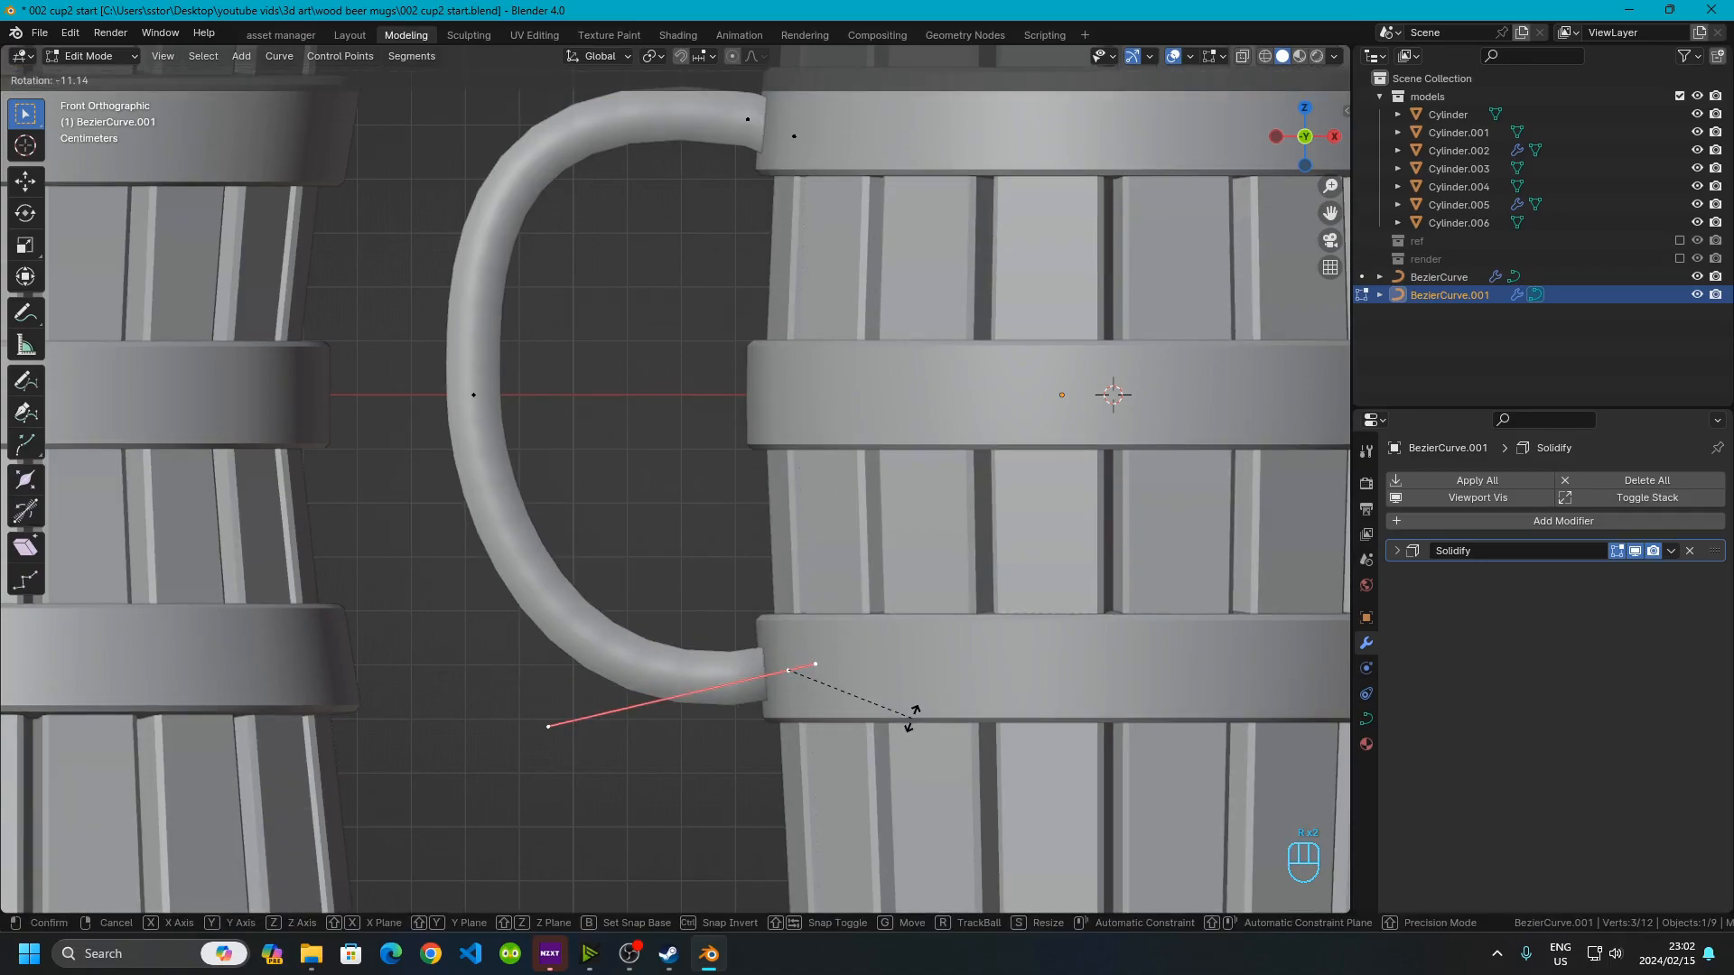
{"action": "left_click", "coordinate": [912, 718]}
{"action": "key", "text": "r"}
{"action": "left_click", "coordinate": [943, 700]}
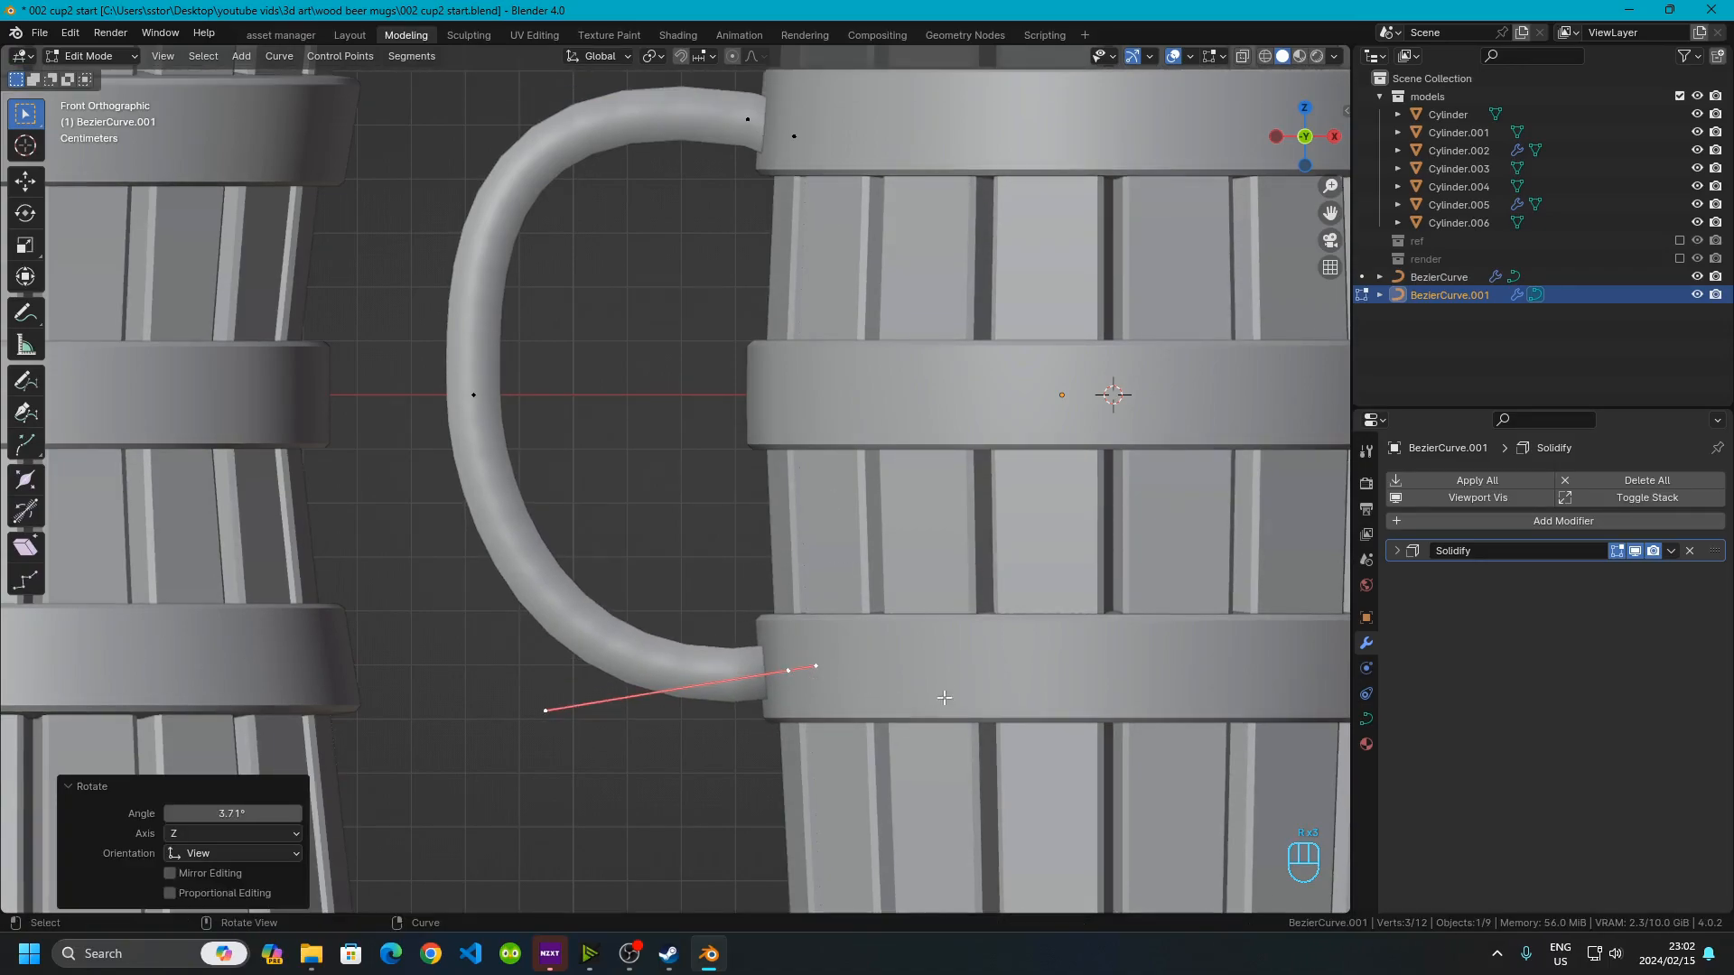
Move the middle control point inward to narrow the handle's curve
{"action": "scroll", "coordinate": [385, 298], "scroll_direction": "down", "scroll_amount": 5}
{"action": "scroll", "coordinate": [490, 410], "scroll_direction": "up", "scroll_amount": 4}
{"action": "left_click_drag", "start_coordinate": [409, 173], "coordinate": [728, 547]}
{"action": "key", "text": "g"}
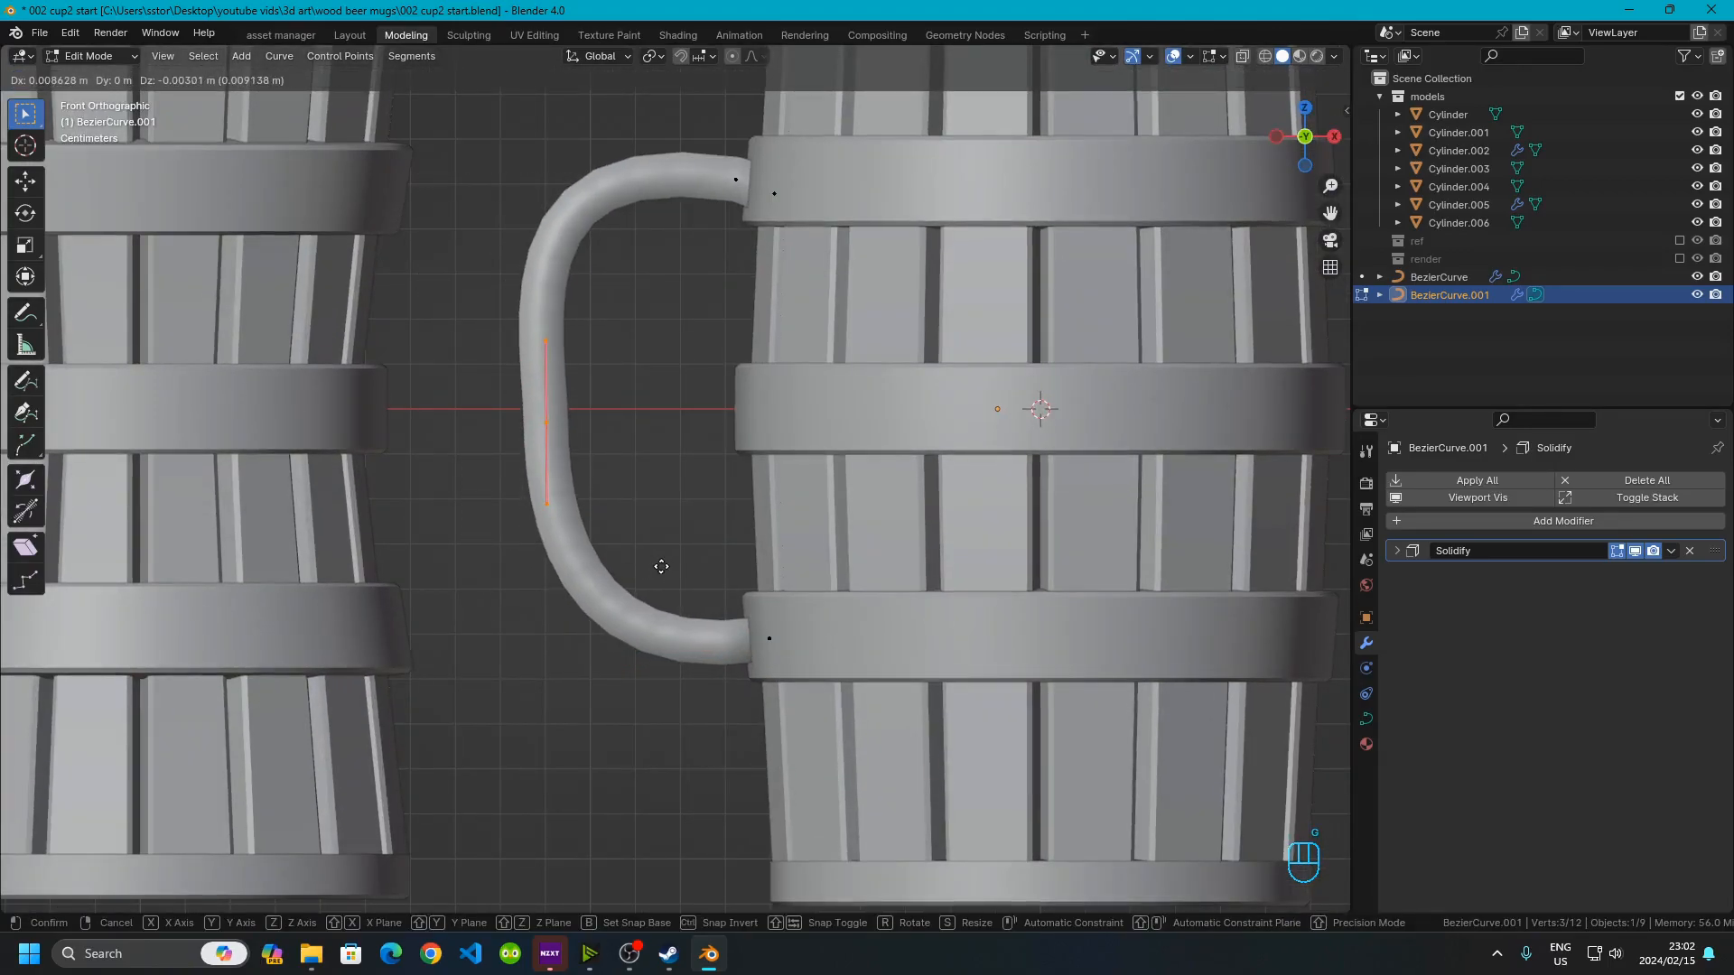
{"action": "left_click", "coordinate": [649, 559]}
Move the top end point to refine the handle's upper attachment and leave edit mode
{"action": "left_click_drag", "start_coordinate": [695, 112], "coordinate": [748, 225]}
{"action": "left_click_drag", "start_coordinate": [452, 115], "coordinate": [537, 177]}
{"action": "key", "text": "g"}
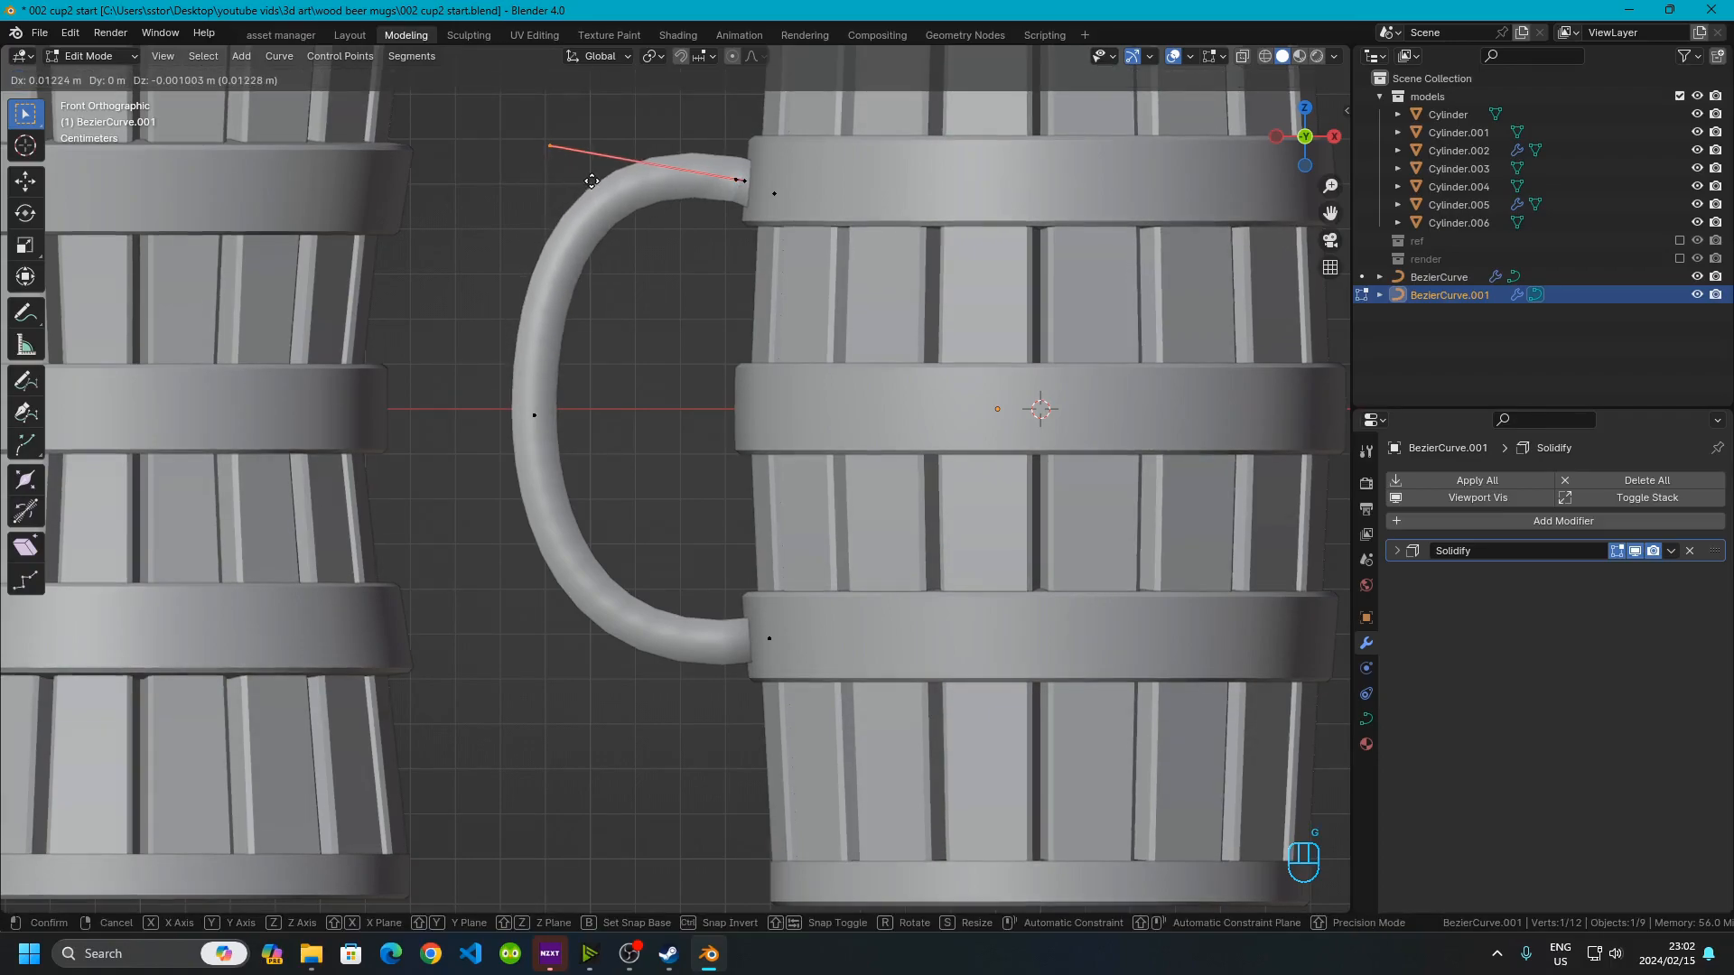
{"action": "left_click", "coordinate": [593, 165]}
{"action": "scroll", "coordinate": [657, 457], "scroll_direction": "down", "scroll_amount": 6}
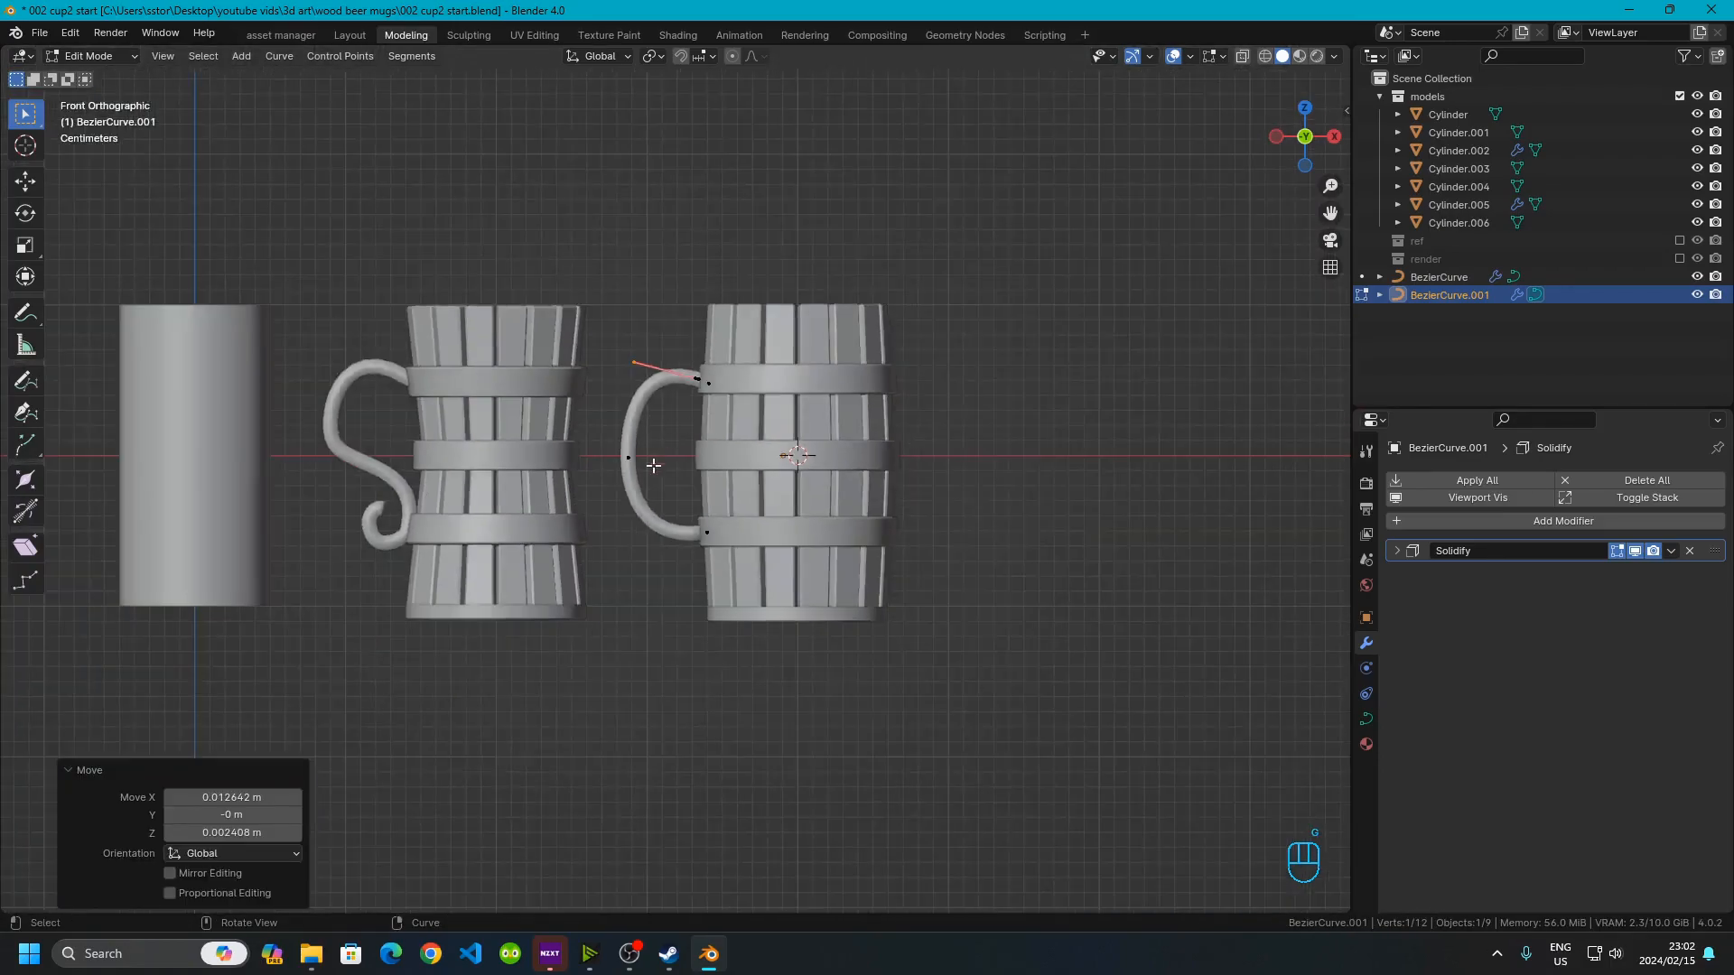
{"action": "key", "text": "Tab"}
Orbit and zoom around the mugs to examine the finished handle from perspective and front views
{"action": "left_click", "coordinate": [668, 604]}
{"action": "scroll", "coordinate": [696, 592], "scroll_direction": "up", "scroll_amount": 3}
{"action": "middle_click_drag", "start_coordinate": [696, 592], "coordinate": [726, 417]}
{"action": "middle_click_drag", "start_coordinate": [780, 477], "coordinate": [757, 524]}
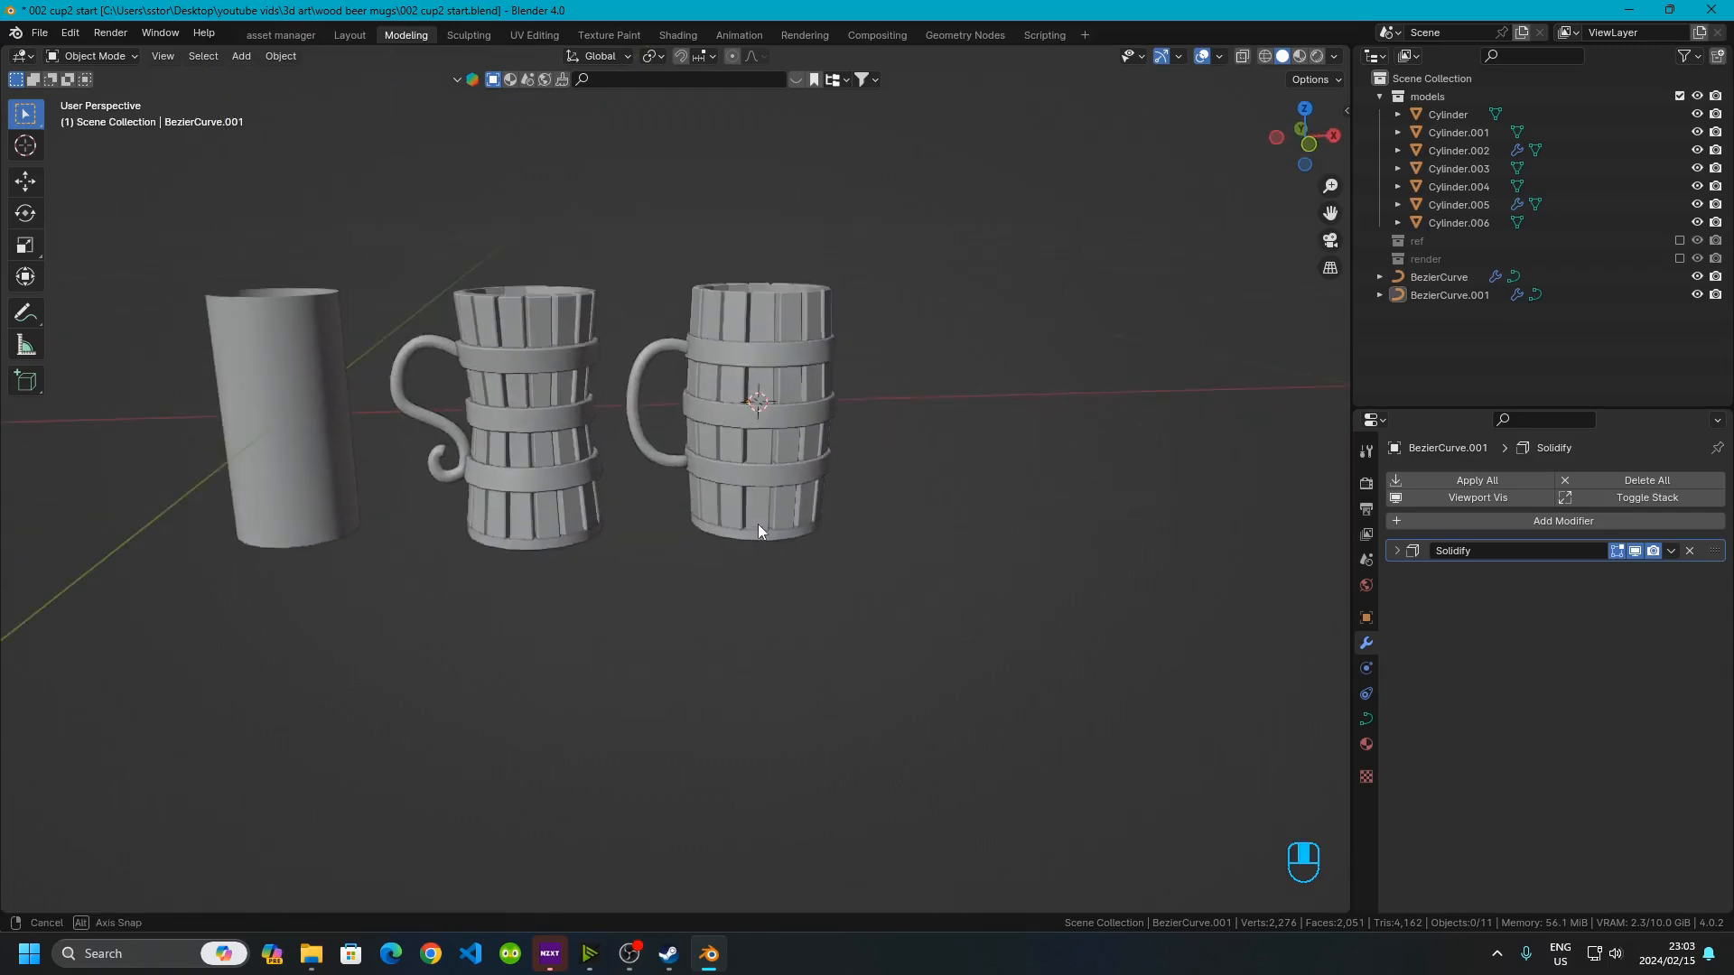
{"action": "left_click", "coordinate": [1307, 145]}
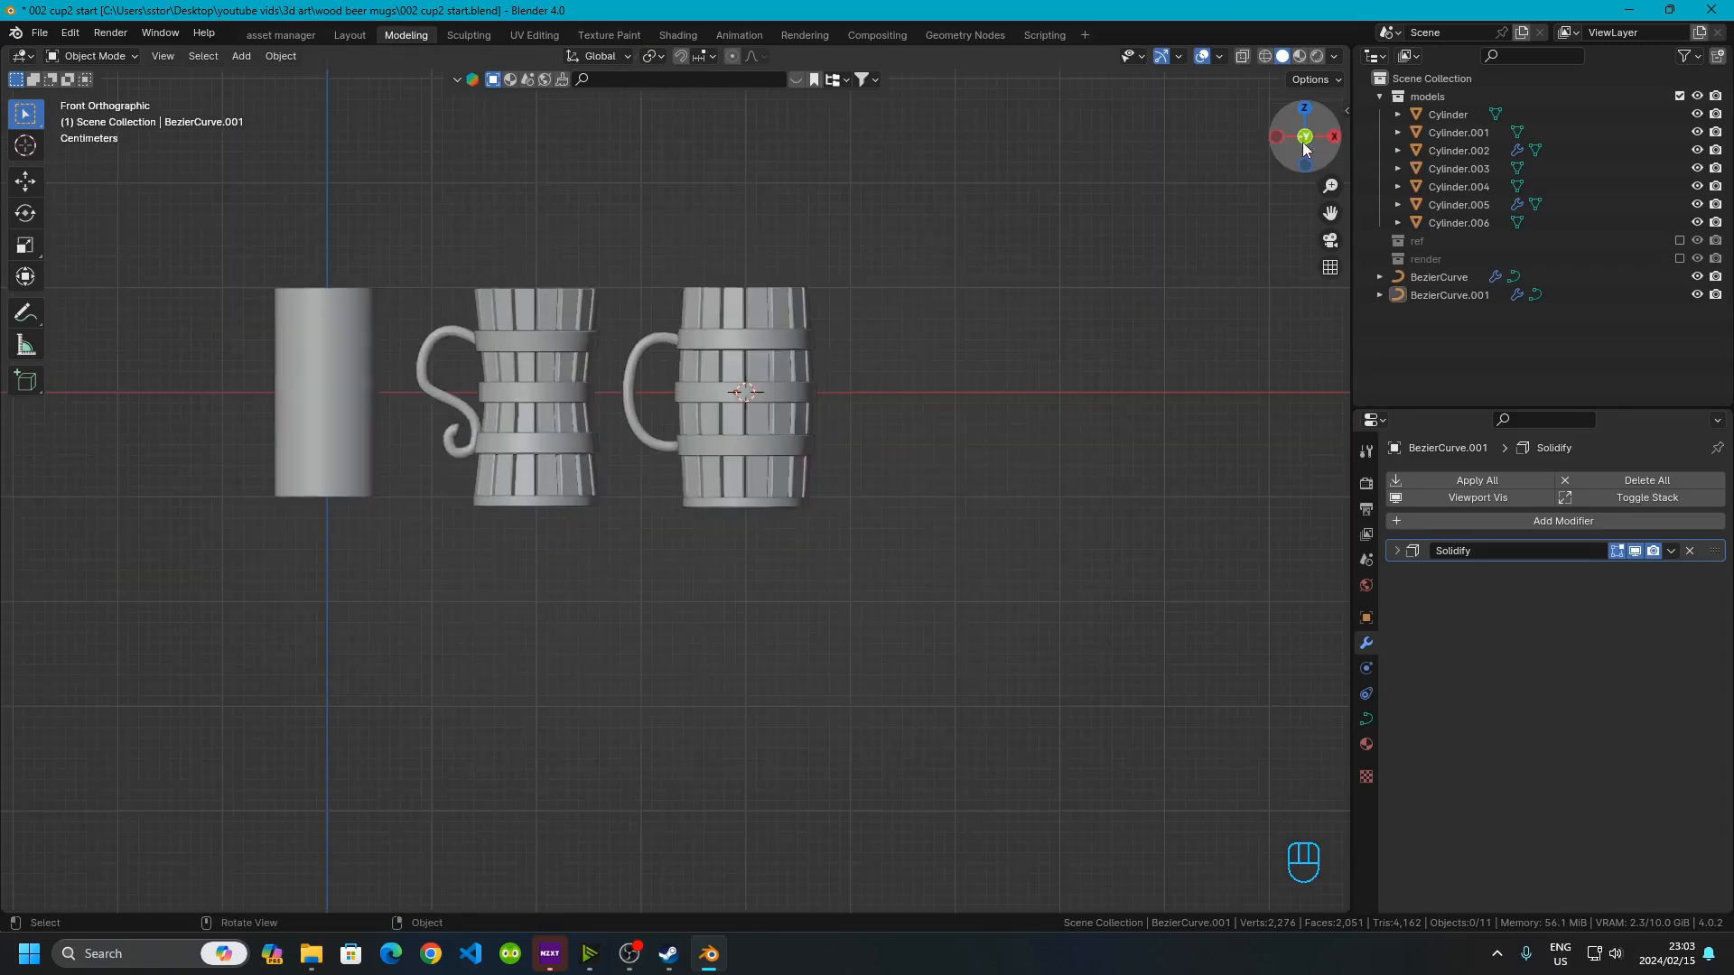
{"action": "scroll", "coordinate": [661, 408], "scroll_direction": "up", "scroll_amount": 5}
{"action": "middle_click_drag", "start_coordinate": [923, 370], "coordinate": [829, 584], "text": "shift"}
{"action": "scroll", "coordinate": [827, 577], "scroll_direction": "down", "scroll_amount": 2}
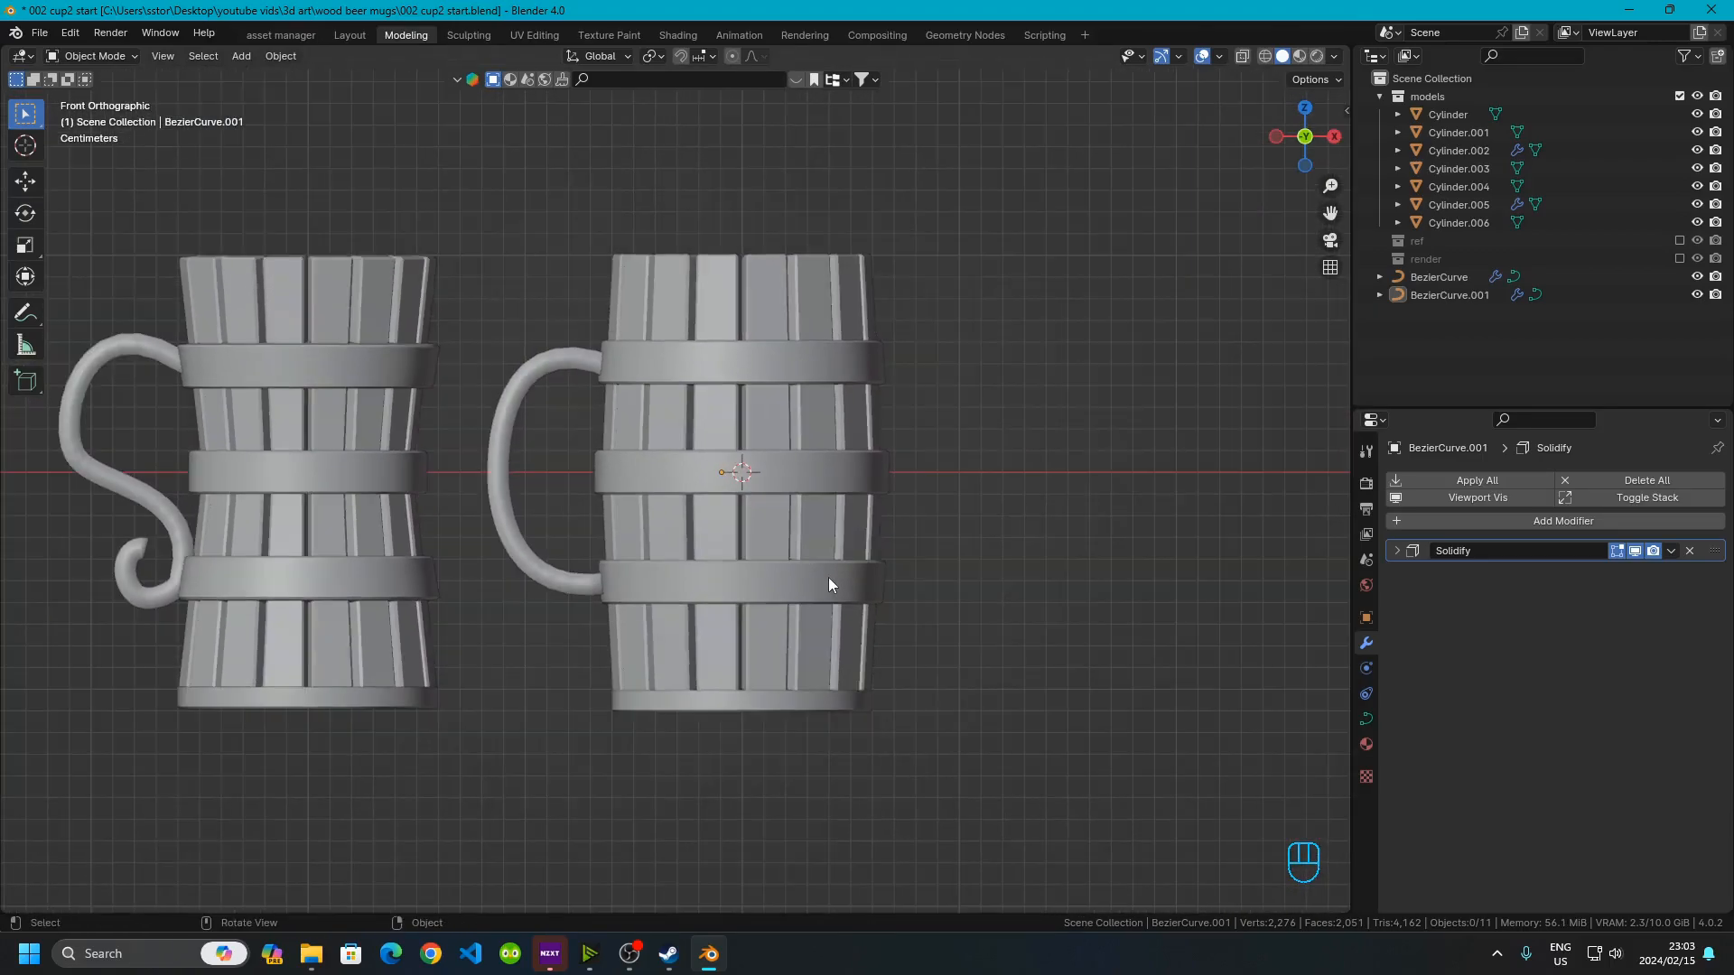
{"action": "scroll", "coordinate": [827, 577], "scroll_direction": "up", "scroll_amount": 3}
{"action": "middle_click_drag", "start_coordinate": [845, 419], "coordinate": [1113, 286]}
{"action": "key", "text": "KP_1"}
{"action": "middle_click_drag", "start_coordinate": [857, 493], "coordinate": [817, 463], "text": "shift"}
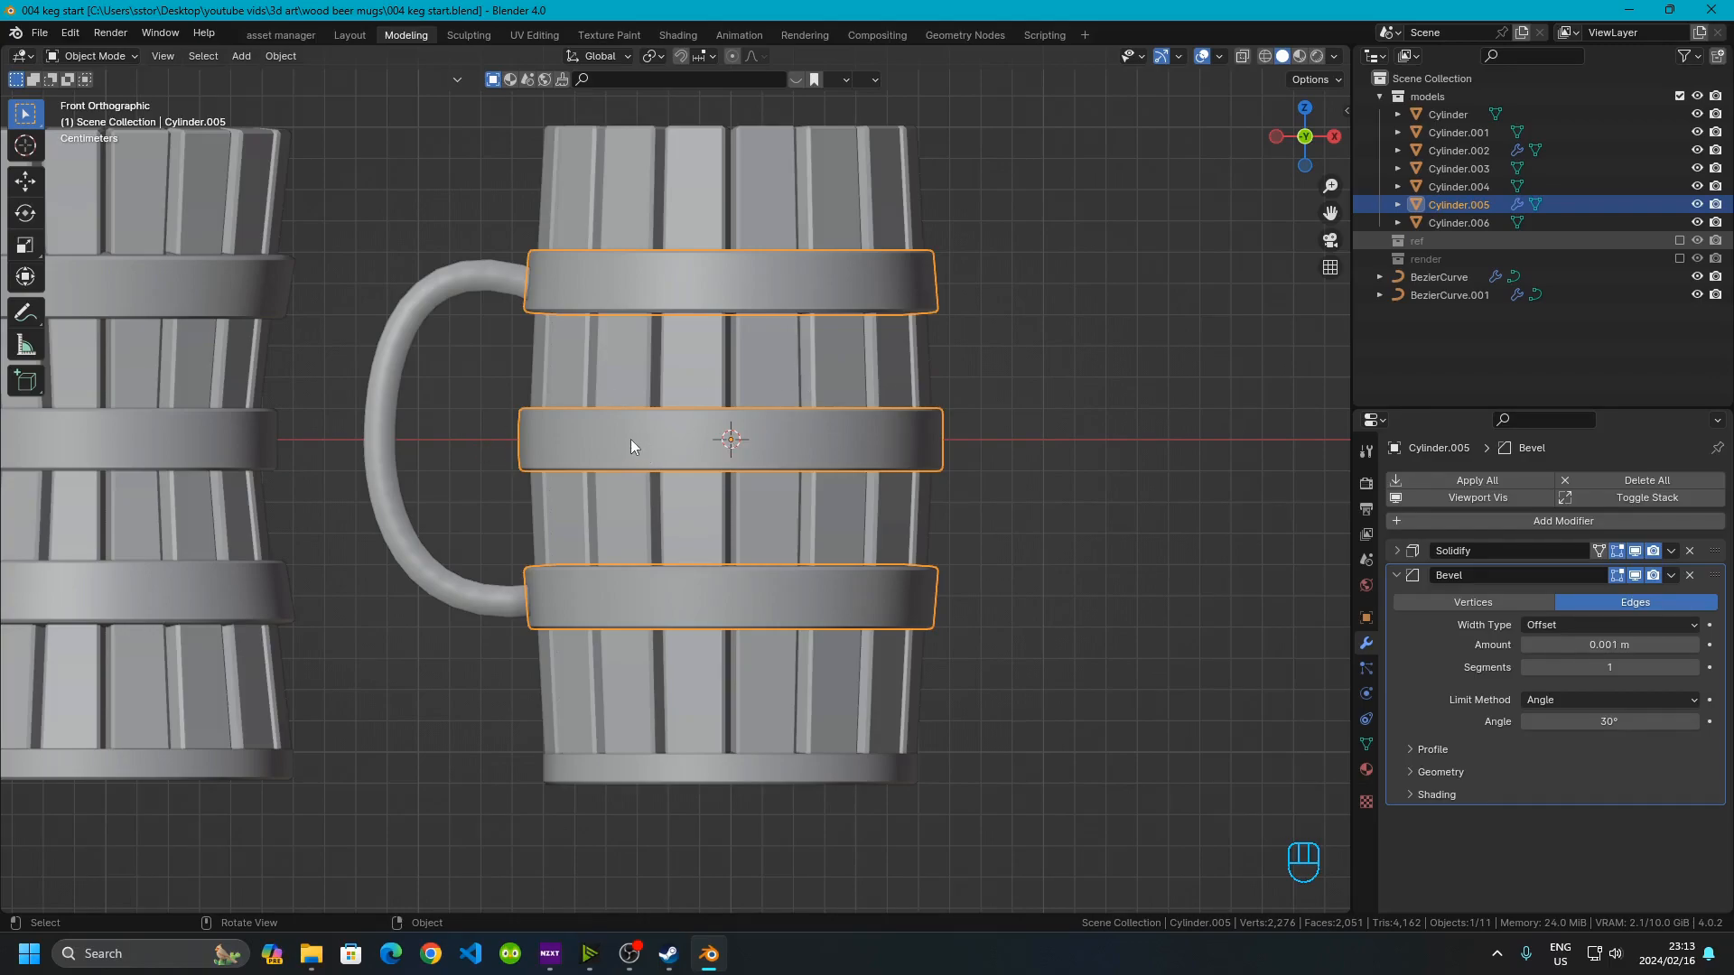
Duplicate the barrel mug's staves, bands and base and move the copy 0.5 m along X
{"action": "left_click", "coordinate": [621, 382], "text": "shift"}
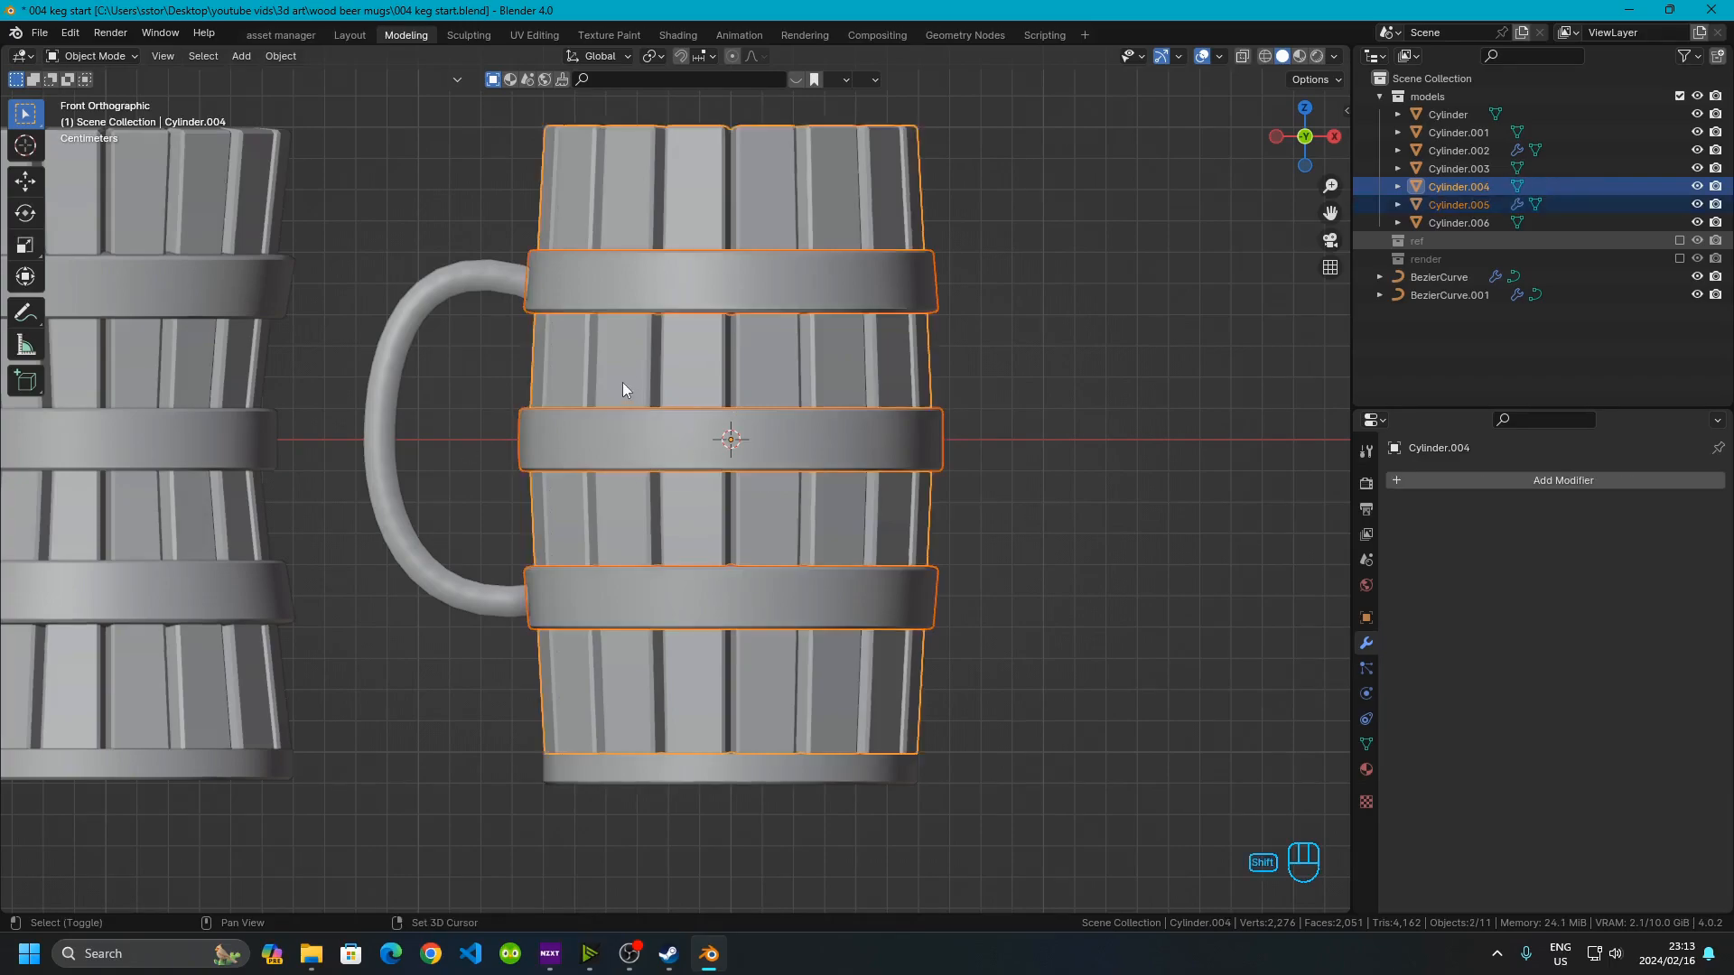
{"action": "left_click", "coordinate": [579, 770], "text": "shift"}
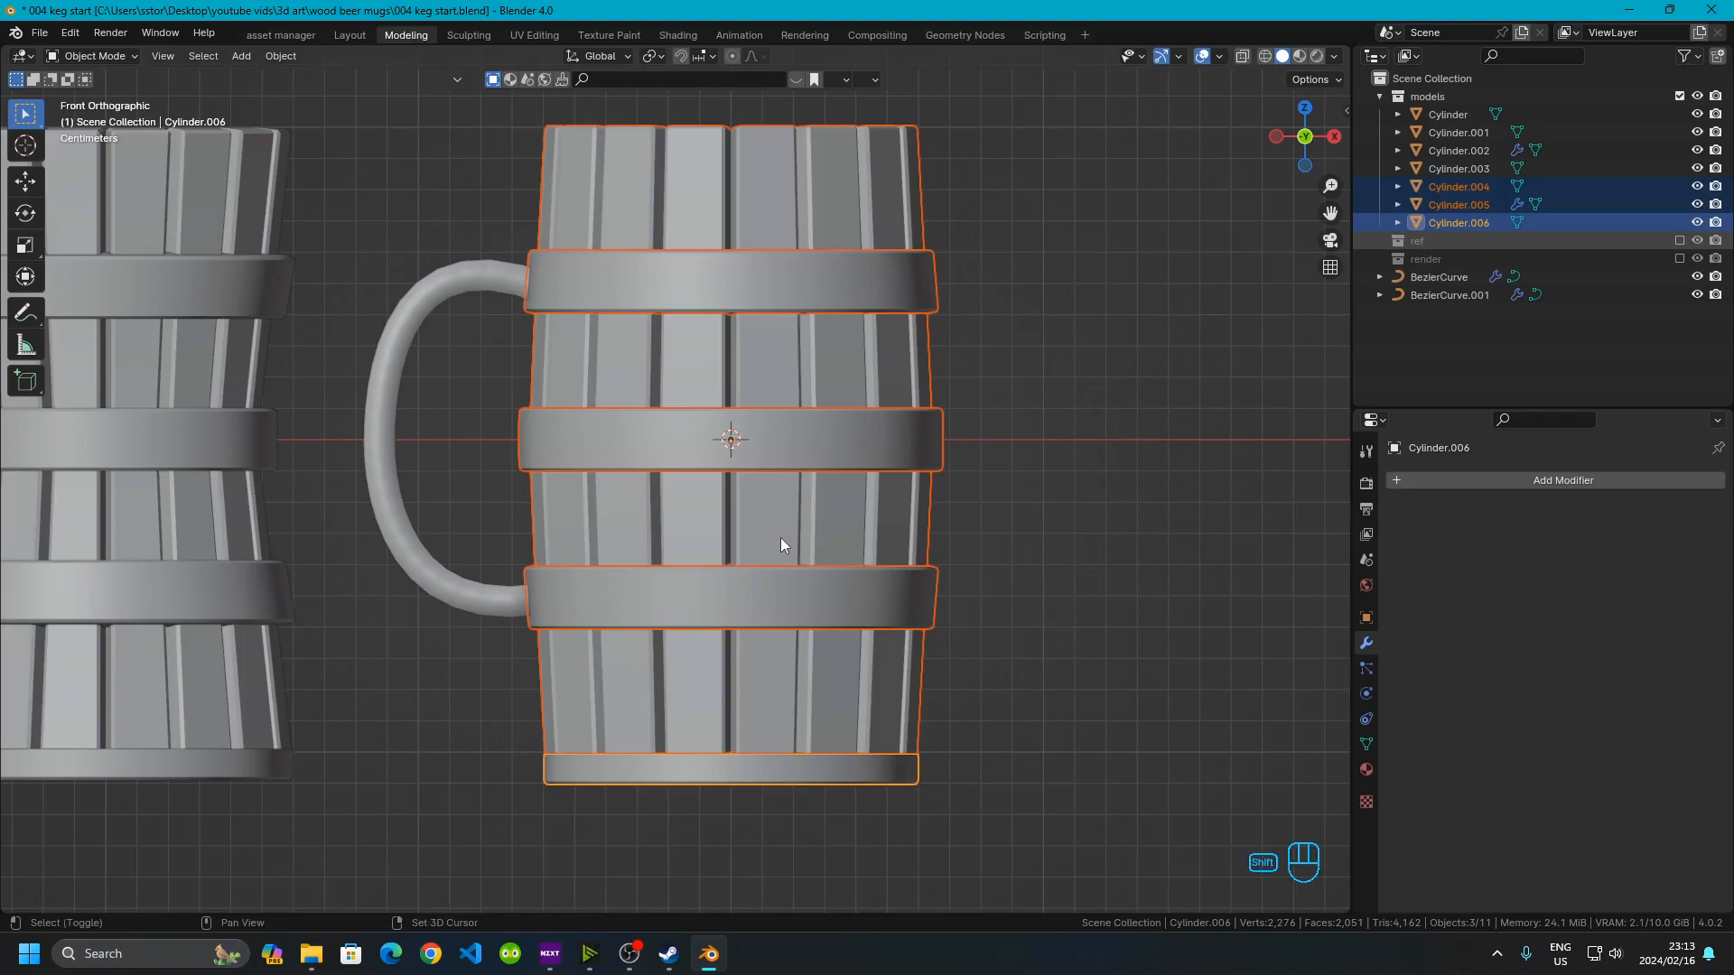
{"action": "key", "text": "shift+d"}
{"action": "right_click", "coordinate": [780, 538]}
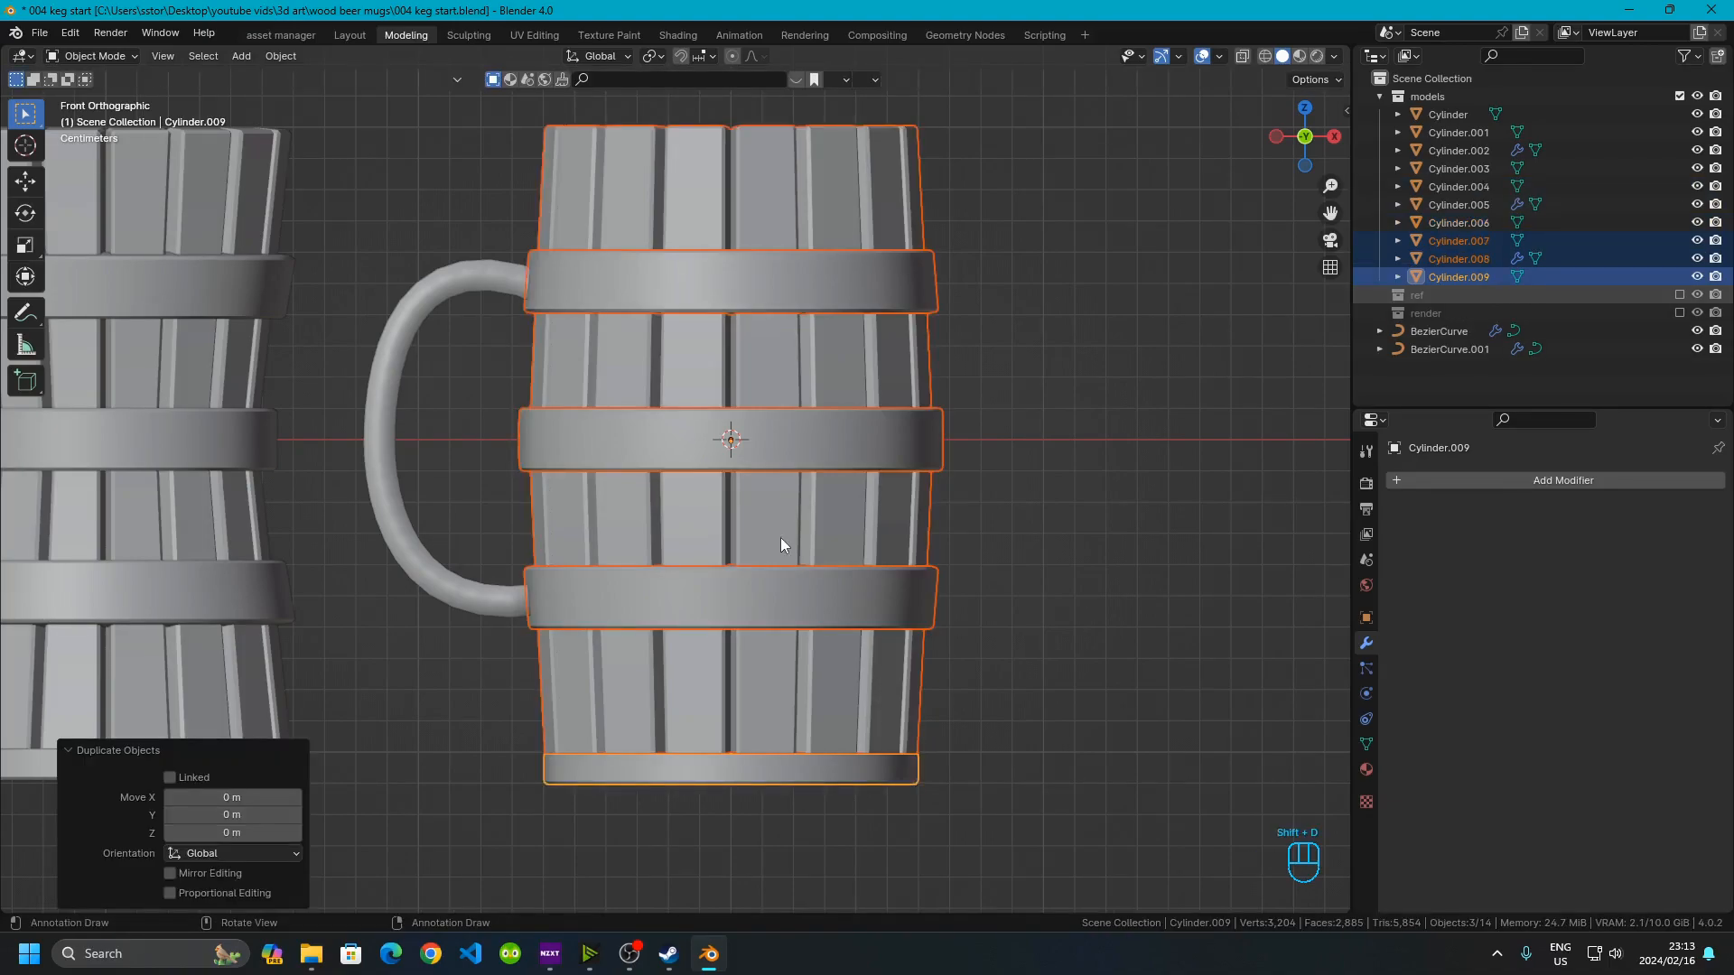
{"action": "key", "text": "g"}
{"action": "key", "text": "x"}
{"action": "key", "text": "KP_Decimal"}
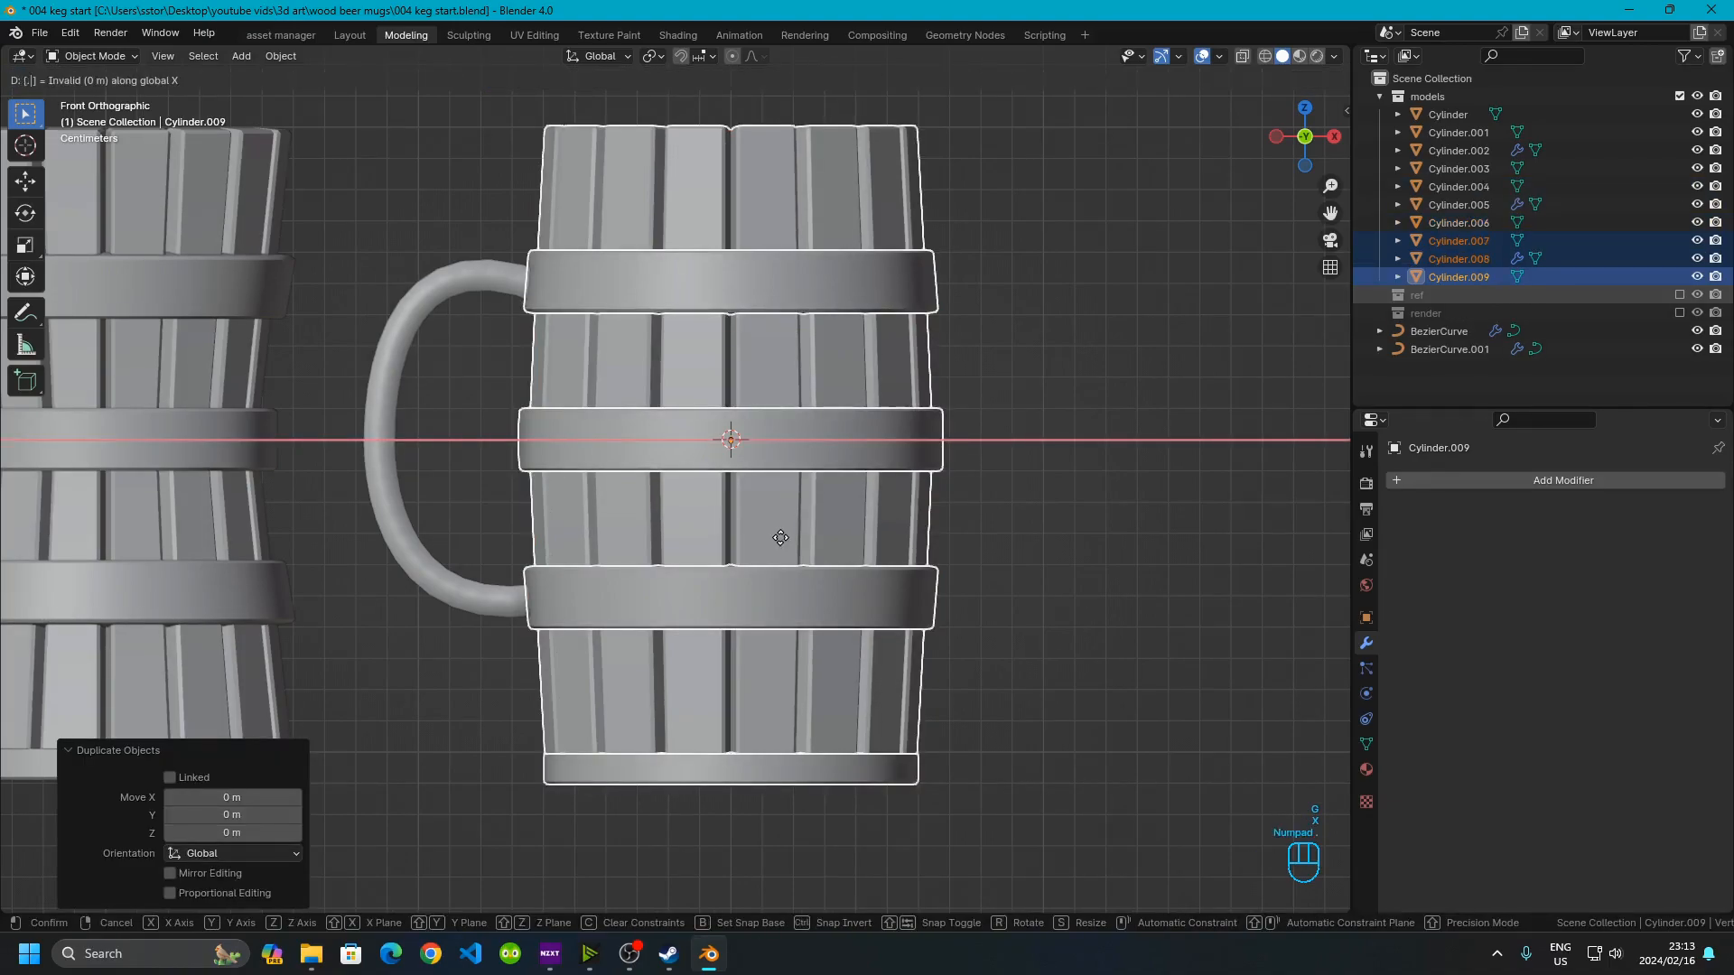
{"action": "key", "text": "KP_5"}
{"action": "key", "text": "Return"}
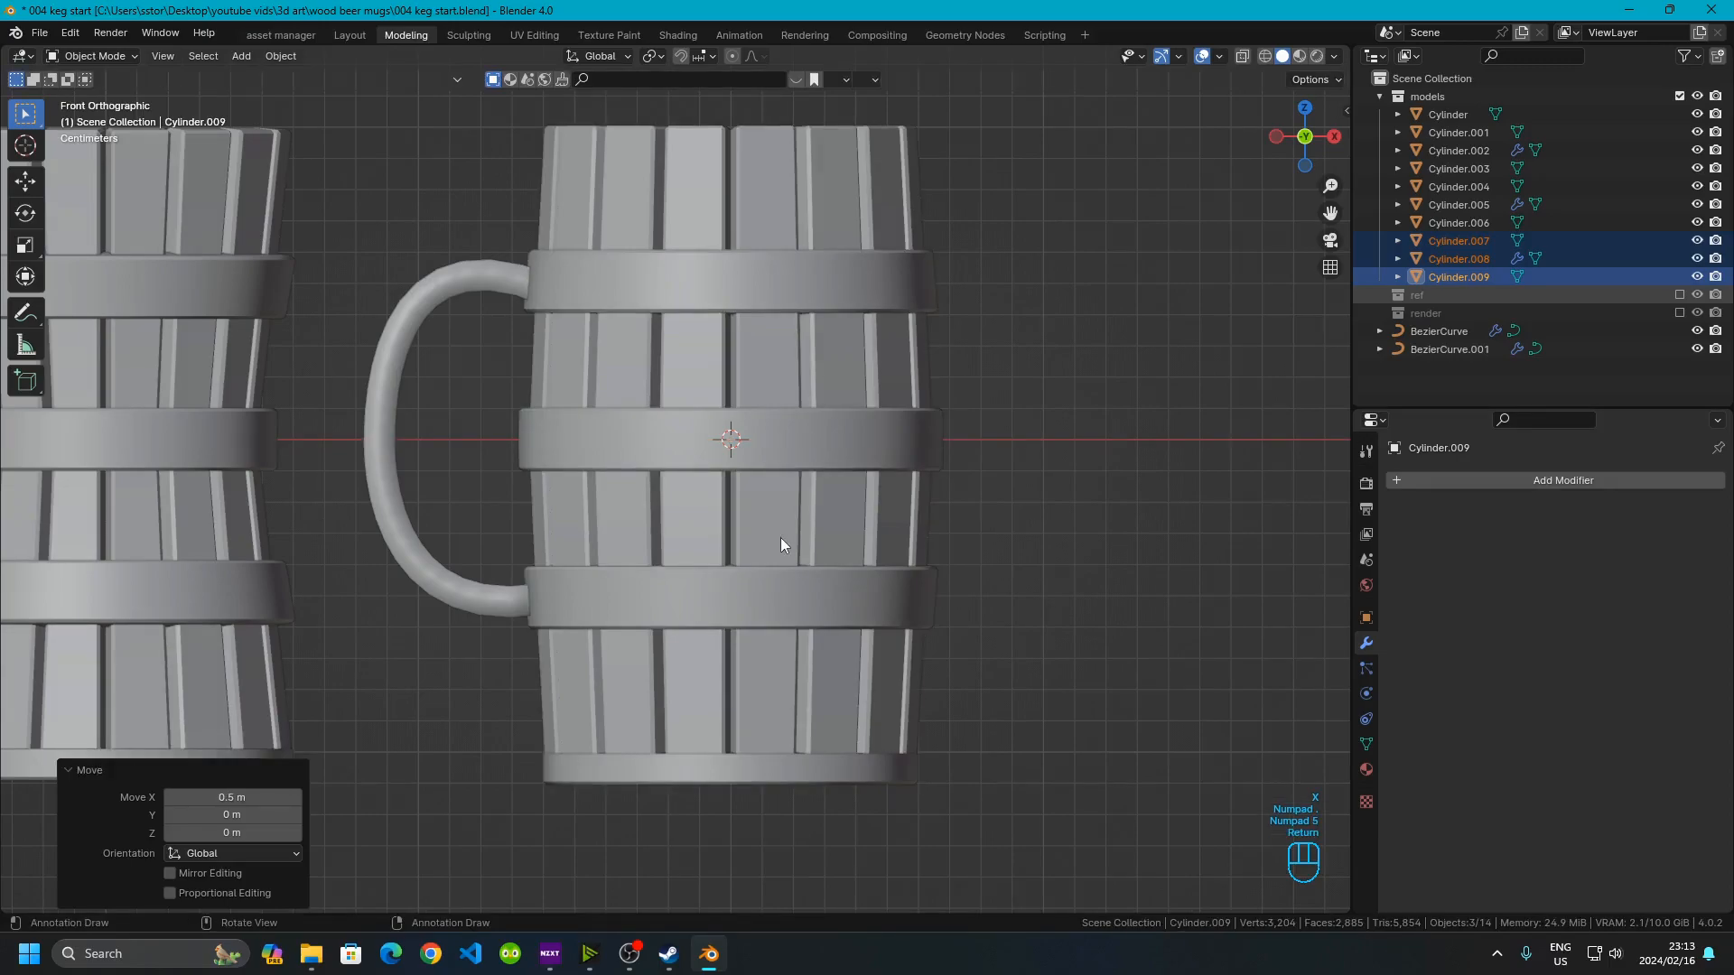
Rotate the duplicated barrel 90° about the X axis
{"action": "scroll", "coordinate": [781, 538], "scroll_direction": "down", "scroll_amount": 6}
{"action": "middle_click_drag", "start_coordinate": [781, 538], "coordinate": [237, 401], "text": "shift"}
{"action": "scroll", "coordinate": [421, 339], "scroll_direction": "up", "scroll_amount": 4}
{"action": "middle_click_drag", "start_coordinate": [509, 330], "coordinate": [646, 540], "text": "shift"}
{"action": "key", "text": "r"}
{"action": "key", "text": "x"}
{"action": "key", "text": "KP_9"}
{"action": "key", "text": "KP_0"}
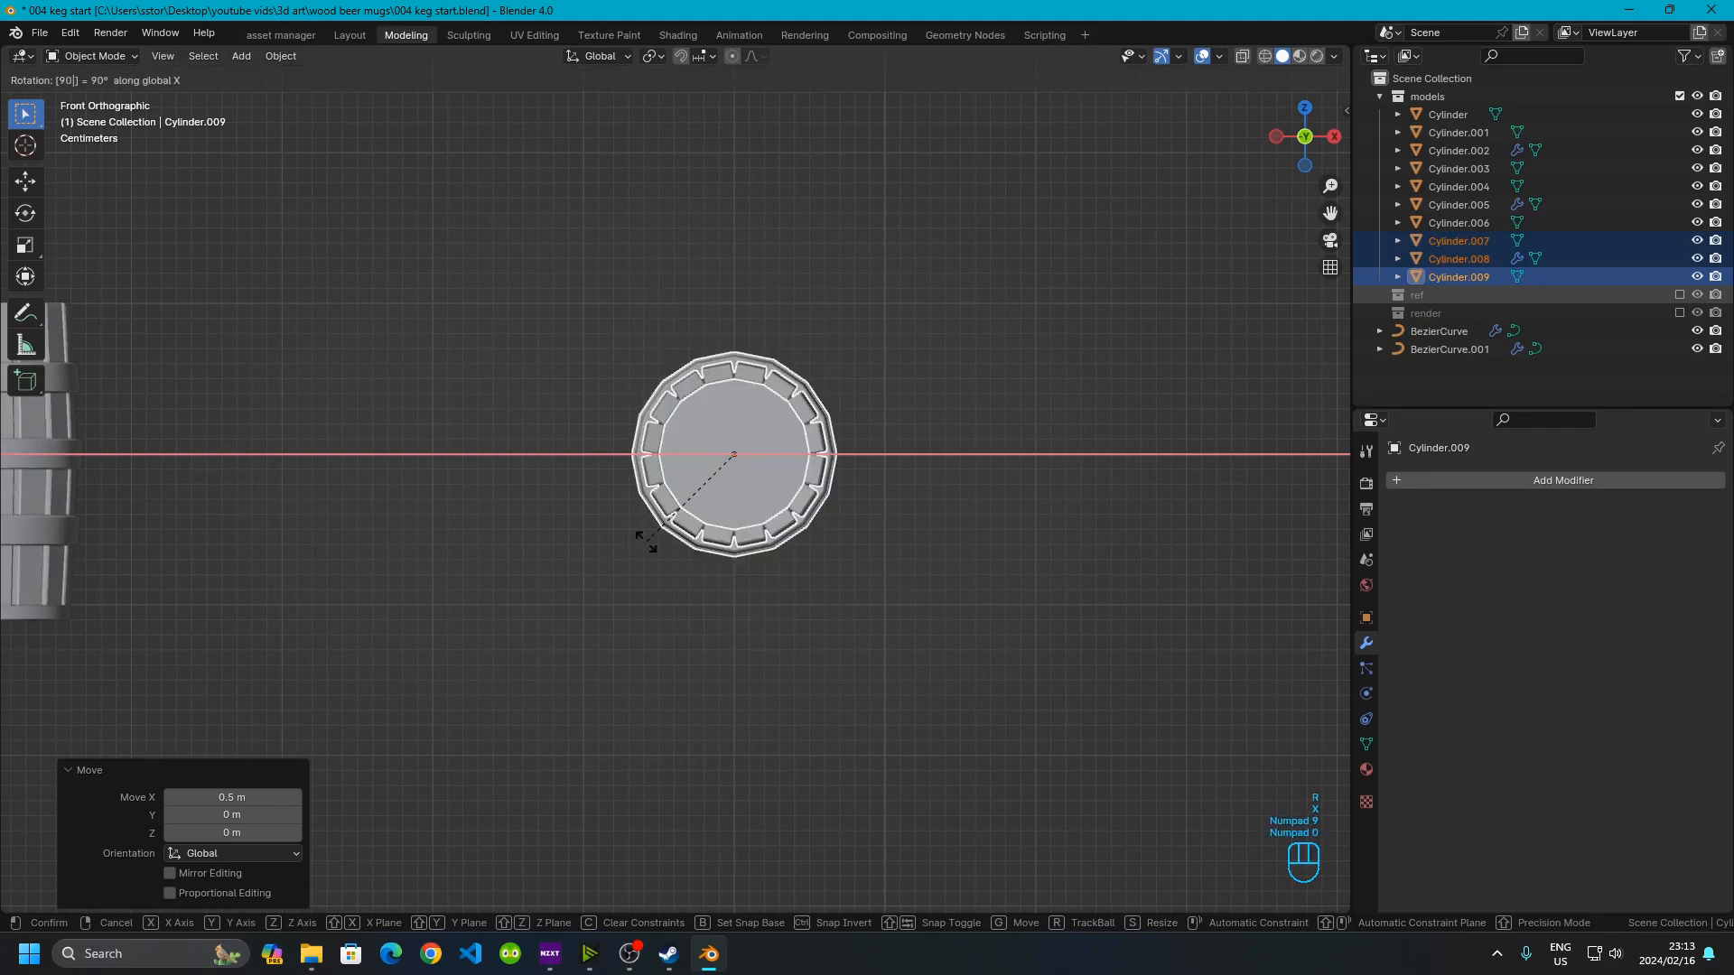
{"action": "left_click", "coordinate": [647, 541]}
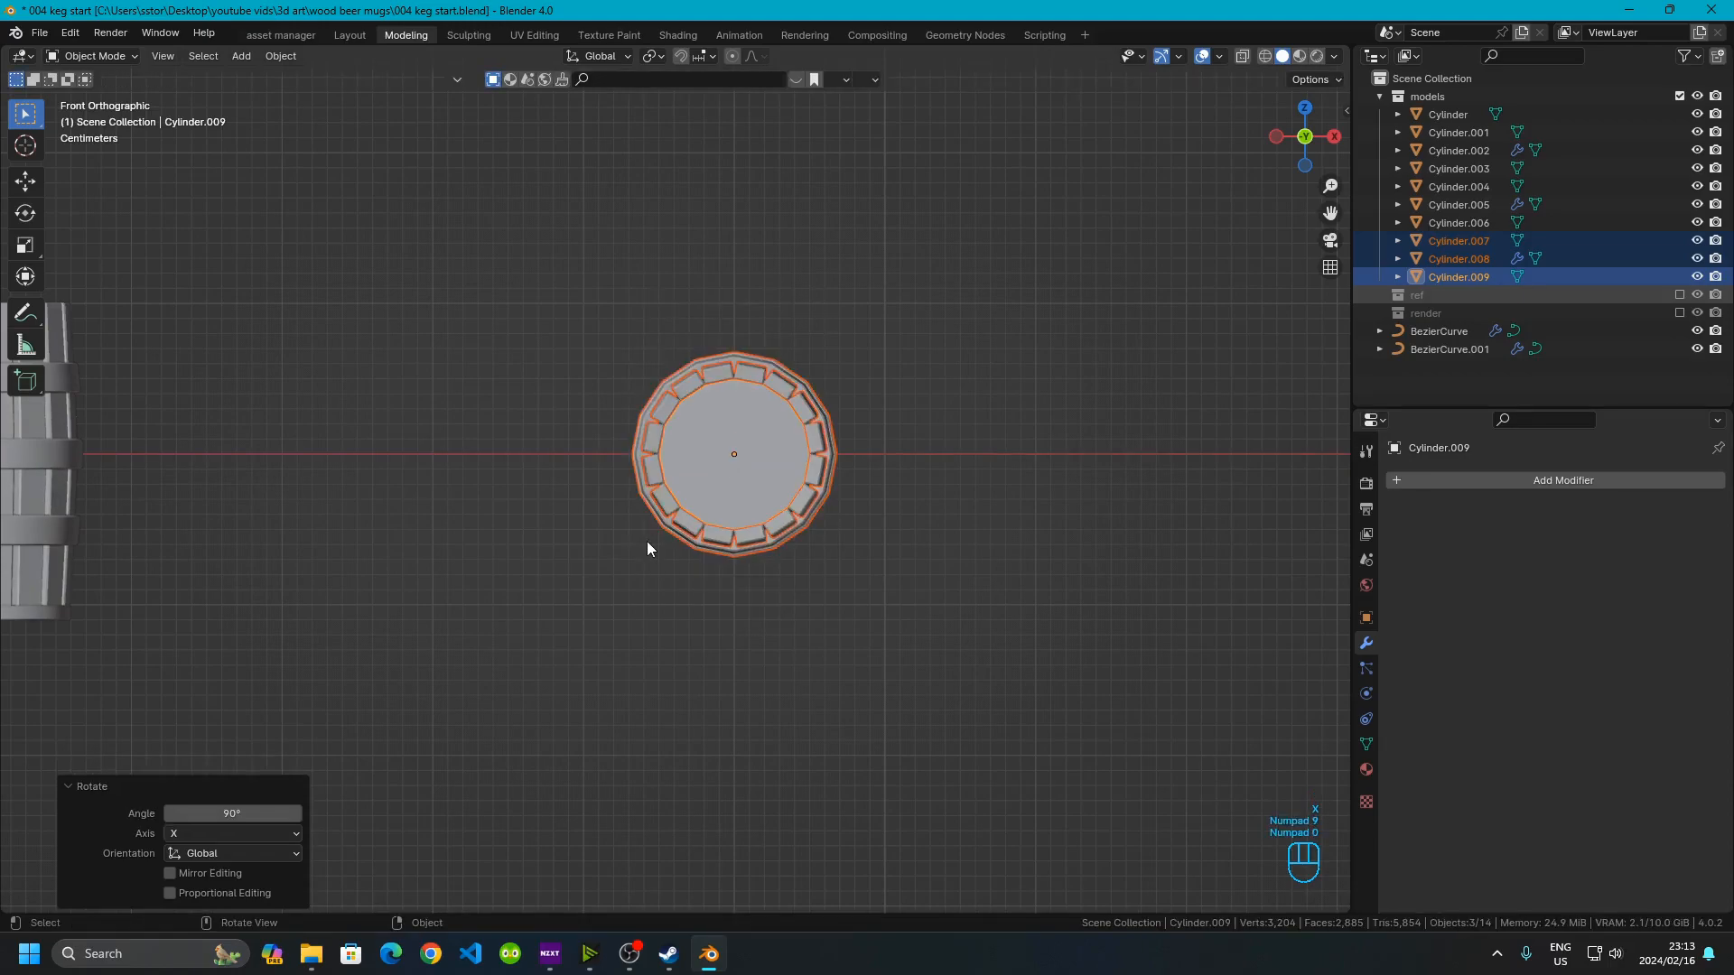
Scale the duplicated barrel up by a factor of 3
{"action": "key", "text": "s"}
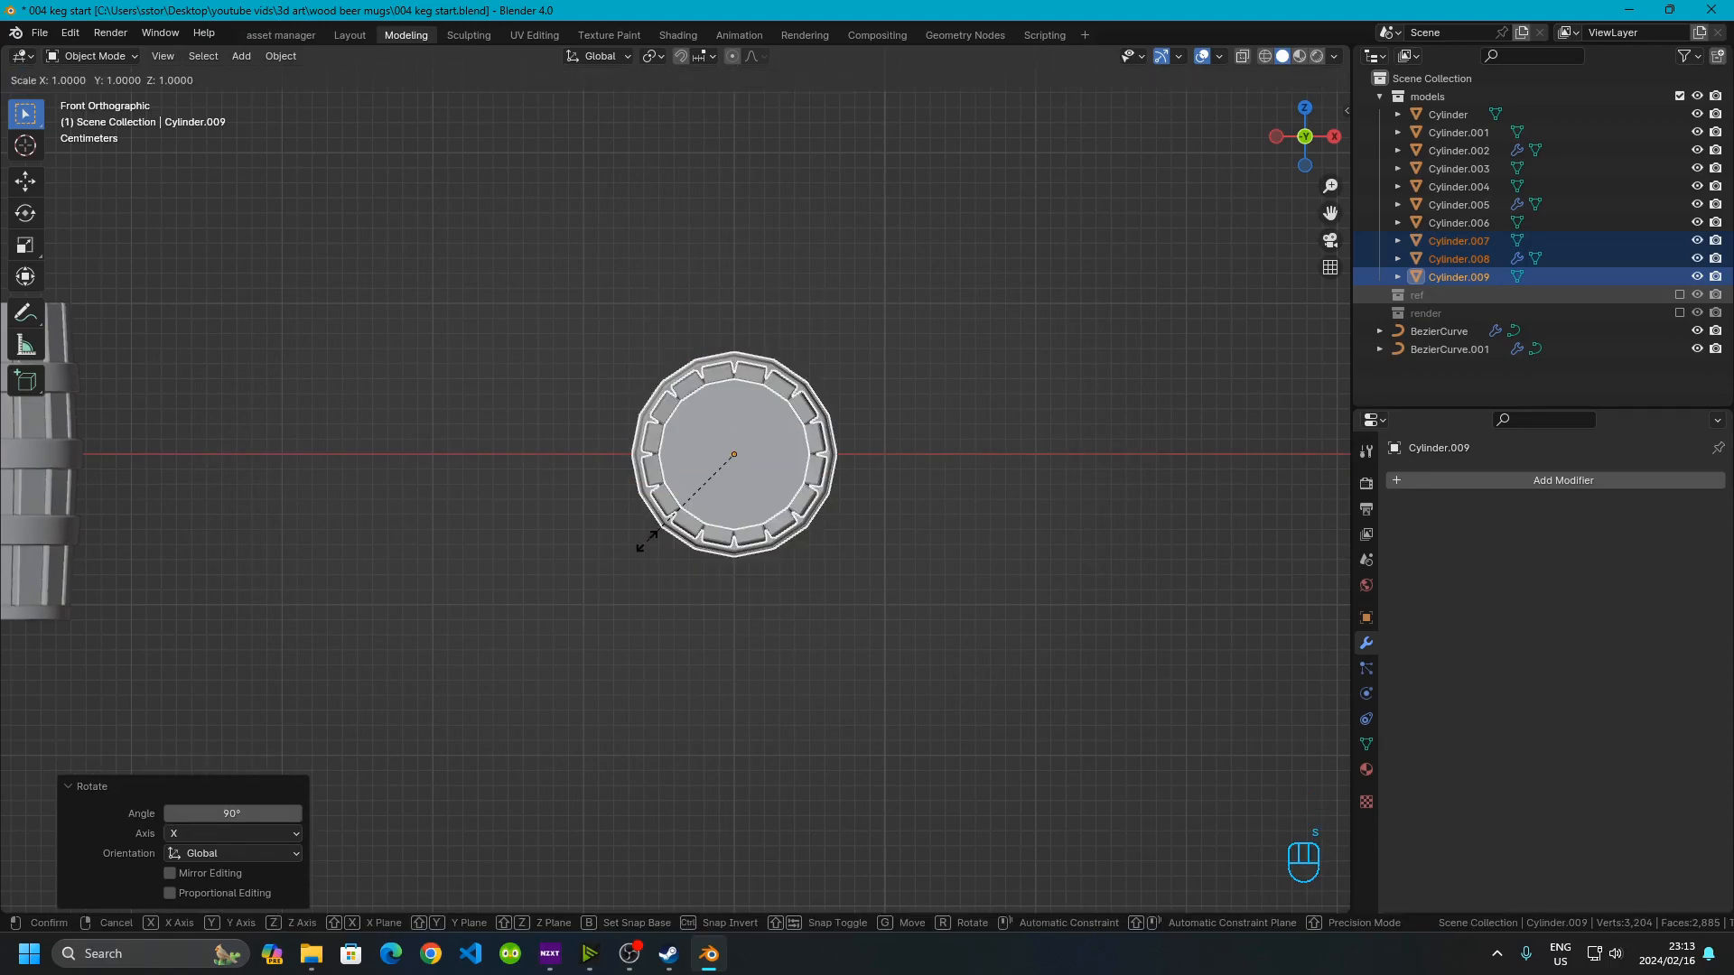
{"action": "key", "text": "KP_3"}
{"action": "left_click", "coordinate": [647, 542]}
{"action": "scroll", "coordinate": [646, 540], "scroll_direction": "down", "scroll_amount": 2}
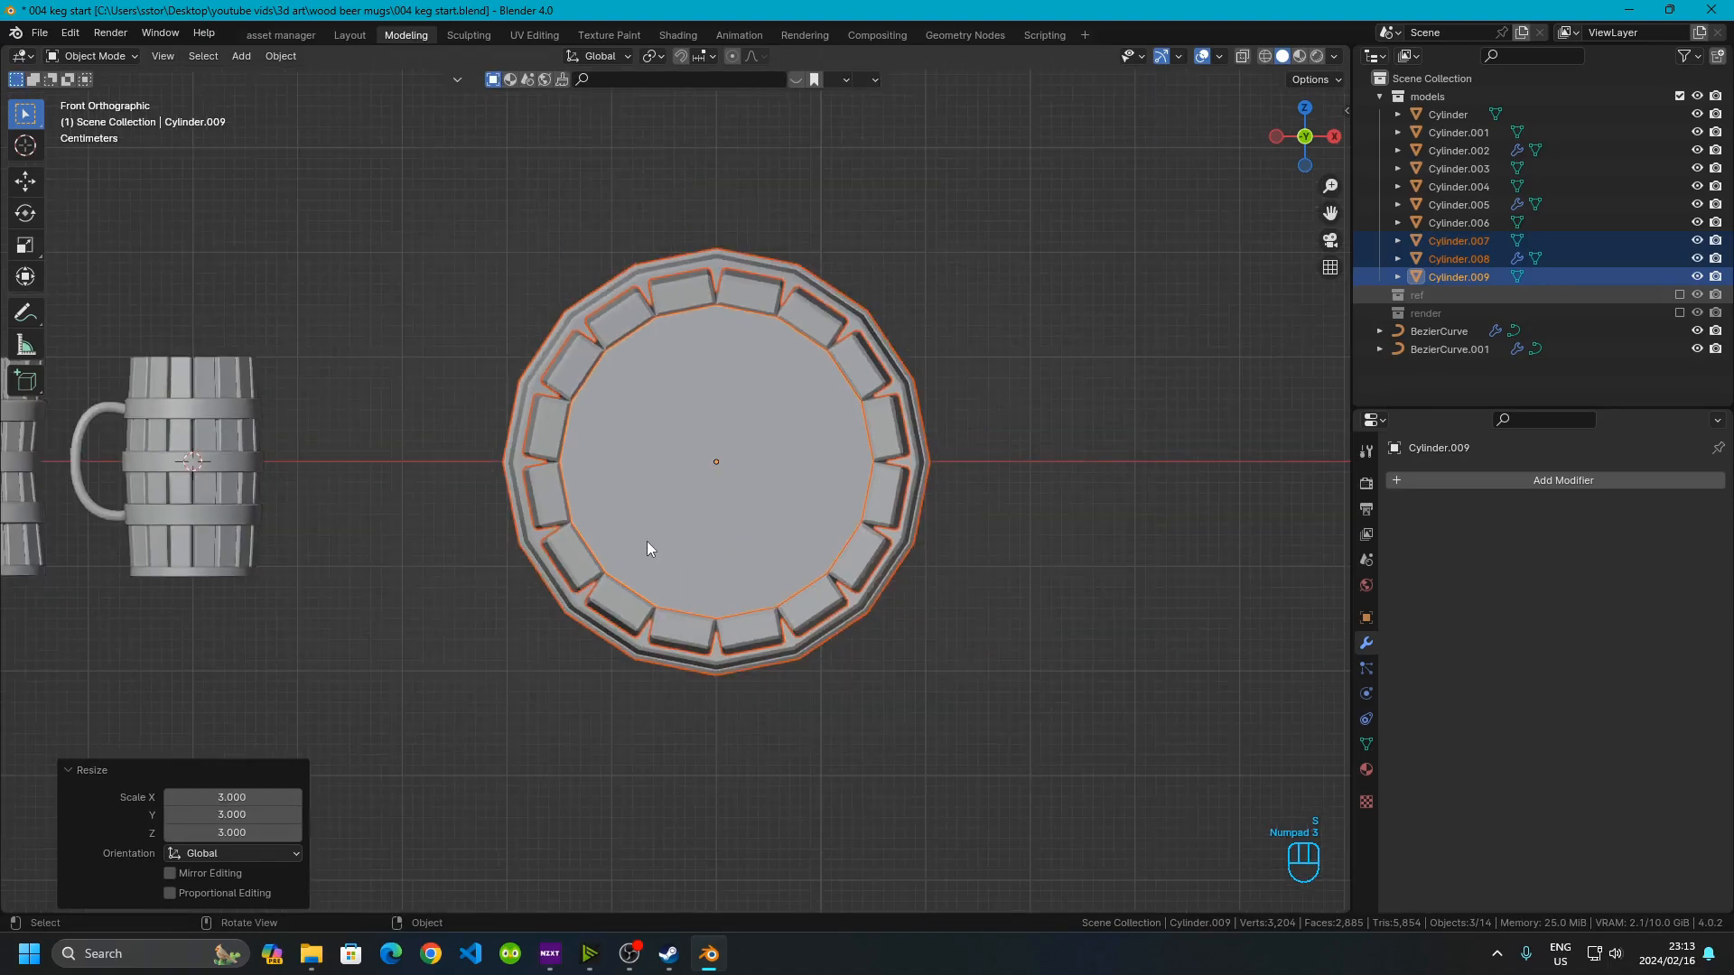
{"action": "middle_click_drag", "start_coordinate": [647, 540], "coordinate": [858, 387]}
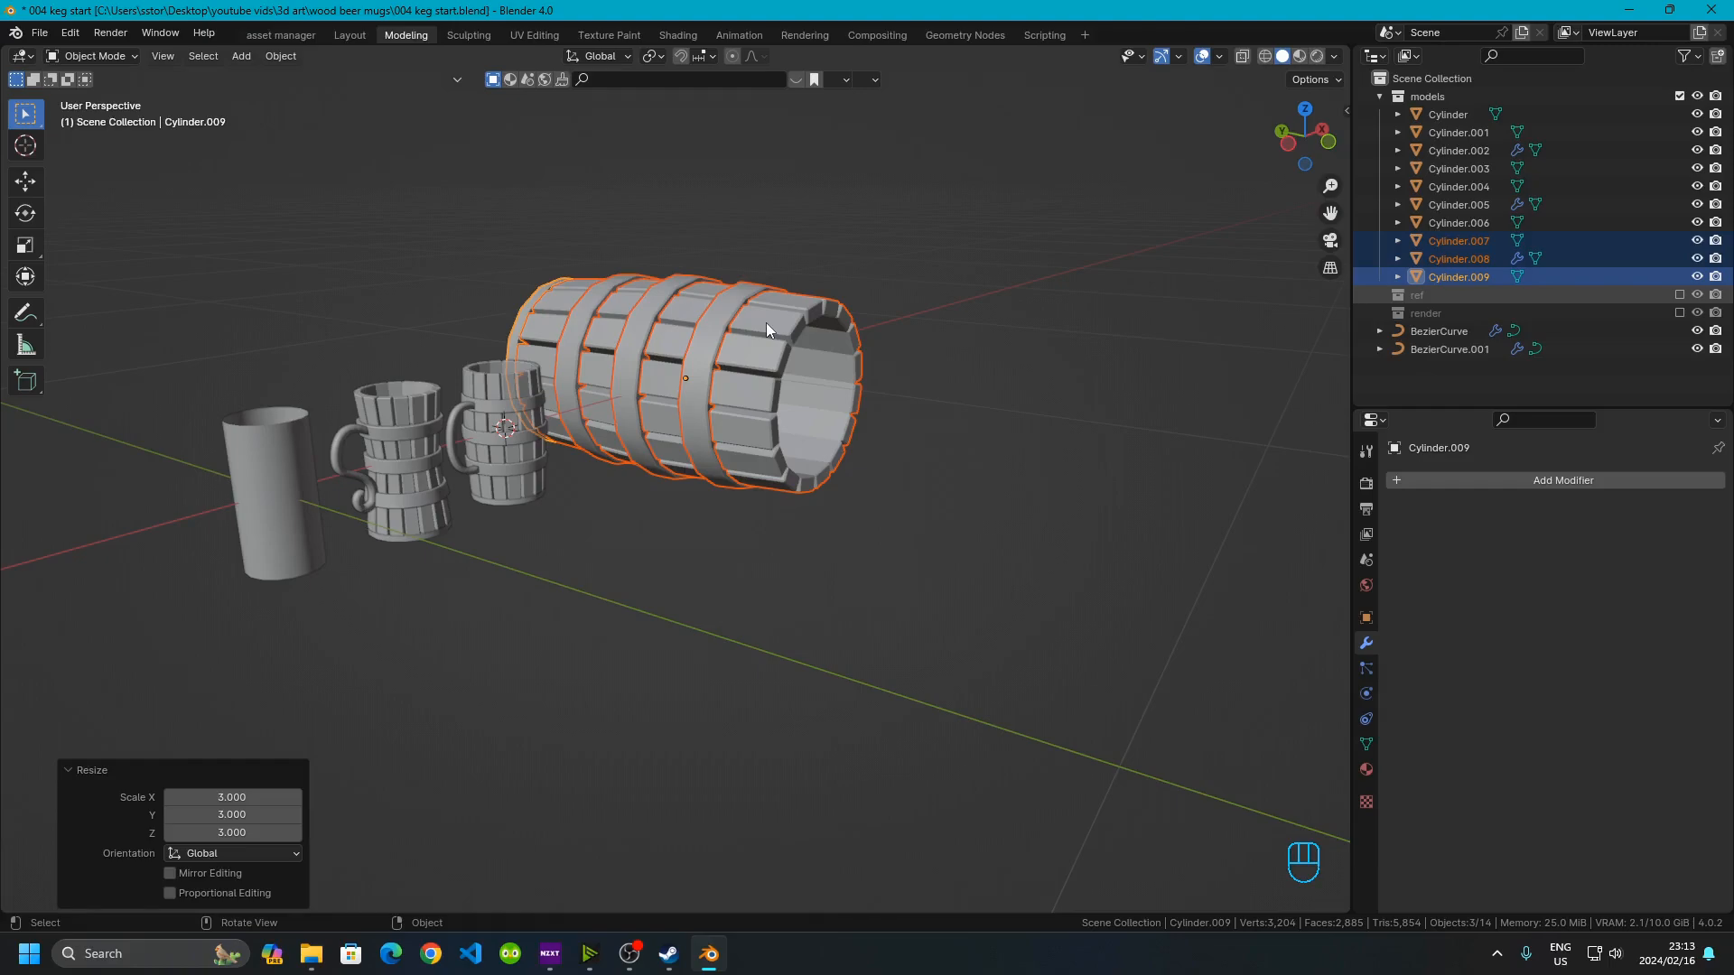
{"action": "middle_click_drag", "start_coordinate": [766, 322], "coordinate": [691, 487]}
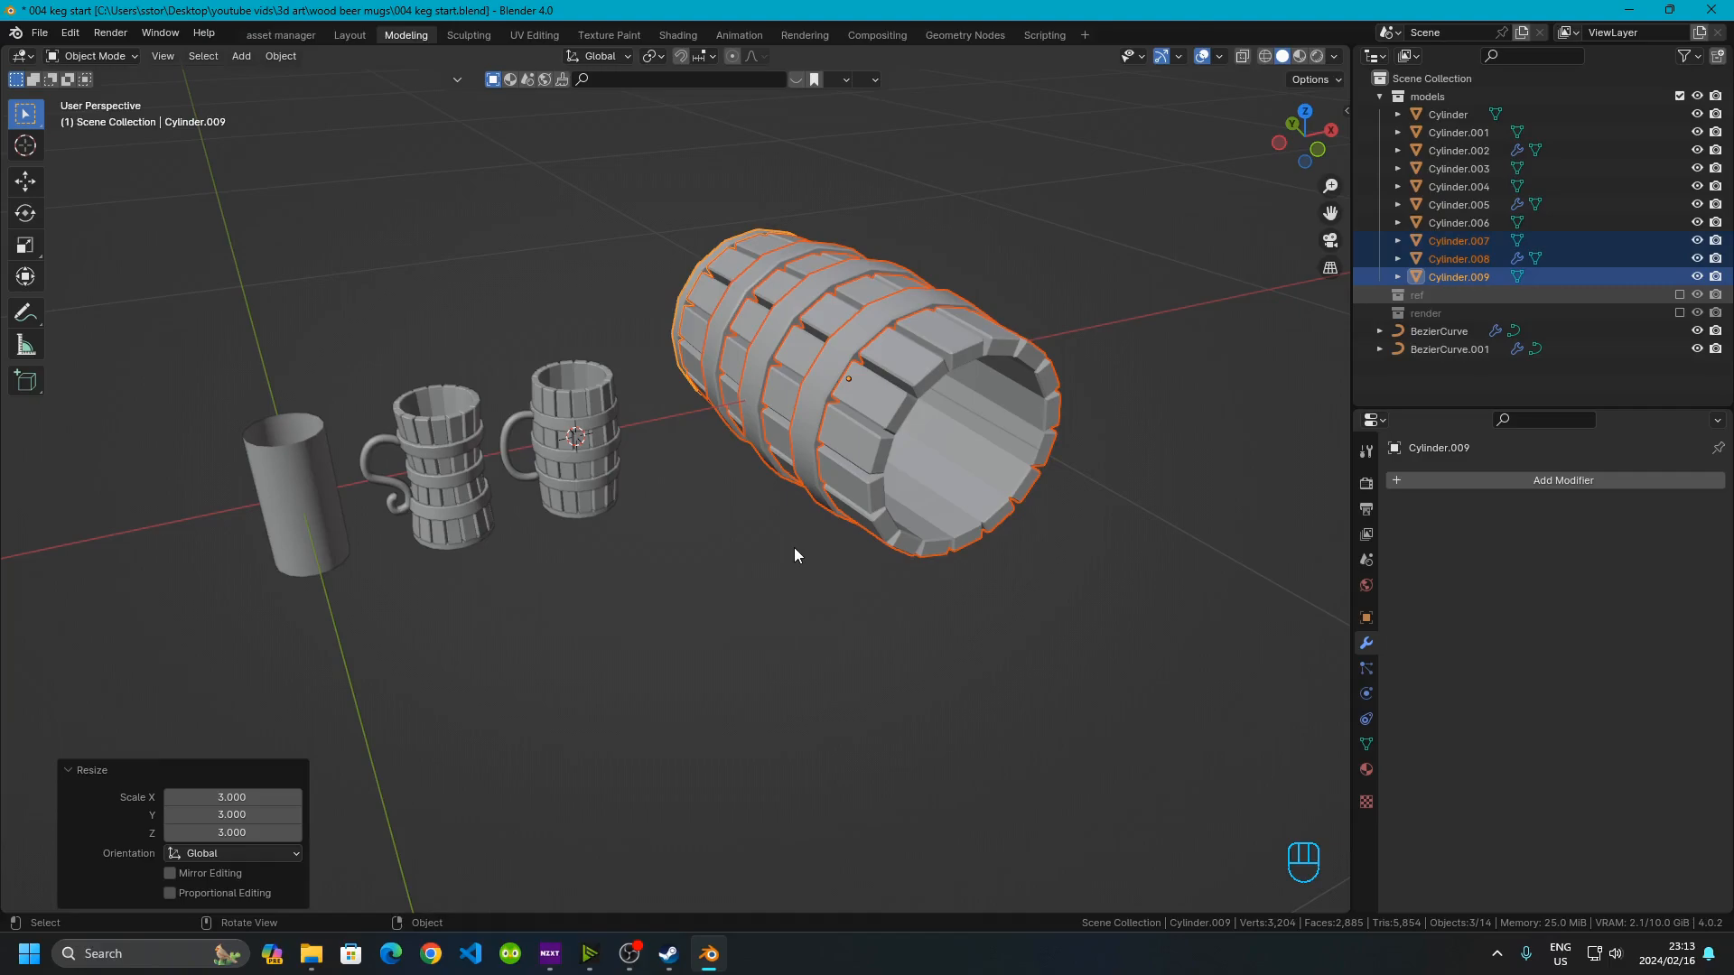
Select all objects and apply their rotation and scale
{"action": "left_click", "coordinate": [794, 547]}
{"action": "key", "text": "a"}
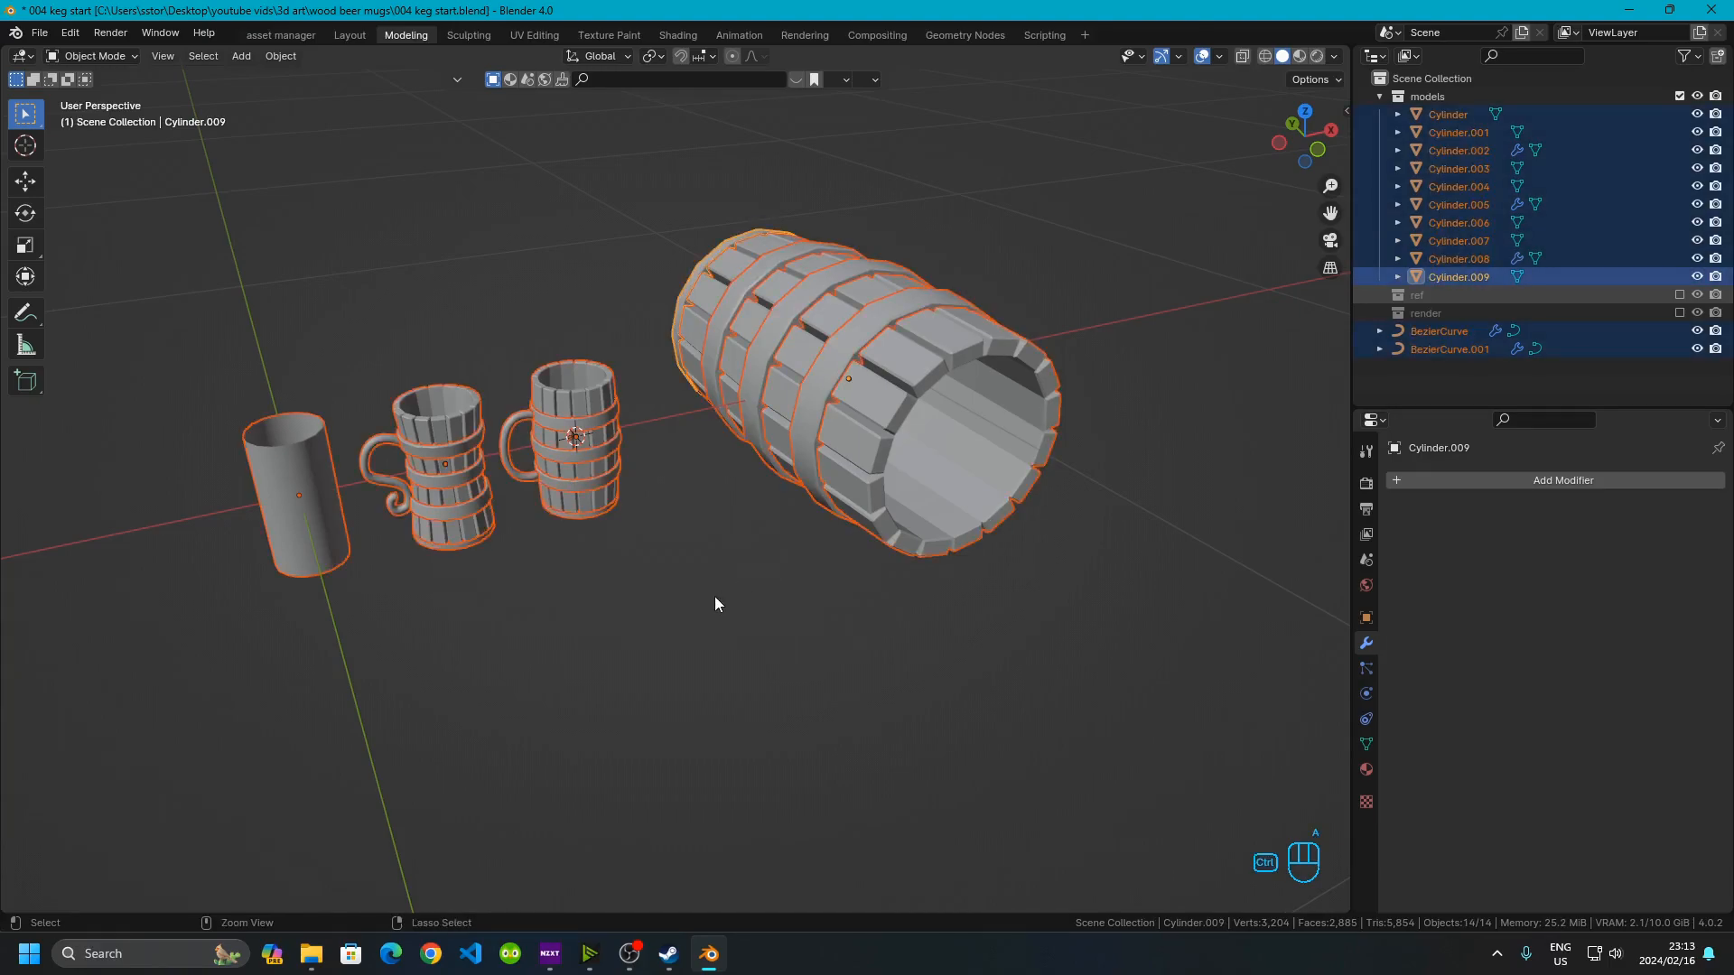
{"action": "key", "text": "ctrl+a"}
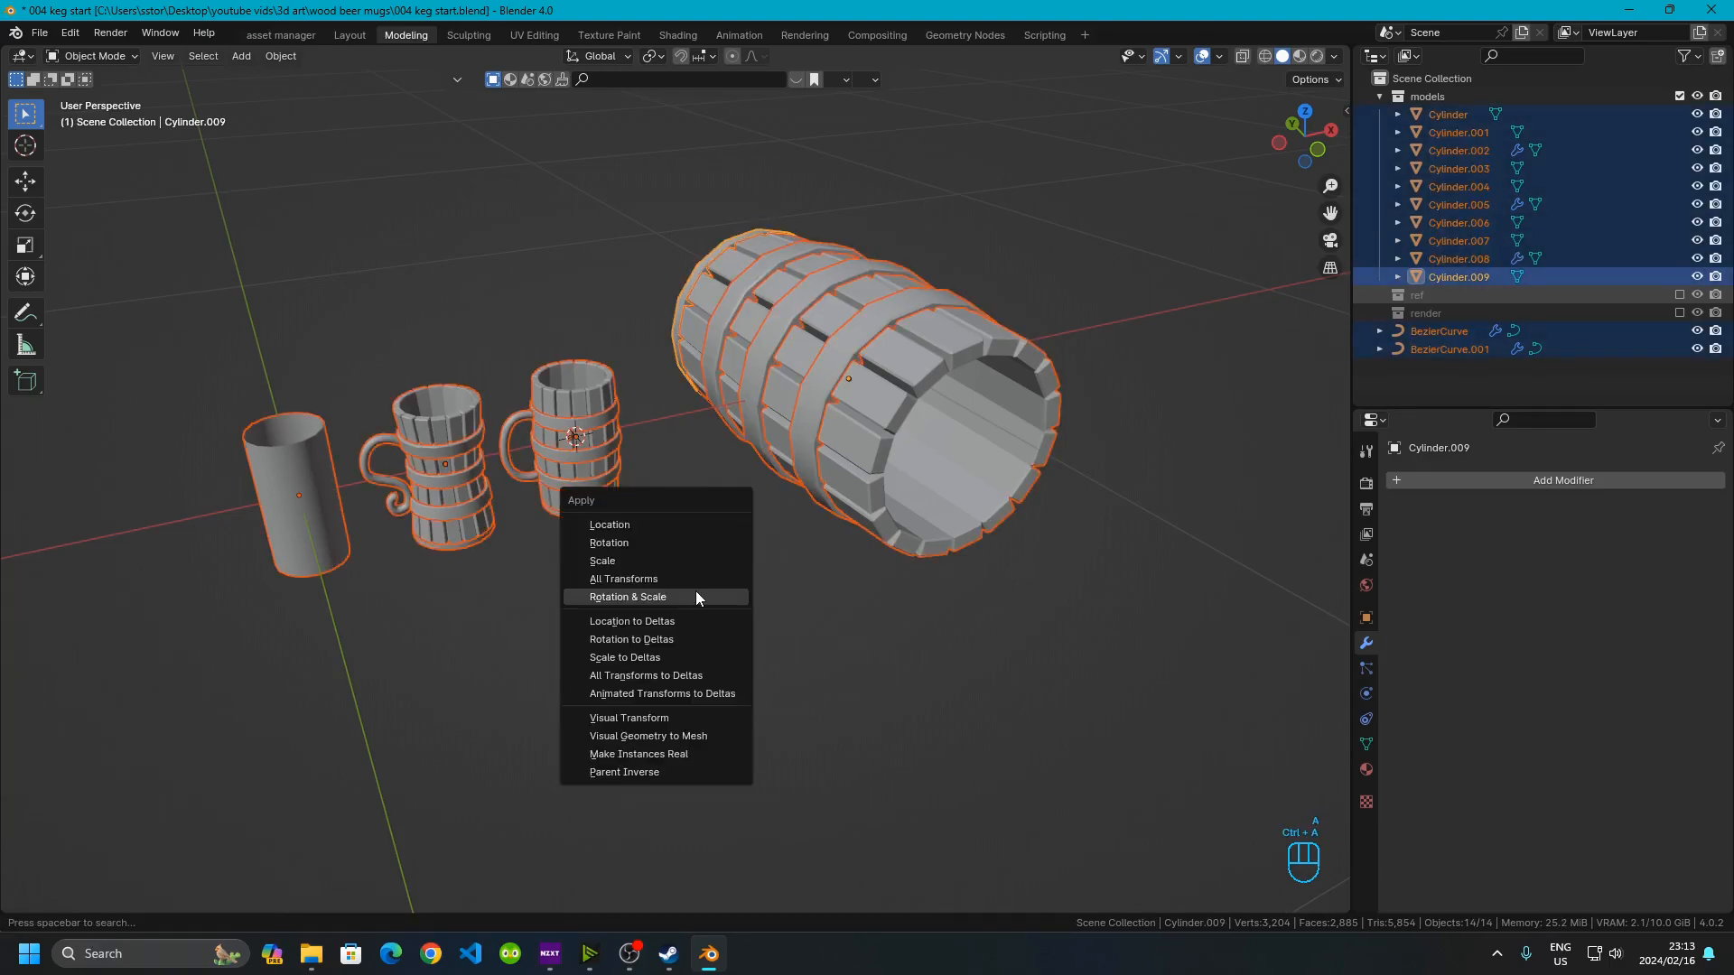
{"action": "left_click", "coordinate": [701, 597]}
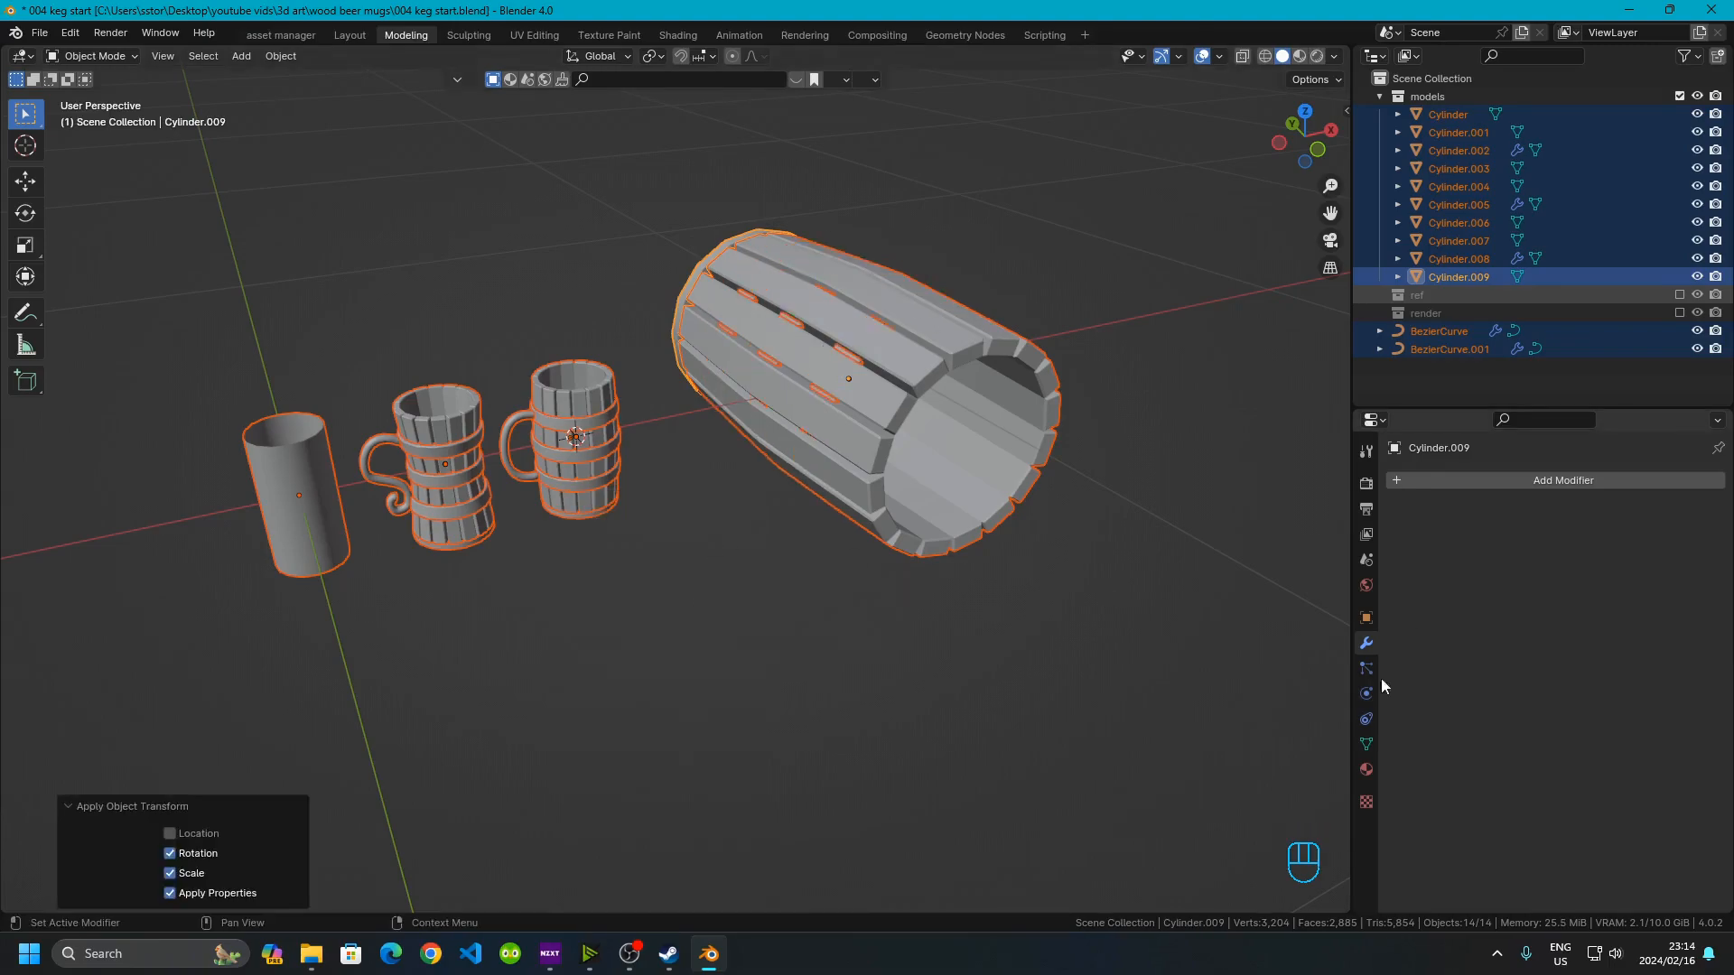
Select the keg's bands and set their Solidify thickness to 0.03 m
{"action": "left_click", "coordinate": [596, 612]}
{"action": "scroll", "coordinate": [746, 432], "scroll_direction": "up", "scroll_amount": 5}
{"action": "scroll", "coordinate": [790, 443], "scroll_direction": "down", "scroll_amount": 1}
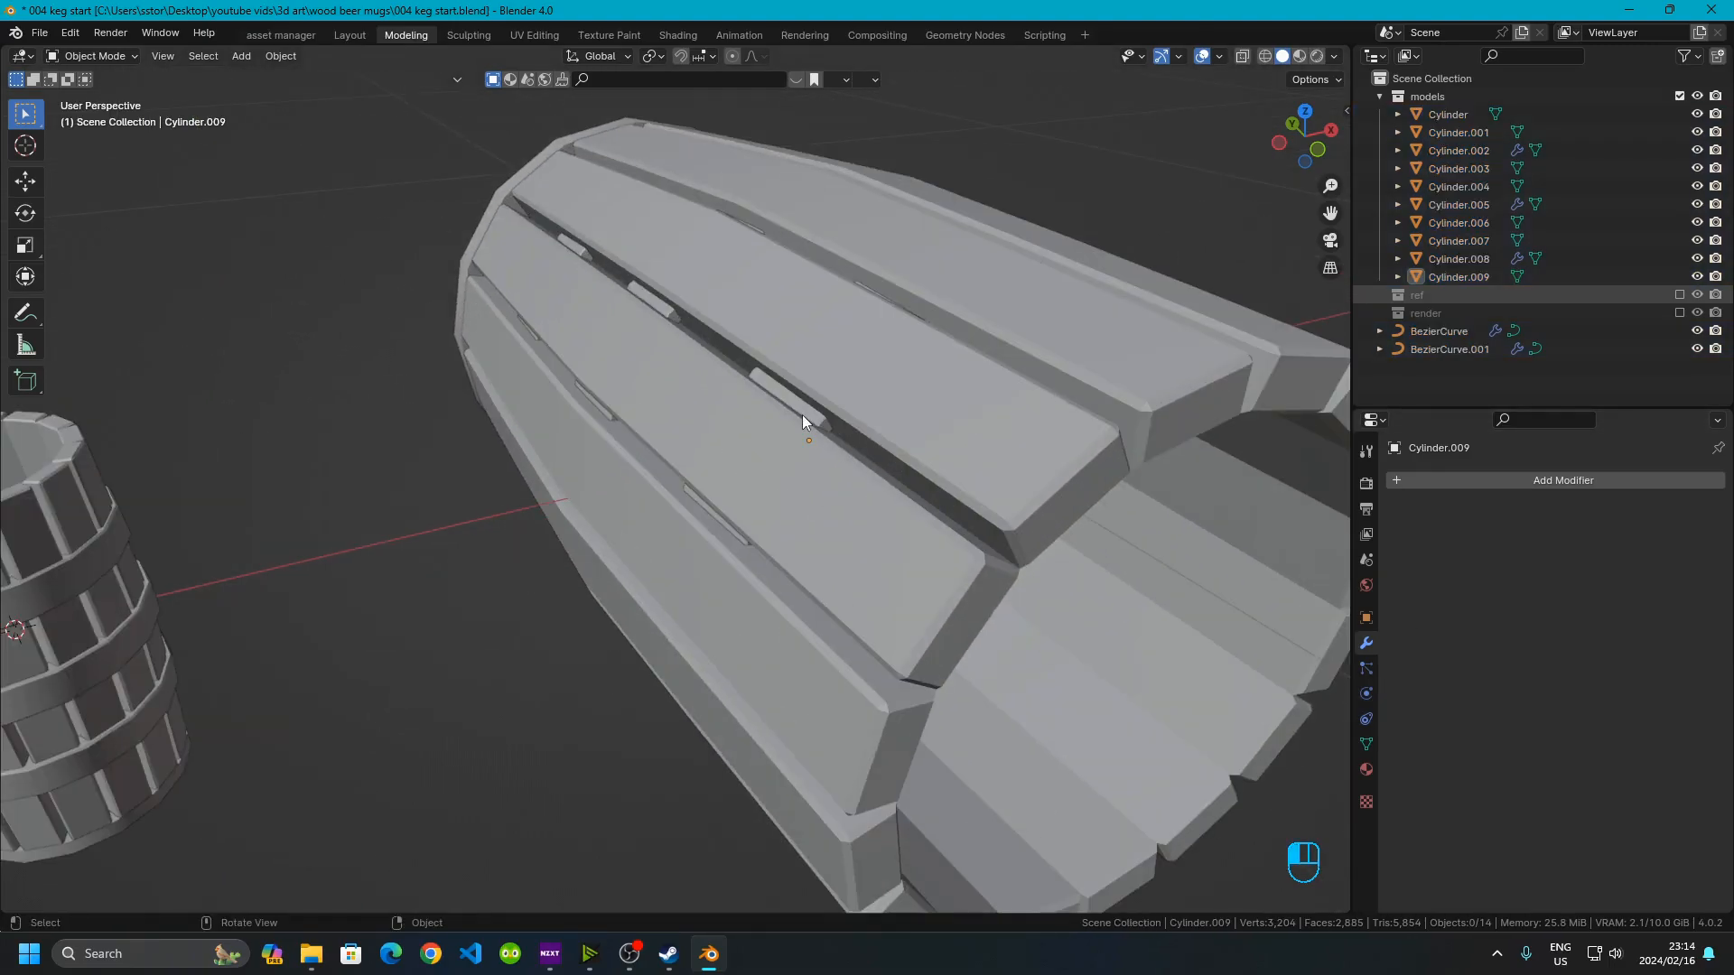
{"action": "left_click", "coordinate": [802, 414]}
{"action": "scroll", "coordinate": [823, 406], "scroll_direction": "up", "scroll_amount": 3}
{"action": "mouse_move", "coordinate": [820, 383]}
{"action": "middle_mouse_down"}
{"action": "mouse_move", "coordinate": [773, 404]}
{"action": "mouse_move", "coordinate": [817, 408]}
{"action": "middle_mouse_up"}
{"action": "scroll", "coordinate": [816, 408], "scroll_direction": "up", "scroll_amount": 2}
{"action": "left_click", "coordinate": [775, 428]}
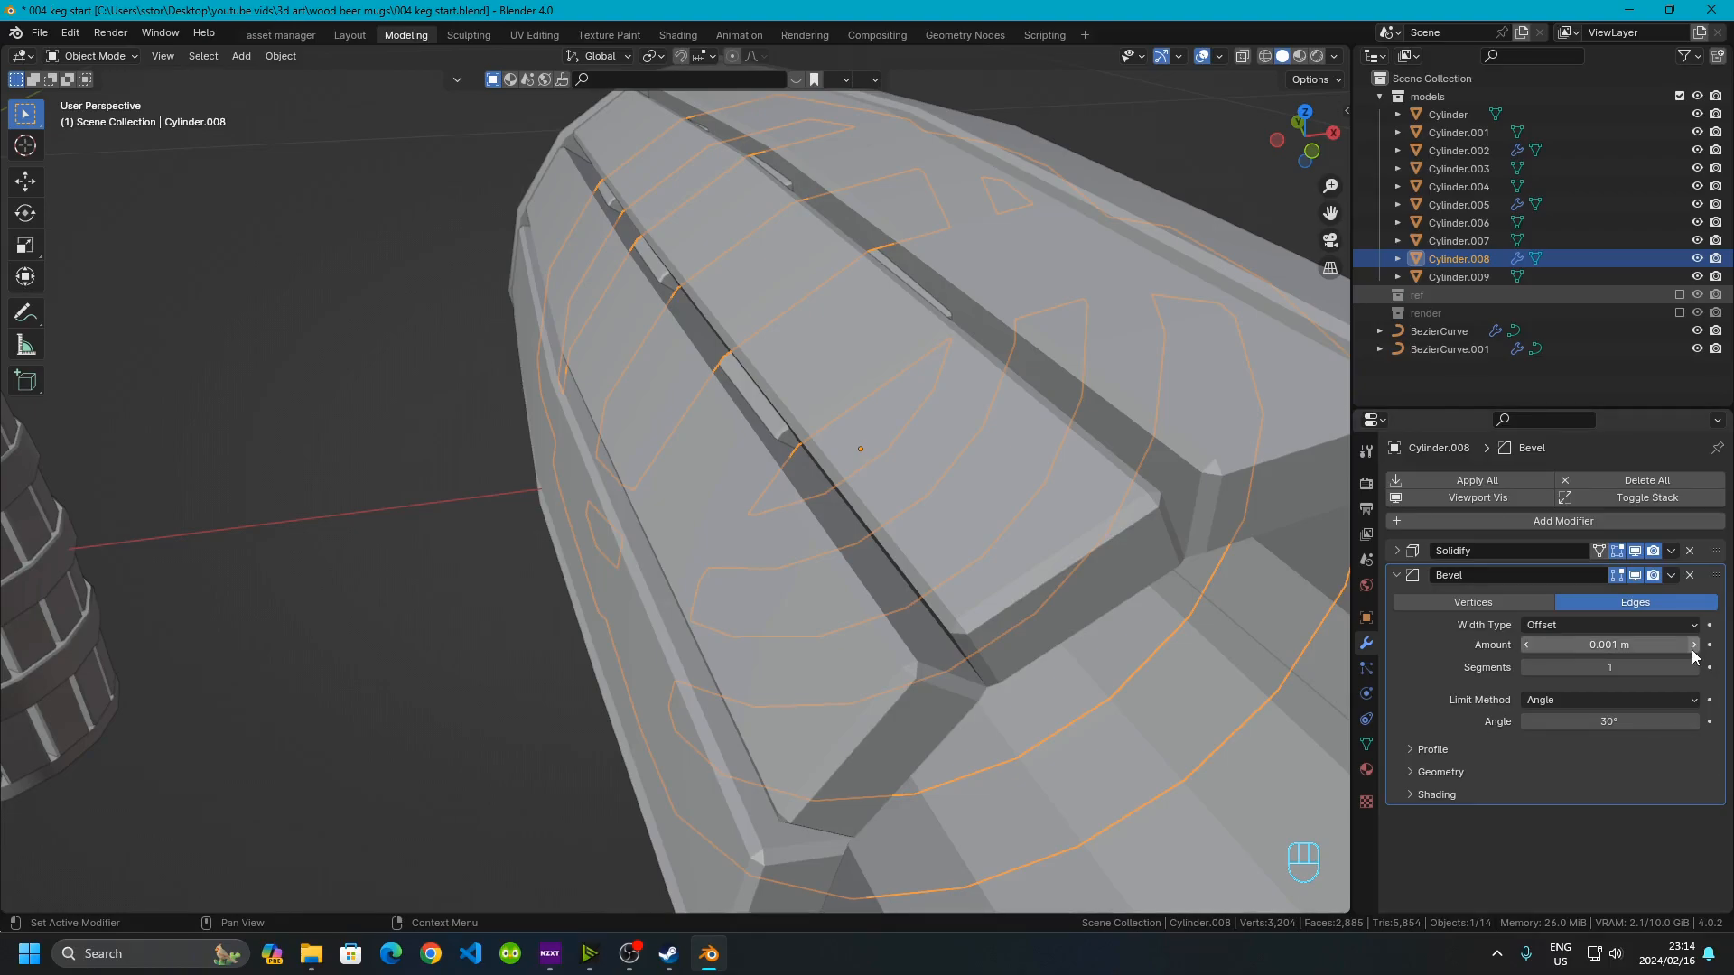
{"action": "left_click", "coordinate": [1392, 581]}
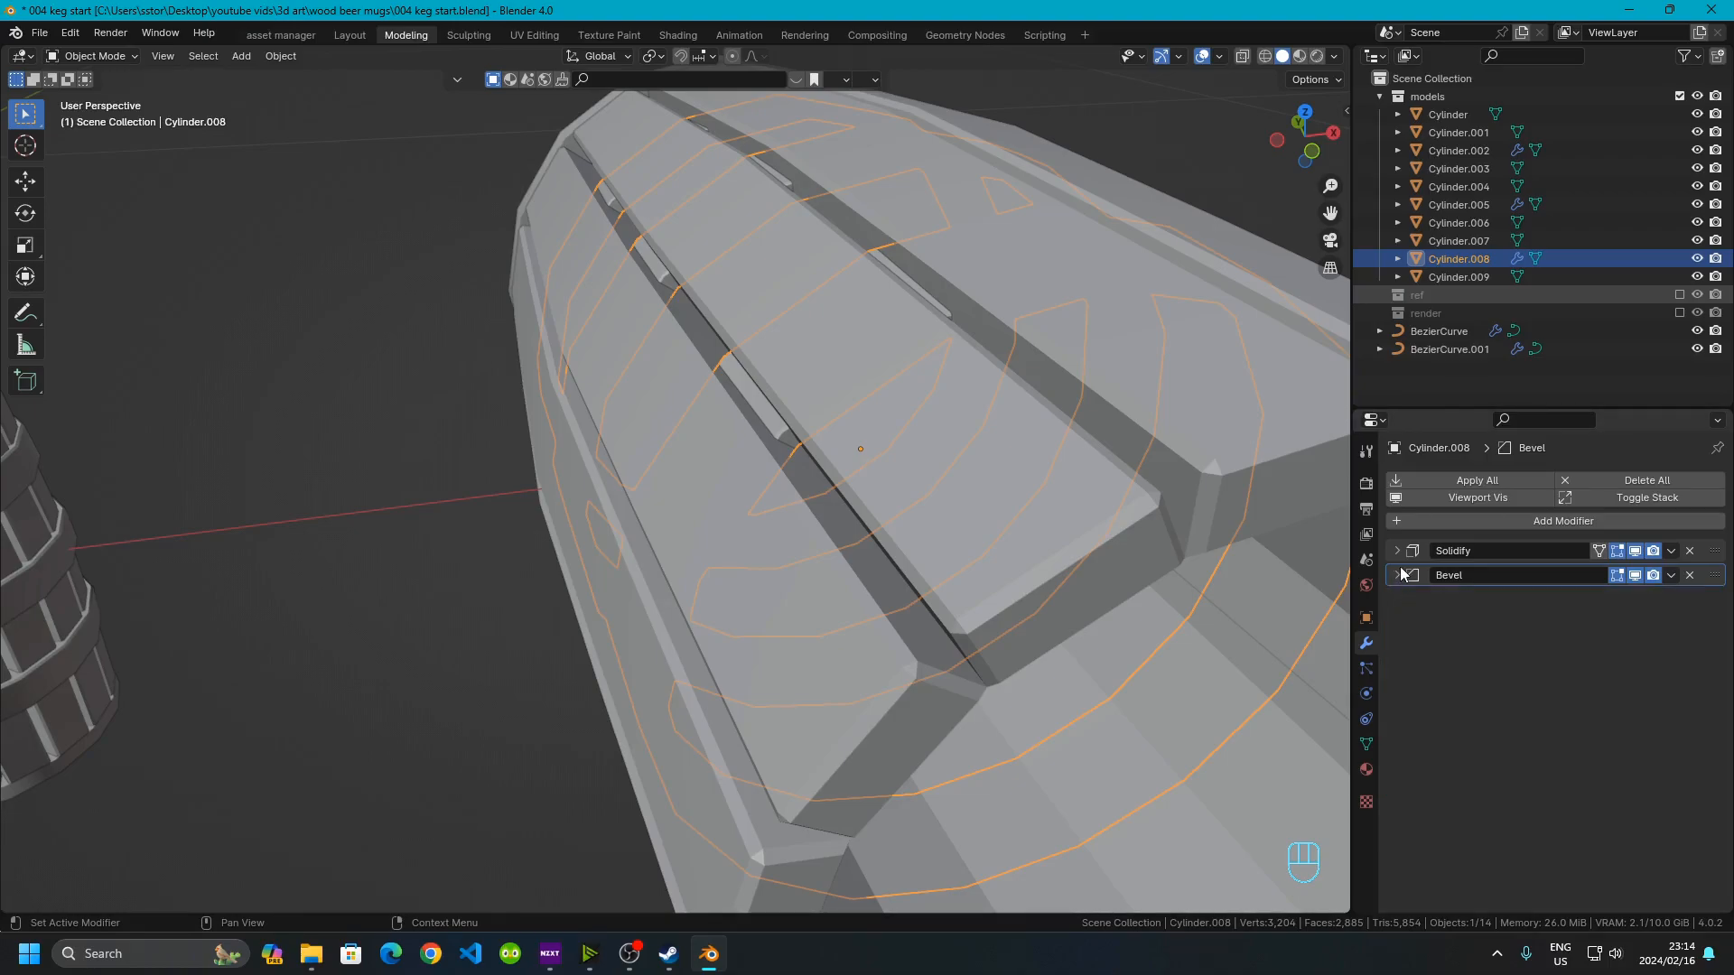
{"action": "left_click", "coordinate": [1396, 552]}
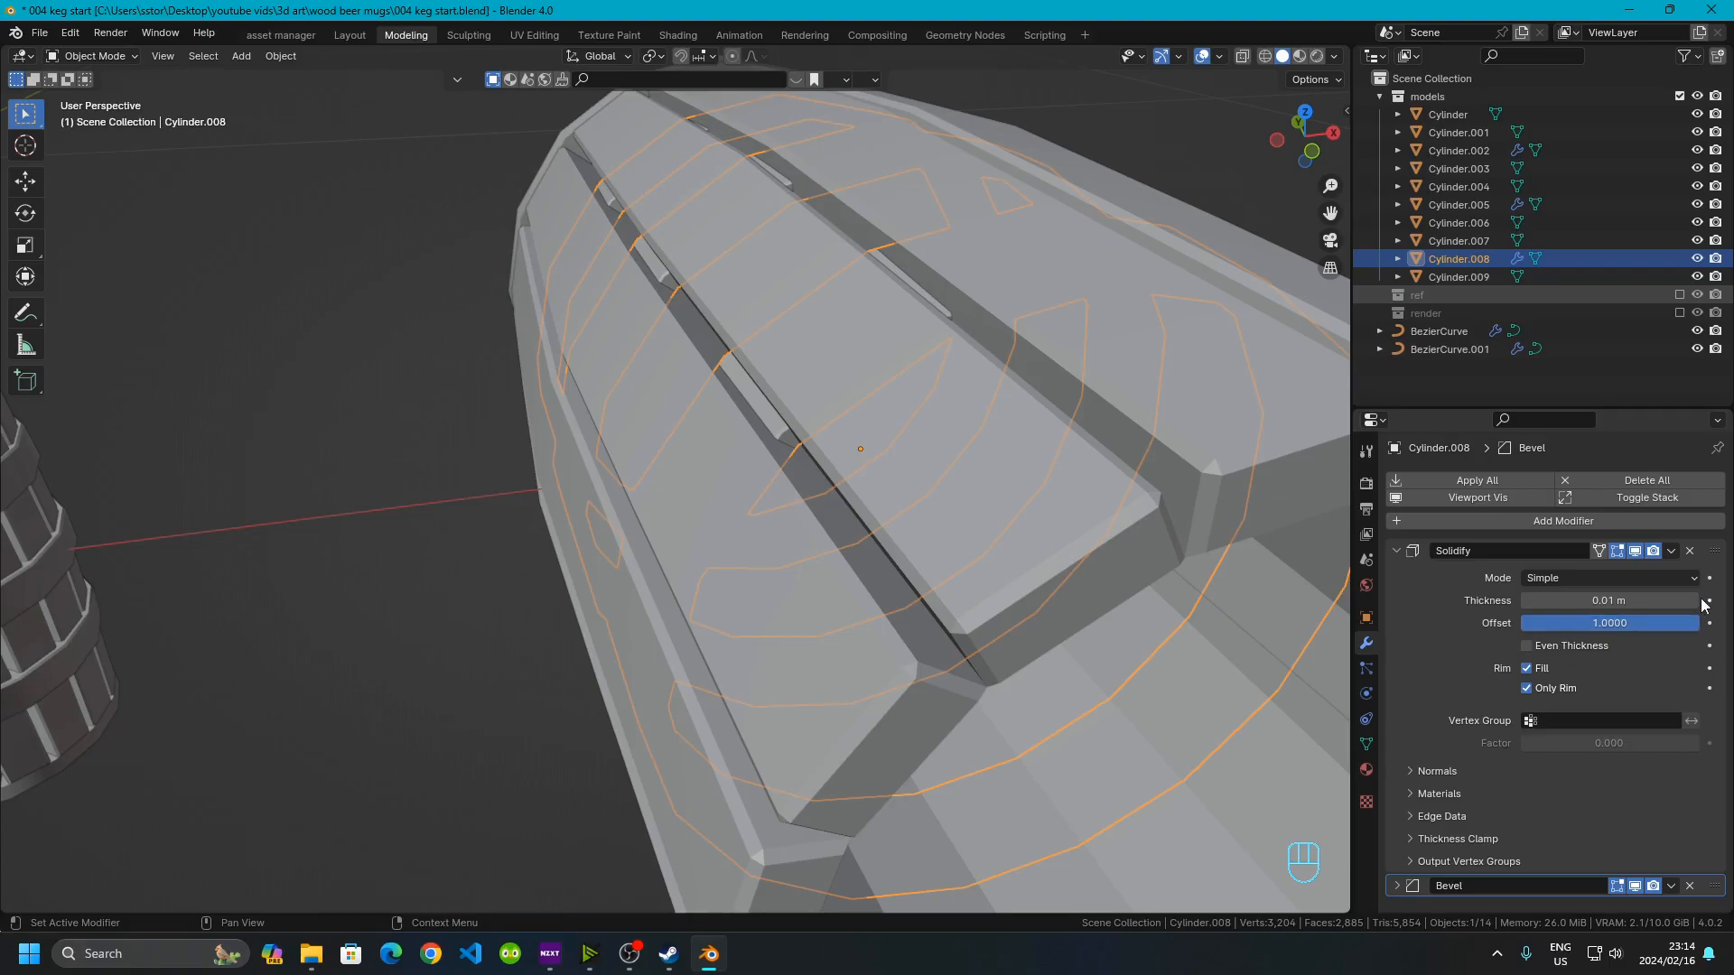
{"action": "left_click_drag", "start_coordinate": [1607, 601], "coordinate": [1653, 600]}
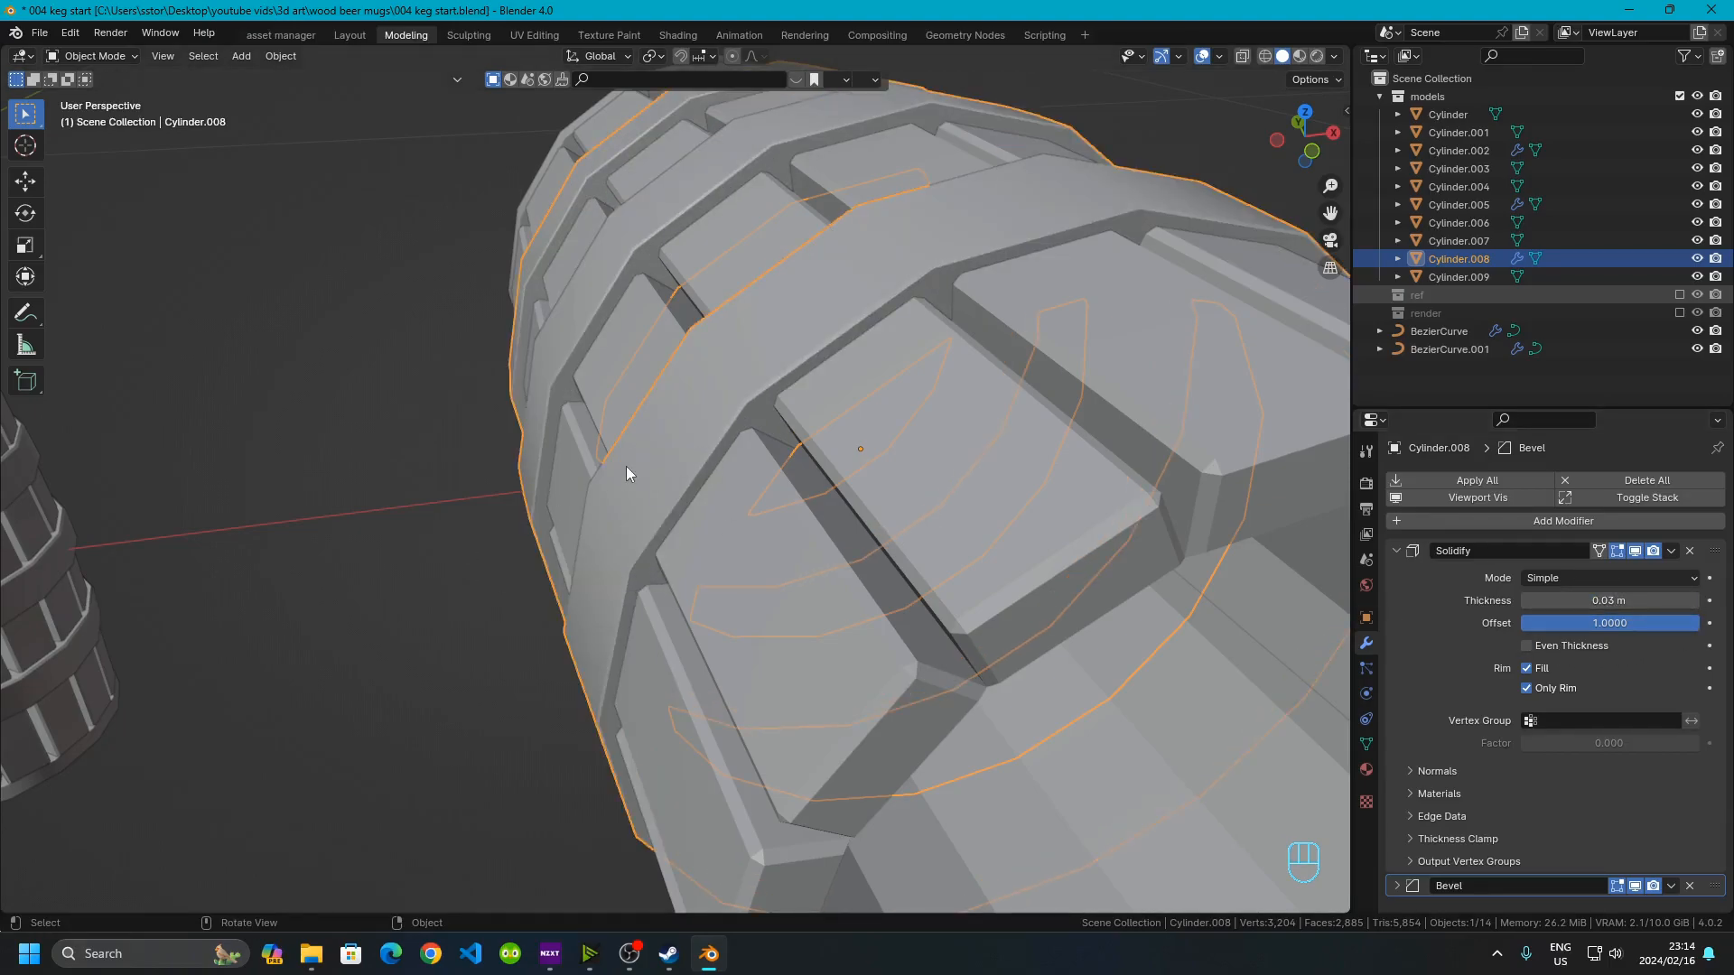
Select the keg's base and, in Edit Mode from the back view, scale all its geometry by 0.85
{"action": "scroll", "coordinate": [778, 516], "scroll_direction": "down", "scroll_amount": 7}
{"action": "middle_click_drag", "start_coordinate": [680, 576], "coordinate": [686, 461]}
{"action": "left_click", "coordinate": [969, 491]}
{"action": "middle_click_drag", "start_coordinate": [939, 465], "coordinate": [747, 581]}
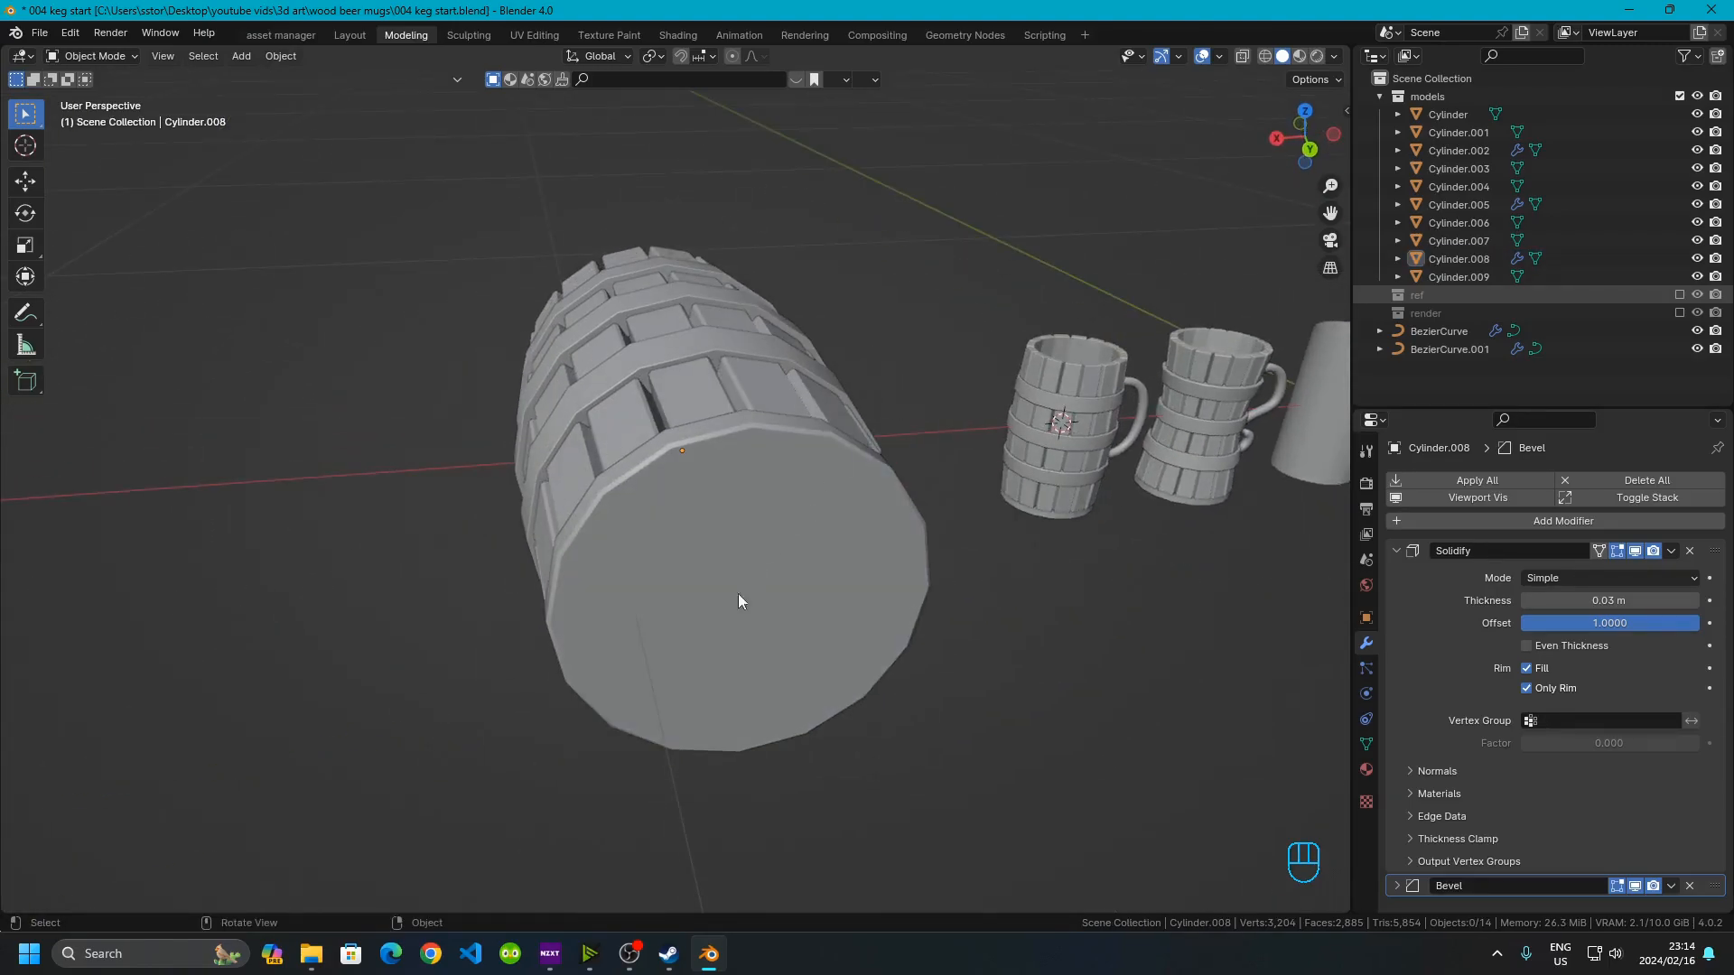
{"action": "left_click", "coordinate": [726, 641]}
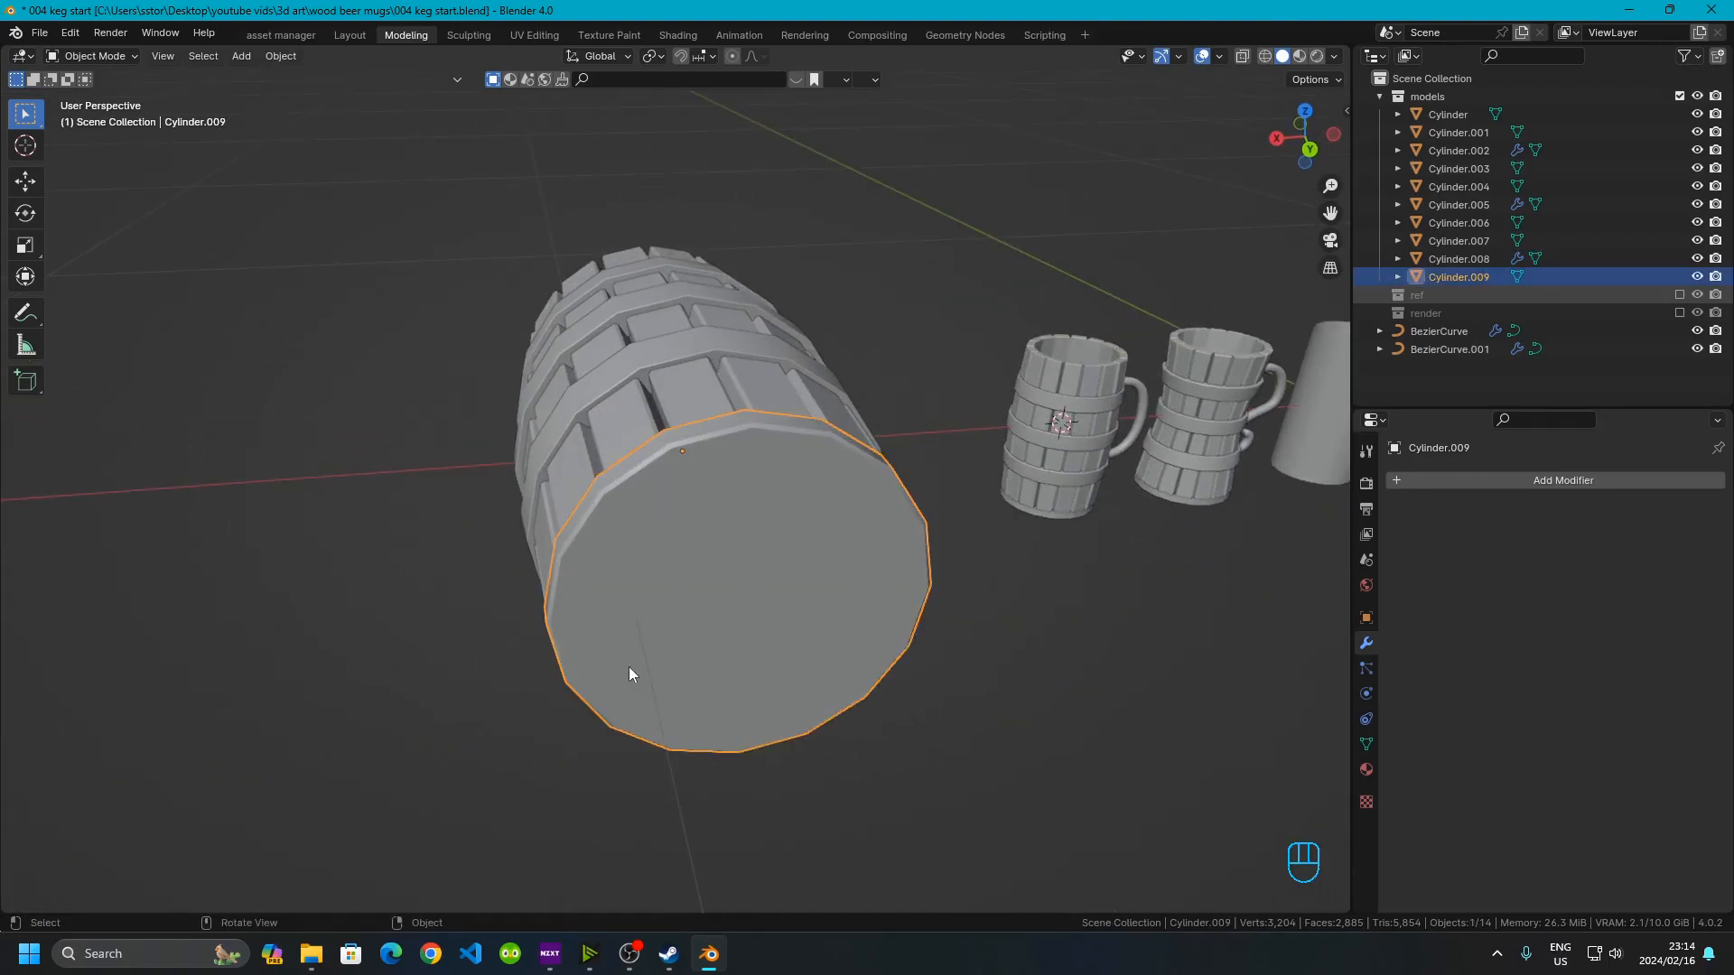
{"action": "middle_click_drag", "start_coordinate": [818, 605], "coordinate": [608, 530], "text": "shift"}
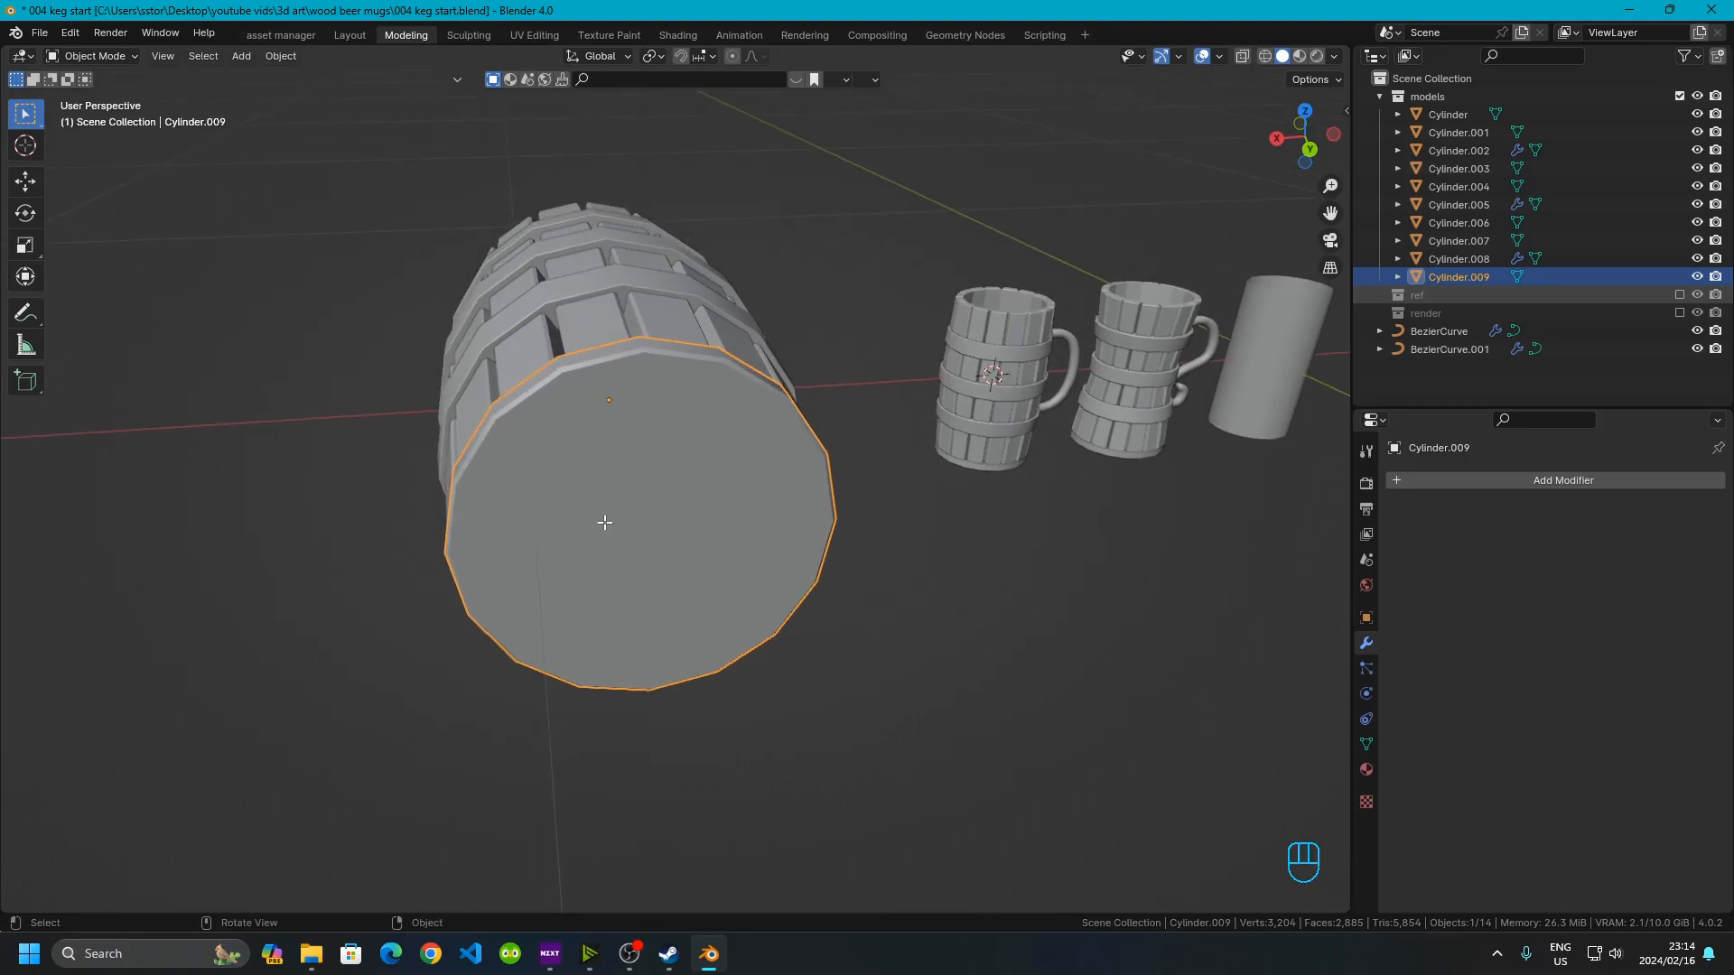
{"action": "key", "text": "Tab"}
{"action": "key", "text": "a"}
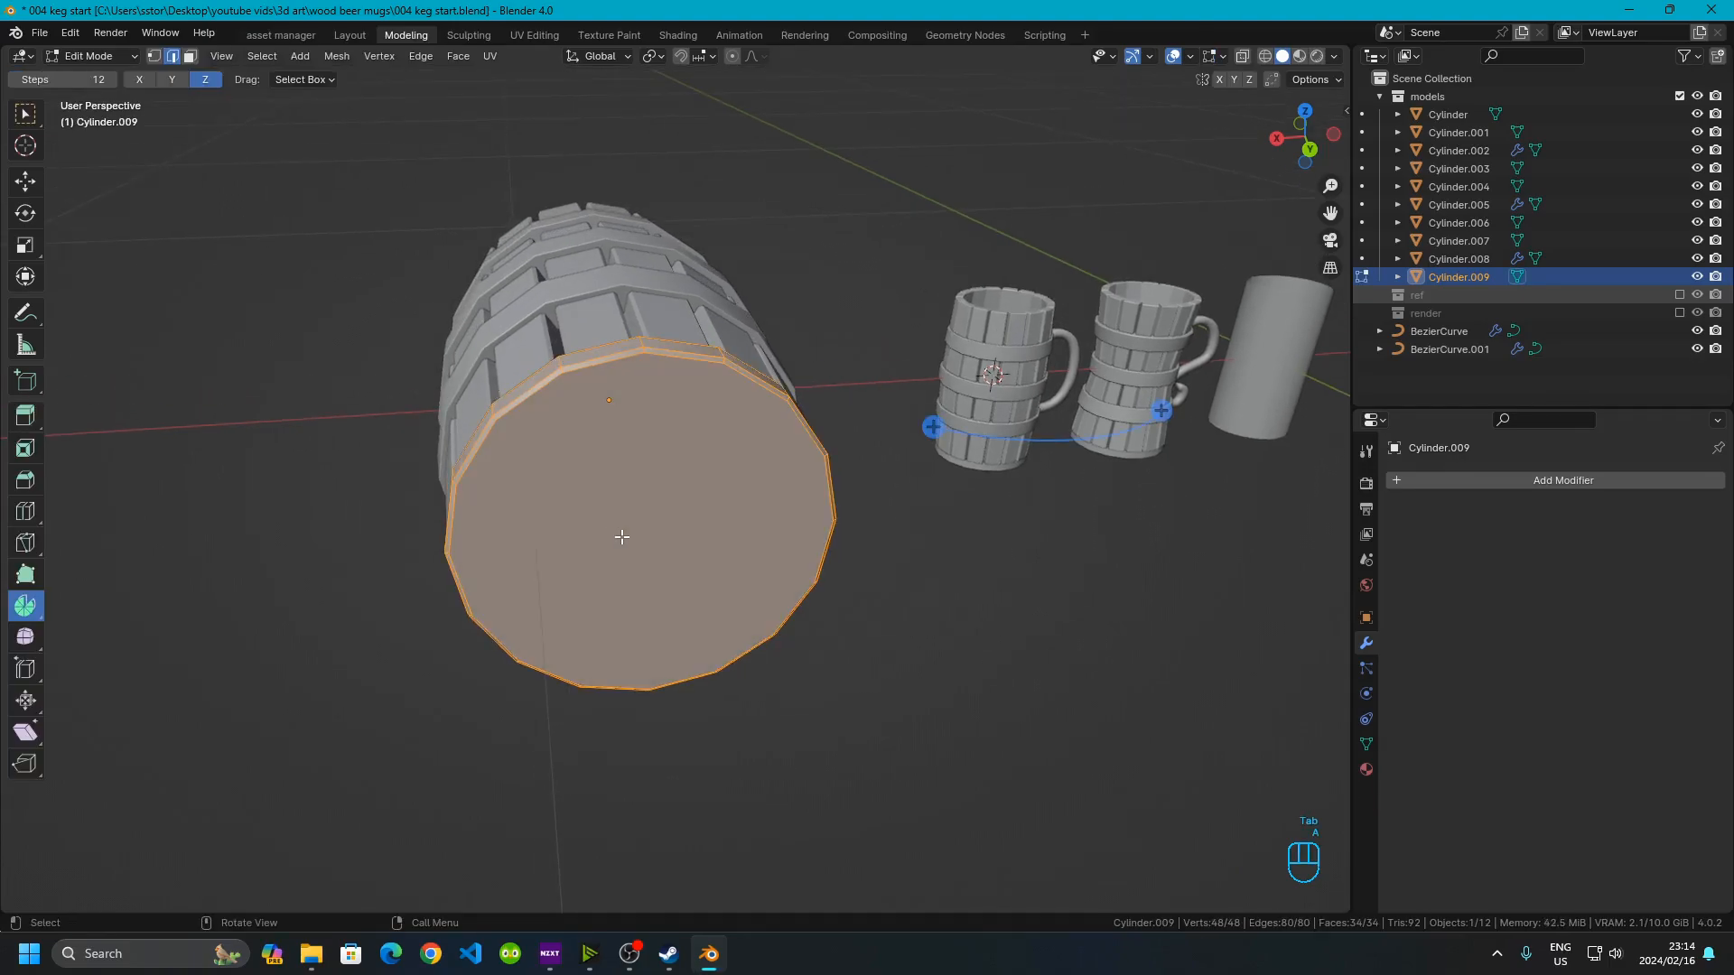
{"action": "left_click", "coordinate": [1309, 149]}
{"action": "scroll", "coordinate": [776, 363], "scroll_direction": "up", "scroll_amount": 4}
{"action": "middle_click_drag", "start_coordinate": [728, 343], "coordinate": [816, 563], "text": "shift"}
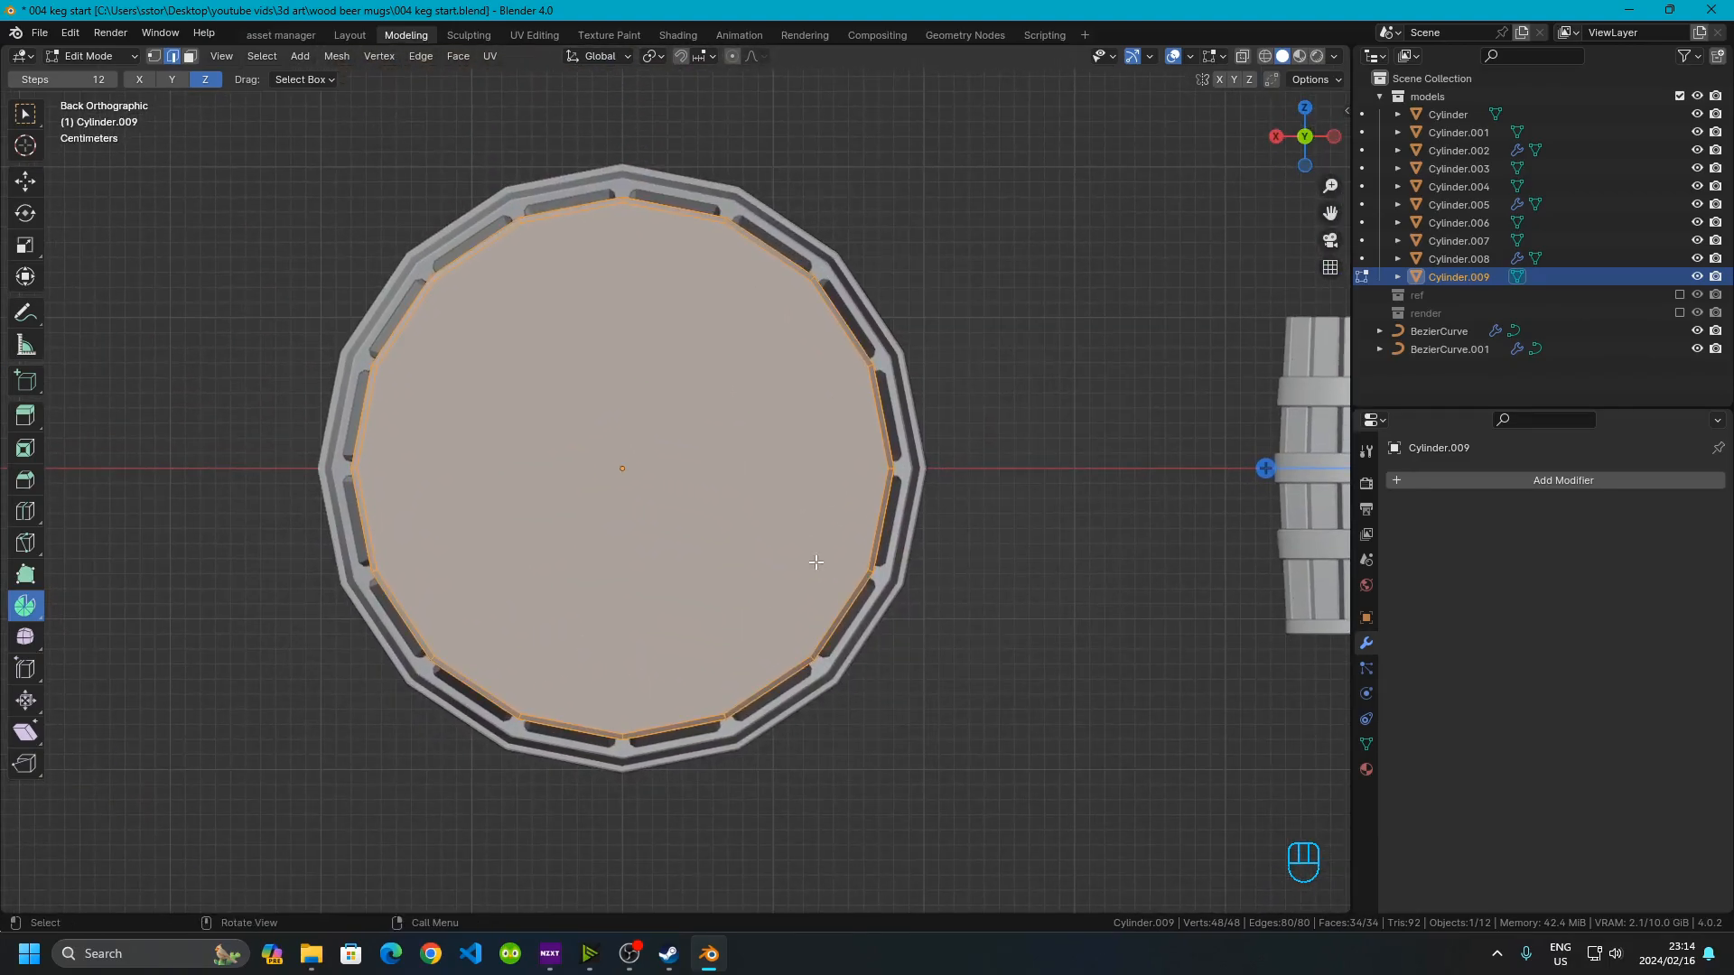
{"action": "type", "text": "s."}
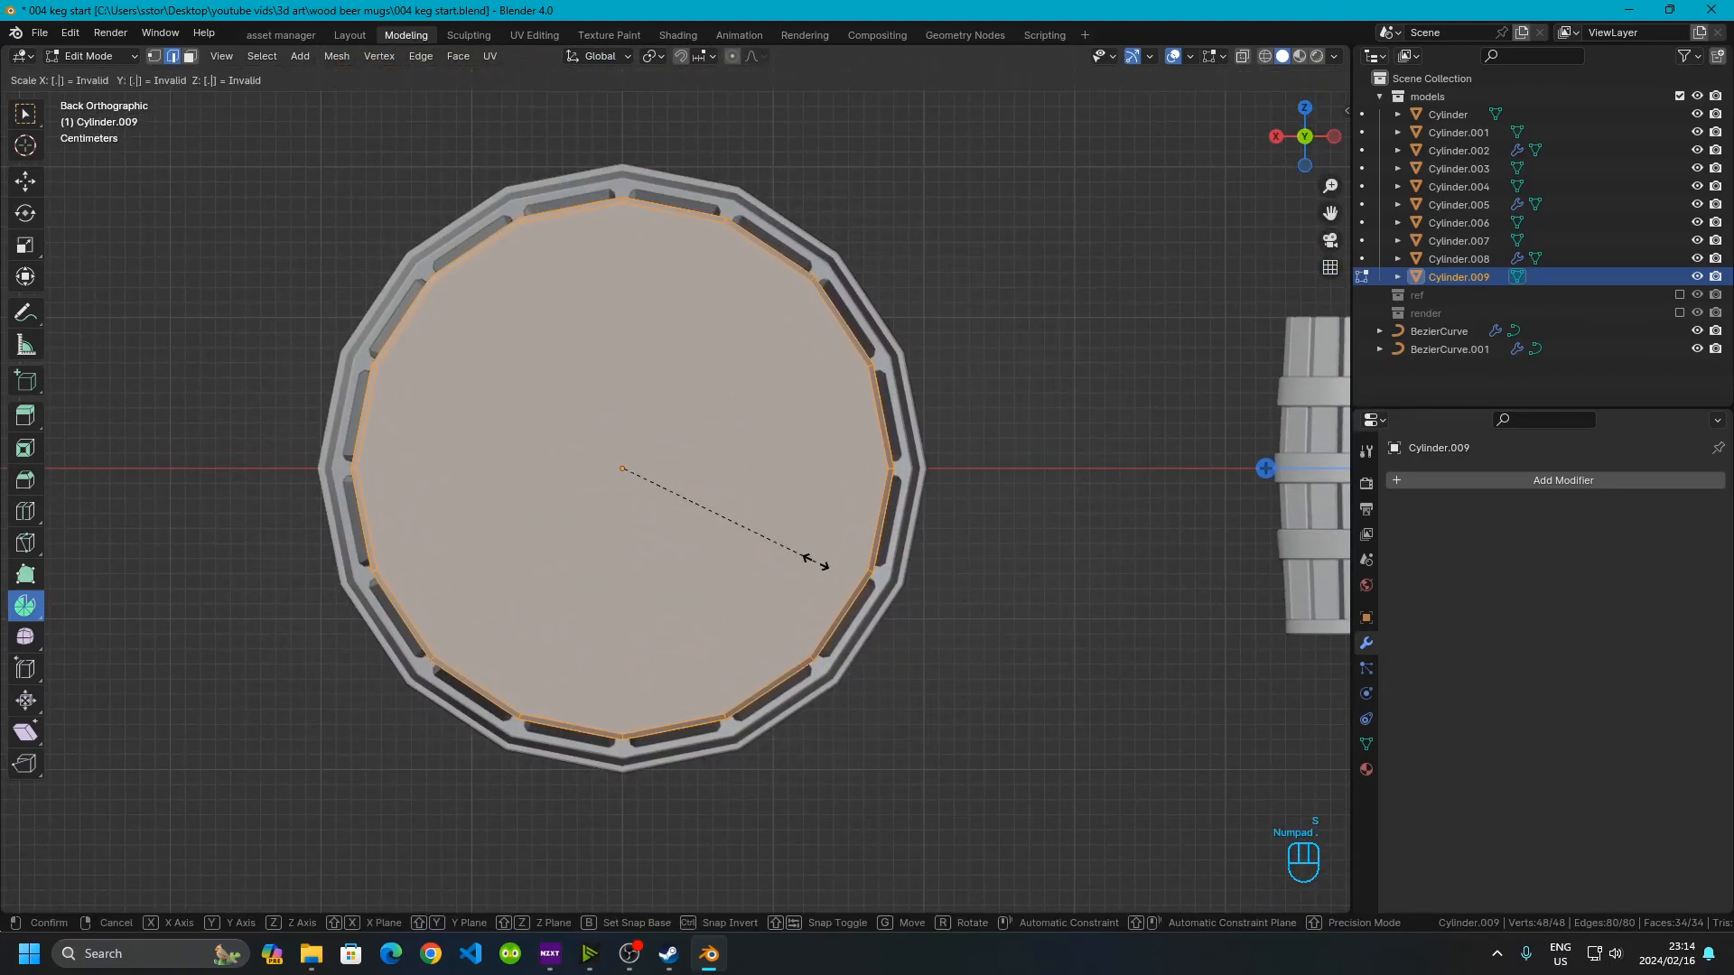
{"action": "type", "text": "85"}
{"action": "left_click", "coordinate": [817, 562]}
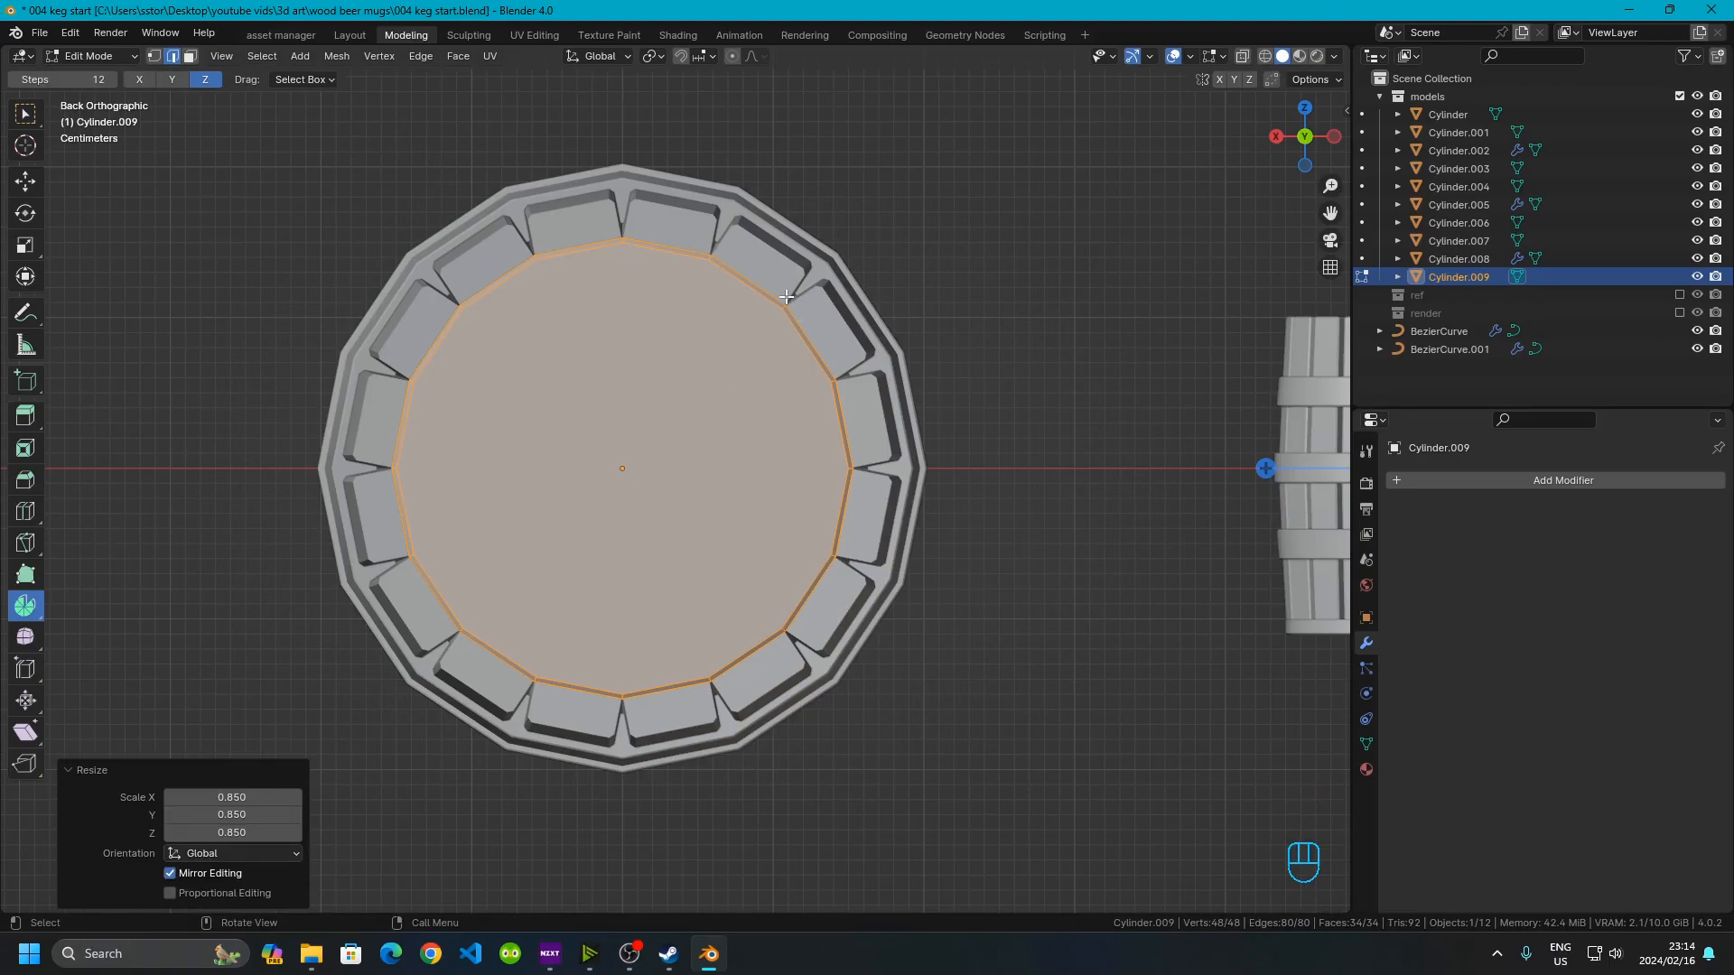
Move the base -0.04 m along the Y axis into the keg
{"action": "key", "text": "Tab"}
{"action": "middle_click_drag", "start_coordinate": [675, 424], "coordinate": [796, 542]}
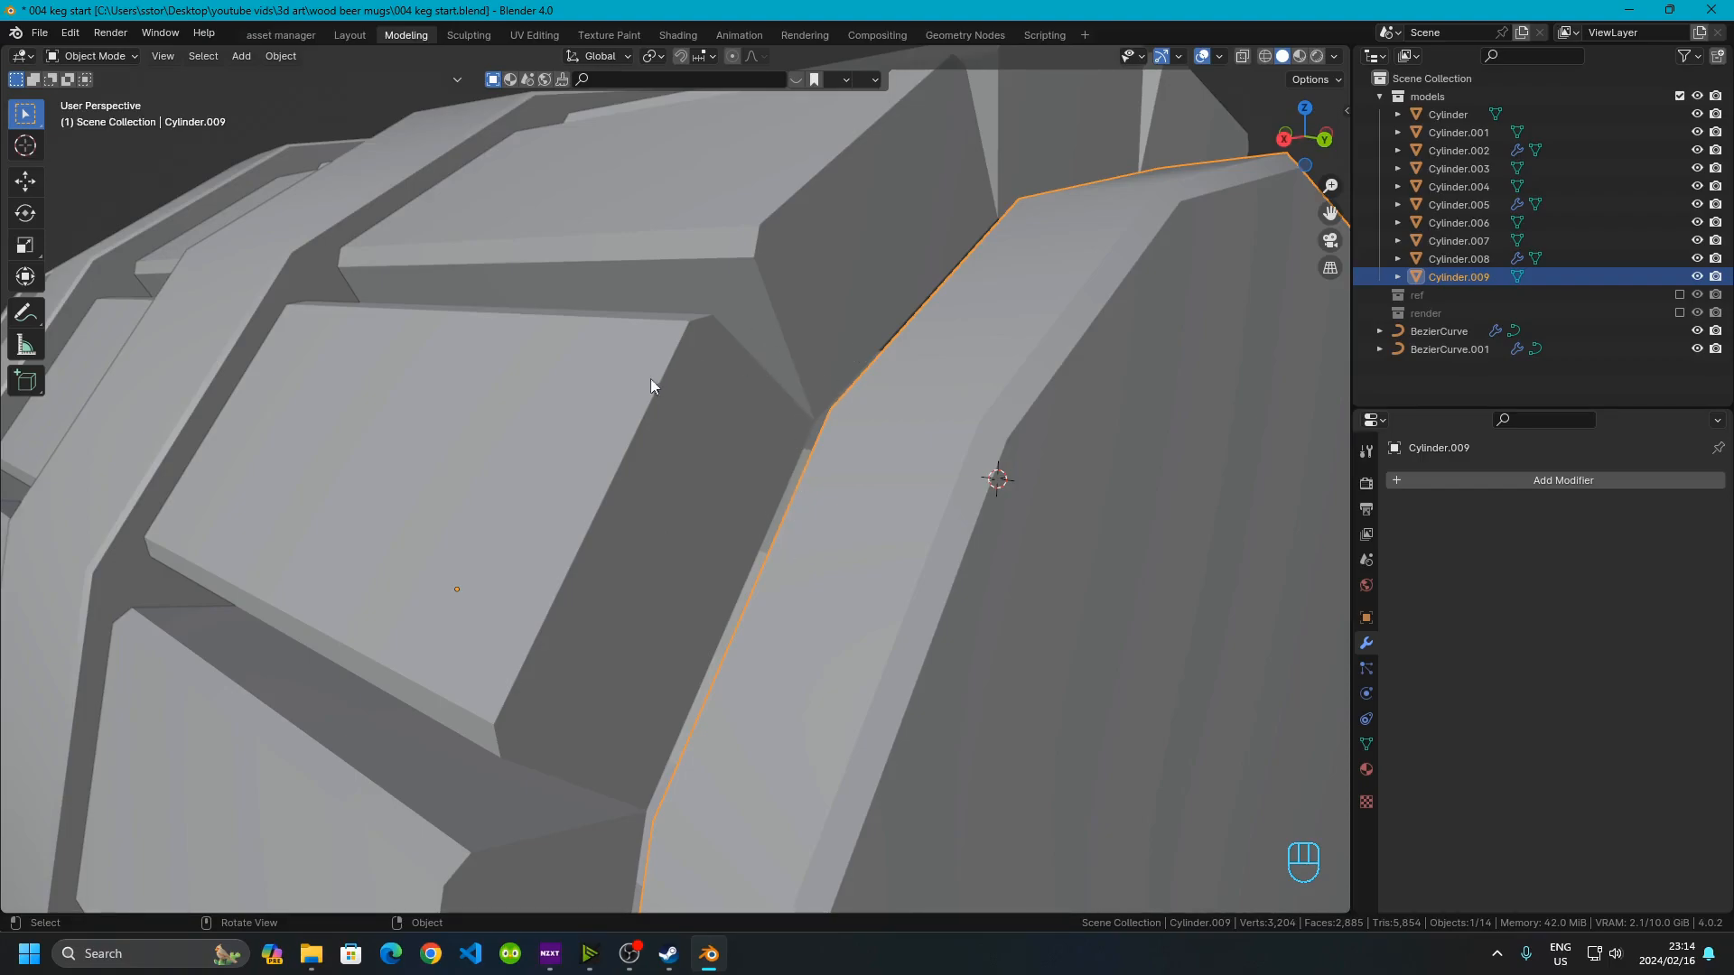
{"action": "scroll", "coordinate": [654, 375], "scroll_direction": "down", "scroll_amount": 6}
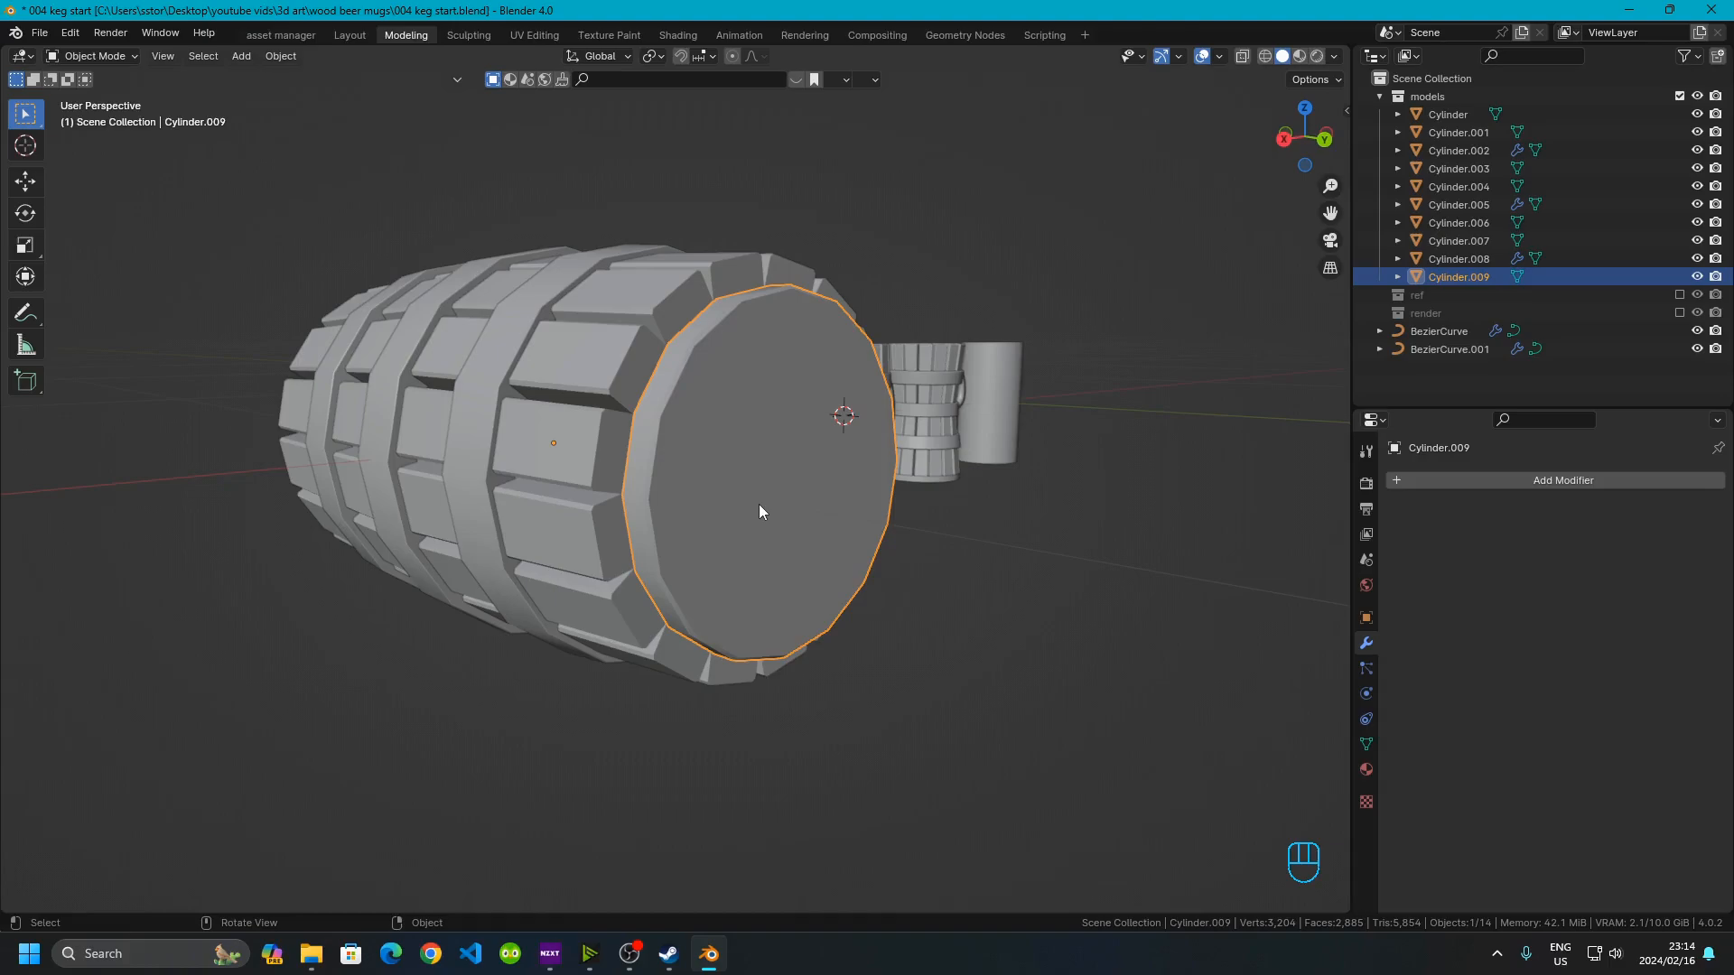
{"action": "key", "text": "g"}
{"action": "key", "text": "y"}
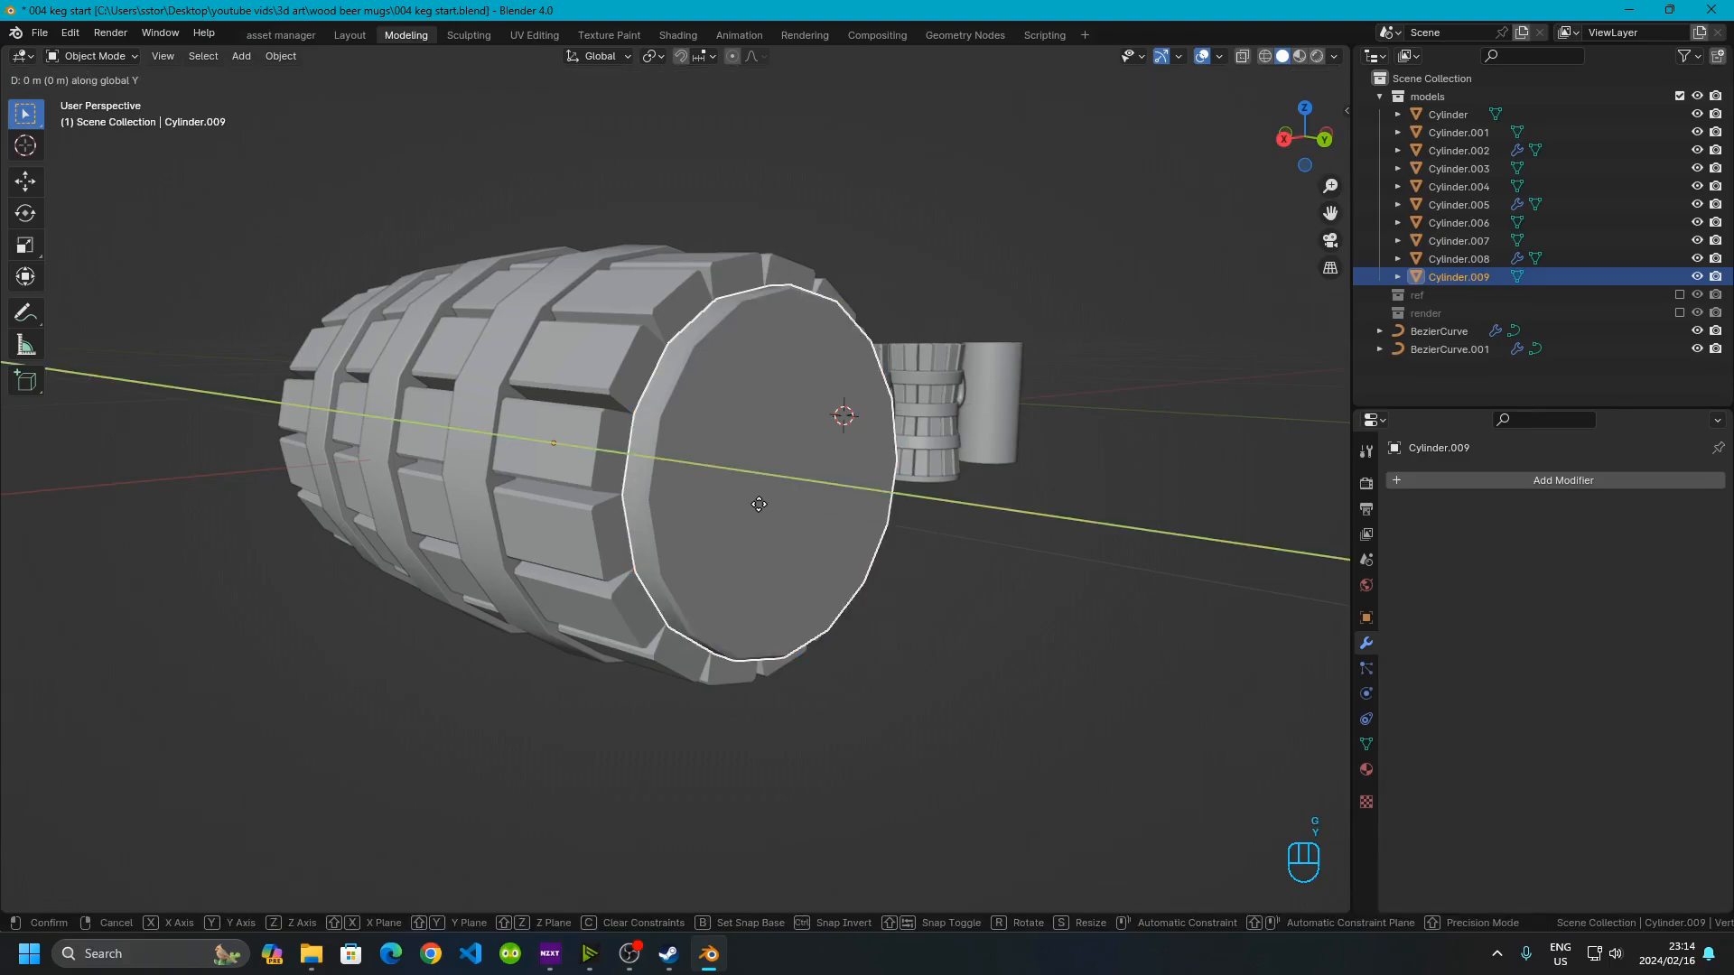
{"action": "type", "text": ".04"}
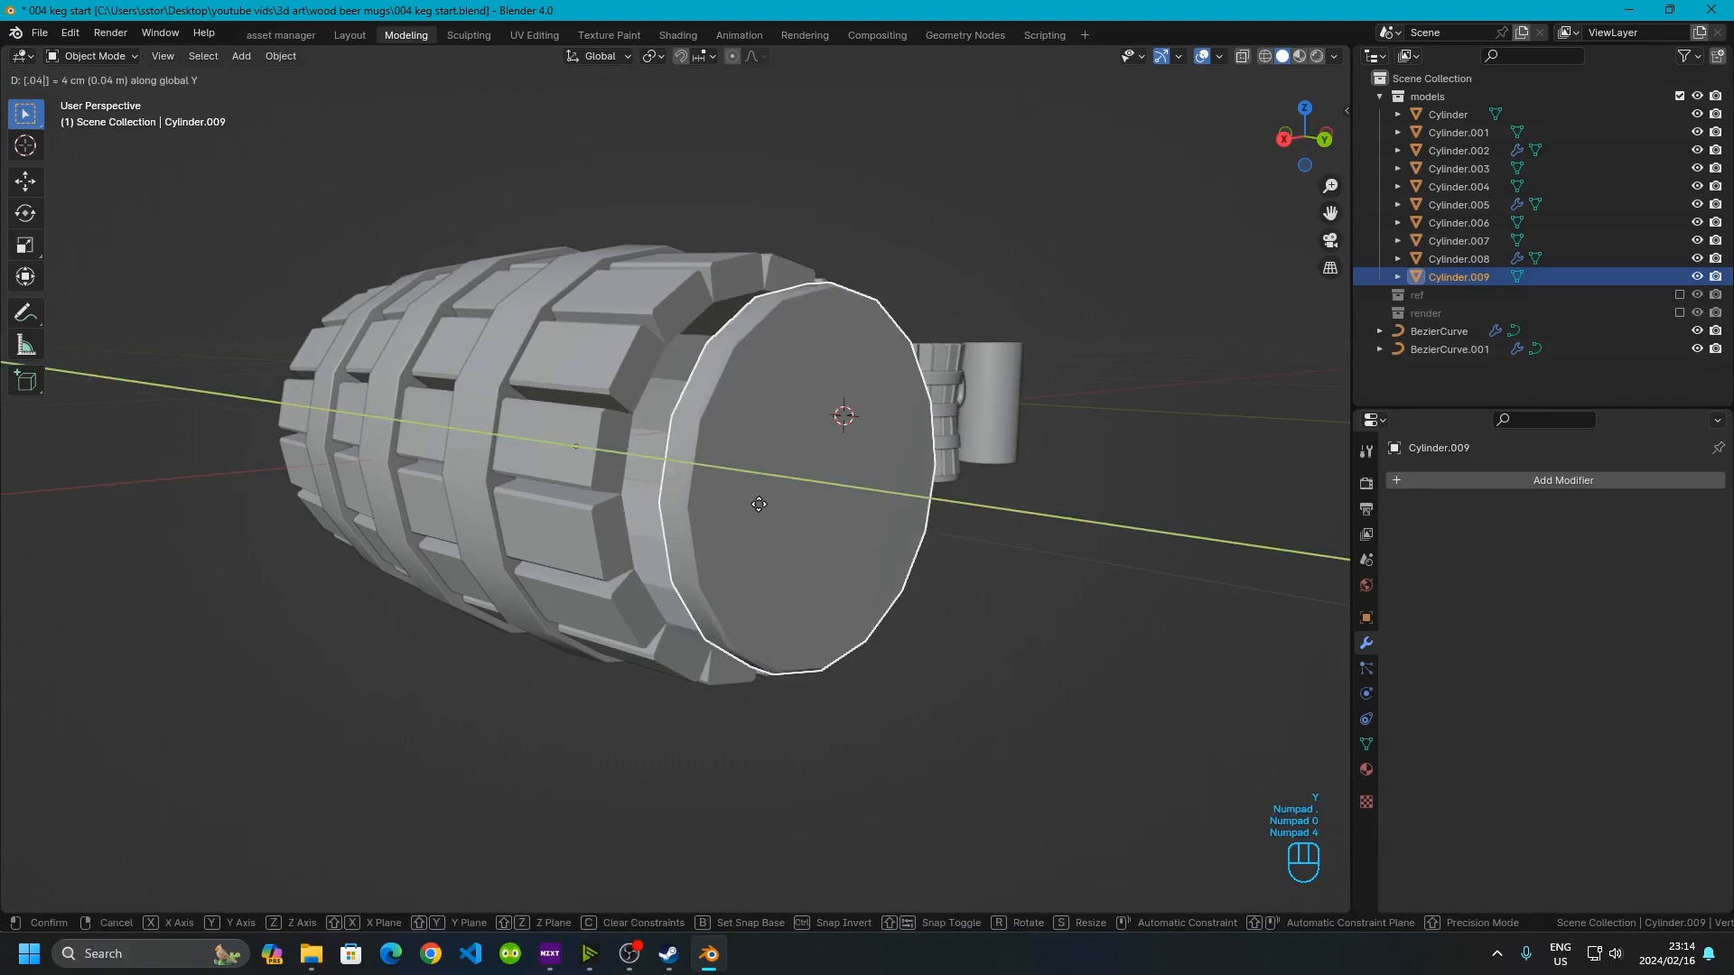
{"action": "key", "text": "KP_Subtract"}
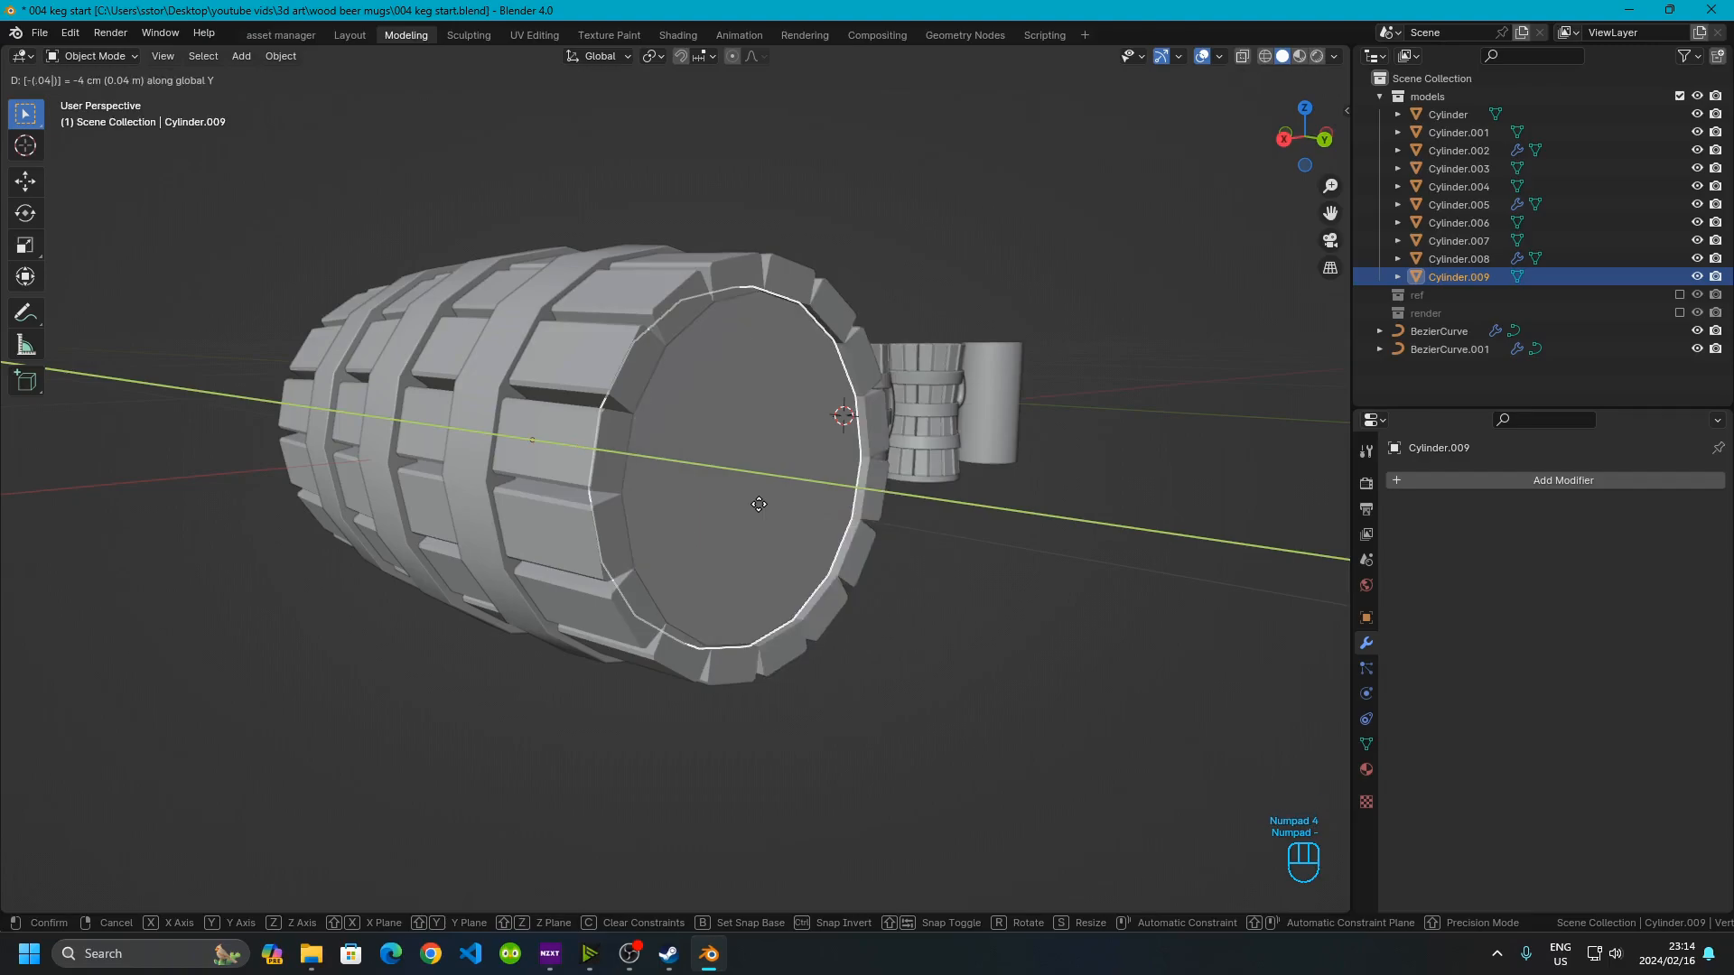
{"action": "key", "text": "Return"}
Orbit and zoom around the keg's end to examine the recessed base
{"action": "left_click", "coordinate": [1026, 632]}
{"action": "middle_click_drag", "start_coordinate": [1026, 639], "coordinate": [836, 605]}
{"action": "scroll", "coordinate": [797, 350], "scroll_direction": "up", "scroll_amount": 1}
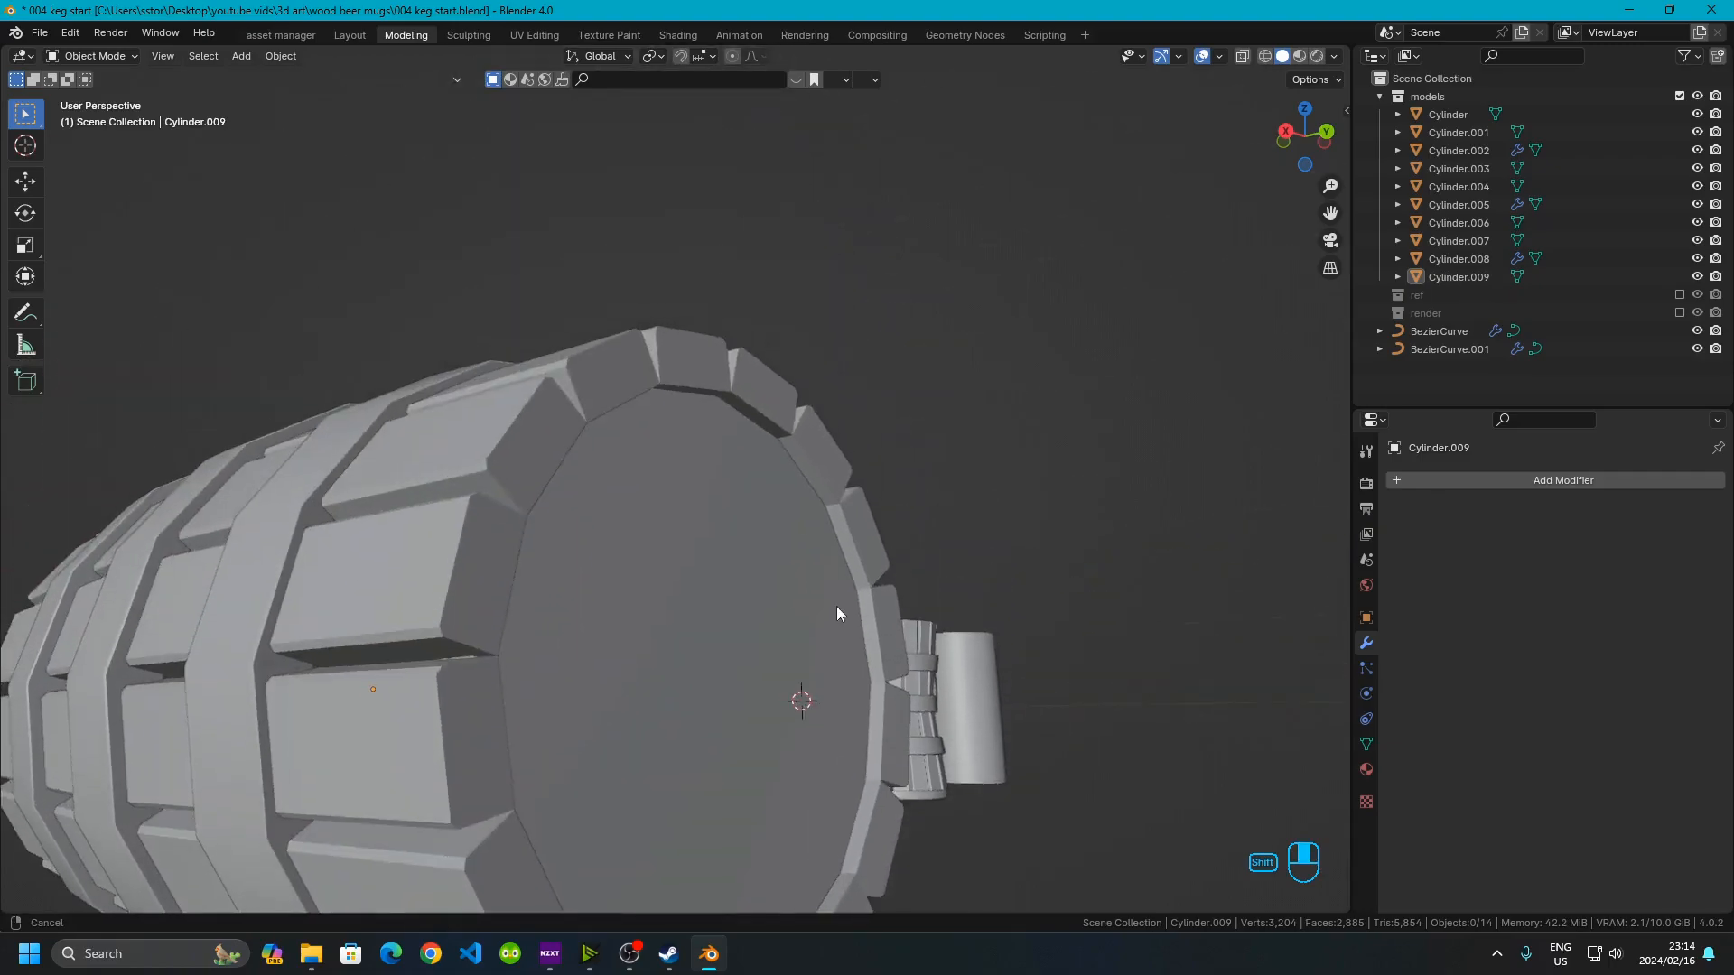
{"action": "middle_click_drag", "start_coordinate": [798, 469], "coordinate": [821, 404]}
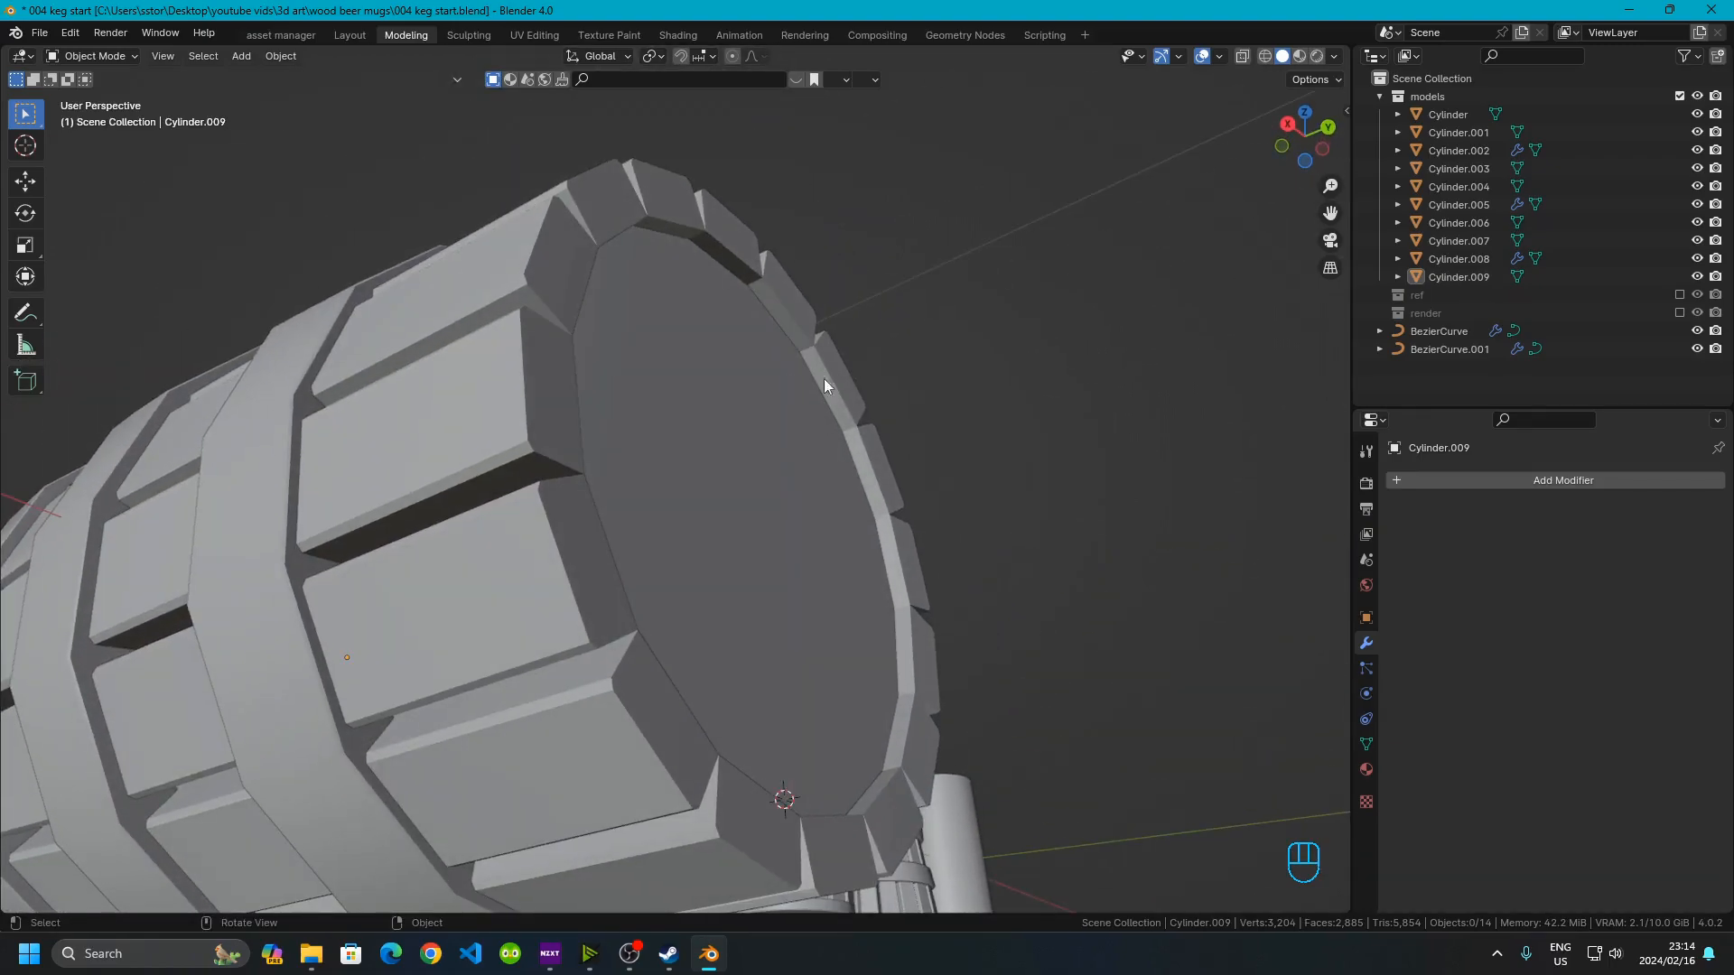
{"action": "scroll", "coordinate": [803, 488], "scroll_direction": "down", "scroll_amount": 3}
{"action": "middle_click_drag", "start_coordinate": [643, 529], "coordinate": [528, 615]}
{"action": "scroll", "coordinate": [512, 620], "scroll_direction": "up", "scroll_amount": 3}
Add a Mirror modifier to the base, mirroring along the Y axis
{"action": "left_click", "coordinate": [512, 636]}
{"action": "middle_click_drag", "start_coordinate": [509, 673], "coordinate": [545, 576], "text": "shift"}
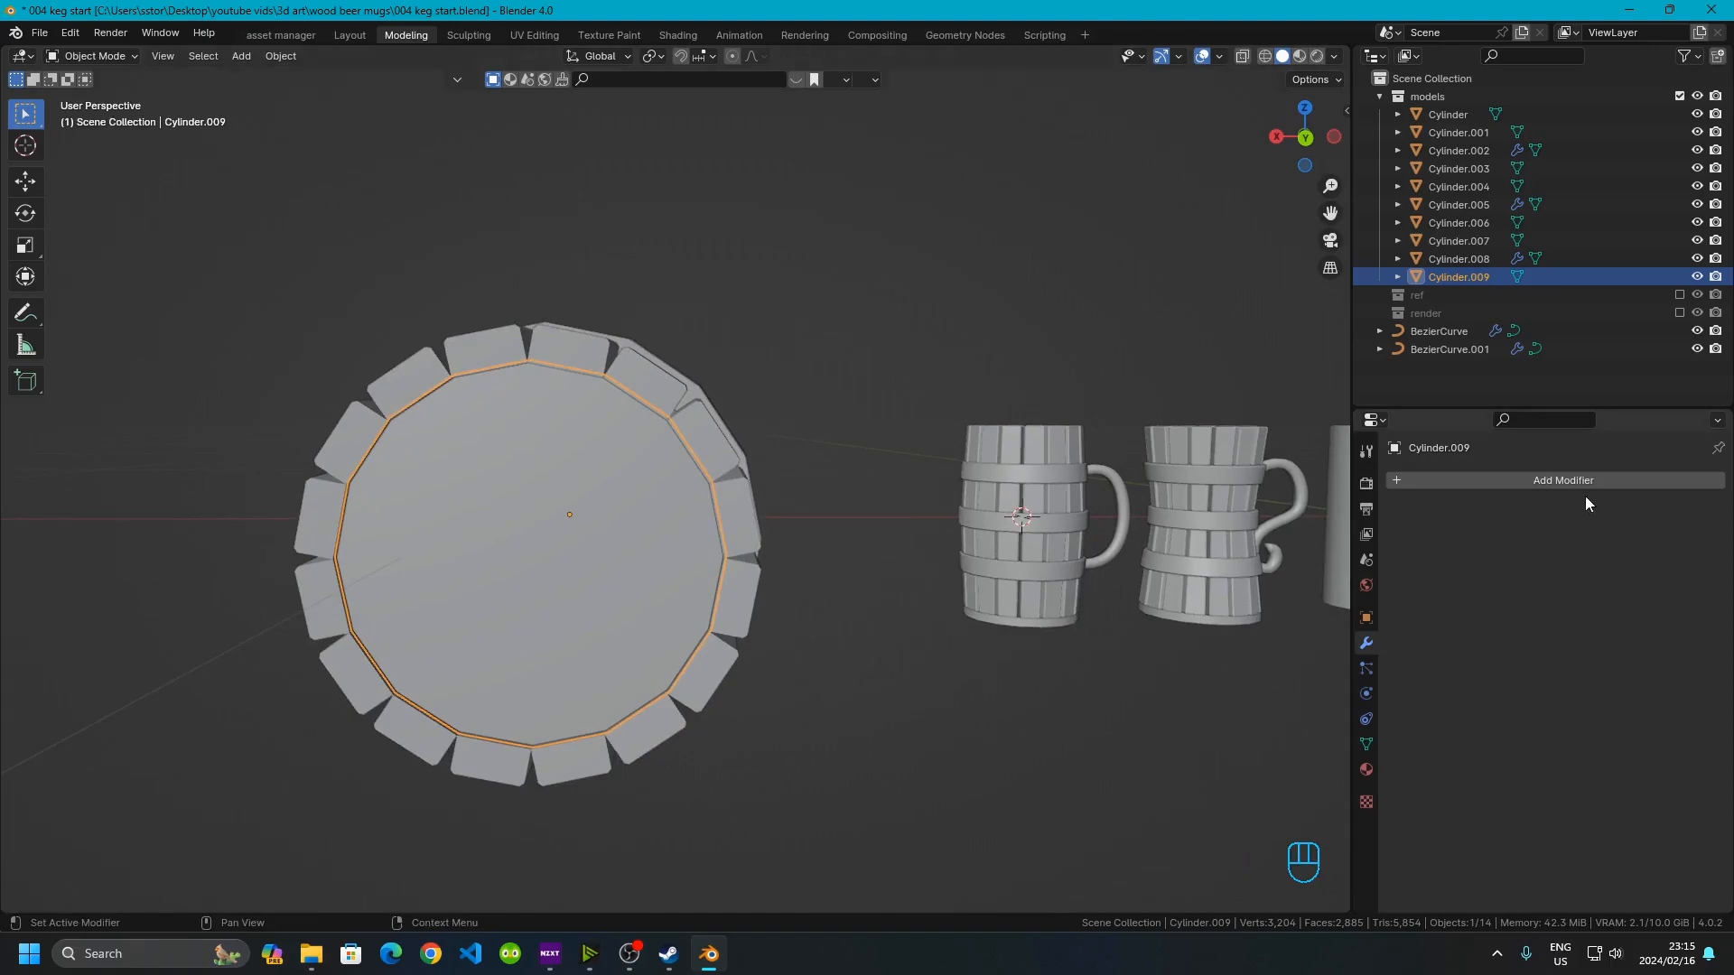
{"action": "left_click", "coordinate": [1541, 480]}
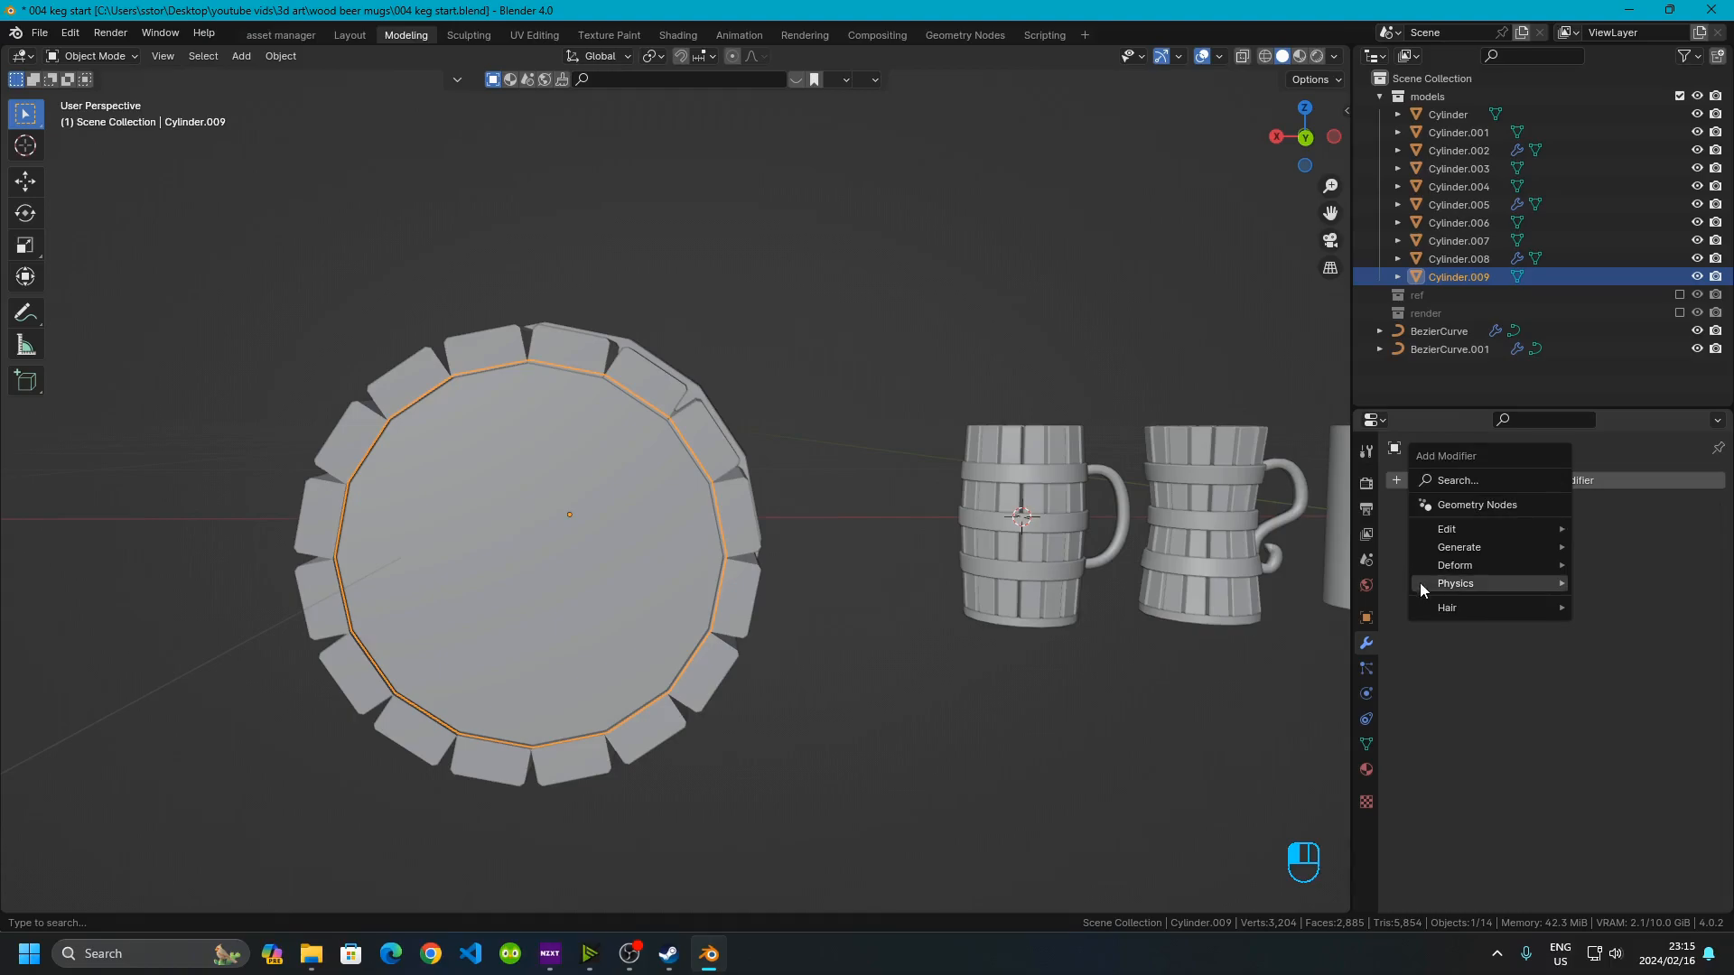
{"action": "mouse_move", "coordinate": [1458, 540]}
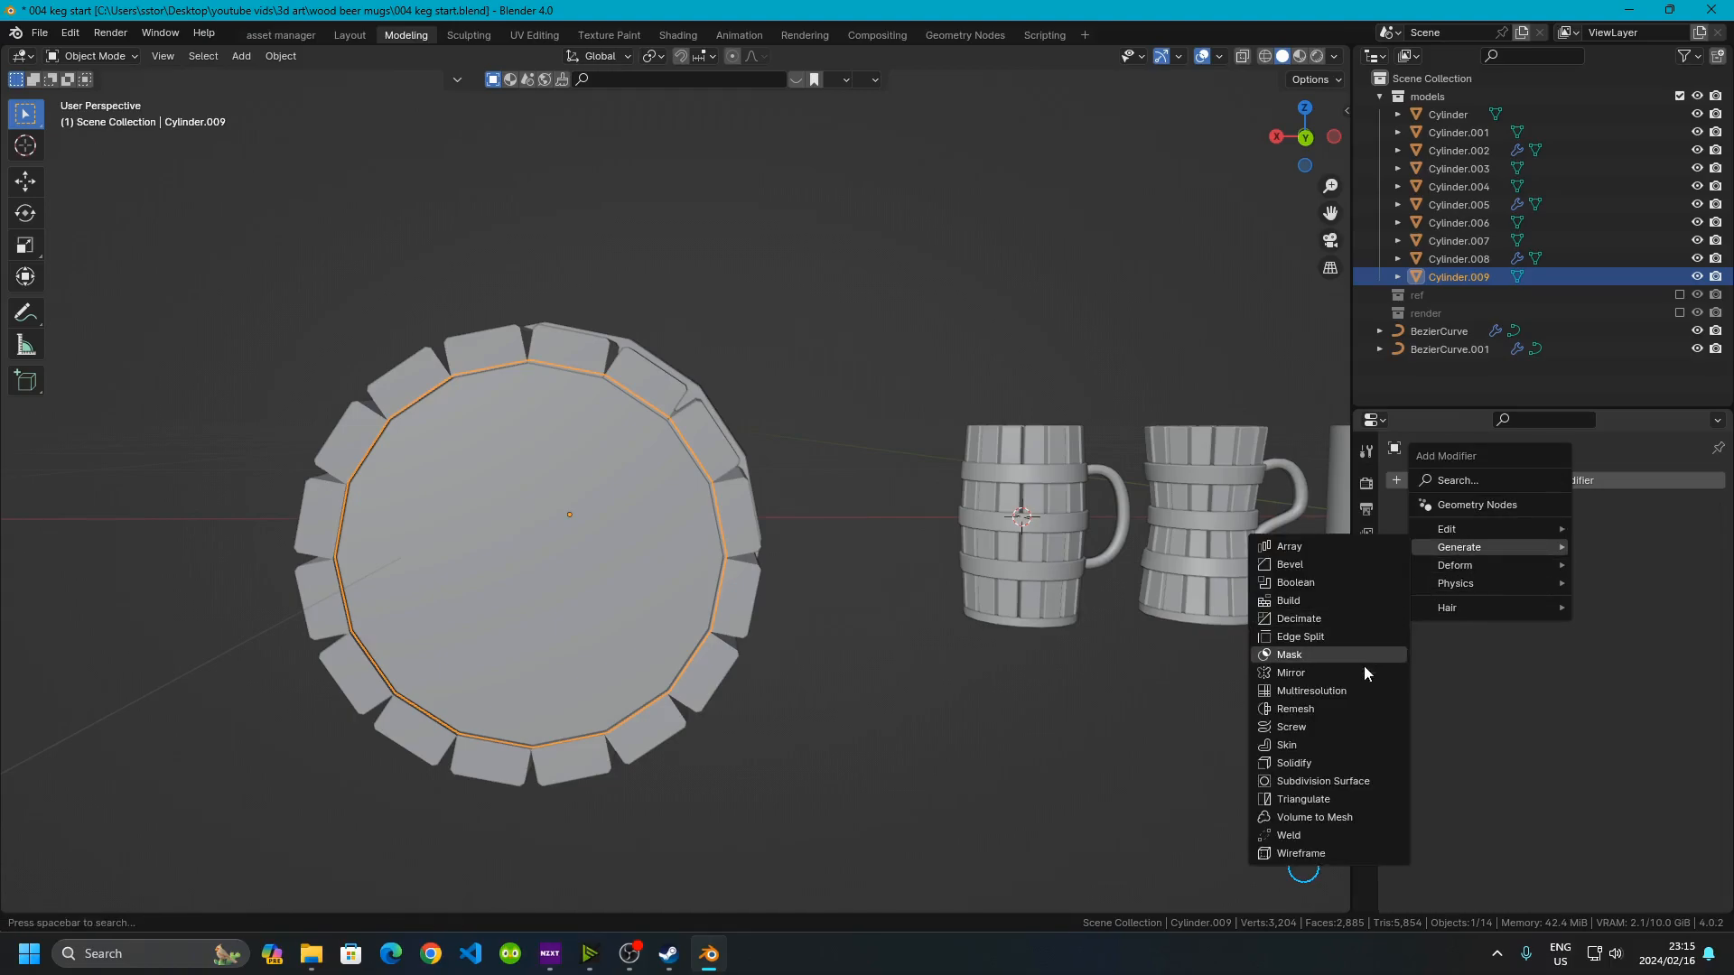
{"action": "left_click", "coordinate": [1291, 674]}
{"action": "middle_click_drag", "start_coordinate": [358, 638], "coordinate": [714, 624]}
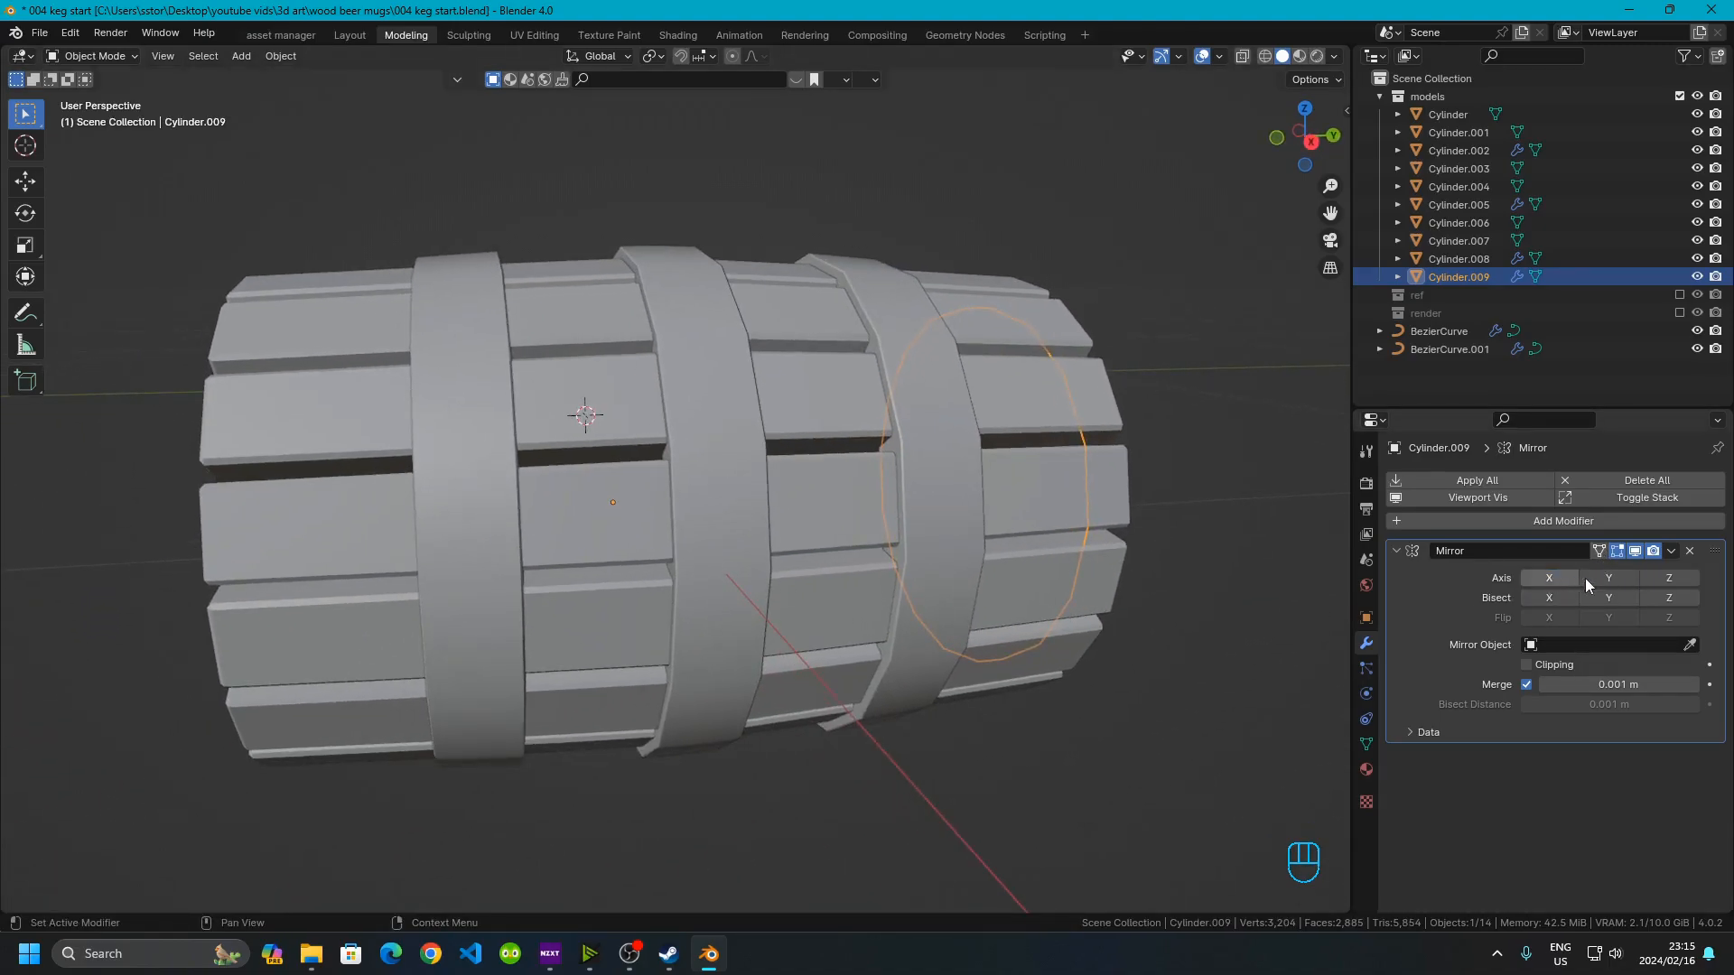
{"action": "left_click", "coordinate": [1608, 578]}
Pick the keg's staves object (Cylinder.007) as the Mirror modifier's mirror object
{"action": "middle_click_drag", "start_coordinate": [941, 576], "coordinate": [894, 476]}
{"action": "middle_click_drag", "start_coordinate": [914, 598], "coordinate": [547, 446]}
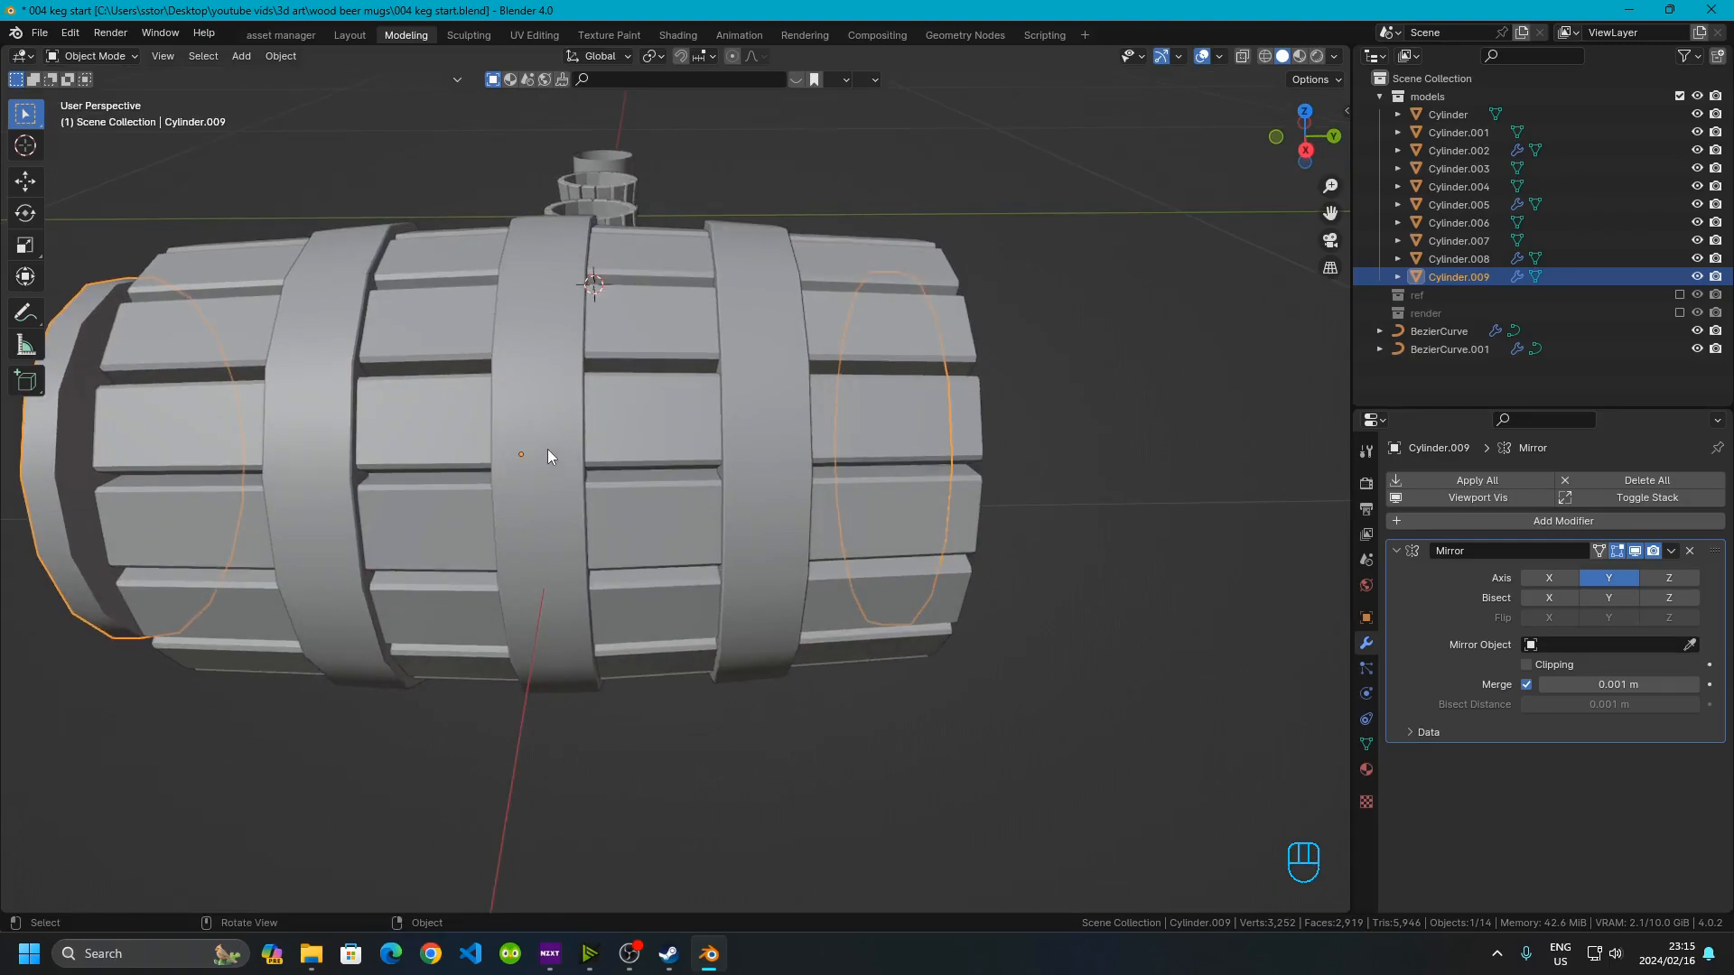
{"action": "middle_click_drag", "start_coordinate": [548, 600], "coordinate": [620, 534]}
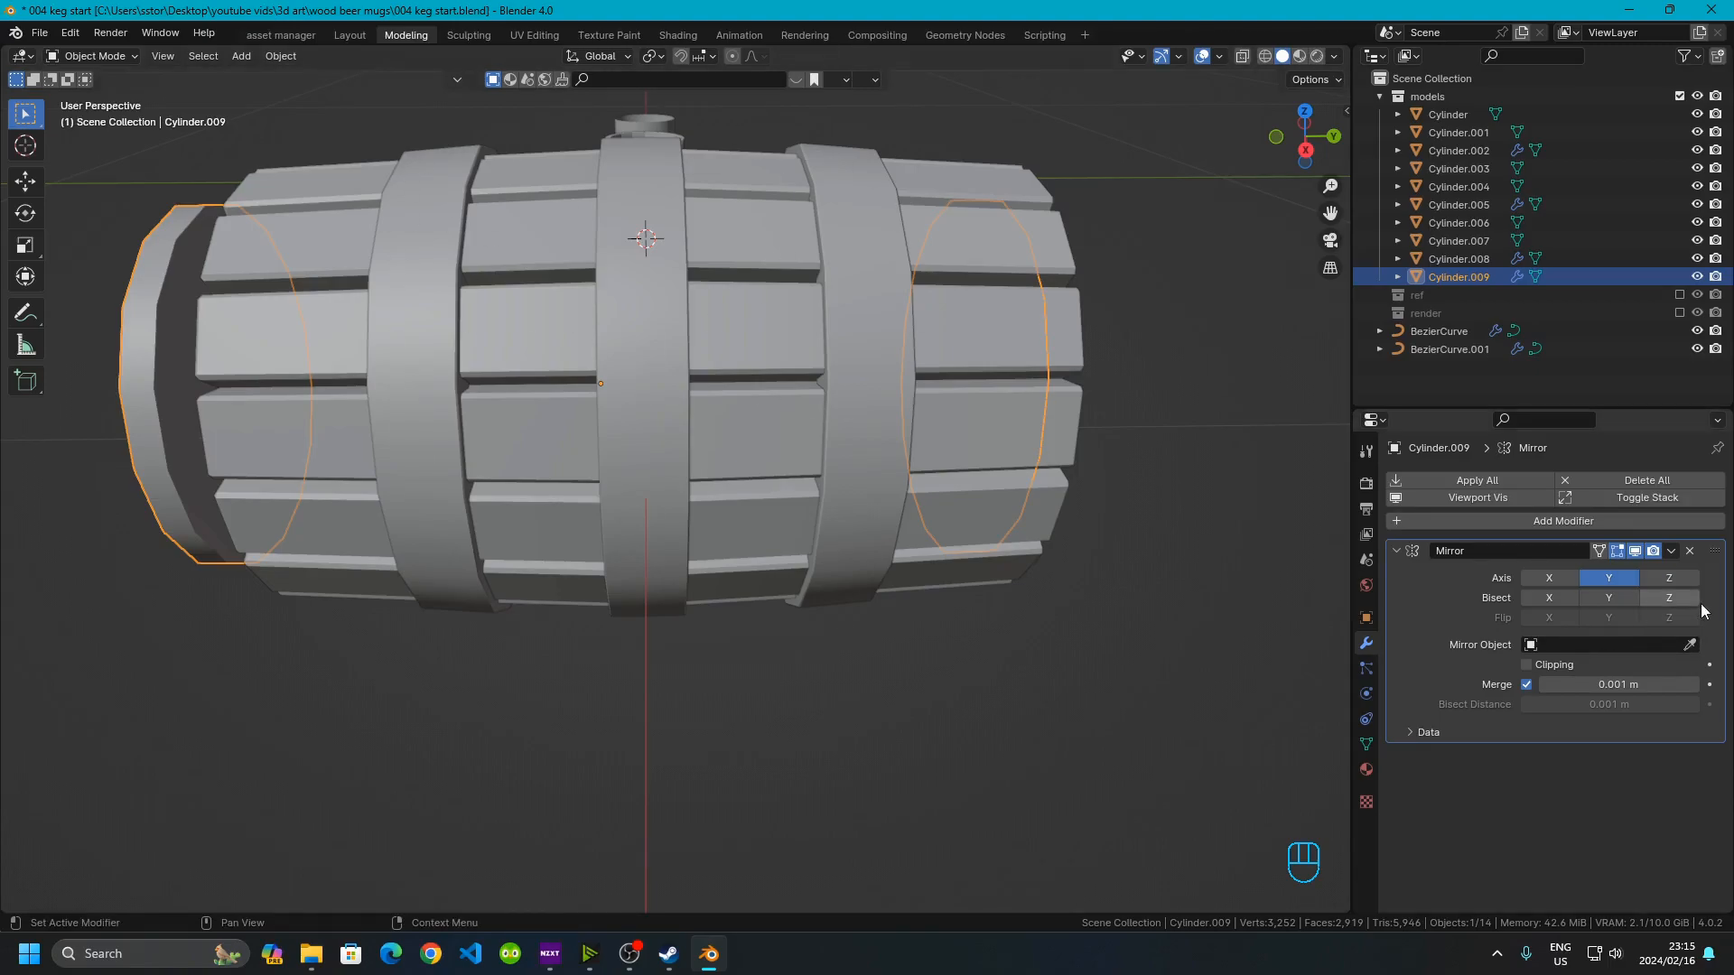
{"action": "left_click", "coordinate": [1685, 647]}
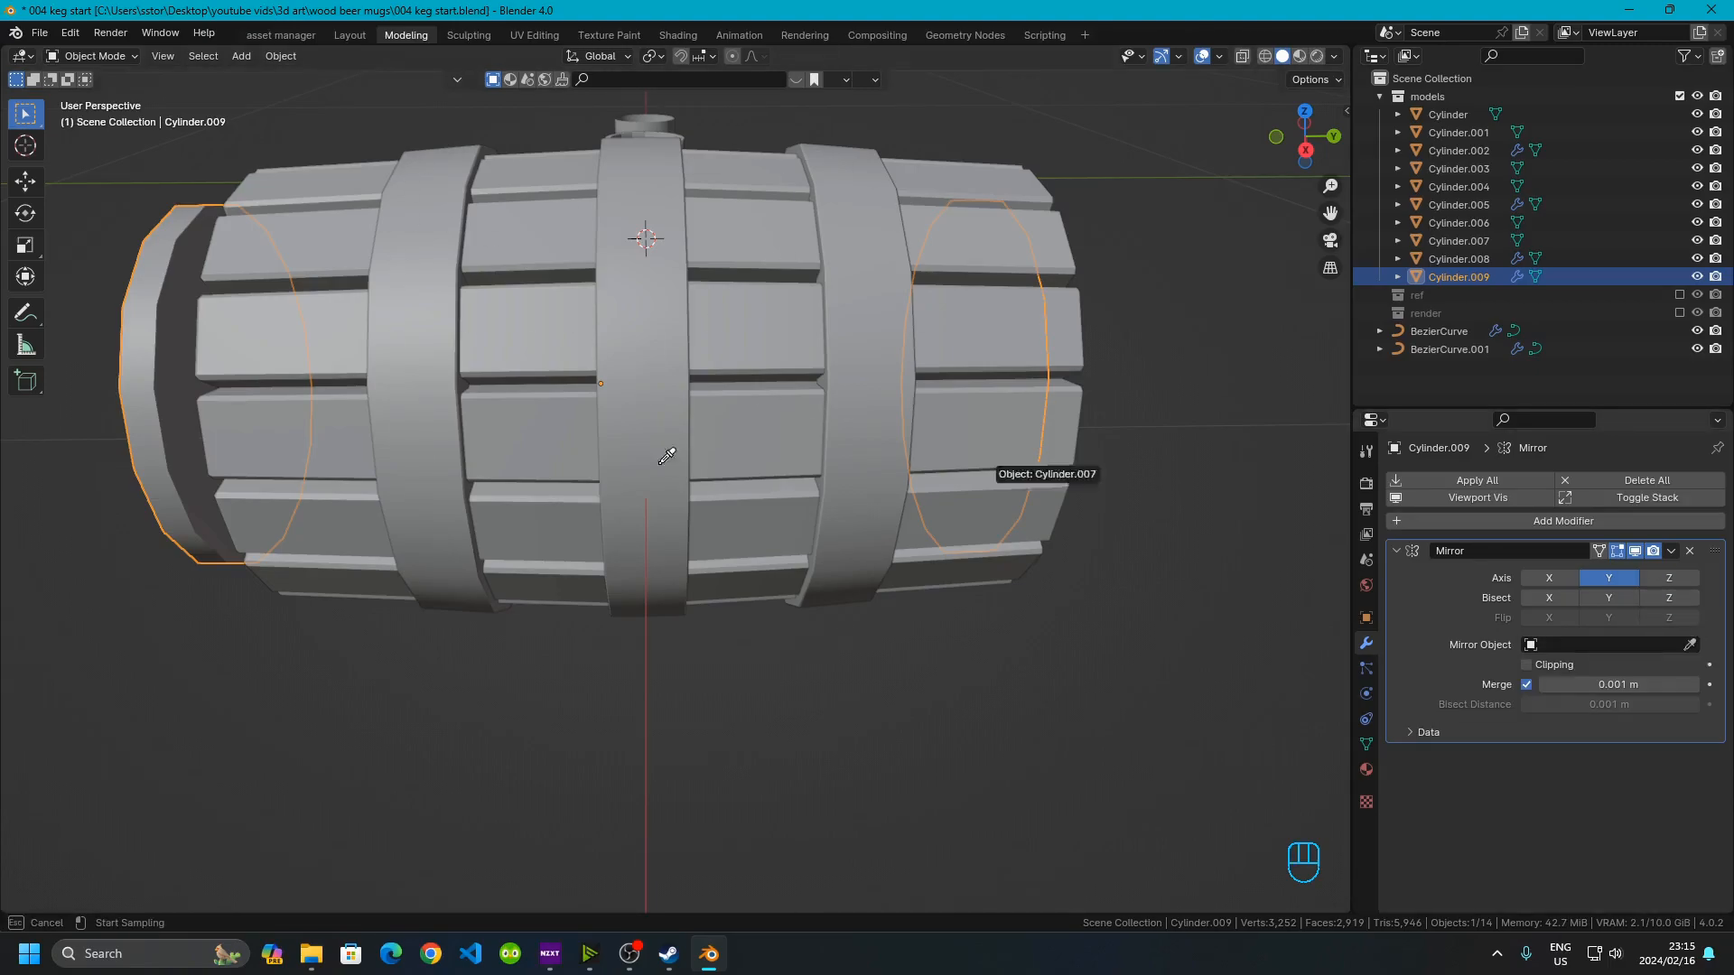
{"action": "left_click", "coordinate": [733, 323]}
{"action": "middle_click_drag", "start_coordinate": [734, 318], "coordinate": [559, 408]}
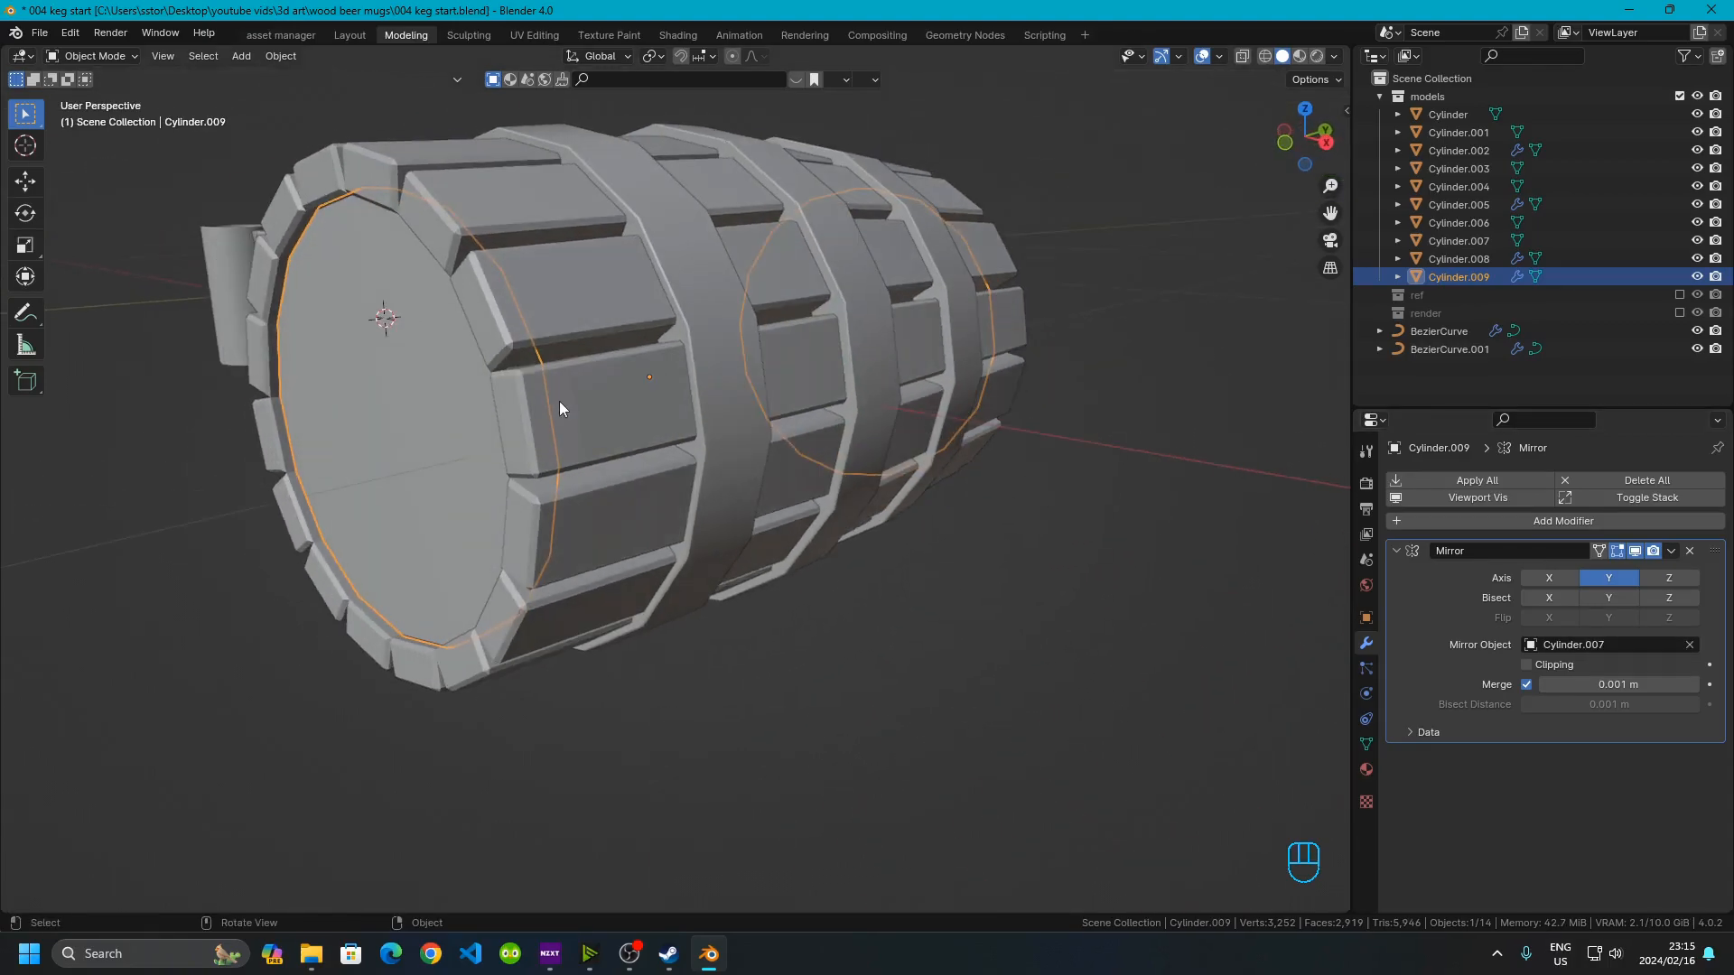
Select the keg's staves and set their origin to geometry
{"action": "left_click", "coordinate": [599, 331]}
{"action": "middle_click_drag", "start_coordinate": [674, 351], "coordinate": [681, 323]}
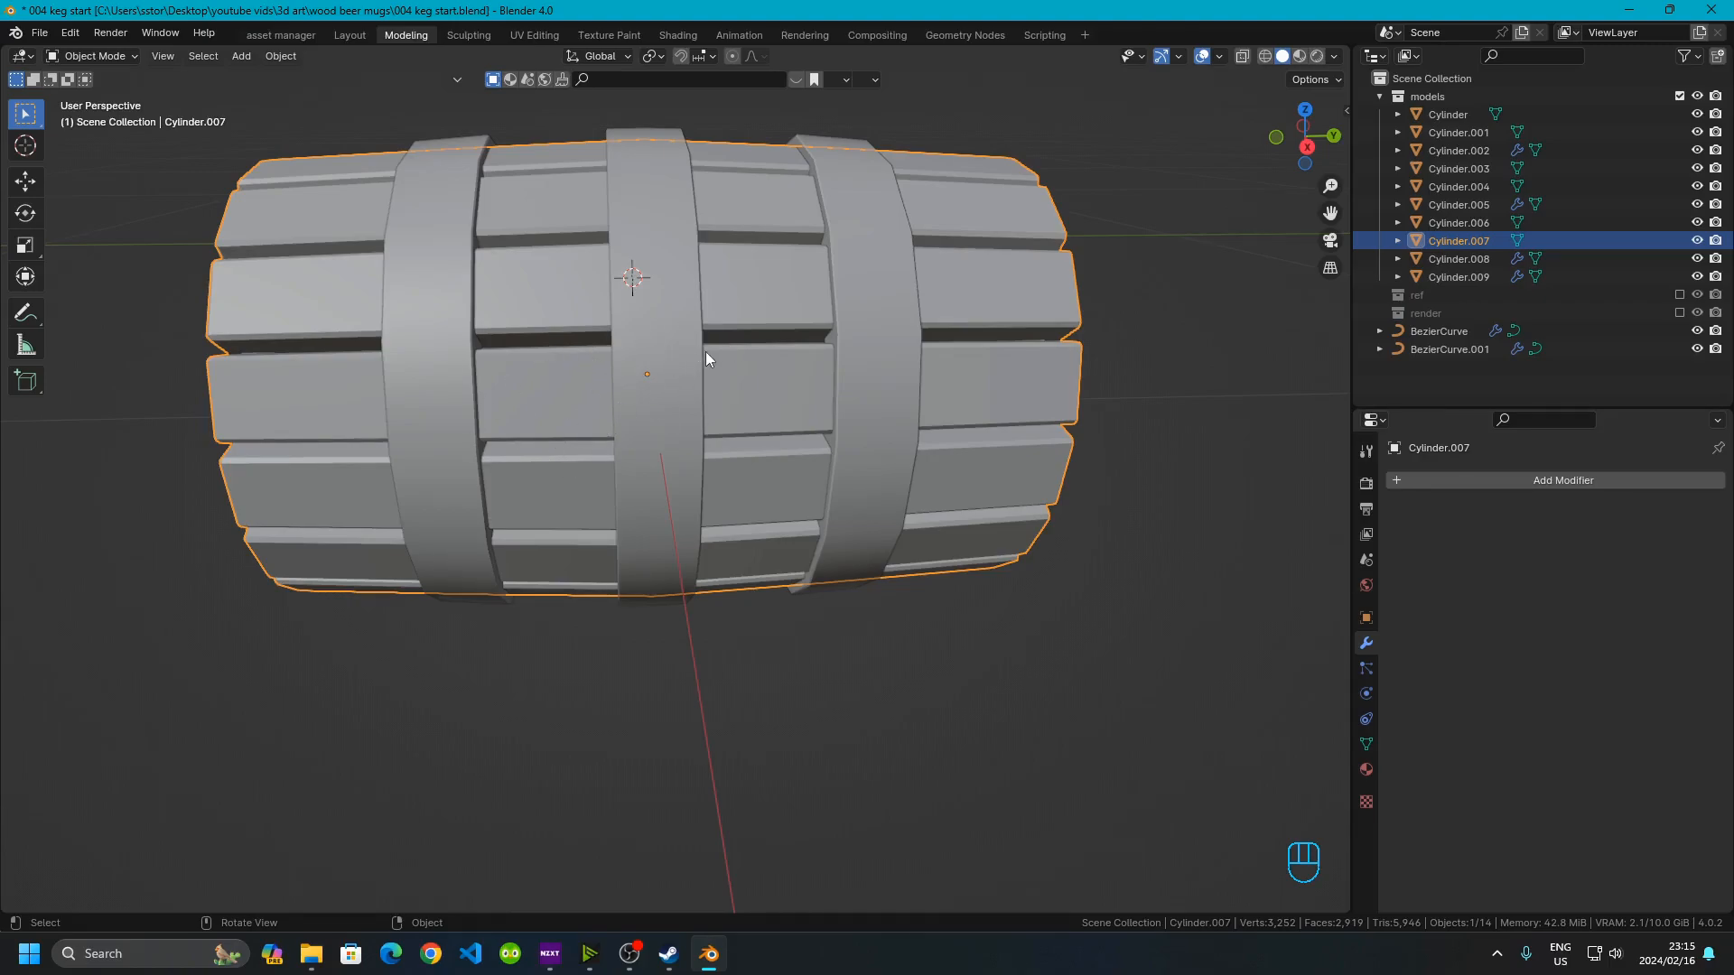
{"action": "right_click", "coordinate": [531, 359]}
{"action": "mouse_move", "coordinate": [477, 437]}
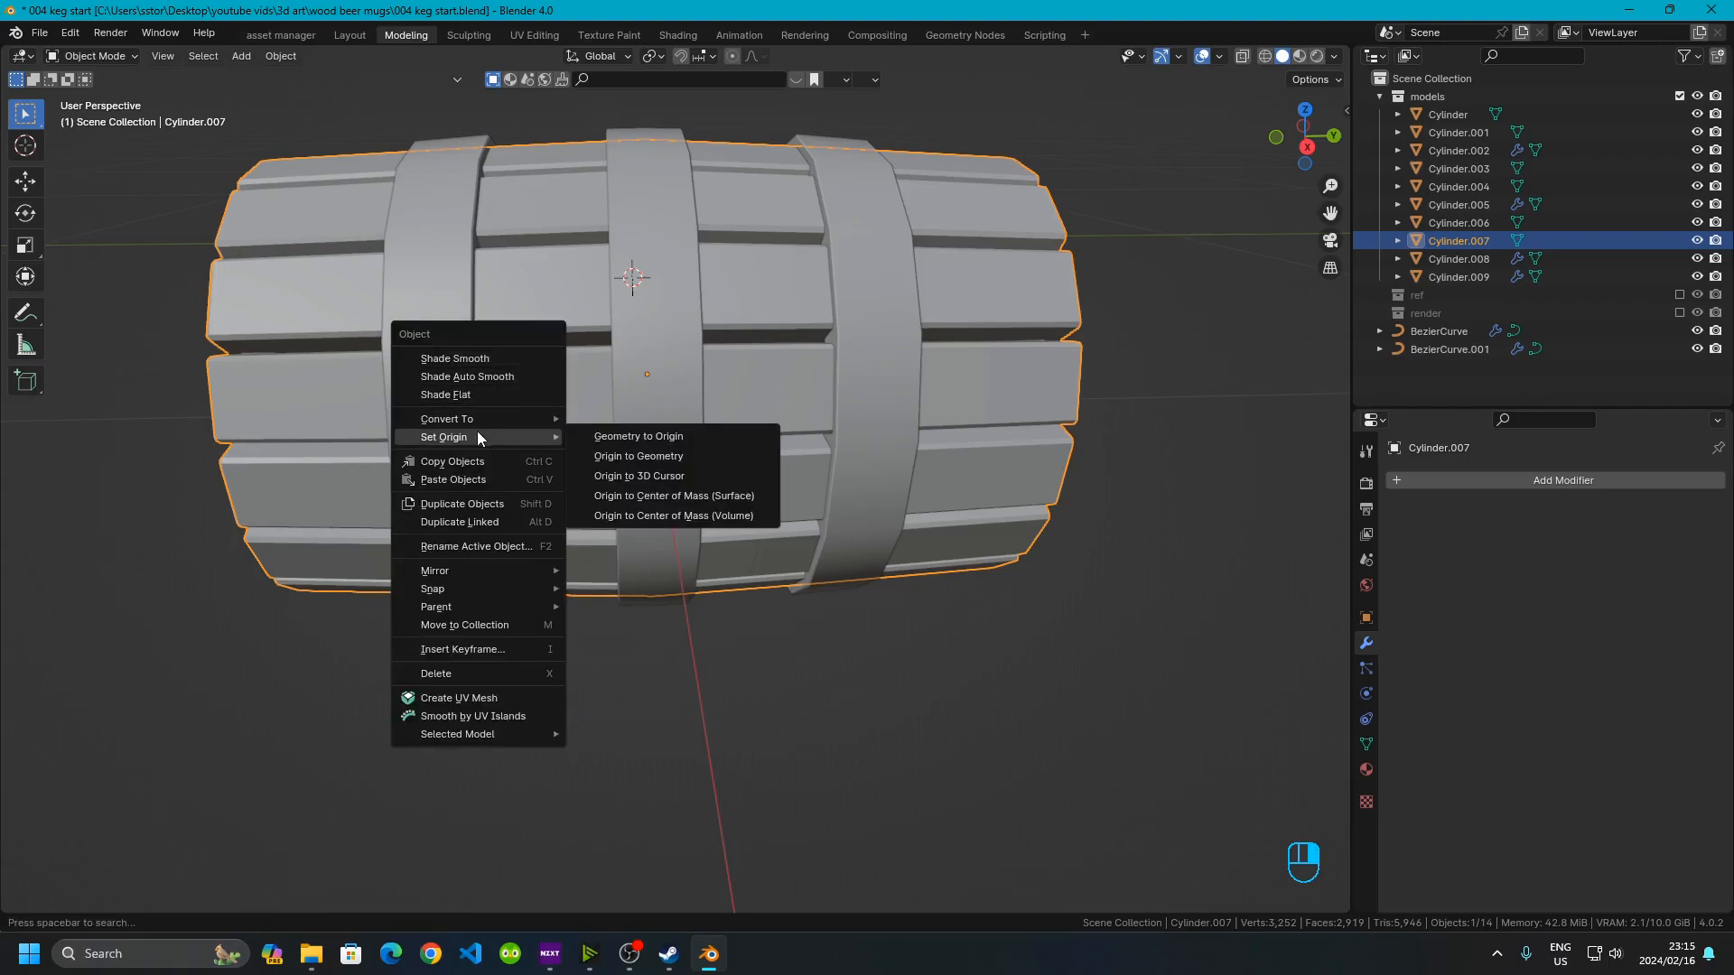
{"action": "left_click", "coordinate": [669, 456]}
Reselect the staves, enter Edit Mode and turn on X-ray
{"action": "left_click", "coordinate": [676, 734]}
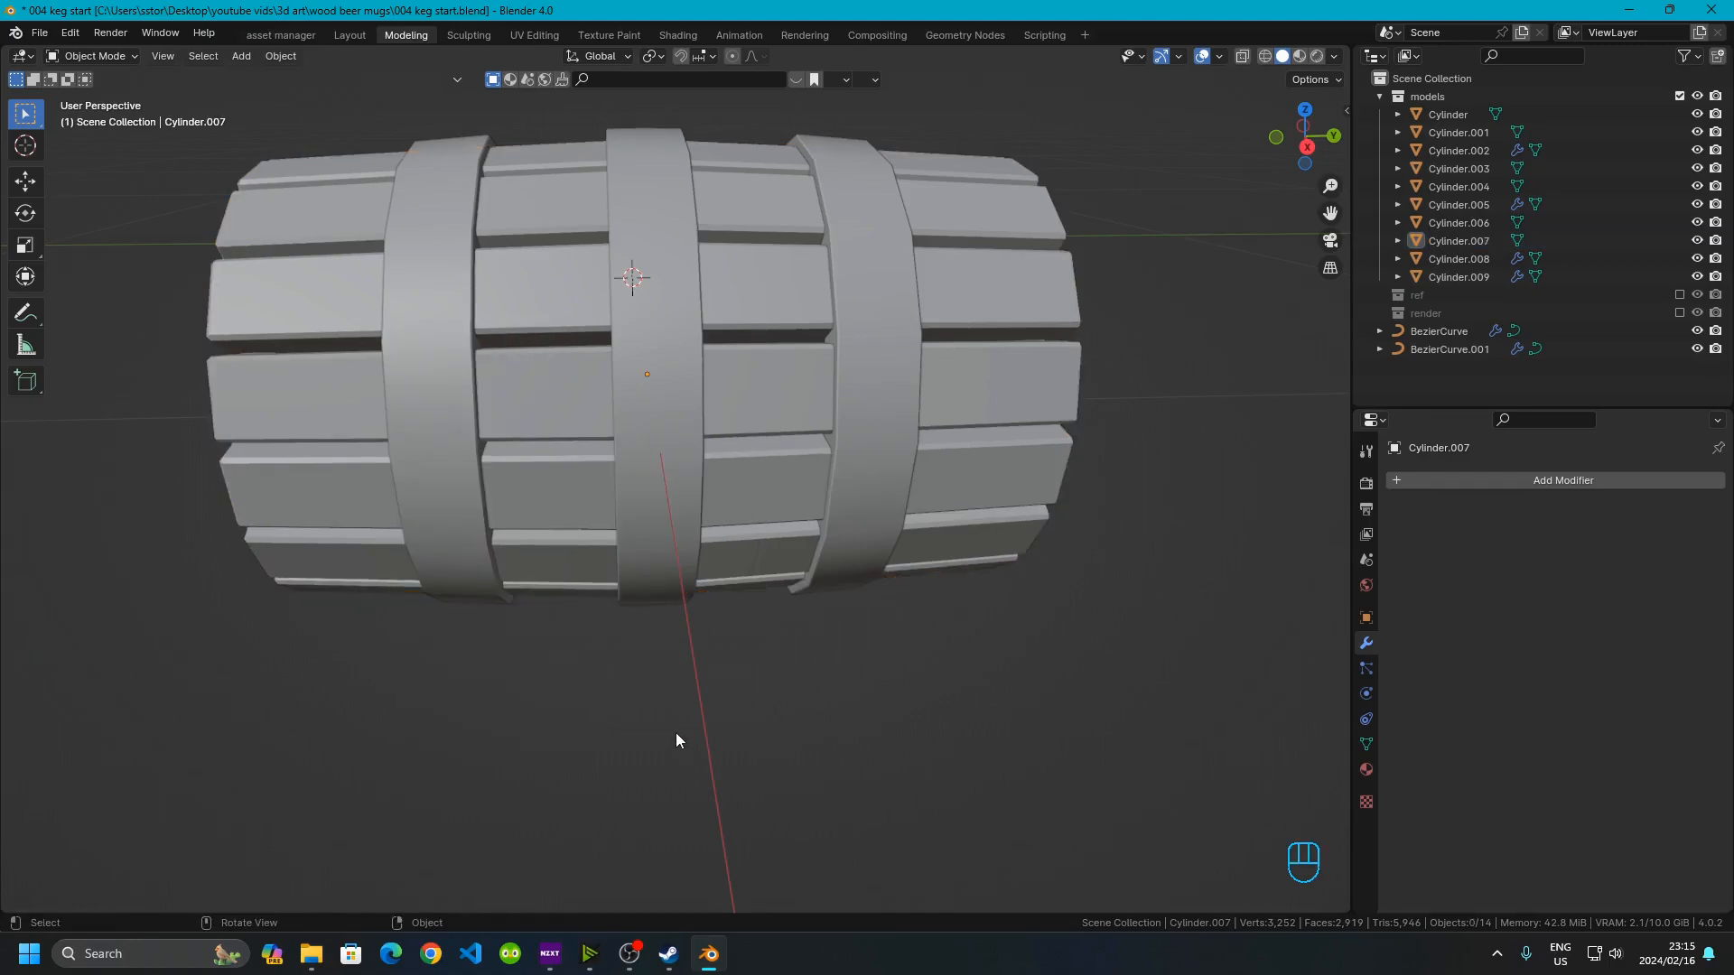
{"action": "left_click", "coordinate": [548, 330]}
{"action": "key", "text": "Tab"}
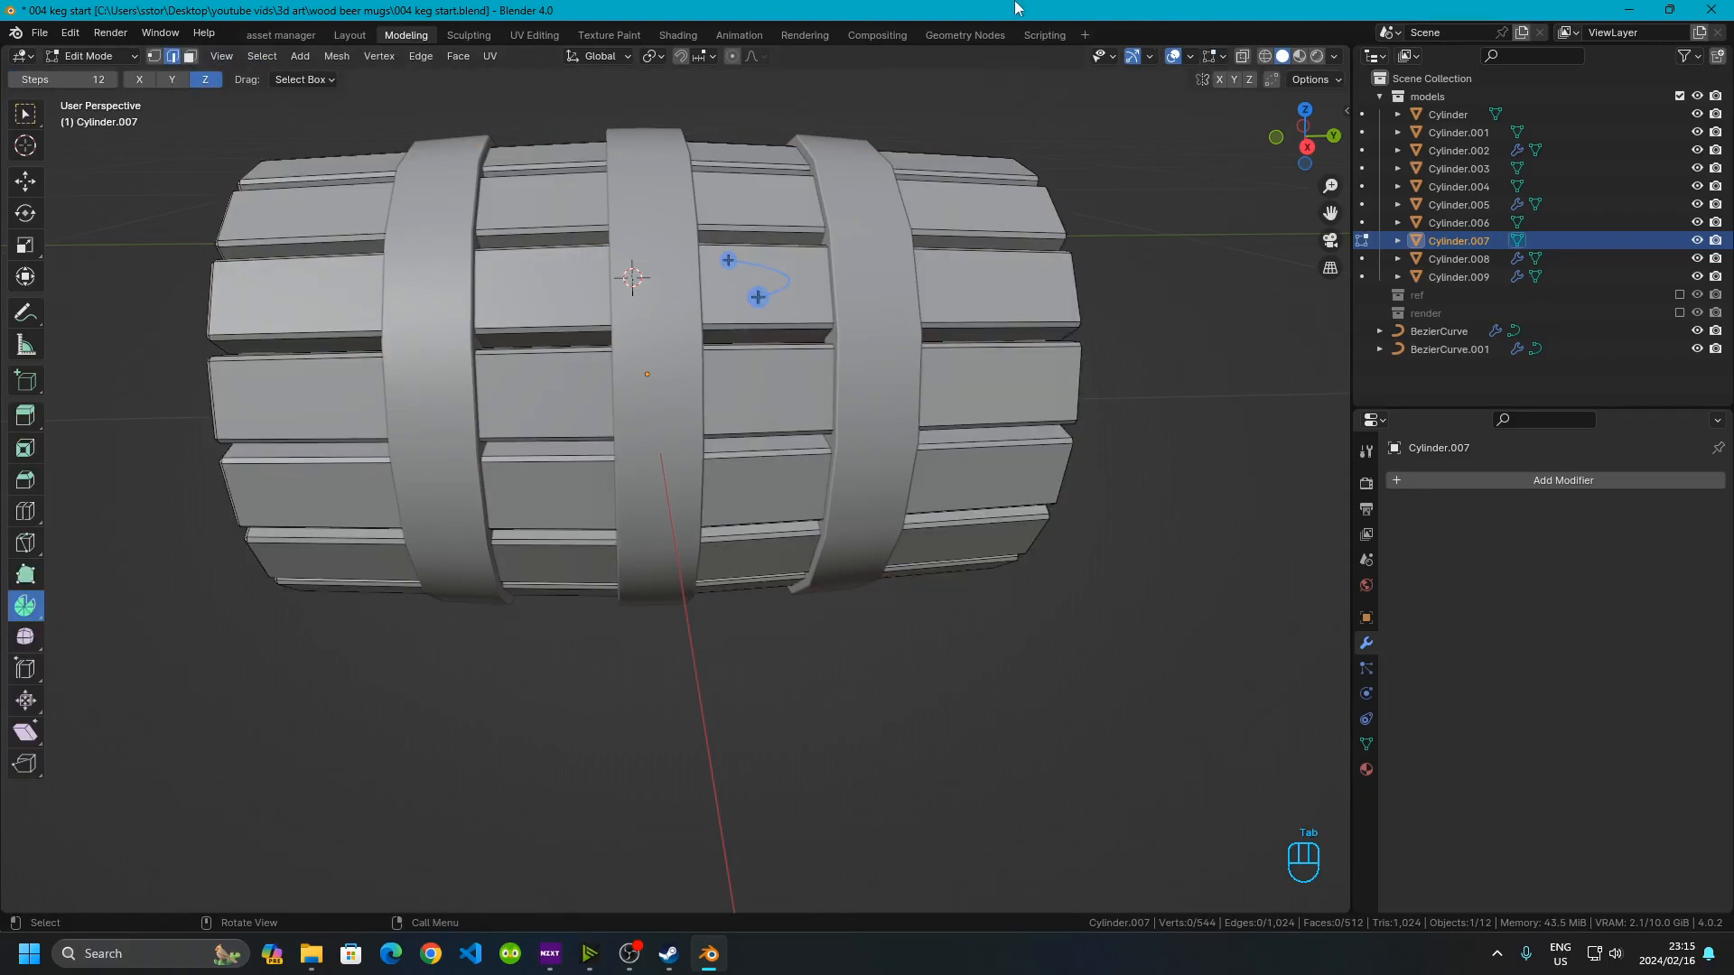
{"action": "left_click", "coordinate": [1242, 57]}
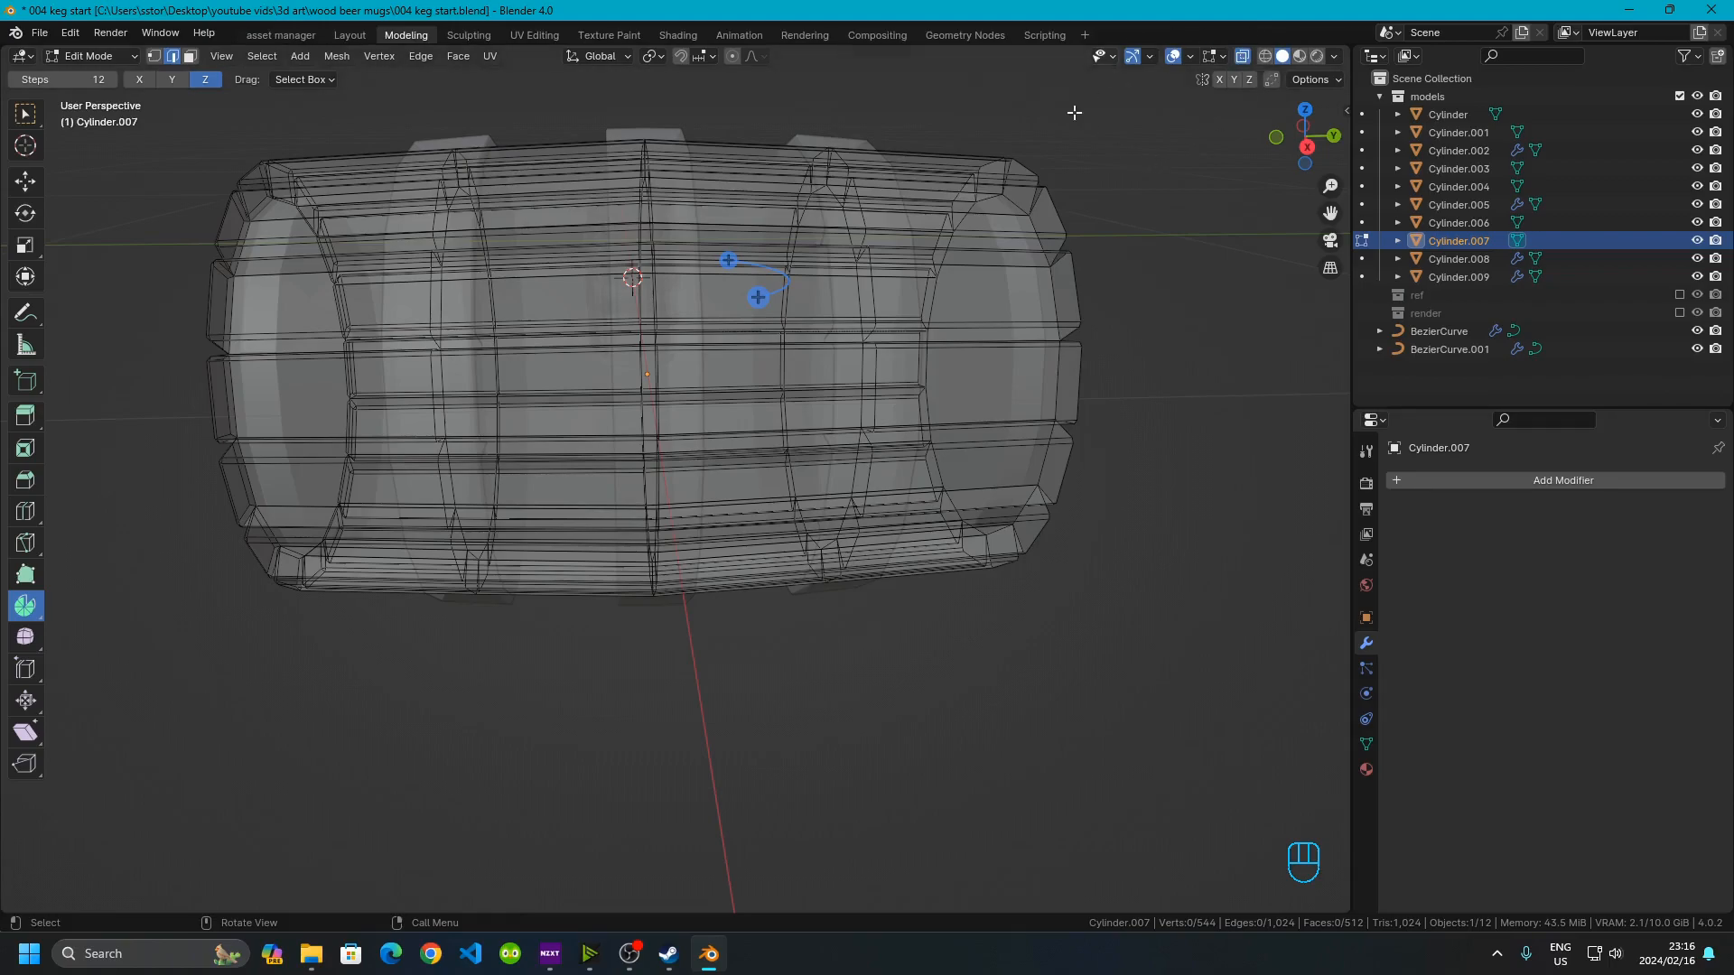
{"action": "middle_click_drag", "start_coordinate": [726, 509], "coordinate": [661, 282]}
{"action": "left_click", "coordinate": [609, 34]}
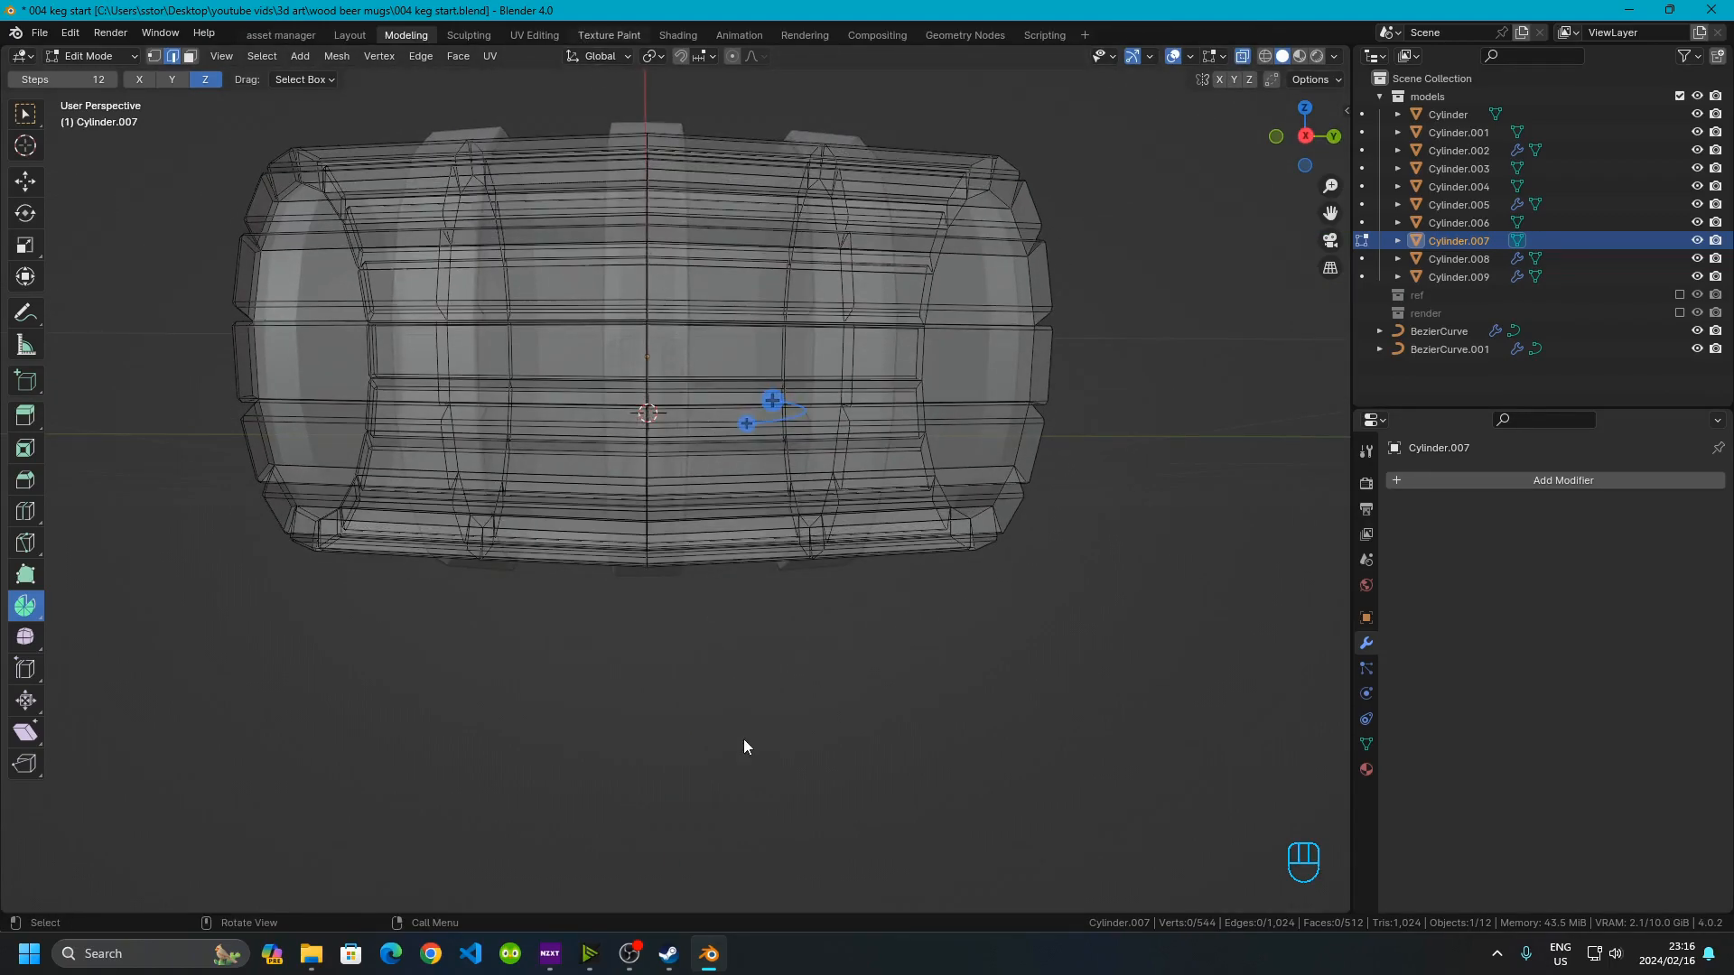
{"action": "left_click", "coordinate": [351, 35]}
{"action": "middle_click_drag", "start_coordinate": [820, 468], "coordinate": [376, 147]}
{"action": "left_click", "coordinate": [405, 36]}
Select the middle edge ring of the staves and snap the 3D cursor to the selection
{"action": "middle_click_drag", "start_coordinate": [724, 544], "coordinate": [584, 208]}
{"action": "left_click_drag", "start_coordinate": [531, 140], "coordinate": [794, 823]}
{"action": "middle_click_drag", "start_coordinate": [596, 374], "coordinate": [602, 424]}
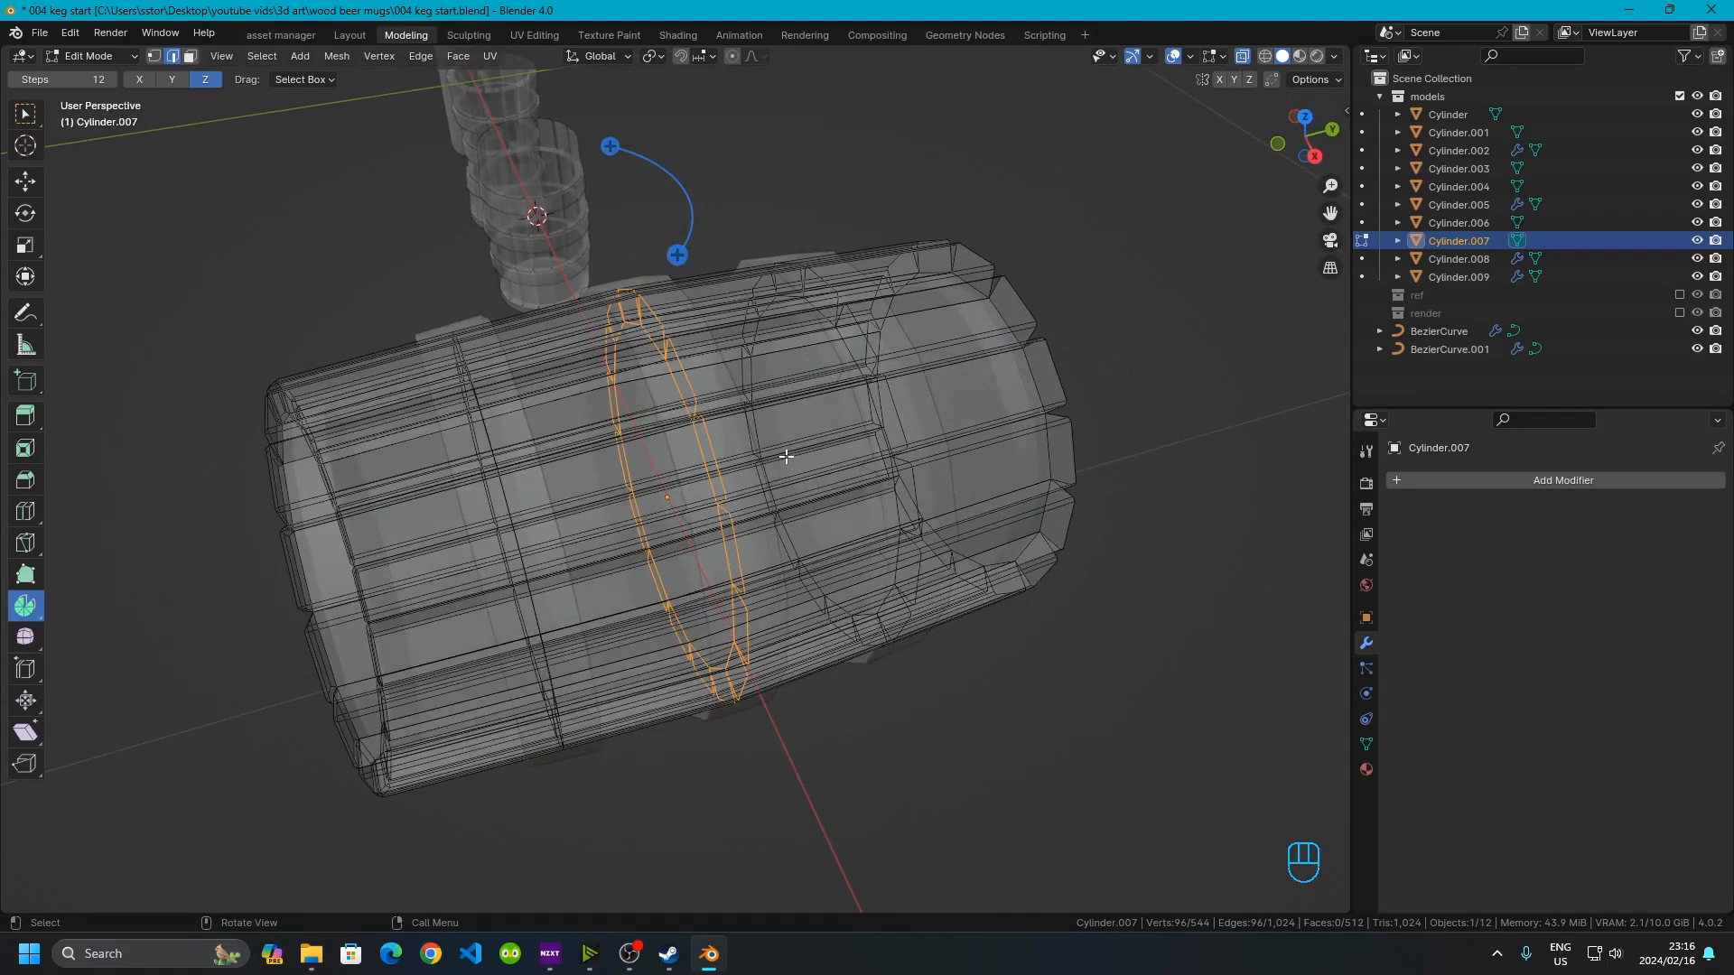
{"action": "key", "text": "shift+s"}
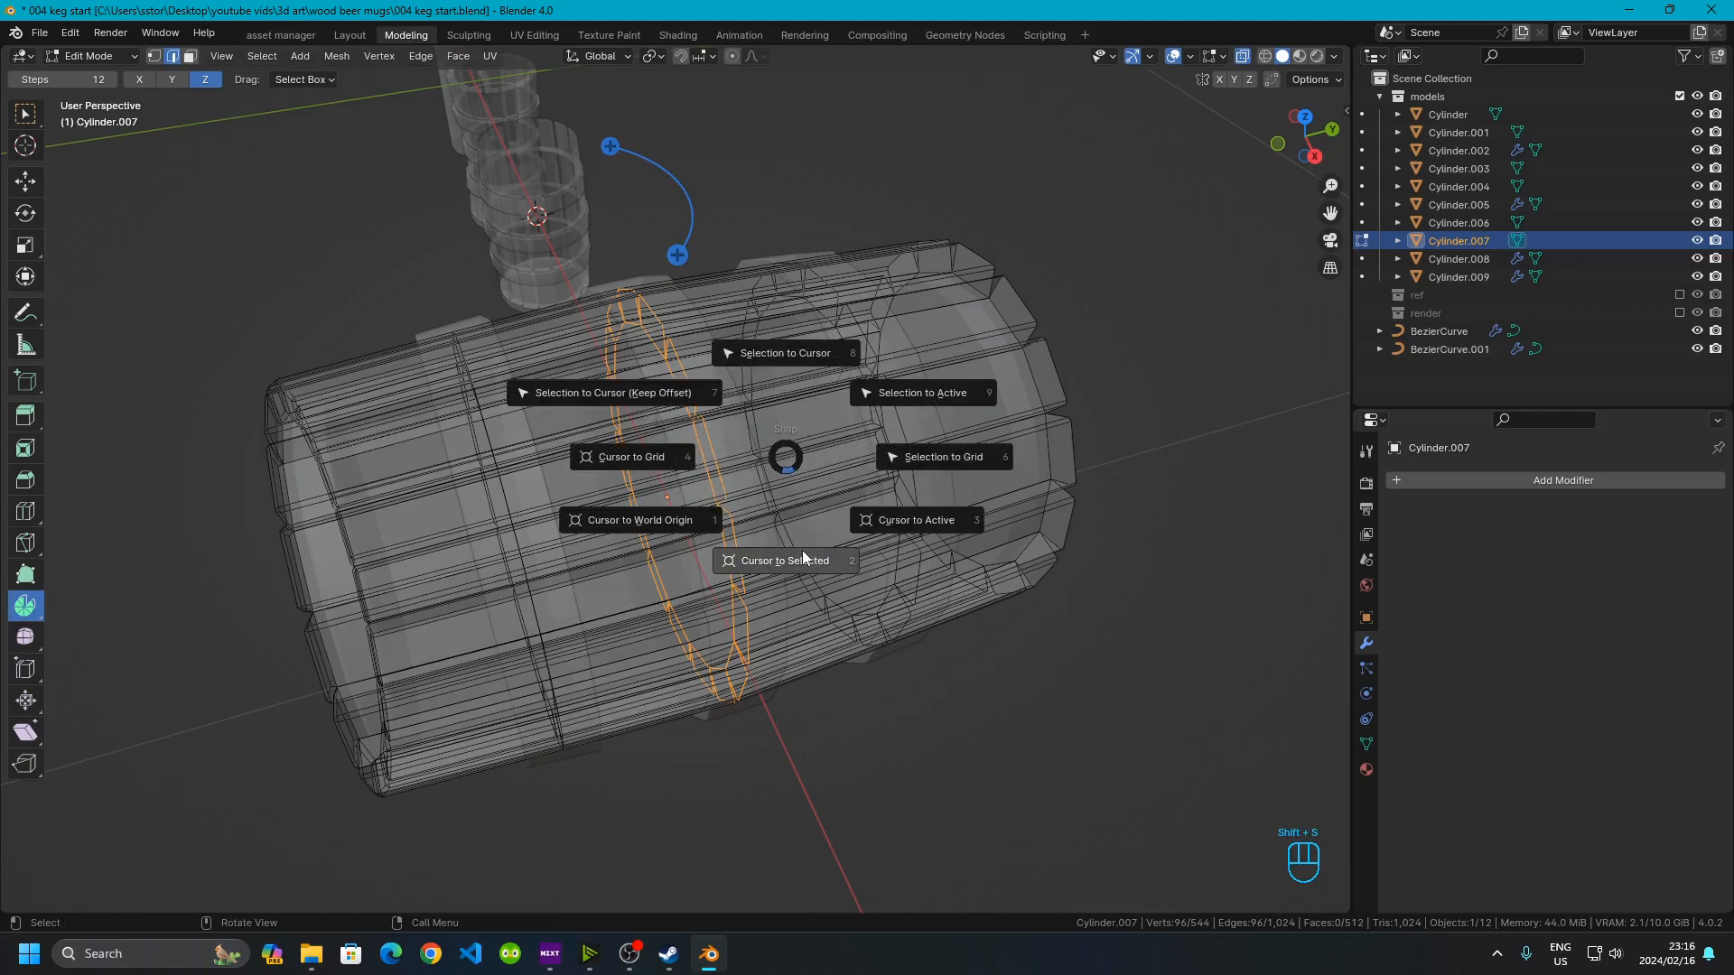
{"action": "left_click", "coordinate": [778, 561]}
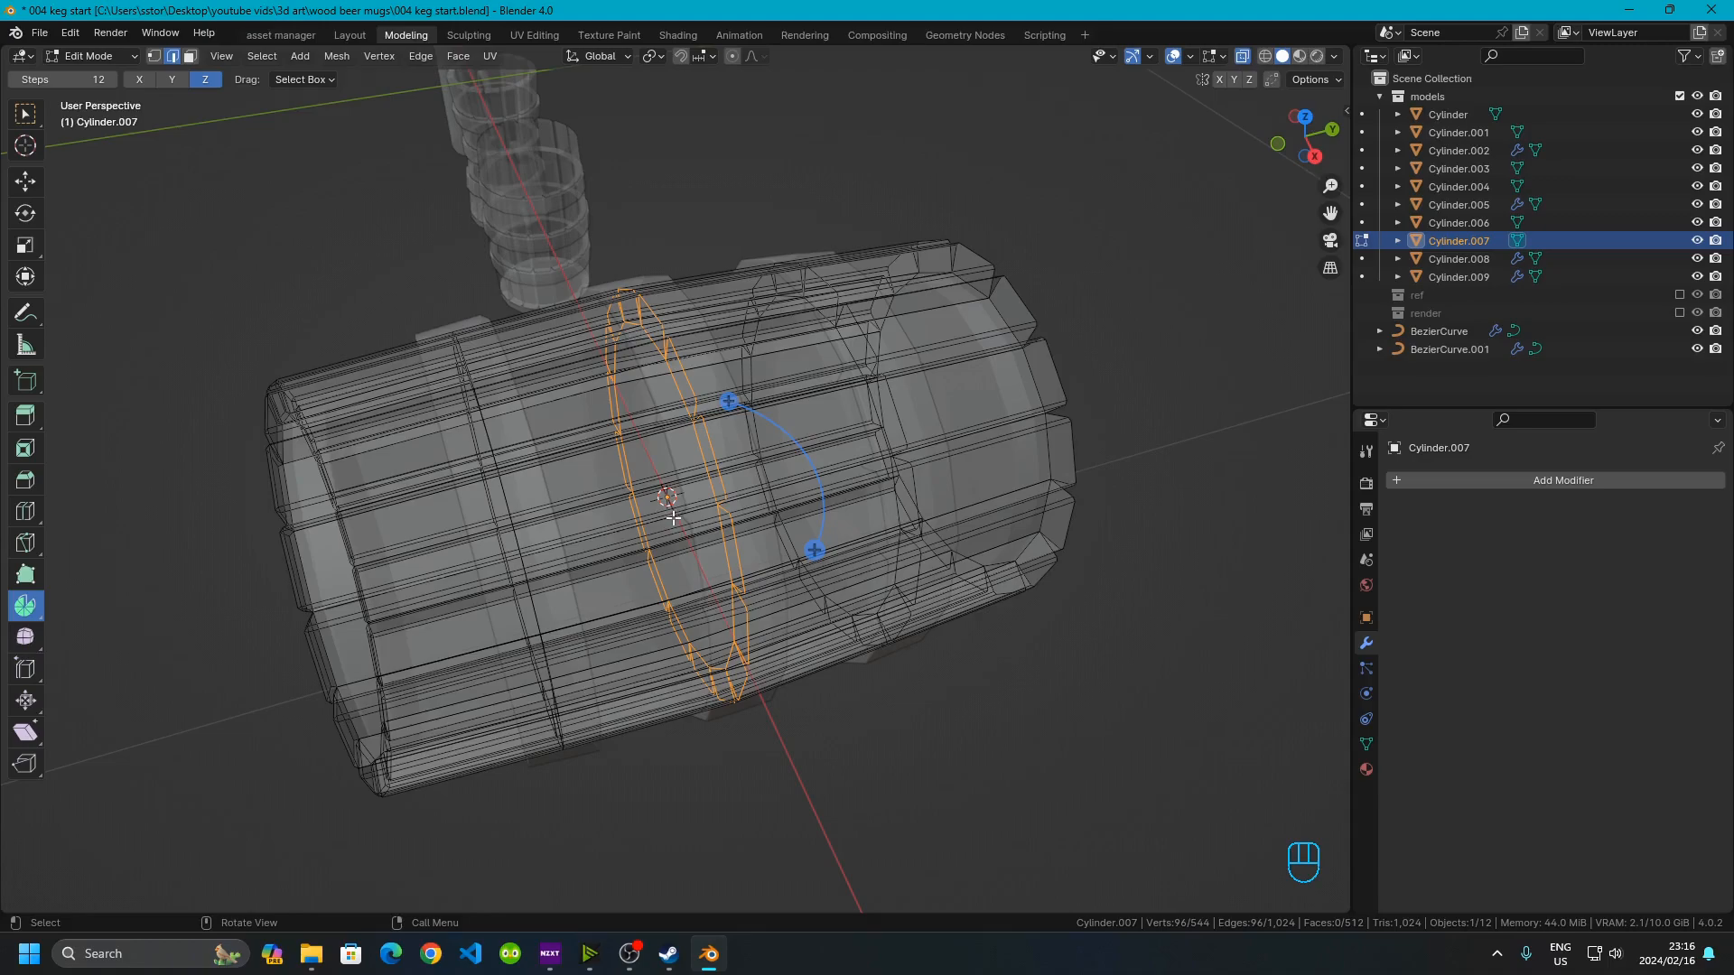
Return to Object Mode and set the staves' origin to the 3D cursor
{"action": "key", "text": "Tab"}
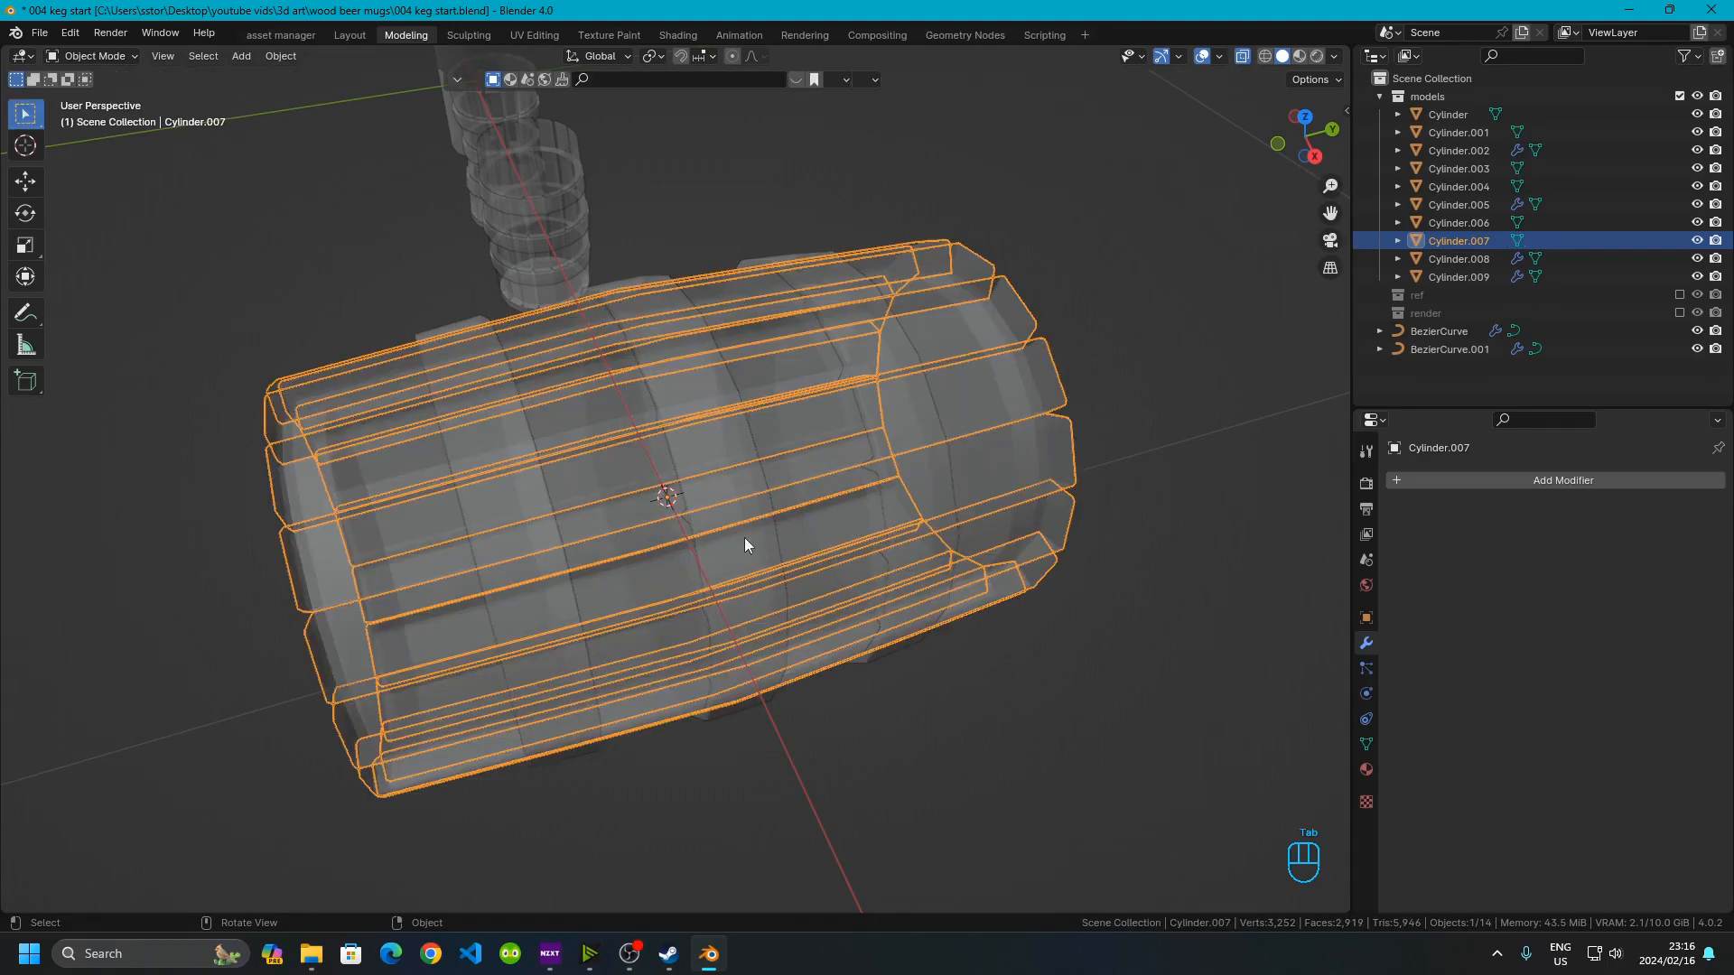
{"action": "right_click", "coordinate": [589, 494]}
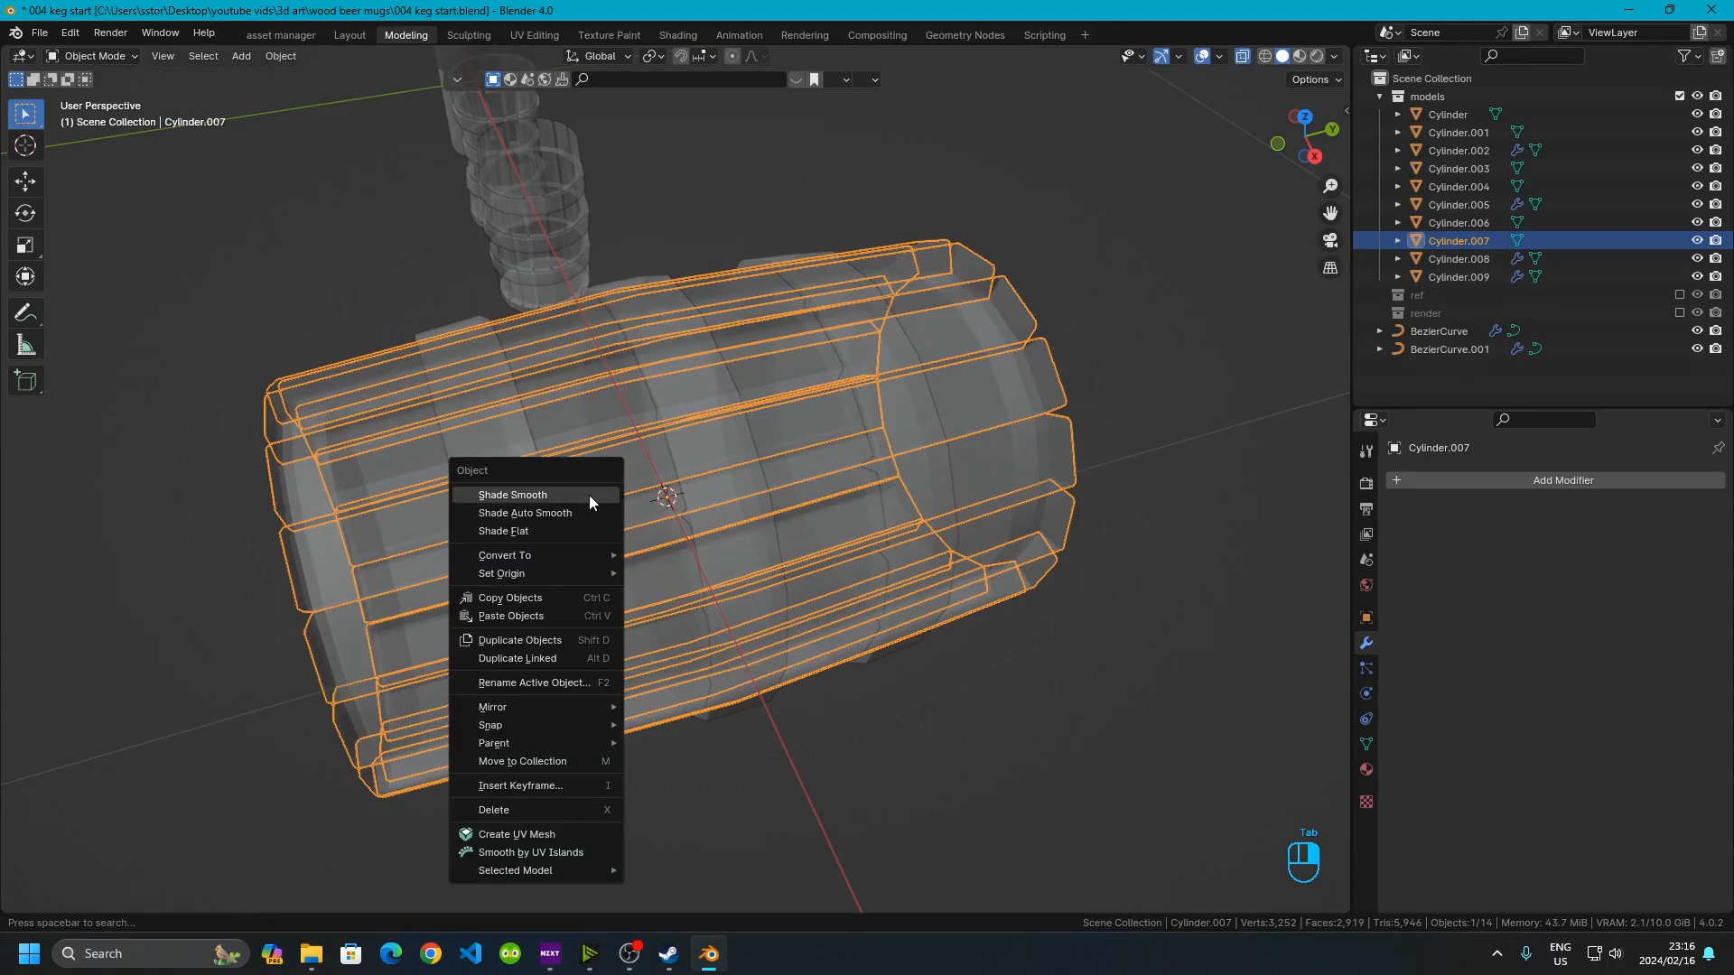
{"action": "mouse_move", "coordinate": [559, 572]}
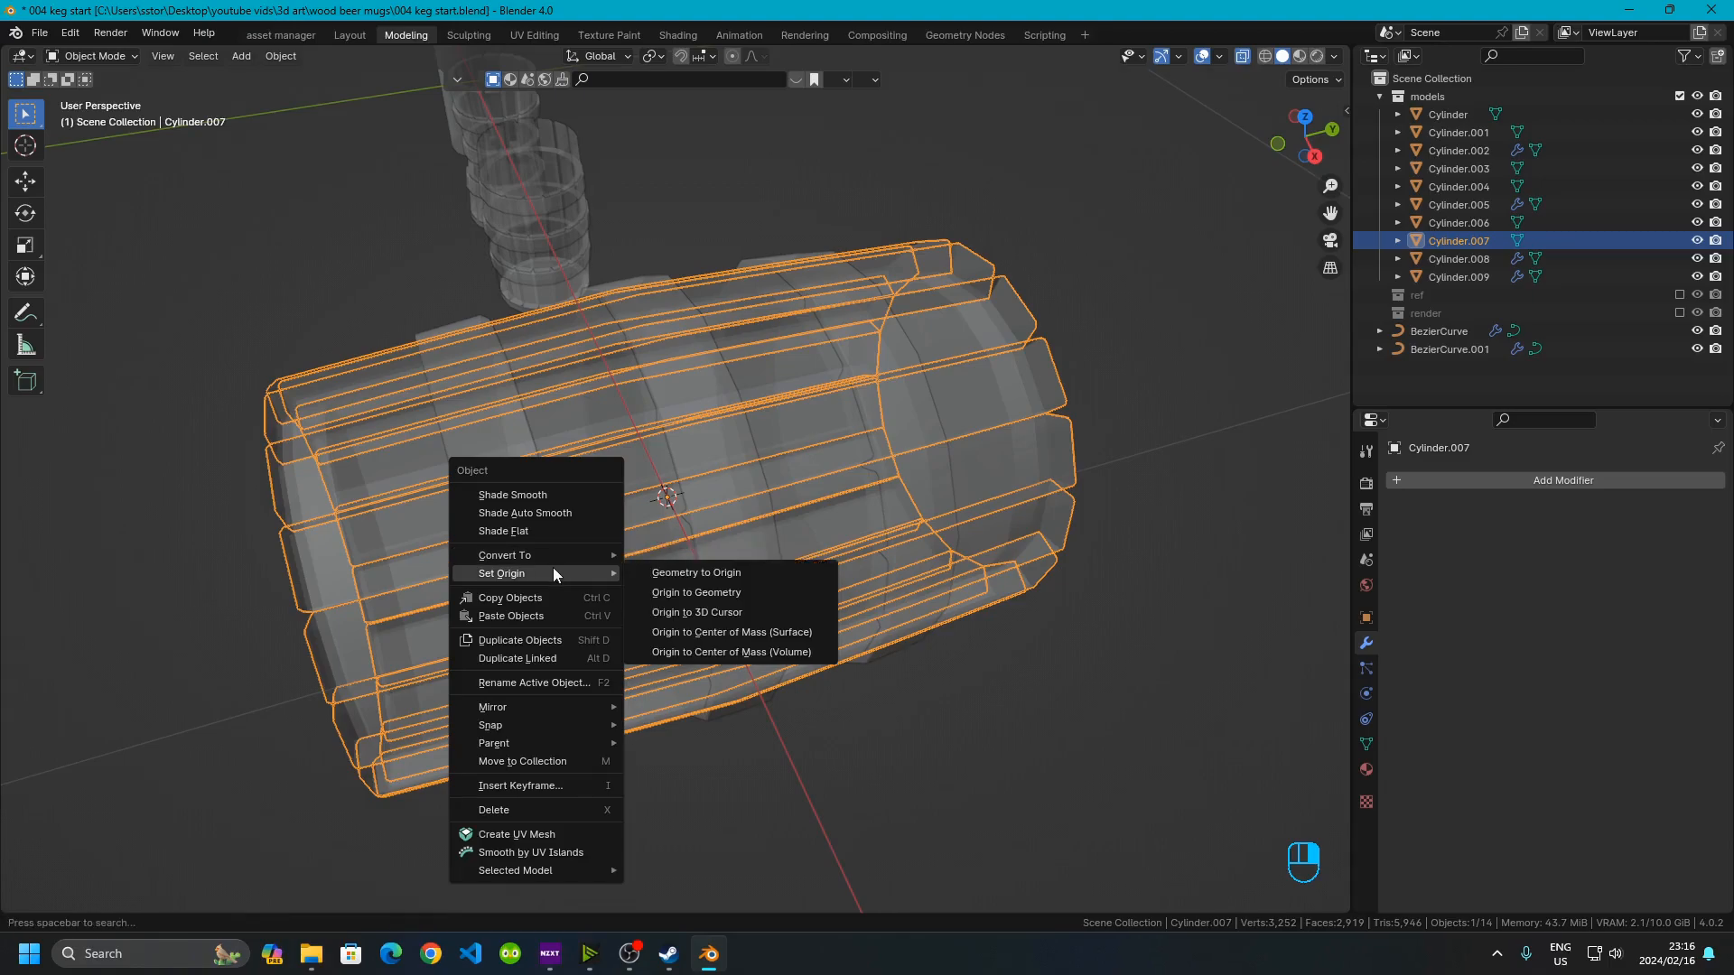
{"action": "left_click", "coordinate": [755, 611]}
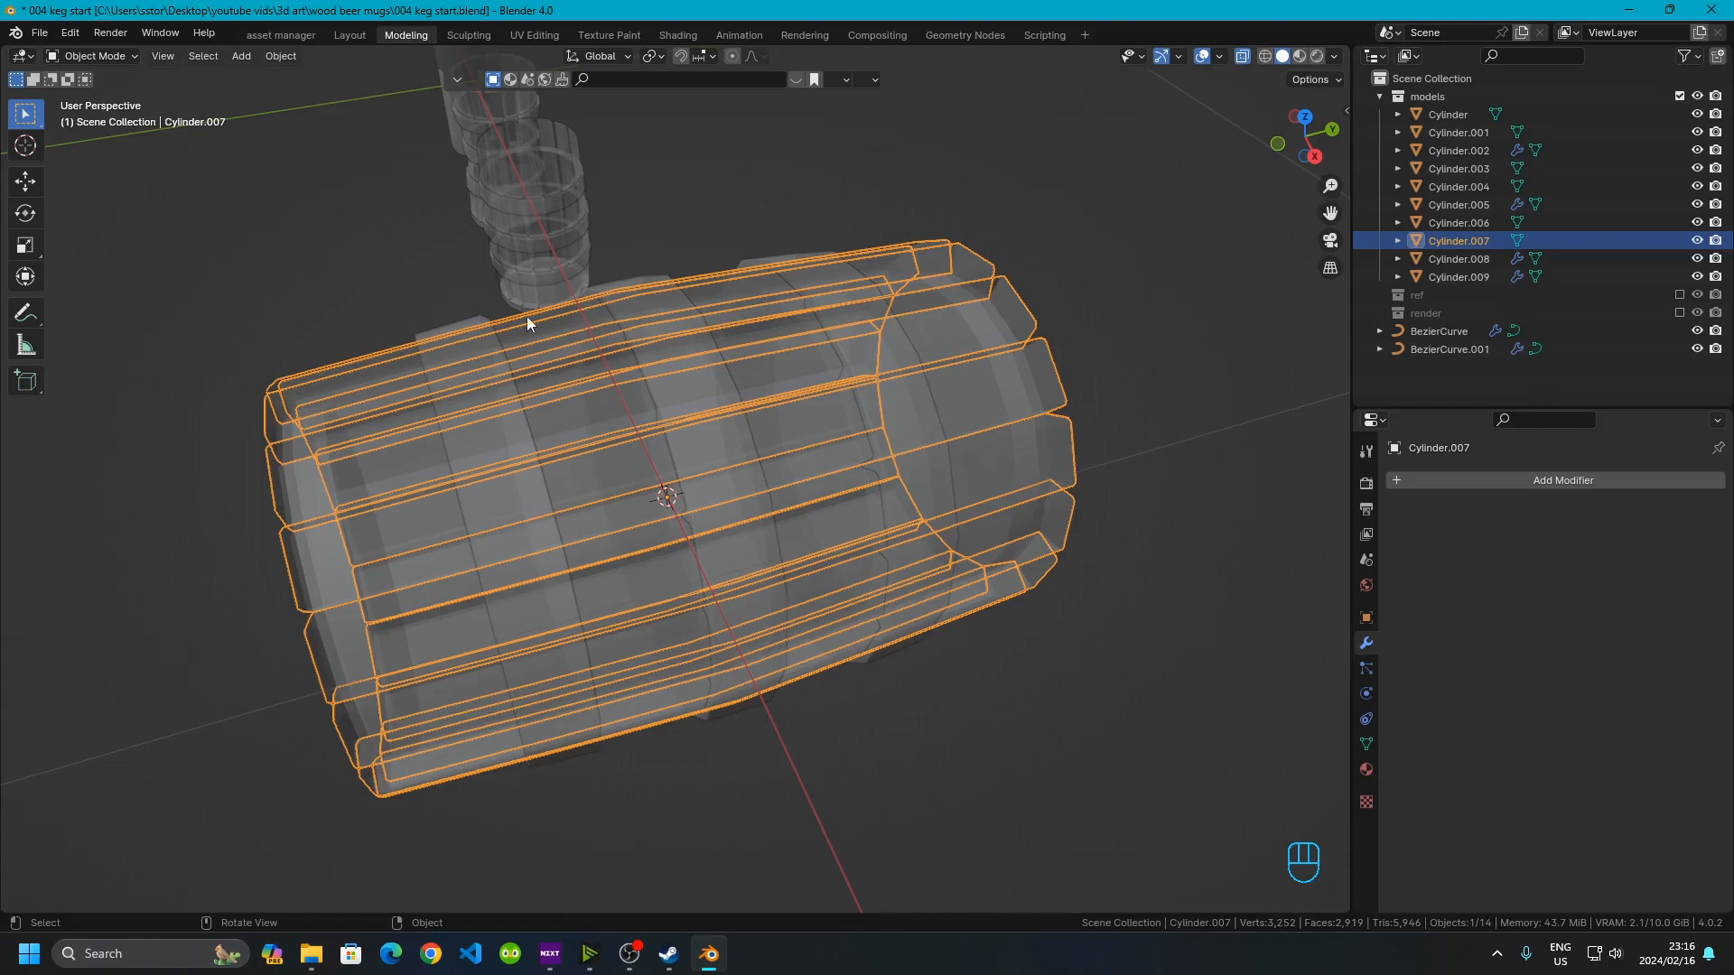
Turn off X-ray and reselect the staves object from below
{"action": "left_click", "coordinate": [1244, 57]}
{"action": "middle_click_drag", "start_coordinate": [1024, 582], "coordinate": [1038, 506]}
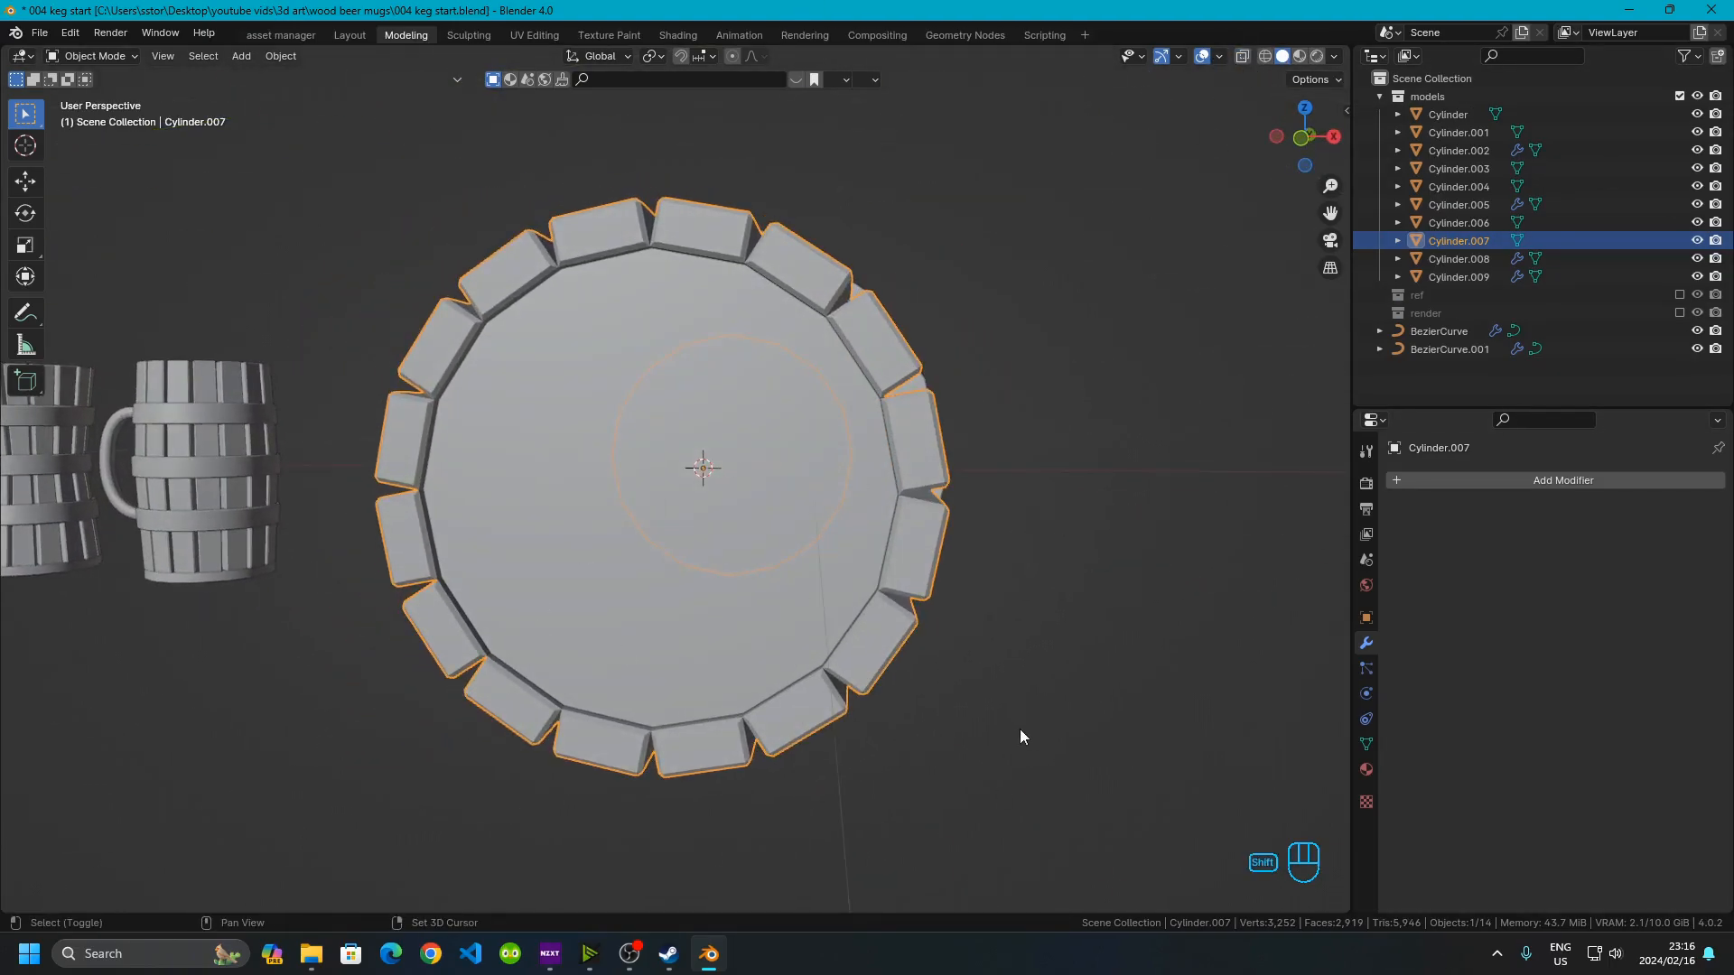
{"action": "middle_click_drag", "start_coordinate": [1023, 729], "coordinate": [948, 605], "text": "shift"}
{"action": "left_click", "coordinate": [936, 446]}
{"action": "middle_click_drag", "start_coordinate": [713, 428], "coordinate": [699, 502]}
{"action": "middle_click_drag", "start_coordinate": [685, 738], "coordinate": [654, 589], "text": "shift"}
{"action": "scroll", "coordinate": [652, 589], "scroll_direction": "up", "scroll_amount": 3}
{"action": "middle_click_drag", "start_coordinate": [470, 629], "coordinate": [525, 646]}
{"action": "middle_click_drag", "start_coordinate": [643, 574], "coordinate": [386, 480], "text": "shift"}
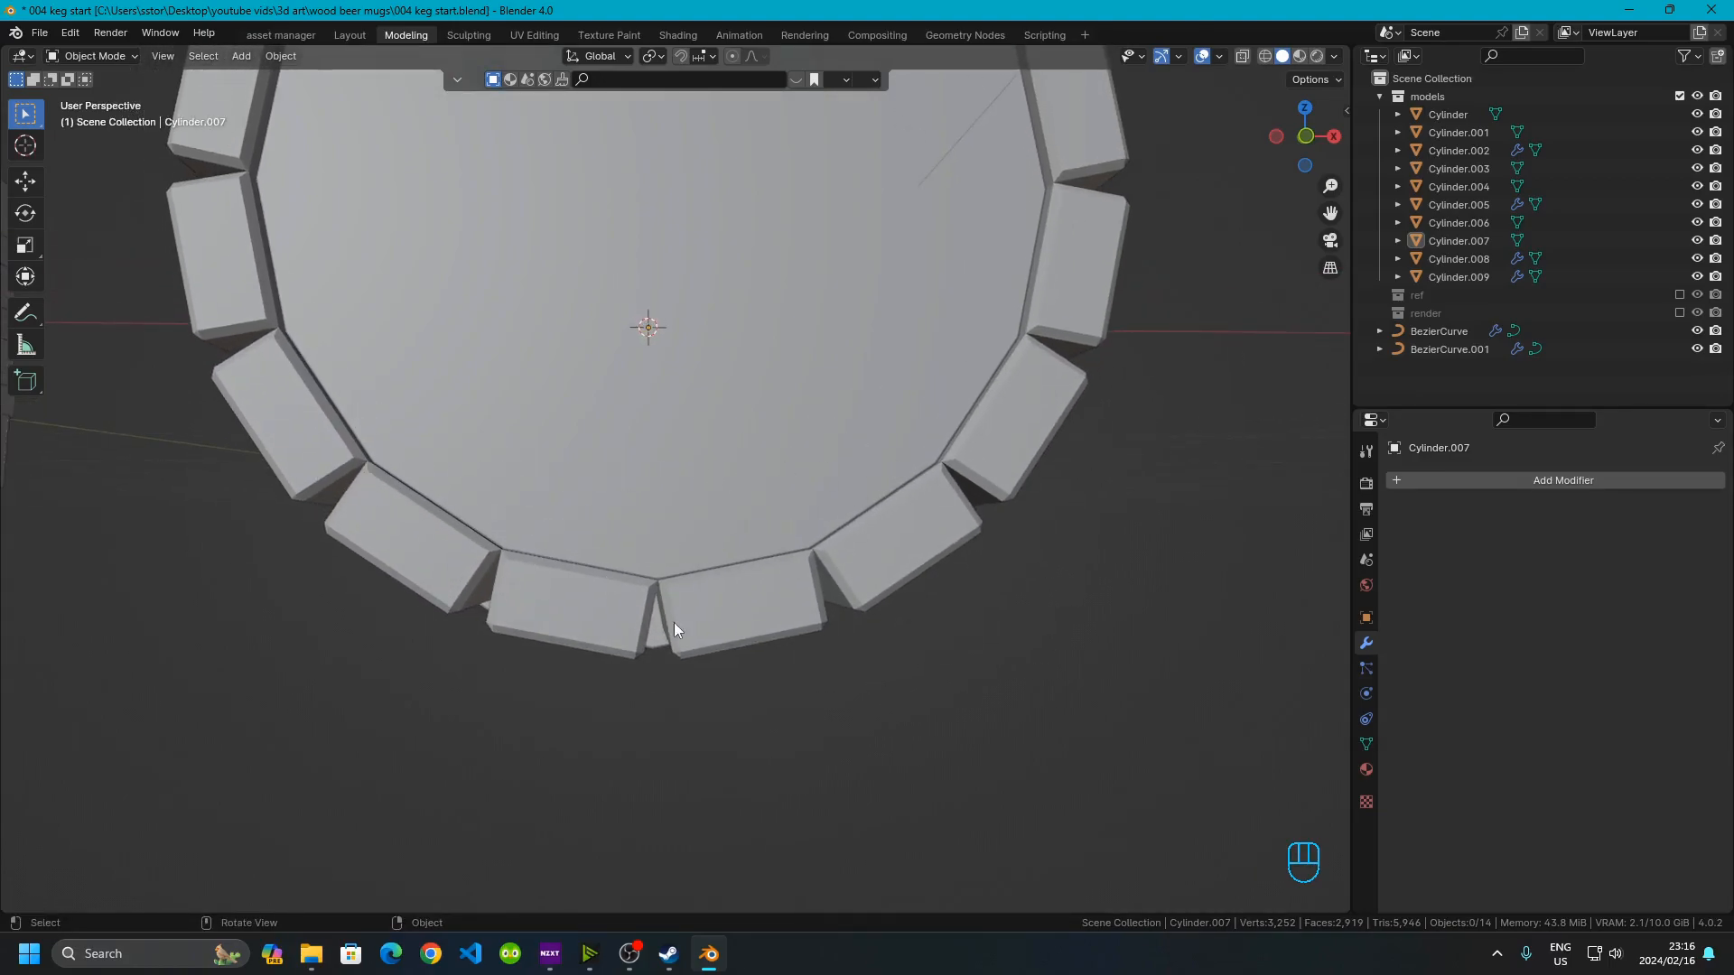
{"action": "left_click", "coordinate": [383, 489]}
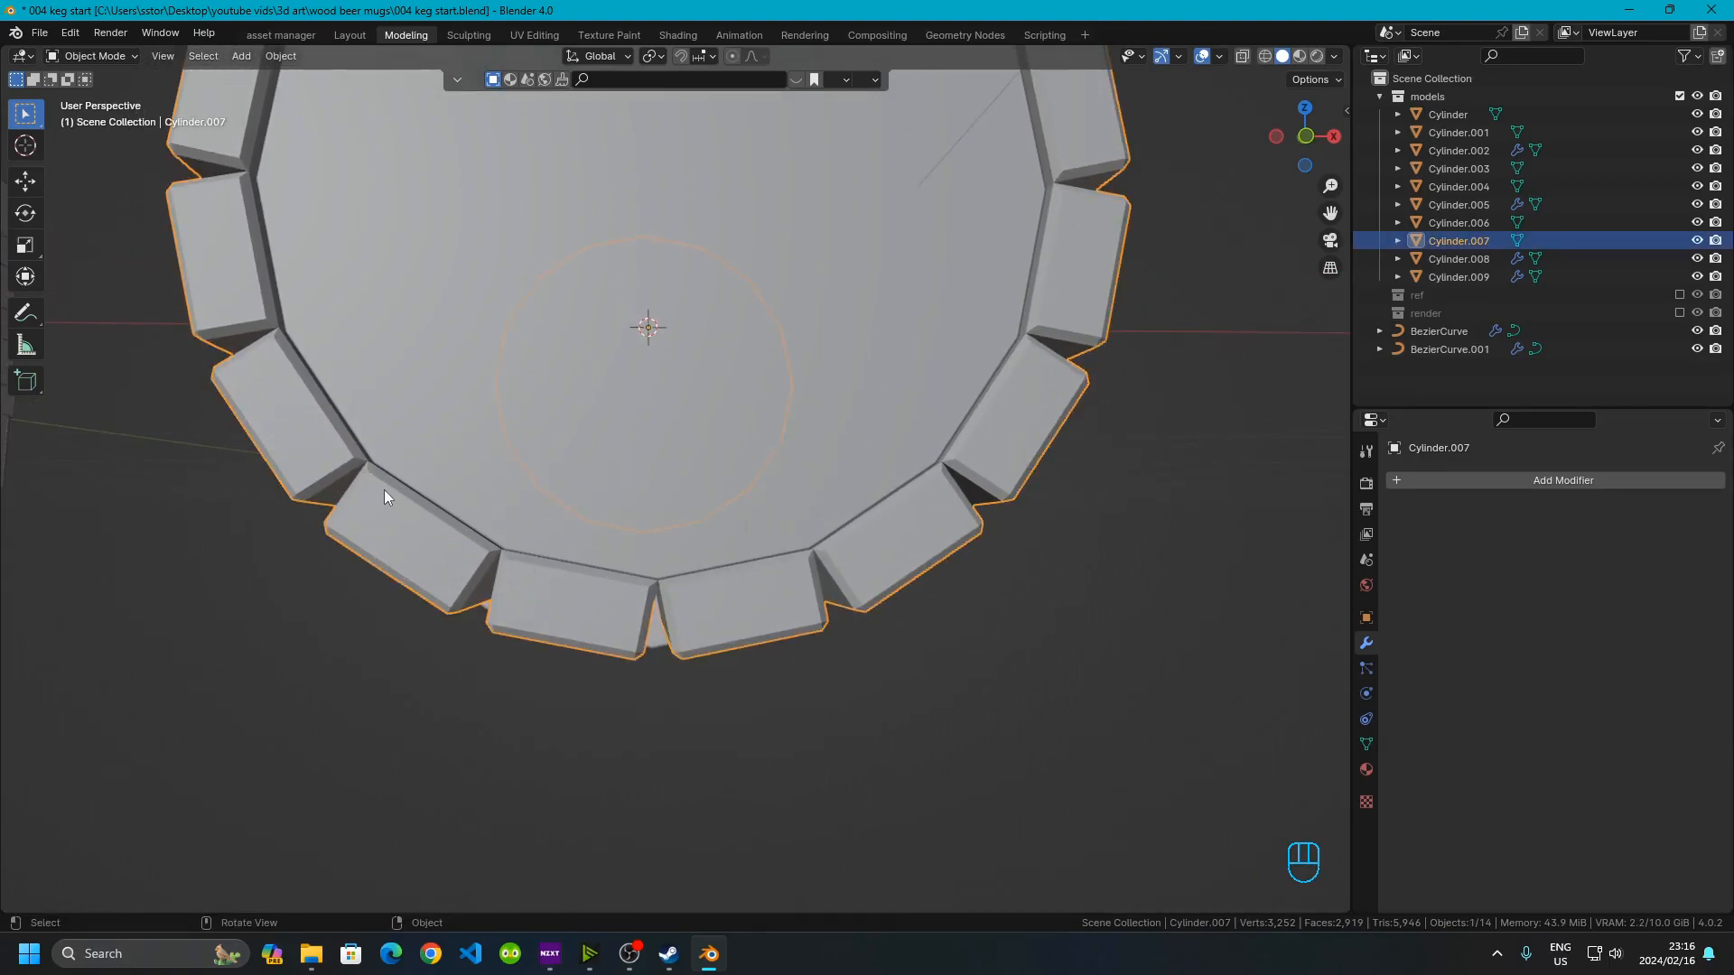
In Edit Mode with vertex selection, snap the 3D cursor between two vertices at a joint of the bottom staves
{"action": "key", "text": "Tab"}
{"action": "scroll", "coordinate": [382, 490], "scroll_direction": "up", "scroll_amount": 3}
{"action": "middle_click_drag", "start_coordinate": [473, 584], "coordinate": [793, 587], "text": "shift"}
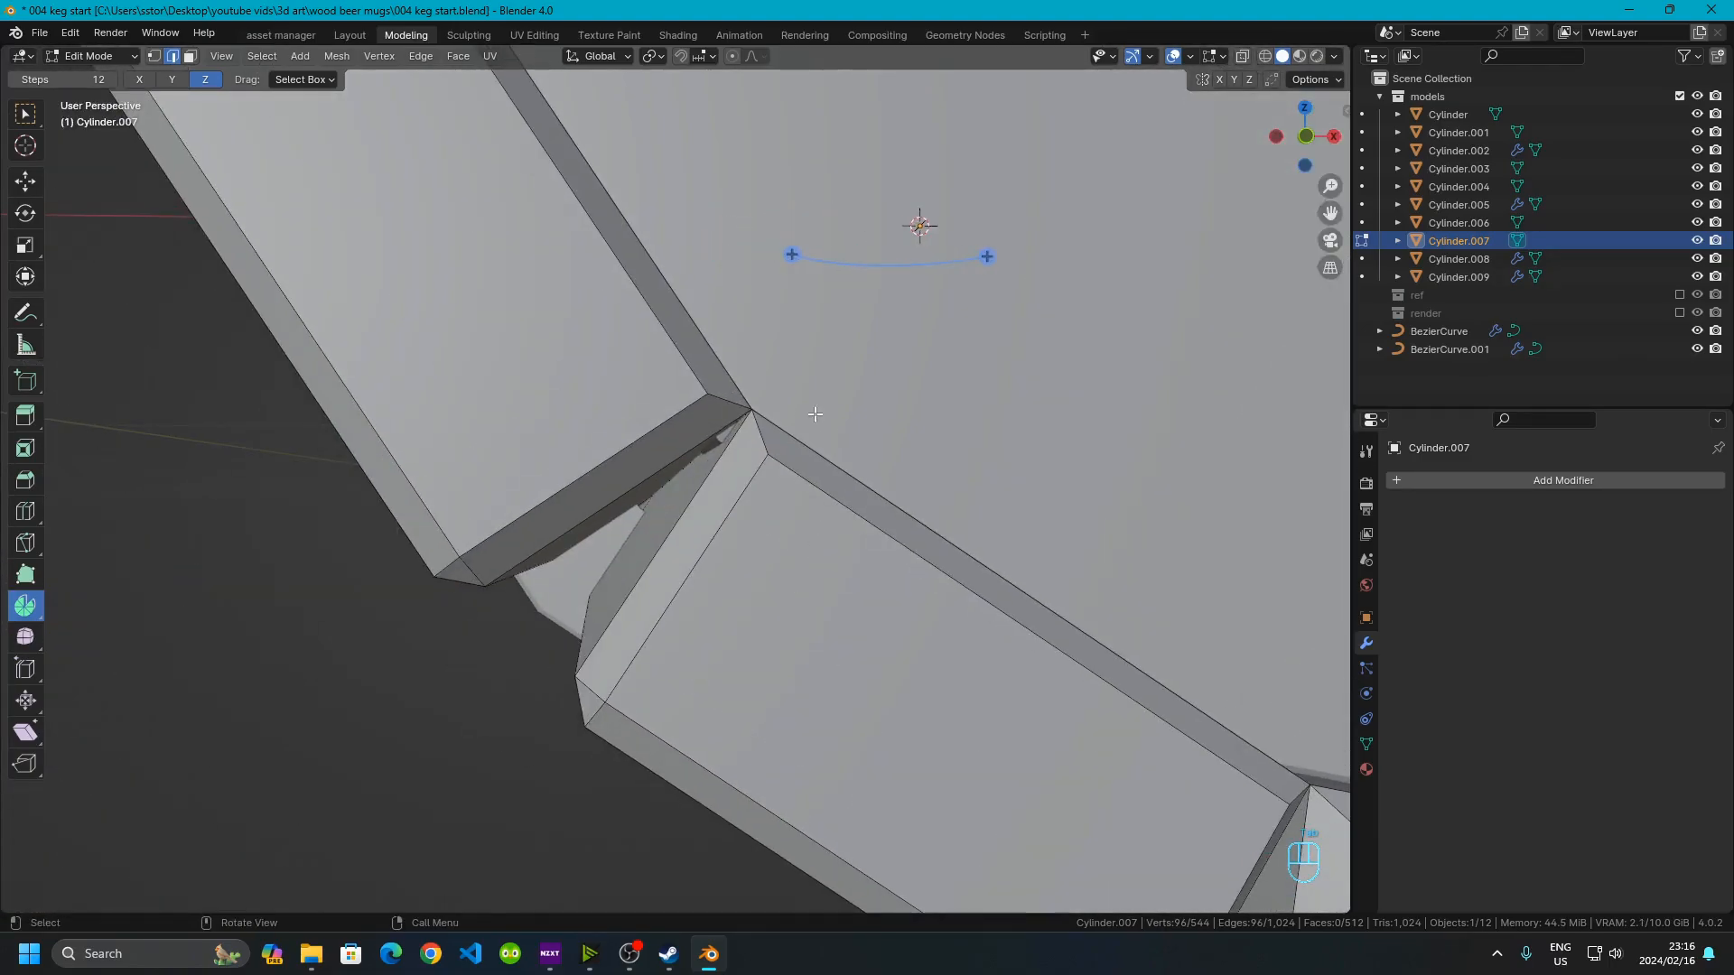
{"action": "left_click", "coordinate": [153, 56]}
{"action": "left_click", "coordinate": [763, 405]}
{"action": "scroll", "coordinate": [763, 405], "scroll_direction": "down", "scroll_amount": 3}
{"action": "middle_click_drag", "start_coordinate": [750, 479], "coordinate": [520, 431], "text": "shift"}
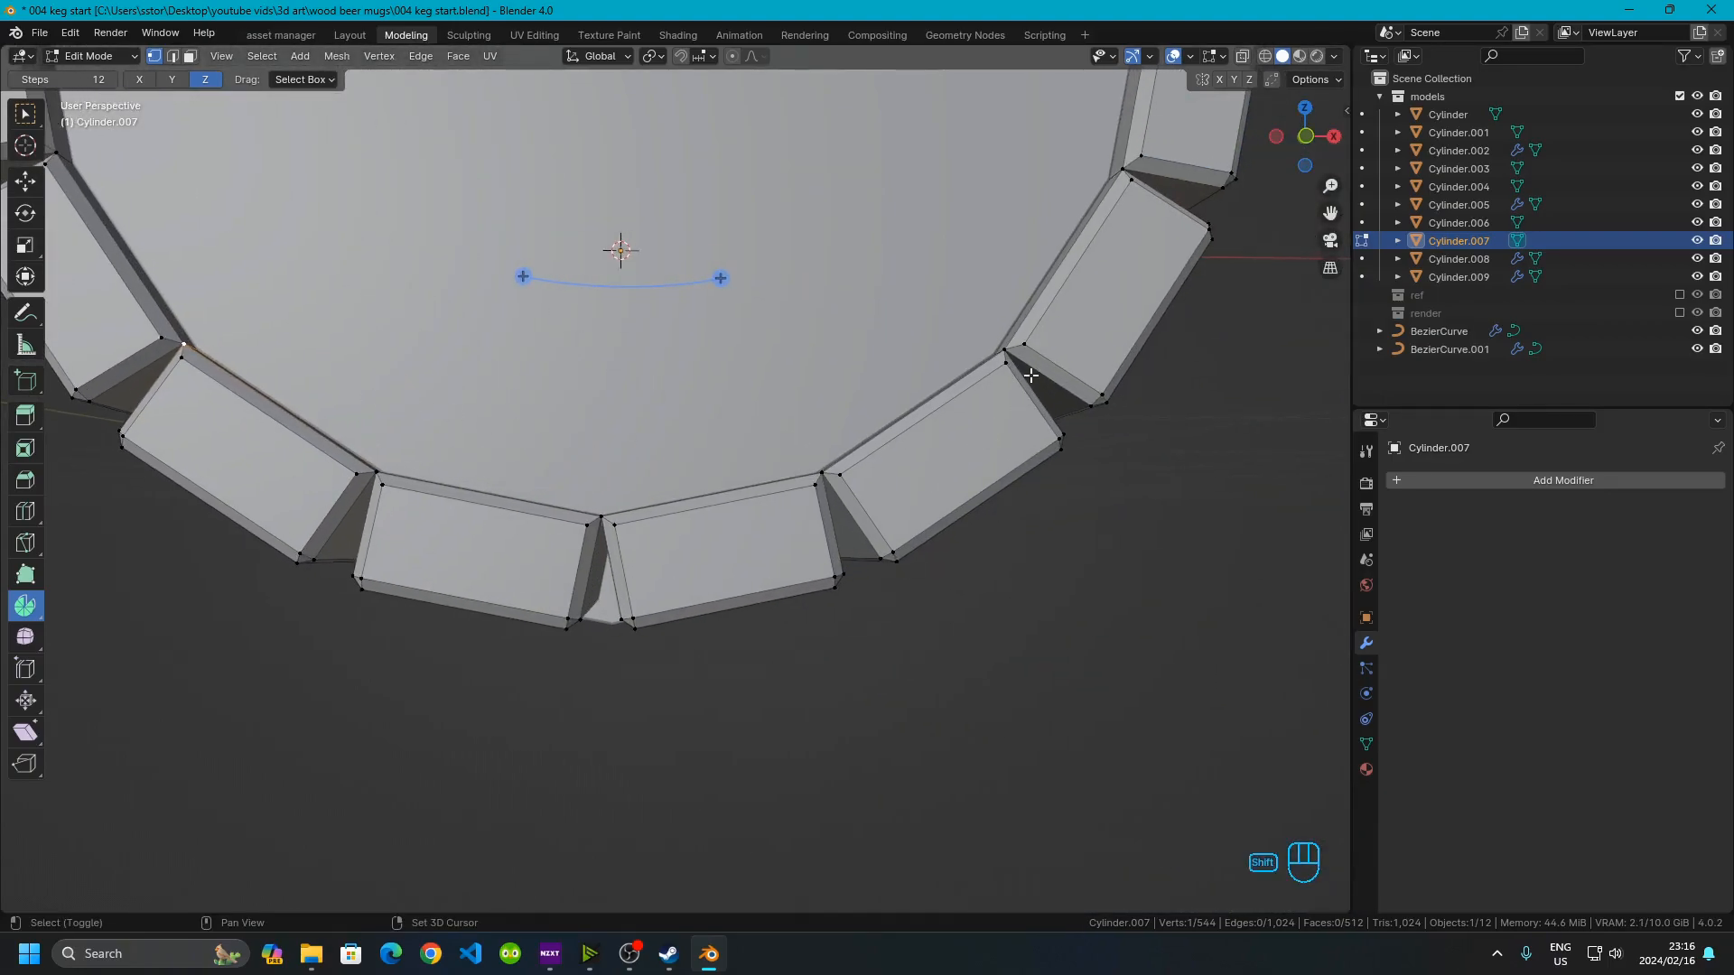
{"action": "left_click", "coordinate": [1005, 351], "text": "shift"}
{"action": "key", "text": "shift+s"}
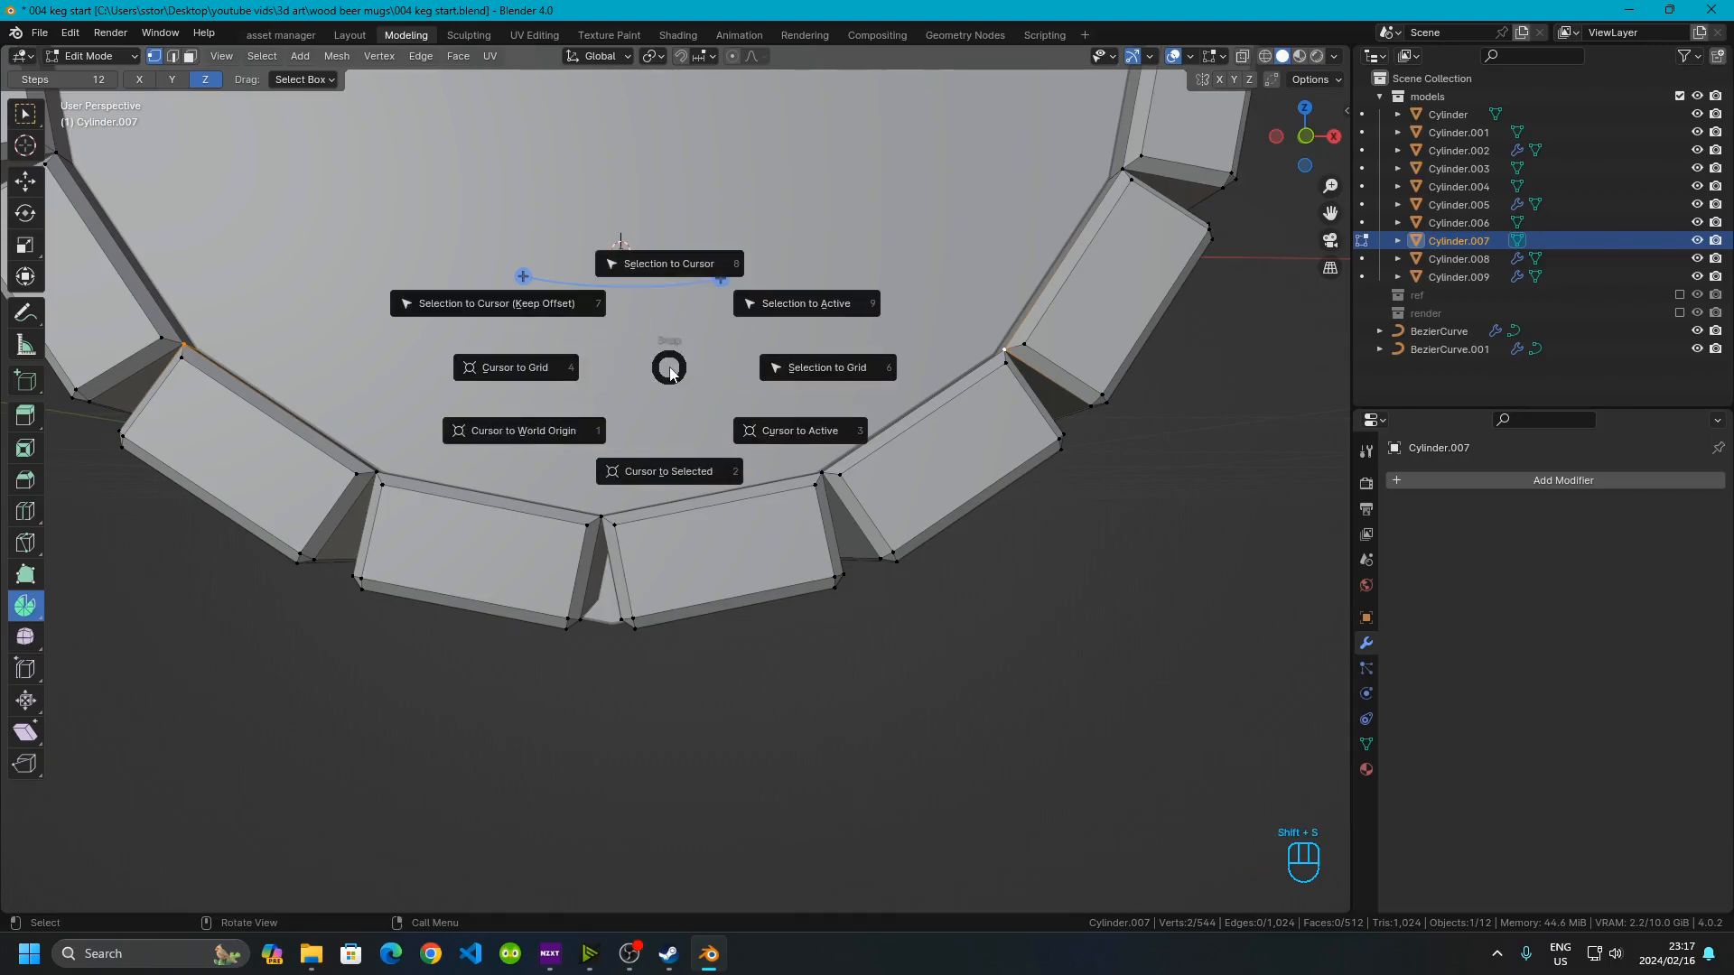
{"action": "left_click", "coordinate": [653, 470]}
{"action": "middle_click_drag", "start_coordinate": [653, 470], "coordinate": [583, 466]}
{"action": "scroll", "coordinate": [844, 596], "scroll_direction": "up", "scroll_amount": 5}
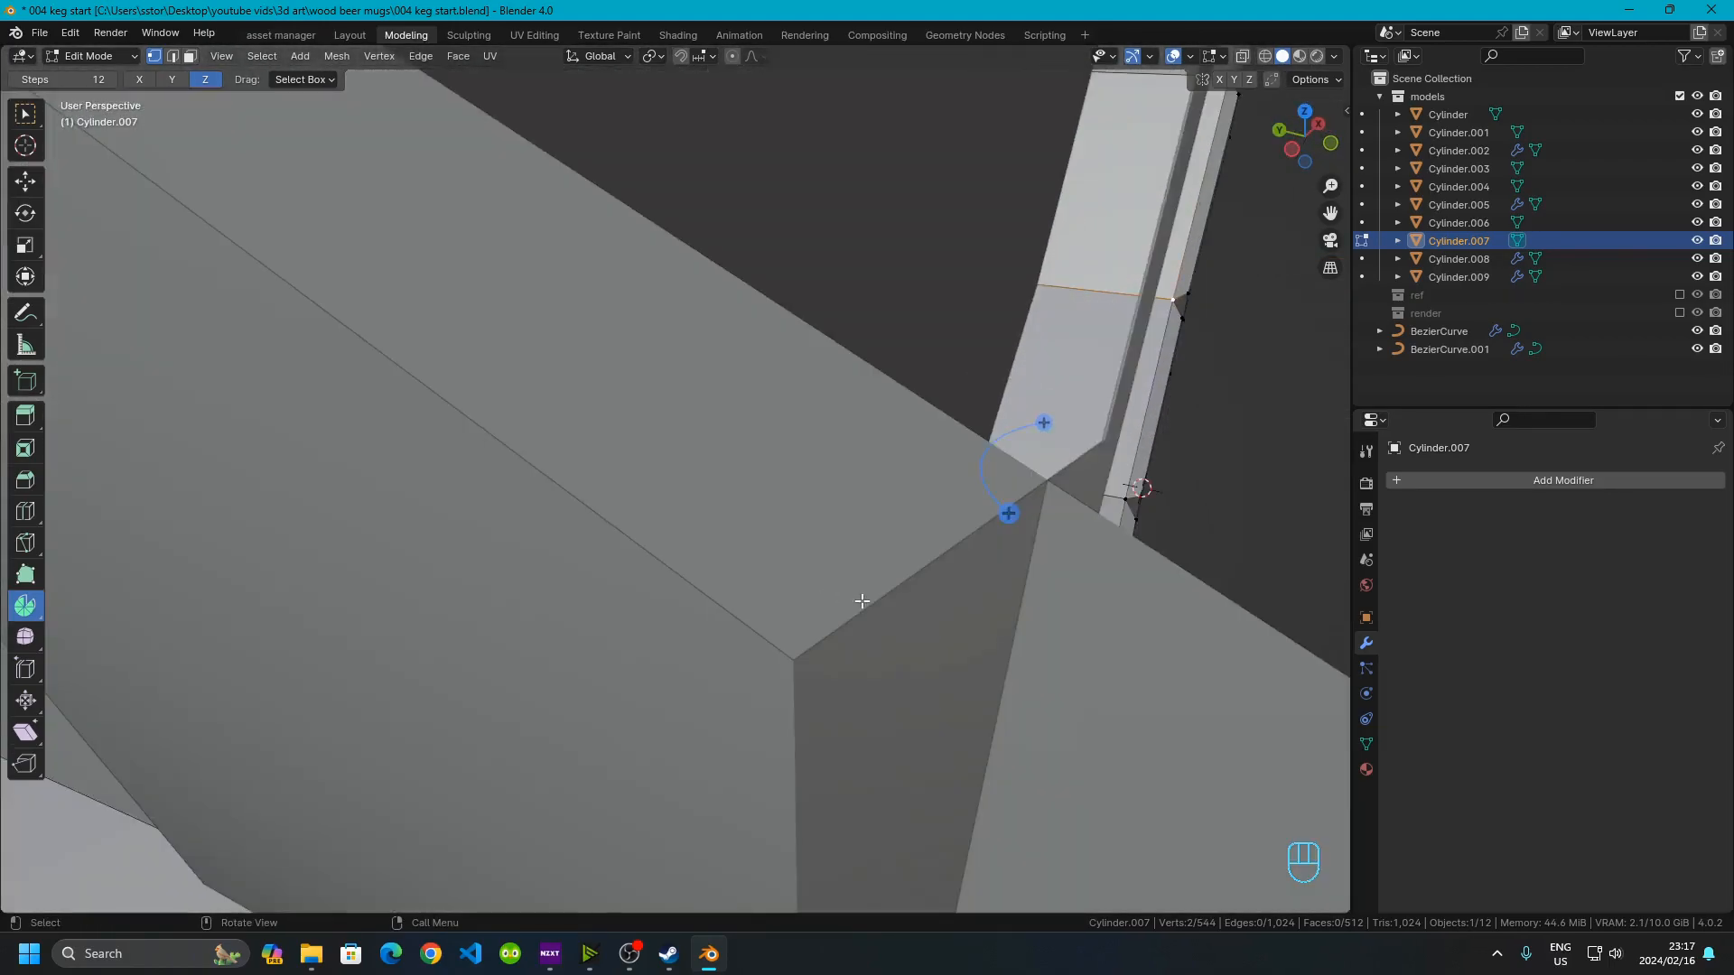
Deselect everything and add a cylinder mesh at the 3D cursor
{"action": "middle_click_drag", "start_coordinate": [979, 631], "coordinate": [850, 594], "text": "shift"}
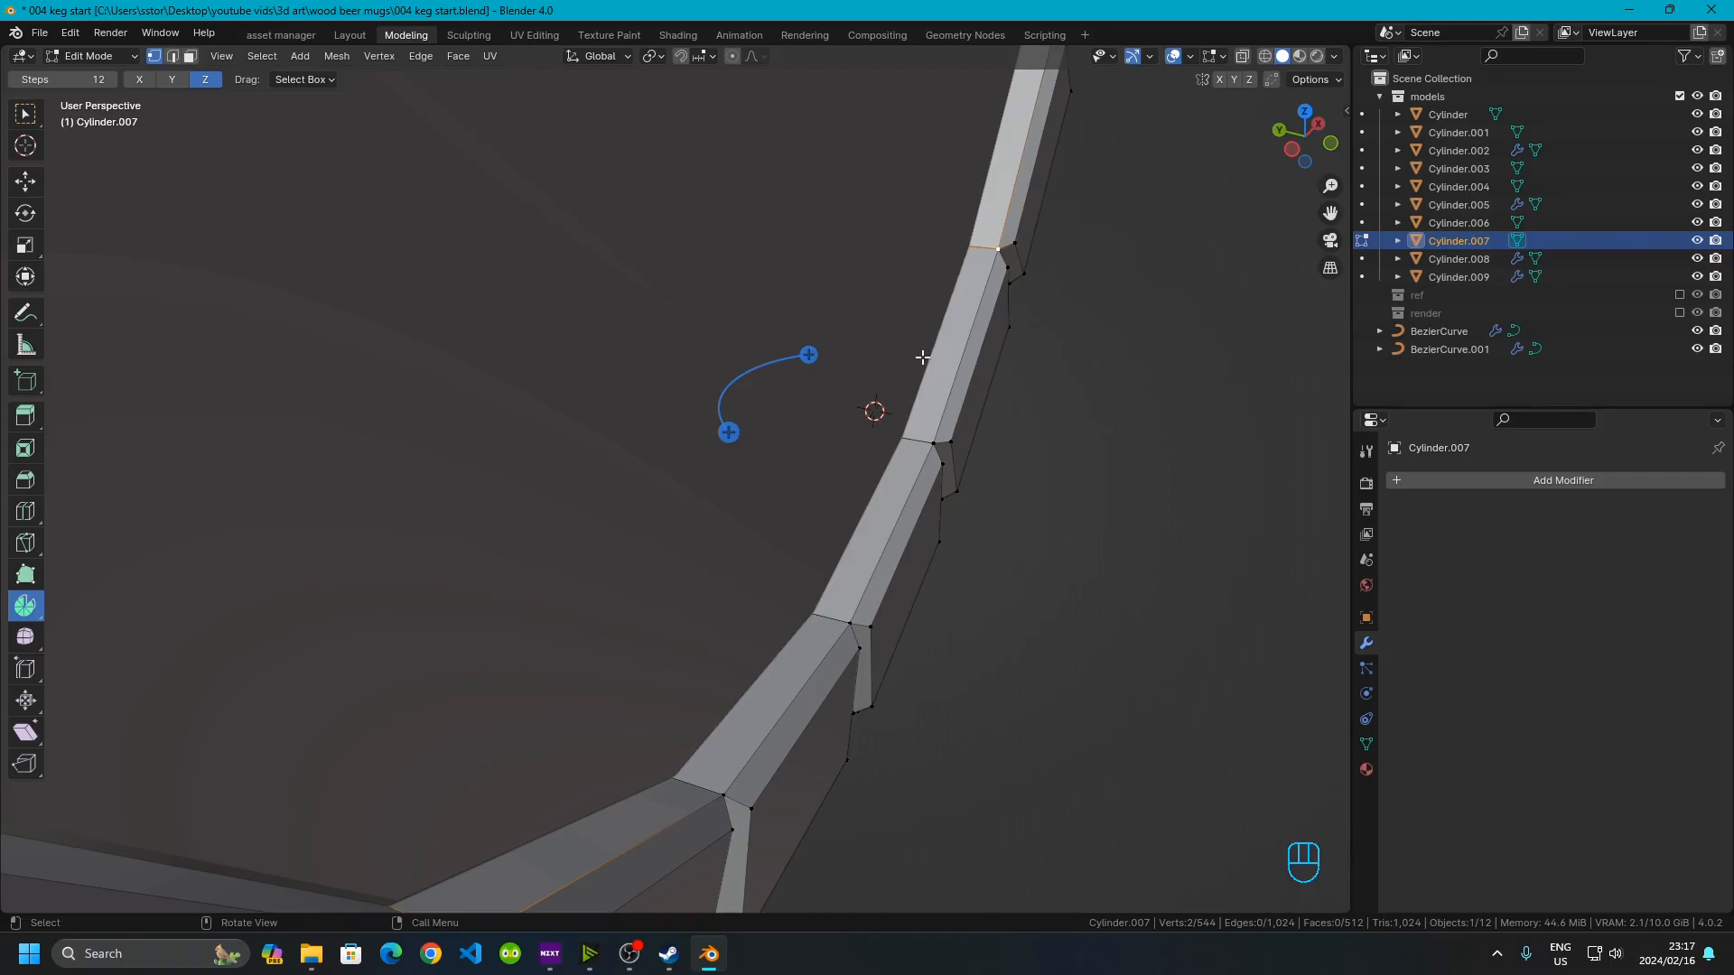
{"action": "scroll", "coordinate": [895, 320], "scroll_direction": "down", "scroll_amount": 3}
{"action": "middle_click_drag", "start_coordinate": [631, 553], "coordinate": [650, 638]}
{"action": "scroll", "coordinate": [672, 551], "scroll_direction": "up", "scroll_amount": 3}
{"action": "middle_click_drag", "start_coordinate": [676, 540], "coordinate": [751, 520], "text": "shift"}
{"action": "key", "text": "ctrl+a"}
{"action": "left_click", "coordinate": [750, 520]}
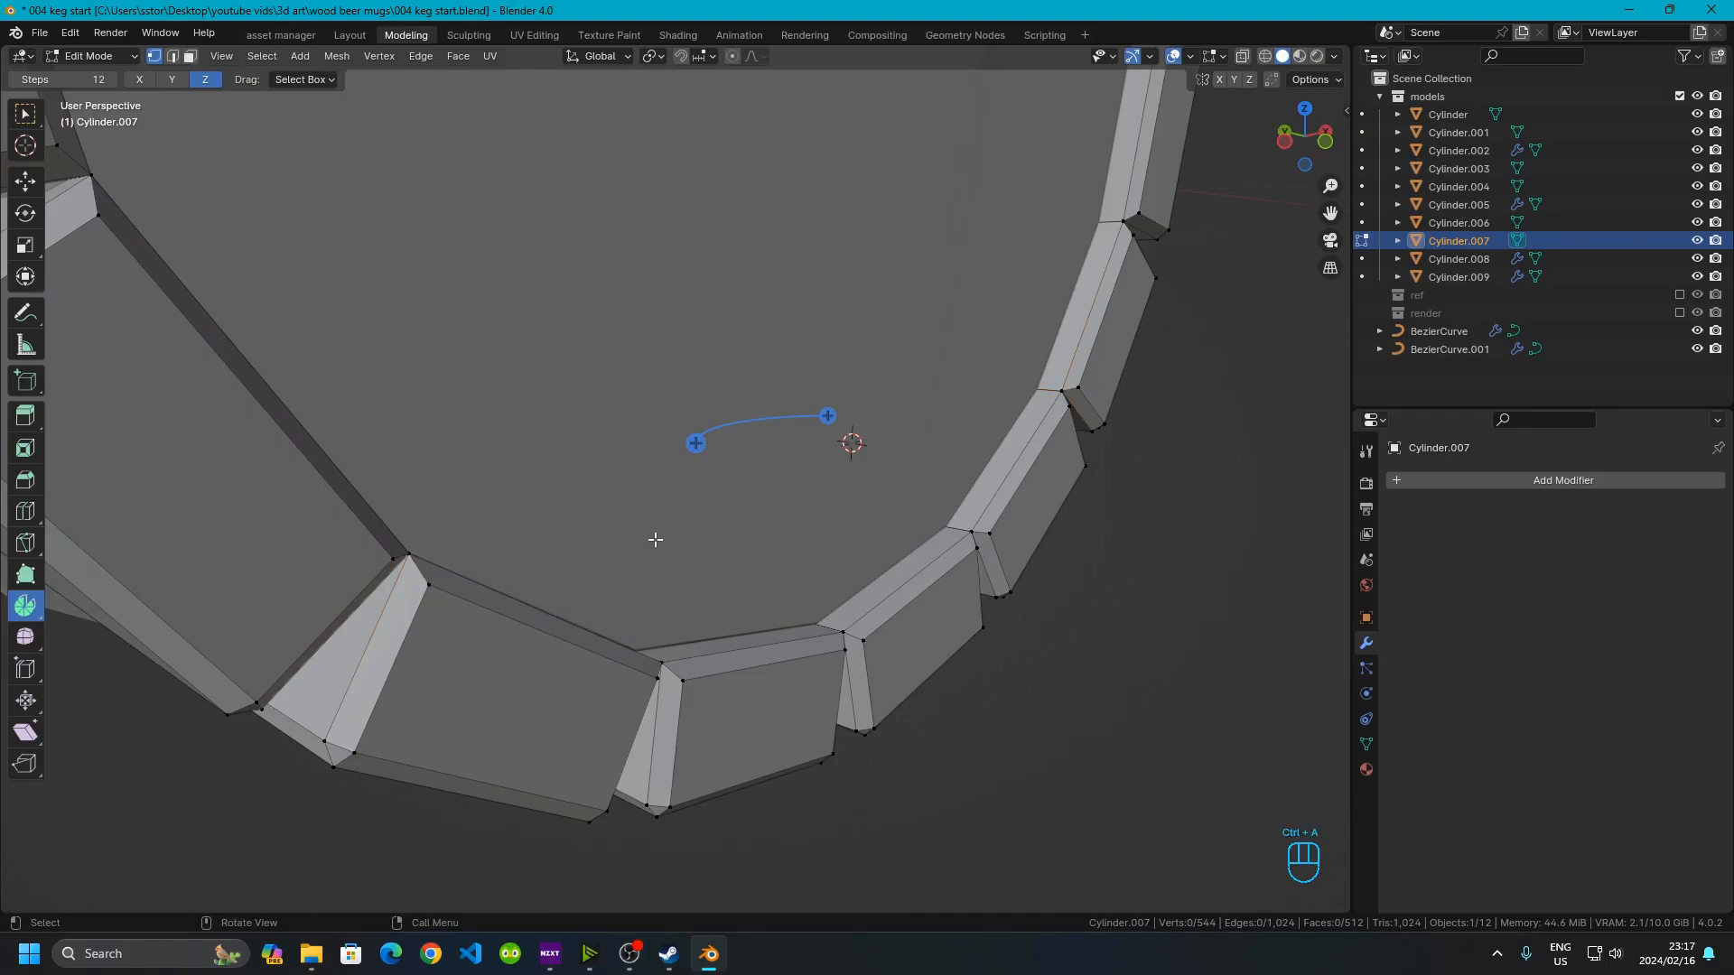
{"action": "key", "text": "shift+a"}
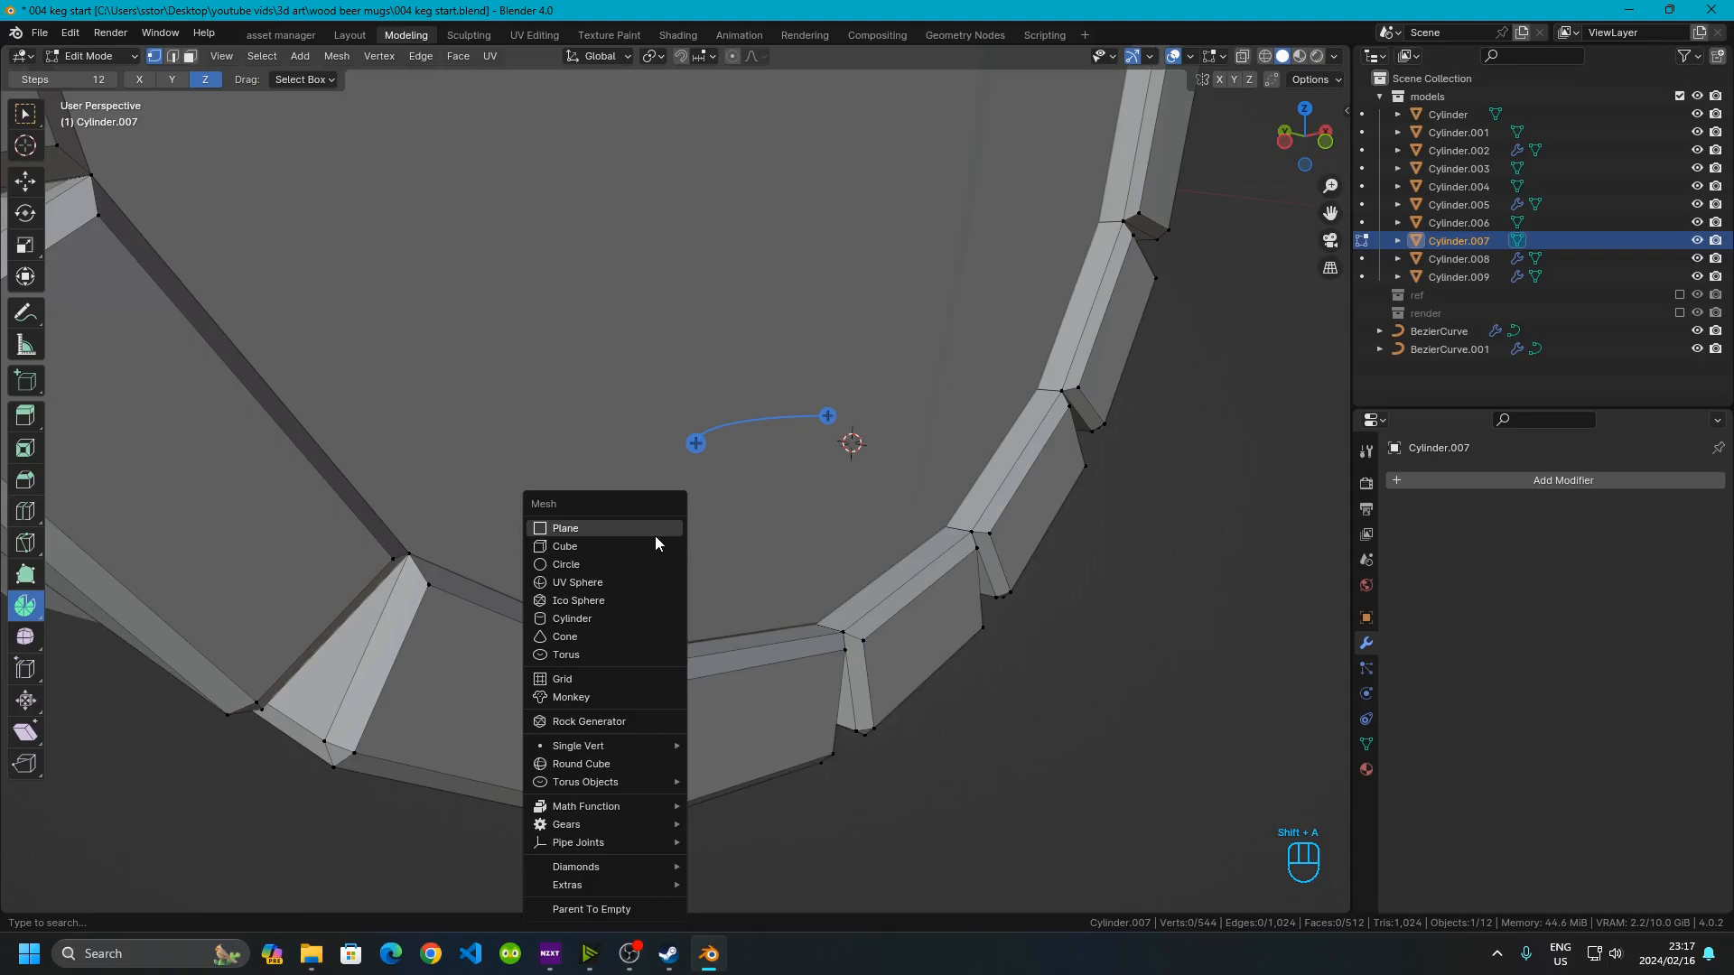
{"action": "left_click", "coordinate": [614, 618]}
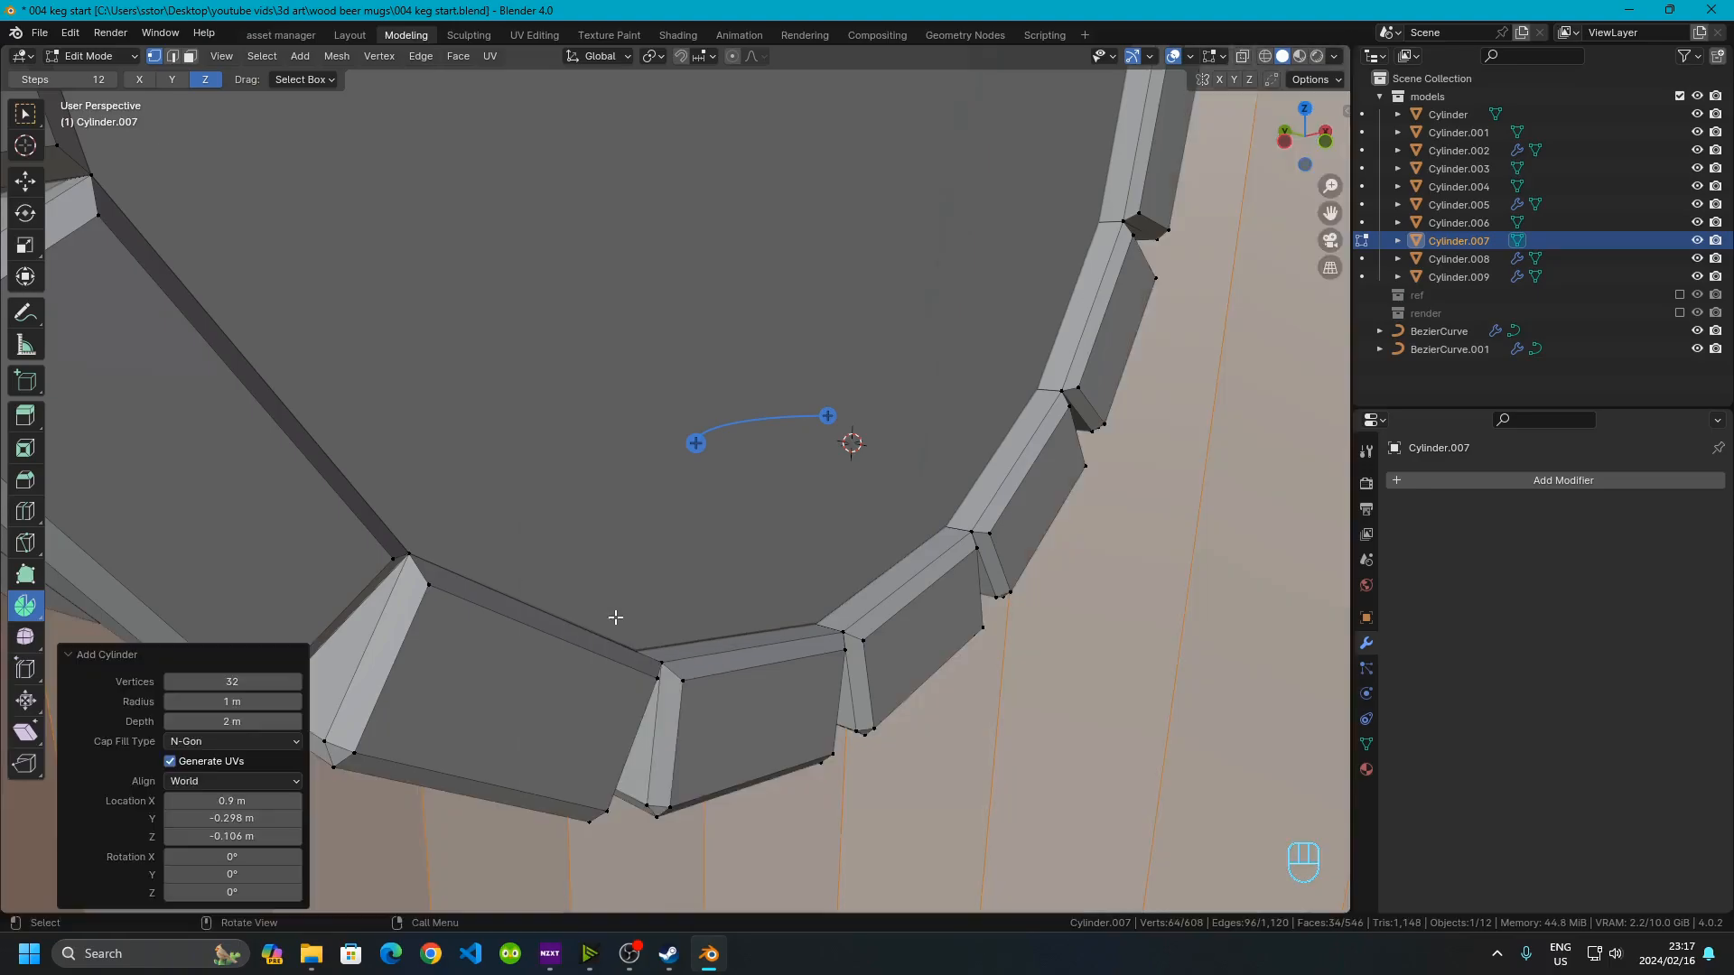
Set the new cylinder to 16 vertices and a radius of 0.005 m
{"action": "left_click", "coordinate": [203, 688]}
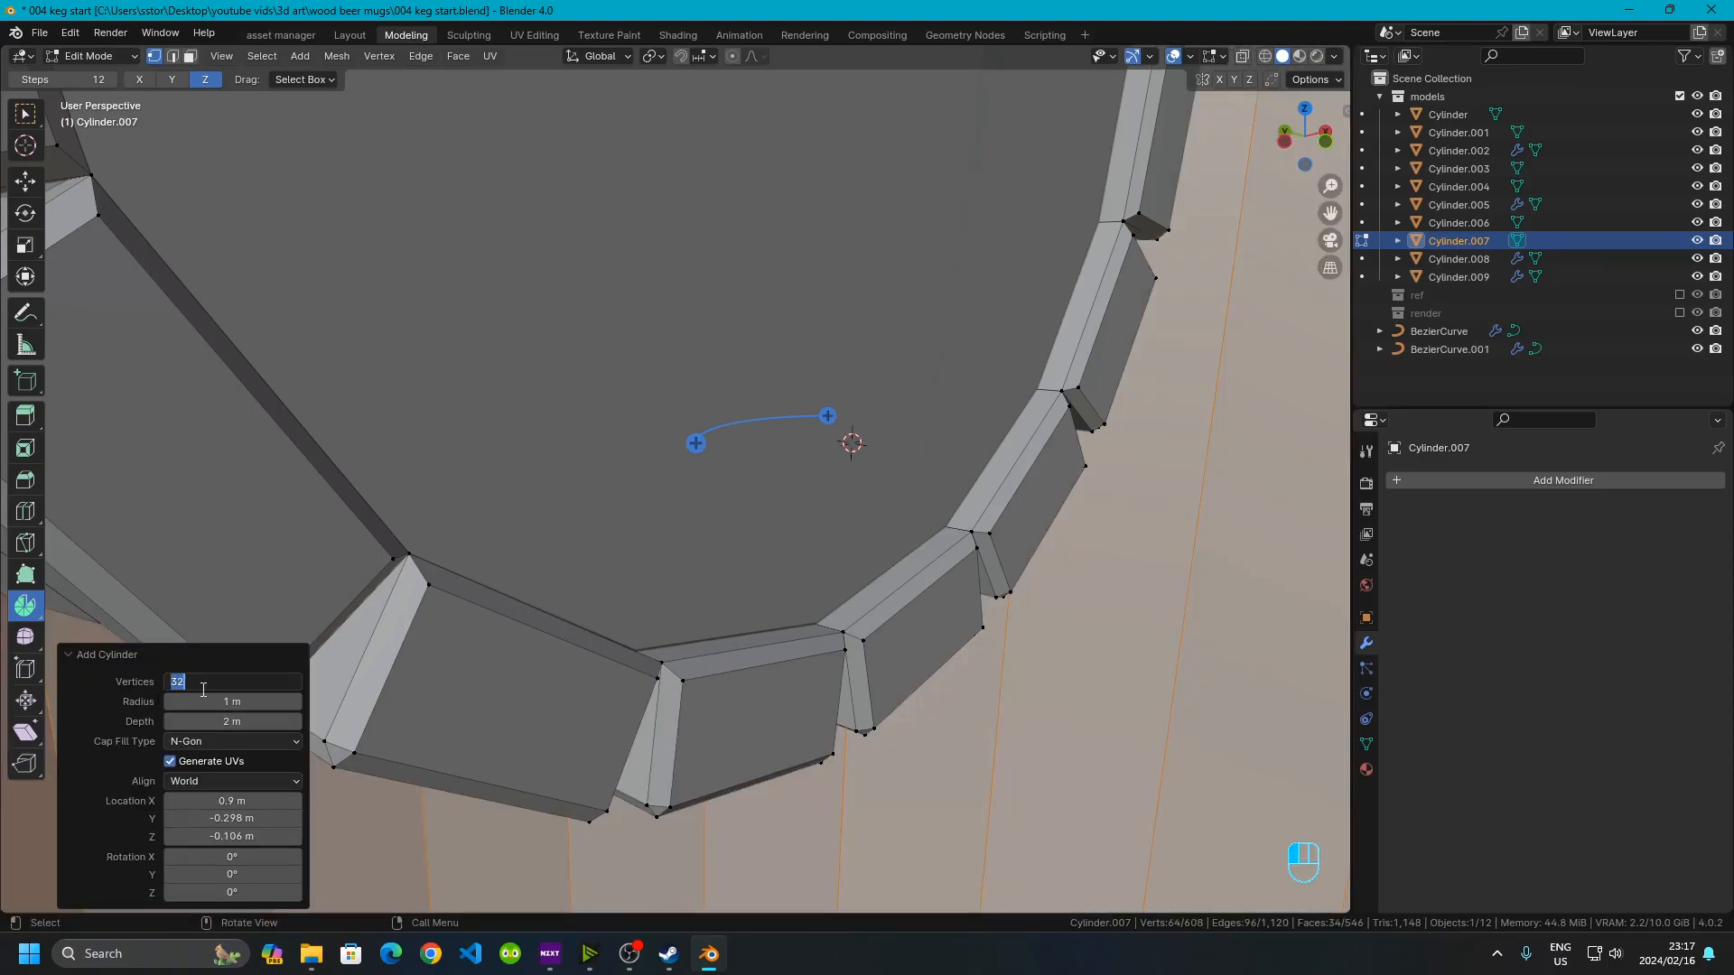
{"action": "type", "text": "16"}
{"action": "key", "text": "Return"}
{"action": "left_click", "coordinate": [212, 703]}
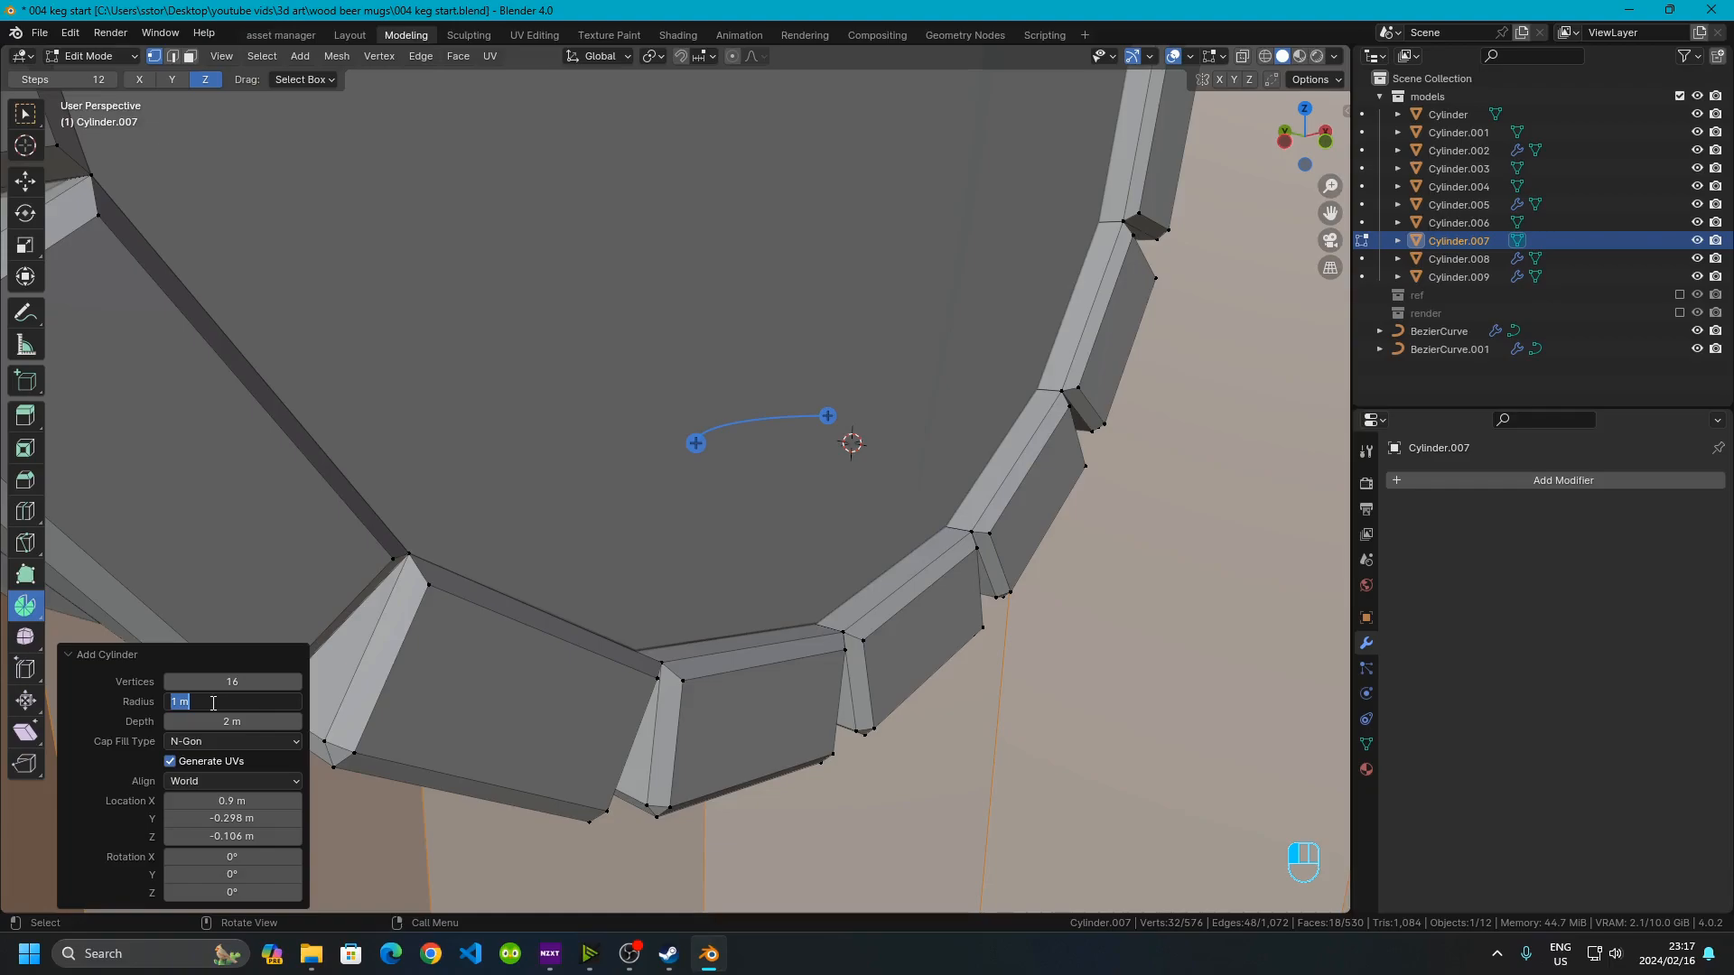
{"action": "type", "text": ".005"}
{"action": "key", "text": "Return"}
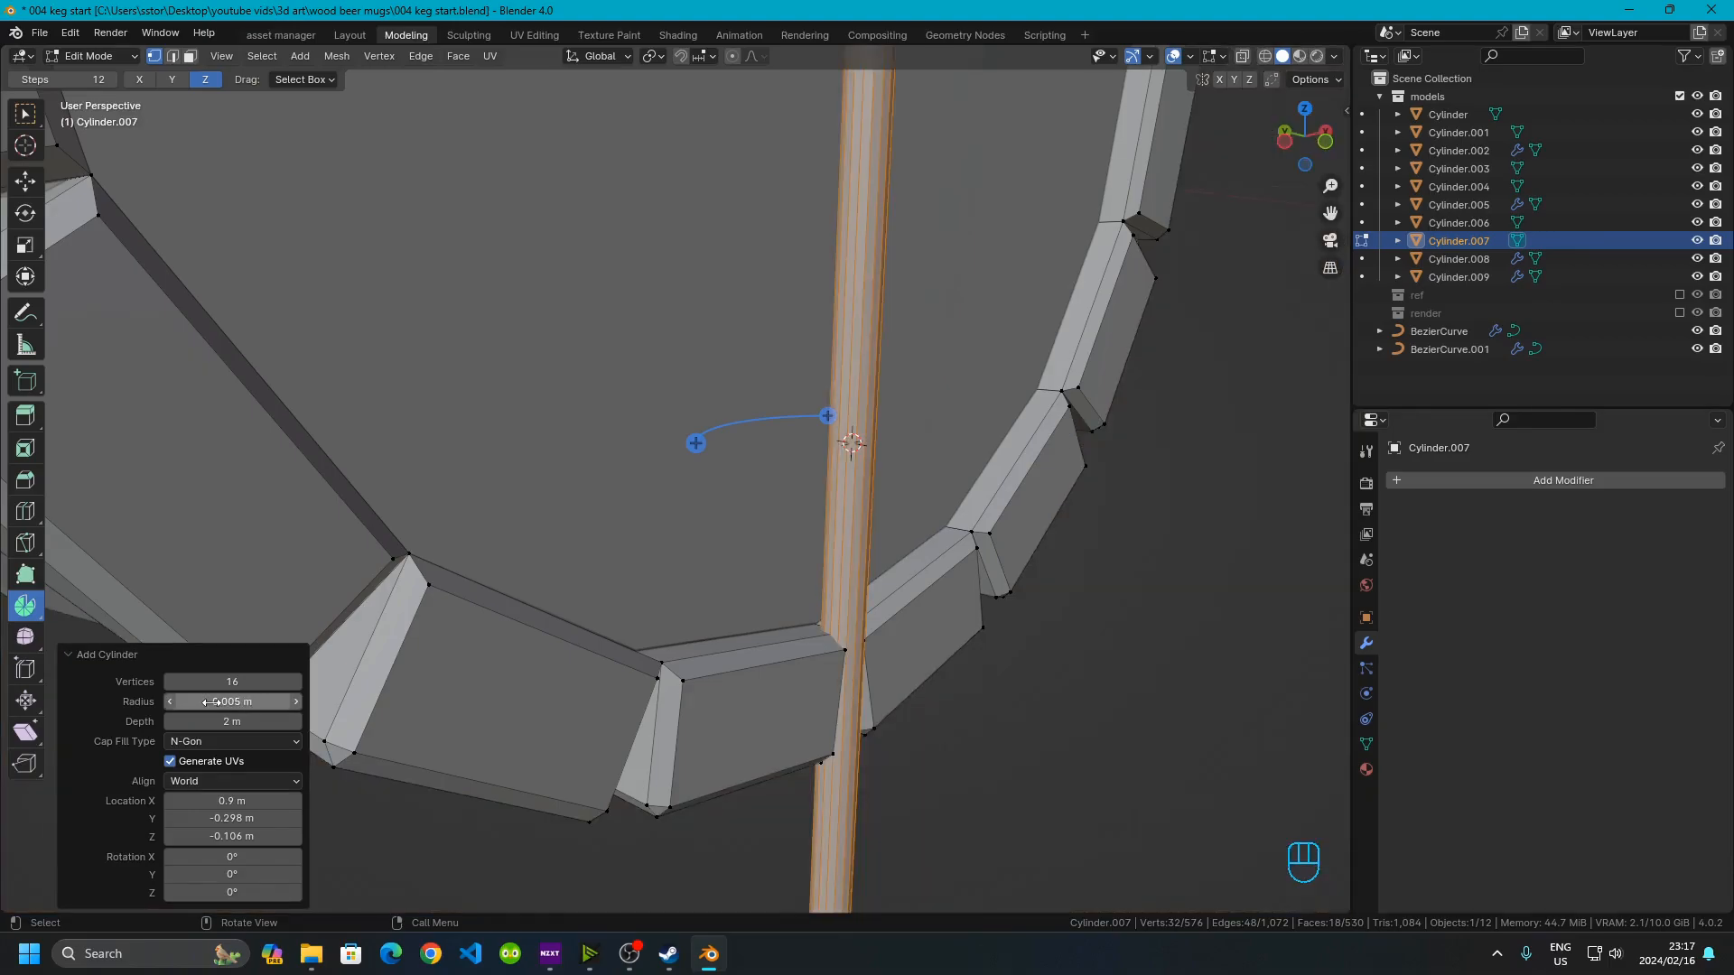
Set the cylinder's depth to 0.05 m
{"action": "left_click", "coordinate": [221, 725]}
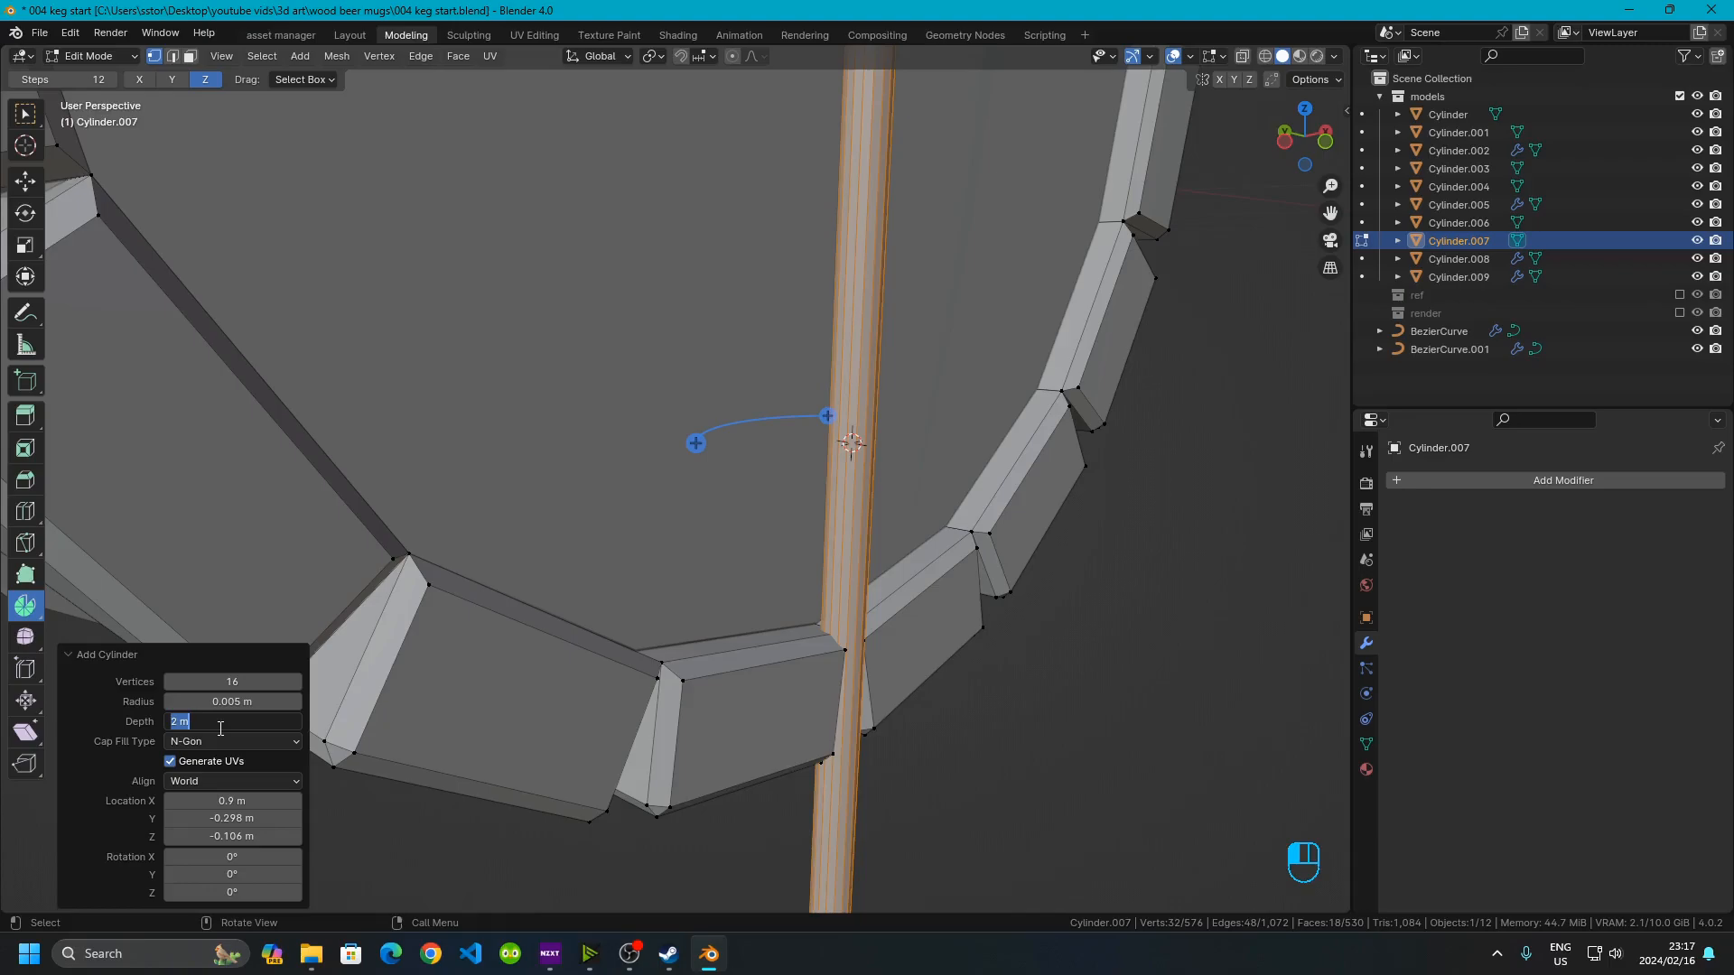
{"action": "type", "text": ".05"}
{"action": "key", "text": "Return"}
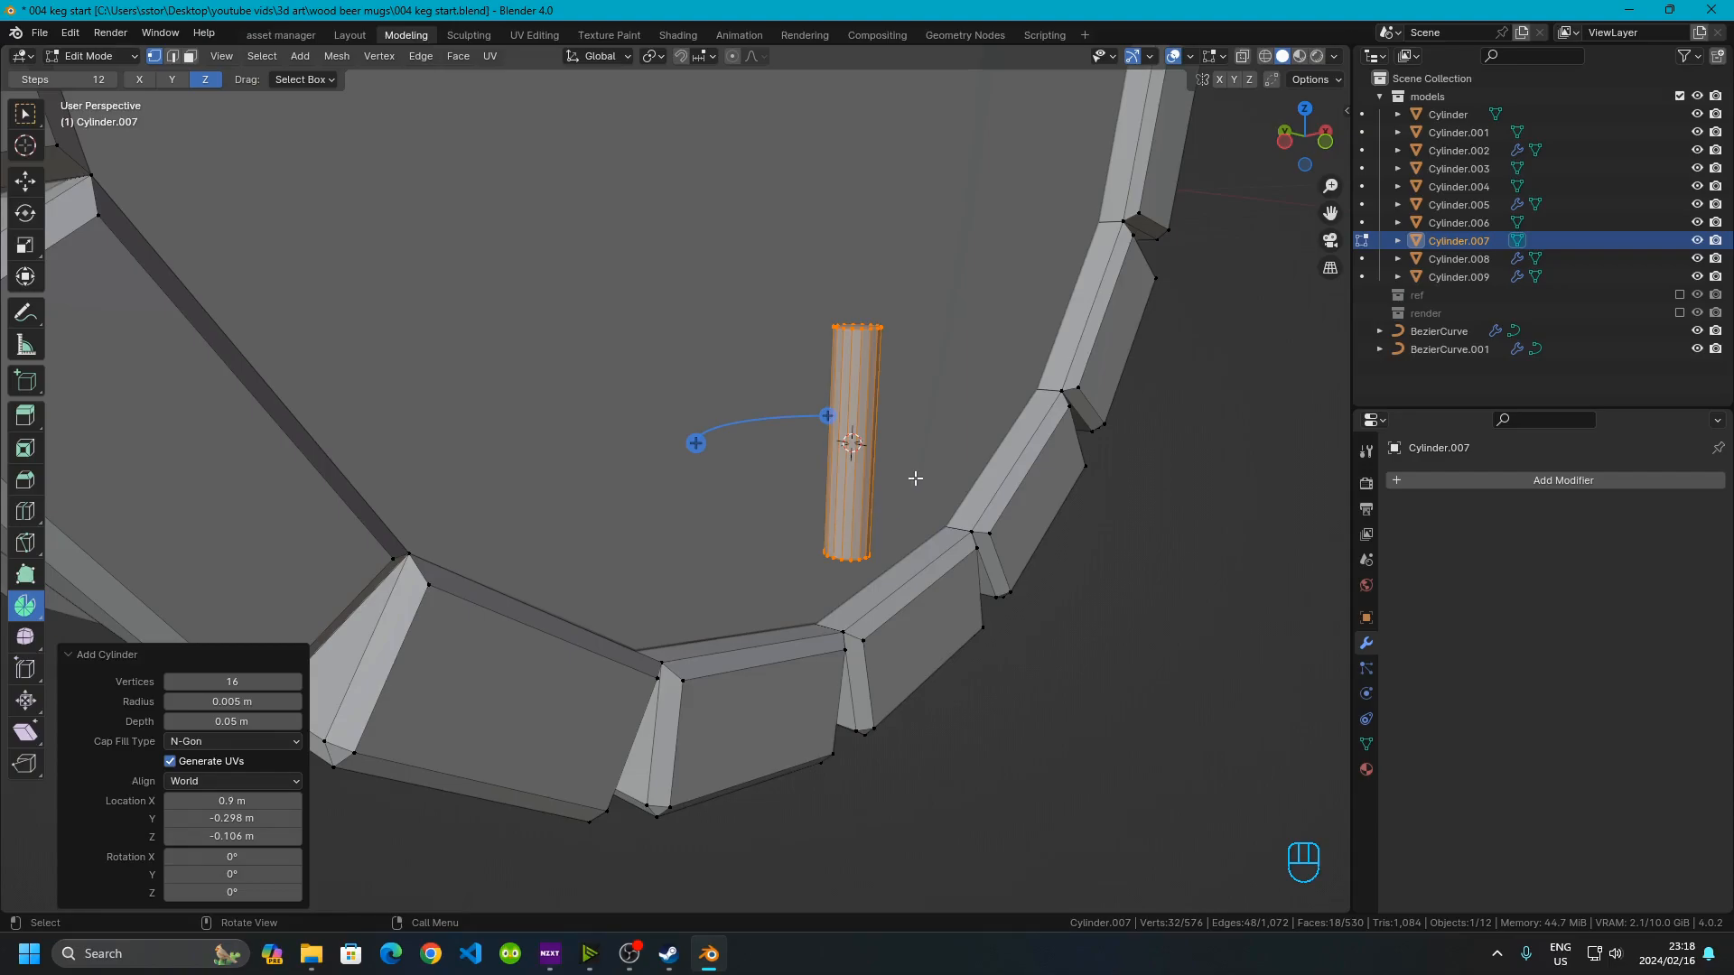
Set the cylinder's depth to 0.025 m
{"action": "left_click", "coordinate": [214, 723]}
{"action": "left_click", "coordinate": [195, 722]}
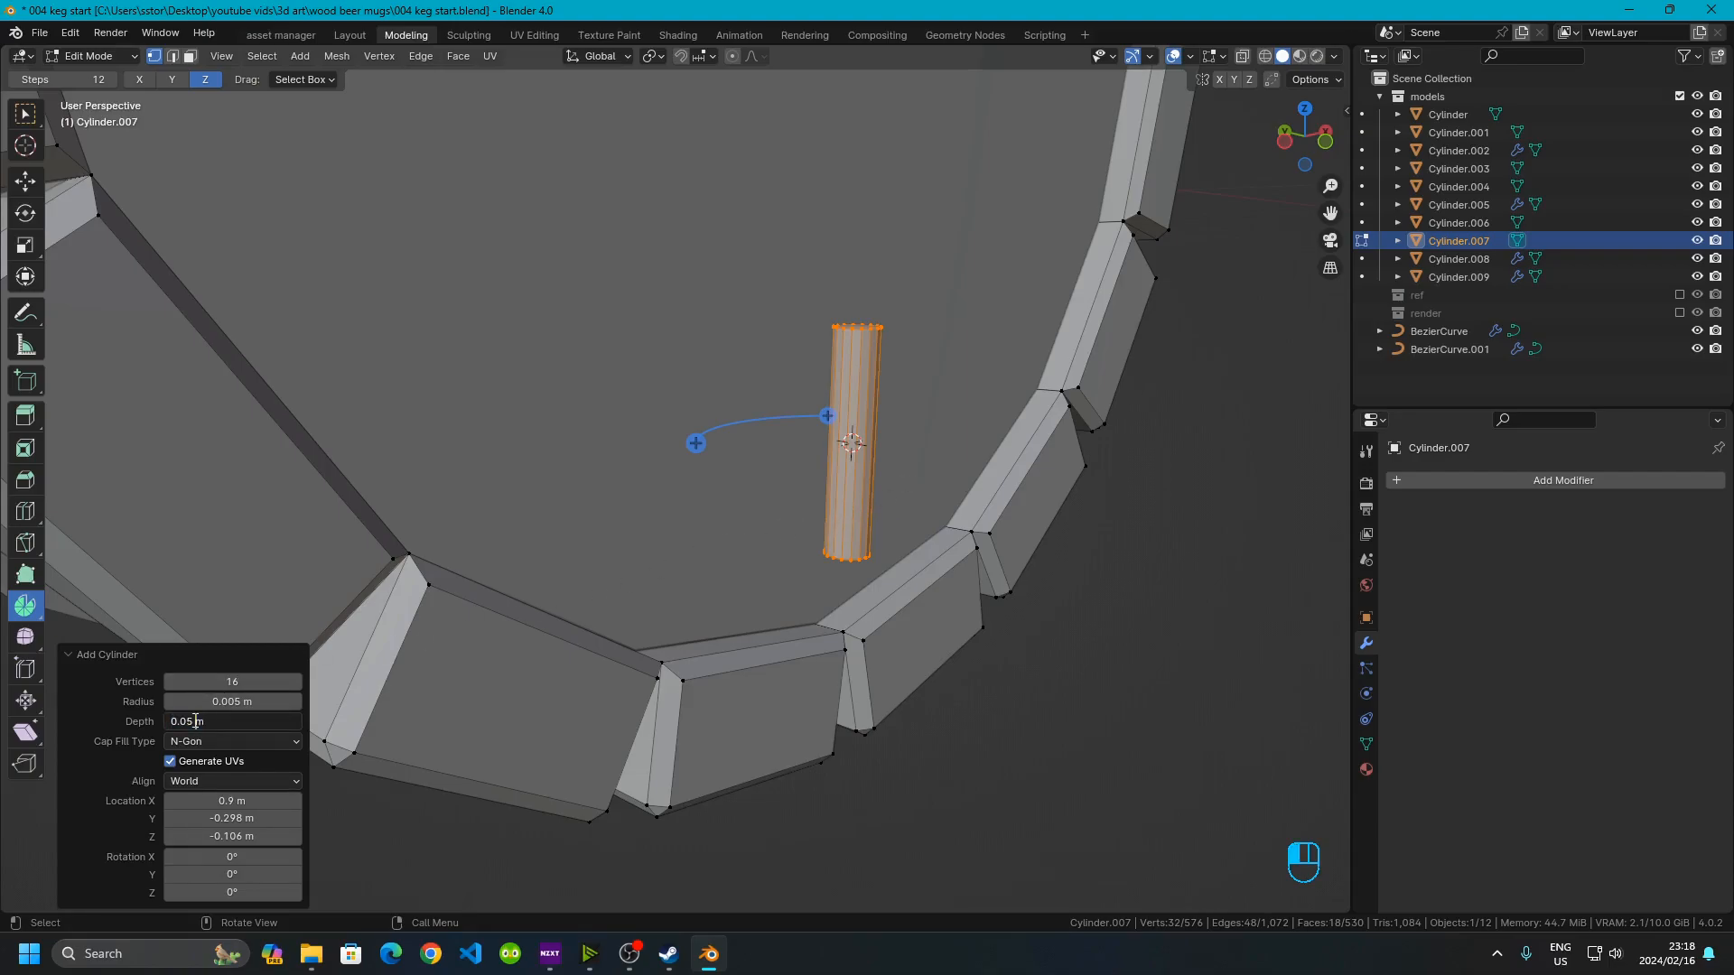
{"action": "key", "text": "BackSpace"}
{"action": "type", "text": "25"}
{"action": "key", "text": "Return"}
{"action": "scroll", "coordinate": [856, 450], "scroll_direction": "up", "scroll_amount": 3}
{"action": "middle_click_drag", "start_coordinate": [856, 450], "coordinate": [743, 541]}
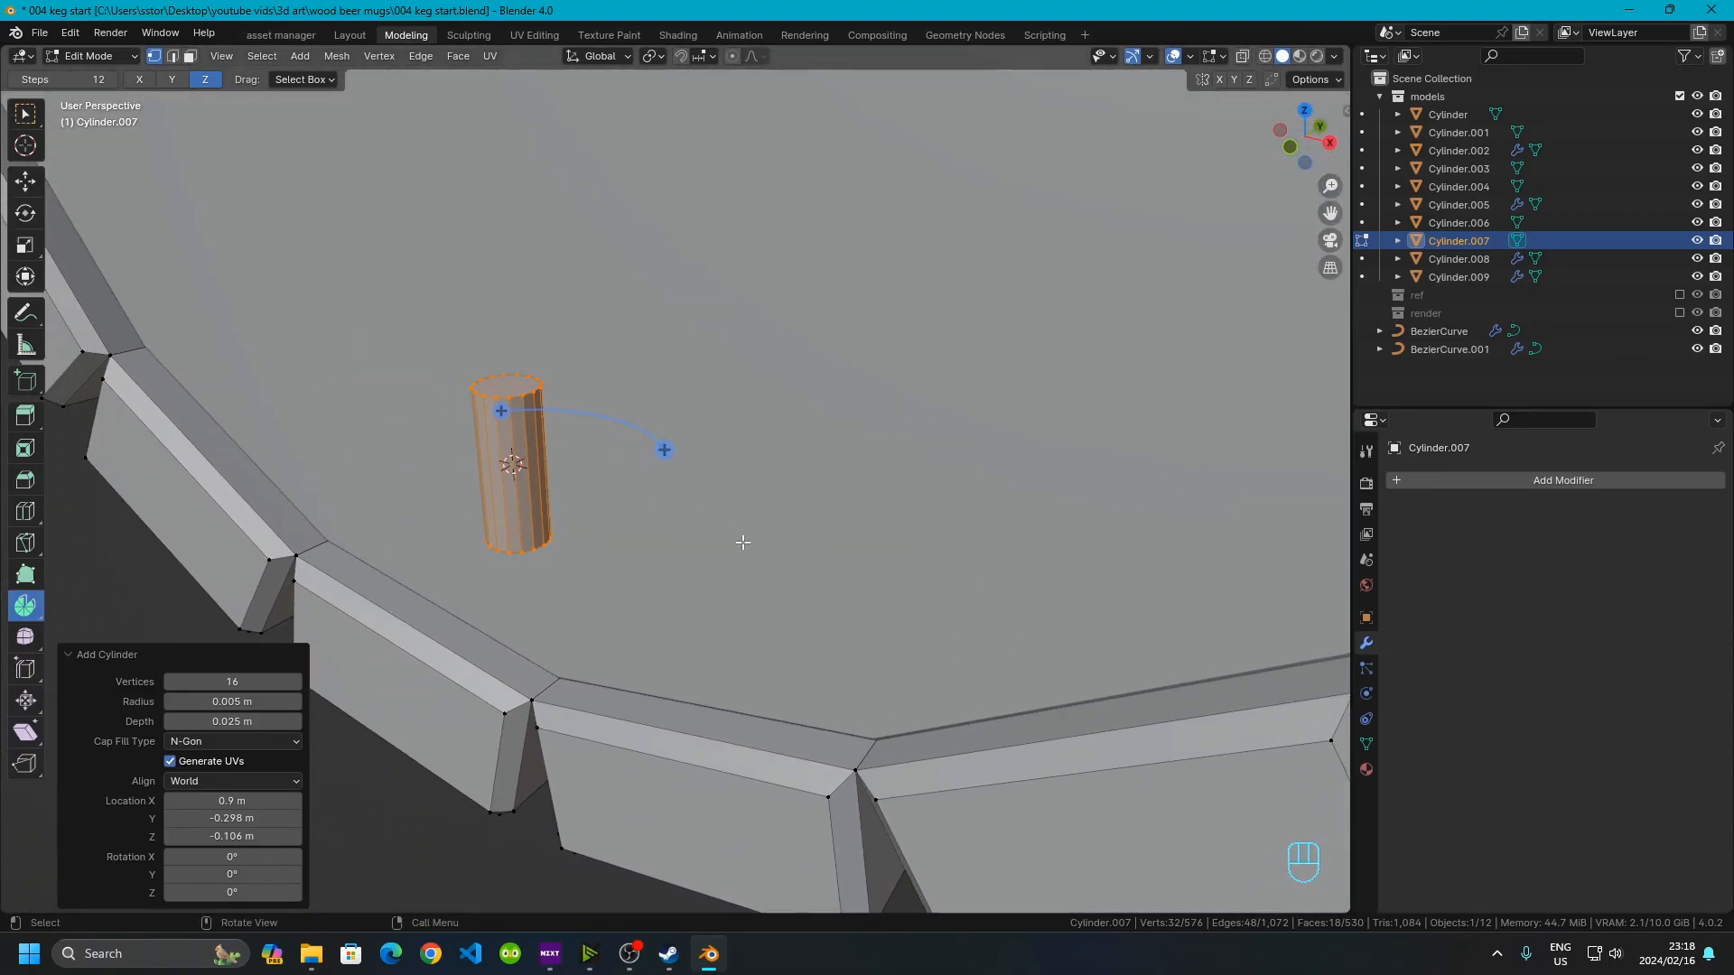
Rotate the cylinder 90° about the X axis
{"action": "key", "text": "r"}
{"action": "key", "text": "KP_9"}
{"action": "key", "text": "KP_0"}
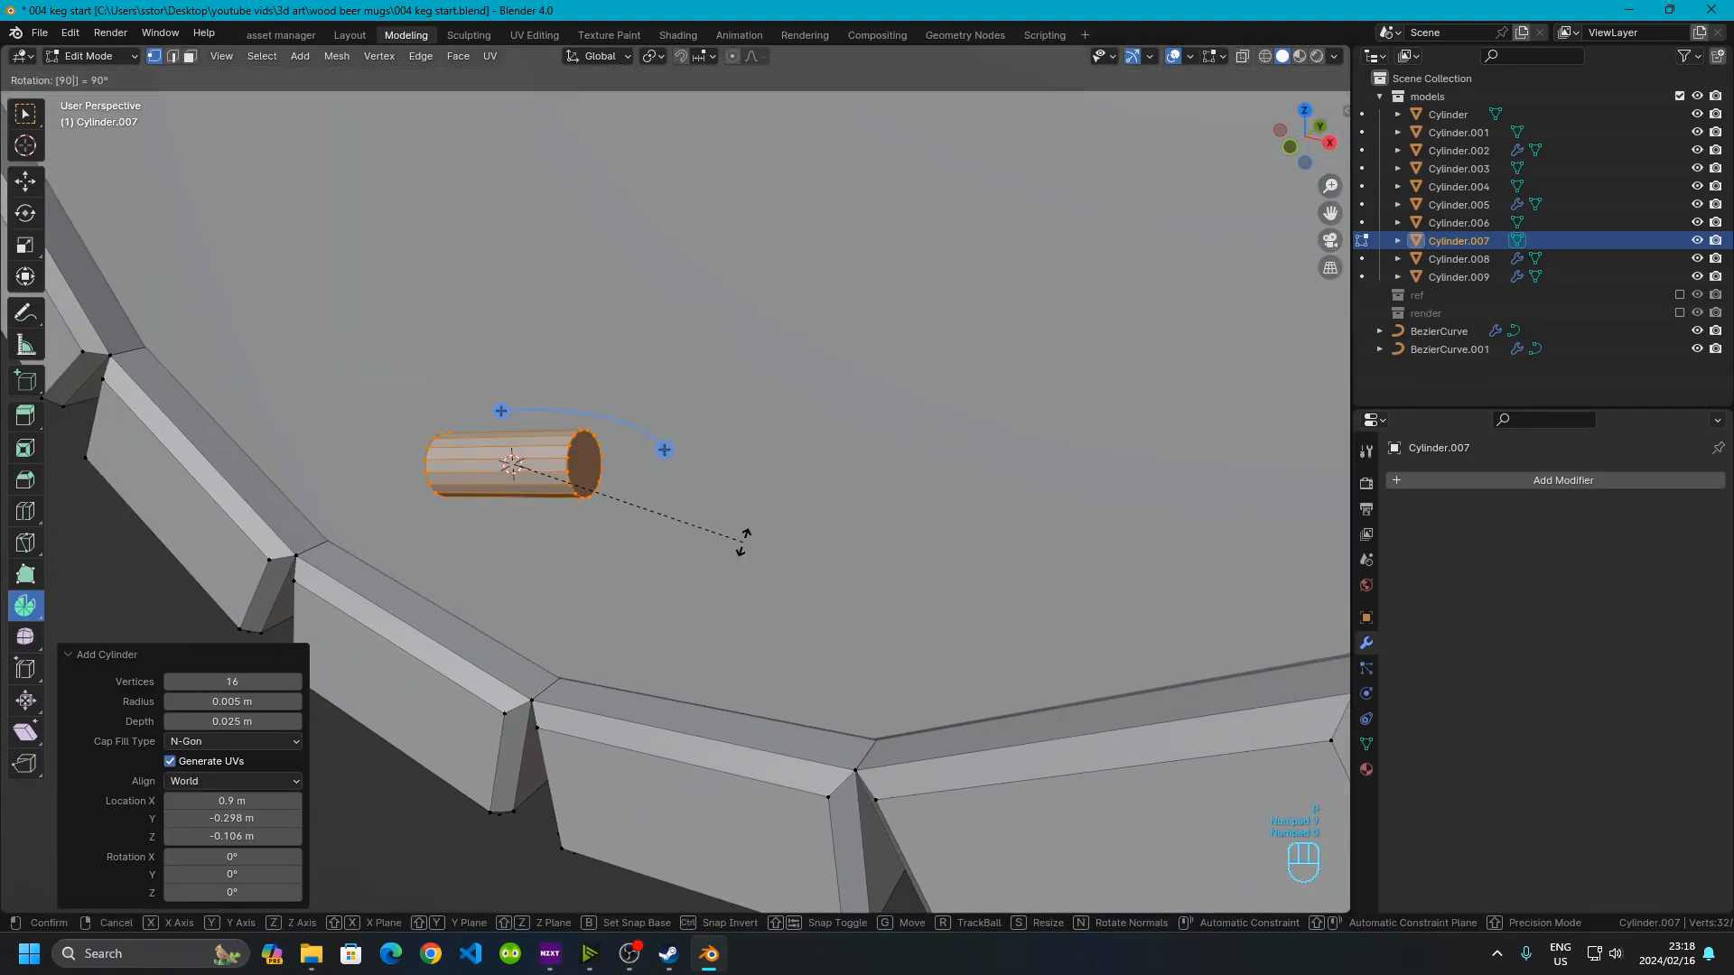
{"action": "key", "text": "x"}
{"action": "key", "text": "Return"}
Switch to face selection, select the cylinder's end face and move it -0.01 m along Y
{"action": "middle_click_drag", "start_coordinate": [739, 538], "coordinate": [515, 509]}
{"action": "middle_click_drag", "start_coordinate": [485, 385], "coordinate": [477, 547]}
{"action": "left_click_drag", "start_coordinate": [455, 366], "coordinate": [546, 601]}
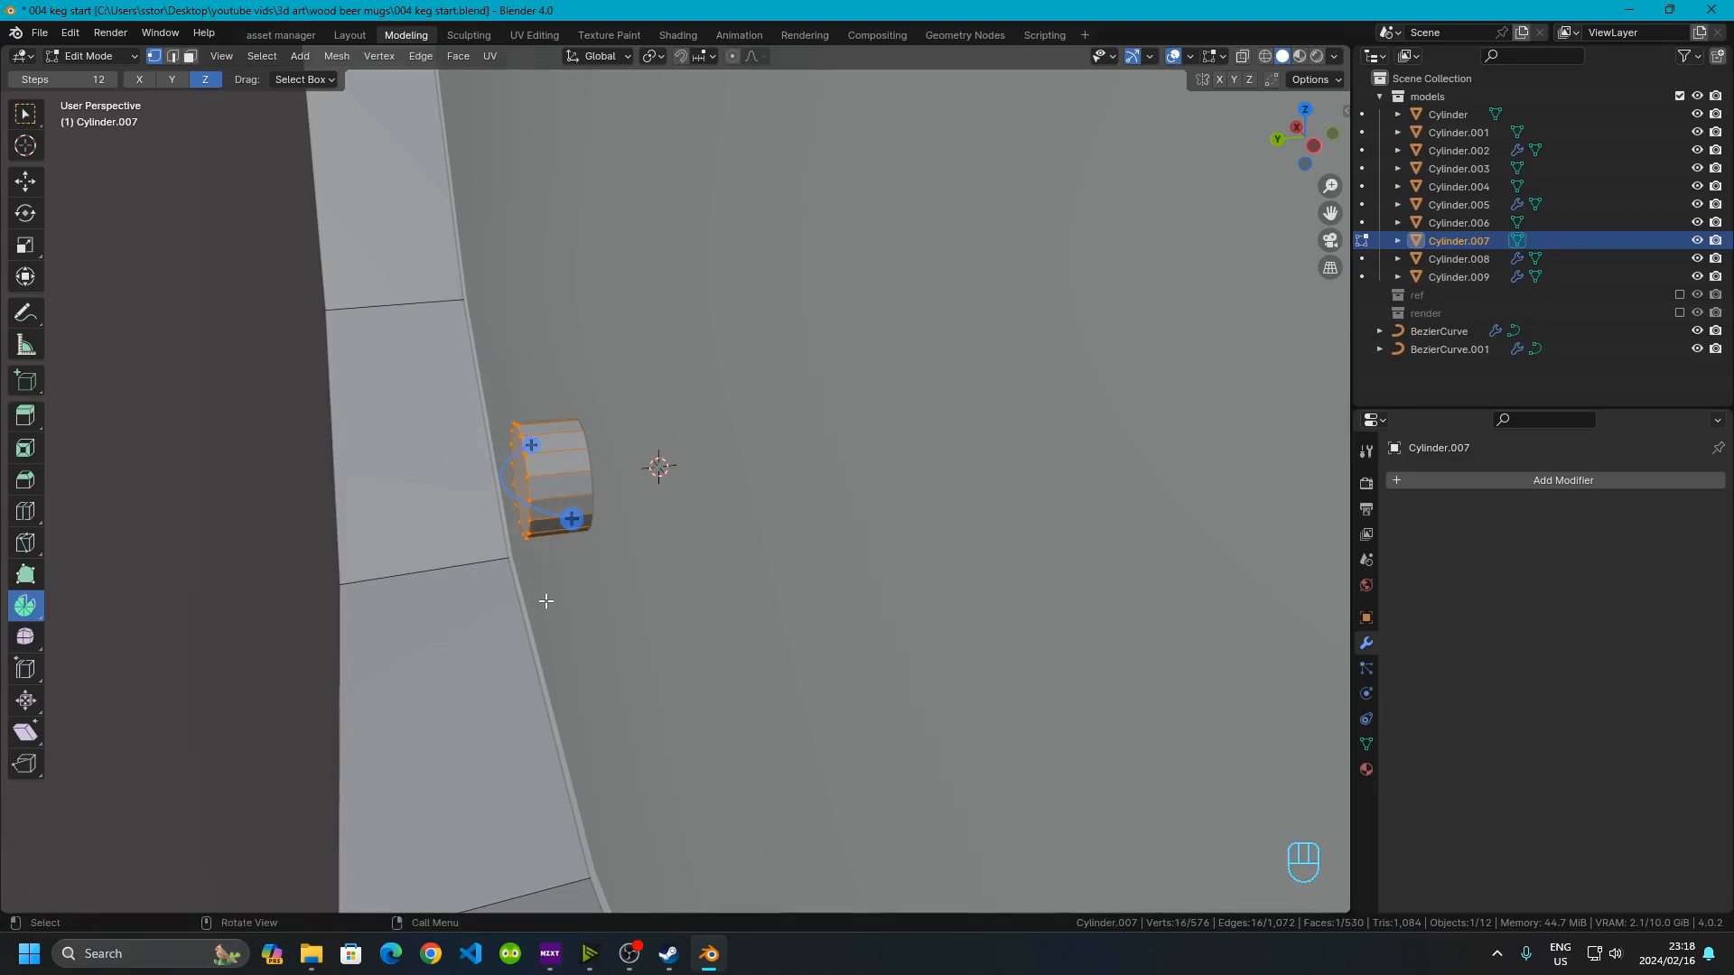
{"action": "middle_click_drag", "start_coordinate": [507, 496], "coordinate": [496, 361]}
{"action": "key", "text": "3"}
{"action": "left_click", "coordinate": [523, 488]}
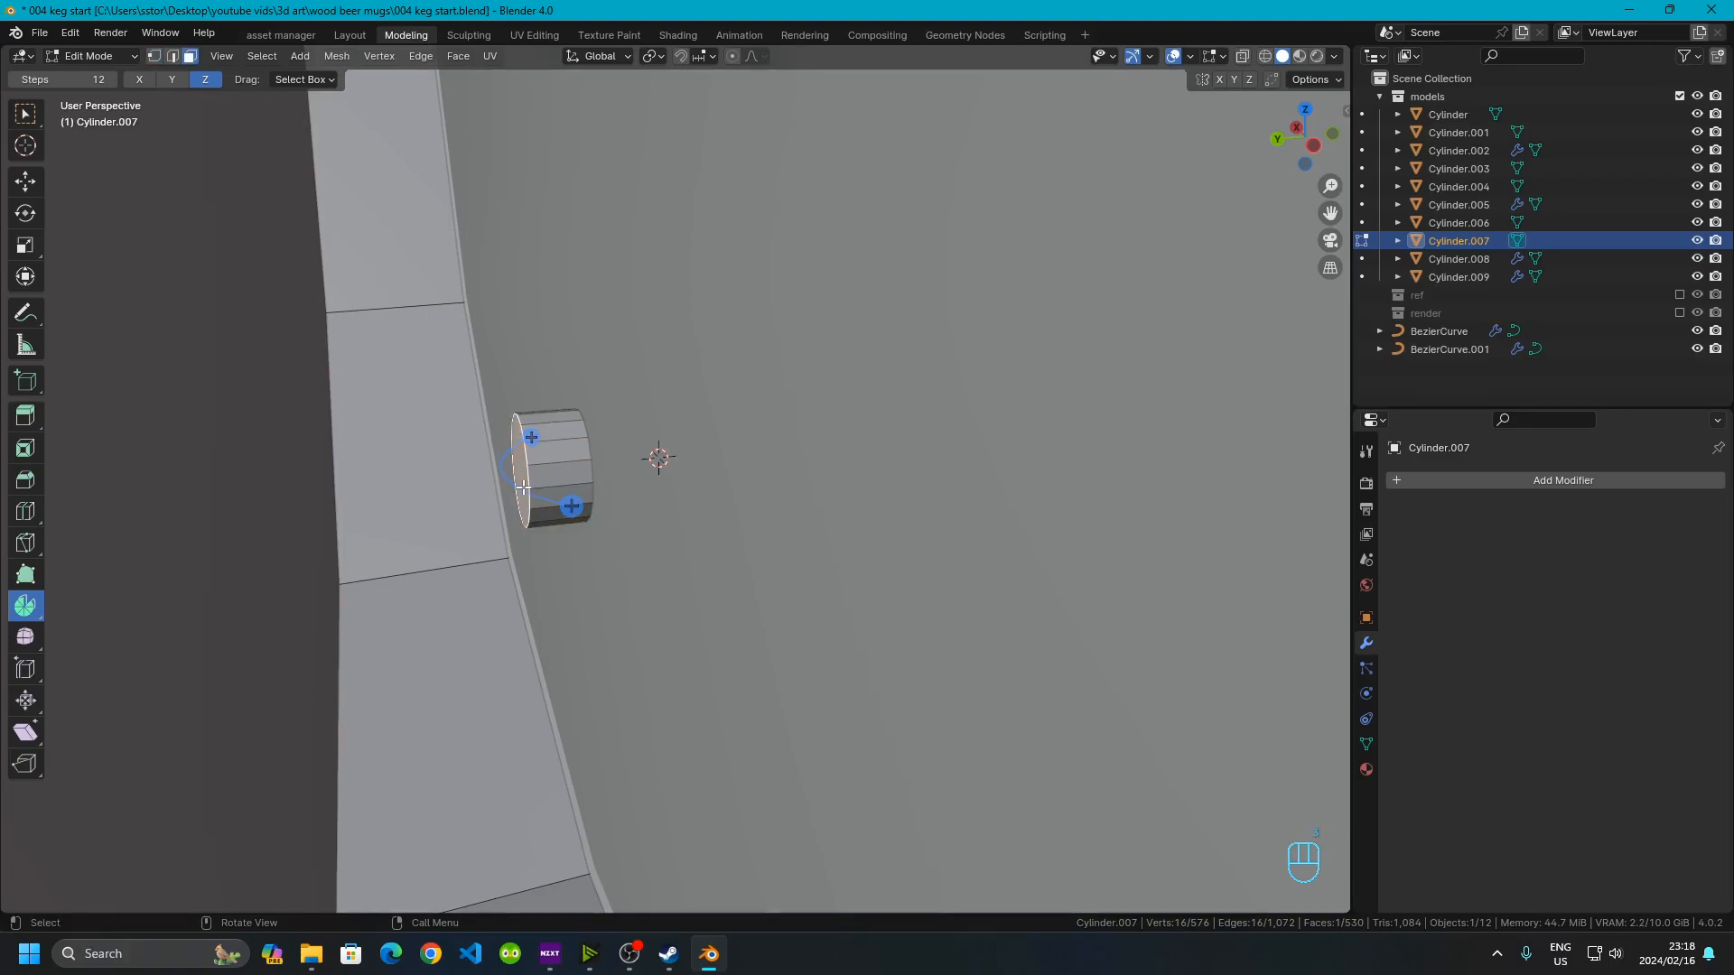
{"action": "type", "text": "gy"}
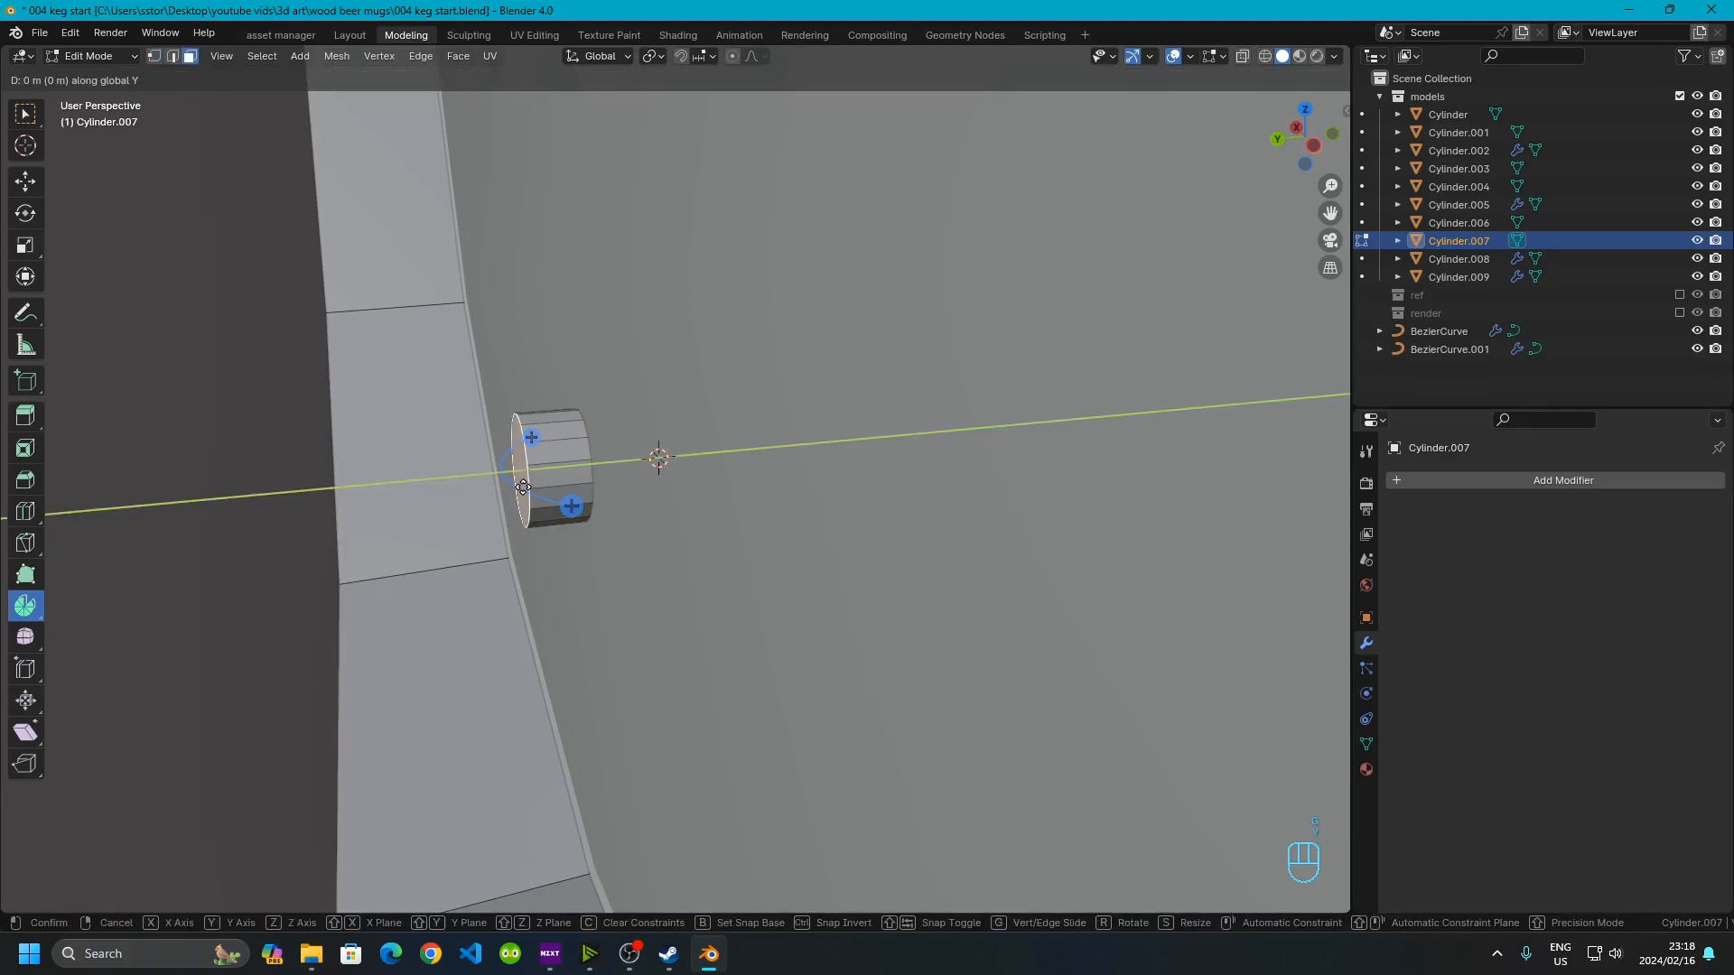
{"action": "type", "text": ".01"}
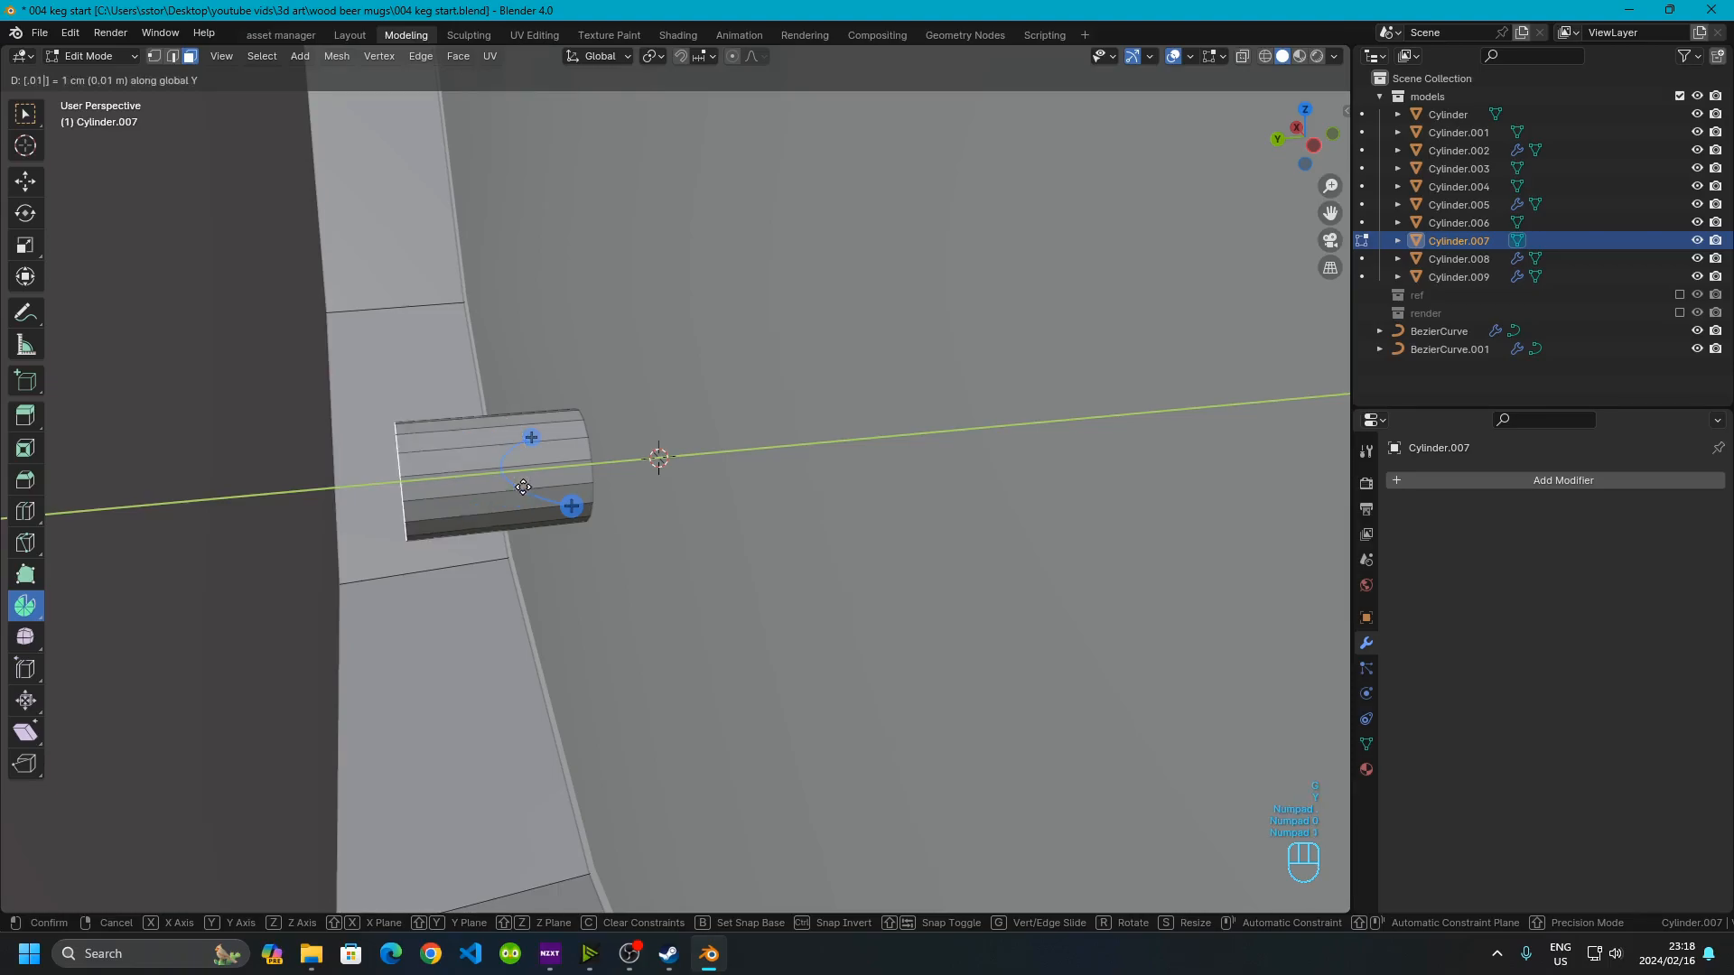
{"action": "type", "text": "-"}
{"action": "left_click", "coordinate": [523, 487]}
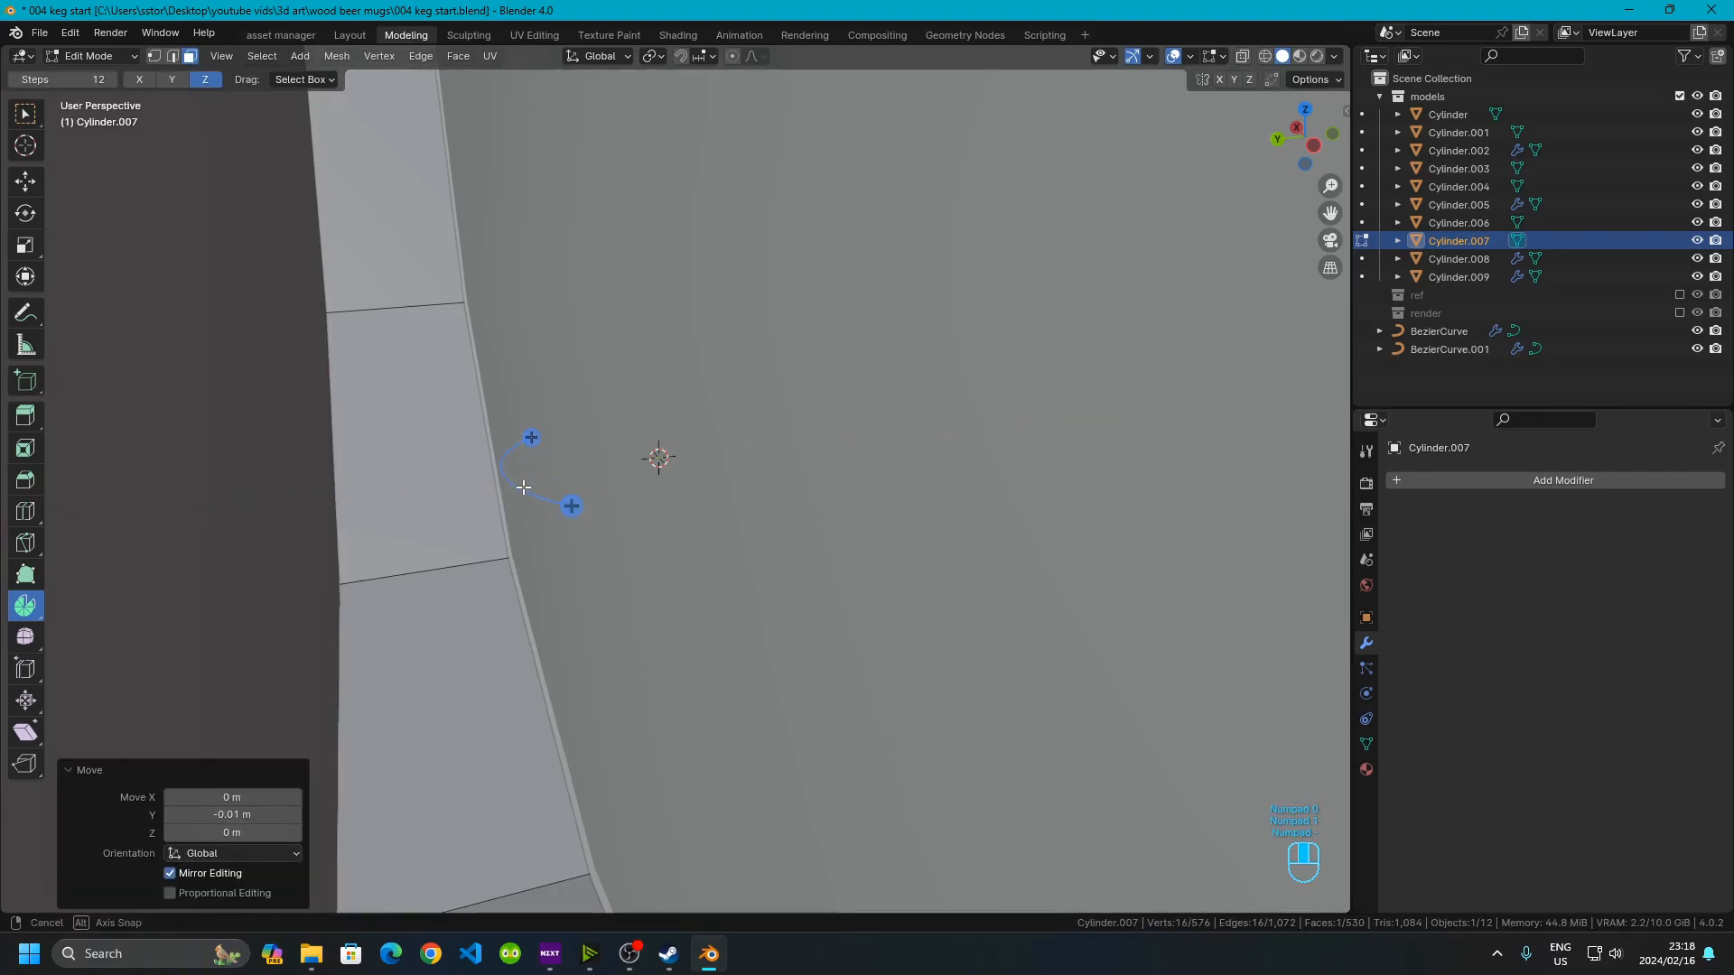
Extrude the cylinder's end face and scale it by 2 to form a flange
{"action": "middle_click_drag", "start_coordinate": [523, 488], "coordinate": [424, 468]}
{"action": "scroll", "coordinate": [424, 469], "scroll_direction": "down", "scroll_amount": 1}
{"action": "middle_click_drag", "start_coordinate": [449, 585], "coordinate": [789, 527], "text": "shift"}
{"action": "scroll", "coordinate": [596, 590], "scroll_direction": "up", "scroll_amount": 2}
{"action": "scroll", "coordinate": [993, 505], "scroll_direction": "up", "scroll_amount": 3}
{"action": "scroll", "coordinate": [789, 527], "scroll_direction": "down", "scroll_amount": 1}
{"action": "key", "text": "e"}
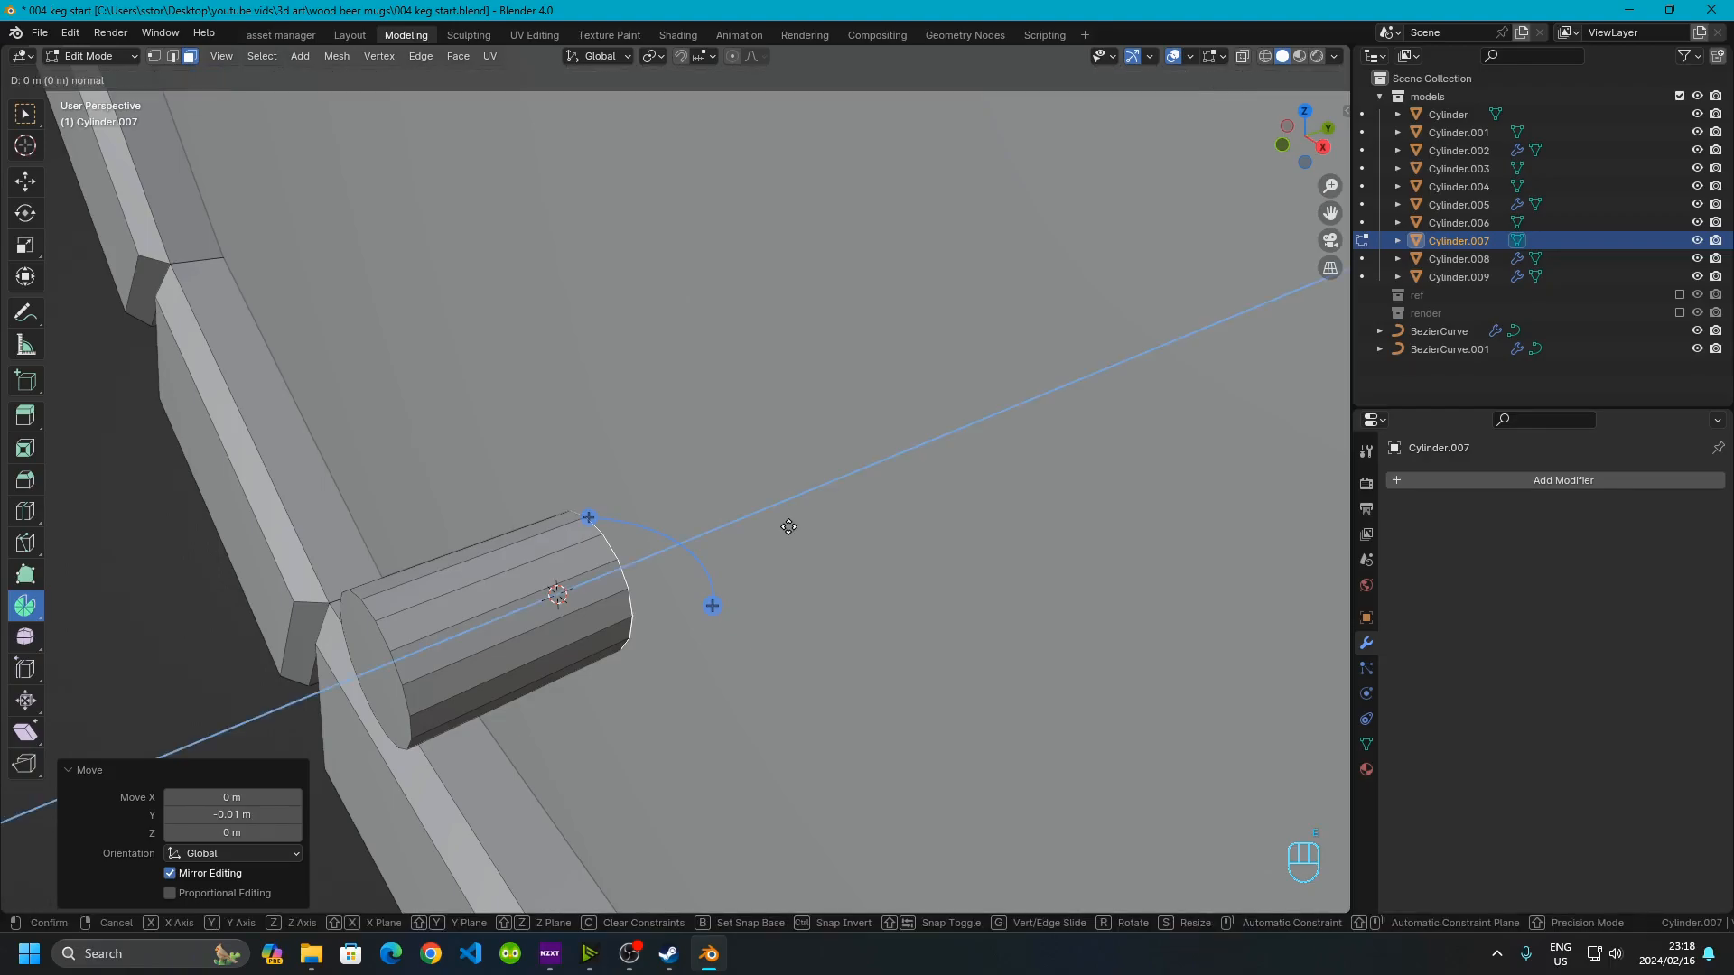
{"action": "key", "text": "s"}
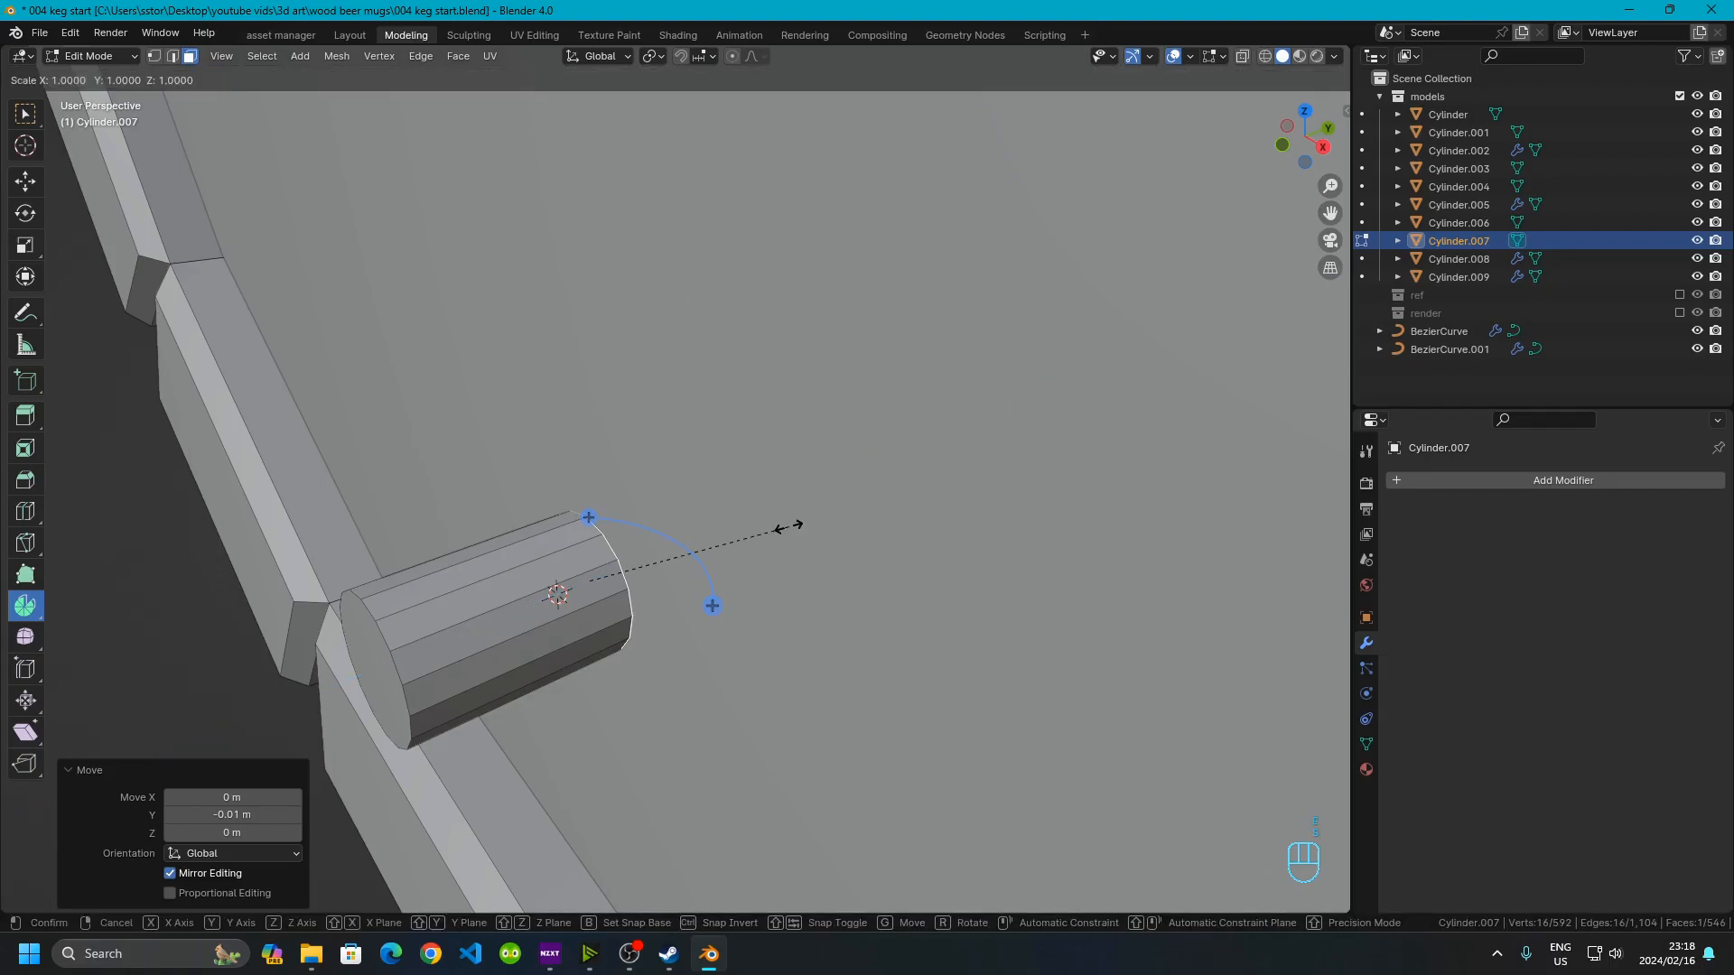
{"action": "key", "text": "KP_2"}
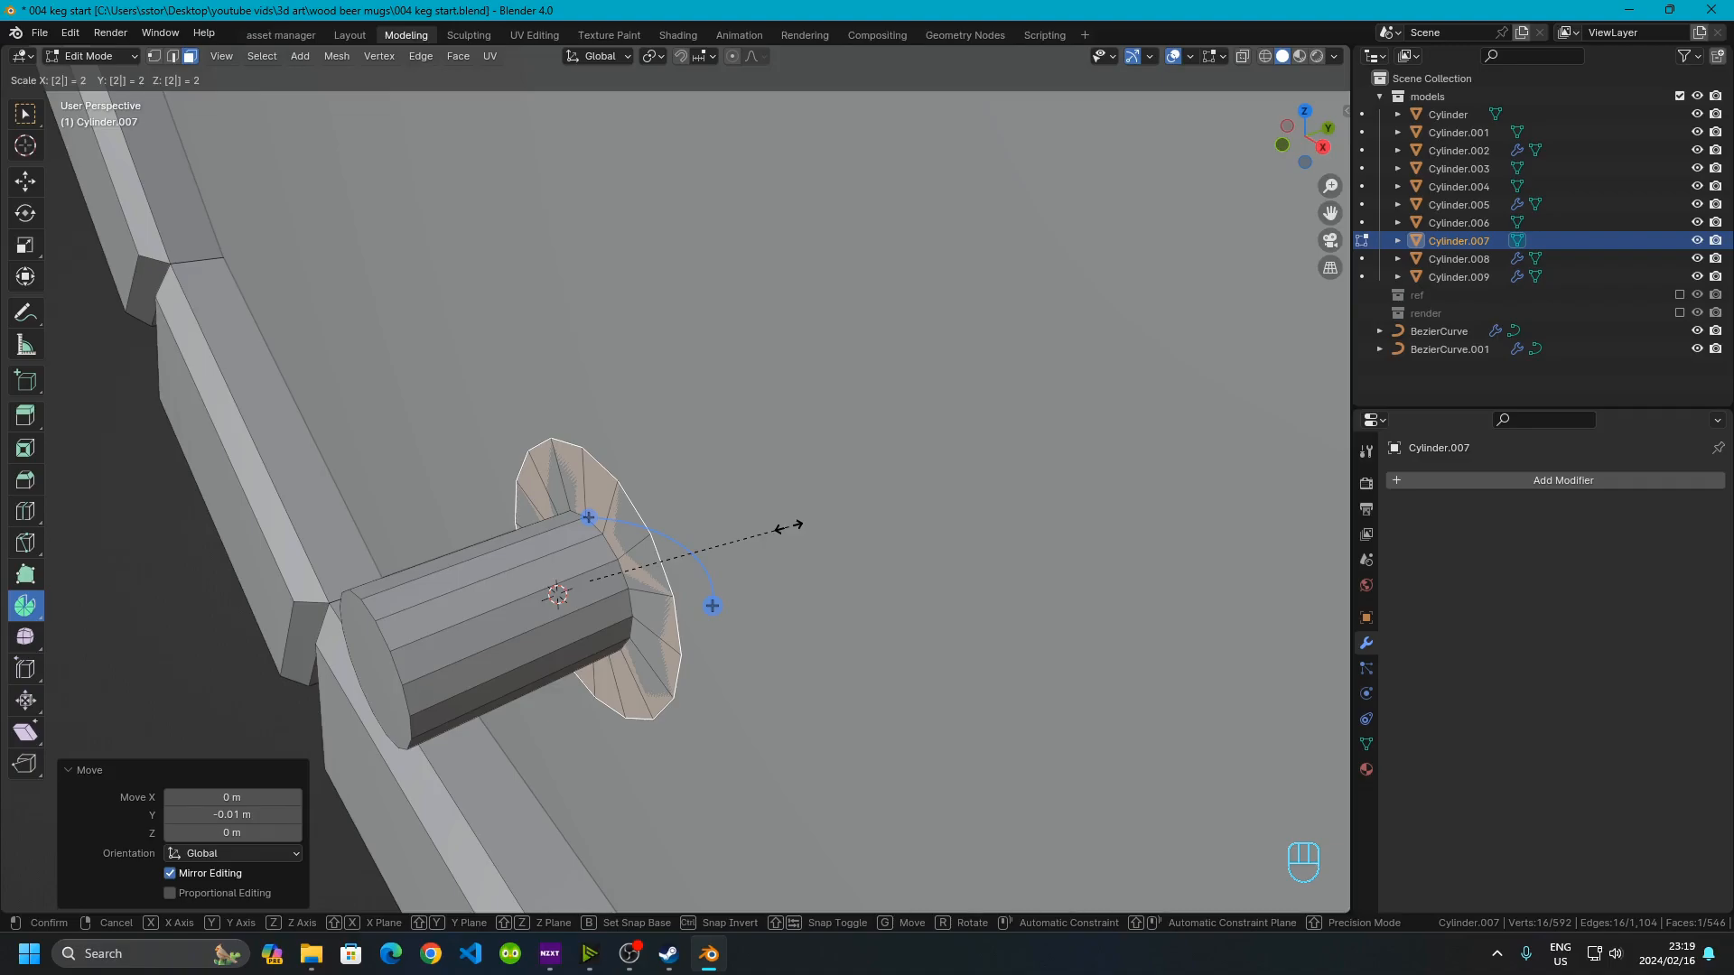
{"action": "key", "text": "Return"}
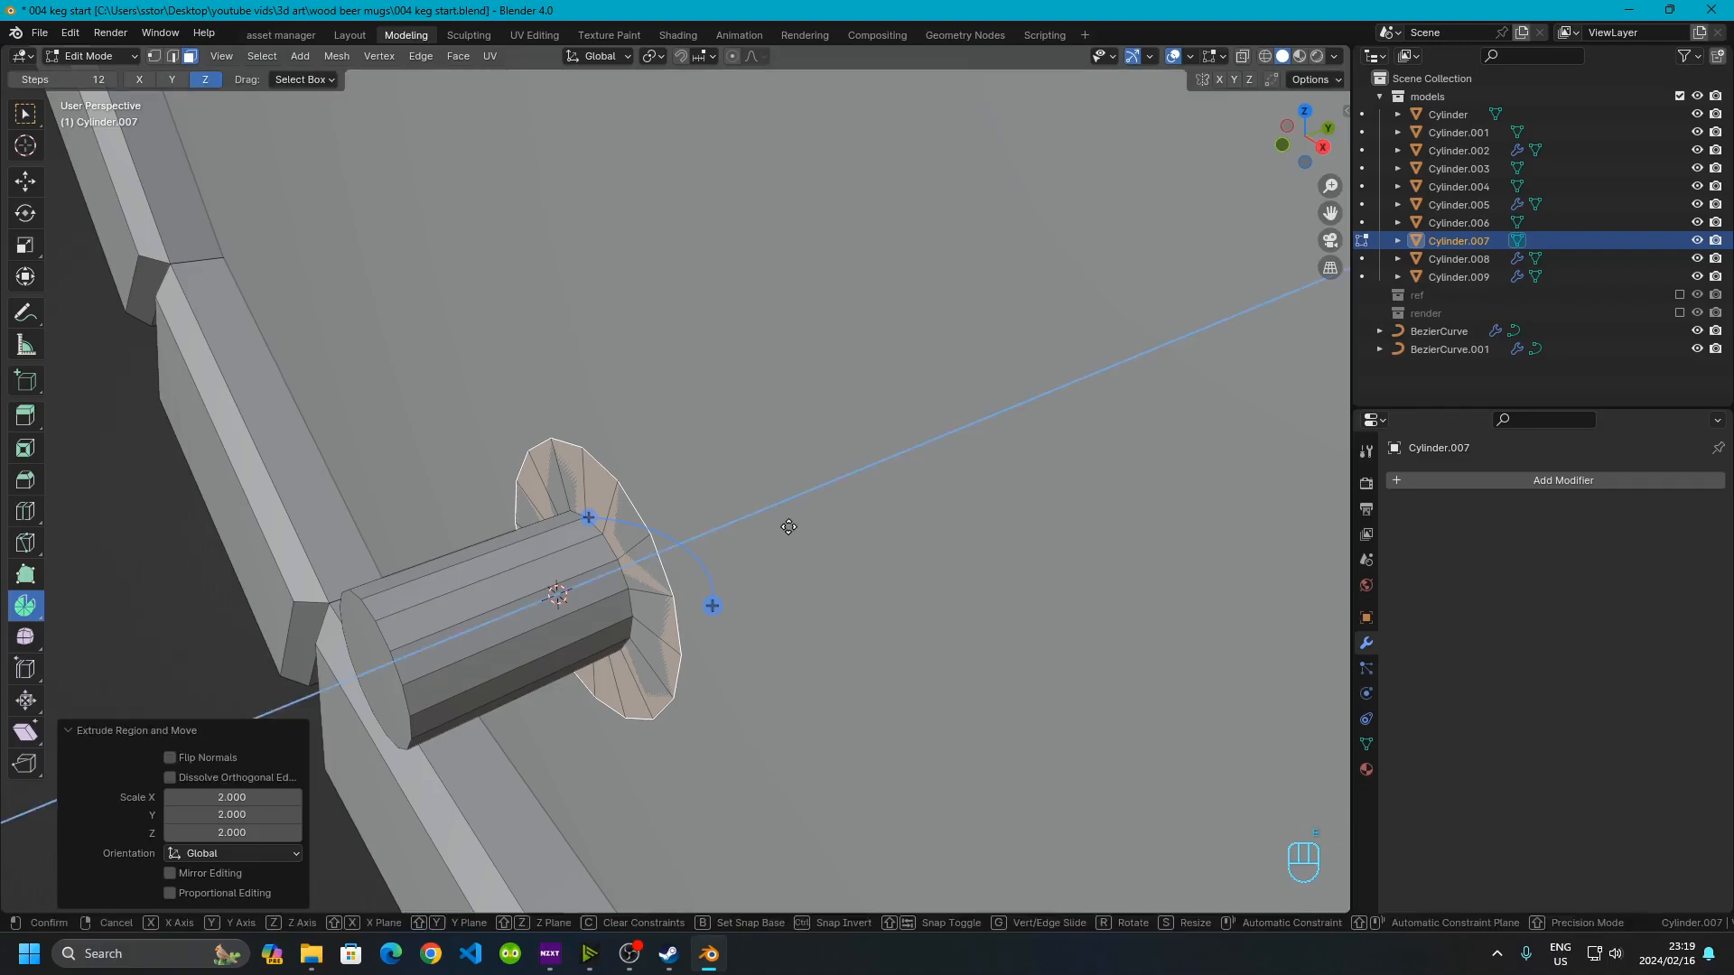
{"action": "key", "text": "e"}
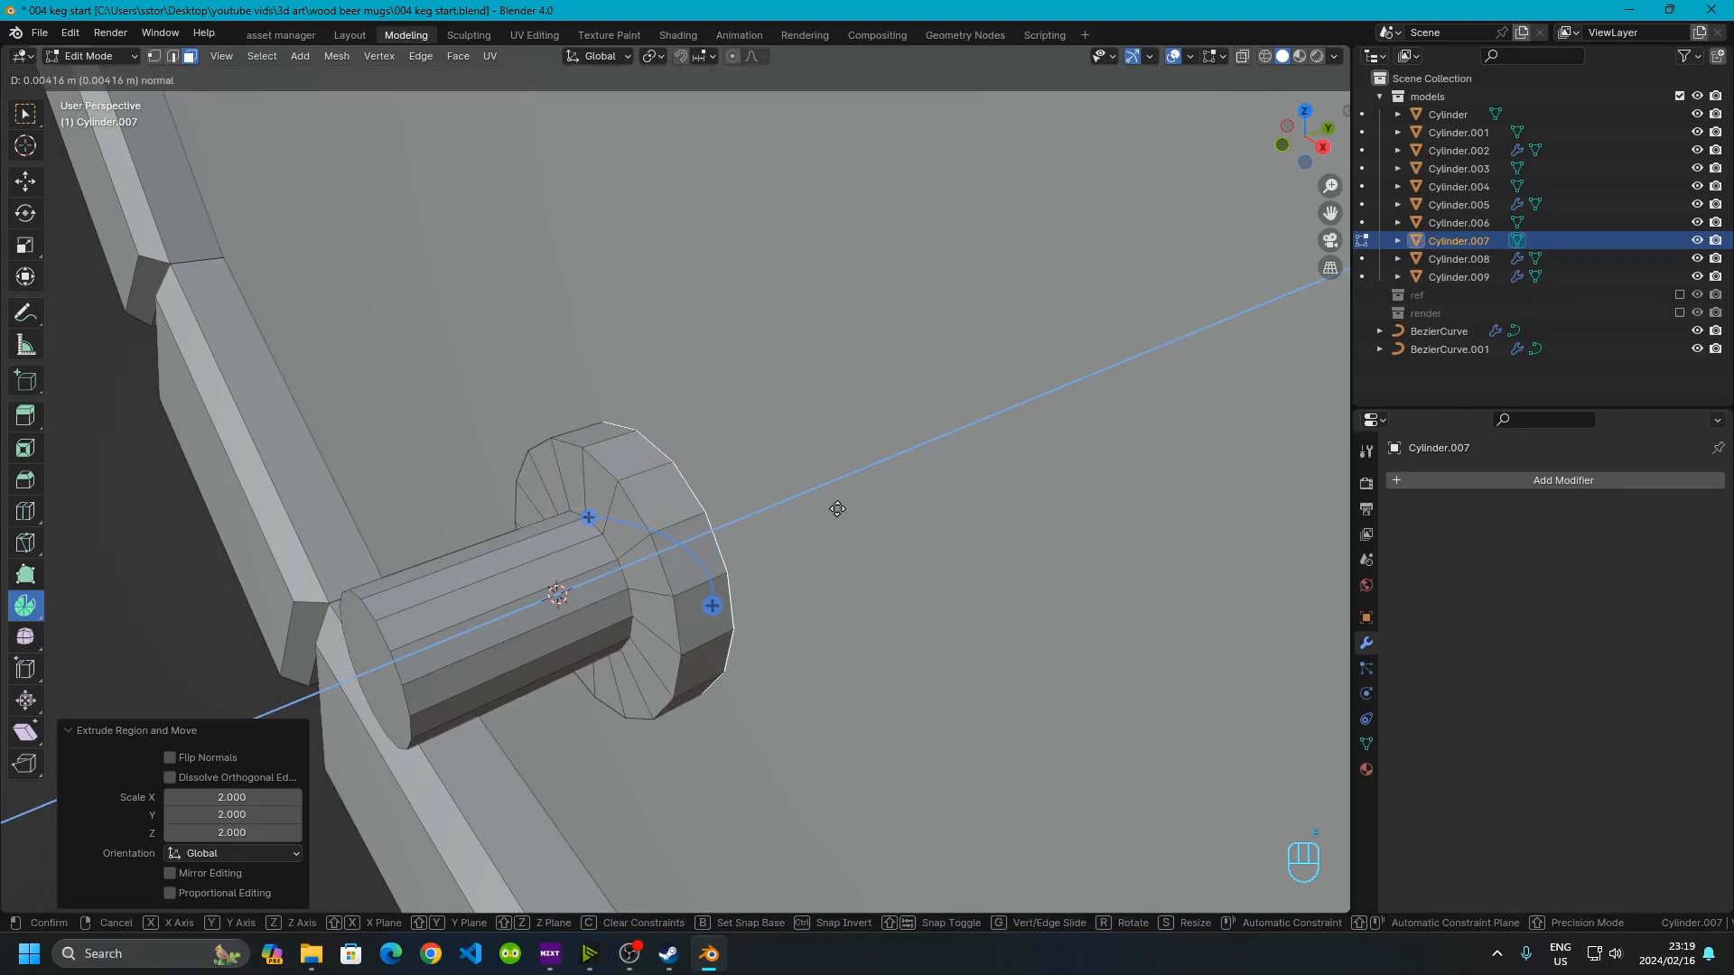
{"action": "key", "text": "KP_1"}
{"action": "left_click", "coordinate": [920, 473]}
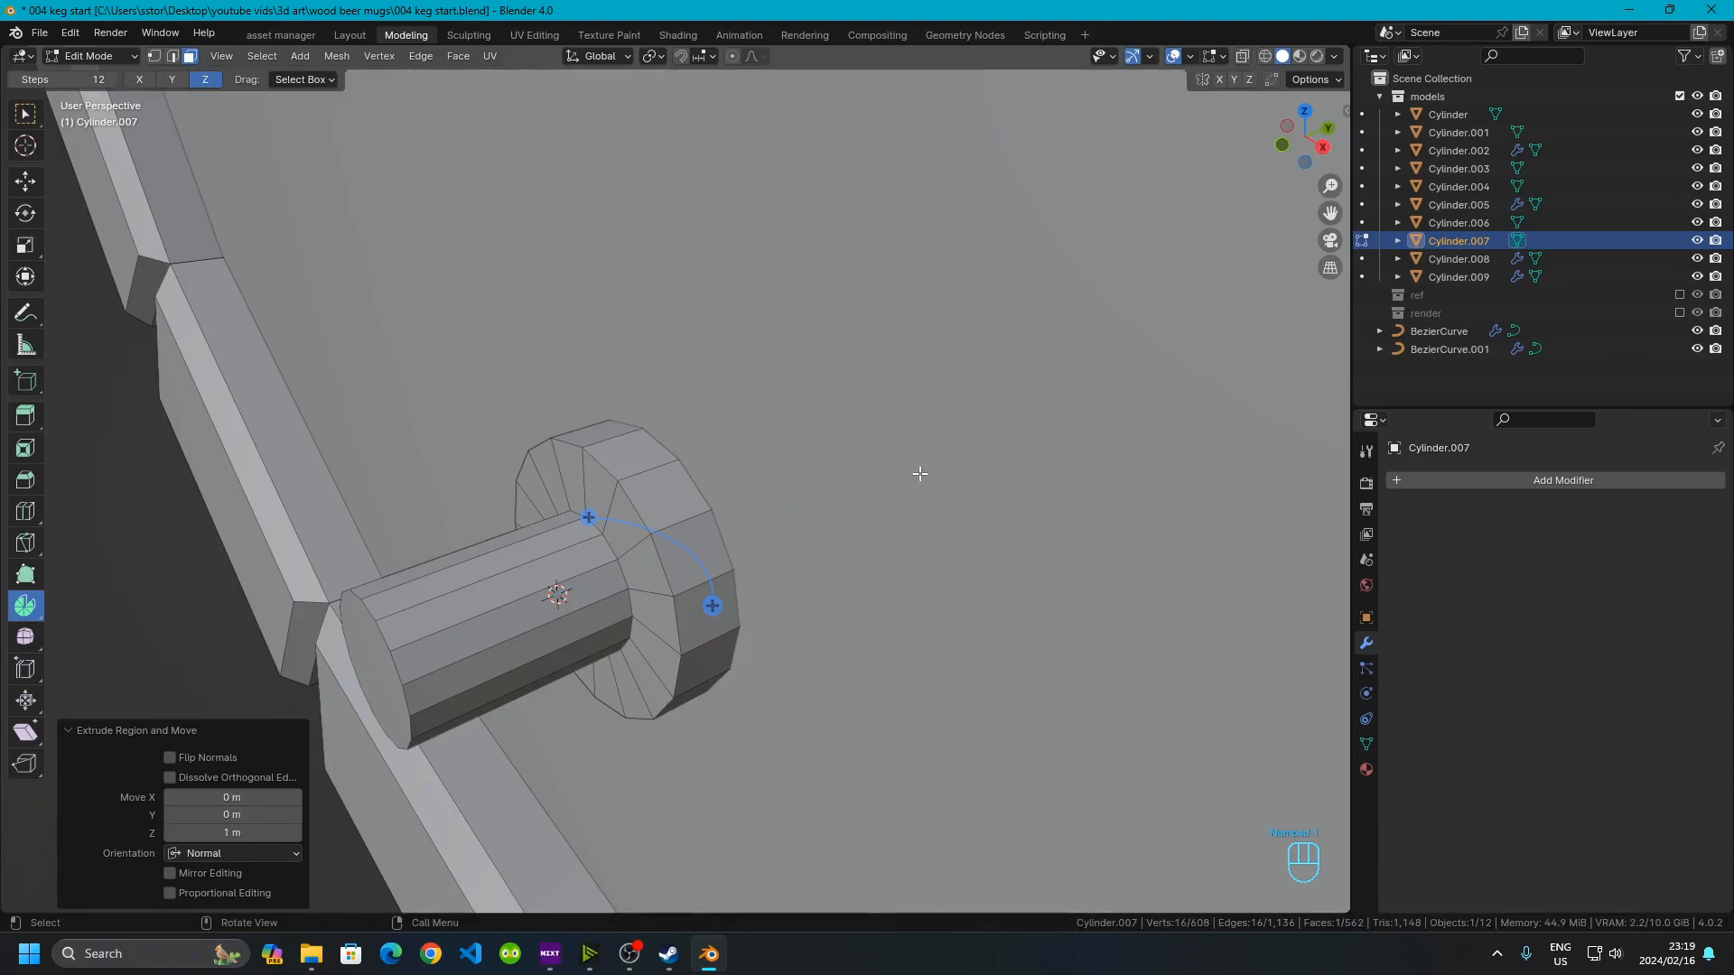
{"action": "scroll", "coordinate": [917, 473], "scroll_direction": "down", "scroll_amount": 2}
{"action": "middle_click_drag", "start_coordinate": [859, 538], "coordinate": [818, 528]}
{"action": "scroll", "coordinate": [771, 511], "scroll_direction": "down", "scroll_amount": 2}
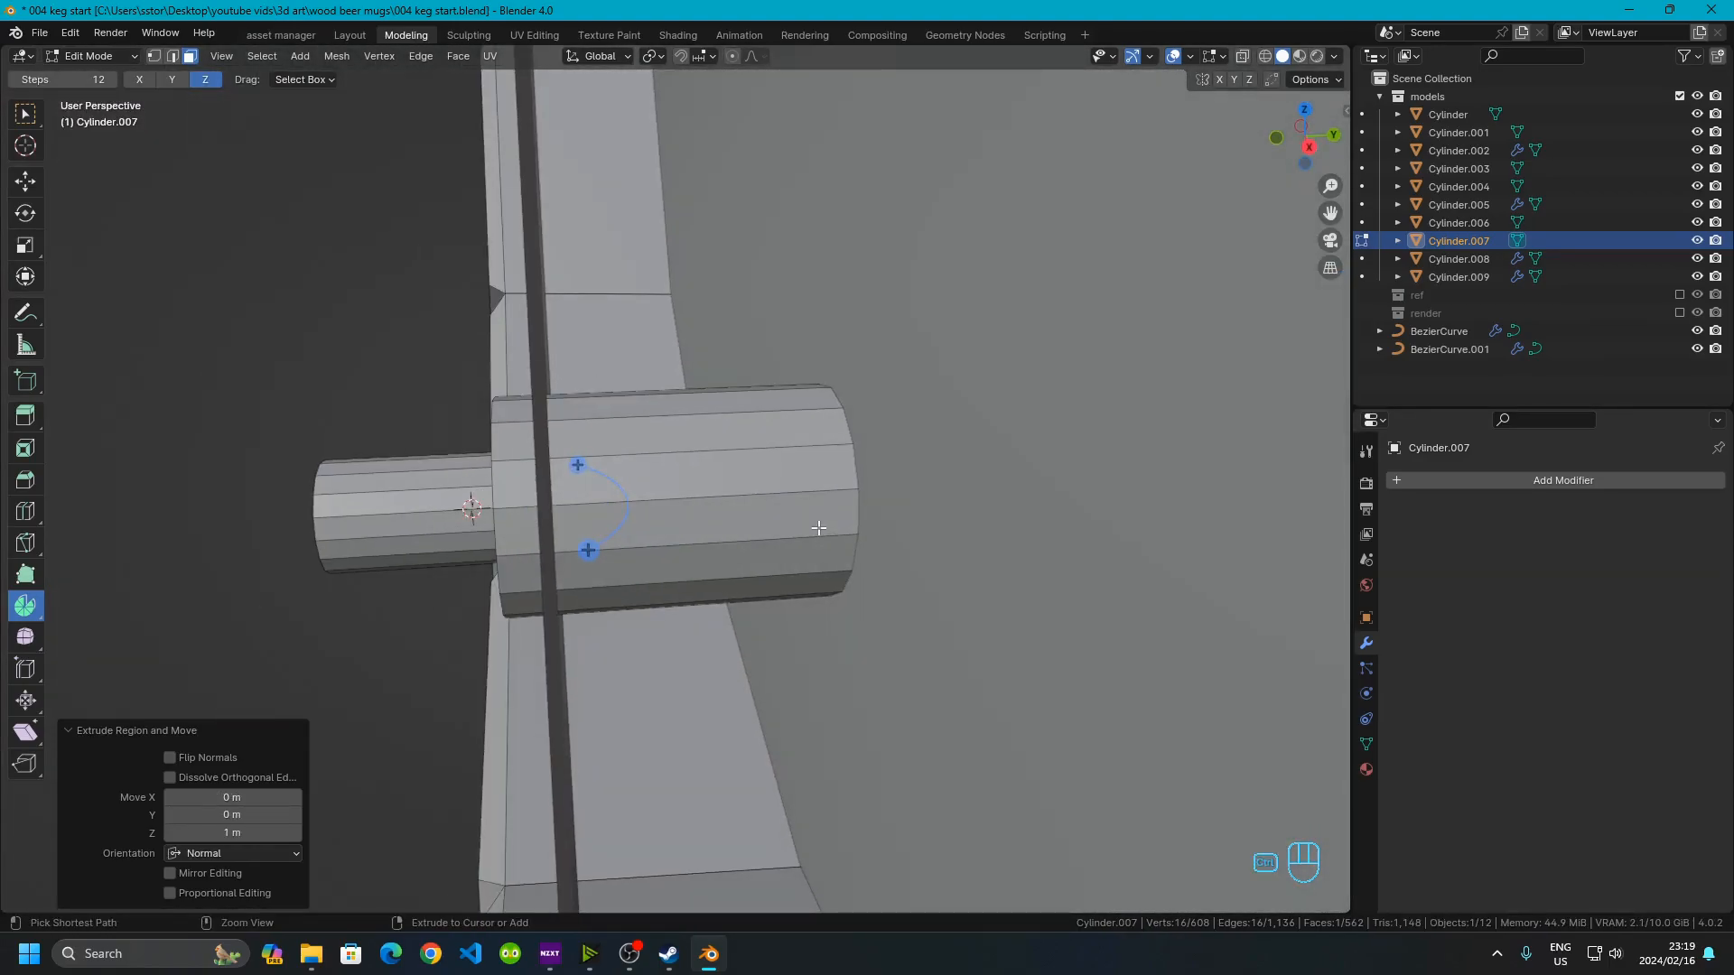
{"action": "key", "text": "ctrl+z"}
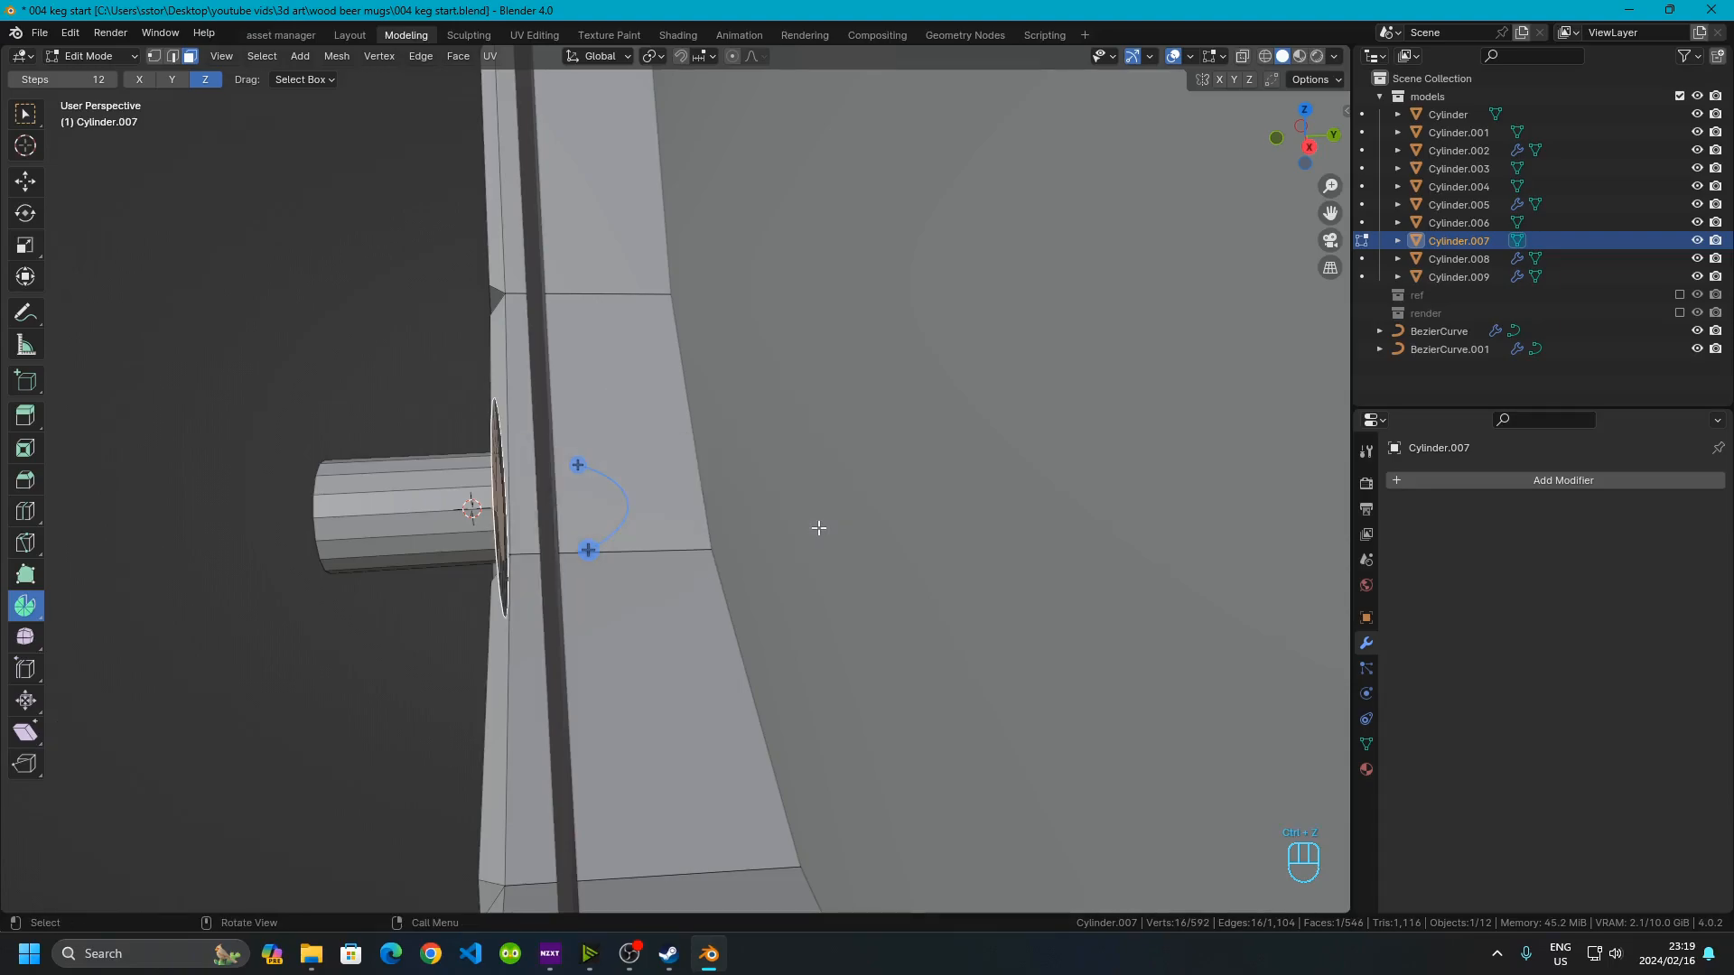
Extrude the flange face 0.01 m along the Y axis
{"action": "key", "text": "e"}
{"action": "key", "text": "y"}
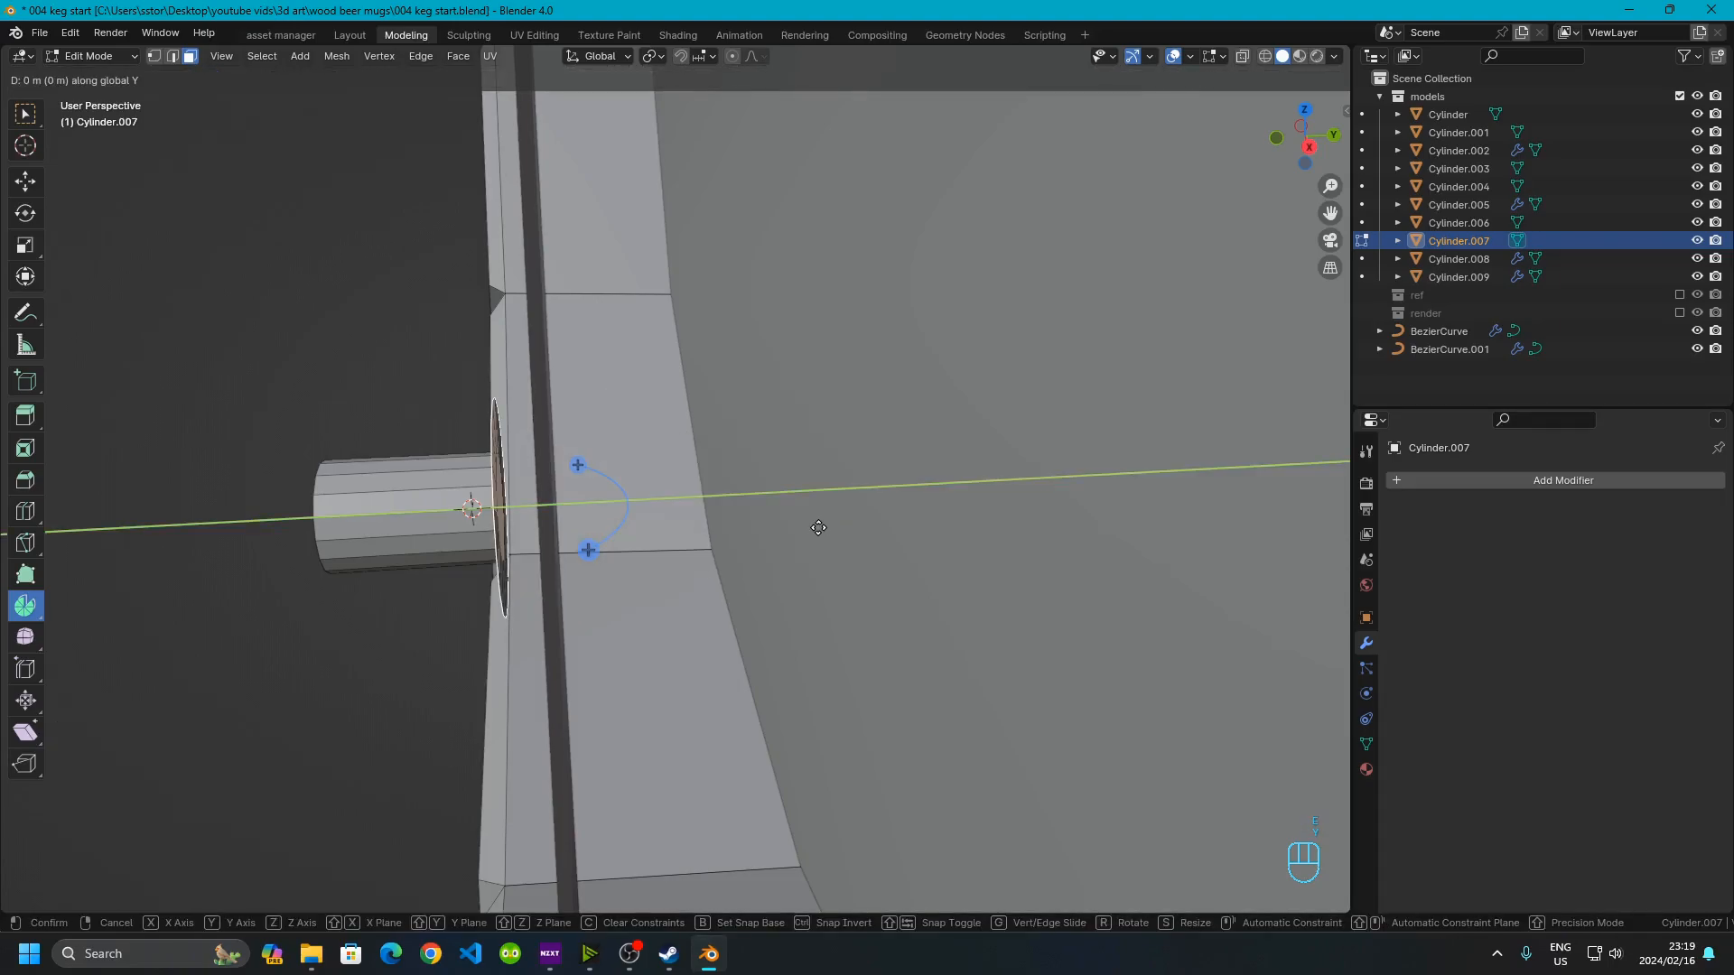
{"action": "type", "text": ".01"}
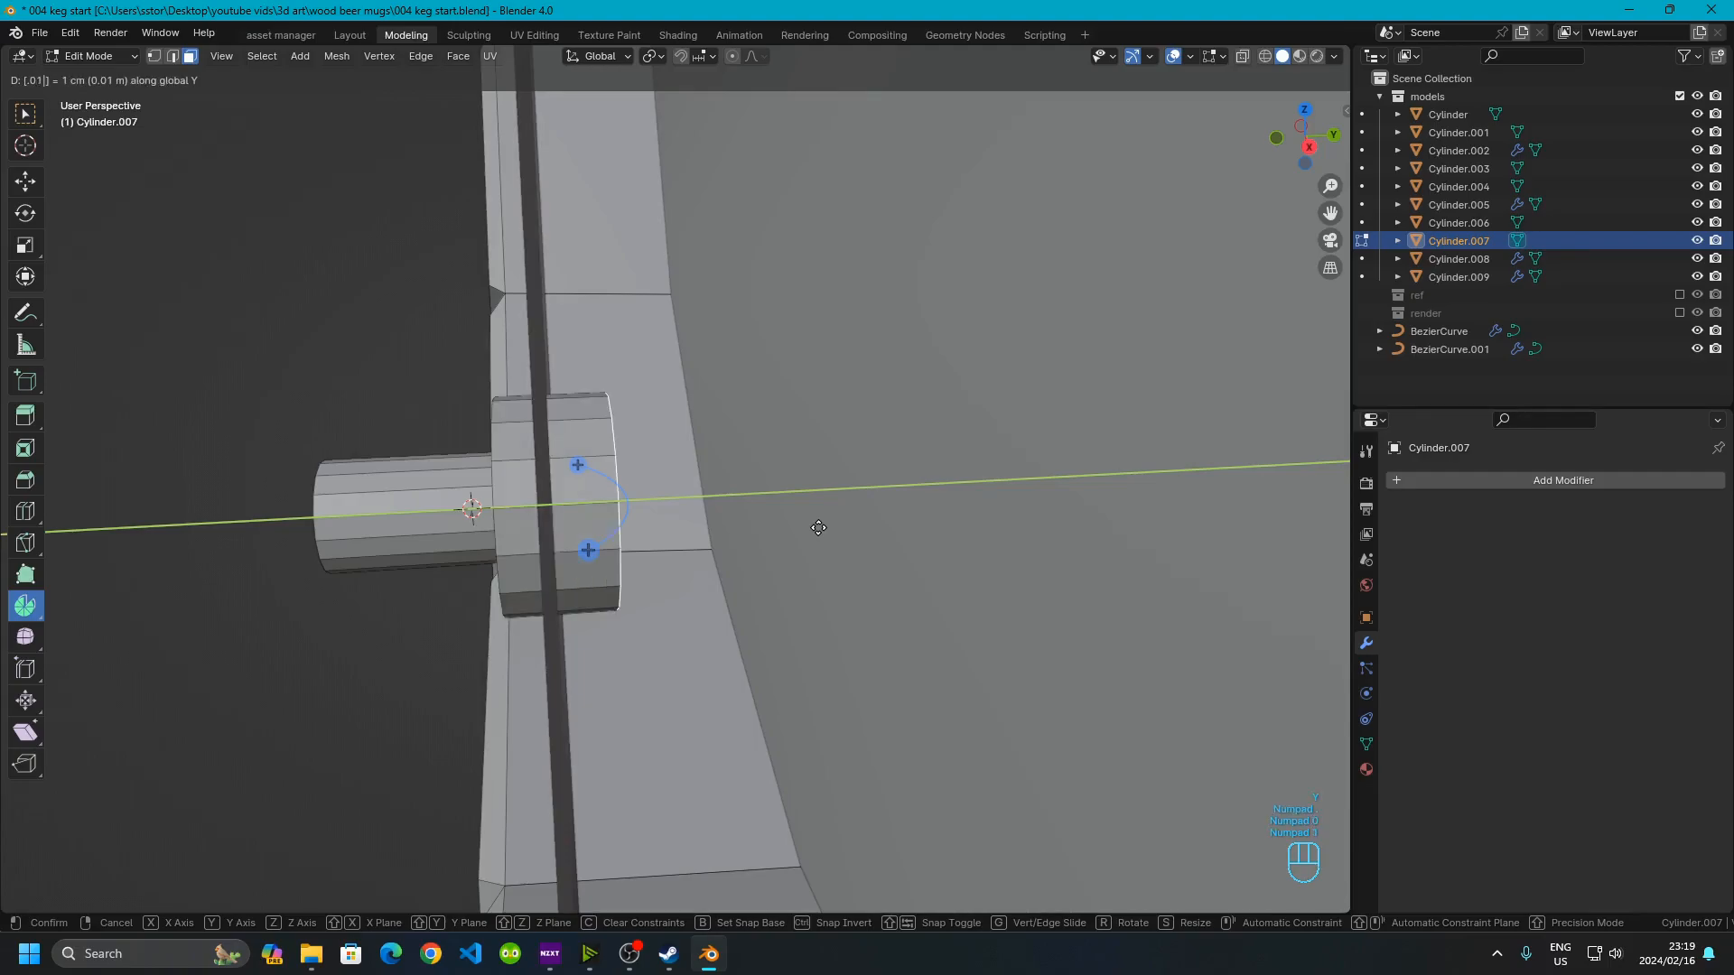
{"action": "key", "text": "Return"}
Switch to vertex selection and snap the 3D cursor to a vertex on the lower edge of the cylinder's outer end
{"action": "middle_click_drag", "start_coordinate": [818, 528], "coordinate": [818, 523]}
{"action": "middle_click_drag", "start_coordinate": [351, 468], "coordinate": [769, 380]}
{"action": "scroll", "coordinate": [821, 526], "scroll_direction": "up", "scroll_amount": 2}
{"action": "left_click", "coordinate": [548, 421]}
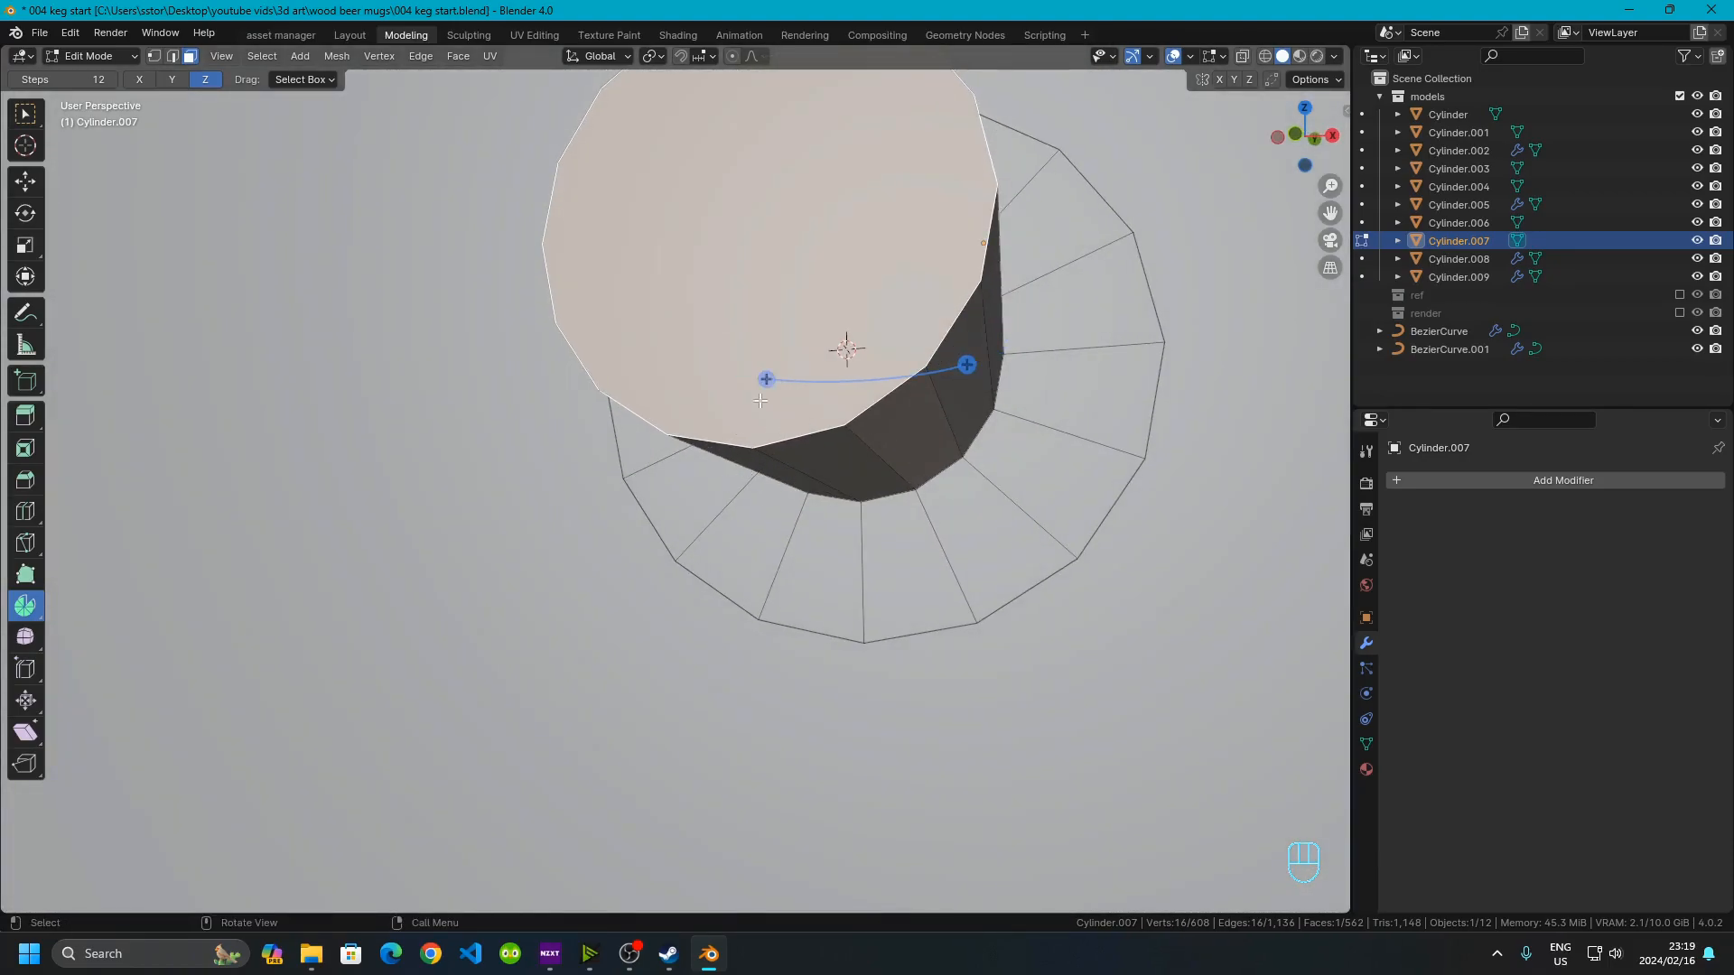
{"action": "key", "text": "1"}
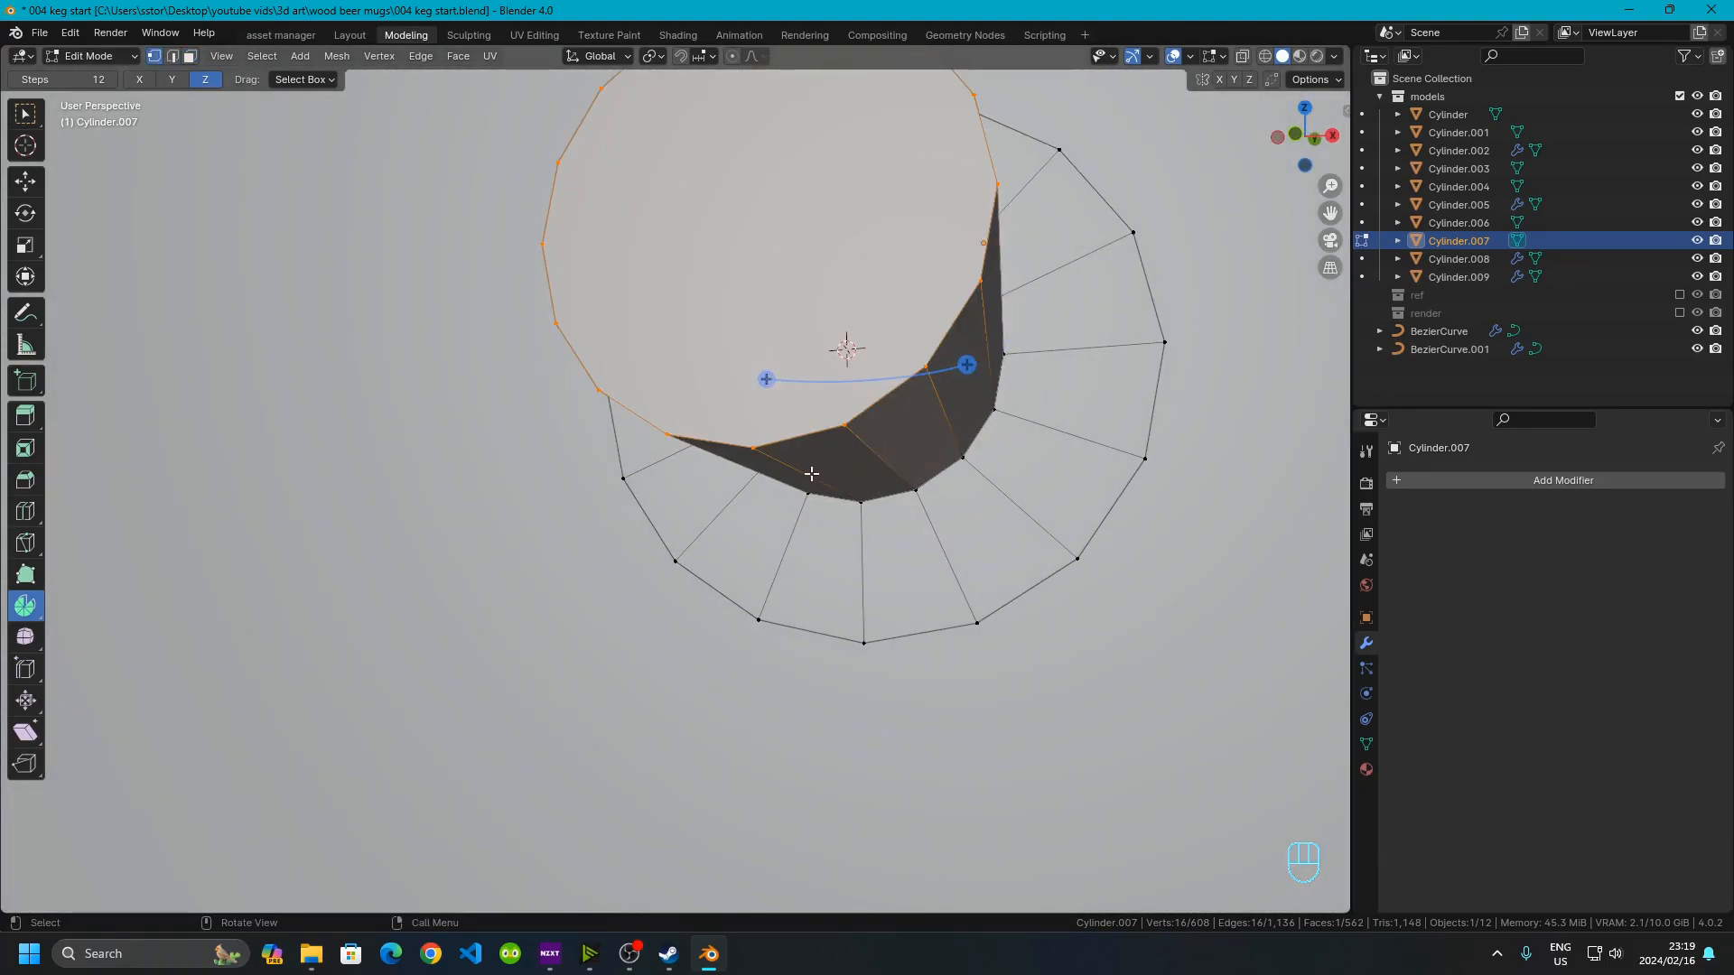
{"action": "left_click", "coordinate": [767, 450]}
{"action": "key", "text": "shift+s"}
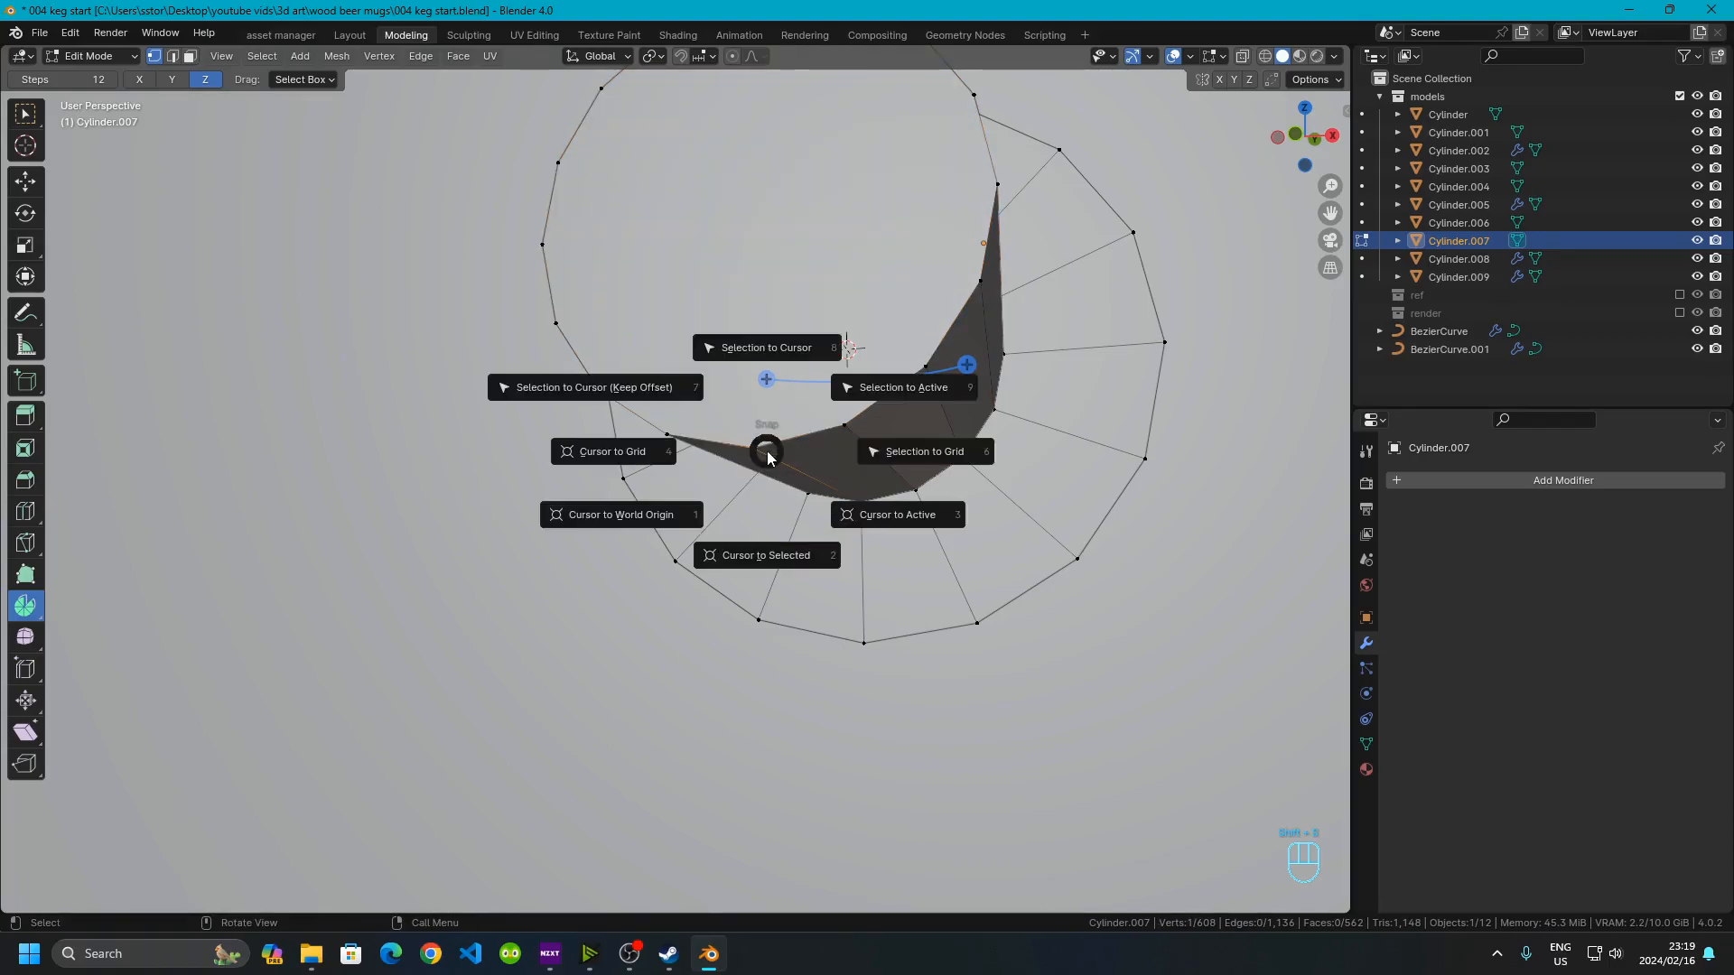
{"action": "left_click", "coordinate": [745, 557]}
{"action": "middle_click_drag", "start_coordinate": [745, 558], "coordinate": [746, 517]}
Set the Spin axis to X, select the cylinder's outer end face and spin it downward around the 3D cursor
{"action": "left_click", "coordinate": [176, 80]}
{"action": "left_click", "coordinate": [138, 79]}
{"action": "middle_click_drag", "start_coordinate": [334, 171], "coordinate": [548, 559]}
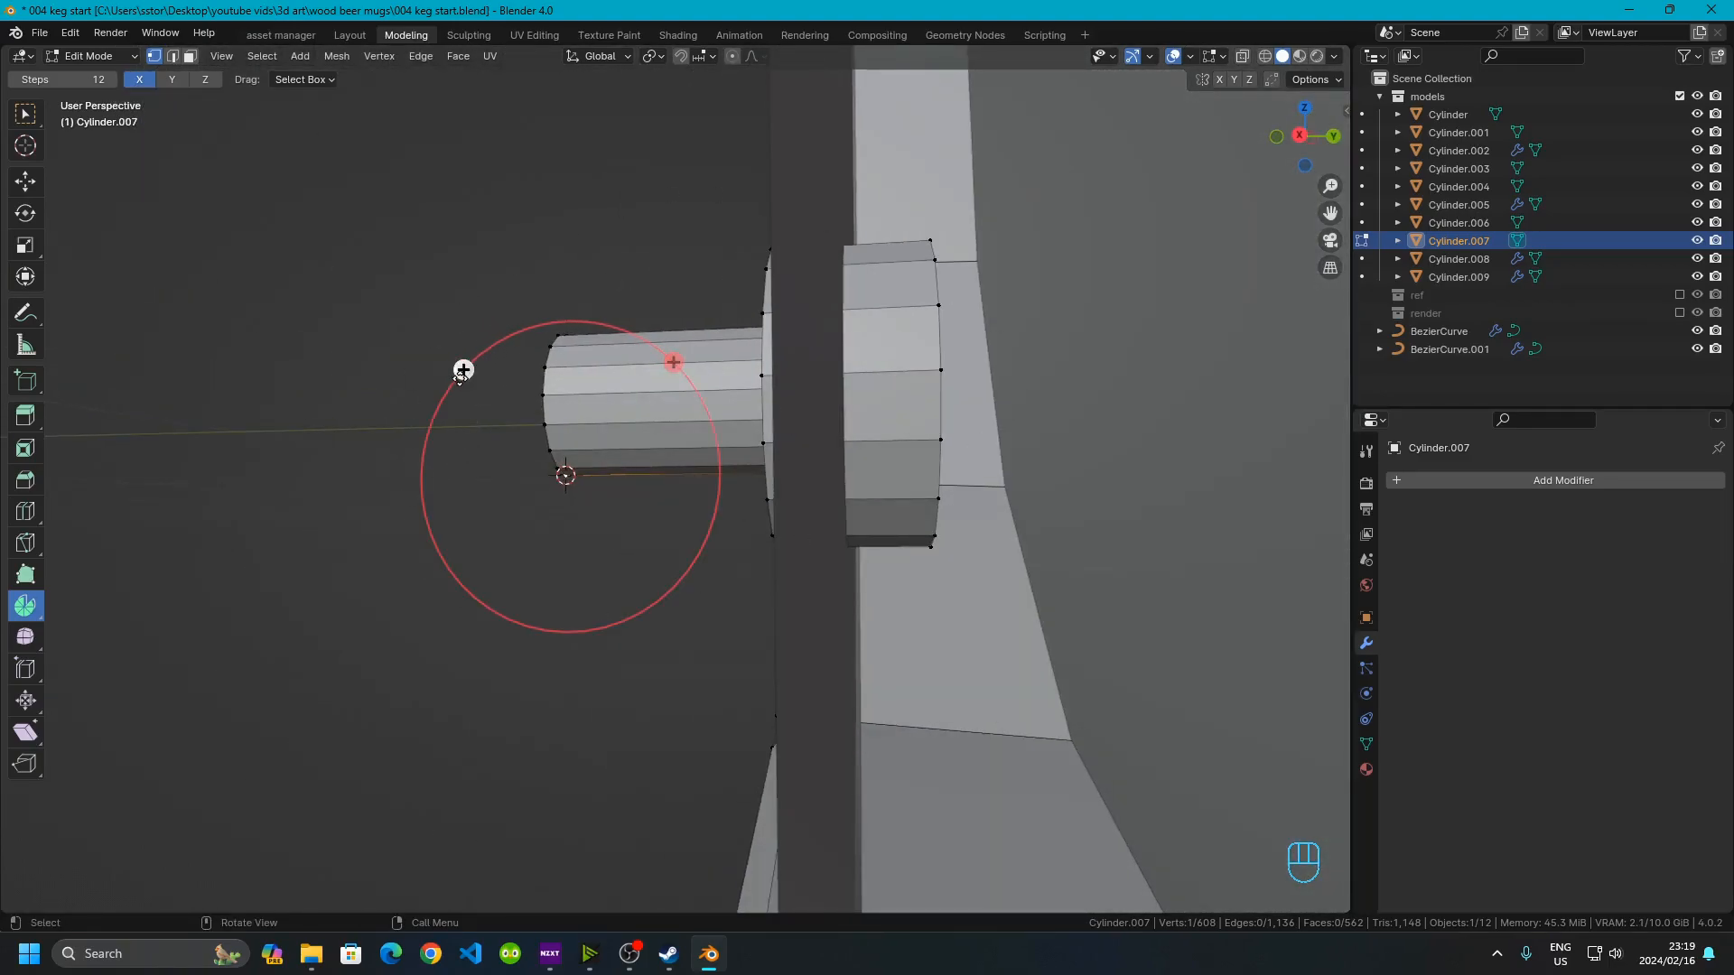
{"action": "middle_click_drag", "start_coordinate": [484, 452], "coordinate": [603, 563]}
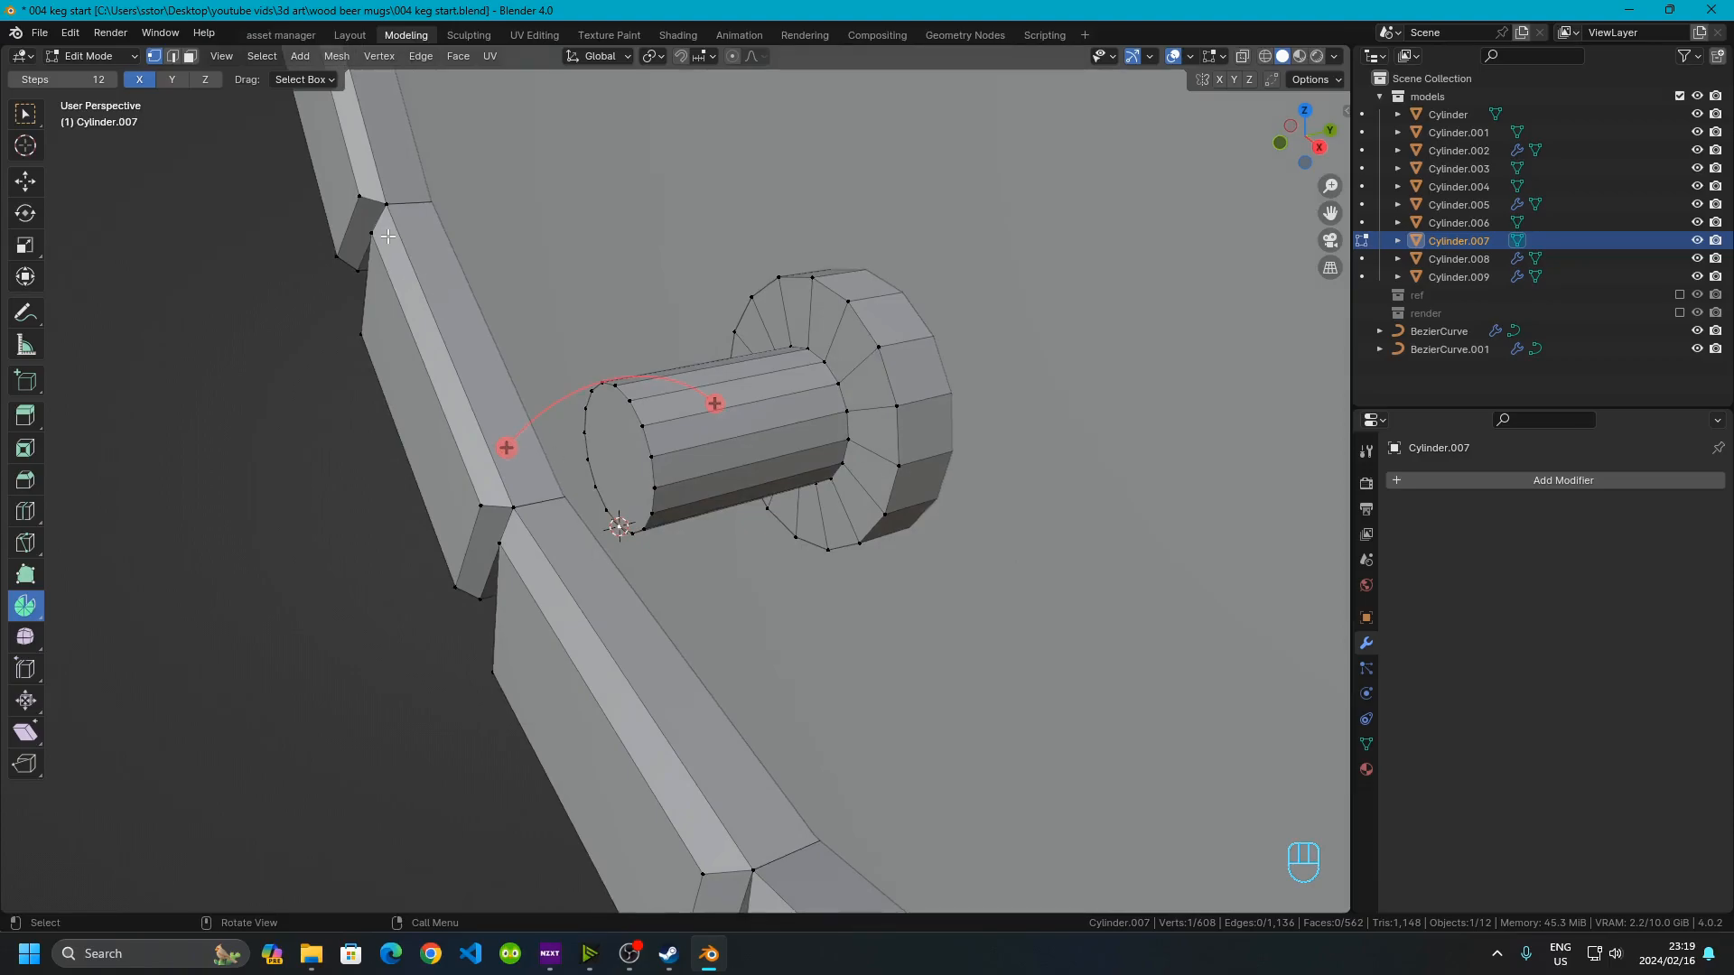
{"action": "left_click", "coordinate": [191, 56]}
{"action": "left_click", "coordinate": [627, 457]}
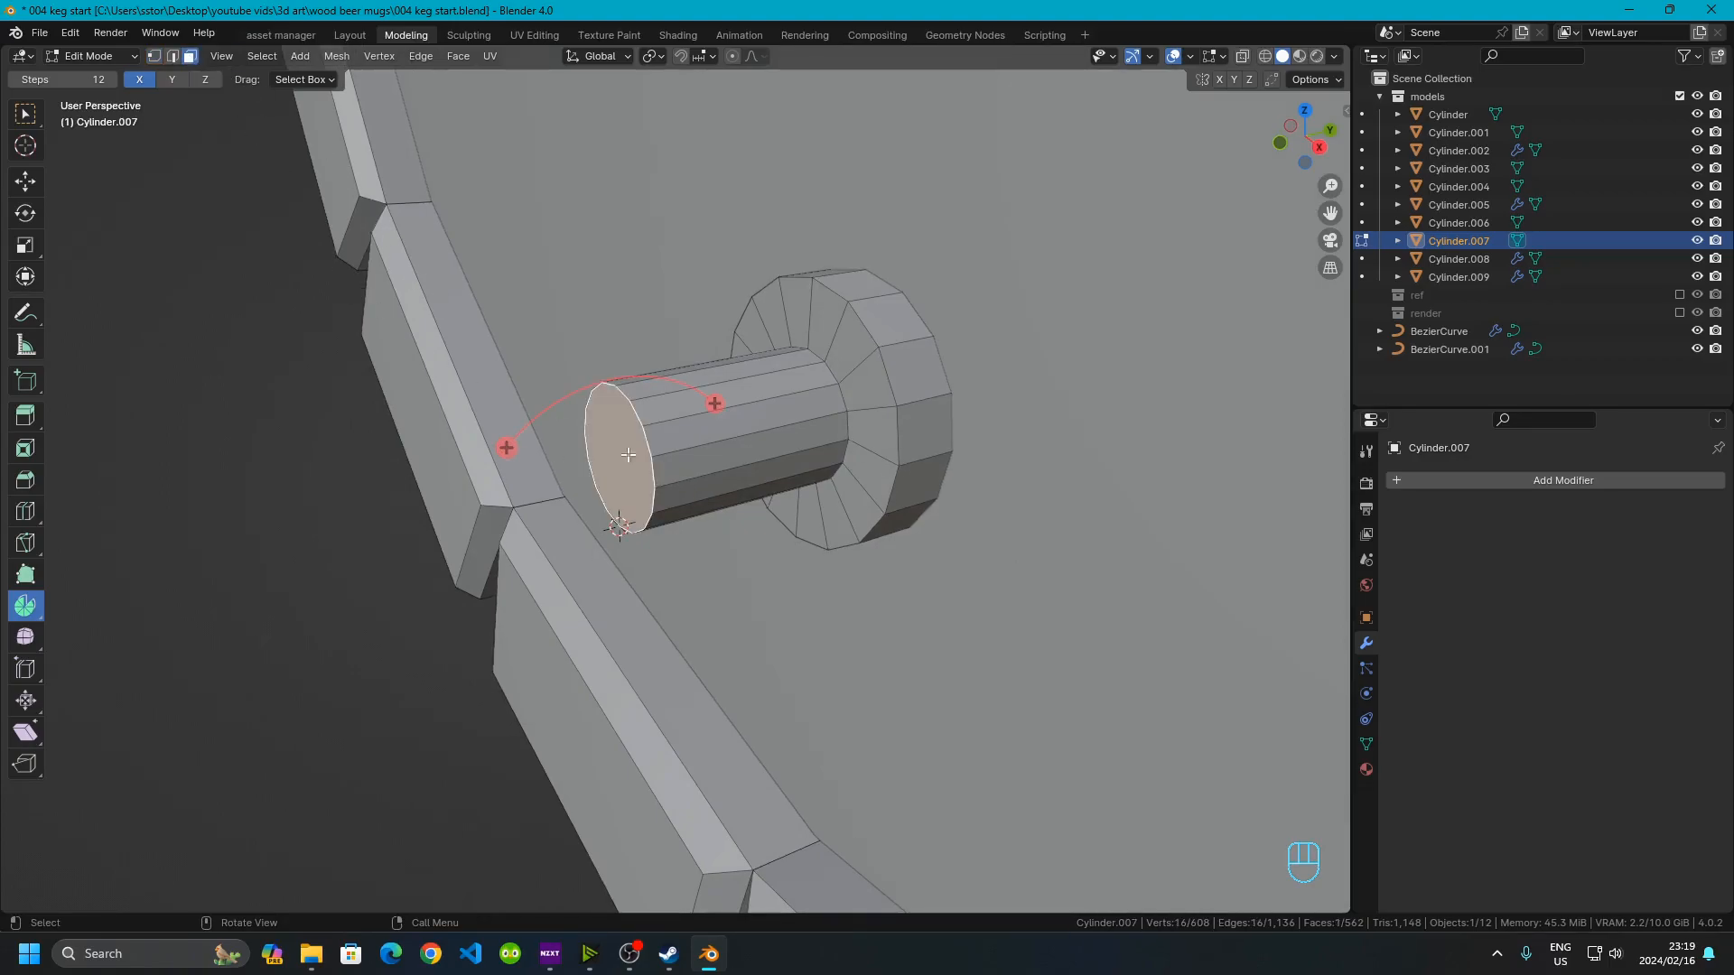
{"action": "middle_click_drag", "start_coordinate": [510, 495], "coordinate": [464, 372]}
{"action": "left_click_drag", "start_coordinate": [465, 371], "coordinate": [429, 672]}
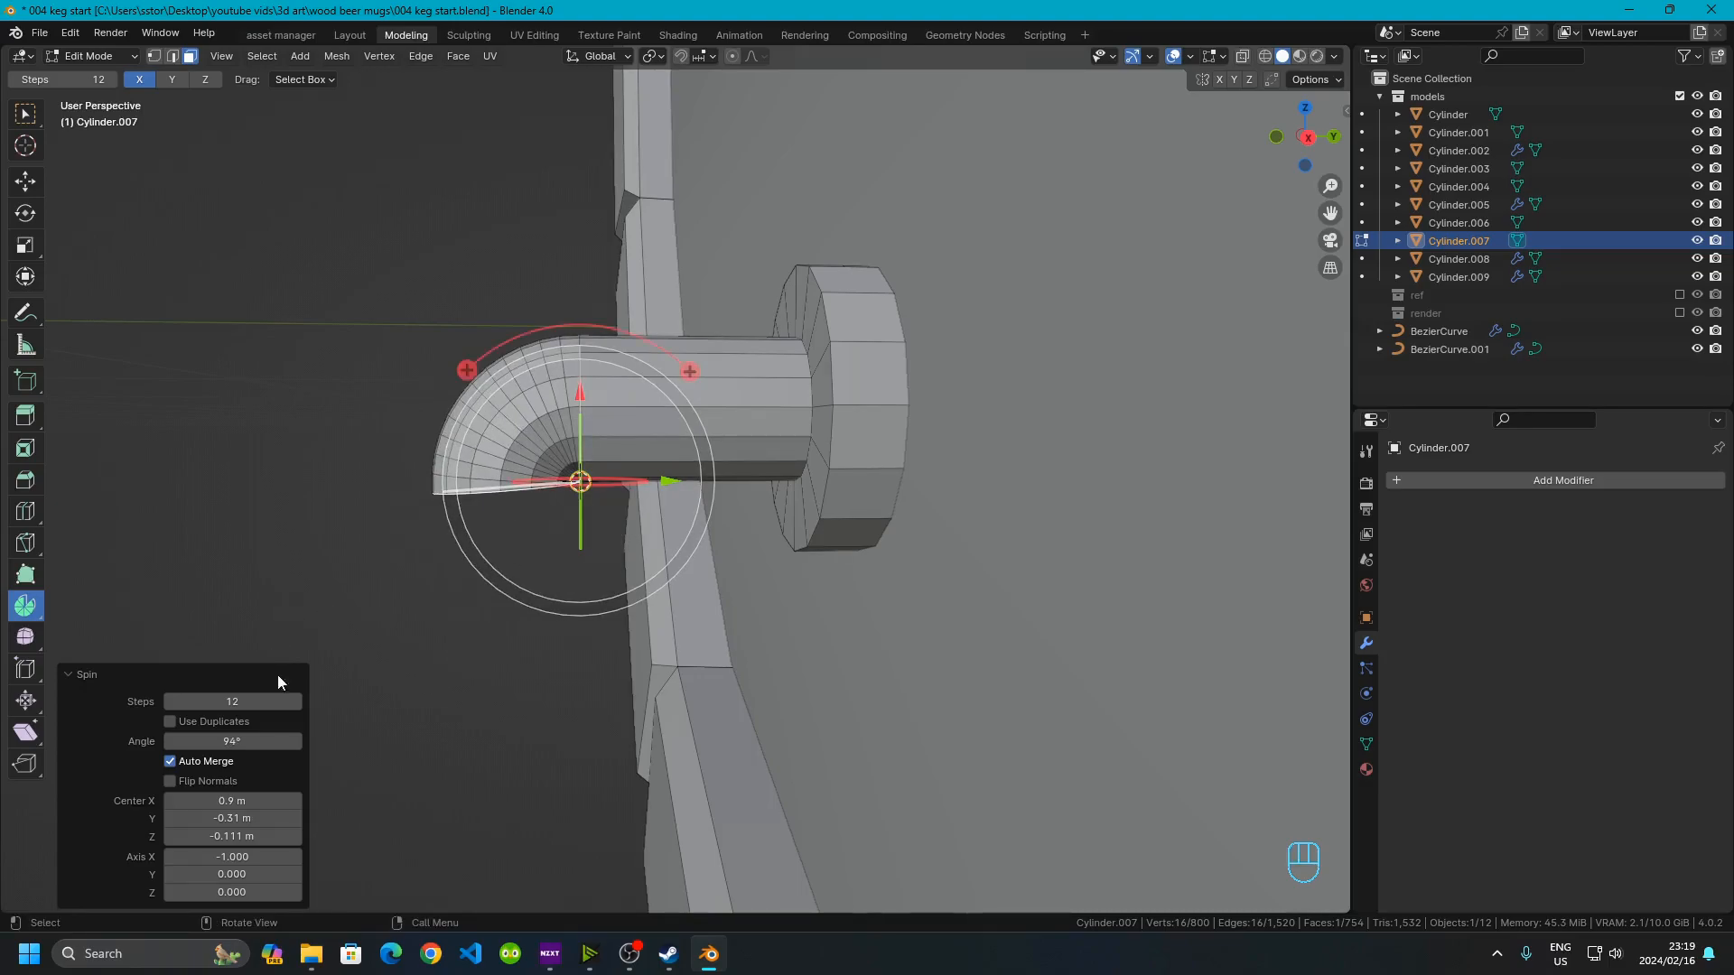
Set the spin angle to 90° and reduce the spin steps to 6
{"action": "left_click", "coordinate": [260, 745]}
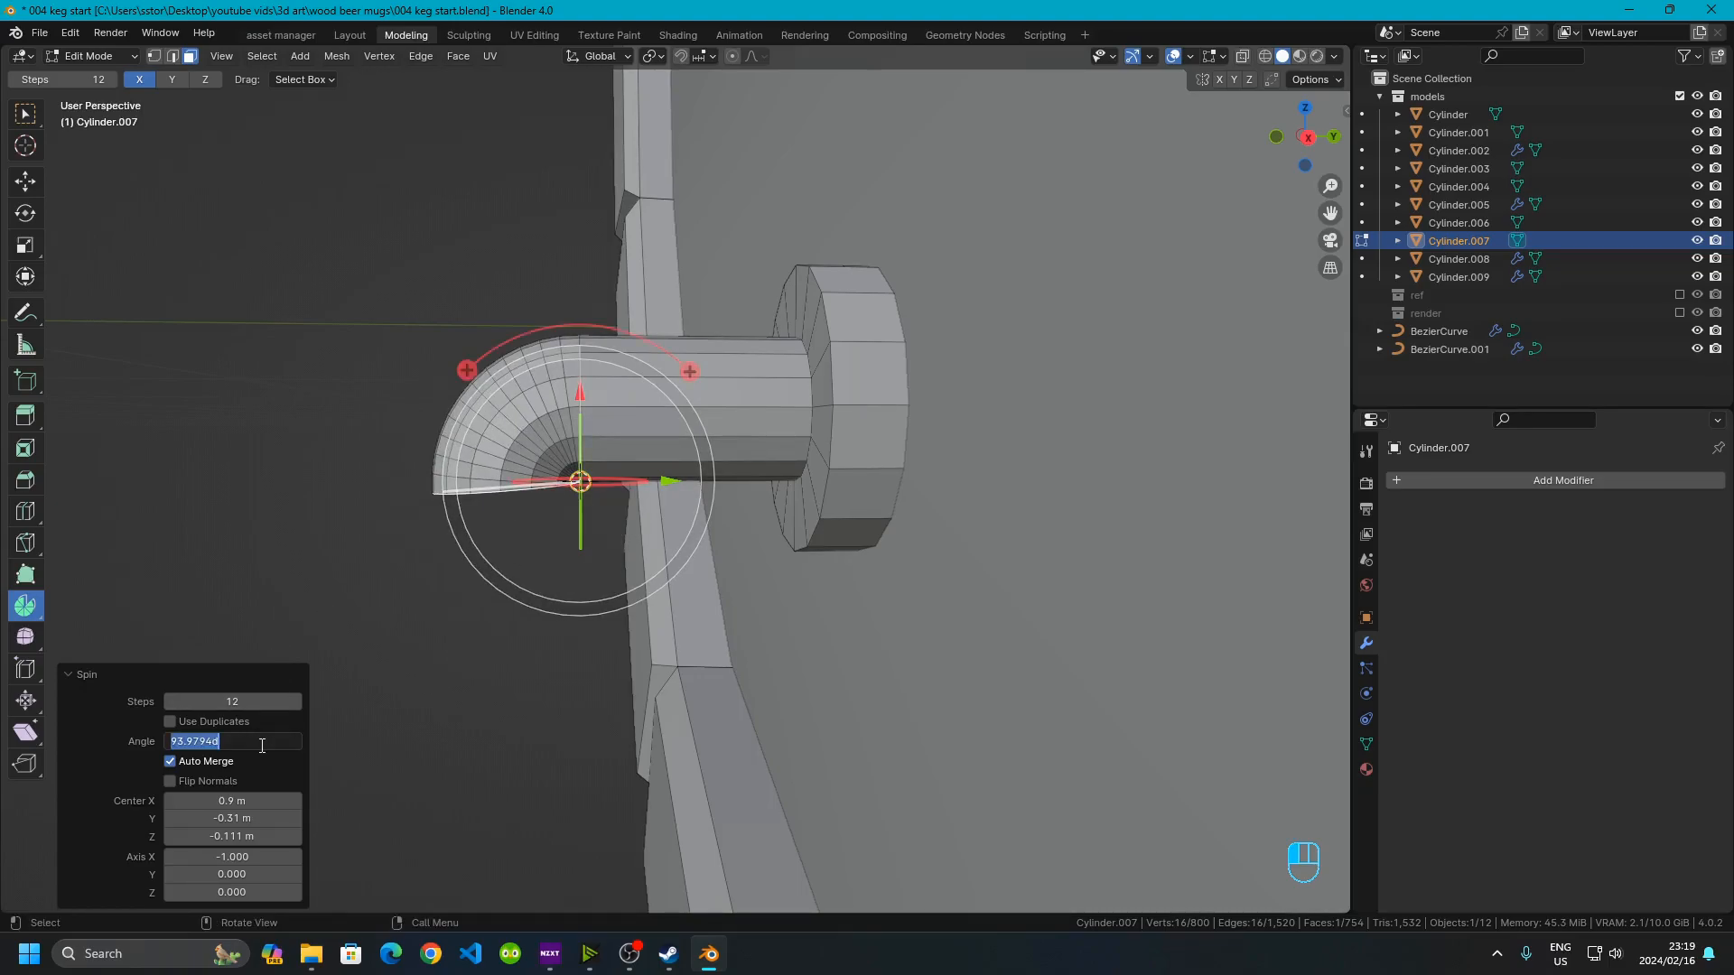
{"action": "type", "text": "90"}
{"action": "key", "text": "Return"}
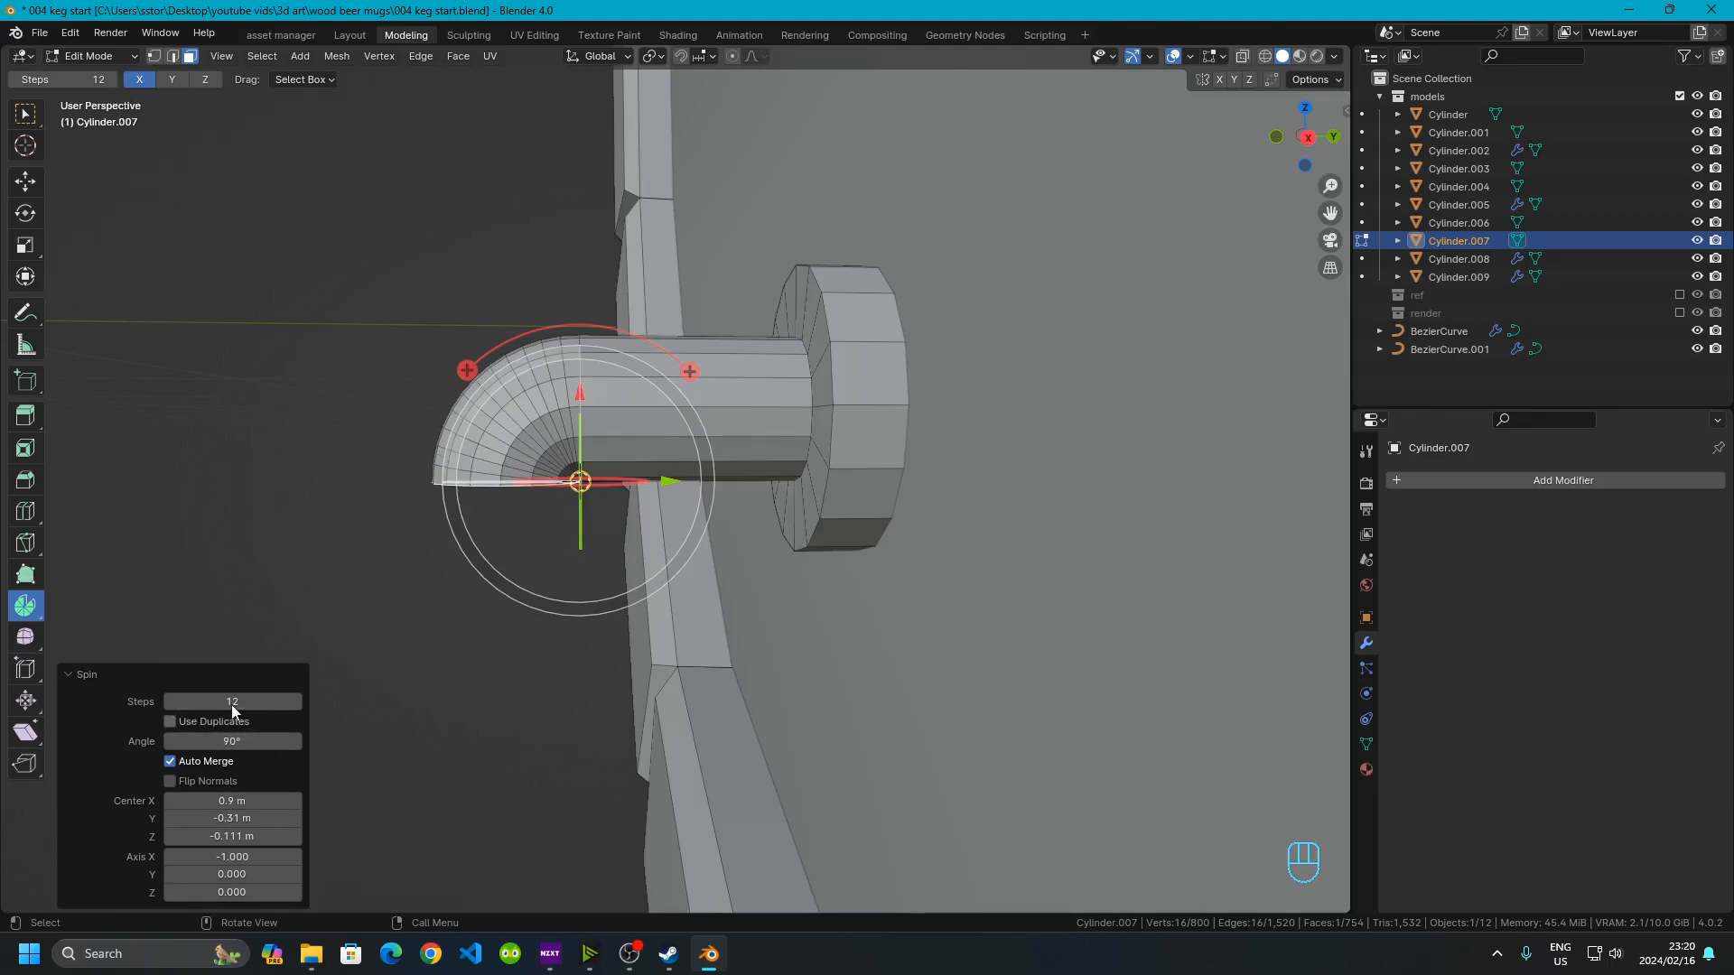
{"action": "left_click", "coordinate": [167, 701]}
{"action": "left_click", "coordinate": [167, 701]}
{"action": "left_click", "coordinate": [167, 702]}
{"action": "left_click", "coordinate": [167, 702]}
{"action": "left_click", "coordinate": [167, 702]}
{"action": "left_click", "coordinate": [167, 701]}
Extrude the bent end face 0.02 m along its normal
{"action": "middle_click_drag", "start_coordinate": [794, 423], "coordinate": [596, 335]}
{"action": "key", "text": "e"}
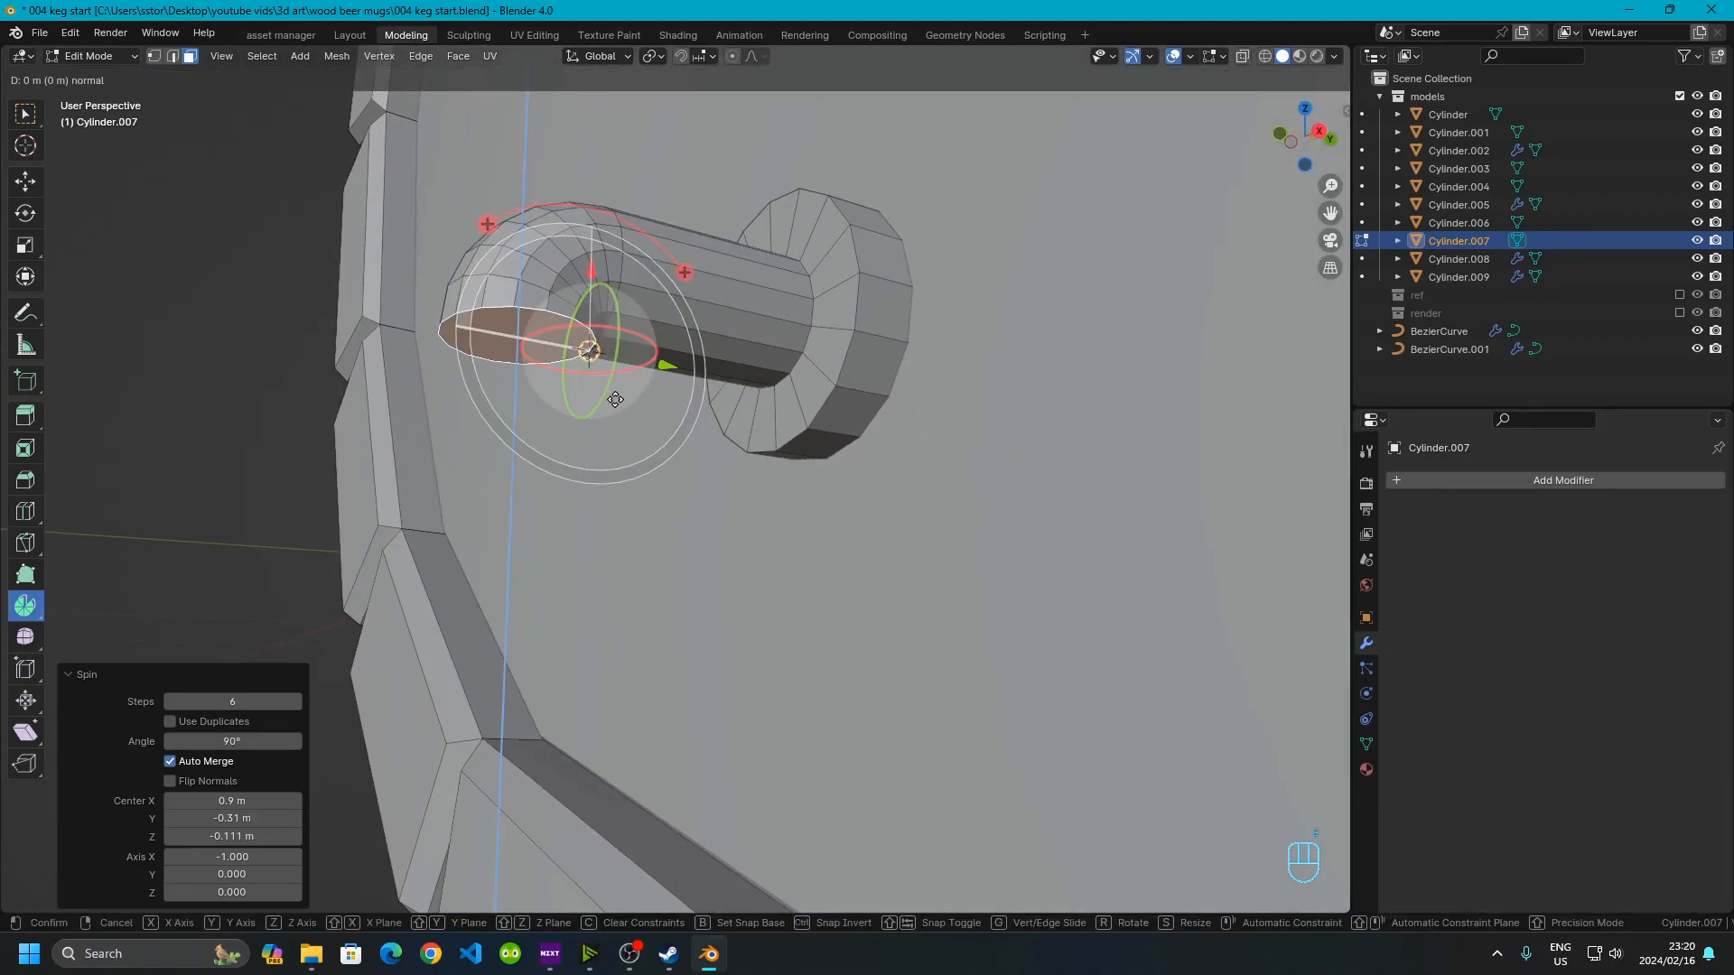
{"action": "type", "text": ".03"}
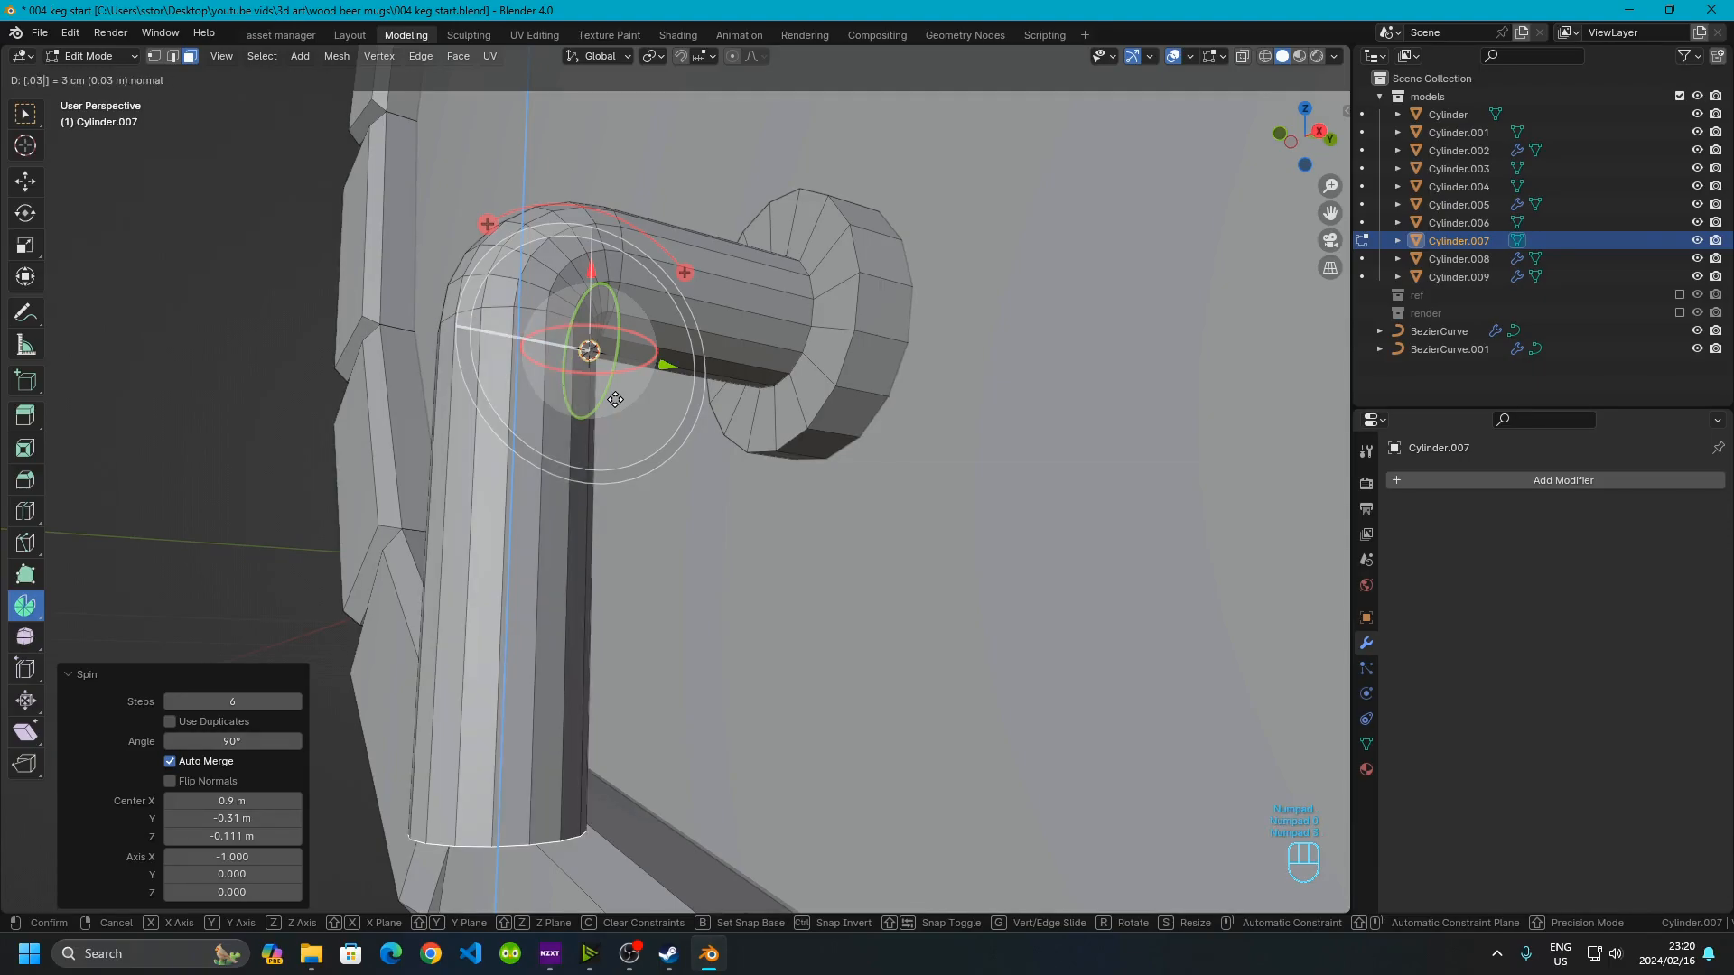
{"action": "key", "text": "BackSpace"}
{"action": "type", "text": "2"}
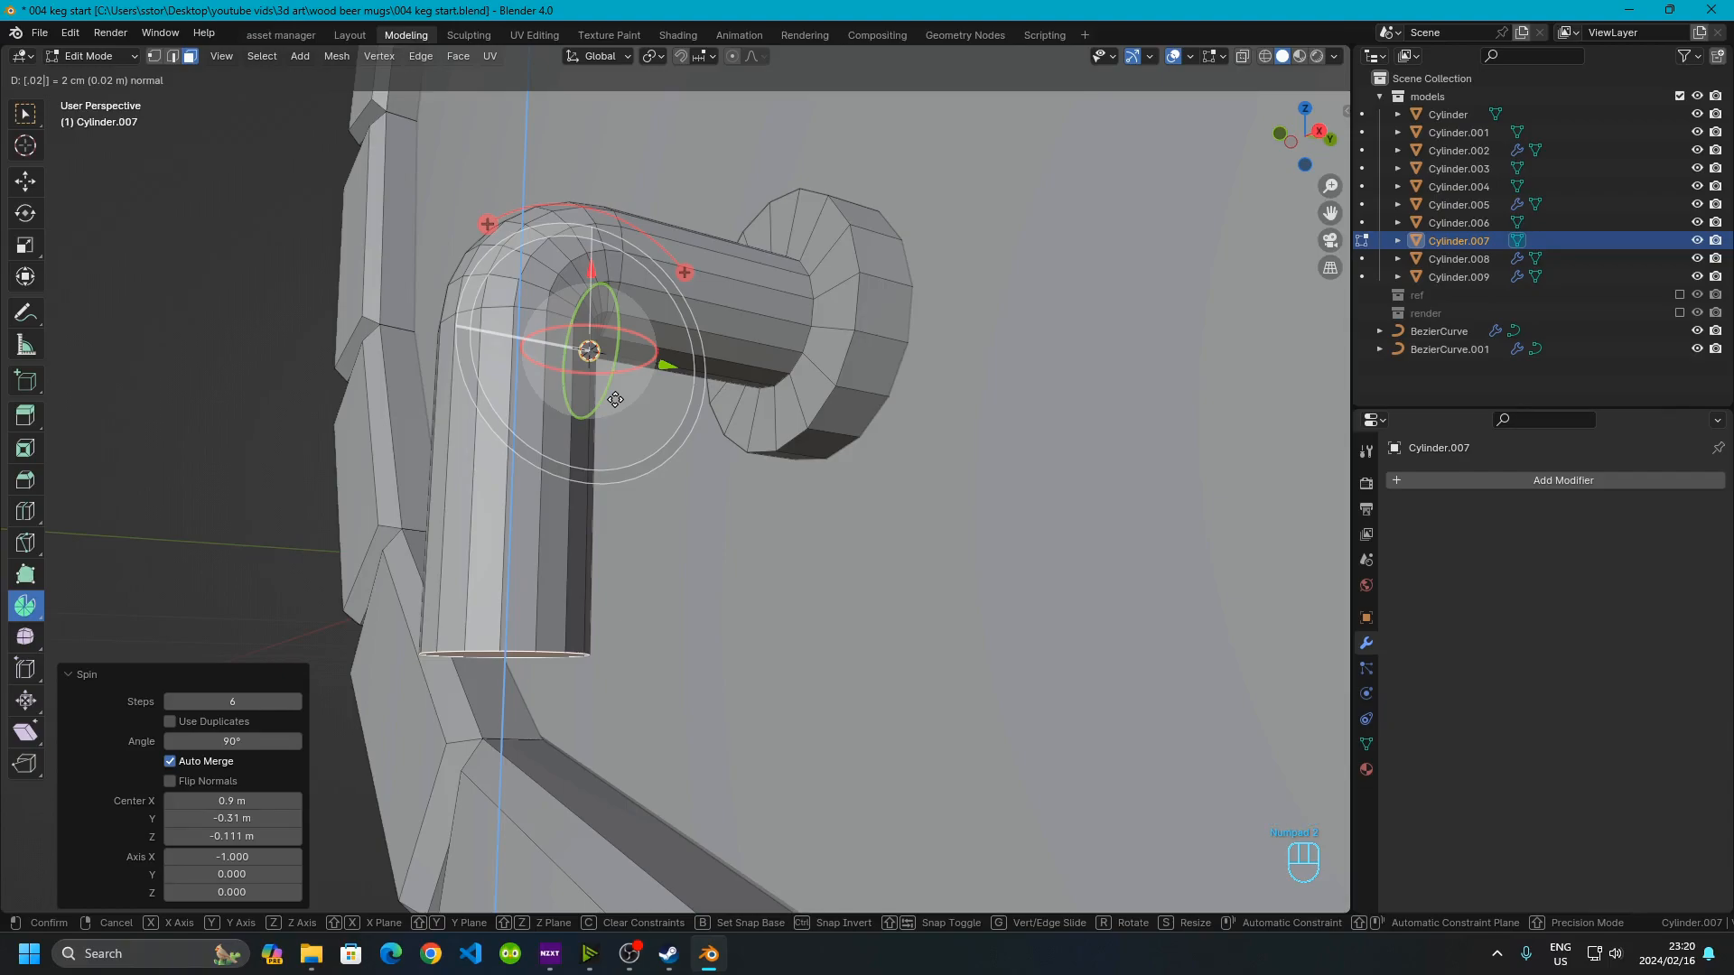
{"action": "key", "text": "Return"}
Extrude the spout's end face in place and scale it by 0.8 to make a rim
{"action": "middle_click_drag", "start_coordinate": [585, 507], "coordinate": [511, 511]}
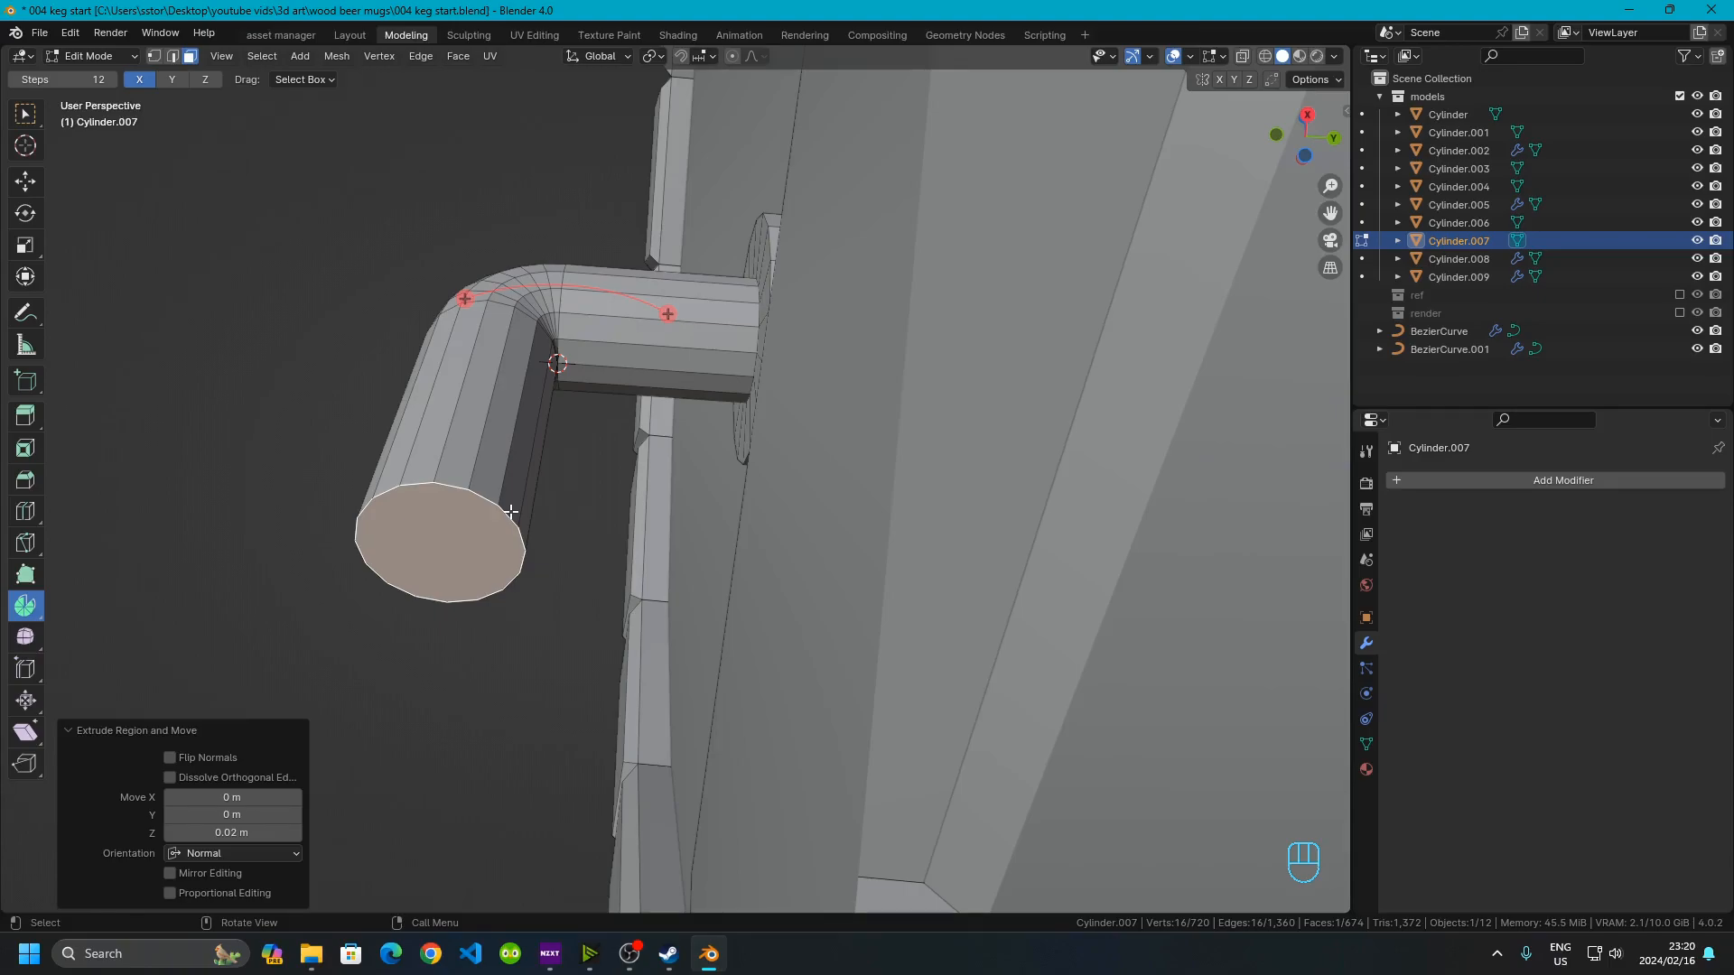
{"action": "key", "text": "e"}
{"action": "type", "text": "s."}
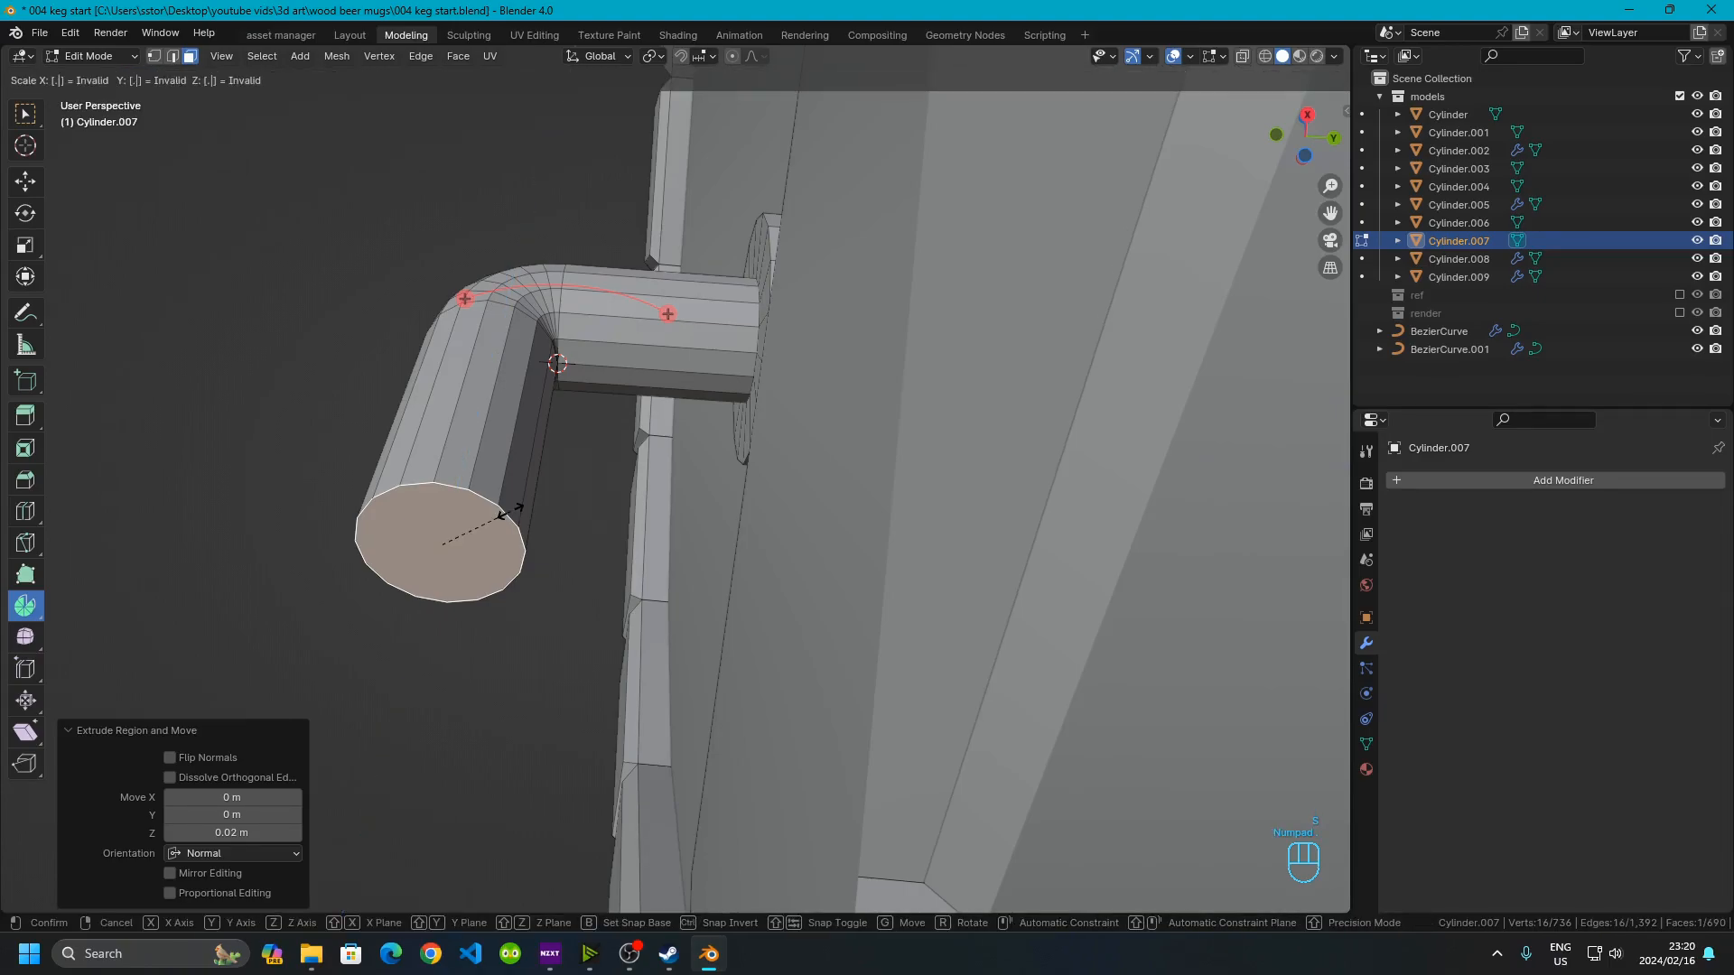
{"action": "type", "text": "8"}
{"action": "left_click", "coordinate": [510, 511]}
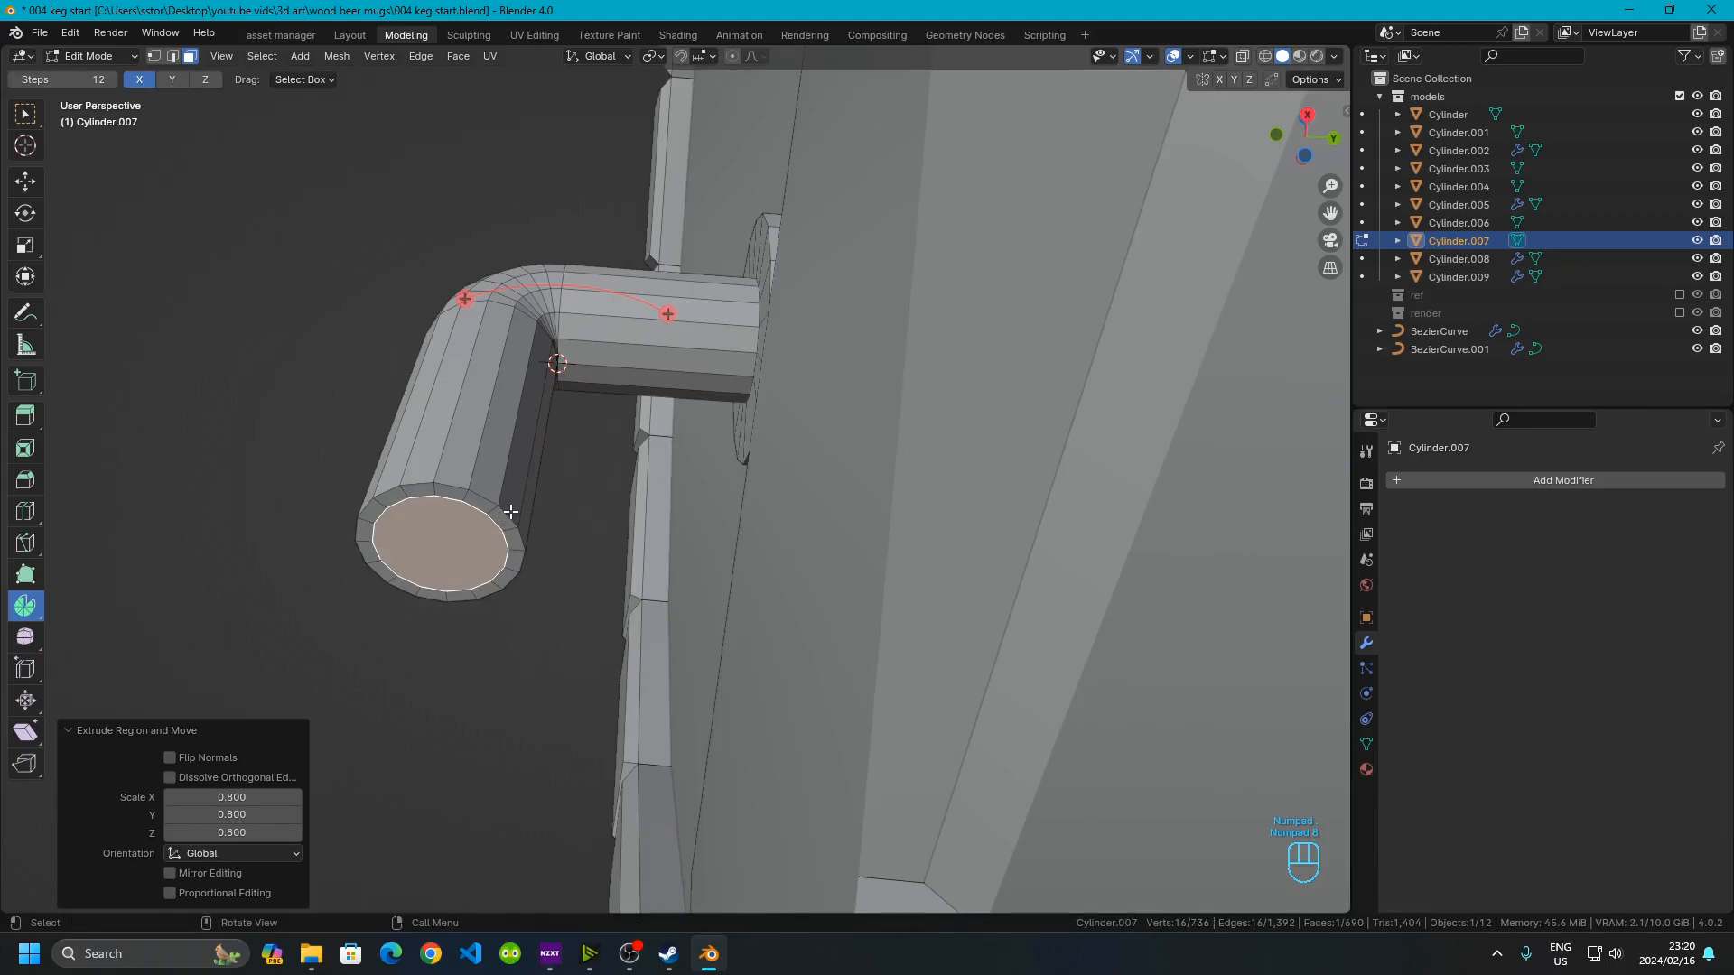
Extrude the inner end face -0.01 m along its normal to hollow the spout opening
{"action": "type", "text": "e"}
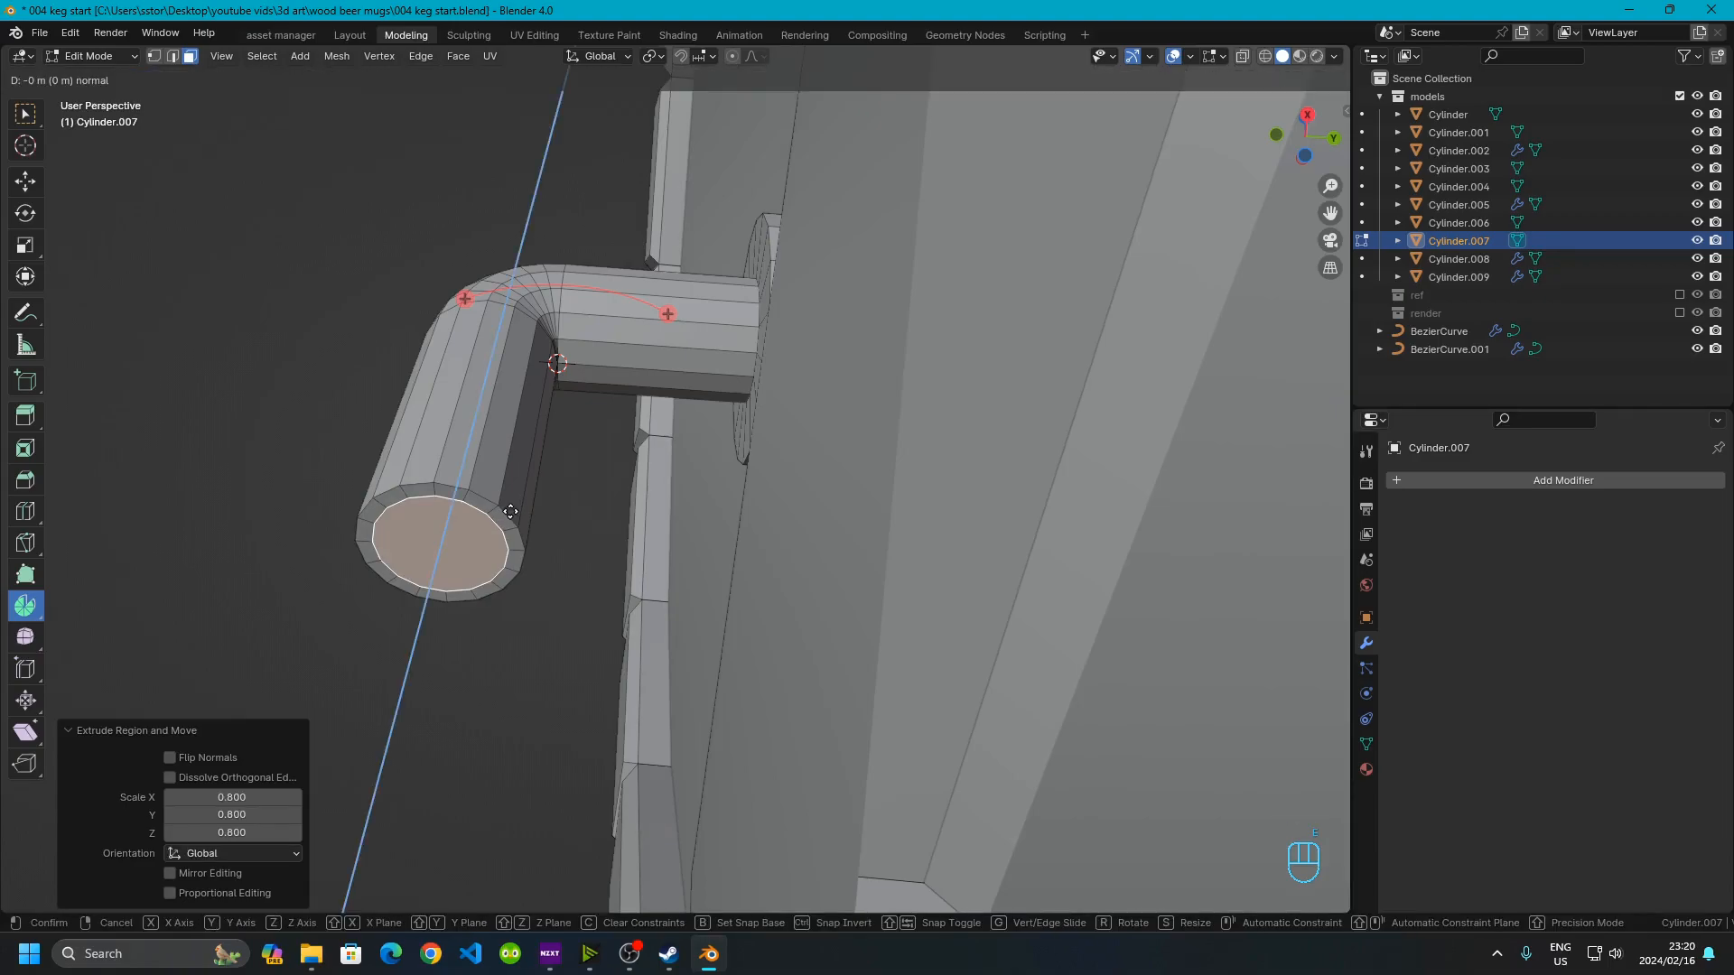
{"action": "type", "text": "1"}
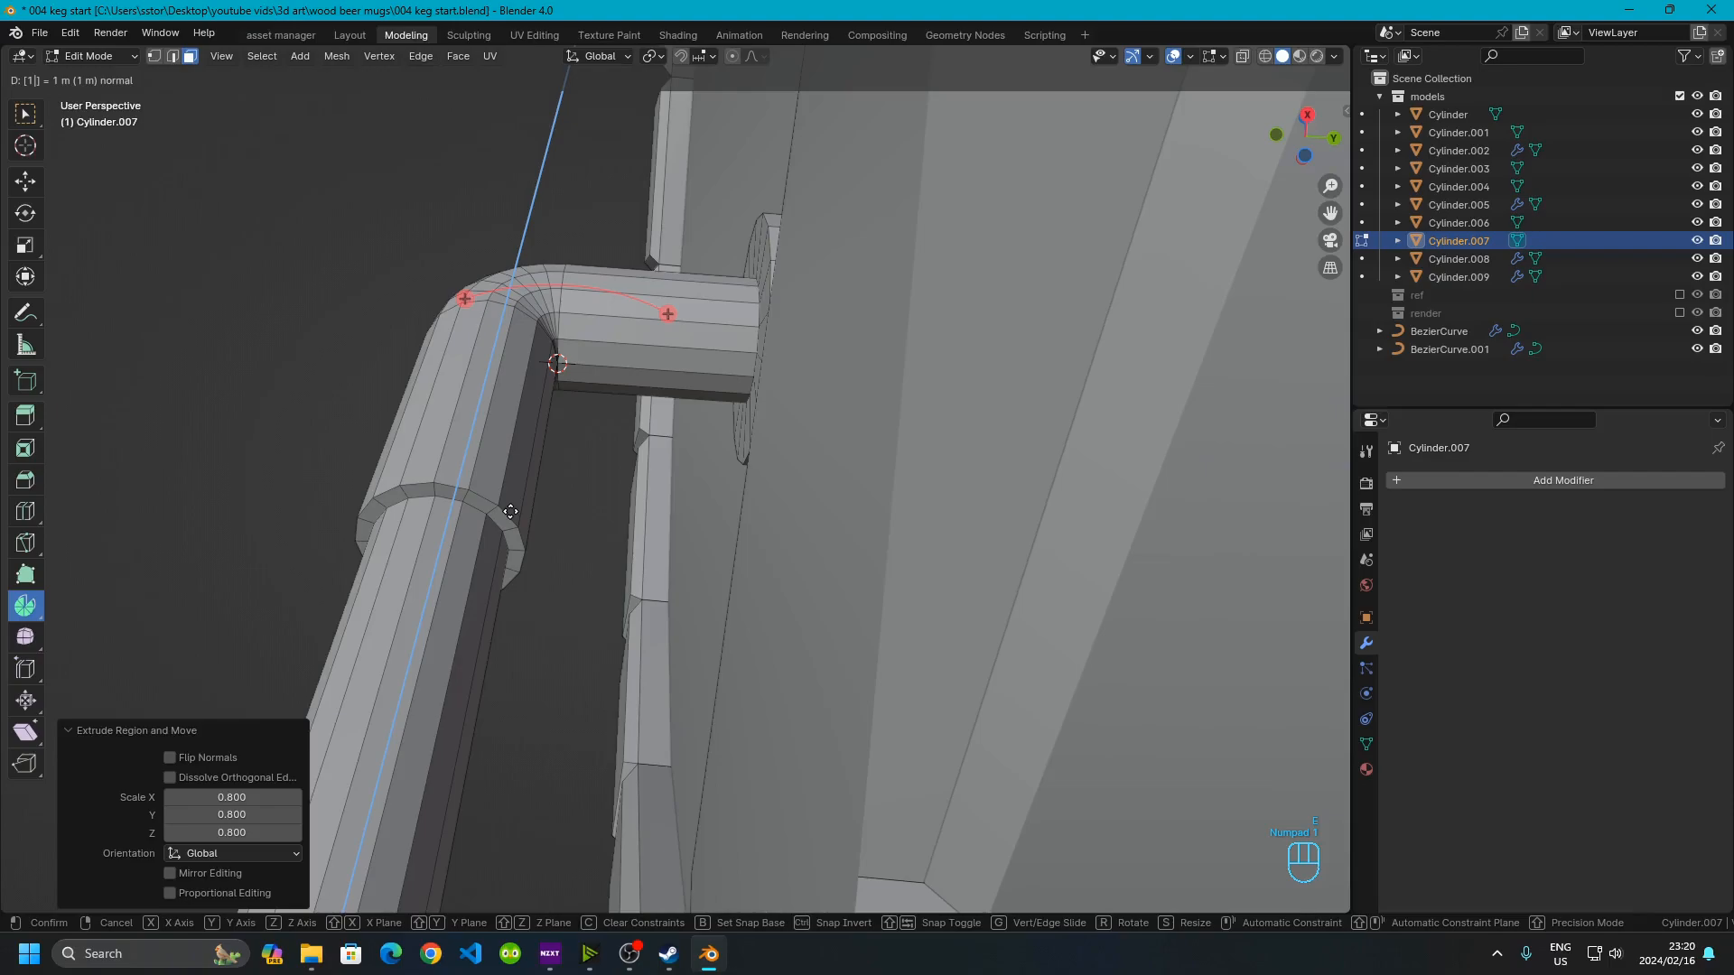
{"action": "key", "text": "BackSpace"}
{"action": "type", "text": ".01"}
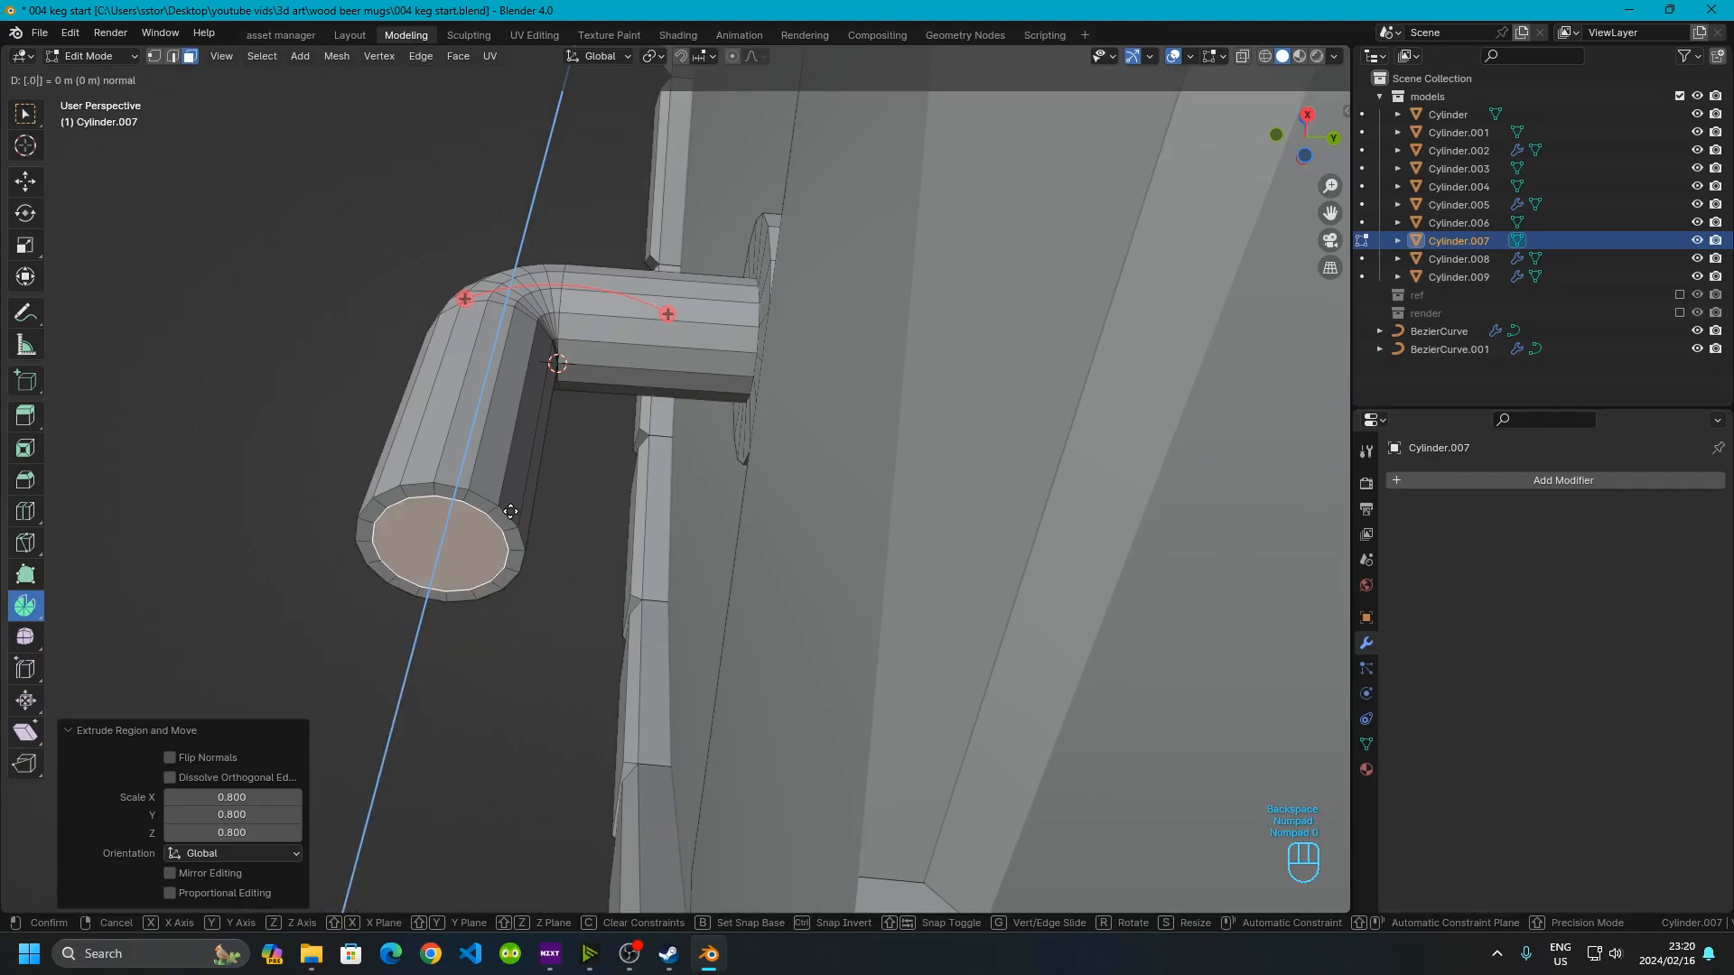
{"action": "type", "text": "-"}
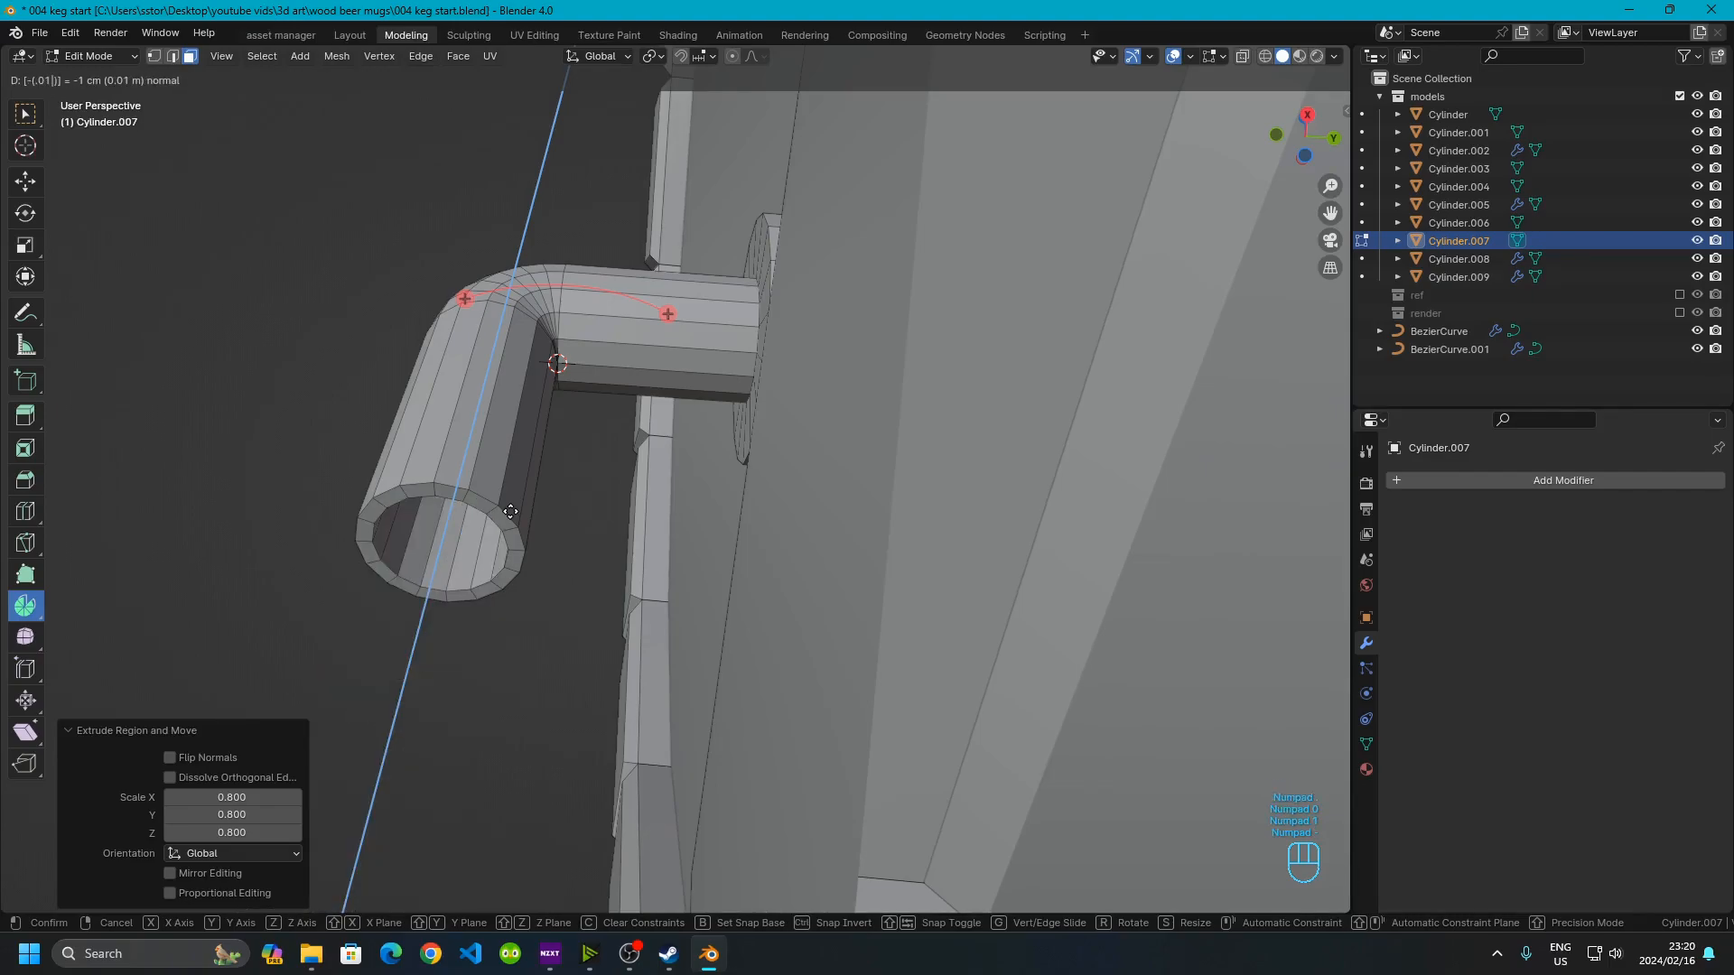
{"action": "left_click", "coordinate": [510, 511]}
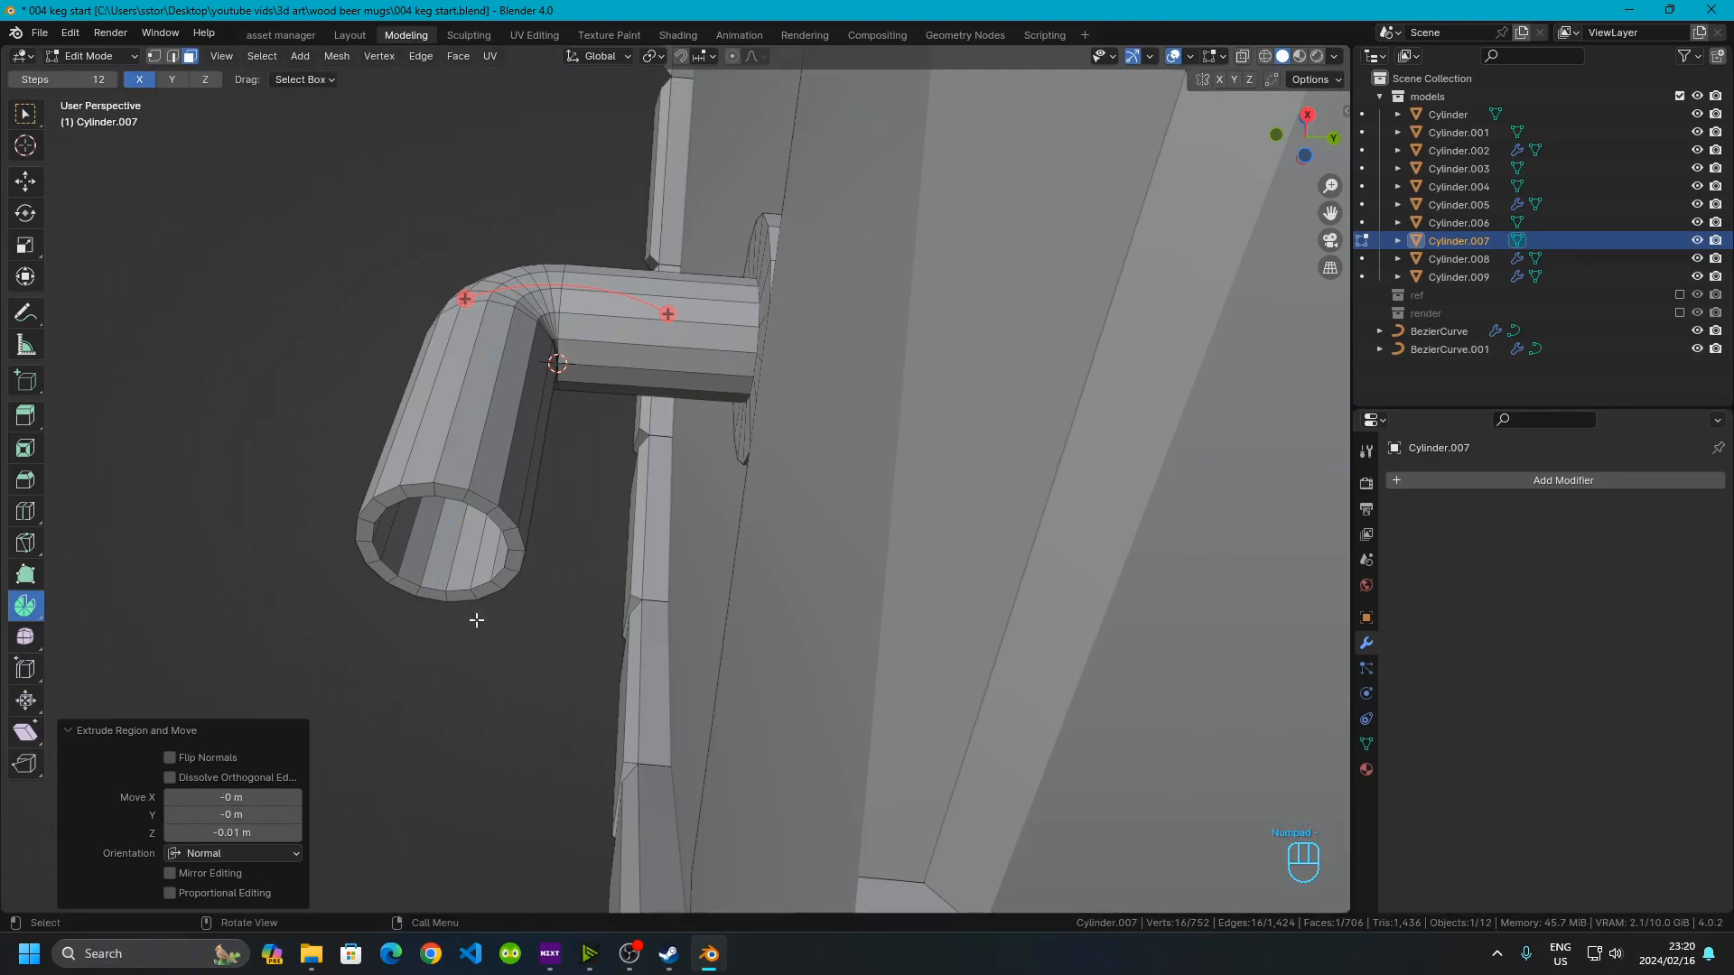
Select two top faces of the horizontal pipe section and snap the 3D cursor to them
{"action": "middle_click_drag", "start_coordinate": [407, 377], "coordinate": [573, 534]}
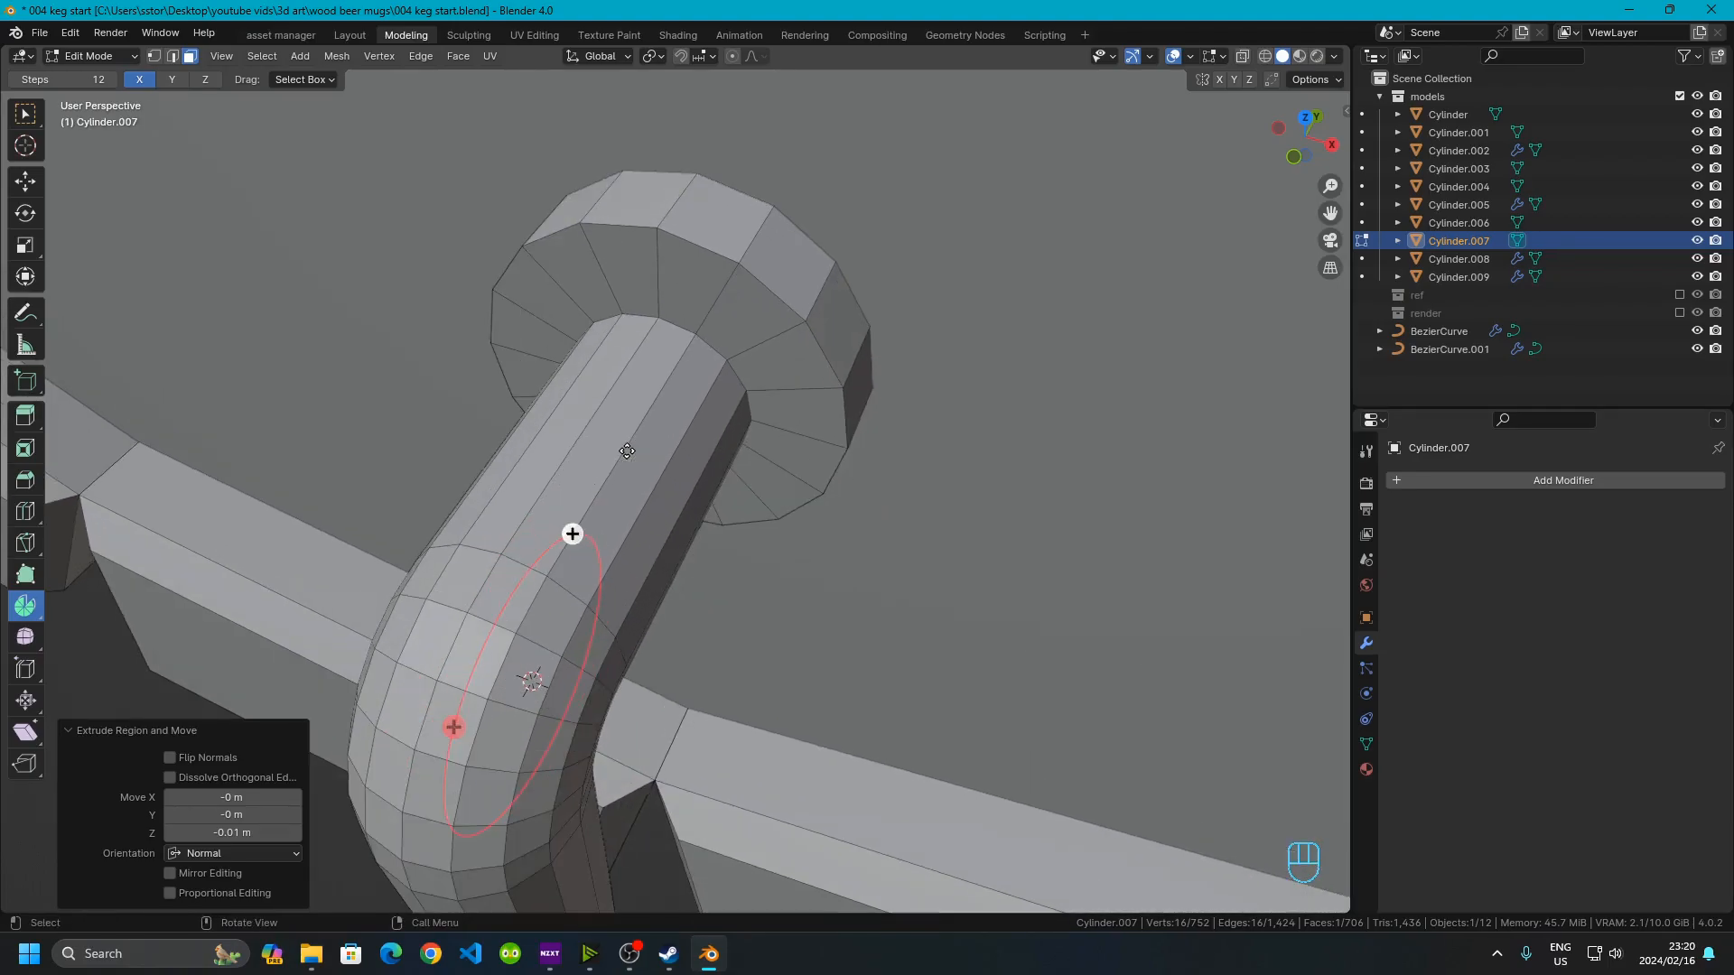
{"action": "left_click", "coordinate": [604, 441]}
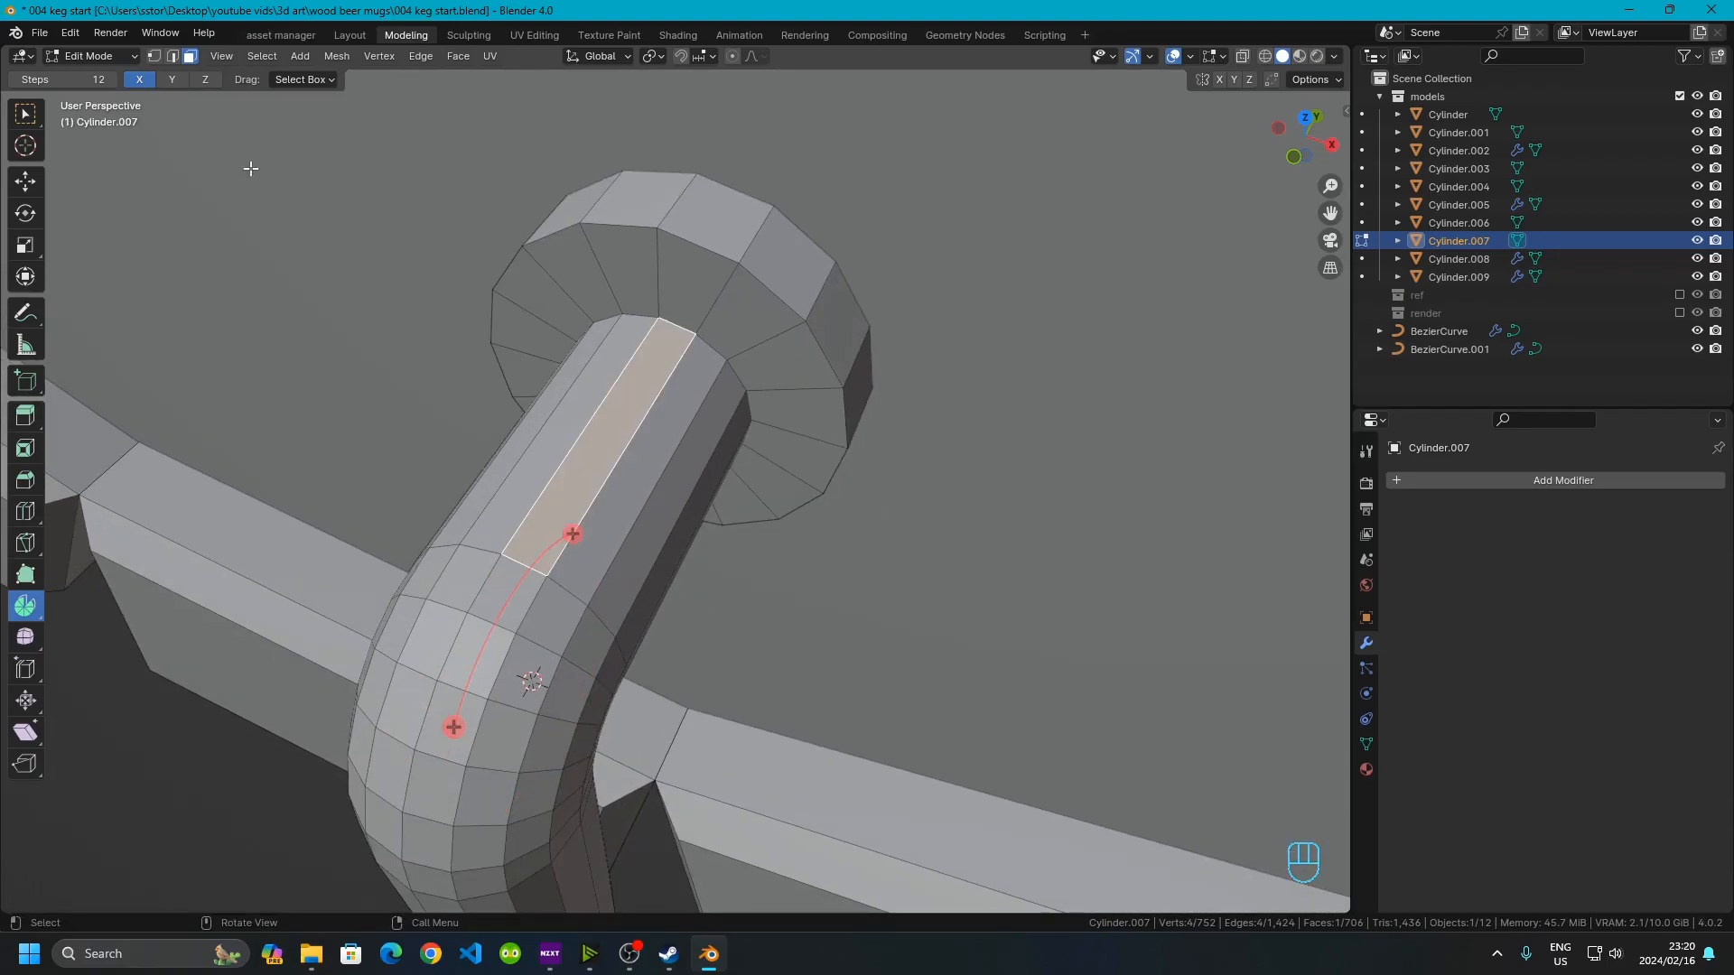
{"action": "middle_click_drag", "start_coordinate": [527, 427], "coordinate": [737, 421]}
{"action": "left_click", "coordinate": [632, 498], "text": "shift"}
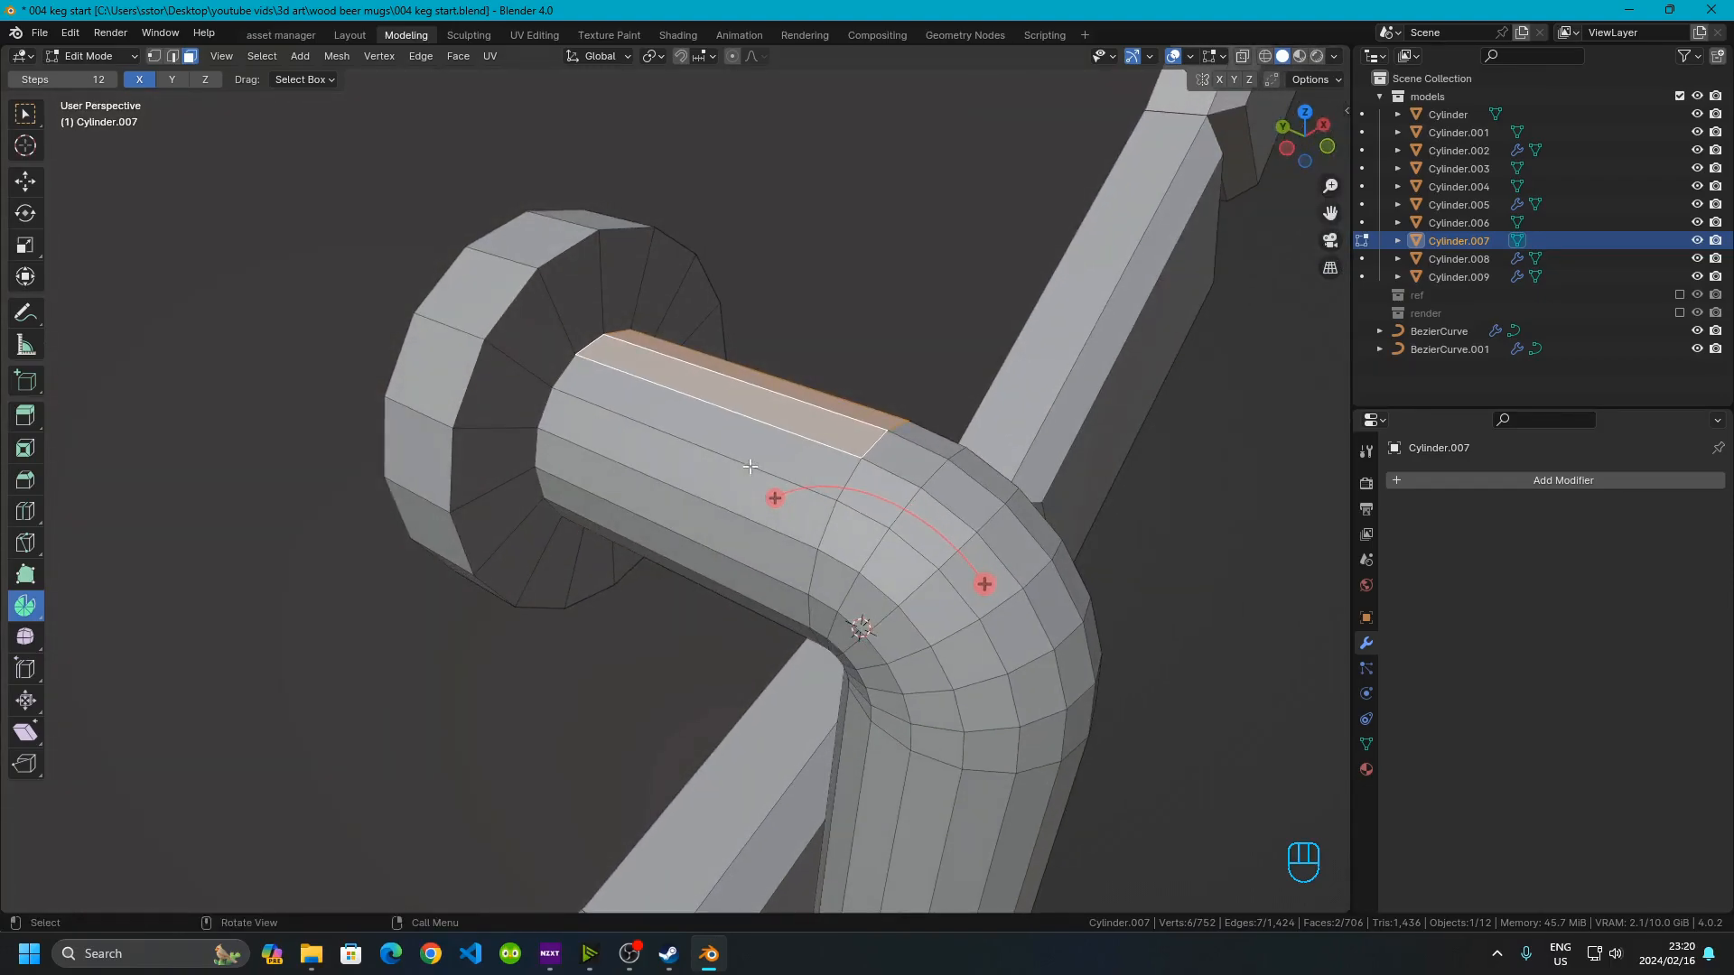
{"action": "key", "text": "shift+s"}
{"action": "left_click", "coordinate": [766, 523]}
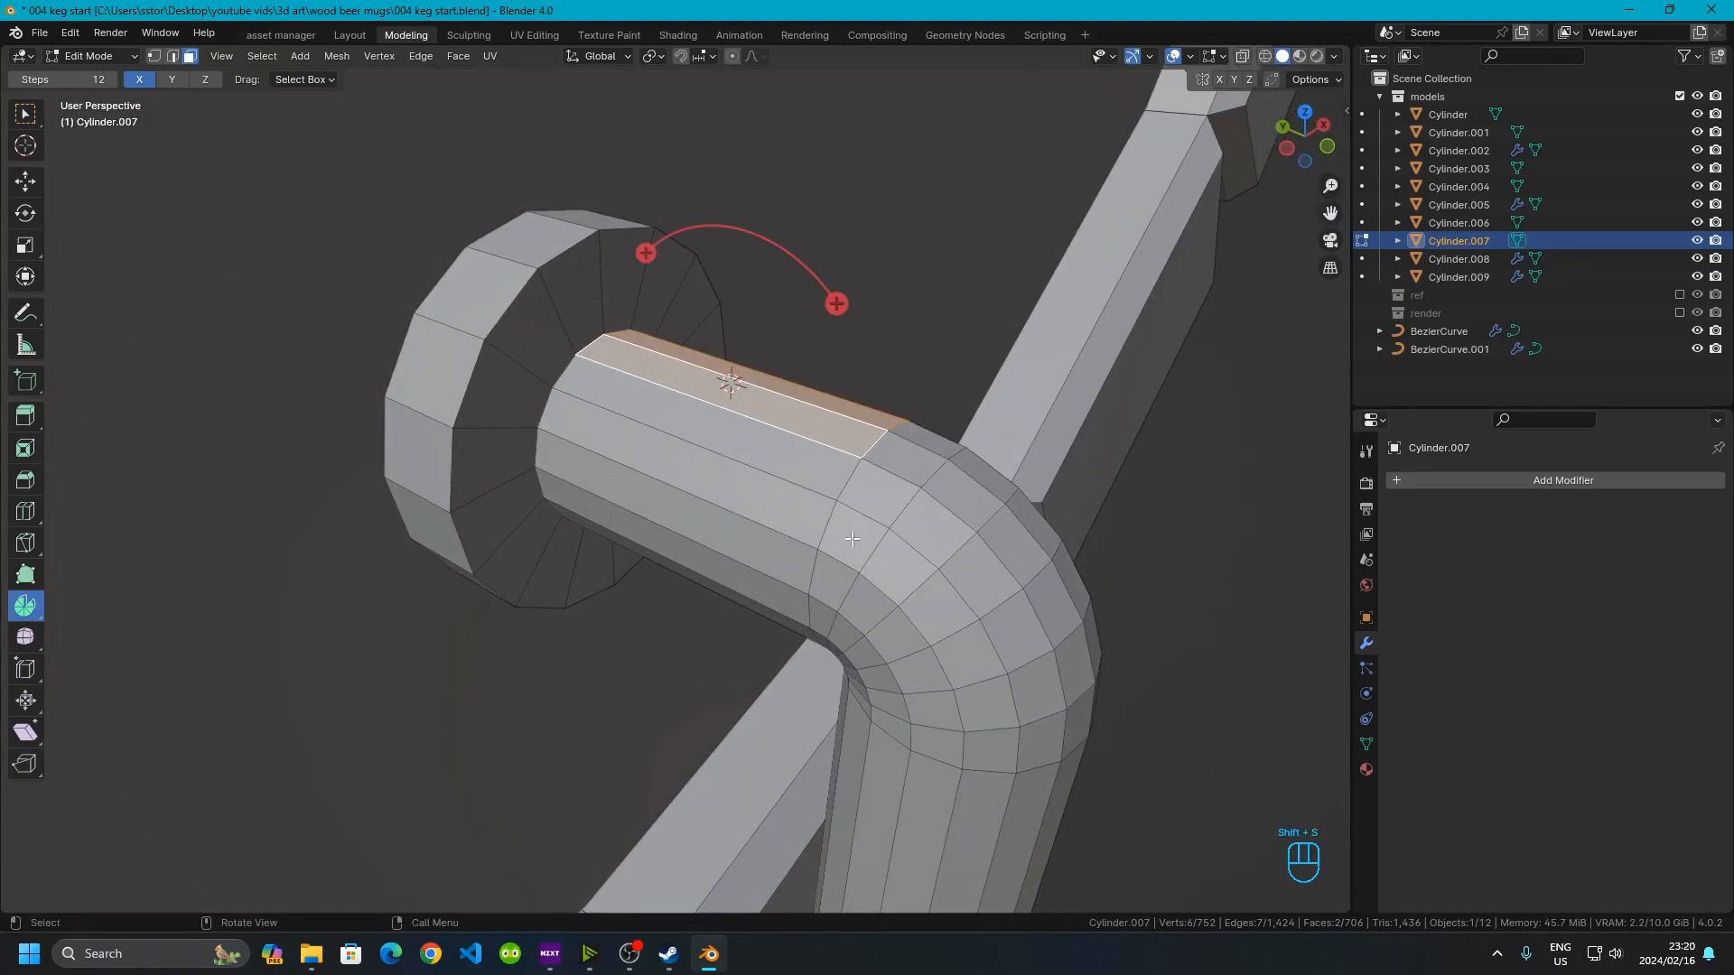
{"action": "middle_click_drag", "start_coordinate": [741, 499], "coordinate": [665, 490], "text": "shift"}
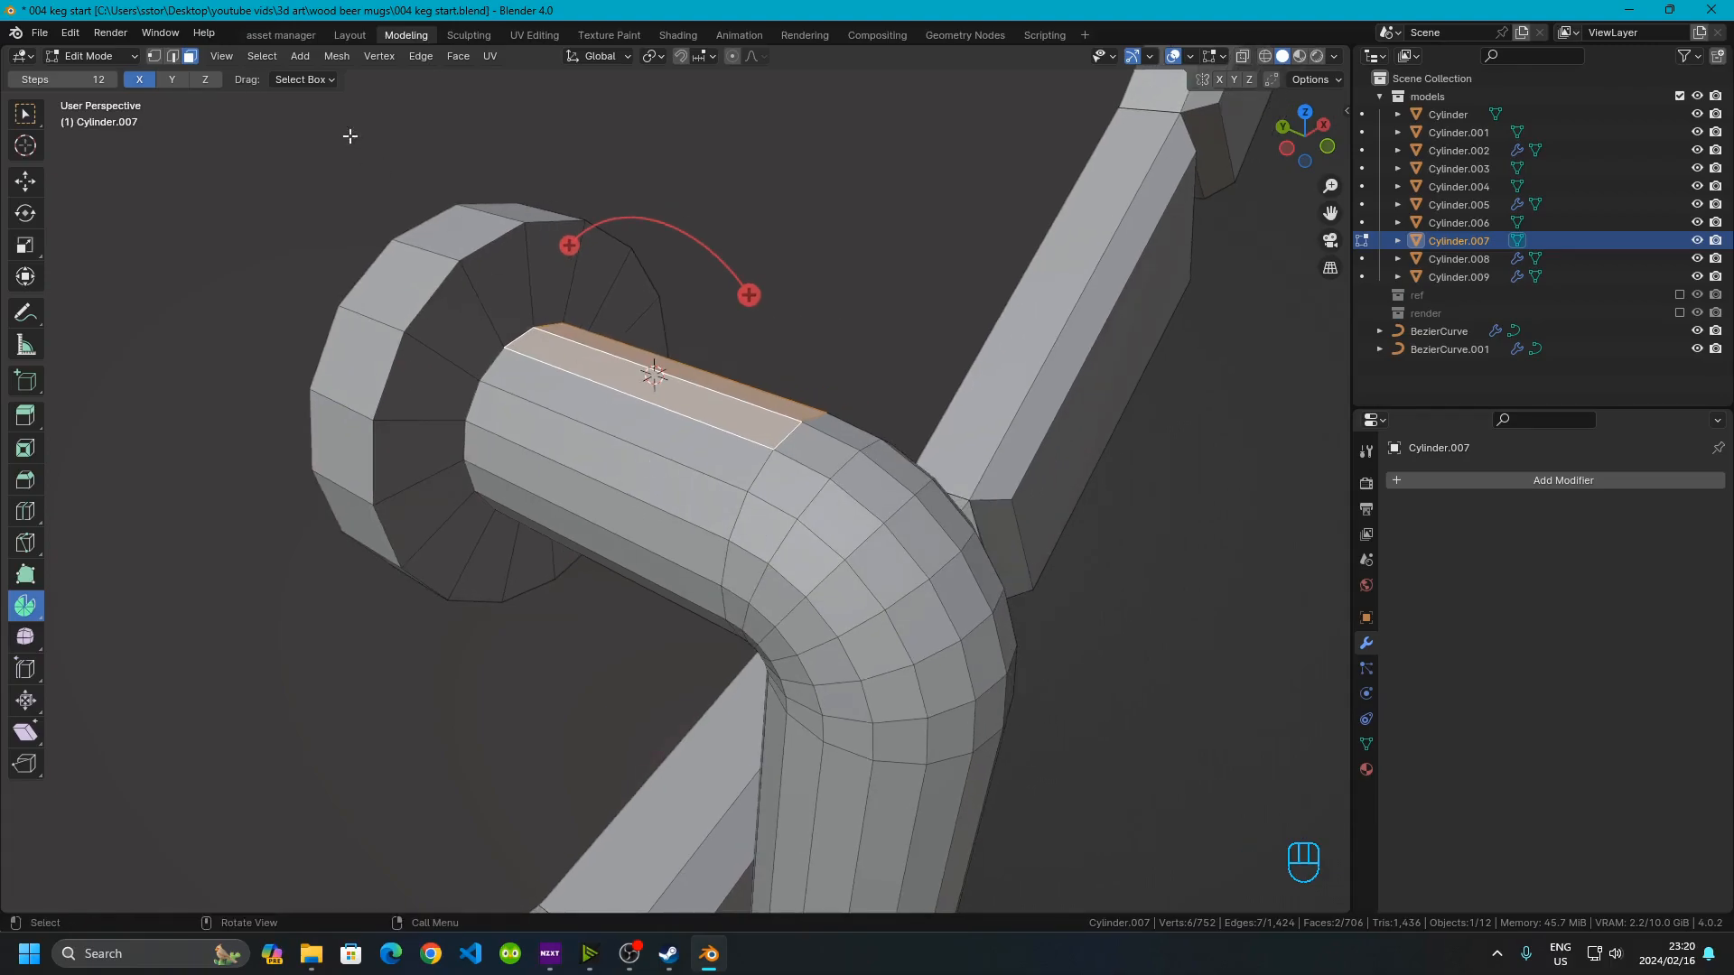
Add a cylinder at the 3D cursor with a radius of 0.0025 m
{"action": "left_click", "coordinate": [330, 63]}
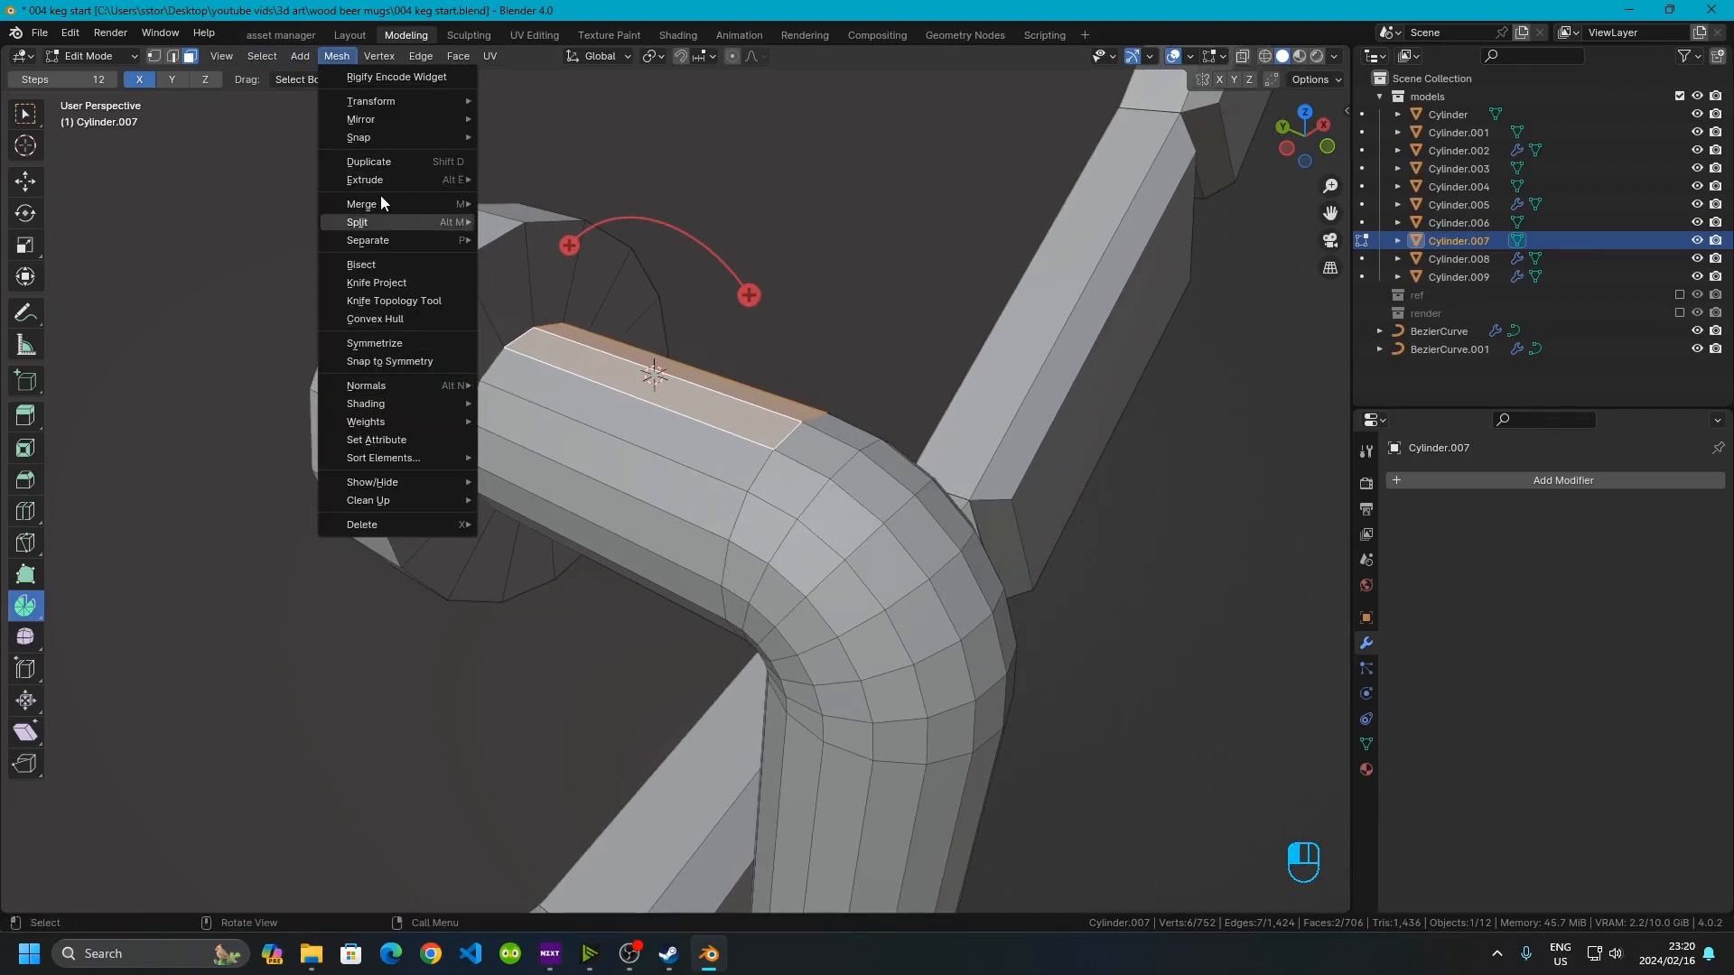
{"action": "key", "text": "shift+a"}
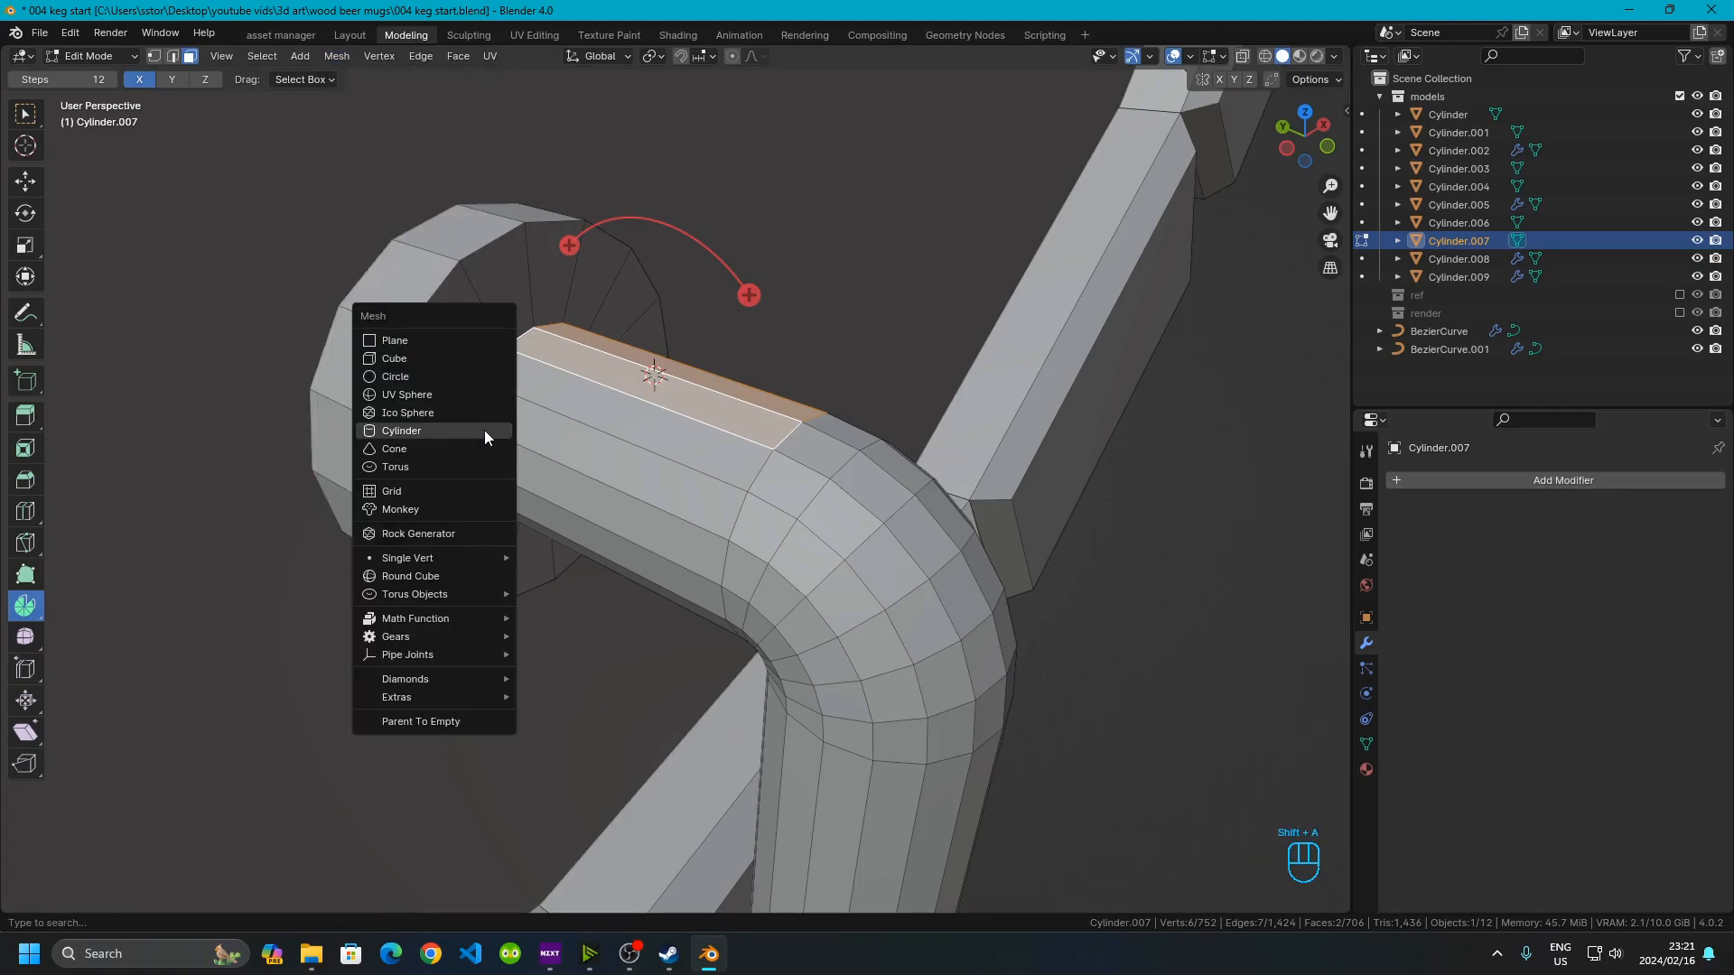
{"action": "left_click", "coordinate": [398, 432]}
{"action": "left_click", "coordinate": [227, 701]}
{"action": "left_click", "coordinate": [193, 702]}
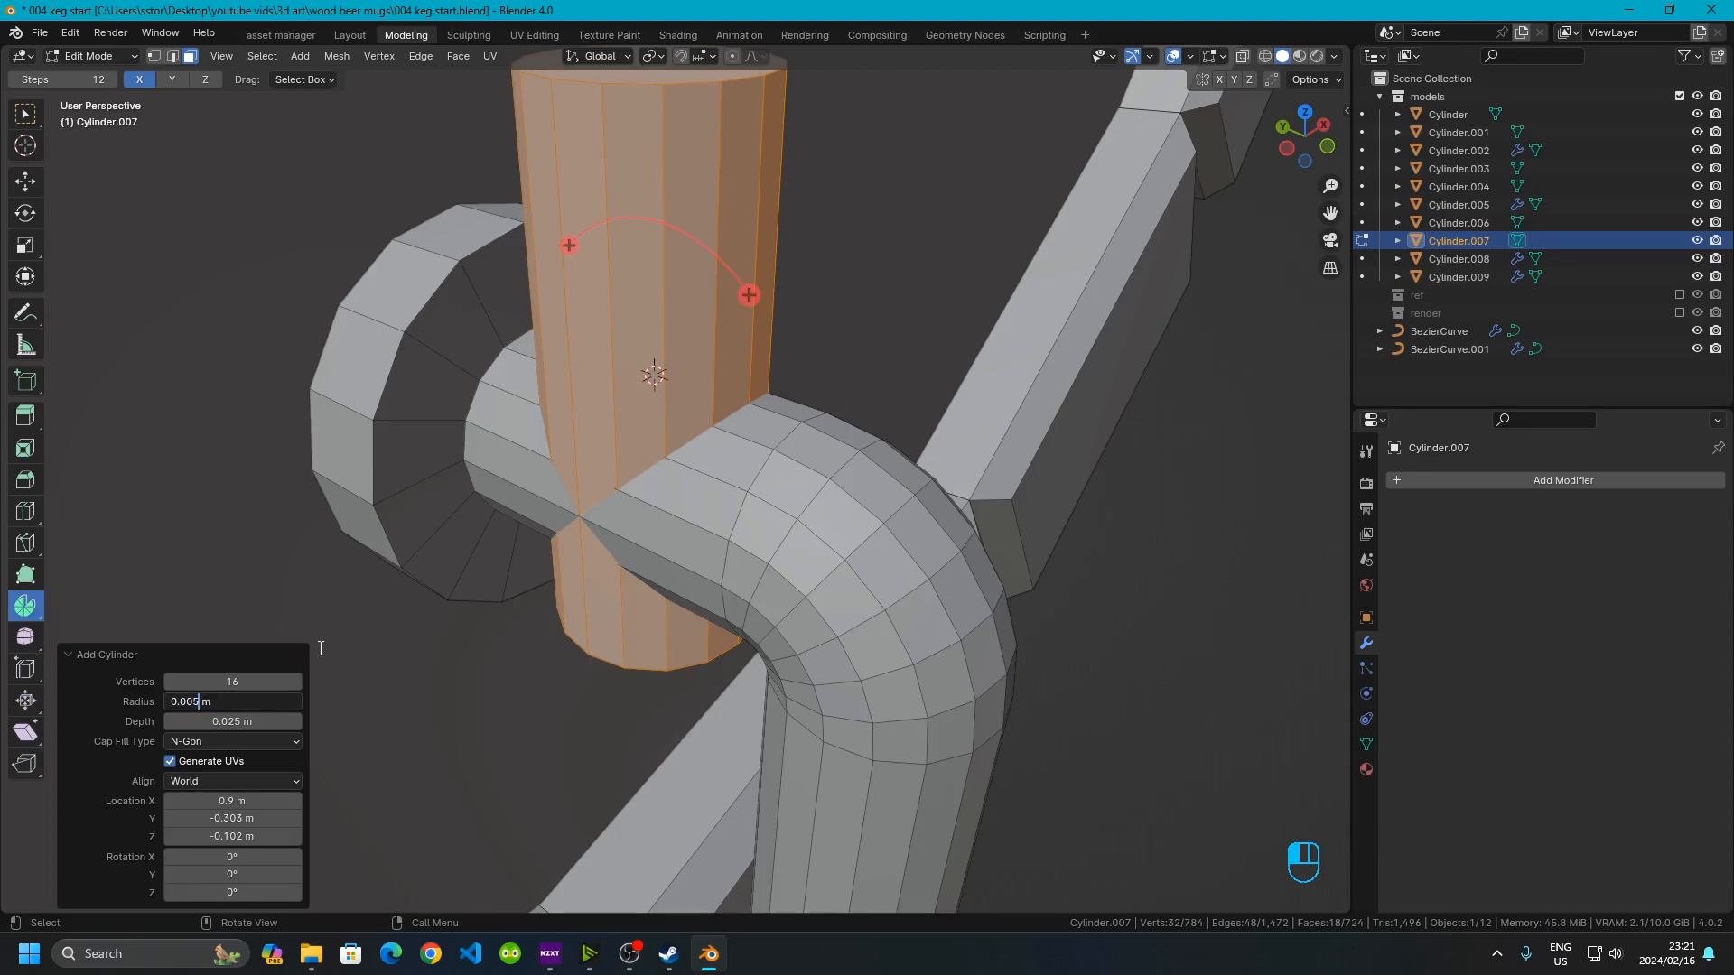
{"action": "key", "text": "BackSpace"}
{"action": "type", "text": "25"}
{"action": "key", "text": "Return"}
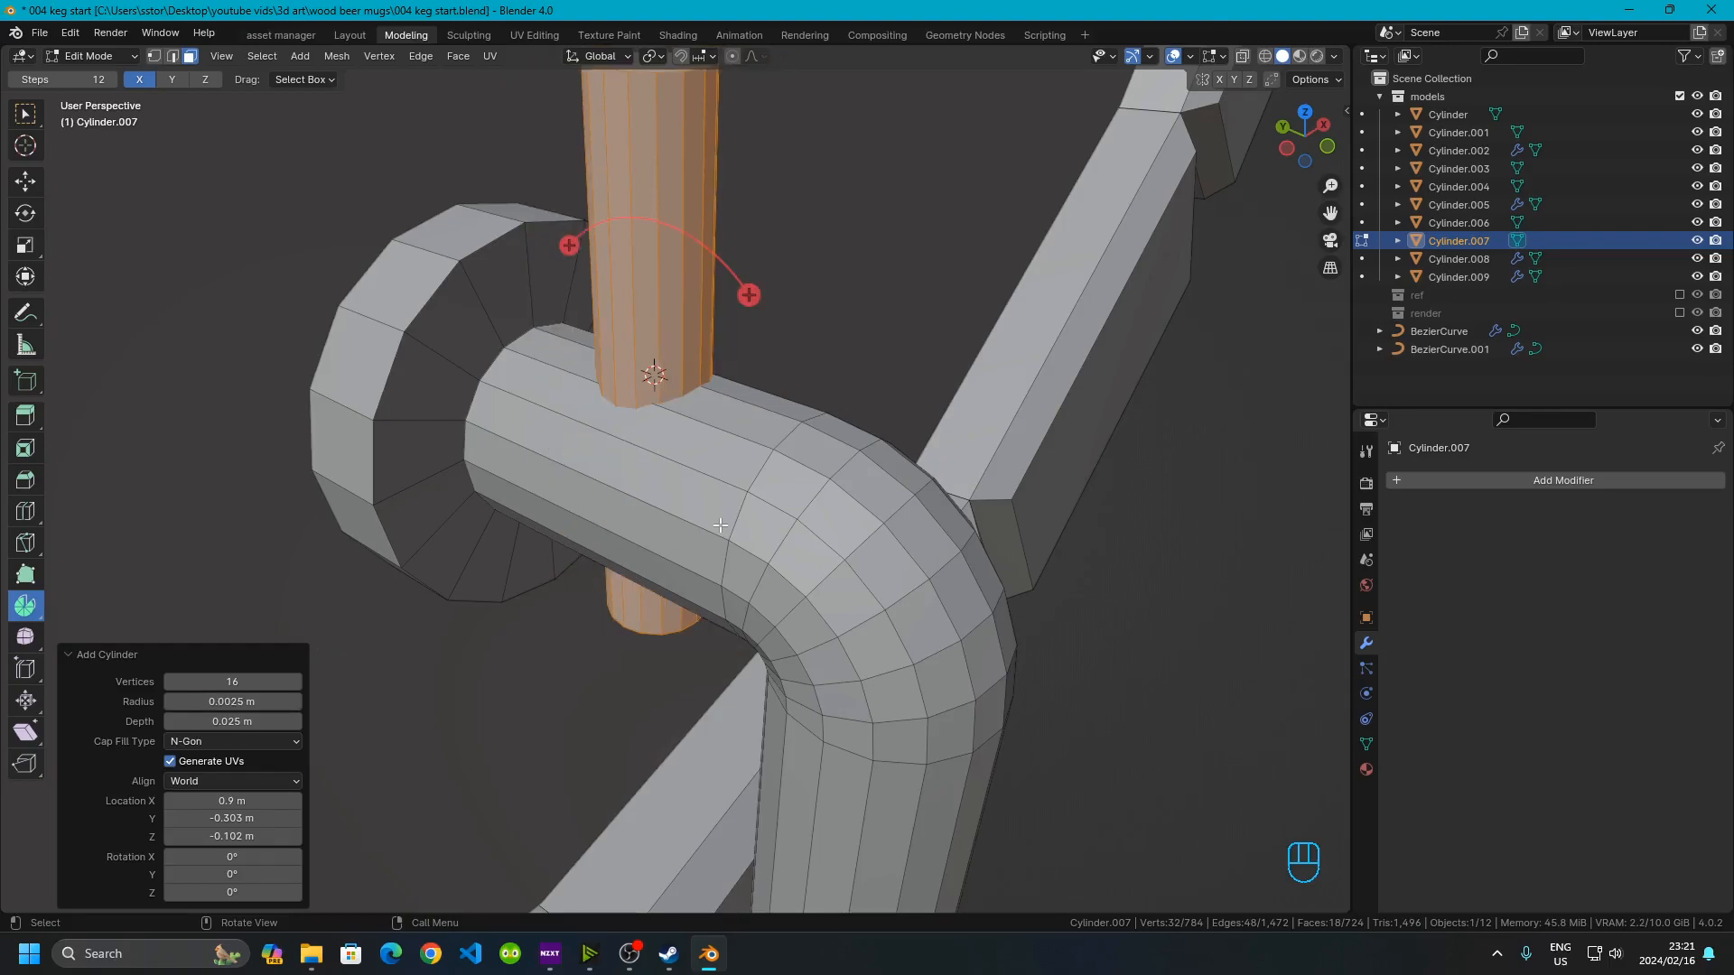
Set the new cylinder's depth to 0.02 m
{"action": "scroll", "coordinate": [652, 546], "scroll_direction": "down", "scroll_amount": 4}
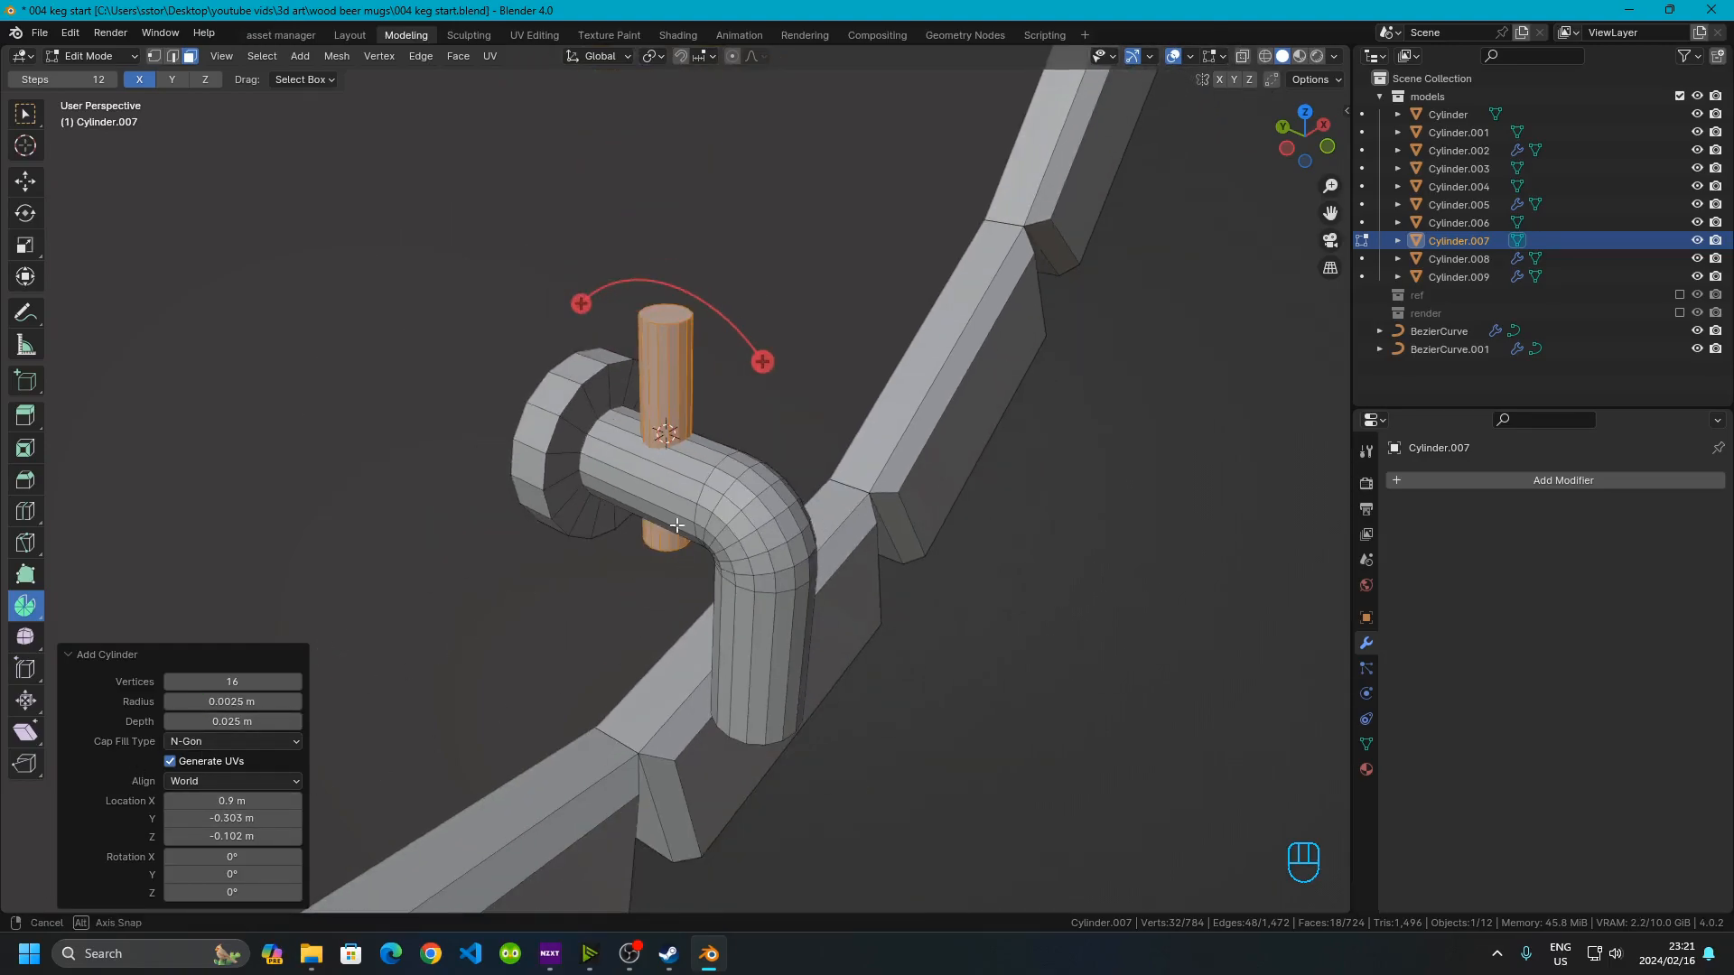
{"action": "middle_click_drag", "start_coordinate": [677, 537], "coordinate": [637, 453]}
{"action": "scroll", "coordinate": [637, 452], "scroll_direction": "up", "scroll_amount": 3}
{"action": "middle_click_drag", "start_coordinate": [652, 383], "coordinate": [859, 507]}
{"action": "scroll", "coordinate": [737, 330], "scroll_direction": "up", "scroll_amount": 2}
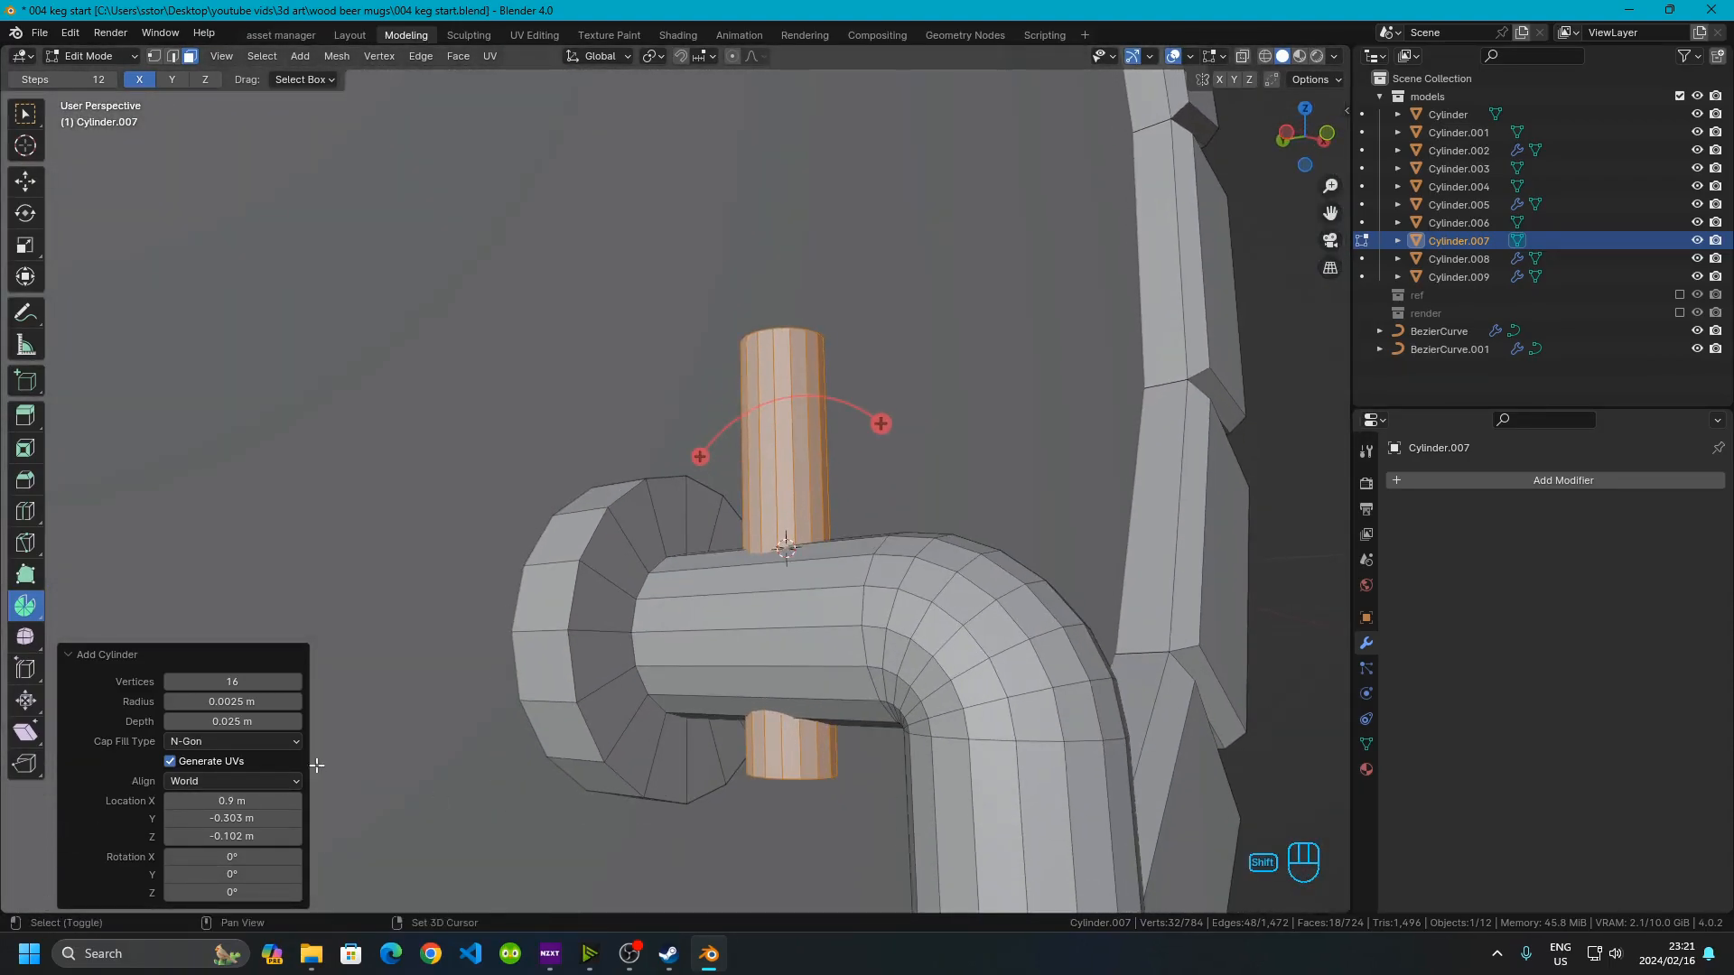
{"action": "left_click", "coordinate": [205, 721]}
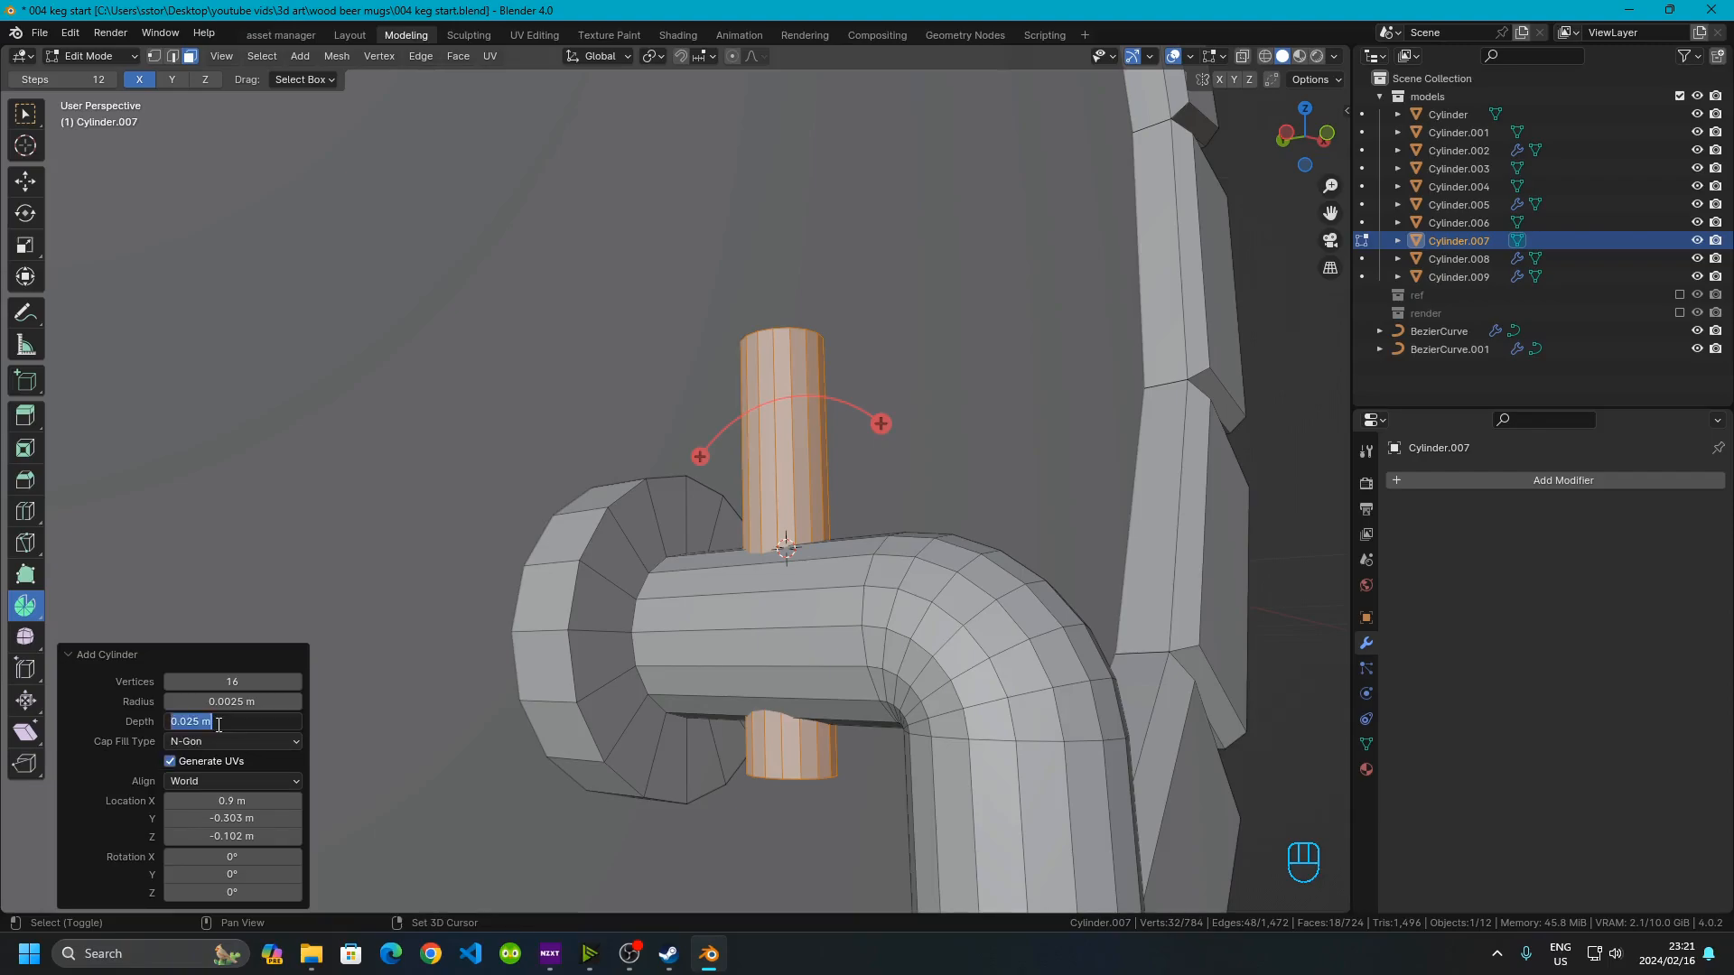
{"action": "left_click", "coordinate": [201, 719]}
{"action": "key", "text": "BackSpace"}
{"action": "key", "text": "Return"}
Move the cylinder up 0.0075 m along Z so it sits on top of the pipe
{"action": "key", "text": "g"}
{"action": "key", "text": "z"}
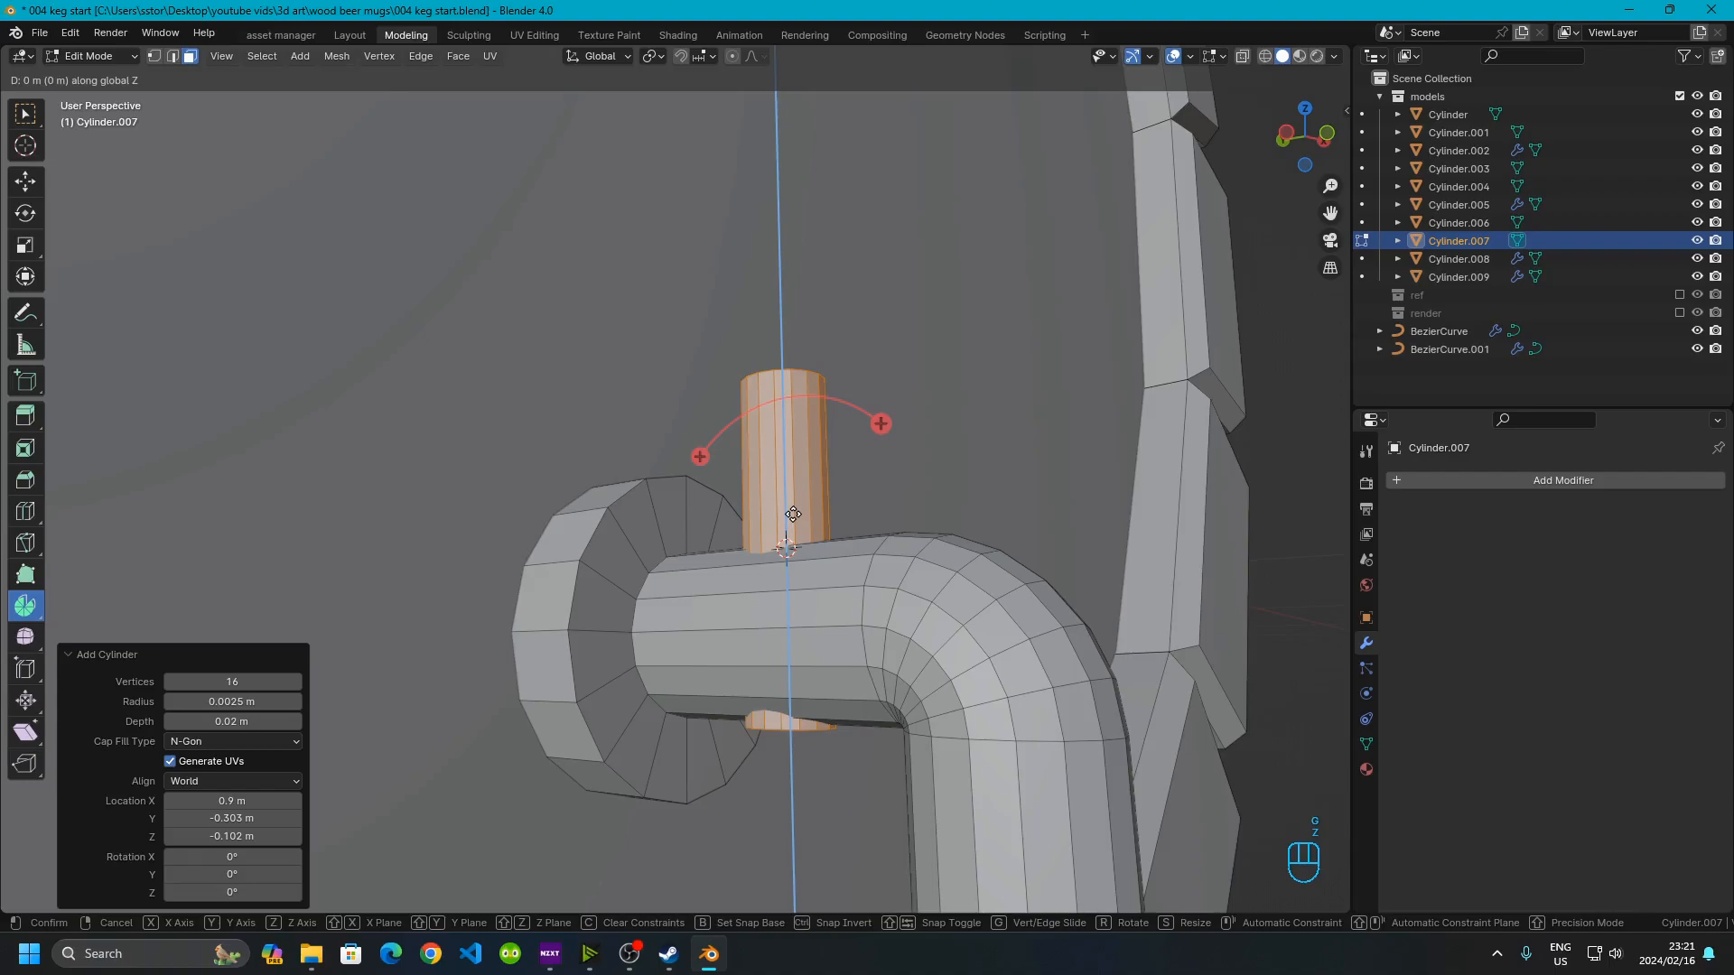
{"action": "type", "text": ".01"}
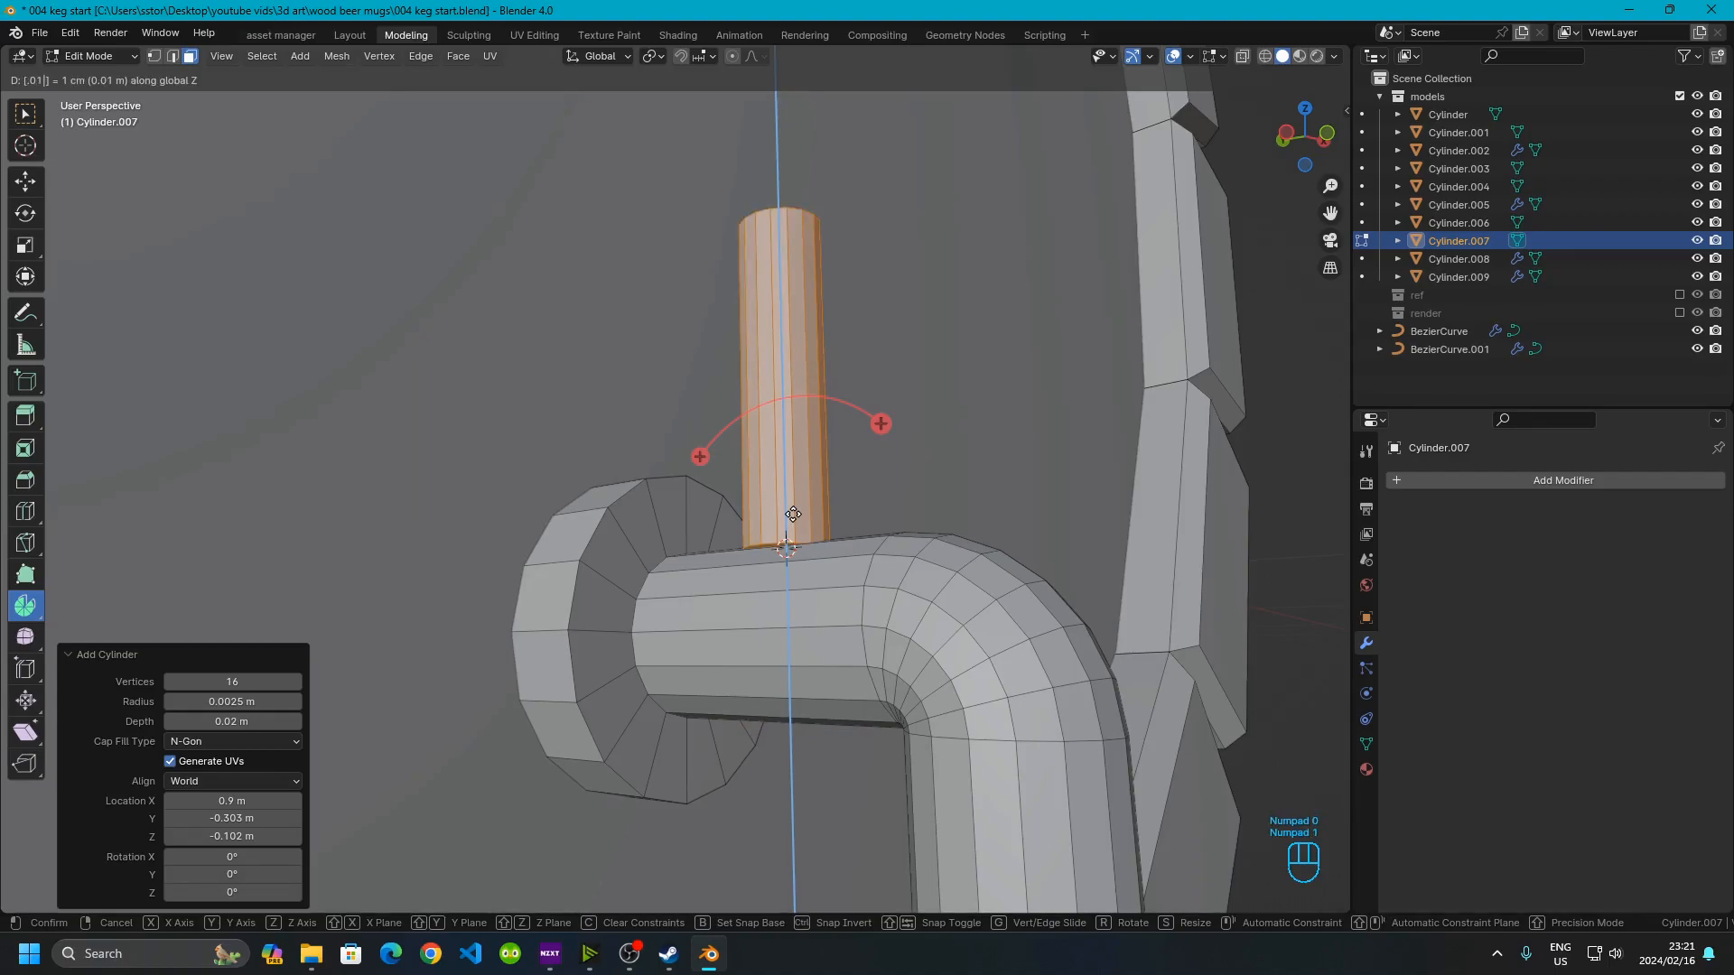
{"action": "key", "text": "BackSpace"}
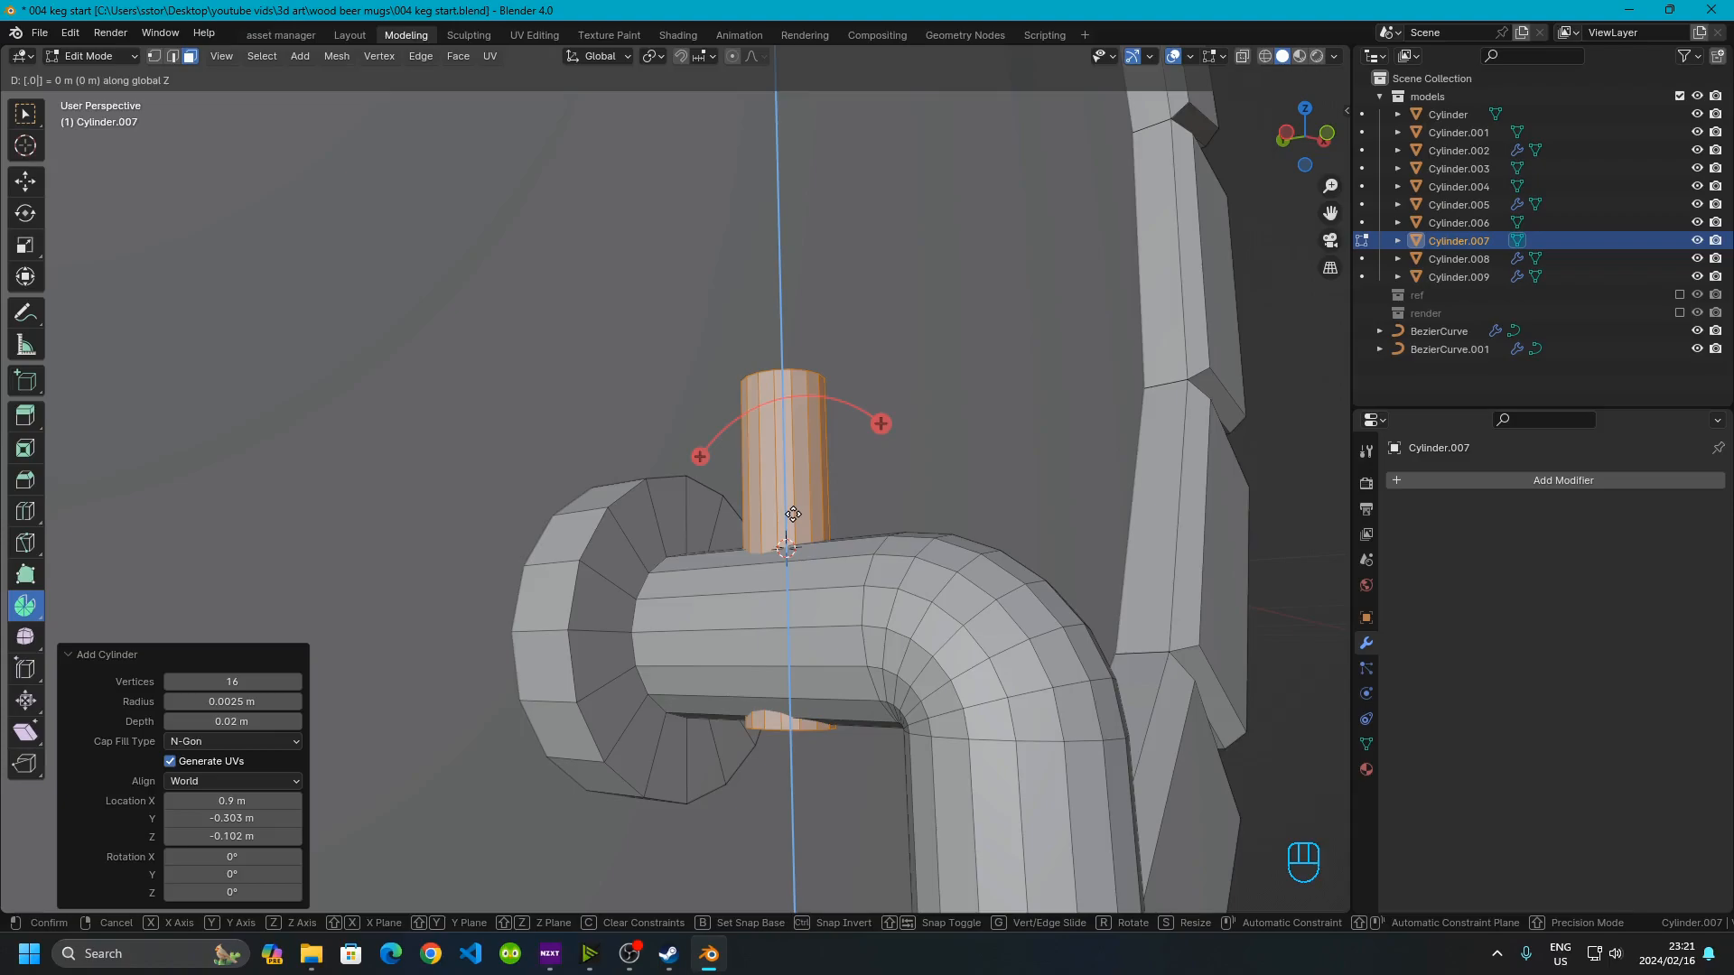
{"action": "key", "text": "BackSpace"}
{"action": "key", "text": "BackSpace"}
{"action": "key", "text": "BackSpace"}
{"action": "key", "text": "KP_0"}
{"action": "key", "text": "KP_Decimal"}
{"action": "key", "text": "KP_0"}
{"action": "key", "text": "KP_0"}
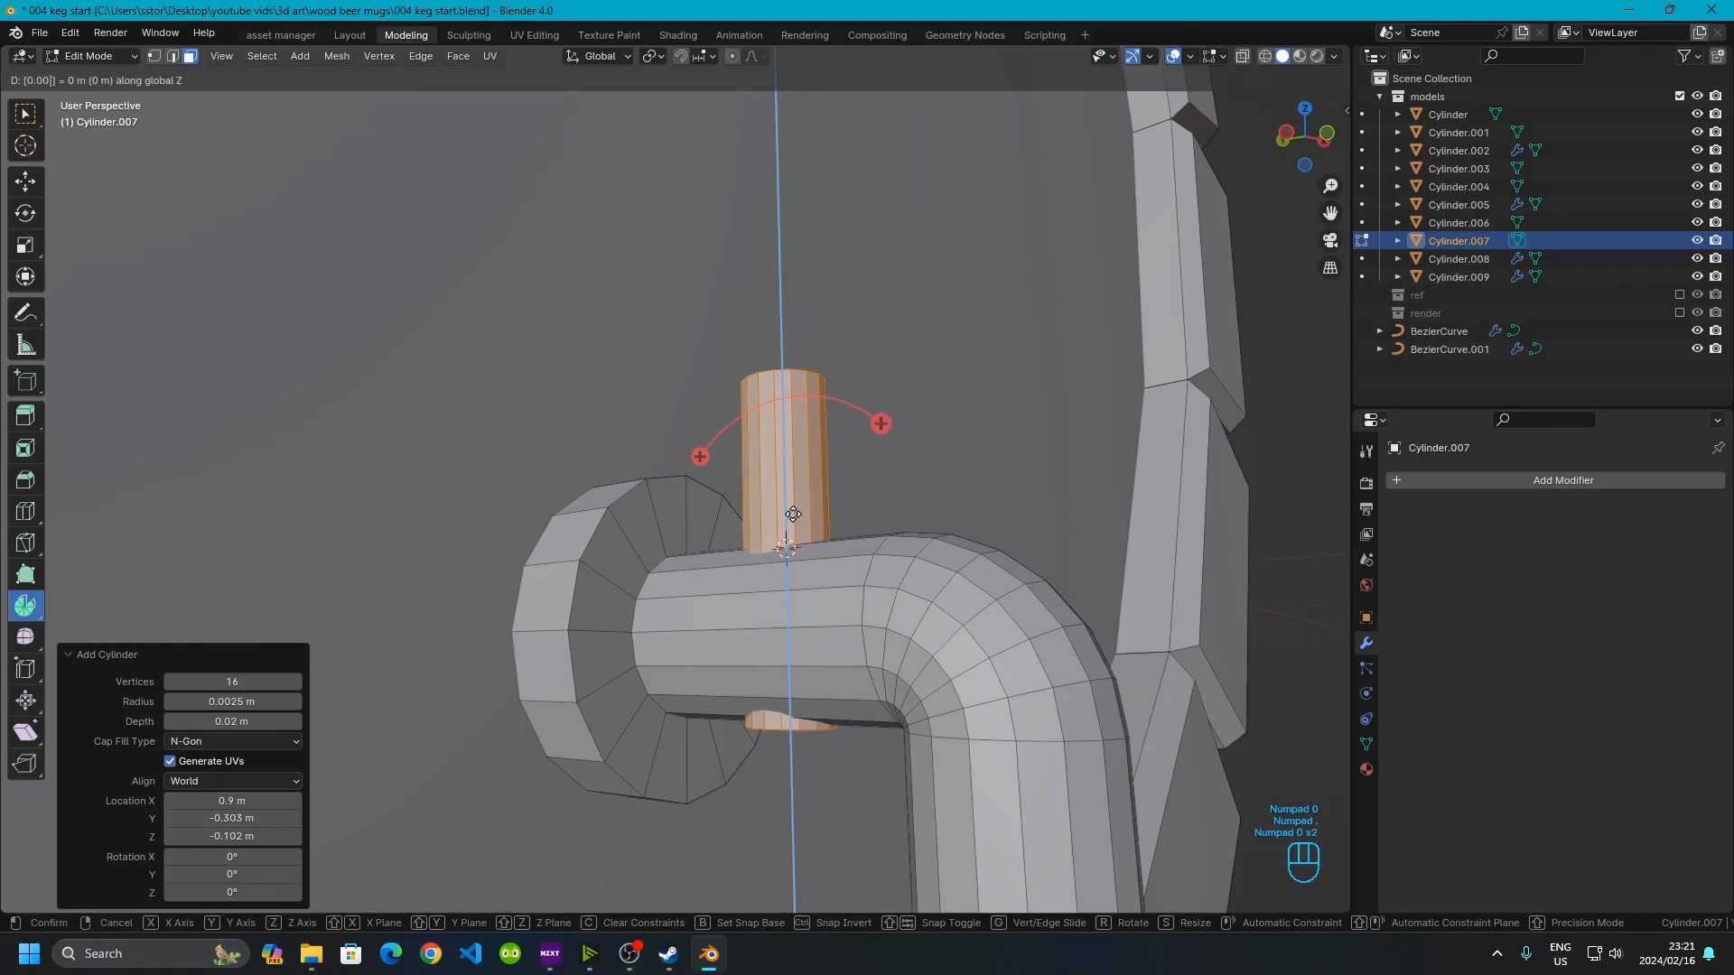
{"action": "key", "text": "KP_7"}
{"action": "key", "text": "KP_5"}
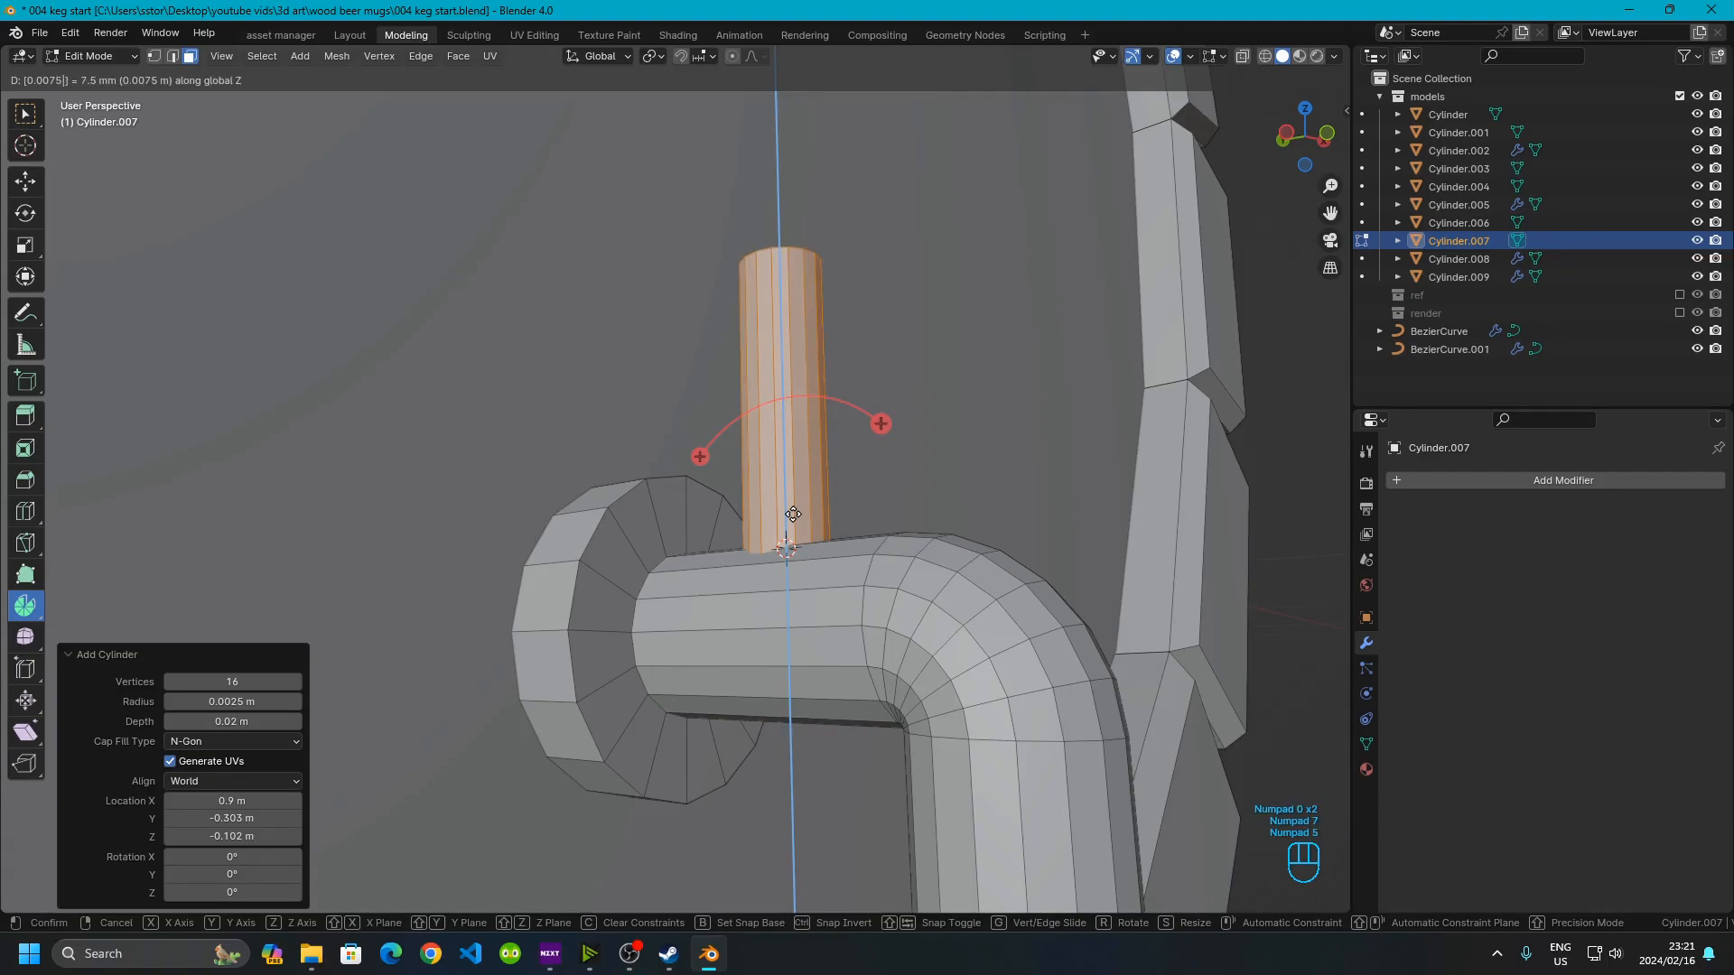
{"action": "left_click", "coordinate": [793, 513]}
Select the small cylinder's top face and snap the 3D cursor to it
{"action": "scroll", "coordinate": [799, 547], "scroll_direction": "up", "scroll_amount": 2}
{"action": "middle_click_drag", "start_coordinate": [875, 581], "coordinate": [713, 425]}
{"action": "left_click", "coordinate": [713, 425]}
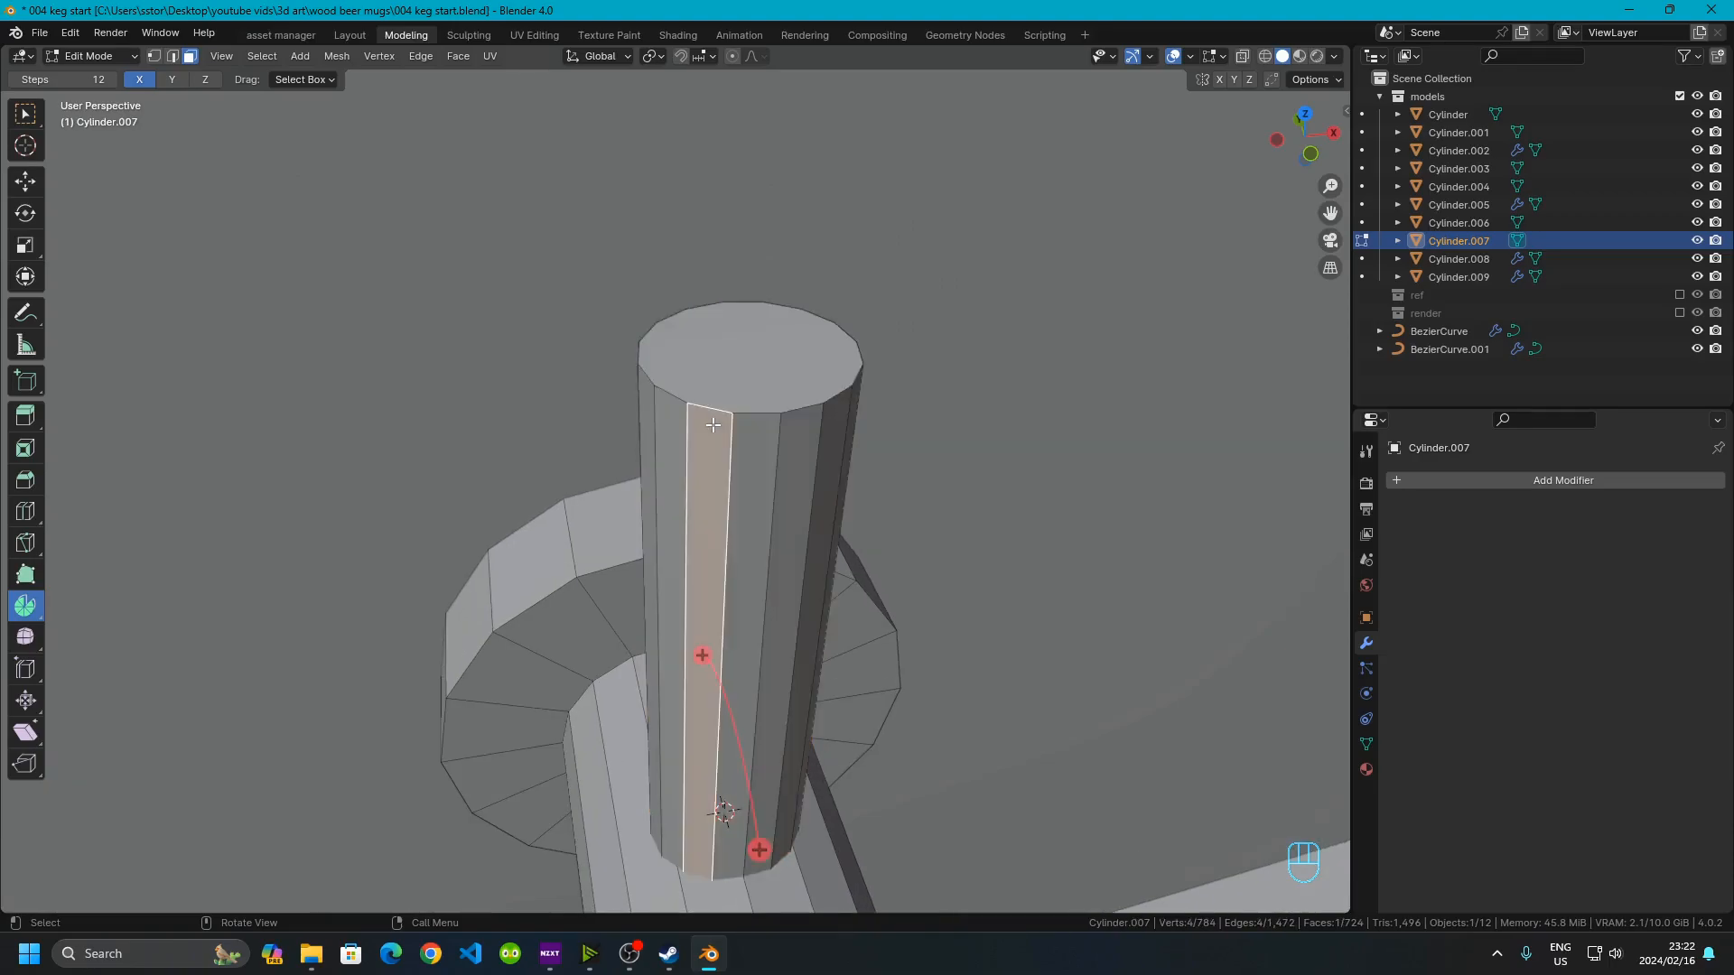
{"action": "left_click", "coordinate": [754, 324]}
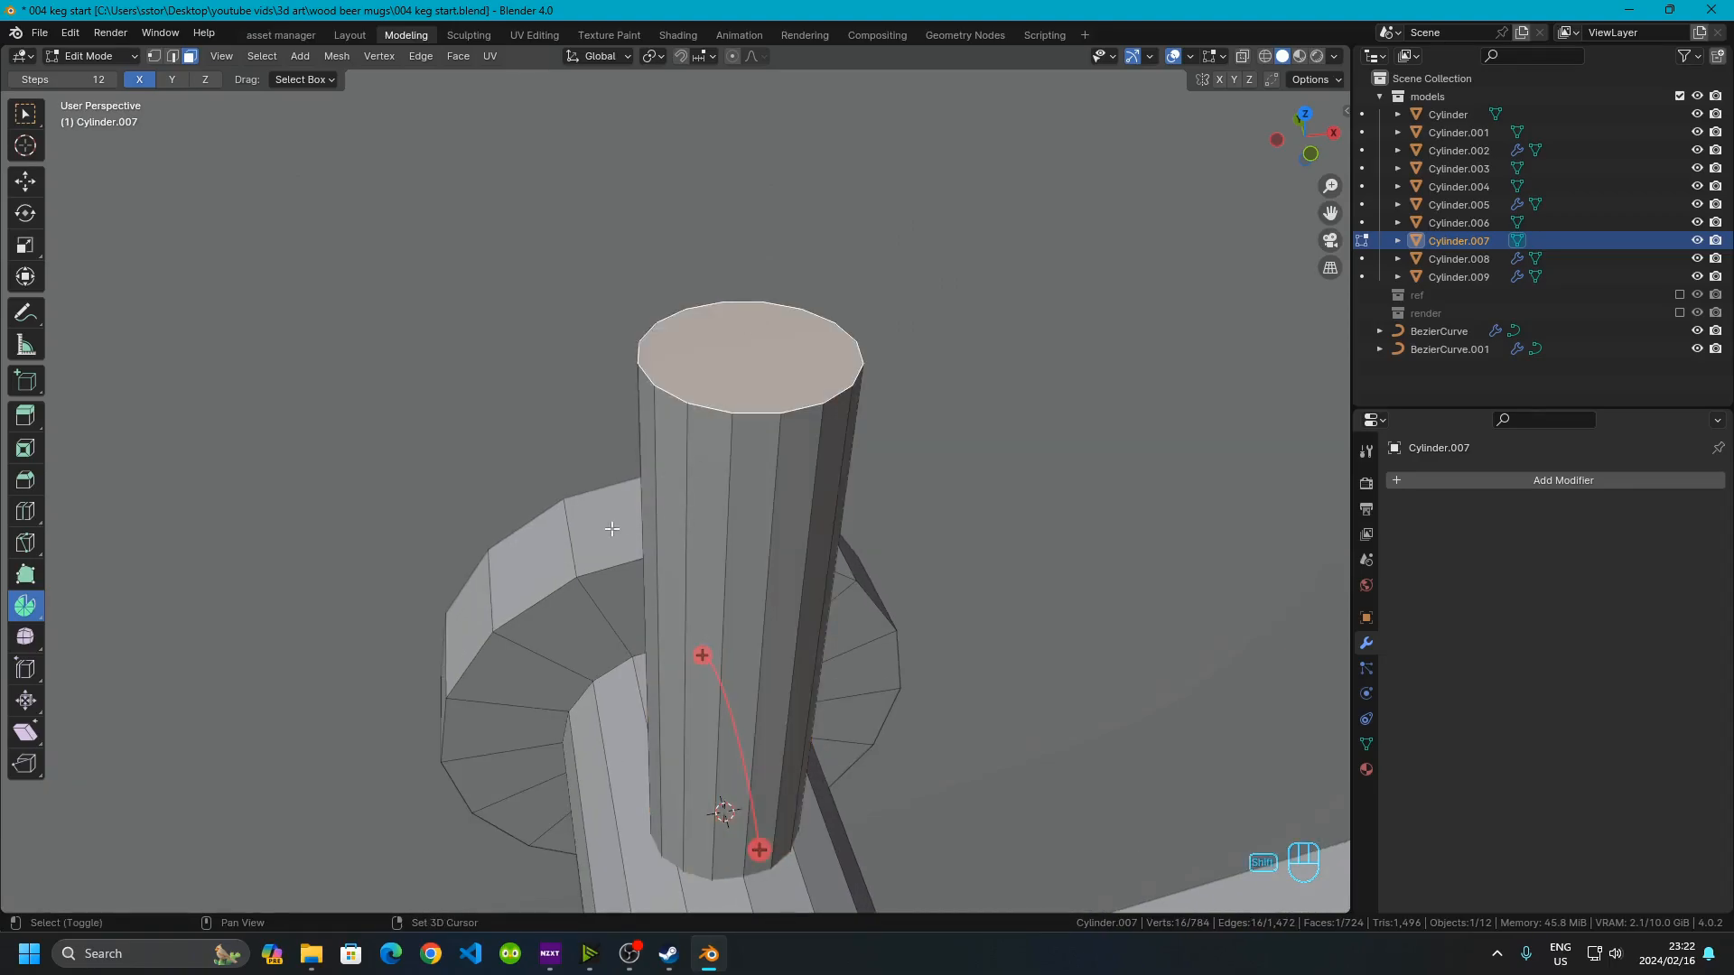
{"action": "key", "text": "shift+s"}
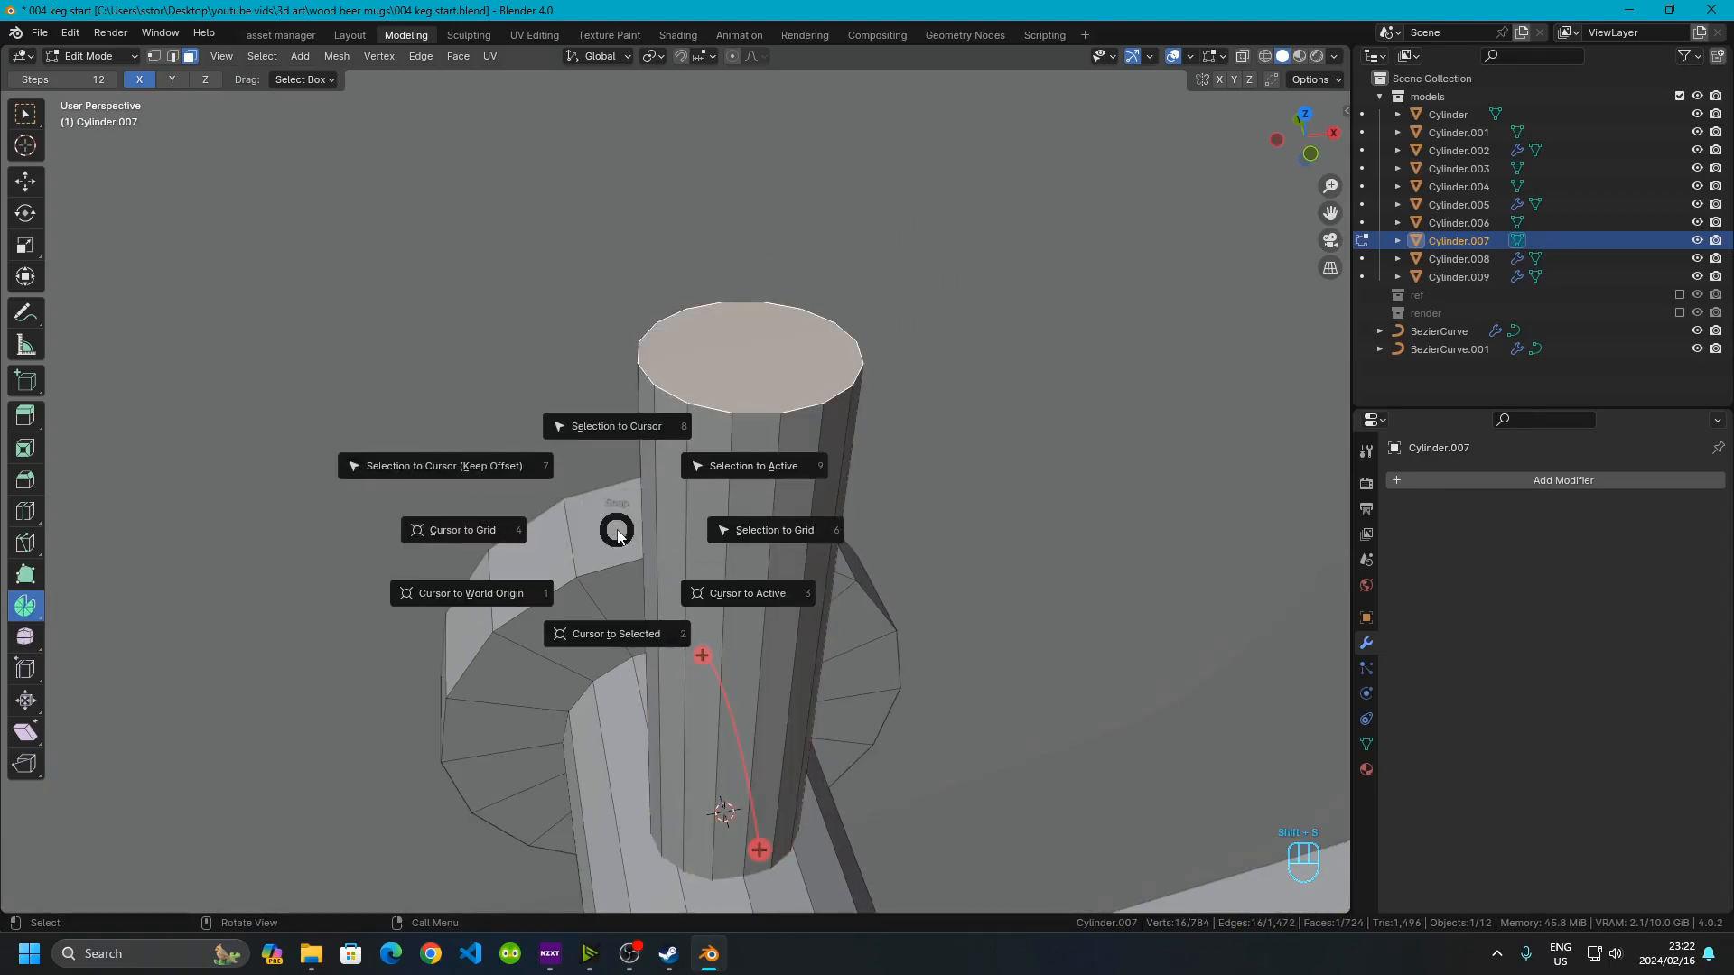
{"action": "left_click", "coordinate": [592, 637]}
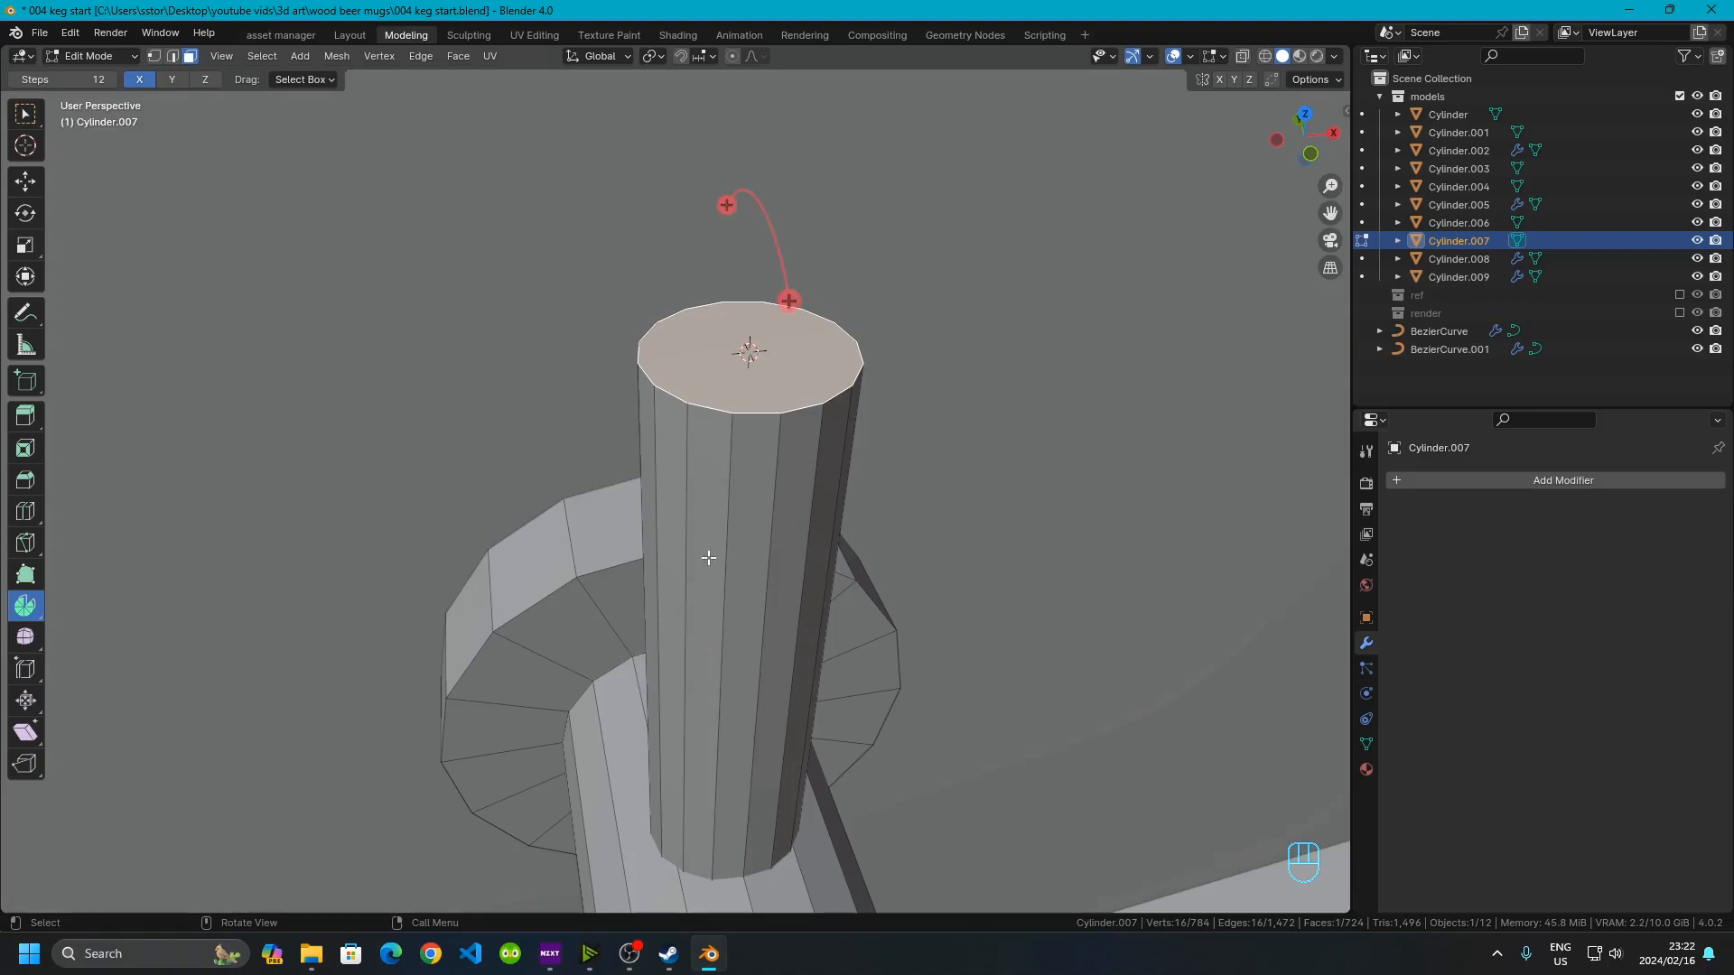
Add a UV sphere at the 3D cursor with 16 segments
{"action": "middle_click_drag", "start_coordinate": [757, 425], "coordinate": [710, 443]}
{"action": "key", "text": "shift+a"}
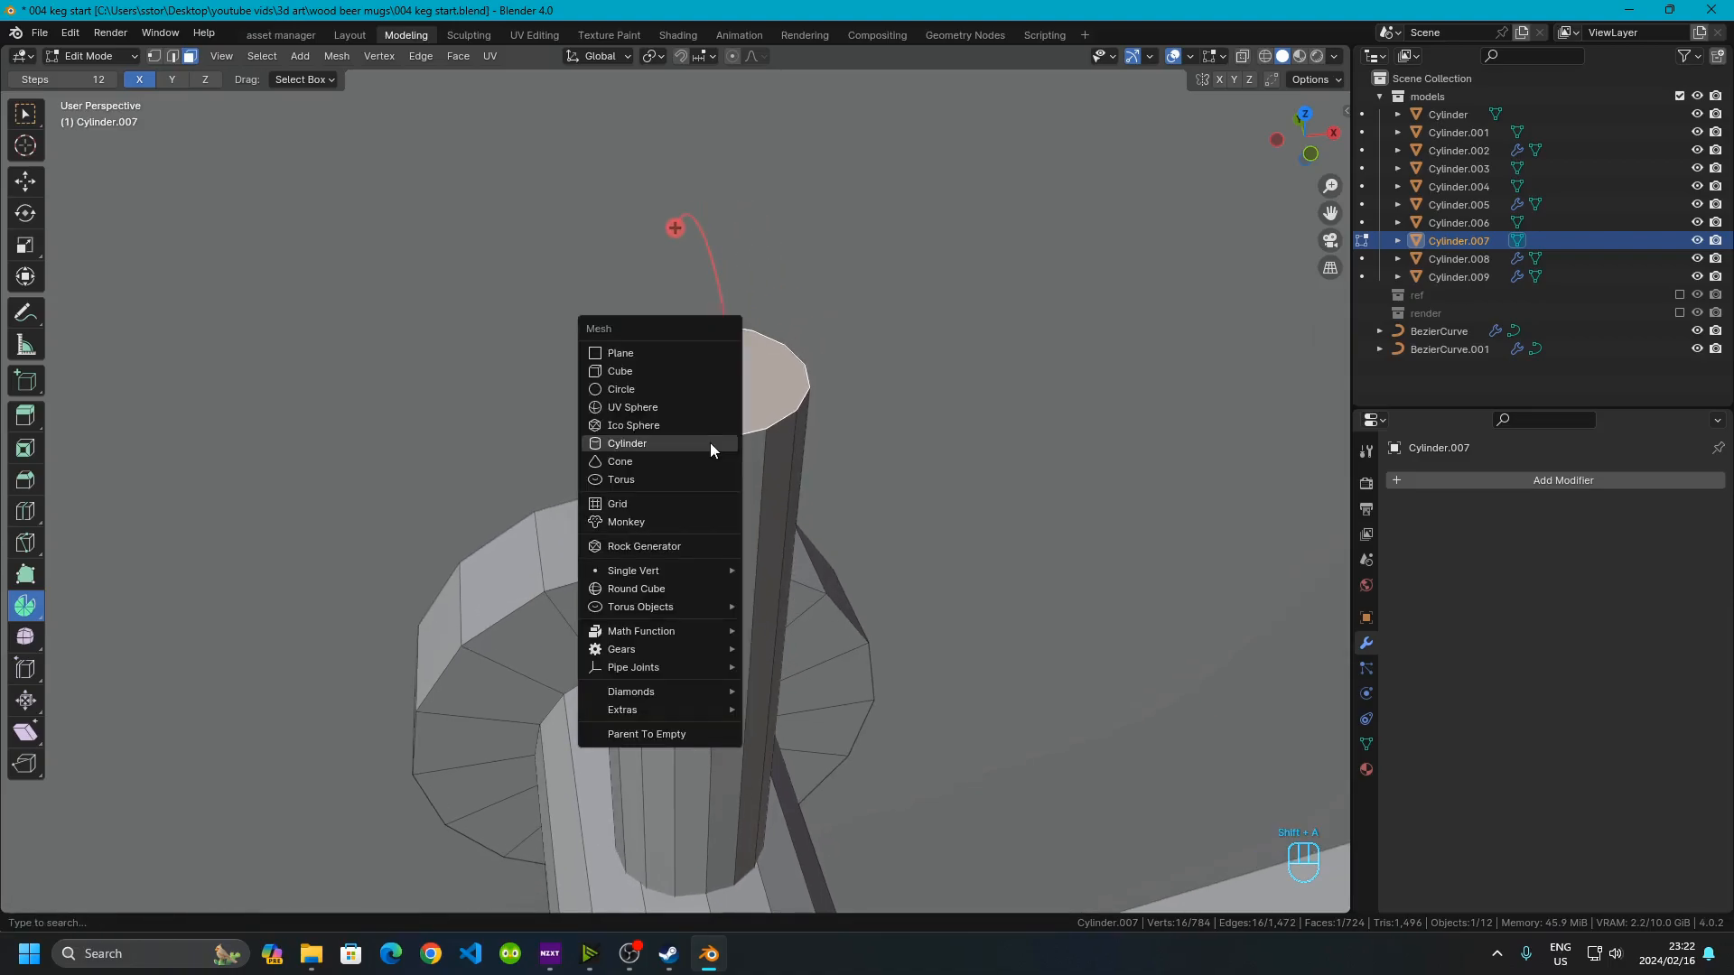
{"action": "left_click", "coordinate": [645, 414]}
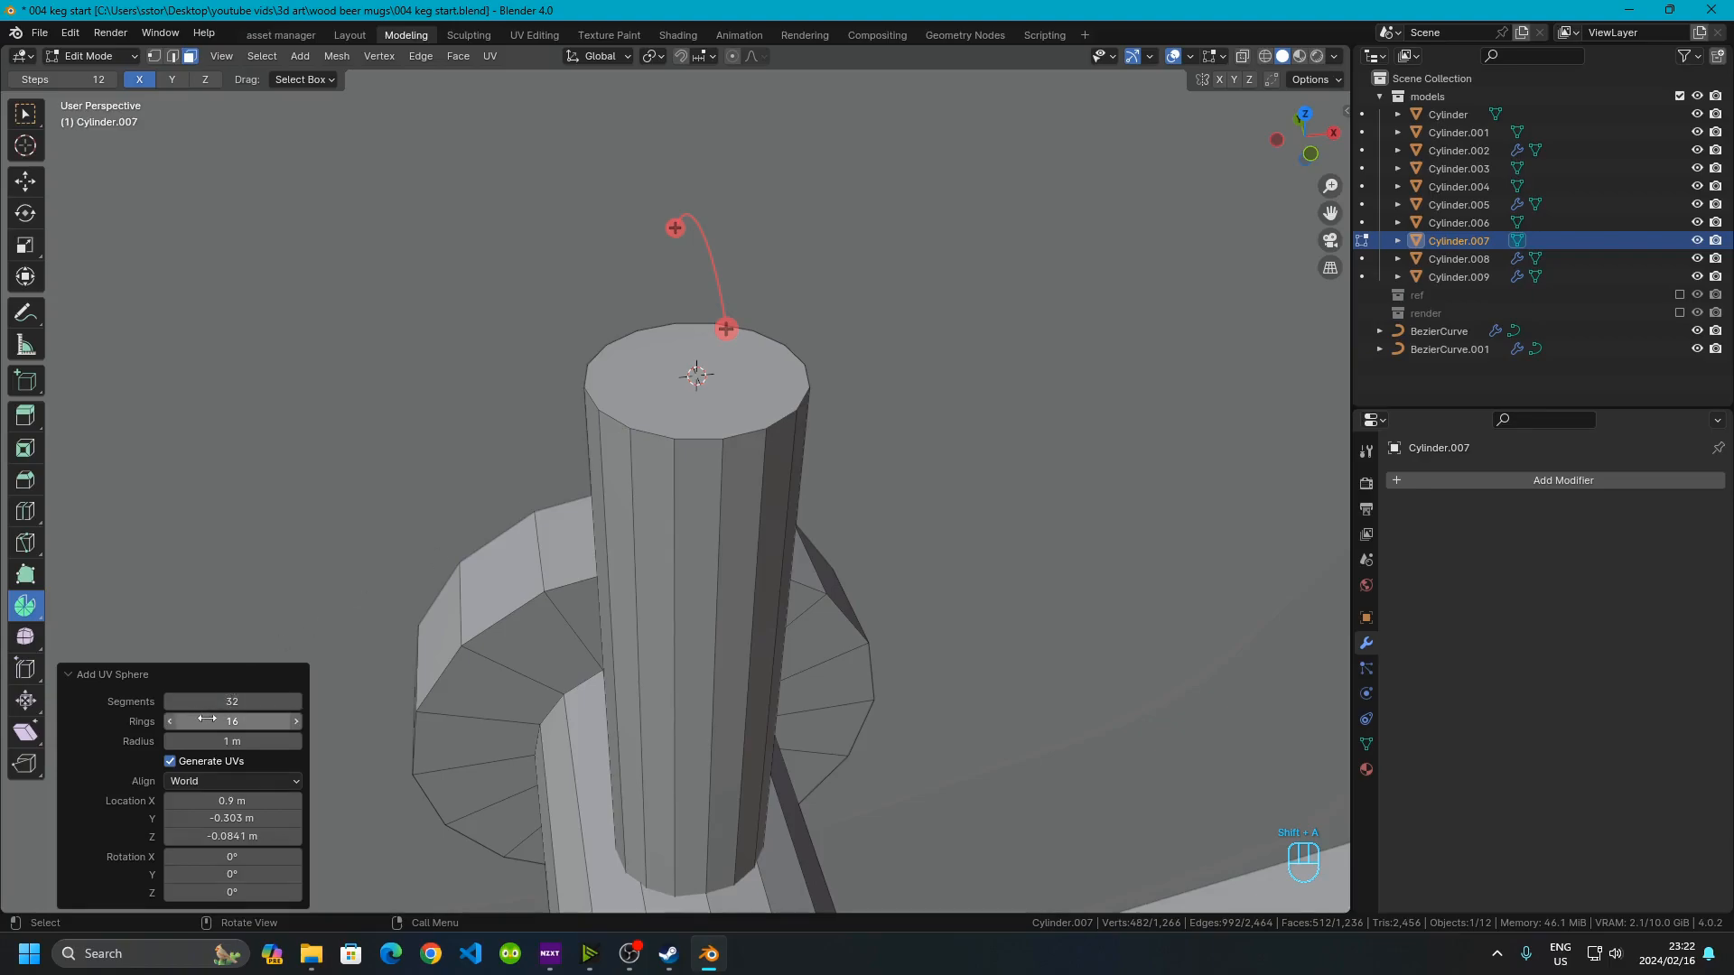
{"action": "middle_click_drag", "start_coordinate": [571, 596], "coordinate": [731, 596]}
{"action": "scroll", "coordinate": [731, 596], "scroll_direction": "up", "scroll_amount": 2}
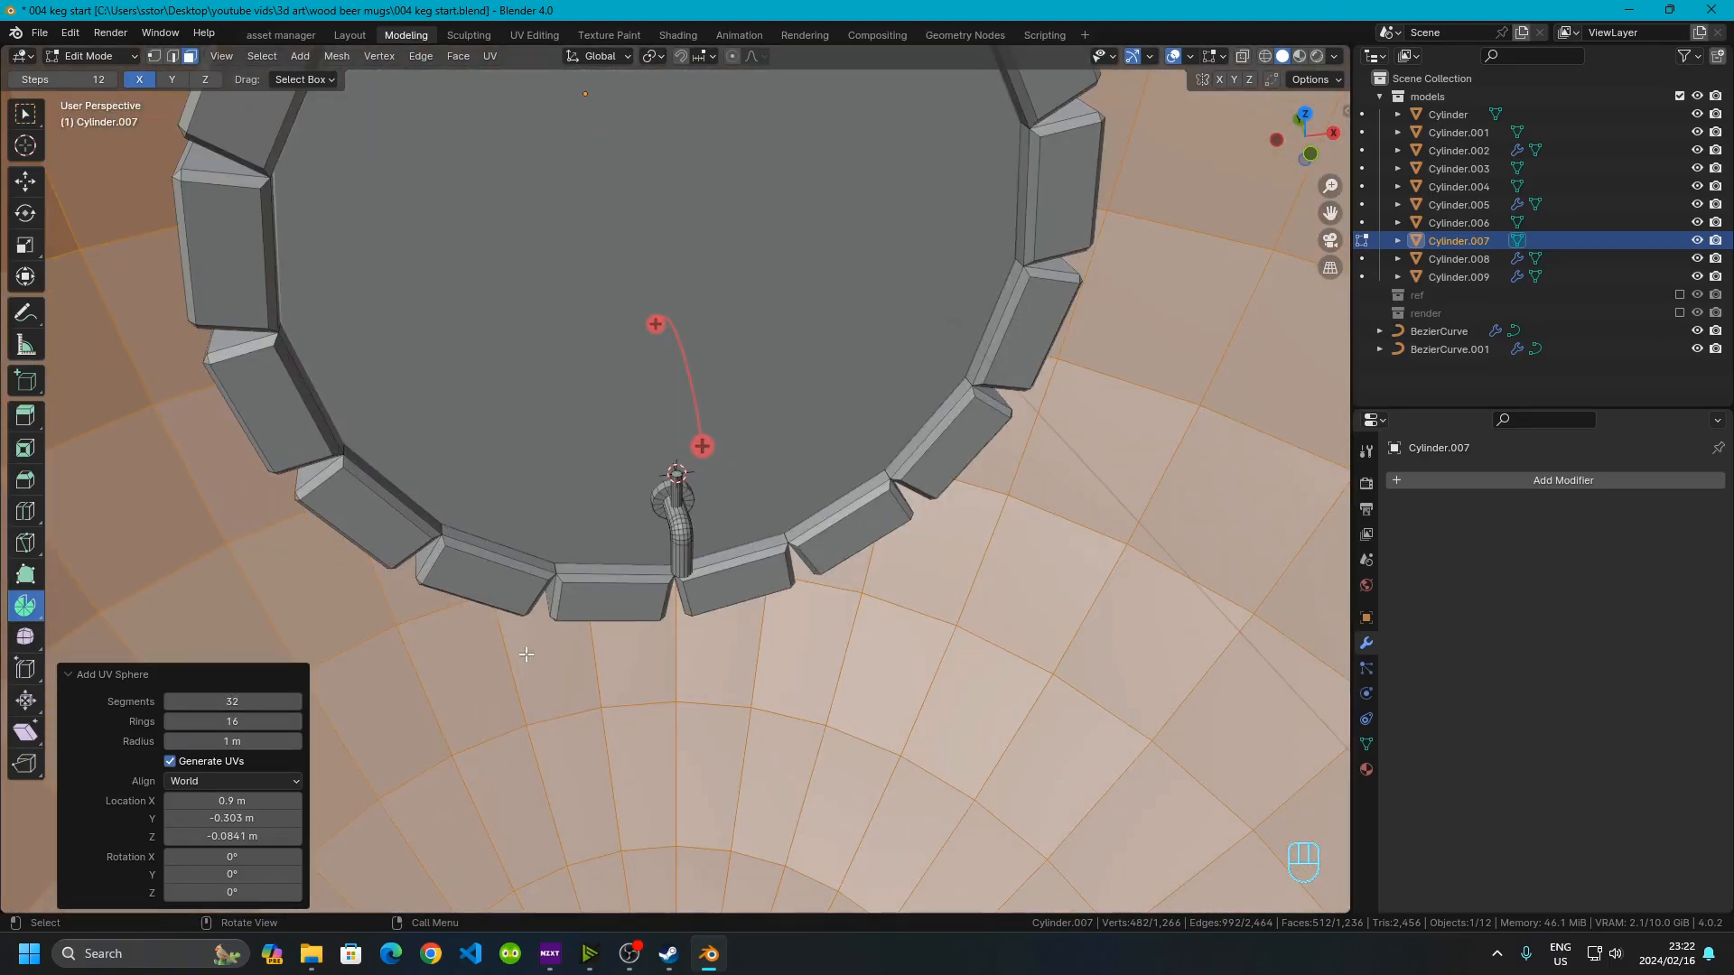
{"action": "left_click", "coordinate": [237, 704]}
{"action": "type", "text": "16"}
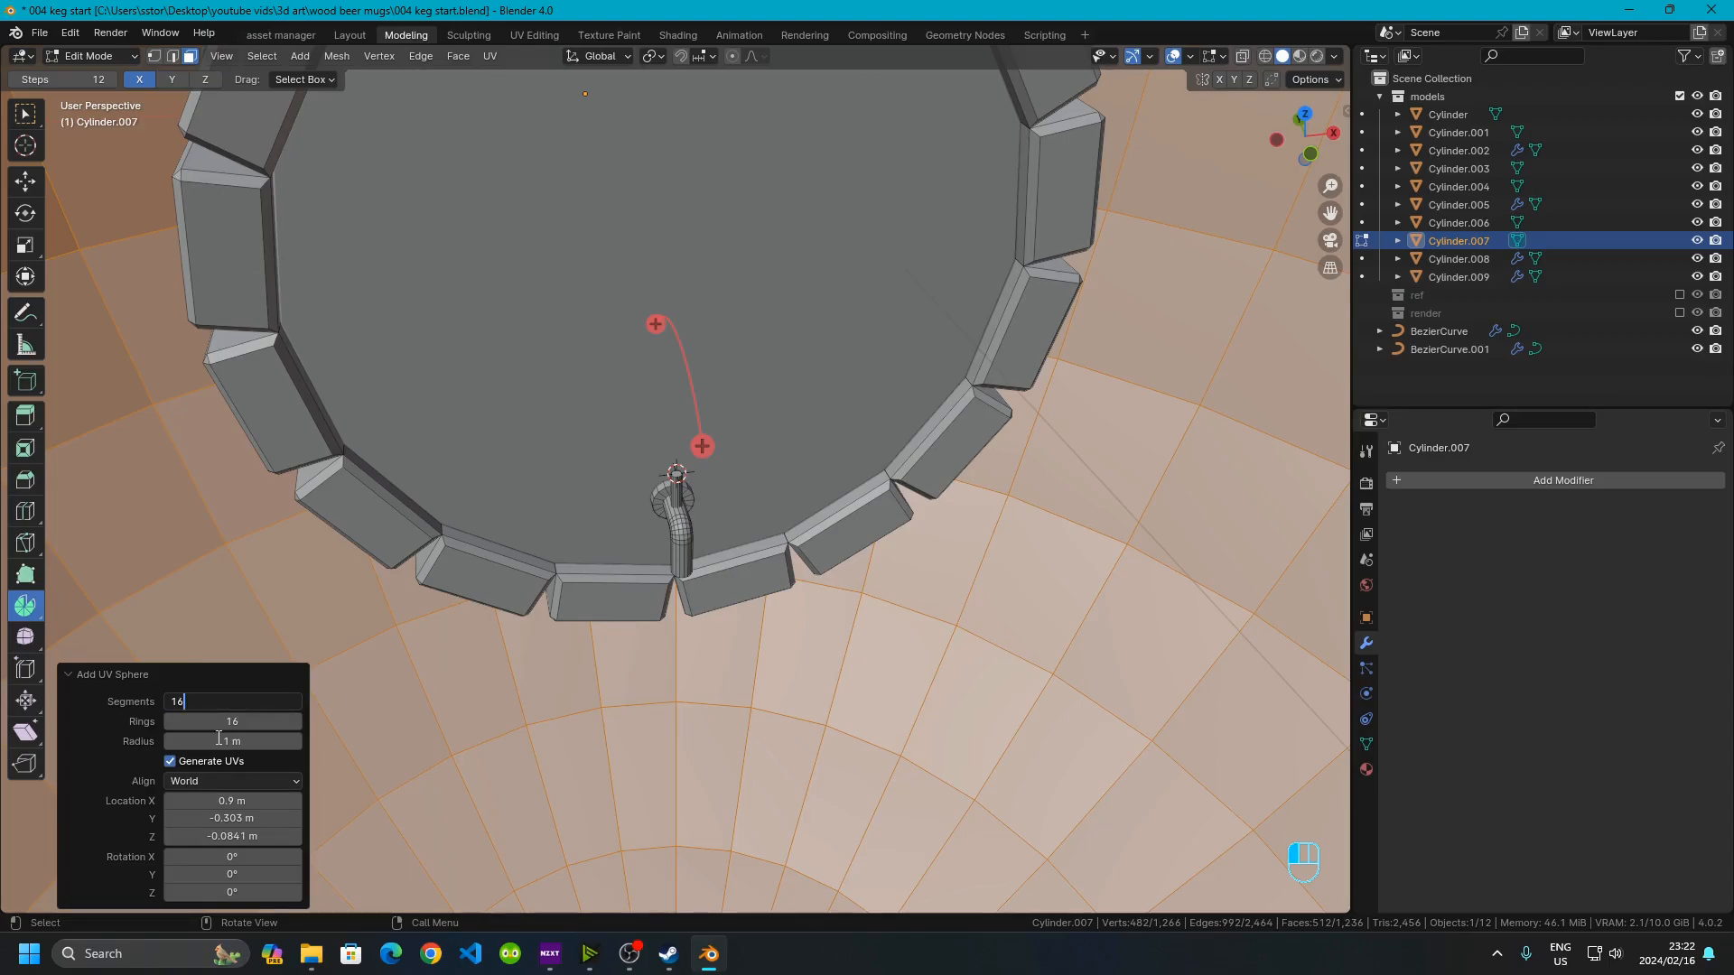
{"action": "key", "text": "Return"}
Set the UV sphere's radius to 0.005 m
{"action": "left_click", "coordinate": [262, 741]}
{"action": "type", "text": ".0"}
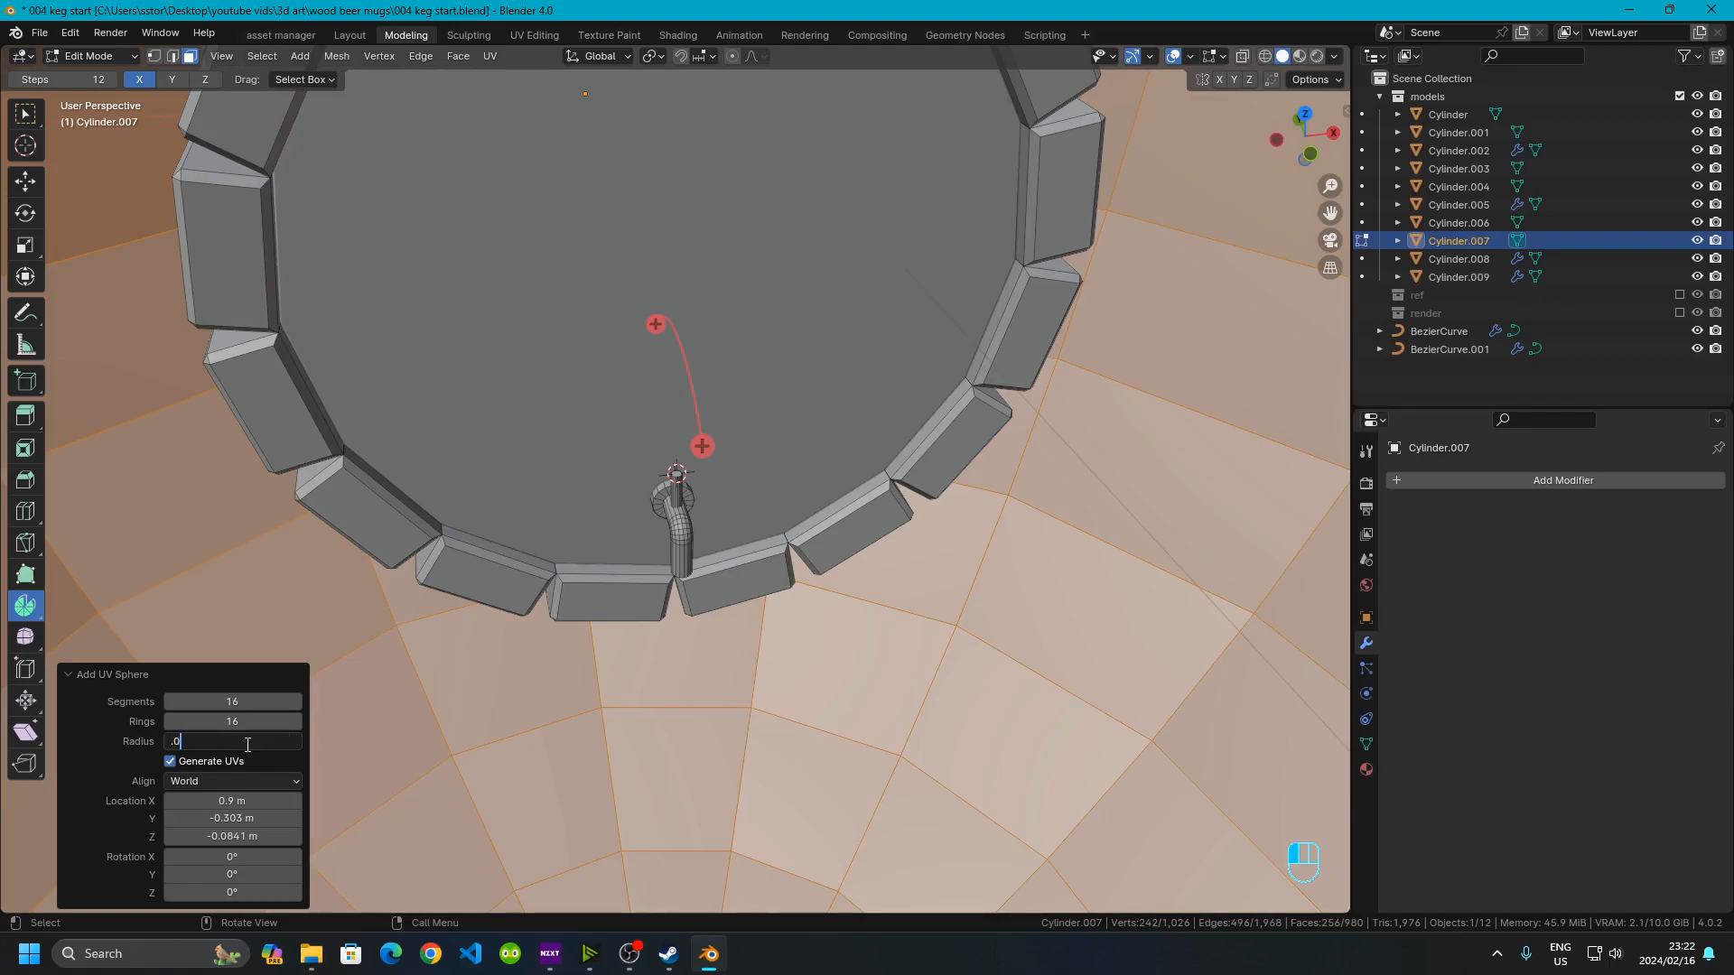
{"action": "type", "text": "1"}
{"action": "key", "text": "Return"}
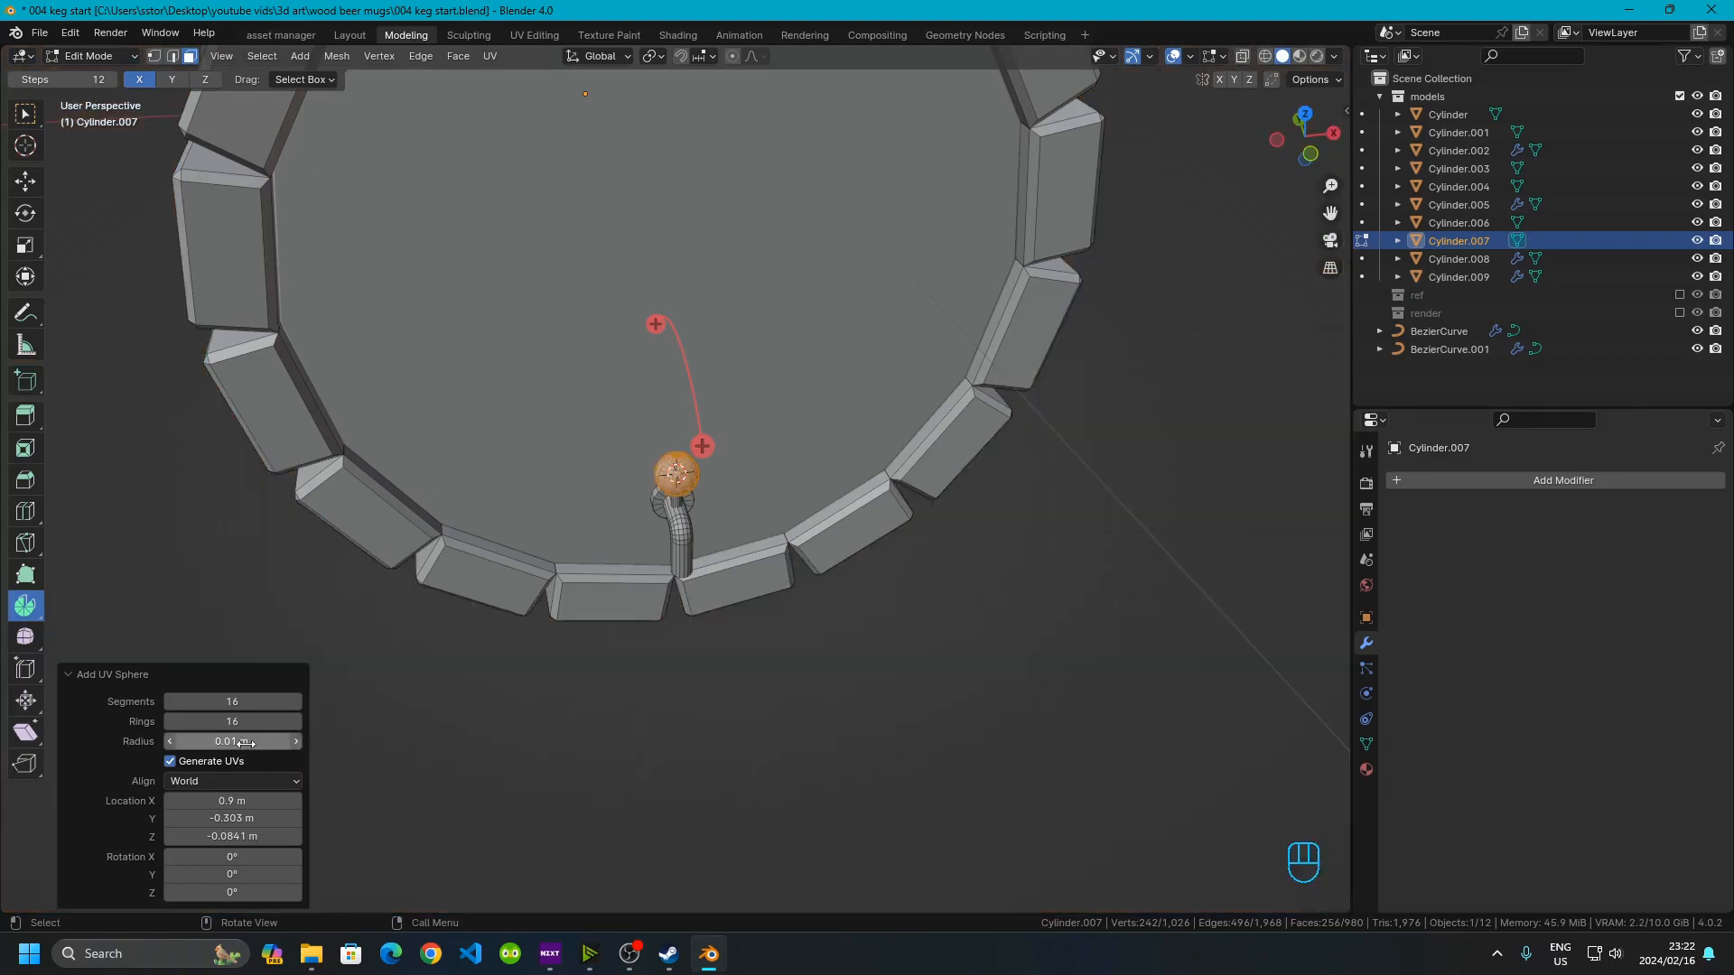
{"action": "scroll", "coordinate": [733, 483], "scroll_direction": "up", "scroll_amount": 7}
{"action": "middle_click_drag", "start_coordinate": [722, 556], "coordinate": [754, 502]}
{"action": "scroll", "coordinate": [702, 466], "scroll_direction": "up", "scroll_amount": 3}
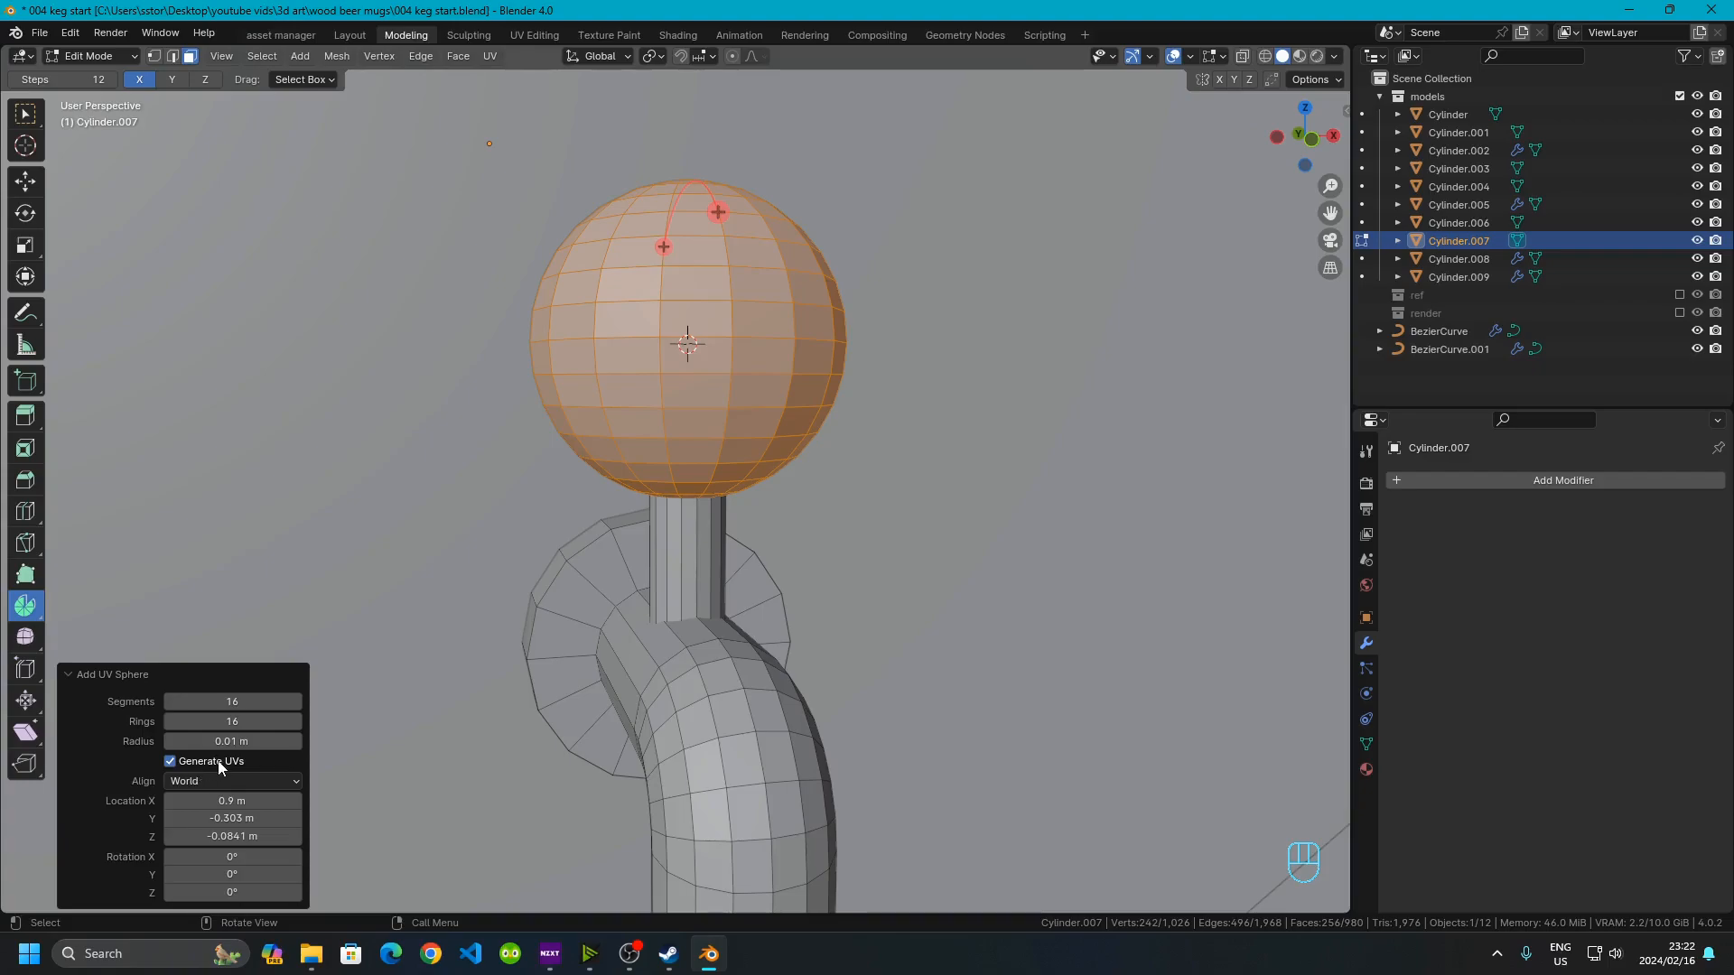
{"action": "left_click", "coordinate": [206, 739]}
{"action": "left_click", "coordinate": [195, 741]}
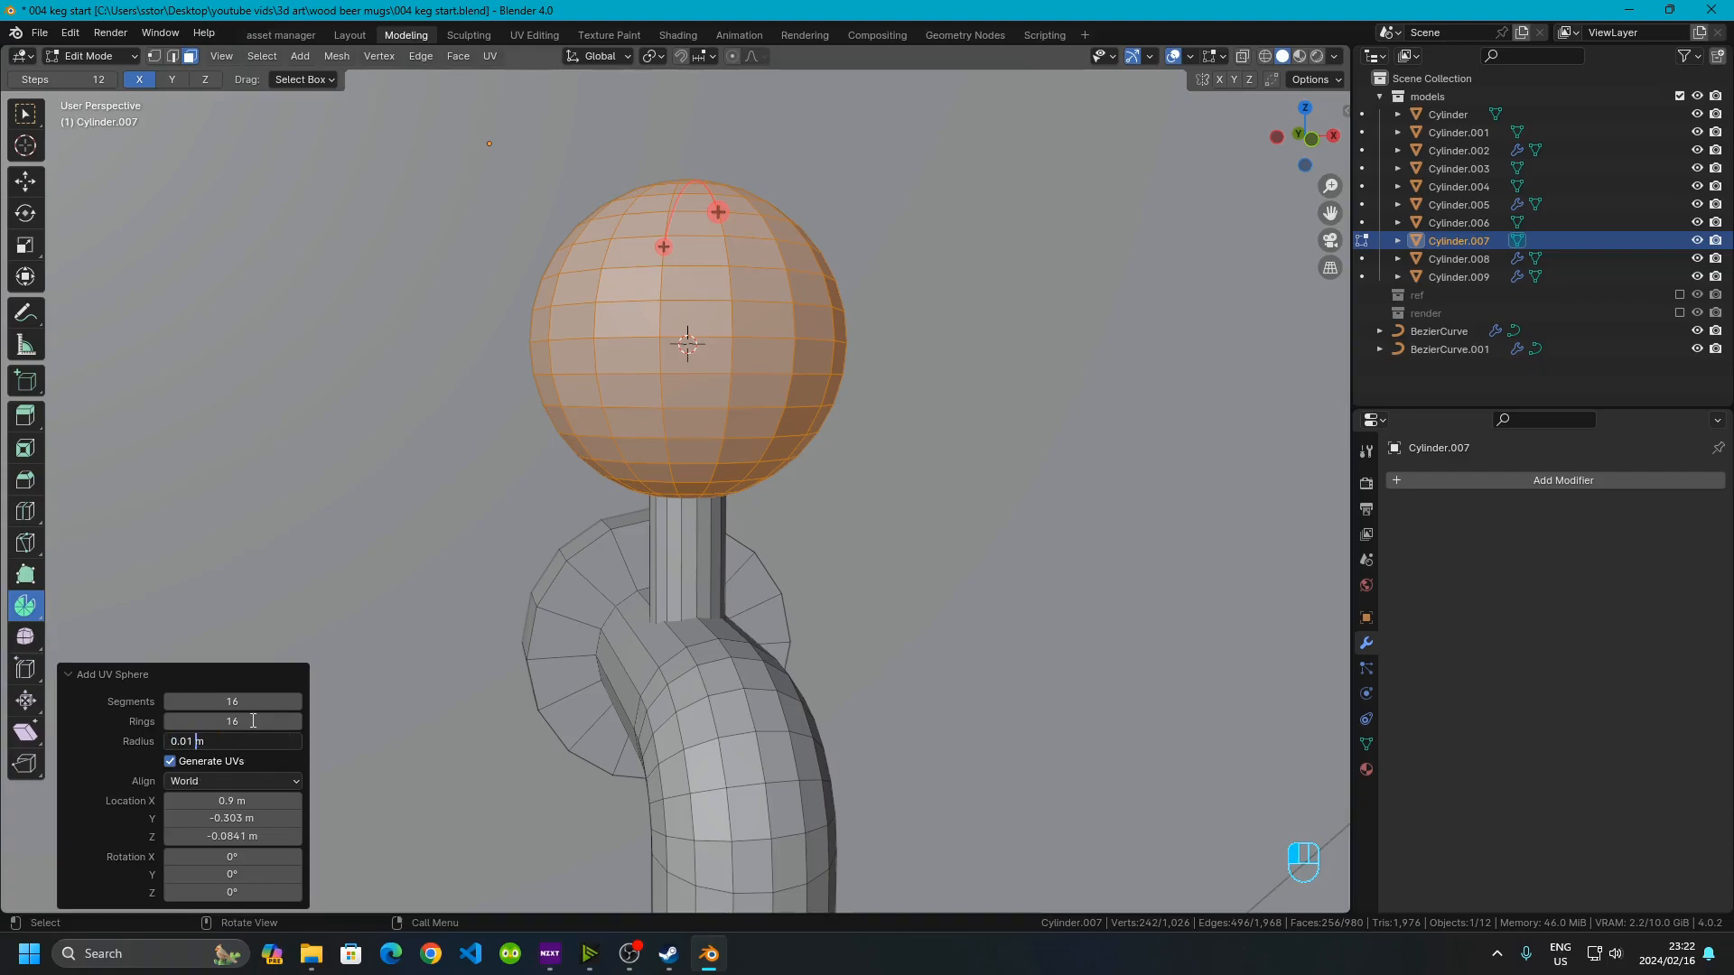
{"action": "key", "text": "BackSpace"}
{"action": "type", "text": "05"}
{"action": "key", "text": "Return"}
Select the stem cylinder and set the transform pivot point to the 3D cursor
{"action": "scroll", "coordinate": [688, 391], "scroll_direction": "up", "scroll_amount": 3}
{"action": "middle_click_drag", "start_coordinate": [688, 391], "coordinate": [610, 414]}
{"action": "left_click", "coordinate": [587, 501]}
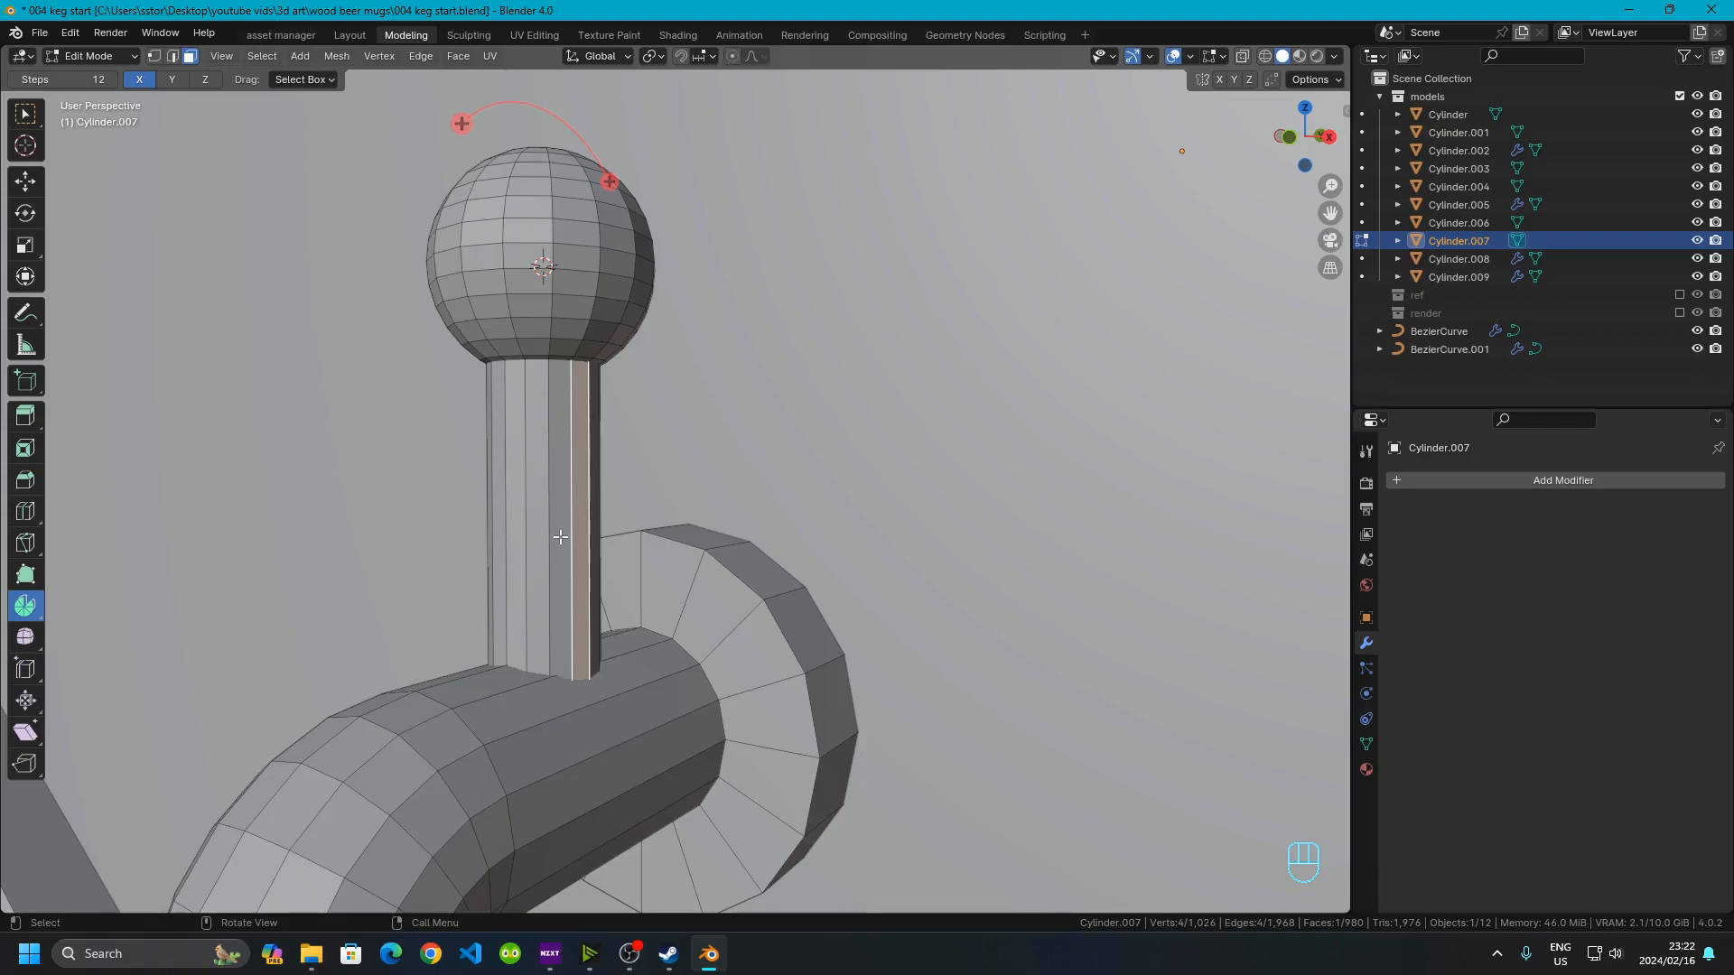
{"action": "key", "text": "l"}
{"action": "middle_click_drag", "start_coordinate": [560, 537], "coordinate": [704, 179]}
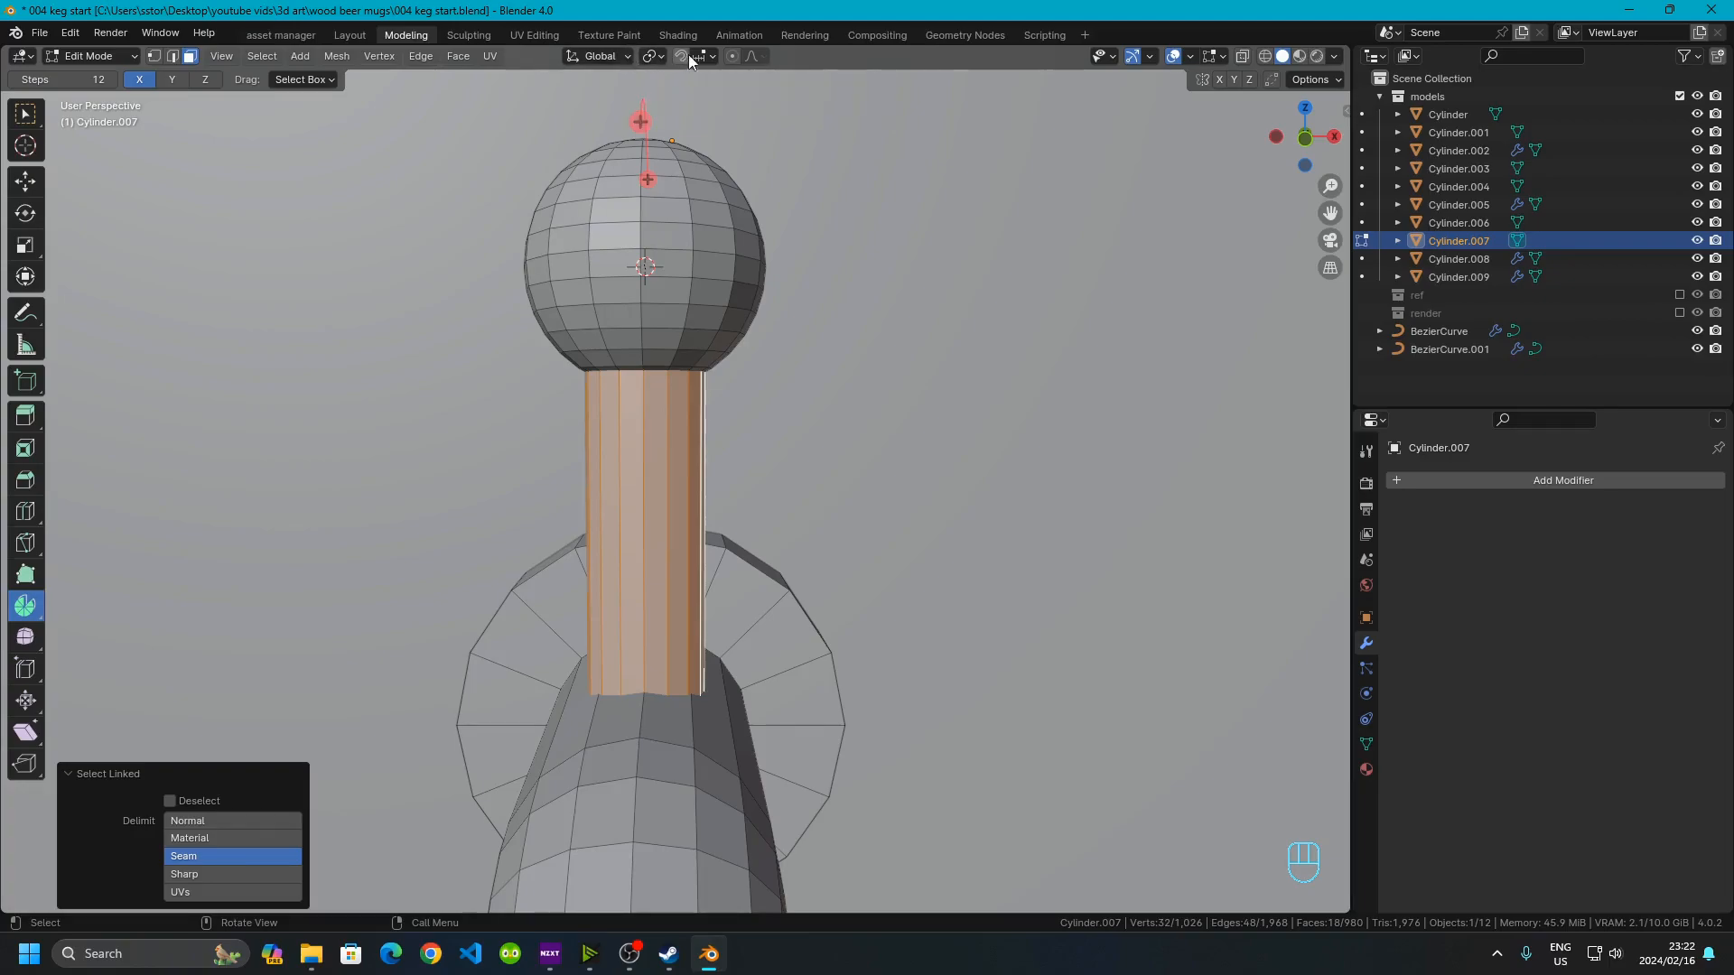
{"action": "left_click", "coordinate": [663, 56]}
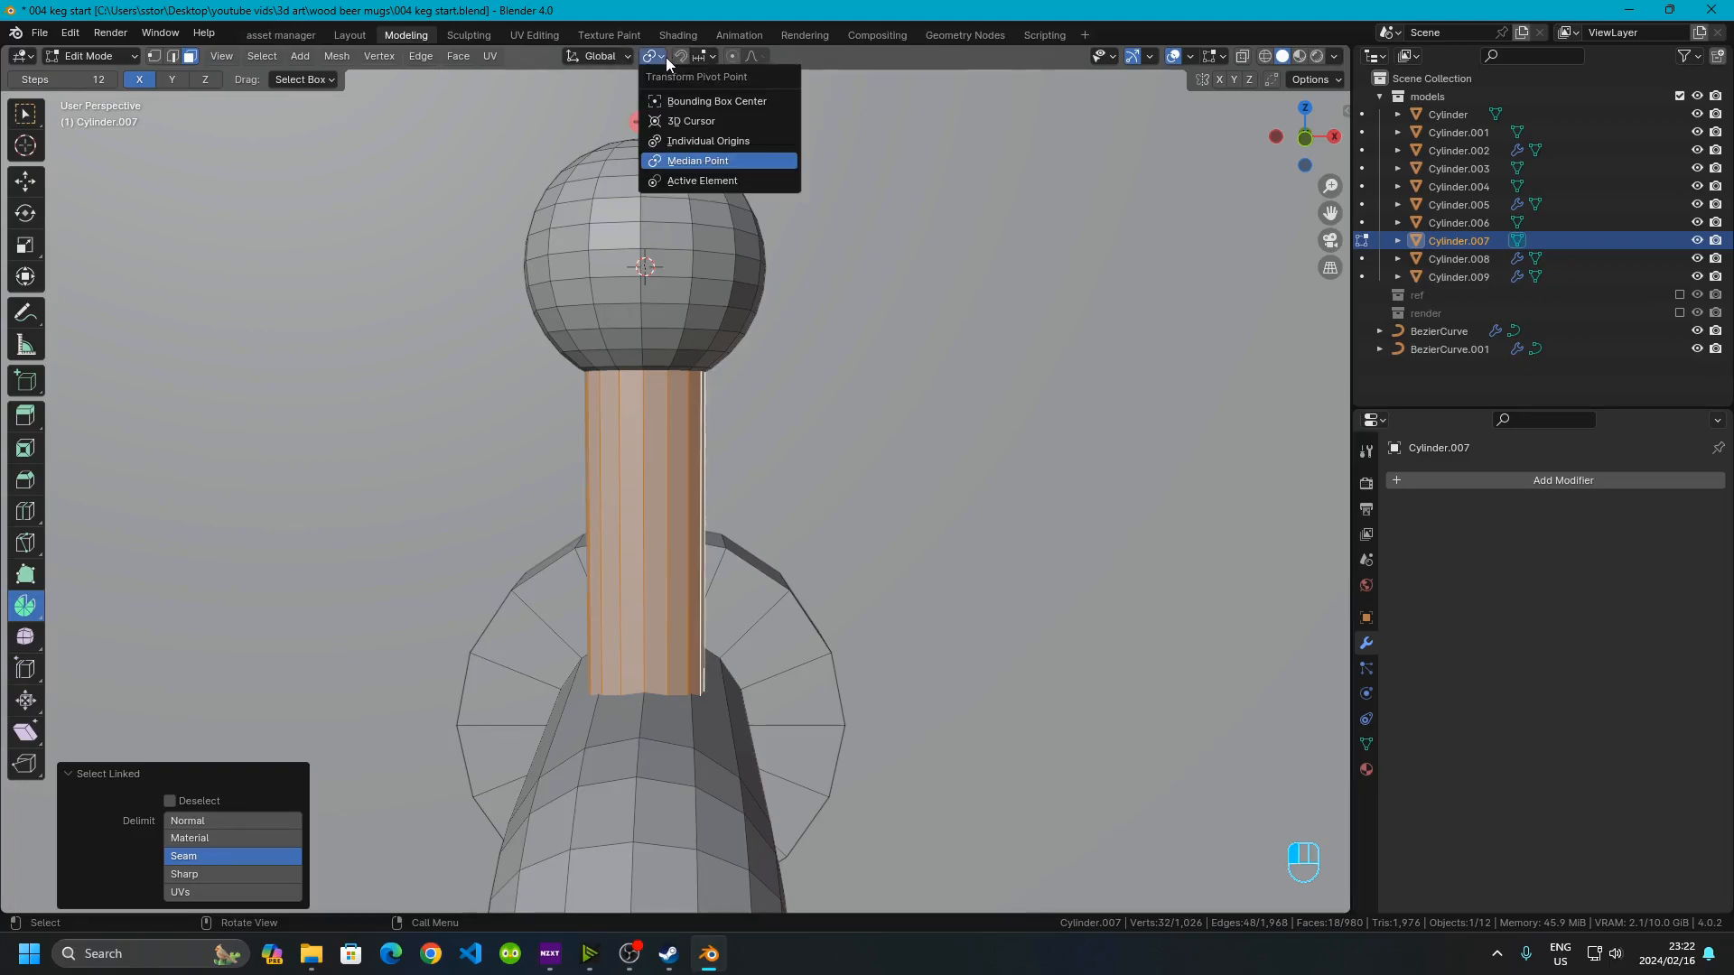
{"action": "left_click", "coordinate": [679, 124]}
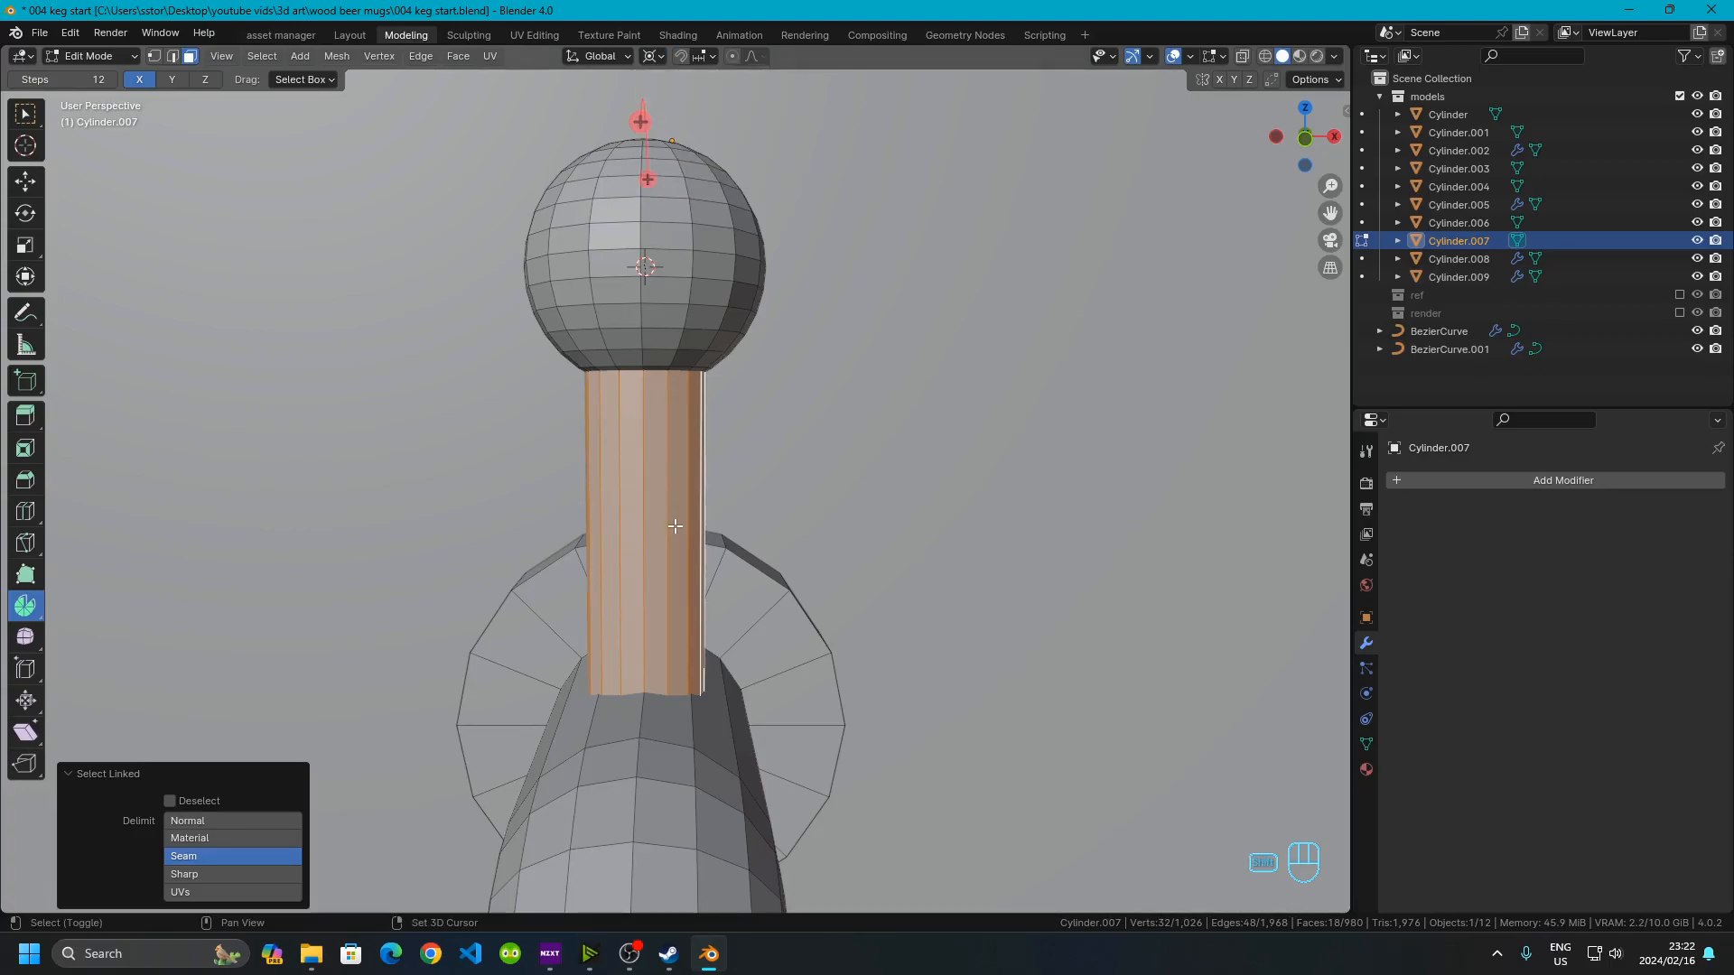
Duplicate the stem cylinder and rotate the copy -90° about Y around the sphere to form a horizontal handle
{"action": "key", "text": "shift+s"}
{"action": "right_click", "coordinate": [1083, 15]}
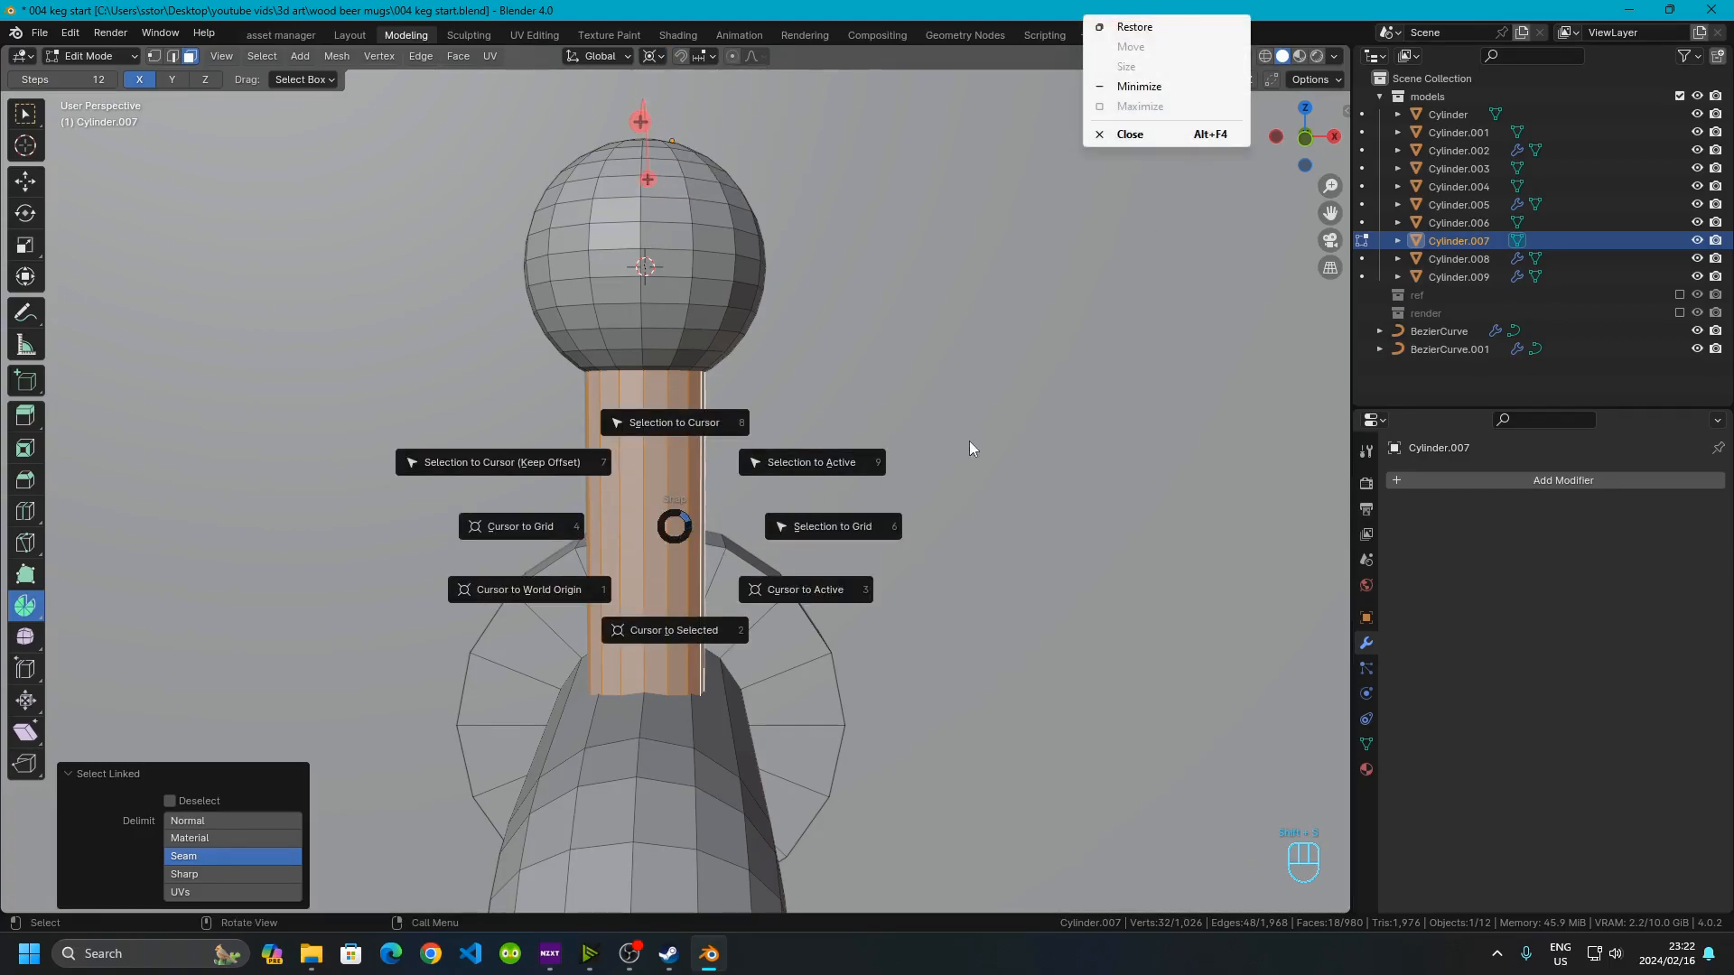
{"action": "right_click", "coordinate": [969, 441]}
{"action": "left_click", "coordinate": [664, 490]}
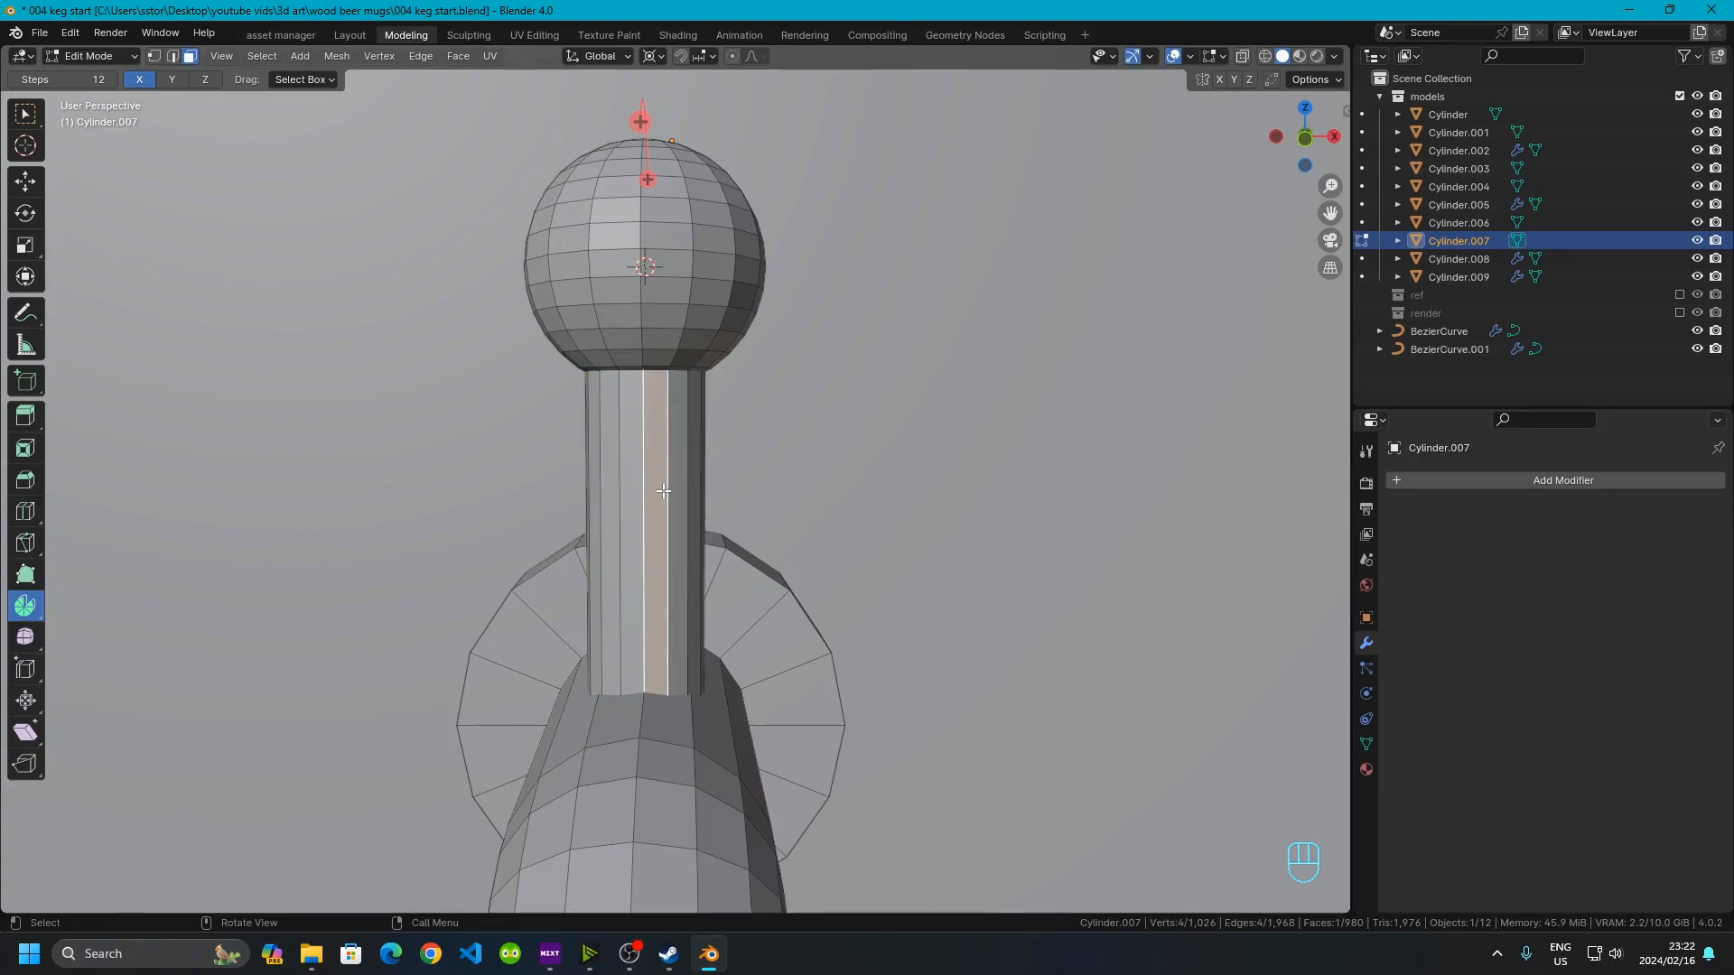
{"action": "key", "text": "l"}
{"action": "key", "text": "shift+d"}
{"action": "right_click", "coordinate": [636, 525]}
{"action": "key", "text": "r"}
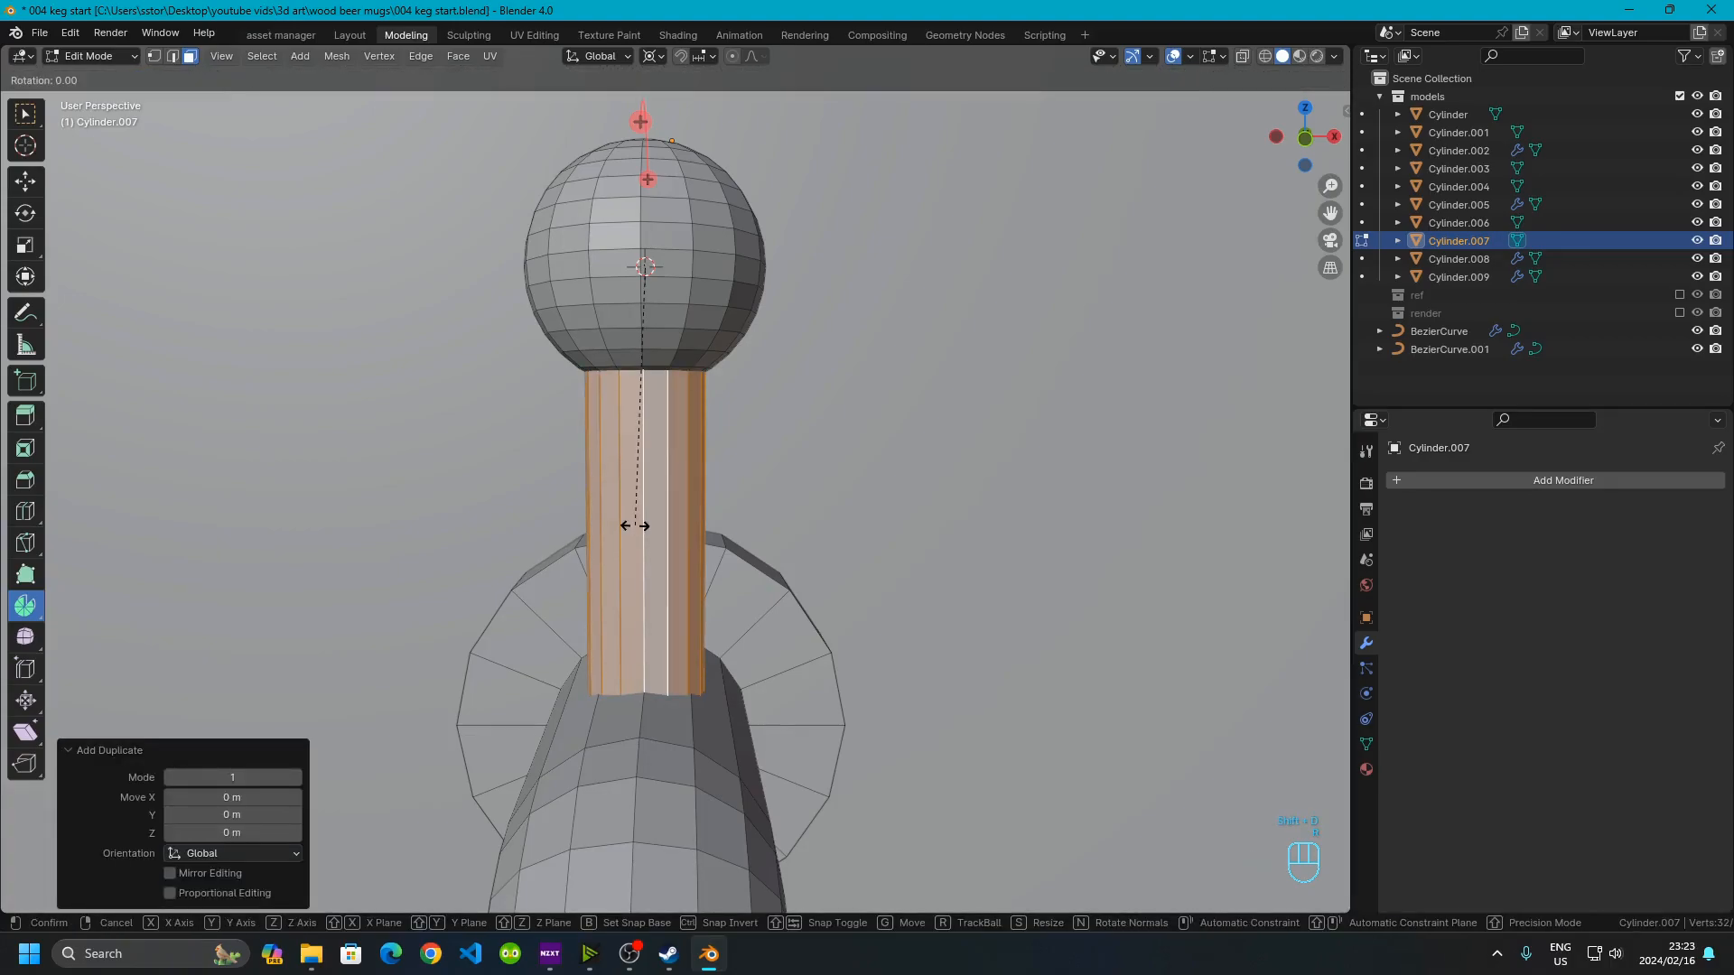
{"action": "key", "text": "y"}
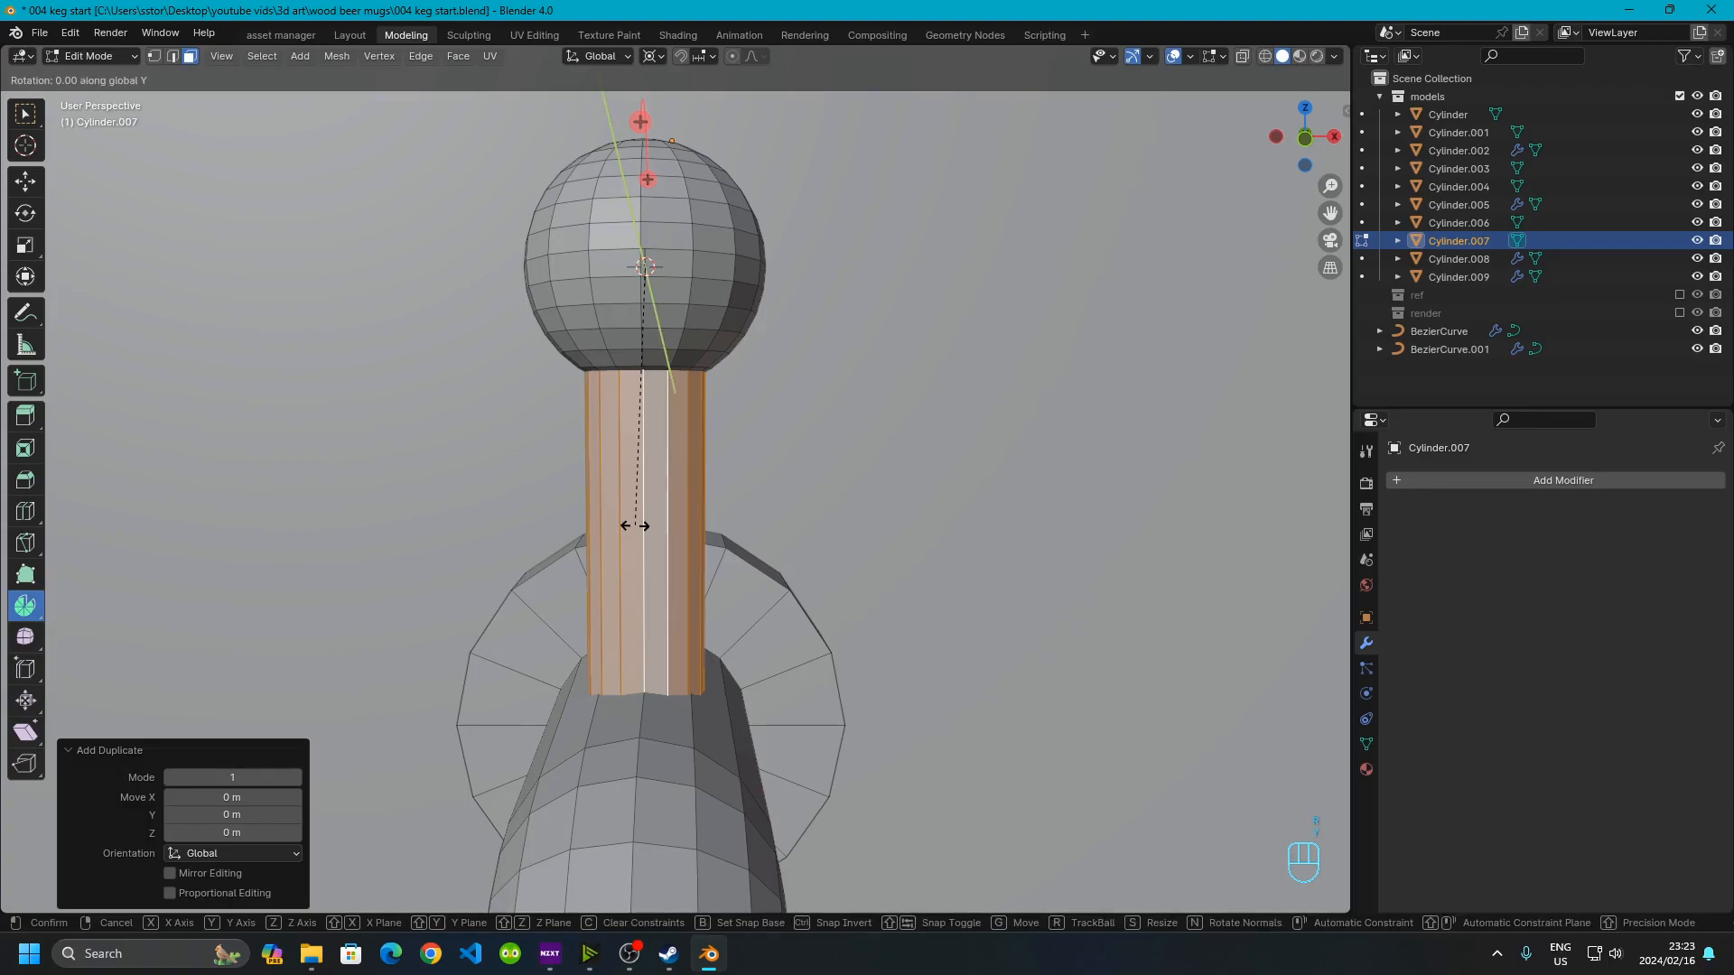
{"action": "key", "text": "KP_9"}
{"action": "key", "text": "KP_0"}
{"action": "key", "text": "KP_Subtract"}
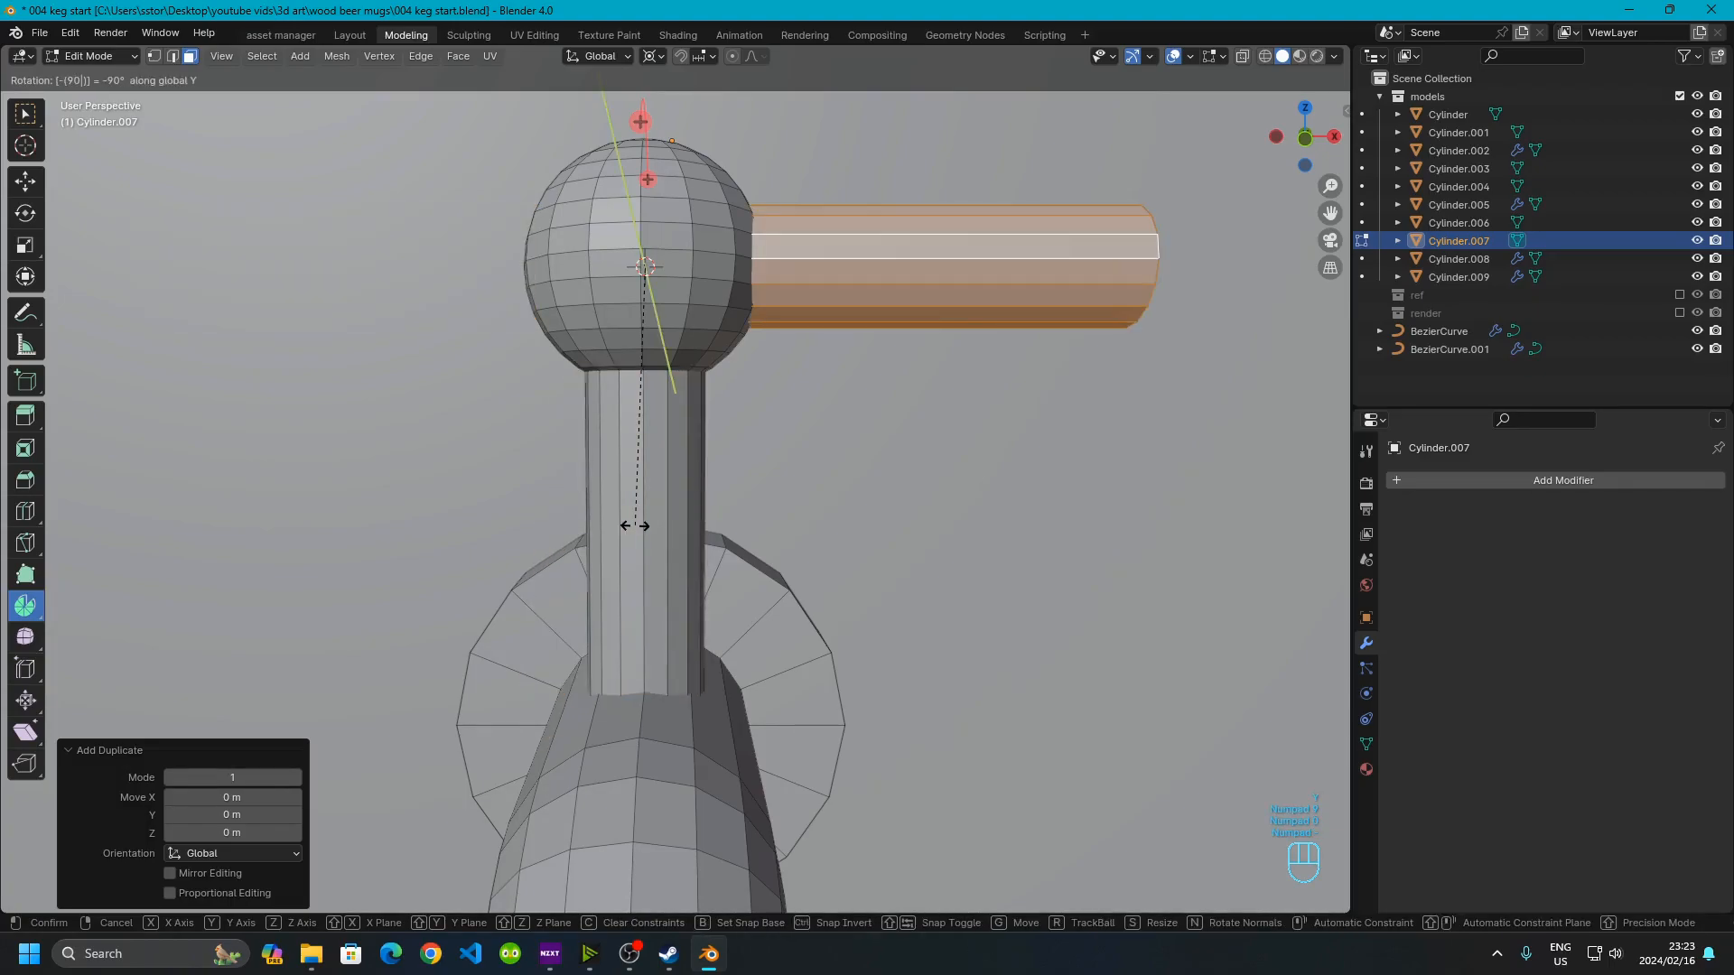
{"action": "left_click", "coordinate": [635, 526]}
Select the end face of the horizontal handle and extrude it in place
{"action": "scroll", "coordinate": [732, 481], "scroll_direction": "down", "scroll_amount": 6}
{"action": "middle_click_drag", "start_coordinate": [731, 480], "coordinate": [1158, 669]}
{"action": "scroll", "coordinate": [755, 503], "scroll_direction": "up", "scroll_amount": 6}
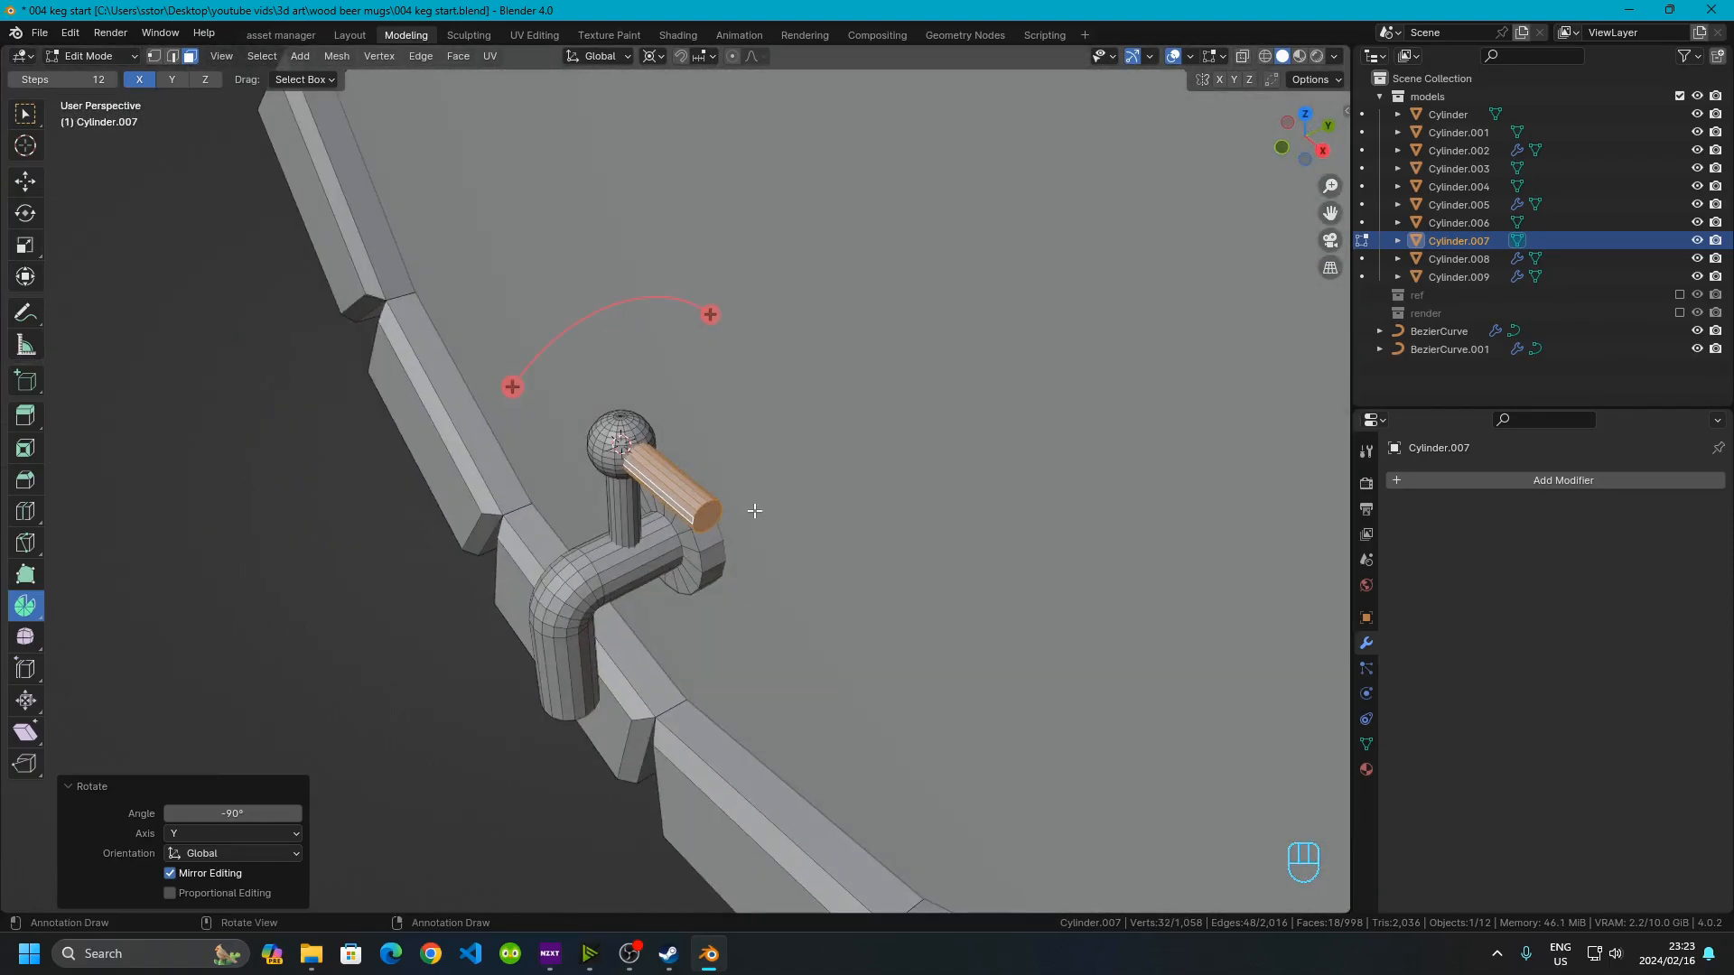
{"action": "left_click", "coordinate": [558, 421]}
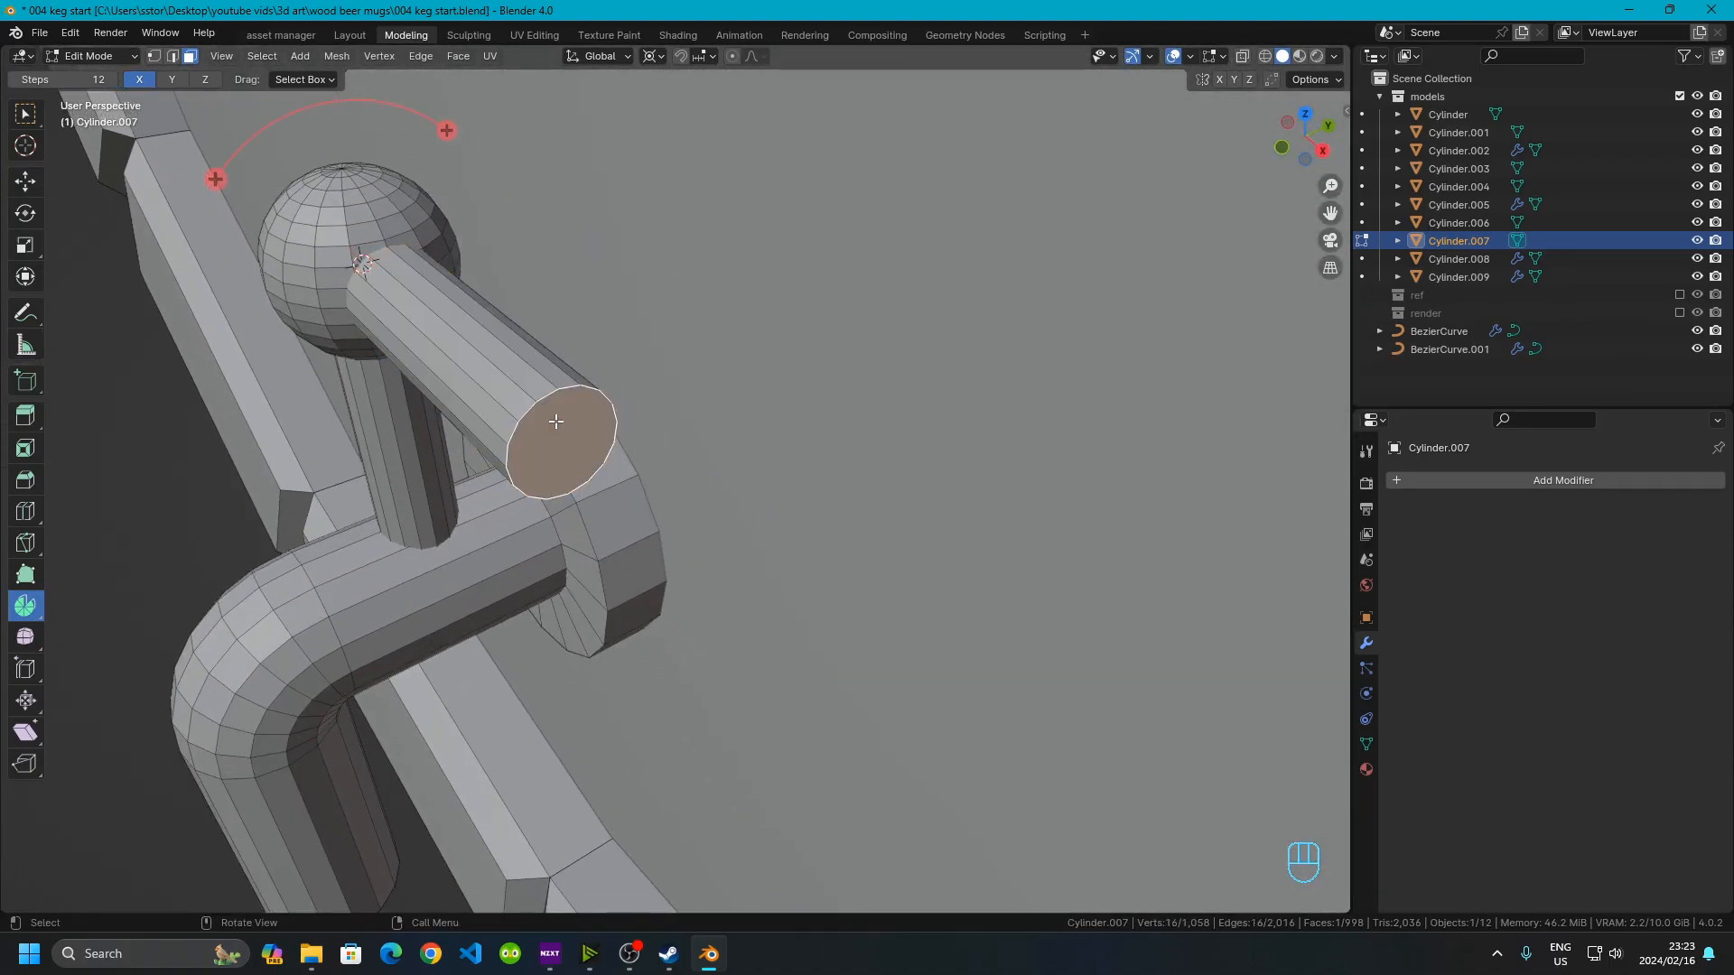
{"action": "middle_click_drag", "start_coordinate": [593, 433], "coordinate": [679, 411]}
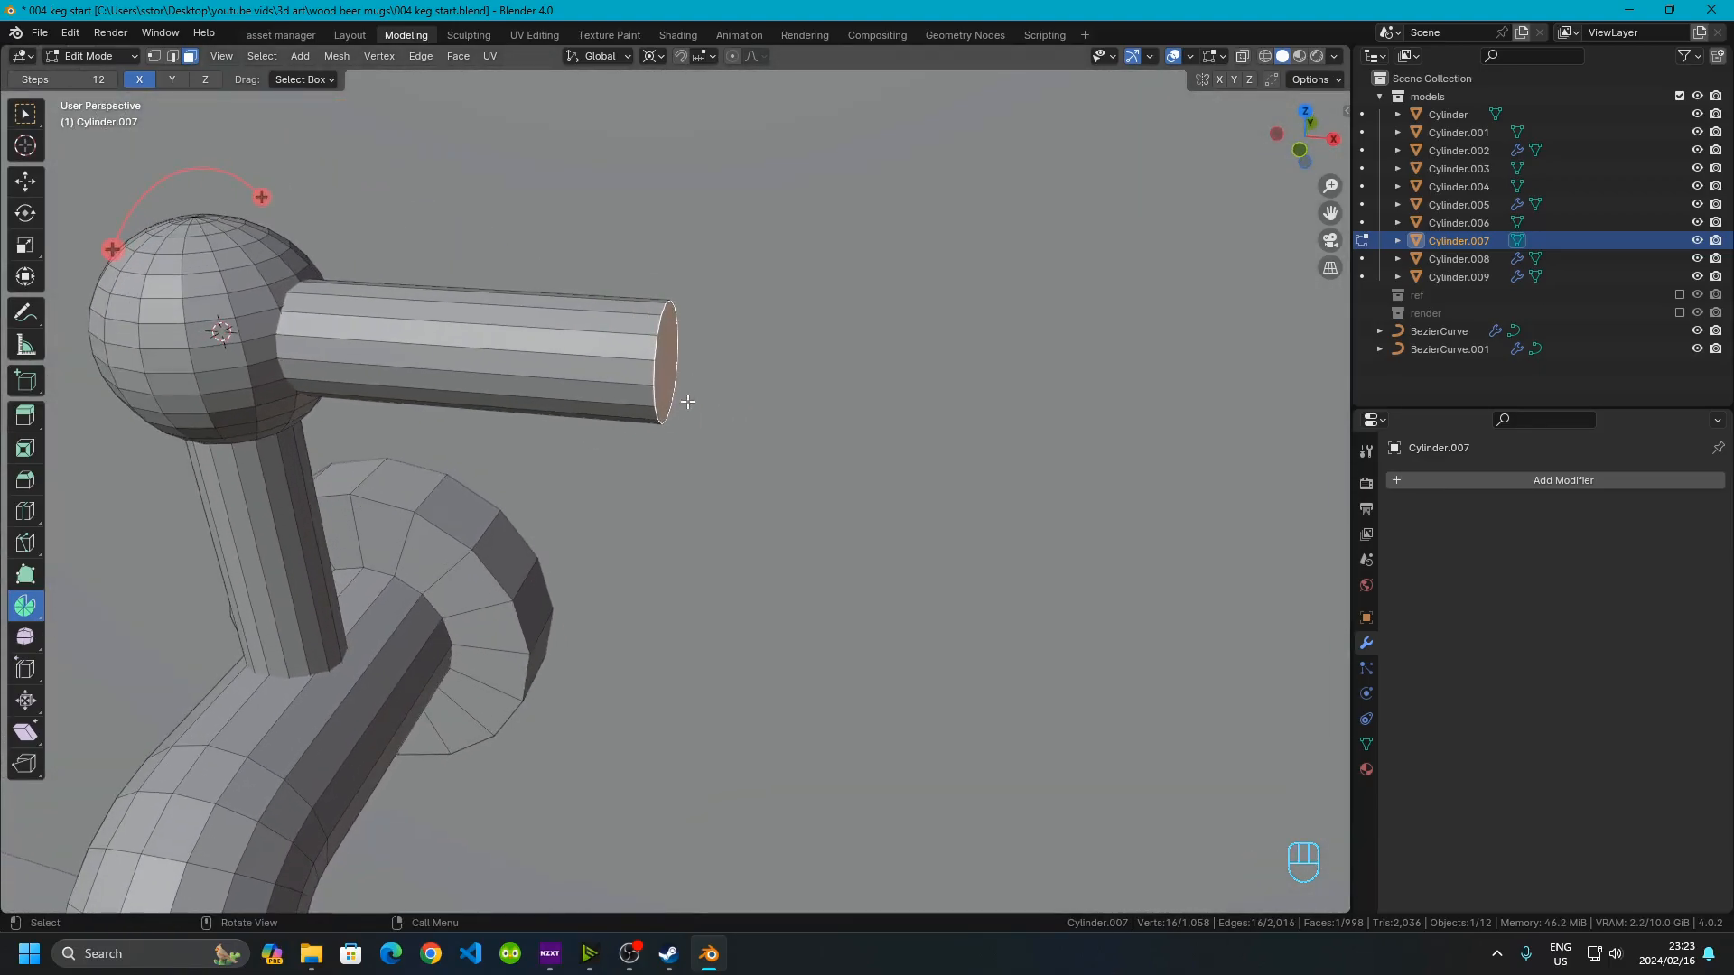
{"action": "middle_click_drag", "start_coordinate": [900, 406], "coordinate": [752, 426], "text": "shift"}
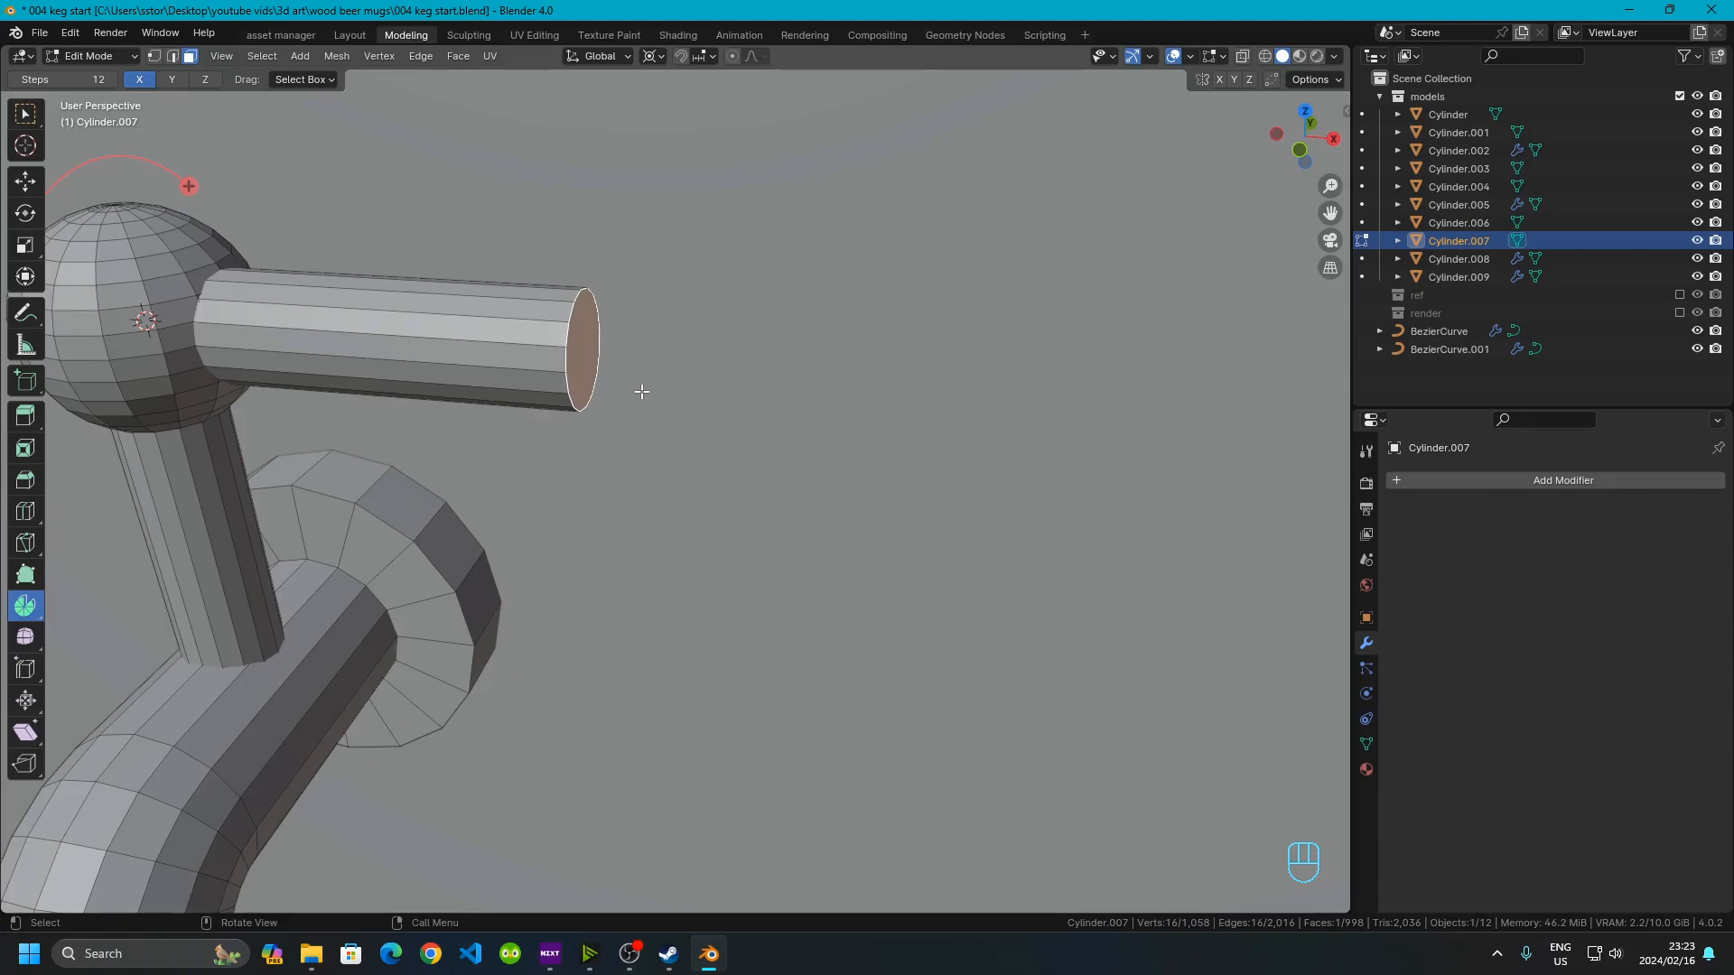
{"action": "key", "text": "e"}
{"action": "key", "text": "s"}
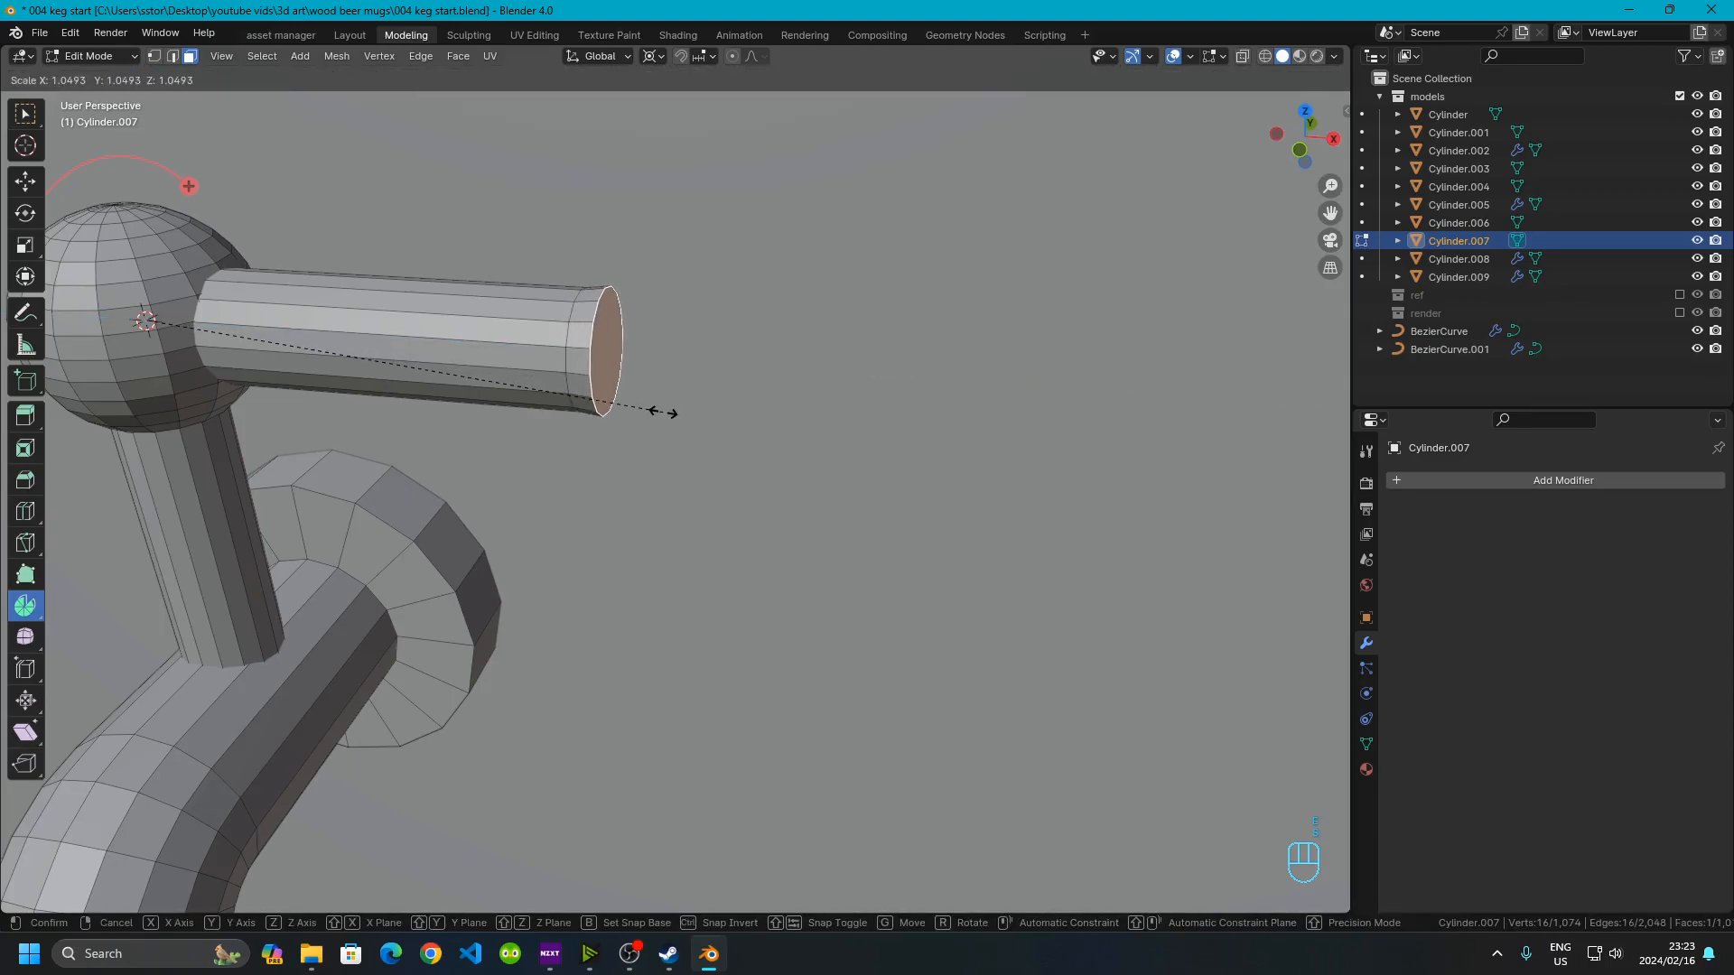
{"action": "right_click", "coordinate": [669, 432]}
Set the pivot point to median point and scale the extruded end face uniformly to 1.3
{"action": "key", "text": "s"}
{"action": "right_click", "coordinate": [664, 406]}
{"action": "left_click", "coordinate": [652, 55]}
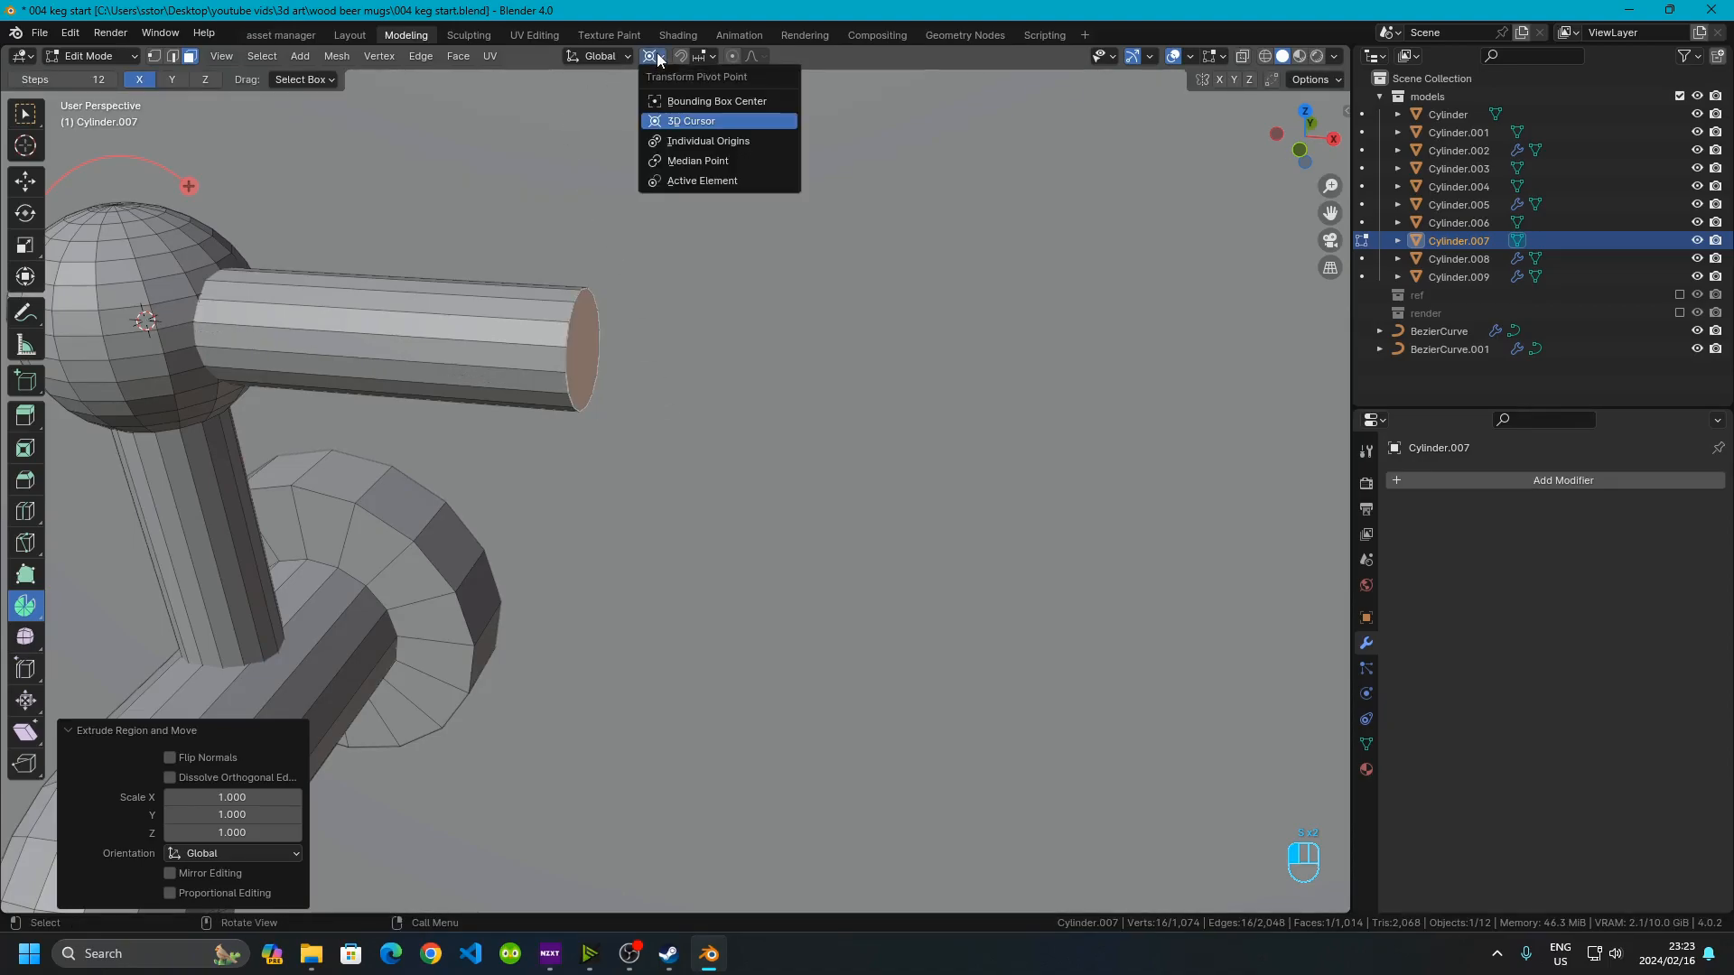
{"action": "left_click", "coordinate": [696, 161]}
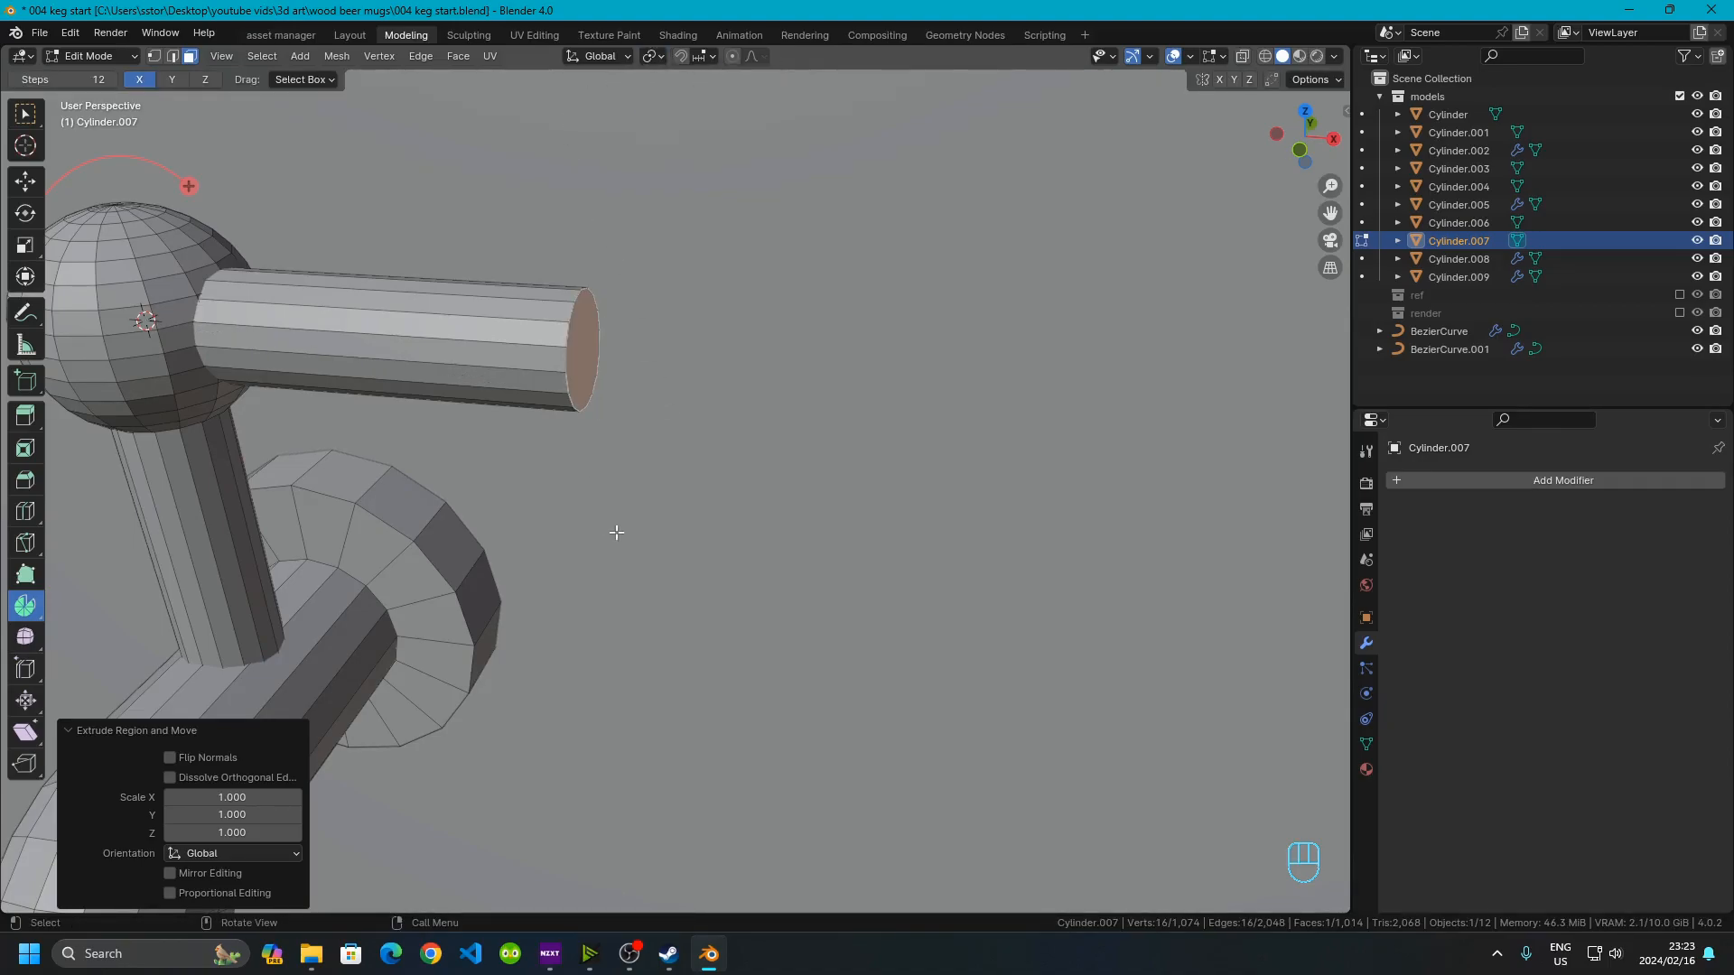
{"action": "key", "text": "s"}
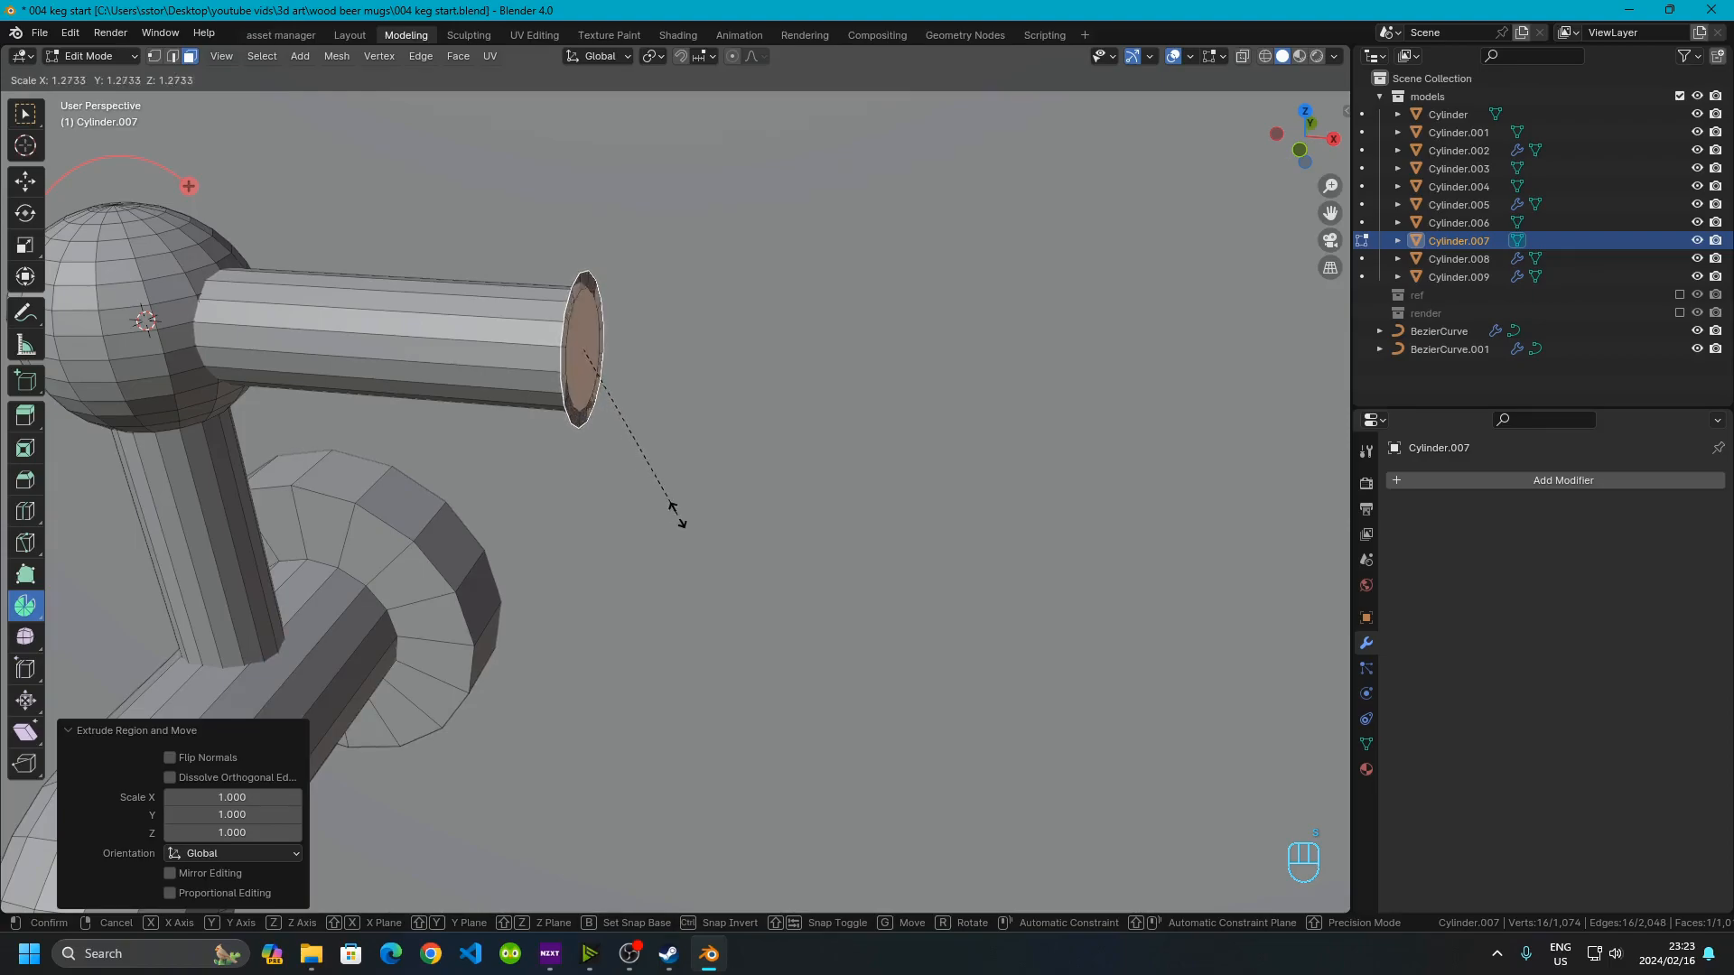
{"action": "left_click", "coordinate": [694, 522]}
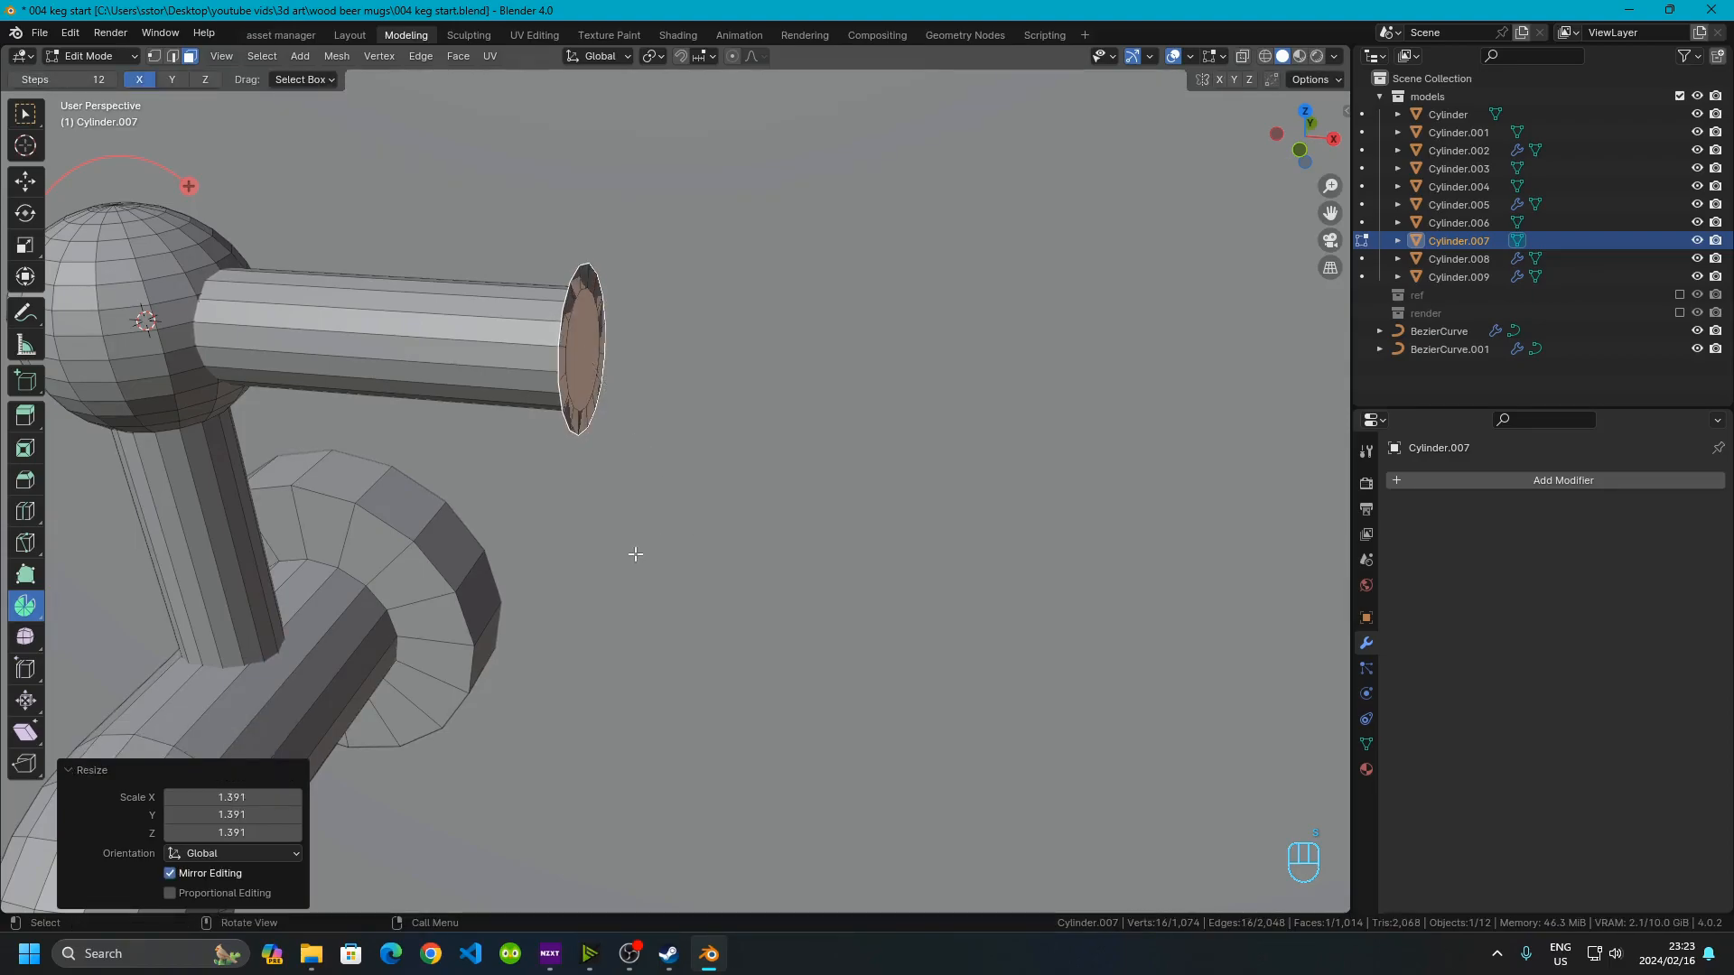
{"action": "left_click", "coordinate": [249, 798]}
{"action": "type", "text": "1.3"}
{"action": "key", "text": "Return"}
{"action": "left_click", "coordinate": [253, 798]}
{"action": "left_click_drag", "start_coordinate": [245, 800], "coordinate": [245, 834]}
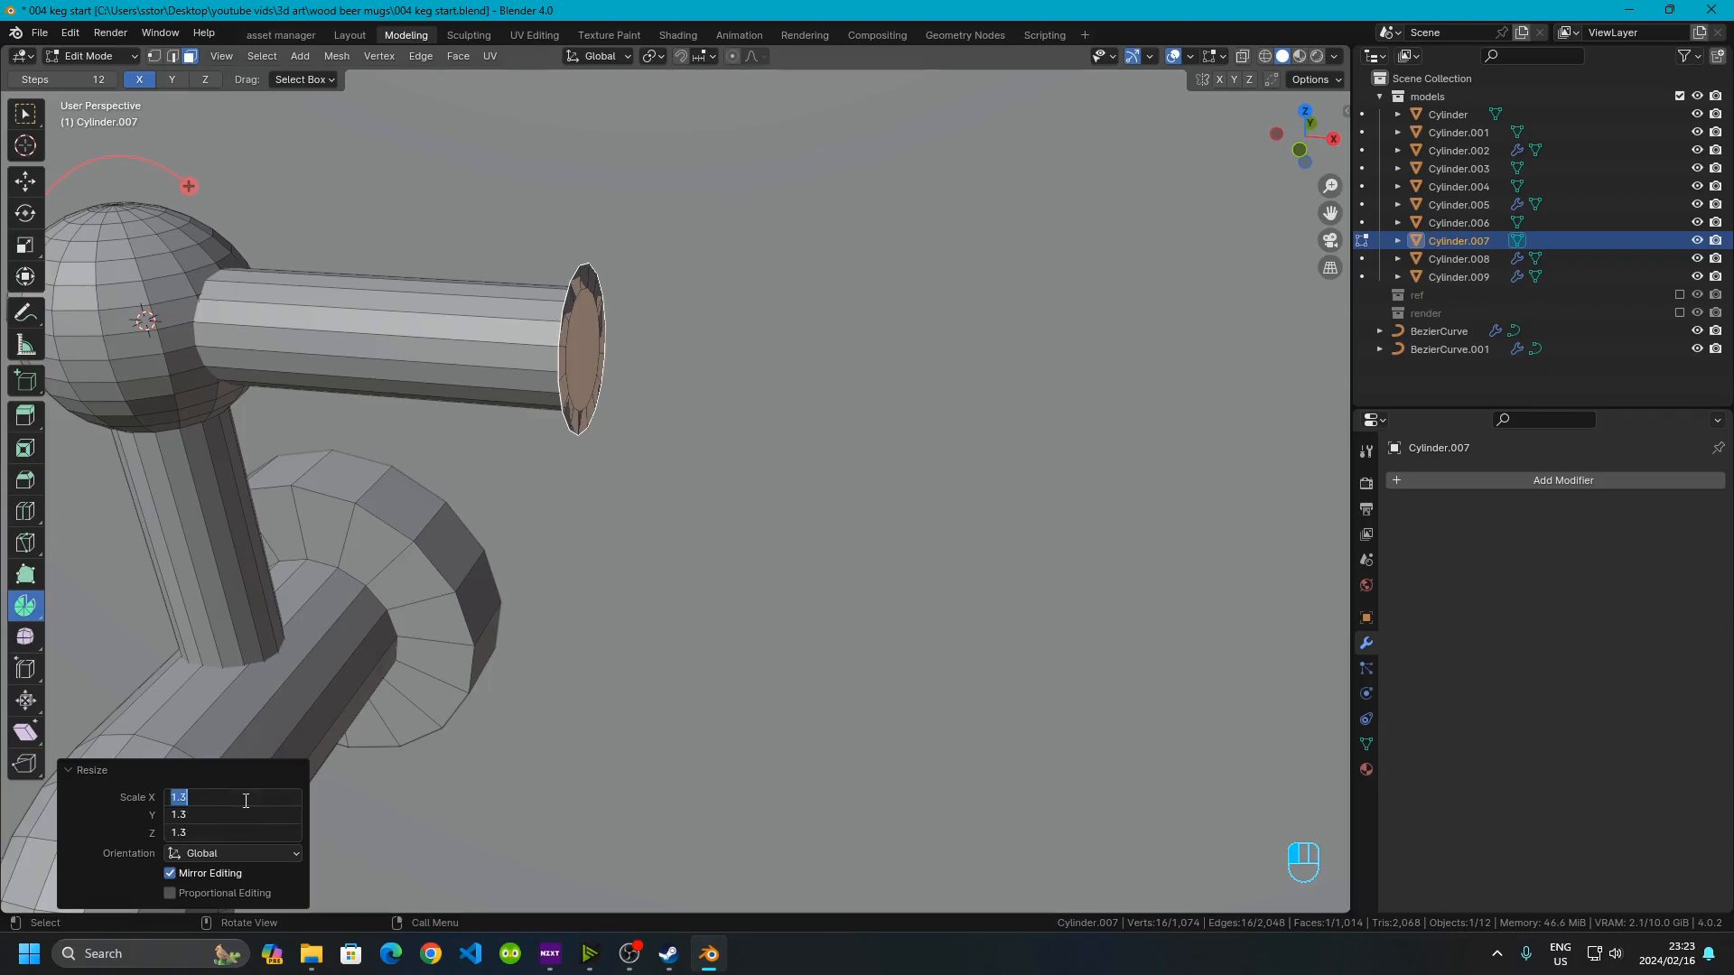
{"action": "key", "text": "Return"}
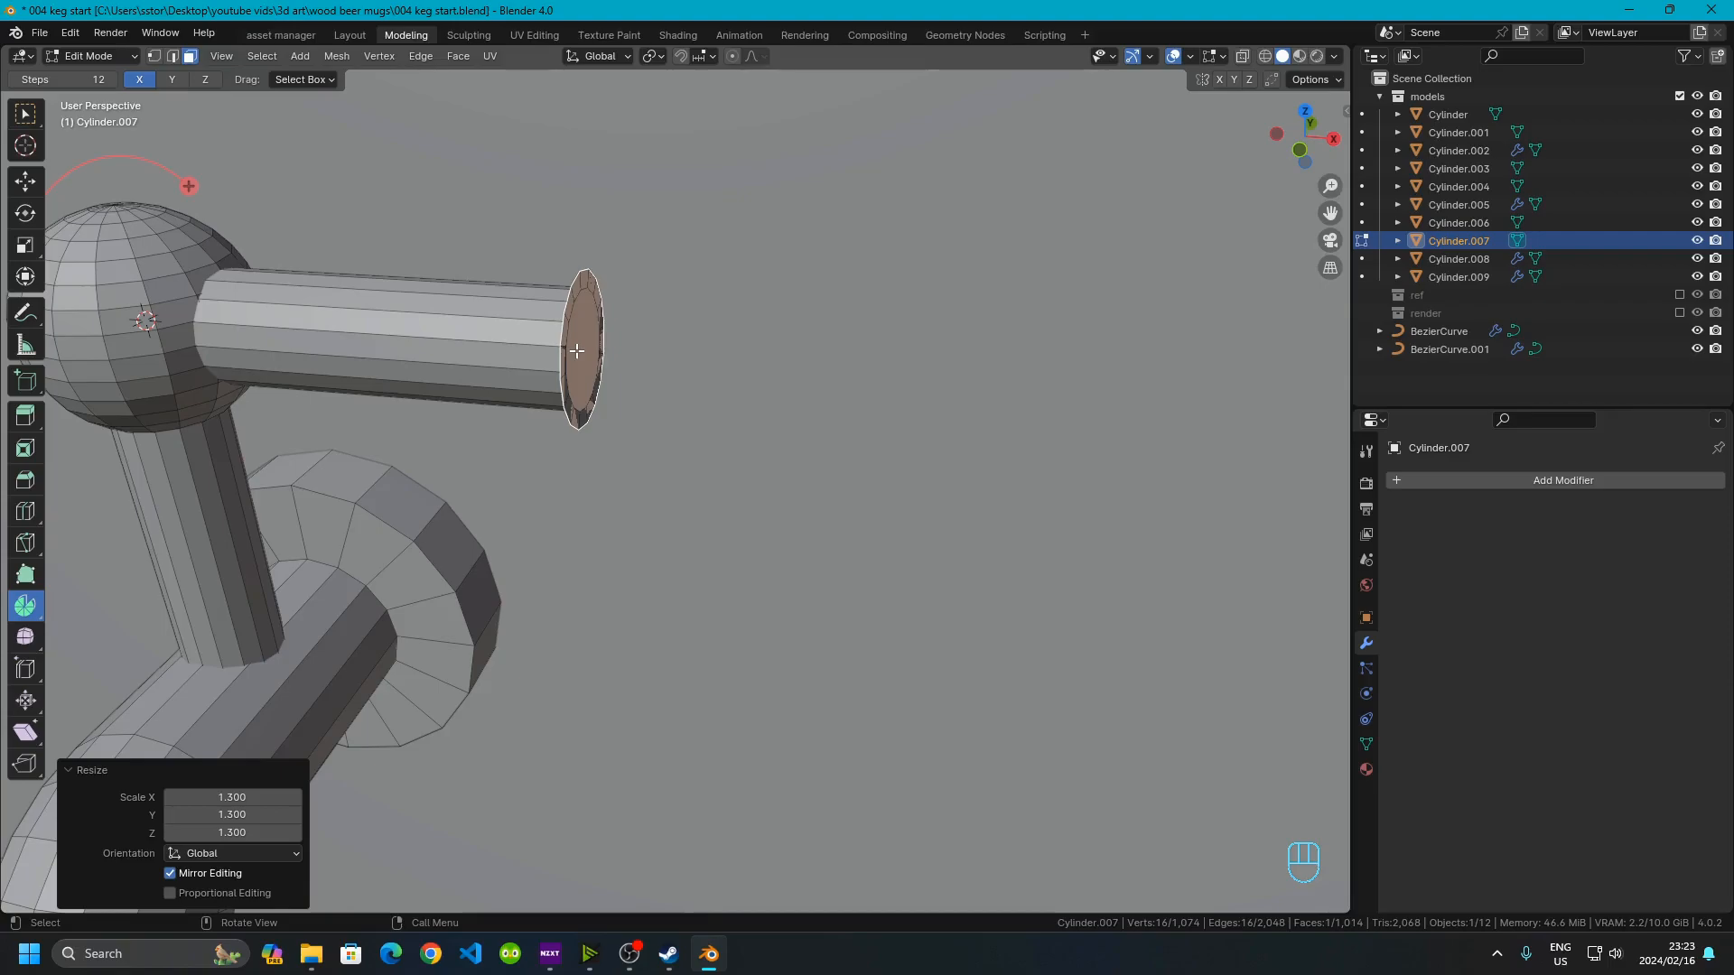
Move the extruded end face 0.03 m along X to lengthen the handle
{"action": "key", "text": "g"}
{"action": "key", "text": "y"}
{"action": "key", "text": "x"}
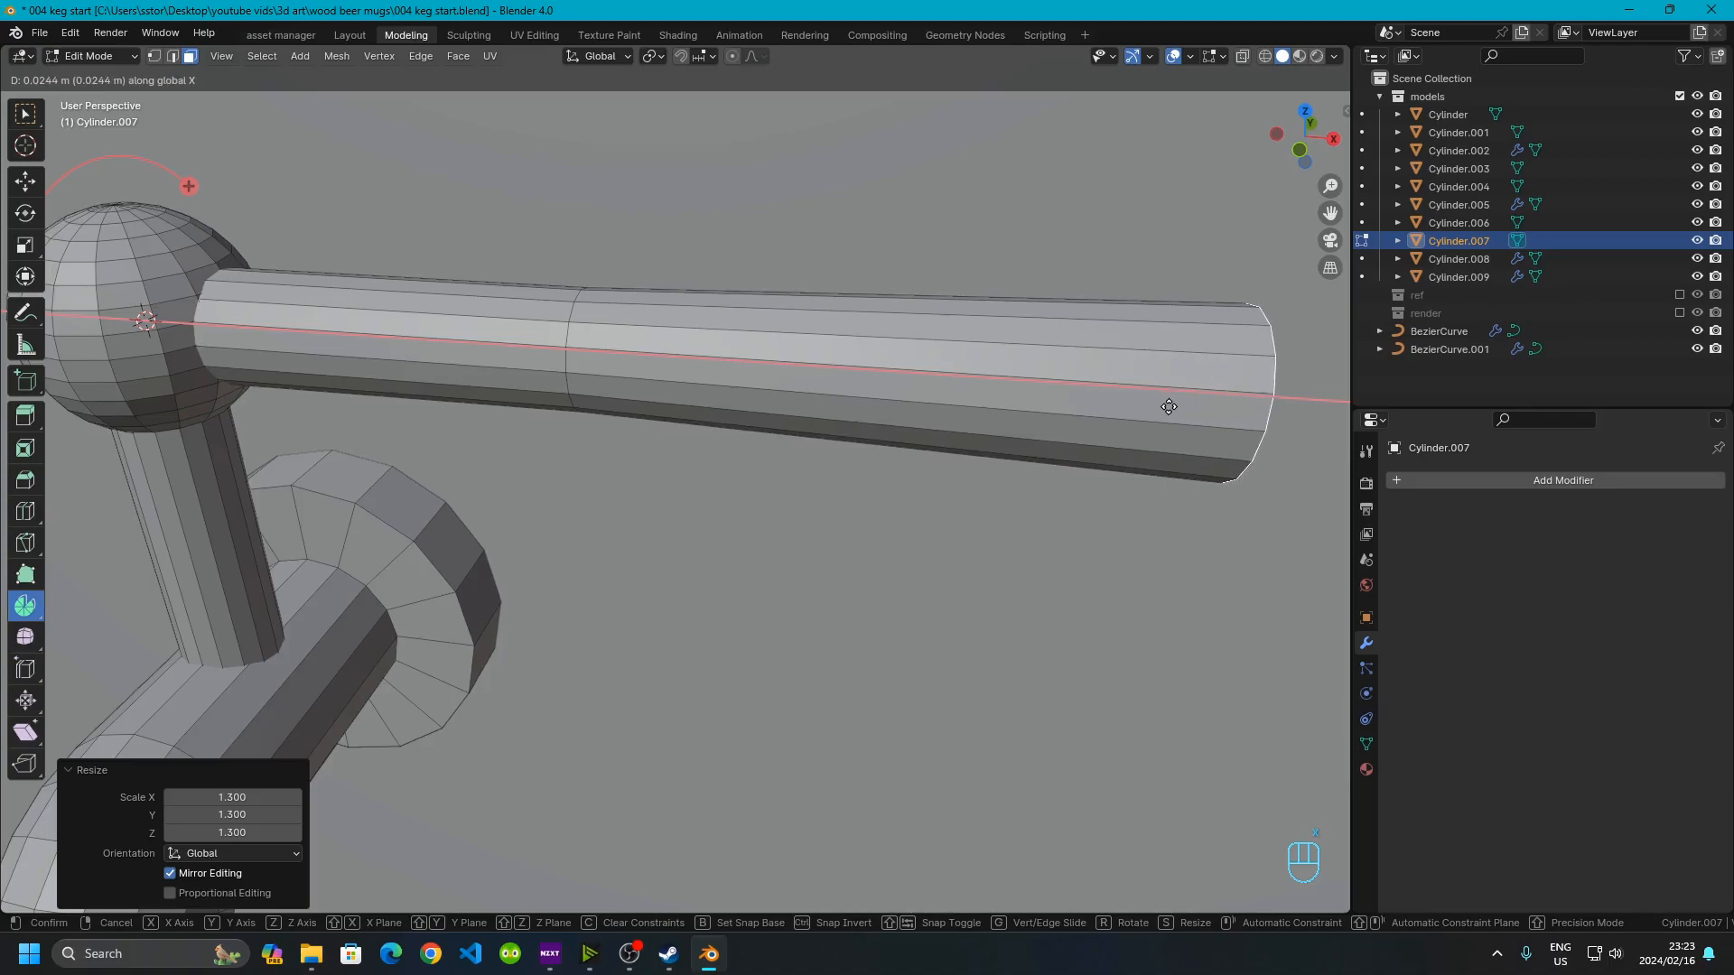
{"action": "left_click", "coordinate": [1223, 406]}
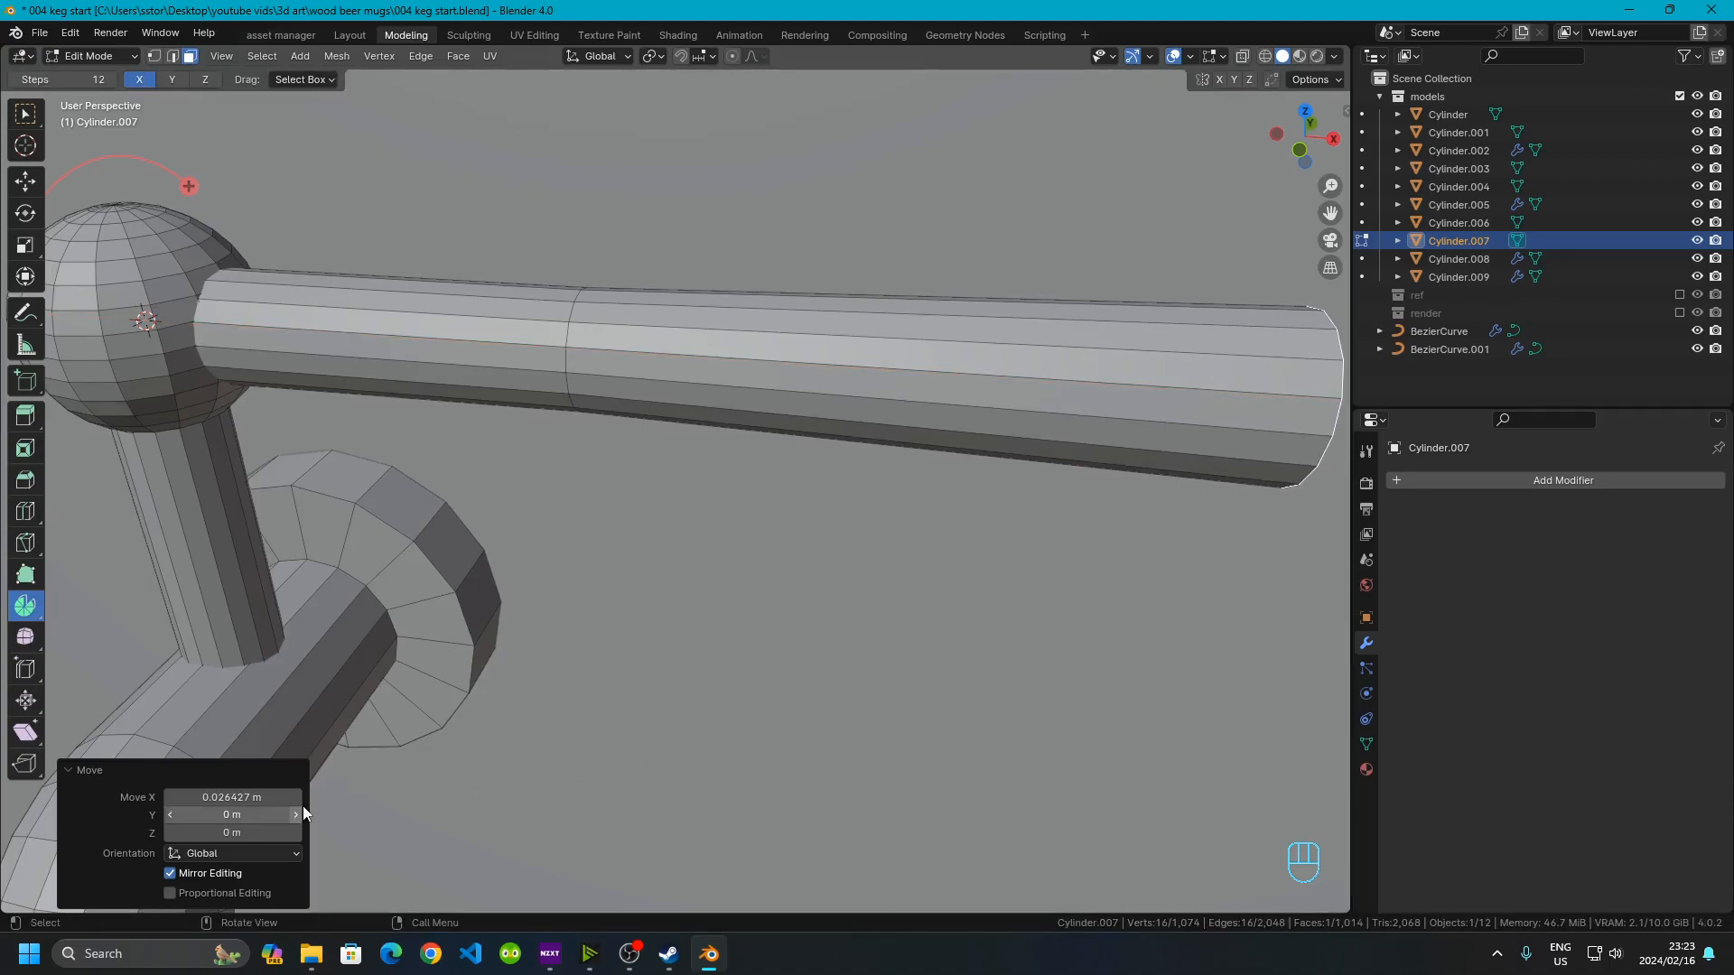
{"action": "scroll", "coordinate": [757, 483], "scroll_direction": "down", "scroll_amount": 10}
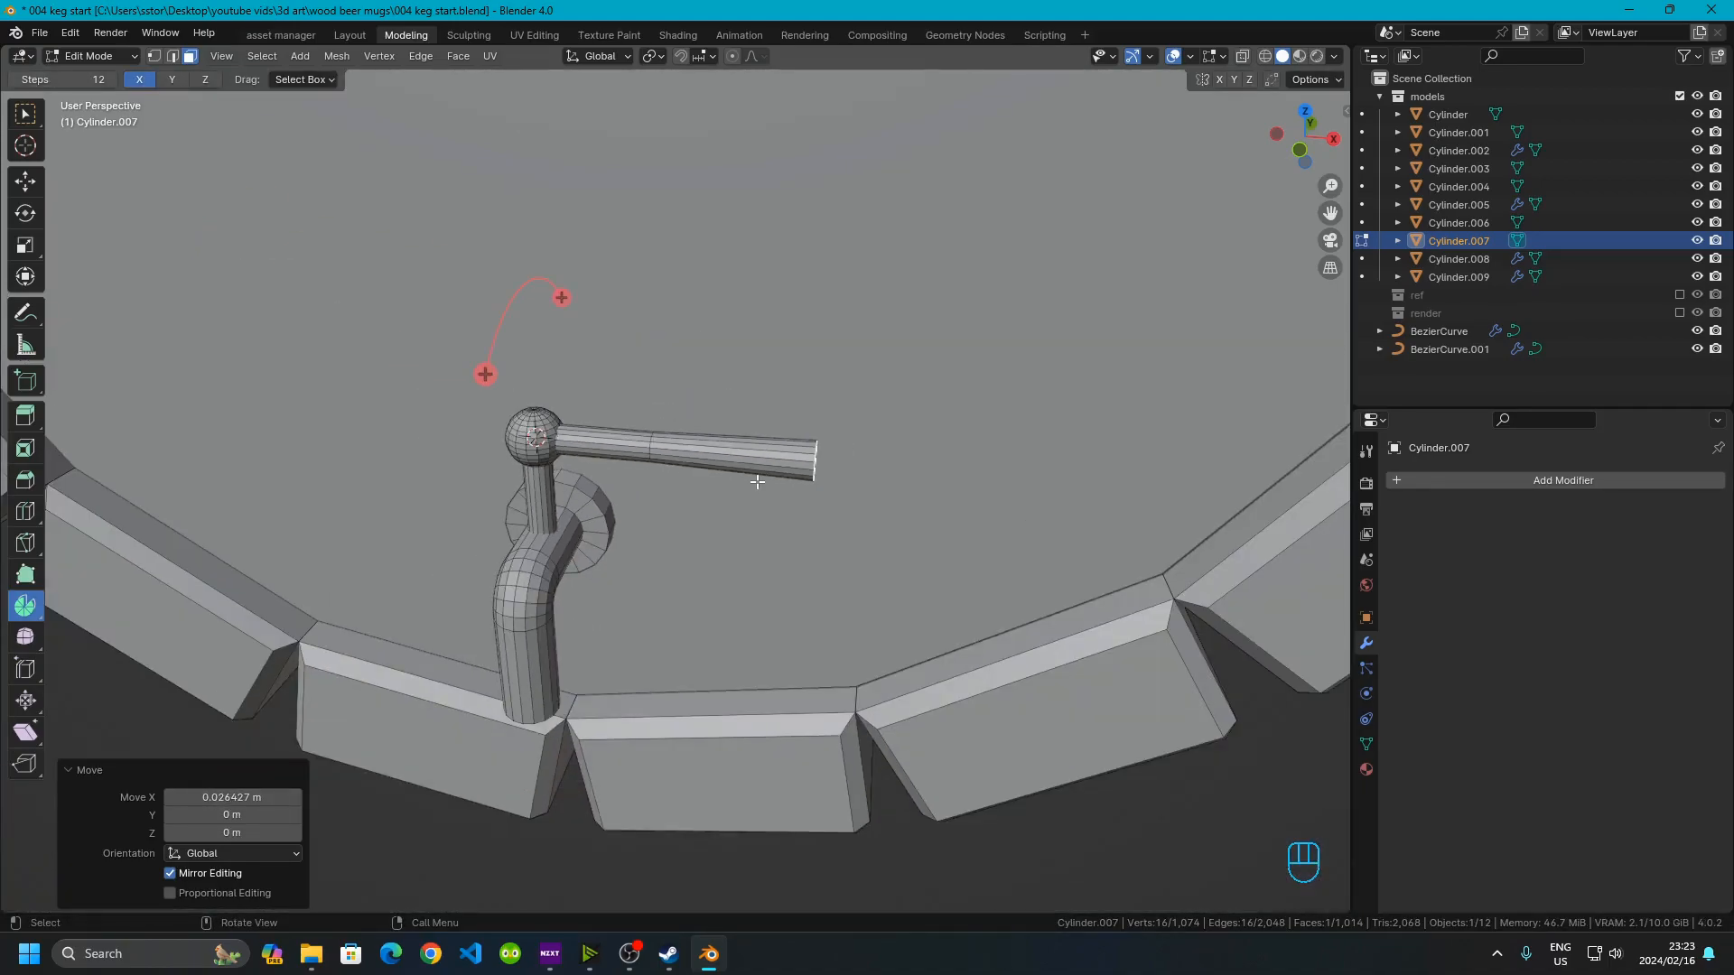
{"action": "scroll", "coordinate": [757, 482], "scroll_direction": "up", "scroll_amount": 5}
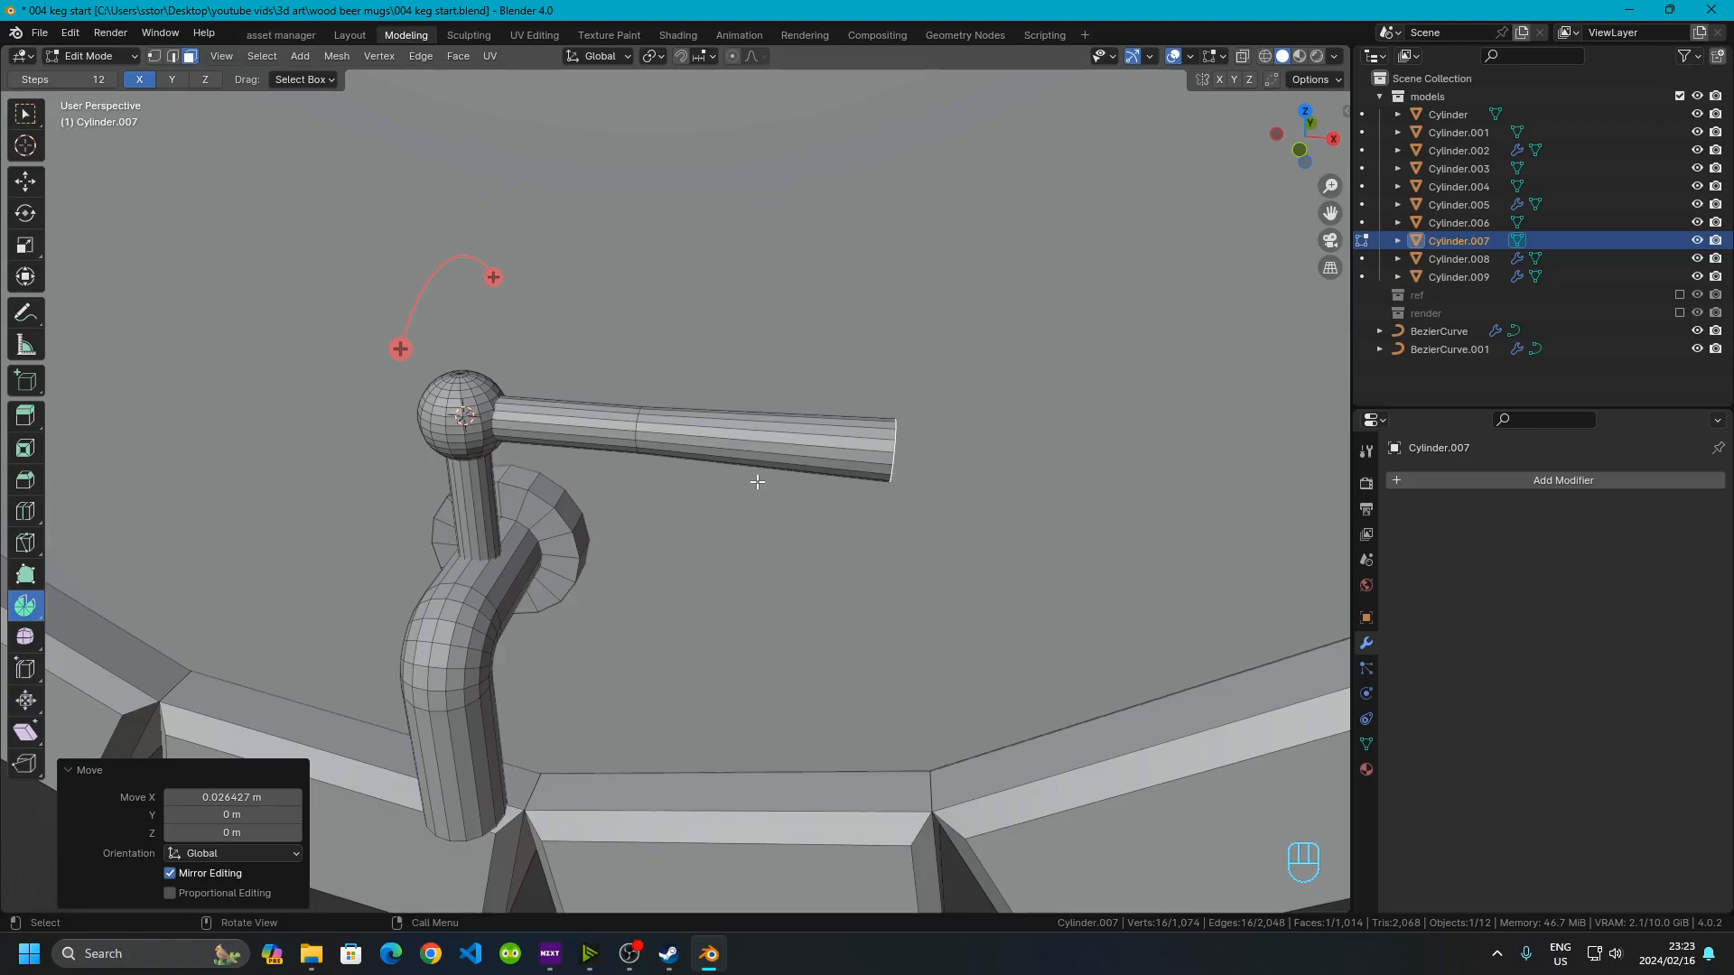
{"action": "left_click", "coordinate": [232, 800]}
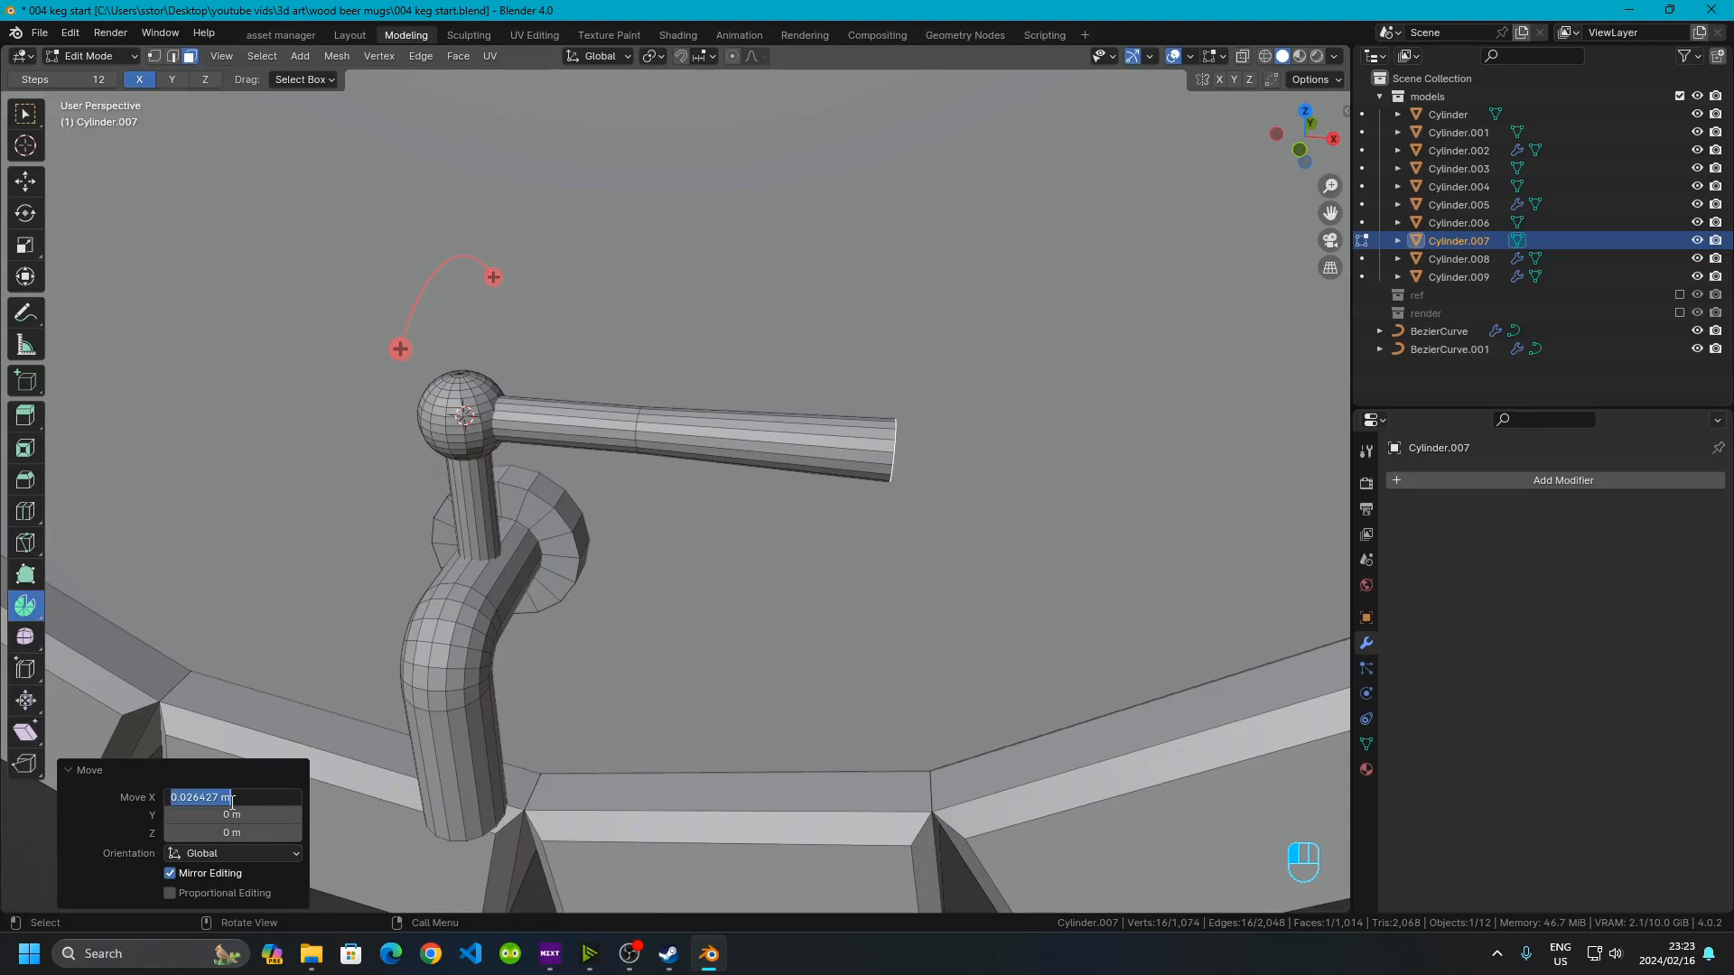
{"action": "type", "text": ".03"}
{"action": "key", "text": "Return"}
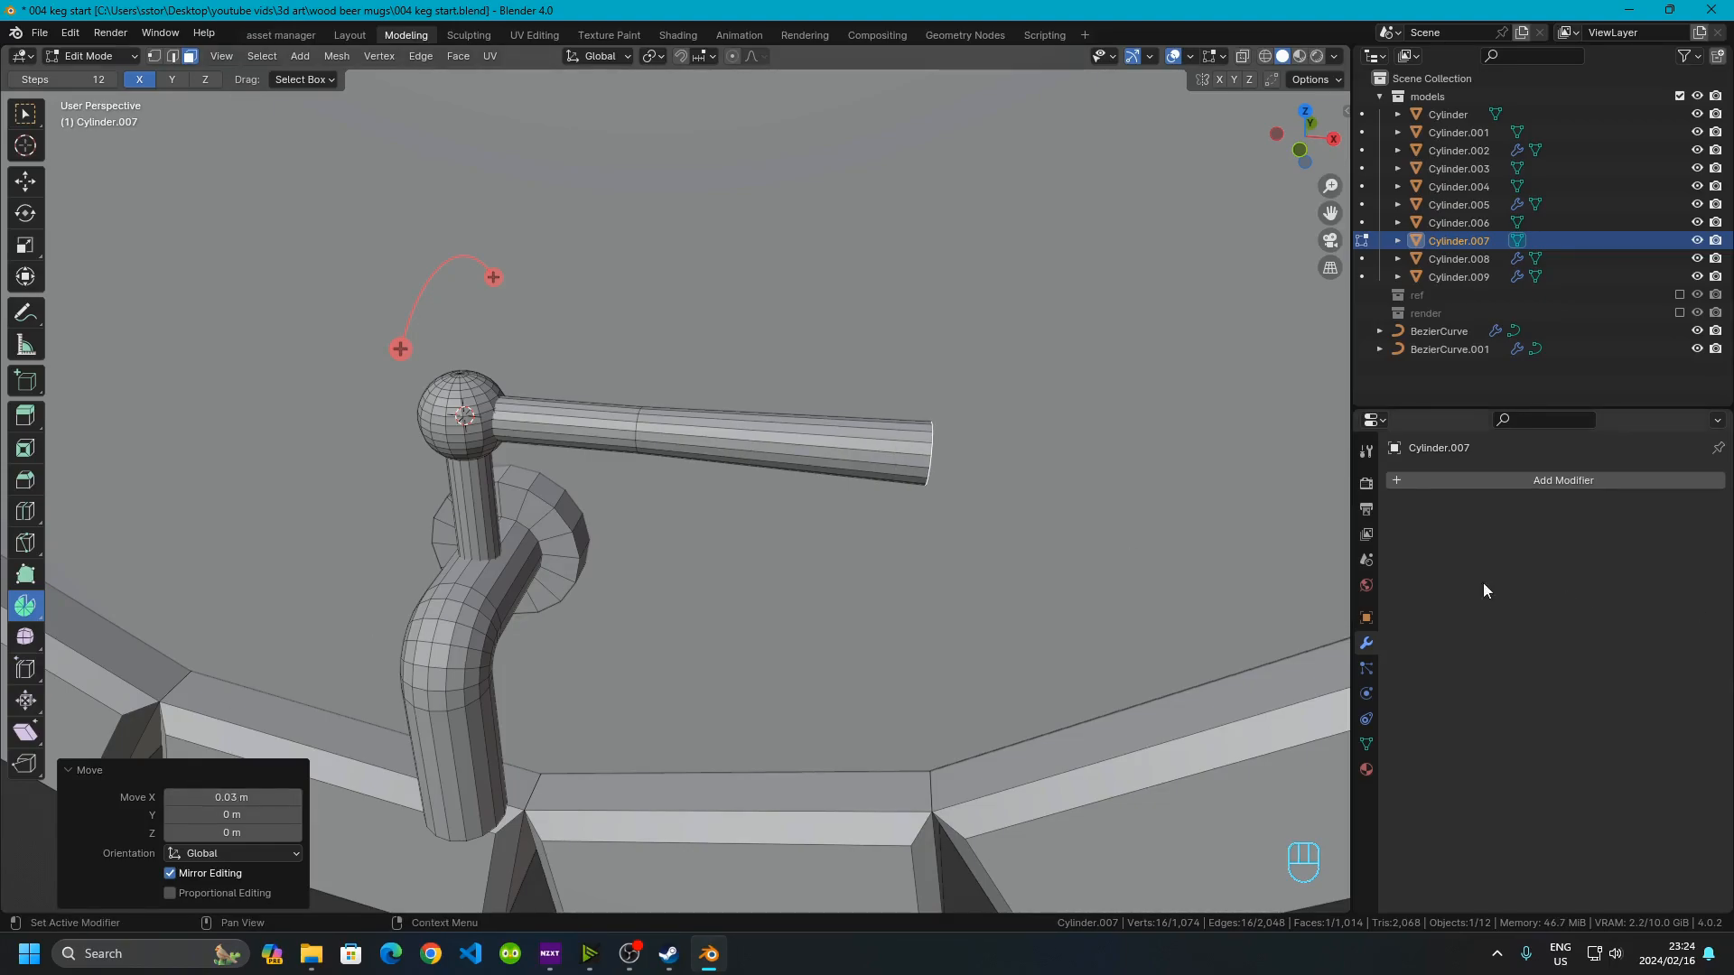
Bevel the edges around the handle's tip with 2 segments
{"action": "scroll", "coordinate": [774, 523], "scroll_direction": "up", "scroll_amount": 2}
{"action": "middle_click_drag", "start_coordinate": [774, 523], "coordinate": [605, 505], "text": "shift"}
{"action": "scroll", "coordinate": [604, 505], "scroll_direction": "up", "scroll_amount": 3}
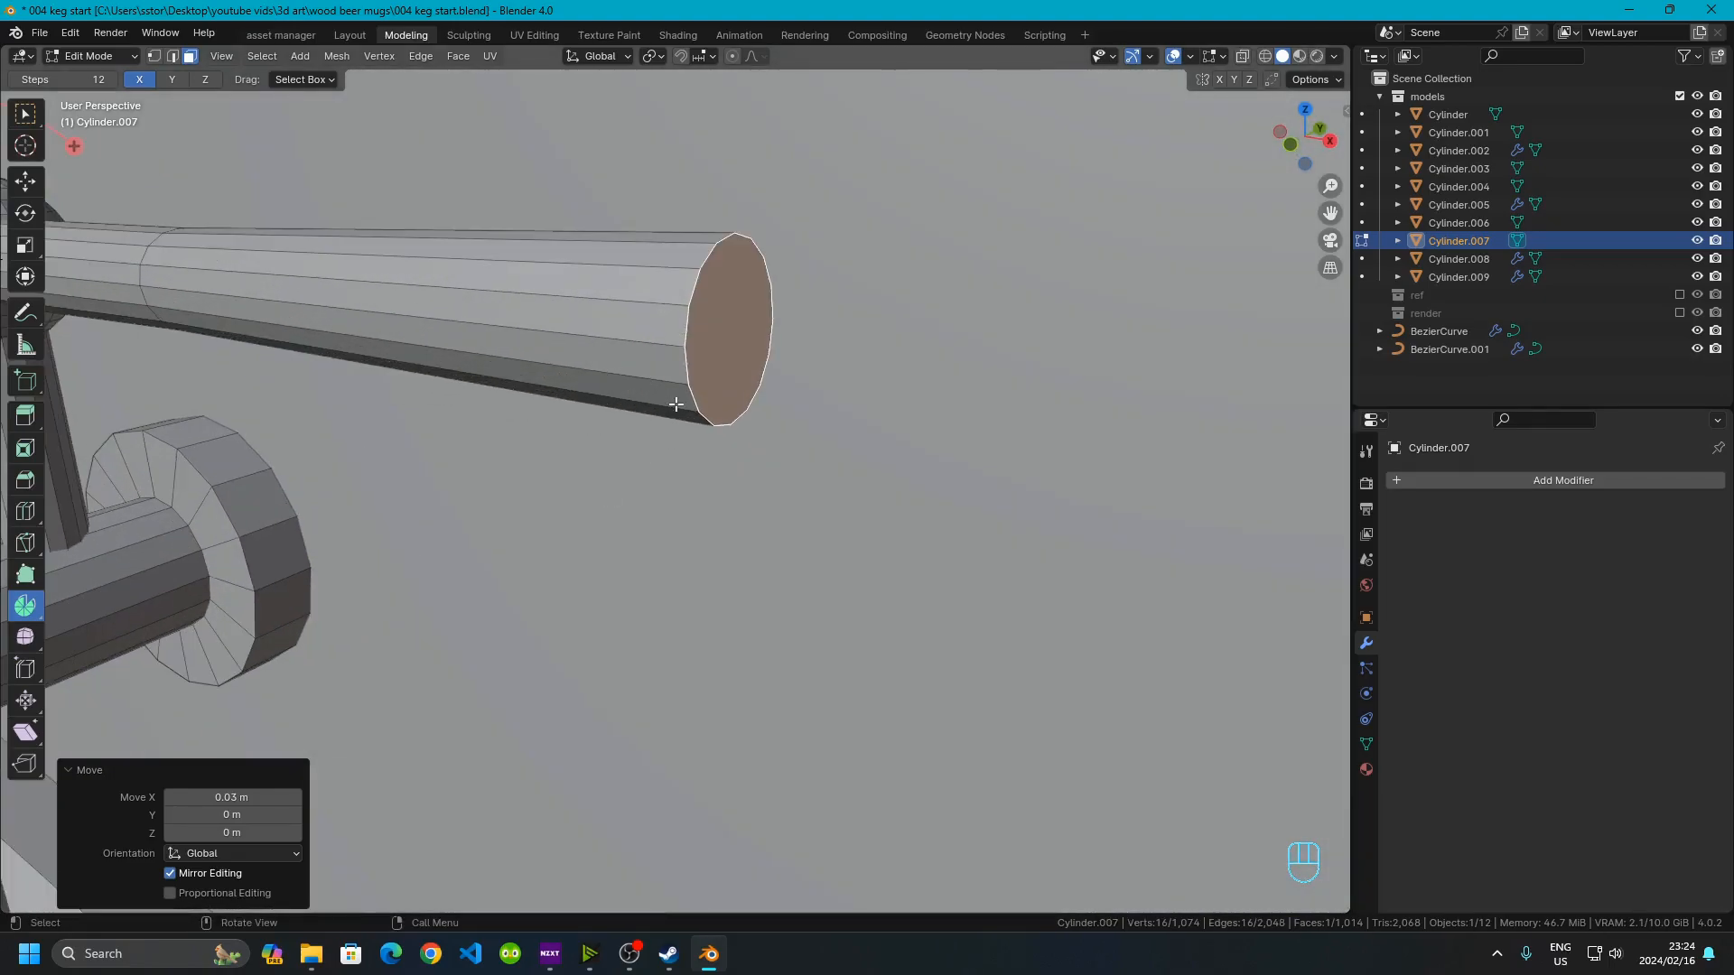
{"action": "key", "text": "ctrl+b"}
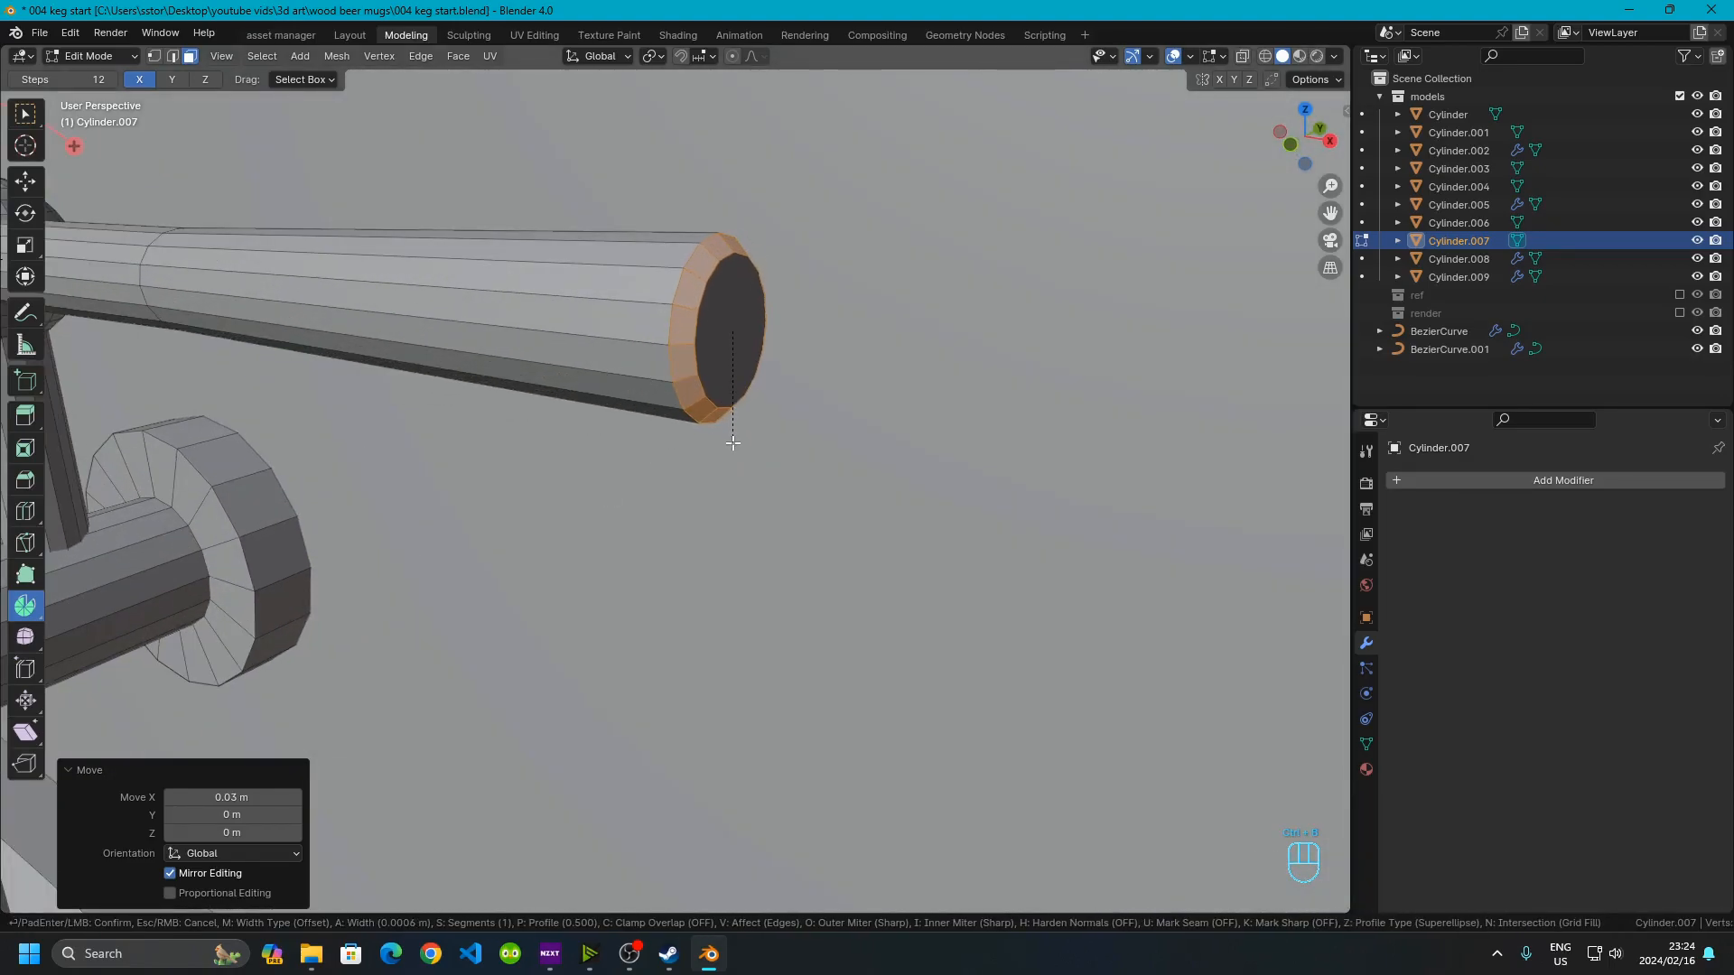
{"action": "scroll", "coordinate": [749, 454], "scroll_direction": "up", "scroll_amount": 1}
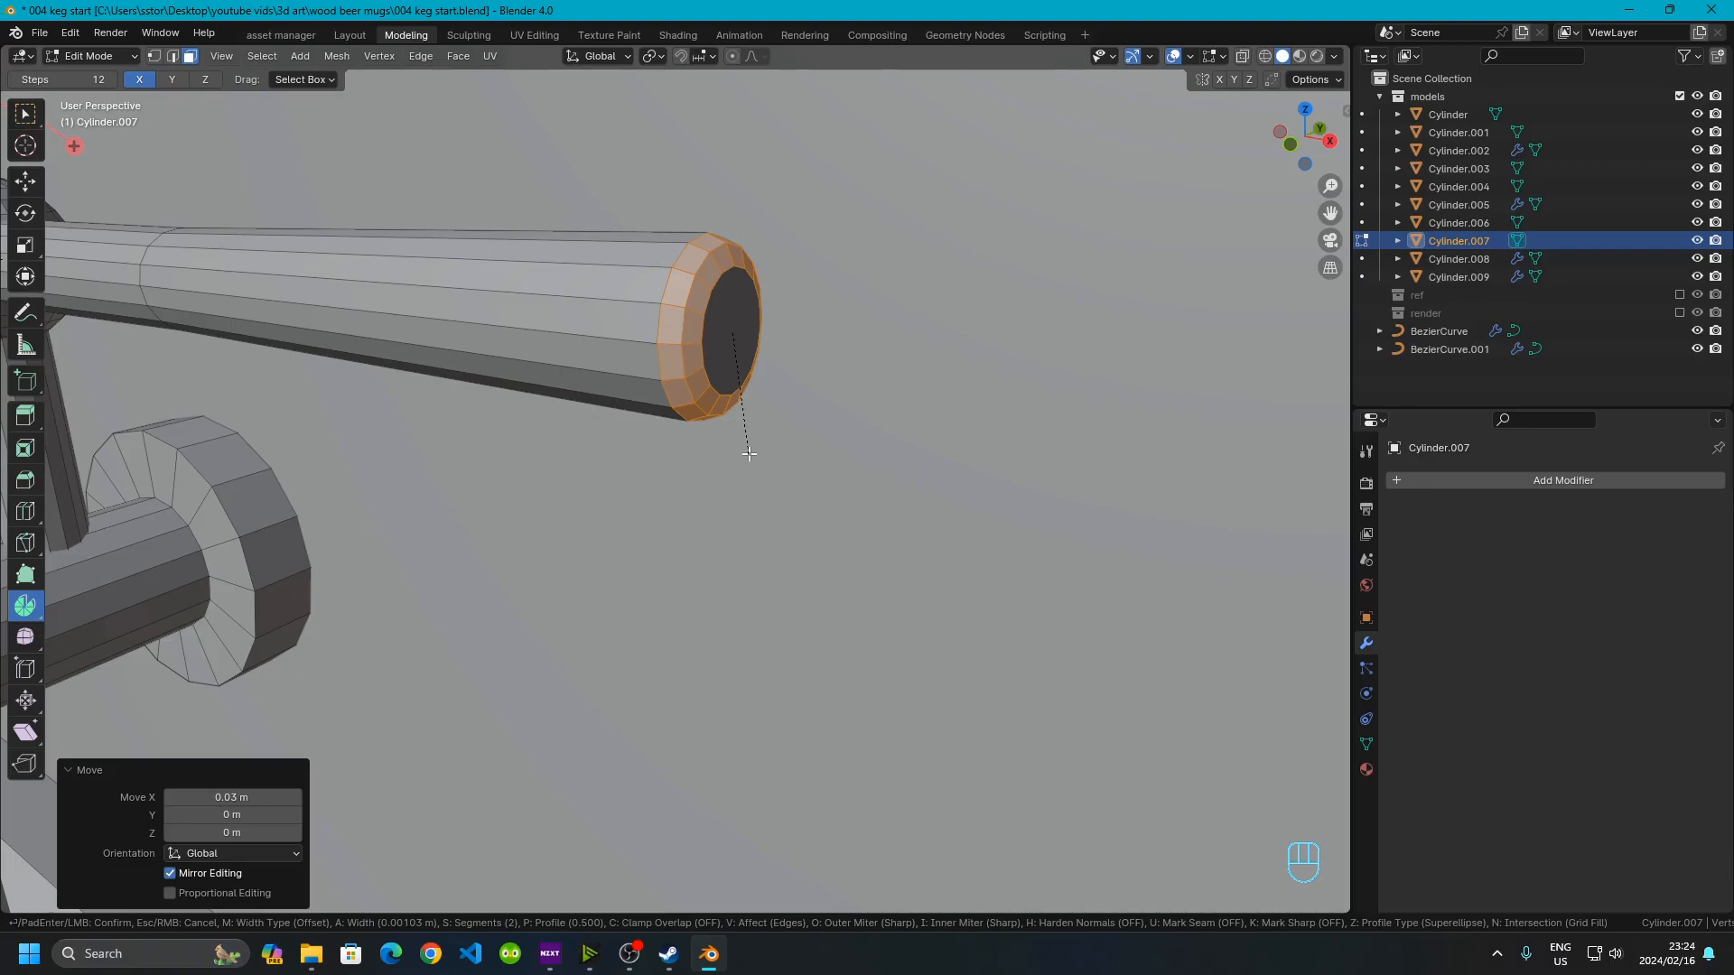
{"action": "left_click", "coordinate": [748, 454]}
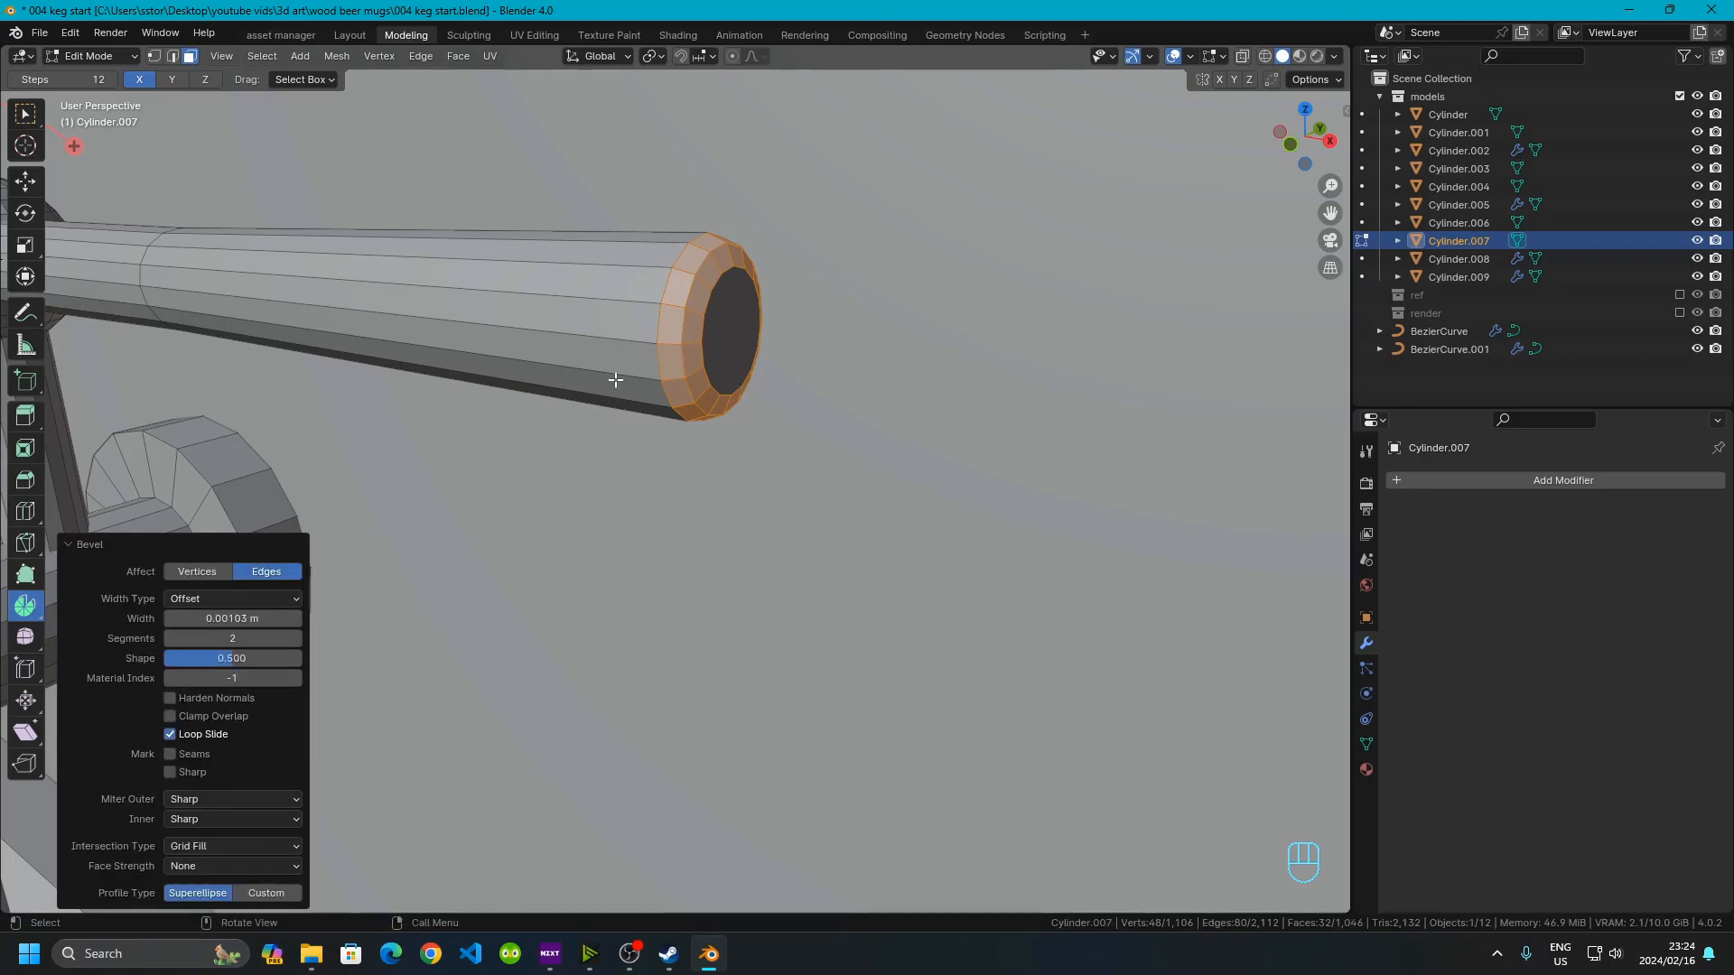
Select the face ring of the handle's inner section and scale it to about 0.8 excluding X to thin it
{"action": "middle_click_drag", "start_coordinate": [572, 355], "coordinate": [662, 329]}
{"action": "scroll", "coordinate": [662, 329], "scroll_direction": "down", "scroll_amount": 11}
{"action": "left_click", "coordinate": [1104, 724]}
{"action": "scroll", "coordinate": [716, 450], "scroll_direction": "up", "scroll_amount": 7}
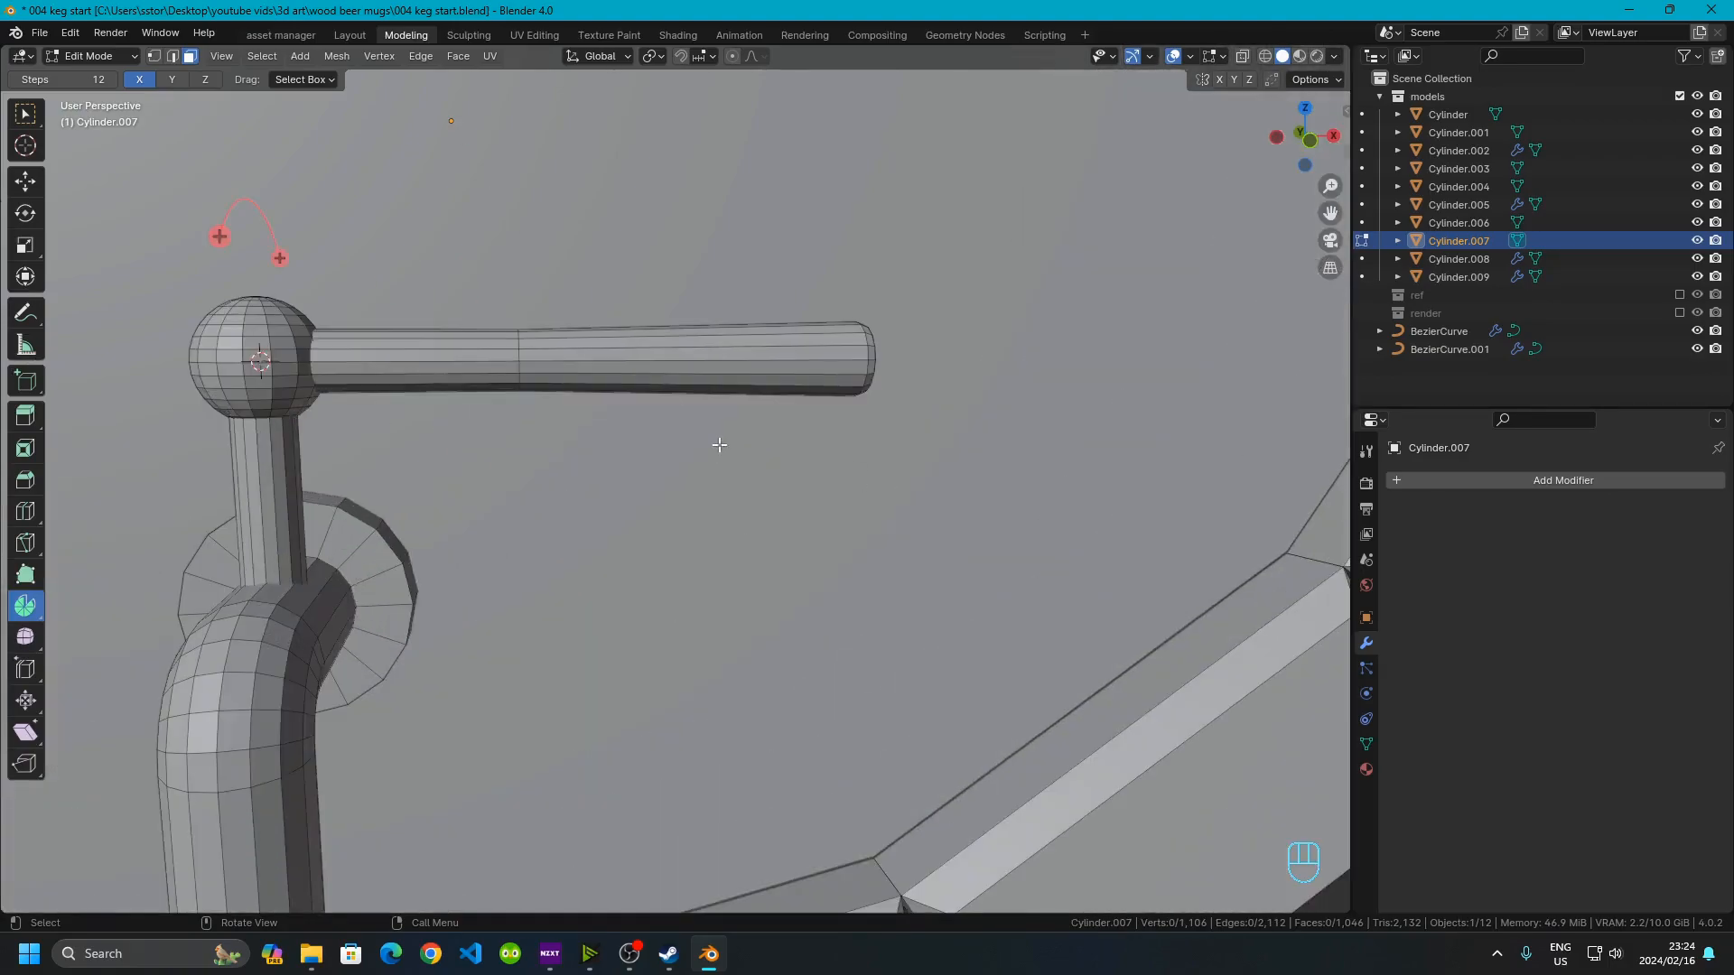
{"action": "scroll", "coordinate": [490, 385], "scroll_direction": "up", "scroll_amount": 3}
{"action": "middle_click_drag", "start_coordinate": [496, 387], "coordinate": [589, 434], "text": "shift"}
{"action": "left_click", "coordinate": [587, 406]}
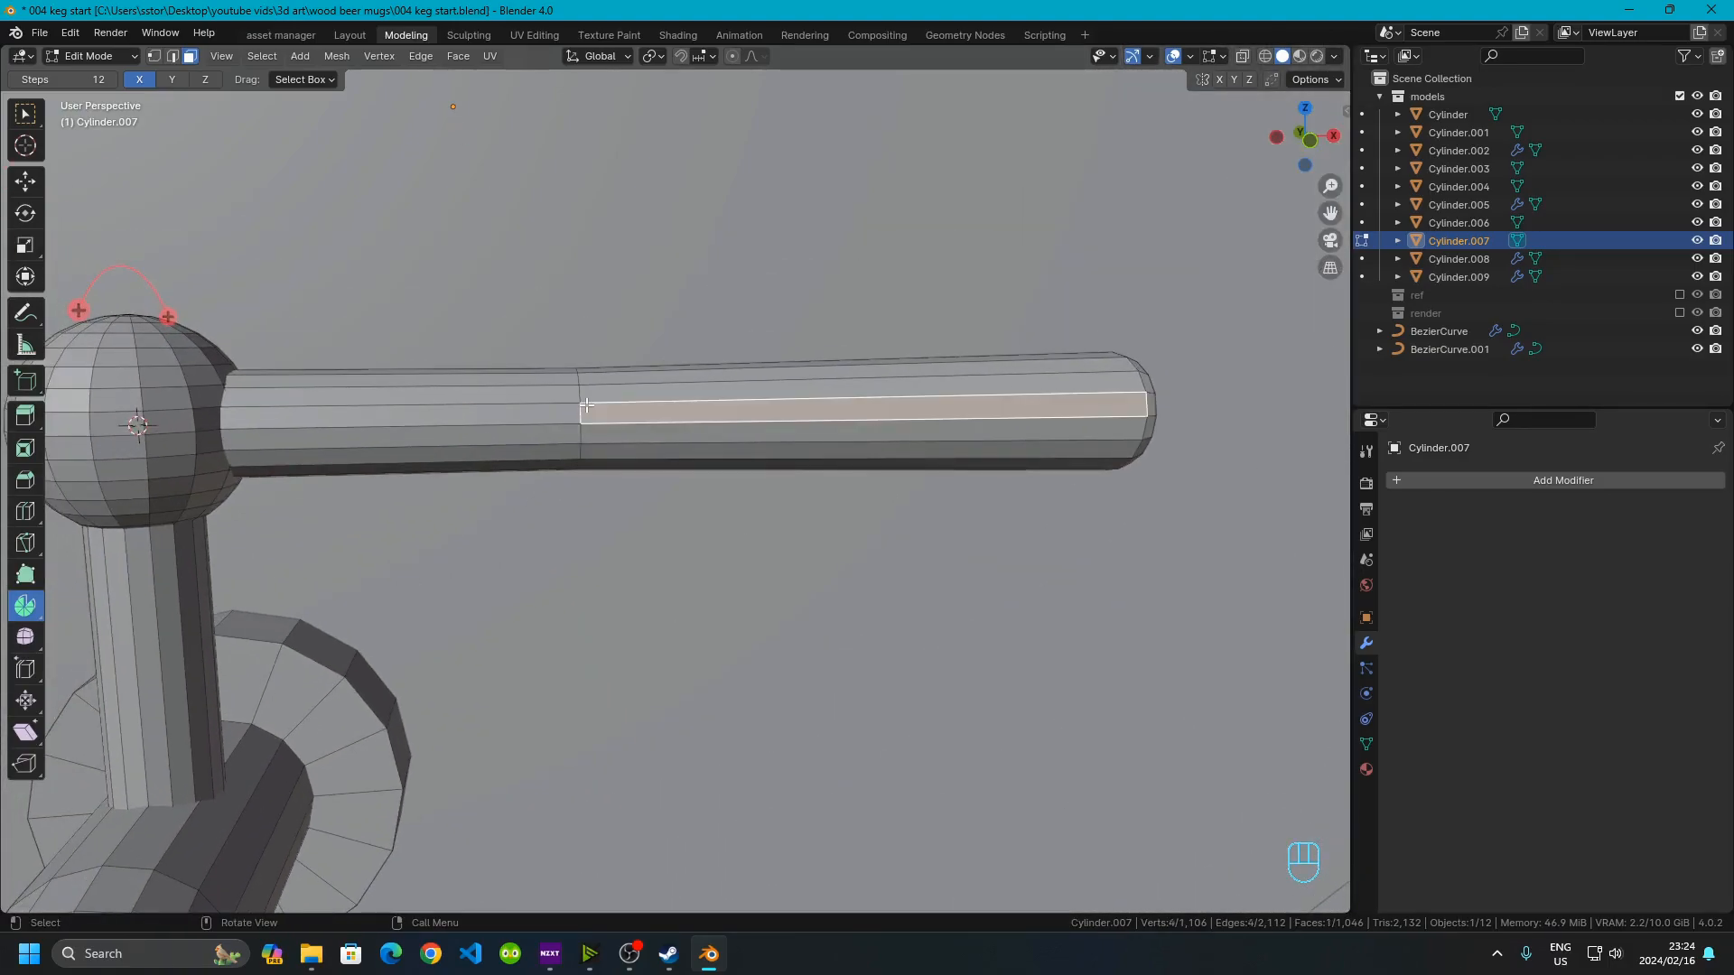
{"action": "left_click", "coordinate": [571, 403]}
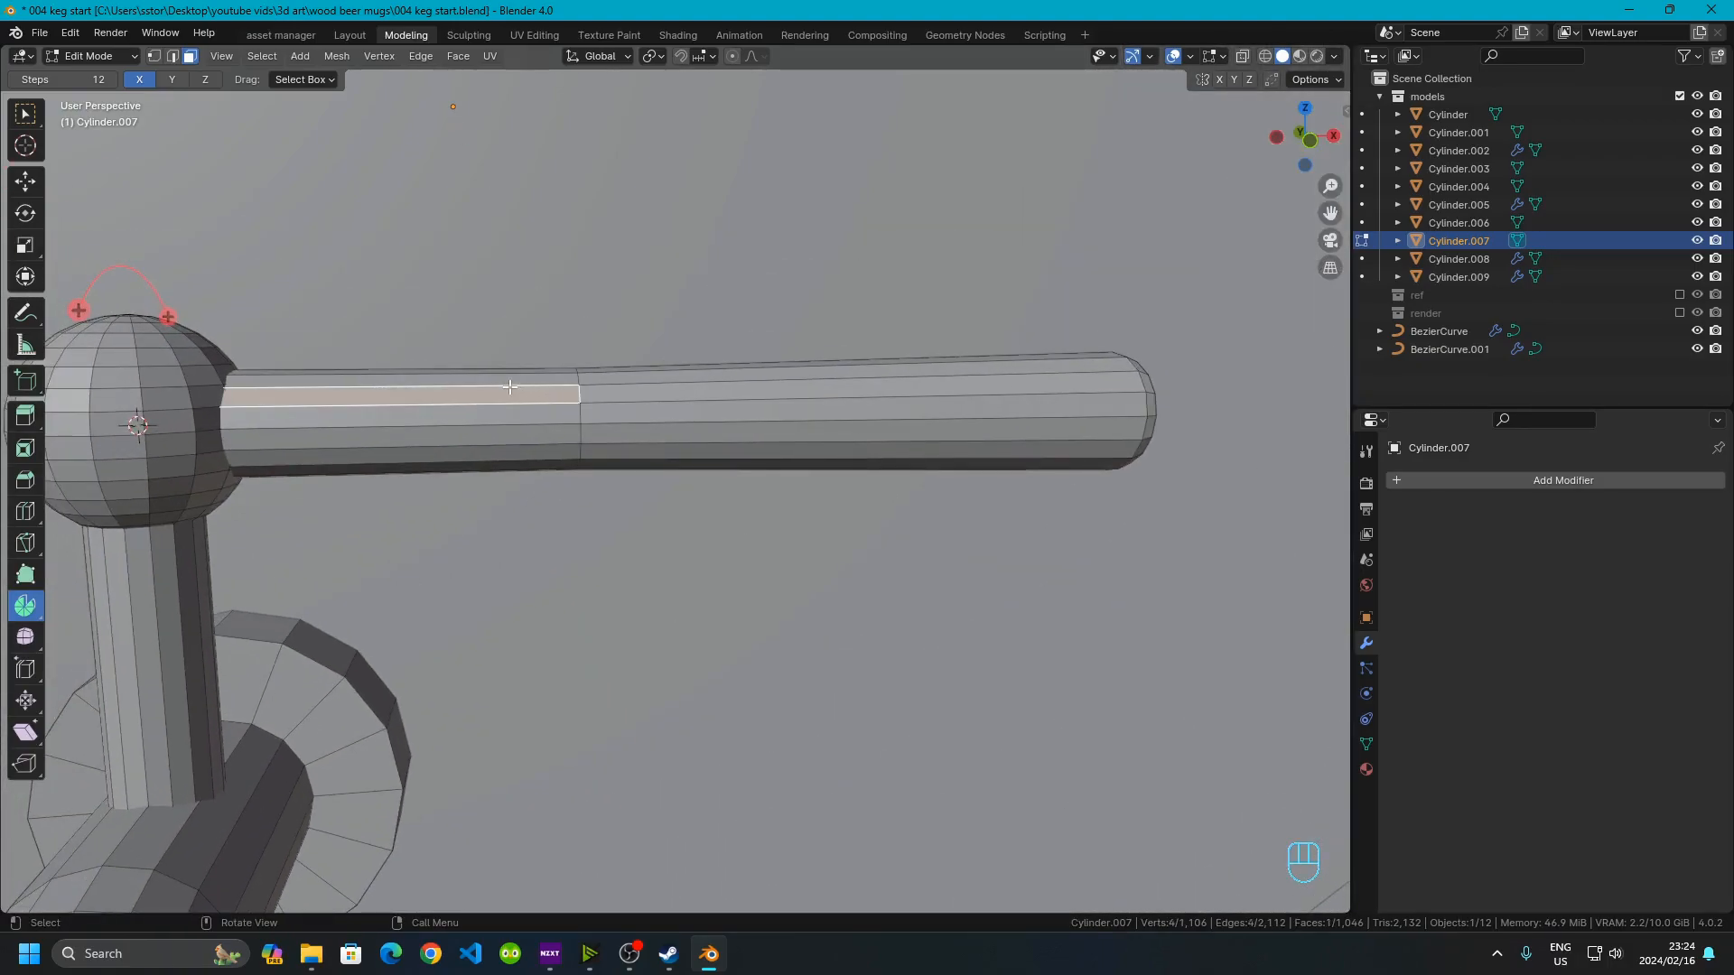
{"action": "key", "text": "ctrl+l"}
{"action": "left_click", "coordinate": [544, 406]}
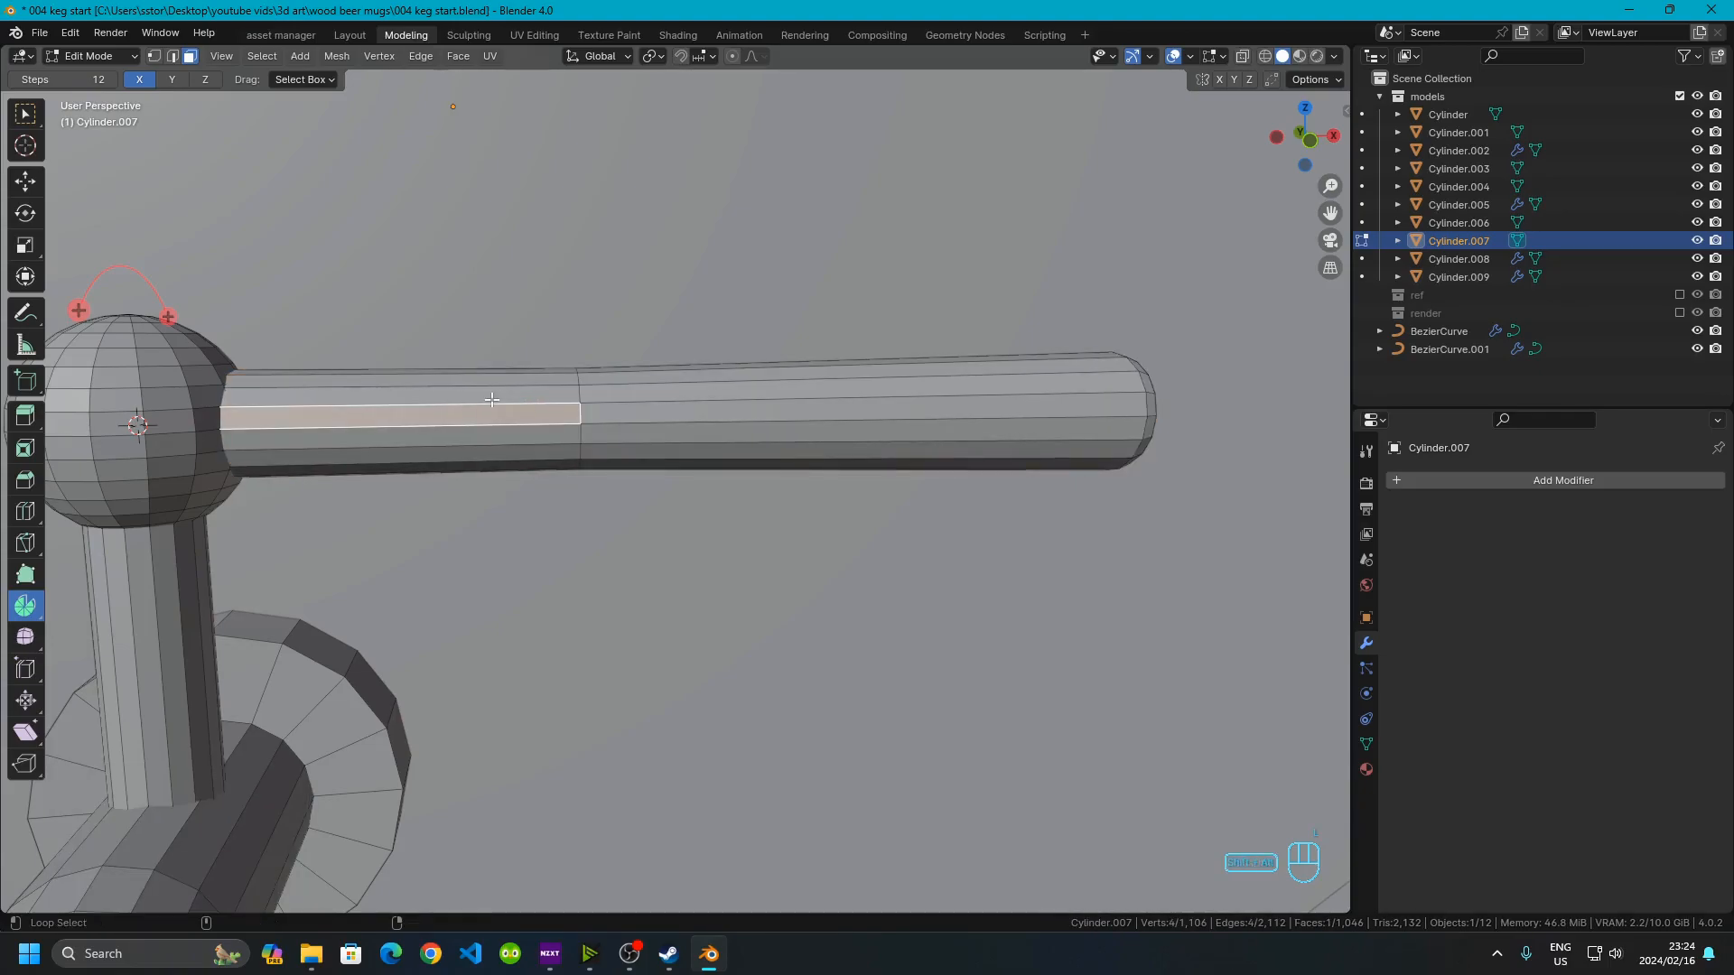
{"action": "left_click", "coordinate": [493, 400], "text": "alt+shift"}
{"action": "left_click", "coordinate": [491, 399], "text": "alt+shift"}
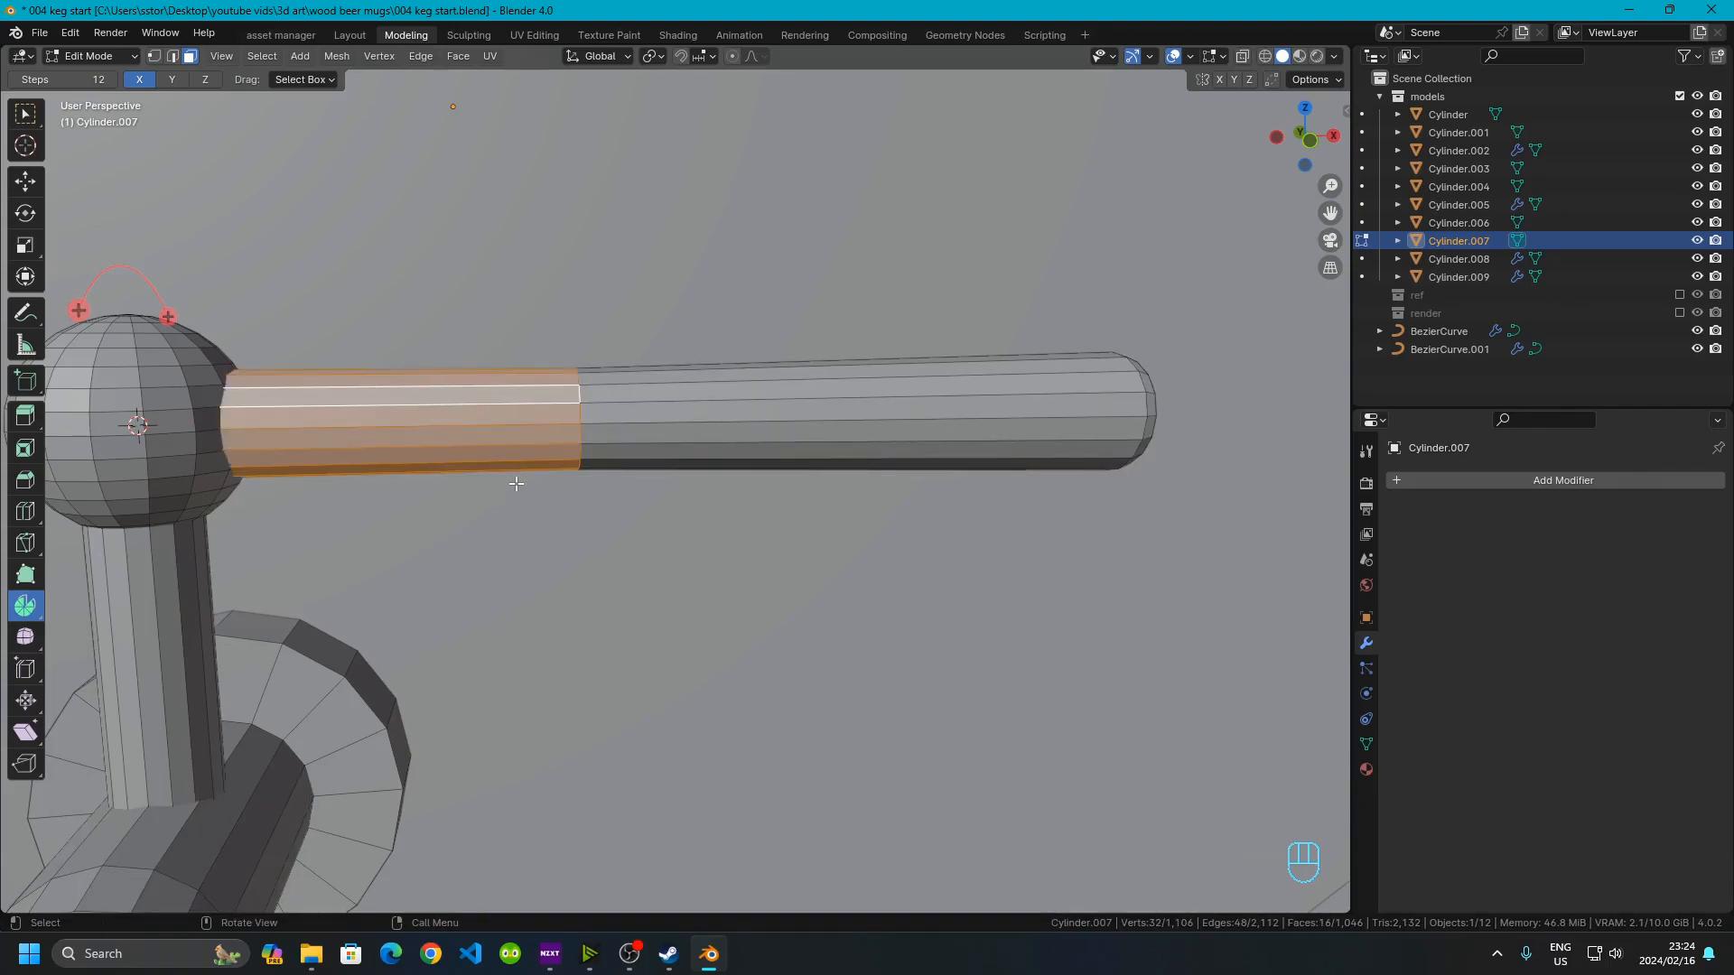
{"action": "key", "text": "s"}
{"action": "key", "text": "shift"}
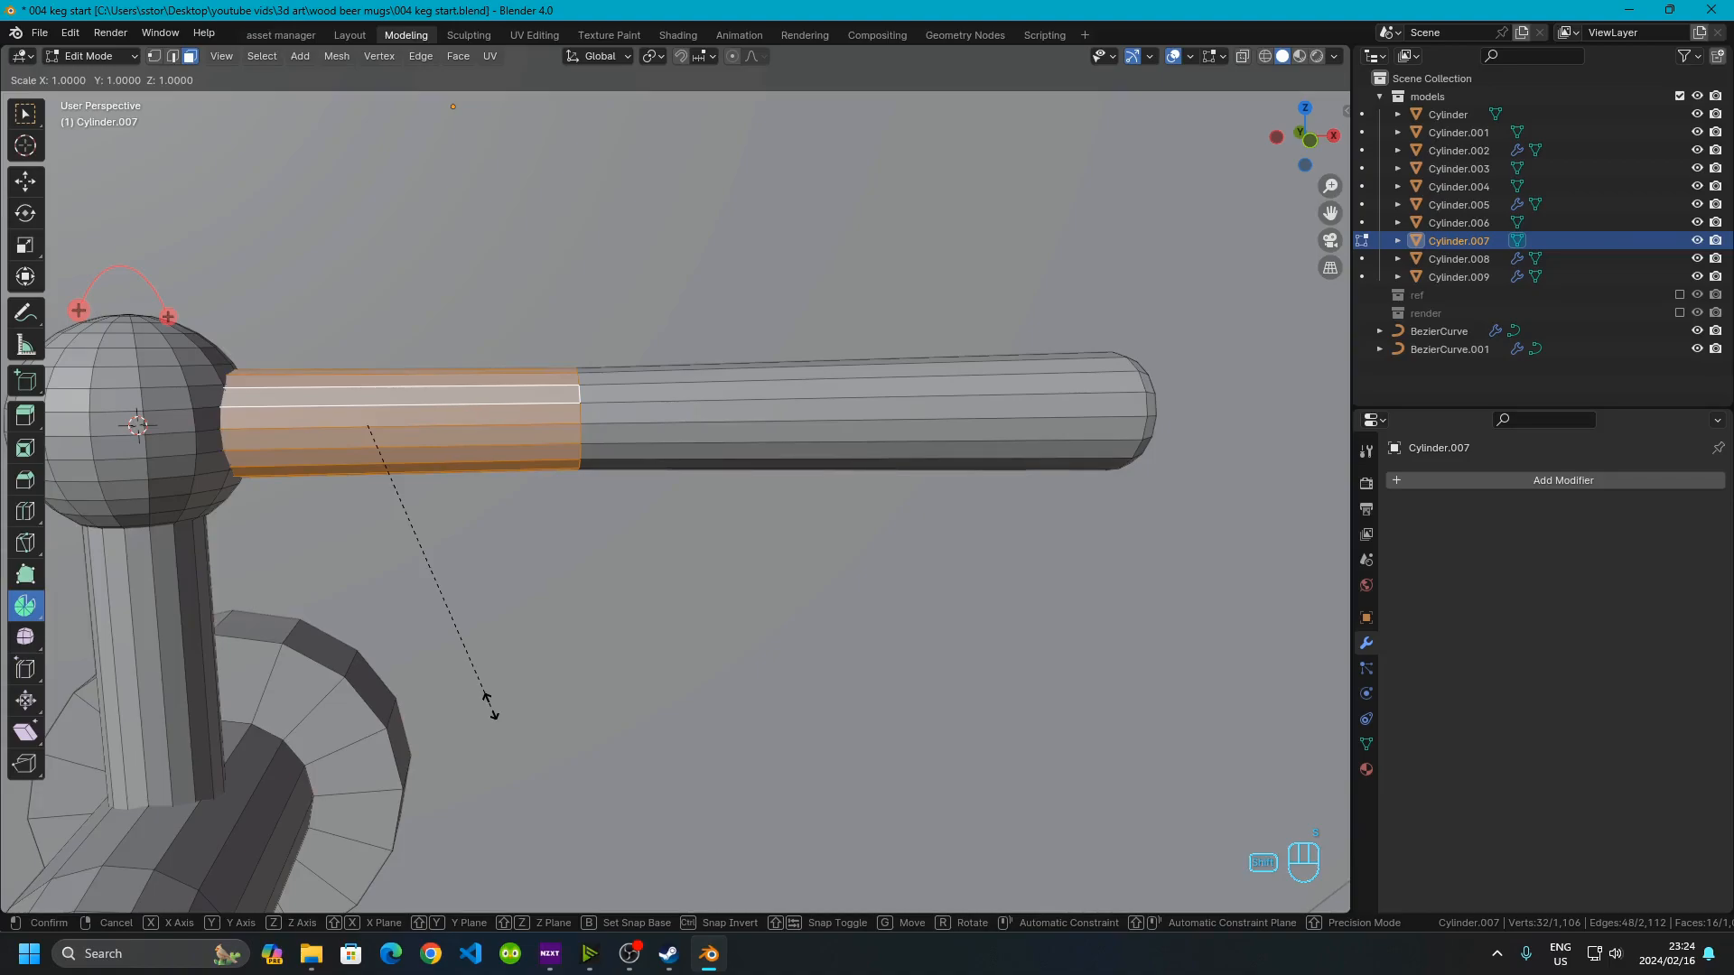
{"action": "key", "text": "shift+x"}
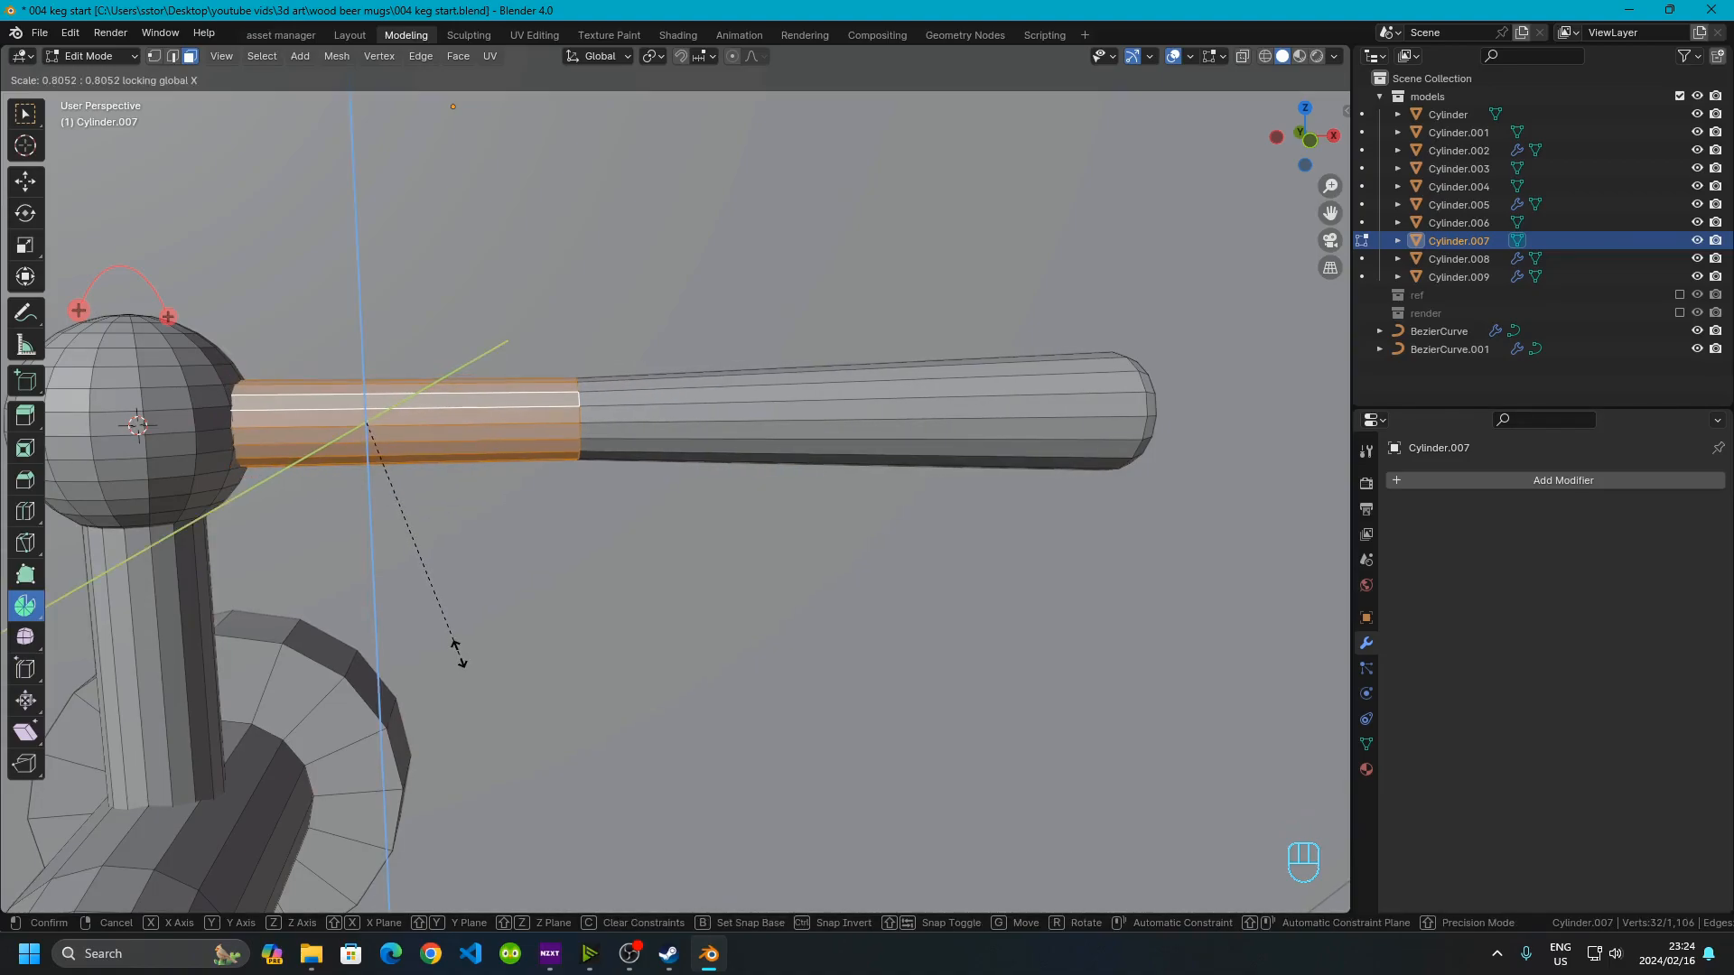
{"action": "left_click", "coordinate": [456, 648]}
Inspect the tapered handle in object mode, then return to editing it
{"action": "key", "text": "Tab"}
{"action": "scroll", "coordinate": [513, 637], "scroll_direction": "down", "scroll_amount": 8}
{"action": "left_click", "coordinate": [940, 660]}
{"action": "middle_click_drag", "start_coordinate": [940, 659], "coordinate": [681, 452]}
{"action": "scroll", "coordinate": [681, 452], "scroll_direction": "up", "scroll_amount": 8}
{"action": "left_click", "coordinate": [572, 381]}
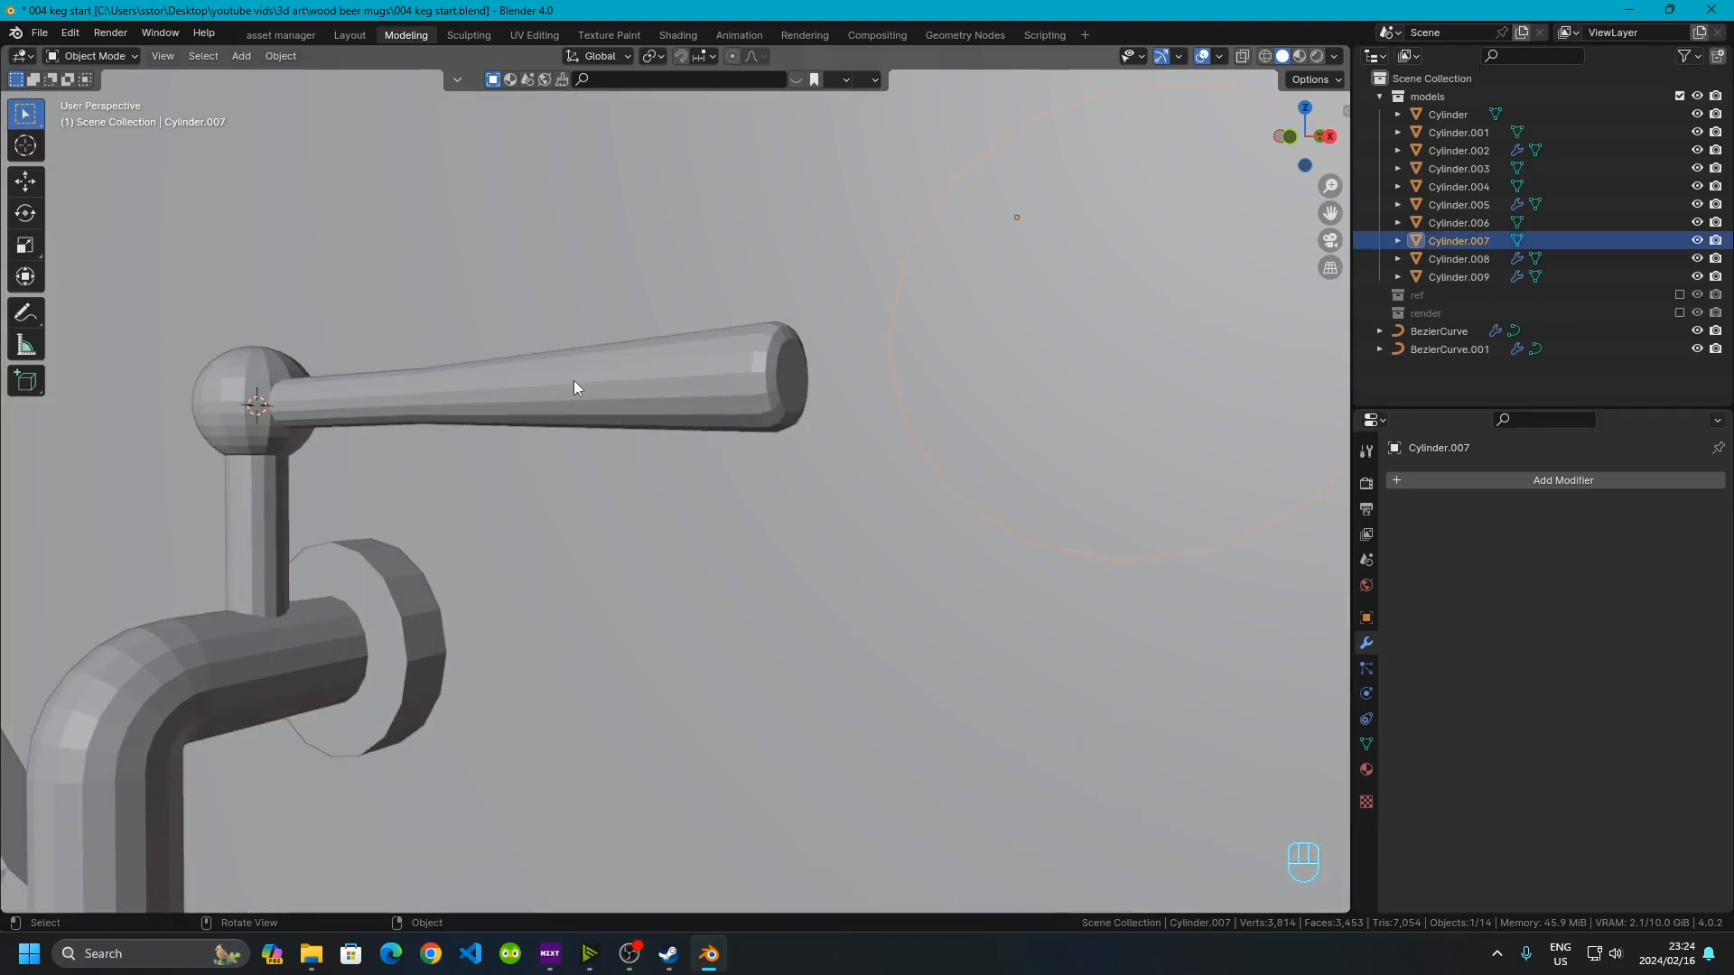
{"action": "scroll", "coordinate": [574, 381], "scroll_direction": "up", "scroll_amount": 6}
{"action": "key", "text": "Tab"}
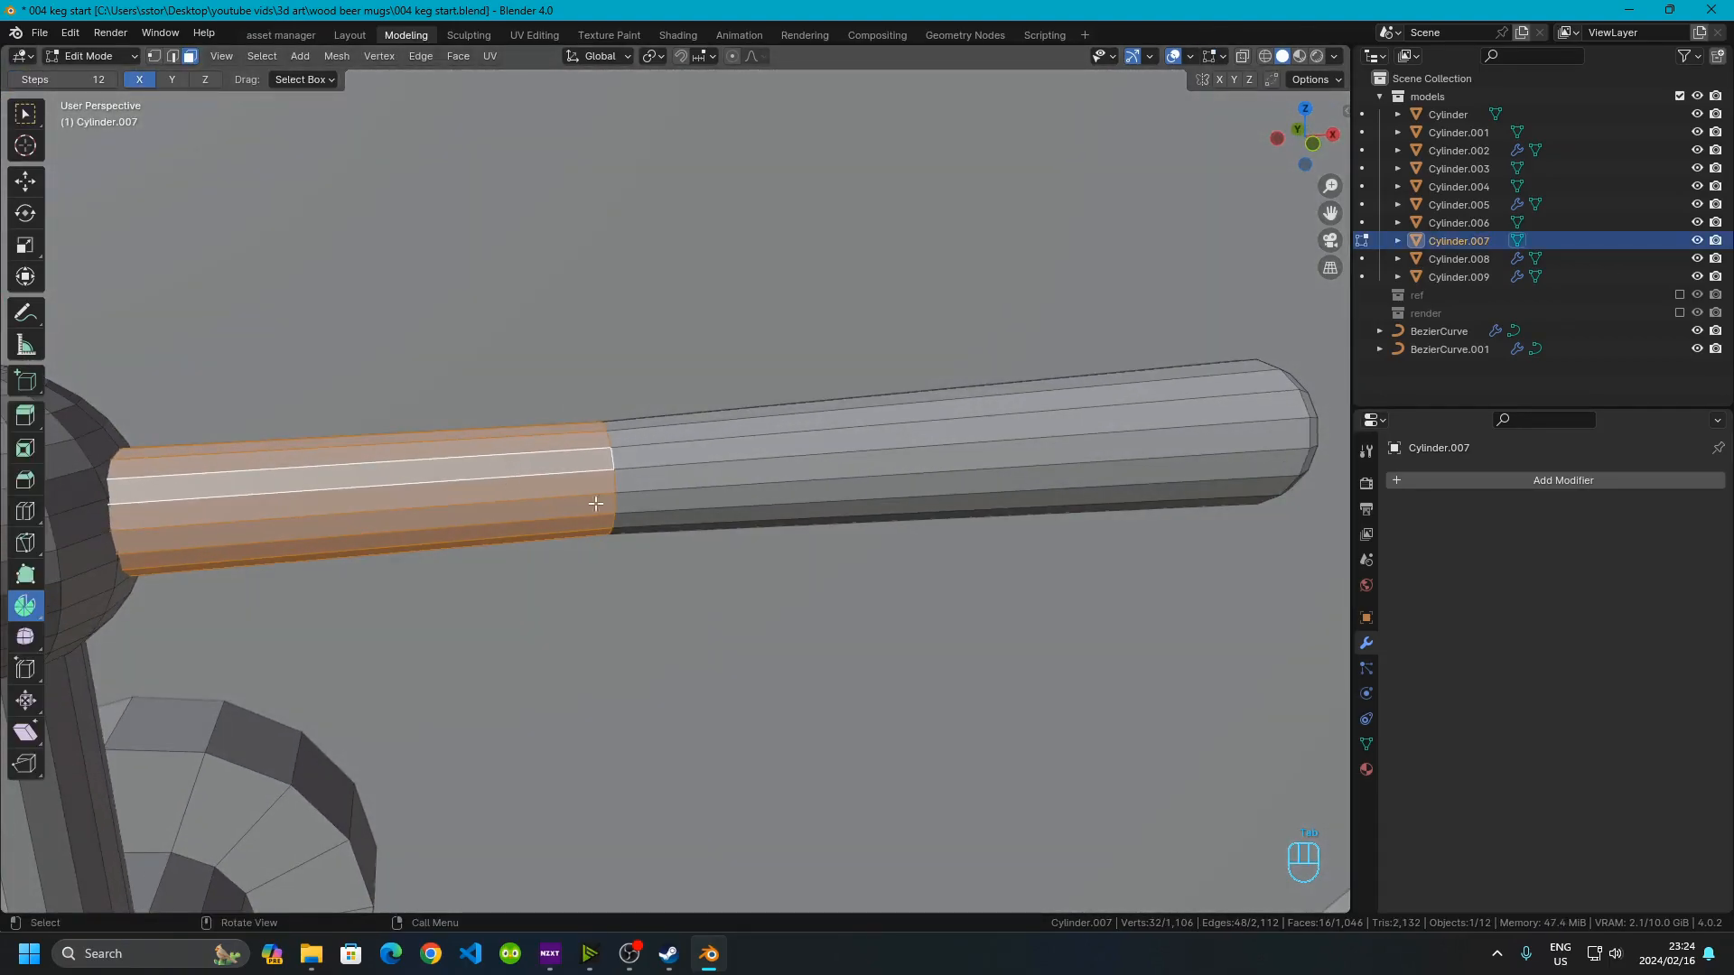
Switch to edge selection and add a loop cut on the handle's outer section, sliding it close to the middle seam
{"action": "left_click", "coordinate": [615, 484]}
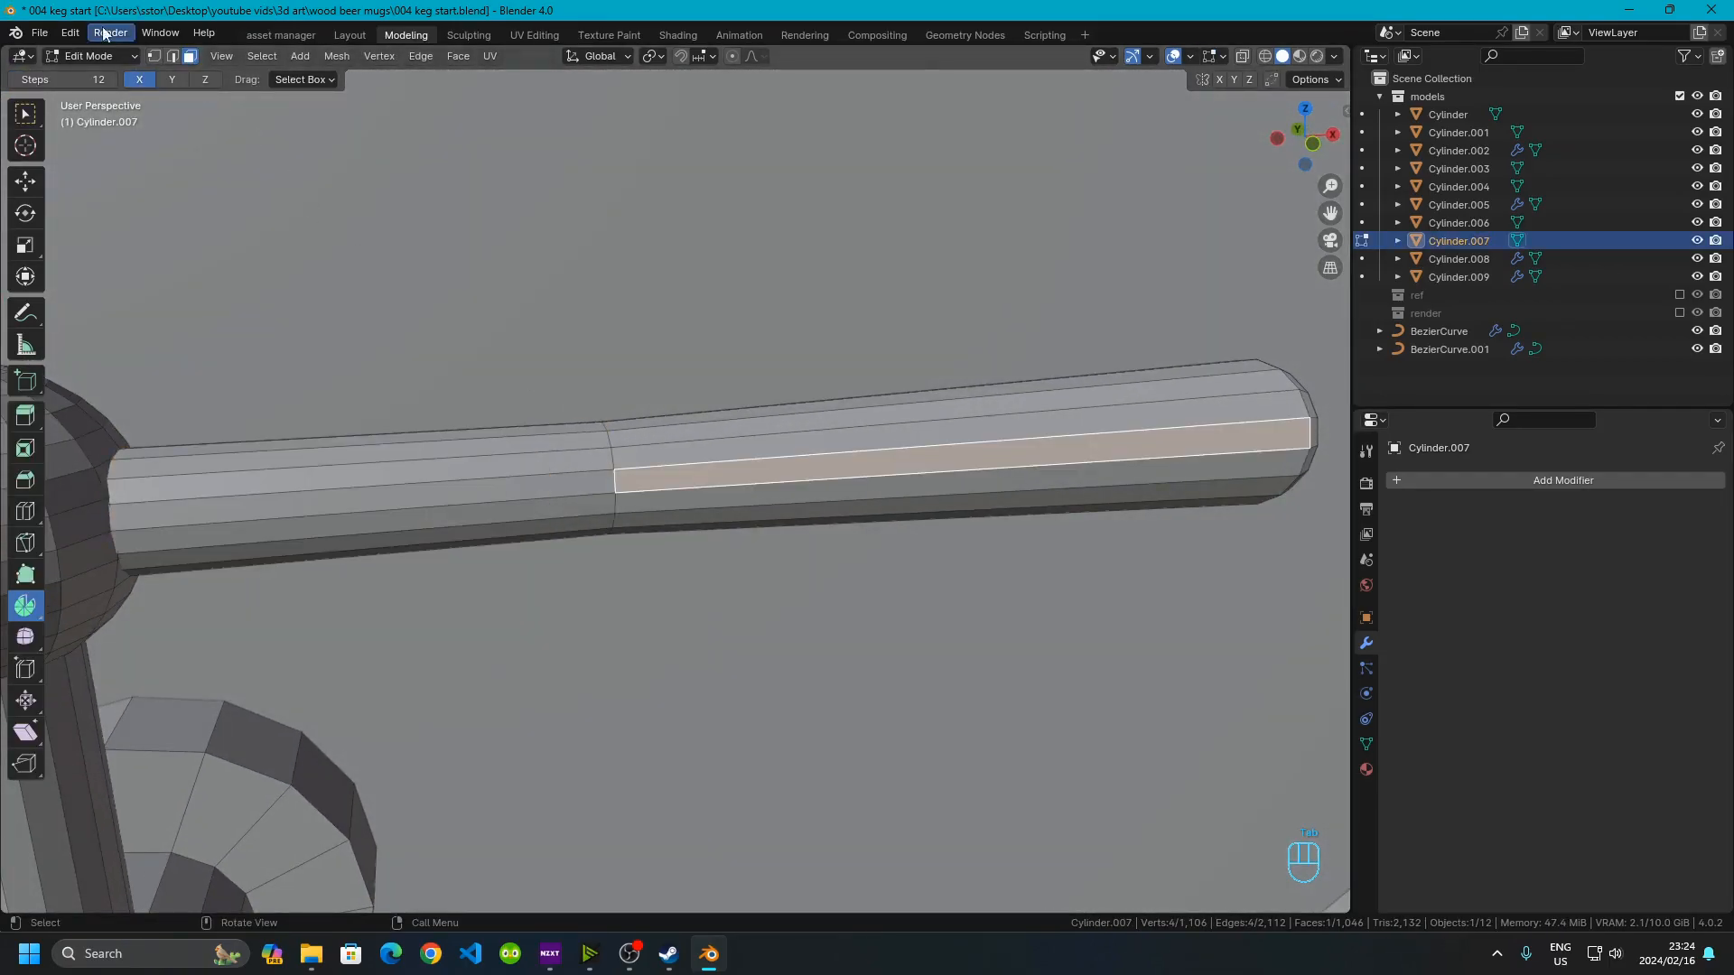
{"action": "key", "text": "2"}
{"action": "key", "text": "alt+a"}
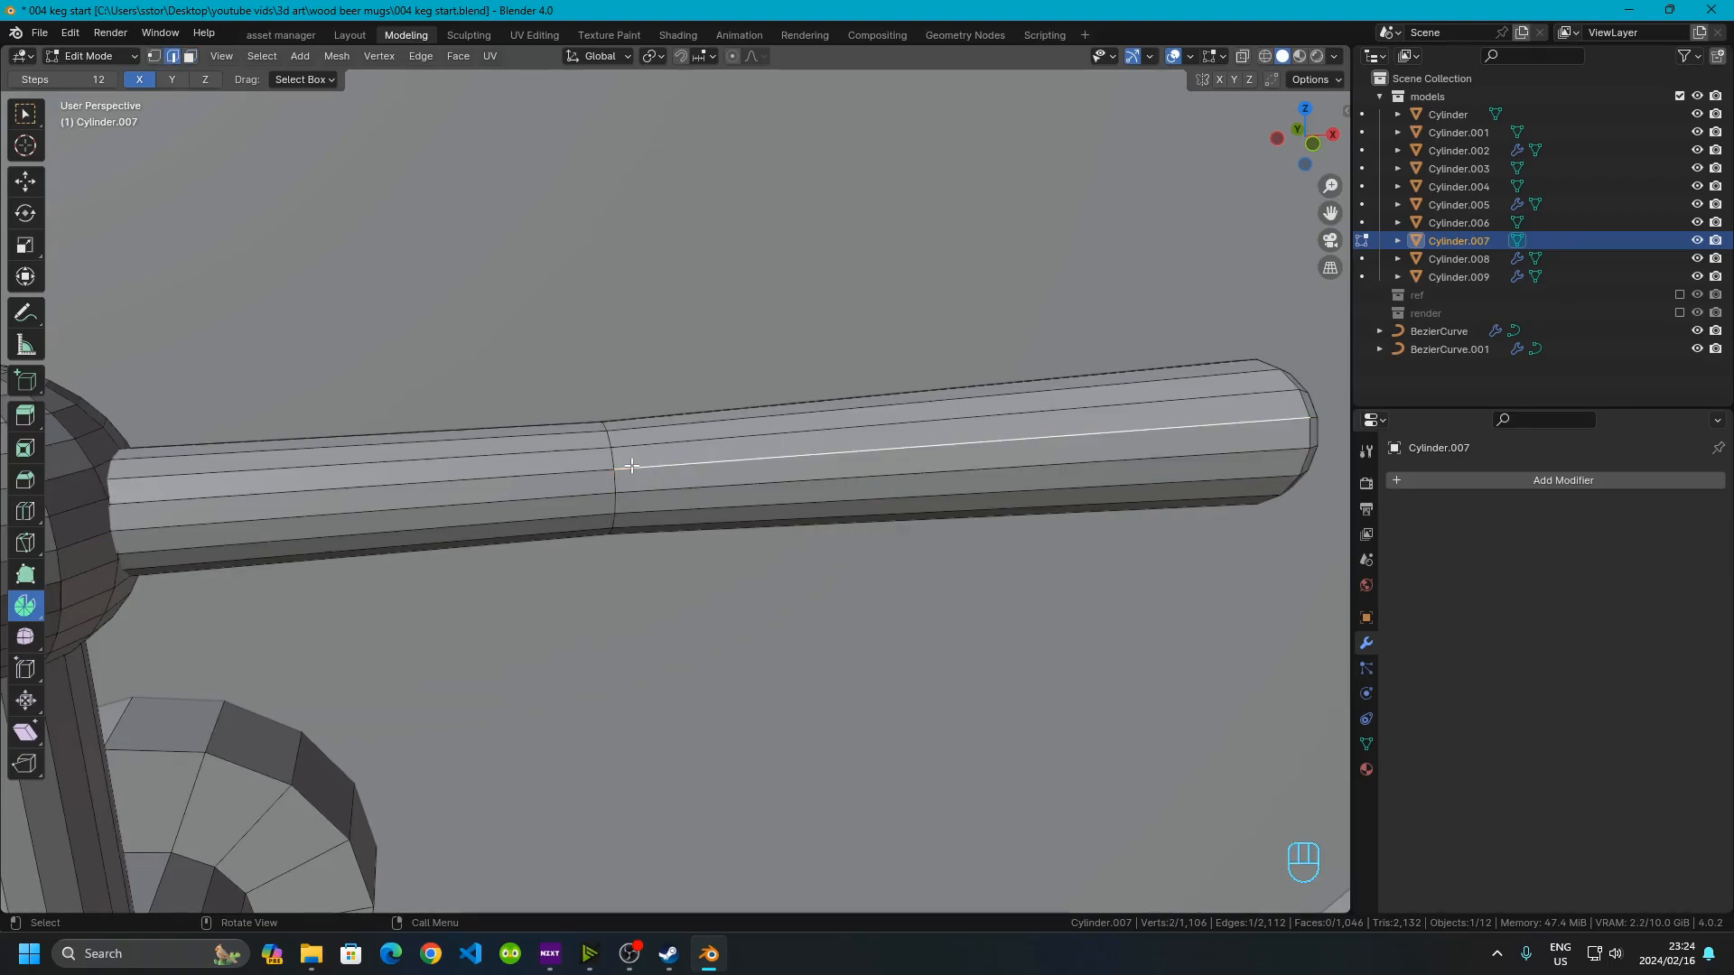
{"action": "key", "text": "ctrl+r"}
{"action": "left_click", "coordinate": [632, 465]}
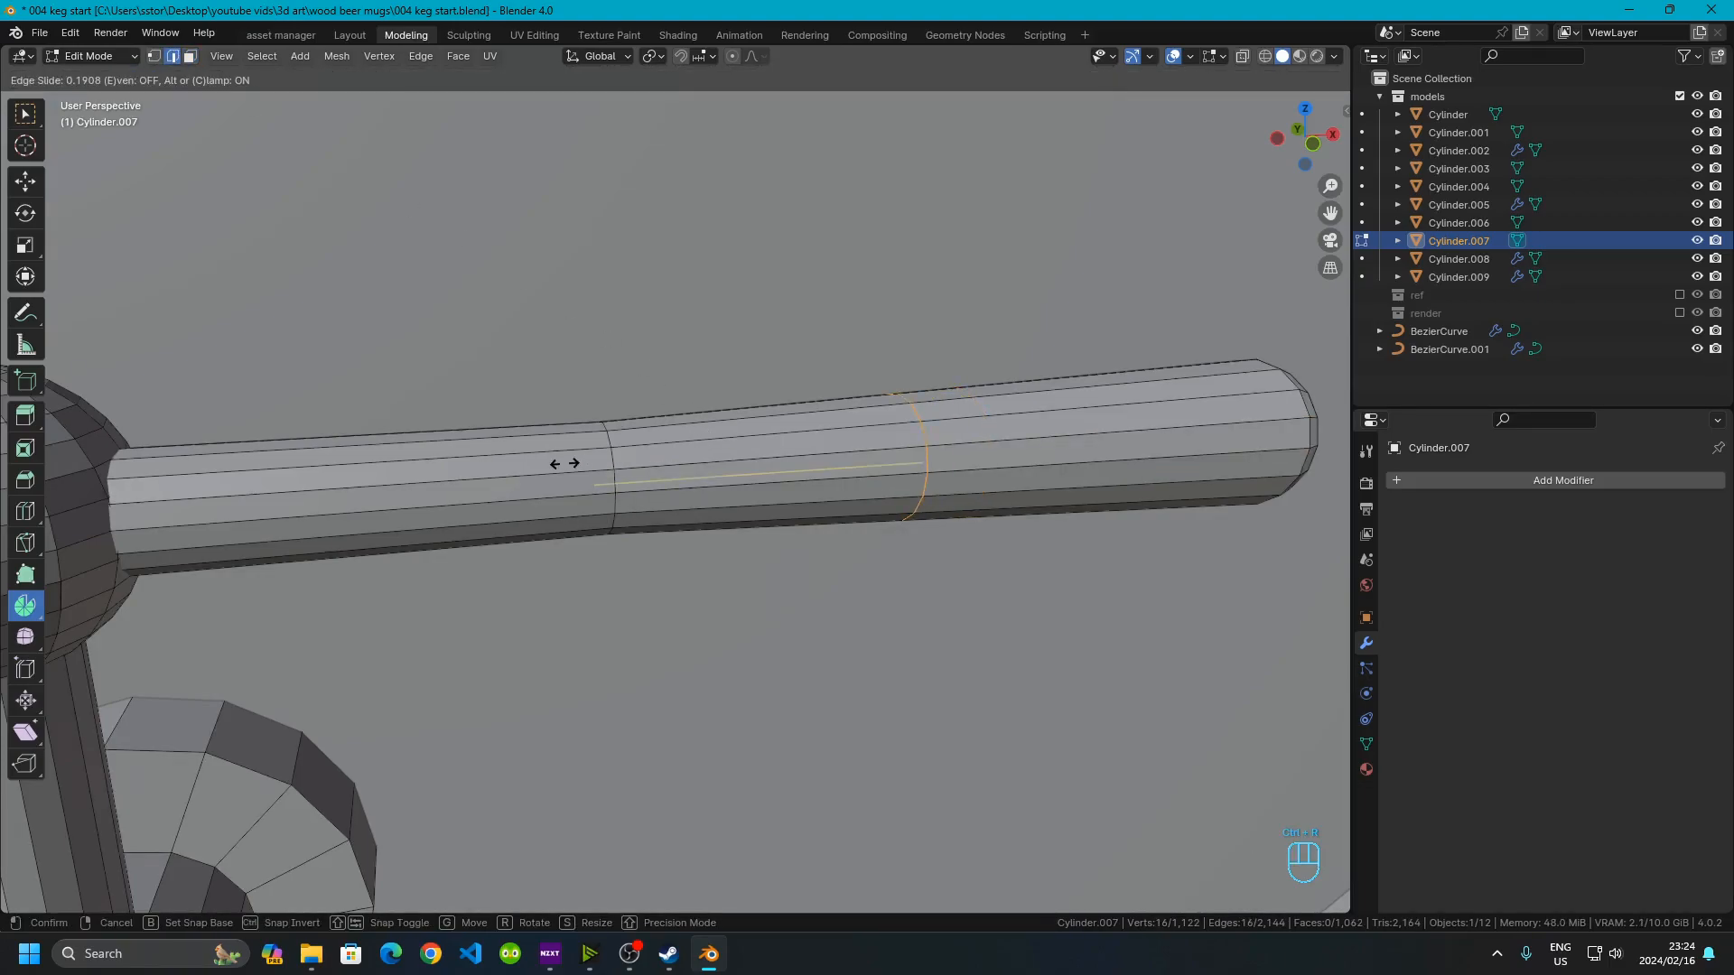
{"action": "left_click", "coordinate": [300, 497]}
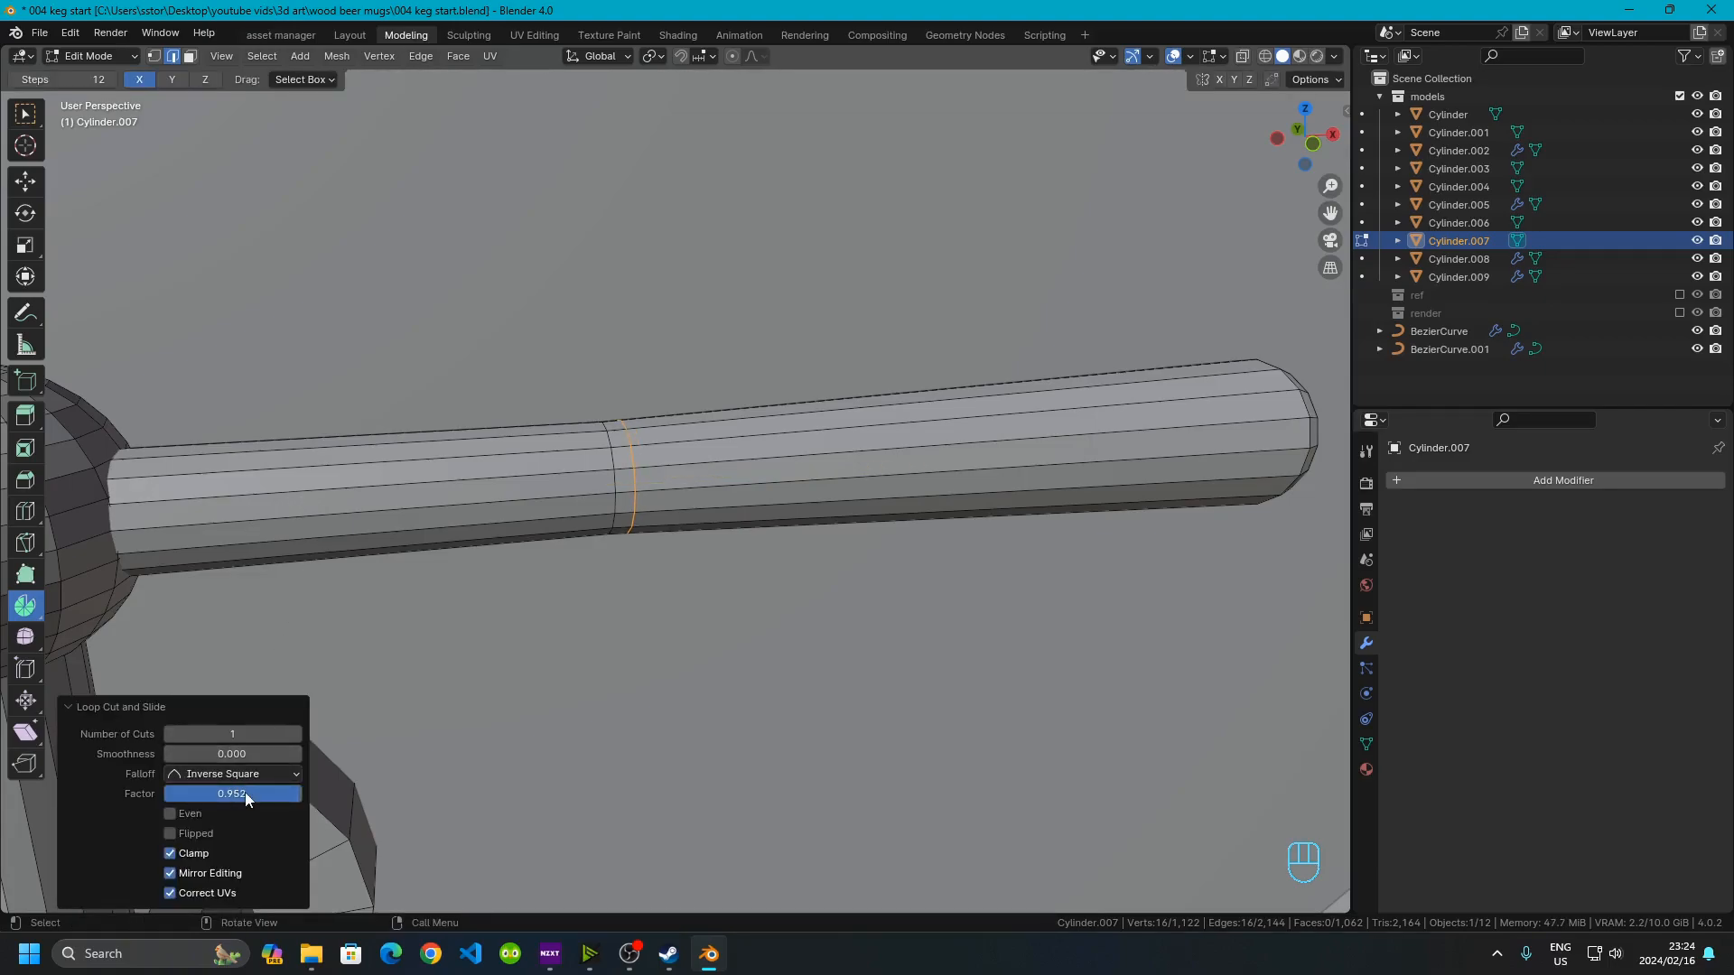
Set the loop cut's slide factor to 0.95 on the handle's outer section
{"action": "left_click", "coordinate": [246, 793]}
{"action": "type", "text": "0"}
{"action": "key", "text": "Return"}
Scale the new edge loop uniformly to 1.3 on all three axes to widen the handle's grip
{"action": "key", "text": "s"}
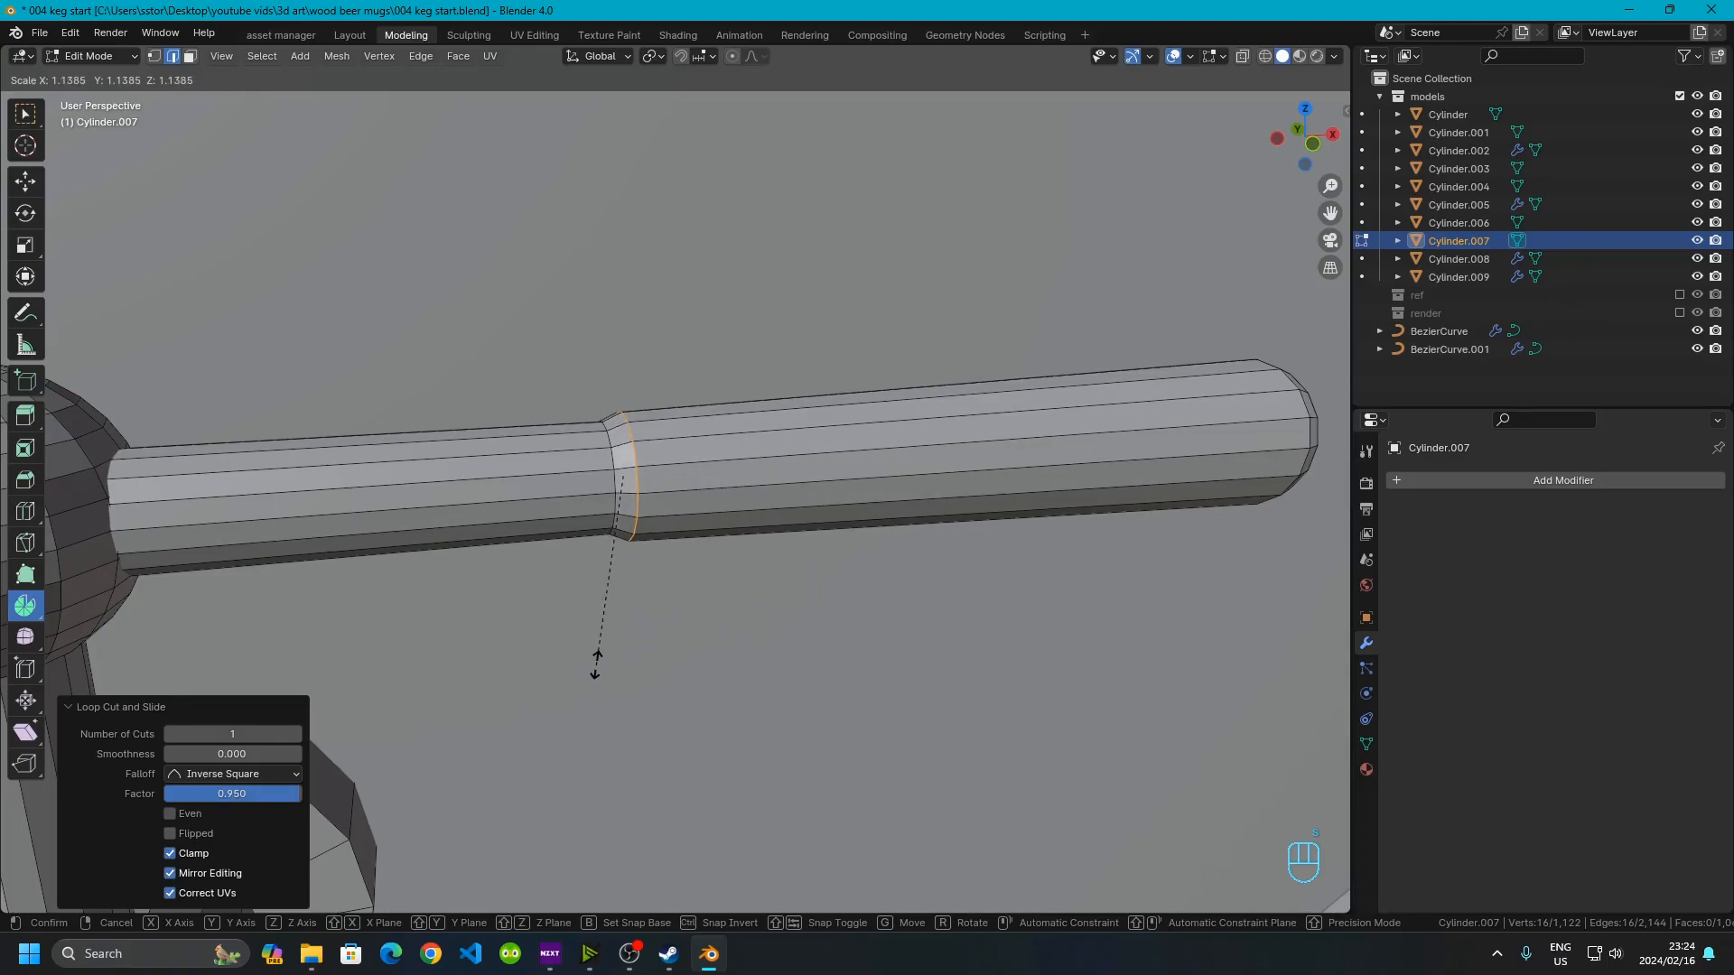
{"action": "left_click", "coordinate": [593, 668]}
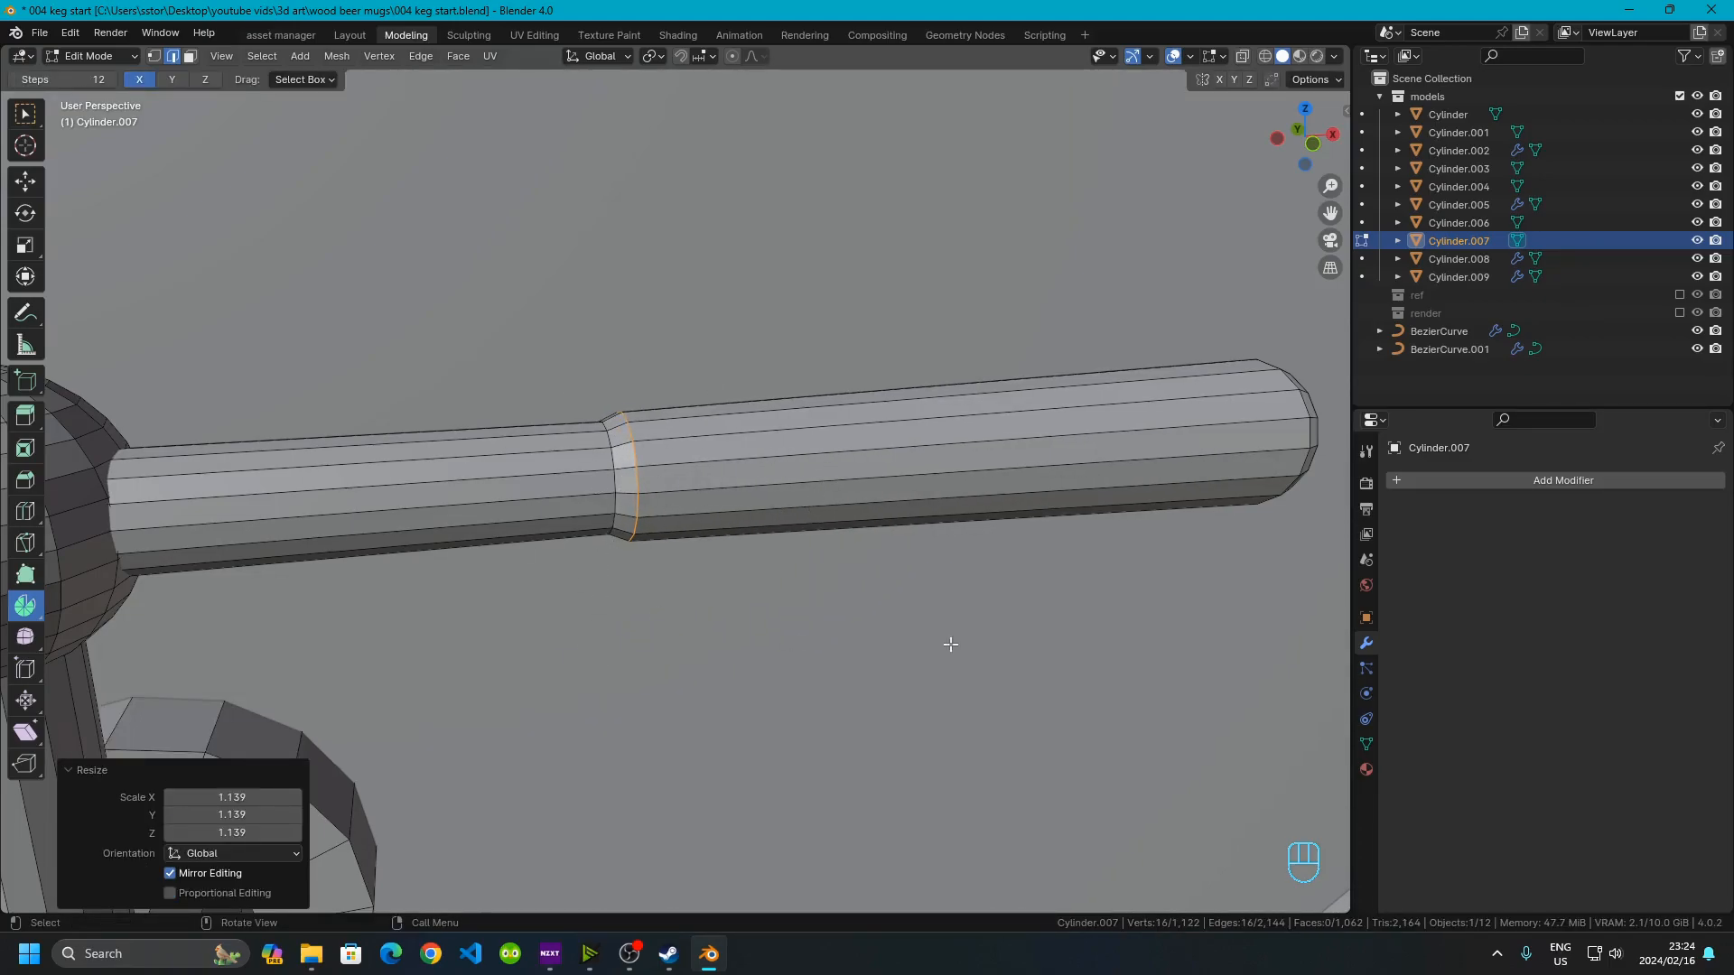
{"action": "left_click", "coordinate": [228, 798]}
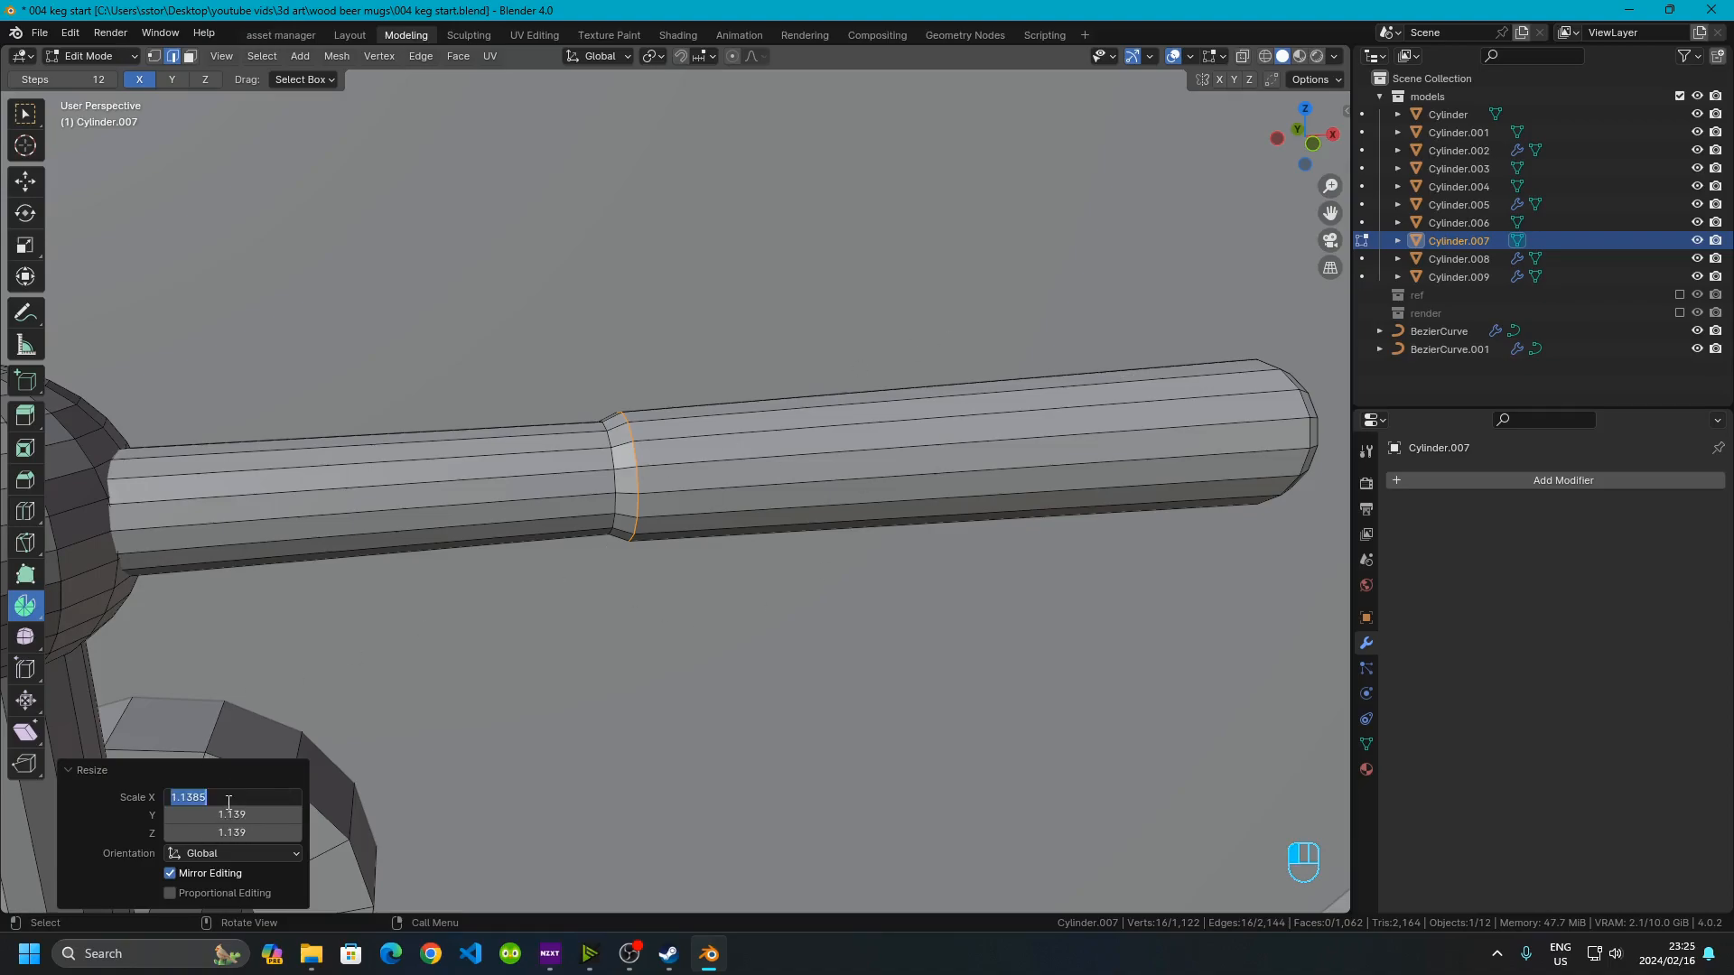
{"action": "type", "text": "1.3"}
{"action": "double_click", "coordinate": [261, 799]}
{"action": "left_click", "coordinate": [133, 821]}
{"action": "left_click_drag", "start_coordinate": [186, 799], "coordinate": [186, 833]}
{"action": "left_click", "coordinate": [90, 785]}
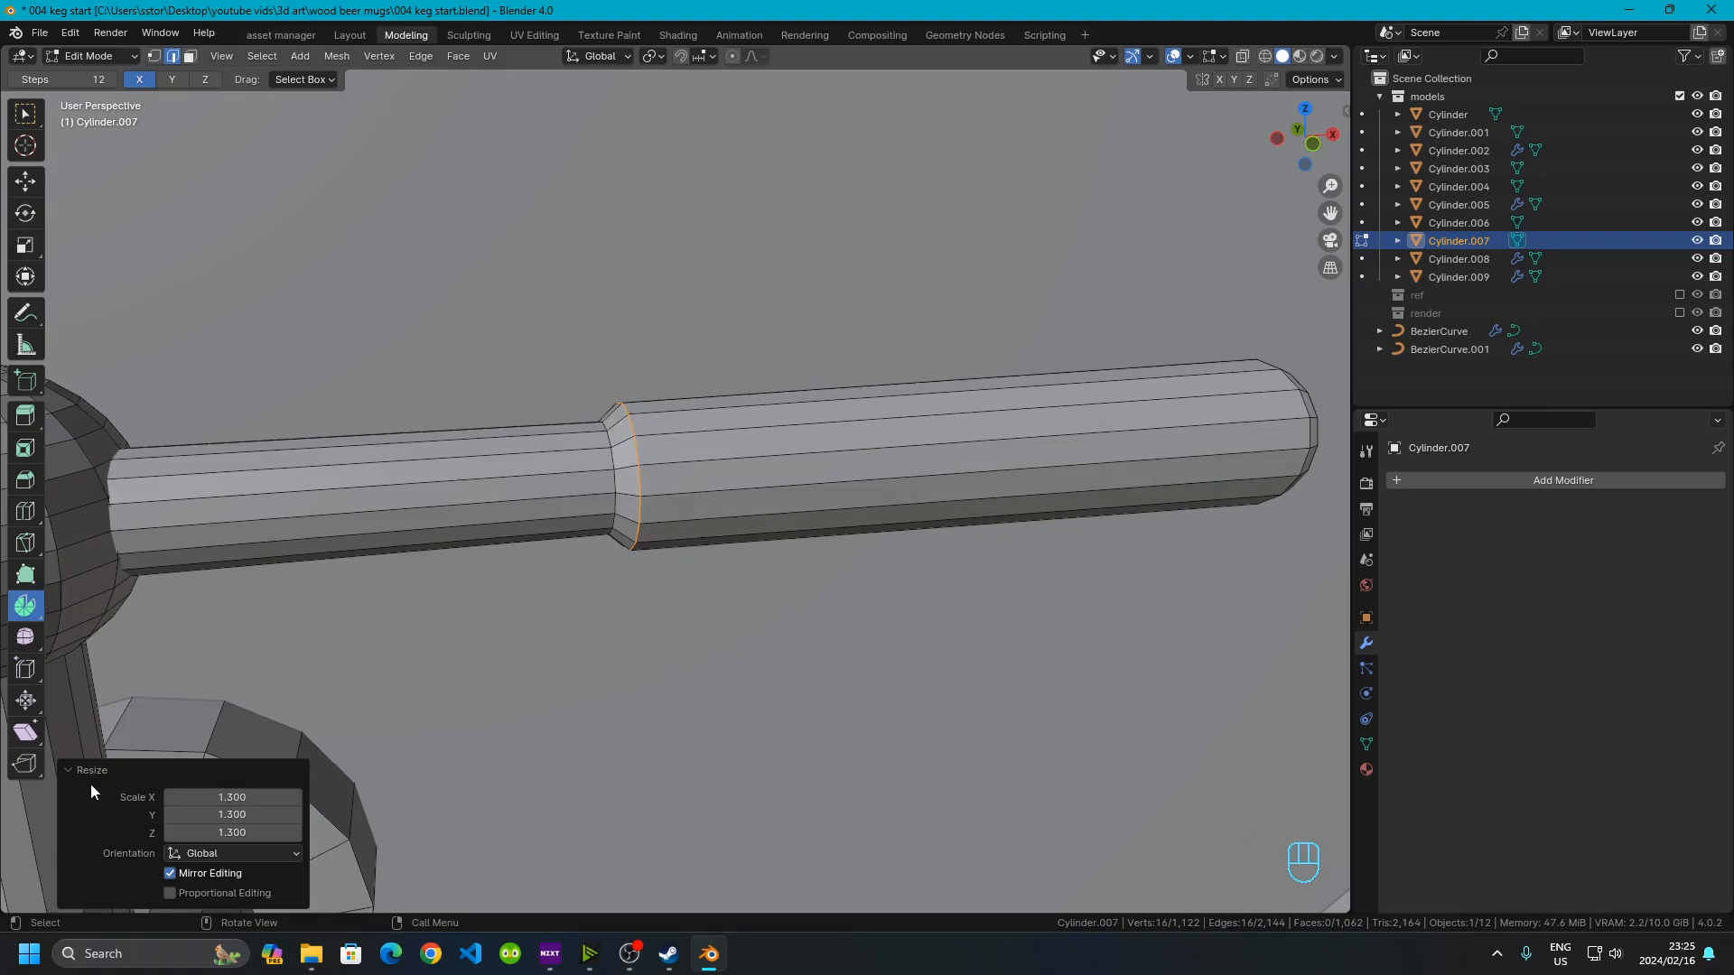
Inspect the finished tap handle and keg in object mode from a few angles
{"action": "key", "text": "Tab"}
{"action": "scroll", "coordinate": [767, 461], "scroll_direction": "down", "scroll_amount": 10}
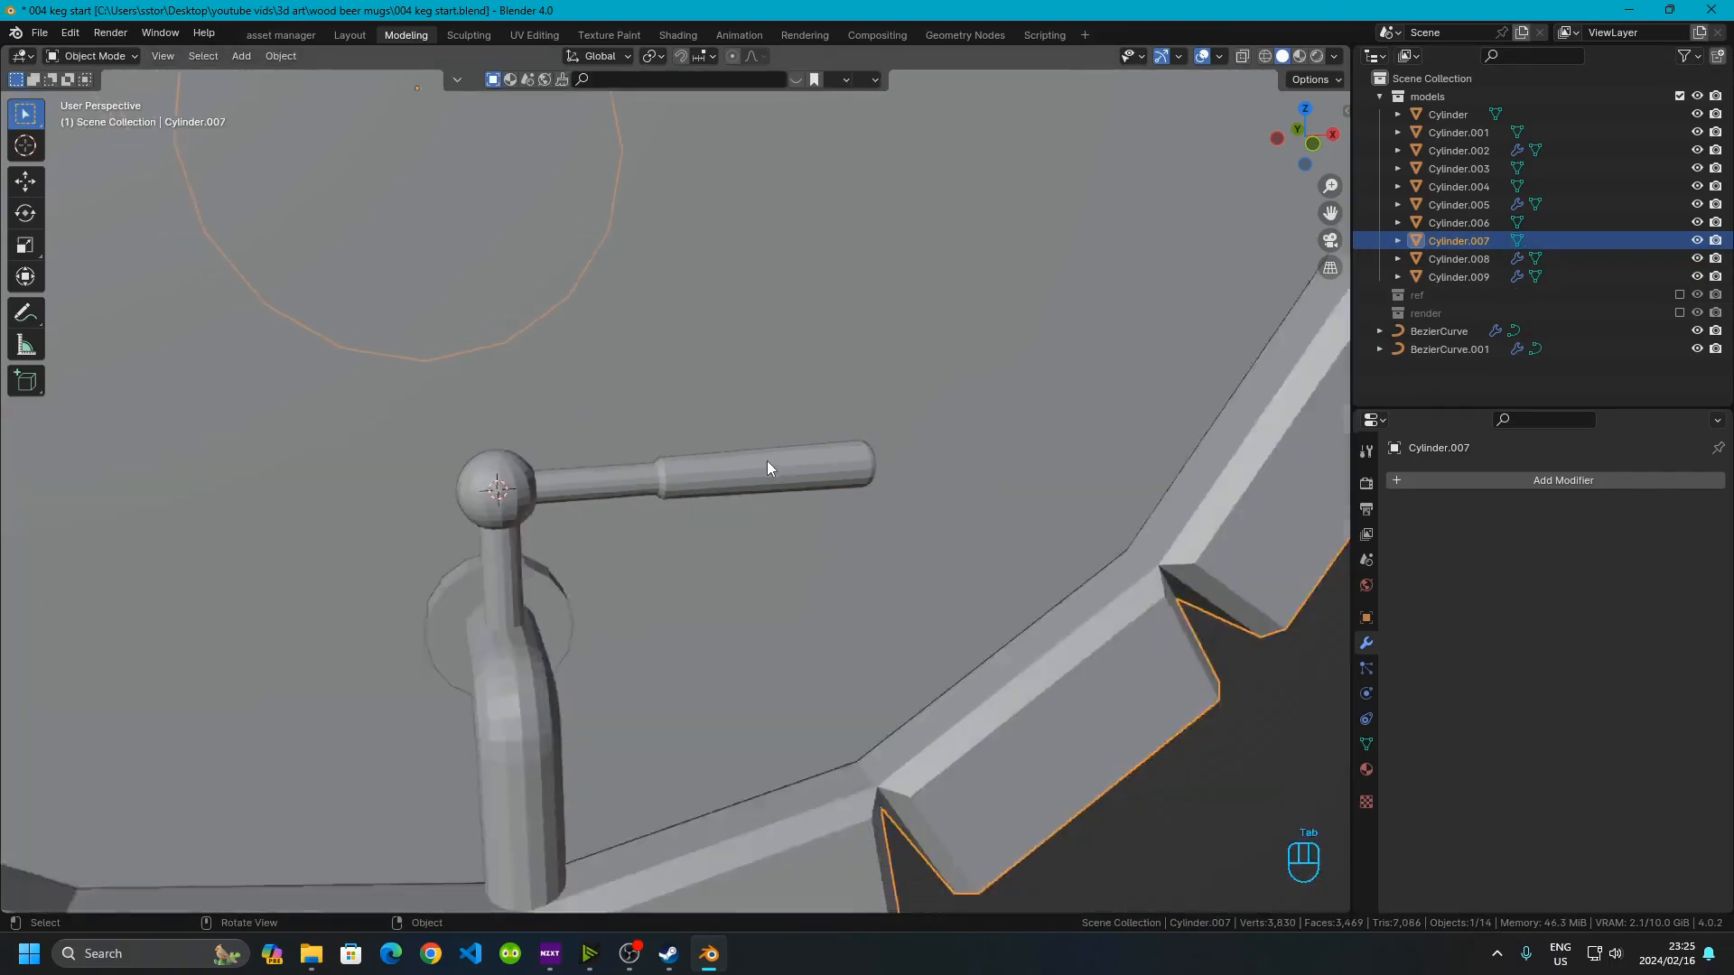
{"action": "left_click", "coordinate": [1033, 755]}
{"action": "middle_click_drag", "start_coordinate": [1033, 755], "coordinate": [773, 734]}
{"action": "scroll", "coordinate": [786, 722], "scroll_direction": "down", "scroll_amount": 8}
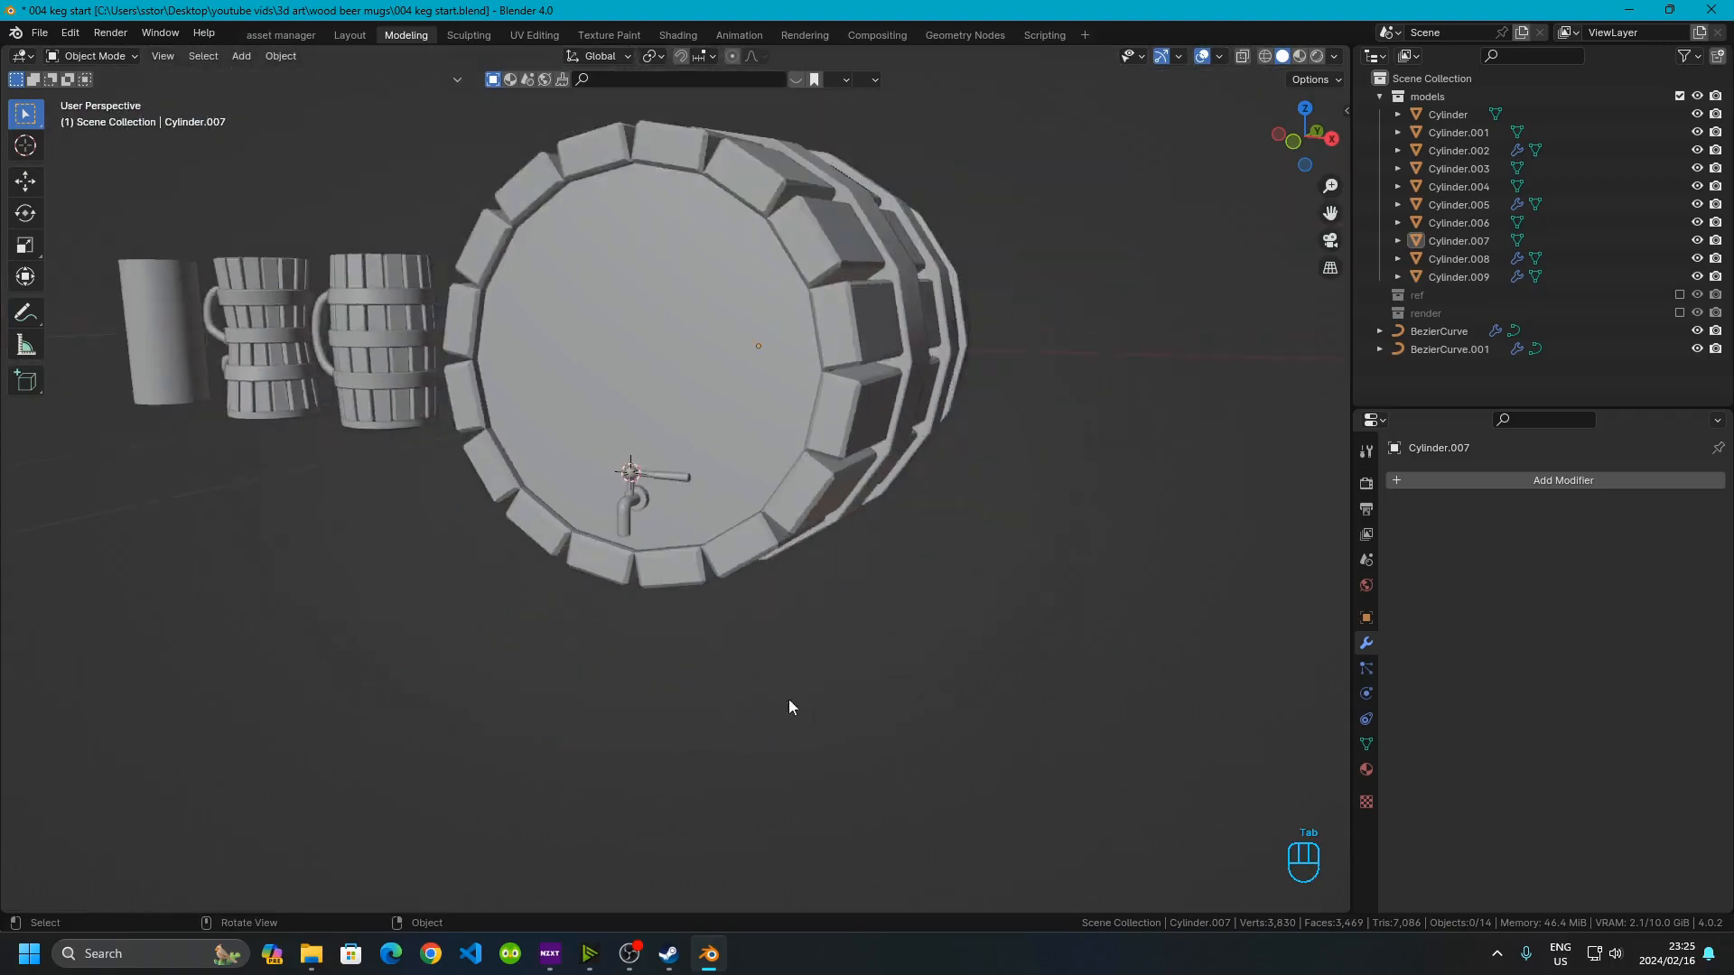
{"action": "middle_click_drag", "start_coordinate": [700, 646], "coordinate": [755, 674]}
{"action": "scroll", "coordinate": [666, 608], "scroll_direction": "up", "scroll_amount": 10}
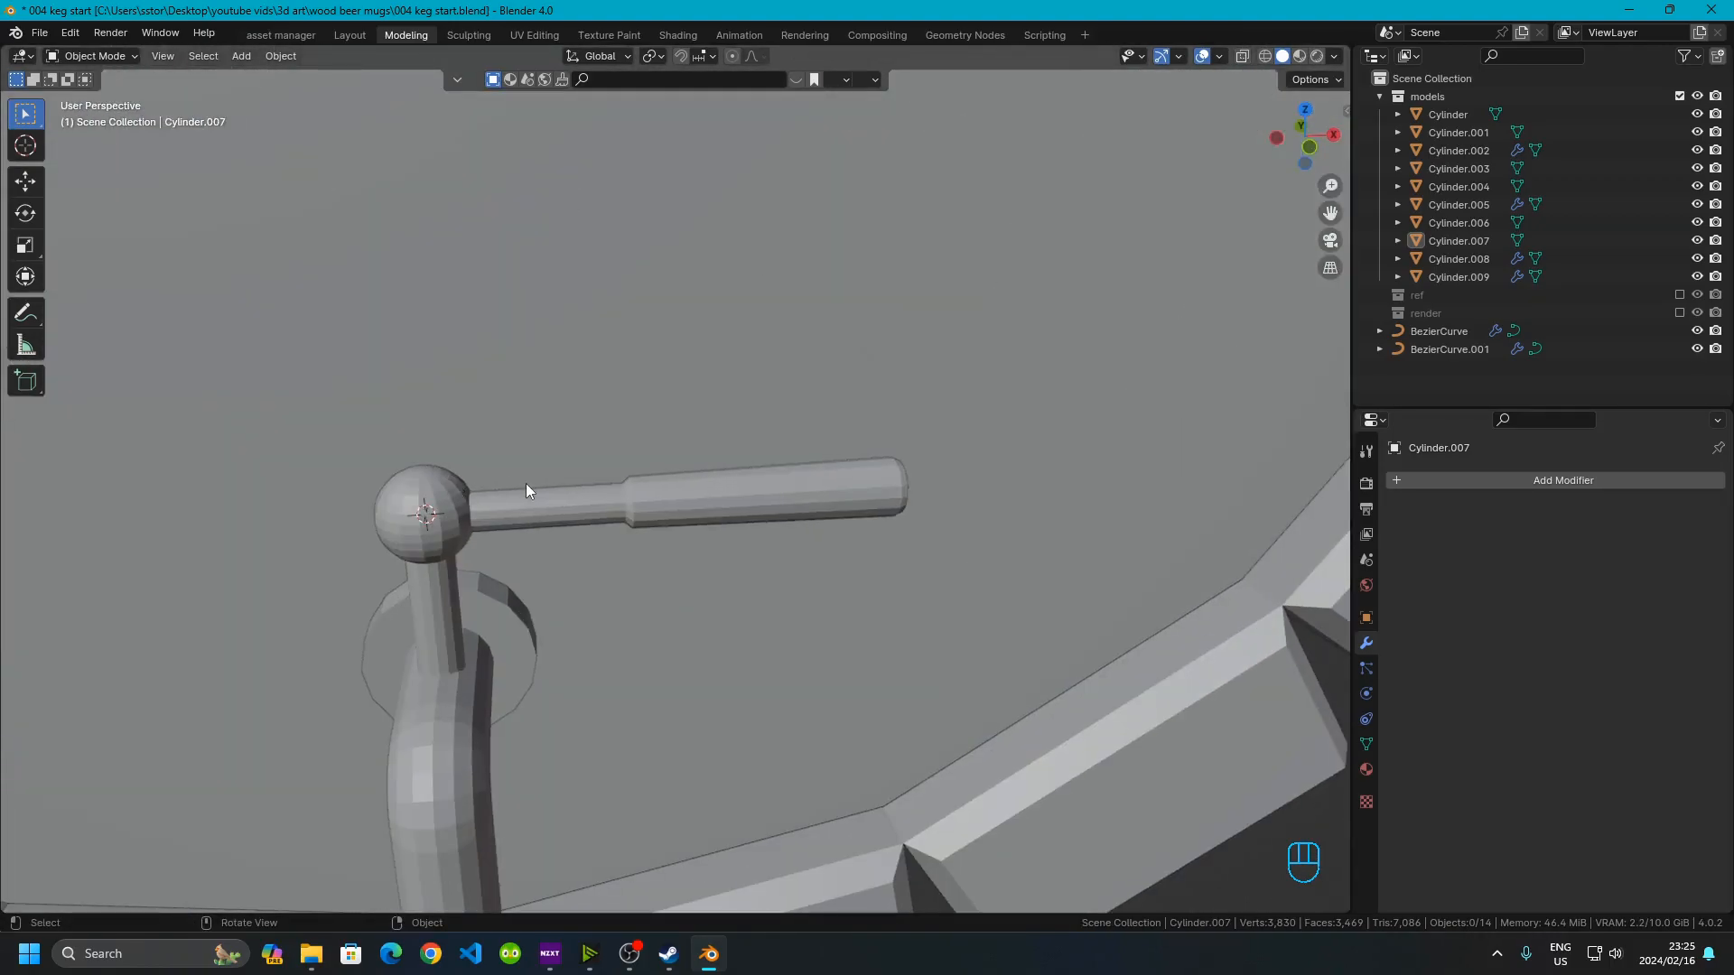
{"action": "scroll", "coordinate": [547, 502], "scroll_direction": "down", "scroll_amount": 10}
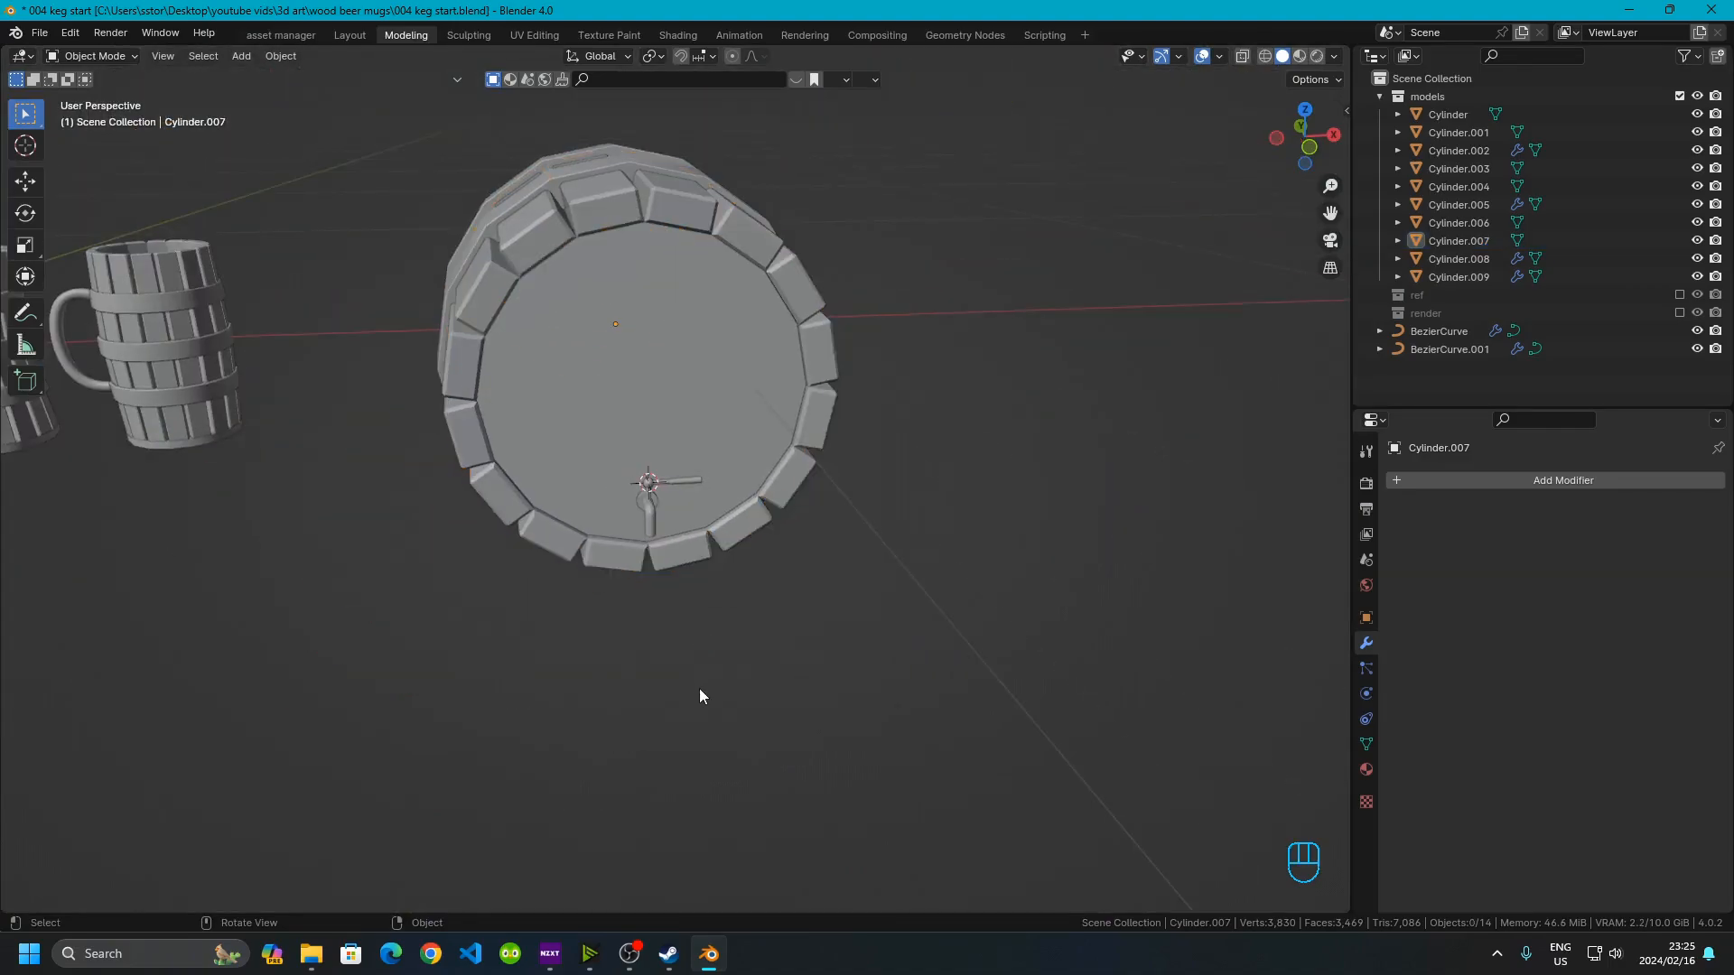
Select all objects and apply Shade Auto Smooth, then reselect the keg body
{"action": "key", "text": "a"}
{"action": "middle_click_drag", "start_coordinate": [699, 688], "coordinate": [598, 663]}
{"action": "right_click", "coordinate": [594, 435]}
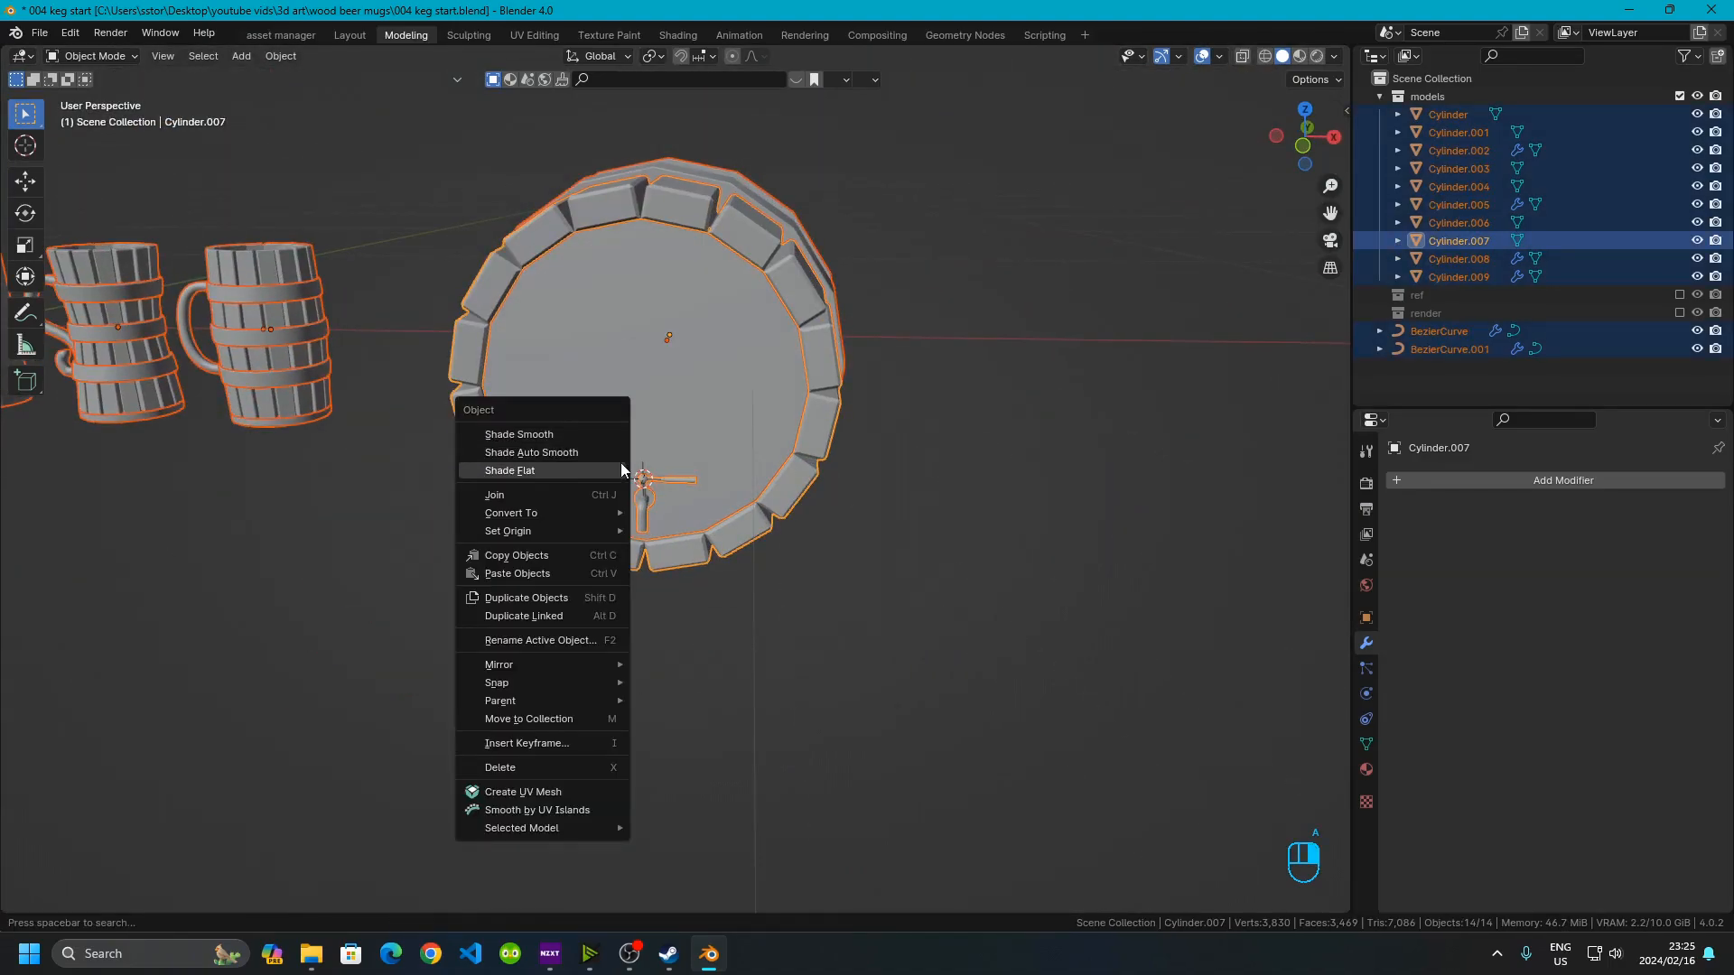
{"action": "left_click", "coordinate": [589, 451]}
{"action": "left_click", "coordinate": [768, 540]}
Orbit around the smoothed keg to inspect it from several angles, ending in front view
{"action": "scroll", "coordinate": [903, 578], "scroll_direction": "up", "scroll_amount": 4}
{"action": "scroll", "coordinate": [951, 424], "scroll_direction": "down", "scroll_amount": 6}
{"action": "middle_click_drag", "start_coordinate": [950, 412], "coordinate": [653, 474]}
{"action": "scroll", "coordinate": [656, 451], "scroll_direction": "up", "scroll_amount": 5}
{"action": "middle_click_drag", "start_coordinate": [687, 230], "coordinate": [696, 614], "text": "shift"}
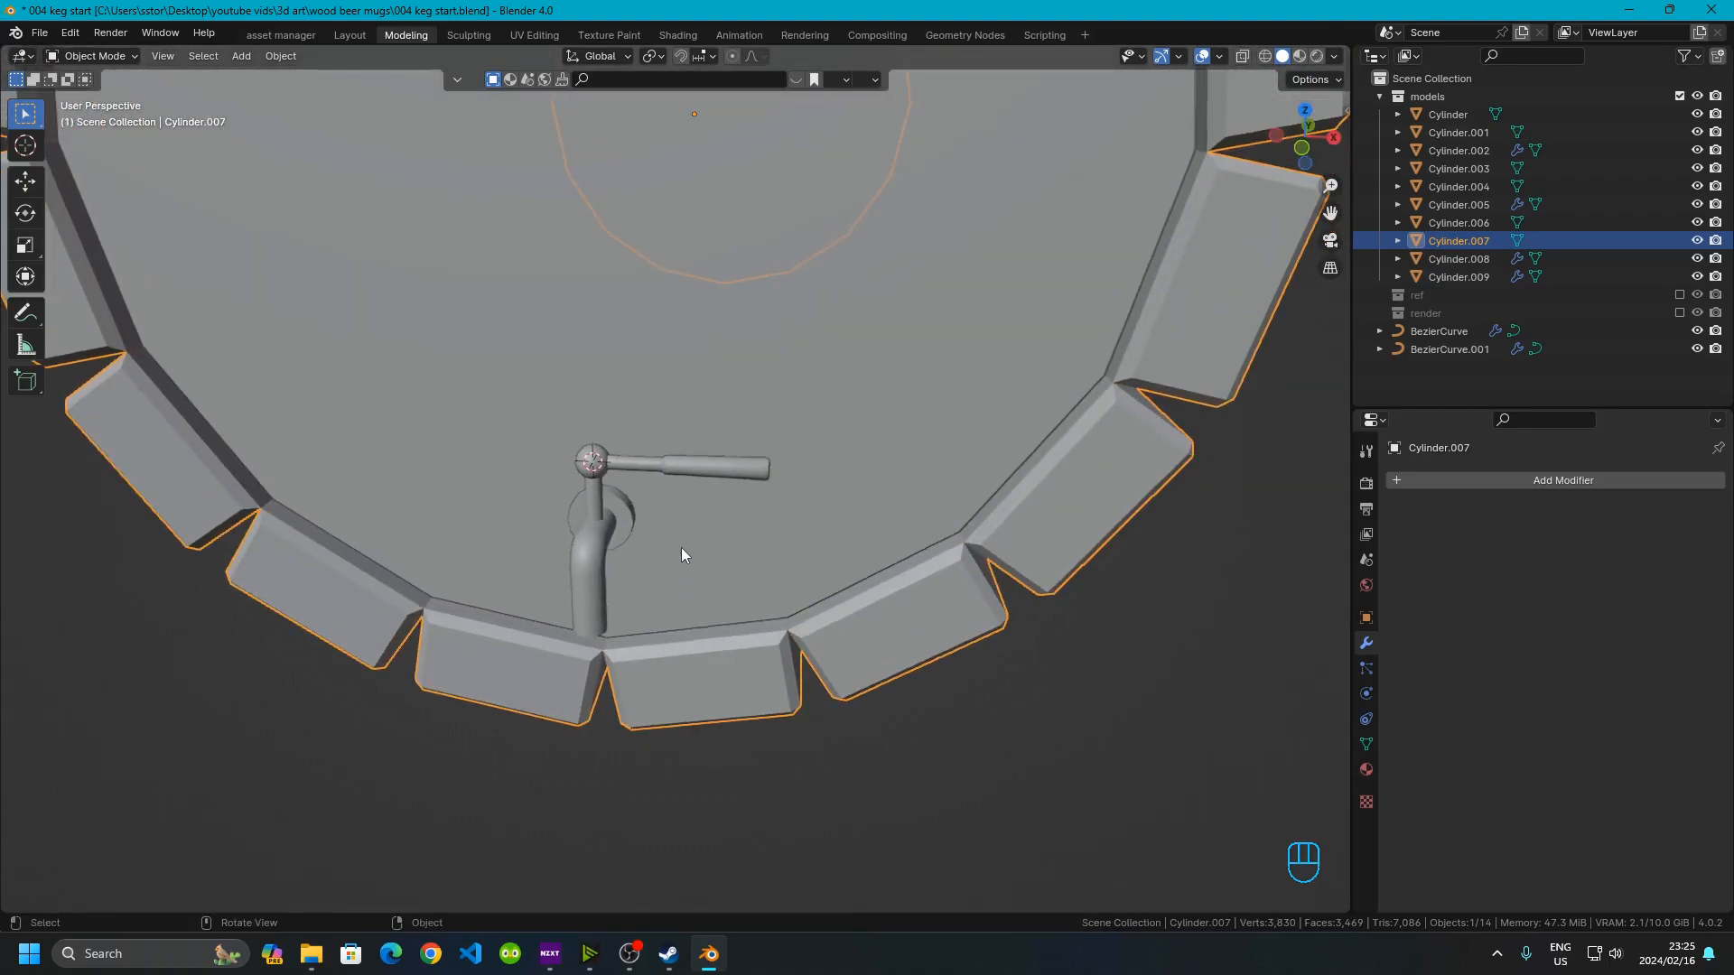
{"action": "scroll", "coordinate": [673, 528], "scroll_direction": "up", "scroll_amount": 3}
{"action": "middle_click_drag", "start_coordinate": [665, 506], "coordinate": [894, 518]}
{"action": "middle_click_drag", "start_coordinate": [1153, 540], "coordinate": [648, 252]}
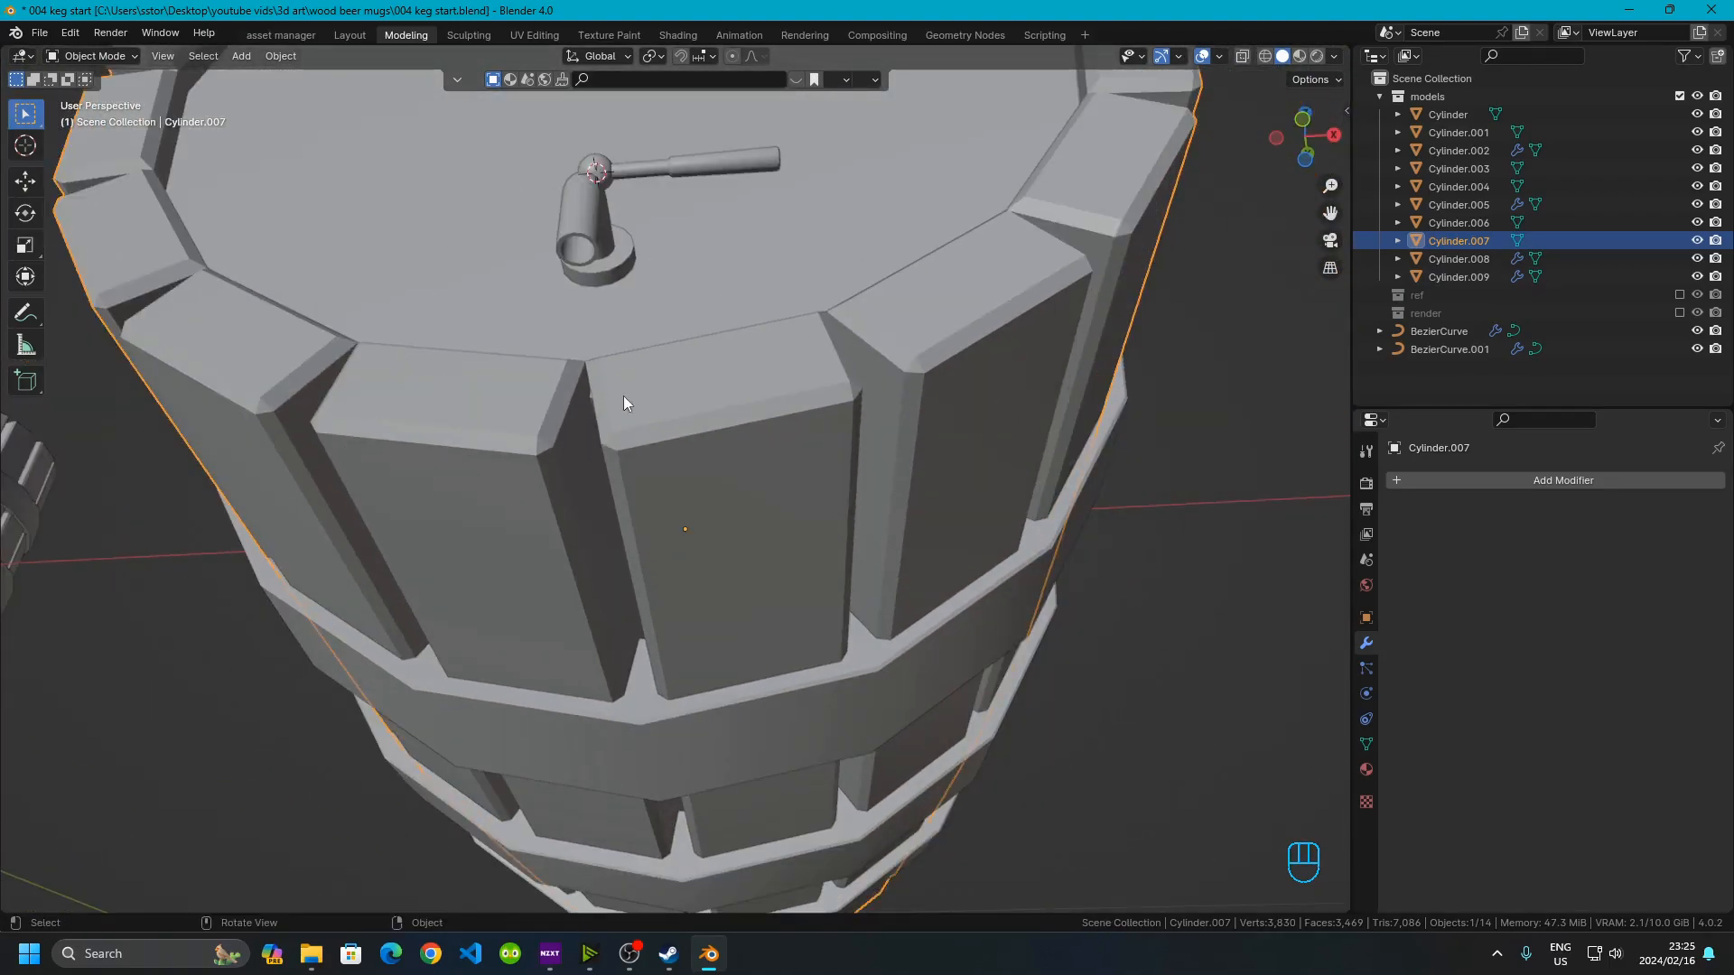
{"action": "scroll", "coordinate": [624, 403], "scroll_direction": "down", "scroll_amount": 4}
{"action": "middle_click_drag", "start_coordinate": [713, 596], "coordinate": [488, 490]}
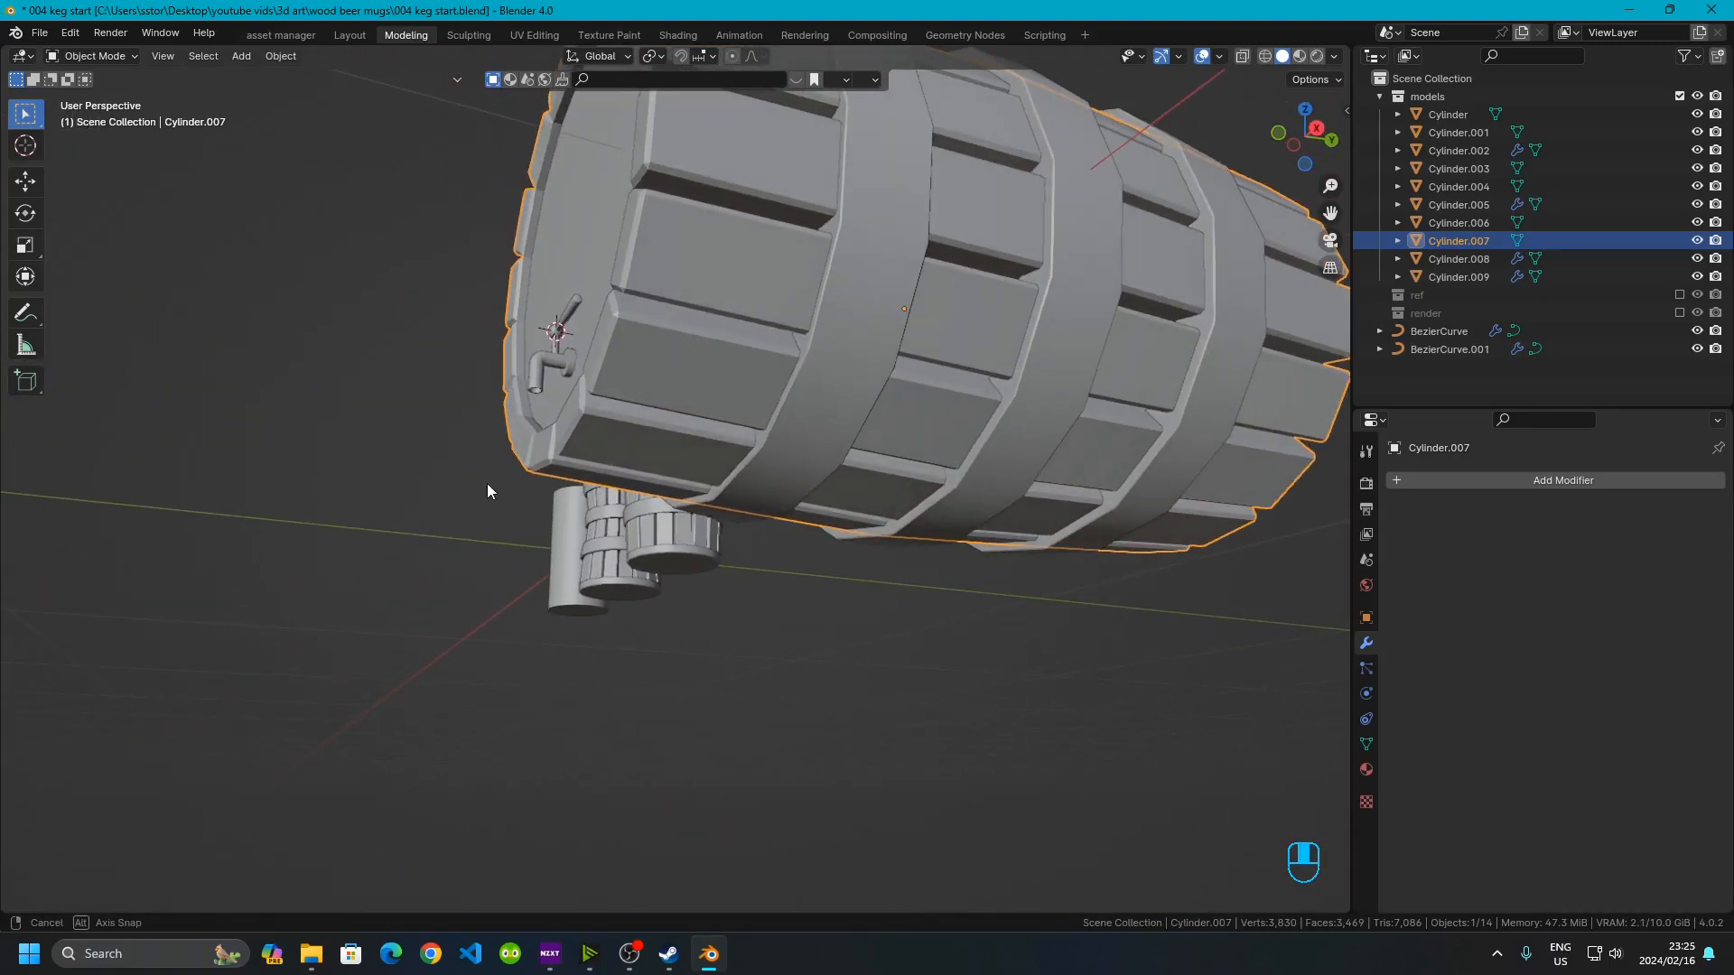
{"action": "middle_click_drag", "start_coordinate": [720, 443], "coordinate": [847, 452]}
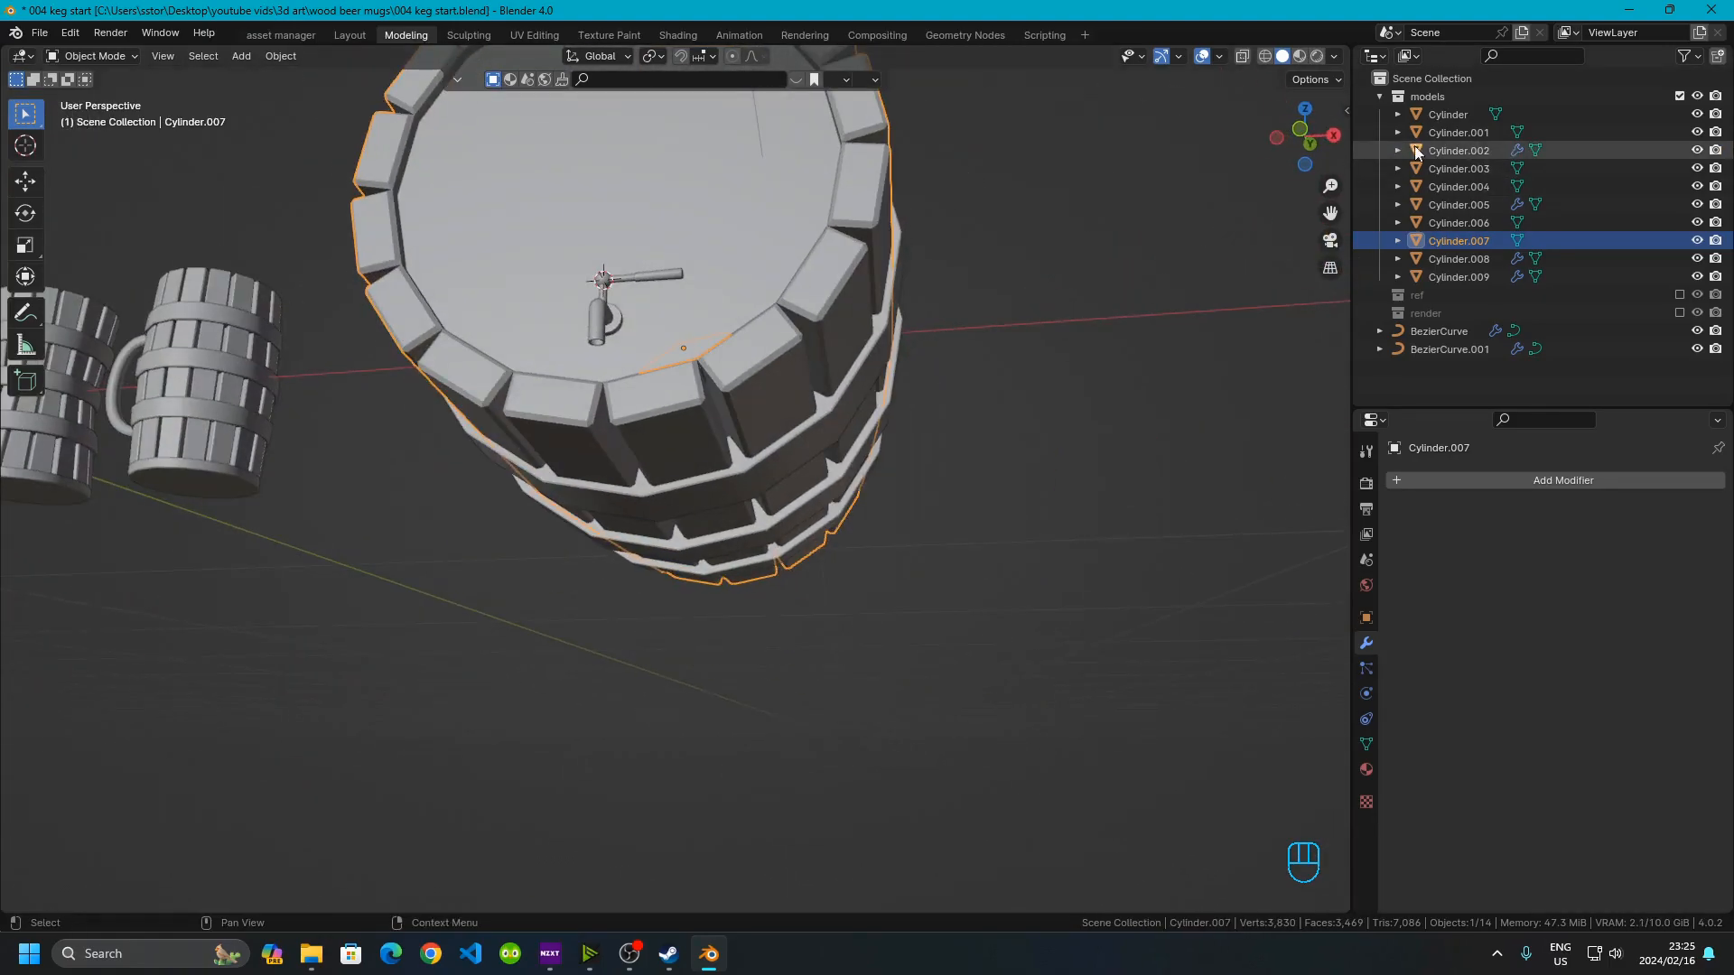
{"action": "left_click", "coordinate": [1306, 133]}
{"action": "scroll", "coordinate": [722, 551], "scroll_direction": "up", "scroll_amount": 4}
{"action": "scroll", "coordinate": [477, 544], "scroll_direction": "down", "scroll_amount": 3}
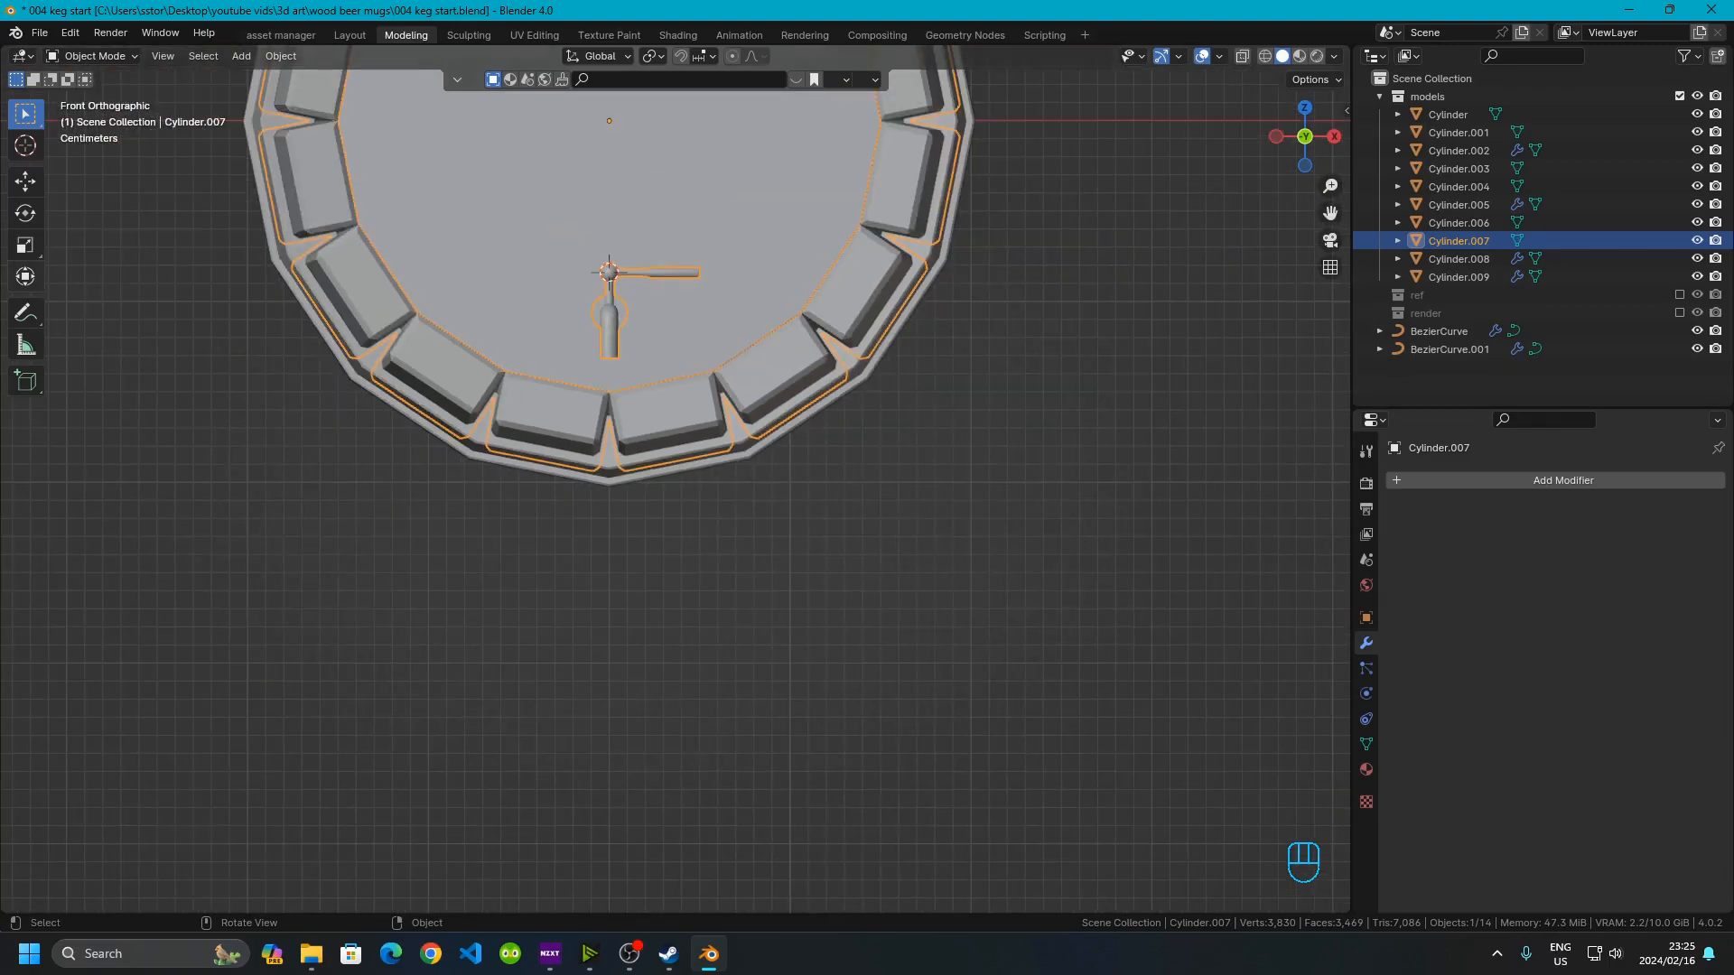
Sketch an annotation of a stand under the keg and undo it
{"action": "left_click", "coordinate": [25, 314]}
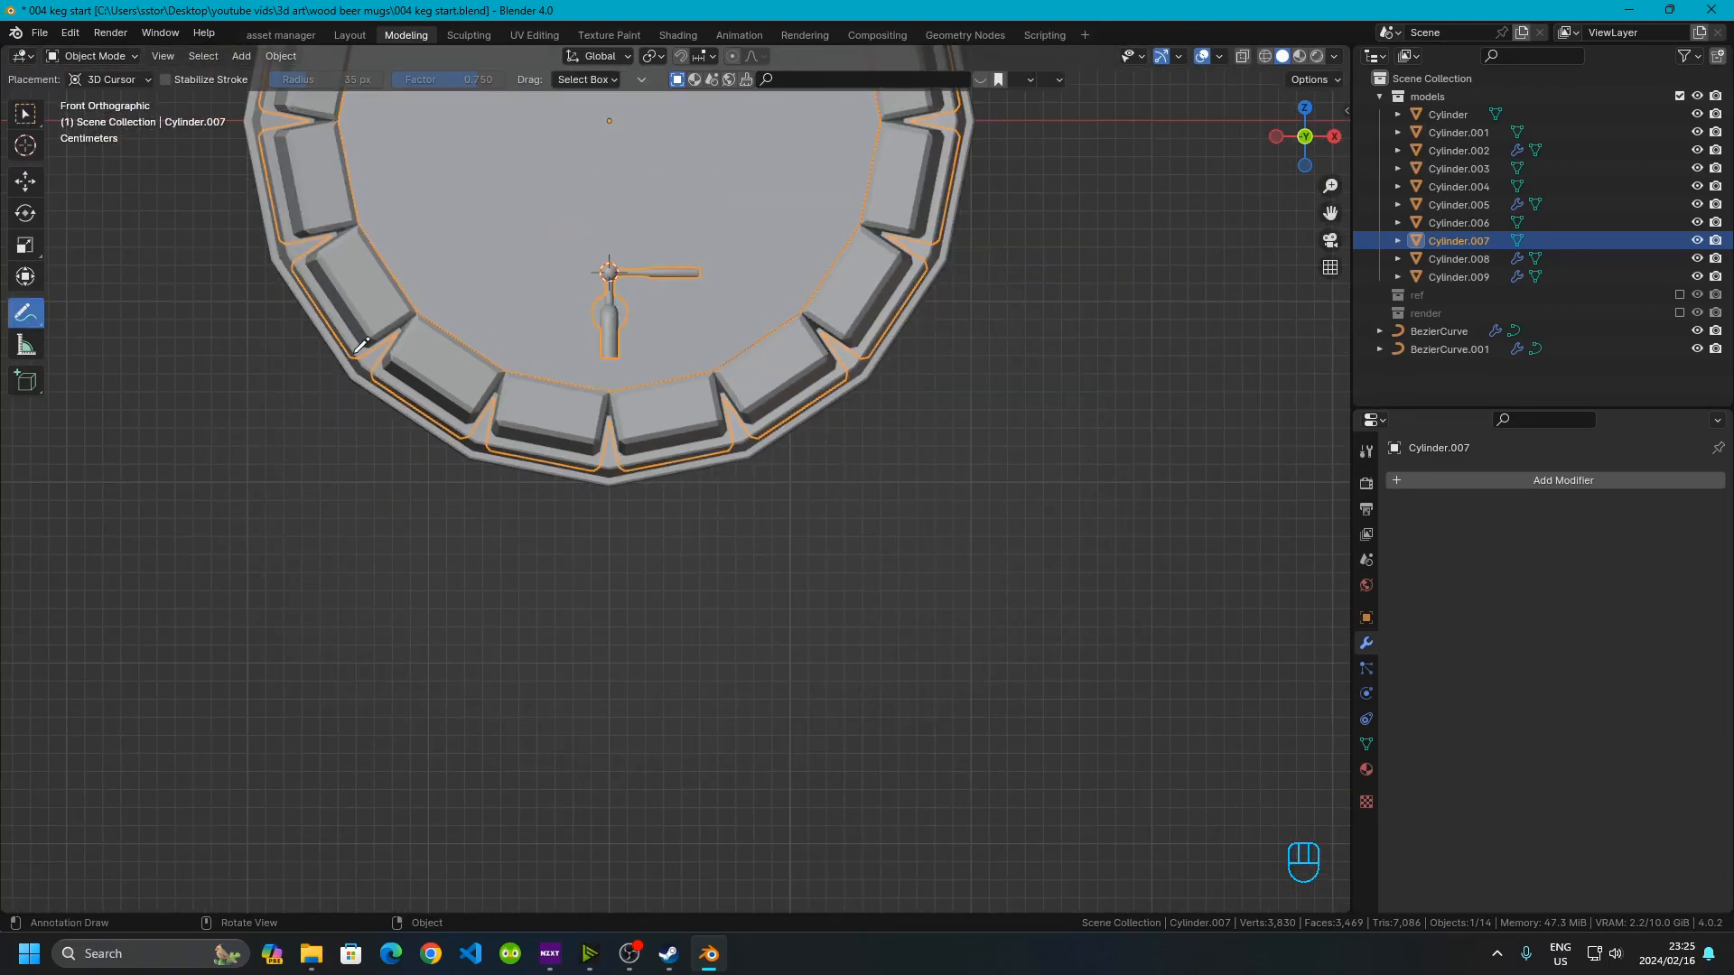
{"action": "left_click", "coordinate": [26, 113]}
{"action": "left_click", "coordinate": [690, 605]}
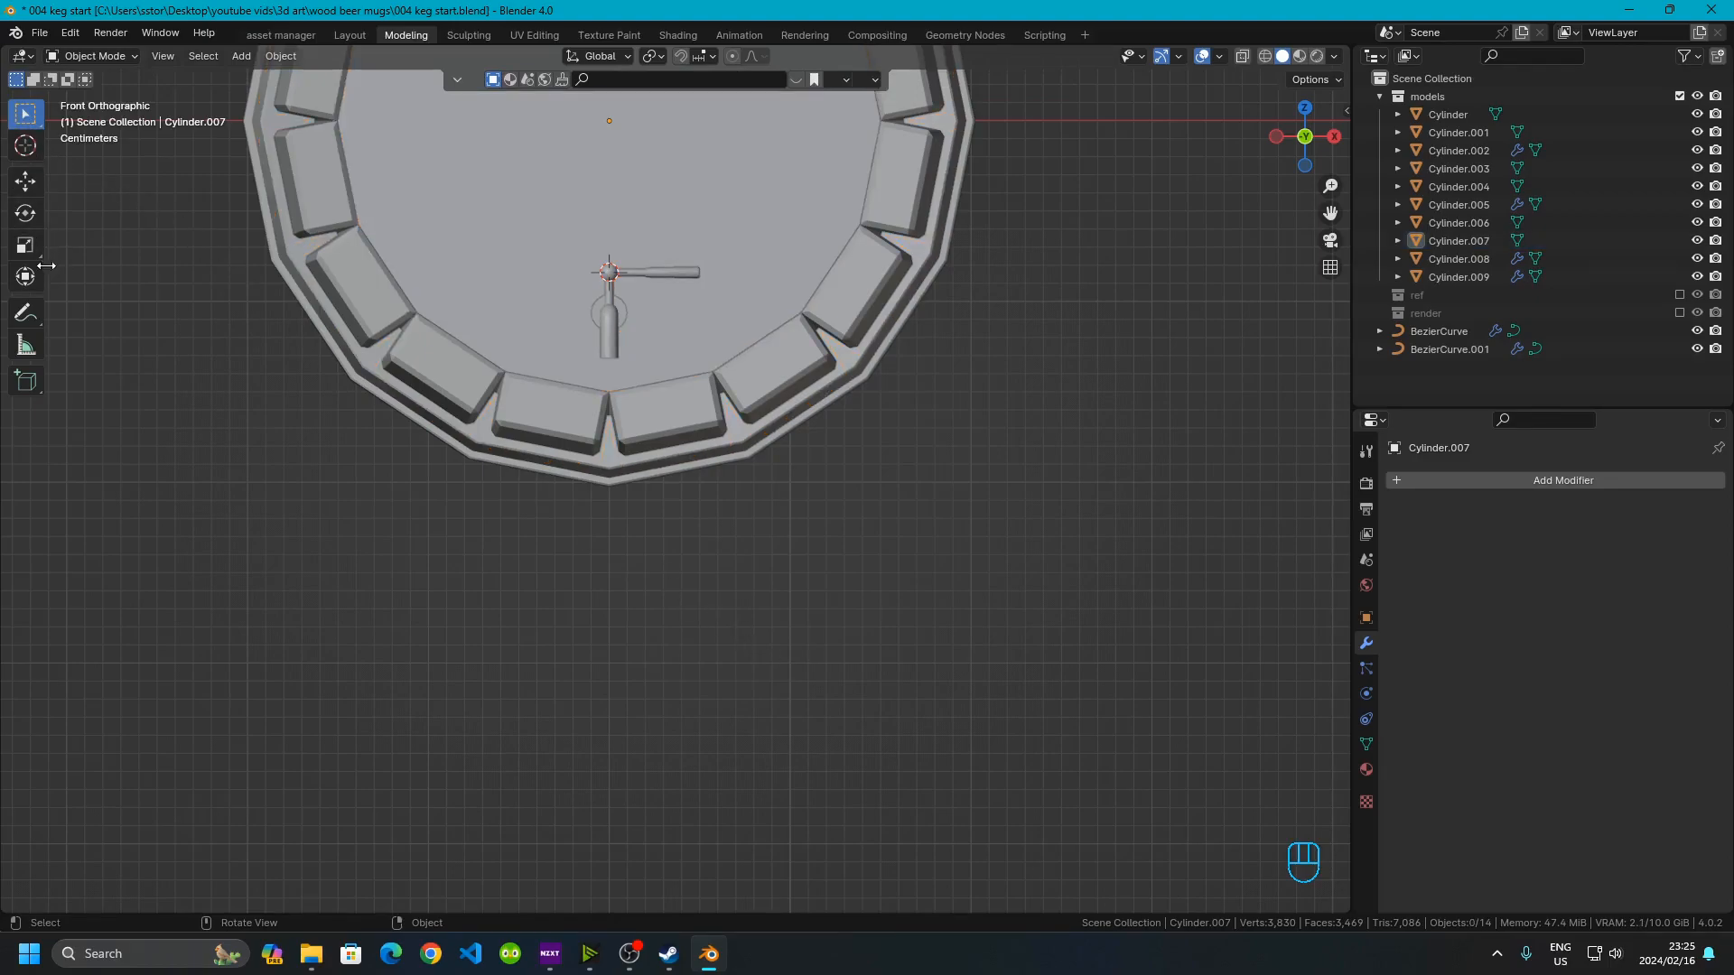
{"action": "left_click", "coordinate": [26, 313]}
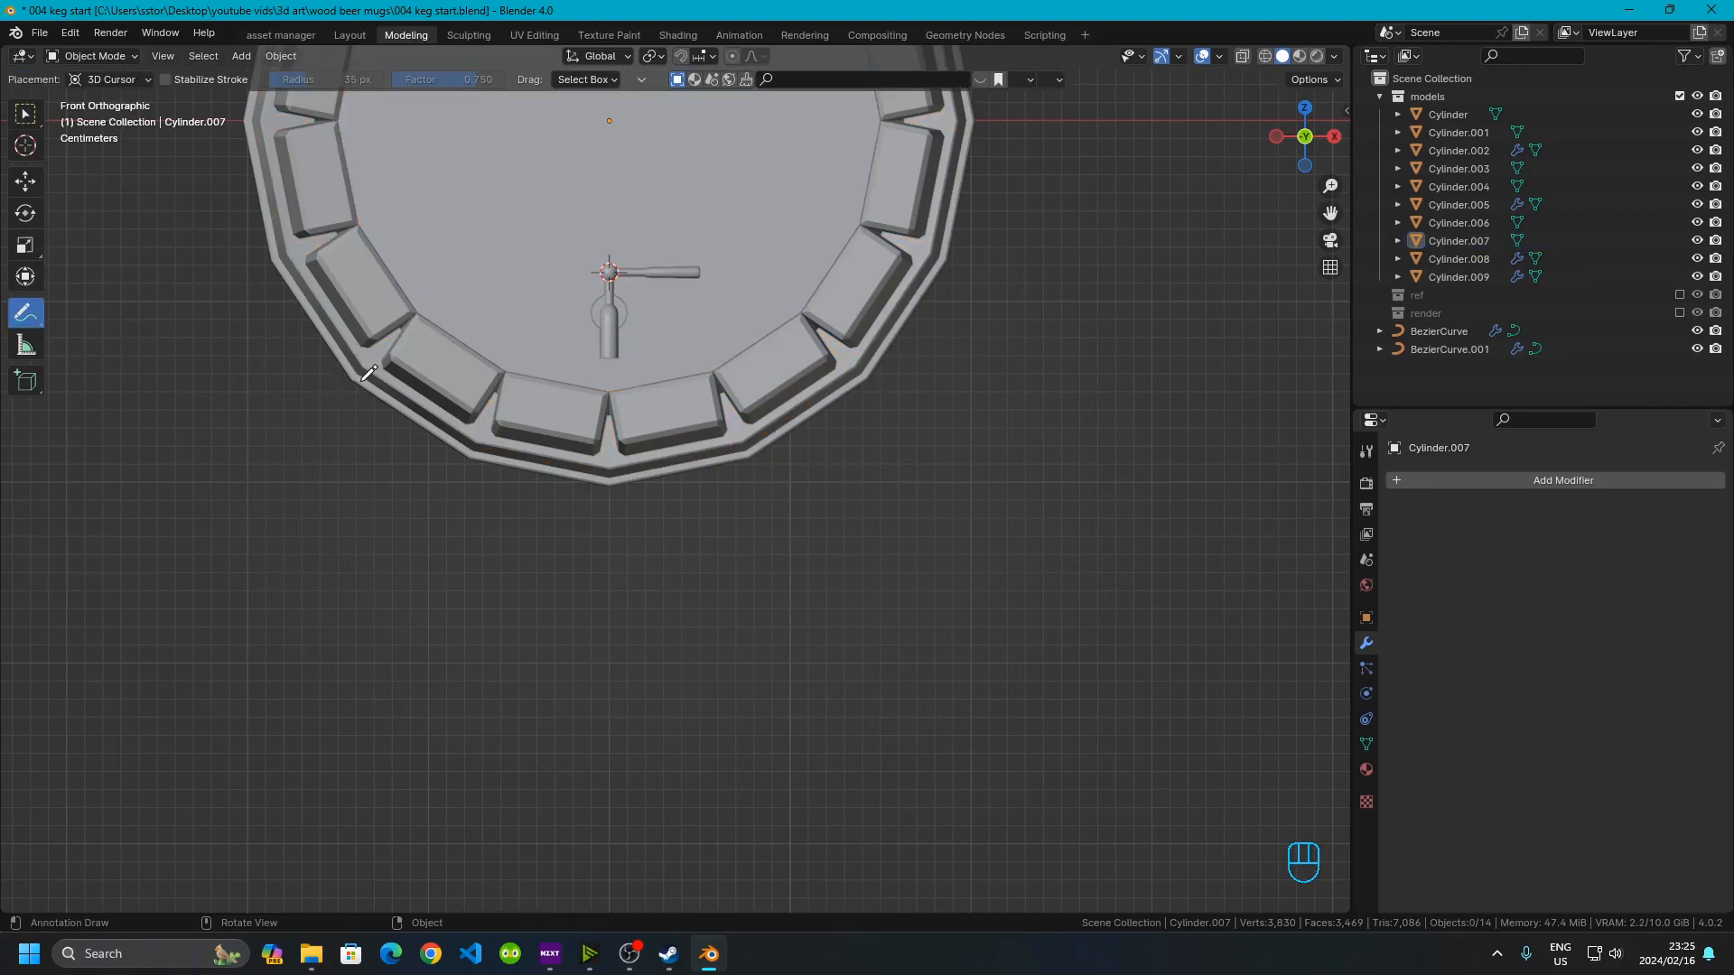
{"action": "mouse_move", "coordinate": [314, 347]}
{"action": "left_mouse_down"}
{"action": "mouse_move", "coordinate": [407, 408]}
{"action": "mouse_move", "coordinate": [720, 505]}
{"action": "mouse_move", "coordinate": [944, 359]}
{"action": "mouse_move", "coordinate": [972, 368]}
{"action": "mouse_move", "coordinate": [961, 487]}
{"action": "mouse_move", "coordinate": [997, 562]}
{"action": "mouse_move", "coordinate": [1109, 541]}
{"action": "mouse_move", "coordinate": [1201, 552]}
{"action": "mouse_move", "coordinate": [1210, 626]}
{"action": "mouse_move", "coordinate": [1010, 660]}
{"action": "mouse_move", "coordinate": [325, 662]}
{"action": "mouse_move", "coordinate": [112, 632]}
{"action": "mouse_move", "coordinate": [185, 540]}
{"action": "mouse_move", "coordinate": [267, 573]}
{"action": "mouse_move", "coordinate": [302, 491]}
{"action": "mouse_move", "coordinate": [271, 376]}
{"action": "mouse_move", "coordinate": [341, 350]}
{"action": "mouse_move", "coordinate": [374, 359]}
{"action": "left_mouse_up"}
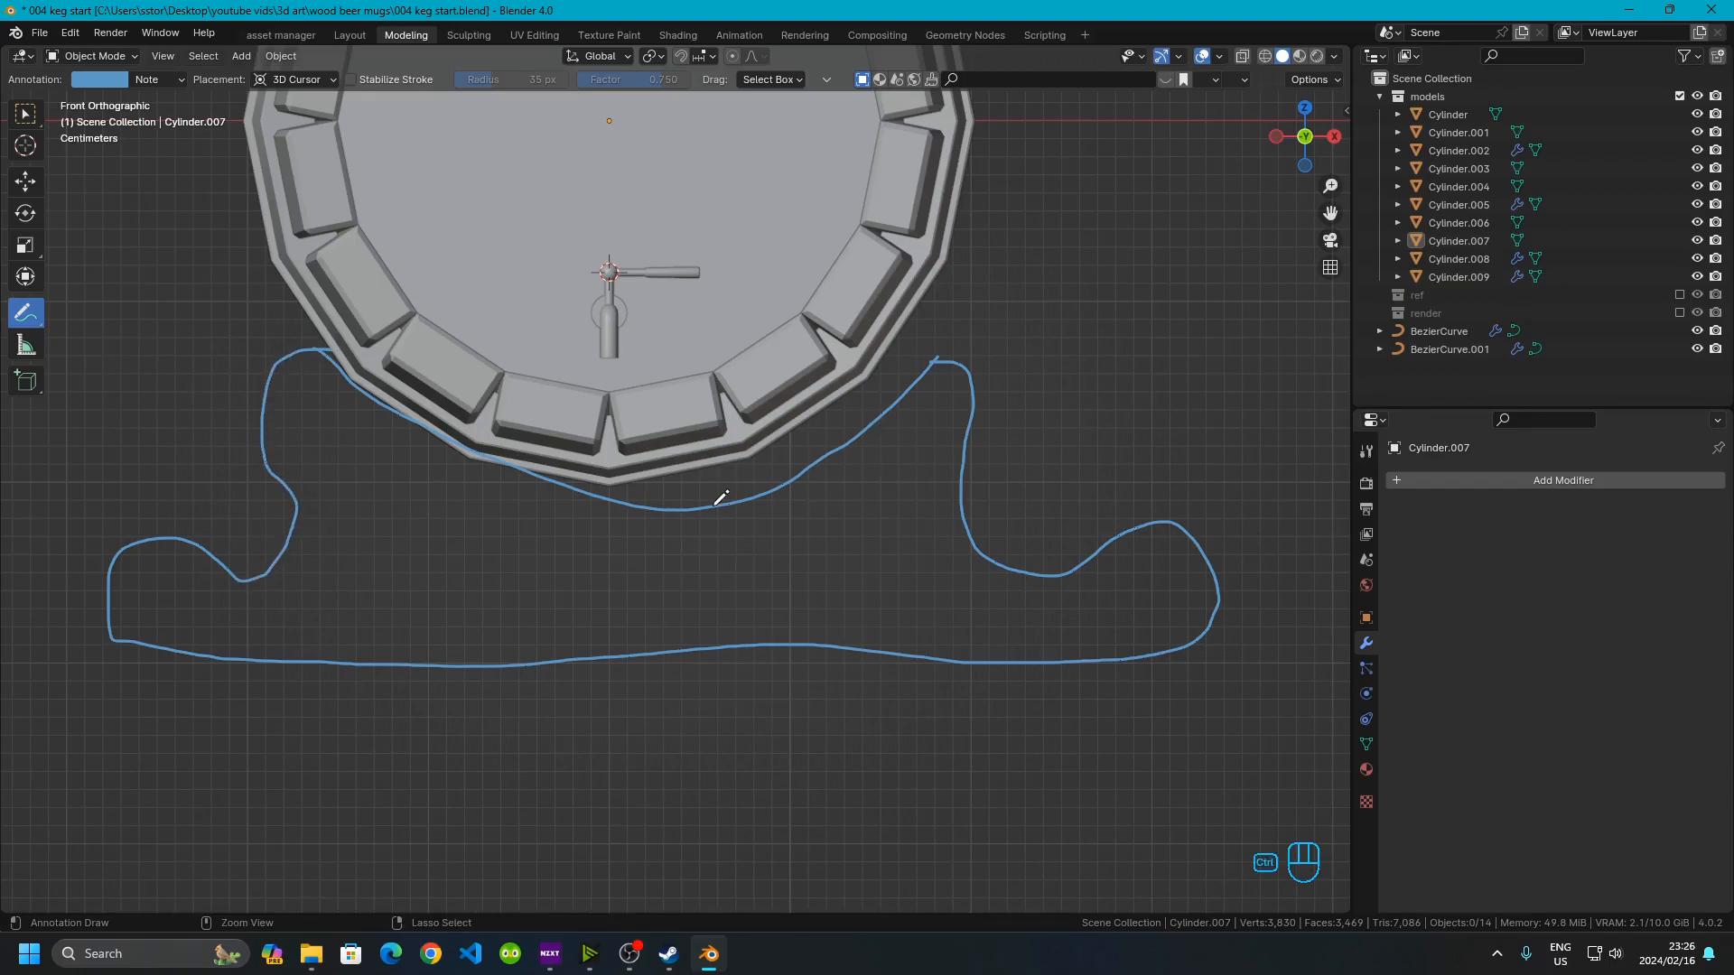
{"action": "key", "text": "ctrl+z"}
{"action": "key", "text": "ctrl+z"}
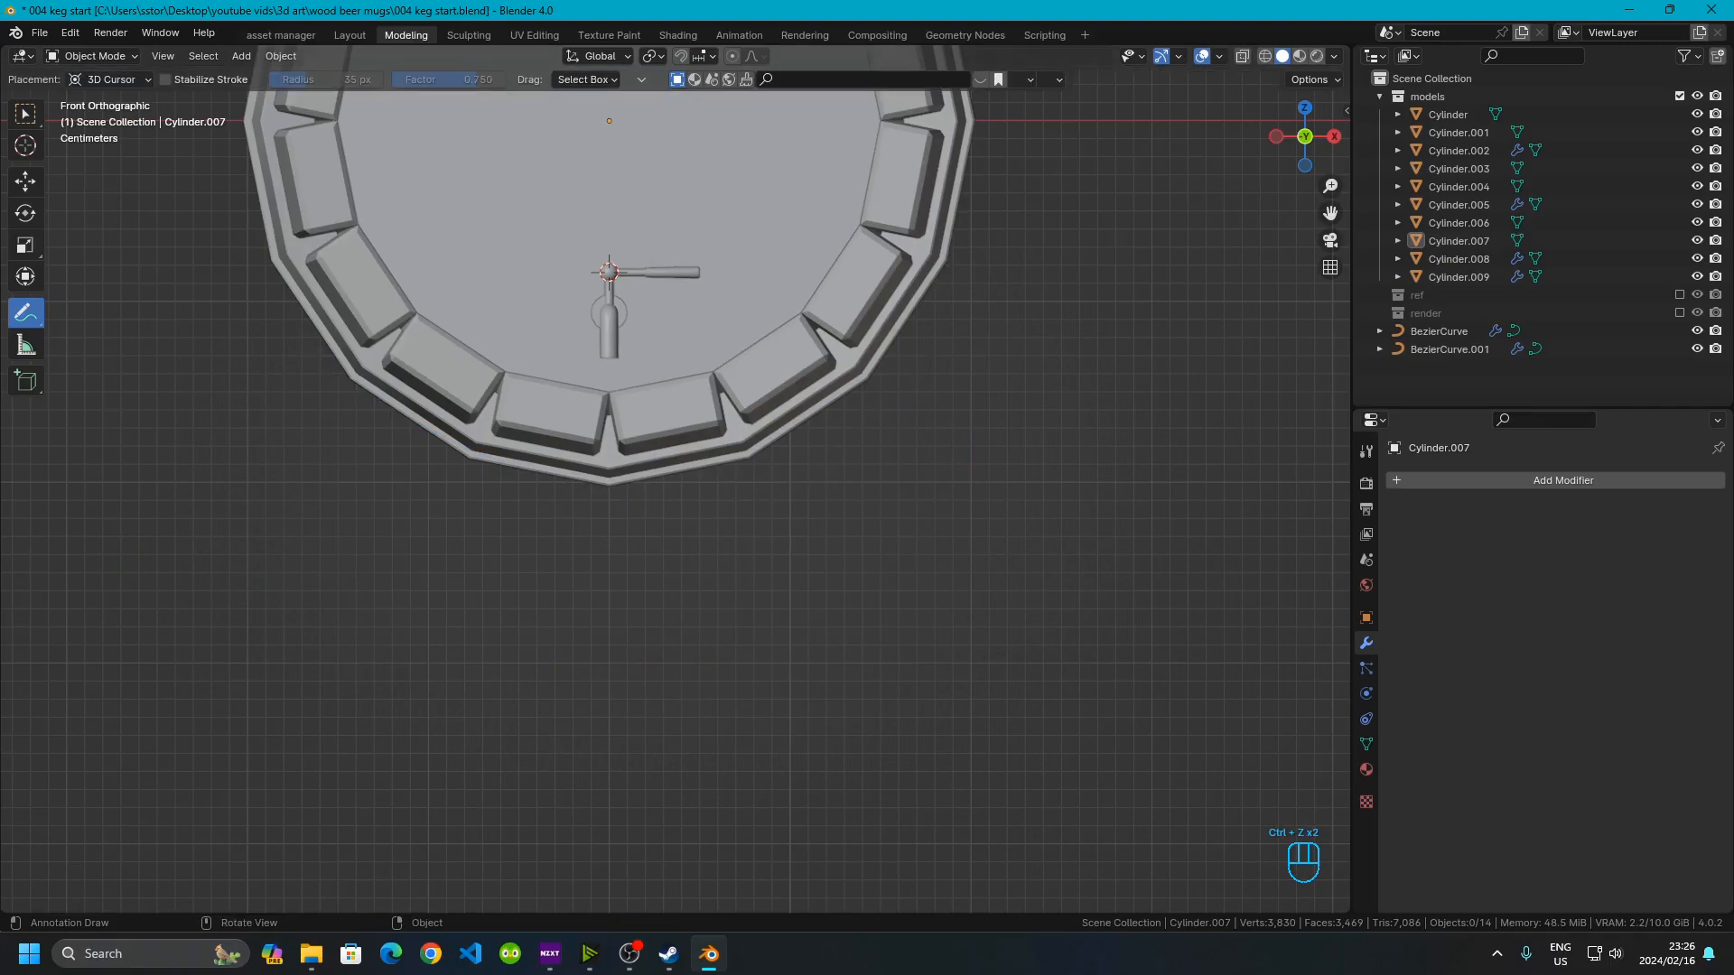
{"action": "left_click", "coordinate": [34, 124]}
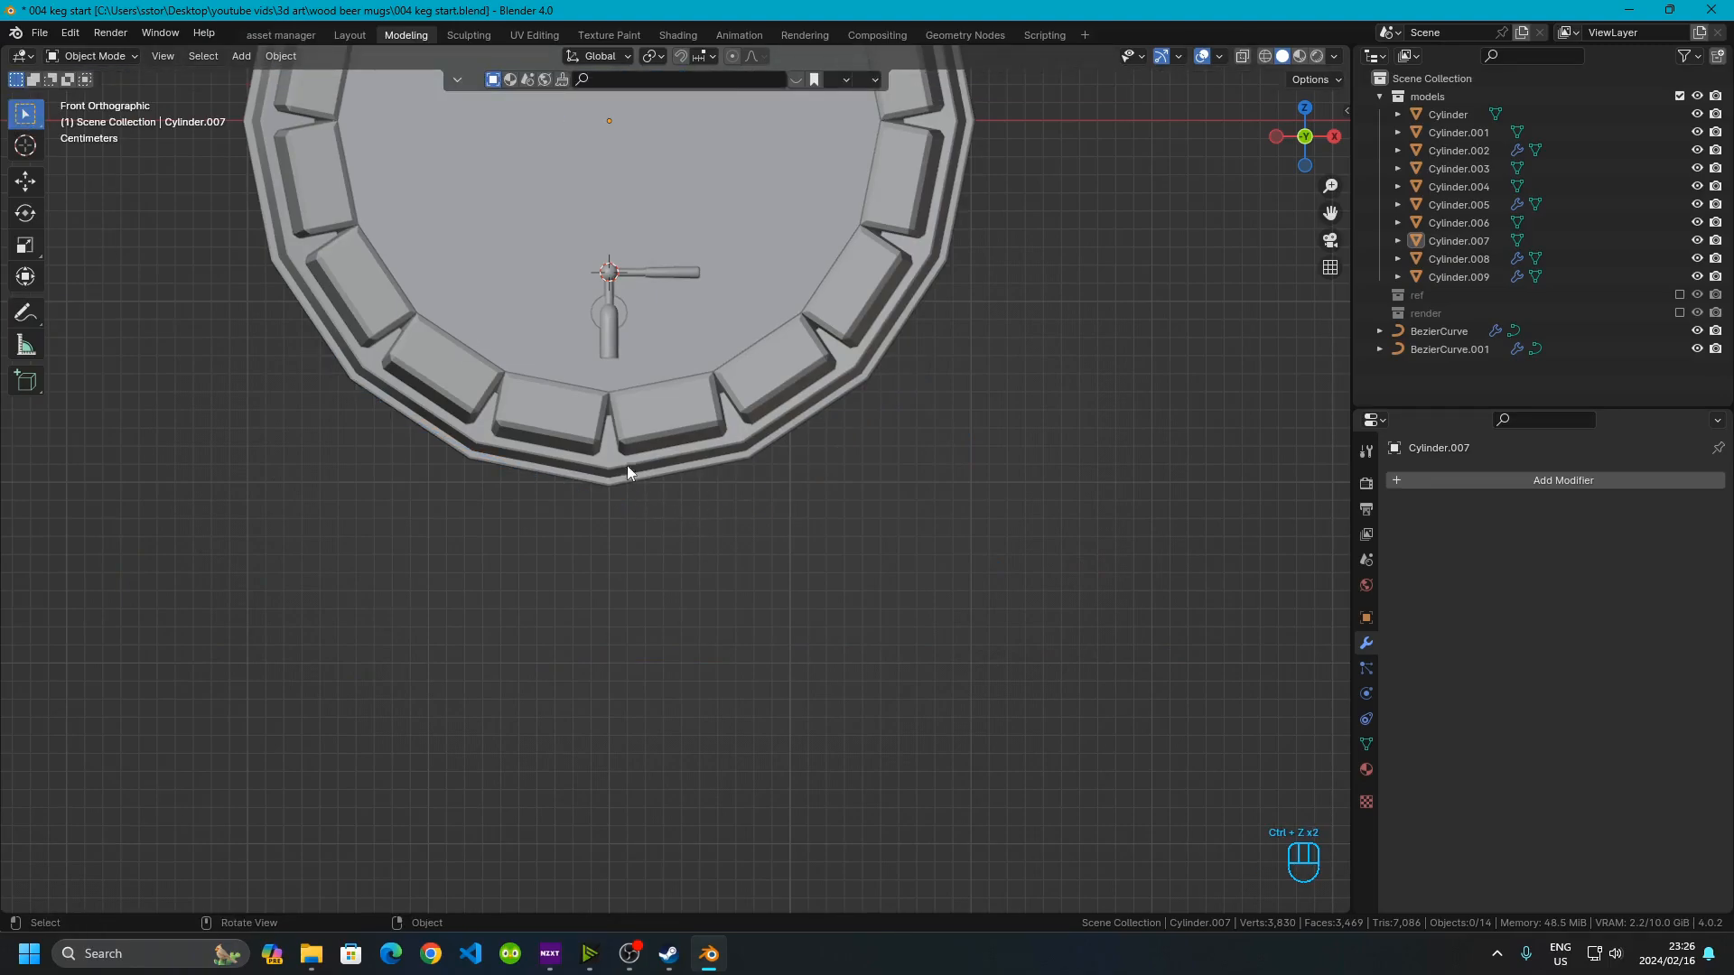
Inspect the keg's staves and hoops, briefly entering and leaving edit mode on its parts
{"action": "scroll", "coordinate": [632, 474], "scroll_direction": "down", "scroll_amount": 2}
{"action": "middle_click_drag", "start_coordinate": [586, 448], "coordinate": [683, 360]}
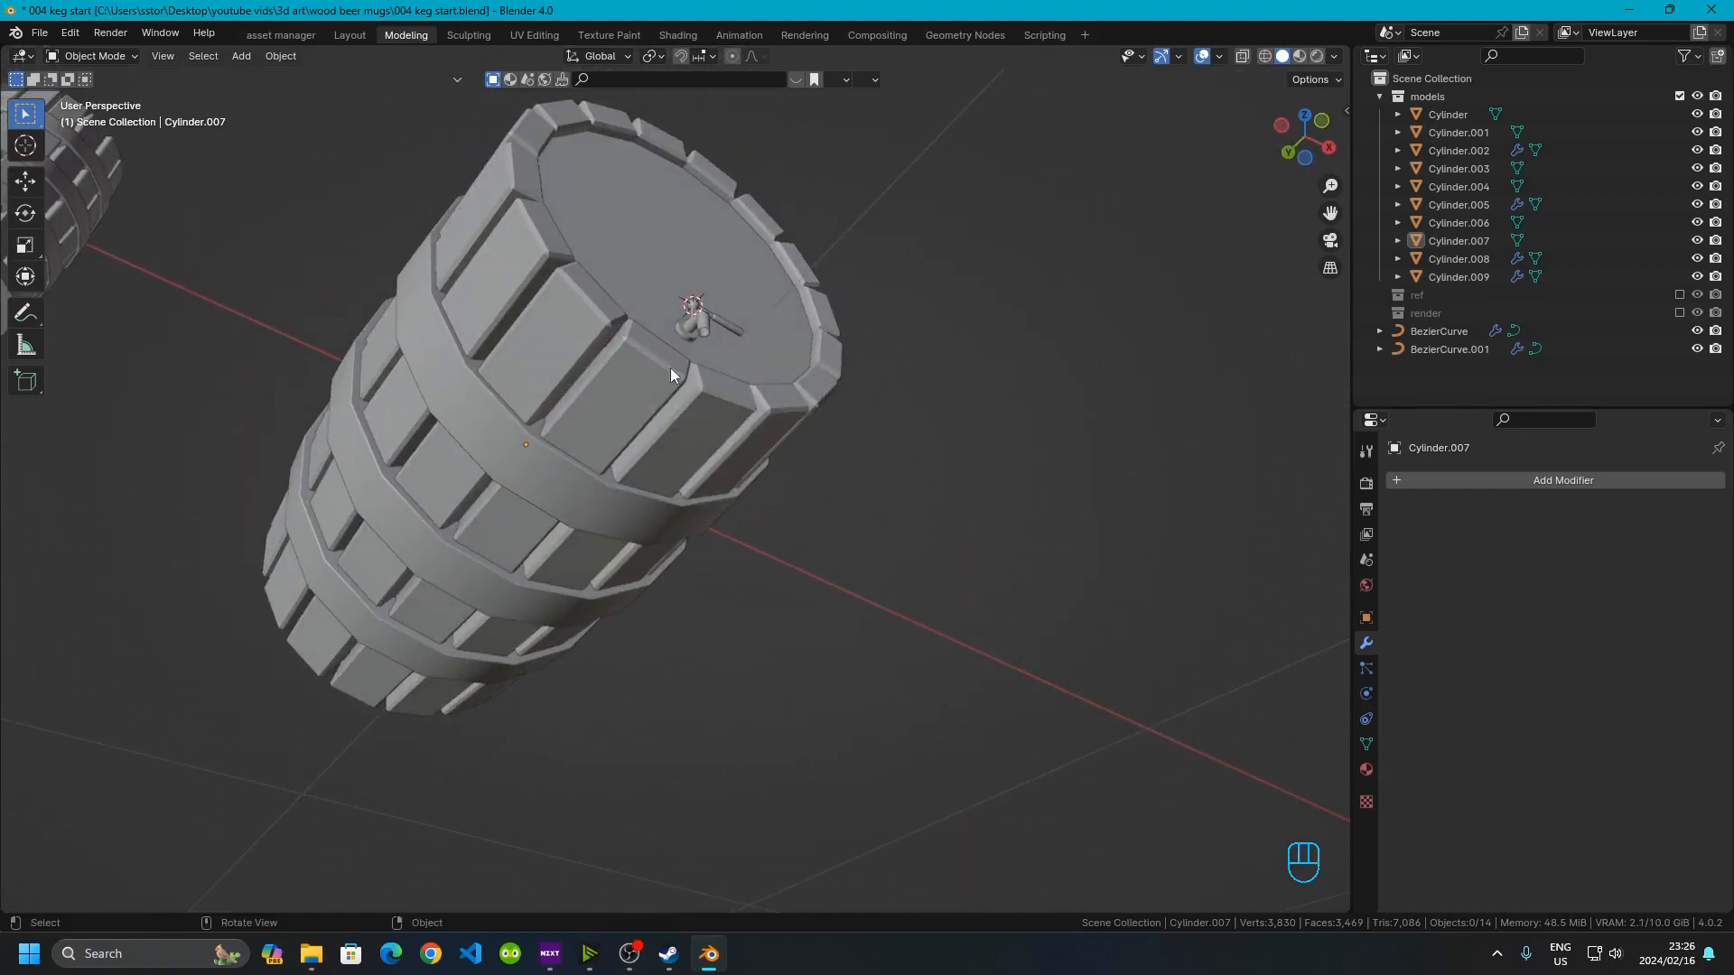
{"action": "left_click", "coordinate": [683, 359]}
{"action": "middle_click_drag", "start_coordinate": [677, 419], "coordinate": [501, 329]}
{"action": "key", "text": "Tab"}
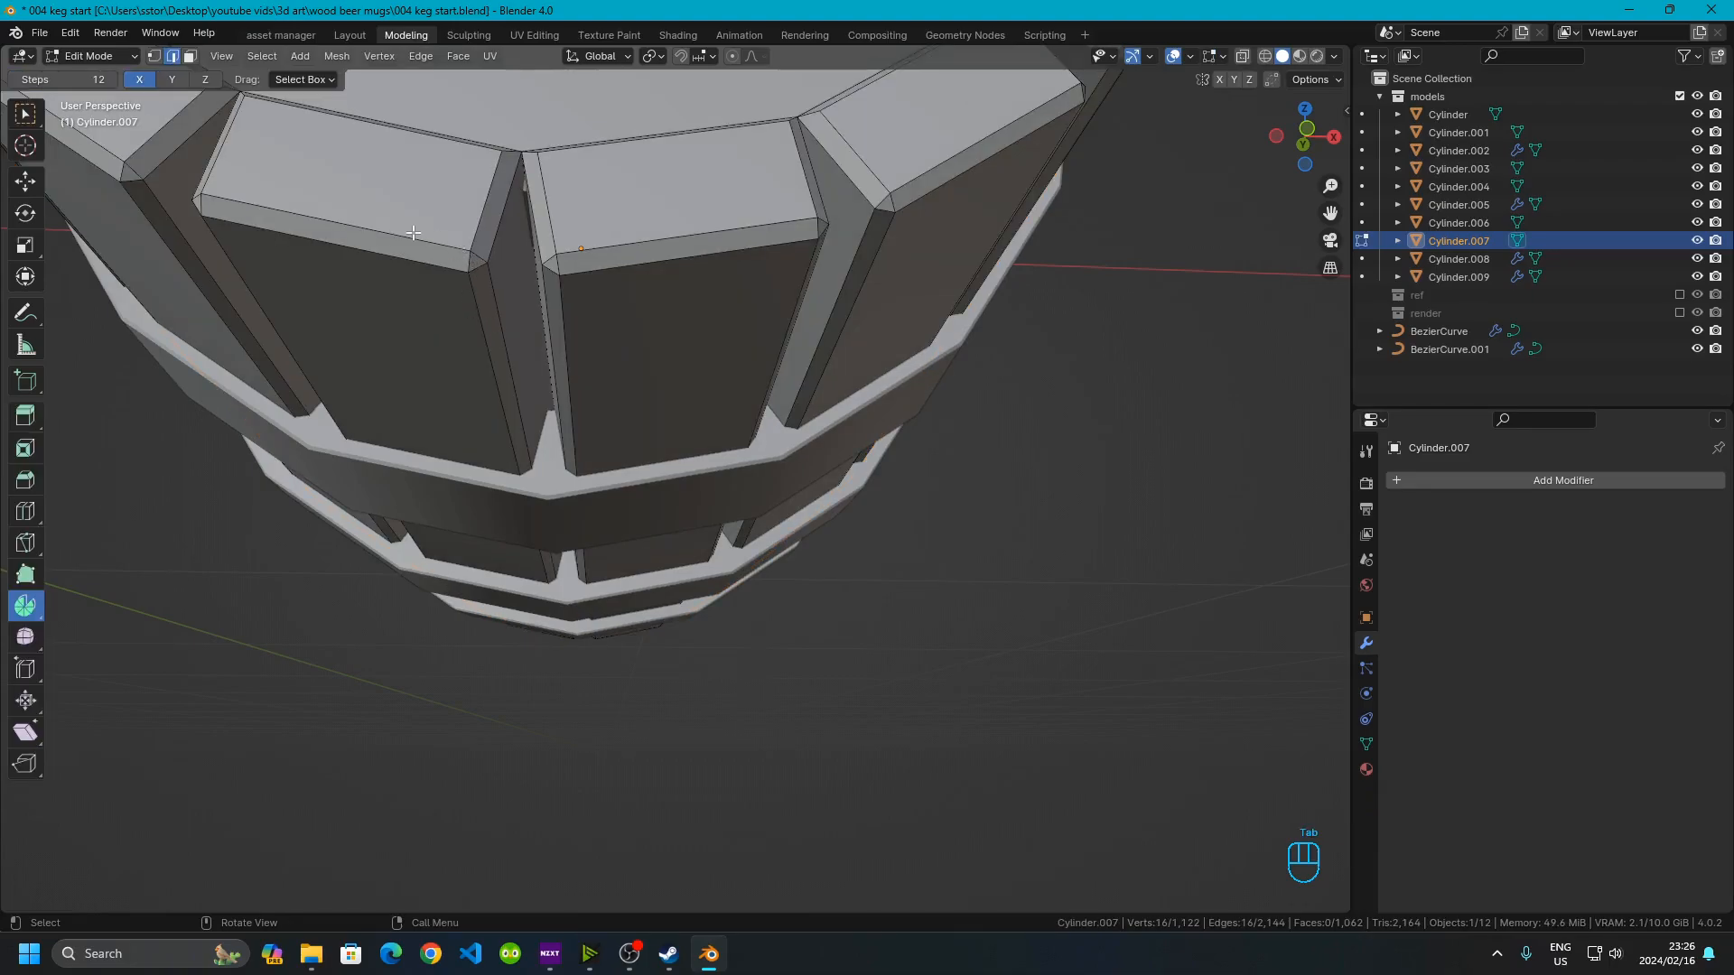
{"action": "middle_click_drag", "start_coordinate": [482, 338], "coordinate": [209, 479]}
{"action": "key", "text": "Tab"}
{"action": "left_click", "coordinate": [397, 538]}
{"action": "middle_click_drag", "start_coordinate": [631, 668], "coordinate": [897, 446]}
{"action": "key", "text": "Tab"}
{"action": "scroll", "coordinate": [894, 450], "scroll_direction": "down", "scroll_amount": 9}
{"action": "key", "text": "Tab"}
{"action": "scroll", "coordinate": [616, 464], "scroll_direction": "up", "scroll_amount": 4}
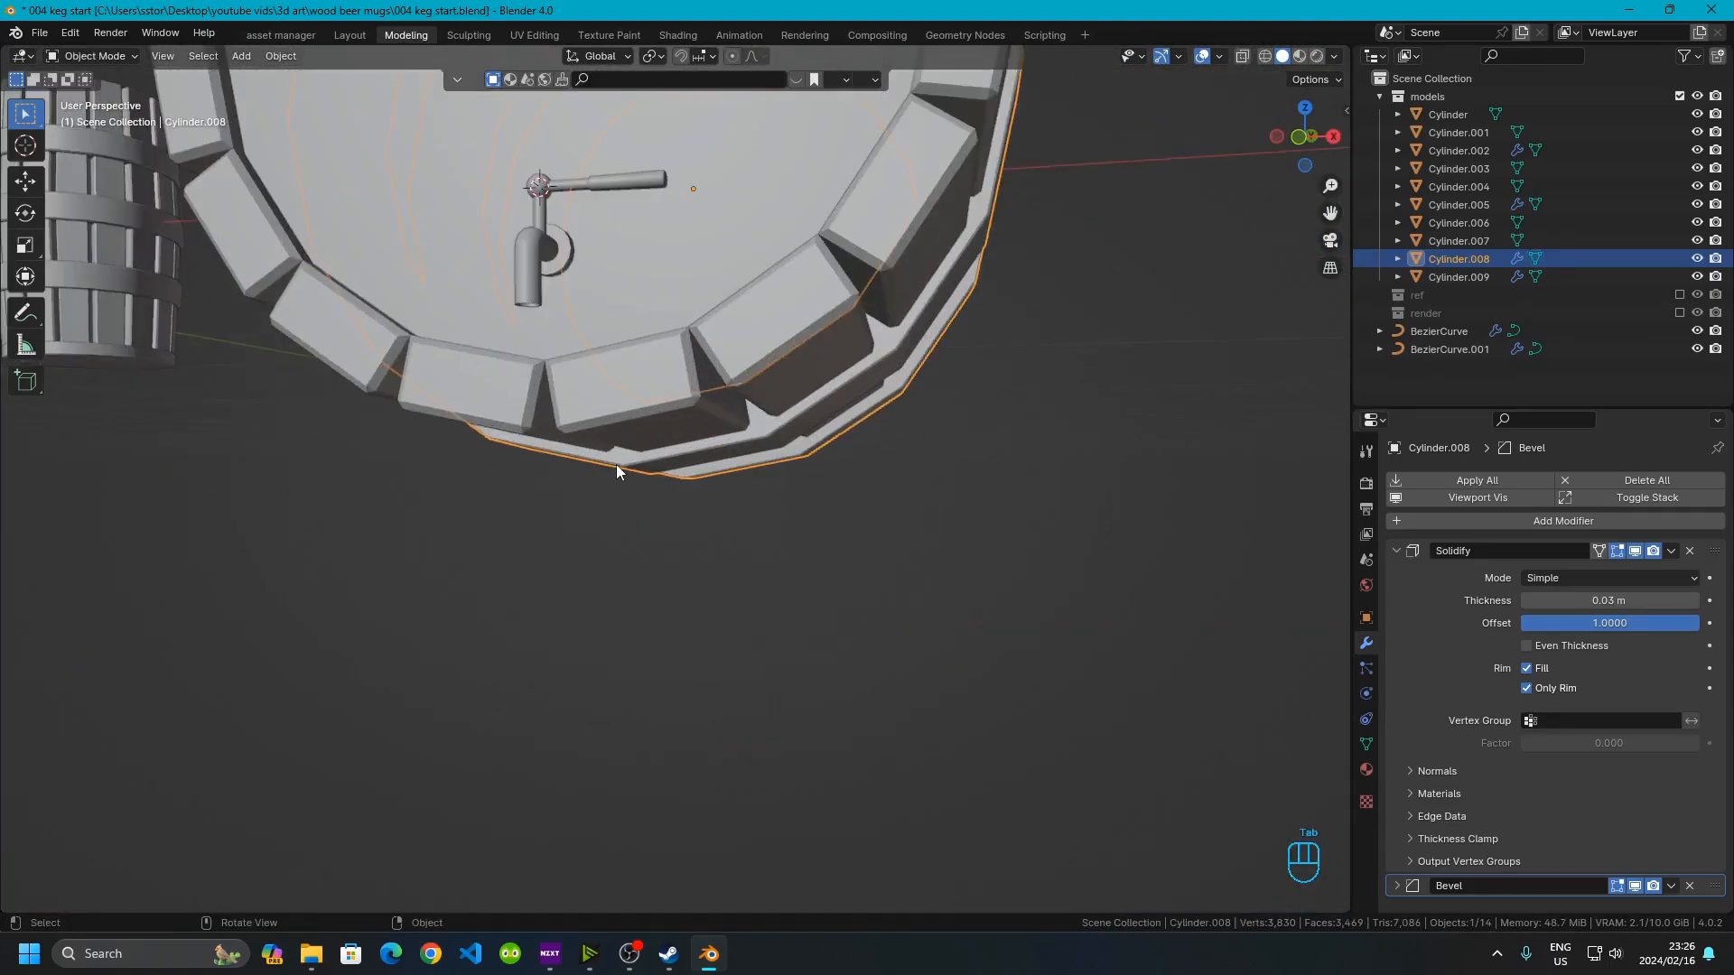
{"action": "middle_click_drag", "start_coordinate": [695, 269], "coordinate": [582, 578], "text": "shift"}
{"action": "scroll", "coordinate": [650, 578], "scroll_direction": "down", "scroll_amount": 5}
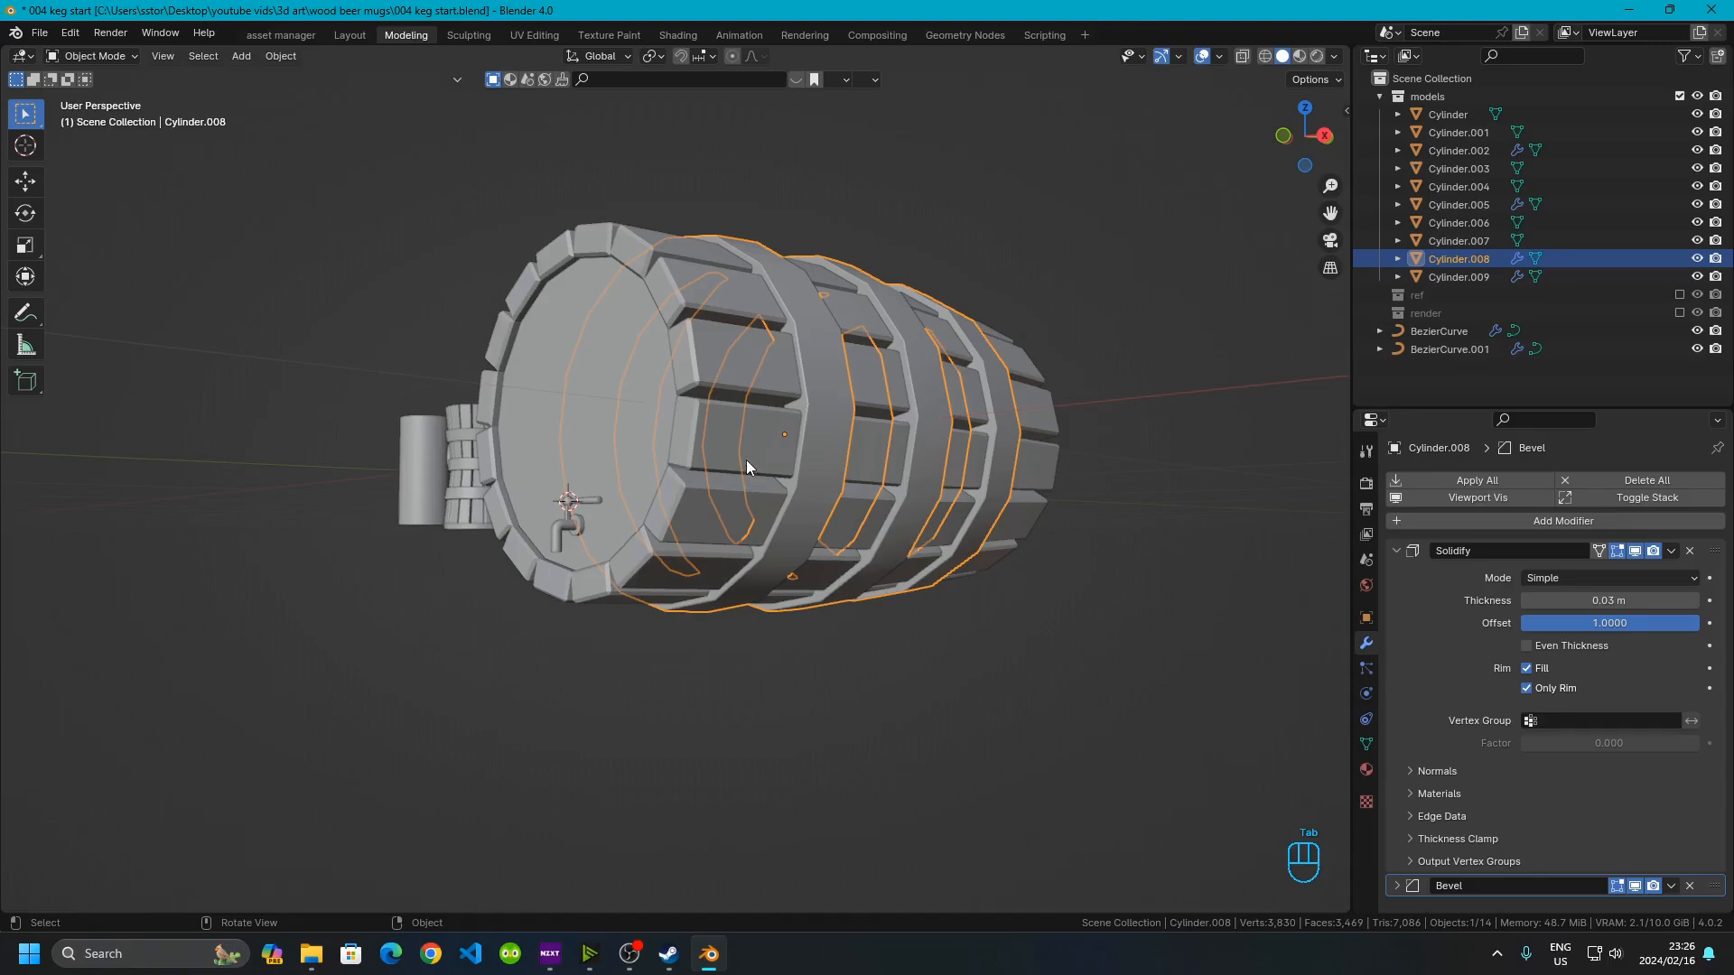
Select the keg body and snap the 3D cursor to it
{"action": "left_click", "coordinate": [841, 426]}
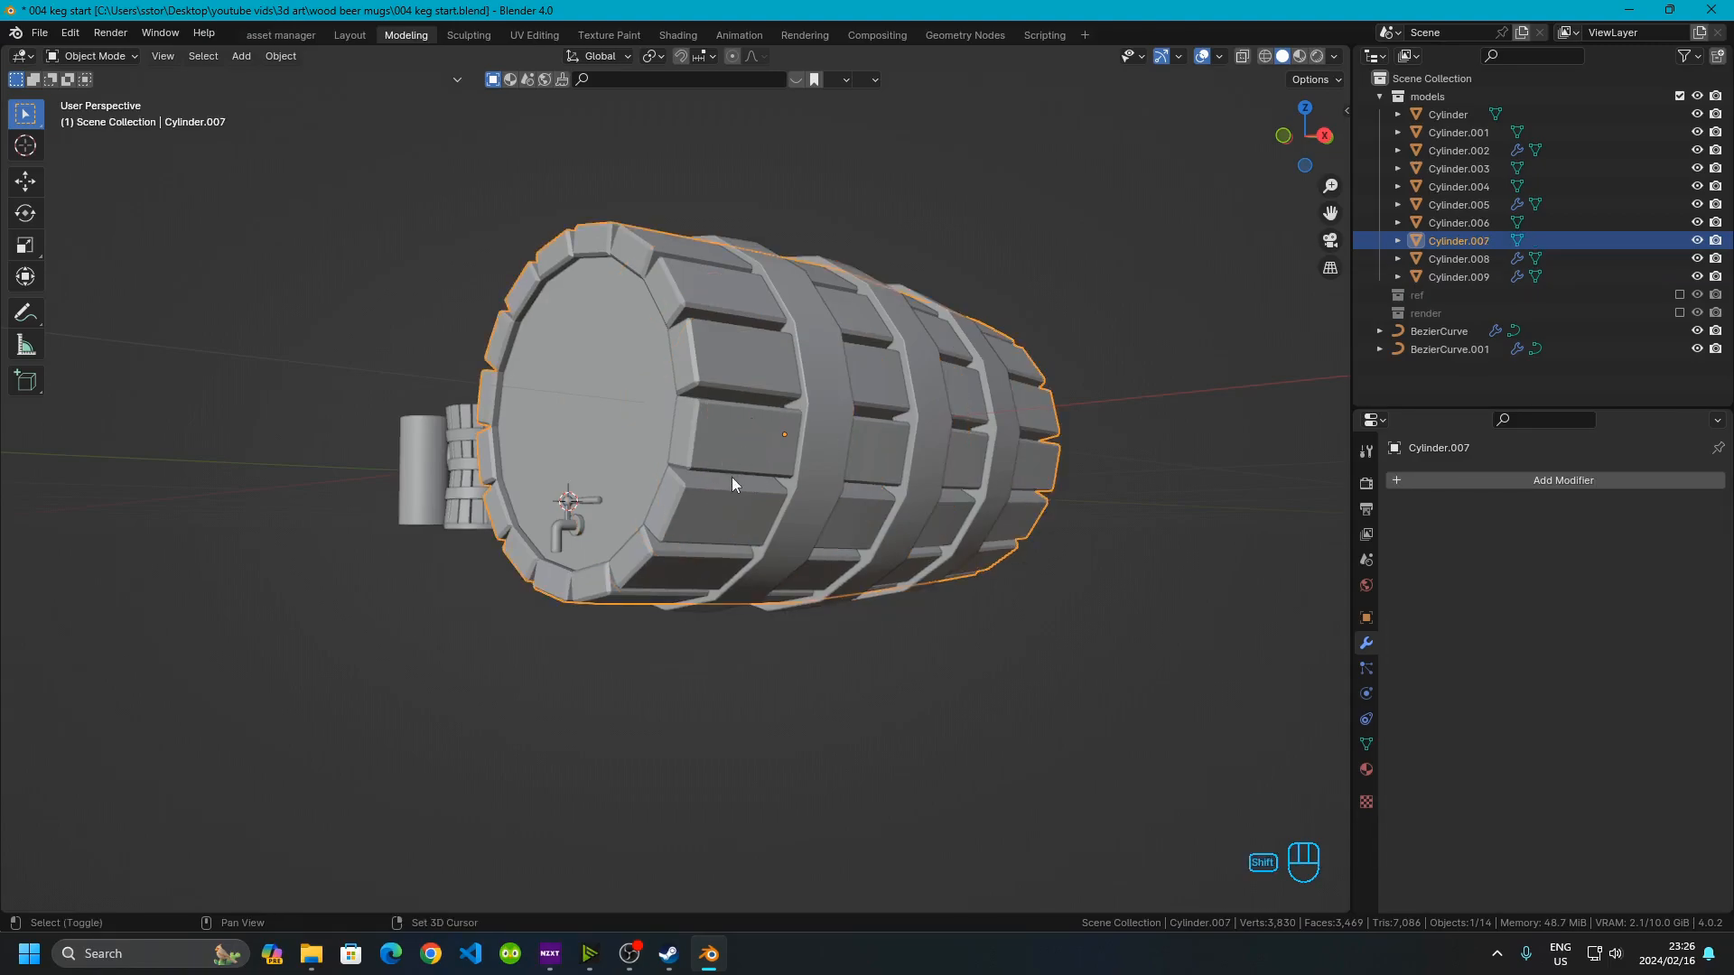
{"action": "key", "text": "shift+s"}
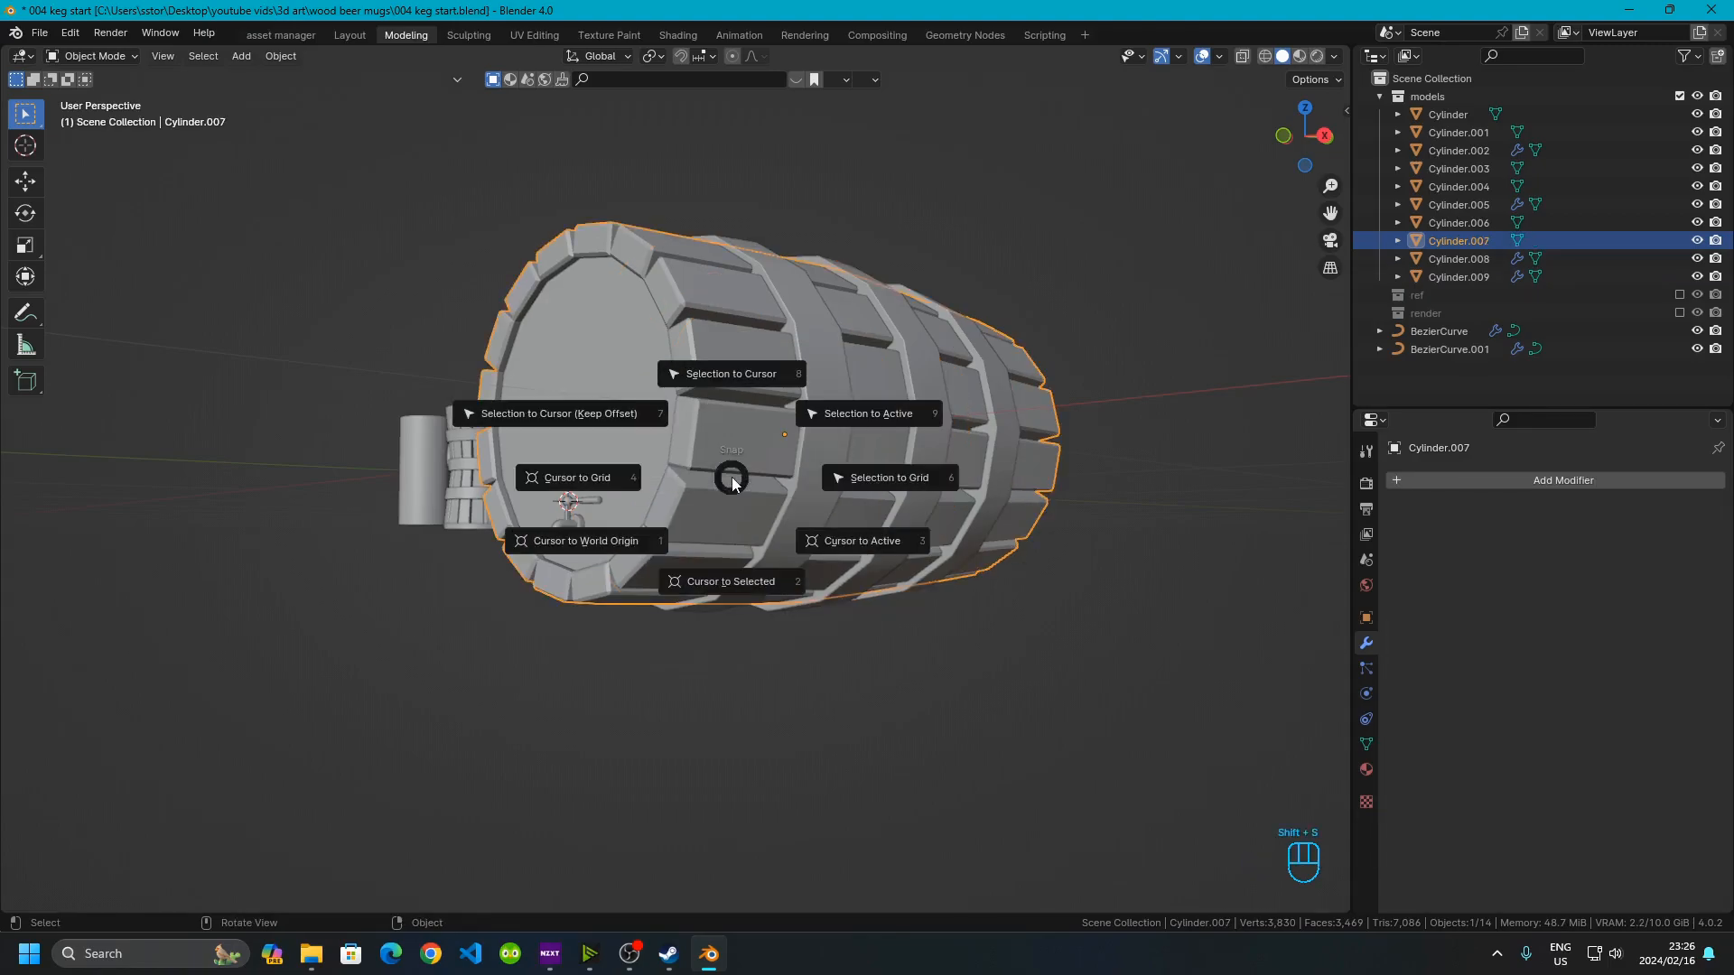
{"action": "left_click", "coordinate": [756, 587]}
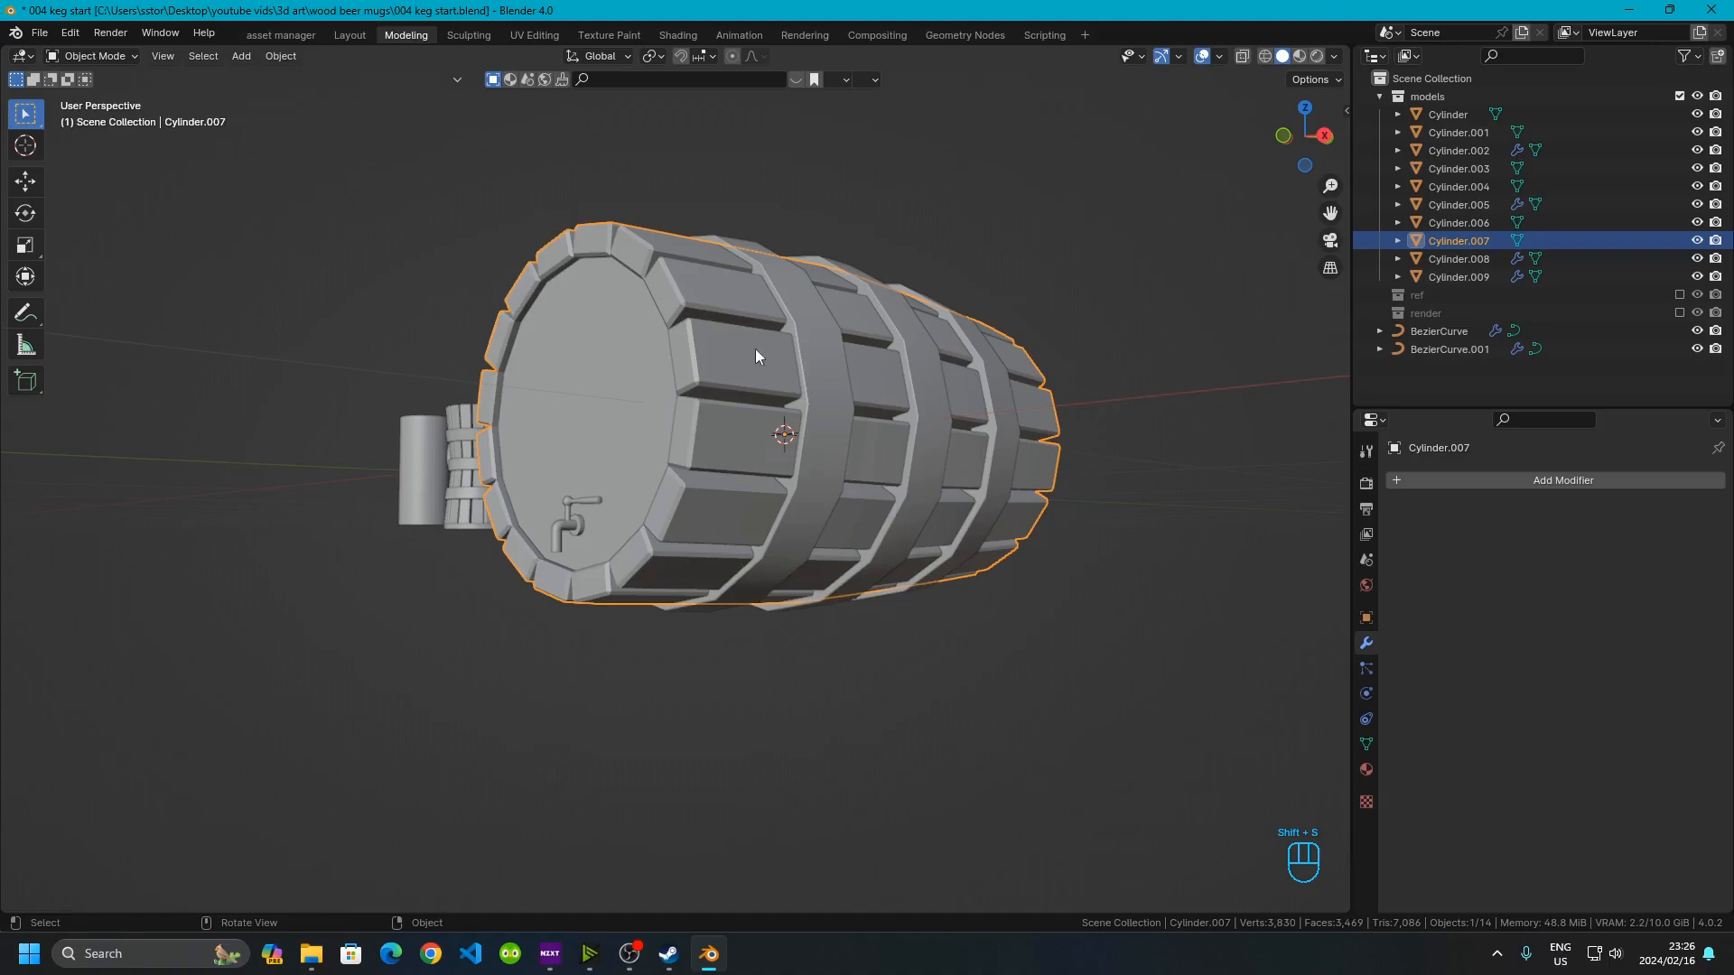
Add a cube at the keg's center in front view and set its size to 0.05 m
{"action": "left_click", "coordinate": [1281, 138]}
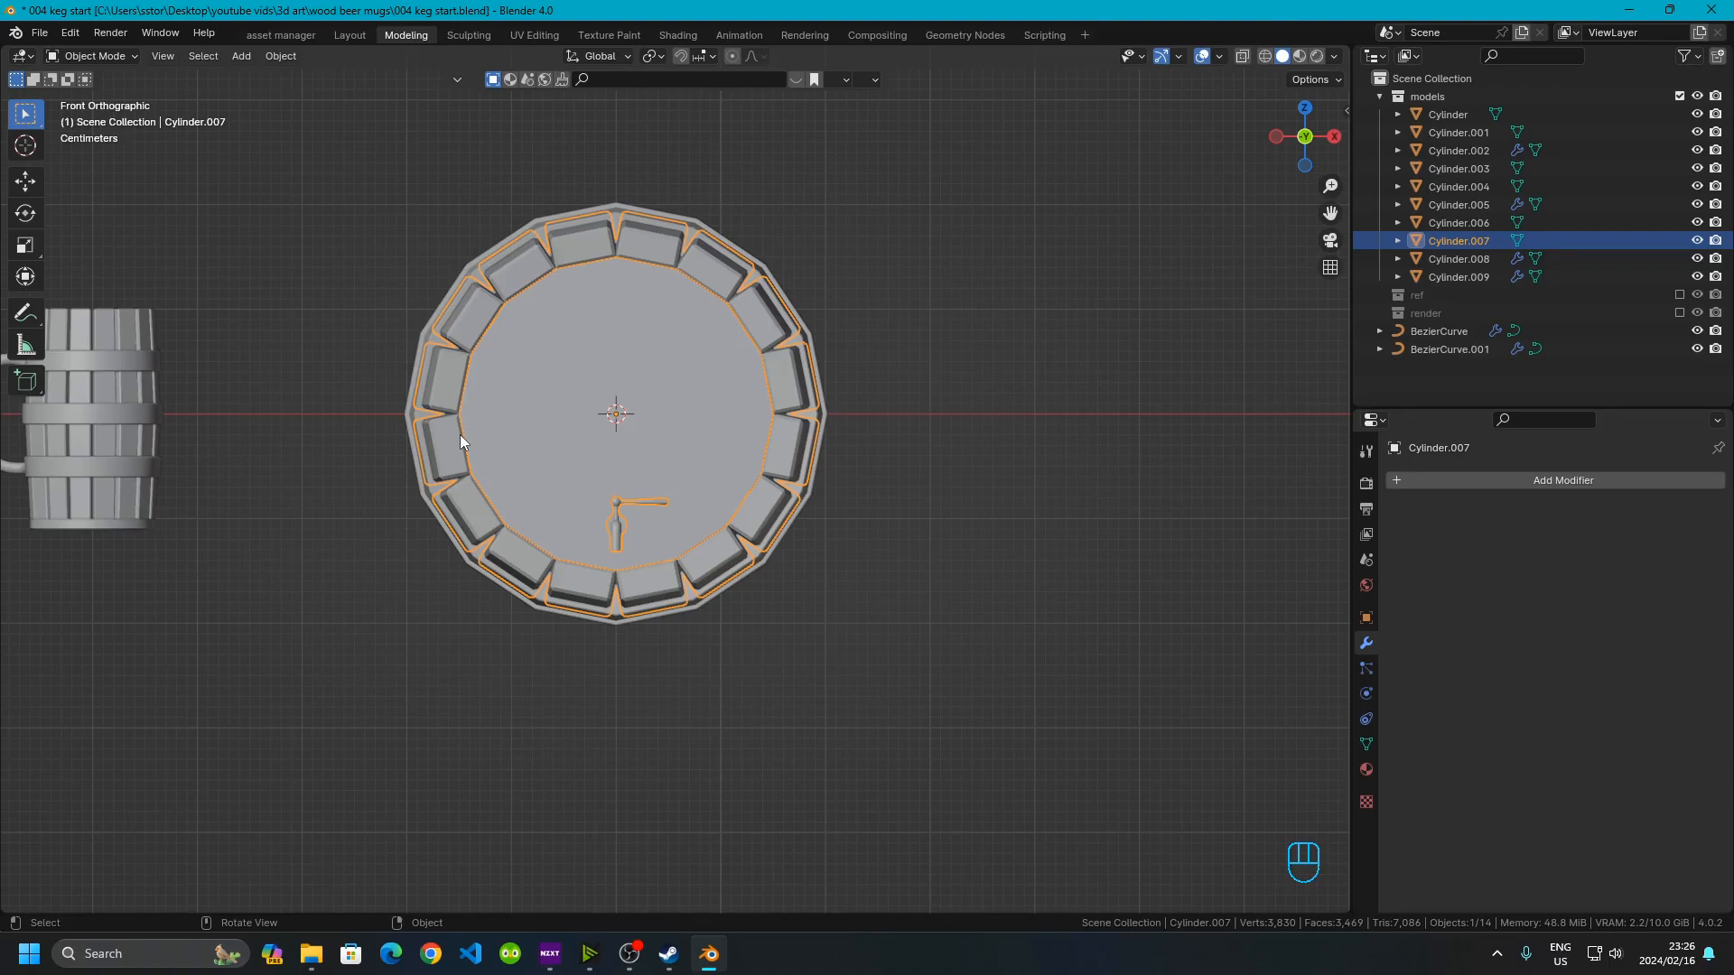
{"action": "left_click", "coordinate": [896, 611]}
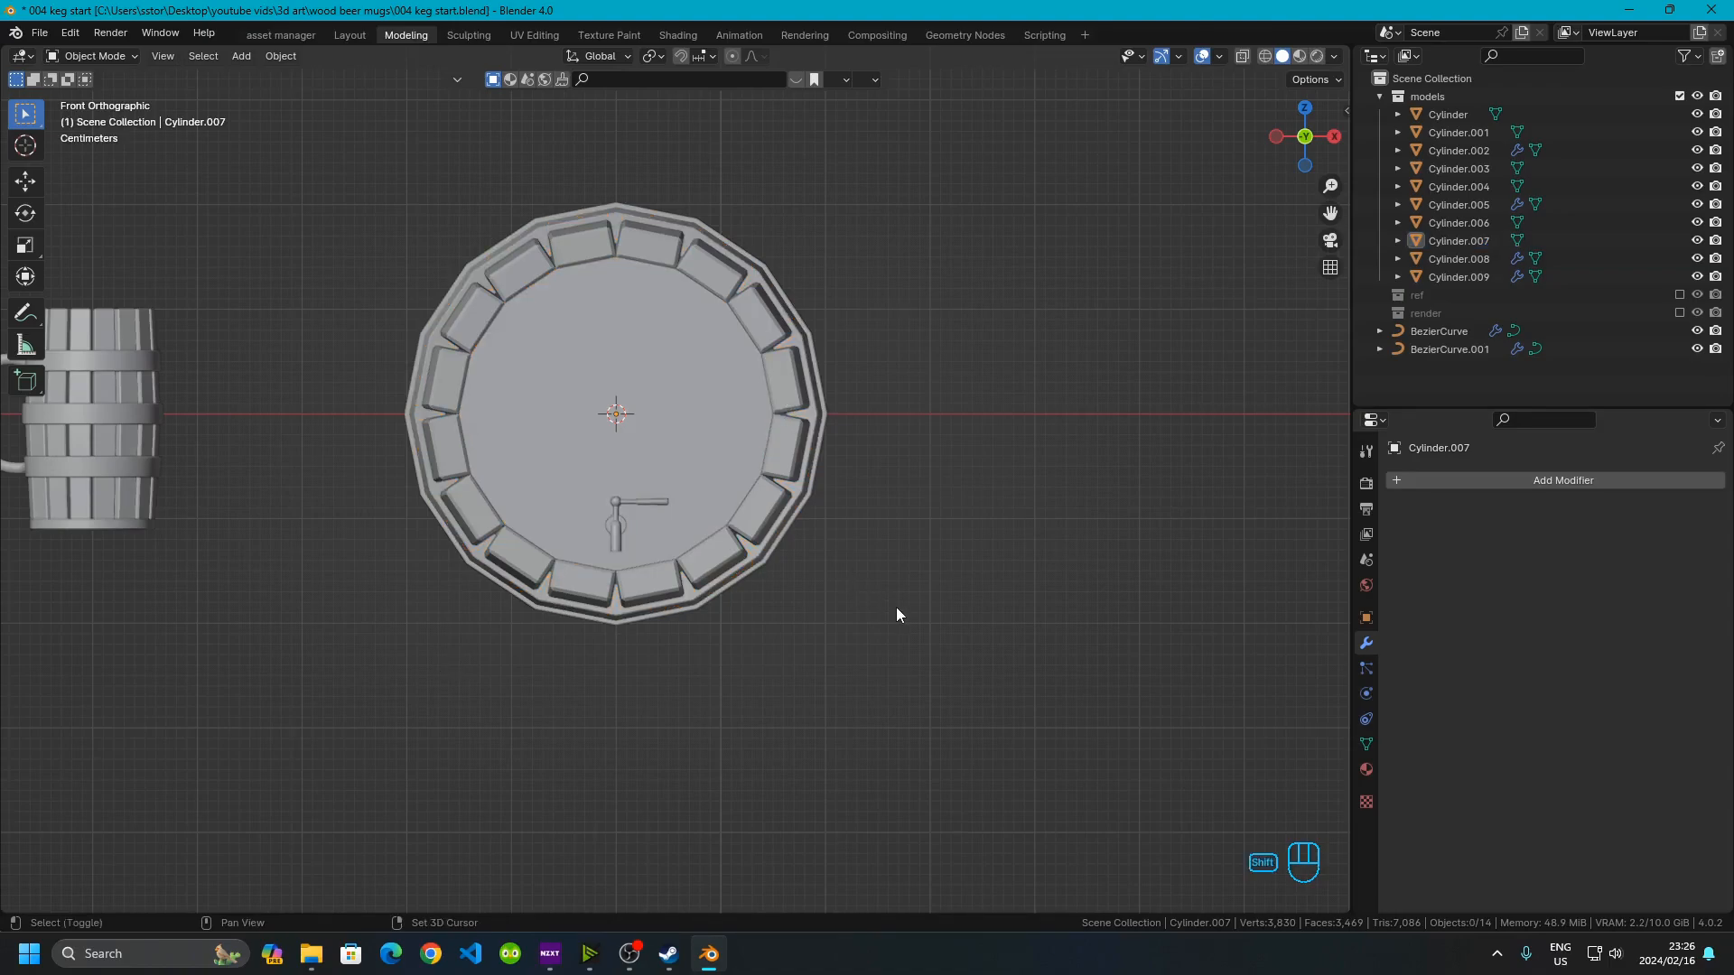
{"action": "key", "text": "shift+a"}
{"action": "mouse_move", "coordinate": [854, 558]}
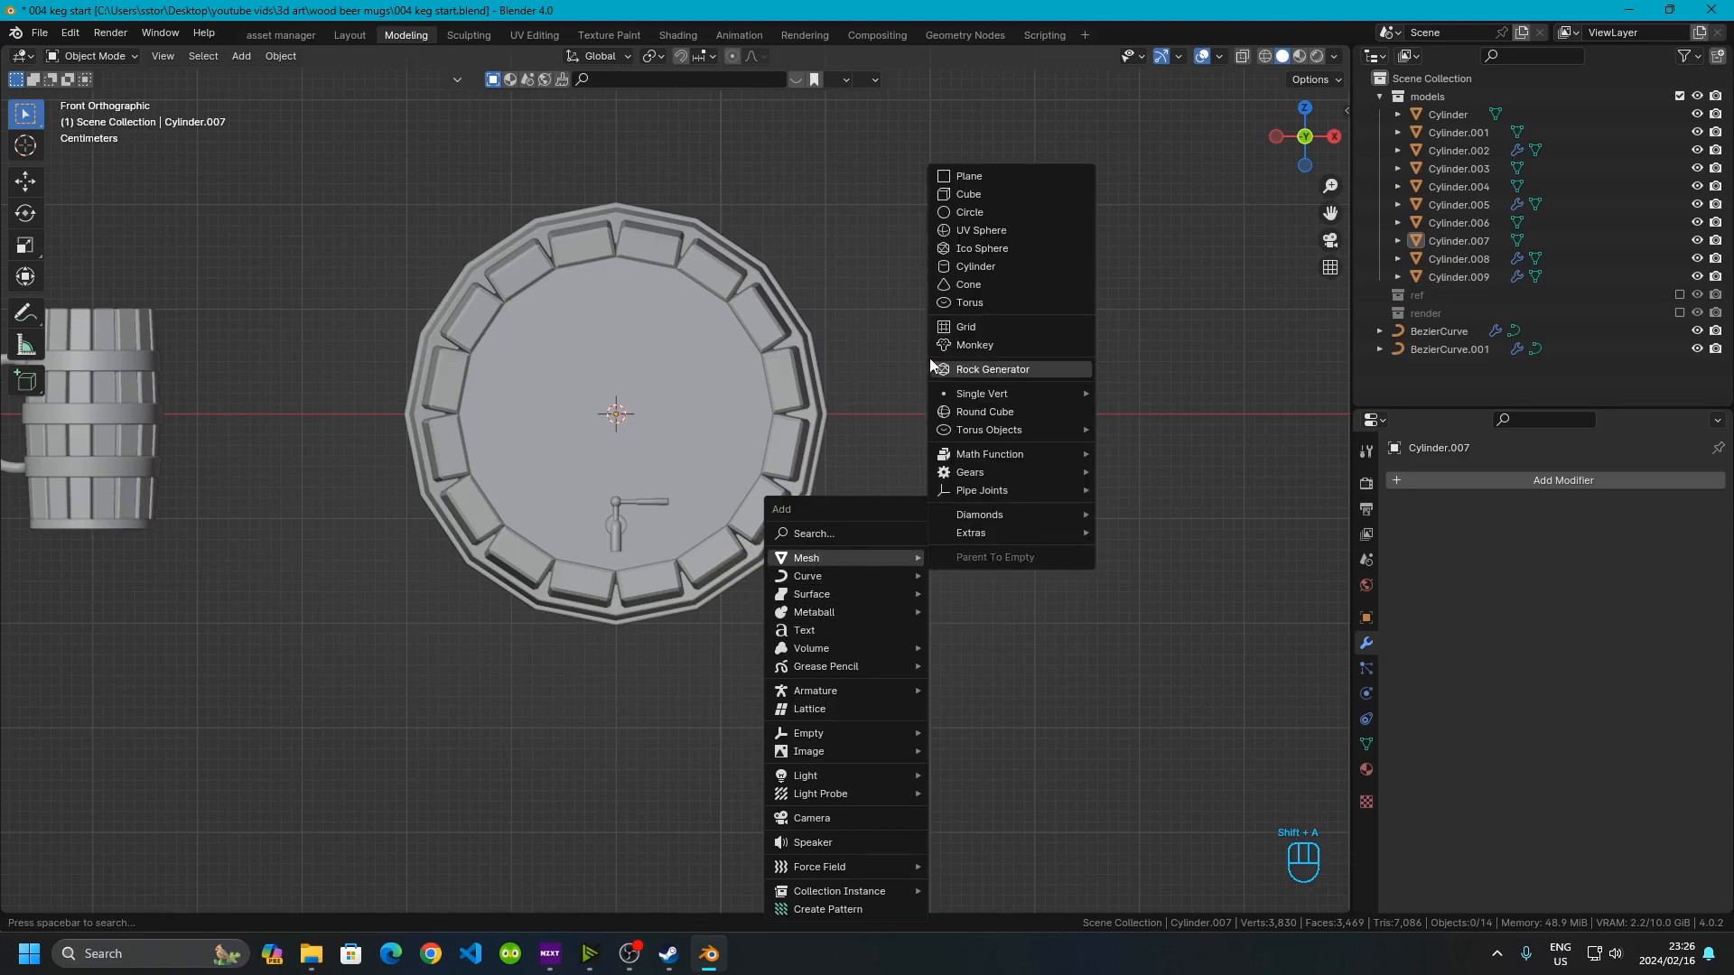
{"action": "left_click", "coordinate": [989, 191]}
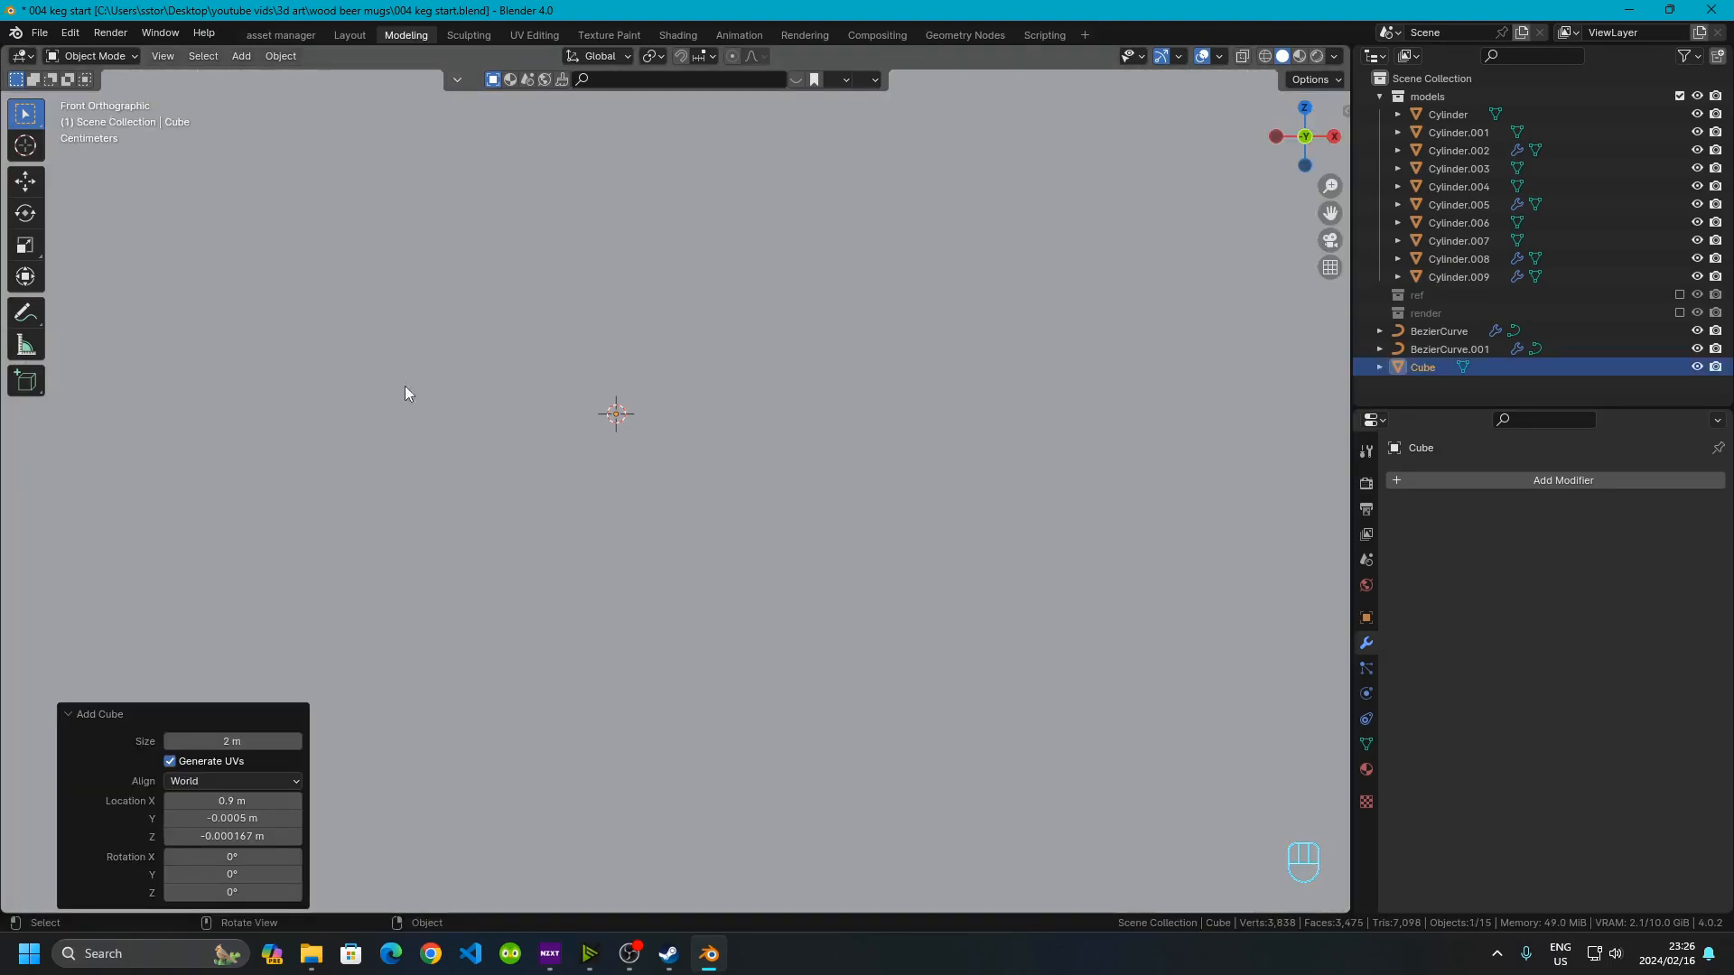
{"action": "scroll", "coordinate": [956, 405], "scroll_direction": "down", "scroll_amount": 3}
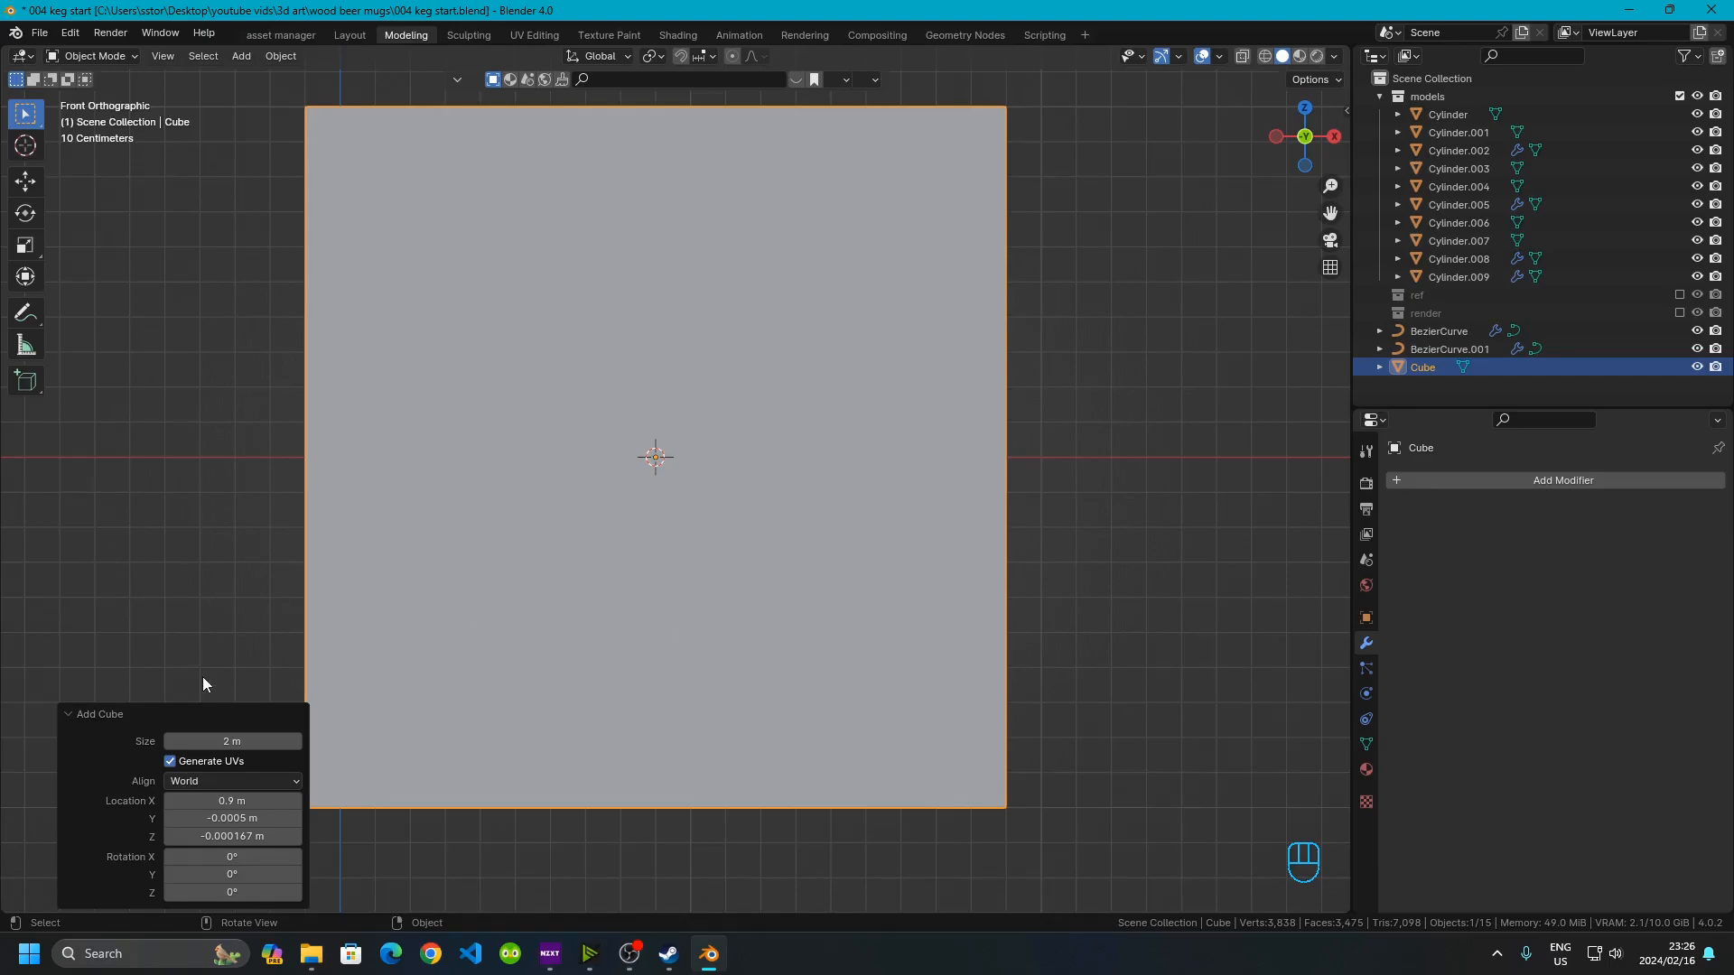
{"action": "left_click", "coordinate": [237, 742]}
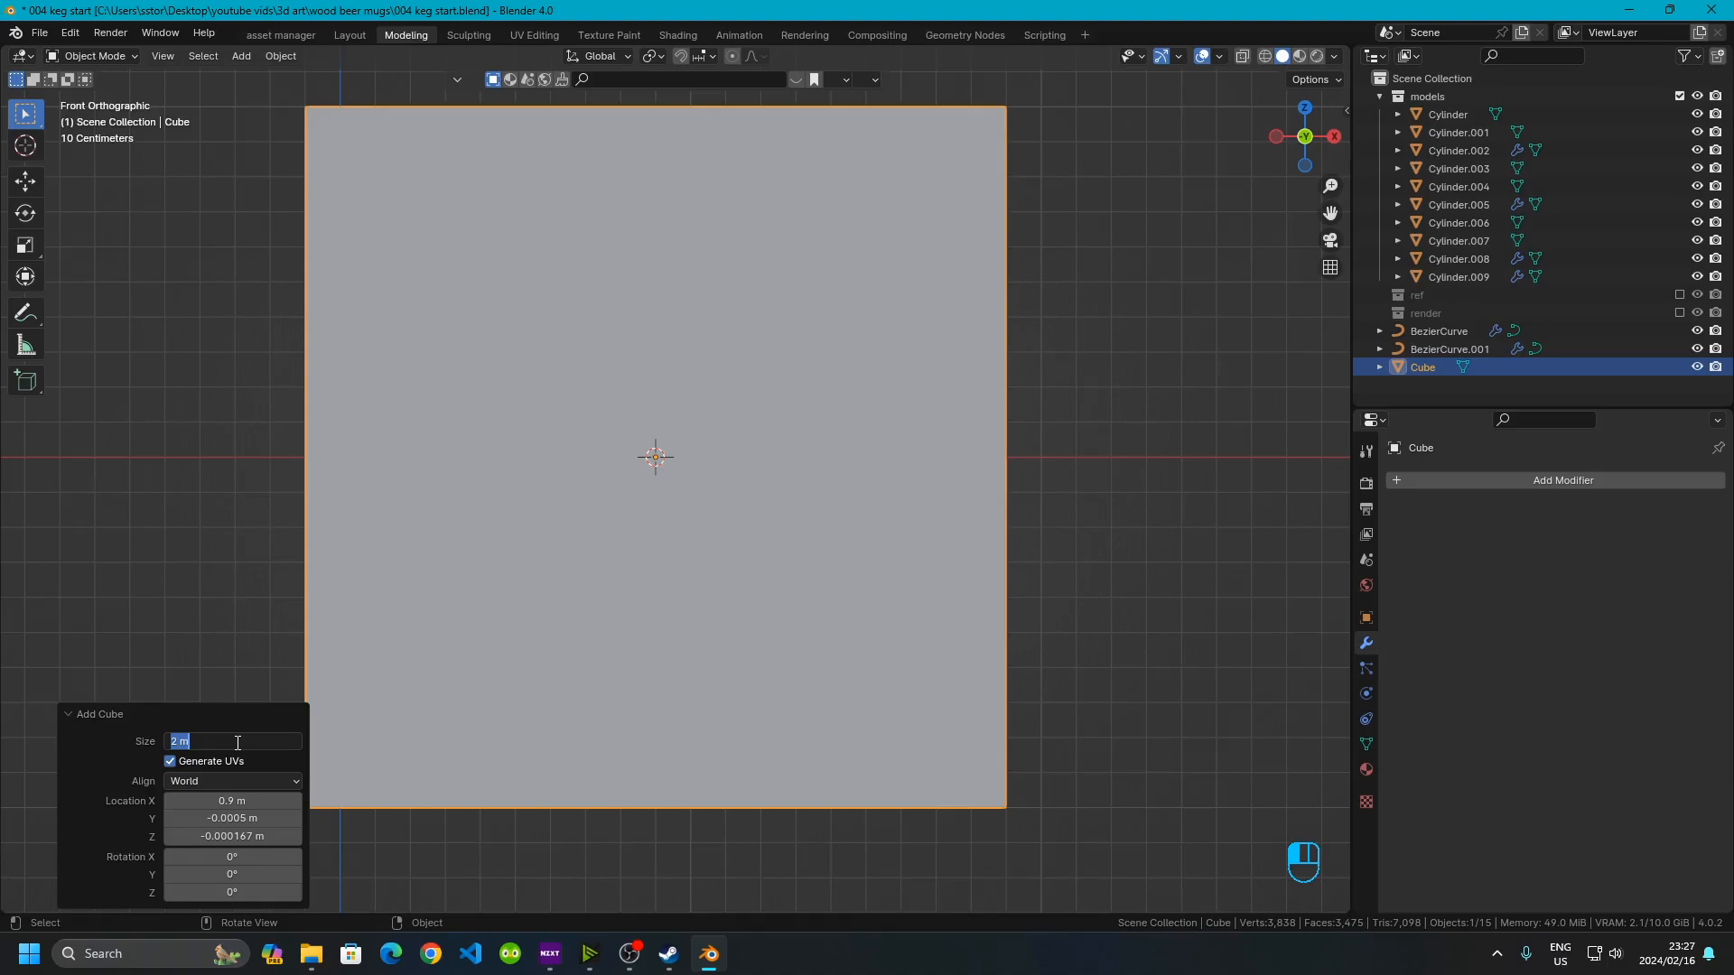
{"action": "type", "text": ".05"}
{"action": "key", "text": "Return"}
Move the cube straight down along Z about 0.21 m to sit below the keg's rim
{"action": "scroll", "coordinate": [638, 515], "scroll_direction": "up", "scroll_amount": 6}
{"action": "middle_click_drag", "start_coordinate": [646, 489], "coordinate": [673, 394]}
{"action": "scroll", "coordinate": [672, 394], "scroll_direction": "down", "scroll_amount": 6}
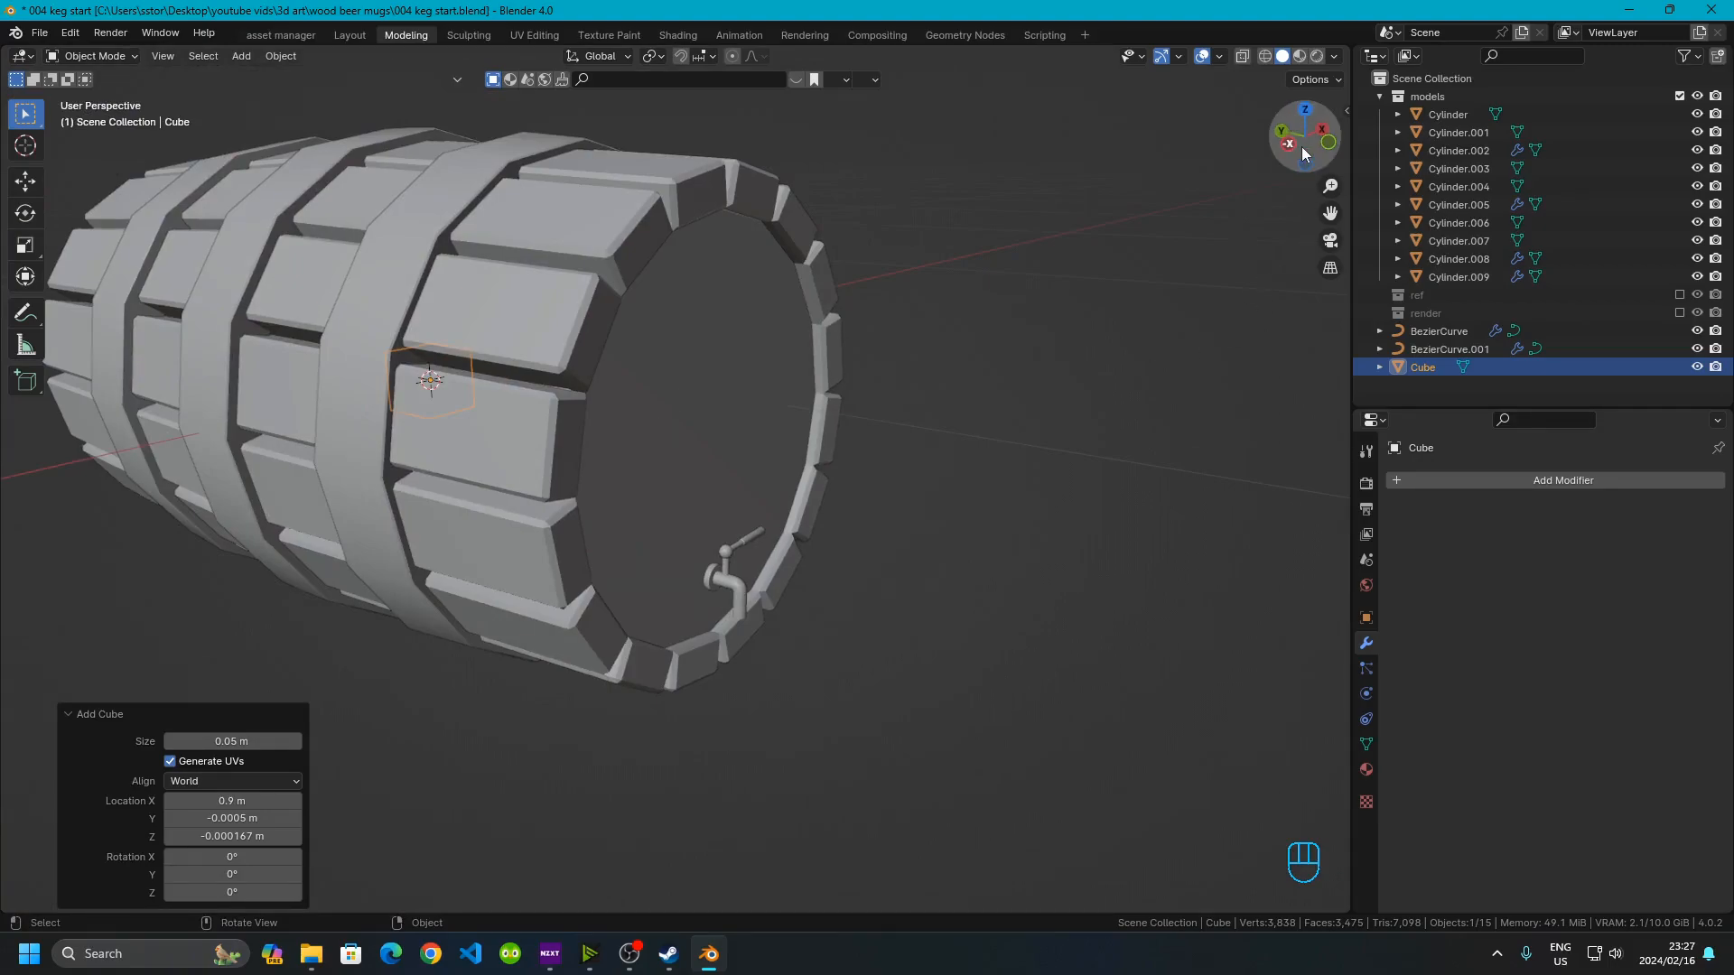
{"action": "left_click", "coordinate": [1336, 145]}
{"action": "middle_click_drag", "start_coordinate": [611, 415], "coordinate": [675, 272], "text": "shift"}
{"action": "scroll", "coordinate": [674, 273], "scroll_direction": "up", "scroll_amount": 3}
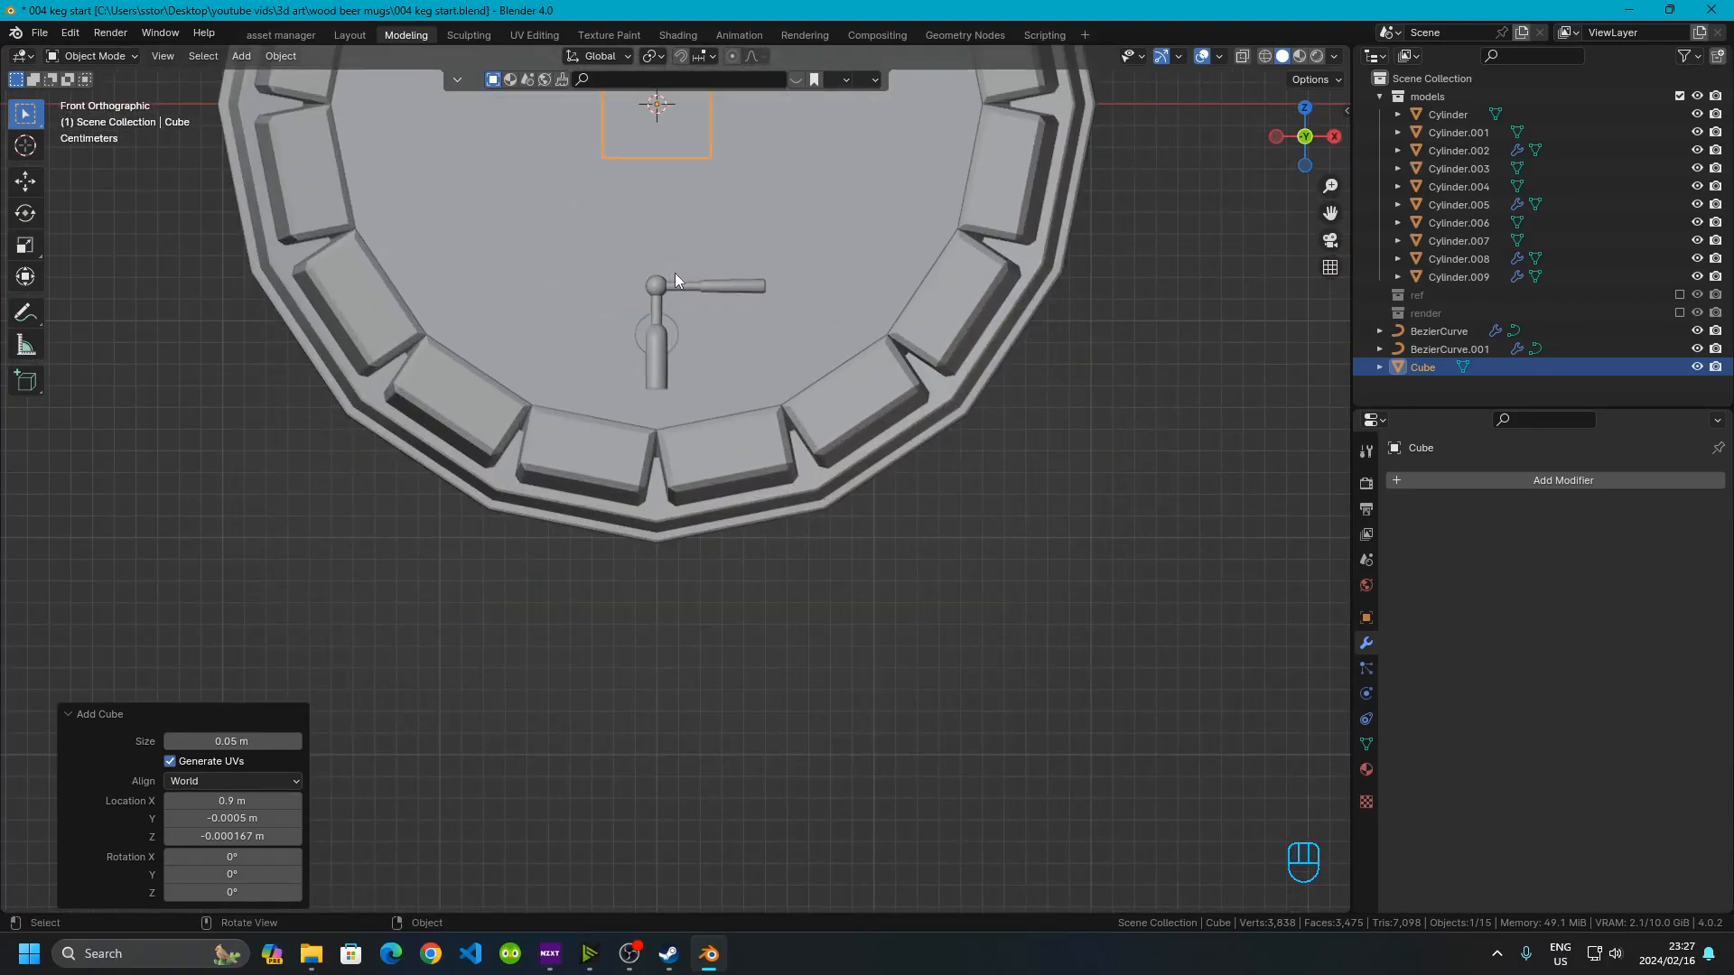
{"action": "key", "text": "g"}
{"action": "key", "text": "z"}
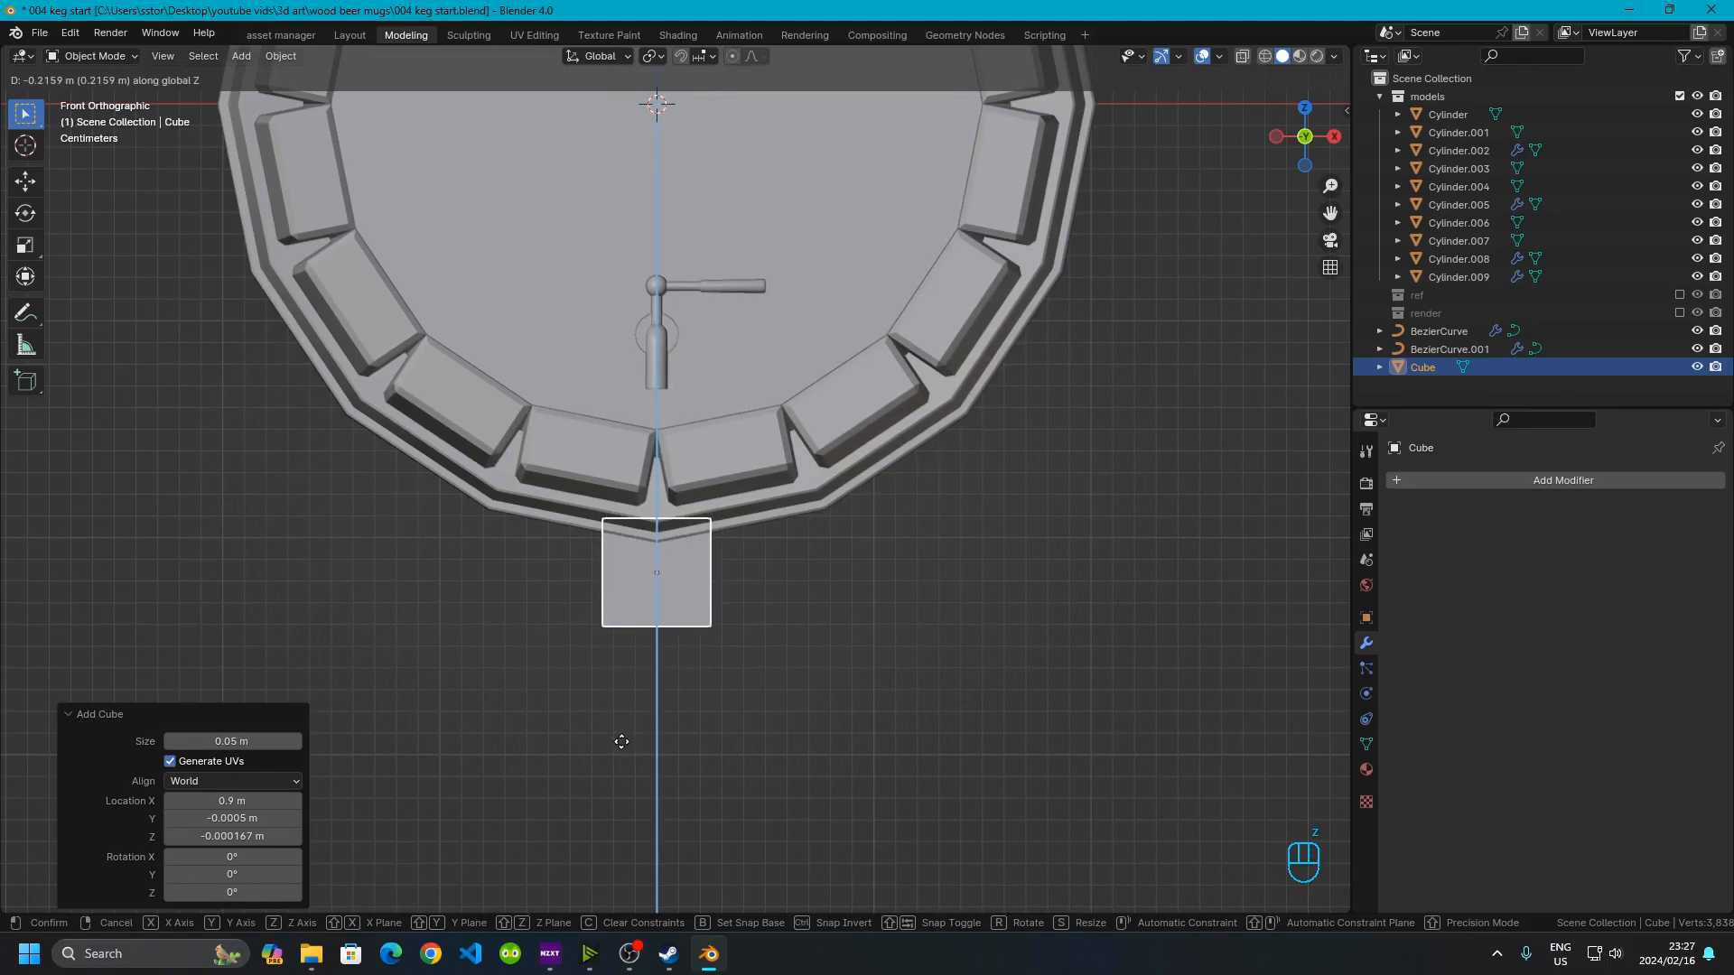
{"action": "left_click", "coordinate": [618, 728]}
Check the cube's position beneath the keg from the side view
{"action": "middle_click_drag", "start_coordinate": [615, 729], "coordinate": [1185, 235]}
{"action": "left_click", "coordinate": [1295, 136]}
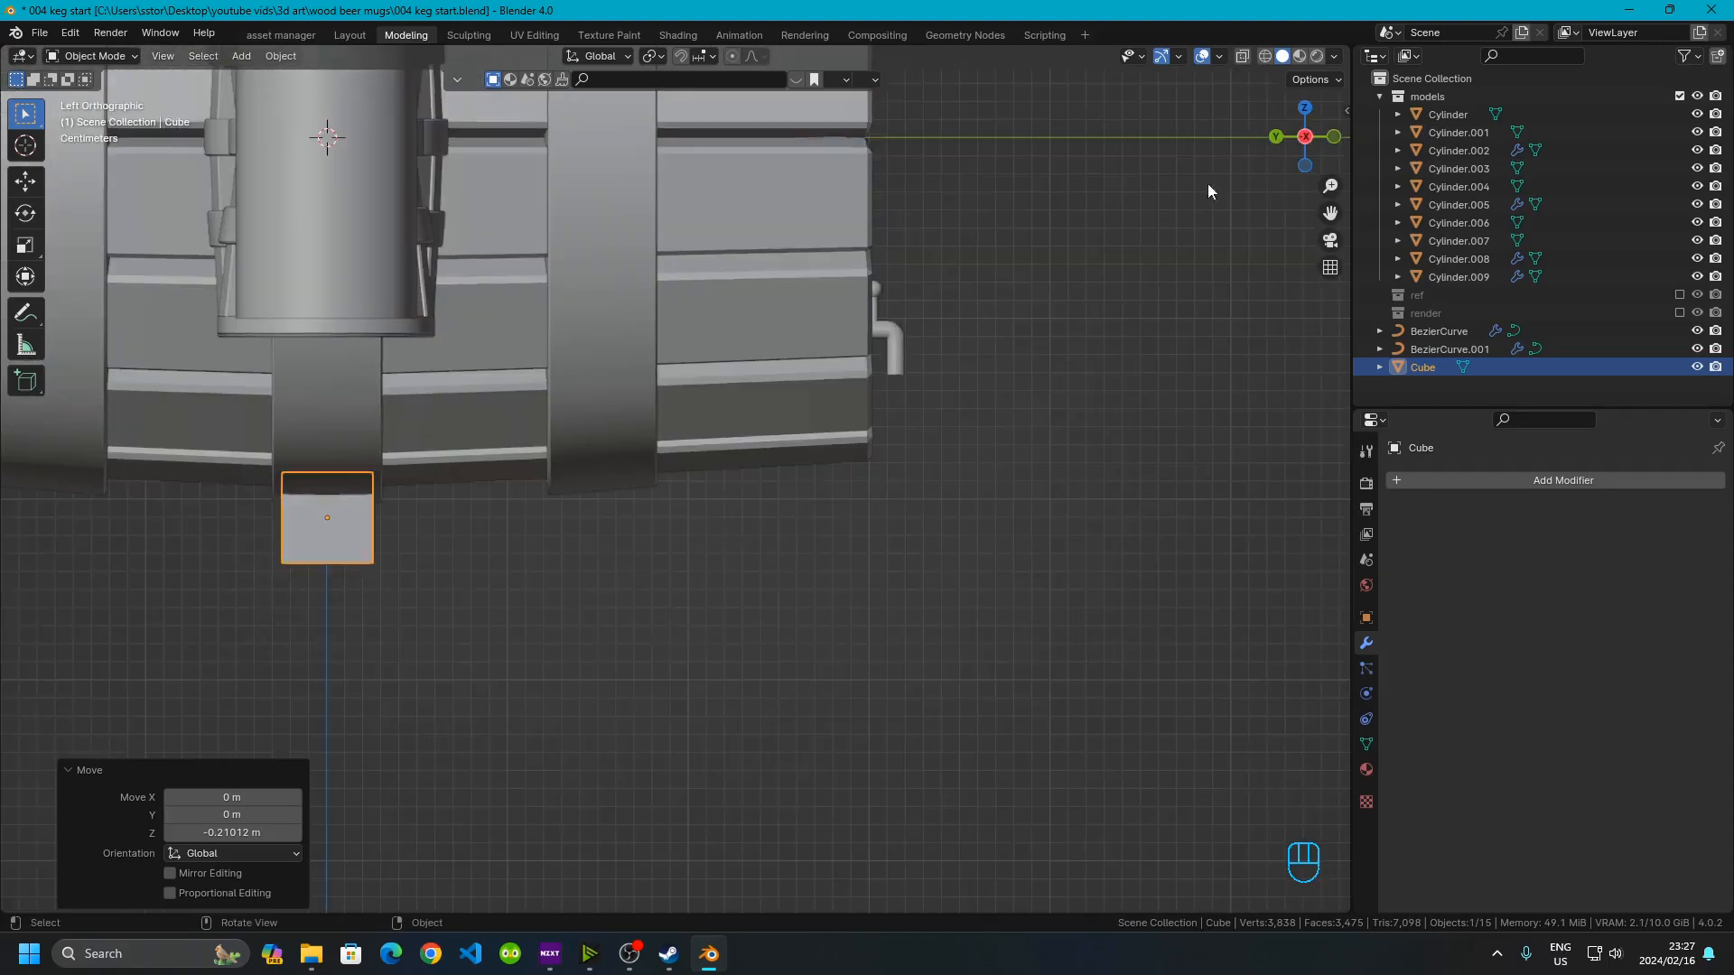
{"action": "scroll", "coordinate": [574, 515], "scroll_direction": "down", "scroll_amount": 2}
{"action": "scroll", "coordinate": [549, 479], "scroll_direction": "up", "scroll_amount": 4}
{"action": "middle_click_drag", "start_coordinate": [549, 485], "coordinate": [901, 479], "text": "shift"}
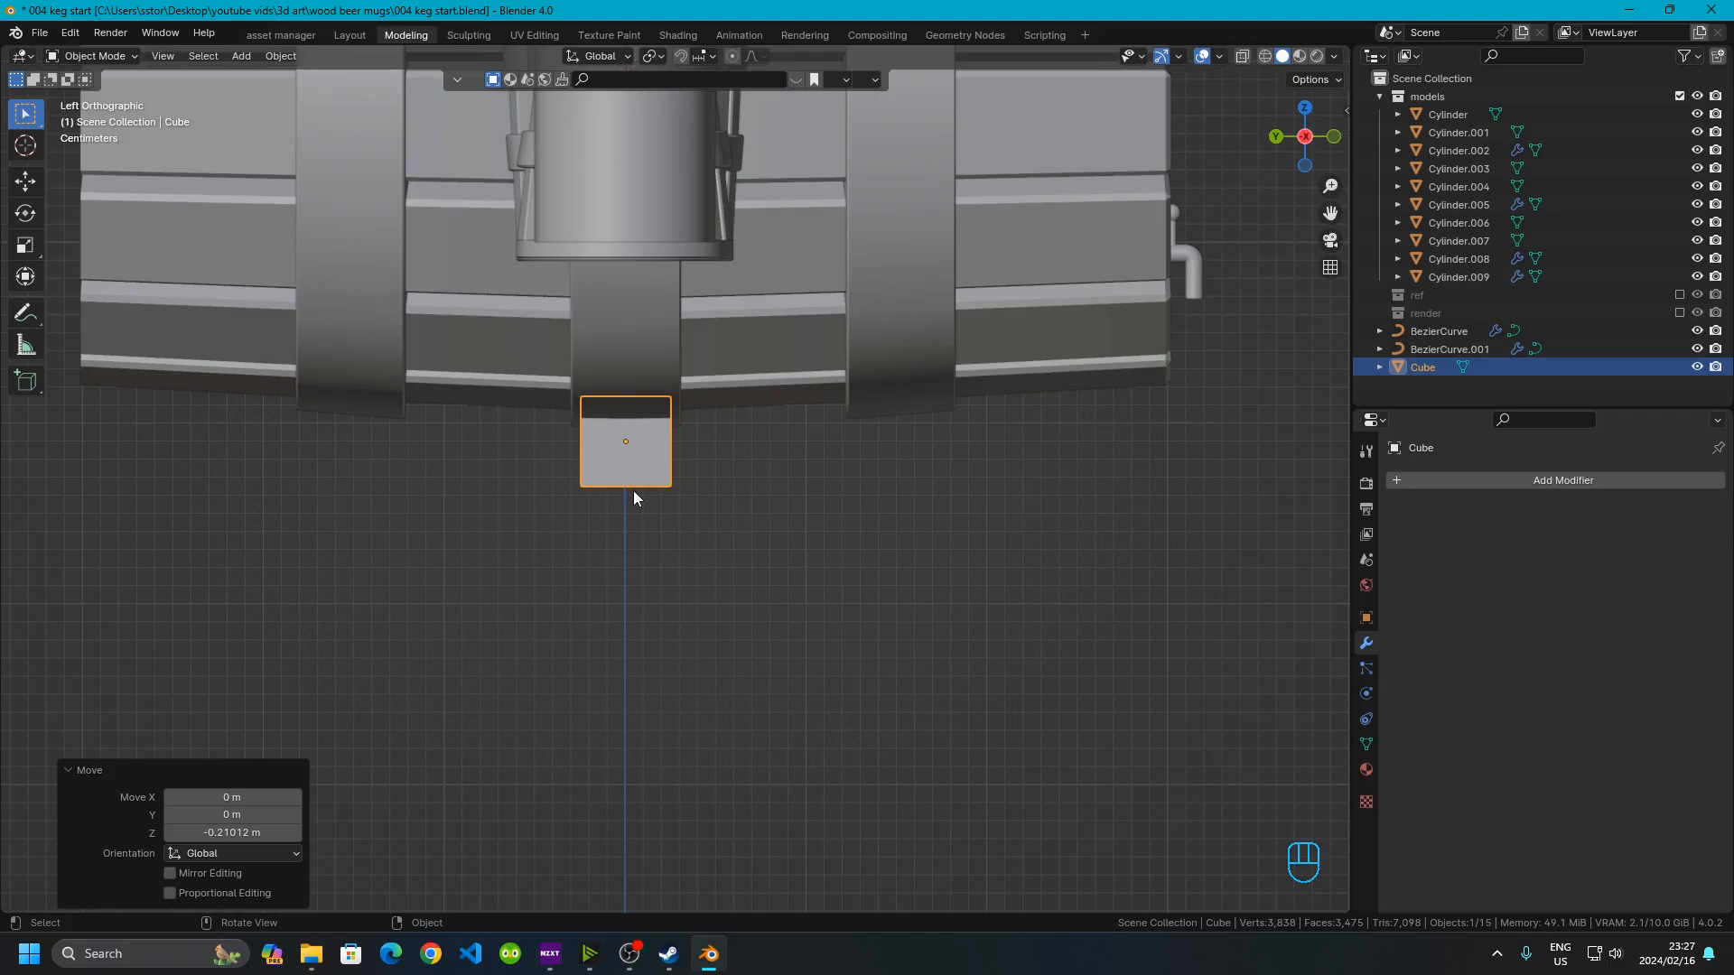
Enter Edit Mode and move the cube's mesh along Y by about -0.24 m
{"action": "key", "text": "Tab"}
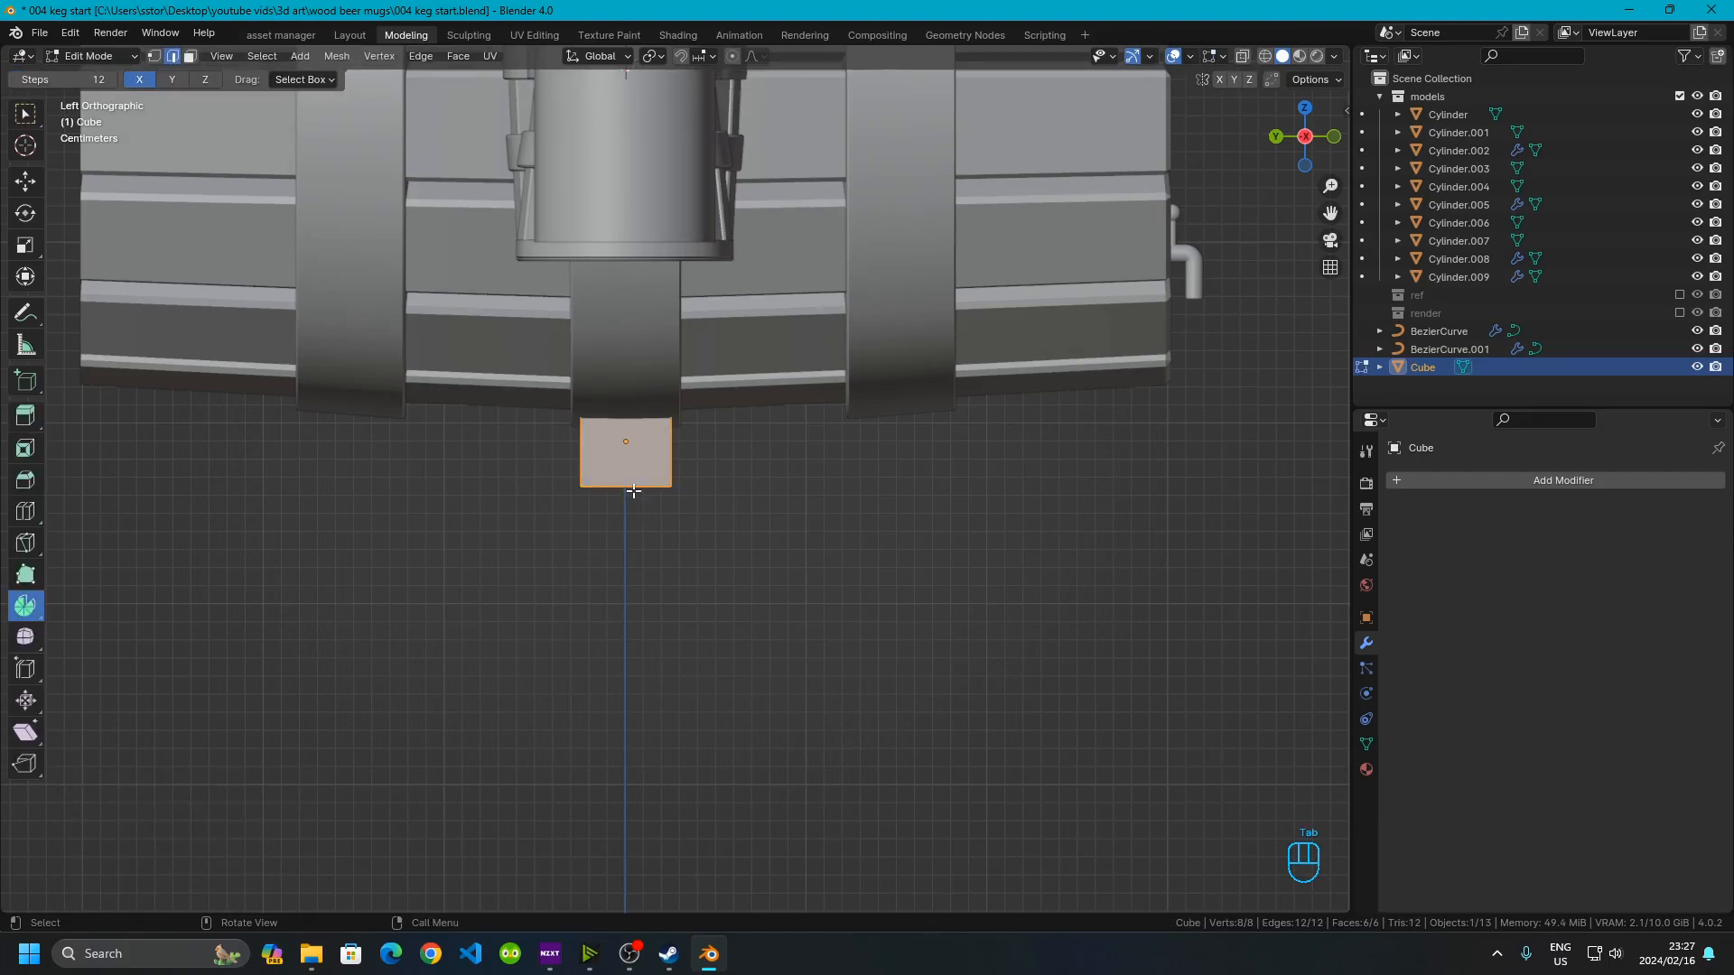
{"action": "key", "text": "g"}
{"action": "key", "text": "y"}
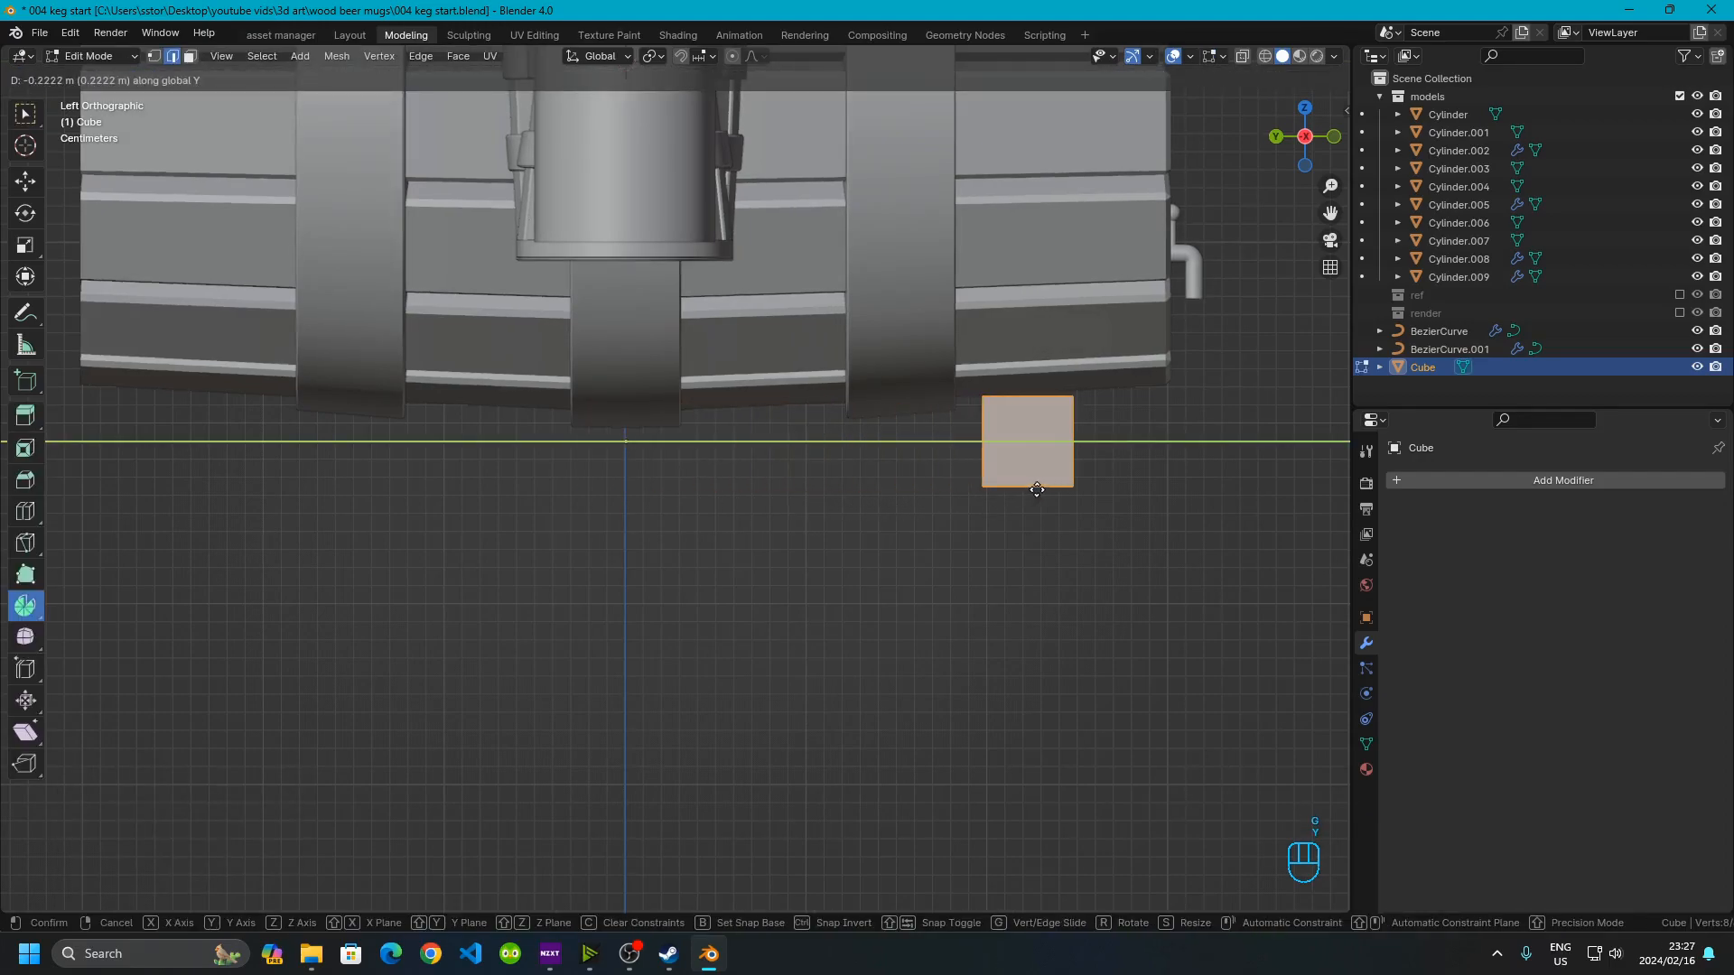
{"action": "left_click", "coordinate": [1060, 489]}
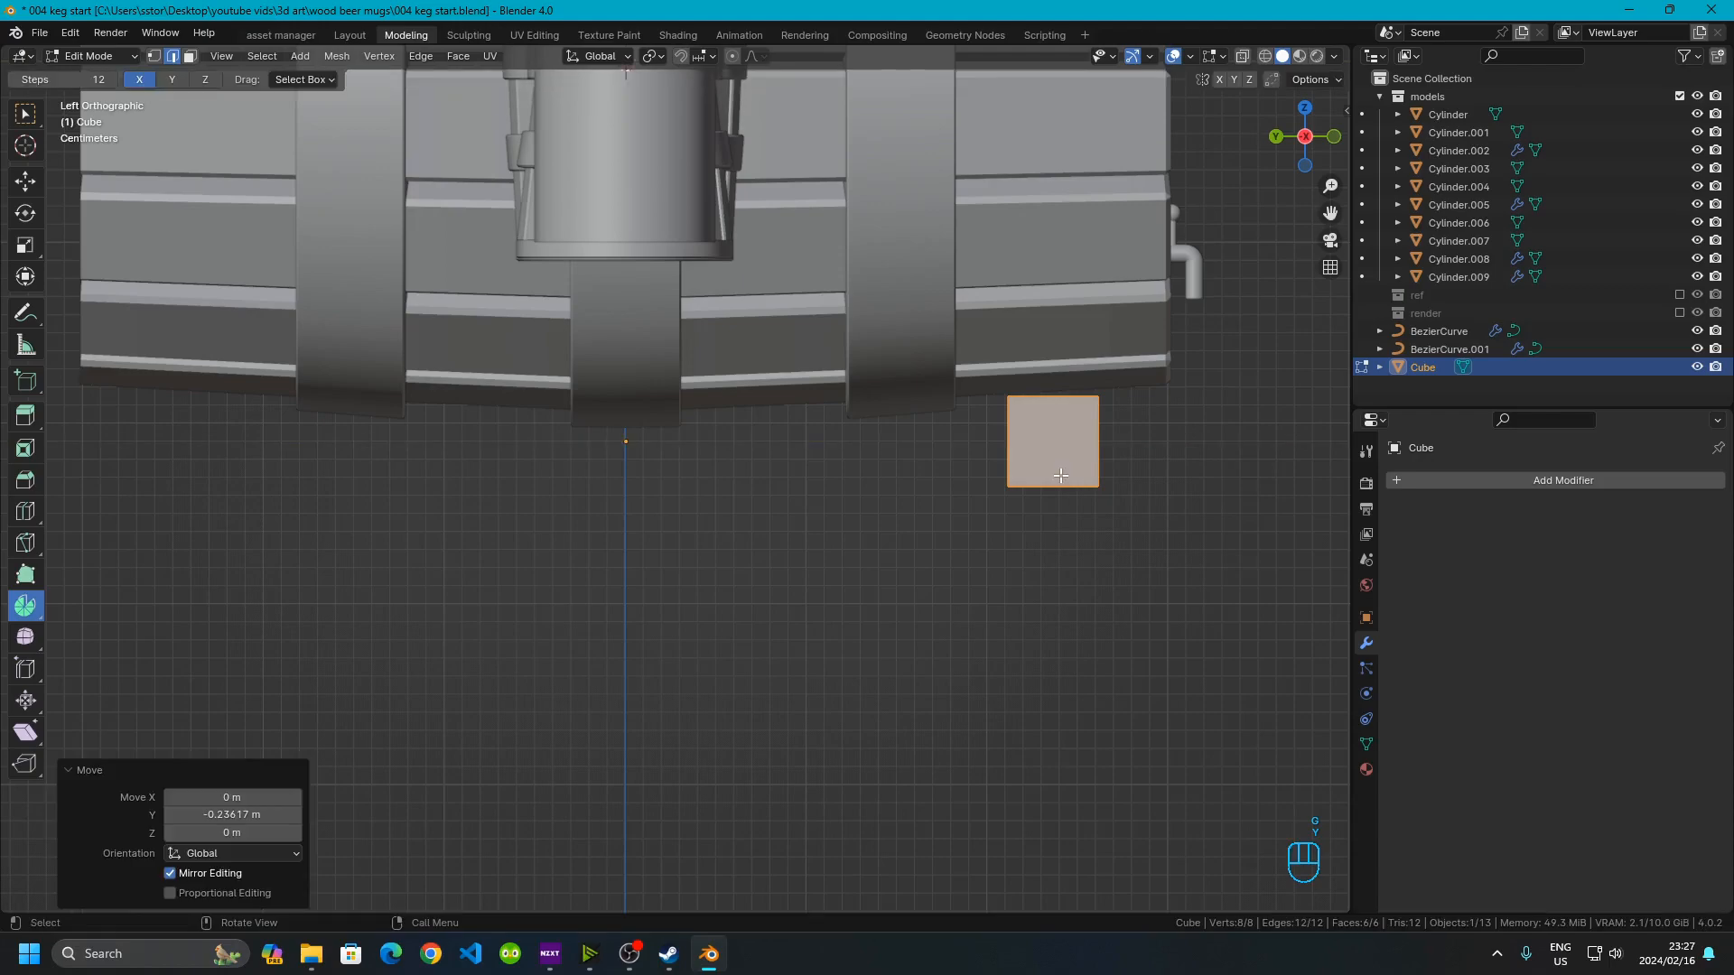
Add a Mirror modifier to the cube and set it to mirror along the Y axis
{"action": "left_click", "coordinate": [1434, 486]}
{"action": "mouse_move", "coordinate": [1350, 485]}
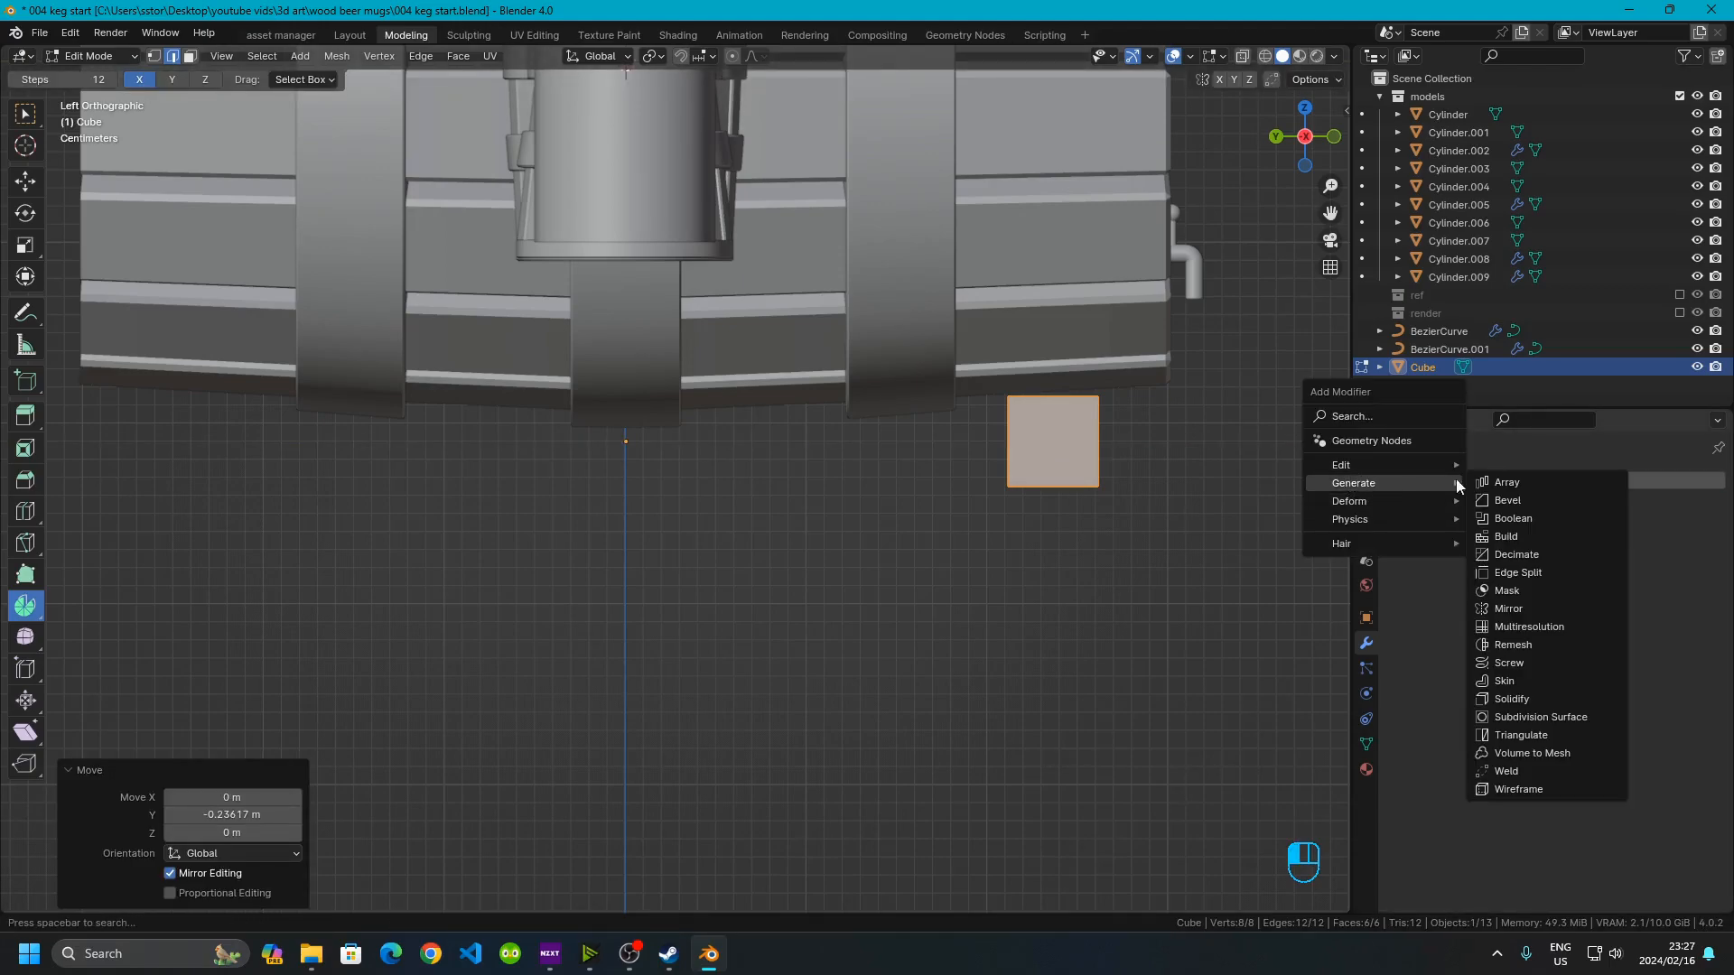
{"action": "left_click", "coordinate": [1490, 611]}
{"action": "left_click", "coordinate": [1593, 583]}
{"action": "left_click", "coordinate": [1549, 578]}
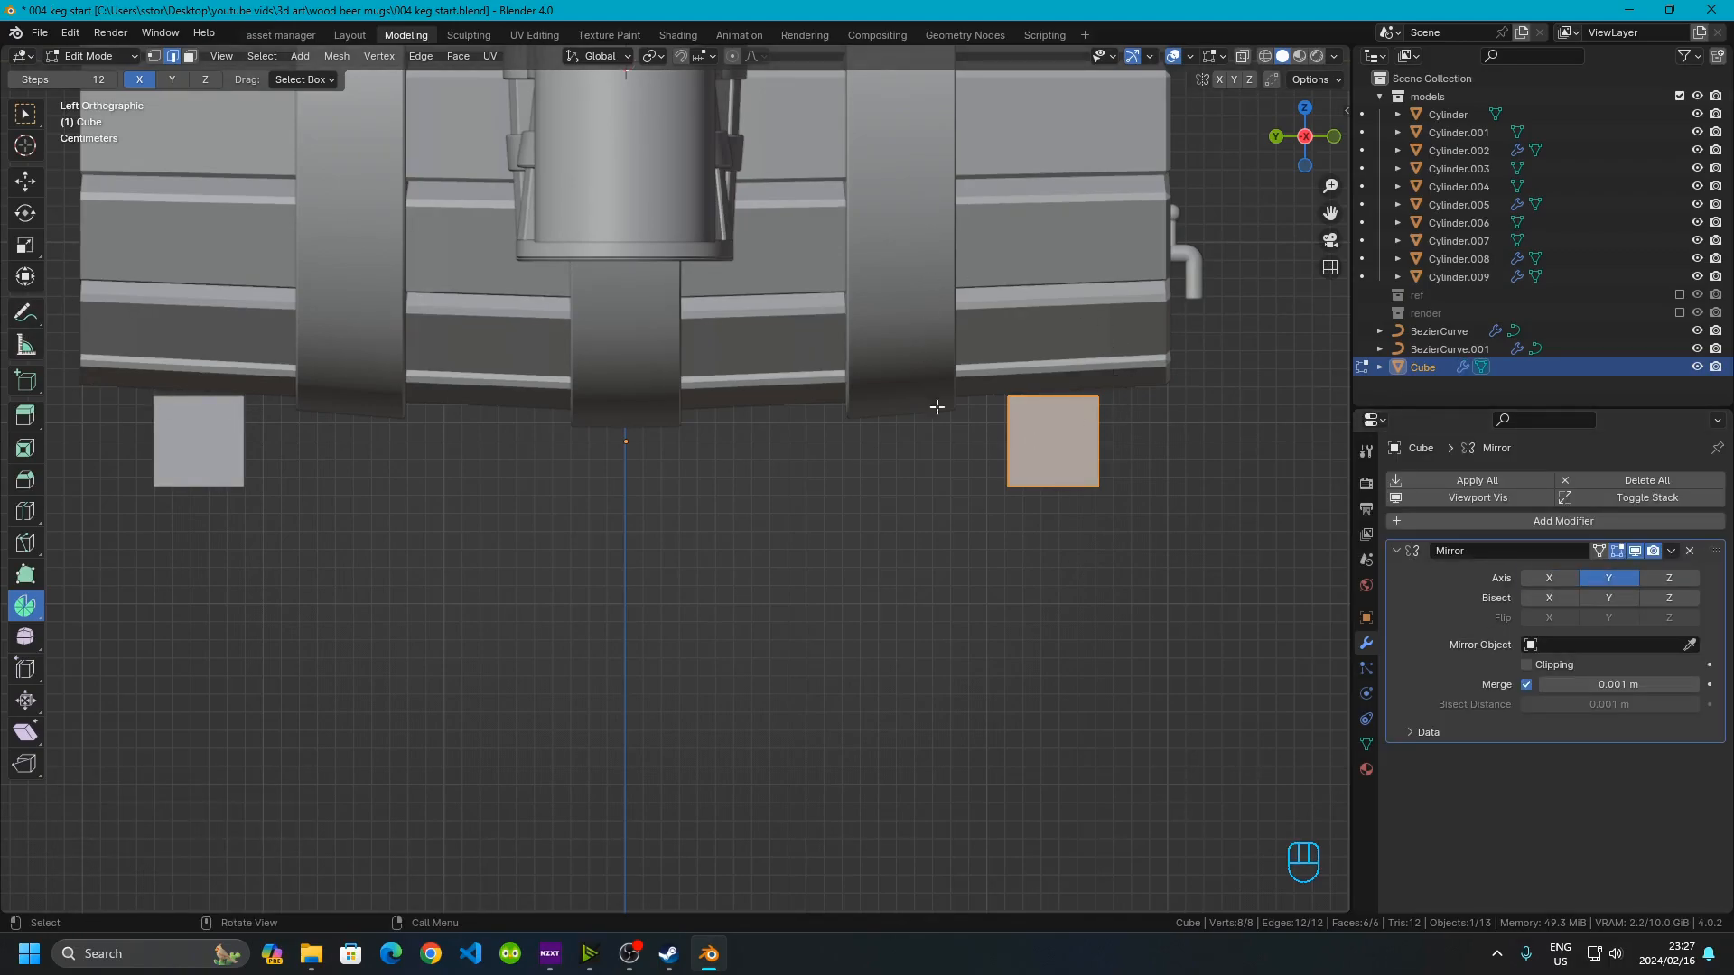
Add a loop cut through the middle of the cube
{"action": "middle_click_drag", "start_coordinate": [999, 696], "coordinate": [768, 662]}
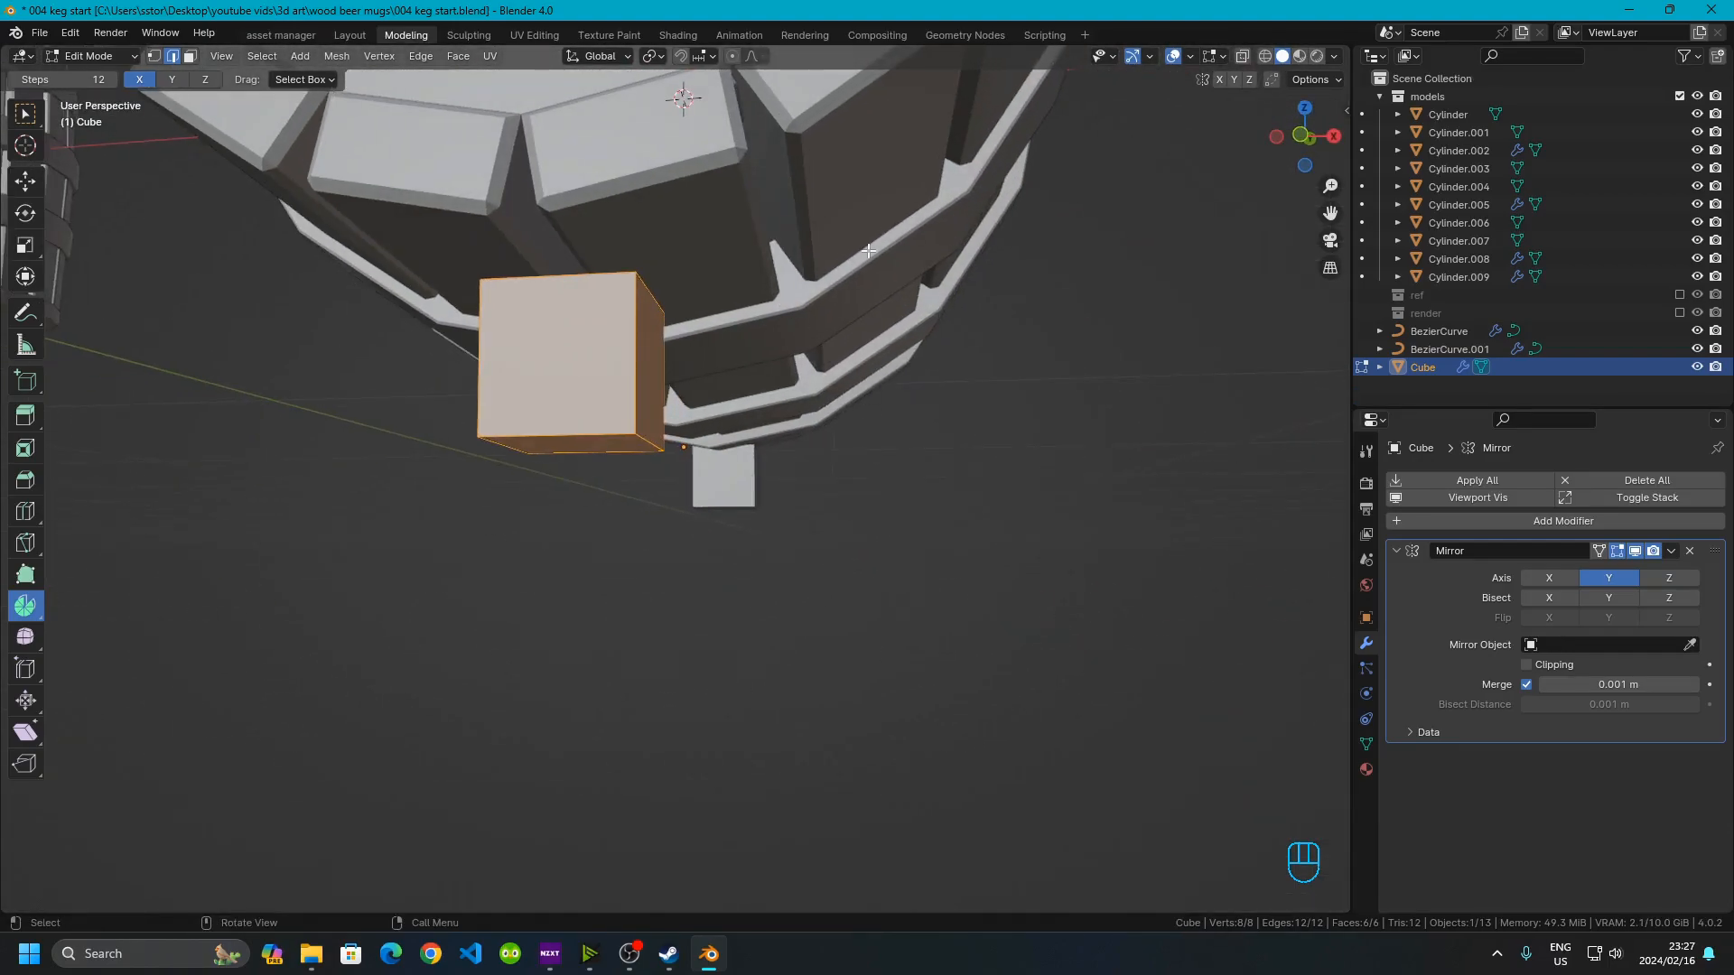
{"action": "left_click_drag", "start_coordinate": [1292, 134], "coordinate": [1299, 154]}
{"action": "left_click", "coordinate": [1299, 154]}
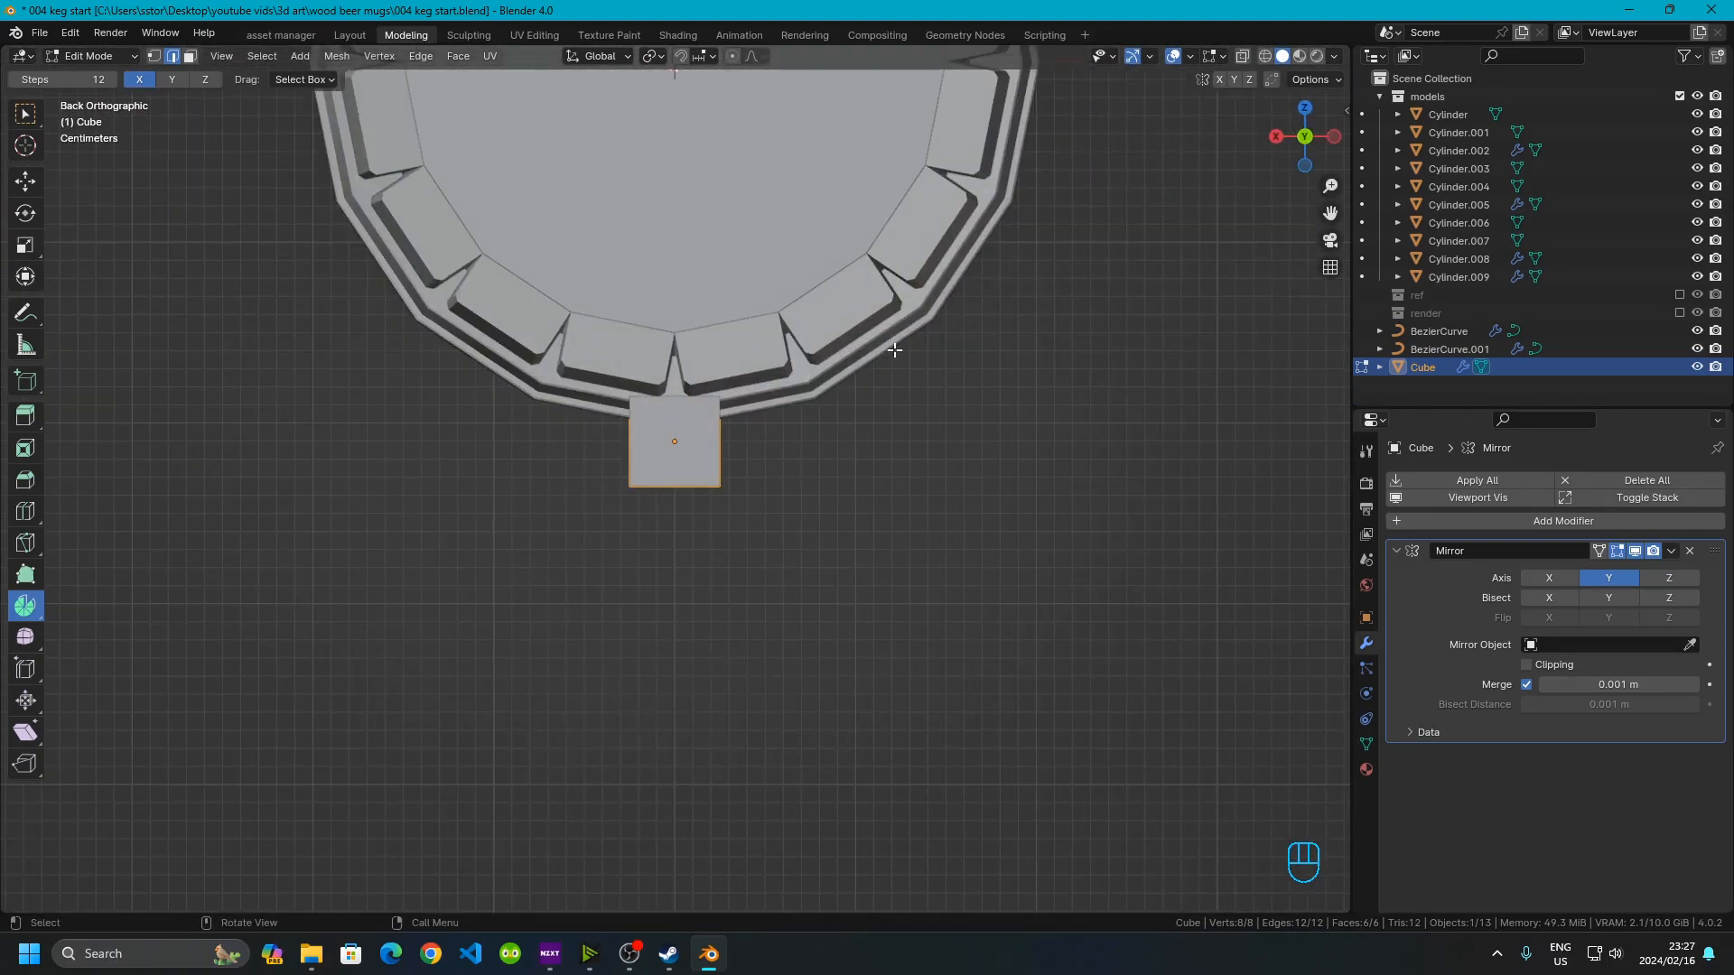
{"action": "left_click", "coordinate": [1293, 158]}
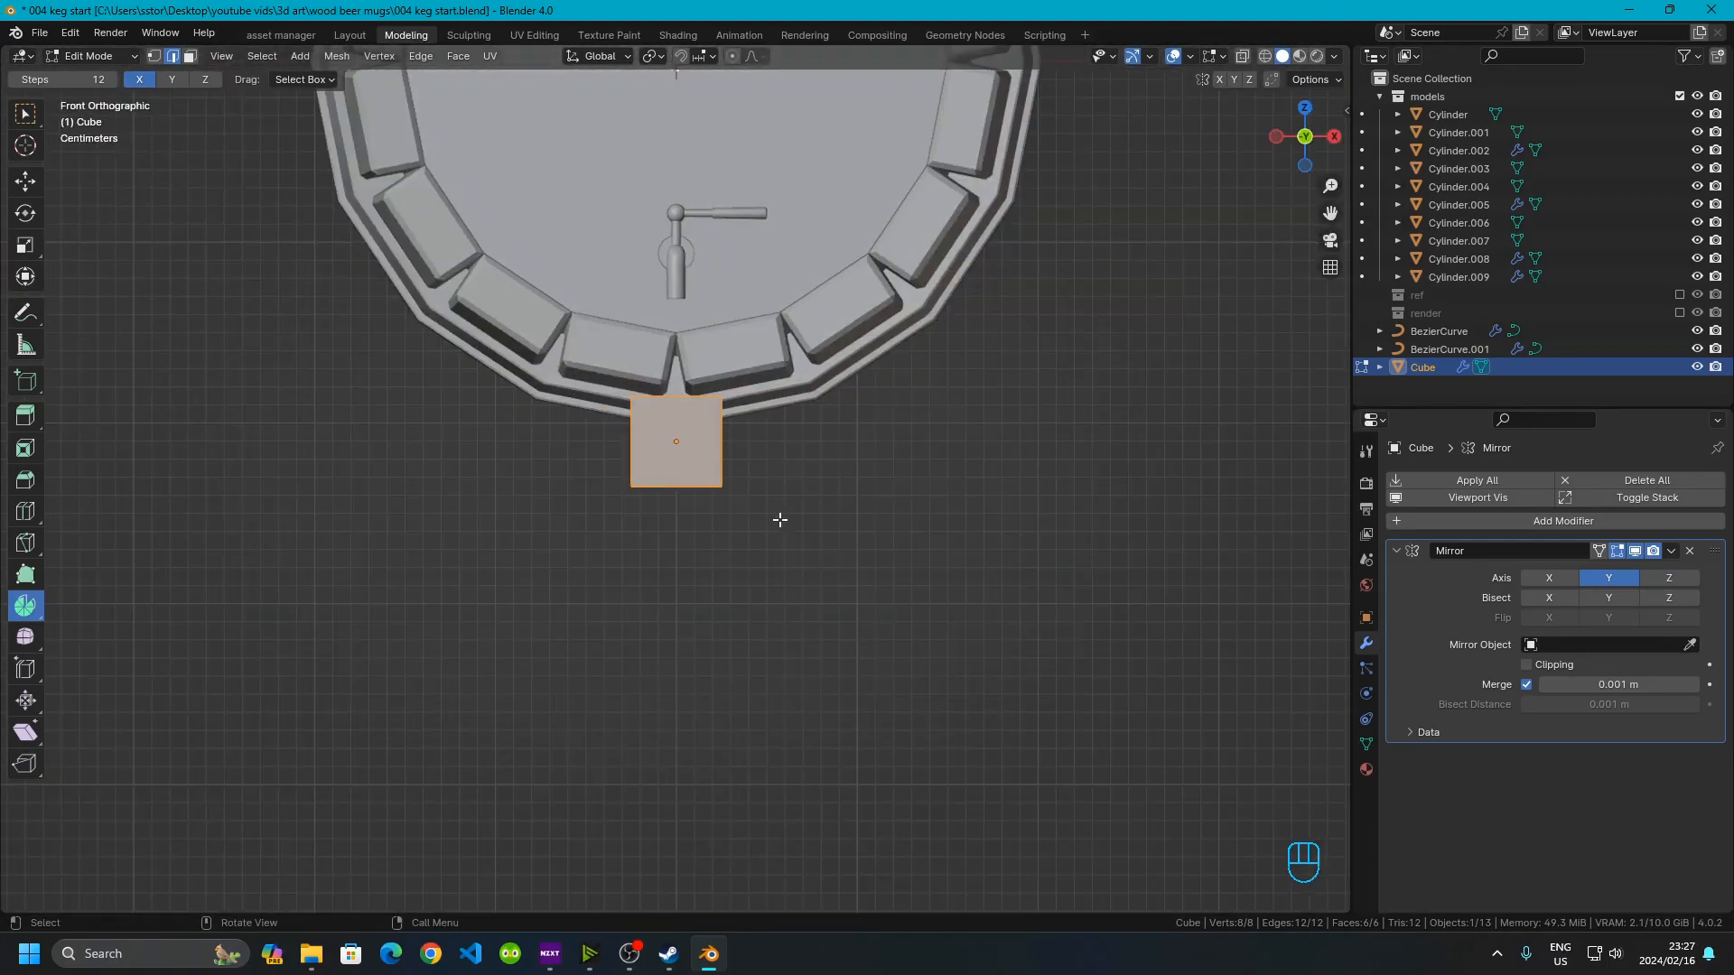
{"action": "scroll", "coordinate": [728, 507], "scroll_direction": "up", "scroll_amount": 4}
{"action": "middle_click_drag", "start_coordinate": [600, 366], "coordinate": [580, 483], "text": "shift"}
{"action": "left_click", "coordinate": [615, 521]}
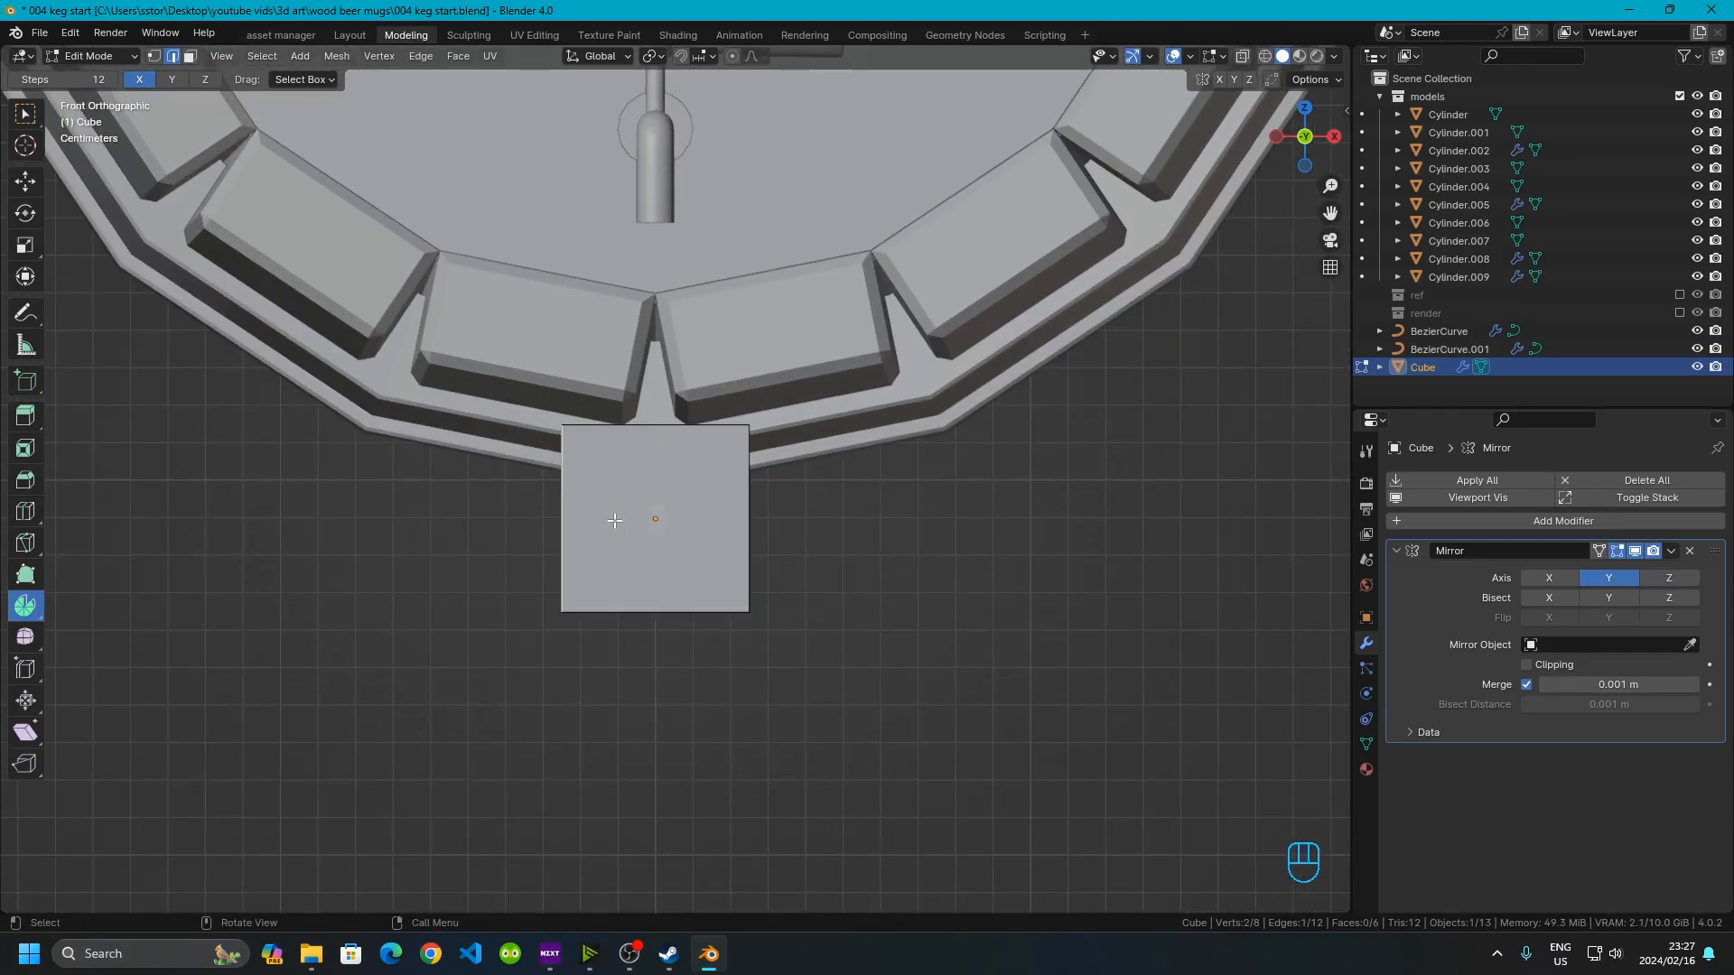
{"action": "left_click", "coordinate": [695, 567]}
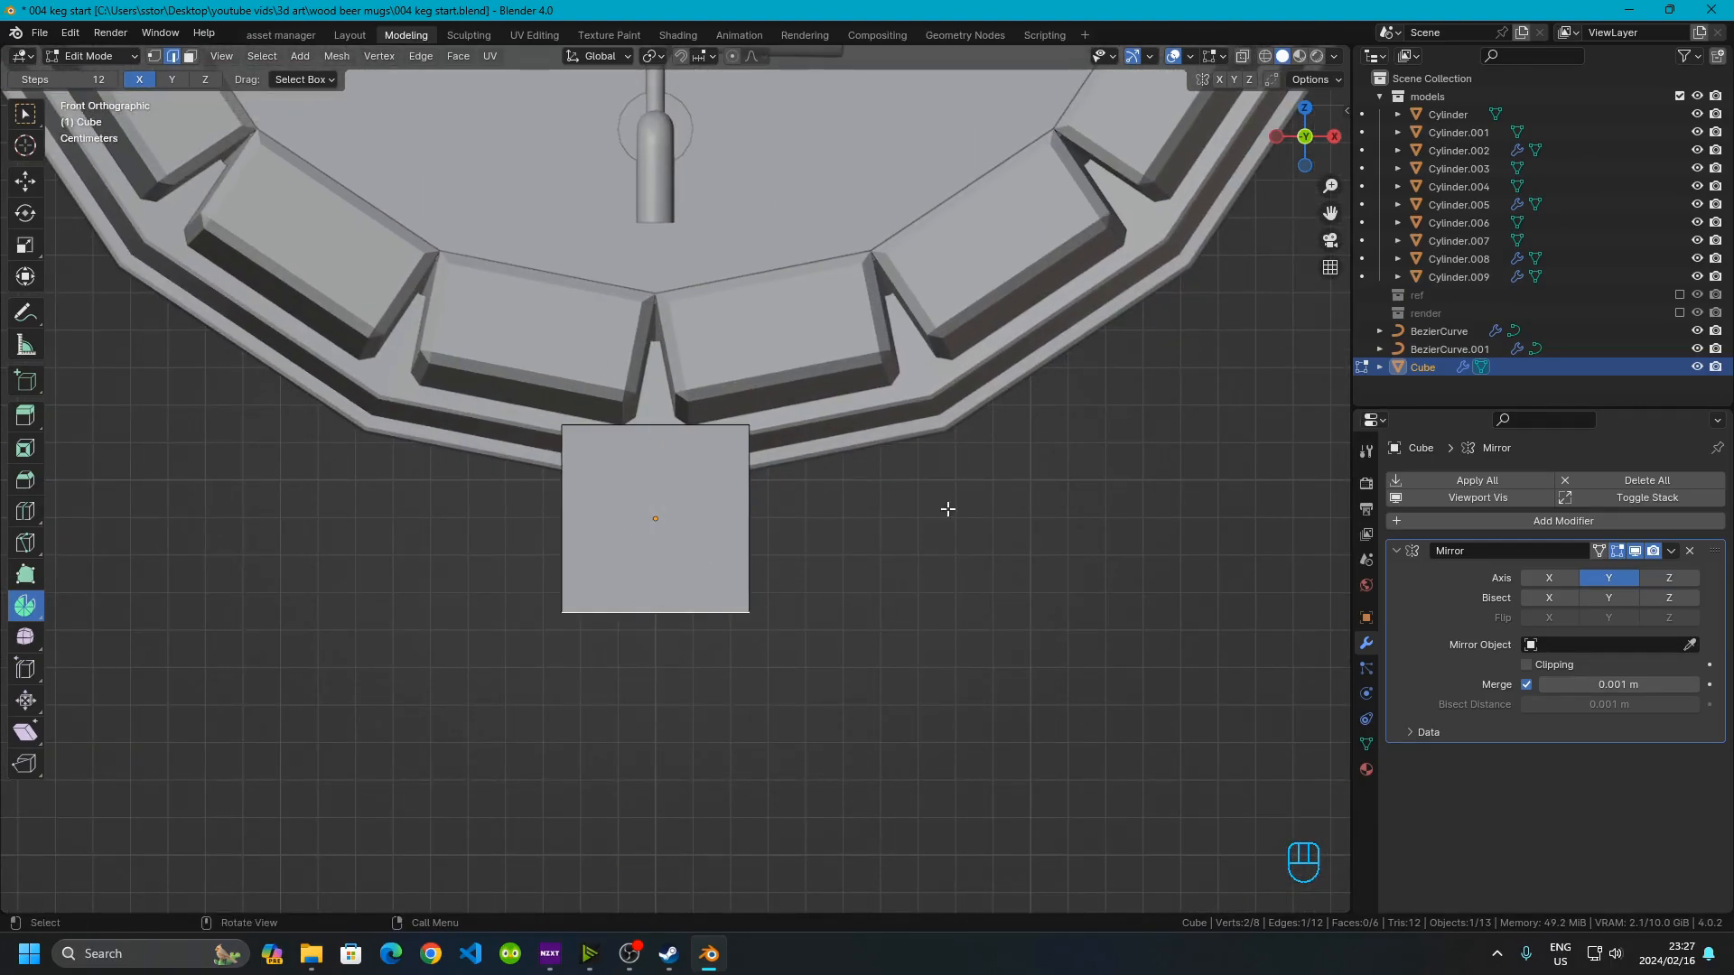
{"action": "middle_click_drag", "start_coordinate": [713, 742], "coordinate": [632, 566]}
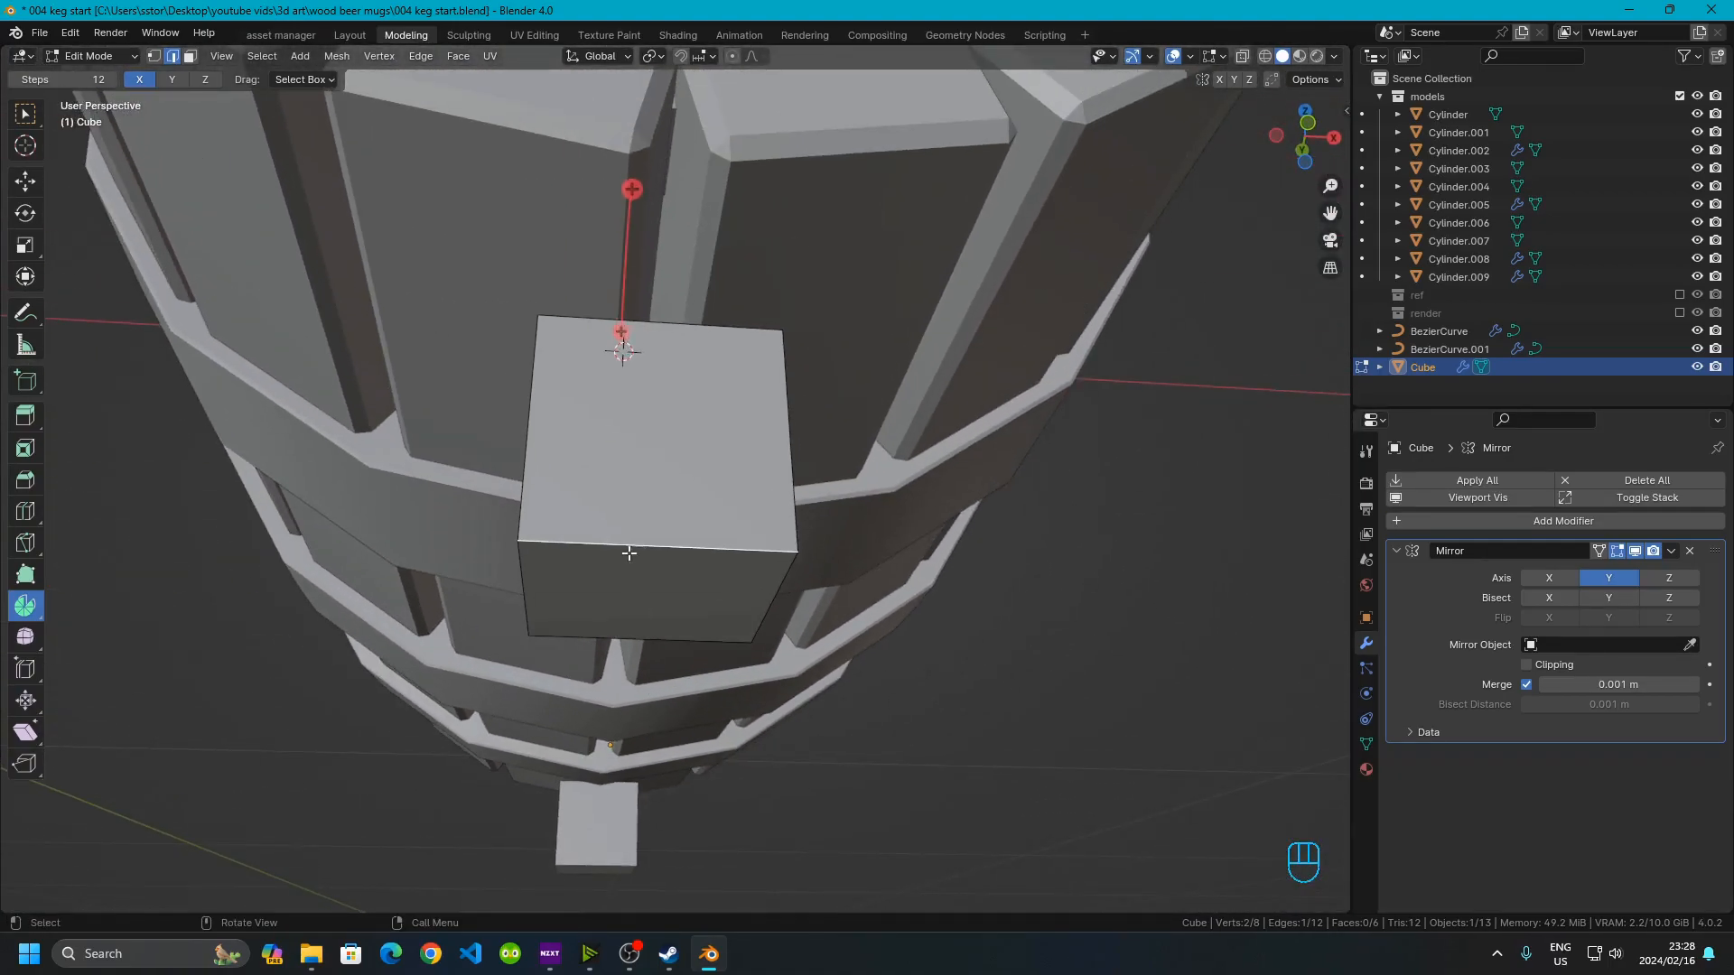
{"action": "key", "text": "ctrl+r"}
{"action": "left_click", "coordinate": [628, 547]}
{"action": "right_click", "coordinate": [627, 546]}
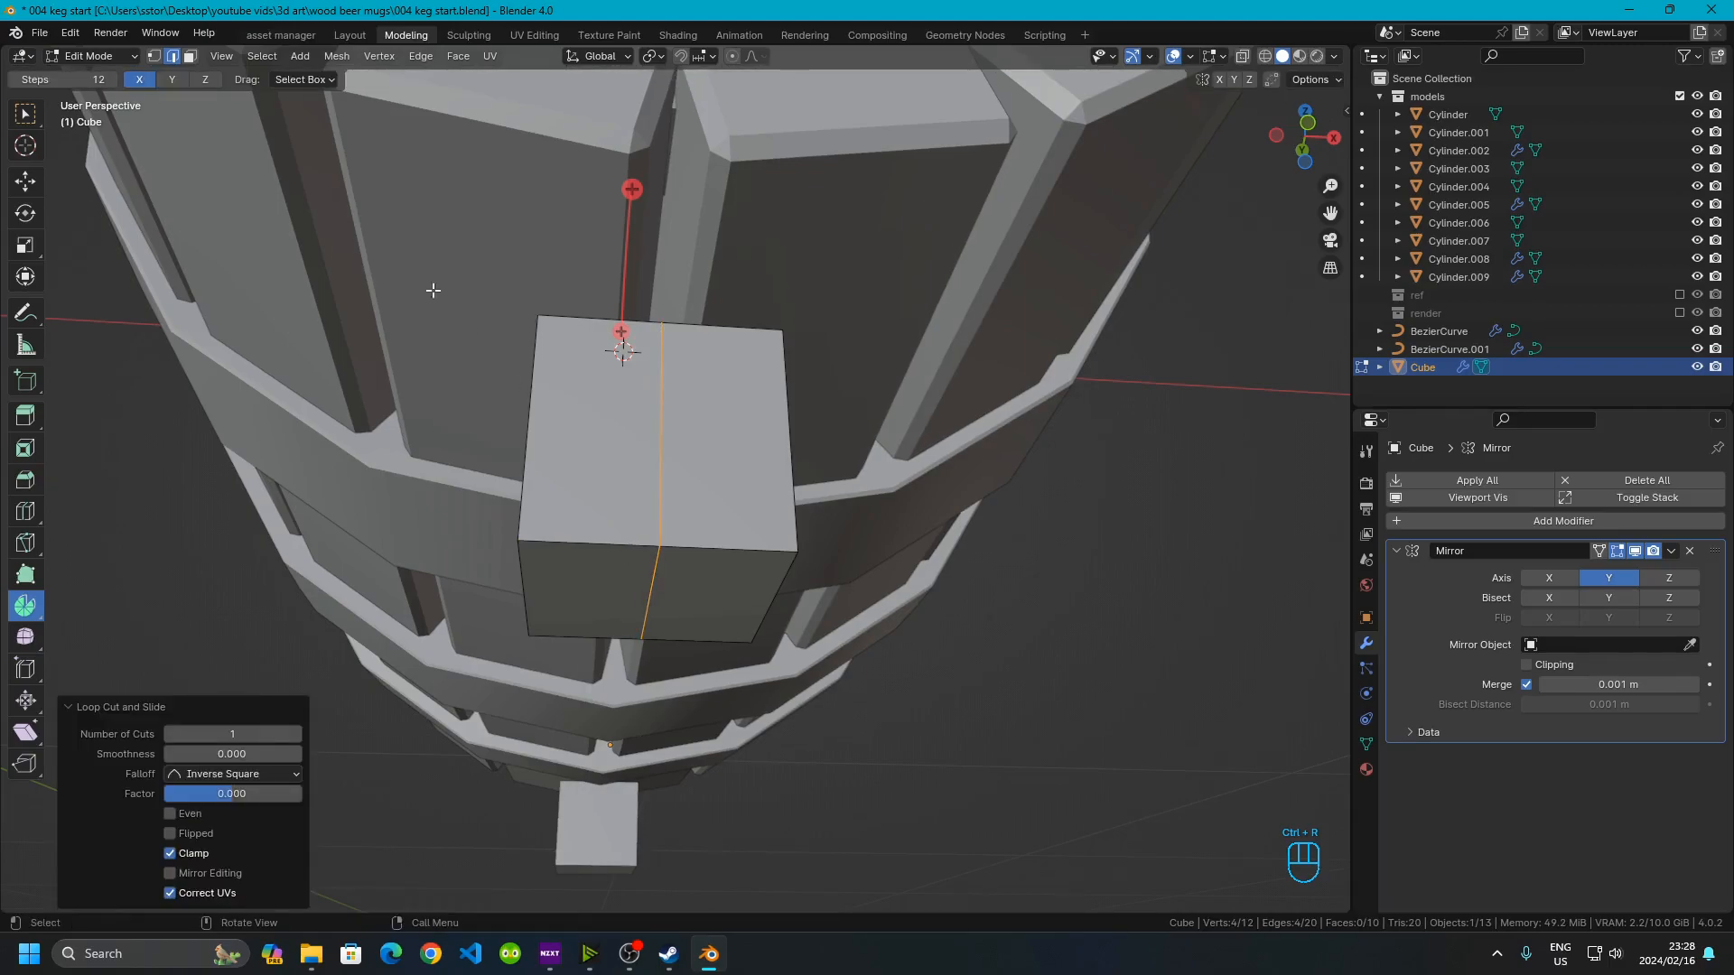
Delete one half of the cube at the loop cut and enable X-axis mirroring in the Mirror modifier
{"action": "left_click", "coordinate": [190, 56]}
{"action": "middle_click_drag", "start_coordinate": [903, 587], "coordinate": [901, 627]}
{"action": "left_click_drag", "start_coordinate": [1326, 150], "coordinate": [1292, 154]}
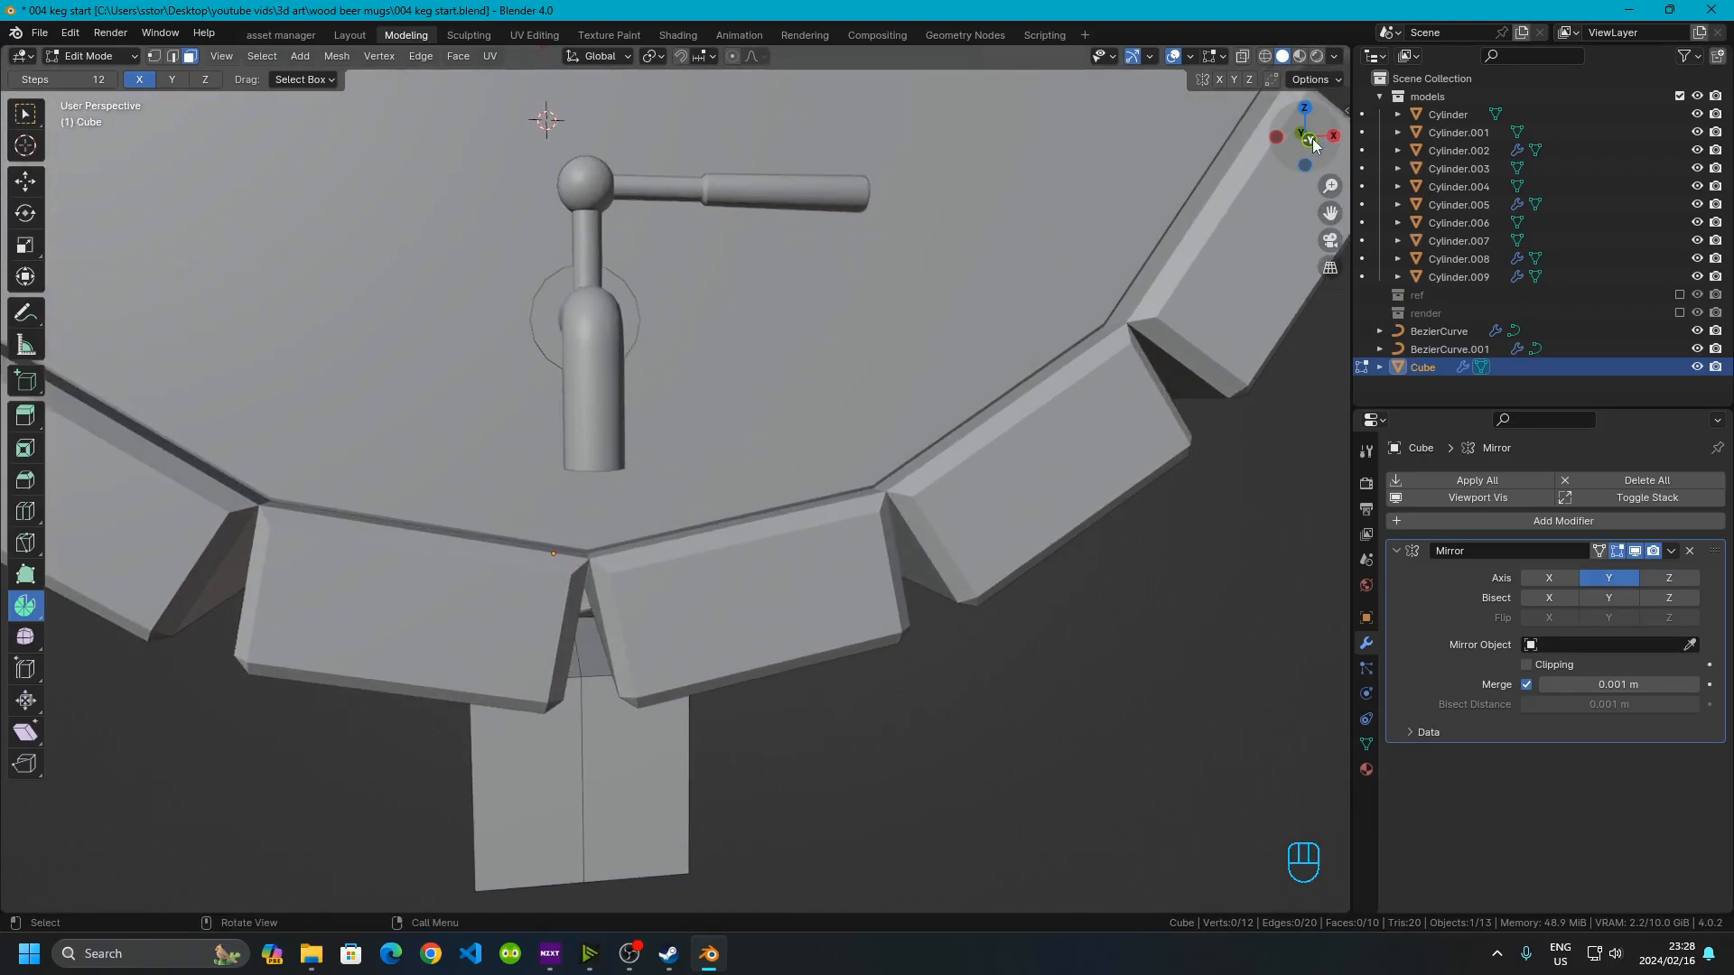
{"action": "left_click", "coordinate": [1313, 138]}
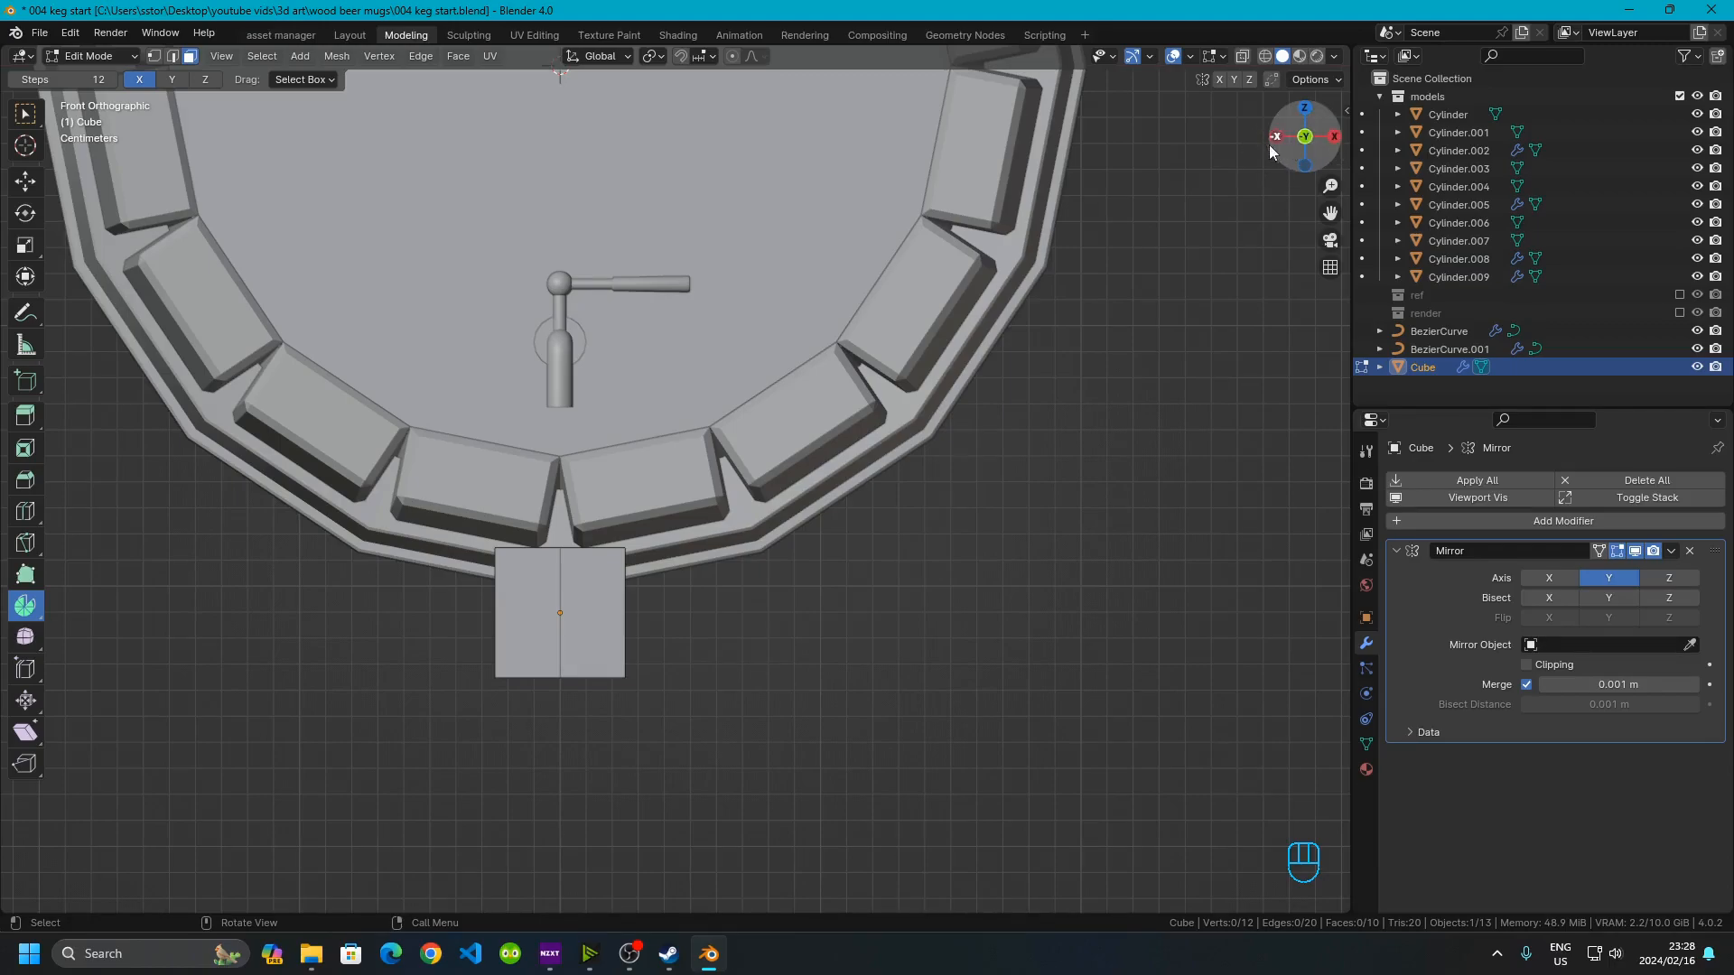
{"action": "middle_click_drag", "start_coordinate": [724, 601], "coordinate": [940, 426], "text": "shift"}
{"action": "scroll", "coordinate": [842, 430], "scroll_direction": "up", "scroll_amount": 3}
{"action": "left_click", "coordinate": [927, 436]}
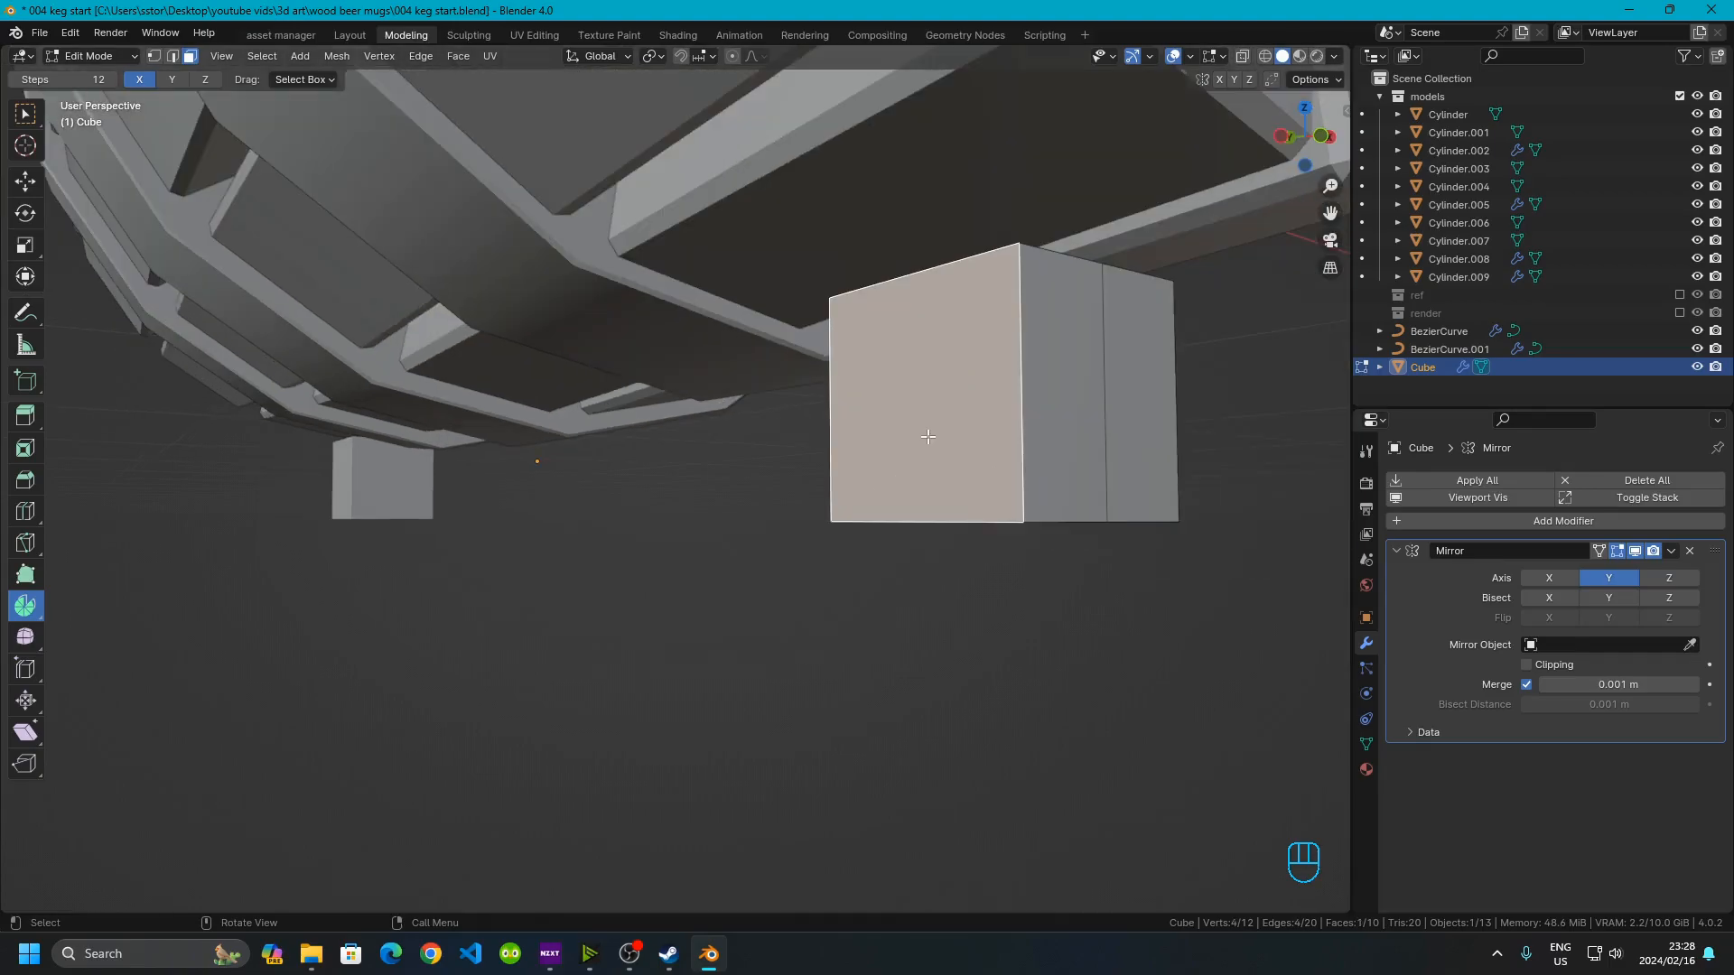
{"action": "key", "text": "x"}
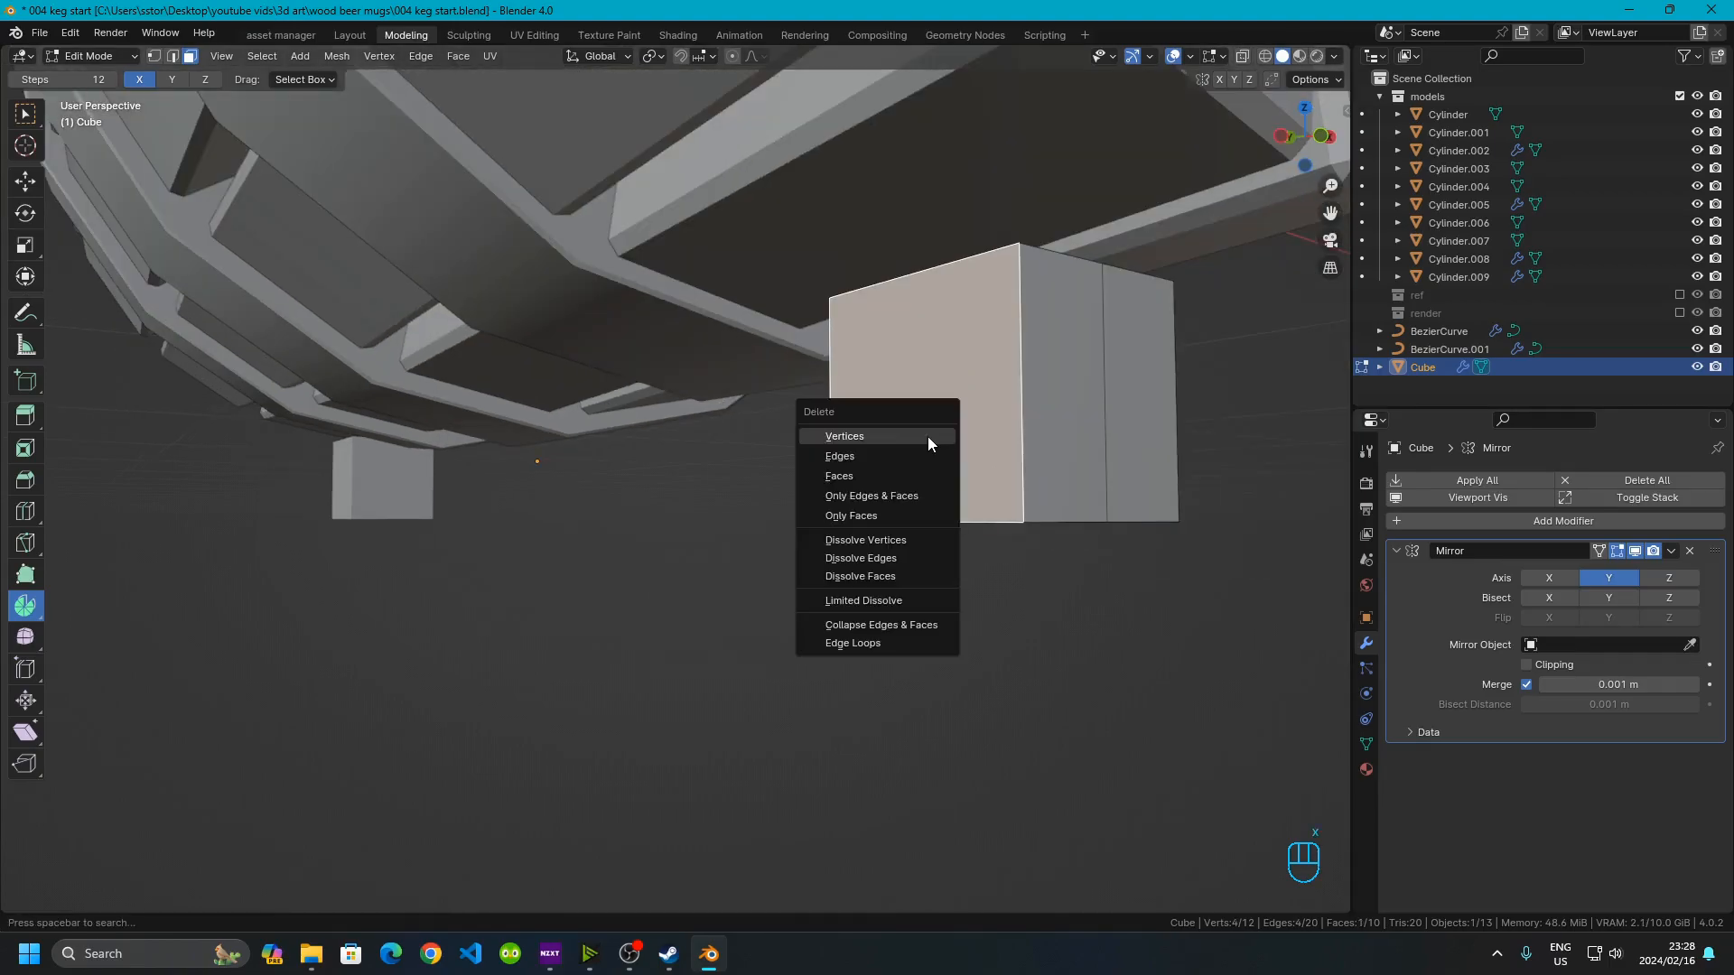
{"action": "left_click", "coordinate": [865, 442]}
{"action": "middle_click_drag", "start_coordinate": [865, 442], "coordinate": [1165, 397]}
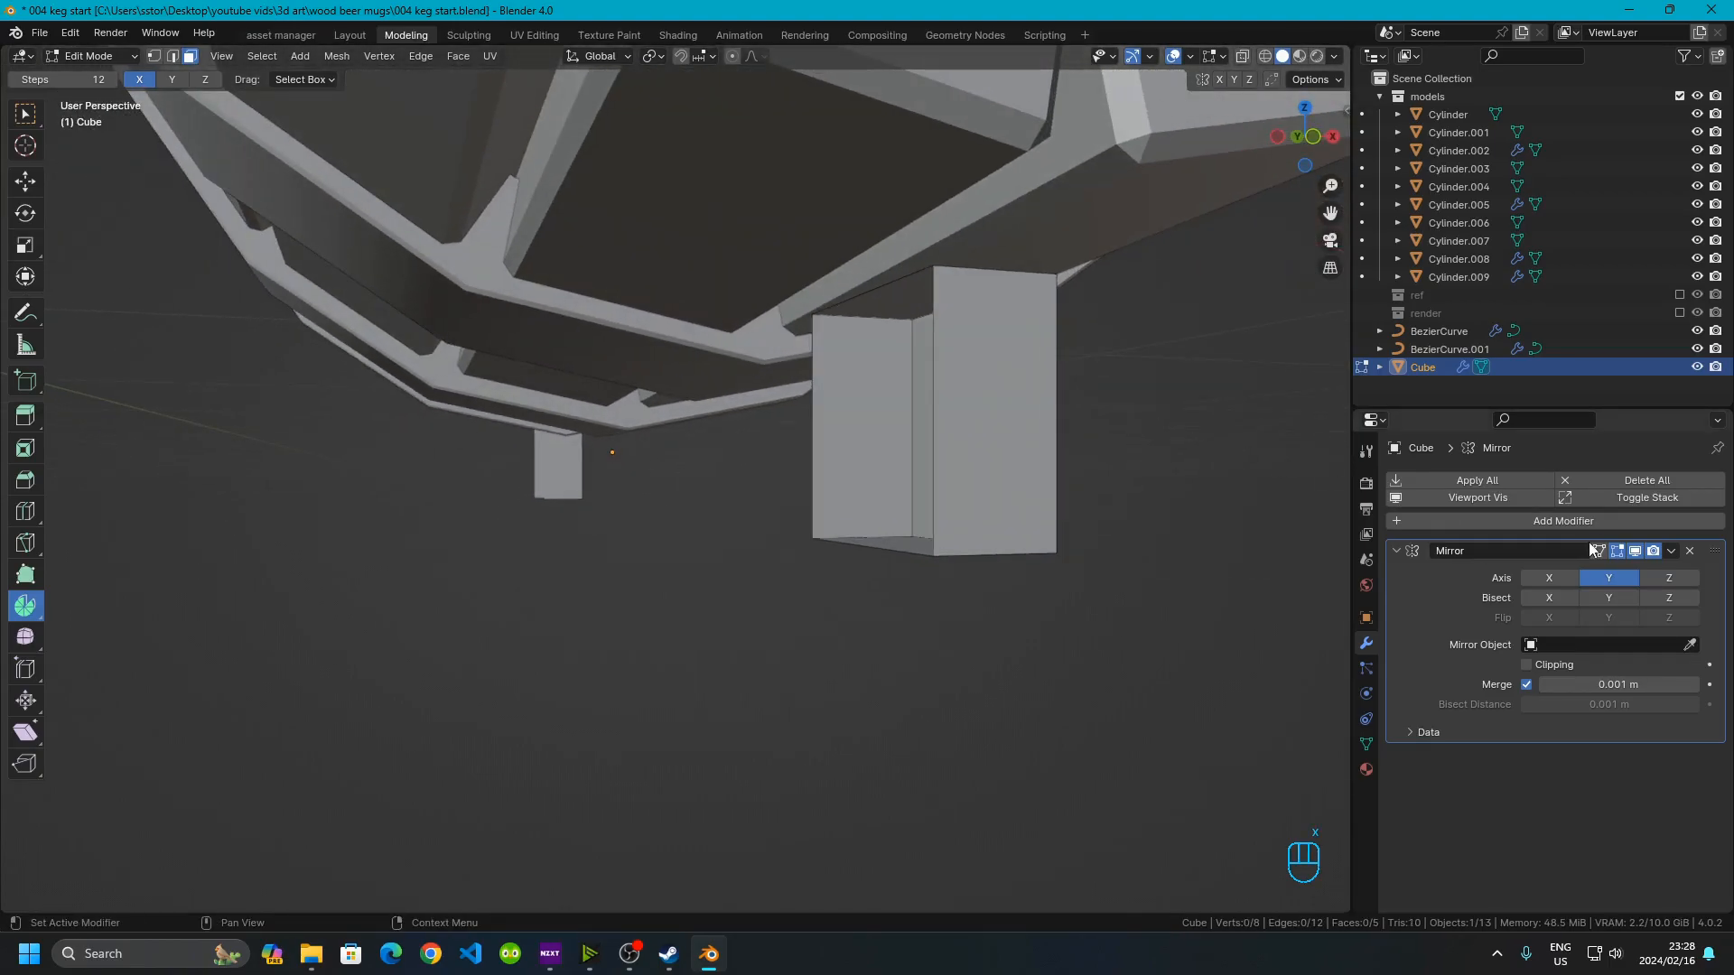
{"action": "left_click", "coordinate": [1542, 577]}
Move the cube's outer face along X by 0.1 m to widen the block into a beam
{"action": "middle_click_drag", "start_coordinate": [1026, 631], "coordinate": [588, 512]}
{"action": "left_click", "coordinate": [477, 449]}
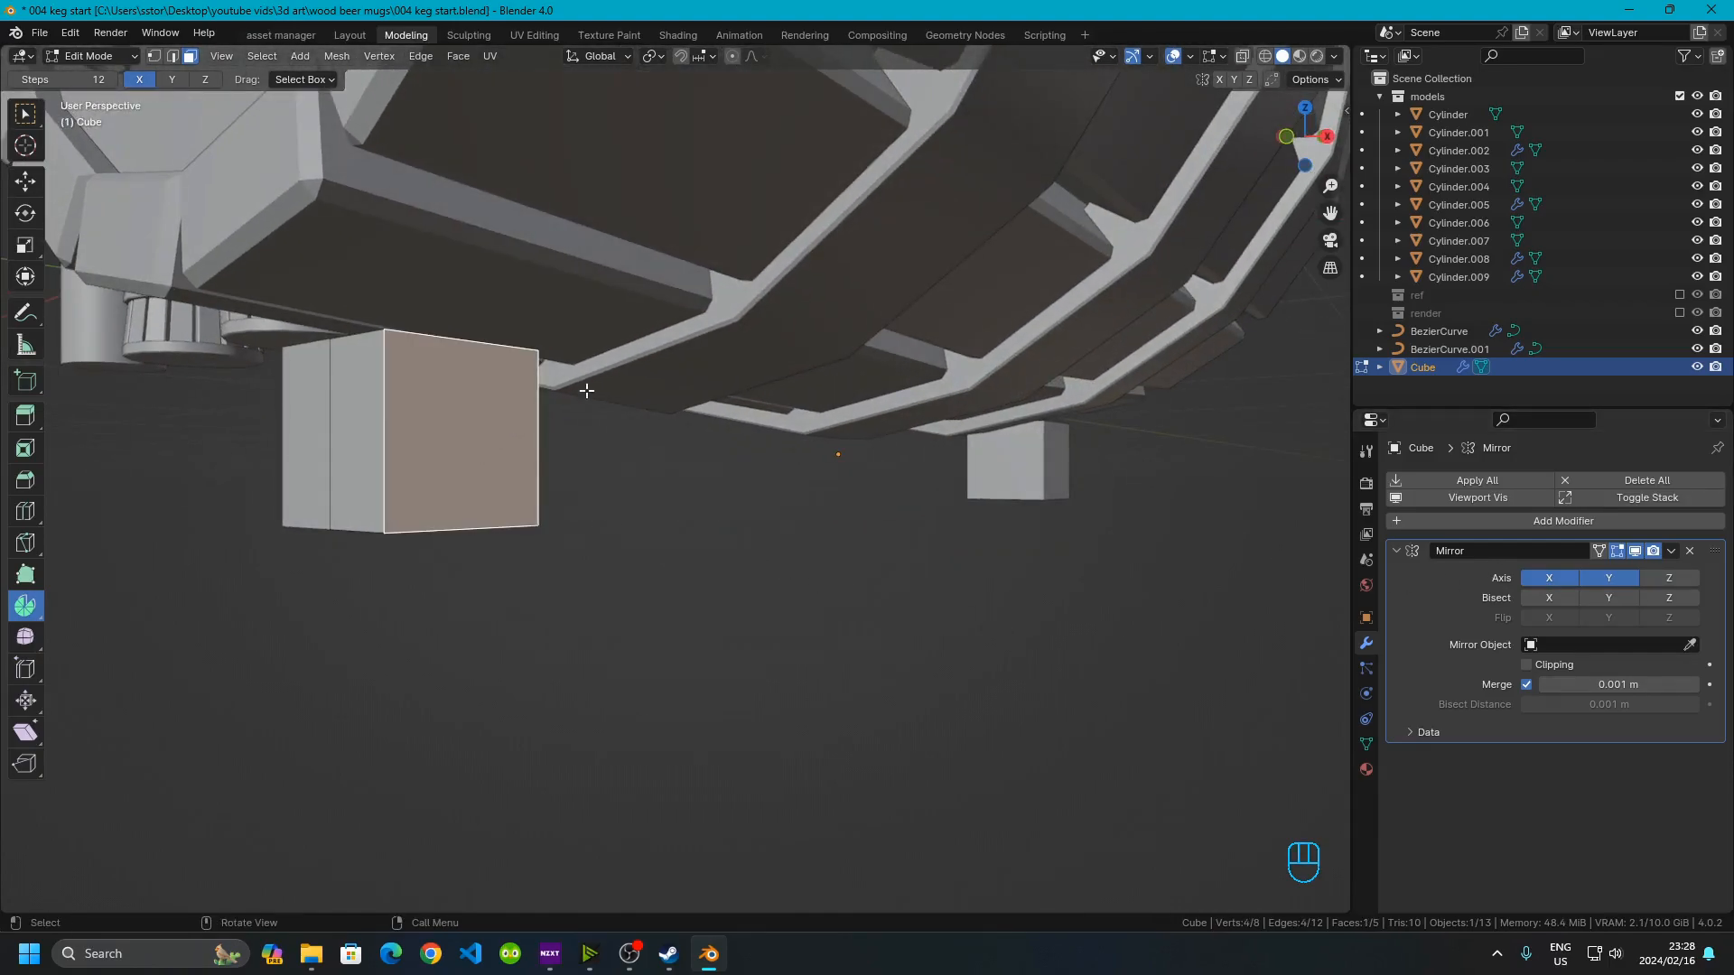
{"action": "left_click", "coordinate": [1285, 137]}
{"action": "scroll", "coordinate": [754, 462], "scroll_direction": "up", "scroll_amount": 2}
{"action": "middle_click_drag", "start_coordinate": [807, 462], "coordinate": [544, 541], "text": "shift"}
{"action": "scroll", "coordinate": [553, 540], "scroll_direction": "up", "scroll_amount": 1}
{"action": "scroll", "coordinate": [560, 544], "scroll_direction": "down", "scroll_amount": 3}
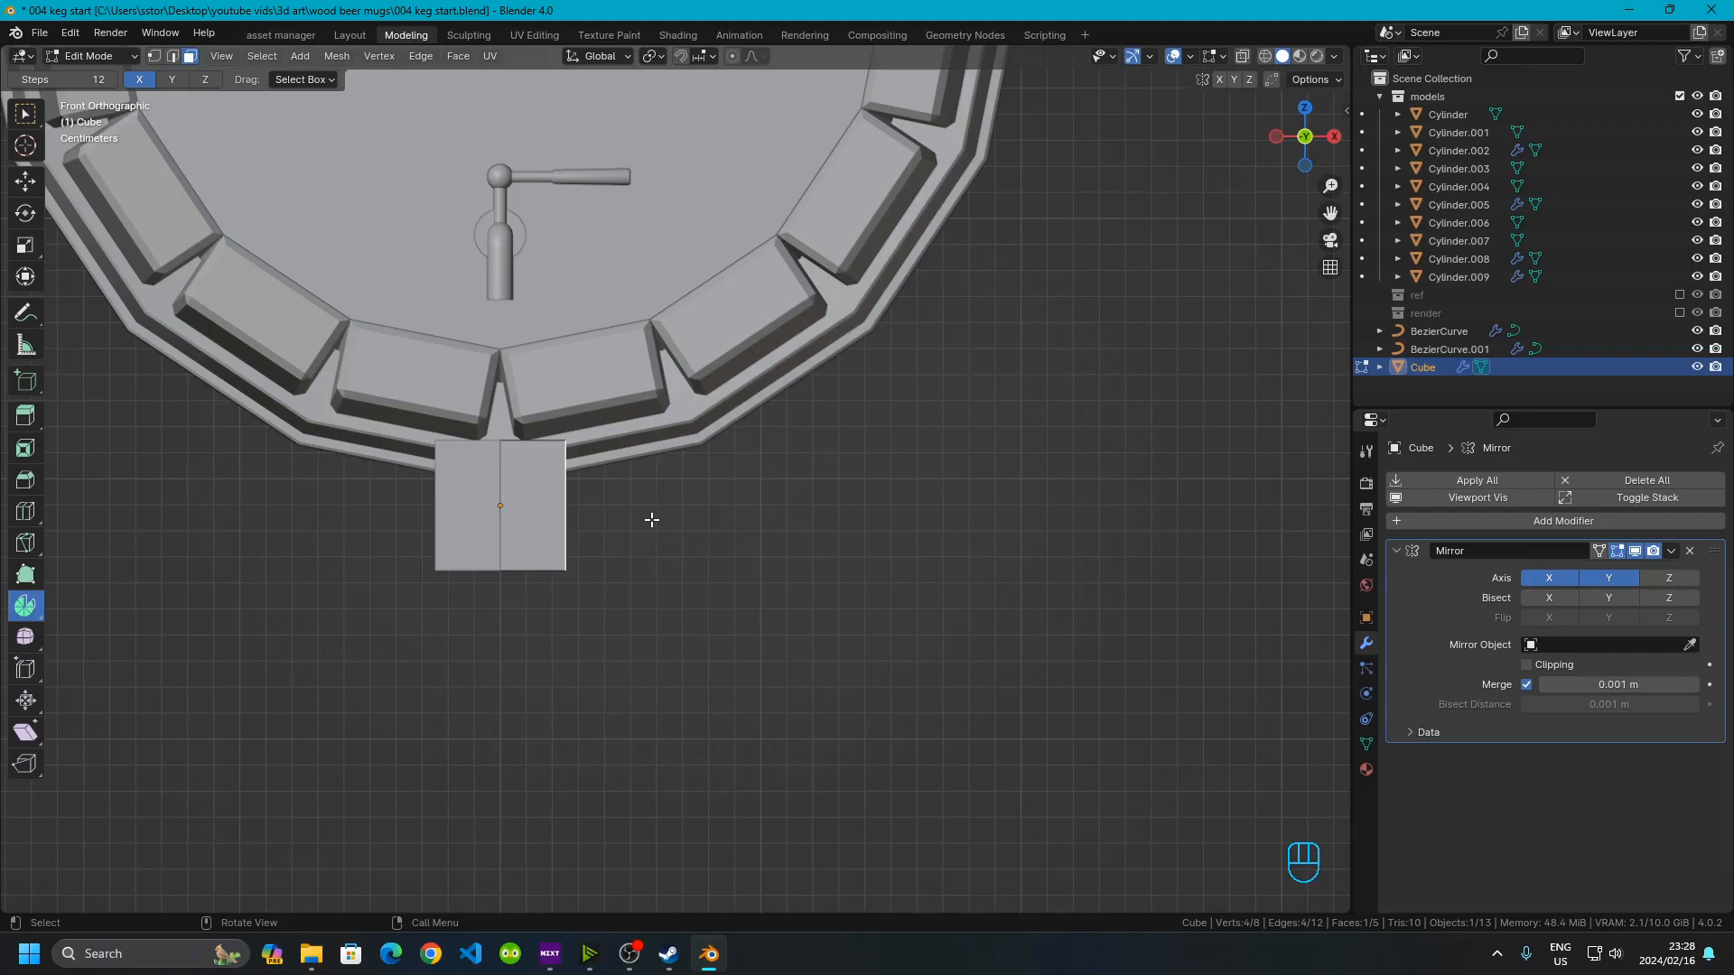
{"action": "key", "text": "g"}
{"action": "key", "text": "x"}
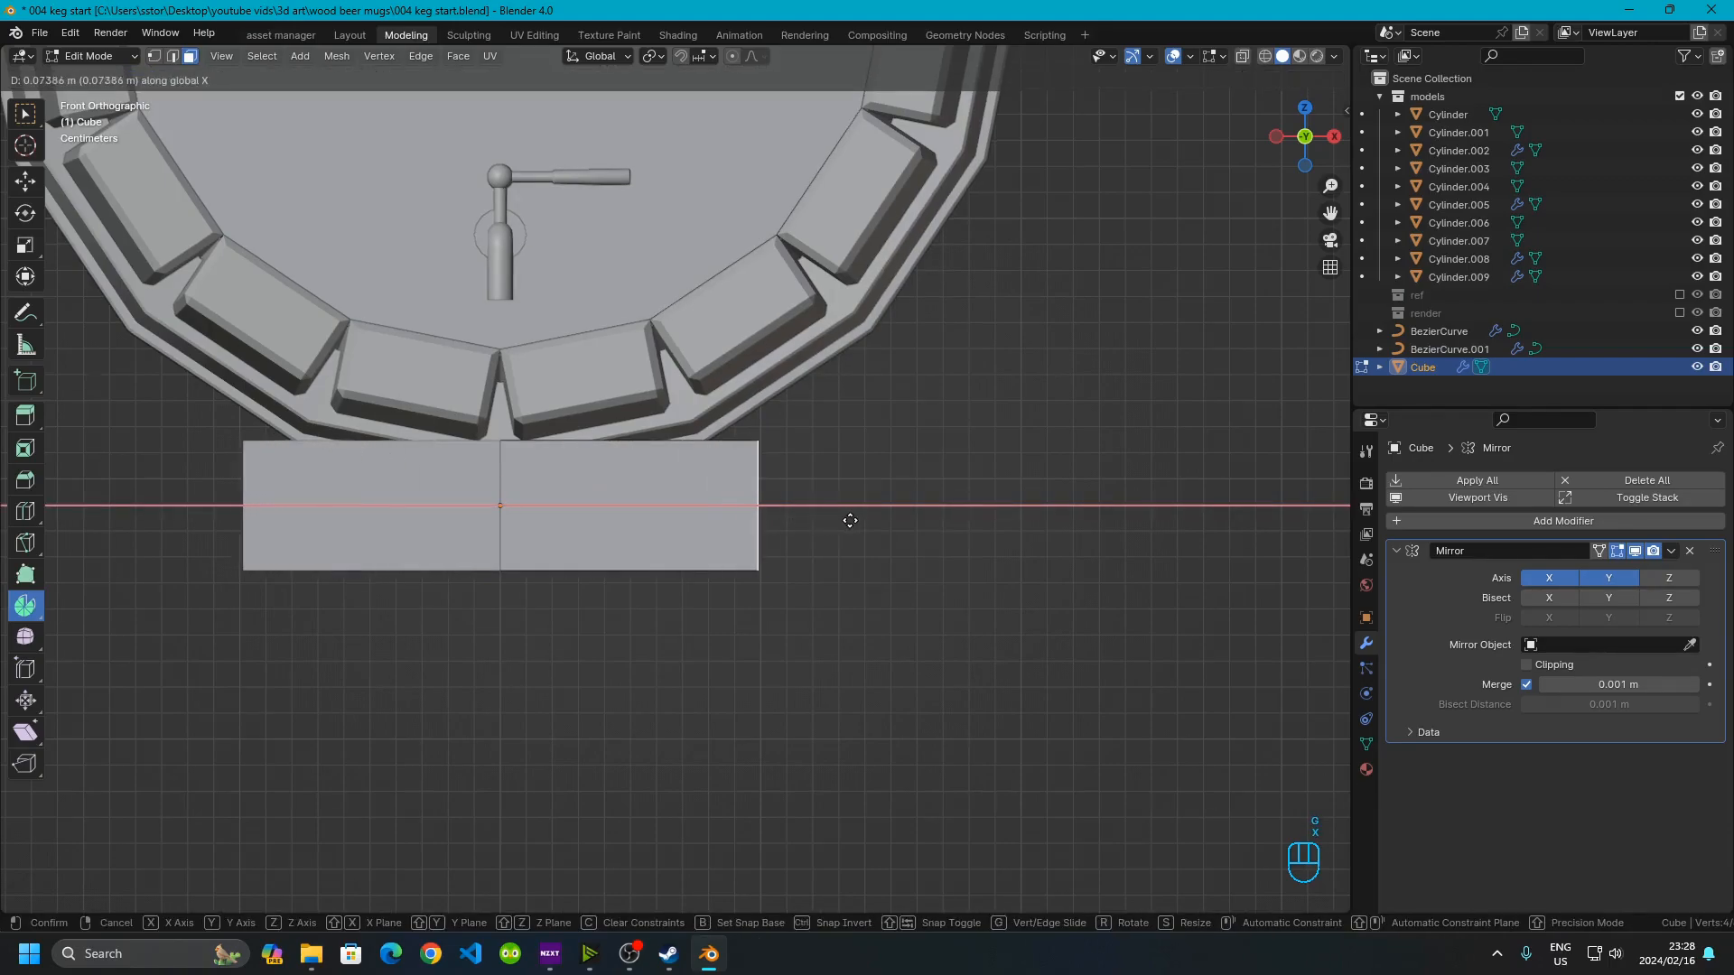
{"action": "left_click", "coordinate": [923, 519]}
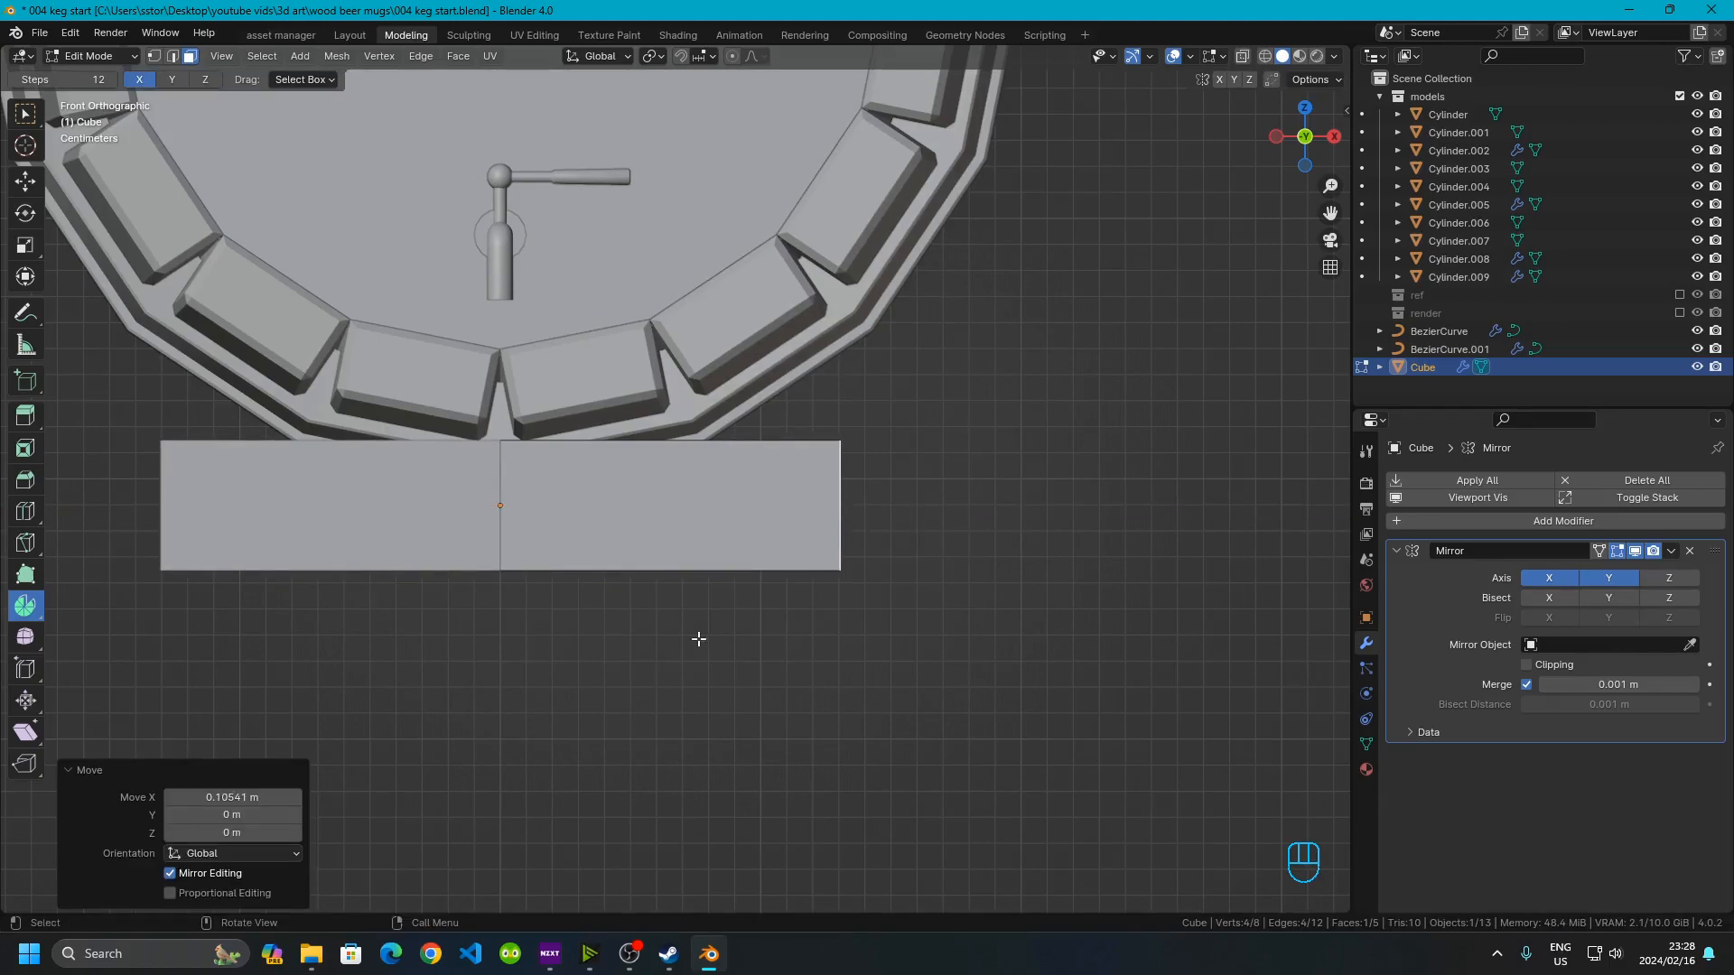
{"action": "left_click", "coordinate": [217, 799]}
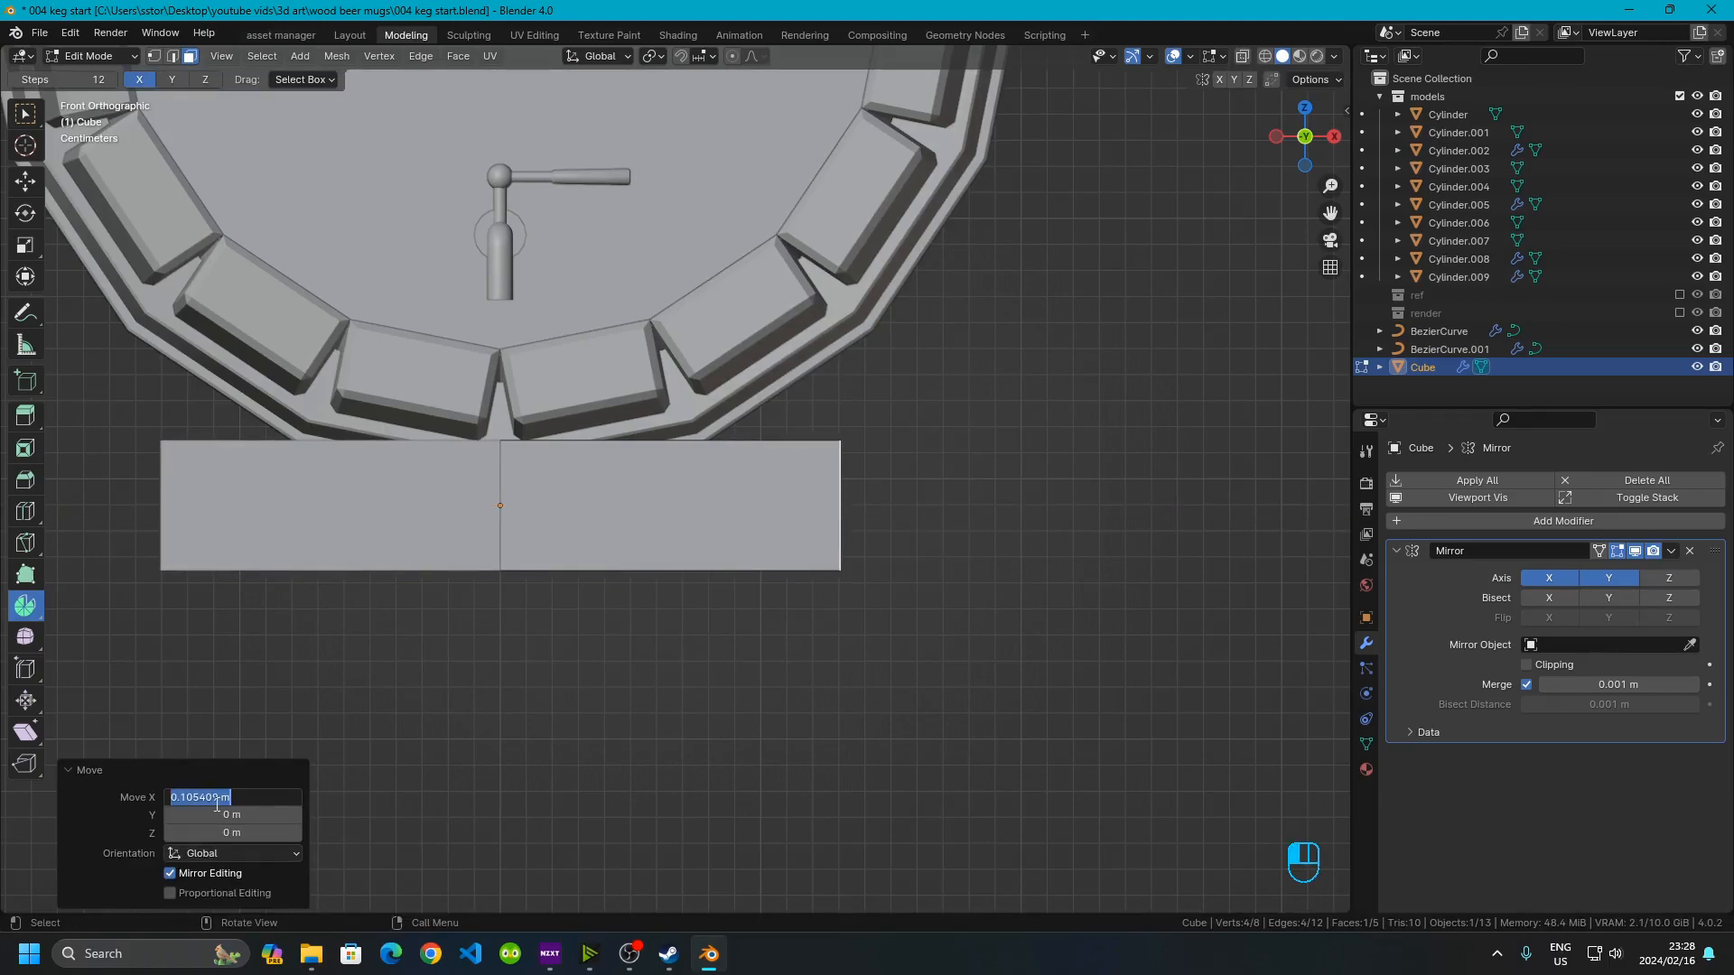
{"action": "type", "text": ".01"}
{"action": "key", "text": "Return"}
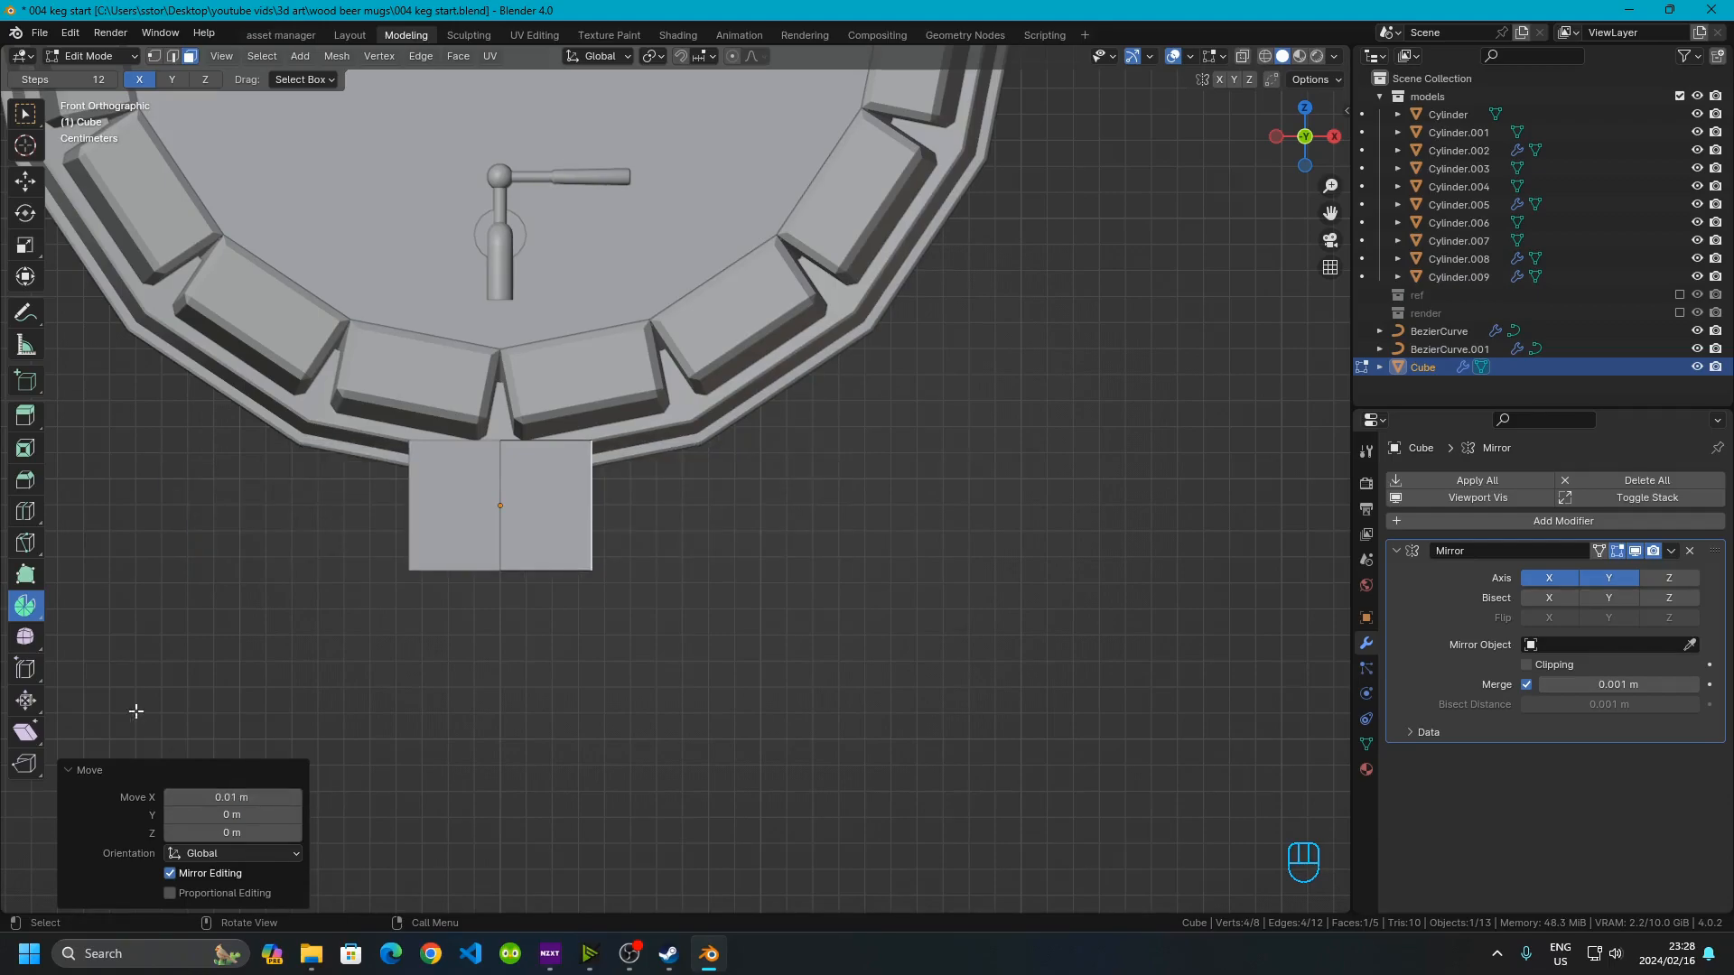
{"action": "left_click", "coordinate": [228, 799]}
{"action": "left_click", "coordinate": [192, 796]}
{"action": "key", "text": "BackSpace"}
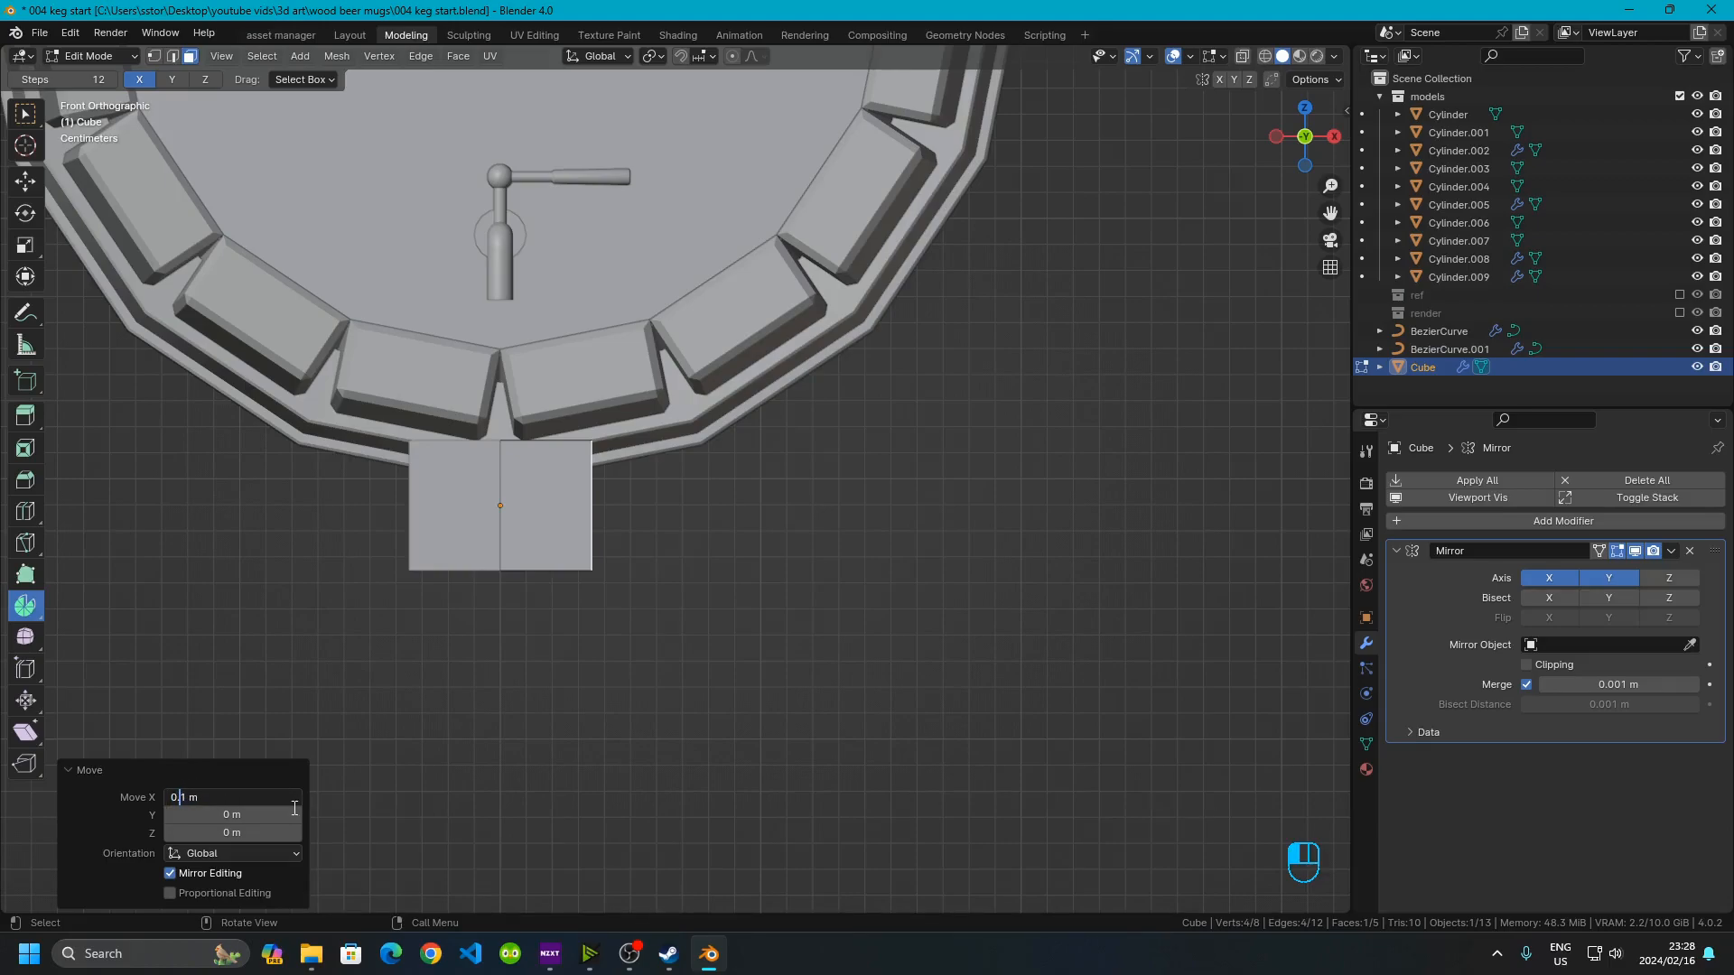
{"action": "key", "text": "Return"}
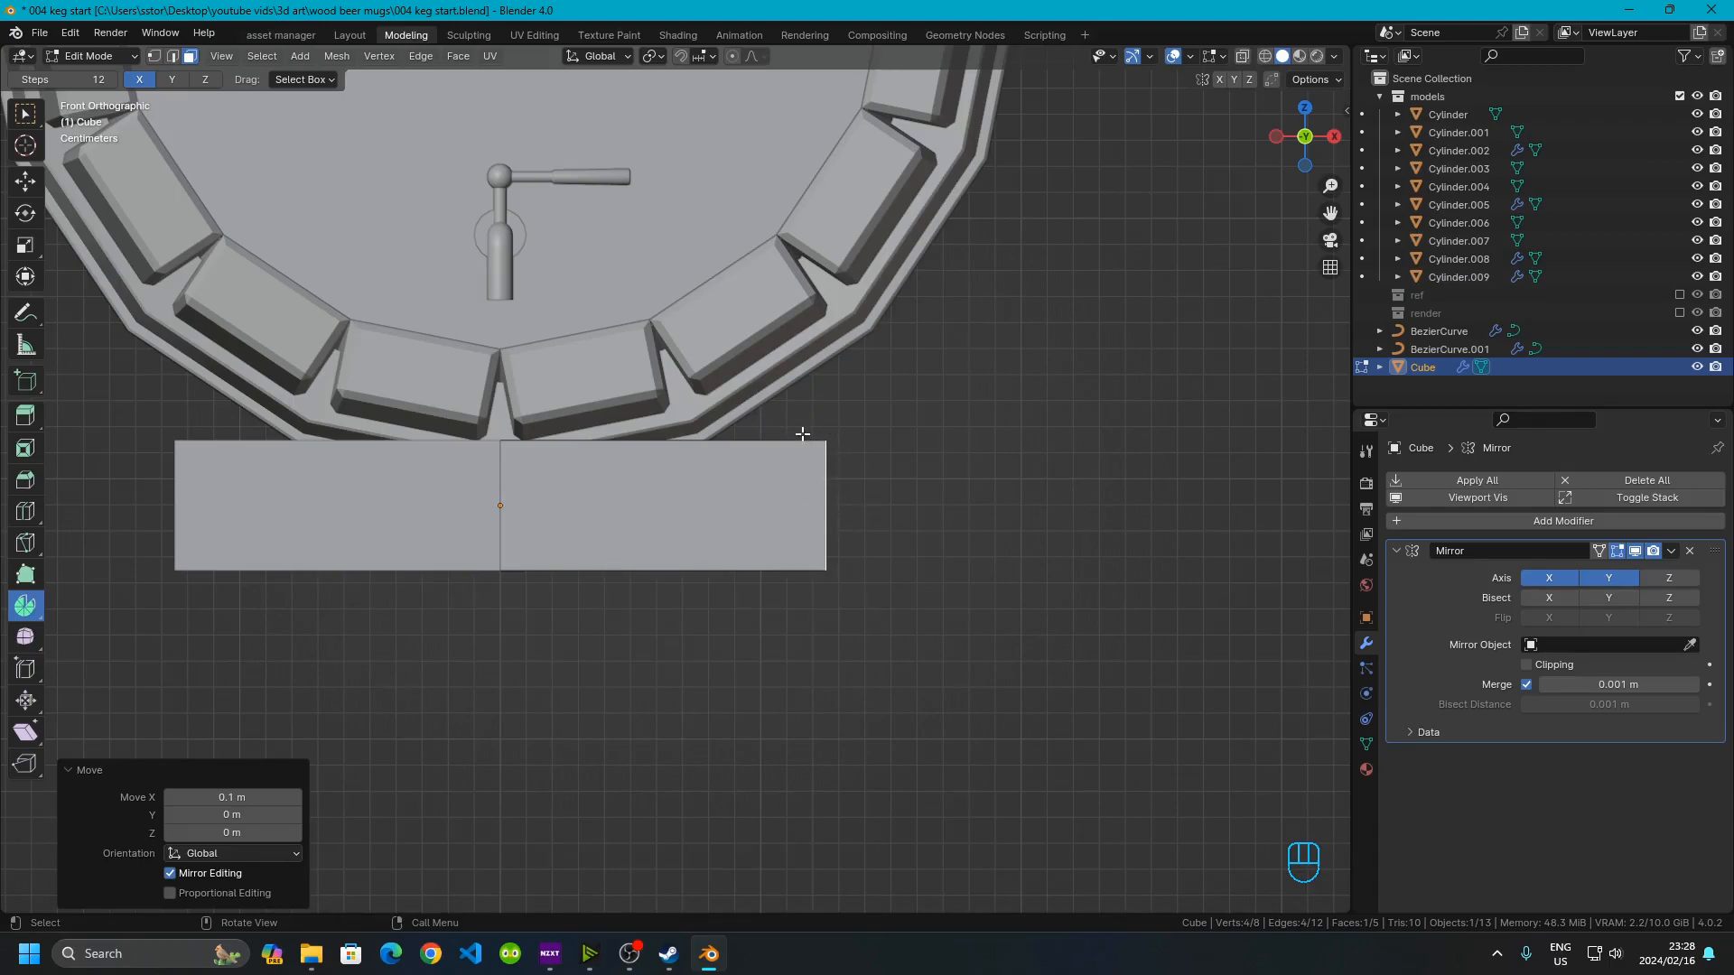
Select the beam's bottom face and extrude it downward 0.1 m
{"action": "middle_click_drag", "start_coordinate": [908, 595], "coordinate": [578, 271]}
{"action": "left_click", "coordinate": [568, 257]}
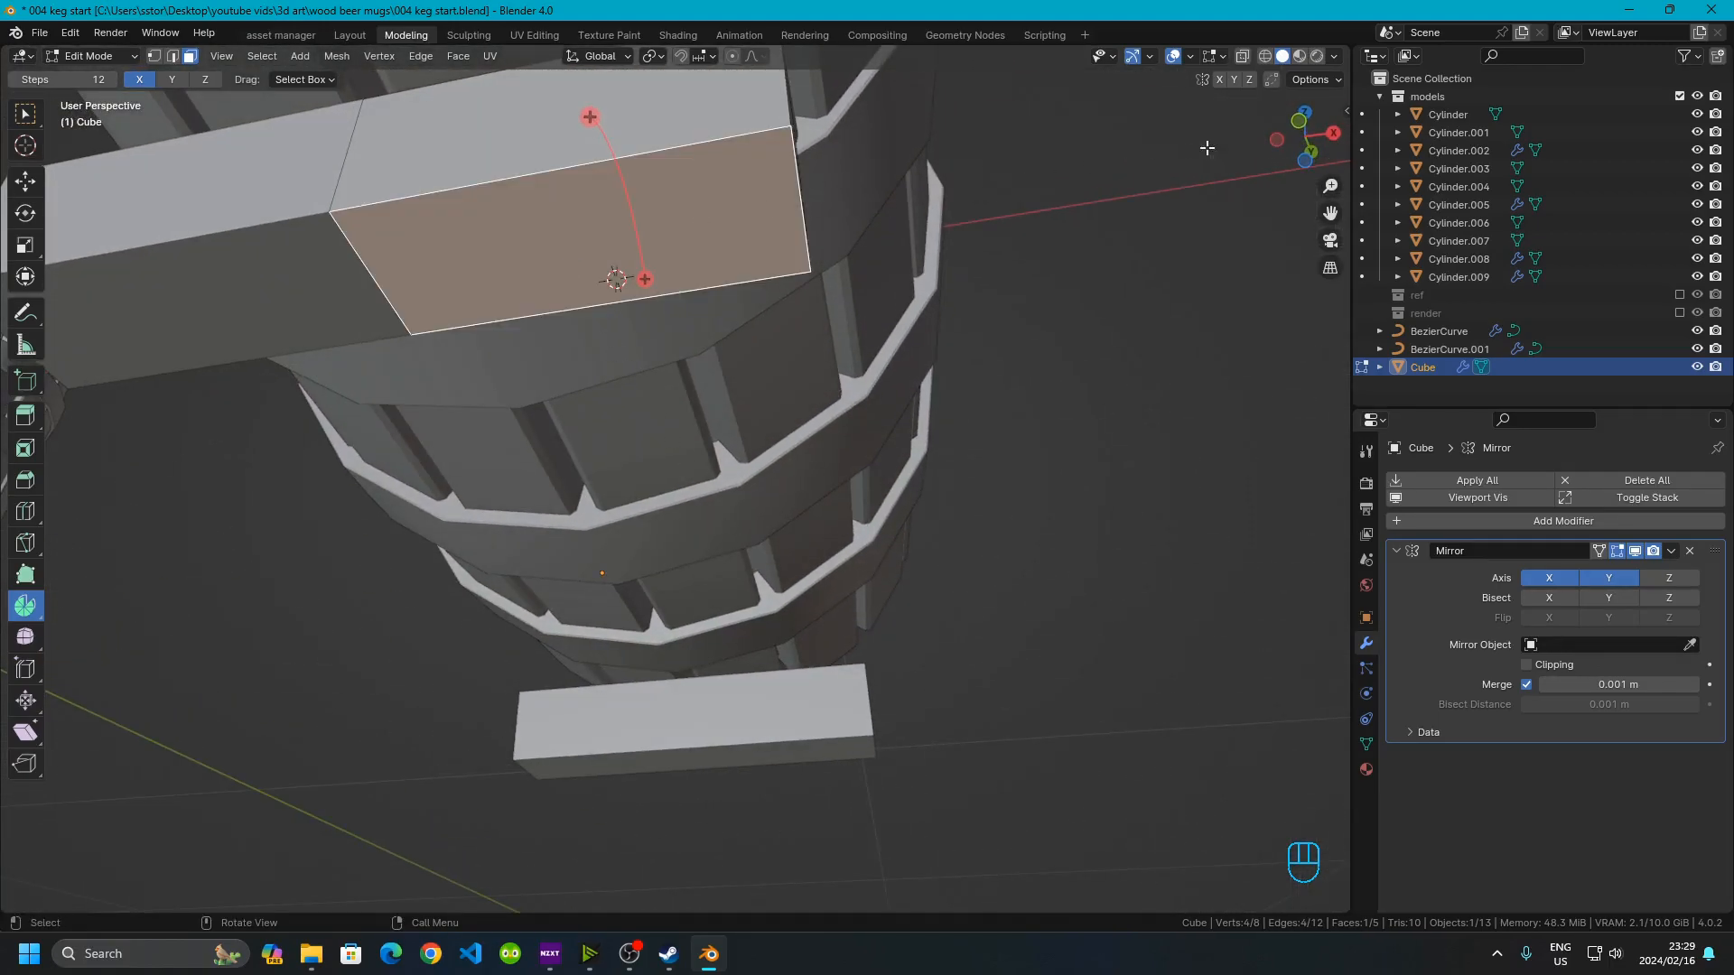
{"action": "left_click", "coordinate": [1308, 135]}
{"action": "scroll", "coordinate": [748, 503], "scroll_direction": "down", "scroll_amount": 2}
{"action": "scroll", "coordinate": [607, 526], "scroll_direction": "up", "scroll_amount": 5}
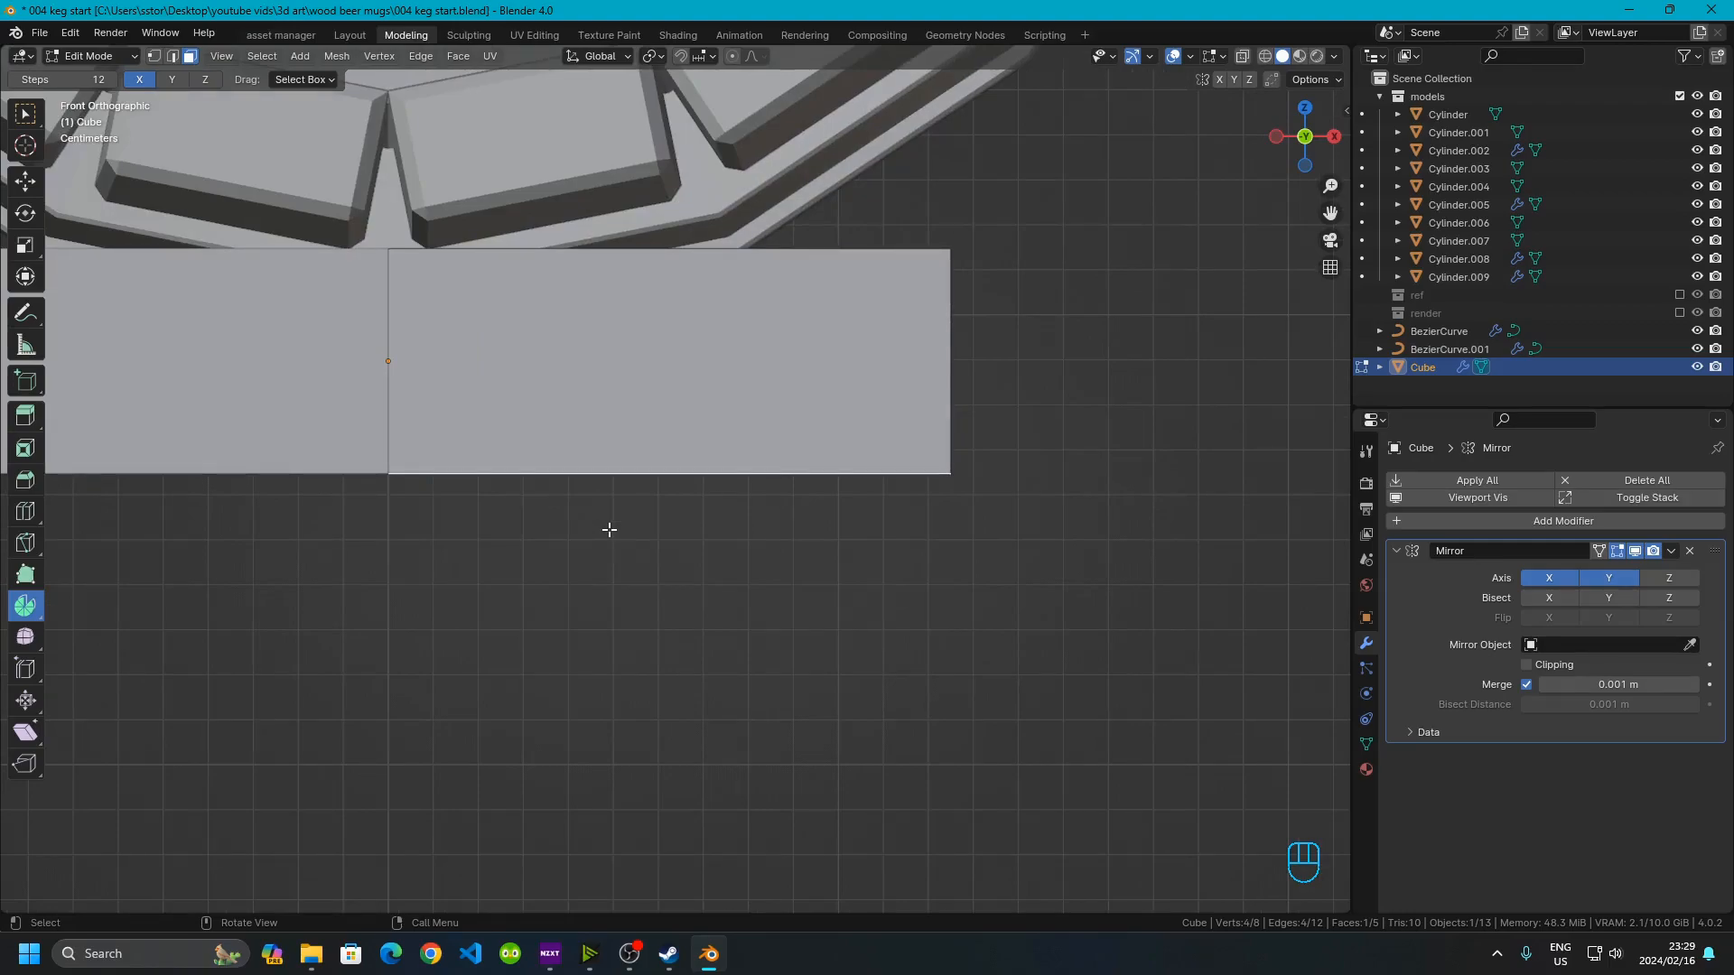
{"action": "key", "text": "e"}
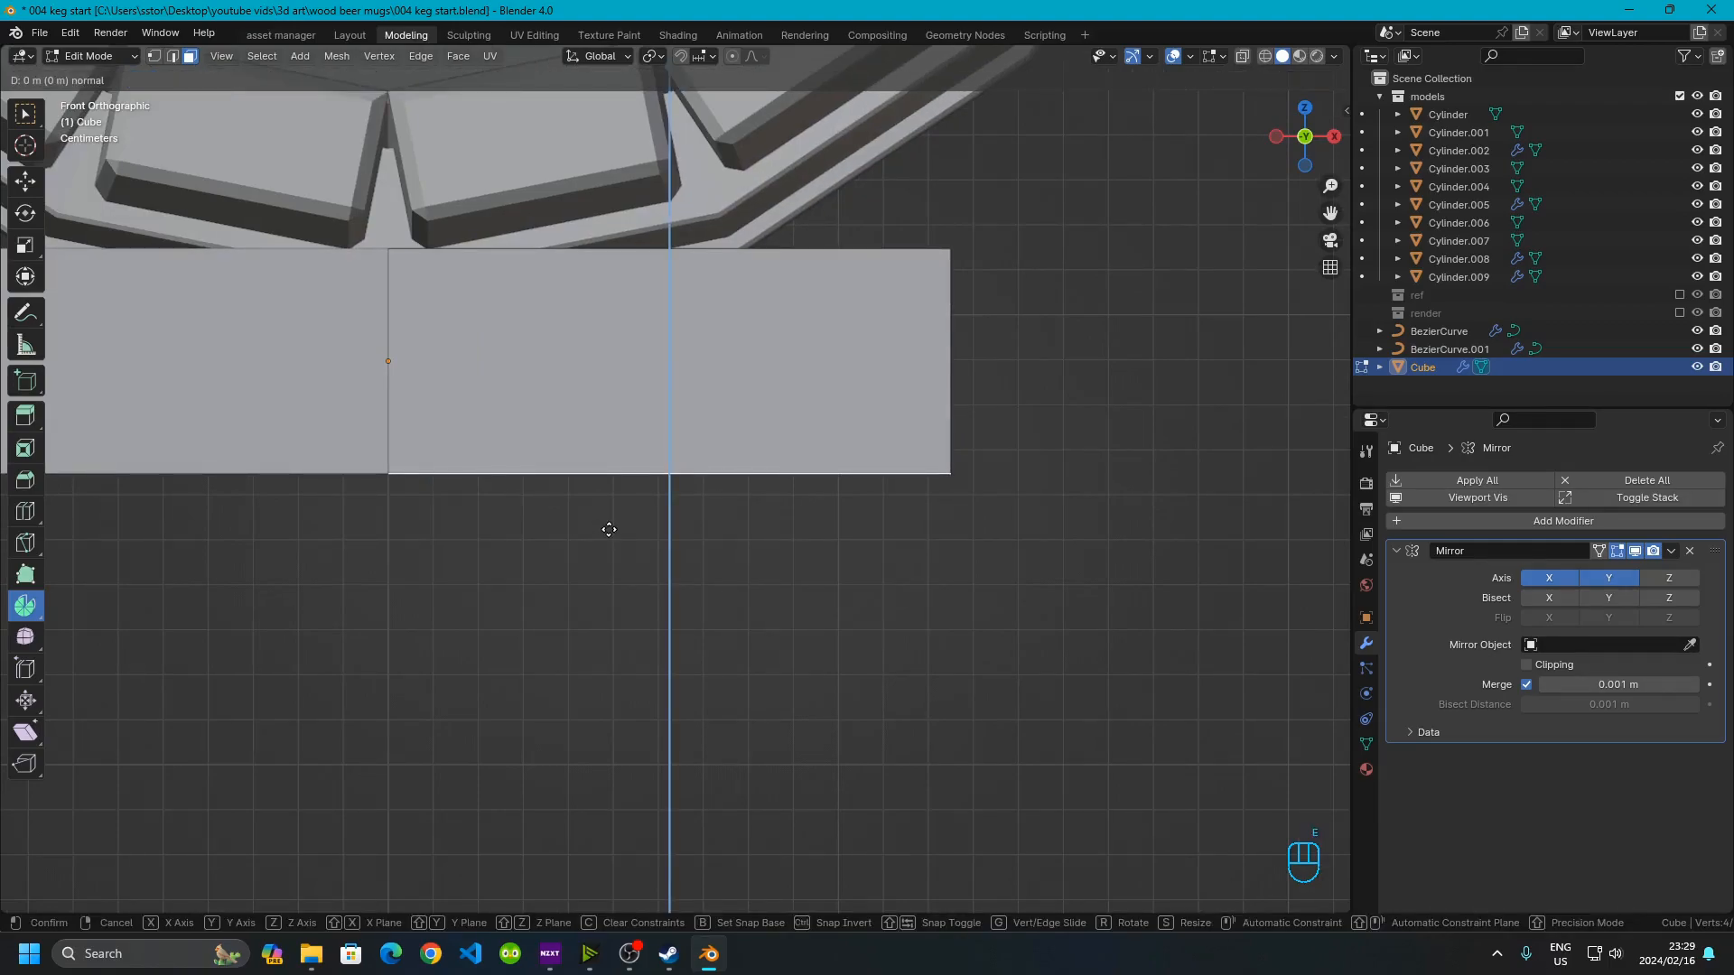
{"action": "type", "text": ".1"}
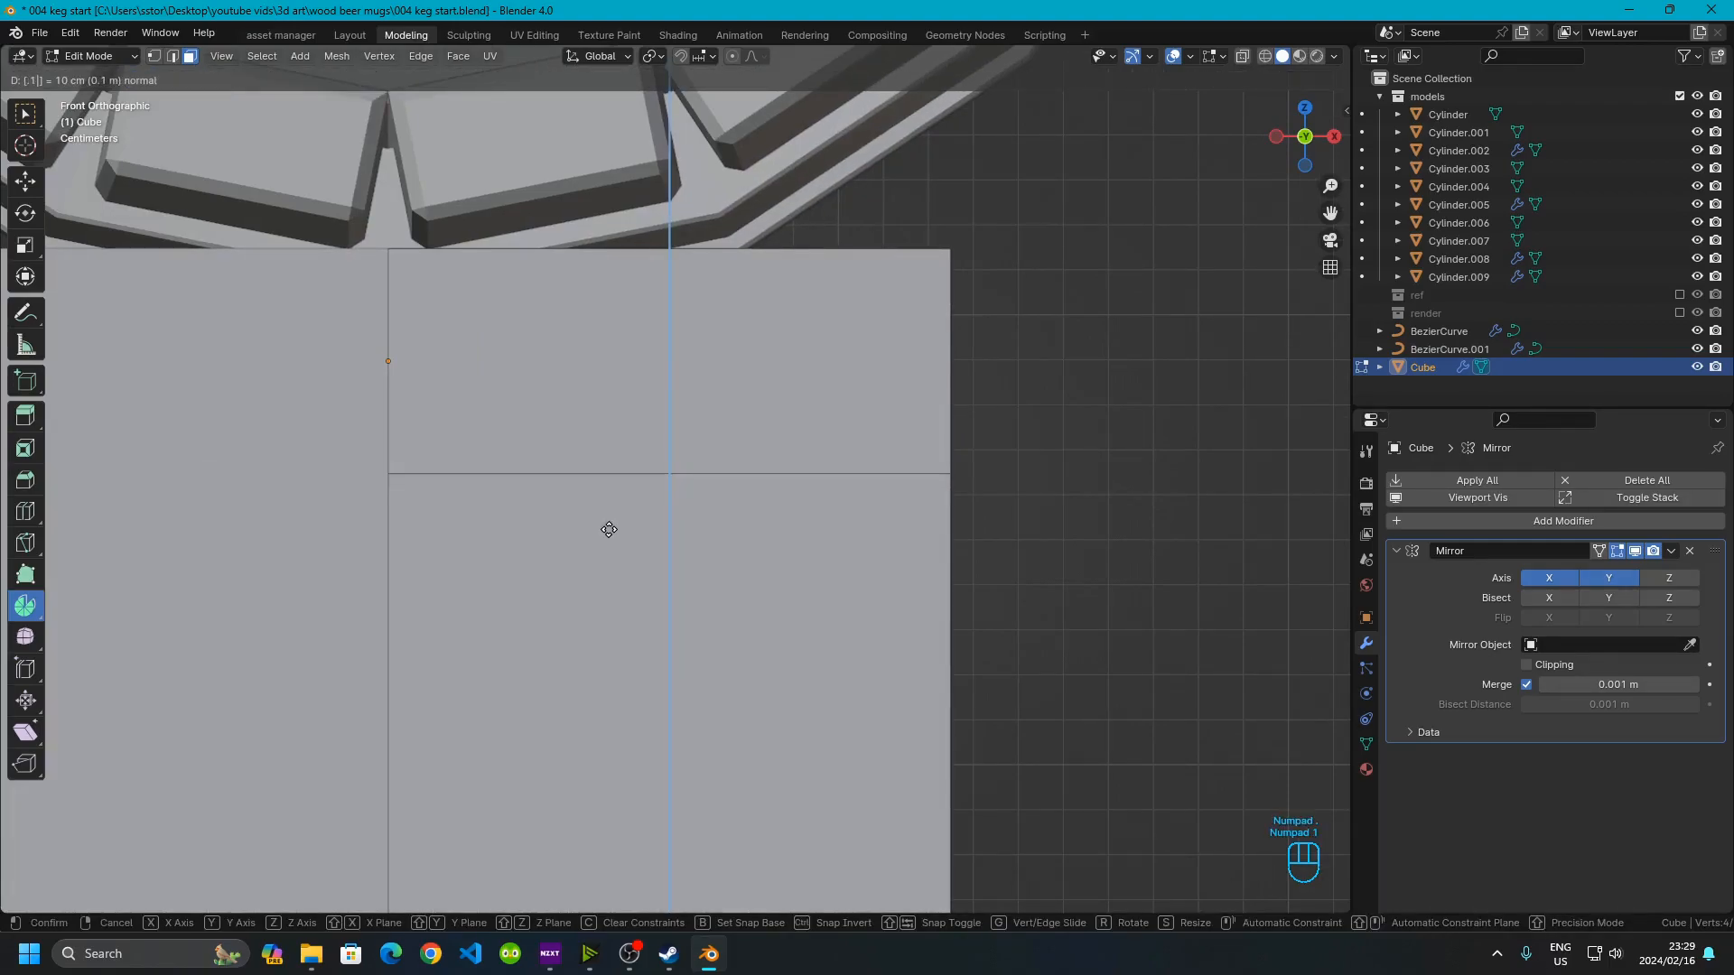
{"action": "key", "text": "BackSpace"}
{"action": "key", "text": "BackSpace"}
{"action": "key", "text": "BackSpace"}
{"action": "type", "text": ".1"}
{"action": "left_click", "coordinate": [608, 529]}
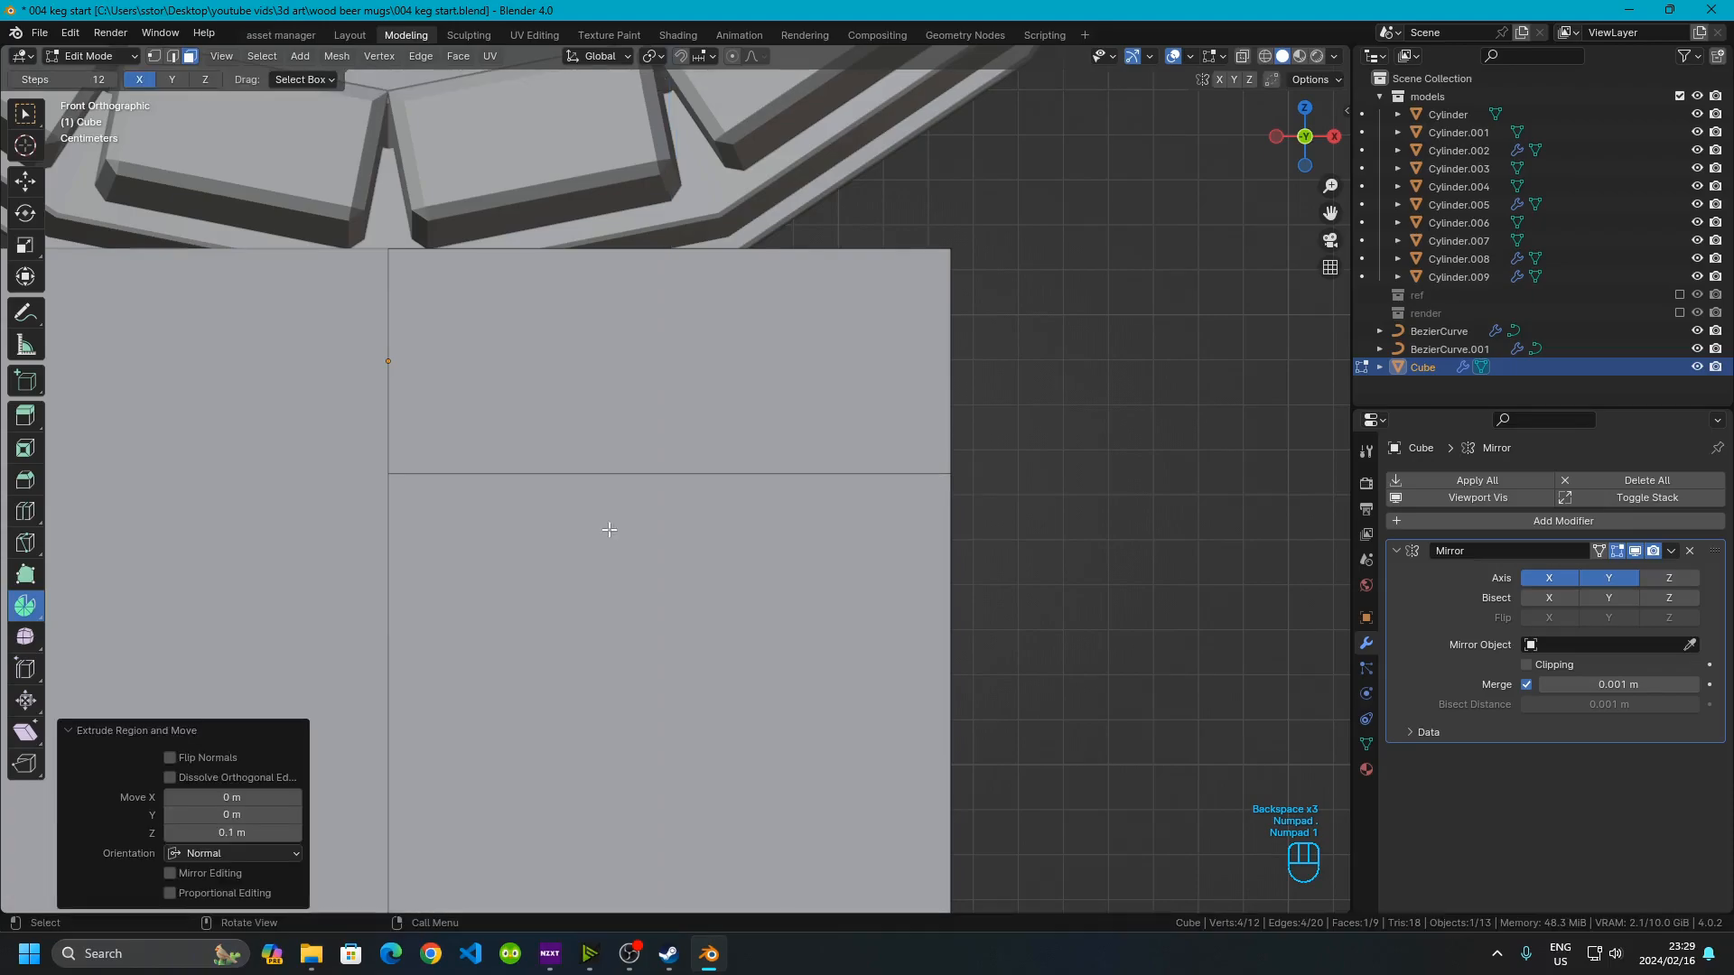
Undo the extrusion of the bottom face
{"action": "scroll", "coordinate": [610, 532], "scroll_direction": "down", "scroll_amount": 4}
{"action": "scroll", "coordinate": [614, 538], "scroll_direction": "up", "scroll_amount": 3}
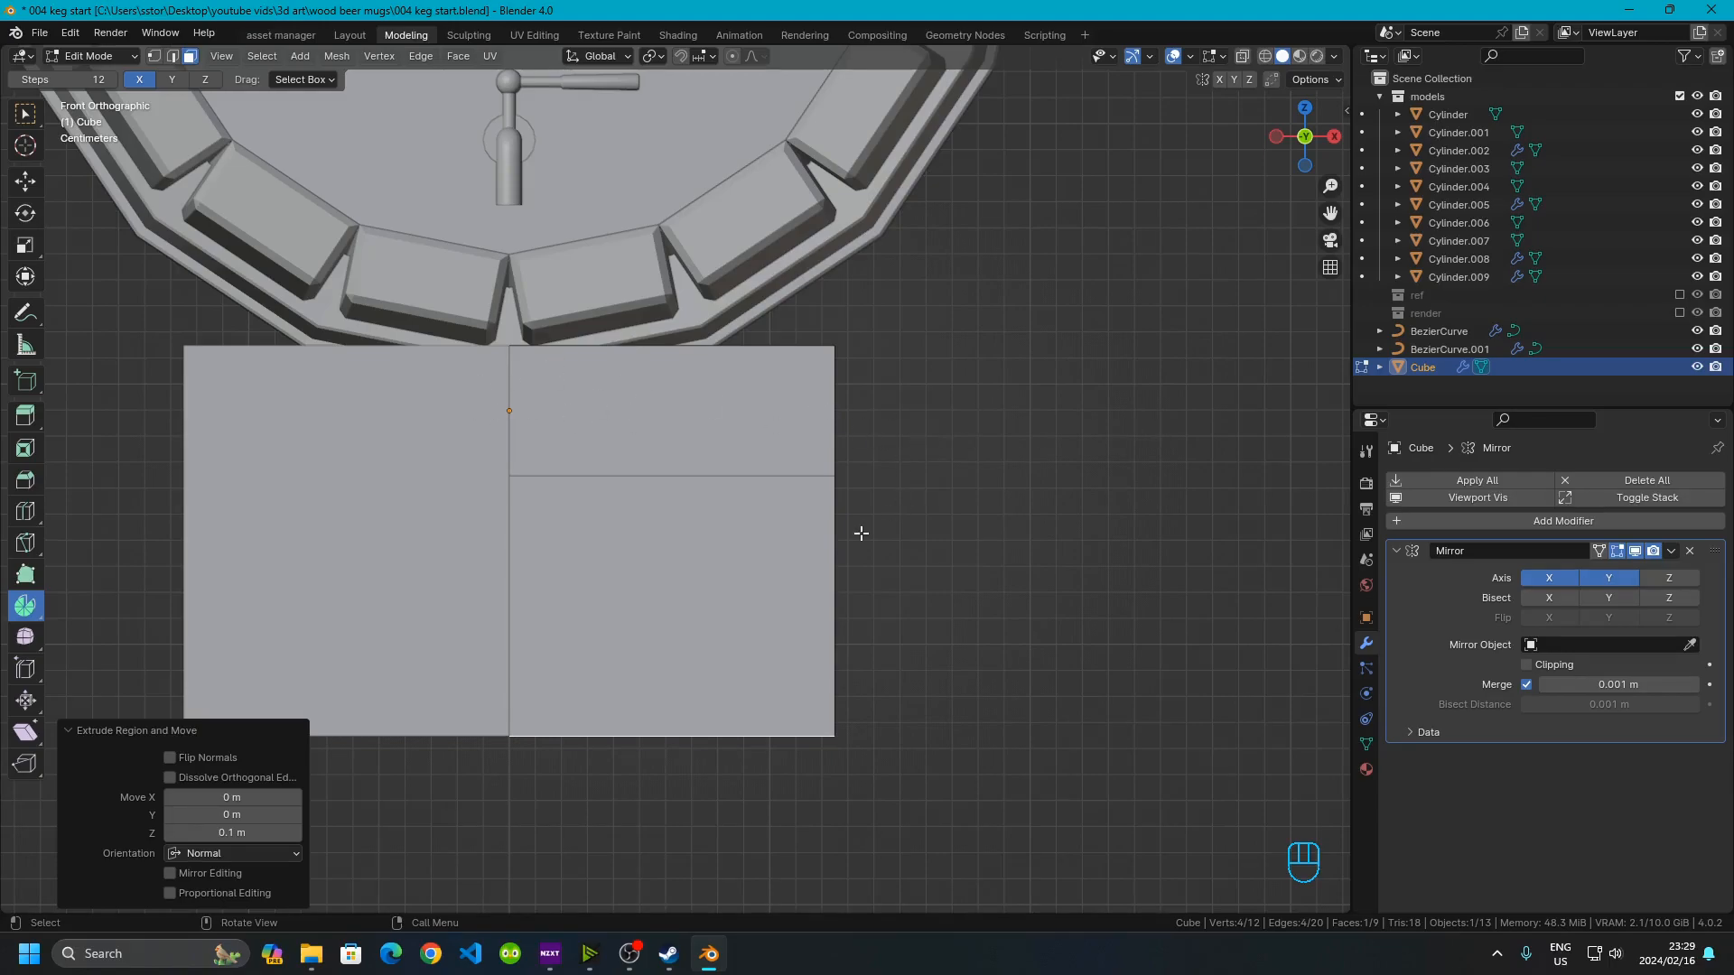
{"action": "key", "text": "ctrl+z"}
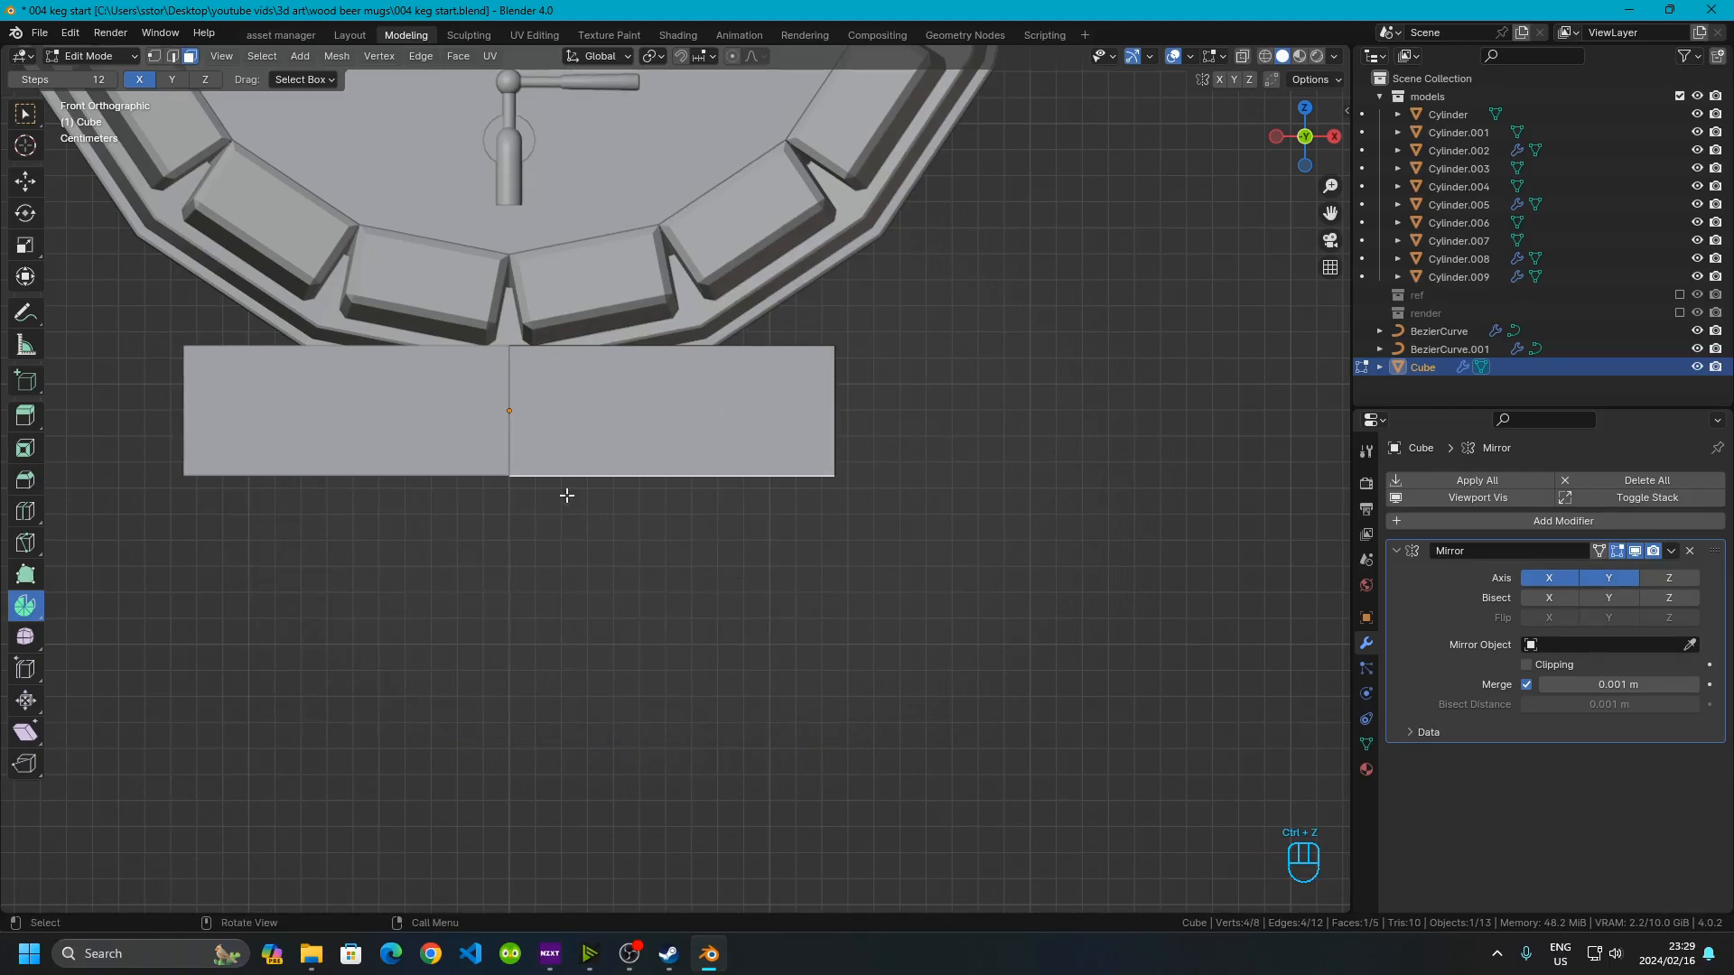
Extrude the beam's bottom face downward to add a lower block
{"action": "scroll", "coordinate": [553, 488], "scroll_direction": "up", "scroll_amount": 1}
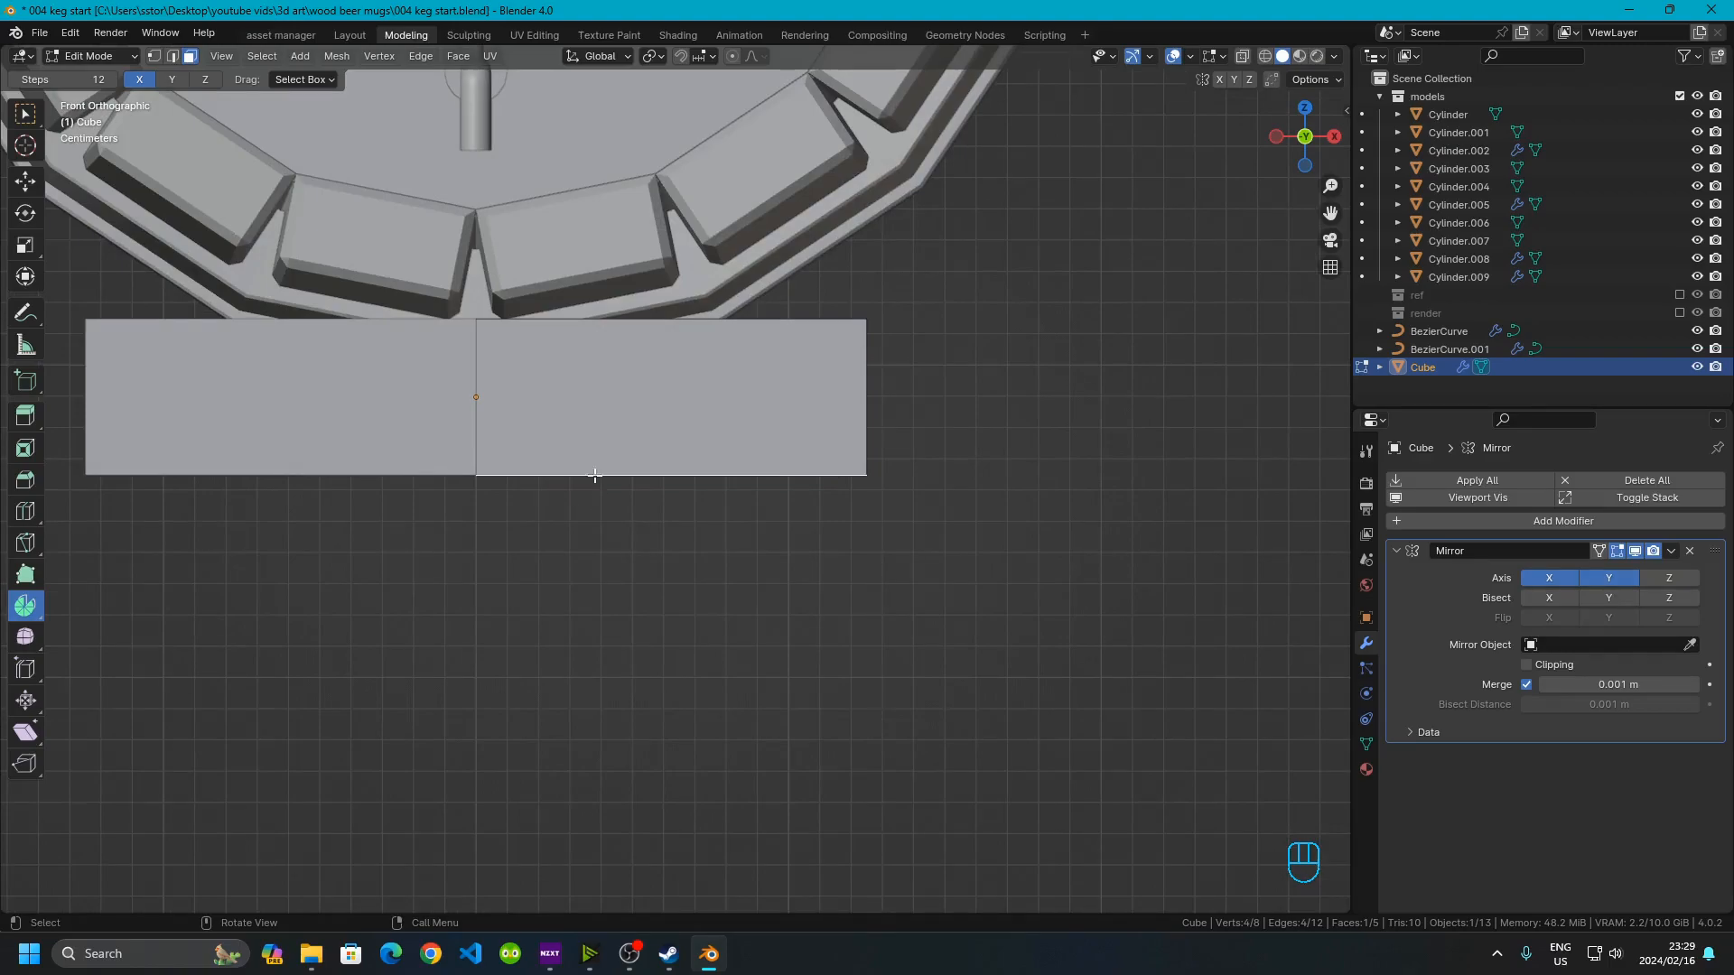
{"action": "key", "text": "e"}
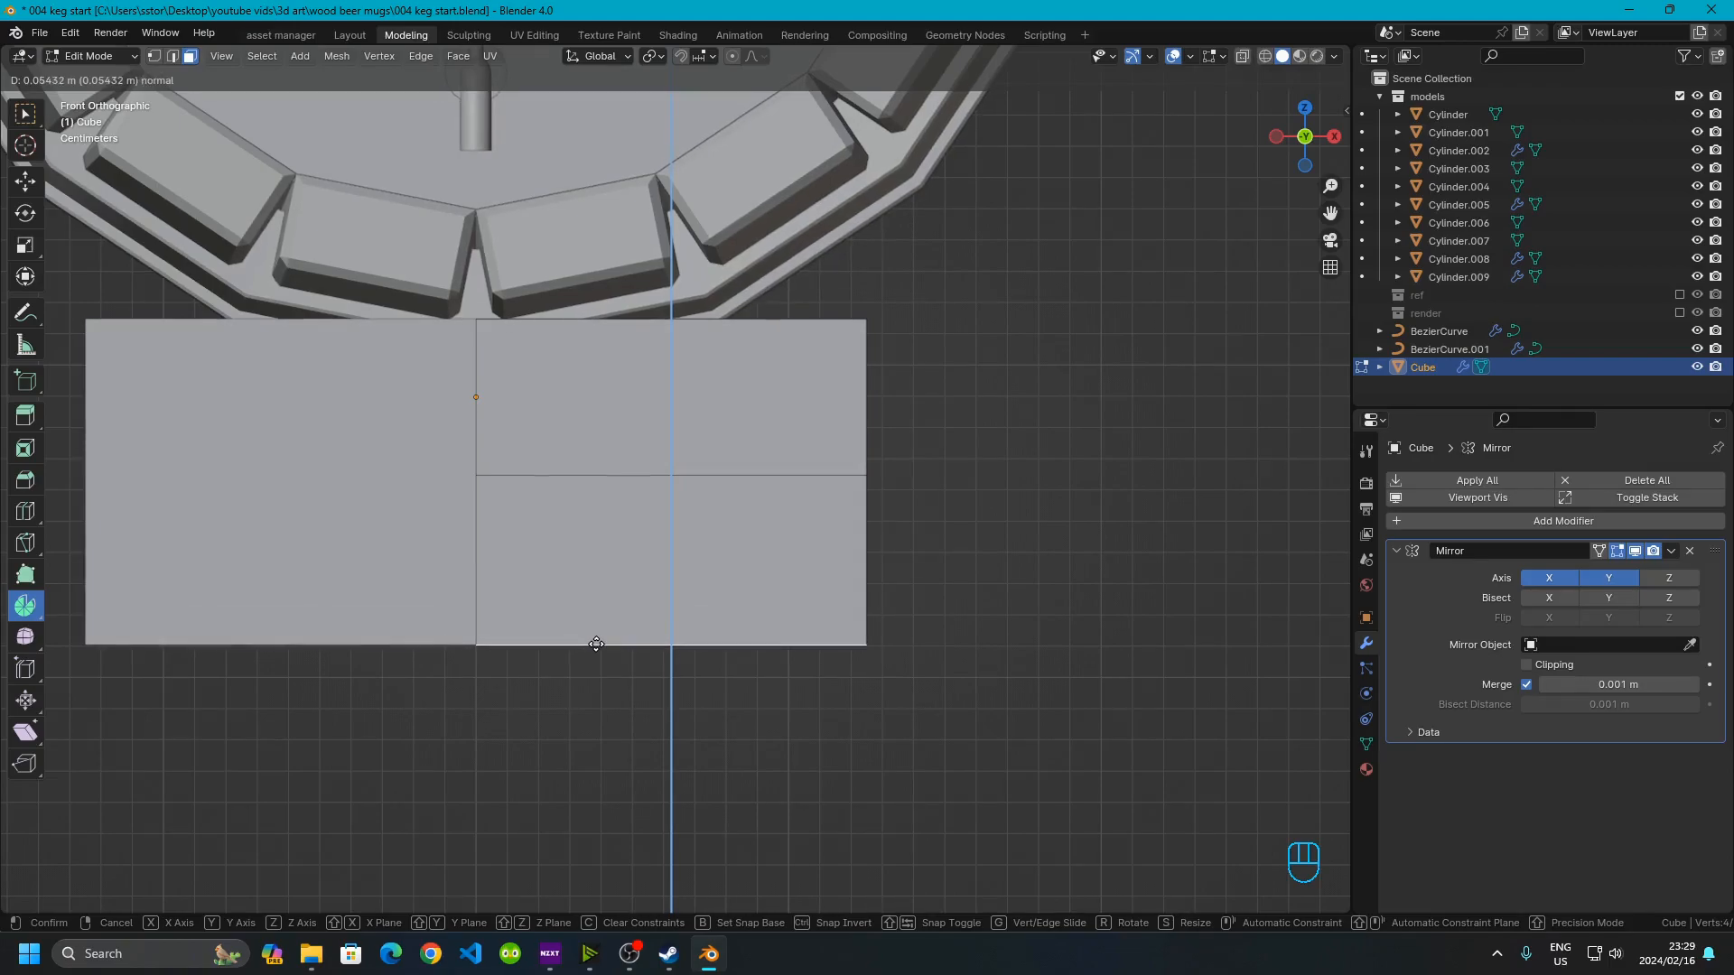
{"action": "left_click", "coordinate": [262, 833]}
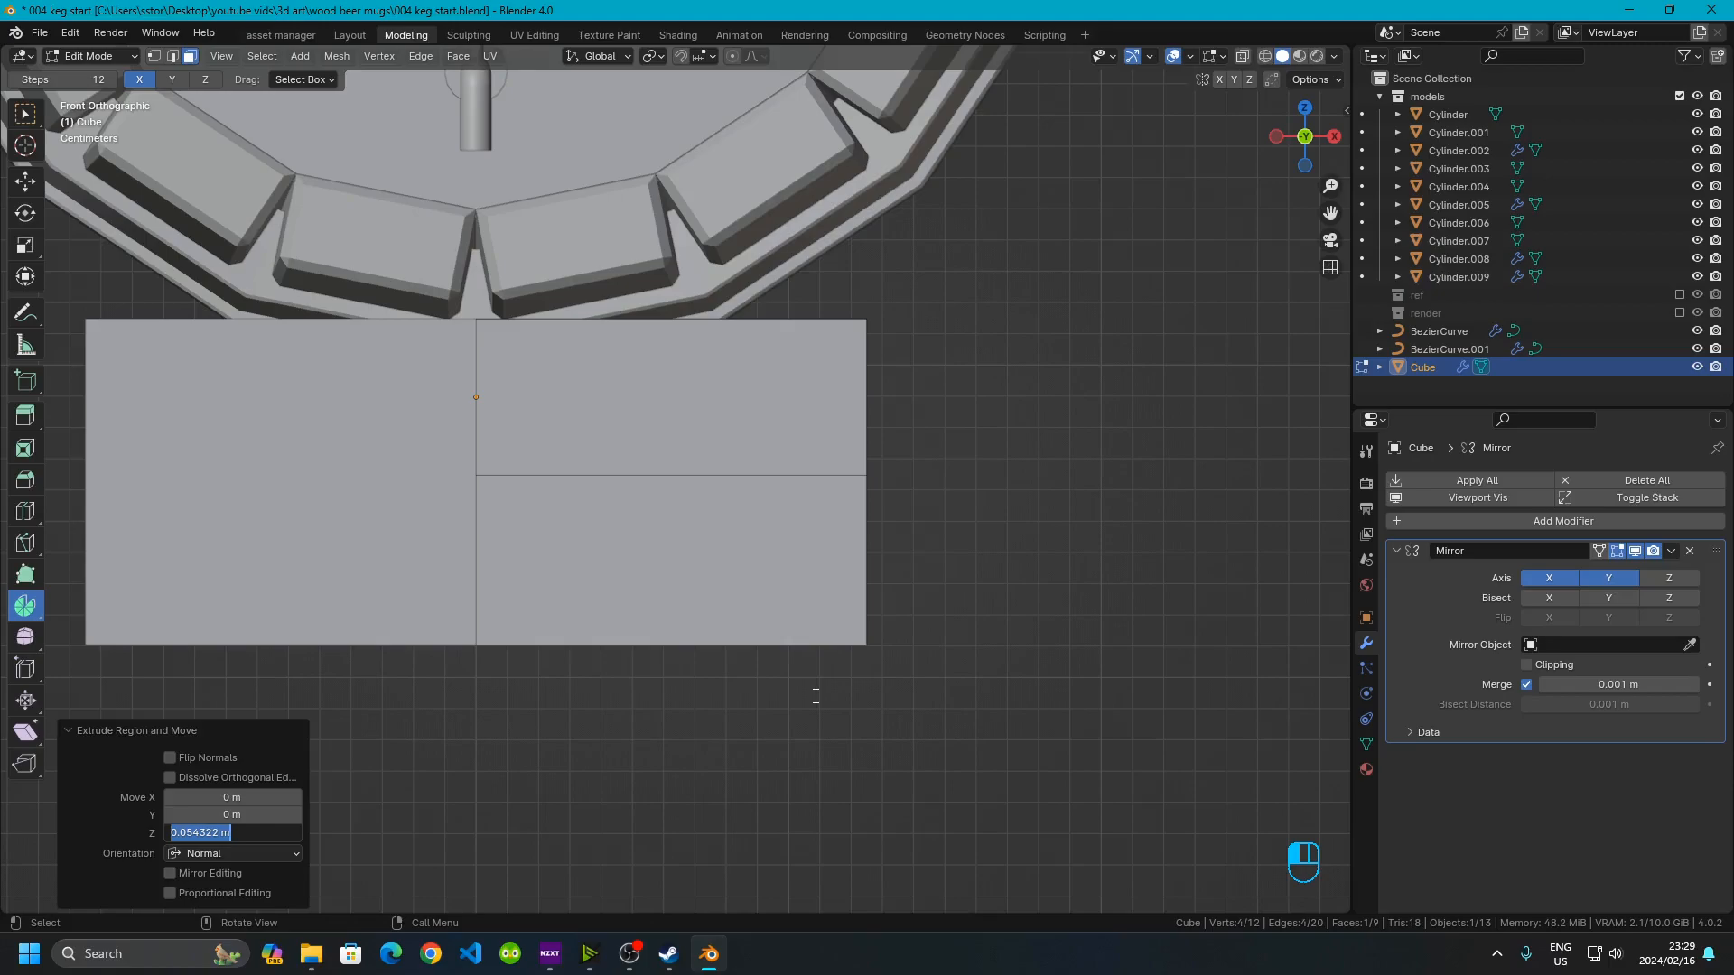
{"action": "type", "text": ".0"}
{"action": "key", "text": "Return"}
{"action": "left_click", "coordinate": [813, 695]}
{"action": "scroll", "coordinate": [655, 697], "scroll_direction": "down", "scroll_amount": 4}
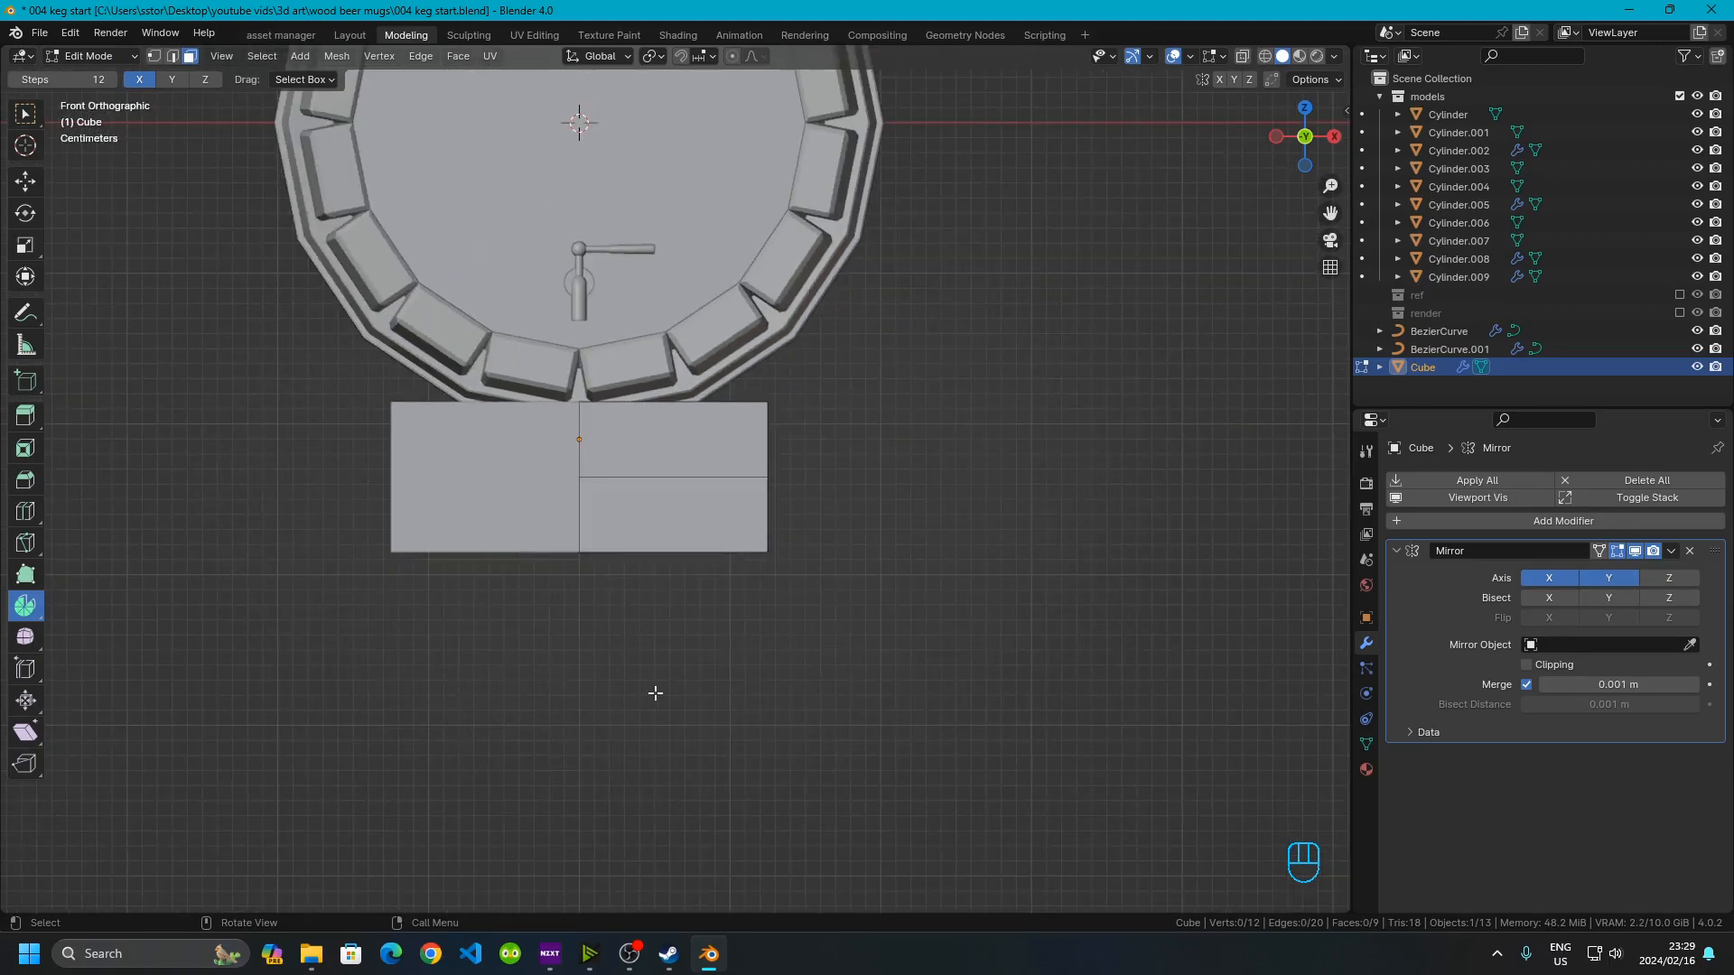
Select the lower block's outer side face and extrude it outward 5 cm
{"action": "scroll", "coordinate": [655, 697], "scroll_direction": "up", "scroll_amount": 6}
{"action": "middle_click_drag", "start_coordinate": [846, 494], "coordinate": [542, 488]}
{"action": "left_click", "coordinate": [341, 476]}
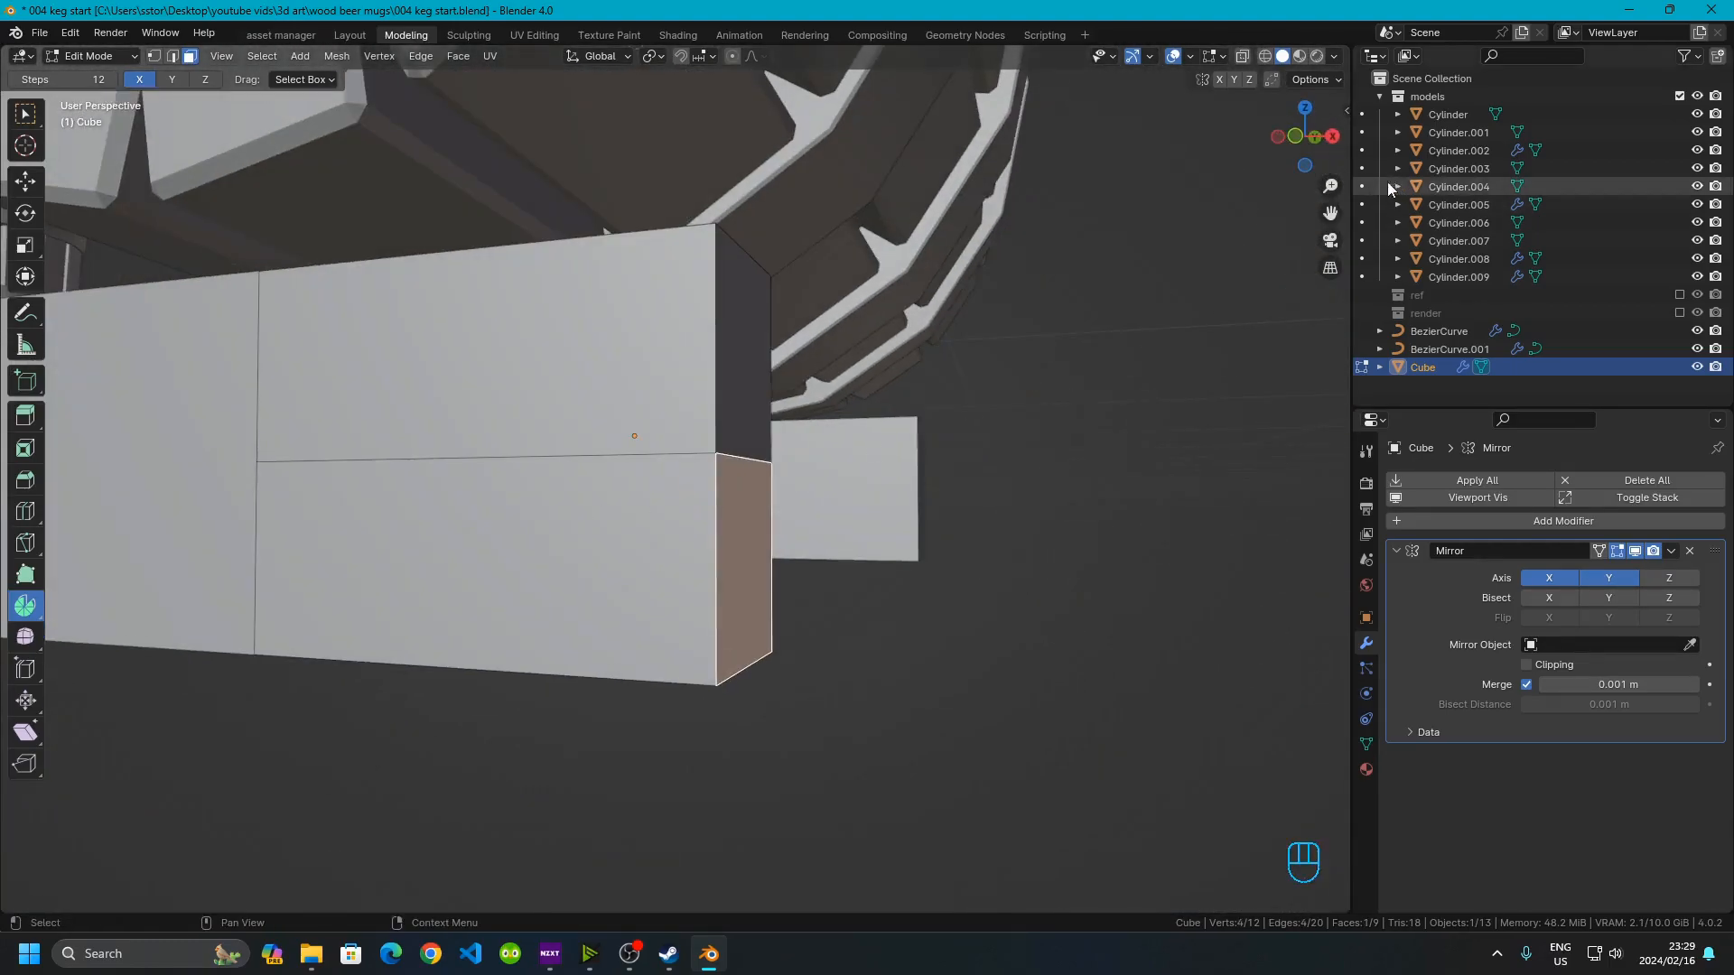
{"action": "left_click", "coordinate": [1304, 138]}
{"action": "middle_click_drag", "start_coordinate": [897, 505], "coordinate": [527, 526], "text": "shift"}
{"action": "scroll", "coordinate": [466, 559], "scroll_direction": "up", "scroll_amount": 1}
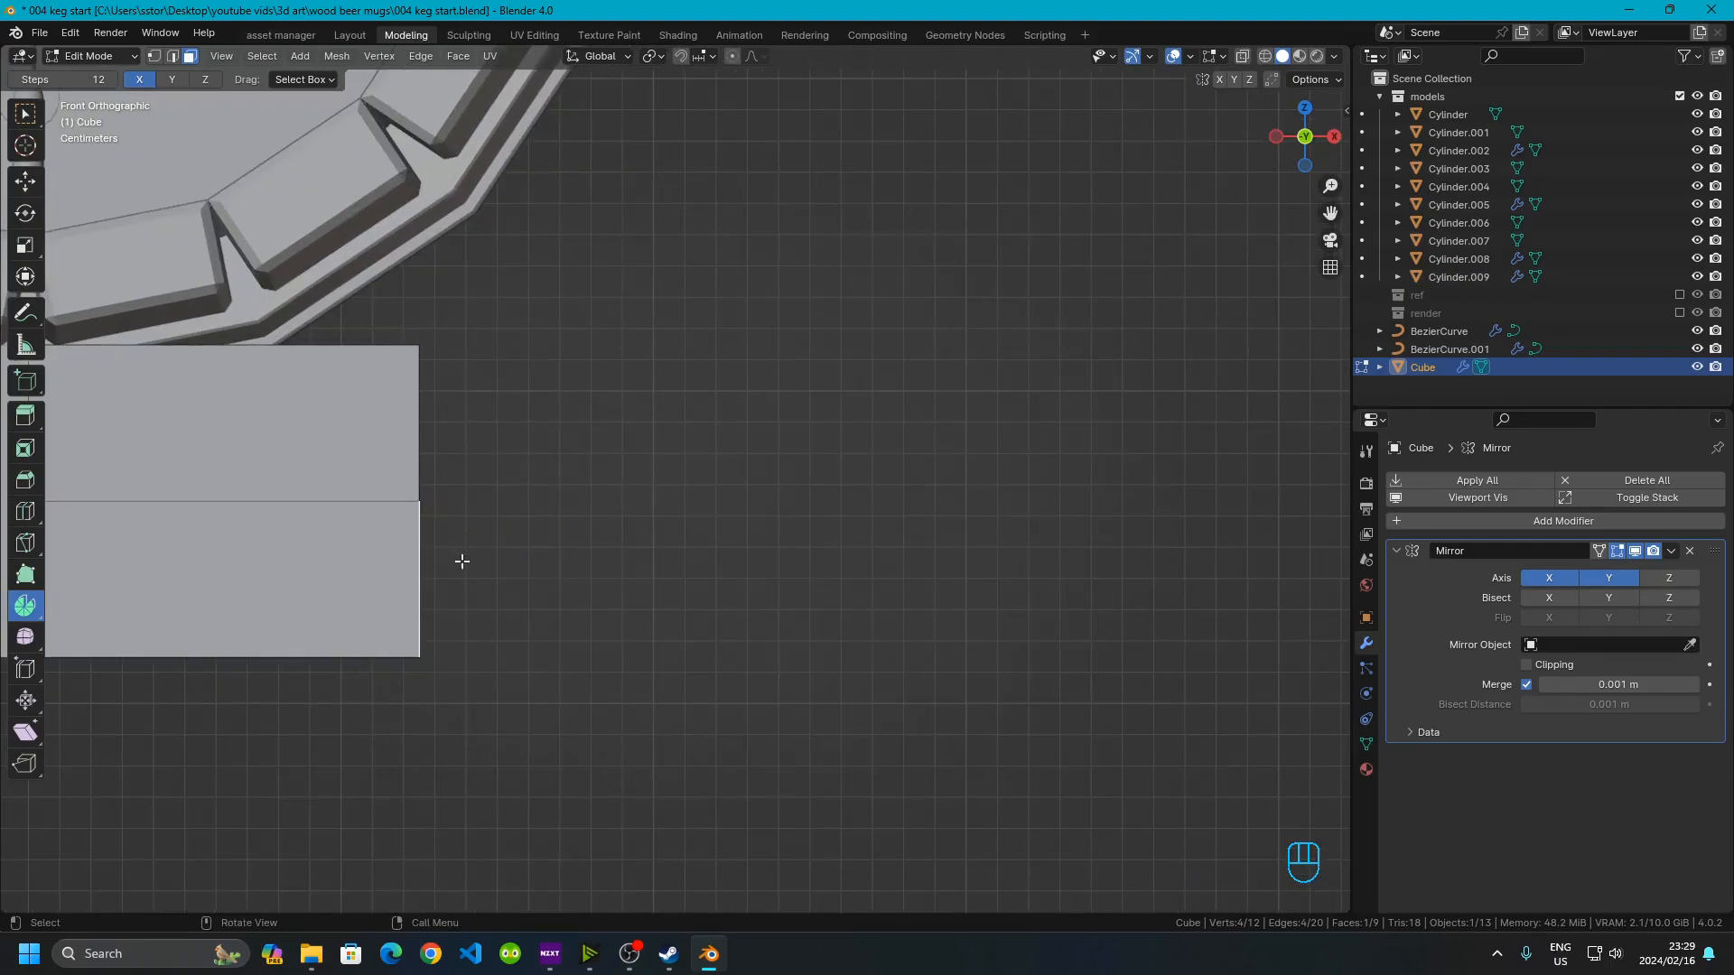
{"action": "type", "text": "e"}
{"action": "type", "text": ".0"}
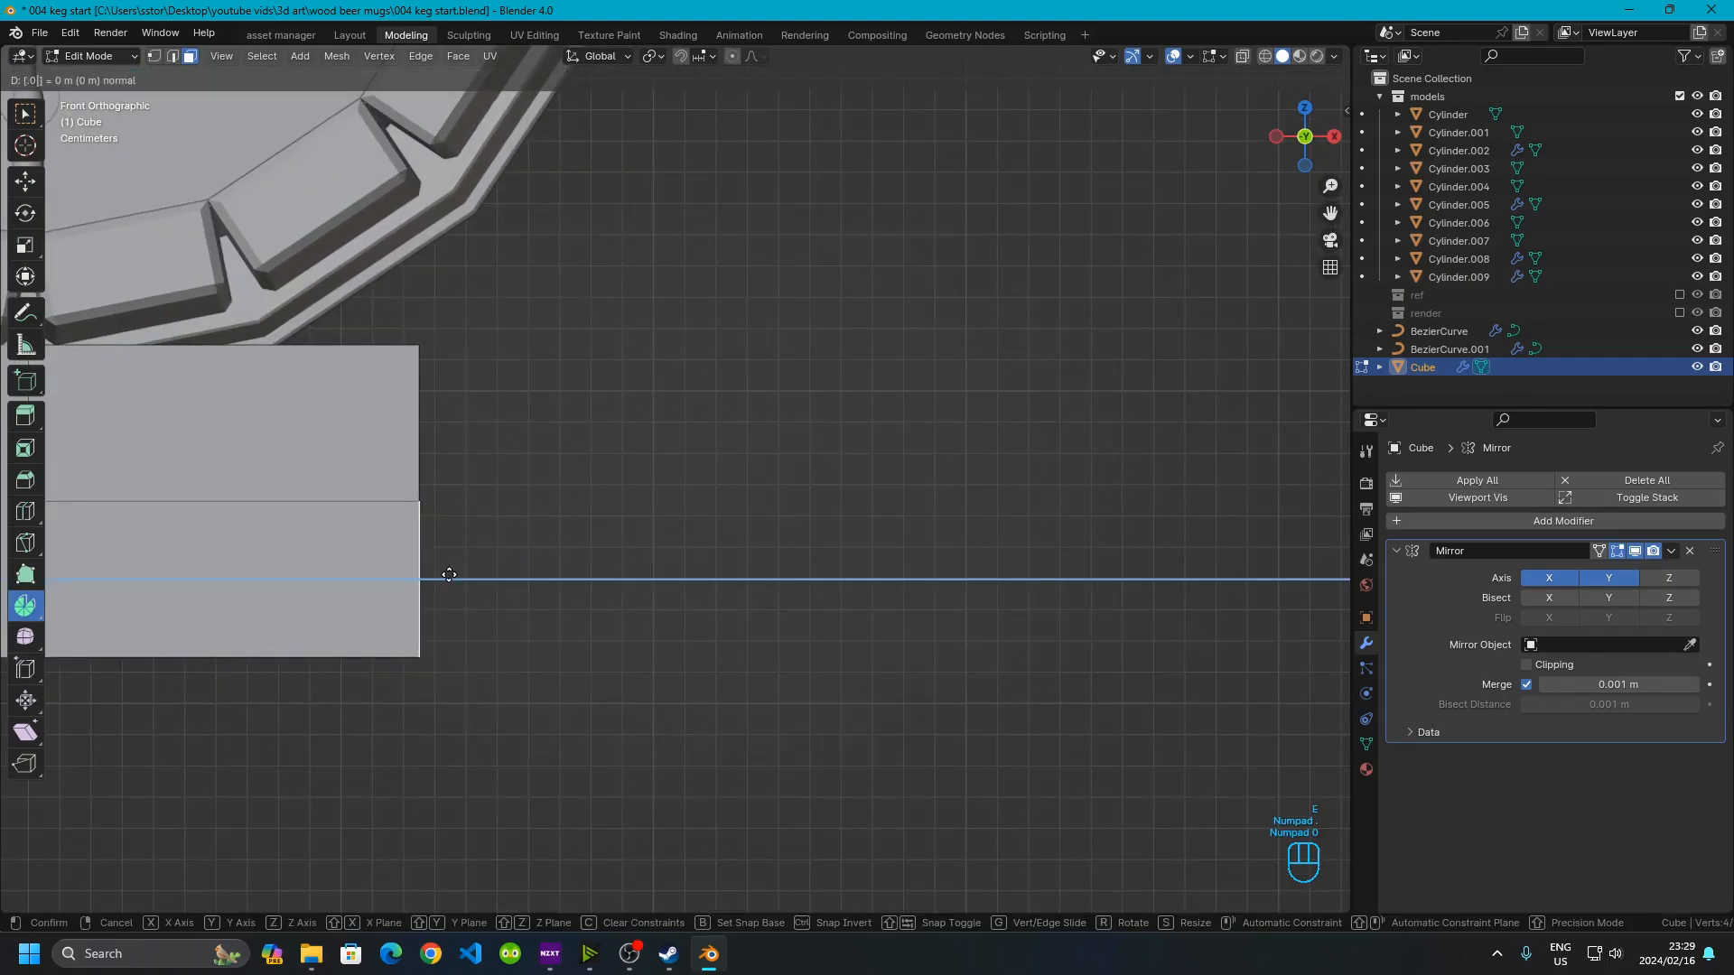
{"action": "type", "text": "5"}
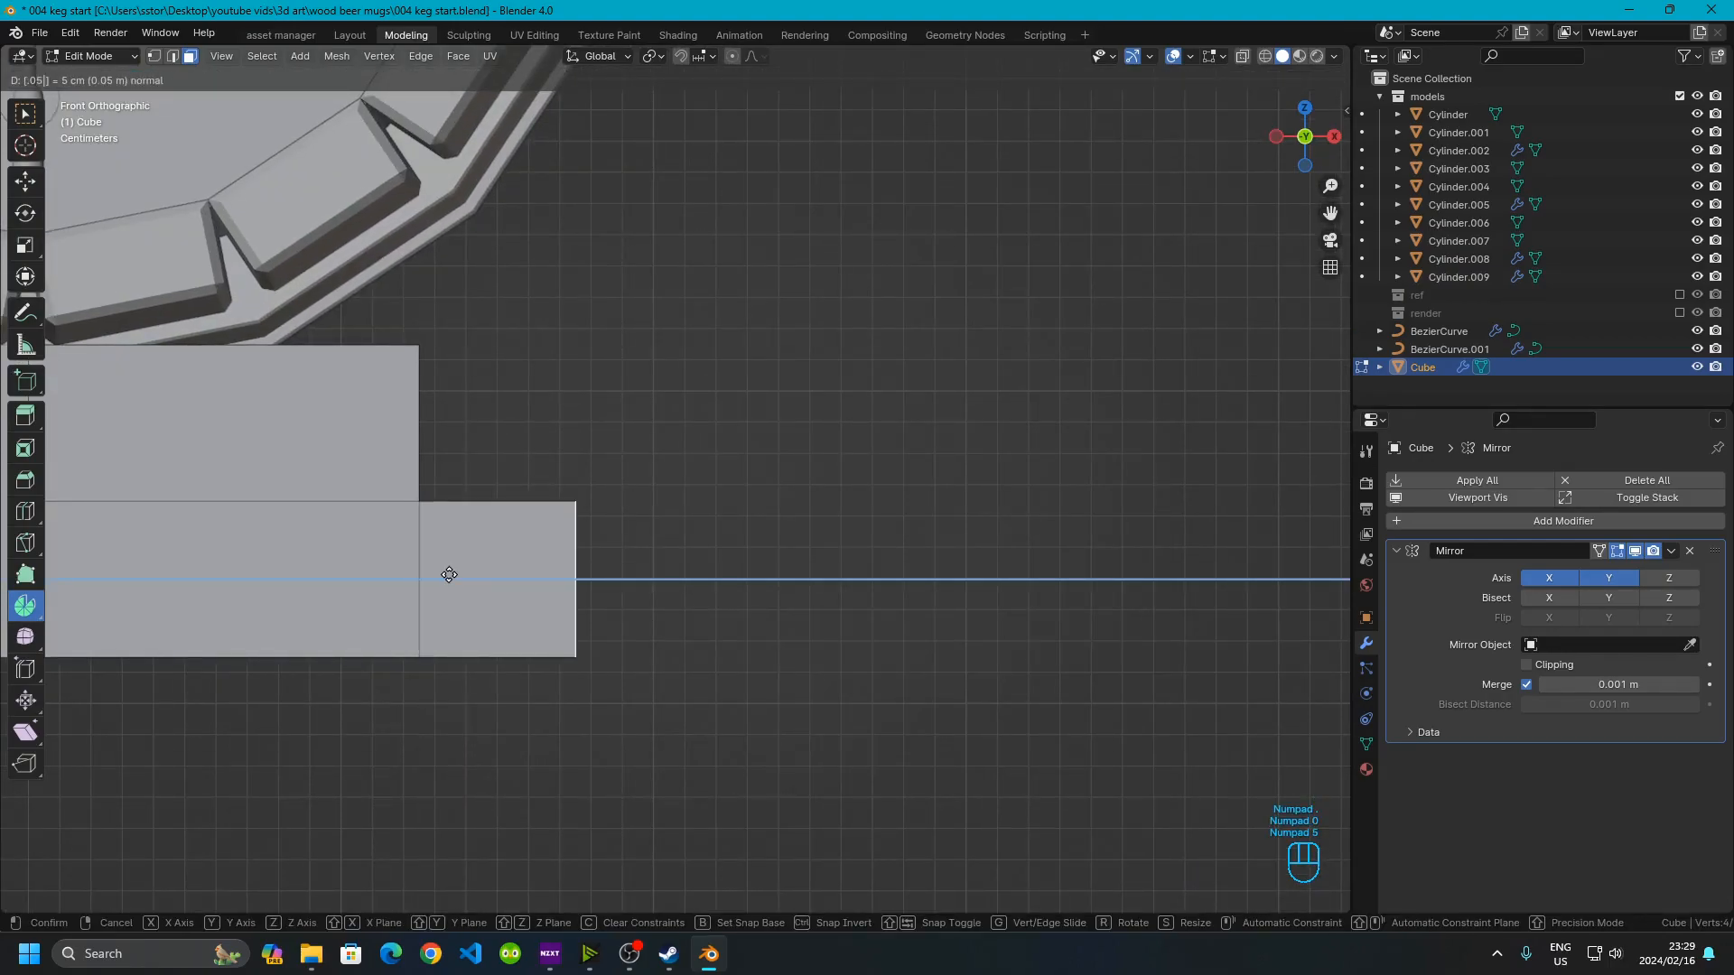
{"action": "left_click", "coordinate": [449, 574]}
Bevel the outer step edges of the stand with several segments to round them
{"action": "scroll", "coordinate": [592, 373], "scroll_direction": "down", "scroll_amount": 5}
{"action": "left_click", "coordinate": [691, 409]}
{"action": "scroll", "coordinate": [692, 409], "scroll_direction": "up", "scroll_amount": 4}
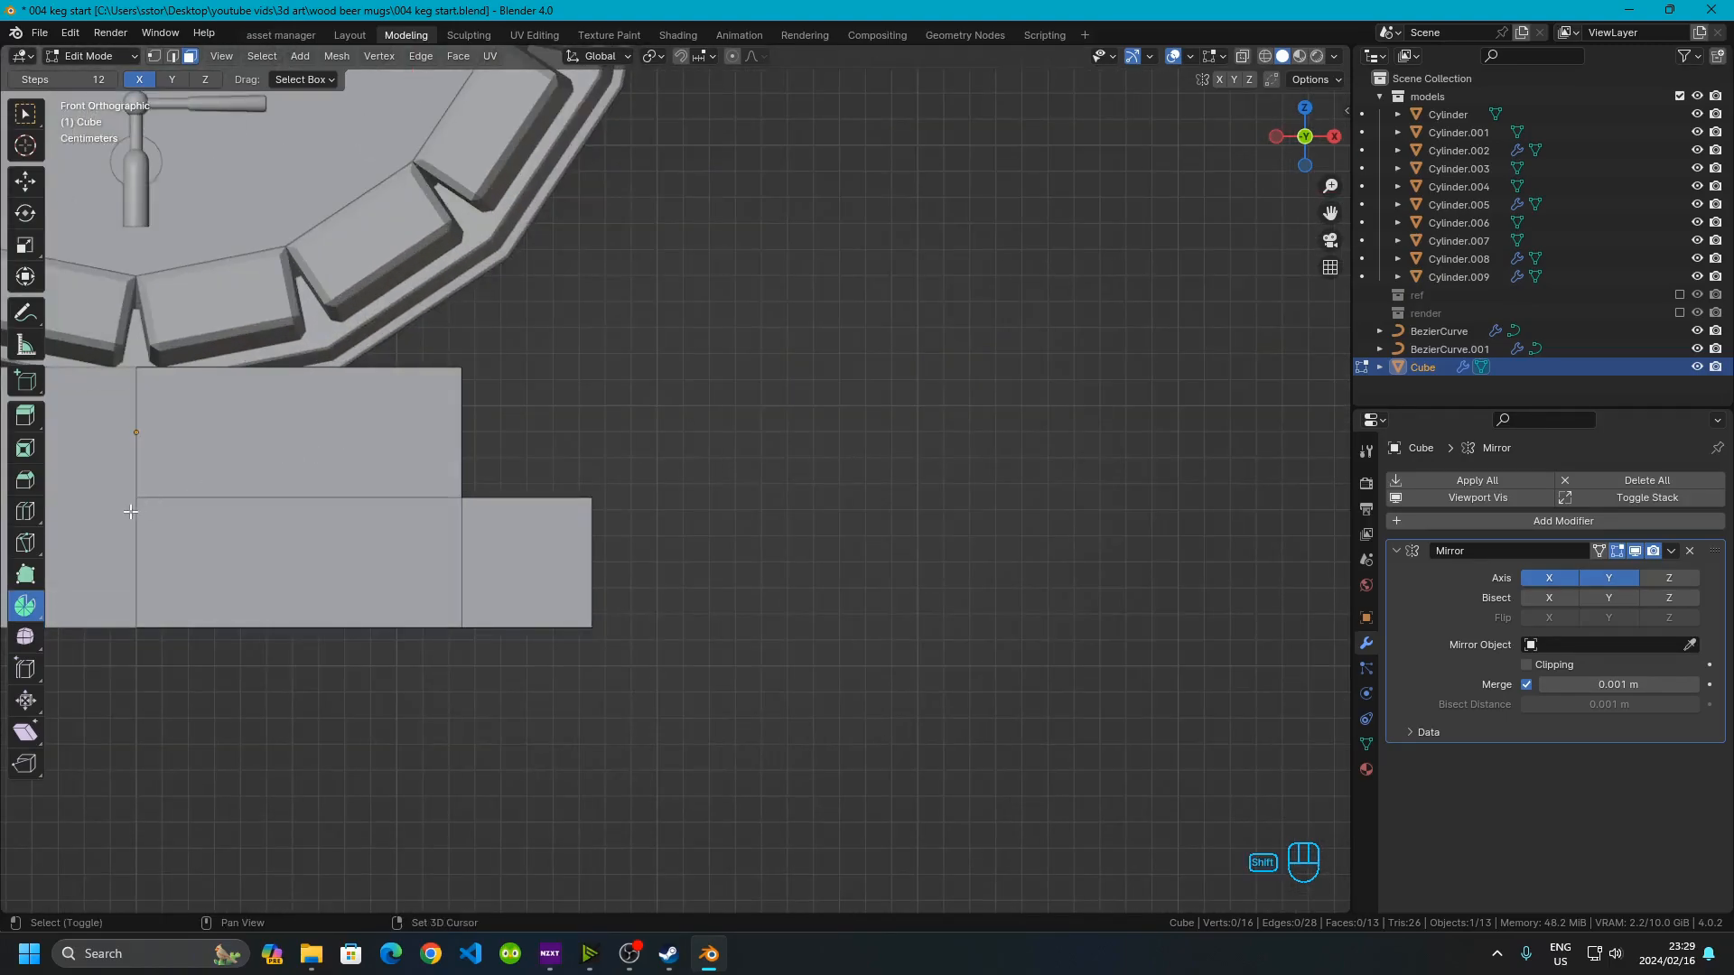
{"action": "middle_click_drag", "start_coordinate": [132, 511], "coordinate": [534, 476], "text": "shift"}
{"action": "scroll", "coordinate": [522, 466], "scroll_direction": "up", "scroll_amount": 2}
{"action": "middle_click_drag", "start_coordinate": [562, 361], "coordinate": [546, 439], "text": "shift"}
{"action": "middle_click_drag", "start_coordinate": [763, 503], "coordinate": [743, 567]}
{"action": "left_click", "coordinate": [731, 530]}
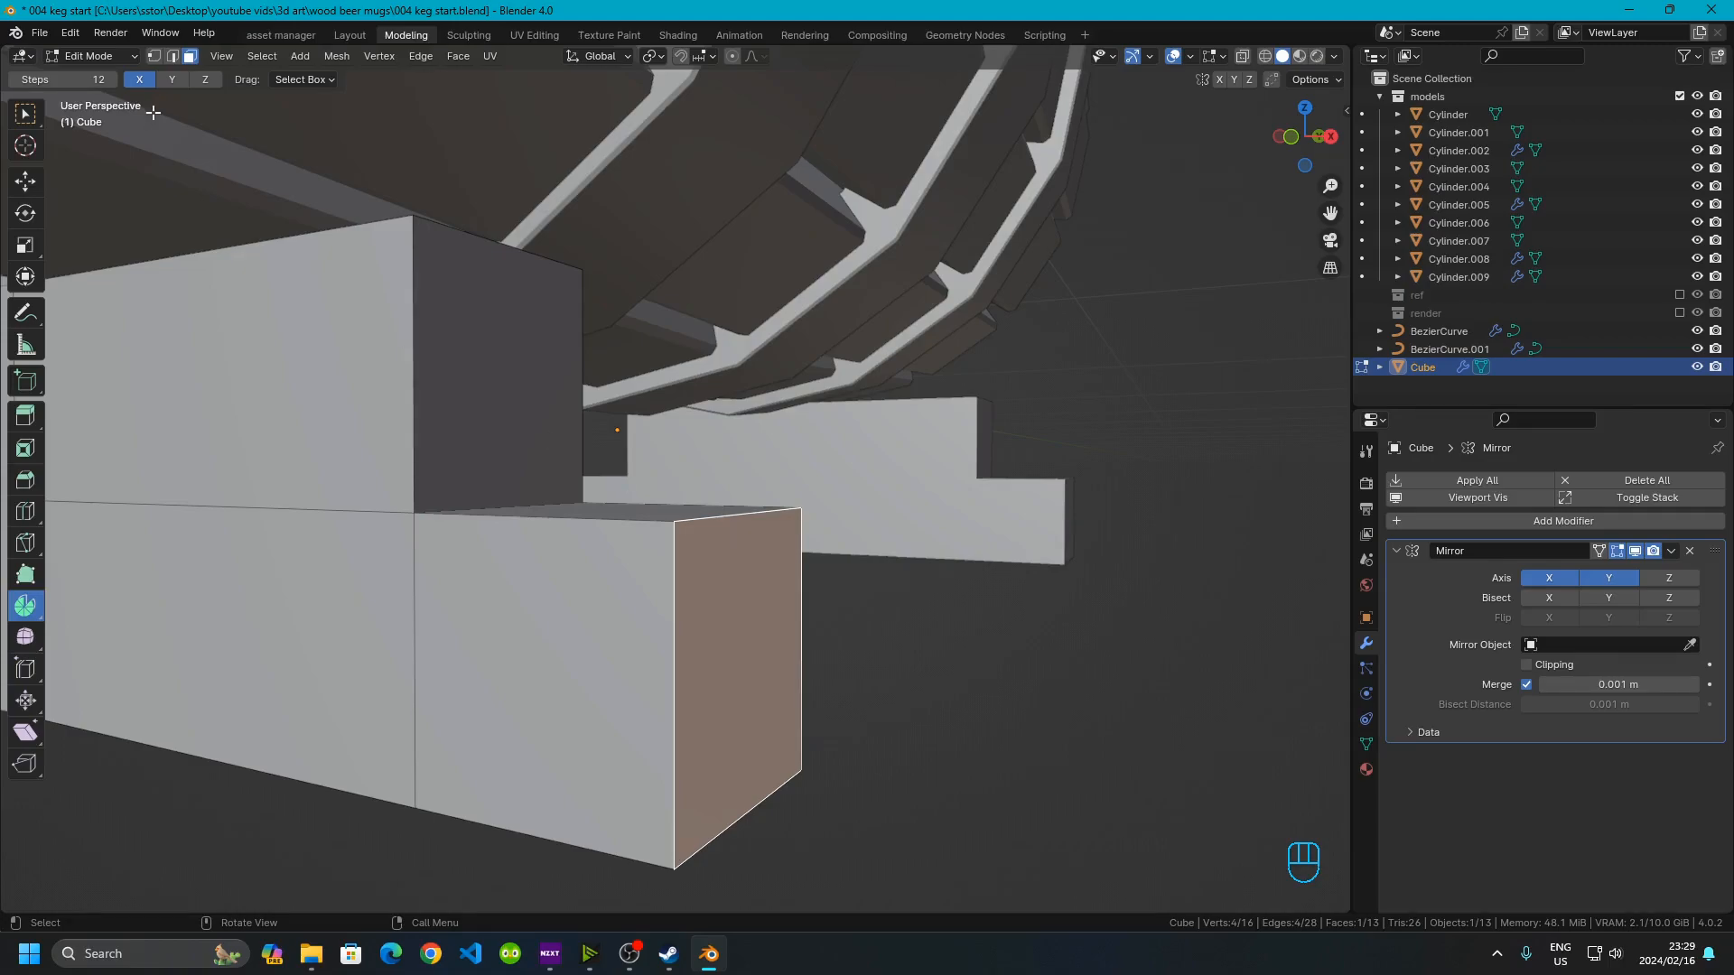
{"action": "left_click", "coordinate": [172, 56]}
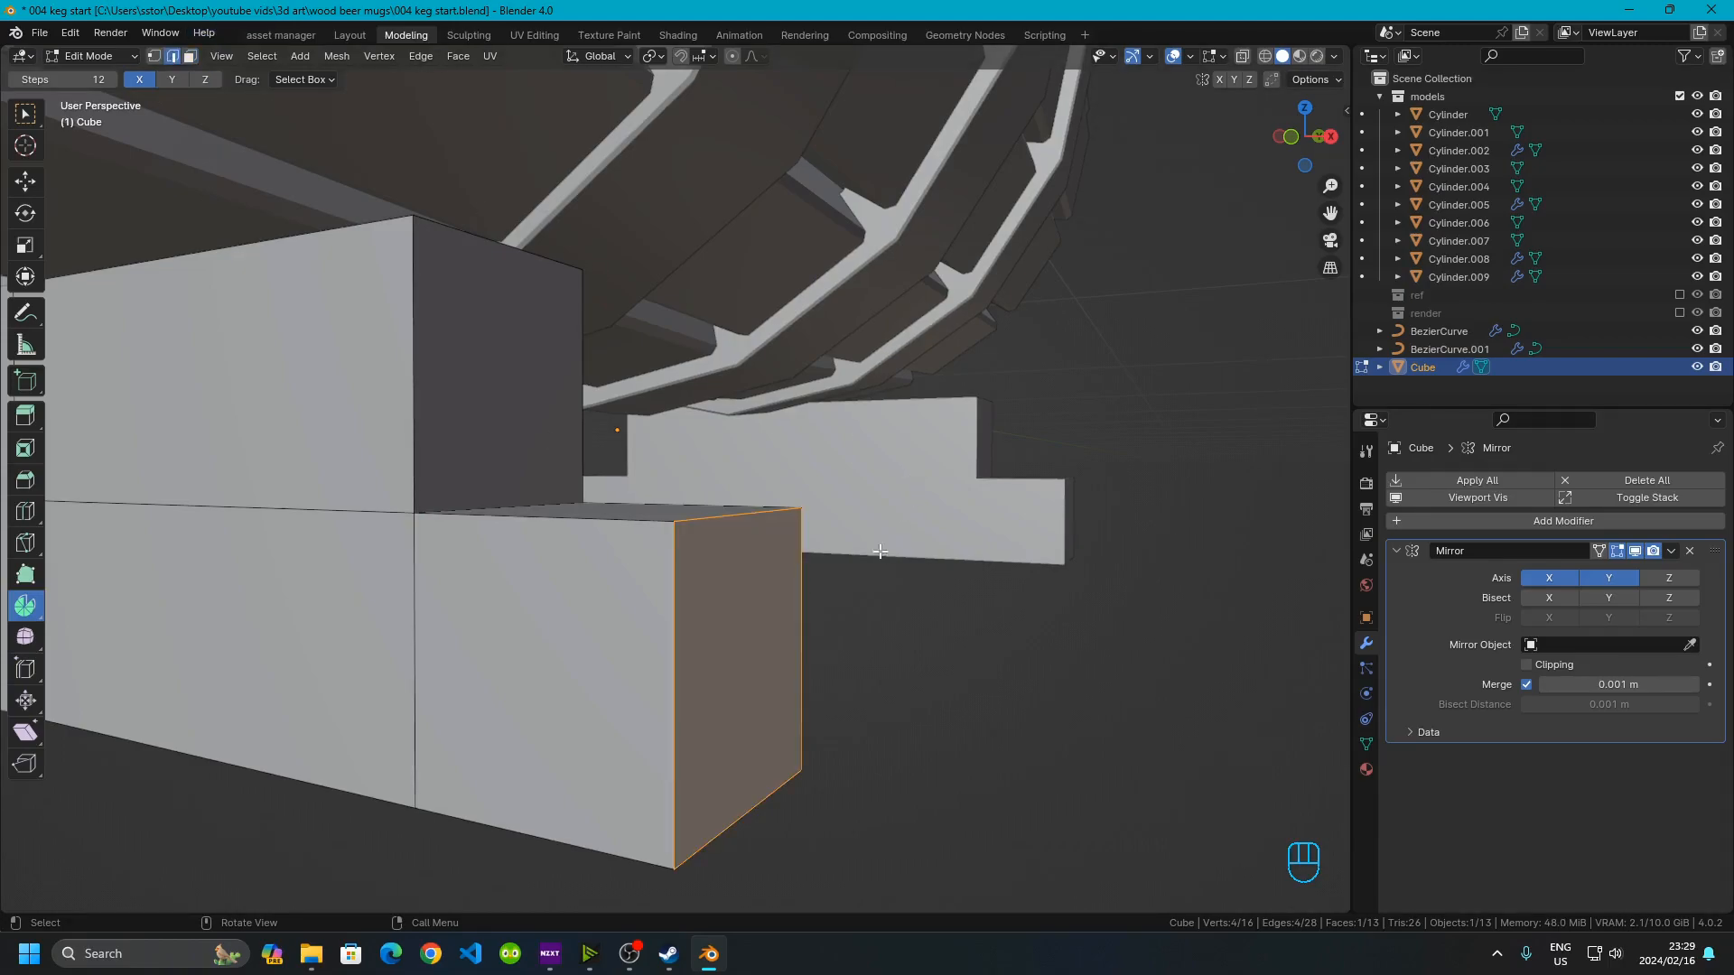
{"action": "left_click", "coordinate": [761, 514]}
{"action": "left_click", "coordinate": [479, 487], "text": "shift"}
{"action": "left_click", "coordinate": [484, 244], "text": "shift"}
{"action": "key", "text": "ctrl+b"}
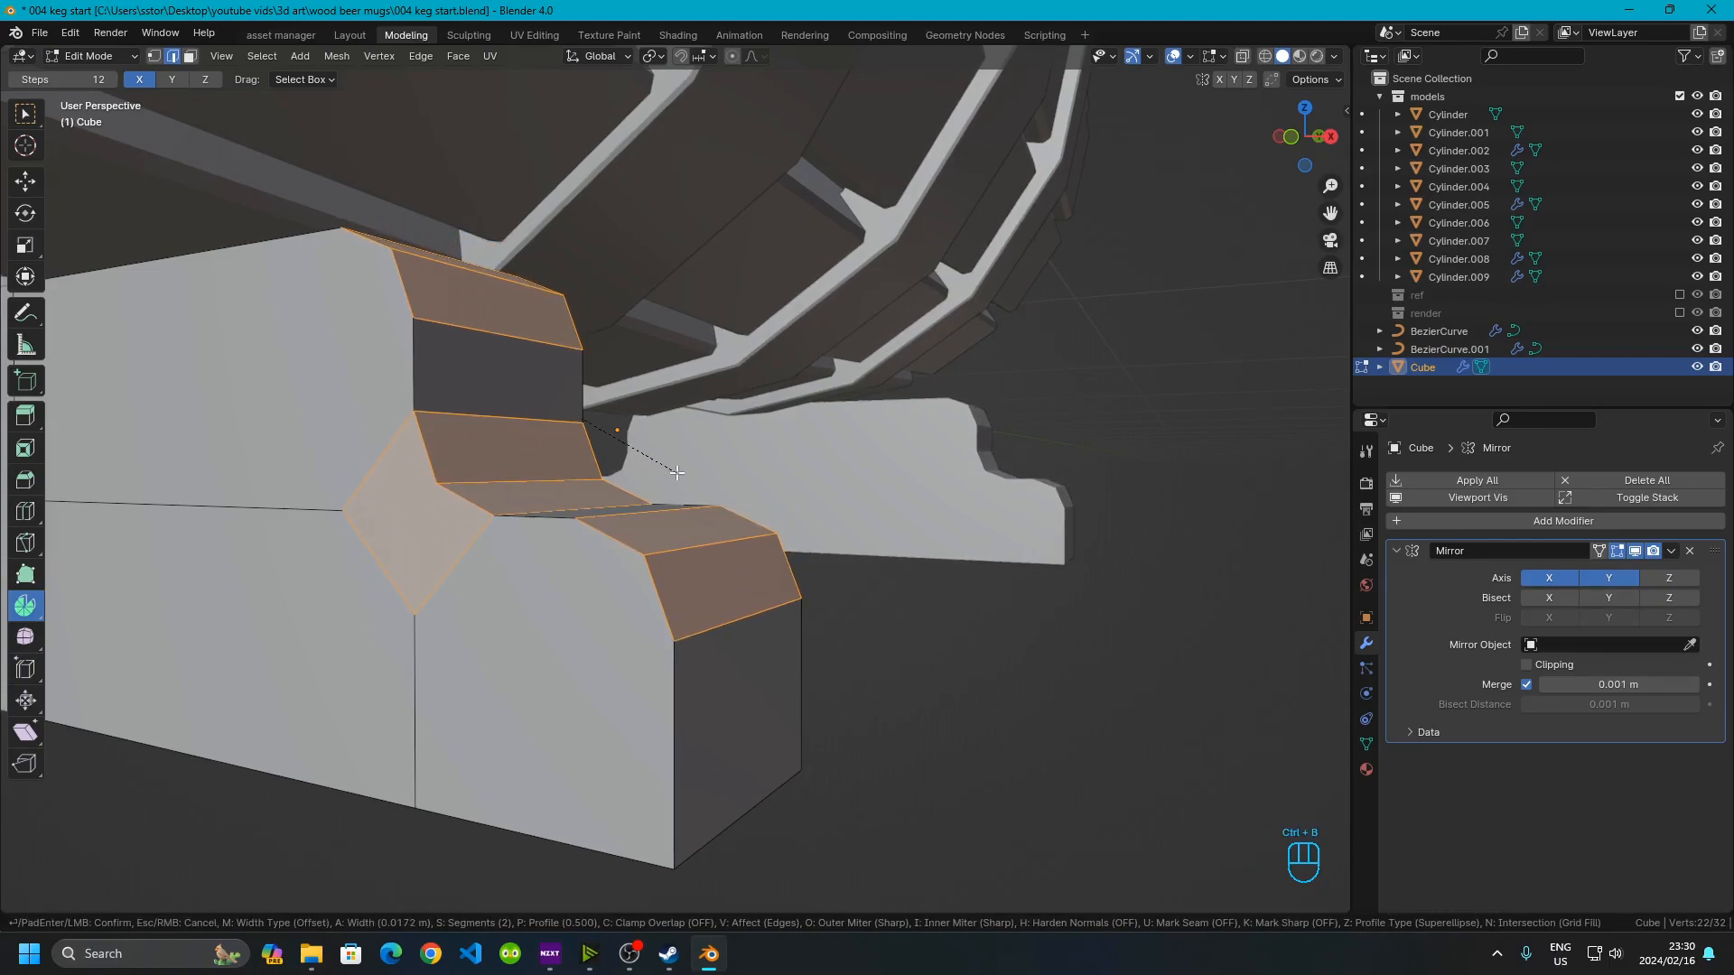
{"action": "scroll", "coordinate": [678, 472], "scroll_direction": "up", "scroll_amount": 1}
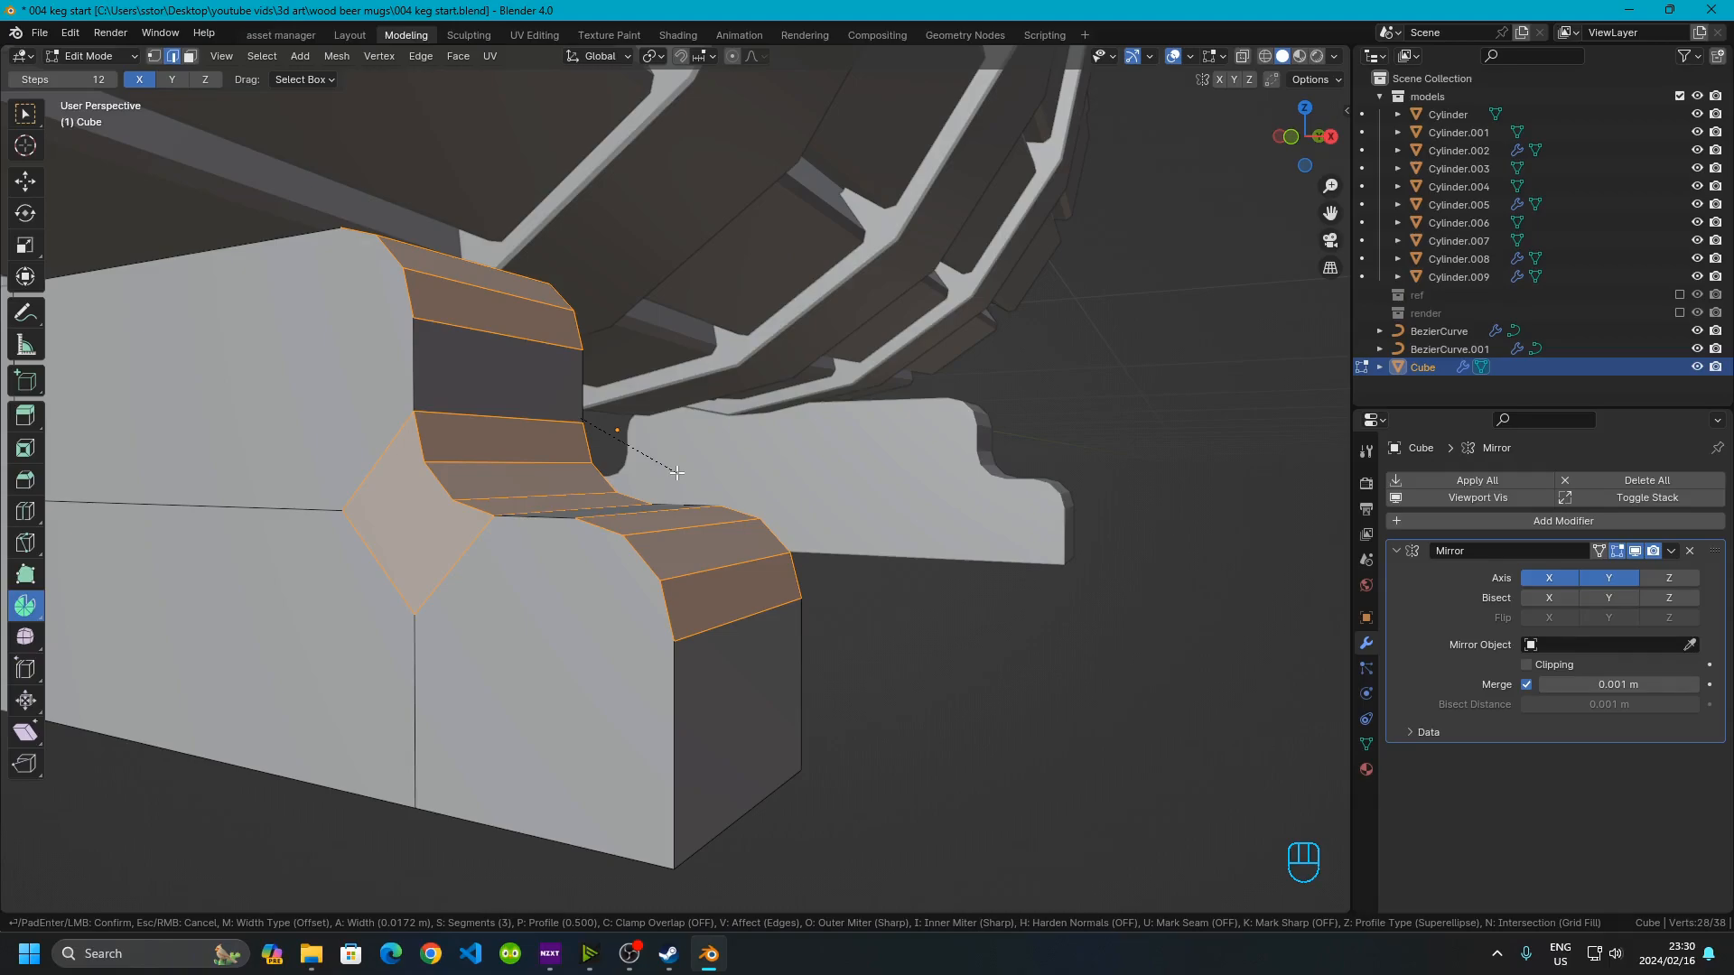
{"action": "left_click", "coordinate": [677, 472]}
Apply Shade Auto Smooth to the stand and set the angle to 45°
{"action": "scroll", "coordinate": [677, 483], "scroll_direction": "down", "scroll_amount": 5}
{"action": "left_click", "coordinate": [718, 682]}
{"action": "middle_click_drag", "start_coordinate": [718, 682], "coordinate": [763, 686]}
{"action": "key", "text": "Tab"}
{"action": "scroll", "coordinate": [675, 533], "scroll_direction": "up", "scroll_amount": 3}
{"action": "middle_click_drag", "start_coordinate": [642, 490], "coordinate": [531, 550]}
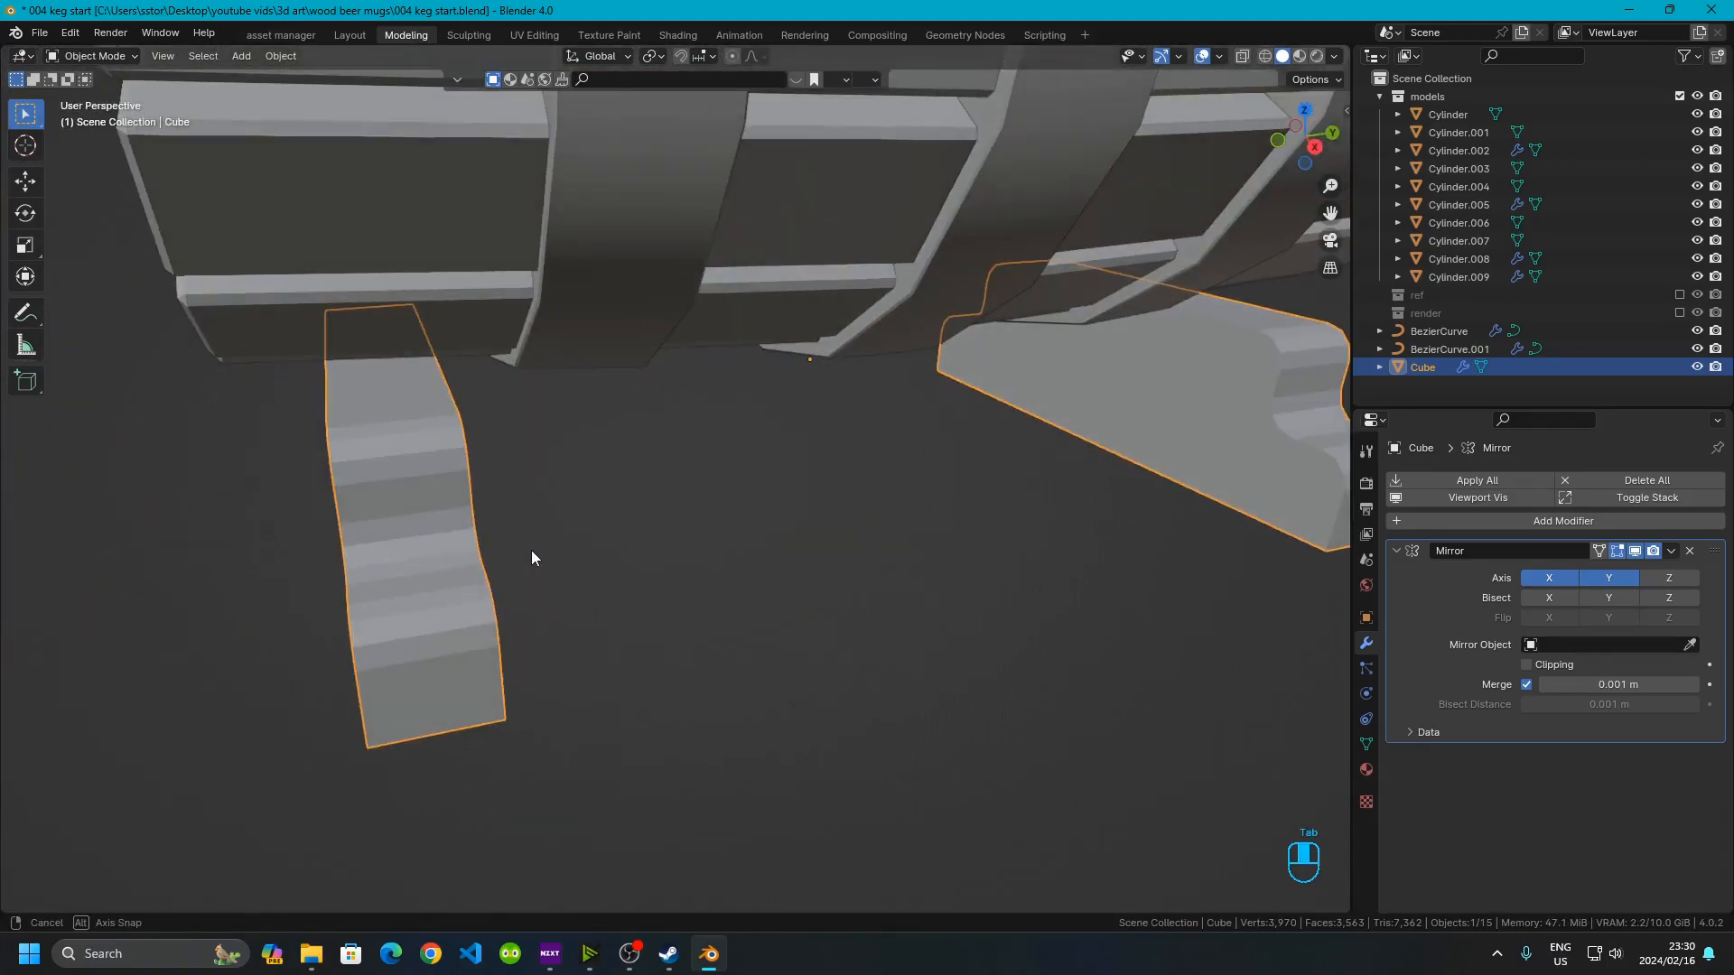
{"action": "right_click", "coordinate": [363, 566]}
{"action": "left_click", "coordinate": [340, 555]}
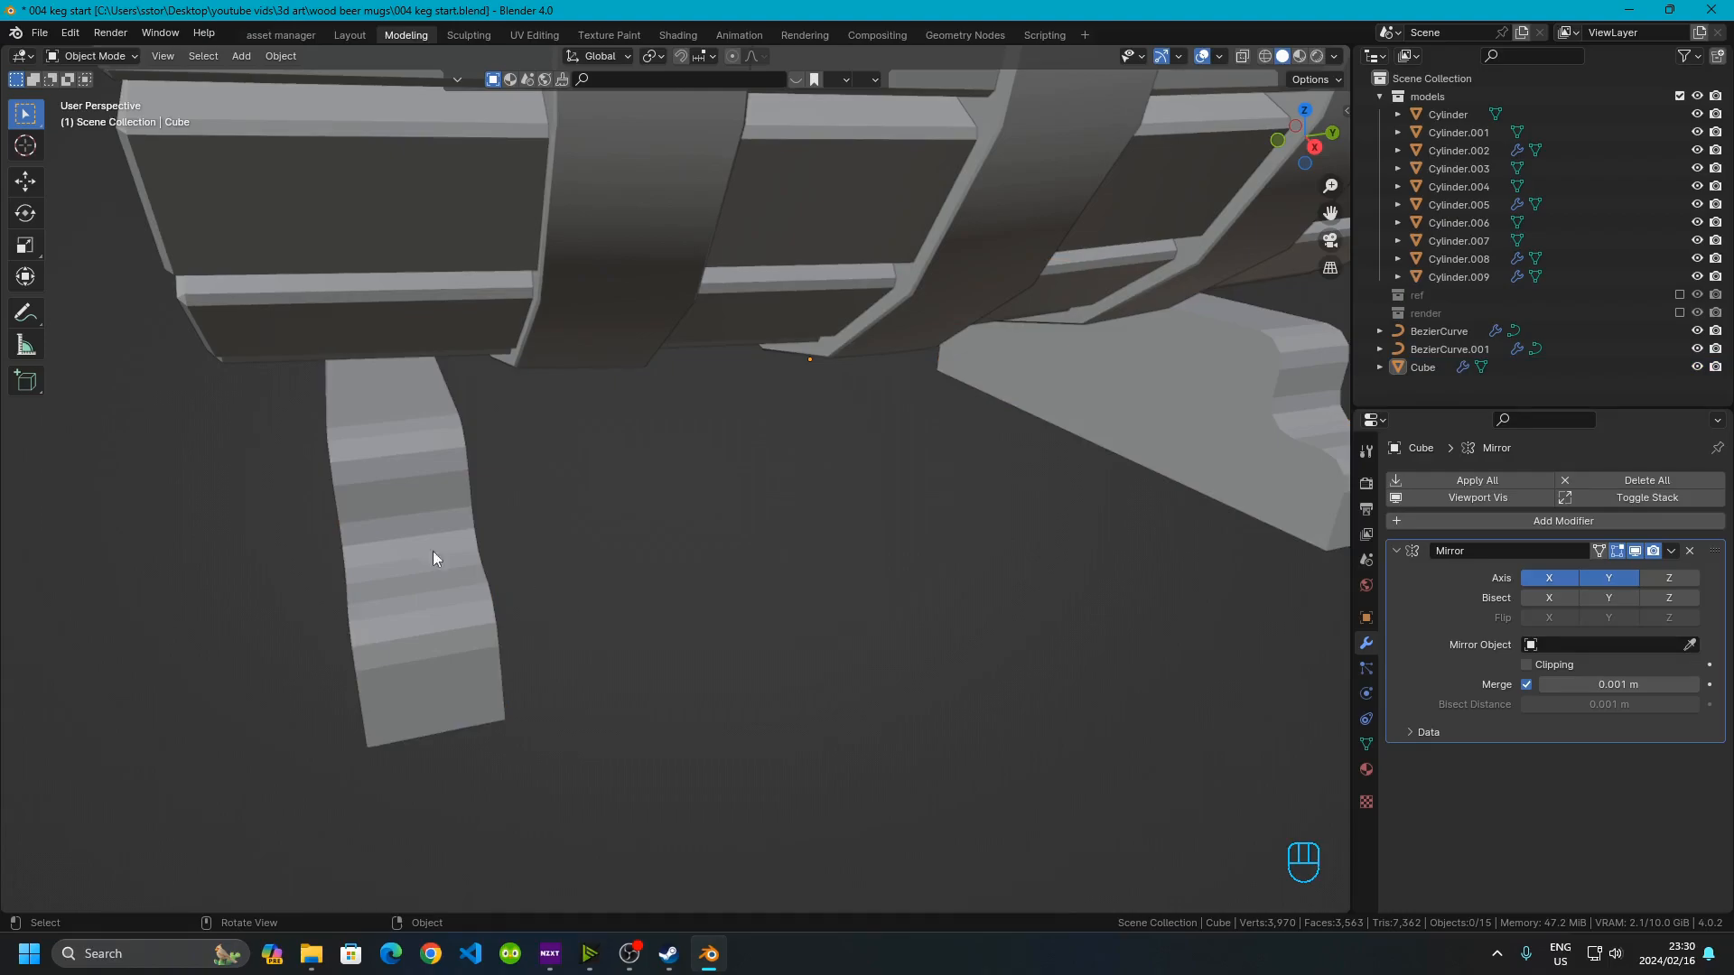
{"action": "right_click", "coordinate": [414, 545]}
{"action": "left_click", "coordinate": [413, 549]}
{"action": "left_click", "coordinate": [723, 668]}
{"action": "middle_click_drag", "start_coordinate": [722, 668], "coordinate": [571, 588]}
{"action": "scroll", "coordinate": [571, 588], "scroll_direction": "down", "scroll_amount": 3}
{"action": "left_click", "coordinate": [570, 588]}
{"action": "right_click", "coordinate": [562, 578]}
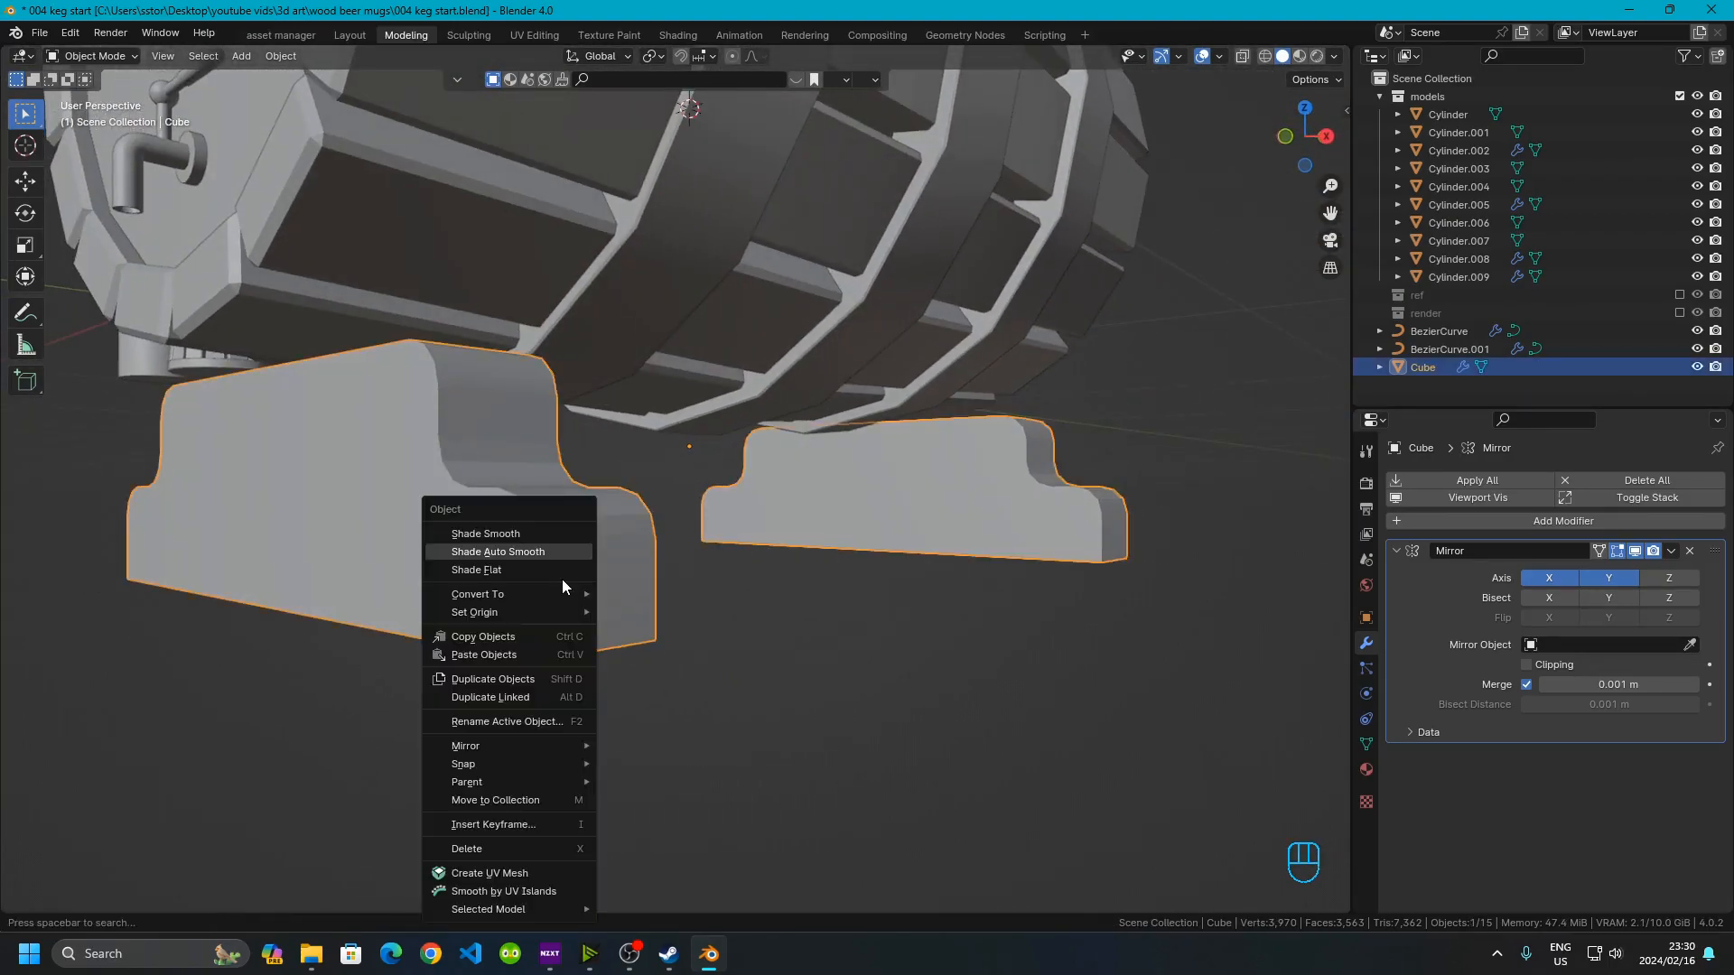
{"action": "left_click", "coordinate": [526, 546]}
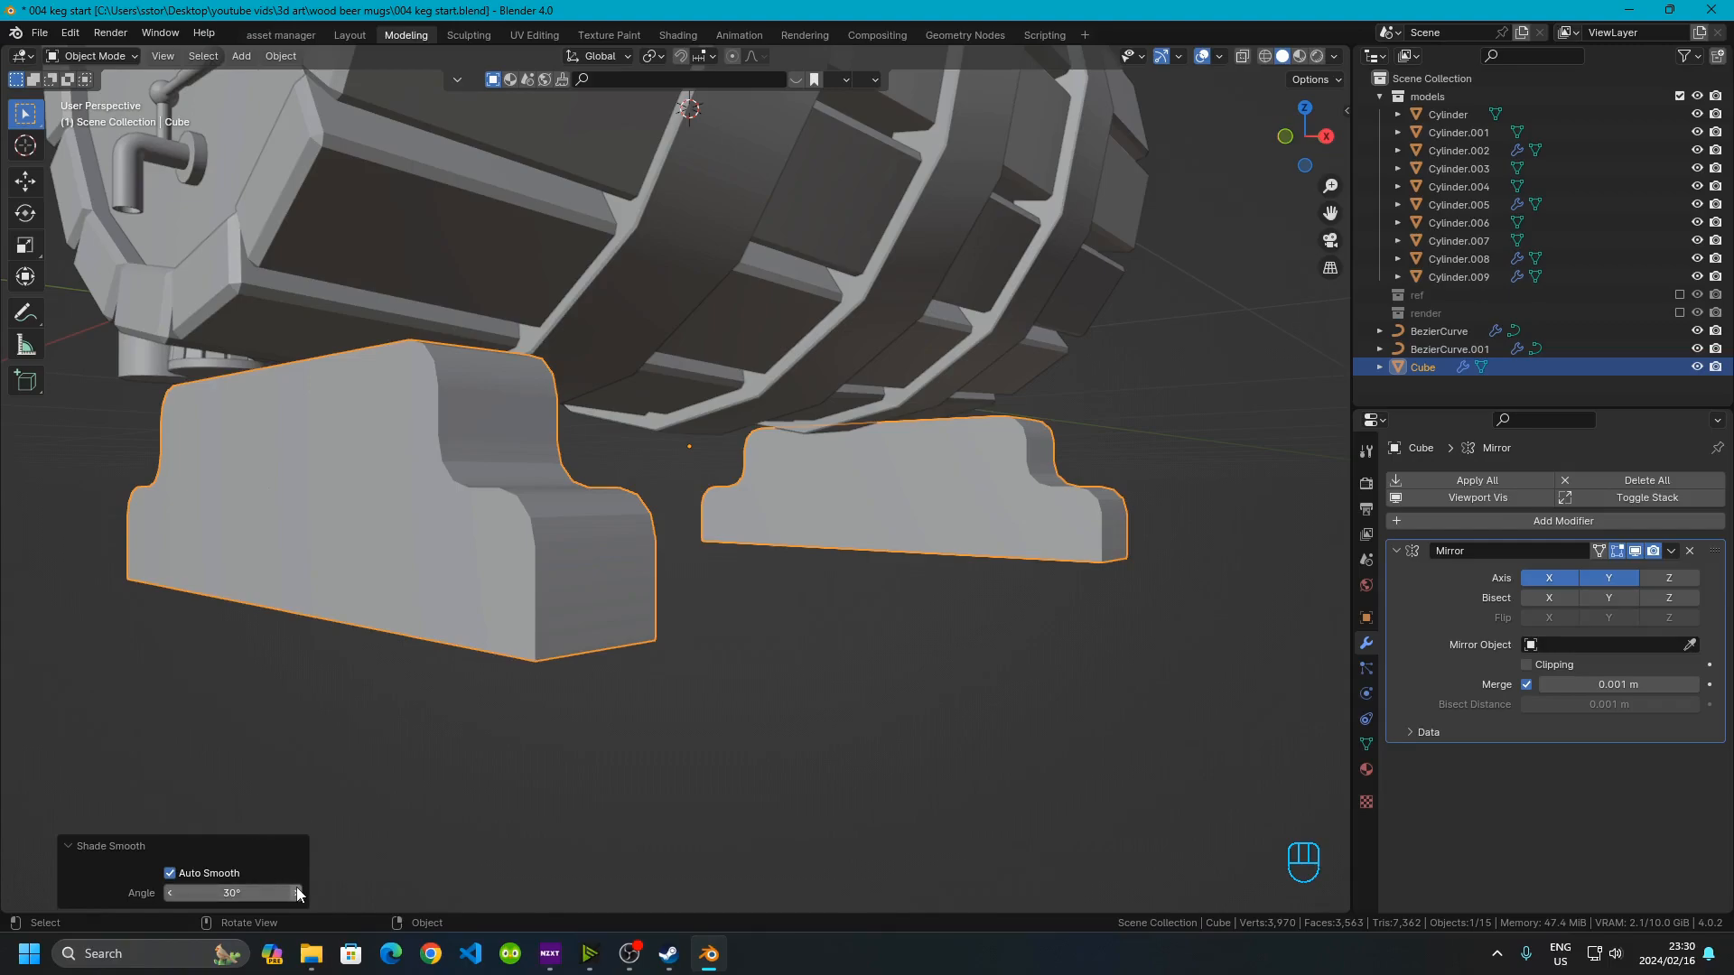
{"action": "left_click", "coordinate": [205, 893]}
{"action": "type", "text": "45"}
{"action": "key", "text": "Return"}
{"action": "left_click", "coordinate": [854, 701]}
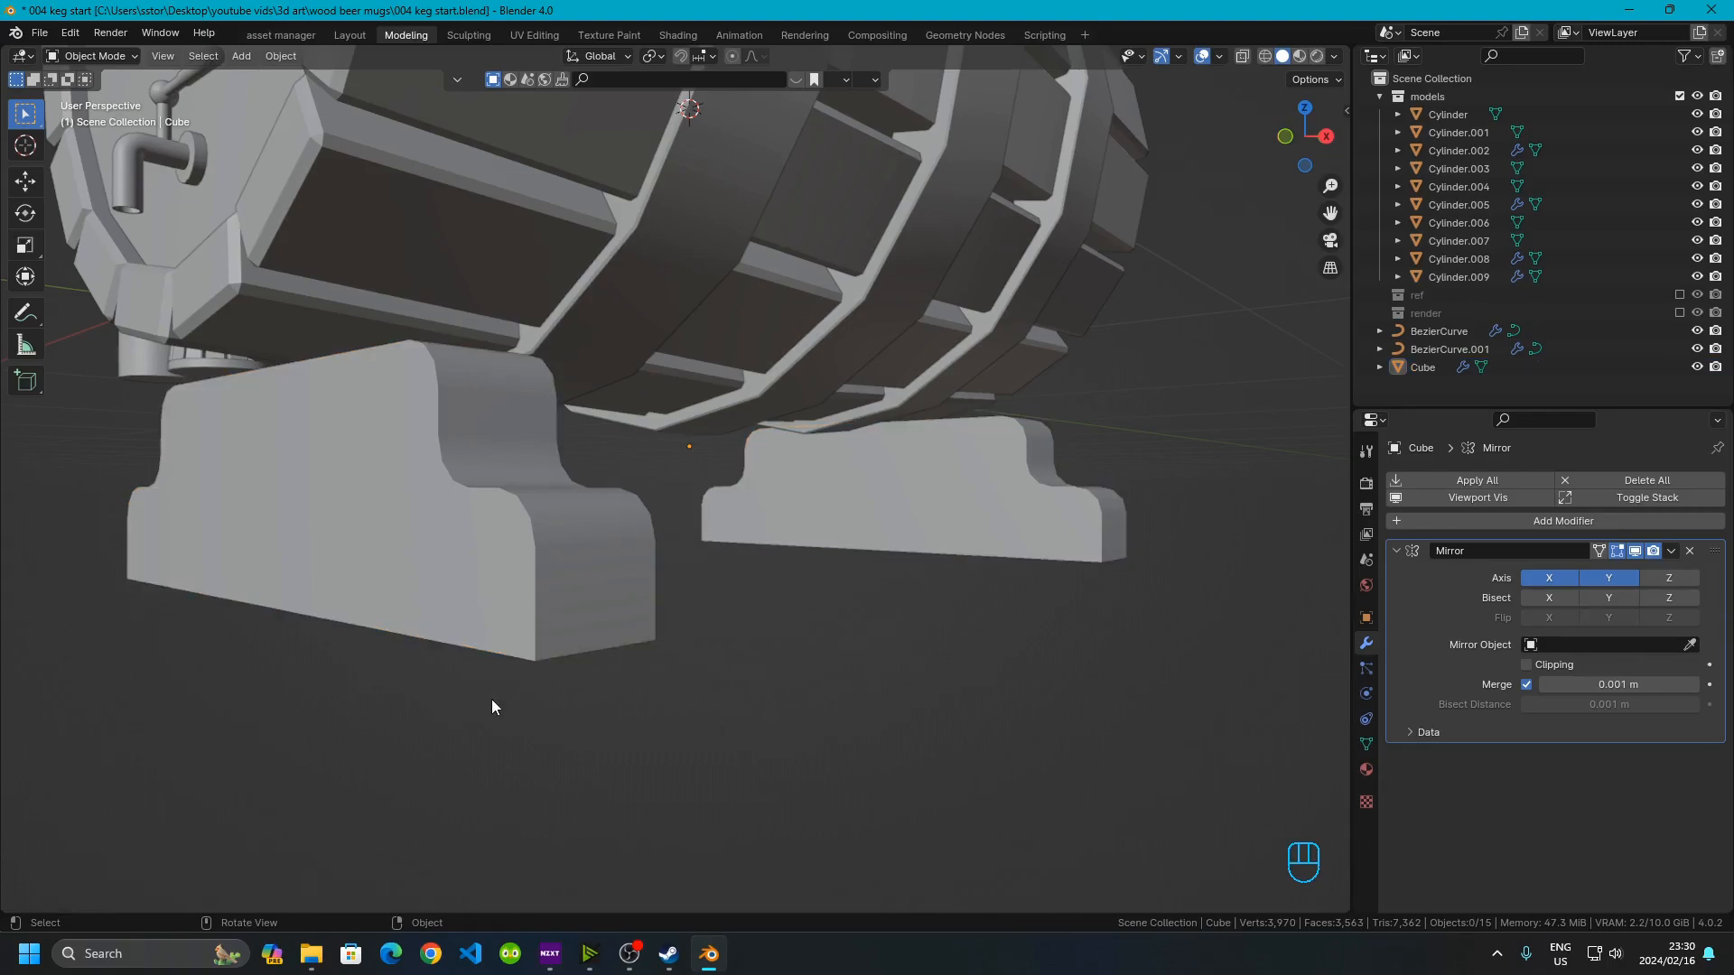
{"action": "middle_click_drag", "start_coordinate": [425, 674], "coordinate": [647, 507]}
{"action": "left_click", "coordinate": [614, 390]}
{"action": "key", "text": "Tab"}
{"action": "scroll", "coordinate": [584, 415], "scroll_direction": "up", "scroll_amount": 5}
{"action": "scroll", "coordinate": [584, 414], "scroll_direction": "down", "scroll_amount": 5}
{"action": "scroll", "coordinate": [647, 506], "scroll_direction": "up", "scroll_amount": 2}
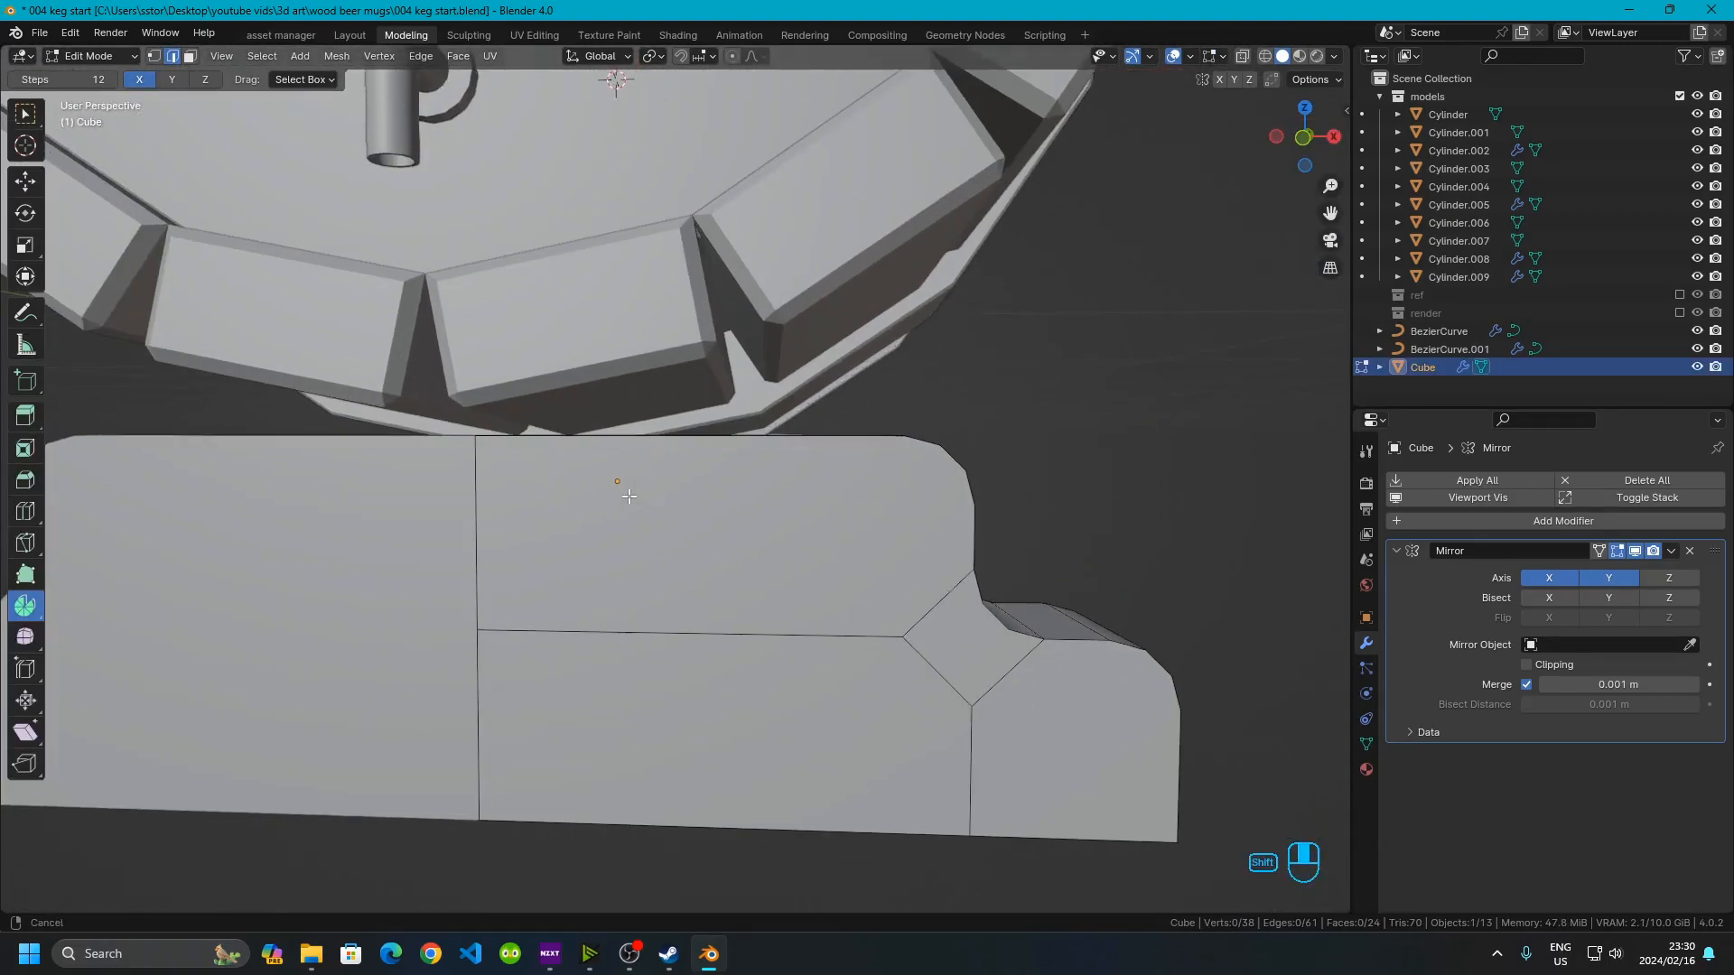
{"action": "key", "text": "ctrl+r"}
{"action": "right_click", "coordinate": [631, 484]}
{"action": "middle_click_drag", "start_coordinate": [907, 674], "coordinate": [797, 658]}
{"action": "middle_click_drag", "start_coordinate": [810, 732], "coordinate": [733, 607], "text": "shift"}
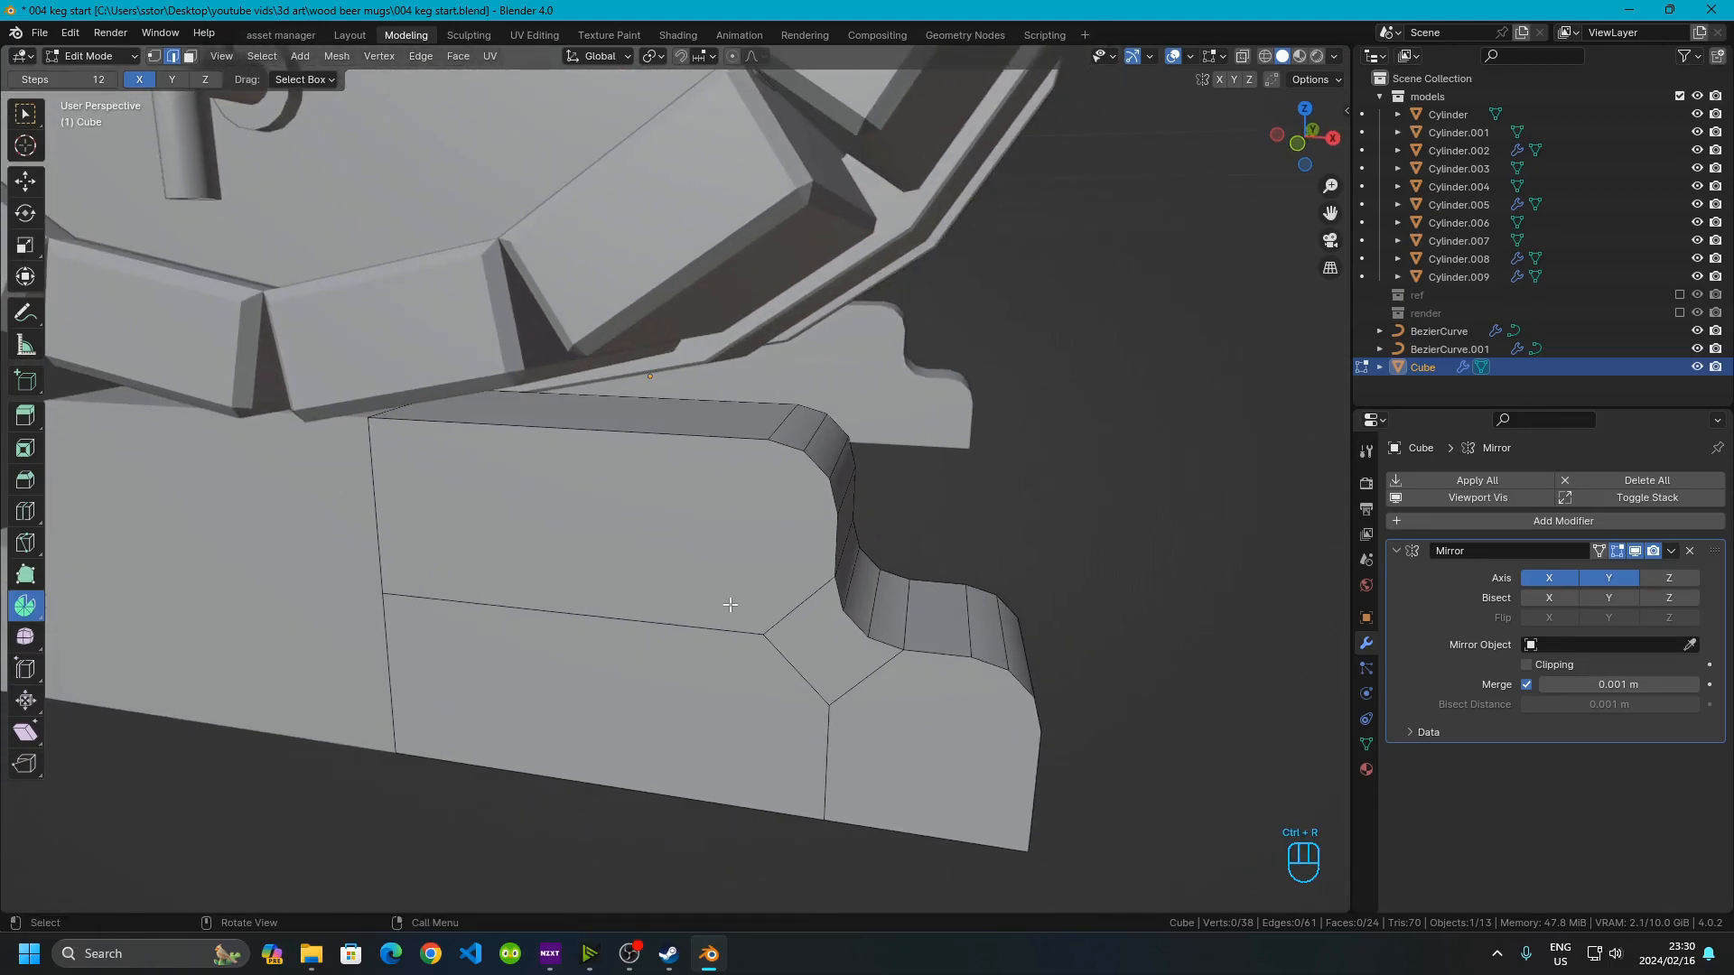
Undo the bevel, smoothing and Mirror modifier edits on the stand
{"action": "key", "text": "ctrl+z"}
{"action": "key", "text": "ctrl+z"}
{"action": "key", "text": "ctrl+z"}
{"action": "key", "text": "ctrl+z"}
{"action": "key", "text": "ctrl+z"}
{"action": "key", "text": "ctrl+z"}
{"action": "key", "text": "ctrl+z"}
{"action": "key", "text": "ctrl+z"}
{"action": "key", "text": "ctrl+z"}
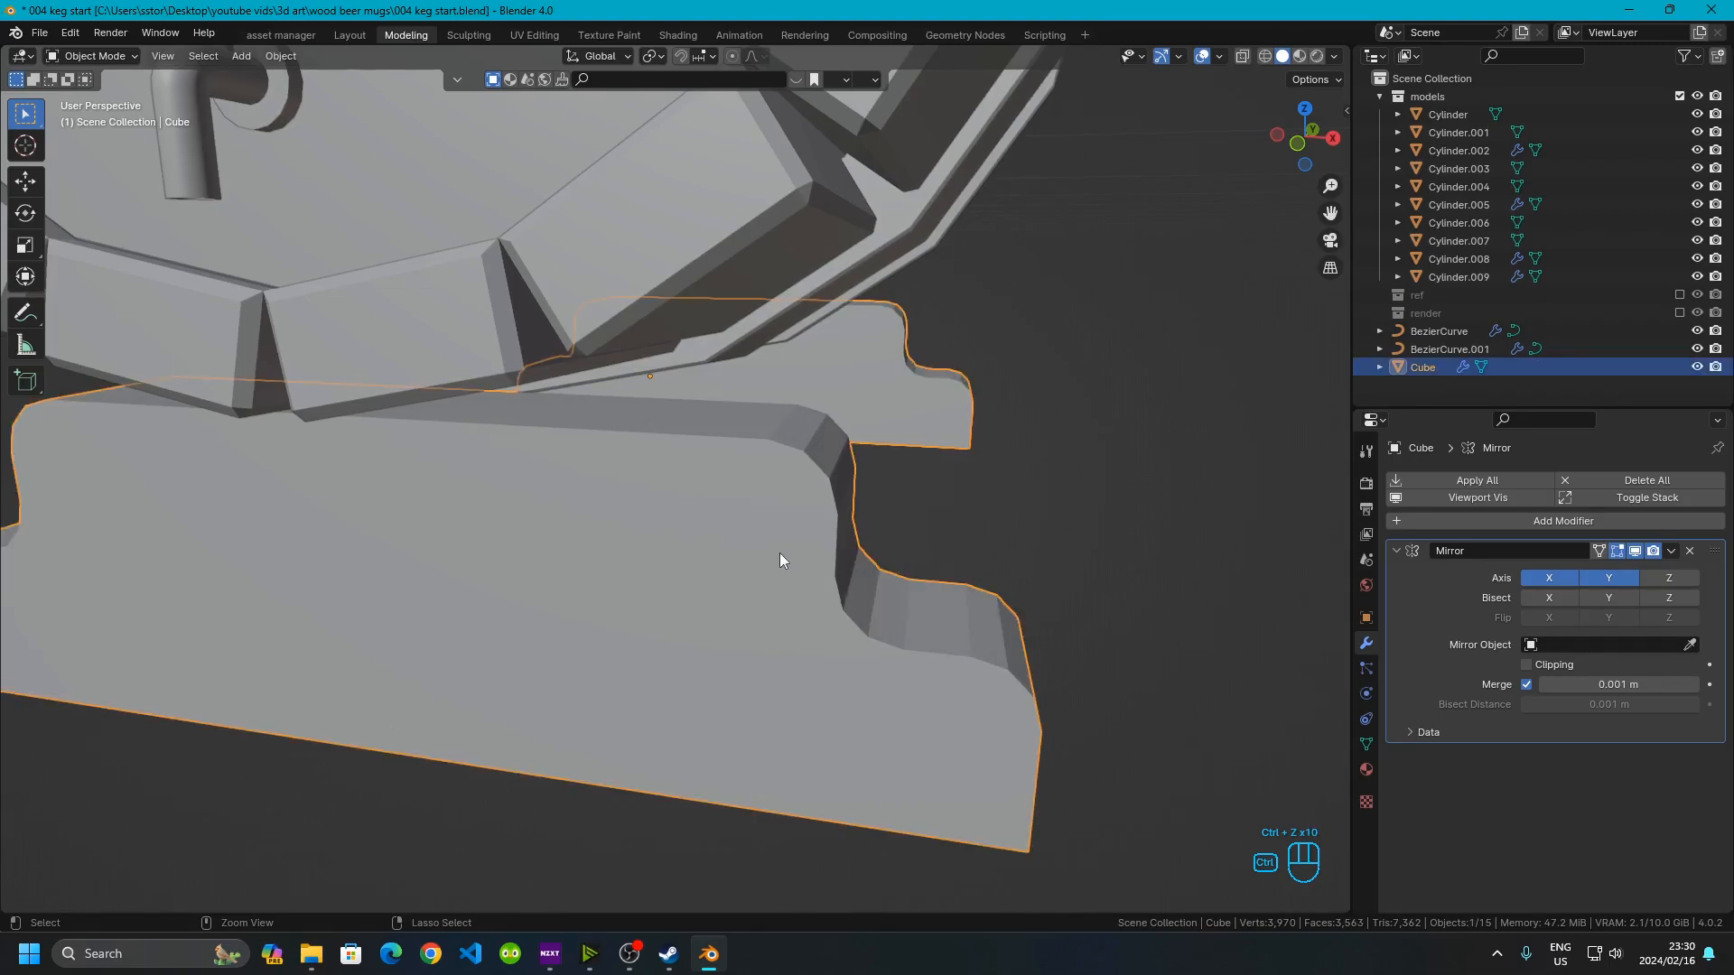
{"action": "key", "text": "ctrl+z"}
{"action": "key", "text": "ctrl+z"}
{"action": "key", "text": "ctrl+z"}
{"action": "key", "text": "ctrl+z"}
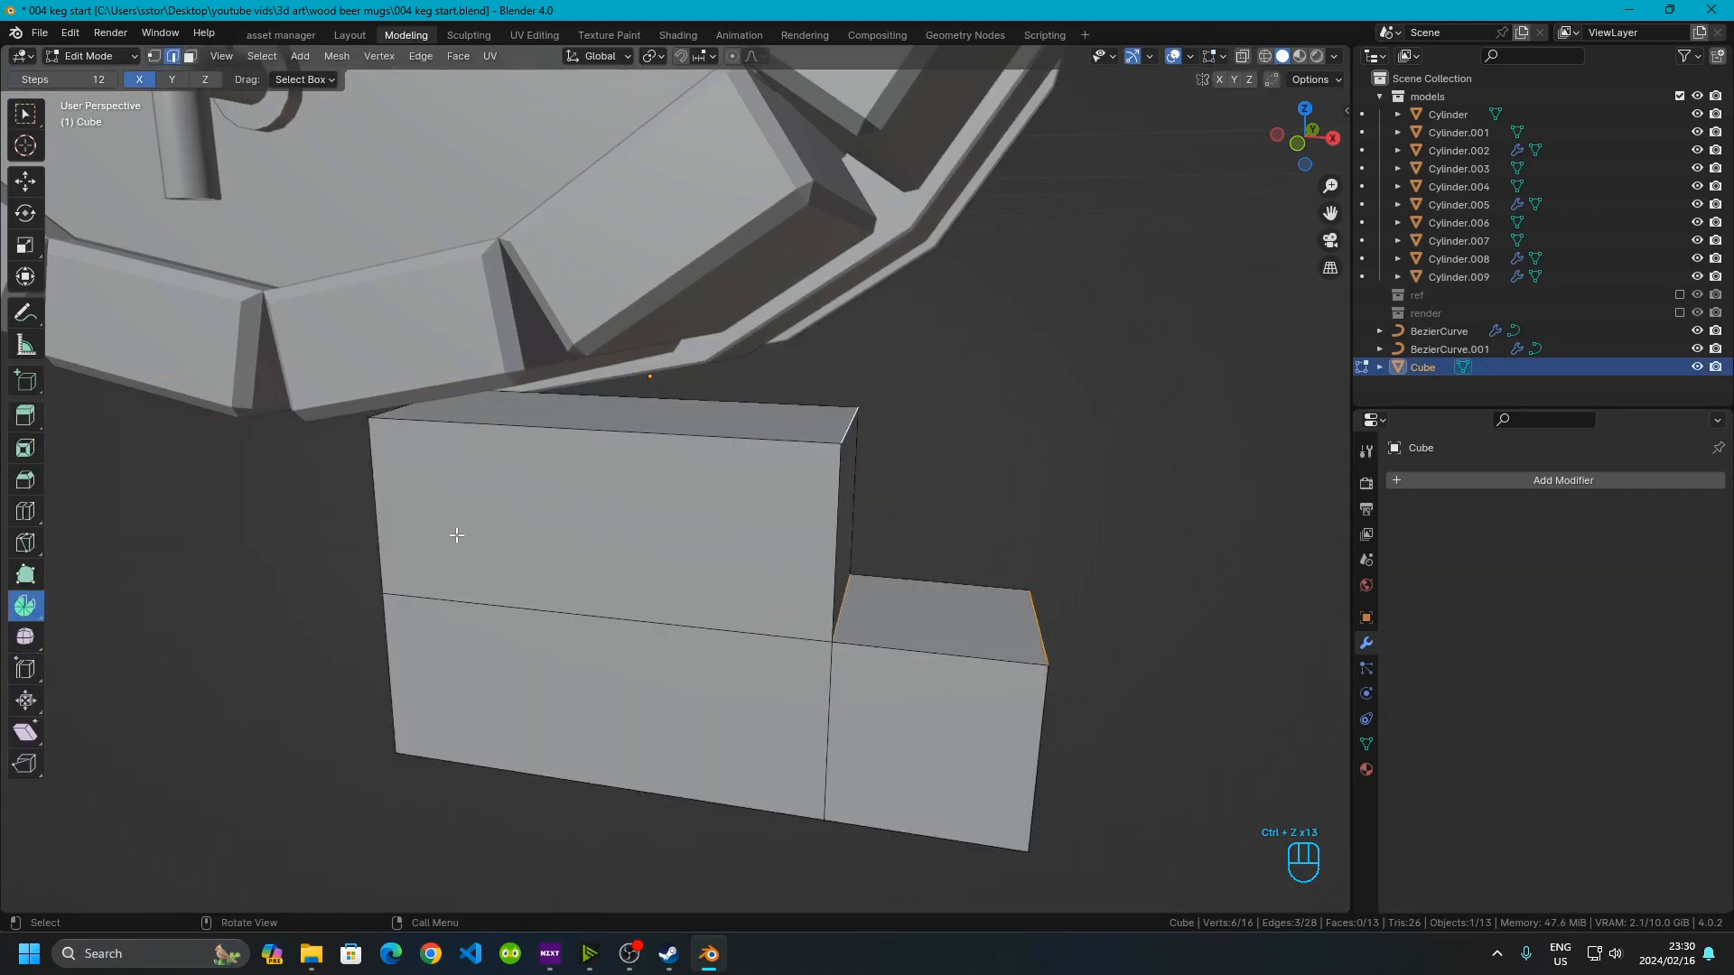
Insert three vertical loop cuts across the stepped stand block
{"action": "key", "text": "ctrl+r"}
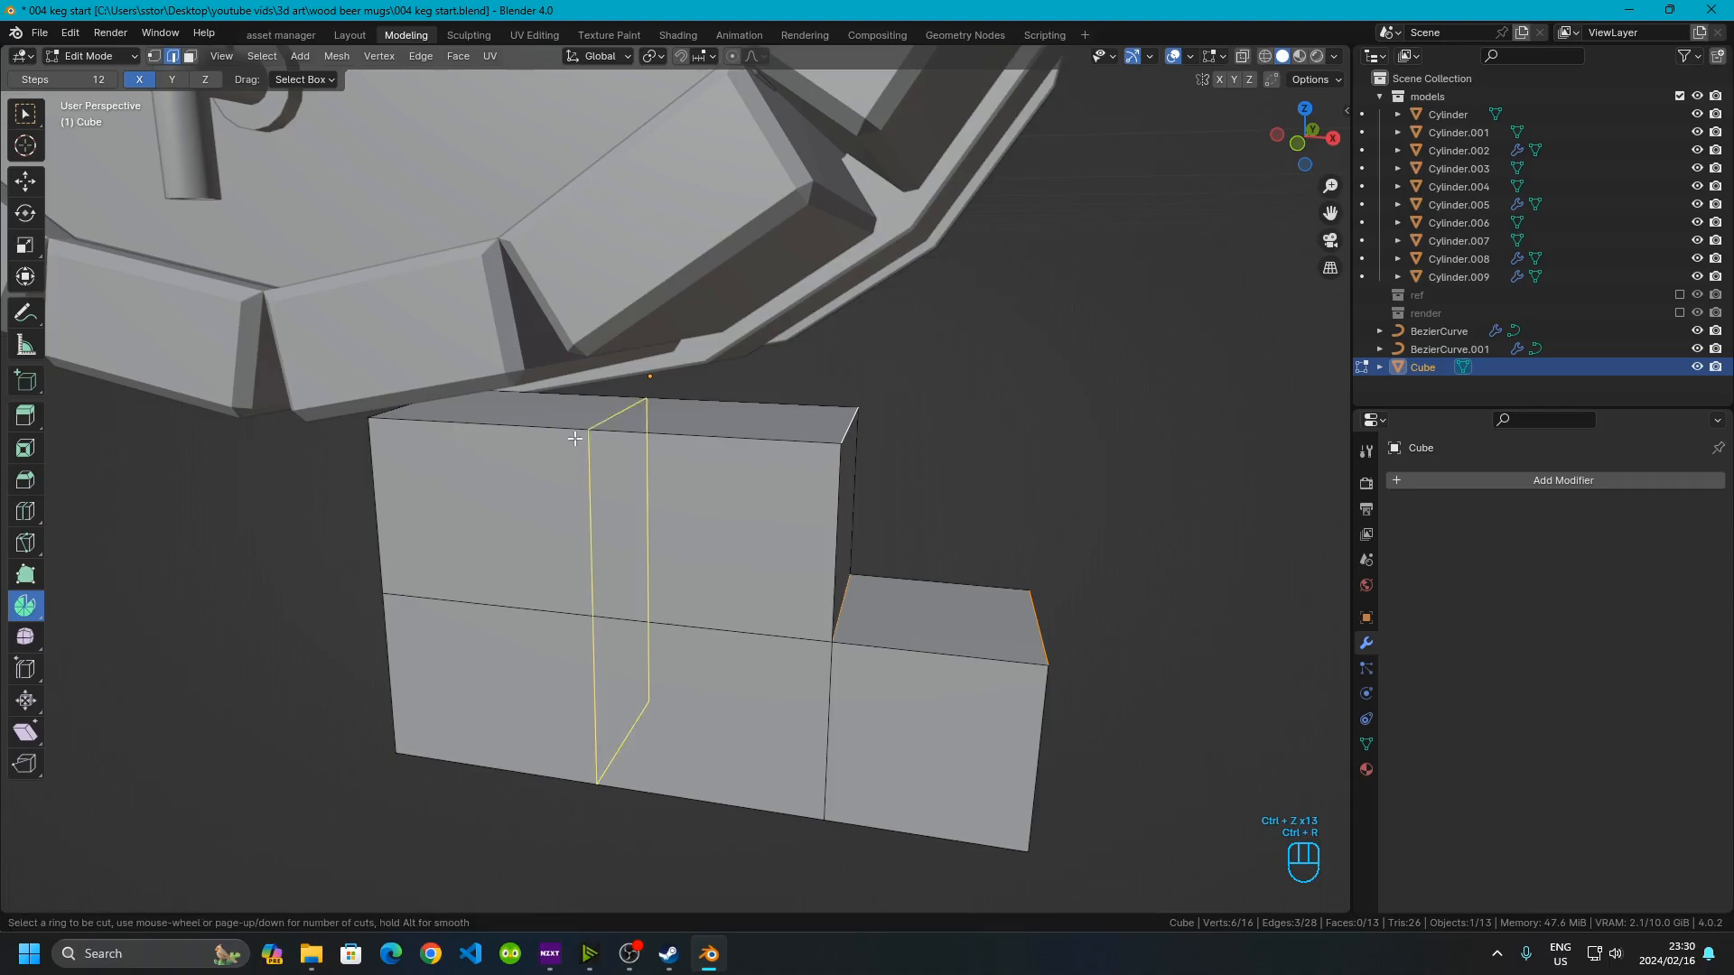
{"action": "scroll", "coordinate": [578, 436], "scroll_direction": "up", "scroll_amount": 1}
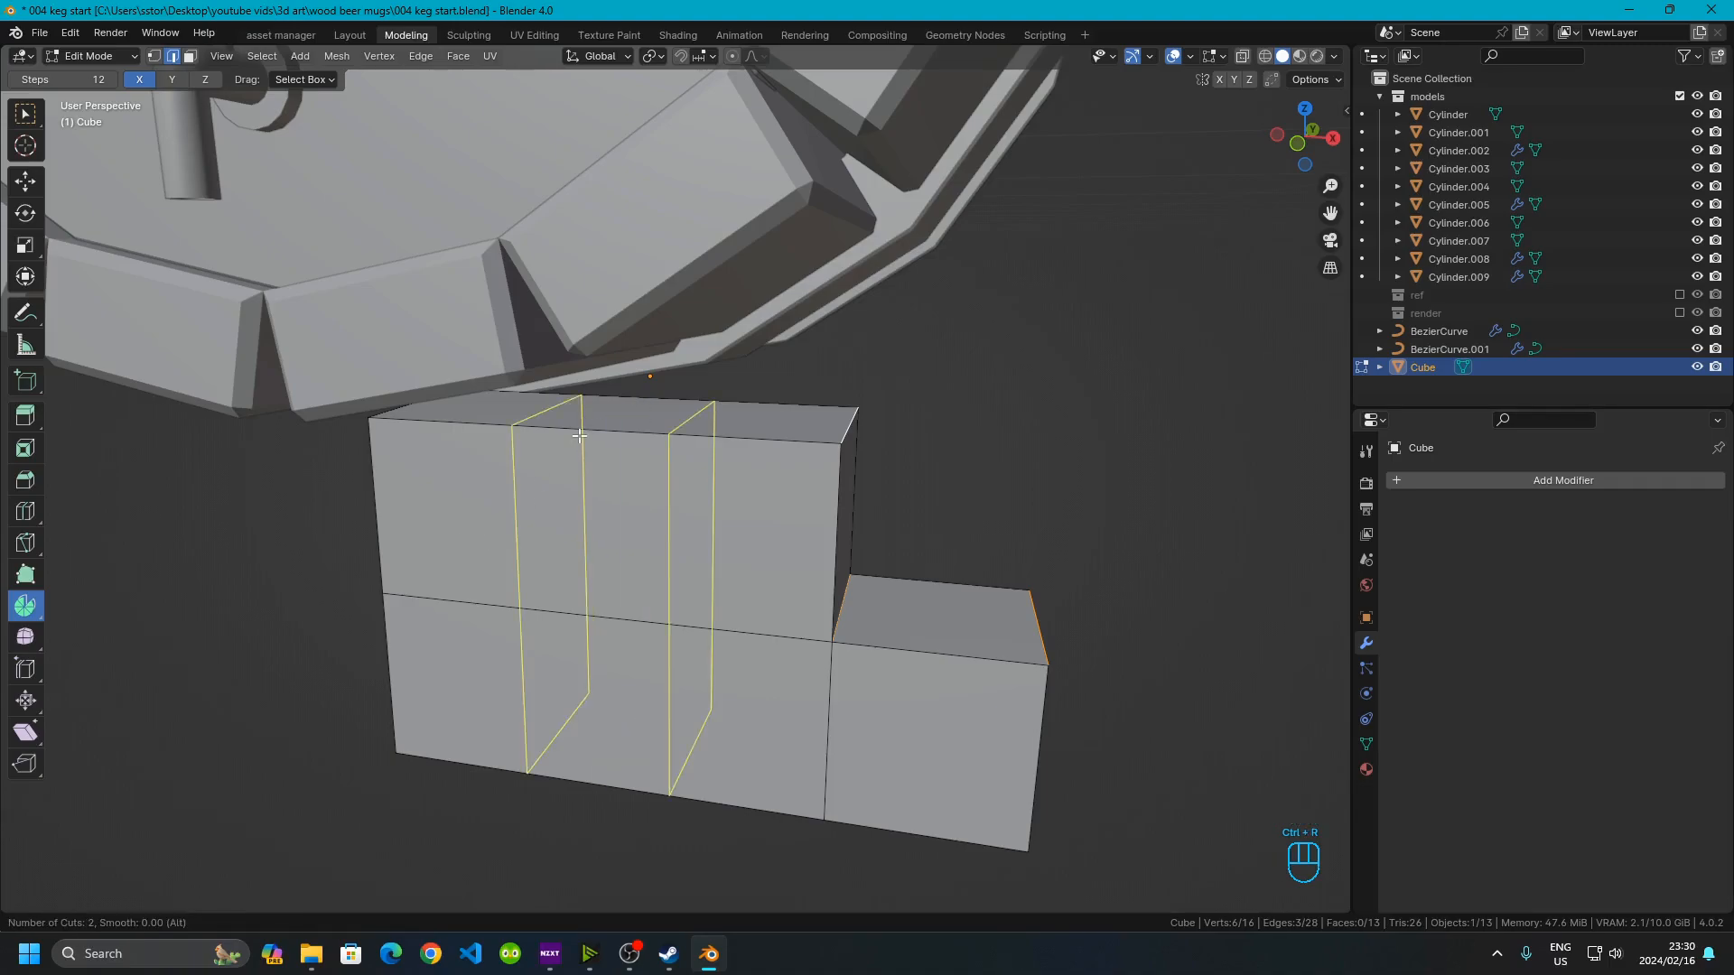
{"action": "scroll", "coordinate": [578, 436], "scroll_direction": "up", "scroll_amount": 1}
{"action": "left_click", "coordinate": [579, 437]}
{"action": "left_click", "coordinate": [579, 436]}
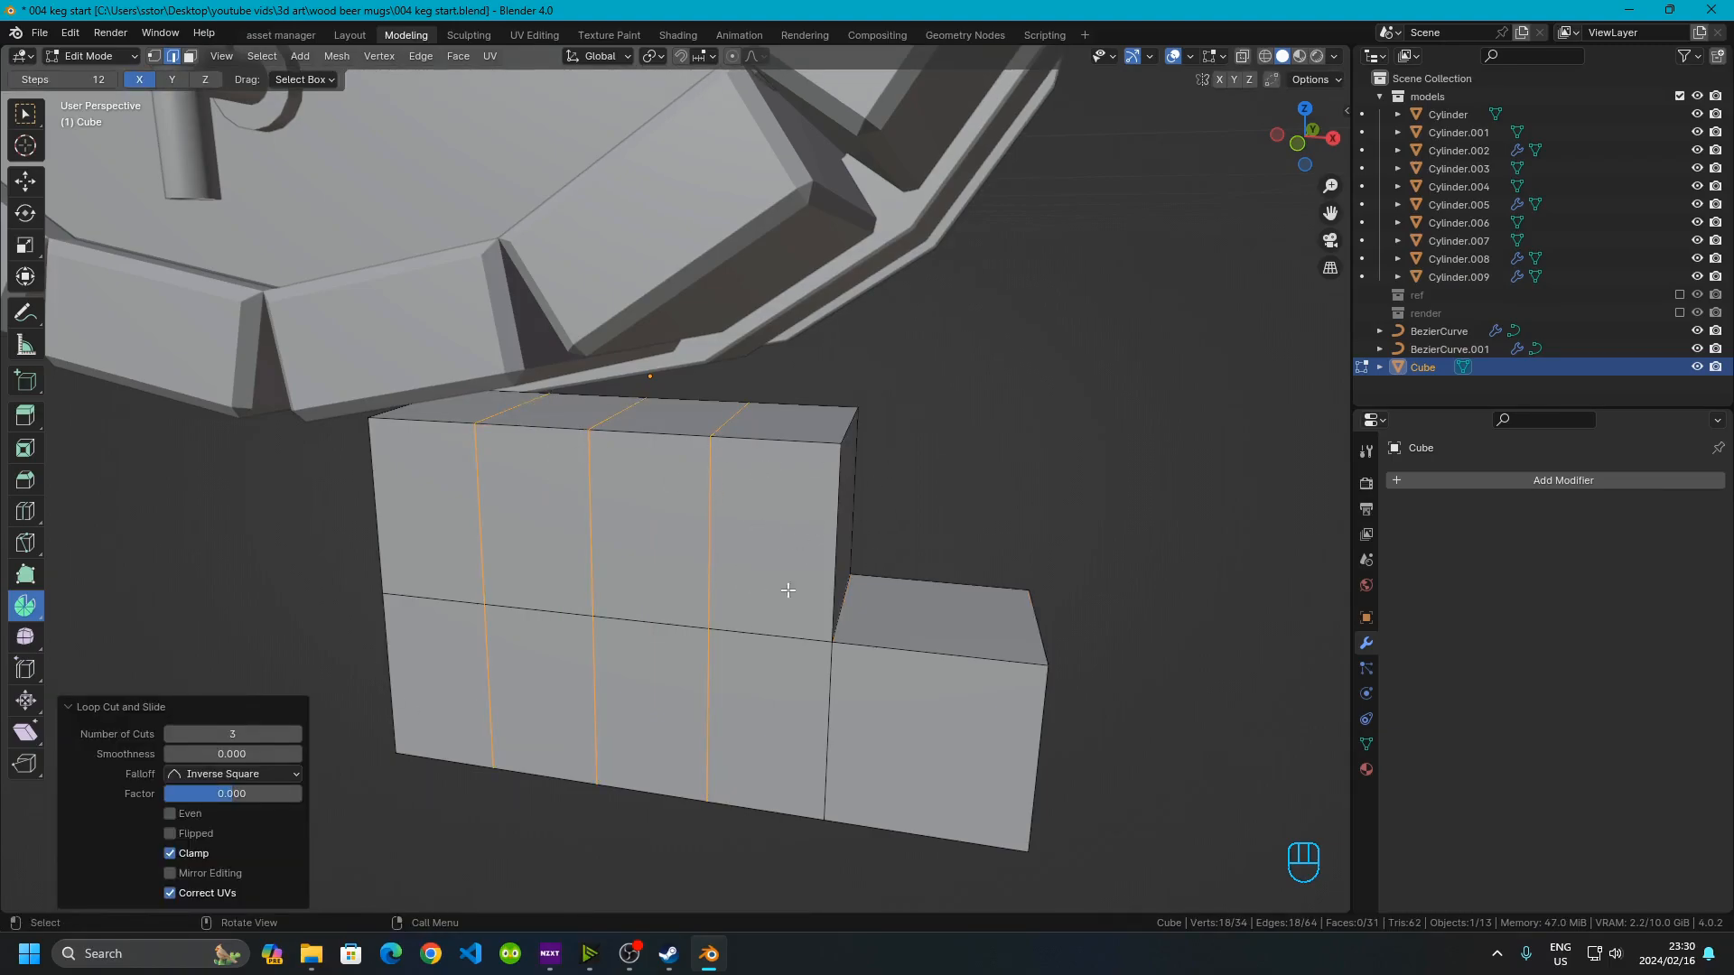
Select the step's corner edges and bevel them with 3 segments and a 0.015 m width
{"action": "middle_click_drag", "start_coordinate": [923, 507], "coordinate": [858, 527]}
{"action": "left_click", "coordinate": [662, 522]}
{"action": "left_click", "coordinate": [672, 669], "text": "shift"}
{"action": "left_click", "coordinate": [804, 768], "text": "shift"}
{"action": "middle_click_drag", "start_coordinate": [804, 768], "coordinate": [808, 654], "text": "shift"}
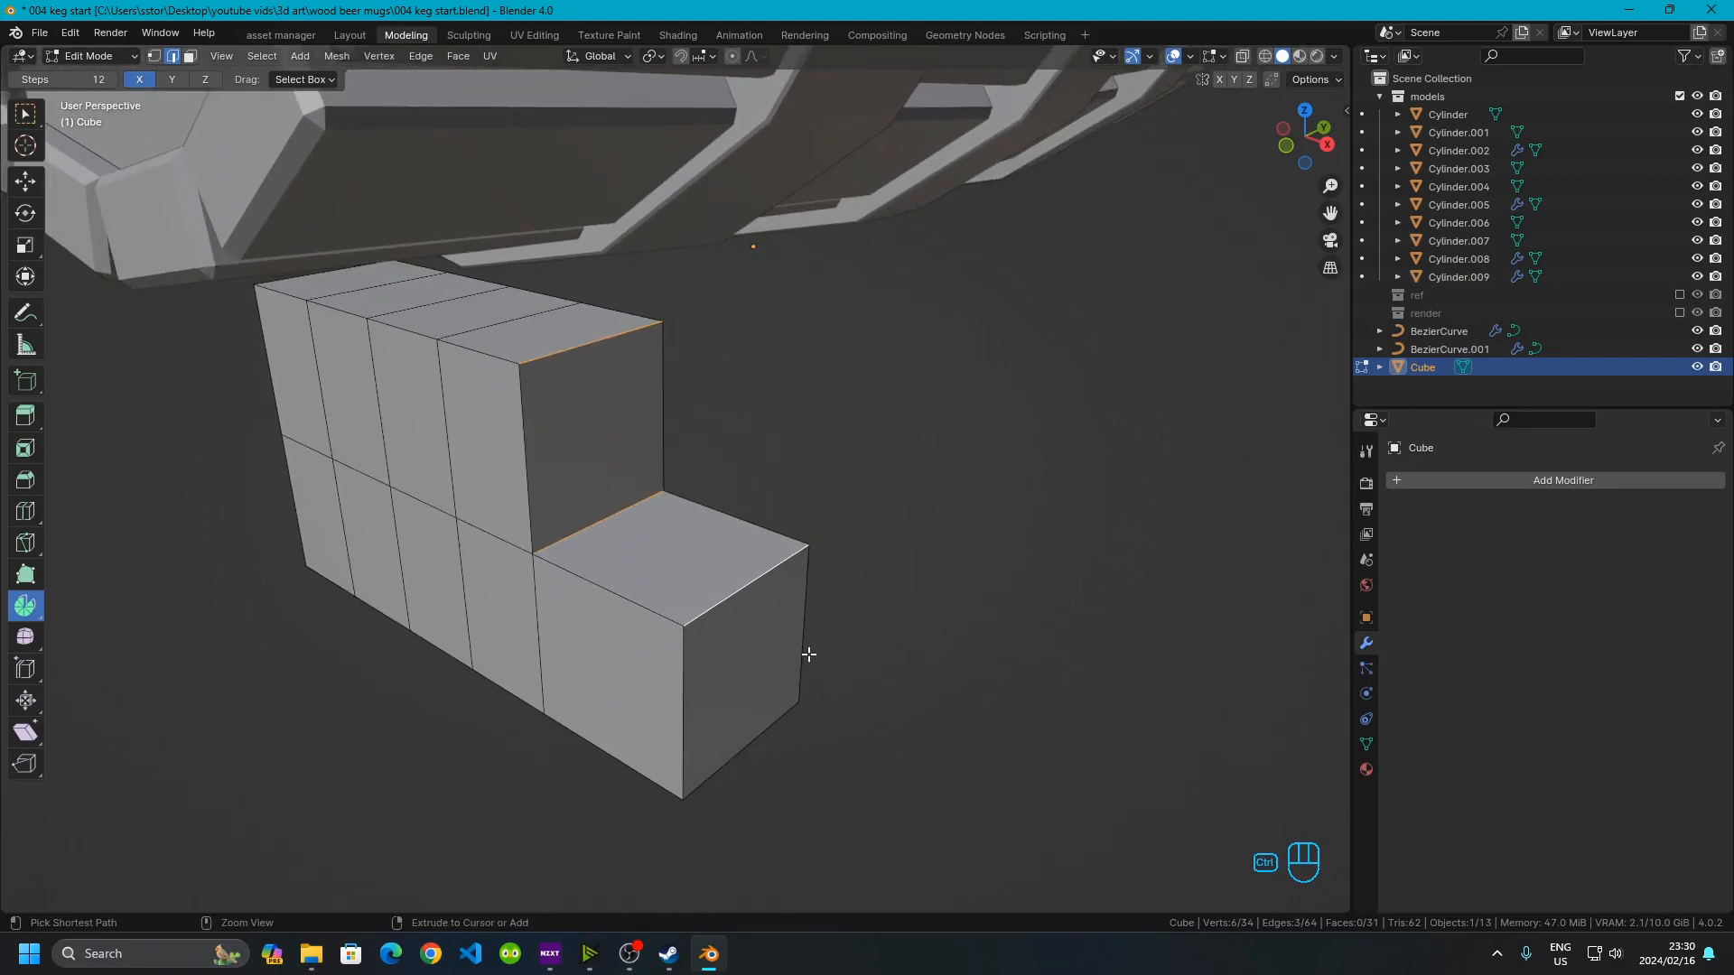
{"action": "key", "text": "ctrl+b"}
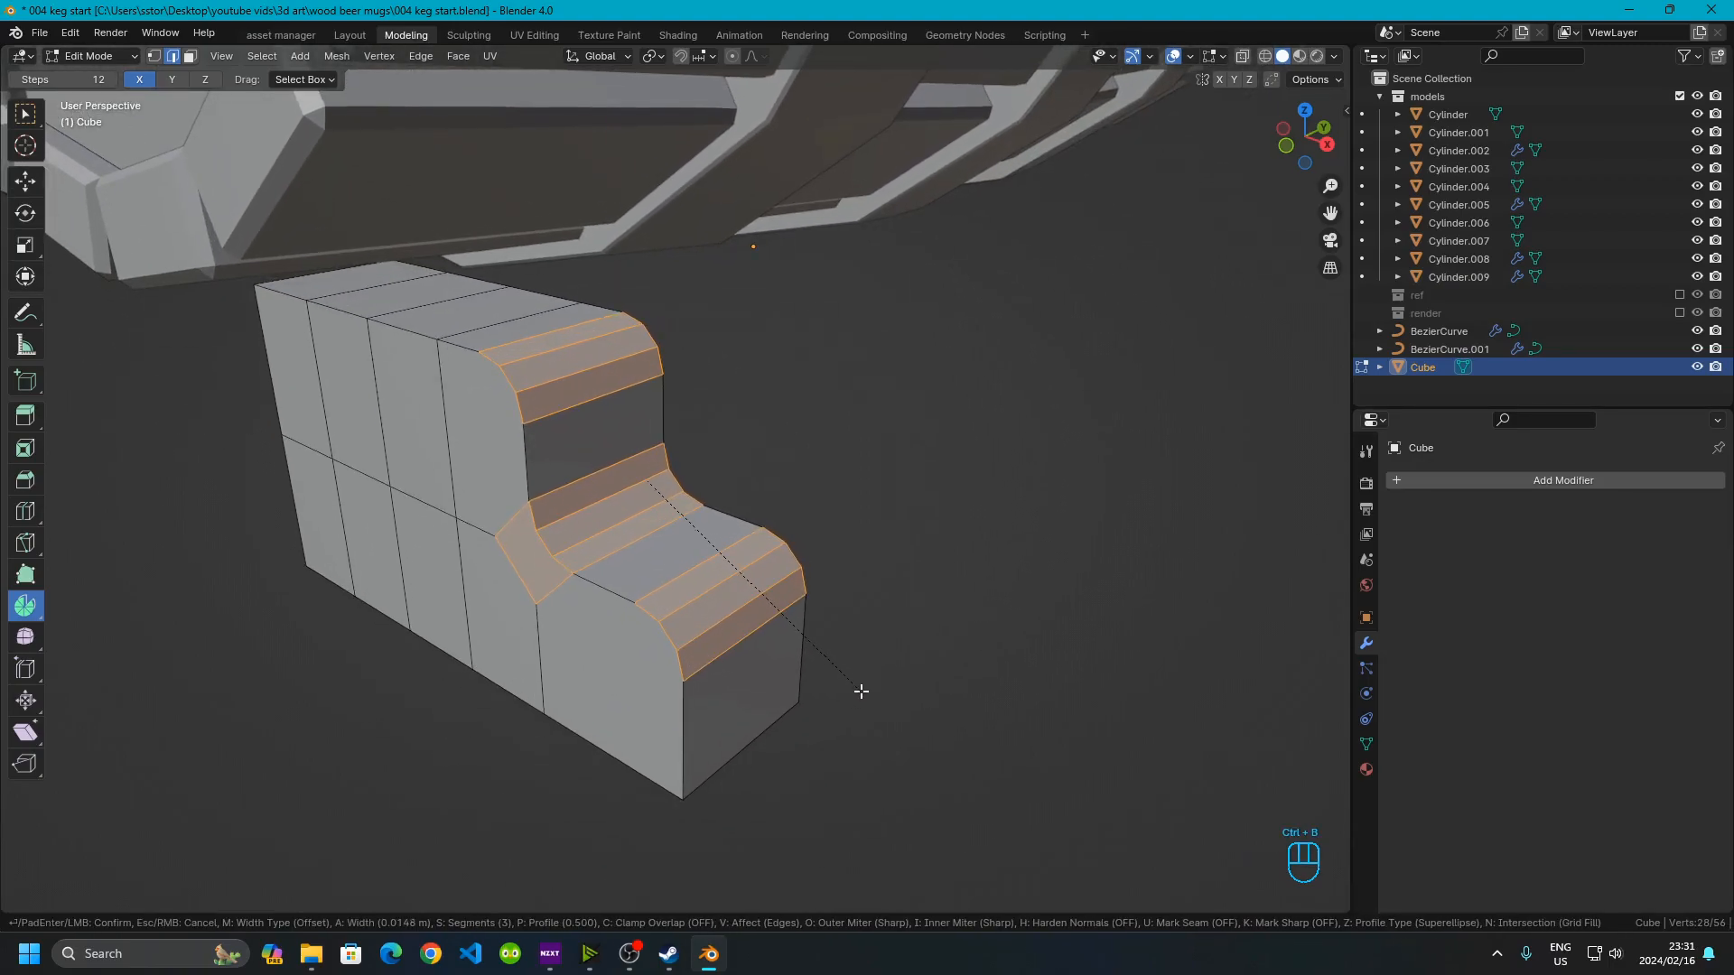
{"action": "left_click", "coordinate": [873, 697]}
{"action": "left_click", "coordinate": [226, 618]}
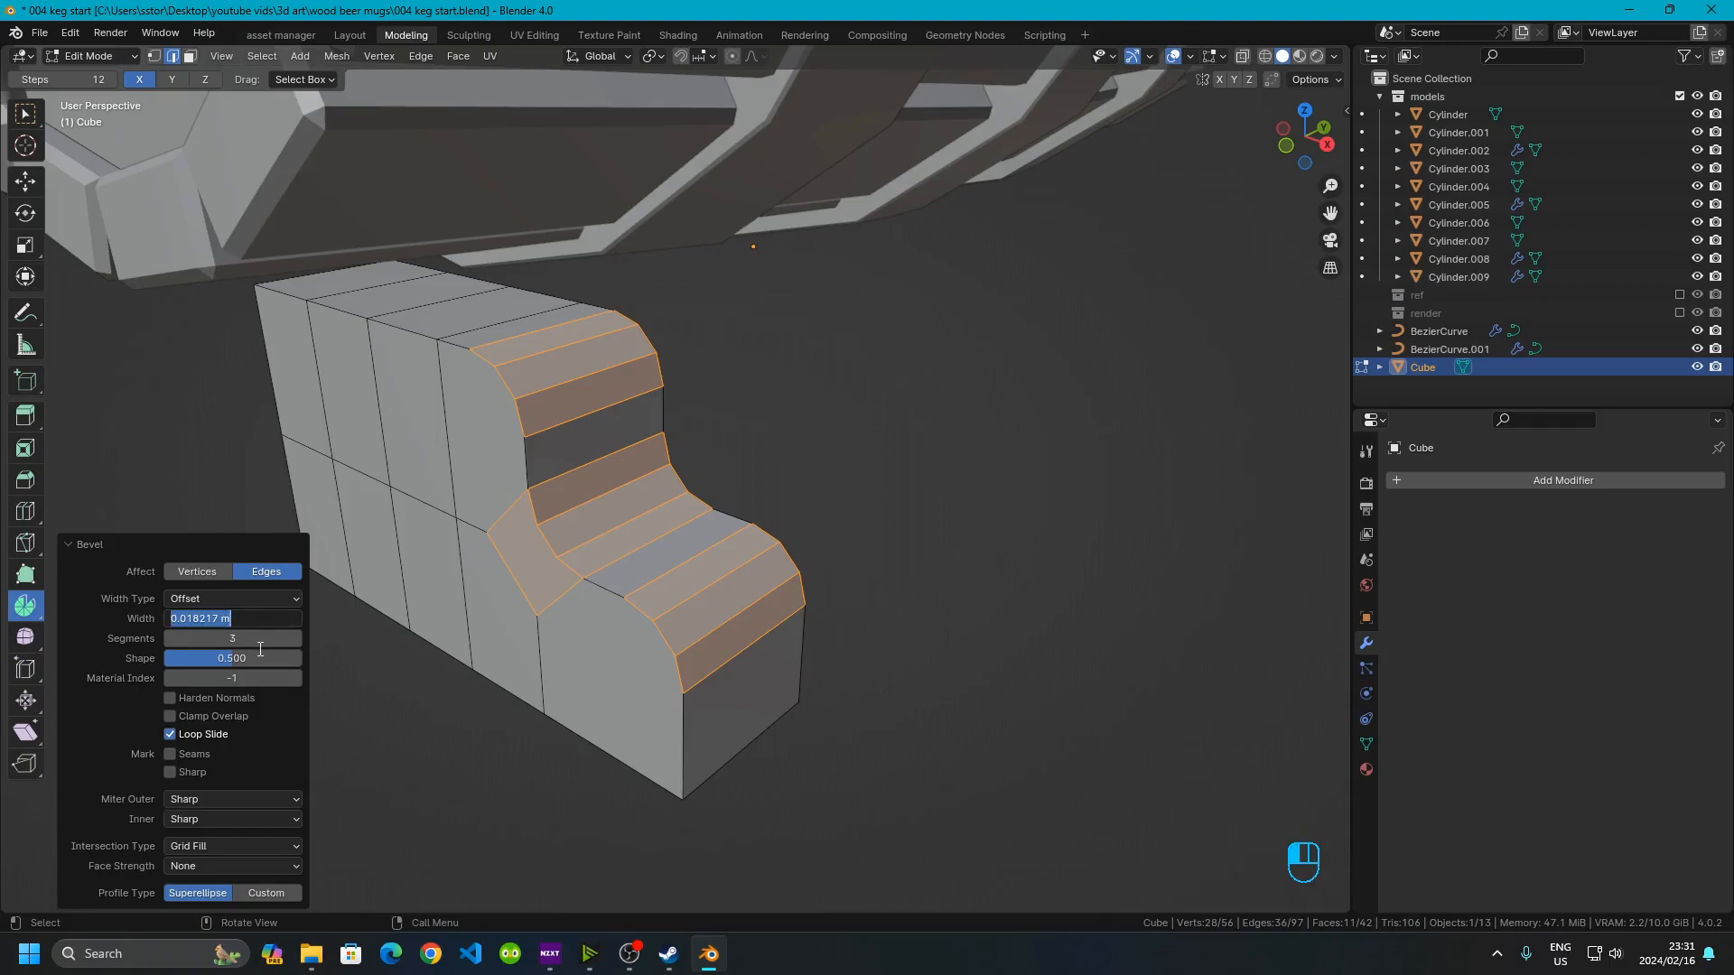
{"action": "type", "text": "."}
{"action": "key", "text": "Return"}
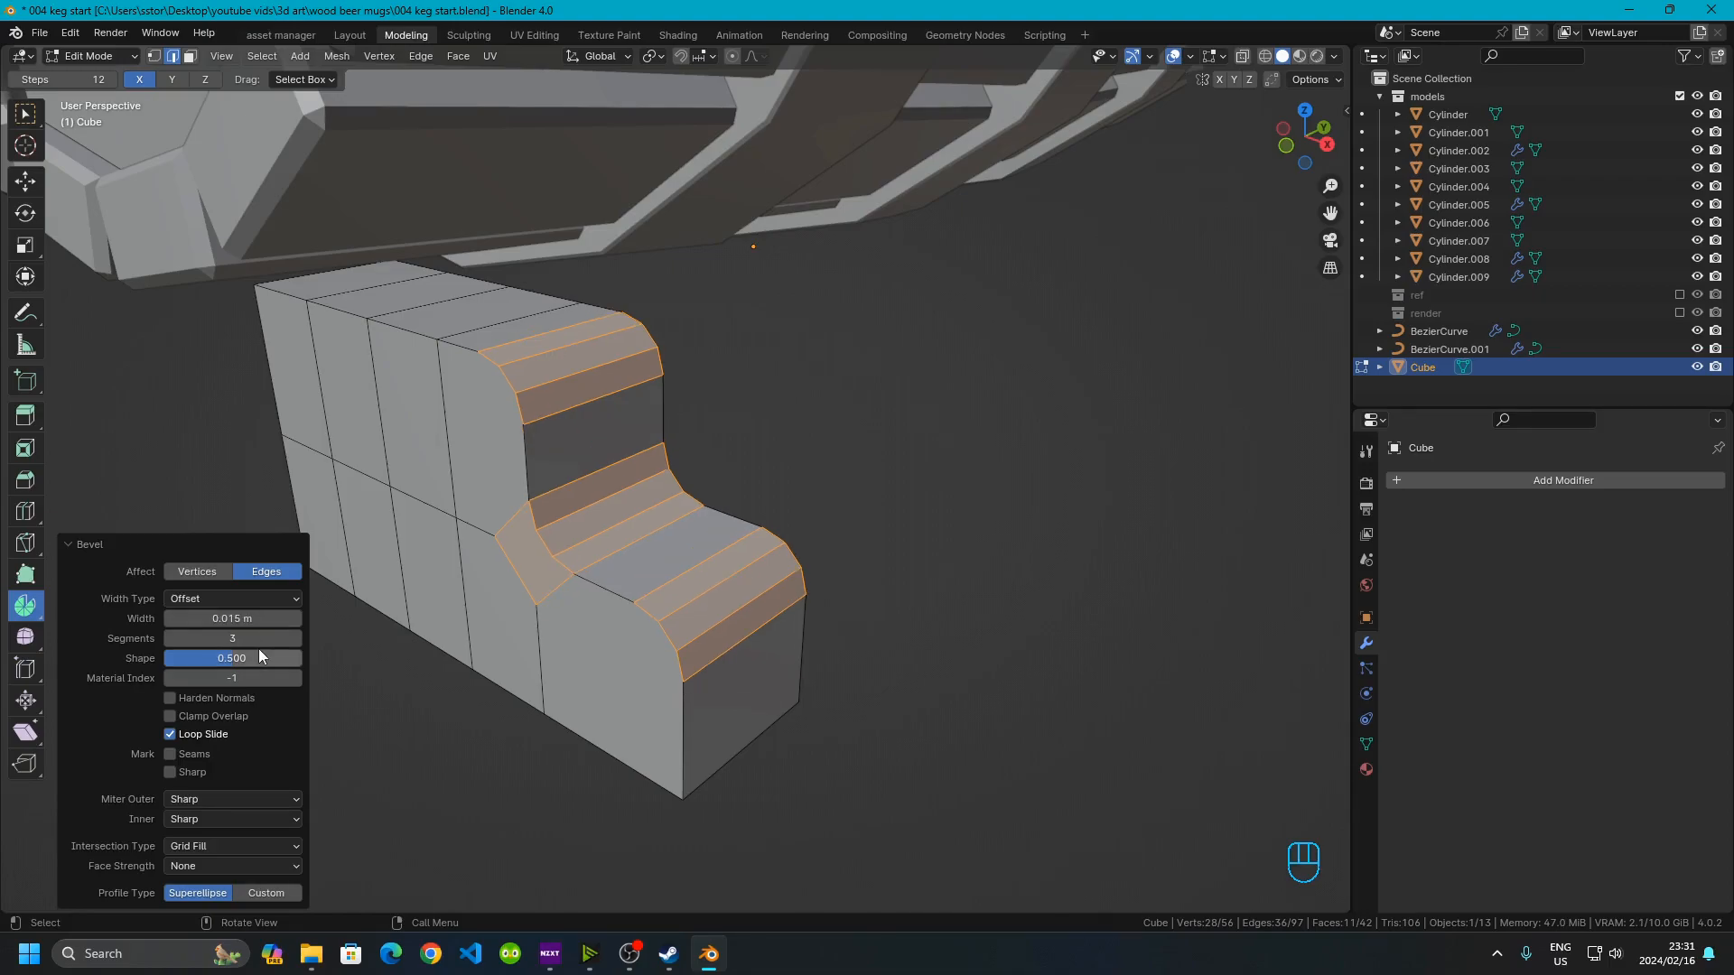
{"action": "left_click", "coordinate": [888, 599]}
{"action": "middle_click_drag", "start_coordinate": [631, 654], "coordinate": [722, 587]}
{"action": "mouse_move", "coordinate": [731, 390]}
{"action": "middle_mouse_down"}
{"action": "mouse_move", "coordinate": [708, 469]}
{"action": "mouse_move", "coordinate": [766, 387]}
{"action": "middle_mouse_up"}
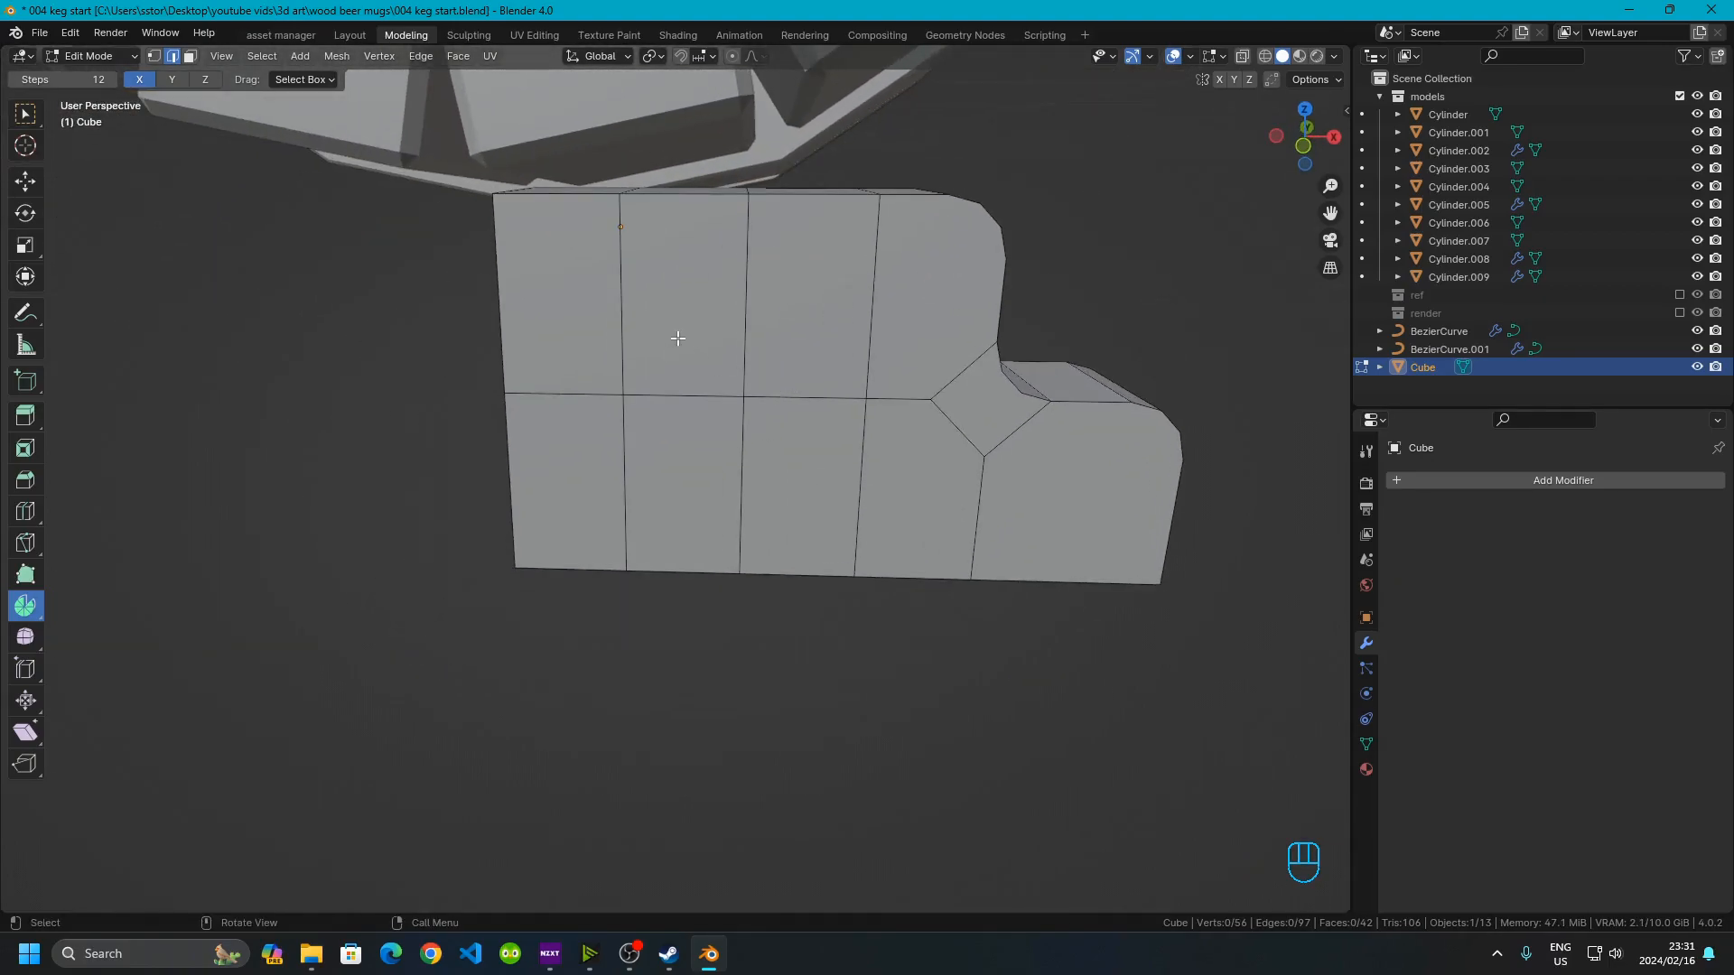
Return to object mode and add a Mirror modifier to the stand
{"action": "key", "text": "Tab"}
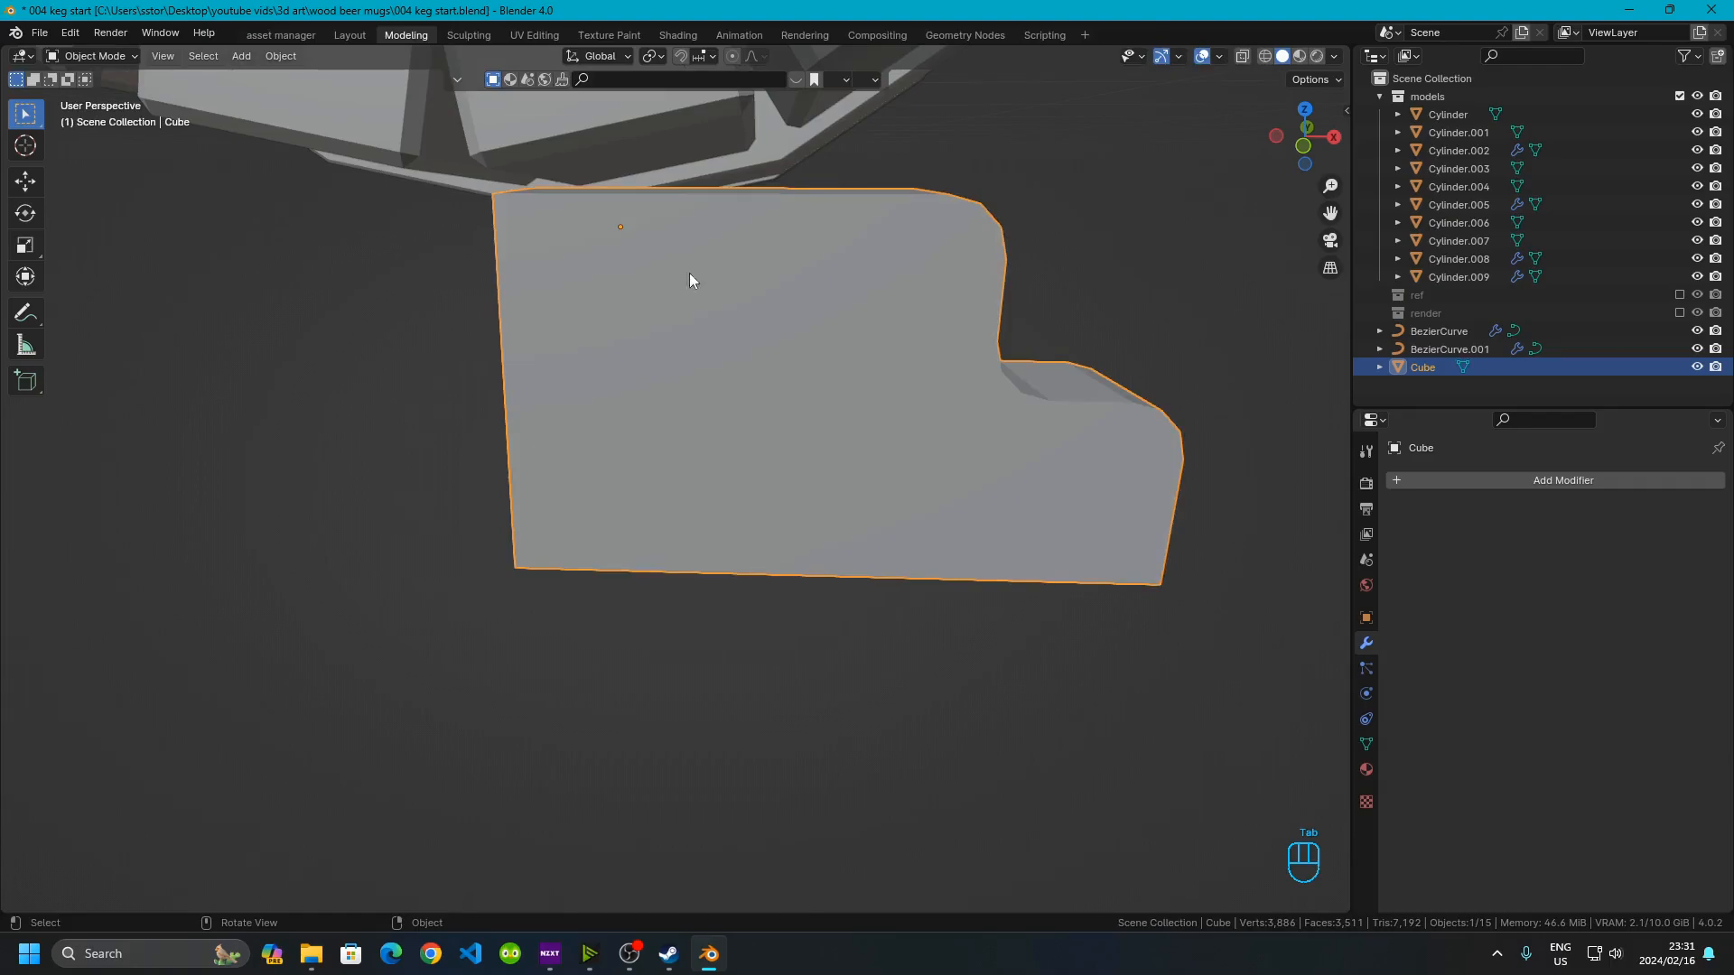
{"action": "left_click", "coordinate": [1306, 146]}
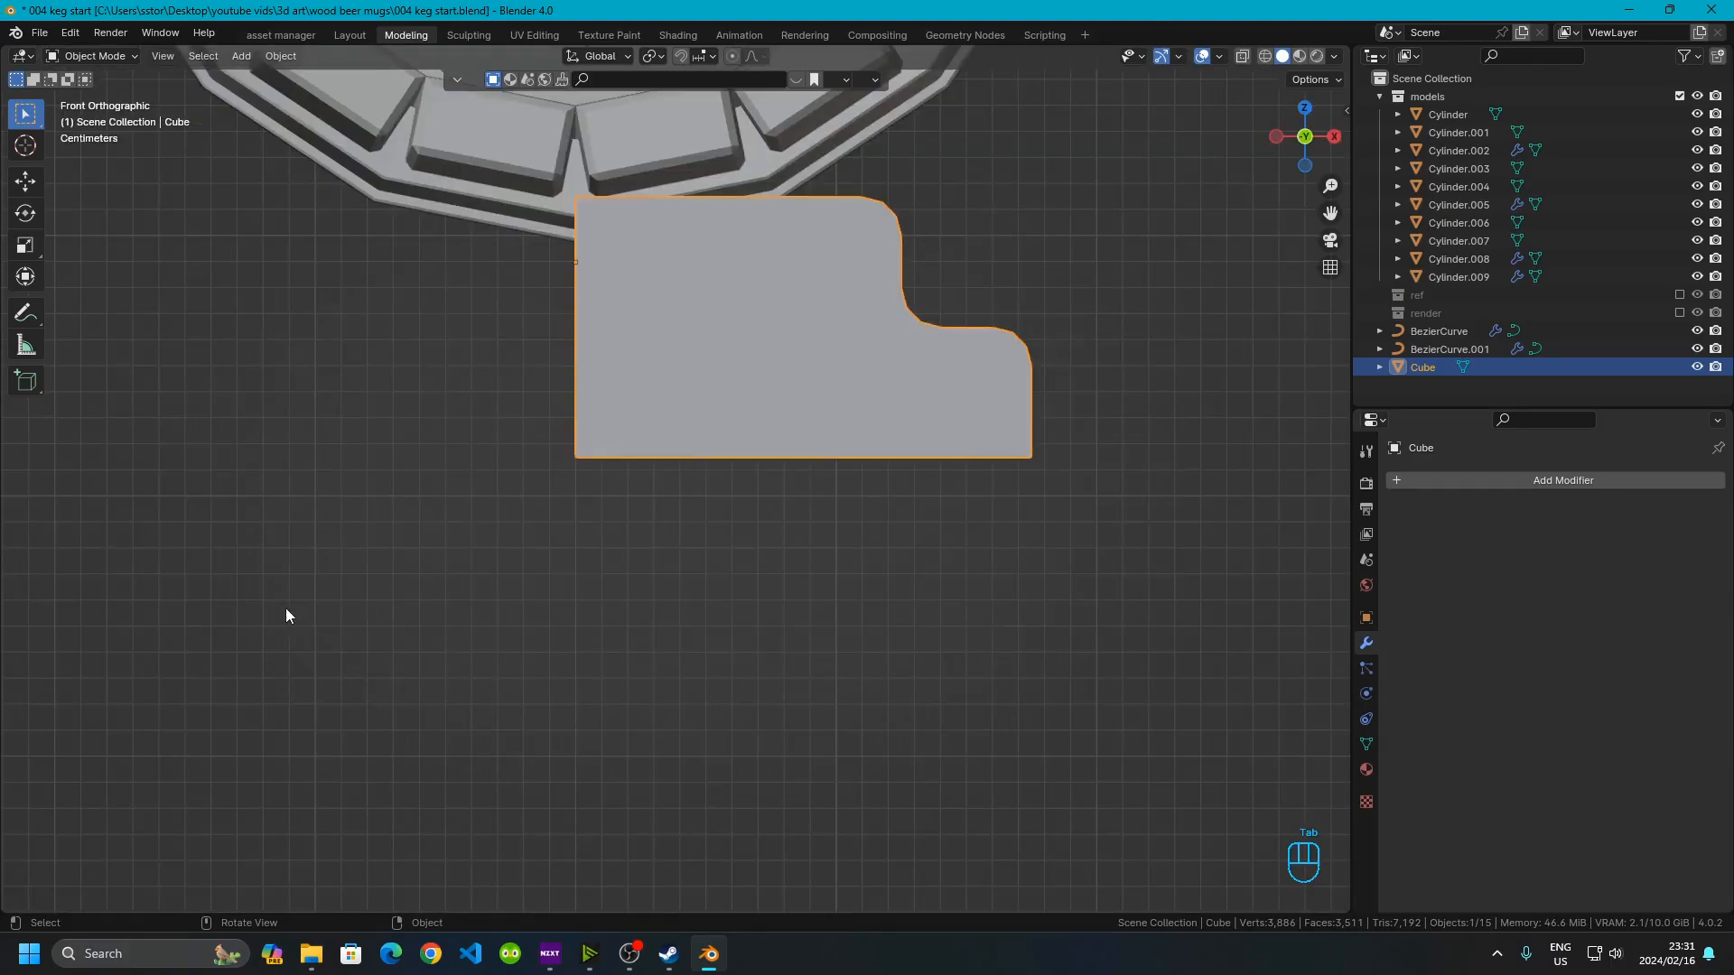
{"action": "left_click", "coordinate": [1452, 485]}
{"action": "mouse_move", "coordinate": [1452, 485]}
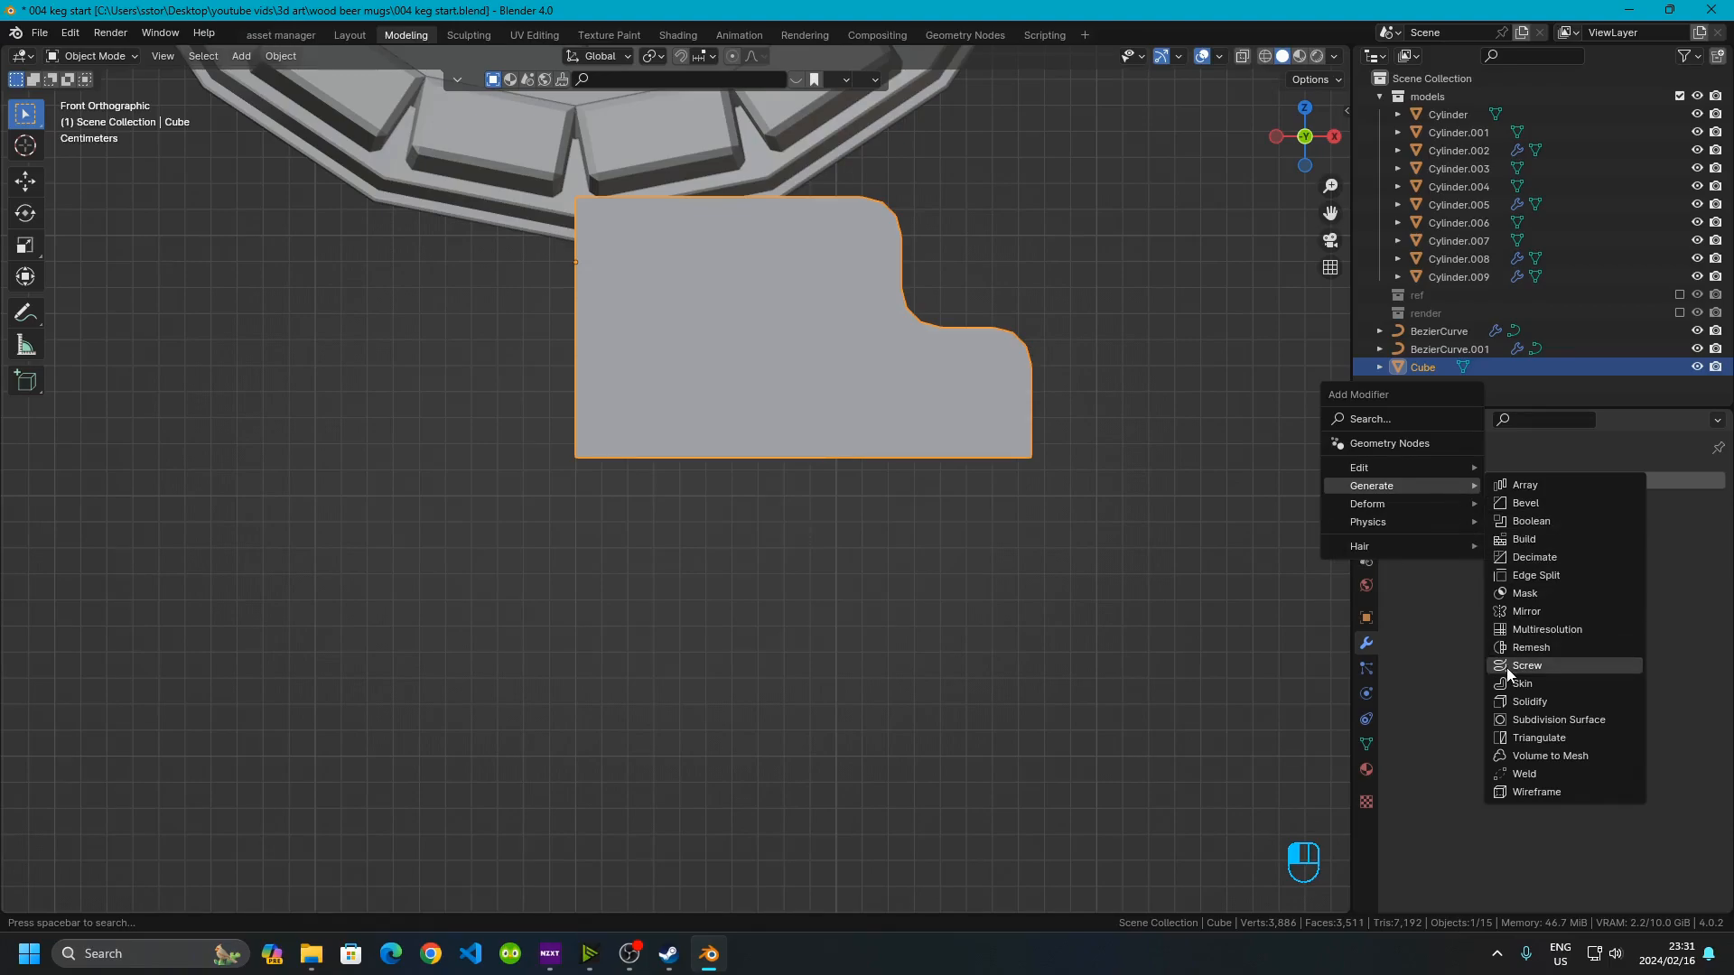
{"action": "left_click", "coordinate": [1539, 615]}
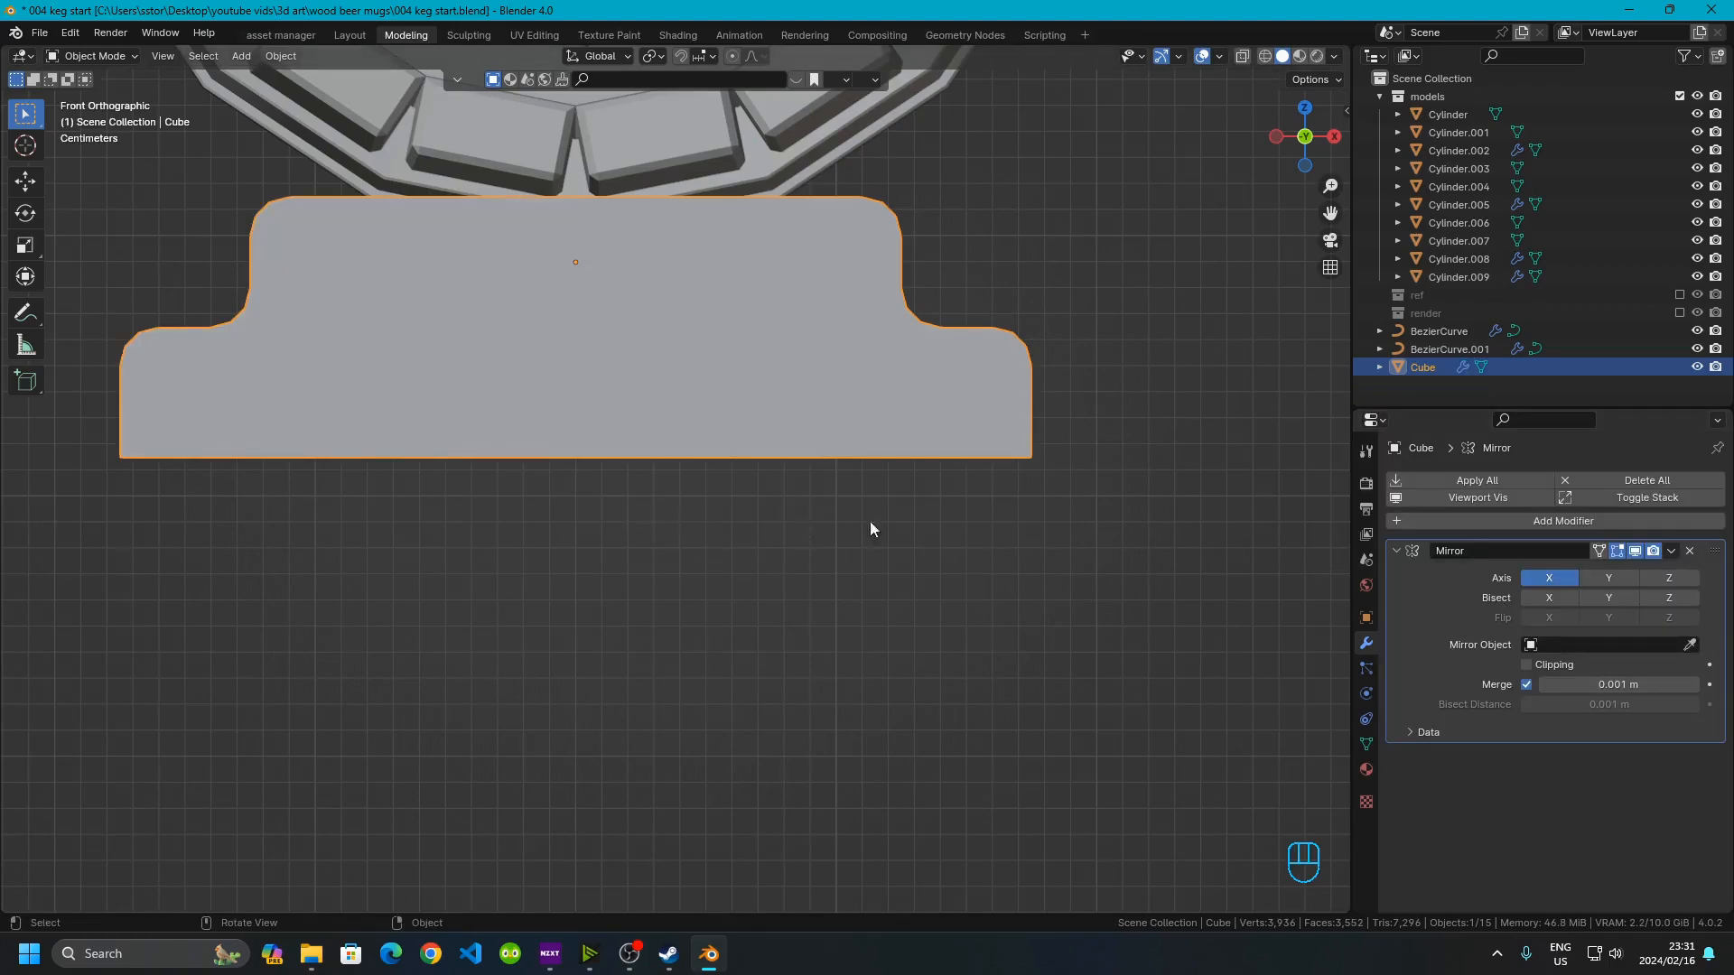
Shade the stand with auto smooth at a 45° angle
{"action": "scroll", "coordinate": [488, 546], "scroll_direction": "down", "scroll_amount": 2}
{"action": "middle_click_drag", "start_coordinate": [488, 545], "coordinate": [782, 482]}
{"action": "right_click", "coordinate": [733, 393]}
{"action": "left_click", "coordinate": [733, 392]}
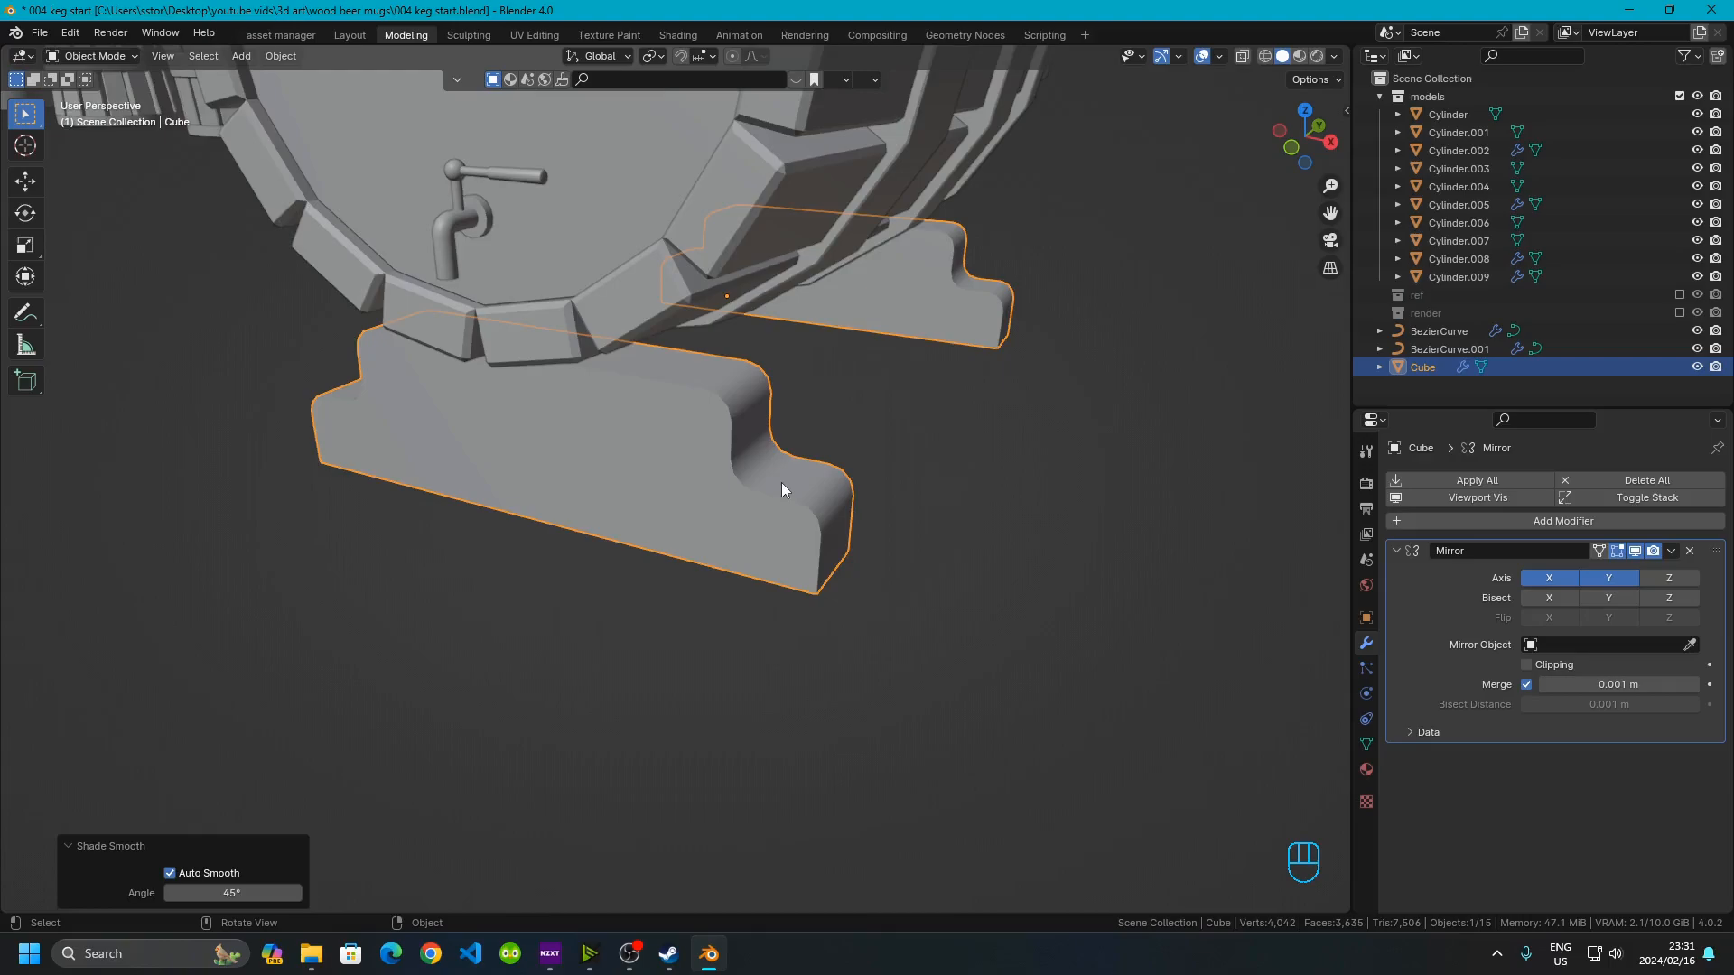
Select the whole stand mesh in edit mode and raise it 0.025 m along Z
{"action": "scroll", "coordinate": [782, 482], "scroll_direction": "up", "scroll_amount": 5}
{"action": "middle_click_drag", "start_coordinate": [940, 500], "coordinate": [853, 516]}
{"action": "middle_click_drag", "start_coordinate": [615, 348], "coordinate": [663, 587]}
{"action": "left_click", "coordinate": [1301, 142]}
{"action": "scroll", "coordinate": [858, 471], "scroll_direction": "down", "scroll_amount": 3}
{"action": "scroll", "coordinate": [646, 677], "scroll_direction": "up", "scroll_amount": 2}
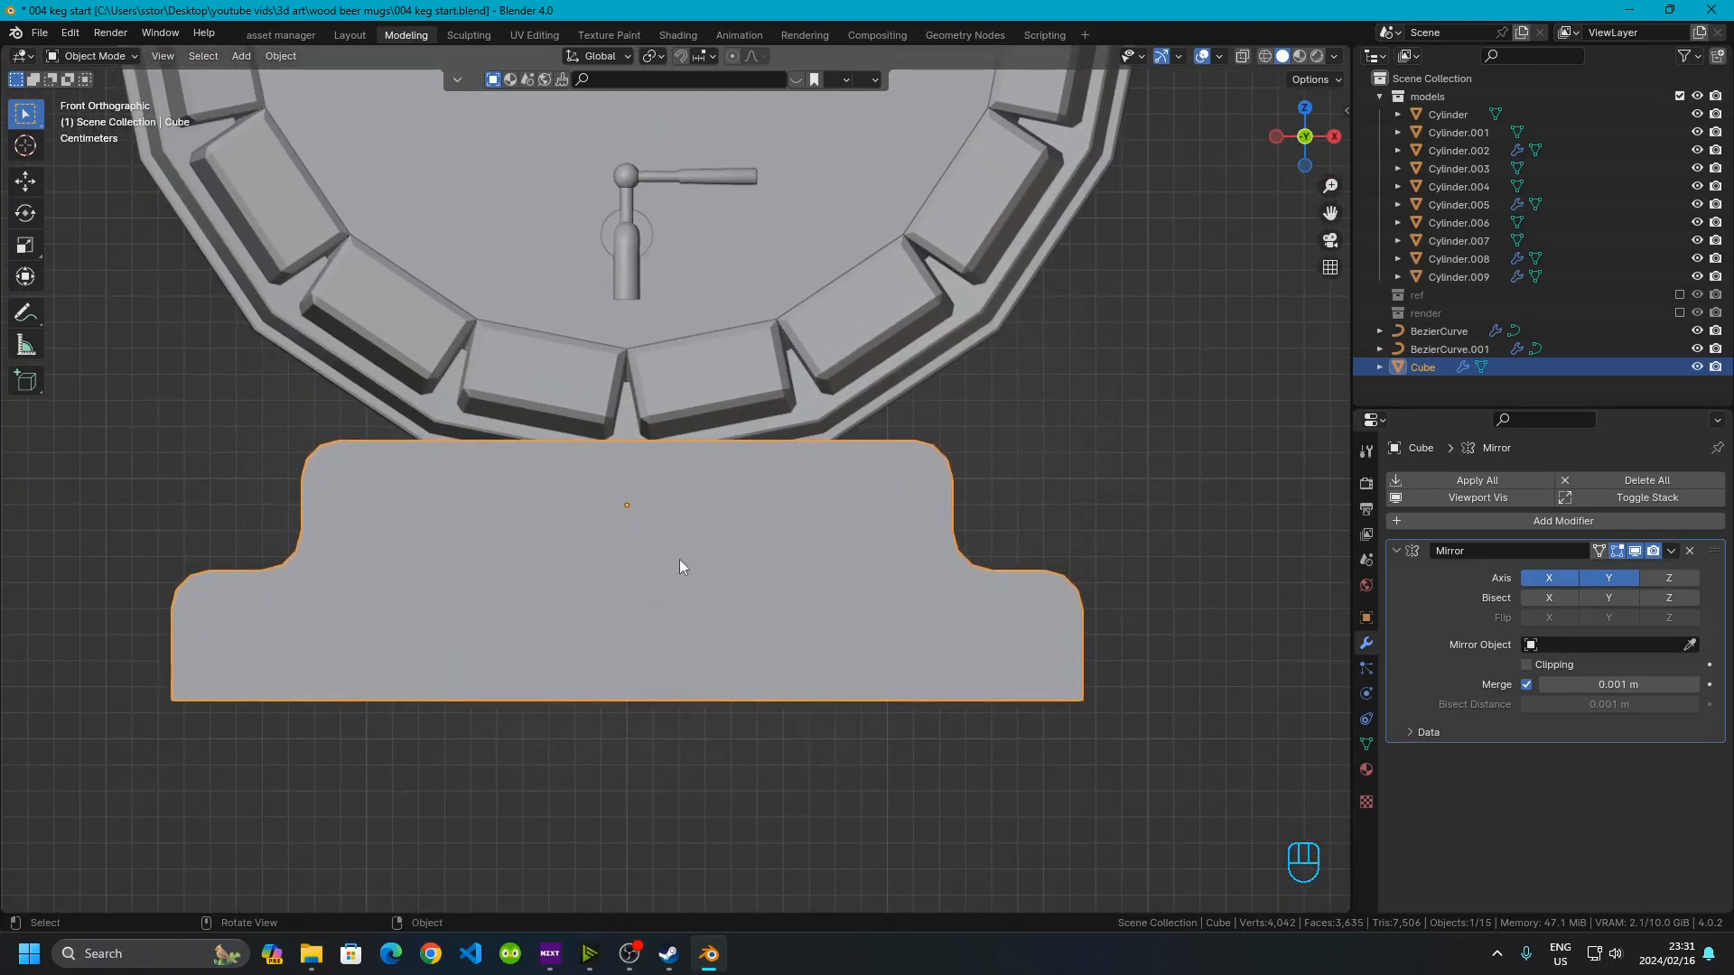
{"action": "key", "text": "Tab"}
{"action": "key", "text": "a"}
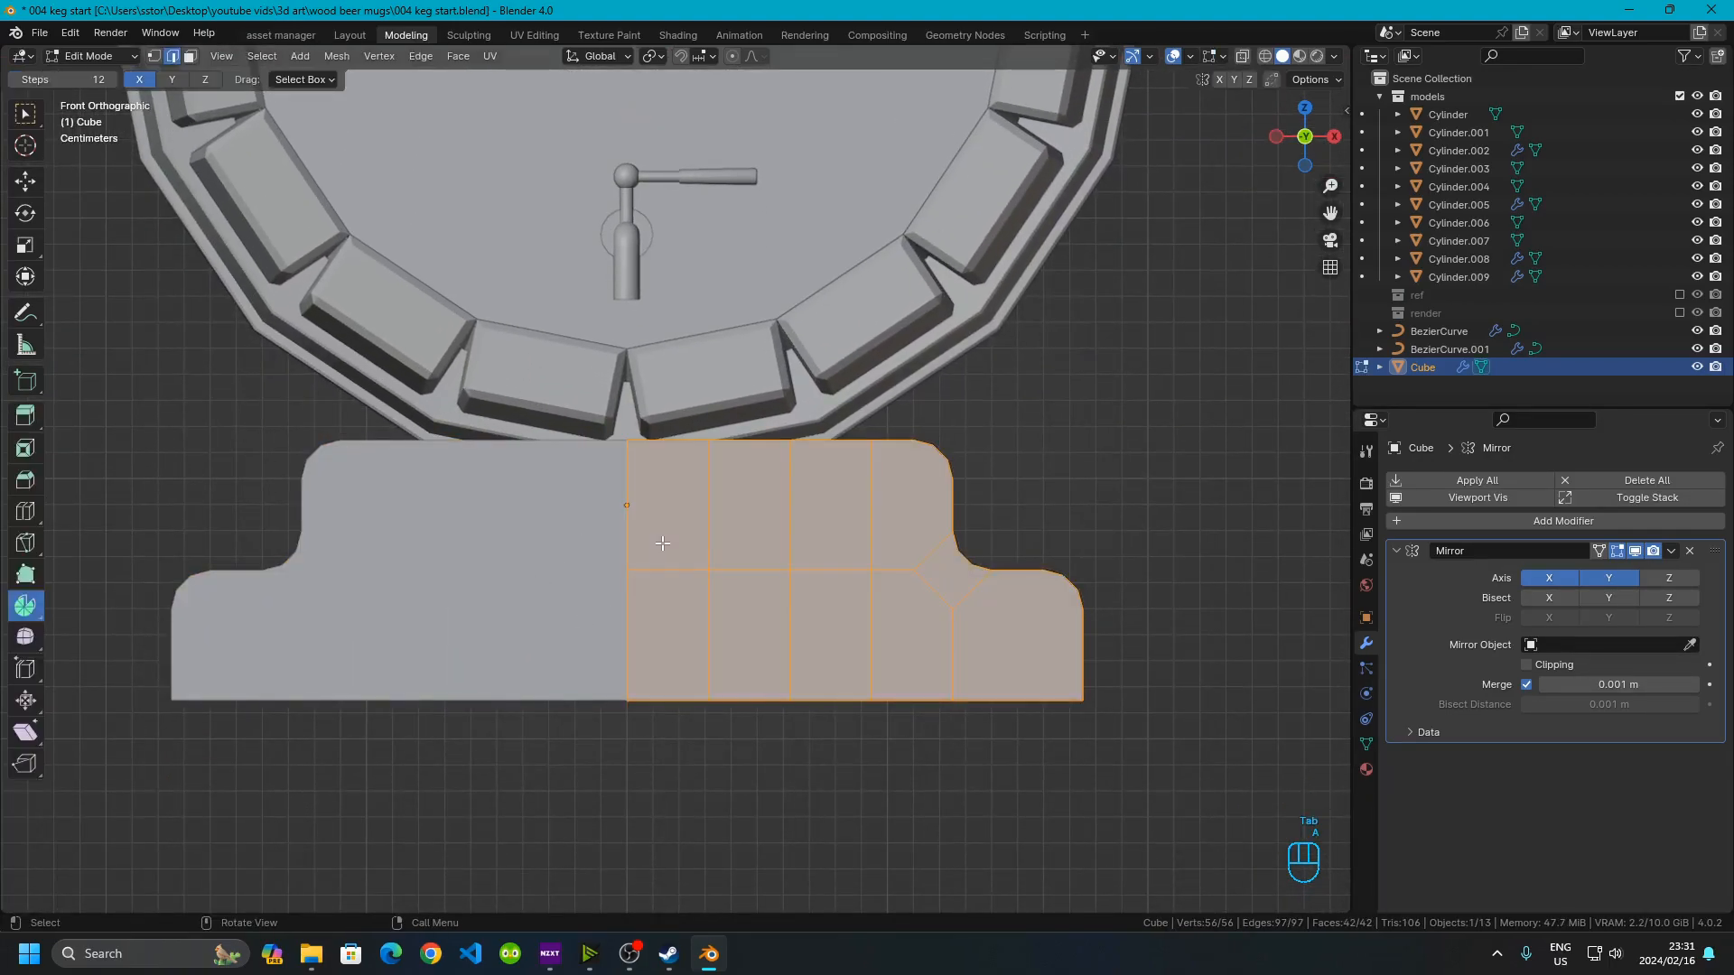
{"action": "key", "text": "g"}
{"action": "key", "text": "z"}
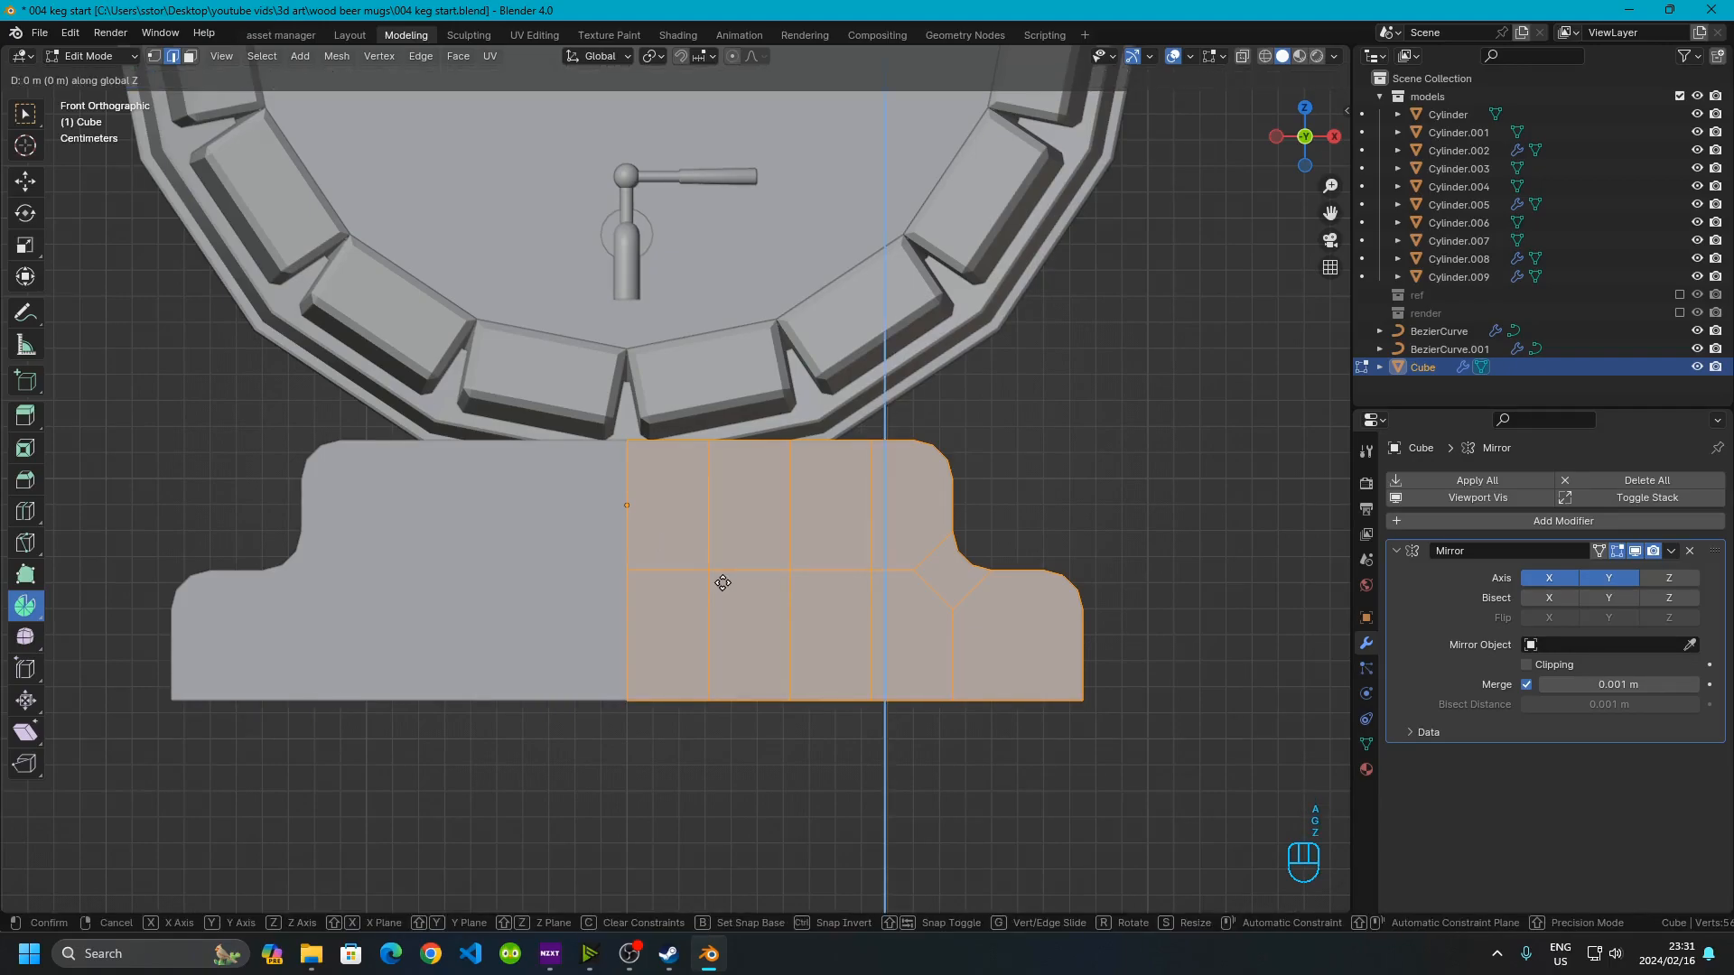
{"action": "key", "text": "KP_Decimal"}
{"action": "key", "text": "KP_0"}
{"action": "key", "text": "KP_2"}
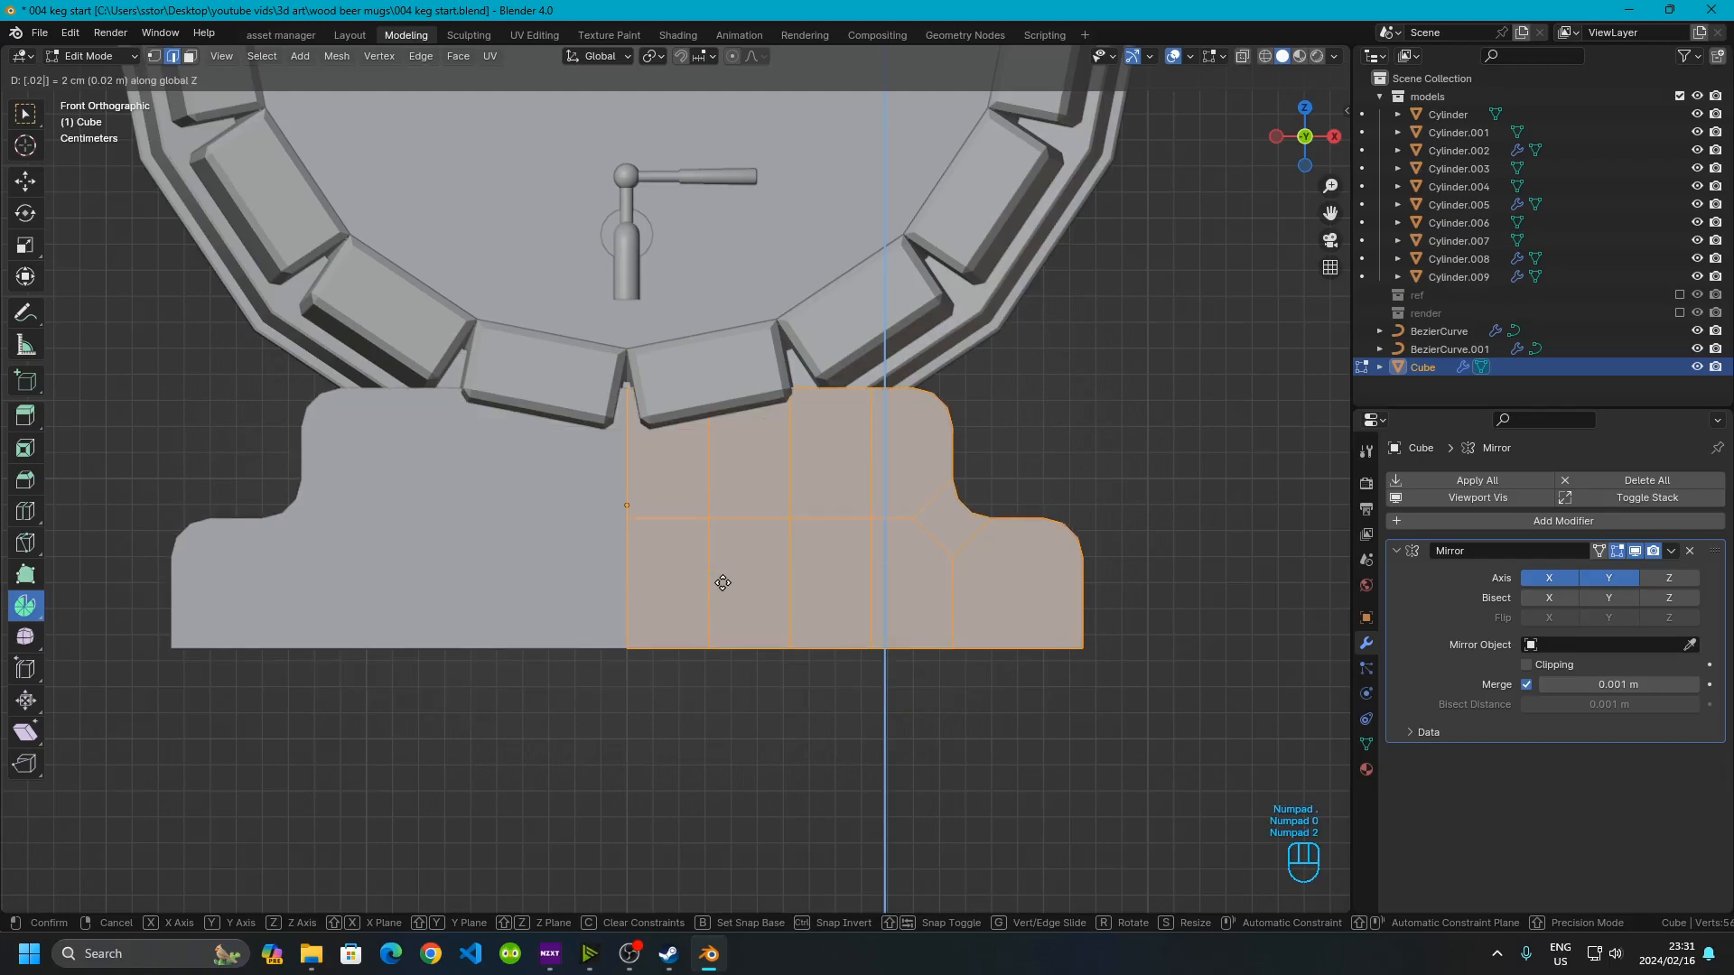
{"action": "key", "text": "KP_5"}
{"action": "left_click", "coordinate": [722, 582]}
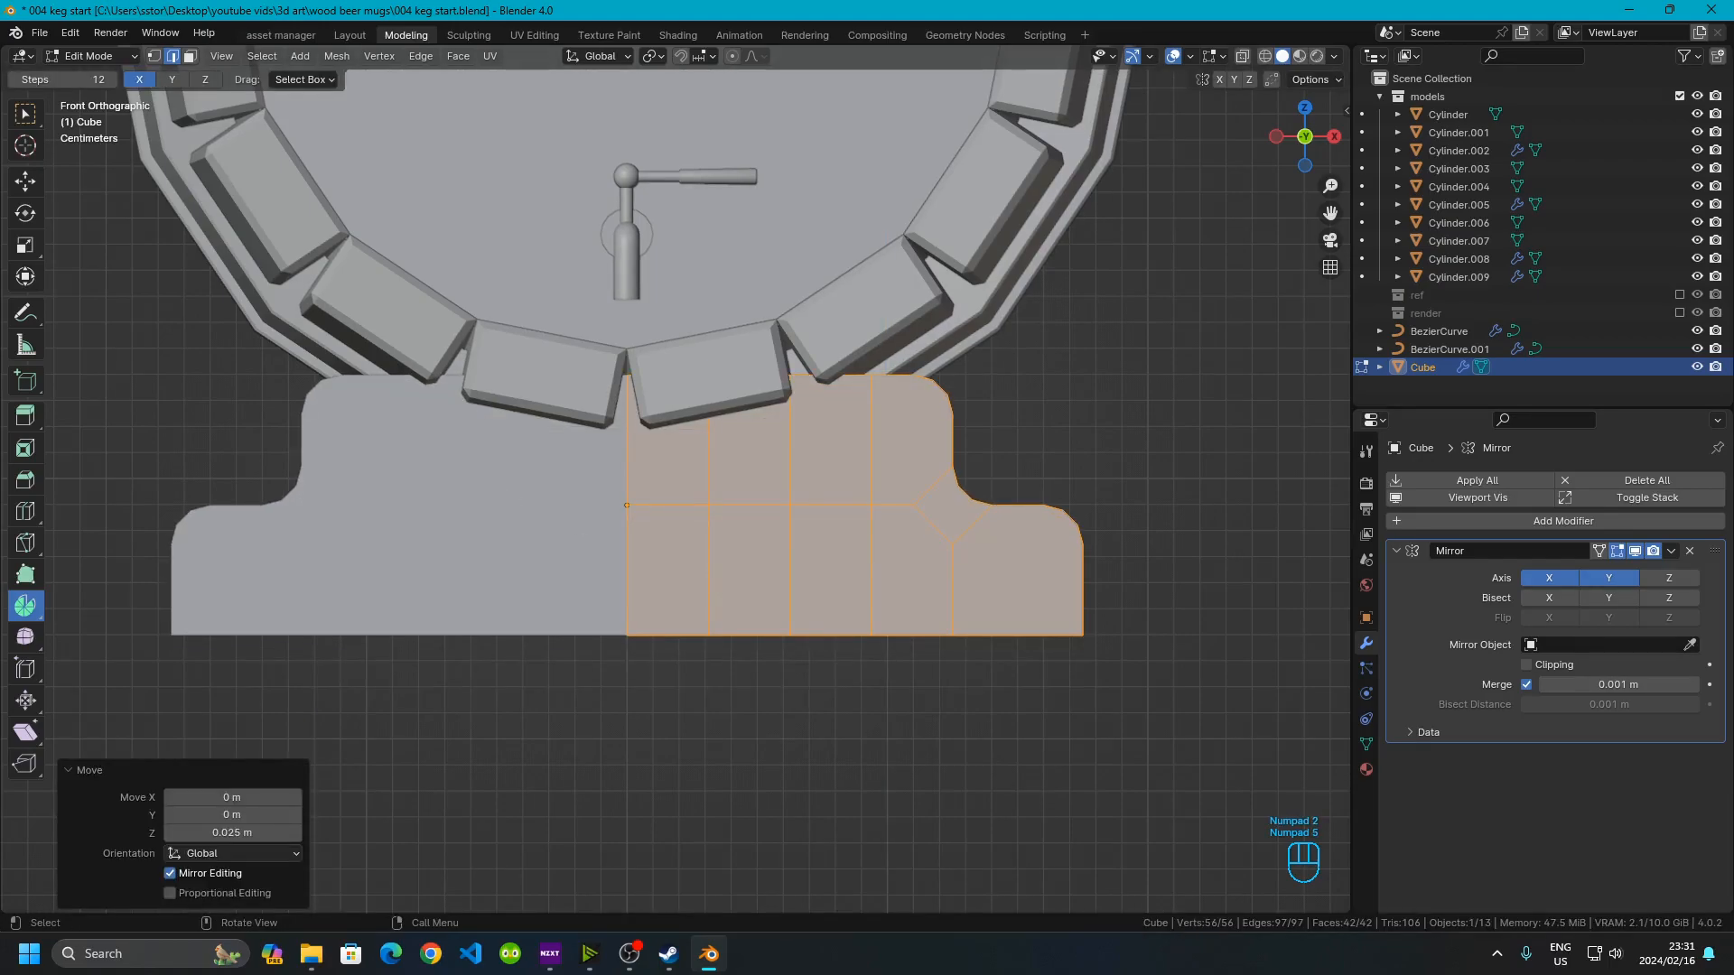
Lower the stand's centre top edge about 0.025 m along Z with proportional editing at size 0.084
{"action": "scroll", "coordinate": [689, 369], "scroll_direction": "up", "scroll_amount": 3}
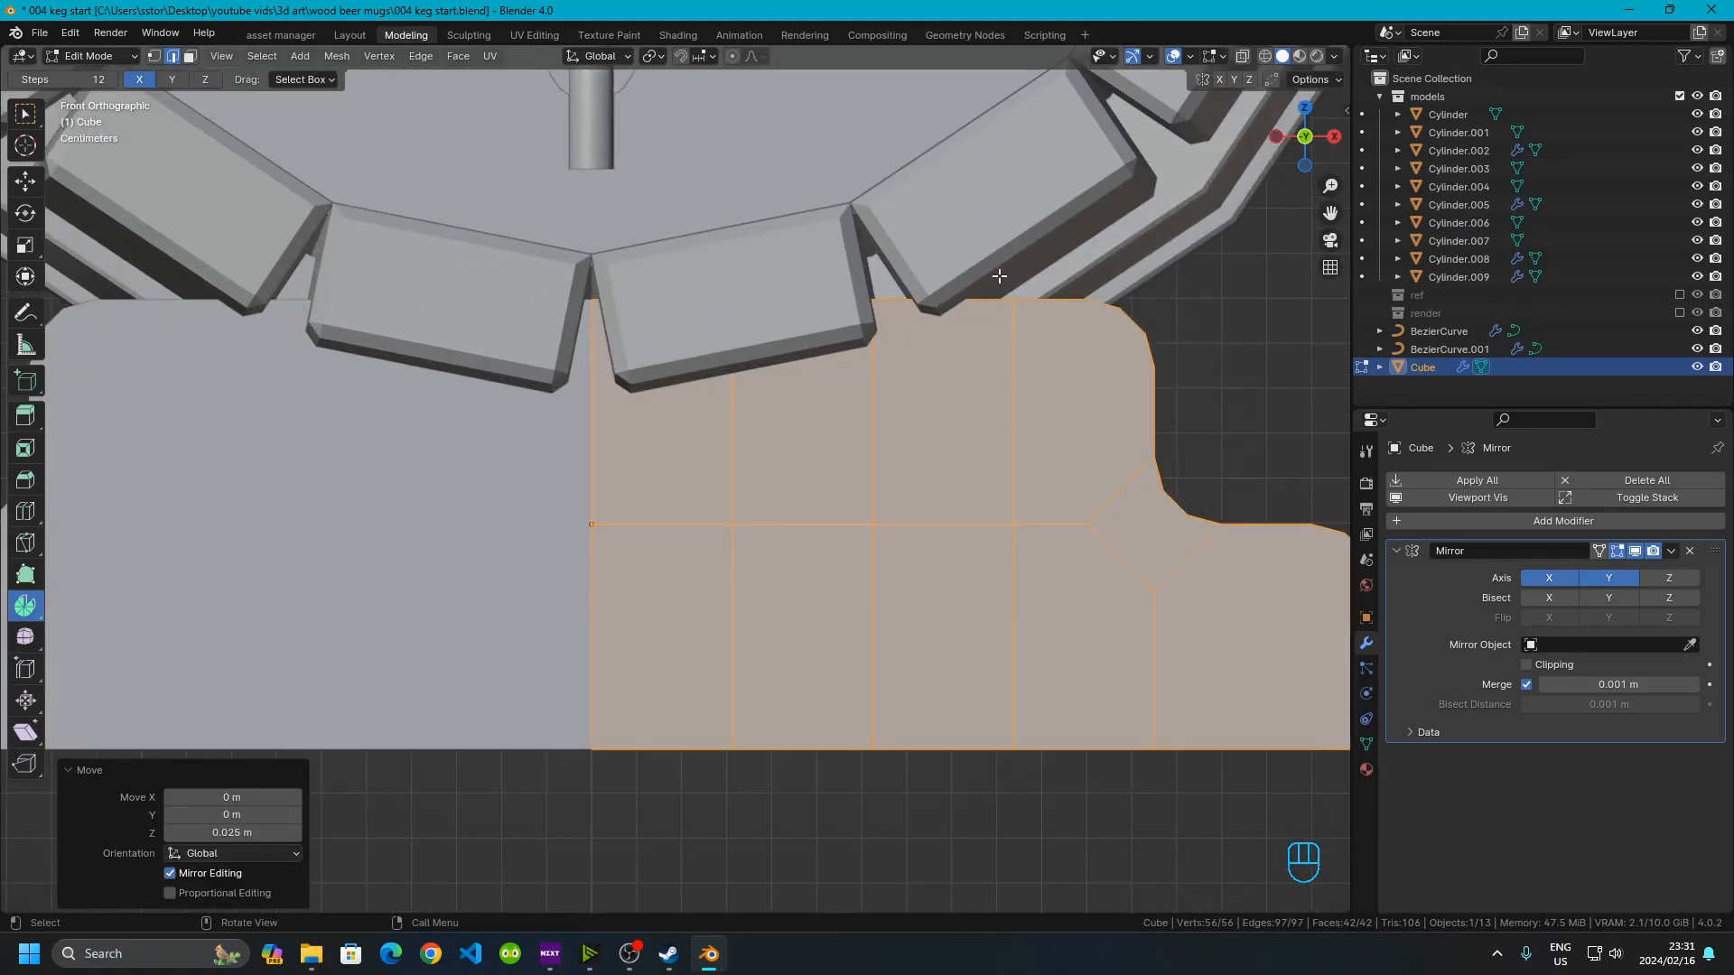
{"action": "middle_click_drag", "start_coordinate": [593, 309], "coordinate": [590, 358]}
{"action": "middle_click_drag", "start_coordinate": [556, 639], "coordinate": [632, 450], "text": "shift"}
{"action": "left_click", "coordinate": [633, 449]}
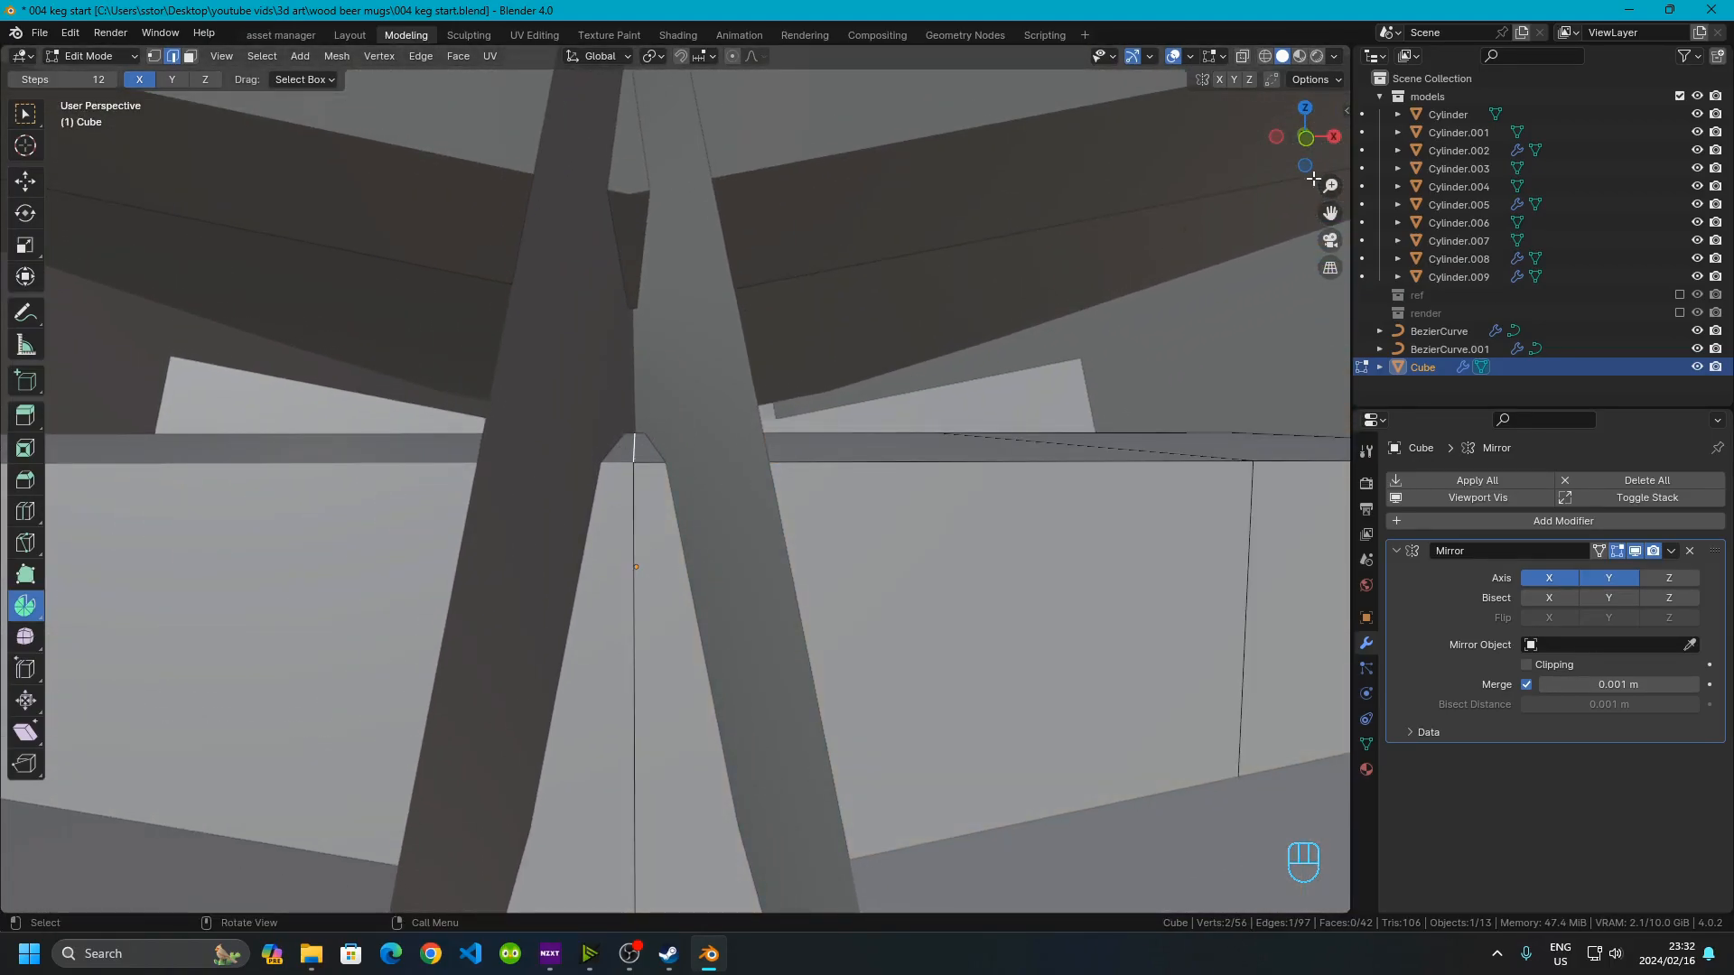
{"action": "left_click", "coordinate": [1309, 139]}
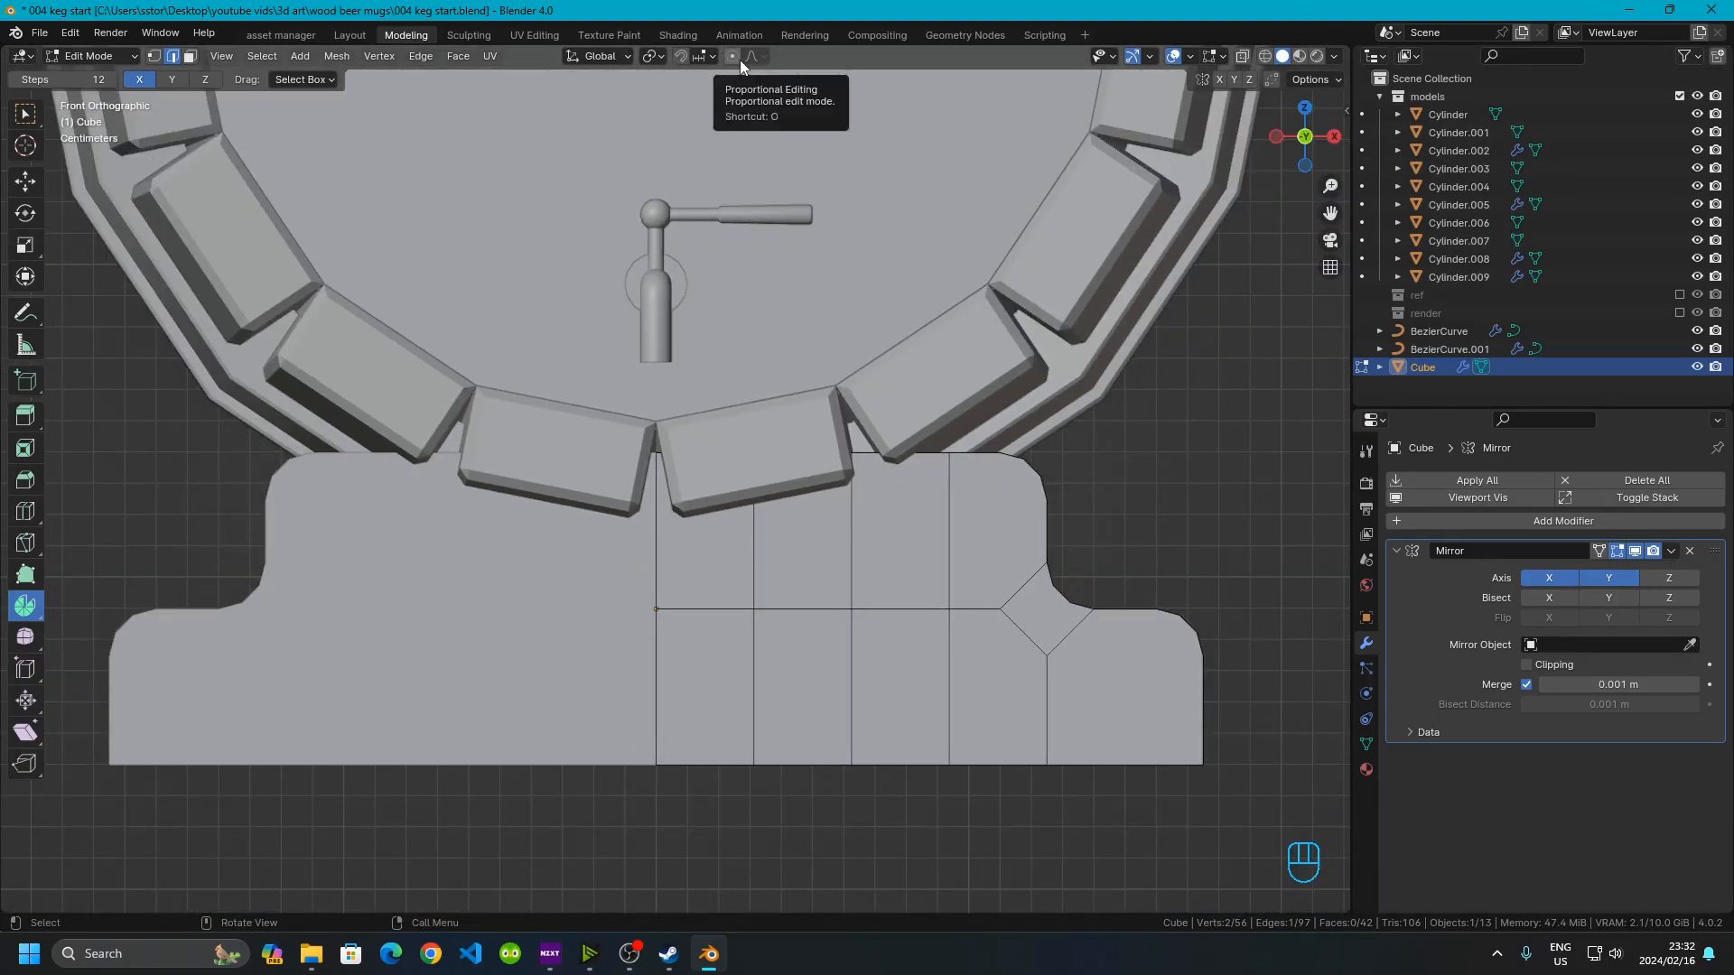
{"action": "key", "text": "g"}
{"action": "key", "text": "z"}
{"action": "scroll", "coordinate": [727, 568], "scroll_direction": "up", "scroll_amount": 4}
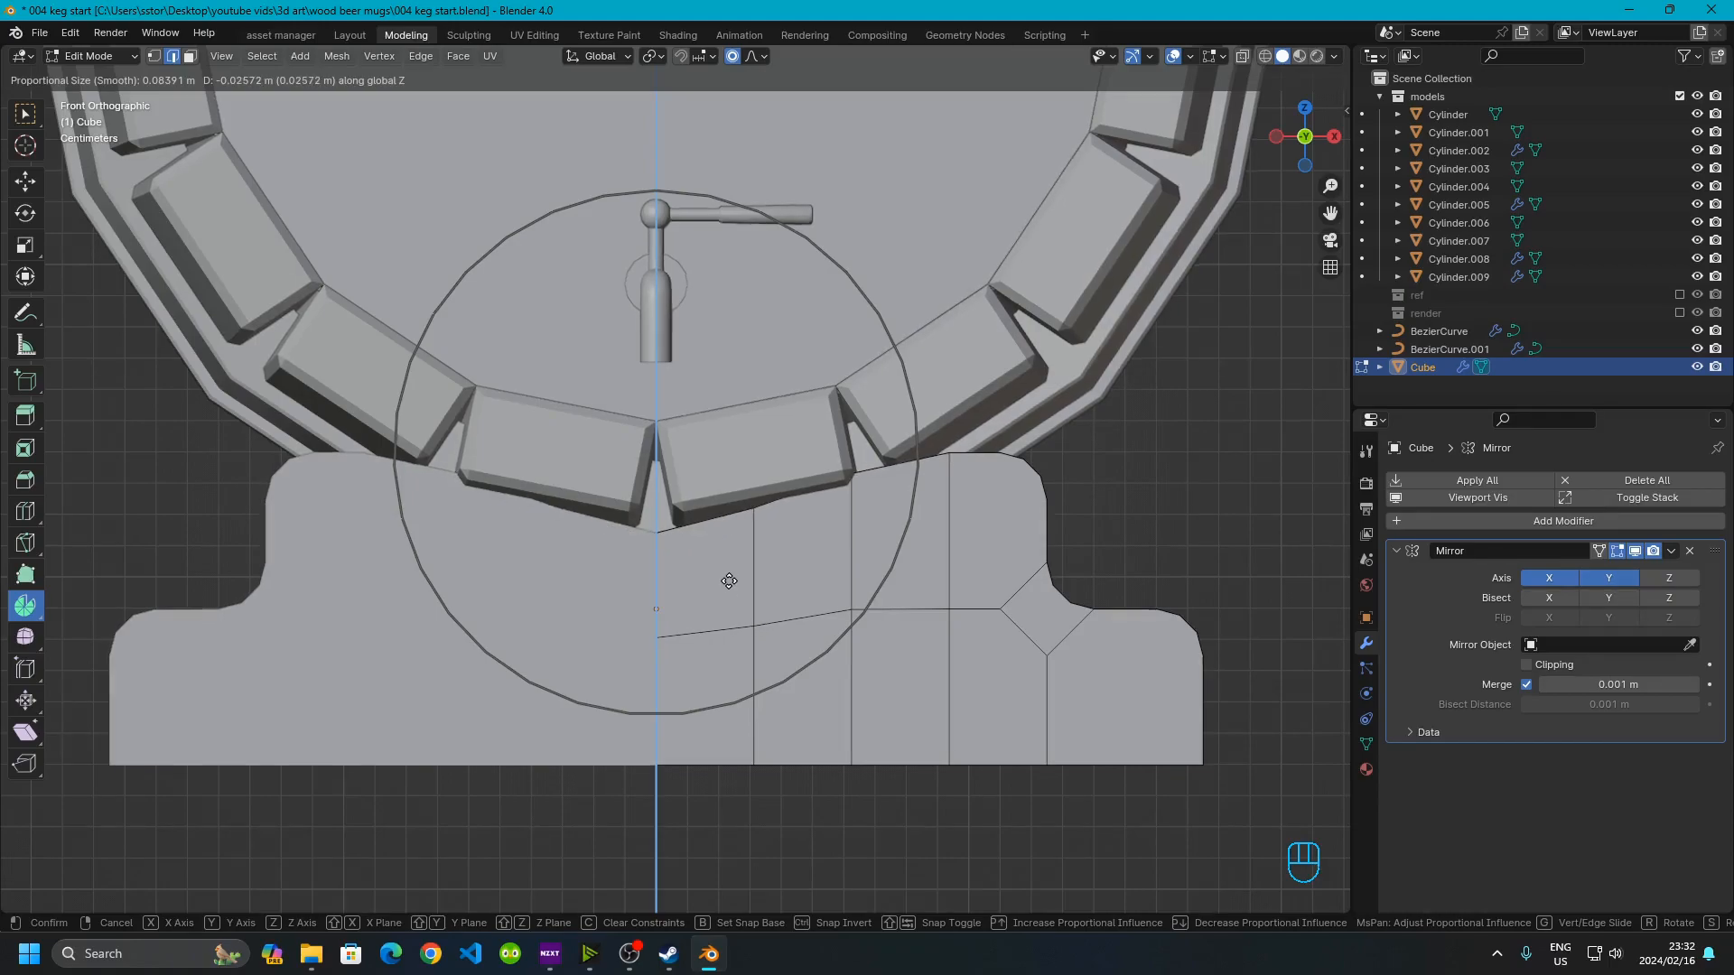
{"action": "left_click", "coordinate": [730, 577]}
Enable X-ray, turn off proportional editing, and lower the next top edge about 0.014 m along Z
{"action": "mouse_move", "coordinate": [754, 505]}
{"action": "middle_mouse_down", "text": "shift"}
{"action": "mouse_move", "coordinate": [758, 456]}
{"action": "mouse_move", "coordinate": [825, 505]}
{"action": "middle_mouse_up", "text": "shift"}
{"action": "left_click", "coordinate": [1264, 57]}
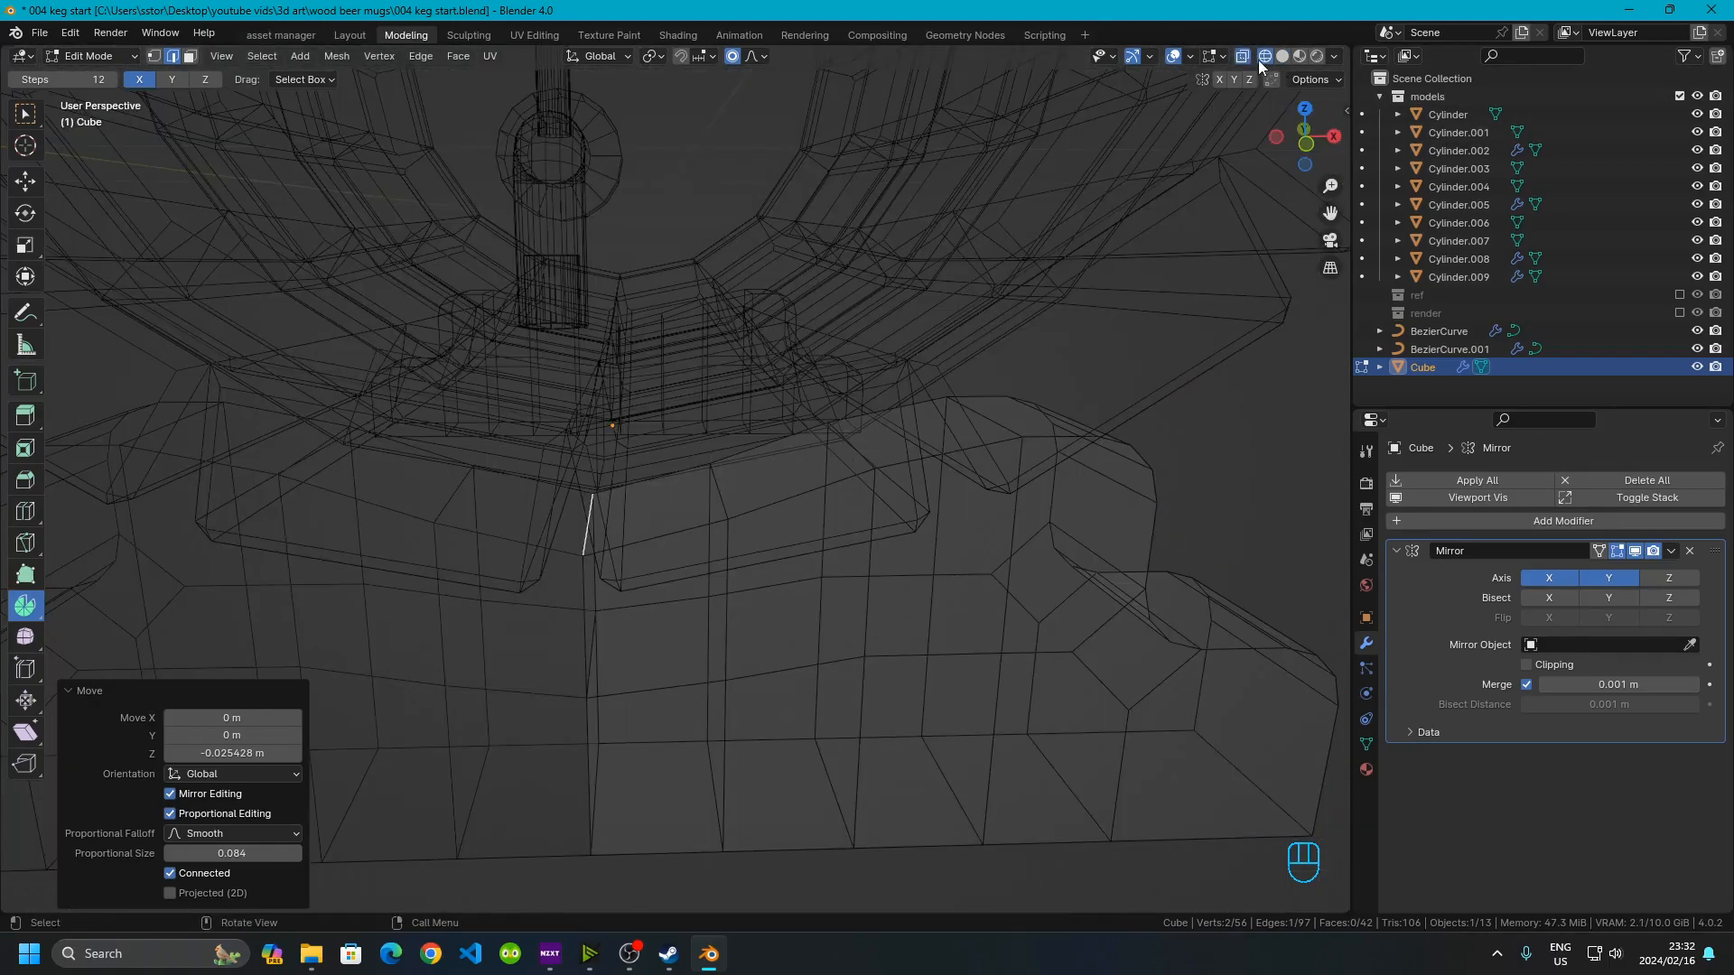
{"action": "left_click", "coordinate": [1244, 57]}
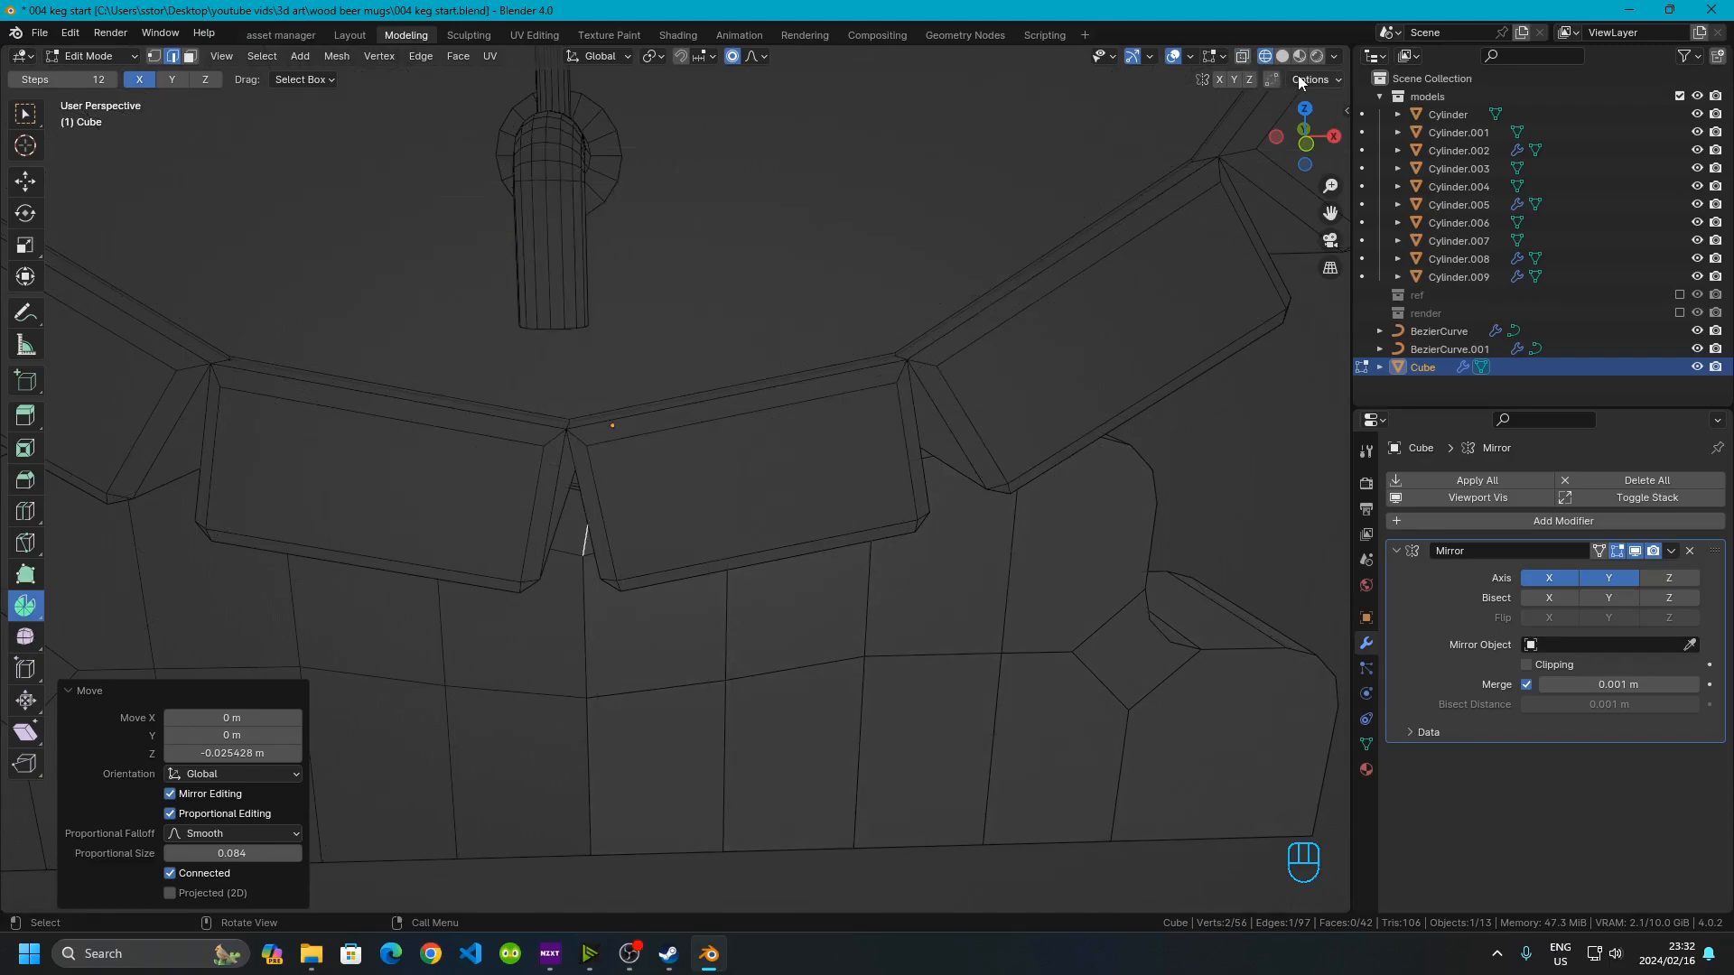
{"action": "left_click", "coordinate": [1275, 61]}
{"action": "left_click", "coordinate": [1243, 57]}
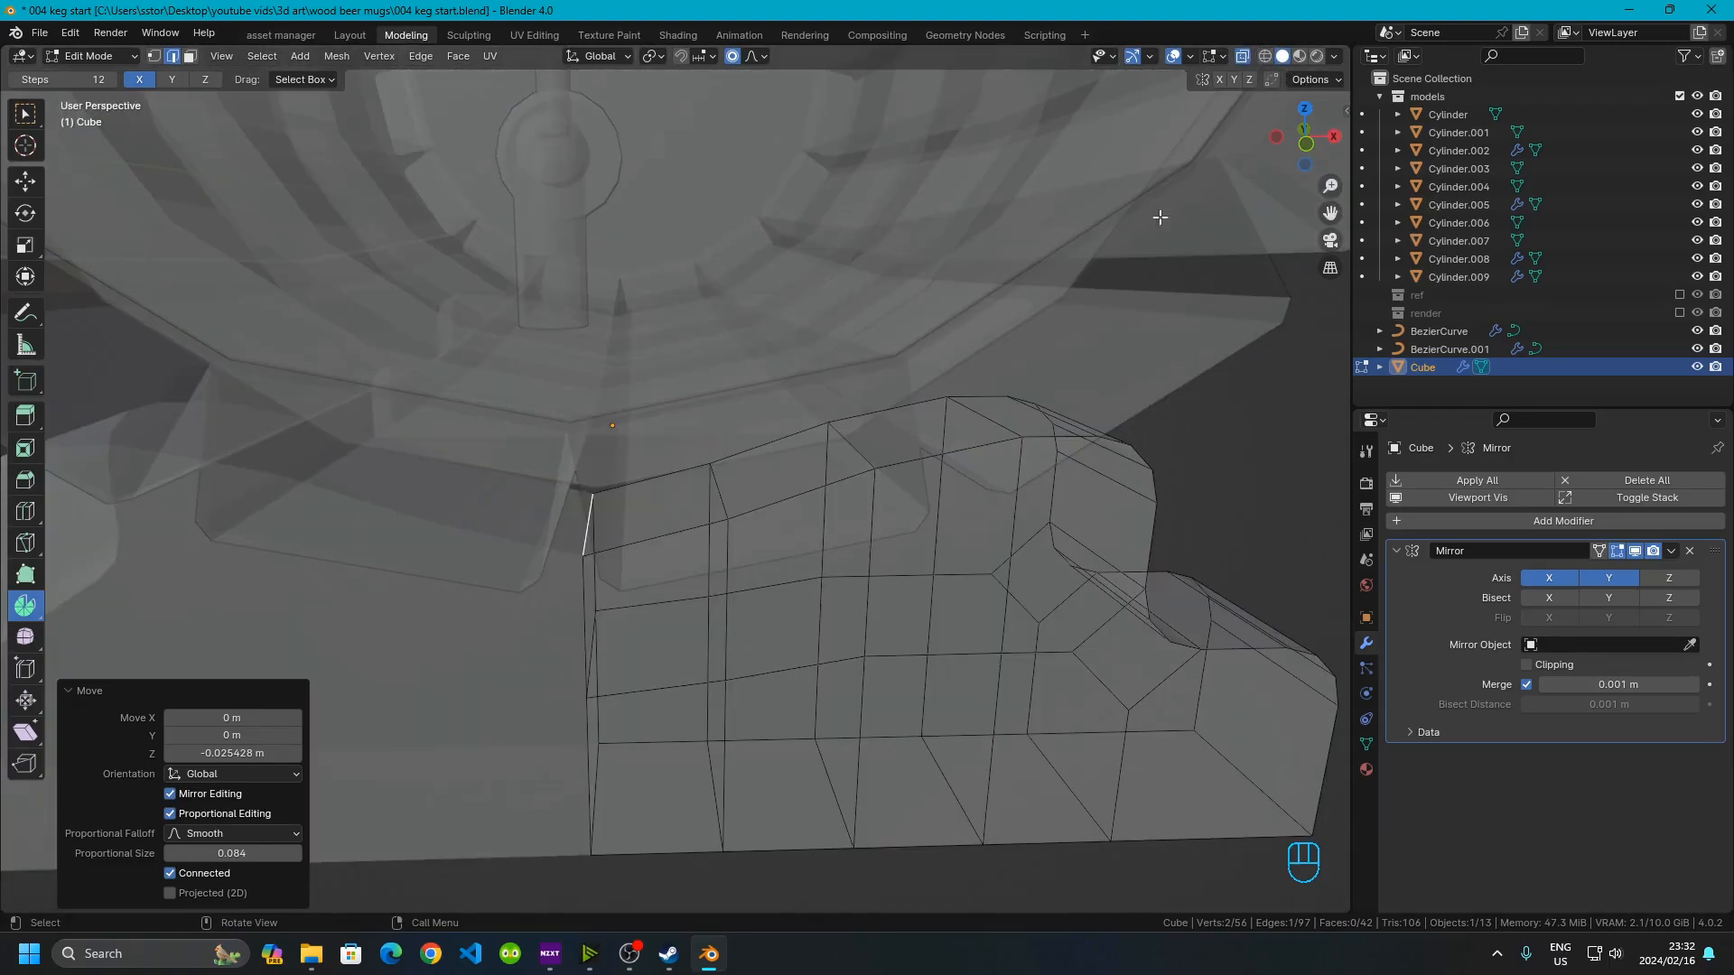
{"action": "left_click", "coordinate": [720, 482]}
{"action": "left_click", "coordinate": [720, 482]}
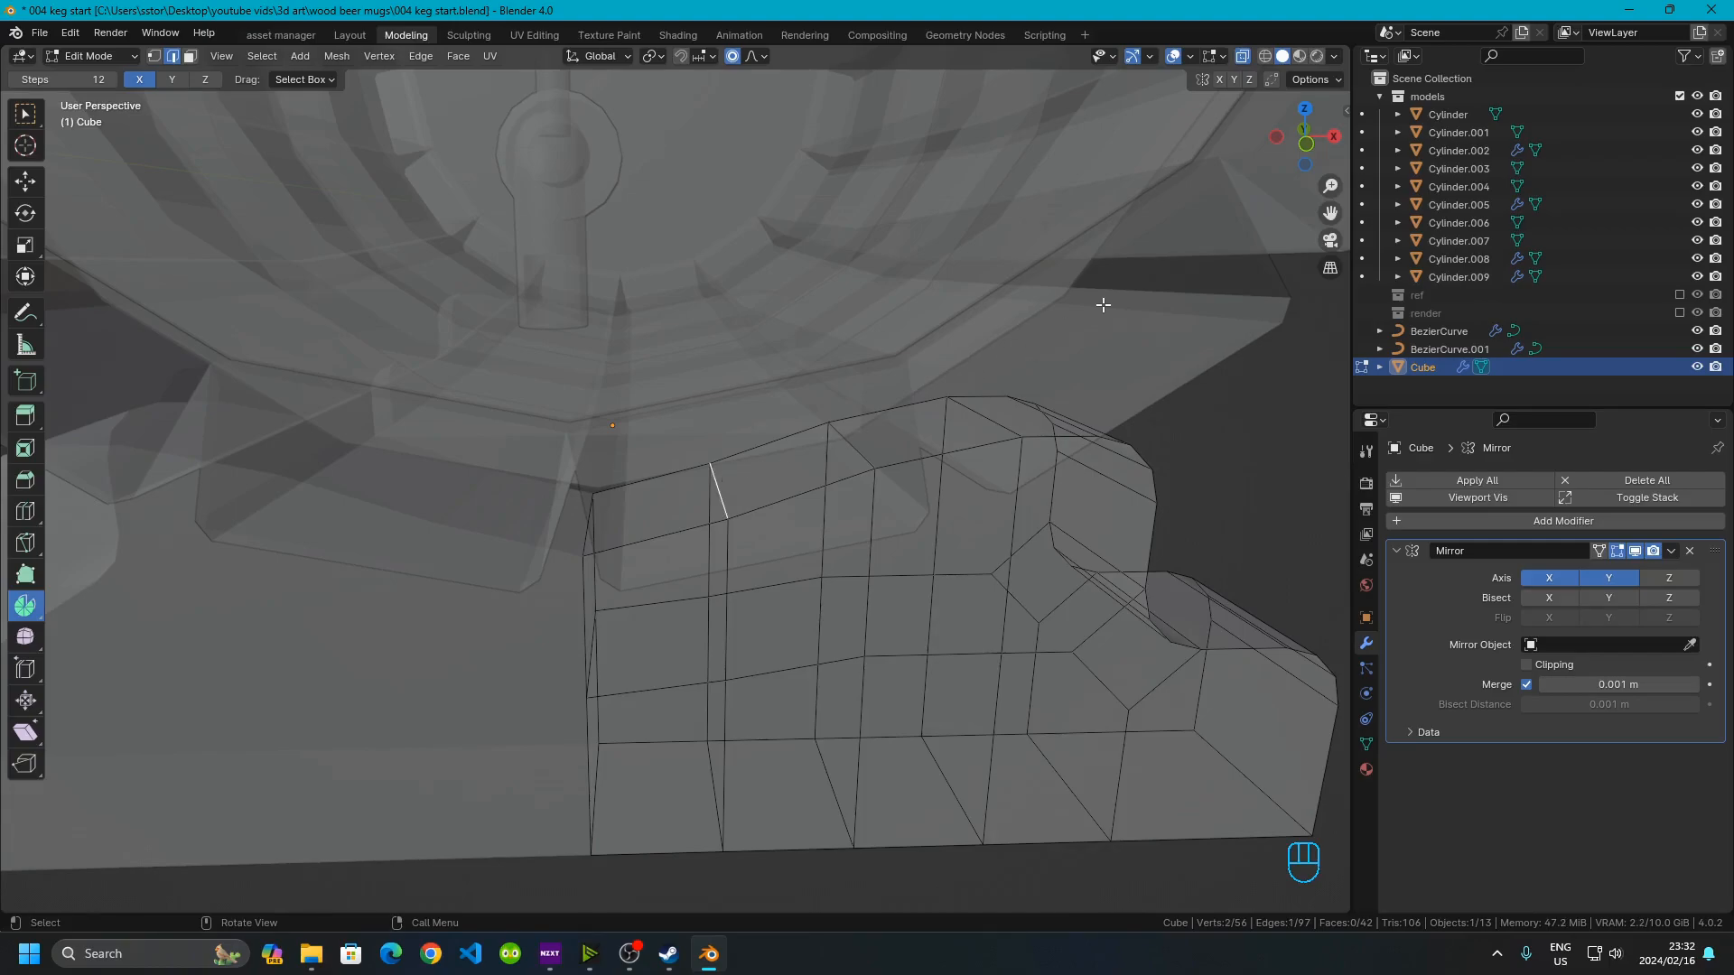
{"action": "left_click", "coordinate": [1304, 152]}
{"action": "scroll", "coordinate": [658, 496], "scroll_direction": "up", "scroll_amount": 3}
{"action": "left_click", "coordinate": [733, 56]}
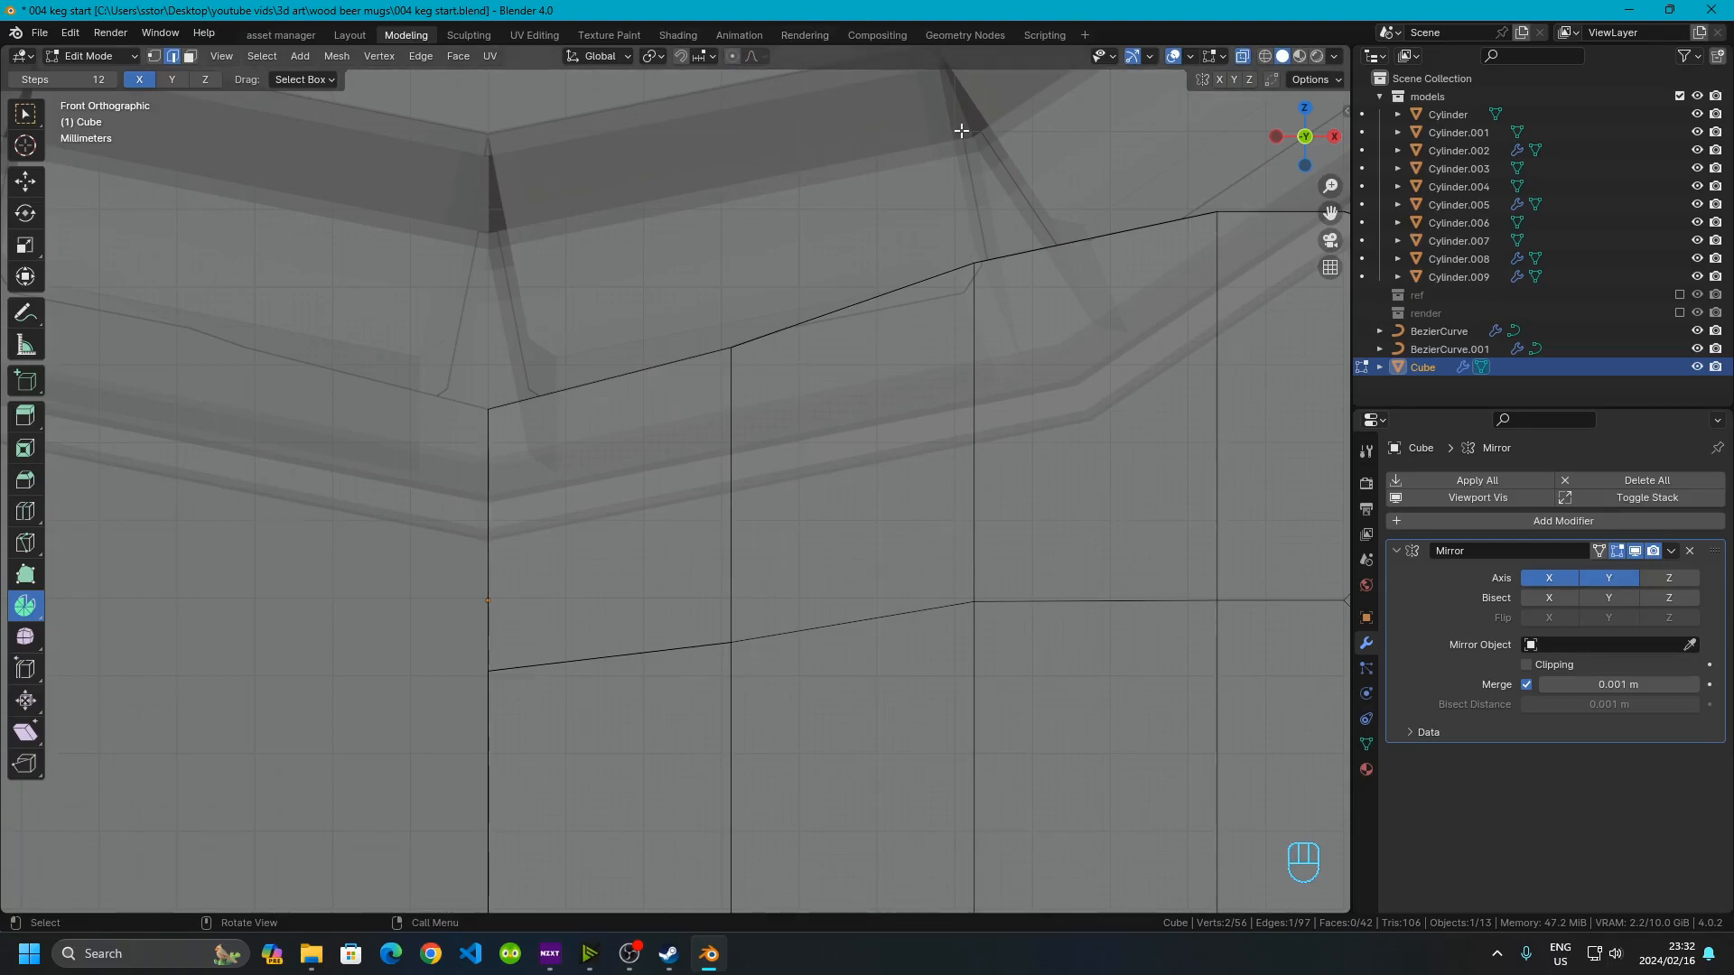
{"action": "middle_click_drag", "start_coordinate": [714, 347], "coordinate": [621, 385], "text": "shift"}
{"action": "scroll", "coordinate": [591, 329], "scroll_direction": "up", "scroll_amount": 2}
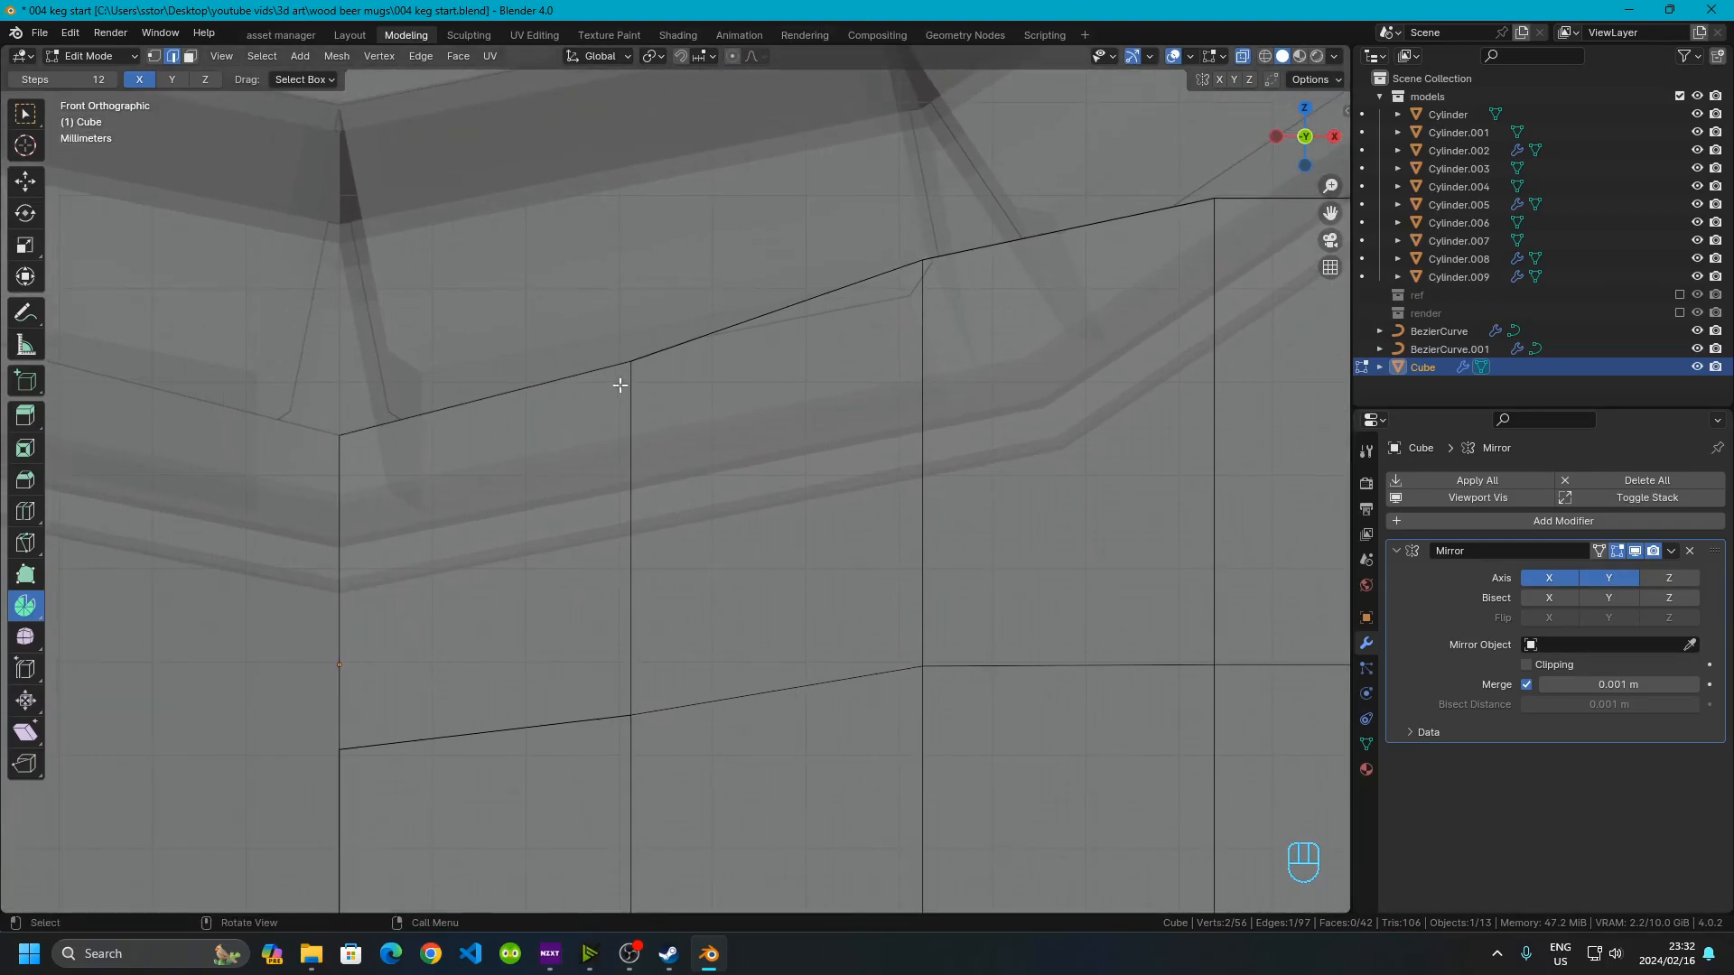
{"action": "key", "text": "g"}
{"action": "key", "text": "z"}
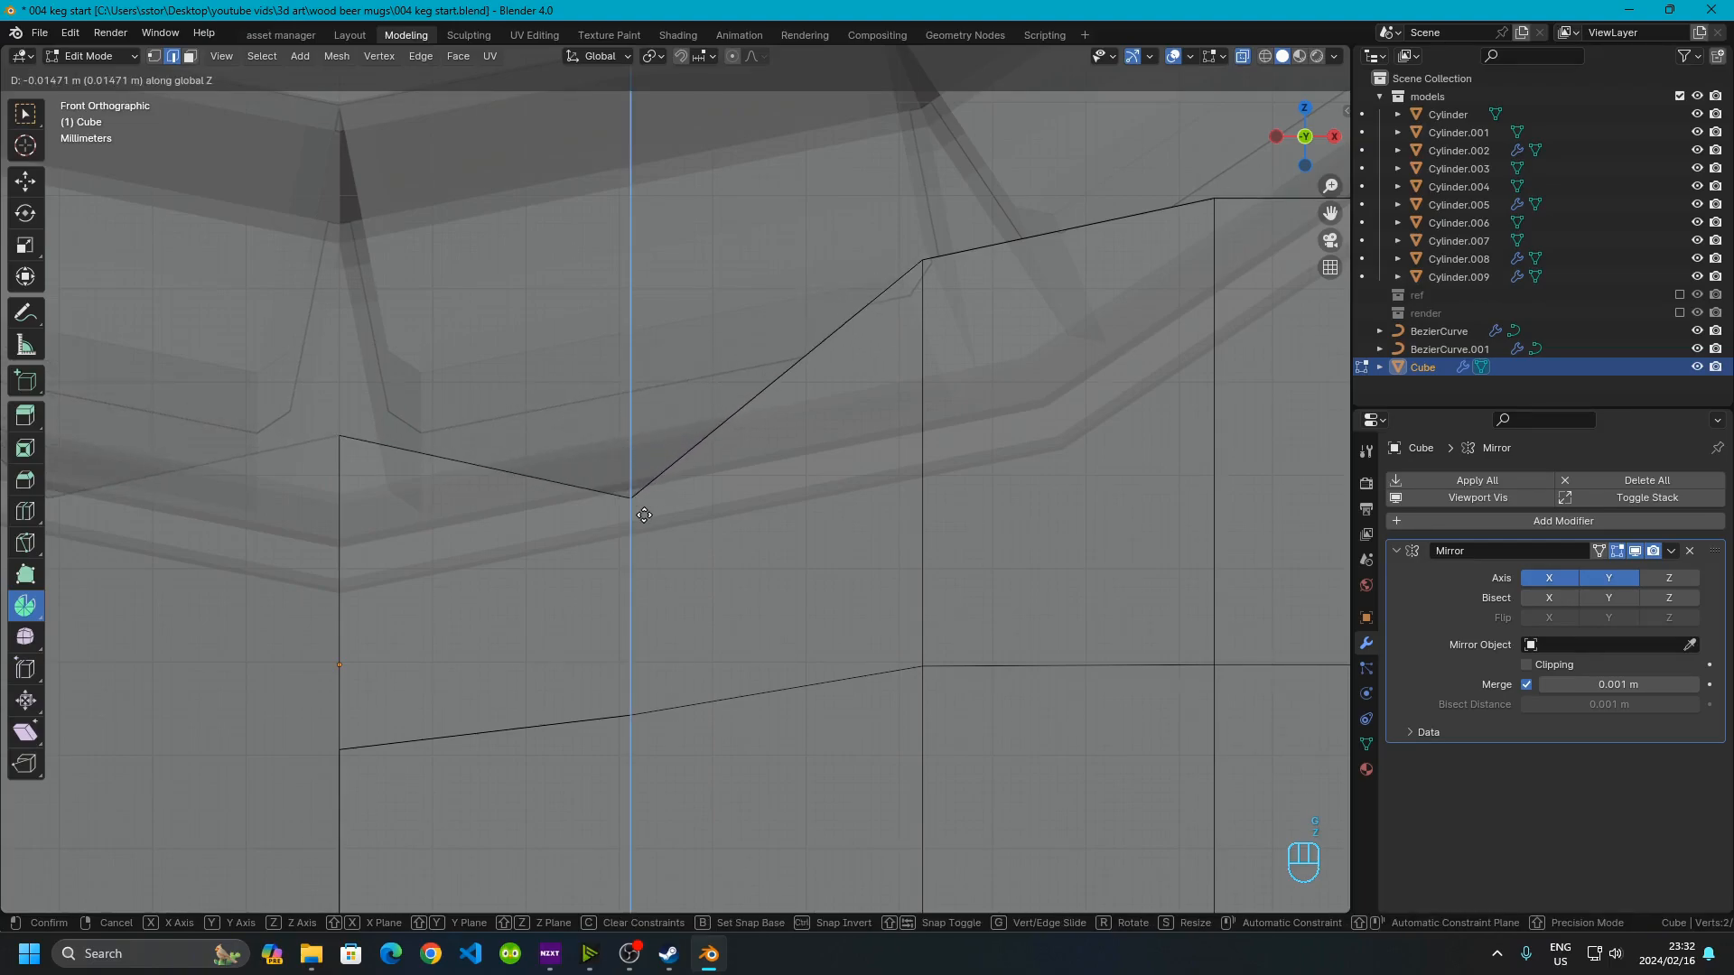
{"action": "left_click", "coordinate": [634, 507]}
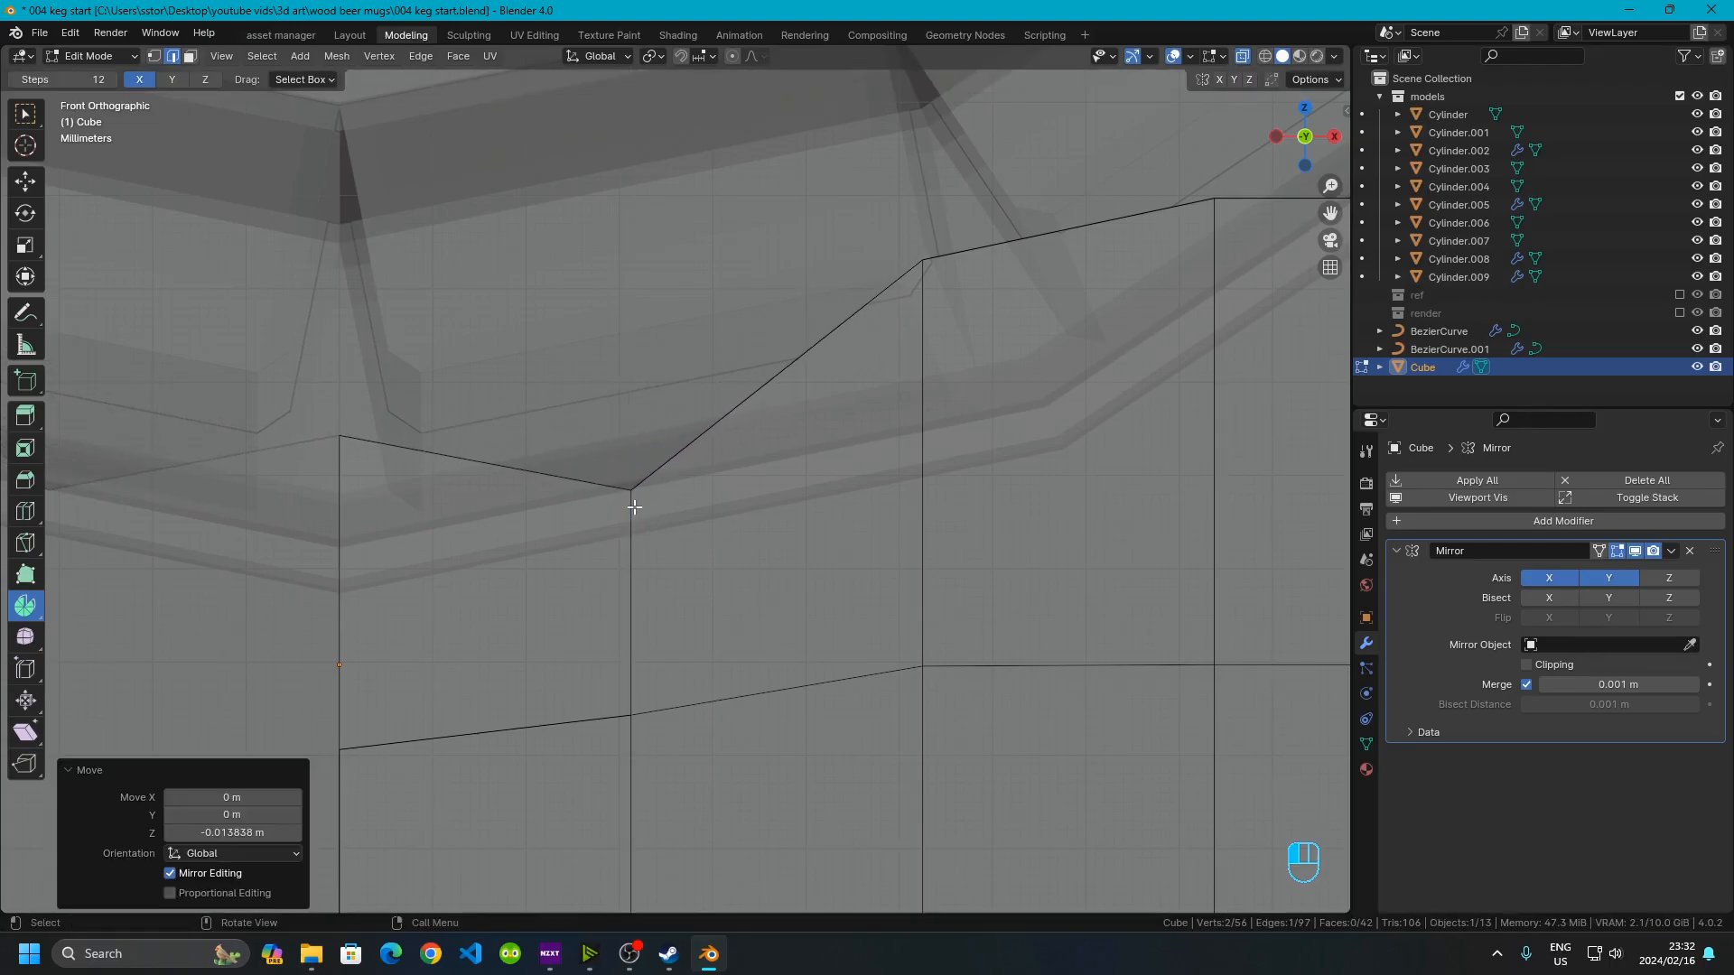
Switch to vertex selection and lower the outer top vertex about 0.012 m along Z
{"action": "left_click", "coordinate": [352, 426]}
{"action": "left_click_drag", "start_coordinate": [348, 430], "coordinate": [360, 473]}
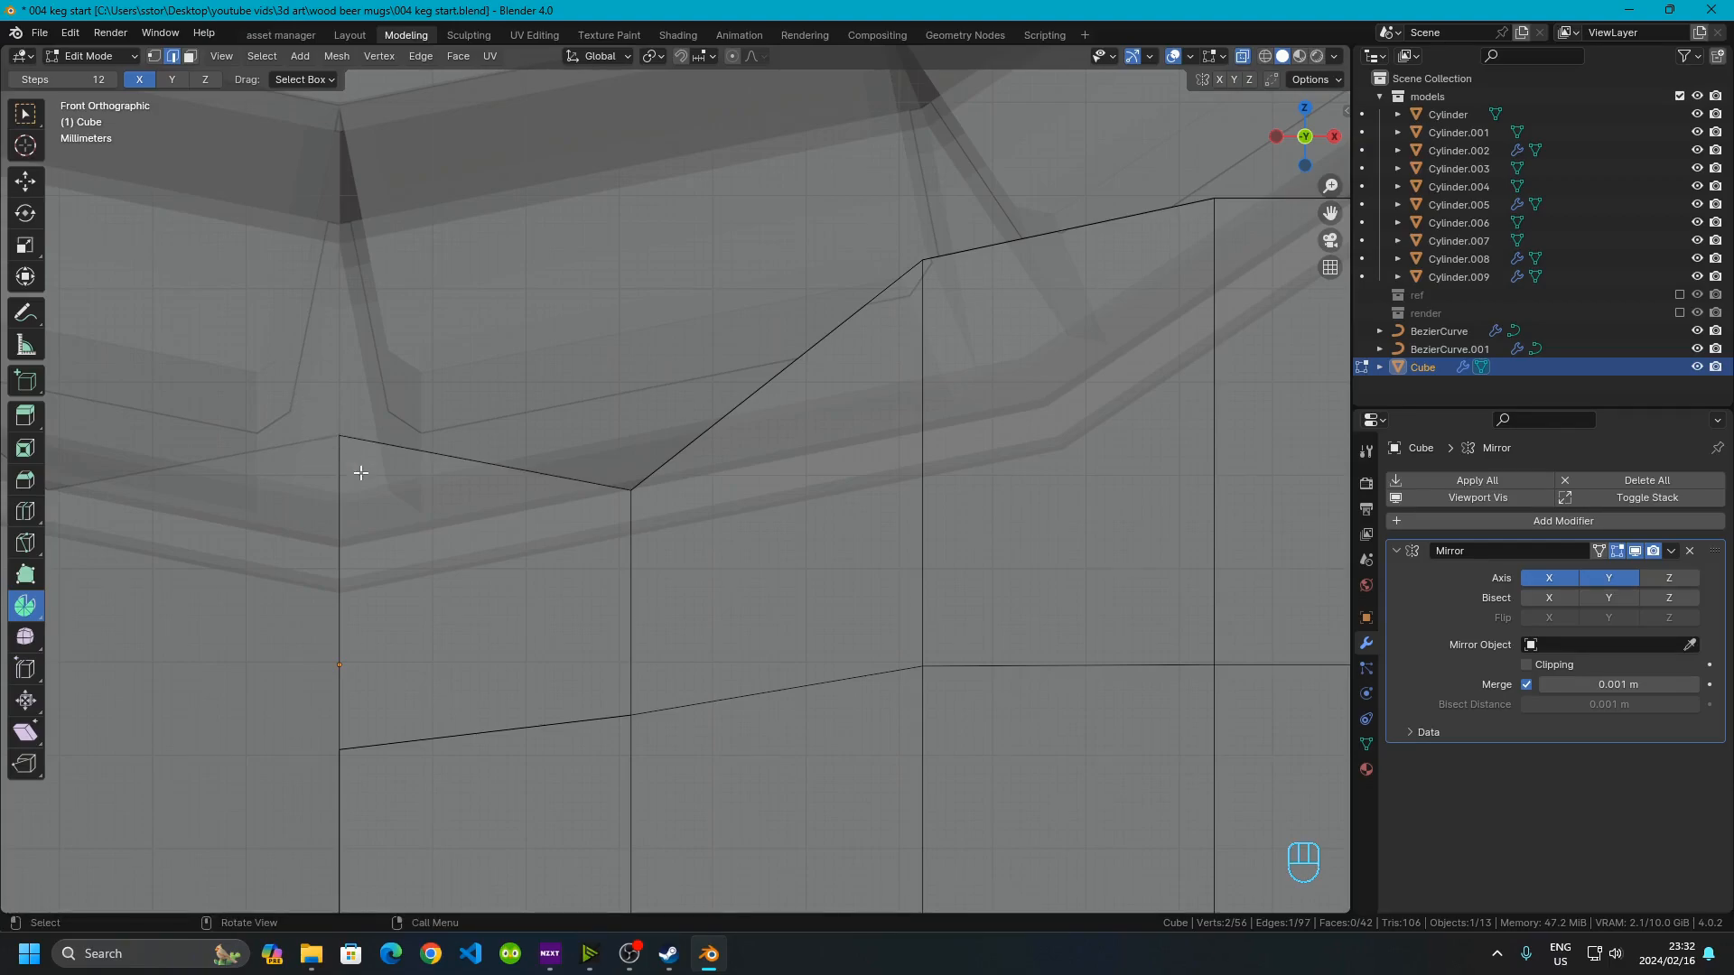
{"action": "left_click", "coordinate": [153, 56]}
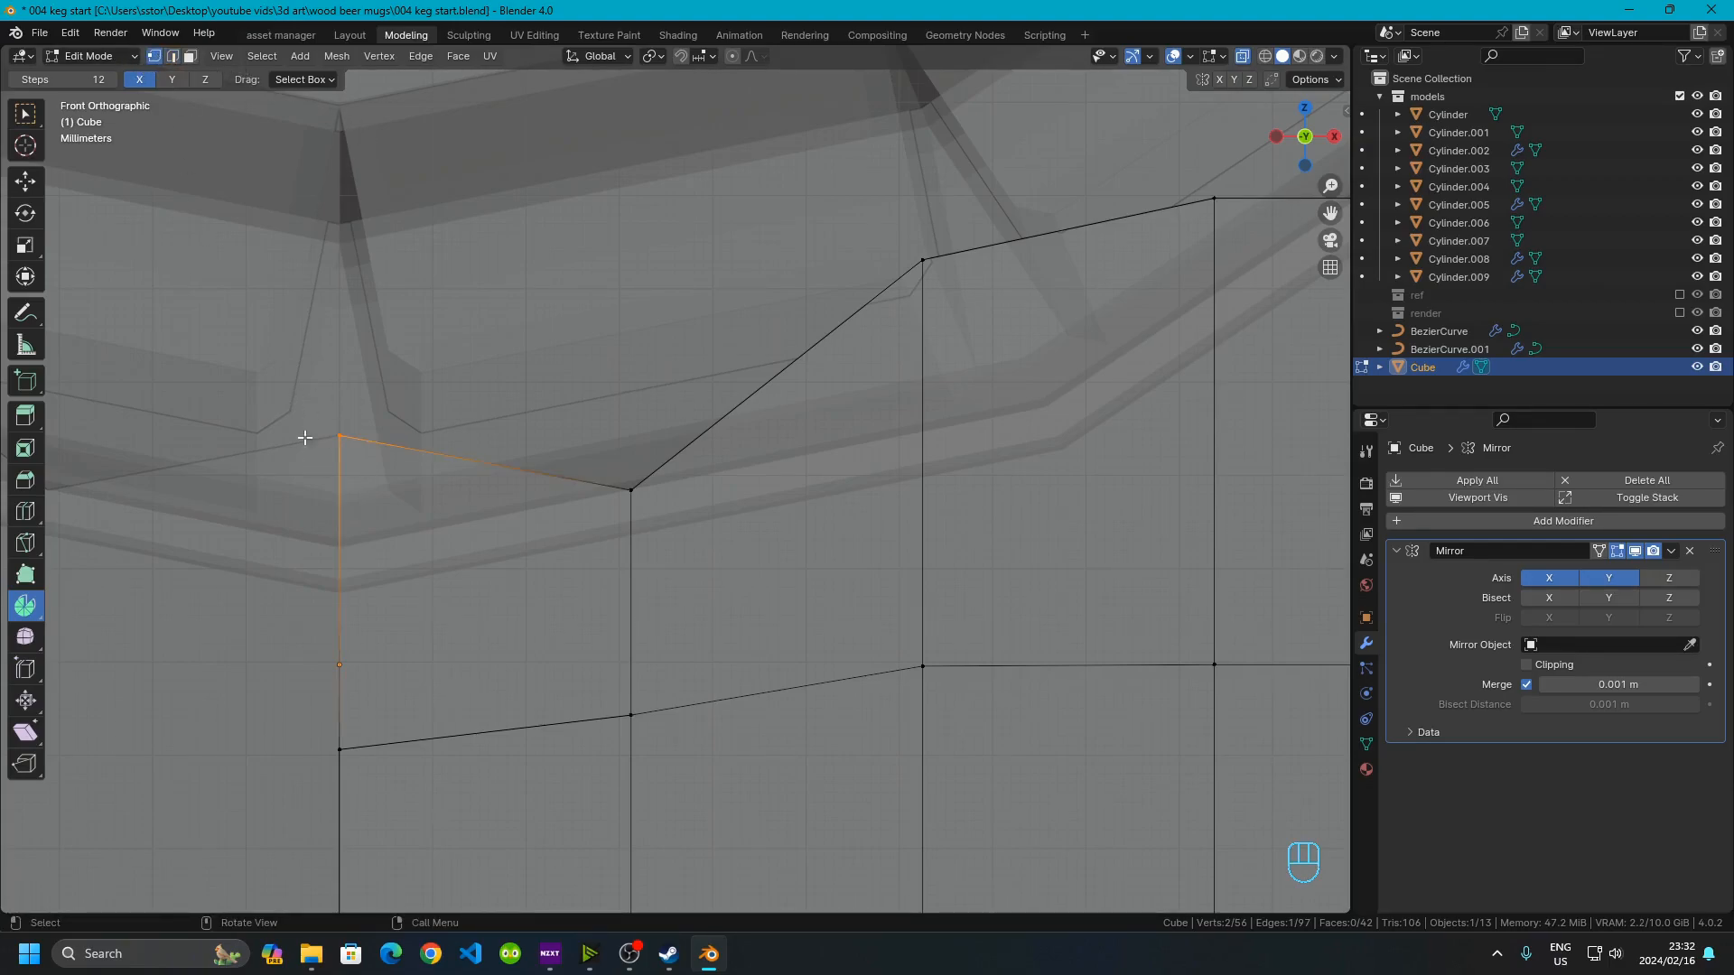
{"action": "key", "text": "g"}
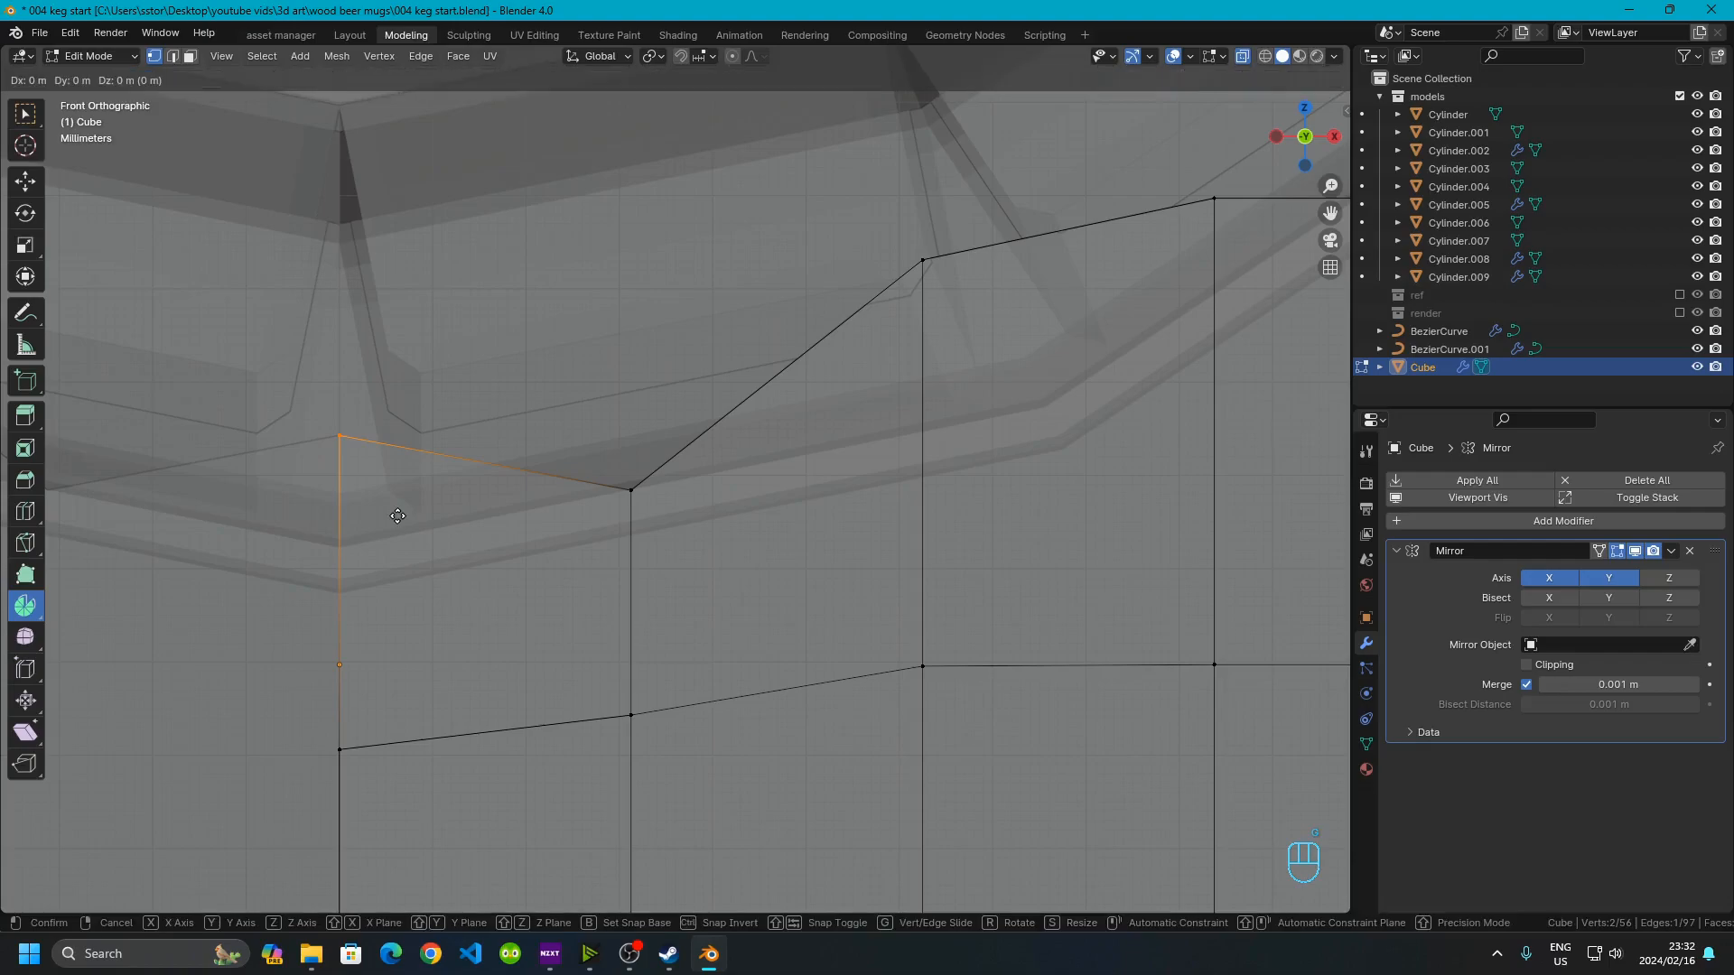
{"action": "key", "text": "z"}
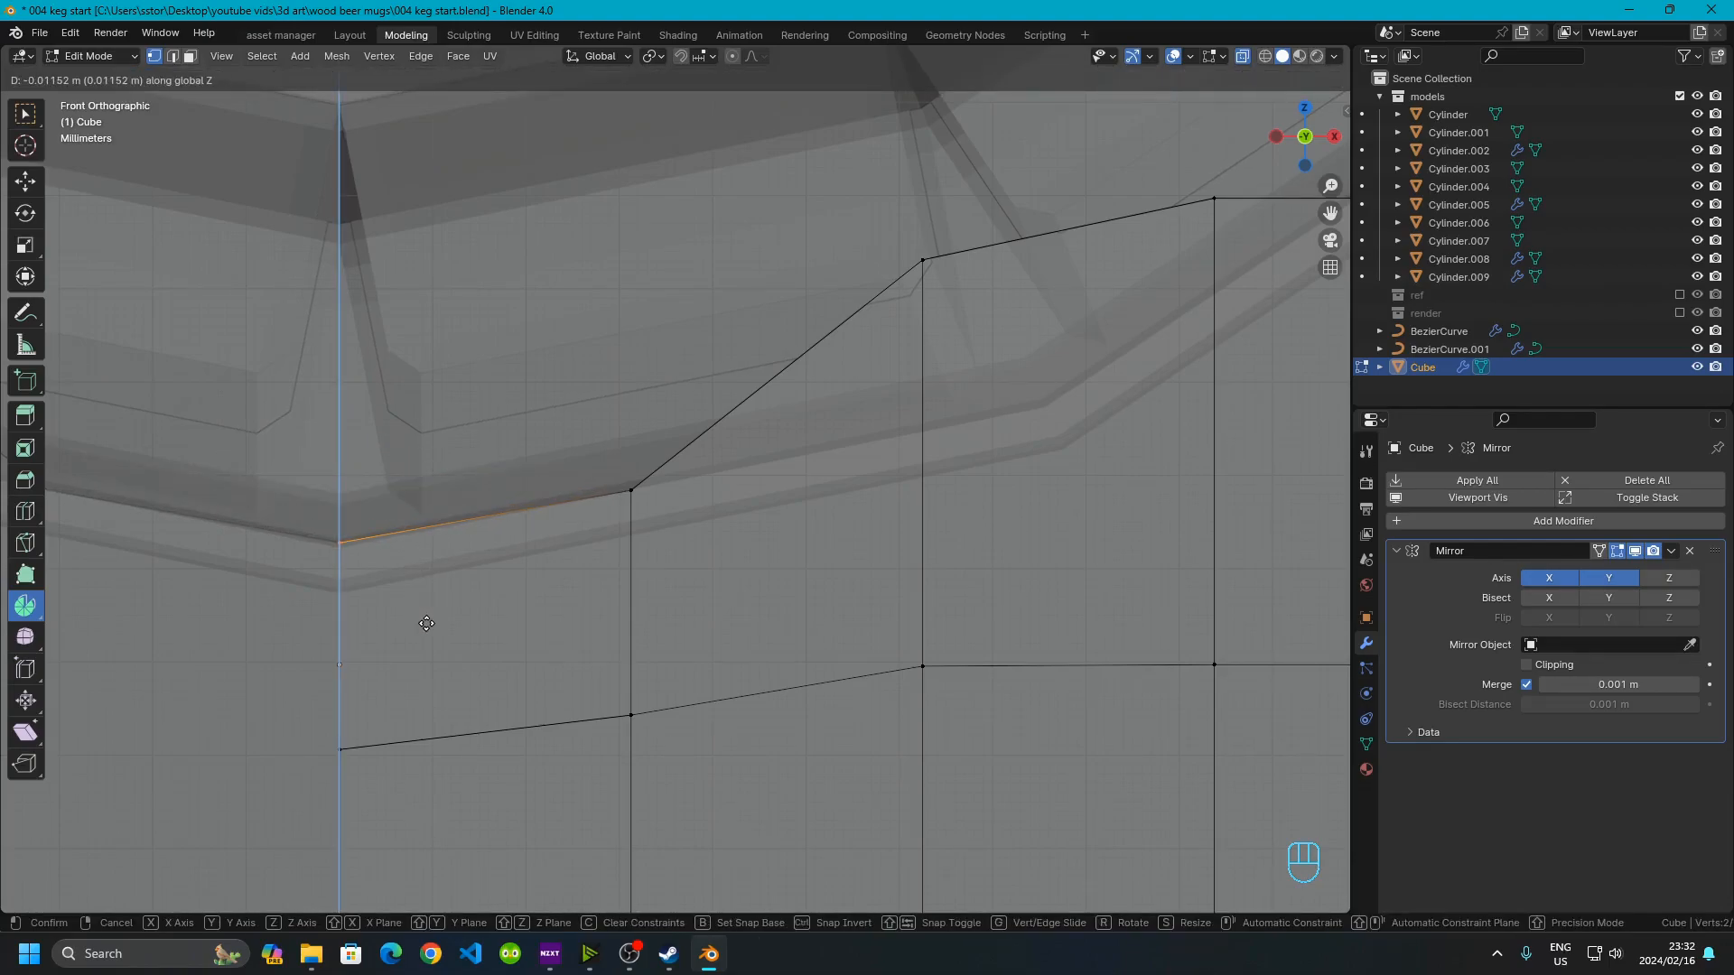
{"action": "left_click", "coordinate": [425, 623]}
Lower the next top vertex of the stand about 0.018 m along Z
{"action": "scroll", "coordinate": [543, 589], "scroll_direction": "down", "scroll_amount": 4}
{"action": "scroll", "coordinate": [544, 589], "scroll_direction": "up", "scroll_amount": 6}
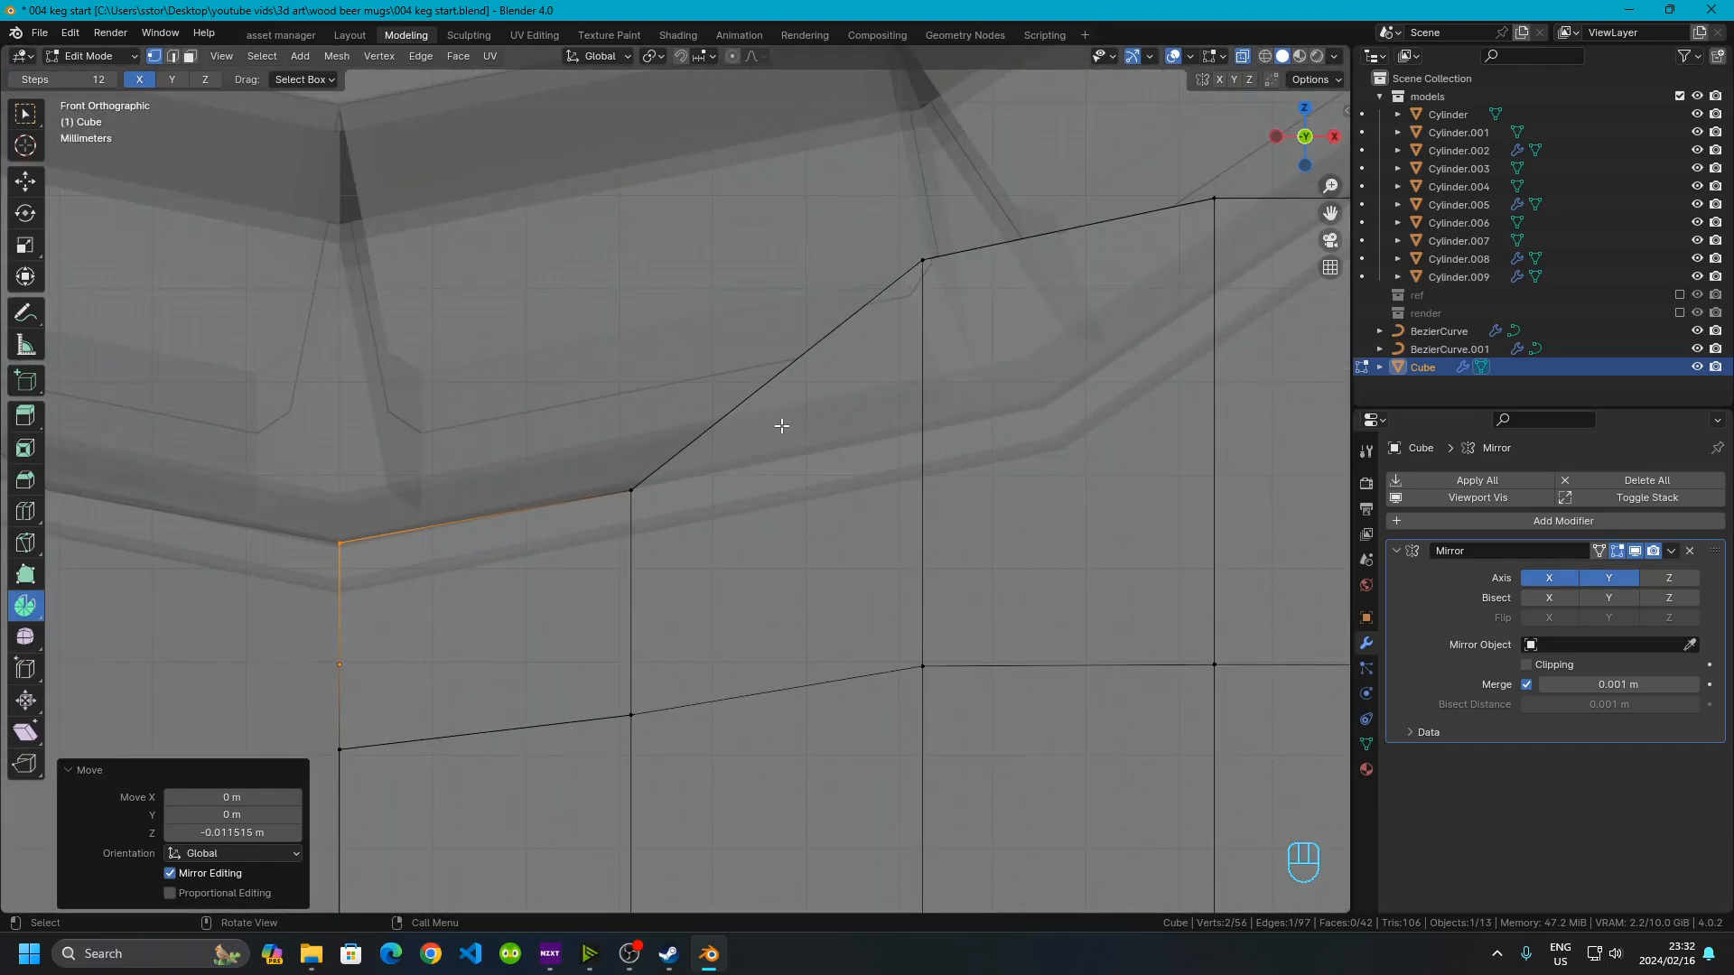
{"action": "middle_click_drag", "start_coordinate": [782, 426], "coordinate": [650, 464], "text": "shift"}
{"action": "left_click_drag", "start_coordinate": [708, 252], "coordinate": [891, 415]}
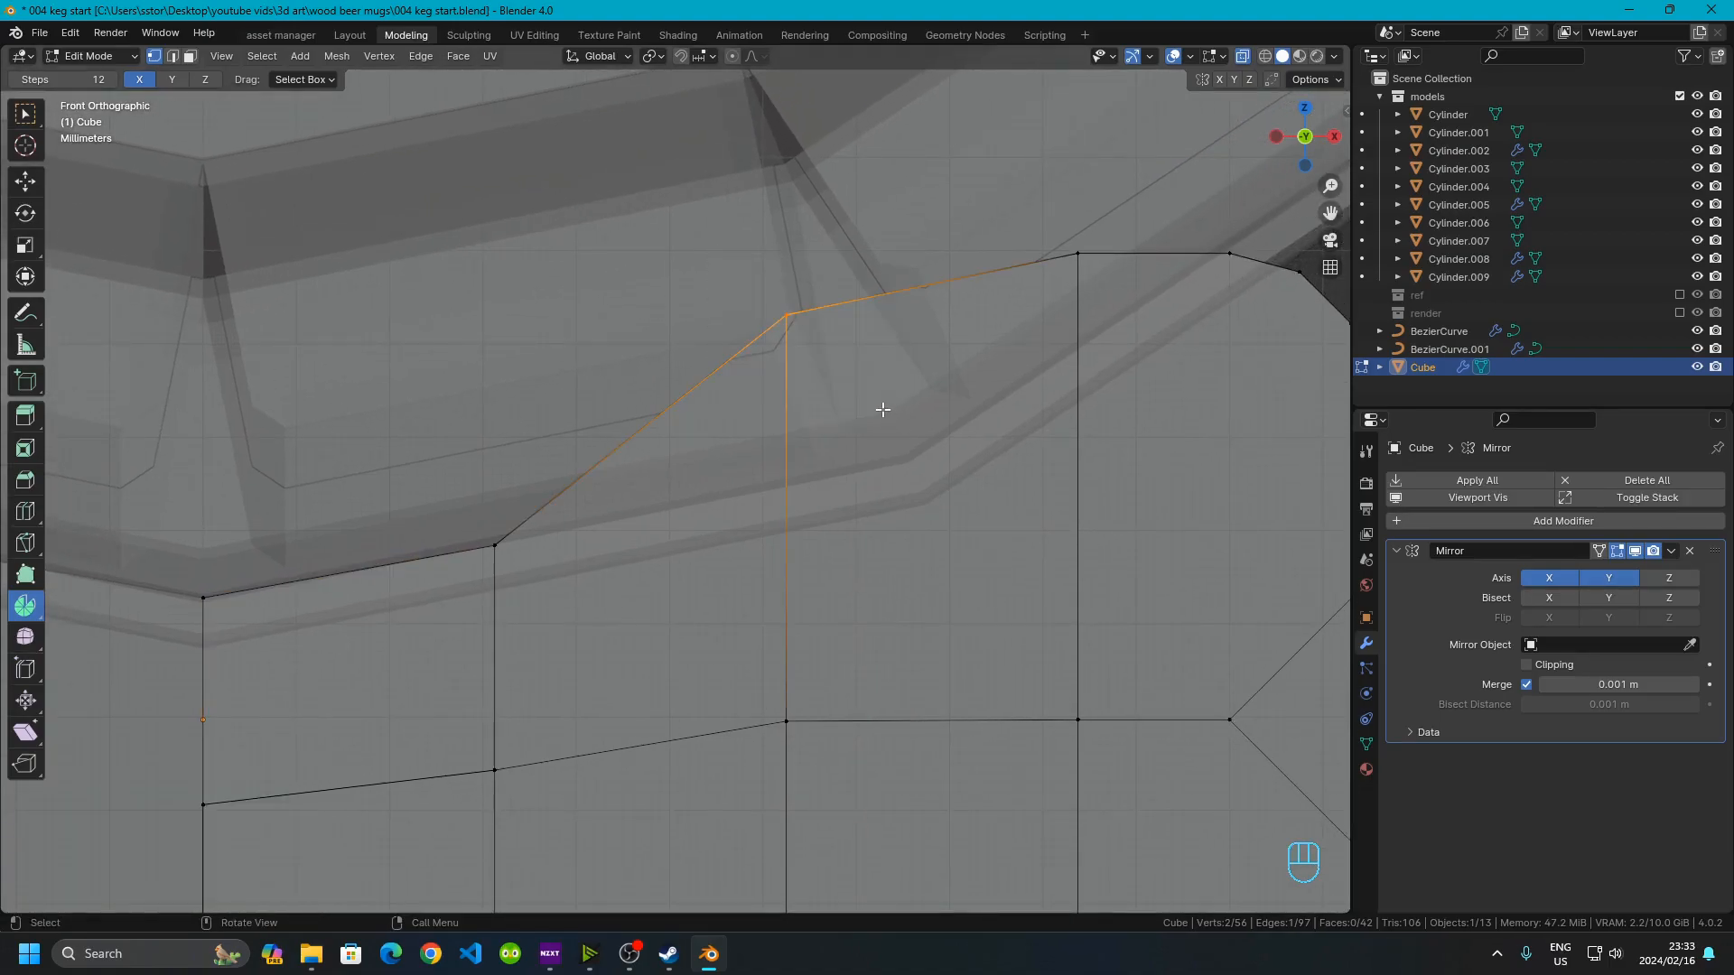
{"action": "key", "text": "g"}
{"action": "key", "text": "z"}
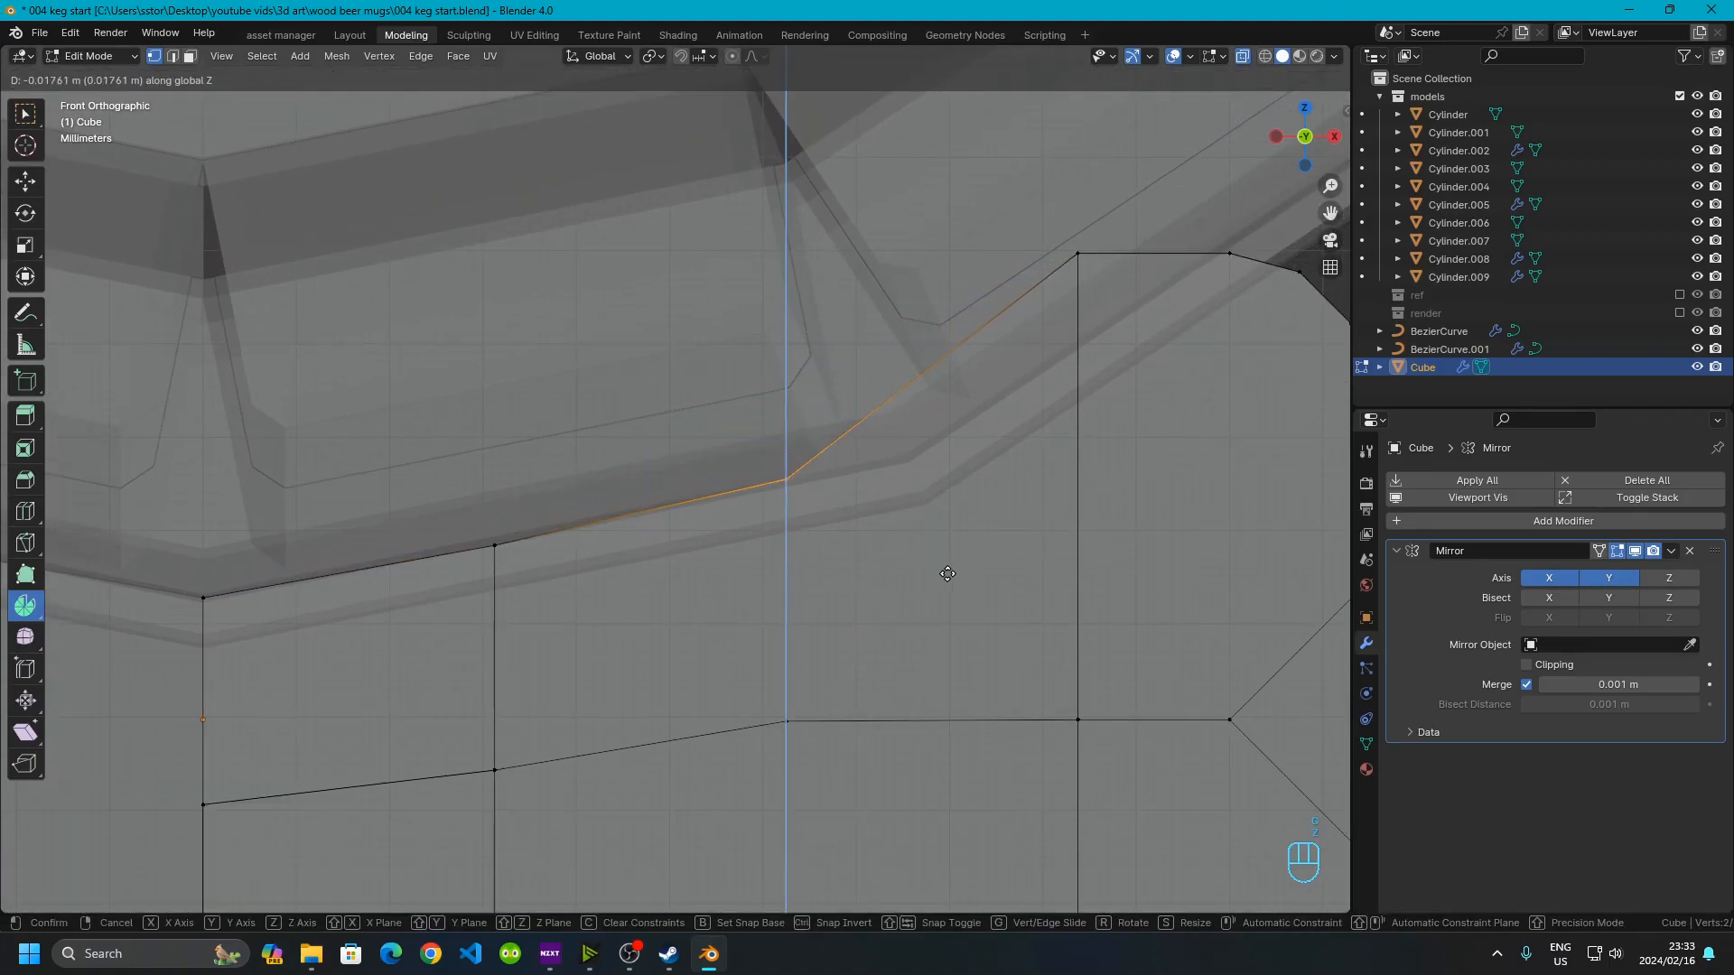
{"action": "left_click", "coordinate": [948, 578]}
Lower the following top vertex about 0.01 m along Z to follow the keg's curve
{"action": "middle_click_drag", "start_coordinate": [881, 523], "coordinate": [972, 326], "text": "shift"}
{"action": "left_click_drag", "start_coordinate": [750, 155], "coordinate": [941, 426]}
{"action": "key", "text": "g"}
{"action": "key", "text": "z"}
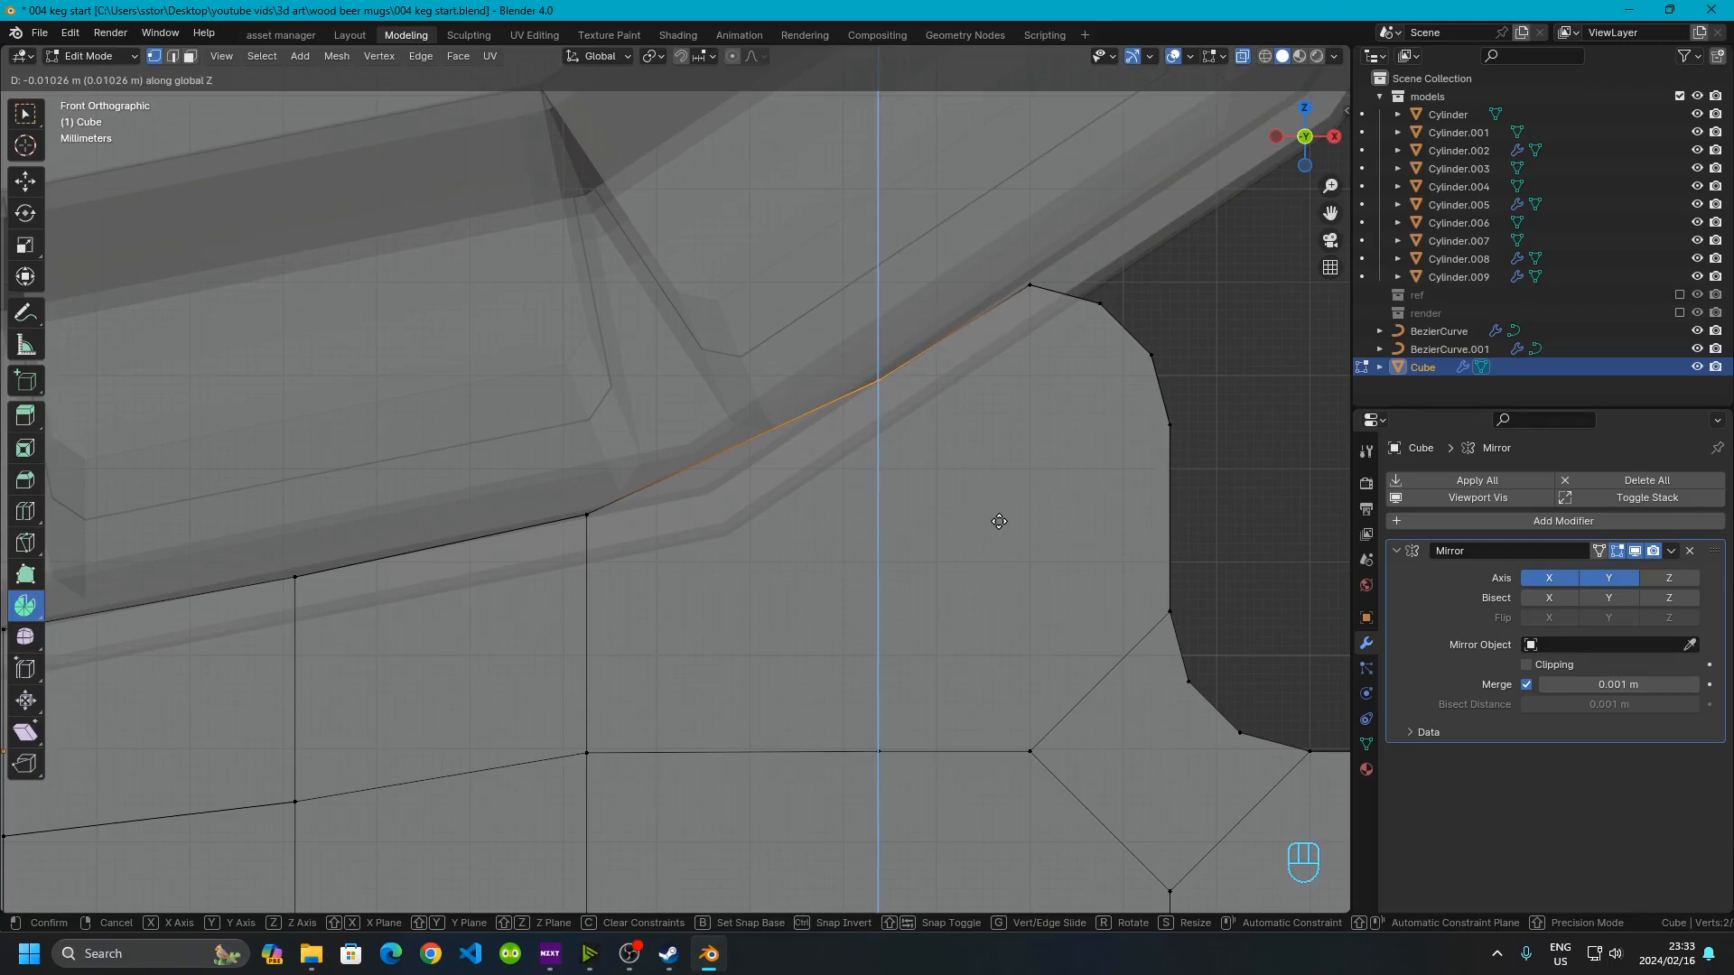
{"action": "left_click", "coordinate": [996, 517]}
{"action": "scroll", "coordinate": [738, 469], "scroll_direction": "down", "scroll_amount": 5}
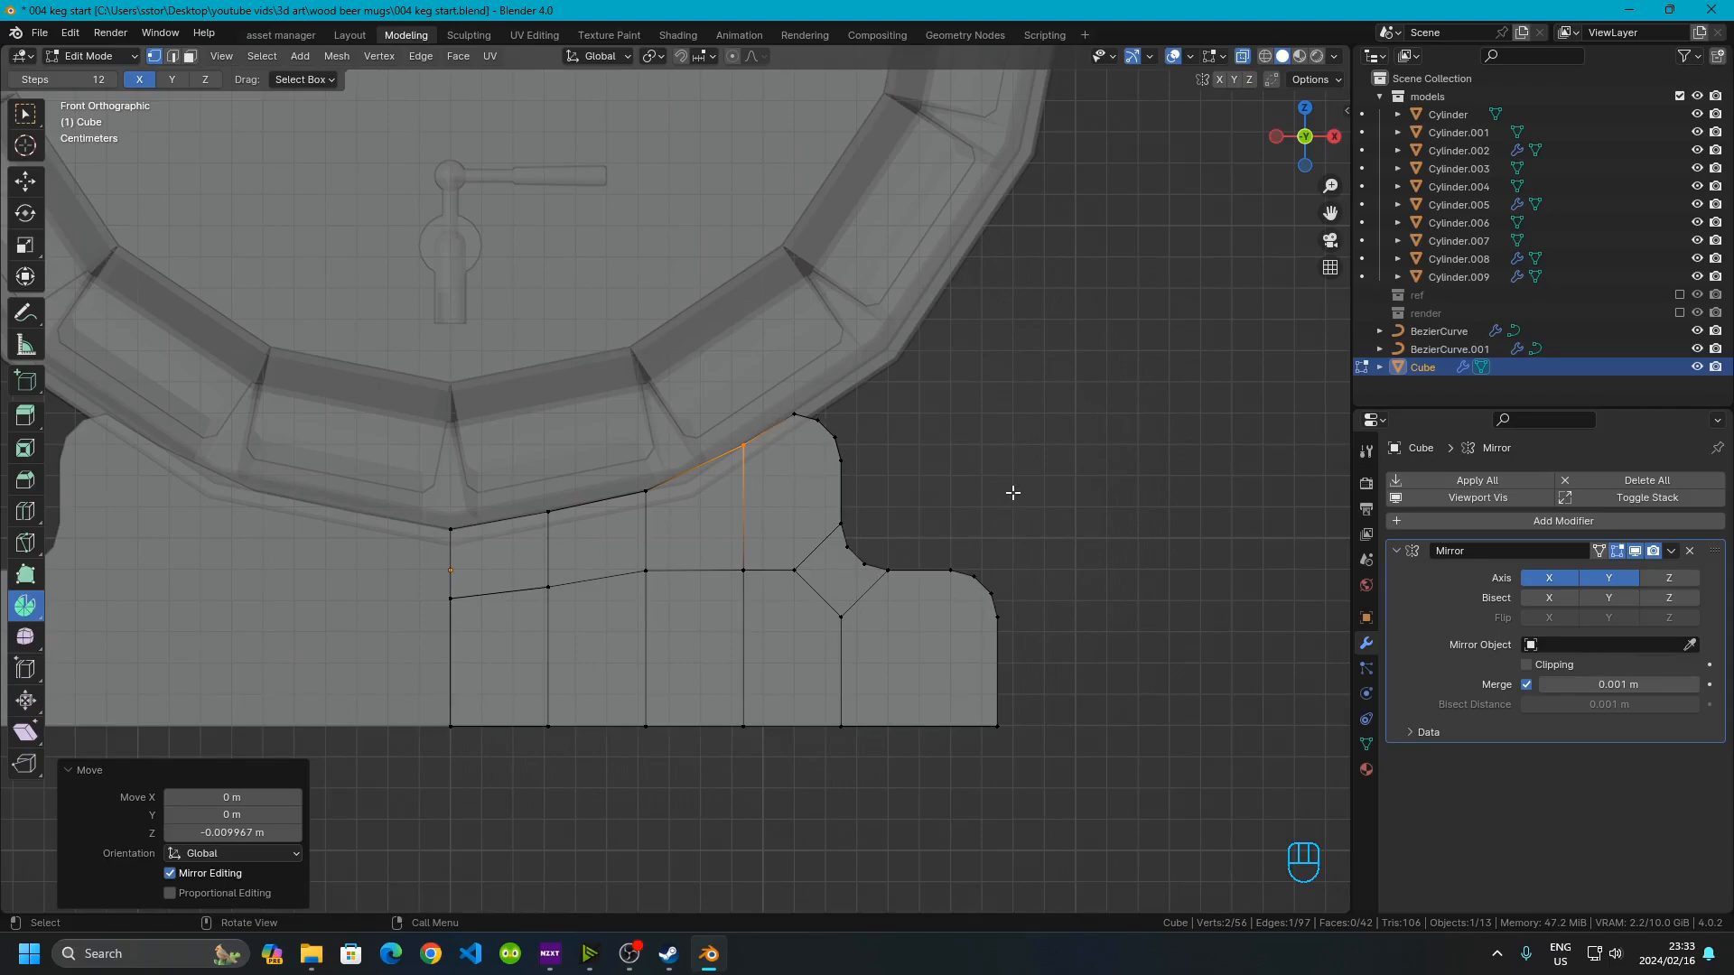
Return to object mode, turn off X-ray and inspect the reshaped stand against the keg
{"action": "key", "text": "Tab"}
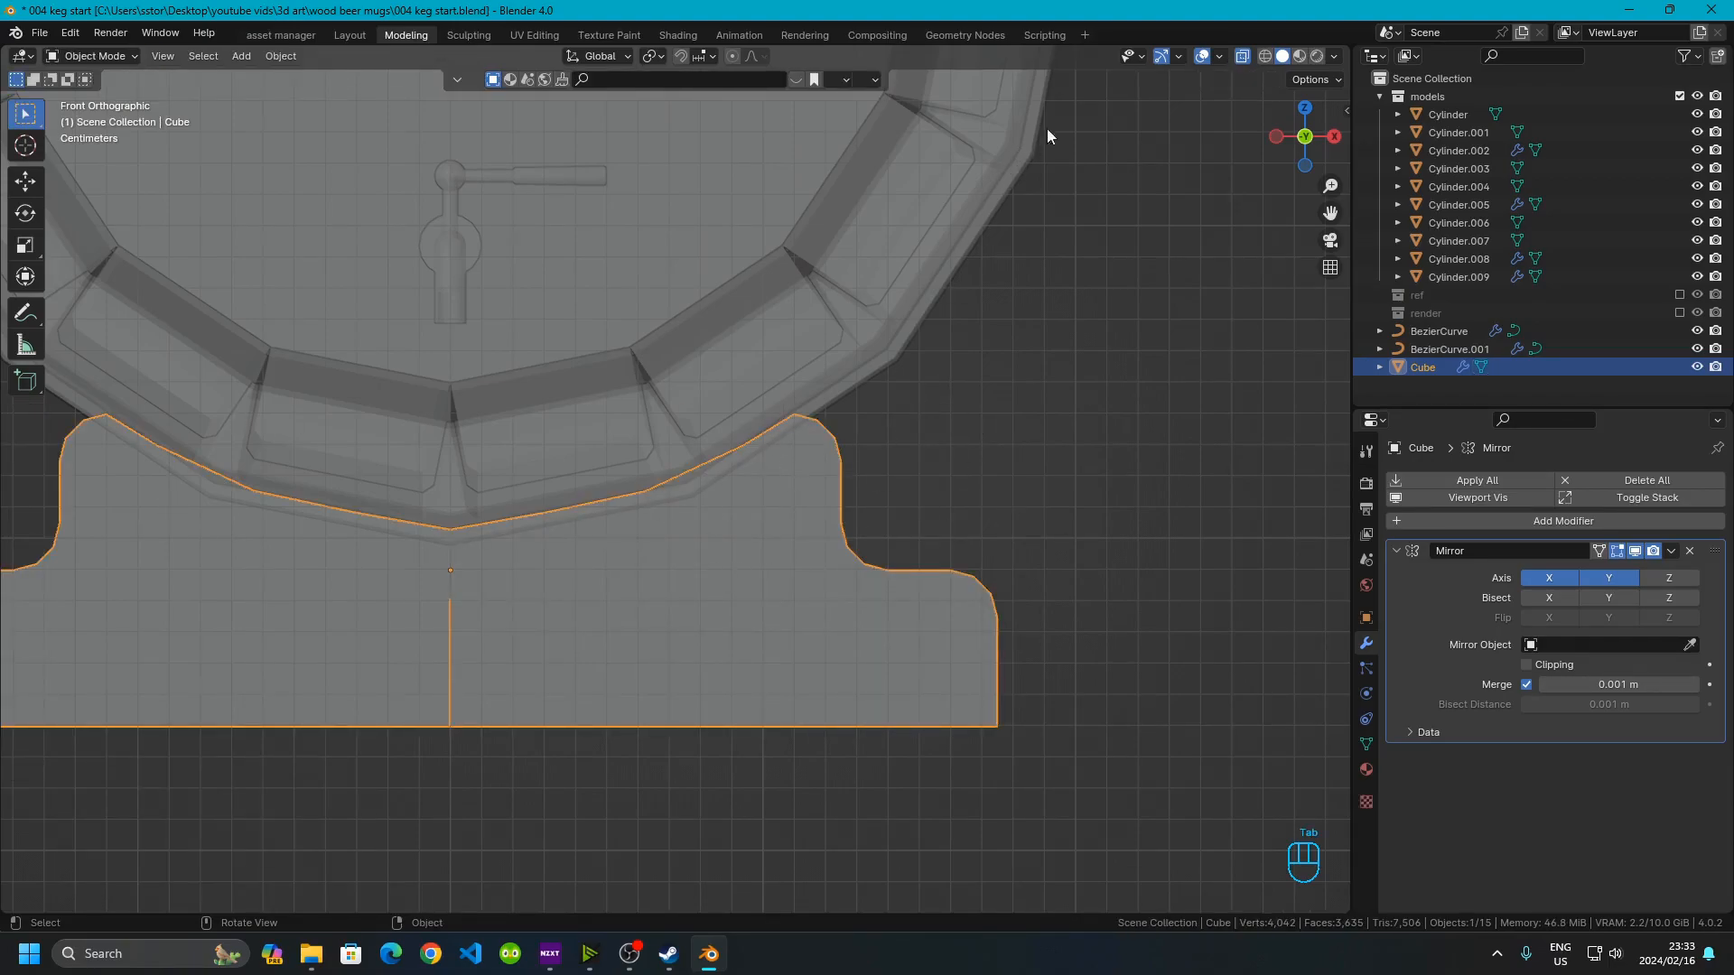
{"action": "left_click", "coordinate": [1242, 56]}
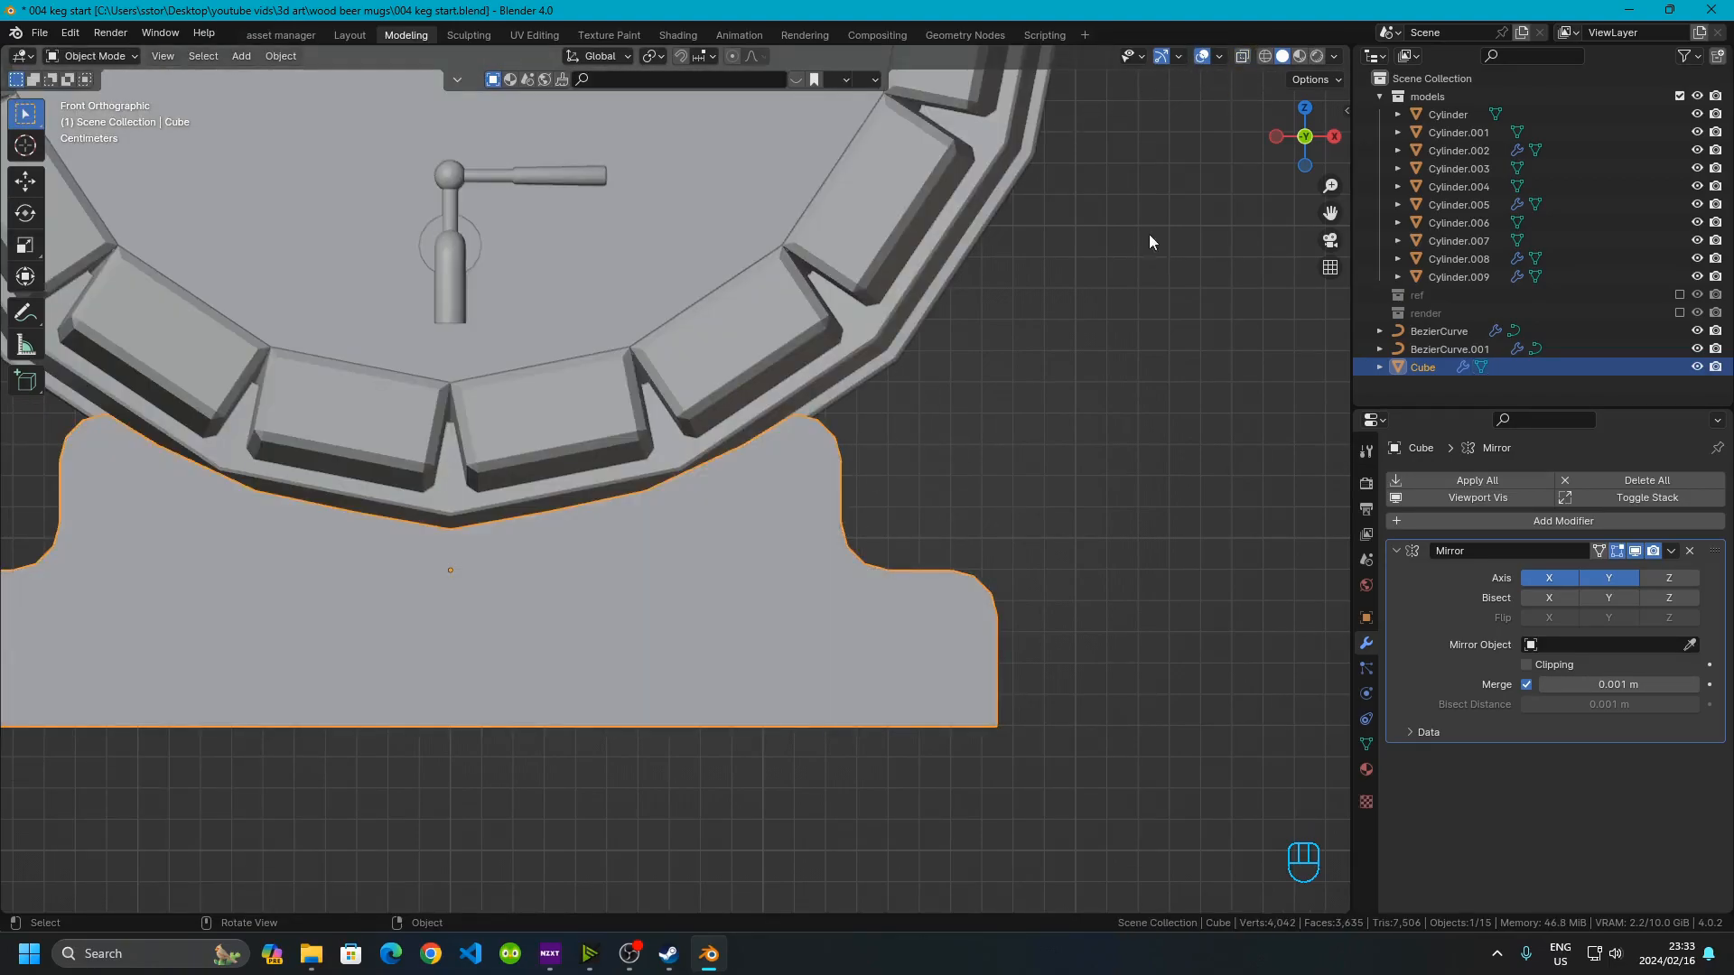
{"action": "left_click", "coordinate": [1042, 468]}
{"action": "scroll", "coordinate": [821, 564], "scroll_direction": "down", "scroll_amount": 5}
{"action": "middle_click_drag", "start_coordinate": [386, 611], "coordinate": [305, 639]}
{"action": "scroll", "coordinate": [609, 593], "scroll_direction": "up", "scroll_amount": 5}
{"action": "middle_click_drag", "start_coordinate": [609, 593], "coordinate": [672, 581]}
{"action": "left_click", "coordinate": [672, 582]}
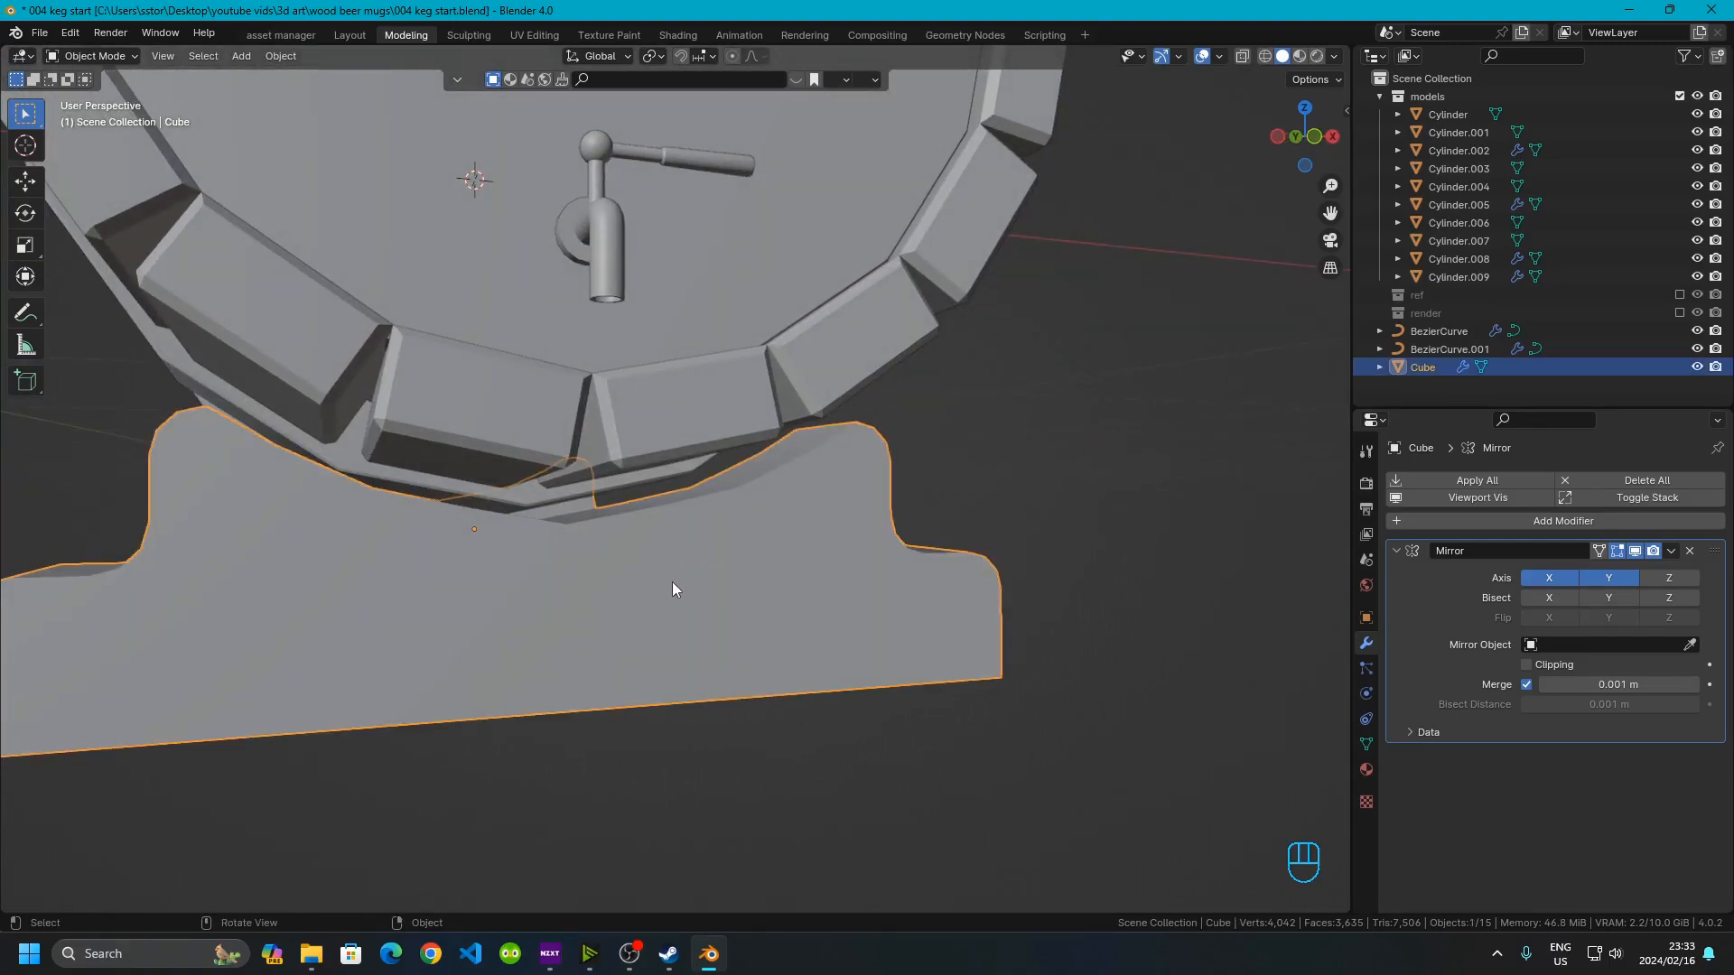
Raise the stand object about 0.015 m along Z so it meets the keg
{"action": "left_click", "coordinate": [1308, 142]}
{"action": "scroll", "coordinate": [468, 605], "scroll_direction": "up", "scroll_amount": 4}
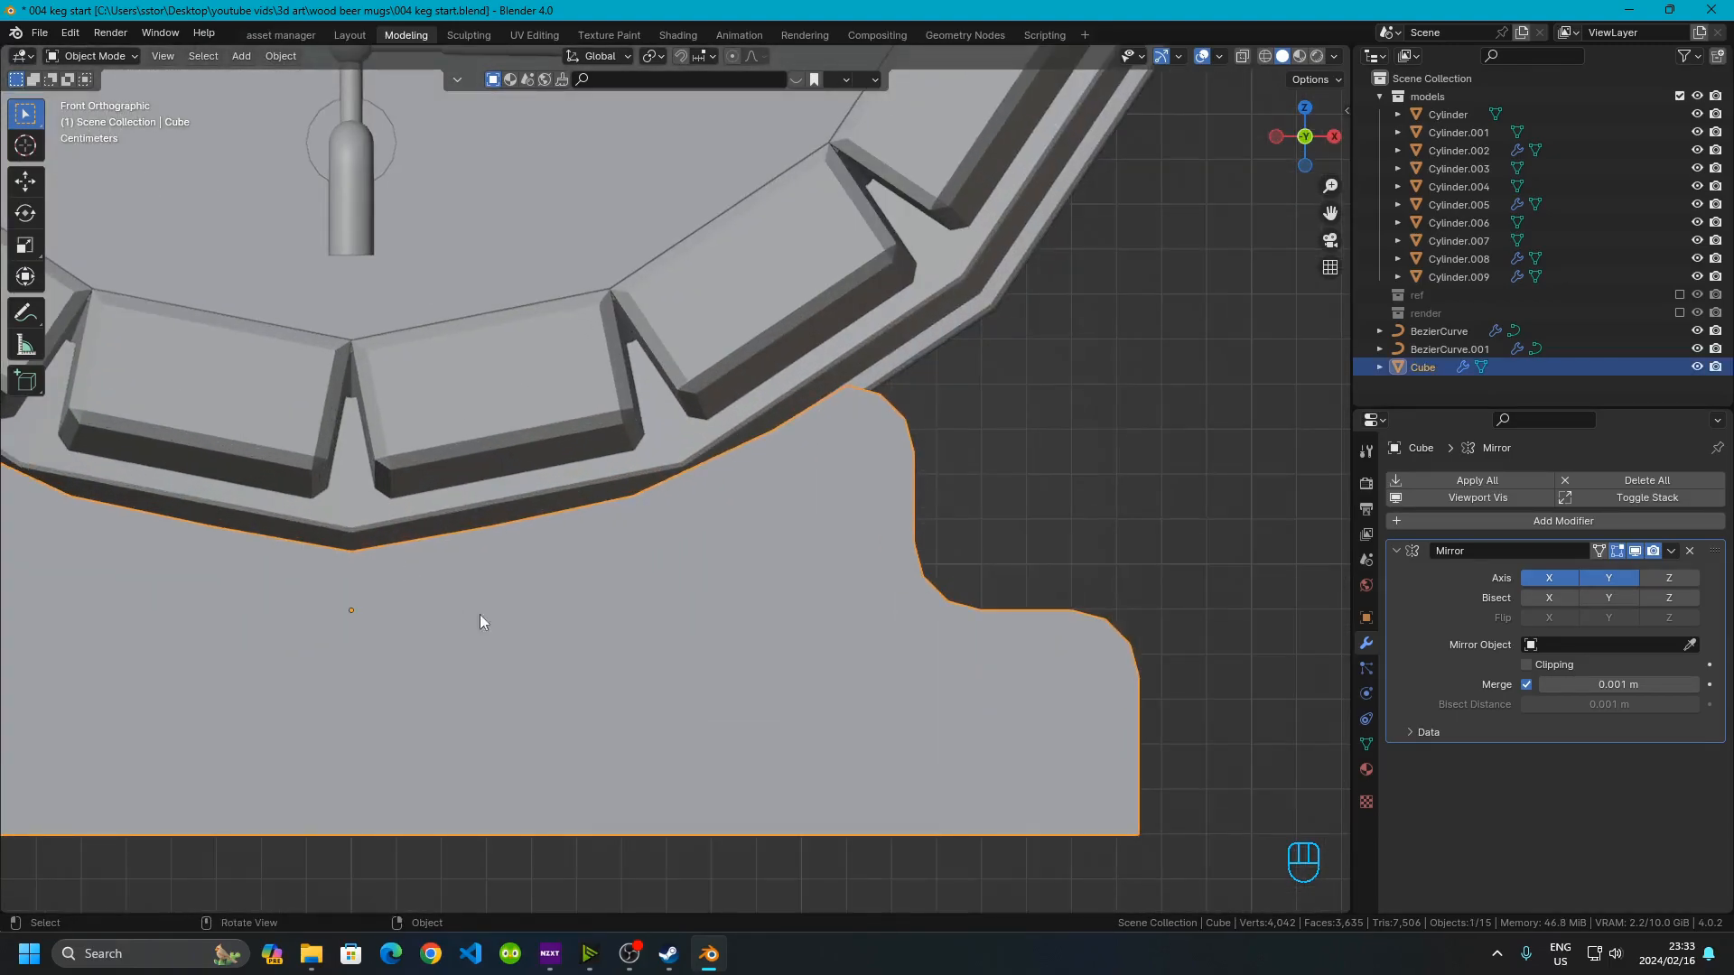
{"action": "middle_click_drag", "start_coordinate": [520, 610], "coordinate": [781, 534], "text": "shift"}
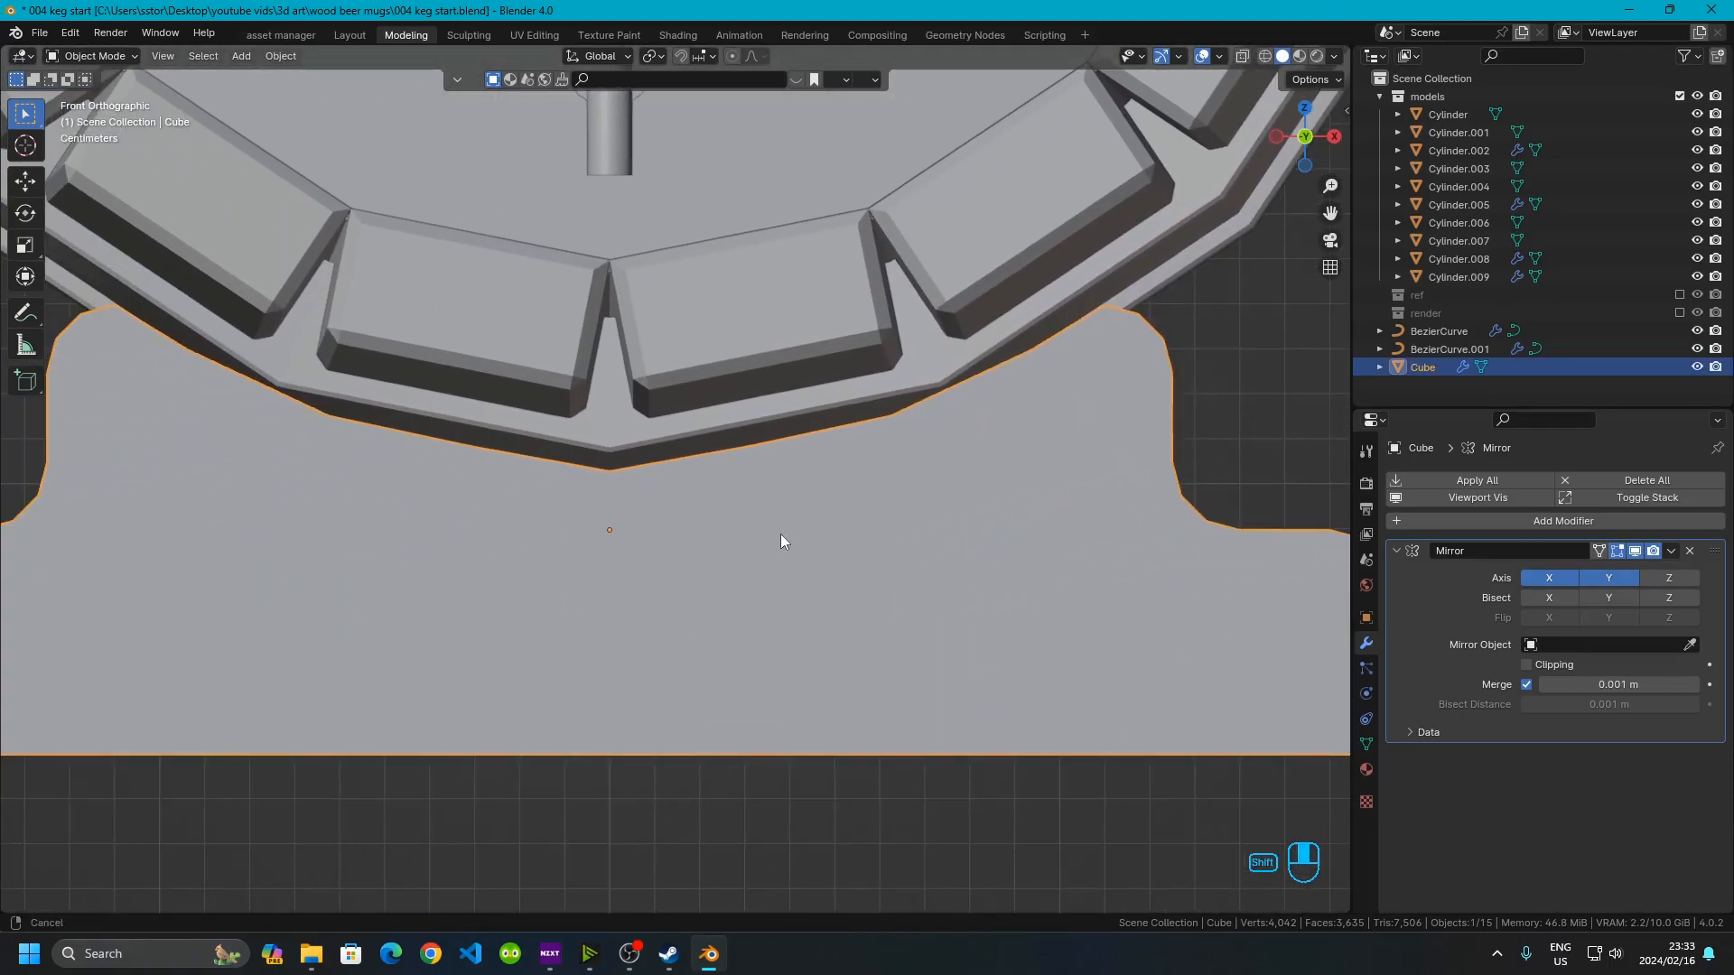
{"action": "left_click", "coordinate": [560, 448]}
{"action": "left_click", "coordinate": [681, 538]}
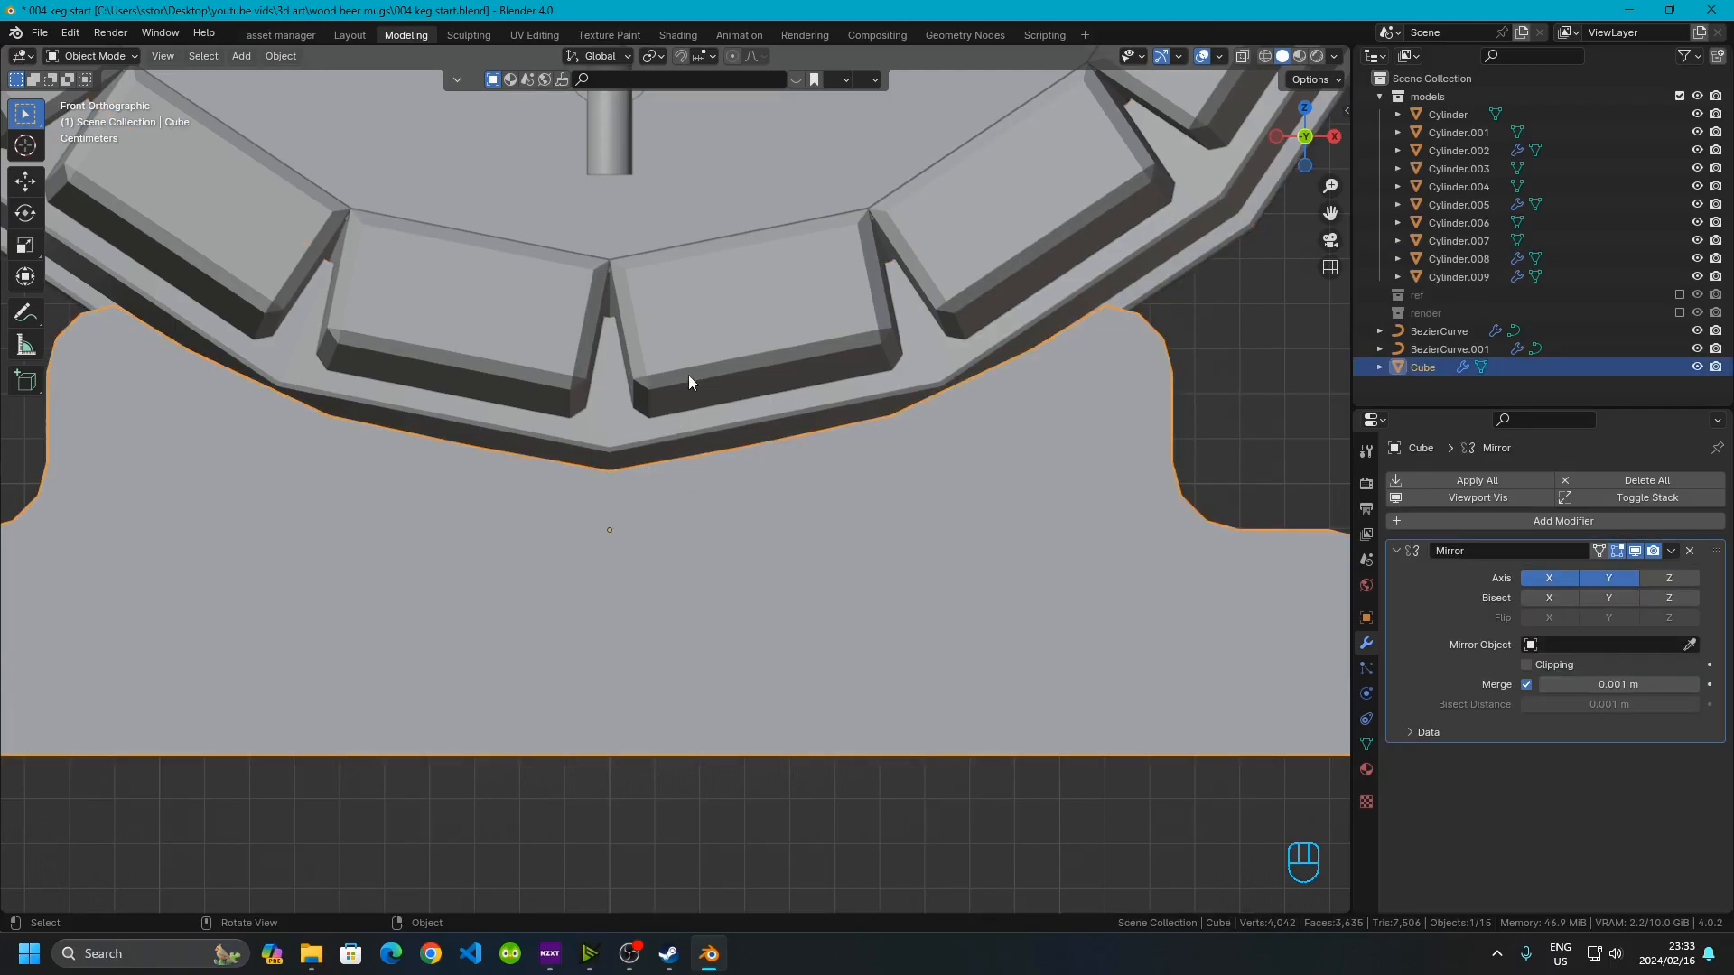
{"action": "key", "text": "g"}
{"action": "key", "text": "z"}
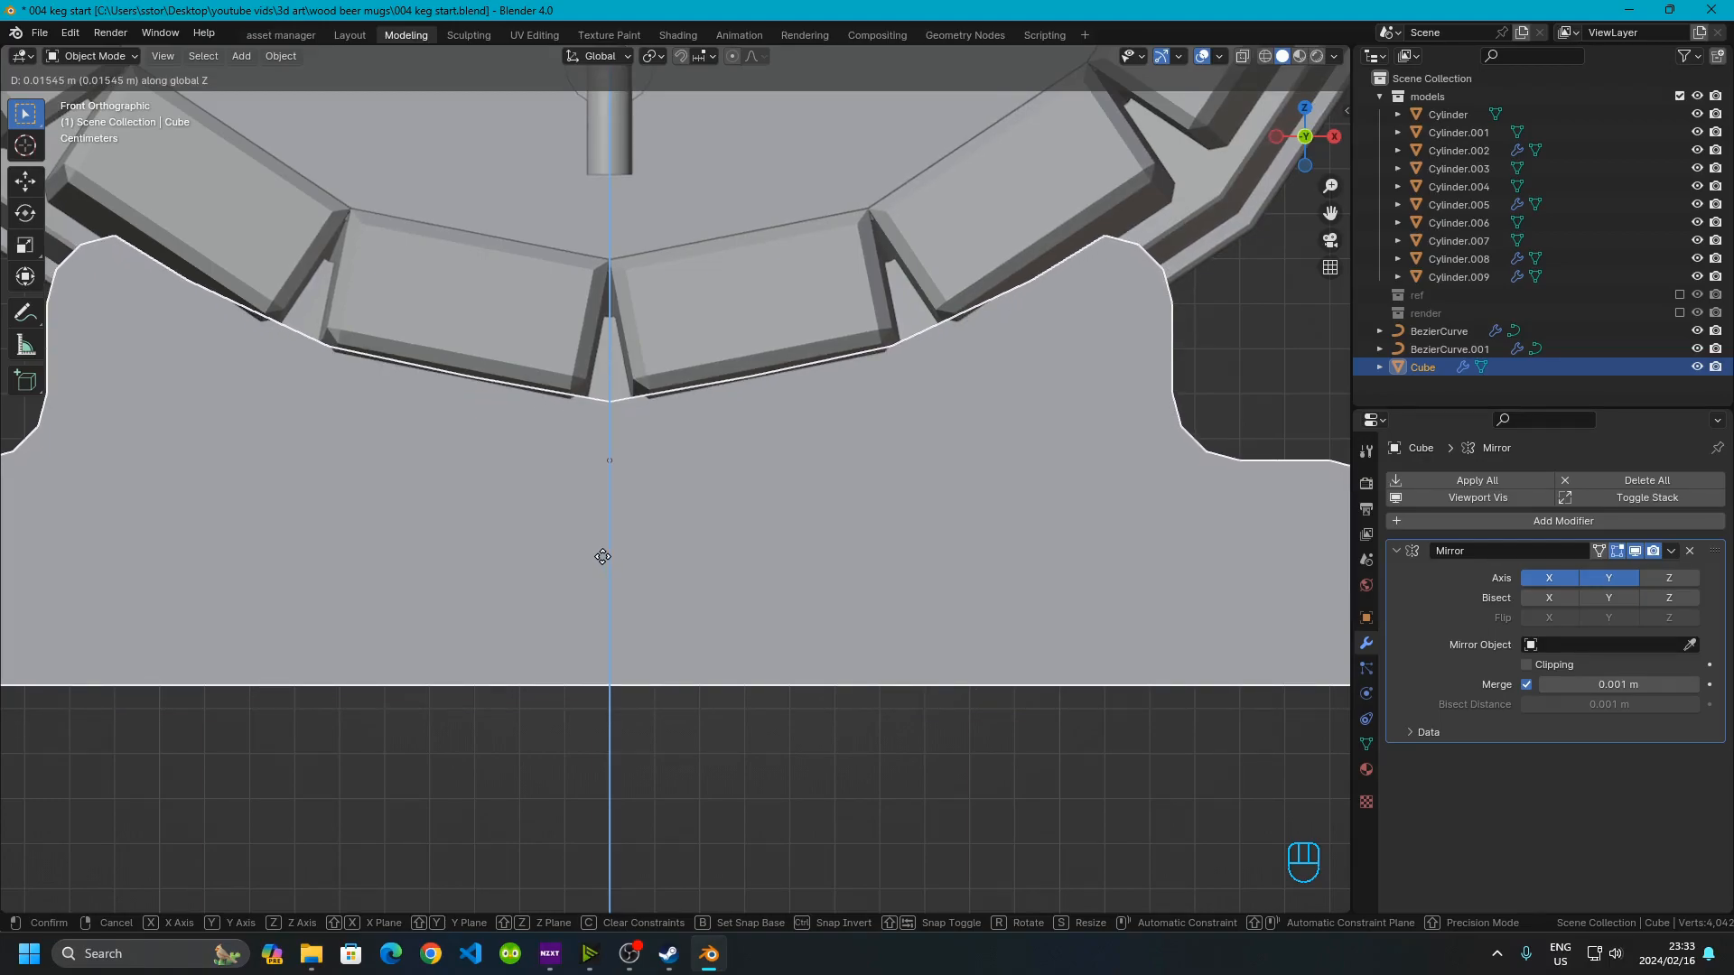
{"action": "left_click", "coordinate": [602, 556]}
Inspect the stand's topology in edit mode from an angled view
{"action": "left_click", "coordinate": [675, 825]}
{"action": "scroll", "coordinate": [676, 829], "scroll_direction": "down", "scroll_amount": 3}
{"action": "middle_click_drag", "start_coordinate": [675, 829], "coordinate": [717, 555]}
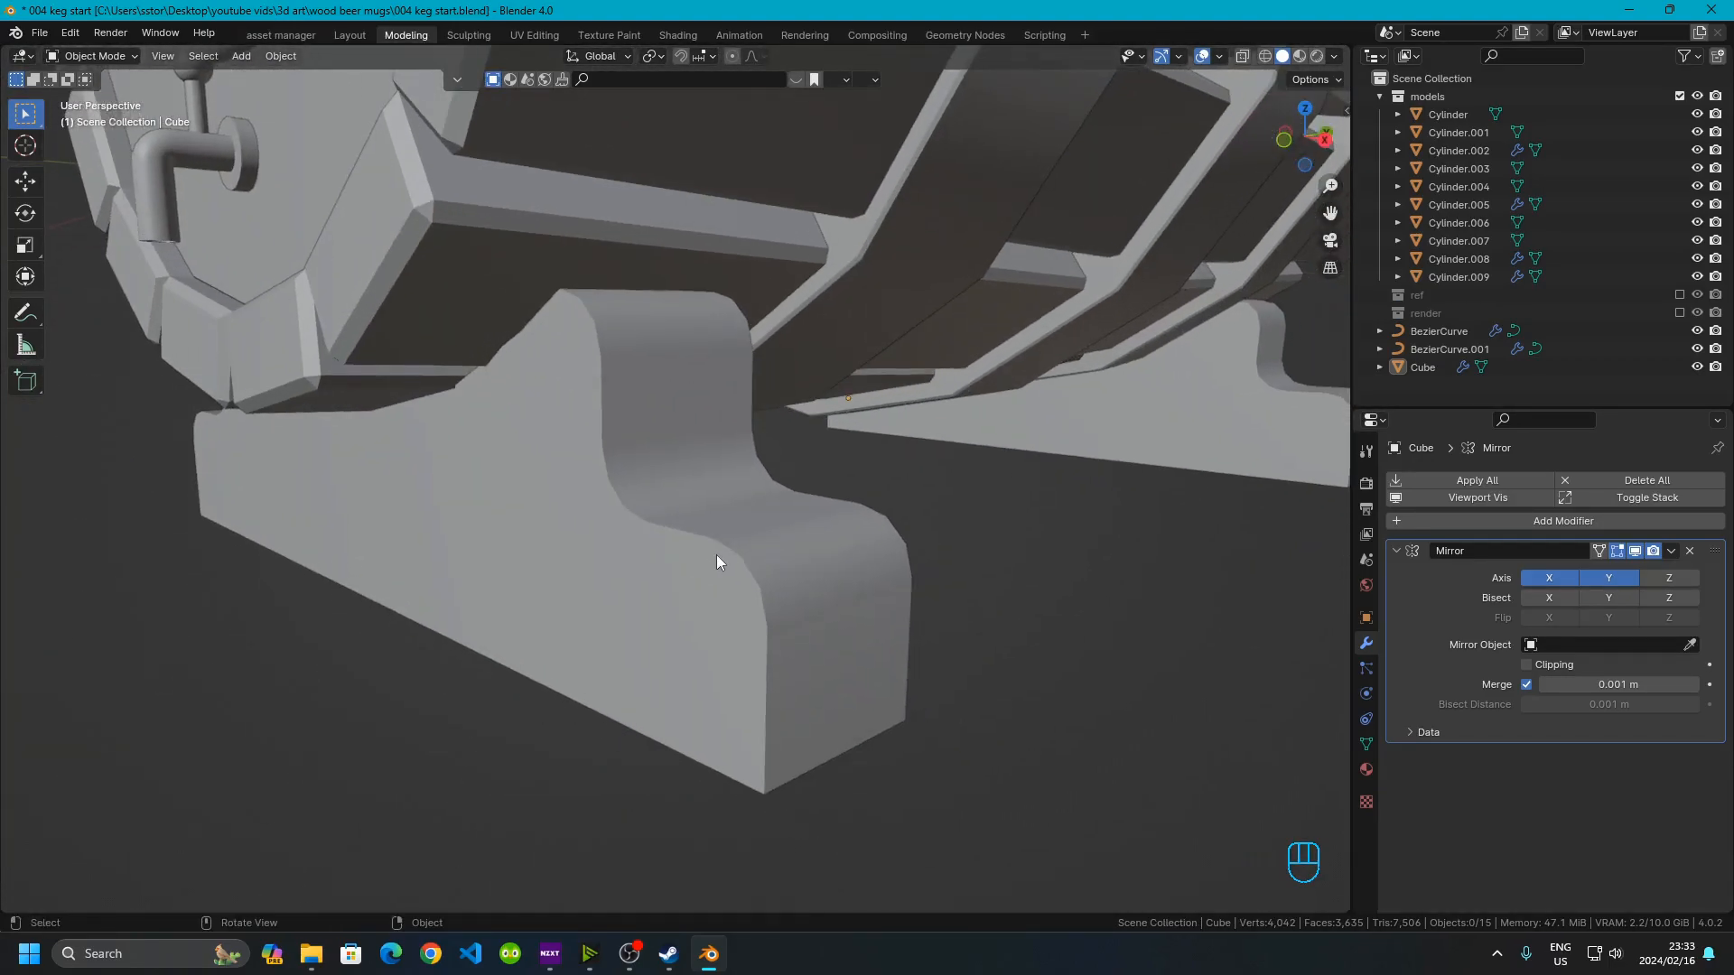
{"action": "left_click", "coordinate": [652, 513]}
{"action": "key", "text": "Tab"}
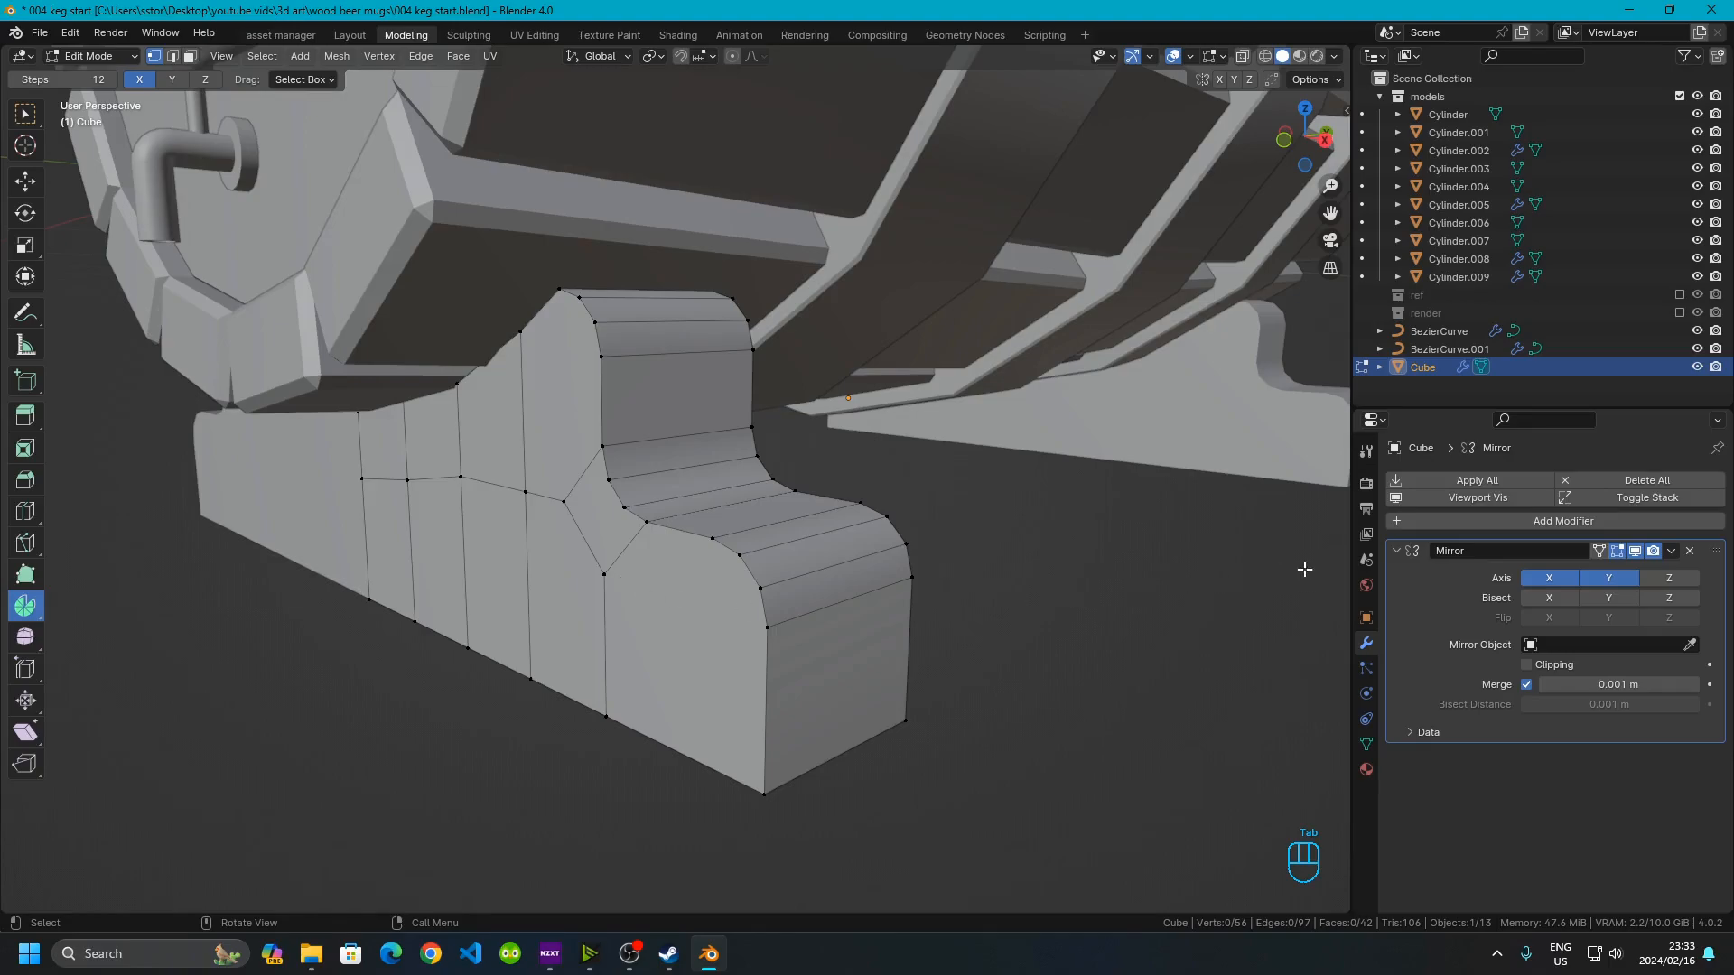
{"action": "key", "text": "Tab"}
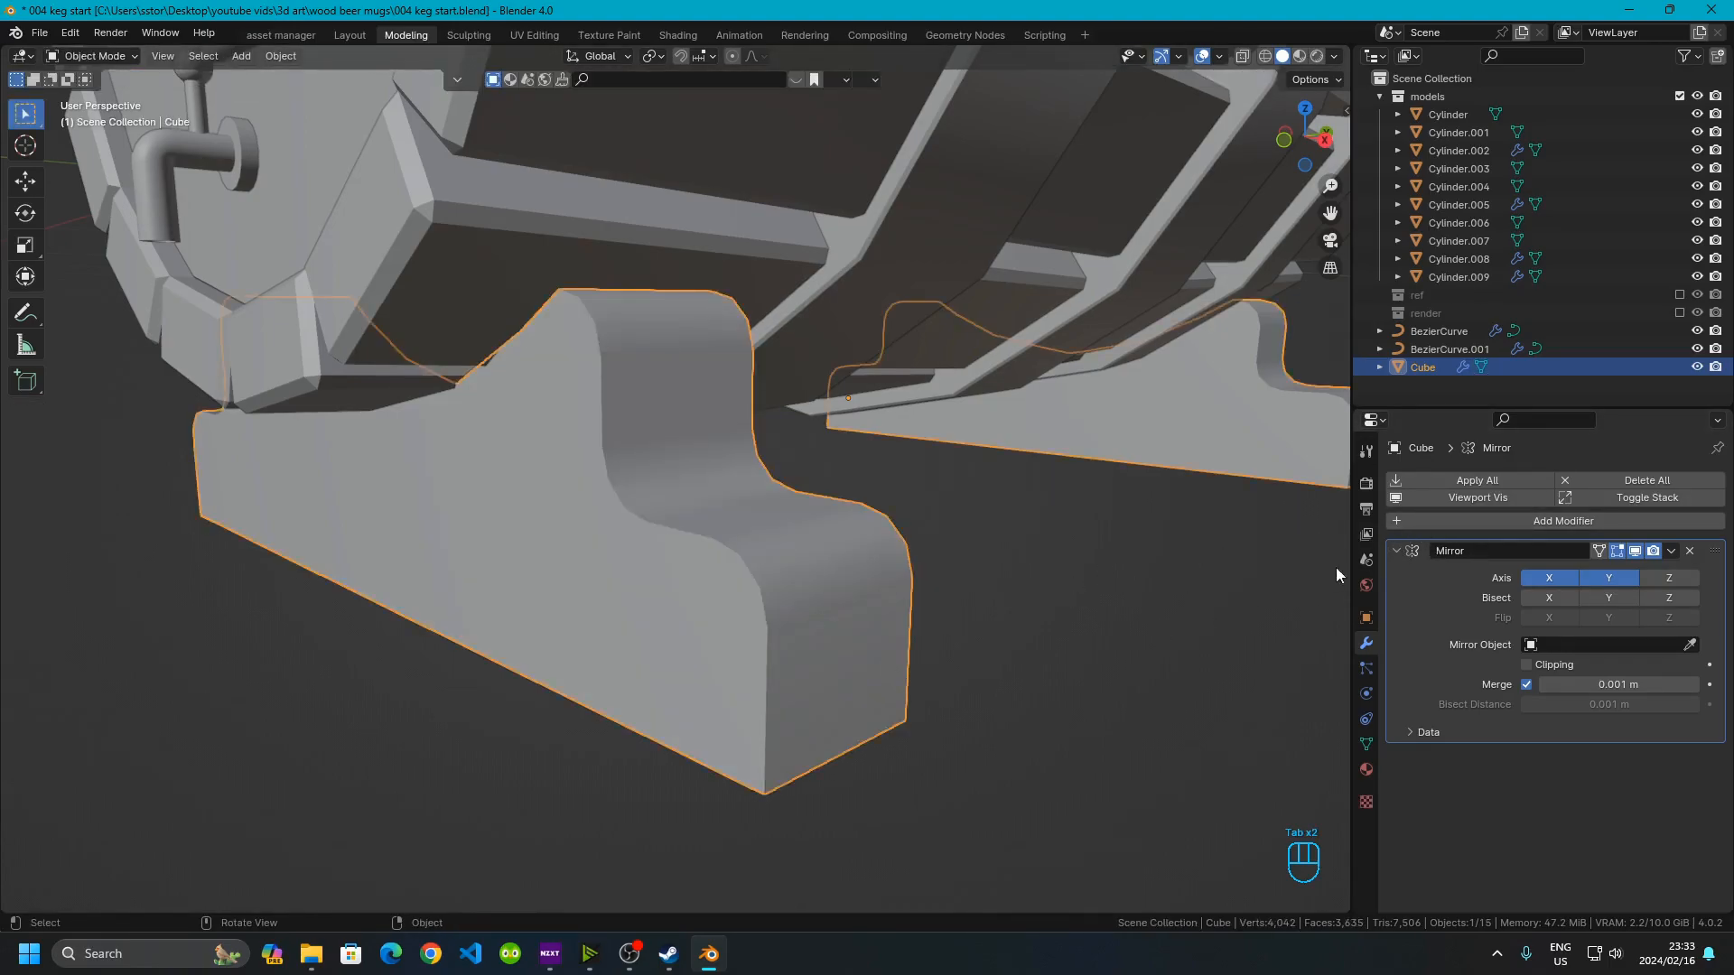
Collapse the Mirror modifier and add a Bevel modifier to the stand
{"action": "left_click", "coordinate": [1391, 553]}
{"action": "left_click", "coordinate": [1397, 524]}
{"action": "mouse_move", "coordinate": [1398, 525]}
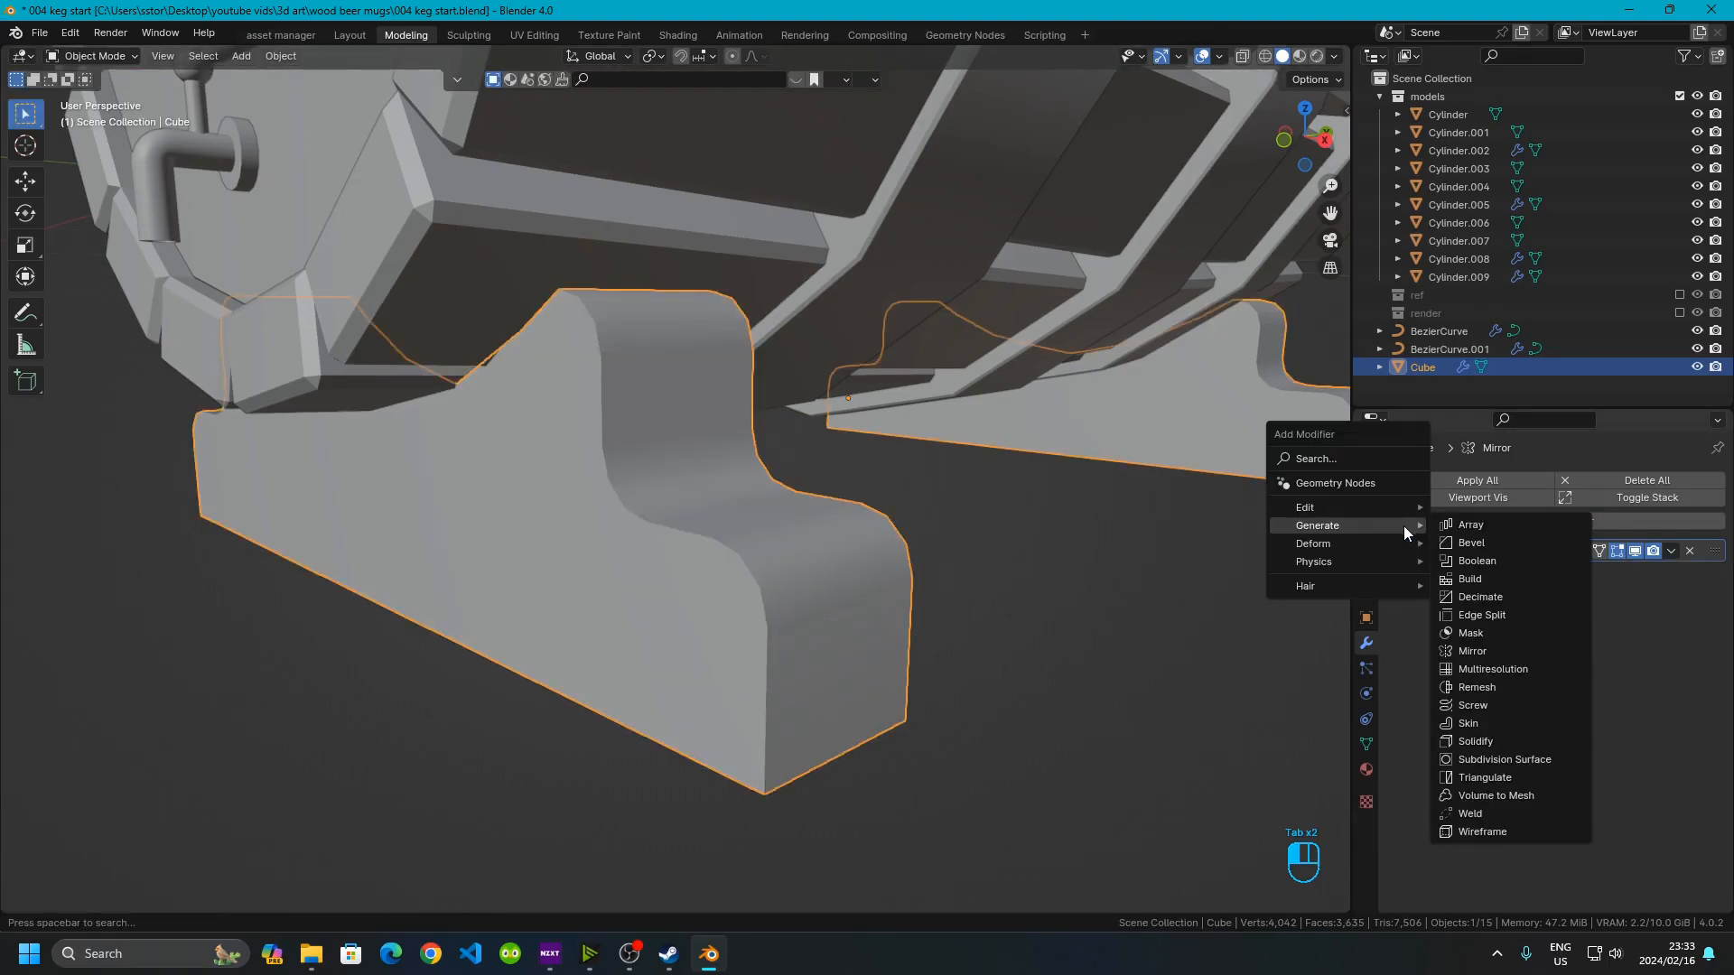
{"action": "left_click", "coordinate": [1400, 522]}
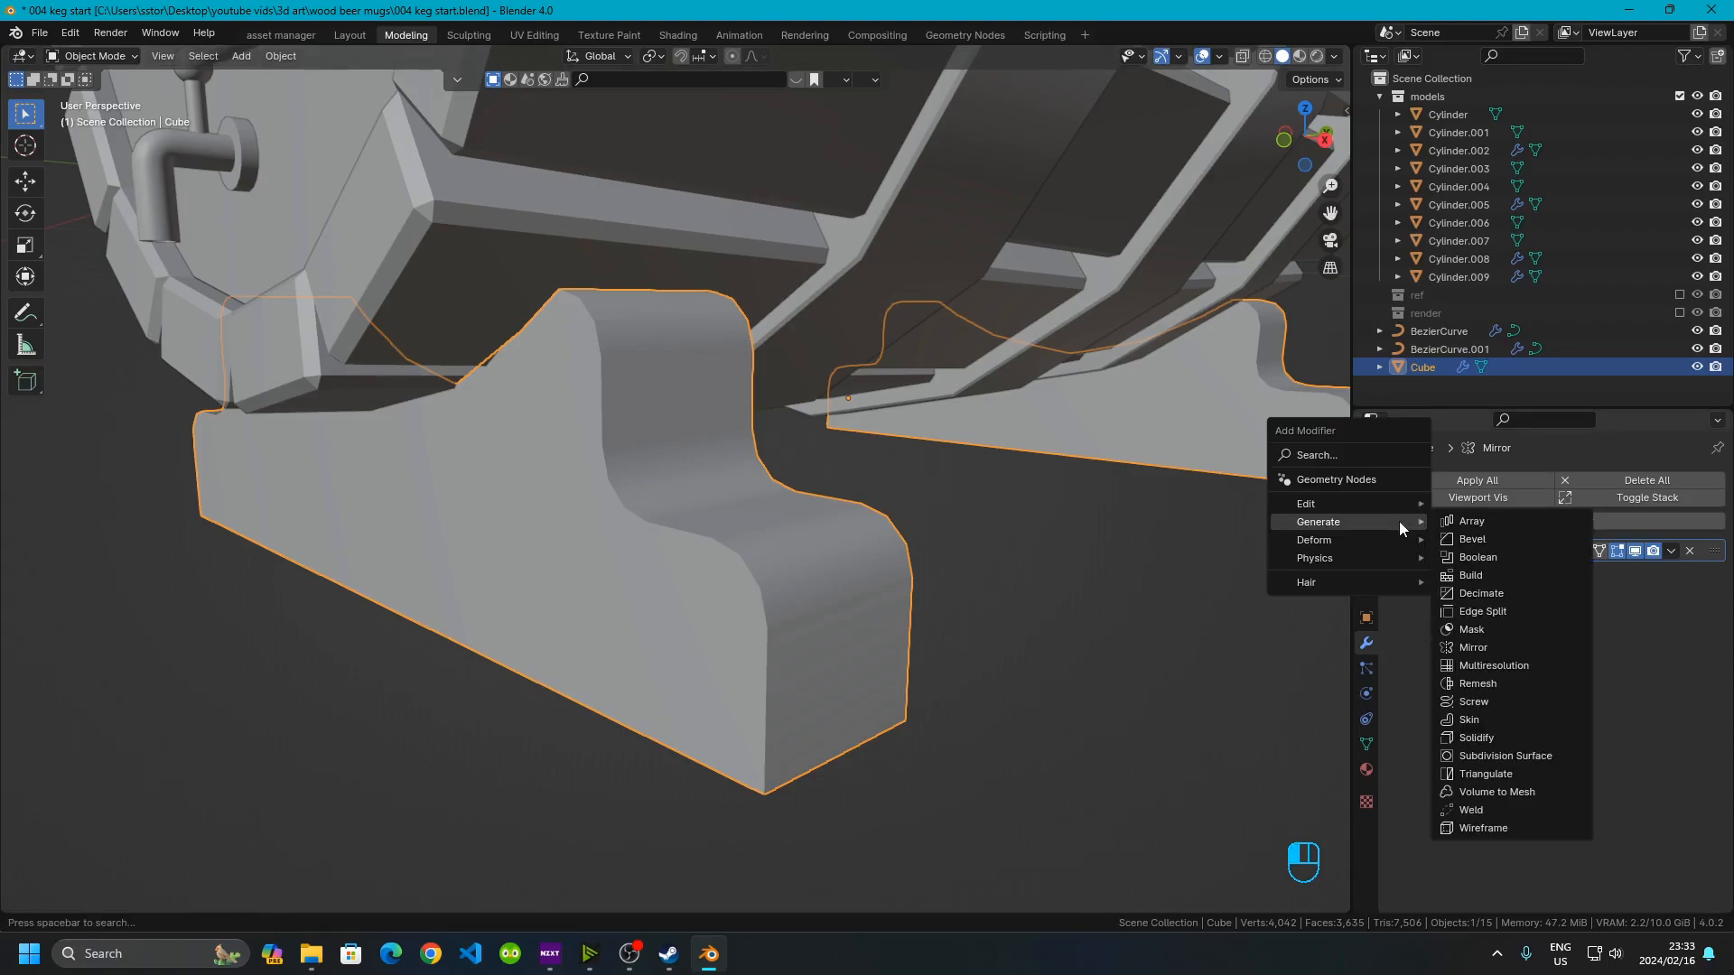
{"action": "left_click", "coordinate": [1483, 542]}
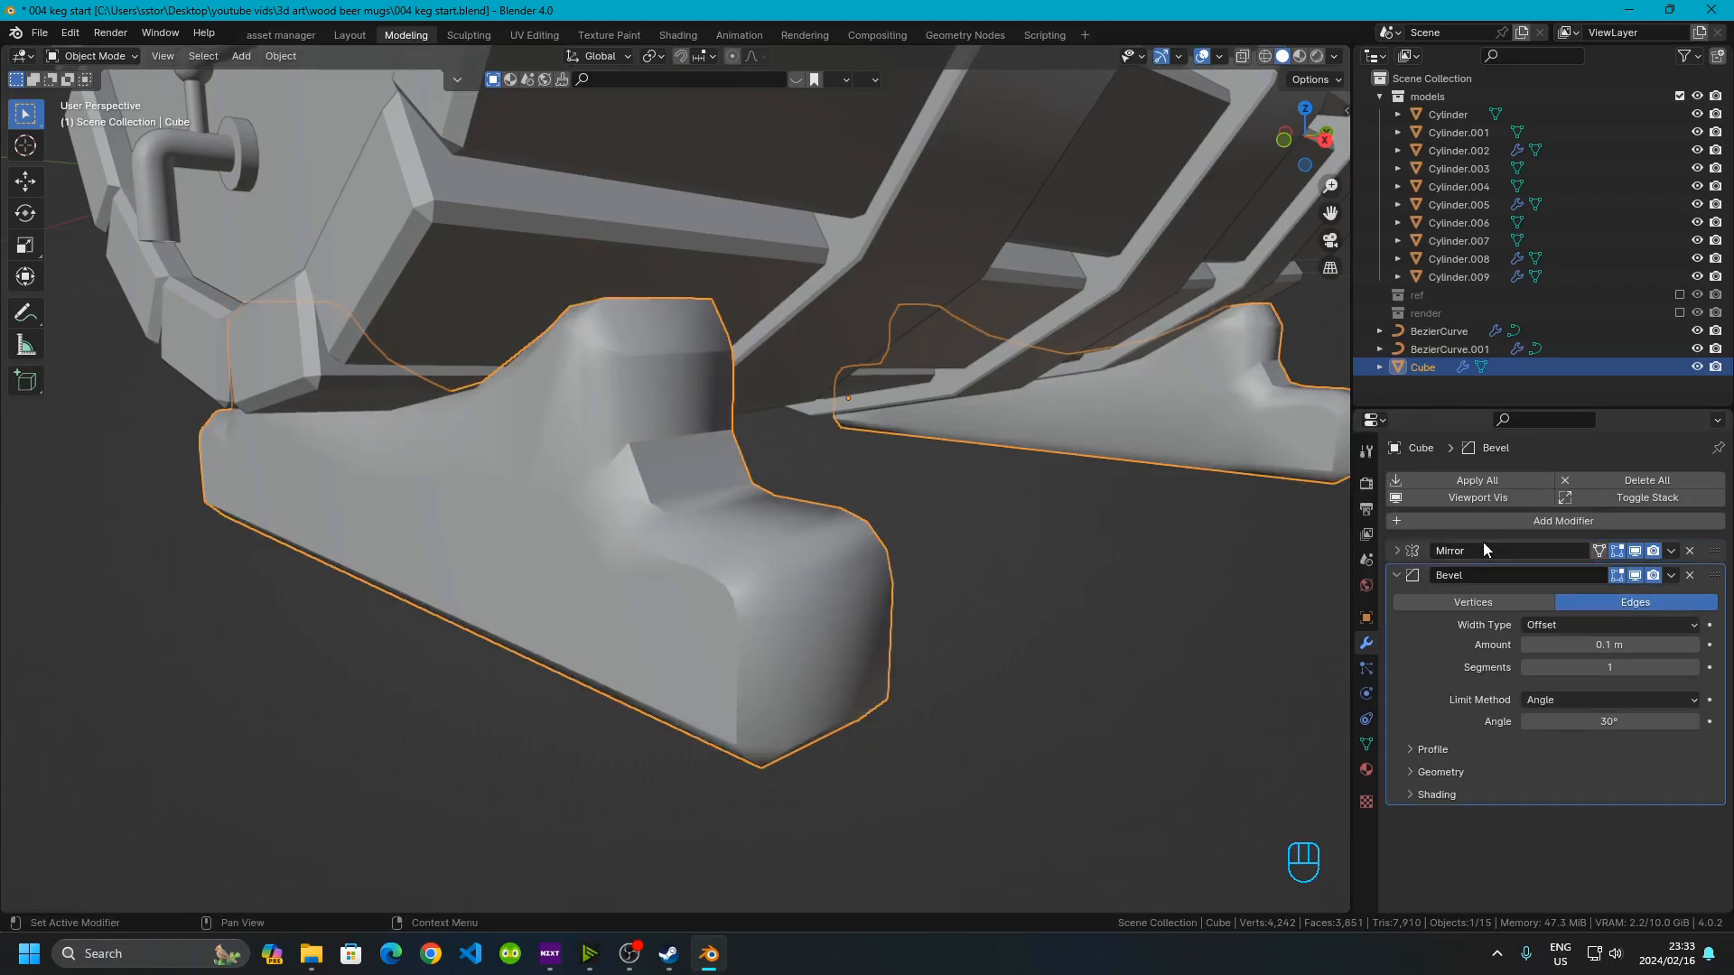
Set the bevel amount to 0.001 m and inspect the bevelled edges up close
{"action": "left_click", "coordinate": [1587, 644]}
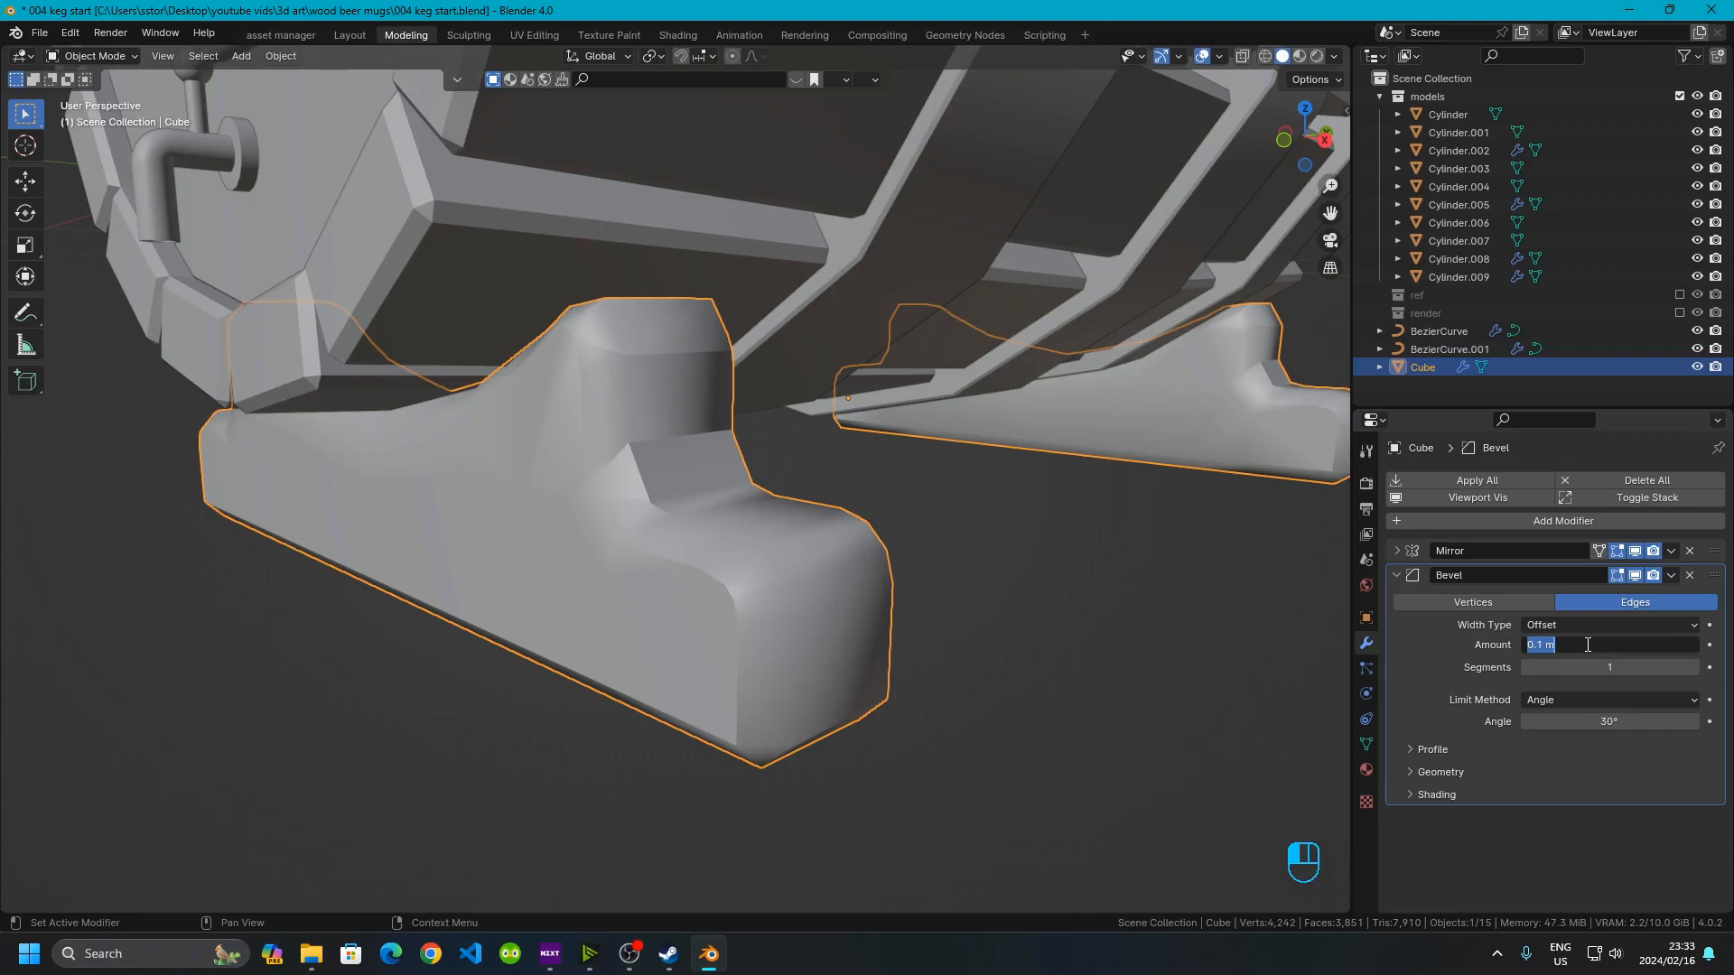
{"action": "type", "text": ".001"}
{"action": "key", "text": "Return"}
{"action": "middle_click_drag", "start_coordinate": [887, 647], "coordinate": [664, 539]}
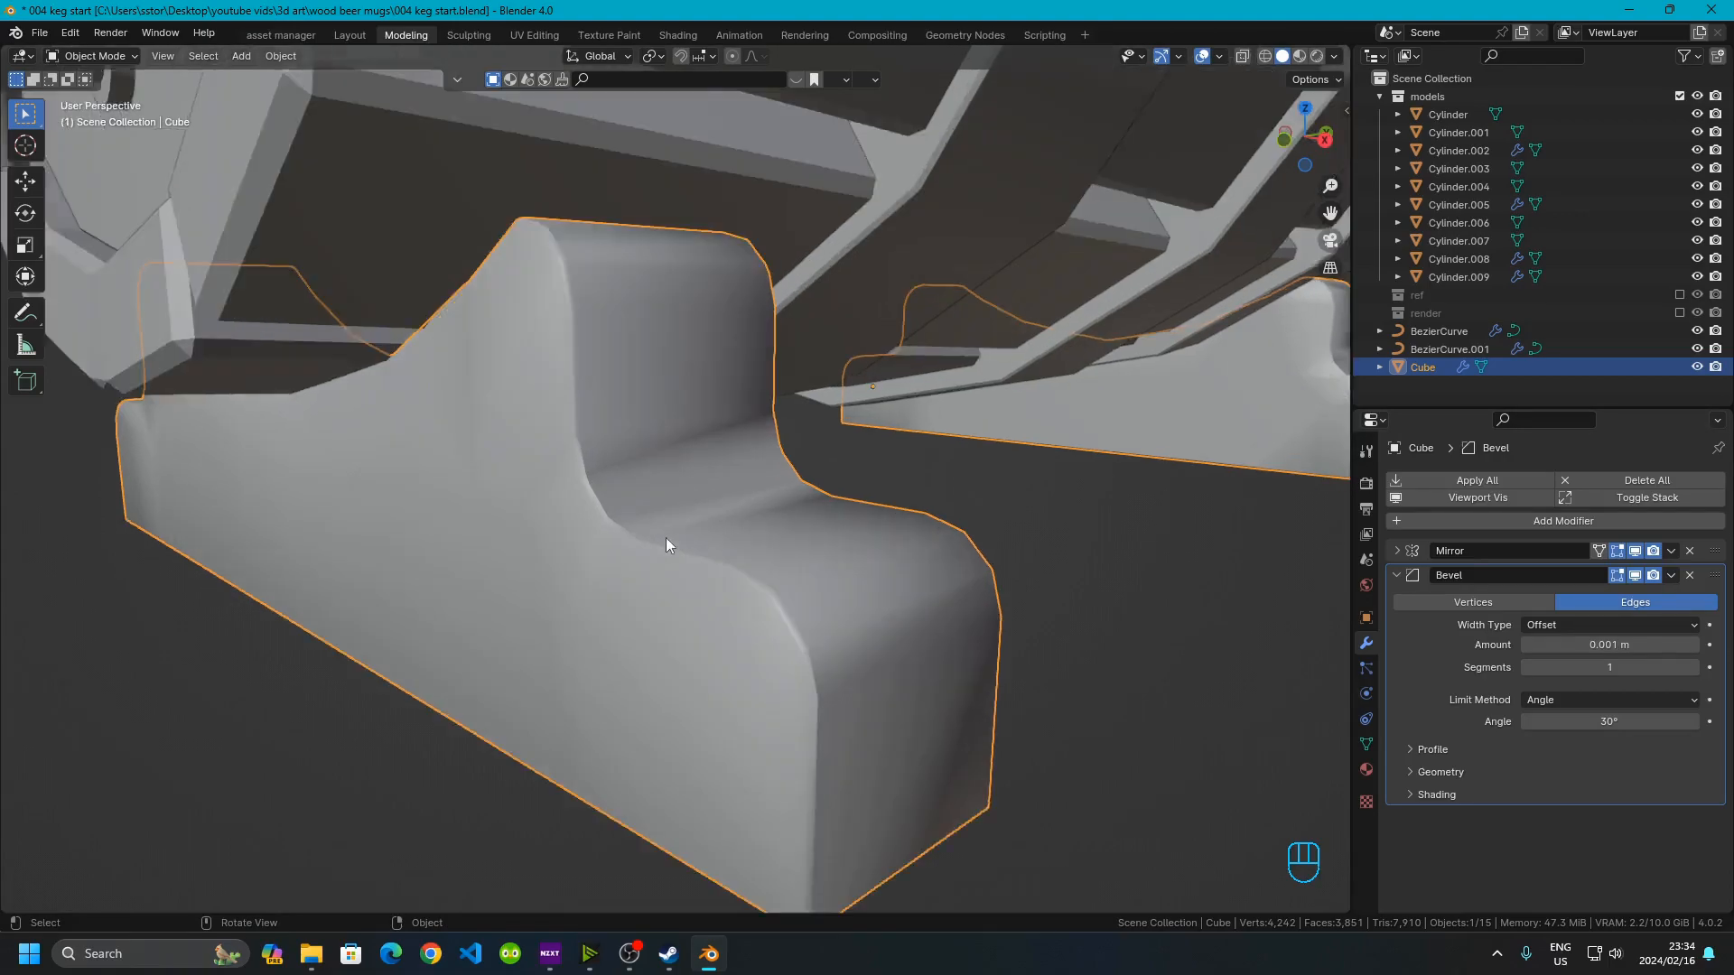
{"action": "scroll", "coordinate": [665, 539], "scroll_direction": "up", "scroll_amount": 2}
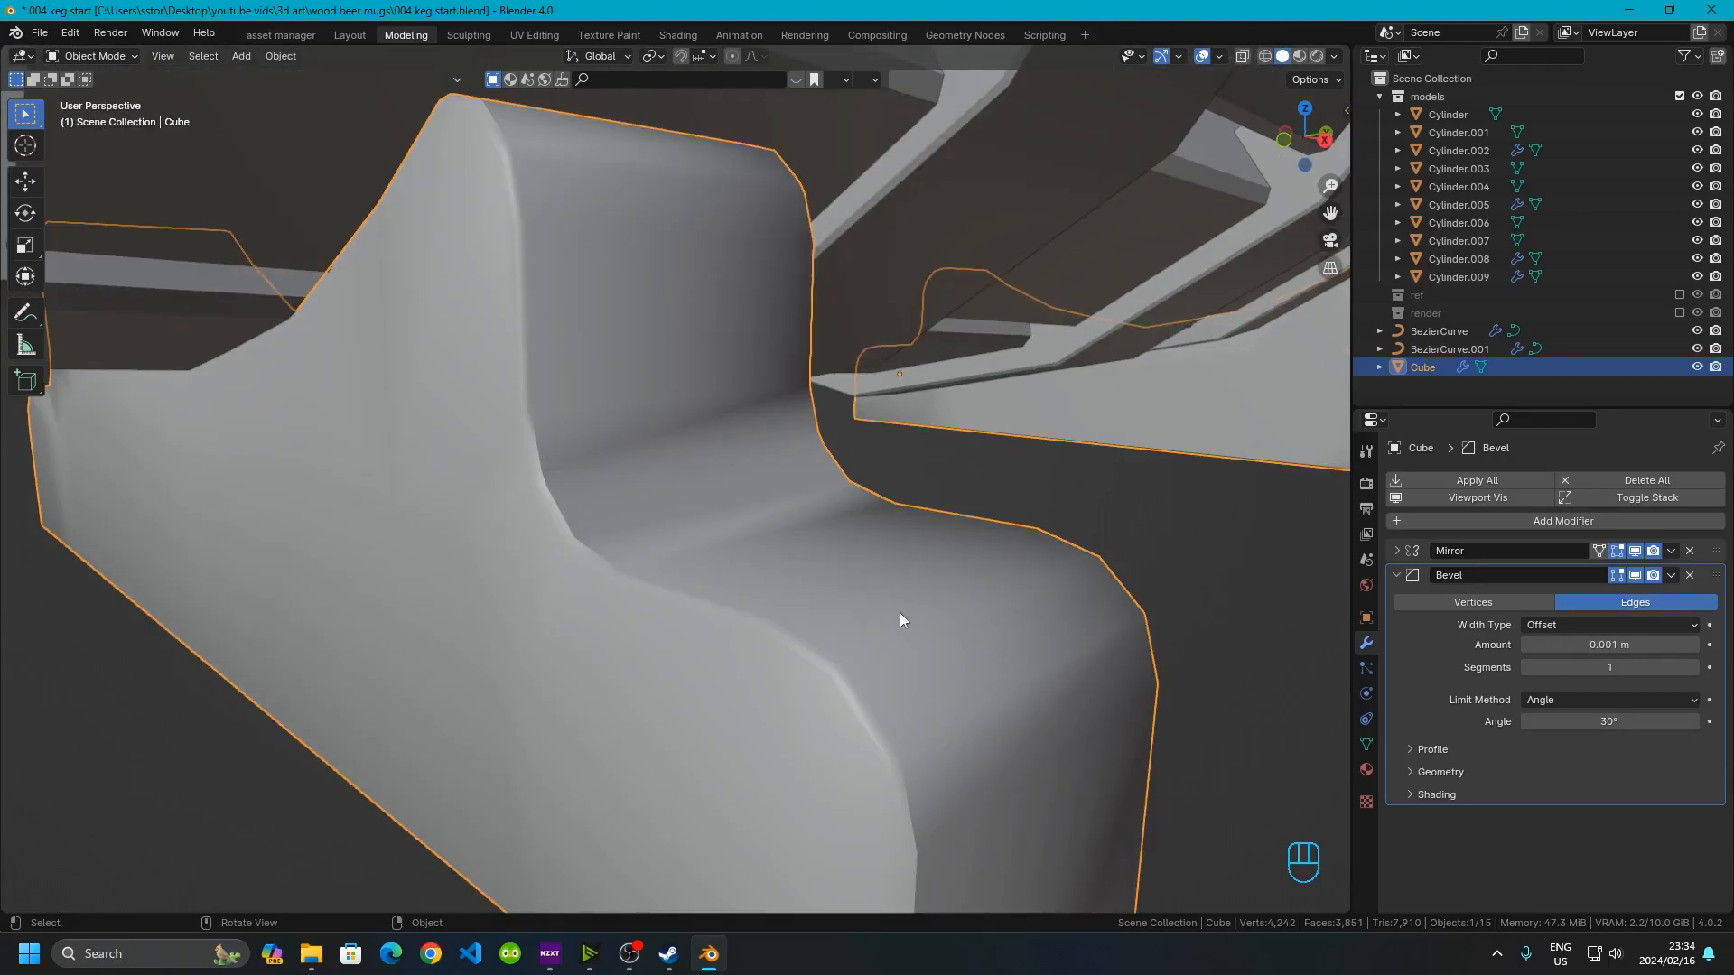
Try bevel amounts of 0.02 m and 0.002 m on the stand
{"action": "left_click", "coordinate": [1694, 644]}
{"action": "left_click", "coordinate": [1595, 644]}
{"action": "left_click", "coordinate": [1548, 645]}
{"action": "key", "text": "BackSpace"}
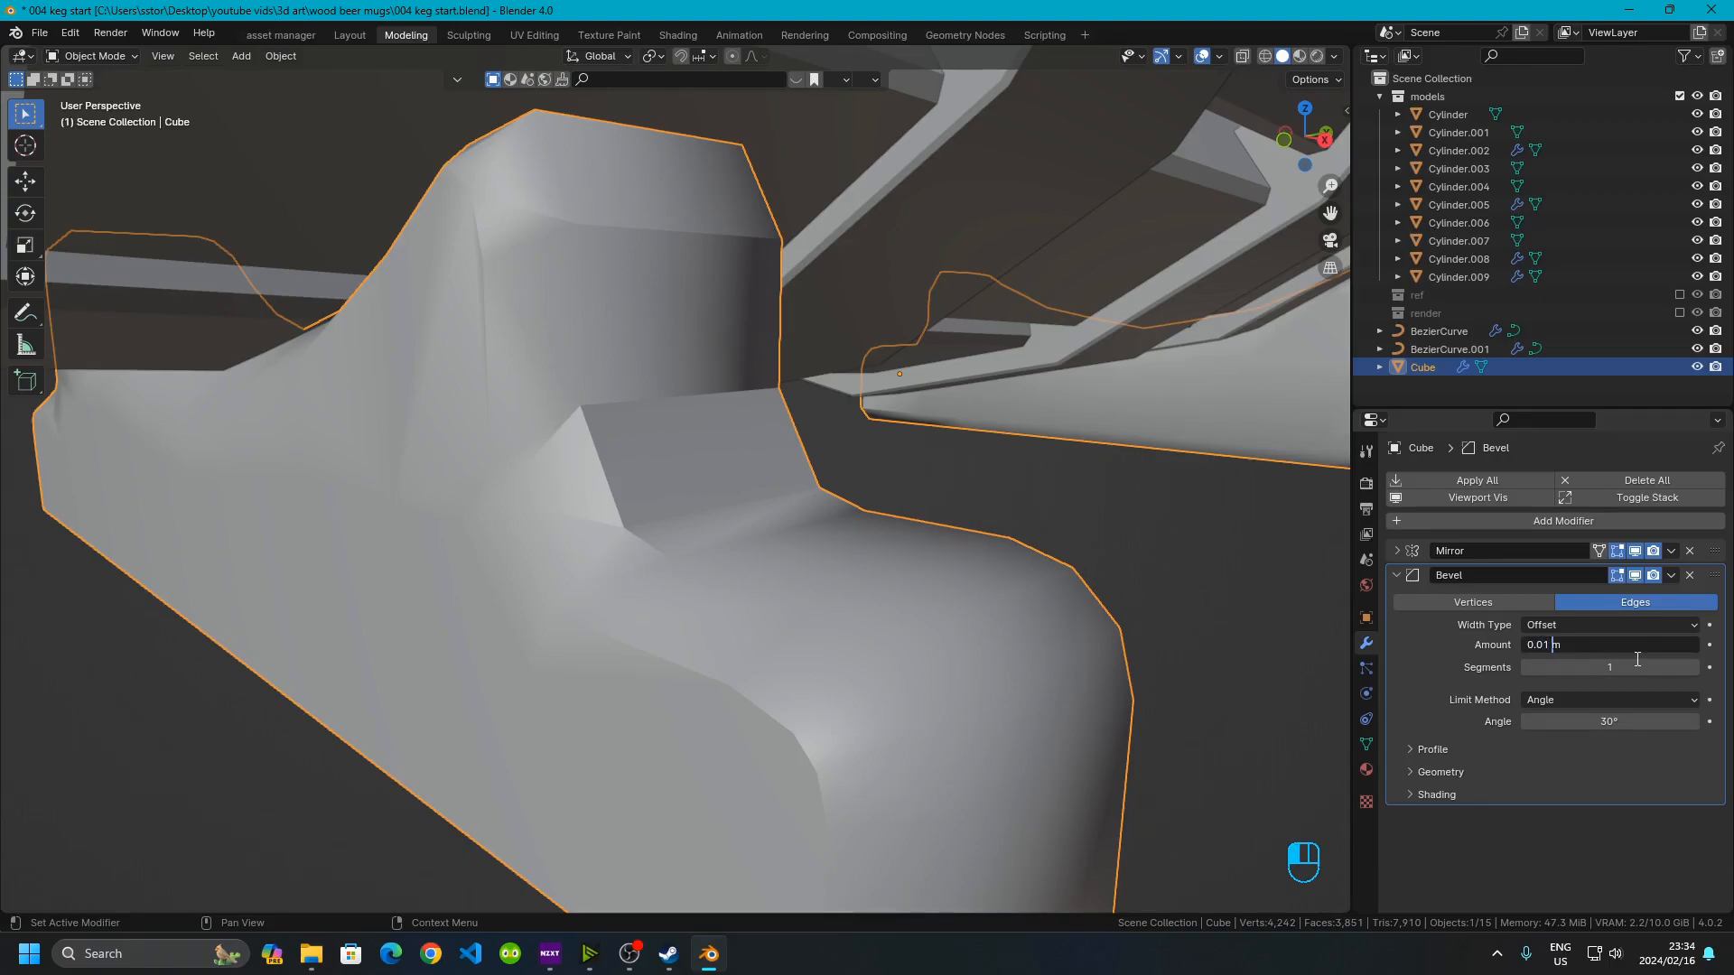
{"action": "key", "text": "BackSpace"}
{"action": "type", "text": "2"}
{"action": "key", "text": "Return"}
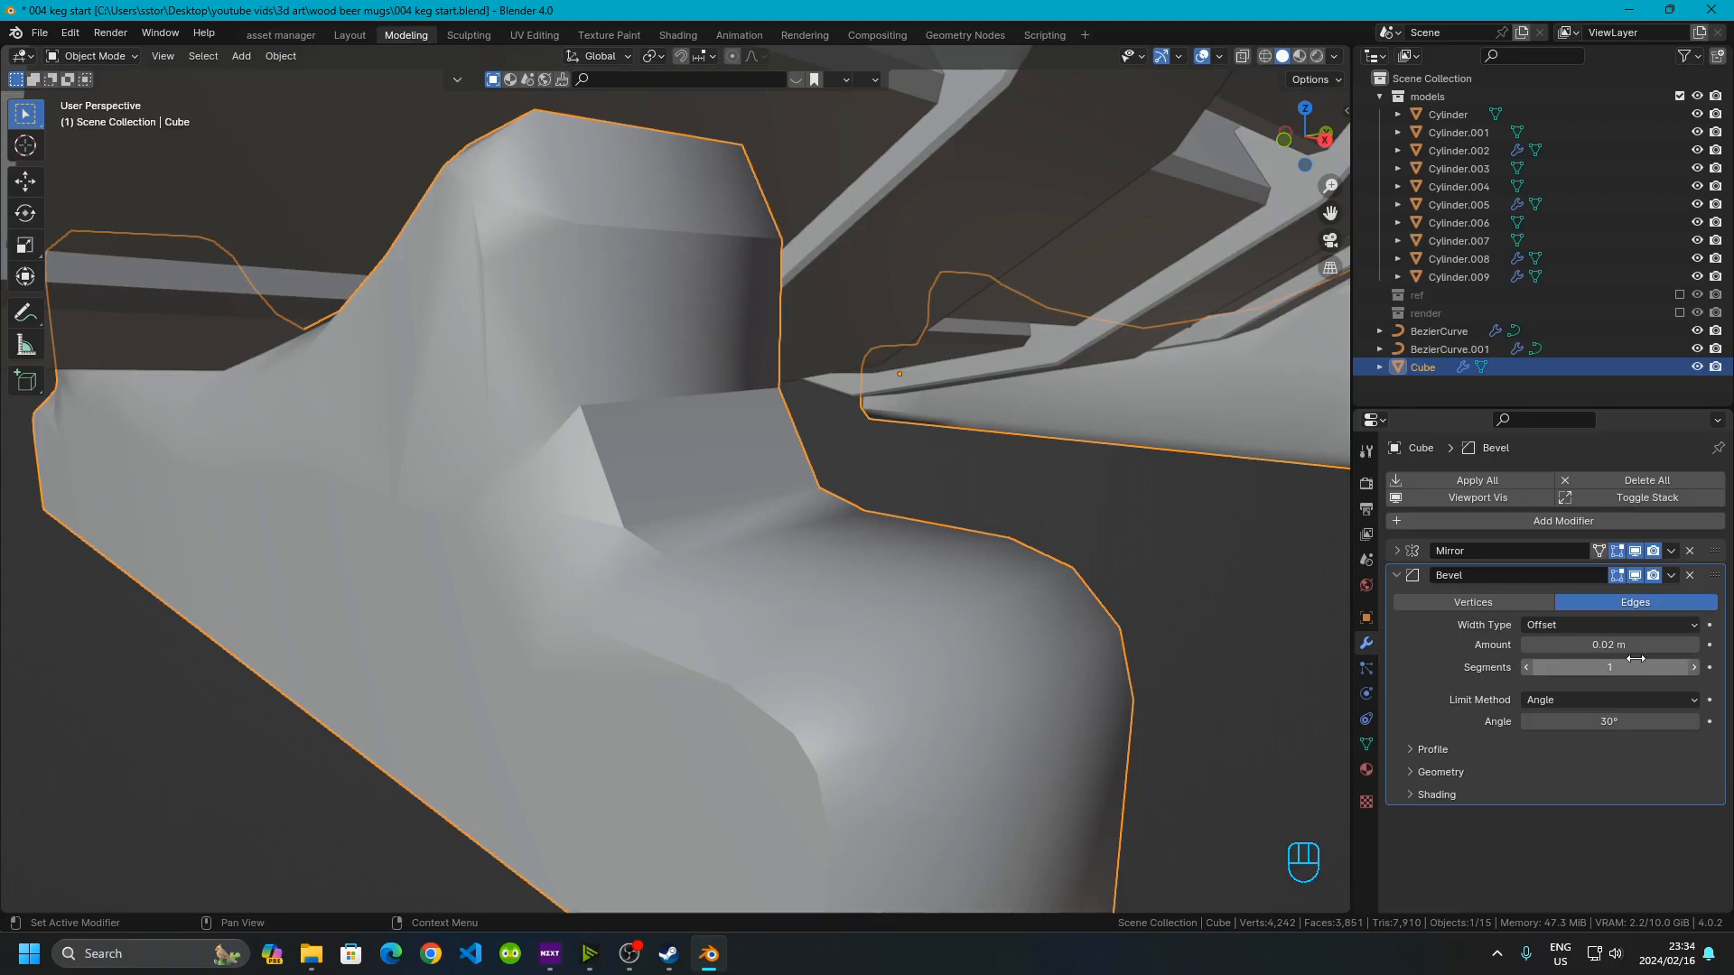
{"action": "left_click", "coordinate": [1600, 645]}
{"action": "left_click", "coordinate": [1538, 645]}
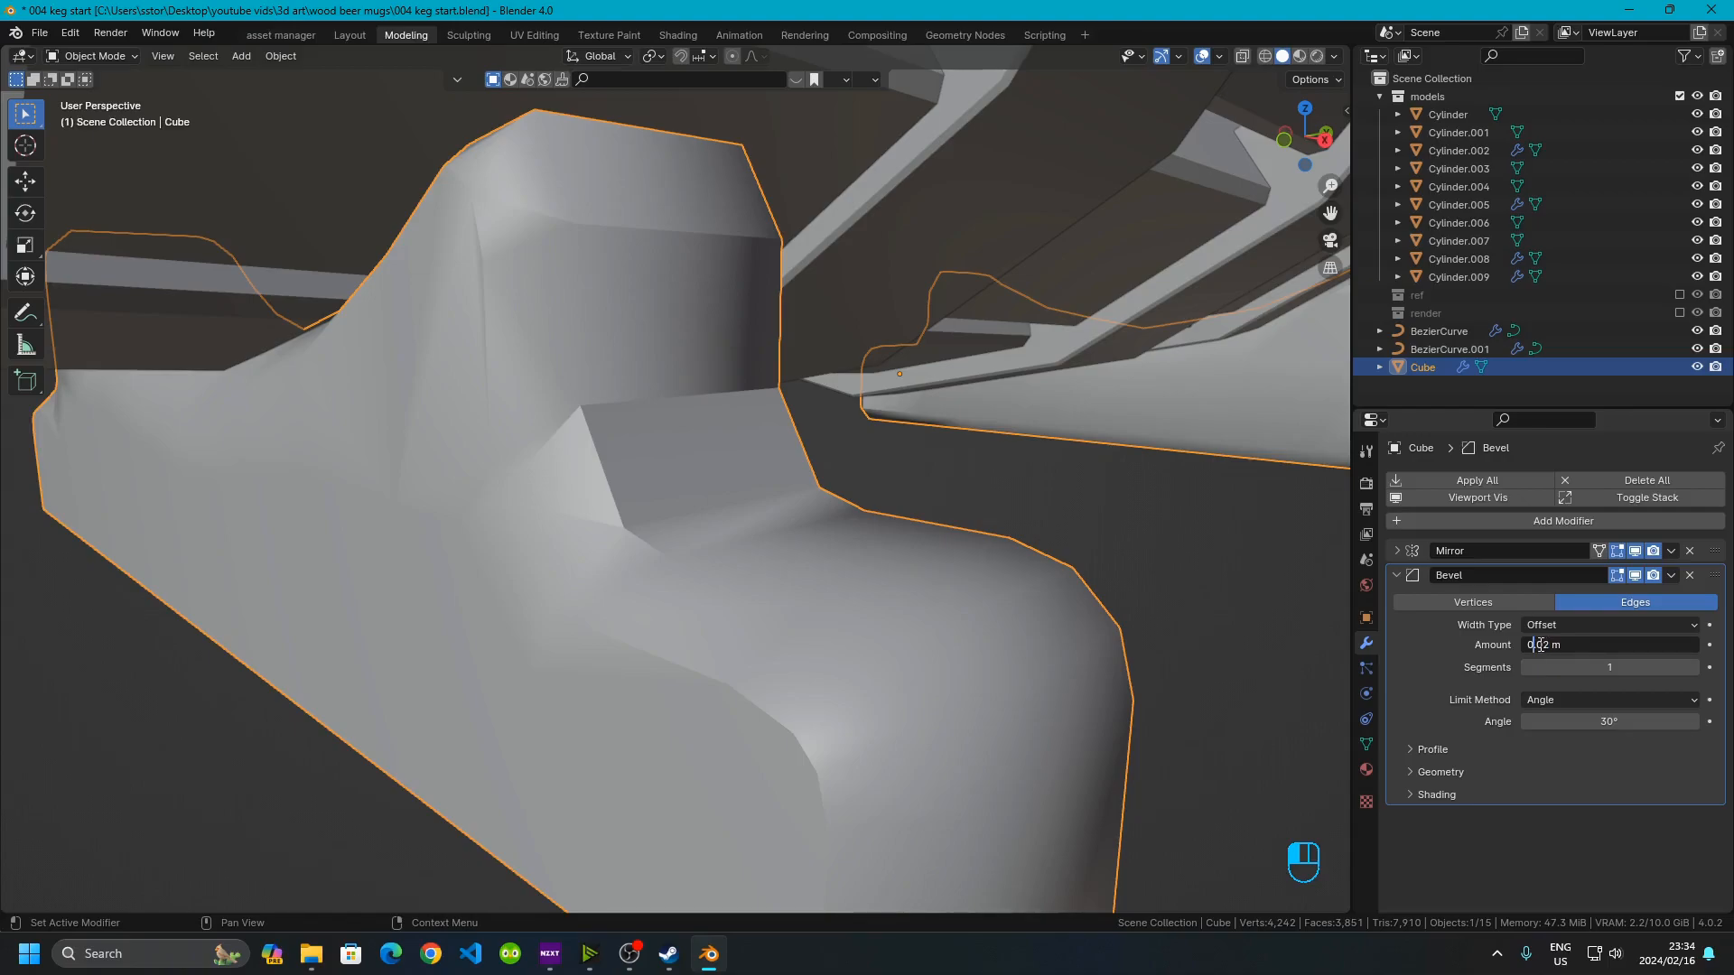
{"action": "type", "text": "0"}
{"action": "key", "text": "Return"}
Set the bevel amount back to 0.001 m
{"action": "left_click", "coordinate": [1613, 641]}
{"action": "left_click", "coordinate": [1548, 646]}
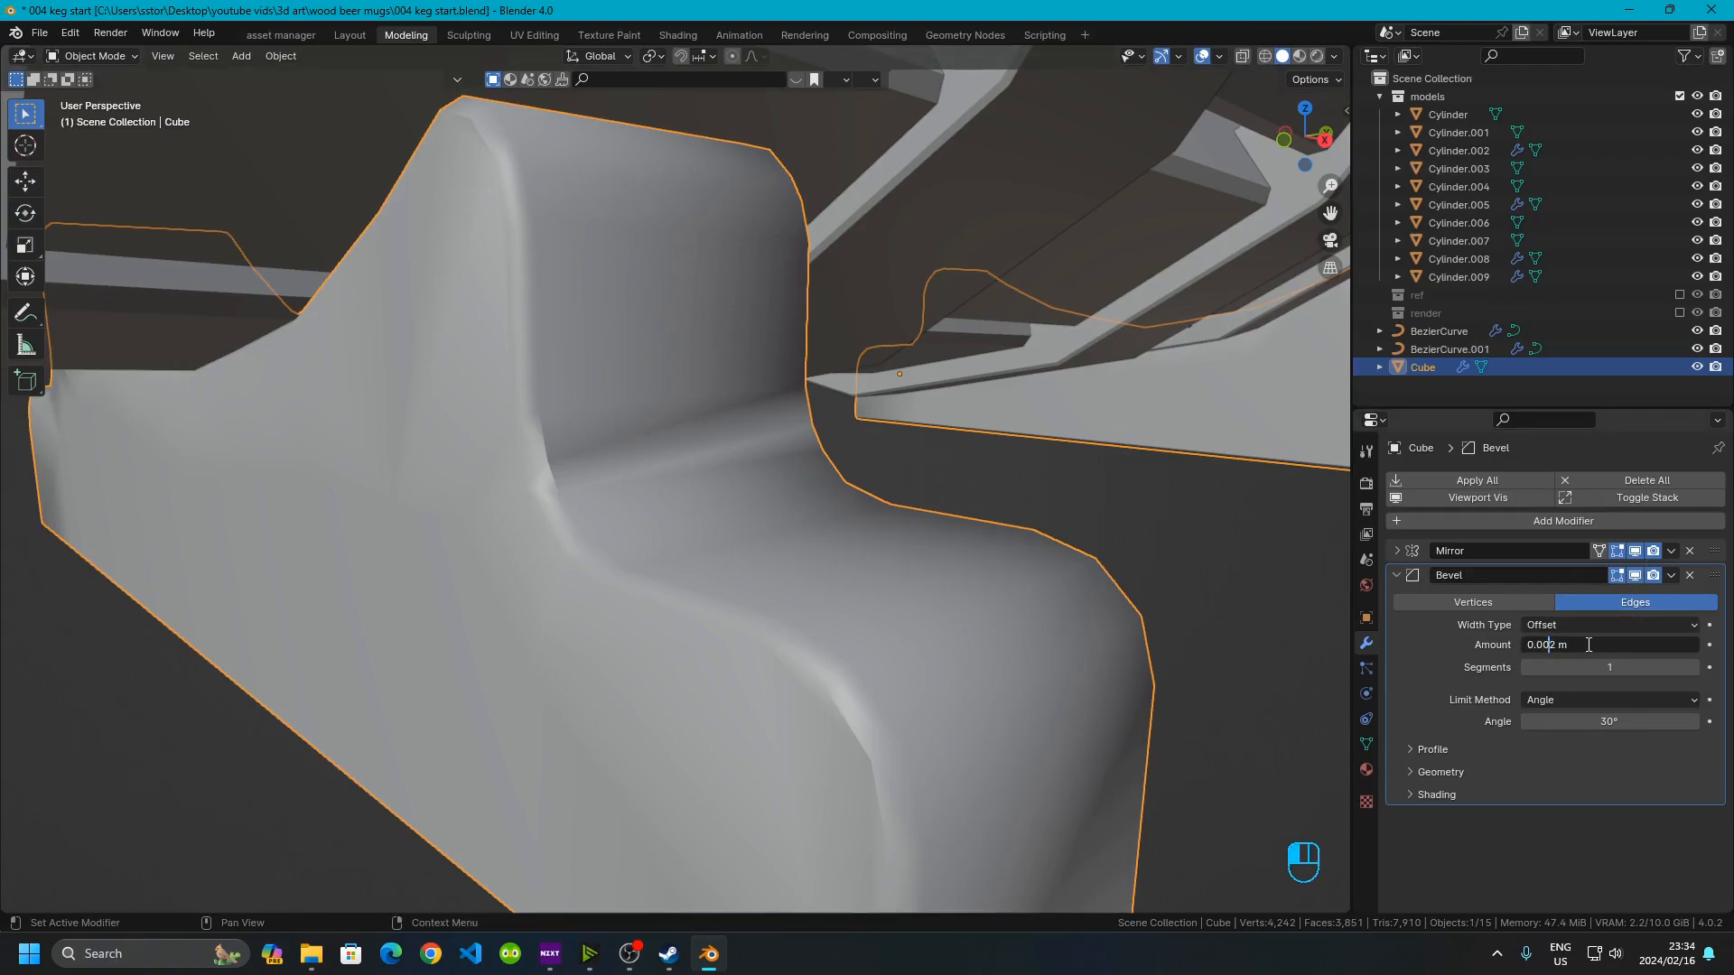
{"action": "key", "text": "BackSpace"}
{"action": "key", "text": "Left"}
{"action": "key", "text": "Left"}
{"action": "key", "text": "BackSpace"}
{"action": "type", "text": "01"}
{"action": "key", "text": "Return"}
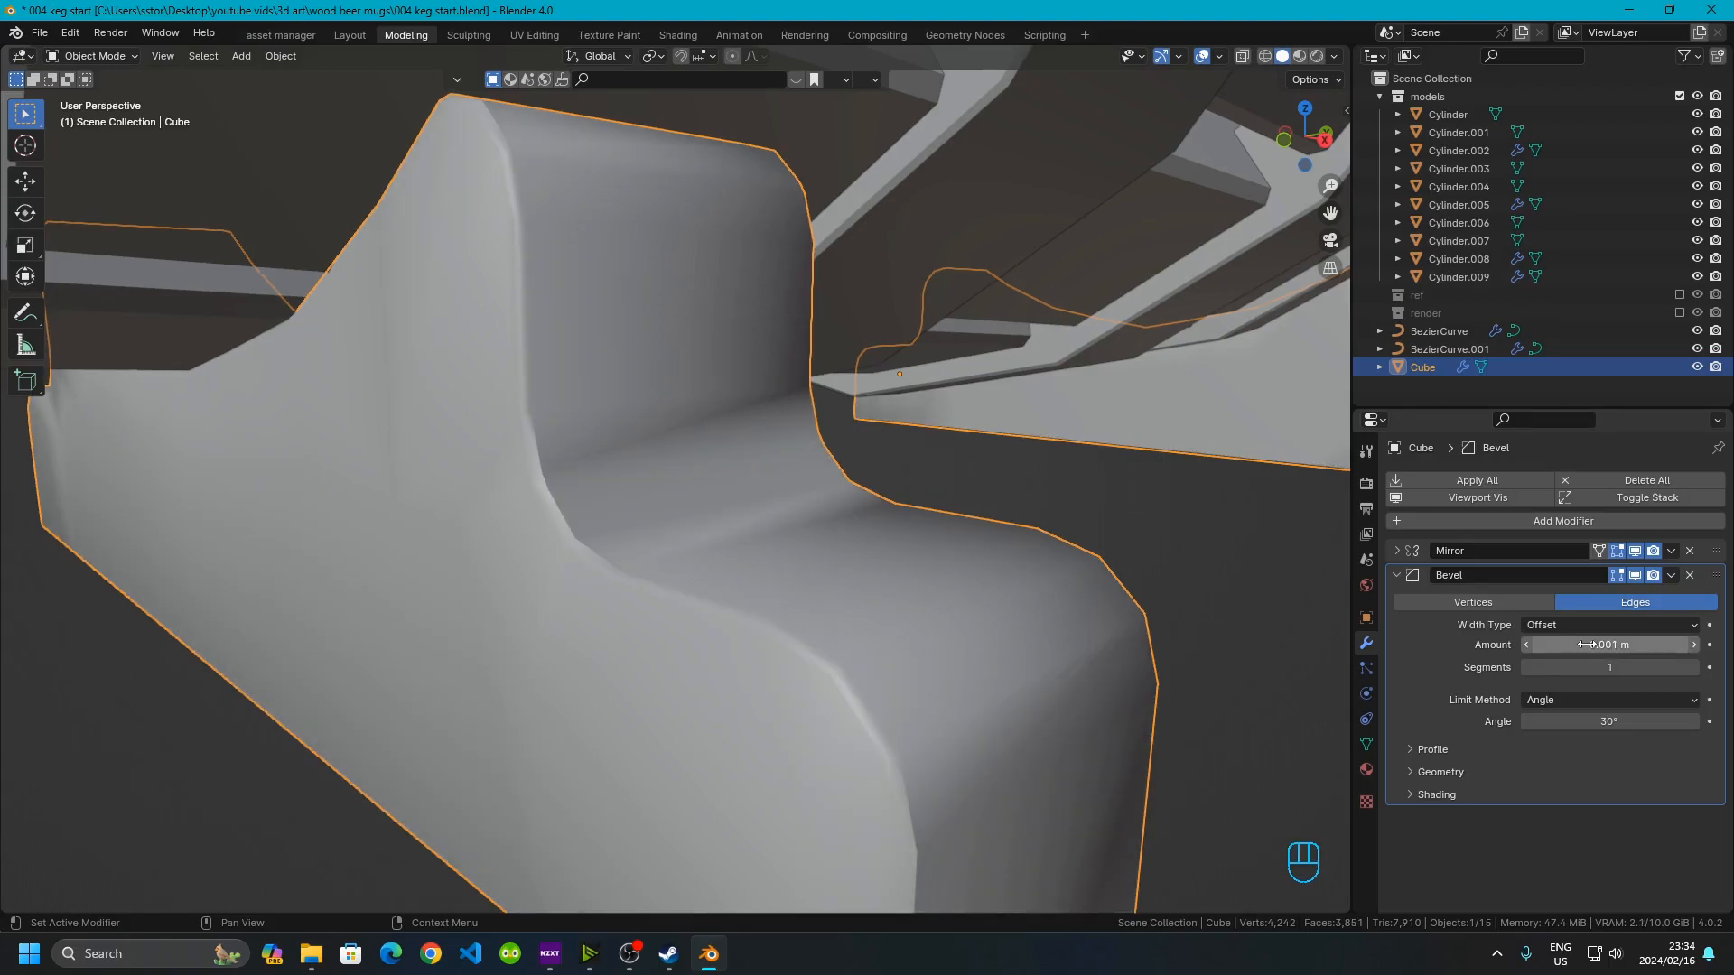
Shade the stand smooth with Auto Smooth and set the smoothing angle to 40°
{"action": "right_click", "coordinate": [658, 553]}
{"action": "left_click", "coordinate": [657, 551]}
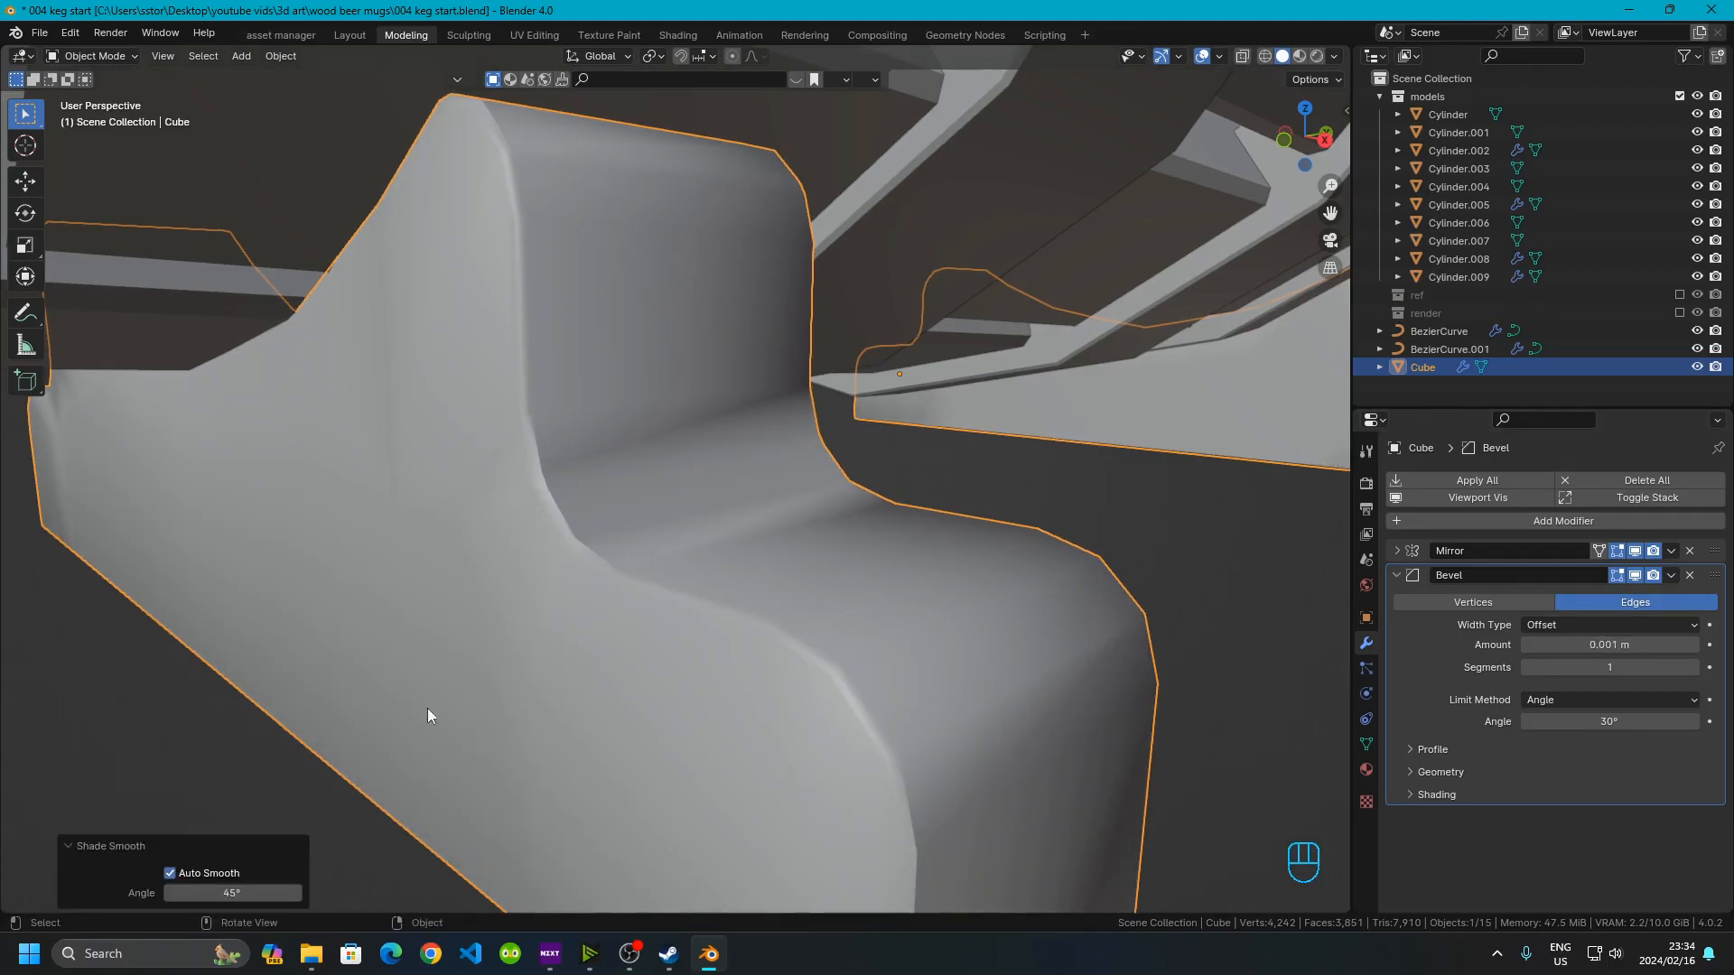
{"action": "left_click", "coordinate": [173, 893]}
{"action": "left_click", "coordinate": [174, 894]}
{"action": "left_click", "coordinate": [173, 893]}
{"action": "left_click", "coordinate": [174, 893]}
{"action": "left_click", "coordinate": [173, 893]}
{"action": "left_click", "coordinate": [173, 893]}
{"action": "left_click_drag", "start_coordinate": [185, 894], "coordinate": [159, 893]}
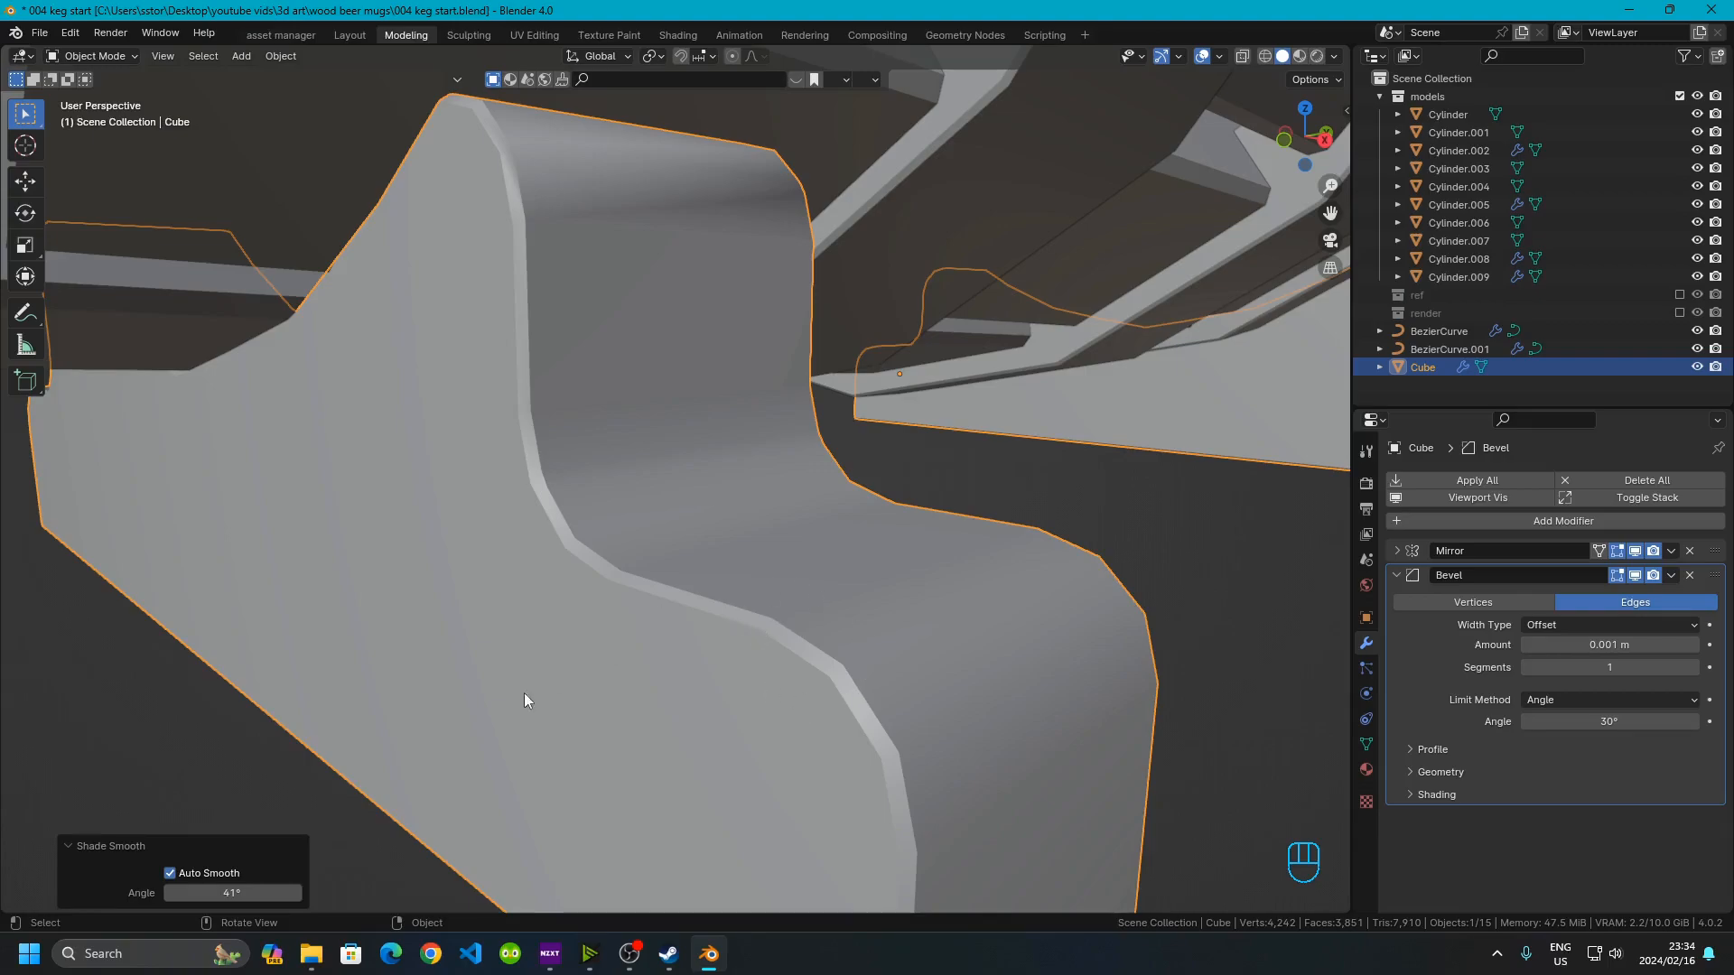
{"action": "left_click", "coordinate": [268, 889]}
{"action": "type", "text": "40"}
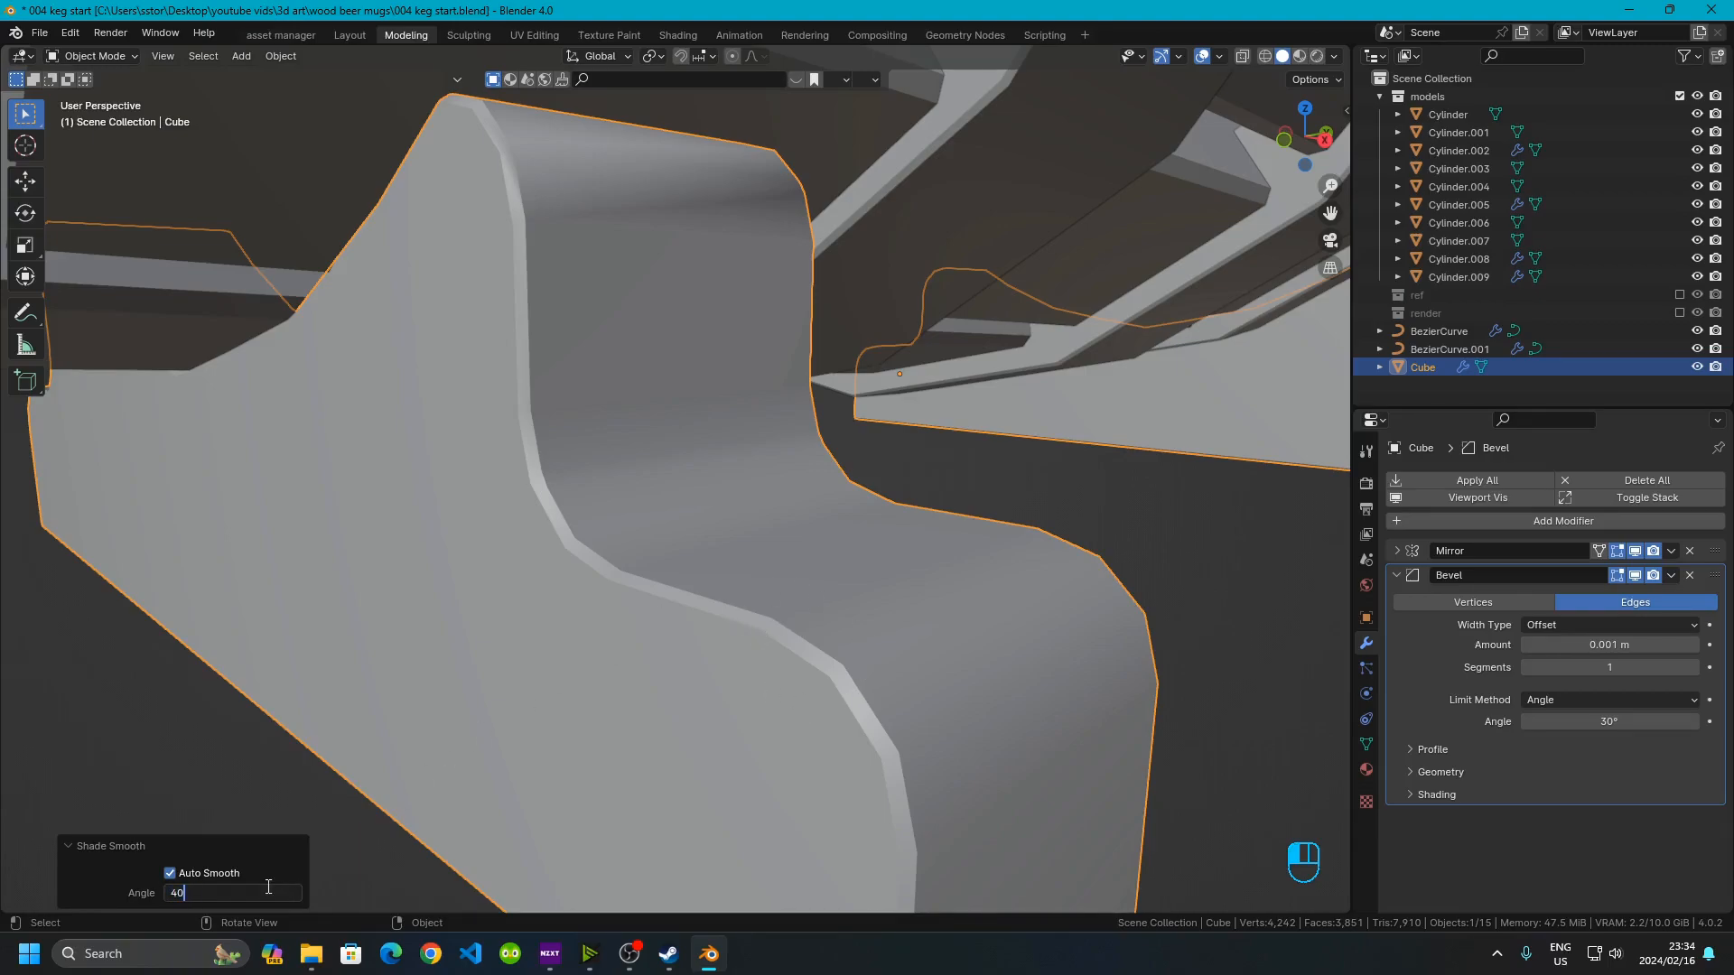
{"action": "key", "text": "Return"}
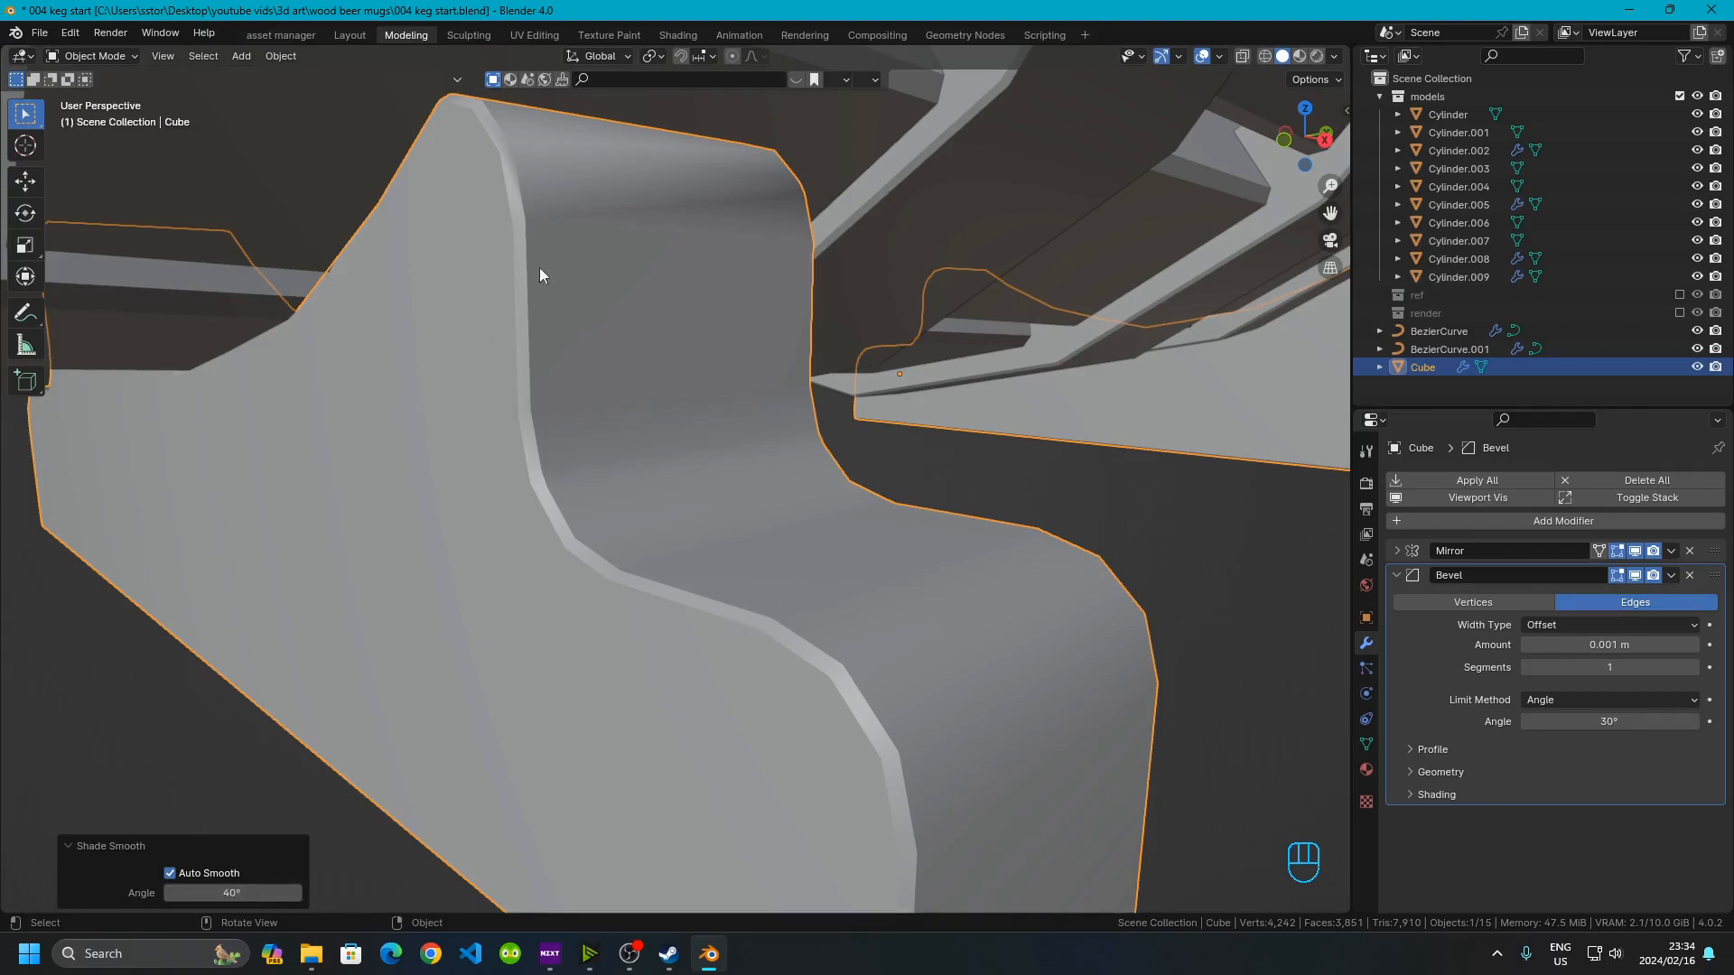
{"action": "scroll", "coordinate": [476, 328], "scroll_direction": "down", "scroll_amount": 8}
{"action": "left_click", "coordinate": [184, 691]}
{"action": "middle_click_drag", "start_coordinate": [181, 690], "coordinate": [845, 466]}
{"action": "scroll", "coordinate": [761, 554], "scroll_direction": "down", "scroll_amount": 5}
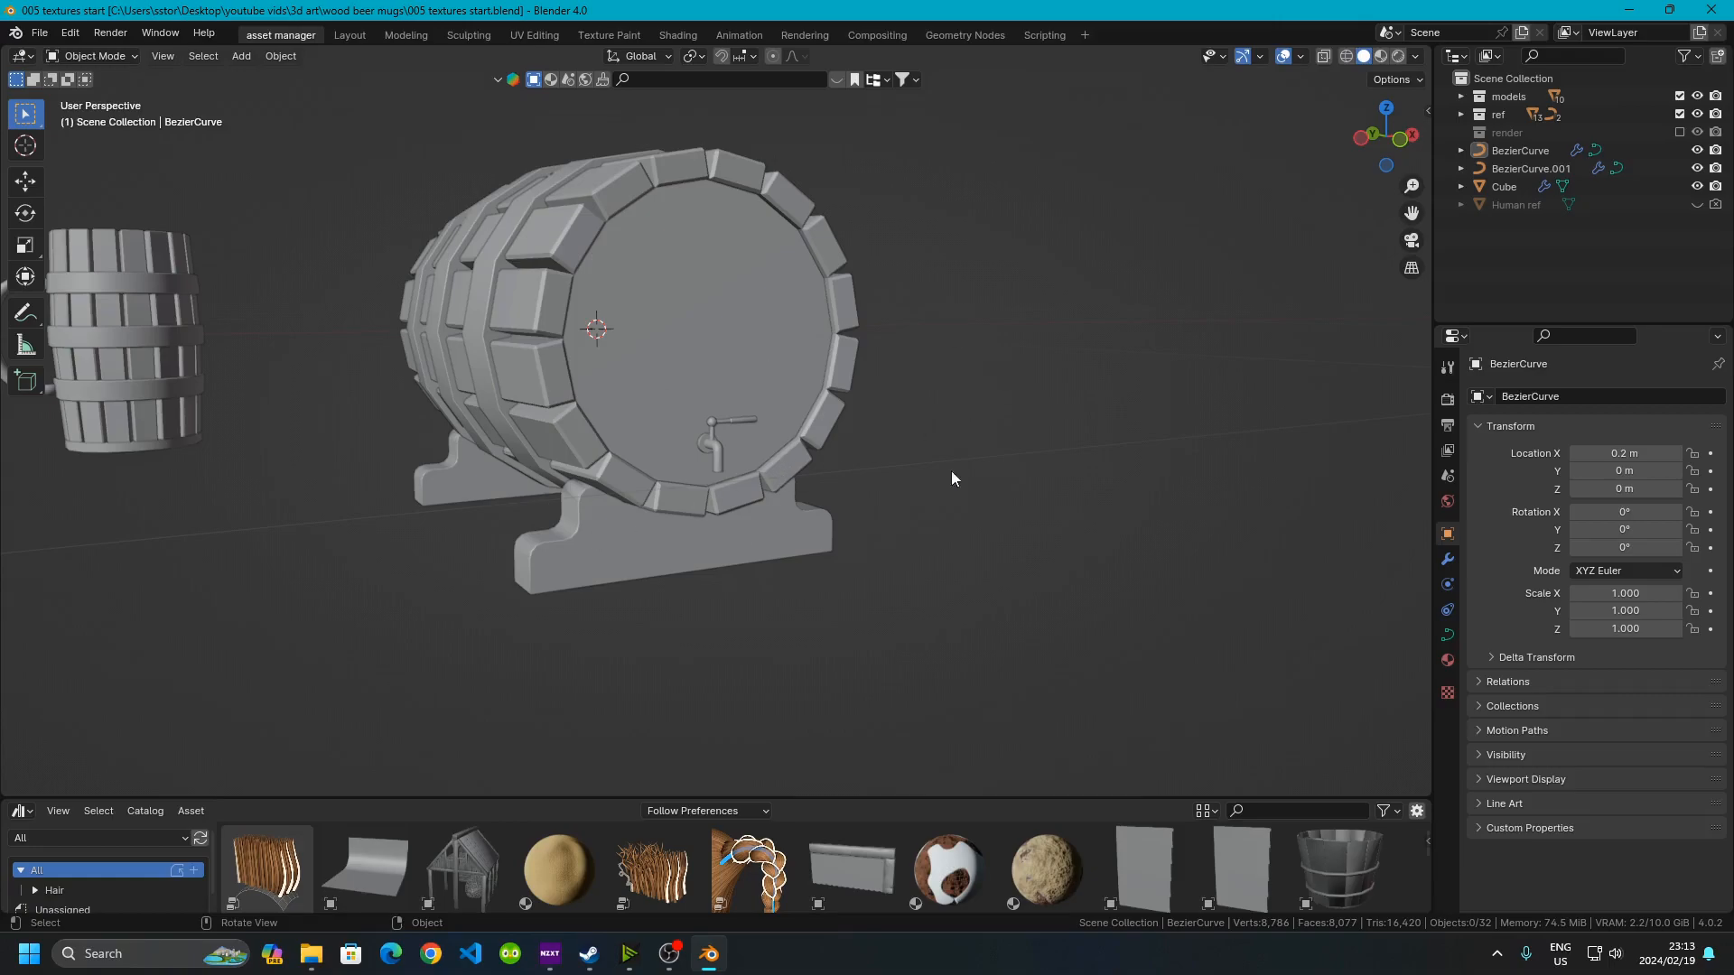
Unhide the Human ref object and exclude the ref collection from the view layer
{"action": "left_click", "coordinate": [1697, 205]}
{"action": "left_click", "coordinate": [1679, 114]}
{"action": "scroll", "coordinate": [919, 398], "scroll_direction": "down", "scroll_amount": 5}
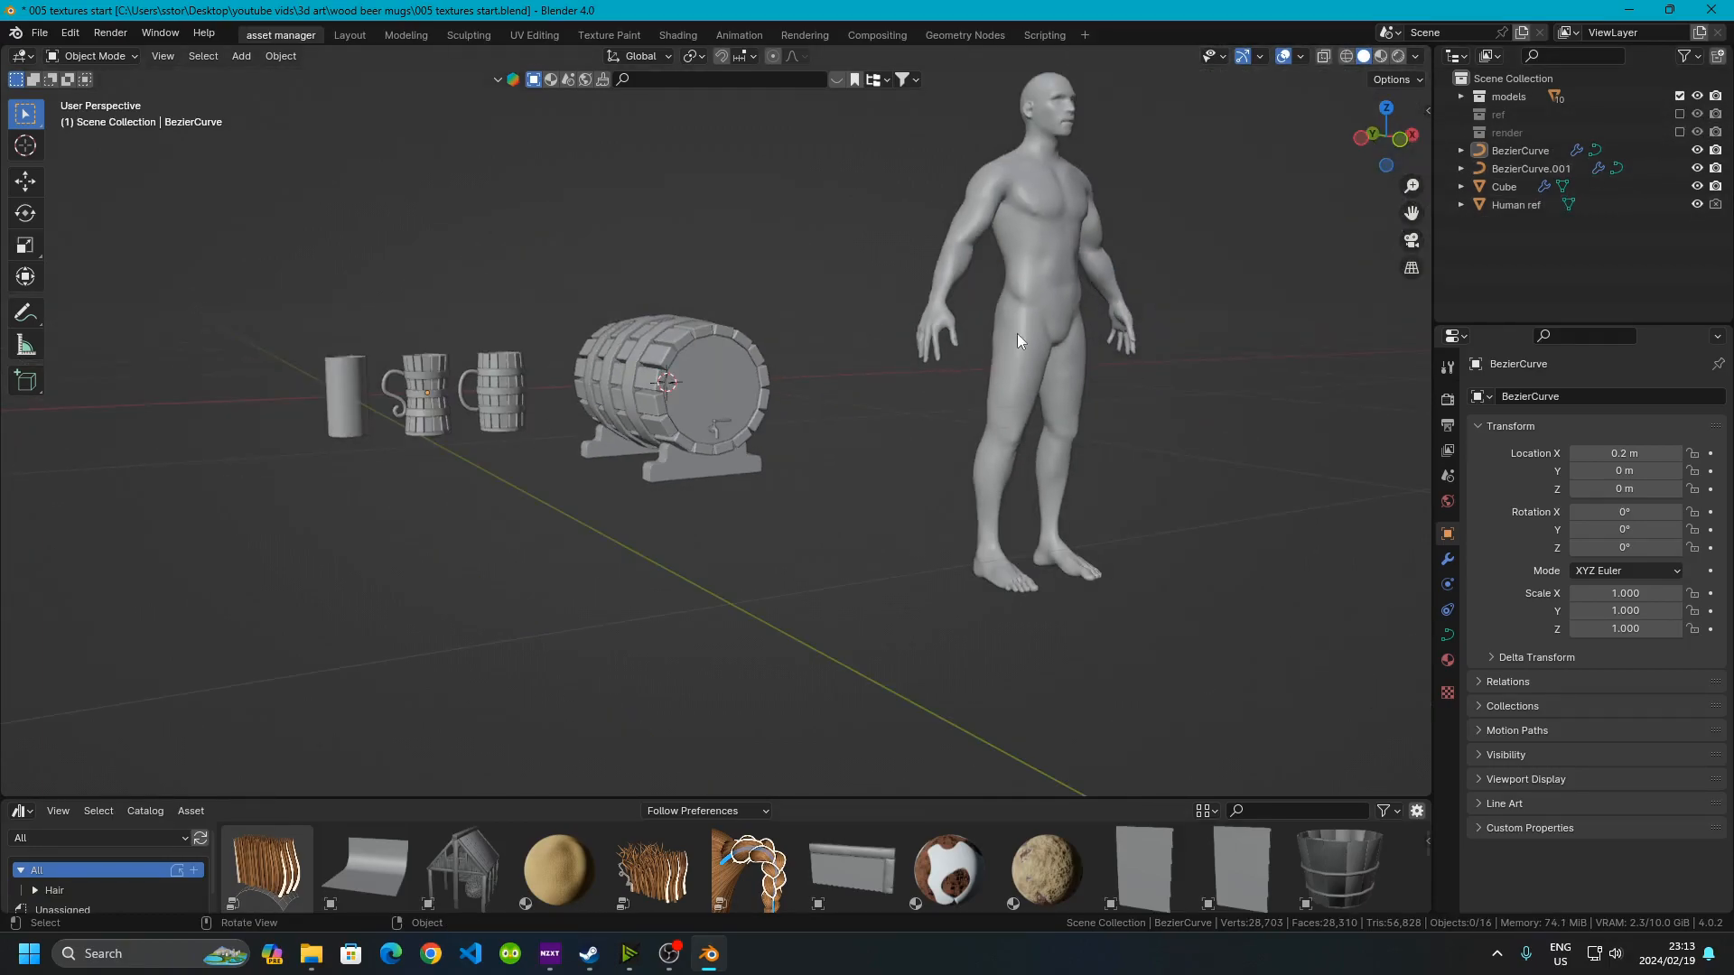
Select the human reference and move it along X beside the mugs
{"action": "middle_click_drag", "start_coordinate": [1017, 333], "coordinate": [1146, 349]}
{"action": "left_click", "coordinate": [1270, 312]}
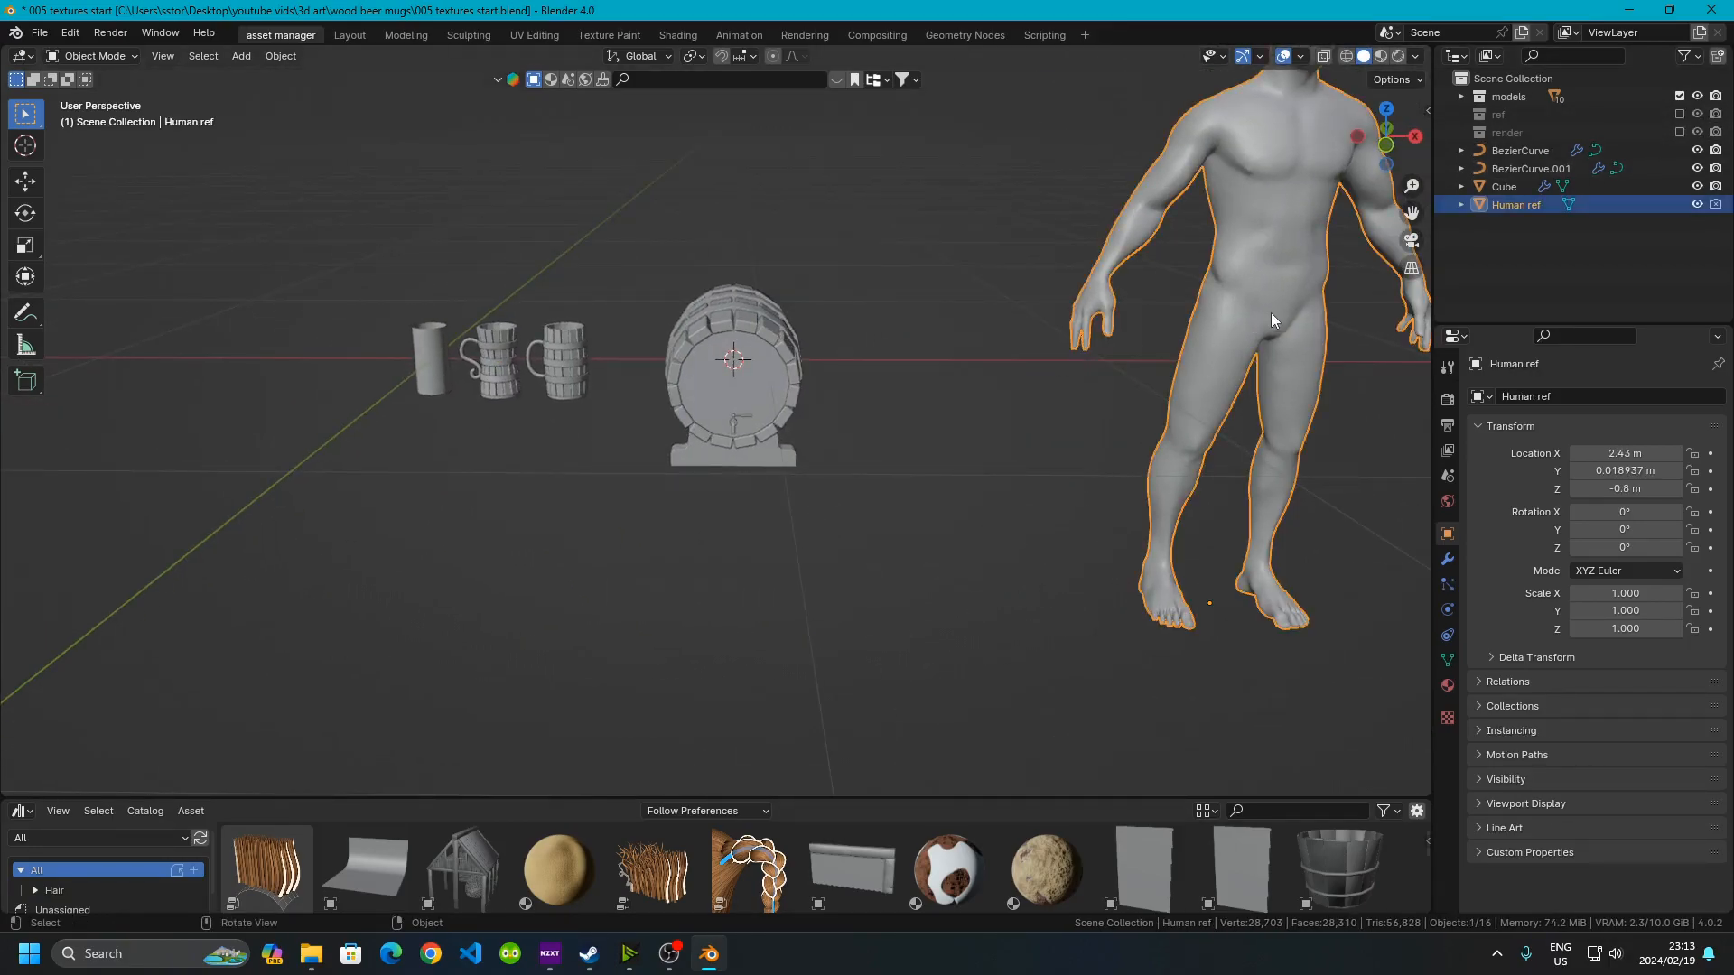
{"action": "key", "text": "g"}
{"action": "key", "text": "z"}
{"action": "key", "text": "x"}
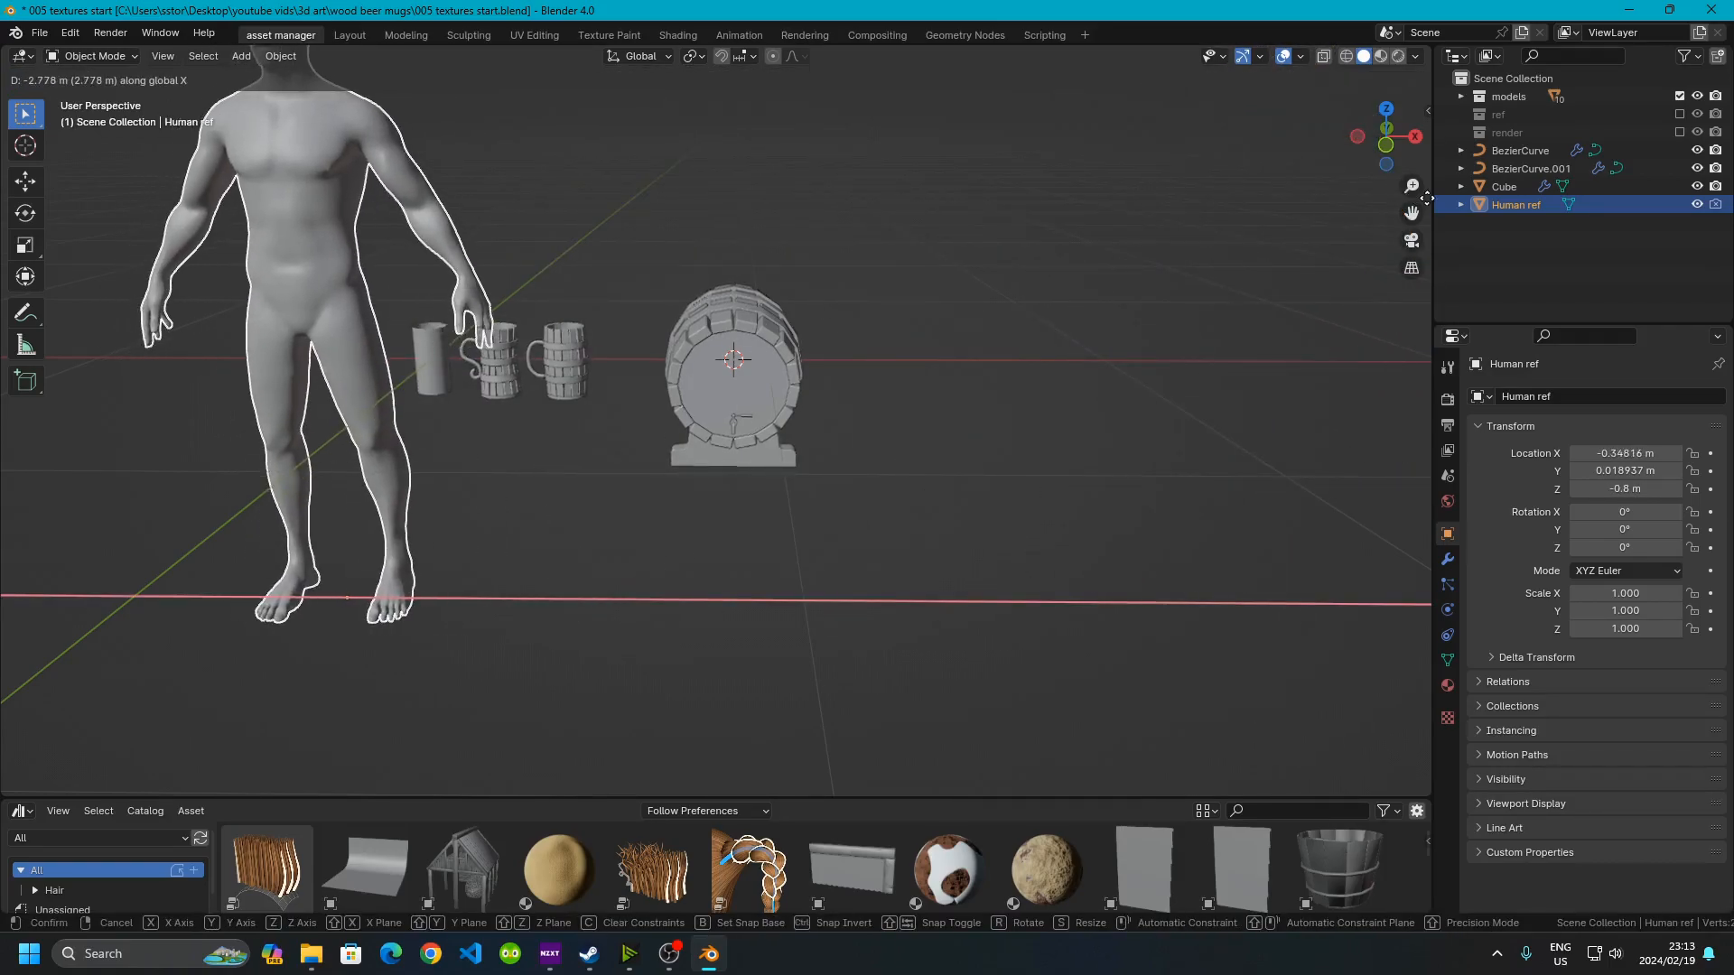
{"action": "left_click", "coordinate": [809, 426]}
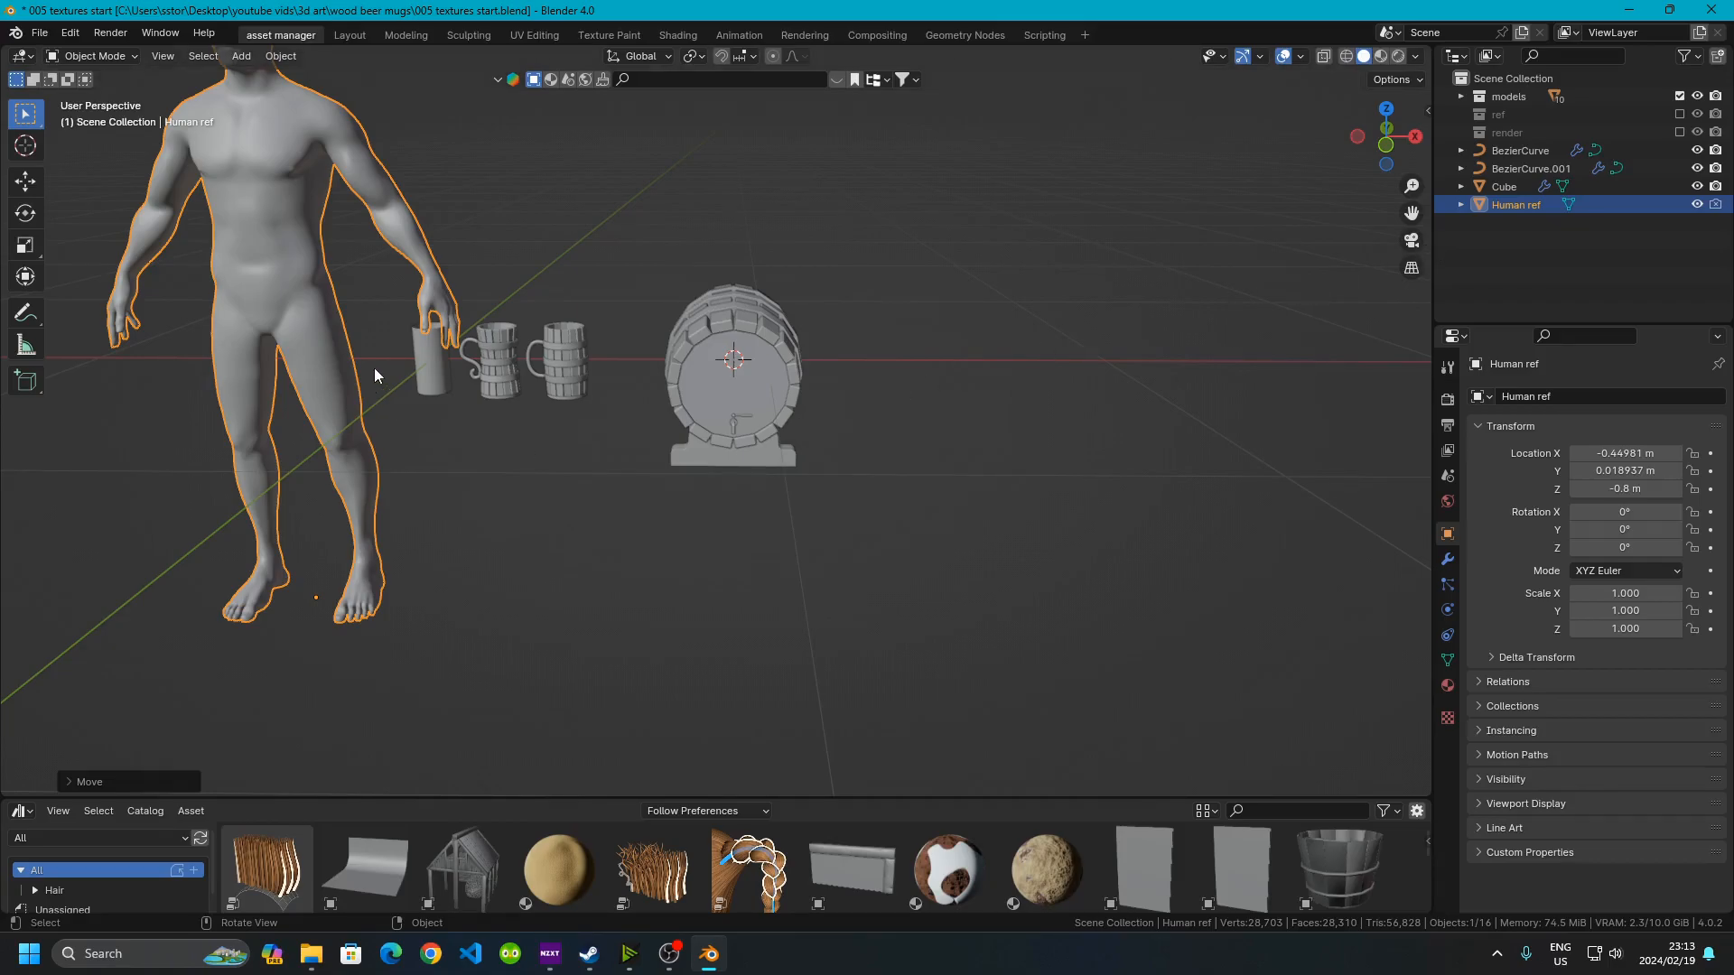
Move the human reference further along X, next to the keg
{"action": "scroll", "coordinate": [388, 367], "scroll_direction": "up", "scroll_amount": 3}
{"action": "middle_click_drag", "start_coordinate": [387, 366], "coordinate": [441, 390]}
{"action": "scroll", "coordinate": [750, 494], "scroll_direction": "down", "scroll_amount": 3}
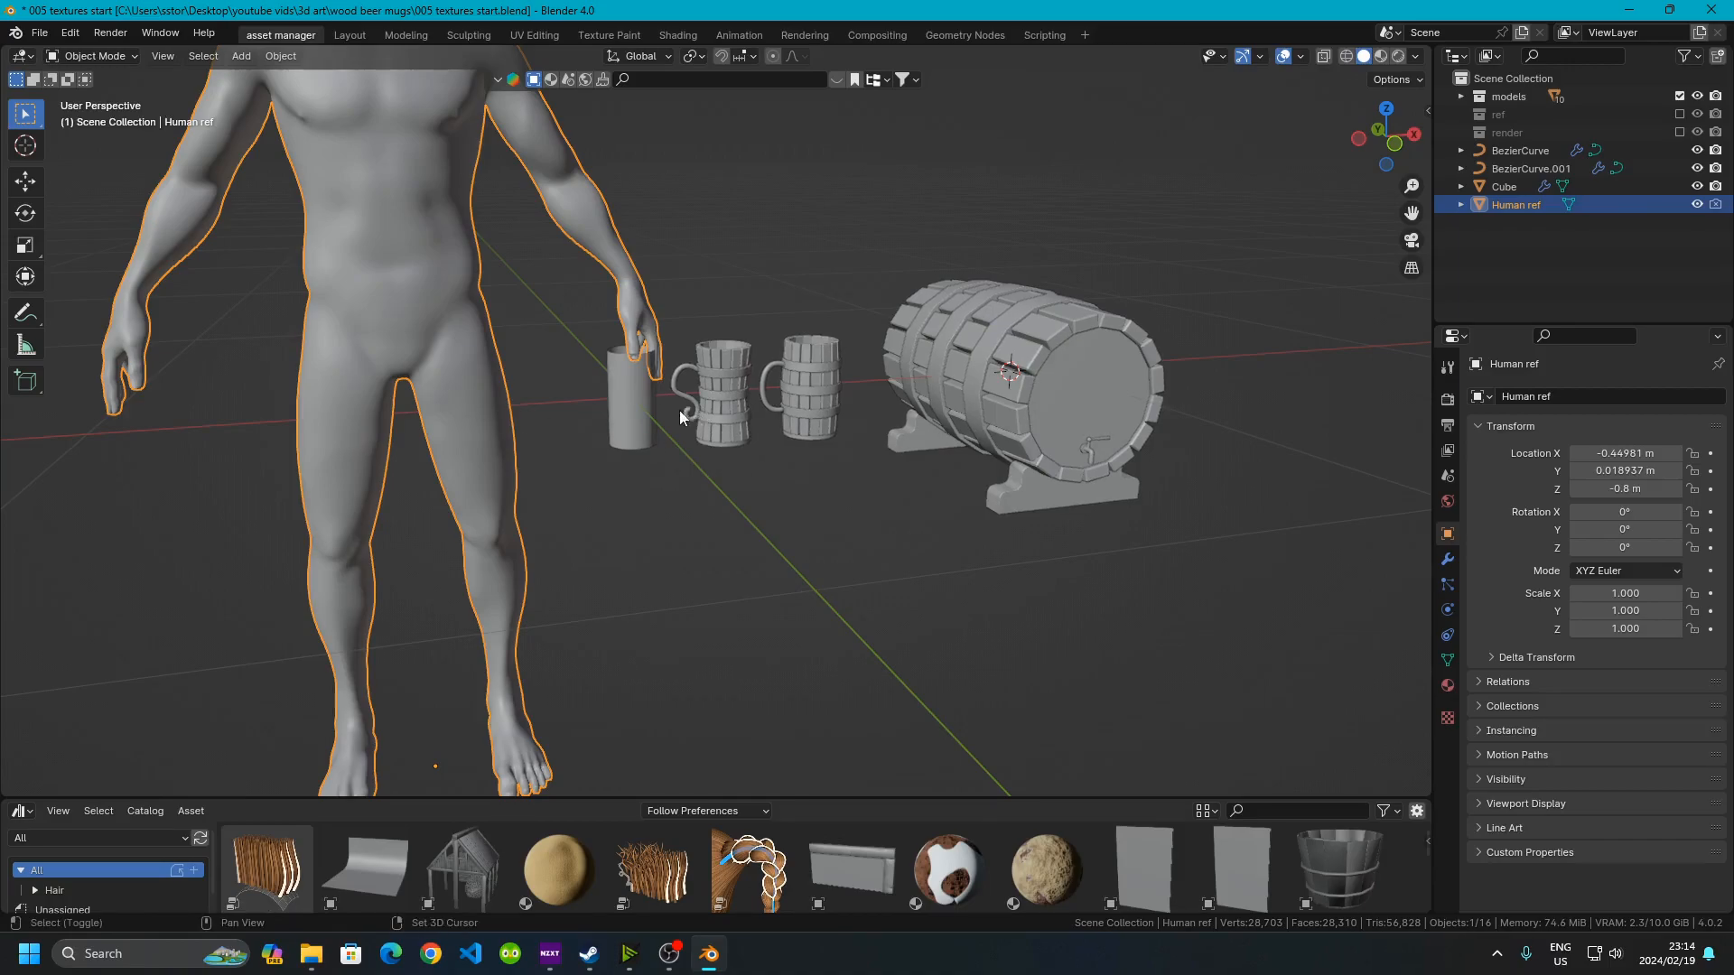
{"action": "middle_click_drag", "start_coordinate": [690, 410], "coordinate": [404, 417]}
{"action": "key", "text": "g"}
{"action": "key", "text": "x"}
{"action": "left_click", "coordinate": [653, 413]}
{"action": "middle_click_drag", "start_coordinate": [653, 414], "coordinate": [711, 448]}
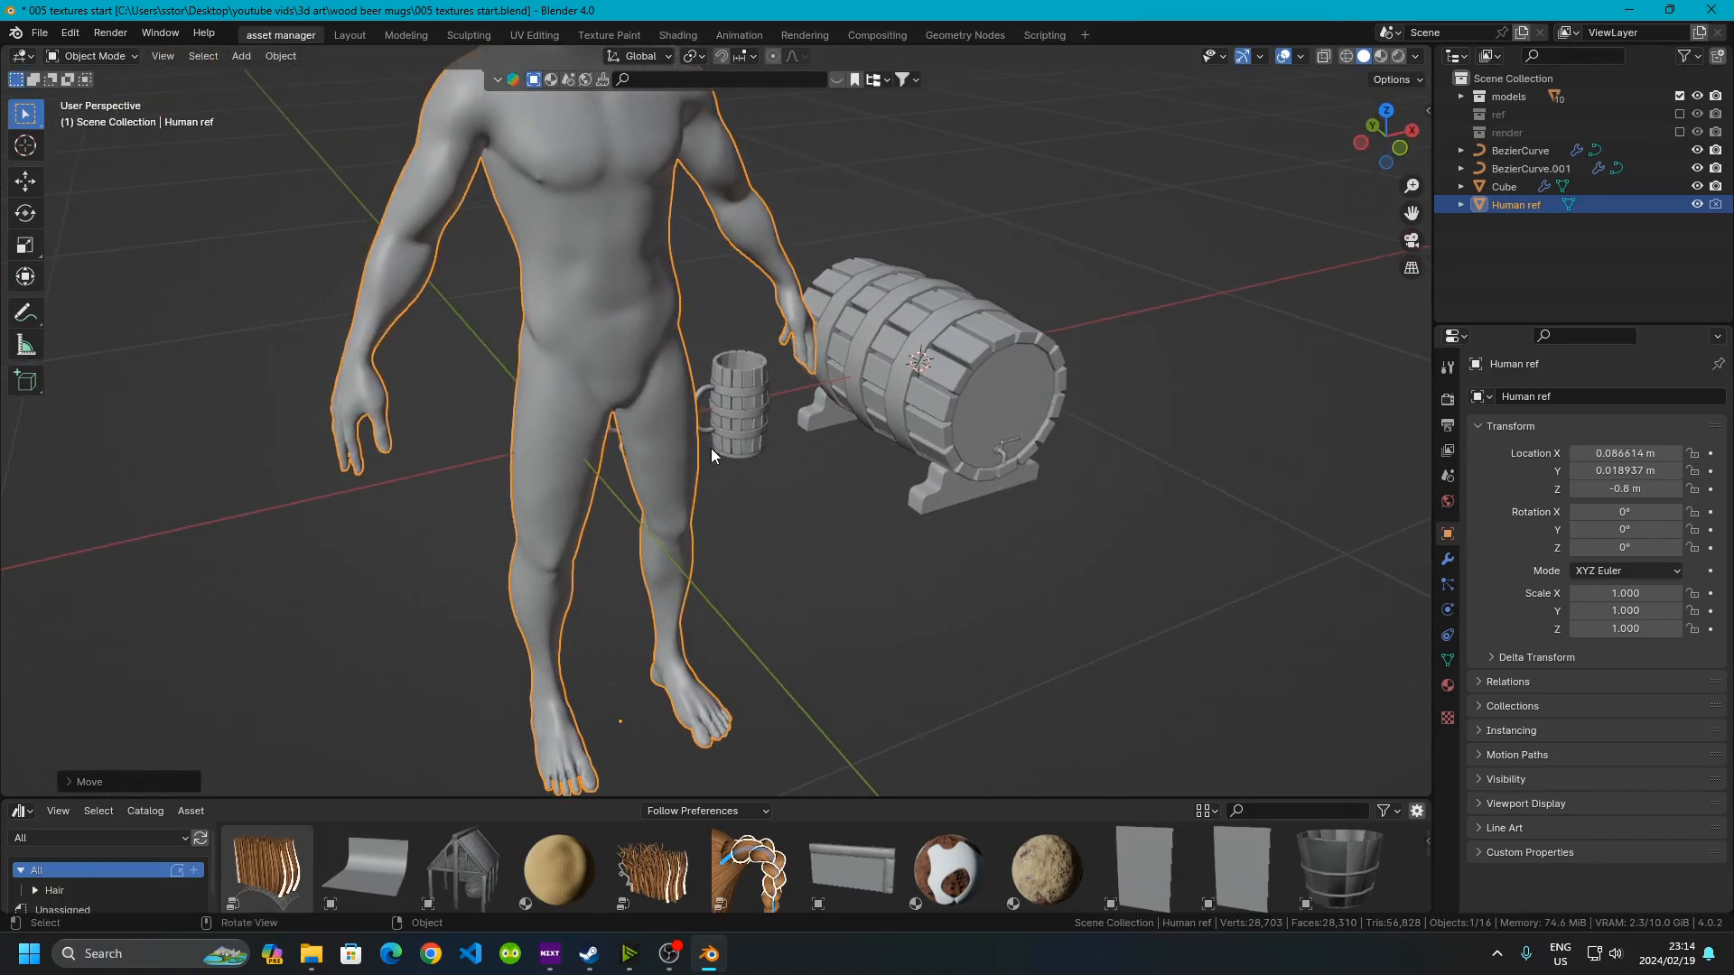
Move the human reference freely to stand just in front of the keg
{"action": "key", "text": "g"}
{"action": "left_click", "coordinate": [1032, 573]}
{"action": "middle_click_drag", "start_coordinate": [1032, 572], "coordinate": [773, 419]}
{"action": "scroll", "coordinate": [773, 419], "scroll_direction": "up", "scroll_amount": 5}
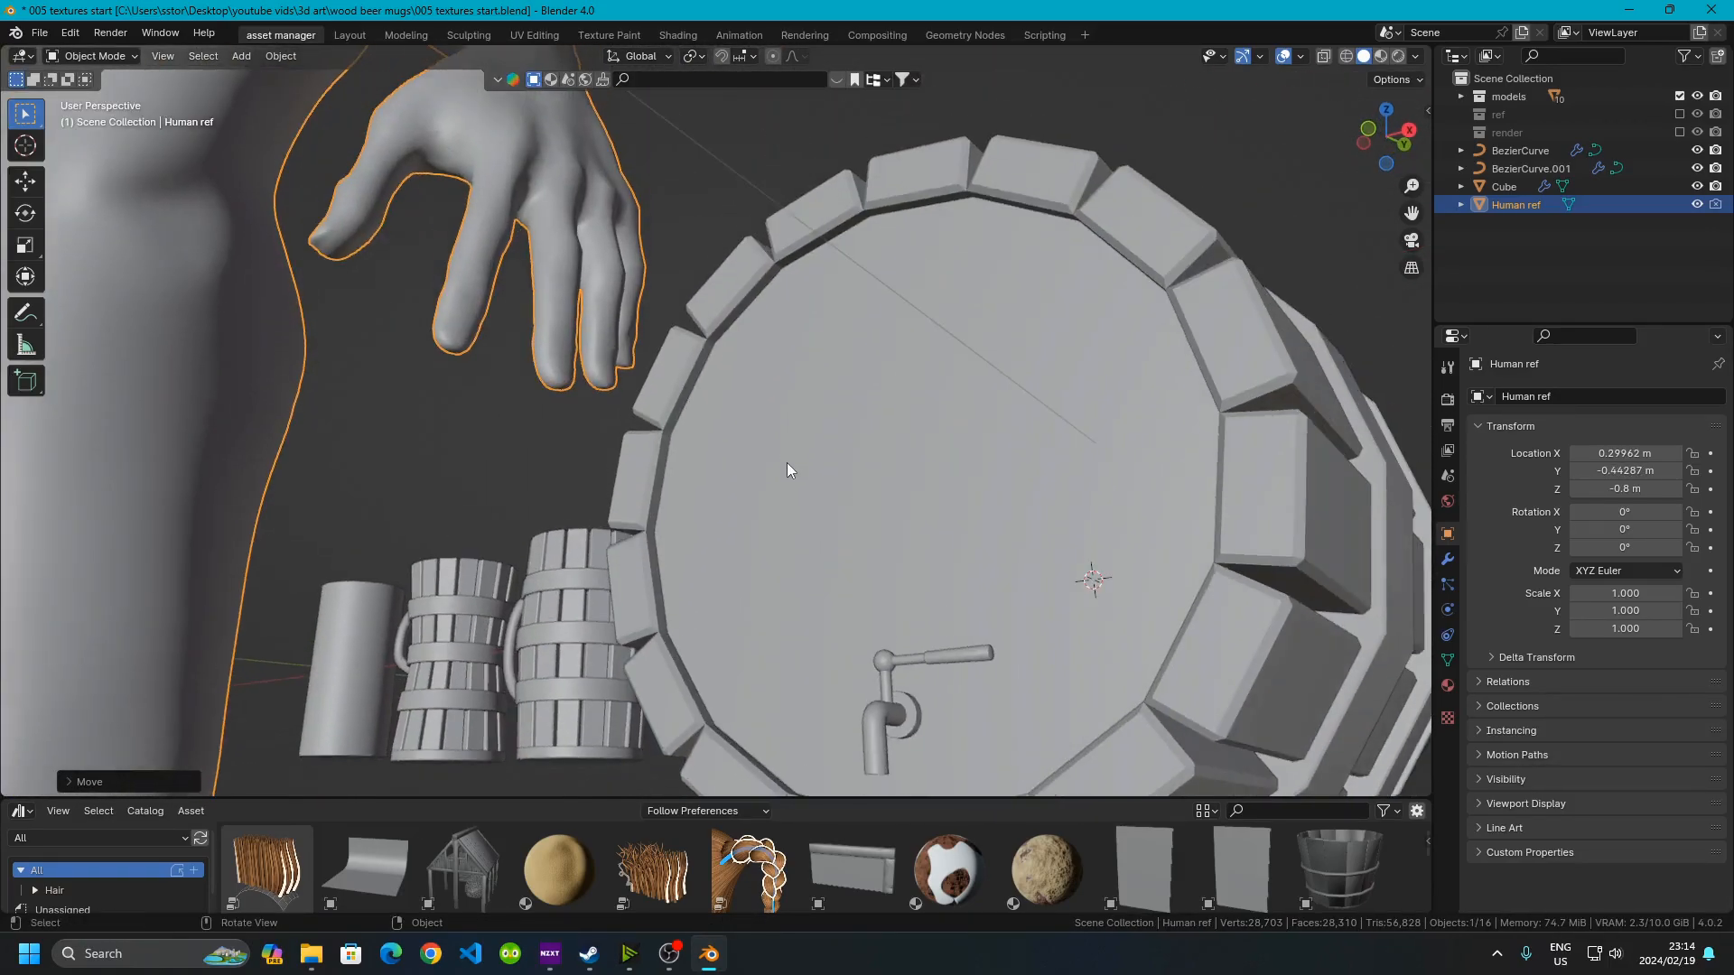
Inspect the keg and mugs against the human reference from several angles
{"action": "scroll", "coordinate": [786, 465], "scroll_direction": "down", "scroll_amount": 3}
{"action": "middle_click_drag", "start_coordinate": [858, 515], "coordinate": [812, 344]}
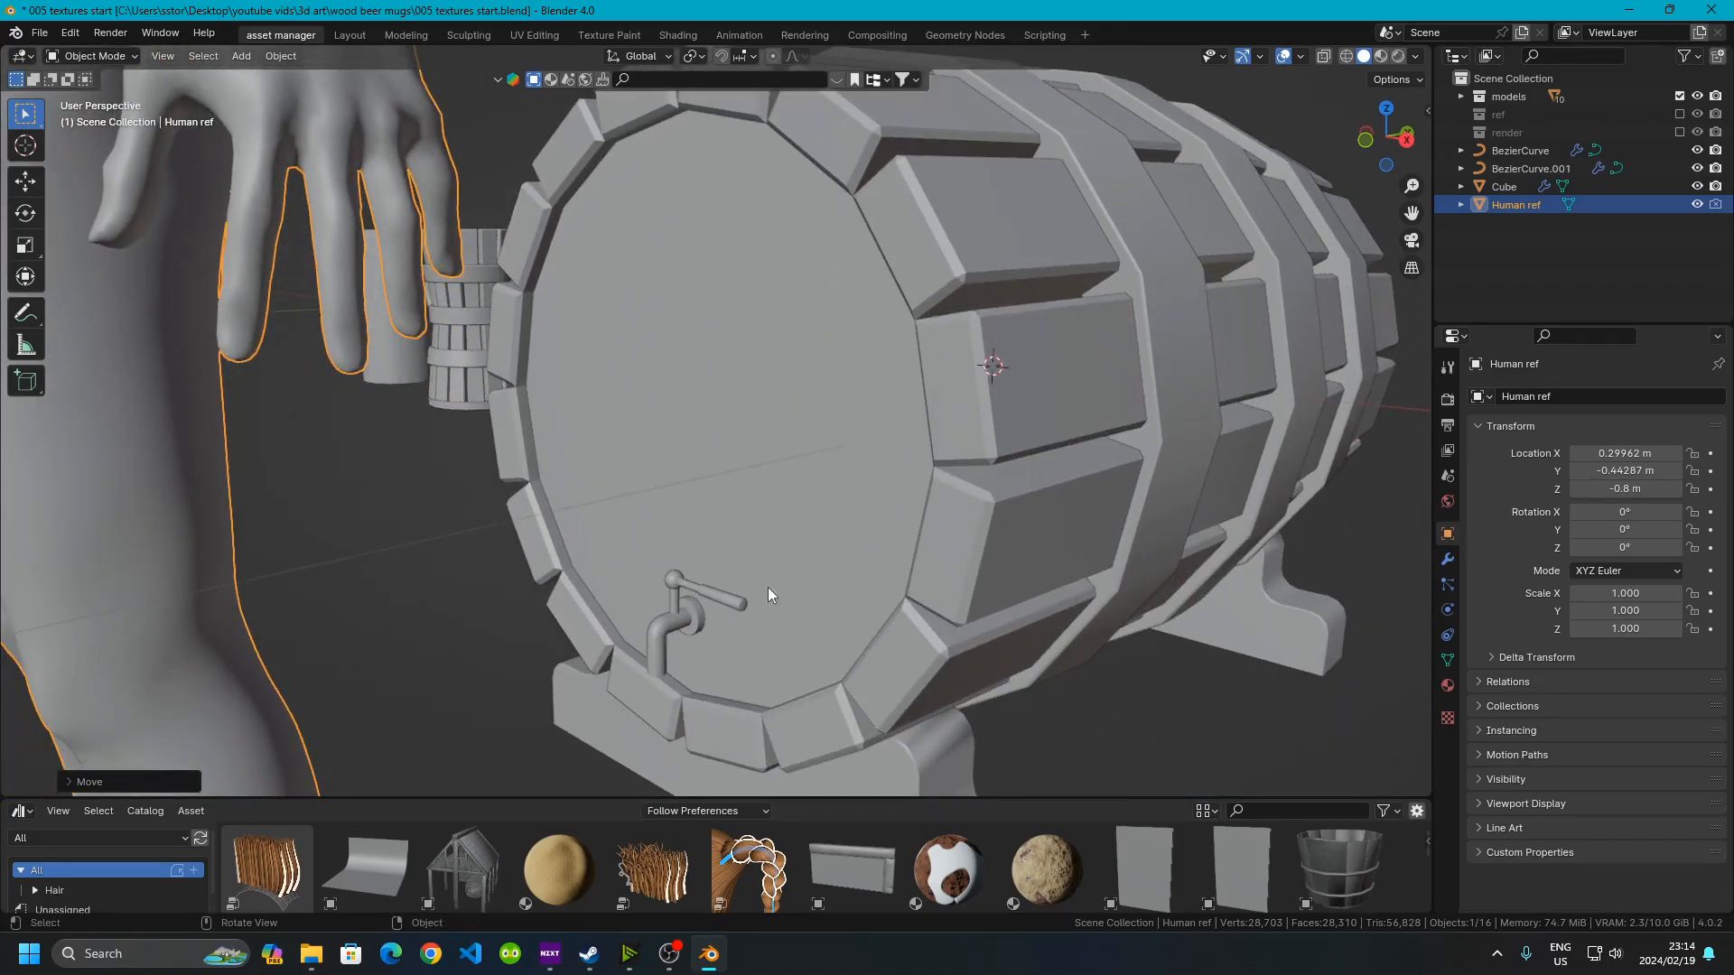
{"action": "scroll", "coordinate": [623, 521], "scroll_direction": "down", "scroll_amount": 5}
{"action": "middle_click_drag", "start_coordinate": [623, 522], "coordinate": [245, 410]}
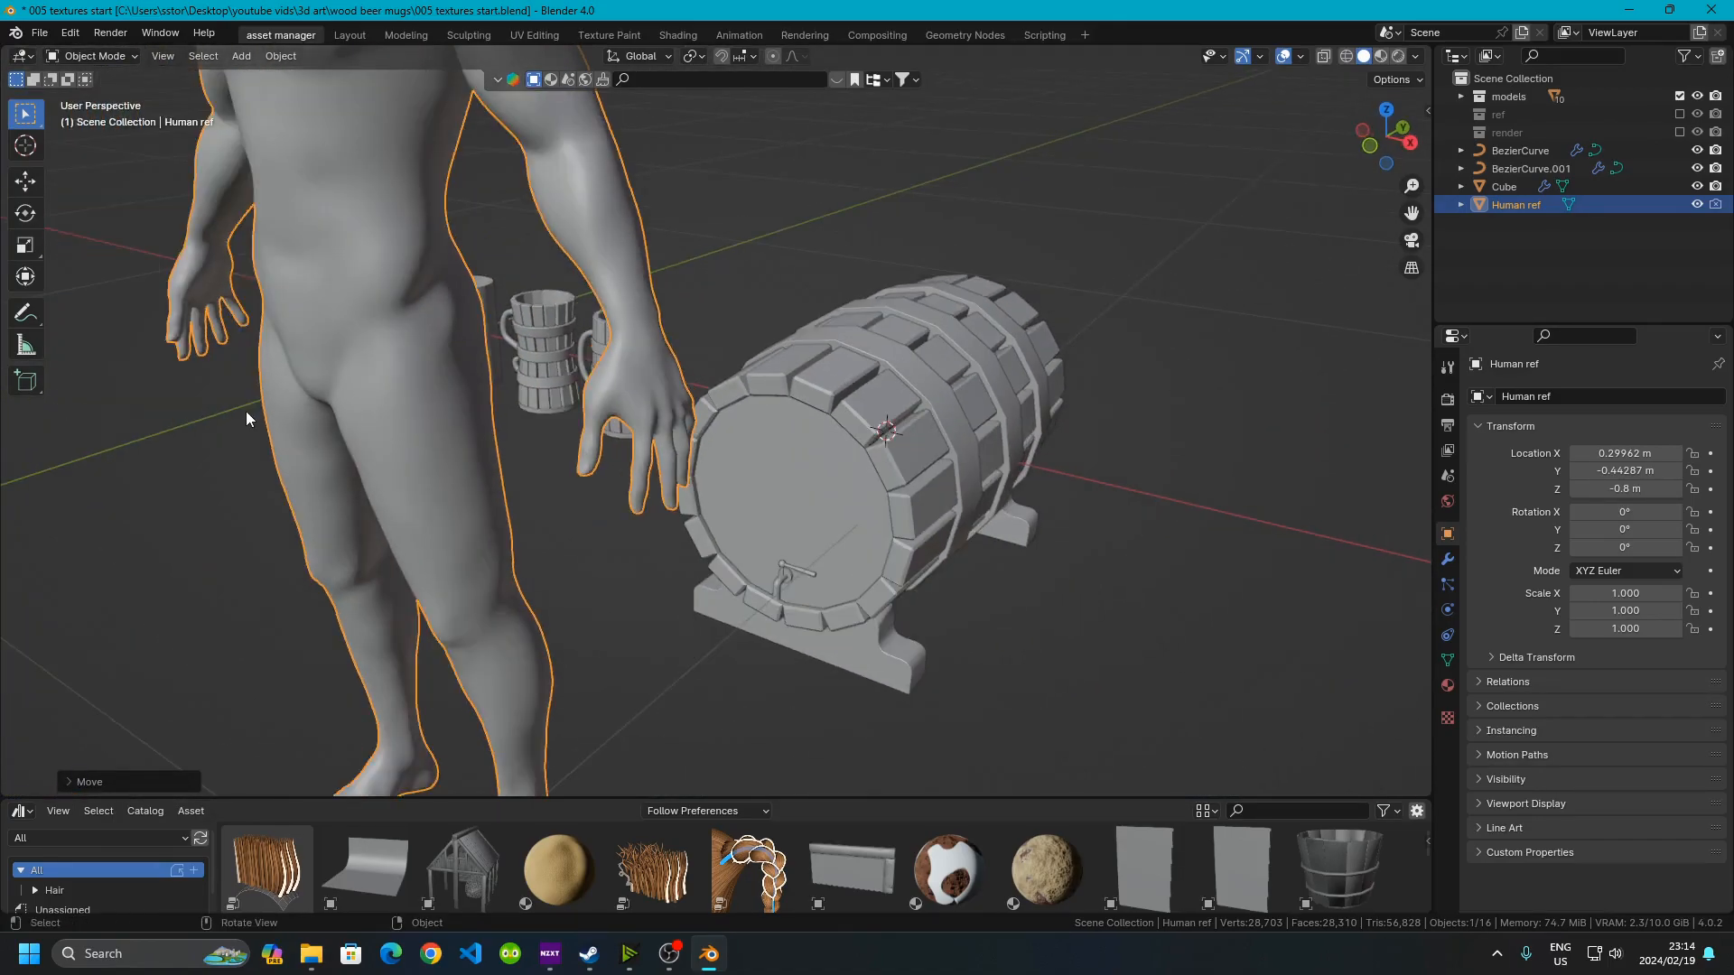
{"action": "scroll", "coordinate": [472, 379], "scroll_direction": "down", "scroll_amount": 3}
{"action": "middle_click_drag", "start_coordinate": [472, 379], "coordinate": [538, 437]}
{"action": "scroll", "coordinate": [804, 400], "scroll_direction": "up", "scroll_amount": 2}
{"action": "middle_click_drag", "start_coordinate": [732, 432], "coordinate": [544, 358], "text": "shift"}
{"action": "scroll", "coordinate": [473, 474], "scroll_direction": "up", "scroll_amount": 4}
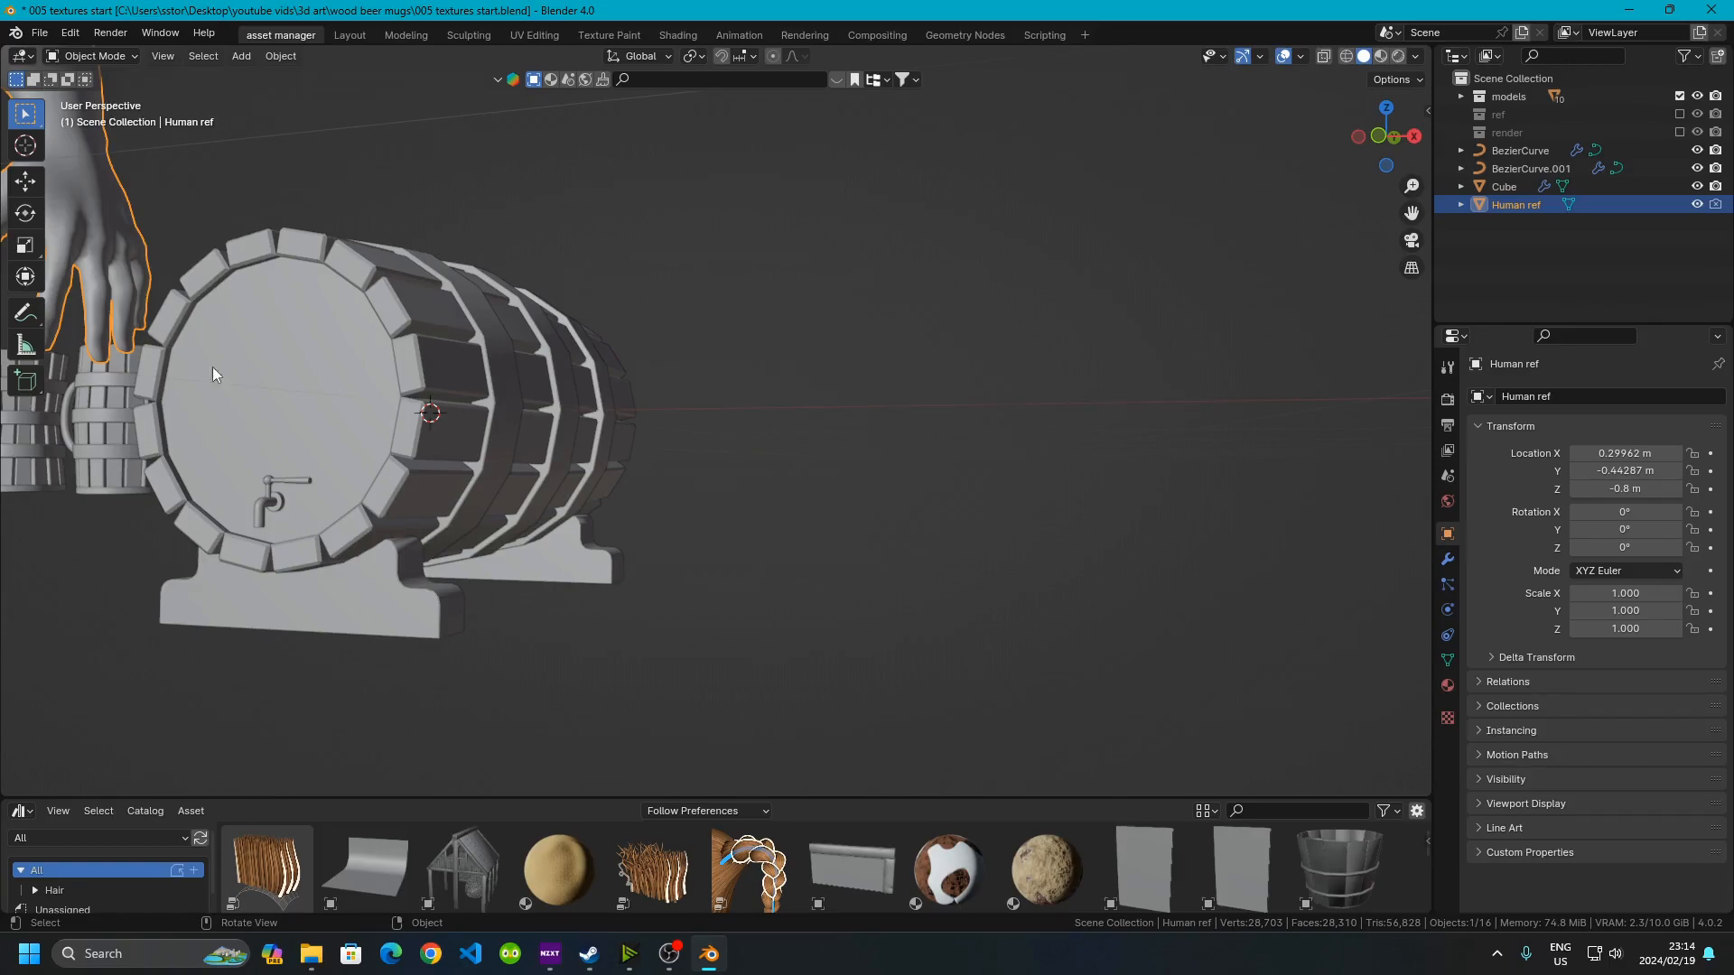
{"action": "middle_click_drag", "start_coordinate": [497, 440], "coordinate": [511, 562]}
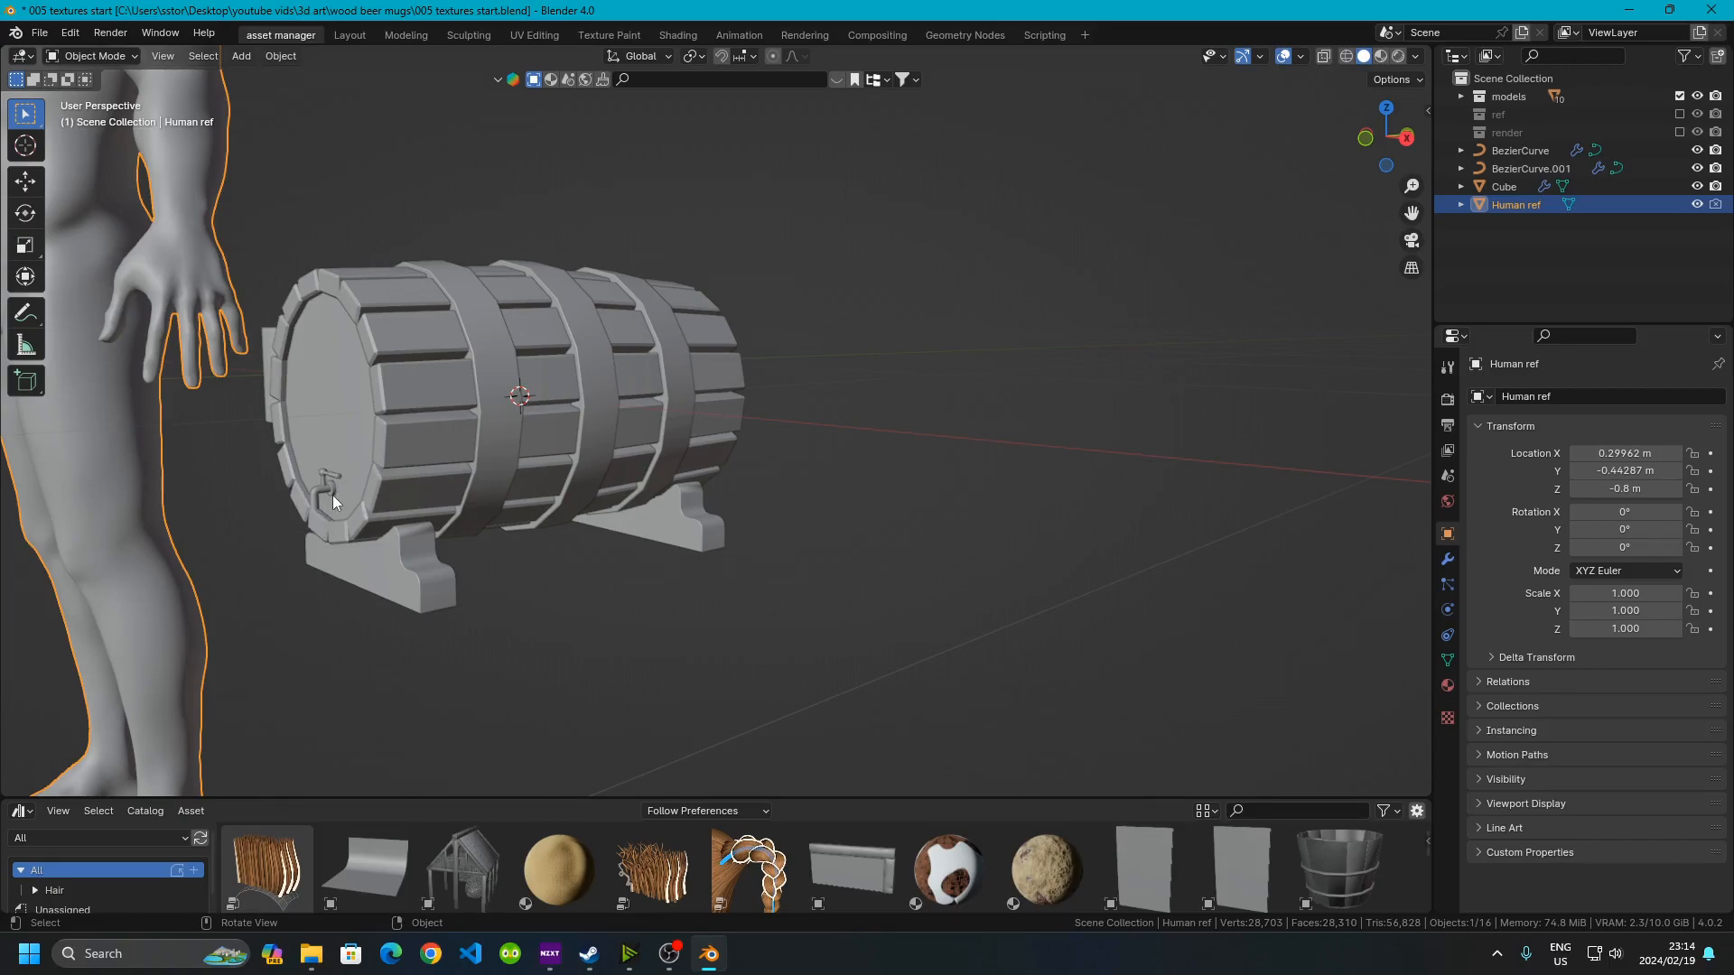
{"action": "left_click", "coordinate": [344, 469]}
{"action": "left_click", "coordinate": [402, 449]}
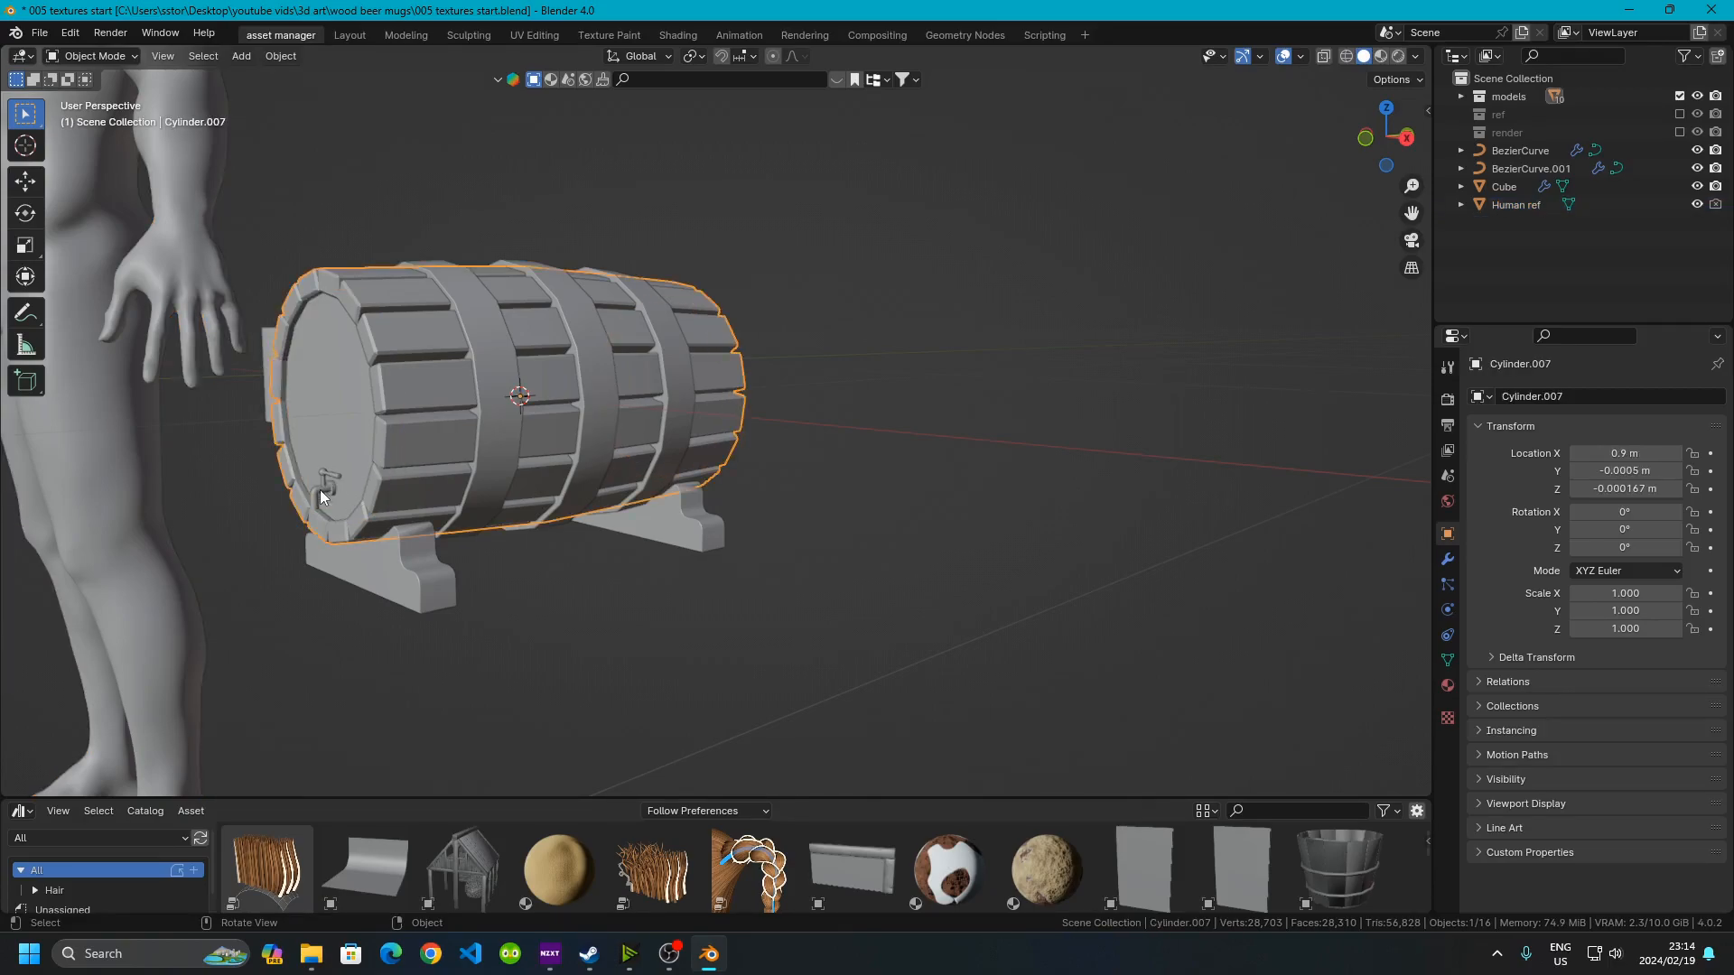
{"action": "left_click", "coordinate": [320, 490]}
{"action": "left_click", "coordinate": [435, 468]}
{"action": "key", "text": "g"}
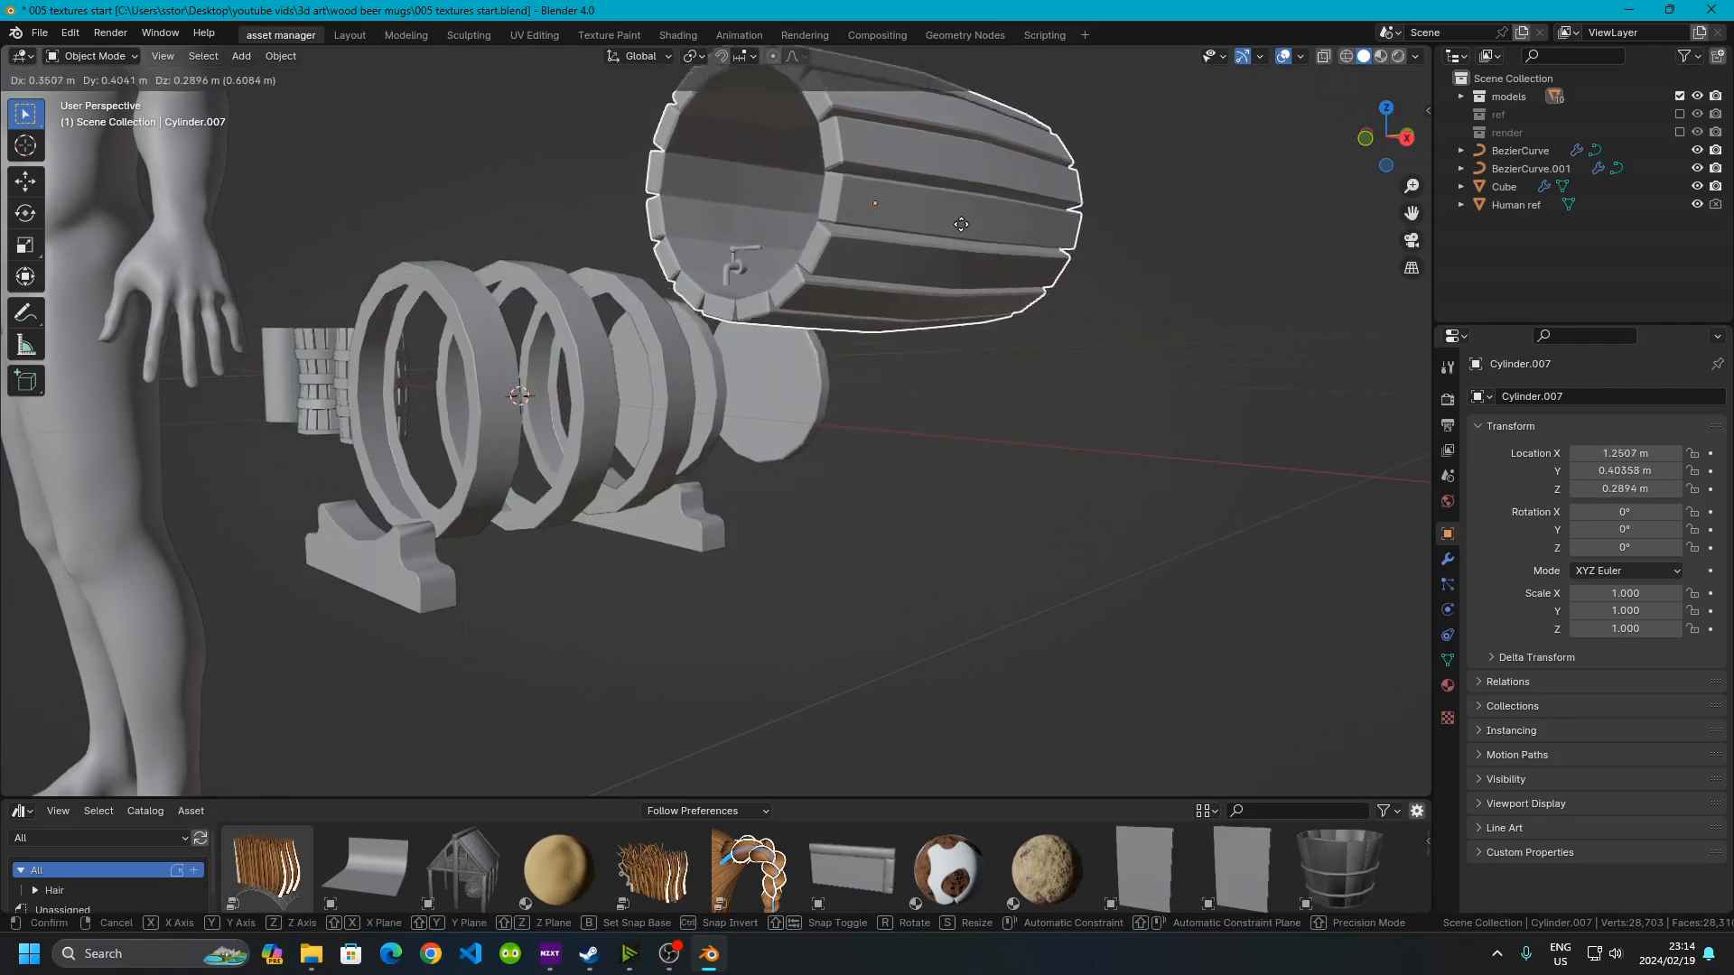
{"action": "right_click", "coordinate": [663, 263]}
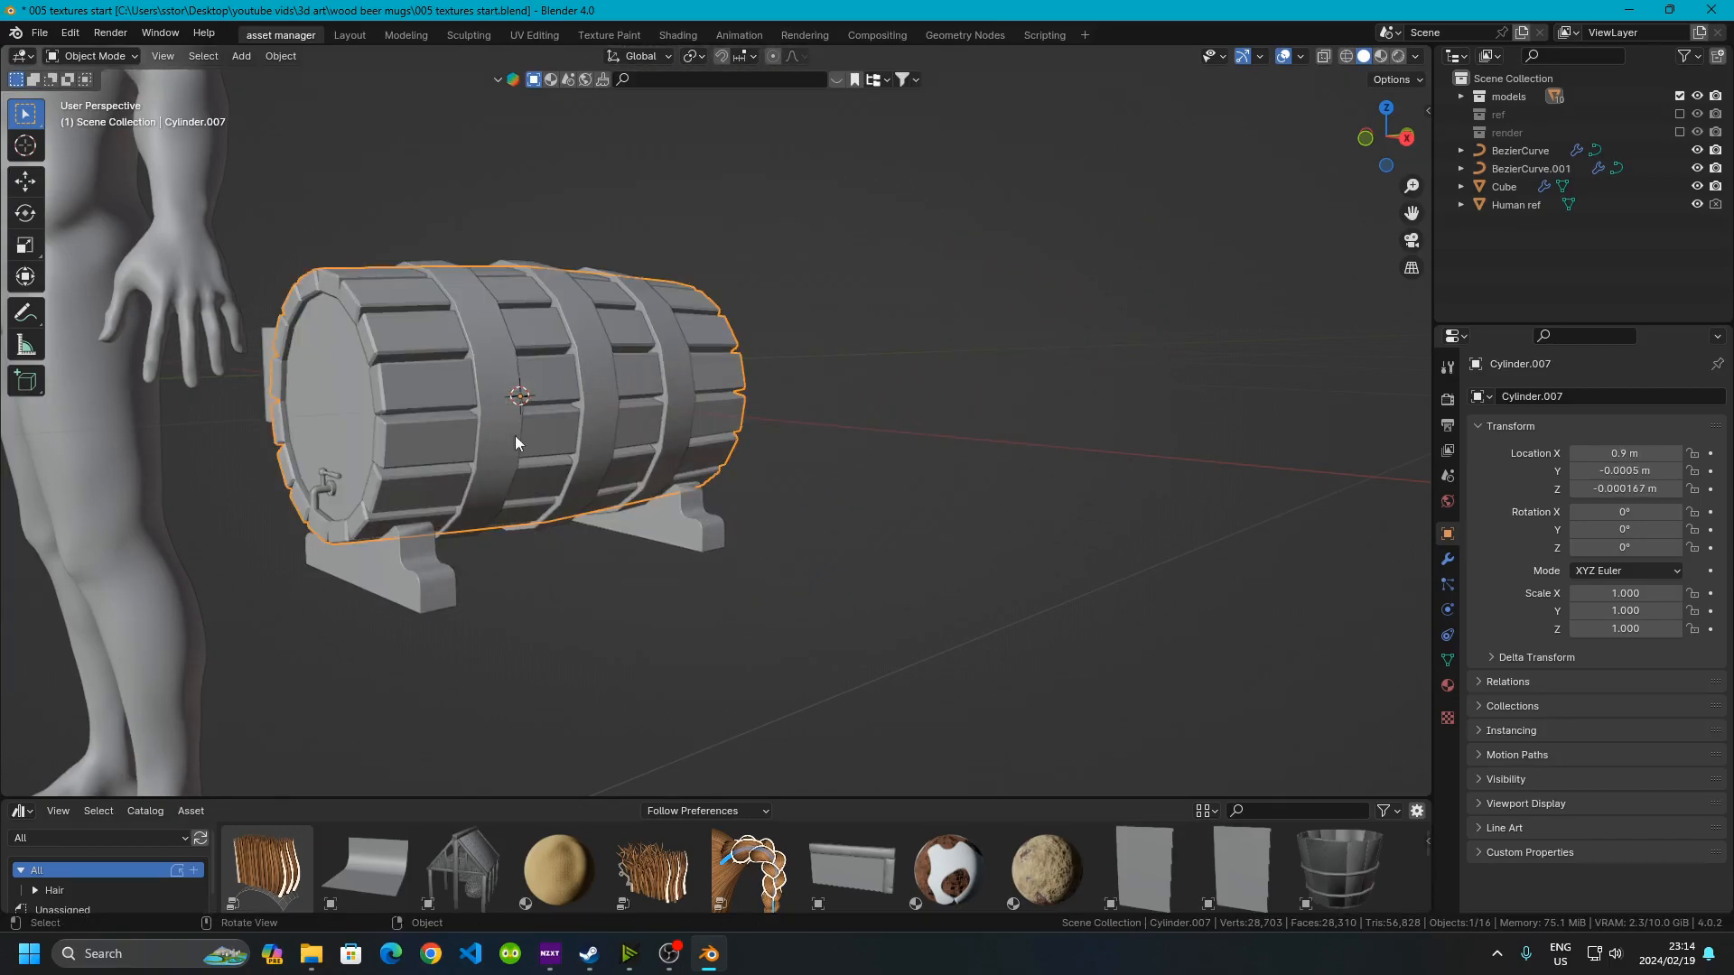
Select the human reference and hide it again
{"action": "scroll", "coordinate": [468, 470], "scroll_direction": "down", "scroll_amount": 2}
{"action": "middle_click_drag", "start_coordinate": [468, 470], "coordinate": [717, 524]}
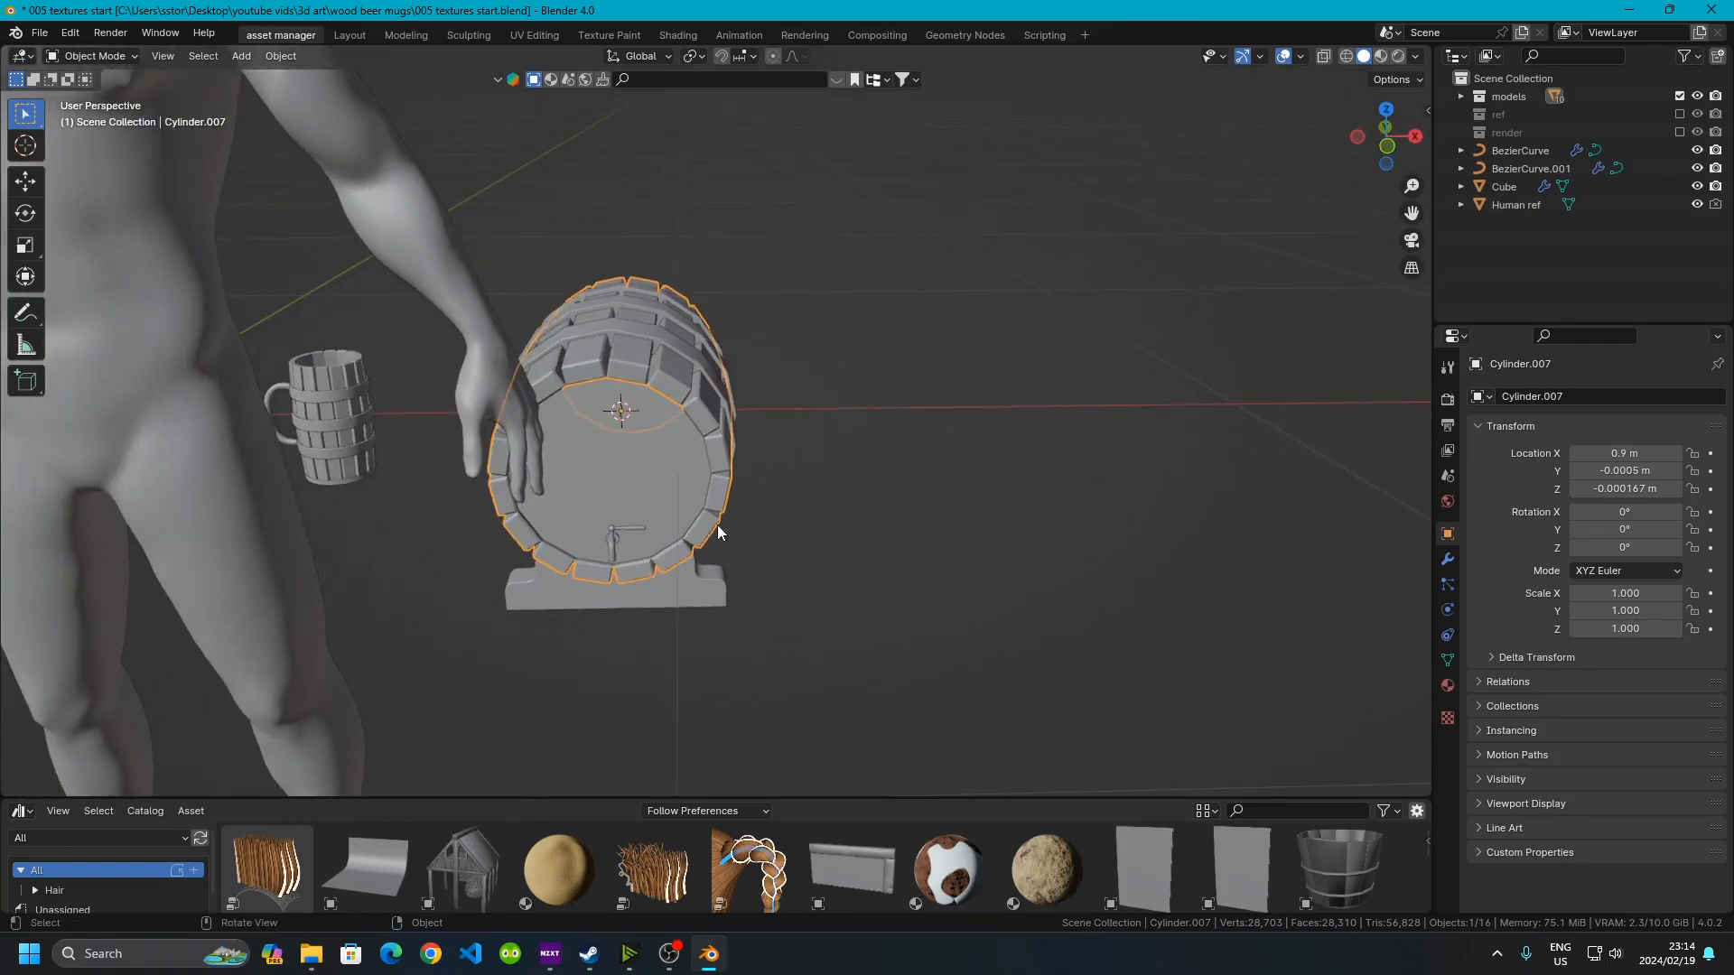
{"action": "scroll", "coordinate": [717, 524], "scroll_direction": "down", "scroll_amount": 4}
{"action": "left_click", "coordinate": [464, 386]}
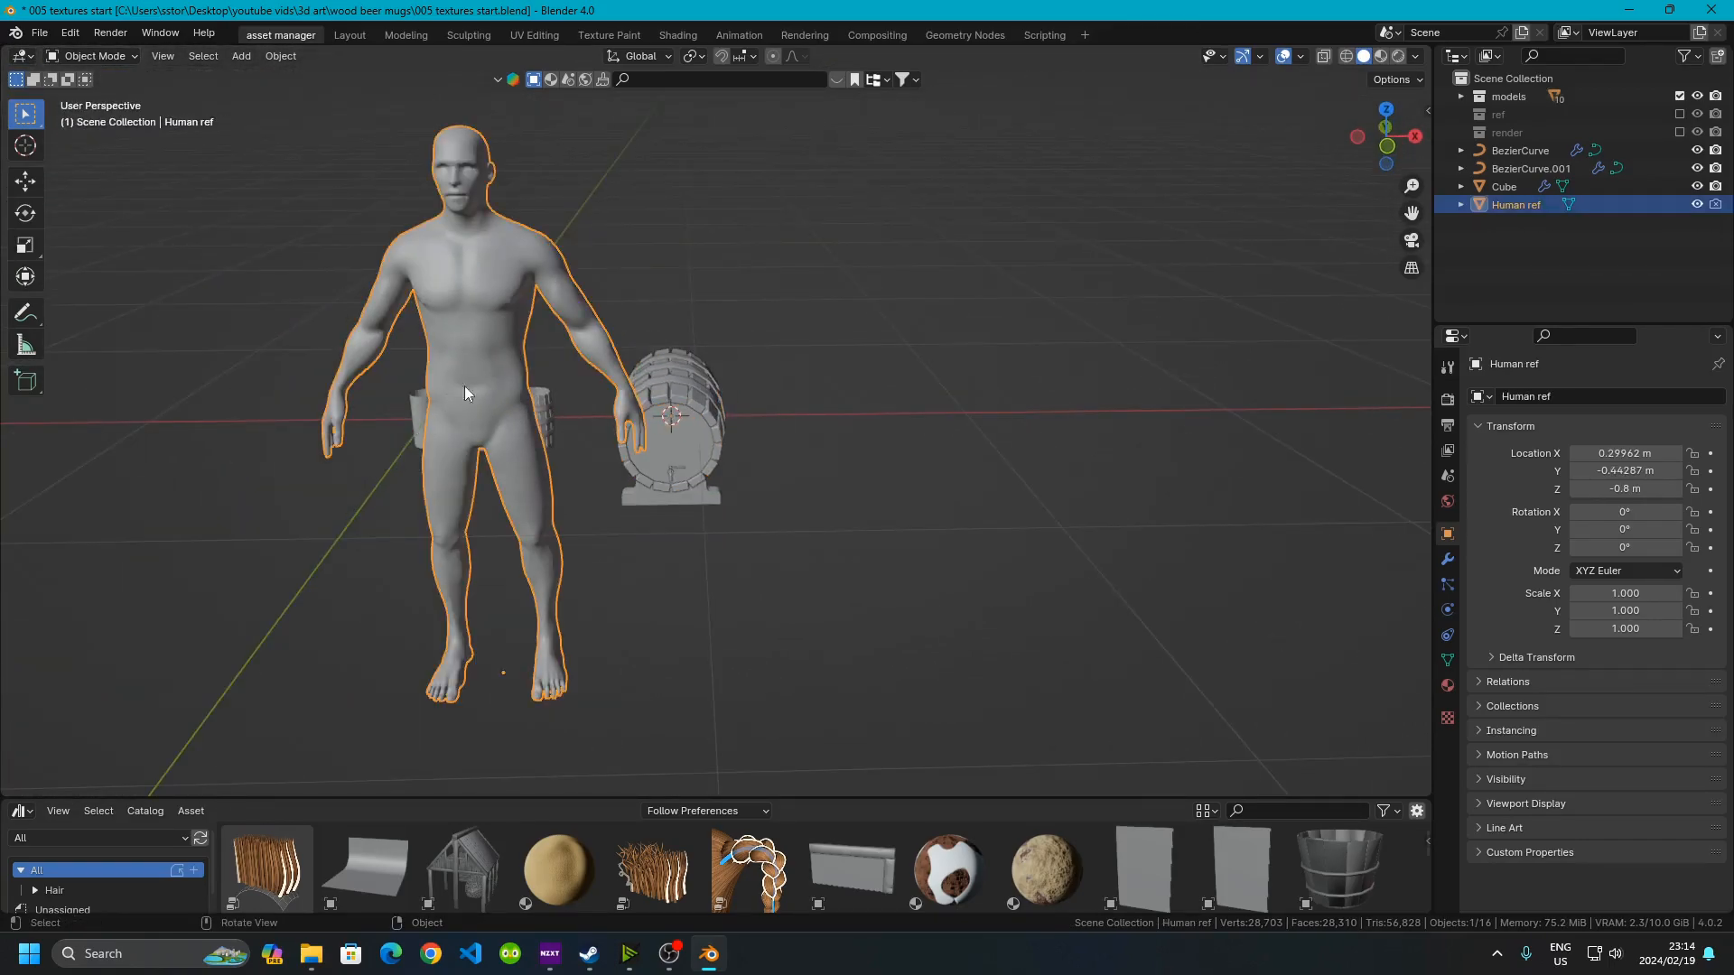
{"action": "left_click", "coordinate": [1696, 205]}
{"action": "scroll", "coordinate": [773, 417], "scroll_direction": "up", "scroll_amount": 5}
{"action": "middle_click_drag", "start_coordinate": [773, 417], "coordinate": [944, 421], "text": "shift"}
{"action": "scroll", "coordinate": [945, 421], "scroll_direction": "down", "scroll_amount": 4}
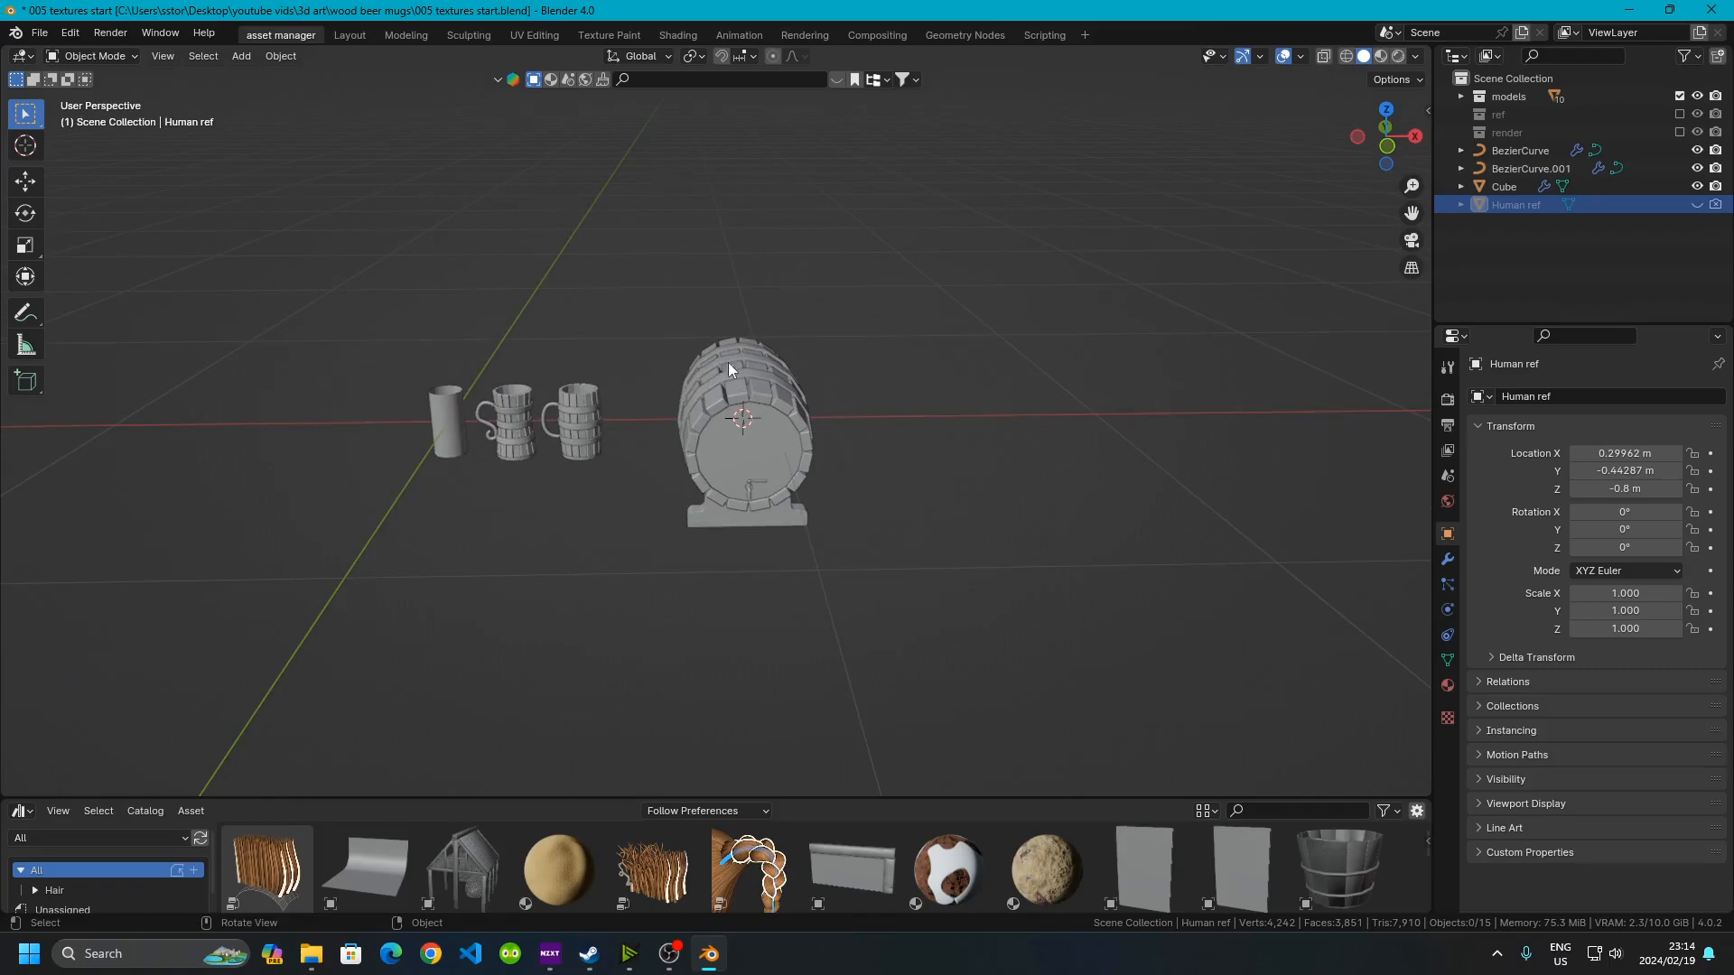
Select the keg and scale it up by 1.5
{"action": "left_click_drag", "start_coordinate": [637, 271], "coordinate": [894, 650]}
{"action": "scroll", "coordinate": [723, 484], "scroll_direction": "up", "scroll_amount": 2}
{"action": "middle_click_drag", "start_coordinate": [723, 484], "coordinate": [752, 495]}
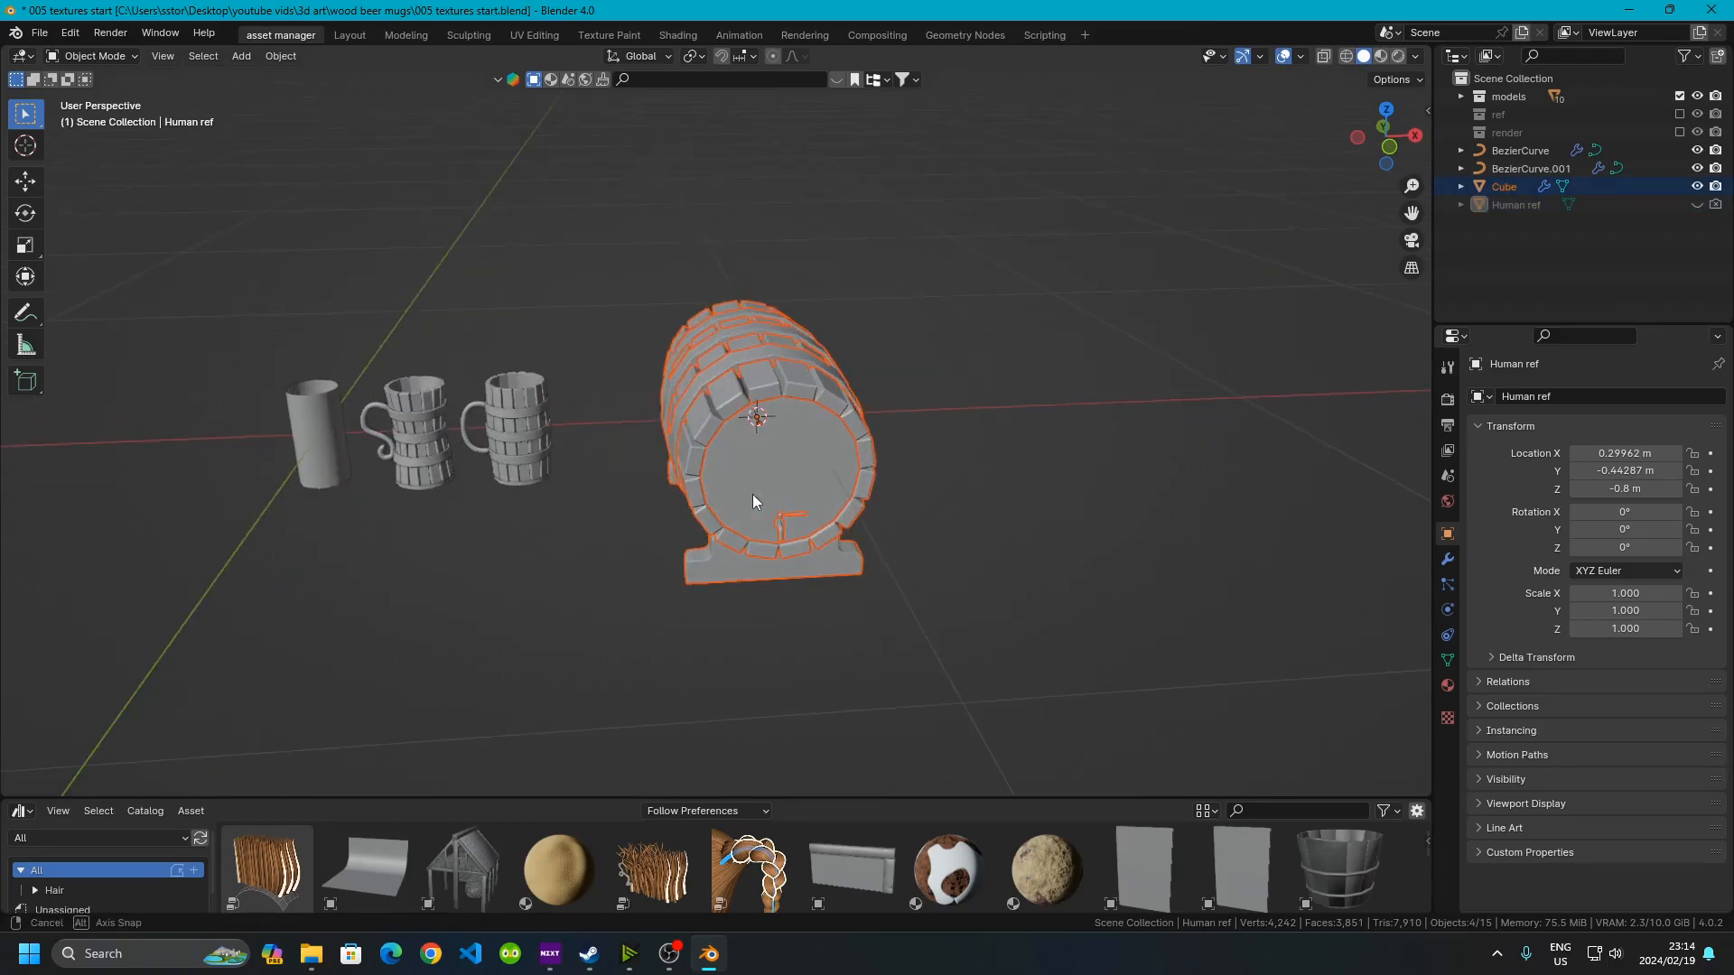
{"action": "key", "text": "s"}
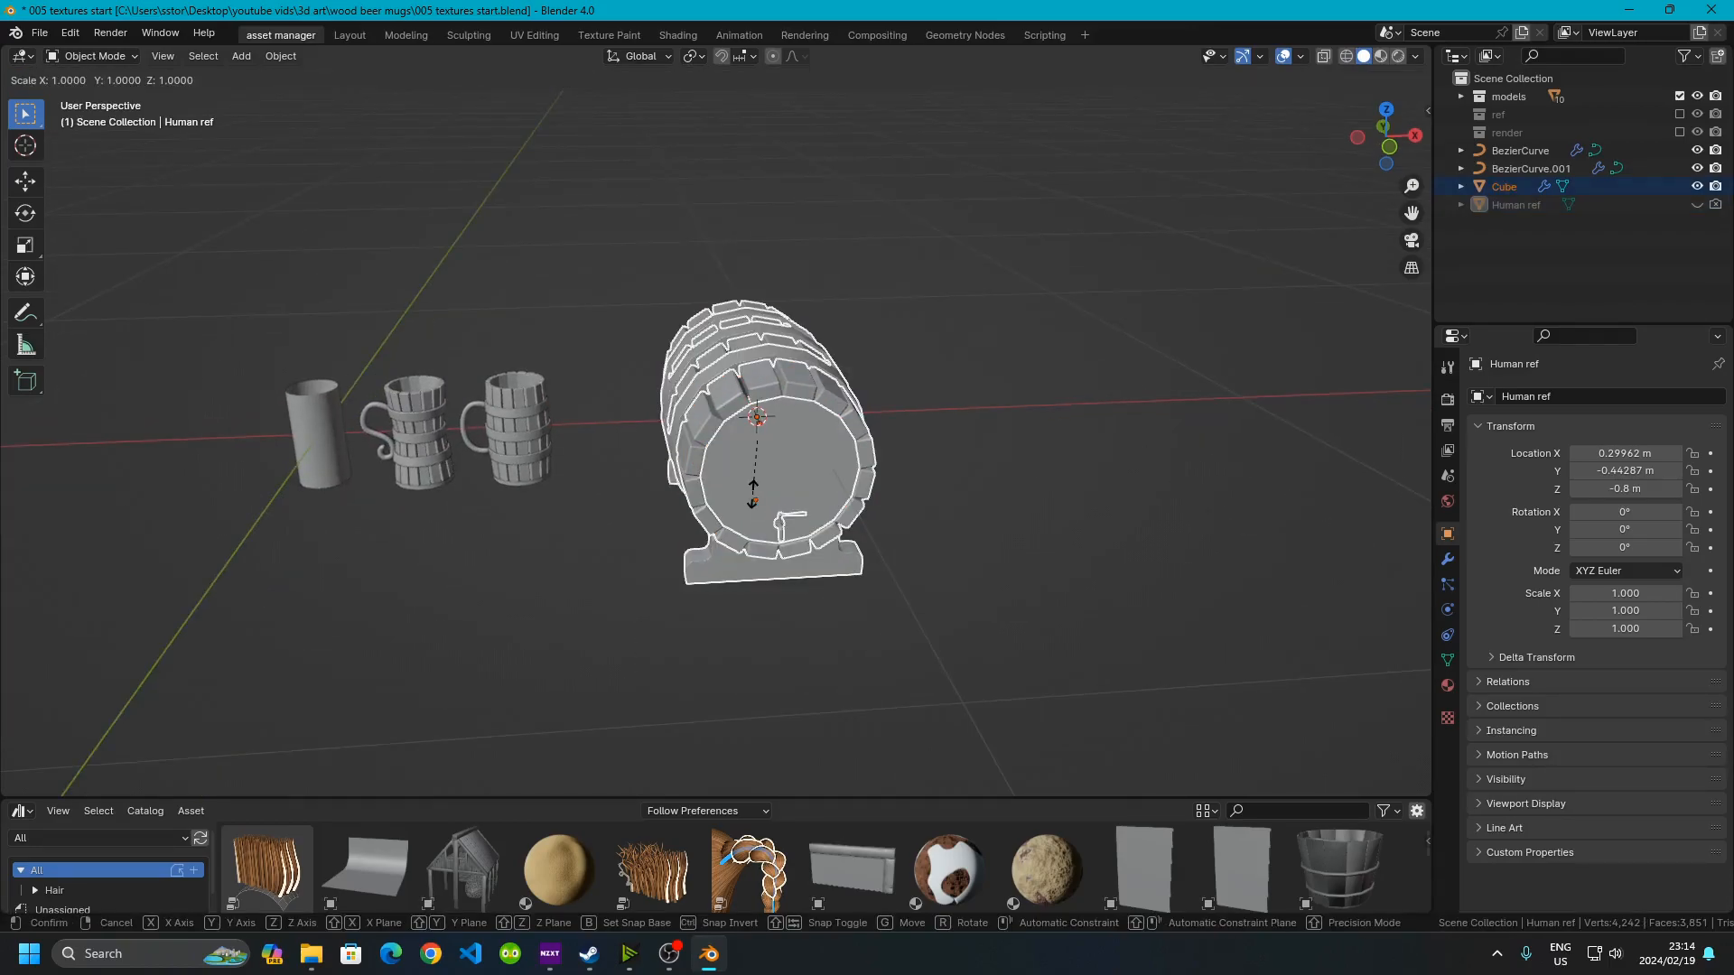
{"action": "type", "text": "1.5"}
{"action": "key", "text": "Return"}
{"action": "middle_click_drag", "start_coordinate": [751, 495], "coordinate": [997, 431]}
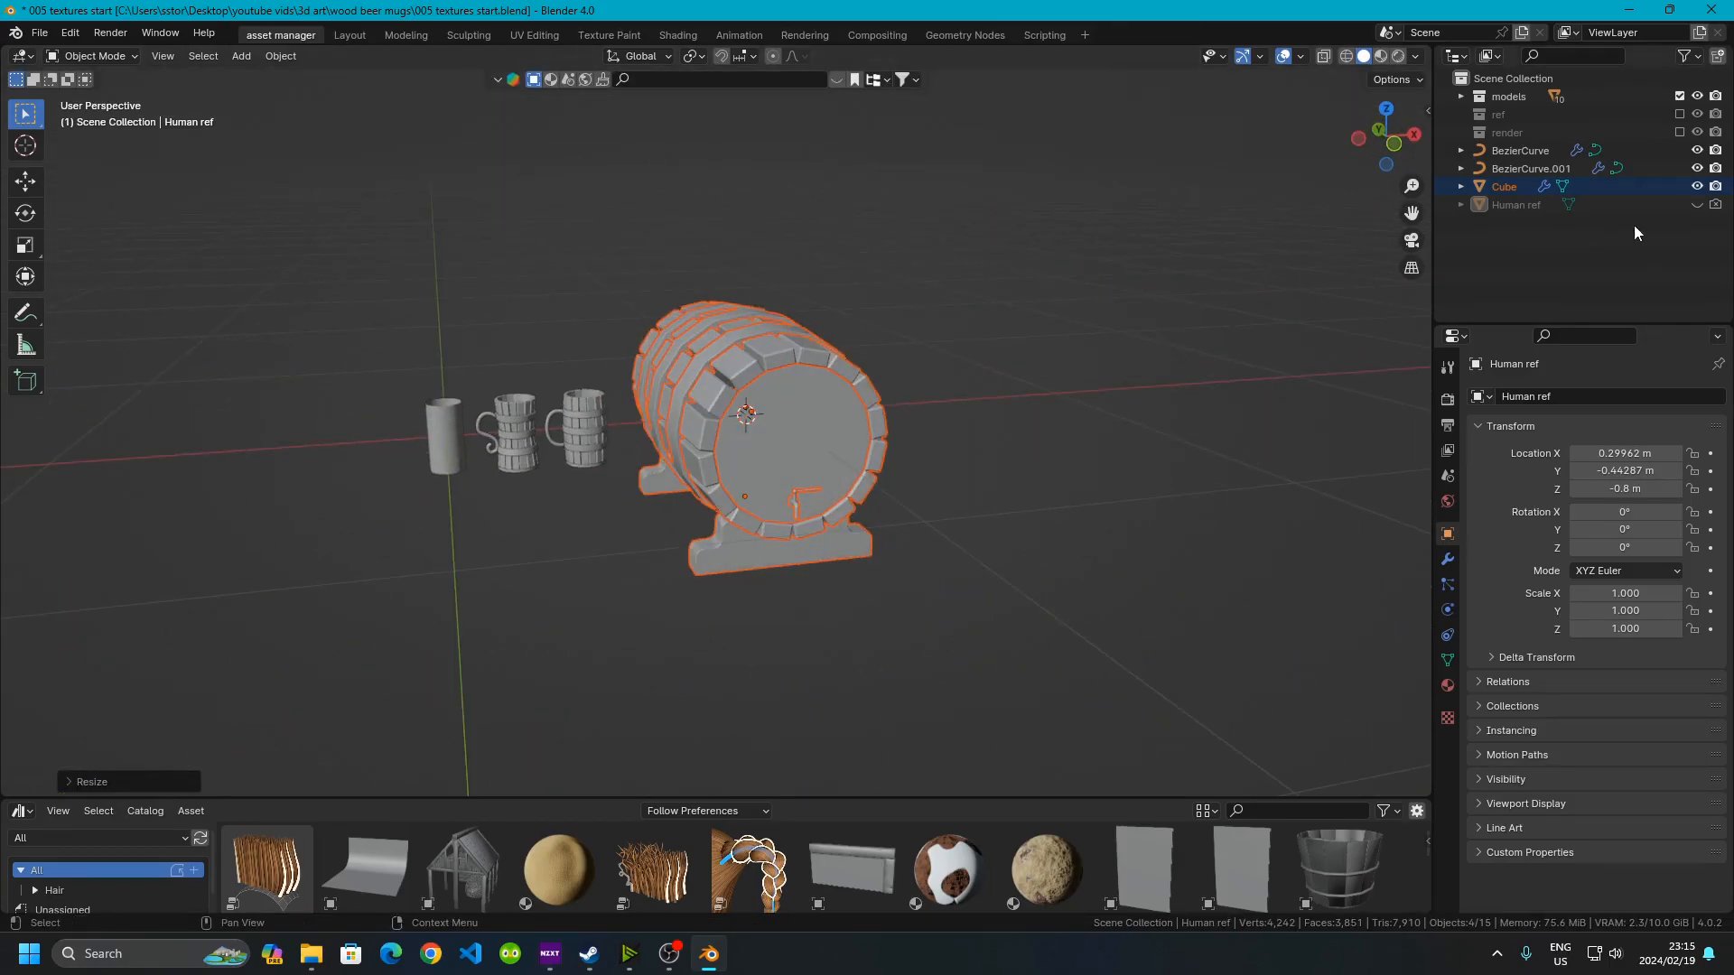
Unhide the human reference, compare it against the enlarged keg, and hide it again
{"action": "left_click", "coordinate": [1698, 204]}
{"action": "middle_click_drag", "start_coordinate": [709, 515], "coordinate": [689, 507]}
{"action": "left_click", "coordinate": [968, 470]}
{"action": "middle_click_drag", "start_coordinate": [1033, 482], "coordinate": [860, 643]}
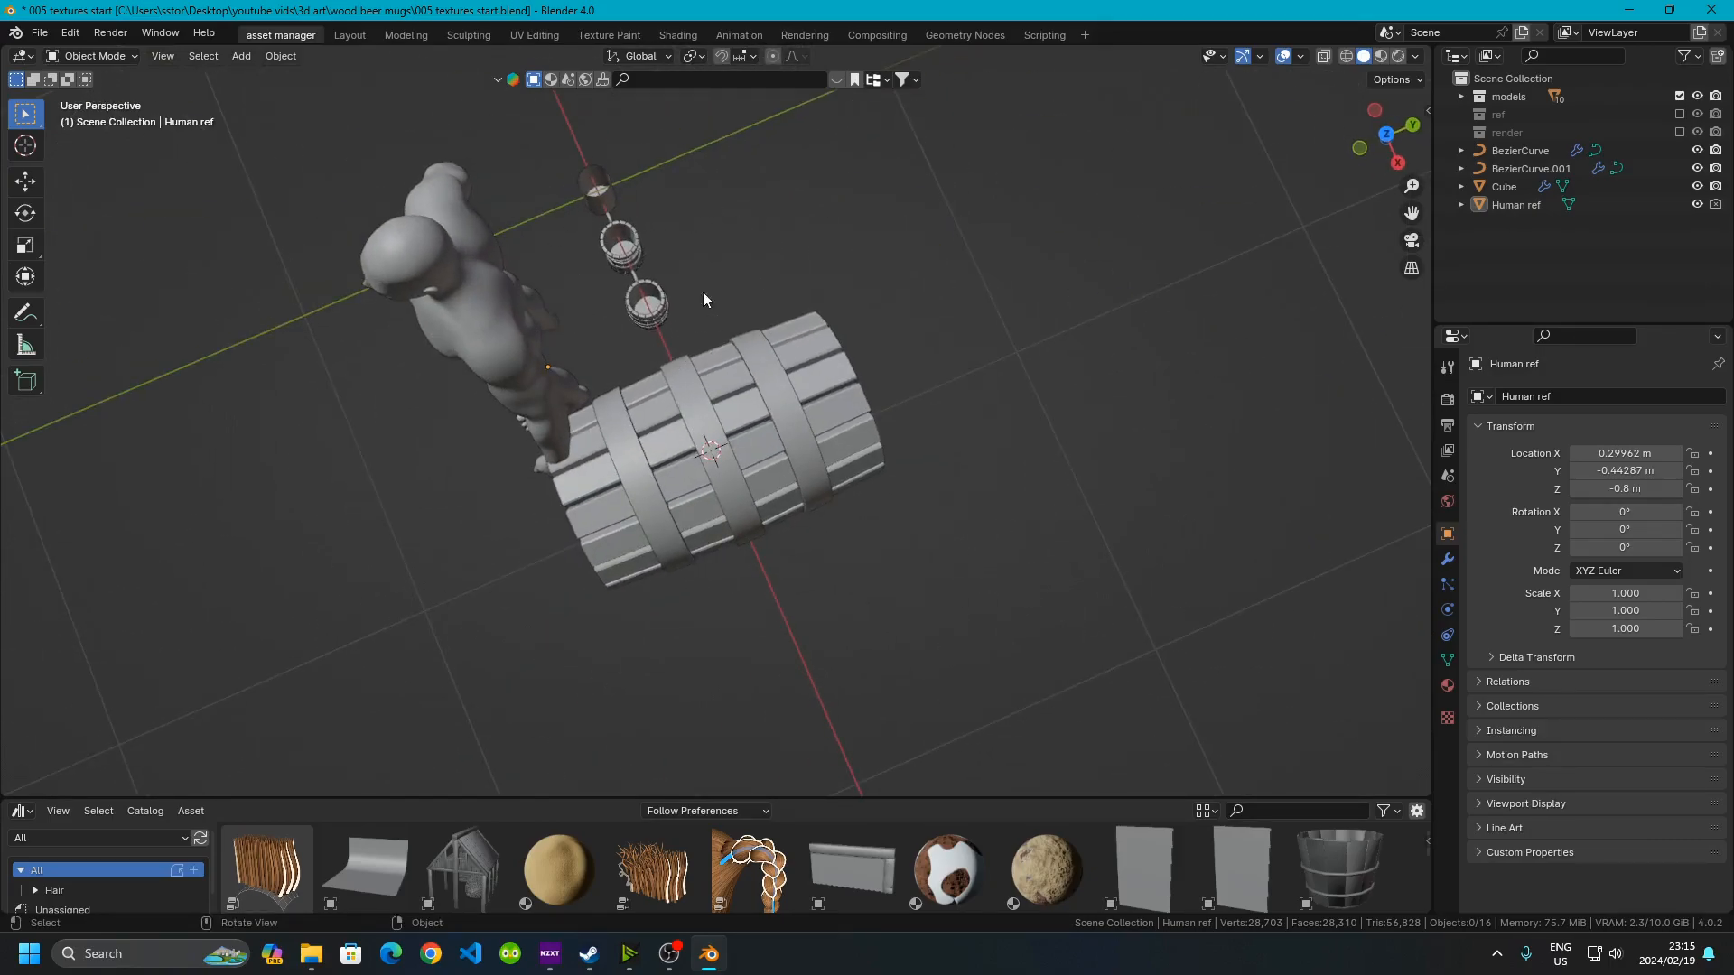
{"action": "middle_click_drag", "start_coordinate": [618, 235], "coordinate": [776, 273]}
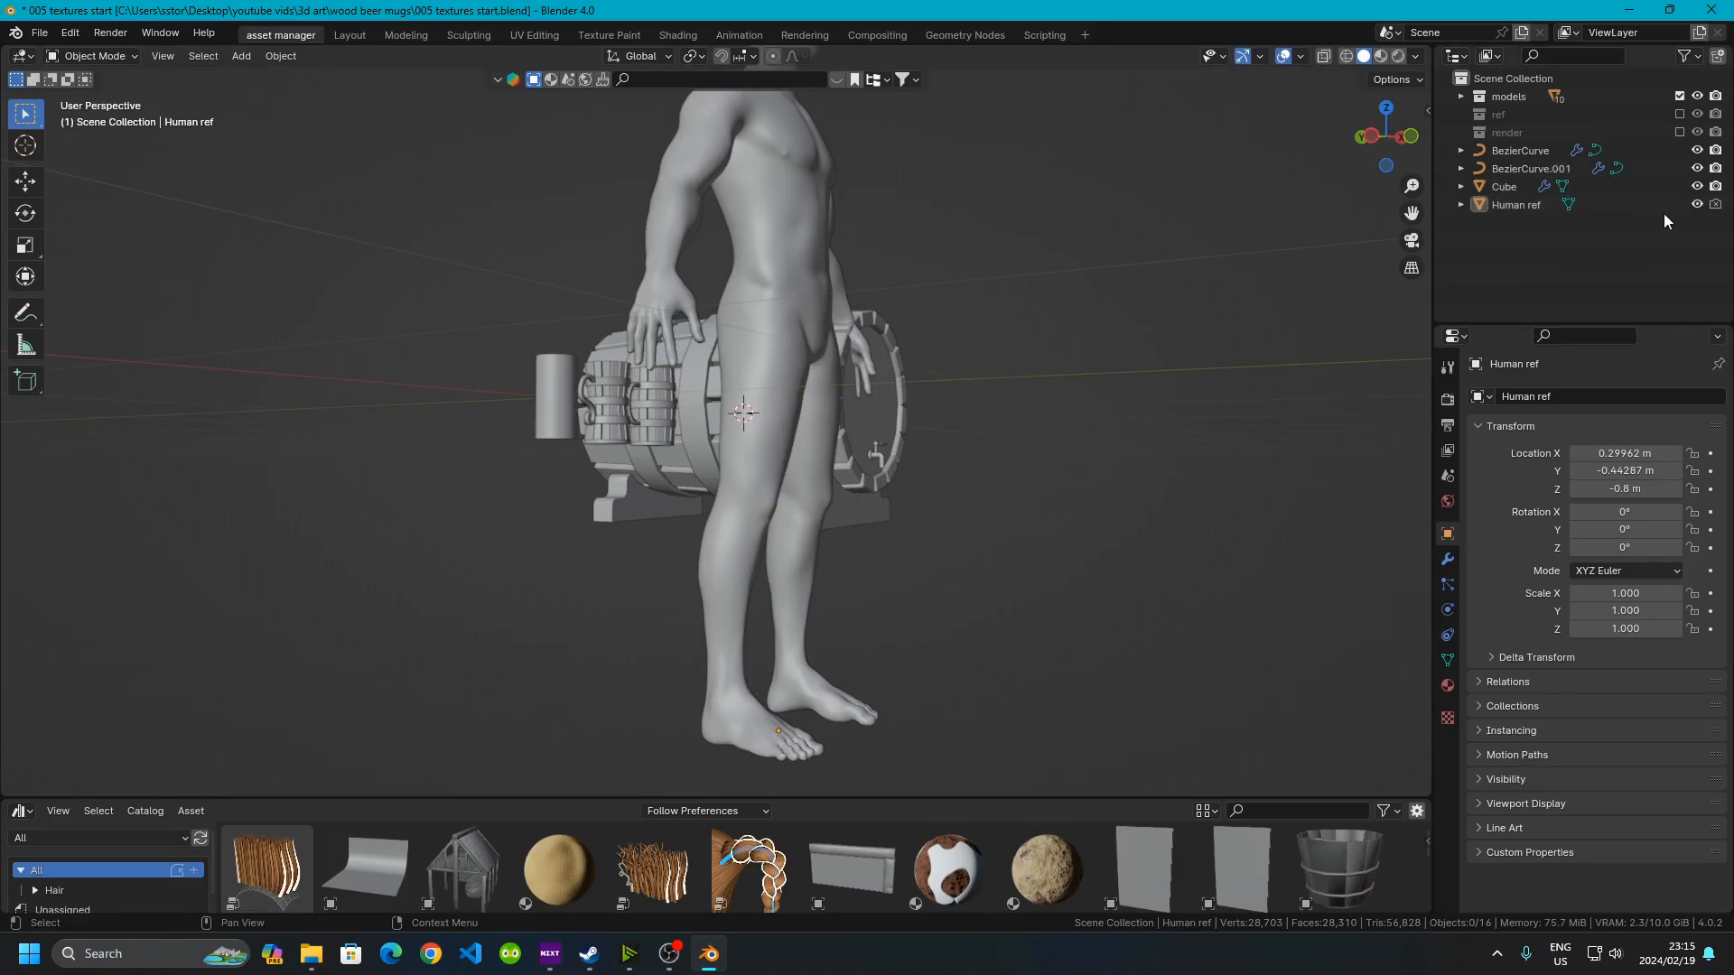
{"action": "left_click", "coordinate": [1697, 205]}
Enter Edit Mode on the tap, select all its linked parts and scale them by 1.5
{"action": "scroll", "coordinate": [1075, 399], "scroll_direction": "up", "scroll_amount": 5}
{"action": "middle_click_drag", "start_coordinate": [1075, 399], "coordinate": [944, 424]}
{"action": "middle_click_drag", "start_coordinate": [872, 578], "coordinate": [607, 433], "text": "shift"}
{"action": "scroll", "coordinate": [604, 397], "scroll_direction": "up", "scroll_amount": 5}
{"action": "scroll", "coordinate": [599, 371], "scroll_direction": "down", "scroll_amount": 4}
{"action": "middle_click_drag", "start_coordinate": [598, 360], "coordinate": [1012, 522]}
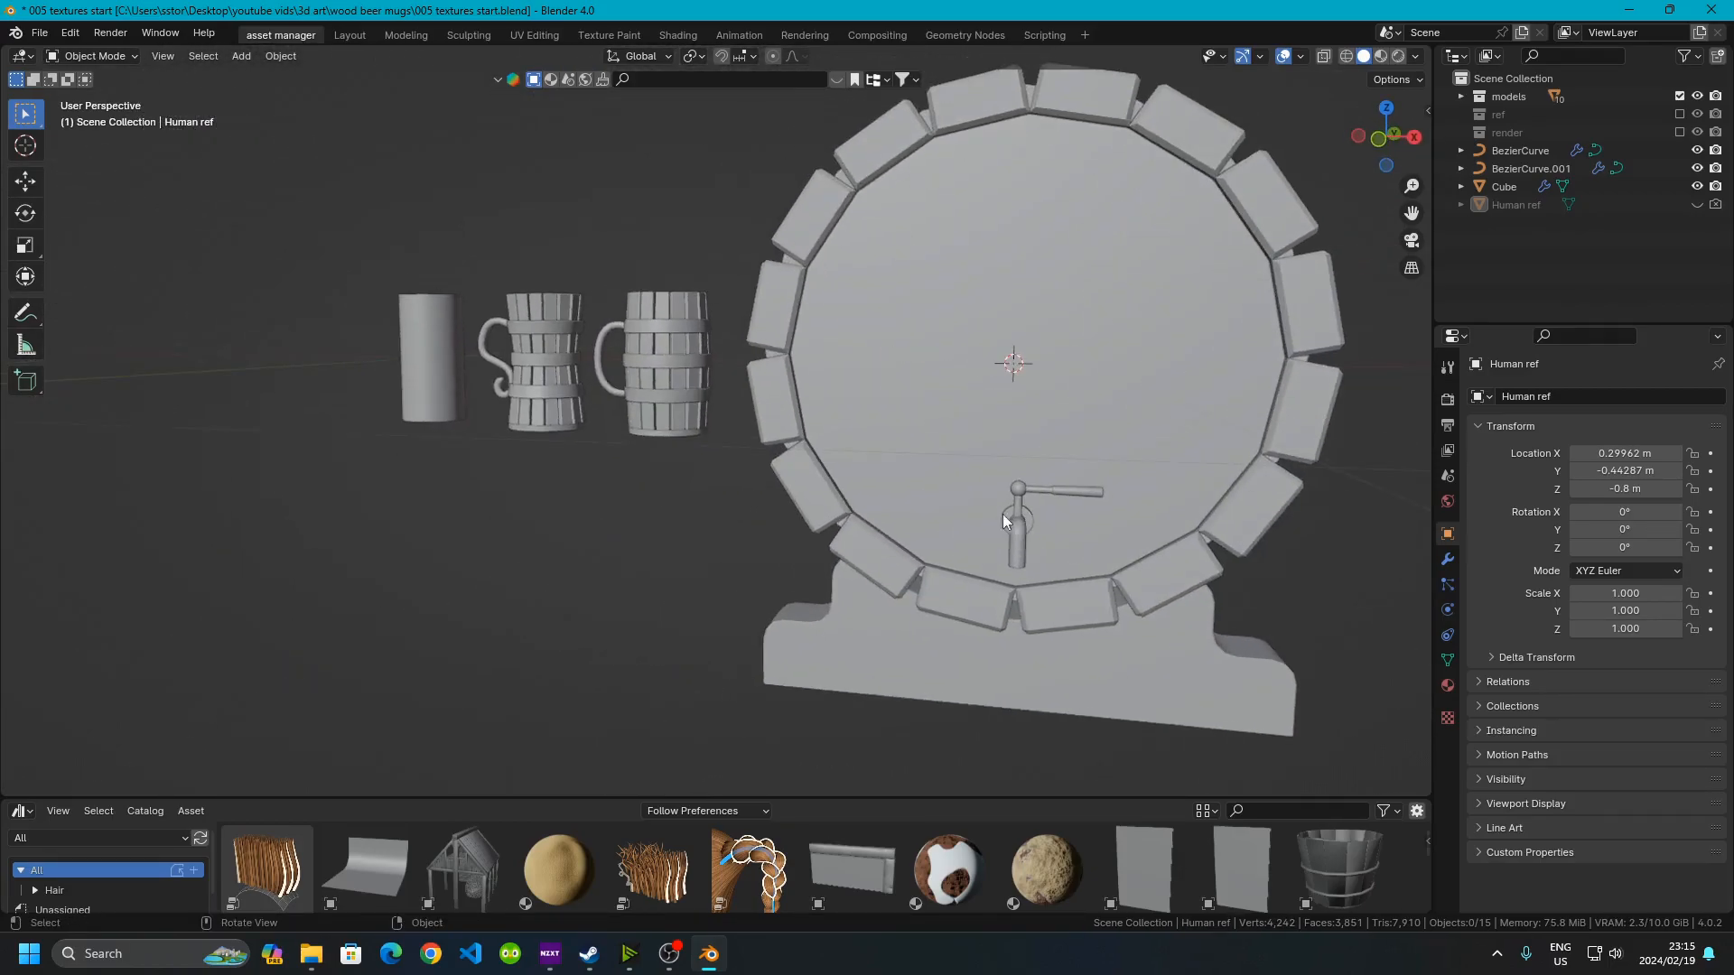
{"action": "scroll", "coordinate": [928, 484], "scroll_direction": "up", "scroll_amount": 10}
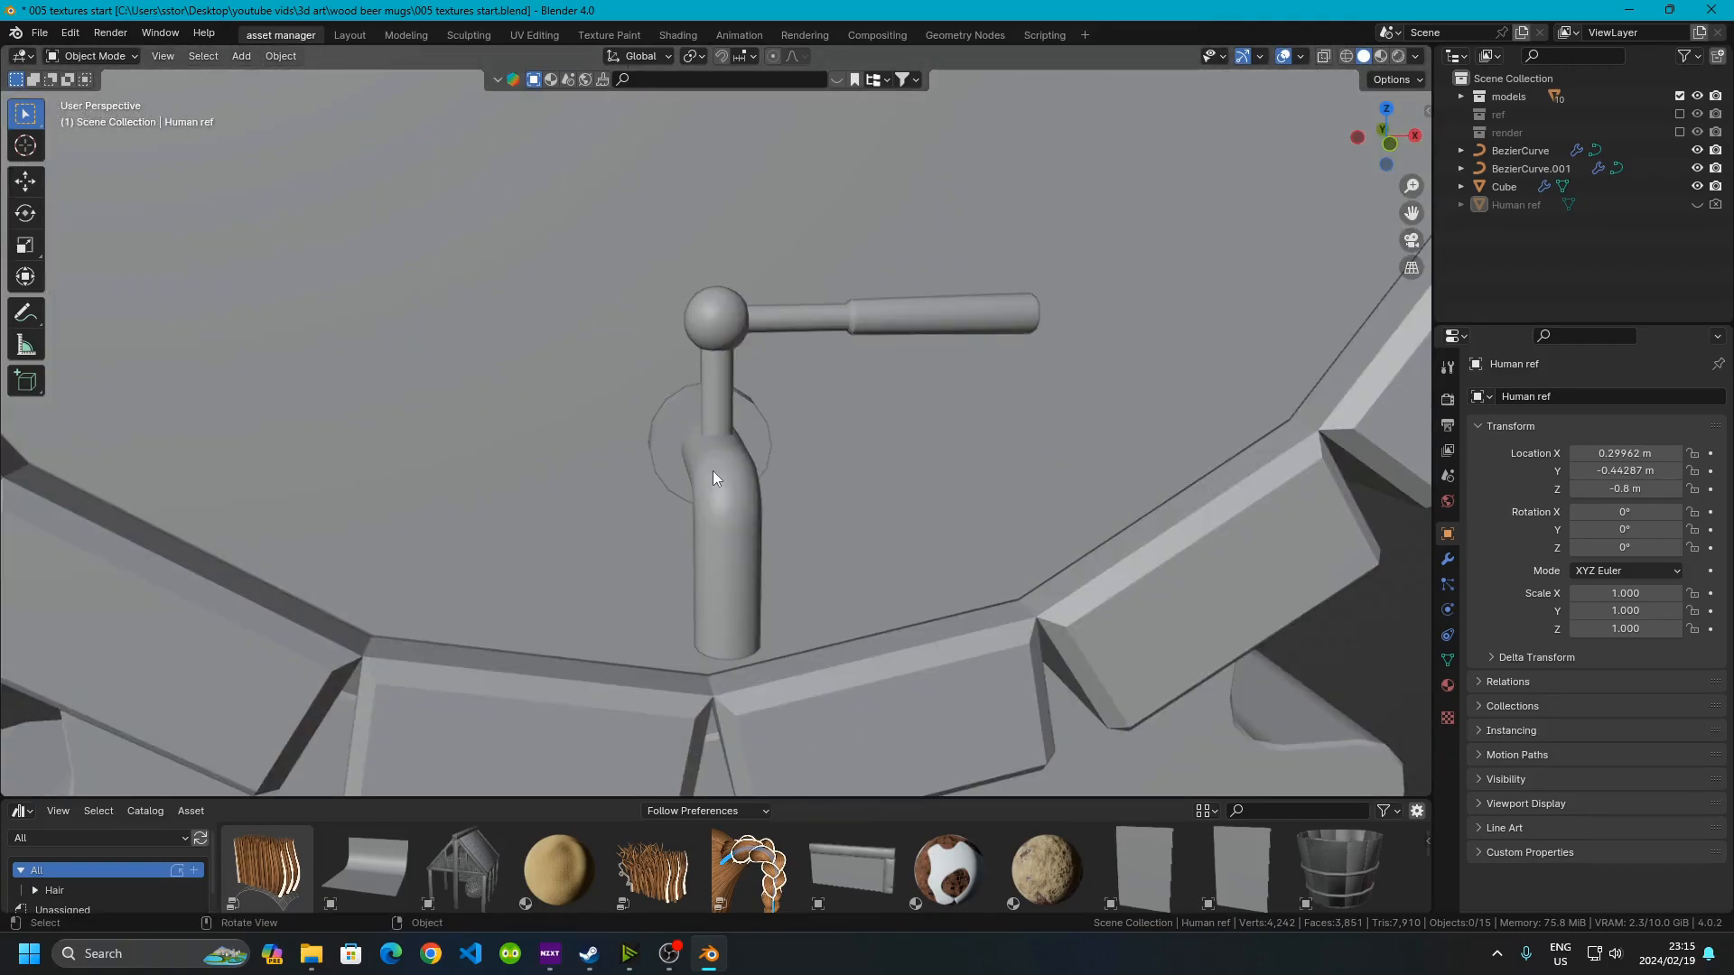
{"action": "left_click", "coordinate": [713, 477]}
{"action": "key", "text": "Tab"}
{"action": "middle_click_drag", "start_coordinate": [713, 477], "coordinate": [894, 438]}
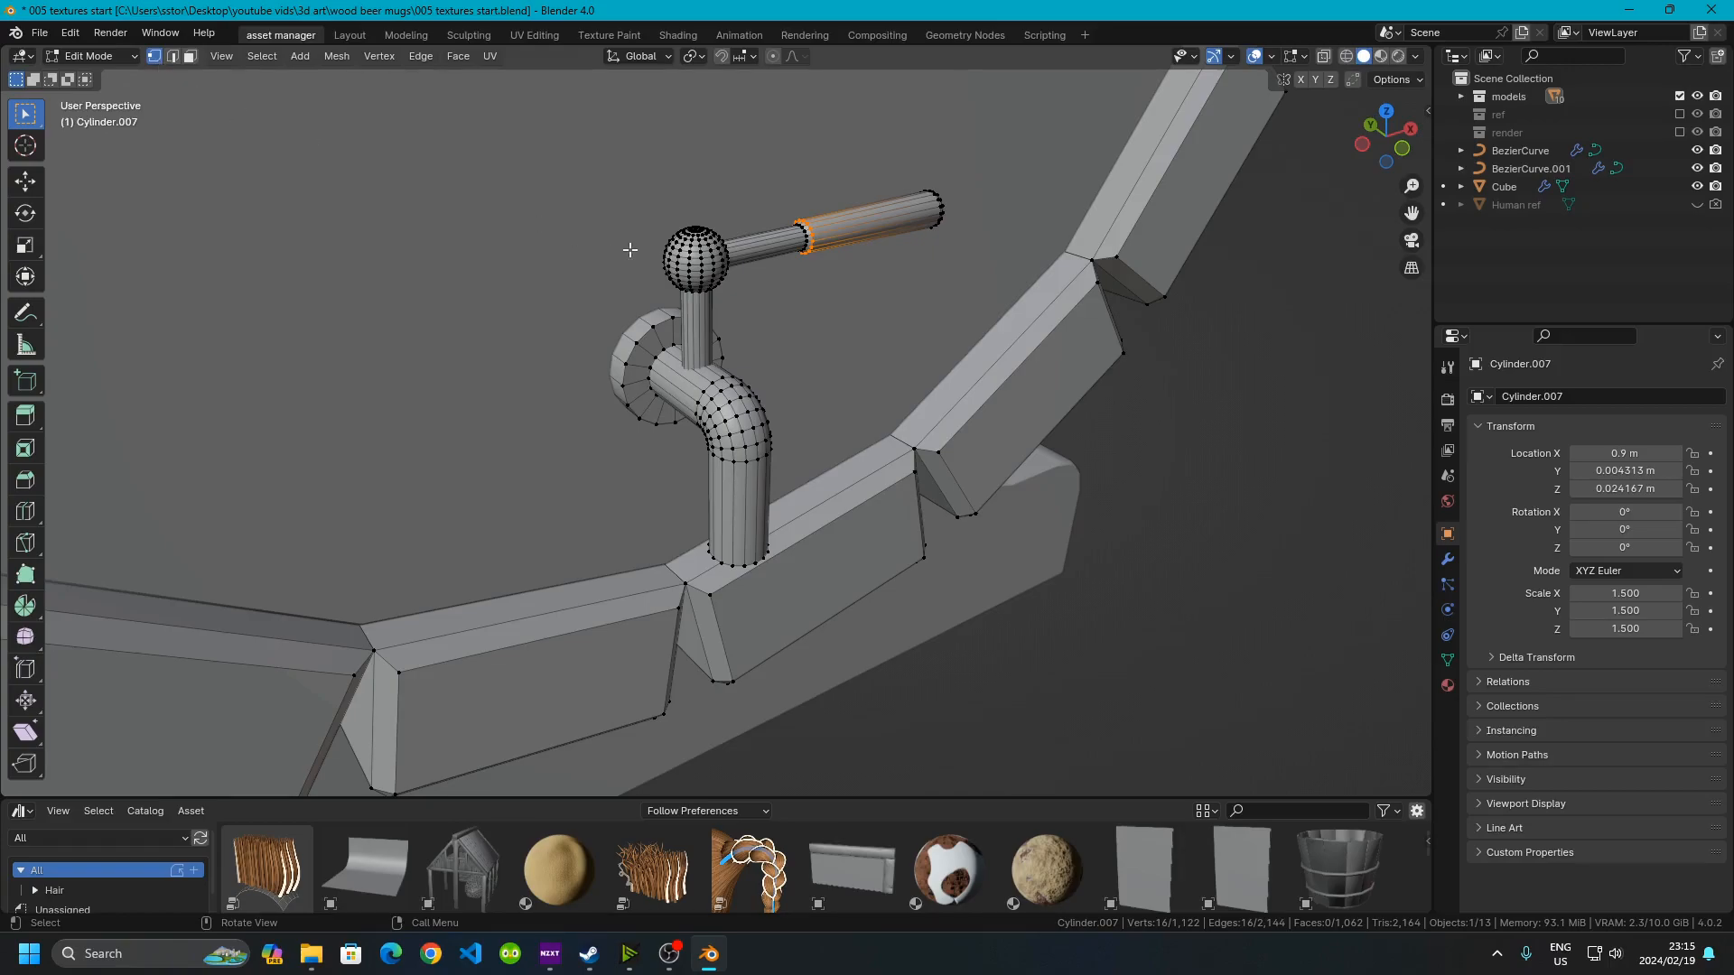
{"action": "left_click", "coordinate": [172, 56]}
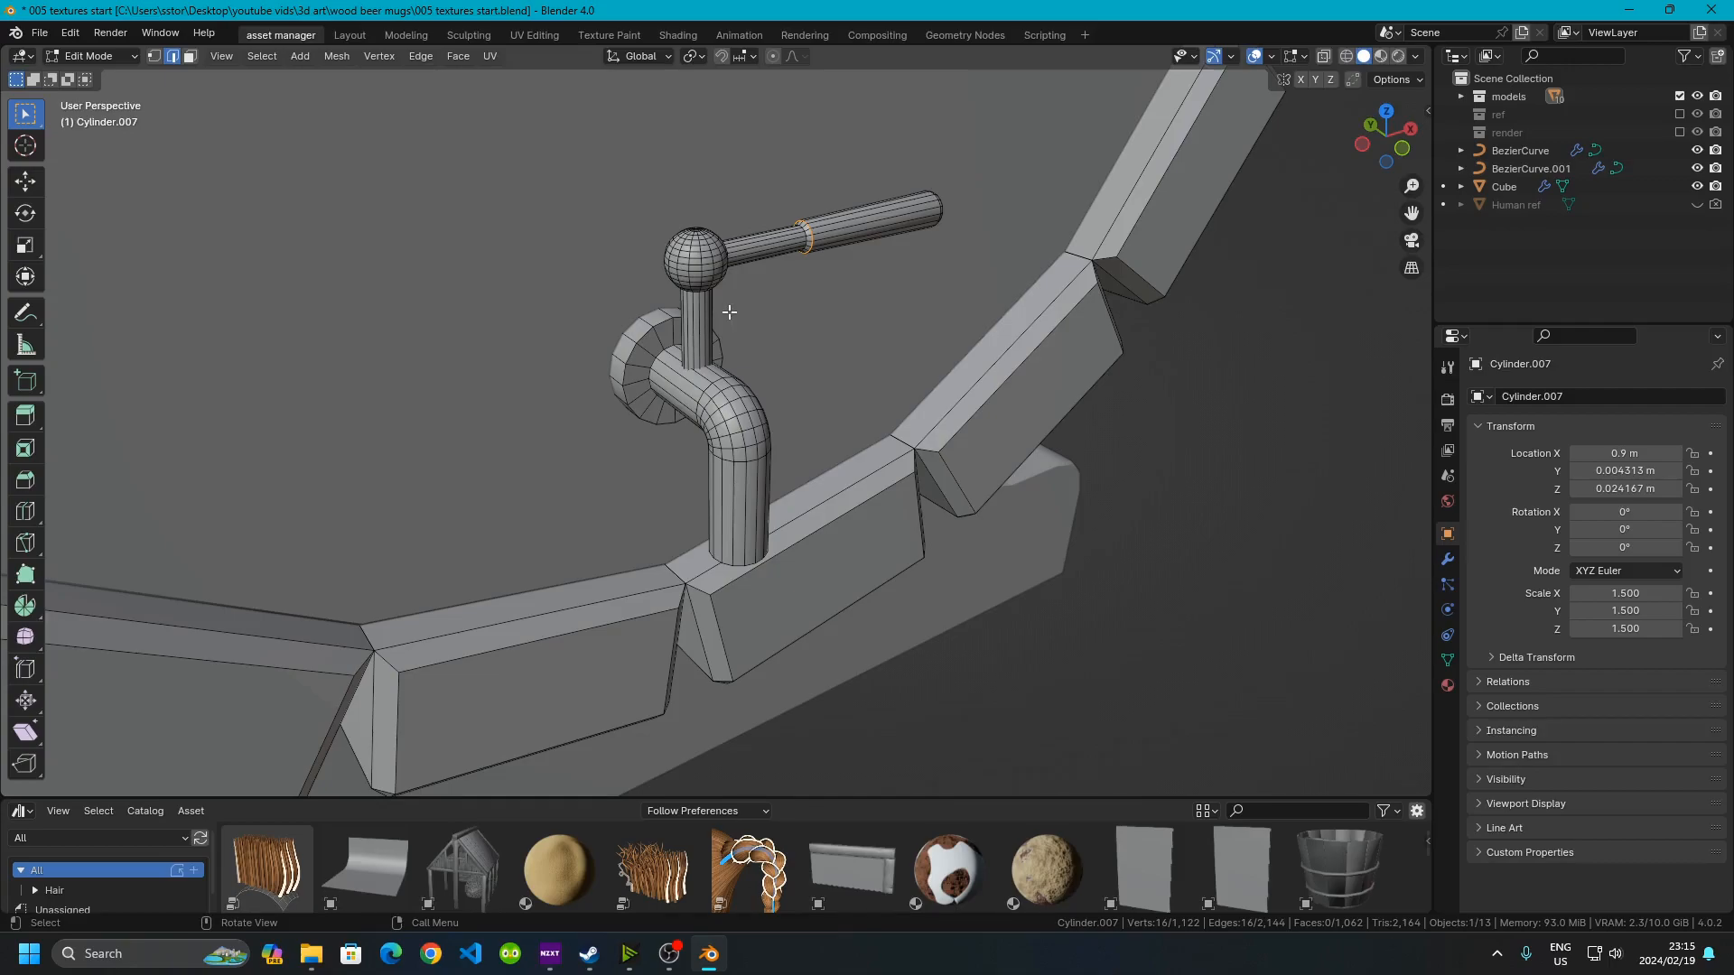
{"action": "key", "text": "l"}
{"action": "key", "text": "l"}
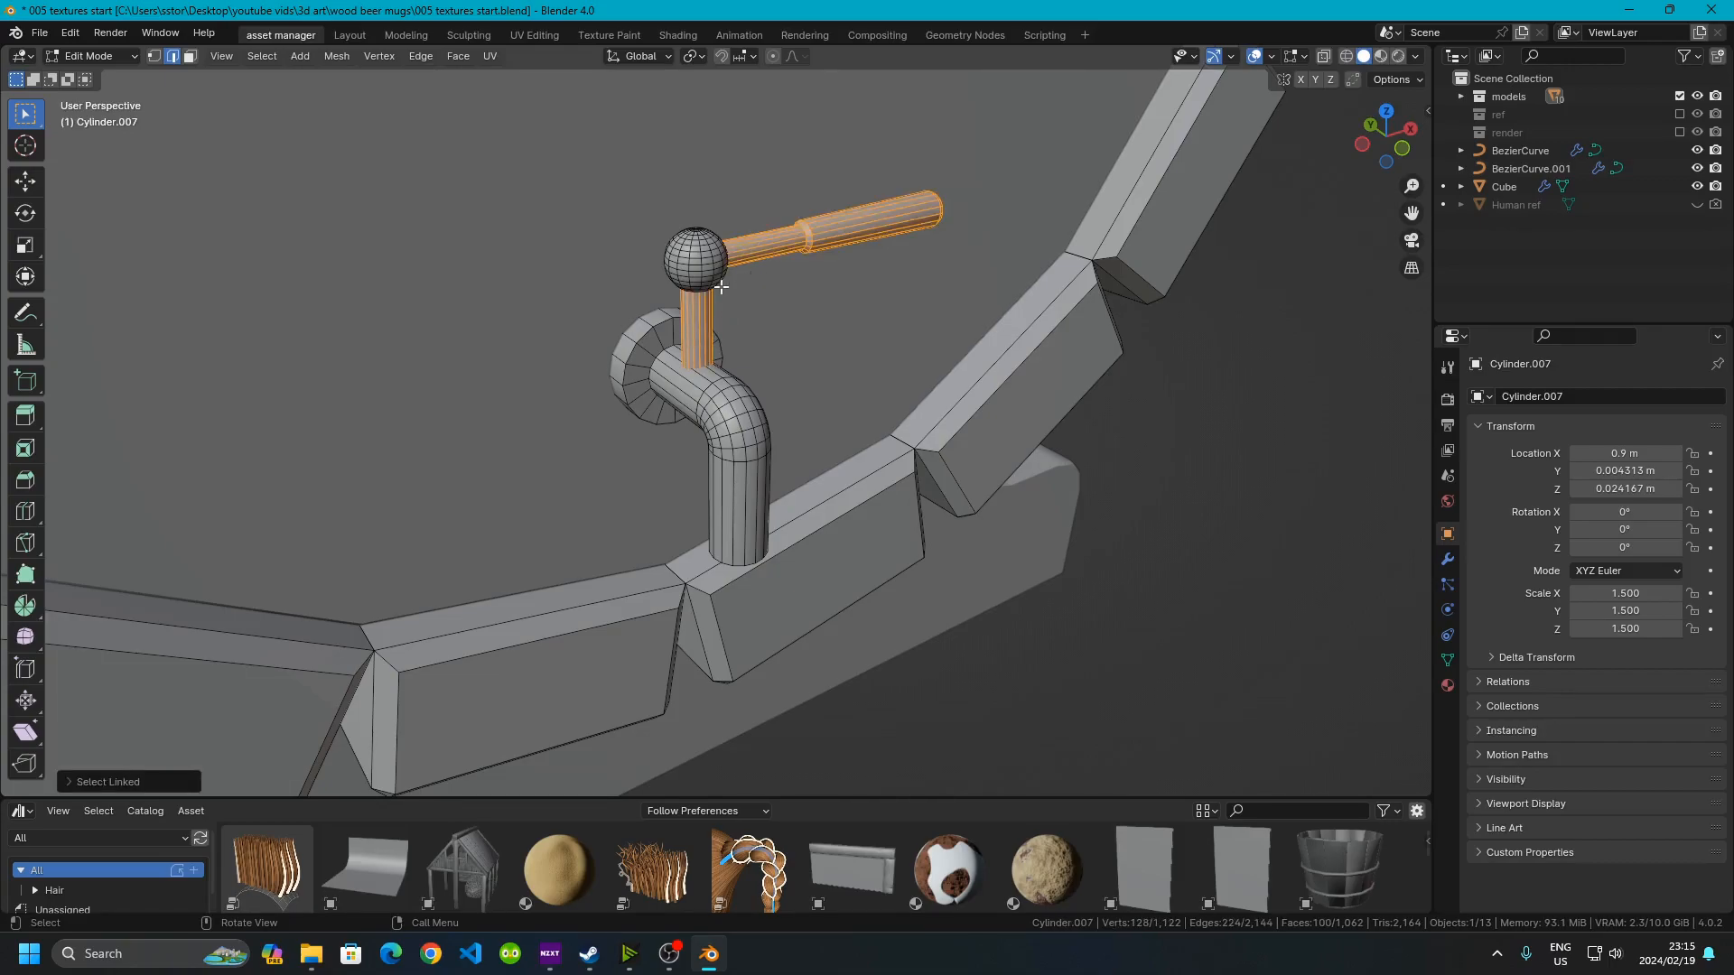
{"action": "key", "text": "l"}
{"action": "key", "text": "l"}
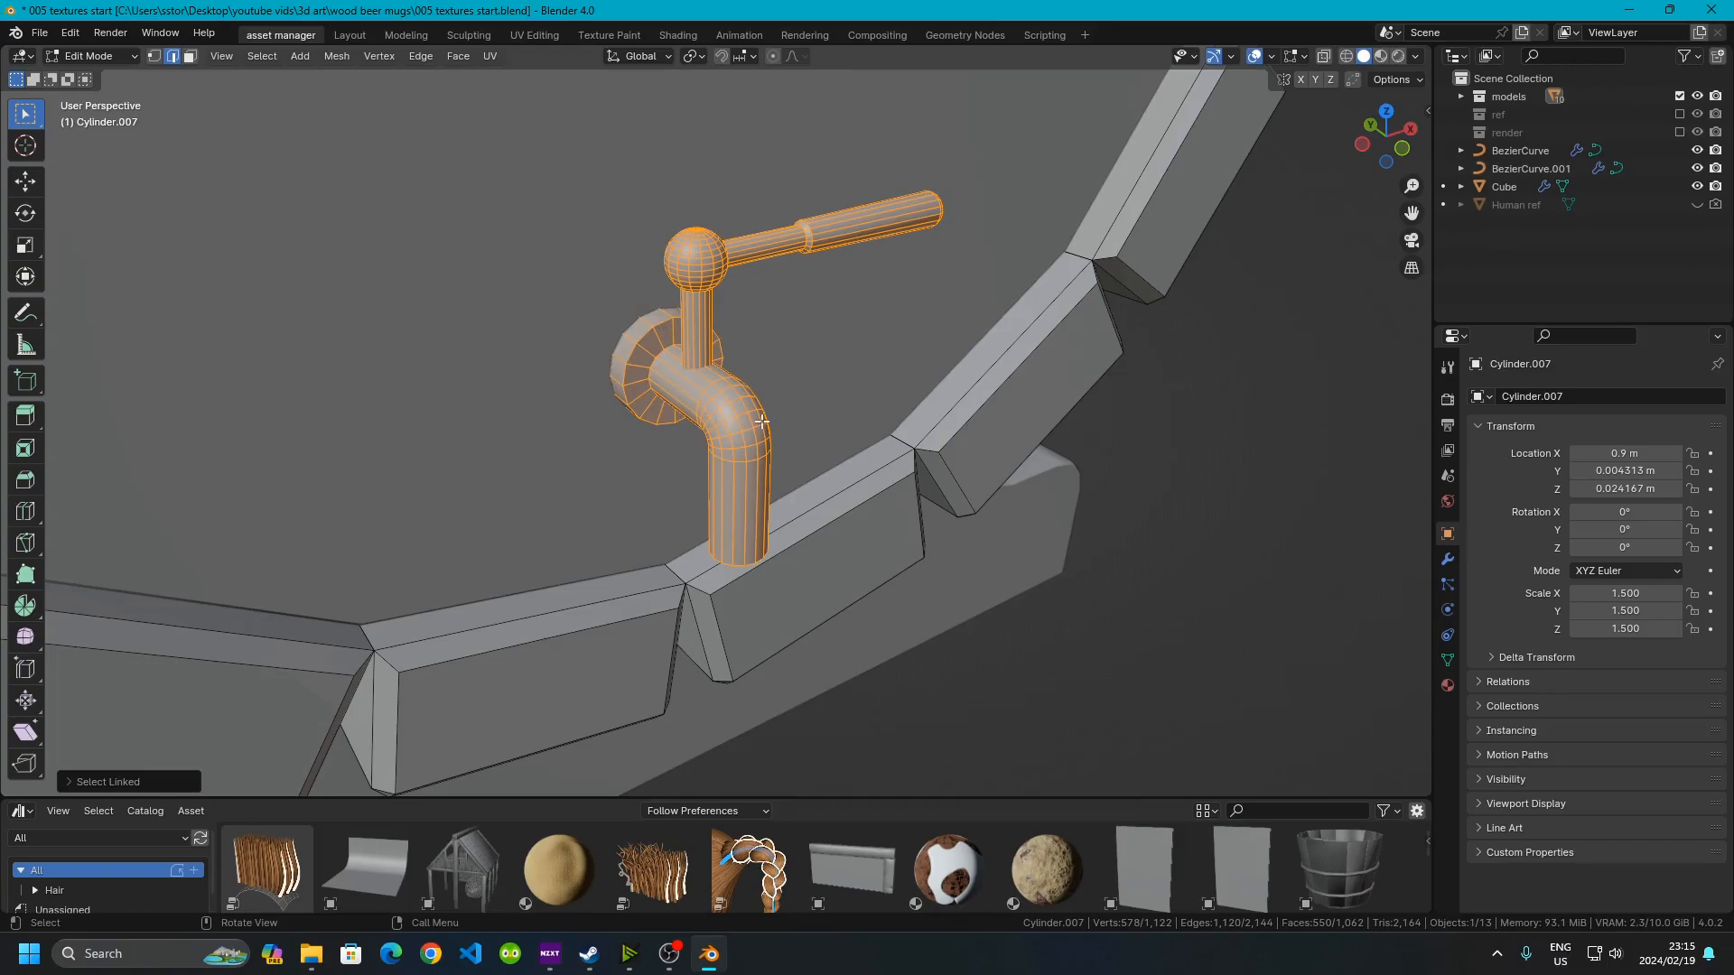
{"action": "type", "text": "s1.5"}
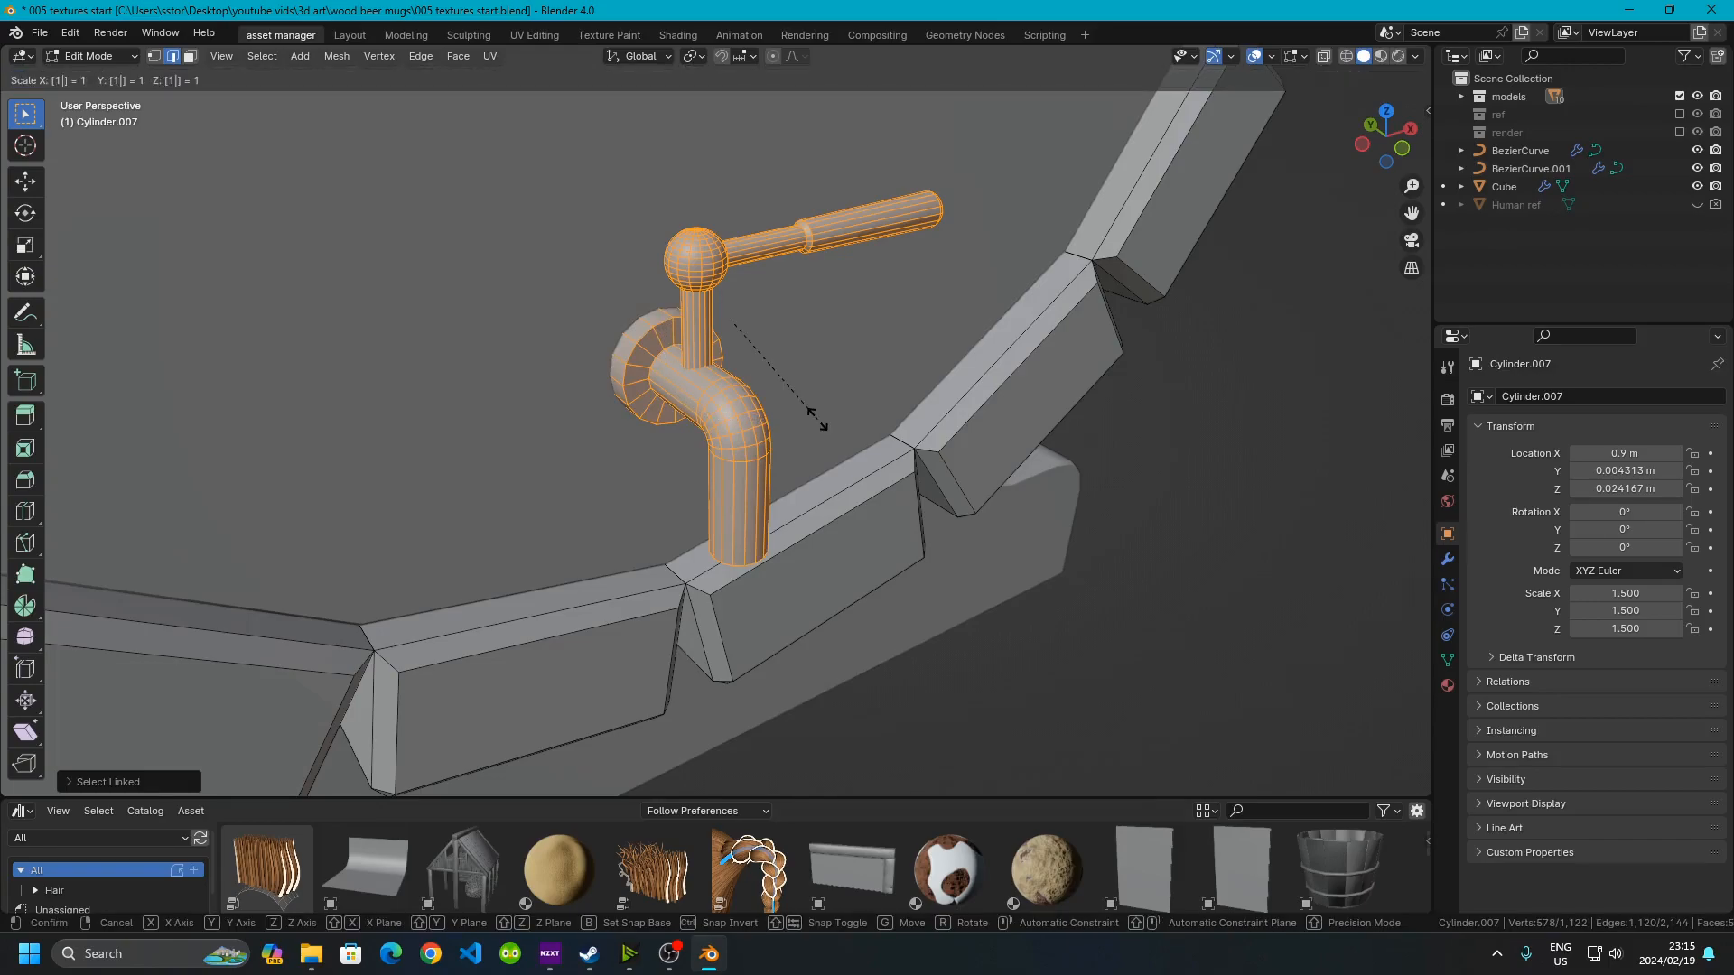
{"action": "key", "text": "Return"}
Move the tap -0.01 along Y and return to Object Mode
{"action": "middle_click_drag", "start_coordinate": [820, 442], "coordinate": [682, 326]}
{"action": "scroll", "coordinate": [804, 451], "scroll_direction": "up", "scroll_amount": 2}
{"action": "middle_click_drag", "start_coordinate": [647, 255], "coordinate": [720, 328], "text": "shift"}
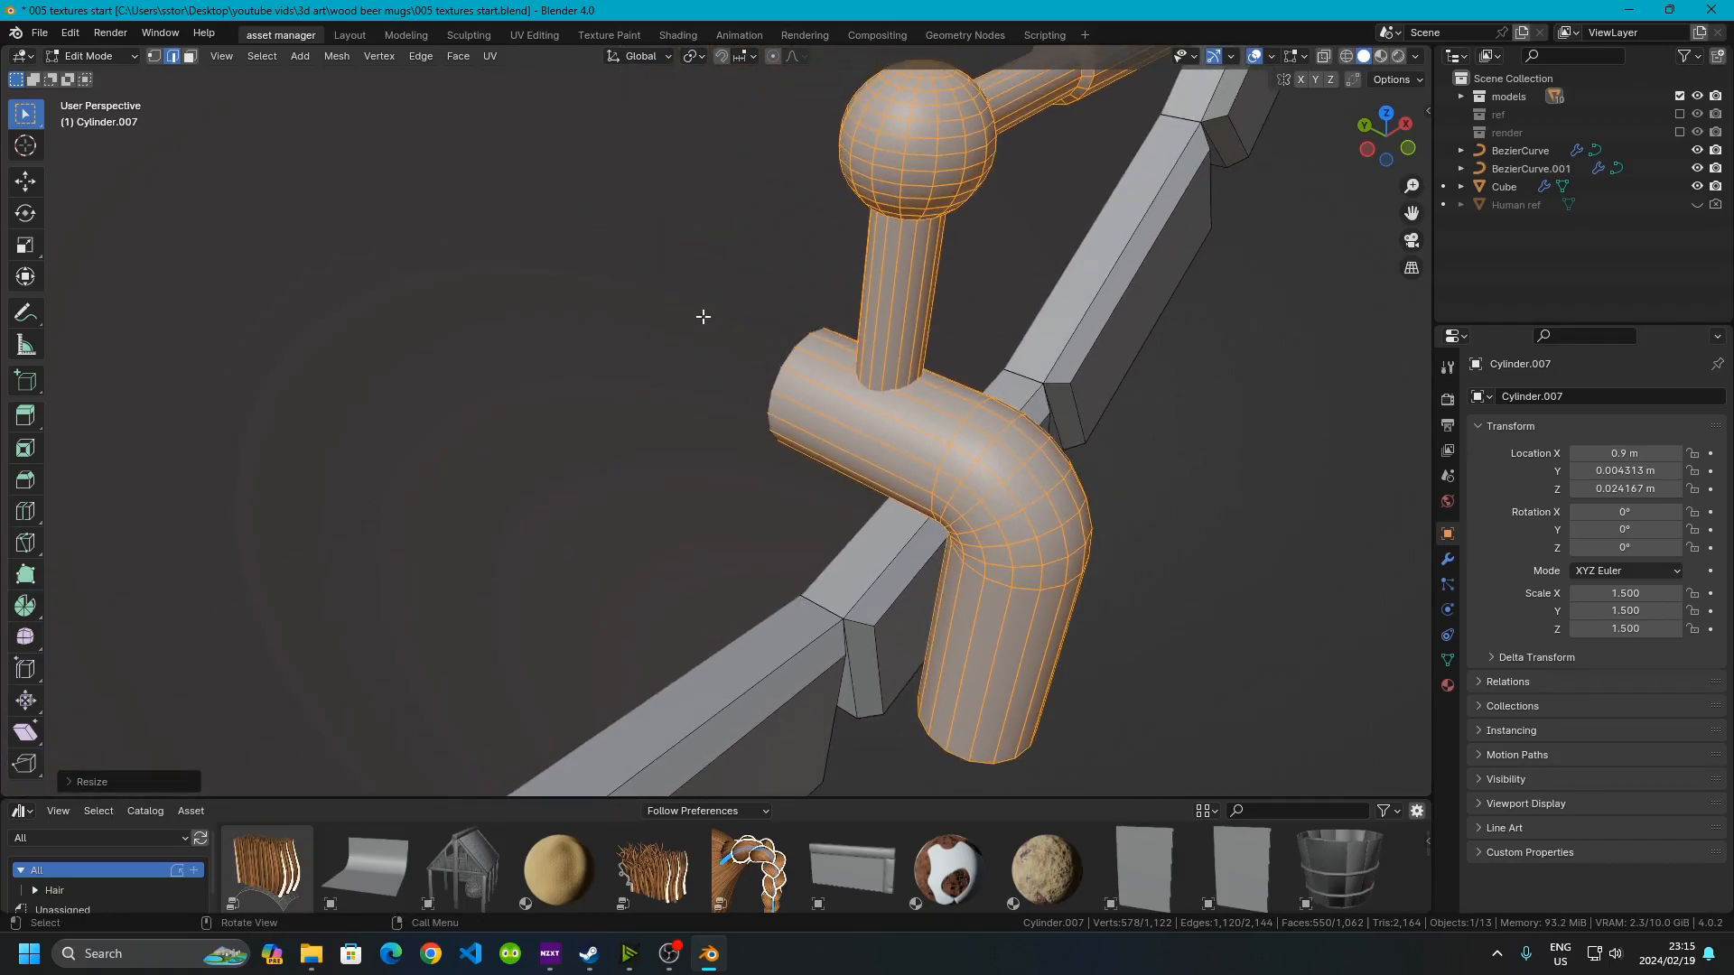
{"action": "key", "text": "g"}
{"action": "key", "text": "y"}
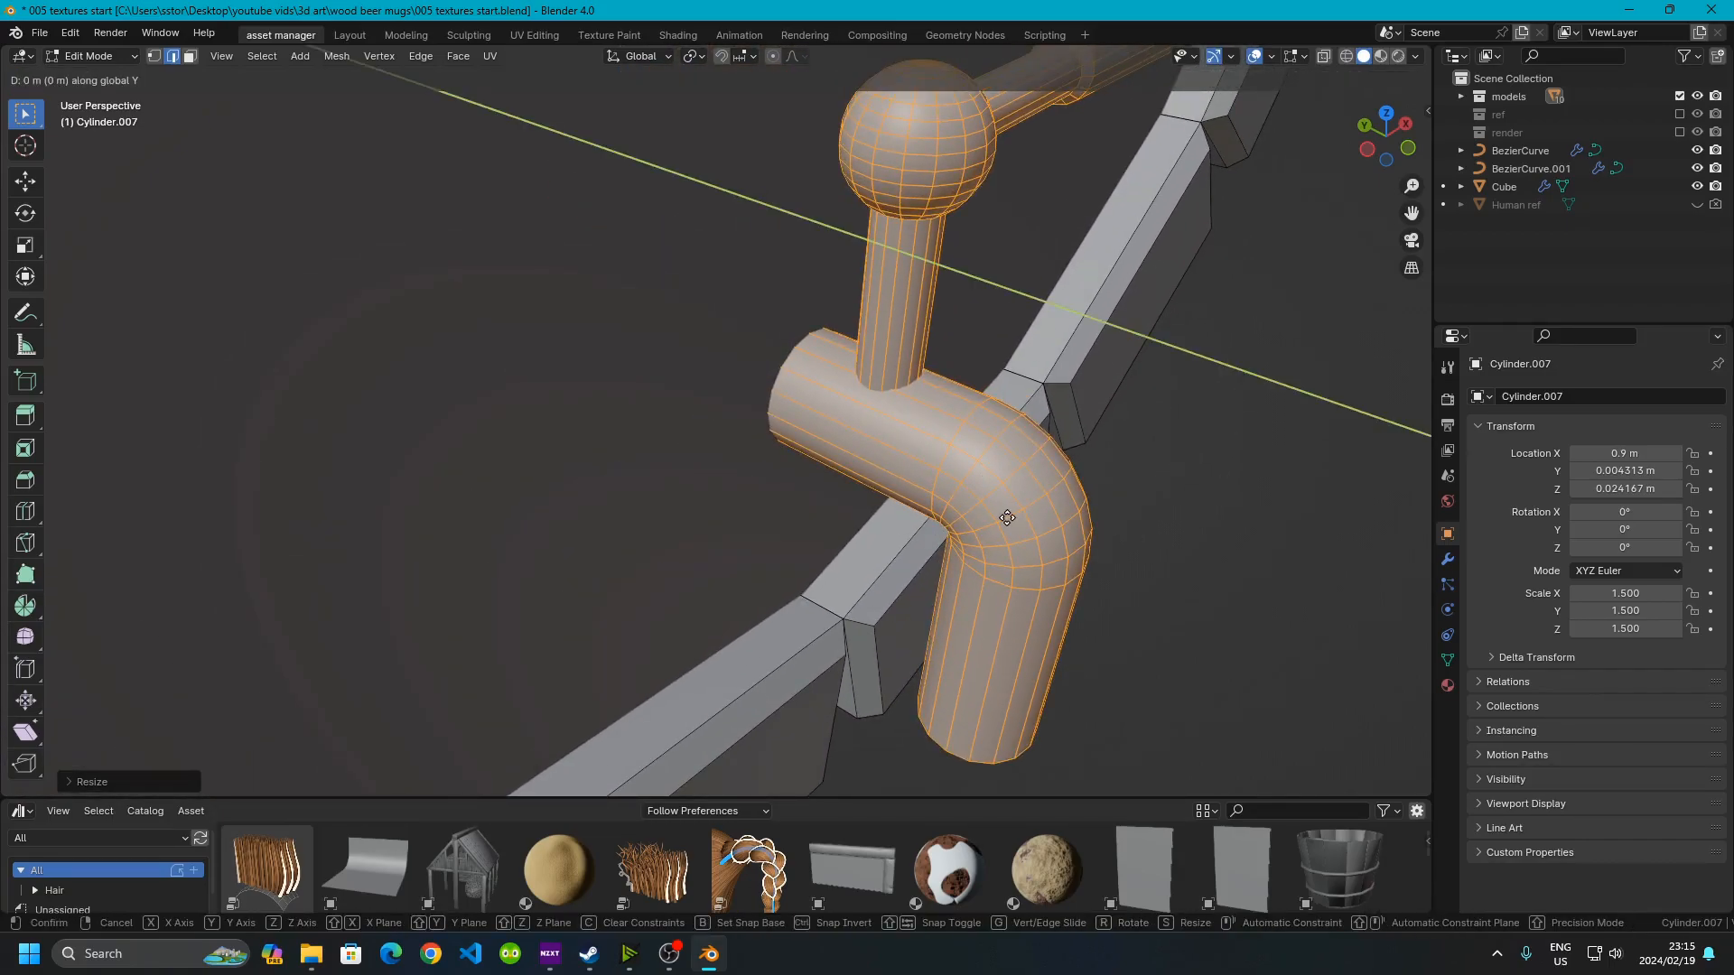
{"action": "type", "text": "-.01"}
{"action": "key", "text": "Return"}
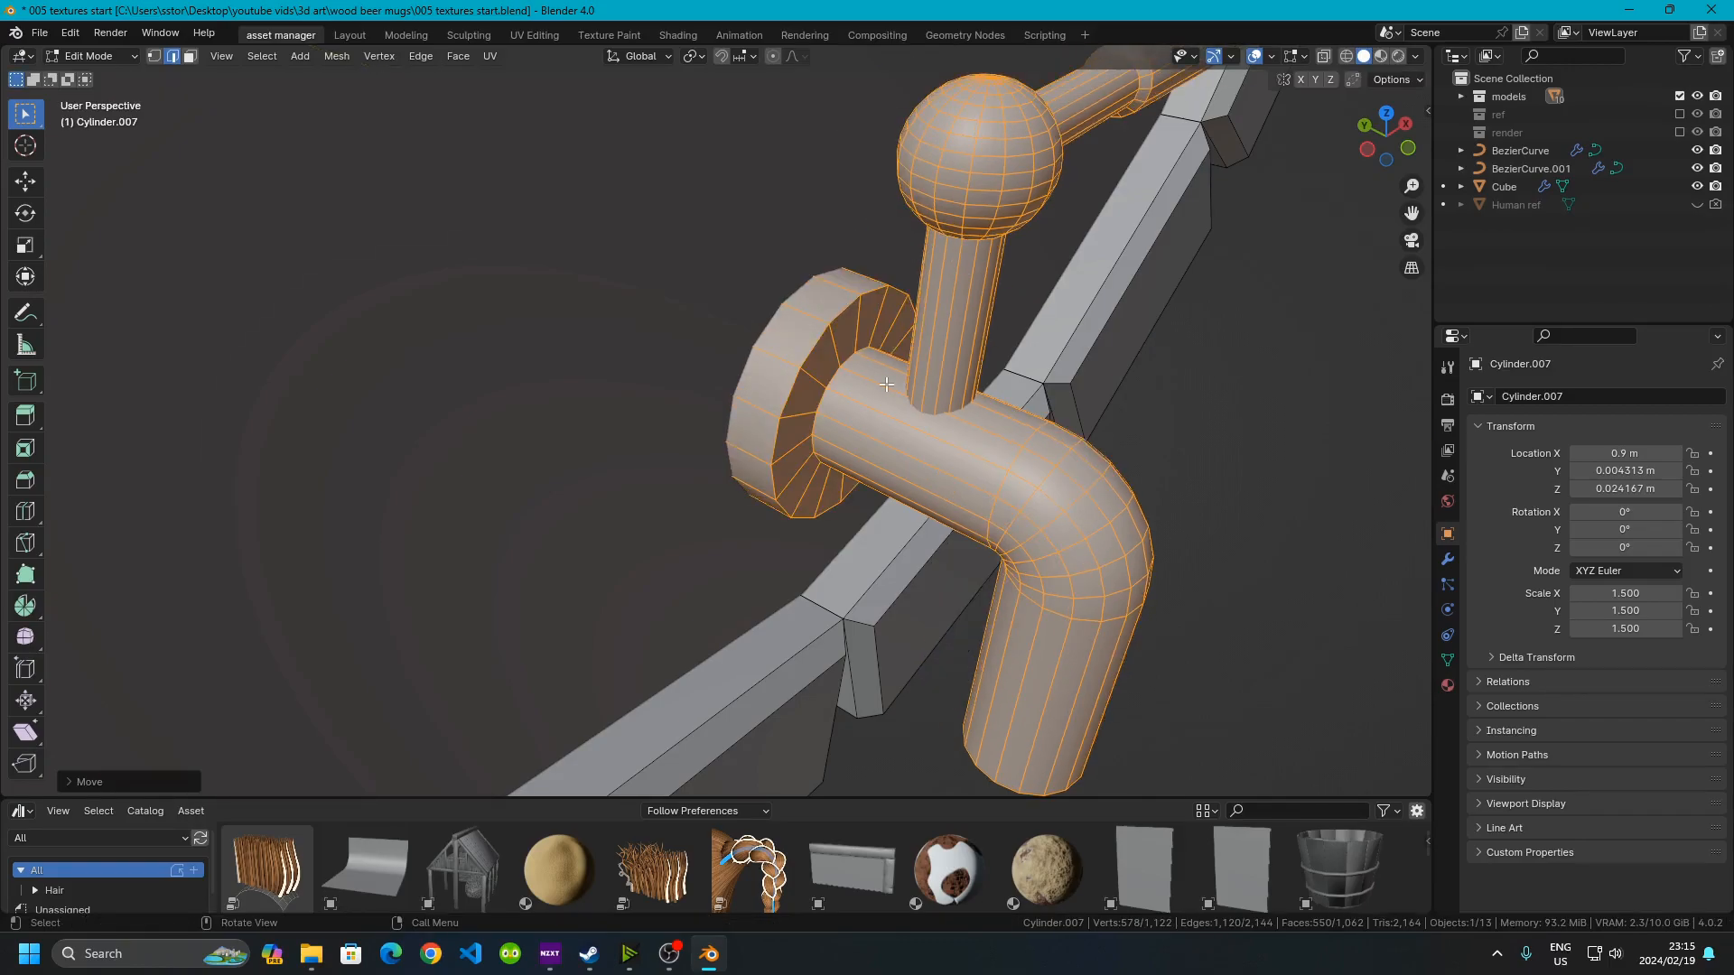
{"action": "scroll", "coordinate": [892, 386], "scroll_direction": "down", "scroll_amount": 7}
{"action": "scroll", "coordinate": [924, 418], "scroll_direction": "up", "scroll_amount": 6}
{"action": "middle_click_drag", "start_coordinate": [930, 416], "coordinate": [992, 437]}
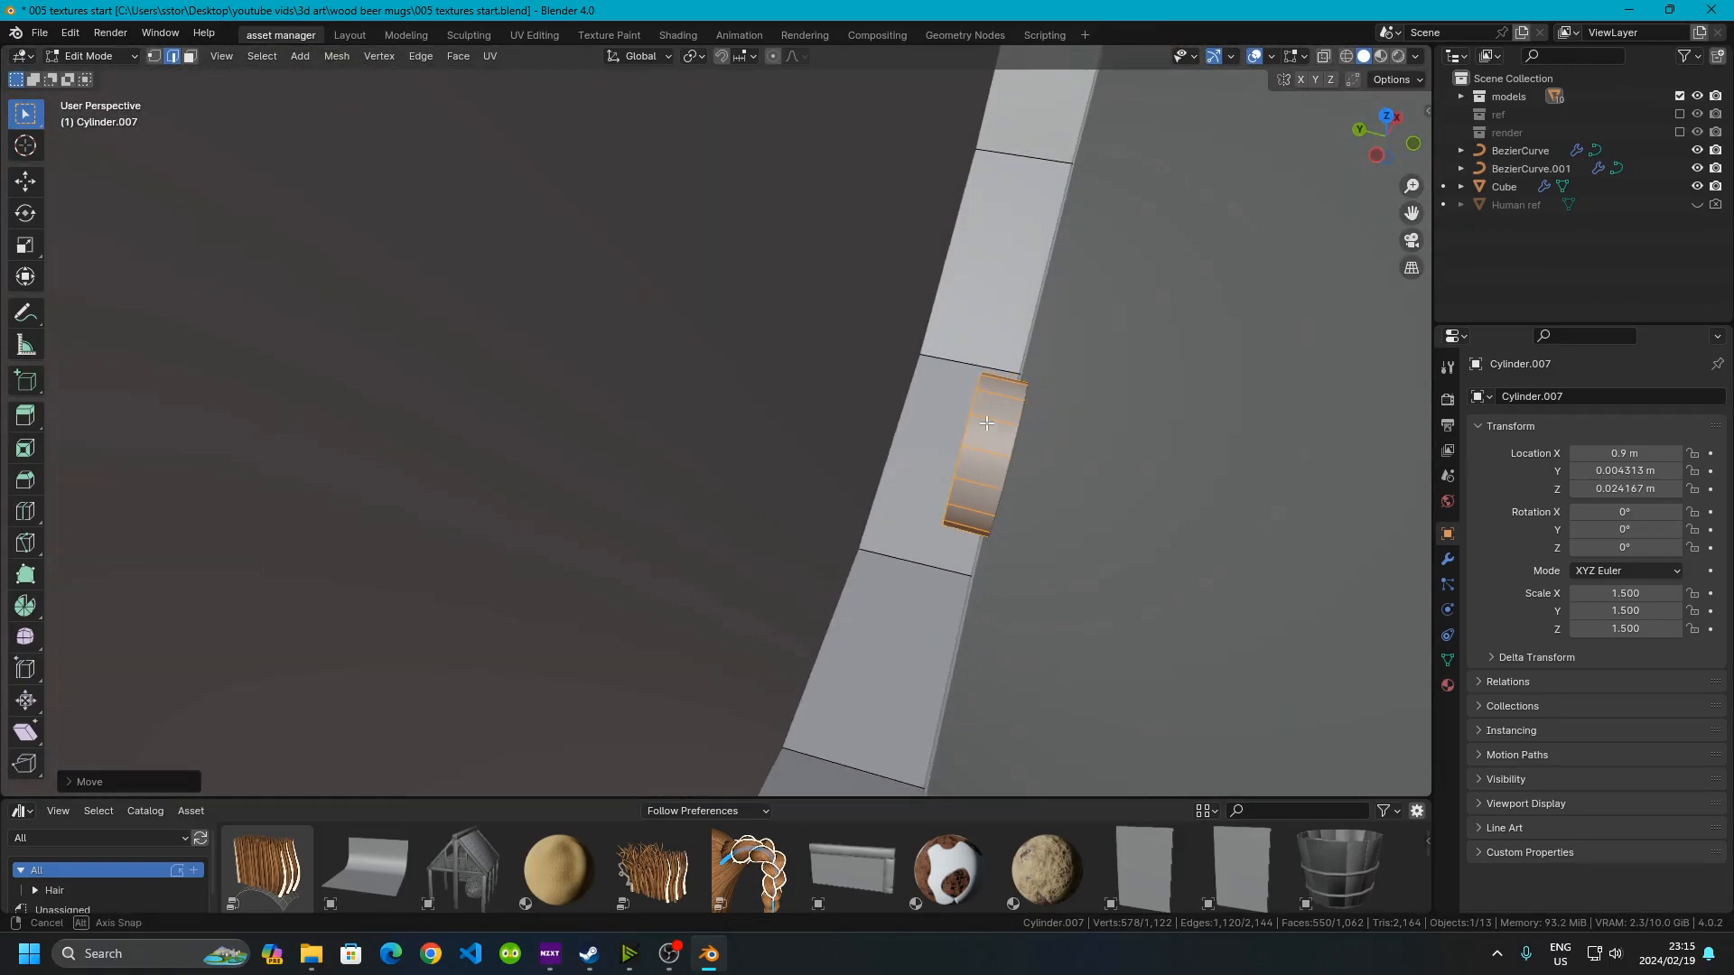
{"action": "scroll", "coordinate": [995, 441], "scroll_direction": "down", "scroll_amount": 3}
{"action": "key", "text": "Tab"}
Select all objects and apply their scale
{"action": "middle_click_drag", "start_coordinate": [1122, 472], "coordinate": [949, 439]}
{"action": "scroll", "coordinate": [779, 411], "scroll_direction": "down", "scroll_amount": 5}
{"action": "scroll", "coordinate": [948, 439], "scroll_direction": "down", "scroll_amount": 5}
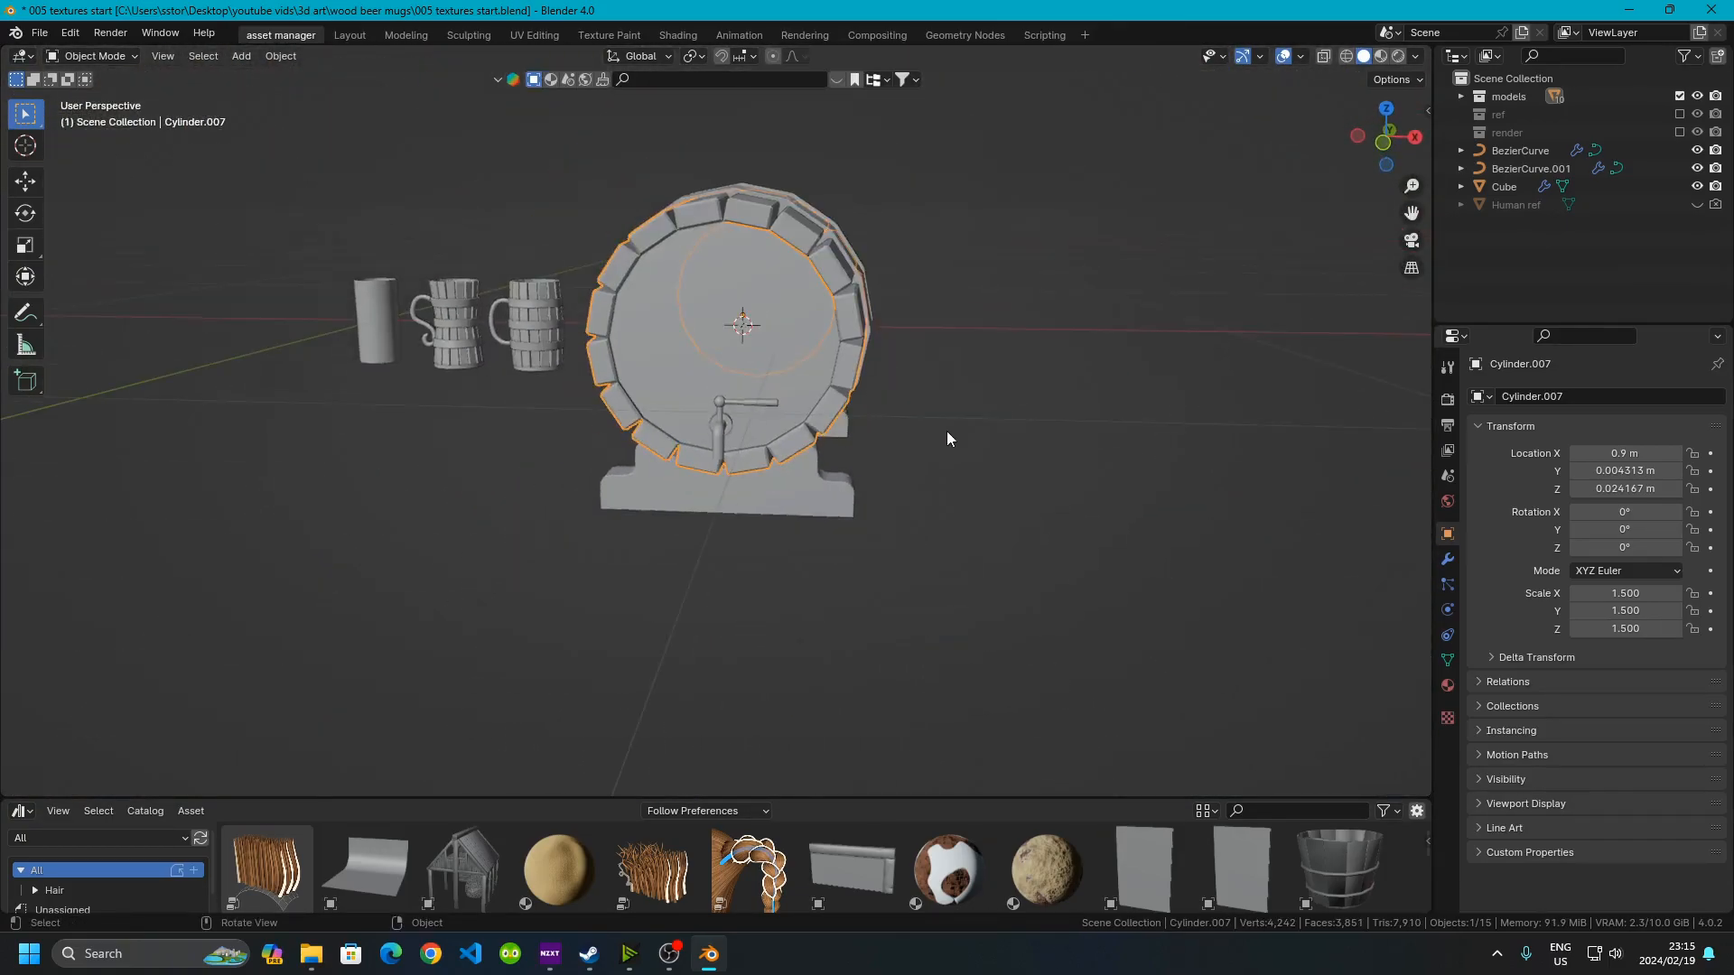
{"action": "left_click", "coordinate": [961, 397]}
{"action": "scroll", "coordinate": [795, 385], "scroll_direction": "up", "scroll_amount": 2}
{"action": "middle_click_drag", "start_coordinate": [770, 349], "coordinate": [813, 368]}
{"action": "scroll", "coordinate": [706, 354], "scroll_direction": "down", "scroll_amount": 4}
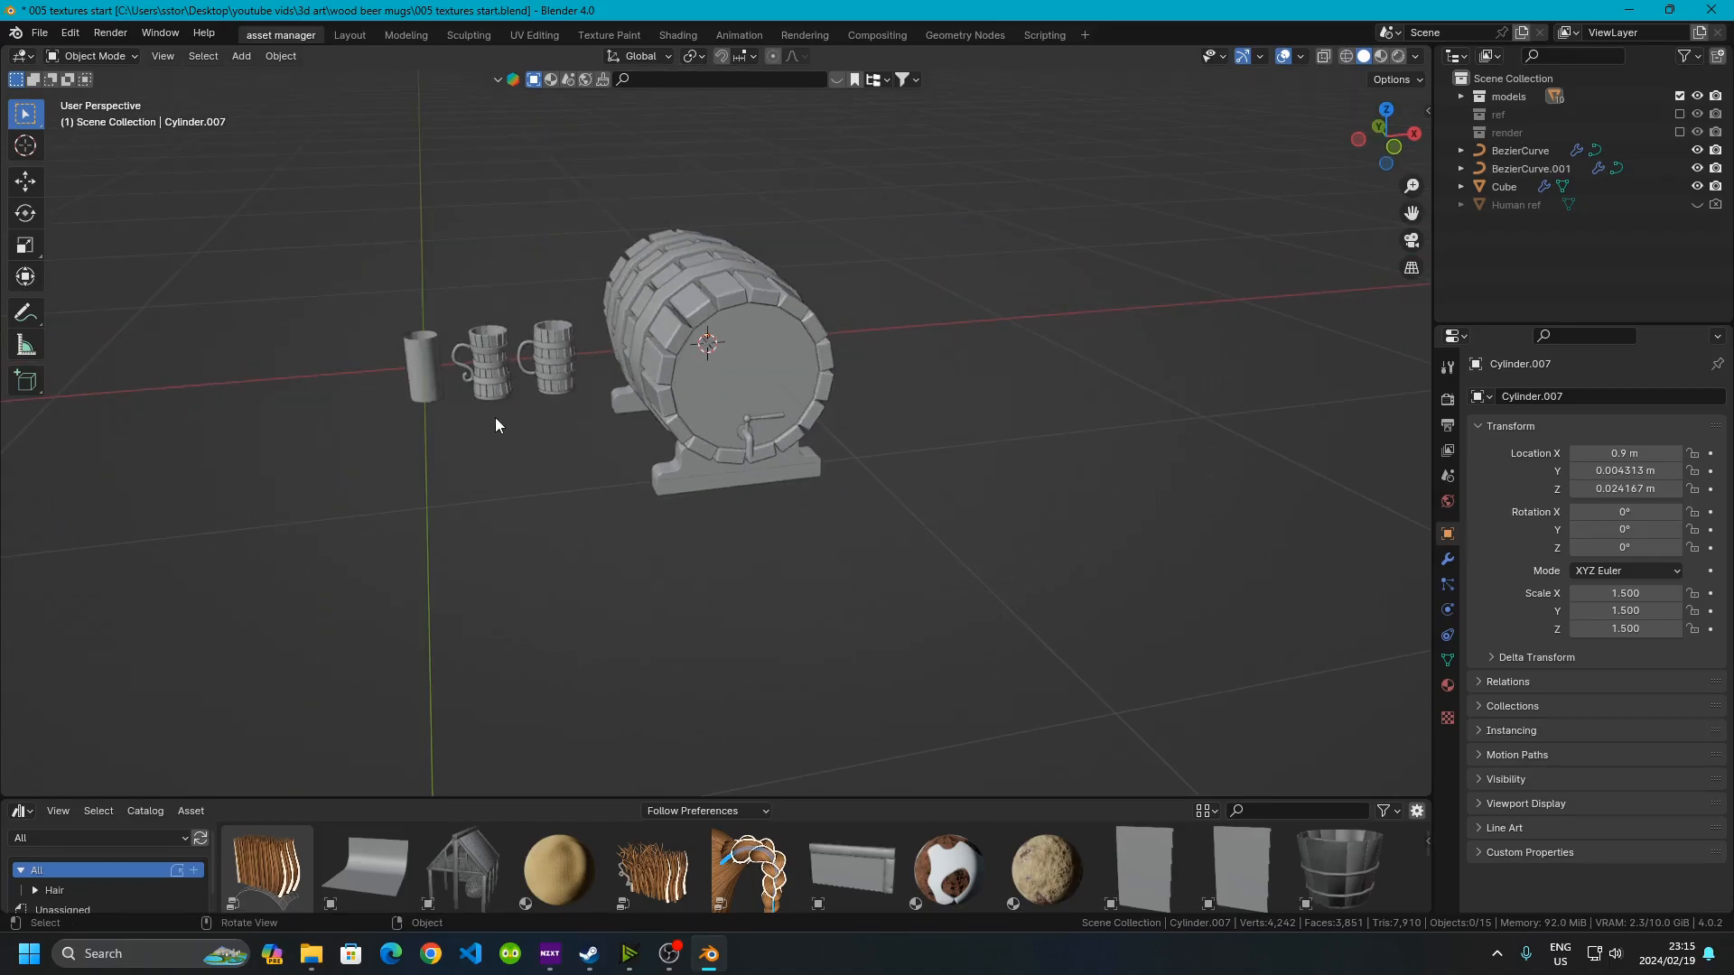
{"action": "key", "text": "a"}
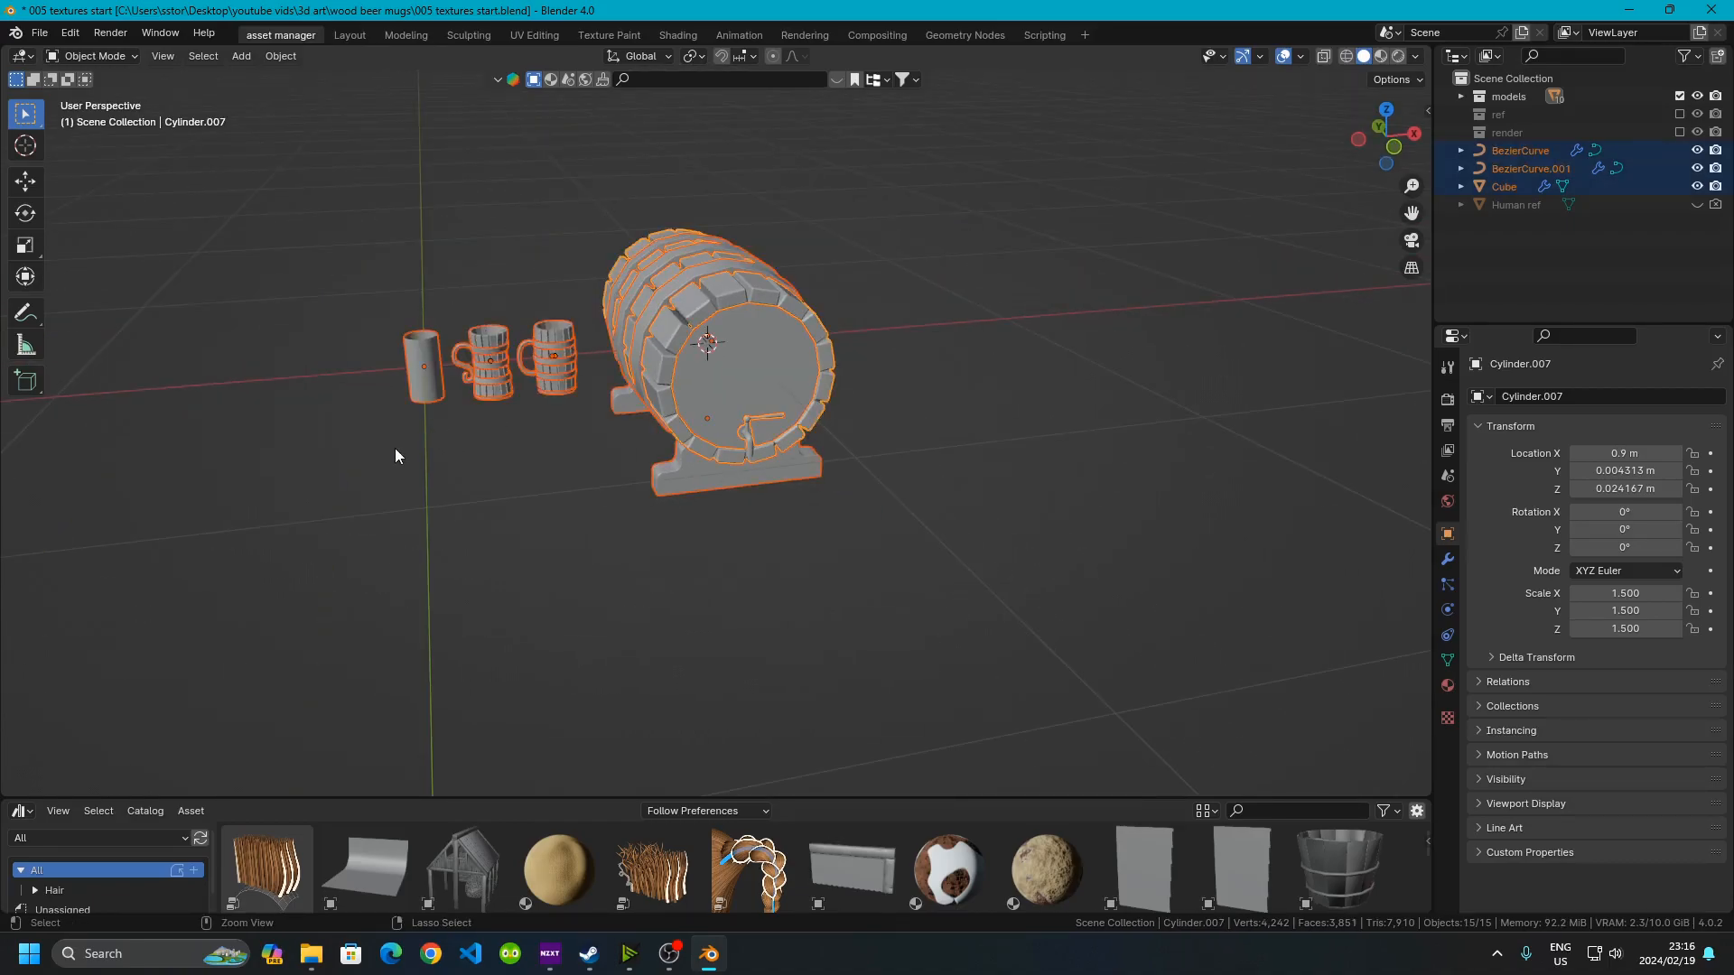
{"action": "key", "text": "ctrl+a"}
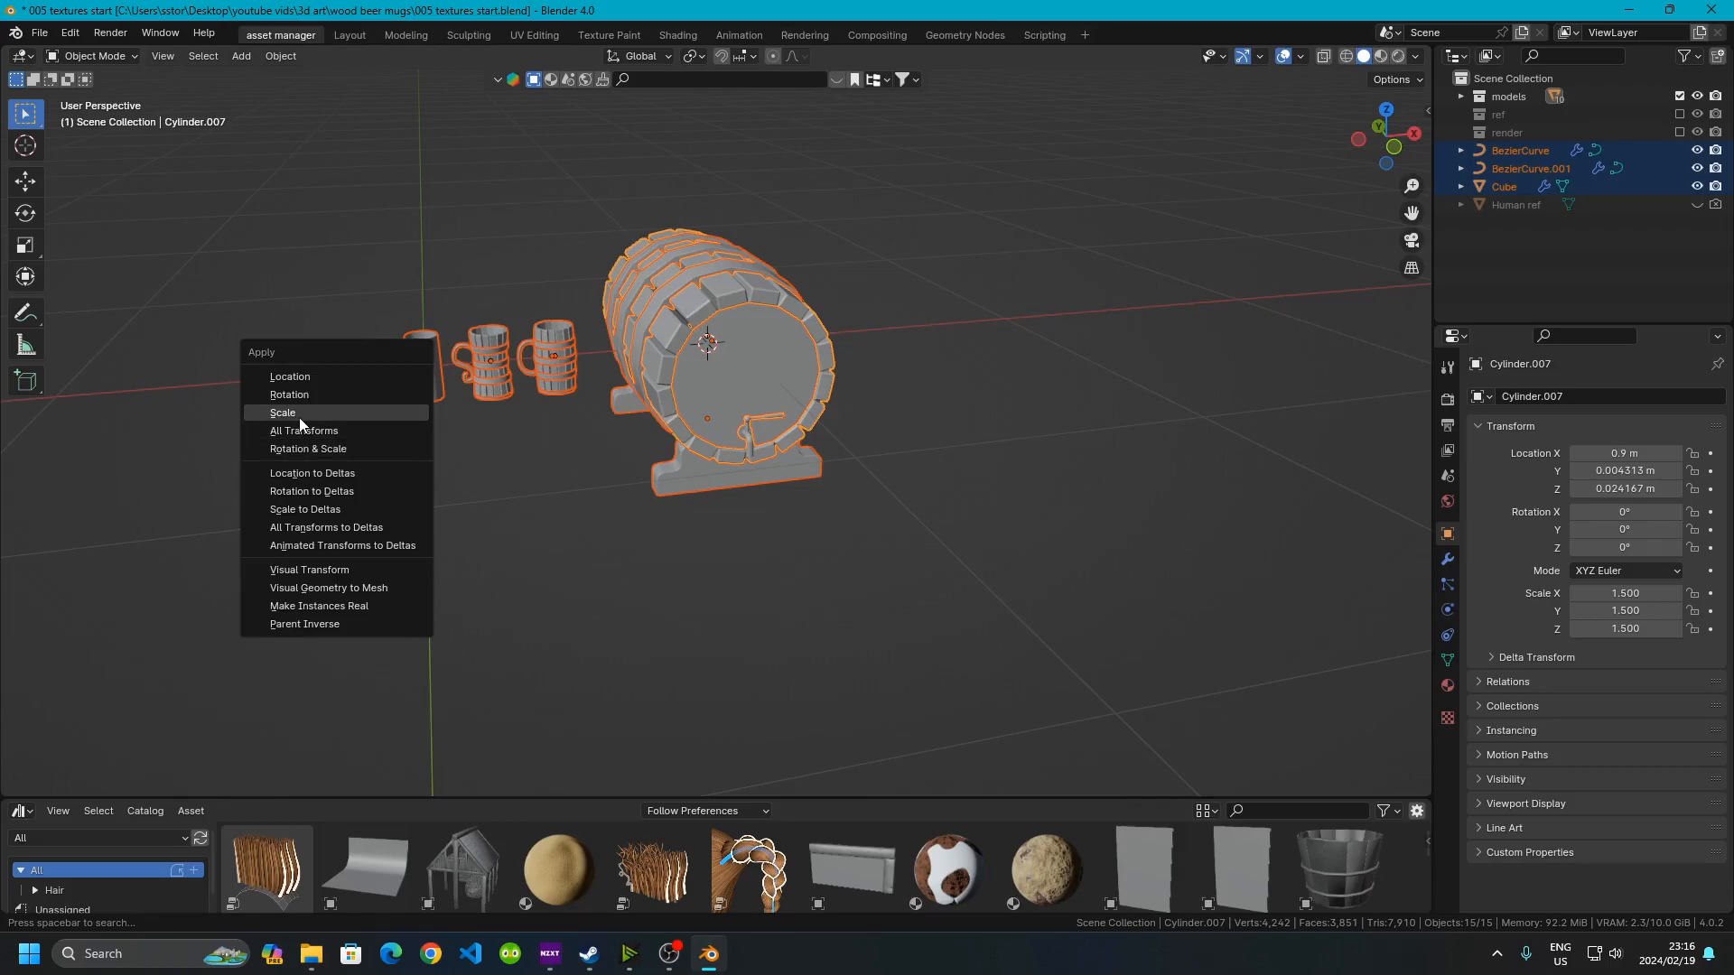
{"action": "left_click", "coordinate": [340, 432]}
Select the keg's end rim and raise its Solidify thickness to 0.04 m
{"action": "scroll", "coordinate": [577, 443], "scroll_direction": "up", "scroll_amount": 4}
{"action": "left_click", "coordinate": [1026, 524]}
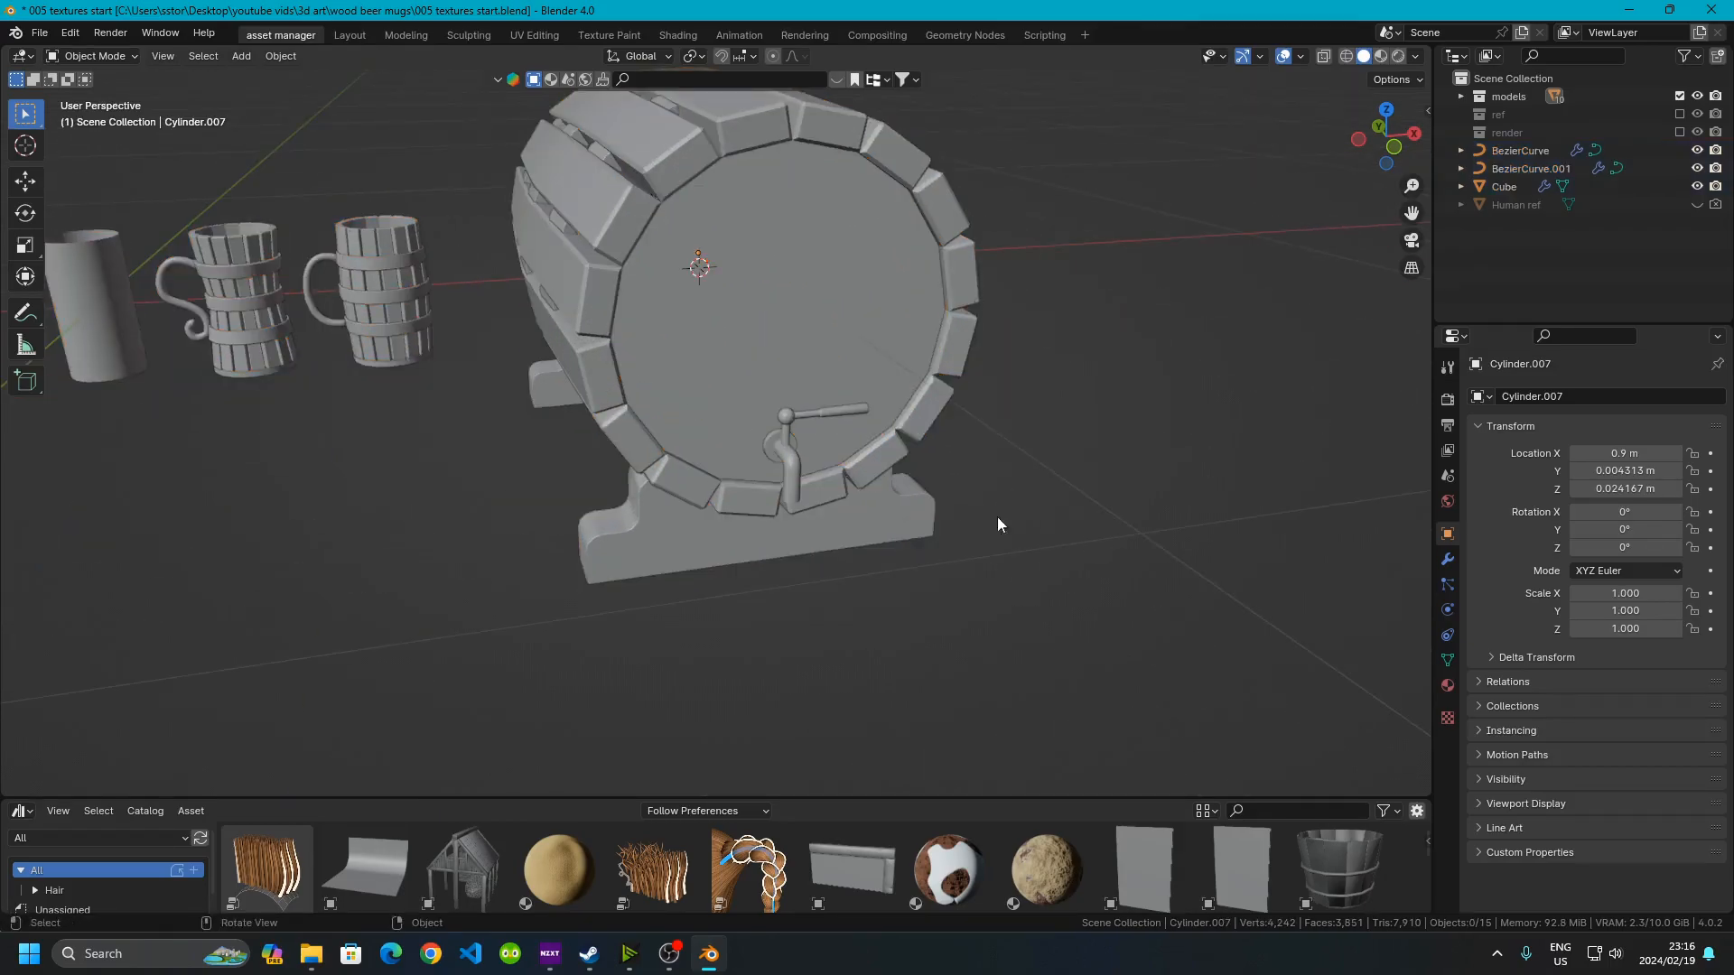
{"action": "scroll", "coordinate": [1012, 515], "scroll_direction": "up", "scroll_amount": 1}
{"action": "middle_click_drag", "start_coordinate": [544, 239], "coordinate": [601, 499], "text": "shift"}
{"action": "scroll", "coordinate": [601, 499], "scroll_direction": "up", "scroll_amount": 3}
{"action": "scroll", "coordinate": [542, 474], "scroll_direction": "up", "scroll_amount": 2}
{"action": "left_click", "coordinate": [533, 484]}
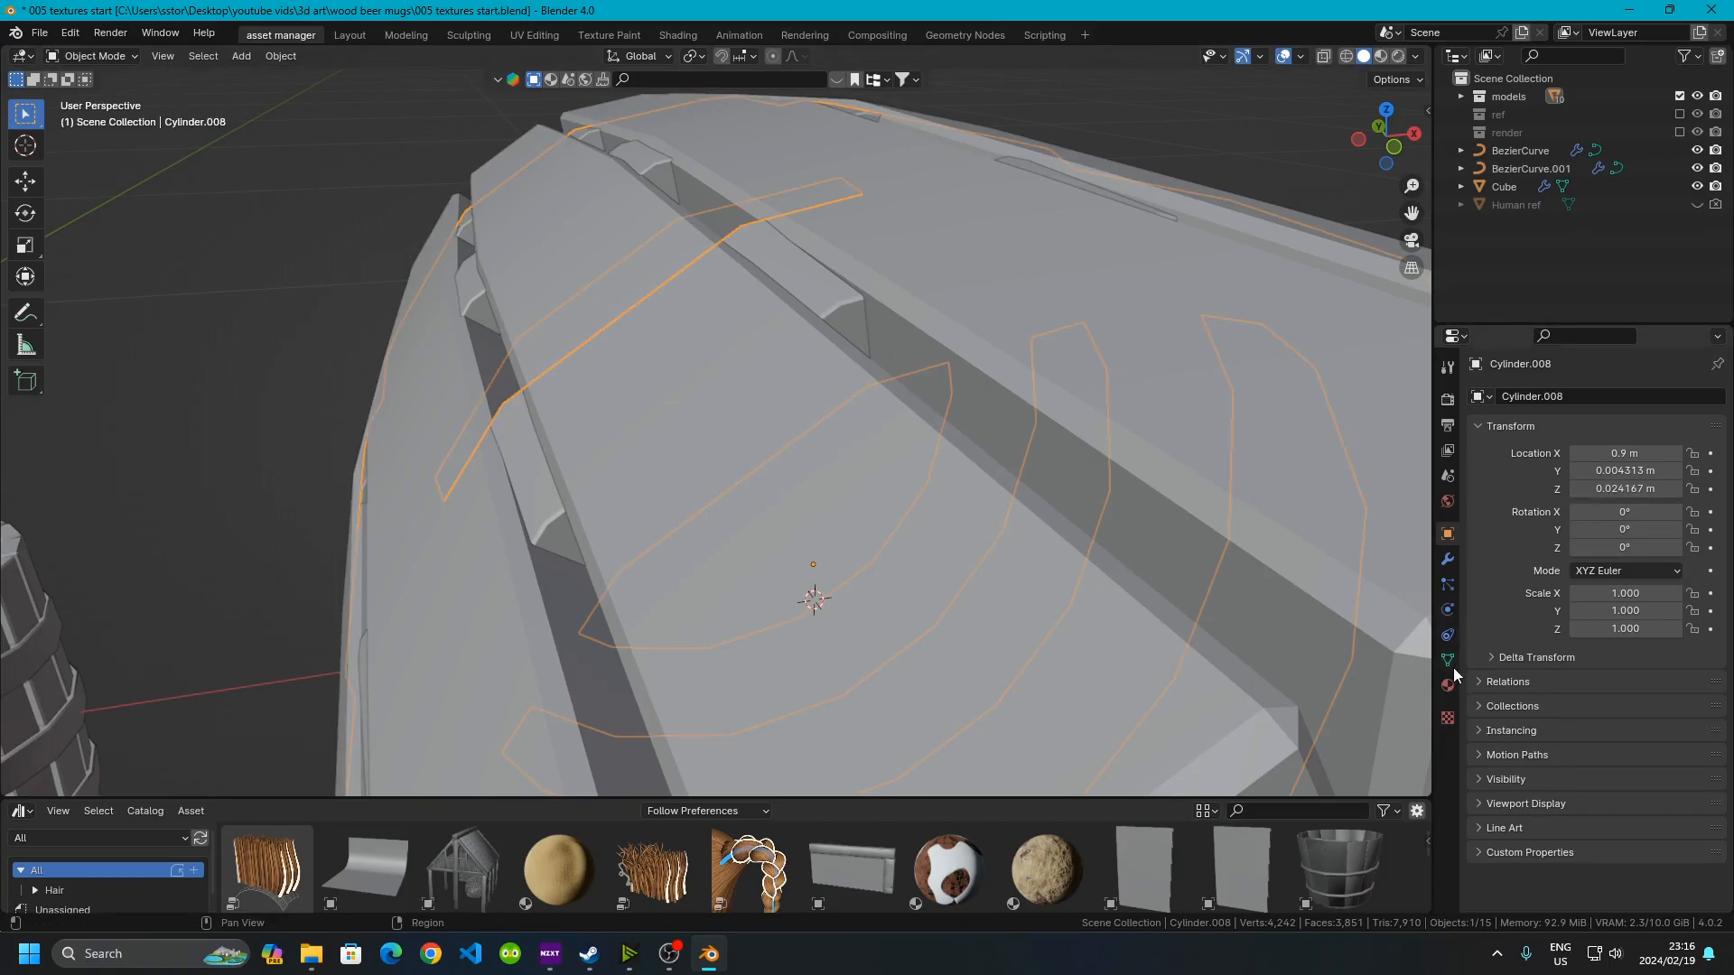
{"action": "left_click", "coordinate": [1445, 560]}
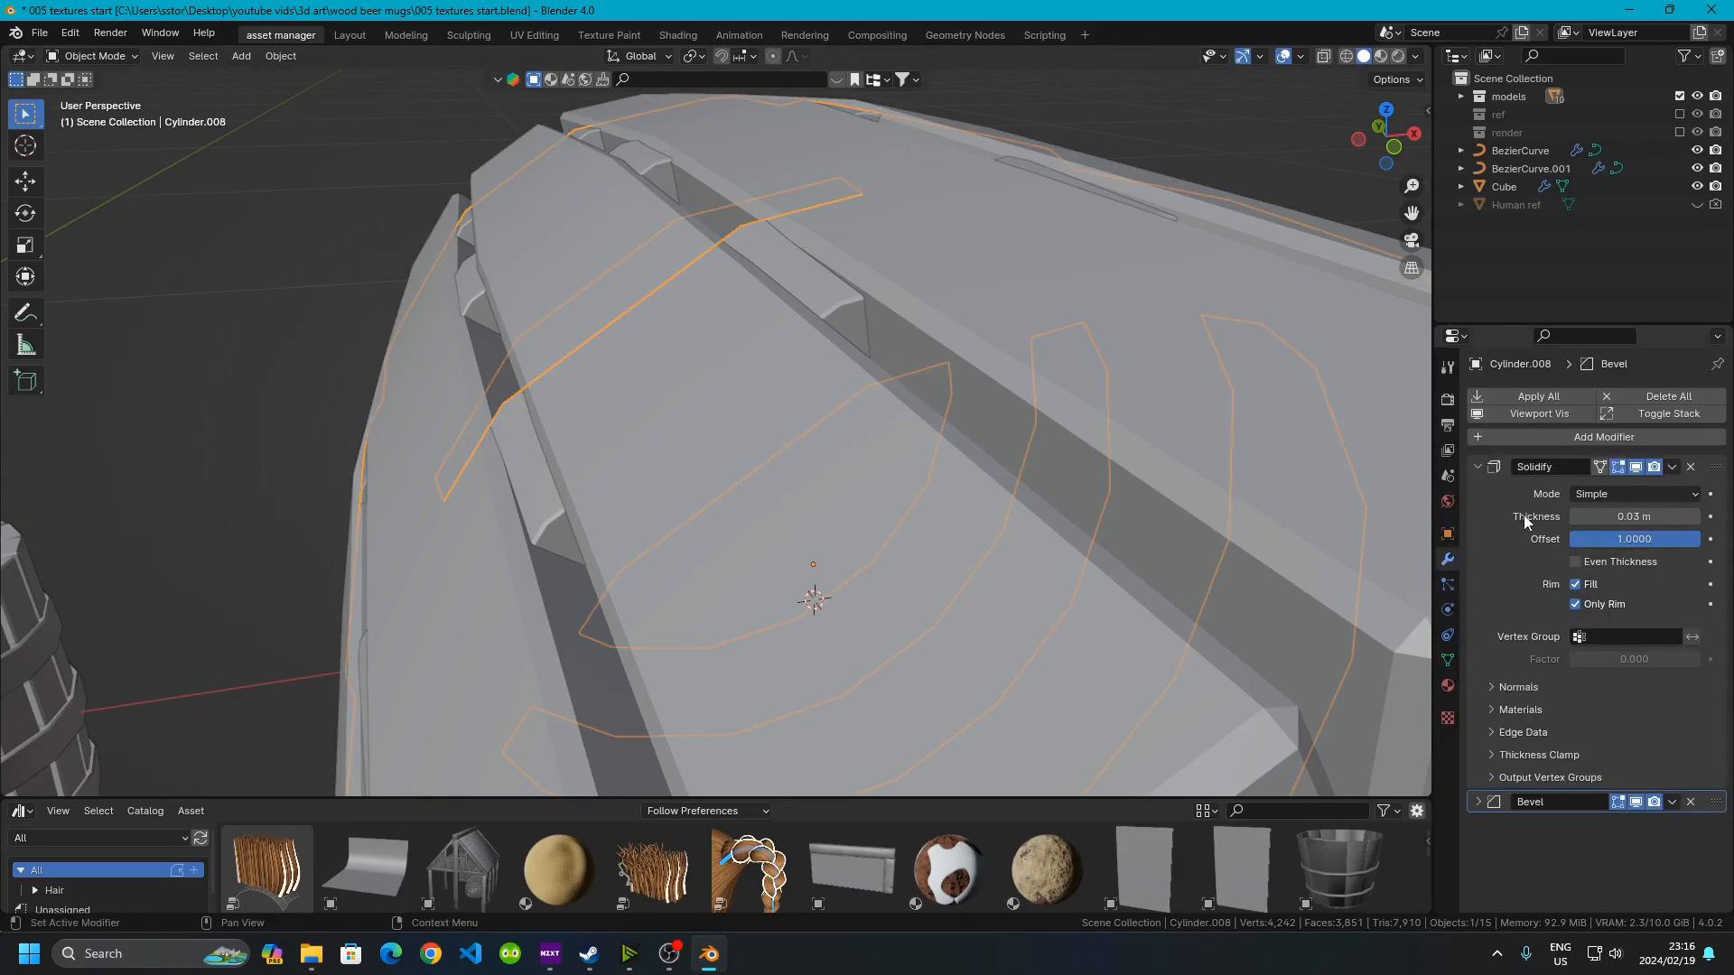
{"action": "left_click", "coordinate": [1695, 518]}
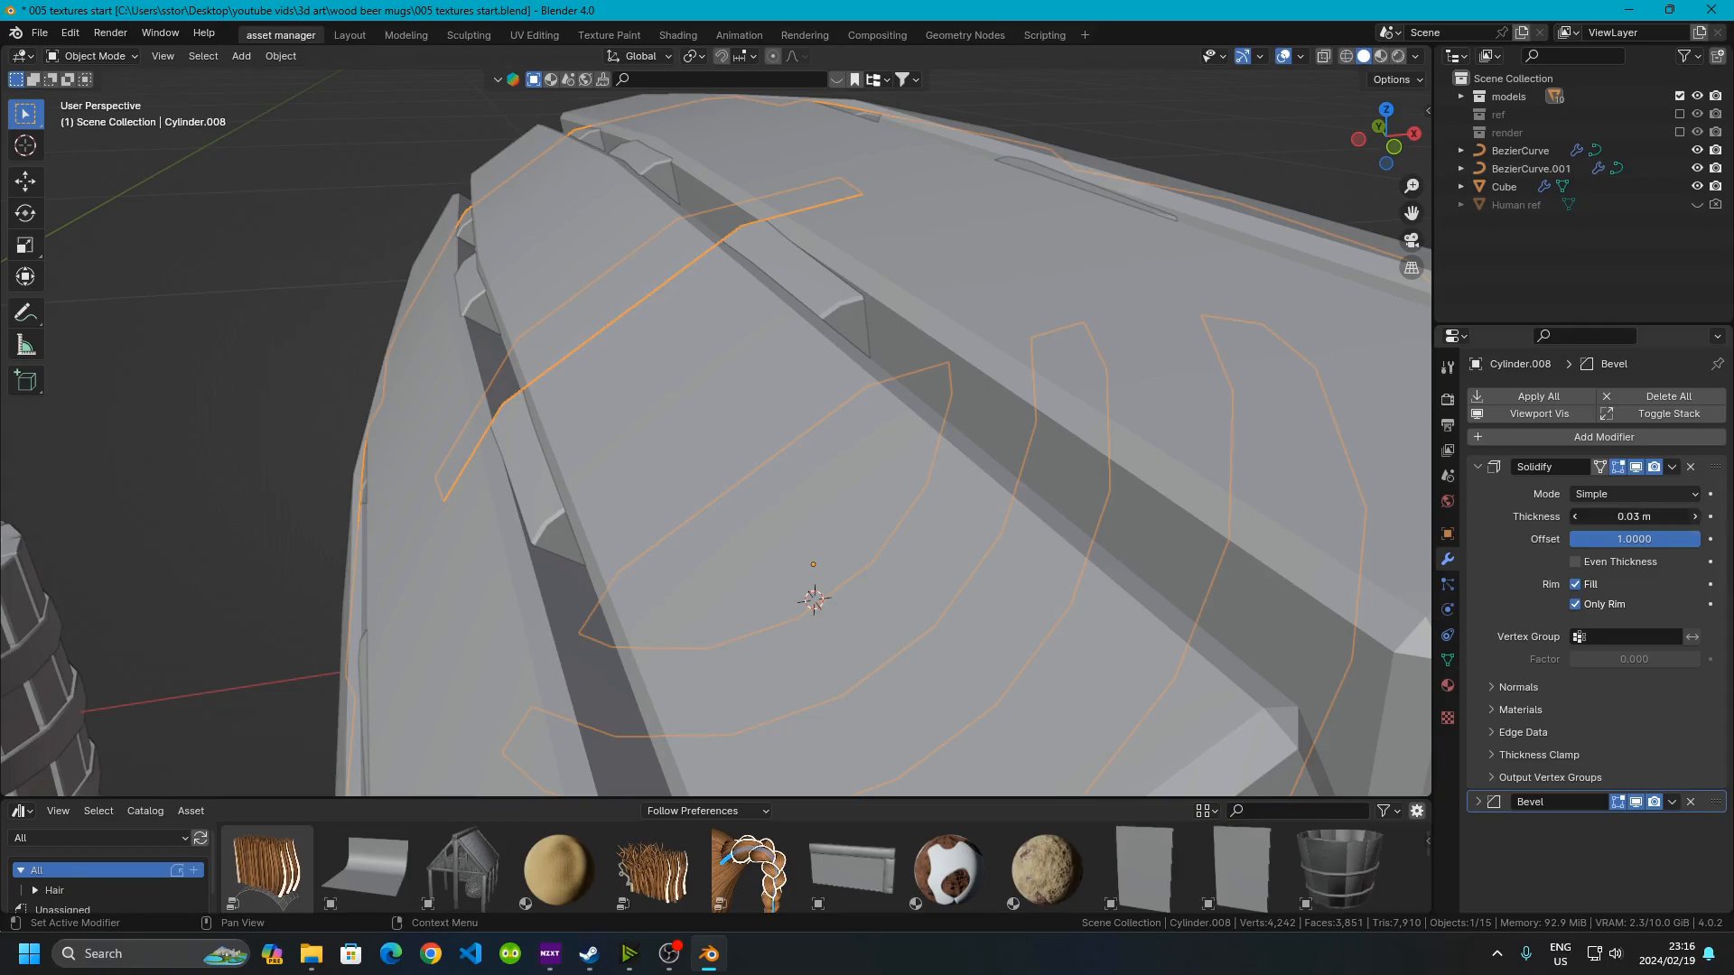
Deselect, then select all objects again and reapply their scale
{"action": "scroll", "coordinate": [872, 372], "scroll_direction": "down", "scroll_amount": 3}
{"action": "key", "text": "alt+a"}
{"action": "middle_click_drag", "start_coordinate": [1146, 349], "coordinate": [1048, 388]}
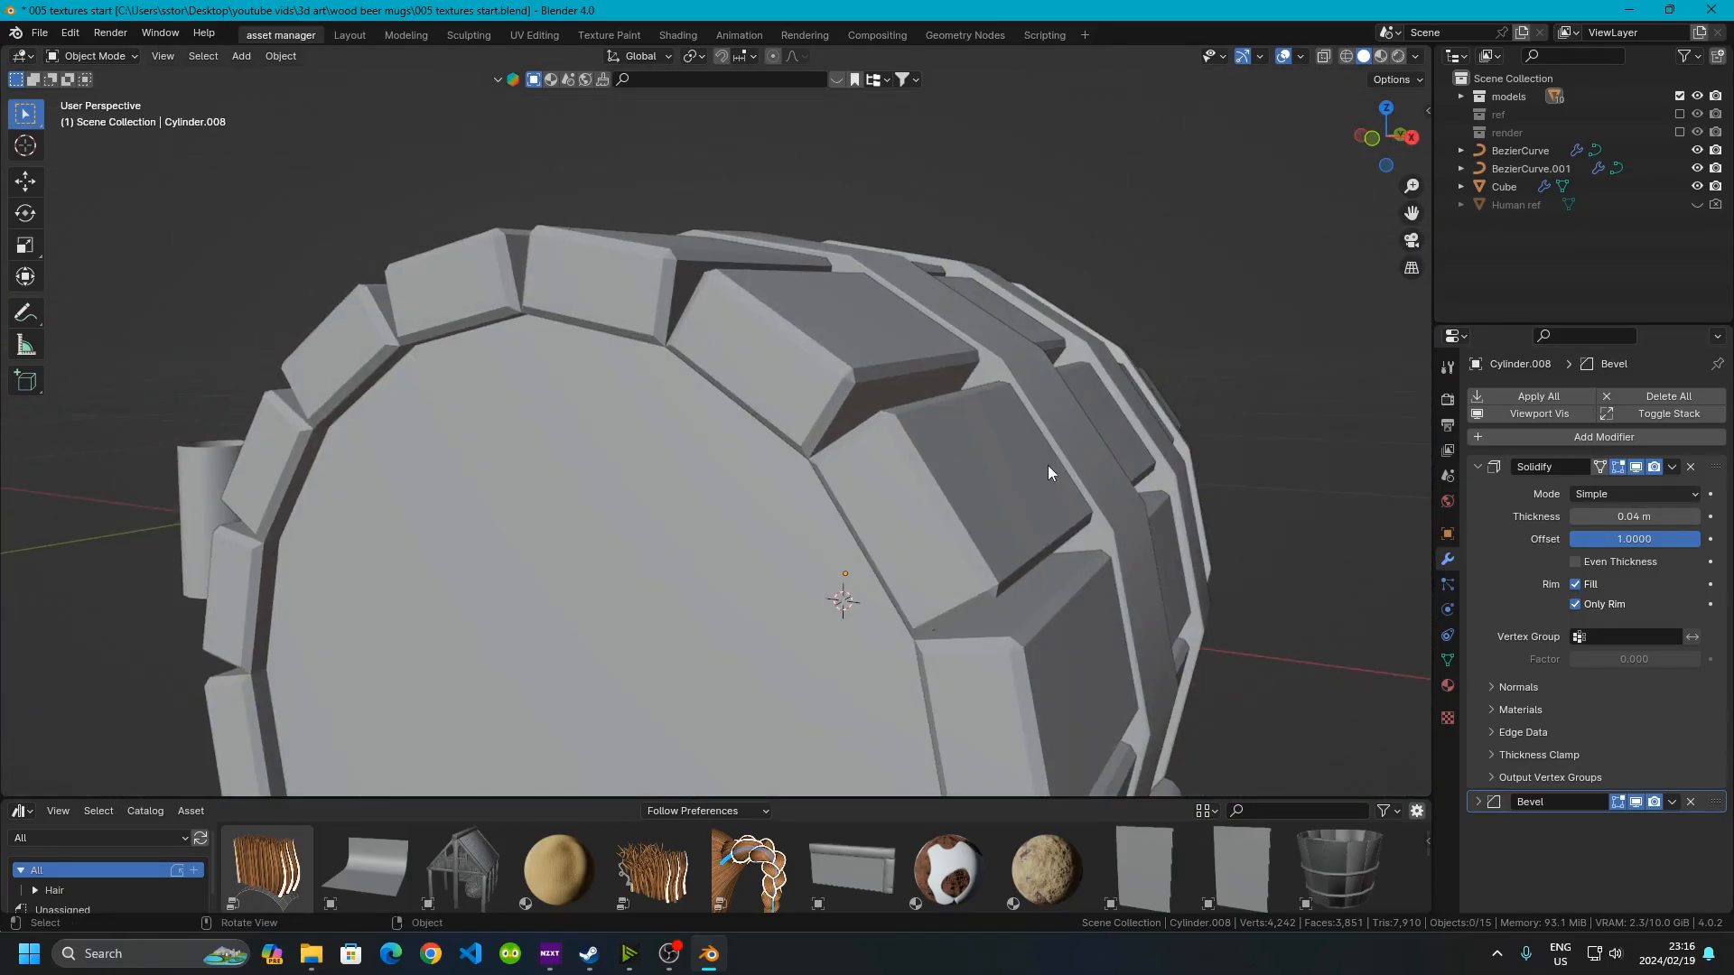
{"action": "middle_click_drag", "start_coordinate": [1063, 463], "coordinate": [578, 490]}
{"action": "scroll", "coordinate": [907, 349], "scroll_direction": "down", "scroll_amount": 5}
{"action": "scroll", "coordinate": [740, 482], "scroll_direction": "down", "scroll_amount": 3}
{"action": "key", "text": "a"}
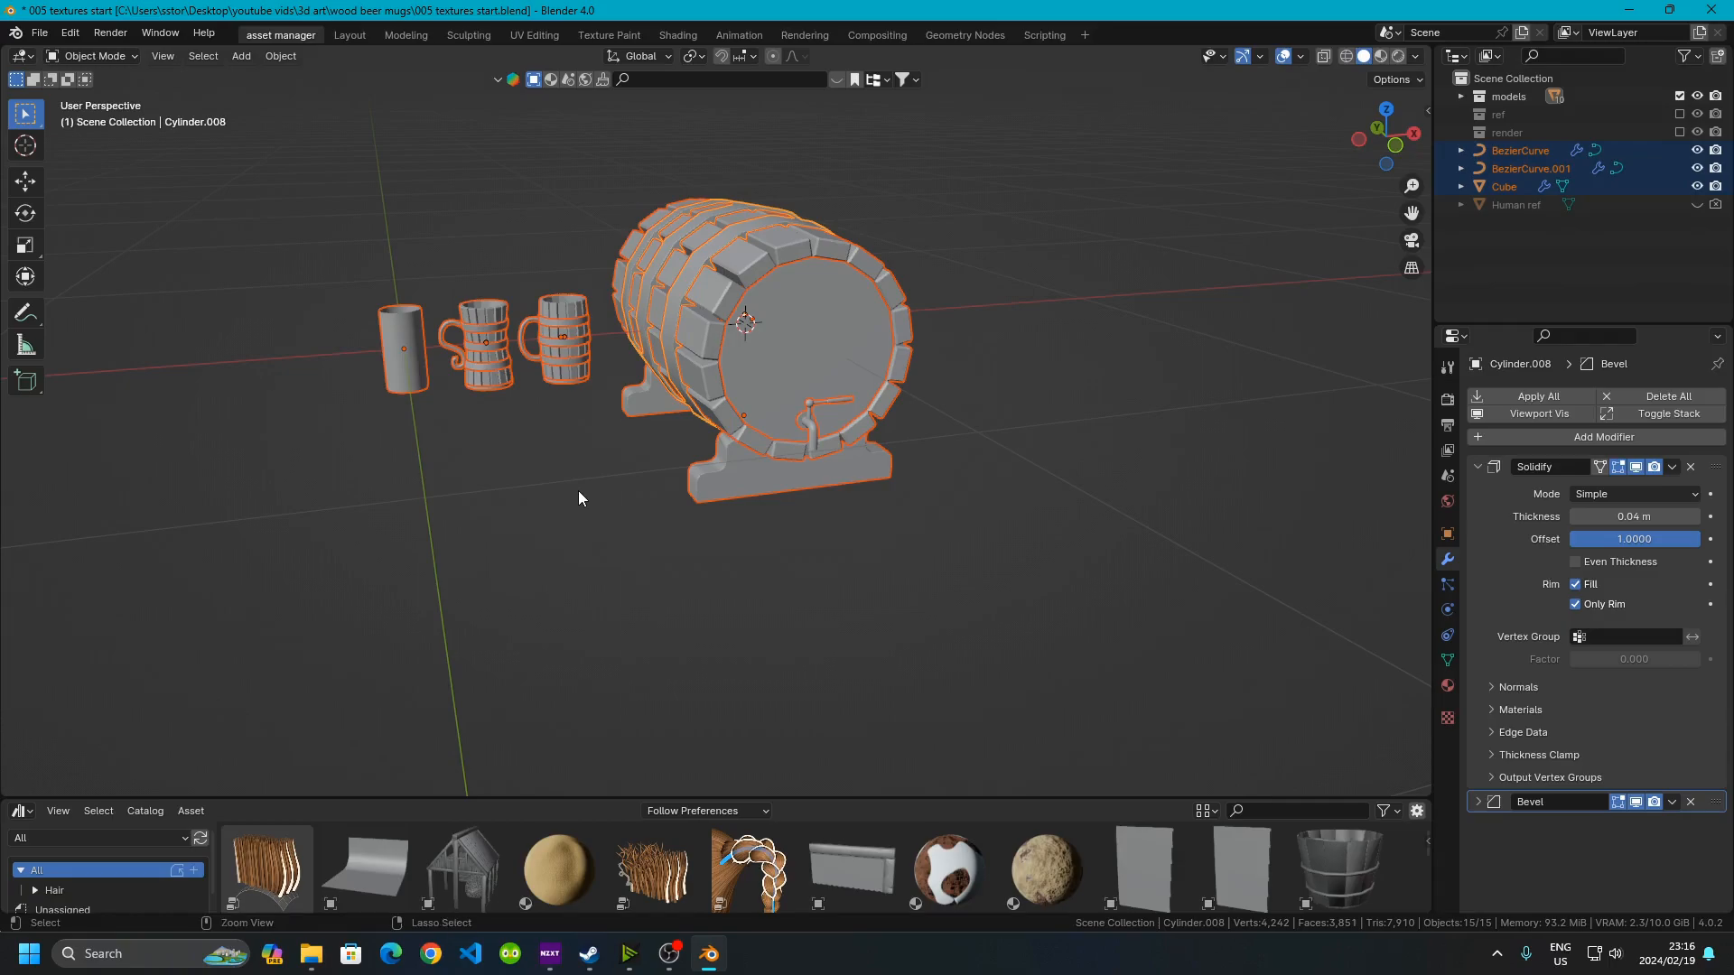
{"action": "key", "text": "ctrl+a"}
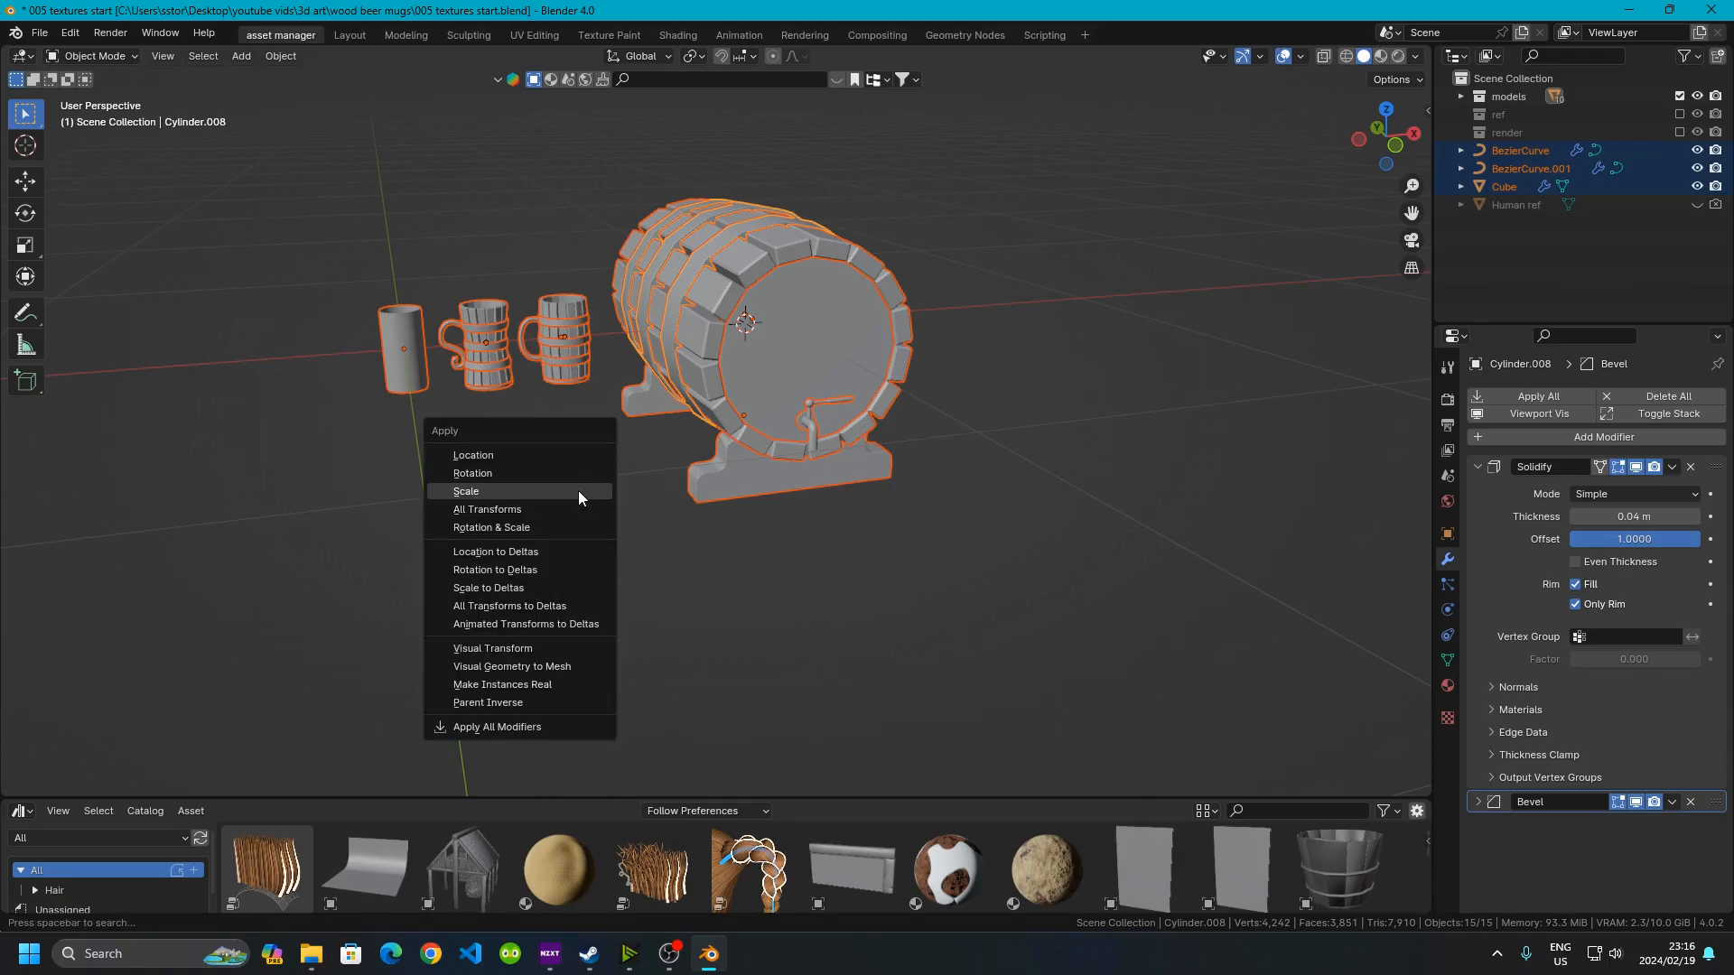
{"action": "left_click", "coordinate": [578, 490]}
Check object dimensions in the sidebar, then select all objects and apply rotation and scale
{"action": "middle_click_drag", "start_coordinate": [578, 491], "coordinate": [686, 325]}
{"action": "left_click", "coordinate": [693, 315]}
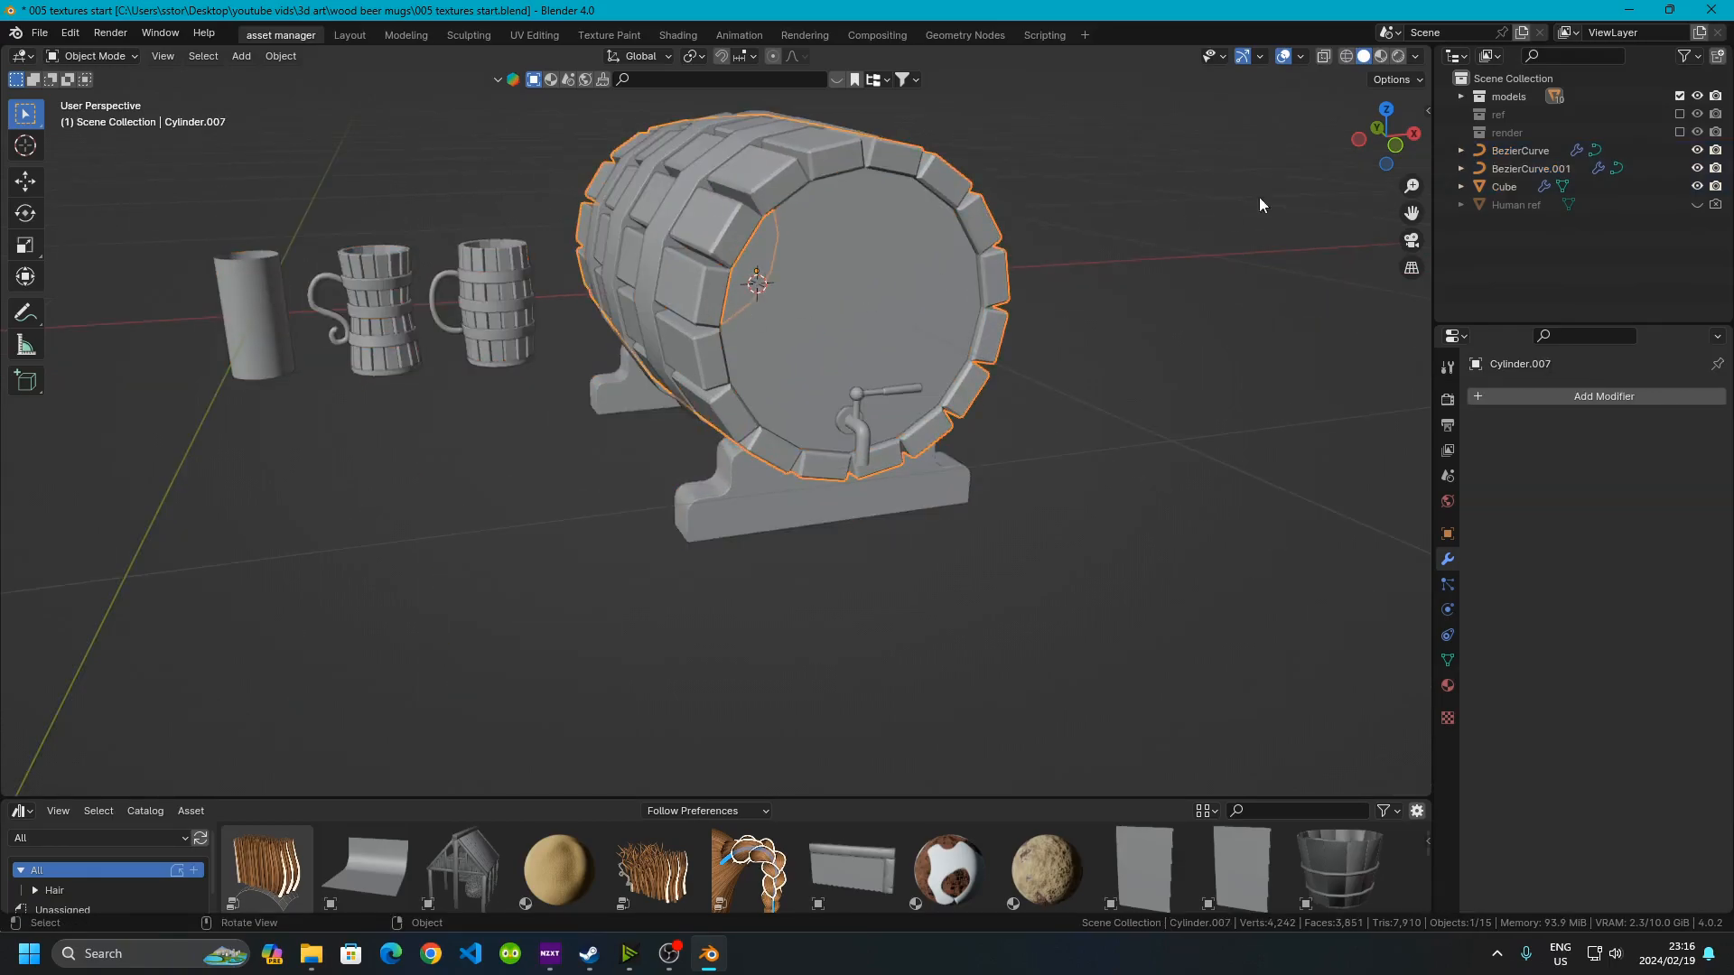
{"action": "left_click_drag", "start_coordinate": [1428, 113], "coordinate": [1084, 135]}
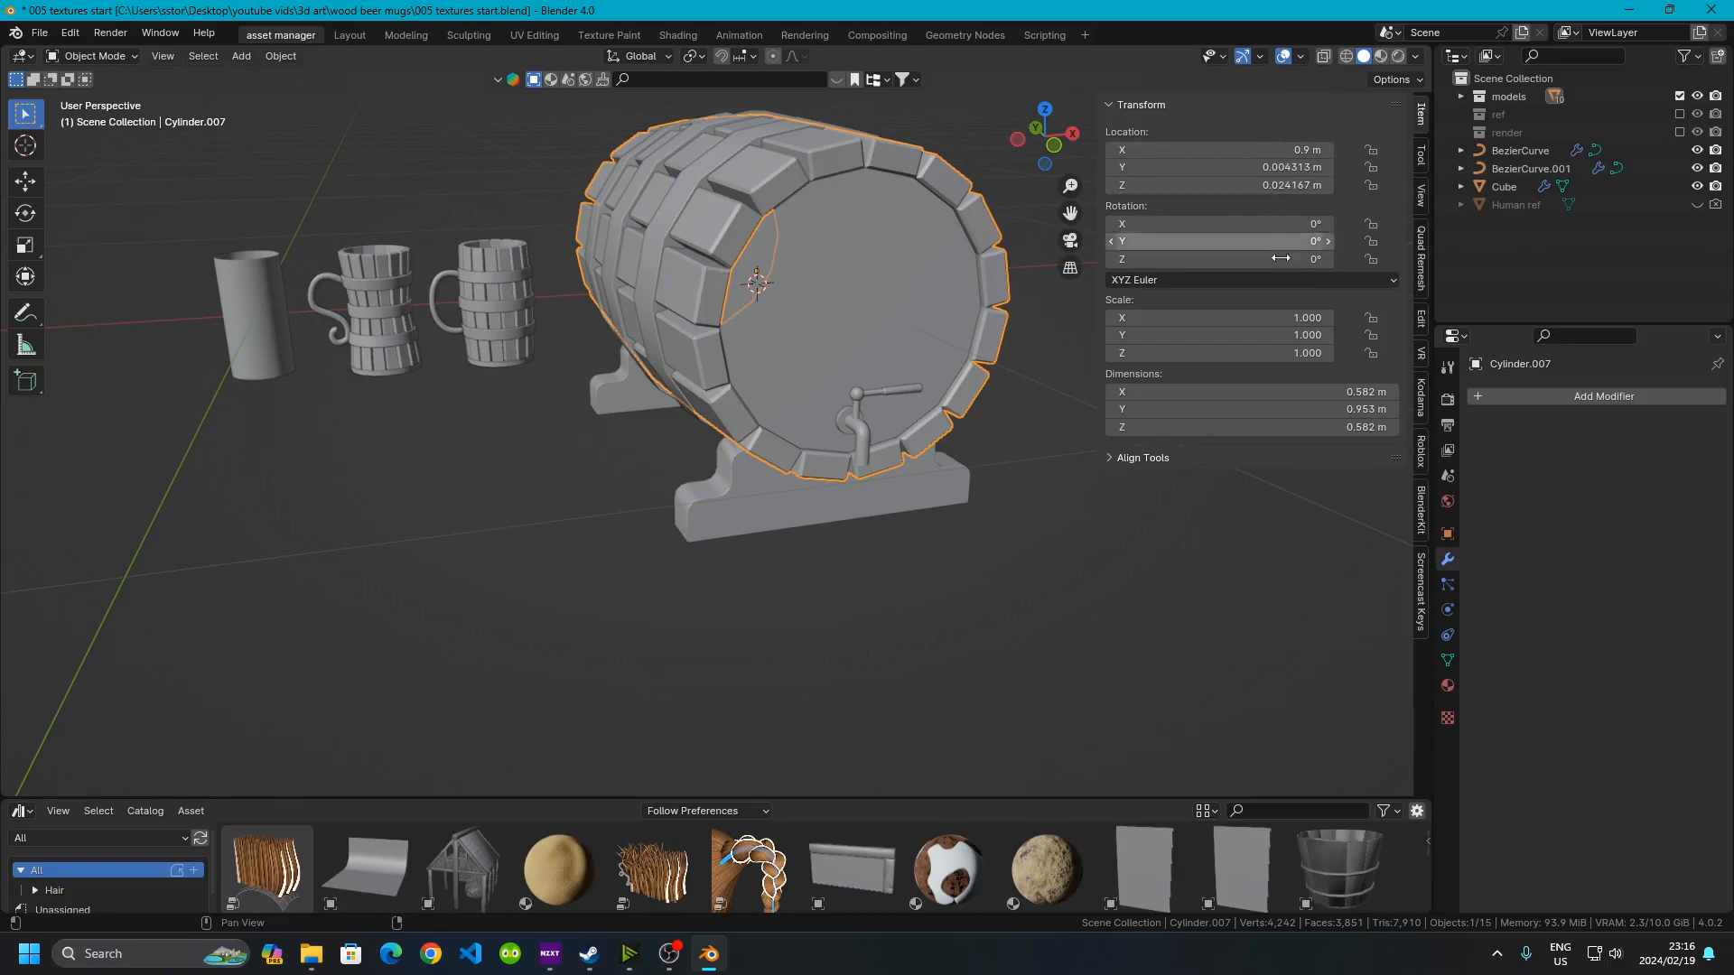
{"action": "left_click", "coordinate": [856, 328]}
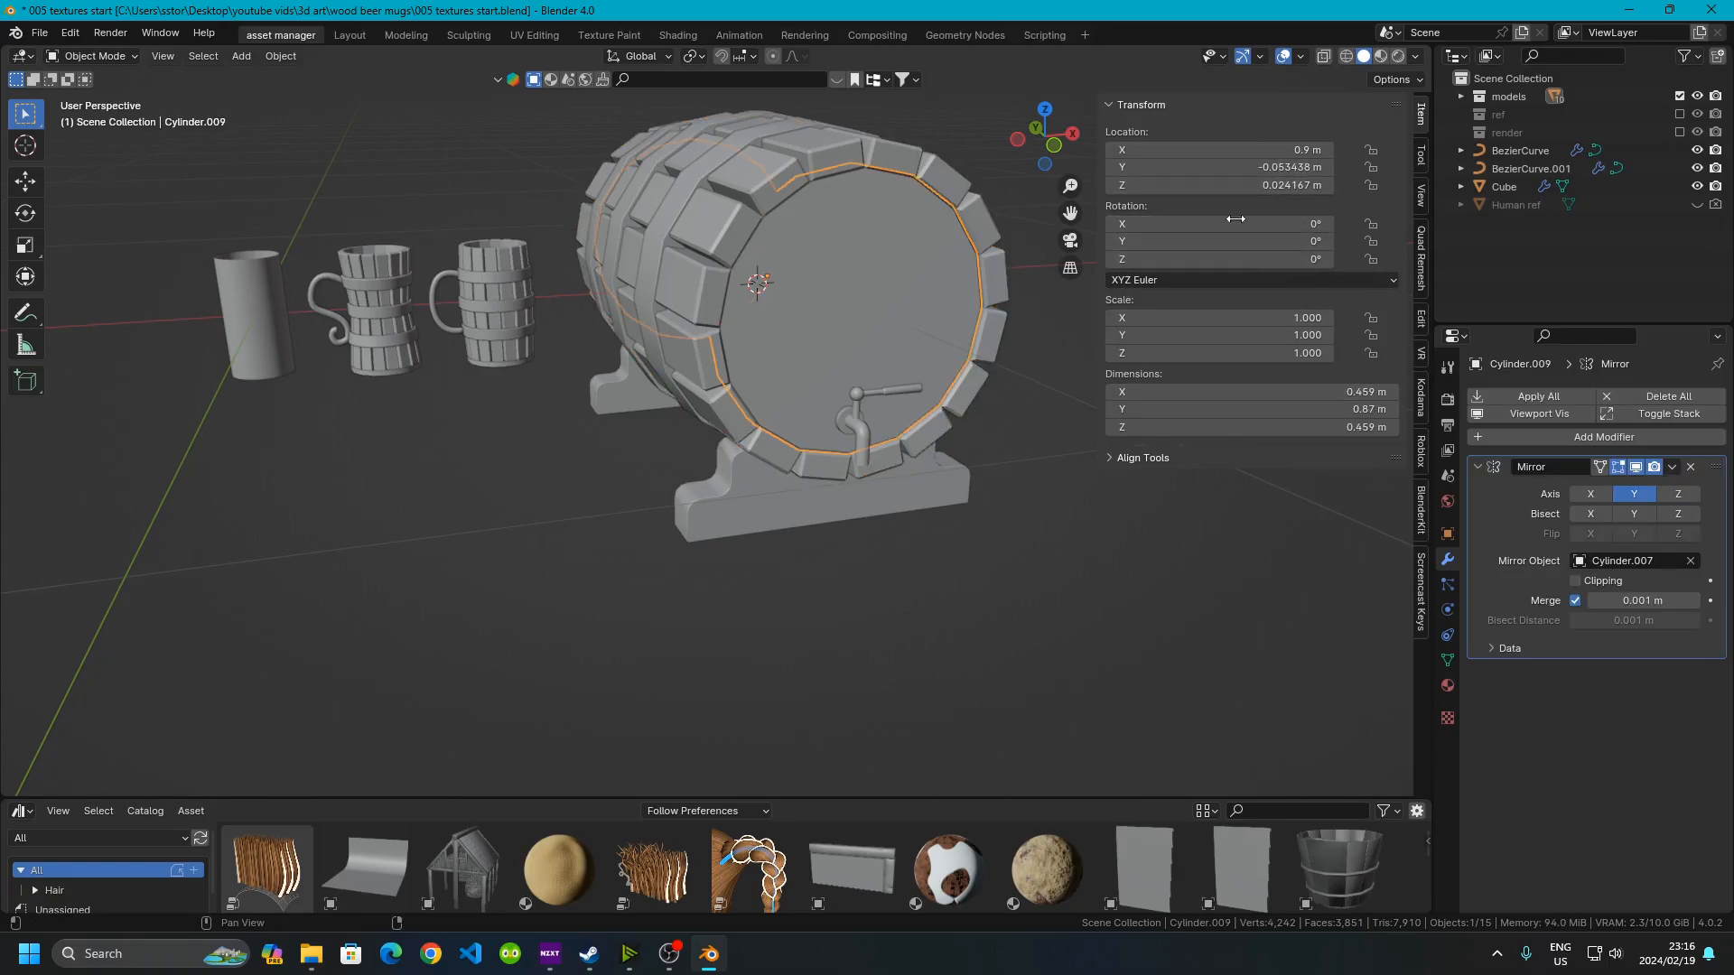
{"action": "left_click", "coordinate": [526, 298]}
{"action": "left_click", "coordinate": [518, 517]}
{"action": "key", "text": "a"}
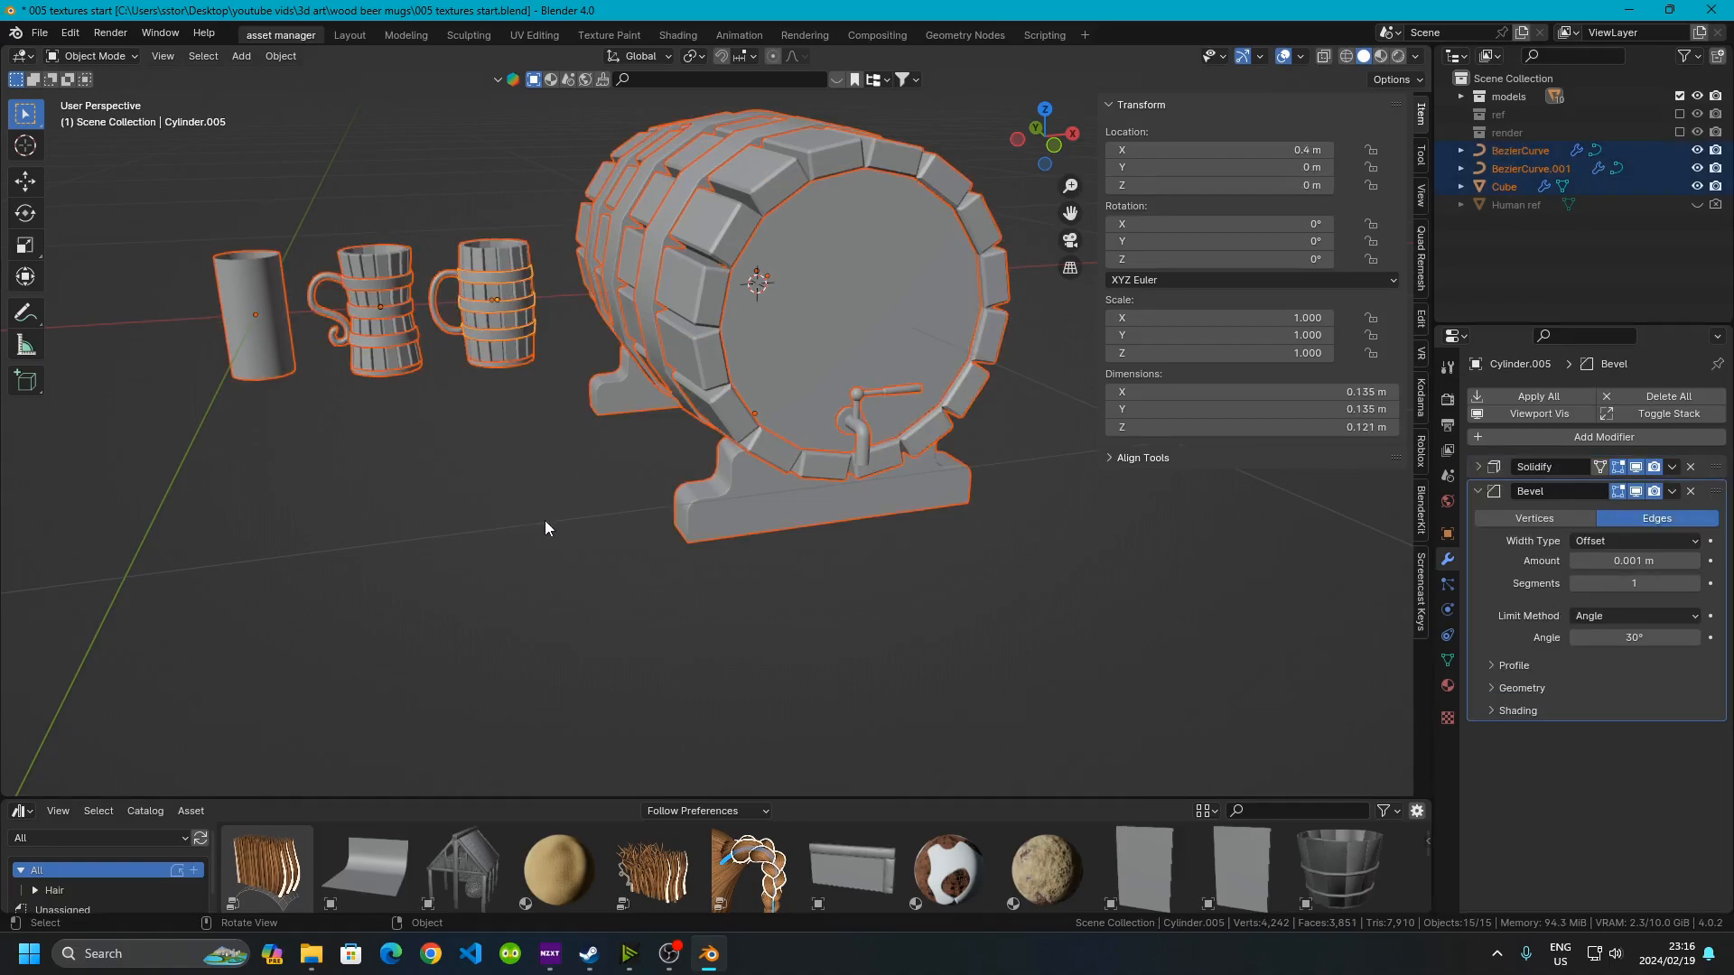
{"action": "key", "text": "ctrl+a"}
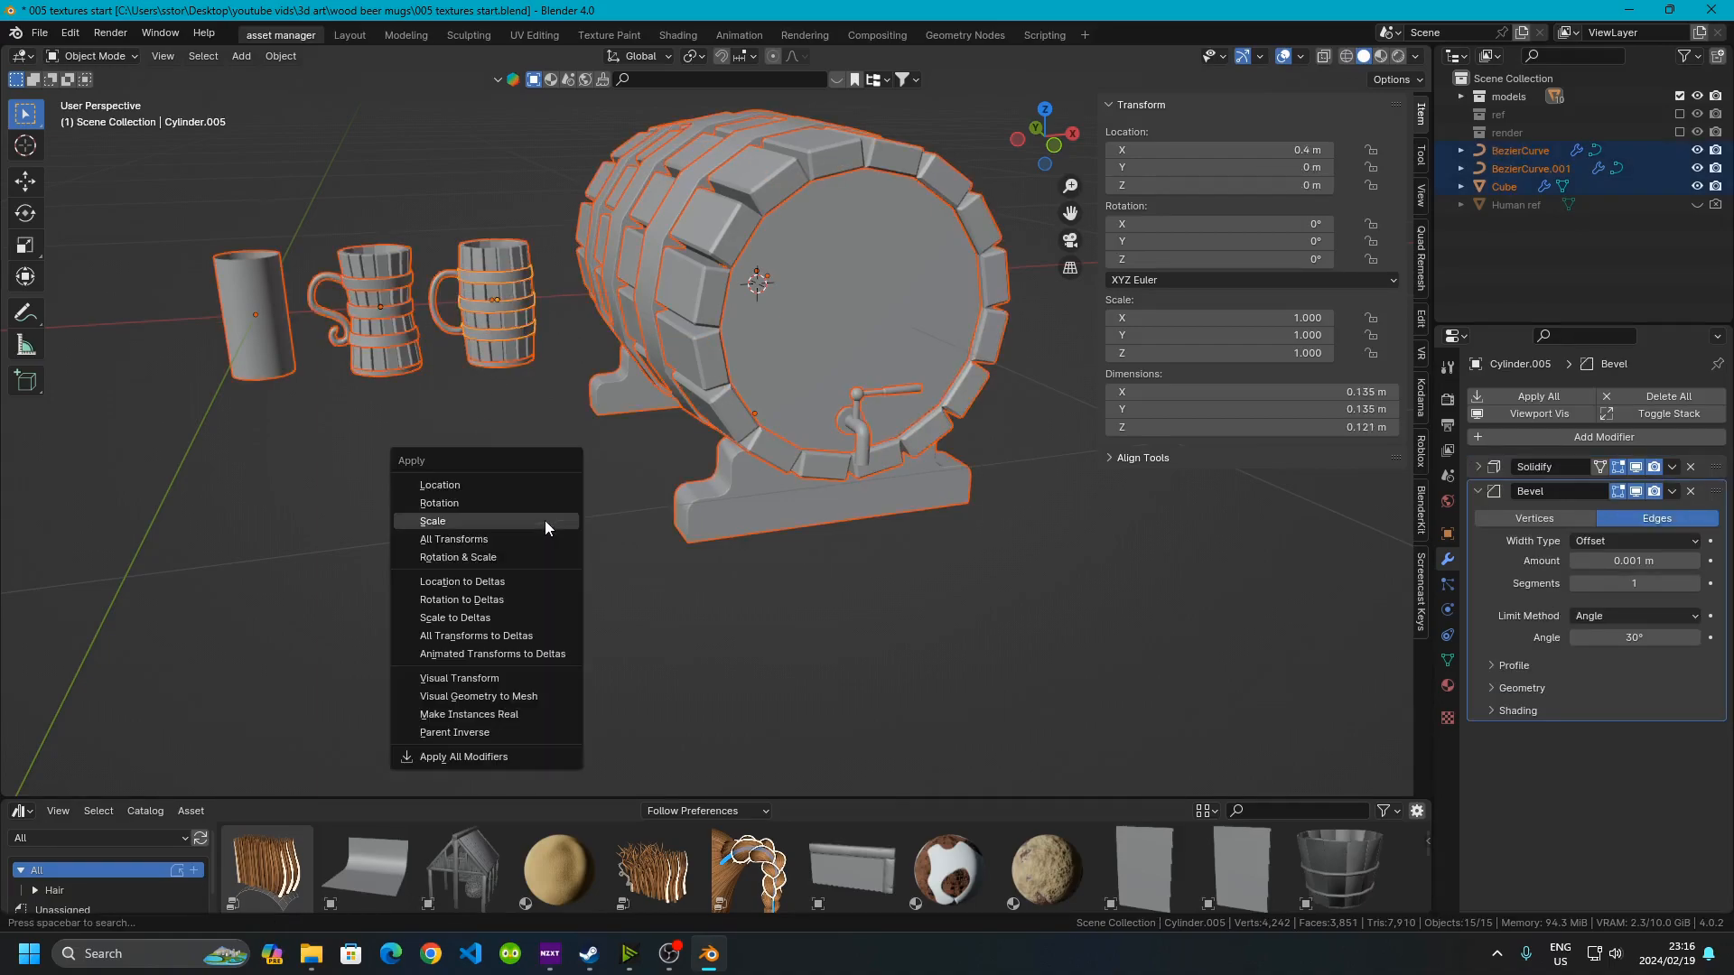
{"action": "left_click", "coordinate": [502, 566]}
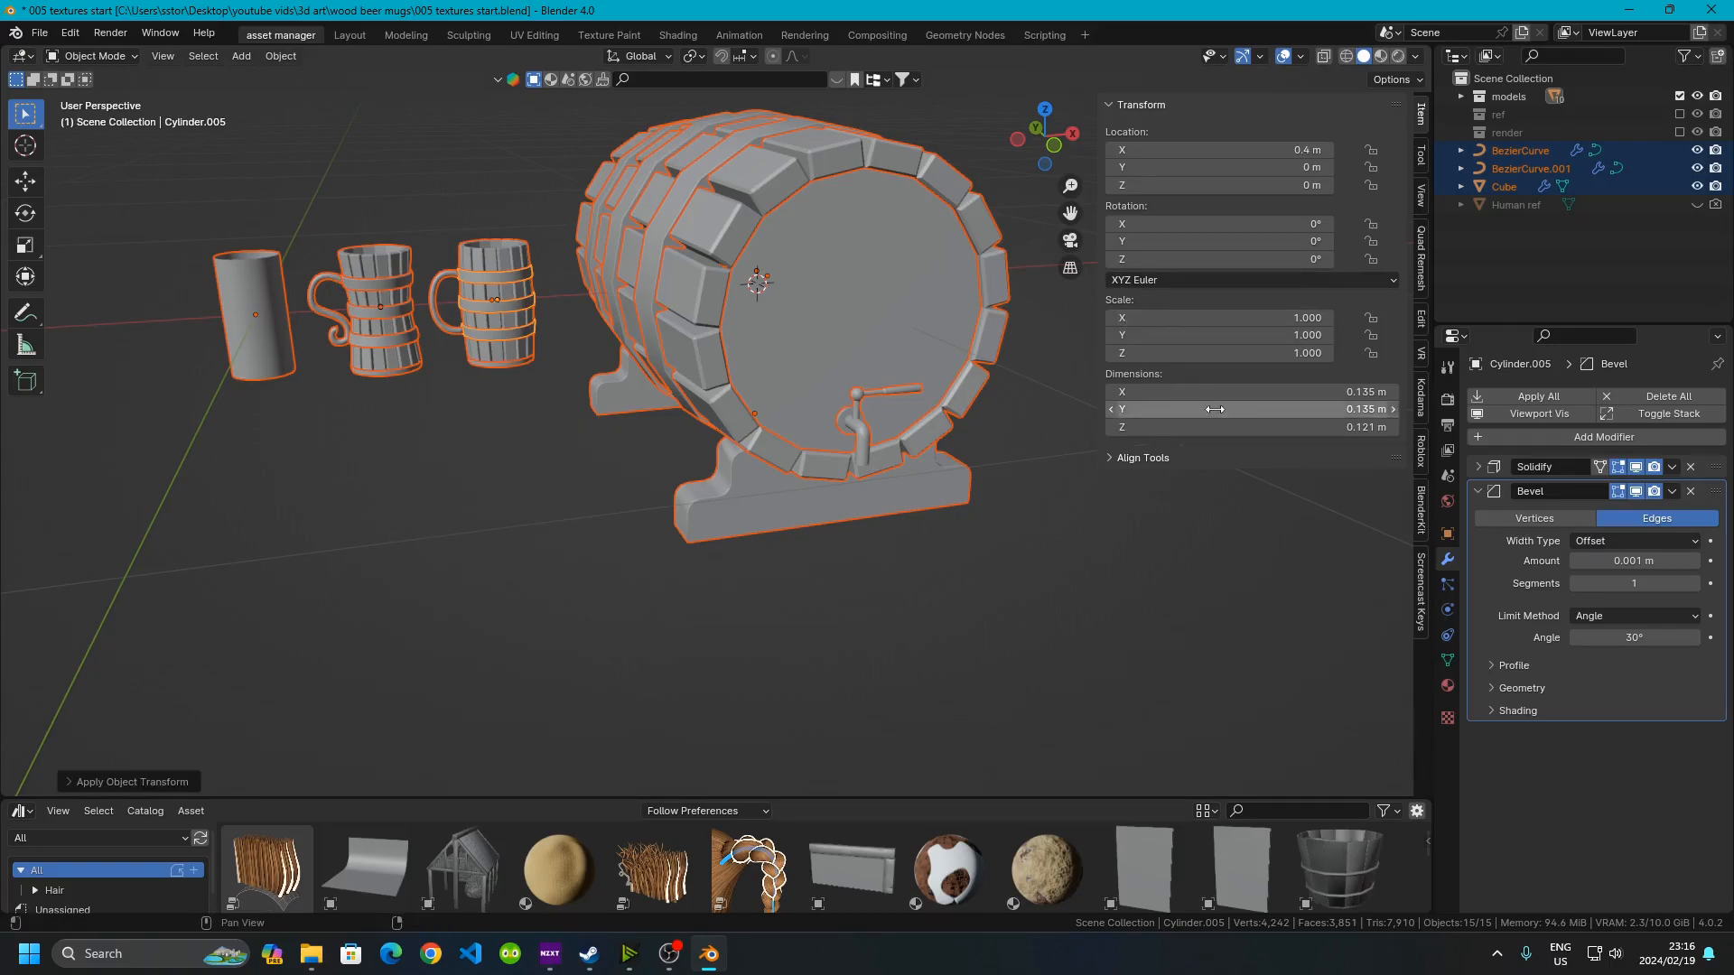
{"action": "key", "text": "n"}
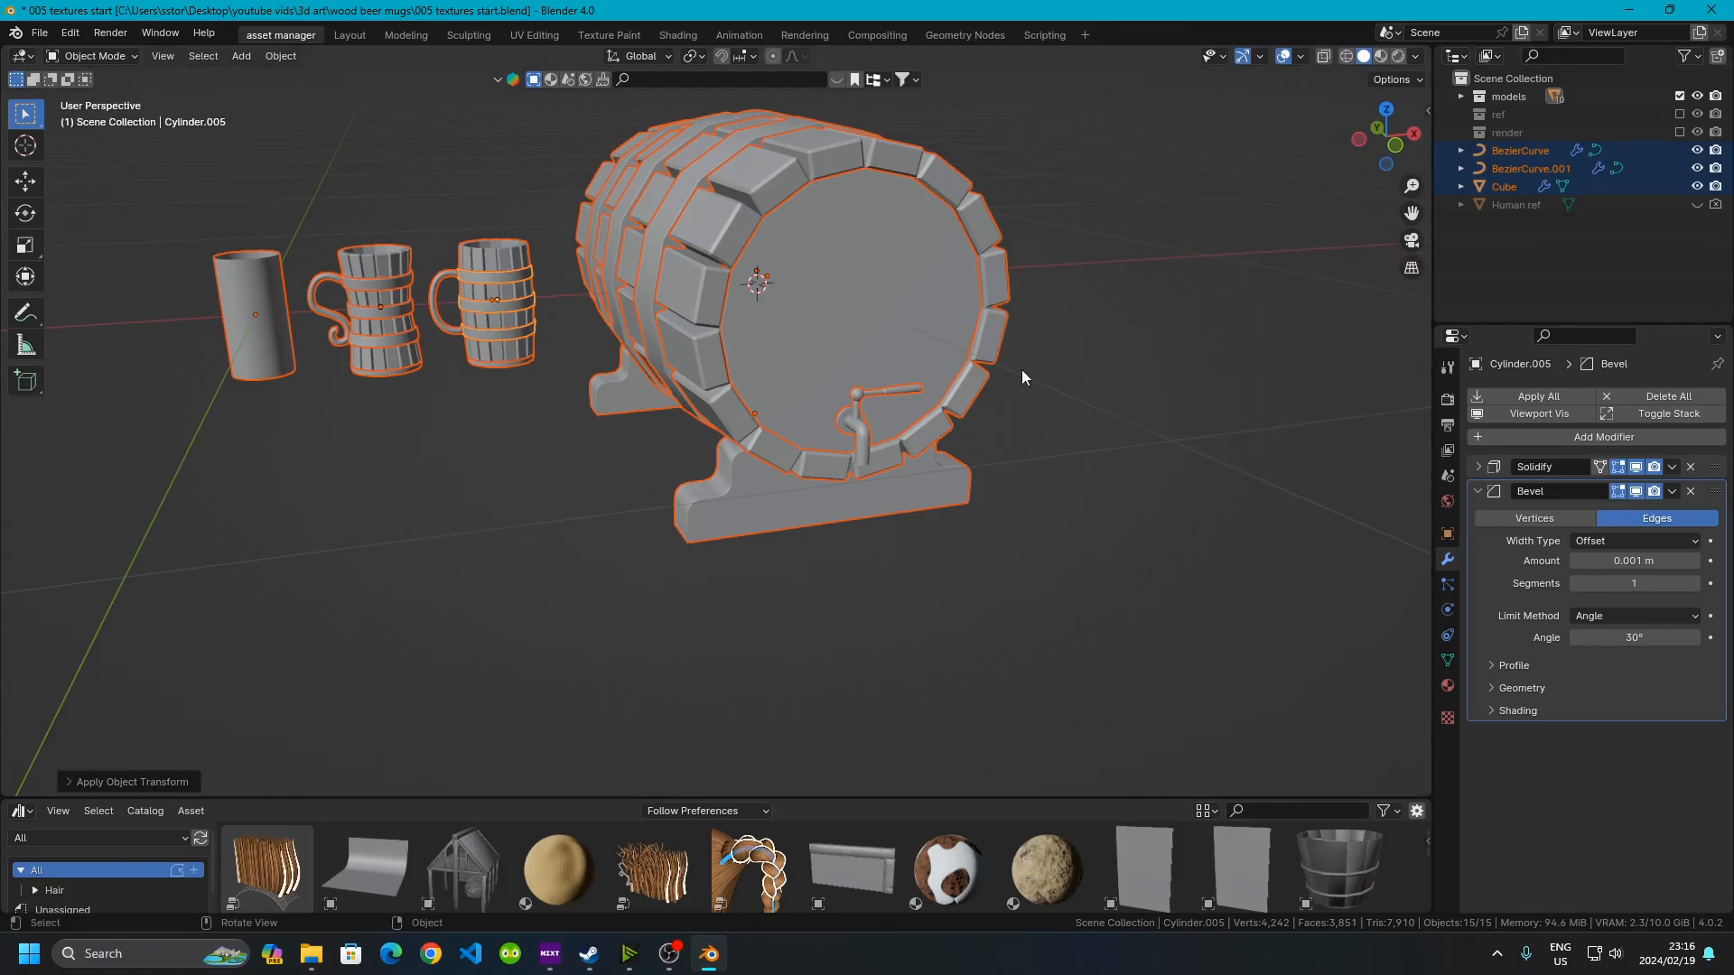
{"action": "left_click", "coordinate": [1093, 404]}
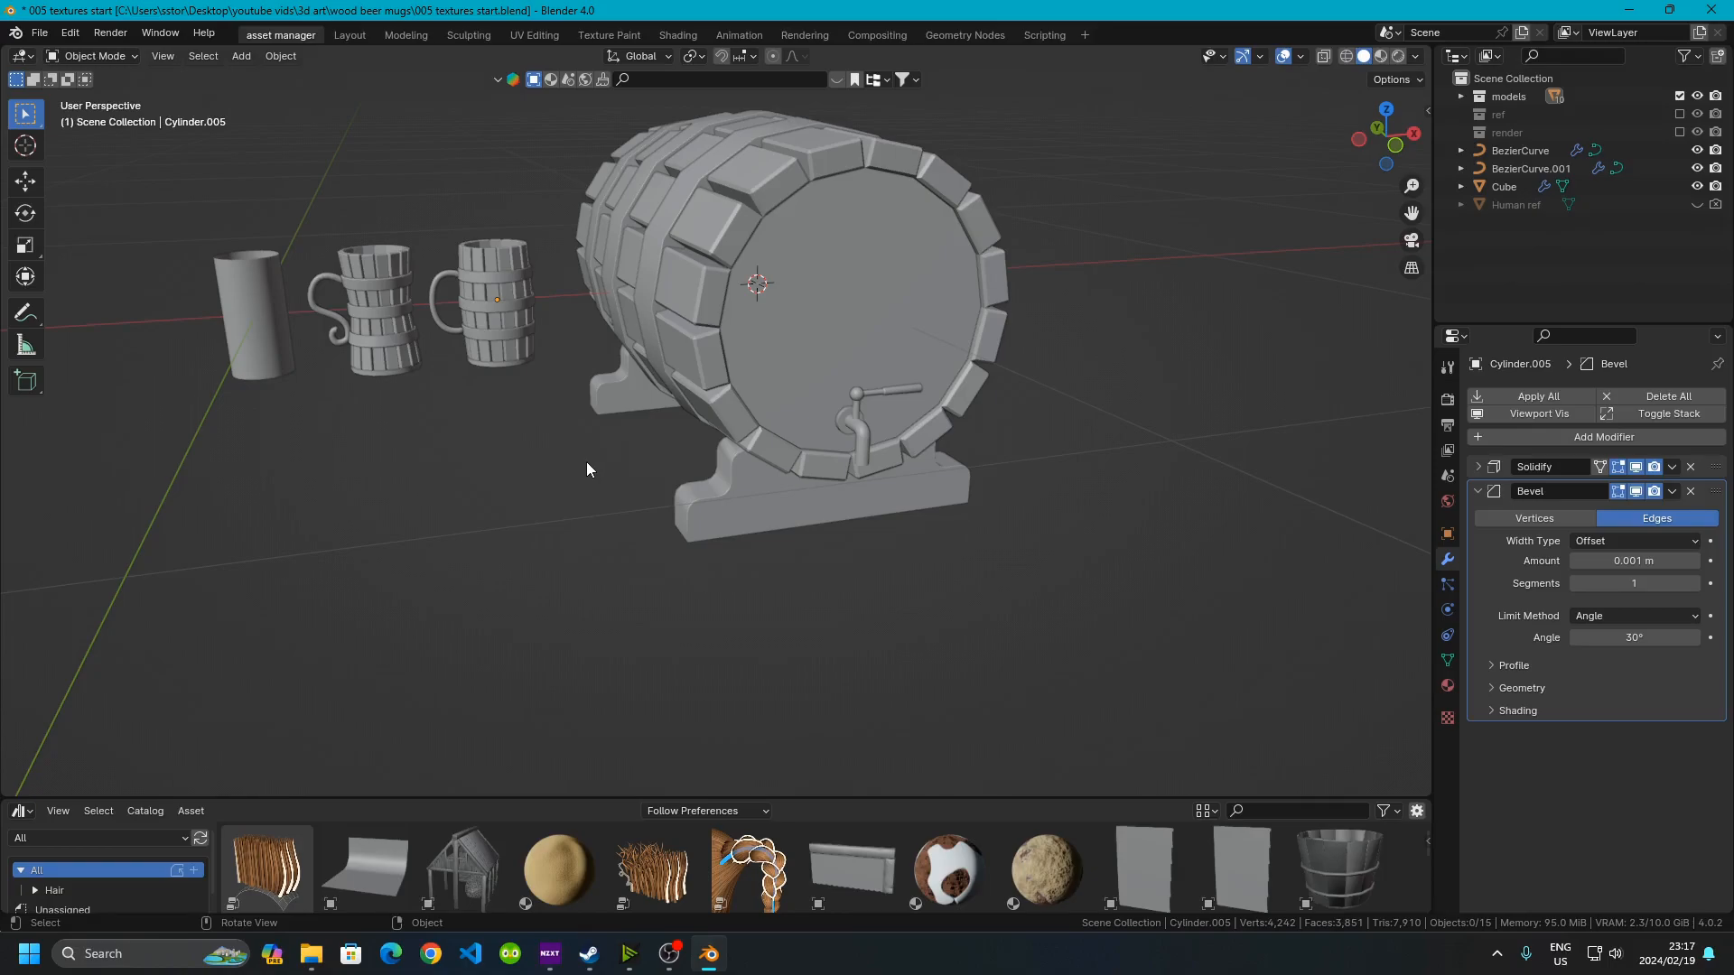
Switch to the Shading workspace
{"action": "middle_click_drag", "start_coordinate": [662, 440], "coordinate": [668, 221], "text": "shift"}
{"action": "middle_click_drag", "start_coordinate": [571, 117], "coordinate": [630, 159], "text": "shift"}
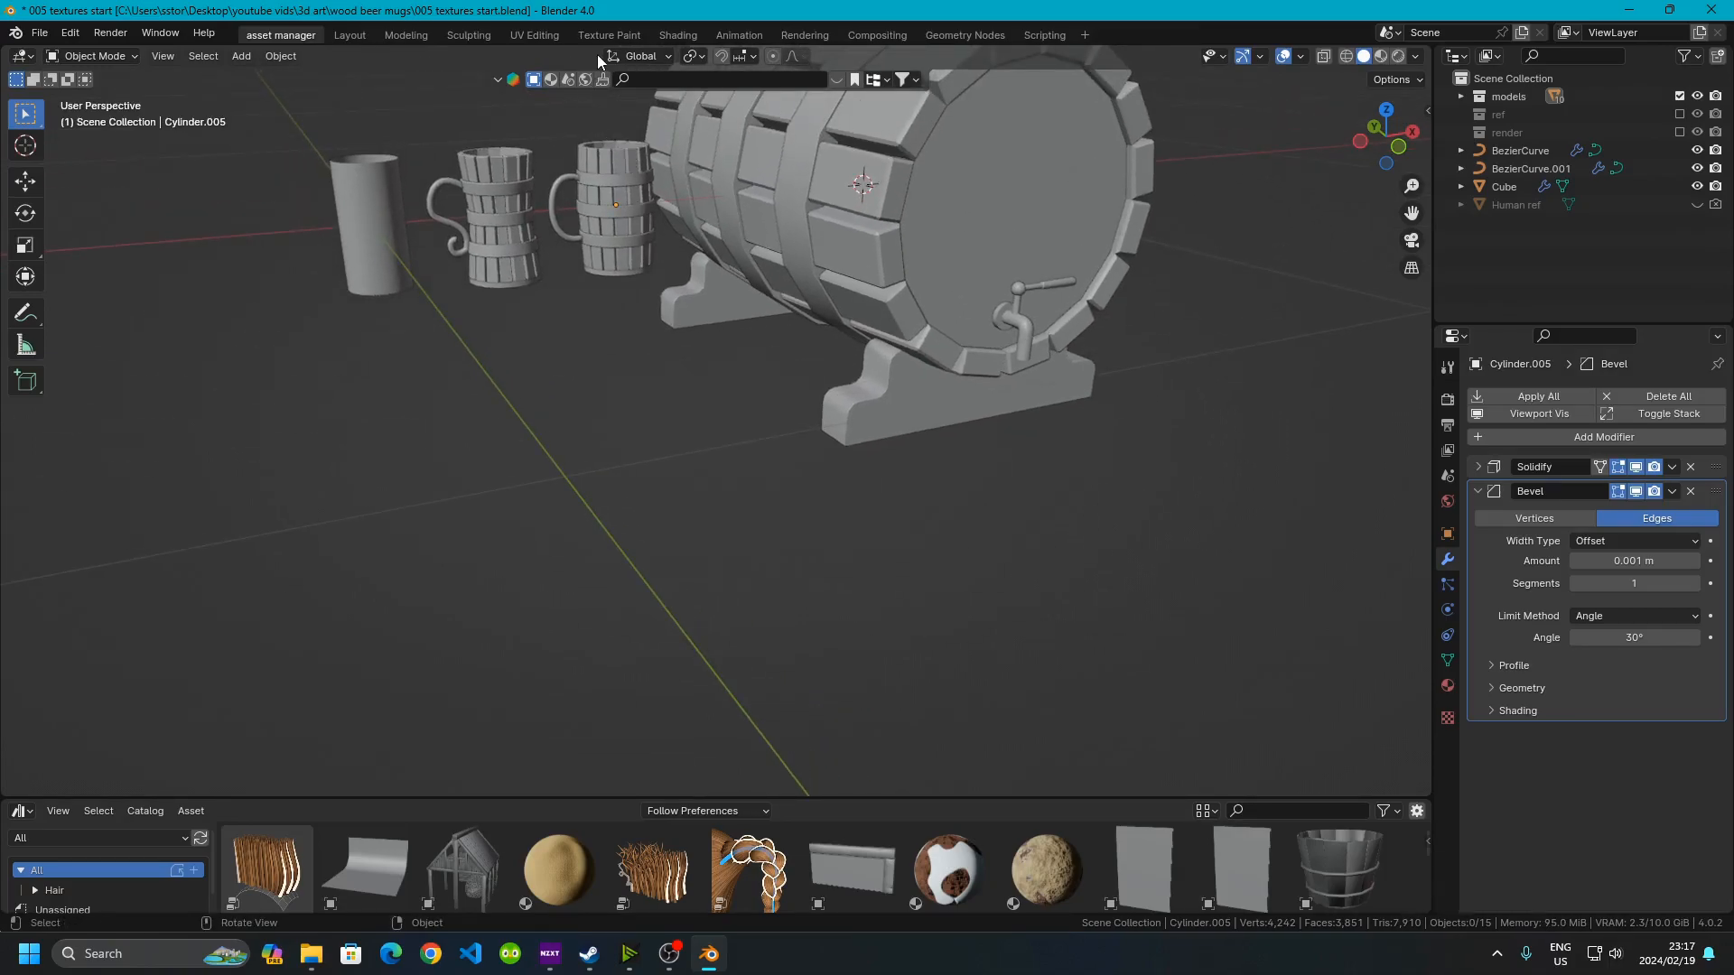
{"action": "left_click", "coordinate": [679, 34]}
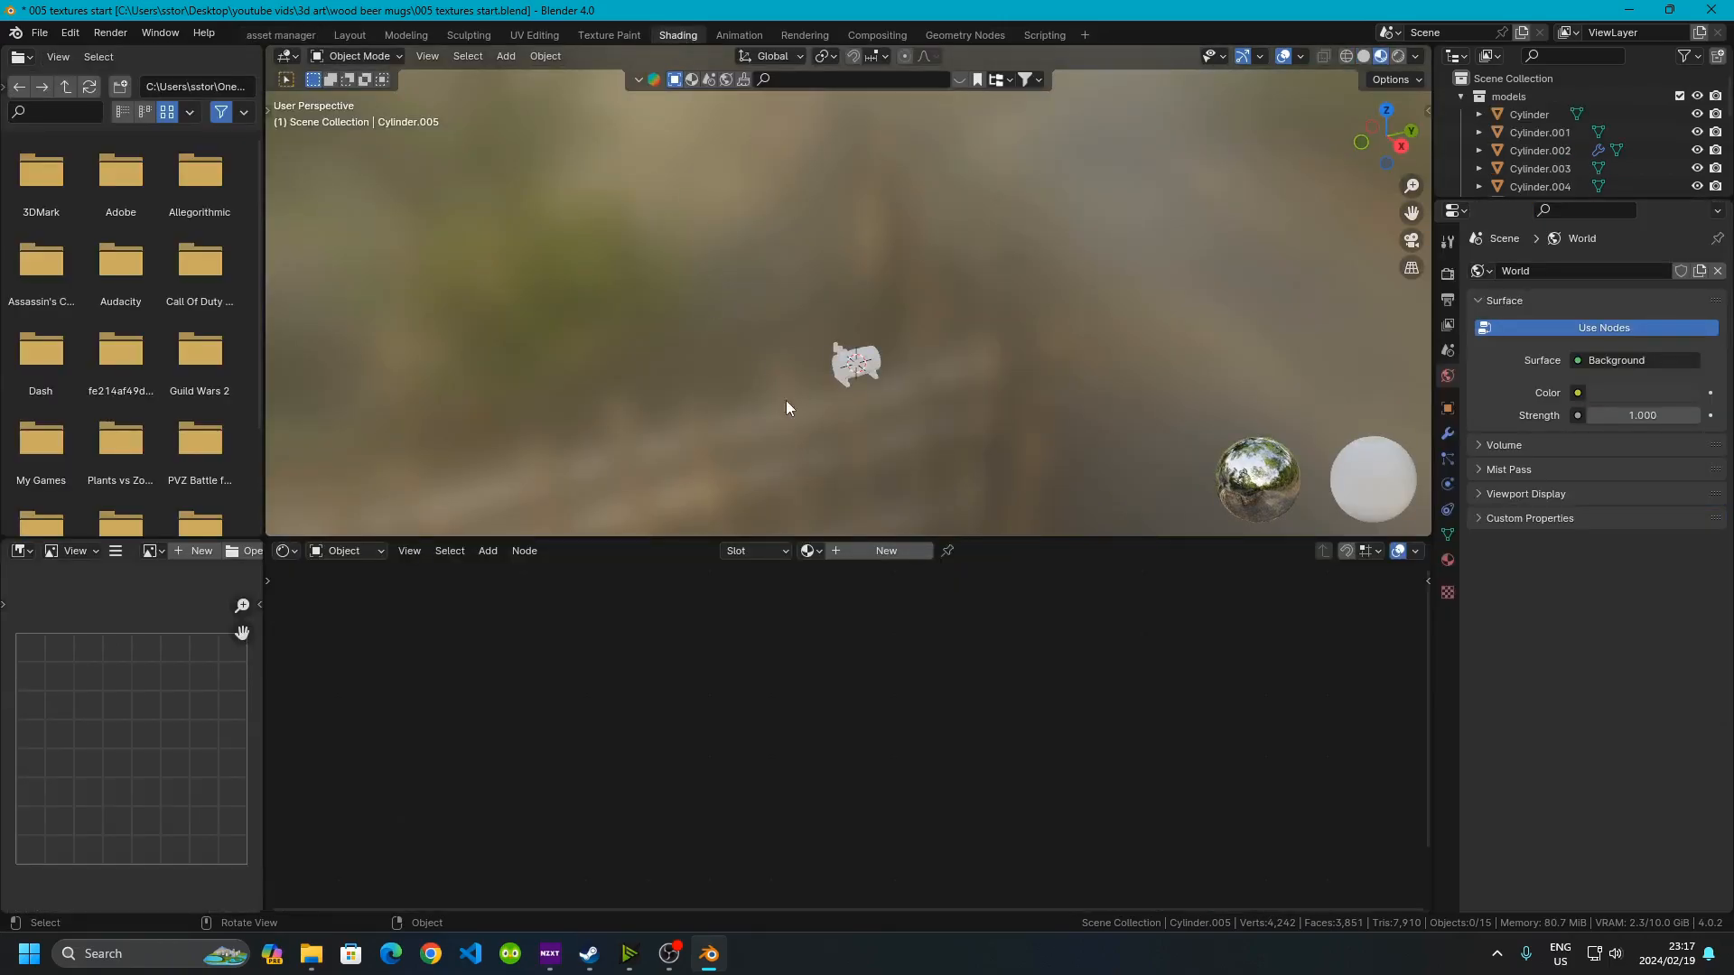
Duplicate the node editor into a new window and snap it beside the main window
{"action": "left_click_drag", "start_coordinate": [988, 539], "coordinate": [984, 618]}
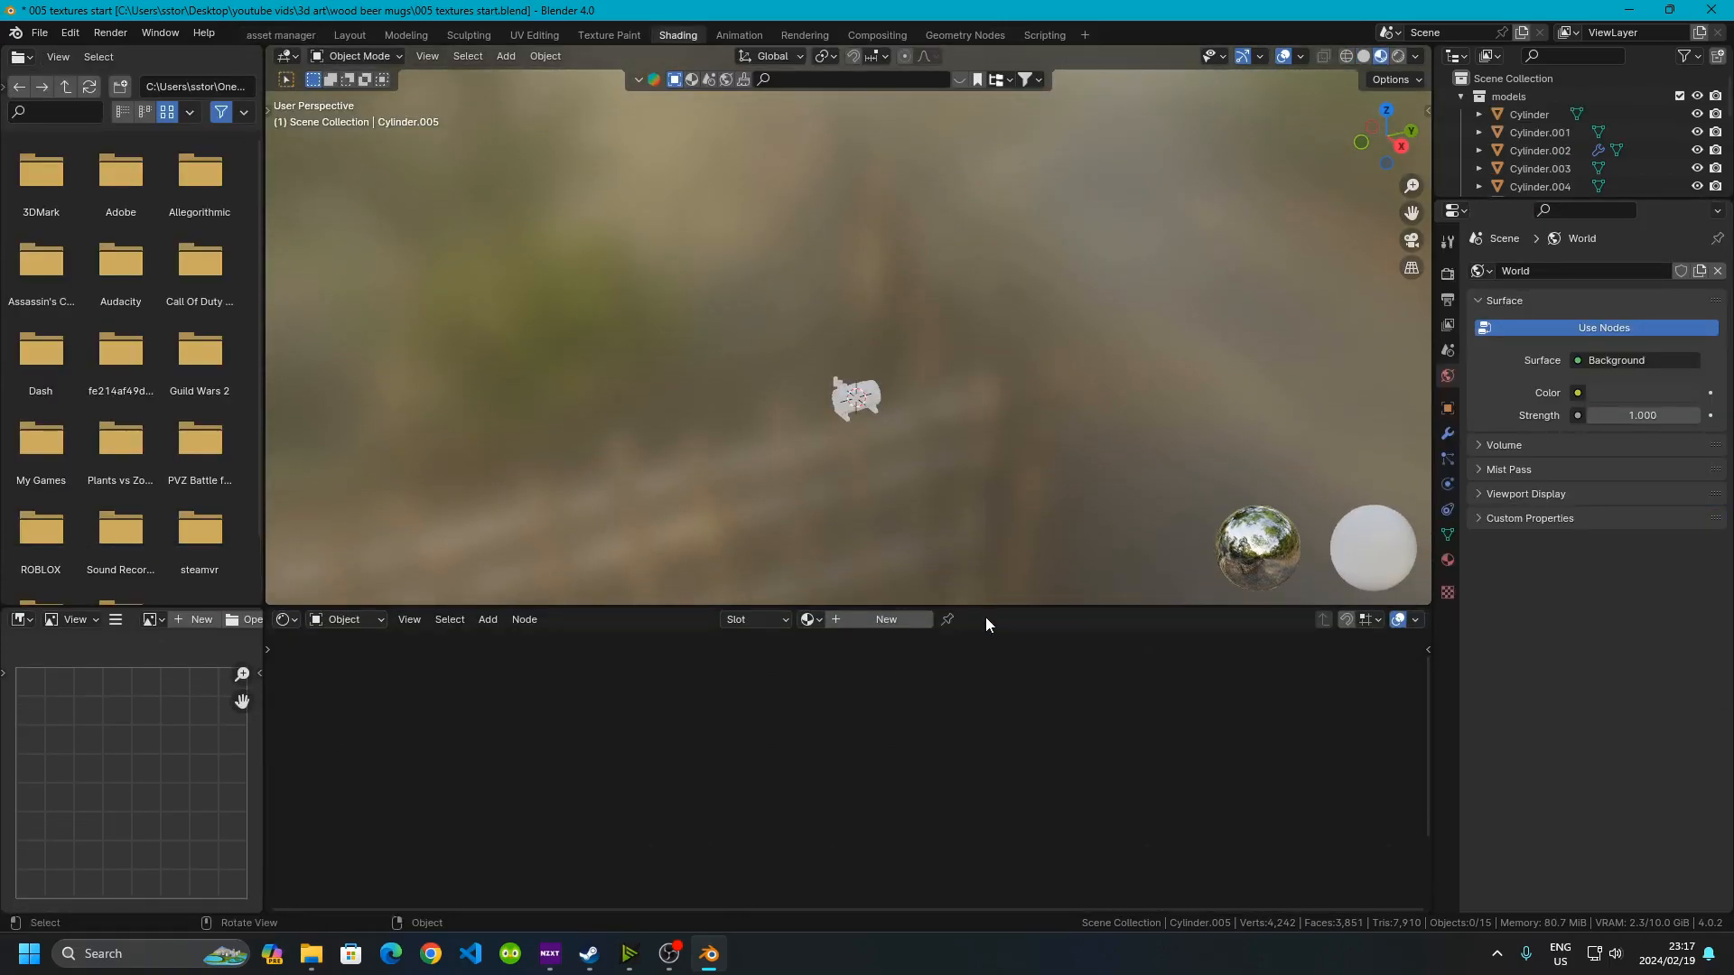
{"action": "right_click", "coordinate": [1030, 619]}
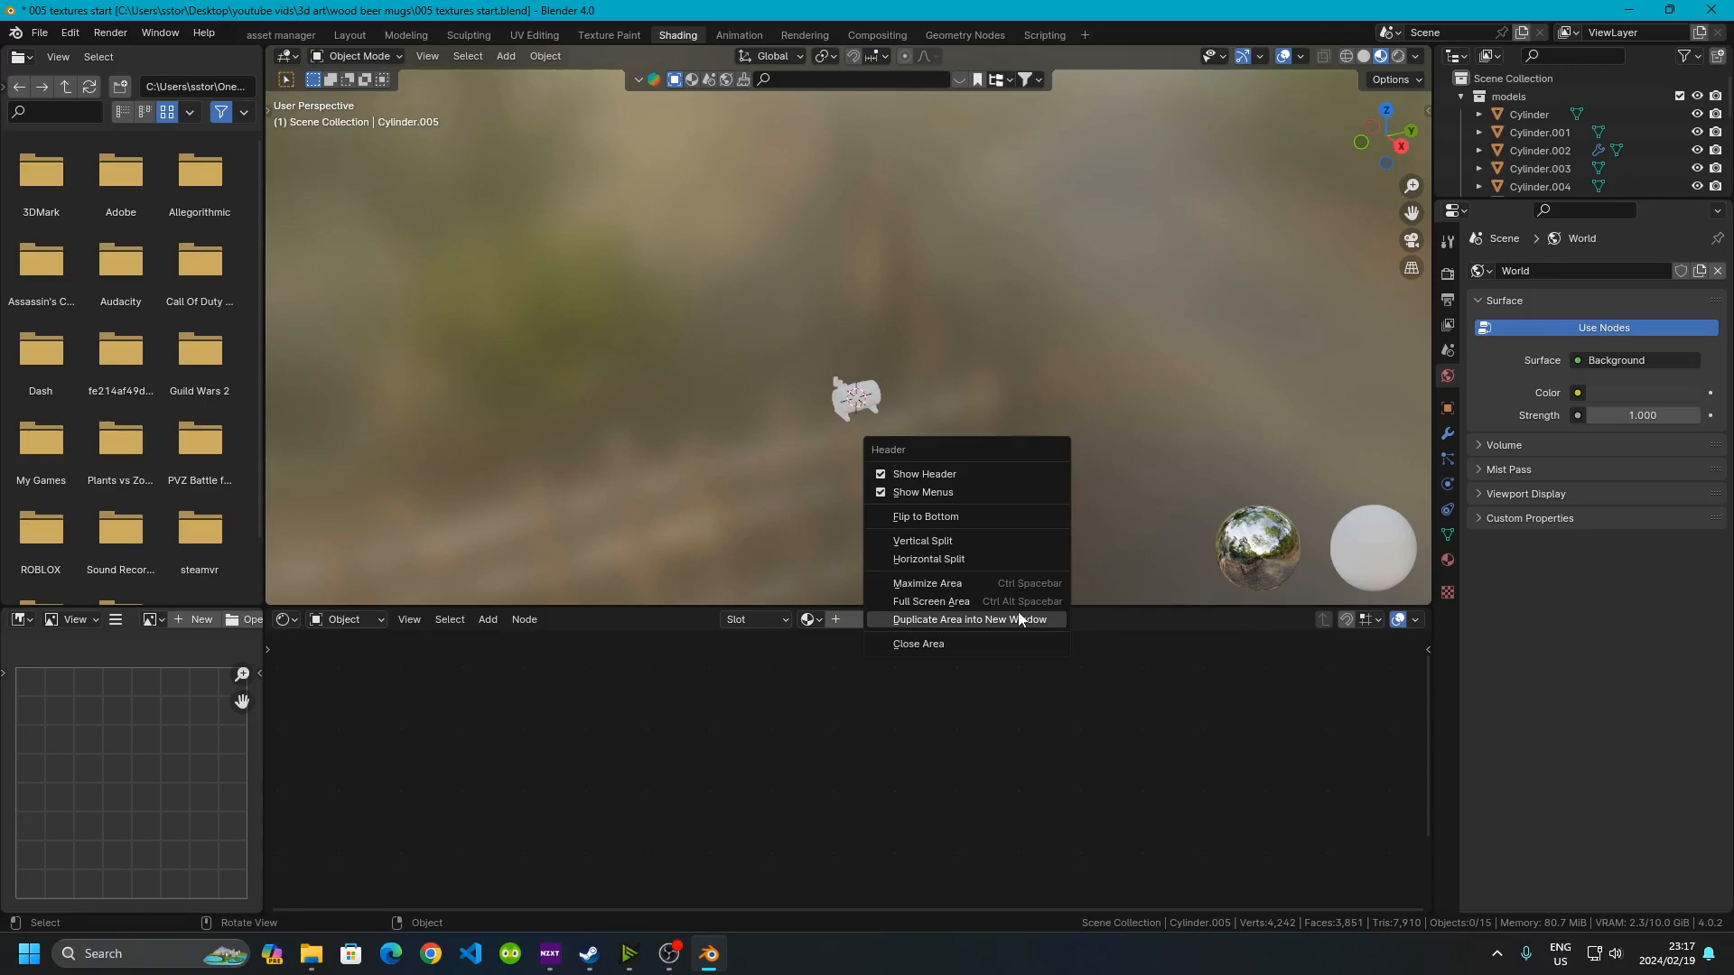
{"action": "left_click", "coordinate": [973, 620]}
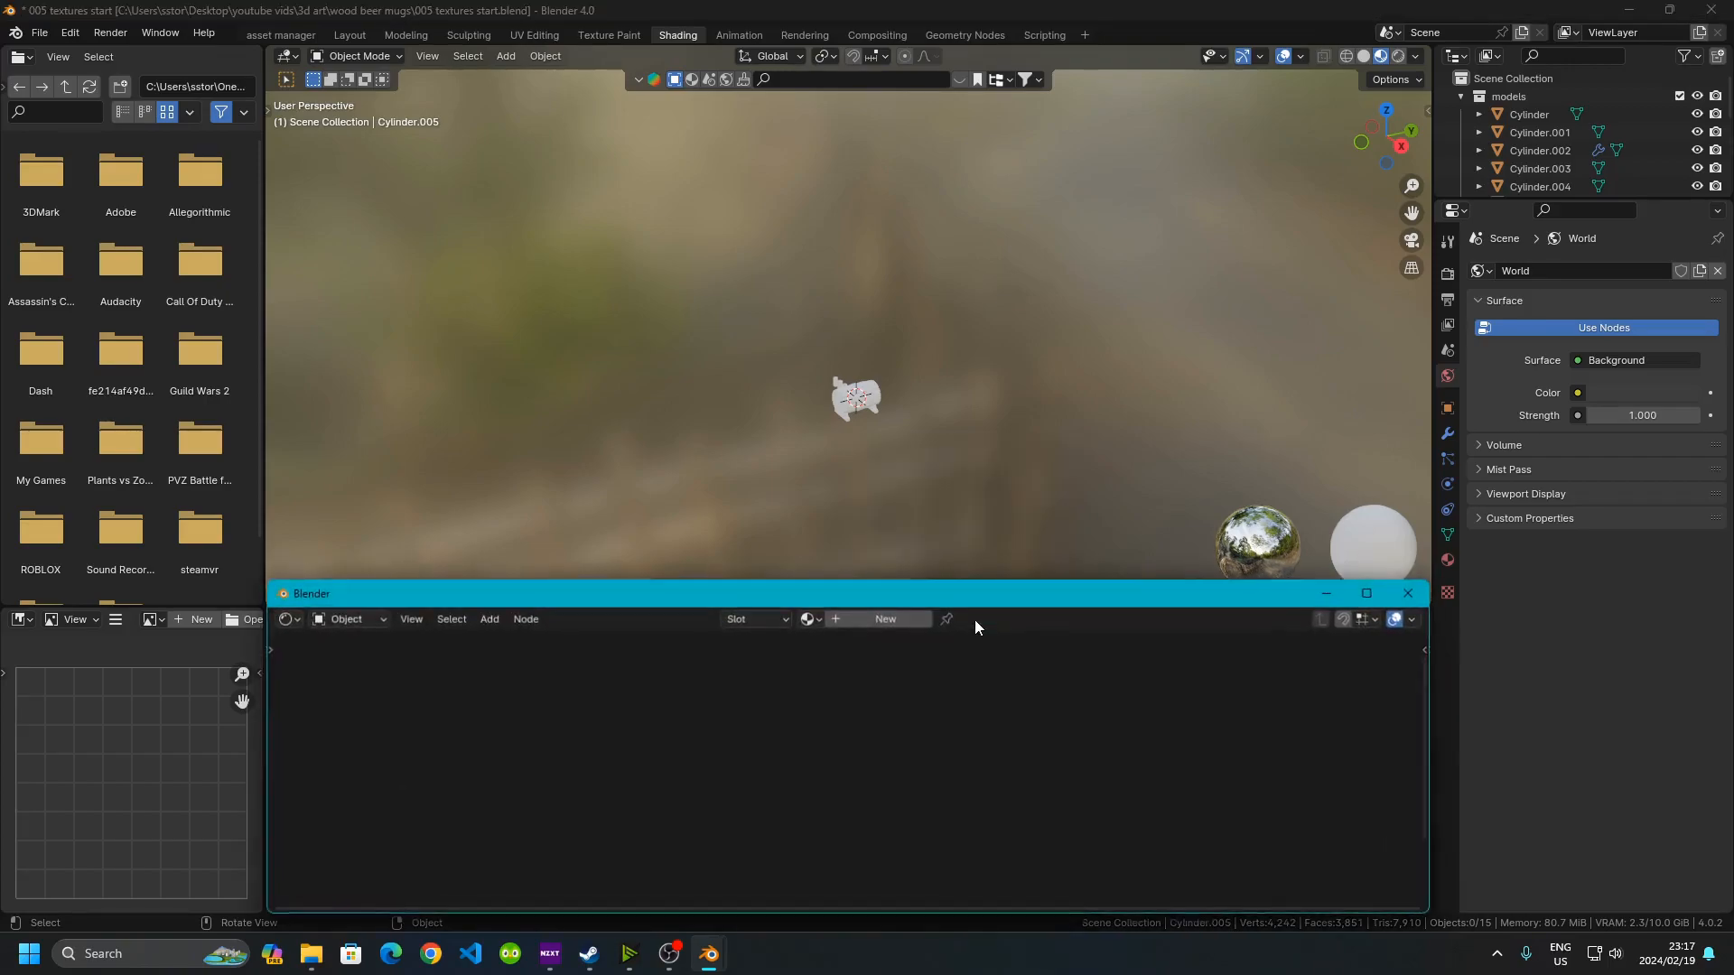
{"action": "left_click_drag", "start_coordinate": [583, 592], "coordinate": [1729, 519]}
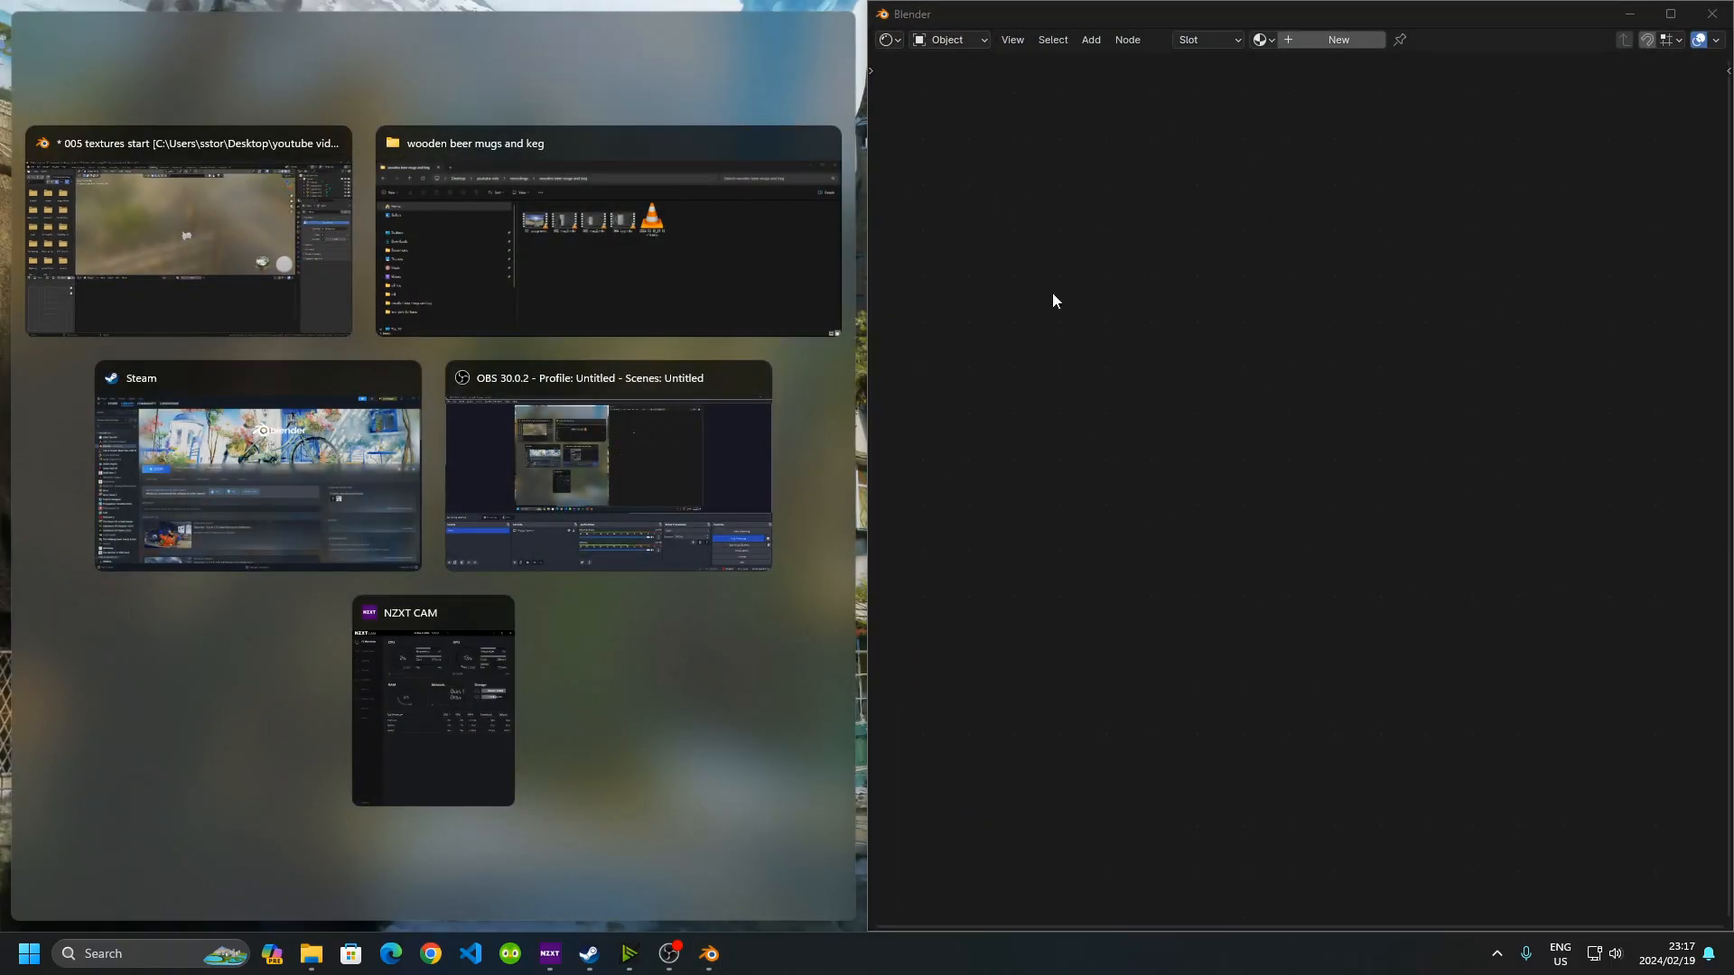
{"action": "left_click", "coordinate": [241, 235]}
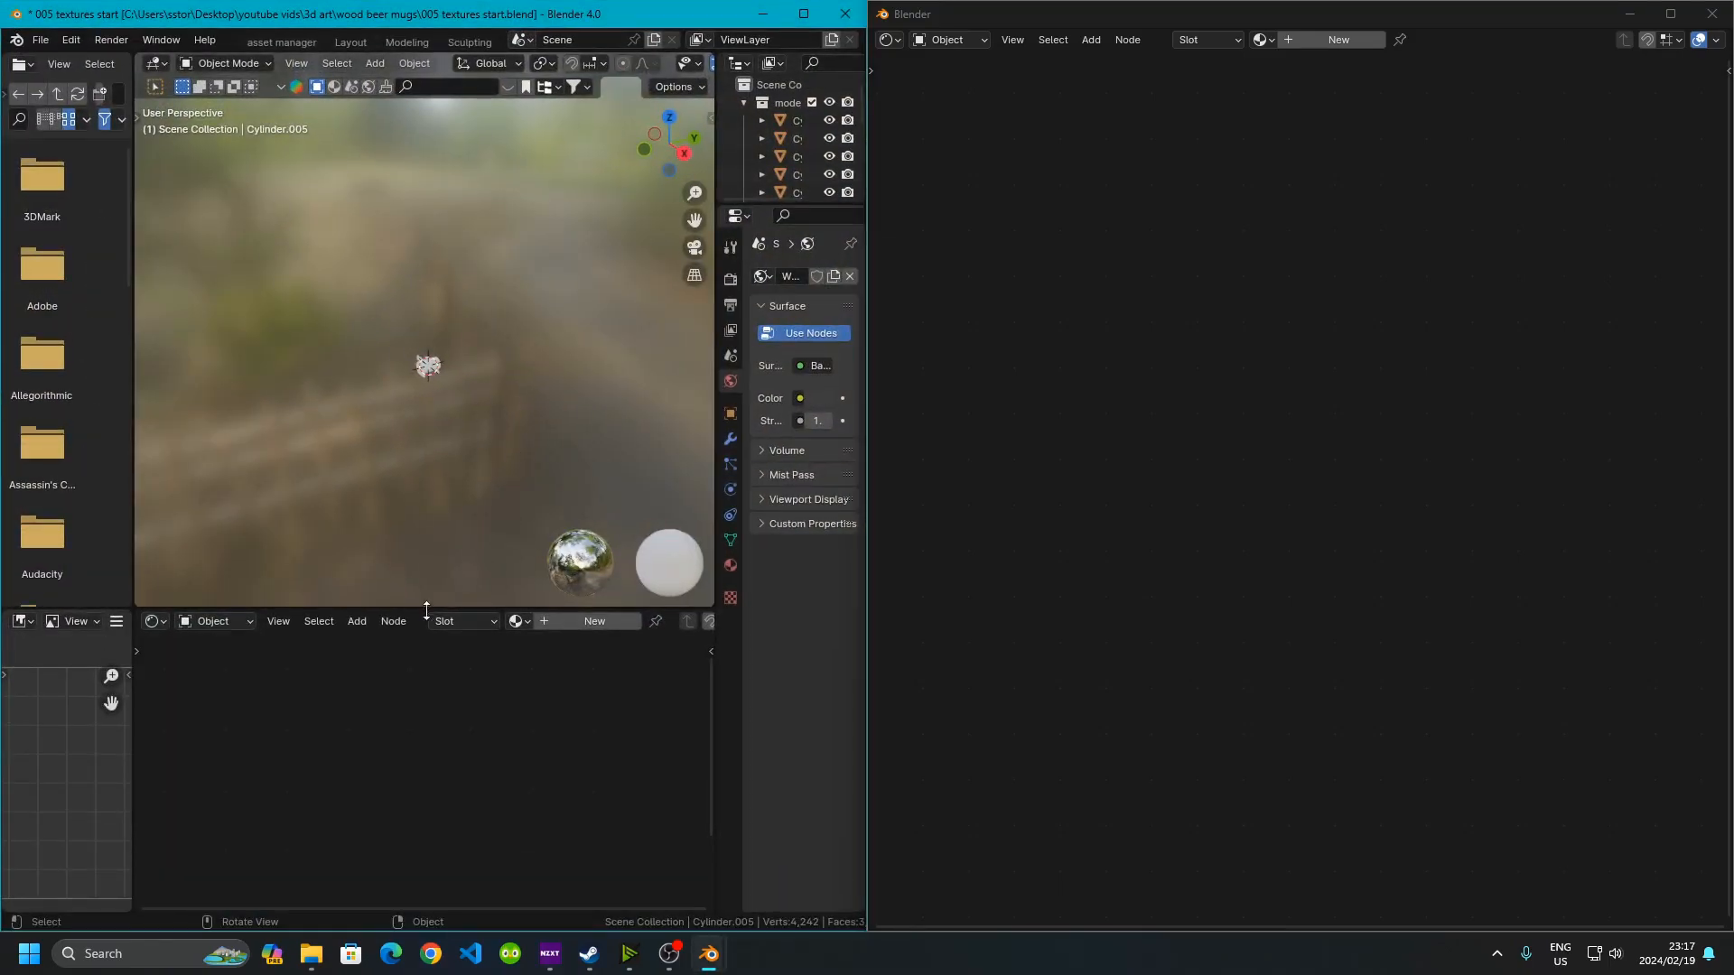
Enlarge the viewport and zoom in to examine the two mugs up close
{"action": "left_click_drag", "start_coordinate": [388, 607], "coordinate": [387, 826]}
{"action": "scroll", "coordinate": [356, 674], "scroll_direction": "up", "scroll_amount": 3}
{"action": "middle_click_drag", "start_coordinate": [356, 673], "coordinate": [387, 377]}
{"action": "scroll", "coordinate": [424, 454], "scroll_direction": "up", "scroll_amount": 4}
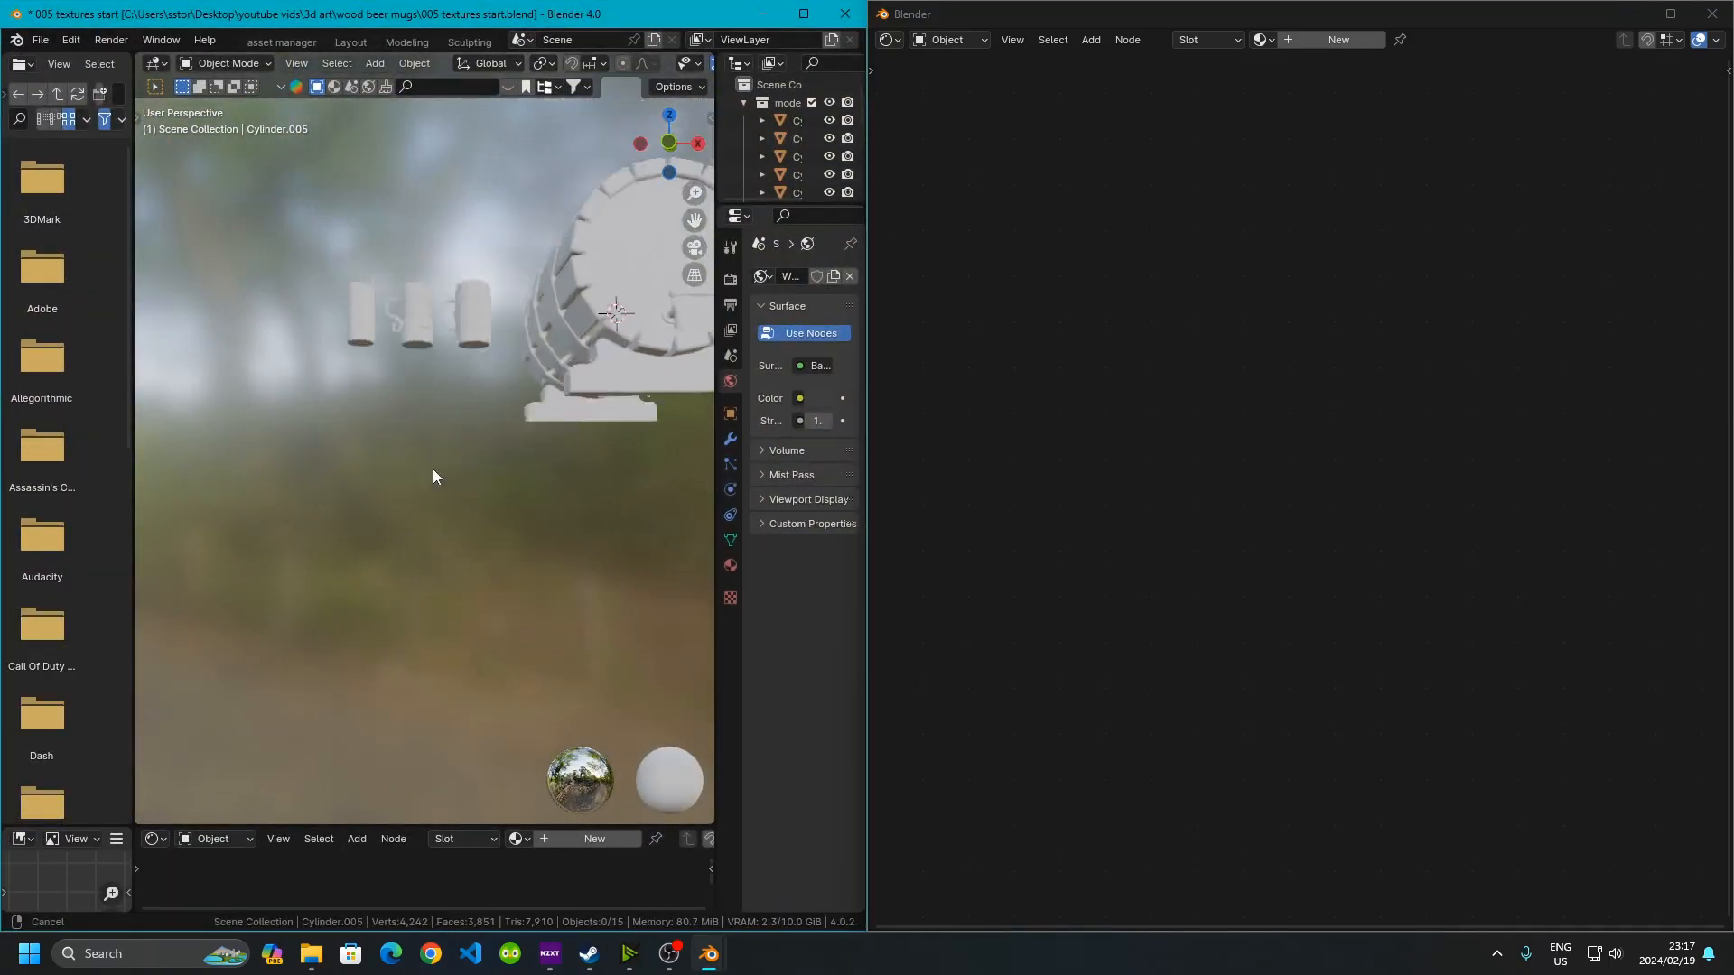
{"action": "scroll", "coordinate": [446, 452], "scroll_direction": "up", "scroll_amount": 3}
{"action": "middle_click_drag", "start_coordinate": [540, 416], "coordinate": [539, 468]}
{"action": "middle_click_drag", "start_coordinate": [539, 467], "coordinate": [437, 457], "text": "shift"}
{"action": "scroll", "coordinate": [399, 457], "scroll_direction": "up", "scroll_amount": 1}
{"action": "scroll", "coordinate": [437, 457], "scroll_direction": "down", "scroll_amount": 1}
{"action": "scroll", "coordinate": [437, 496], "scroll_direction": "up", "scroll_amount": 1}
{"action": "middle_click_drag", "start_coordinate": [427, 538], "coordinate": [420, 516]}
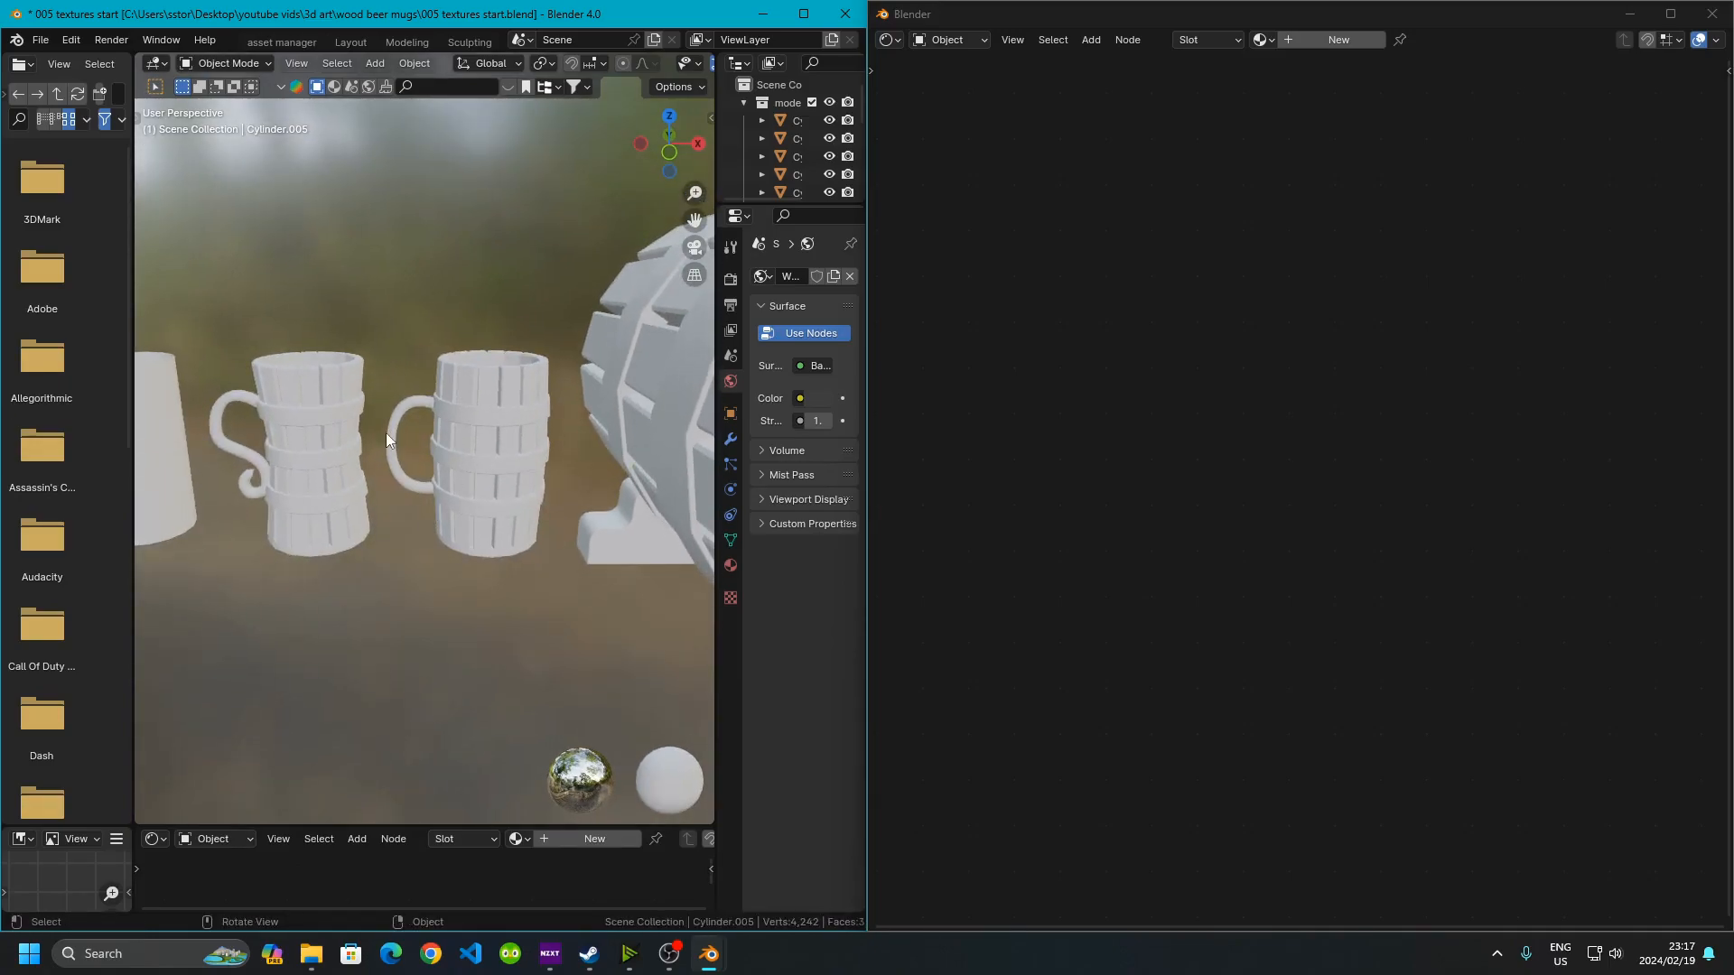
{"action": "middle_click_drag", "start_coordinate": [417, 452], "coordinate": [459, 394]}
{"action": "scroll", "coordinate": [459, 350], "scroll_direction": "up", "scroll_amount": 3}
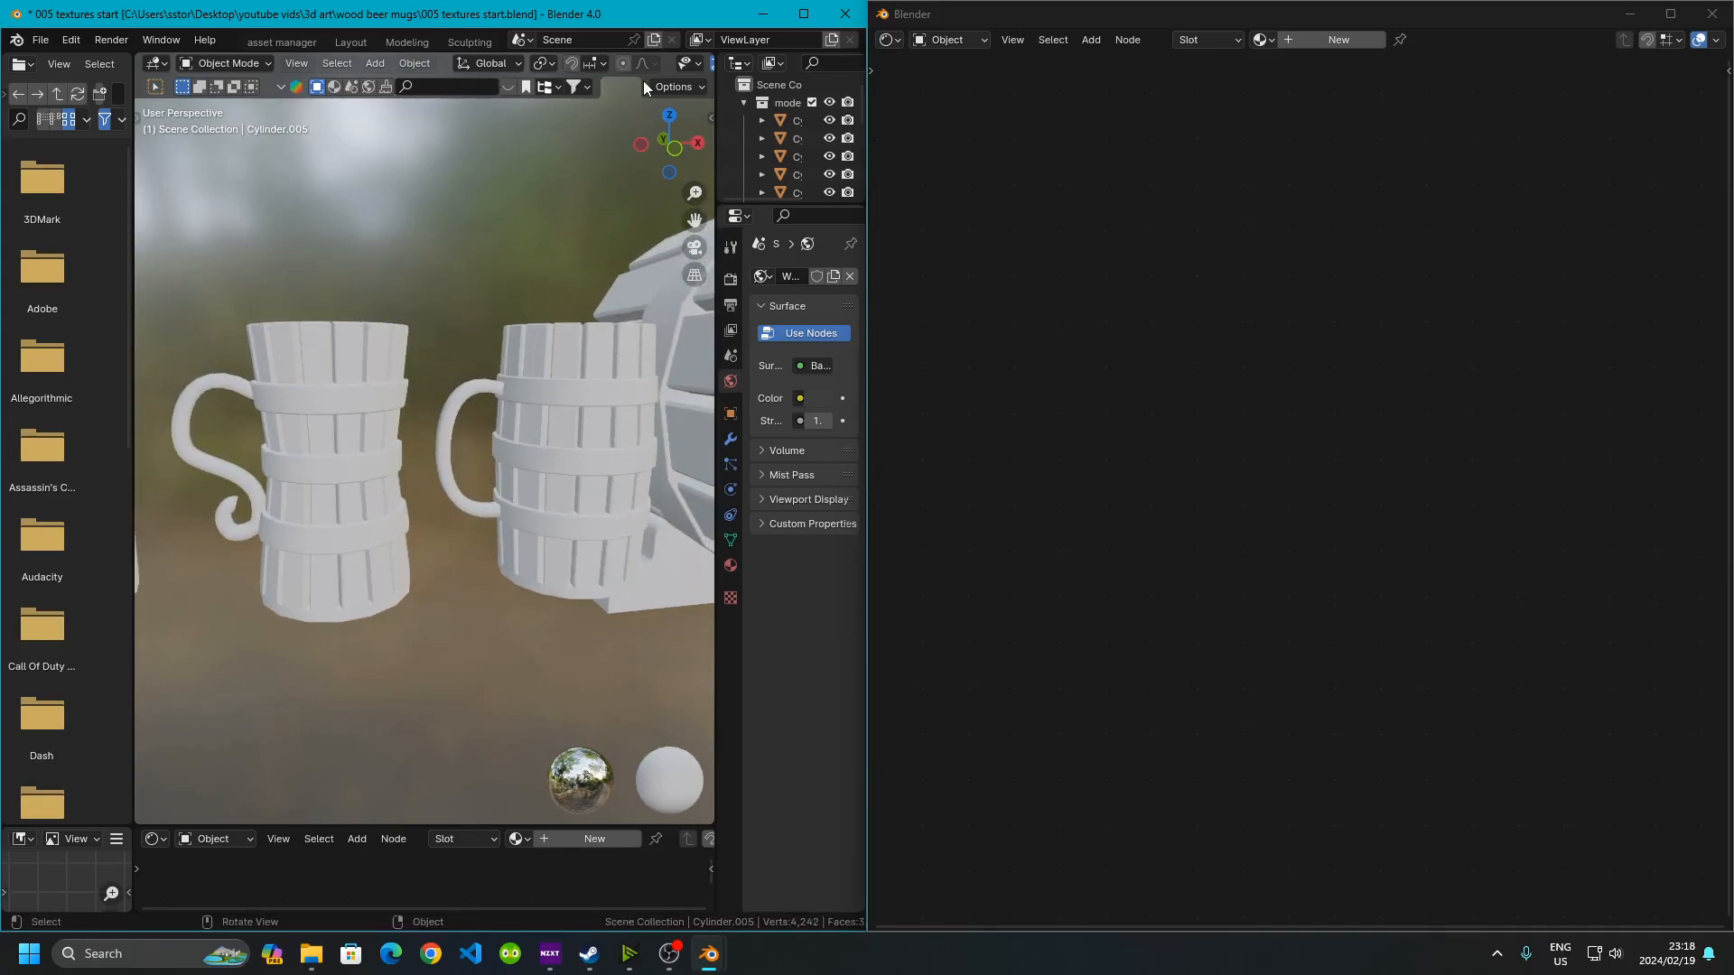
{"action": "scroll", "coordinate": [638, 65], "scroll_direction": "down", "scroll_amount": 3}
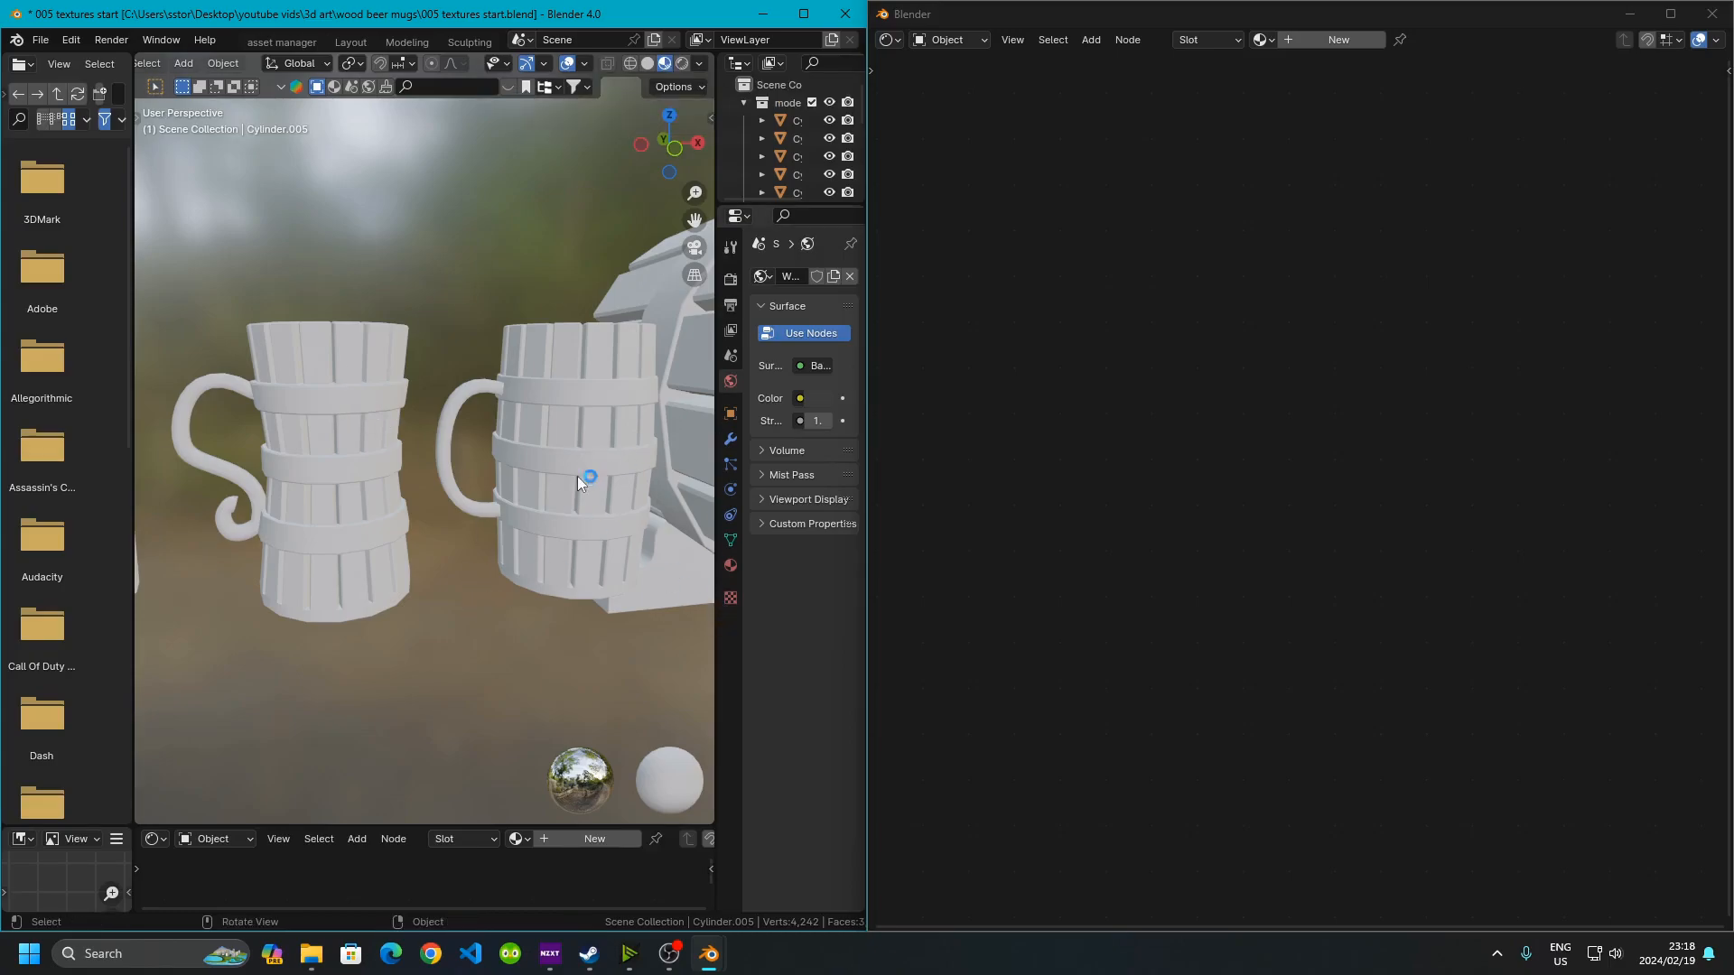
Maximize the main window and assign Material.002 to the first mug's body
{"action": "left_click", "coordinate": [328, 332]}
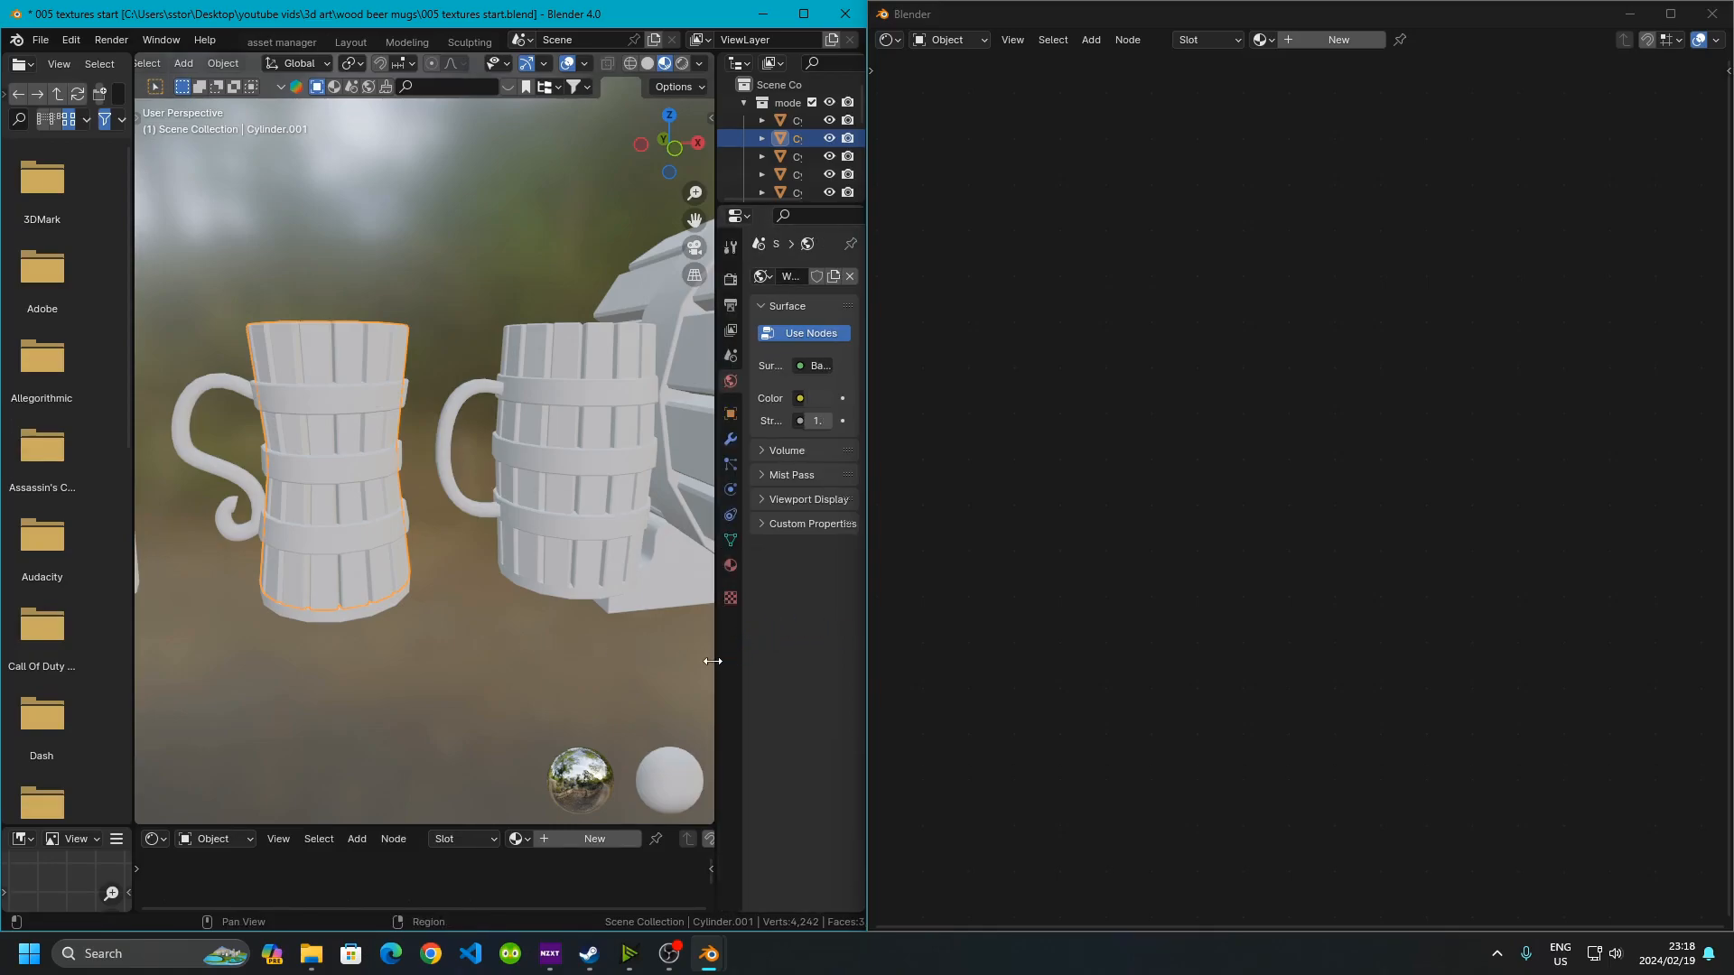
{"action": "left_click_drag", "start_coordinate": [713, 661], "coordinate": [649, 674]}
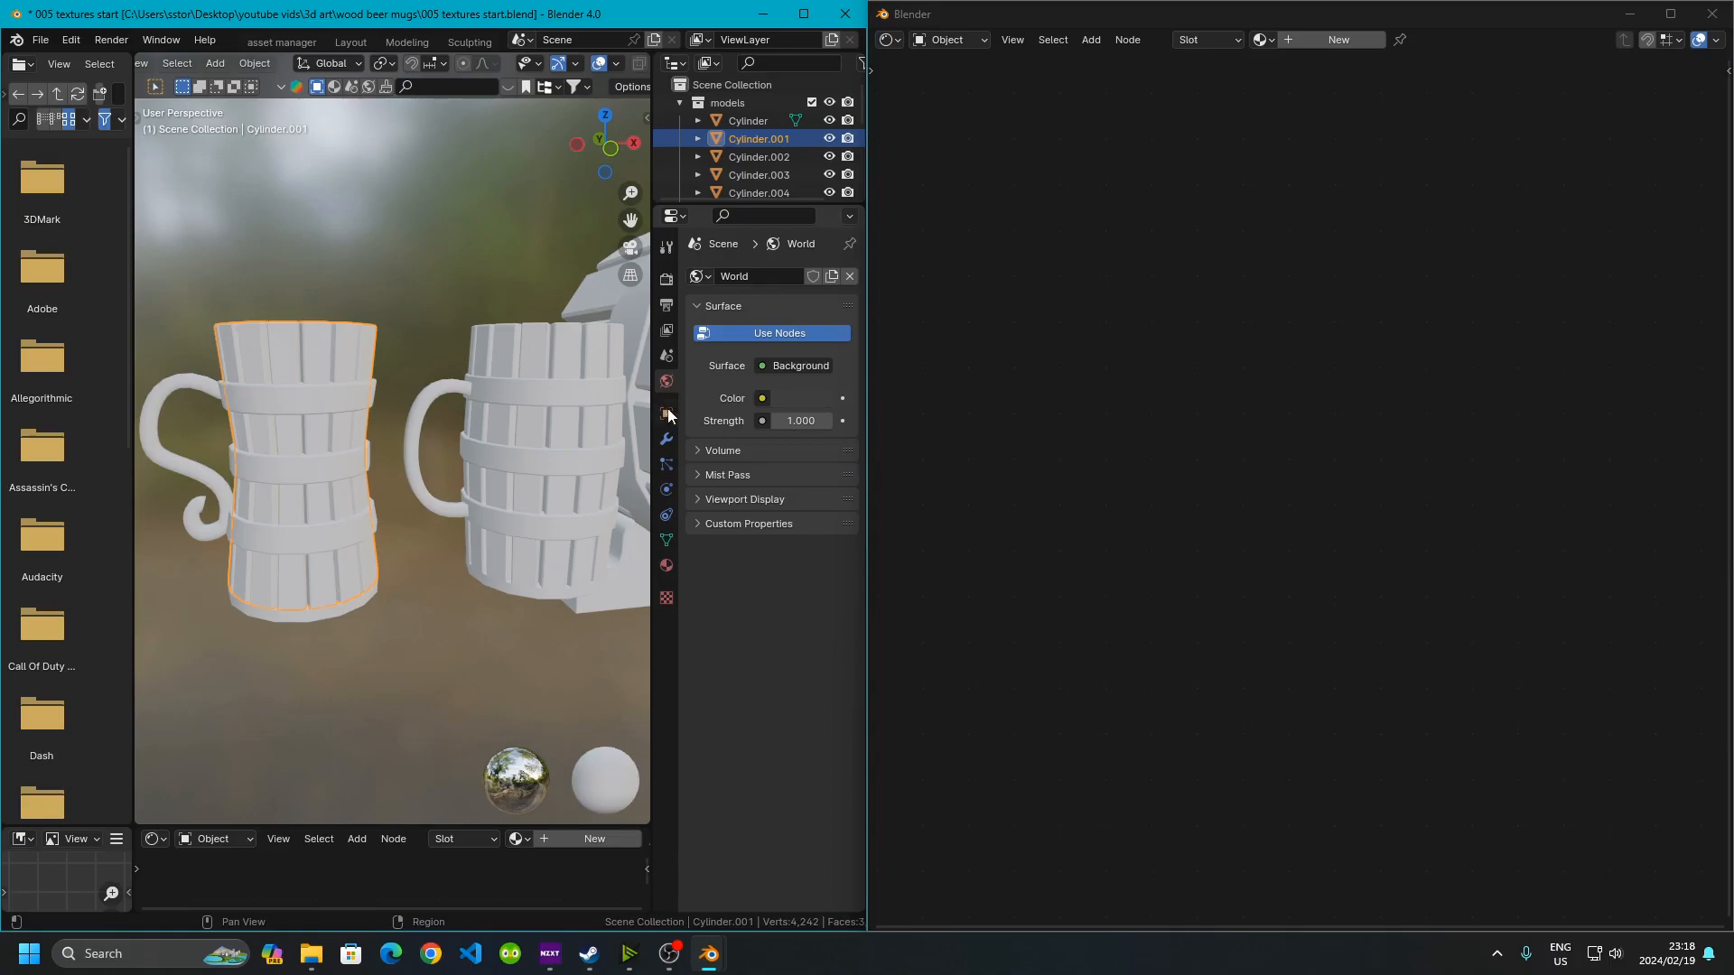
{"action": "left_click", "coordinate": [804, 14]}
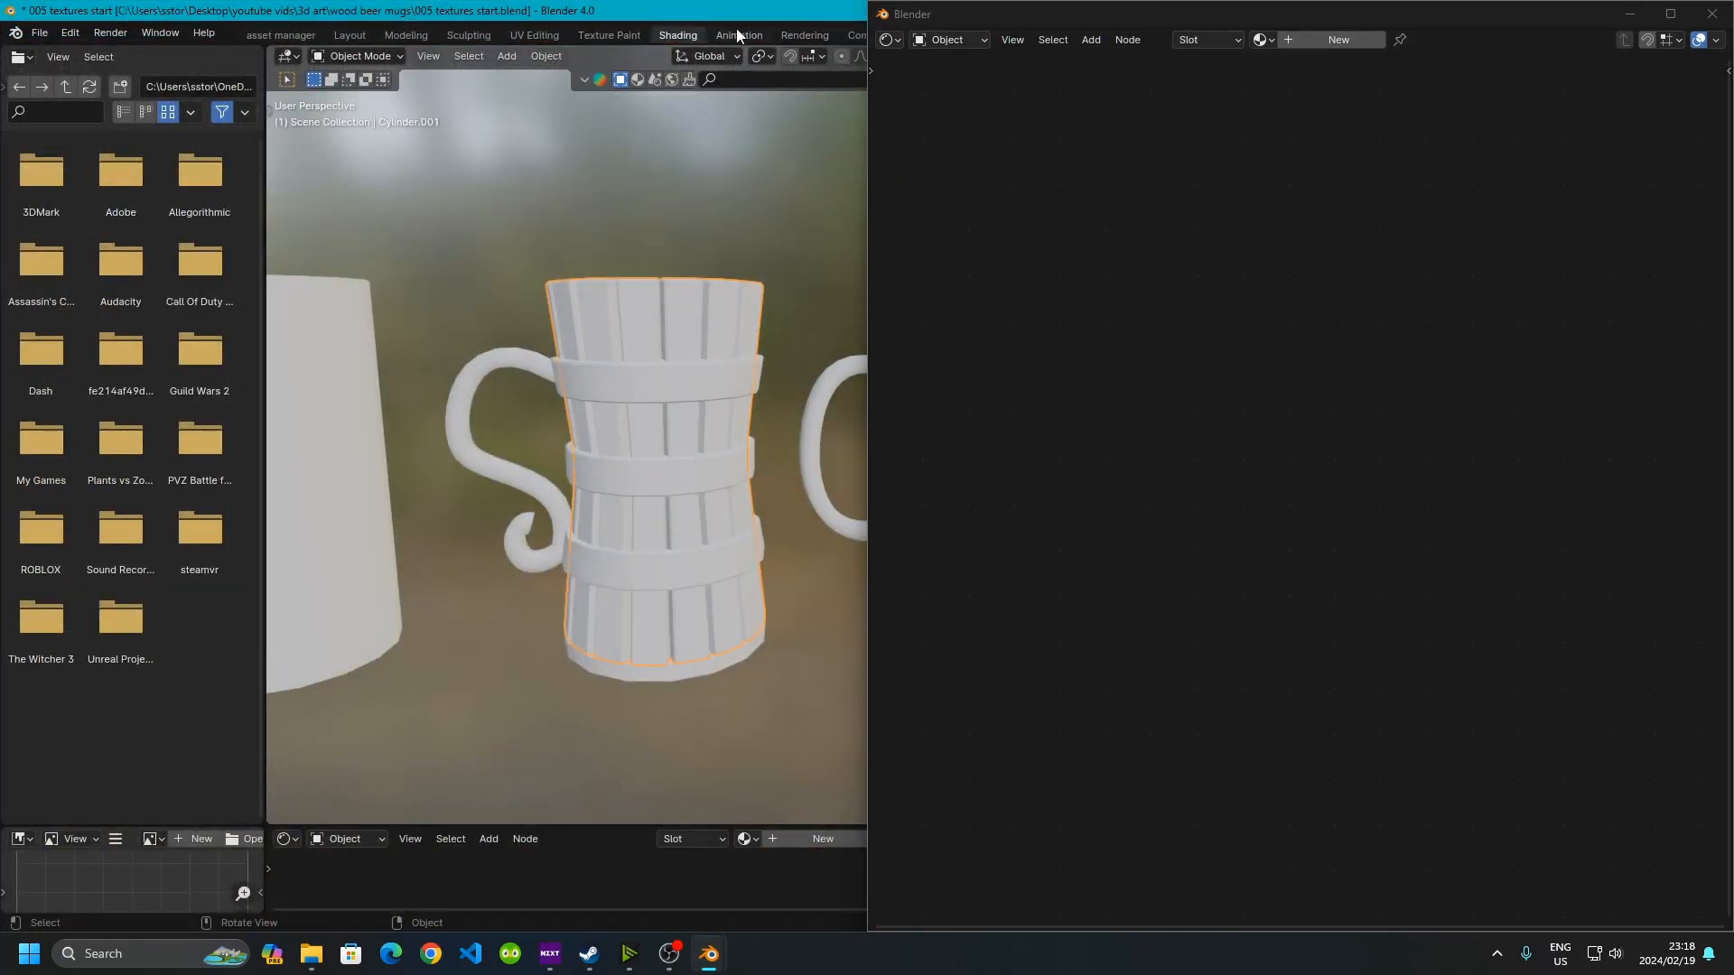
{"action": "left_click", "coordinate": [1644, 12]}
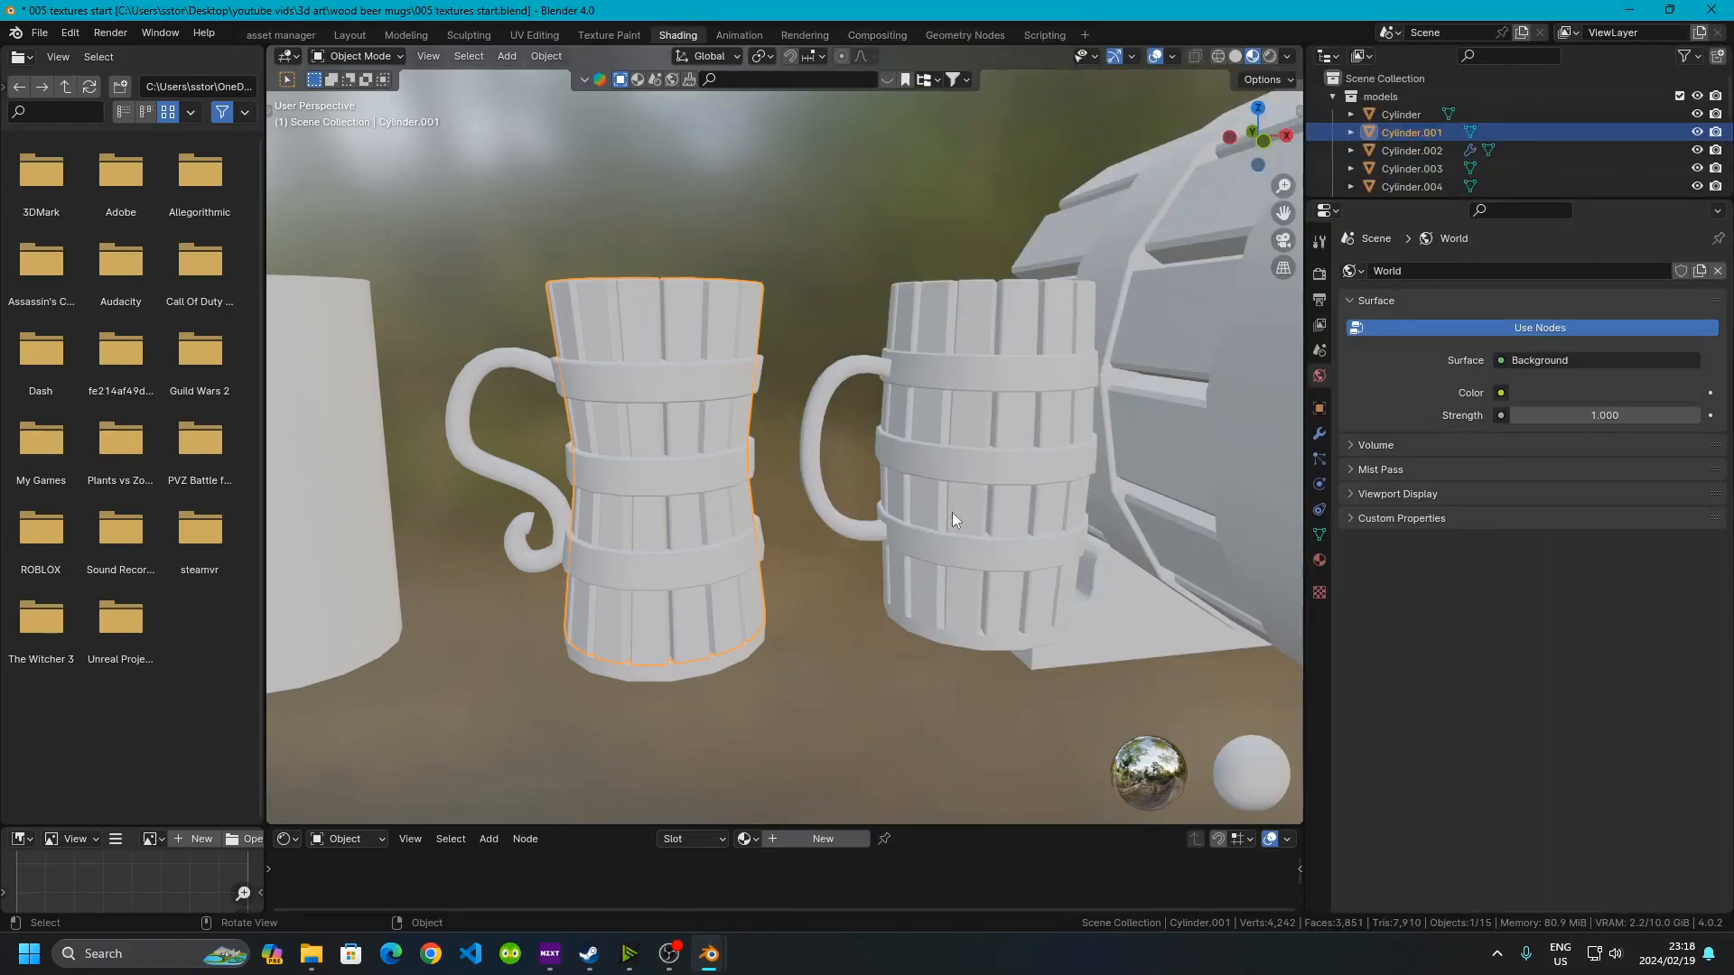
{"action": "left_click", "coordinate": [1319, 560]}
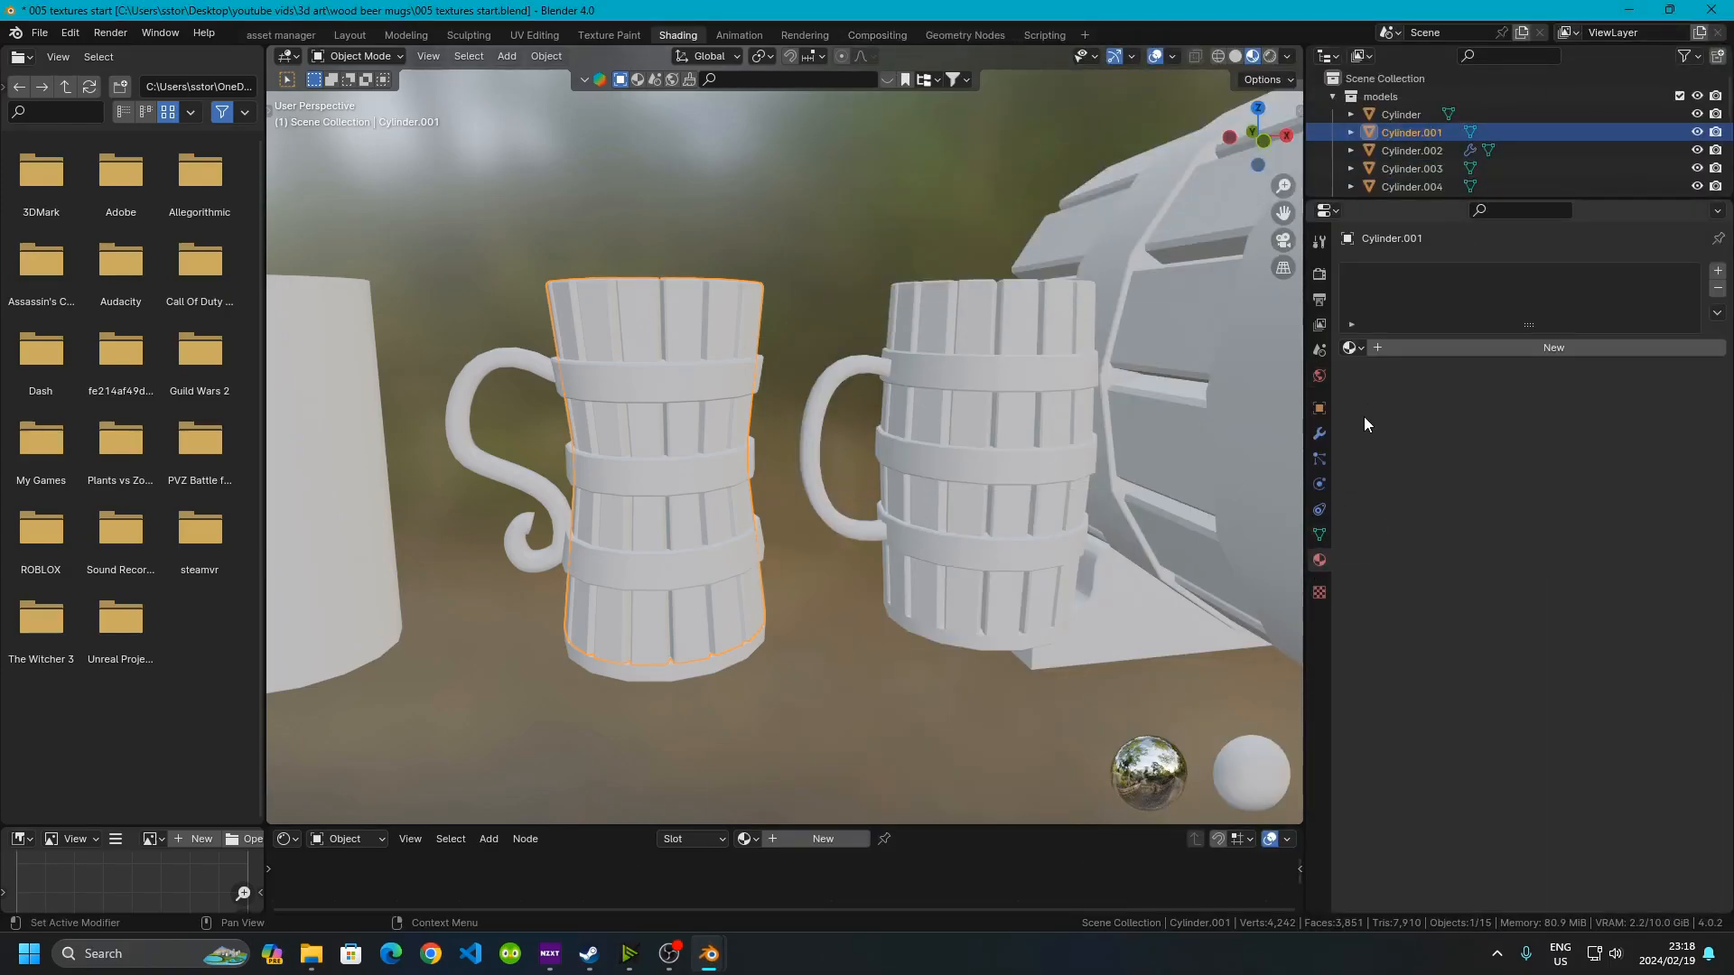
{"action": "left_click", "coordinate": [1358, 352]}
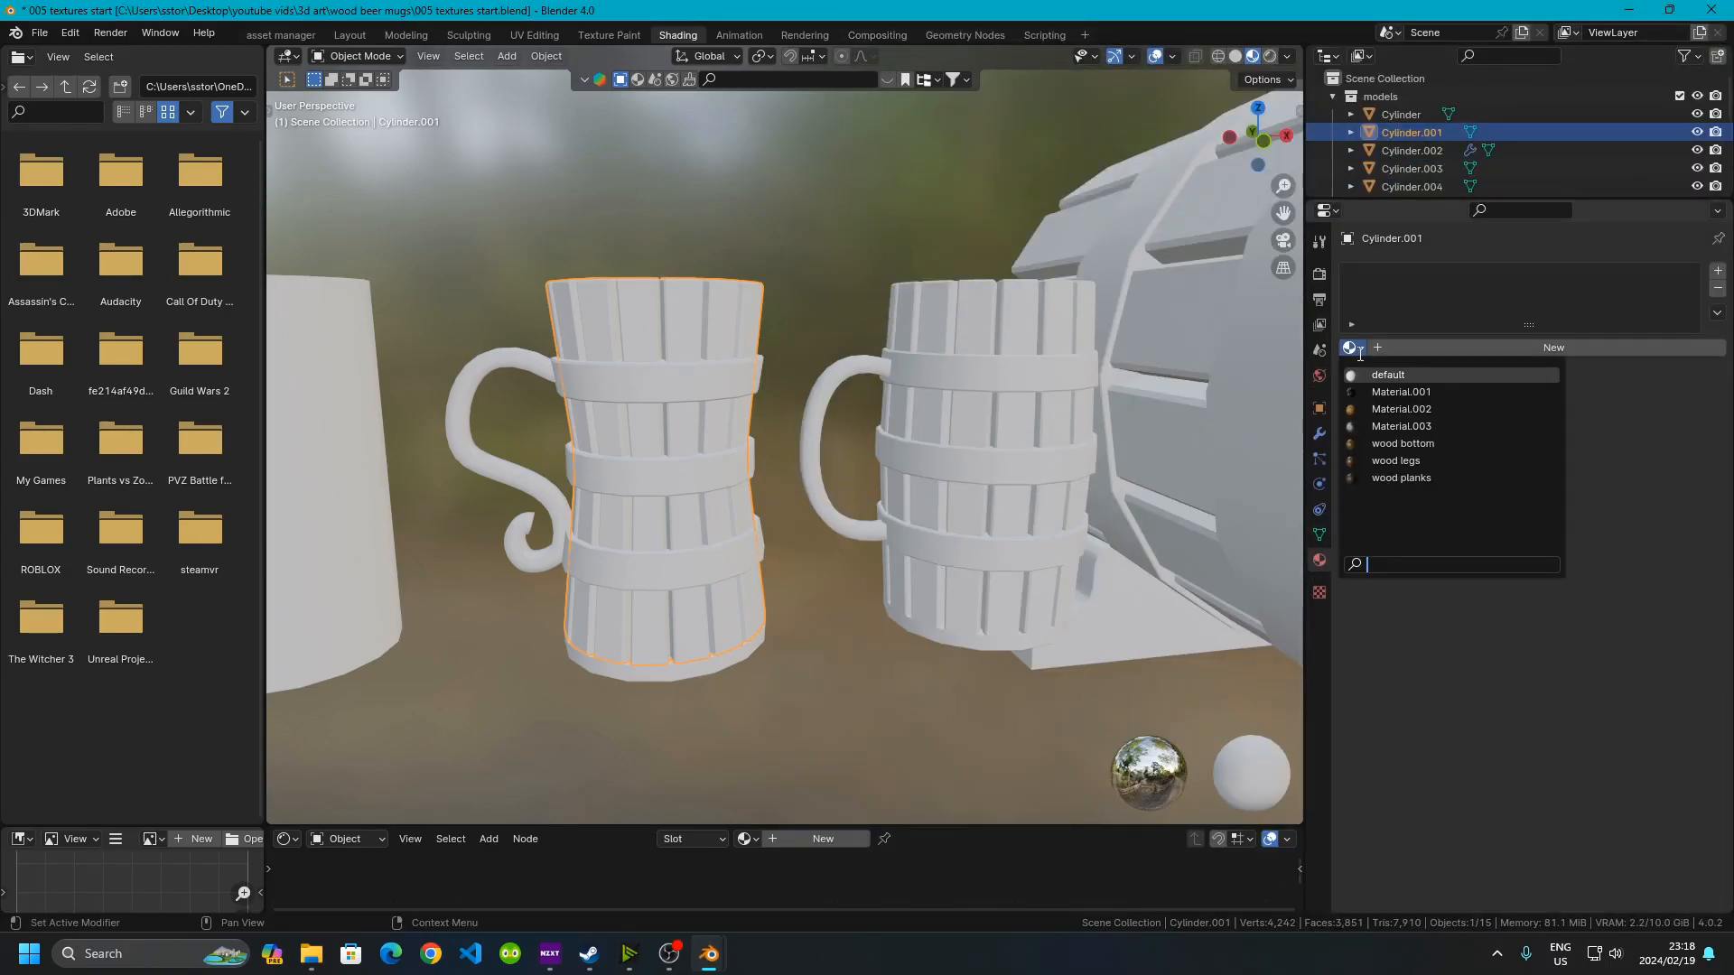
{"action": "left_click", "coordinate": [1400, 409]}
Assign Material.002 to the second mug's body
{"action": "left_click", "coordinate": [972, 315]}
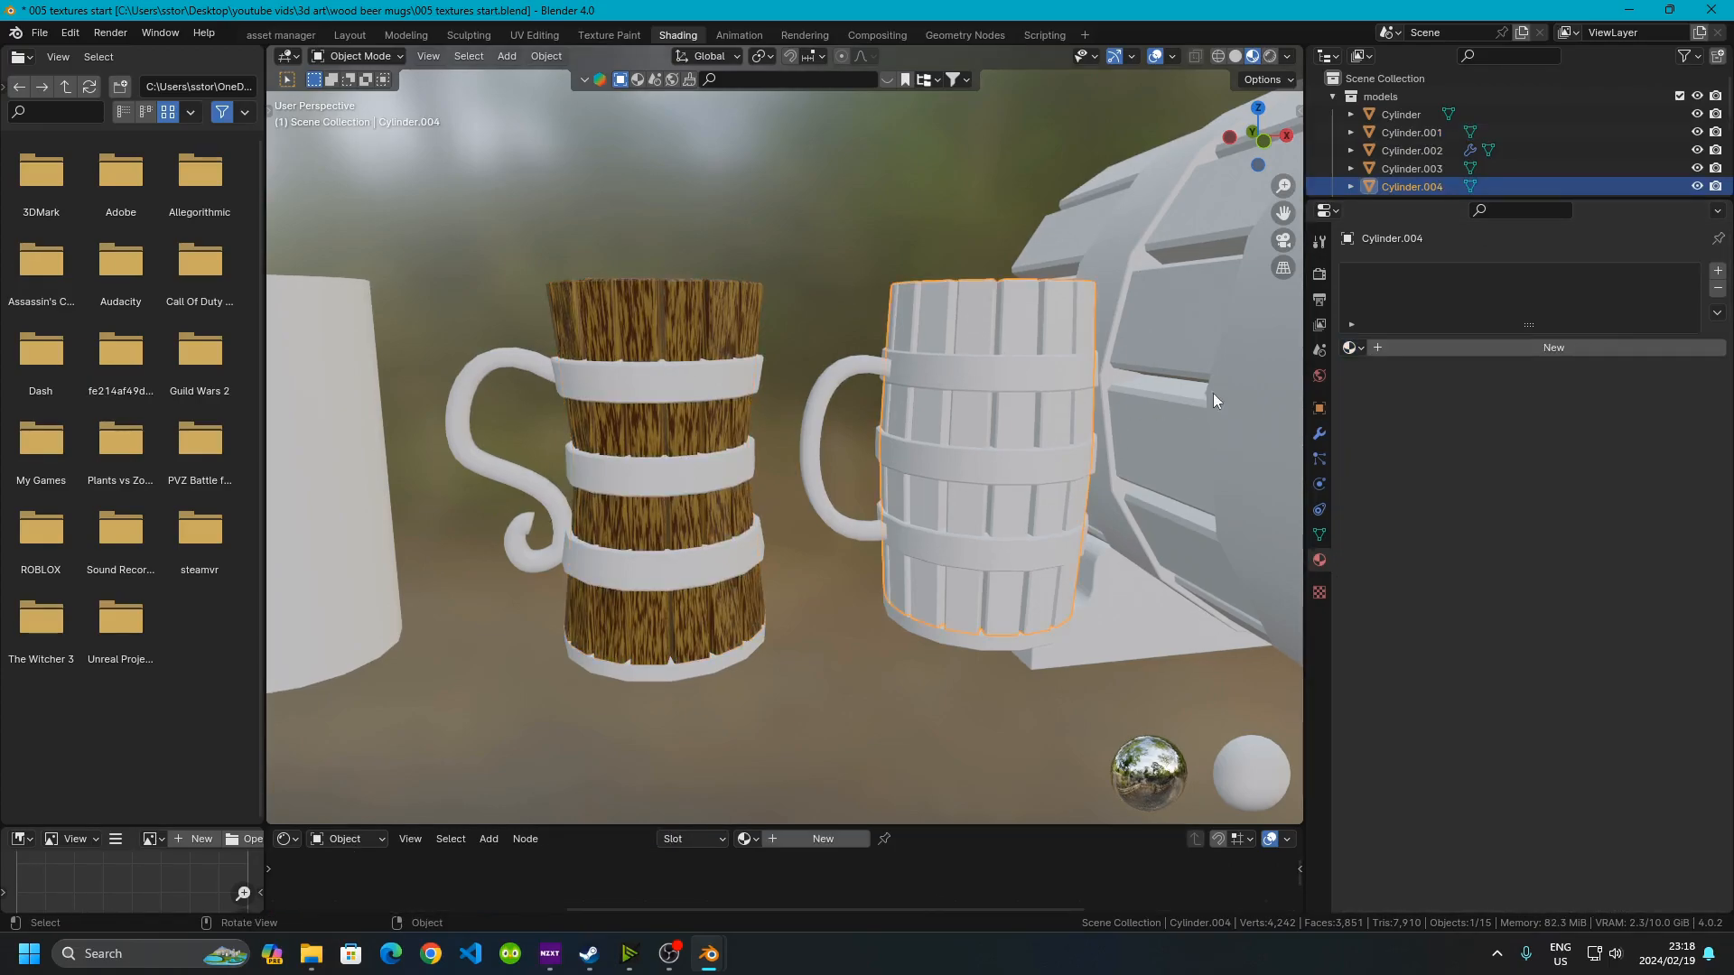
{"action": "left_click", "coordinate": [1352, 347]}
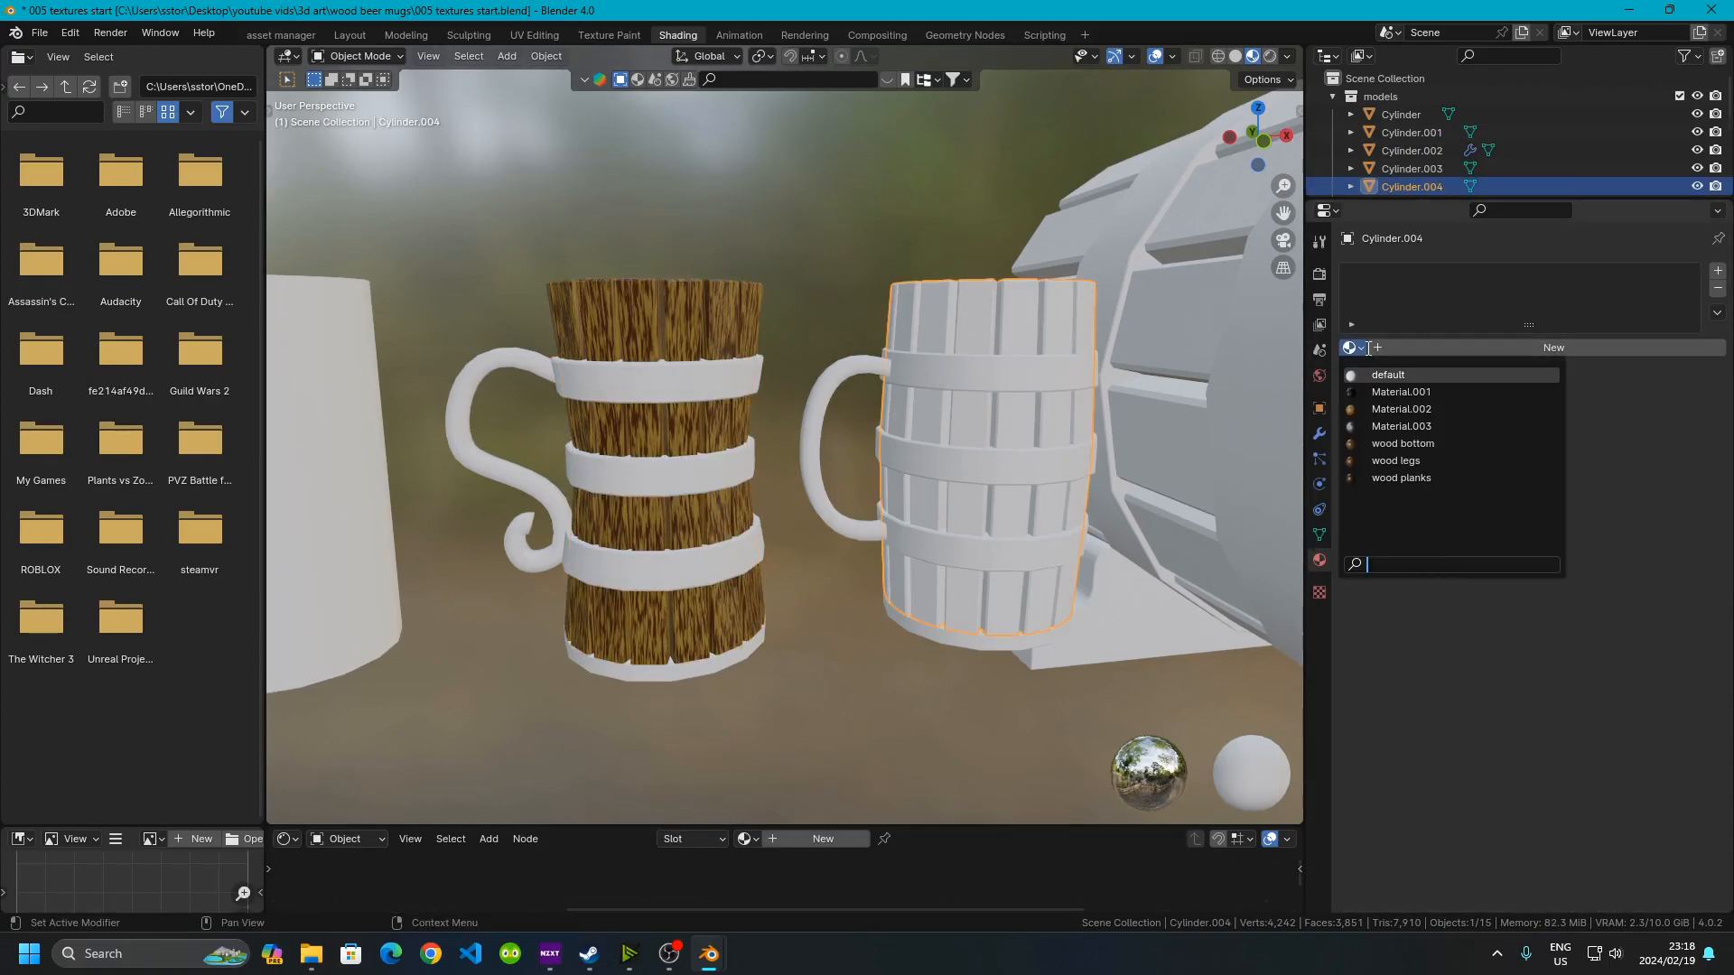
{"action": "left_click", "coordinate": [1376, 409]}
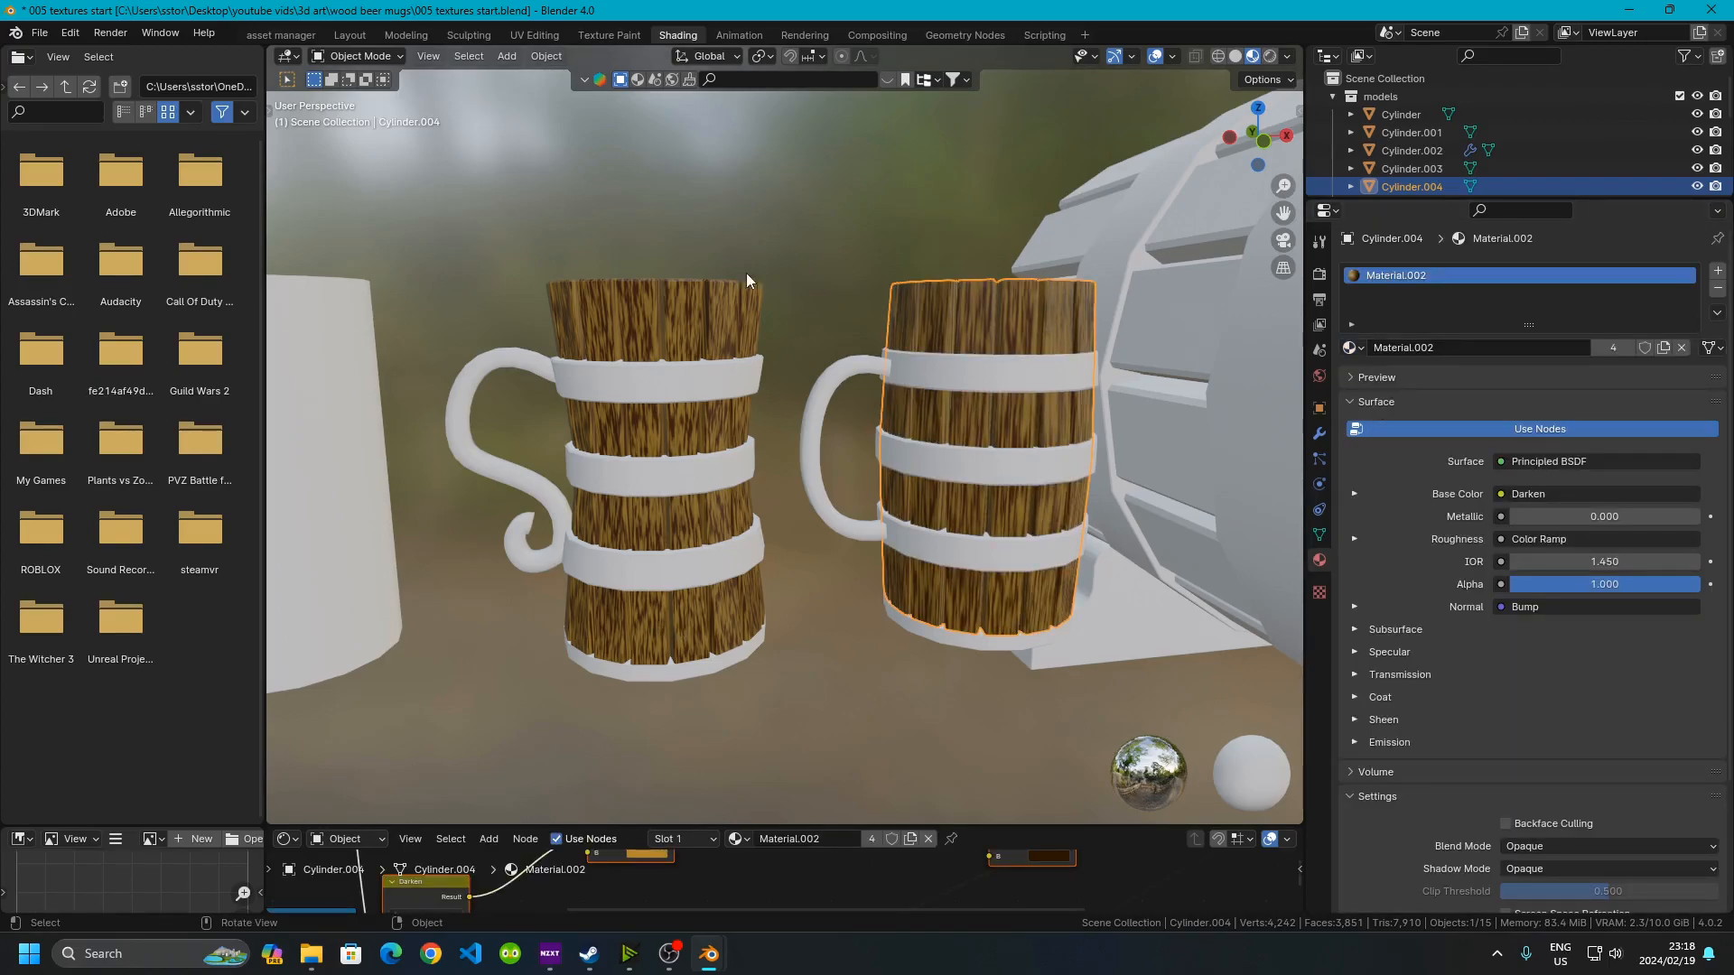
Assign the wood bottom material to the first mug's base
{"action": "left_click", "coordinate": [858, 316]}
{"action": "middle_click_drag", "start_coordinate": [759, 620], "coordinate": [590, 403]}
{"action": "scroll", "coordinate": [618, 549], "scroll_direction": "up", "scroll_amount": 5}
{"action": "scroll", "coordinate": [654, 584], "scroll_direction": "down", "scroll_amount": 3}
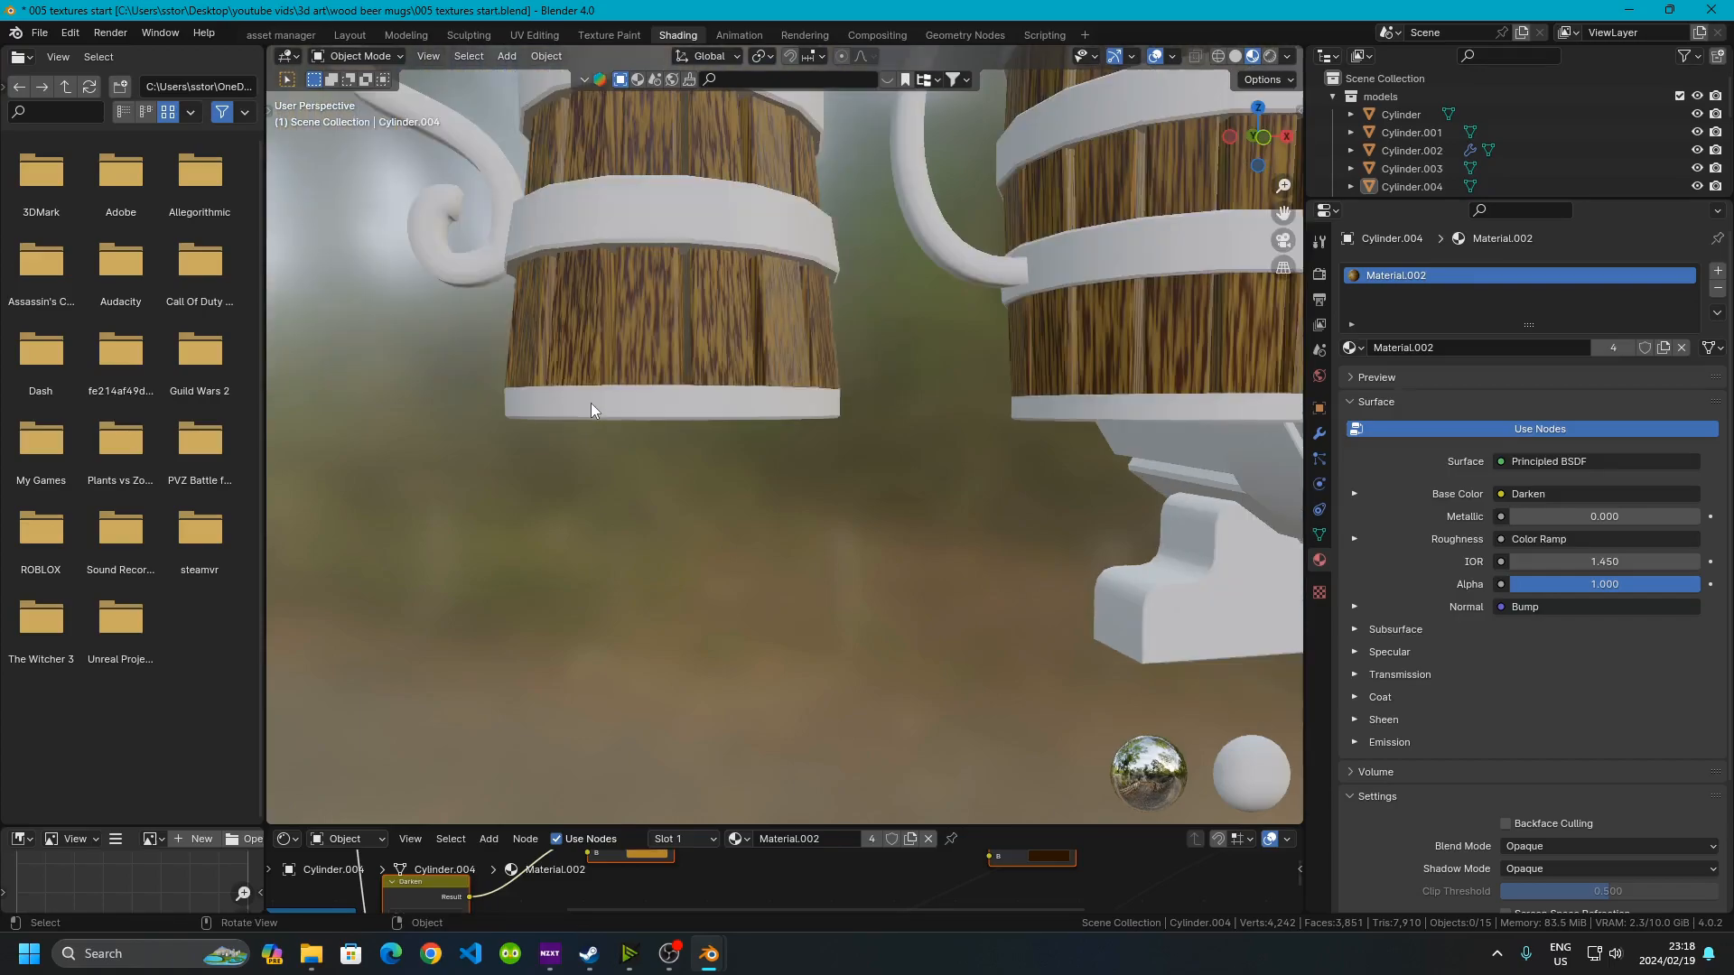
{"action": "left_click", "coordinate": [605, 415]}
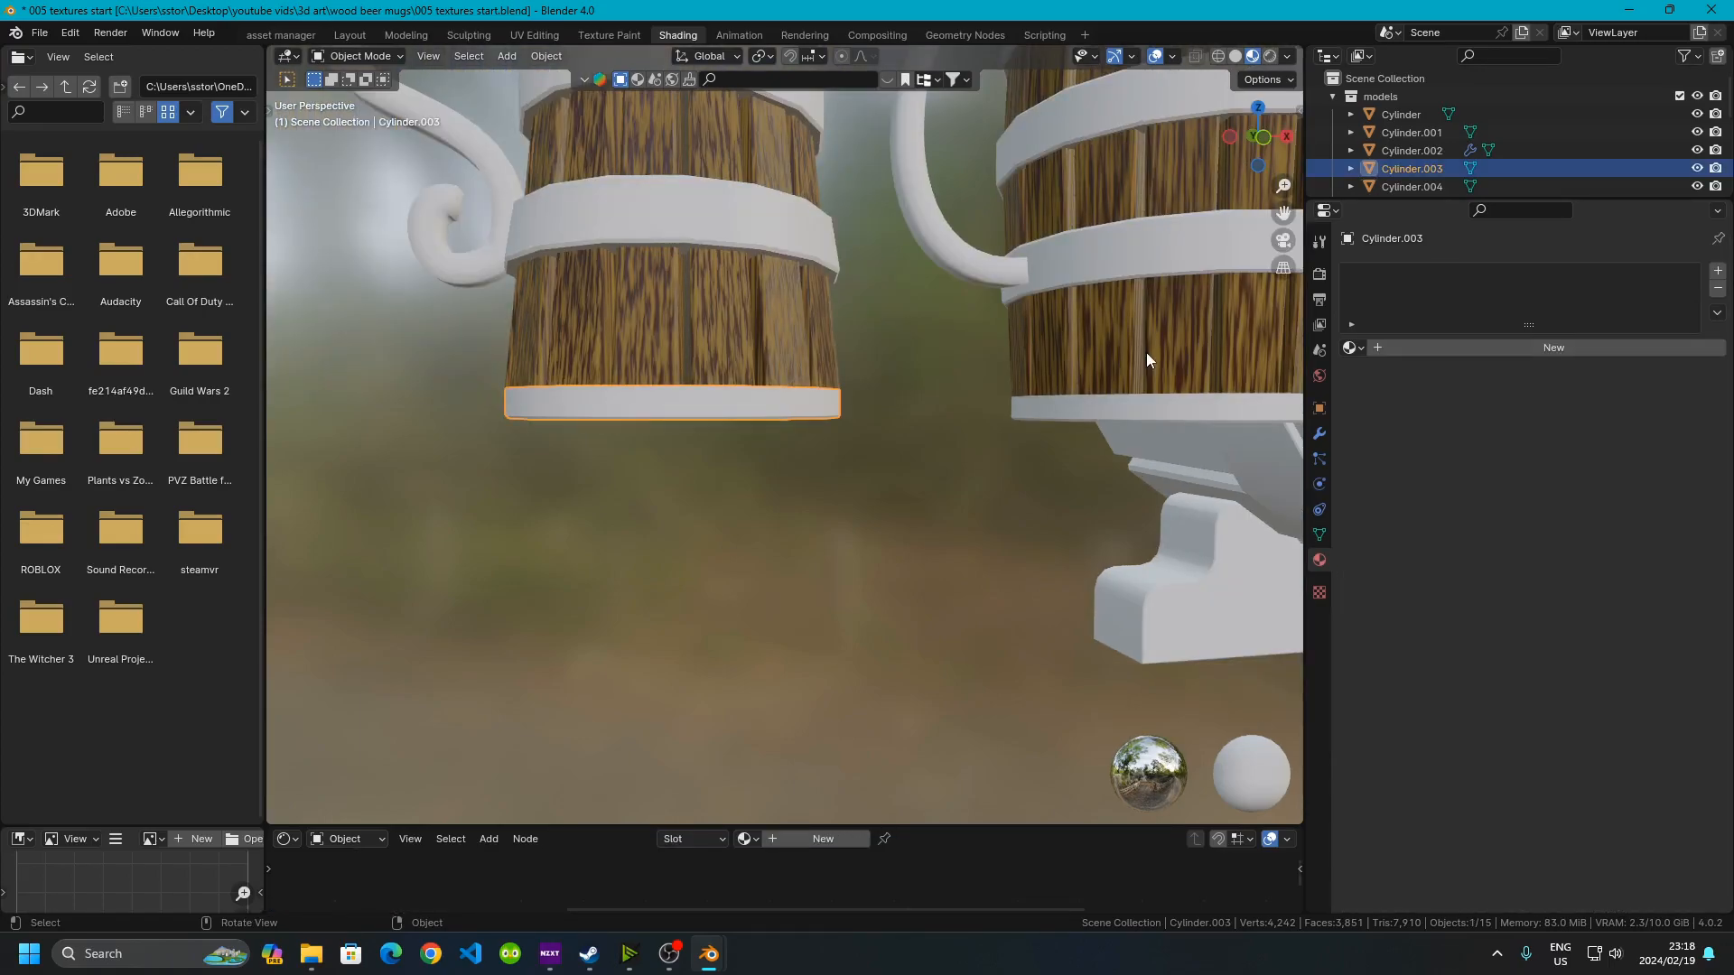
{"action": "left_click", "coordinate": [1354, 347]}
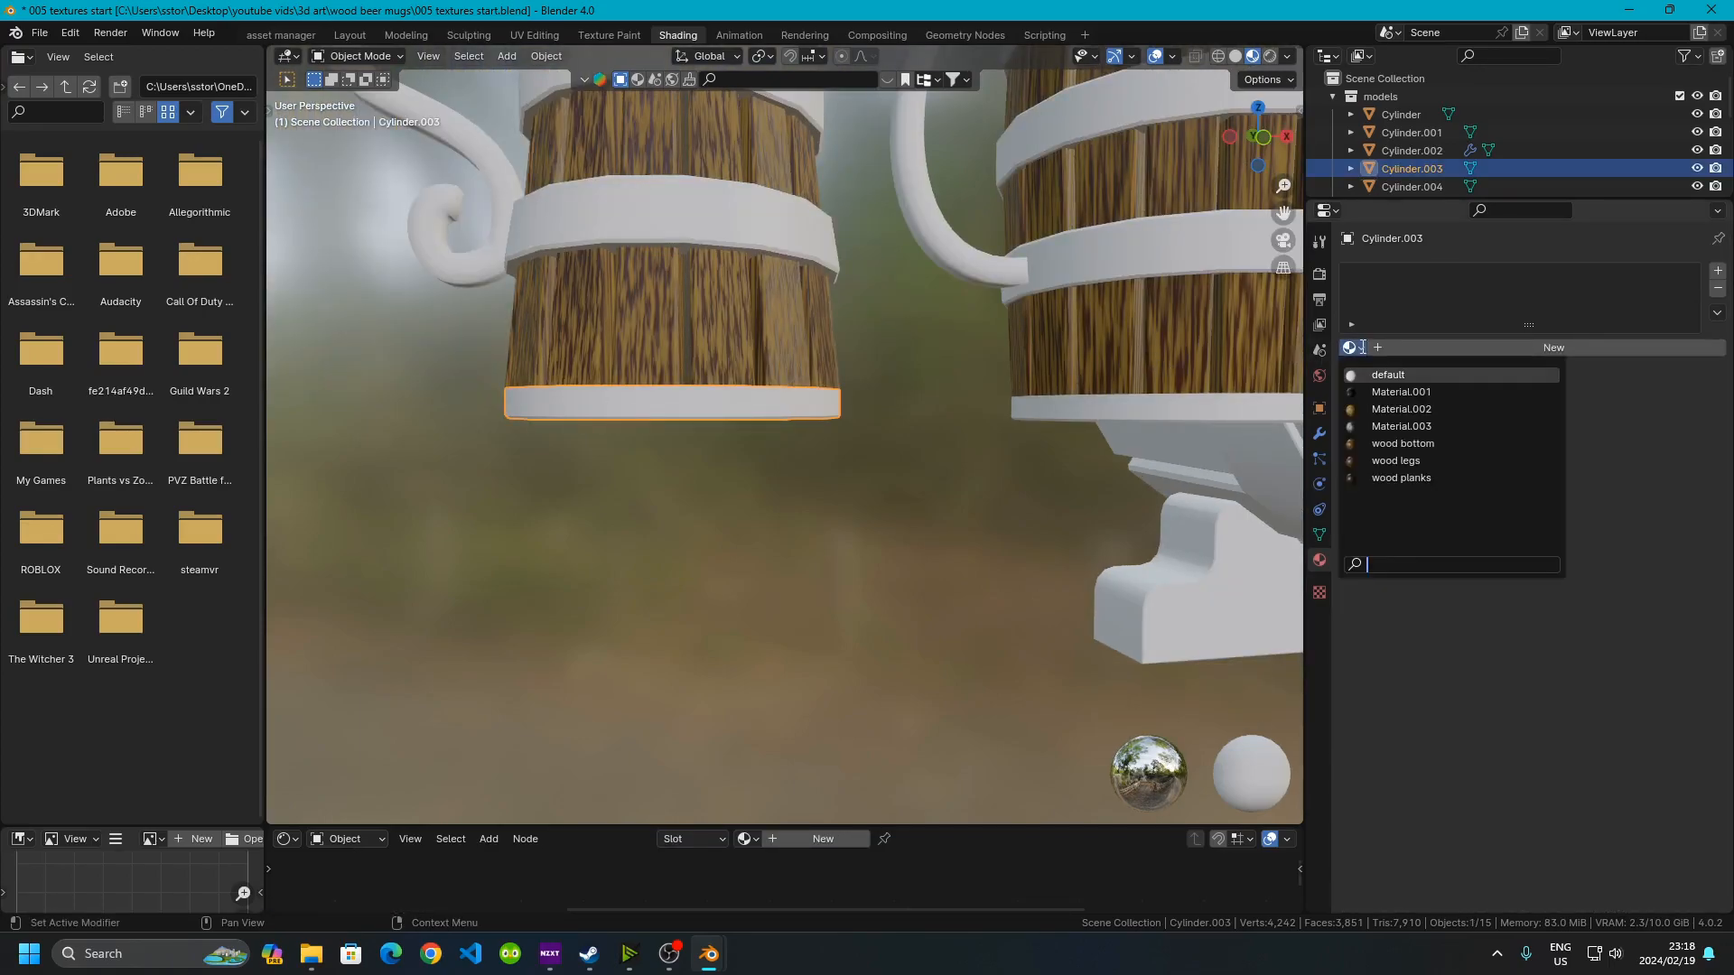
{"action": "left_click", "coordinate": [1429, 443]}
Assign the wood bottom material to the second mug's base
{"action": "left_click", "coordinate": [1098, 406]}
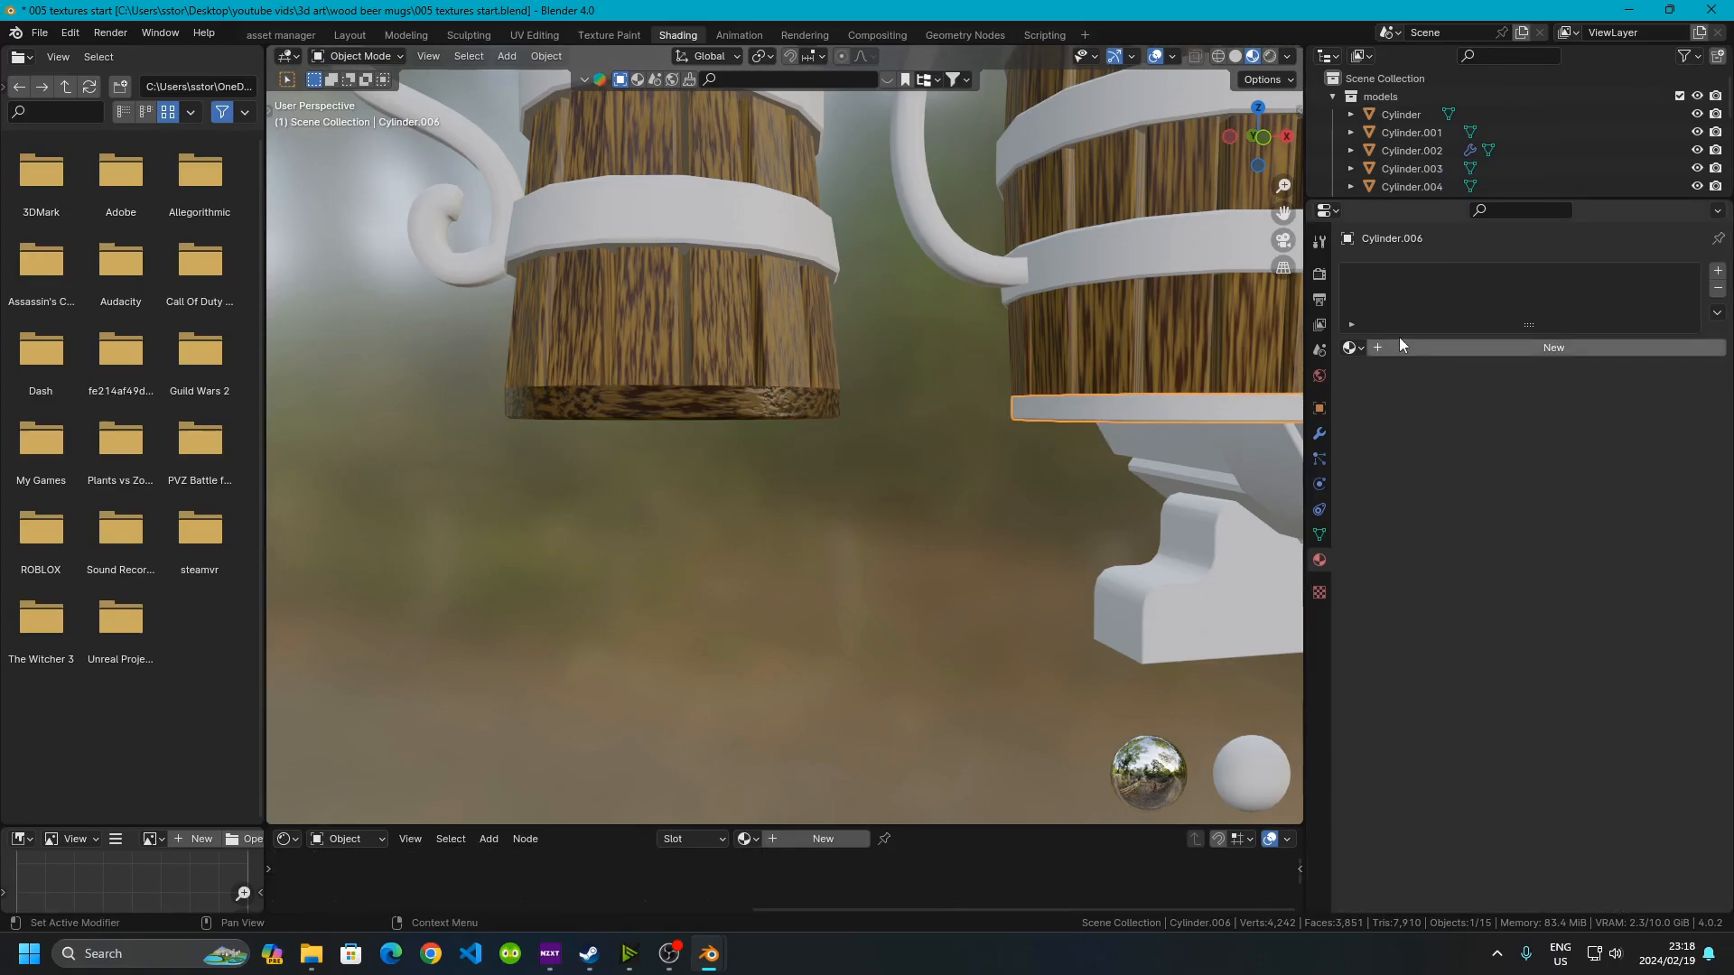
{"action": "left_click", "coordinate": [1355, 347]}
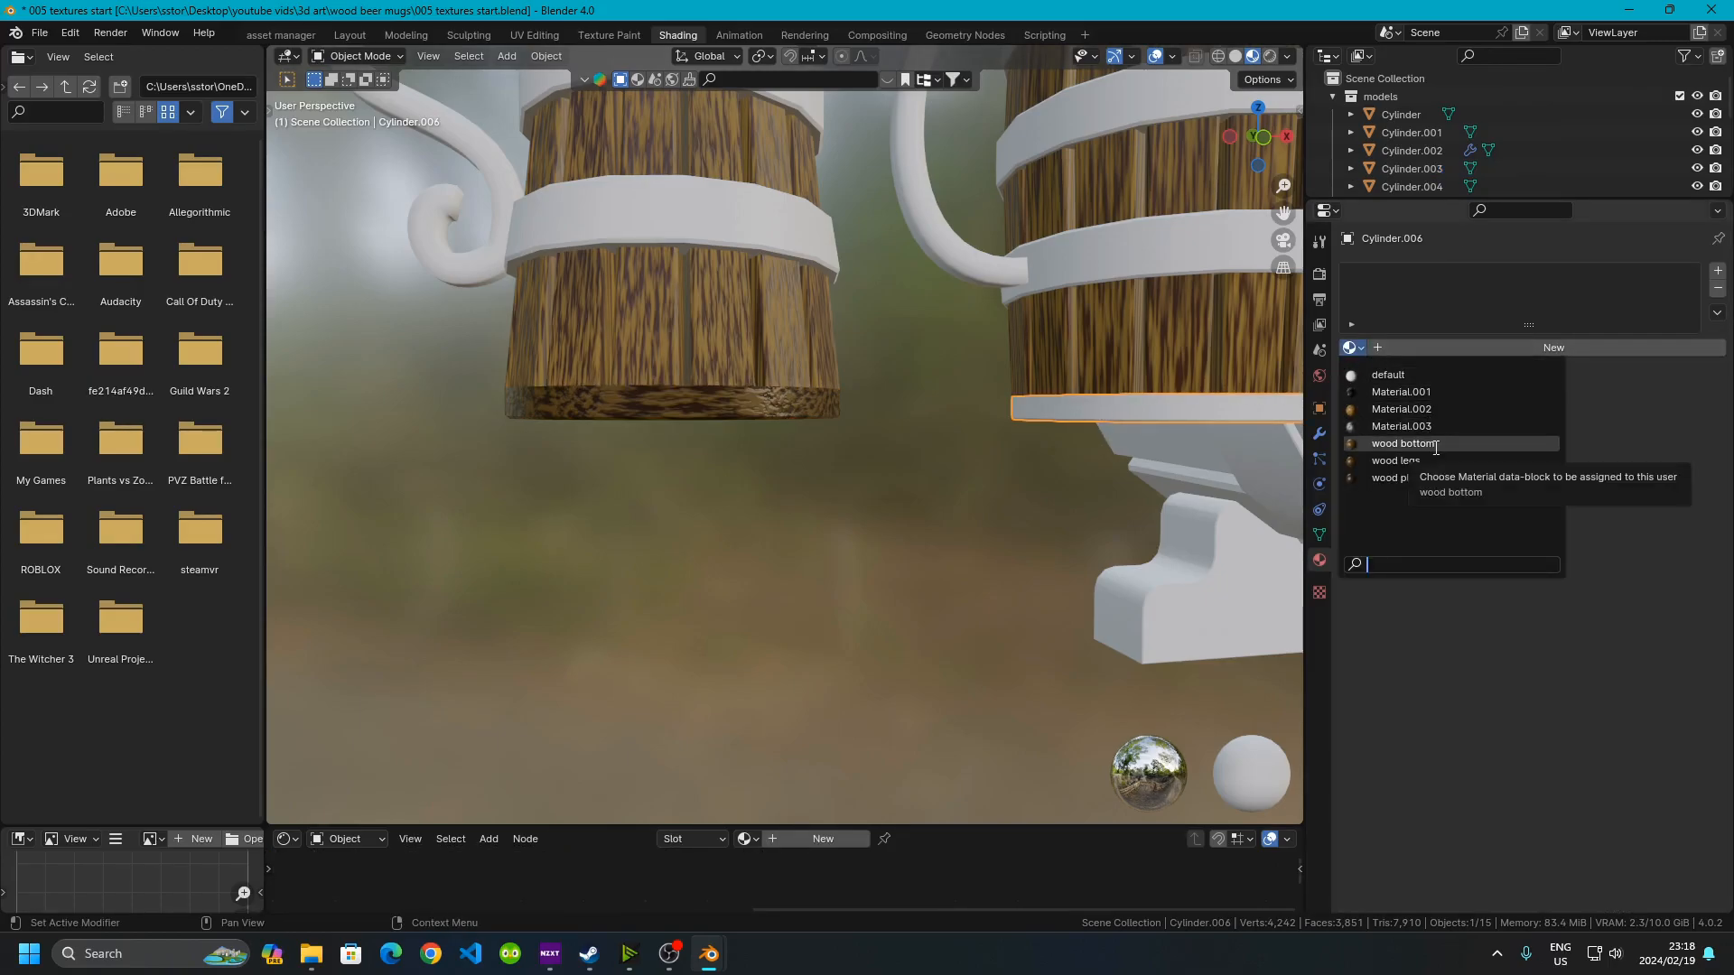
{"action": "left_click", "coordinate": [1436, 446]}
Assign Material.001 to the first mug's handle
{"action": "middle_click_drag", "start_coordinate": [930, 496], "coordinate": [843, 441]}
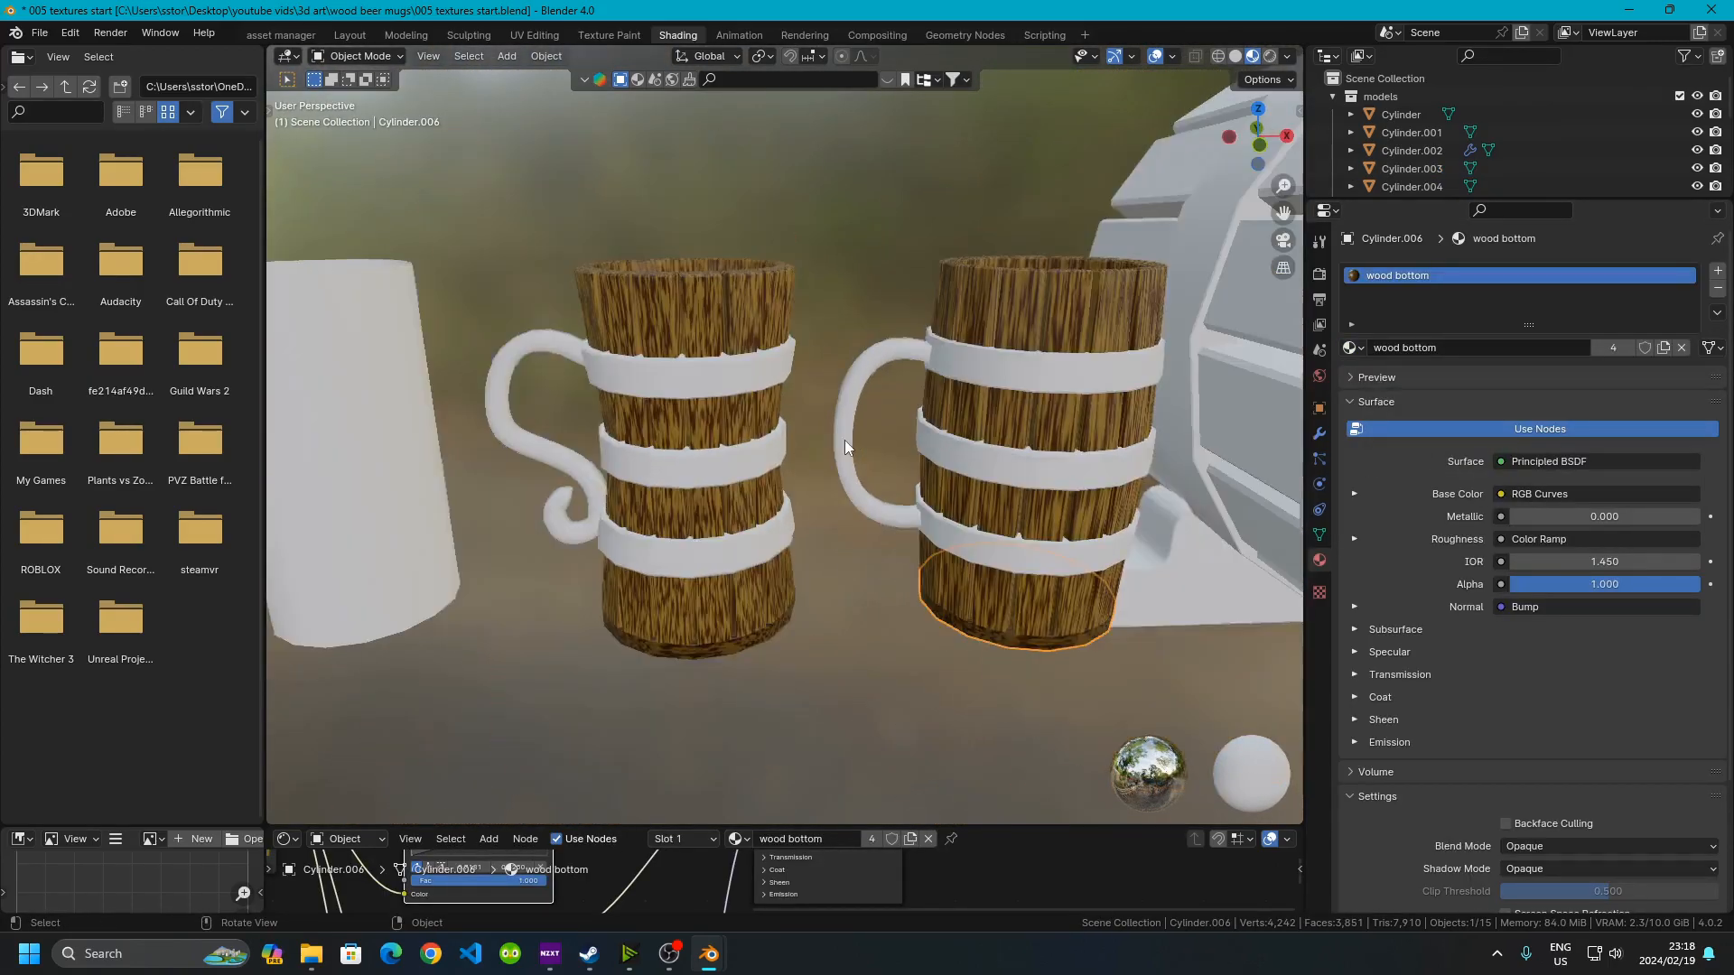
{"action": "left_click", "coordinate": [526, 352]}
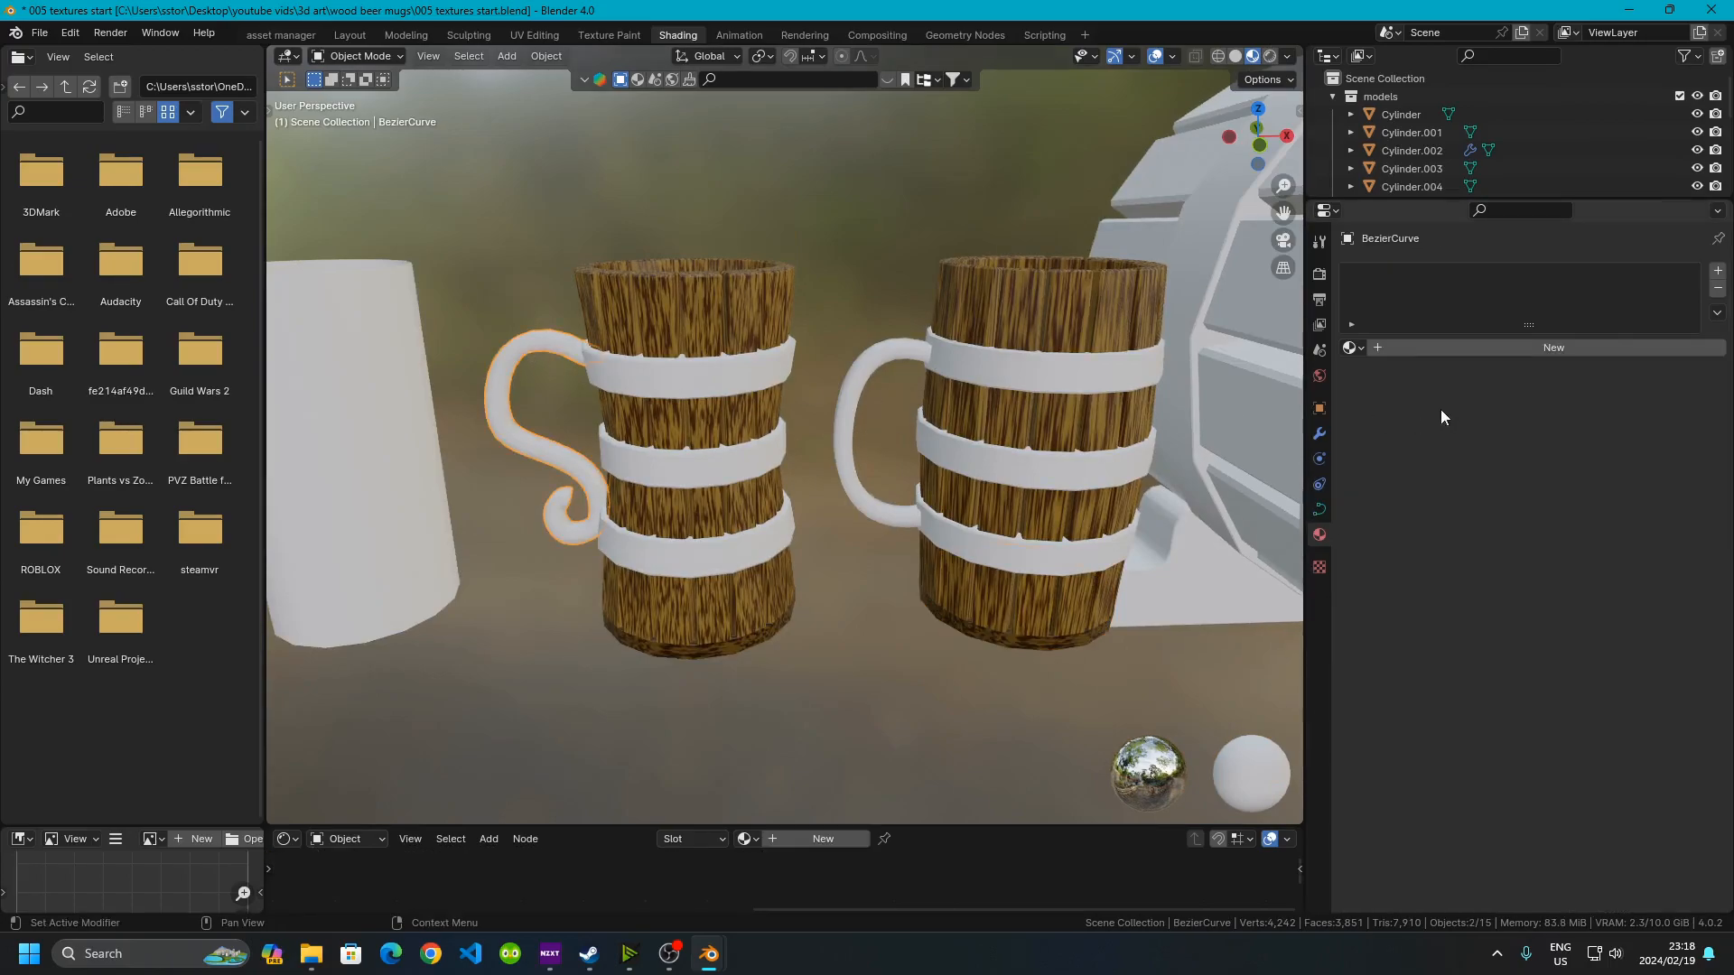
{"action": "left_click", "coordinate": [1354, 348]}
{"action": "left_click", "coordinate": [1379, 392]}
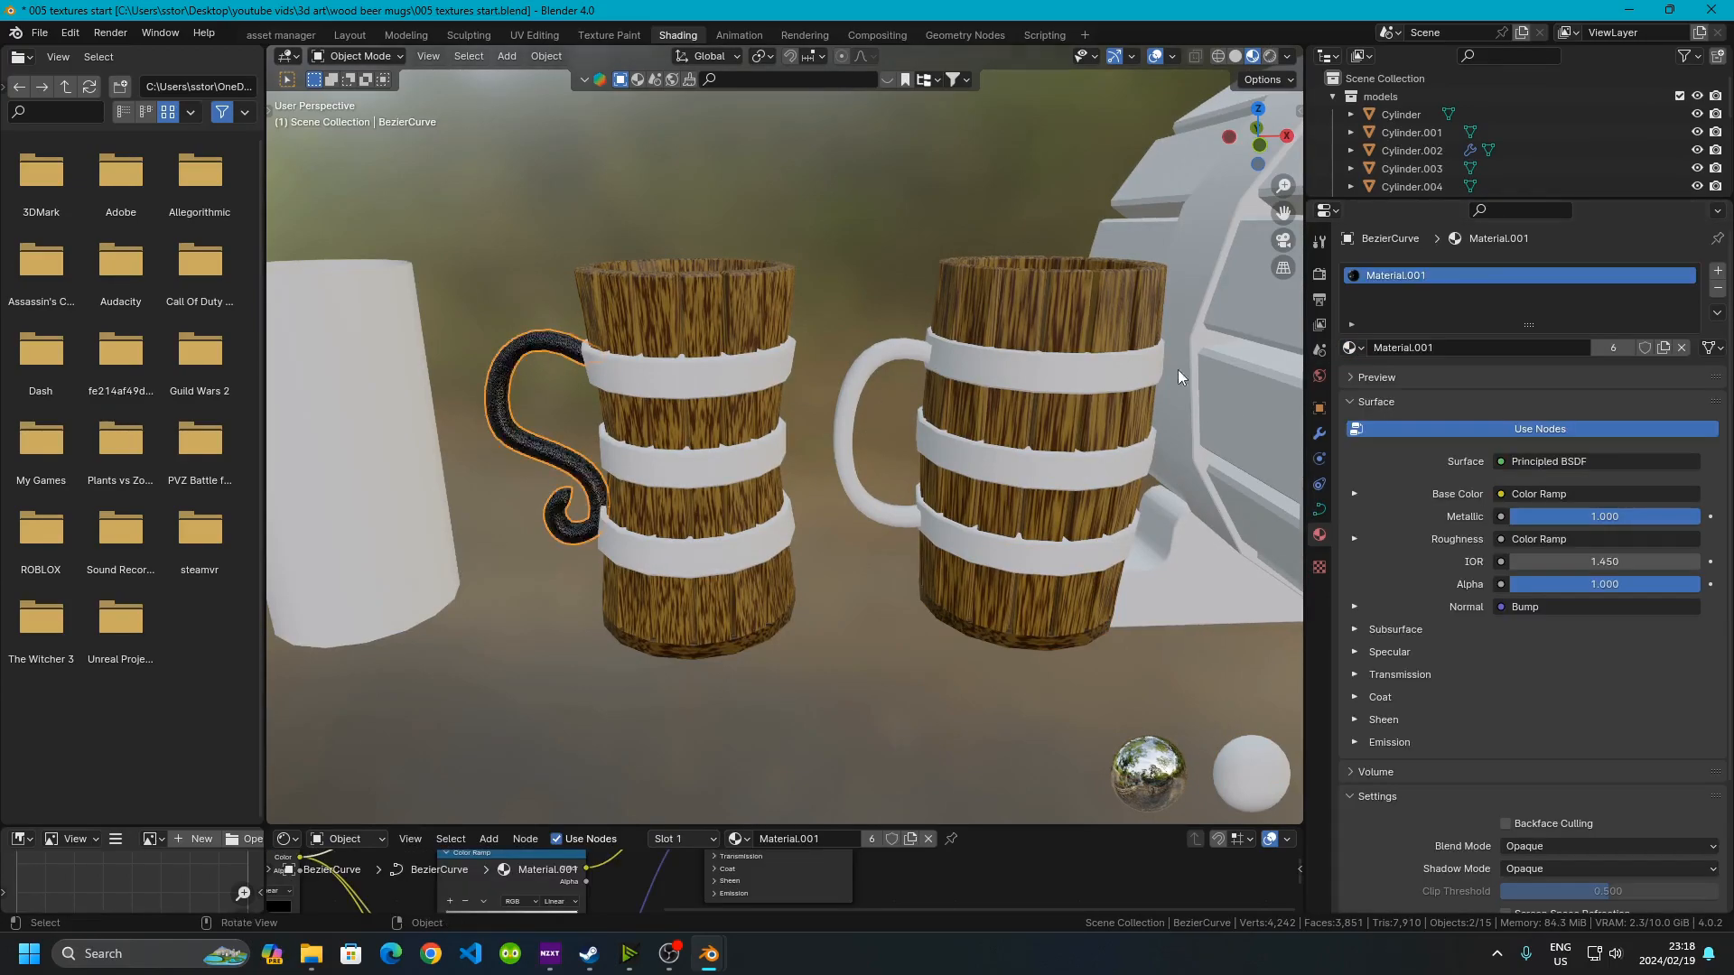
Link the first handle's material to the second handle and both mugs' bands
{"action": "left_click", "coordinate": [873, 241]}
{"action": "left_click", "coordinate": [943, 348]}
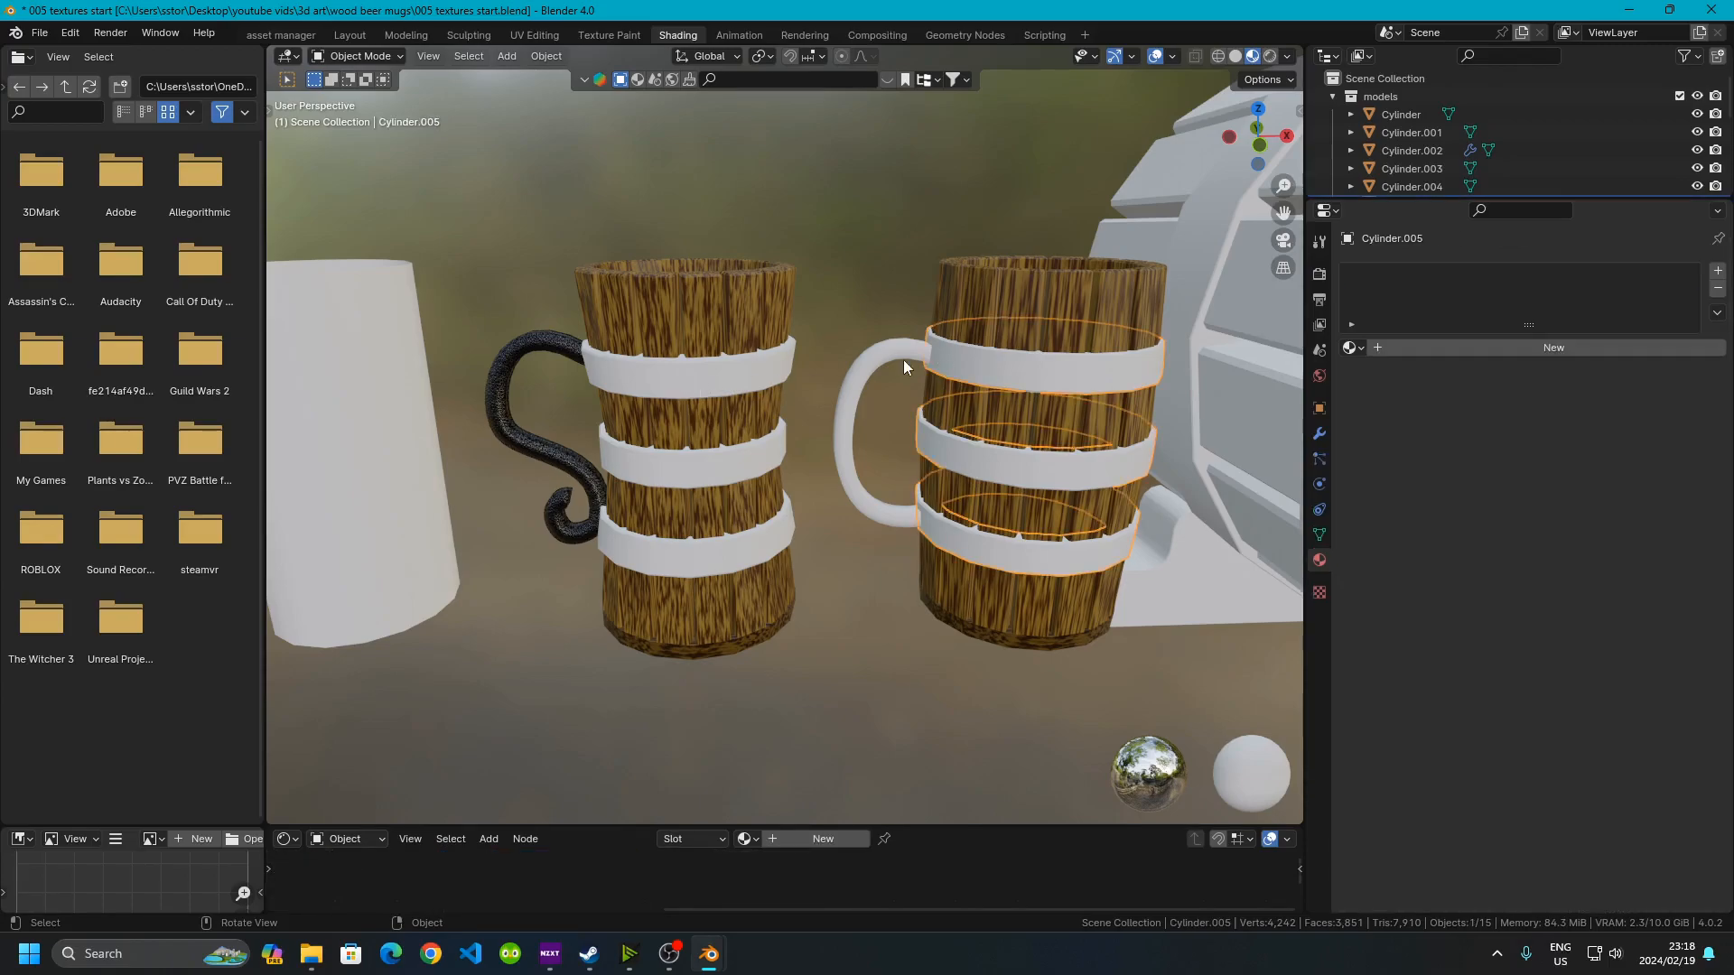
{"action": "left_click", "coordinate": [729, 377], "text": "shift"}
{"action": "left_click", "coordinate": [523, 345], "text": "shift"}
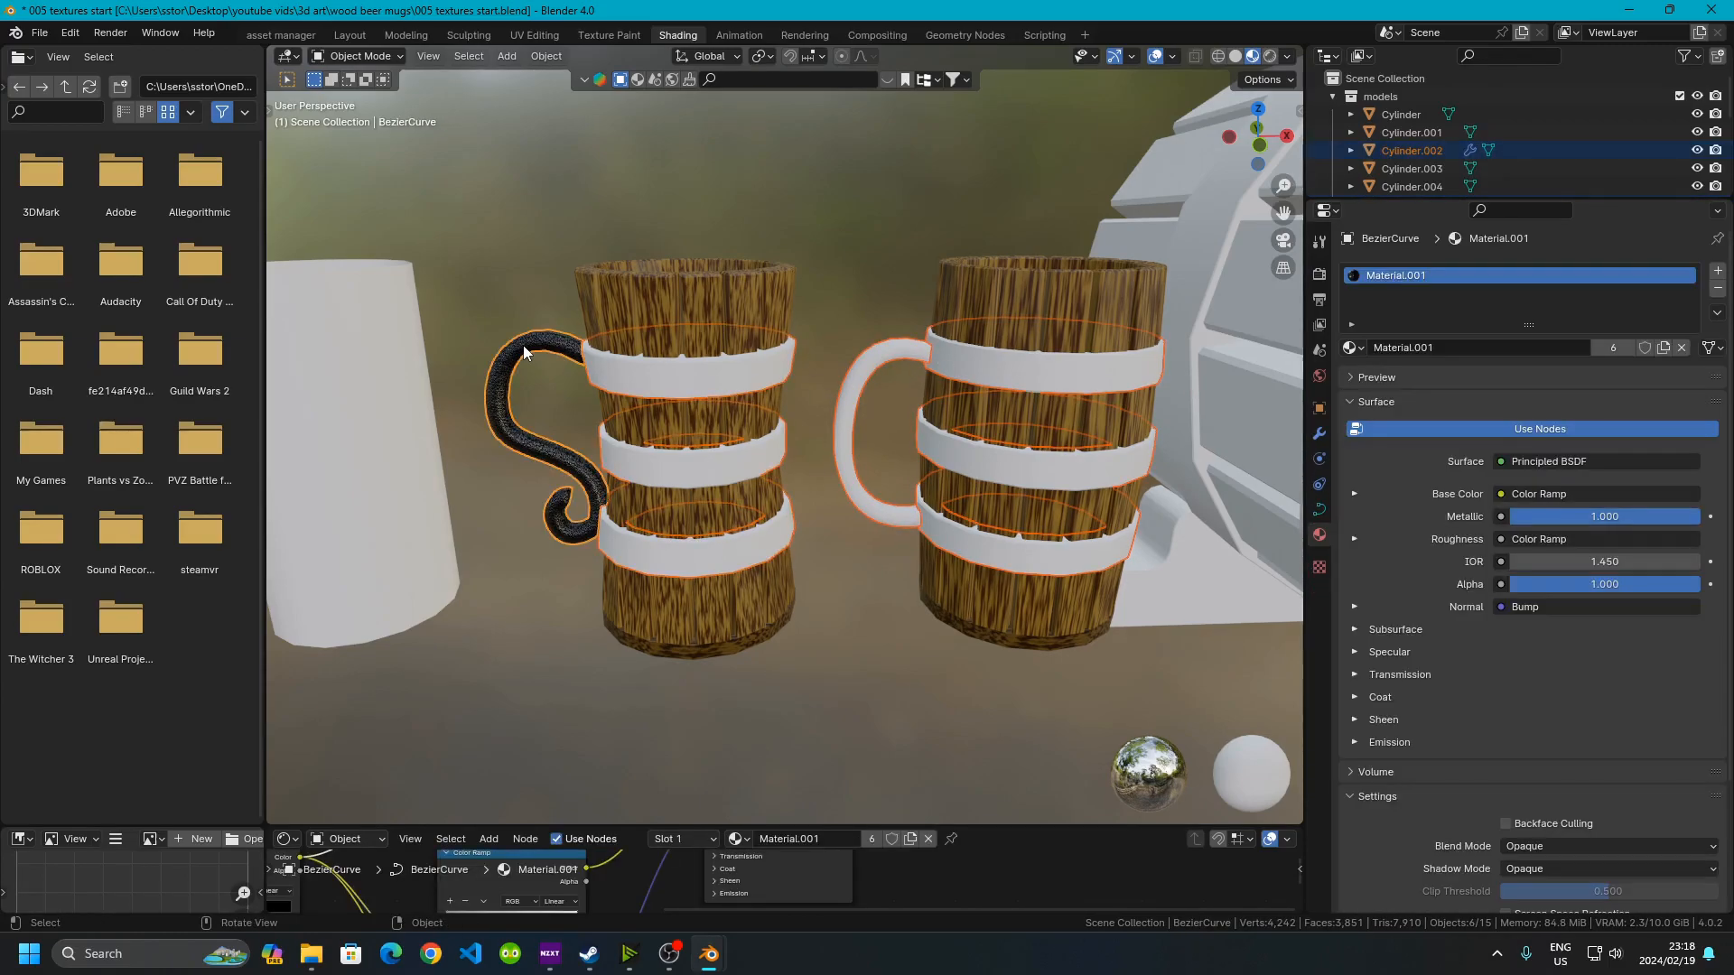
{"action": "key", "text": "ctrl+l"}
{"action": "mouse_move", "coordinate": [523, 345]}
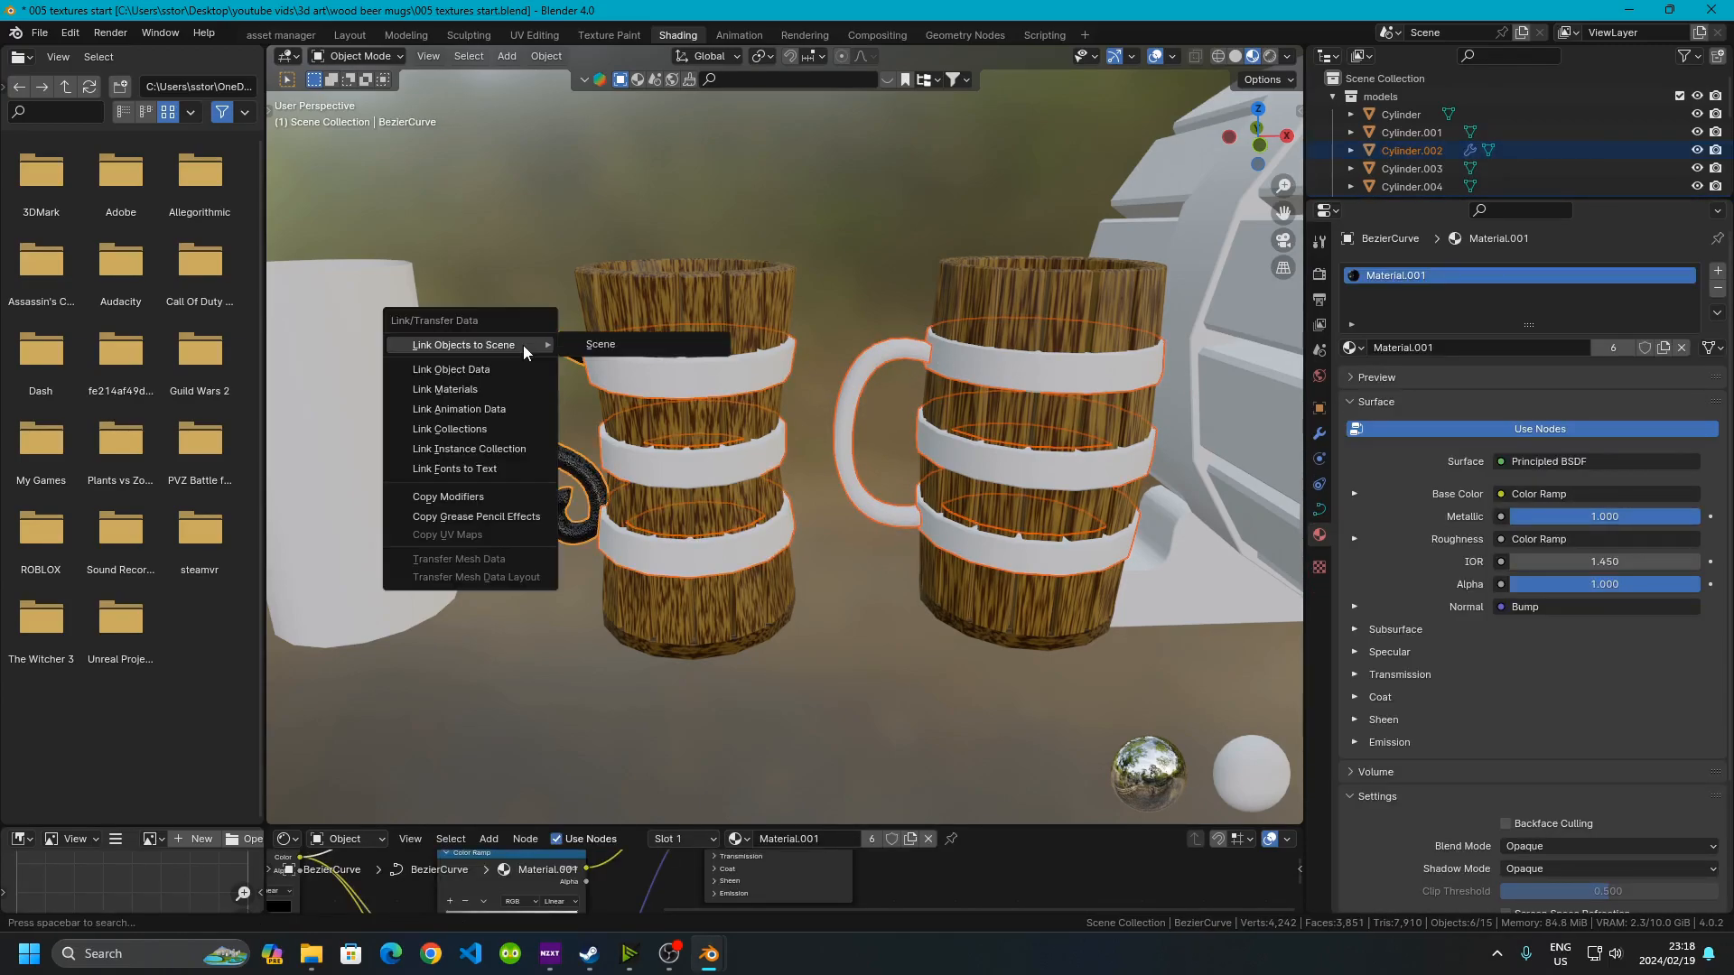
{"action": "left_click", "coordinate": [460, 392]}
Deselect everything and zoom out to review the textured mugs beside the keg
{"action": "key", "text": "alt+a"}
{"action": "scroll", "coordinate": [796, 652], "scroll_direction": "down", "scroll_amount": 2}
{"action": "middle_click_drag", "start_coordinate": [1021, 545], "coordinate": [781, 556], "text": "shift"}
{"action": "scroll", "coordinate": [684, 562], "scroll_direction": "down", "scroll_amount": 3}
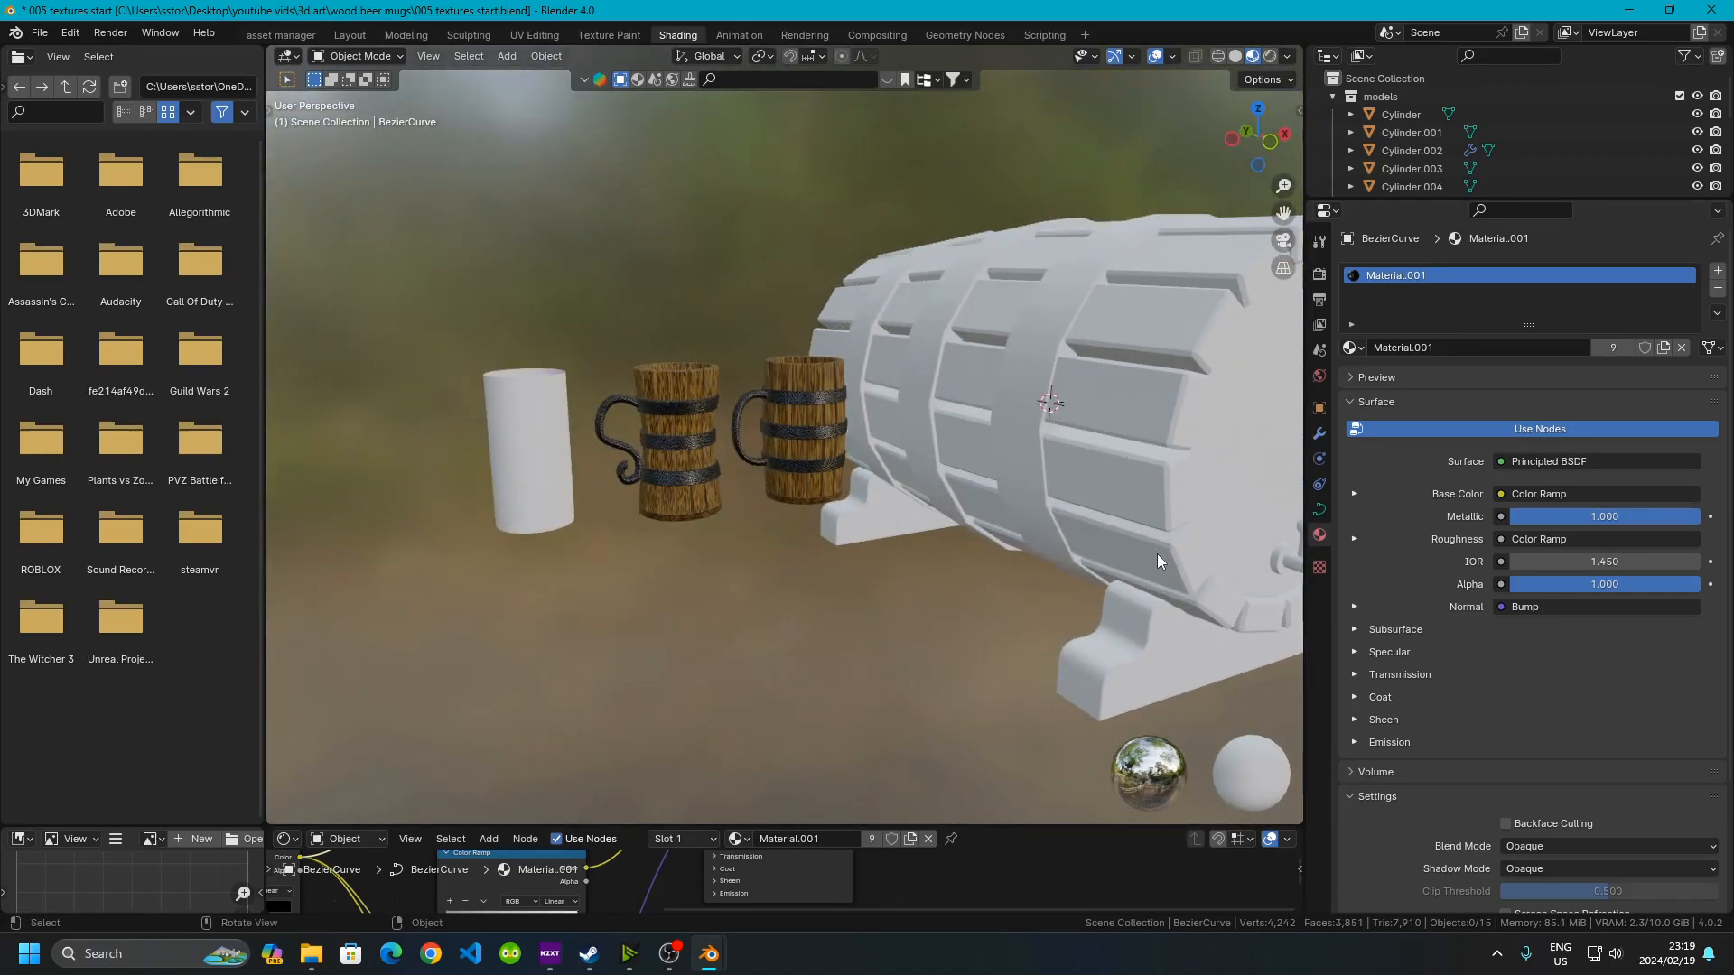
{"action": "scroll", "coordinate": [740, 469], "scroll_direction": "up", "scroll_amount": 3}
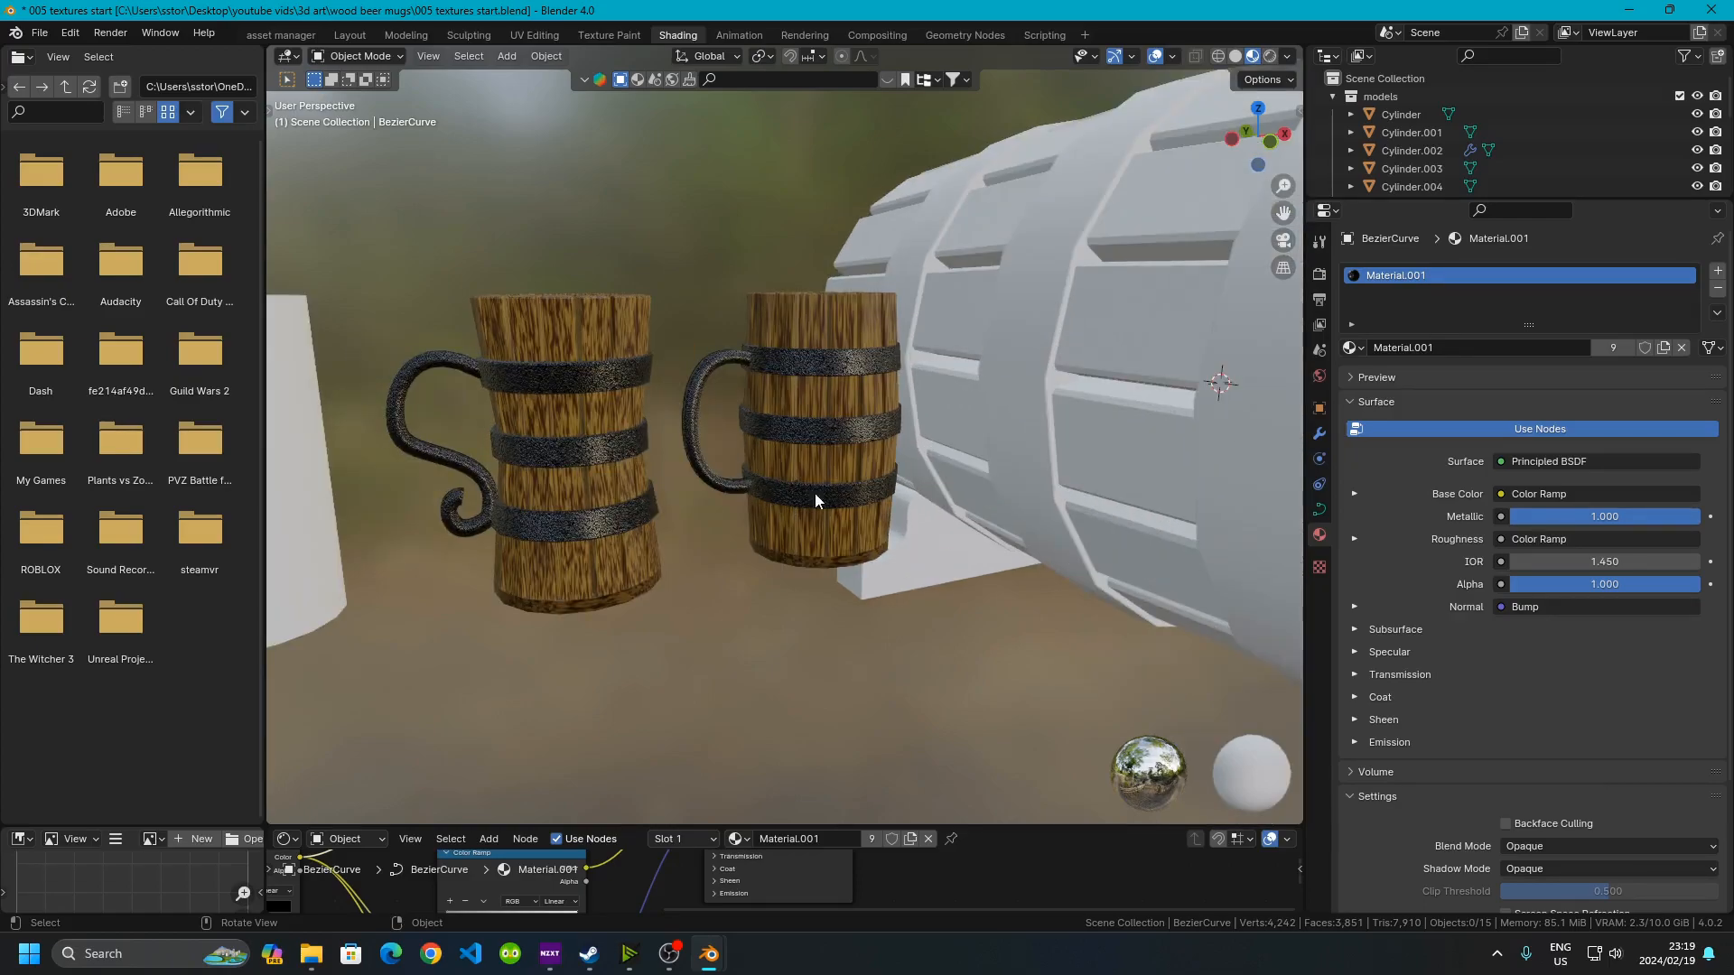
{"action": "scroll", "coordinate": [918, 480], "scroll_direction": "down", "scroll_amount": 2}
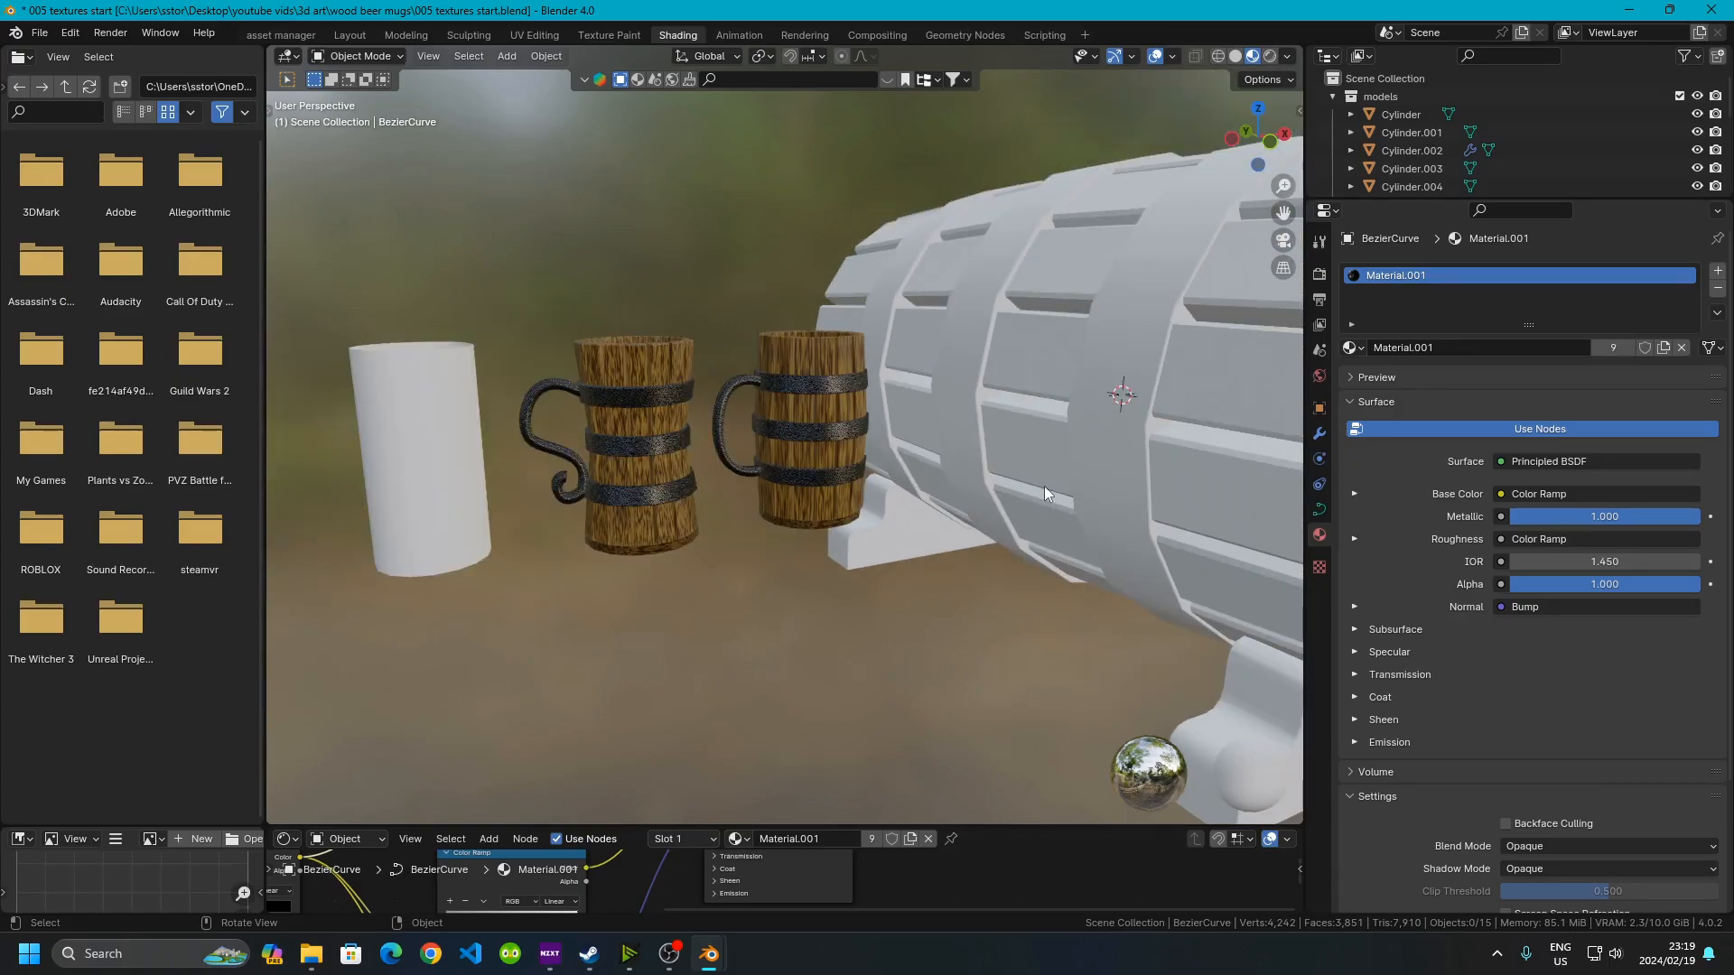
{"action": "middle_click_drag", "start_coordinate": [795, 521], "coordinate": [683, 529]}
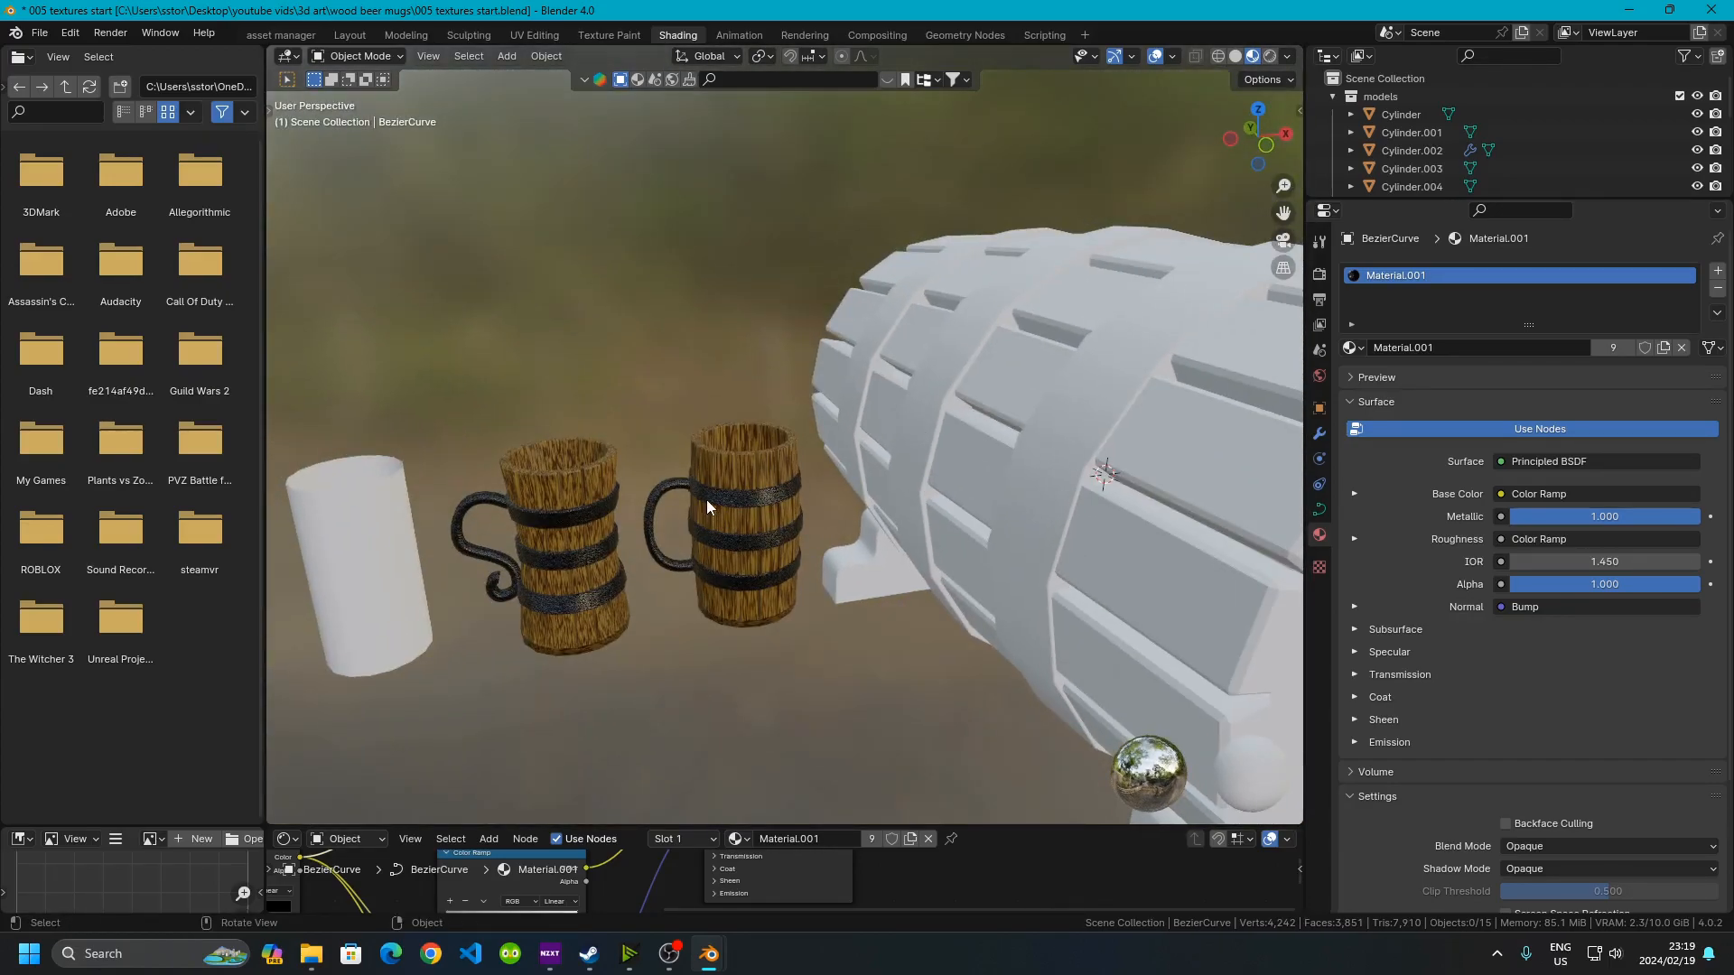
Link the mug band's metal material to the keg's bands
{"action": "left_click", "coordinate": [1049, 474]}
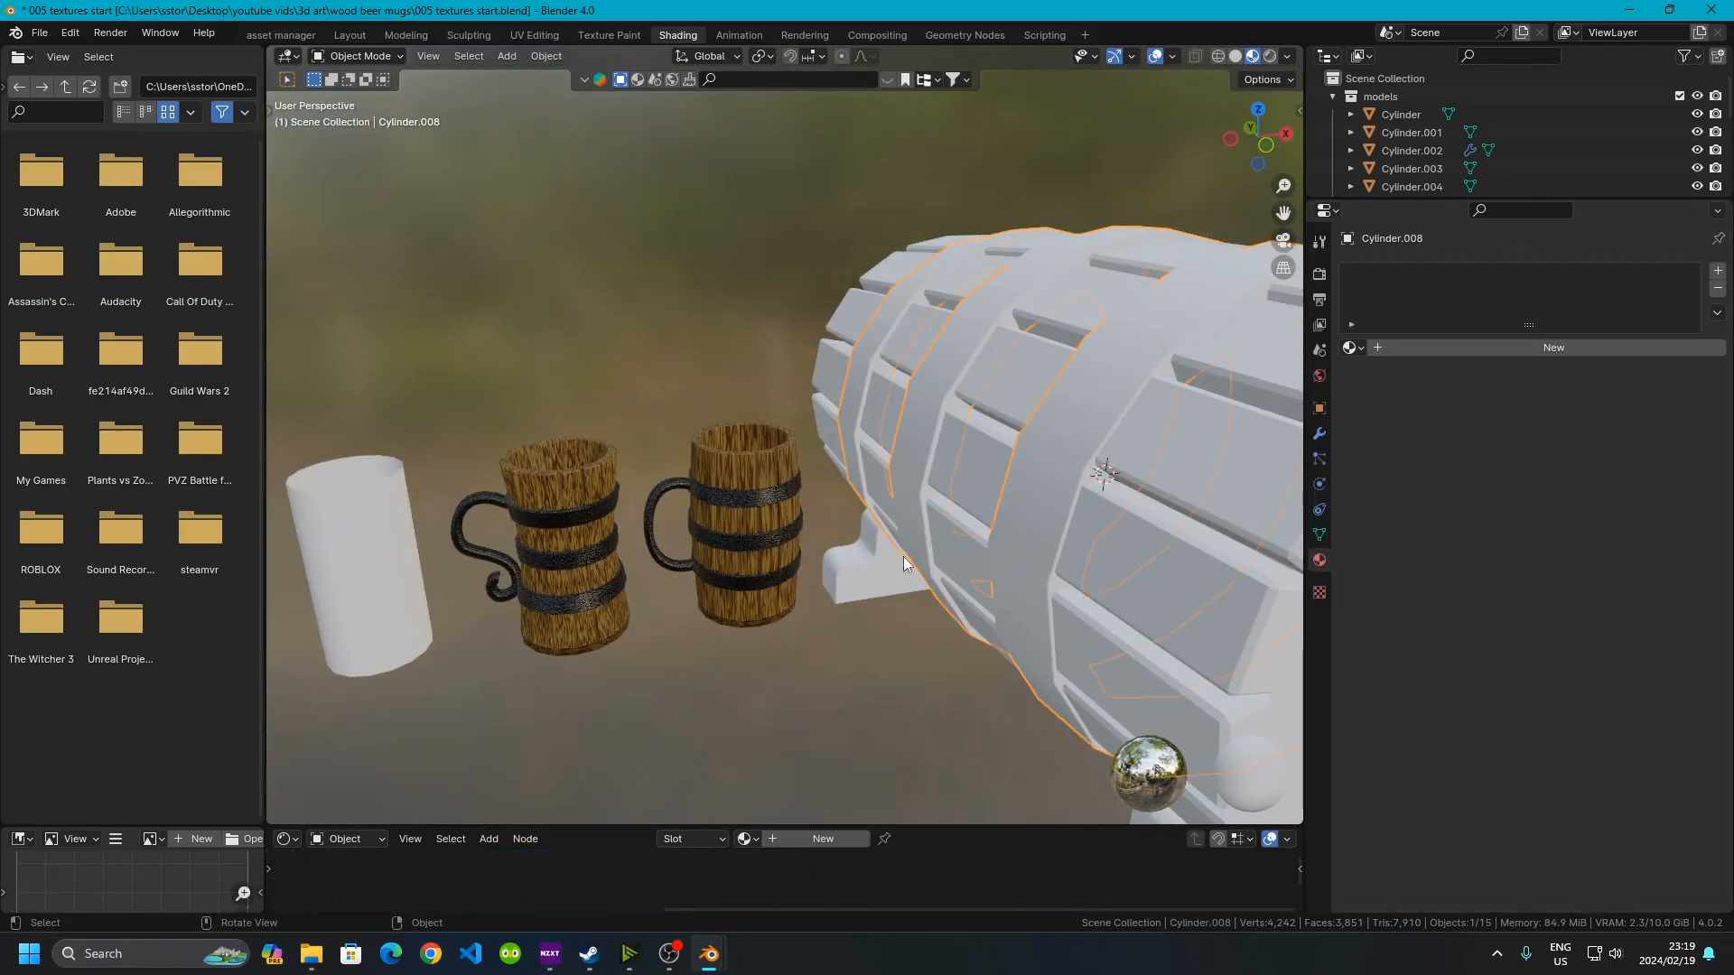
{"action": "left_click", "coordinate": [723, 500], "text": "shift"}
{"action": "key", "text": "ctrl+l"}
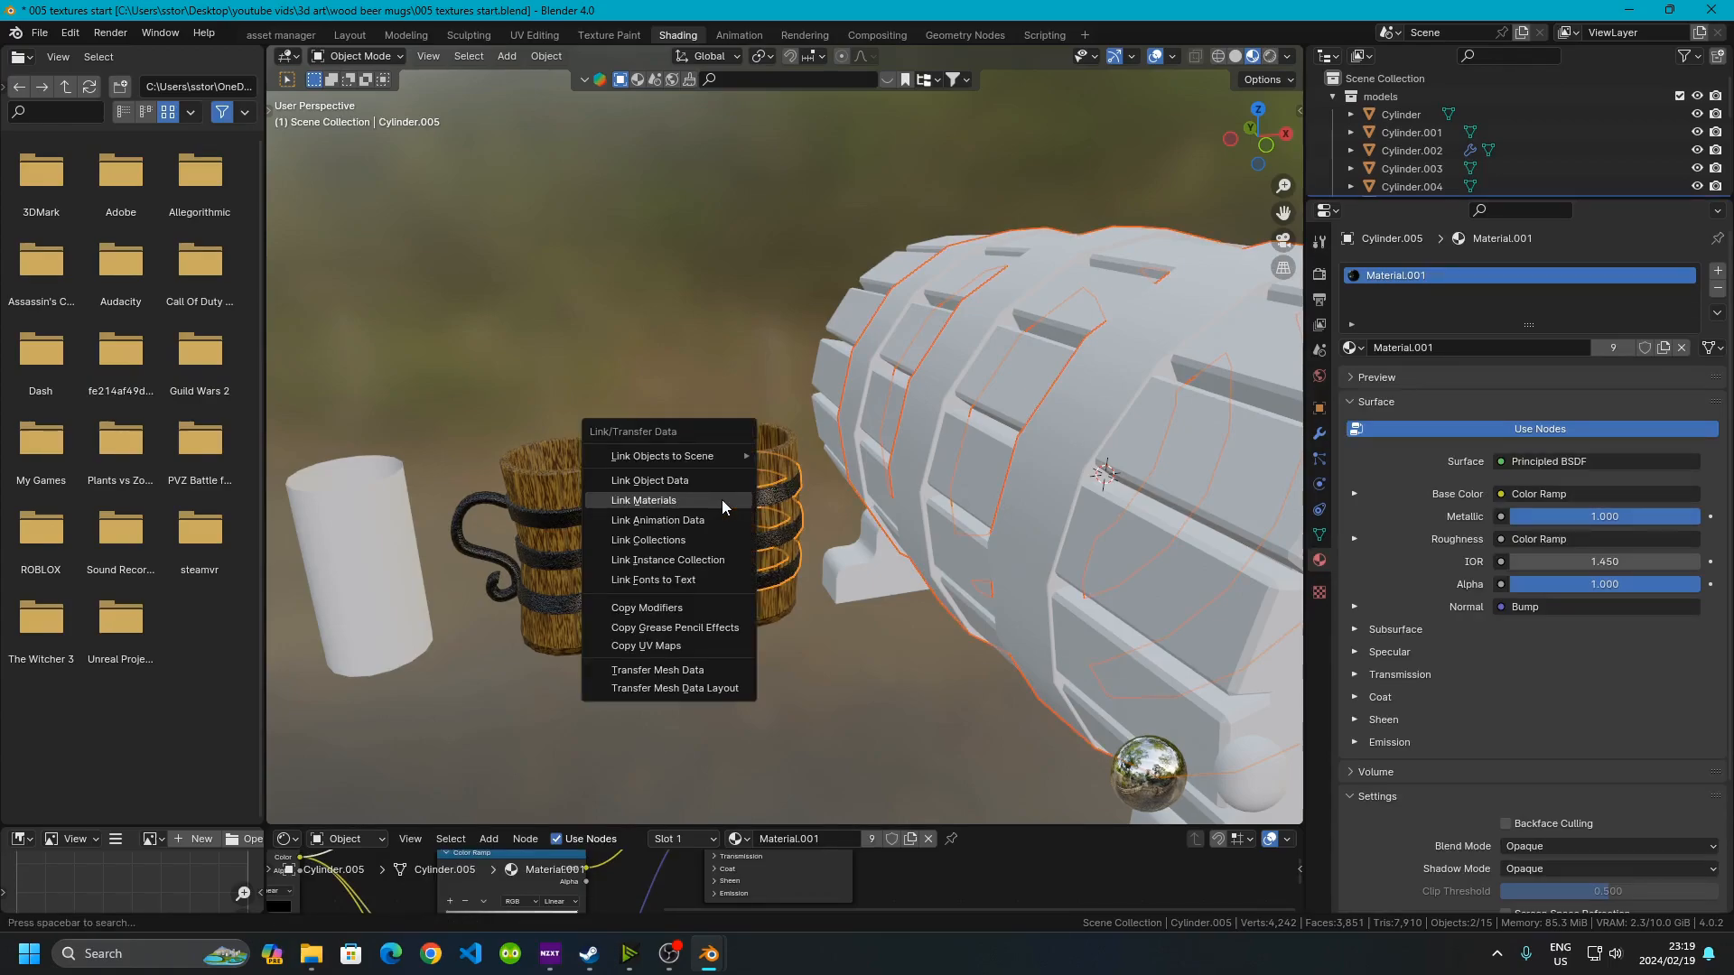
{"action": "left_click", "coordinate": [722, 500]}
Orbit and zoom around the mugs and keg to inspect the wood and metal materials up close
{"action": "left_click", "coordinate": [853, 706]}
{"action": "middle_click_drag", "start_coordinate": [853, 706], "coordinate": [719, 641]}
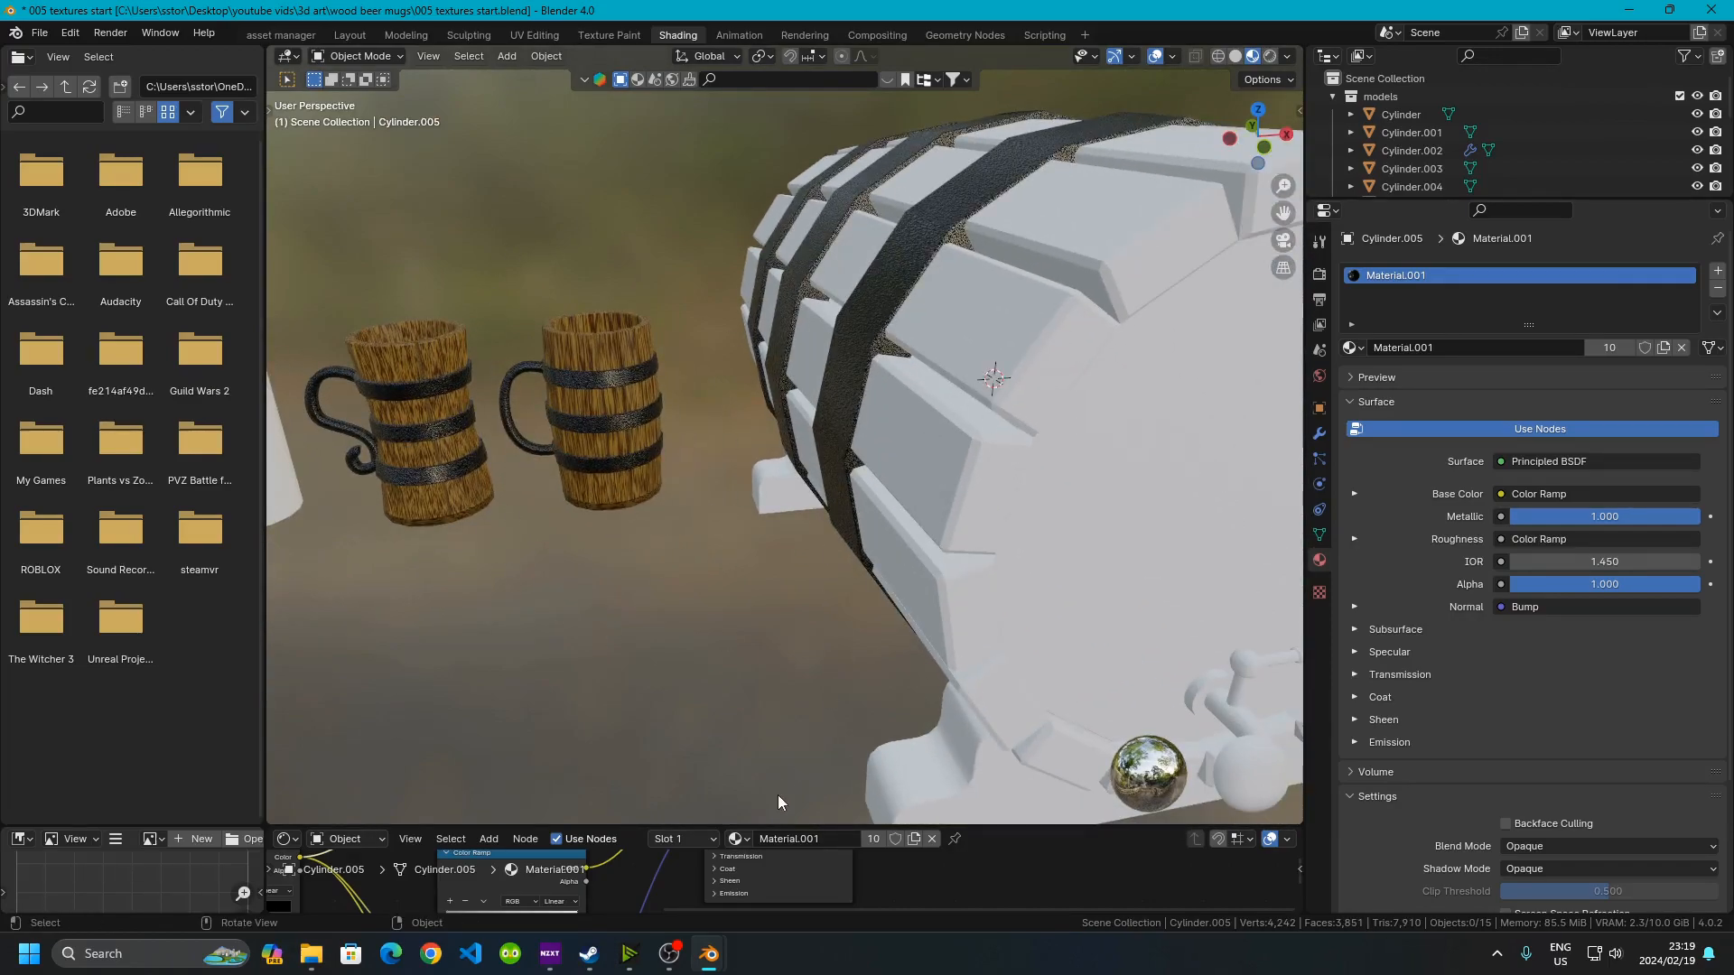
{"action": "left_click_drag", "start_coordinate": [797, 822], "coordinate": [797, 472]}
{"action": "middle_click_drag", "start_coordinate": [777, 424], "coordinate": [829, 382]}
{"action": "scroll", "coordinate": [614, 348], "scroll_direction": "down", "scroll_amount": 5}
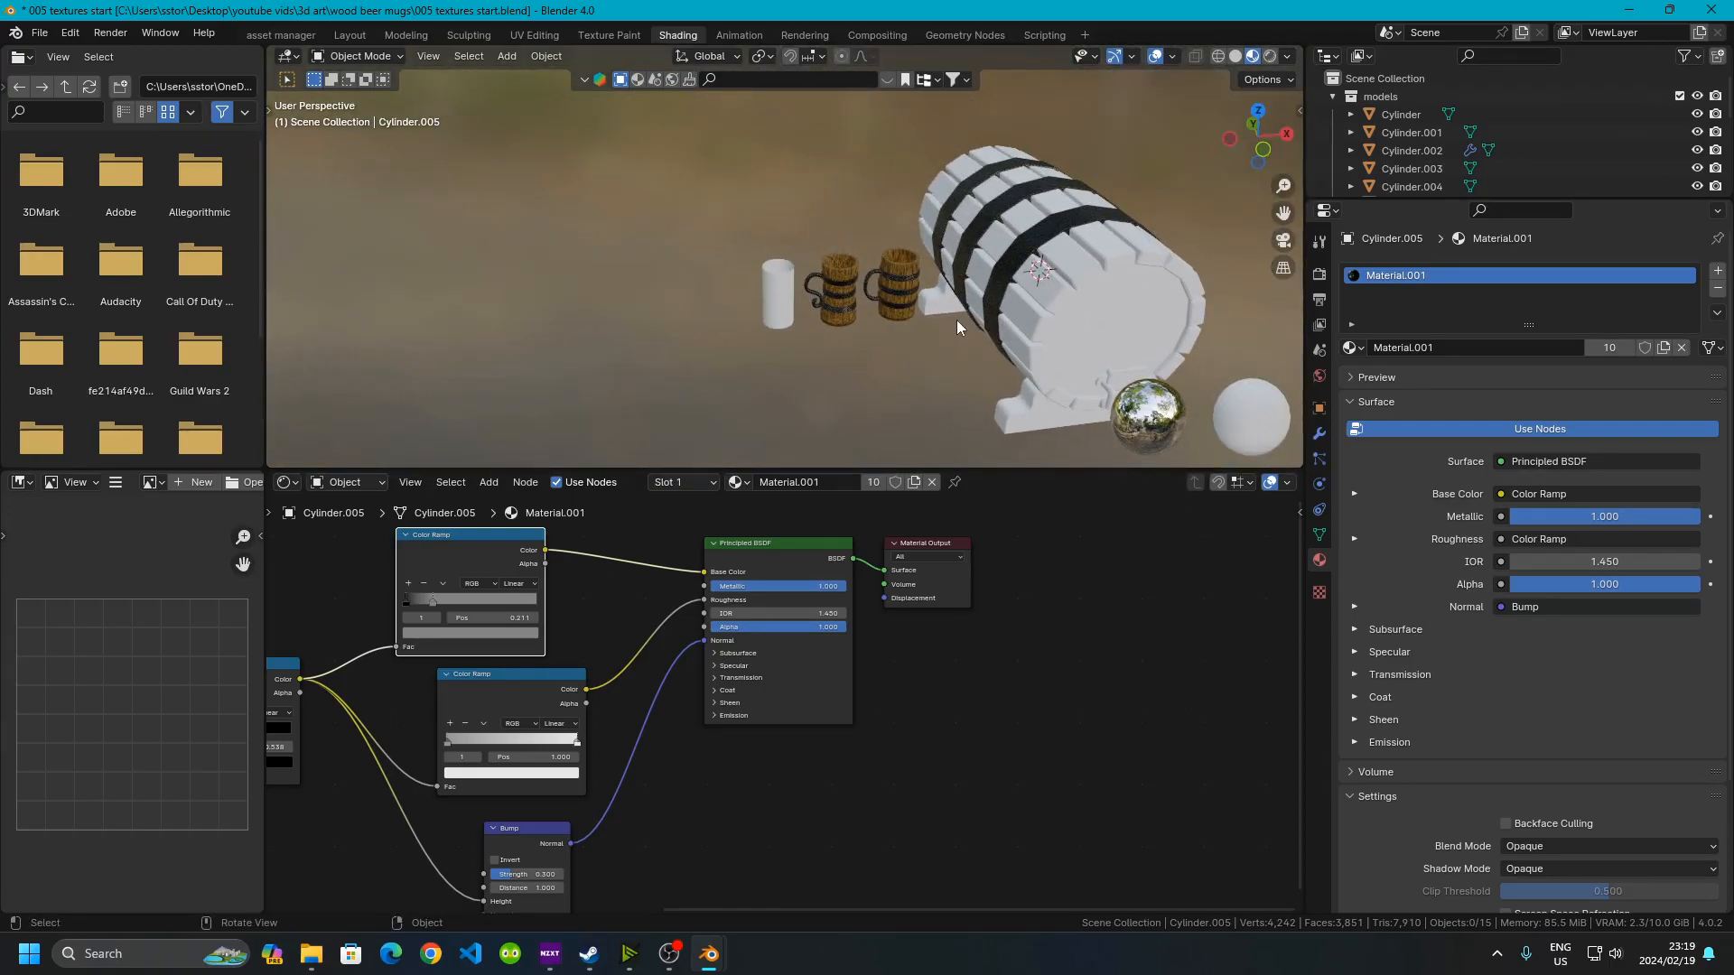
{"action": "scroll", "coordinate": [876, 301], "scroll_direction": "up", "scroll_amount": 5}
{"action": "middle_click_drag", "start_coordinate": [876, 301], "coordinate": [1086, 316]}
{"action": "middle_click_drag", "start_coordinate": [861, 241], "coordinate": [783, 219]}
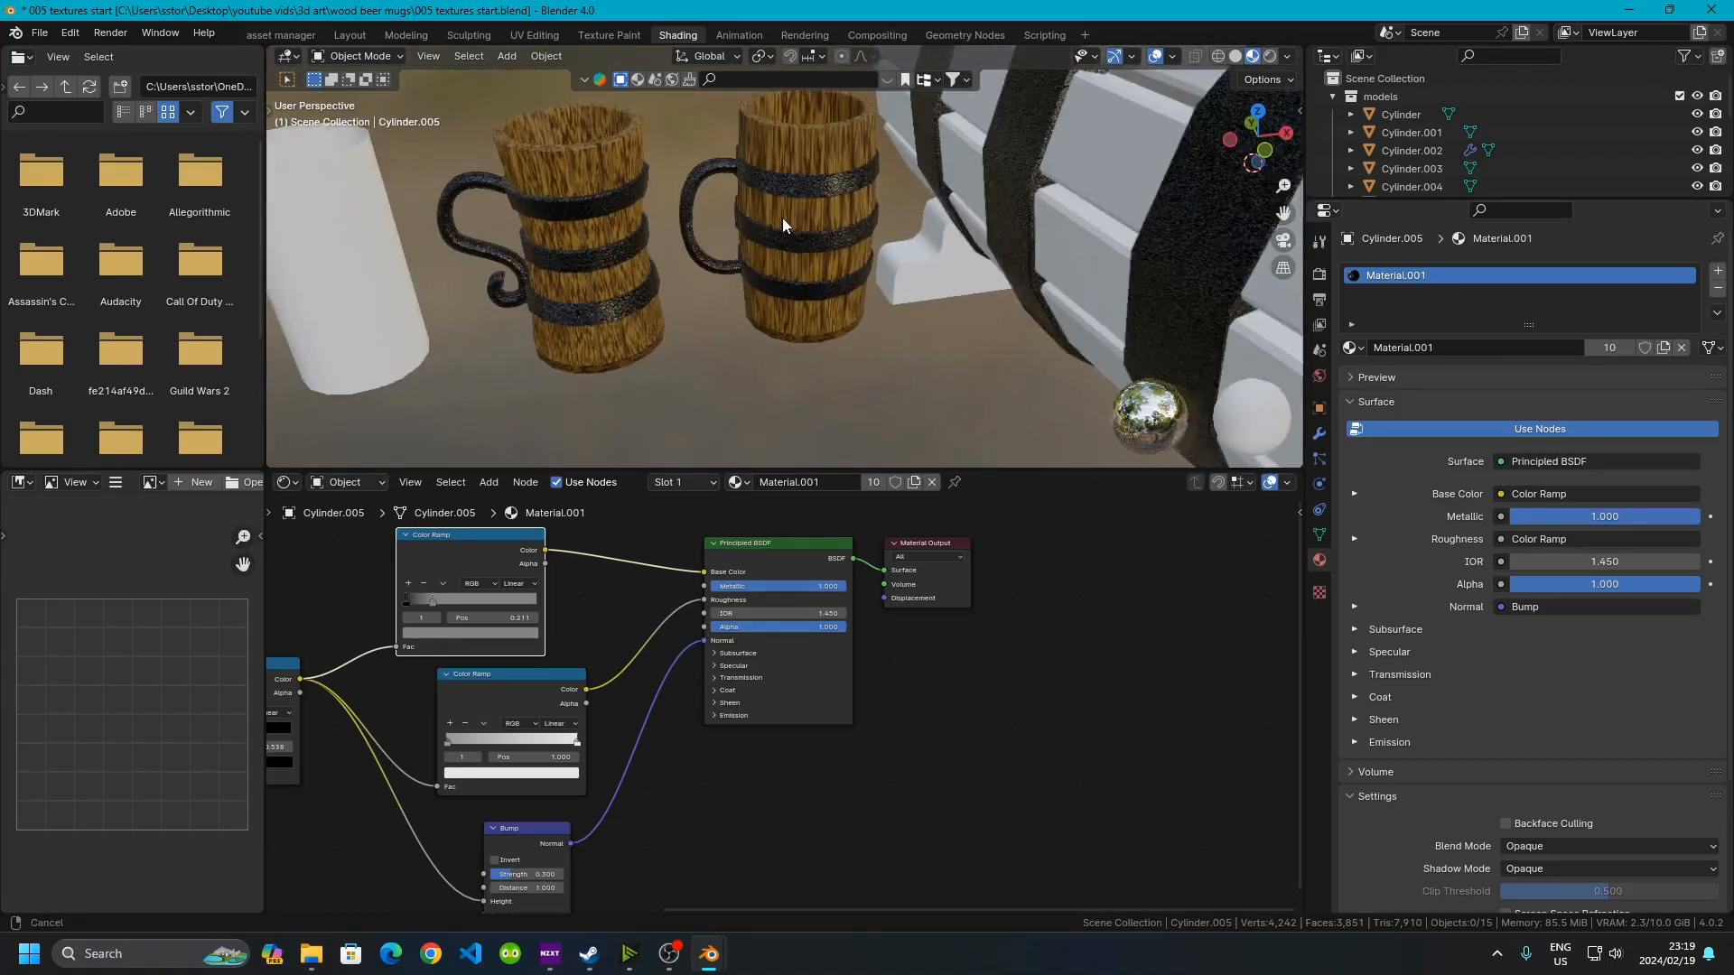
{"action": "scroll", "coordinate": [777, 199], "scroll_direction": "up", "scroll_amount": 5}
{"action": "scroll", "coordinate": [836, 195], "scroll_direction": "down", "scroll_amount": 5}
{"action": "middle_click_drag", "start_coordinate": [840, 290], "coordinate": [800, 235]}
{"action": "scroll", "coordinate": [800, 235], "scroll_direction": "up", "scroll_amount": 3}
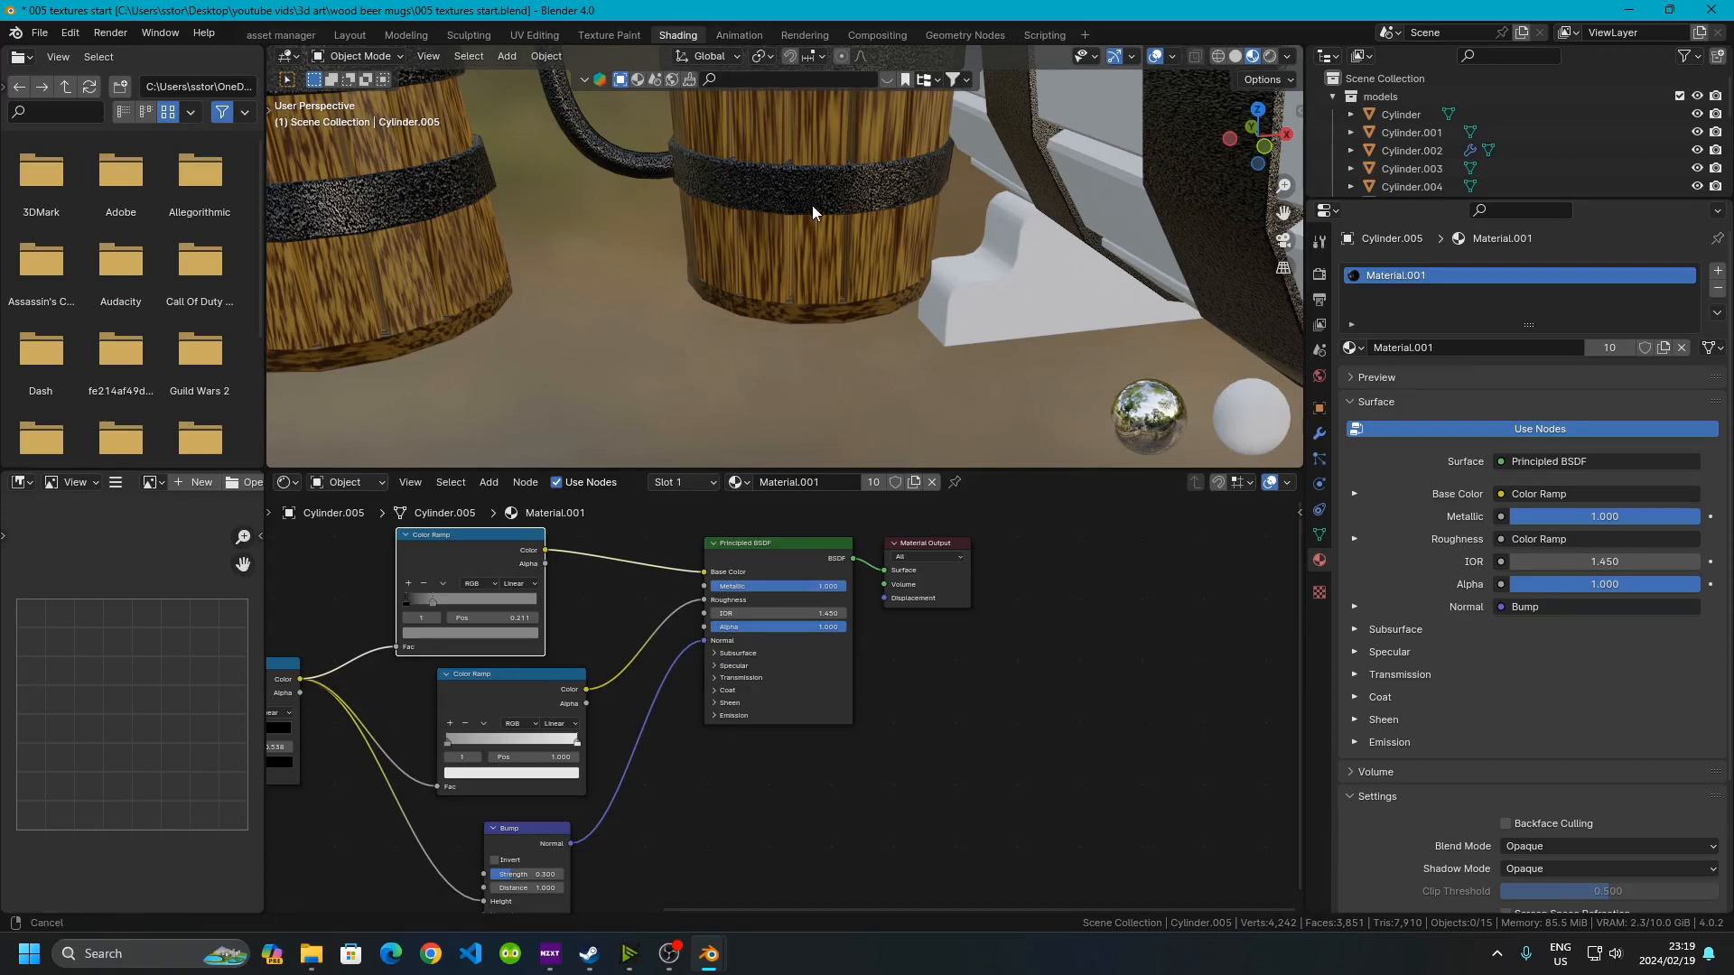
{"action": "scroll", "coordinate": [798, 264], "scroll_direction": "up", "scroll_amount": 5}
{"action": "scroll", "coordinate": [831, 188], "scroll_direction": "up", "scroll_amount": 3}
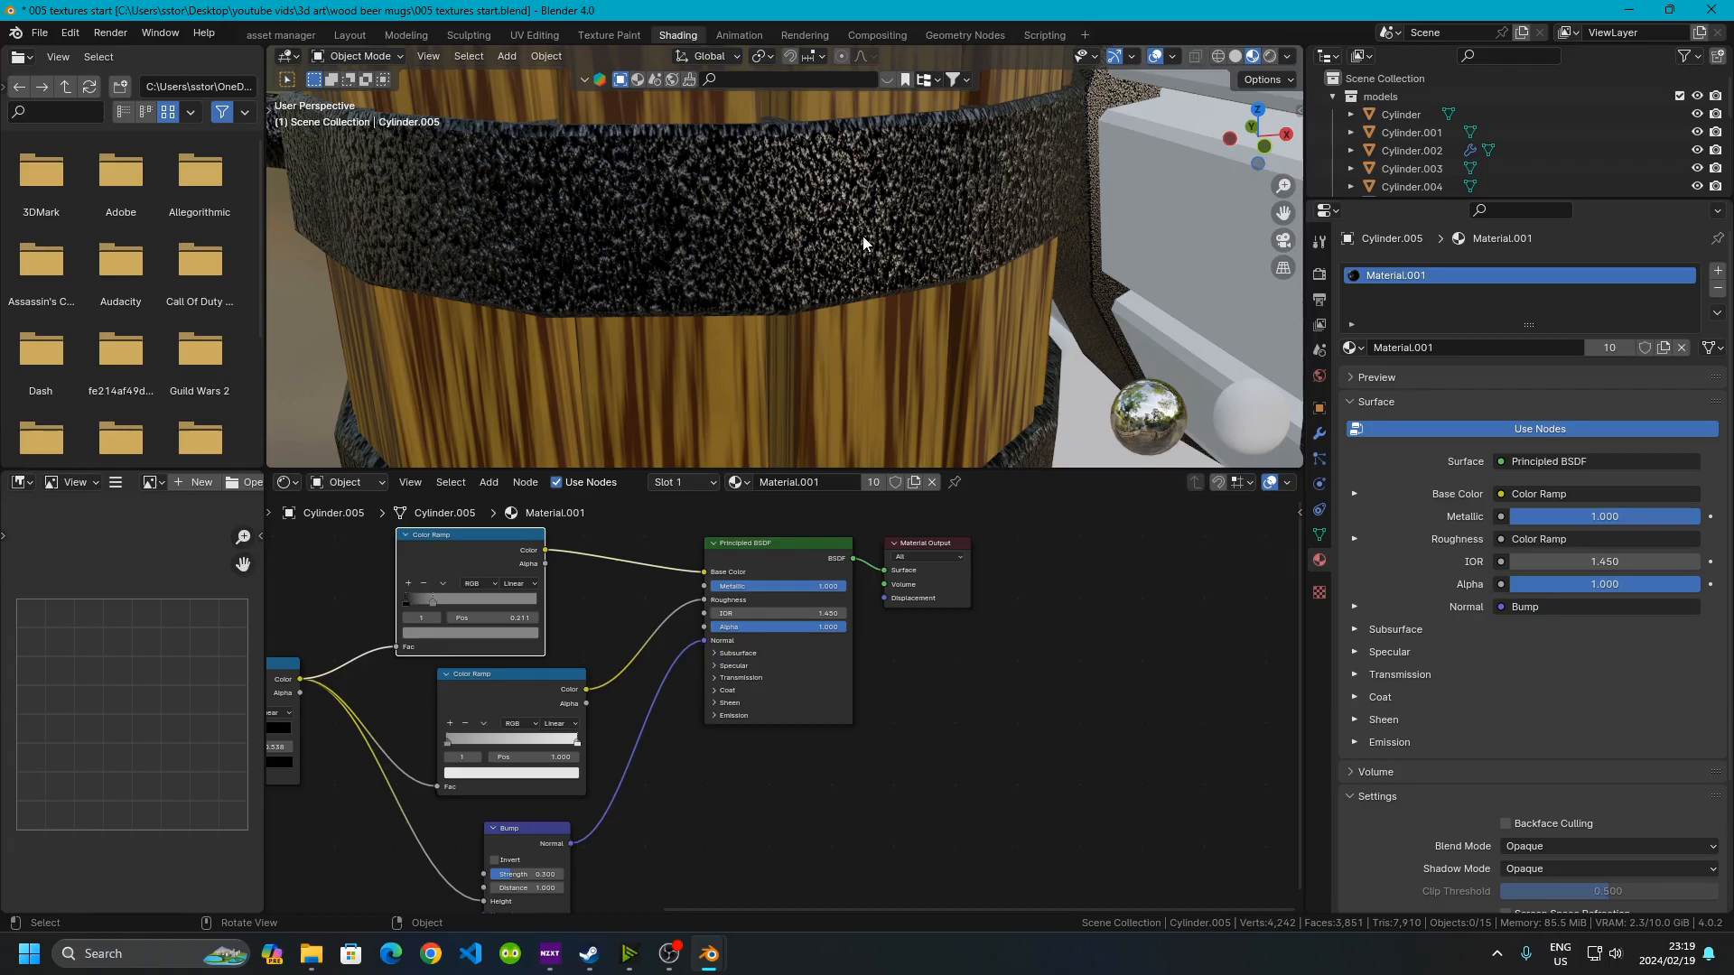
{"action": "scroll", "coordinate": [863, 236], "scroll_direction": "down", "scroll_amount": 8}
{"action": "middle_click_drag", "start_coordinate": [800, 290], "coordinate": [756, 406]}
{"action": "left_click_drag", "start_coordinate": [652, 467], "coordinate": [652, 777]}
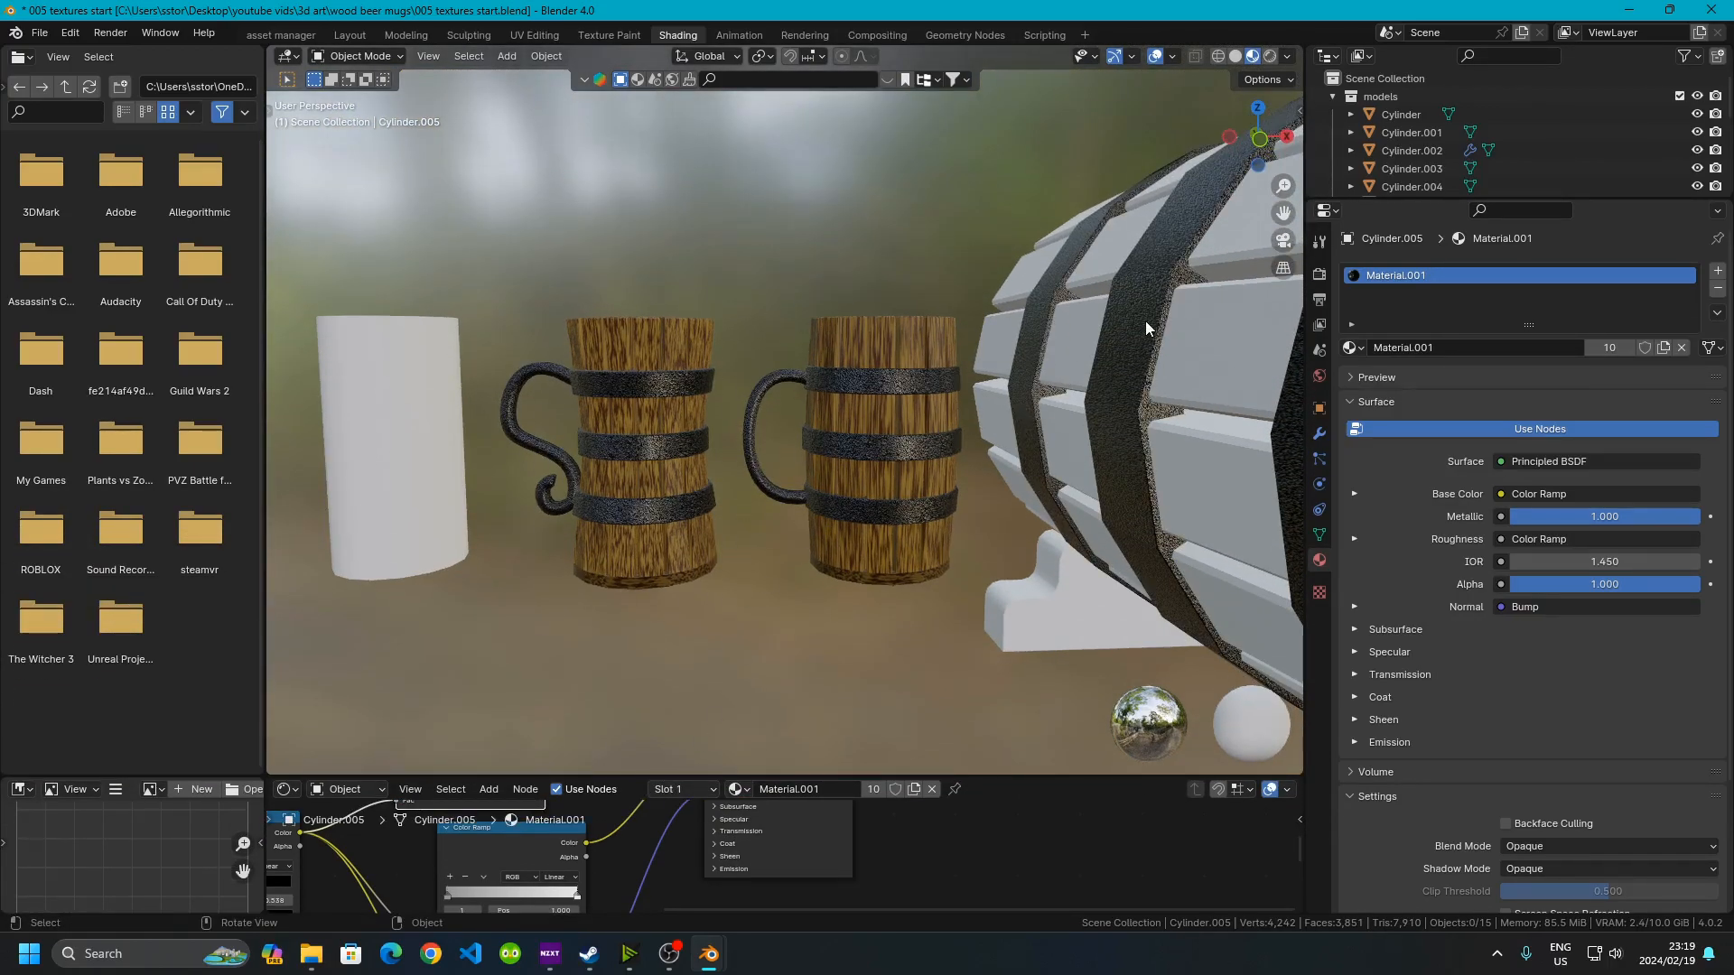
{"action": "middle_click_drag", "start_coordinate": [755, 318], "coordinate": [792, 251]}
{"action": "middle_click_drag", "start_coordinate": [864, 453], "coordinate": [859, 538], "text": "ctrl"}
{"action": "middle_click_drag", "start_coordinate": [625, 614], "coordinate": [603, 520]}
{"action": "middle_click_drag", "start_coordinate": [984, 492], "coordinate": [642, 489]}
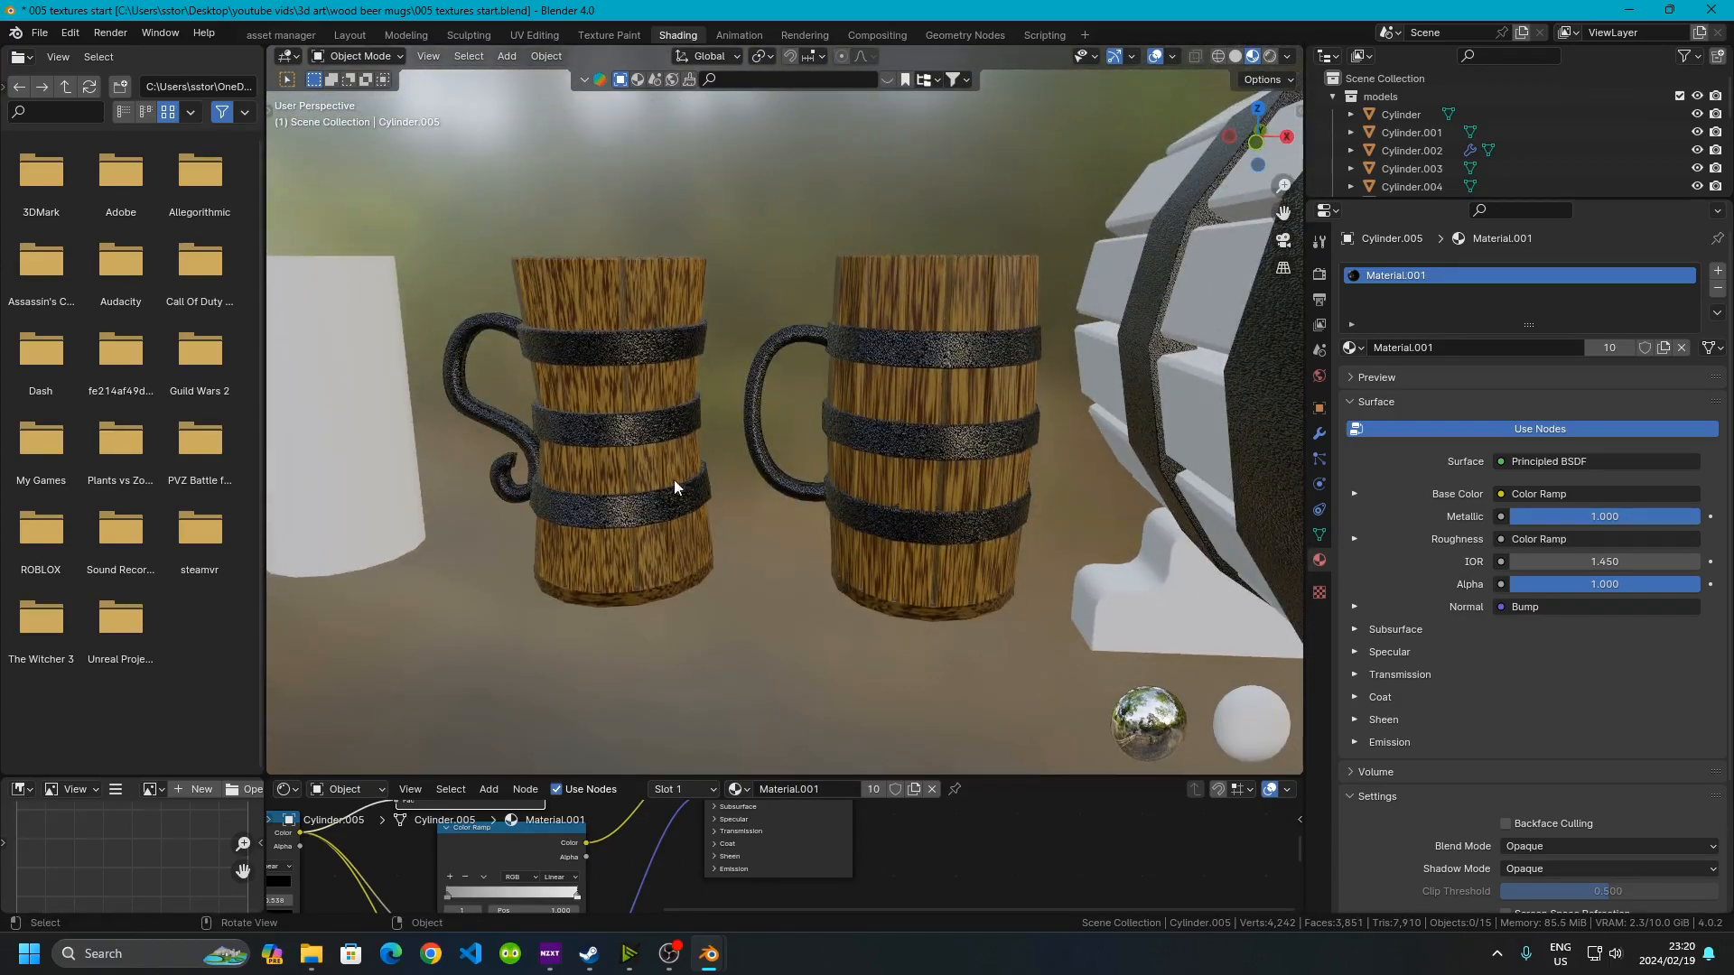
Switch the viewport to rendered shading and set the render engine to Cycles
{"action": "left_click", "coordinate": [1270, 56]}
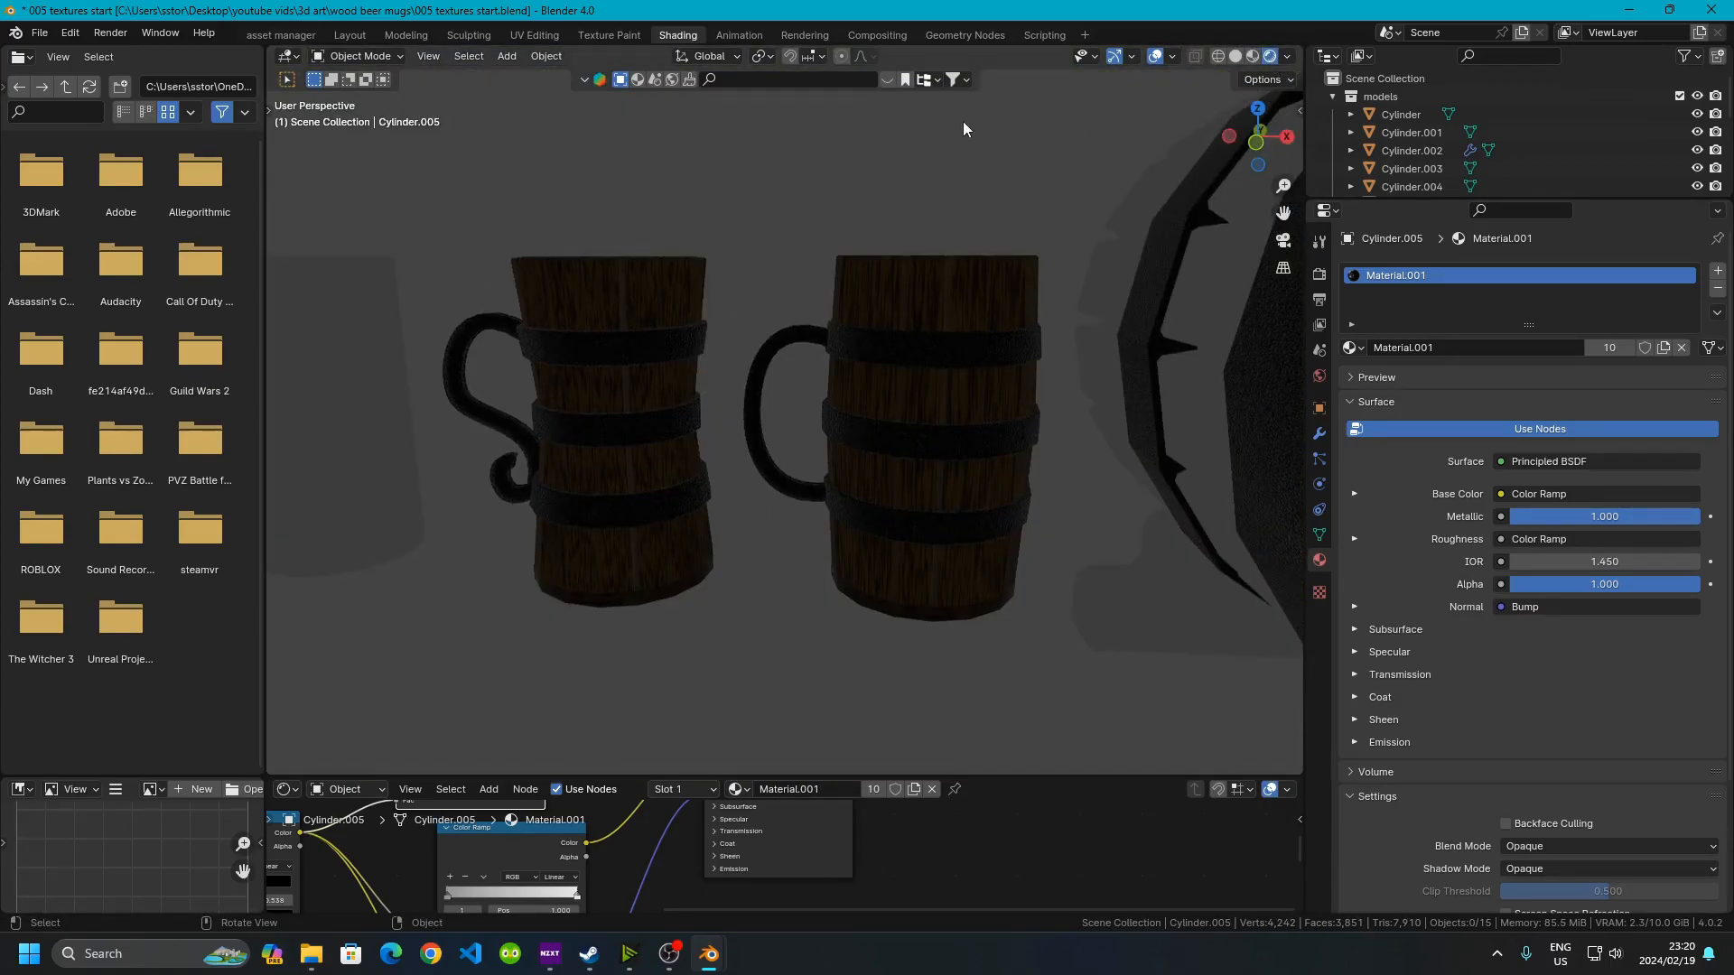
{"action": "left_click", "coordinate": [598, 293]}
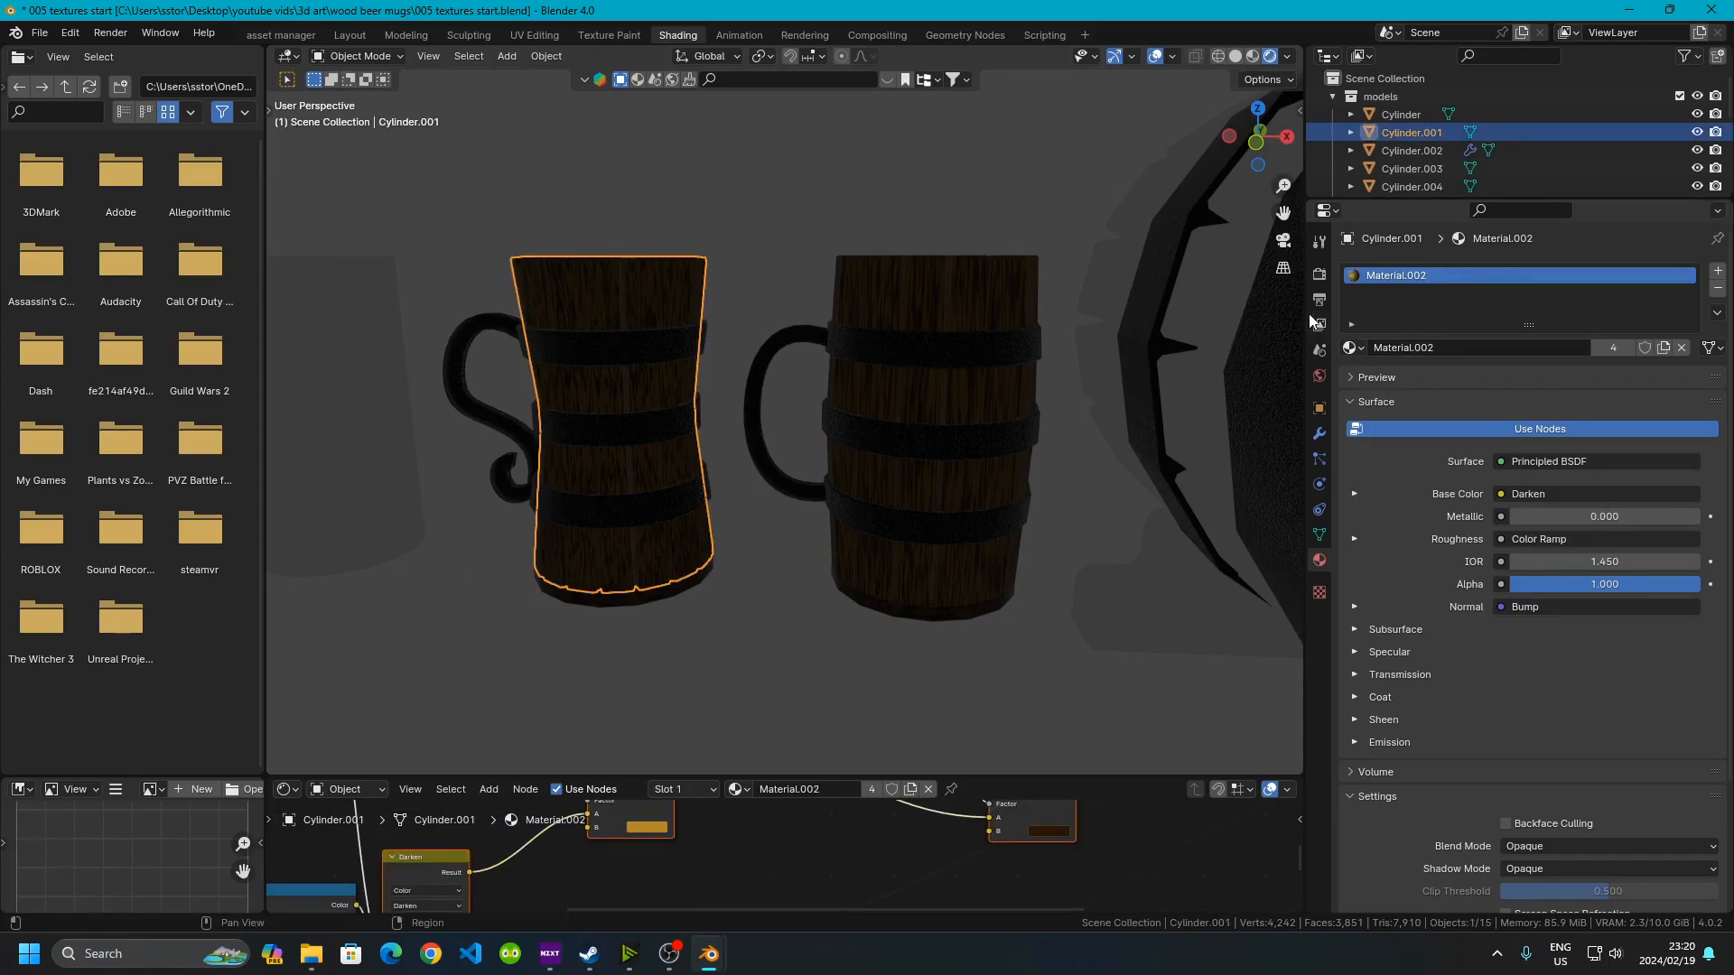
{"action": "left_click", "coordinate": [1320, 275]}
{"action": "left_click", "coordinate": [1552, 273]}
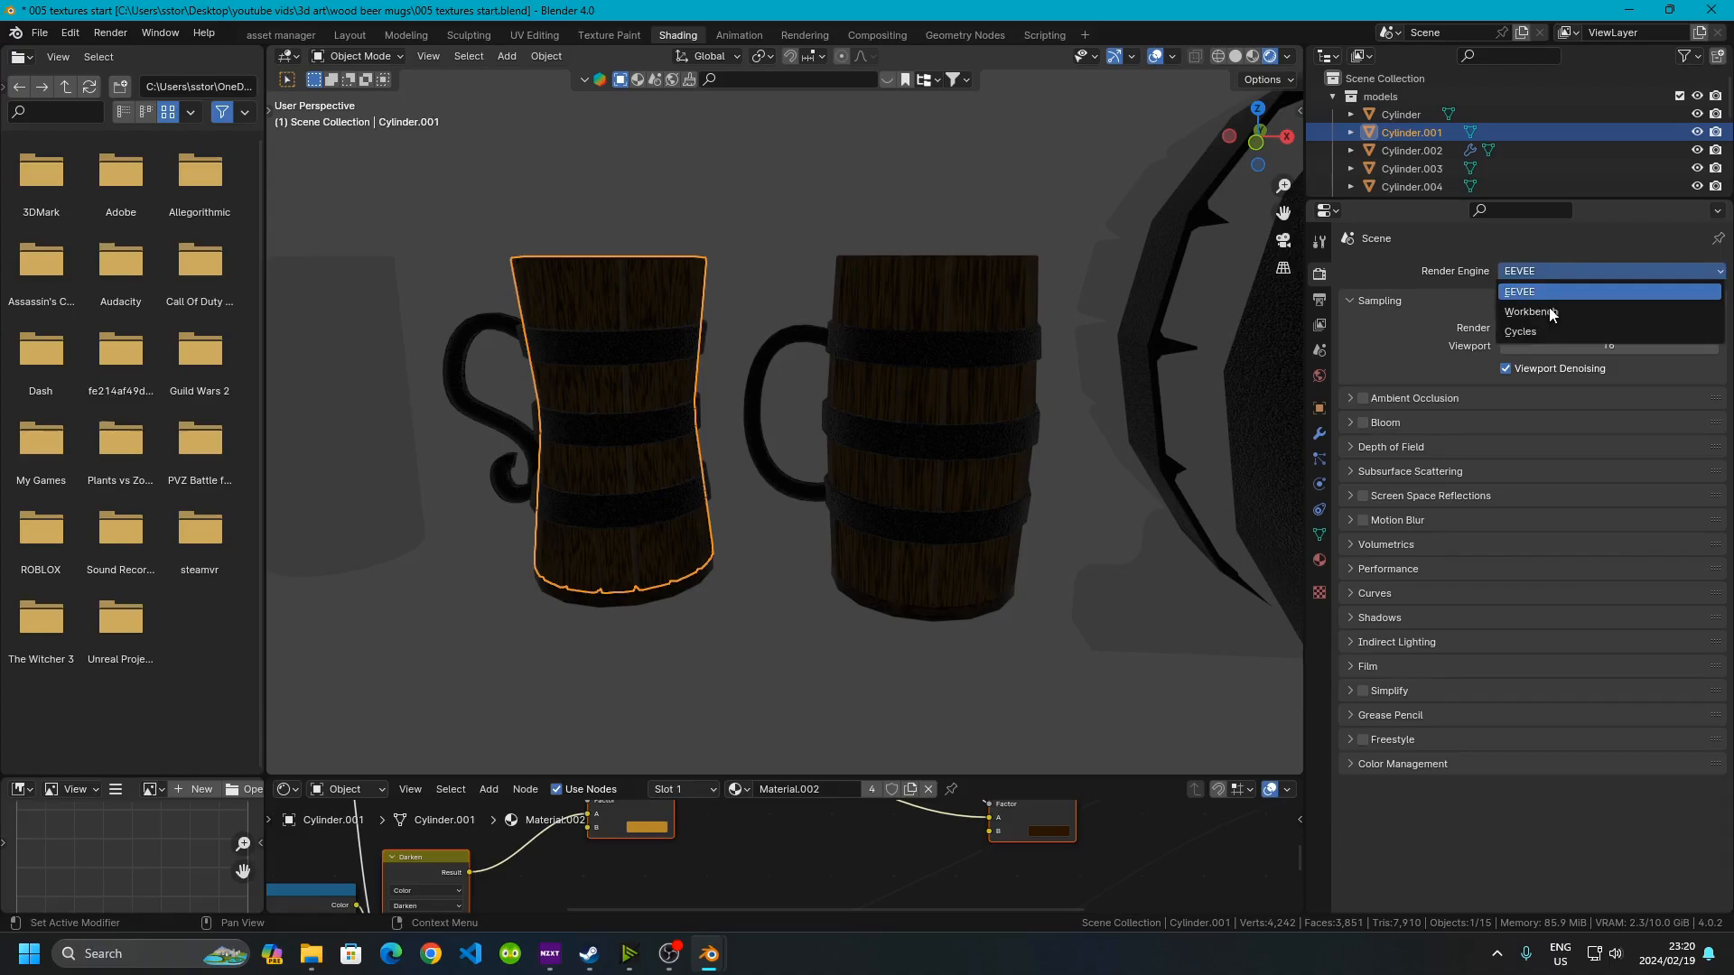
{"action": "left_click", "coordinate": [1548, 329]}
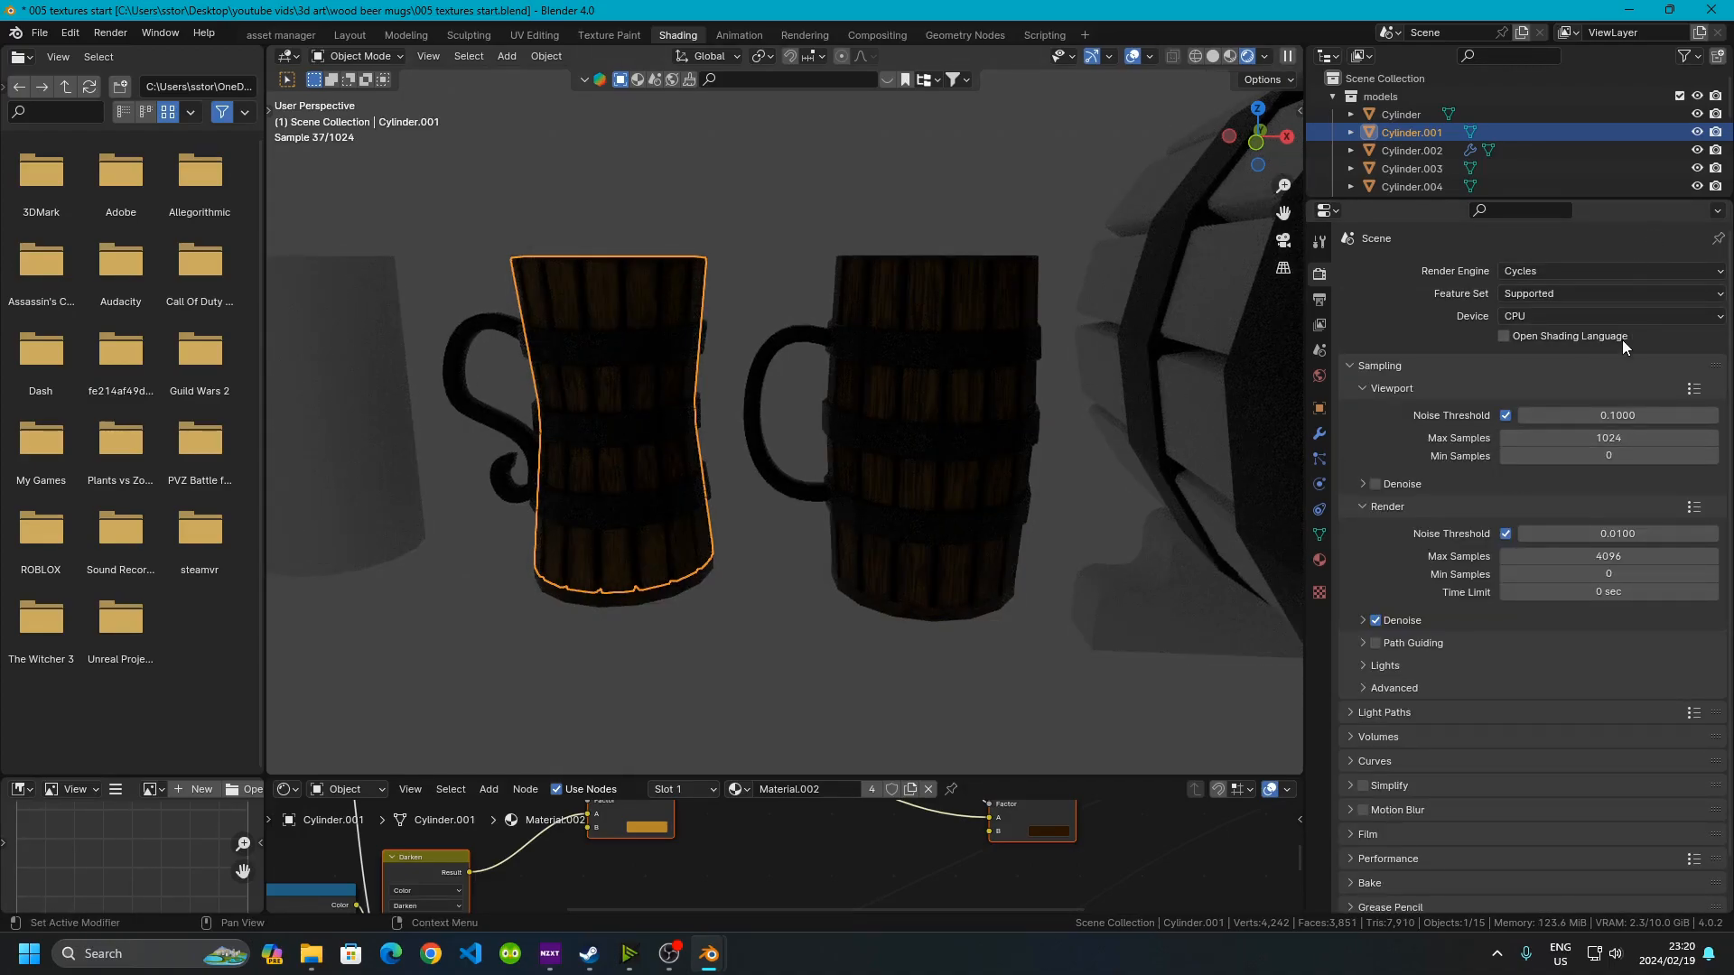
Set the Cycles device to GPU Compute and the feature set to Experimental
{"action": "left_click", "coordinate": [1590, 316]}
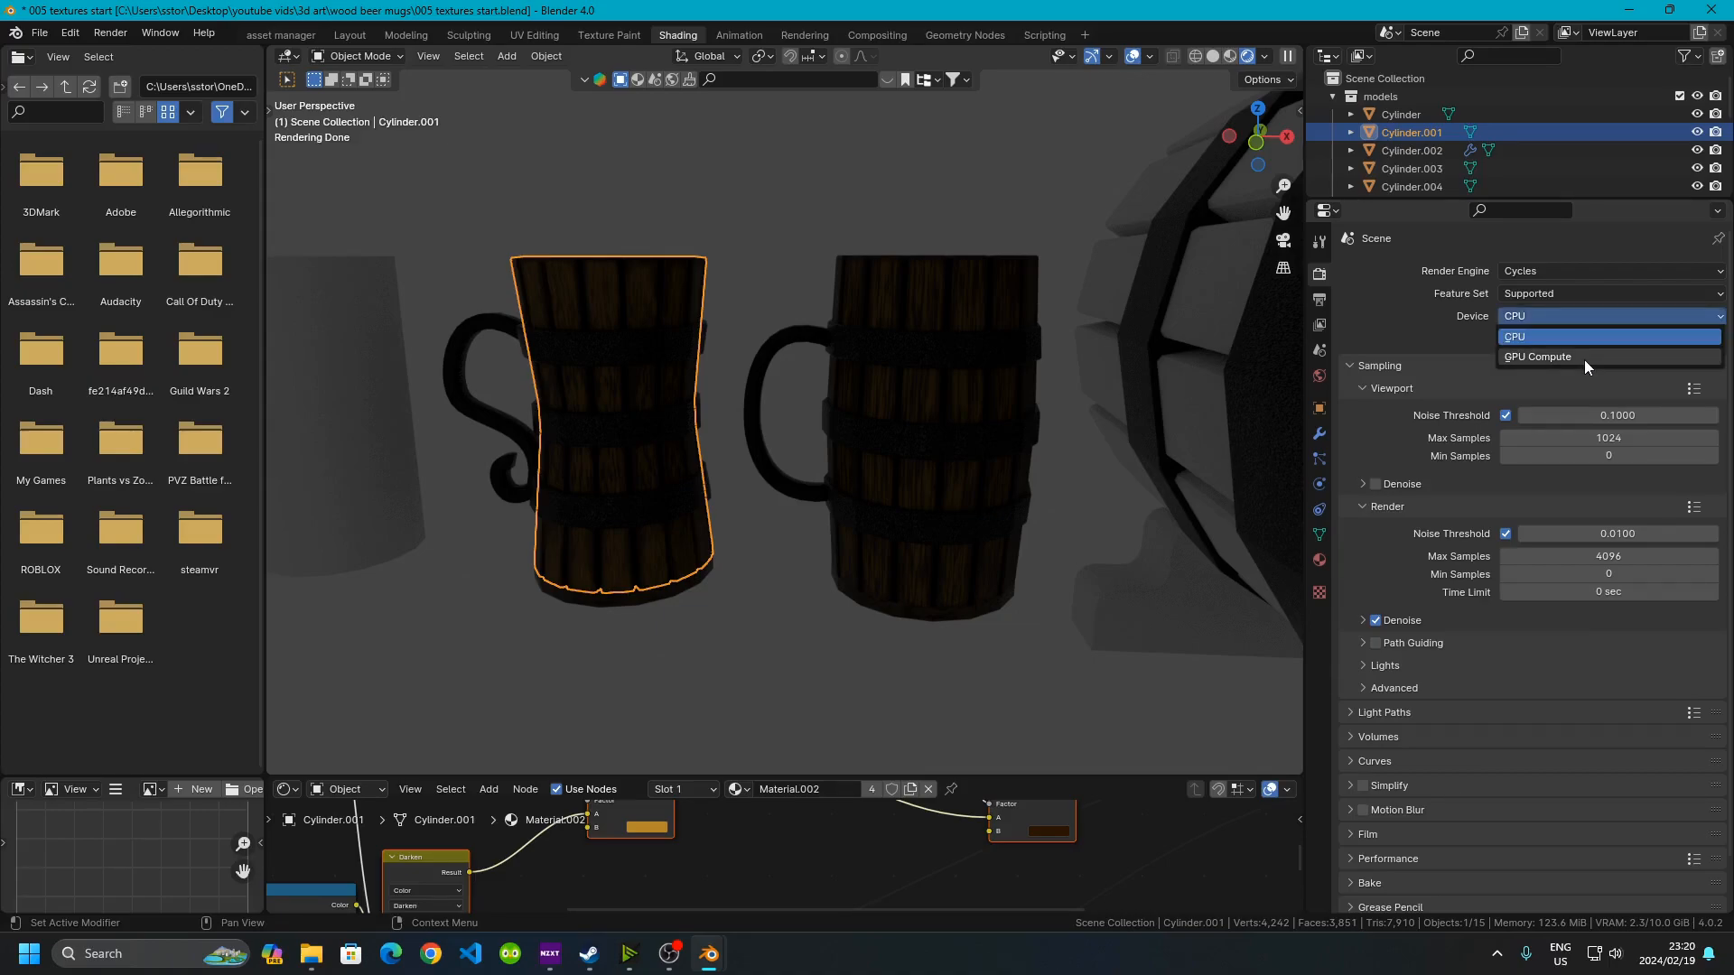
{"action": "left_click", "coordinate": [1580, 358]}
{"action": "left_click", "coordinate": [1562, 293]}
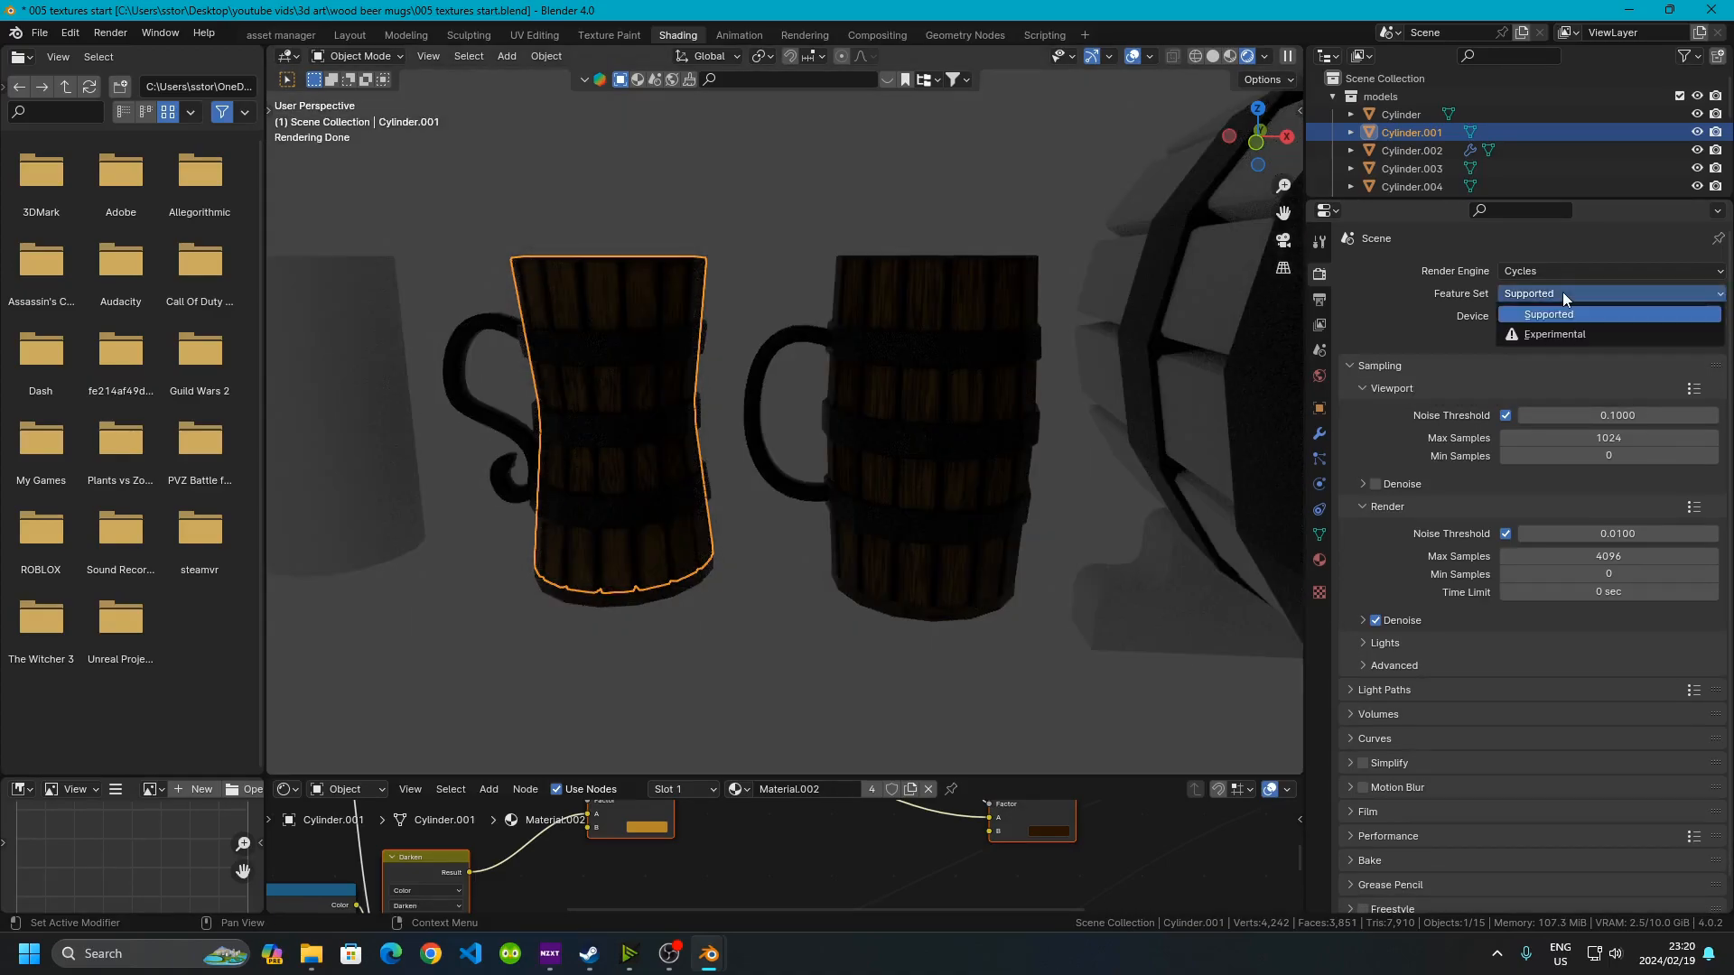
{"action": "left_click", "coordinate": [1555, 334]}
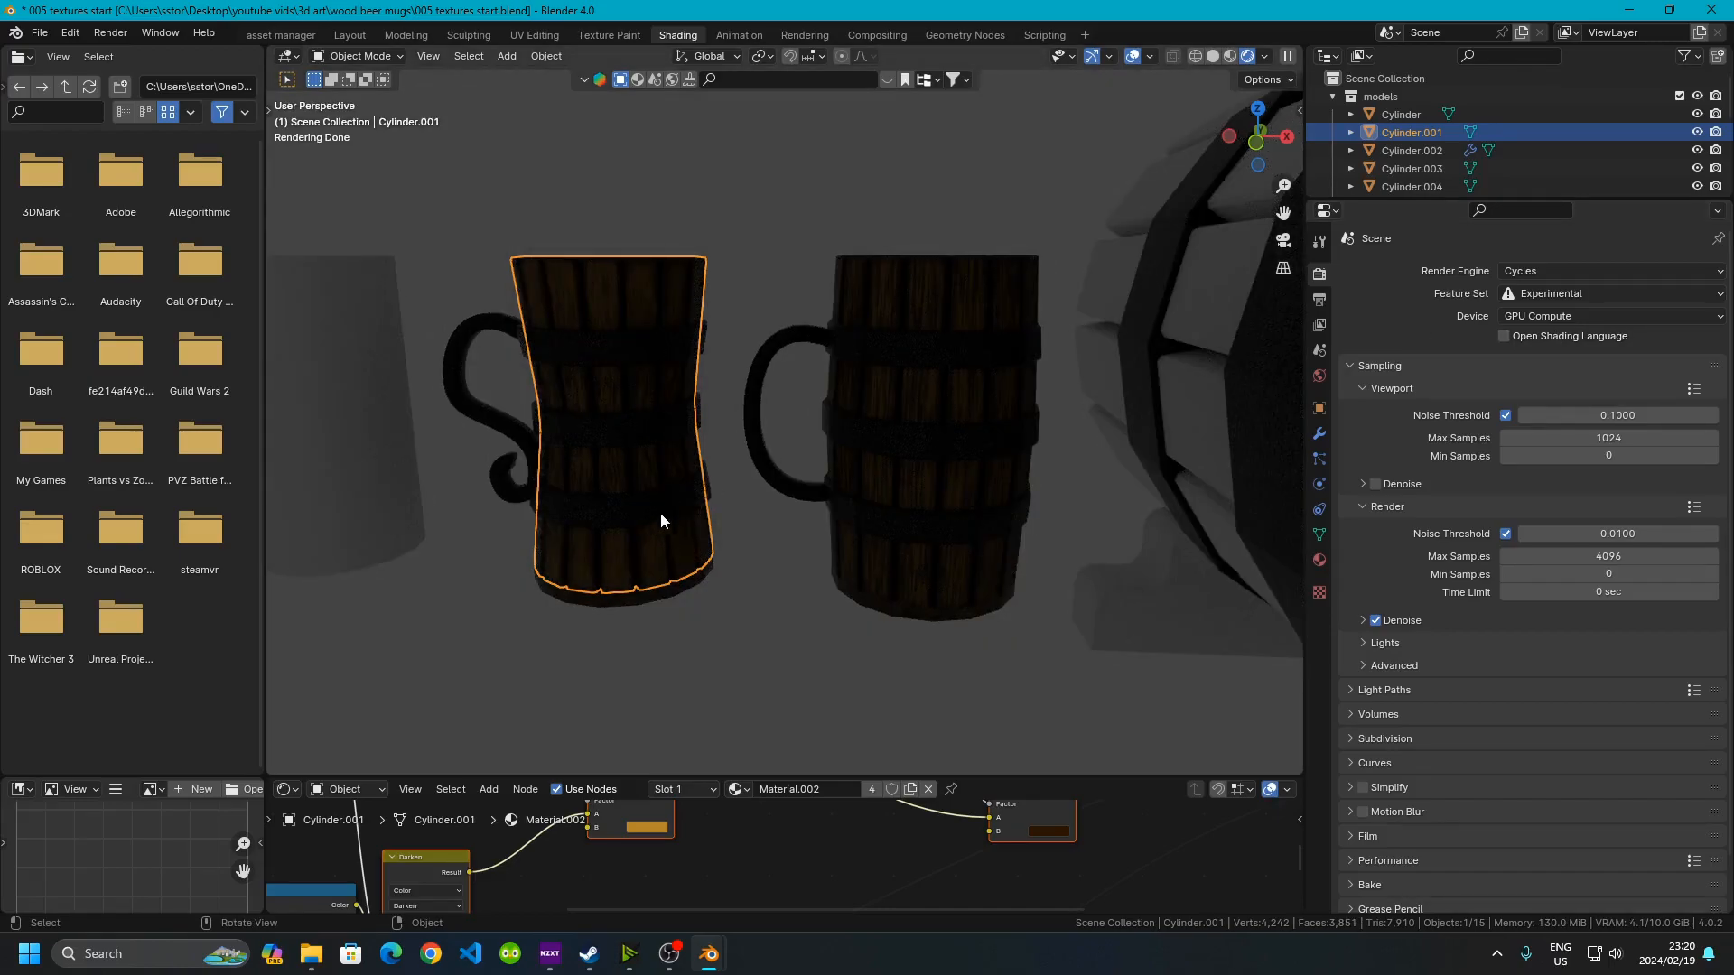
Apply rotation and scale to the selected mug, then add a Tri-Lighting light setup
{"action": "key", "text": "ctrl+a"}
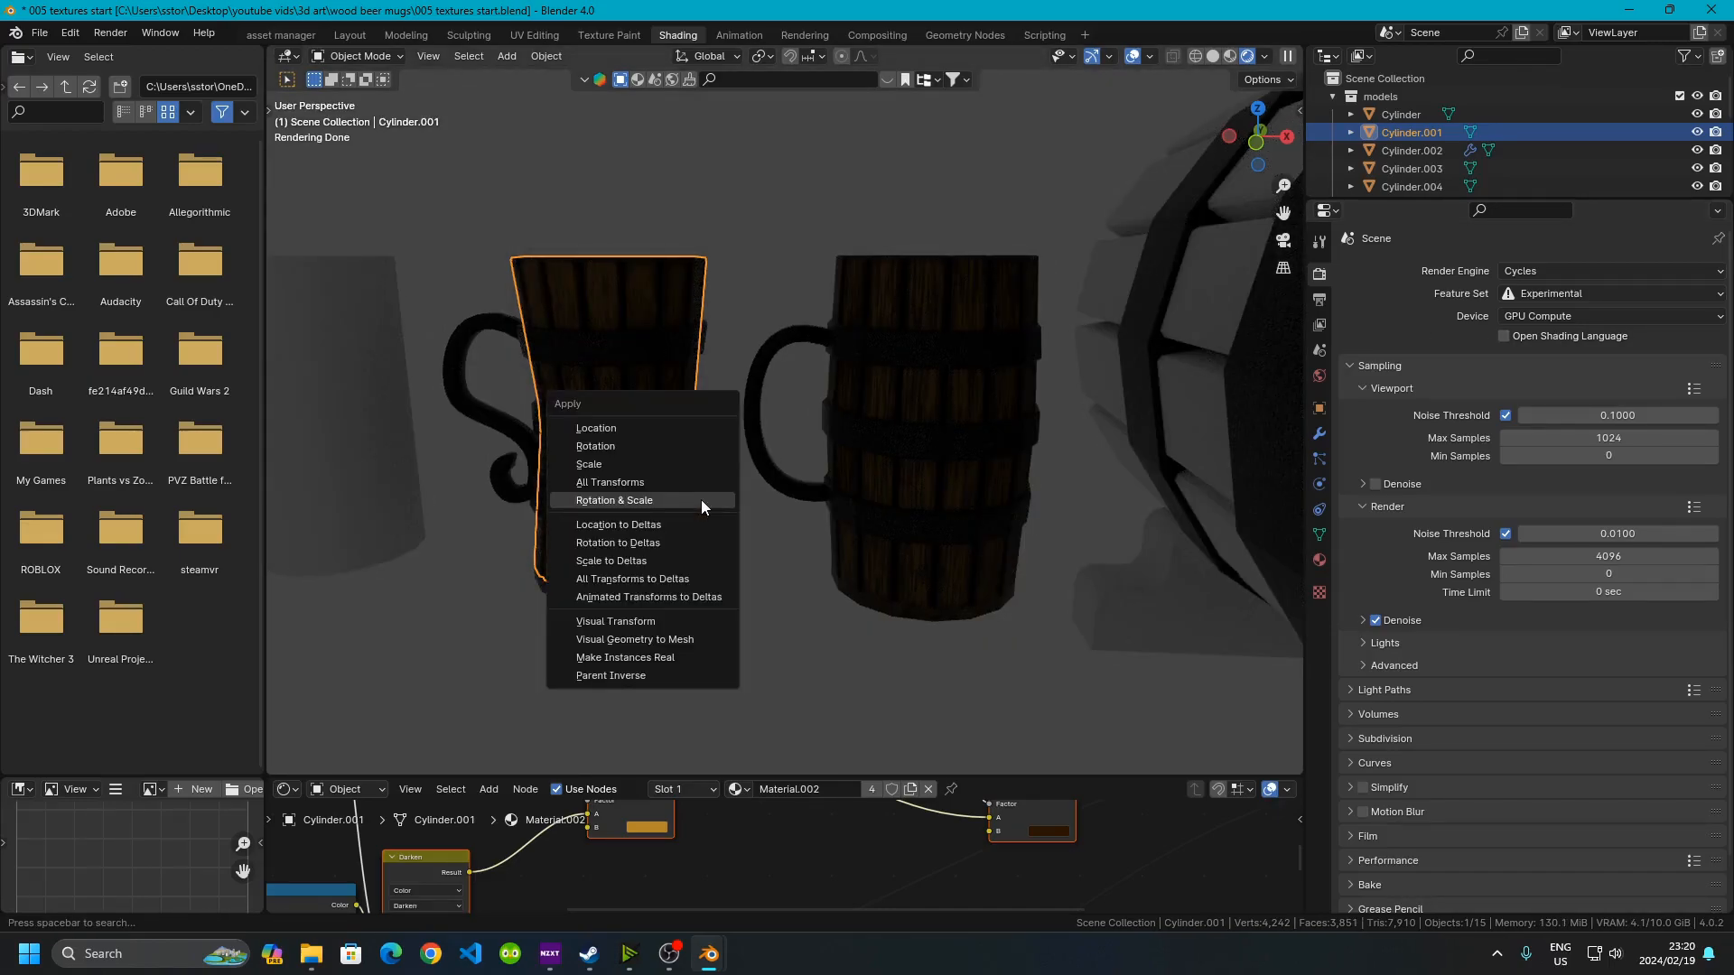
{"action": "left_click", "coordinate": [700, 500]}
{"action": "key", "text": "shift+a"}
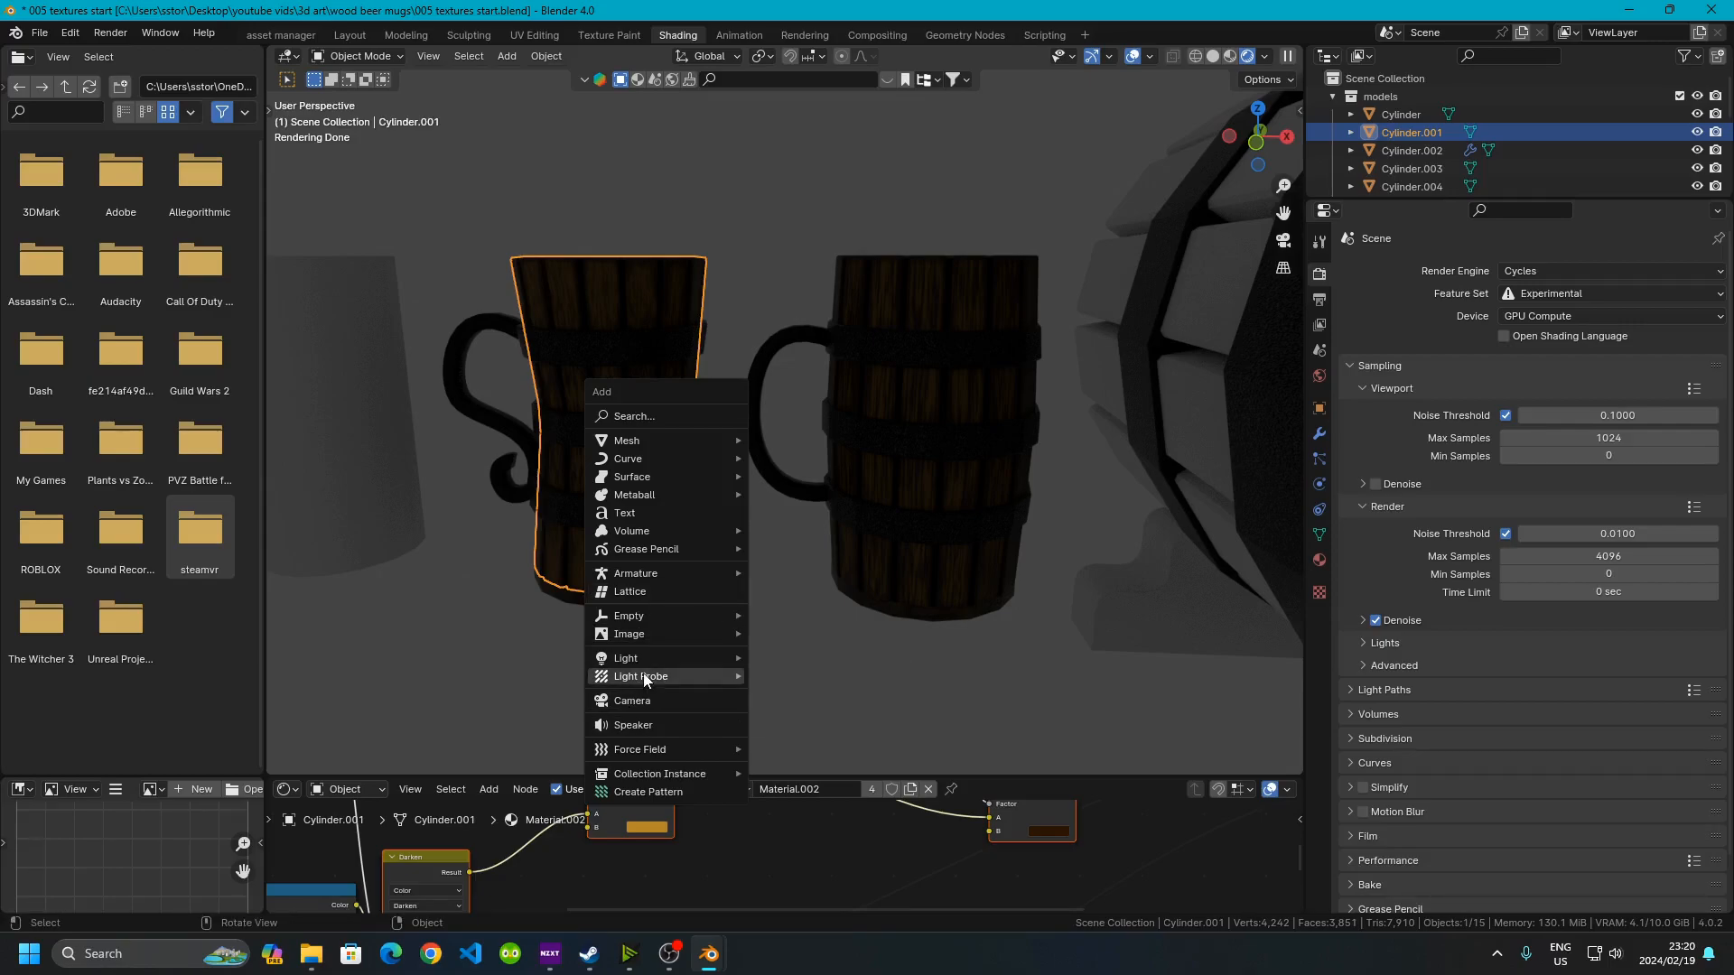
{"action": "mouse_move", "coordinate": [637, 658]}
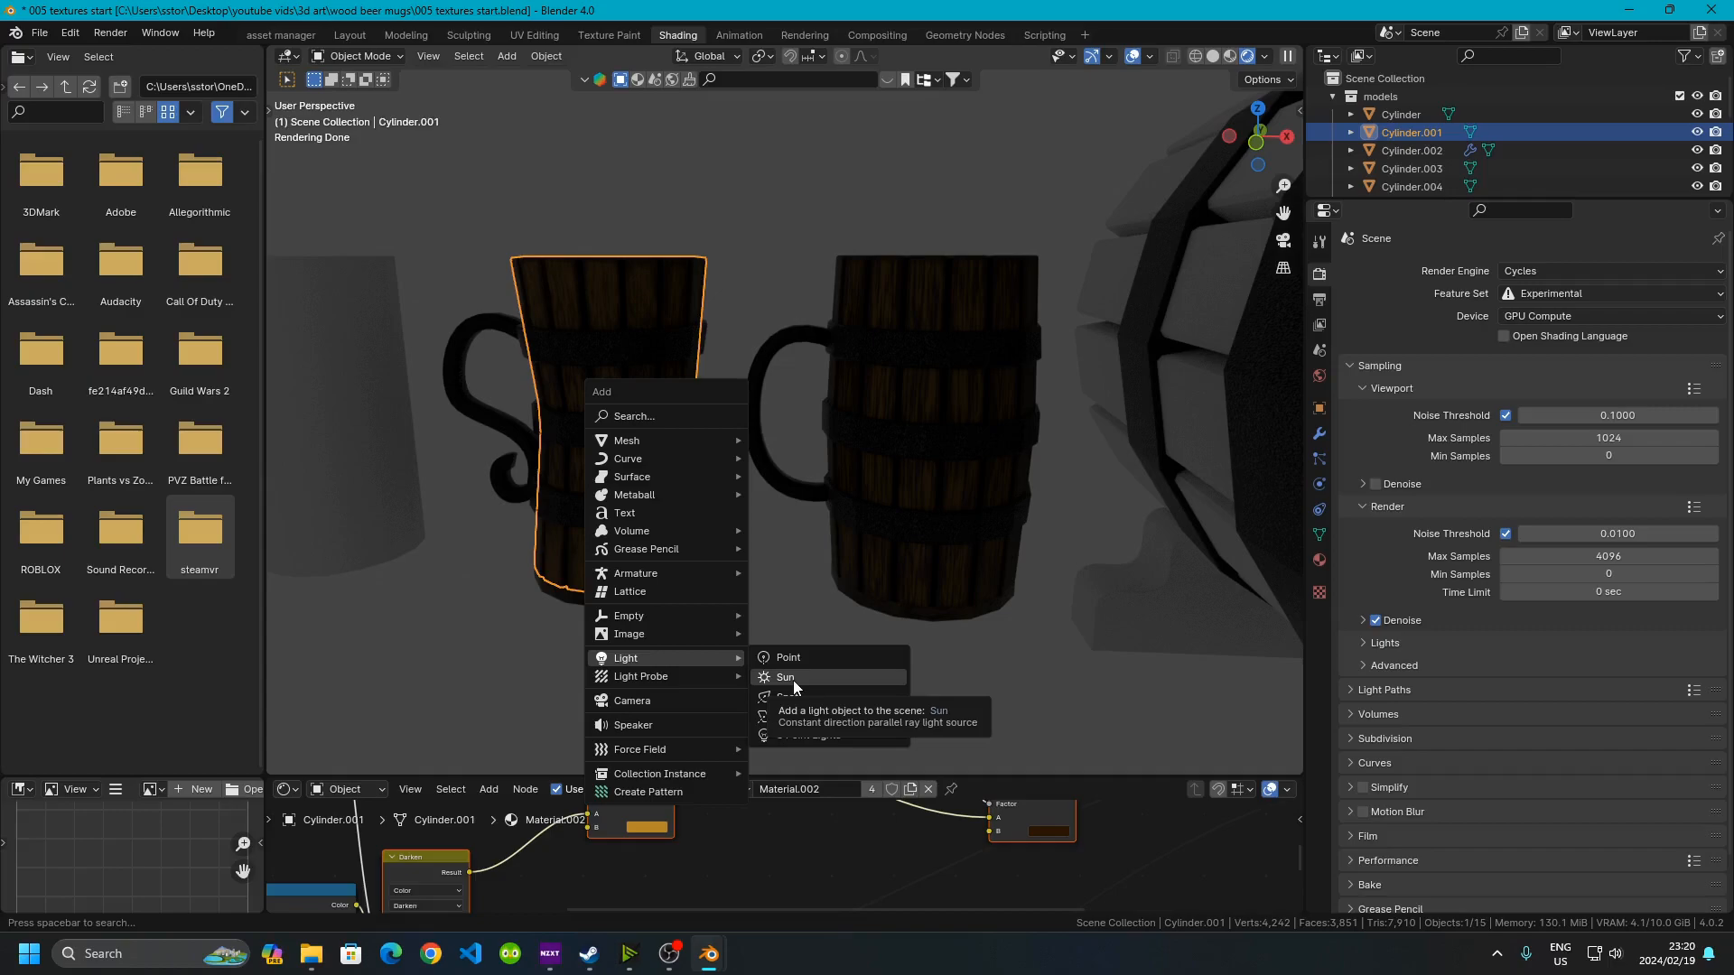
{"action": "left_click", "coordinate": [810, 738]}
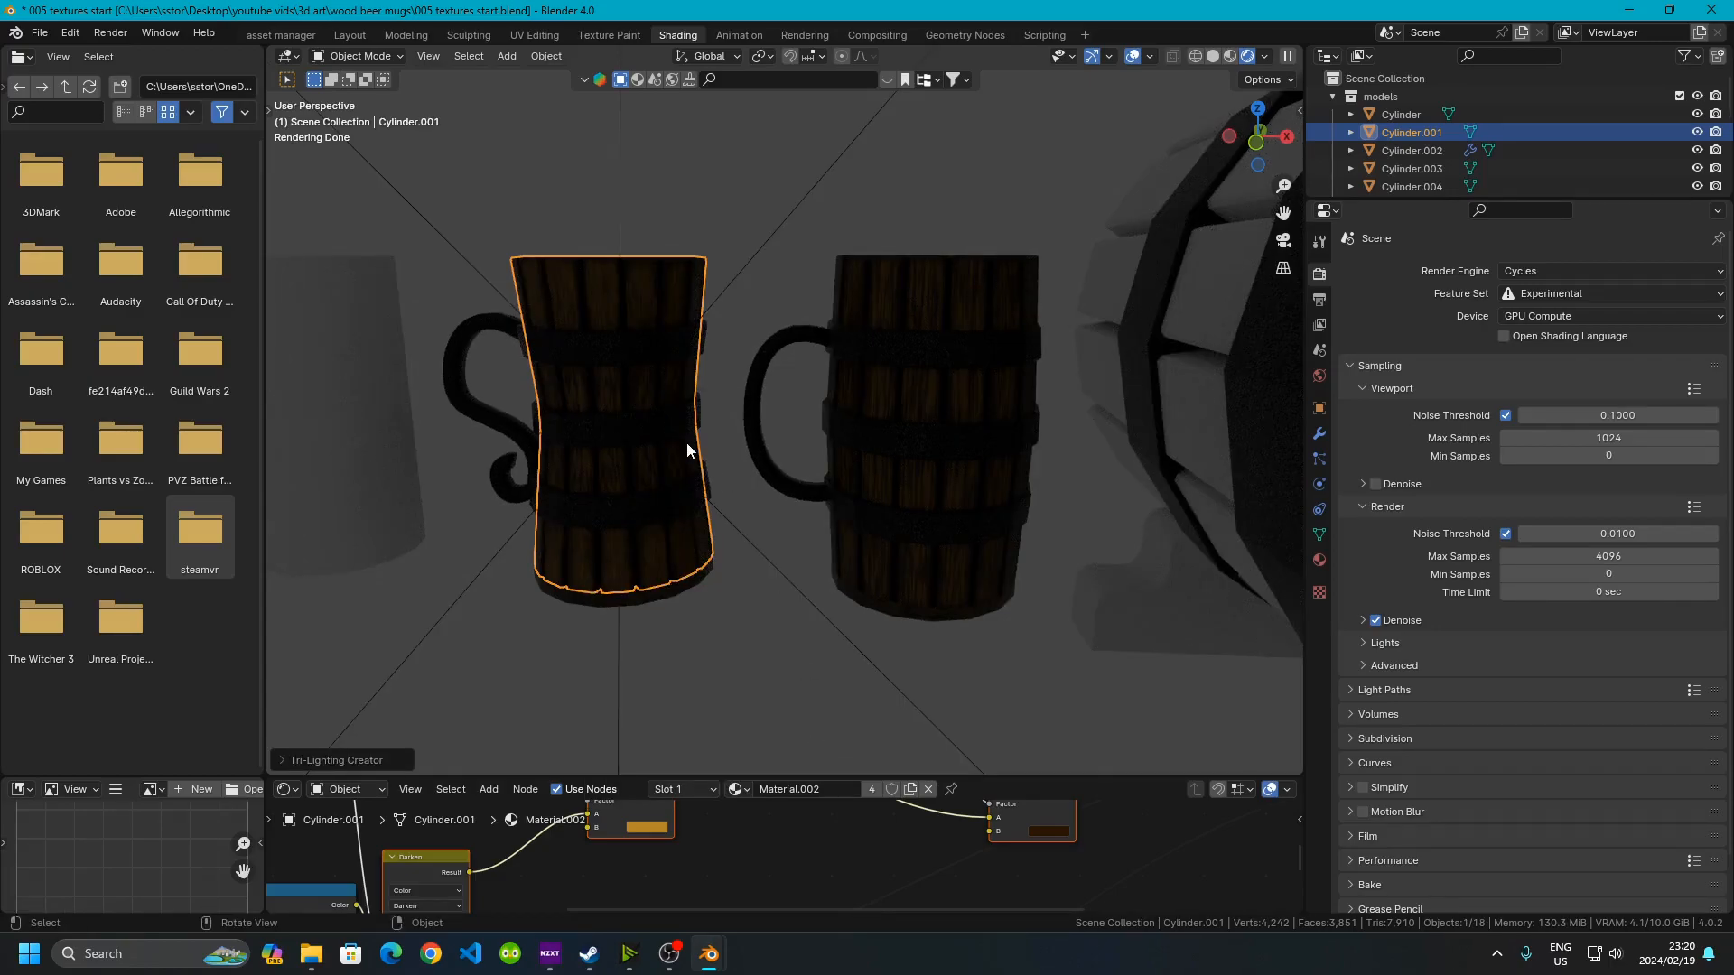
Select the tri-lighting key lamp and raise its power to about 146 W
{"action": "scroll", "coordinate": [686, 449], "scroll_direction": "down", "scroll_amount": 10}
{"action": "left_click", "coordinate": [844, 198]}
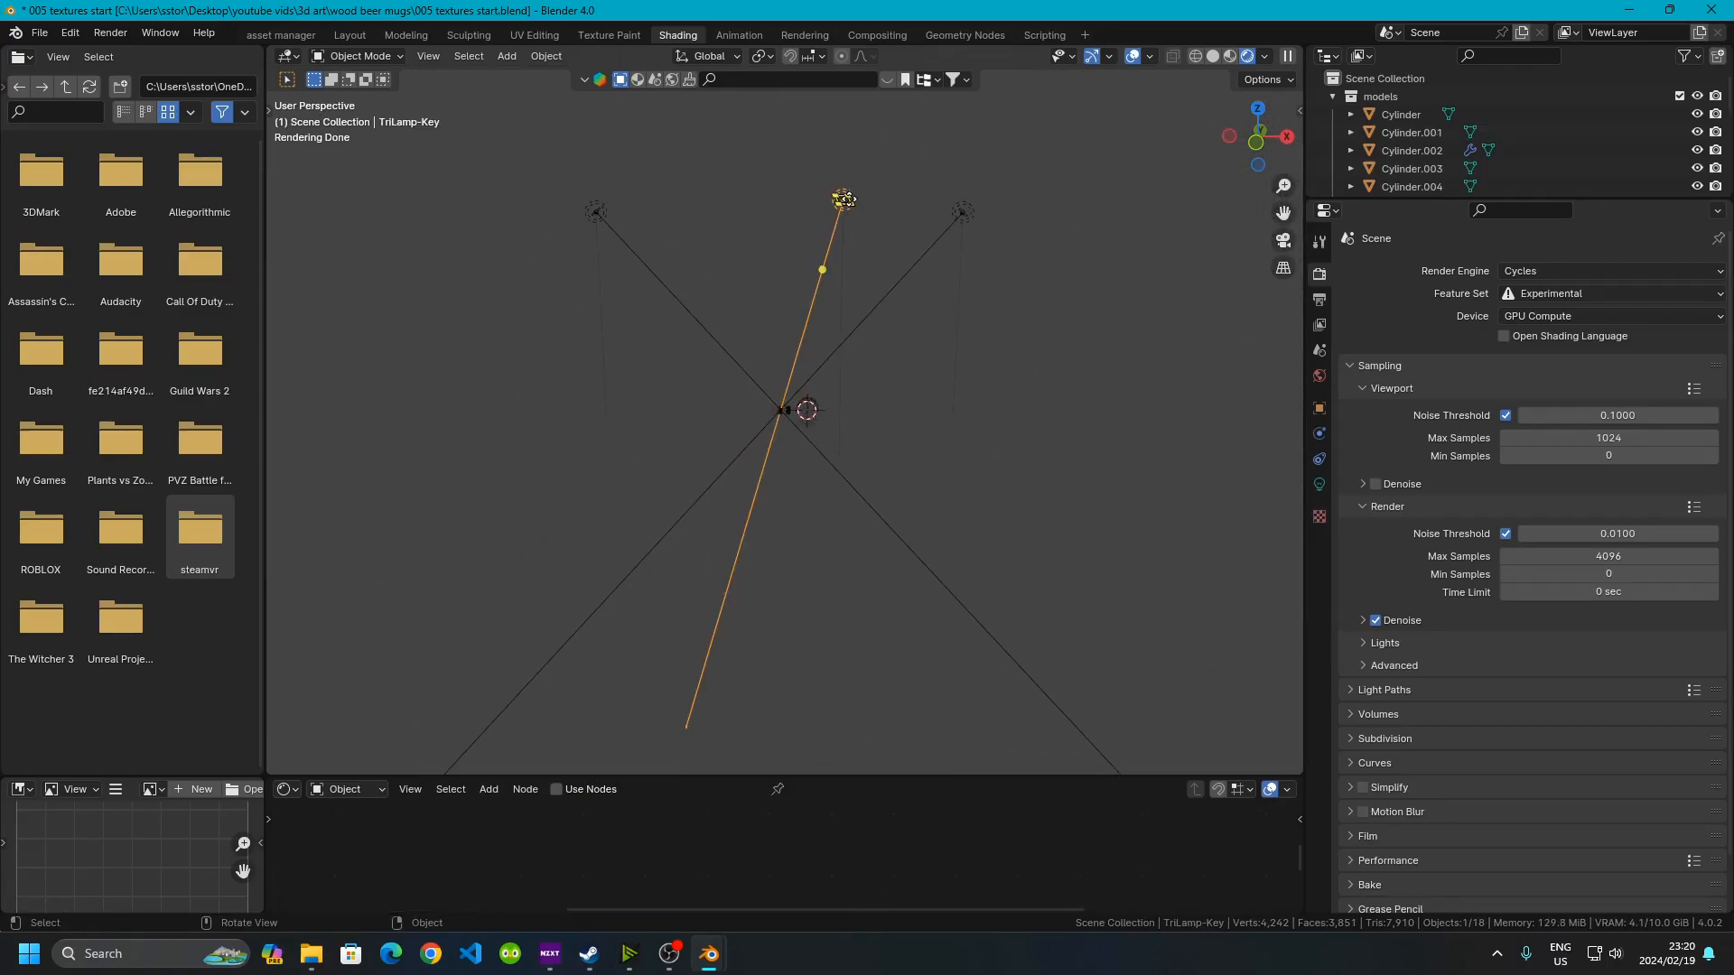
{"action": "scroll", "coordinate": [761, 284], "scroll_direction": "up", "scroll_amount": 4}
{"action": "scroll", "coordinate": [749, 434], "scroll_direction": "up", "scroll_amount": 3}
{"action": "middle_click_drag", "start_coordinate": [744, 464], "coordinate": [794, 352], "text": "shift"}
{"action": "scroll", "coordinate": [804, 358], "scroll_direction": "up", "scroll_amount": 6}
{"action": "middle_click_drag", "start_coordinate": [873, 302], "coordinate": [899, 410]}
{"action": "scroll", "coordinate": [891, 339], "scroll_direction": "down", "scroll_amount": 3}
{"action": "middle_click_drag", "start_coordinate": [891, 340], "coordinate": [1068, 408]}
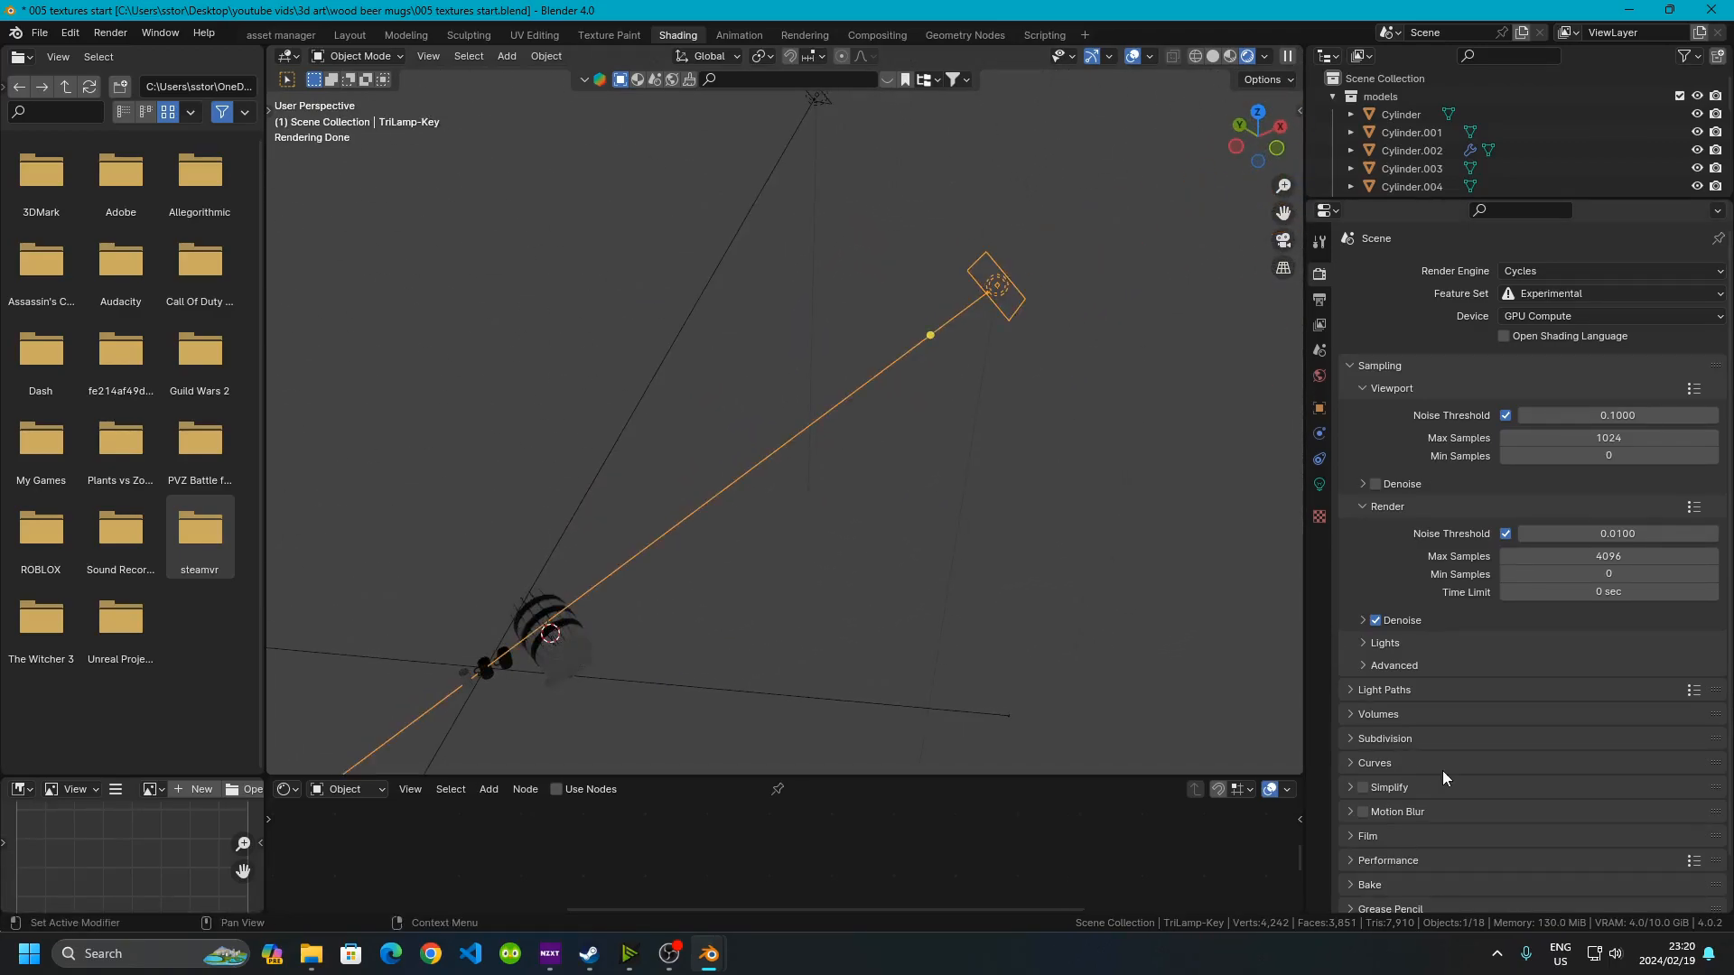
{"action": "left_click", "coordinate": [1319, 484]}
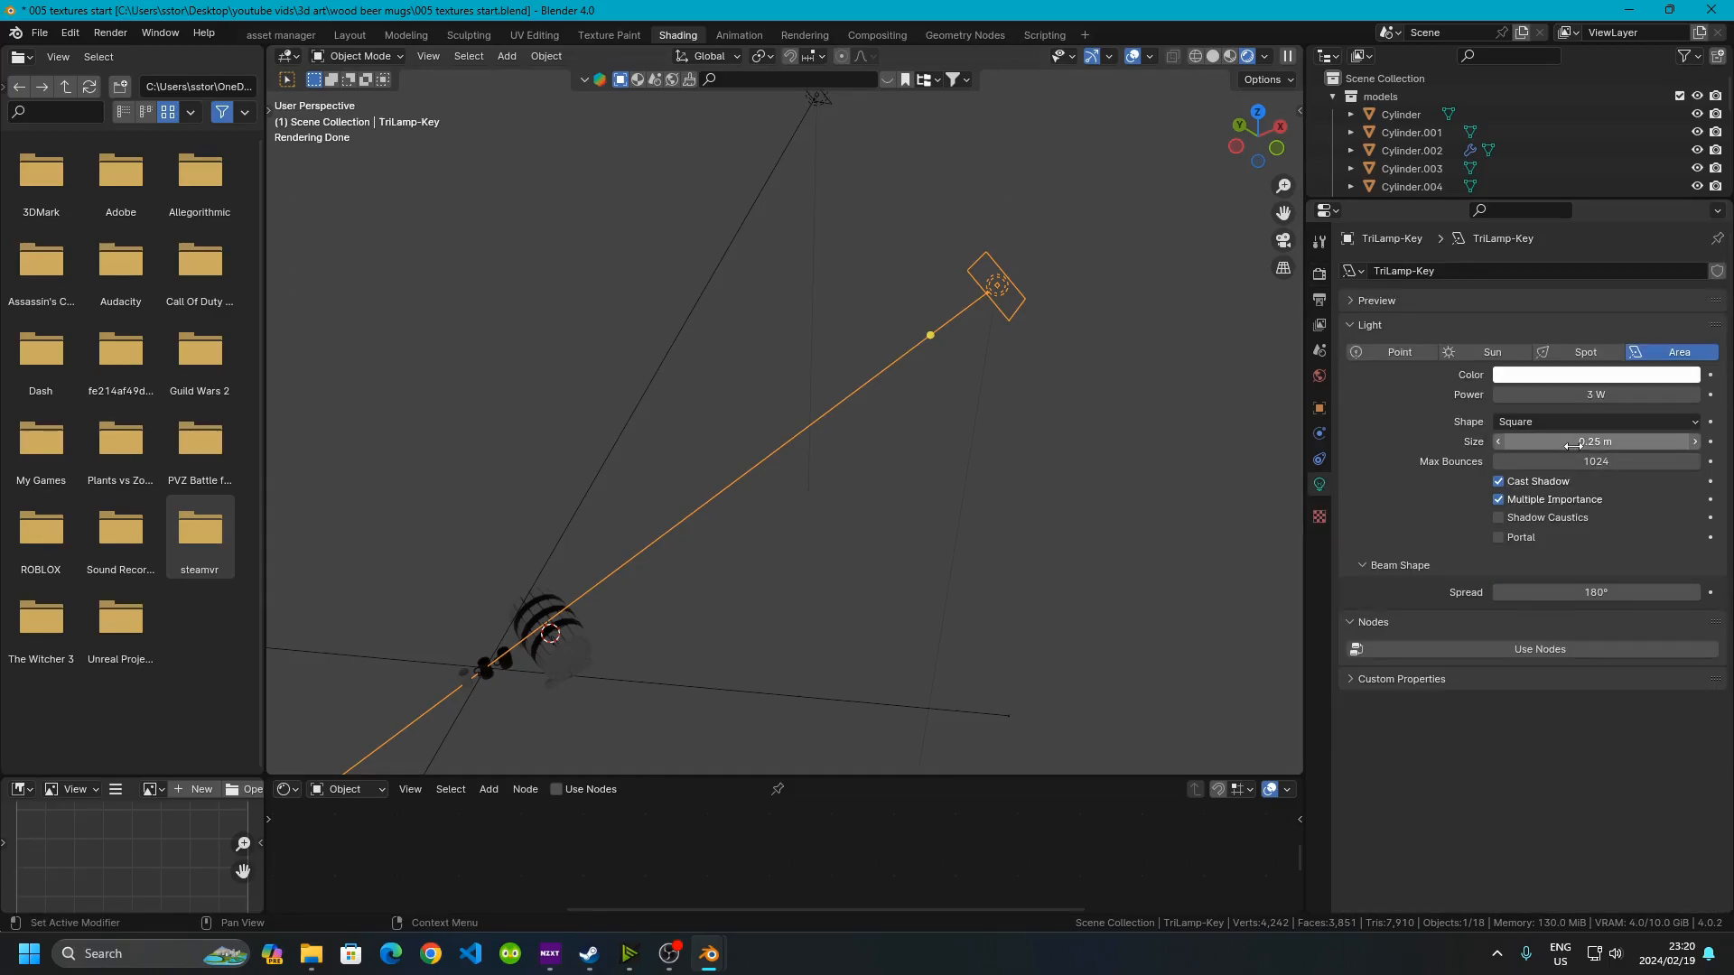
{"action": "left_click_drag", "start_coordinate": [1575, 395], "coordinate": [1680, 395]}
Switch to the front view of the mugs and lower the key lamp's power slightly
{"action": "scroll", "coordinate": [623, 582], "scroll_direction": "up", "scroll_amount": 5}
{"action": "middle_click_drag", "start_coordinate": [630, 577], "coordinate": [977, 404]}
{"action": "left_click", "coordinate": [1254, 138]}
{"action": "scroll", "coordinate": [952, 343], "scroll_direction": "up", "scroll_amount": 10}
{"action": "middle_click_drag", "start_coordinate": [1018, 478], "coordinate": [977, 464], "text": "shift"}
{"action": "scroll", "coordinate": [399, 392], "scroll_direction": "up", "scroll_amount": 5}
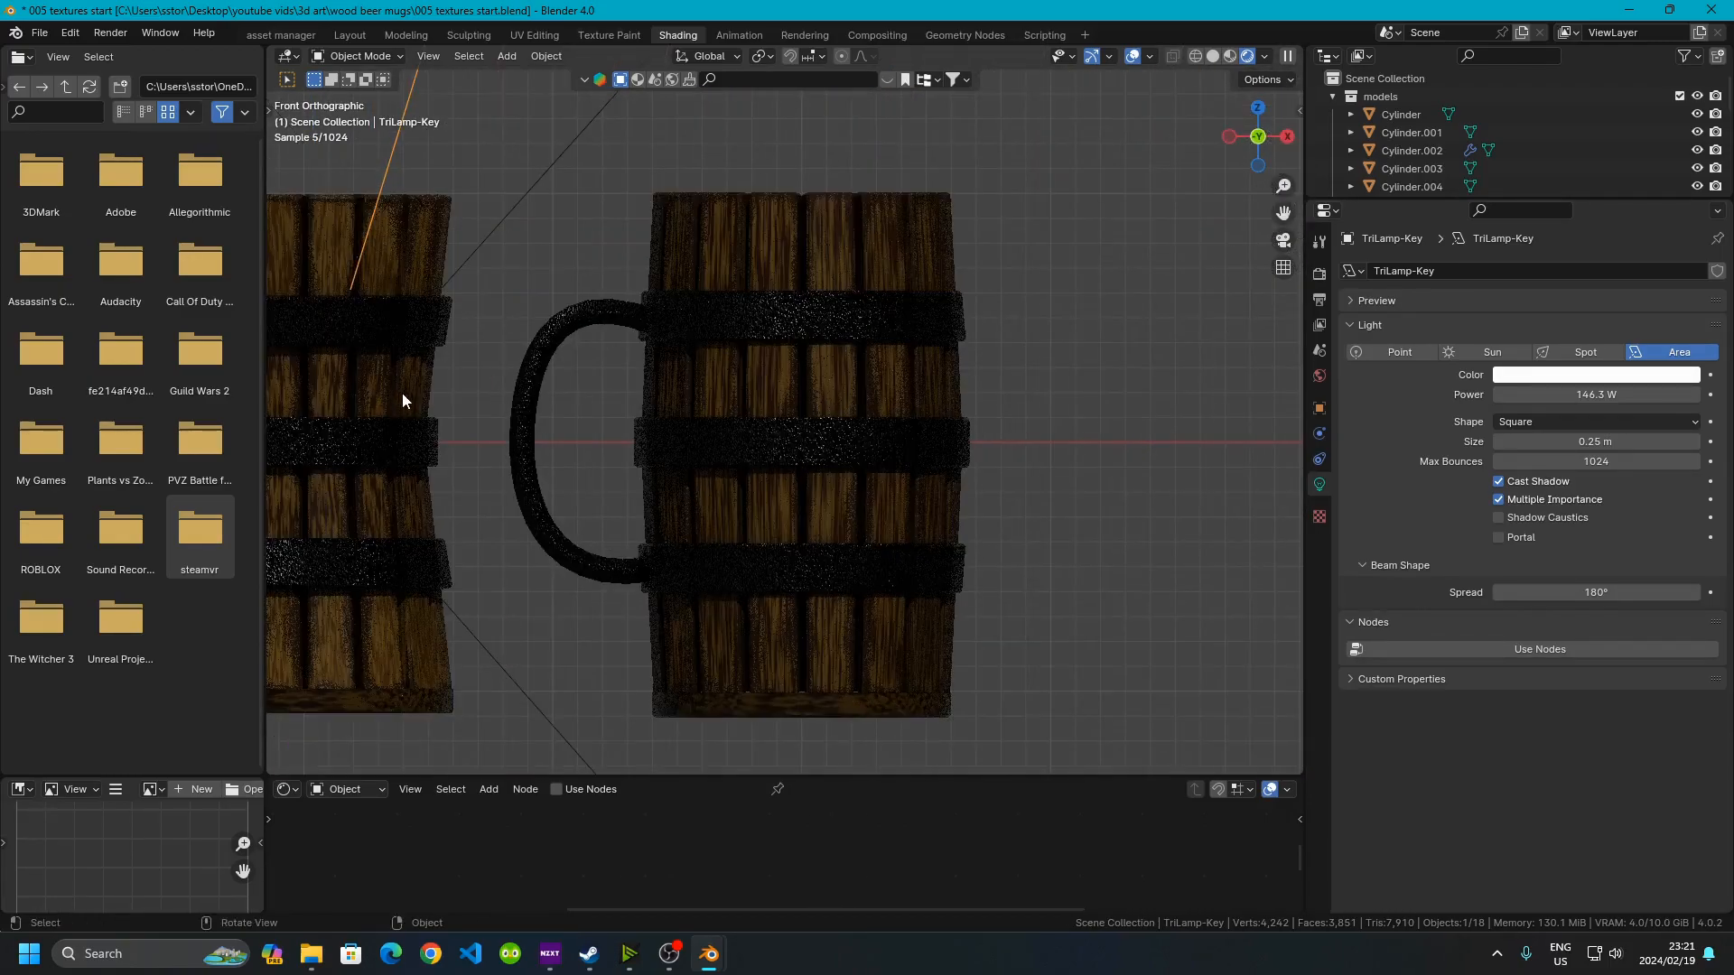
{"action": "scroll", "coordinate": [469, 405], "scroll_direction": "down", "scroll_amount": 3}
{"action": "mouse_move", "coordinate": [1573, 395]}
{"action": "left_mouse_down"}
{"action": "mouse_move", "coordinate": [1733, 394]}
{"action": "mouse_move", "coordinate": [1569, 393]}
{"action": "left_mouse_up"}
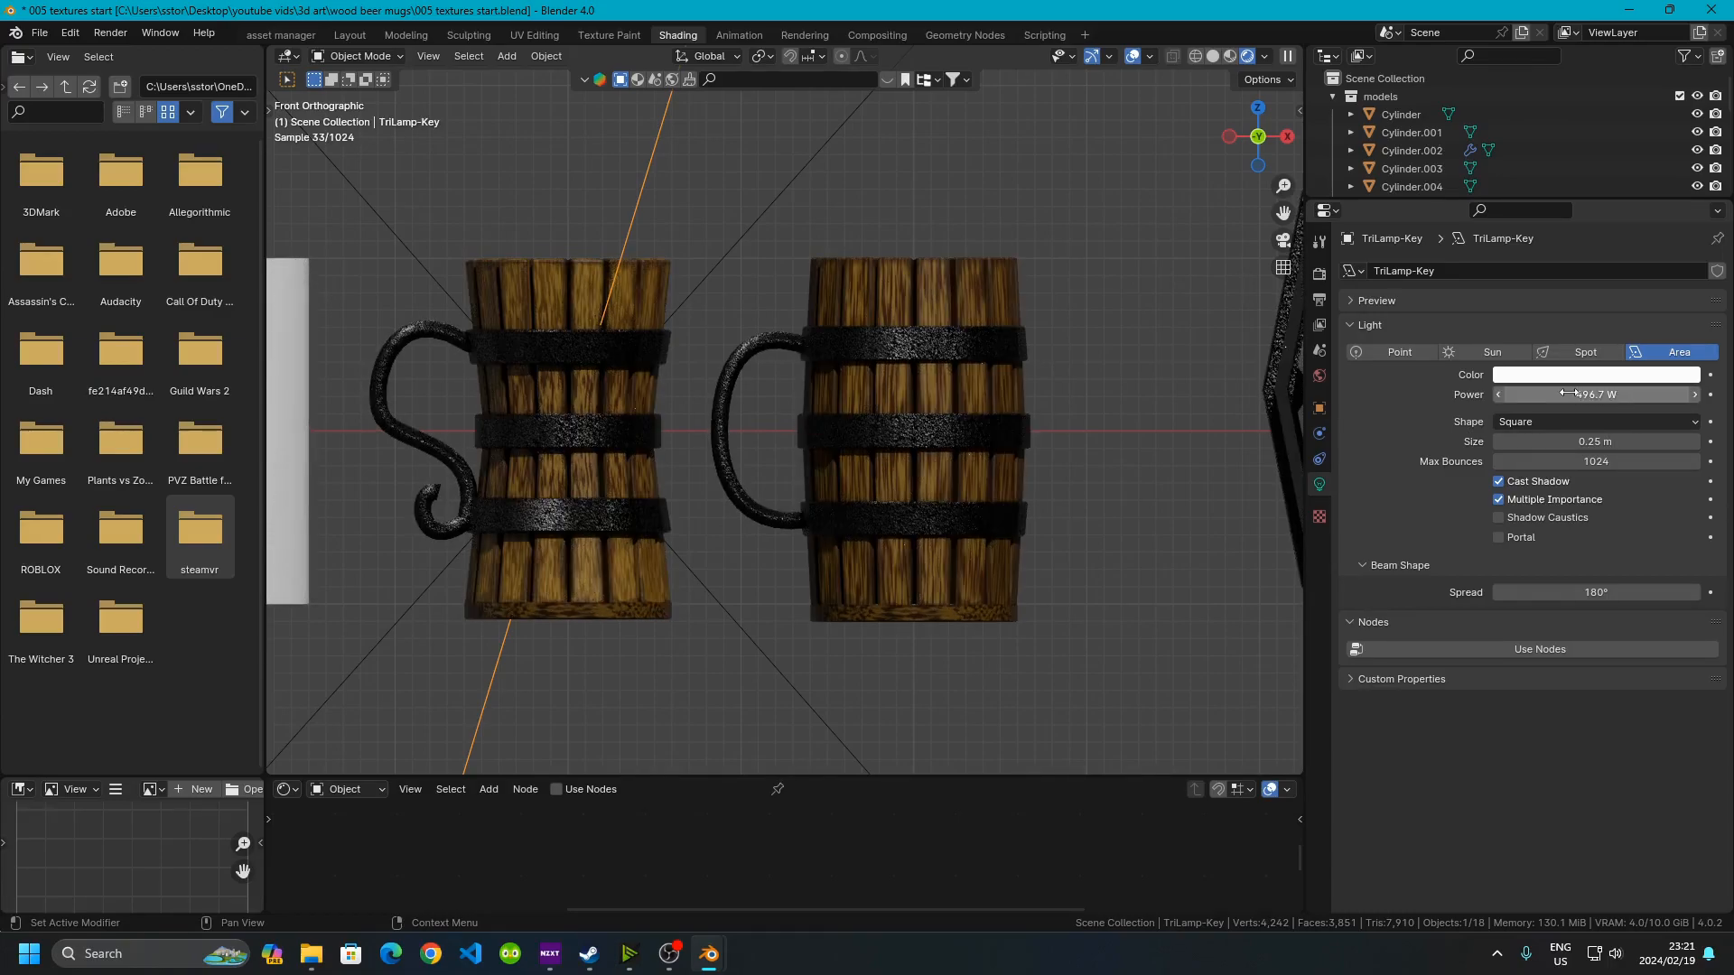
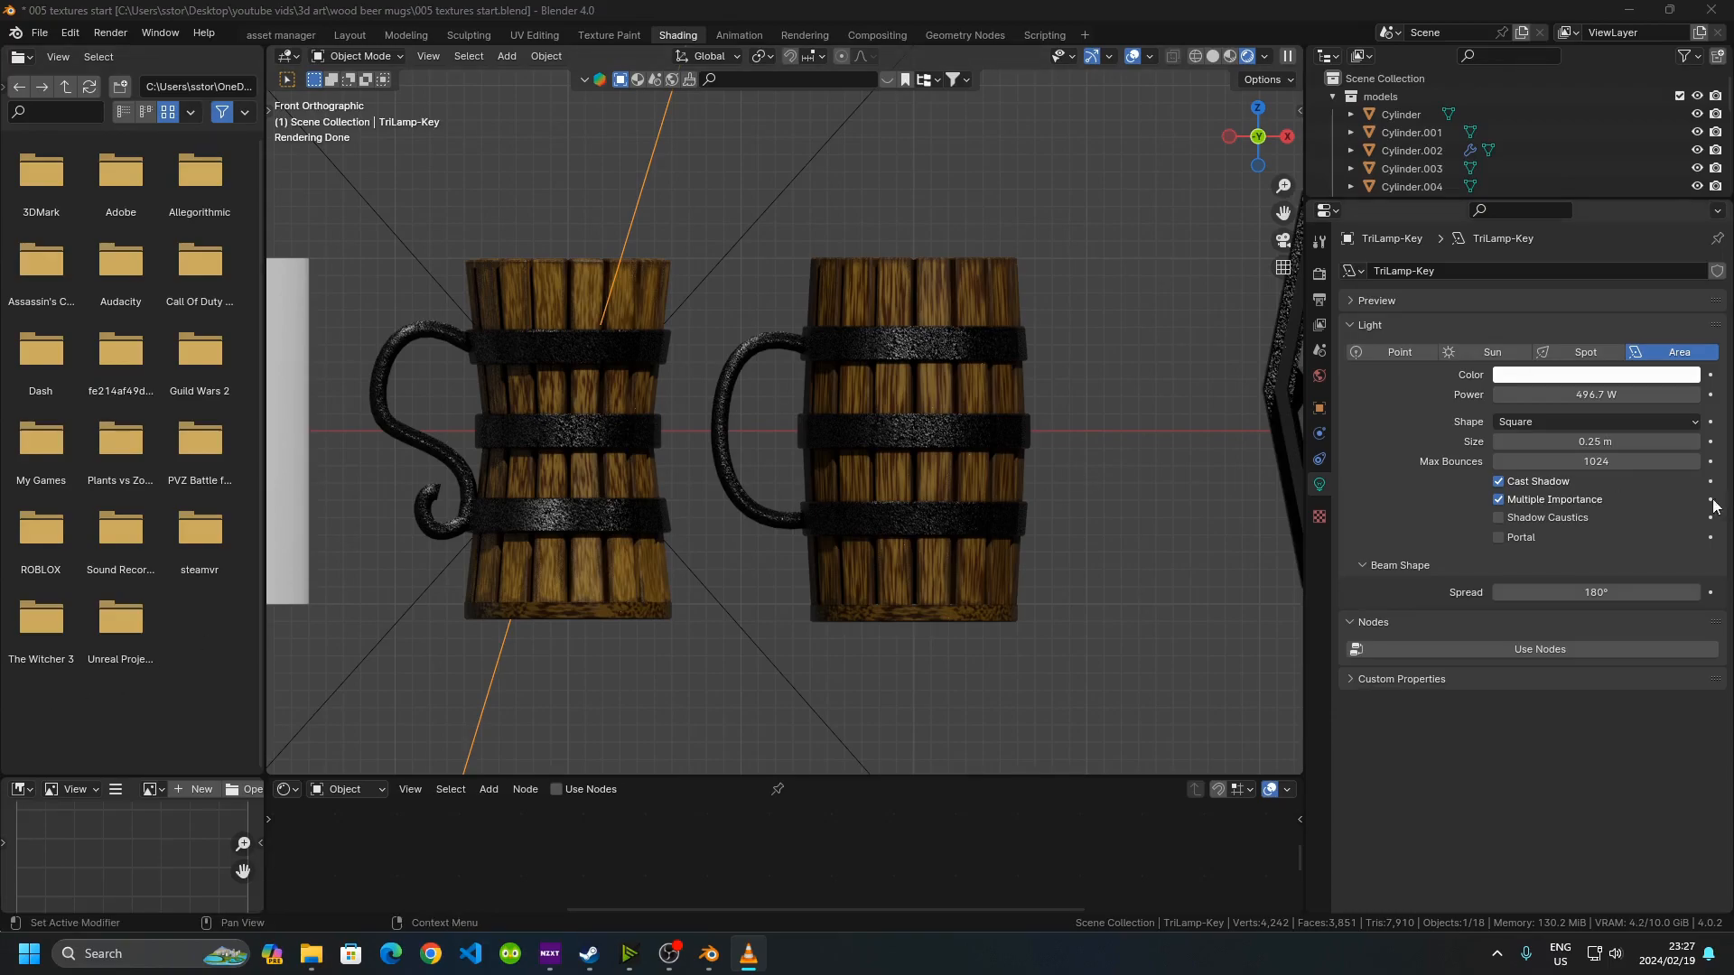
Set the area light's power to about 523.6 W
{"action": "left_click_drag", "start_coordinate": [1571, 394], "coordinate": [1654, 394]}
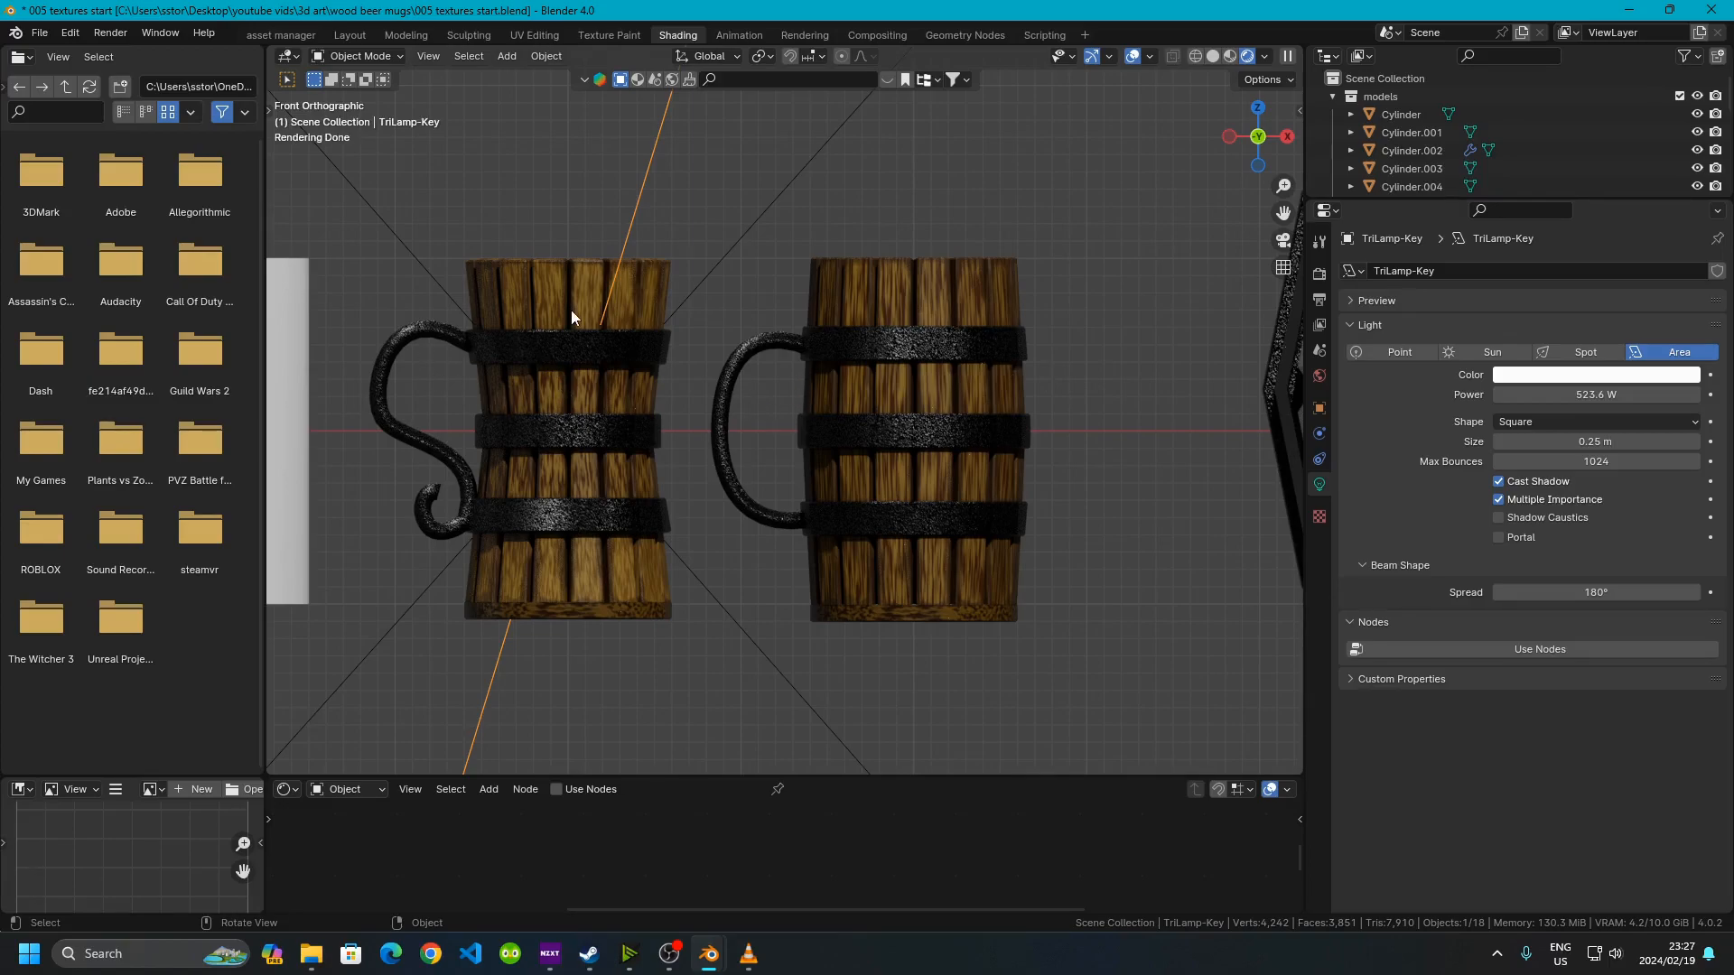
Inspect the wooden mugs and their rims up close in the rendered viewport
{"action": "scroll", "coordinate": [530, 287], "scroll_direction": "up", "scroll_amount": 6}
{"action": "middle_click_drag", "start_coordinate": [530, 287], "coordinate": [1068, 499], "text": "shift"}
{"action": "middle_click_drag", "start_coordinate": [686, 219], "coordinate": [682, 249]}
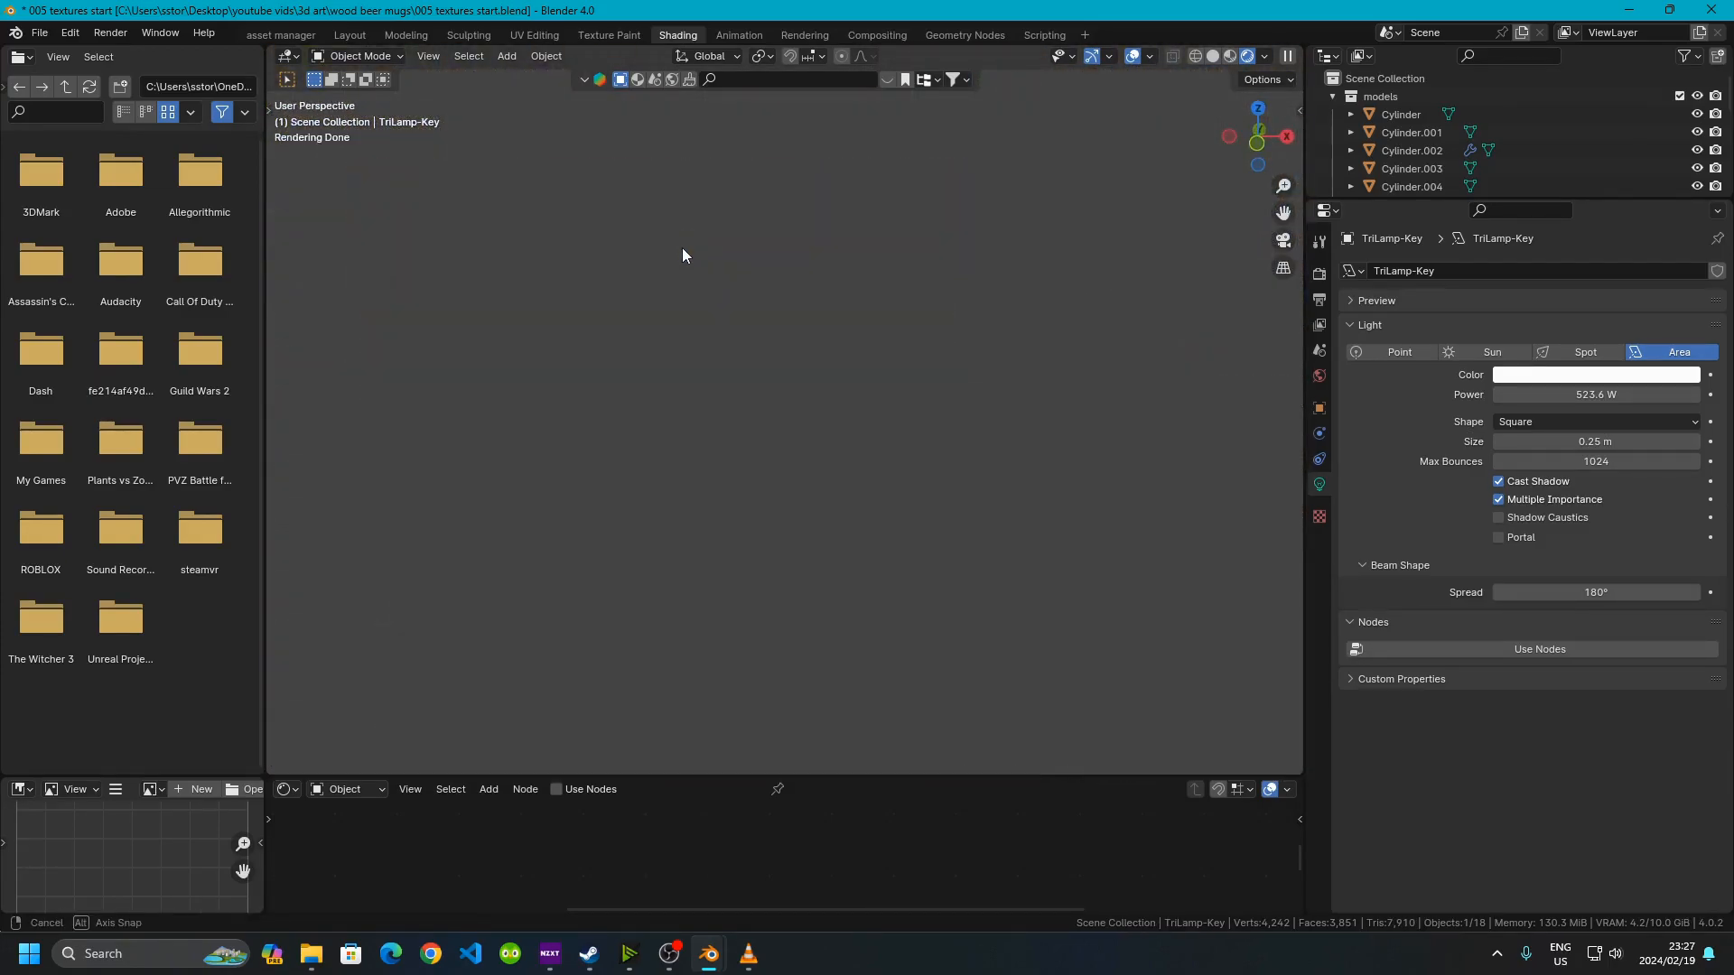
{"action": "scroll", "coordinate": [722, 372], "scroll_direction": "down", "scroll_amount": 10}
{"action": "scroll", "coordinate": [762, 554], "scroll_direction": "up", "scroll_amount": 6}
{"action": "middle_click_drag", "start_coordinate": [763, 555], "coordinate": [782, 427], "text": "shift"}
{"action": "middle_click_drag", "start_coordinate": [760, 483], "coordinate": [773, 388]}
{"action": "scroll", "coordinate": [793, 448], "scroll_direction": "up", "scroll_amount": 5}
{"action": "scroll", "coordinate": [793, 416], "scroll_direction": "up", "scroll_amount": 5}
{"action": "scroll", "coordinate": [798, 466], "scroll_direction": "up", "scroll_amount": 2}
{"action": "scroll", "coordinate": [798, 464], "scroll_direction": "down", "scroll_amount": 8}
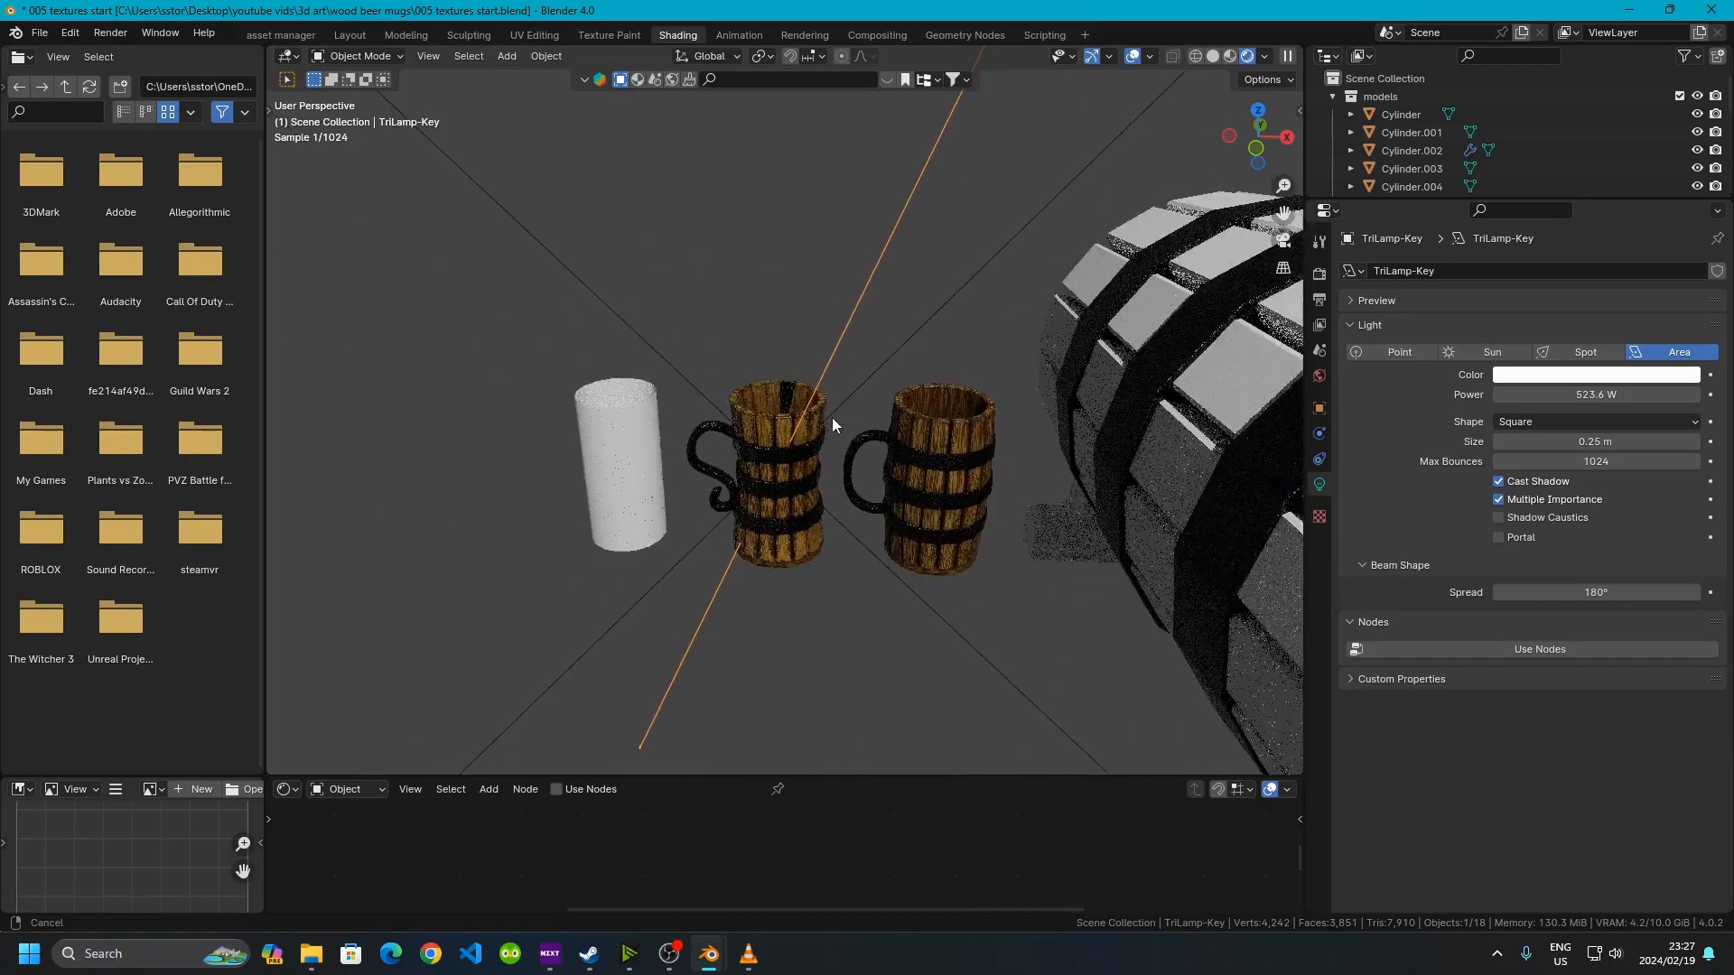
{"action": "scroll", "coordinate": [786, 425], "scroll_direction": "up", "scroll_amount": 8}
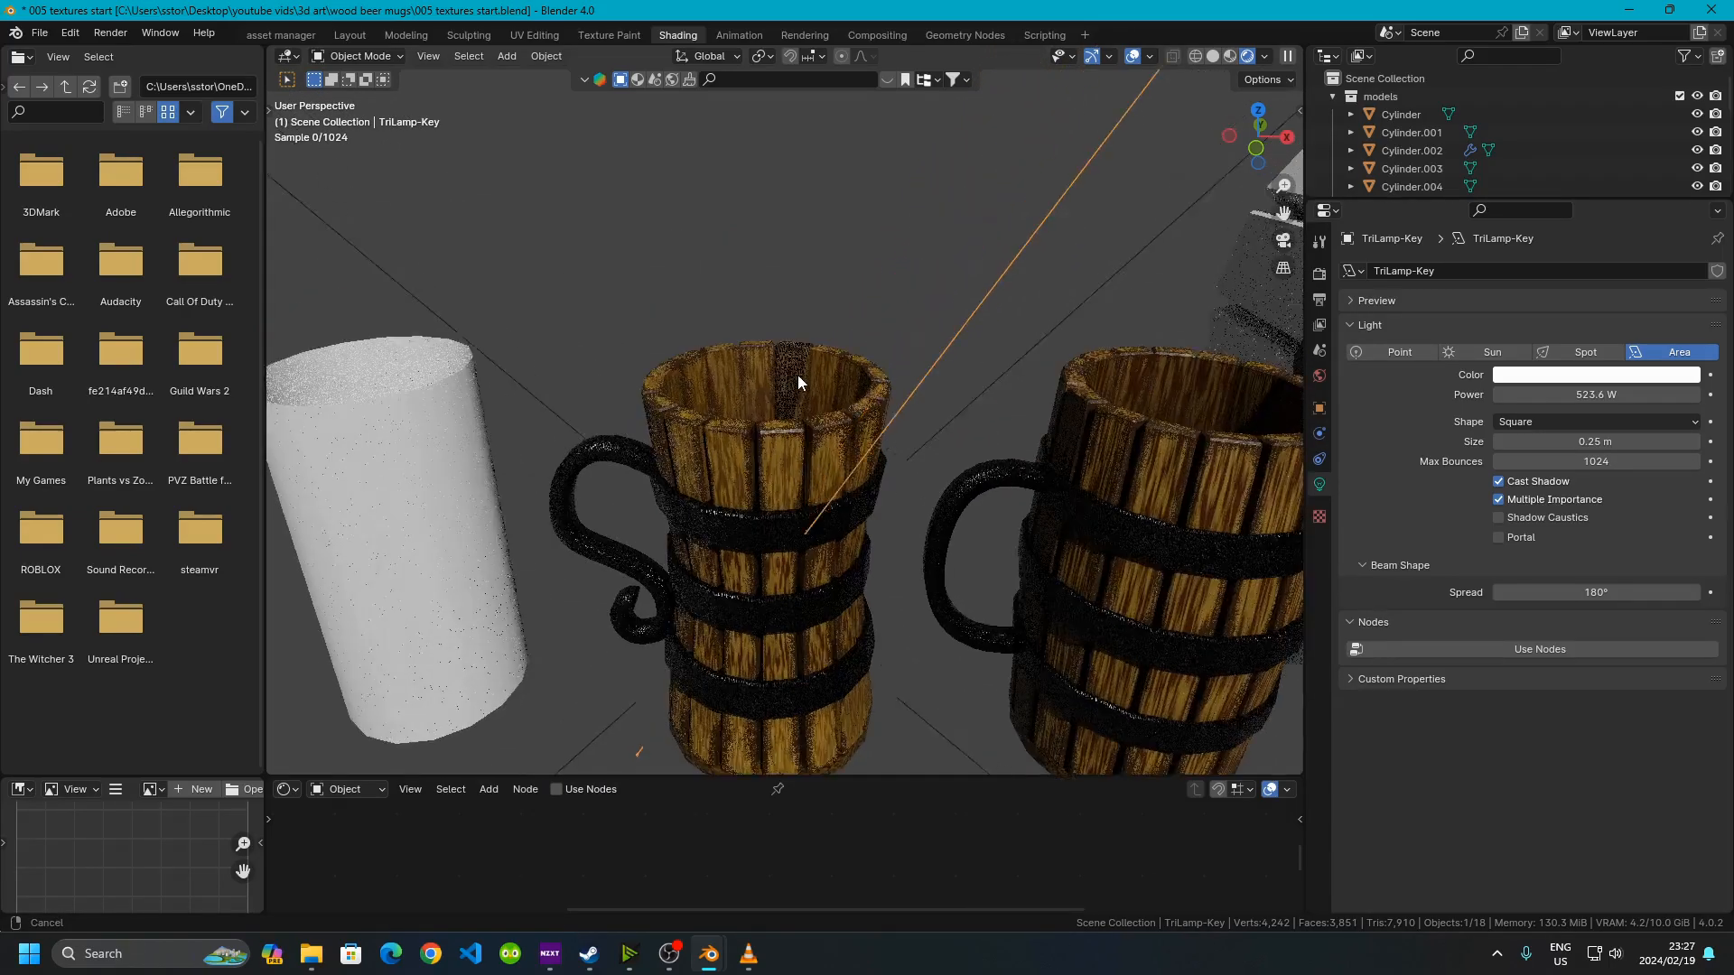
{"action": "scroll", "coordinate": [794, 363], "scroll_direction": "down", "scroll_amount": 3}
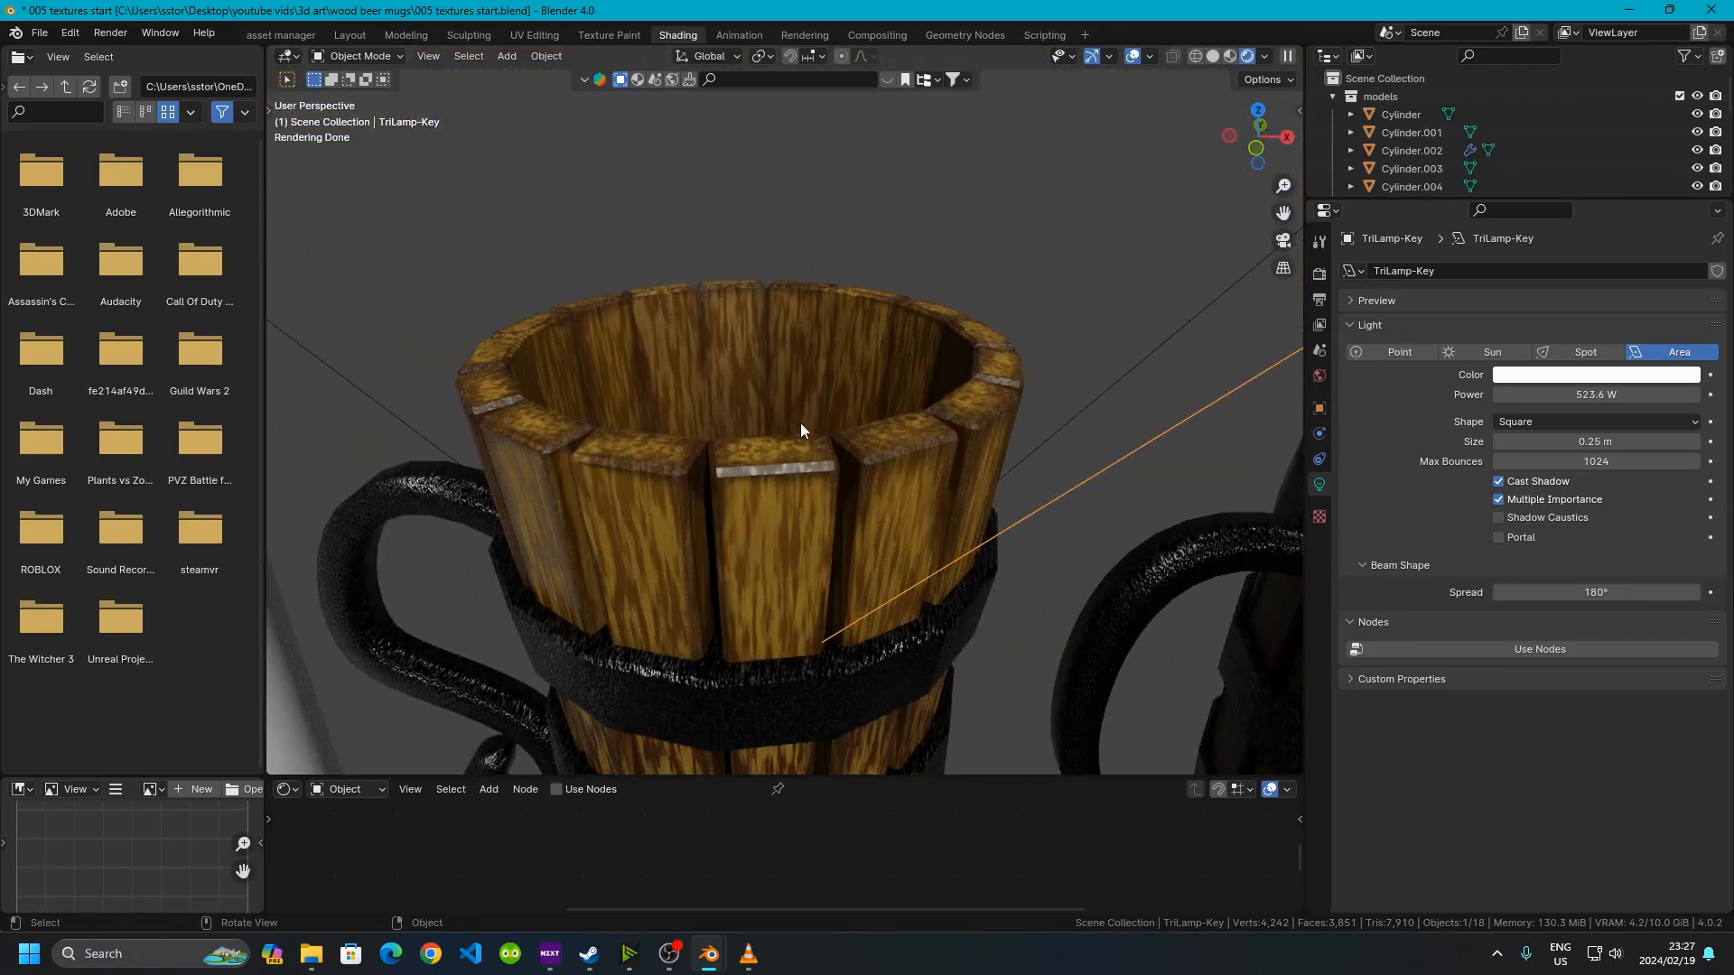
{"action": "middle_click_drag", "start_coordinate": [800, 426], "coordinate": [827, 366]}
{"action": "scroll", "coordinate": [733, 419], "scroll_direction": "up", "scroll_amount": 5}
{"action": "scroll", "coordinate": [733, 426], "scroll_direction": "down", "scroll_amount": 5}
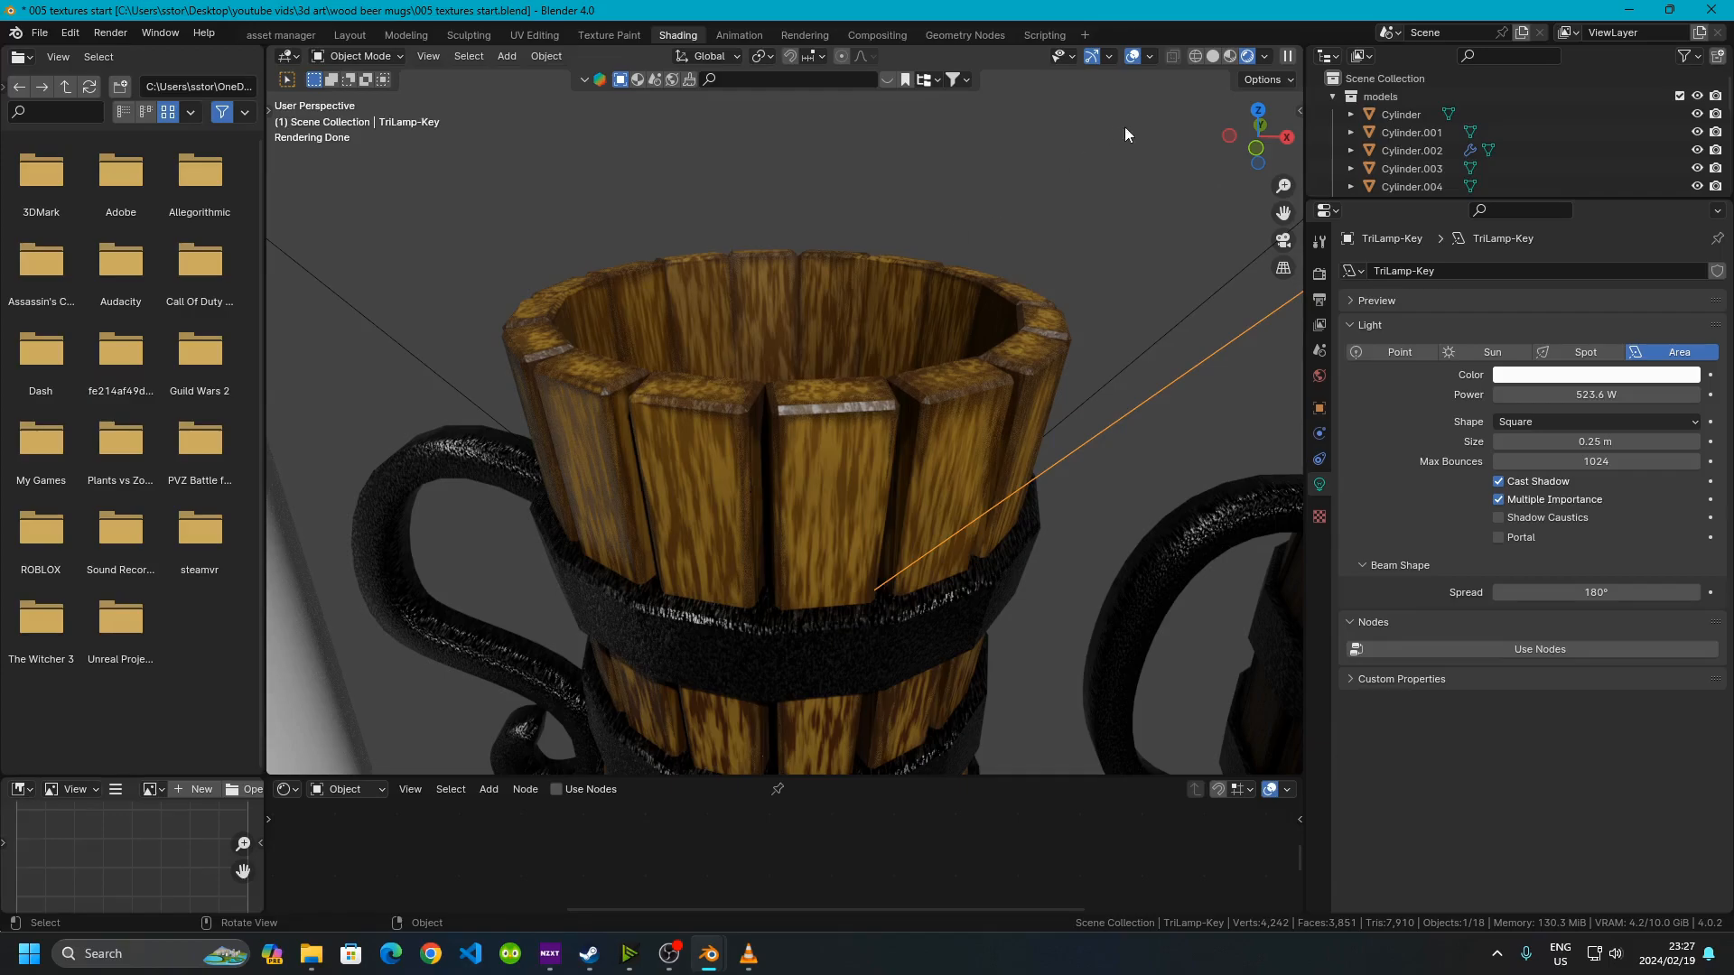
Compare the mug's wood in Material Preview and Rendered shading, zooming in on the rim
{"action": "left_click", "coordinate": [1225, 58]}
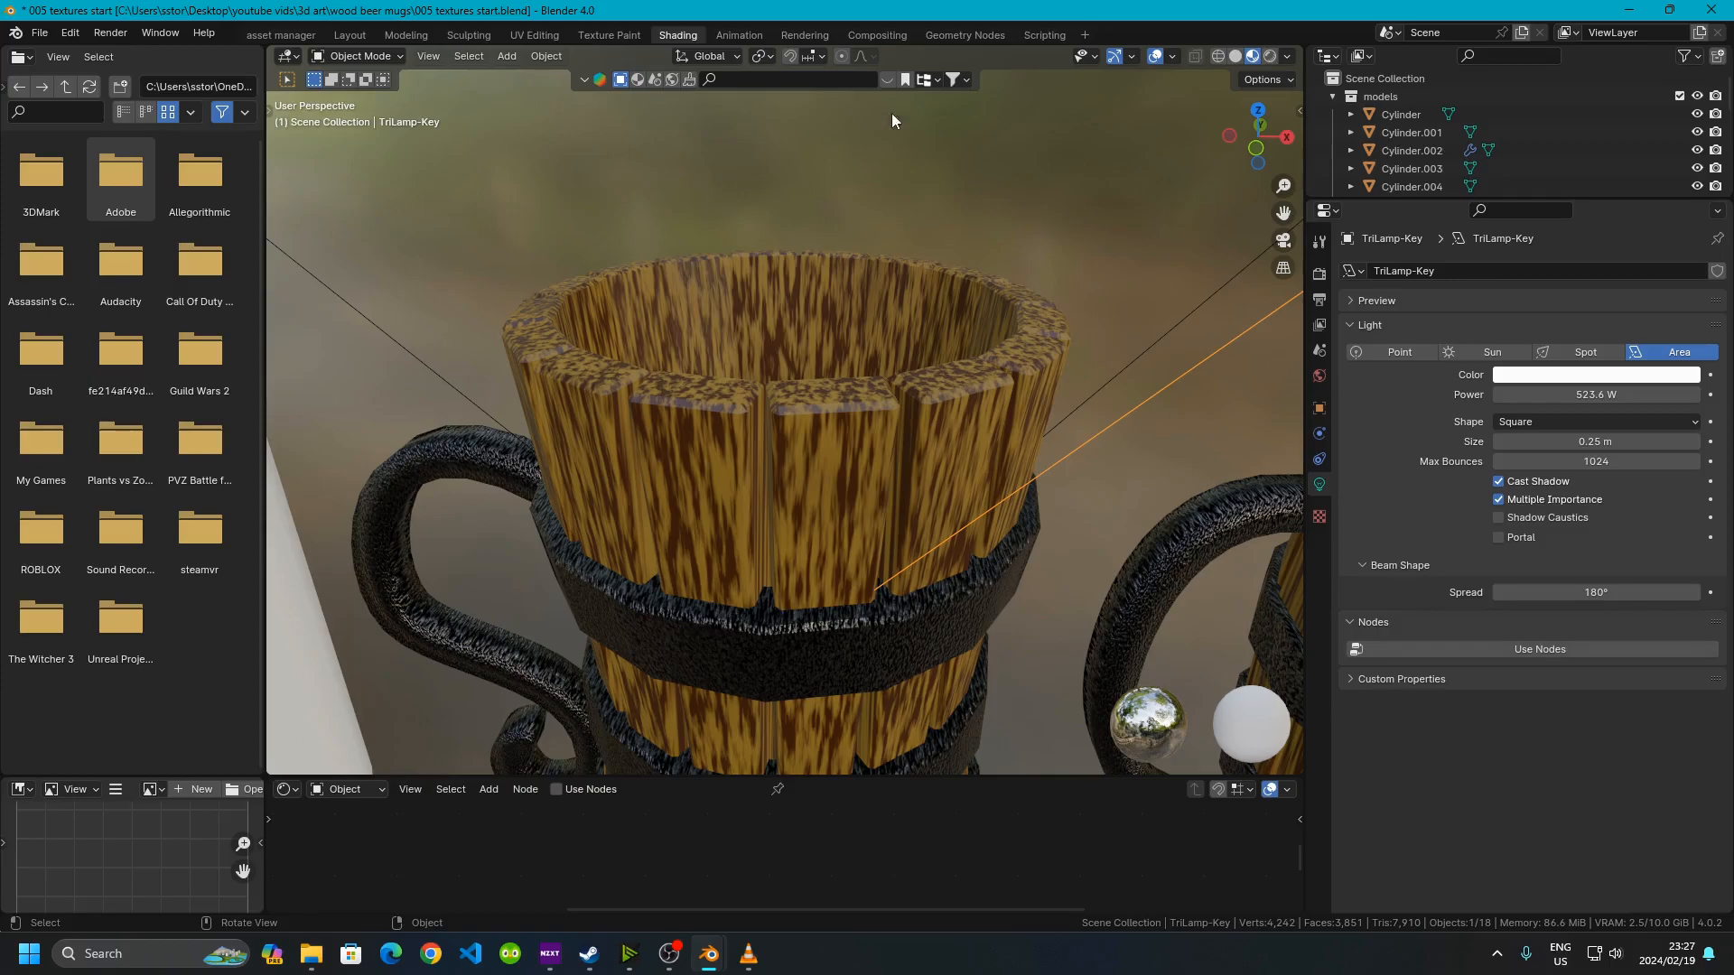
{"action": "left_click", "coordinate": [1269, 58]}
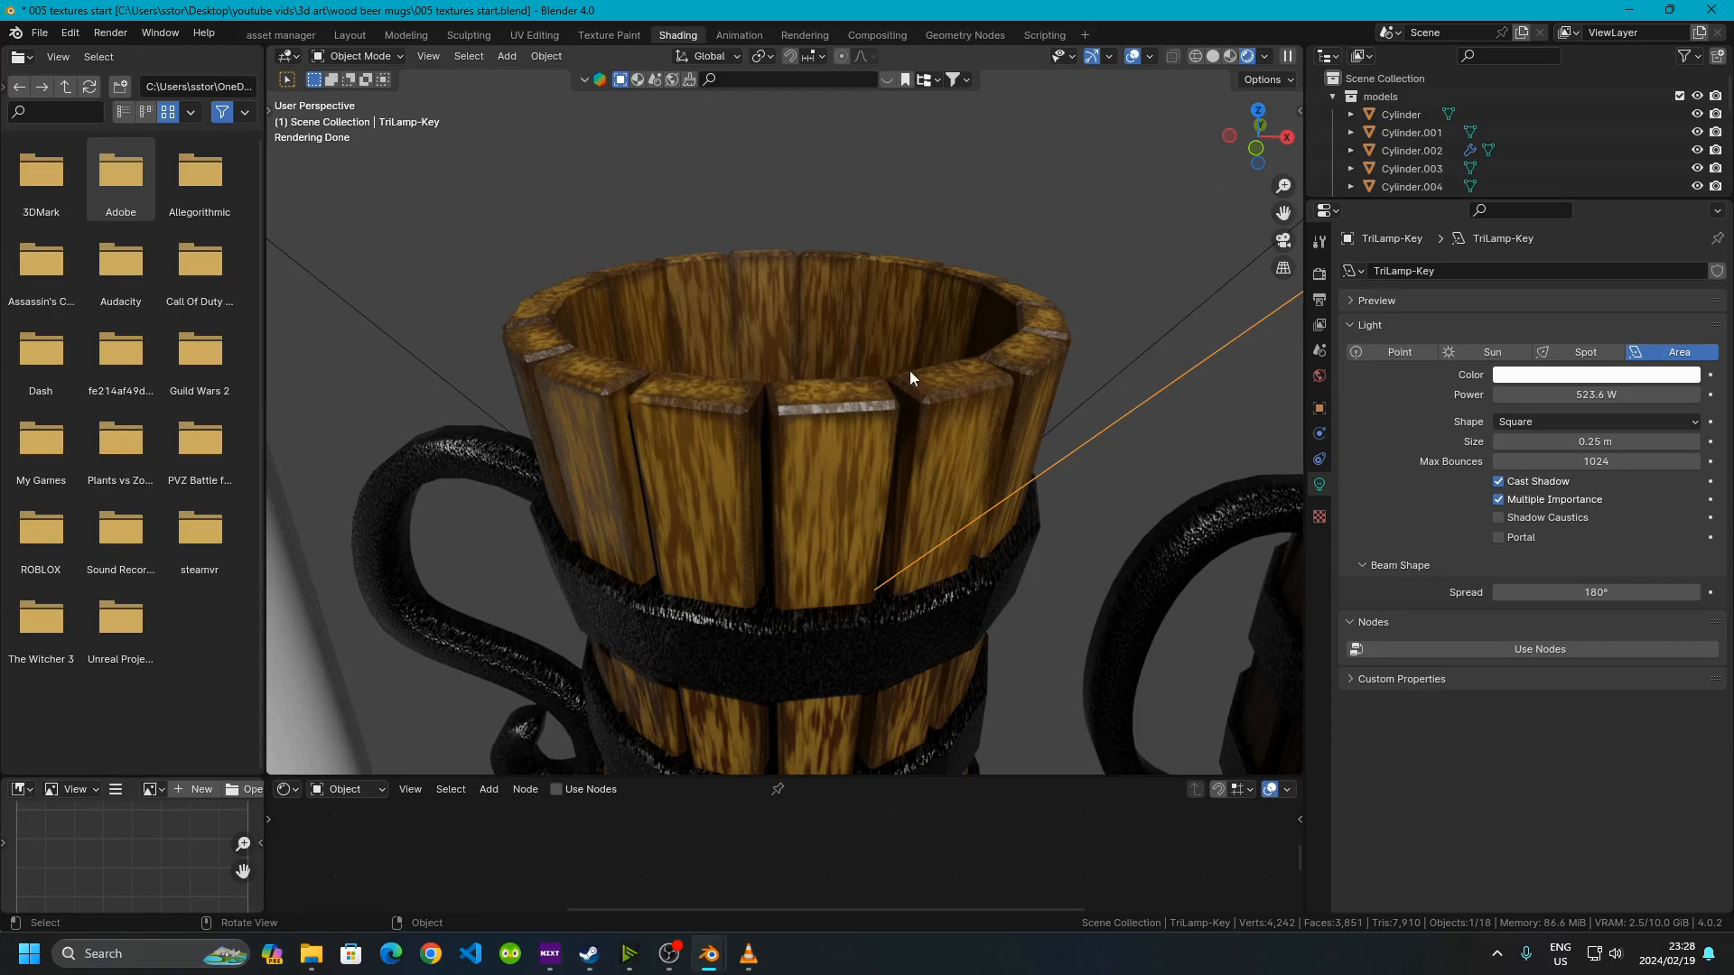
{"action": "middle_click_drag", "start_coordinate": [777, 395], "coordinate": [845, 521]}
{"action": "scroll", "coordinate": [775, 480], "scroll_direction": "up", "scroll_amount": 3}
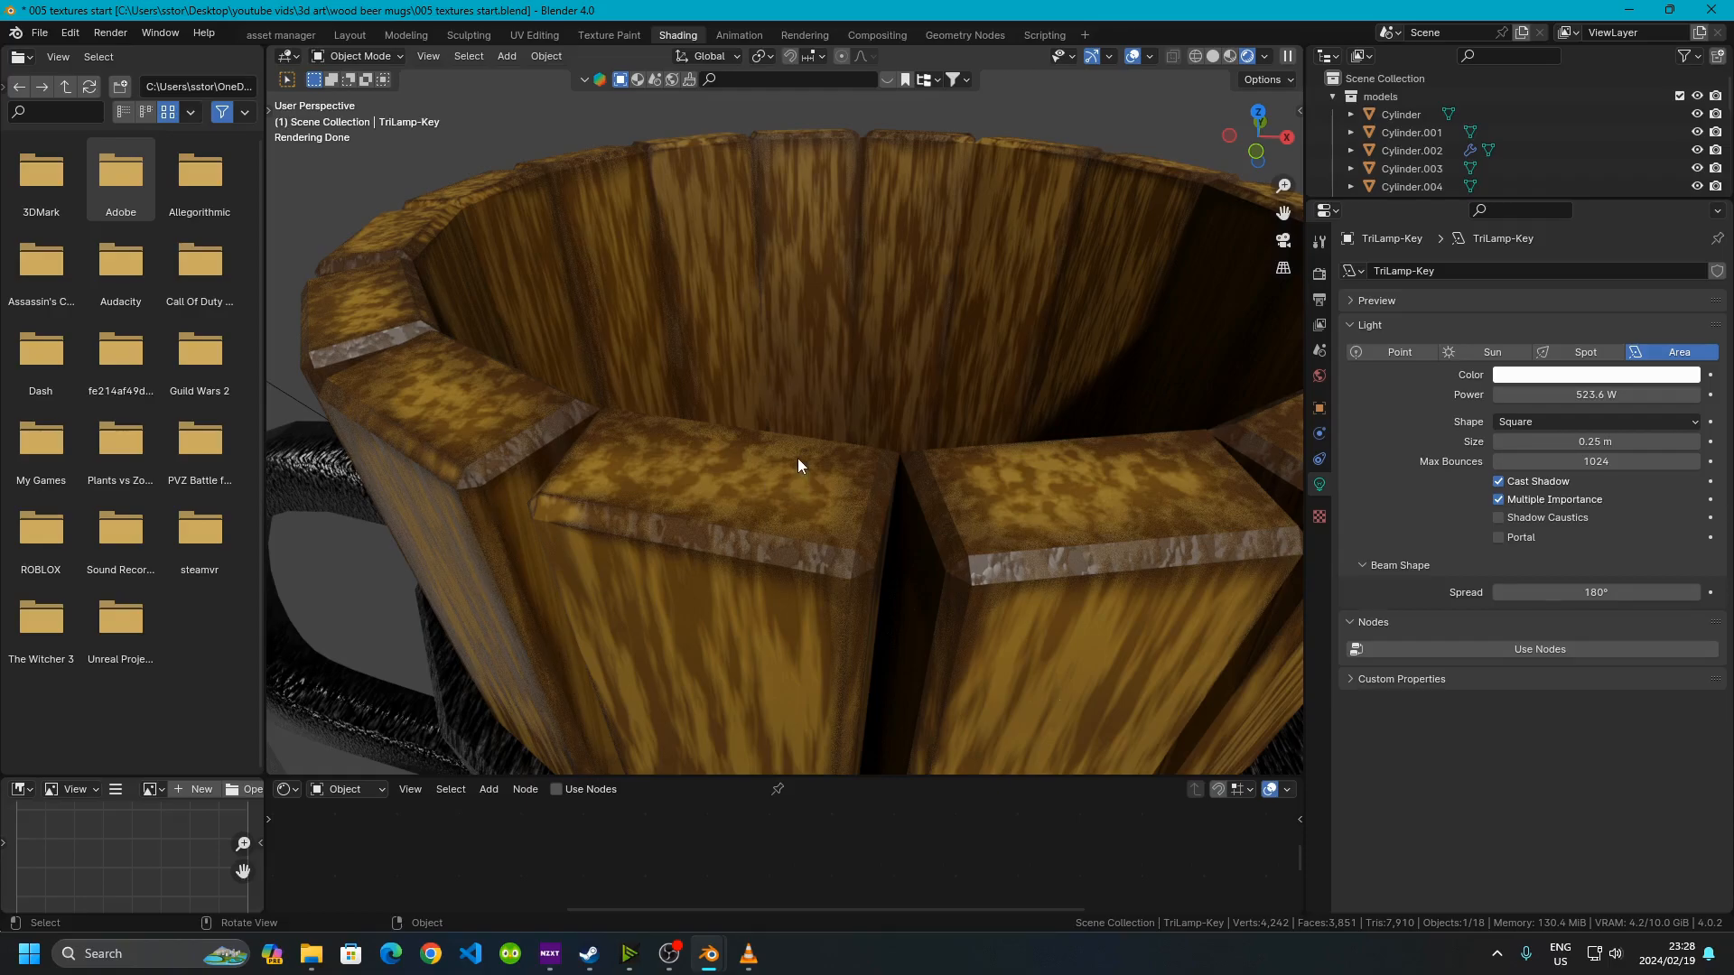
{"action": "scroll", "coordinate": [798, 457], "scroll_direction": "down", "scroll_amount": 14}
{"action": "scroll", "coordinate": [799, 458], "scroll_direction": "up", "scroll_amount": 14}
Compare both mugs again in Material Preview and Rendered shading, finishing in Material Preview
{"action": "left_click", "coordinate": [1231, 55]}
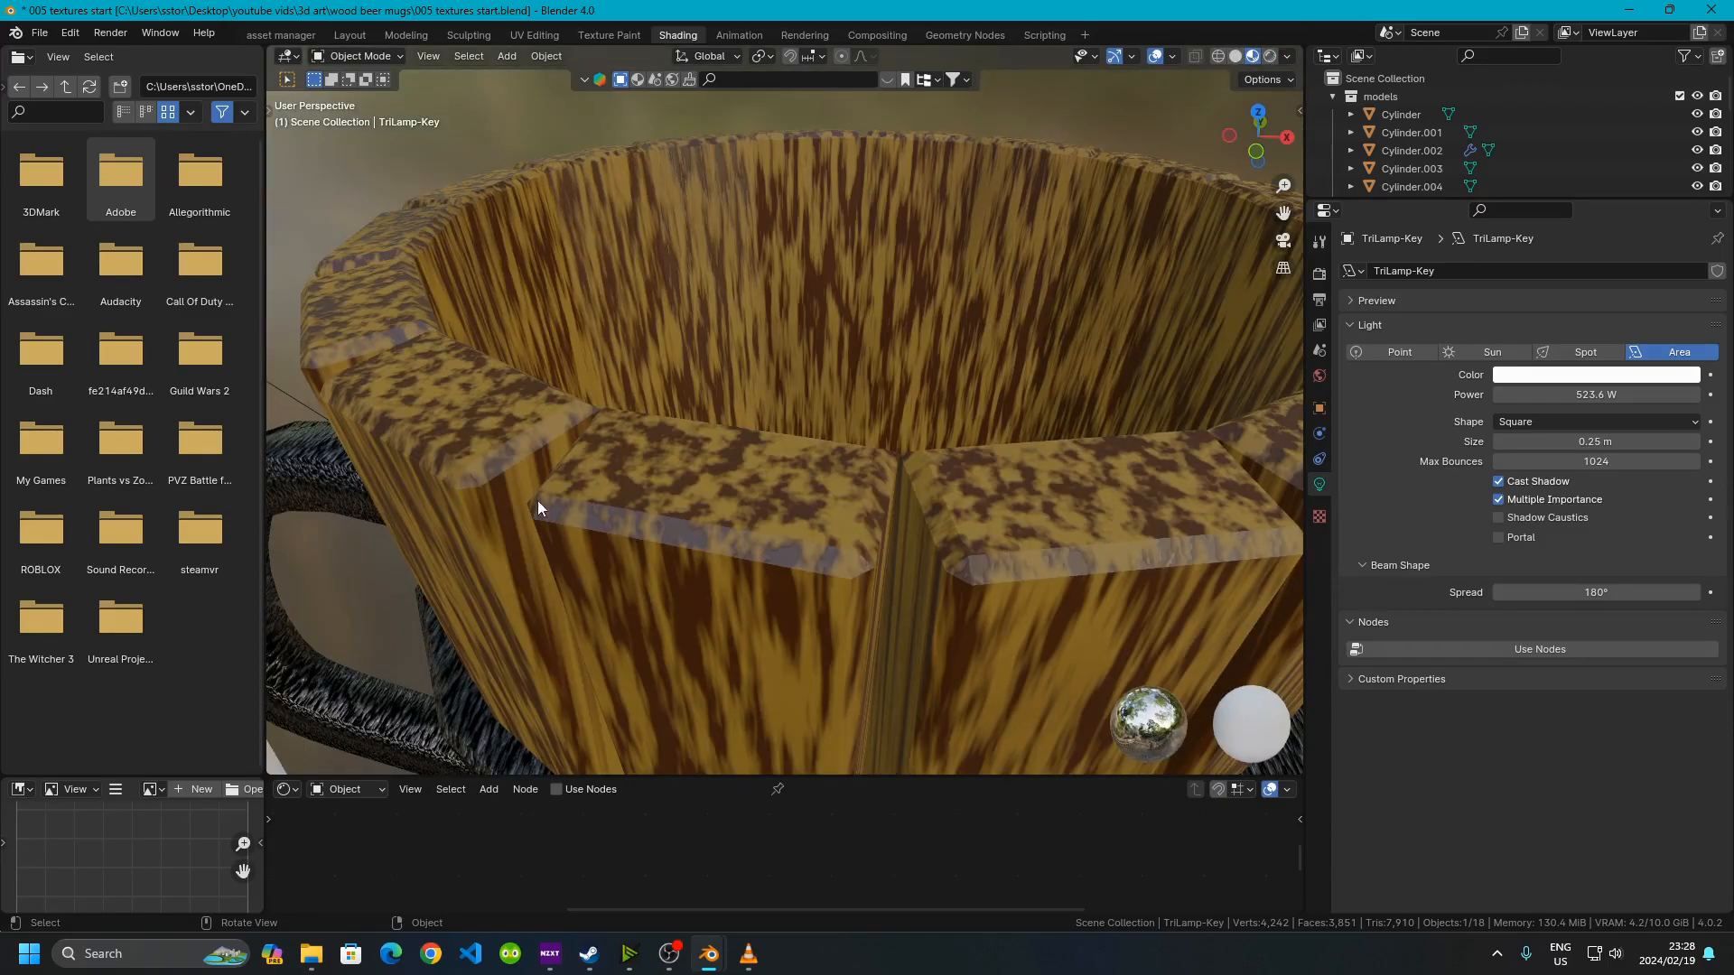
{"action": "scroll", "coordinate": [821, 453], "scroll_direction": "down", "scroll_amount": 11}
{"action": "middle_click_drag", "start_coordinate": [816, 475], "coordinate": [768, 478]}
{"action": "scroll", "coordinate": [769, 379], "scroll_direction": "down", "scroll_amount": 4}
{"action": "mouse_move", "coordinate": [772, 491]}
{"action": "middle_mouse_down", "text": "ctrl"}
{"action": "mouse_move", "coordinate": [766, 442]}
{"action": "mouse_move", "coordinate": [782, 470]}
{"action": "mouse_move", "coordinate": [783, 452]}
{"action": "mouse_move", "coordinate": [769, 494]}
{"action": "middle_mouse_up", "text": "ctrl"}
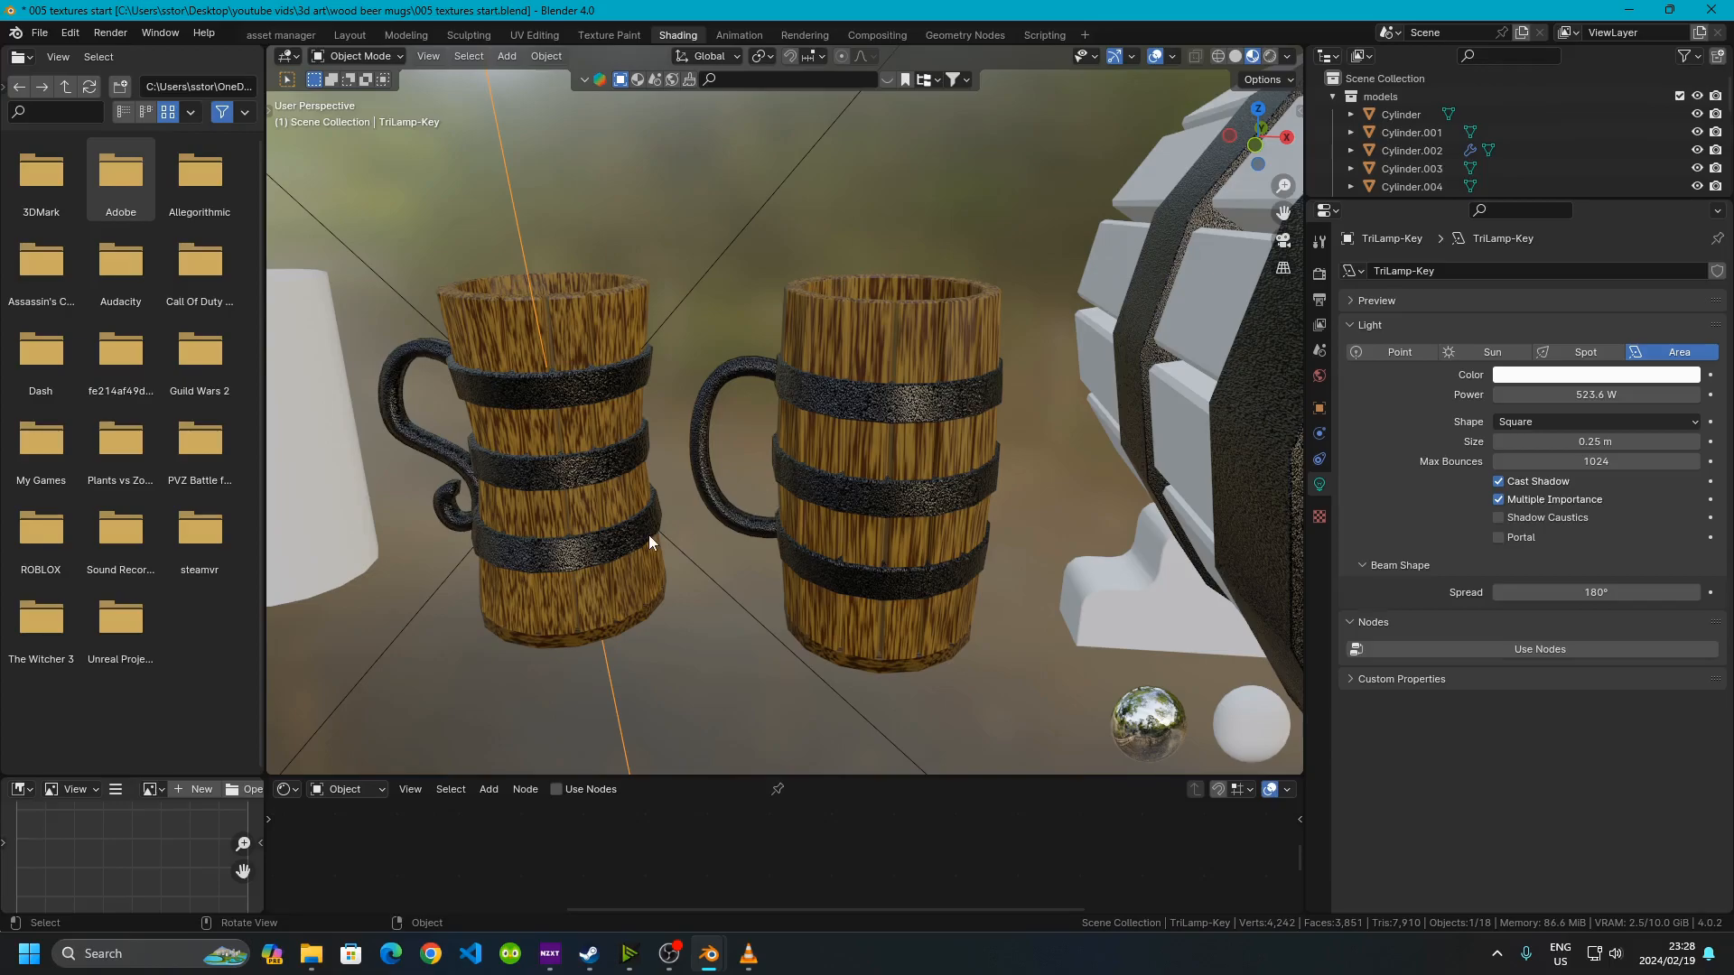
{"action": "middle_click_drag", "start_coordinate": [793, 347], "coordinate": [828, 384]}
{"action": "scroll", "coordinate": [816, 354], "scroll_direction": "up", "scroll_amount": 2}
{"action": "scroll", "coordinate": [819, 356], "scroll_direction": "down", "scroll_amount": 1}
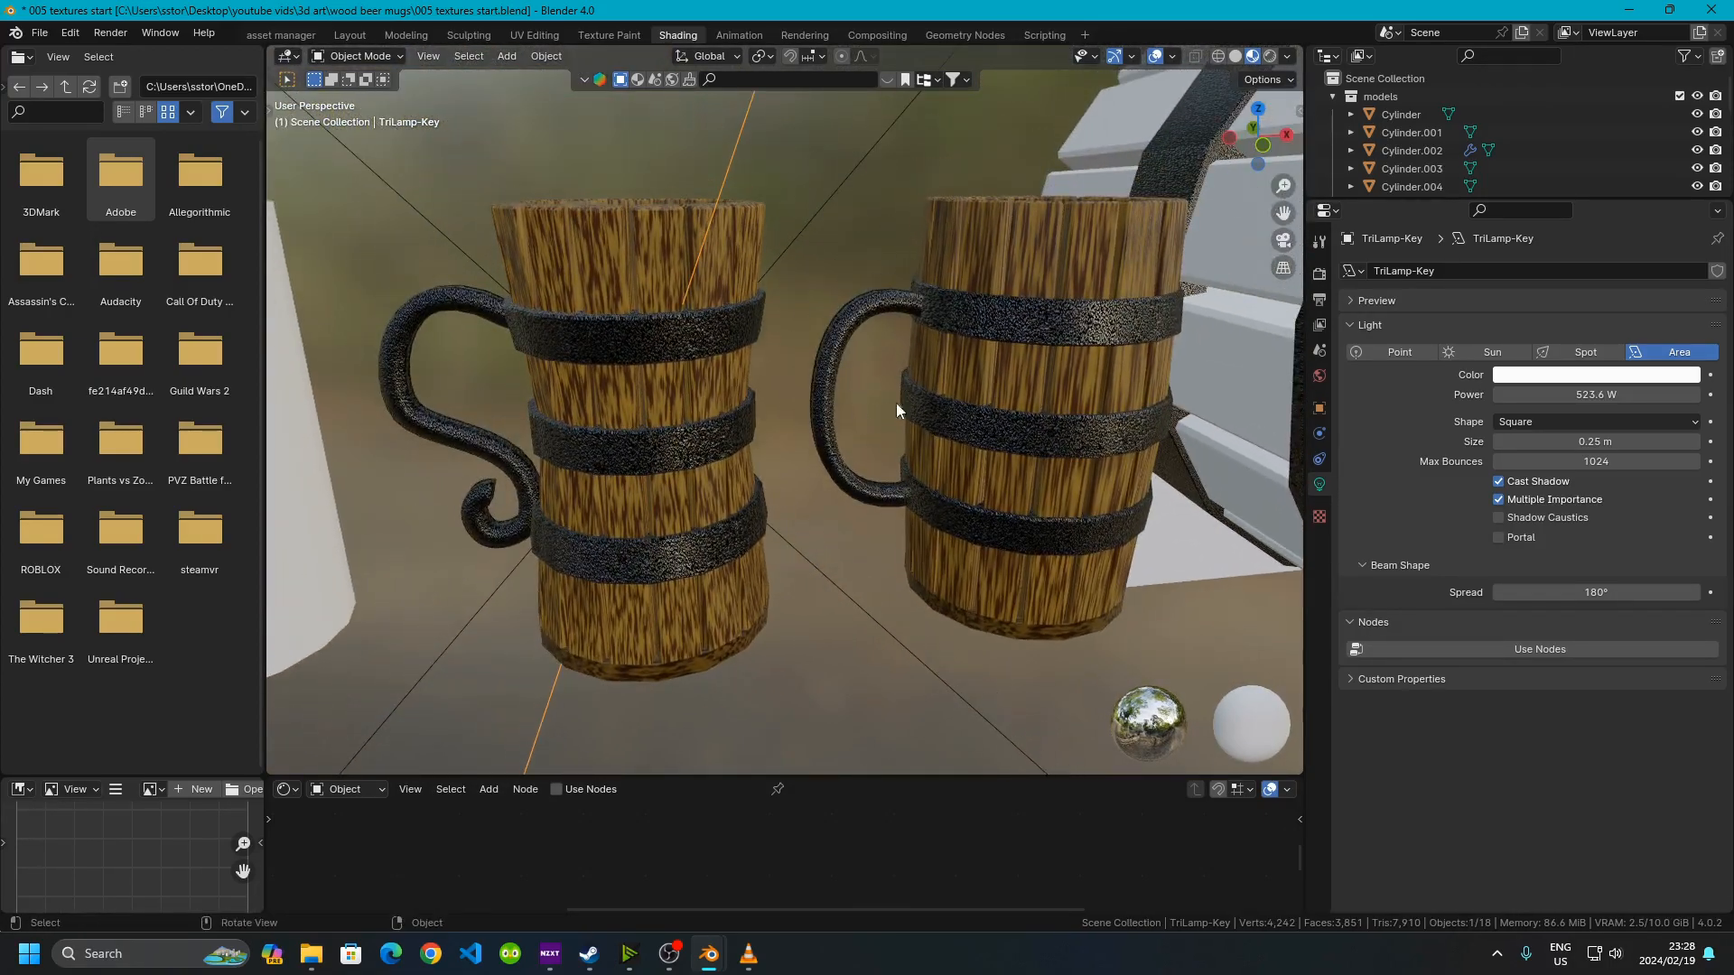
{"action": "left_click", "coordinate": [1268, 58]}
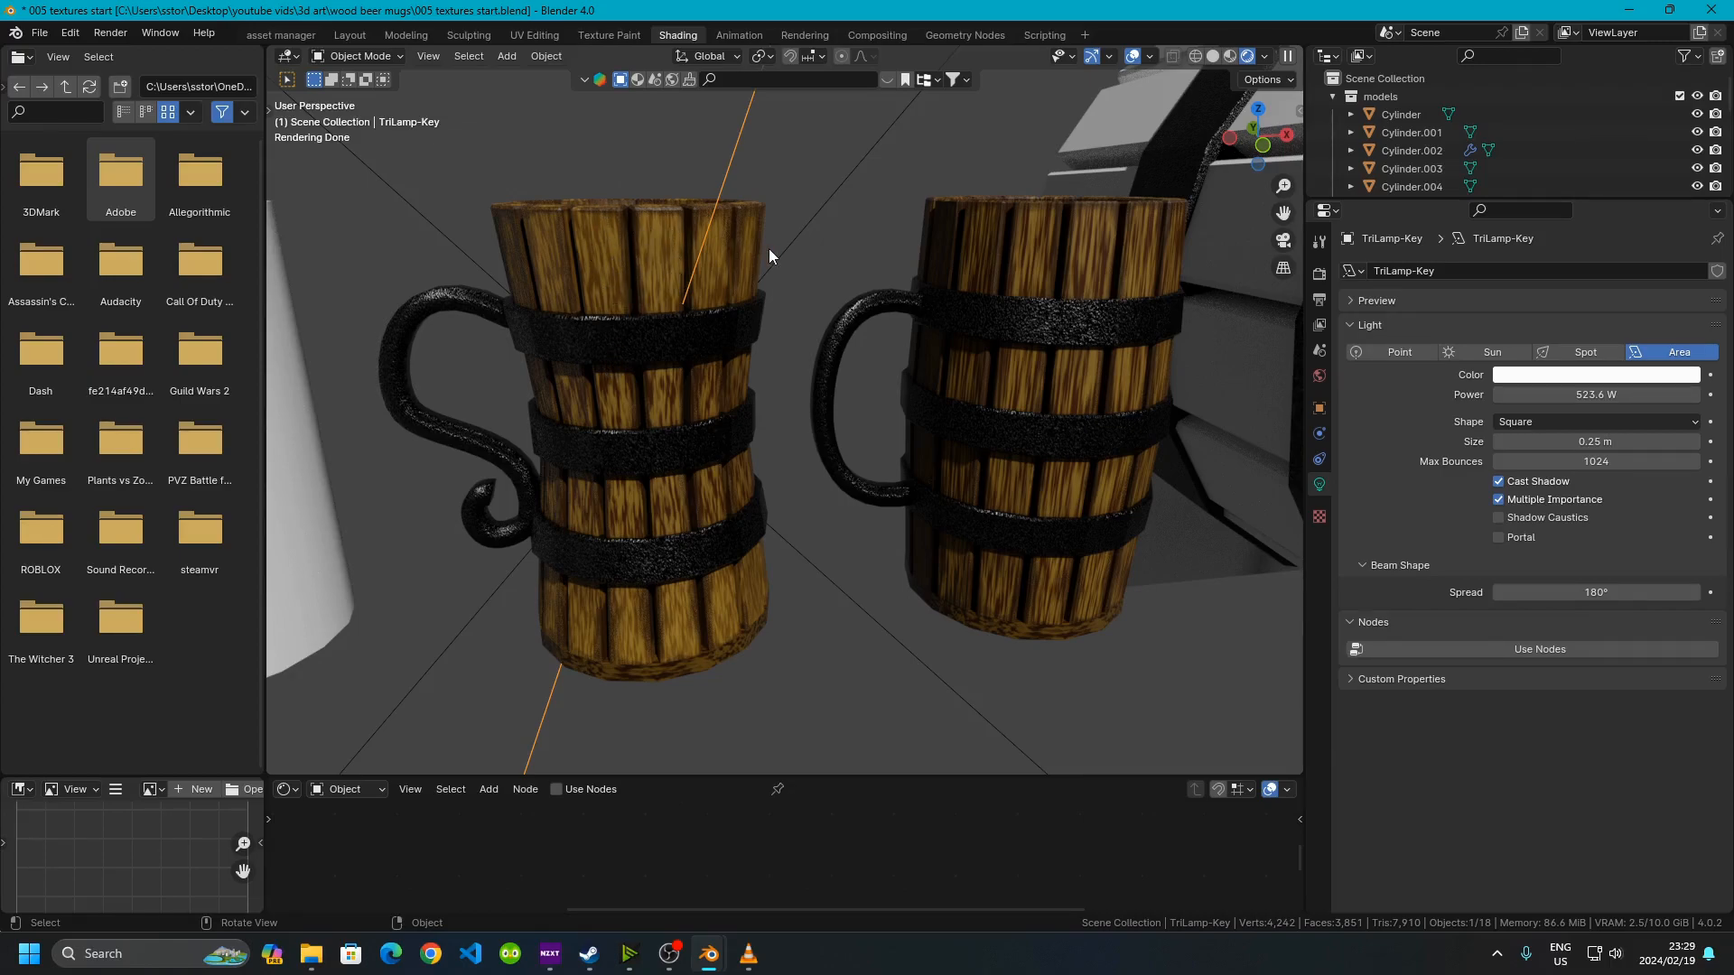
{"action": "left_click", "coordinate": [1230, 57]}
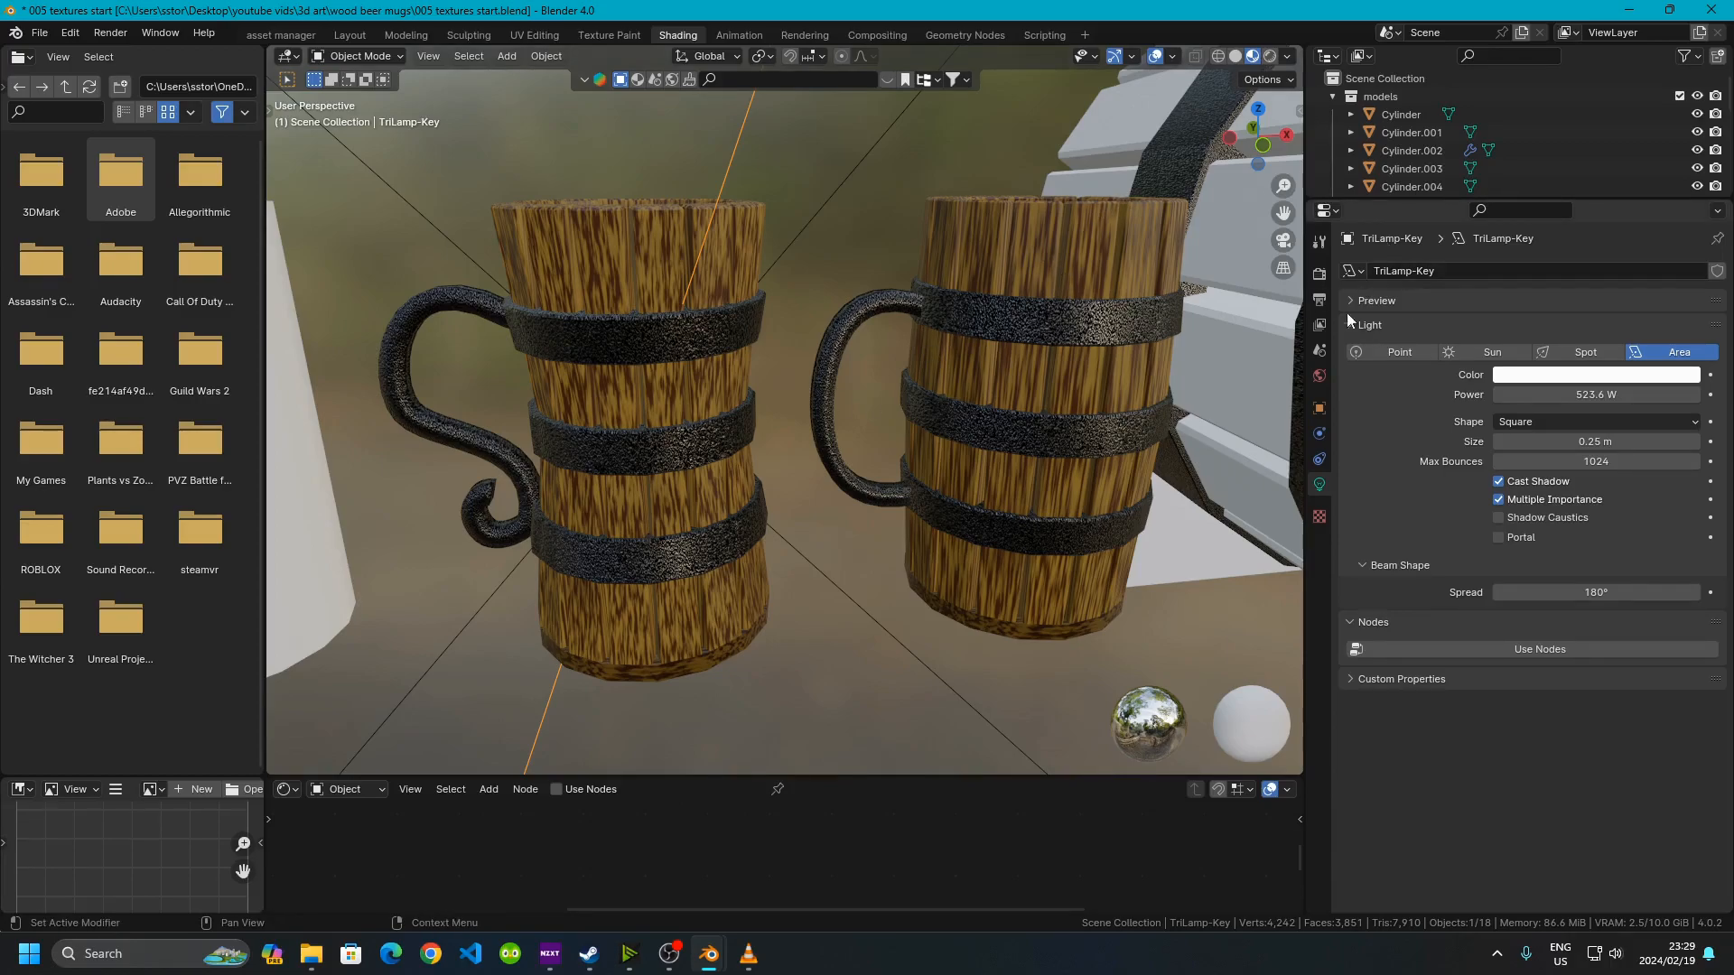
Snap the Blender window to the left half of the screen and narrow the file browser area
{"action": "double_click", "coordinate": [1144, 9]}
{"action": "left_click_drag", "start_coordinate": [0, 361], "coordinate": [54, 400]}
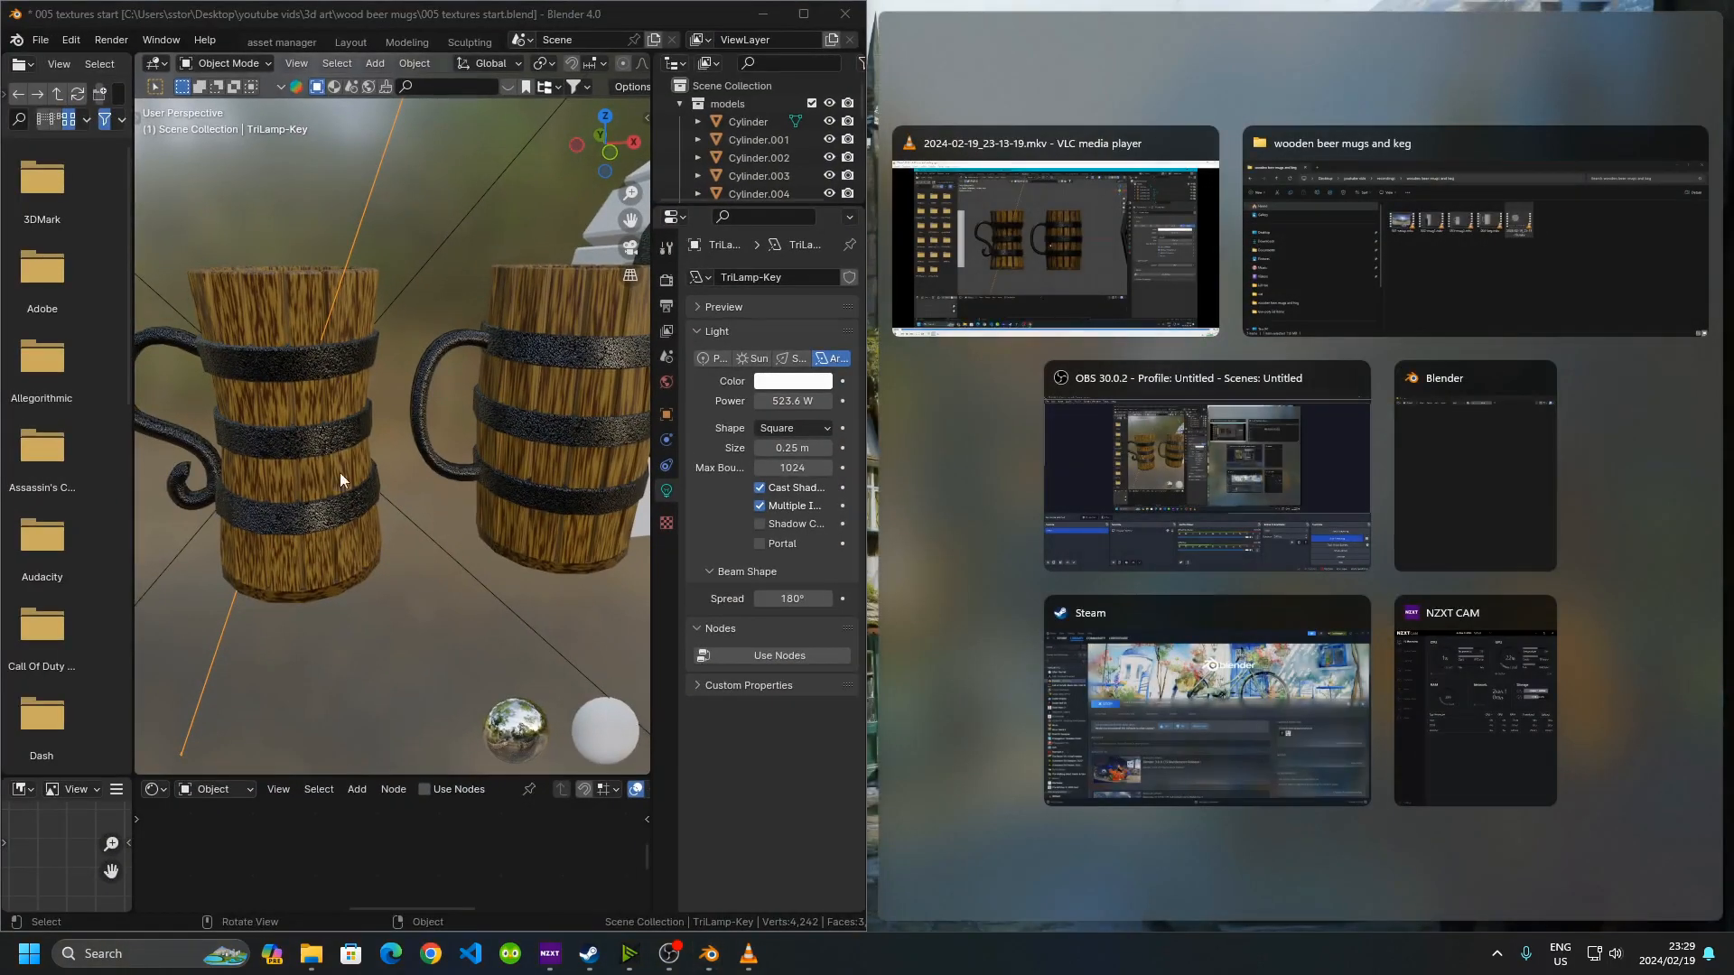
{"action": "middle_click_drag", "start_coordinate": [322, 477], "coordinate": [379, 510]}
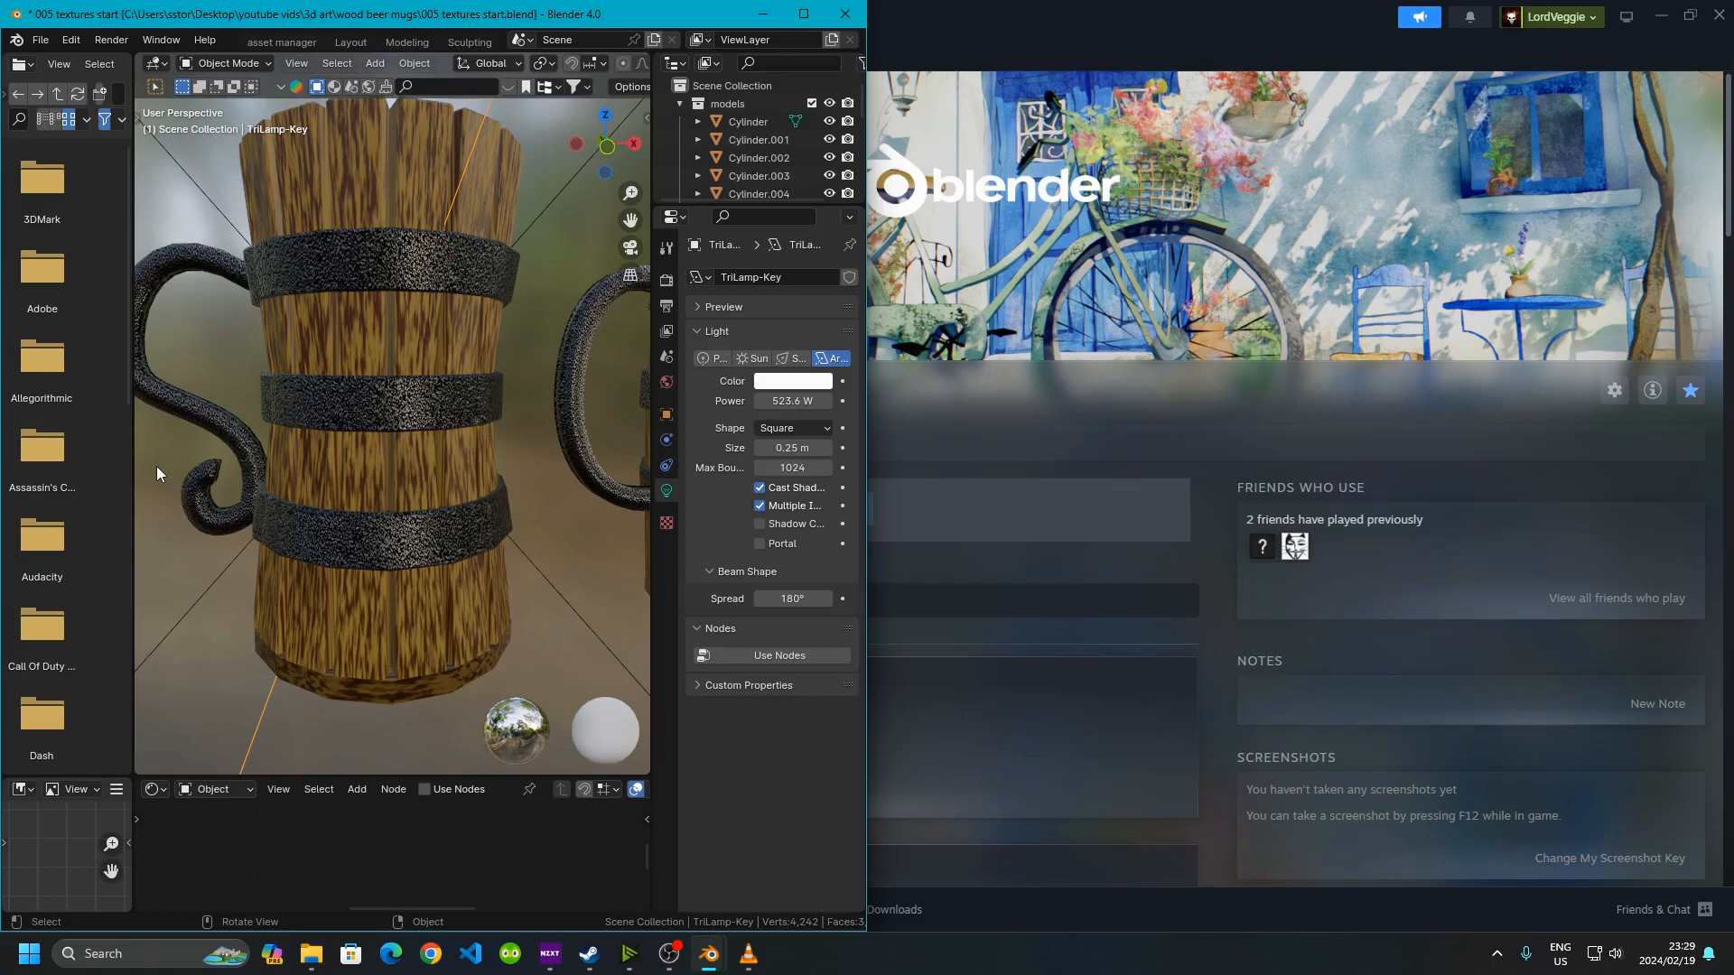
{"action": "left_click_drag", "start_coordinate": [134, 474], "coordinate": [40, 481]}
{"action": "middle_click_drag", "start_coordinate": [289, 411], "coordinate": [316, 357], "text": "shift"}
Select the mug's iron bands and bring the second Blender window with the node editor onto the right half
{"action": "left_click", "coordinate": [290, 317]}
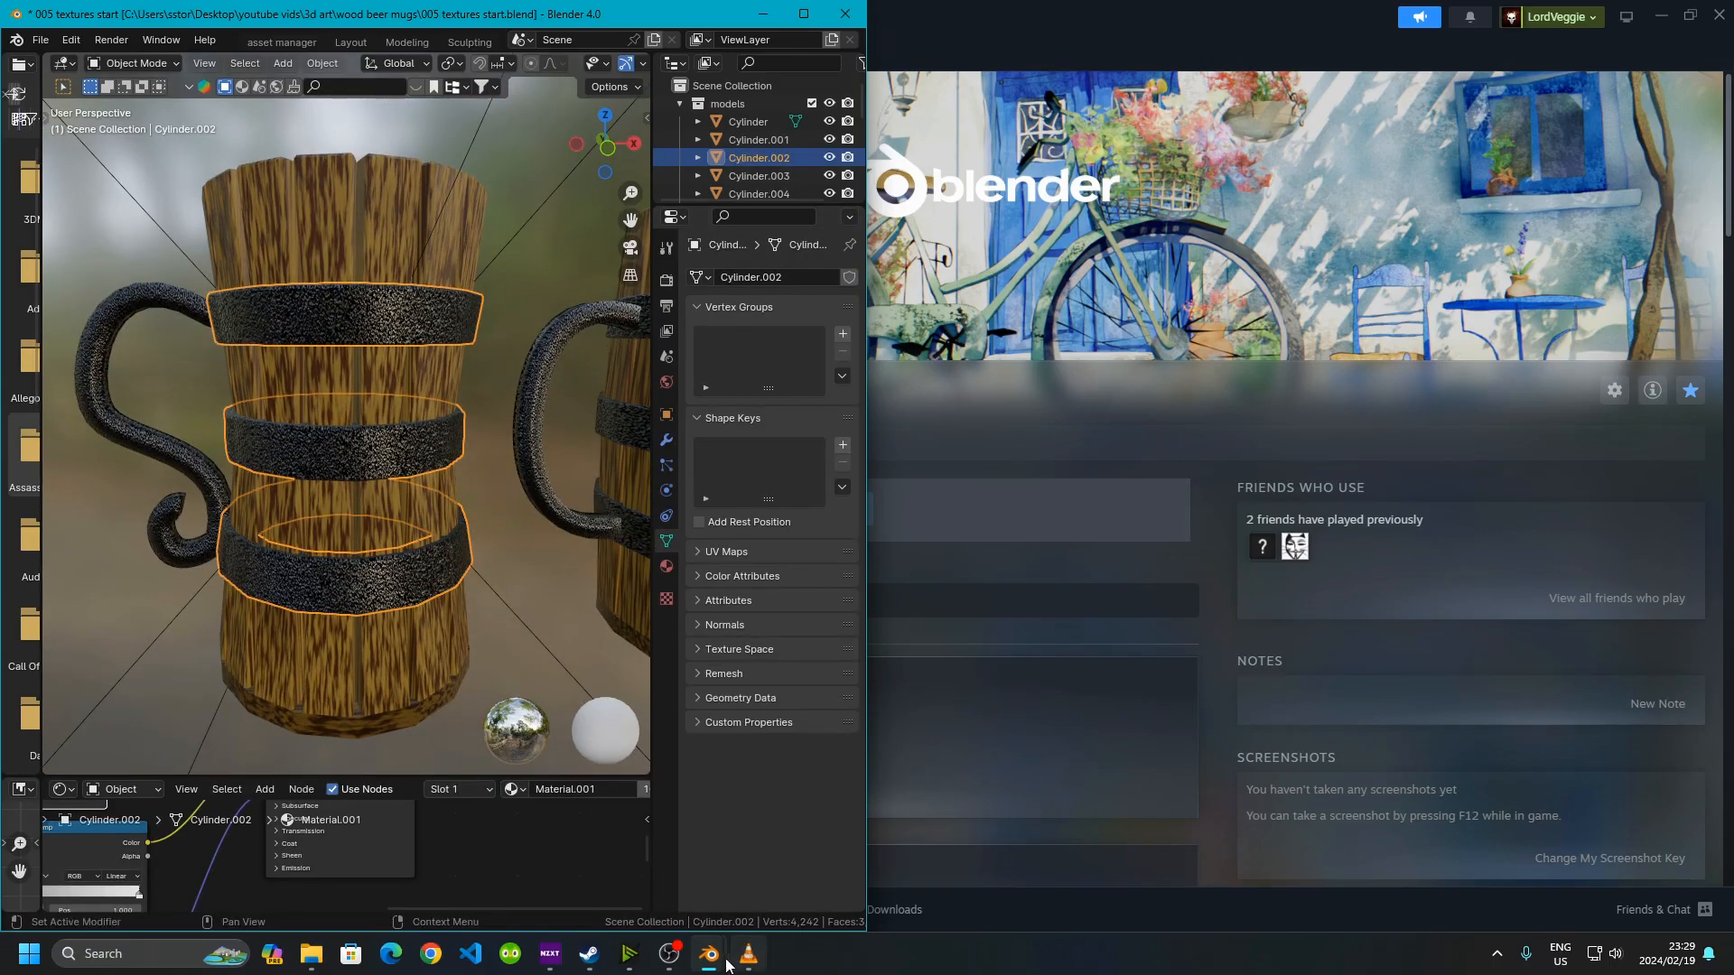
{"action": "mouse_move", "coordinate": [707, 964]}
{"action": "left_click", "coordinate": [781, 845]}
{"action": "left_click_drag", "start_coordinate": [994, 592], "coordinate": [1731, 438]}
Examine the band material's Texture Coordinate and Mapping nodes in the node editor
{"action": "scroll", "coordinate": [1083, 470], "scroll_direction": "up", "scroll_amount": 2}
{"action": "middle_click_drag", "start_coordinate": [1064, 476], "coordinate": [1414, 488]}
{"action": "scroll", "coordinate": [1291, 512], "scroll_direction": "down", "scroll_amount": 3}
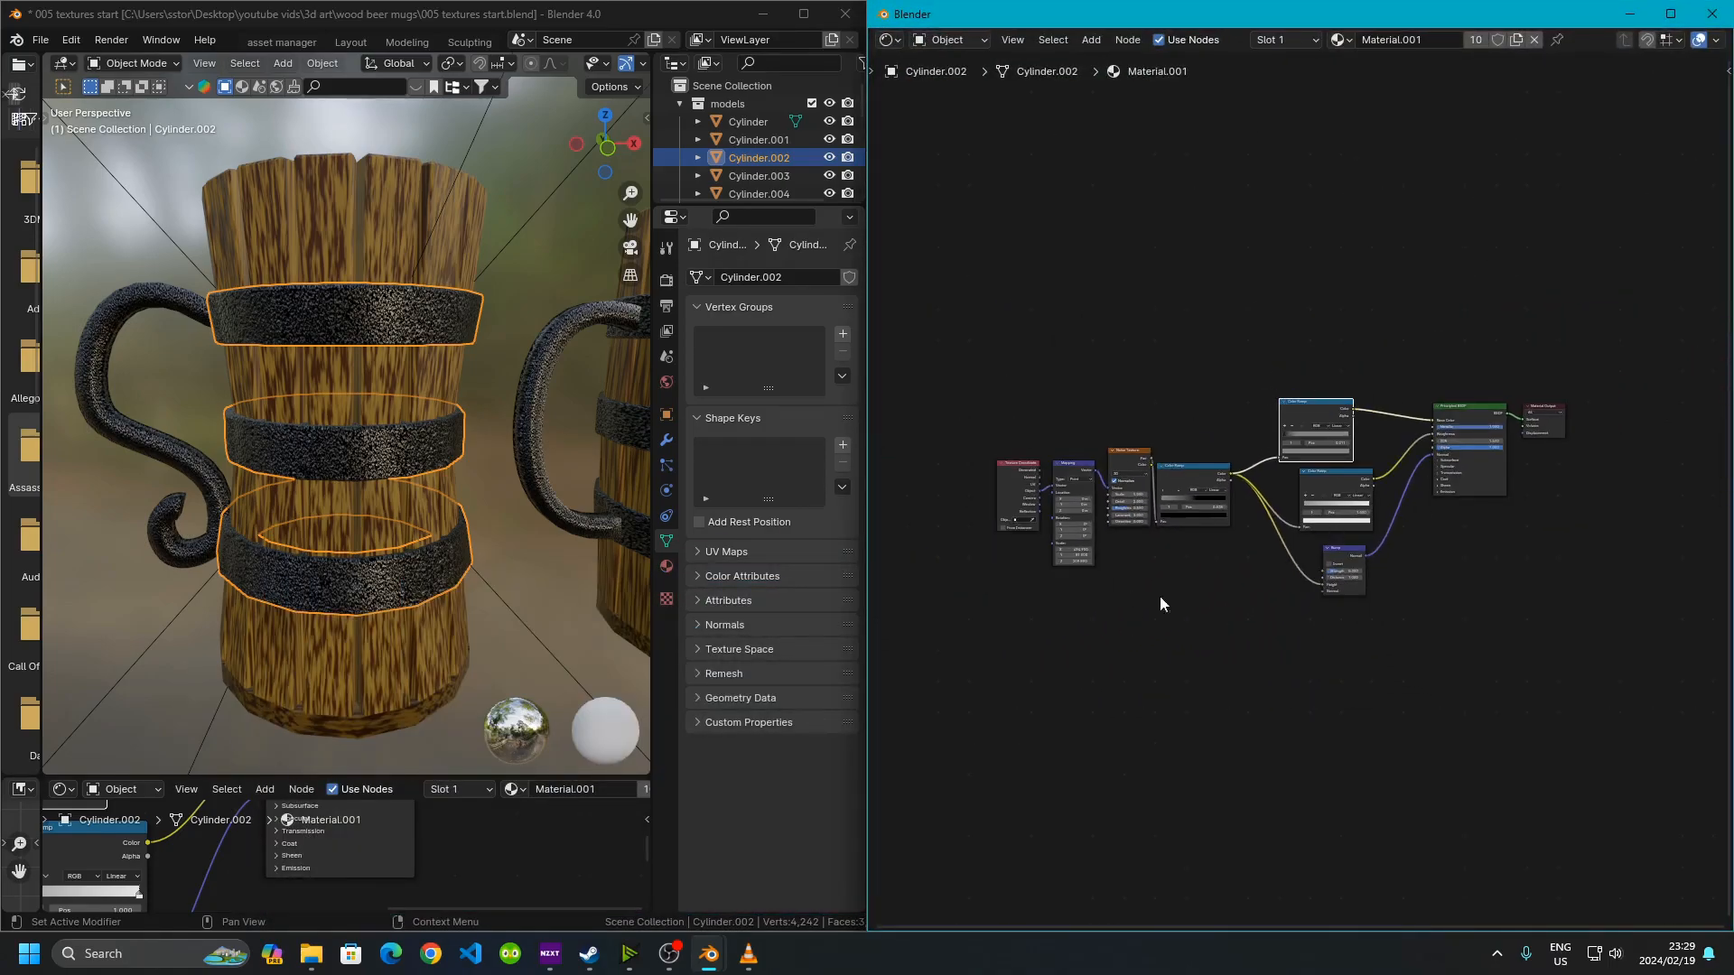
{"action": "scroll", "coordinate": [1075, 560], "scroll_direction": "up", "scroll_amount": 4}
{"action": "middle_click_drag", "start_coordinate": [1049, 593], "coordinate": [1476, 621]}
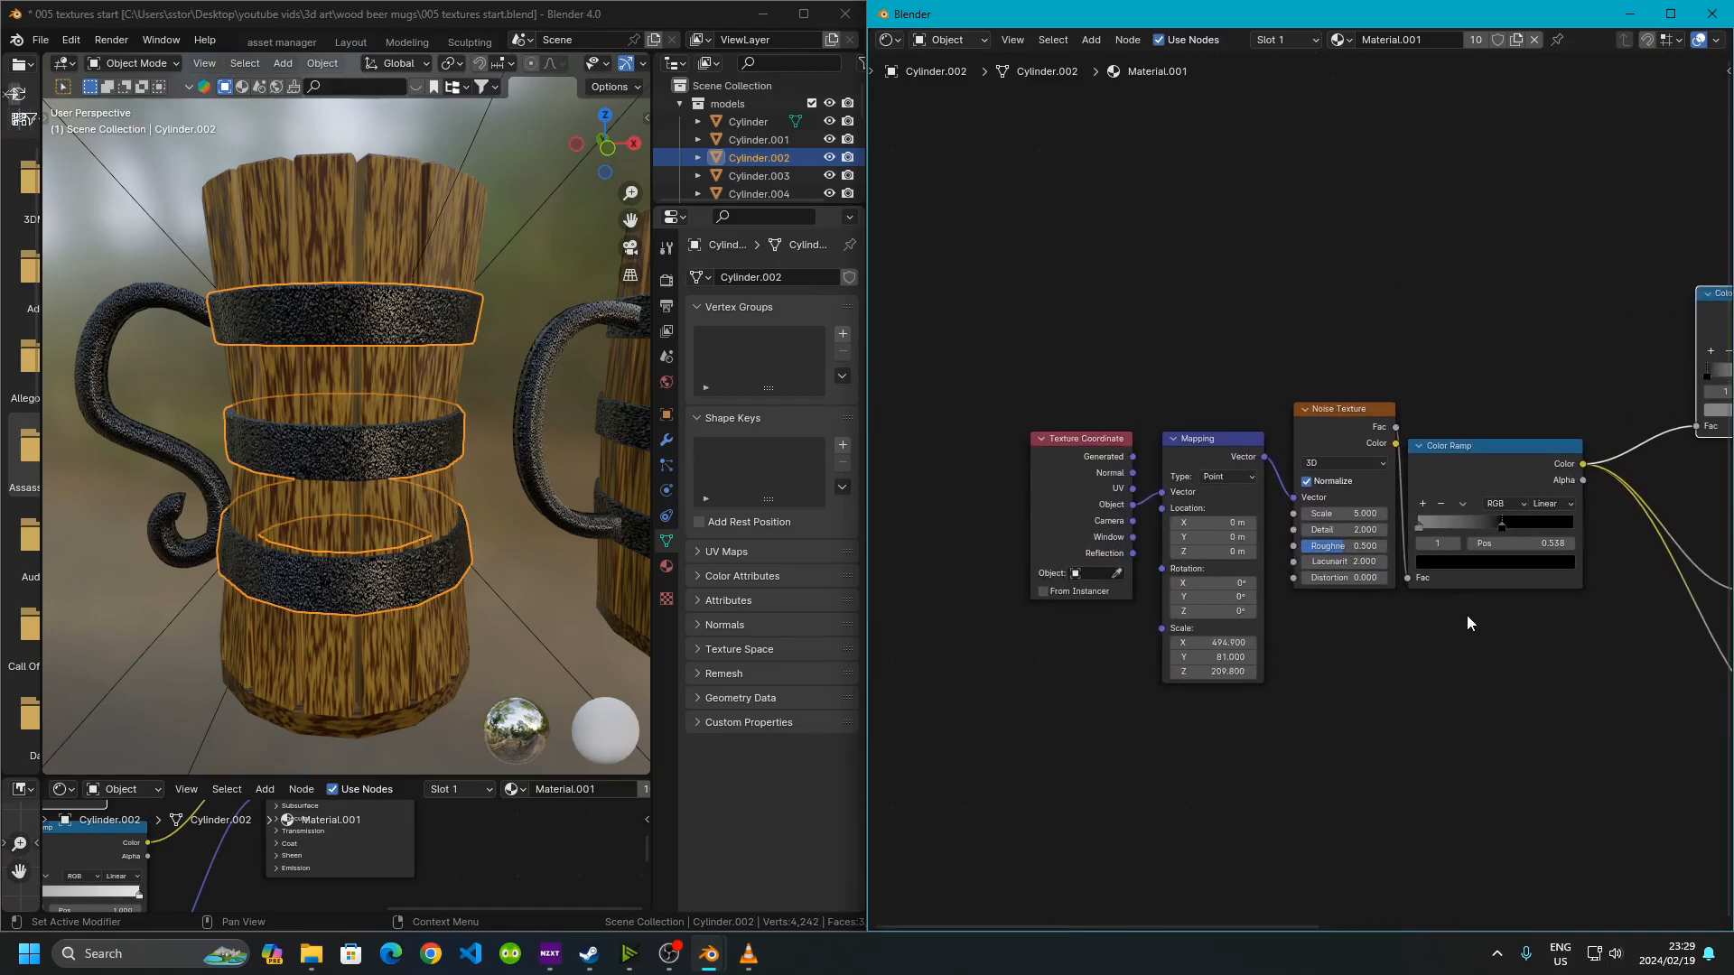
{"action": "scroll", "coordinate": [1445, 601], "scroll_direction": "up", "scroll_amount": 3}
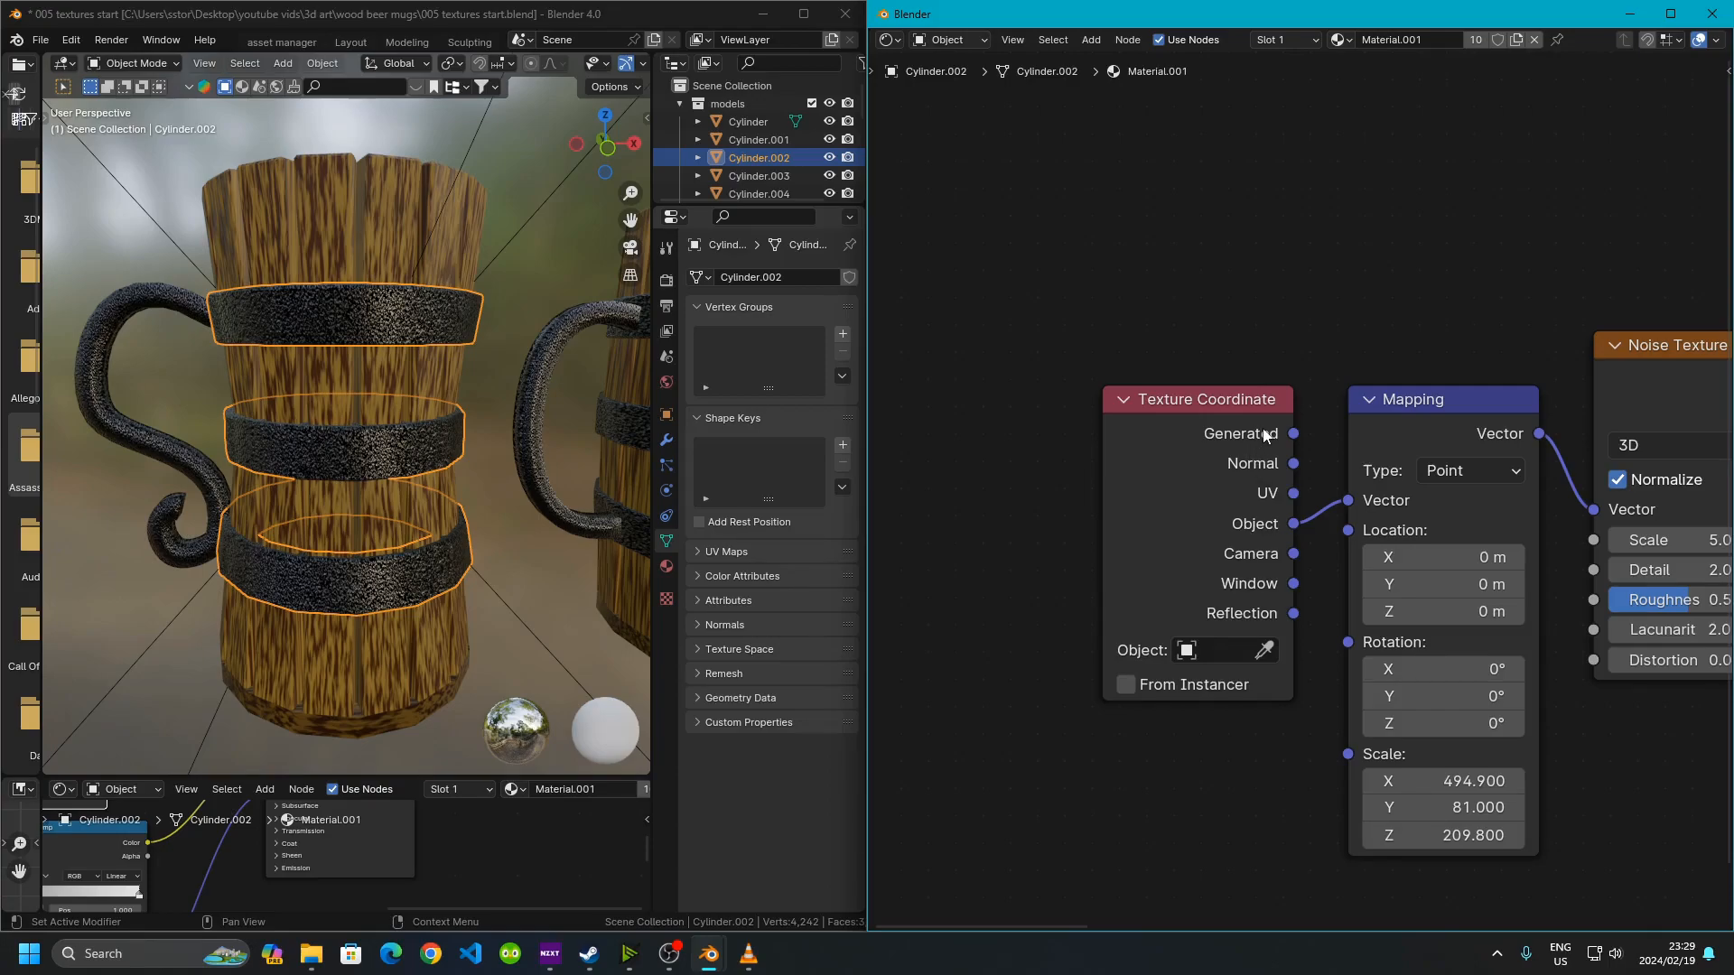
{"action": "middle_click_drag", "start_coordinate": [1291, 551], "coordinate": [1215, 569]}
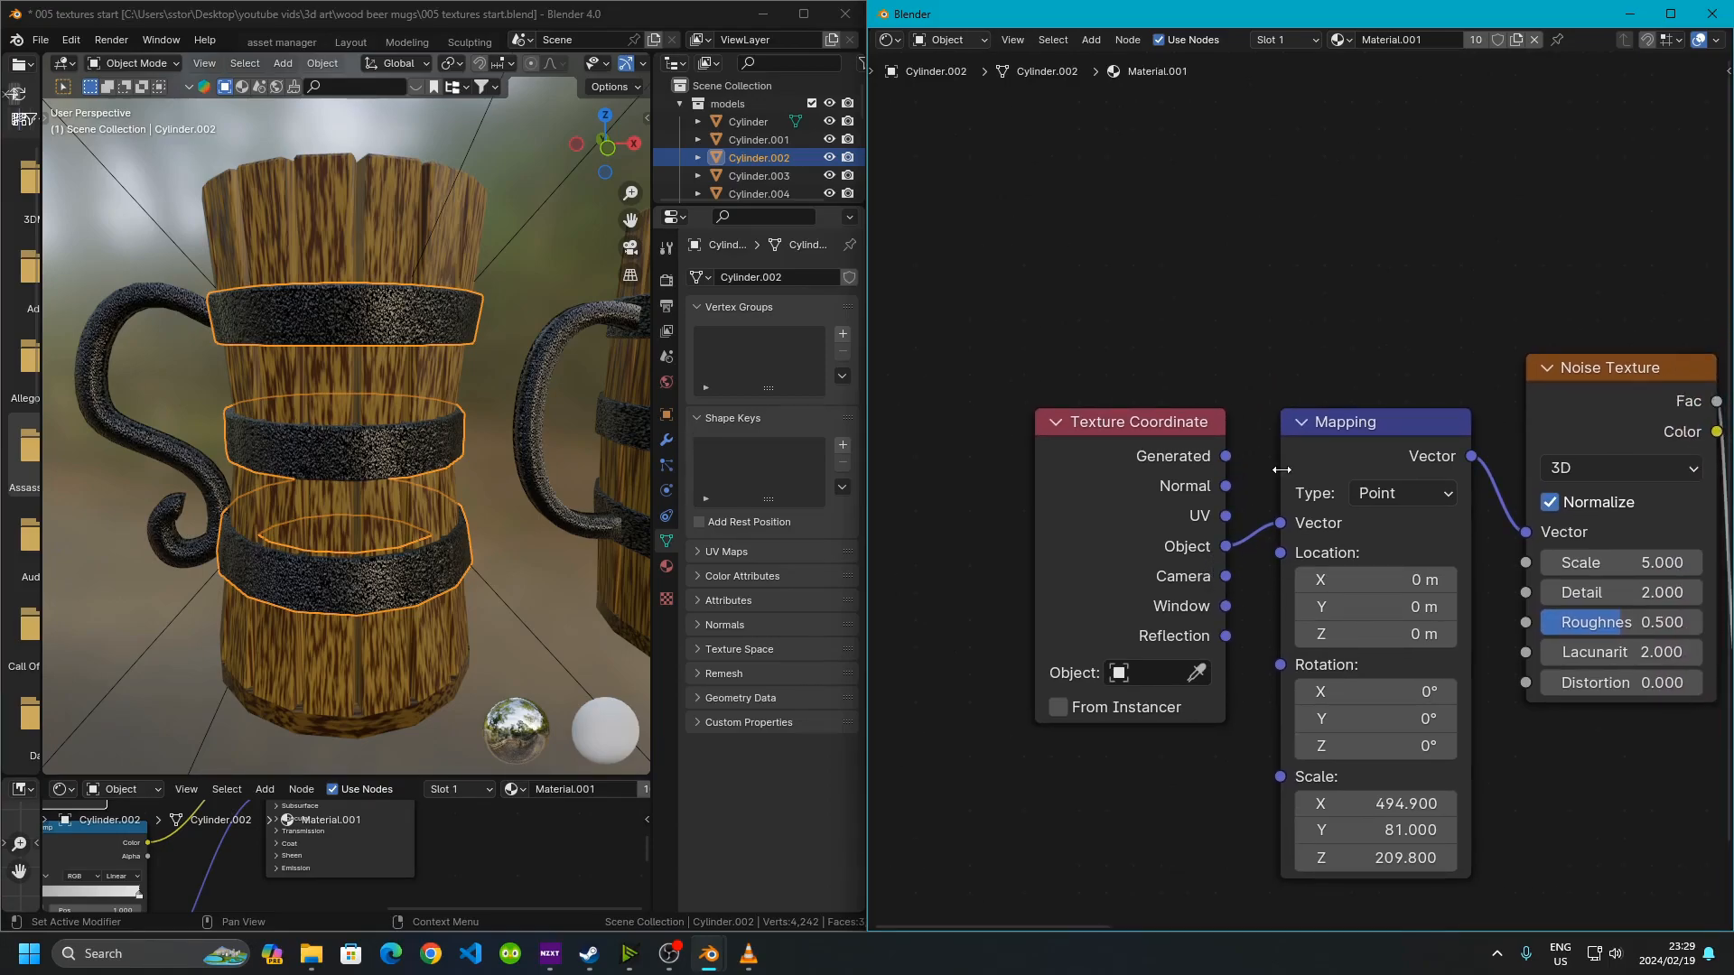
{"action": "middle_click_drag", "start_coordinate": [1460, 552], "coordinate": [1302, 281]}
{"action": "scroll", "coordinate": [1300, 569], "scroll_direction": "up", "scroll_amount": 3}
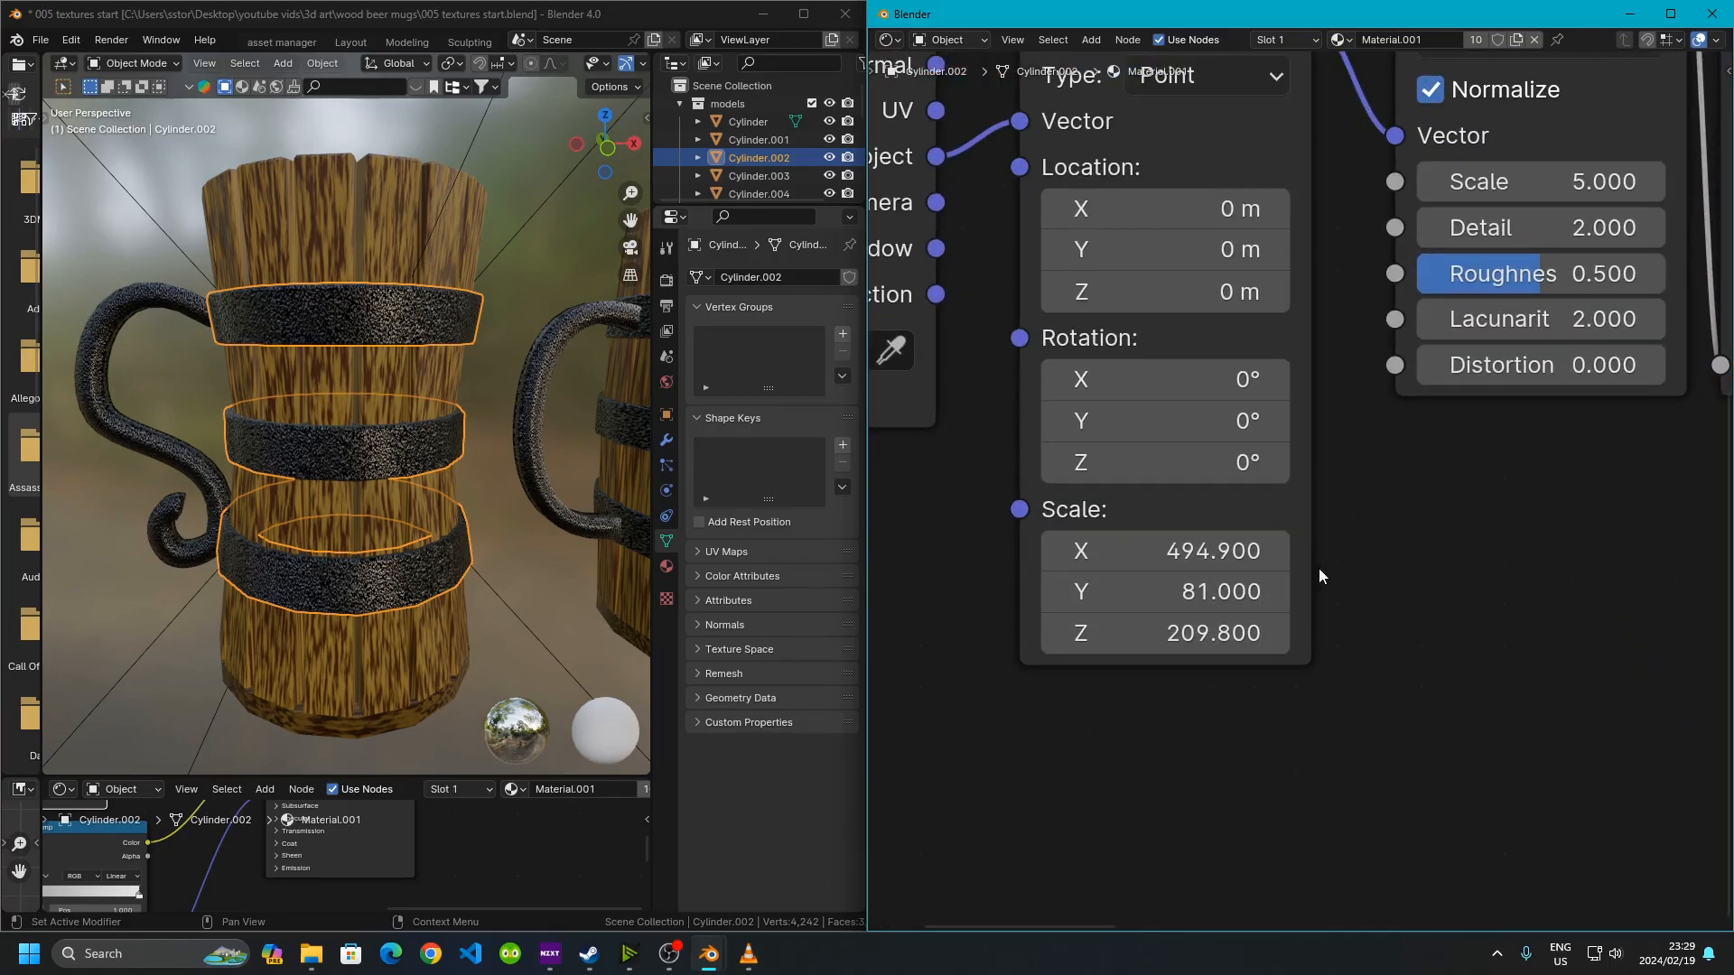
Examine the band material's Mapping, Noise Texture and Color Ramp node settings
{"action": "left_click", "coordinate": [331, 440]}
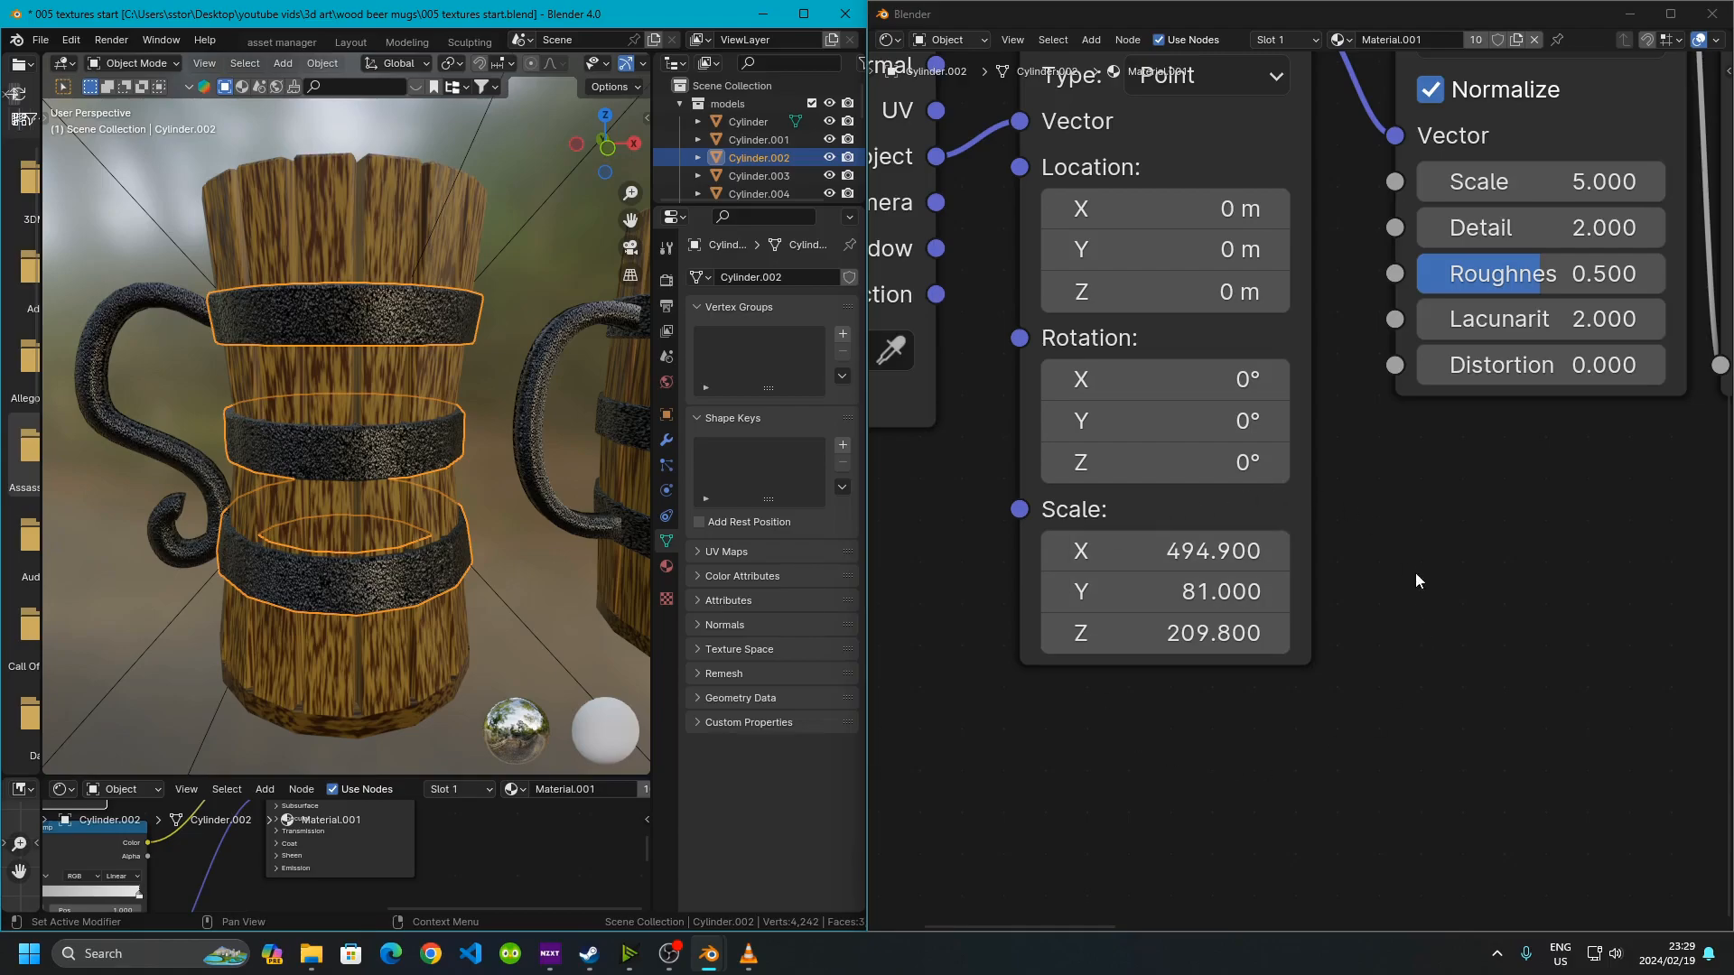
{"action": "left_click", "coordinate": [1324, 636]}
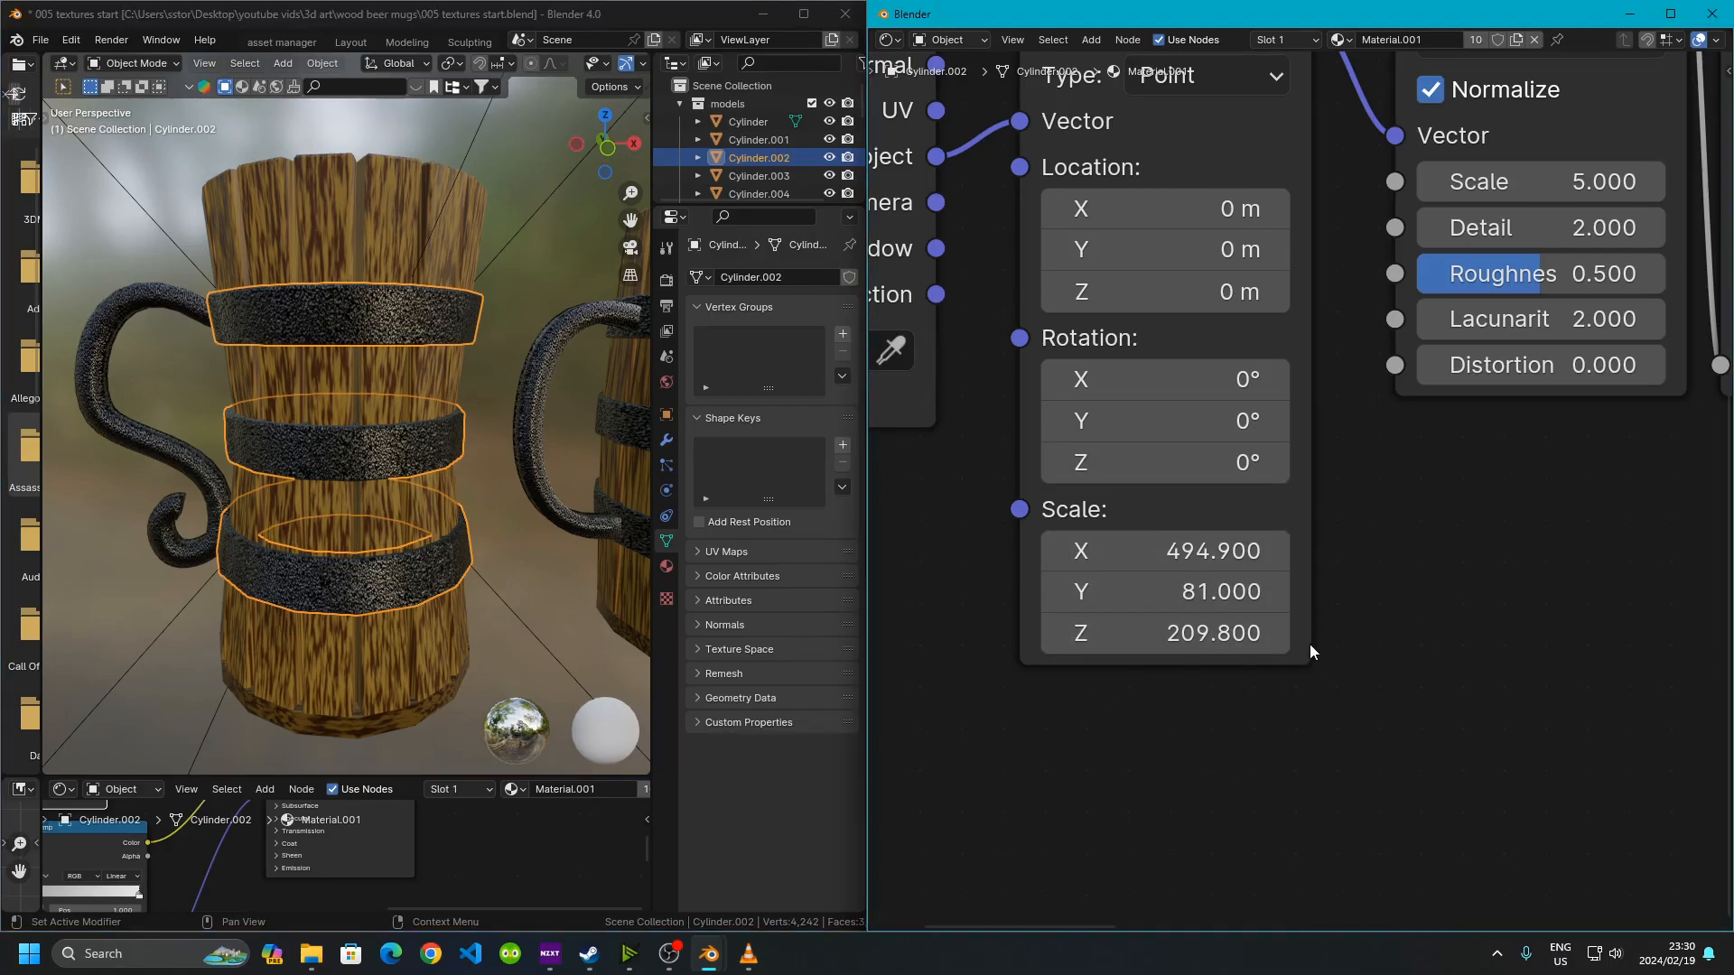
{"action": "middle_click_drag", "start_coordinate": [1443, 500], "coordinate": [1165, 706]}
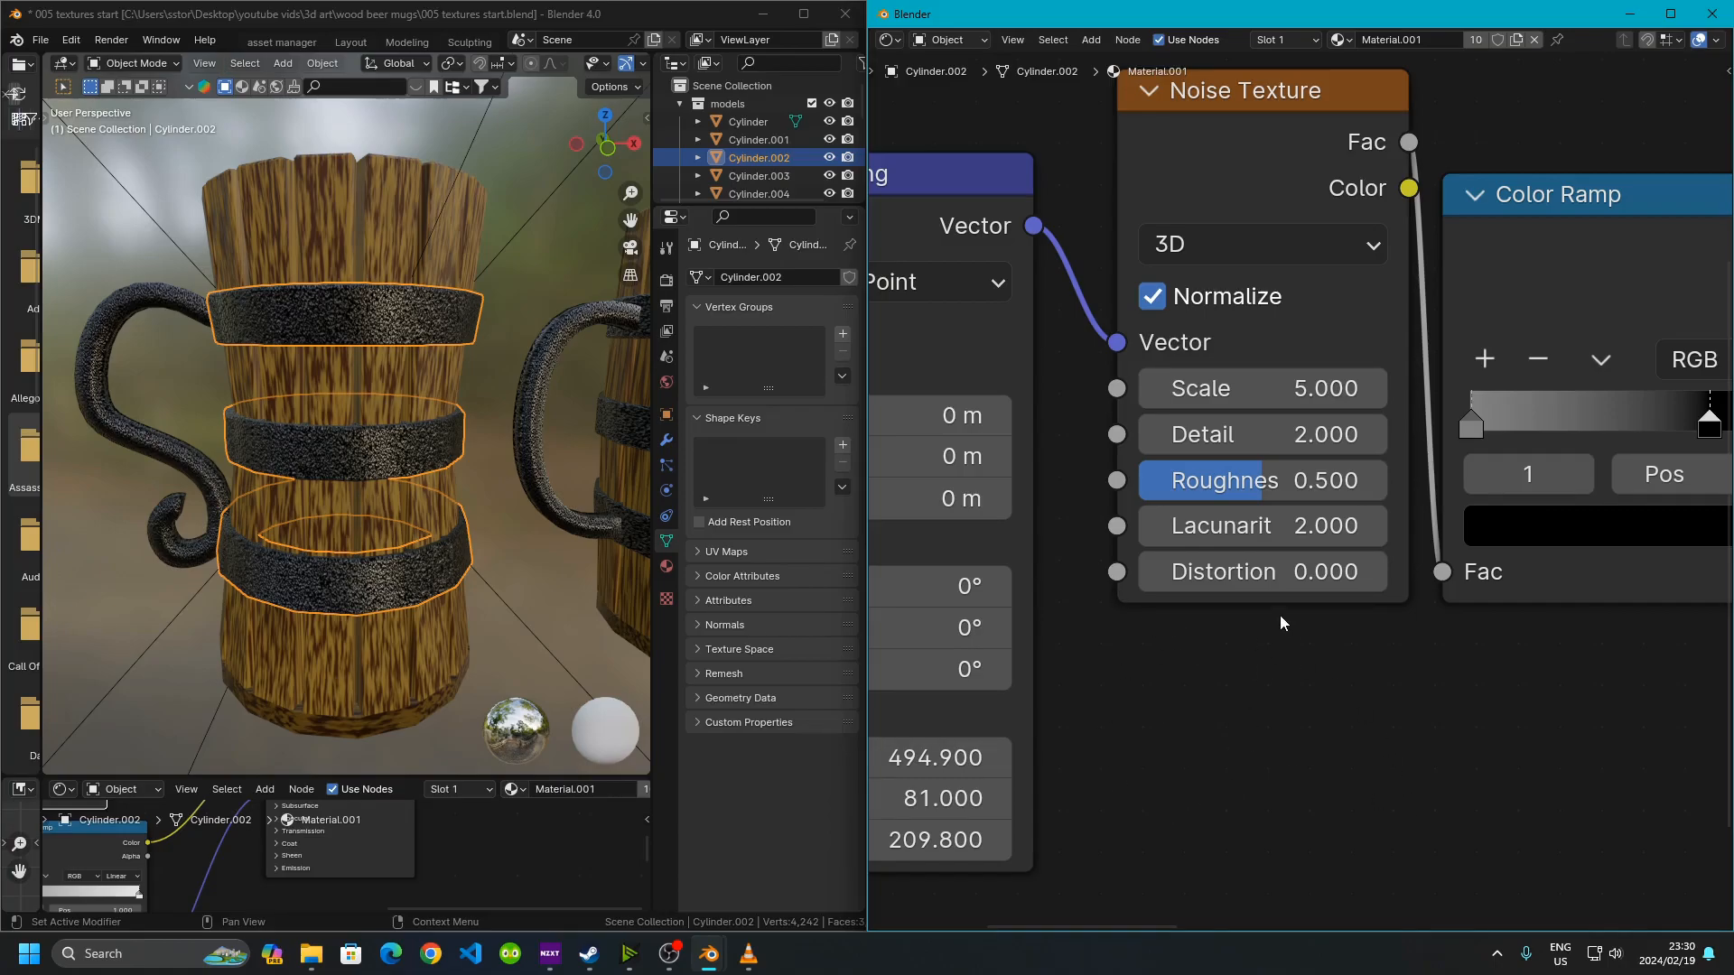
{"action": "middle_click_drag", "start_coordinate": [1424, 701], "coordinate": [1208, 791]}
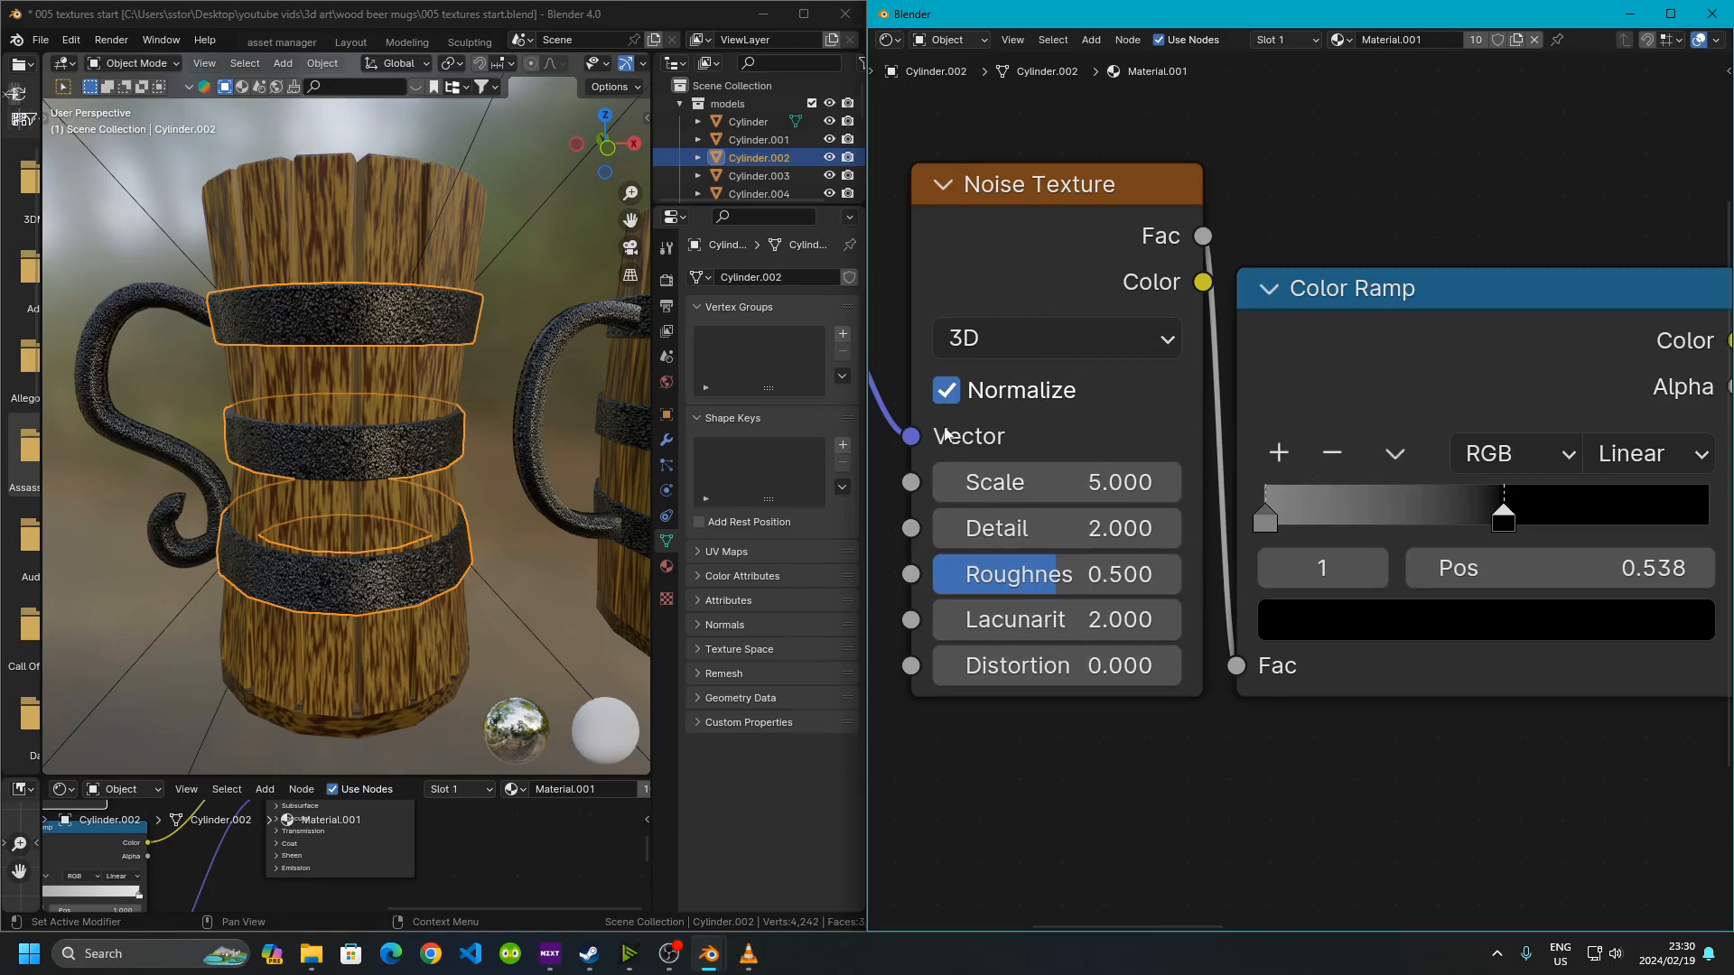
{"action": "middle_click_drag", "start_coordinate": [1040, 470], "coordinate": [1554, 326]}
{"action": "scroll", "coordinate": [1422, 399], "scroll_direction": "down", "scroll_amount": 2}
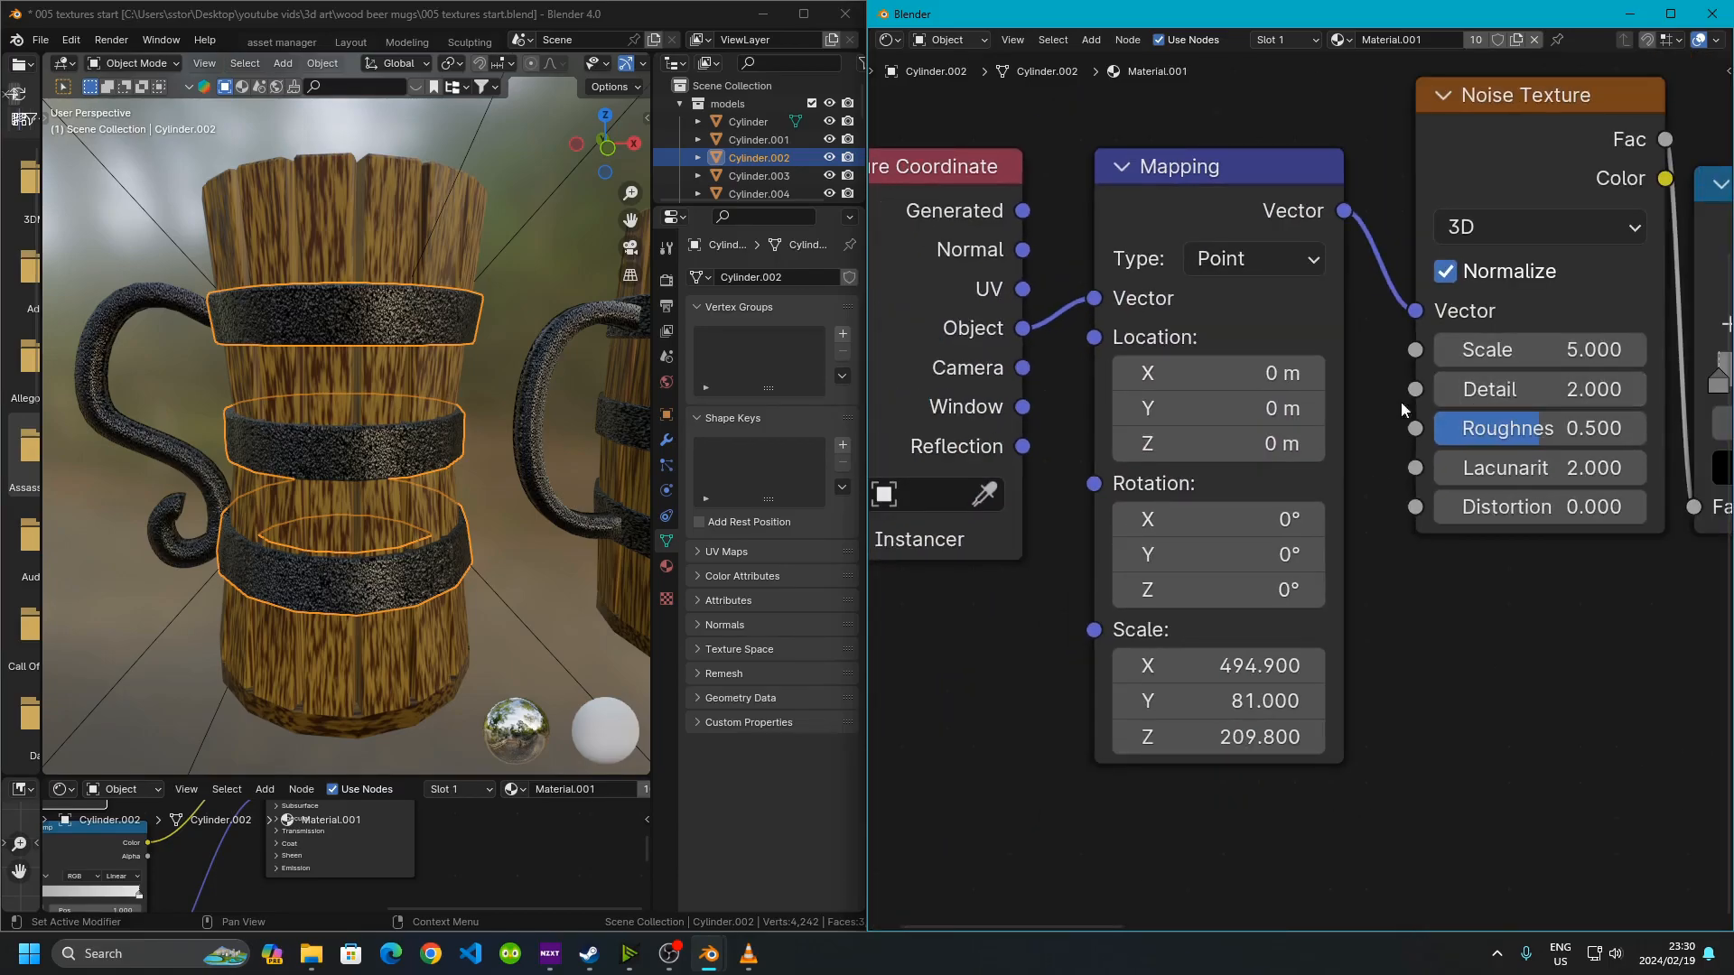
{"action": "middle_click_drag", "start_coordinate": [986, 253], "coordinate": [1094, 287]}
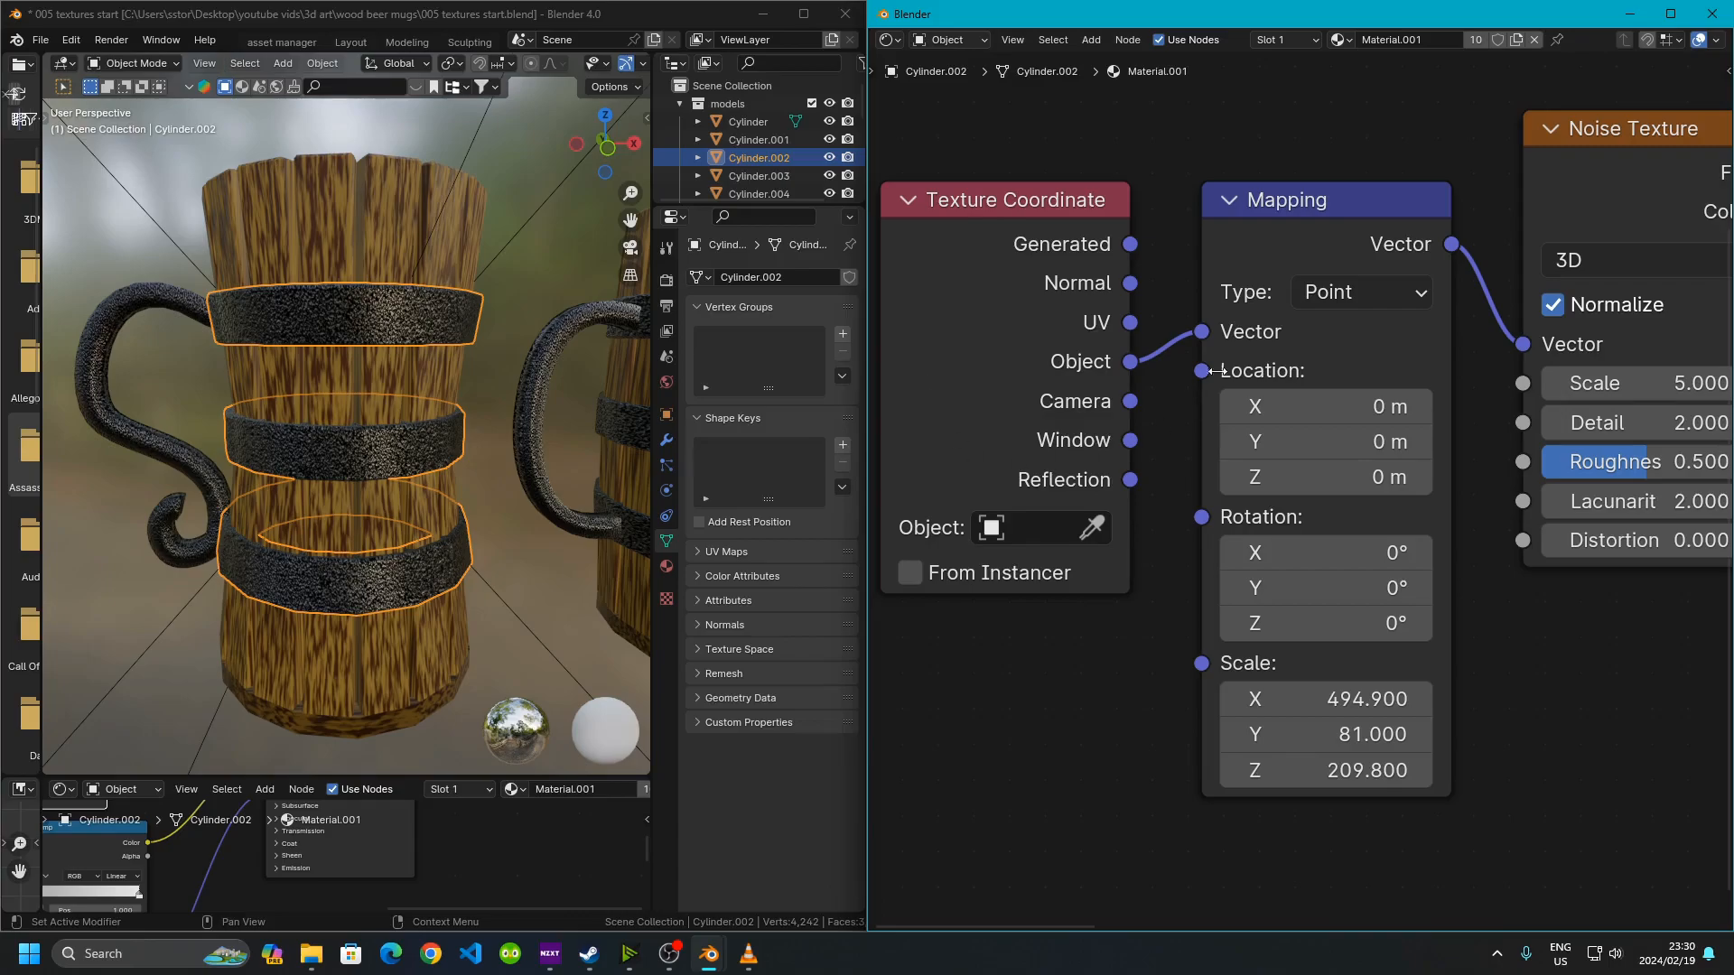
{"action": "left_click", "coordinate": [354, 293]}
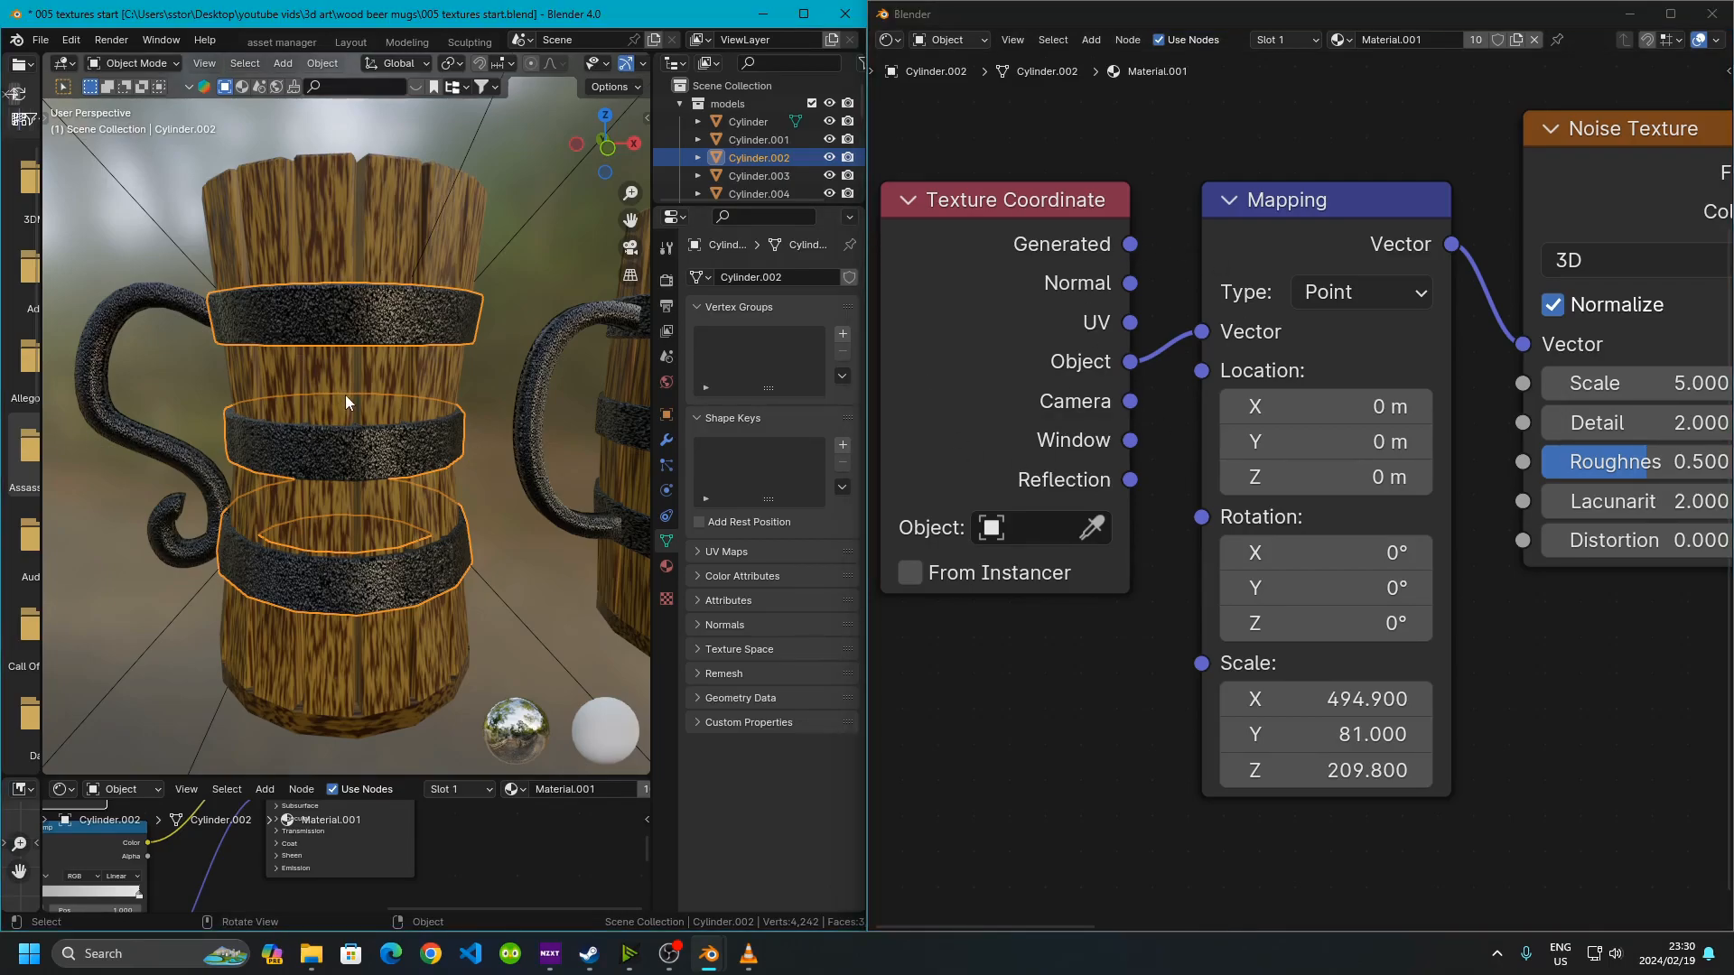
{"action": "left_click", "coordinate": [1306, 230]}
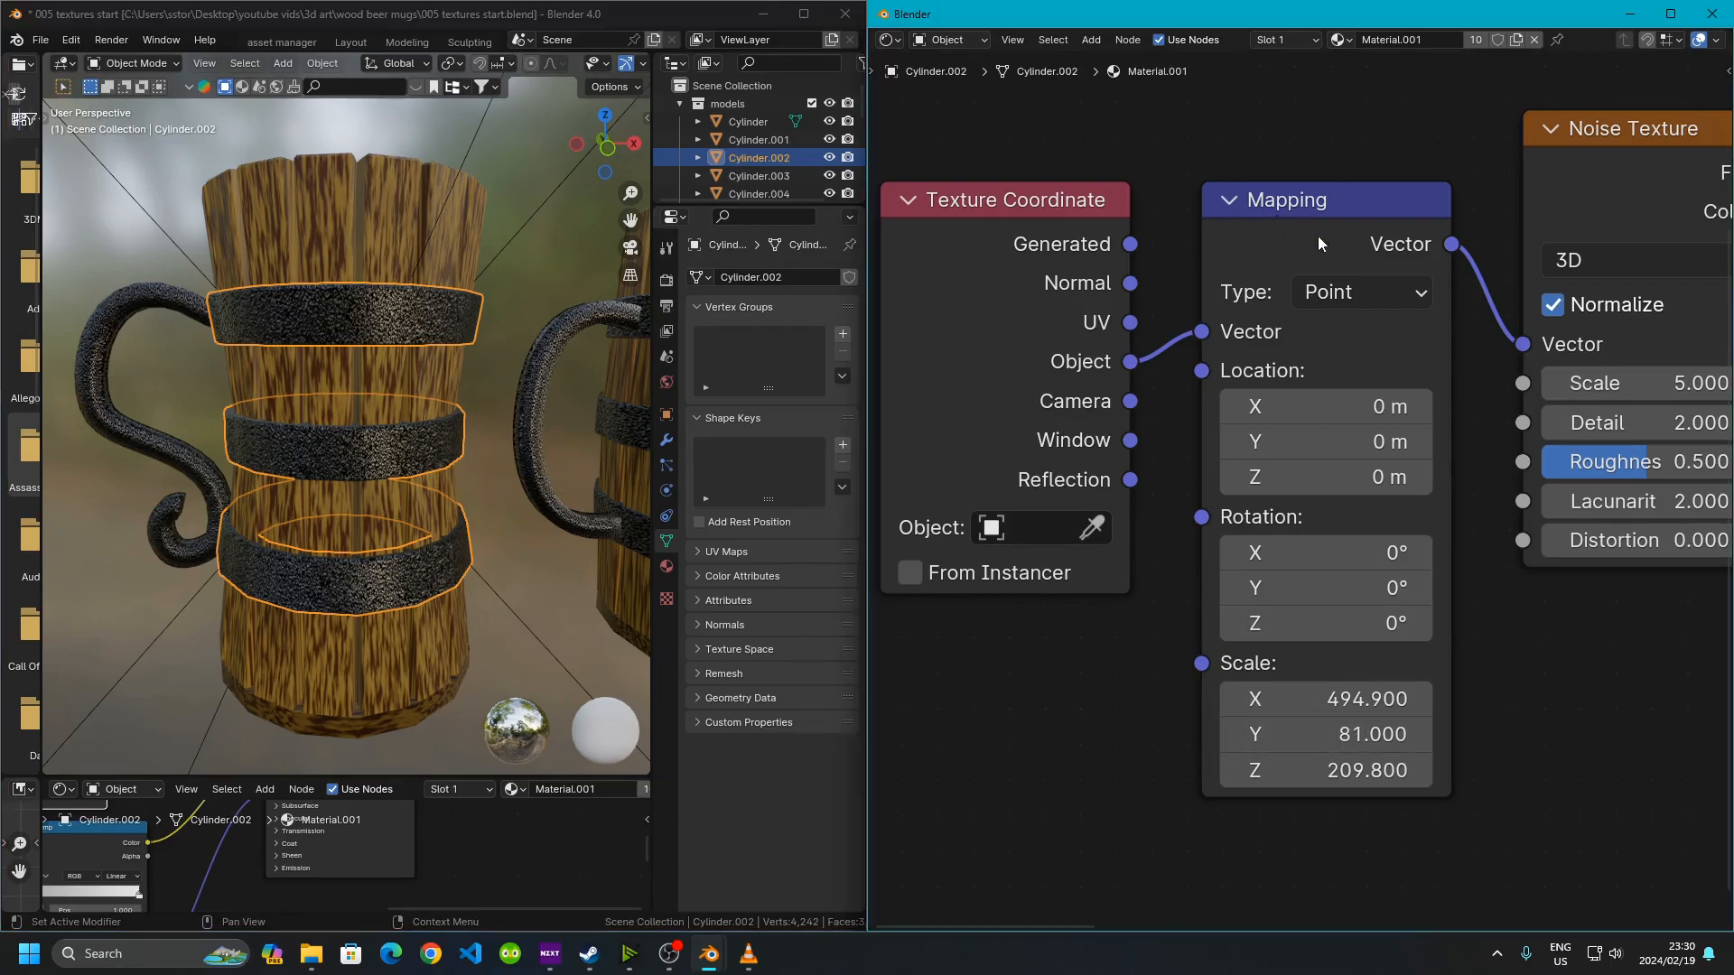
{"action": "left_click", "coordinate": [307, 320]}
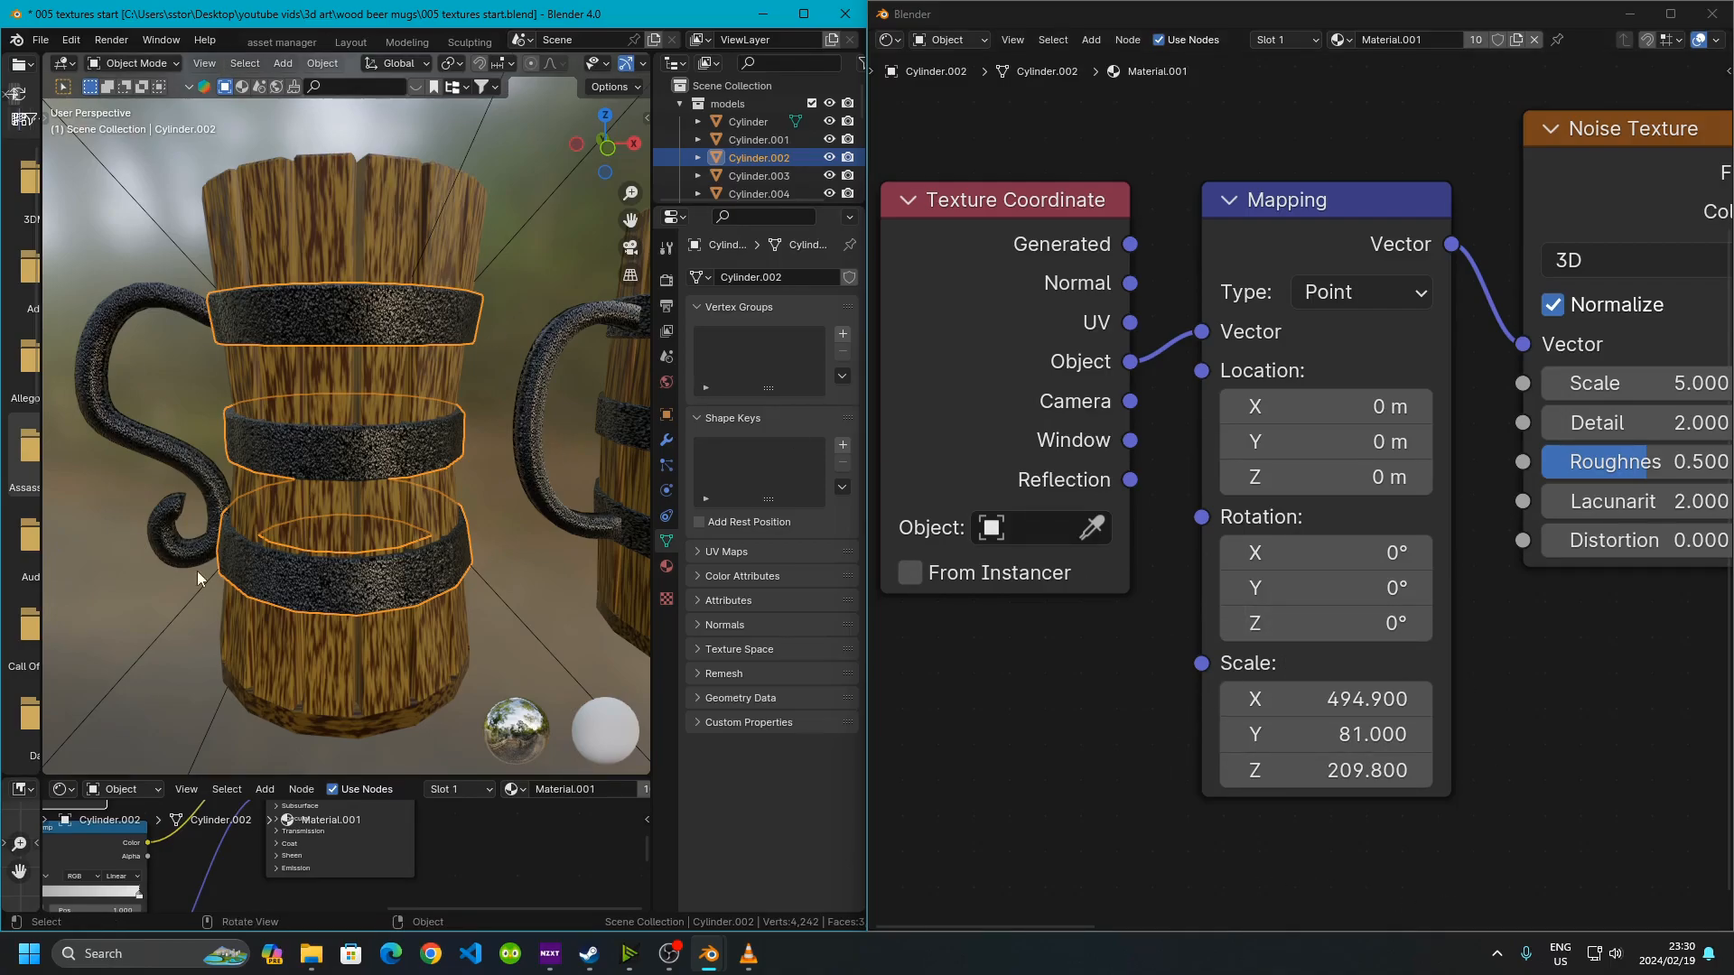
{"action": "middle_click_drag", "start_coordinate": [1639, 491], "coordinate": [1163, 584]}
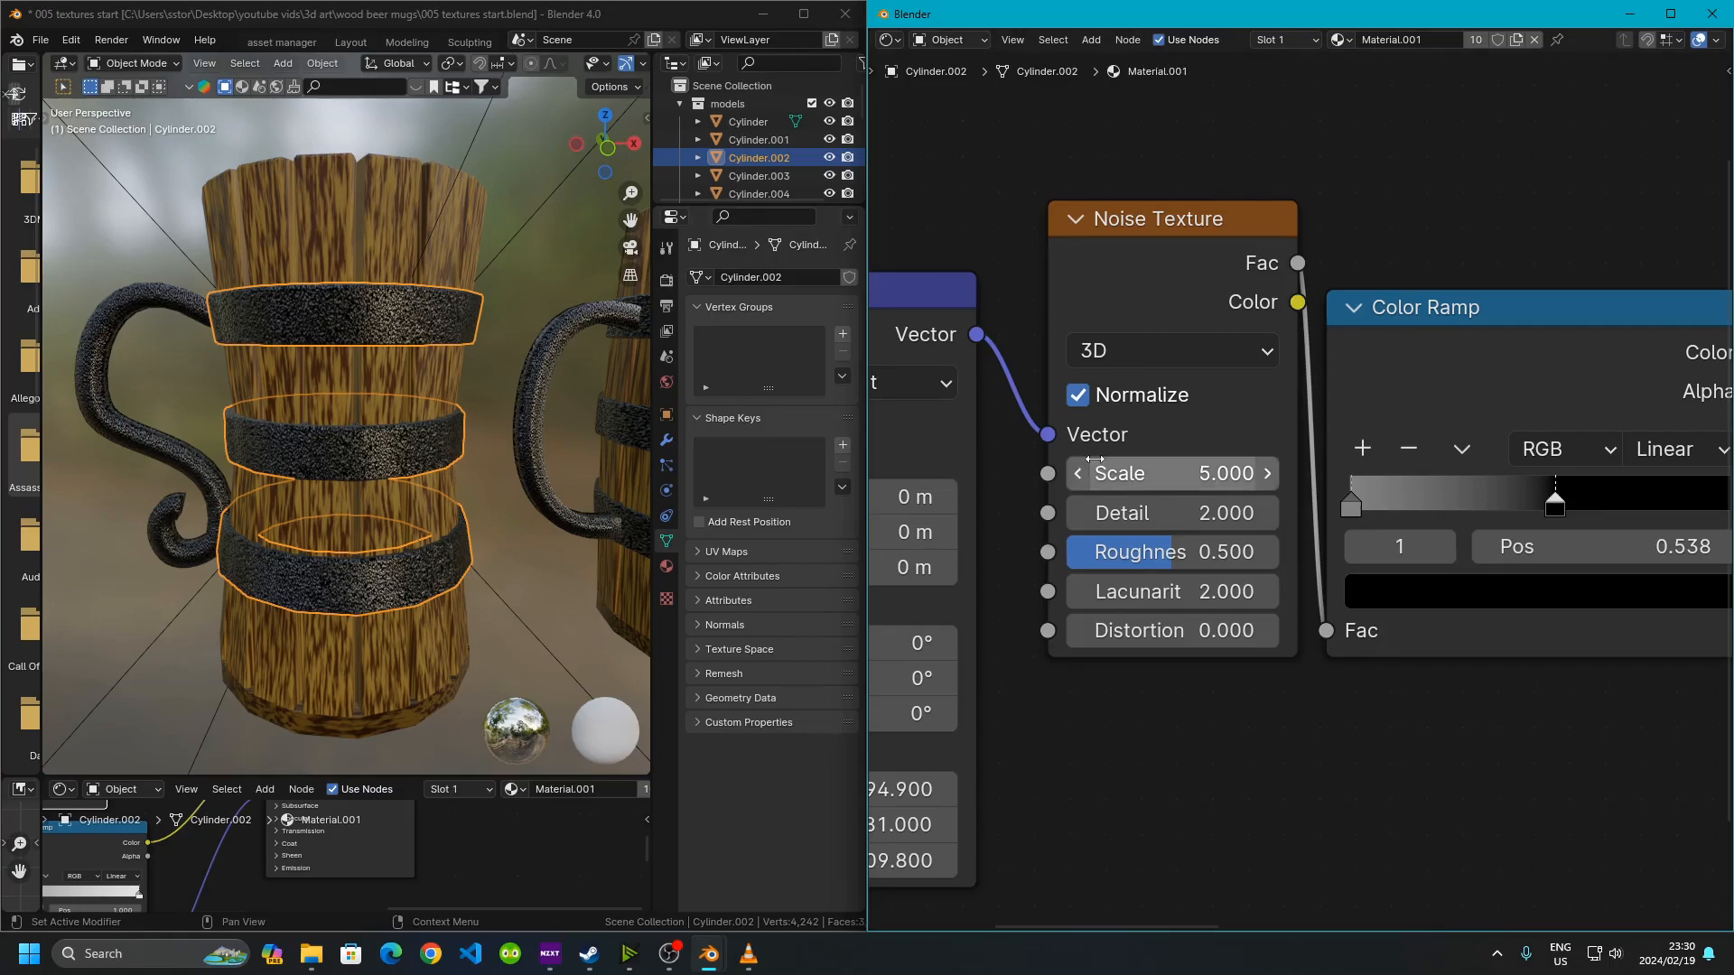
{"action": "middle_click_drag", "start_coordinate": [1120, 372], "coordinate": [1345, 342]}
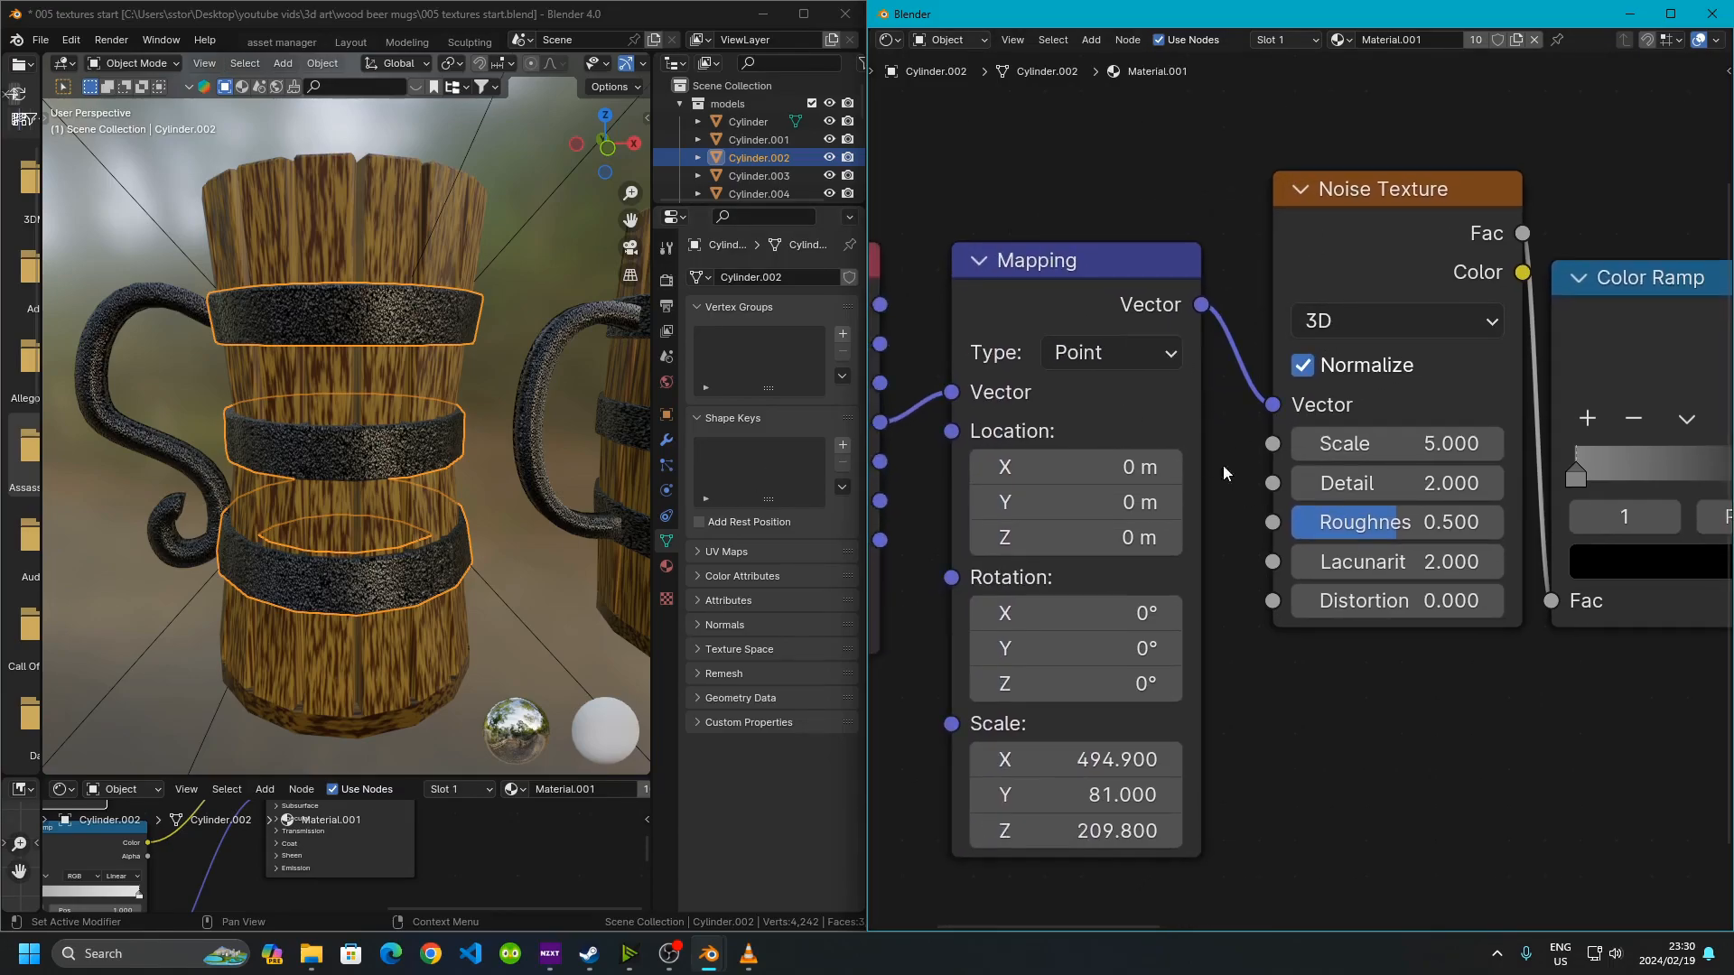
{"action": "middle_click_drag", "start_coordinate": [1321, 411], "coordinate": [1110, 371]}
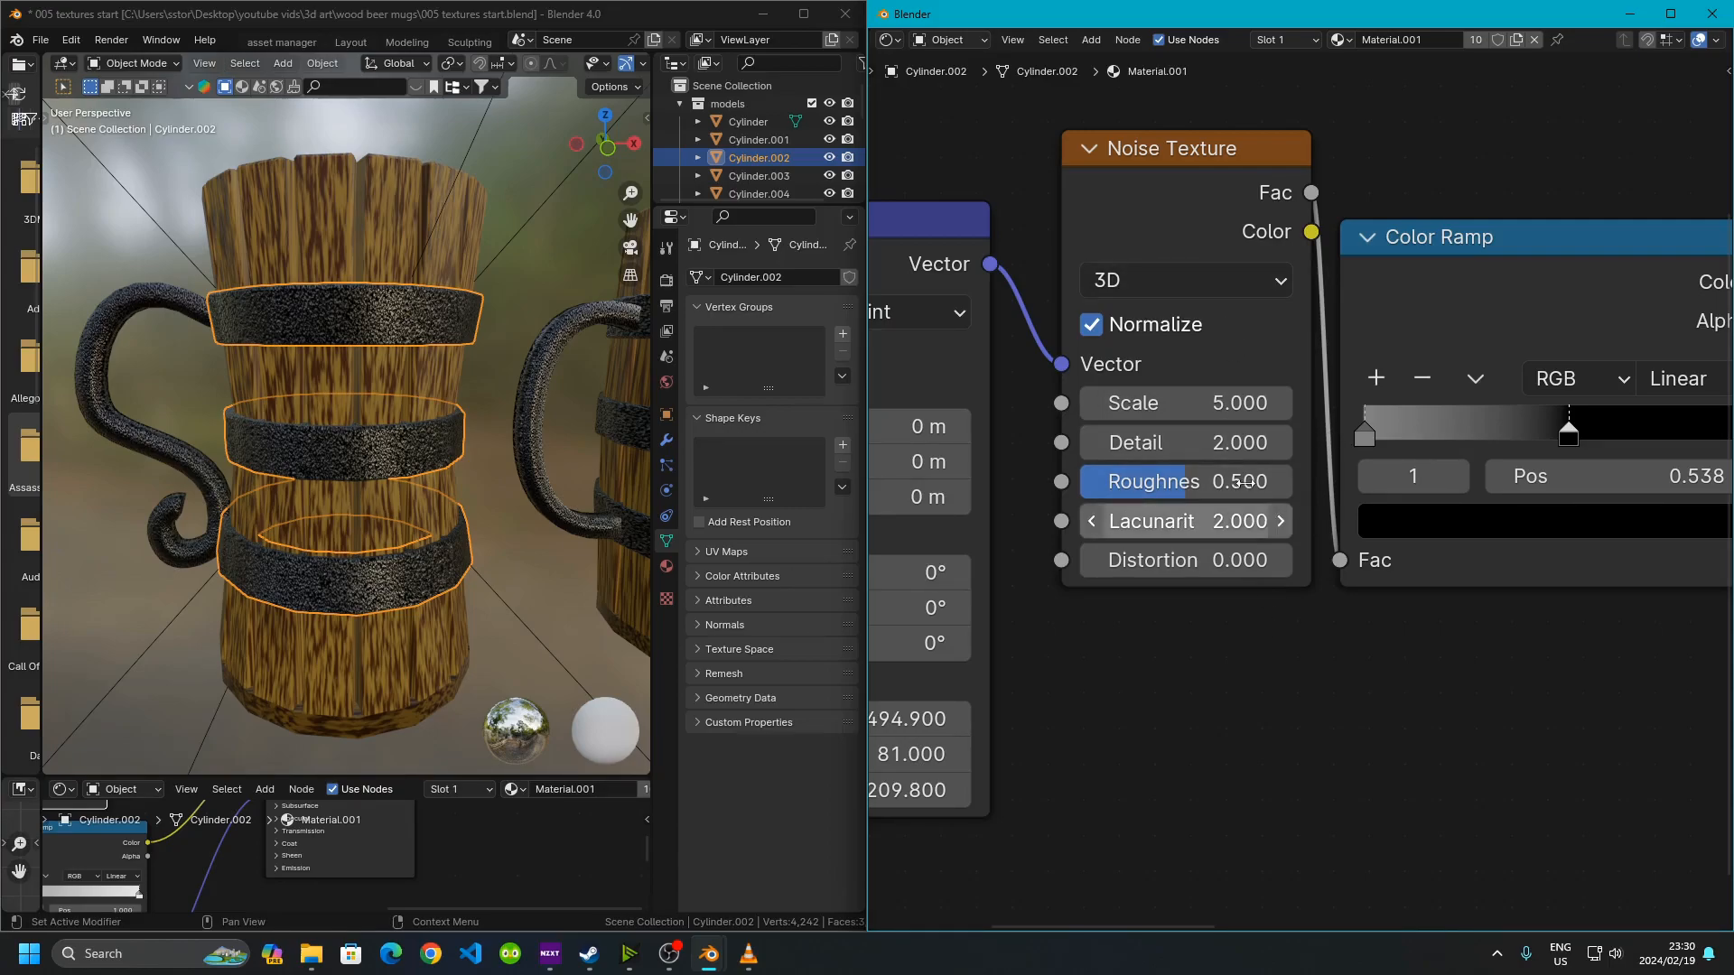
{"action": "middle_click_drag", "start_coordinate": [1276, 651], "coordinate": [1230, 691]}
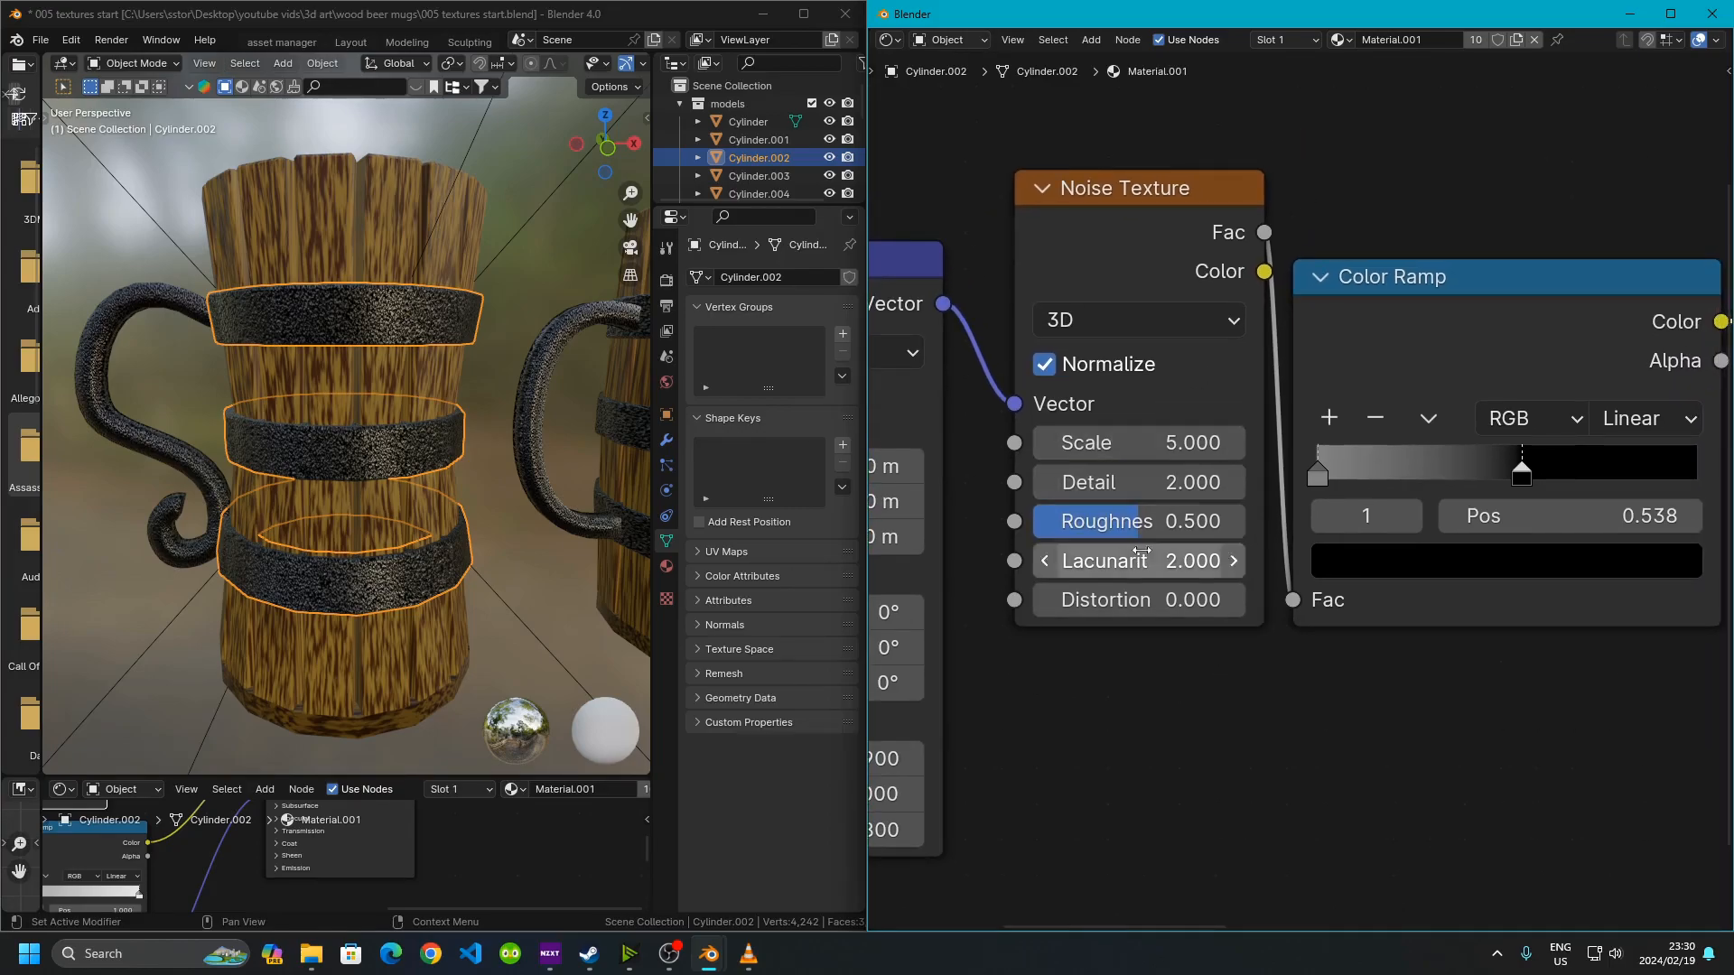
Try moving the noise Color Ramp's left stop far to the right, then undo the change
{"action": "middle_click_drag", "start_coordinate": [1266, 632], "coordinate": [1048, 660]}
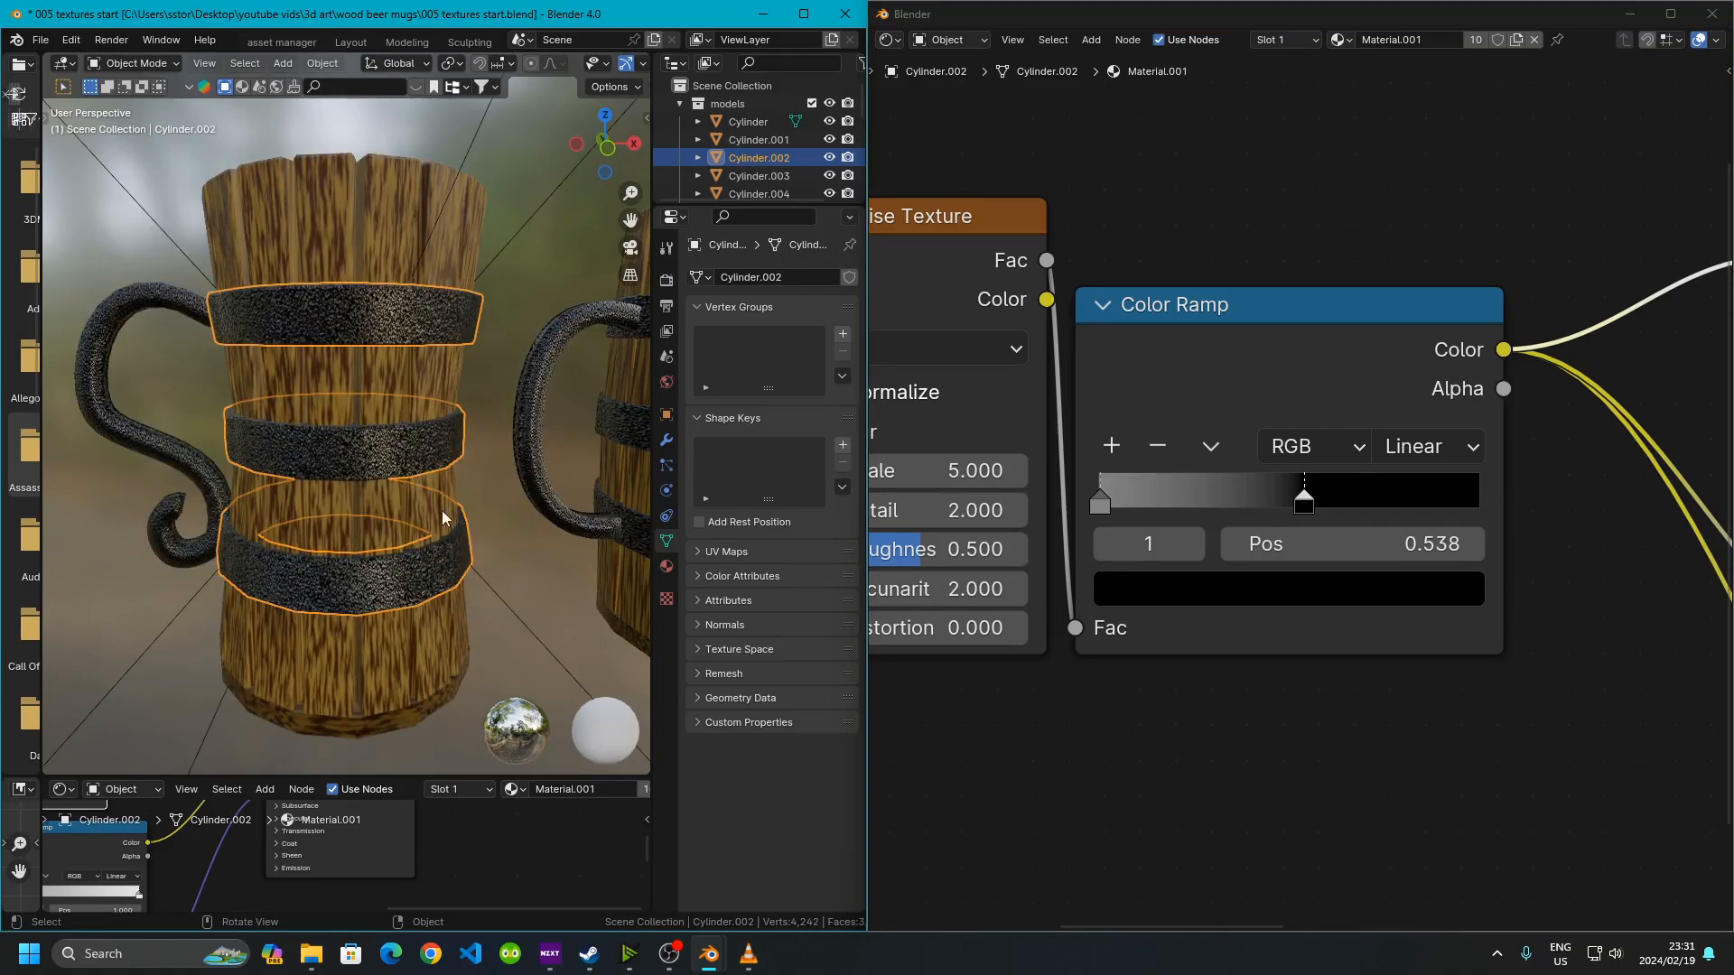
{"action": "mouse_move", "coordinate": [381, 454]}
{"action": "middle_mouse_down", "text": "ctrl"}
{"action": "mouse_move", "coordinate": [352, 420]}
{"action": "mouse_move", "coordinate": [381, 442]}
{"action": "mouse_move", "coordinate": [370, 432]}
{"action": "middle_mouse_up", "text": "ctrl"}
{"action": "middle_click_drag", "start_coordinate": [372, 361], "coordinate": [386, 436], "text": "shift"}
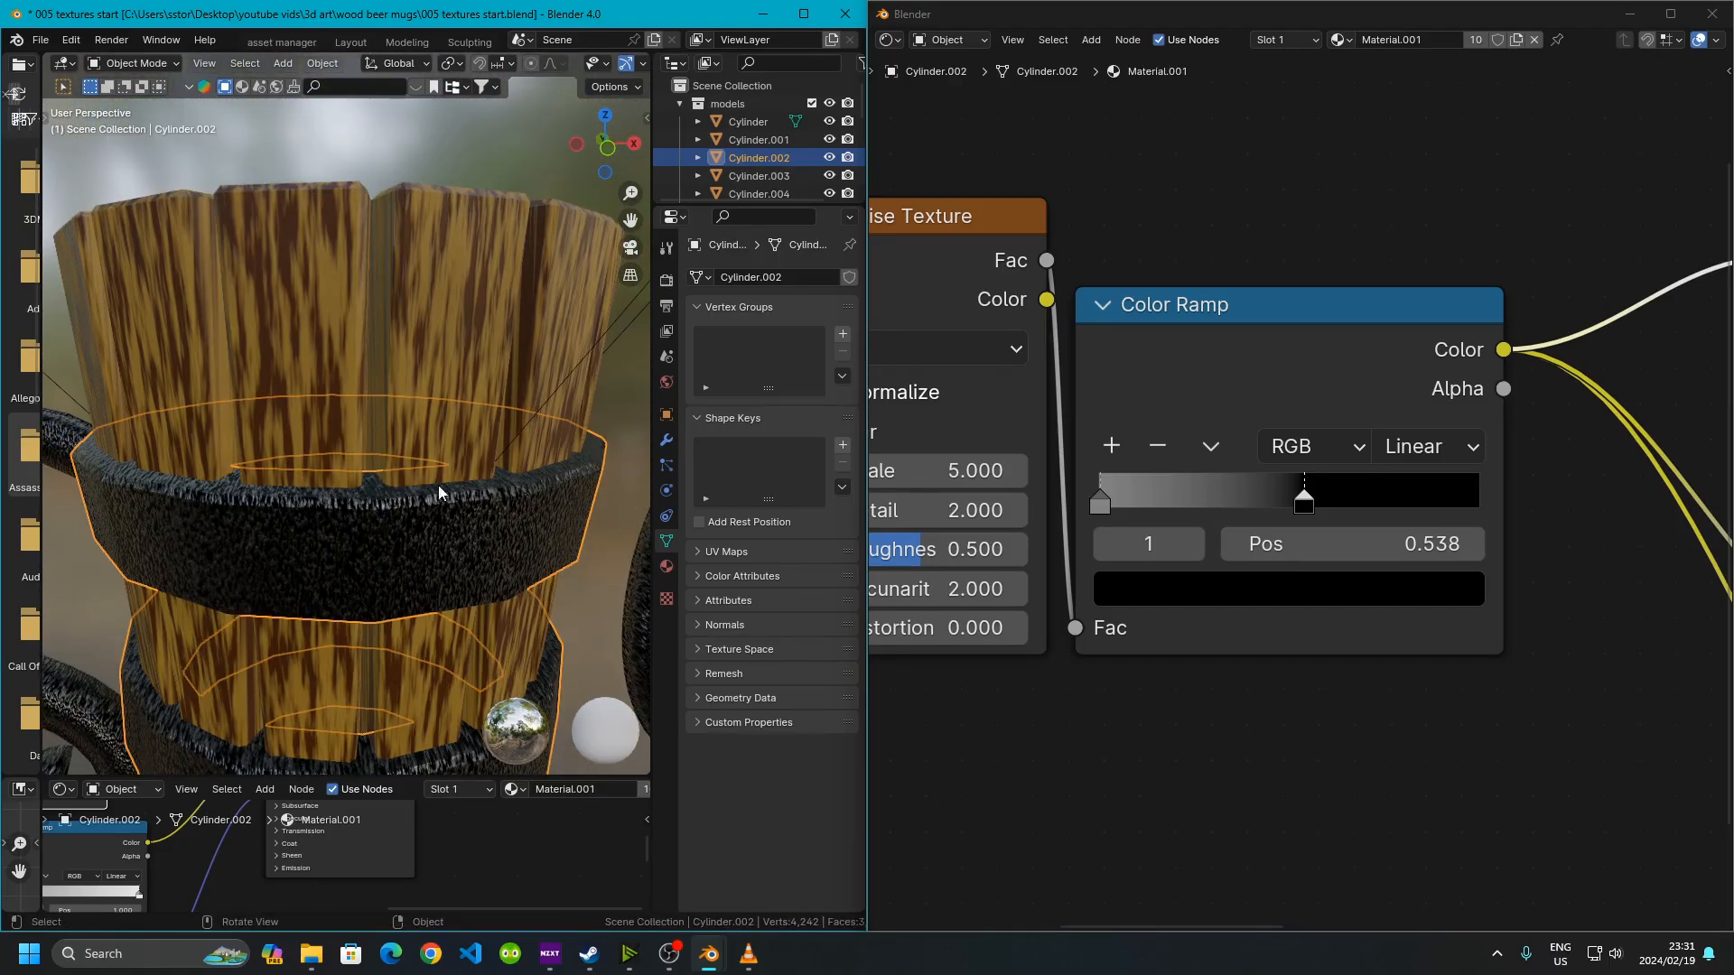
{"action": "middle_click_drag", "start_coordinate": [425, 502], "coordinate": [424, 466], "text": "shift"}
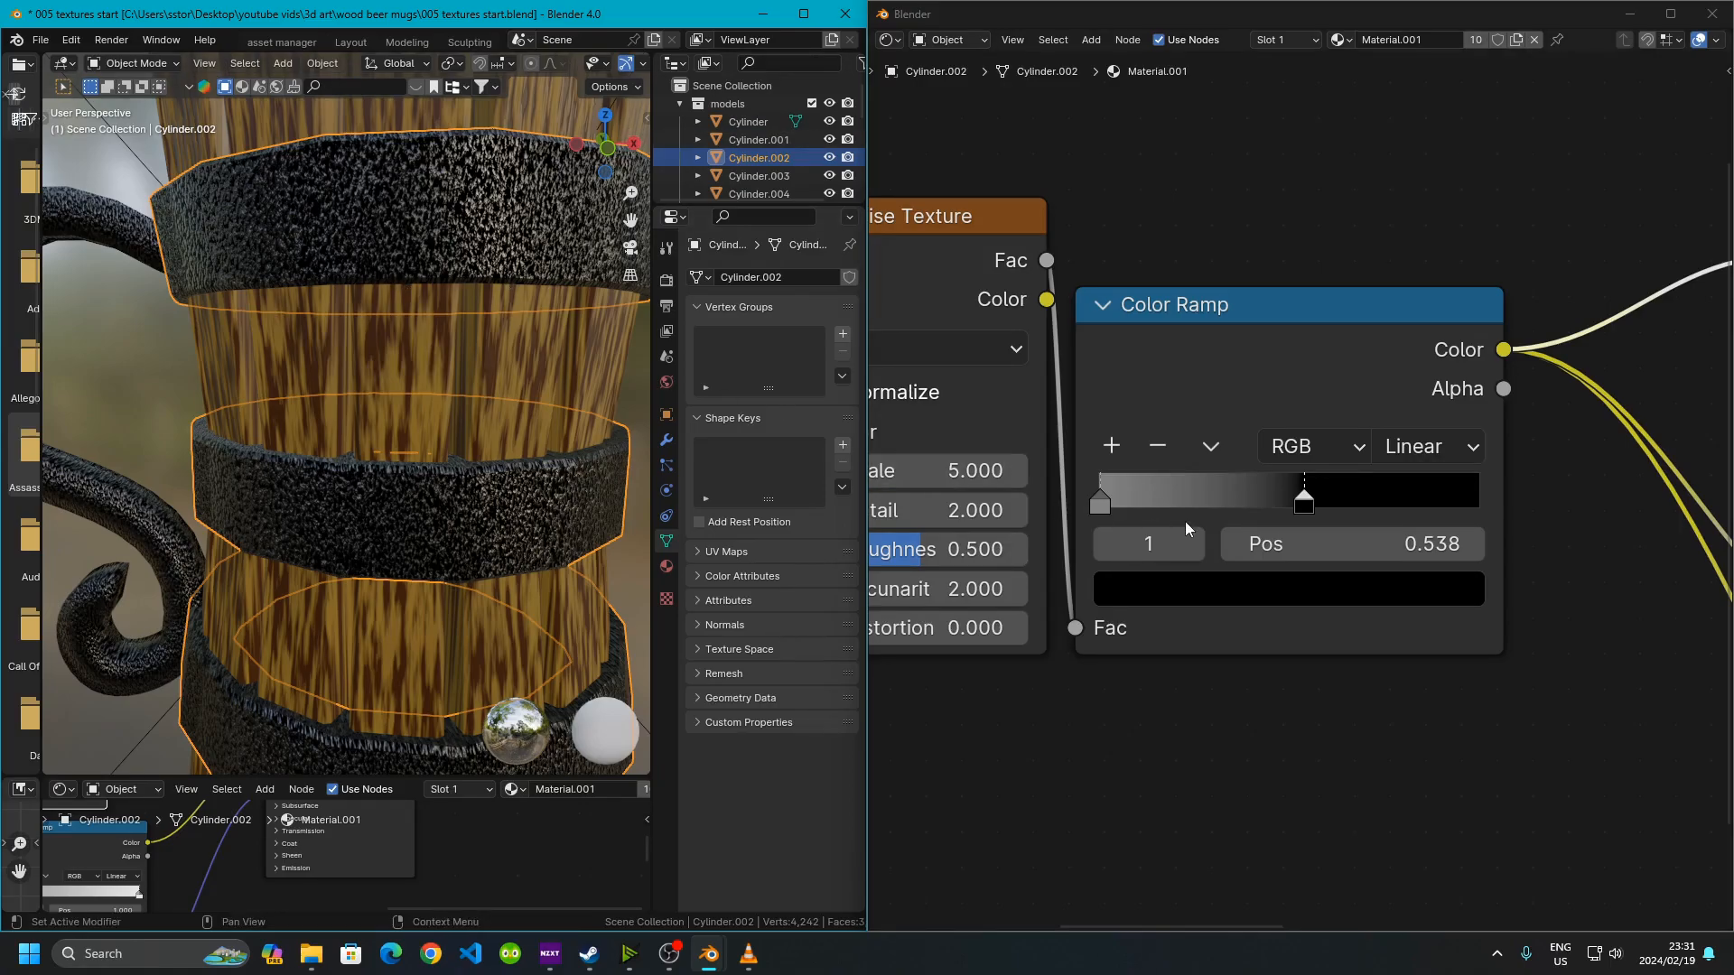
{"action": "left_click_drag", "start_coordinate": [1106, 501], "coordinate": [1360, 509]}
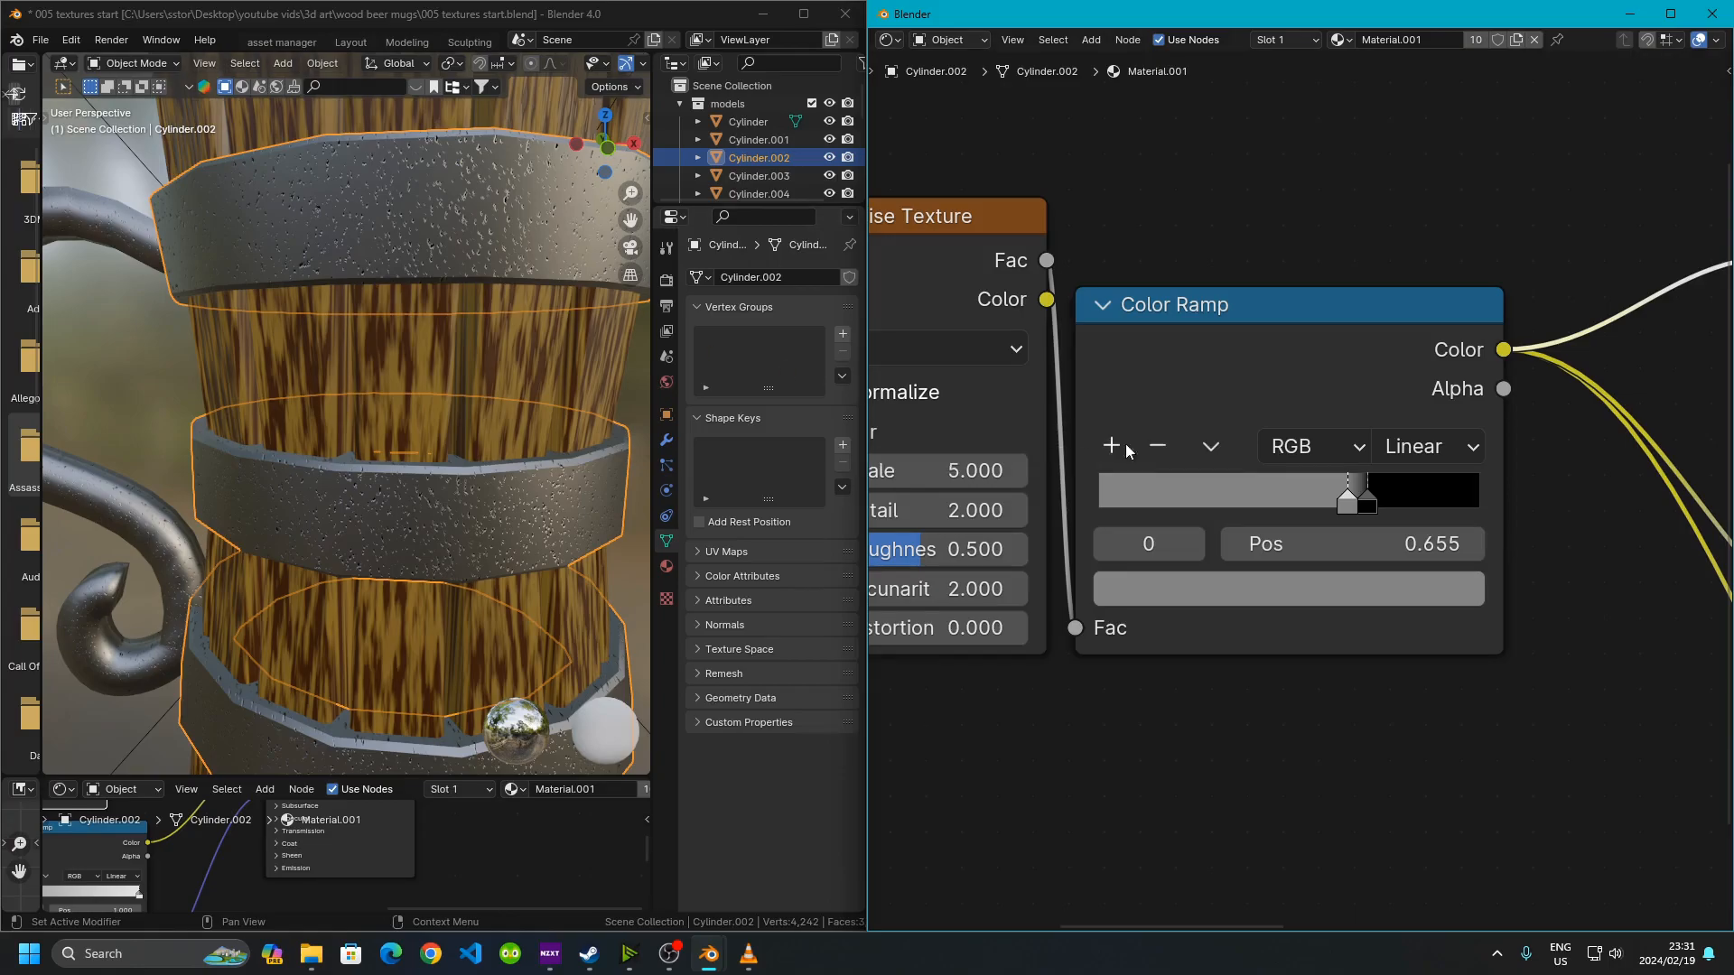
{"action": "key", "text": "ctrl+z"}
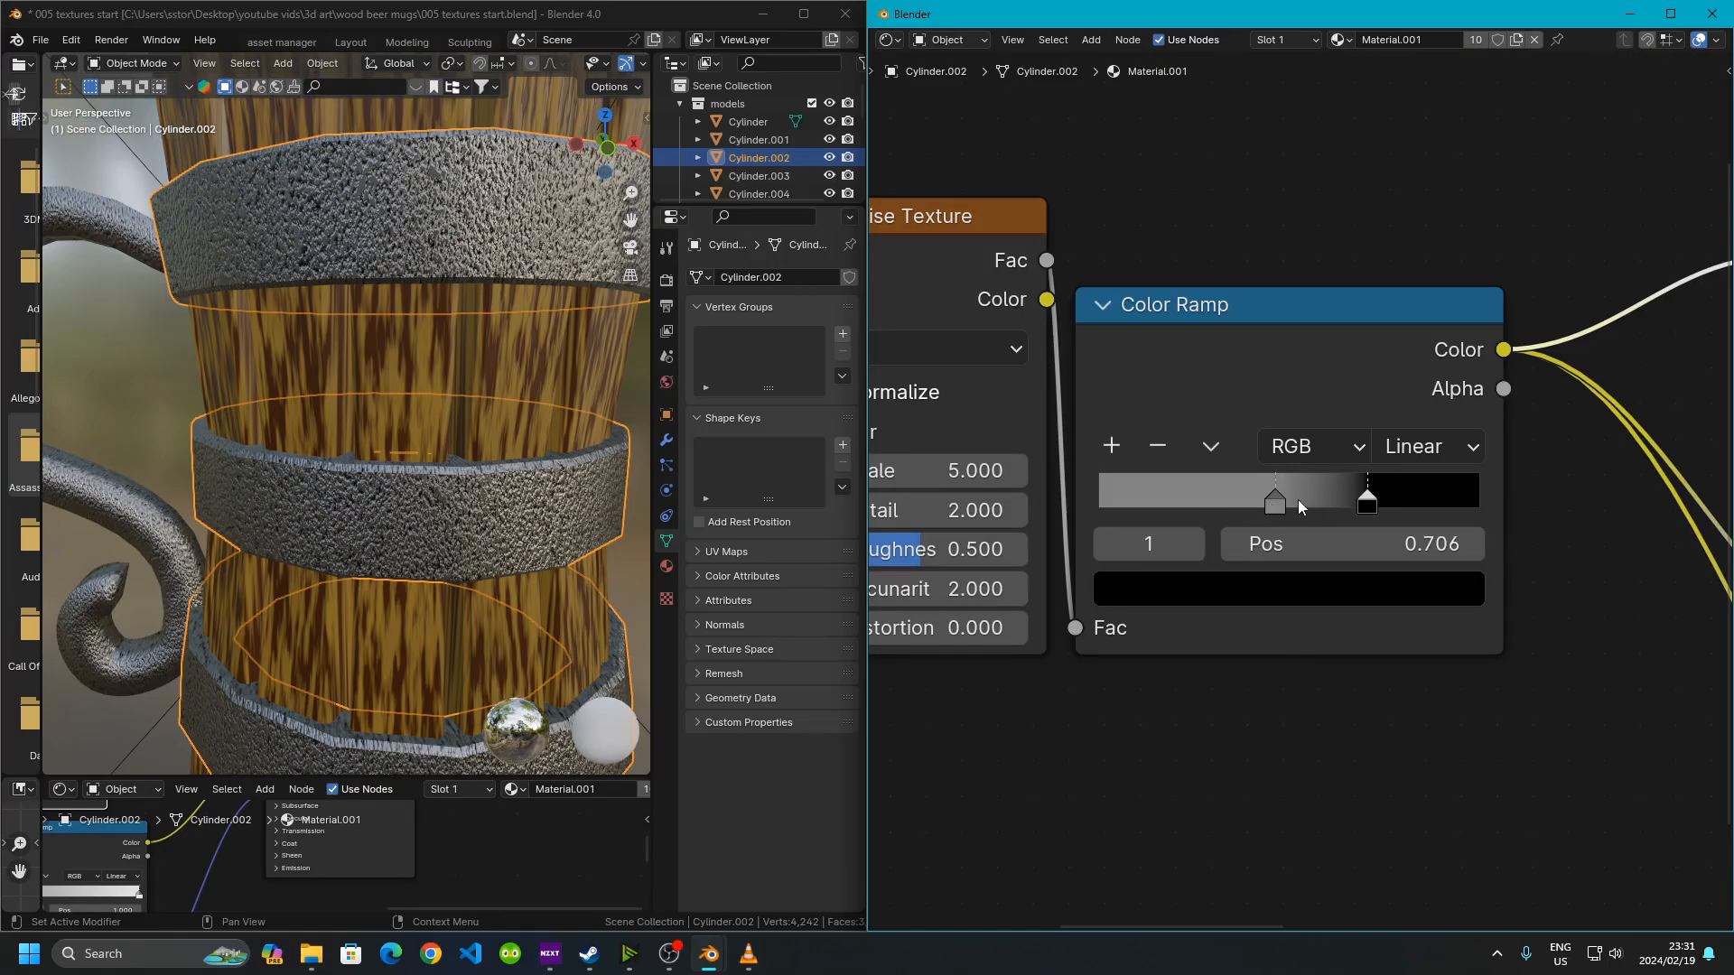
{"action": "key", "text": "ctrl+z"}
{"action": "key", "text": "ctrl+z"}
Examine the band material's node tree, including both Color Ramps, the Bump node and the Principled BSDF
{"action": "scroll", "coordinate": [437, 451], "scroll_direction": "down", "scroll_amount": 5}
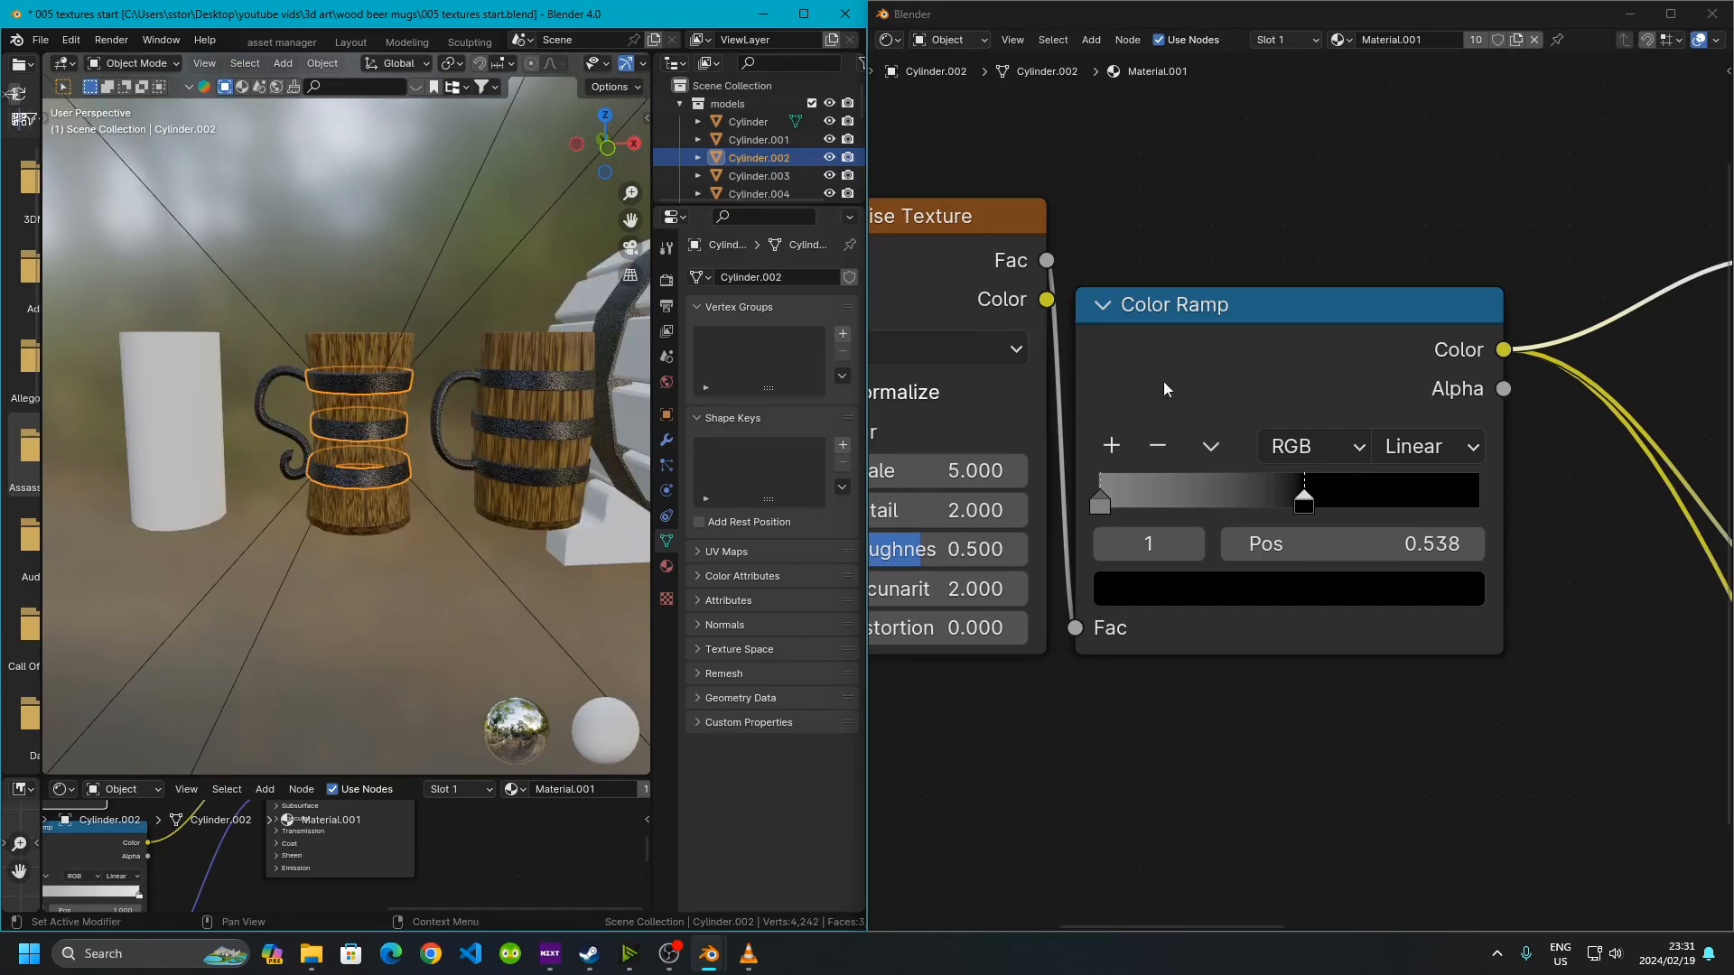
{"action": "scroll", "coordinate": [1310, 484], "scroll_direction": "down", "scroll_amount": 2}
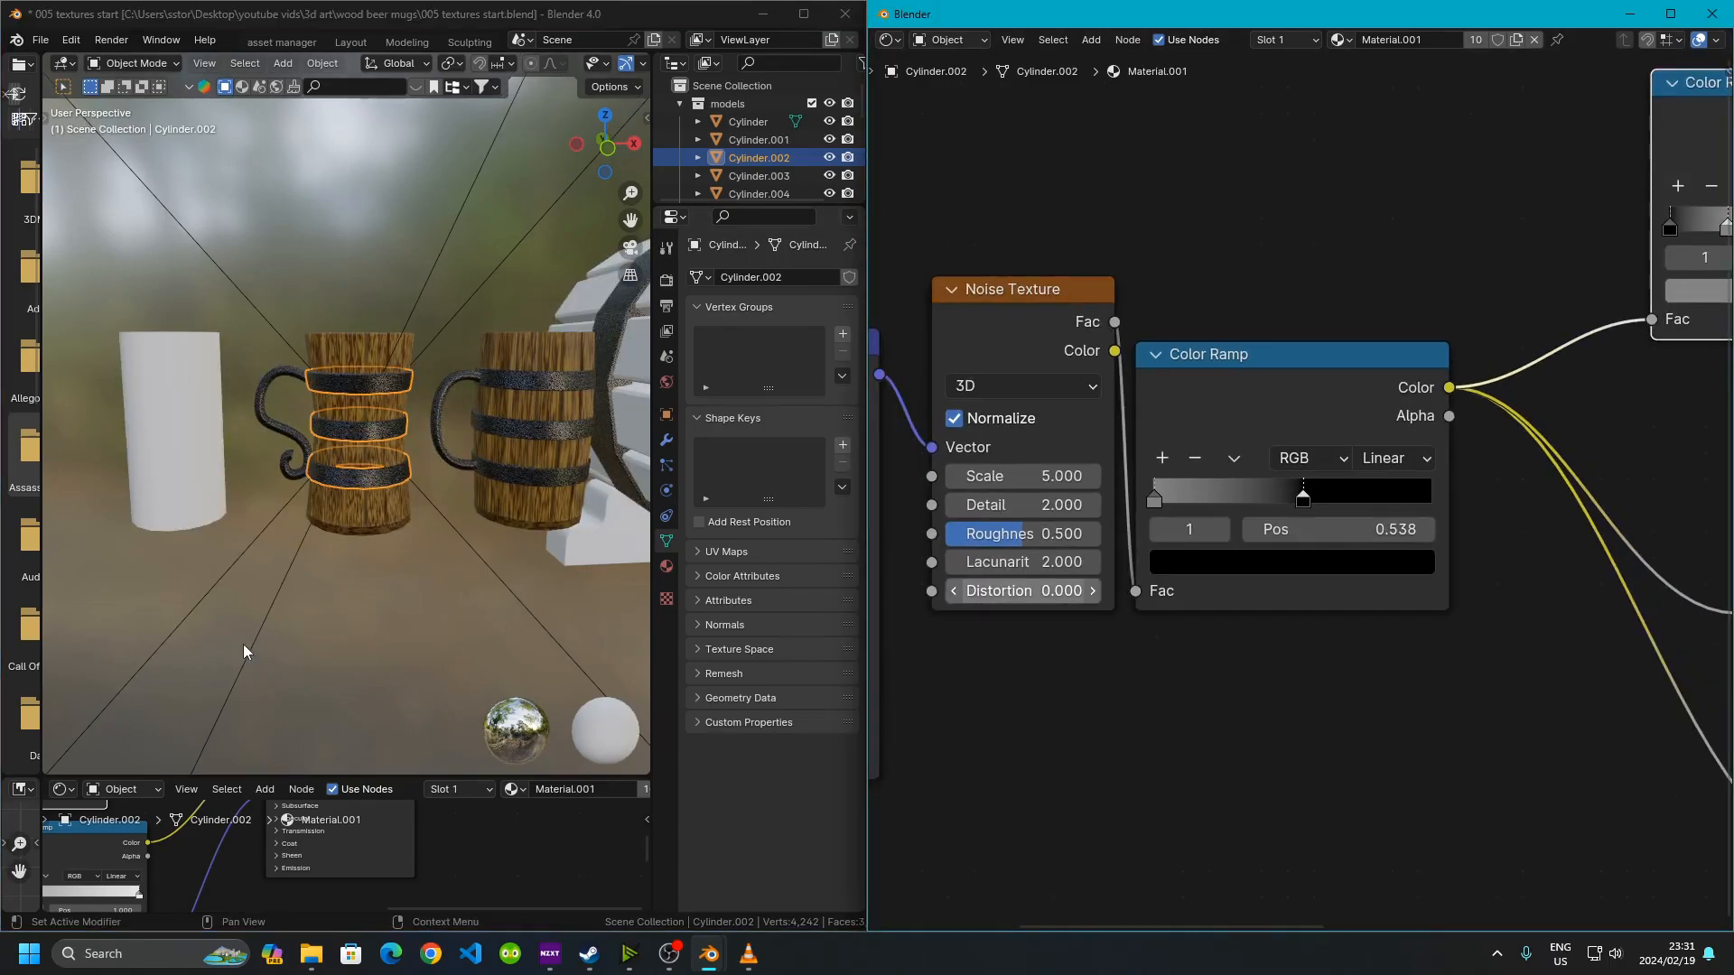
{"action": "scroll", "coordinate": [1309, 452], "scroll_direction": "down", "scroll_amount": 3}
{"action": "middle_click_drag", "start_coordinate": [1393, 486], "coordinate": [1727, 526]}
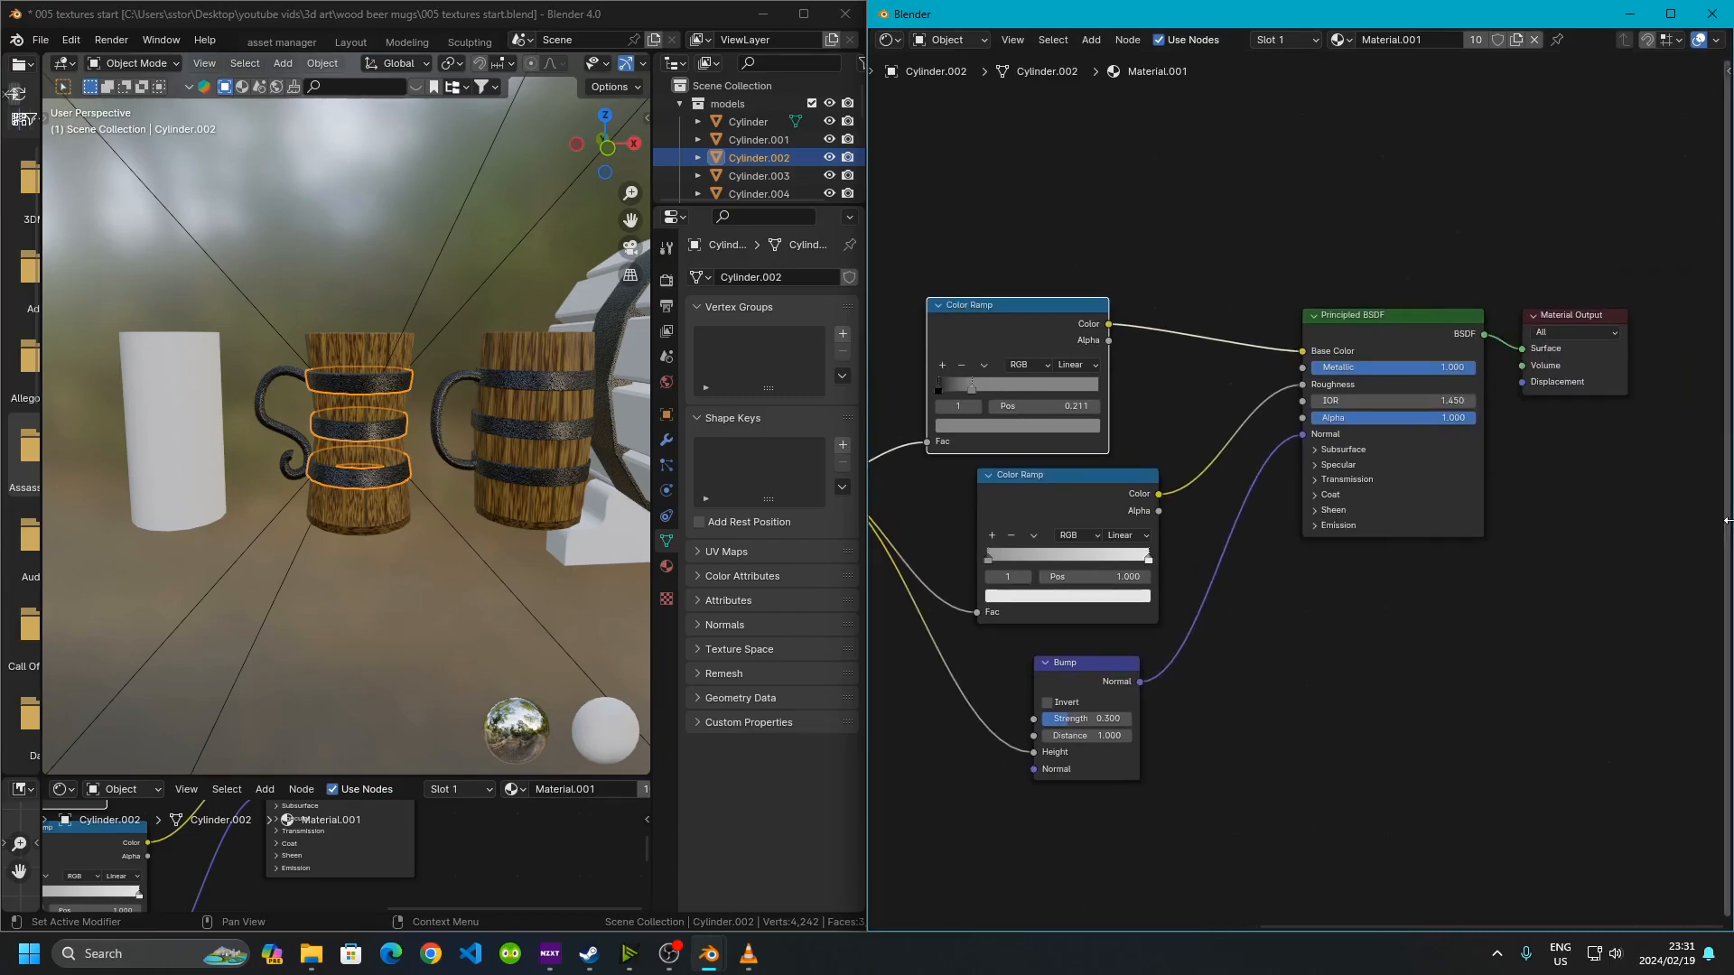
{"action": "middle_click_drag", "start_coordinate": [1166, 409], "coordinate": [1377, 417]}
{"action": "scroll", "coordinate": [1295, 403], "scroll_direction": "up", "scroll_amount": 9}
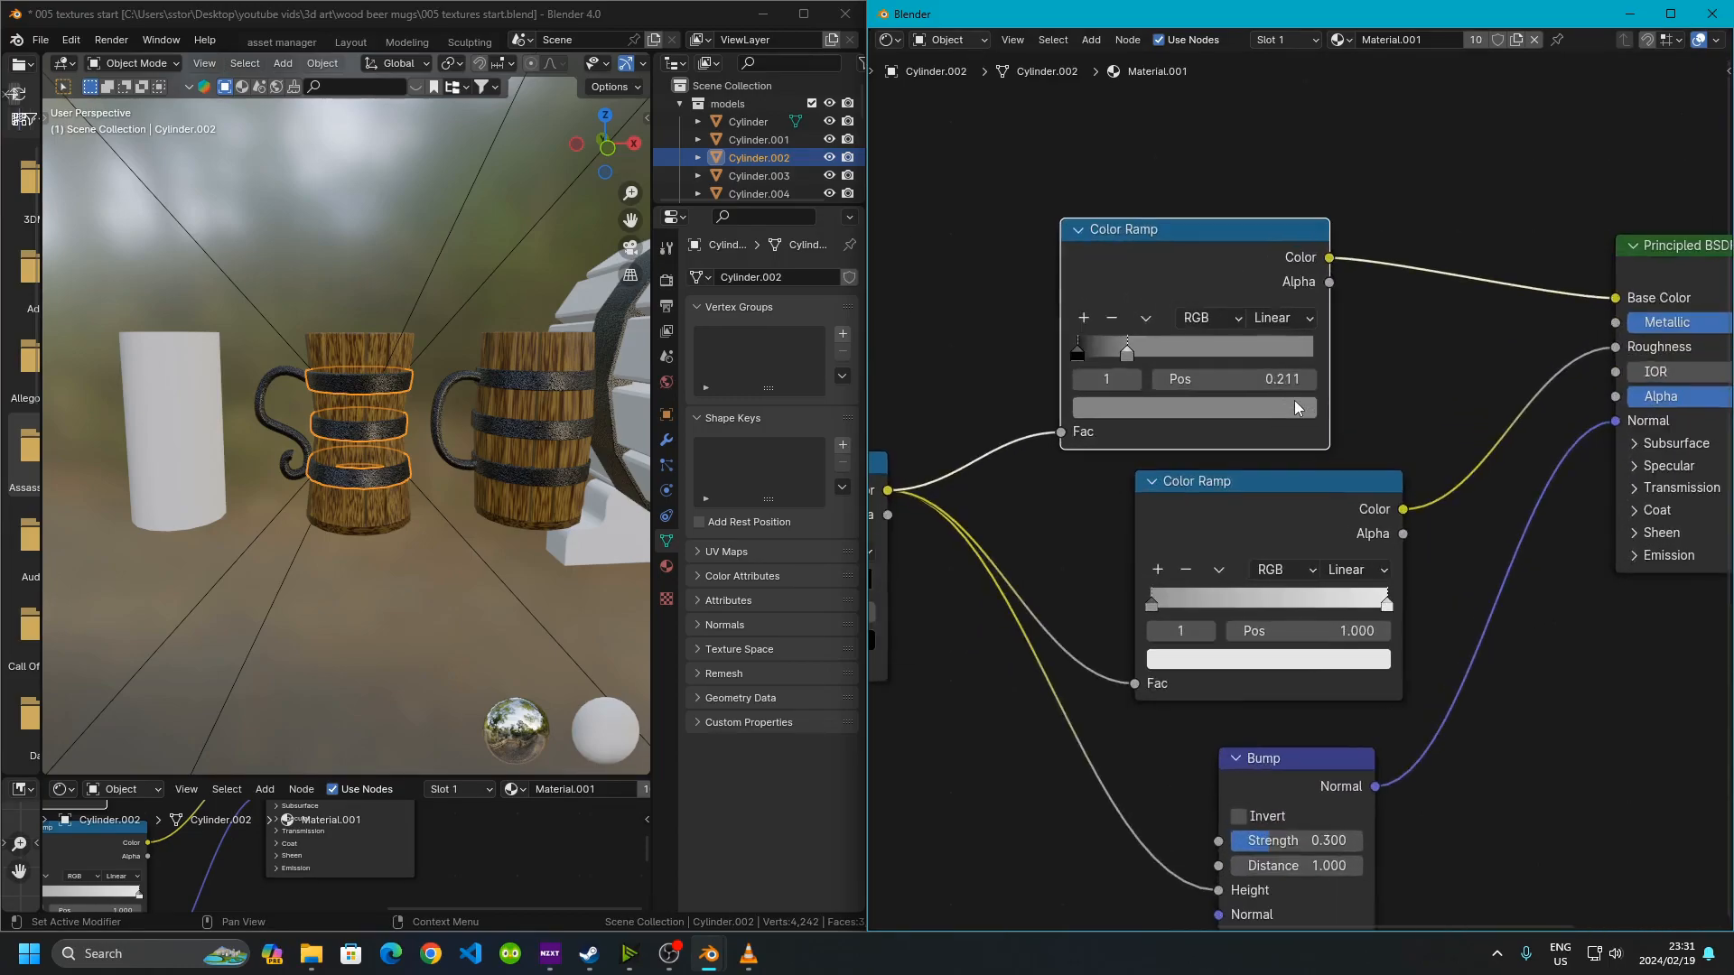
{"action": "middle_click_drag", "start_coordinate": [1174, 346], "coordinate": [1318, 384]}
{"action": "scroll", "coordinate": [336, 440], "scroll_direction": "up", "scroll_amount": 8}
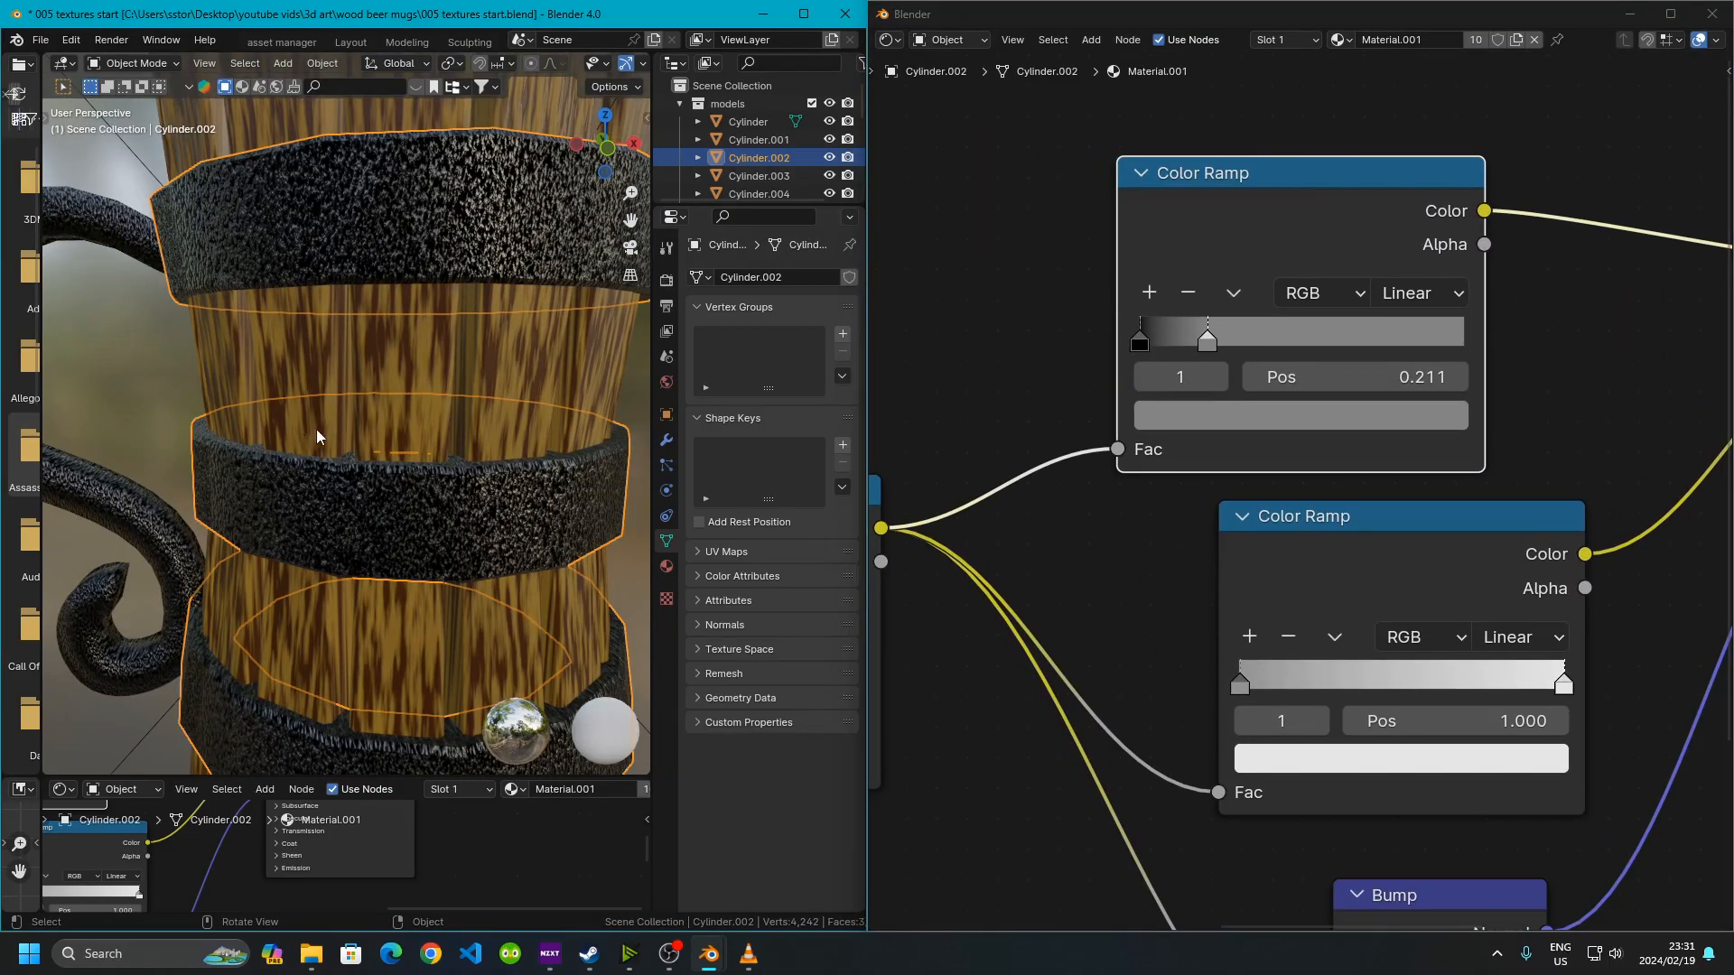
{"action": "scroll", "coordinate": [1154, 379], "scroll_direction": "down", "scroll_amount": 3}
{"action": "middle_click_drag", "start_coordinate": [1273, 713], "coordinate": [1247, 657]}
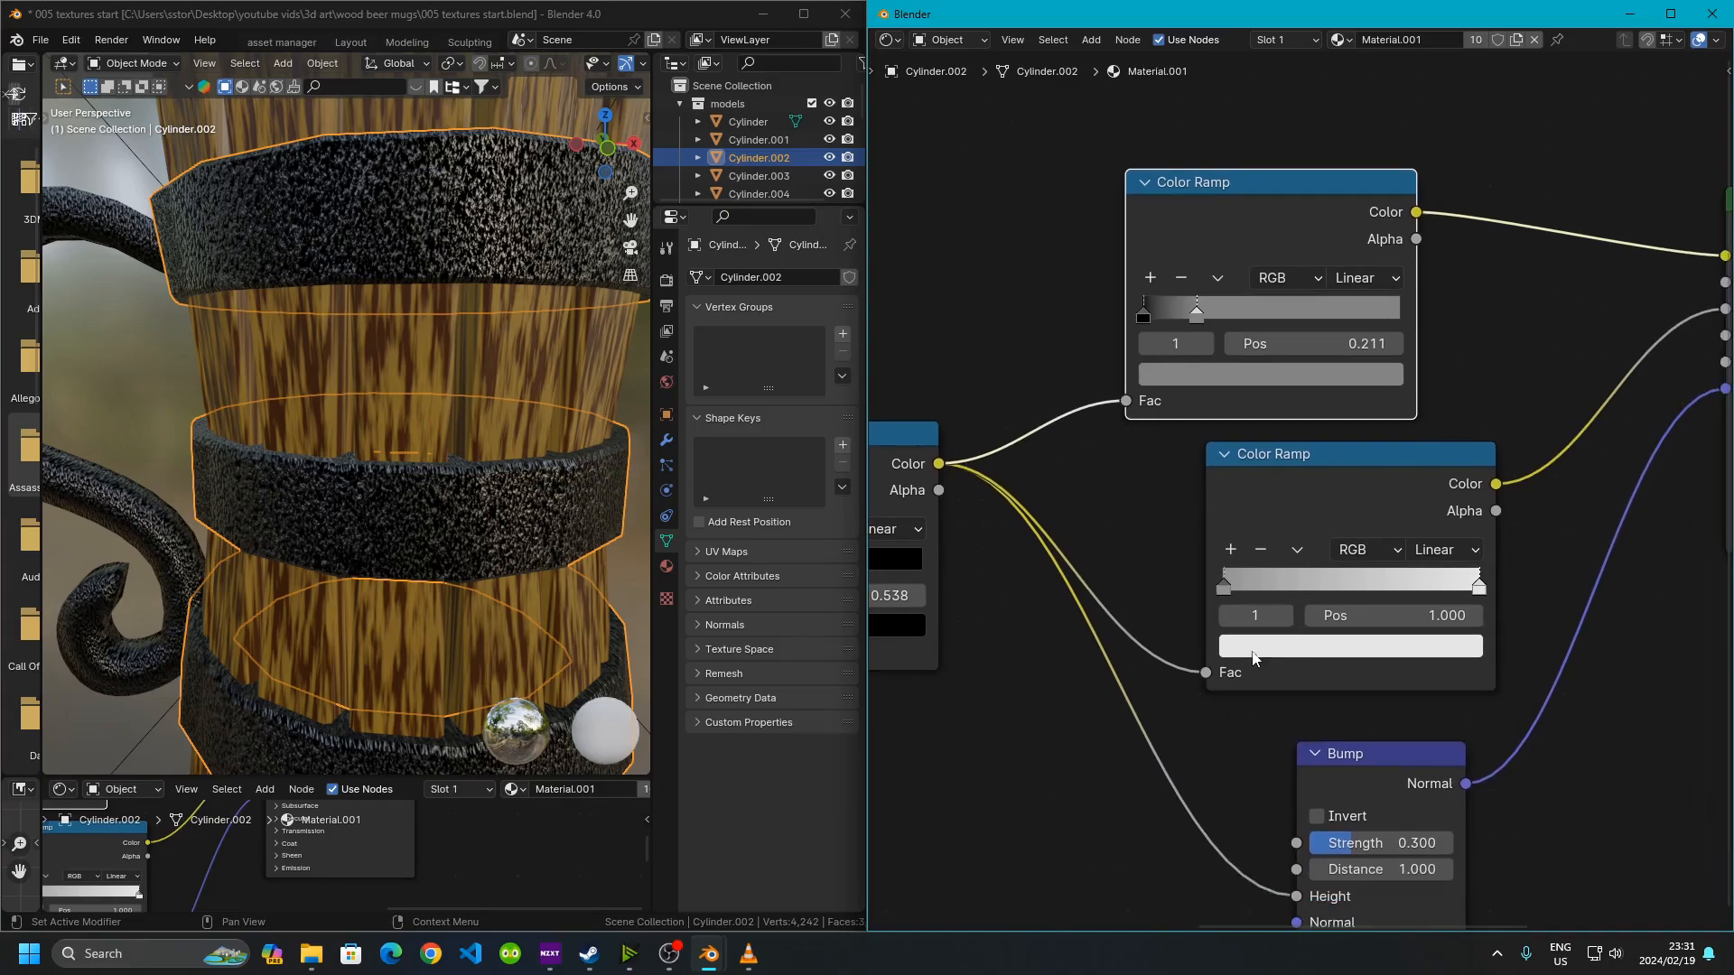
{"action": "scroll", "coordinate": [1291, 589], "scroll_direction": "down", "scroll_amount": 4}
{"action": "mouse_move", "coordinate": [1416, 559]}
{"action": "middle_mouse_down"}
{"action": "mouse_move", "coordinate": [1275, 559]}
{"action": "mouse_move", "coordinate": [1419, 531]}
{"action": "middle_mouse_up"}
{"action": "scroll", "coordinate": [1348, 505], "scroll_direction": "up", "scroll_amount": 3}
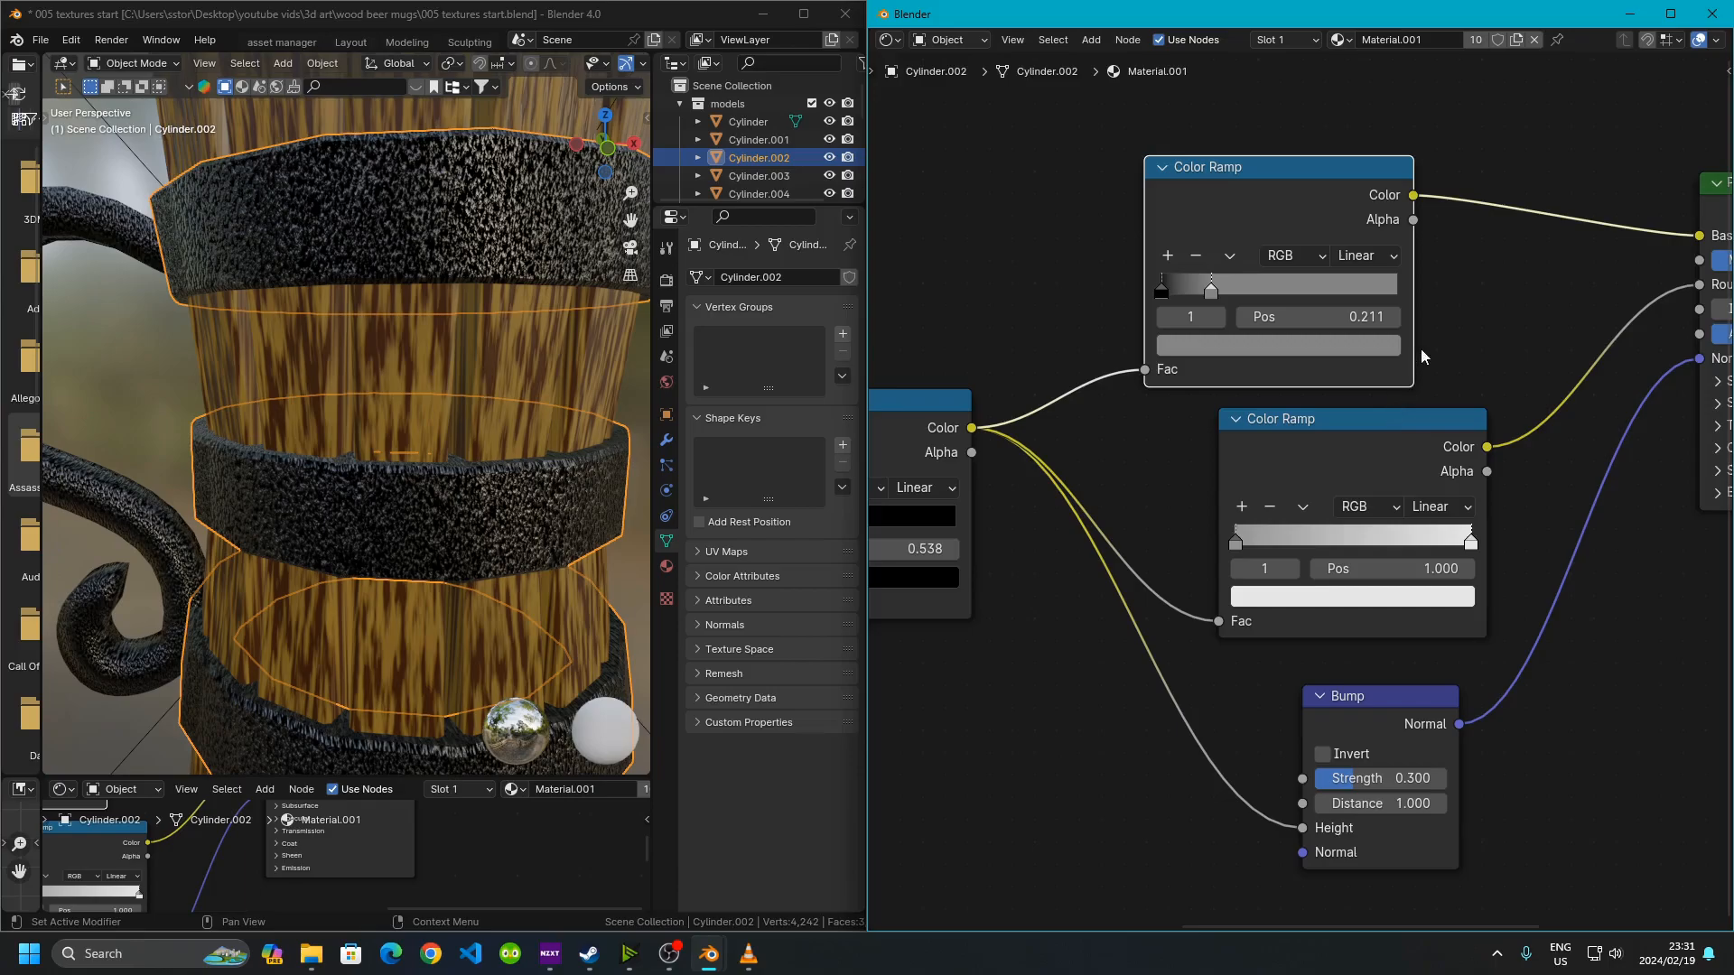
{"action": "middle_click_drag", "start_coordinate": [1361, 343], "coordinate": [1262, 517]}
{"action": "scroll", "coordinate": [1308, 475], "scroll_direction": "up", "scroll_amount": 3}
{"action": "middle_click_drag", "start_coordinate": [1385, 459], "coordinate": [1158, 509]}
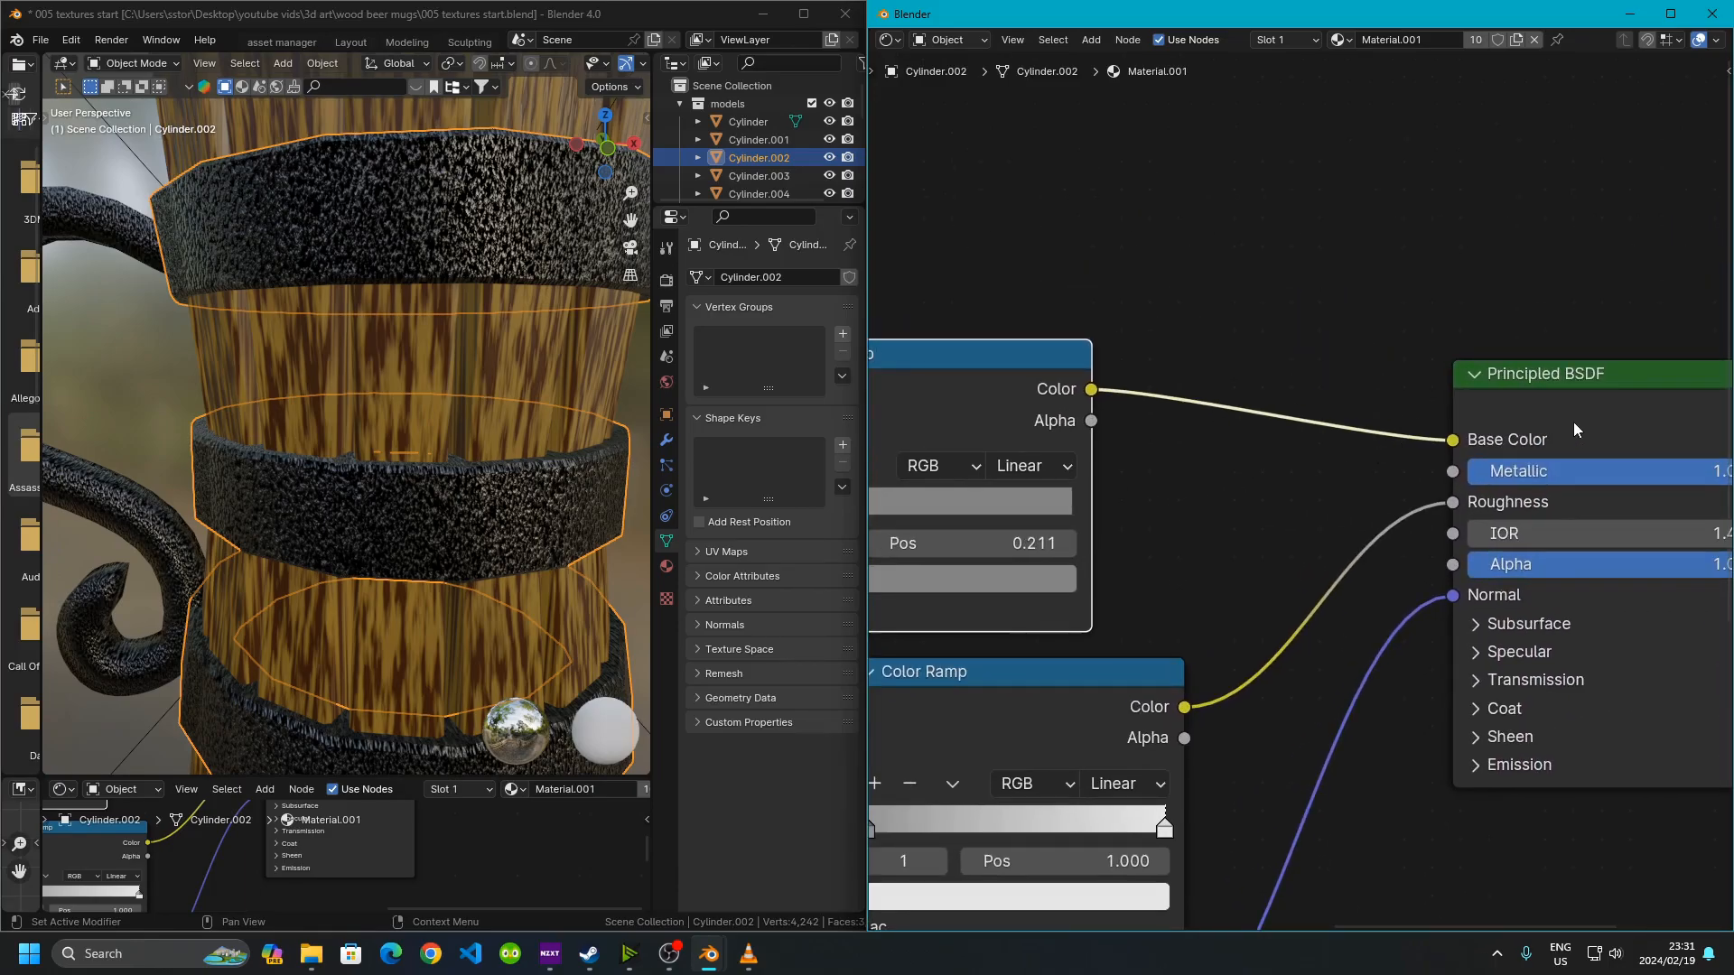
{"action": "middle_click_drag", "start_coordinate": [1243, 578], "coordinate": [1529, 318]}
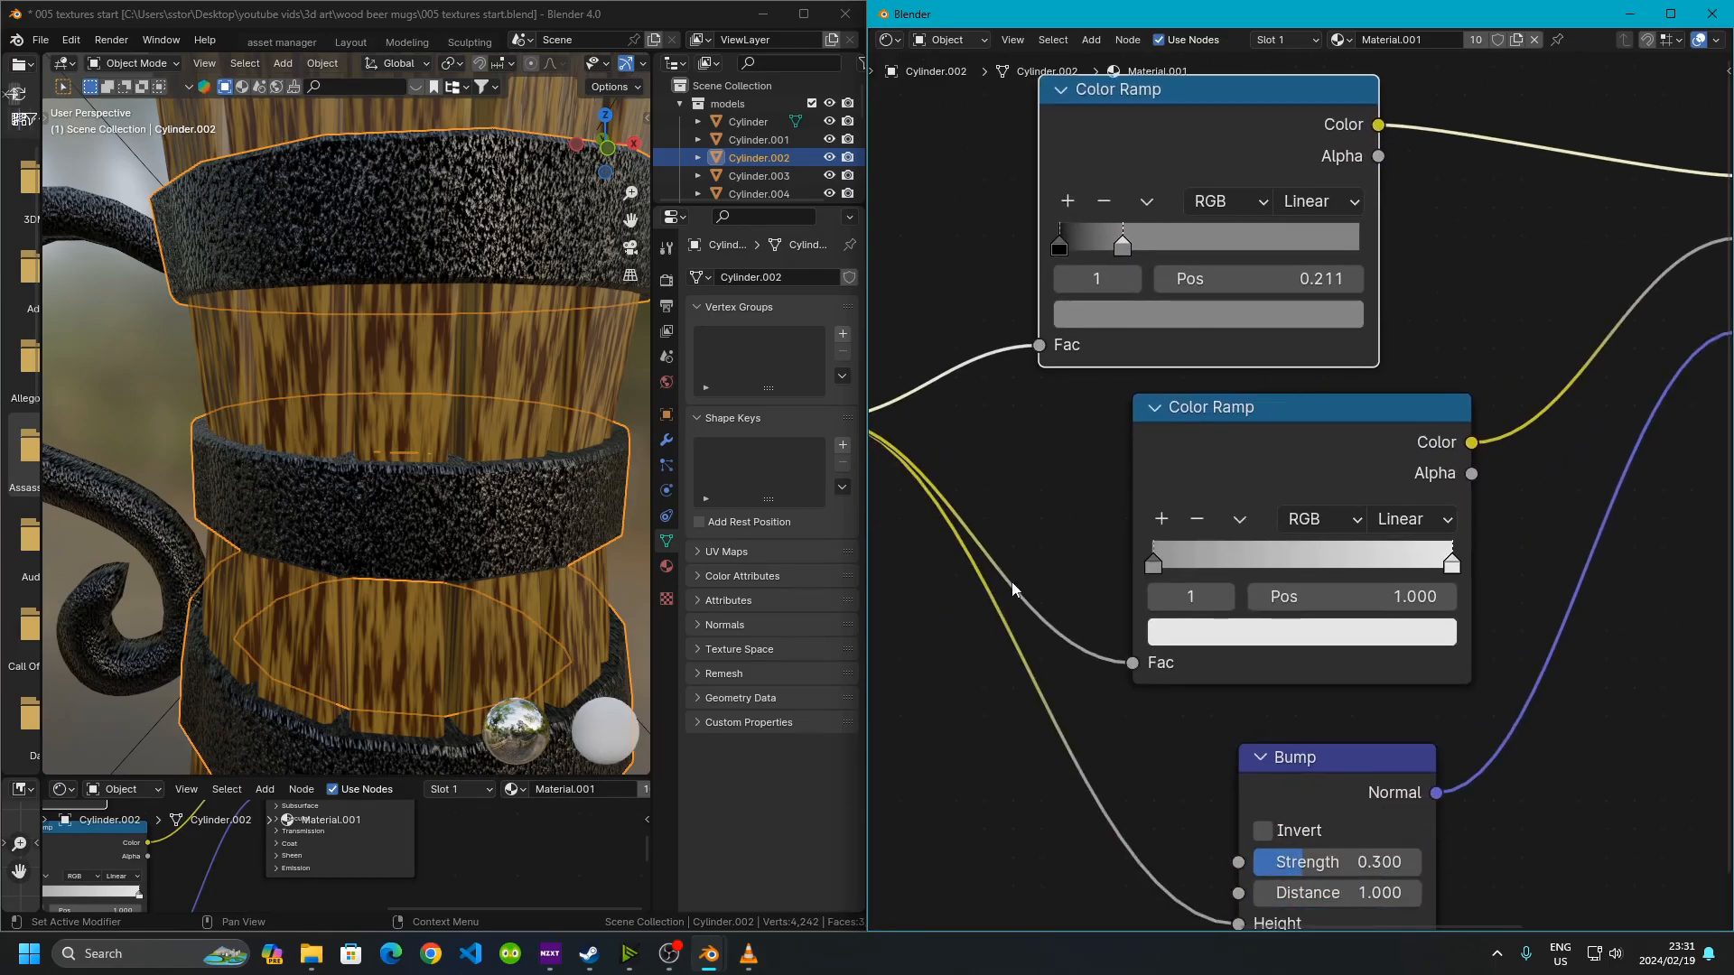
{"action": "middle_click_drag", "start_coordinate": [1320, 496], "coordinate": [1021, 582]}
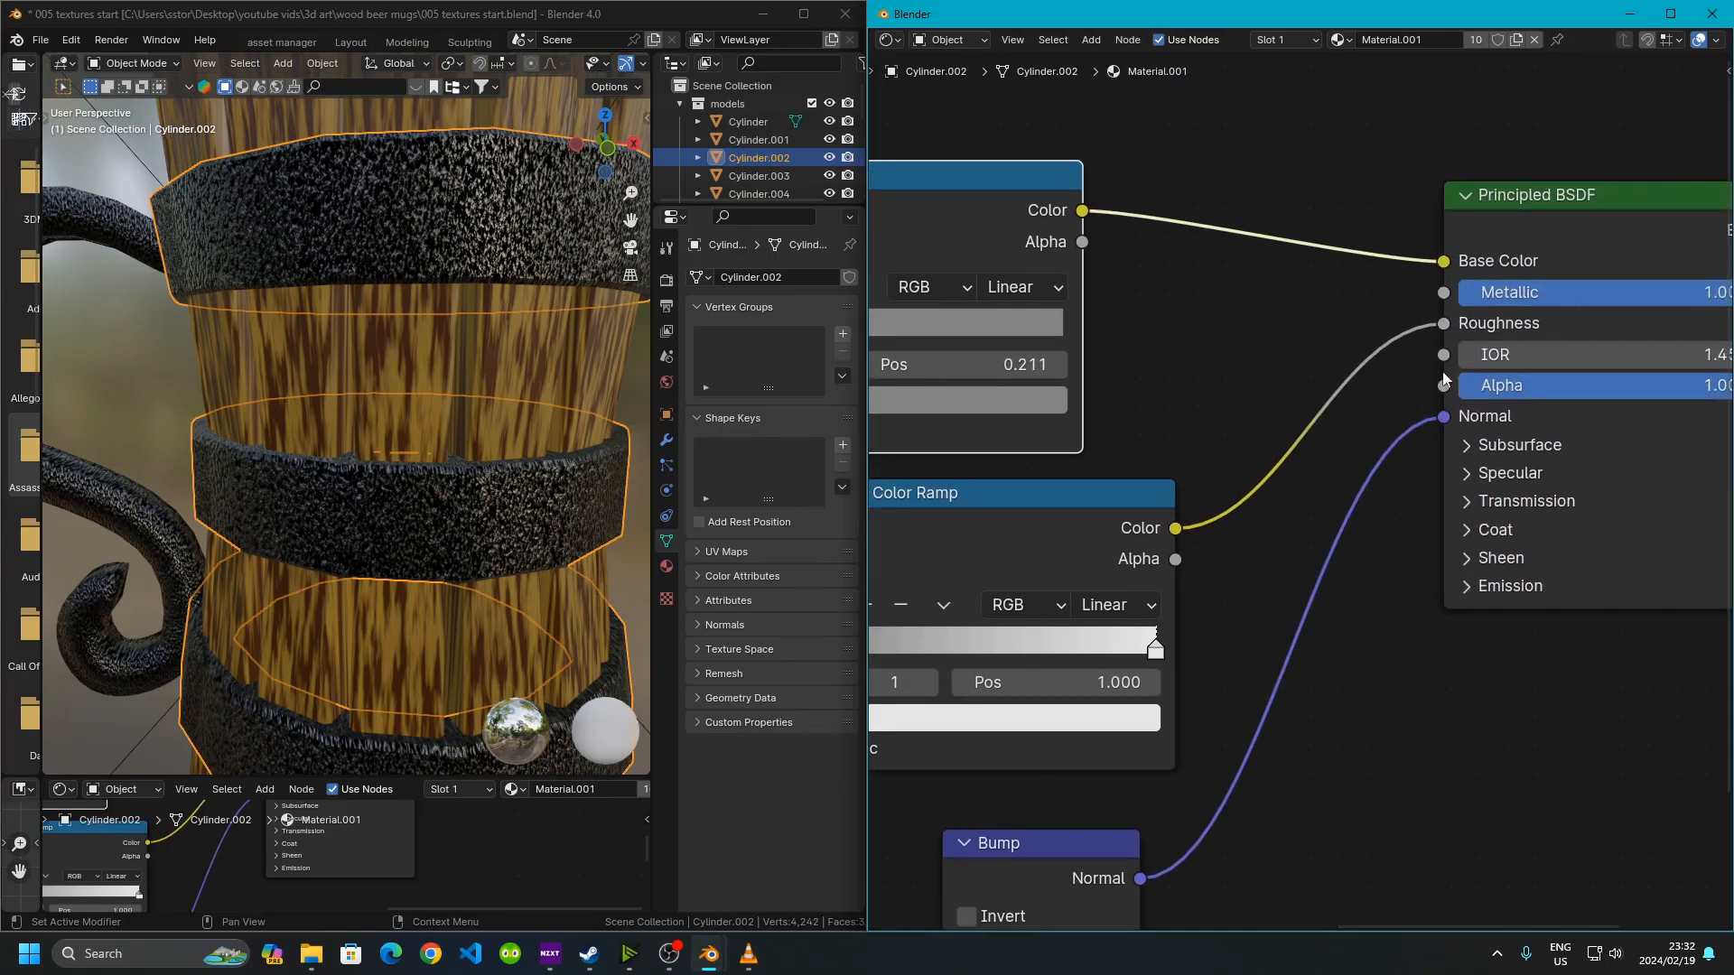
{"action": "middle_click_drag", "start_coordinate": [1341, 439], "coordinate": [1569, 158]}
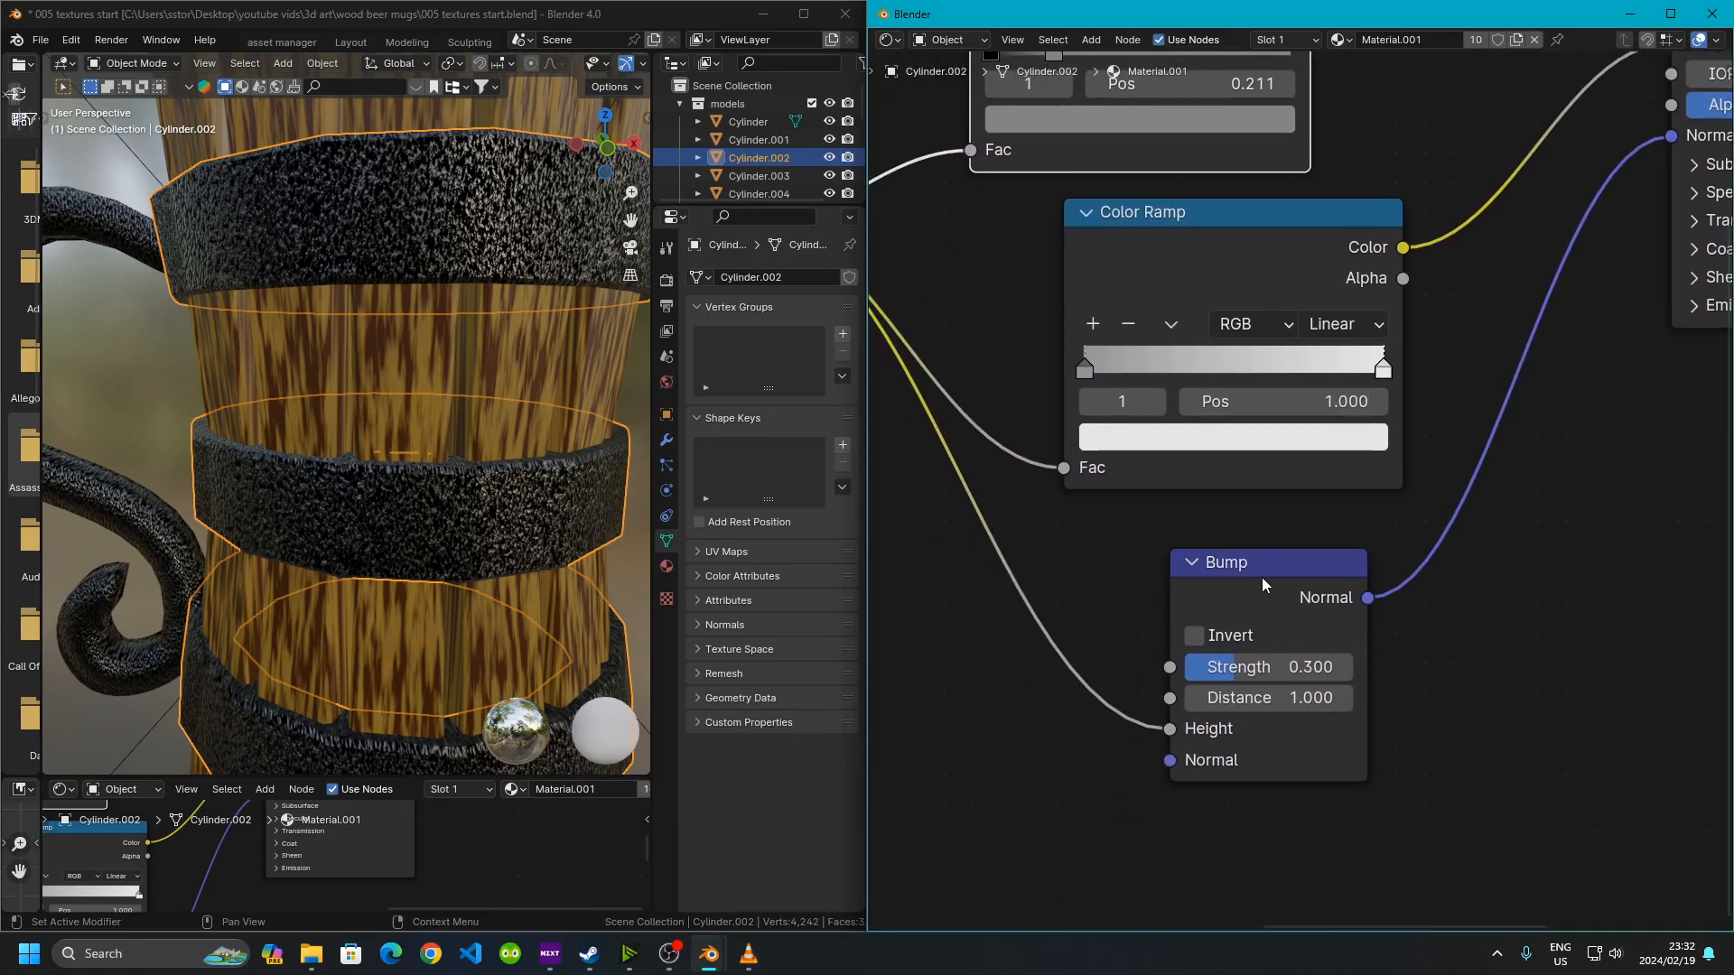
{"action": "middle_click_drag", "start_coordinate": [1507, 270], "coordinate": [1237, 429]}
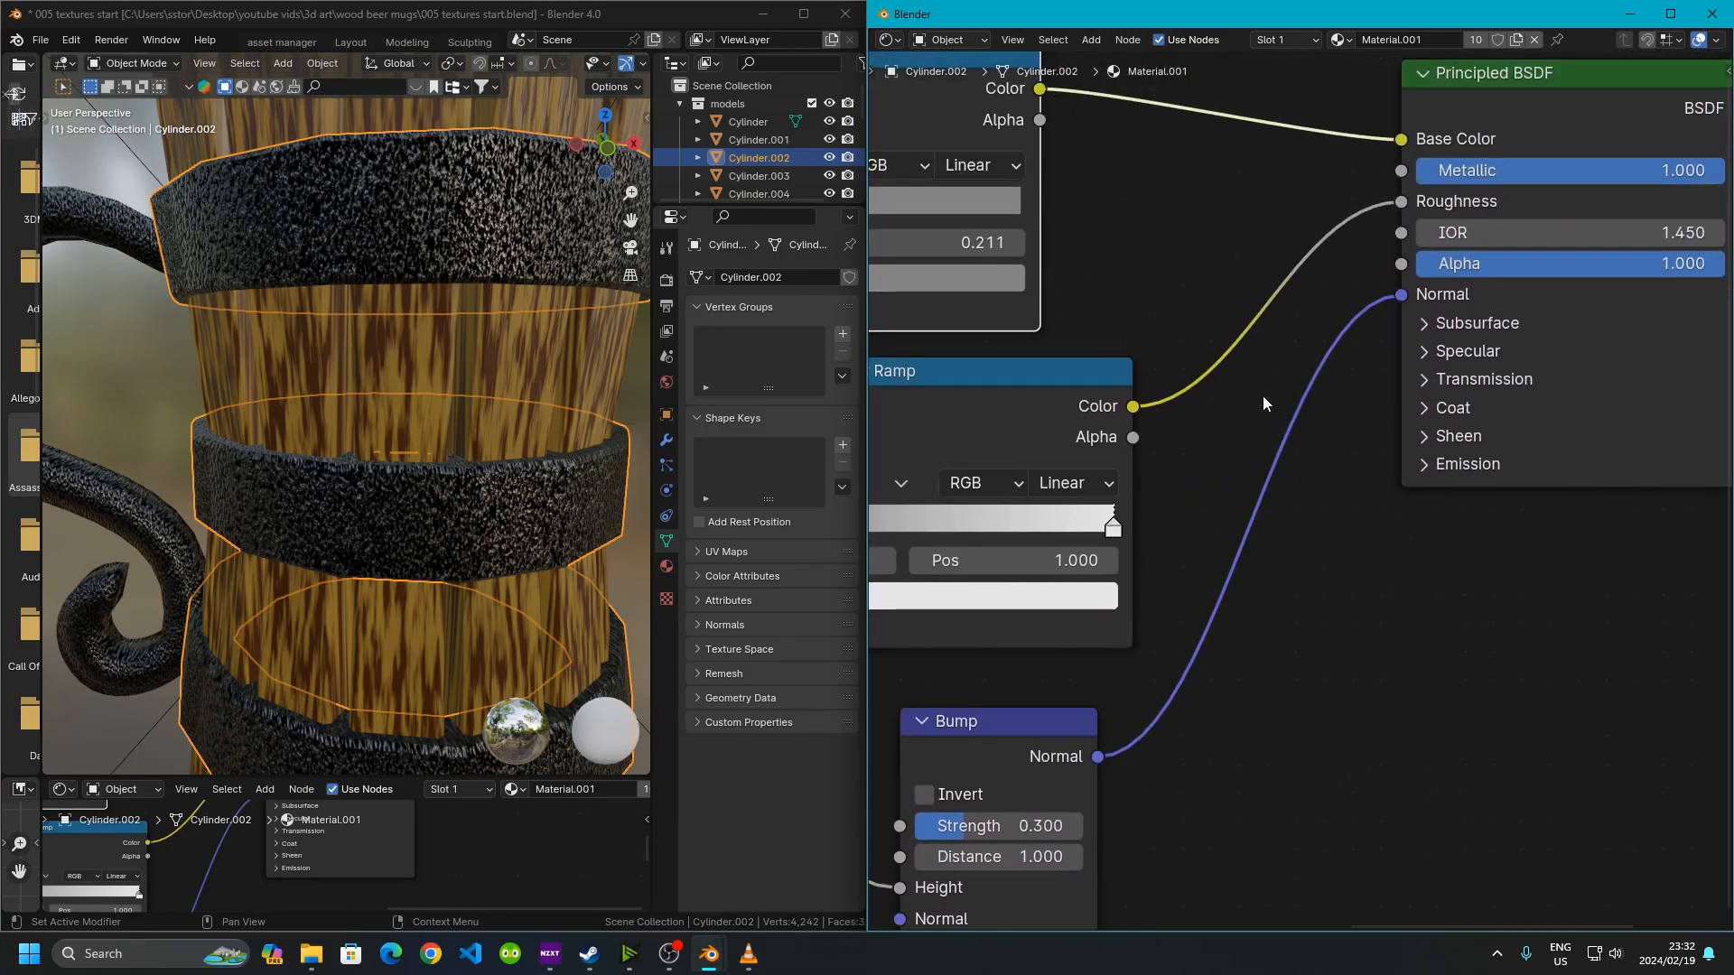
{"action": "scroll", "coordinate": [1263, 552], "scroll_direction": "down", "scroll_amount": 2}
{"action": "middle_click_drag", "start_coordinate": [989, 313], "coordinate": [1223, 571]}
{"action": "scroll", "coordinate": [1225, 571], "scroll_direction": "up", "scroll_amount": 5}
{"action": "middle_click_drag", "start_coordinate": [1276, 516], "coordinate": [1344, 461]}
{"action": "scroll", "coordinate": [1344, 460], "scroll_direction": "up", "scroll_amount": 2}
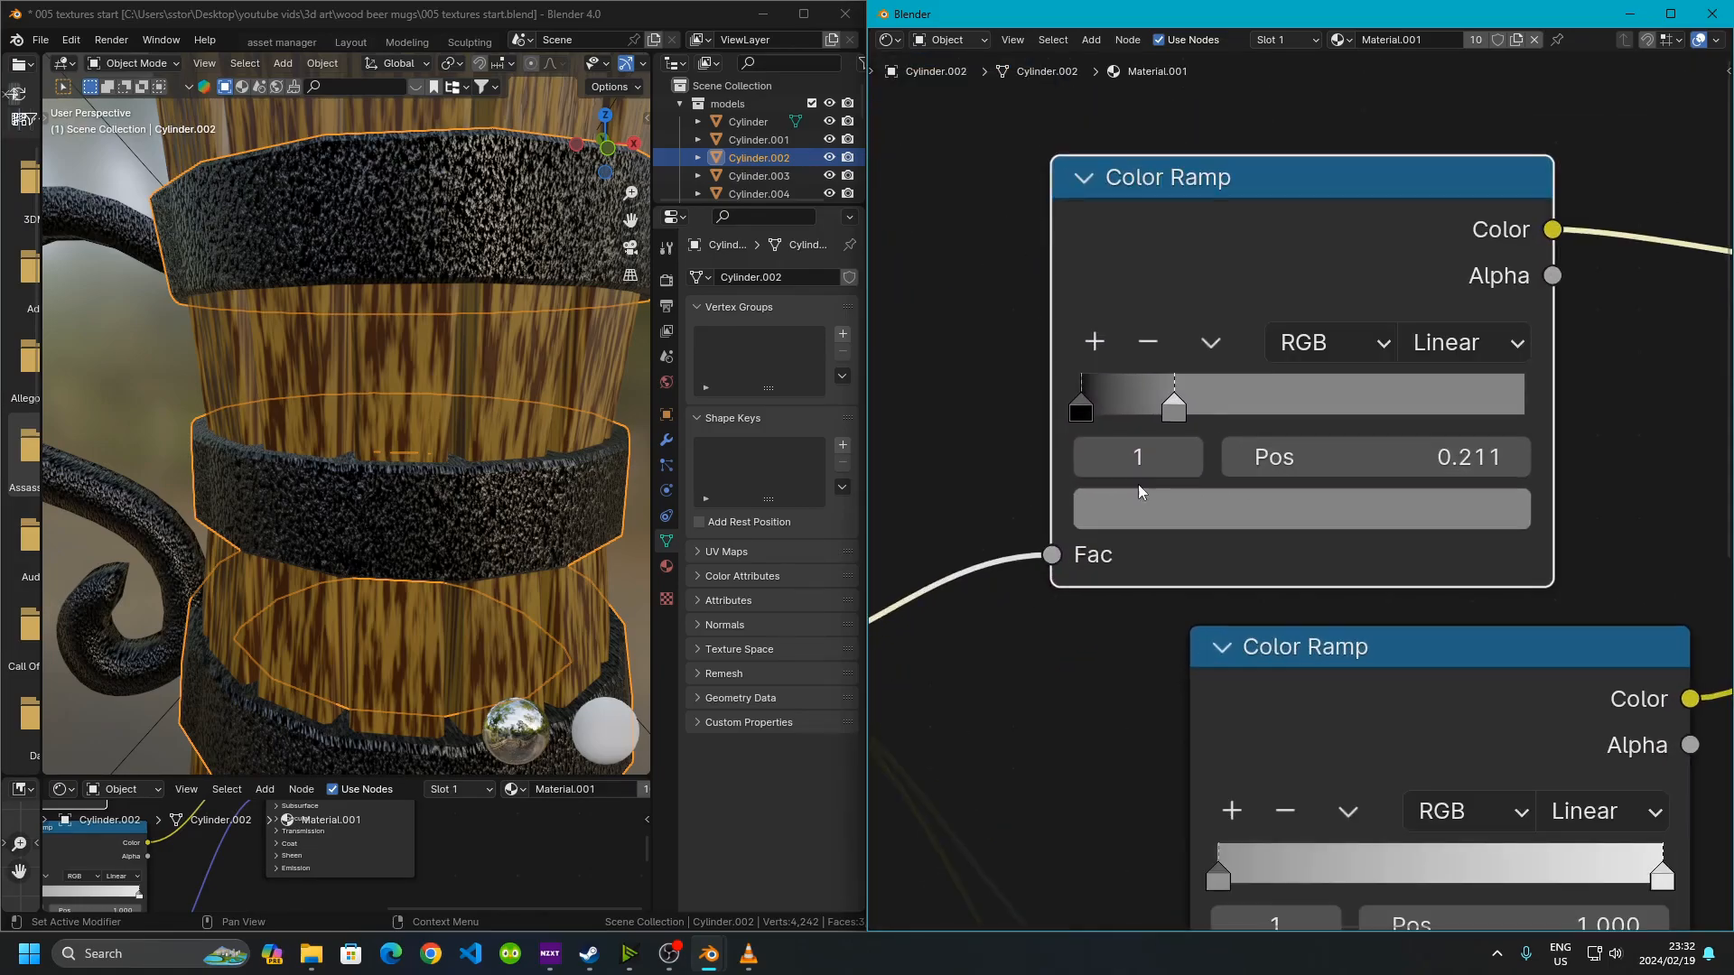
Try moving the base-color Color Ramp's grey stop closer to the black stop, then undo it
{"action": "left_click", "coordinate": [1078, 414]}
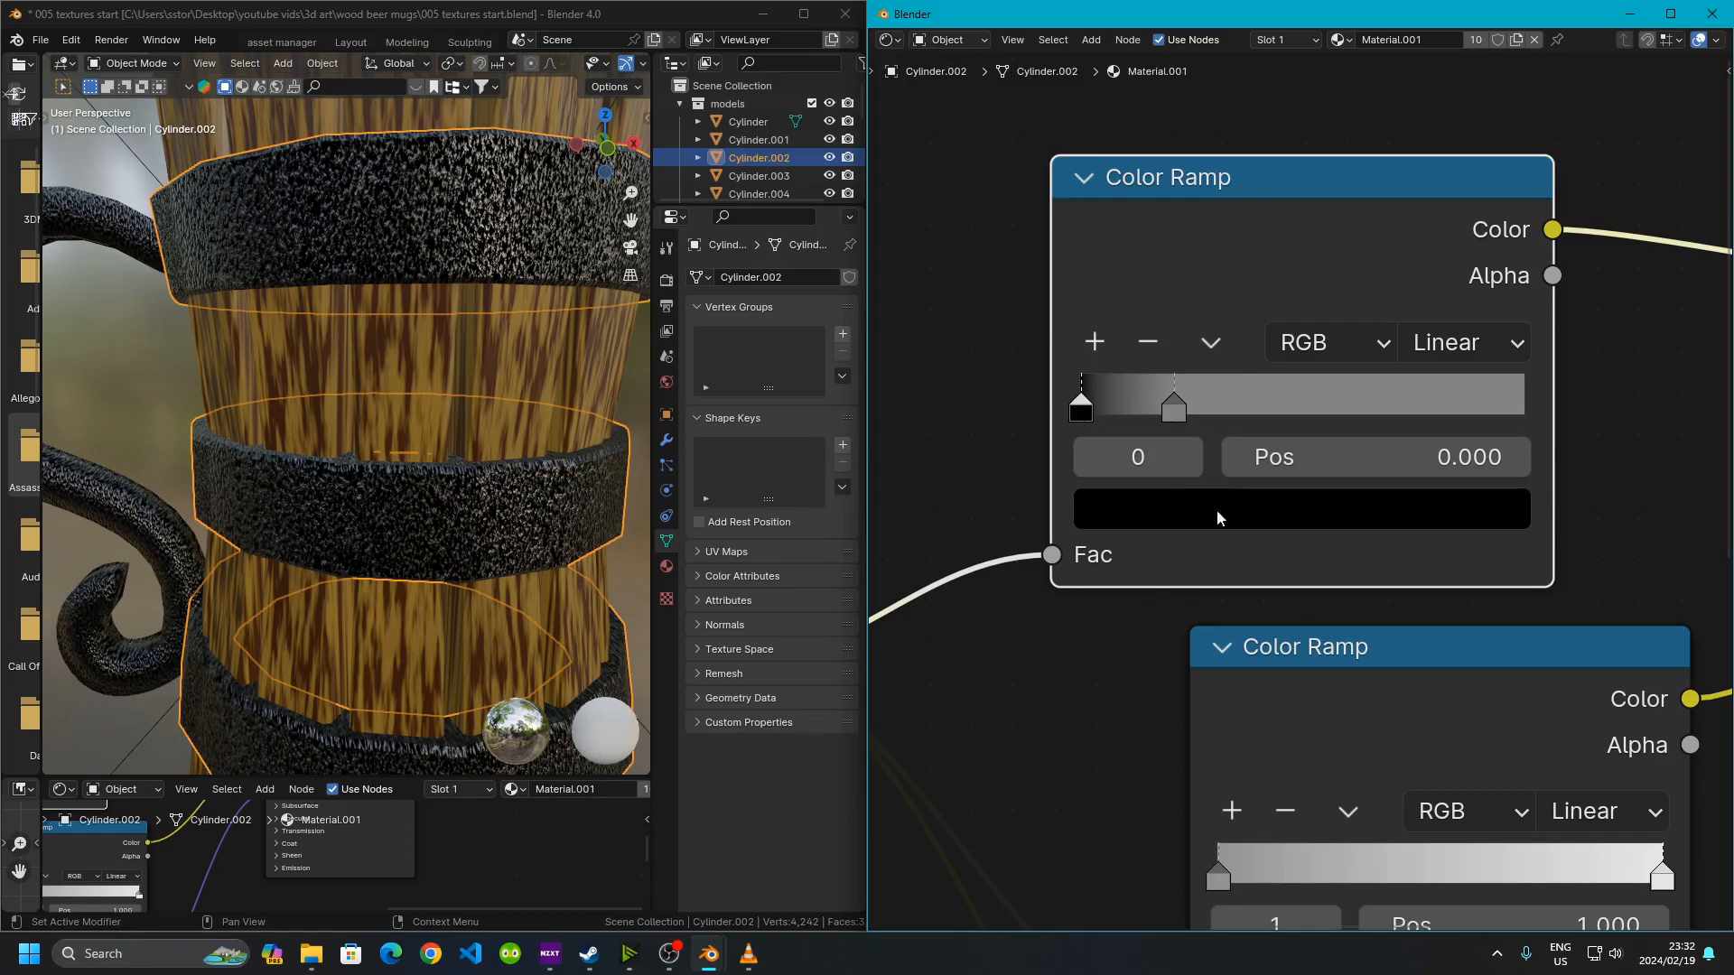
{"action": "left_click", "coordinate": [1175, 412]}
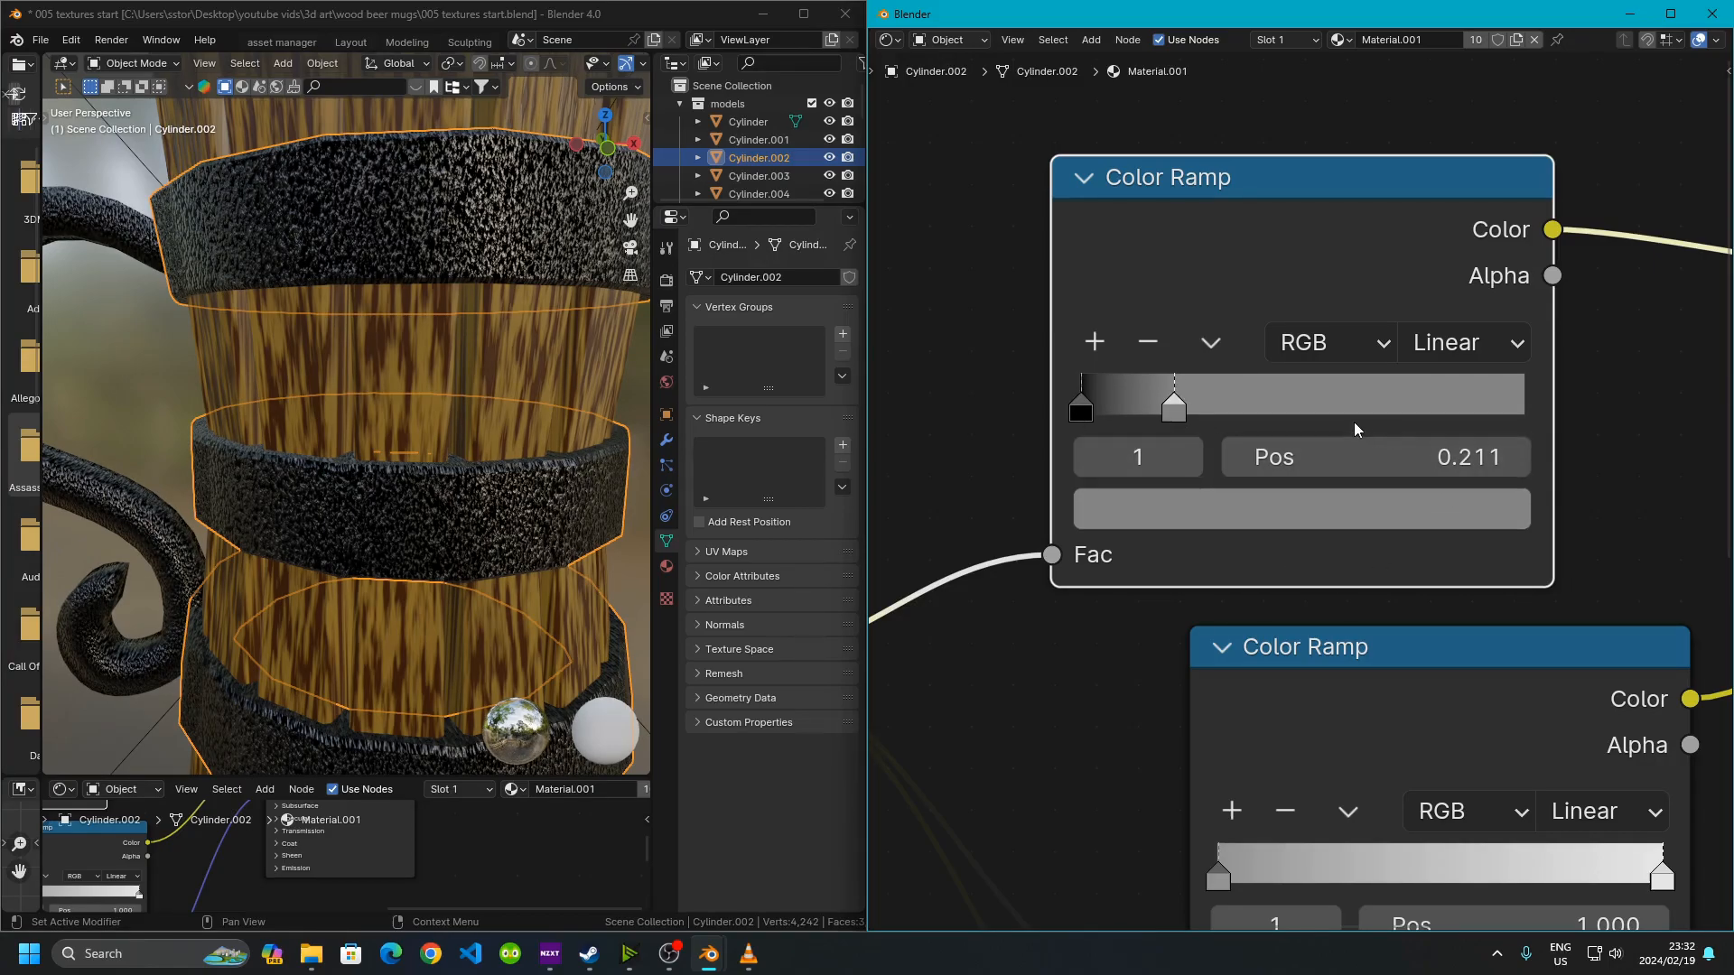
{"action": "left_click", "coordinate": [1084, 410]}
{"action": "left_click", "coordinate": [1175, 406]}
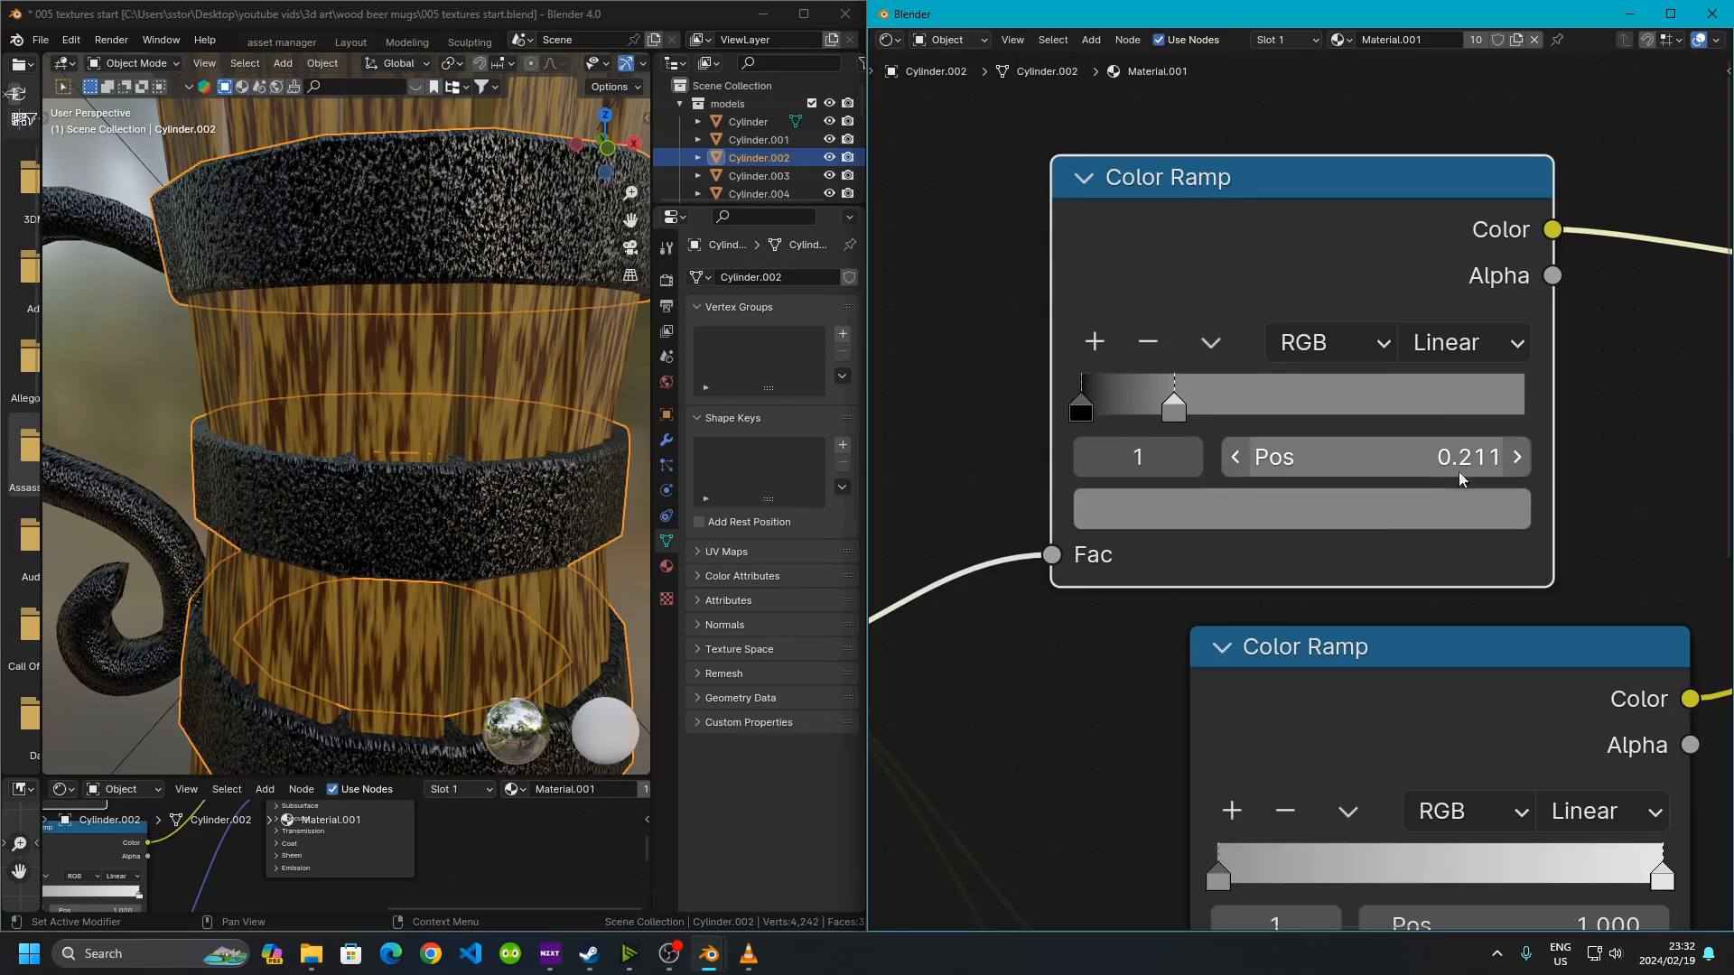
{"action": "left_click_drag", "start_coordinate": [1177, 413], "coordinate": [1136, 423]}
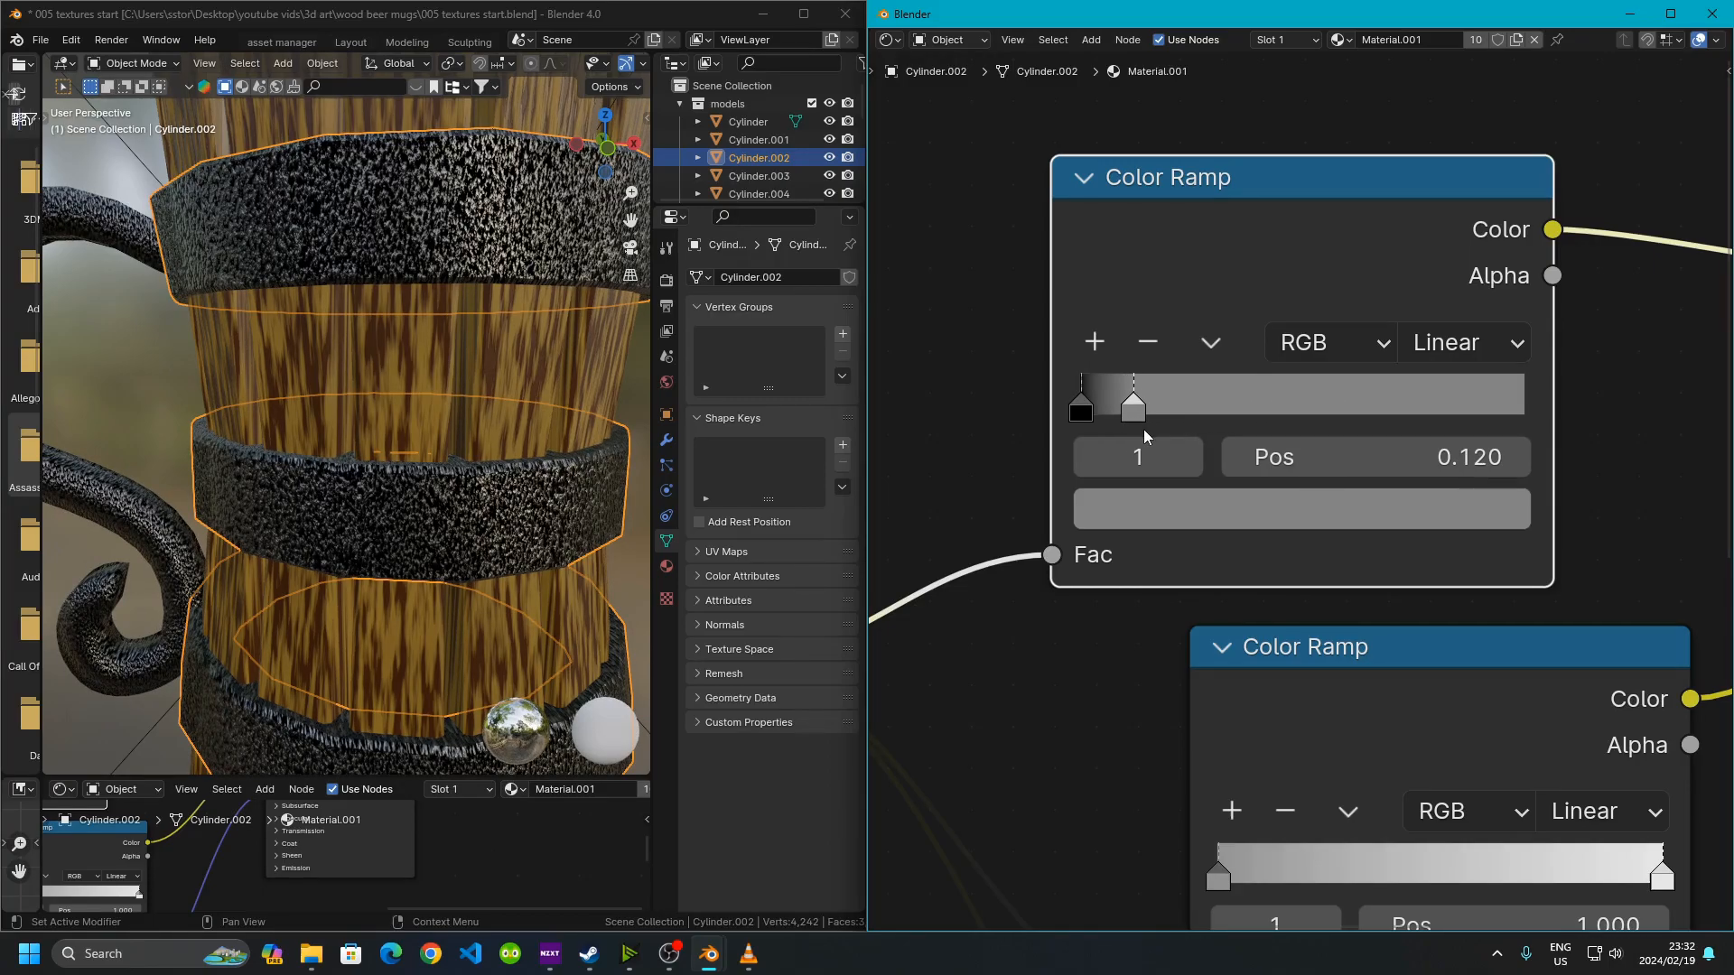
{"action": "key", "text": "ctrl+z"}
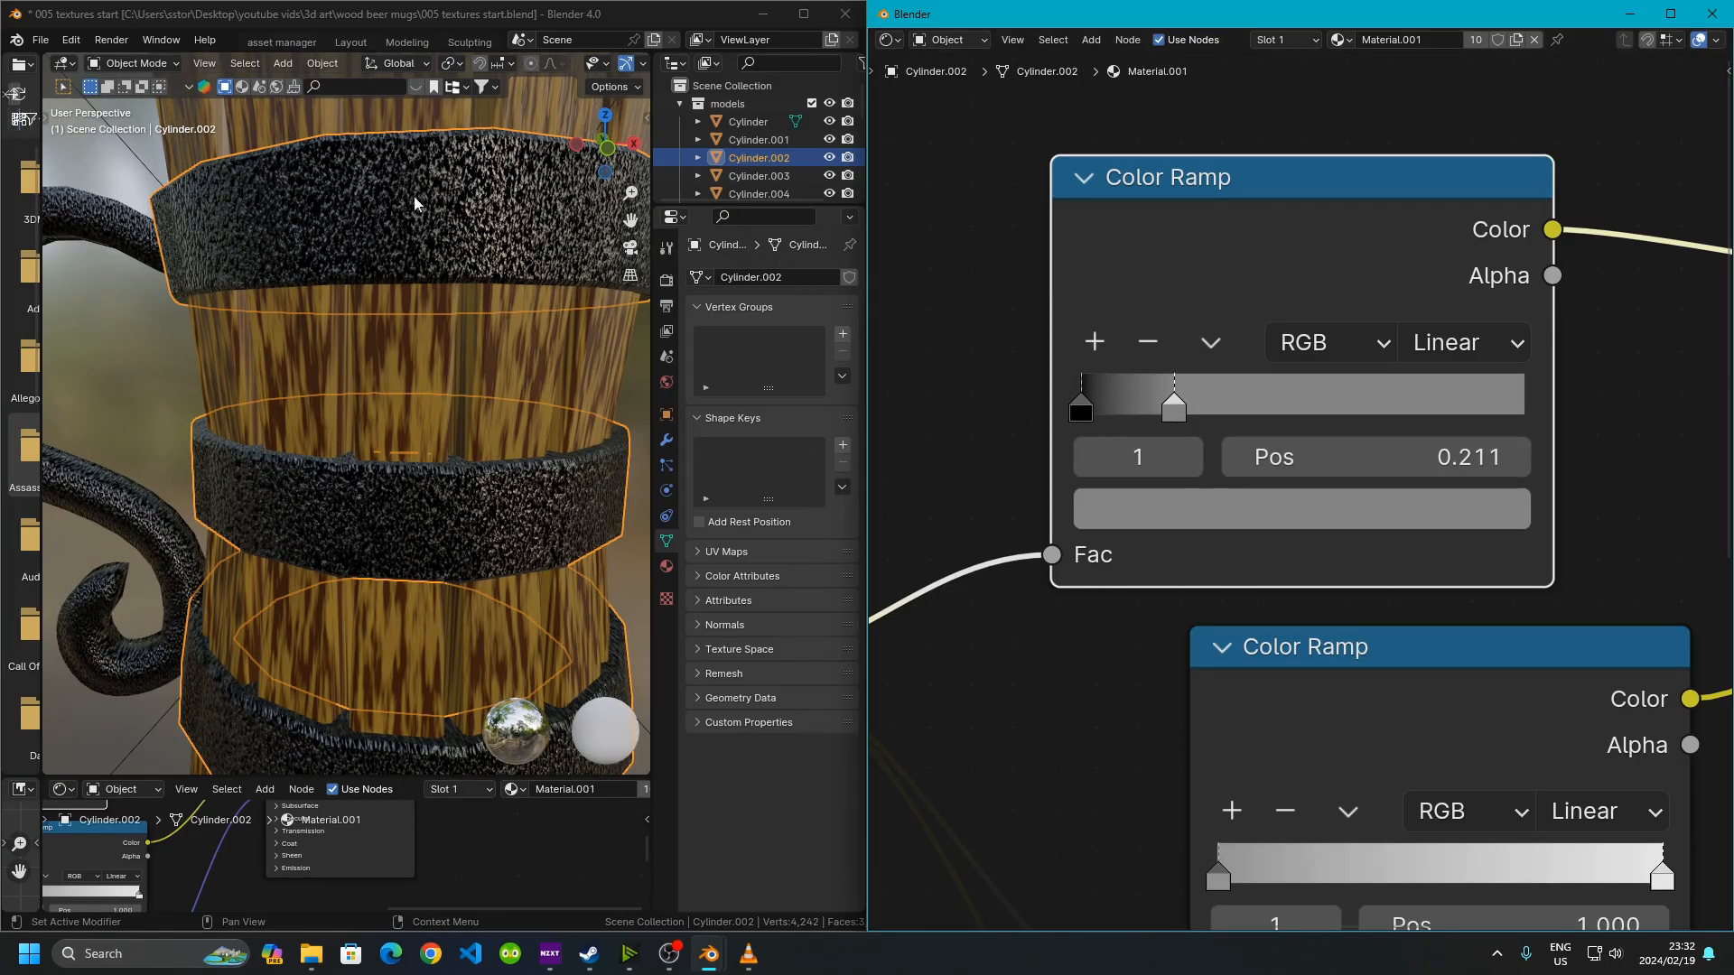
{"action": "left_click_drag", "start_coordinate": [1174, 408], "coordinate": [1134, 402]}
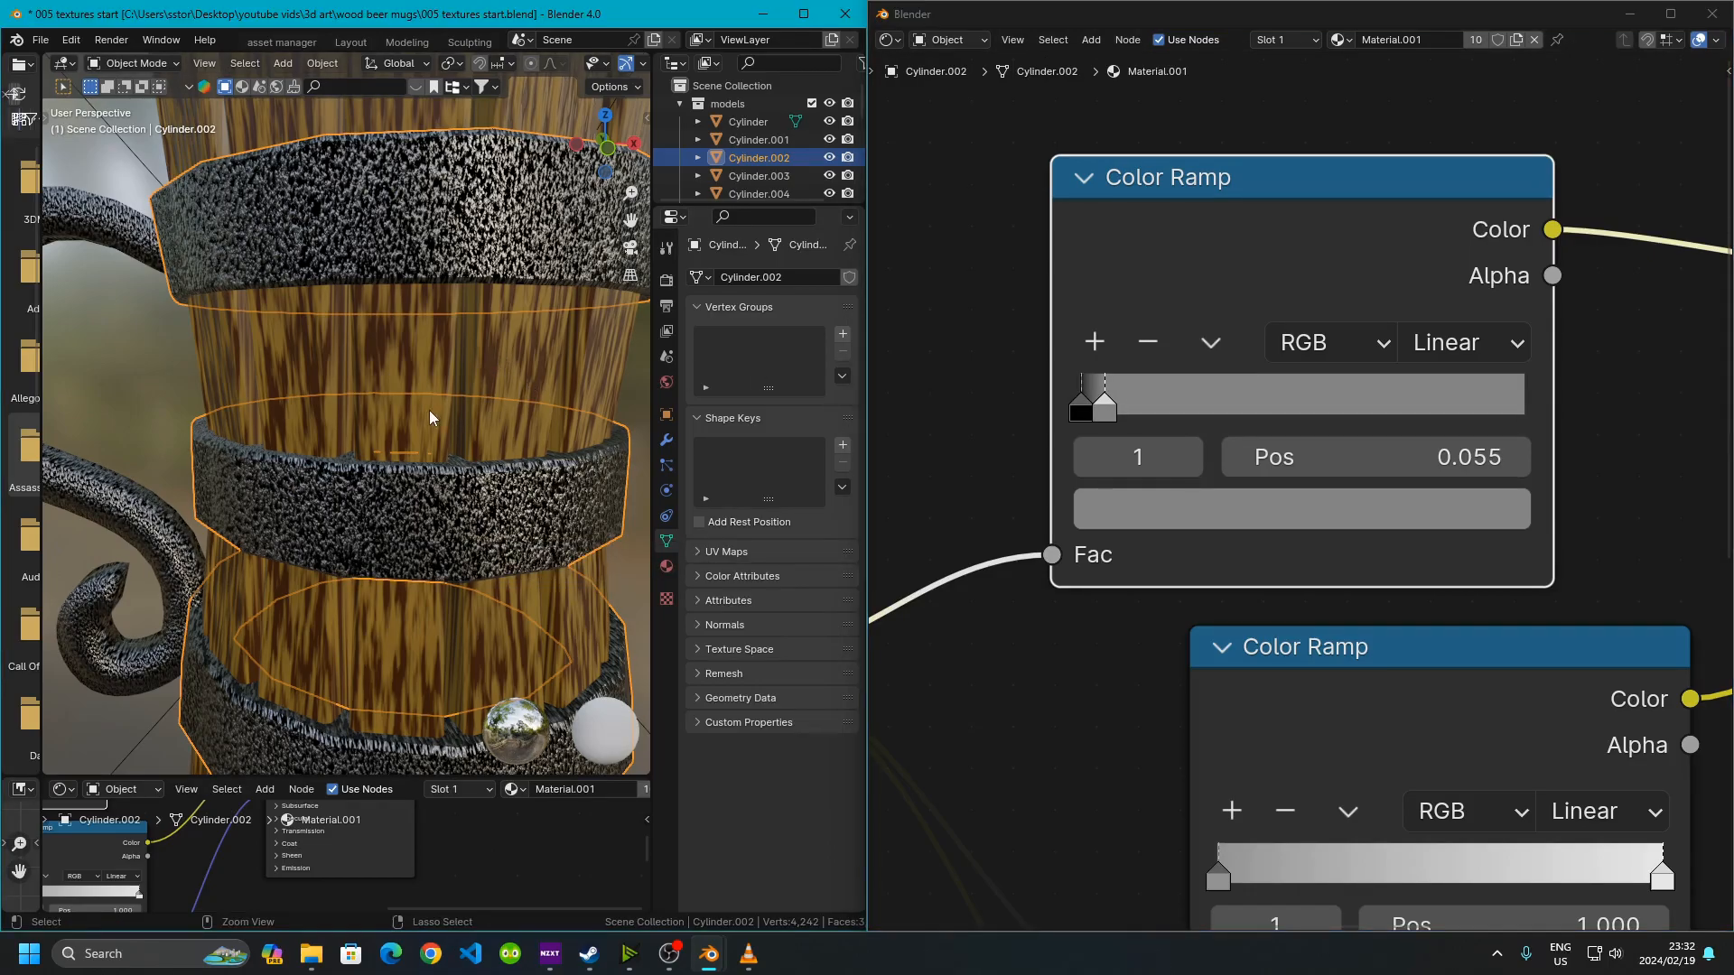
{"action": "scroll", "coordinate": [377, 446], "scroll_direction": "down", "scroll_amount": 8}
{"action": "scroll", "coordinate": [388, 448], "scroll_direction": "up", "scroll_amount": 3}
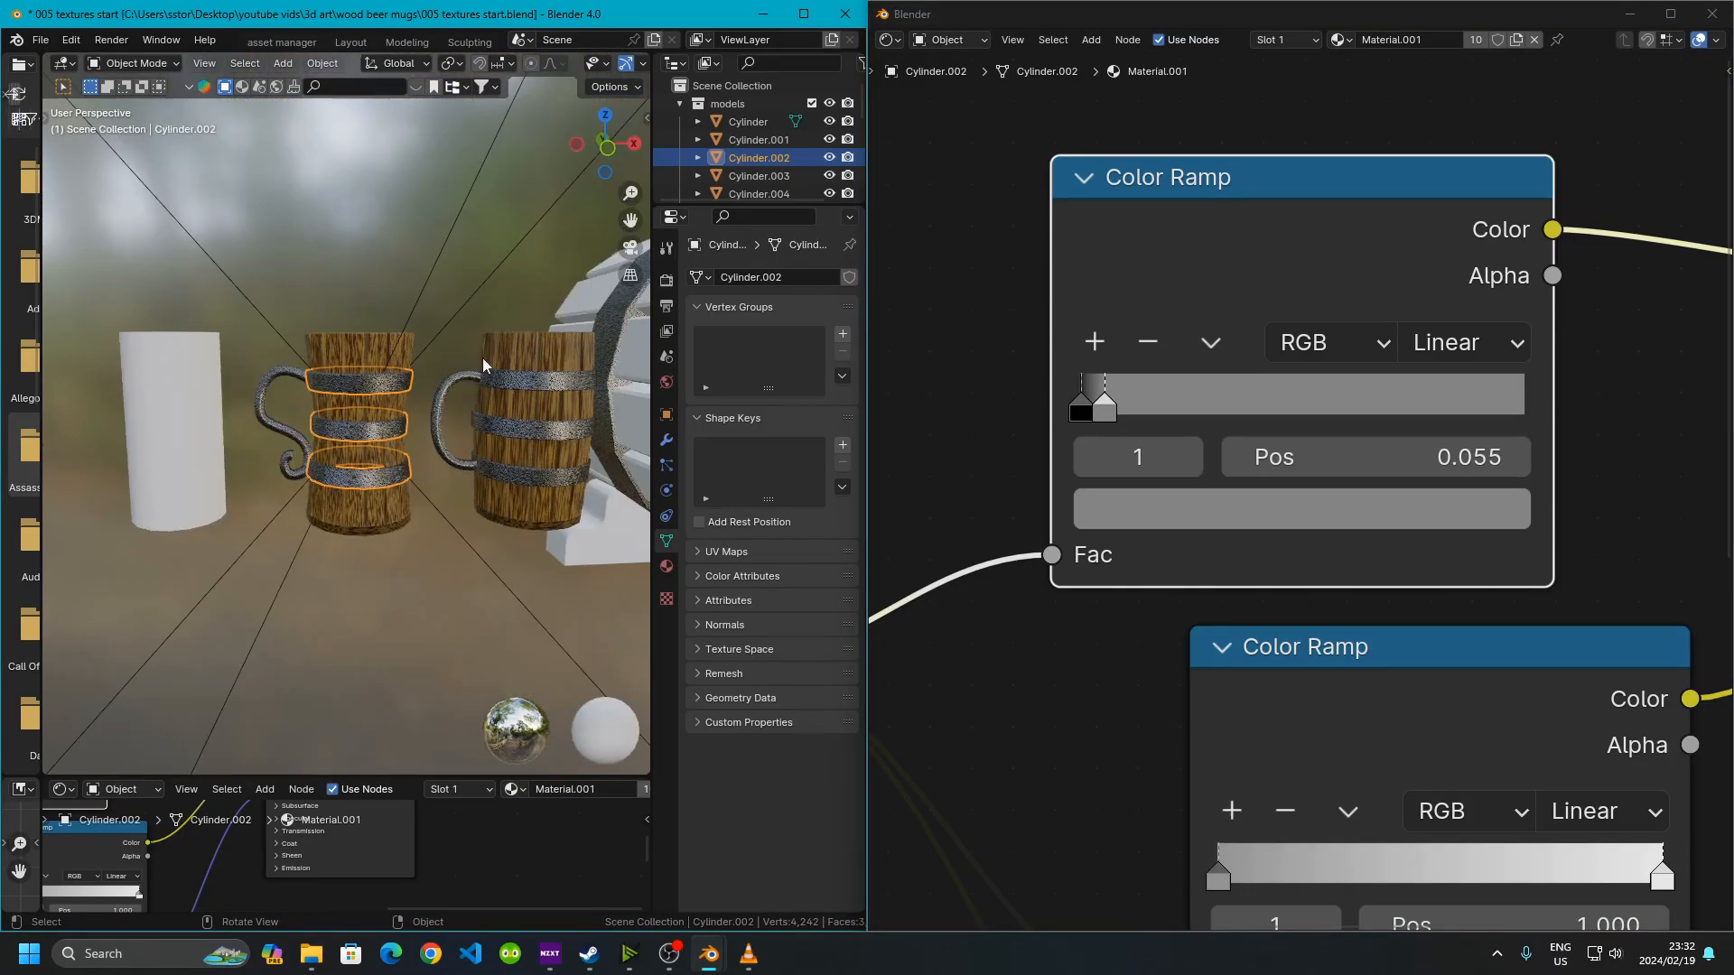
{"action": "scroll", "coordinate": [428, 464], "scroll_direction": "up", "scroll_amount": 6}
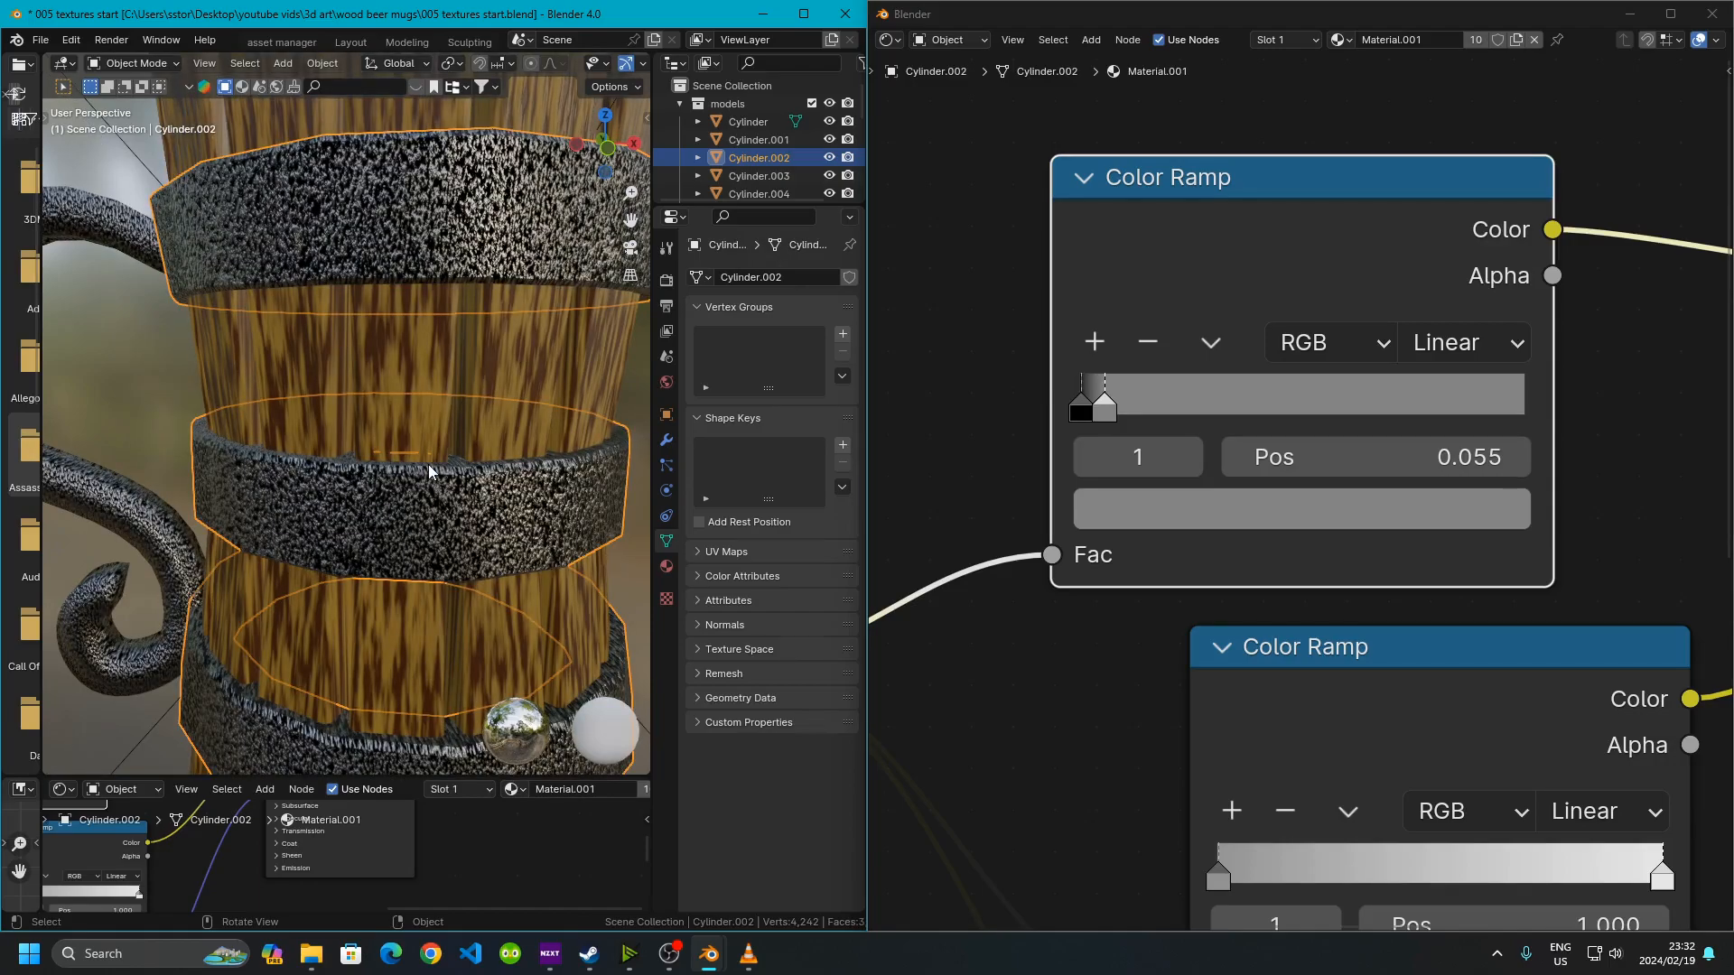
{"action": "key", "text": "ctrl+z"}
Try lowering the Principled BSDF's Metallic to 0 and restore it to 1
{"action": "scroll", "coordinate": [1490, 607], "scroll_direction": "down", "scroll_amount": 2}
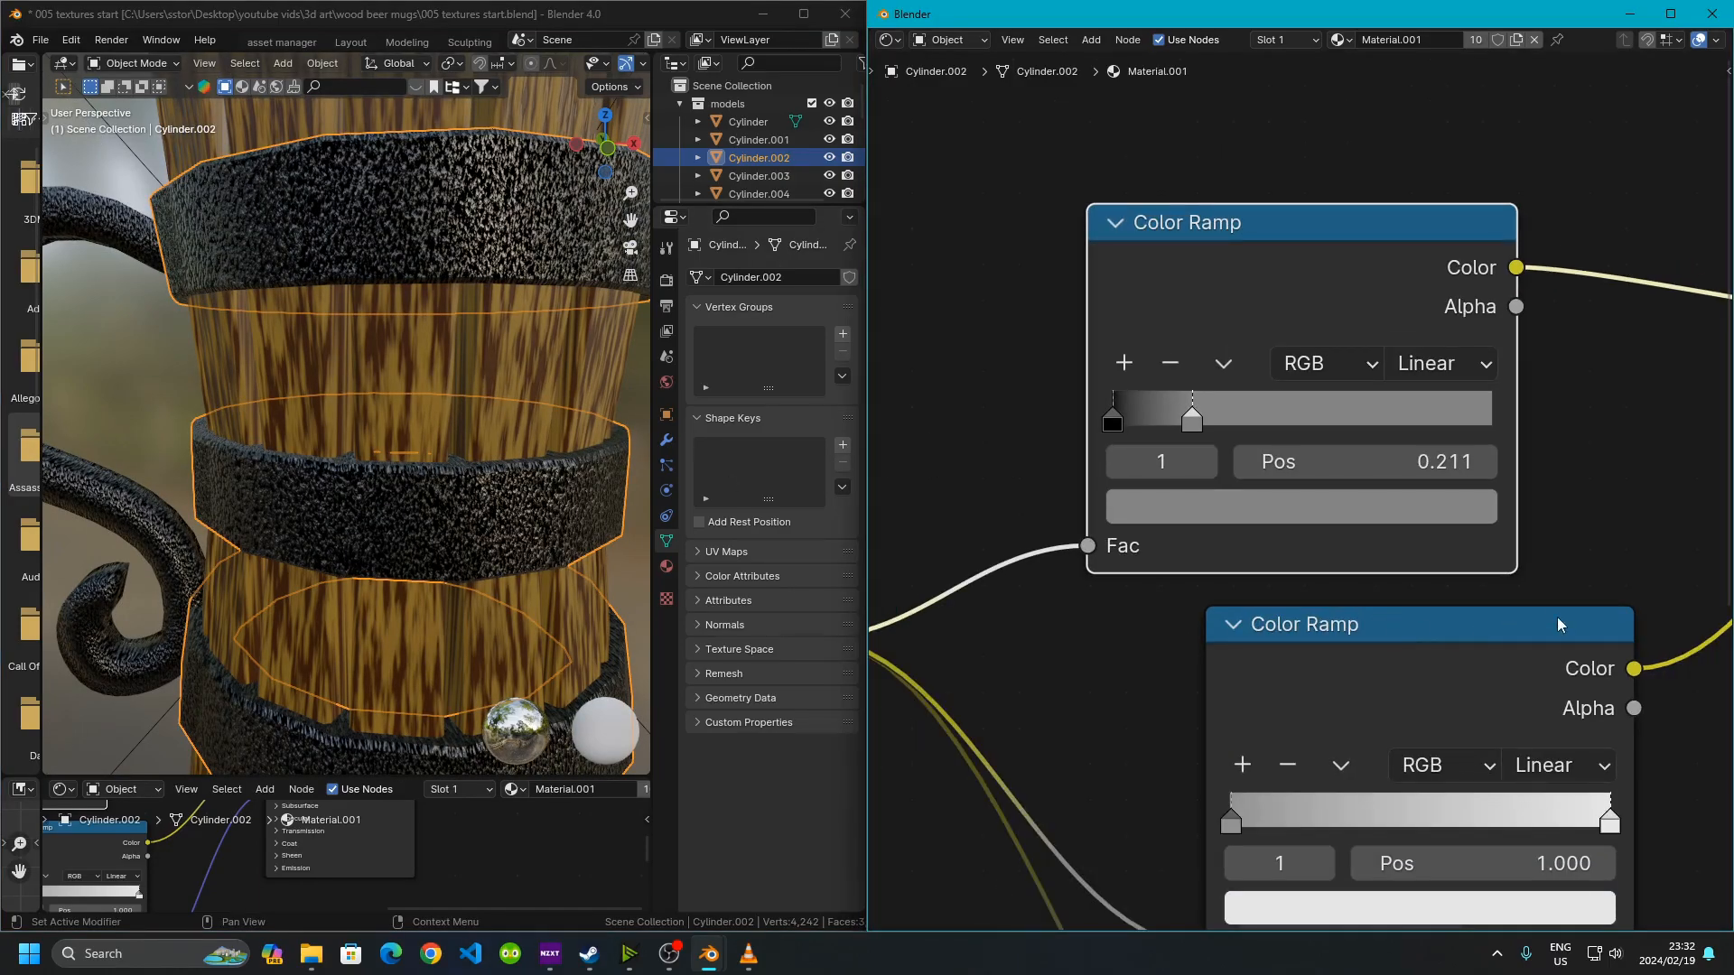
{"action": "middle_click_drag", "start_coordinate": [1546, 619], "coordinate": [1120, 580]}
{"action": "scroll", "coordinate": [1342, 508], "scroll_direction": "down", "scroll_amount": 3}
{"action": "middle_click_drag", "start_coordinate": [1342, 509], "coordinate": [1228, 547]}
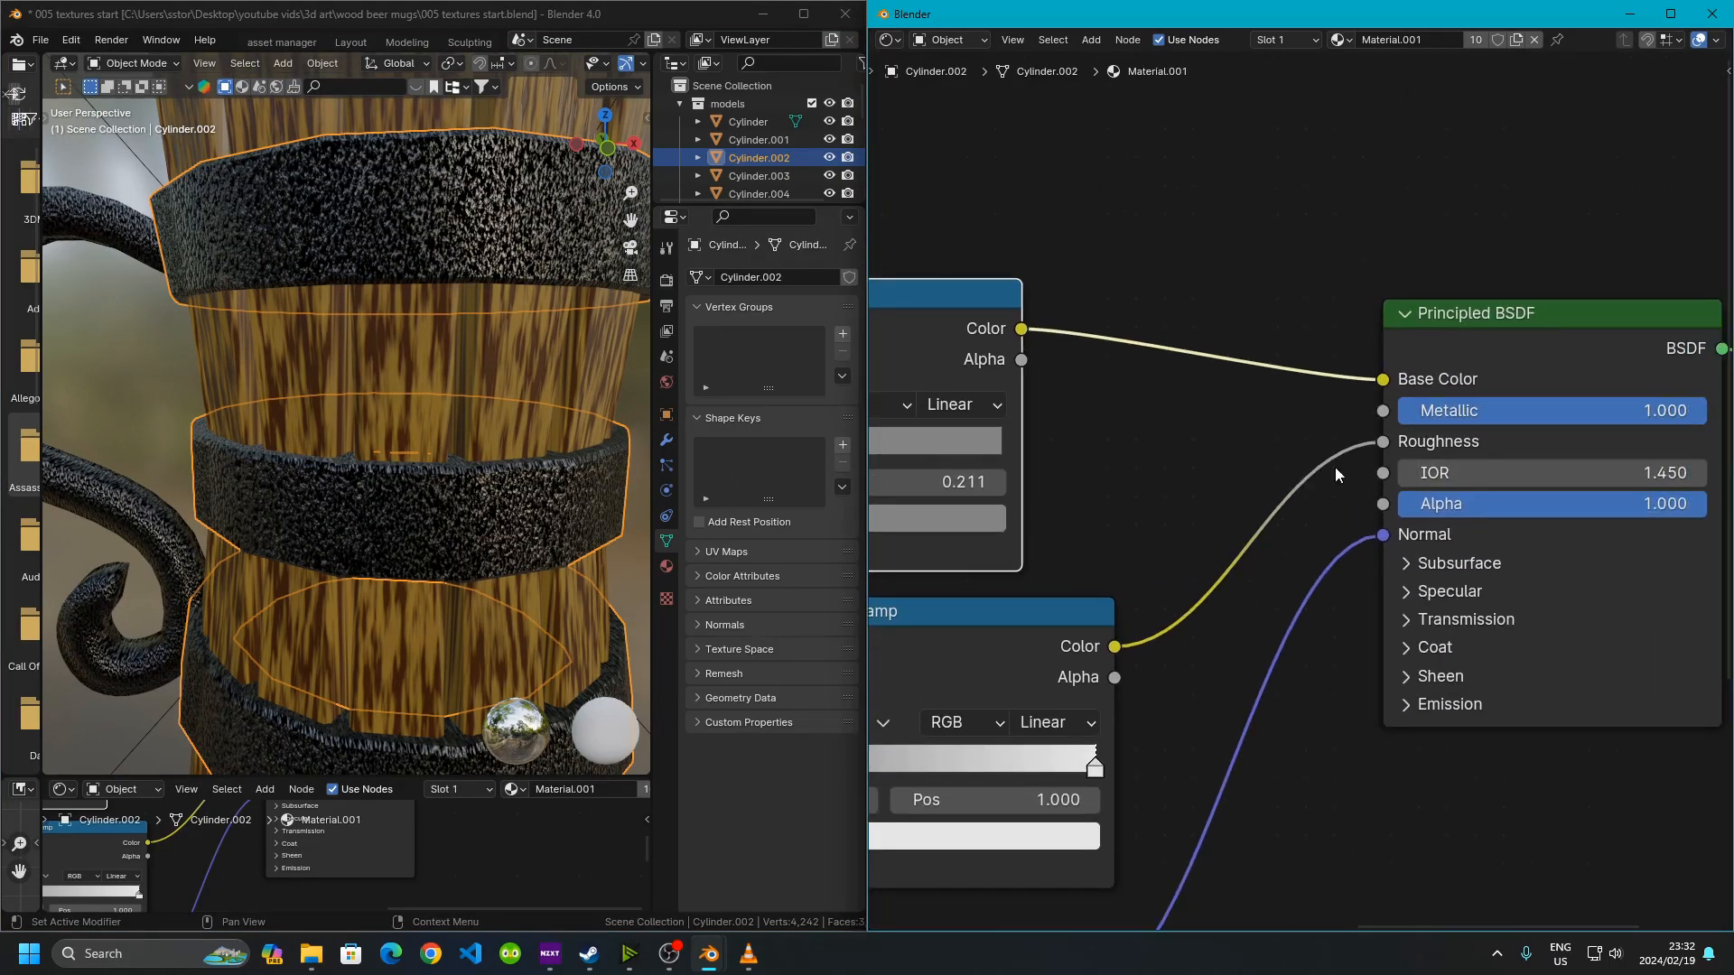
{"action": "left_click_drag", "start_coordinate": [1652, 412], "coordinate": [1396, 419]}
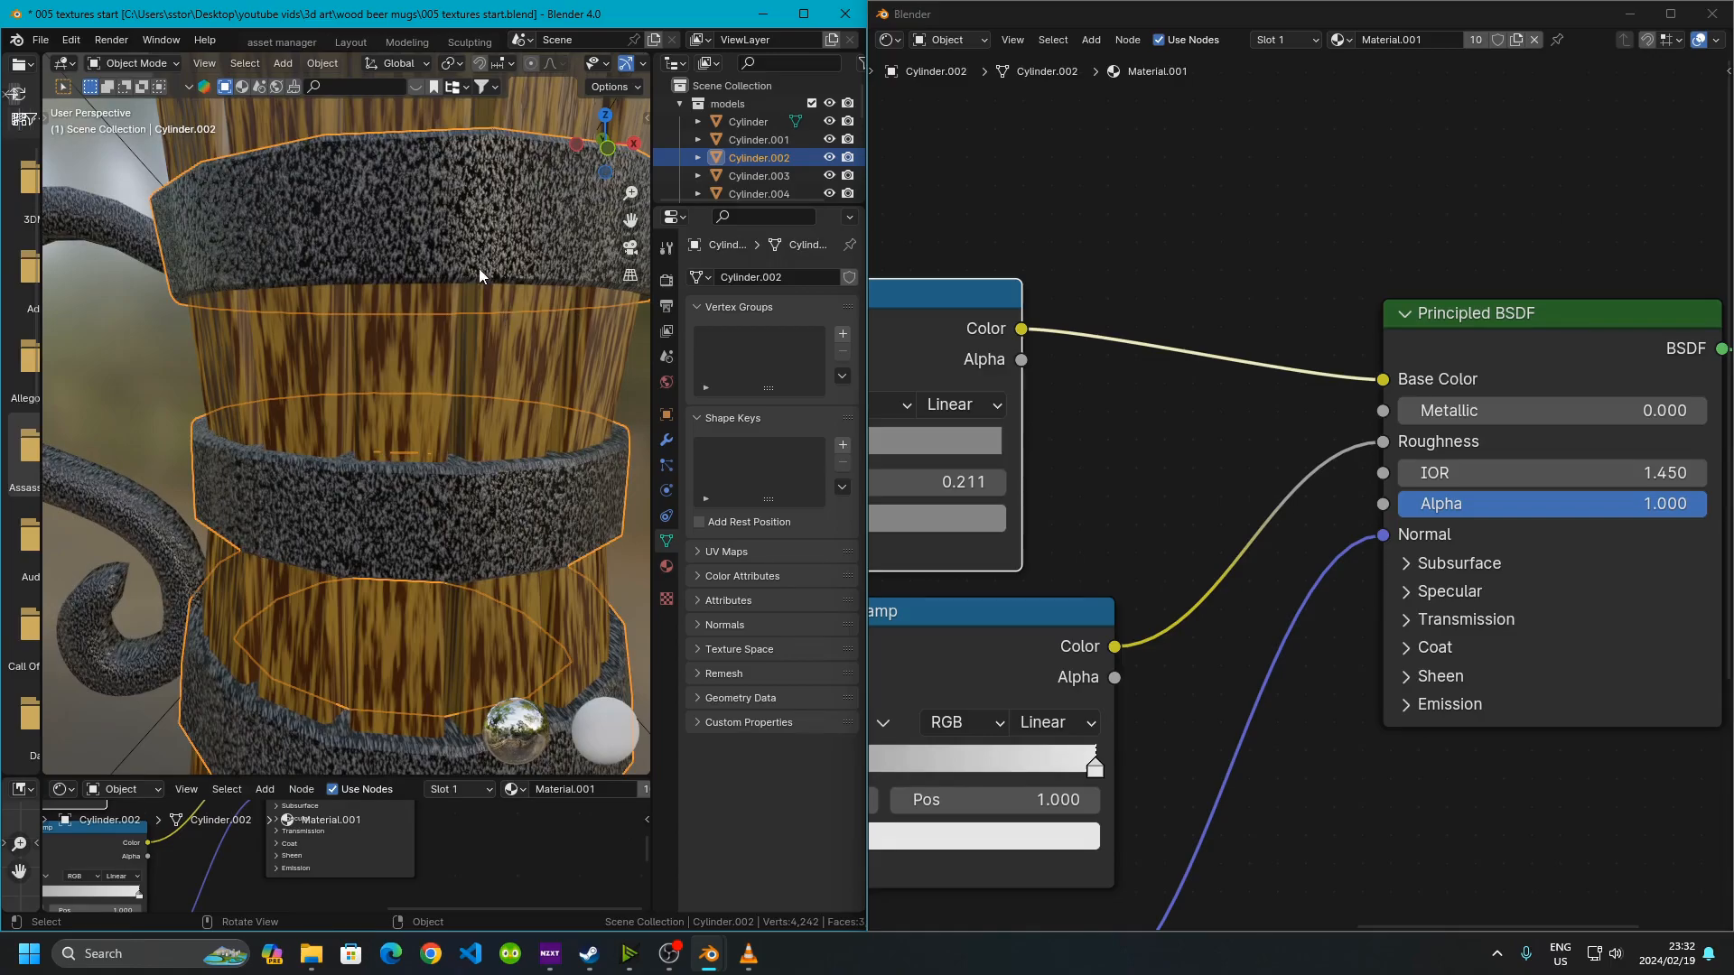
{"action": "left_click_drag", "start_coordinate": [1445, 410], "coordinate": [1679, 408]}
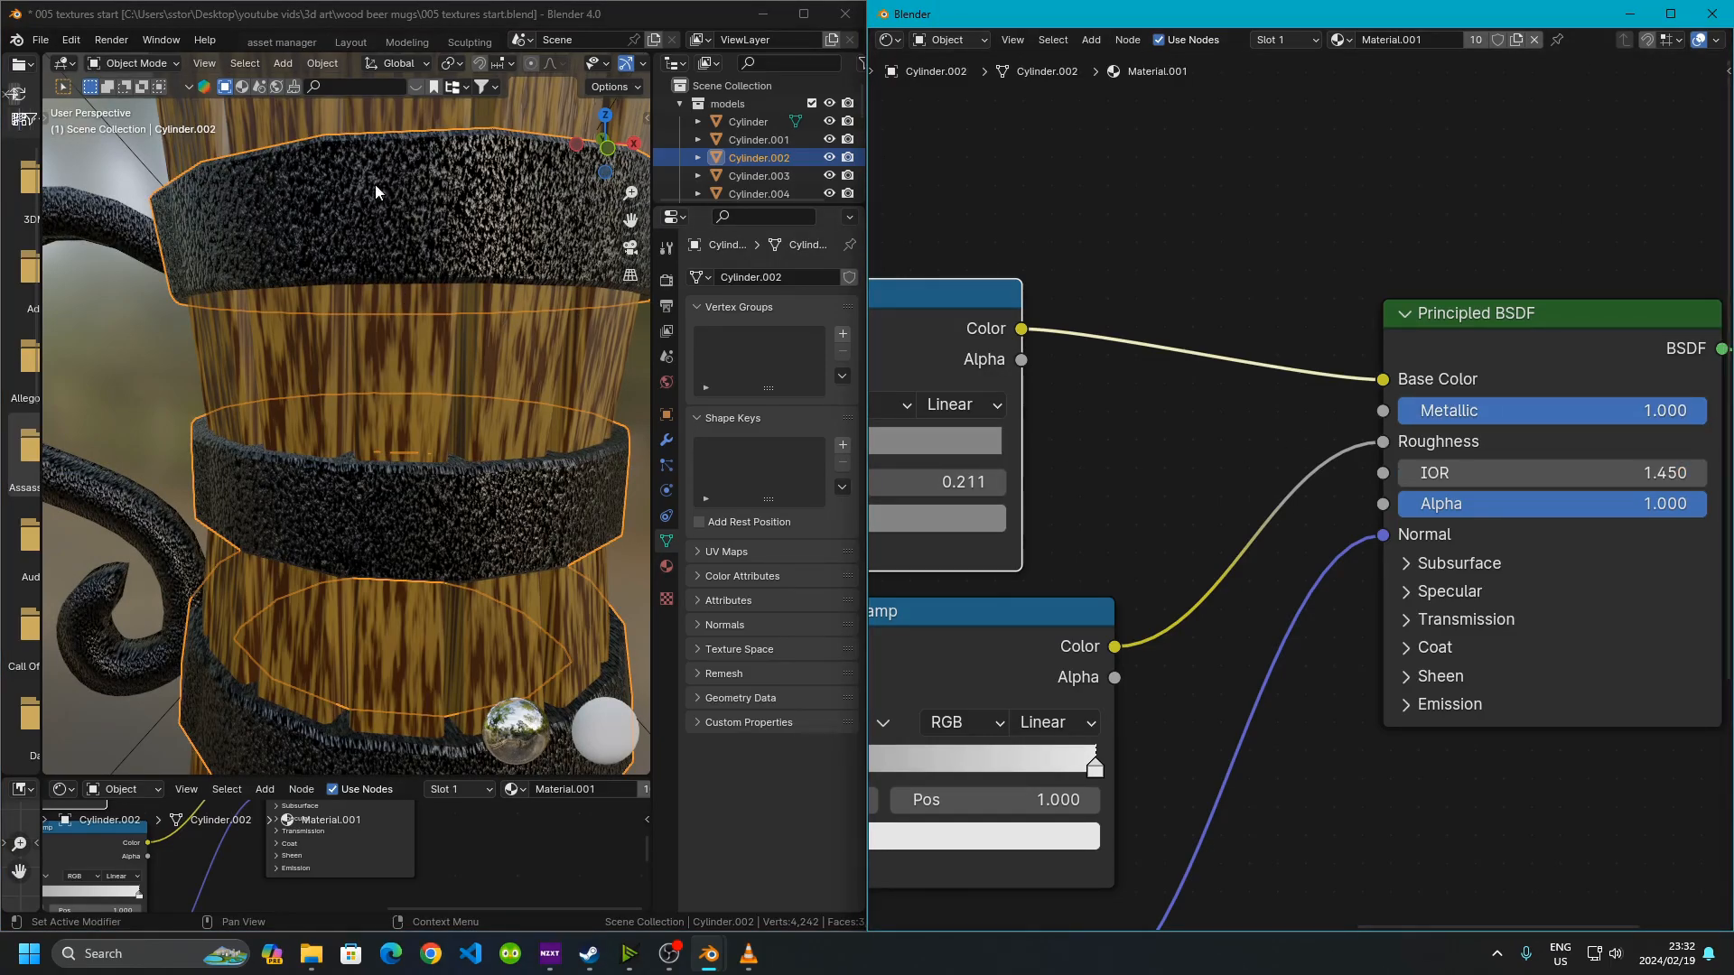
Examine the noise Color Ramp and the roughness Color Ramp feeding the Principled BSDF
{"action": "middle_click_drag", "start_coordinate": [1440, 495], "coordinate": [1444, 285]}
{"action": "scroll", "coordinate": [1444, 285], "scroll_direction": "up", "scroll_amount": 3}
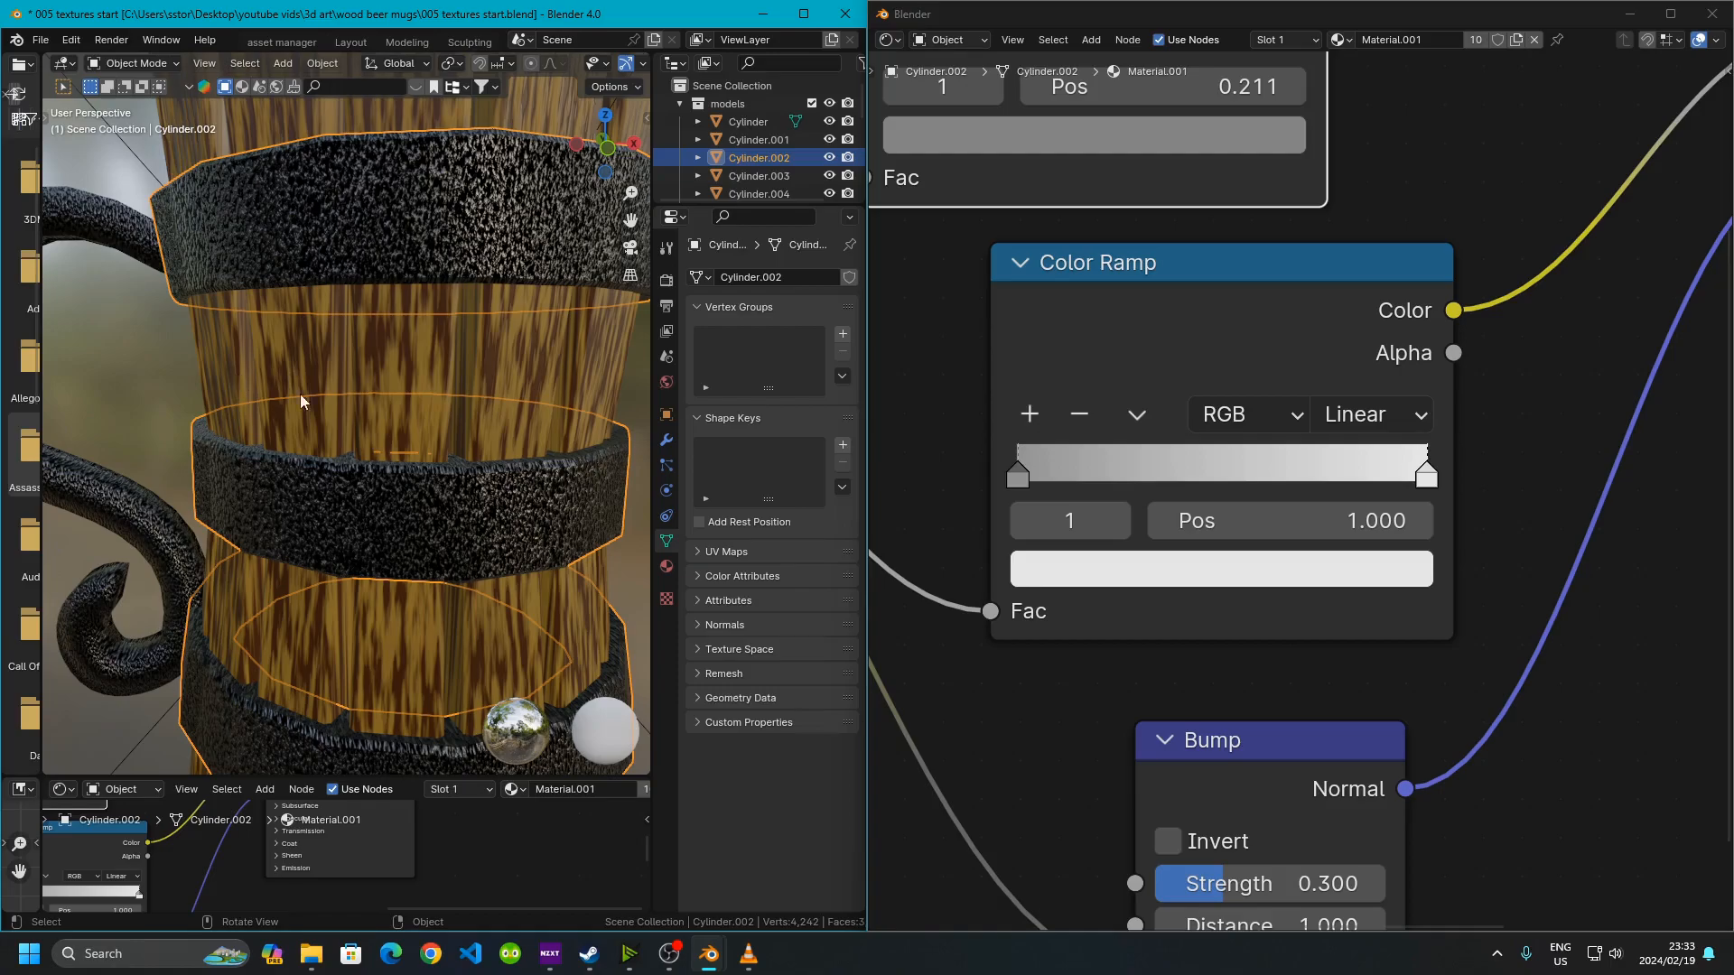
{"action": "scroll", "coordinate": [1250, 363], "scroll_direction": "down", "scroll_amount": 4}
{"action": "middle_click_drag", "start_coordinate": [1395, 363], "coordinate": [1526, 399]}
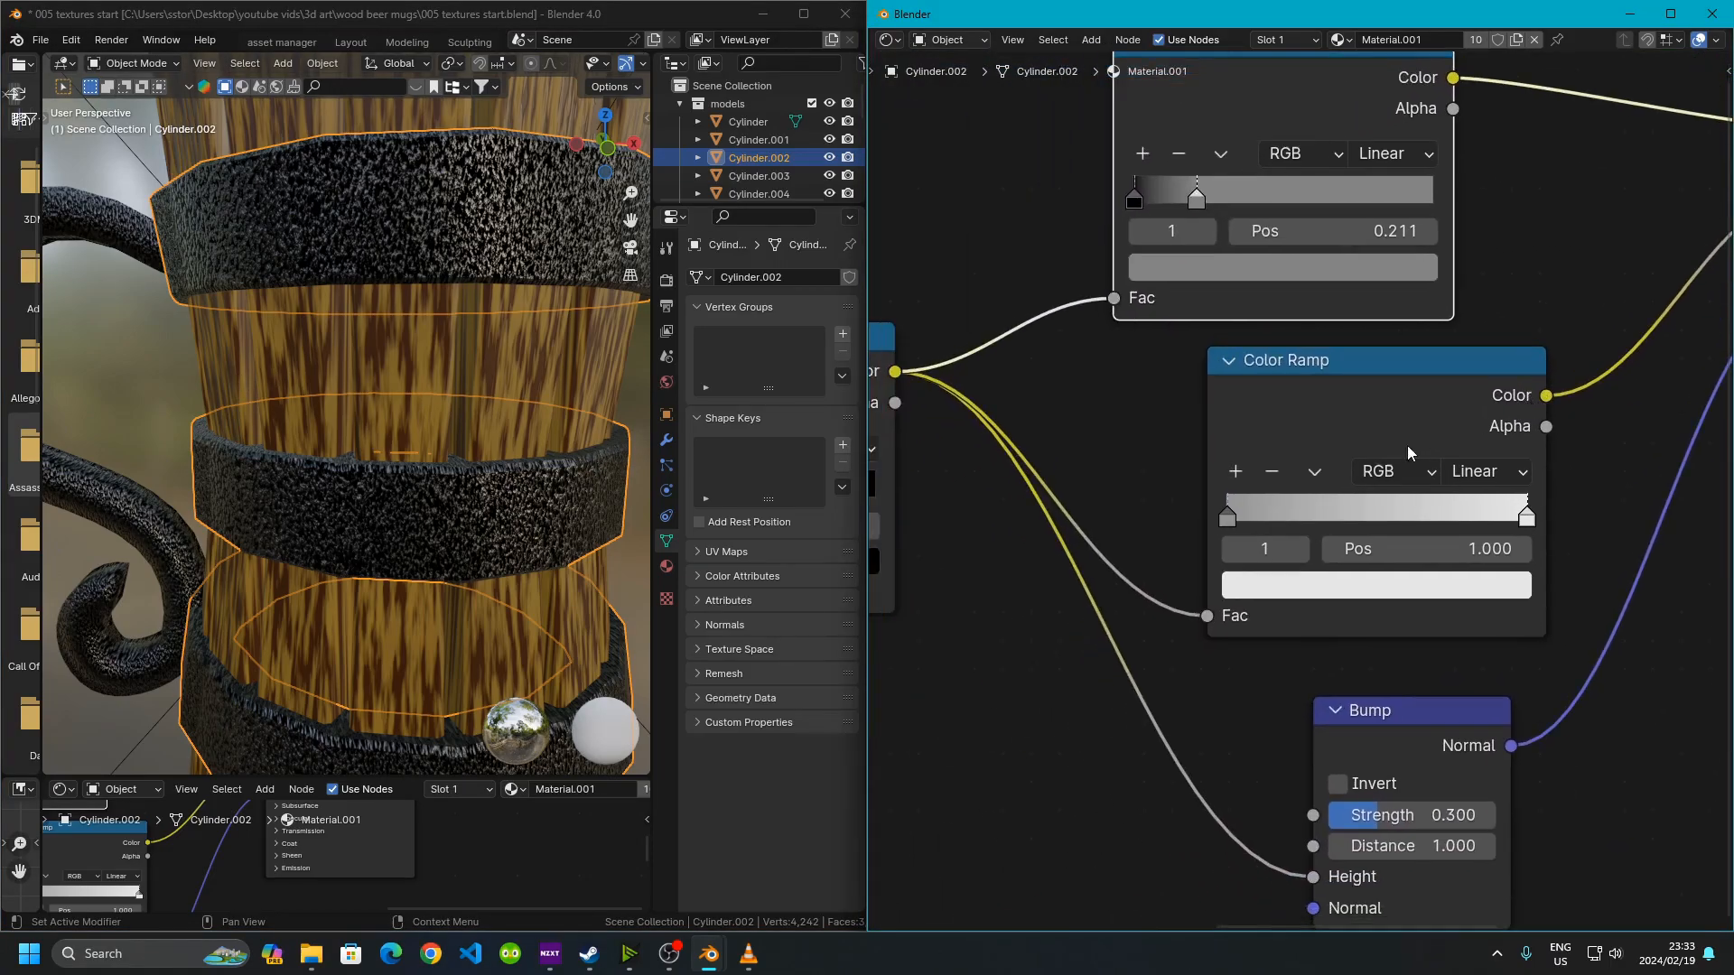
{"action": "middle_click_drag", "start_coordinate": [1217, 476], "coordinate": [1434, 468]}
{"action": "middle_click_drag", "start_coordinate": [1228, 525], "coordinate": [1341, 524]}
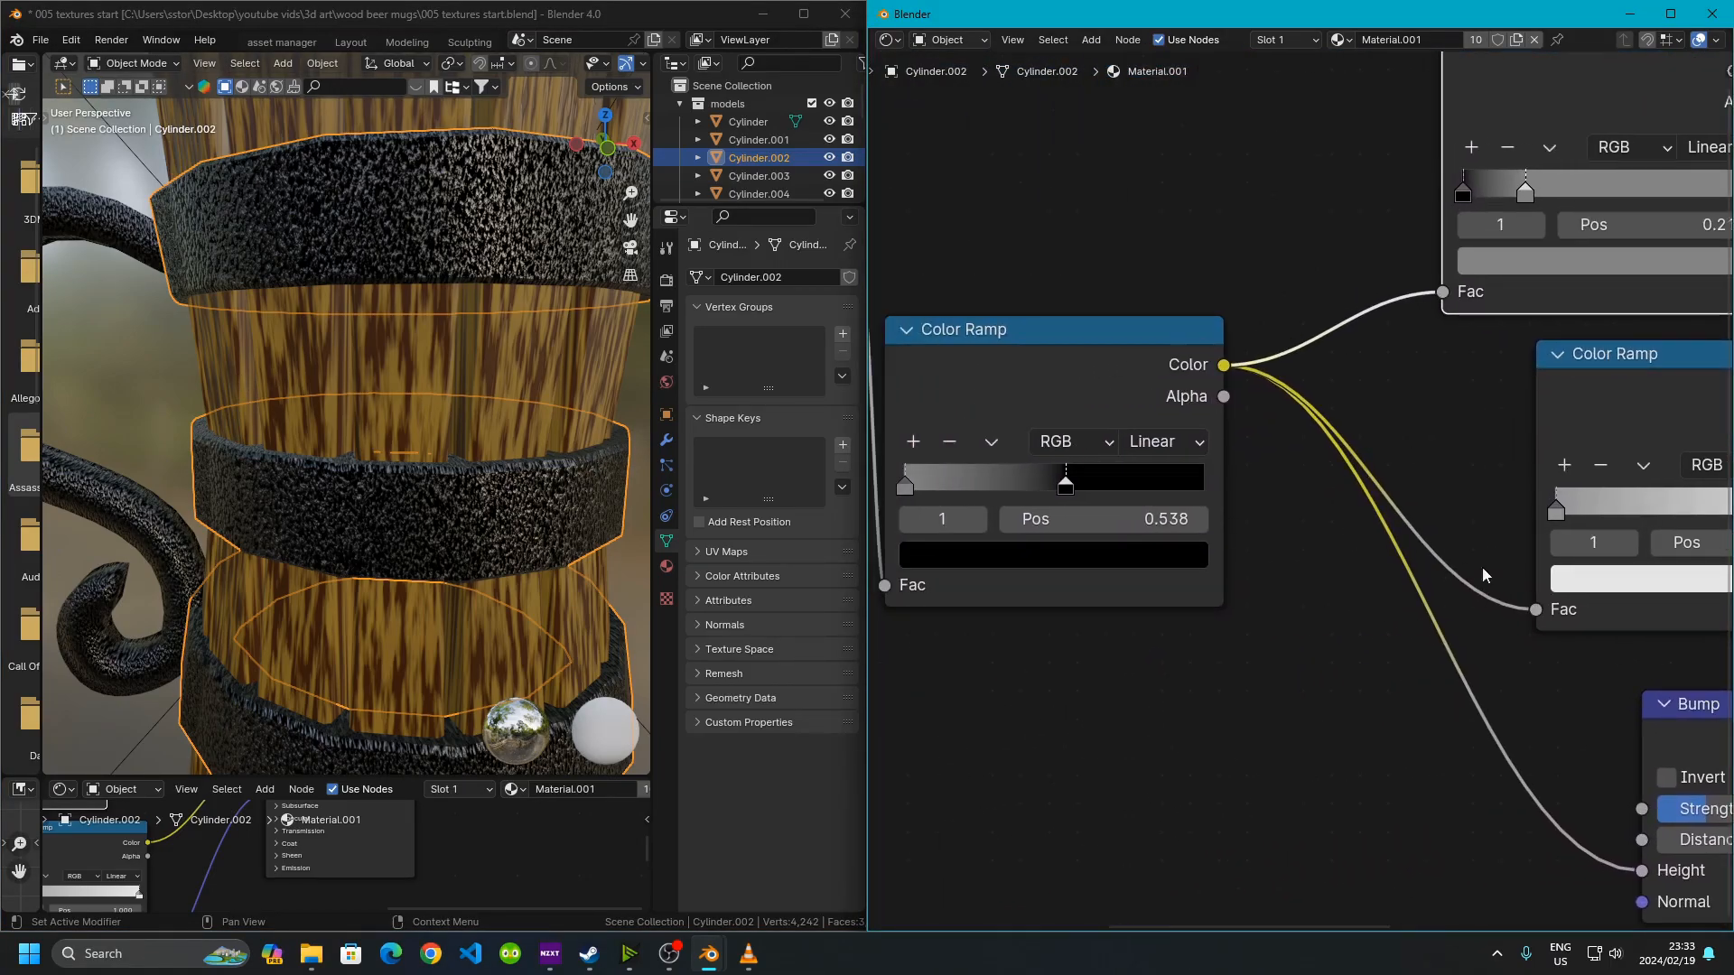
{"action": "left_click", "coordinate": [941, 336]}
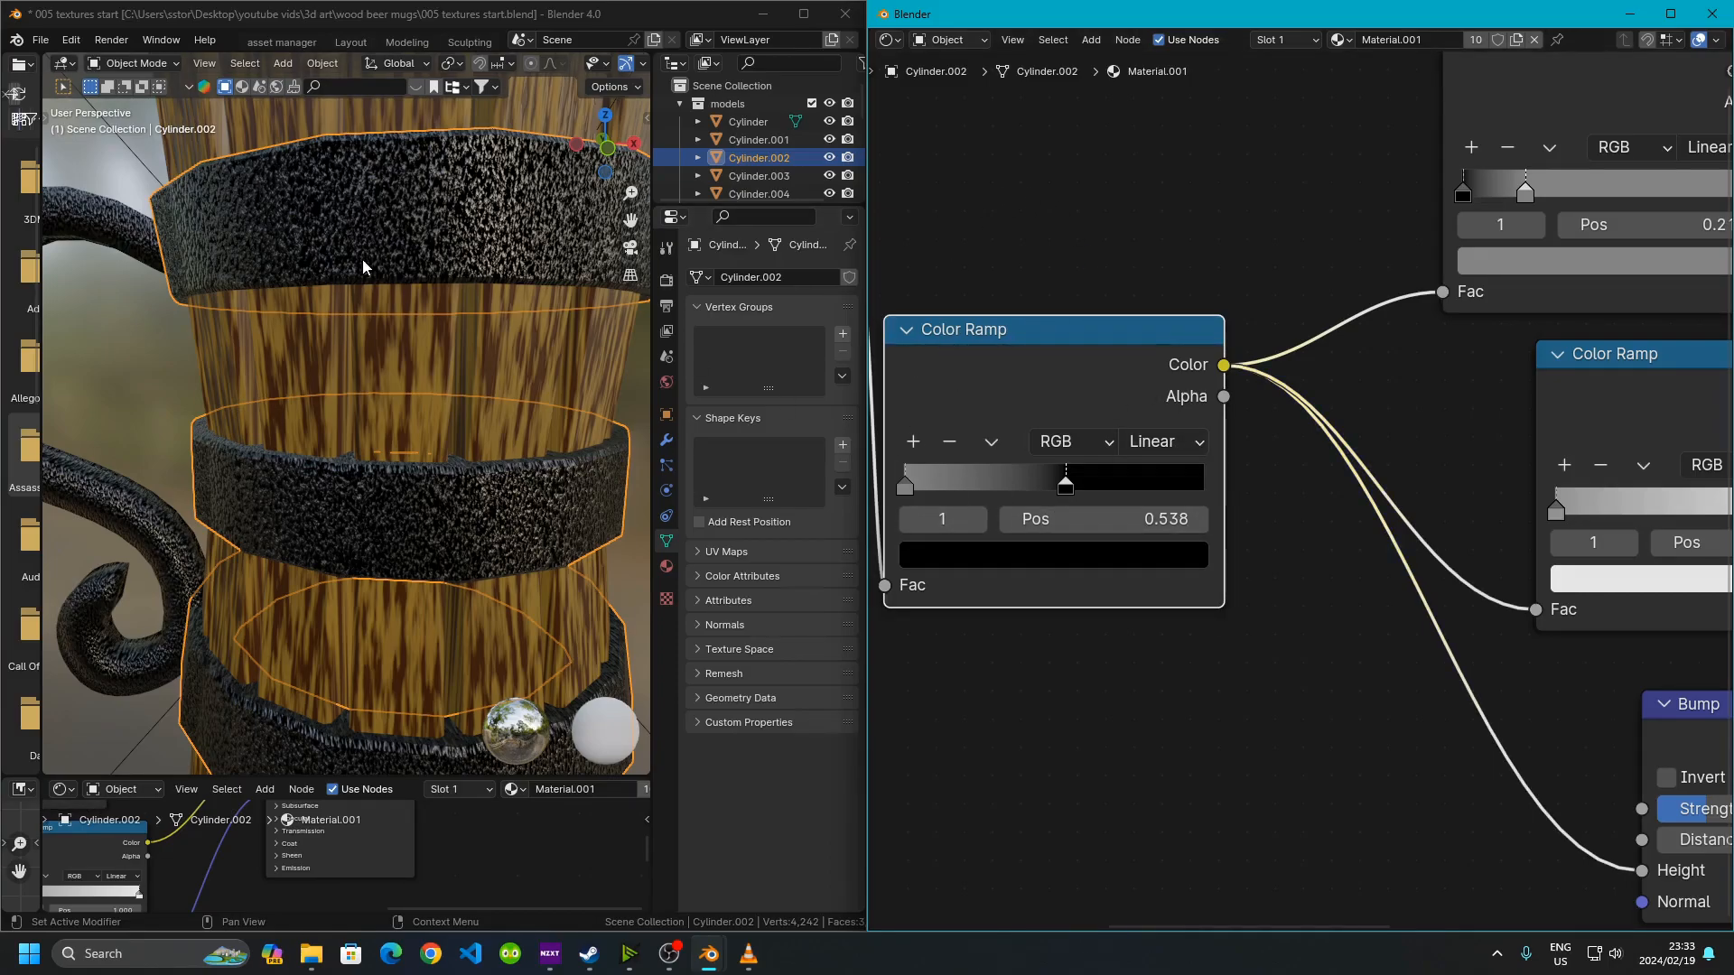
{"action": "middle_click_drag", "start_coordinate": [1705, 415], "coordinate": [1238, 347]}
{"action": "scroll", "coordinate": [1183, 406], "scroll_direction": "up", "scroll_amount": 5}
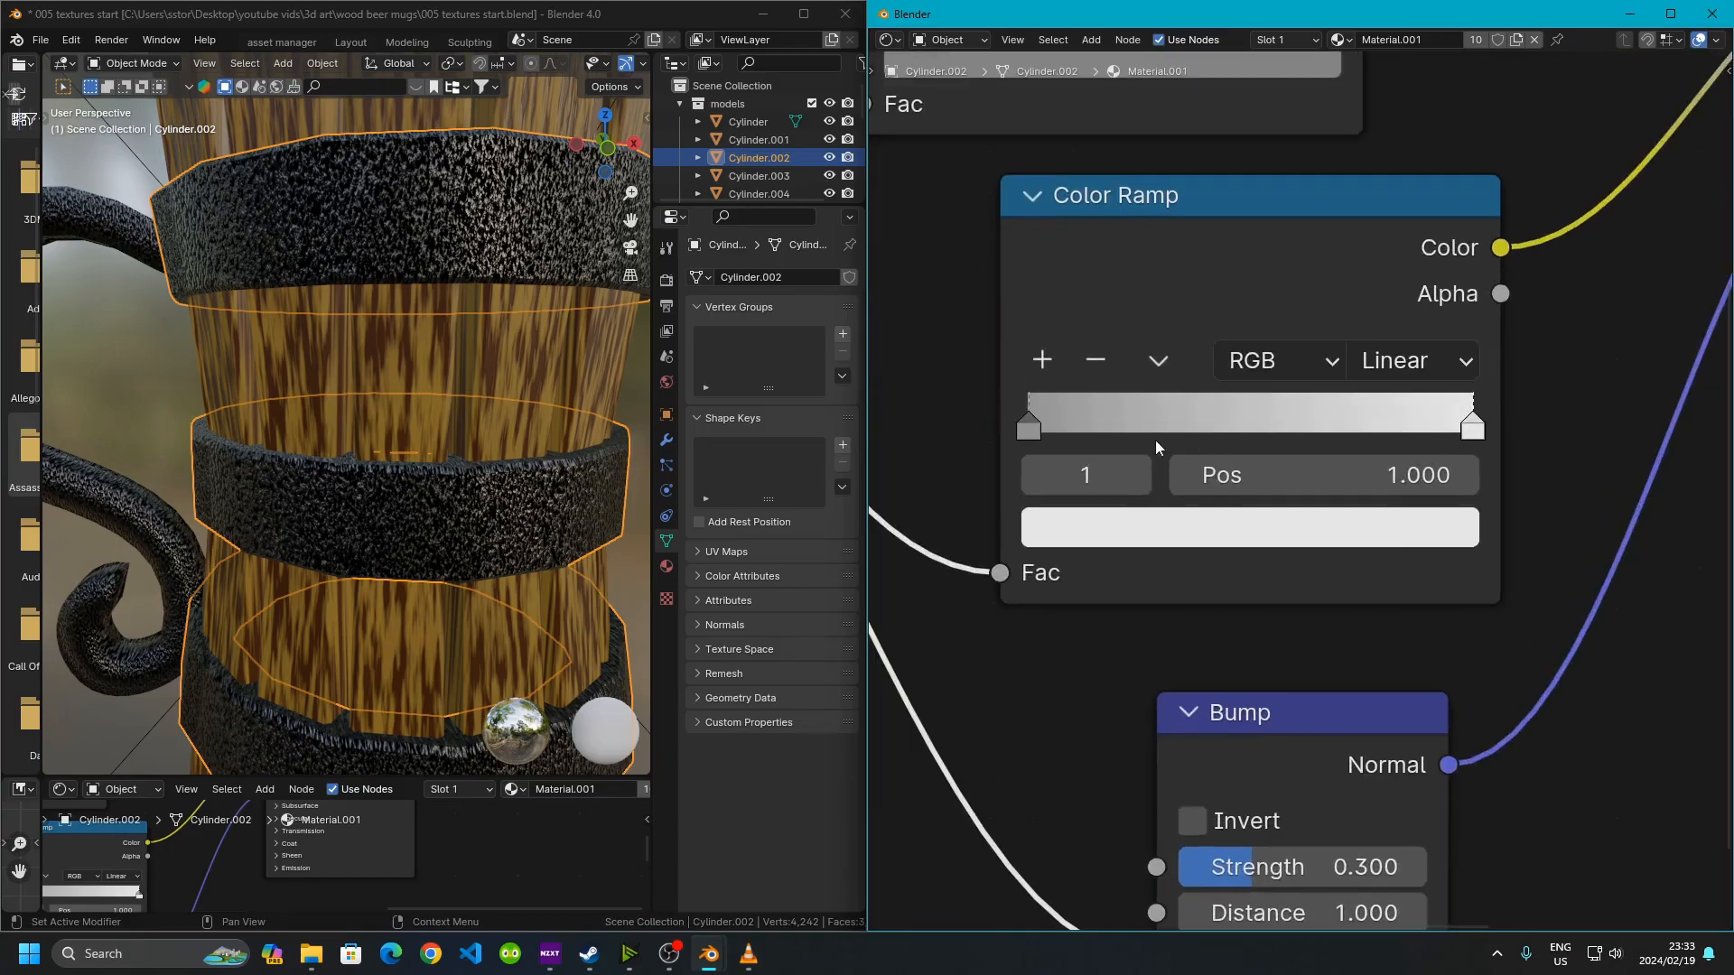
Inspect the black and white stops of the roughness Color Ramp in the band material
{"action": "left_click", "coordinate": [1028, 425]}
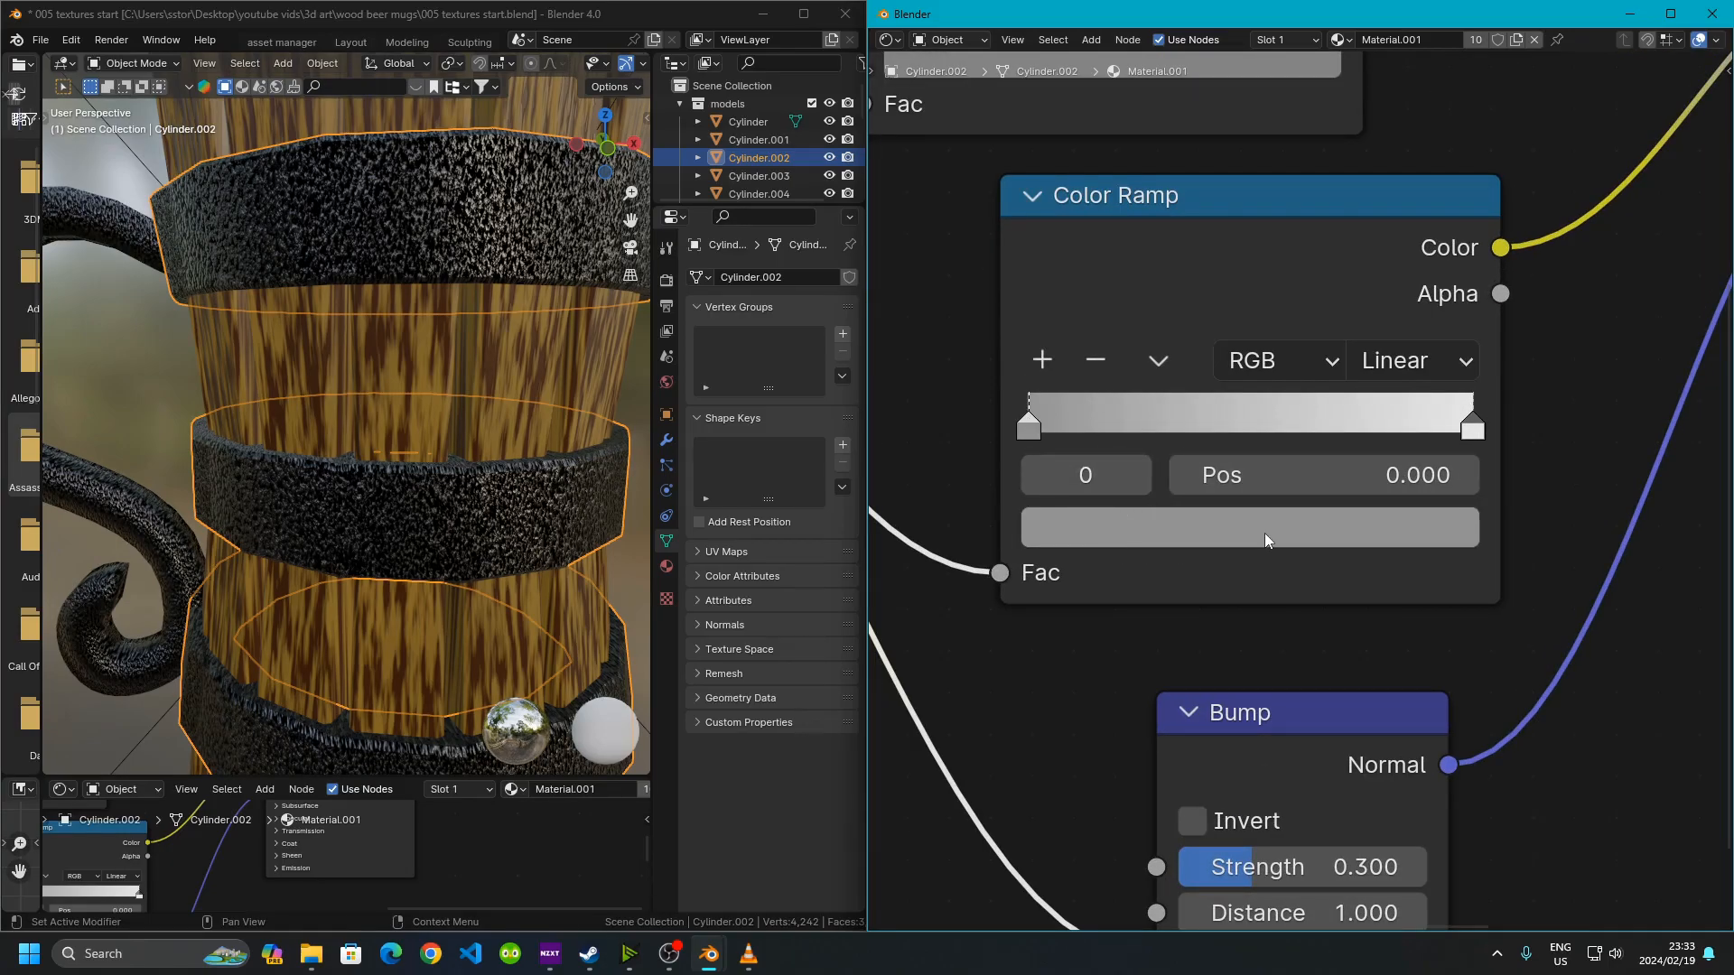
{"action": "left_click", "coordinate": [1262, 535]}
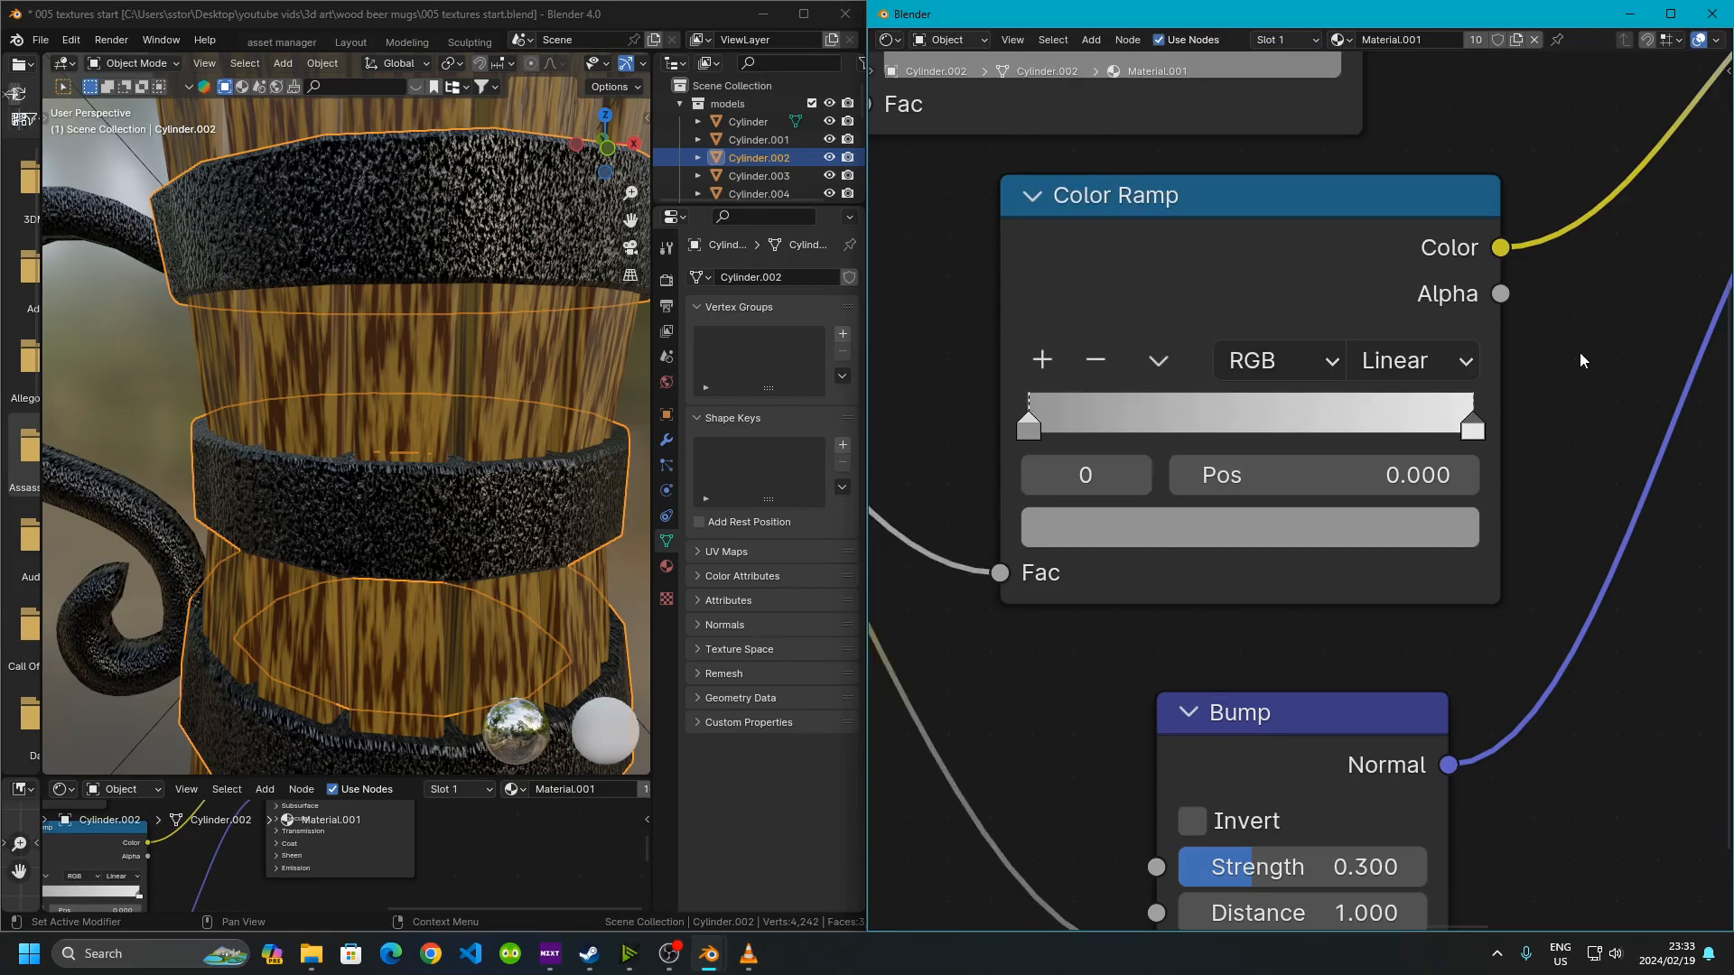
{"action": "left_click", "coordinate": [1472, 449]}
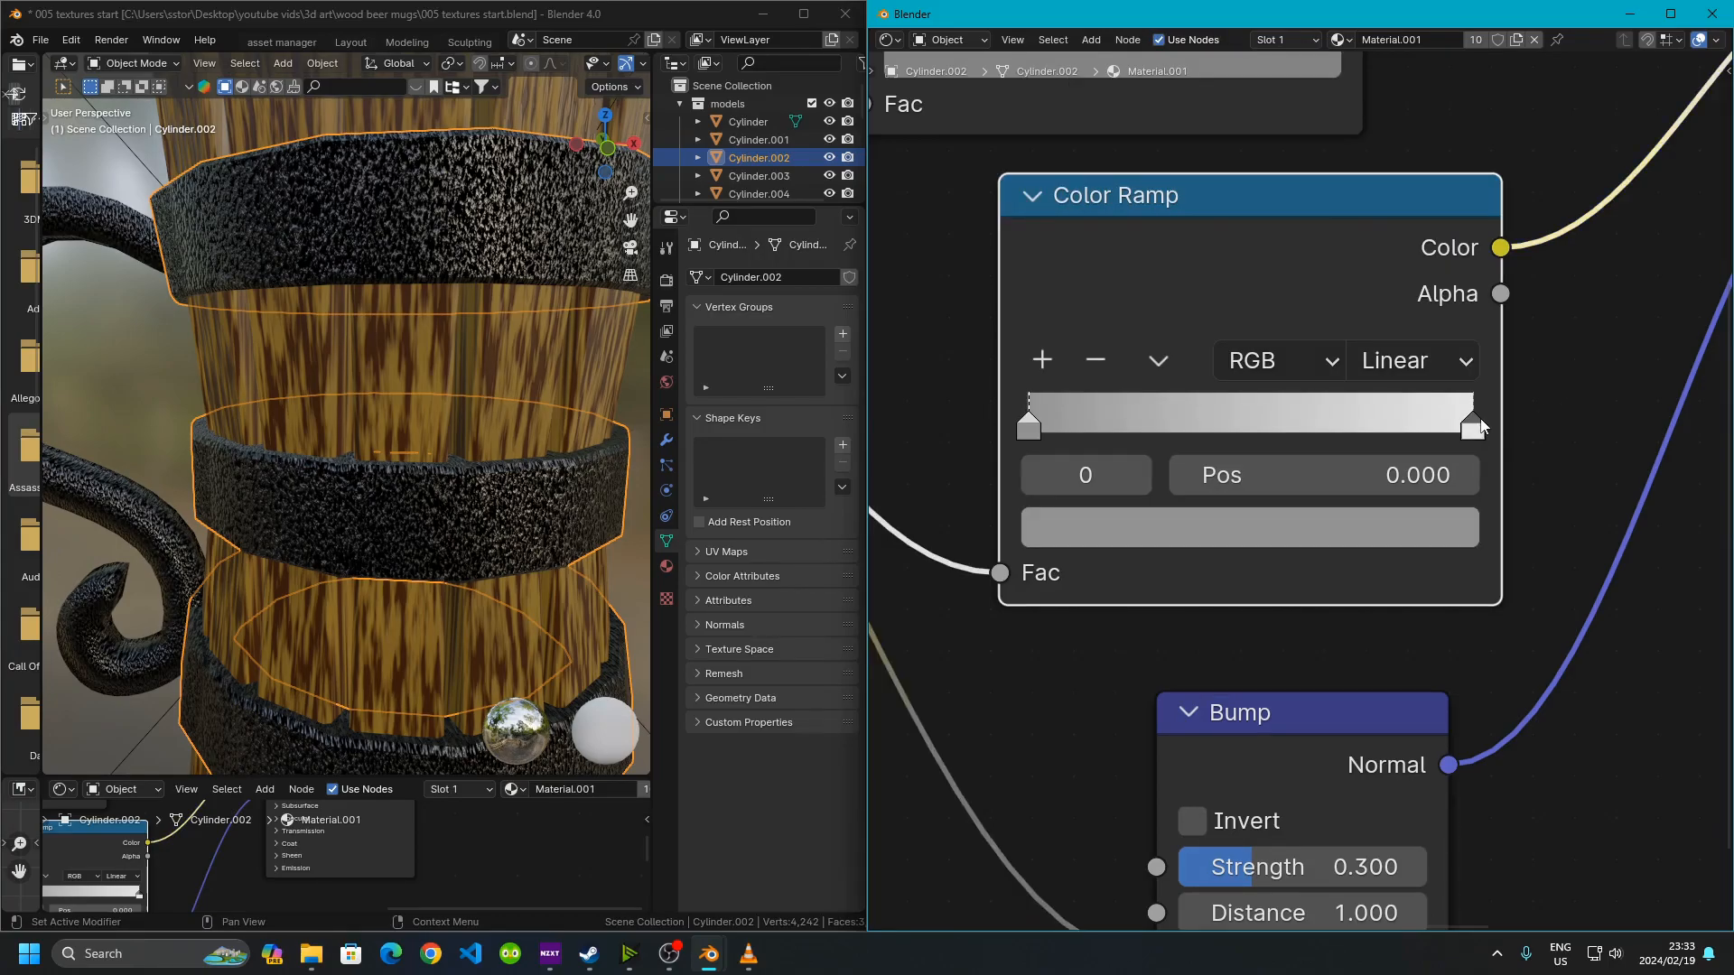
{"action": "left_click", "coordinate": [1476, 425]}
{"action": "left_click", "coordinate": [1313, 516]}
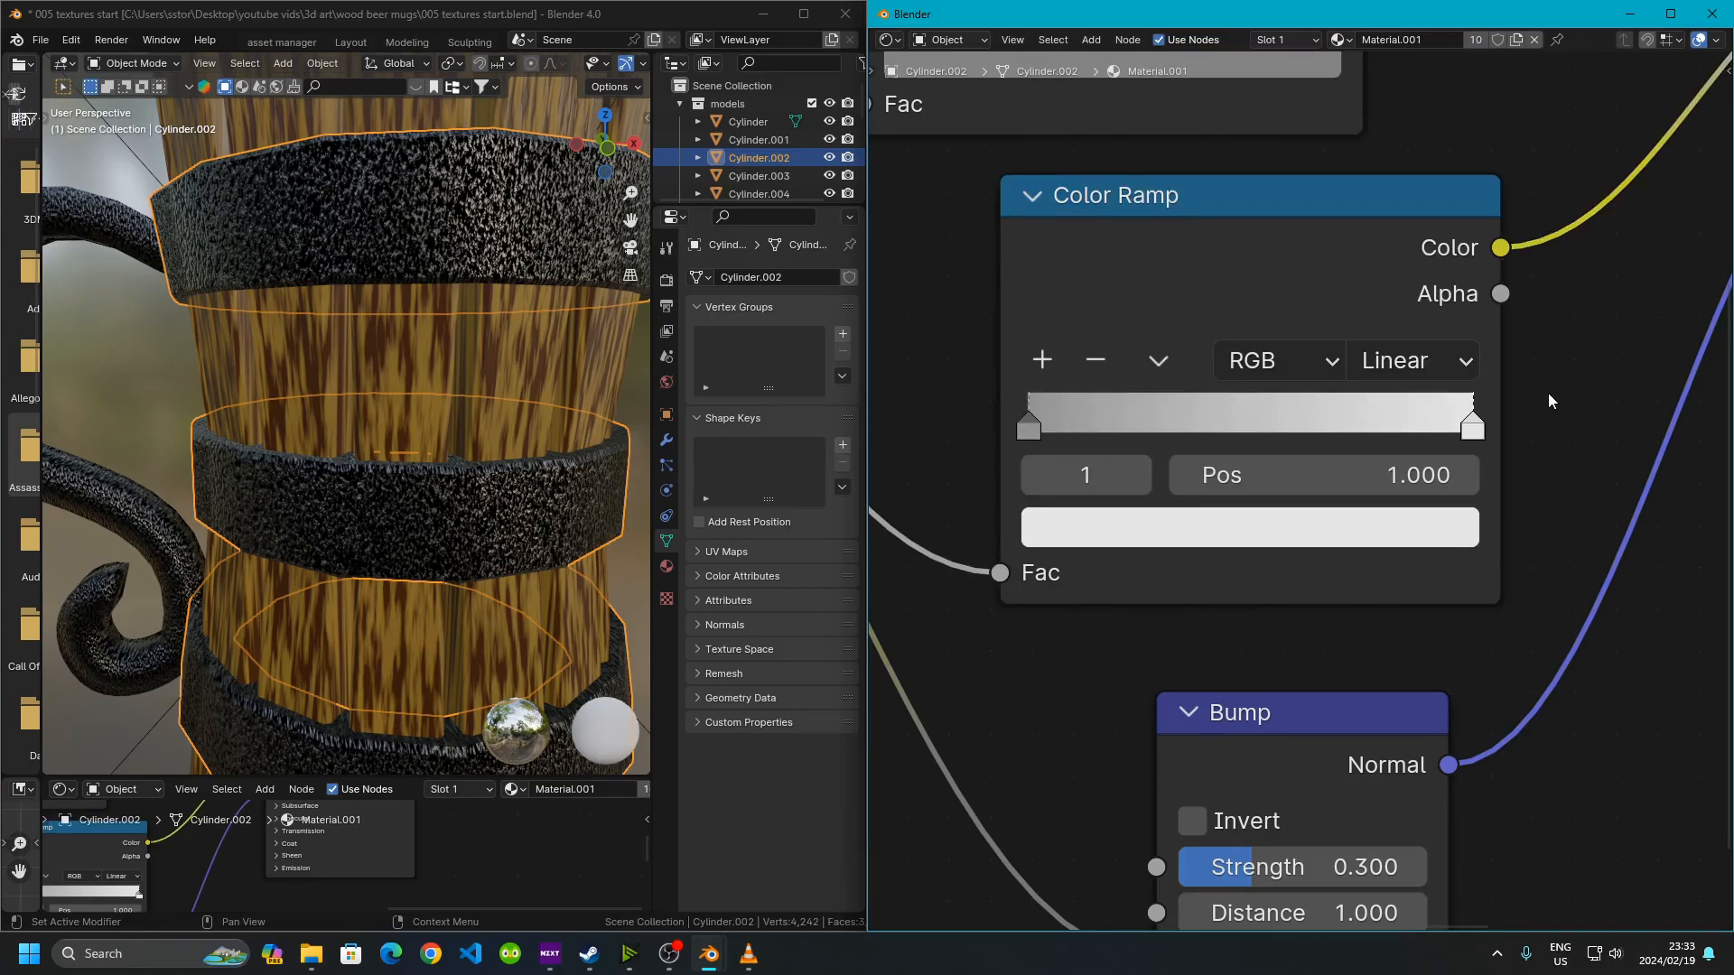
{"action": "scroll", "coordinate": [1389, 345], "scroll_direction": "down", "scroll_amount": 1}
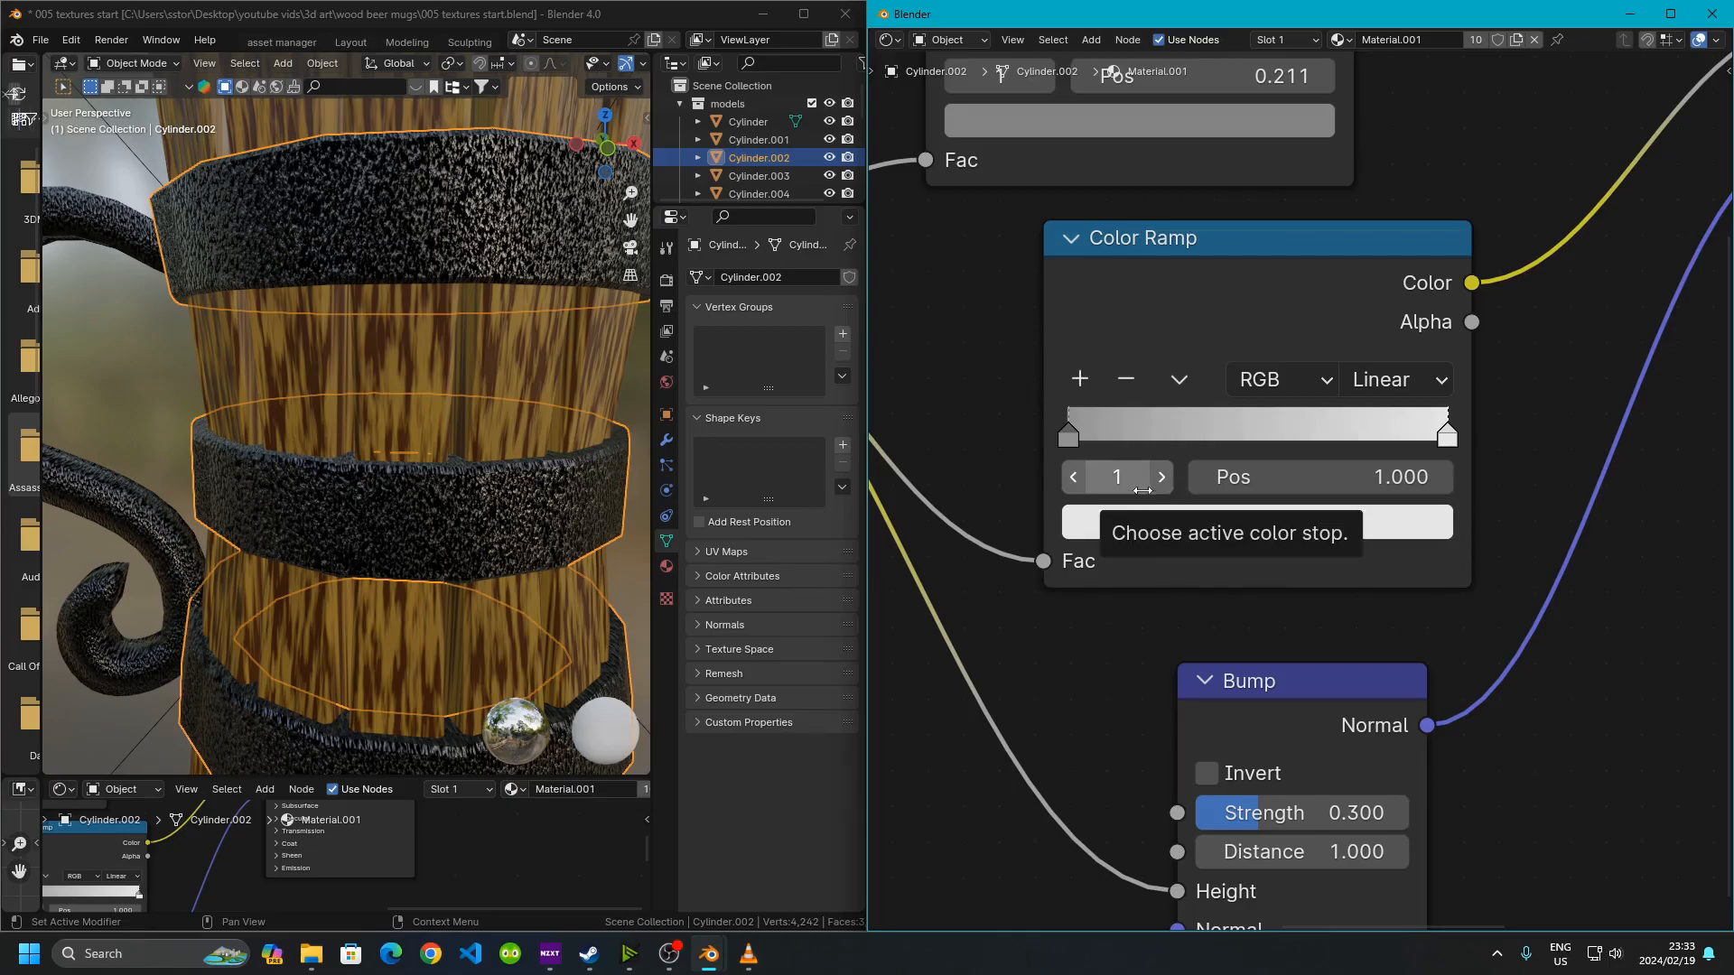
{"action": "left_click", "coordinate": [301, 272]}
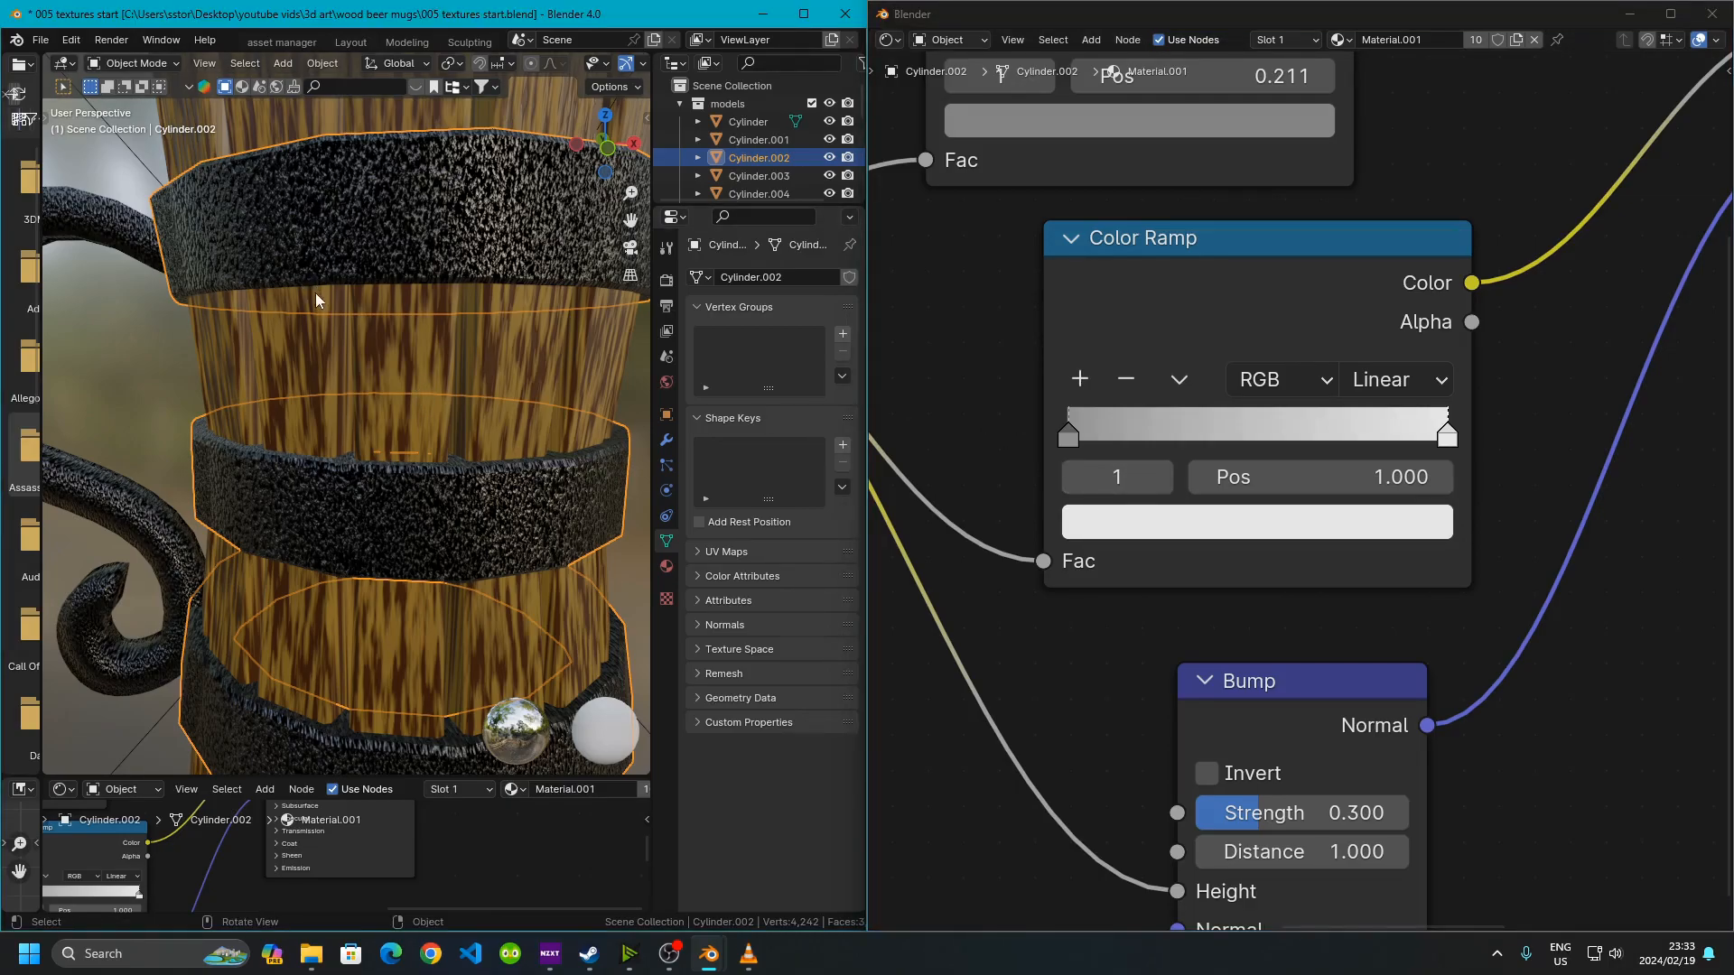
{"action": "scroll", "coordinate": [332, 347], "scroll_direction": "down", "scroll_amount": 12}
{"action": "scroll", "coordinate": [343, 363], "scroll_direction": "up", "scroll_amount": 5}
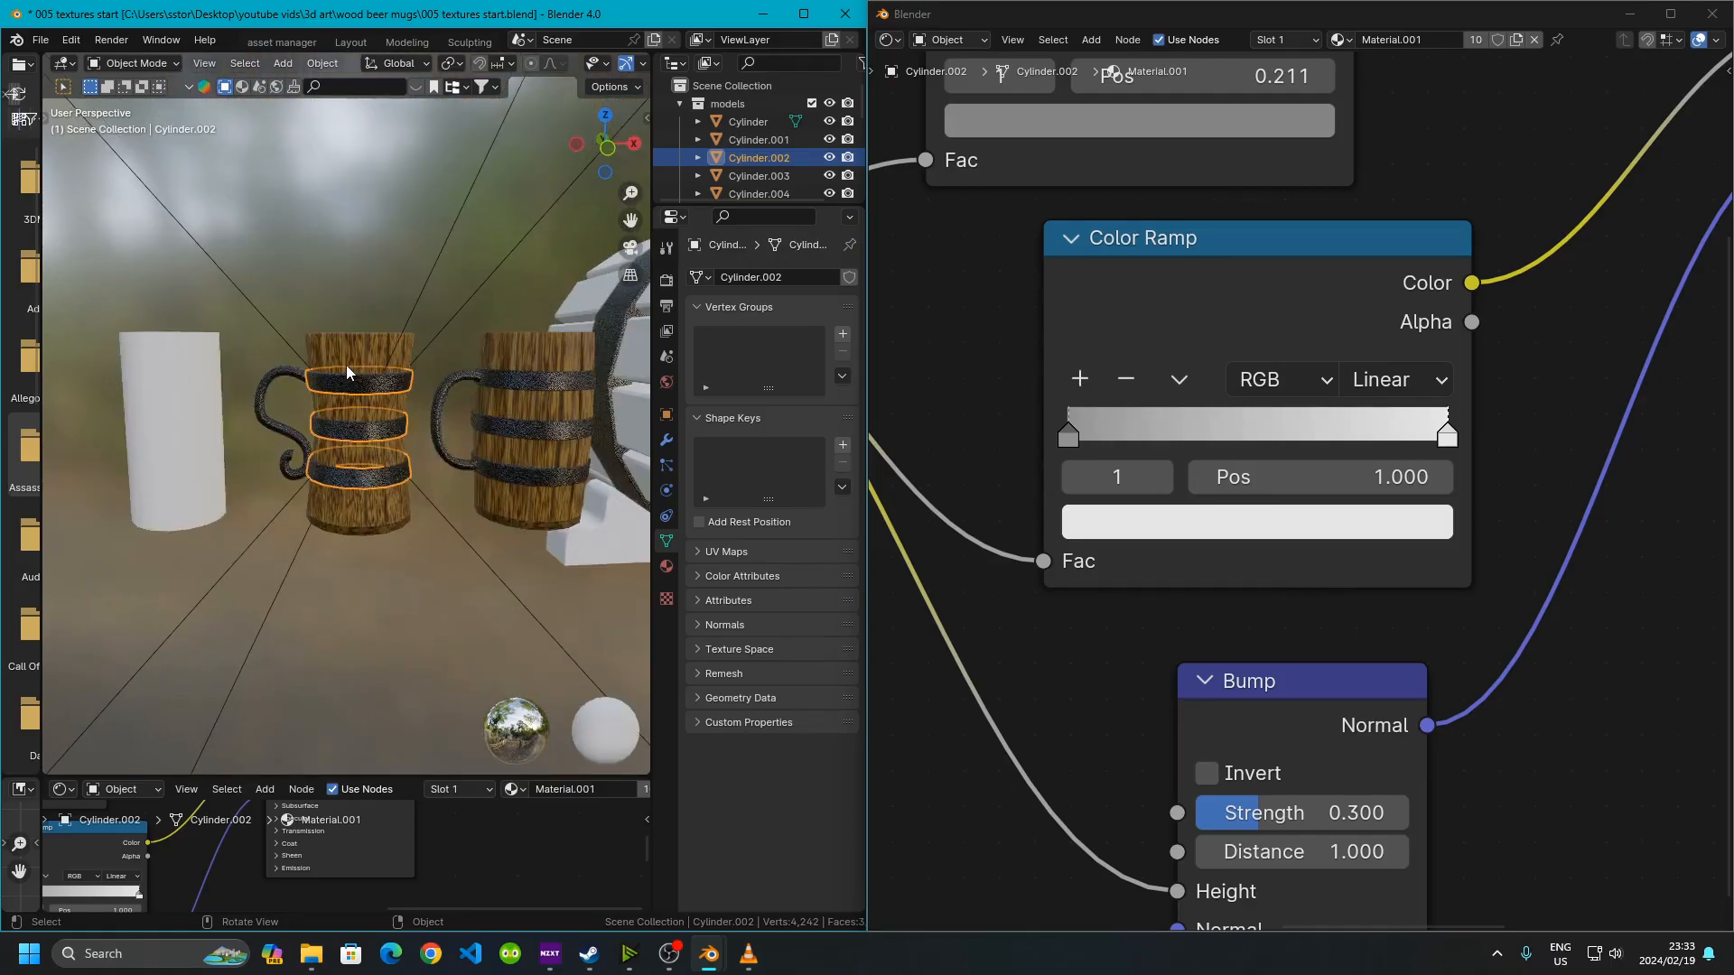
{"action": "scroll", "coordinate": [345, 364], "scroll_direction": "up", "scroll_amount": 7}
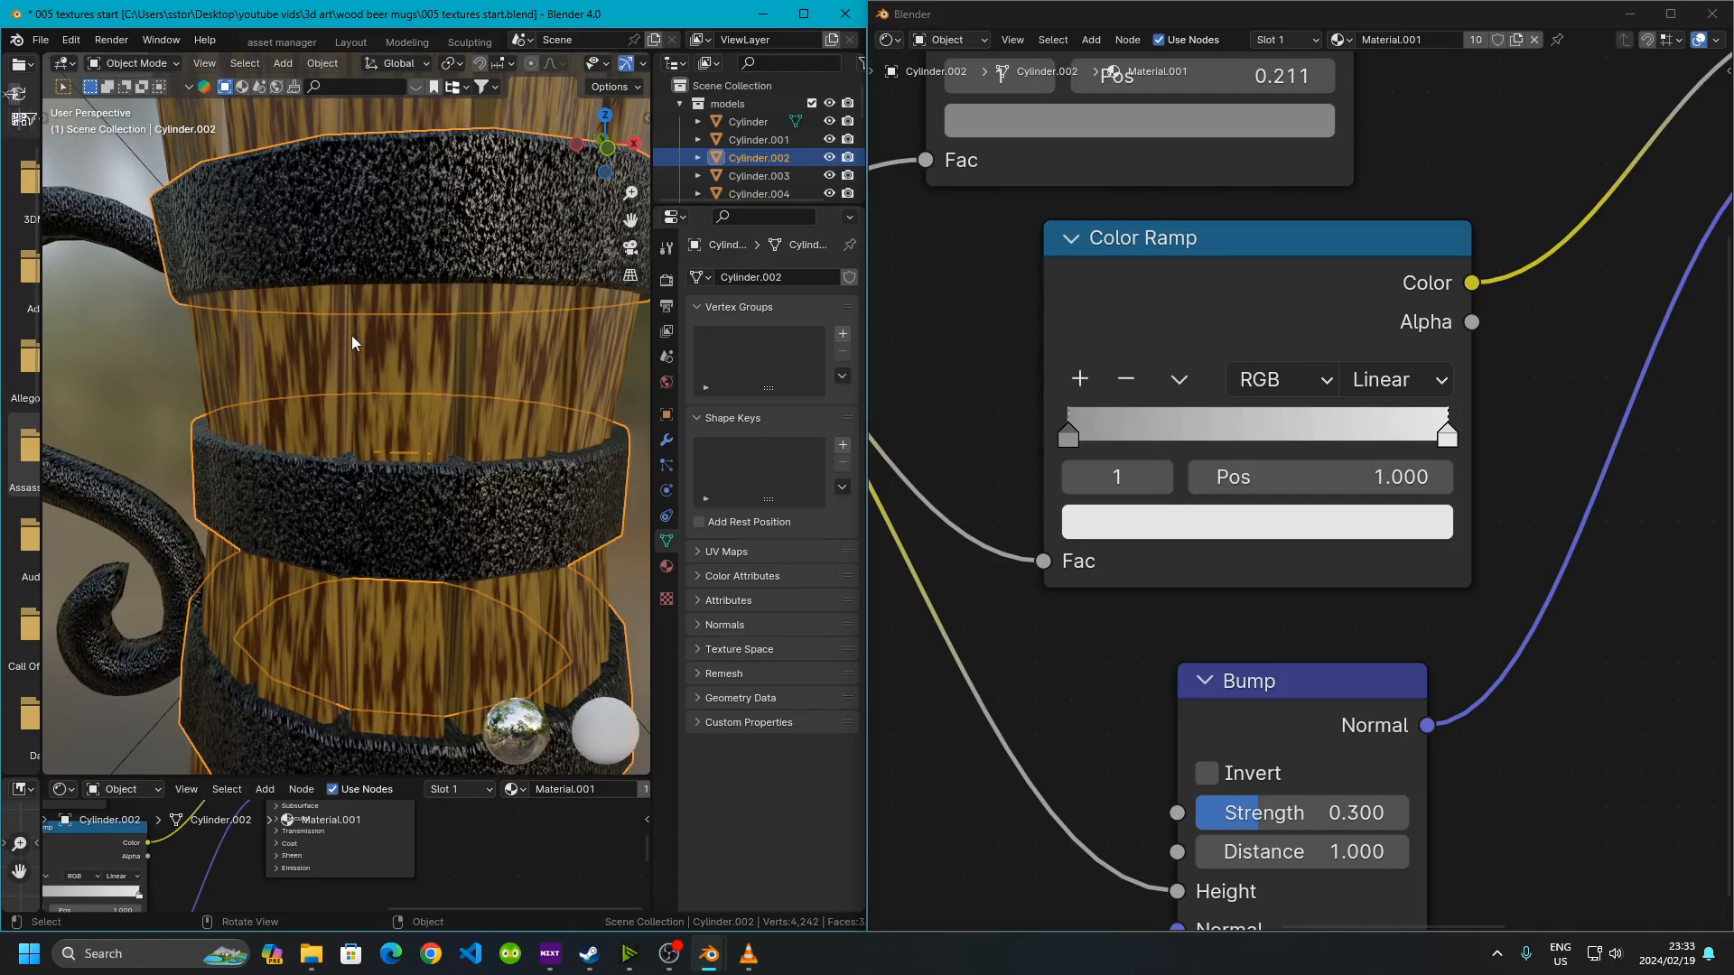
{"action": "left_click", "coordinate": [1248, 578]}
{"action": "scroll", "coordinate": [1248, 578], "scroll_direction": "down", "scroll_amount": 4}
{"action": "middle_click_drag", "start_coordinate": [1286, 676], "coordinate": [1130, 487]}
{"action": "scroll", "coordinate": [1142, 517], "scroll_direction": "up", "scroll_amount": 1}
{"action": "scroll", "coordinate": [1145, 528], "scroll_direction": "up", "scroll_amount": 4}
{"action": "middle_click_drag", "start_coordinate": [953, 496], "coordinate": [1514, 616]}
{"action": "scroll", "coordinate": [1507, 616], "scroll_direction": "down", "scroll_amount": 4}
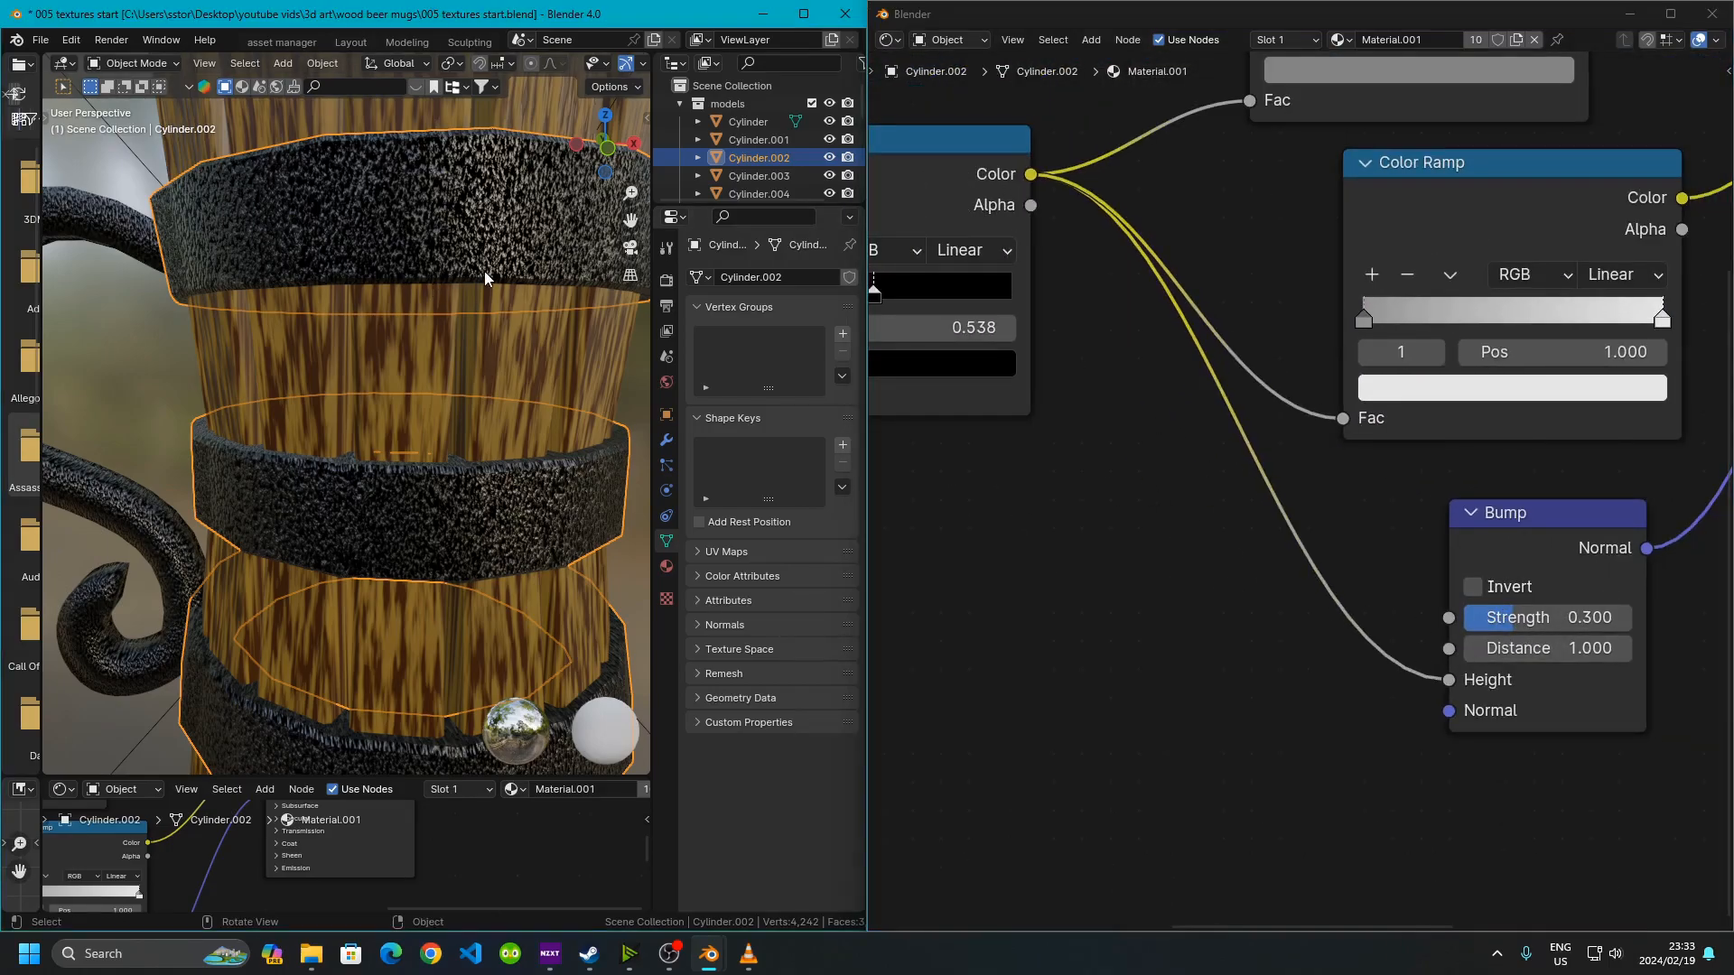
Try raising the Bump node's Strength to 1 and set it back to 0.3
{"action": "middle_click_drag", "start_coordinate": [1066, 338], "coordinate": [1355, 363]}
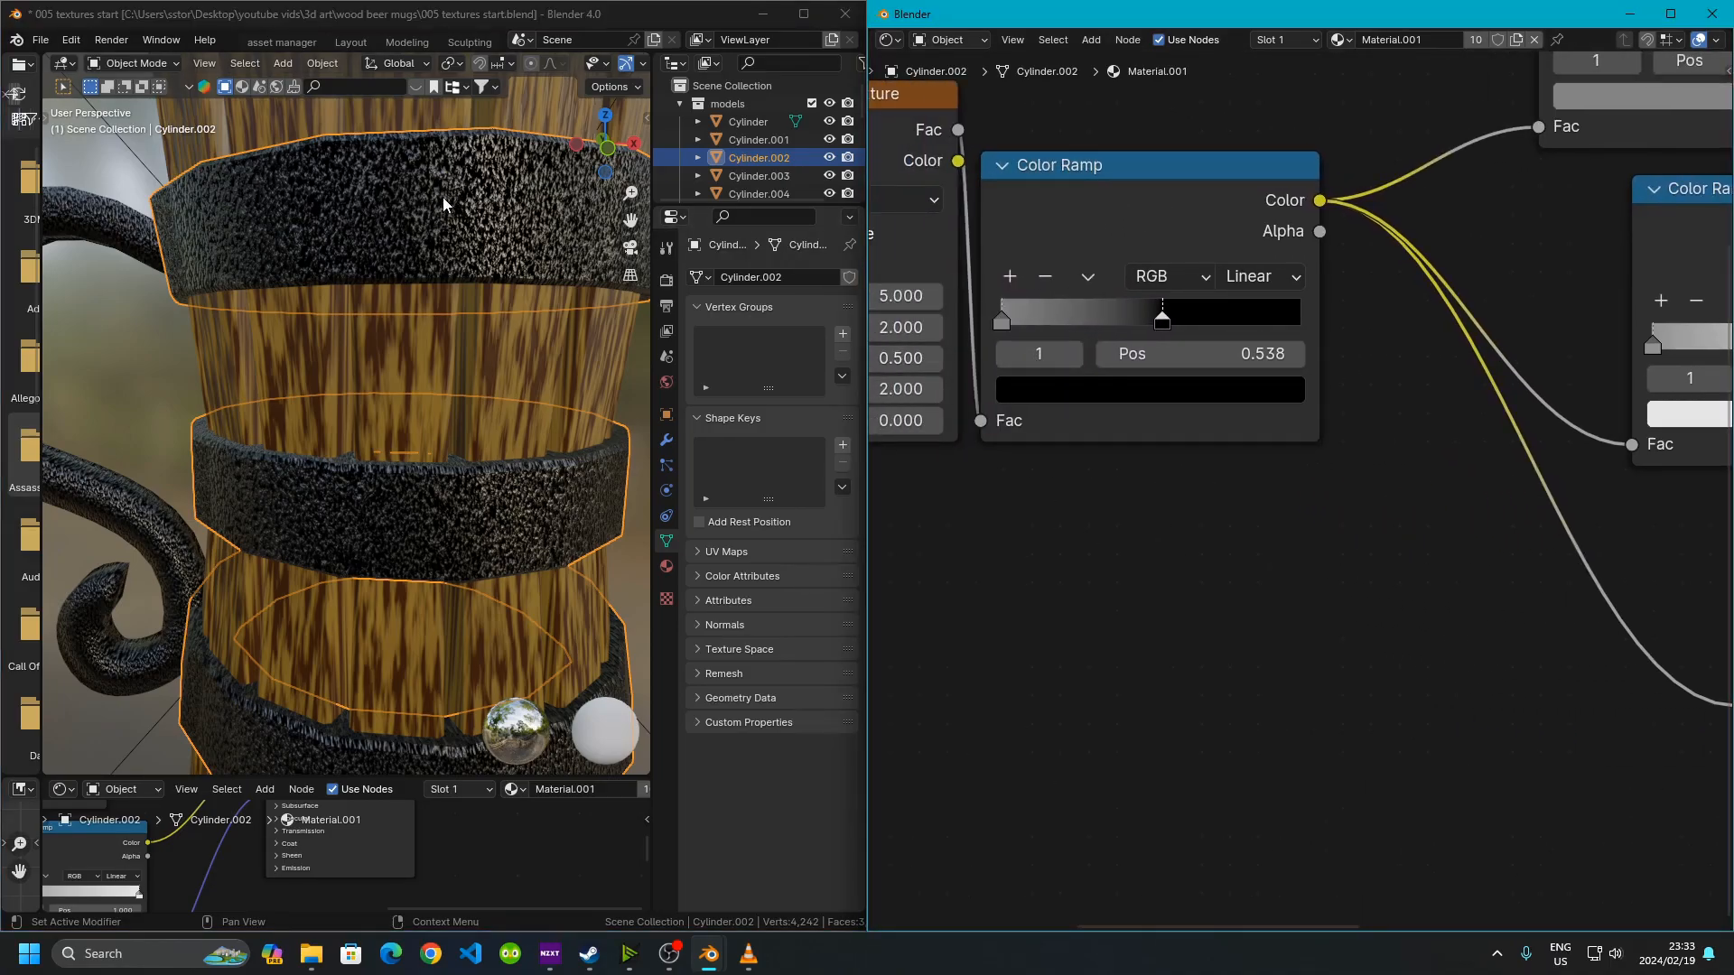
{"action": "middle_click_drag", "start_coordinate": [1377, 608], "coordinate": [974, 428]}
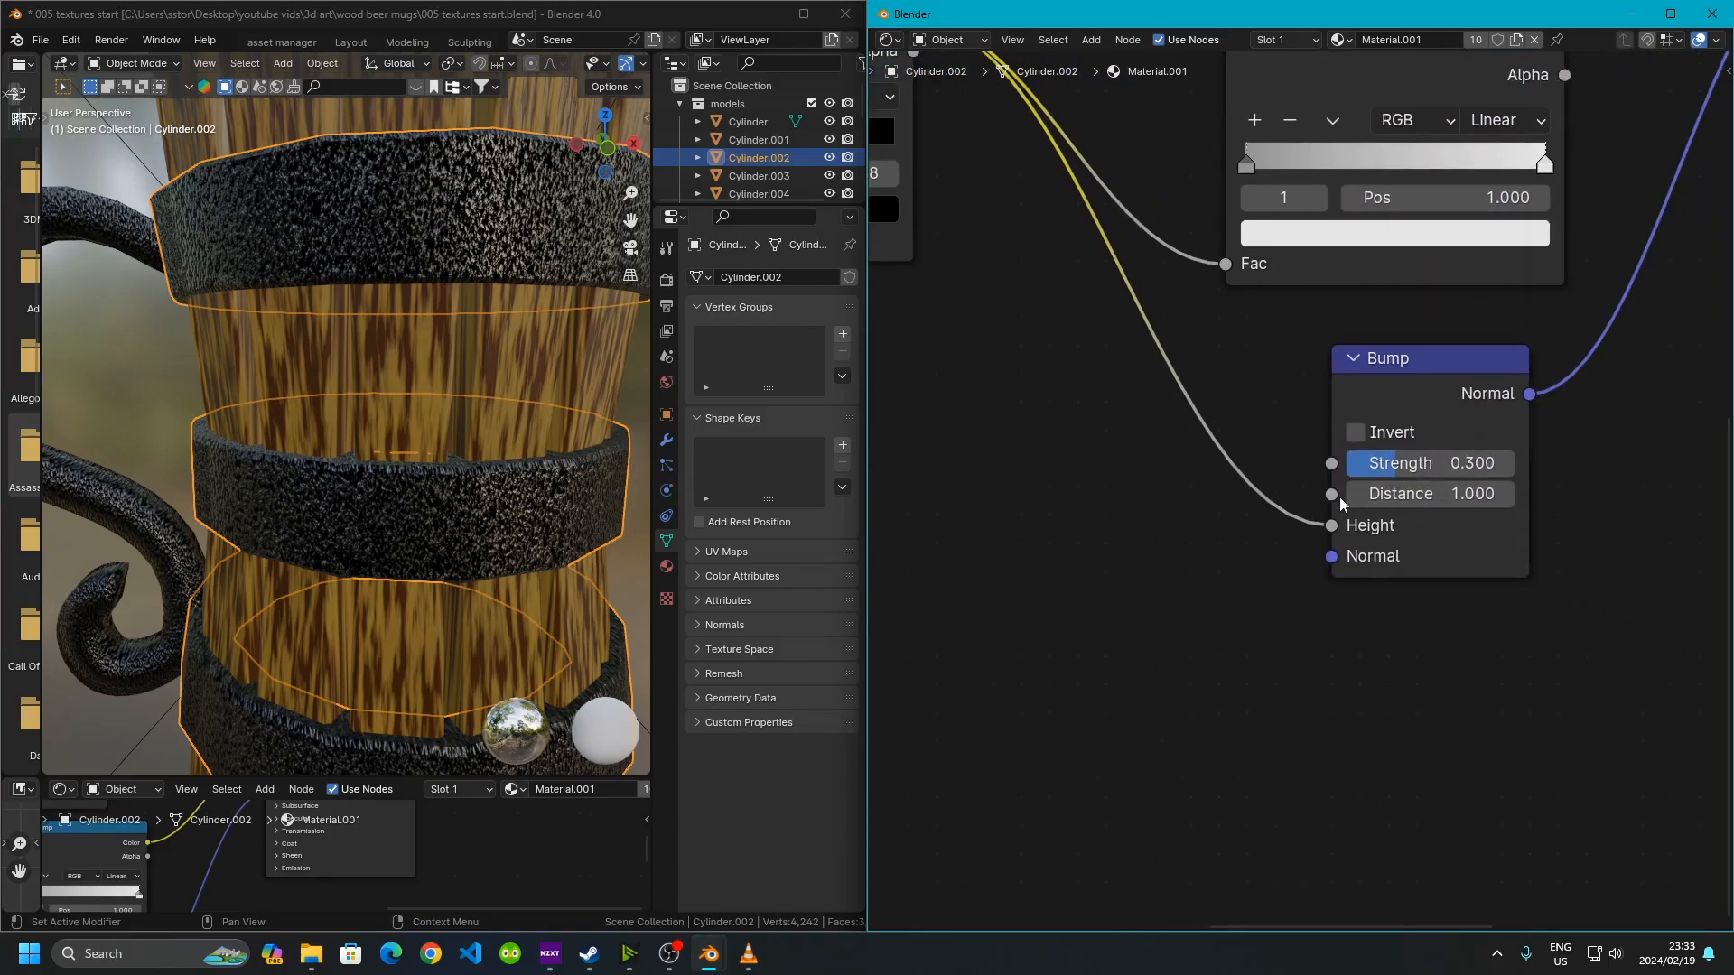
{"action": "middle_click_drag", "start_coordinate": [1381, 499], "coordinate": [1144, 559]}
{"action": "scroll", "coordinate": [1139, 573], "scroll_direction": "up", "scroll_amount": 3}
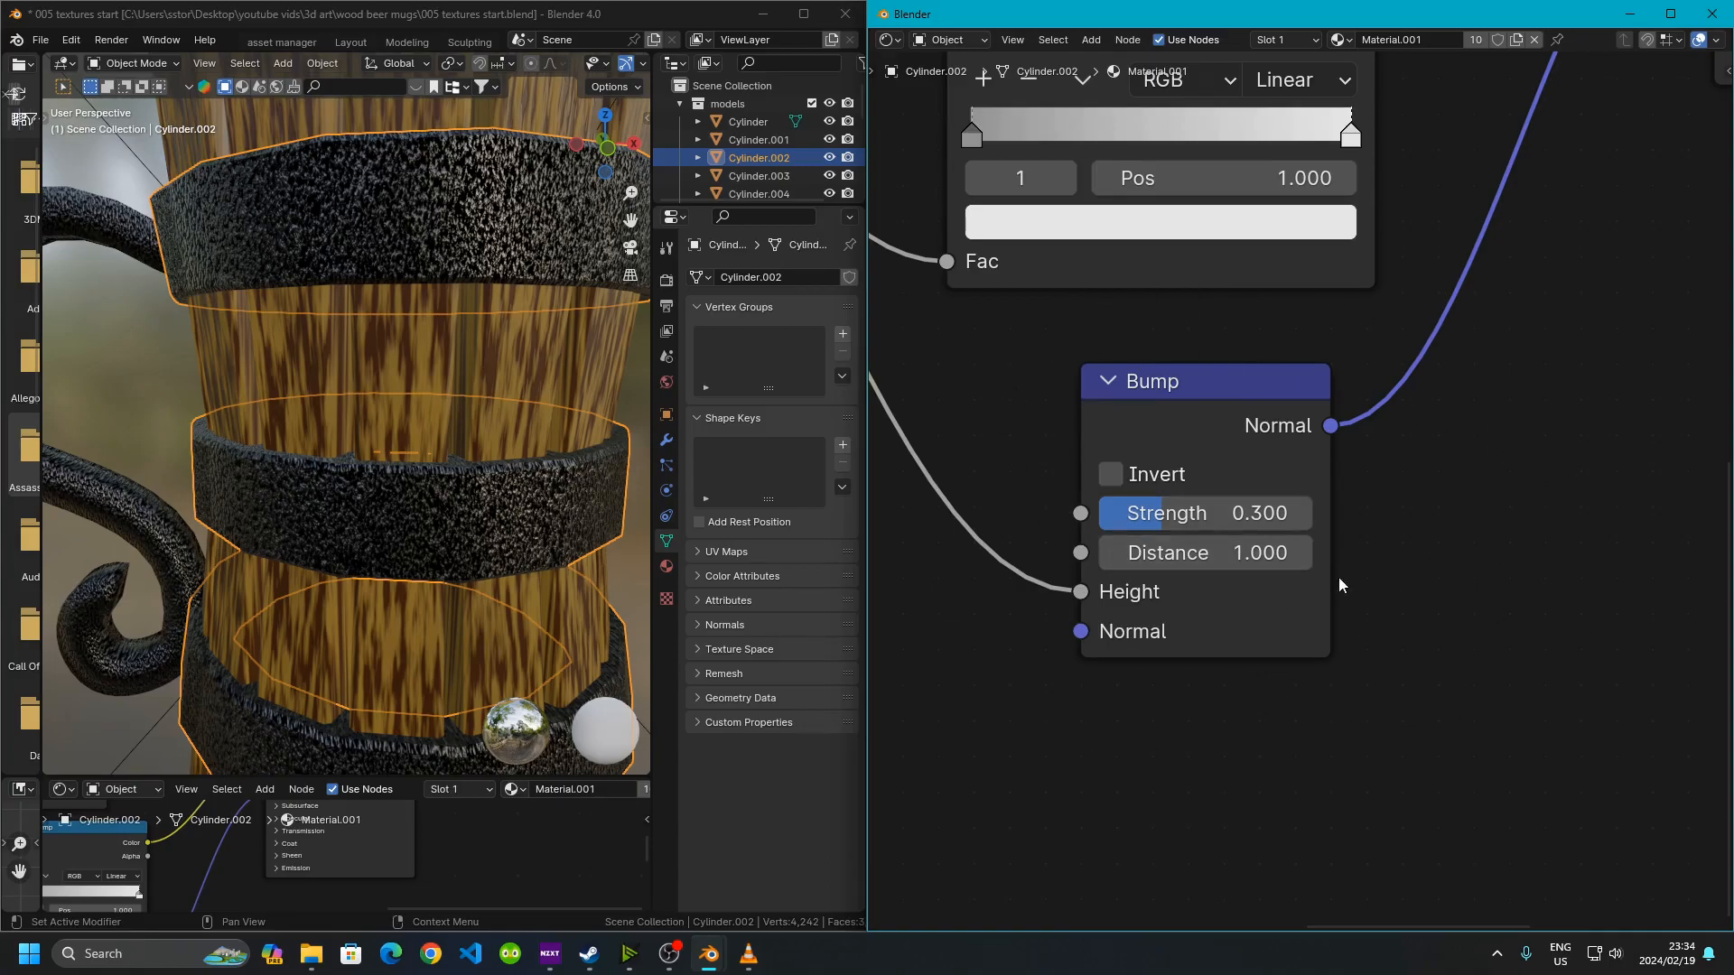
{"action": "scroll", "coordinate": [1331, 550], "scroll_direction": "down", "scroll_amount": 2}
{"action": "middle_click_drag", "start_coordinate": [1335, 457], "coordinate": [1075, 632]}
{"action": "middle_click_drag", "start_coordinate": [1312, 673], "coordinate": [1716, 581]}
{"action": "scroll", "coordinate": [1441, 615], "scroll_direction": "up", "scroll_amount": 6}
{"action": "middle_click_drag", "start_coordinate": [1424, 600], "coordinate": [1446, 621]}
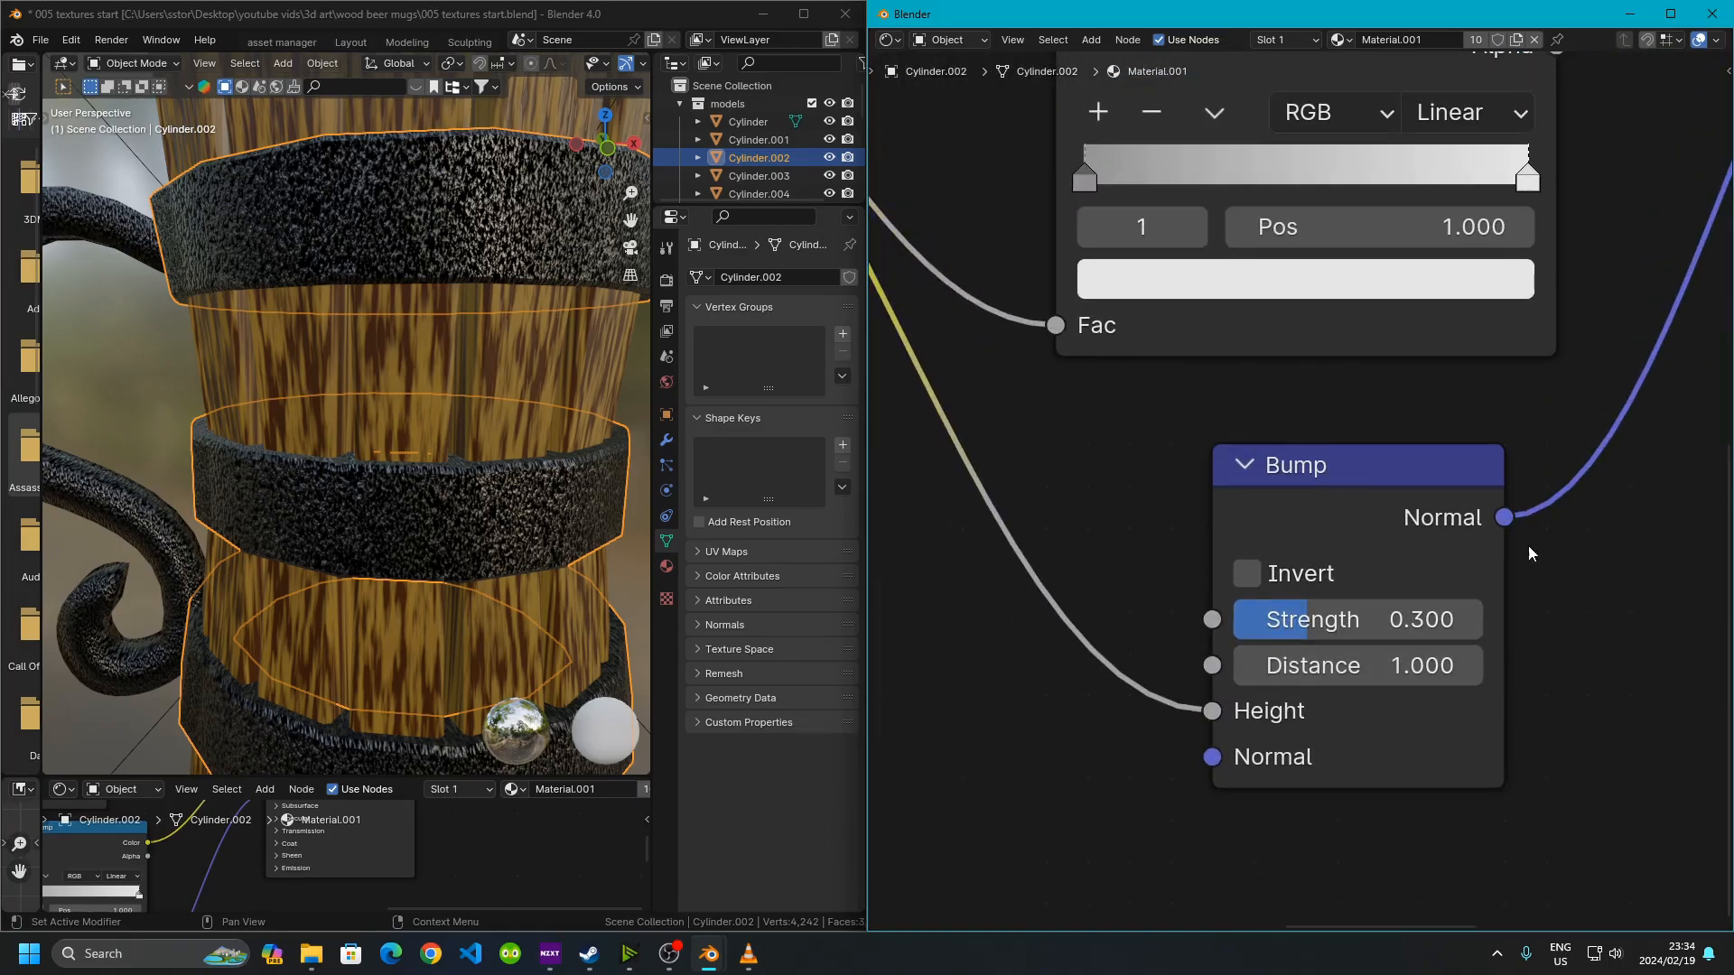
{"action": "left_click_drag", "start_coordinate": [1319, 619], "coordinate": [1482, 619]}
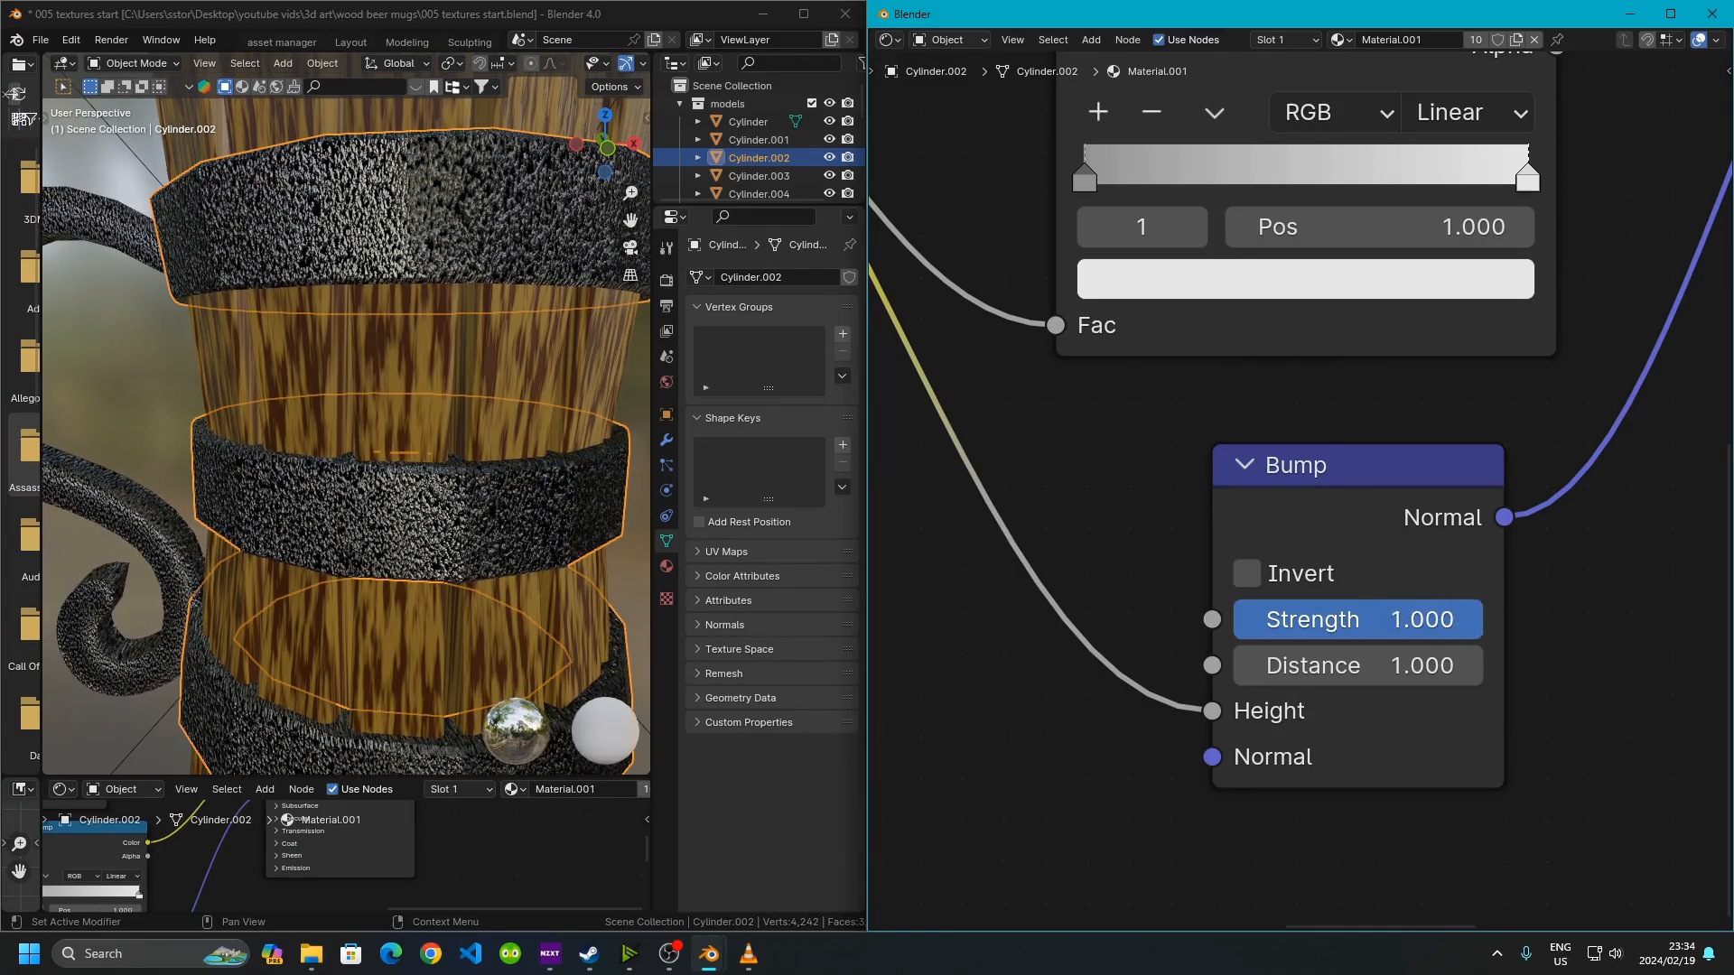
{"action": "left_click_drag", "start_coordinate": [1348, 619], "coordinate": [1308, 620]}
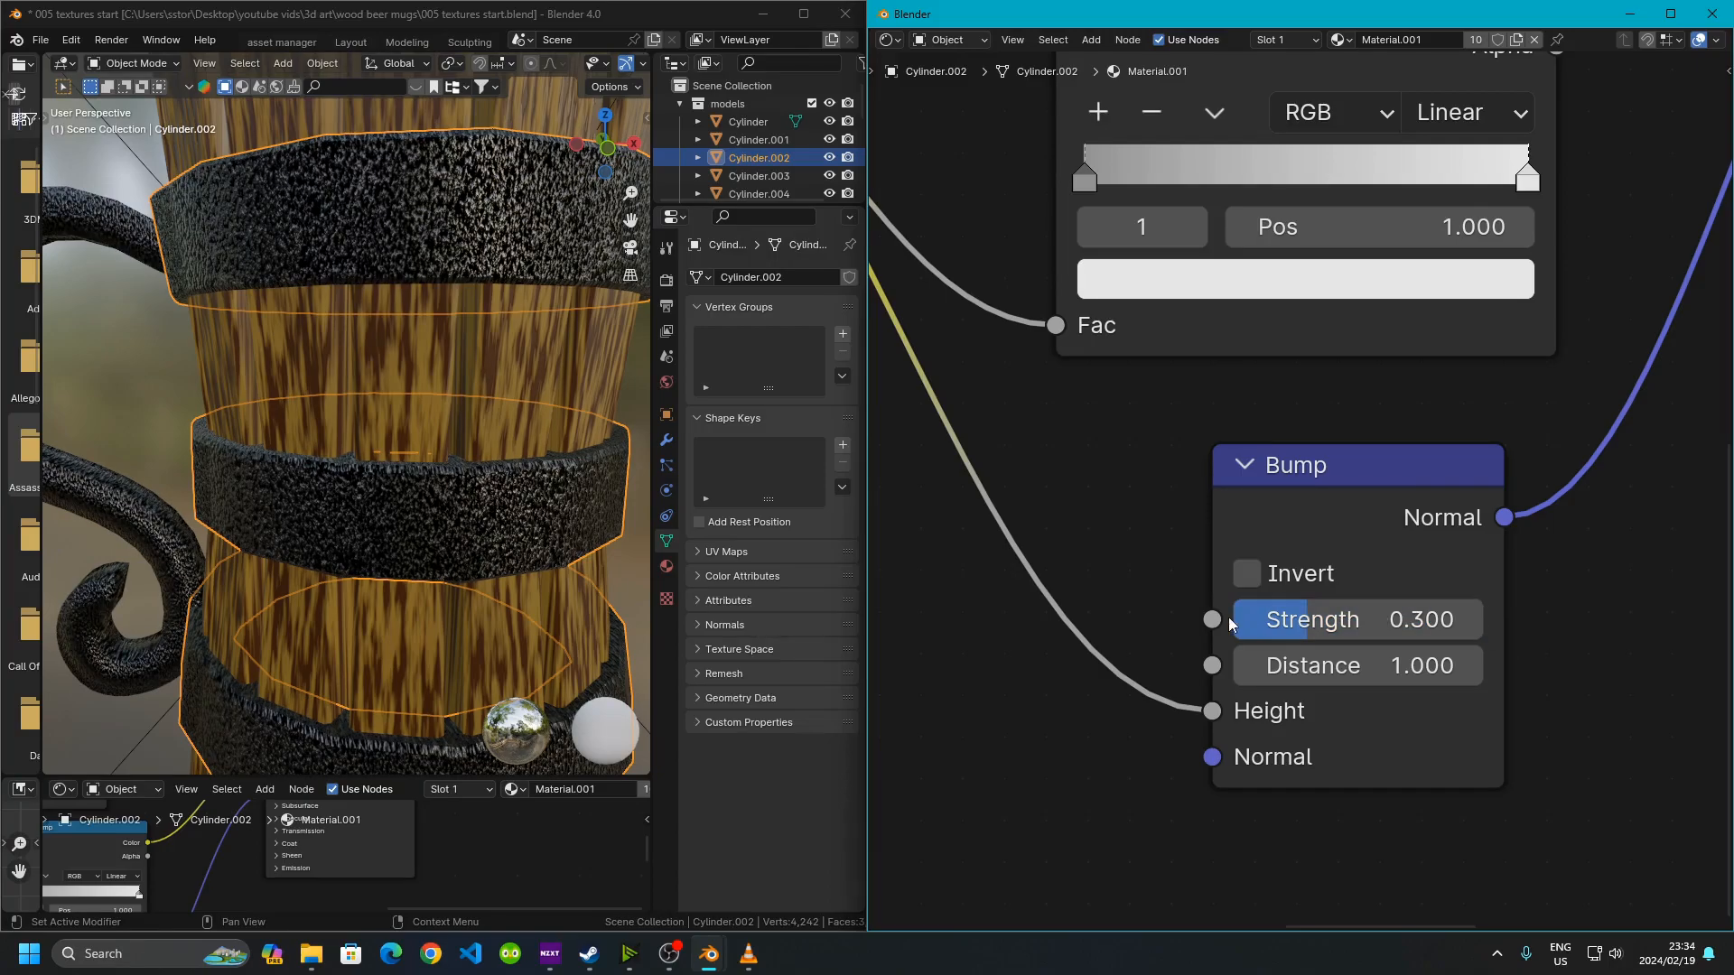
Expand and collapse the Principled BSDF's Subsurface, Specular and Coat sections to inspect their settings
{"action": "scroll", "coordinate": [1254, 502], "scroll_direction": "down", "scroll_amount": 2}
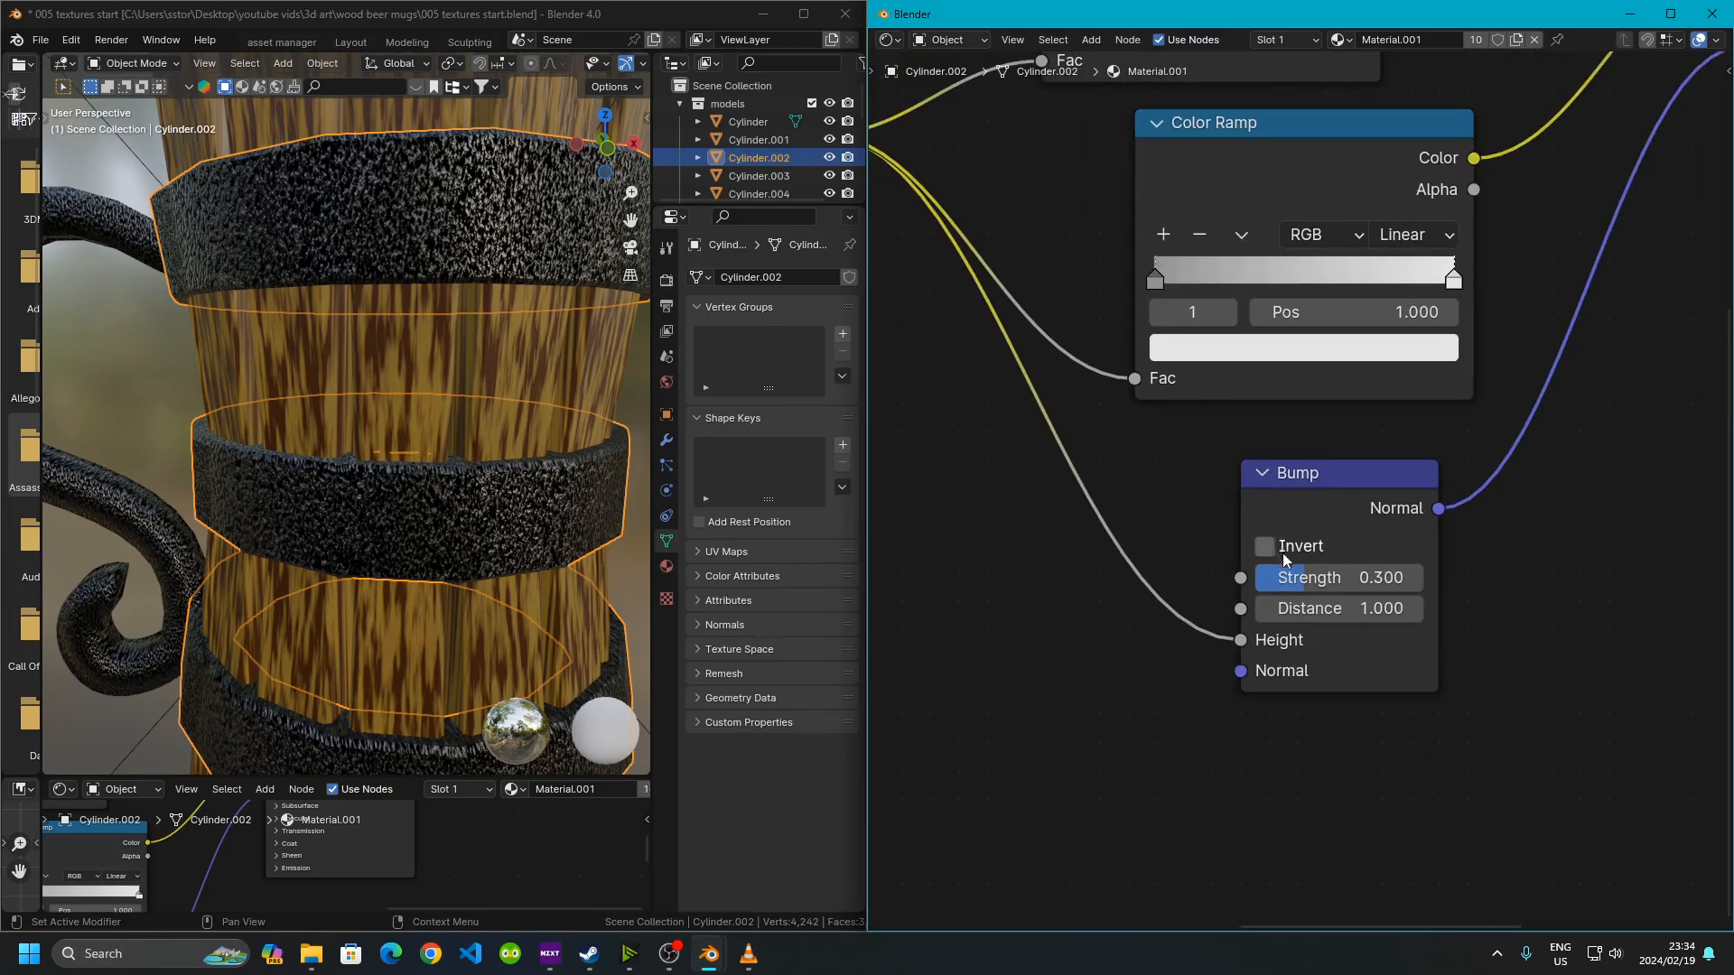
{"action": "scroll", "coordinate": [1300, 533], "scroll_direction": "down", "scroll_amount": 4}
{"action": "middle_click_drag", "start_coordinate": [1563, 437], "coordinate": [1048, 618]}
{"action": "scroll", "coordinate": [1129, 623], "scroll_direction": "up", "scroll_amount": 2}
{"action": "scroll", "coordinate": [1130, 616], "scroll_direction": "up", "scroll_amount": 1}
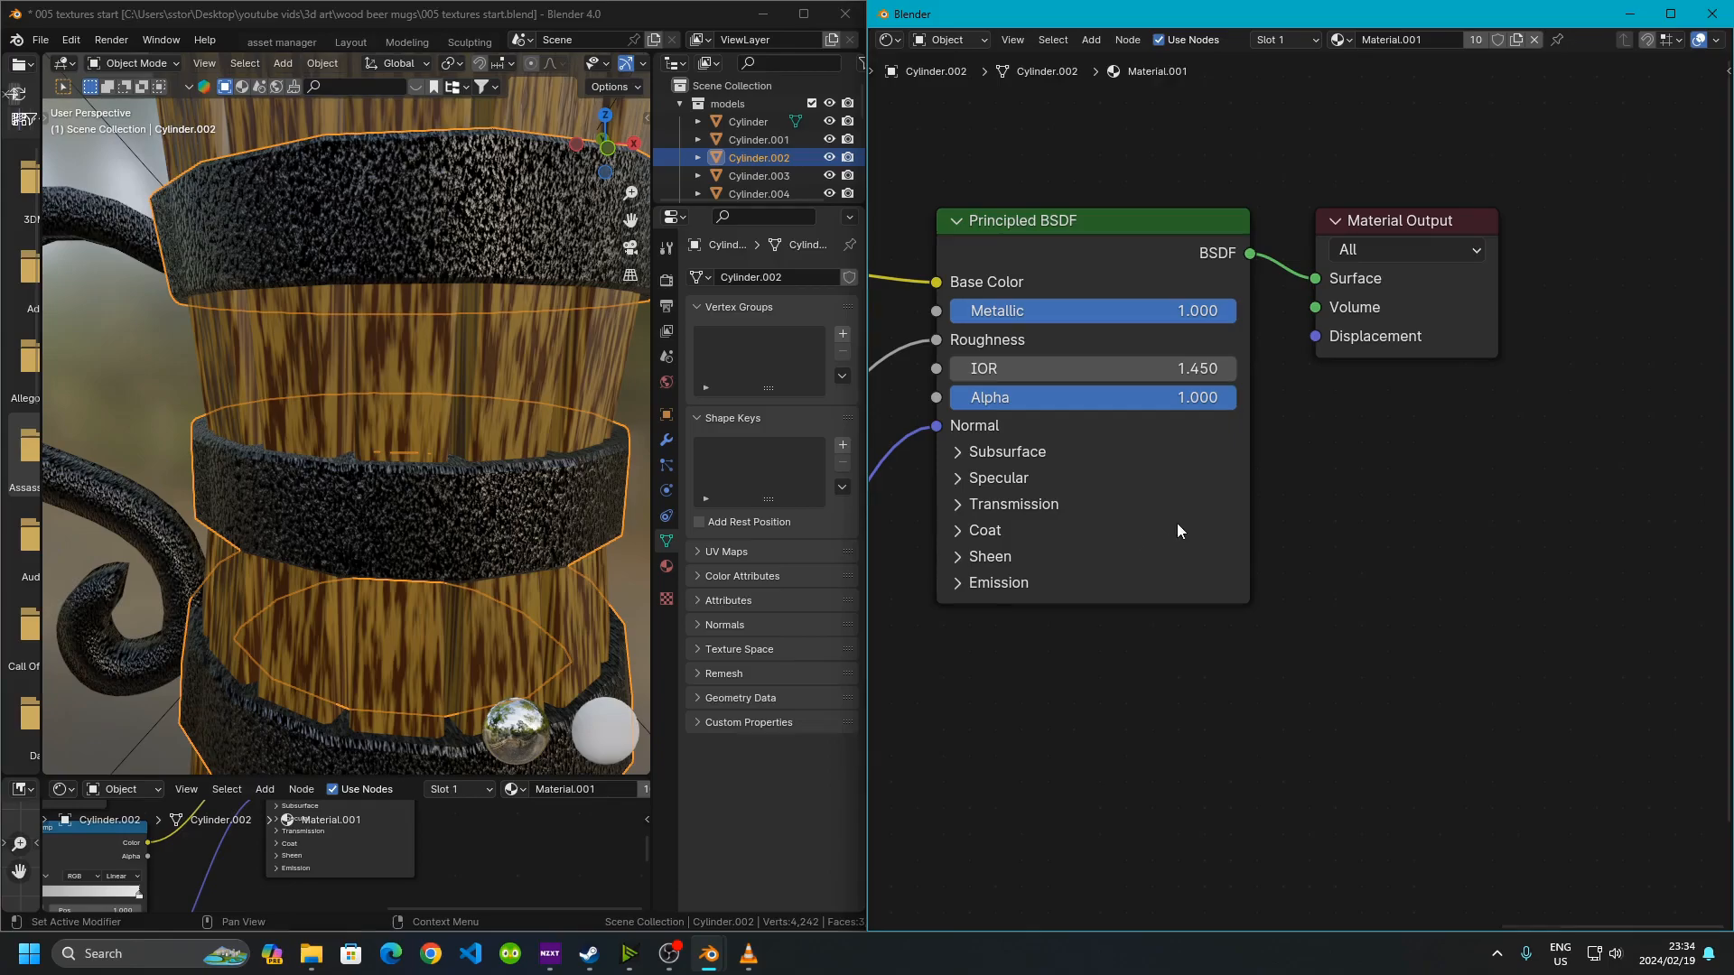
{"action": "middle_click_drag", "start_coordinate": [1165, 517], "coordinate": [1265, 663]}
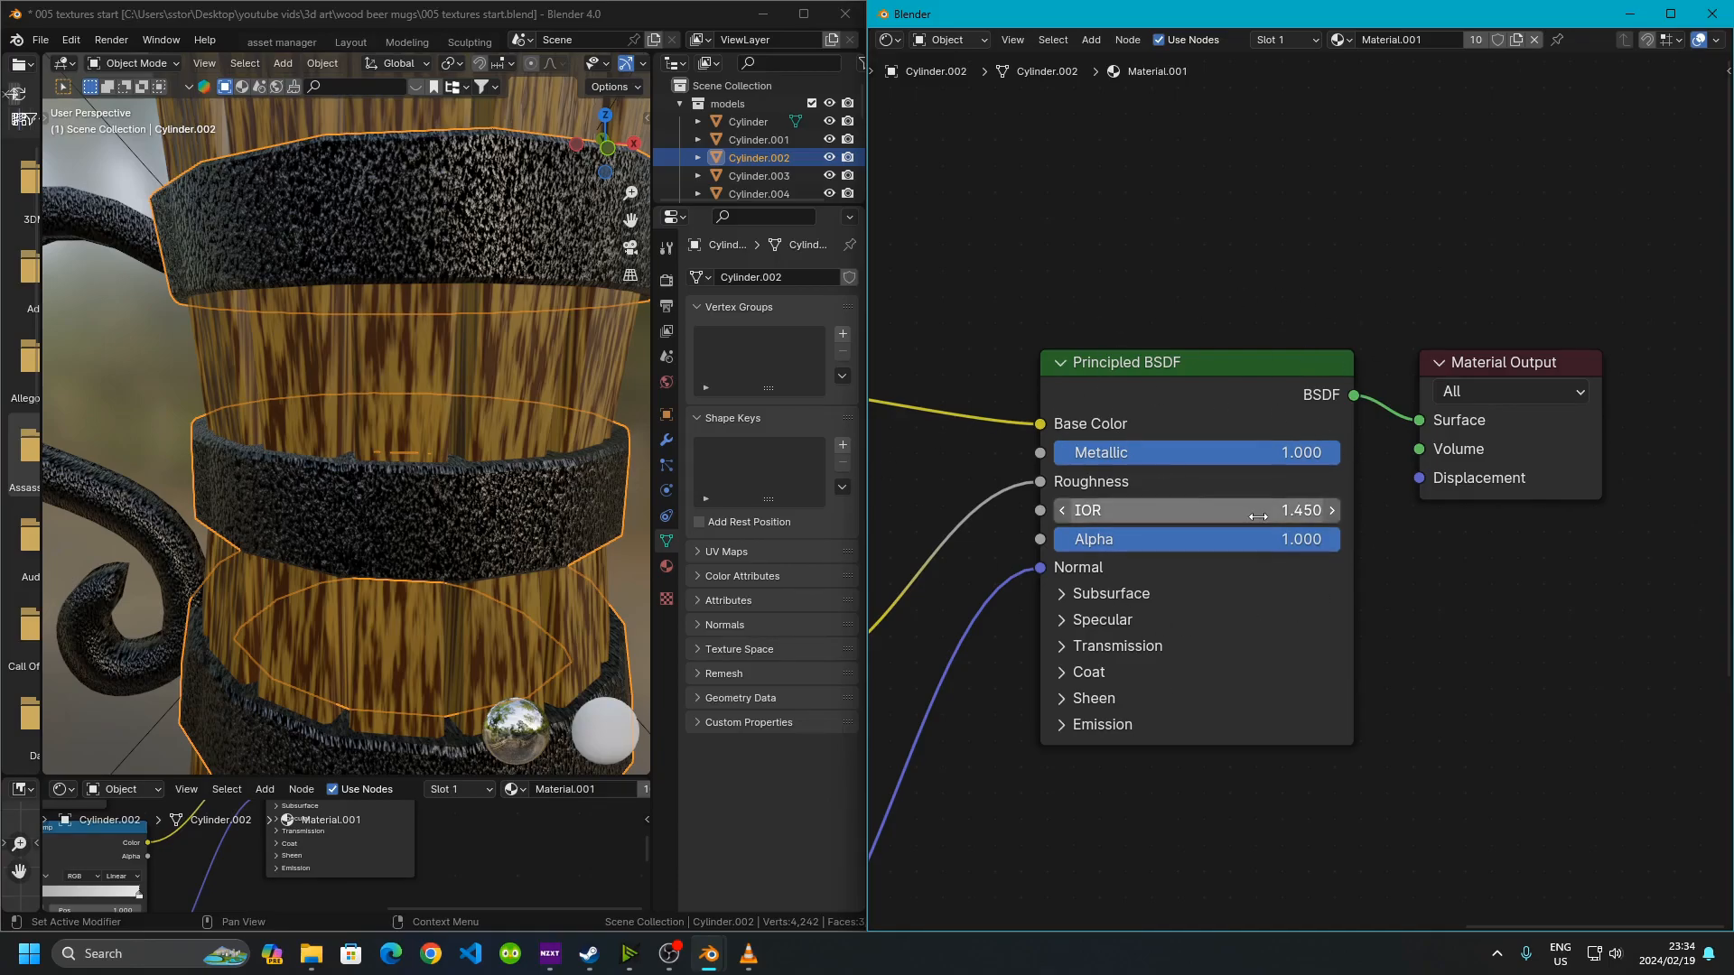
{"action": "left_click", "coordinate": [1062, 595]}
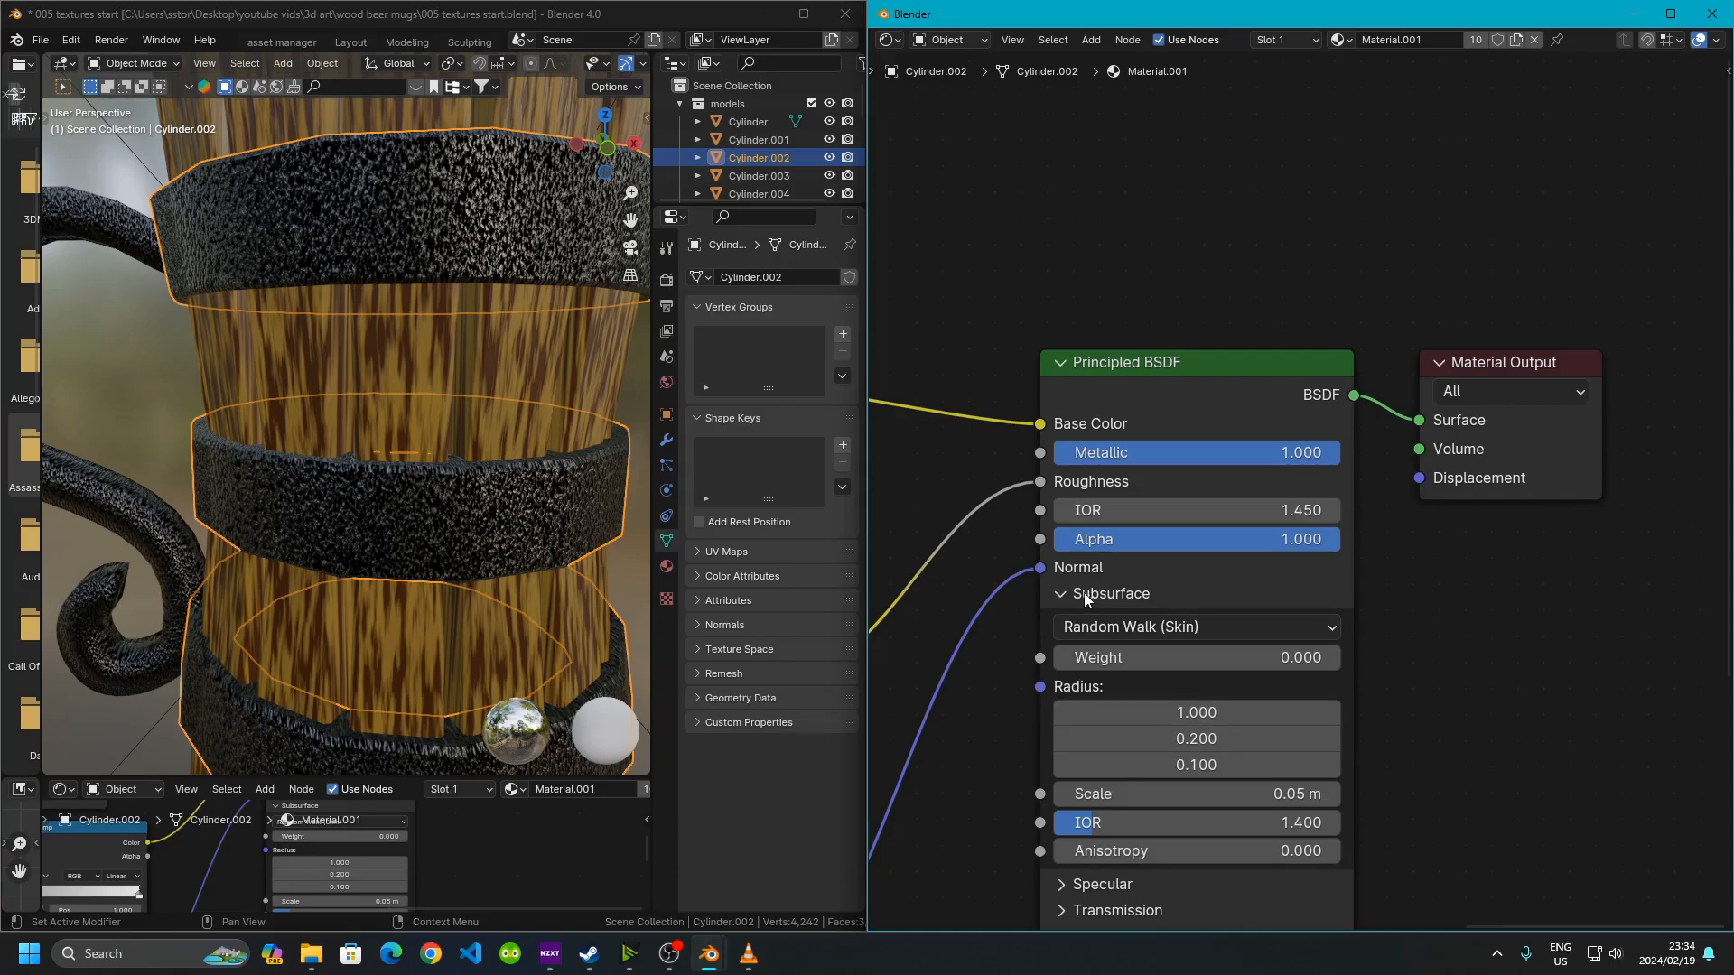
{"action": "left_click", "coordinate": [1068, 592]}
{"action": "left_click", "coordinate": [1063, 620]}
{"action": "left_click", "coordinate": [1064, 619]}
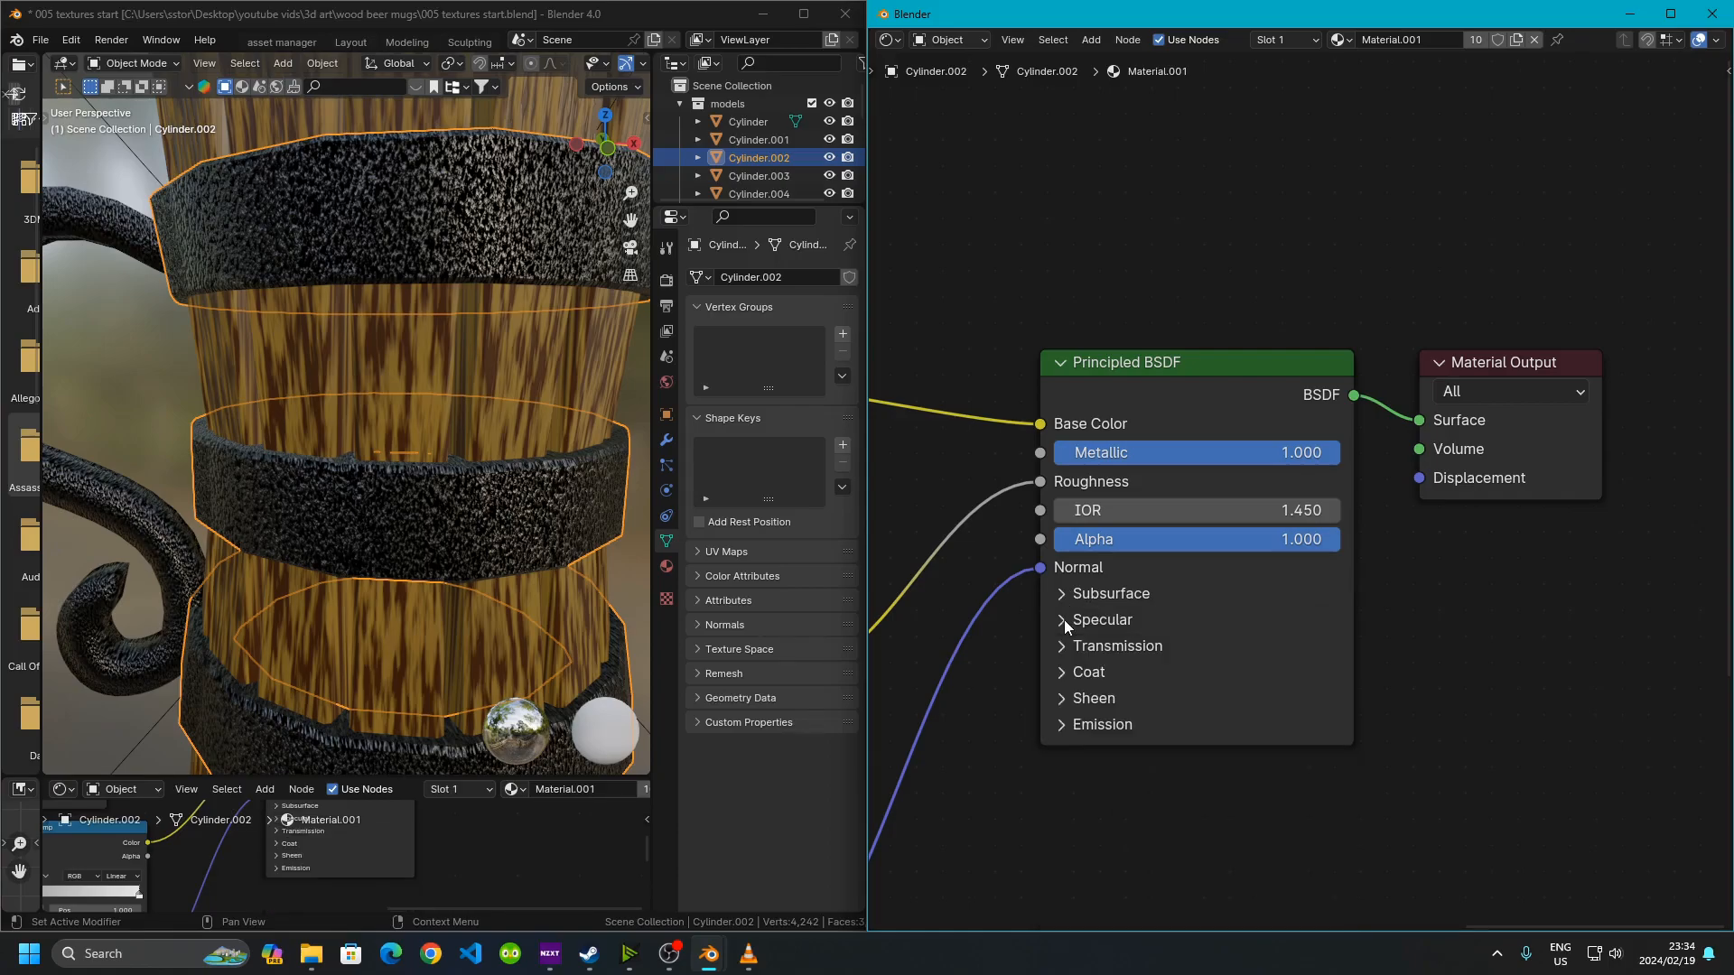
{"action": "left_click", "coordinate": [1064, 672]}
{"action": "left_click", "coordinate": [1064, 672]}
{"action": "scroll", "coordinate": [1513, 438], "scroll_direction": "down", "scroll_amount": 6}
{"action": "middle_click_drag", "start_coordinate": [1238, 570], "coordinate": [1483, 559]}
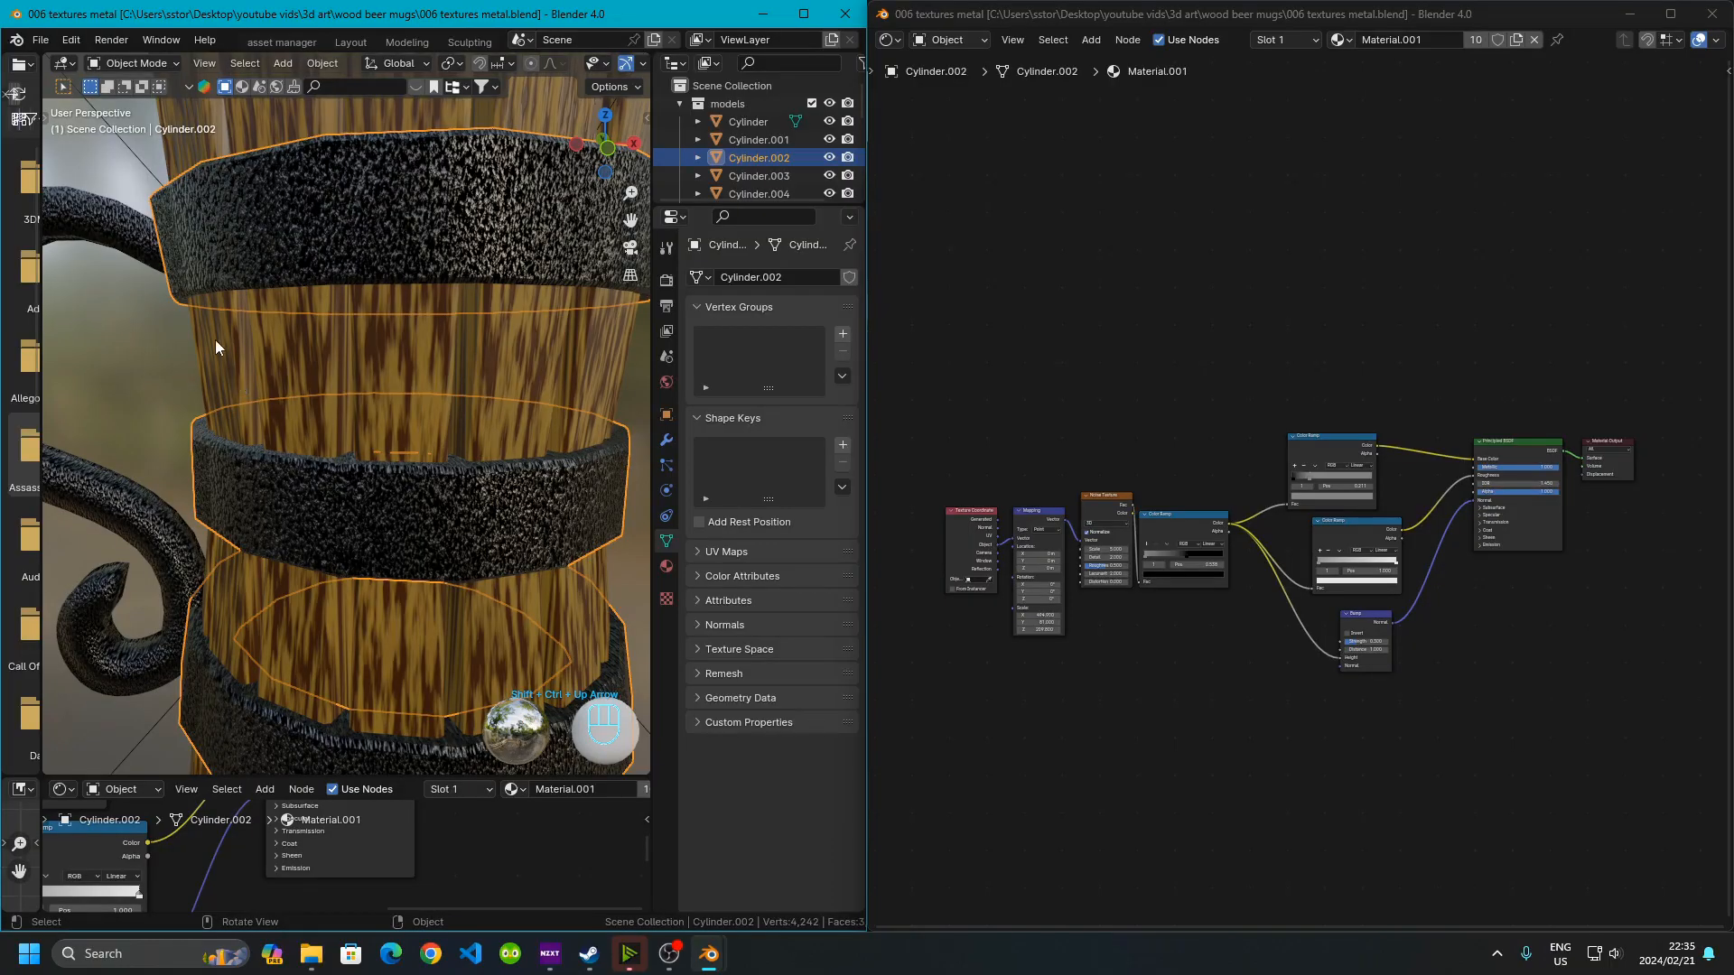
Select the wooden mug body and switch the viewport to rendered shading
{"action": "key", "text": "ctrl"}
{"action": "middle_click_drag", "start_coordinate": [414, 403], "coordinate": [418, 350], "text": "ctrl"}
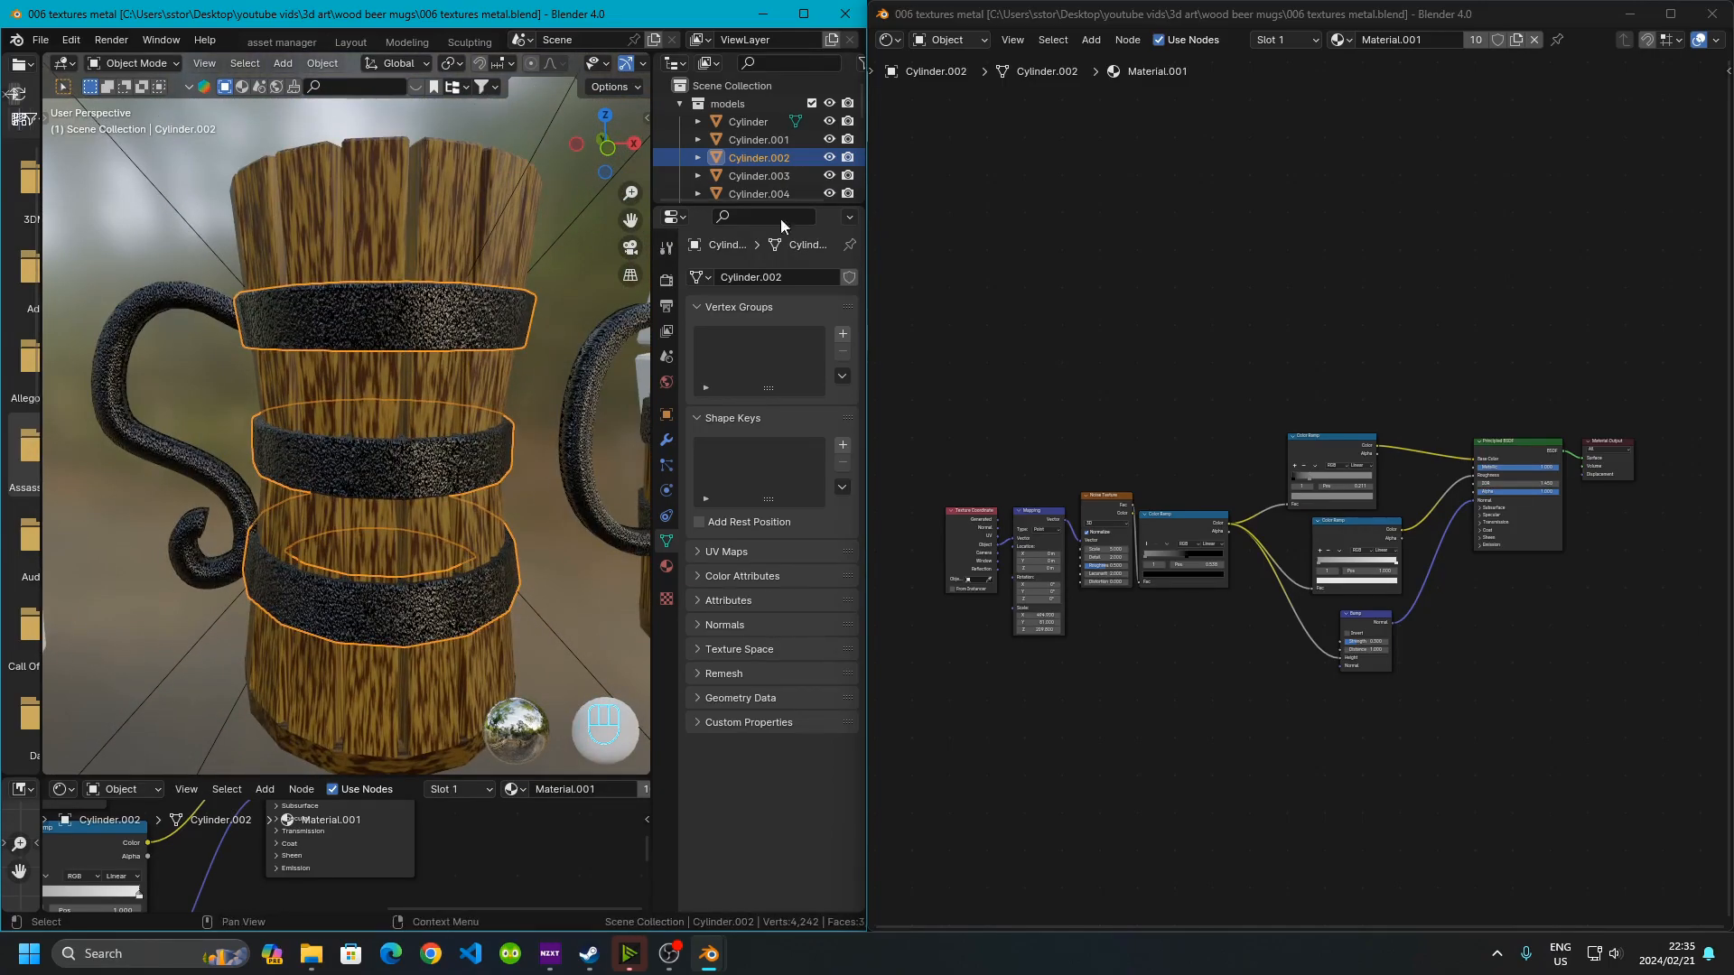
{"action": "left_click", "coordinate": [323, 201]}
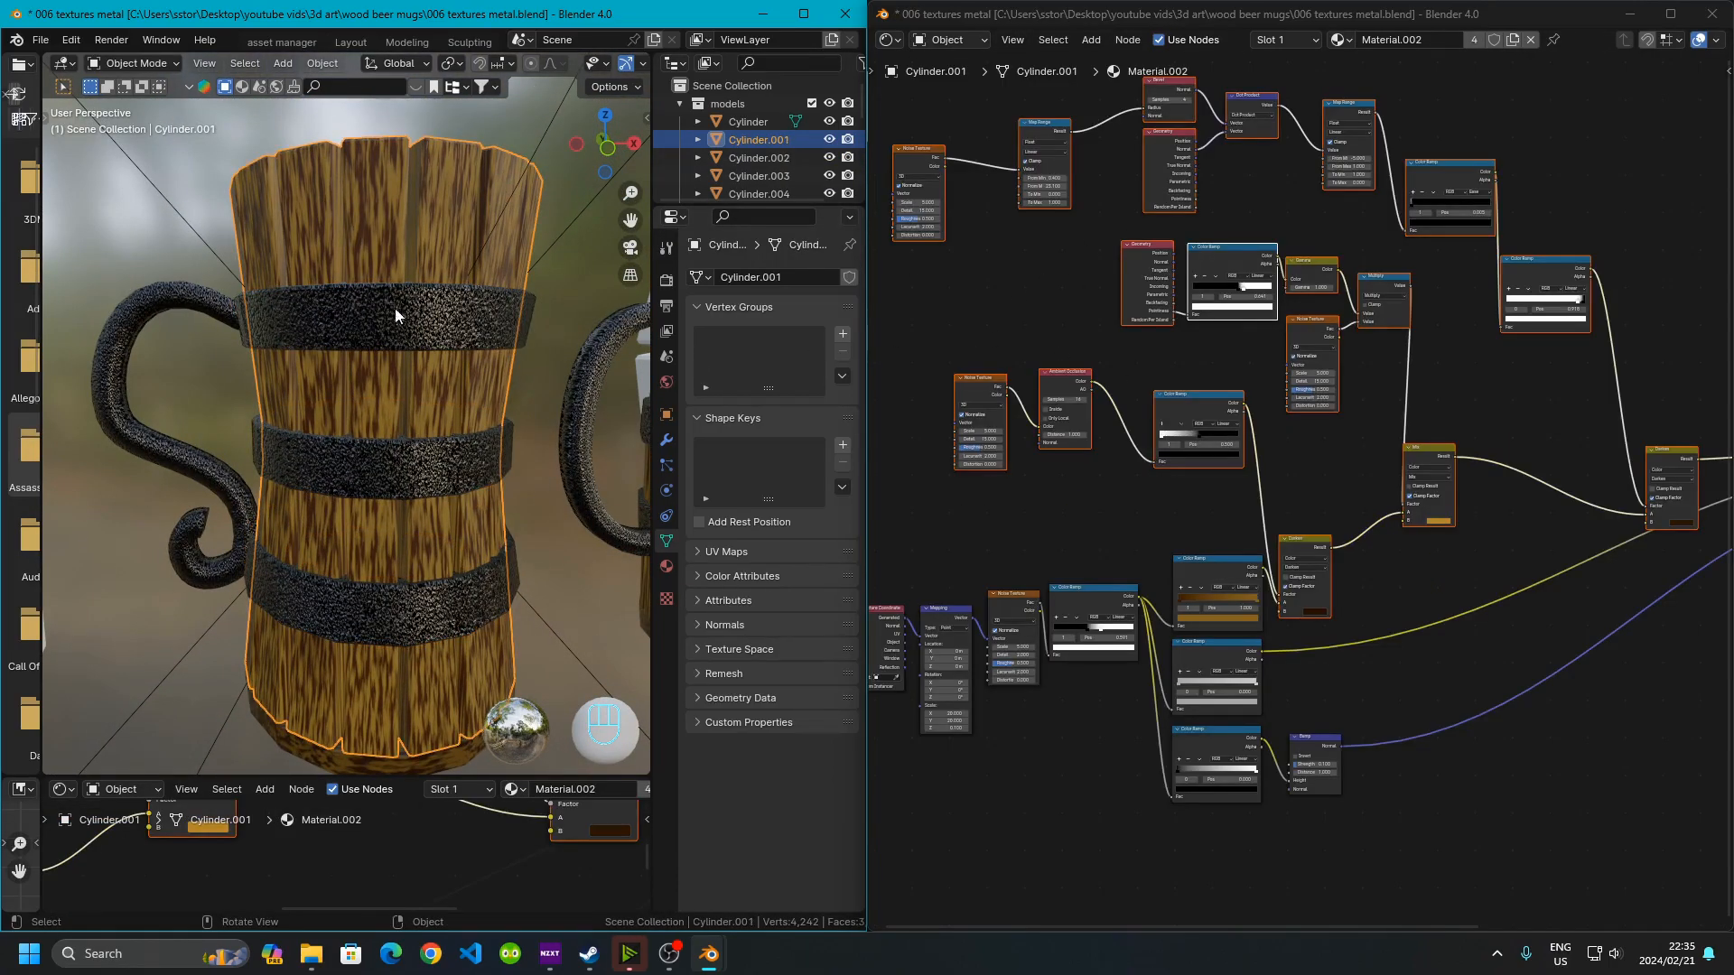
{"action": "scroll", "coordinate": [1421, 340], "scroll_direction": "down", "scroll_amount": 2}
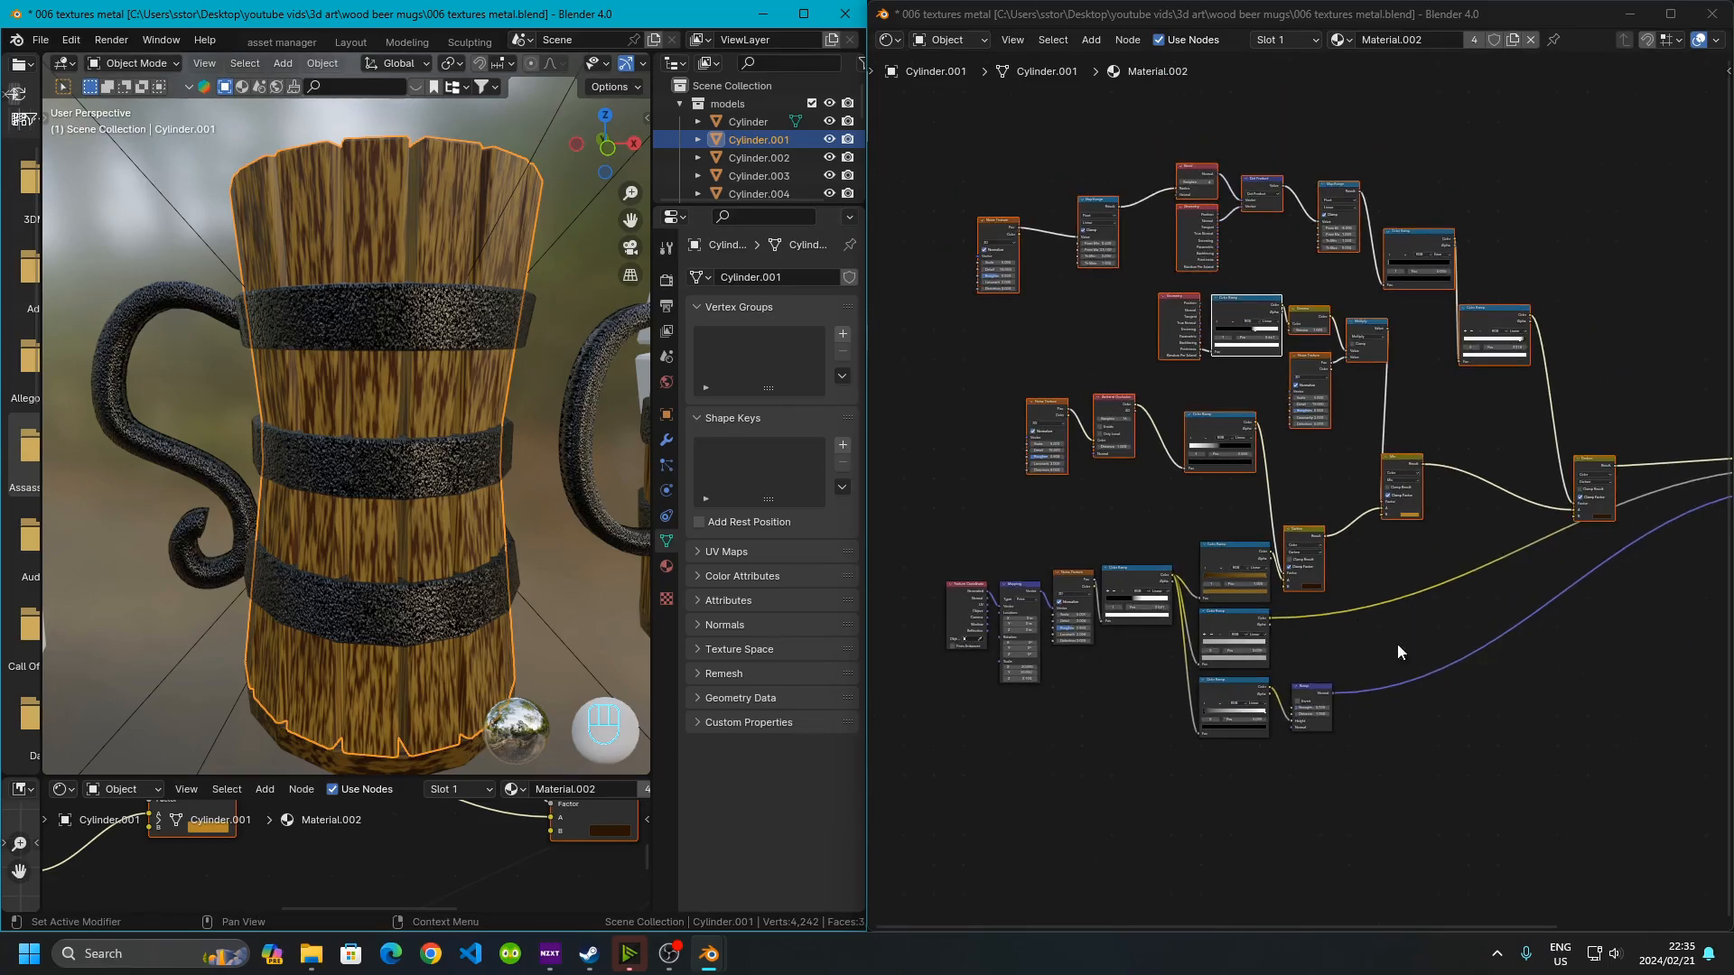
{"action": "scroll", "coordinate": [569, 58], "scroll_direction": "down", "scroll_amount": 5}
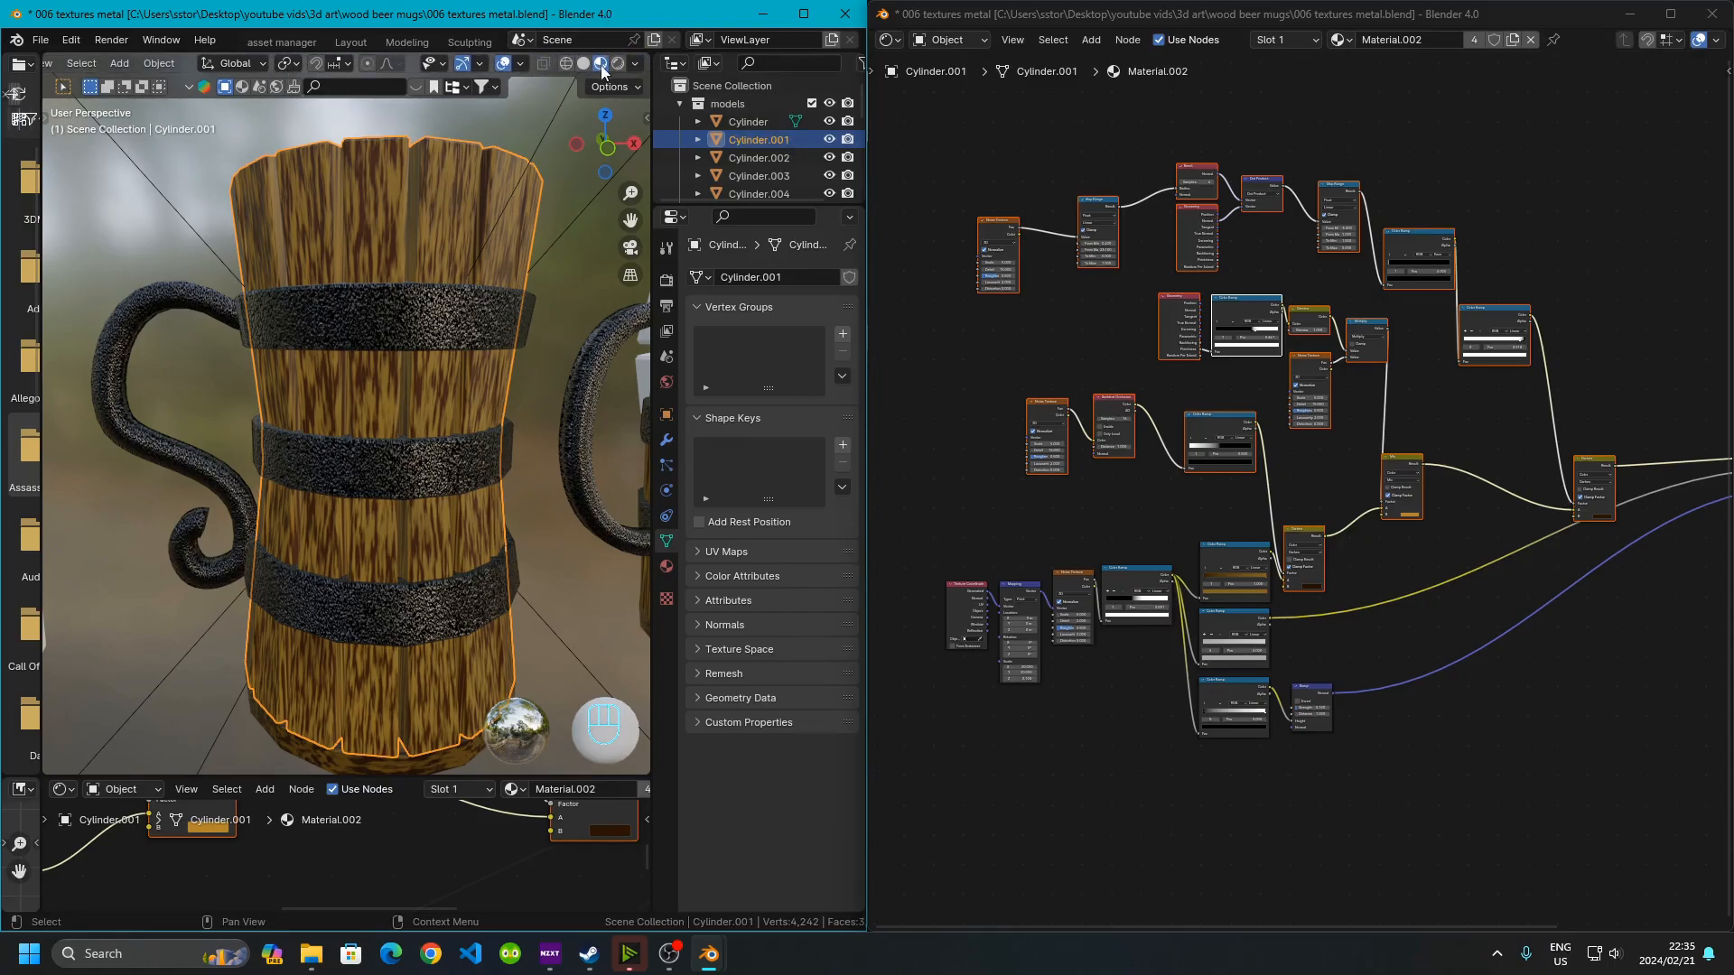
{"action": "left_click", "coordinate": [620, 64]}
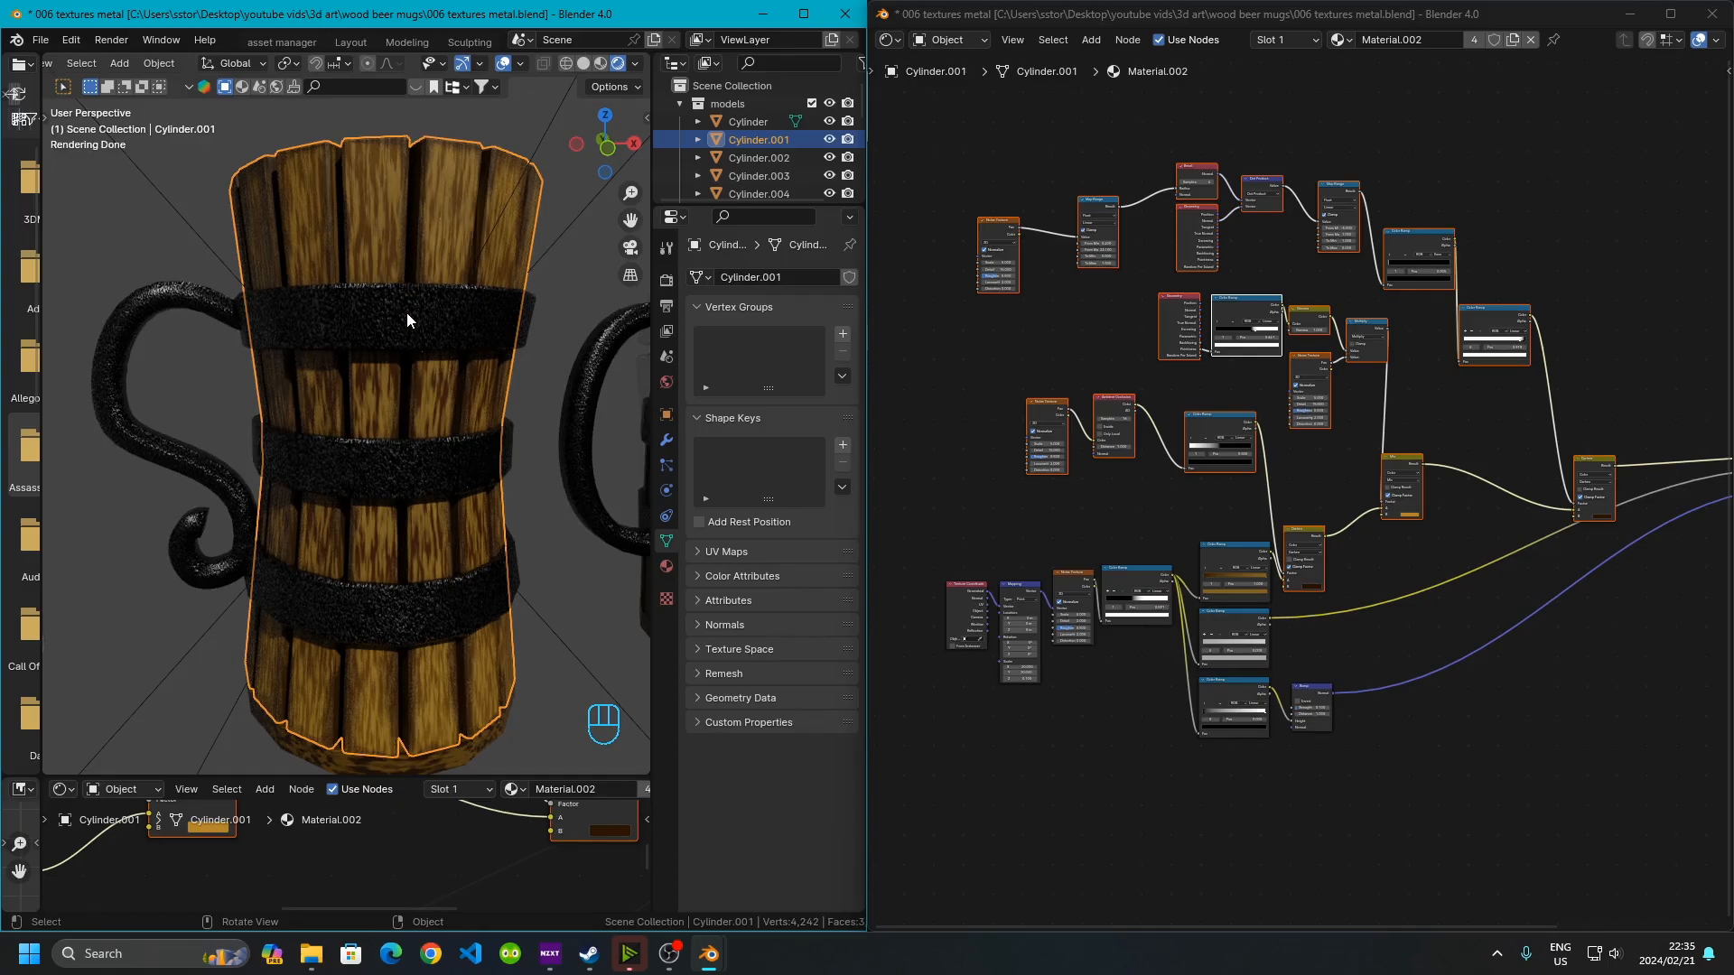
Examine the wood material's node tree, including the Noise Texture, Map Range and Bevel nodes
{"action": "middle_click_drag", "start_coordinate": [414, 260], "coordinate": [381, 422], "text": "shift"}
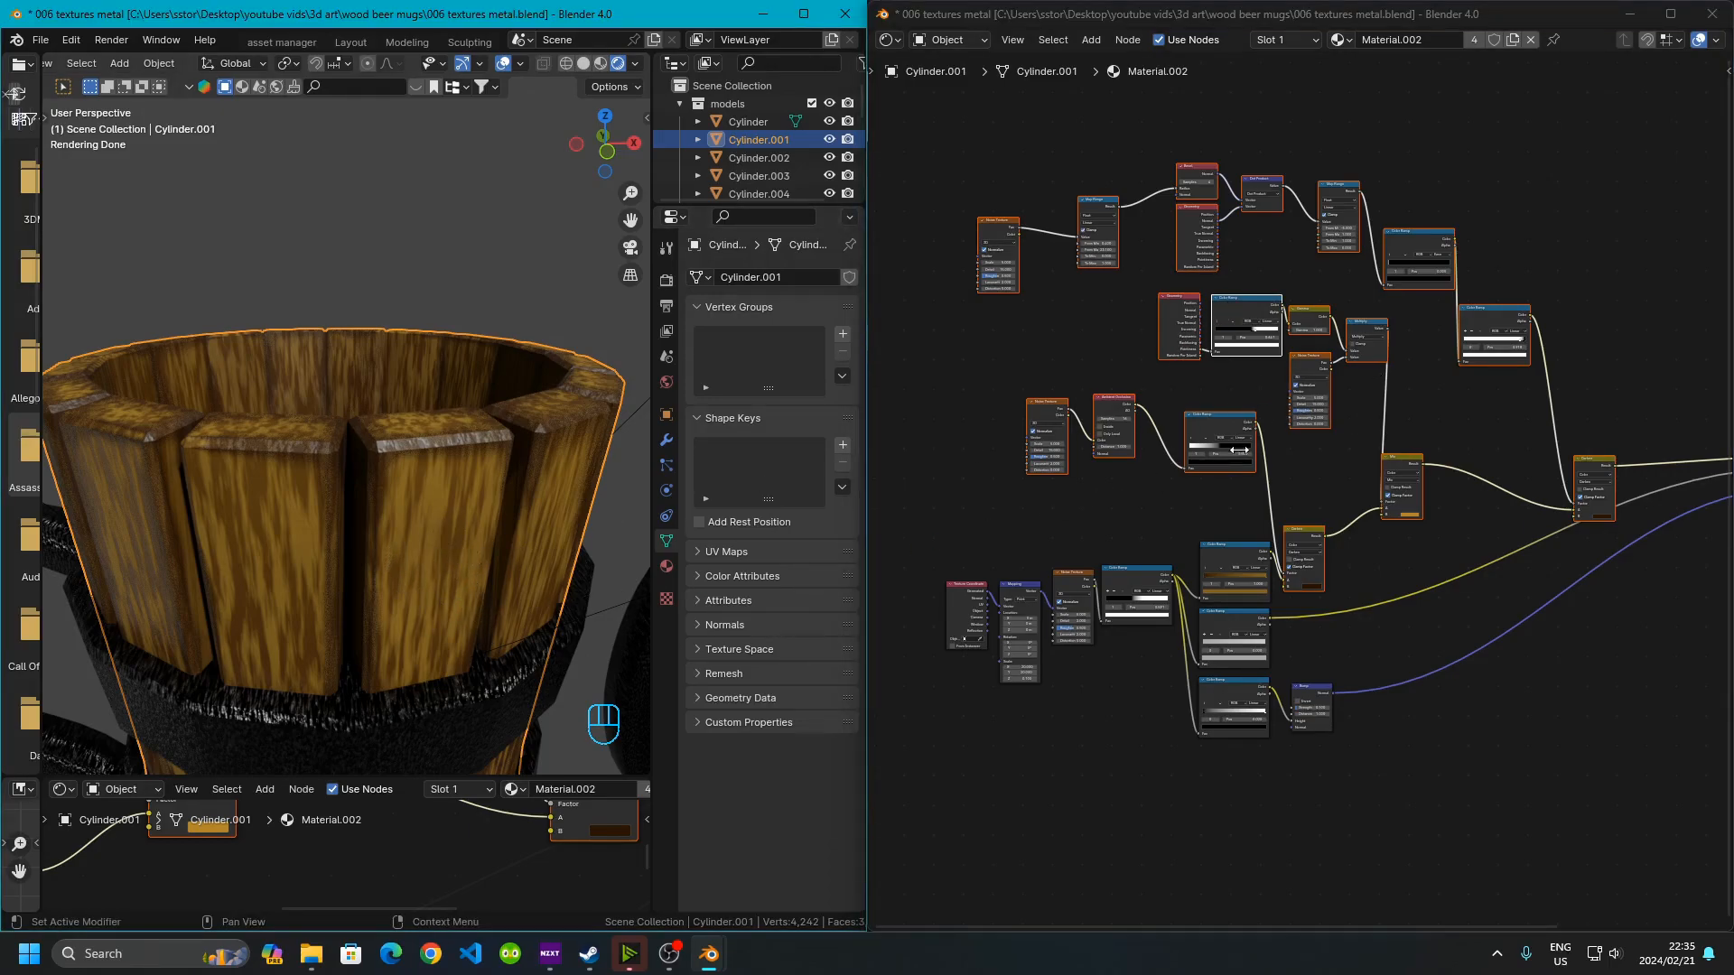
{"action": "scroll", "coordinate": [1244, 485], "scroll_direction": "up", "scroll_amount": 2}
{"action": "scroll", "coordinate": [1244, 485], "scroll_direction": "up", "scroll_amount": 2}
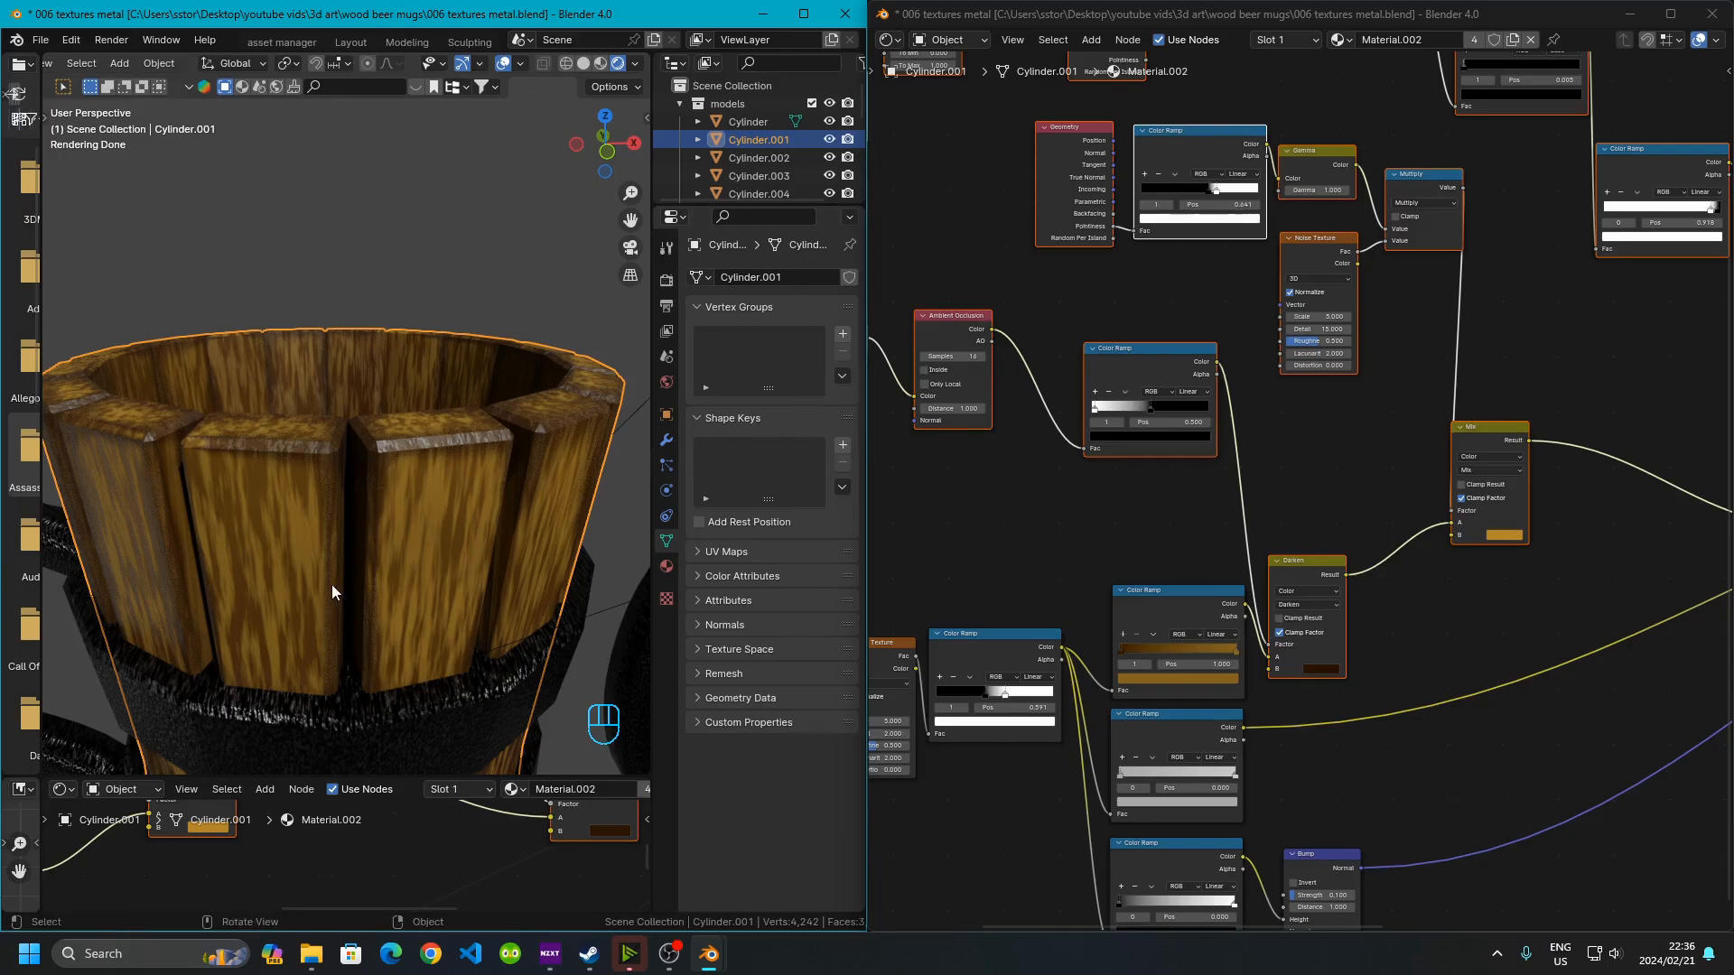
{"action": "scroll", "coordinate": [1075, 543], "scroll_direction": "down", "scroll_amount": 3}
{"action": "middle_click_drag", "start_coordinate": [1044, 624], "coordinate": [1216, 416]}
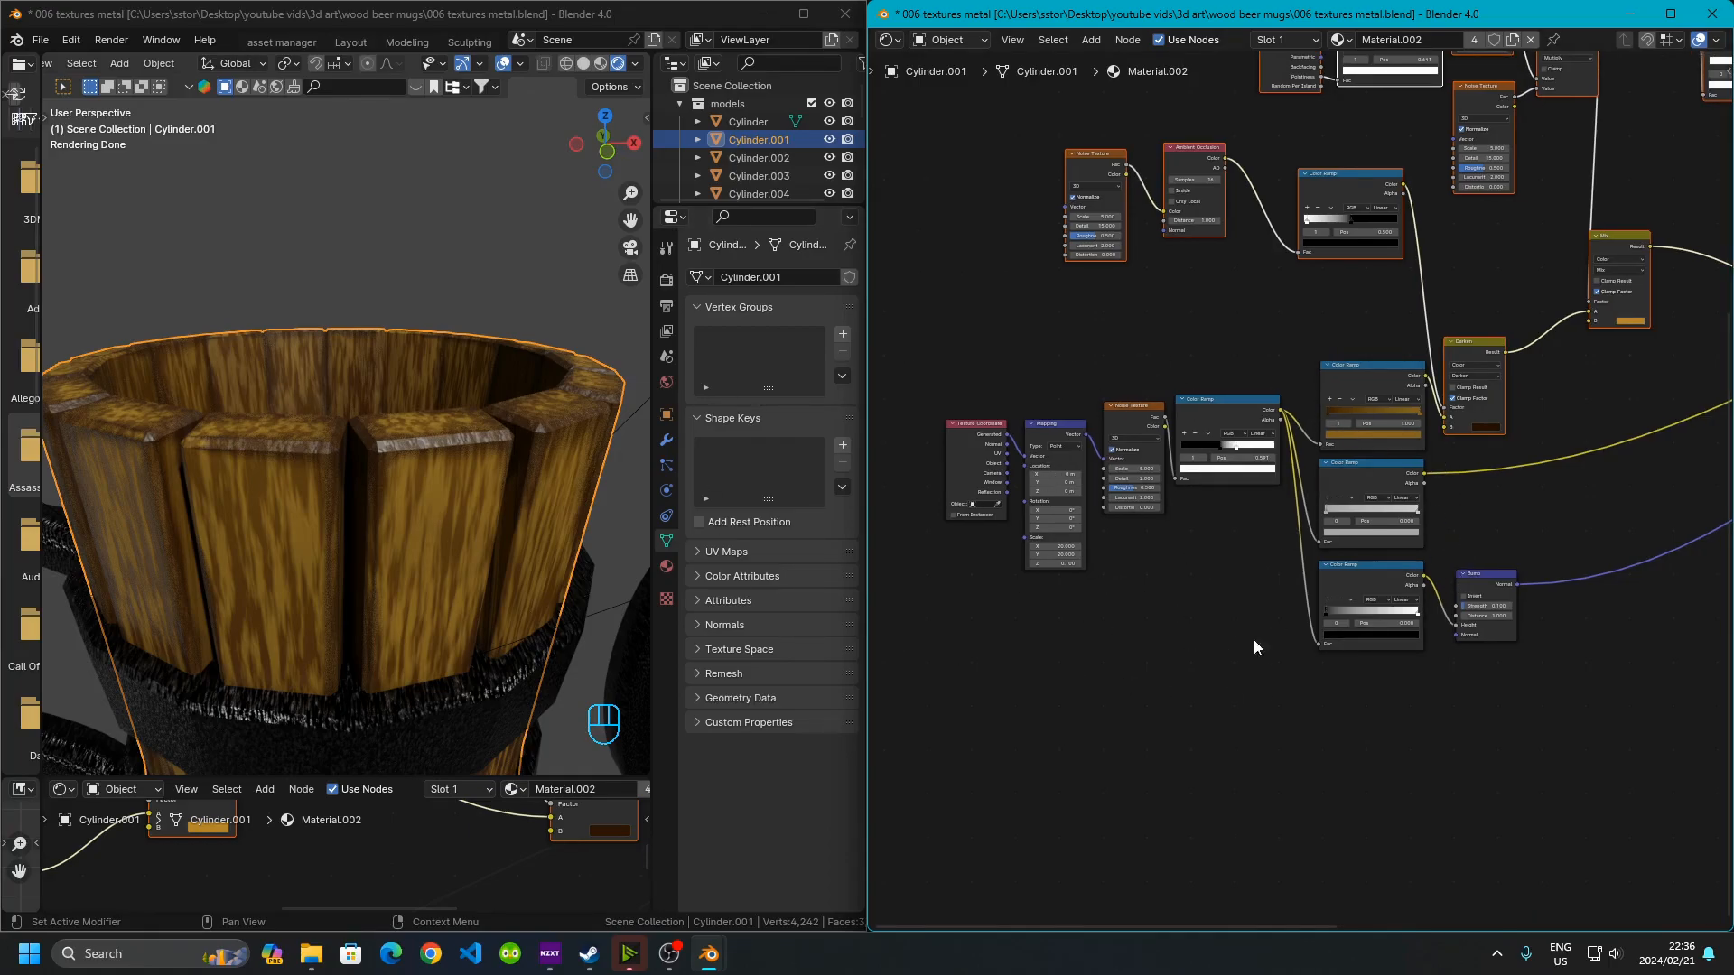
{"action": "middle_click_drag", "start_coordinate": [1153, 118], "coordinate": [1197, 345]}
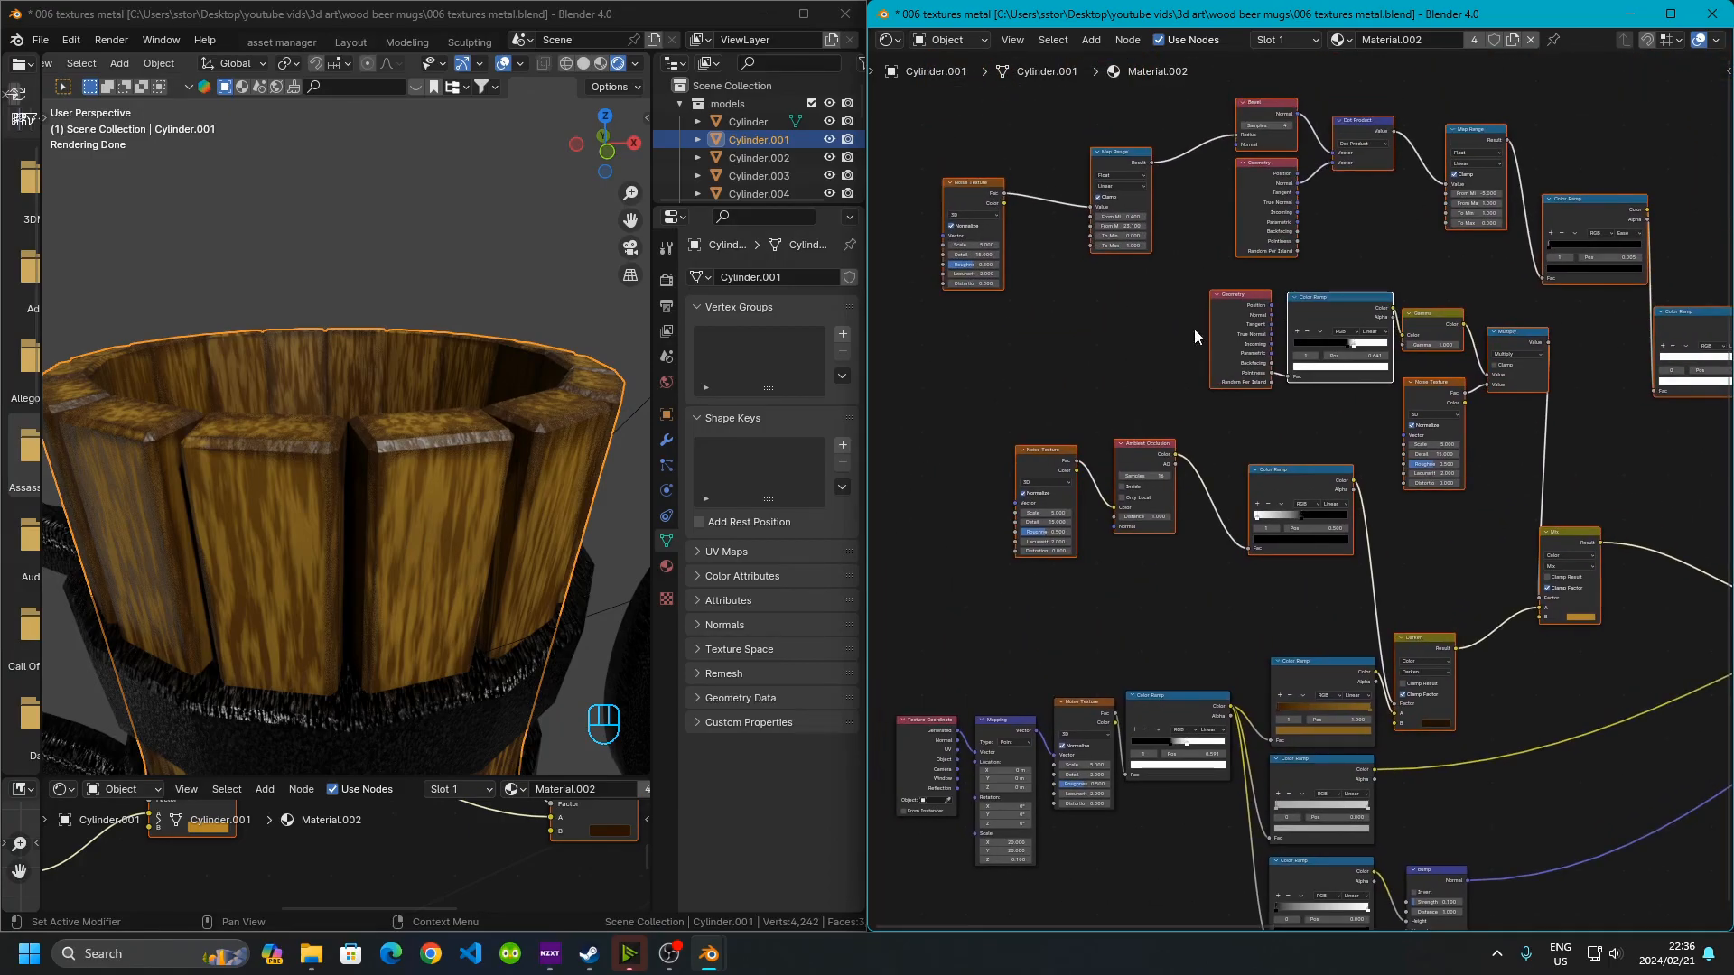
{"action": "middle_click_drag", "start_coordinate": [1149, 244], "coordinate": [1233, 293]}
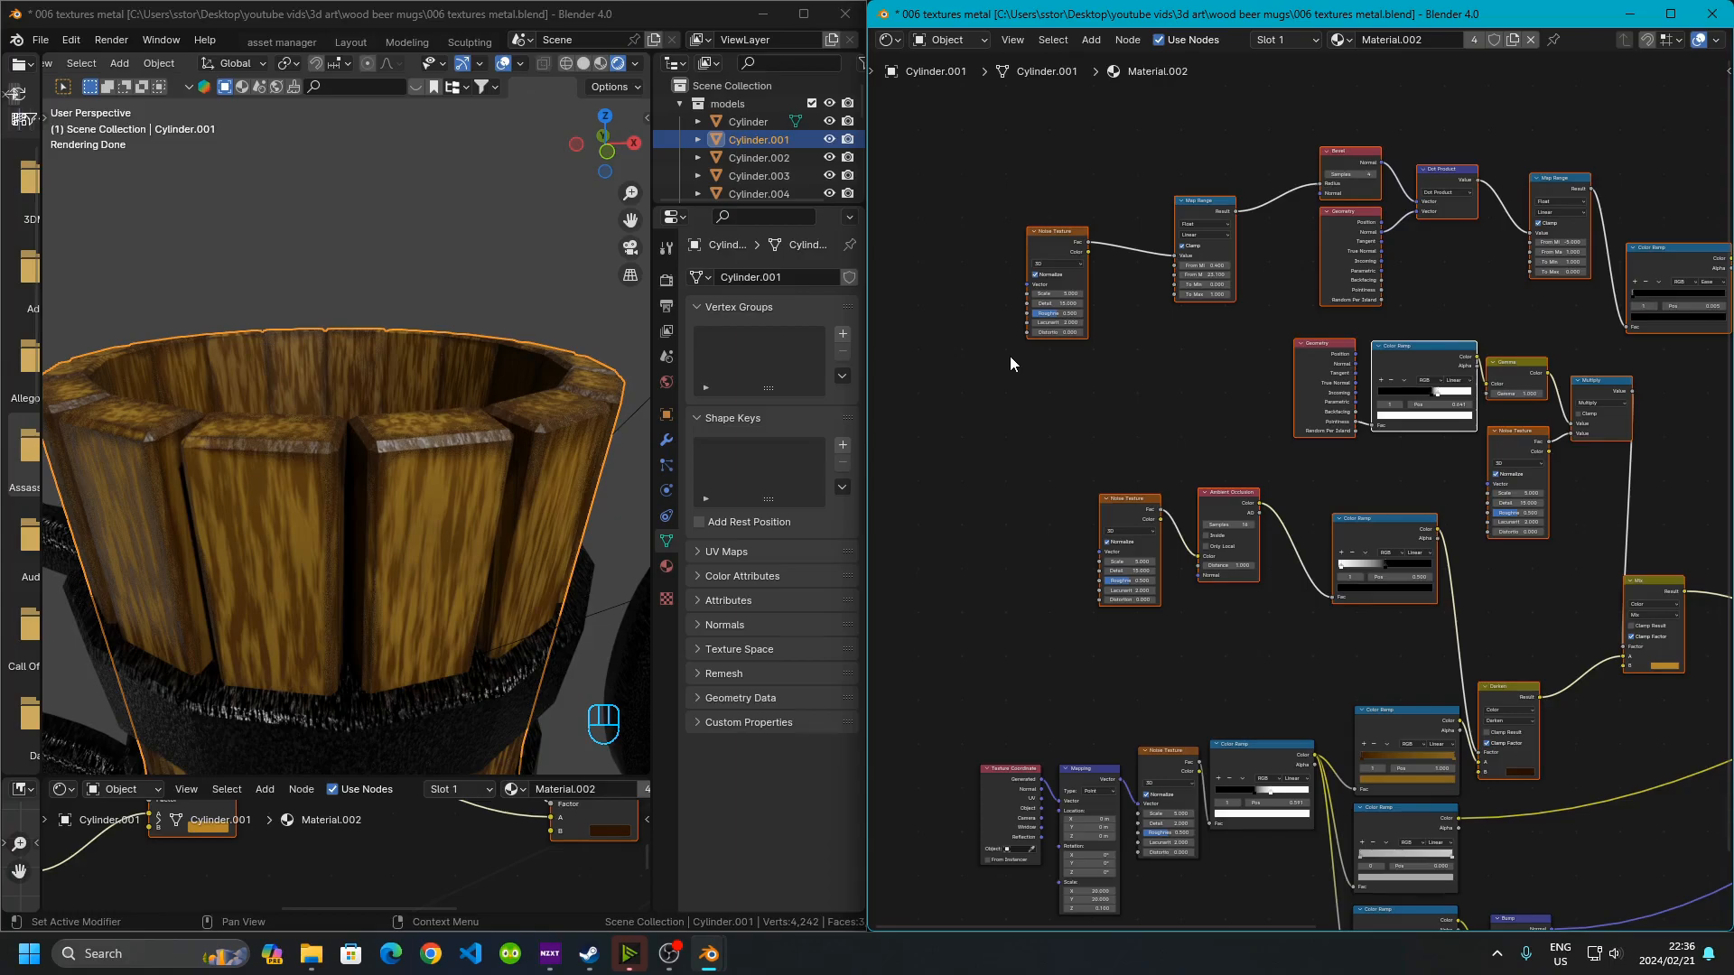
{"action": "scroll", "coordinate": [1015, 360], "scroll_direction": "up", "scroll_amount": 3}
{"action": "middle_click_drag", "start_coordinate": [995, 264], "coordinate": [1285, 476]}
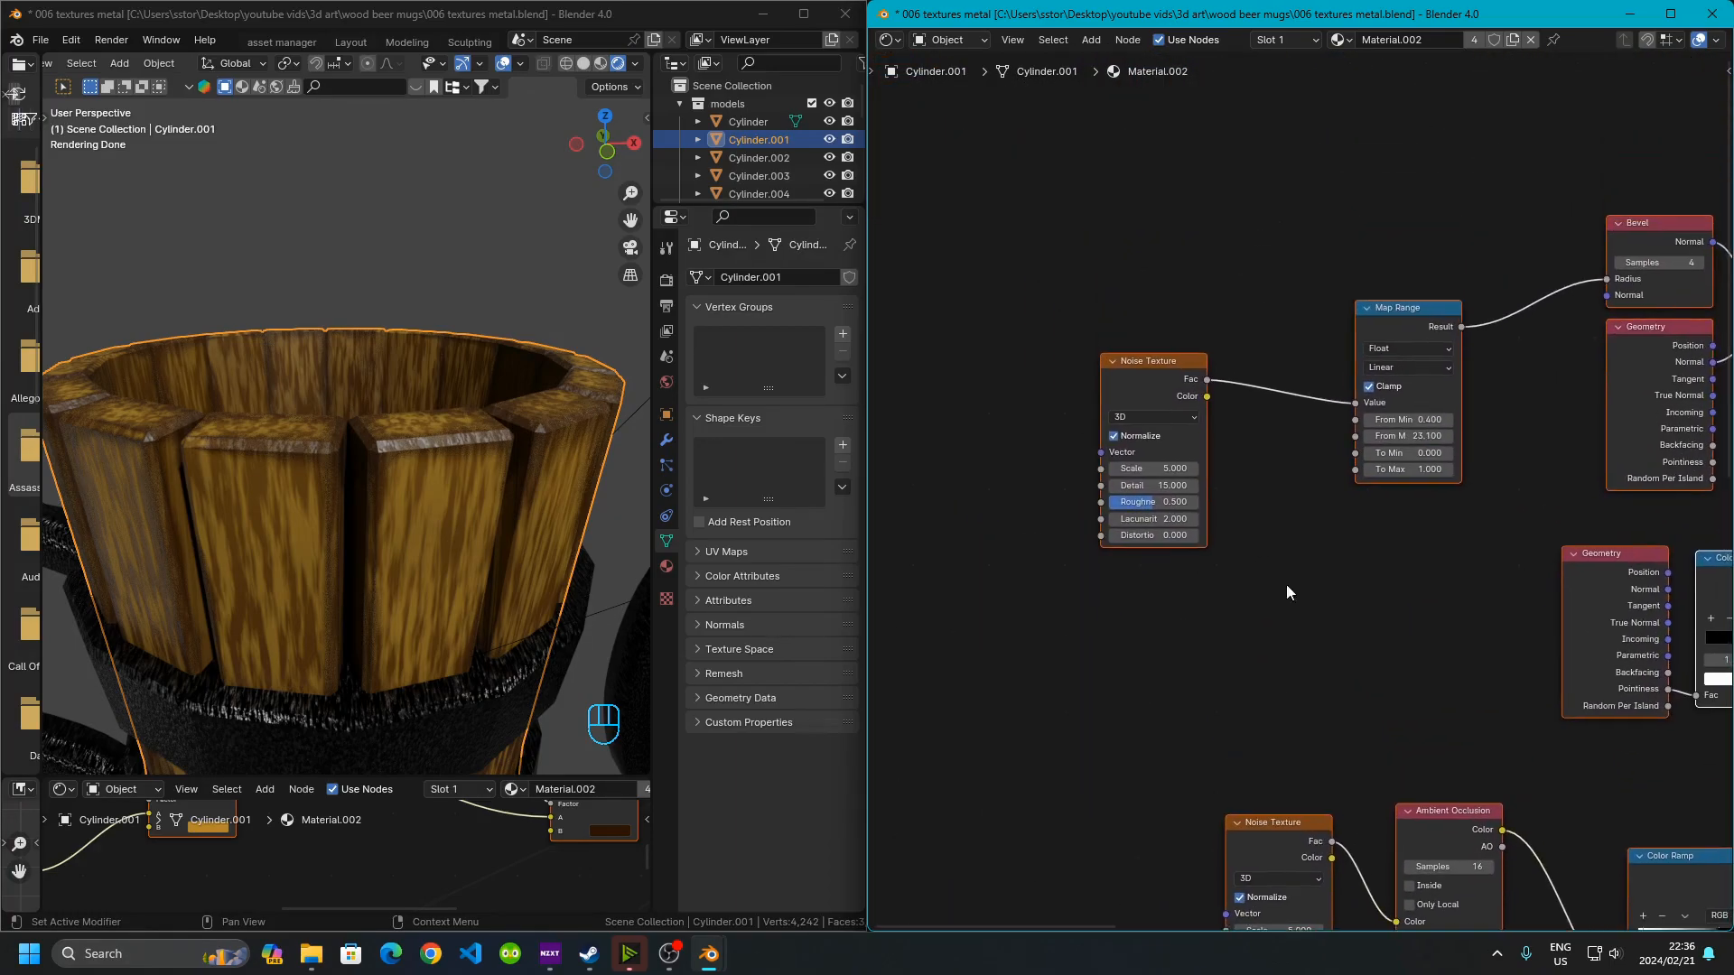
{"action": "scroll", "coordinate": [1086, 454], "scroll_direction": "up", "scroll_amount": 3}
{"action": "middle_click_drag", "start_coordinate": [1086, 455], "coordinate": [1211, 498]}
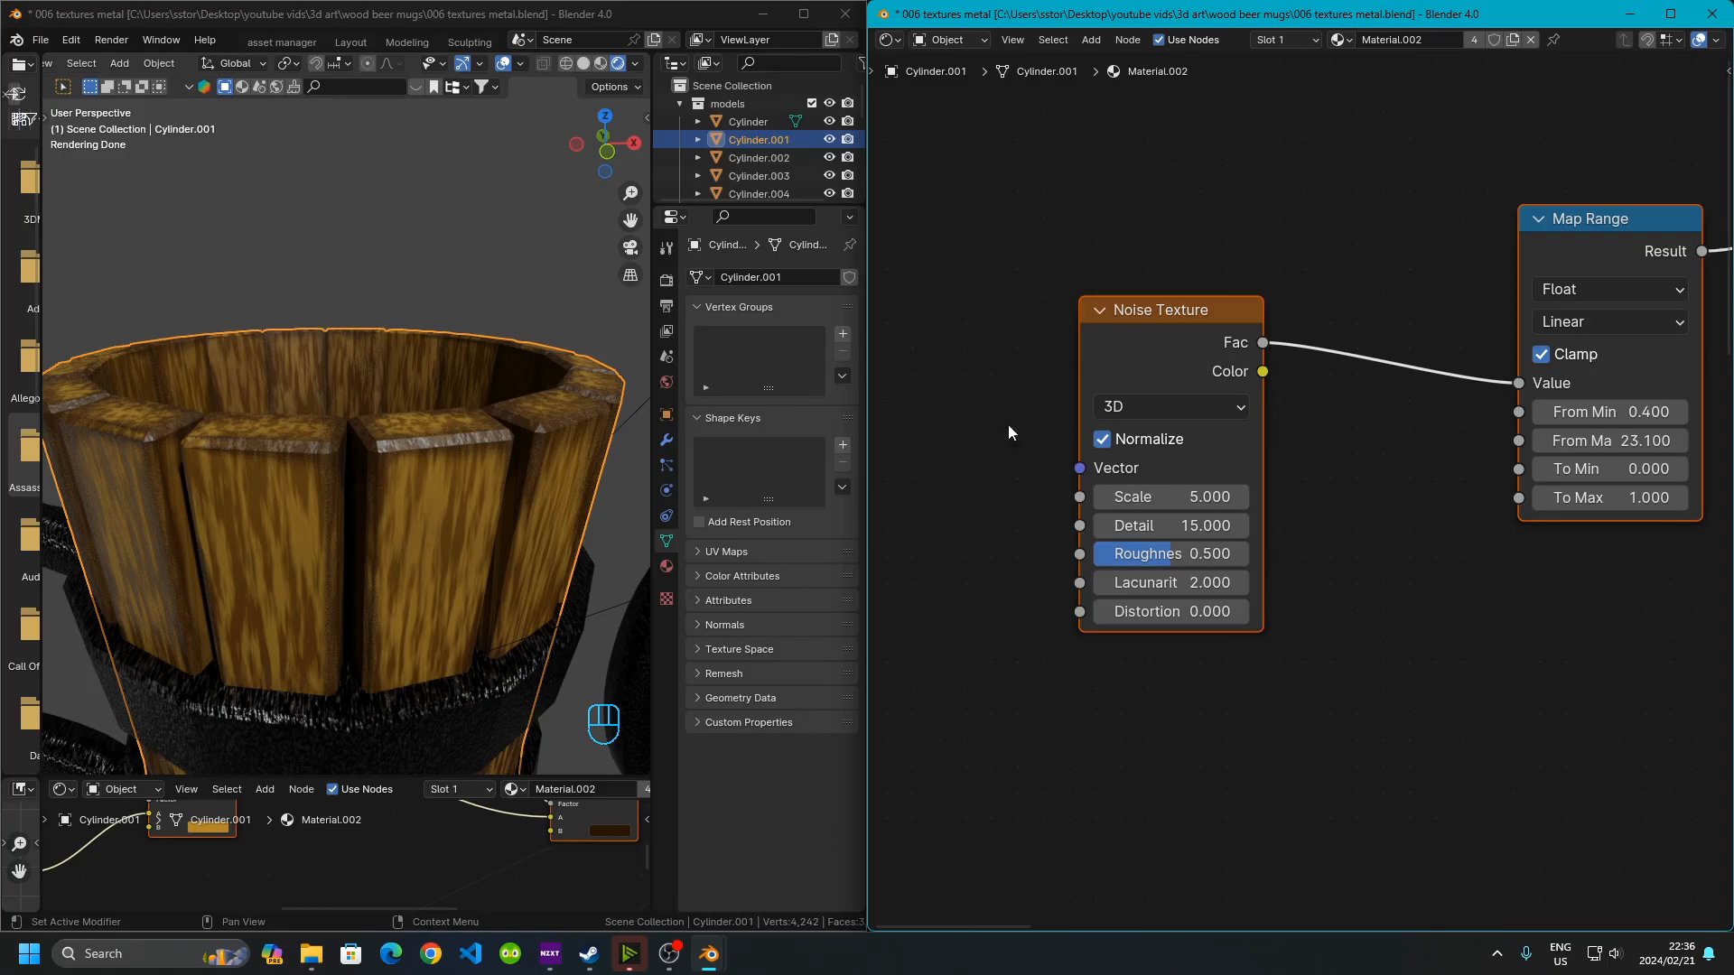
{"action": "middle_click_drag", "start_coordinate": [1436, 553], "coordinate": [1052, 630]}
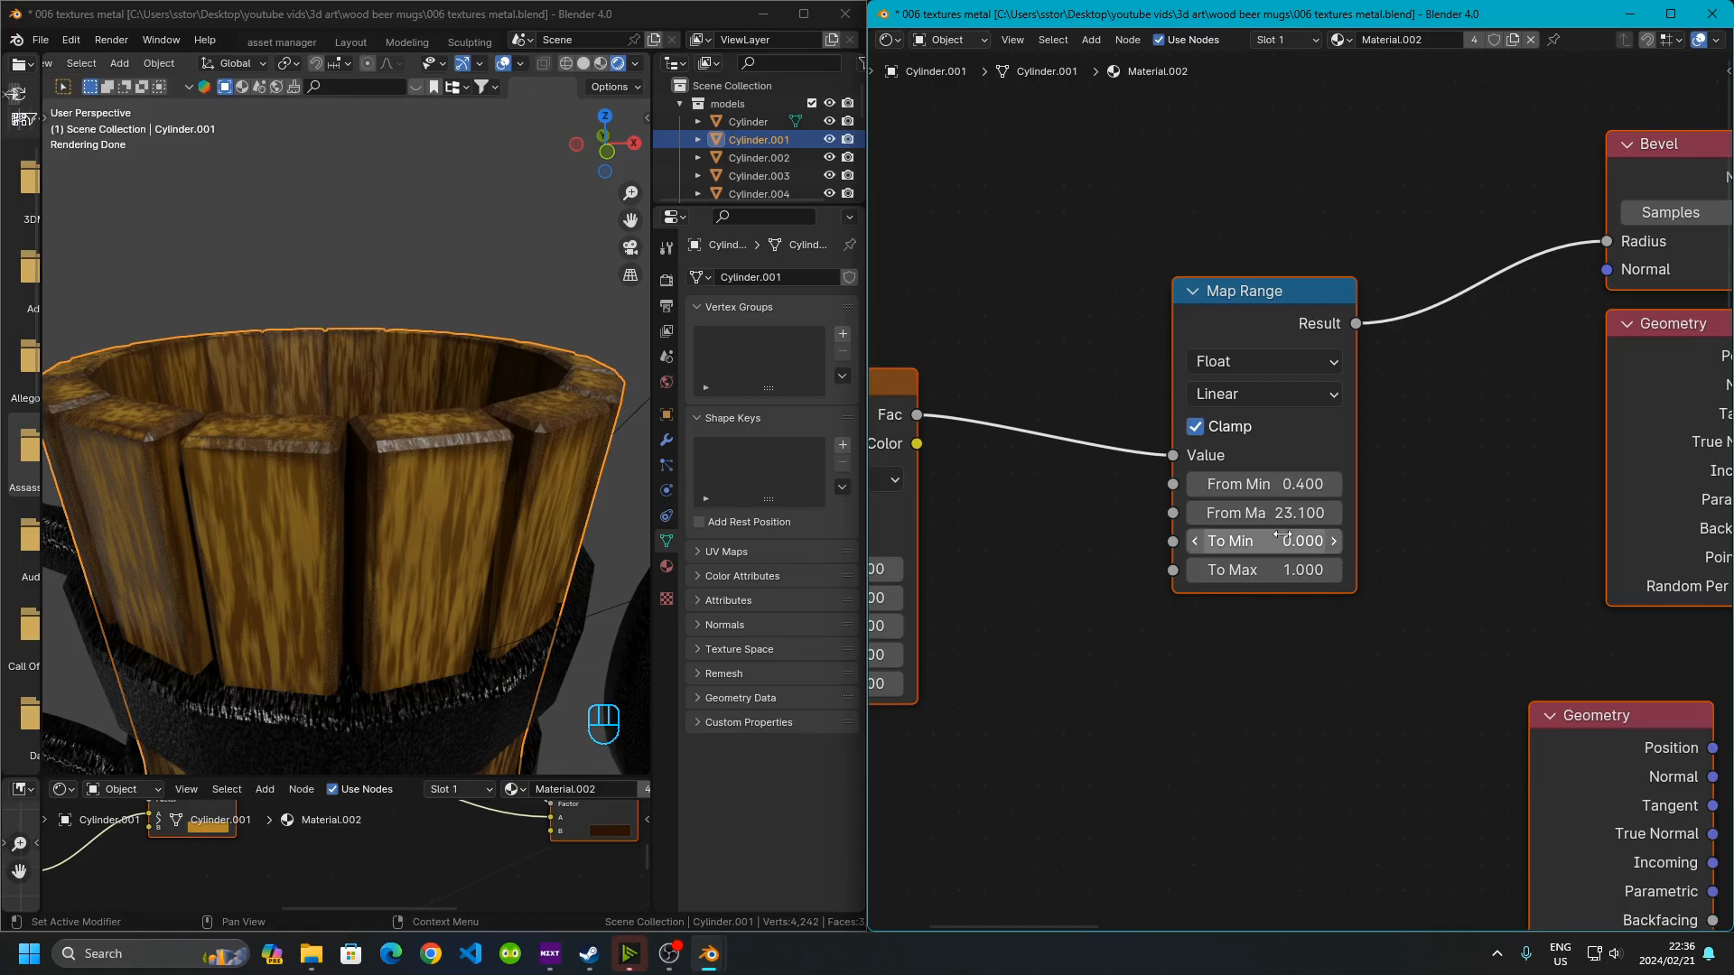
{"action": "middle_click_drag", "start_coordinate": [1430, 413], "coordinate": [1124, 517]}
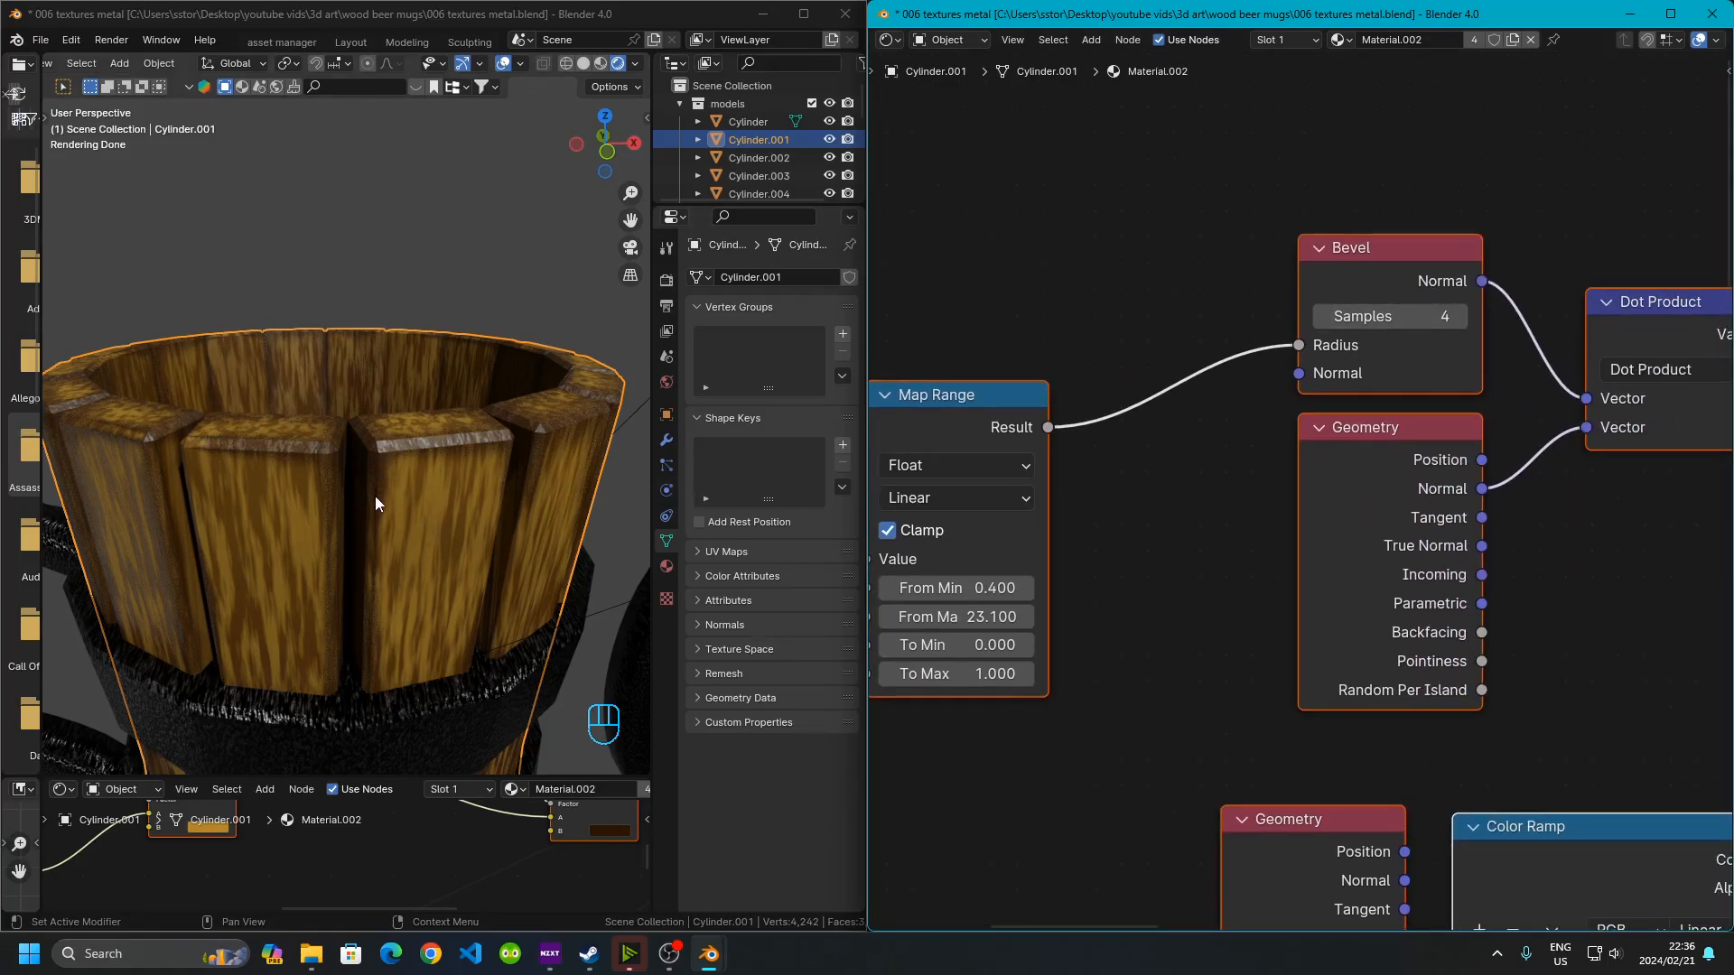
Examine the Dot Product, Map Range and Color Ramp chain that feeds the Darken node in the wood material
{"action": "middle_click_drag", "start_coordinate": [1472, 478], "coordinate": [1210, 512]}
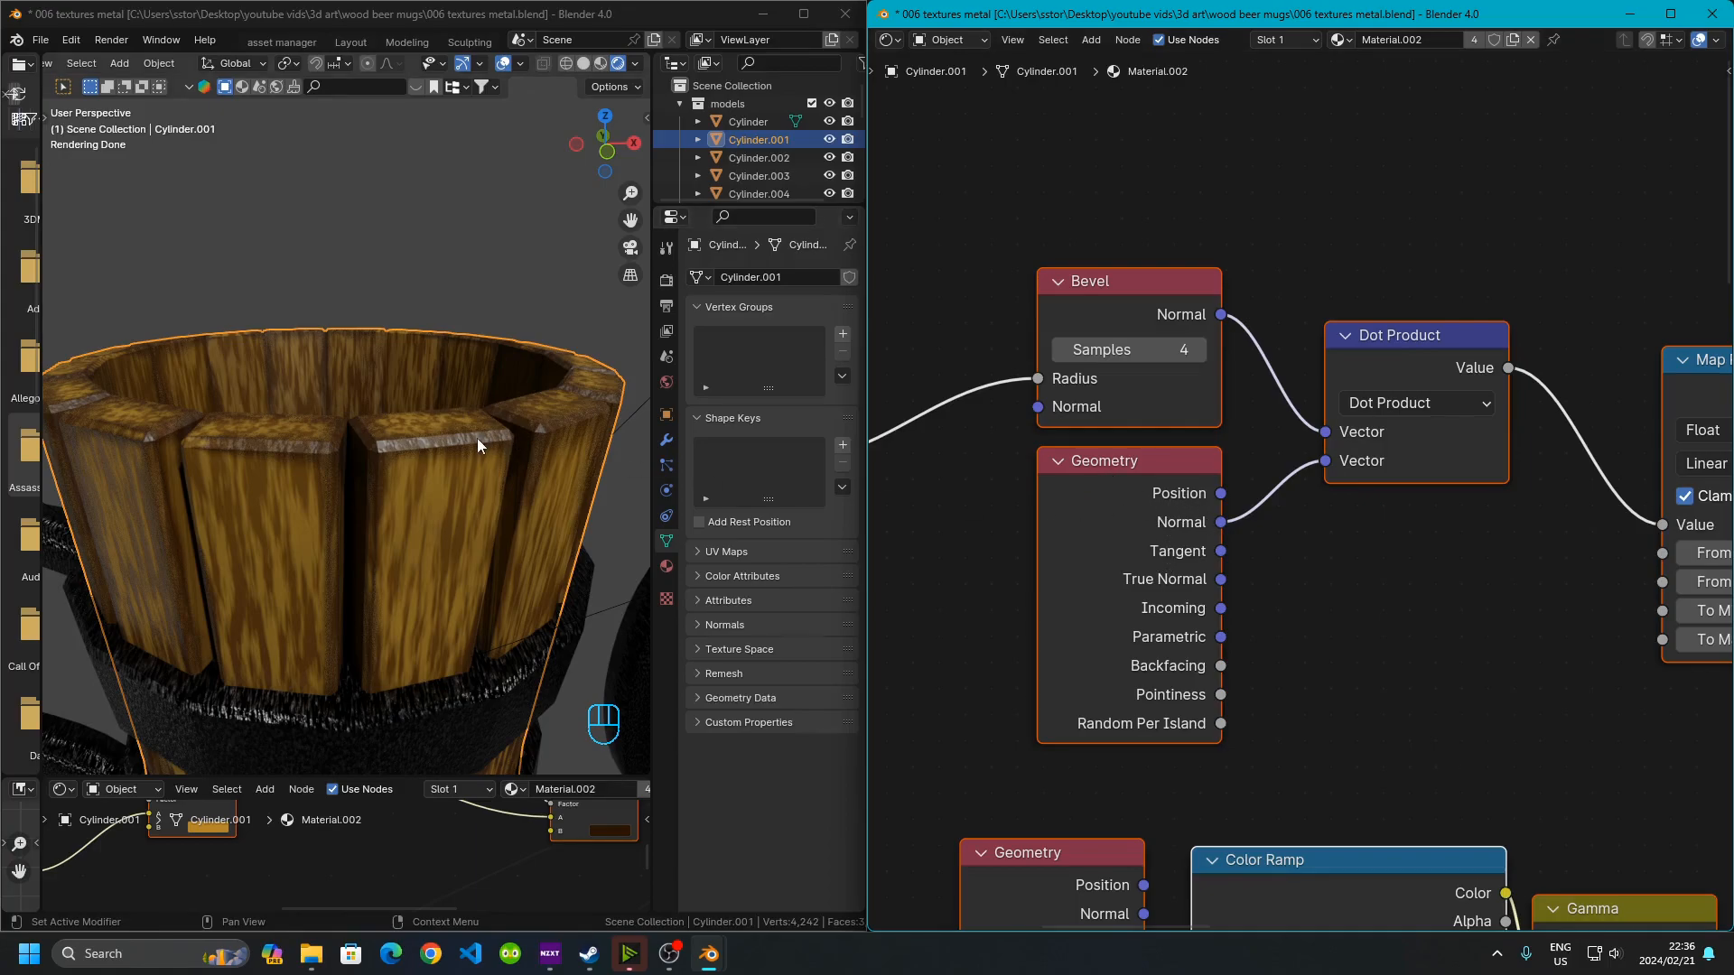
{"action": "left_click", "coordinate": [403, 474]}
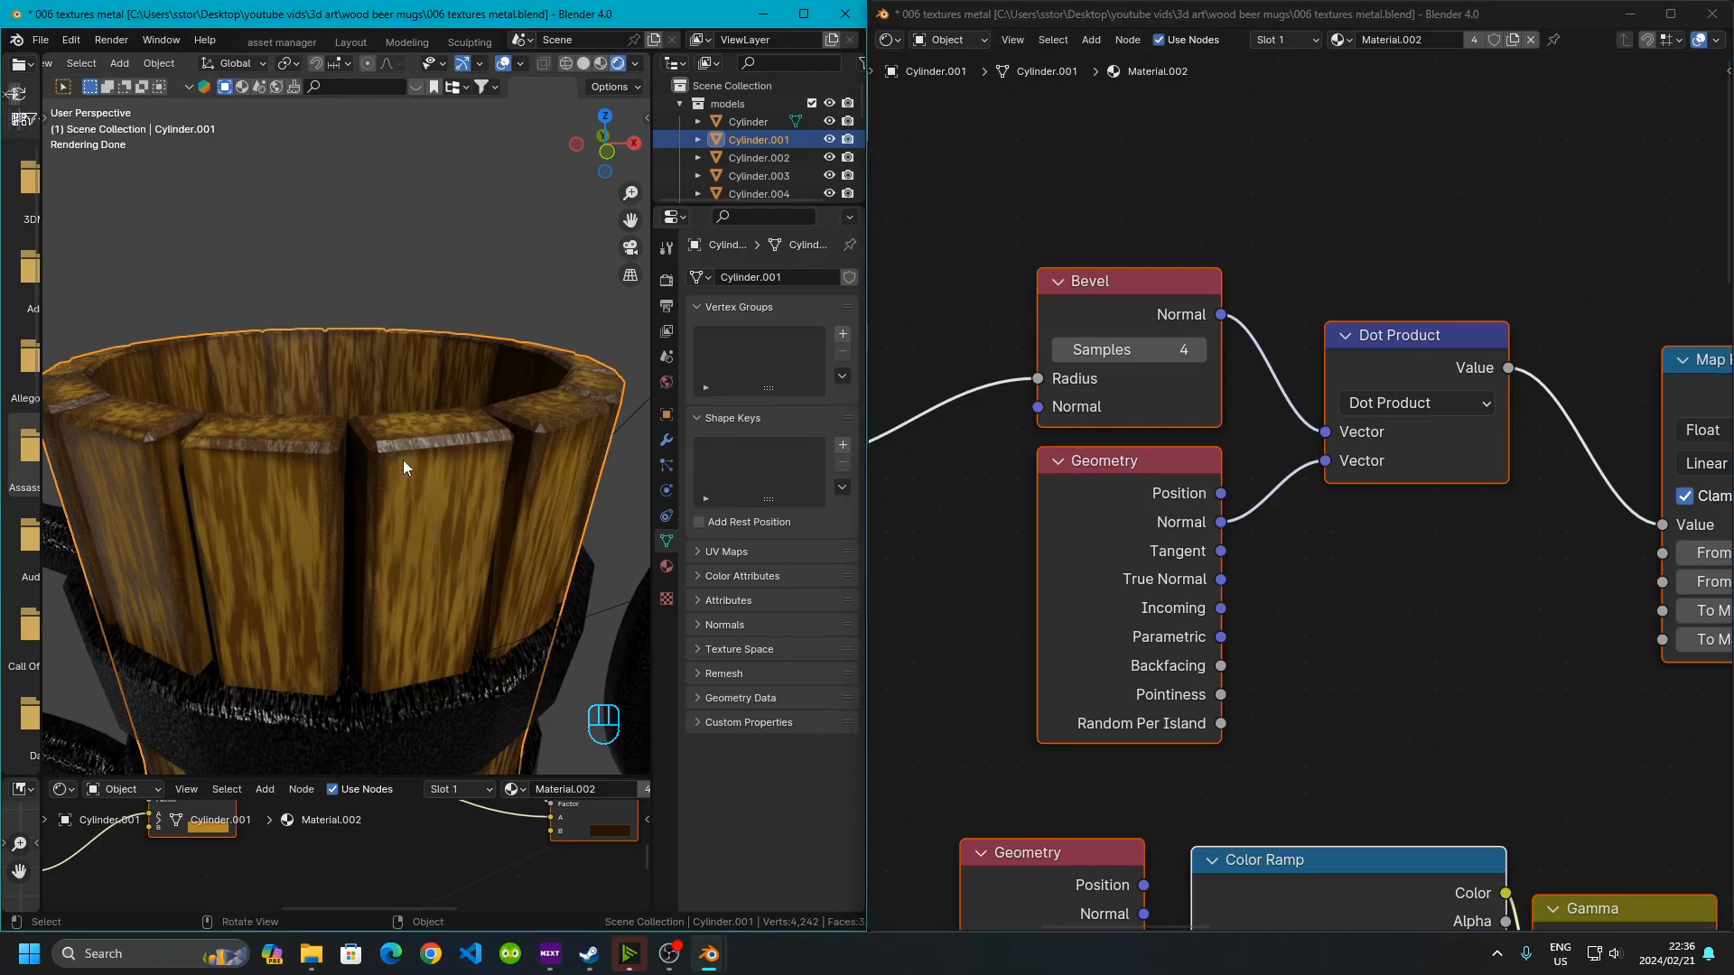
{"action": "left_click", "coordinate": [1359, 457]}
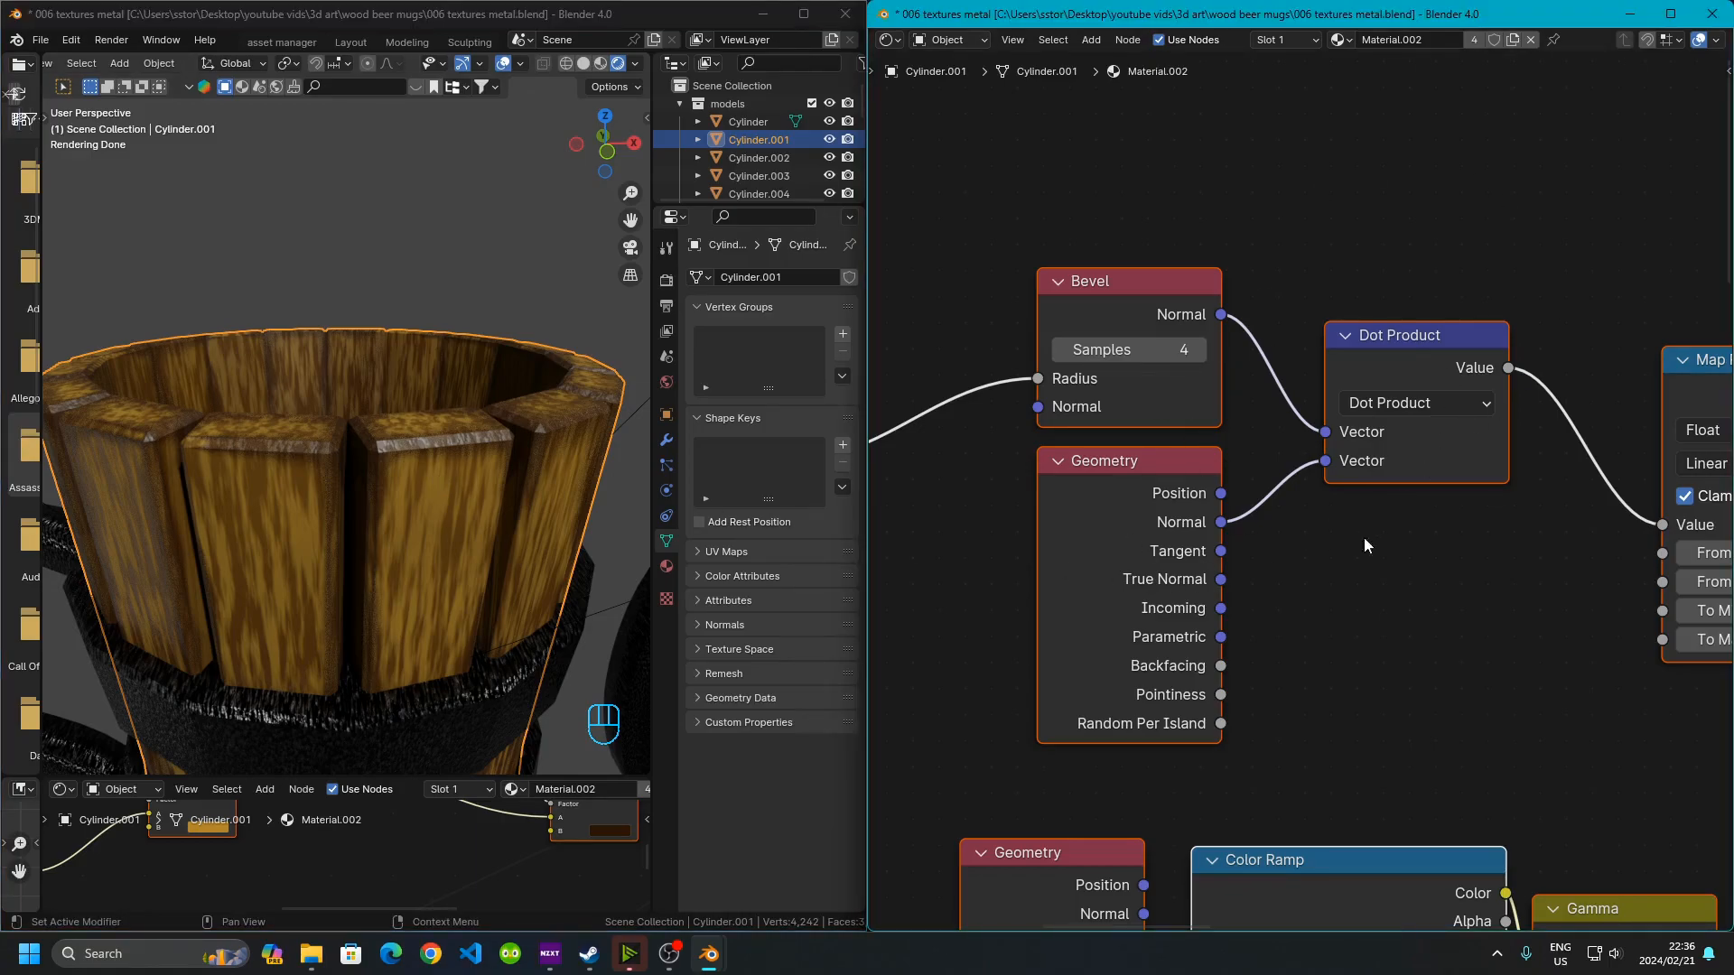
{"action": "middle_click_drag", "start_coordinate": [1436, 552], "coordinate": [1119, 520]}
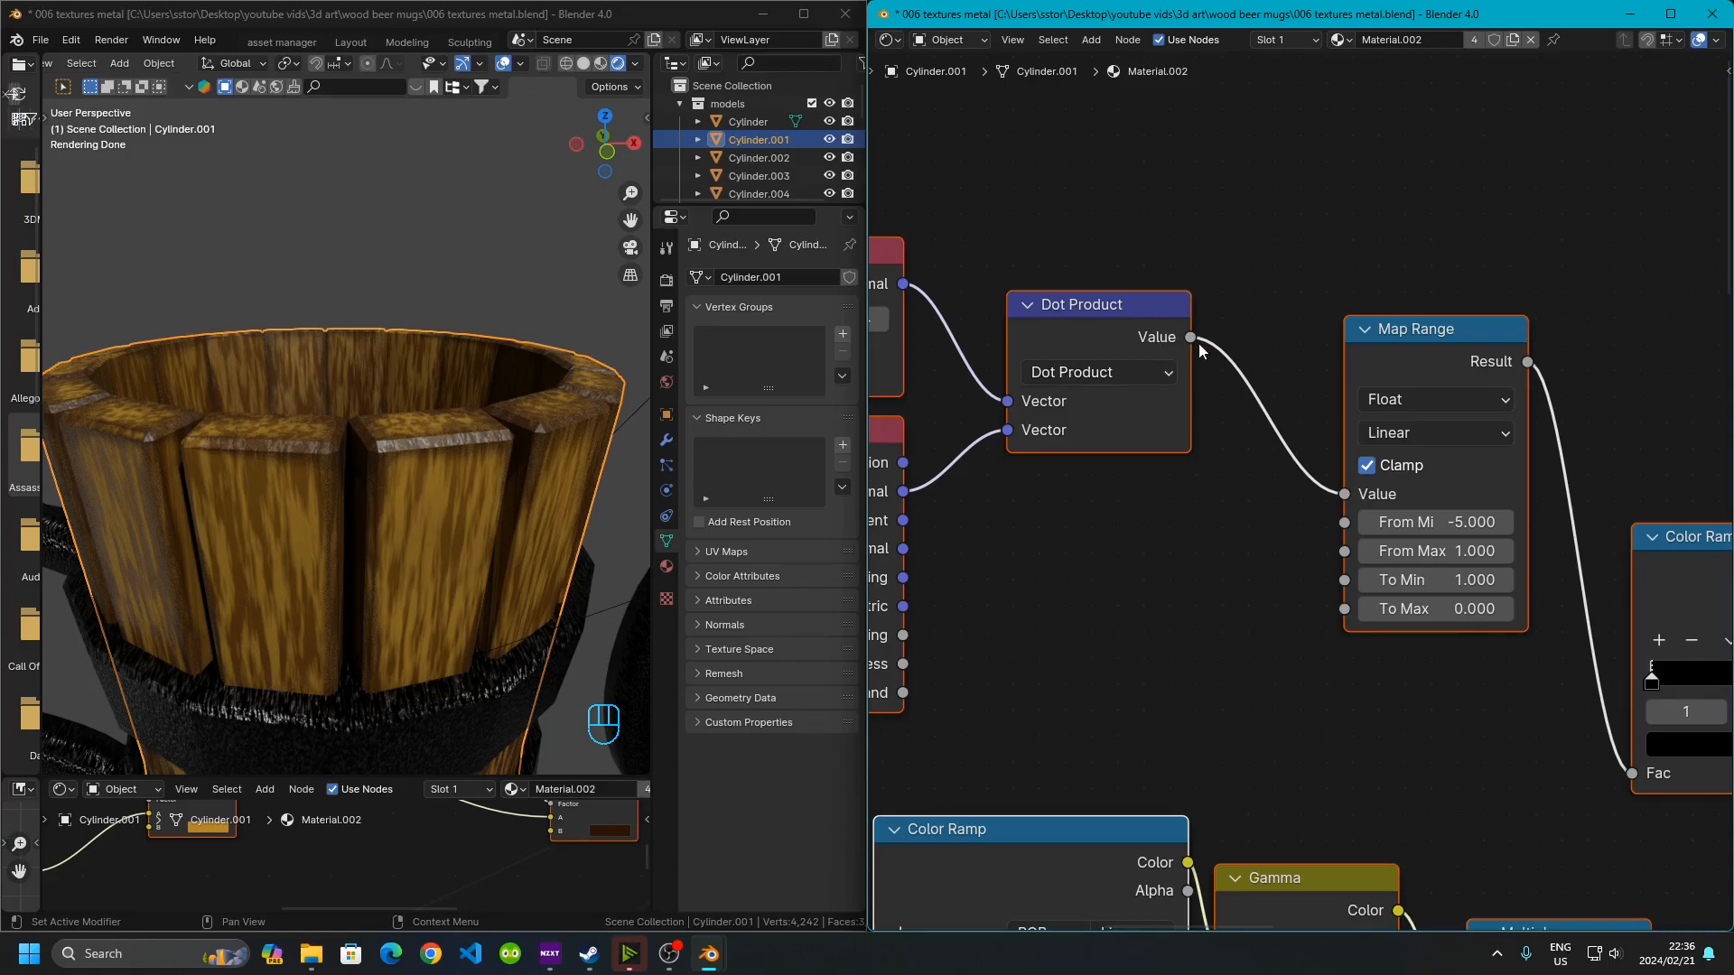
{"action": "middle_click_drag", "start_coordinate": [1394, 607], "coordinate": [1122, 584]}
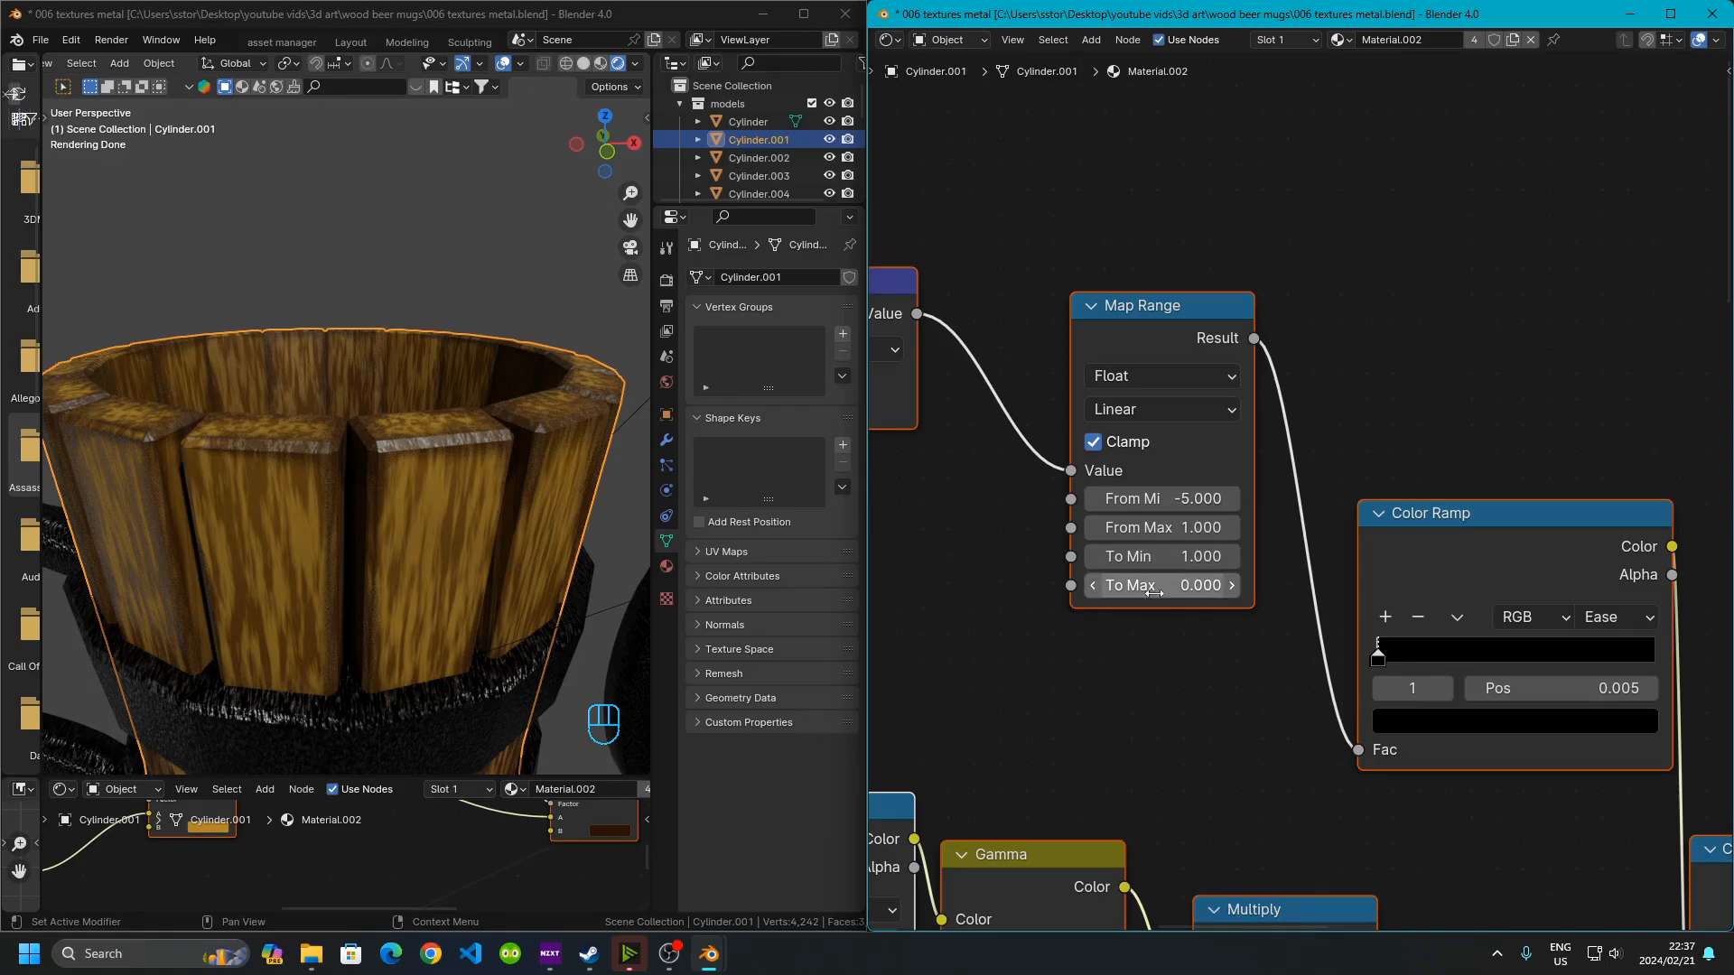
{"action": "middle_click_drag", "start_coordinate": [1276, 696], "coordinate": [1080, 640]}
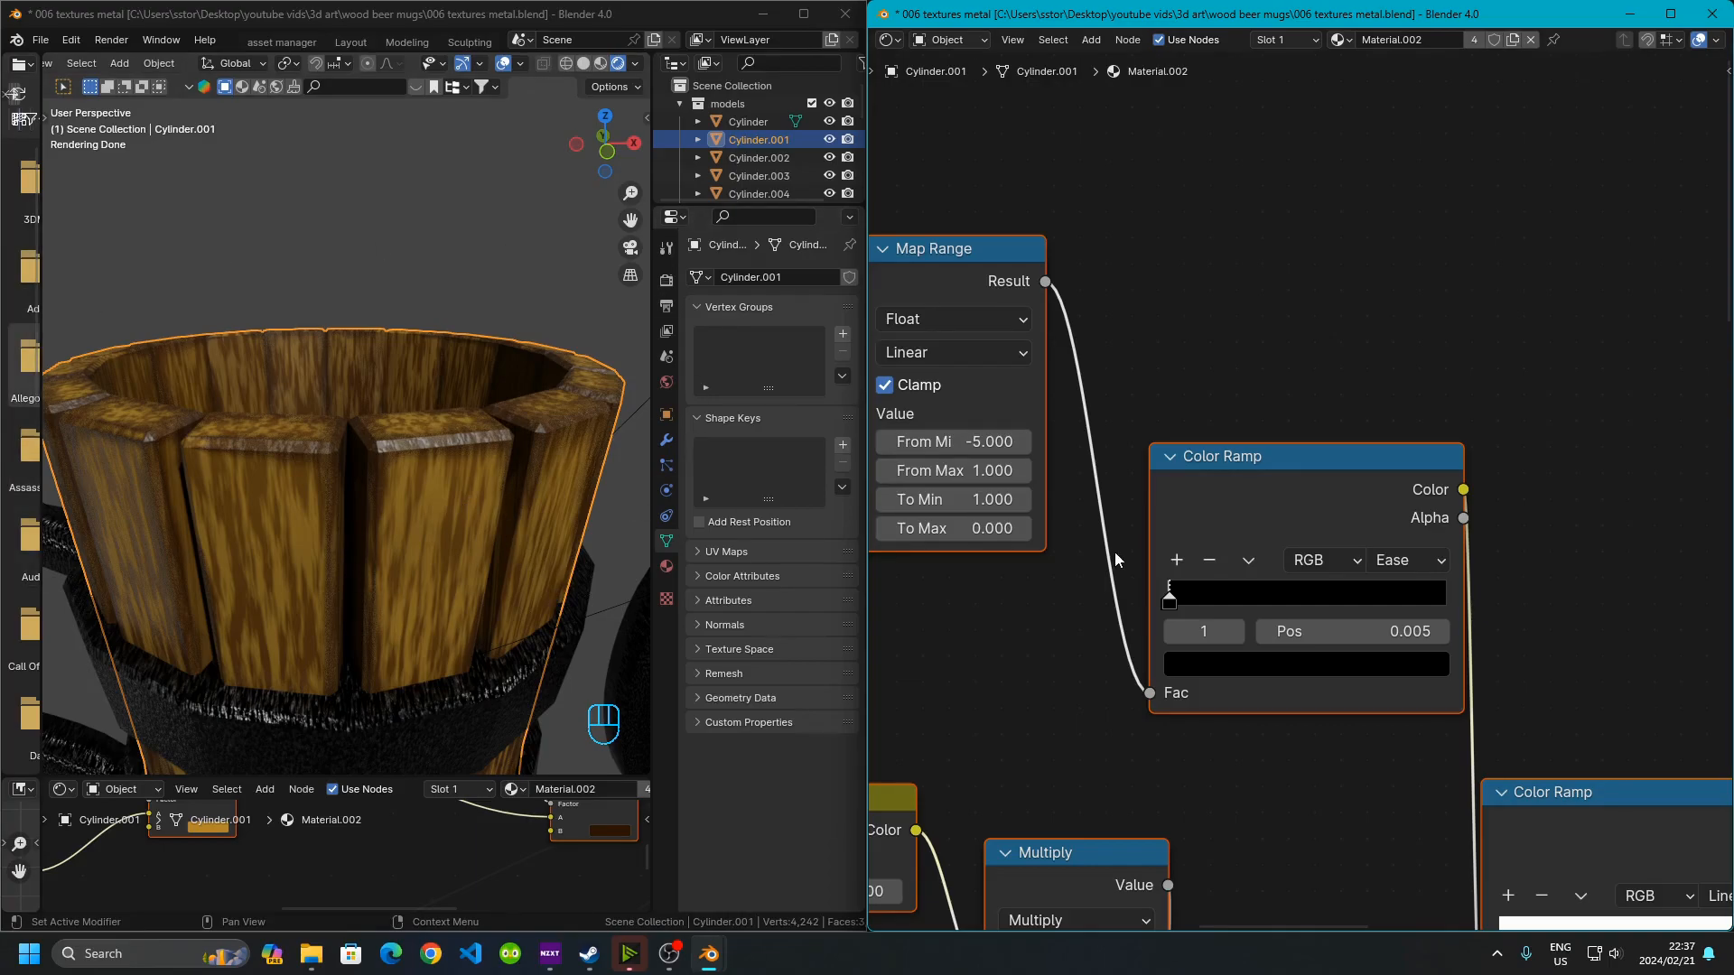
{"action": "scroll", "coordinate": [1503, 778], "scroll_direction": "up", "scroll_amount": 3}
{"action": "scroll", "coordinate": [1342, 720], "scroll_direction": "down", "scroll_amount": 4}
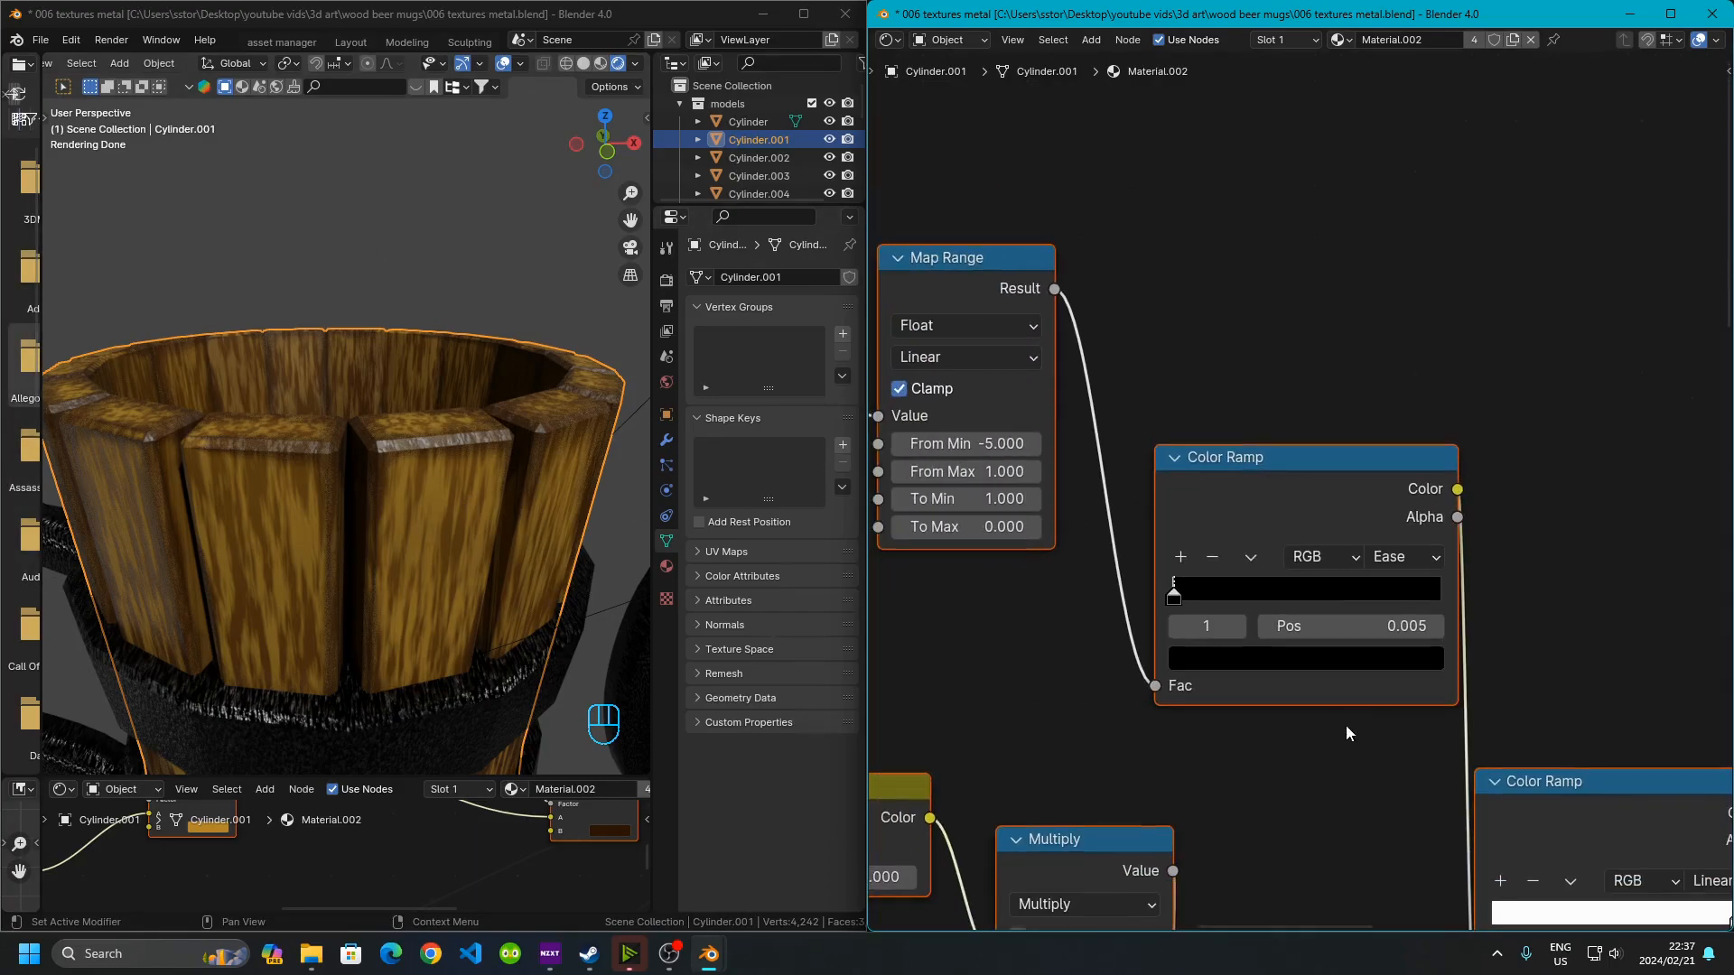
{"action": "middle_click_drag", "start_coordinate": [1362, 821], "coordinate": [1013, 554]}
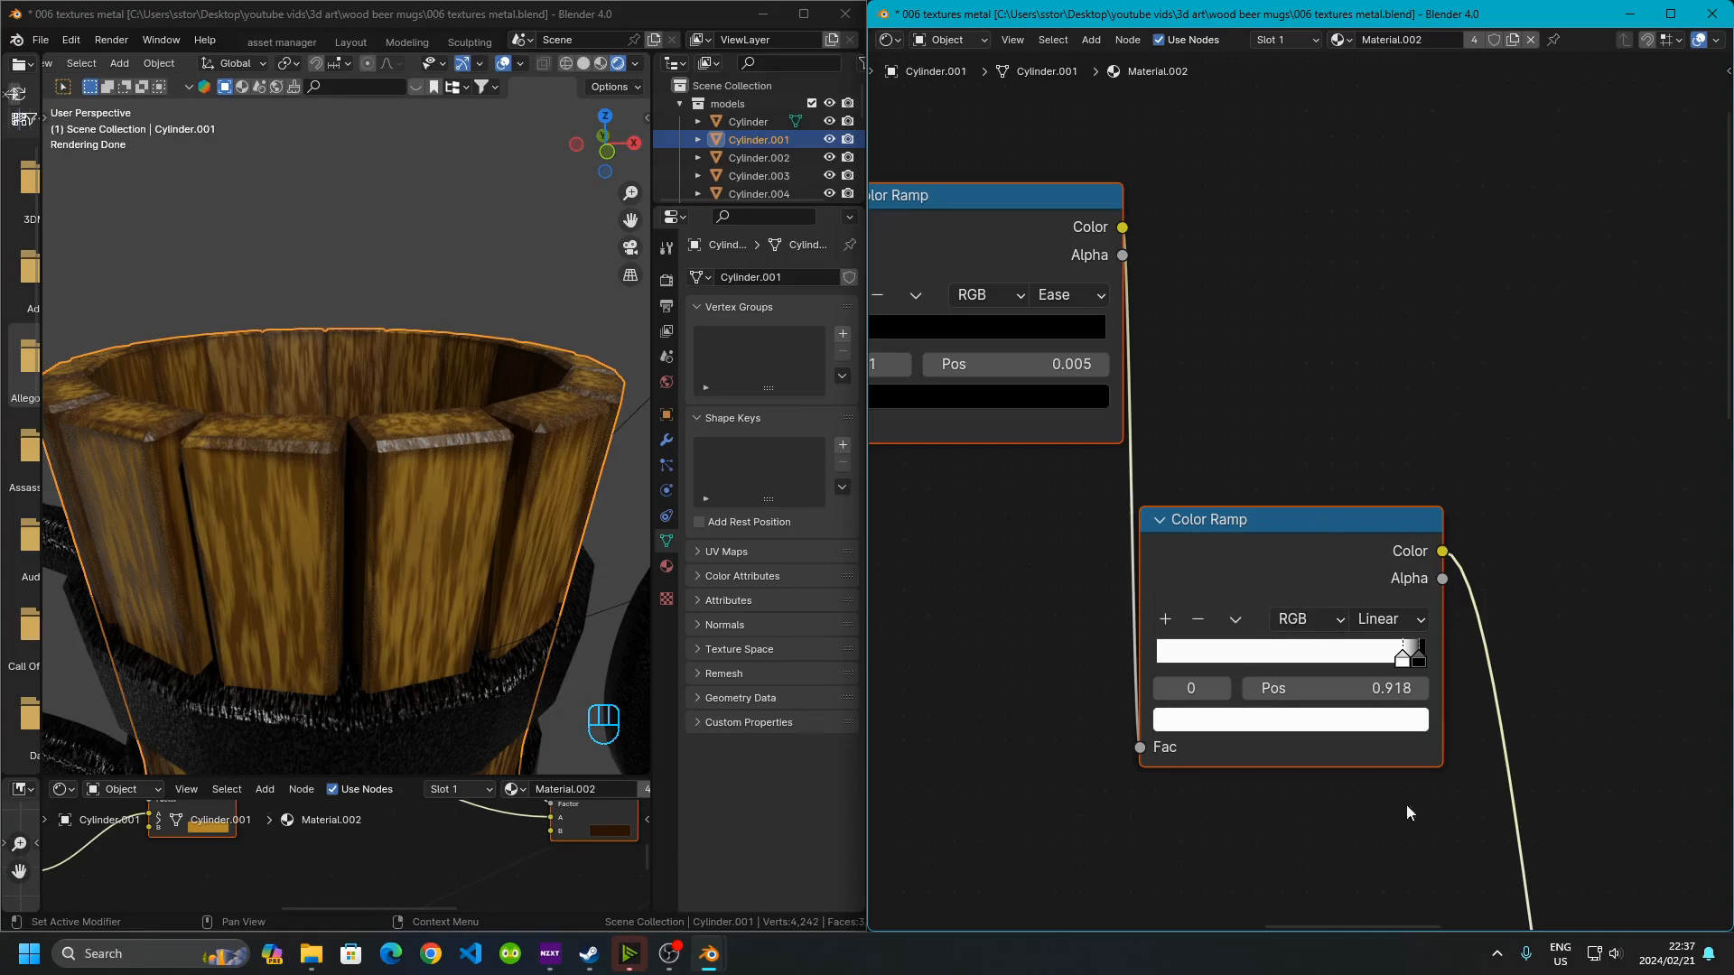
{"action": "middle_click_drag", "start_coordinate": [1316, 831], "coordinate": [1243, 580]}
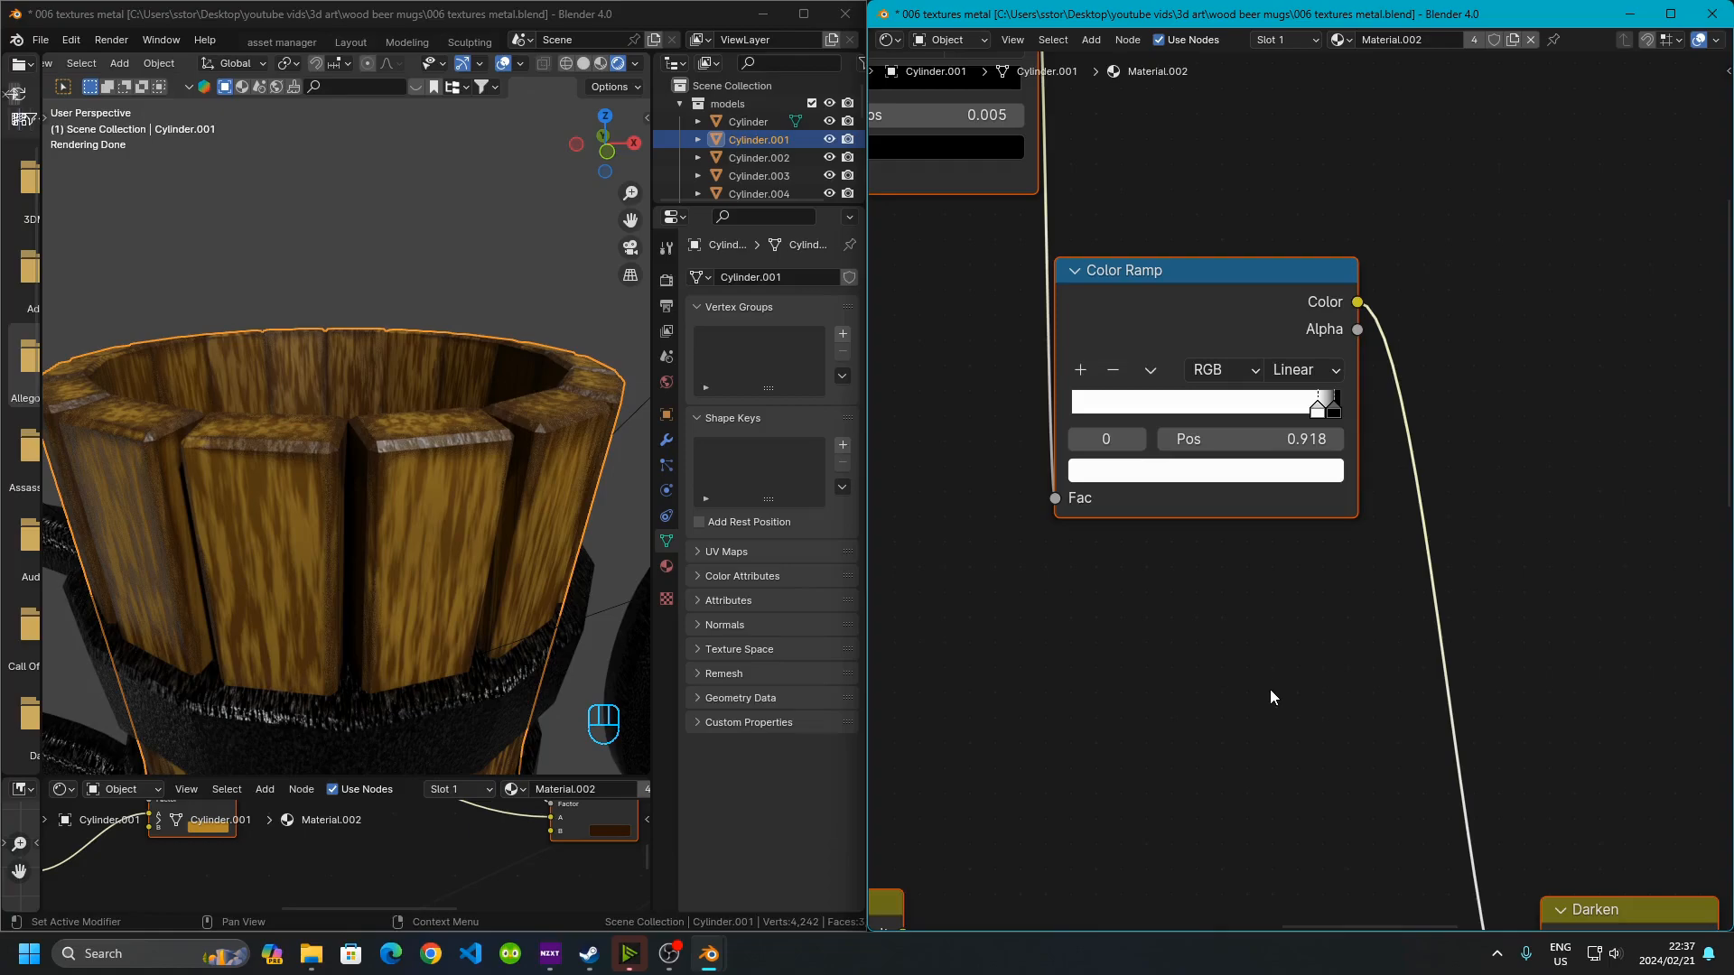
{"action": "scroll", "coordinate": [1268, 713], "scroll_direction": "down", "scroll_amount": 2}
{"action": "middle_click_drag", "start_coordinate": [1268, 714], "coordinate": [1058, 414]}
{"action": "scroll", "coordinate": [1237, 580], "scroll_direction": "up", "scroll_amount": 3}
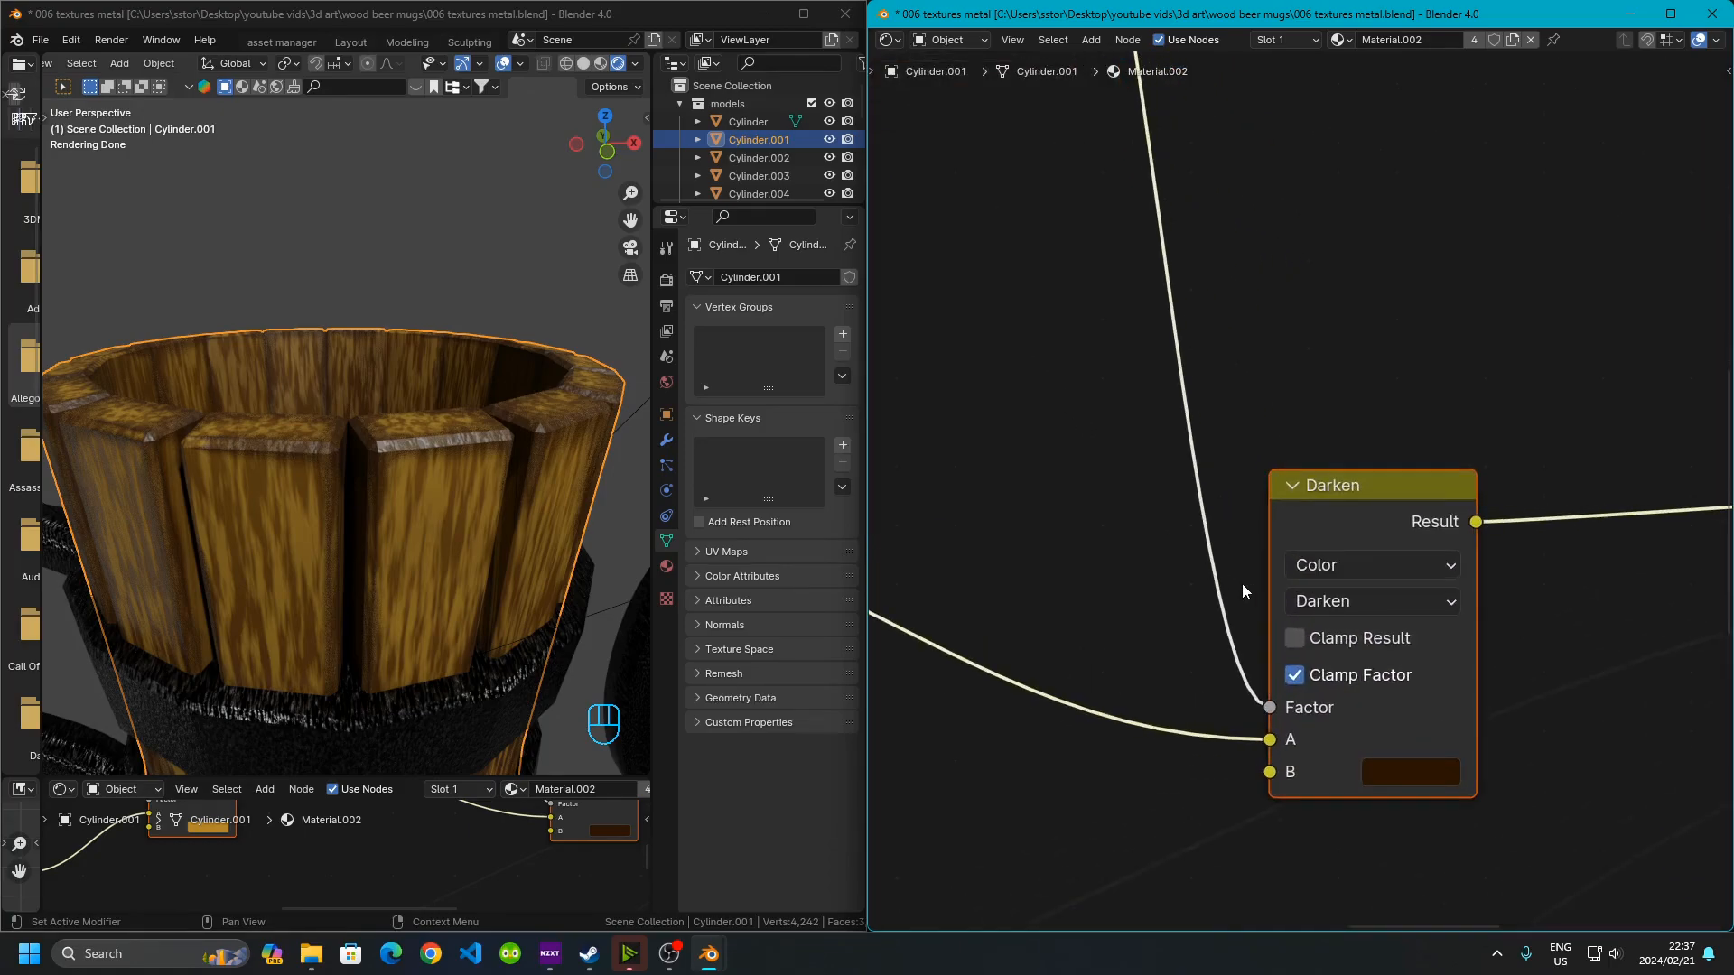
{"action": "middle_click_drag", "start_coordinate": [1422, 720], "coordinate": [1326, 612]}
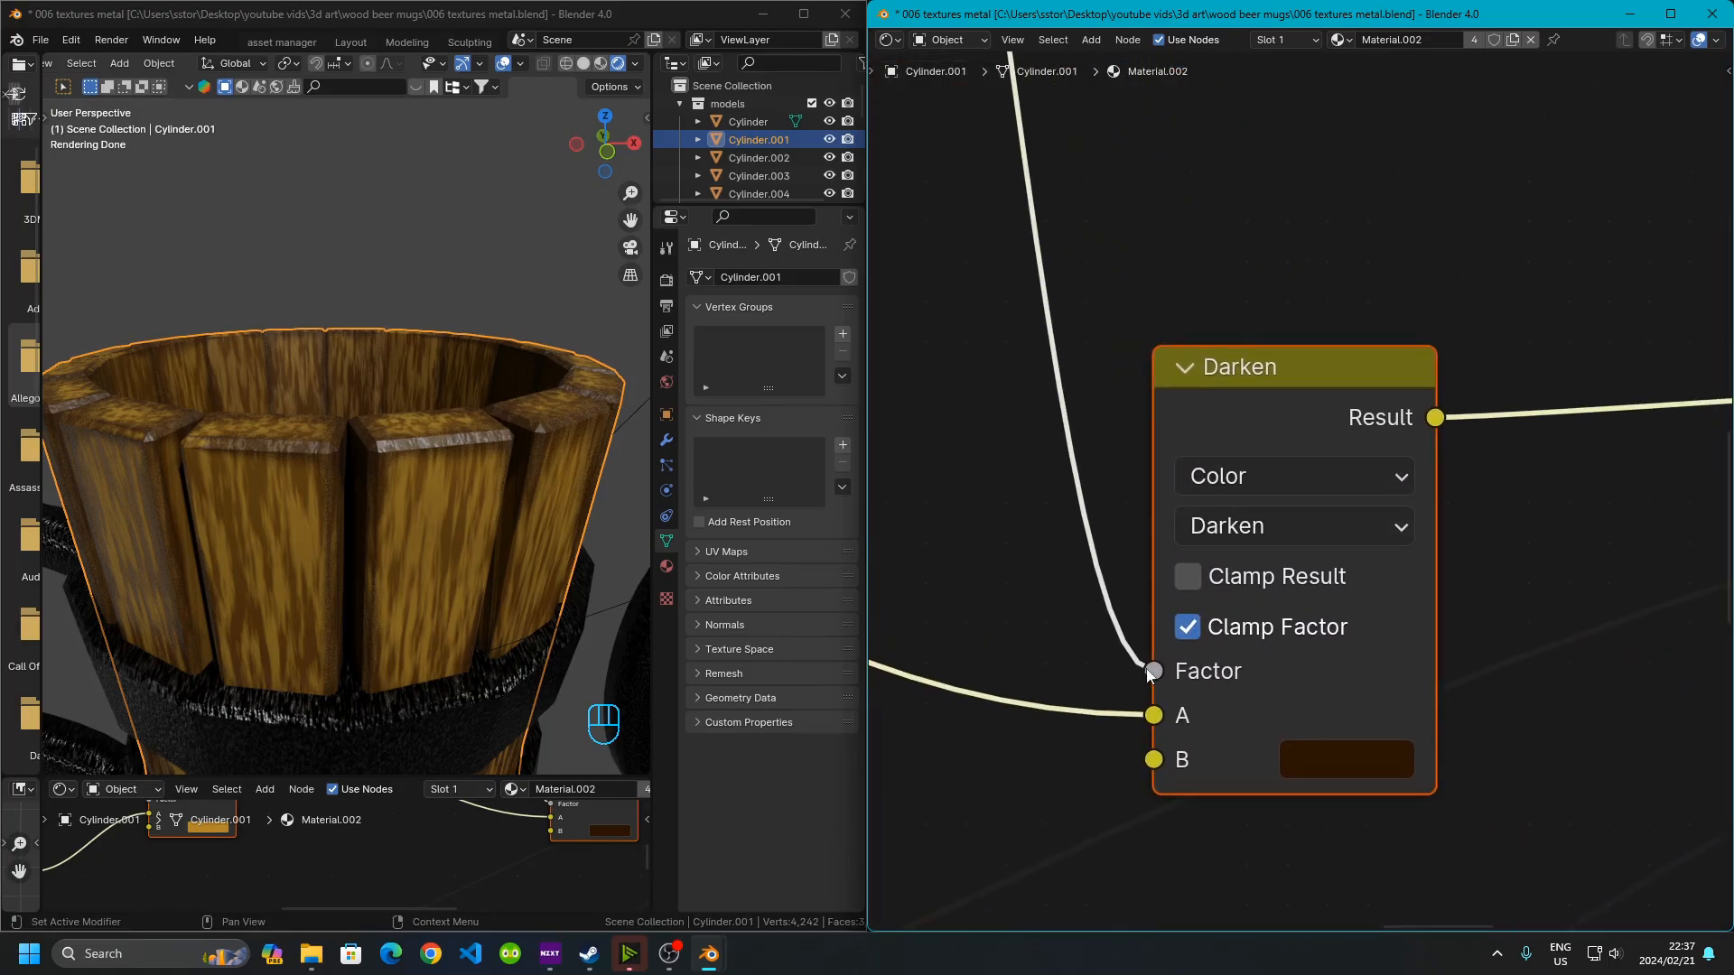
Open and close the Darken node's B color swatch to inspect its color
{"action": "left_click", "coordinate": [1324, 760]}
{"action": "left_click", "coordinate": [1319, 774]}
{"action": "scroll", "coordinate": [1076, 593], "scroll_direction": "down", "scroll_amount": 2}
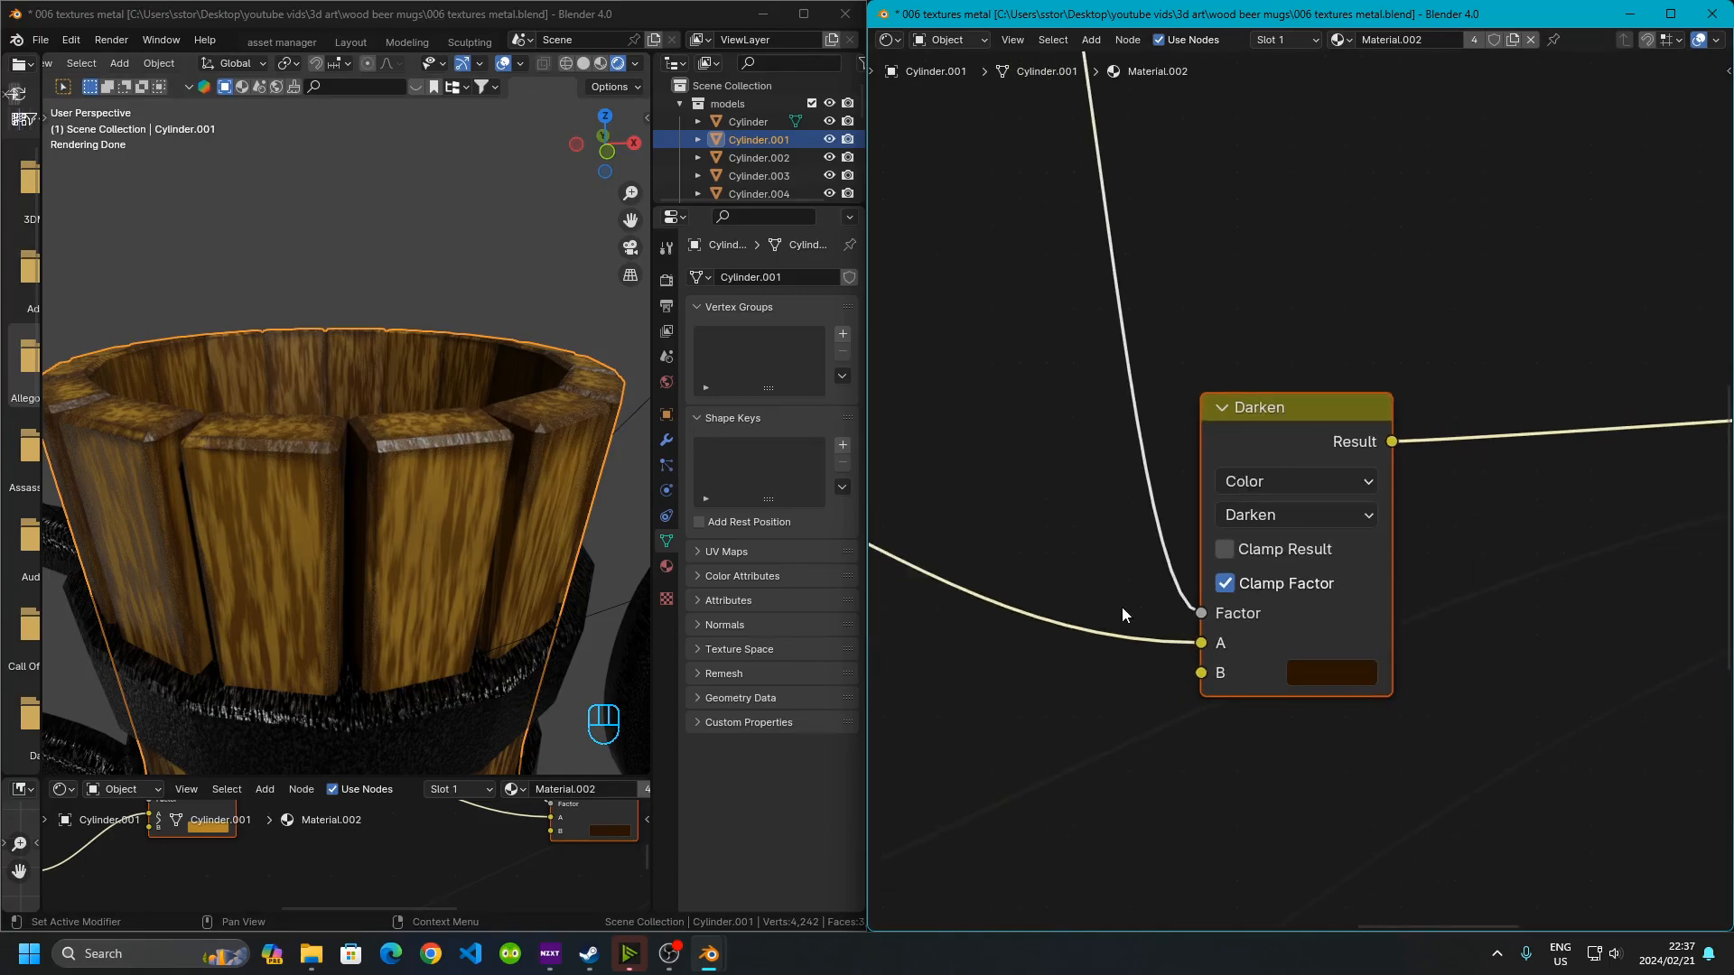
{"action": "scroll", "coordinate": [1060, 594], "scroll_direction": "down", "scroll_amount": 5}
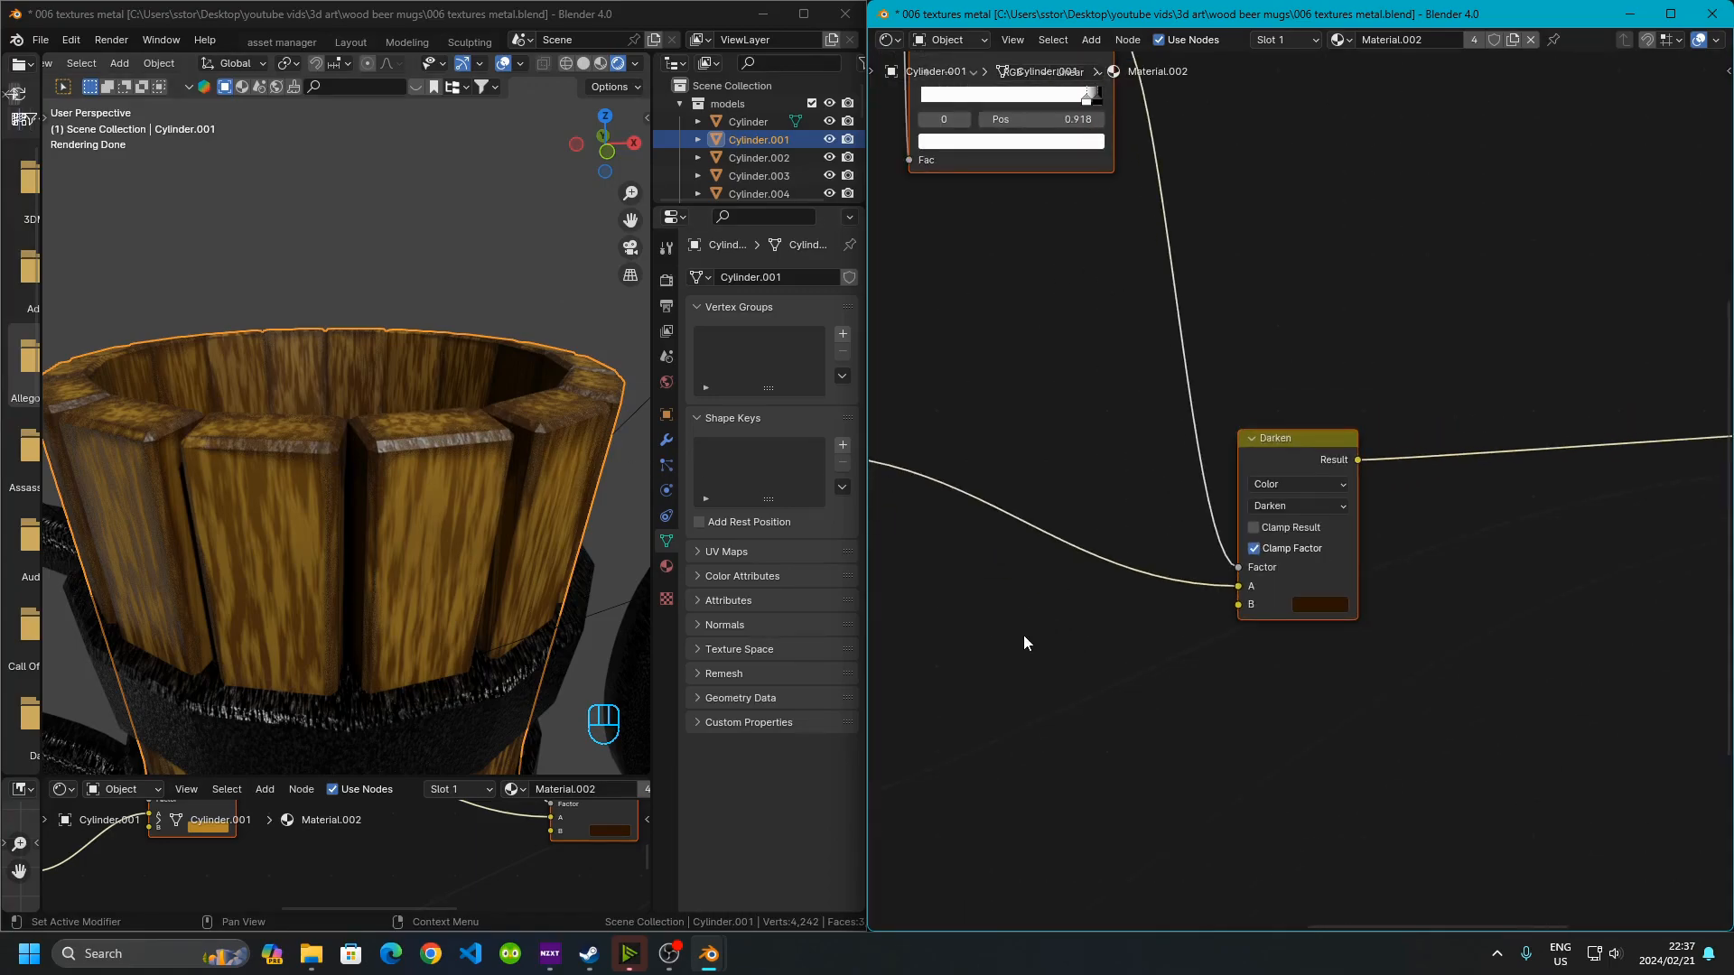
Inspect the stops of the Color Ramp driven by the Geometry node's Pointiness output
{"action": "middle_click_drag", "start_coordinate": [1068, 547], "coordinate": [1265, 606]}
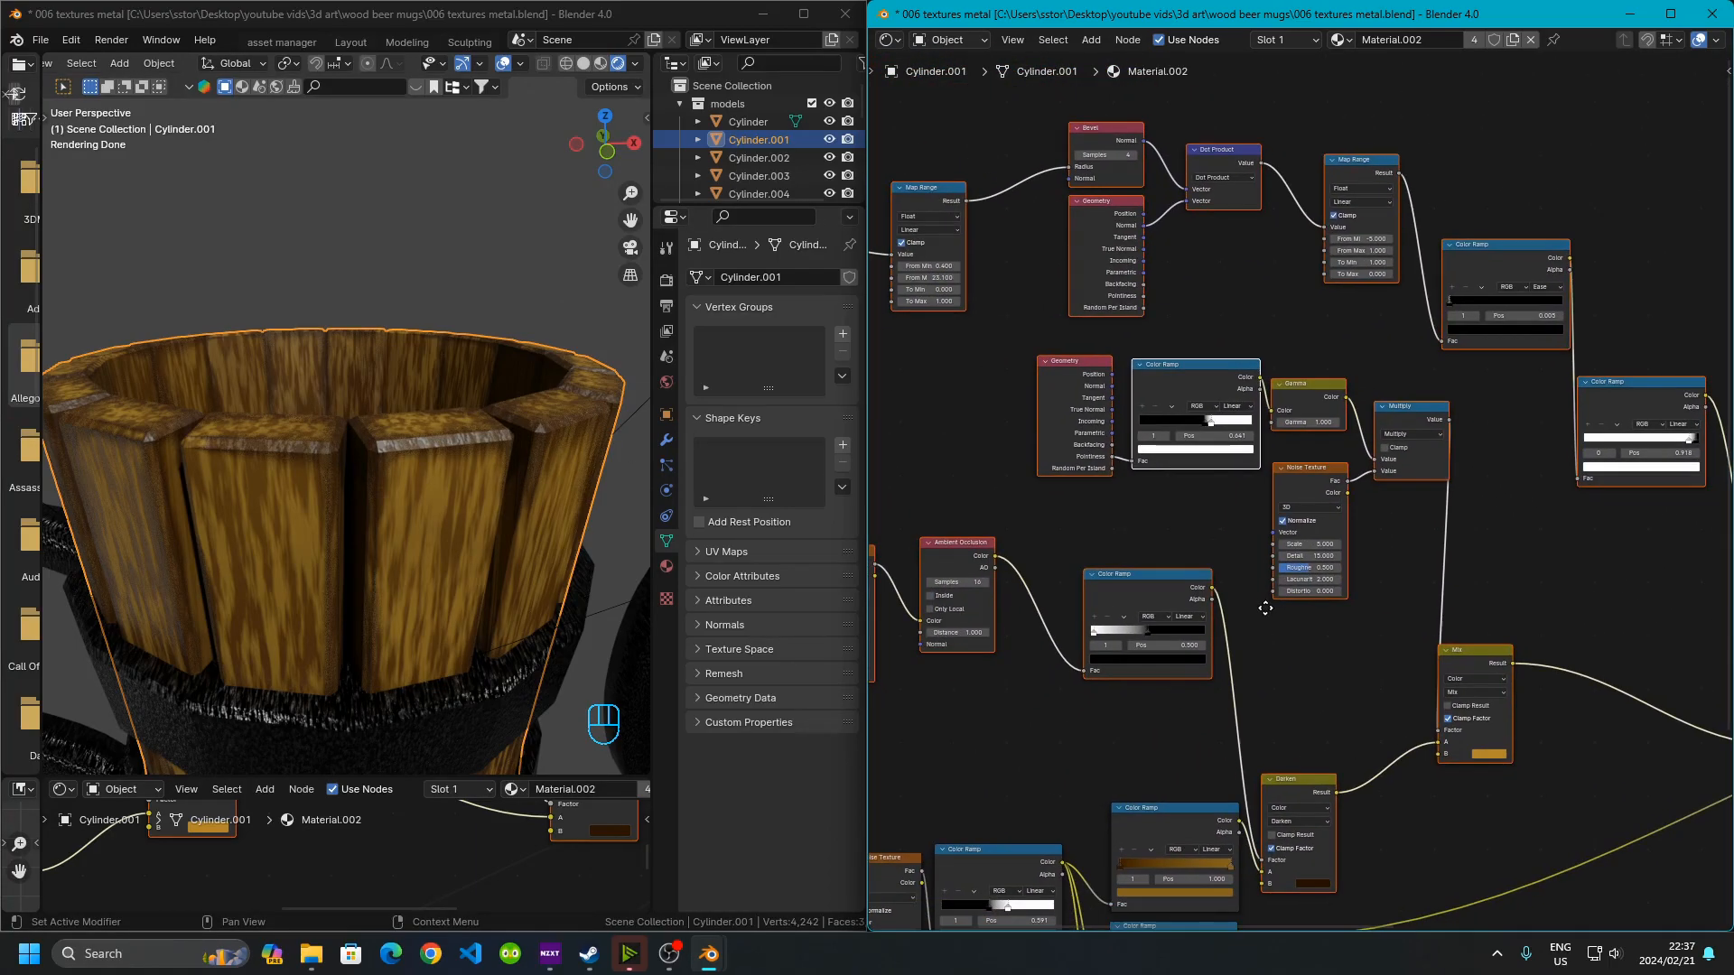
{"action": "scroll", "coordinate": [1116, 451], "scroll_direction": "up", "scroll_amount": 6}
{"action": "scroll", "coordinate": [1116, 450], "scroll_direction": "up", "scroll_amount": 2}
{"action": "middle_click_drag", "start_coordinate": [1076, 453], "coordinate": [1475, 598]}
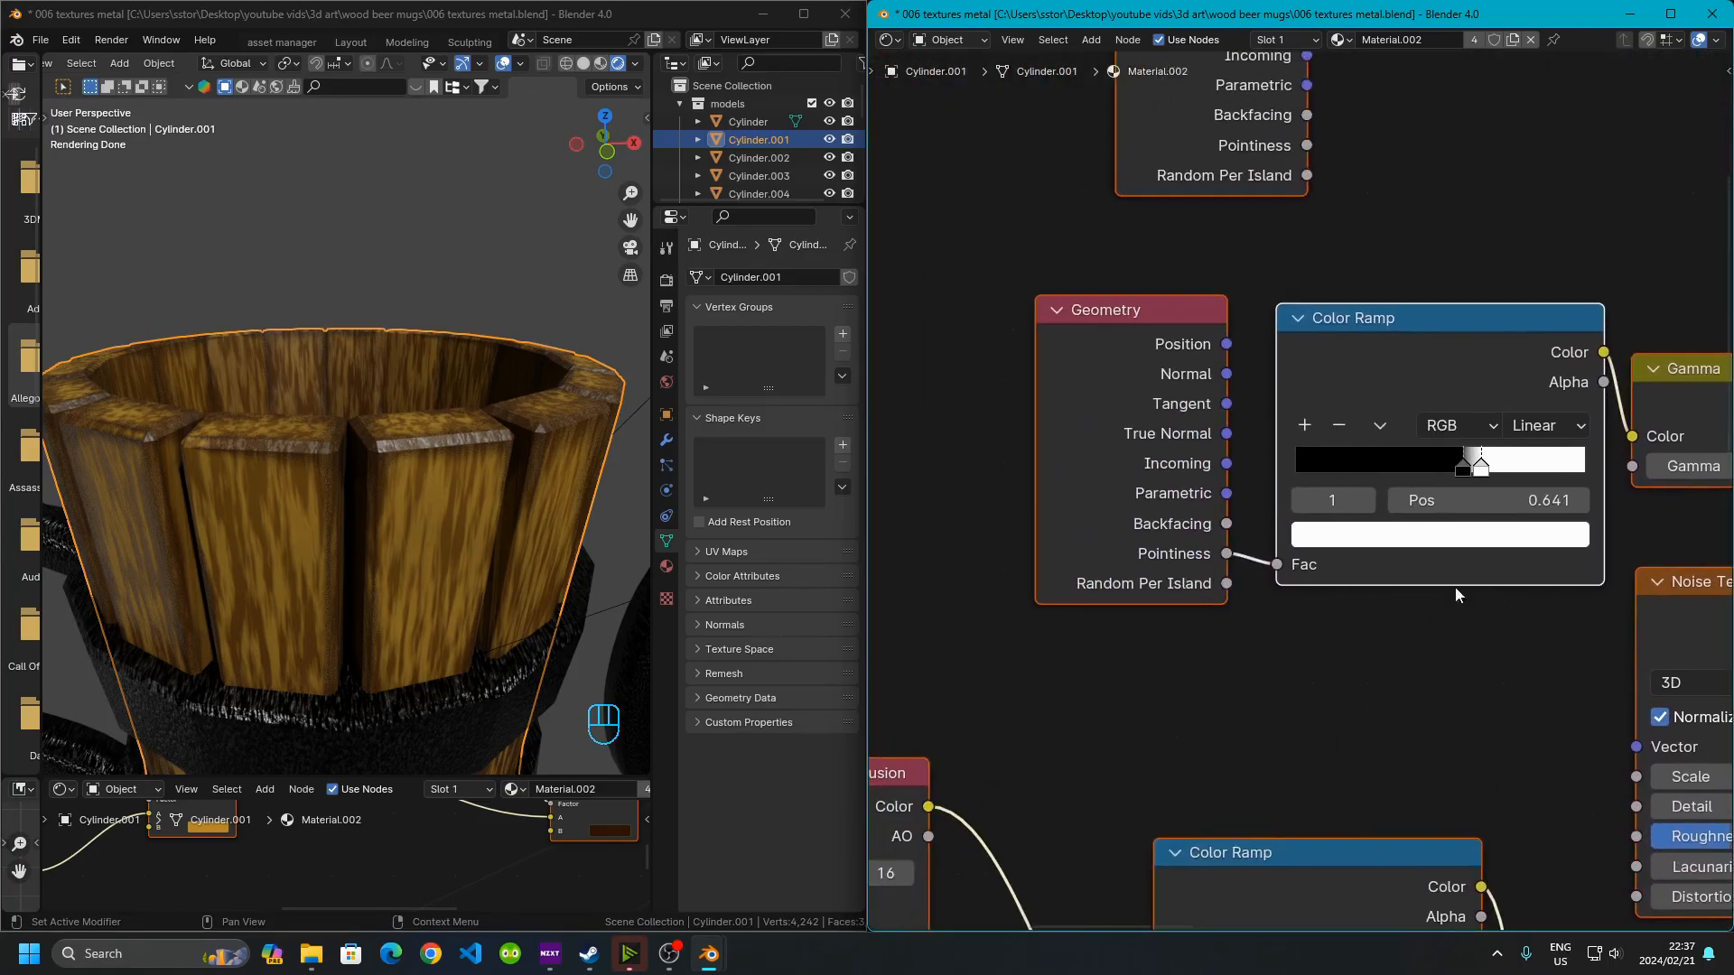
{"action": "scroll", "coordinate": [1195, 475], "scroll_direction": "up", "scroll_amount": 1}
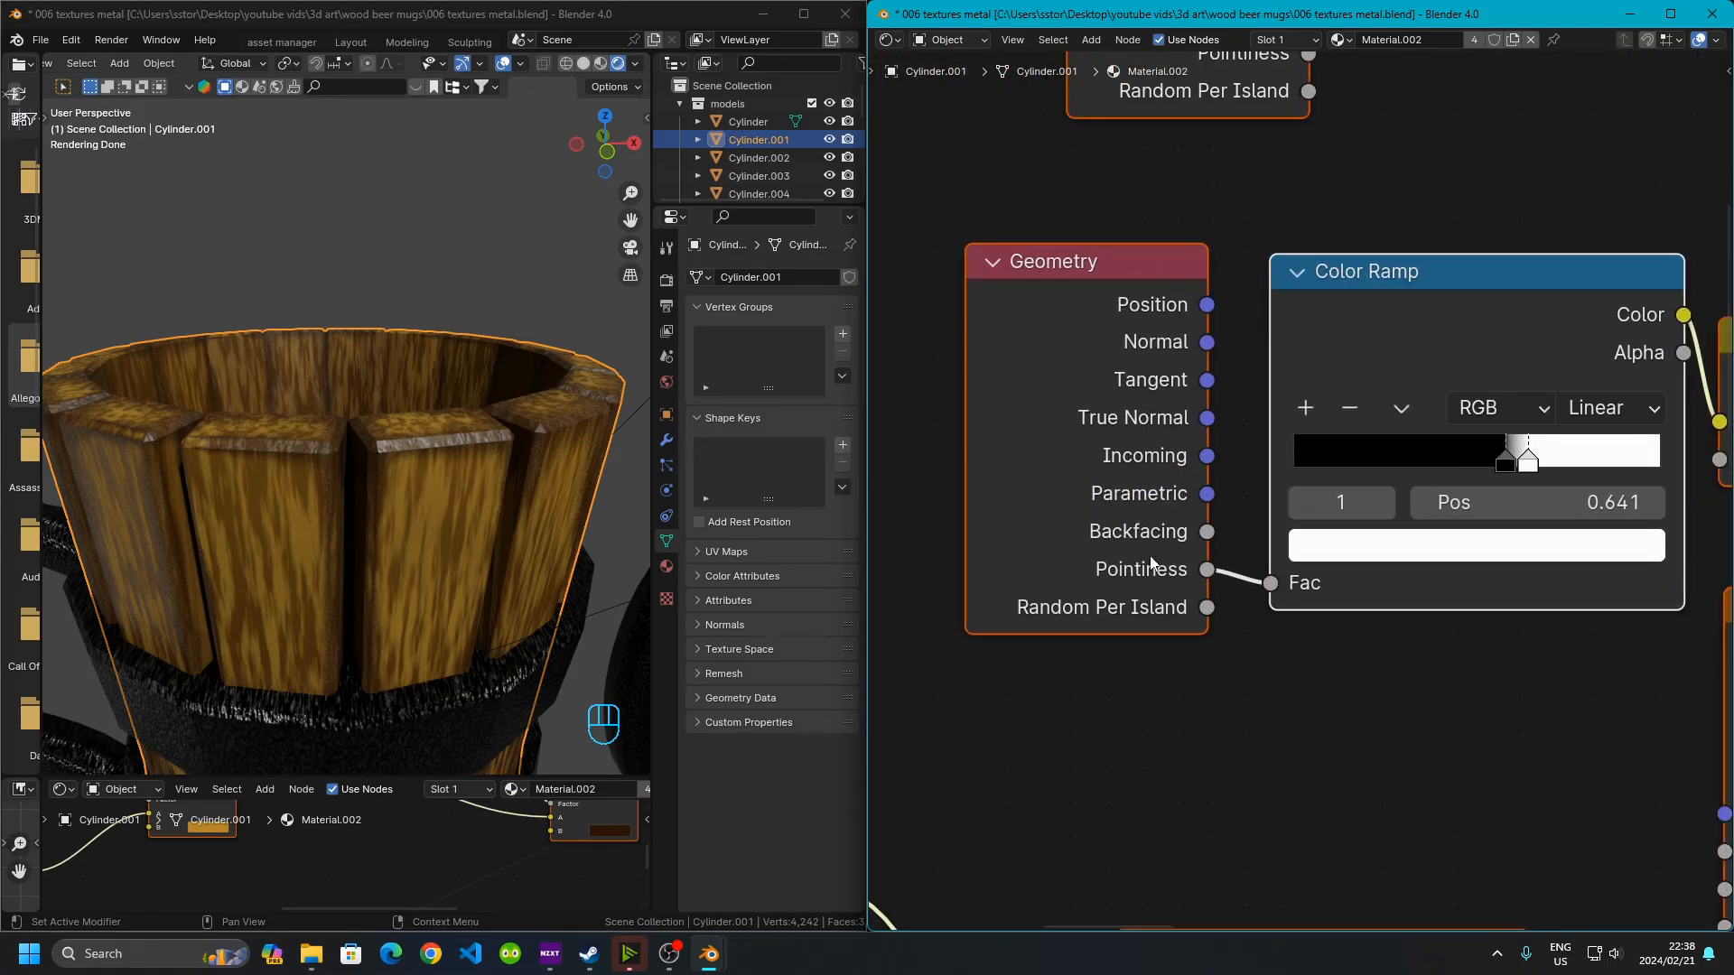
{"action": "scroll", "coordinate": [1178, 533], "scroll_direction": "down", "scroll_amount": 2}
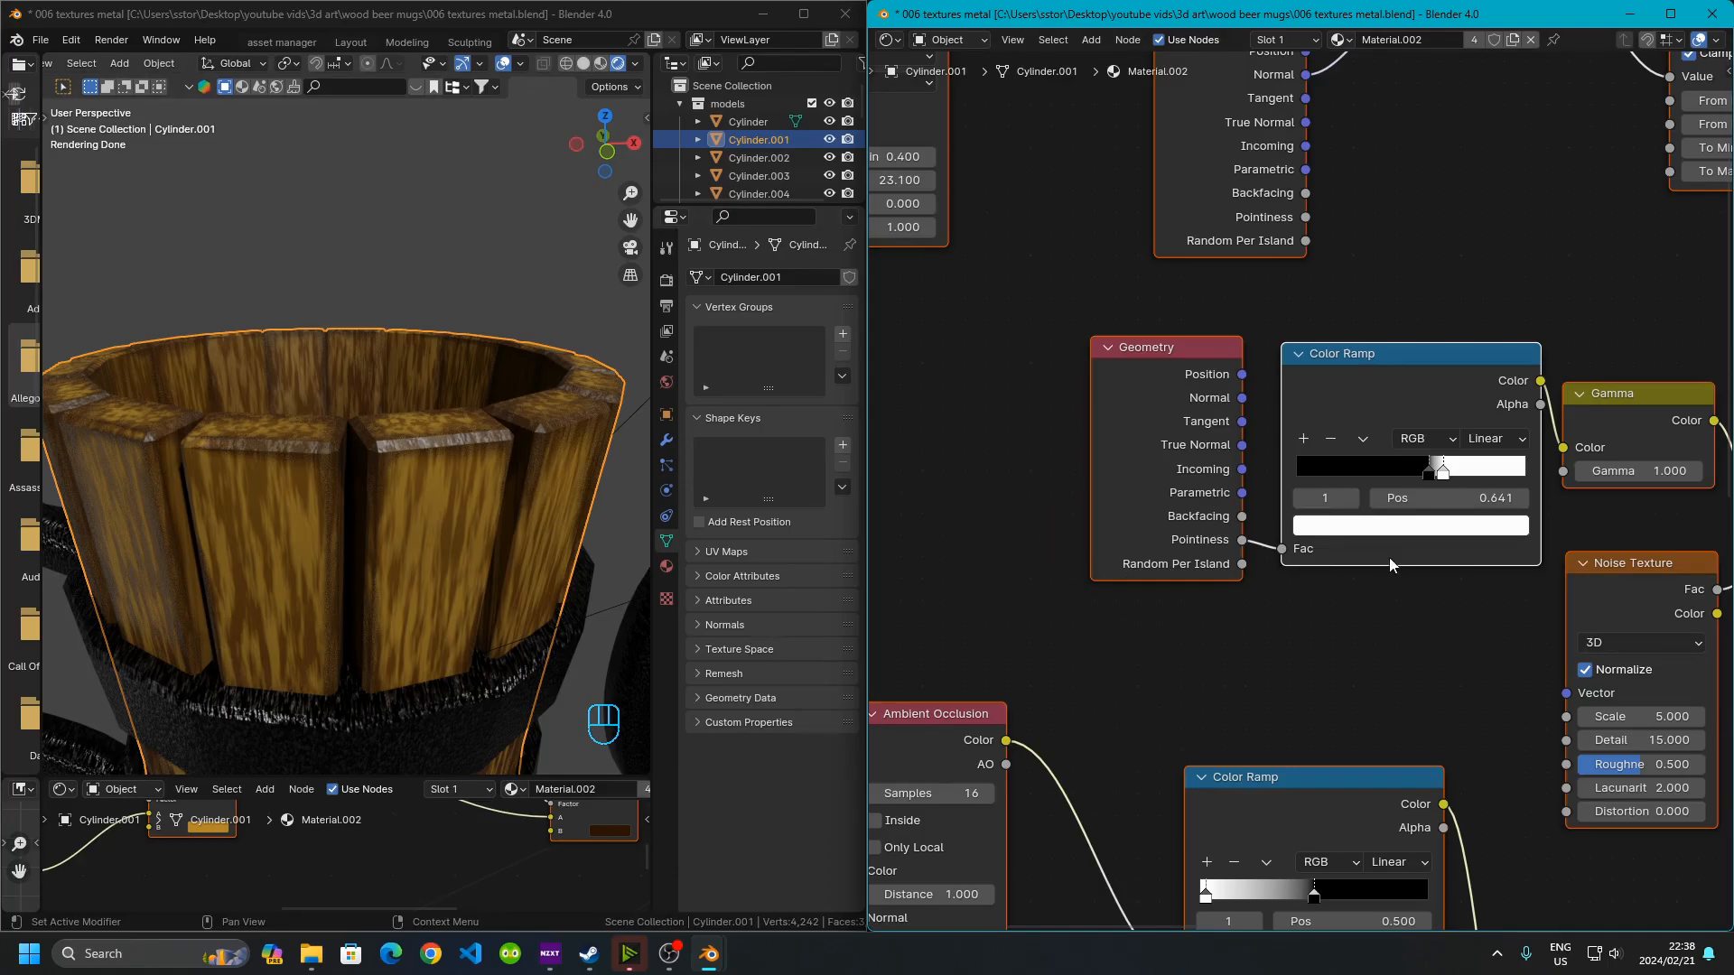
{"action": "scroll", "coordinate": [1309, 496], "scroll_direction": "up", "scroll_amount": 2}
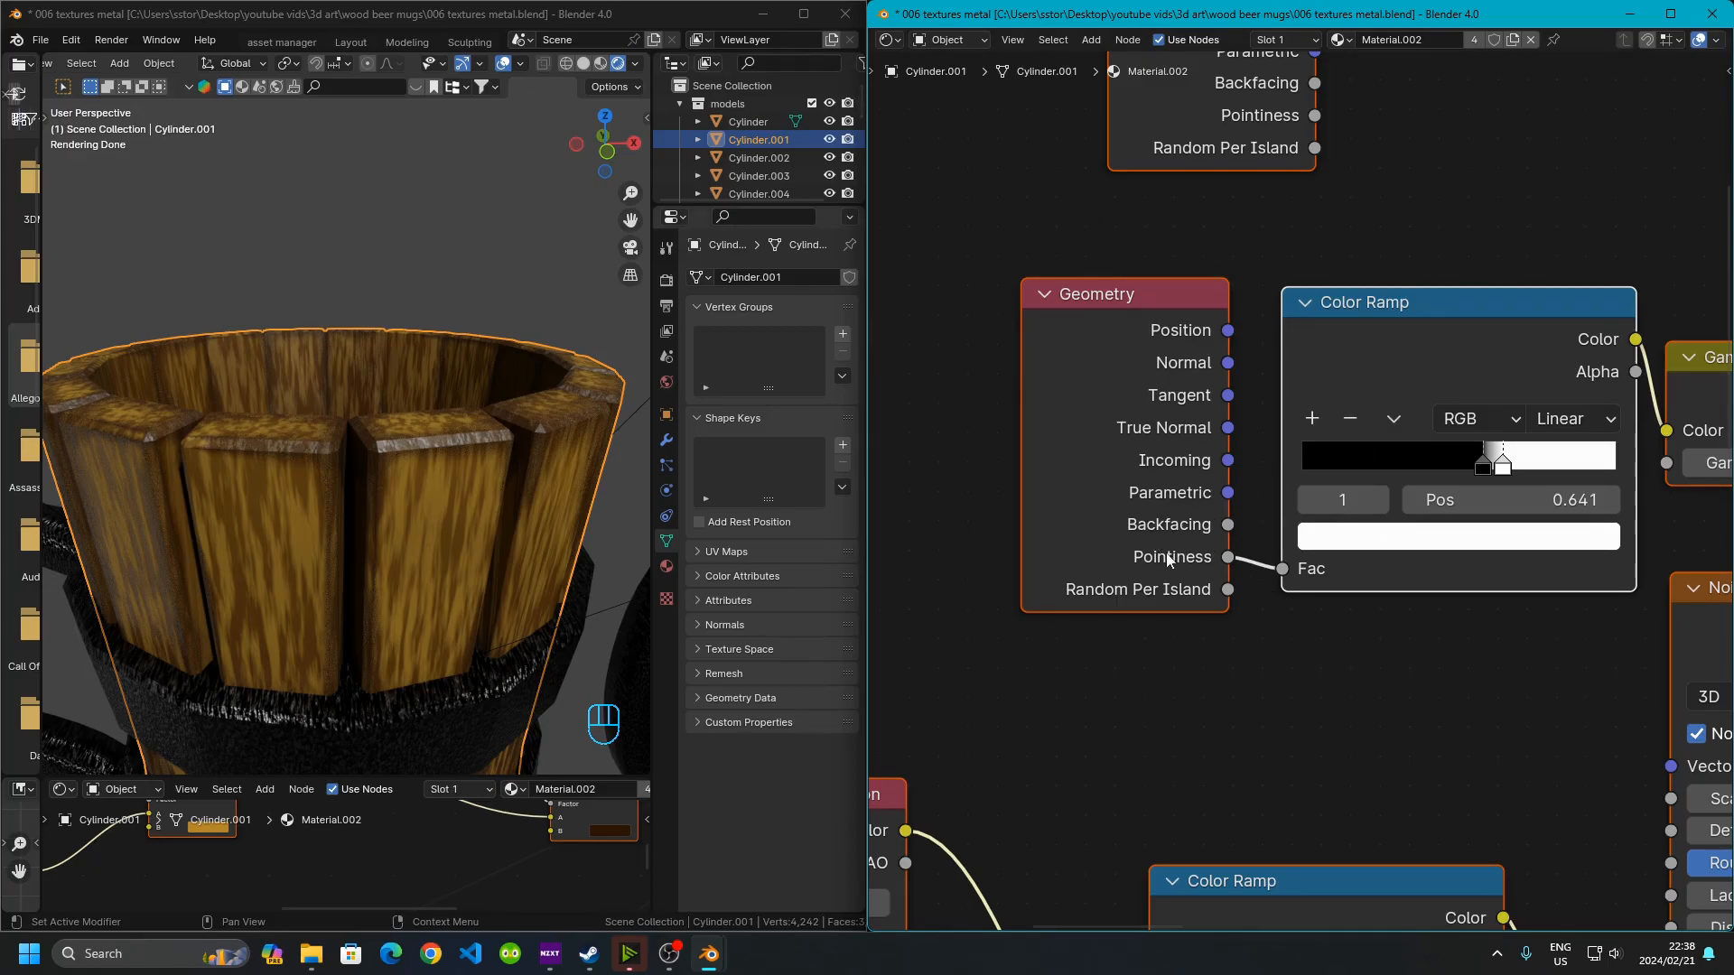
{"action": "middle_click_drag", "start_coordinate": [1438, 605], "coordinate": [1284, 620]}
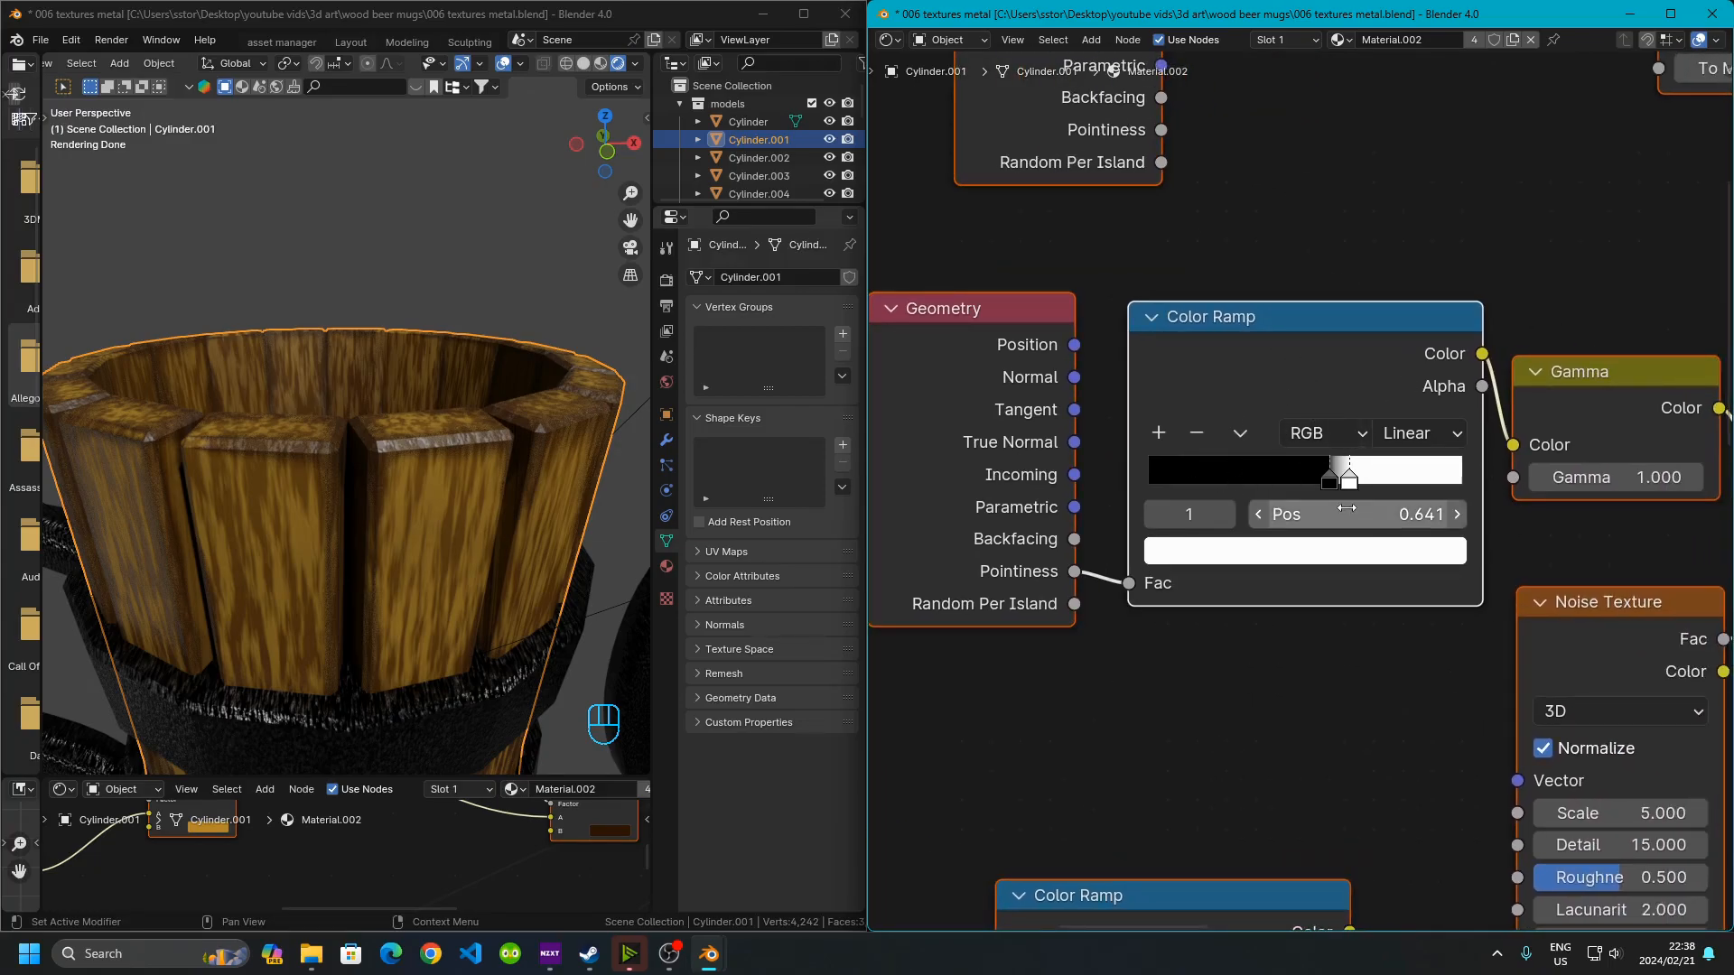
{"action": "left_click", "coordinate": [1330, 480]}
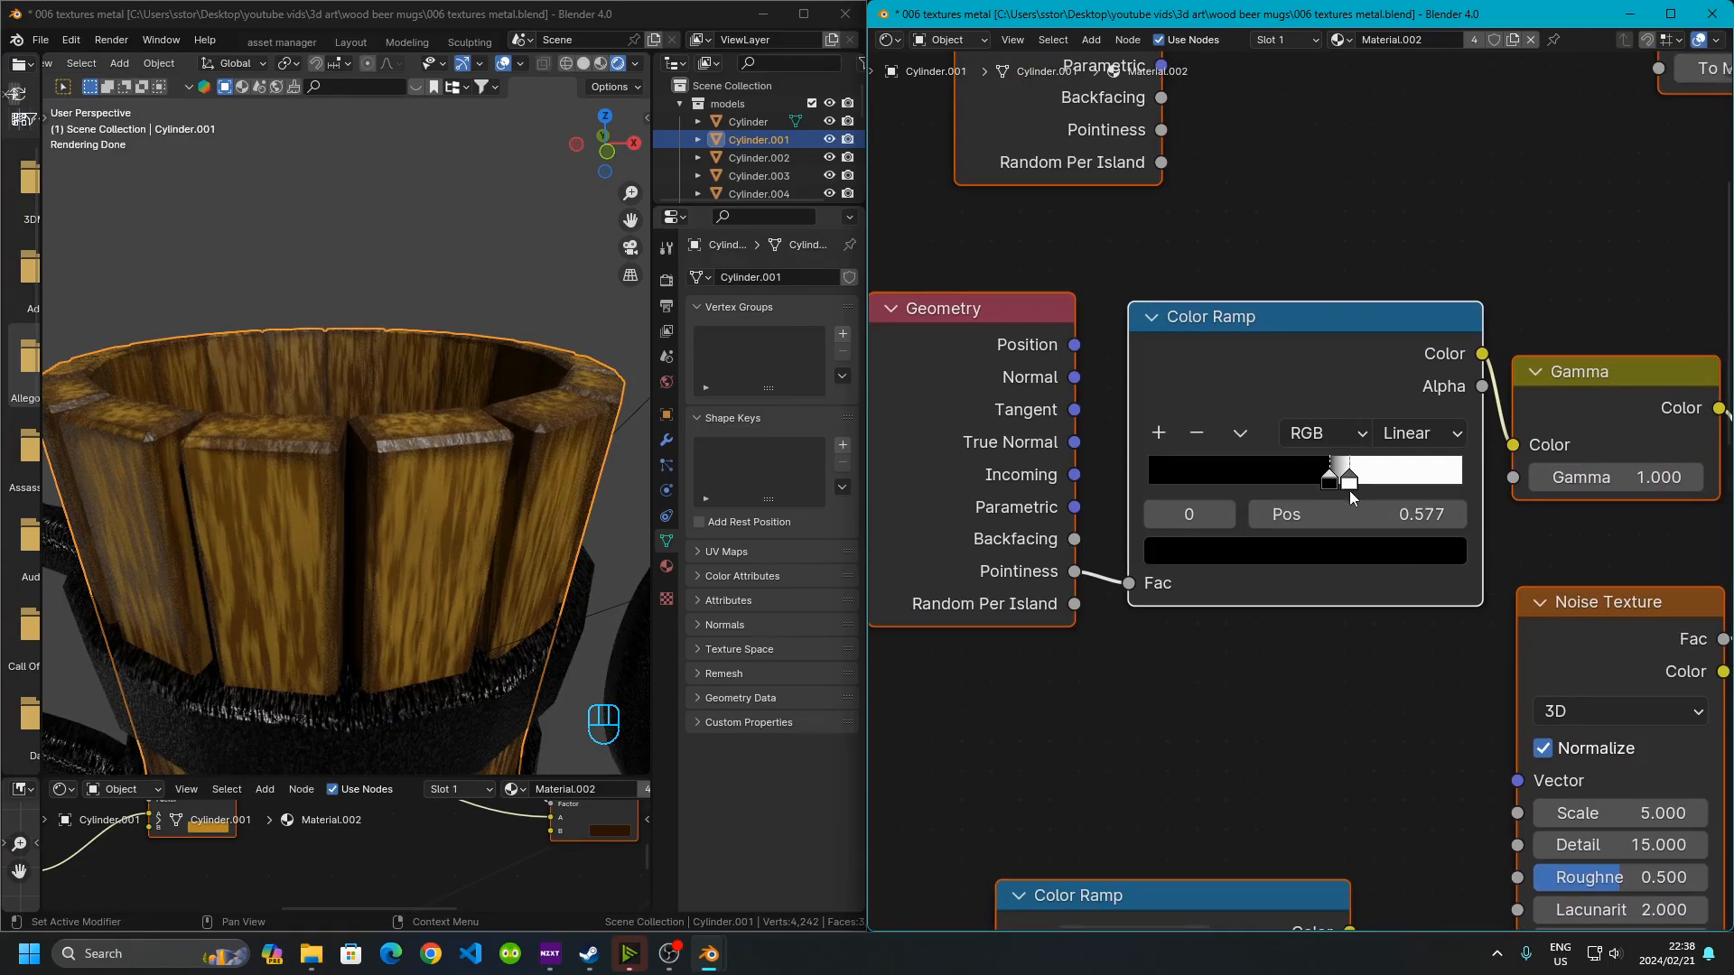
{"action": "left_click", "coordinate": [1349, 482]}
Examine the Gamma, Multiply and Mix nodes and open the Mix node's B color picker to check it
{"action": "middle_click_drag", "start_coordinate": [1341, 521], "coordinate": [1061, 505]}
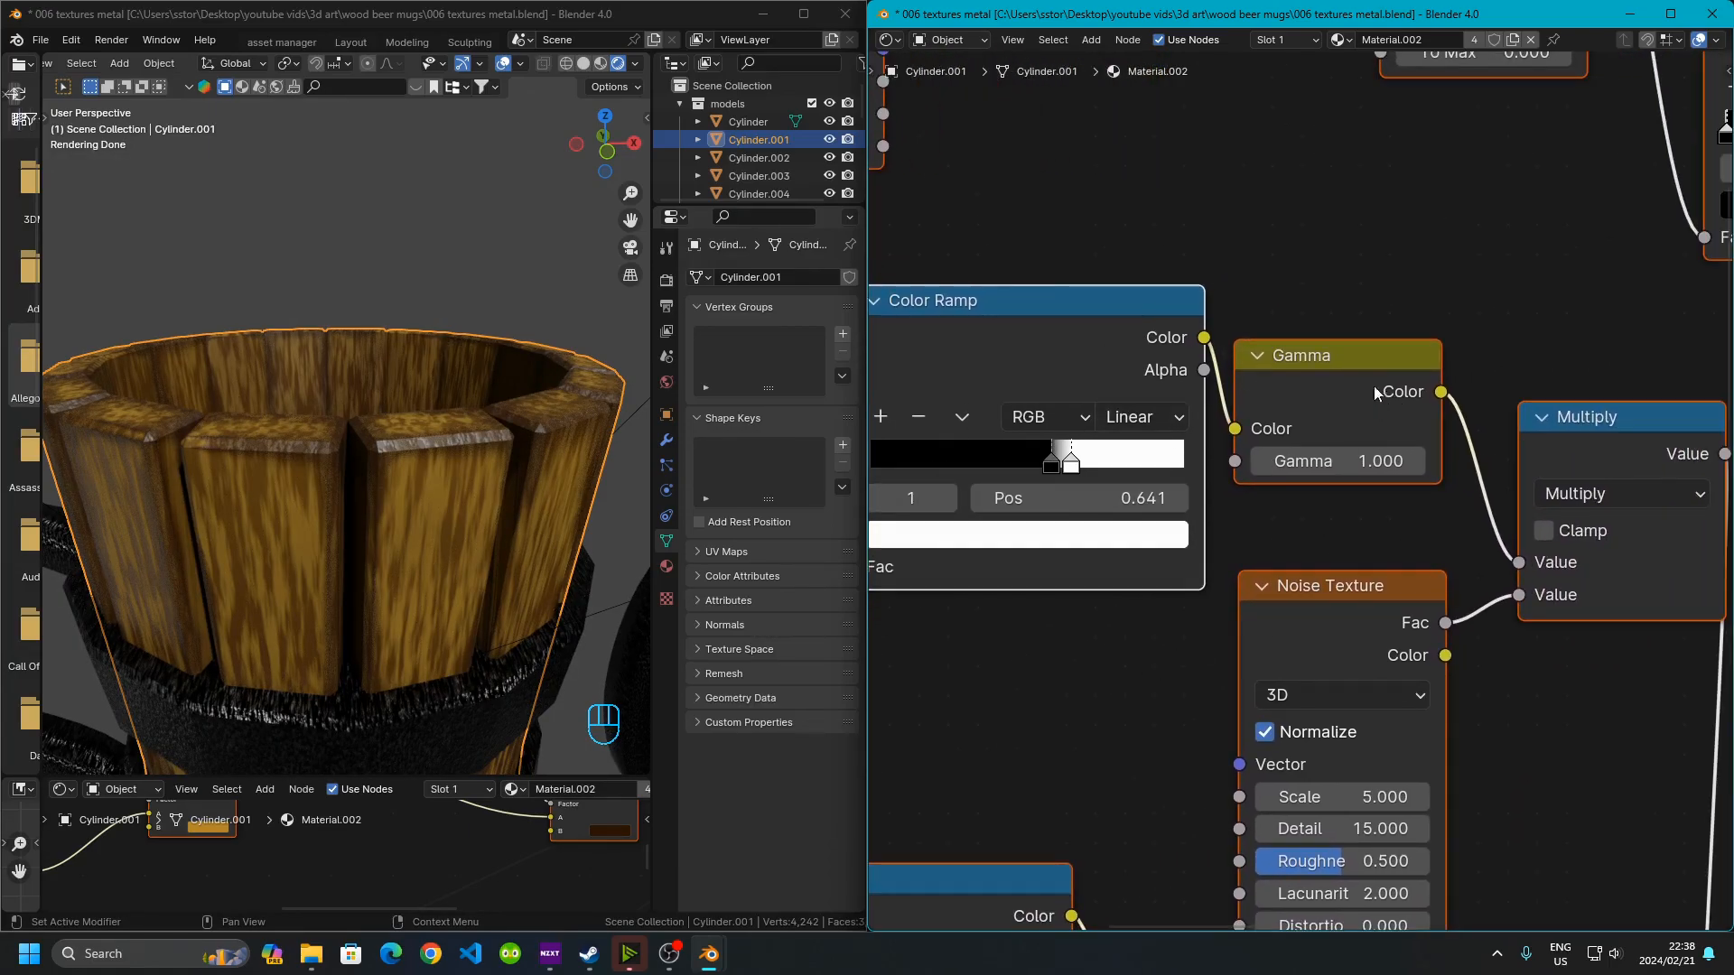
{"action": "middle_click_drag", "start_coordinate": [1453, 506], "coordinate": [1327, 445]}
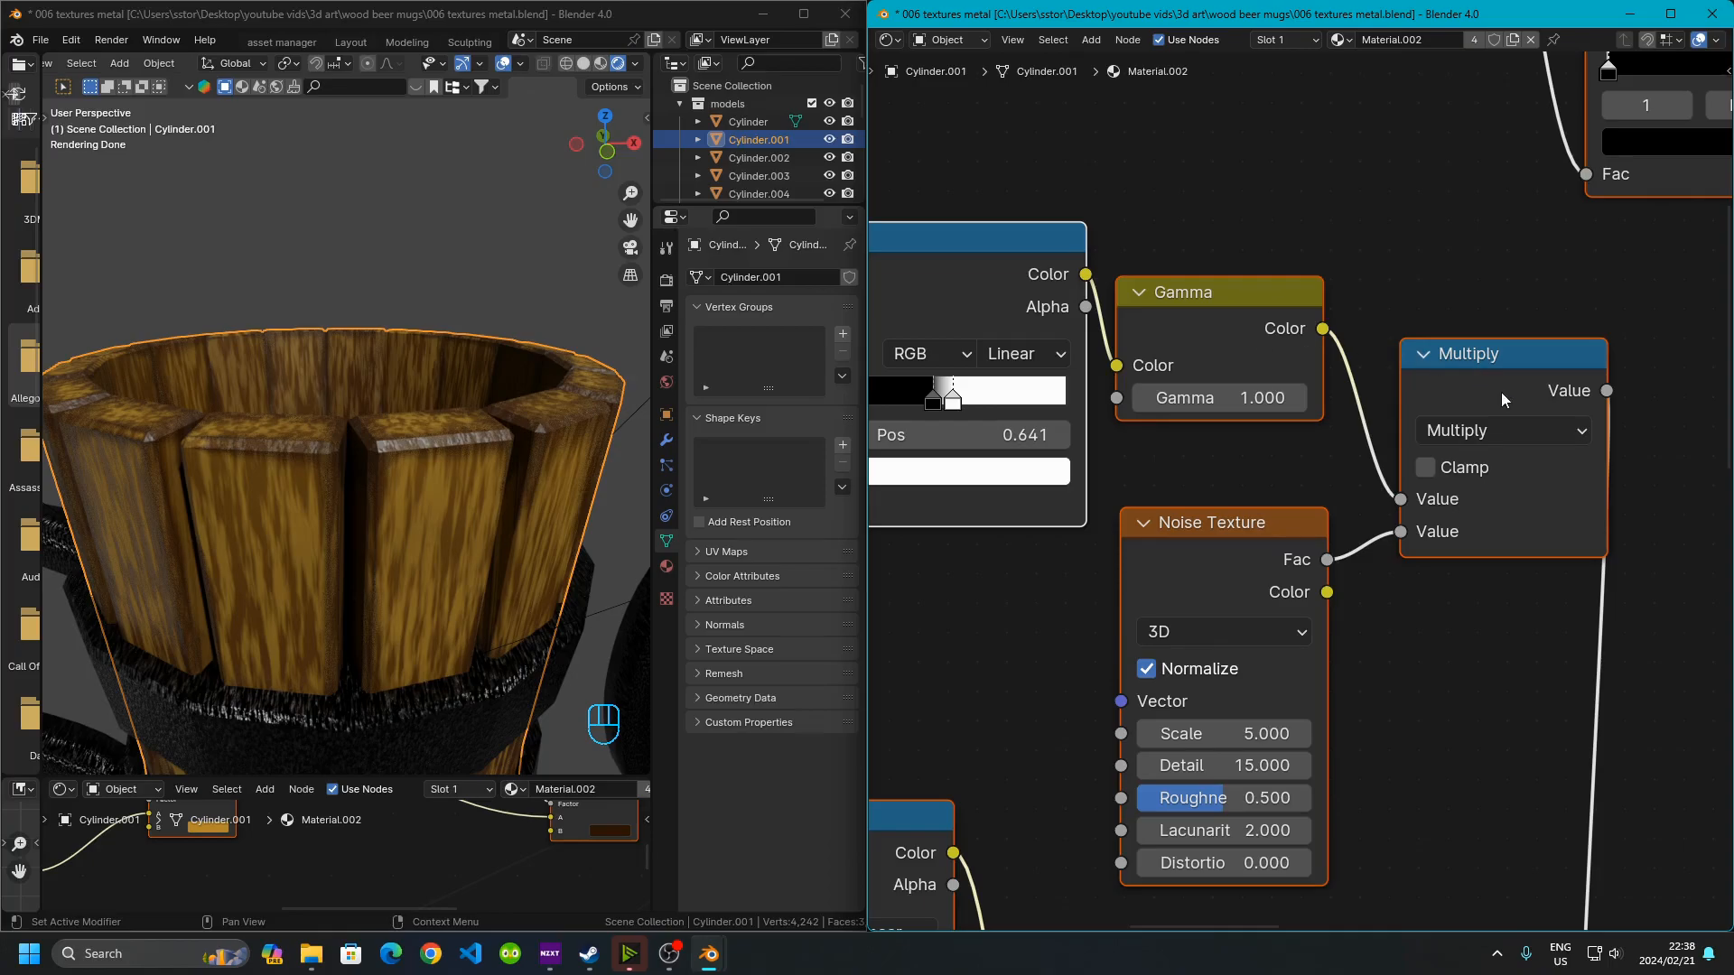
{"action": "middle_click_drag", "start_coordinate": [1472, 626], "coordinate": [1397, 587]}
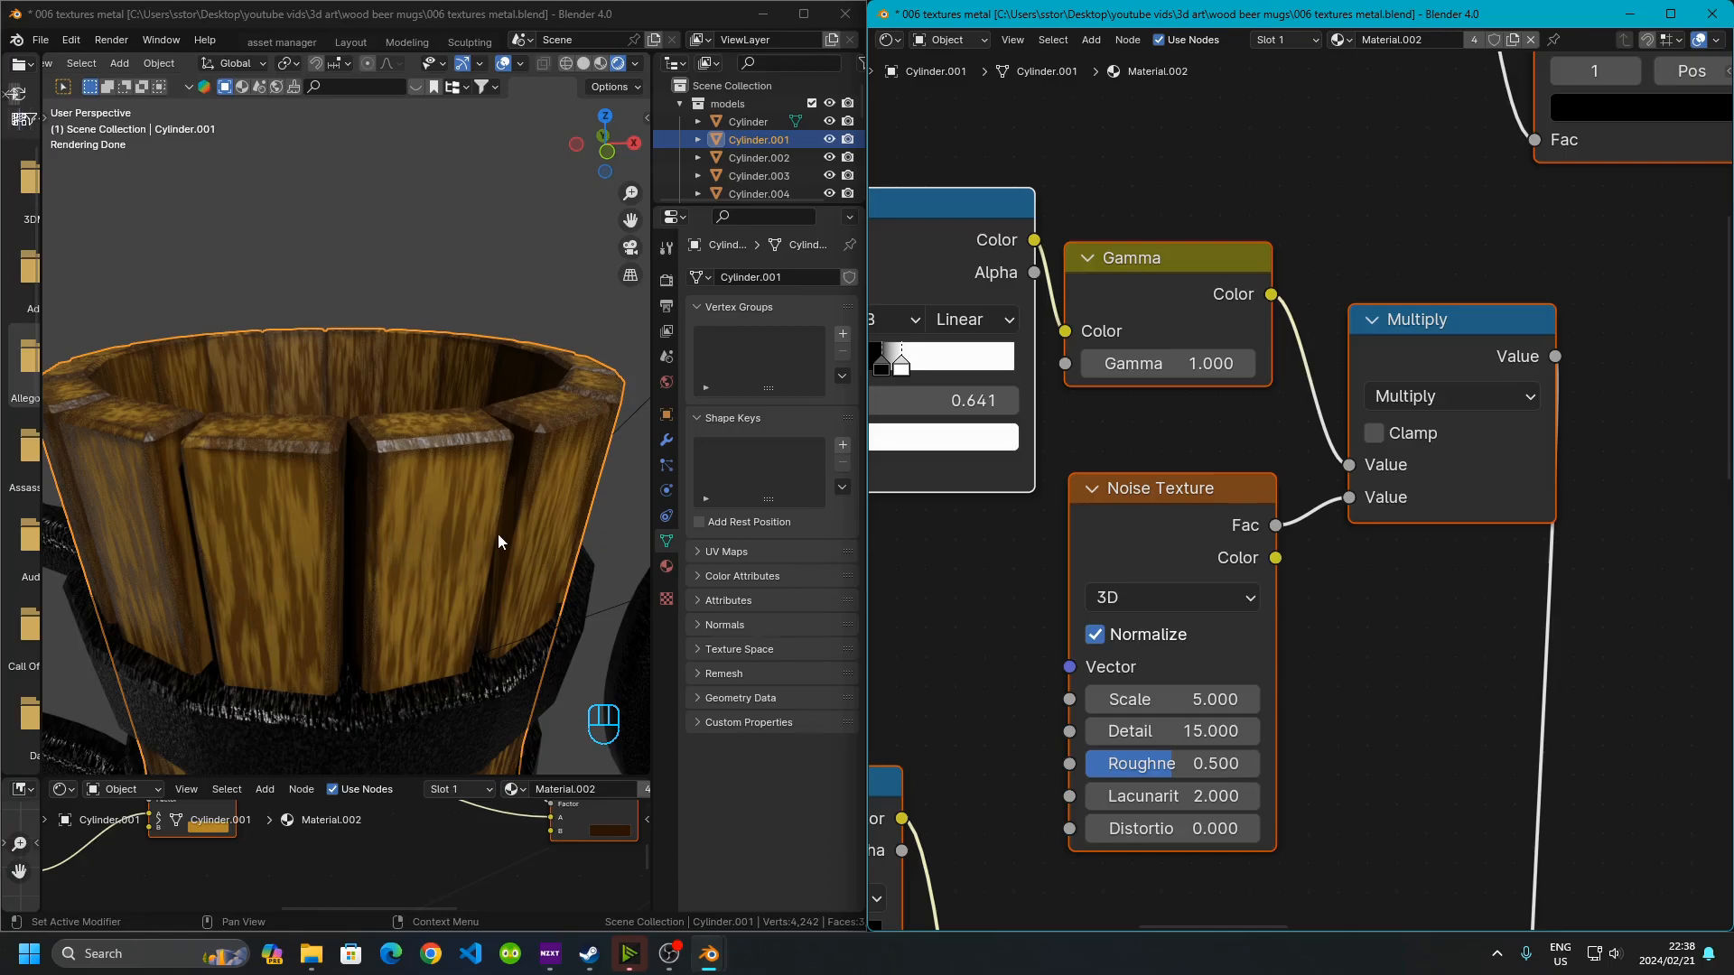
{"action": "scroll", "coordinate": [1301, 731], "scroll_direction": "down", "scroll_amount": 1}
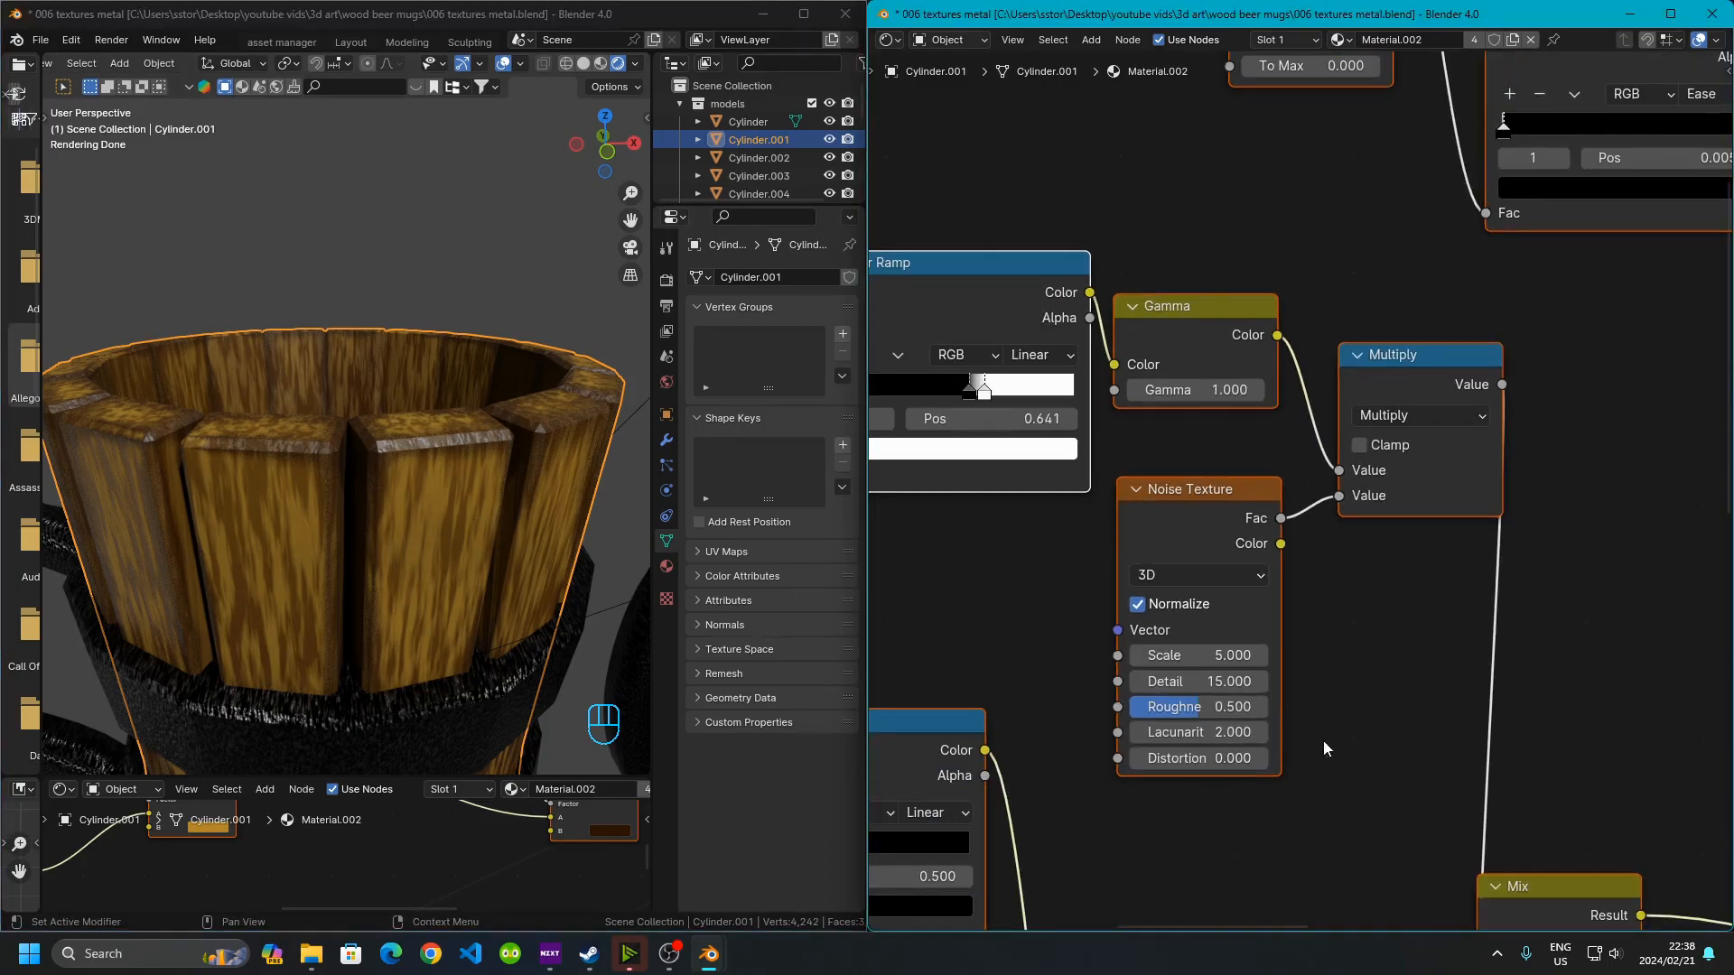
{"action": "middle_click_drag", "start_coordinate": [1320, 744], "coordinate": [1006, 478]}
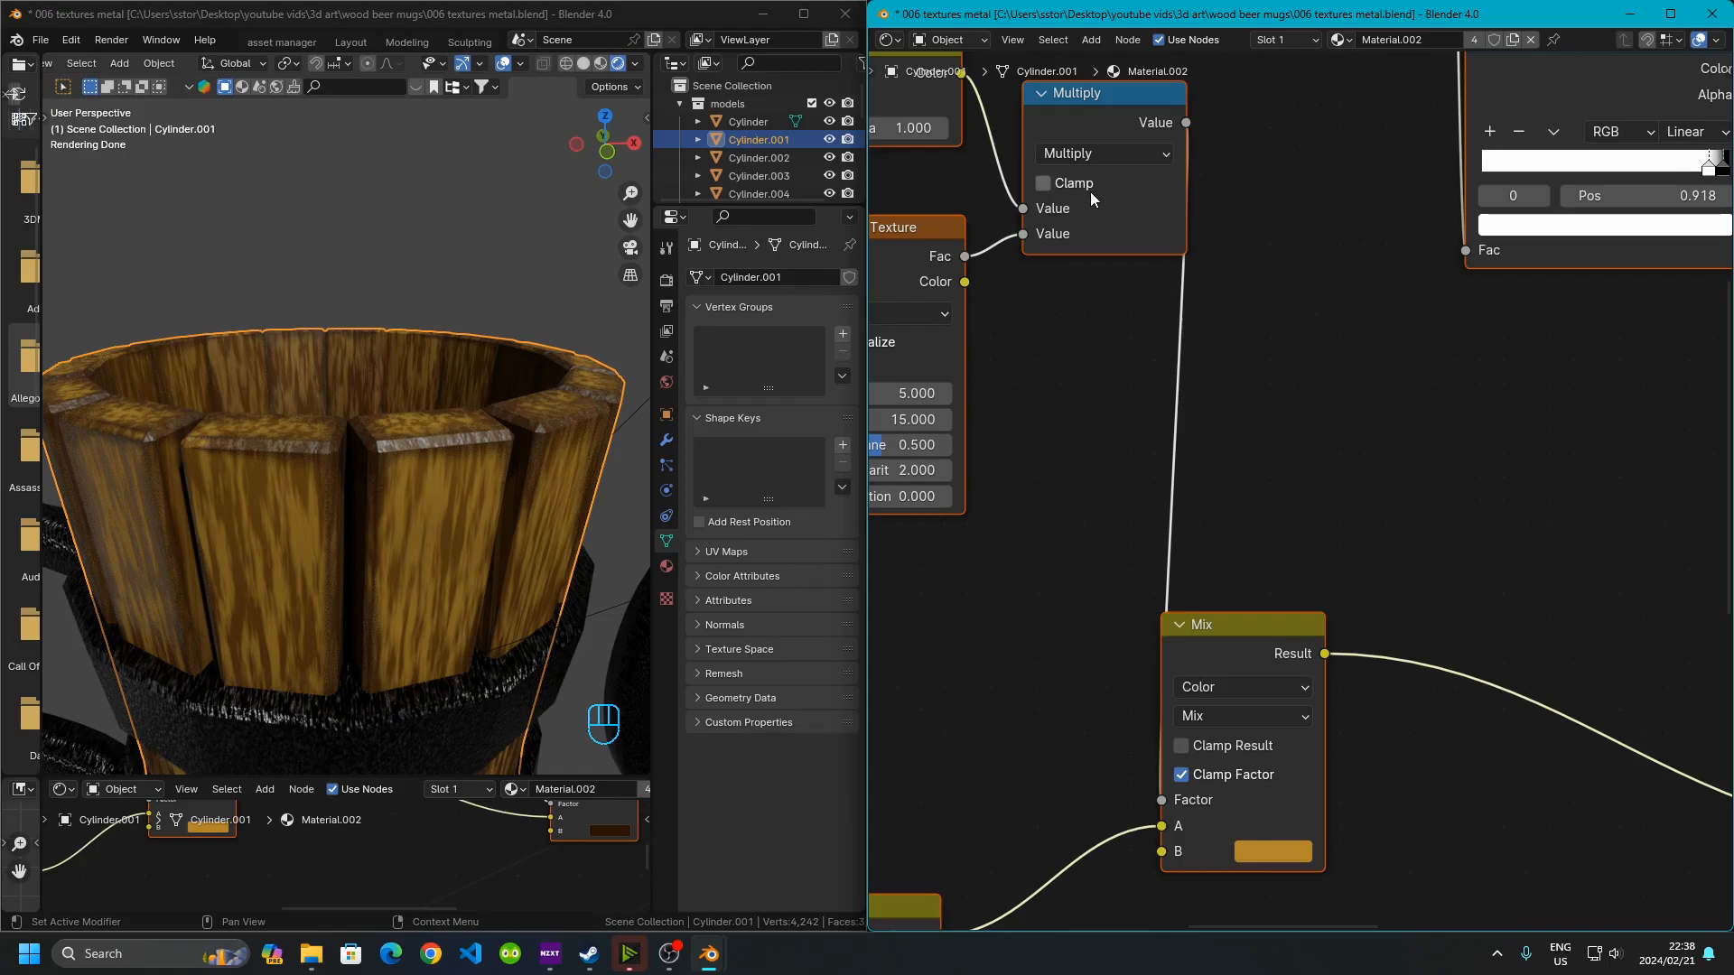
{"action": "middle_click_drag", "start_coordinate": [1256, 665], "coordinate": [1340, 491]}
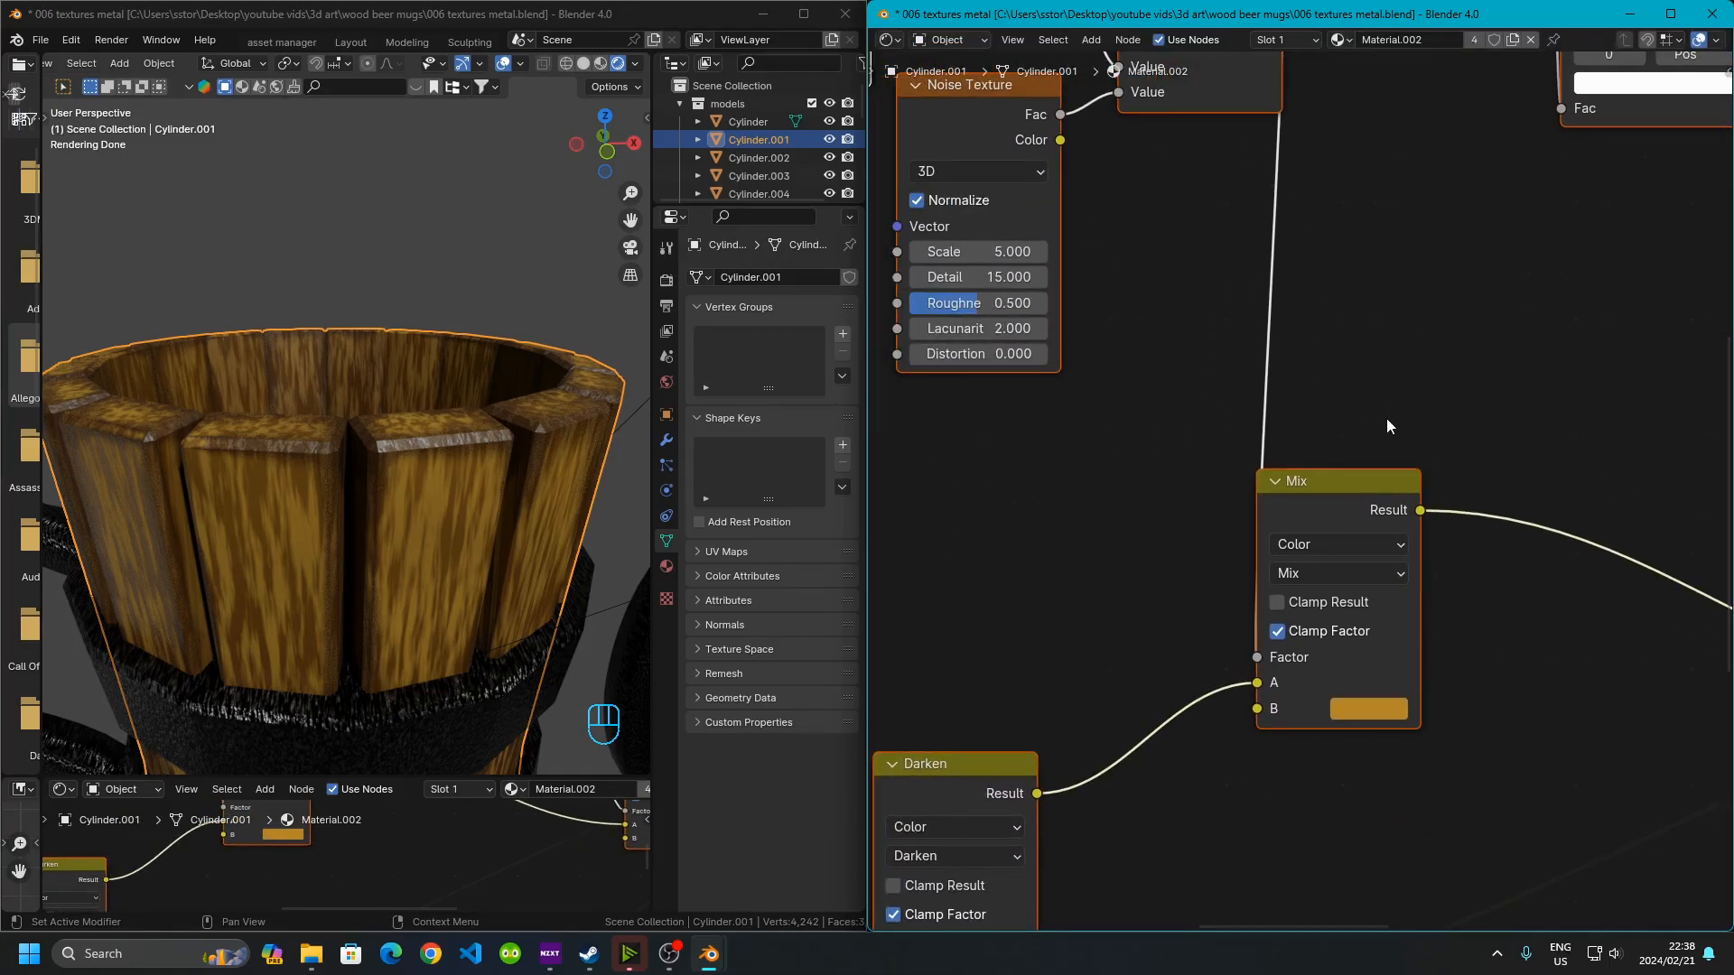
{"action": "middle_click_drag", "start_coordinate": [1387, 419], "coordinate": [1248, 405]}
{"action": "left_click", "coordinate": [1317, 382]}
{"action": "left_click", "coordinate": [1186, 475]}
{"action": "left_click_drag", "start_coordinate": [1185, 474], "coordinate": [1414, 443]}
{"action": "middle_click_drag", "start_coordinate": [1315, 561], "coordinate": [1092, 538]}
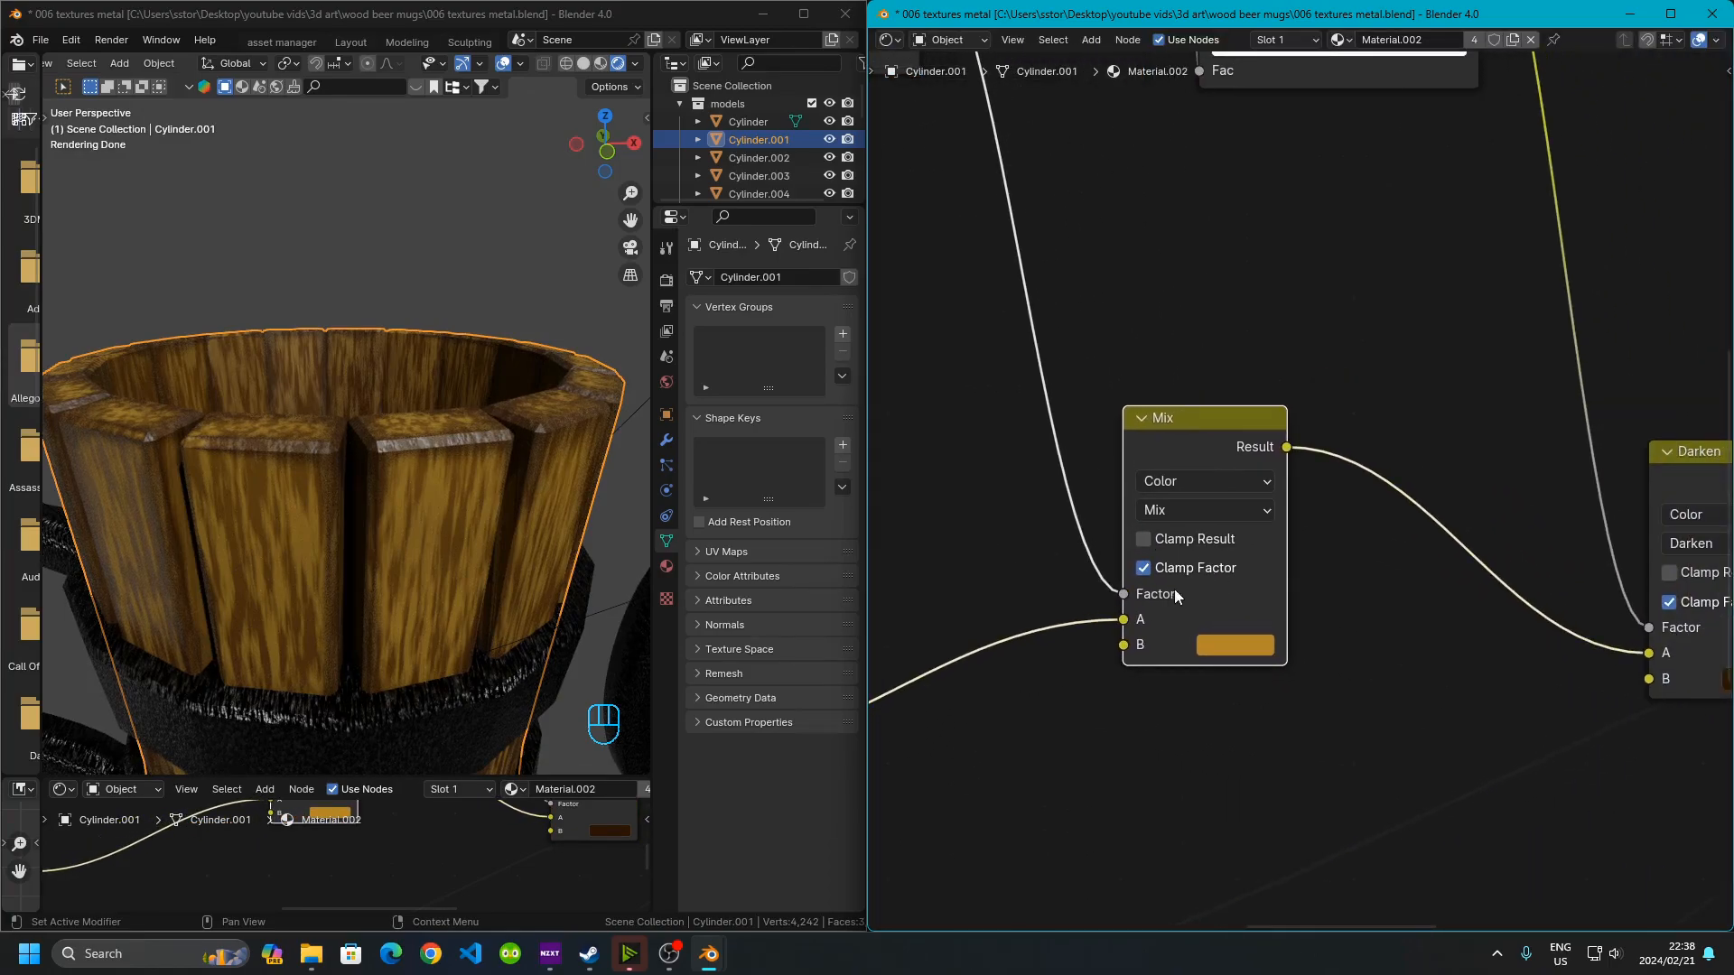
{"action": "left_click", "coordinate": [1237, 646]}
{"action": "left_click", "coordinate": [1231, 645]}
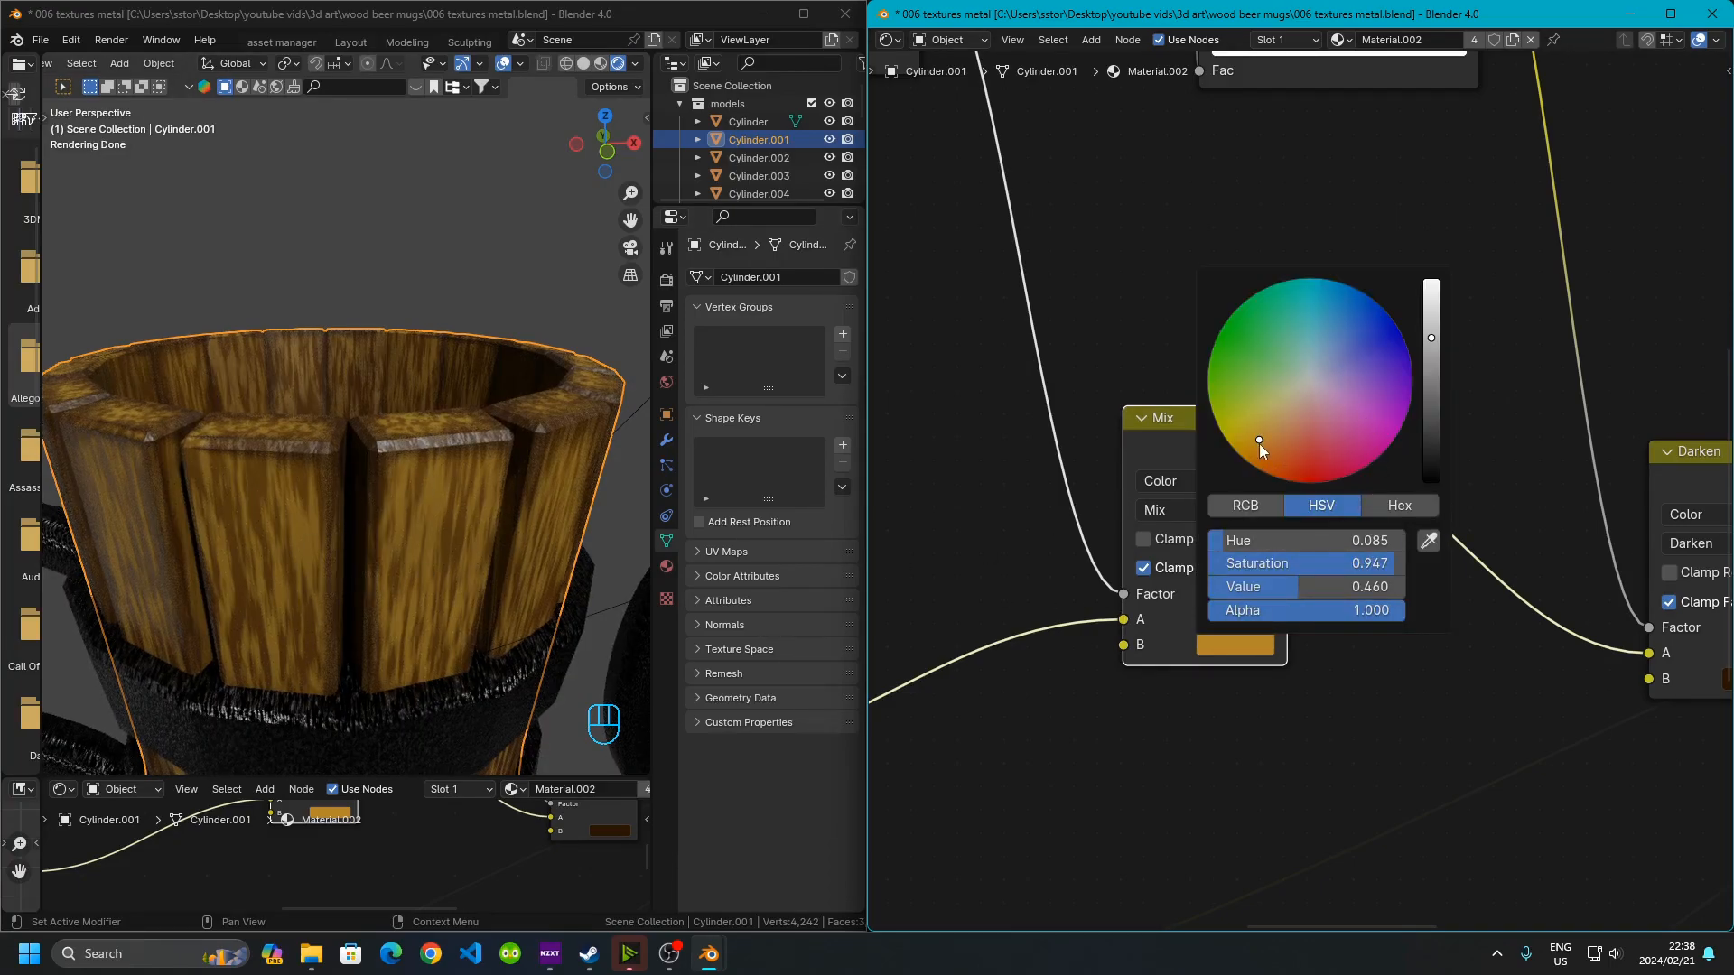
{"action": "middle_click_drag", "start_coordinate": [1406, 641], "coordinate": [1390, 615]}
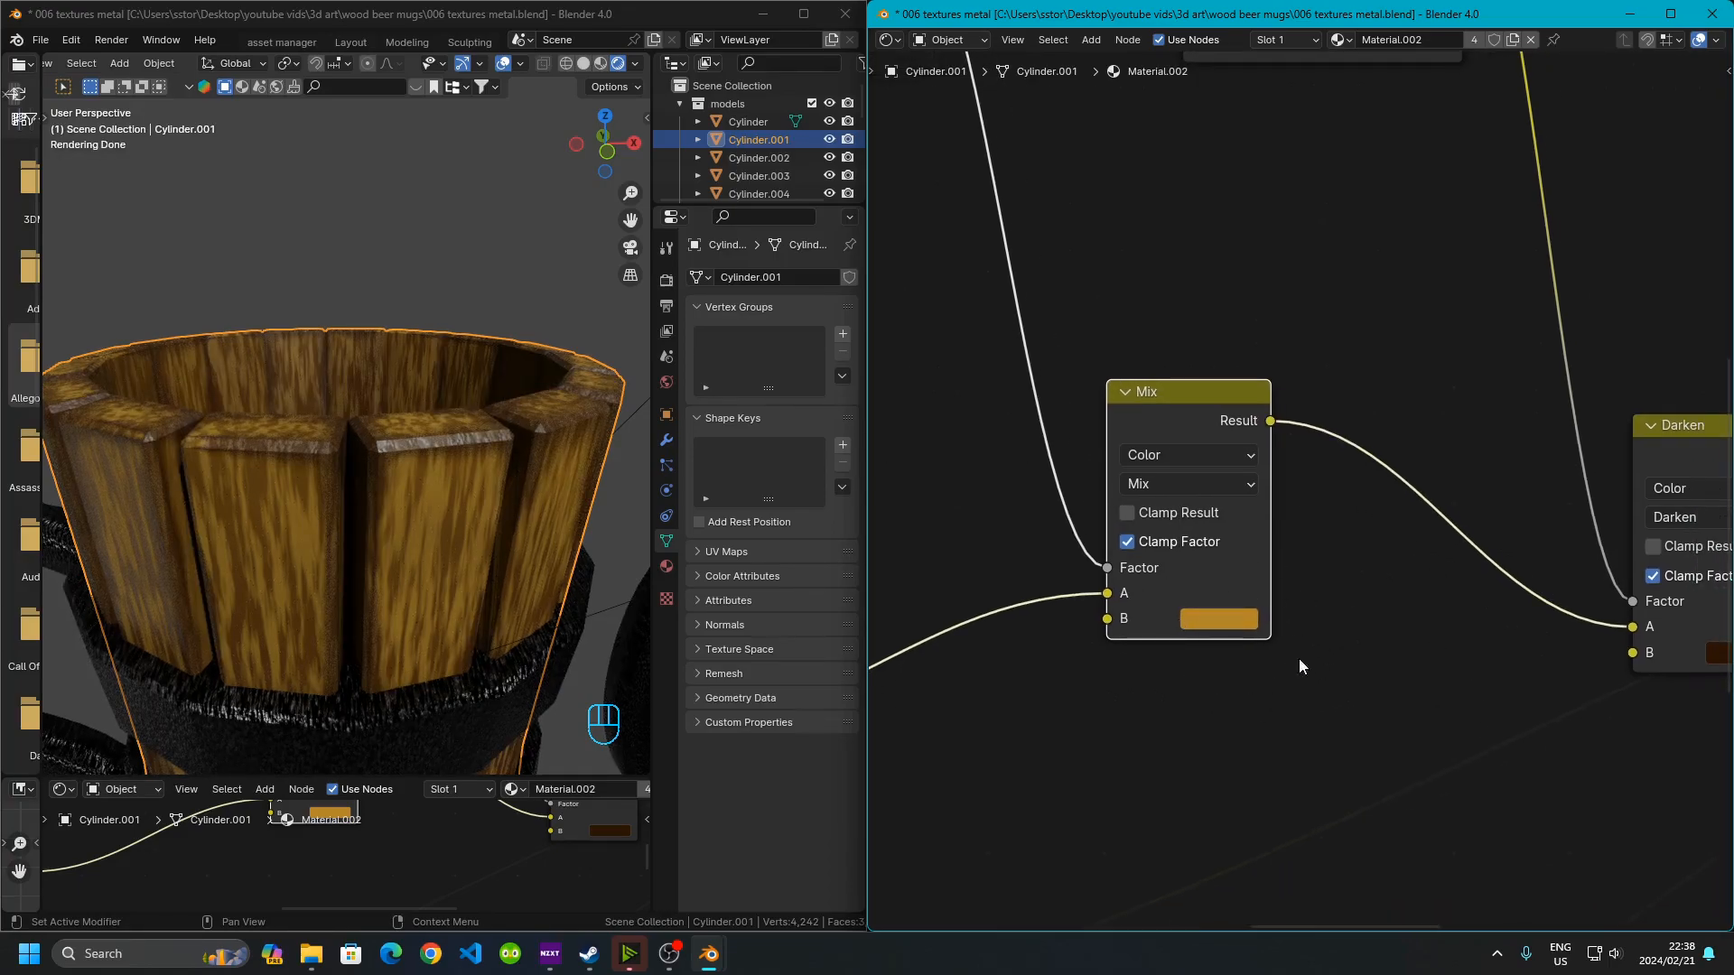
Examine the Ambient Occlusion node and its Noise Texture input in the wood material tree
{"action": "middle_click_drag", "start_coordinate": [1200, 627], "coordinate": [865, 579]}
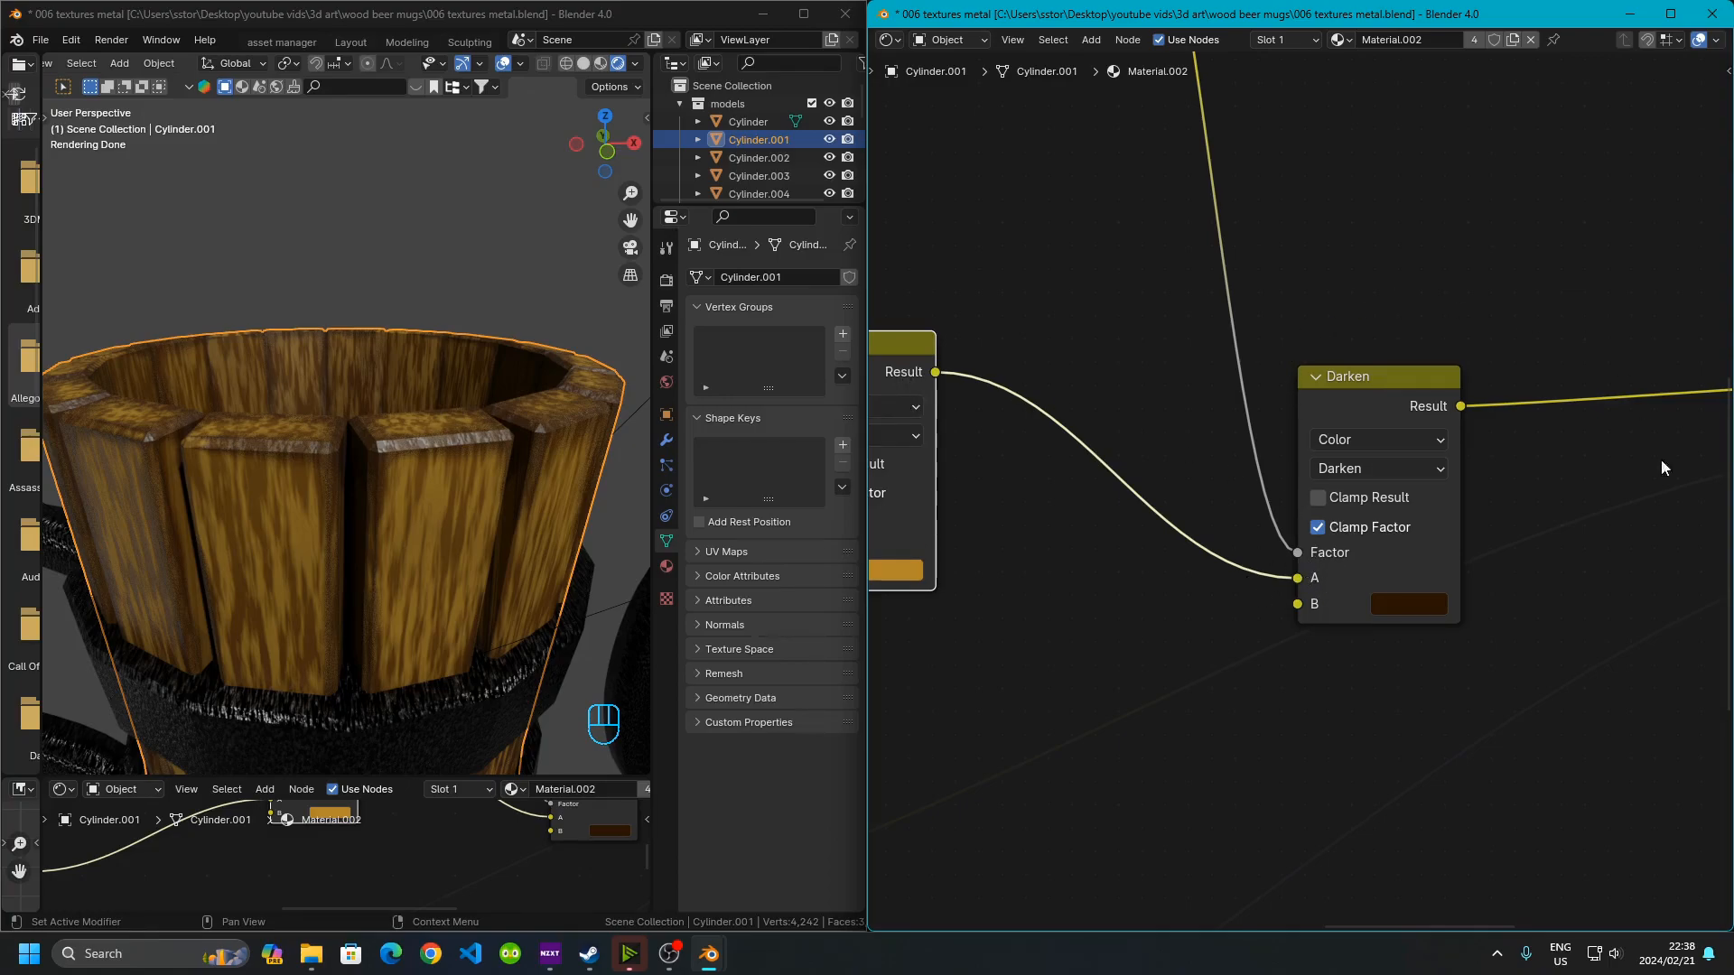
{"action": "scroll", "coordinate": [1335, 582], "scroll_direction": "down", "scroll_amount": 5}
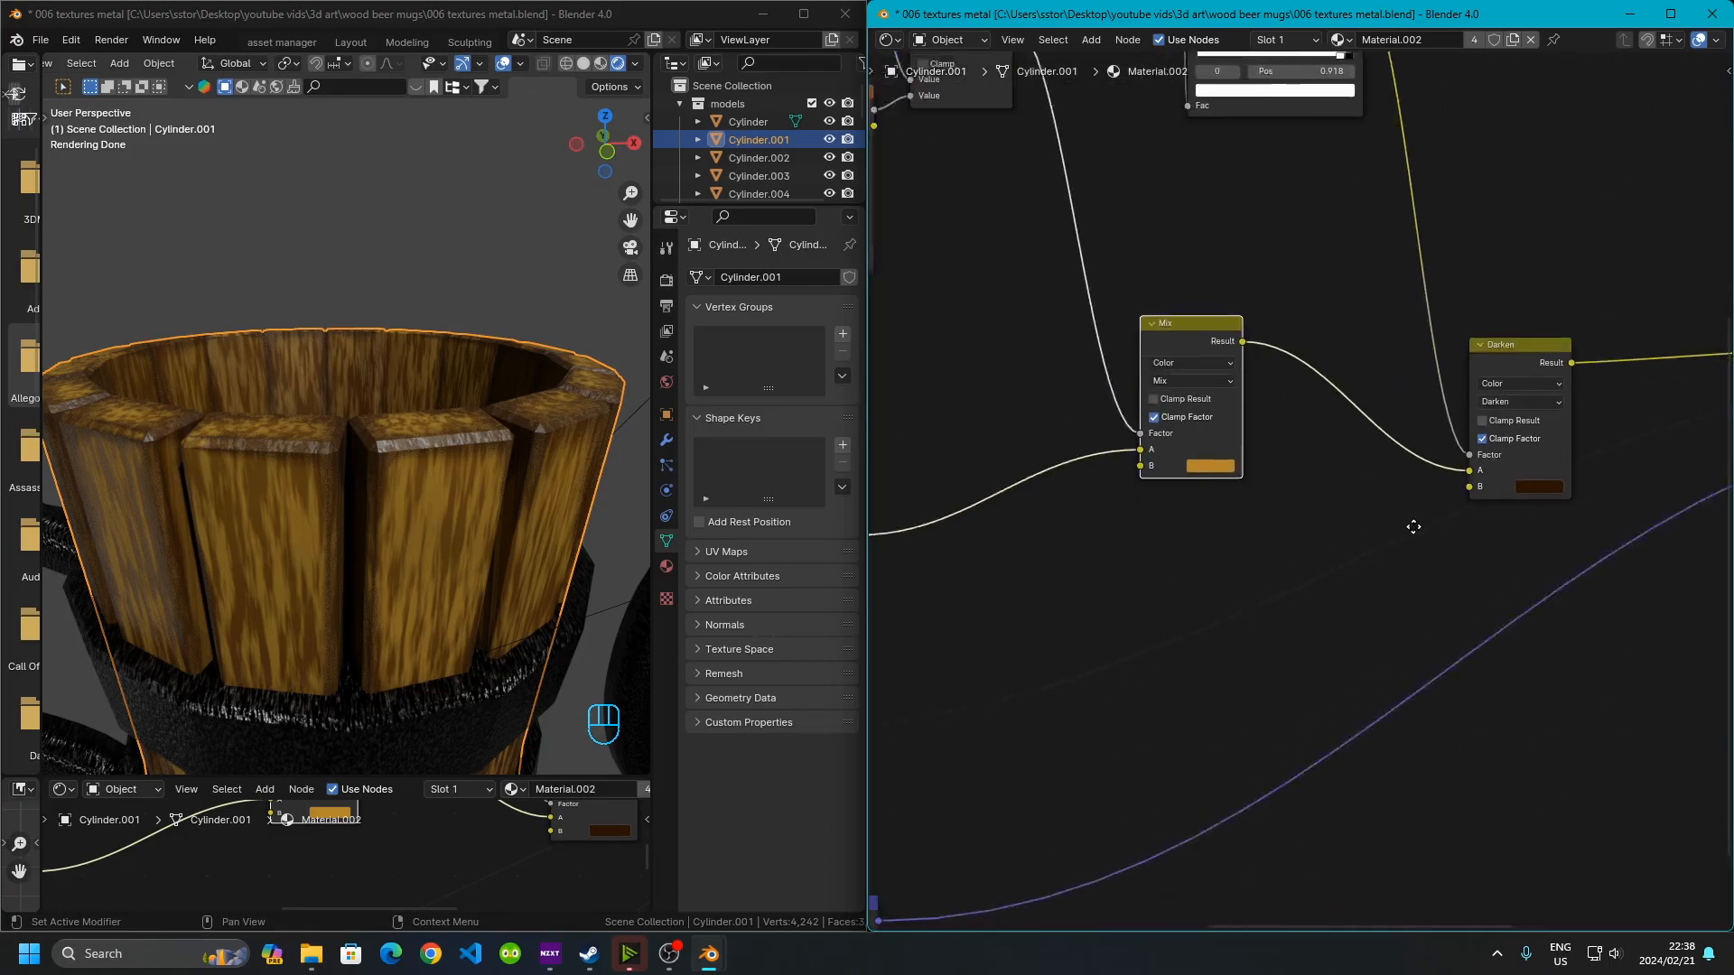
{"action": "middle_click_drag", "start_coordinate": [1241, 569], "coordinate": [1540, 519]}
{"action": "mouse_move", "coordinate": [1342, 564]}
{"action": "middle_mouse_down"}
{"action": "mouse_move", "coordinate": [1528, 494]}
{"action": "mouse_move", "coordinate": [1624, 422]}
{"action": "middle_mouse_up"}
{"action": "middle_click_drag", "start_coordinate": [1381, 403], "coordinate": [1449, 767]}
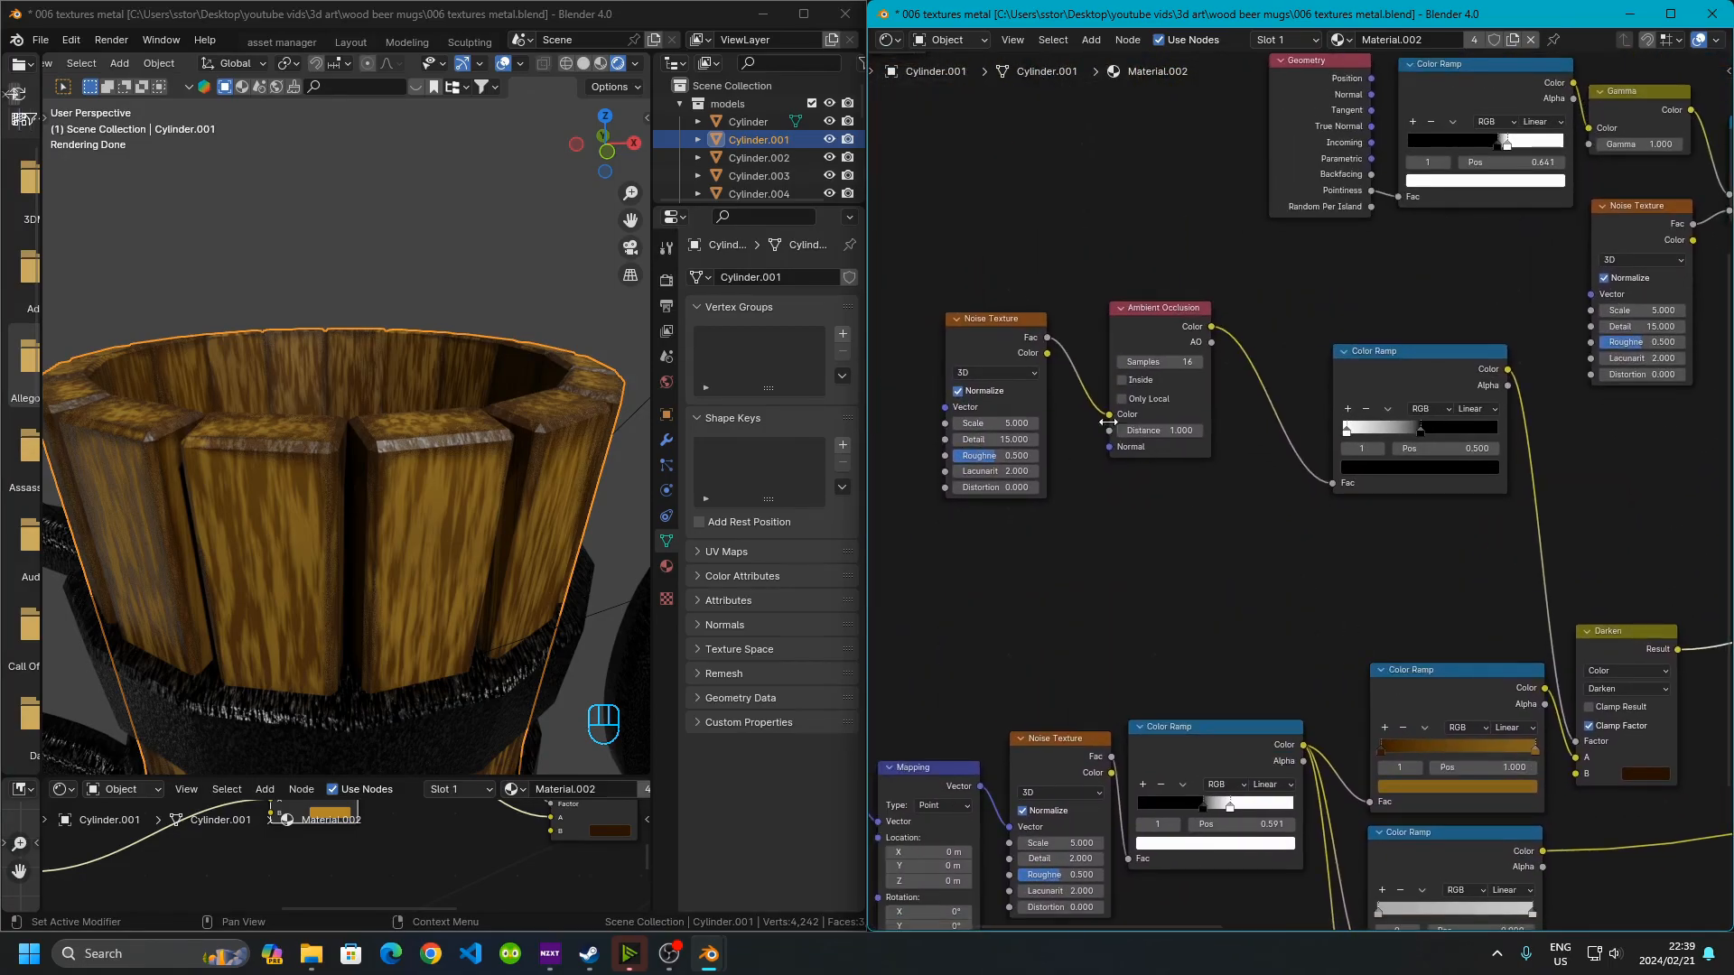
{"action": "scroll", "coordinate": [1111, 435], "scroll_direction": "up", "scroll_amount": 5}
{"action": "middle_click_drag", "start_coordinate": [1098, 453], "coordinate": [1210, 539]}
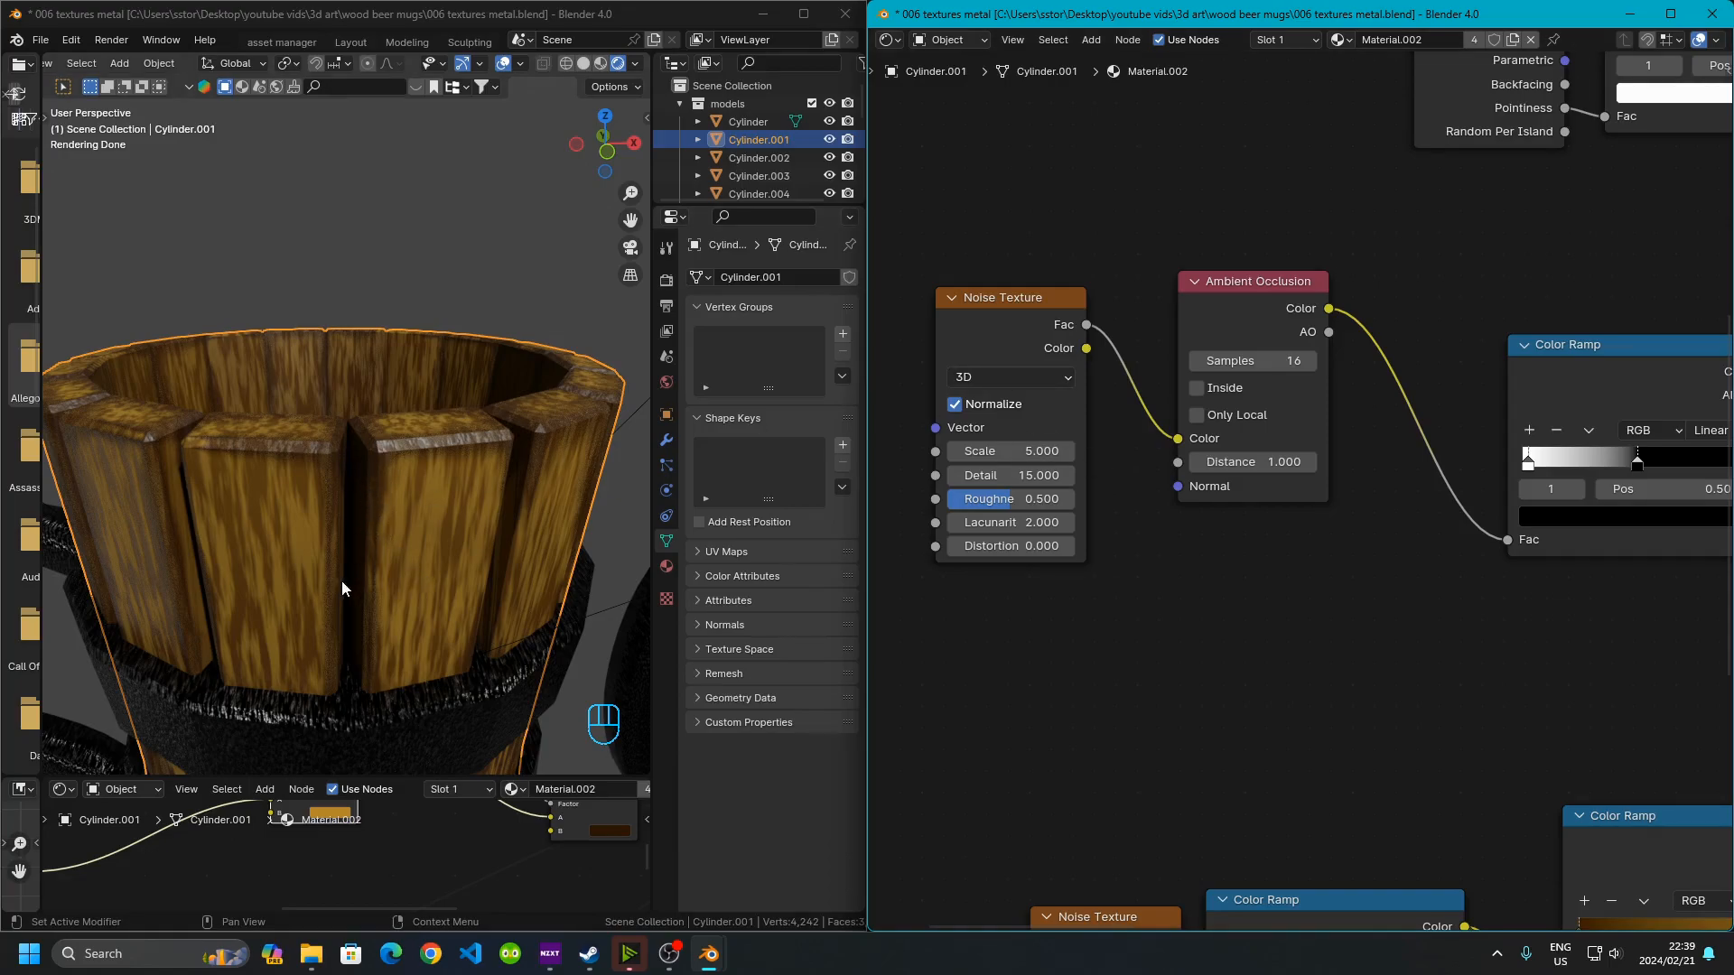
{"action": "scroll", "coordinate": [1051, 587], "scroll_direction": "up", "scroll_amount": 2}
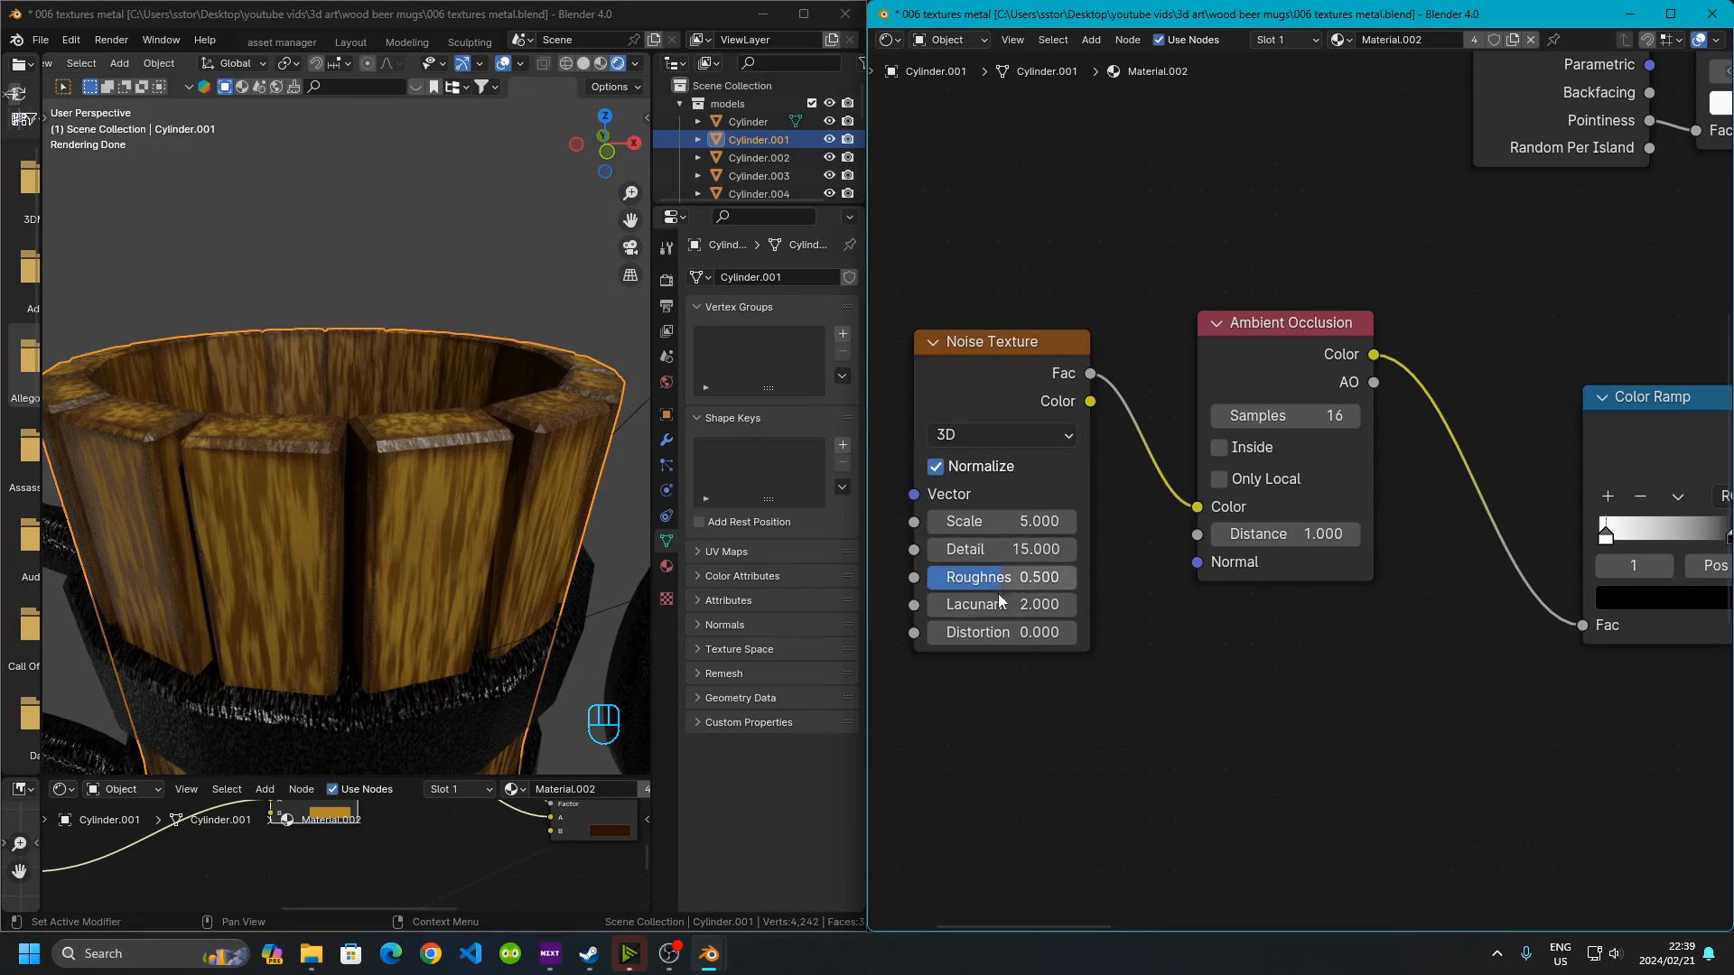
{"action": "middle_click_drag", "start_coordinate": [1386, 703], "coordinate": [1290, 753]}
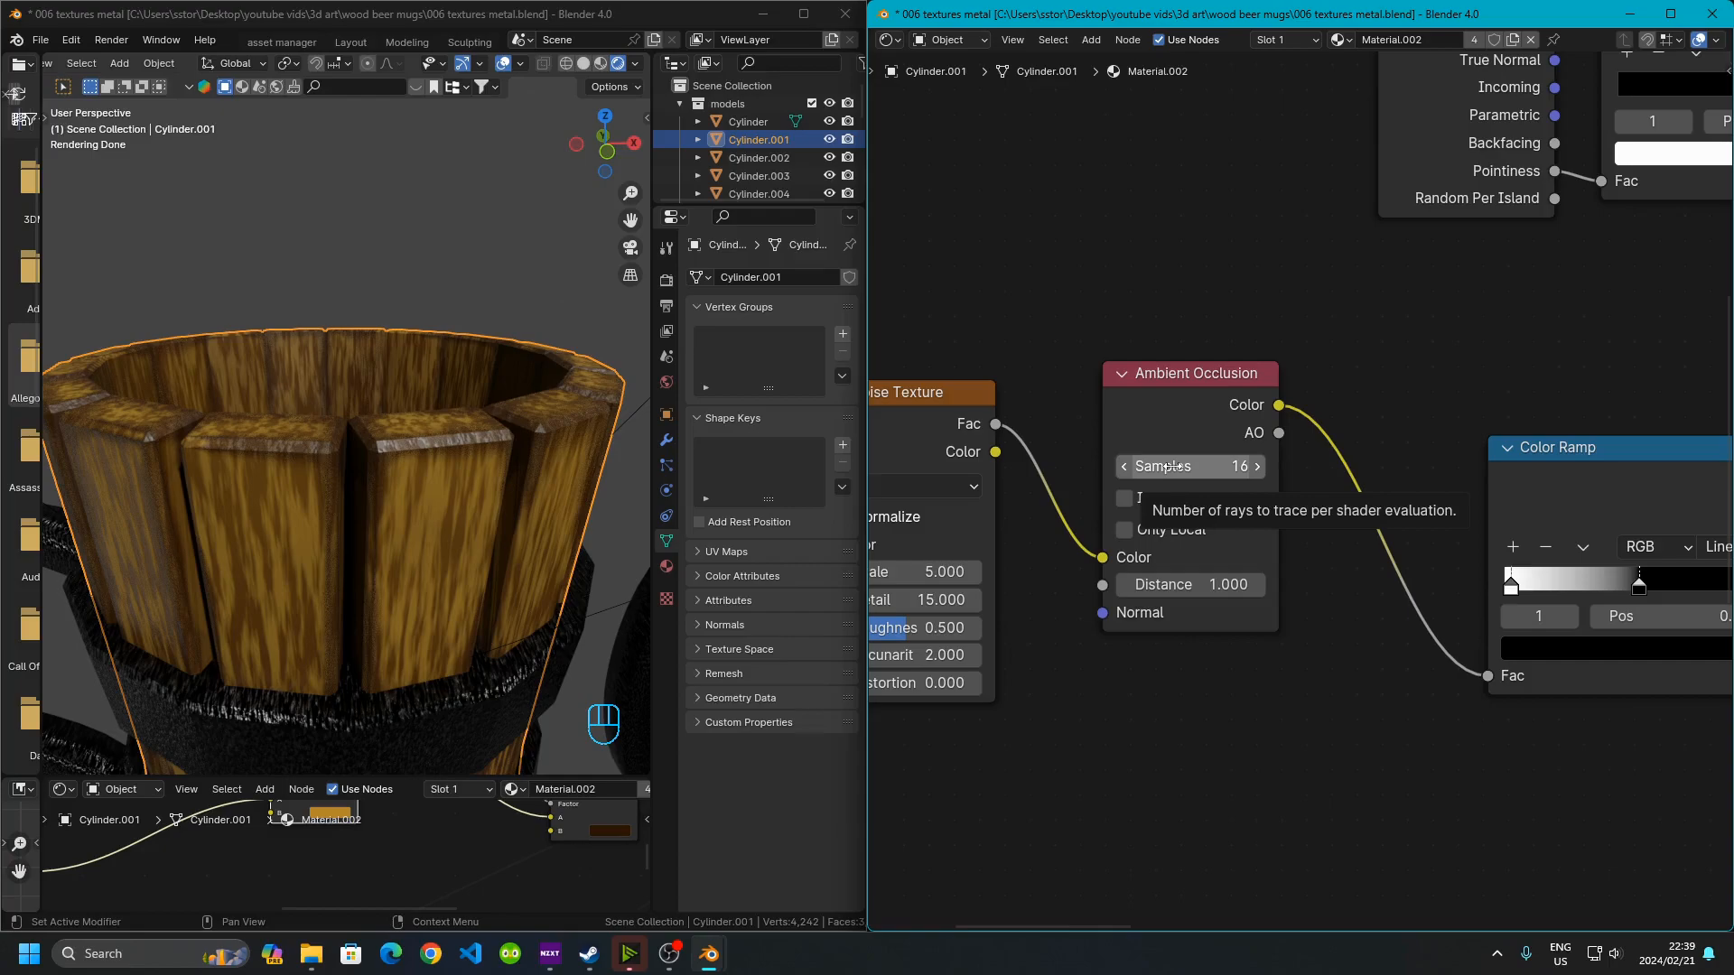
Switch the viewport shading to Material Preview and back to Rendered to compare the mug's look
{"action": "left_click", "coordinate": [600, 63]}
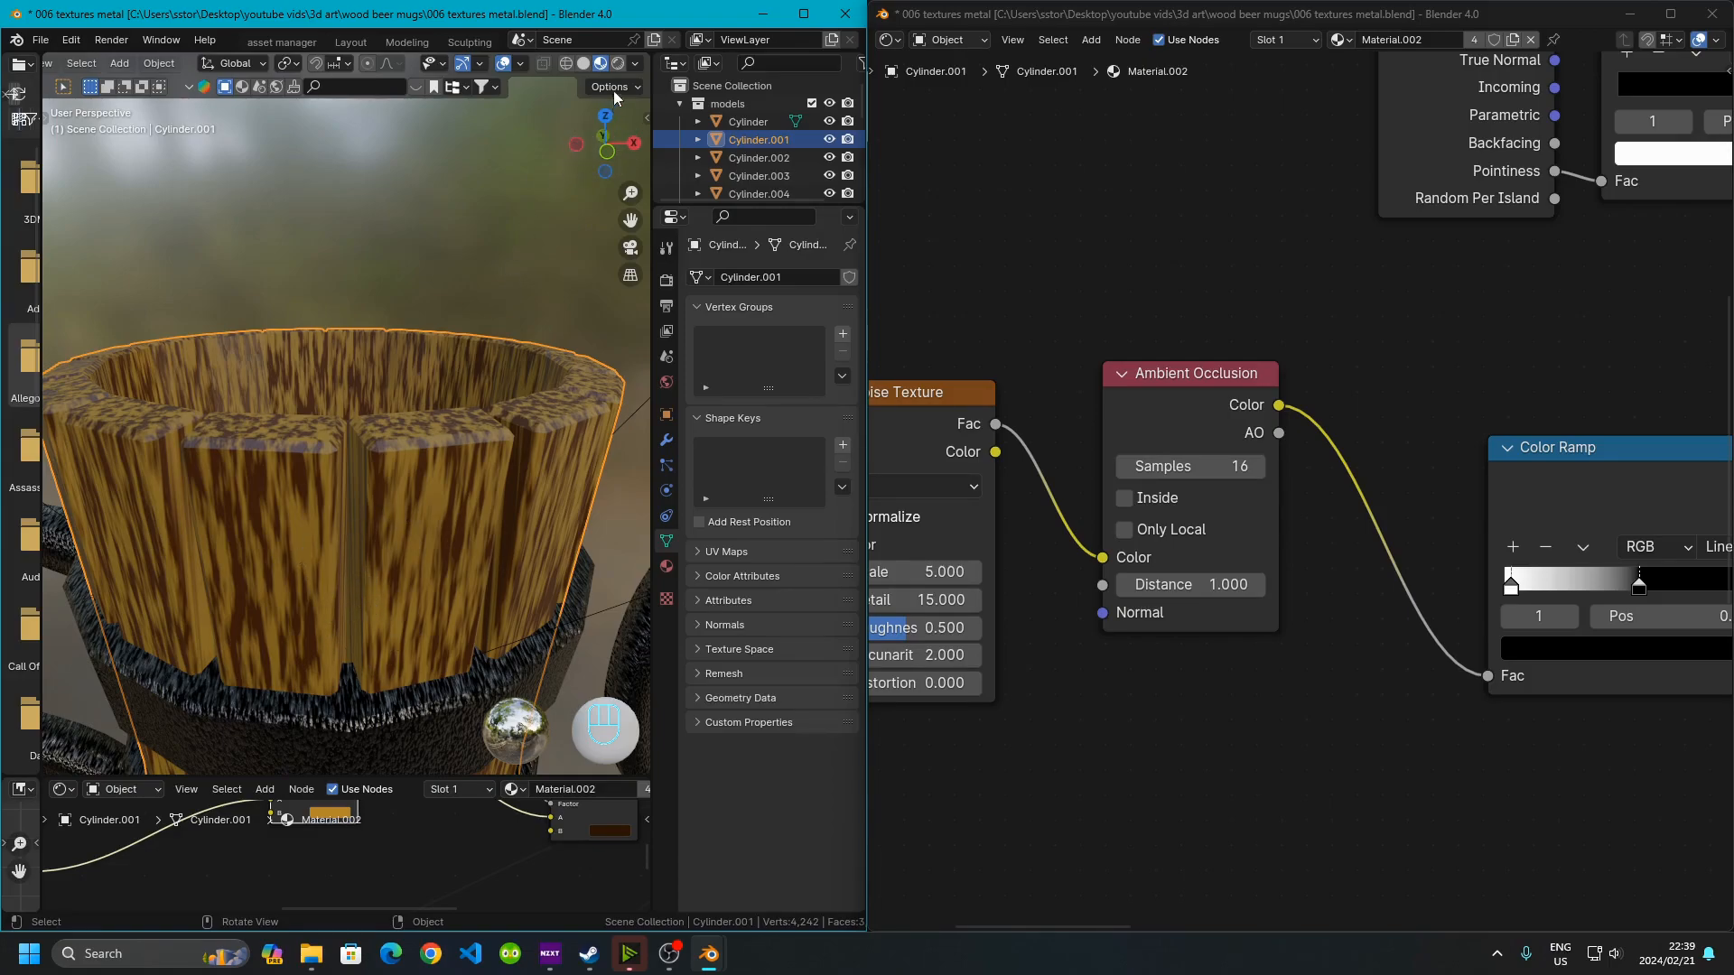
{"action": "left_click", "coordinate": [618, 65]}
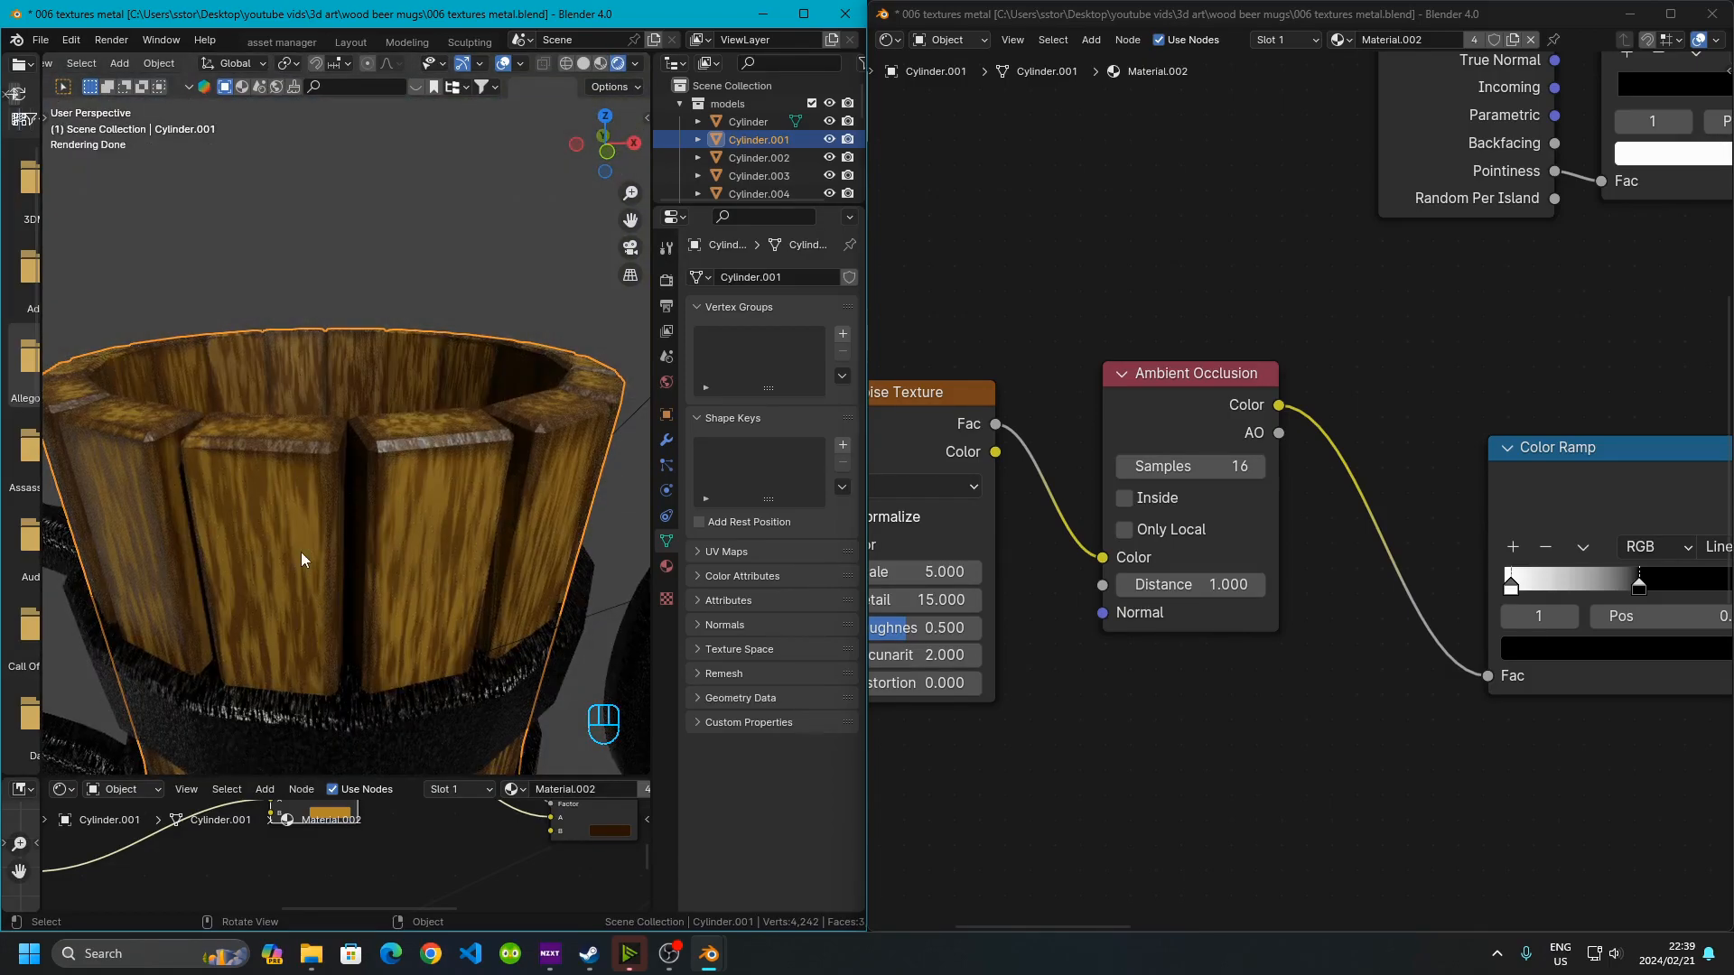
{"action": "left_click", "coordinate": [1093, 537]}
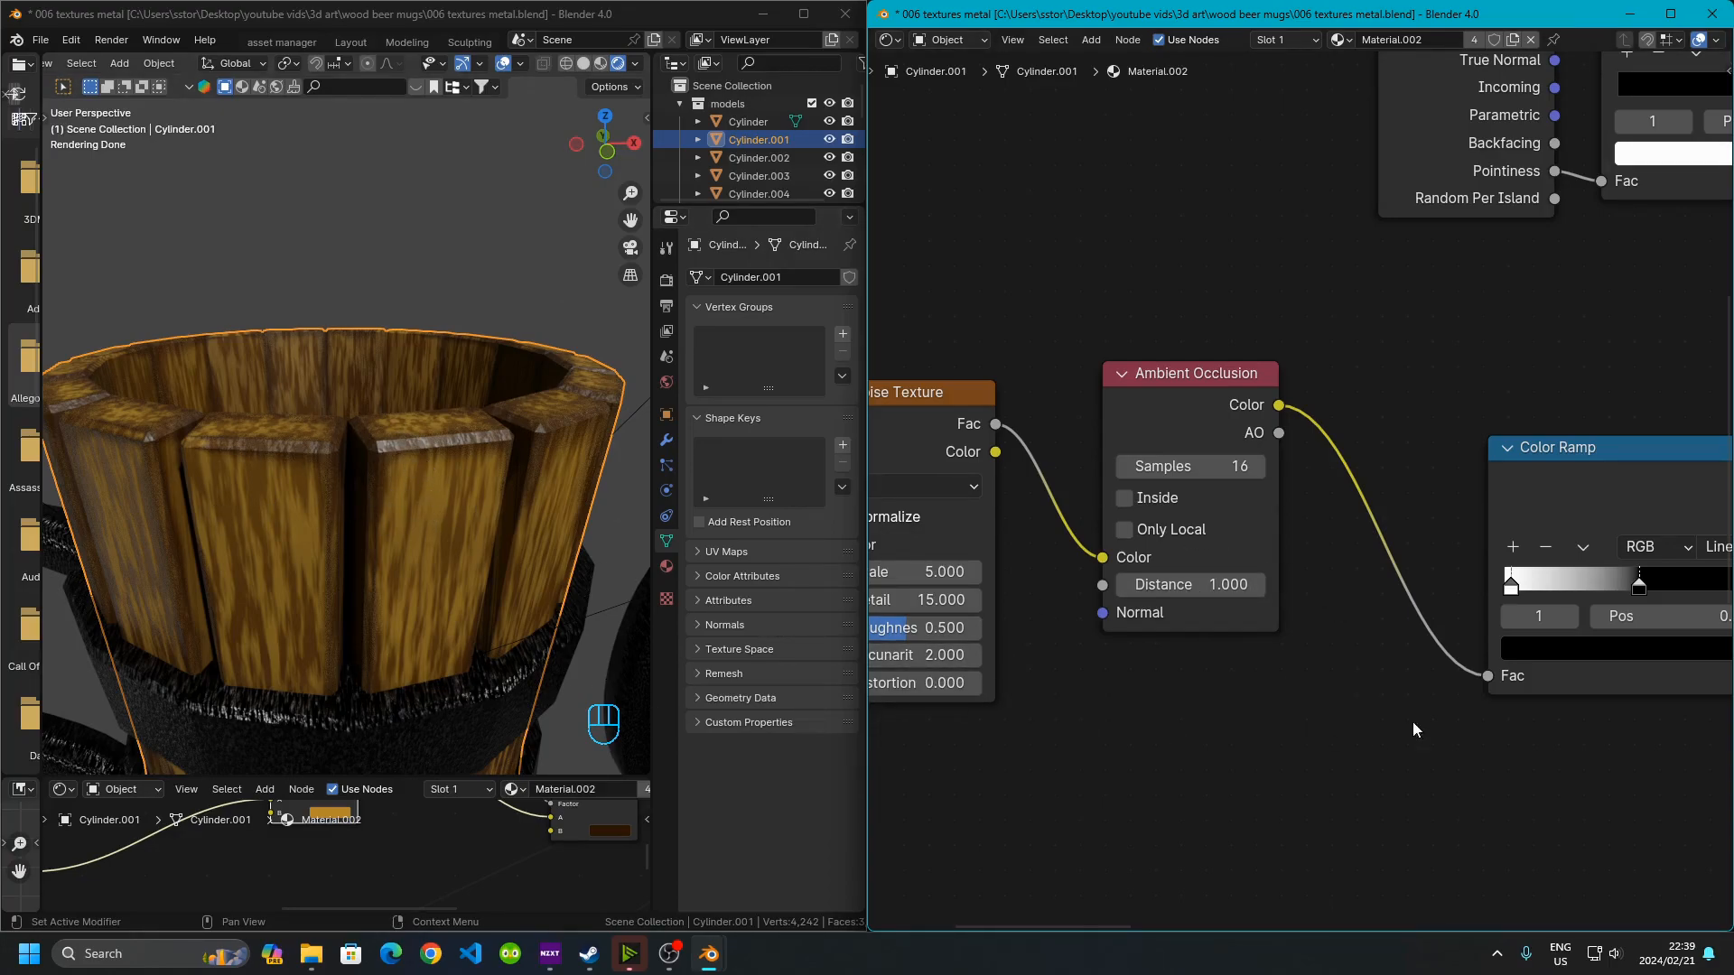
Inspect the stops of the Color Ramp fed by the Ambient Occlusion node
{"action": "middle_click_drag", "start_coordinate": [1437, 742], "coordinate": [1328, 726]}
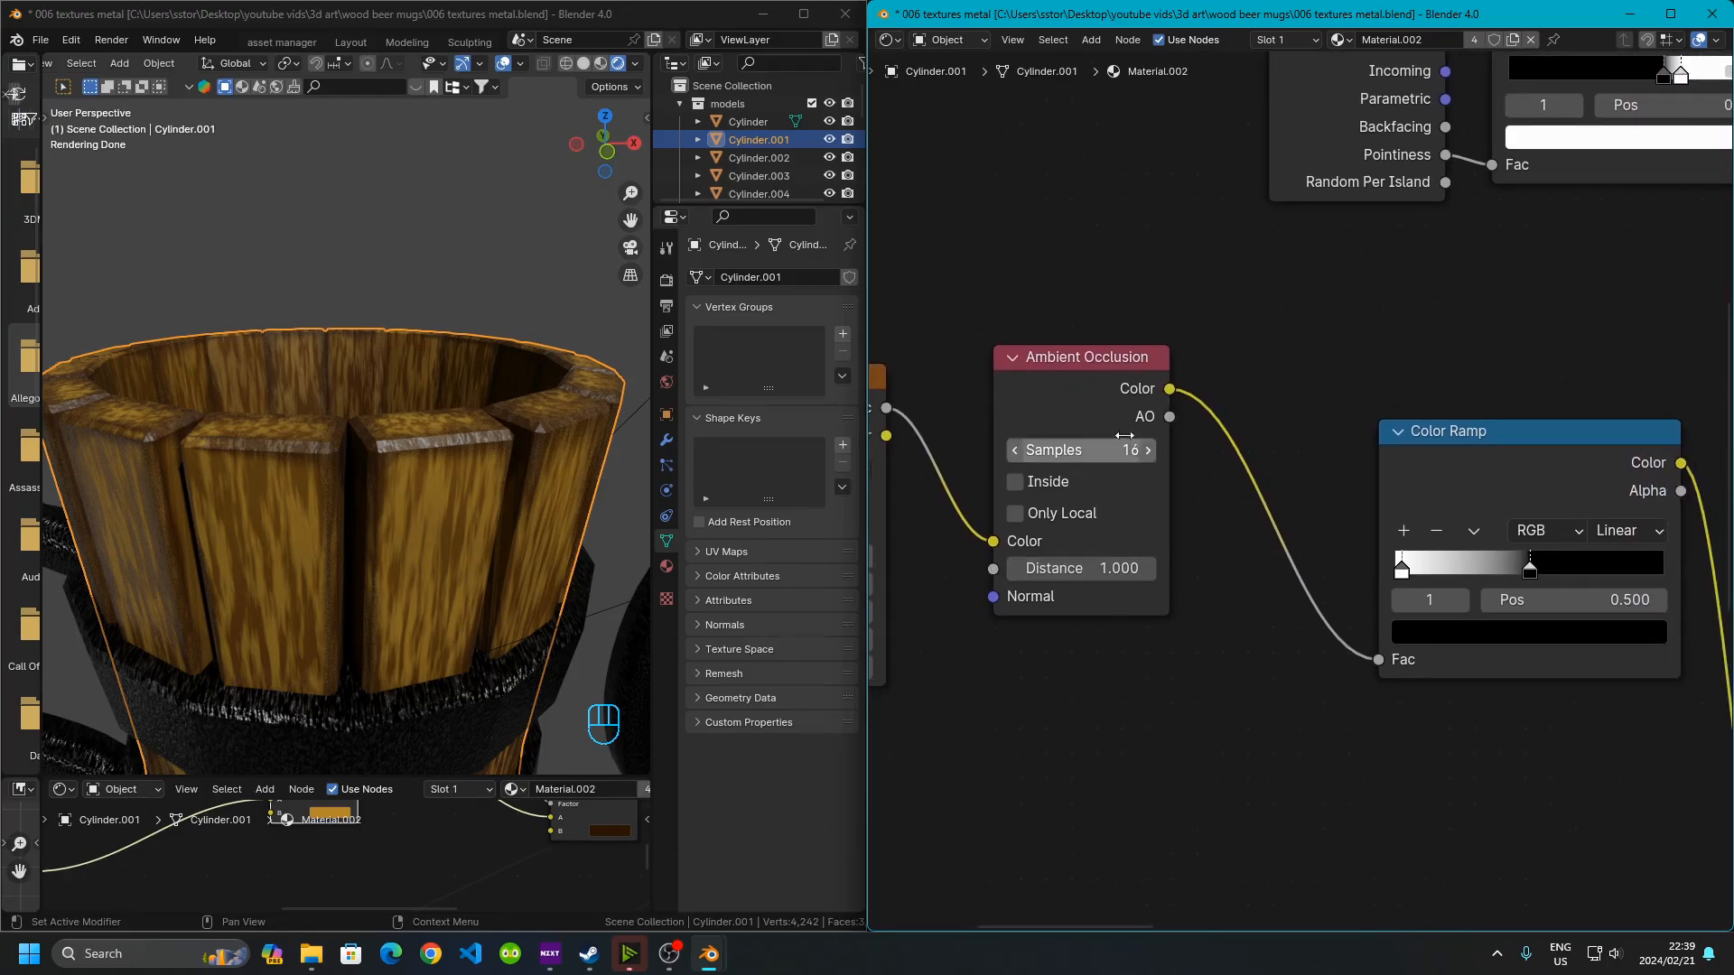
{"action": "middle_click_drag", "start_coordinate": [1438, 493], "coordinate": [1291, 465]}
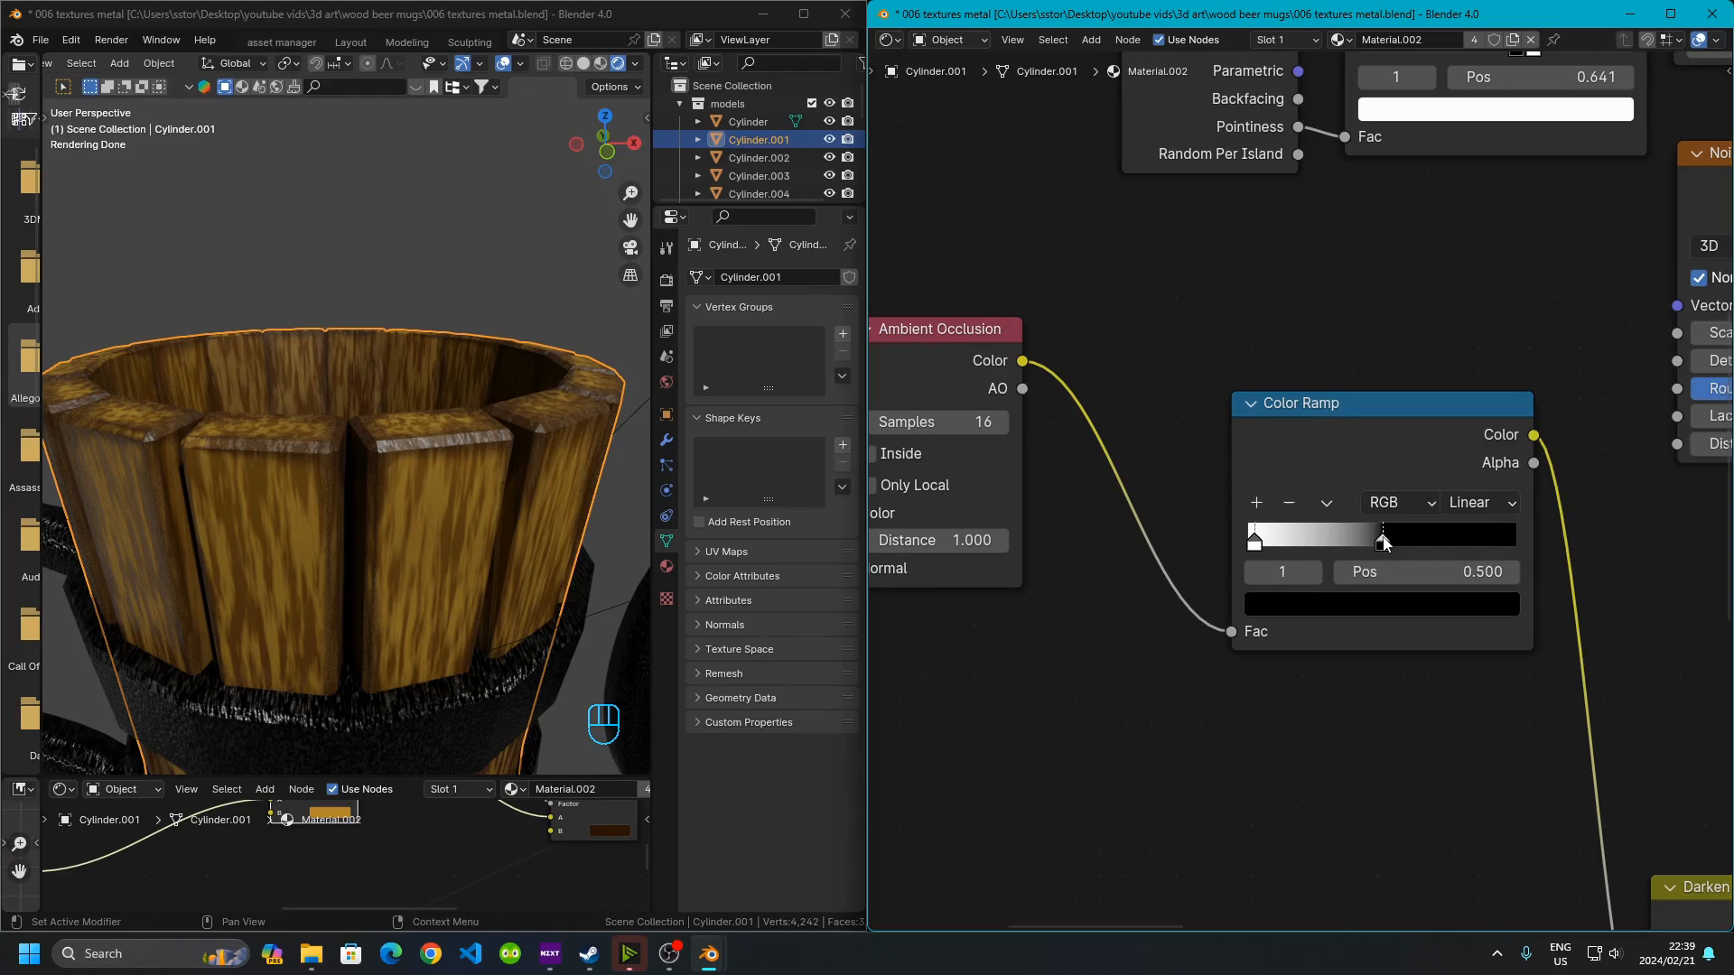
{"action": "left_click", "coordinate": [1261, 569]}
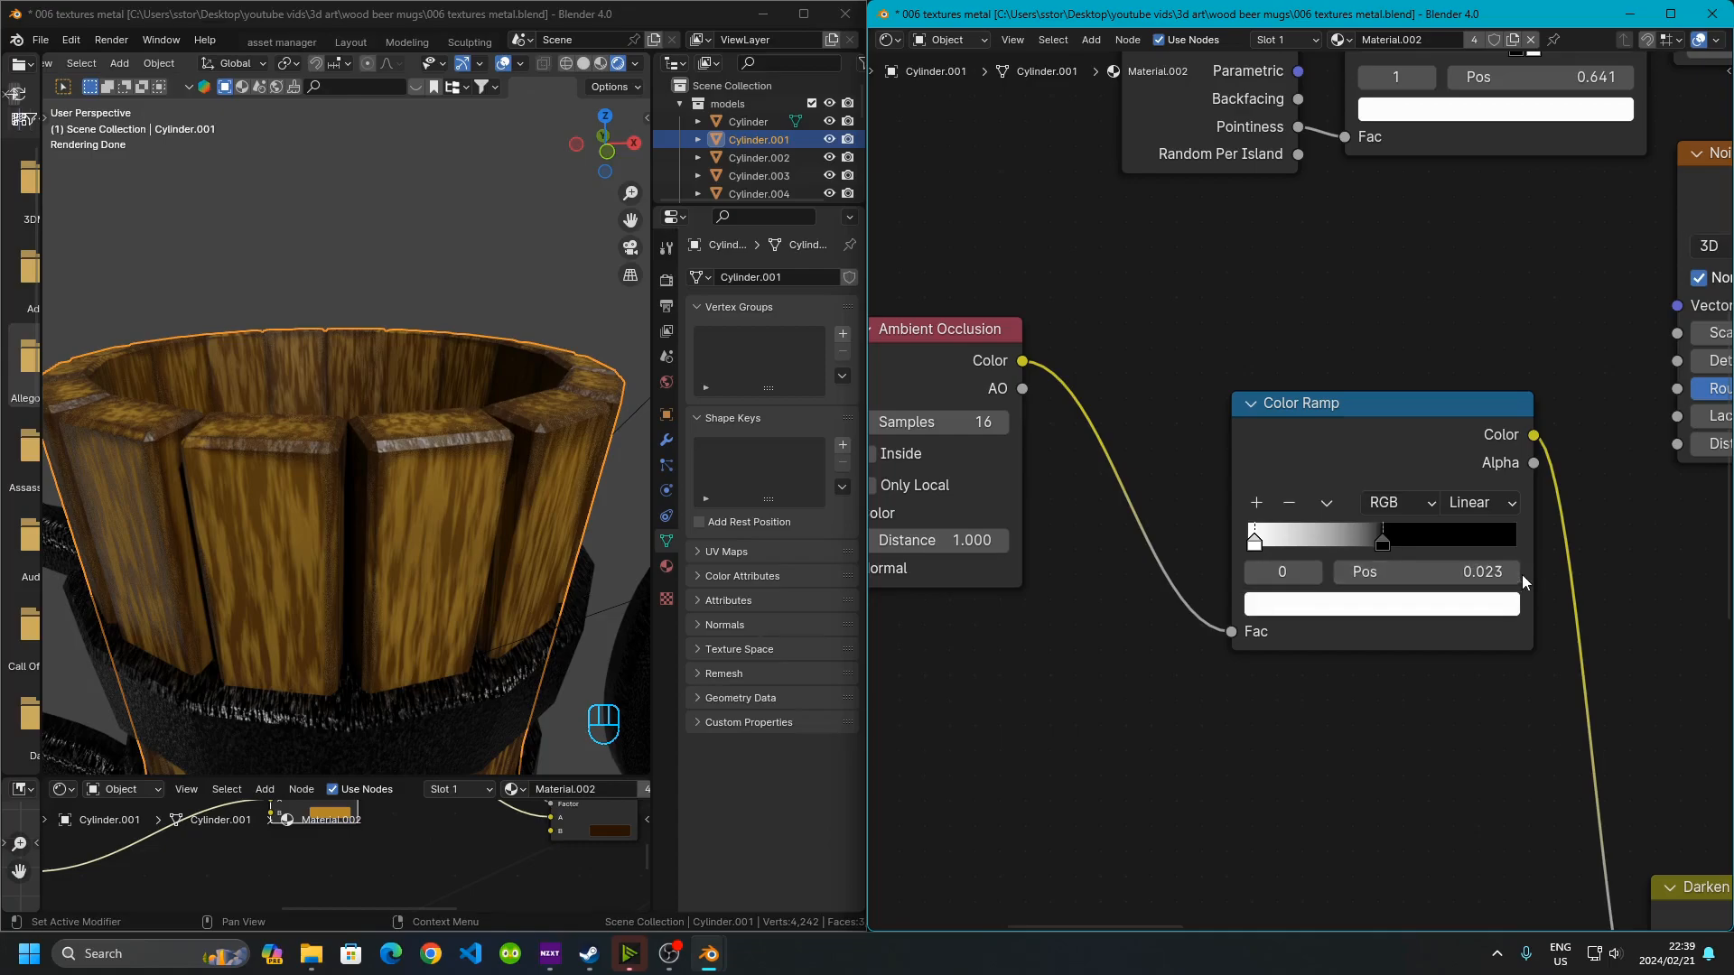
{"action": "middle_click_drag", "start_coordinate": [1475, 587], "coordinate": [1257, 213]}
{"action": "middle_click_drag", "start_coordinate": [1135, 223], "coordinate": [1120, 379]}
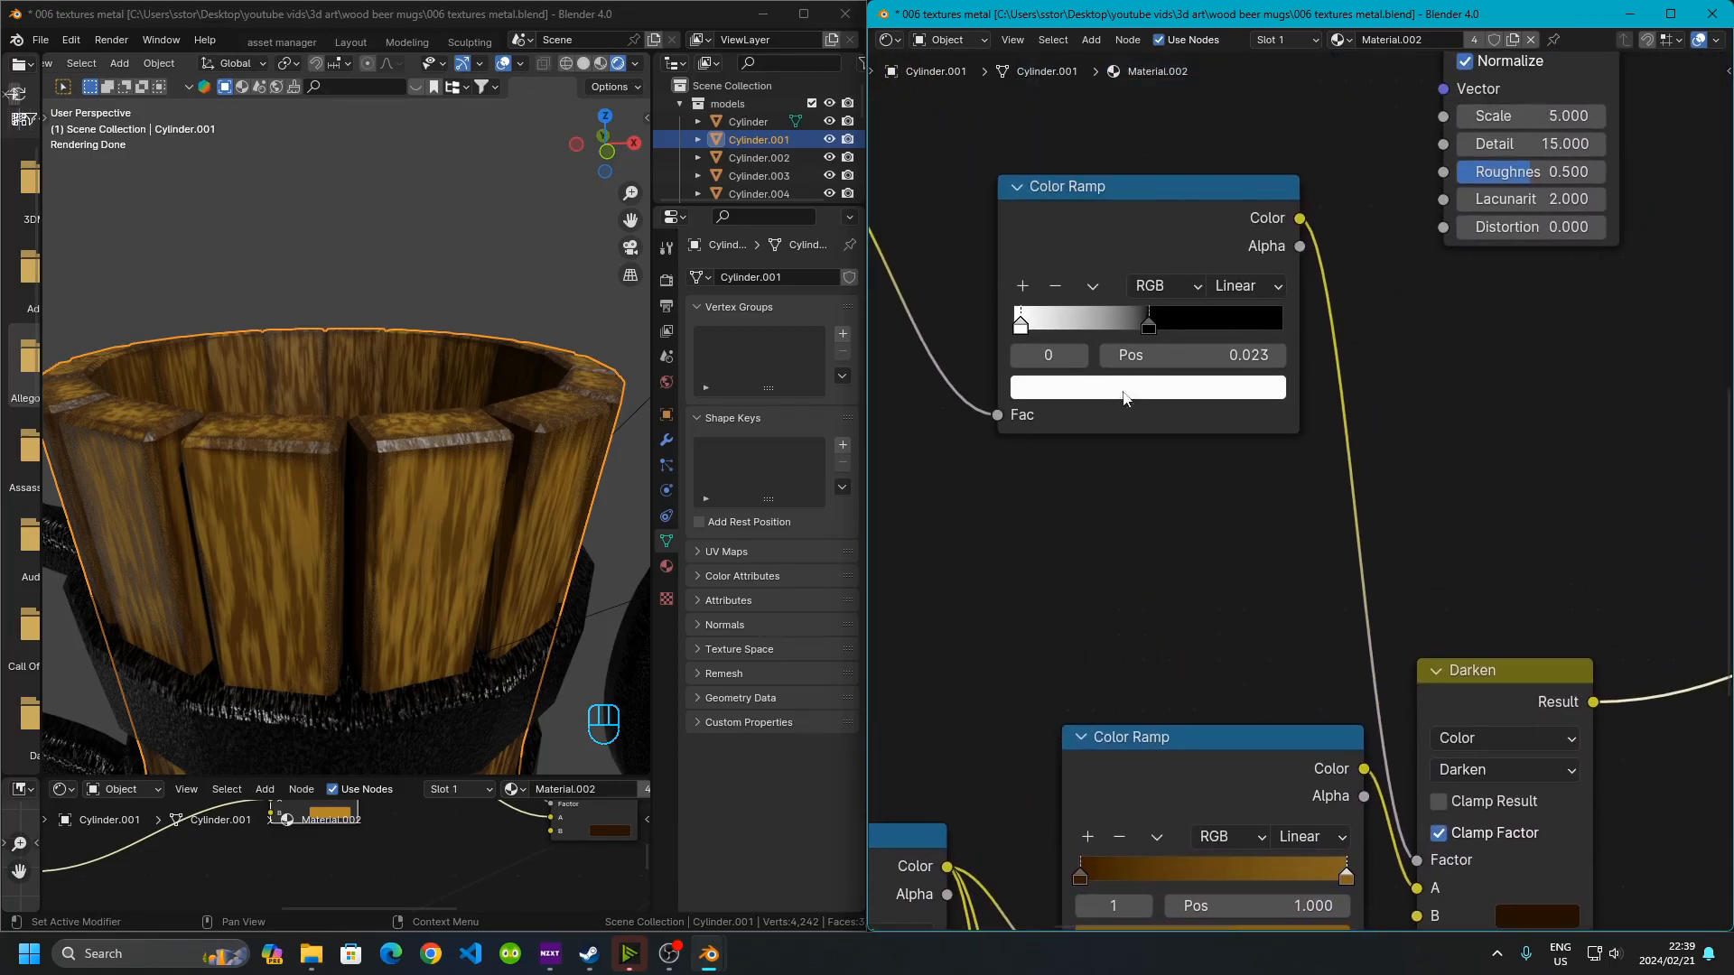
{"action": "middle_click_drag", "start_coordinate": [1296, 603], "coordinate": [1144, 408]}
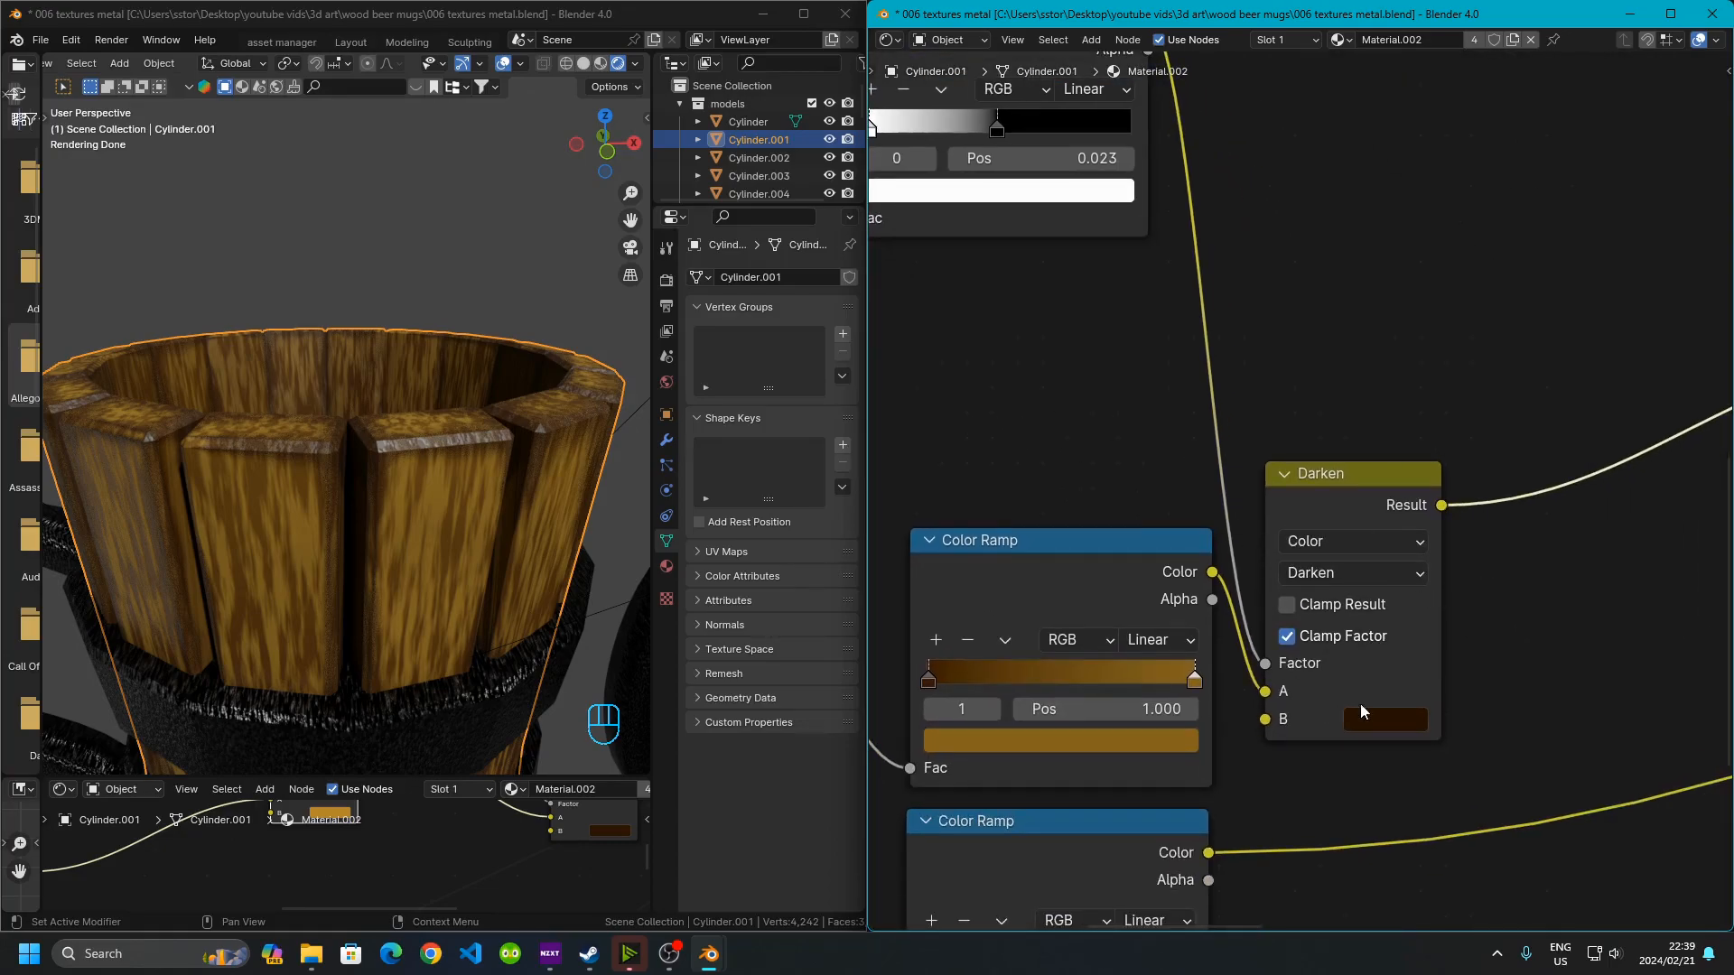
{"action": "middle_click_drag", "start_coordinate": [1349, 684], "coordinate": [1267, 545]}
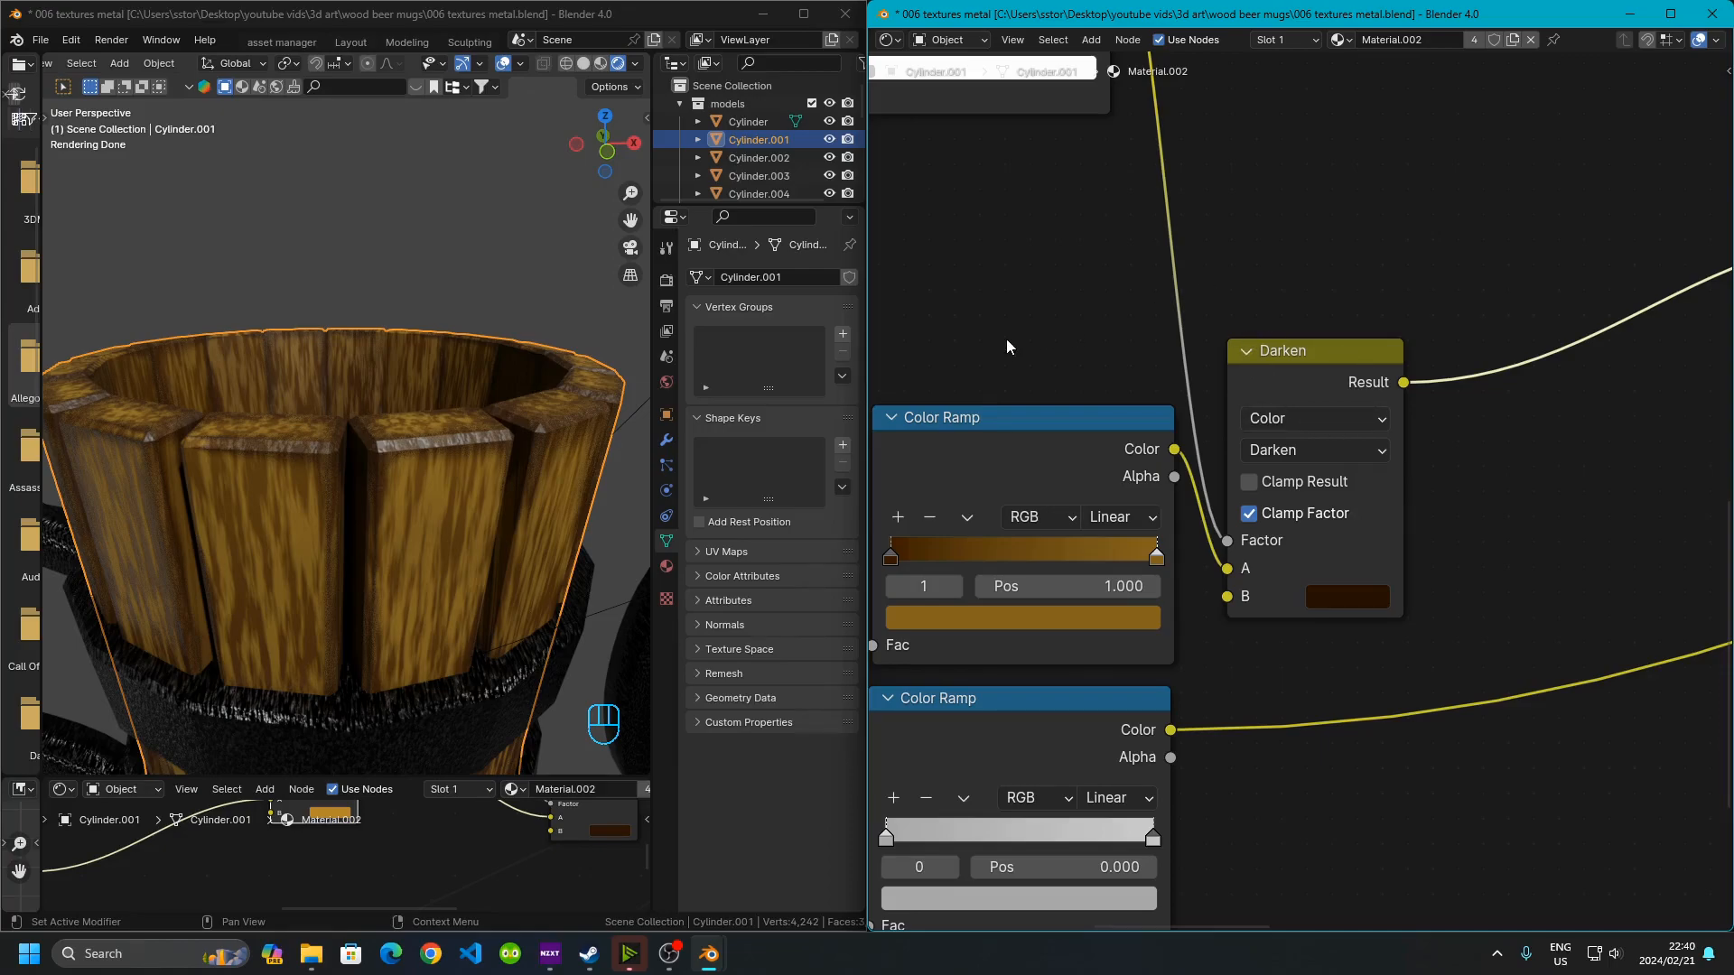
Open the Darken node's blending mode list, keep Darken, and examine the Color Ramps around it
{"action": "left_click", "coordinate": [1351, 456]}
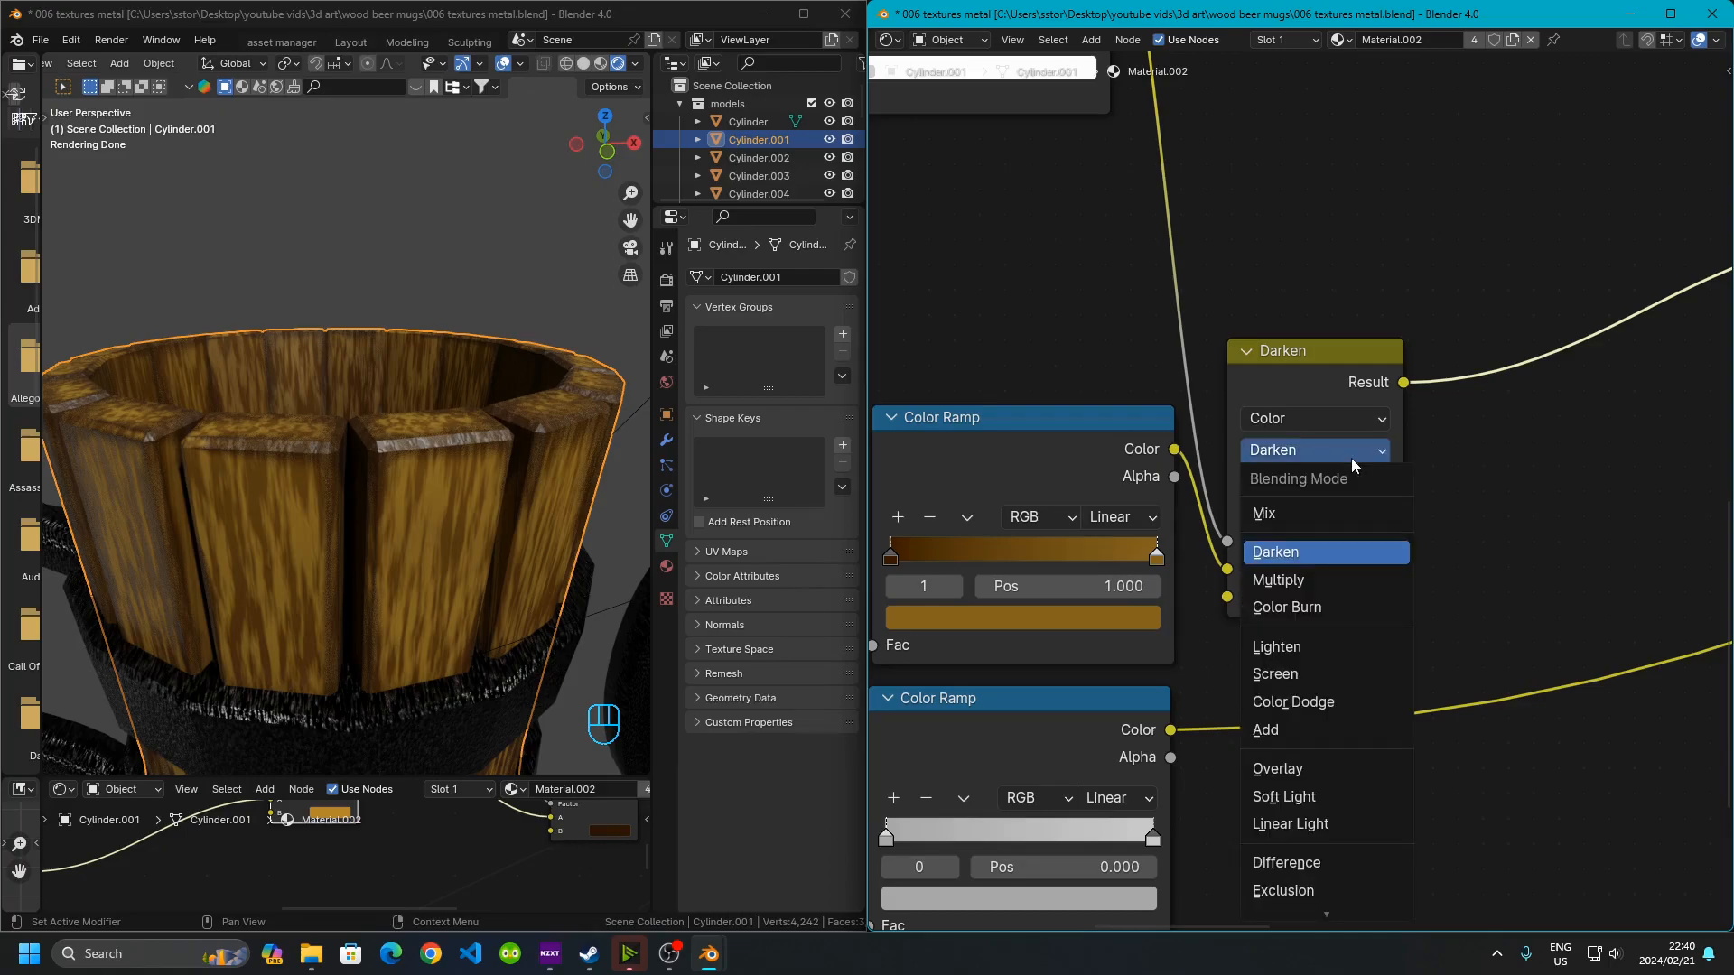
{"action": "left_click", "coordinate": [1302, 555]}
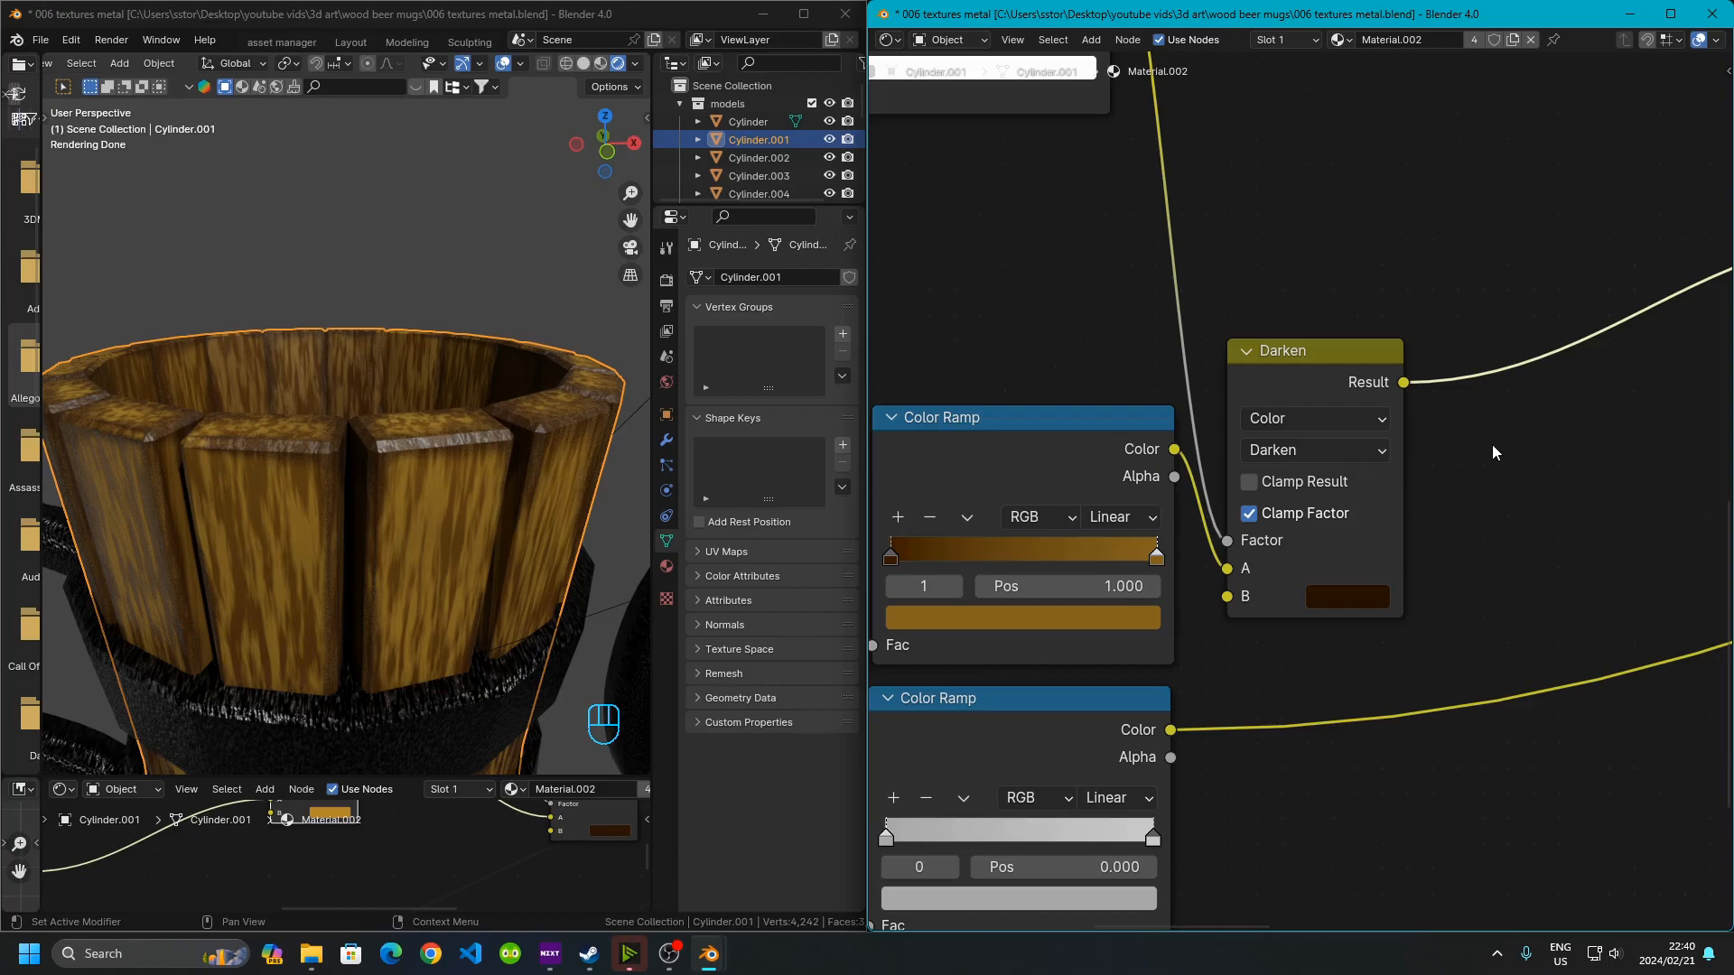
{"action": "middle_click_drag", "start_coordinate": [1370, 451], "coordinate": [1395, 588]}
{"action": "middle_click_drag", "start_coordinate": [1107, 284], "coordinate": [1338, 532]}
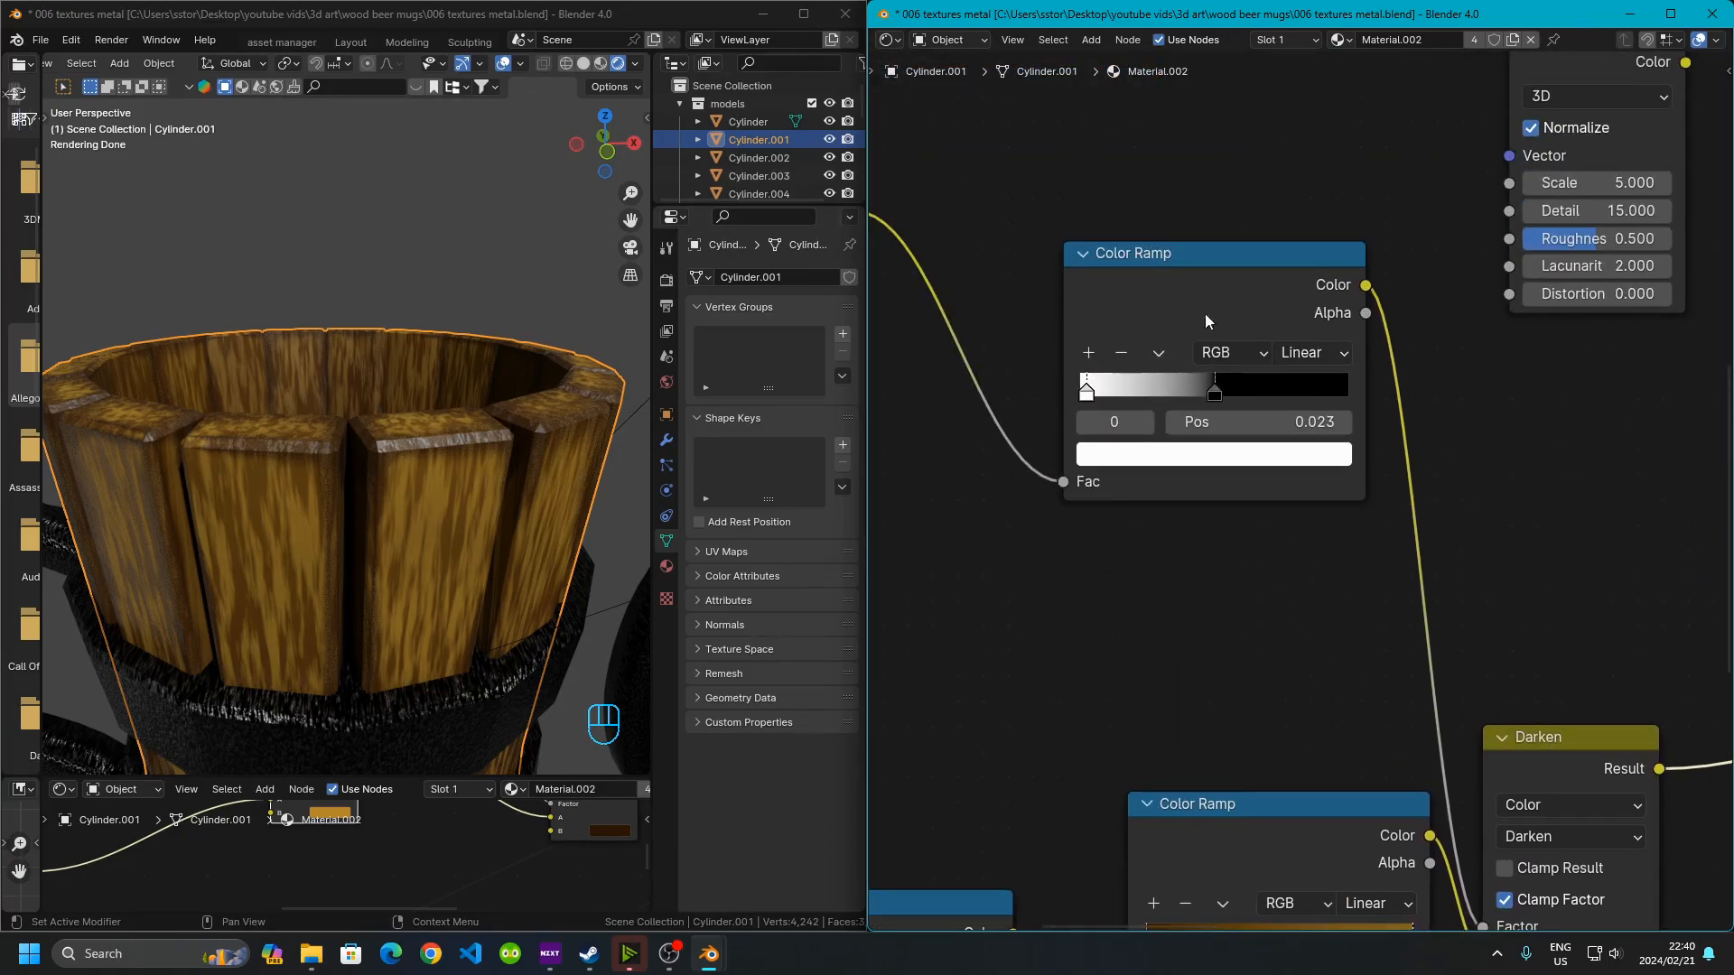
{"action": "middle_click_drag", "start_coordinate": [1110, 545], "coordinate": [1024, 437]}
{"action": "middle_click_drag", "start_coordinate": [1310, 653], "coordinate": [1100, 418]}
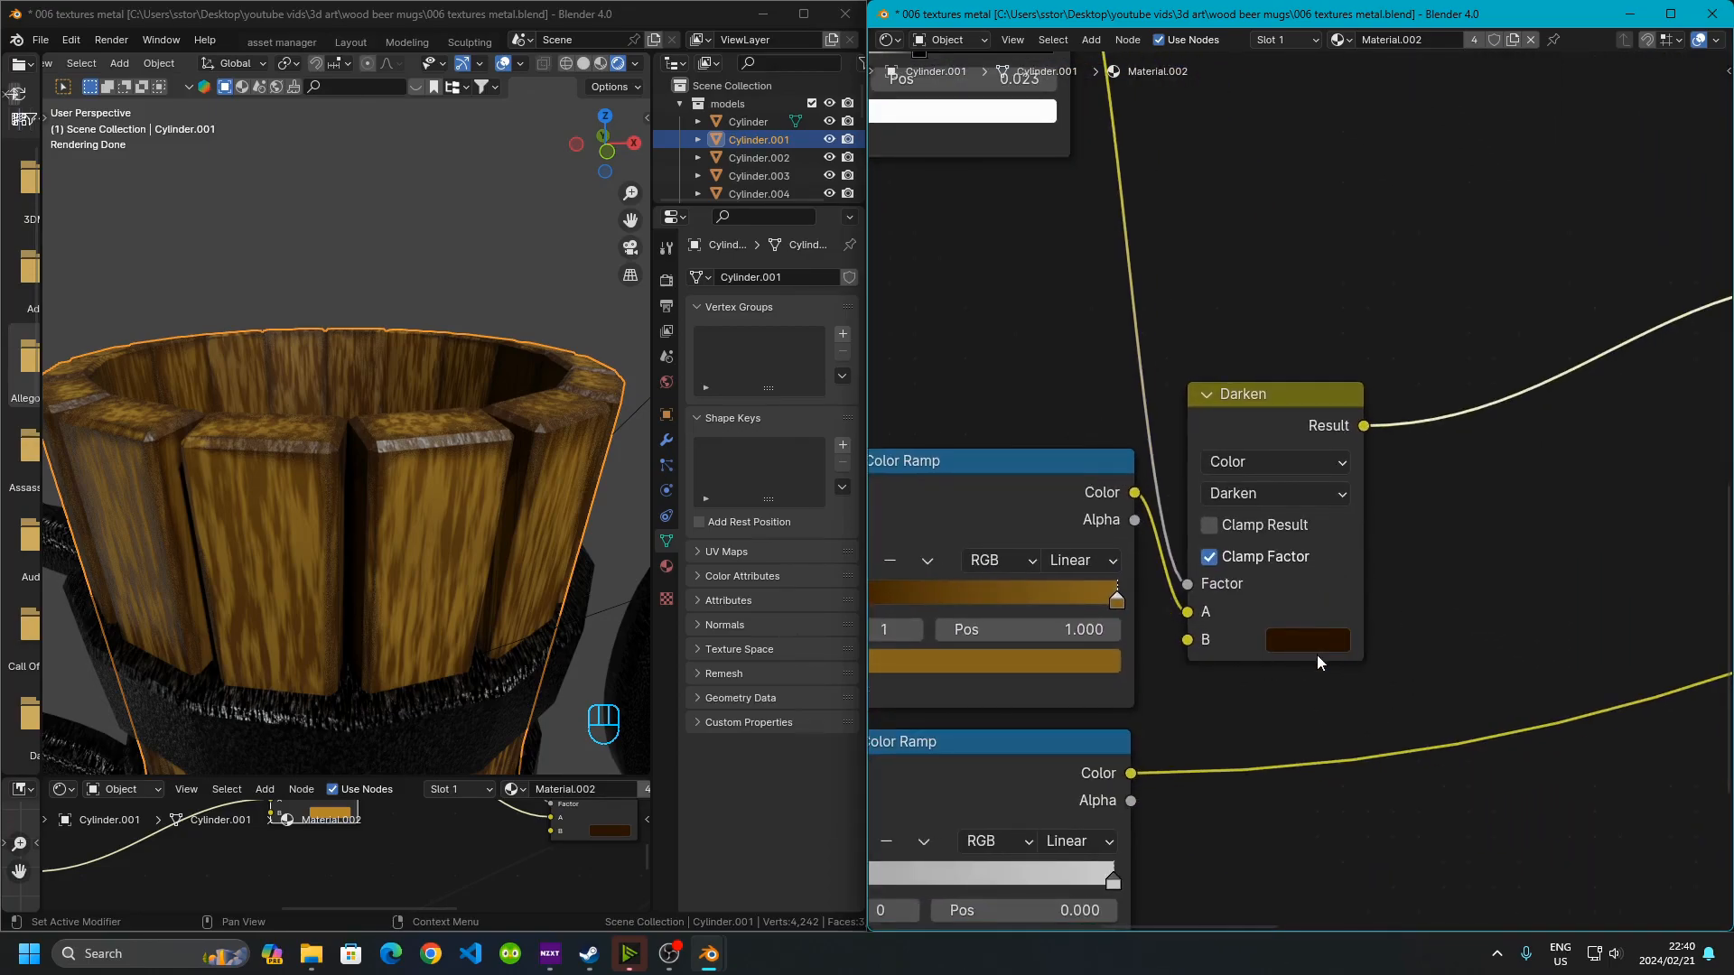
{"action": "scroll", "coordinate": [1315, 654], "scroll_direction": "up", "scroll_amount": 1}
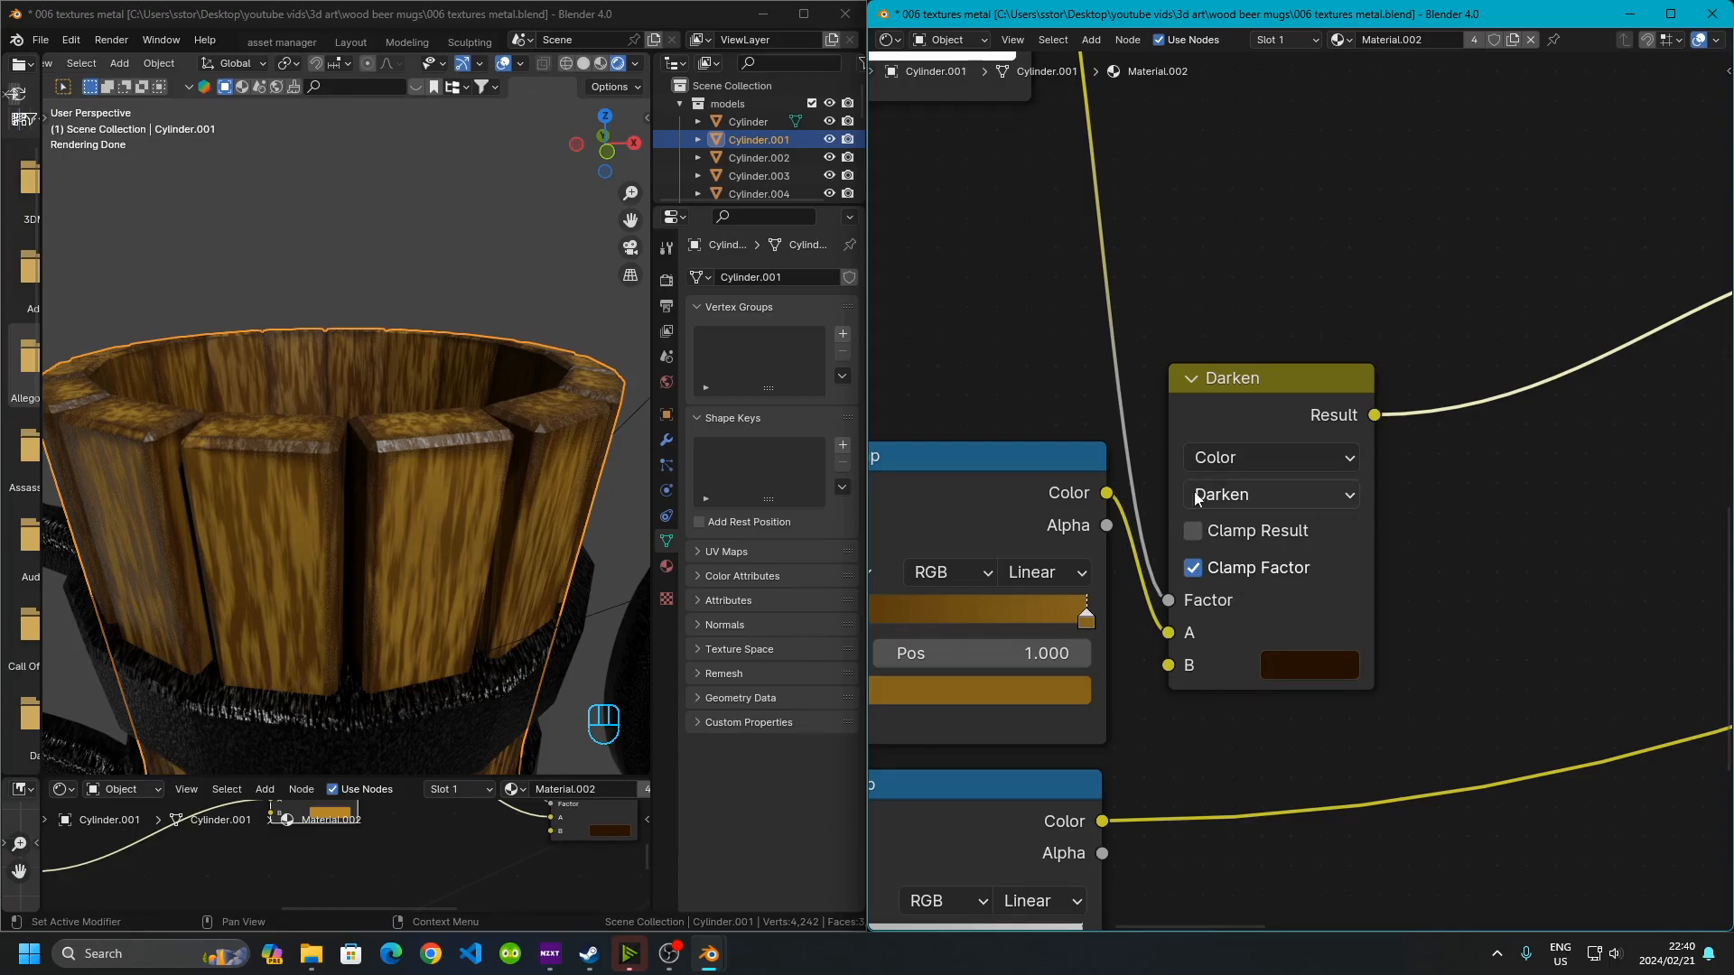
{"action": "scroll", "coordinate": [1265, 542], "scroll_direction": "down", "scroll_amount": 4}
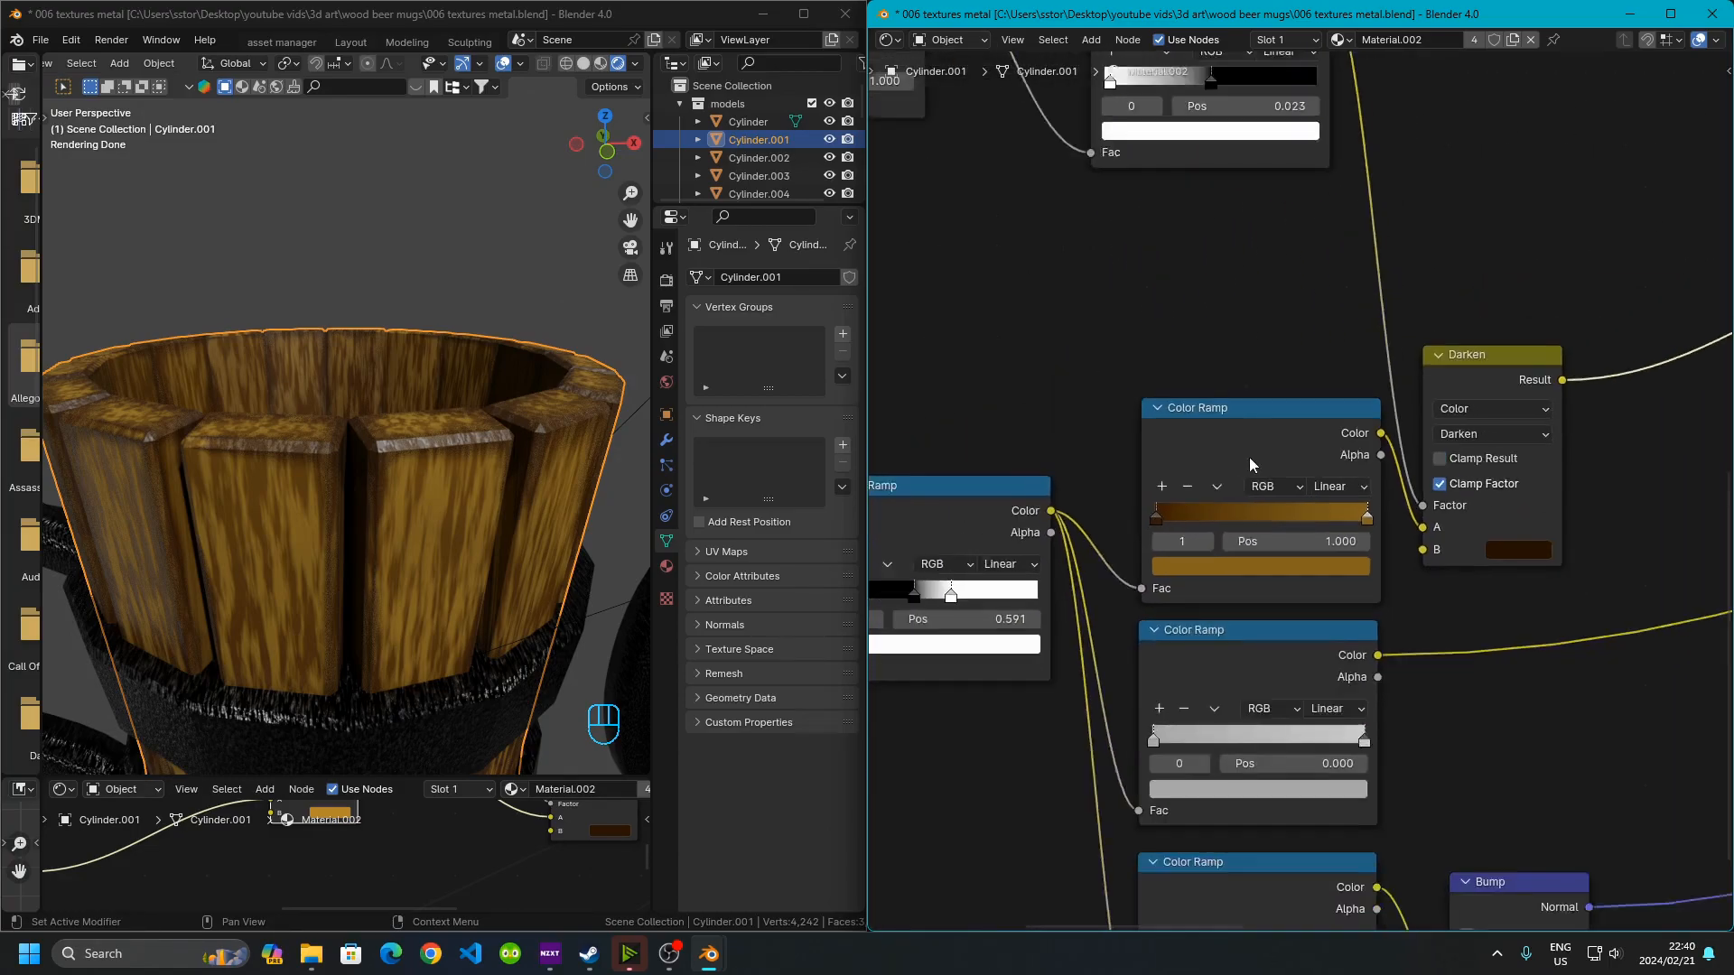
Examine the Texture Coordinate, Mapping and Noise Texture nodes feeding the noise Color Ramp
{"action": "middle_click_drag", "start_coordinate": [1163, 592], "coordinate": [1280, 464]}
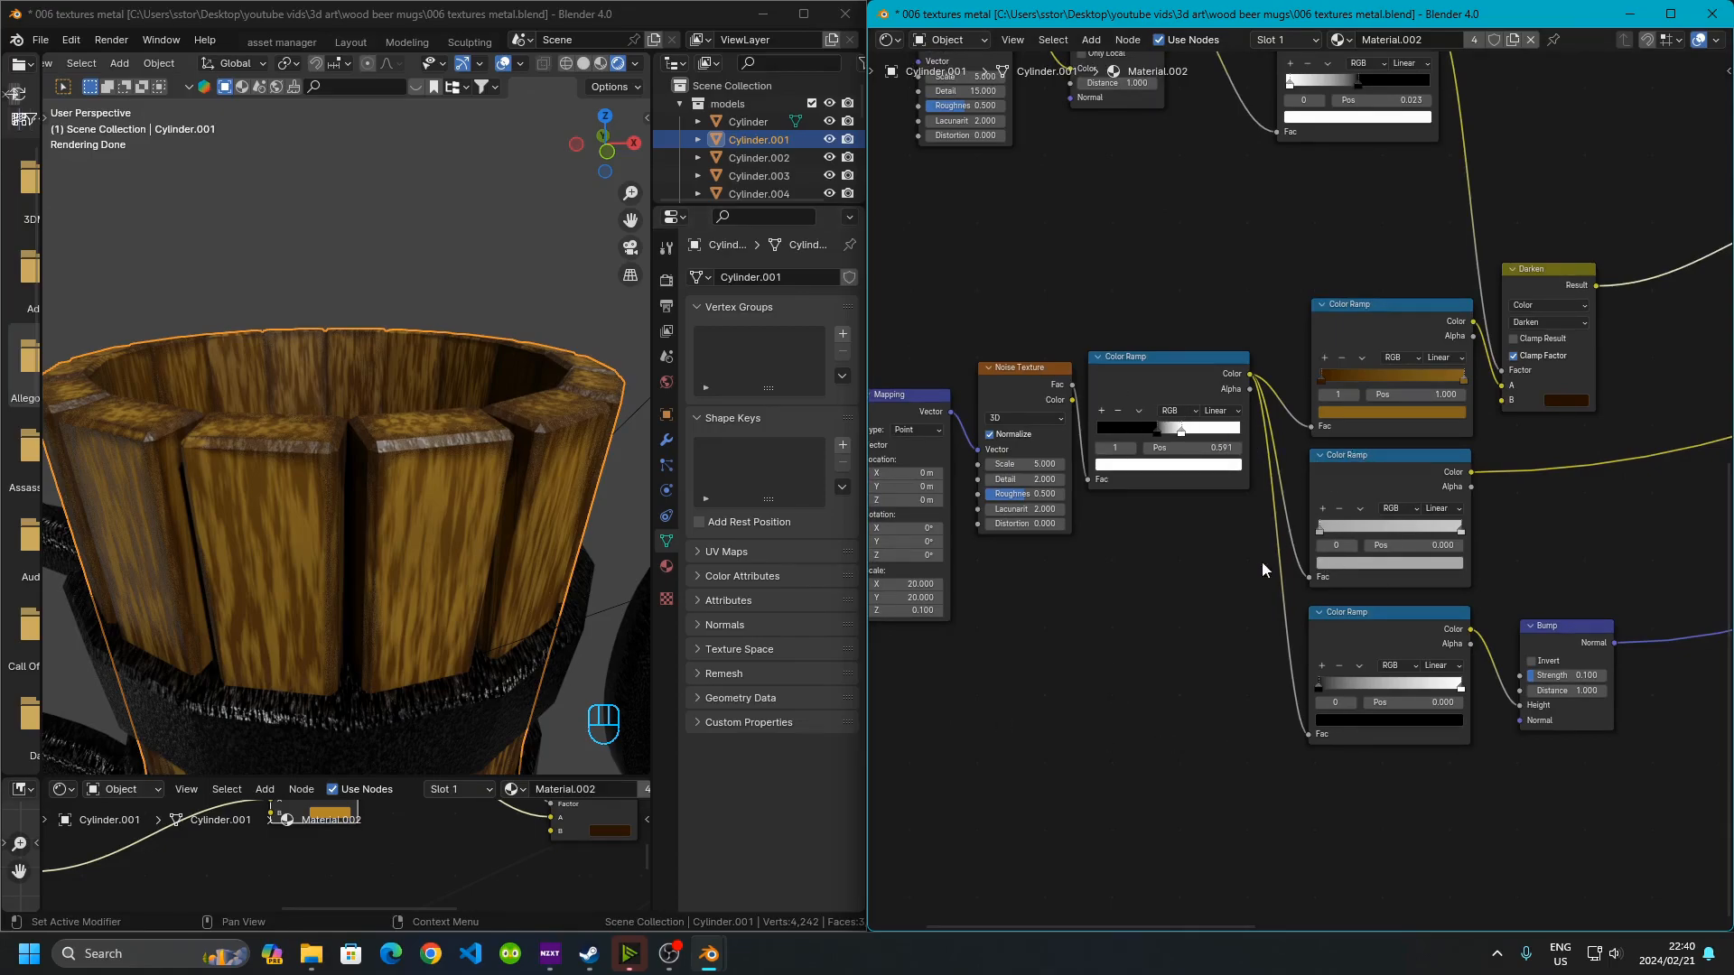
{"action": "middle_click_drag", "start_coordinate": [1163, 603], "coordinate": [1523, 607]}
{"action": "scroll", "coordinate": [1141, 495], "scroll_direction": "up", "scroll_amount": 4}
{"action": "middle_click_drag", "start_coordinate": [1141, 495], "coordinate": [1291, 518]}
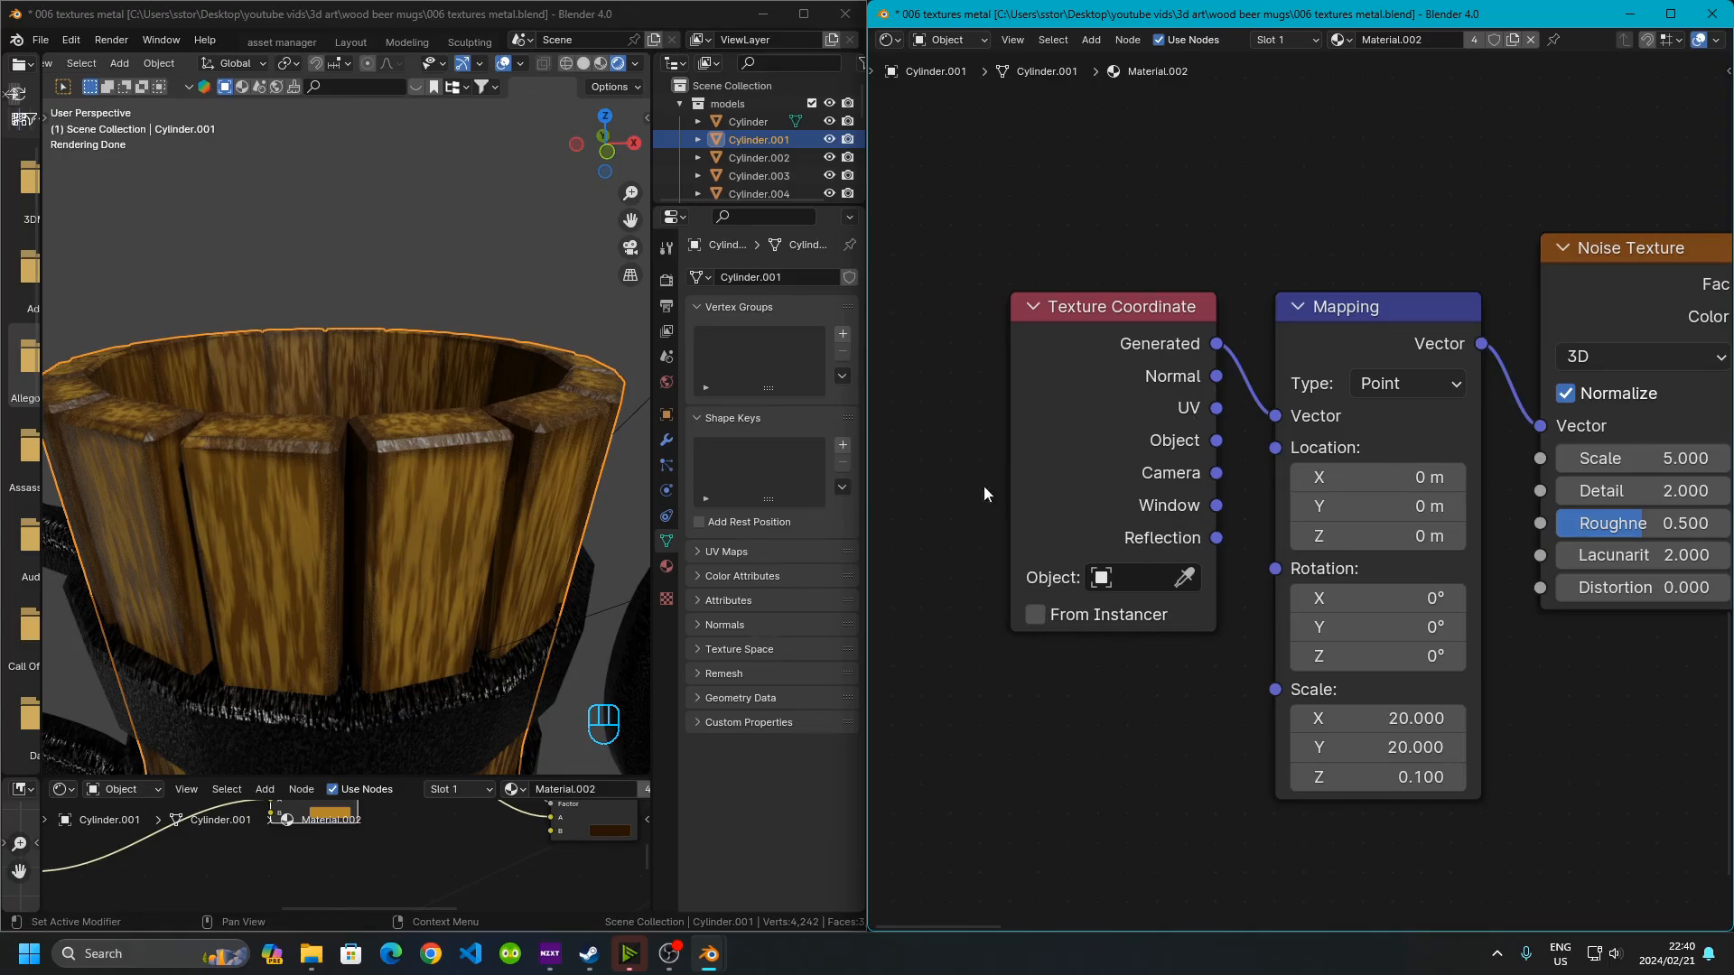
{"action": "middle_click_drag", "start_coordinate": [1217, 729], "coordinate": [1043, 688]}
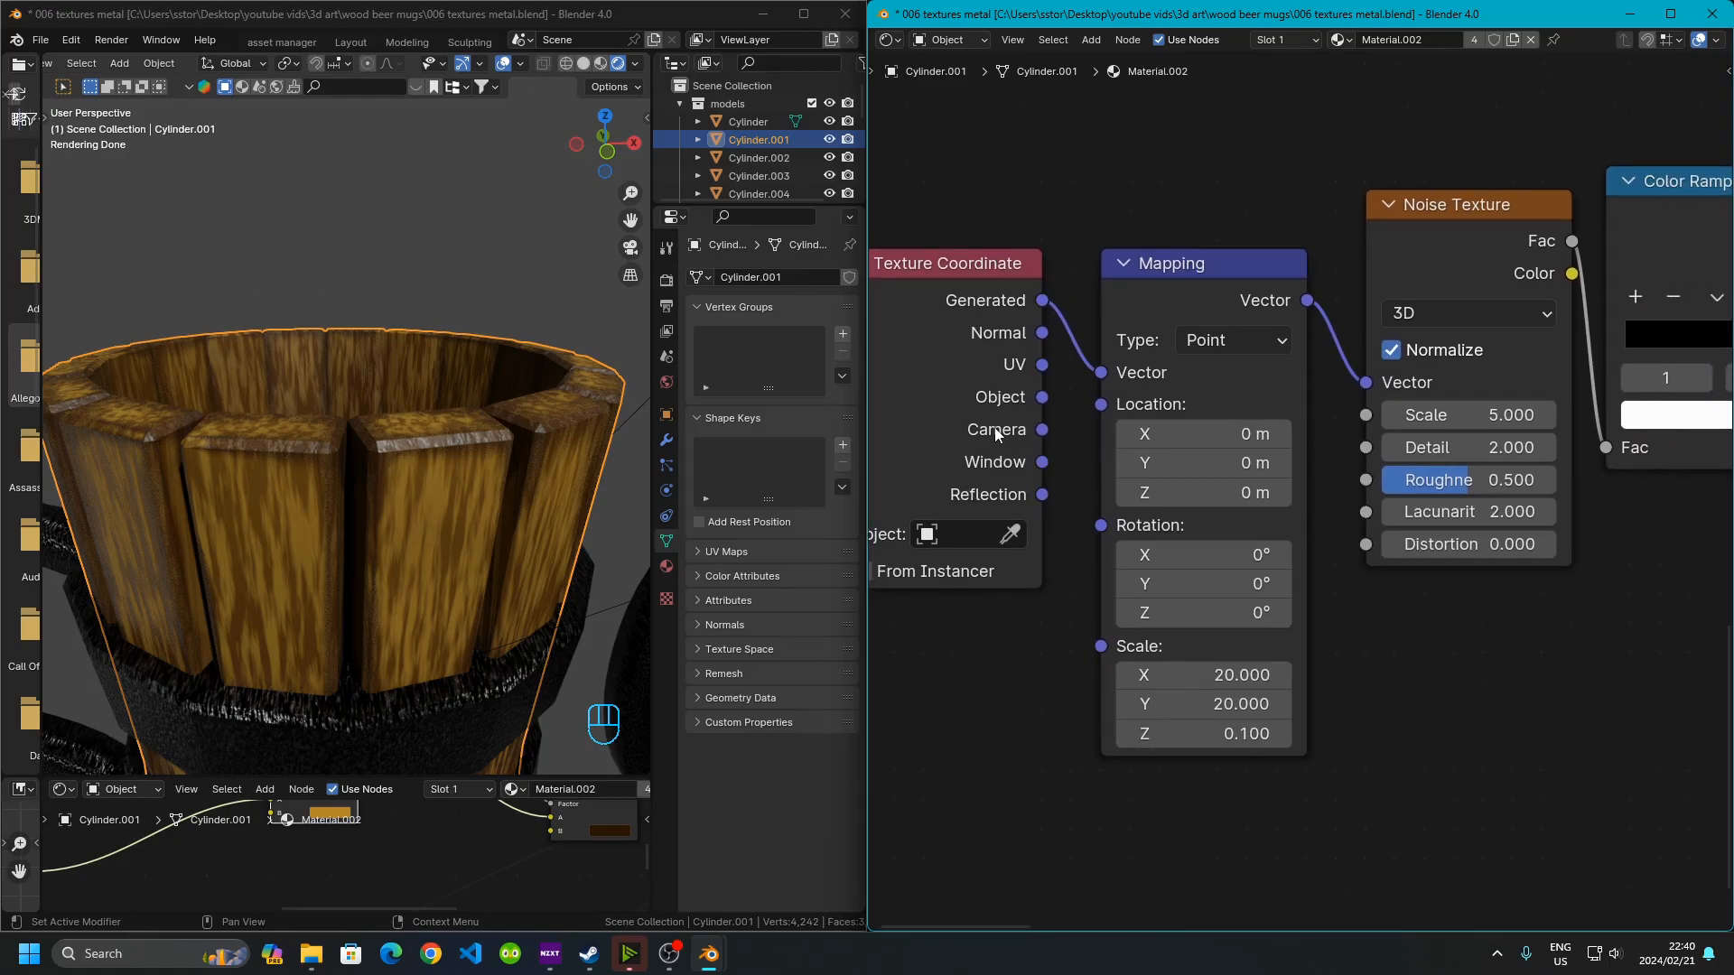
{"action": "middle_click_drag", "start_coordinate": [1175, 600], "coordinate": [1128, 592]}
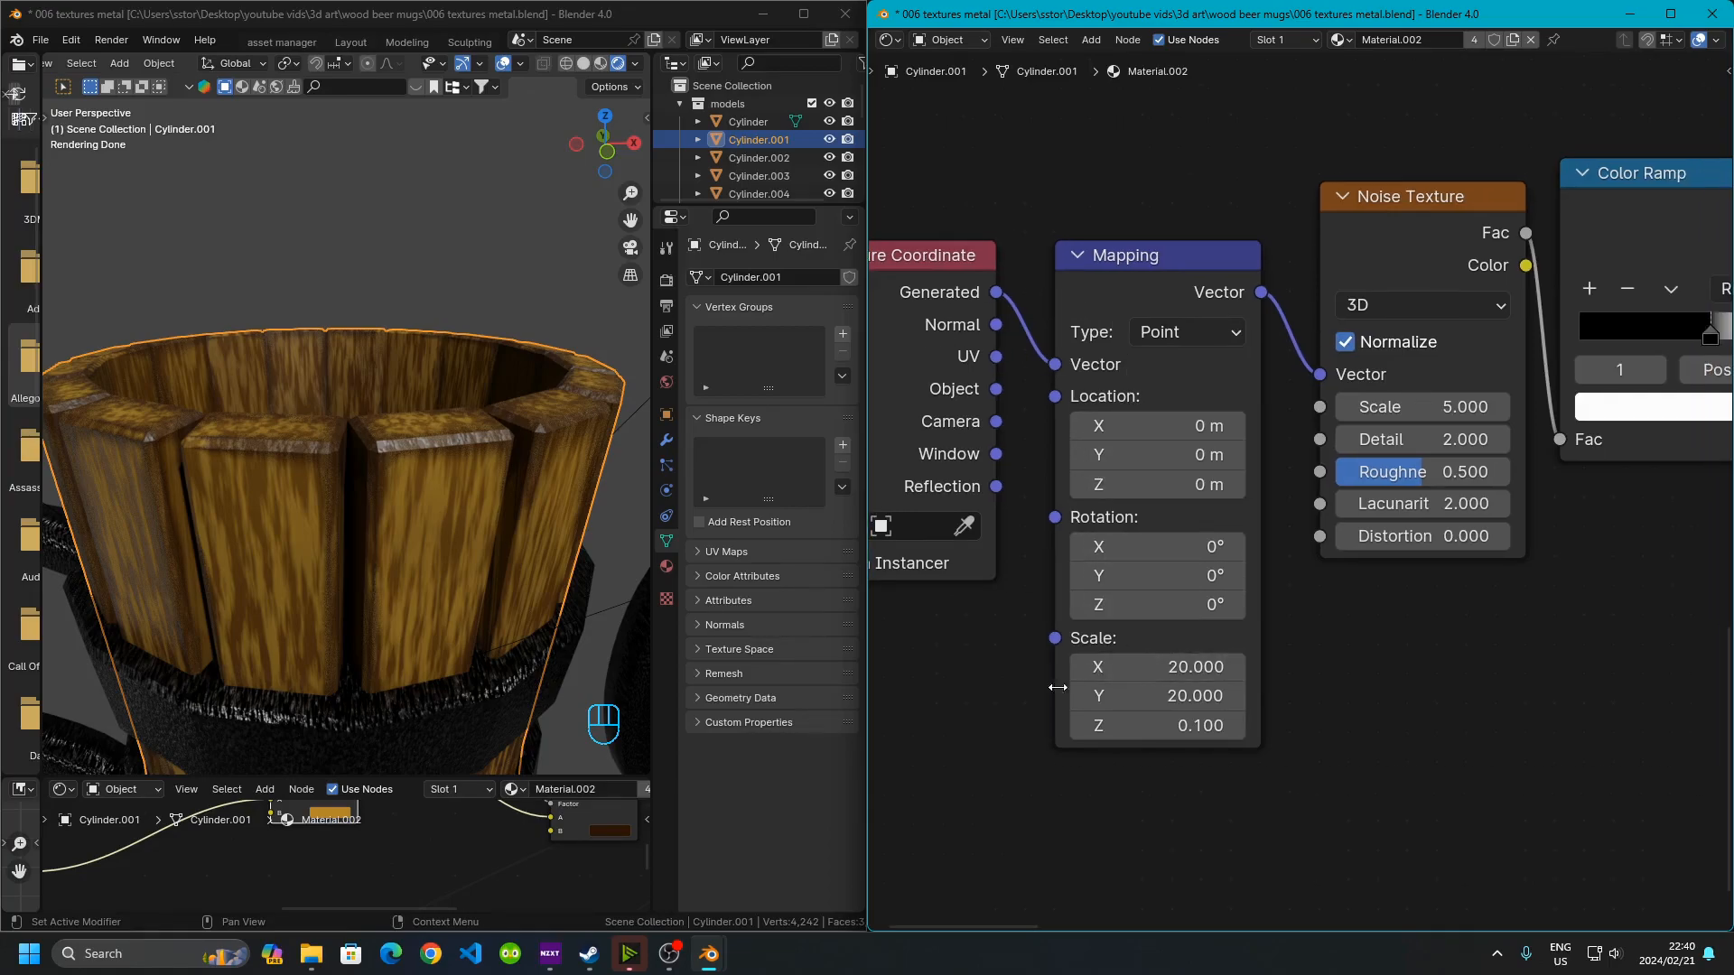
{"action": "left_click", "coordinate": [390, 558]}
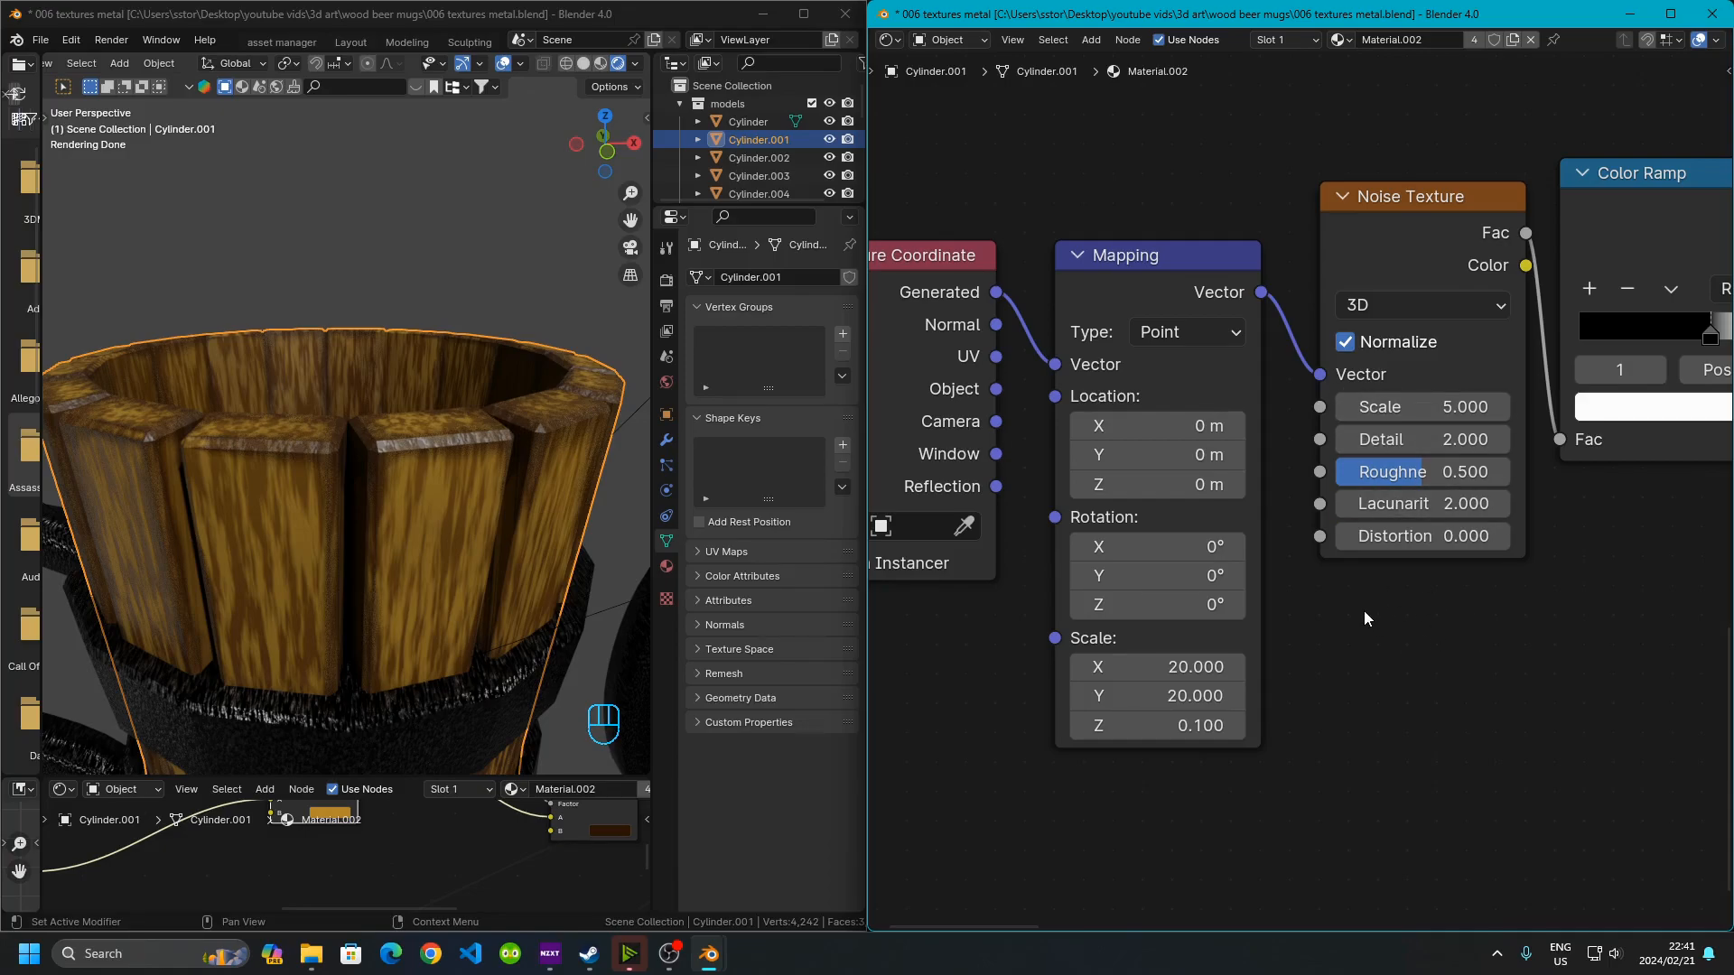
{"action": "middle_click_drag", "start_coordinate": [1438, 627], "coordinate": [1247, 735]}
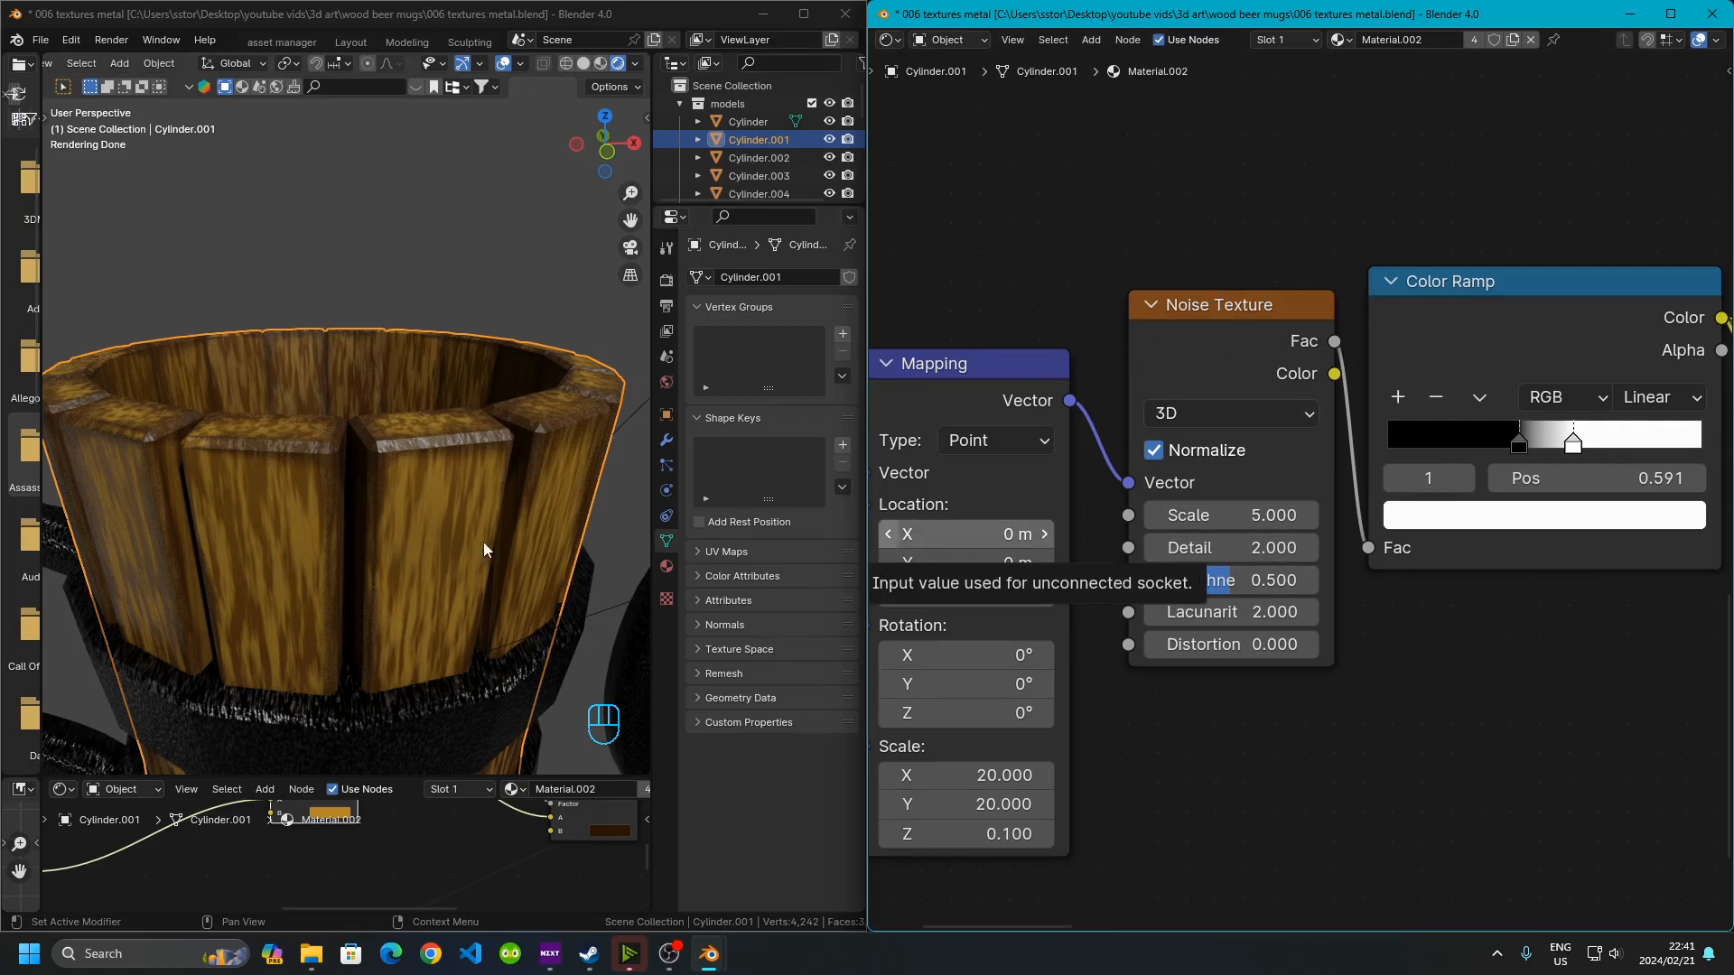
{"action": "middle_click_drag", "start_coordinate": [1433, 459], "coordinate": [1147, 531]}
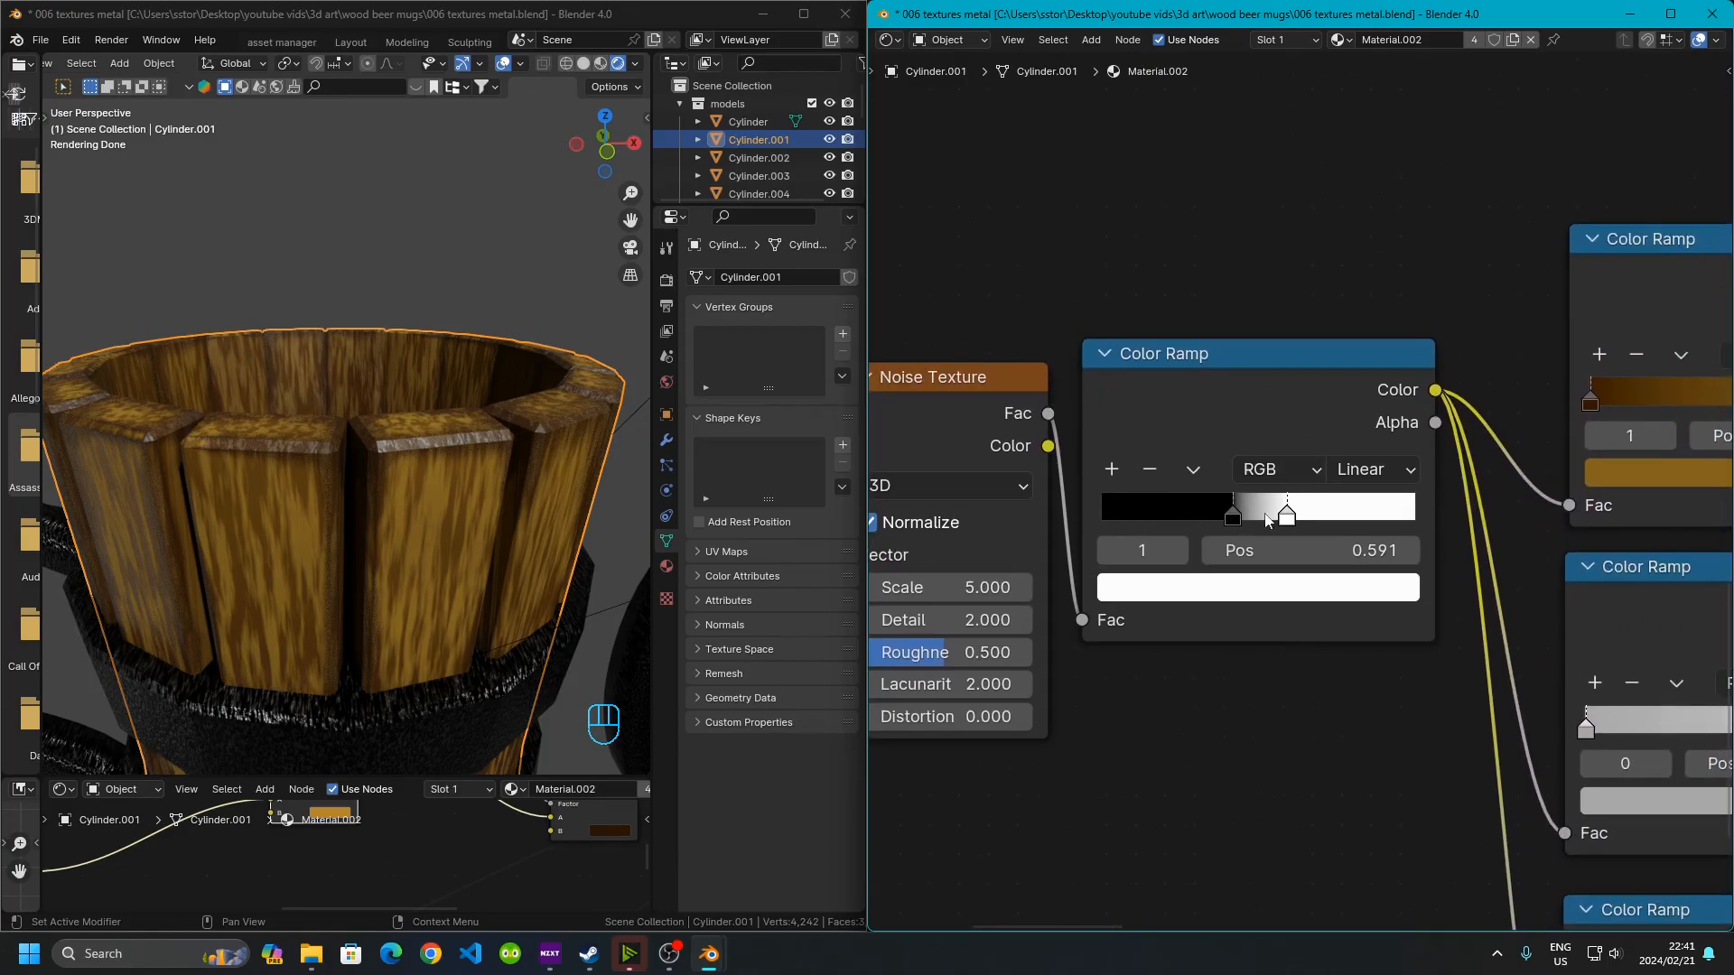
{"action": "left_click", "coordinate": [465, 542]}
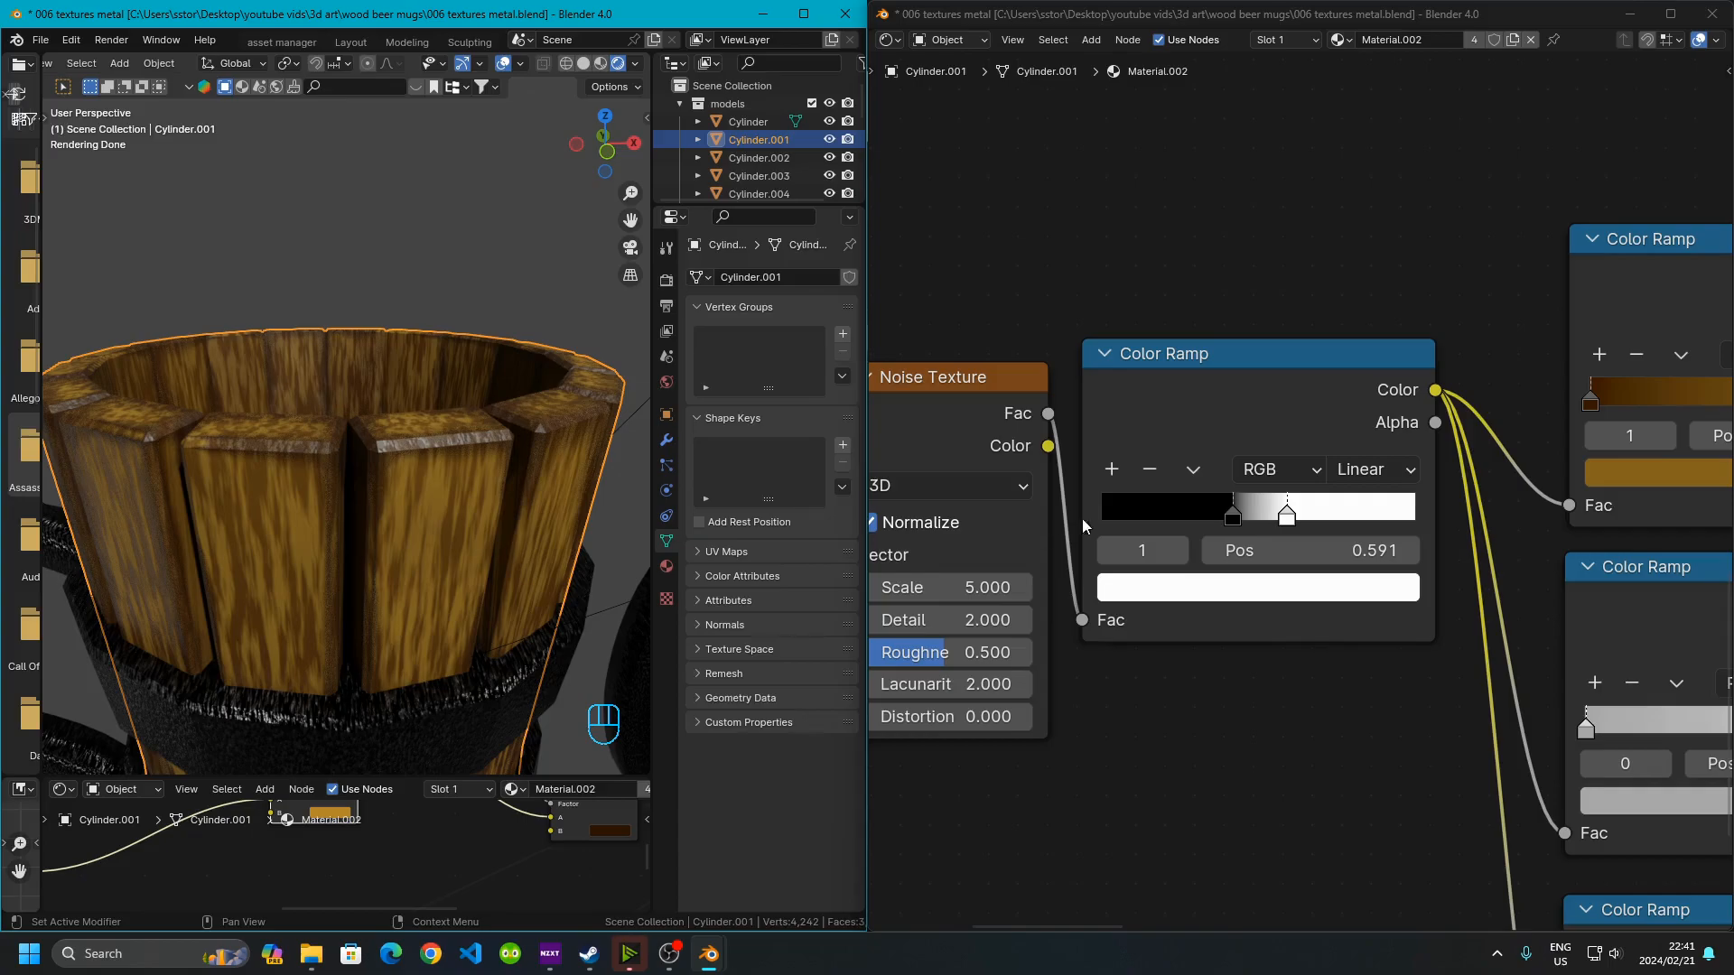
Try moving the black stop of the noise Color Ramp further left, undoing each attempt
{"action": "left_click", "coordinate": [1233, 516]}
{"action": "left_click_drag", "start_coordinate": [1233, 518], "coordinate": [1182, 518]}
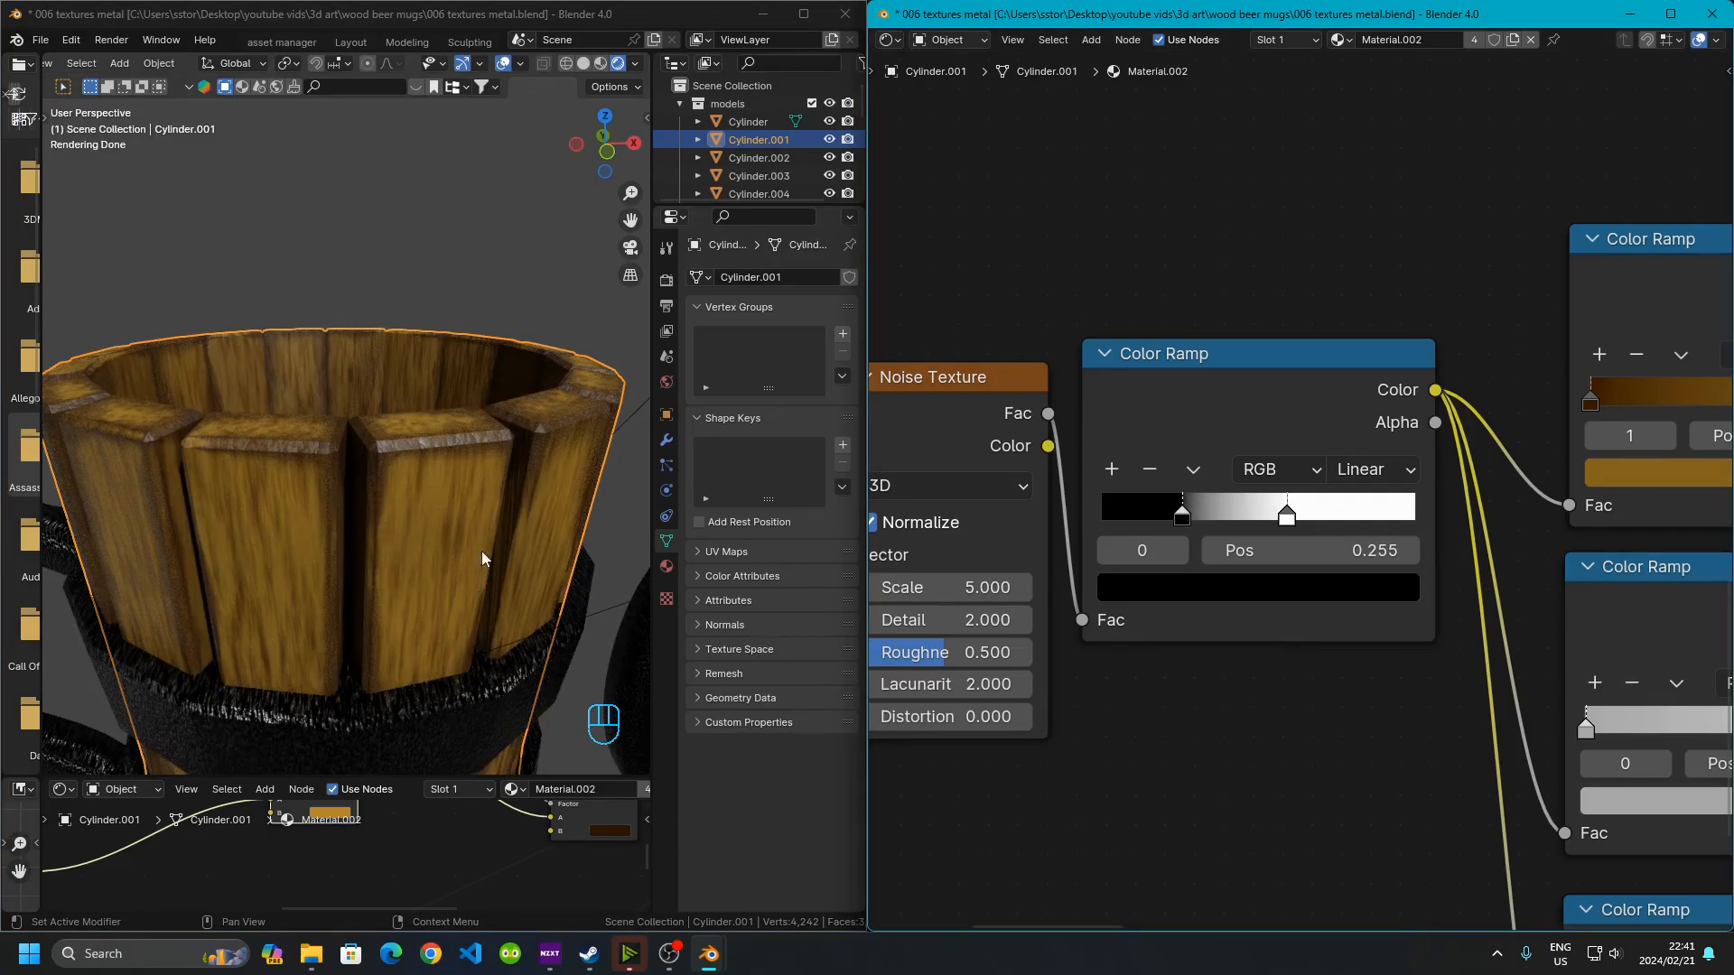
{"action": "key", "text": "ctrl+z"}
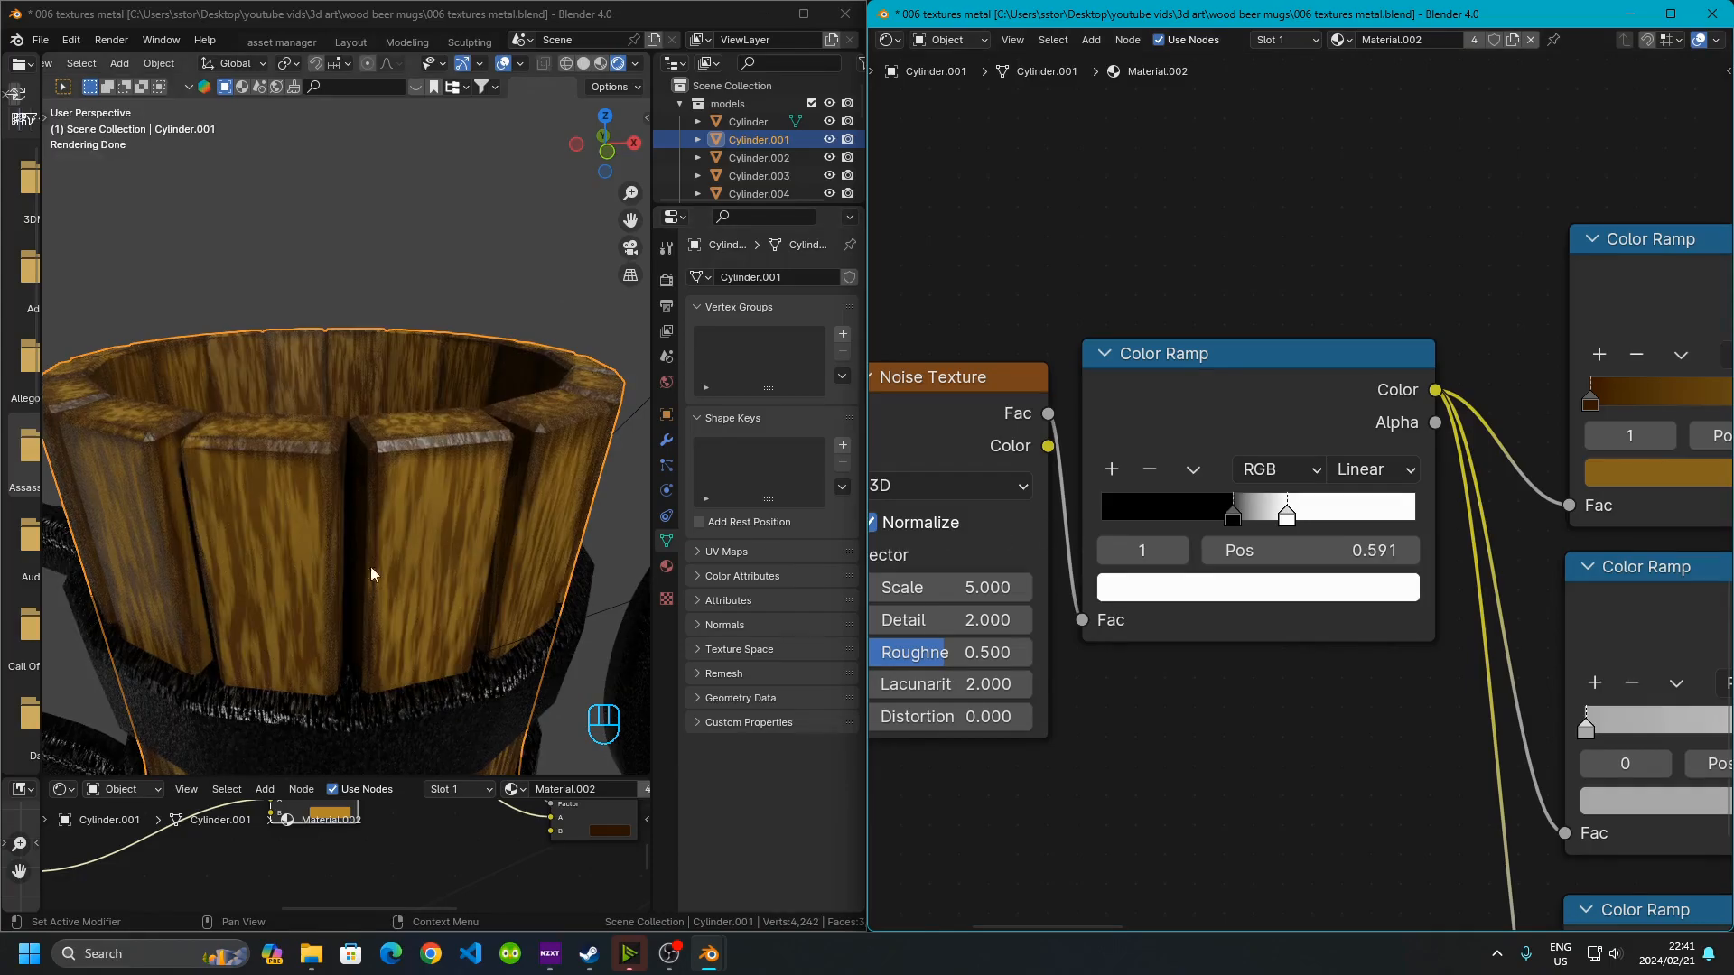
{"action": "left_click_drag", "start_coordinate": [1235, 523], "coordinate": [1179, 517]}
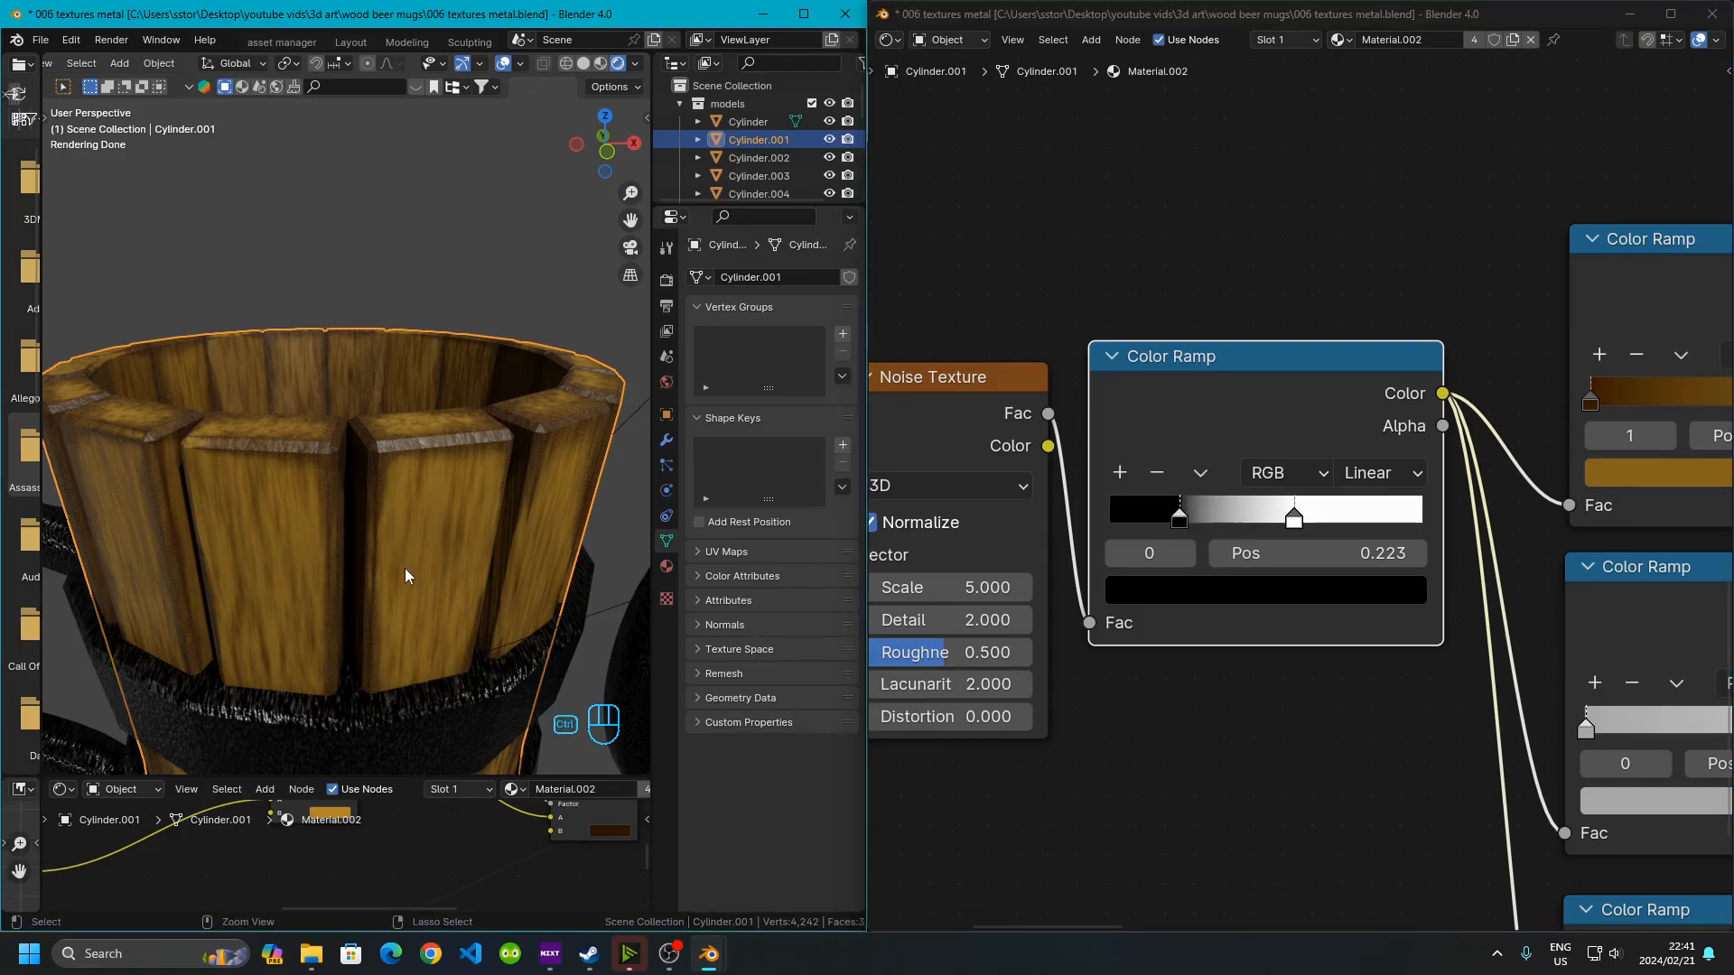
{"action": "key", "text": "ctrl+z"}
Try sliding the noise Color Ramp's white stop right and its black stop left, undoing both changes
{"action": "left_click_drag", "start_coordinate": [1295, 519], "coordinate": [1421, 529]}
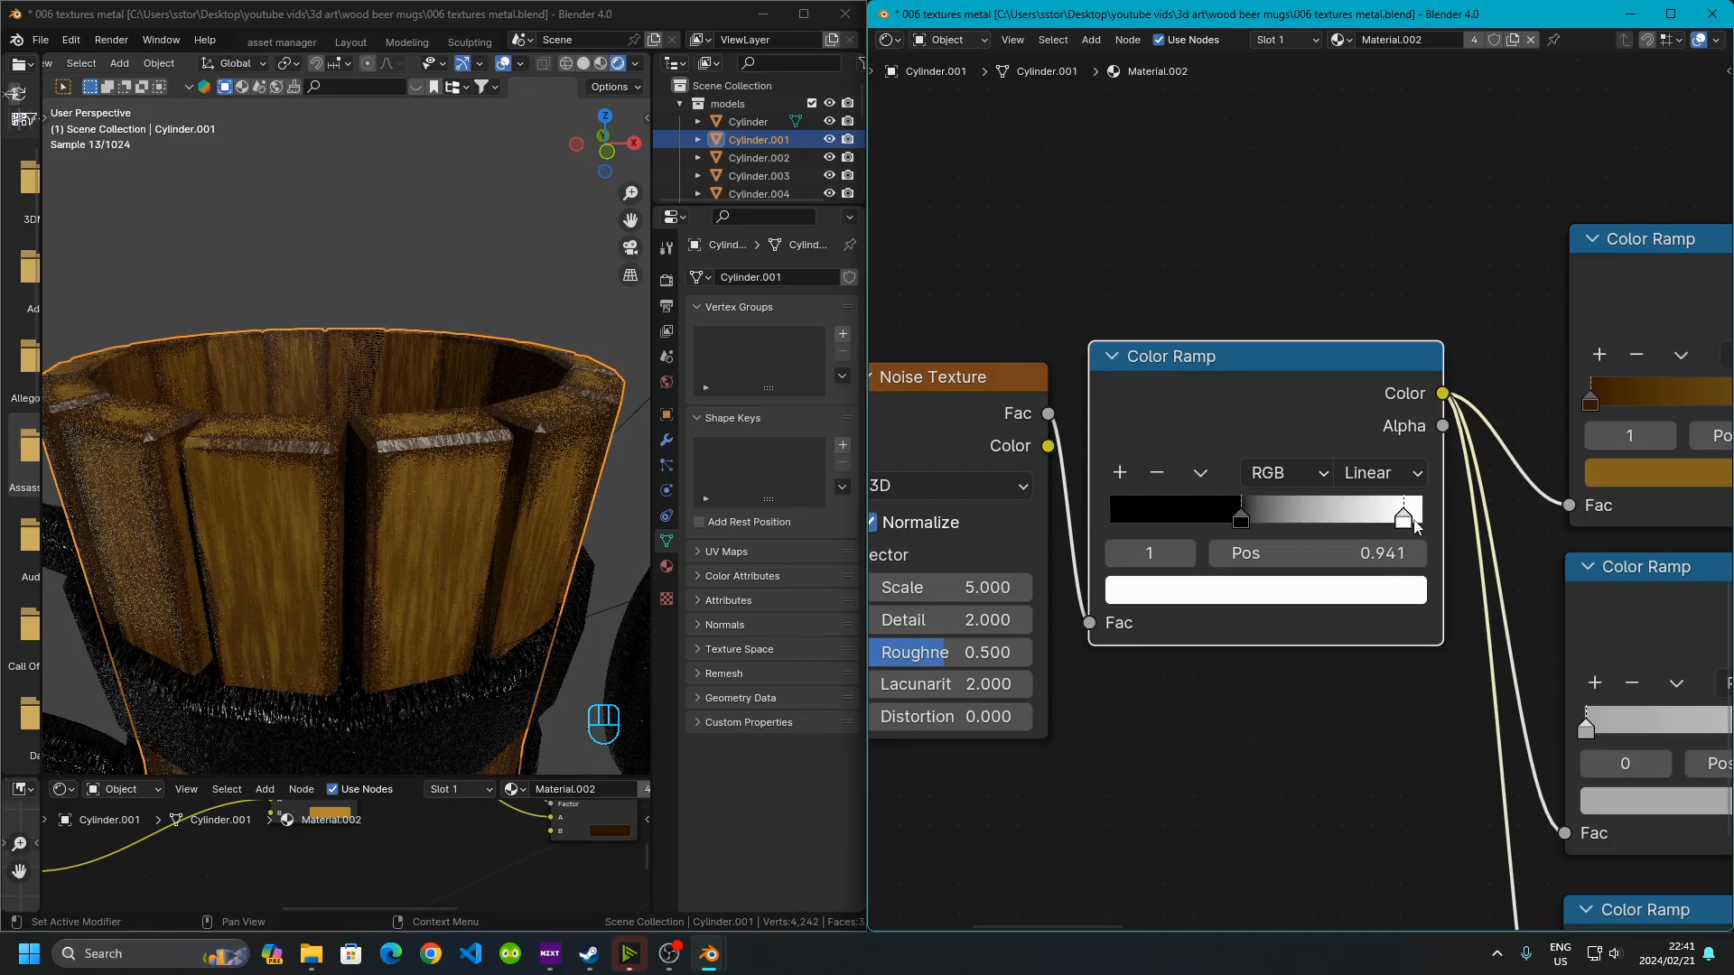
{"action": "key", "text": "ctrl+z"}
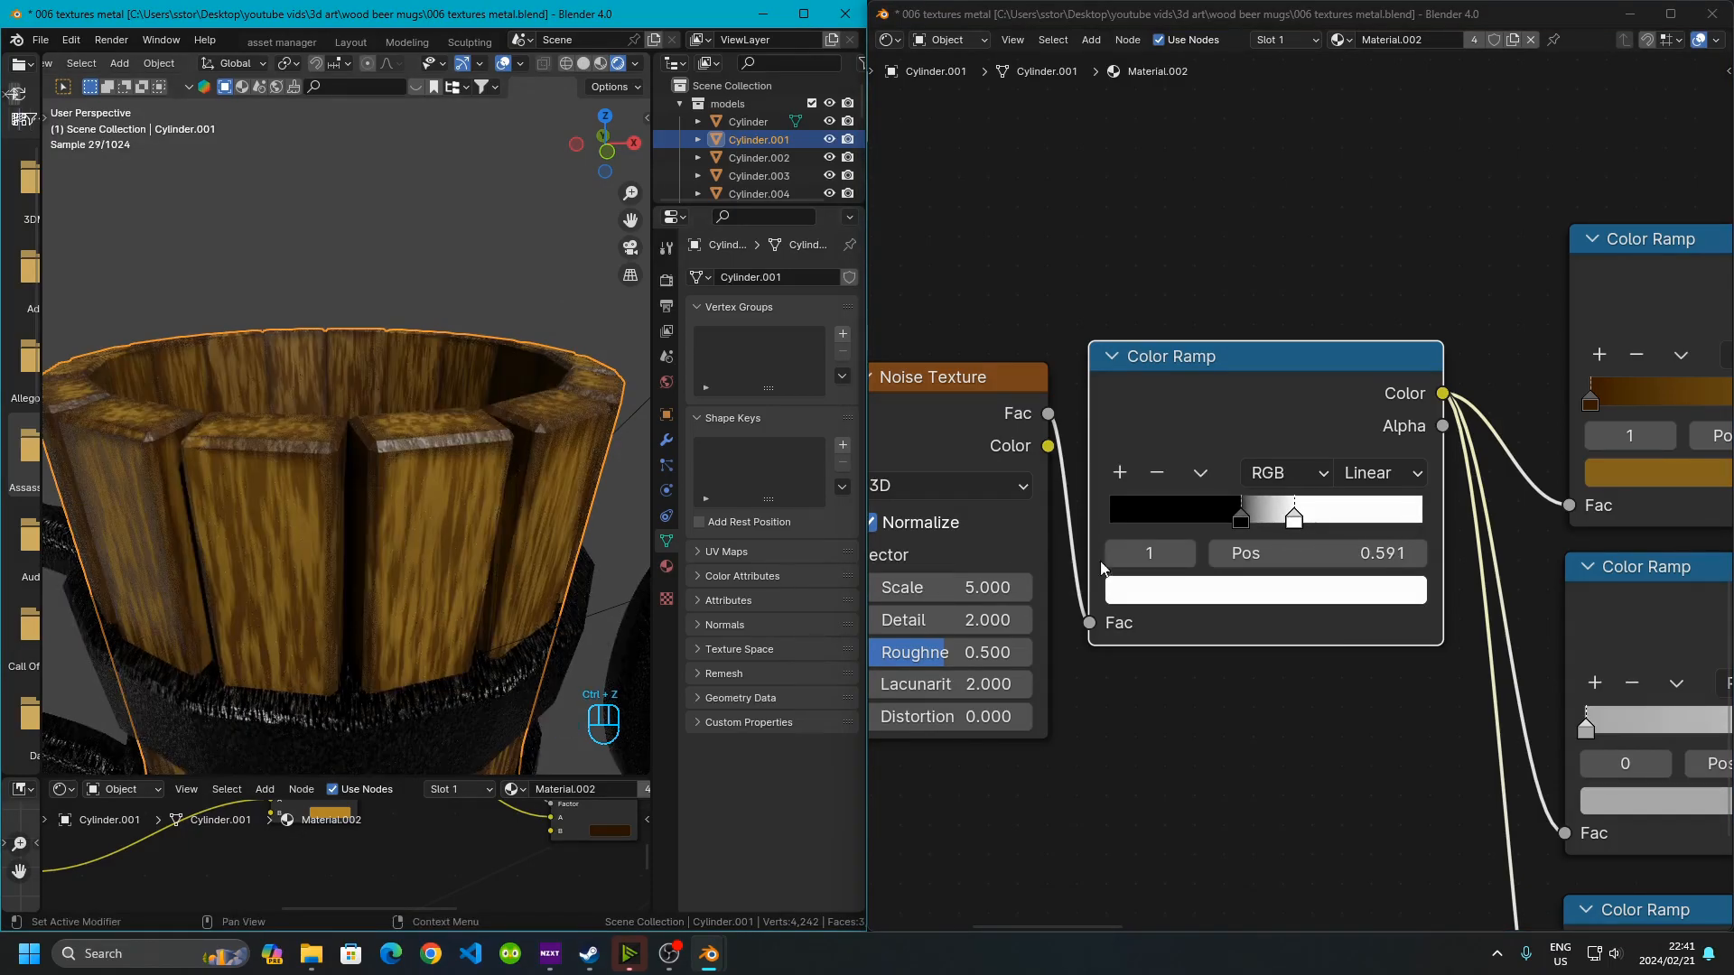
{"action": "left_click_drag", "start_coordinate": [1241, 523], "coordinate": [1199, 525]}
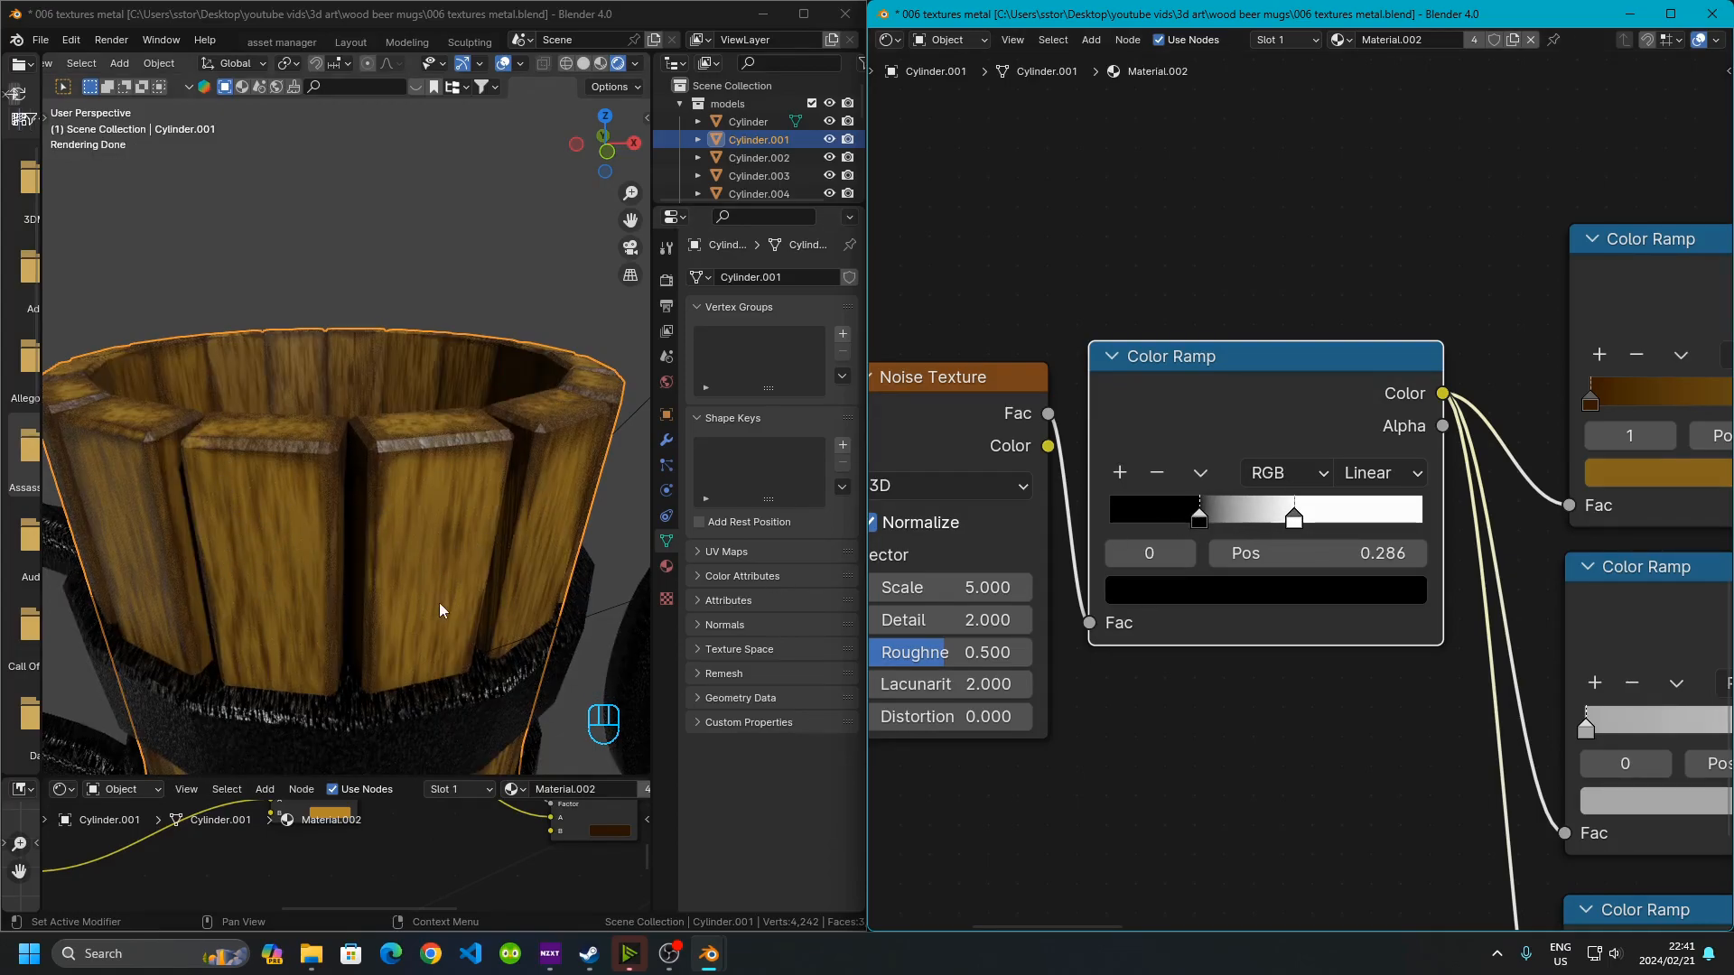
{"action": "key", "text": "ctrl+z"}
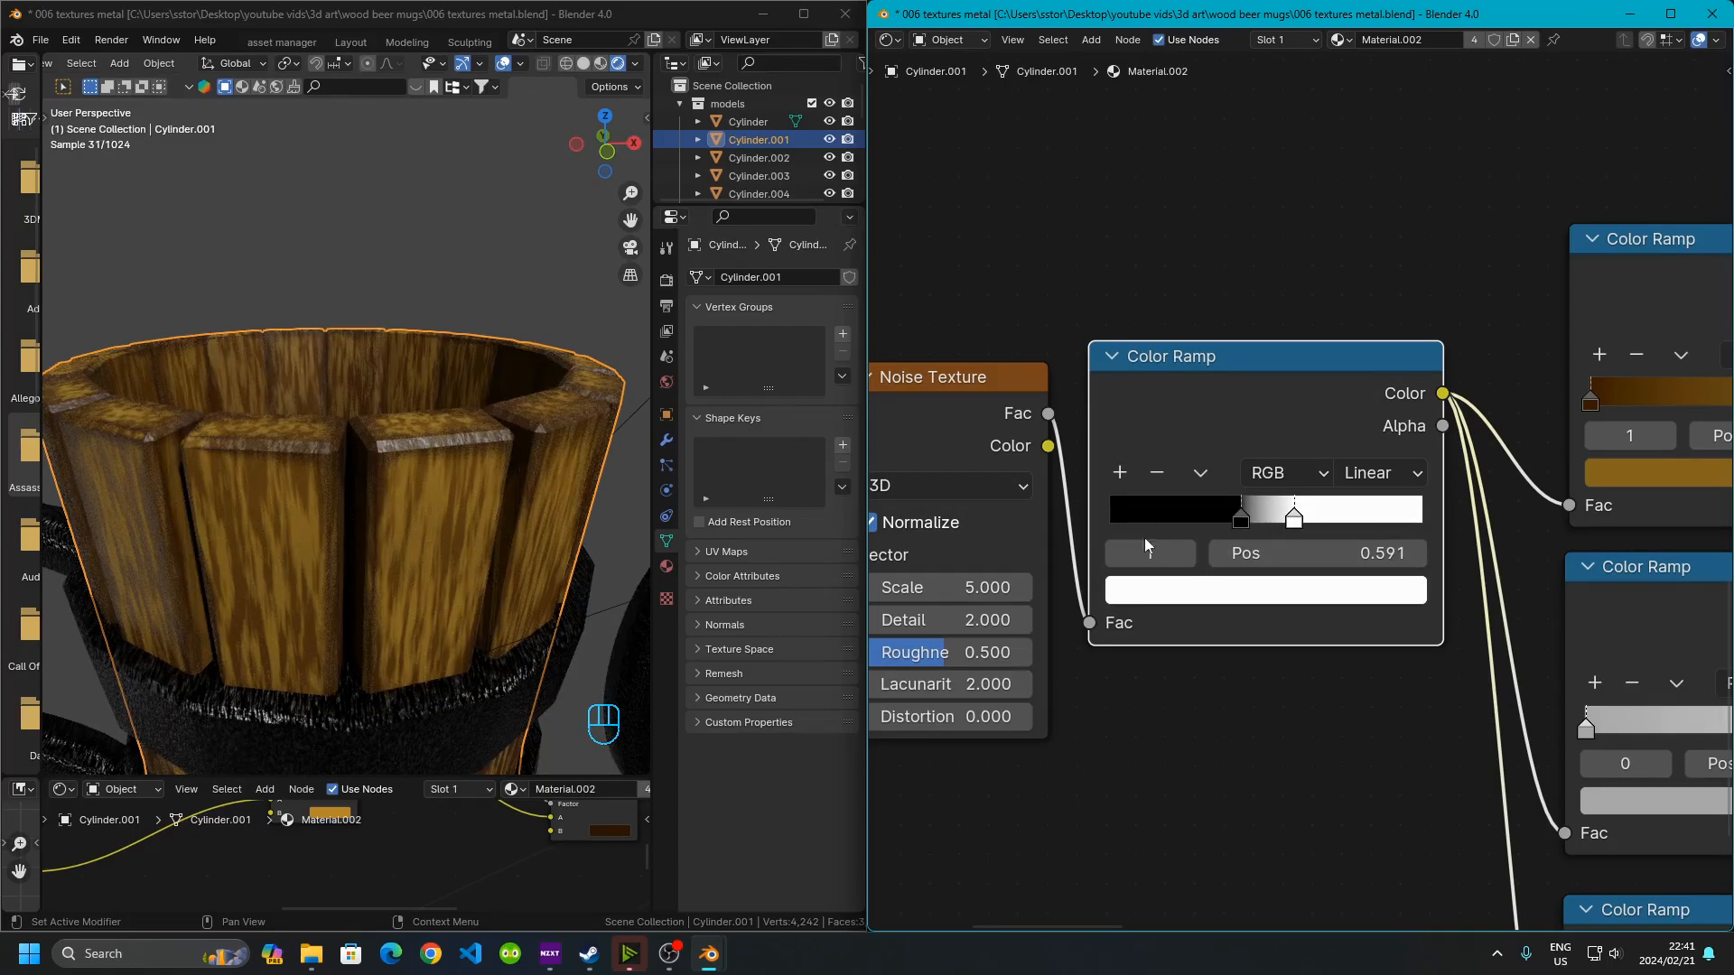
Select each stop of the noise Color Ramp to check its position
{"action": "middle_click_drag", "start_coordinate": [1335, 722], "coordinate": [1249, 733]}
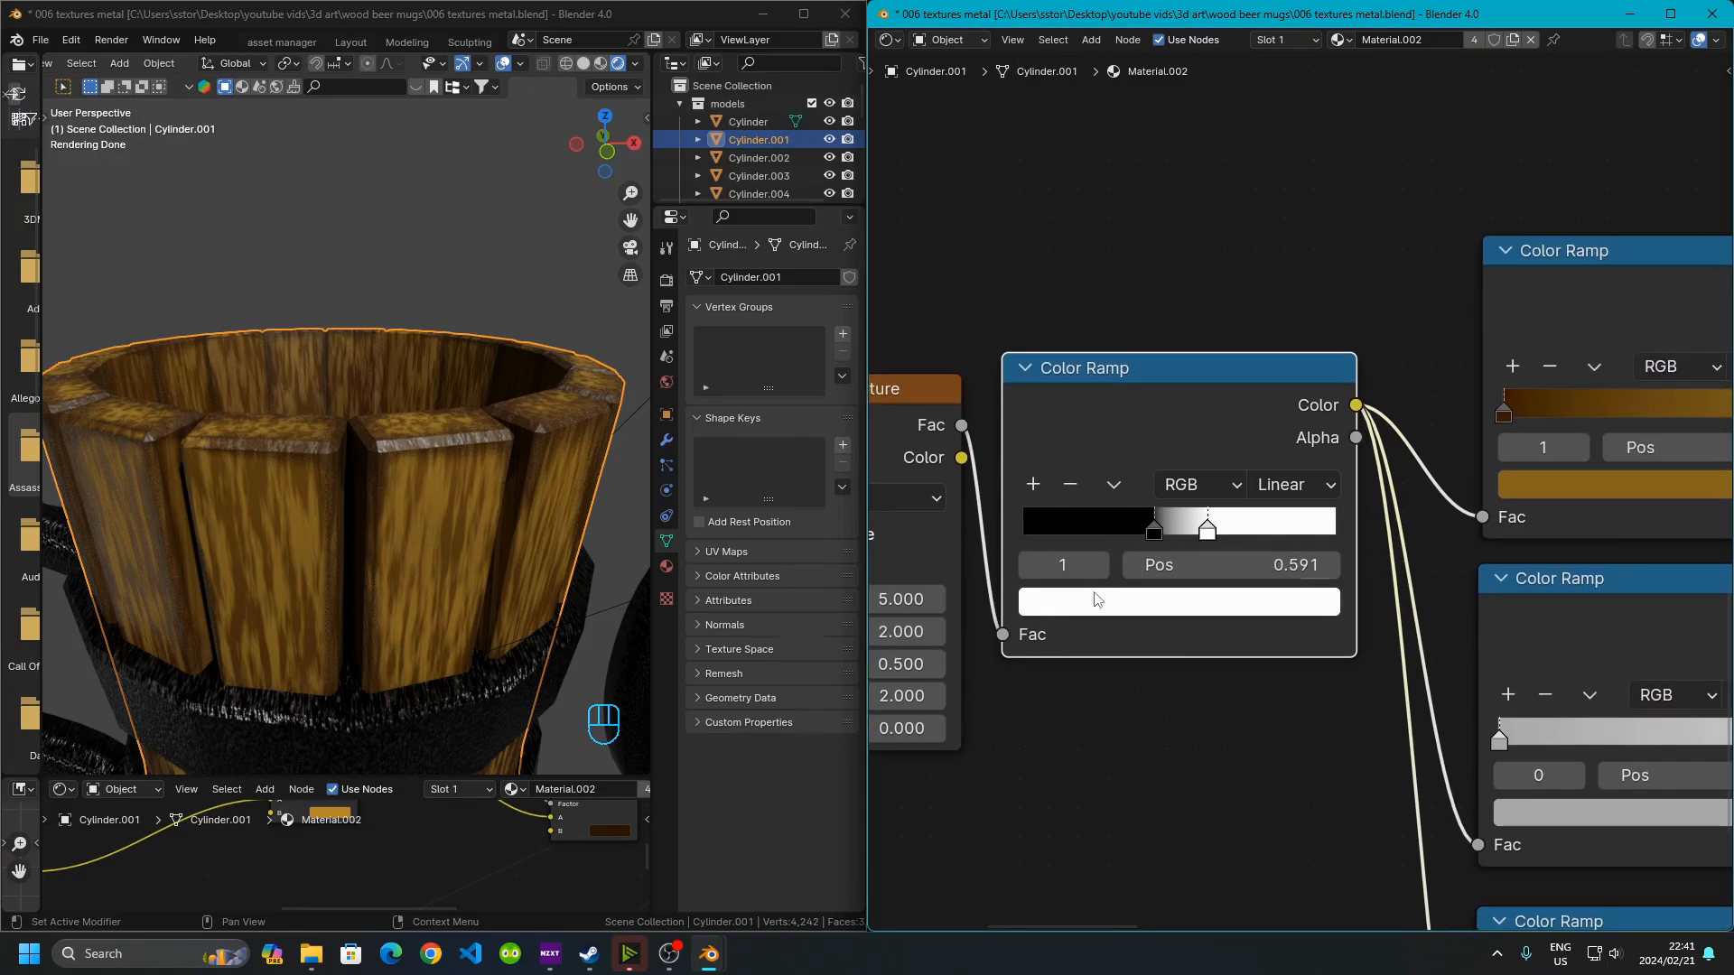
{"action": "left_click", "coordinate": [1157, 528]}
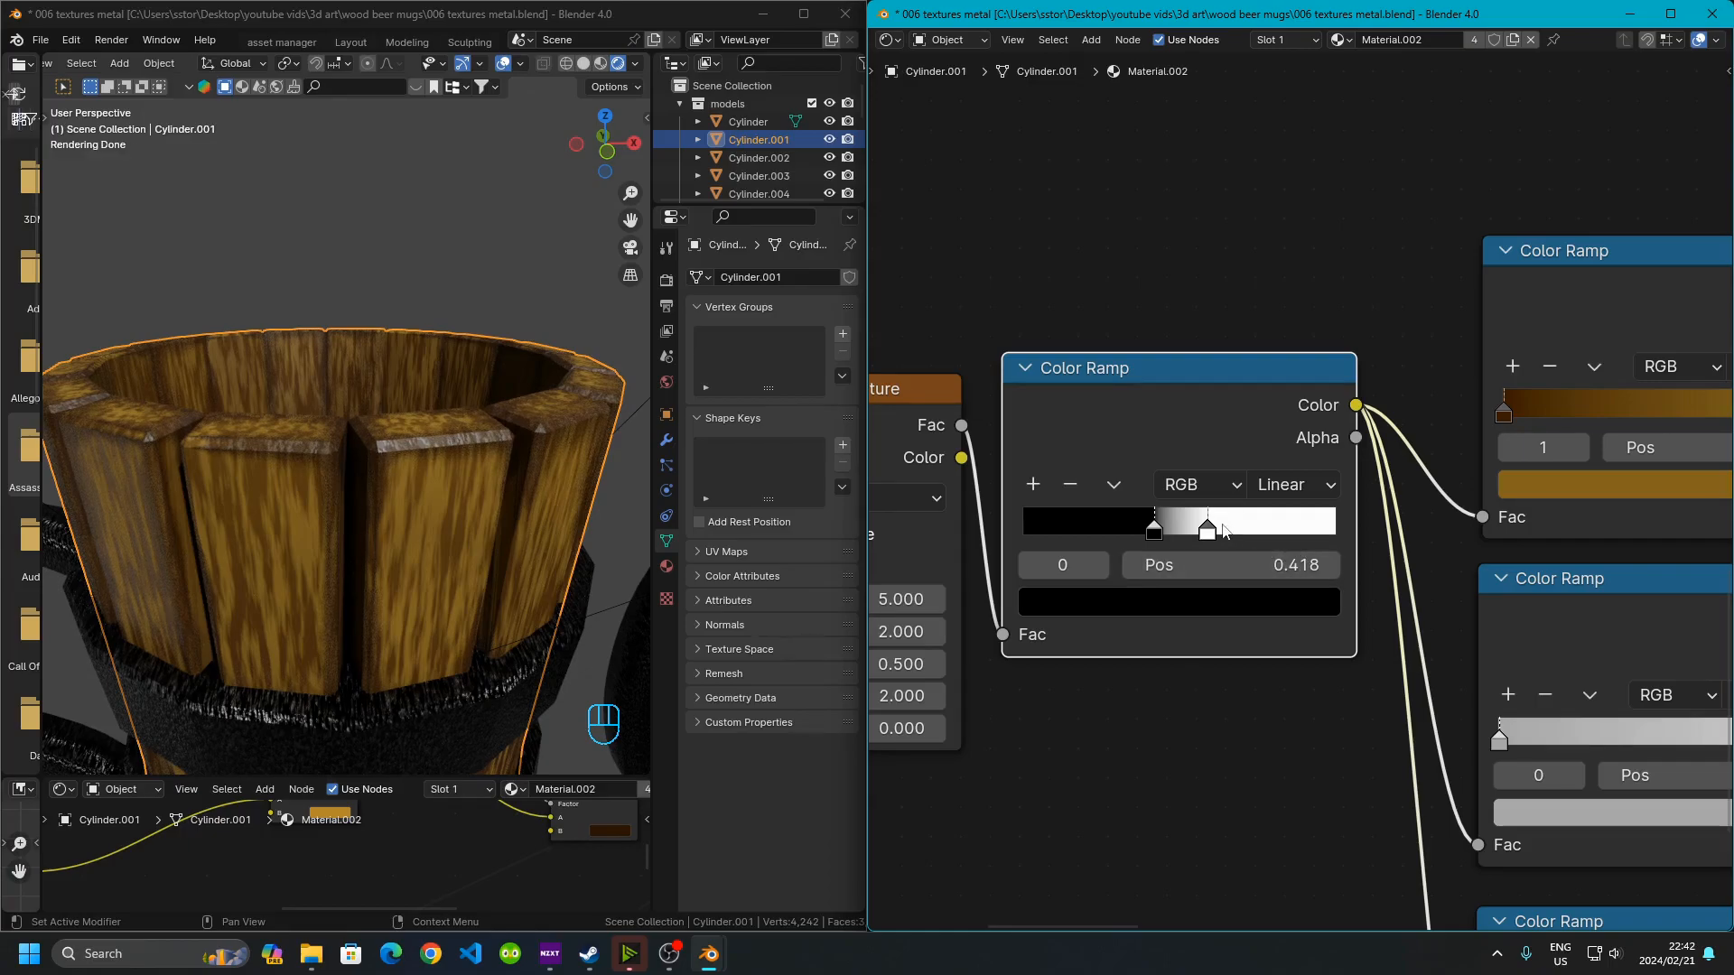
{"action": "left_click", "coordinate": [1207, 529]}
Examine the Color Ramps feeding the Darken and Bump nodes in the wood material
{"action": "middle_click_drag", "start_coordinate": [1248, 695], "coordinate": [1105, 683]}
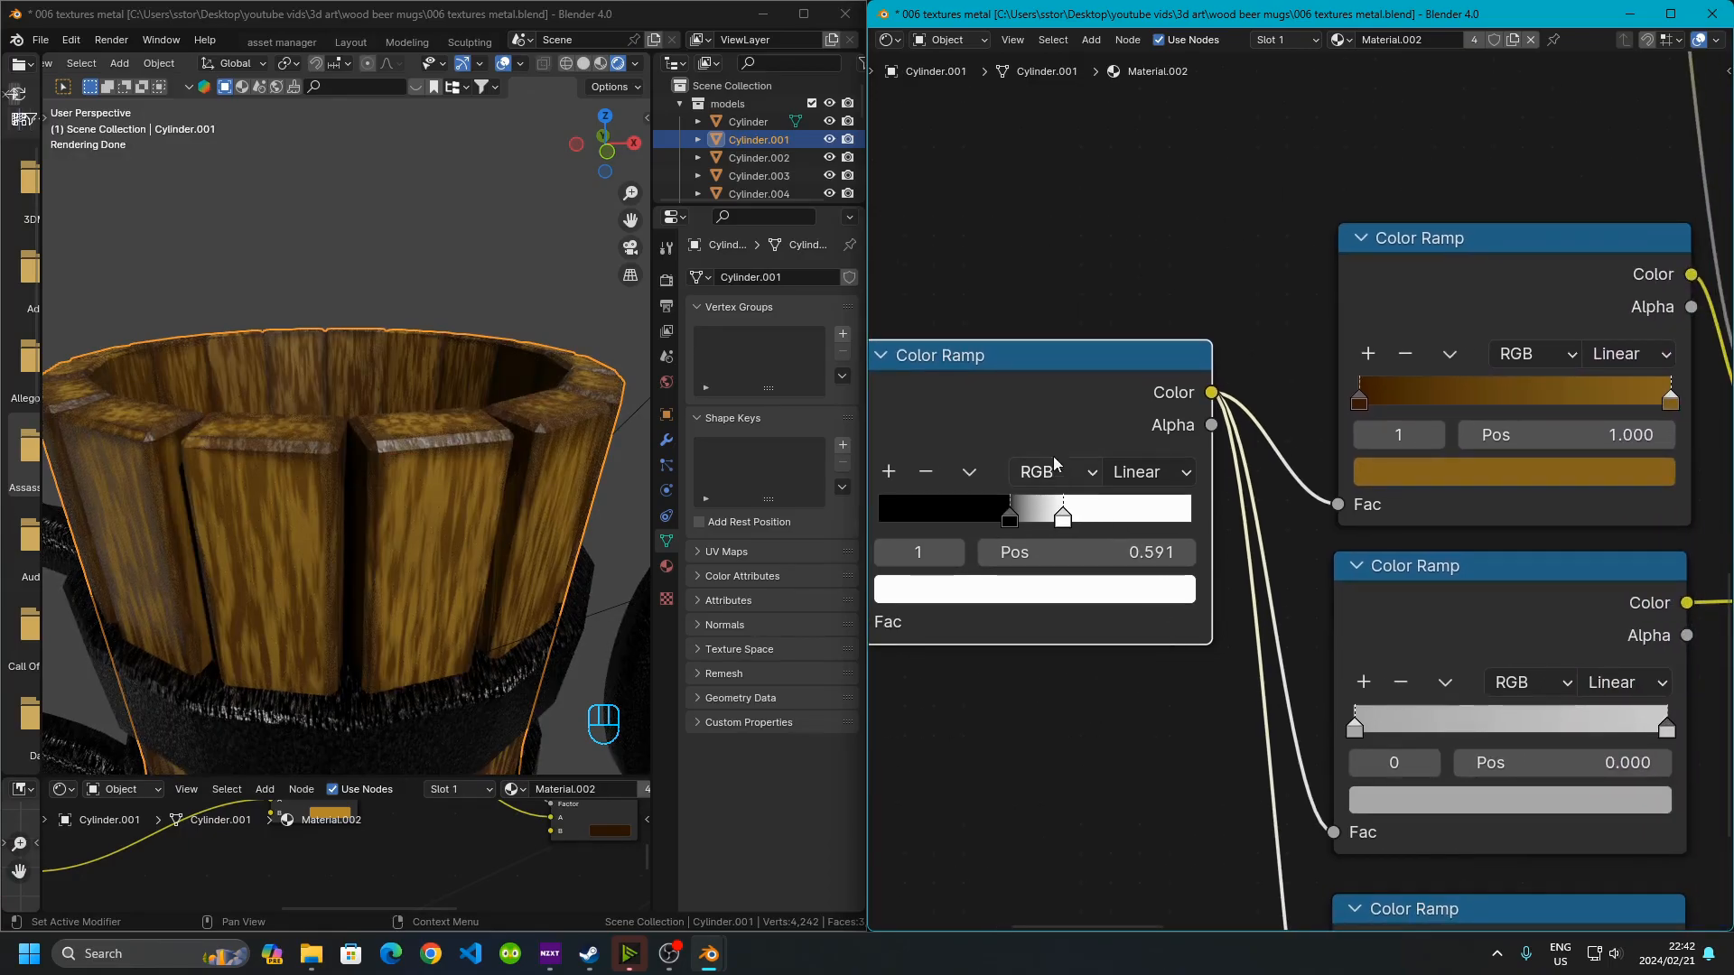
{"action": "scroll", "coordinate": [1047, 511], "scroll_direction": "down", "scroll_amount": 5}
{"action": "middle_click_drag", "start_coordinate": [1194, 605], "coordinate": [1034, 471]}
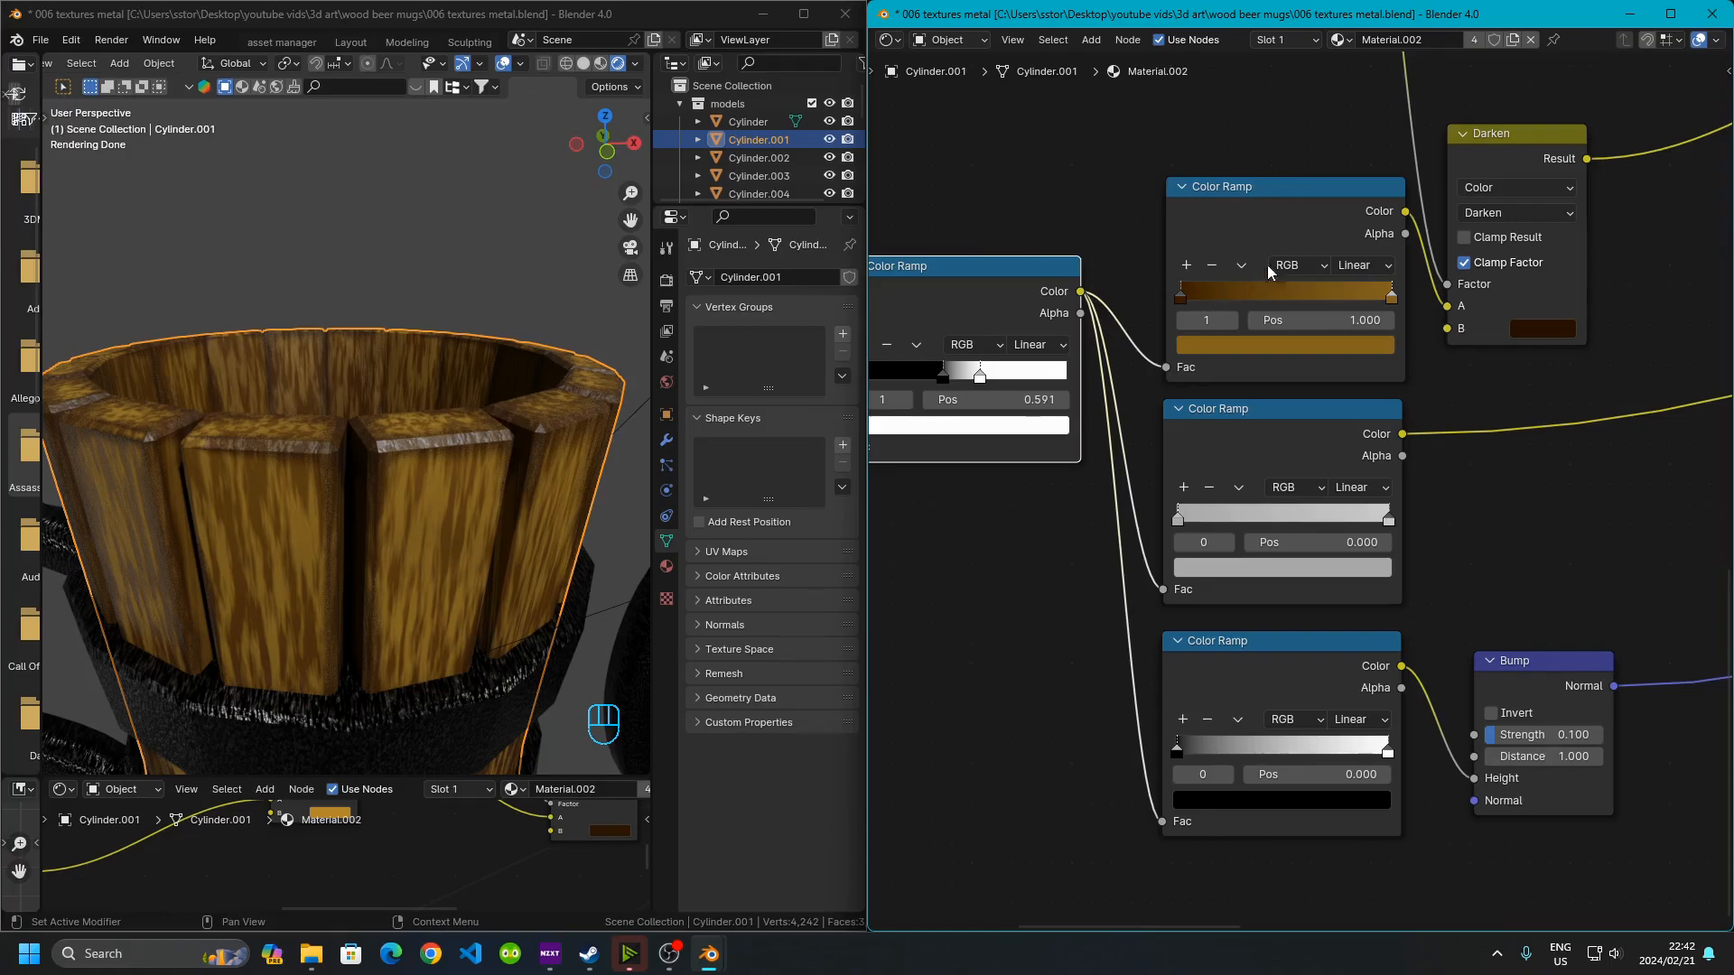
{"action": "scroll", "coordinate": [1334, 240], "scroll_direction": "down", "scroll_amount": 3}
{"action": "middle_click_drag", "start_coordinate": [1652, 212], "coordinate": [1235, 381]}
{"action": "middle_click_drag", "start_coordinate": [1535, 298], "coordinate": [1140, 400]}
{"action": "middle_click_drag", "start_coordinate": [1661, 285], "coordinate": [1607, 271]}
{"action": "middle_click_drag", "start_coordinate": [1193, 443], "coordinate": [1639, 366]}
{"action": "middle_click_drag", "start_coordinate": [1098, 429], "coordinate": [1431, 376]}
{"action": "scroll", "coordinate": [1177, 443], "scroll_direction": "up", "scroll_amount": 3}
{"action": "scroll", "coordinate": [1177, 443], "scroll_direction": "up", "scroll_amount": 1}
{"action": "middle_click_drag", "start_coordinate": [1067, 623], "coordinate": [1238, 399]}
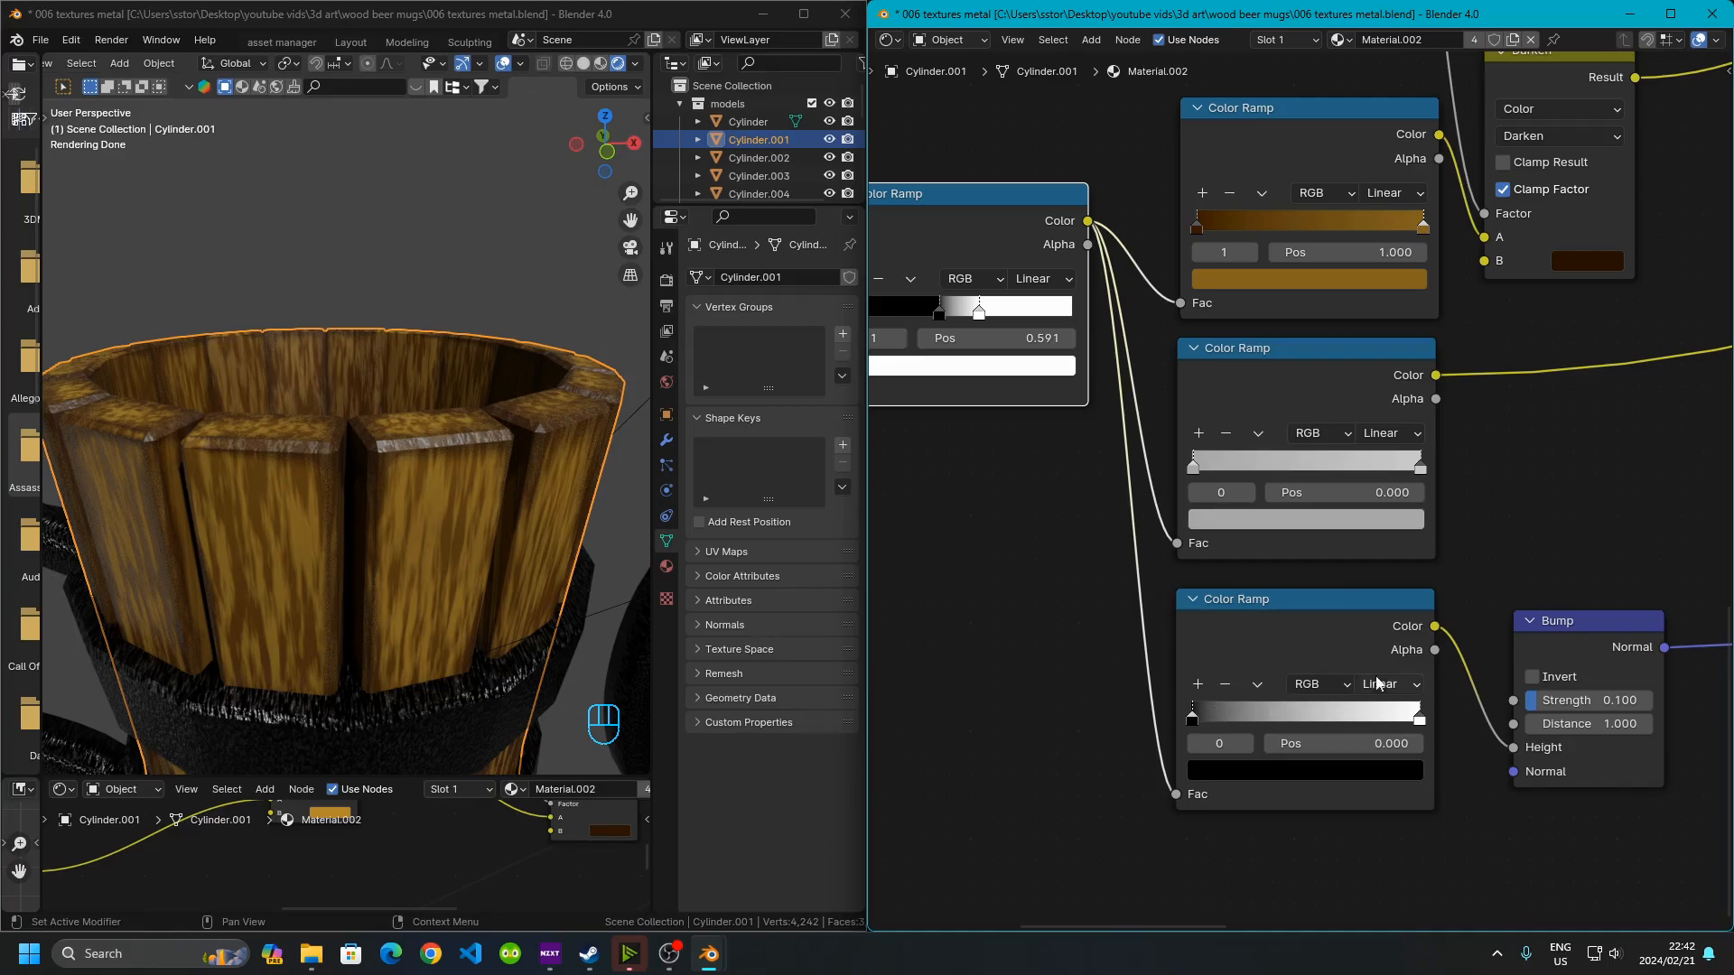
Inspect the brown Color Ramp feeding the Darken node, checking each stop's position and colour
{"action": "middle_click_drag", "start_coordinate": [1280, 209], "coordinate": [1174, 347]}
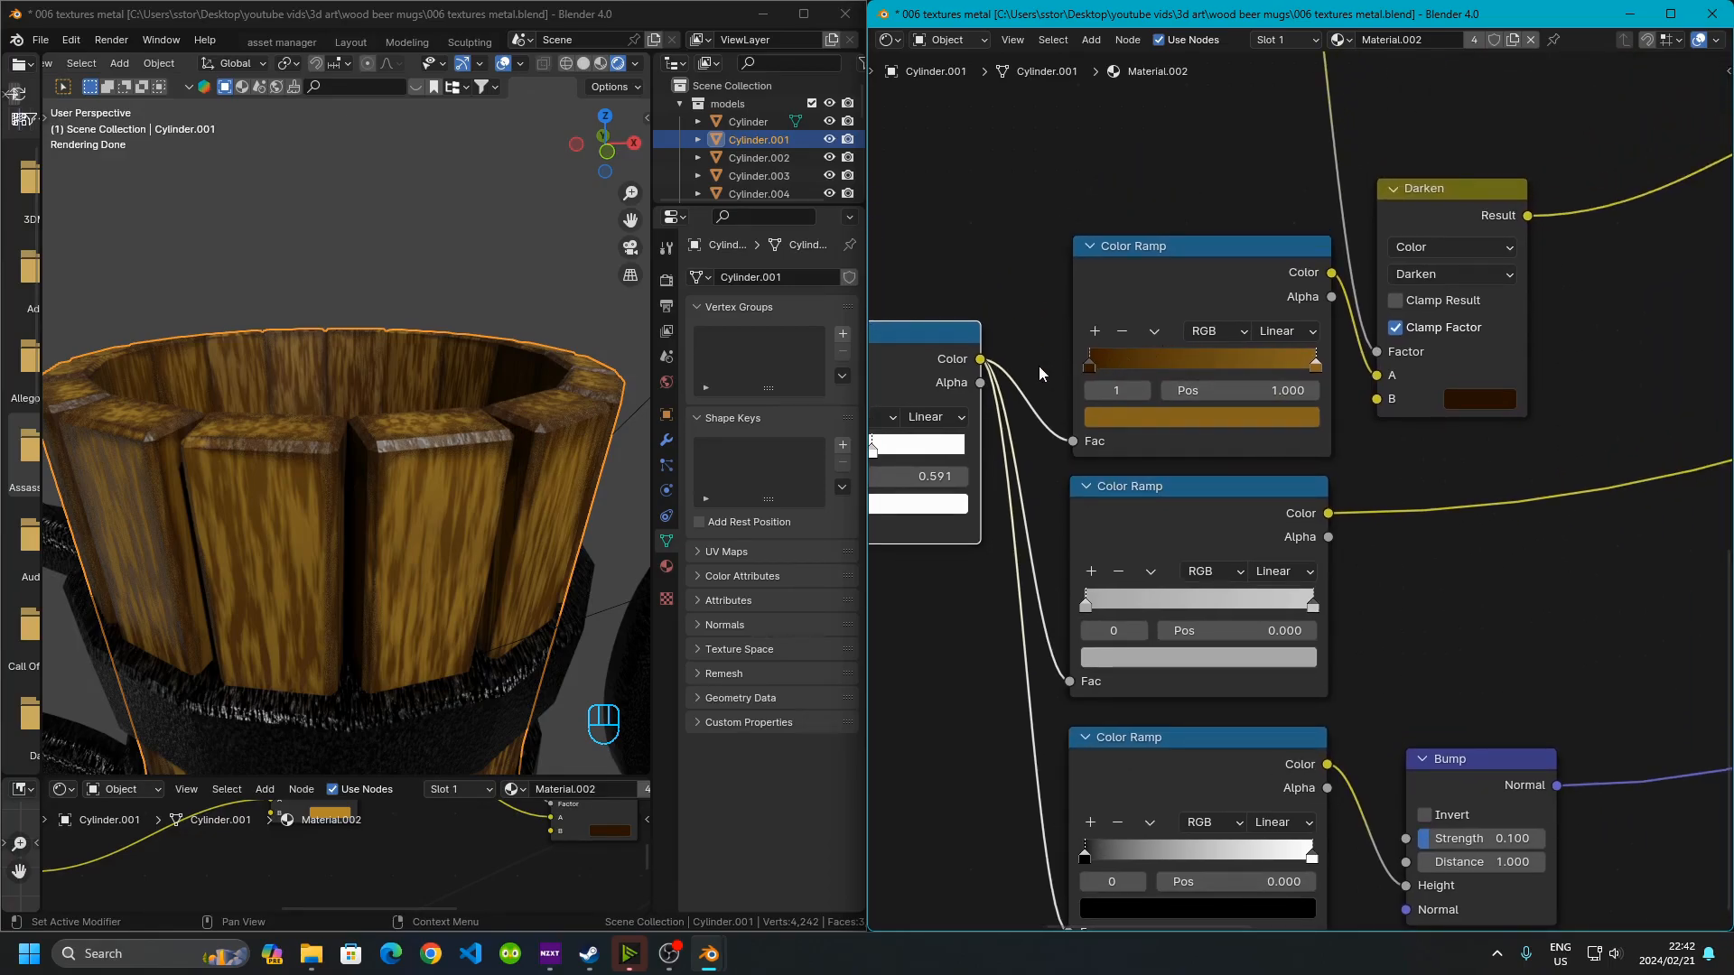
{"action": "scroll", "coordinate": [1041, 368], "scroll_direction": "up", "scroll_amount": 5}
{"action": "middle_click_drag", "start_coordinate": [1164, 203], "coordinate": [1270, 325]}
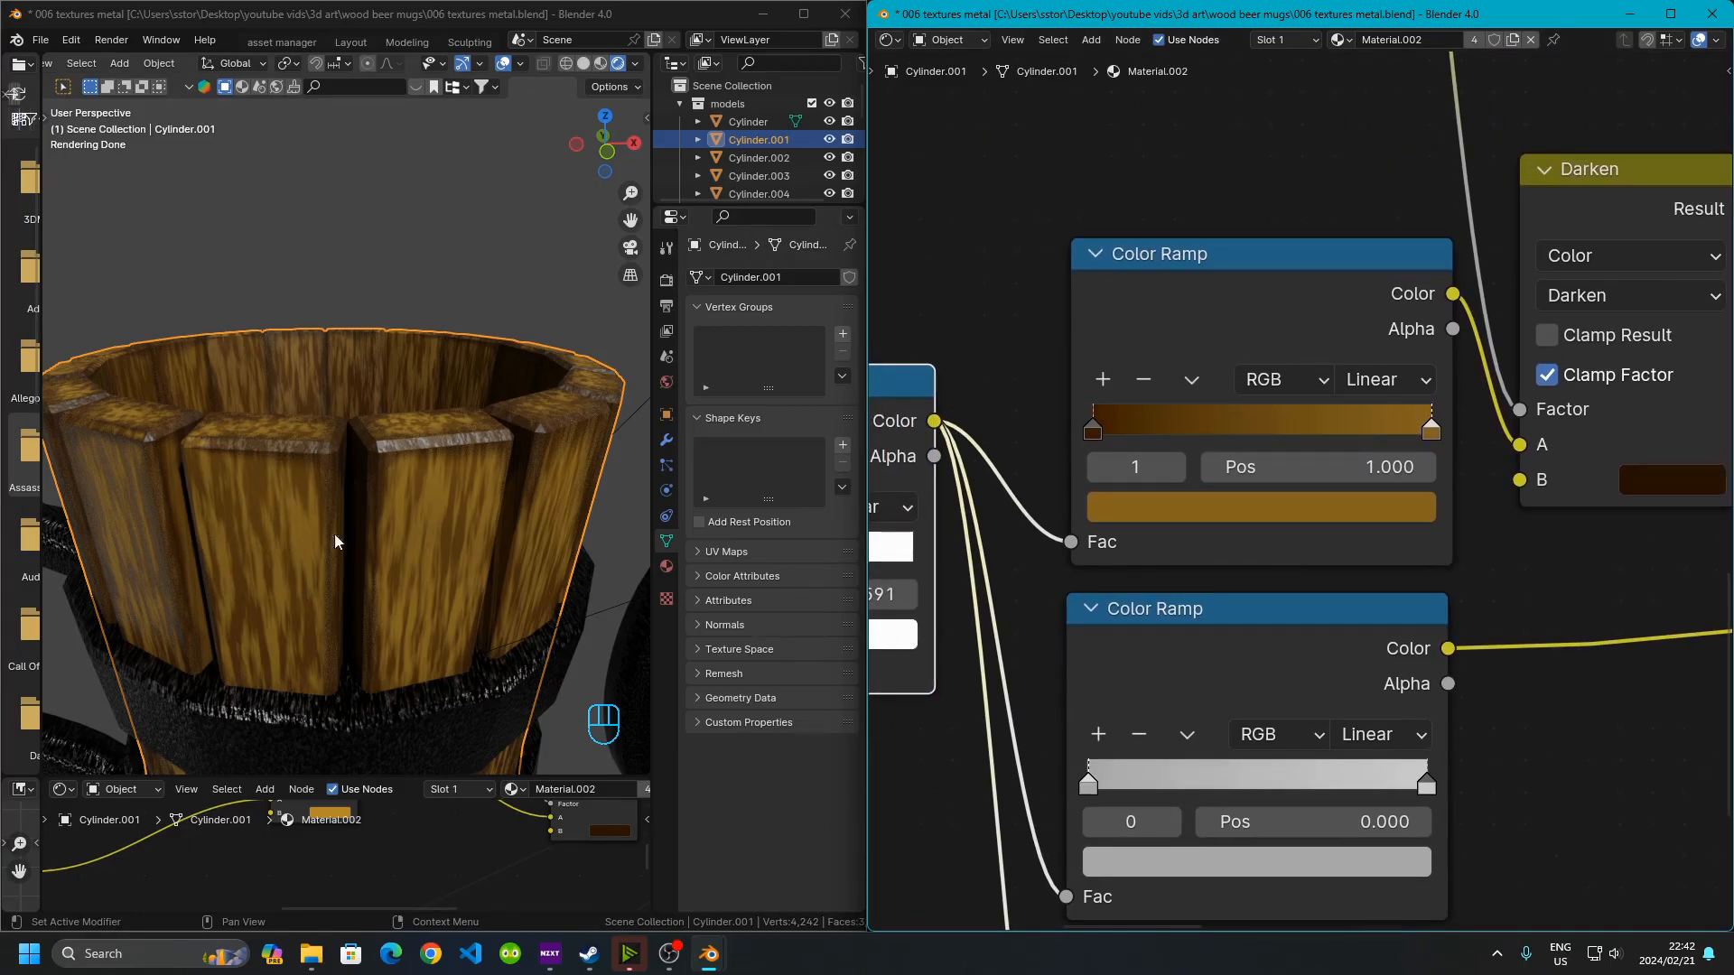
{"action": "scroll", "coordinate": [1385, 434], "scroll_direction": "down", "scroll_amount": 11}
{"action": "middle_click_drag", "start_coordinate": [1470, 355], "coordinate": [1437, 555]}
{"action": "middle_click_drag", "start_coordinate": [1370, 450], "coordinate": [1242, 689]}
{"action": "middle_click_drag", "start_coordinate": [1487, 497], "coordinate": [1520, 218]}
{"action": "scroll", "coordinate": [1143, 404], "scroll_direction": "up", "scroll_amount": 10}
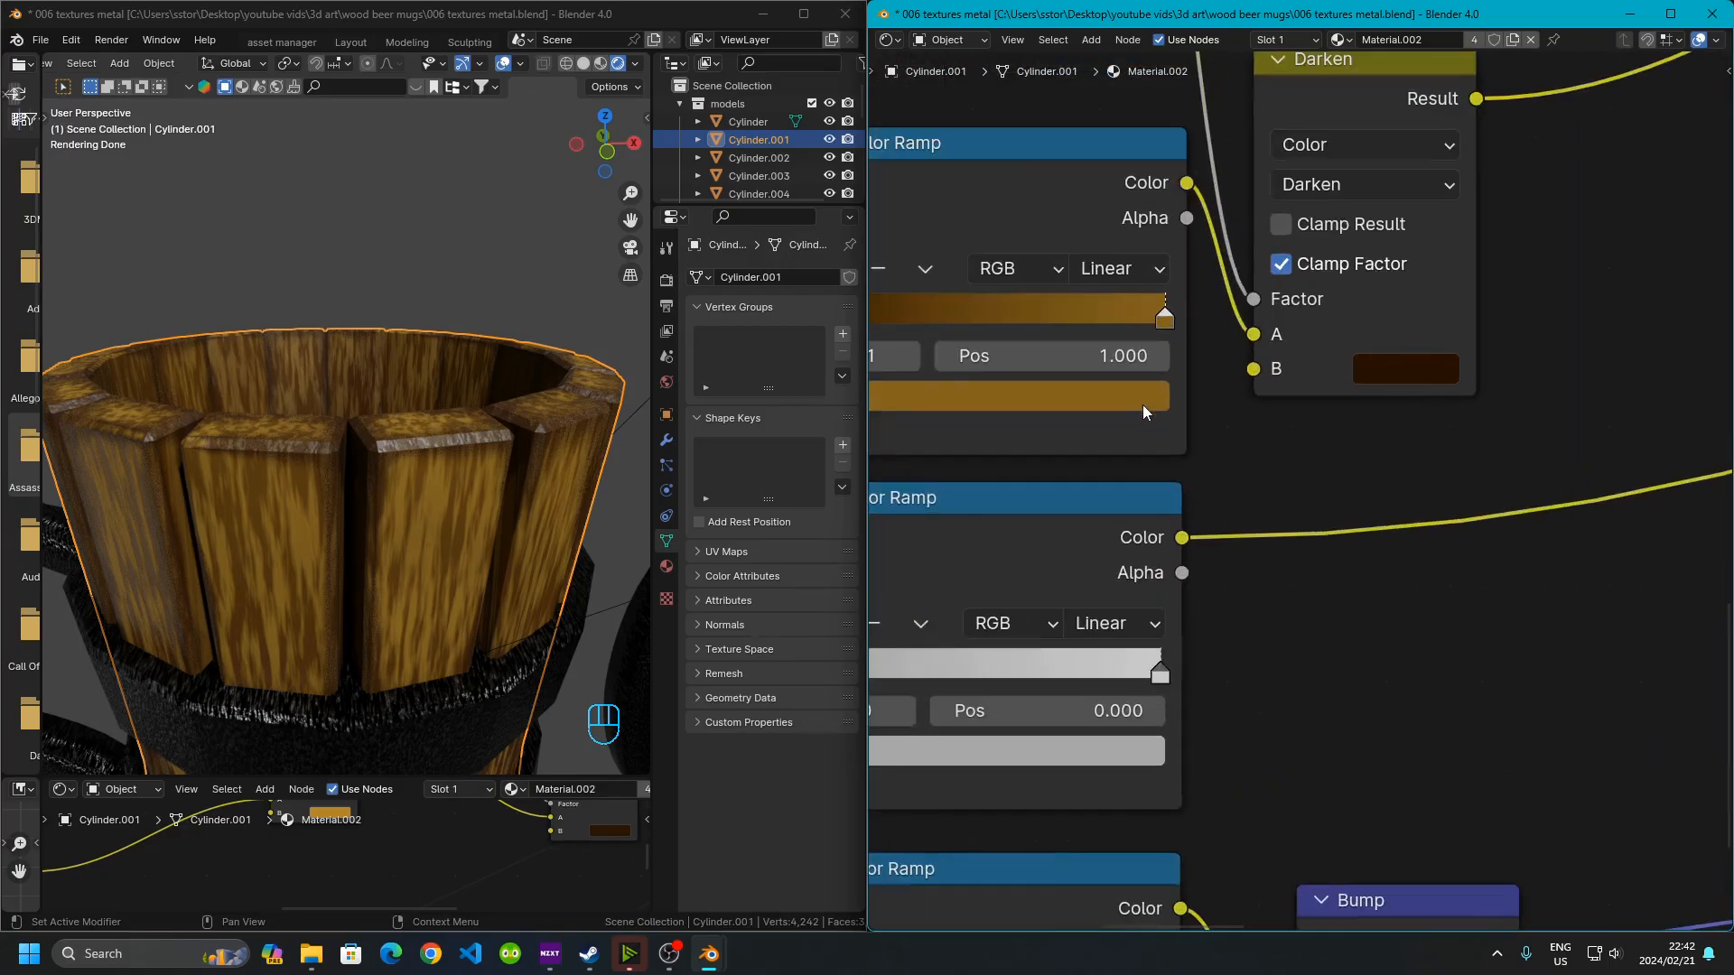
{"action": "middle_click_drag", "start_coordinate": [1129, 411], "coordinate": [1464, 500]}
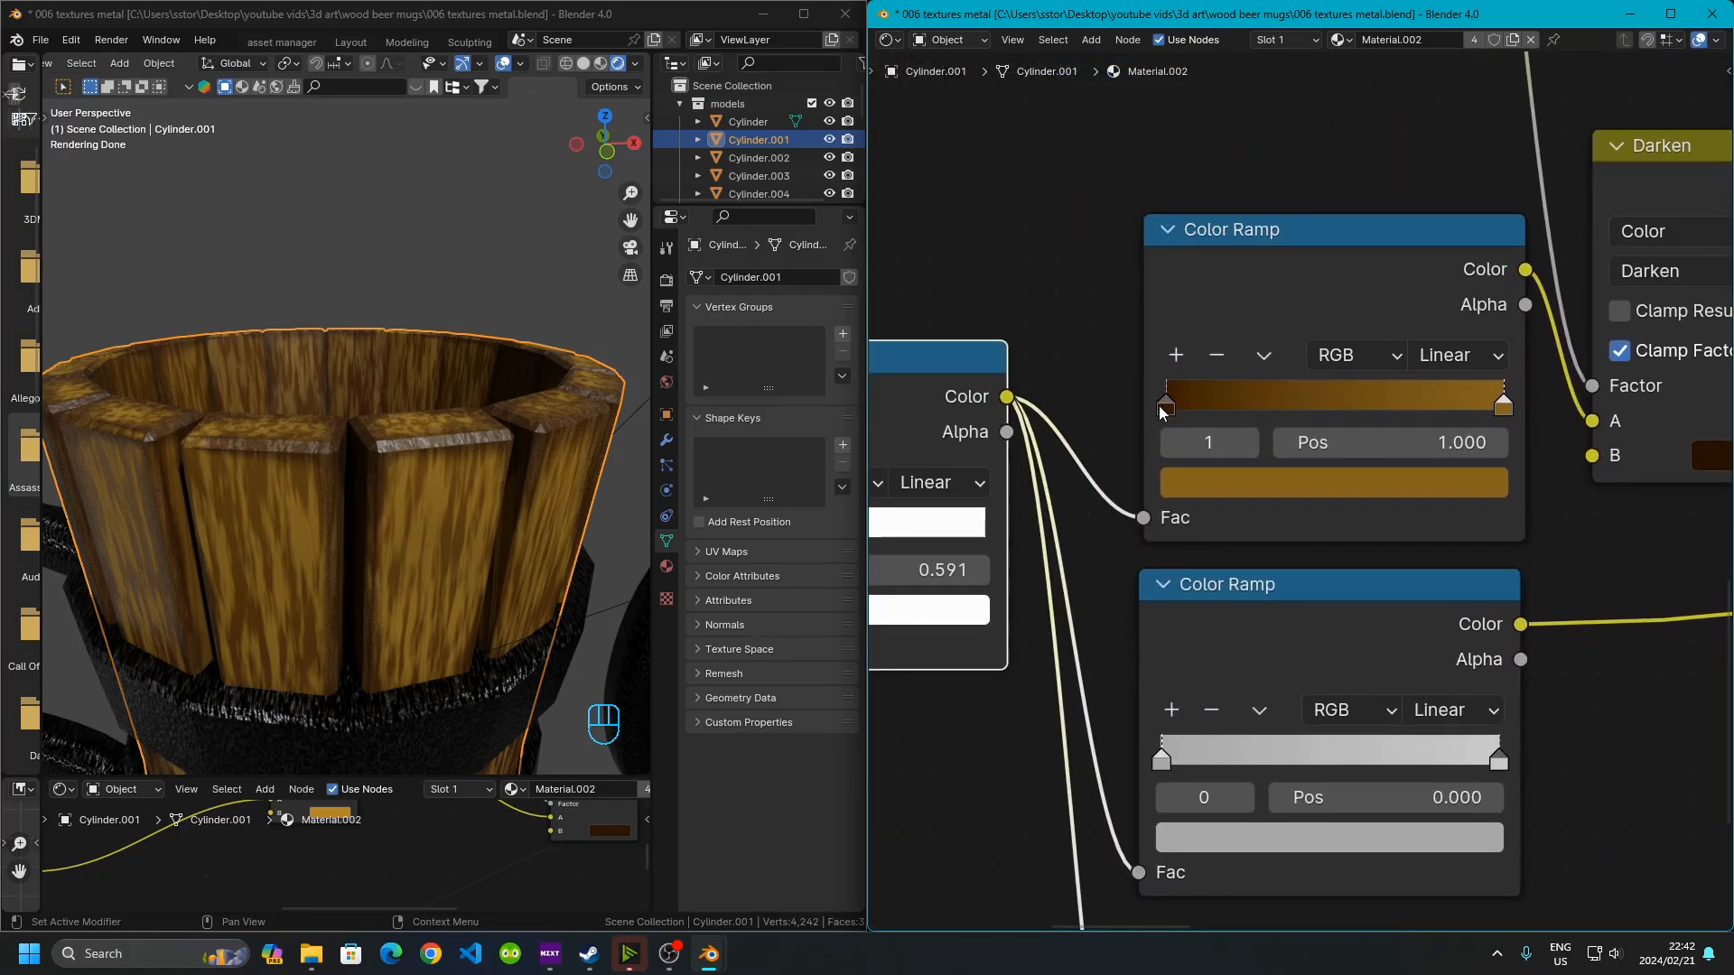
{"action": "left_click", "coordinate": [1163, 404]}
{"action": "left_click", "coordinate": [1267, 481]}
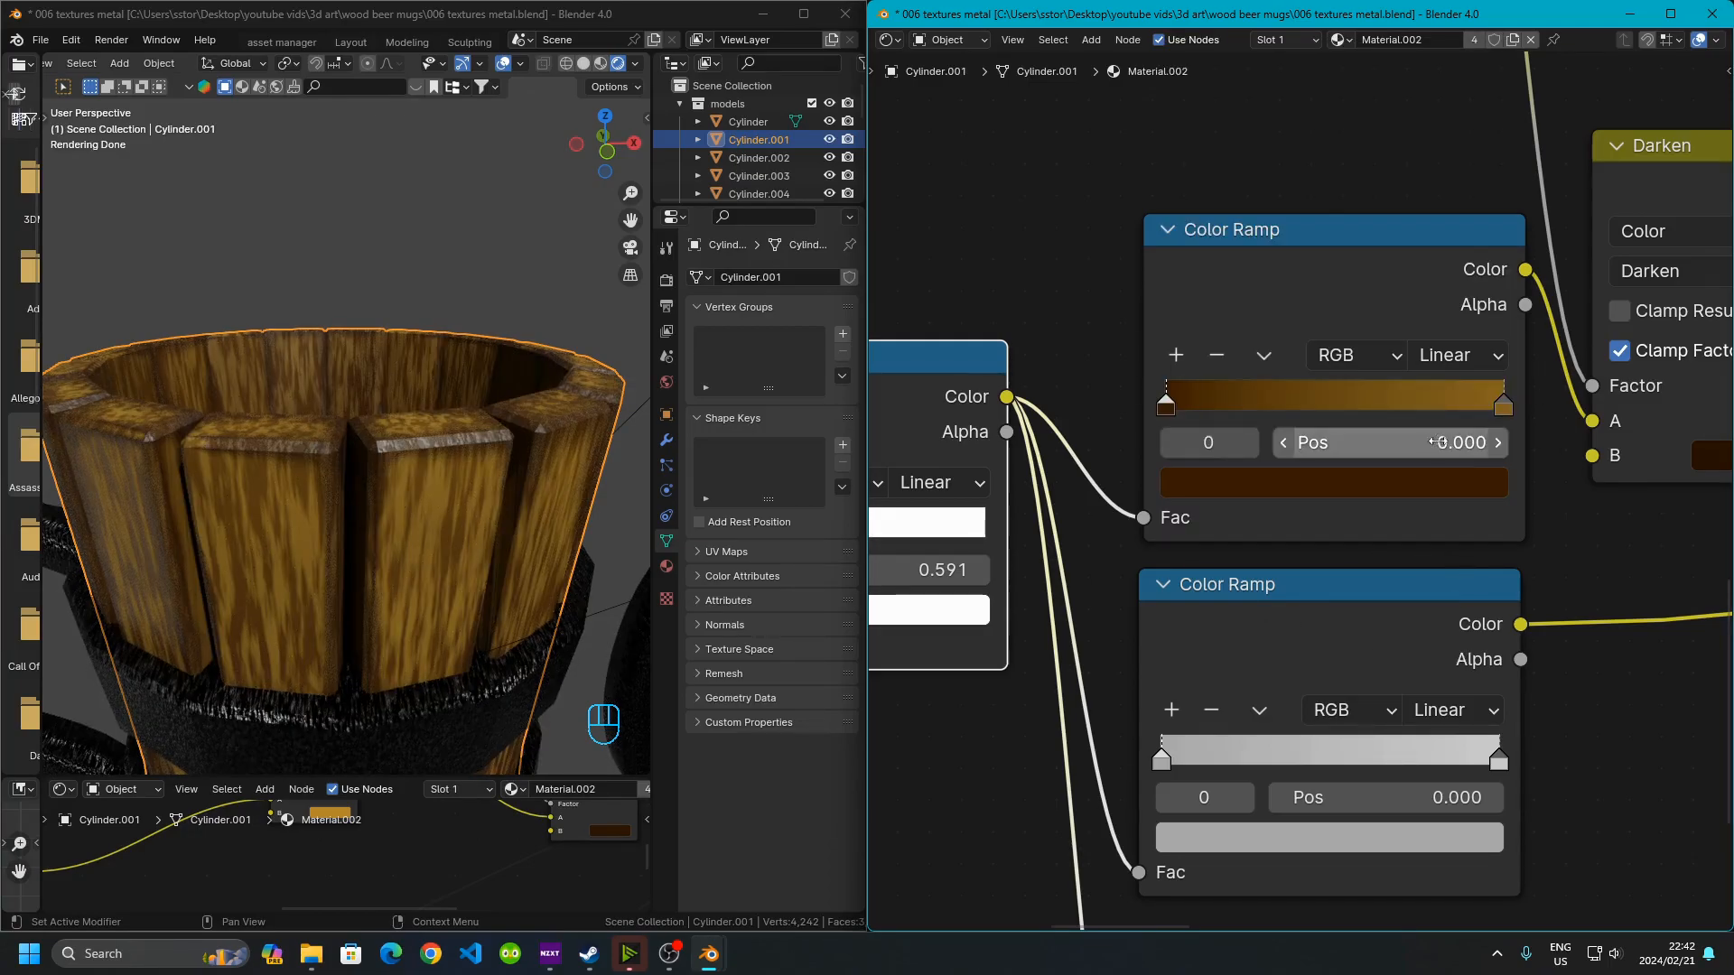
{"action": "left_click", "coordinate": [1505, 406]}
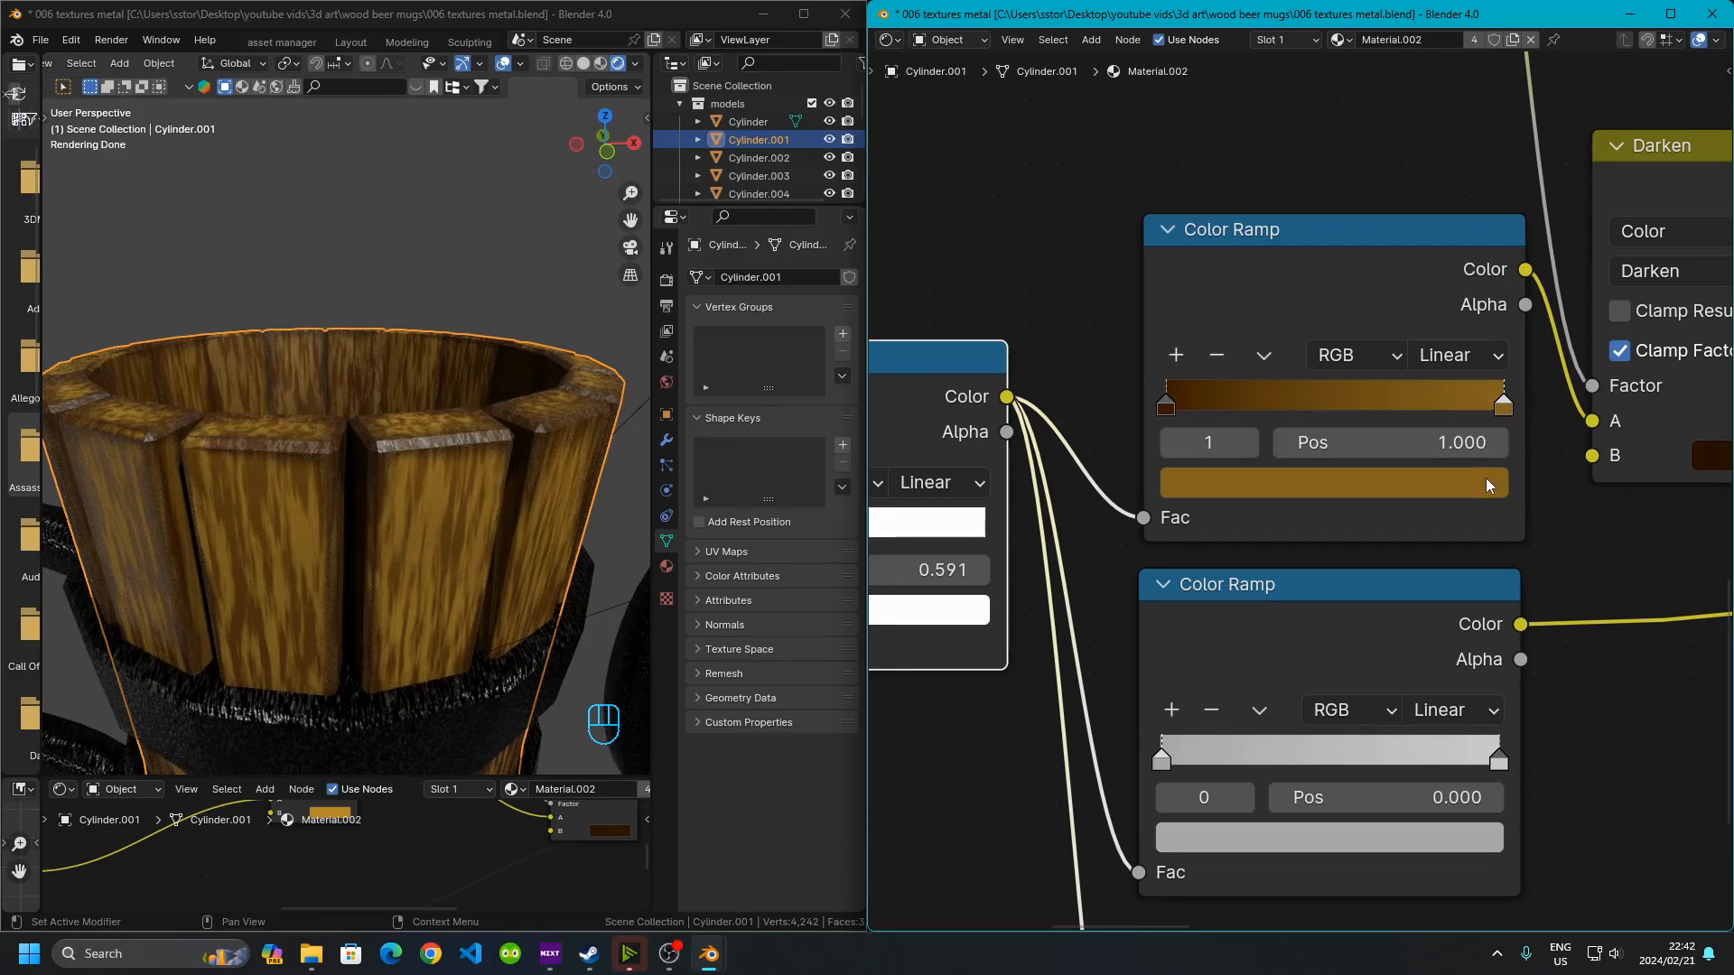
{"action": "left_click", "coordinate": [1486, 481]}
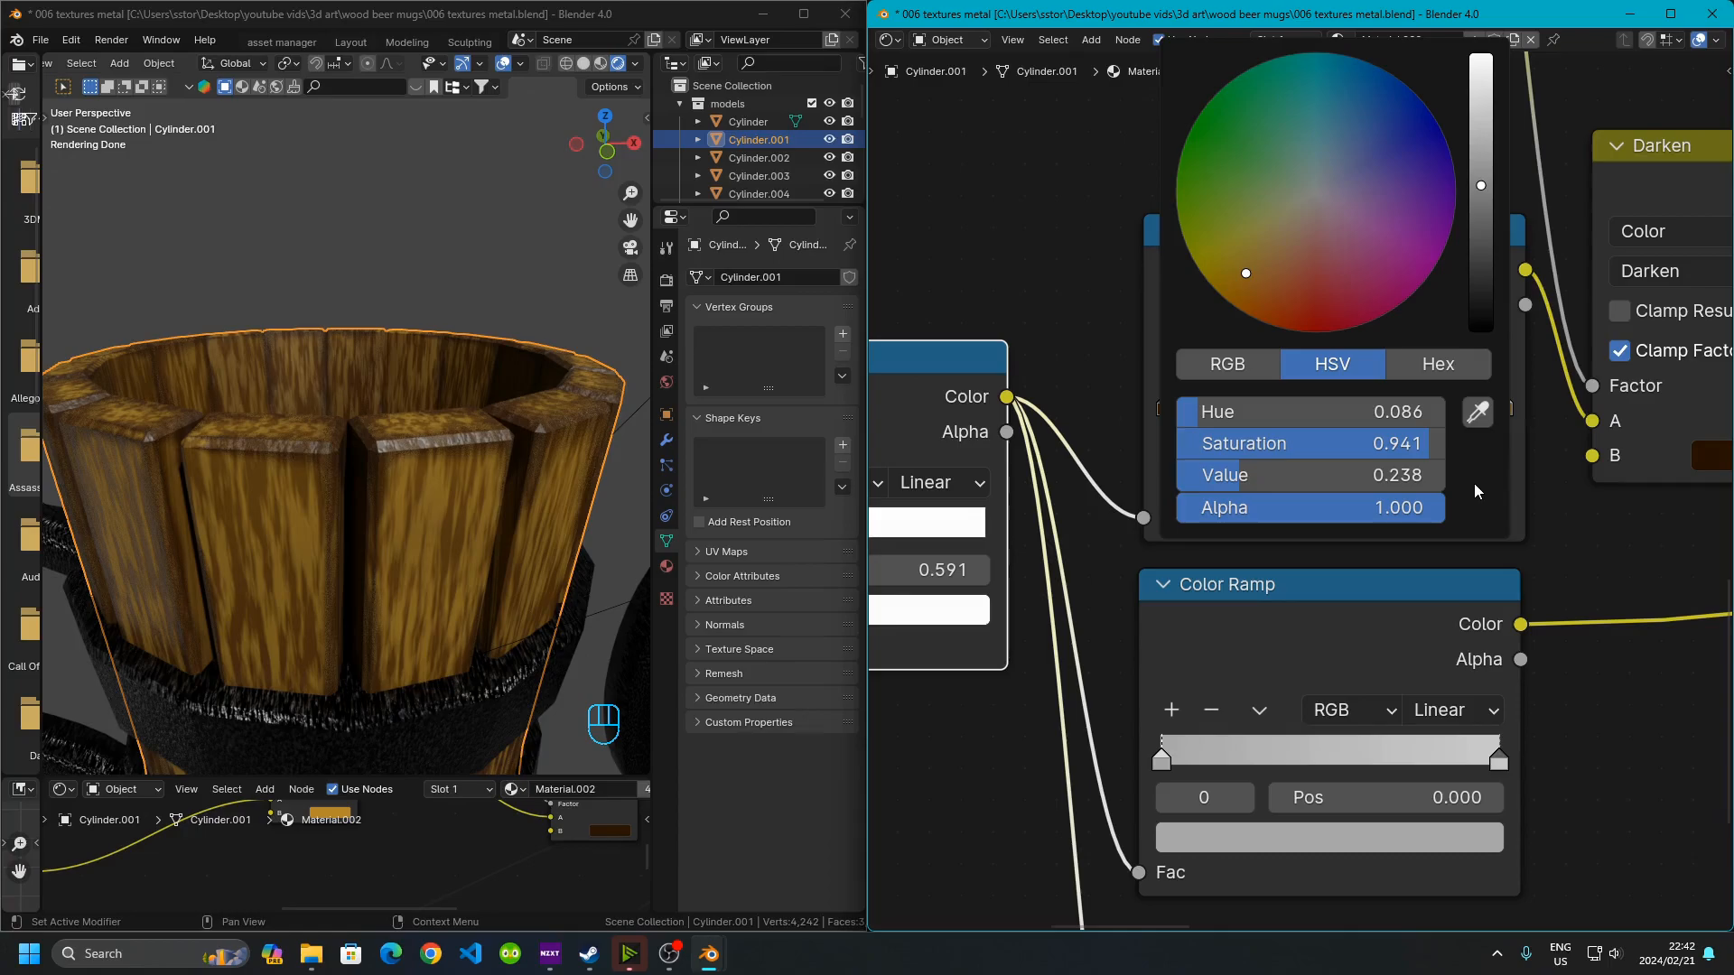
{"action": "middle_click_drag", "start_coordinate": [1601, 537], "coordinate": [1525, 554]}
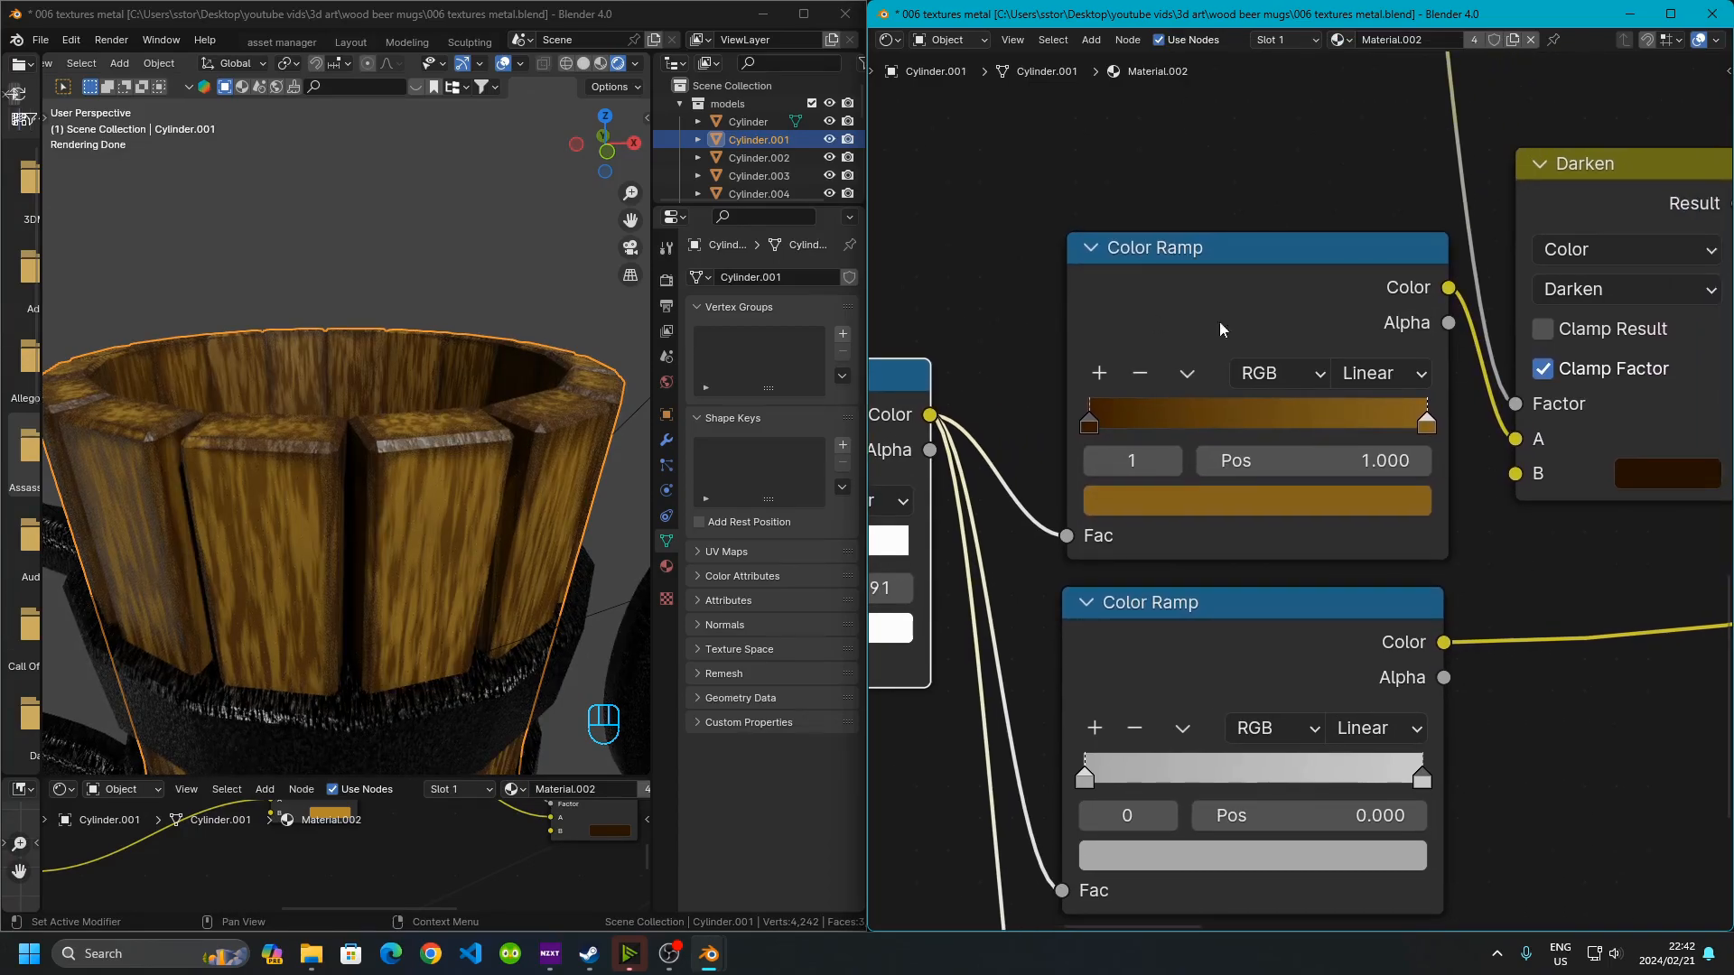
Follow the wood material's node connections through the Mix and Darken nodes to the Principled BSDF
{"action": "middle_click_drag", "start_coordinate": [1369, 383], "coordinate": [1086, 396]}
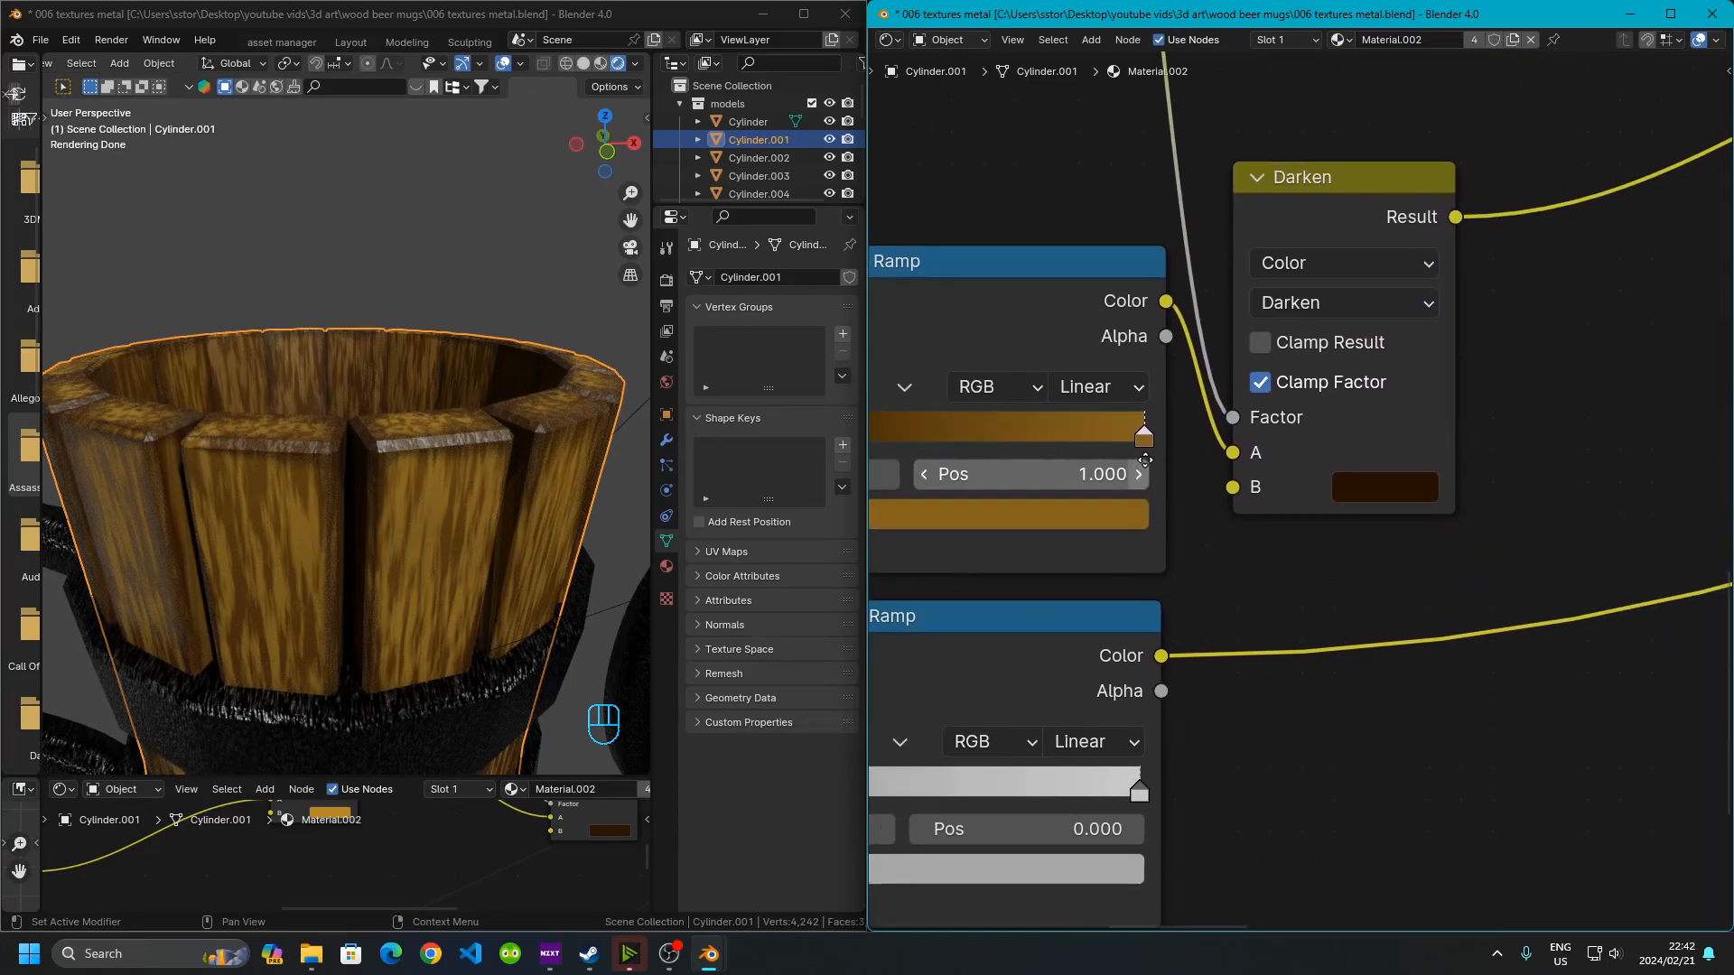
{"action": "scroll", "coordinate": [1147, 485], "scroll_direction": "down", "scroll_amount": 6}
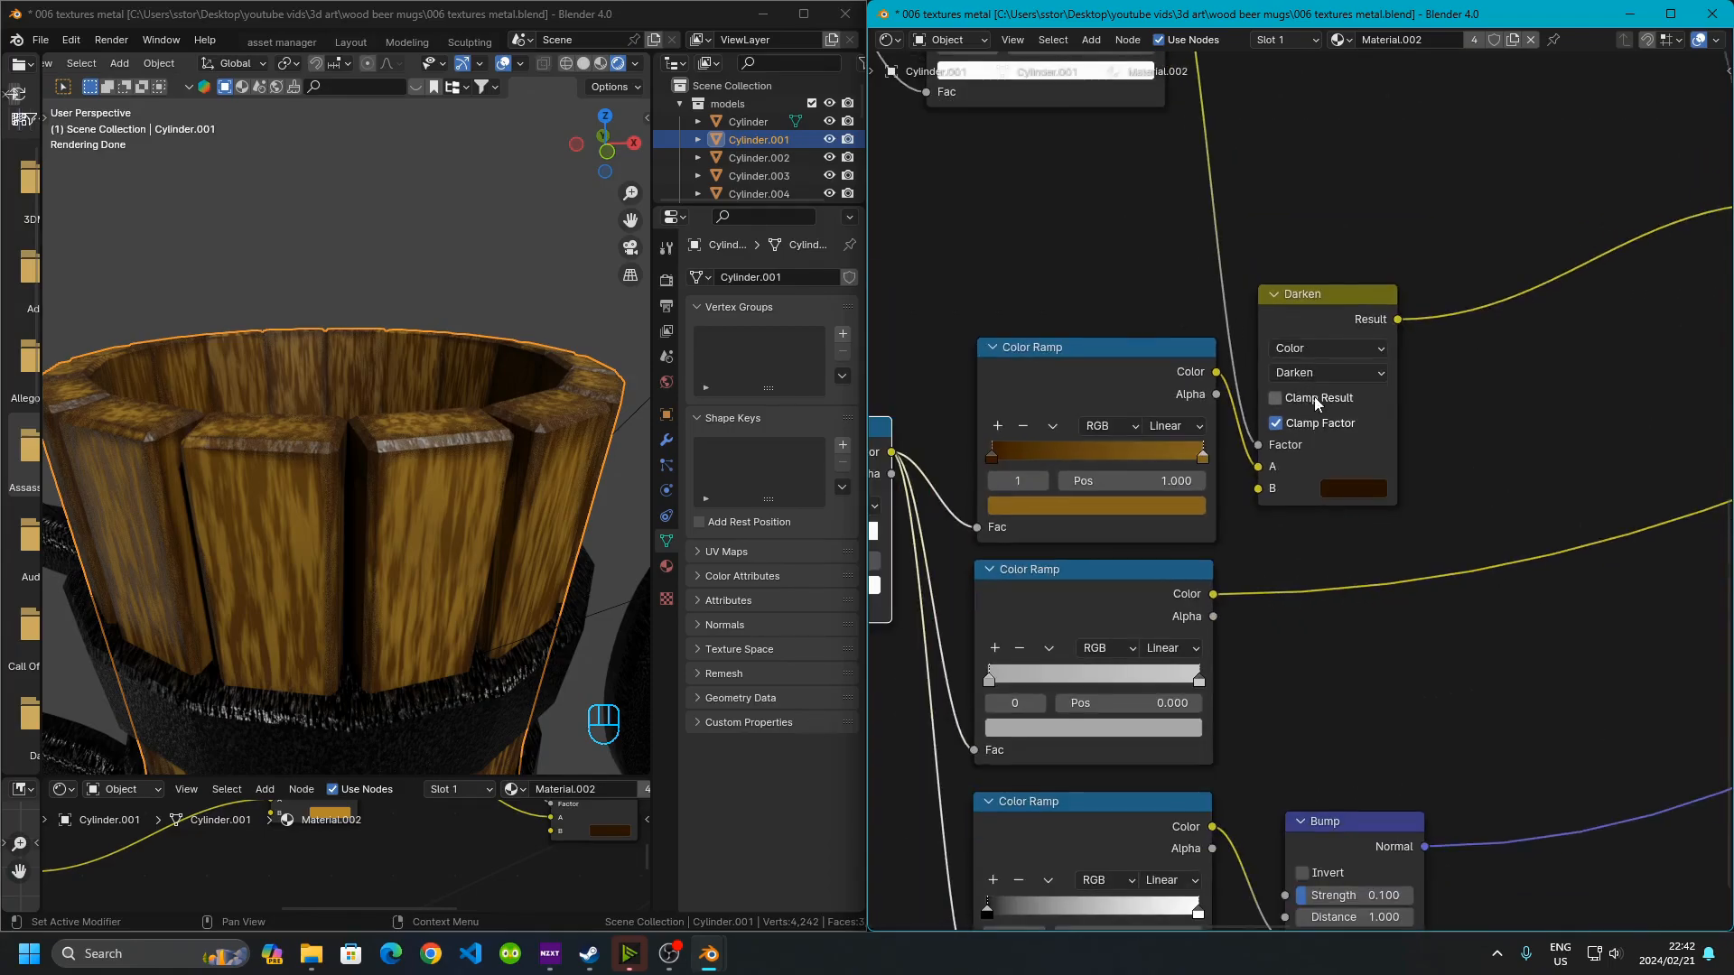
{"action": "middle_click_drag", "start_coordinate": [1180, 310], "coordinate": [1350, 529]}
{"action": "middle_click_drag", "start_coordinate": [958, 415], "coordinate": [1223, 378]}
{"action": "middle_click_drag", "start_coordinate": [1671, 523], "coordinate": [1021, 518]}
{"action": "middle_click_drag", "start_coordinate": [1273, 453], "coordinate": [1354, 578]}
{"action": "middle_click_drag", "start_coordinate": [1116, 651], "coordinate": [1393, 619]}
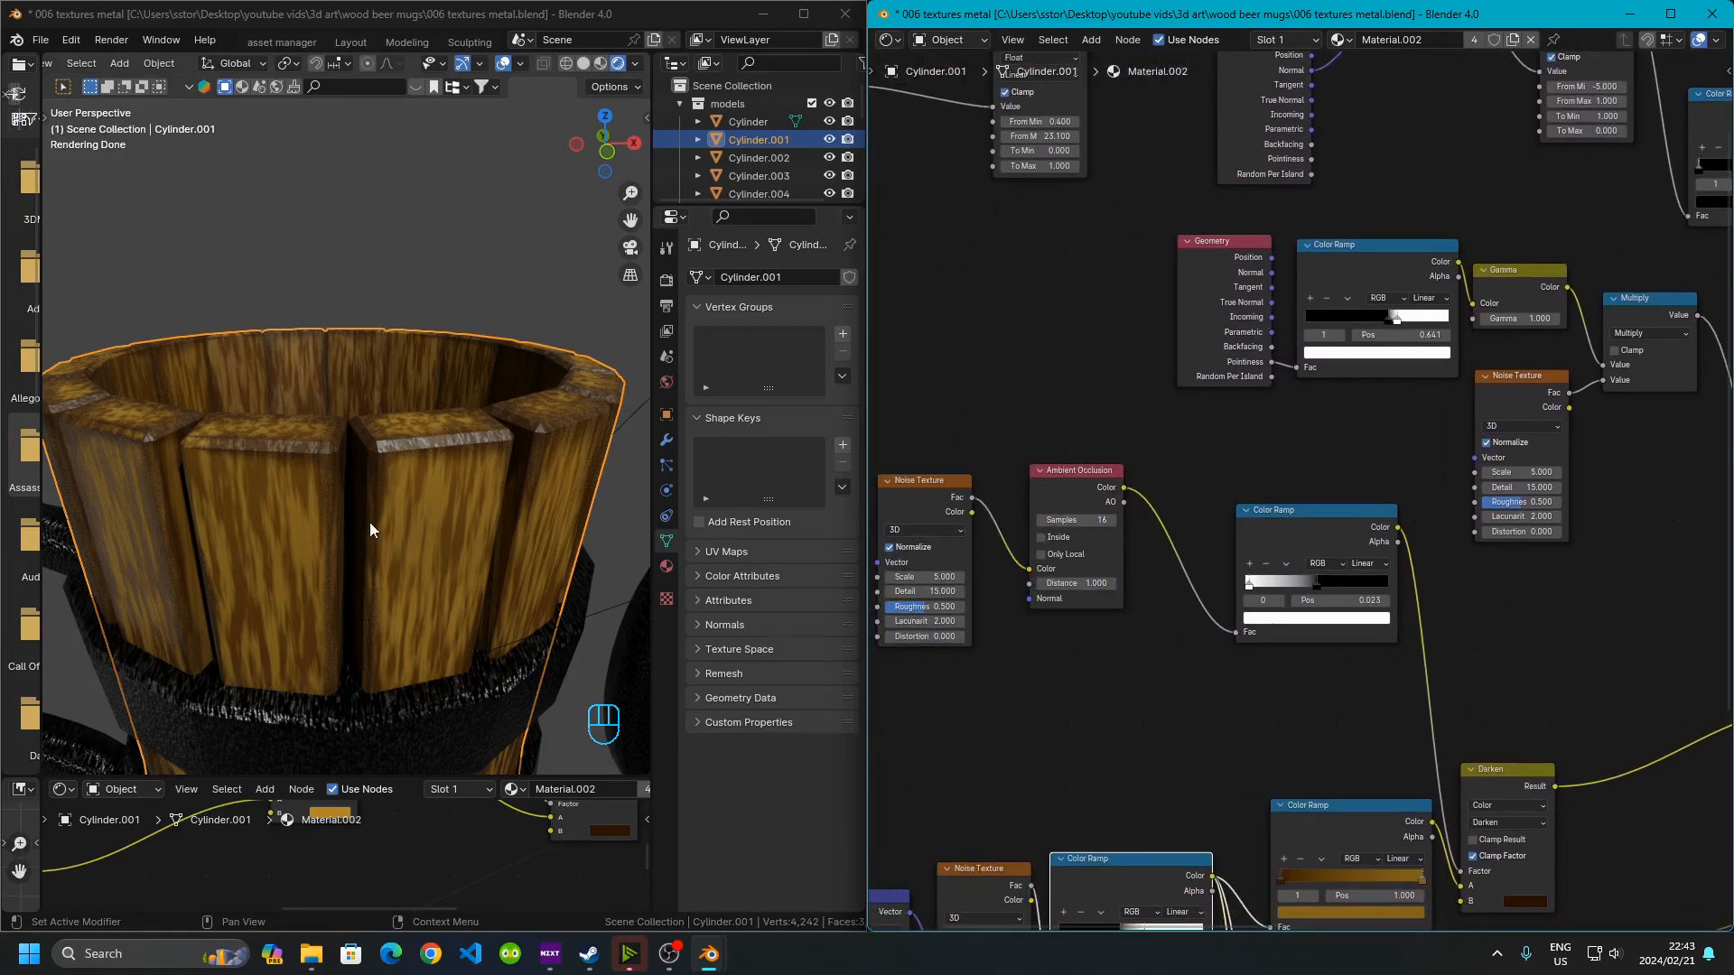
{"action": "middle_click_drag", "start_coordinate": [1443, 539], "coordinate": [1135, 542]}
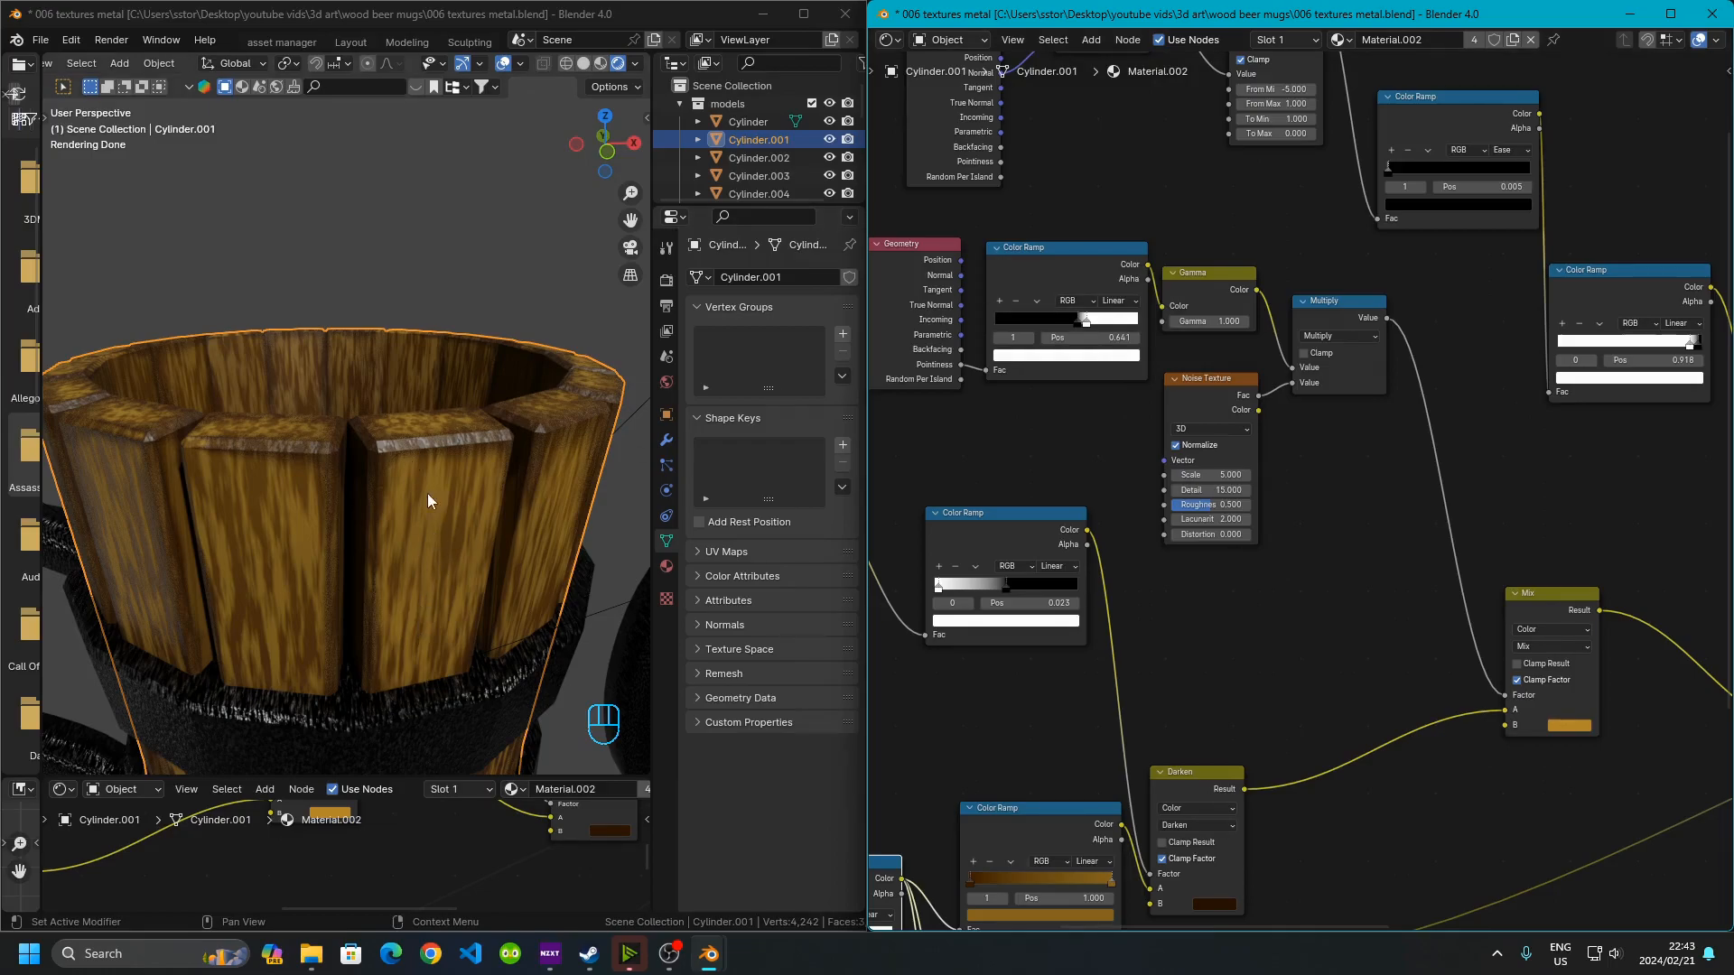
{"action": "middle_click_drag", "start_coordinate": [1297, 417], "coordinate": [1059, 386]}
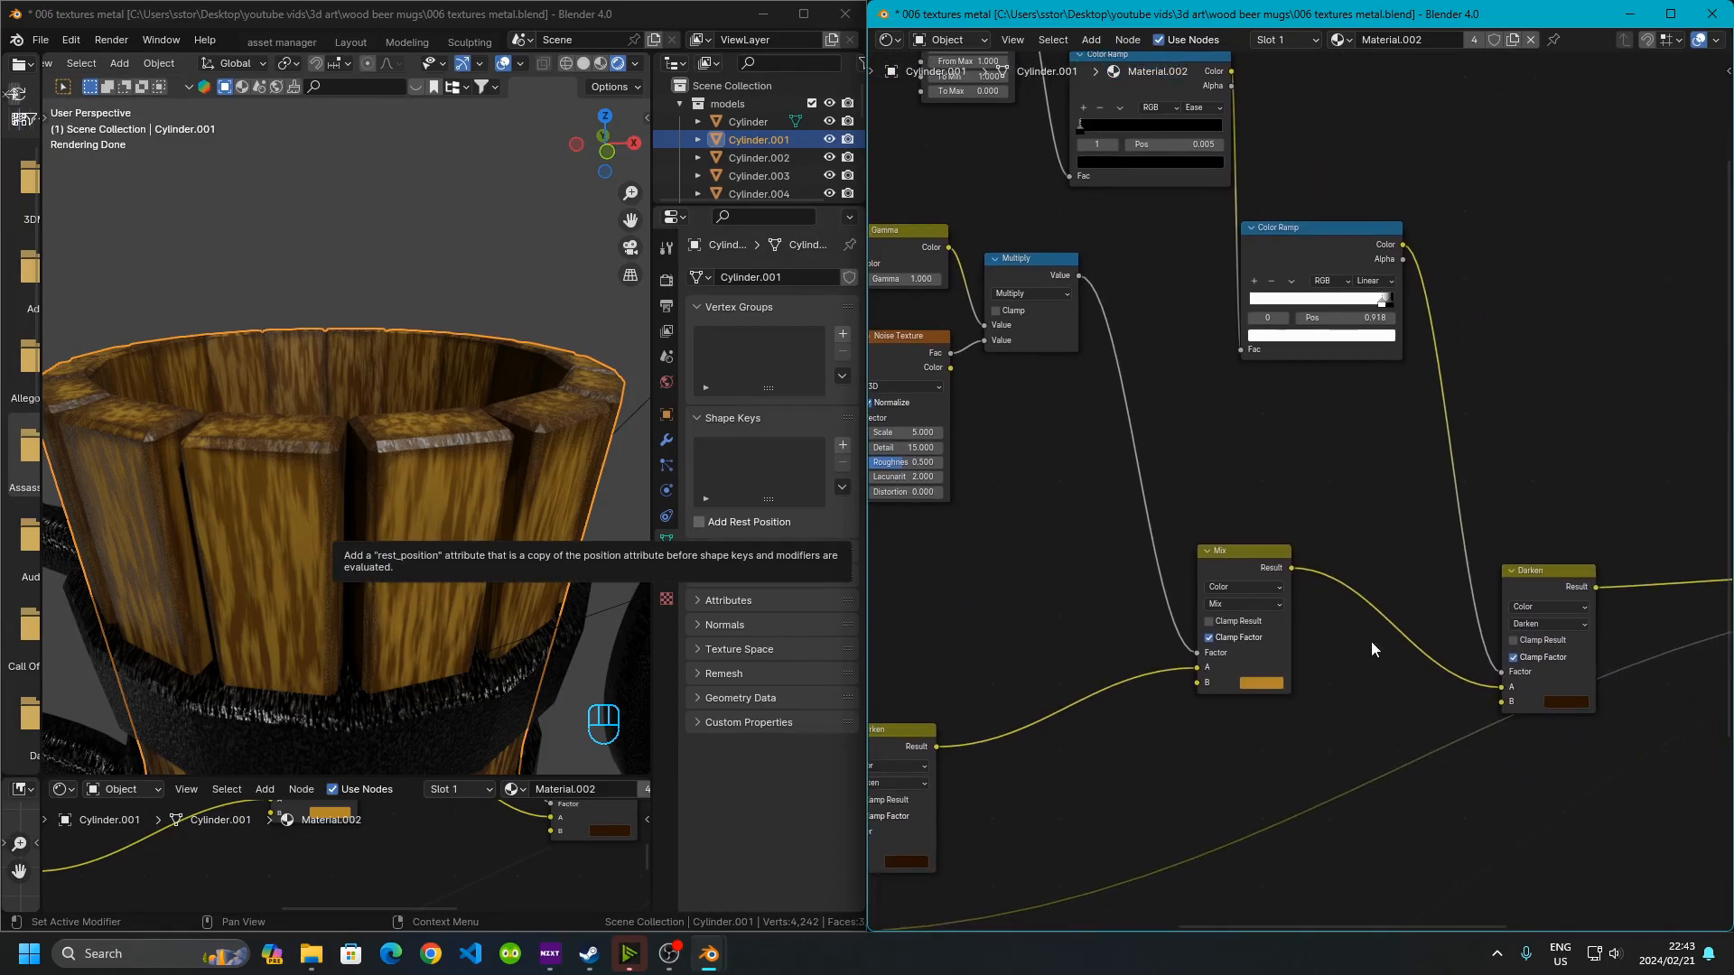
{"action": "middle_click_drag", "start_coordinate": [1357, 646], "coordinate": [1198, 593]}
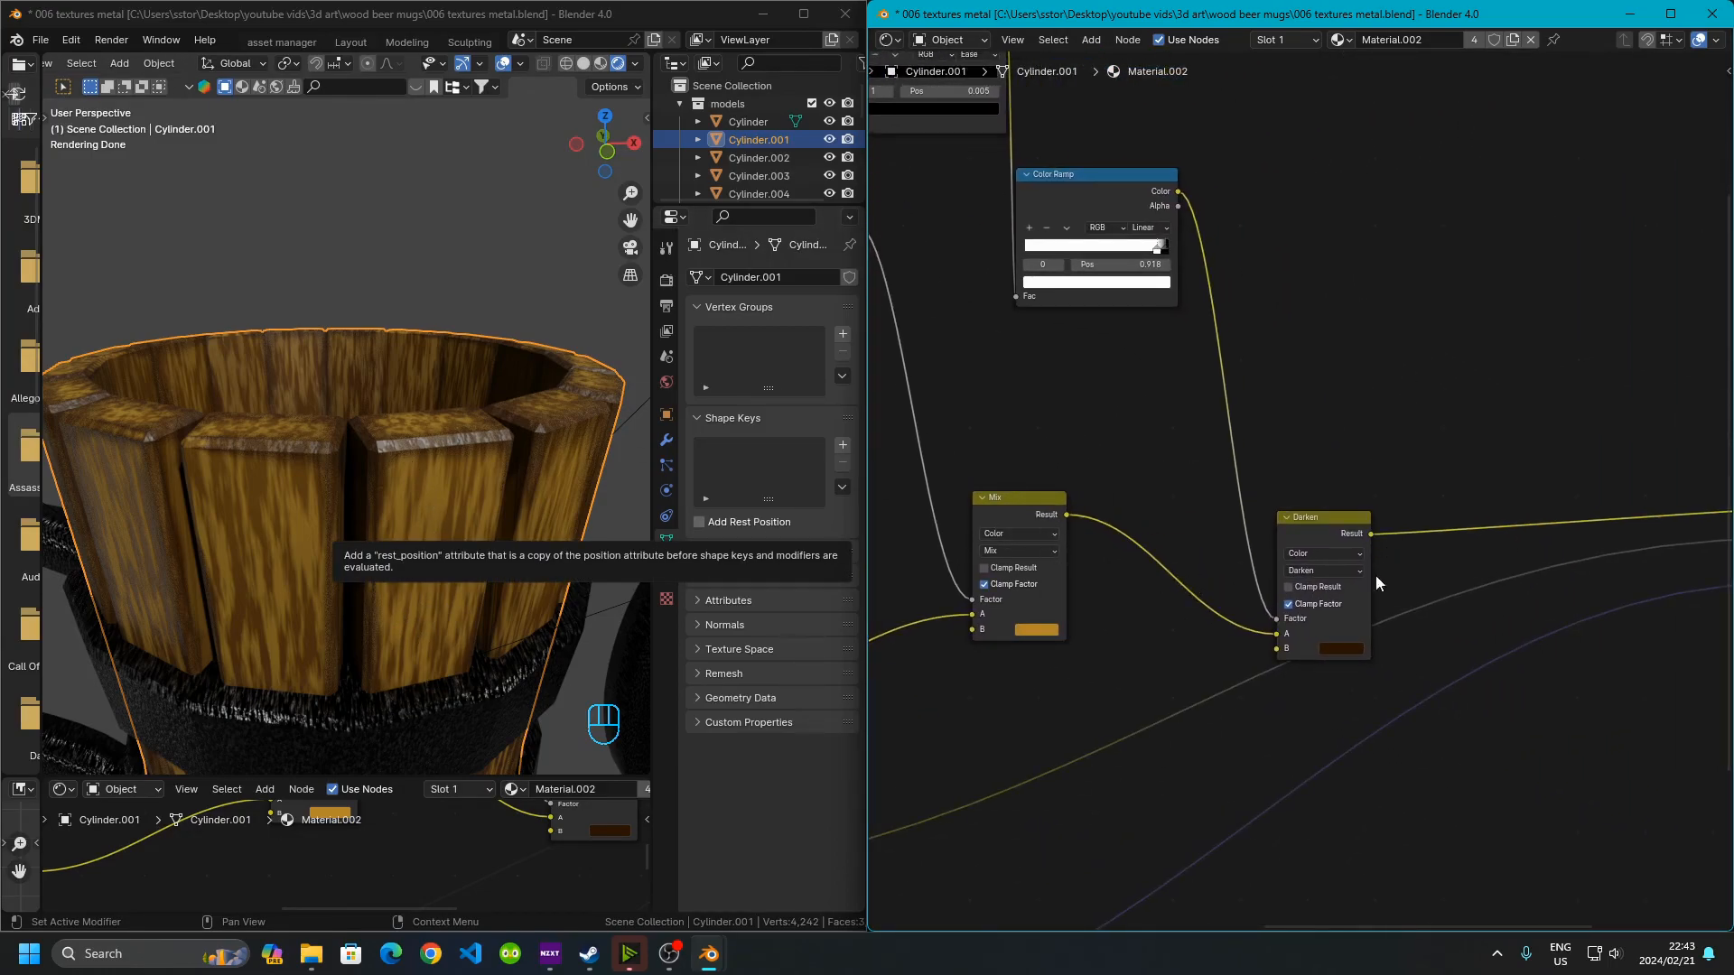
{"action": "middle_click_drag", "start_coordinate": [1297, 483], "coordinate": [1601, 629]}
{"action": "mouse_move", "coordinate": [1210, 293]}
{"action": "middle_mouse_down"}
{"action": "mouse_move", "coordinate": [1537, 552]}
{"action": "mouse_move", "coordinate": [1710, 517]}
{"action": "middle_mouse_up"}
{"action": "middle_click_drag", "start_coordinate": [1431, 444], "coordinate": [904, 319]}
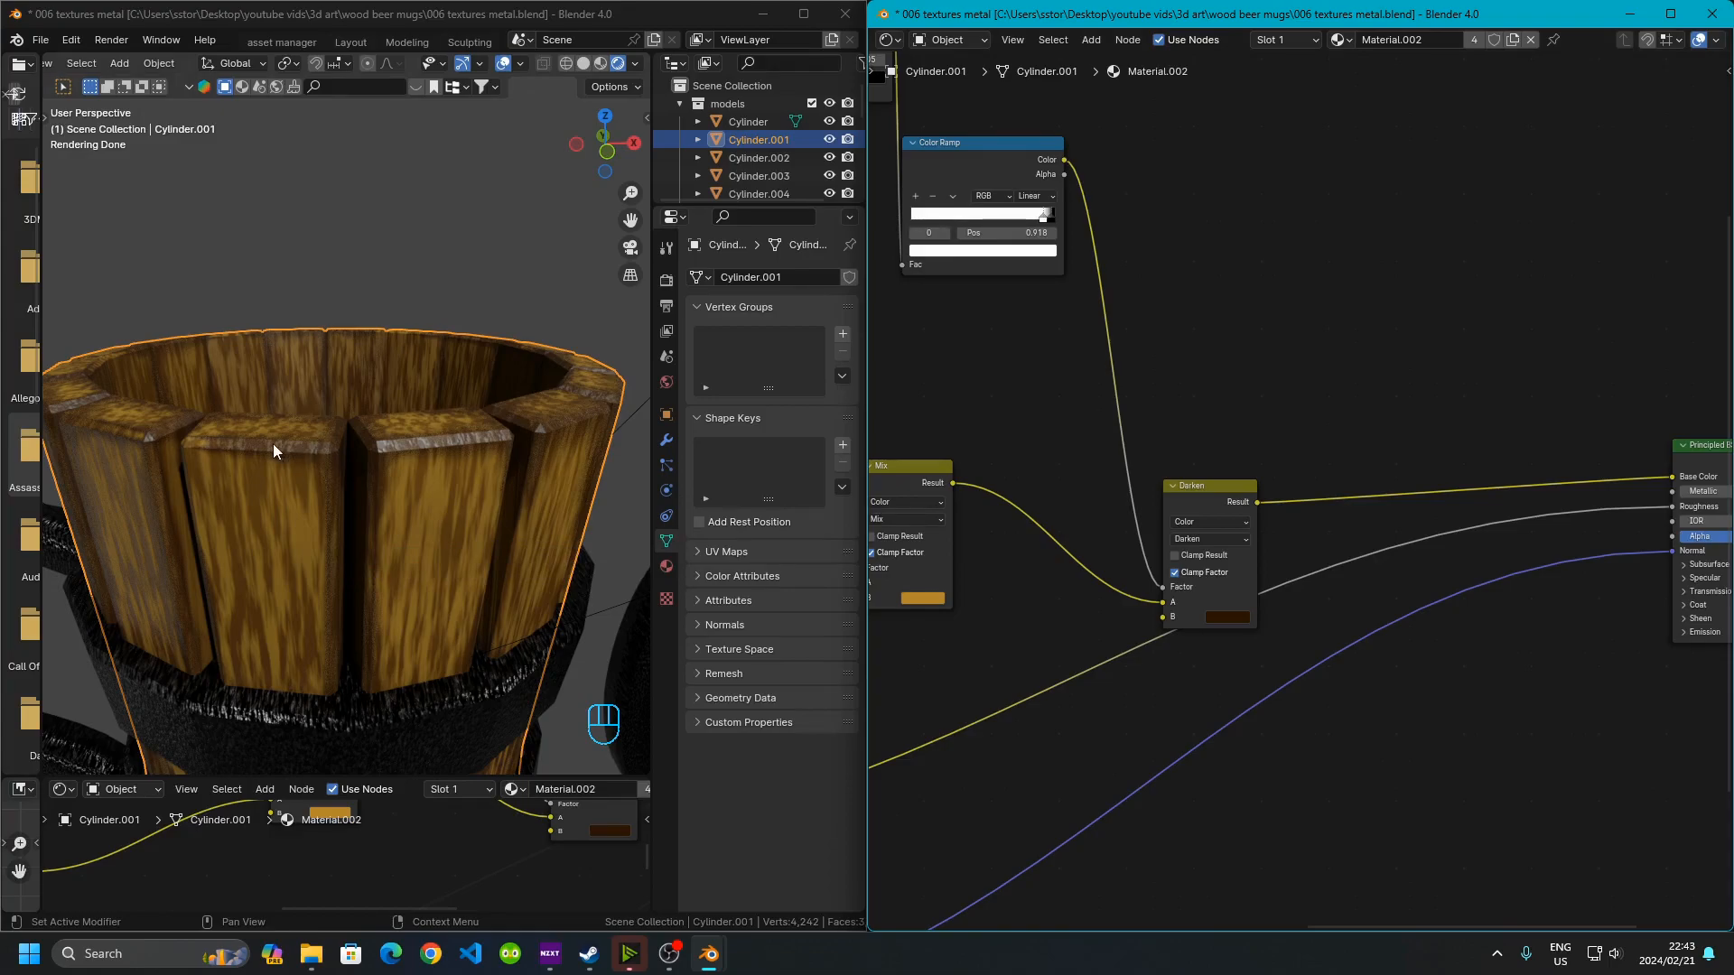
{"action": "middle_click_drag", "start_coordinate": [1374, 515], "coordinate": [1078, 466]}
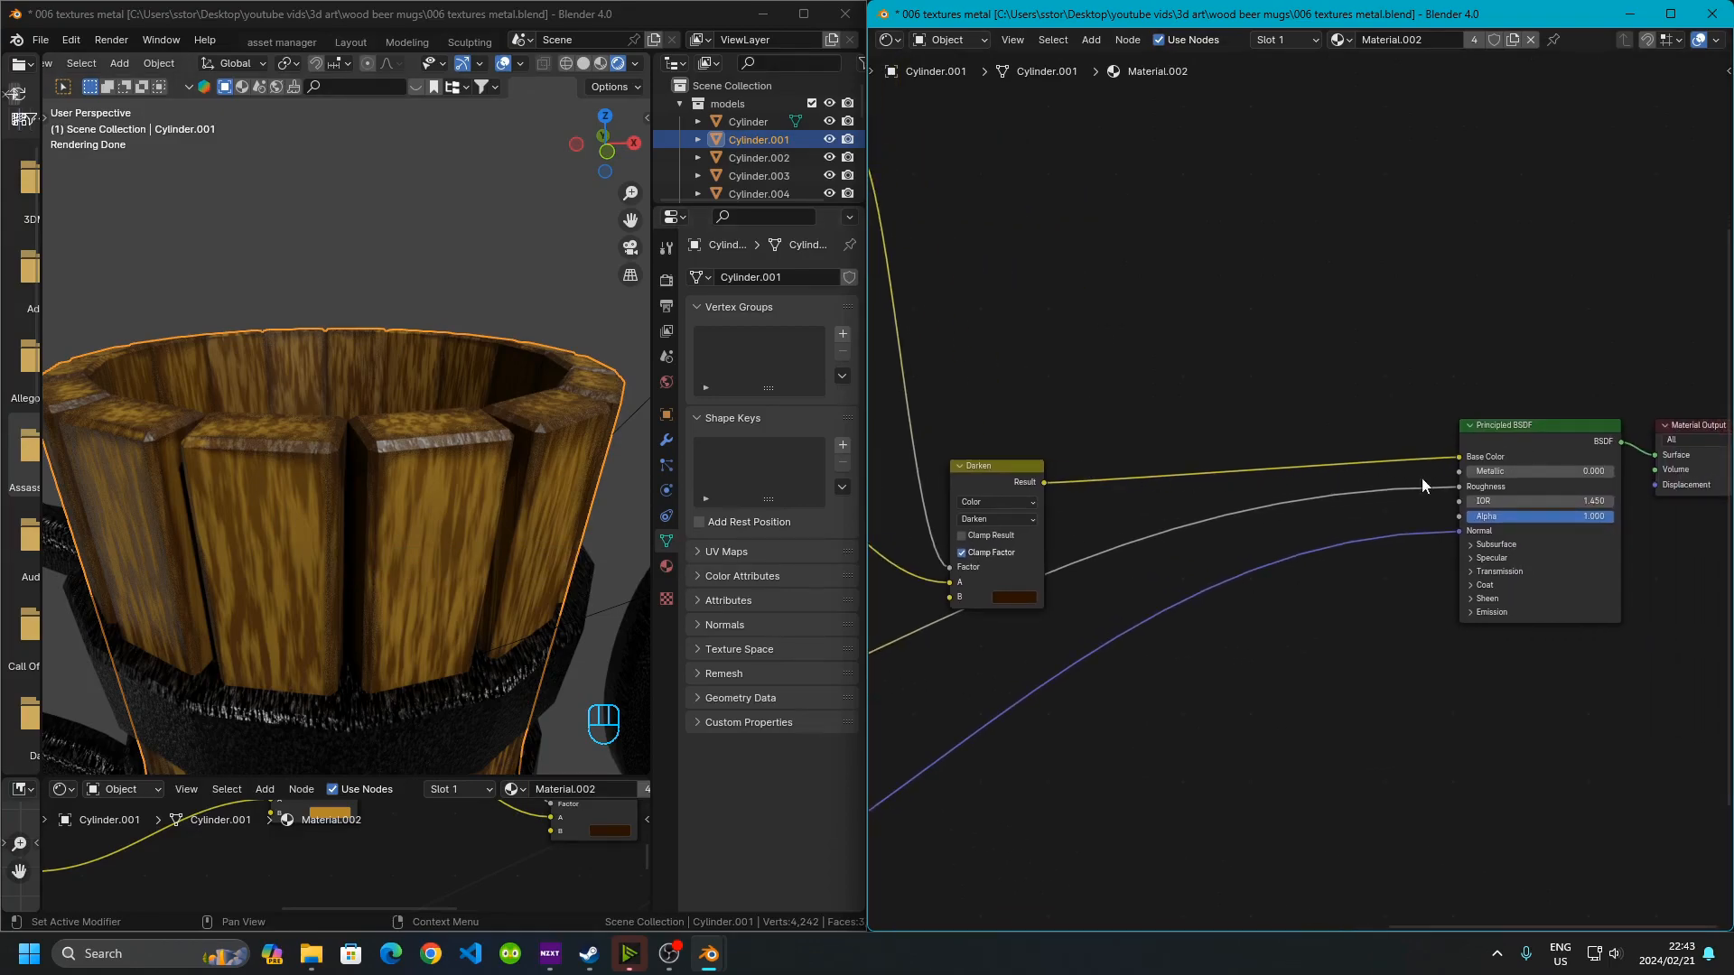
{"action": "middle_click_drag", "start_coordinate": [1151, 572], "coordinate": [1446, 526]}
Select each stop of the grey Color Ramp feeding the roughness to check its position
{"action": "scroll", "coordinate": [1285, 523], "scroll_direction": "up", "scroll_amount": 8}
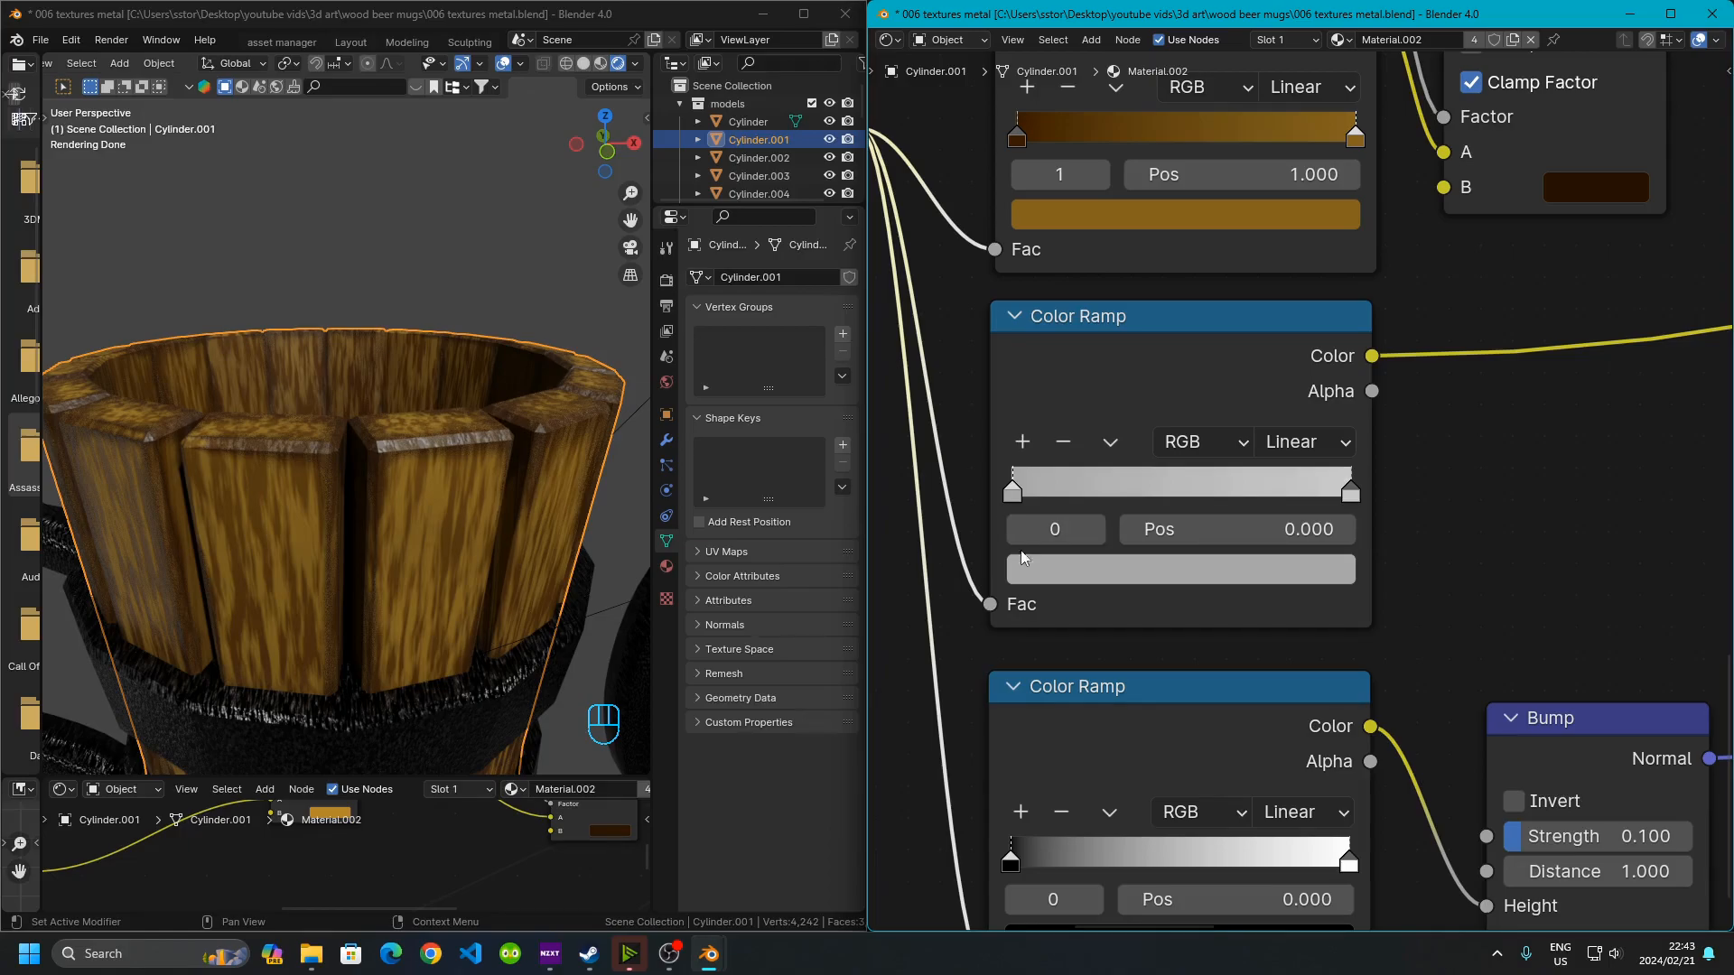
{"action": "left_click", "coordinate": [1009, 492]}
{"action": "left_click", "coordinate": [1140, 576]}
{"action": "left_click", "coordinate": [1351, 494]}
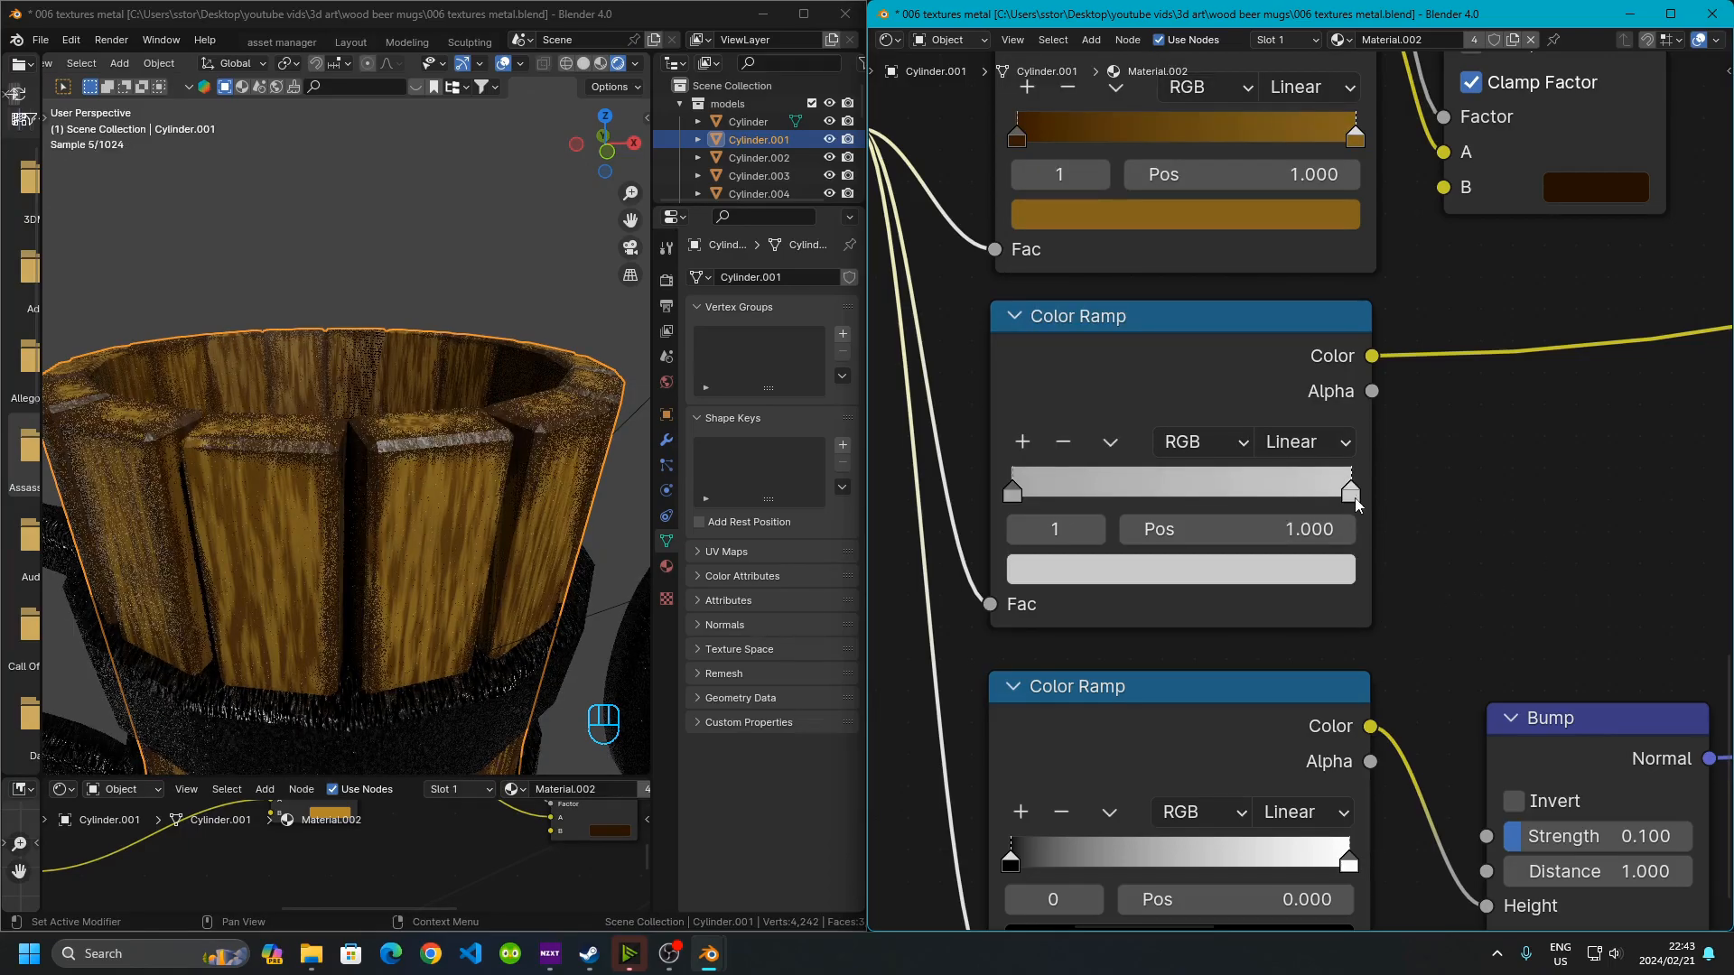
{"action": "left_click", "coordinate": [1275, 567]}
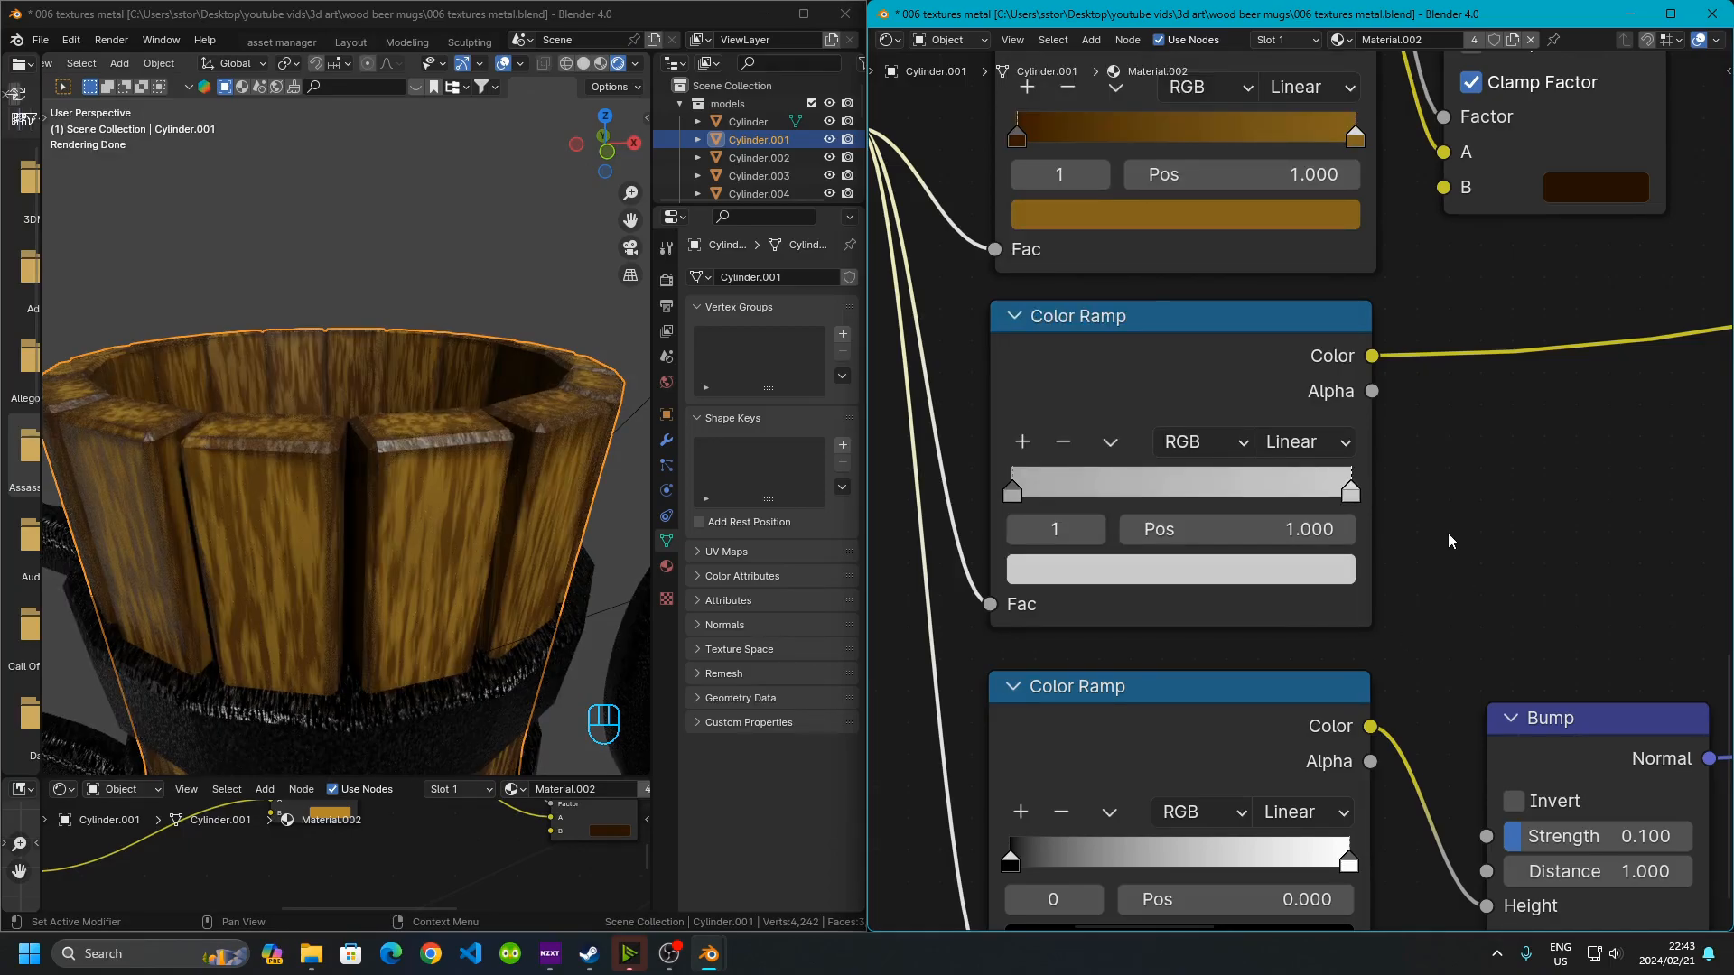
{"action": "left_click", "coordinate": [442, 469]}
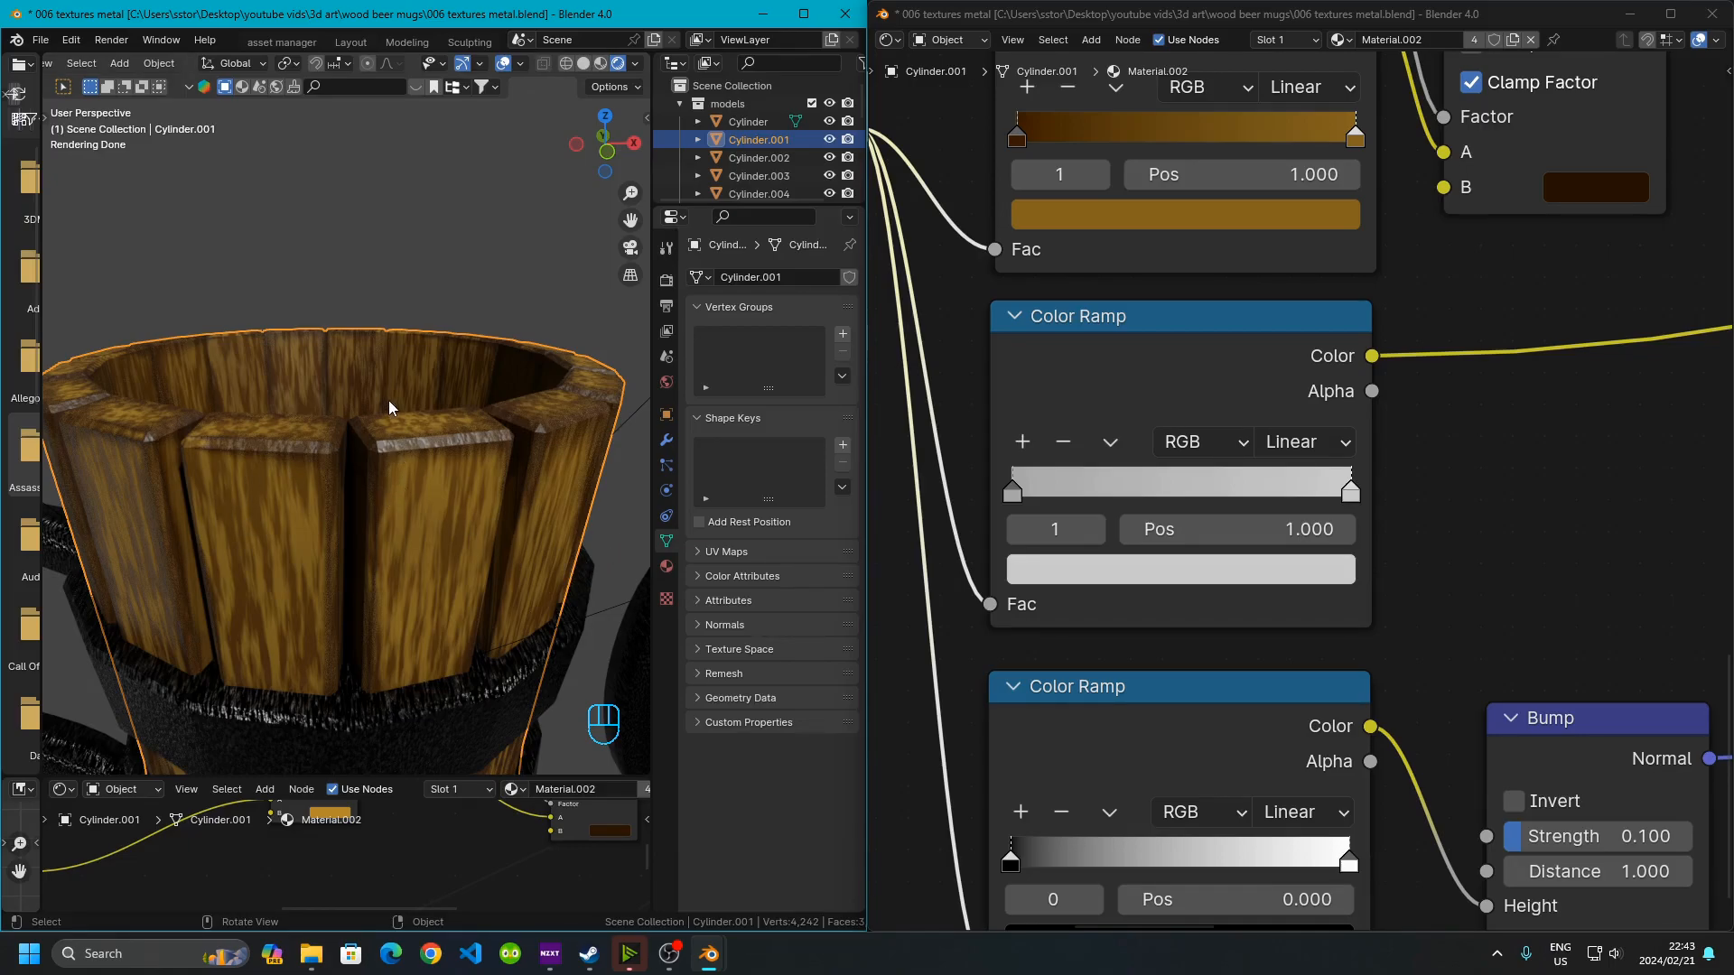
{"action": "scroll", "coordinate": [1185, 554], "scroll_direction": "down", "scroll_amount": 5}
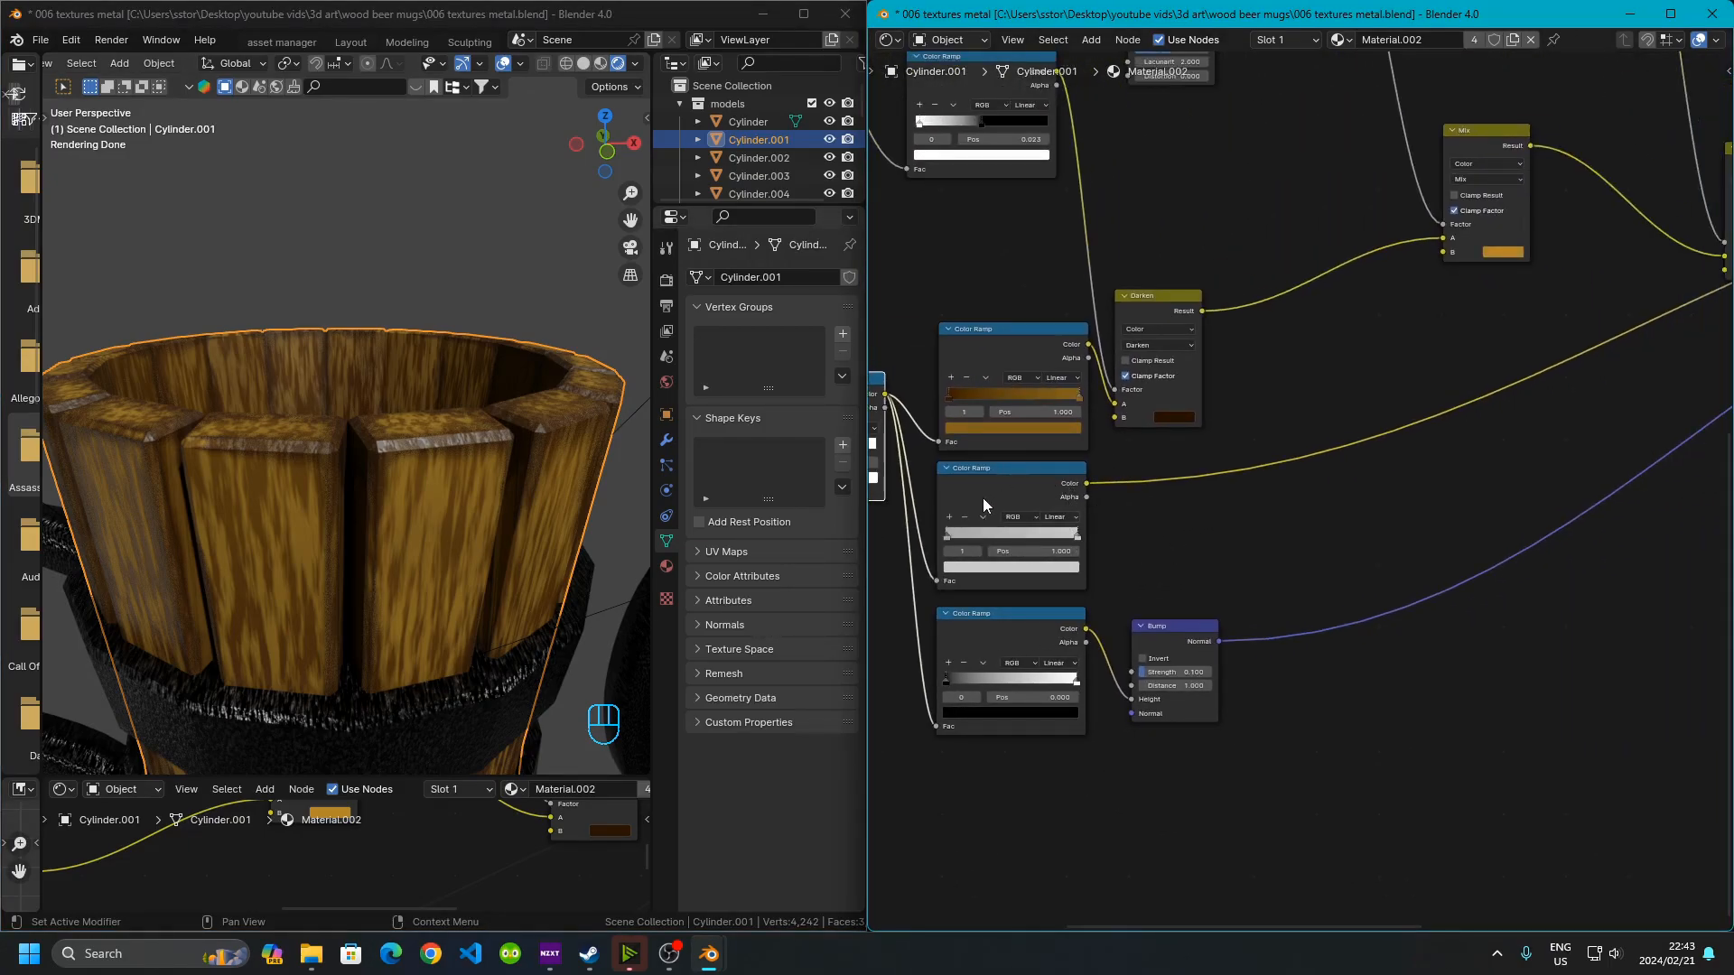
Examine the wood staves' texture close up in the viewport alongside the Bump node's Color Ramp
{"action": "middle_click_drag", "start_coordinate": [1242, 489], "coordinate": [728, 627]}
{"action": "middle_click_drag", "start_coordinate": [1364, 485], "coordinate": [1454, 404]}
{"action": "scroll", "coordinate": [1311, 487], "scroll_direction": "up", "scroll_amount": 5}
{"action": "scroll", "coordinate": [1323, 482], "scroll_direction": "down", "scroll_amount": 5}
{"action": "middle_click_drag", "start_coordinate": [1071, 608], "coordinate": [1486, 440]}
{"action": "middle_click_drag", "start_coordinate": [1180, 594], "coordinate": [1412, 521]}
{"action": "scroll", "coordinate": [1121, 539], "scroll_direction": "up", "scroll_amount": 9}
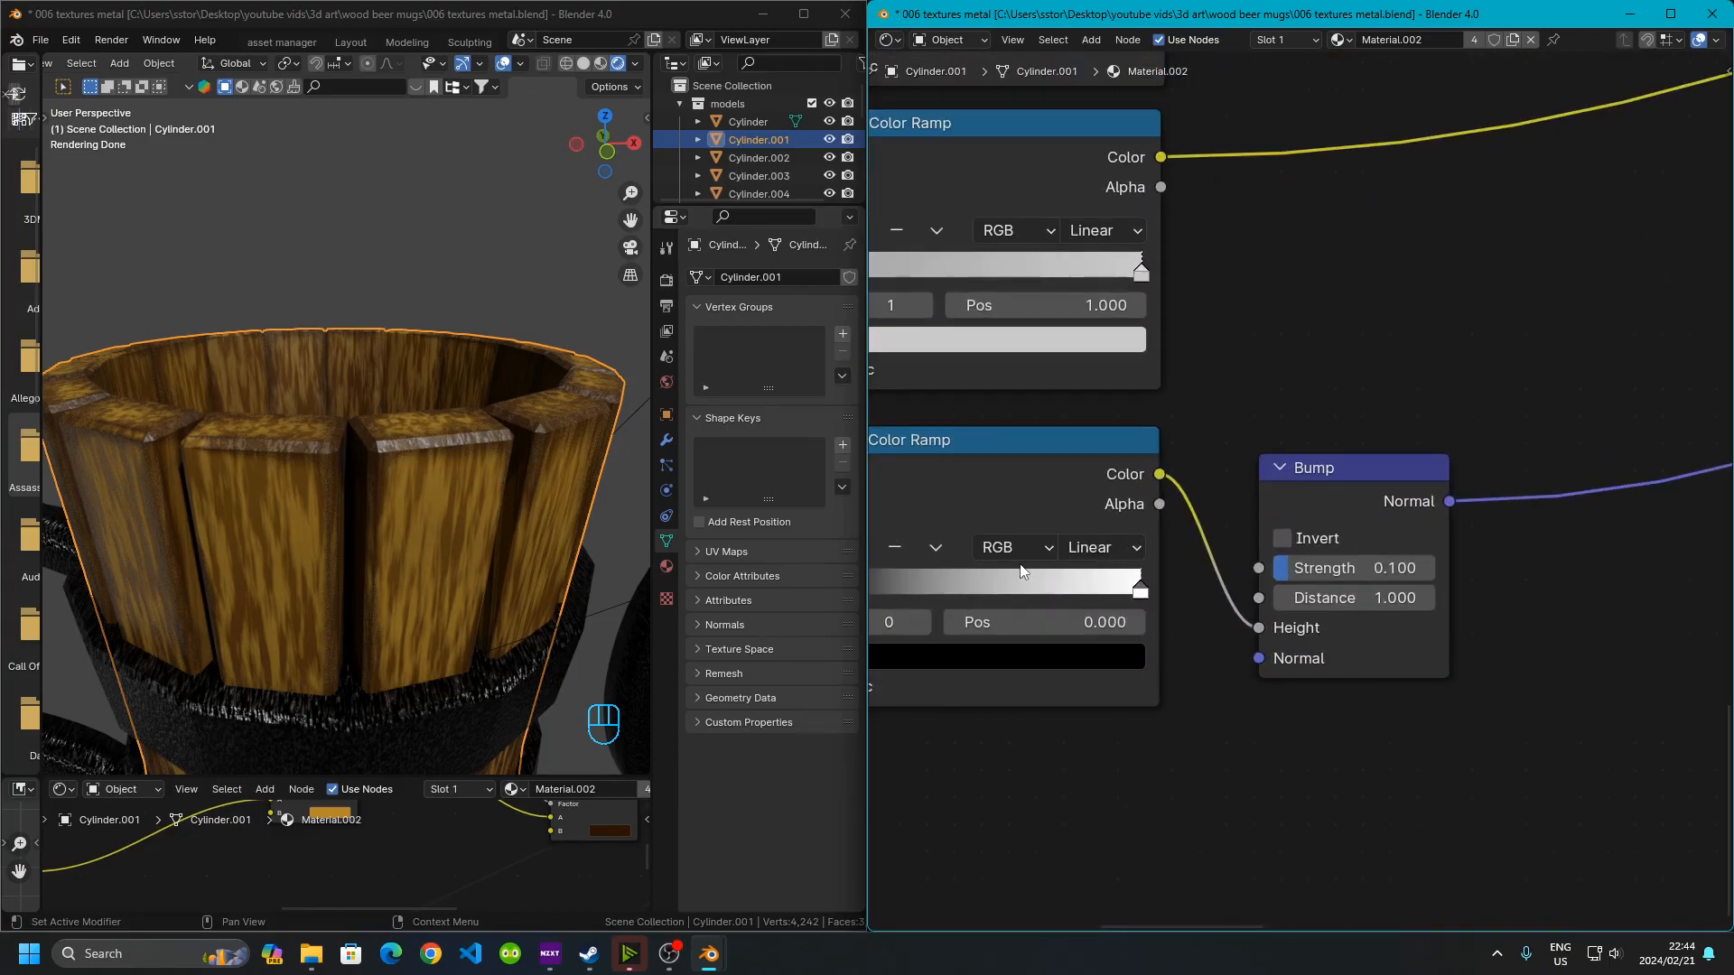
{"action": "middle_click_drag", "start_coordinate": [1021, 566], "coordinate": [1254, 536]}
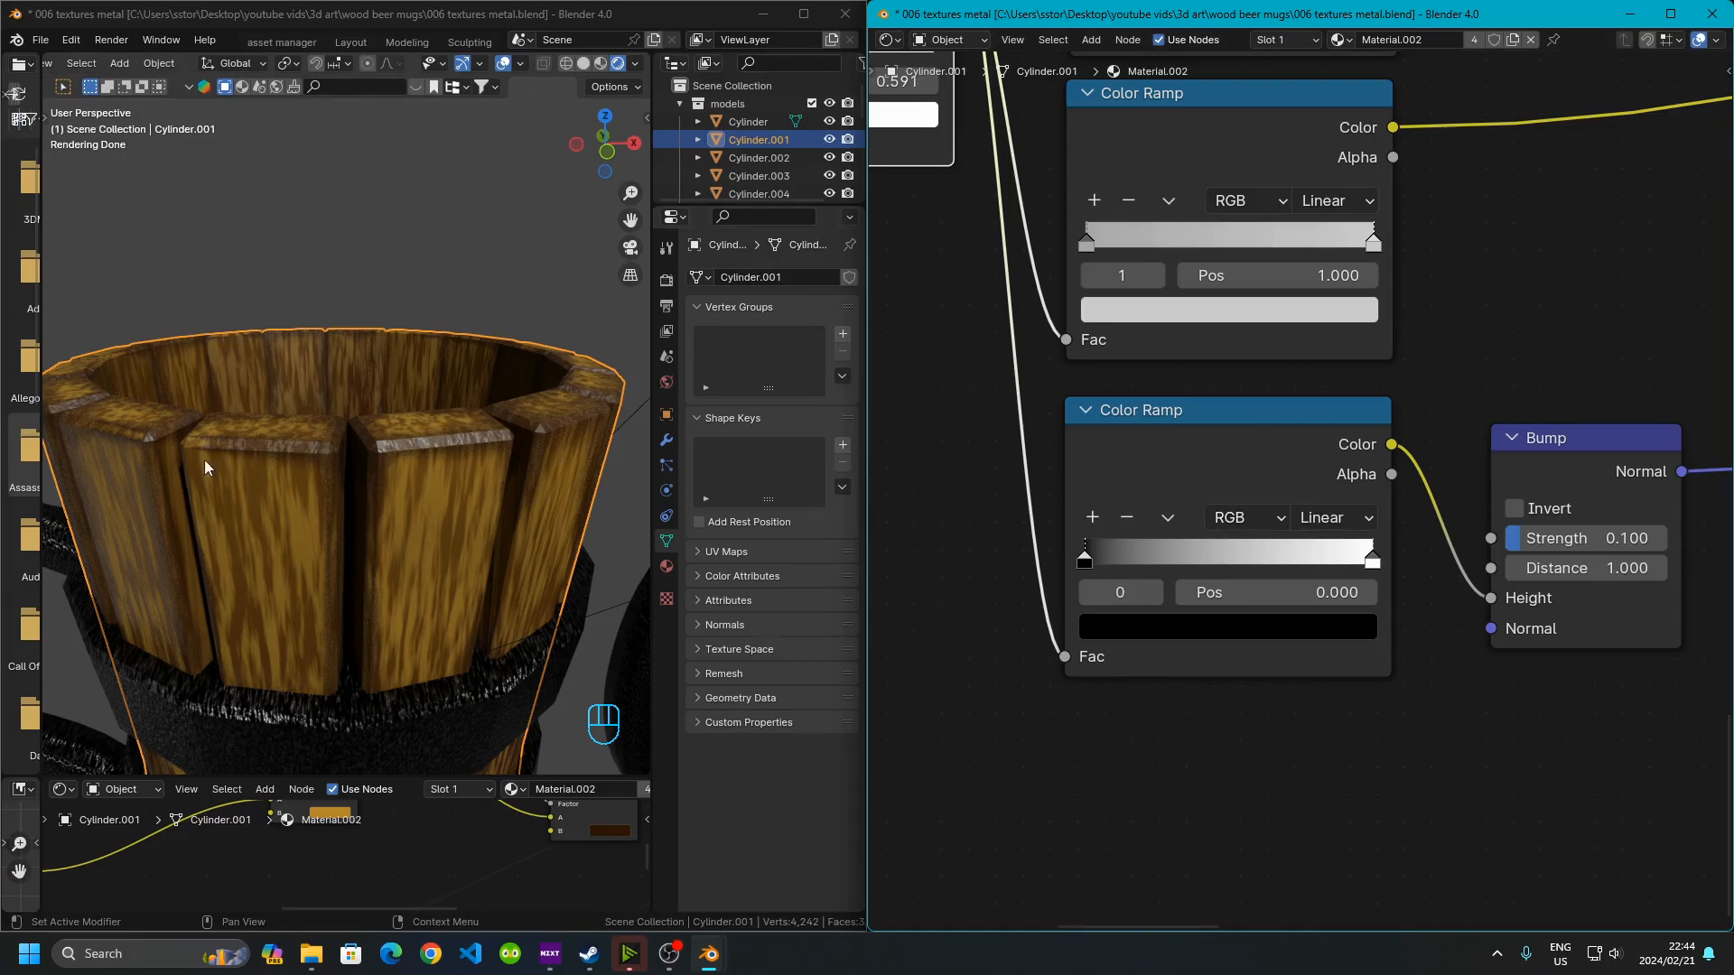
{"action": "left_click", "coordinate": [402, 434]}
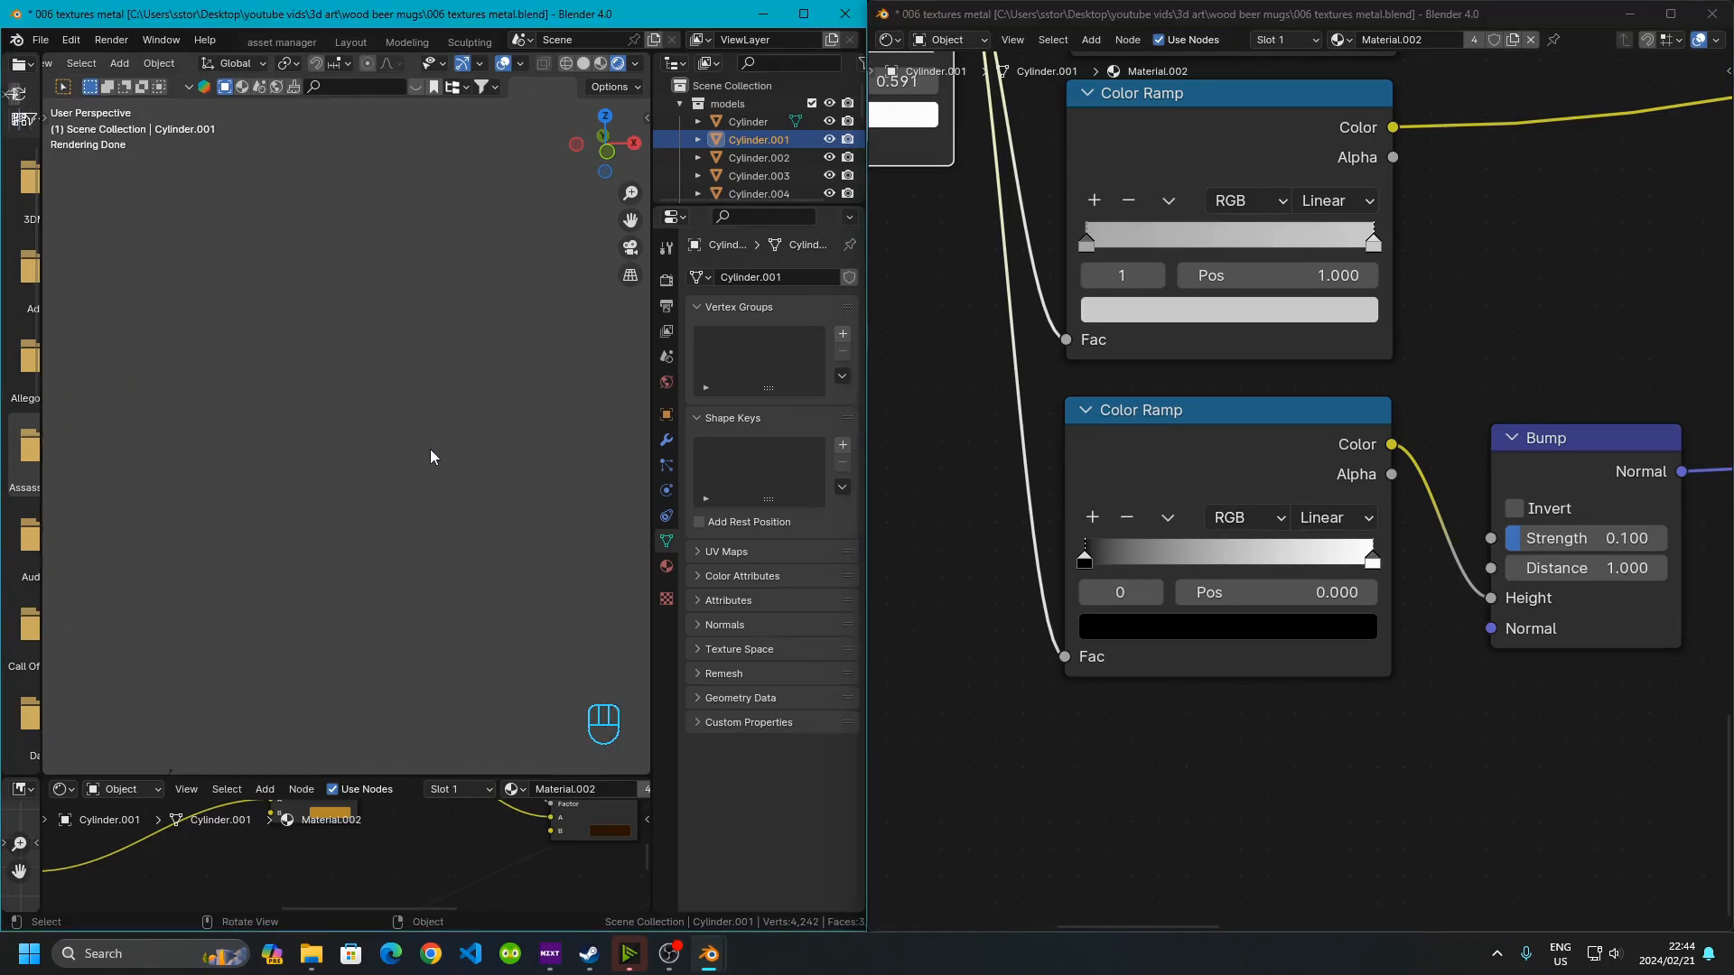
{"action": "scroll", "coordinate": [466, 507], "scroll_direction": "up", "scroll_amount": 5}
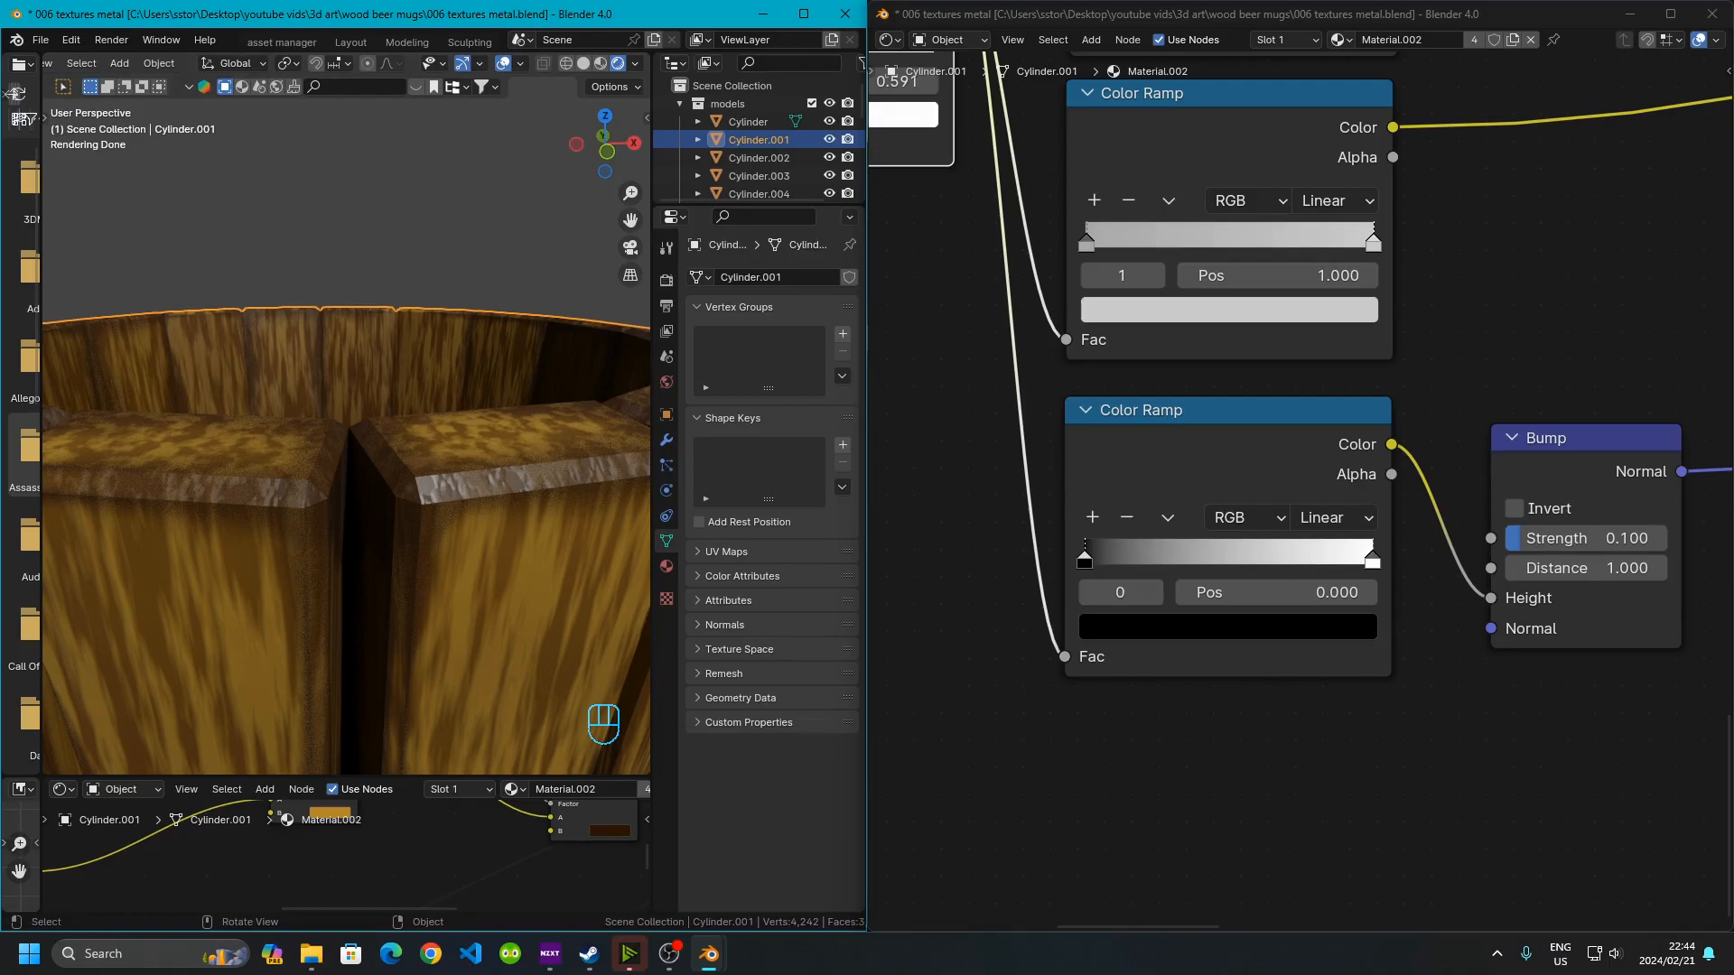
Trace the bump Color Ramp's connections through the Bump node to the Principled BSDF
{"action": "left_click", "coordinate": [1691, 354]}
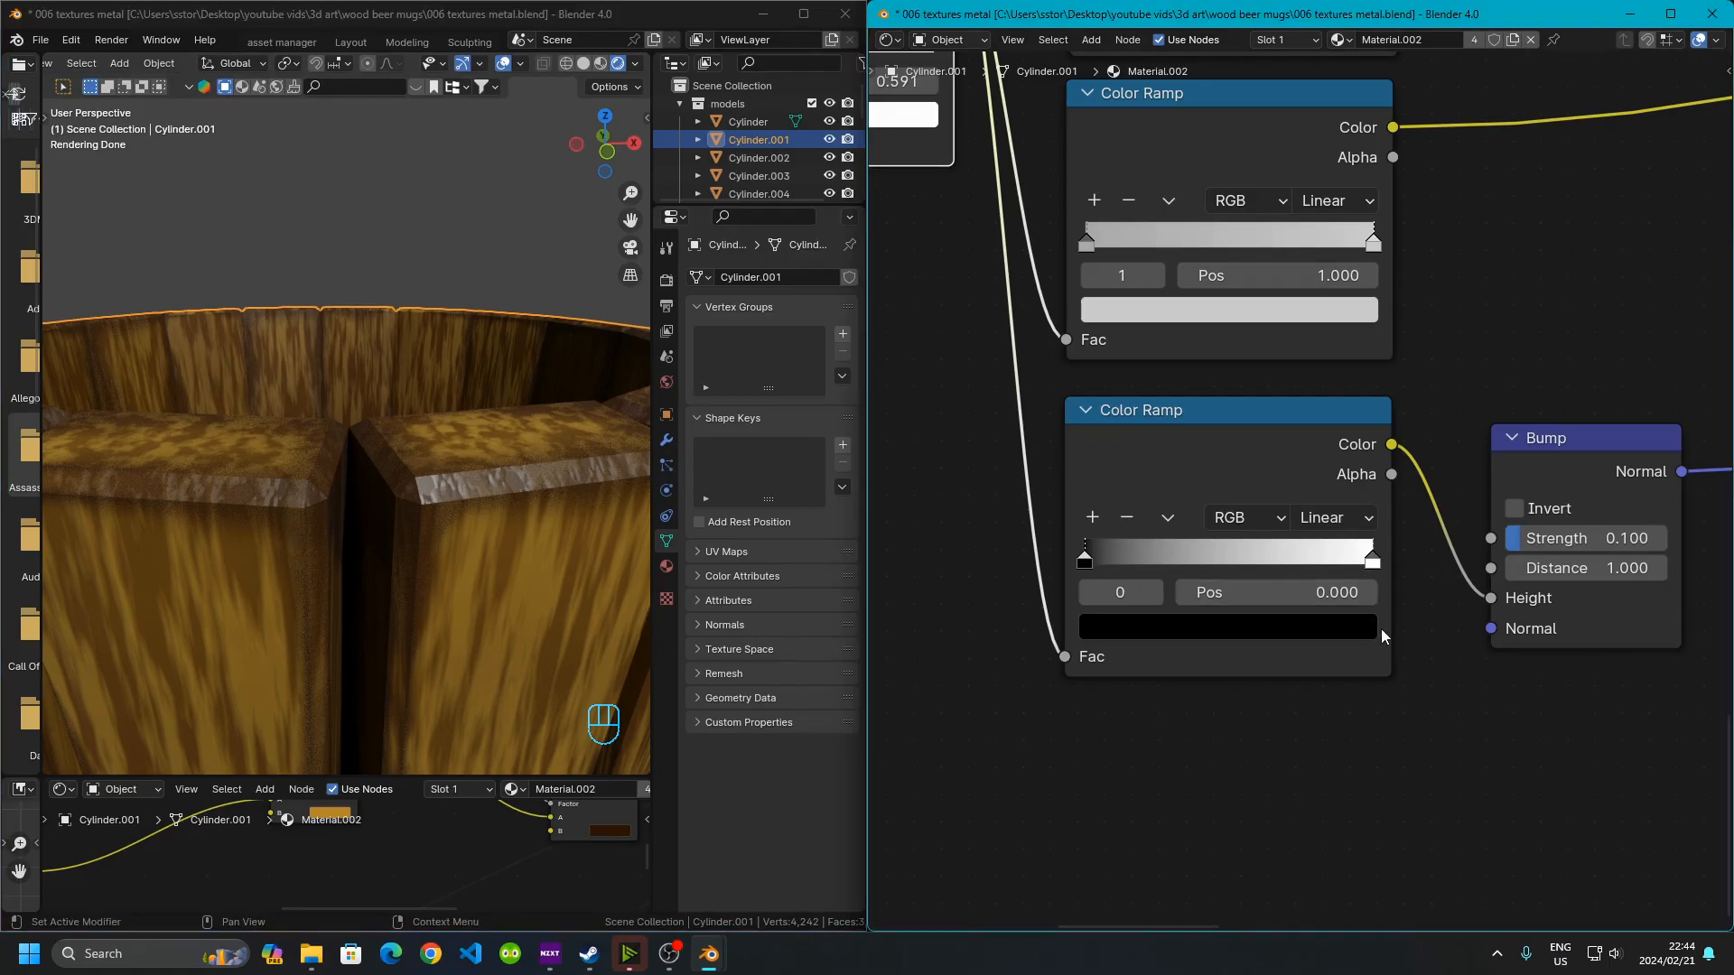
{"action": "middle_click_drag", "start_coordinate": [1439, 700], "coordinate": [1319, 712]}
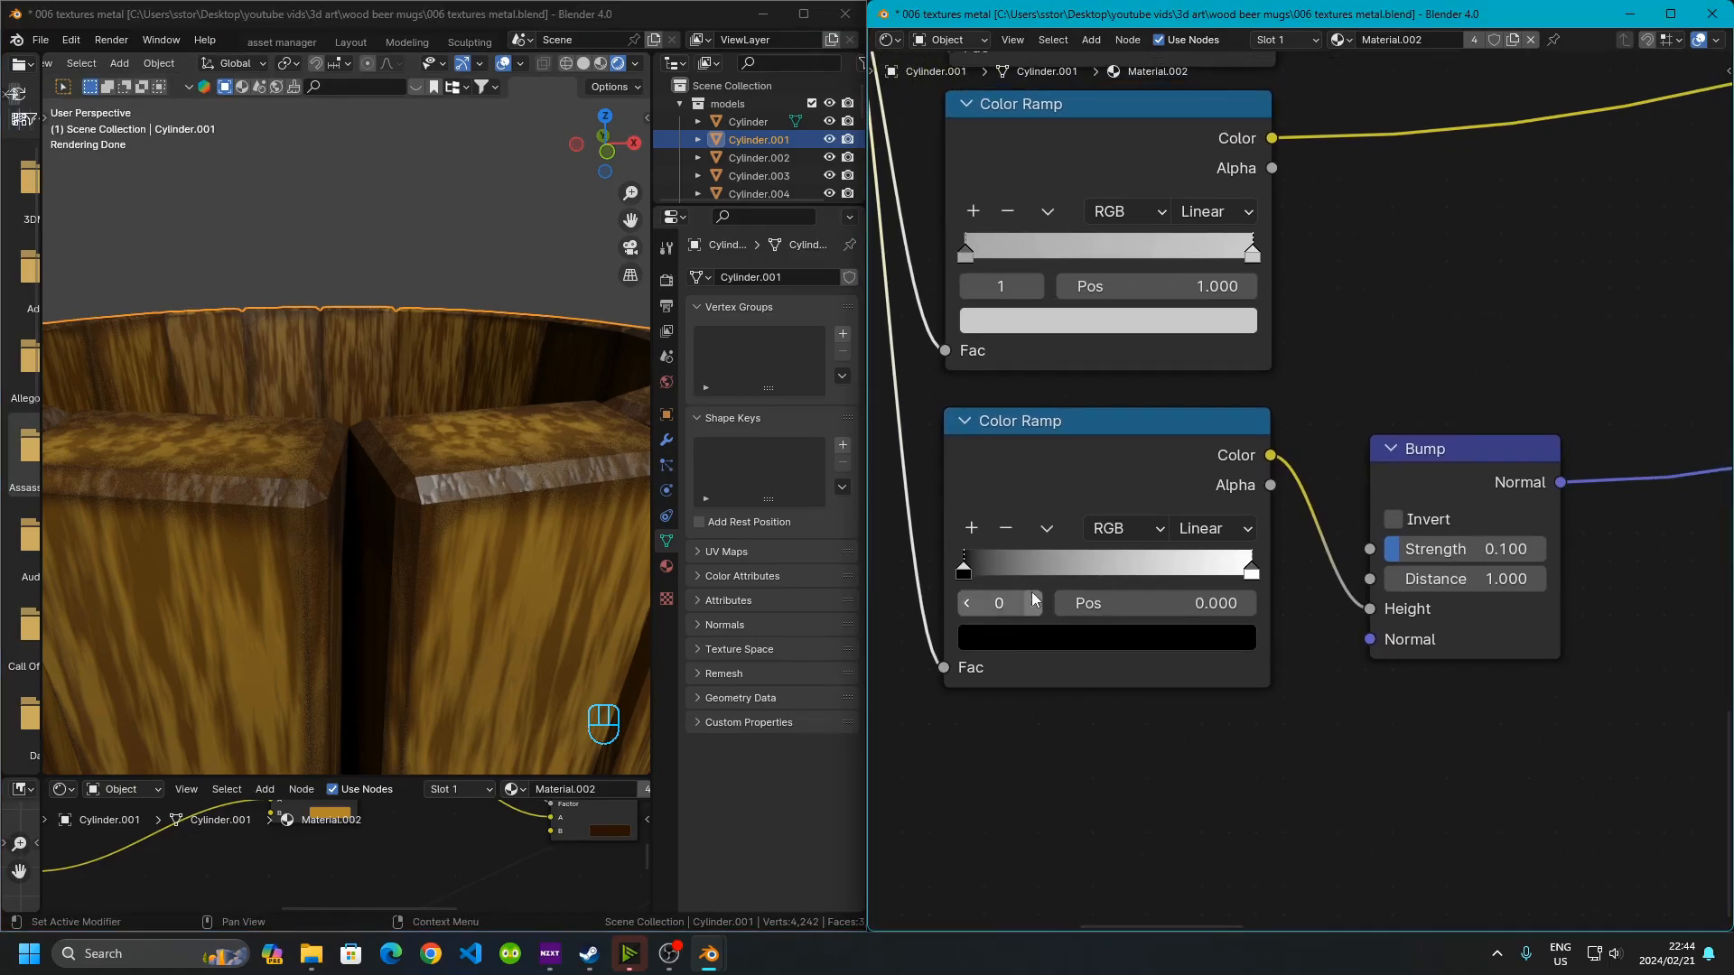
{"action": "left_click", "coordinate": [983, 540]}
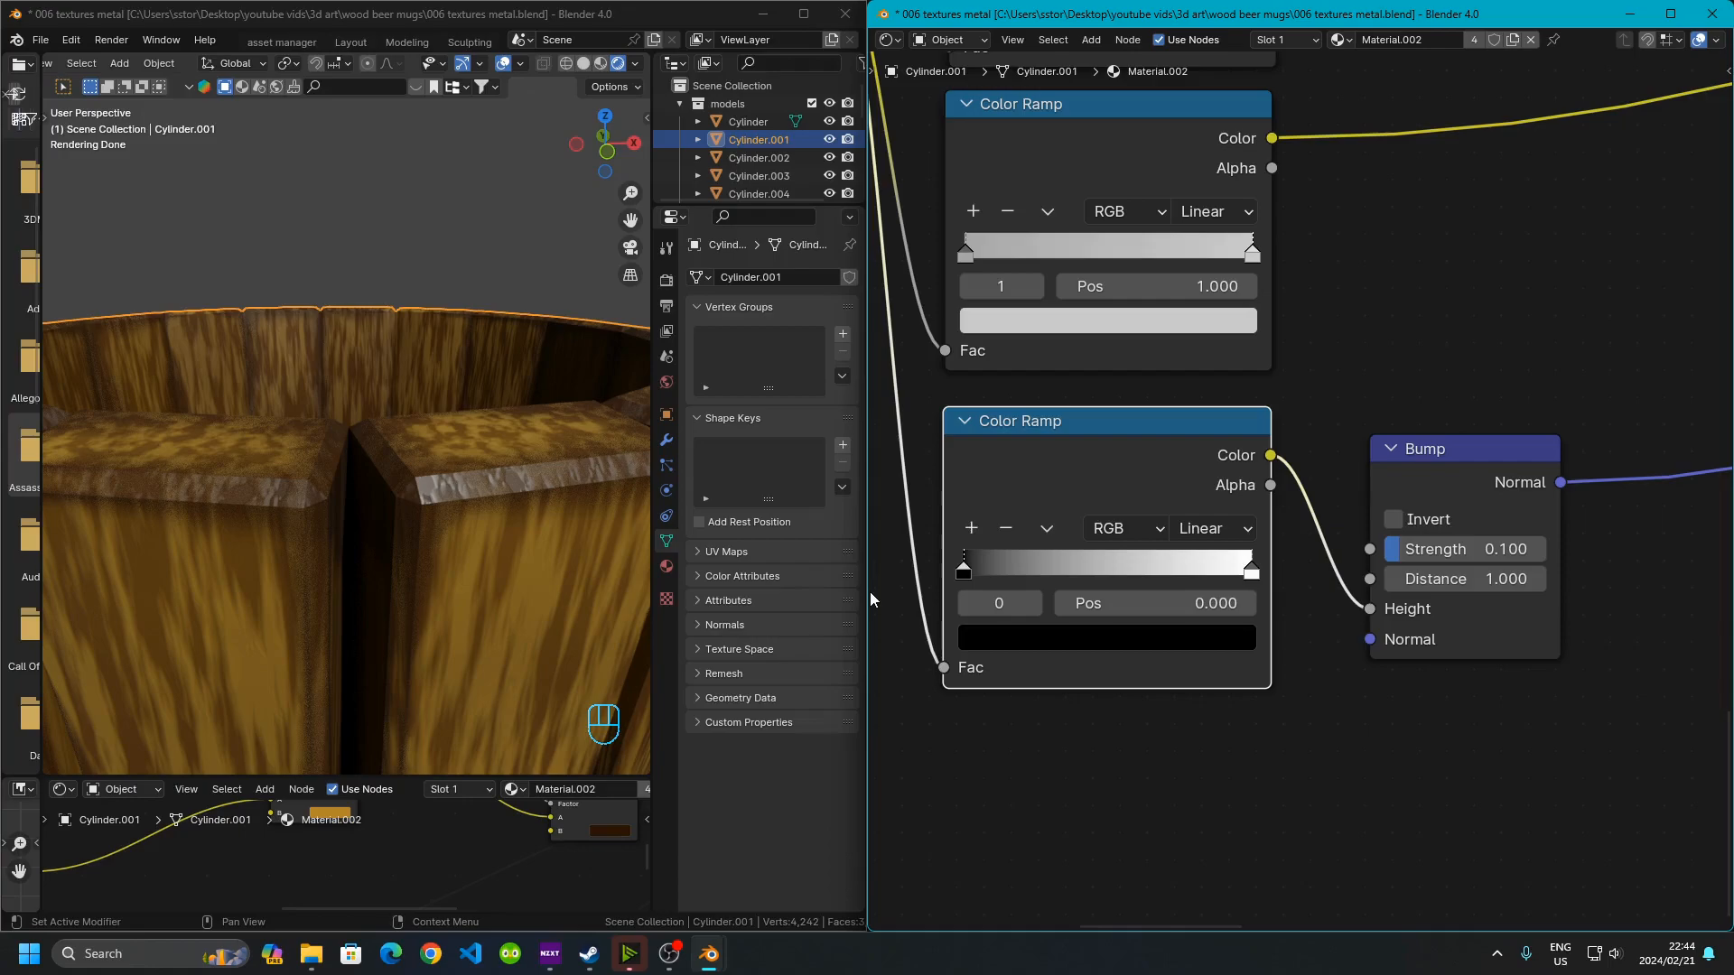
{"action": "middle_click_drag", "start_coordinate": [1323, 739], "coordinate": [1096, 736]}
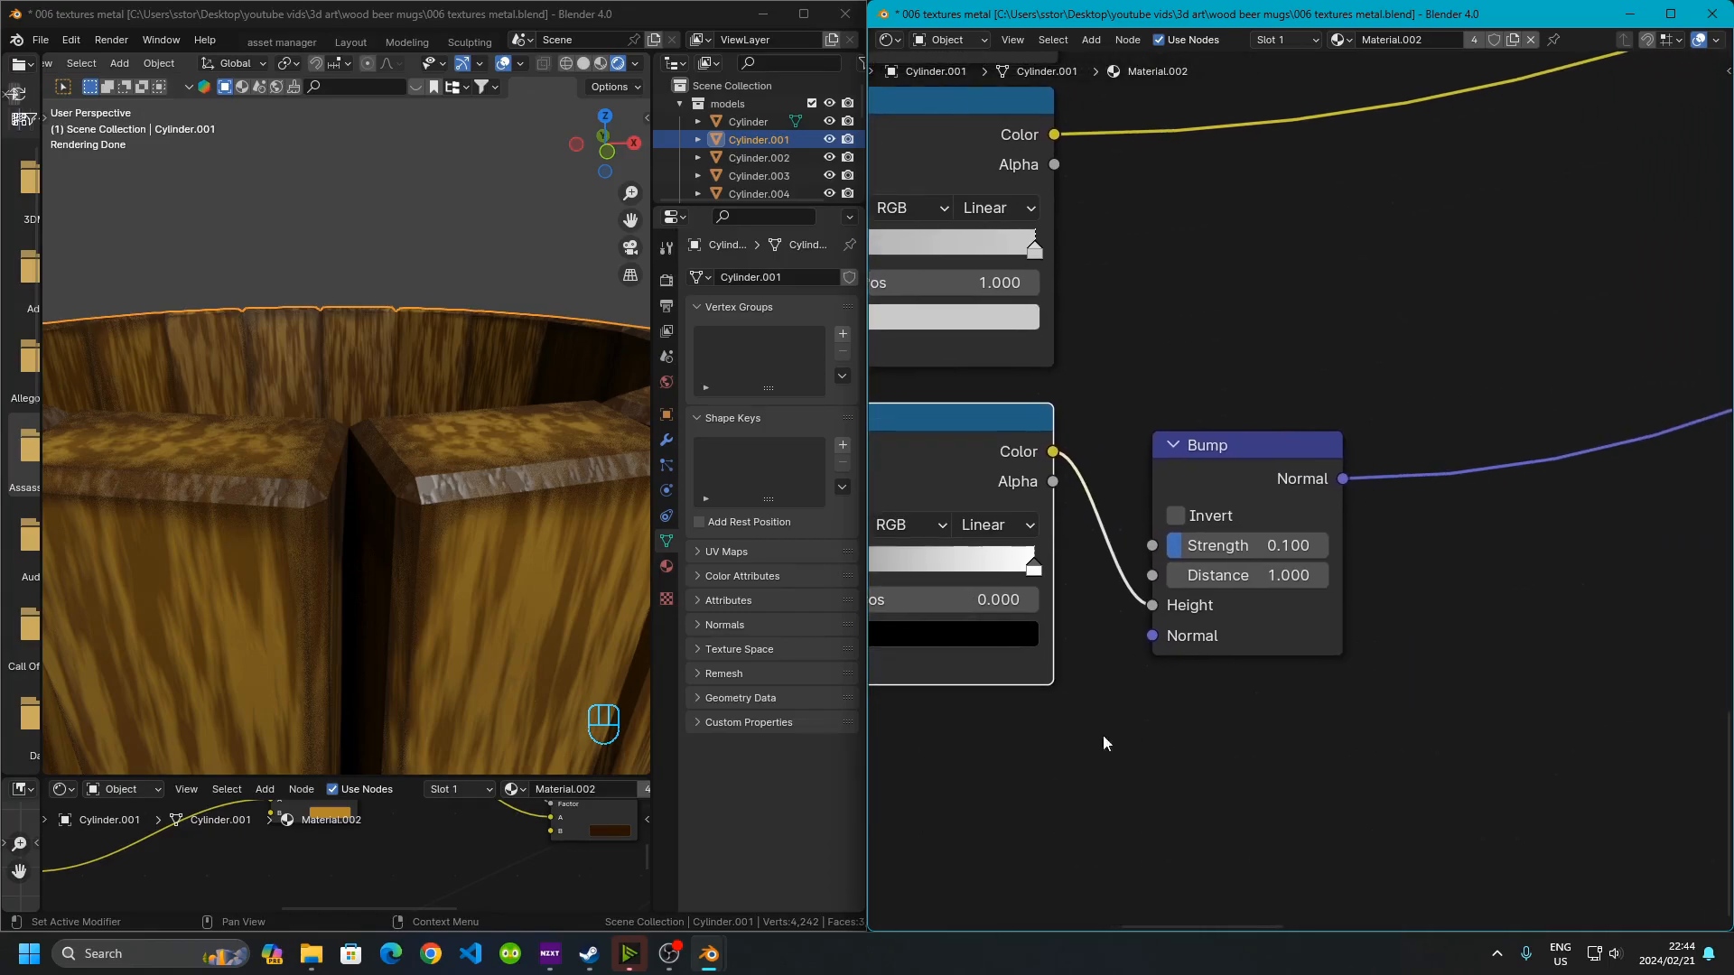
{"action": "middle_click_drag", "start_coordinate": [931, 473], "coordinate": [1192, 485]}
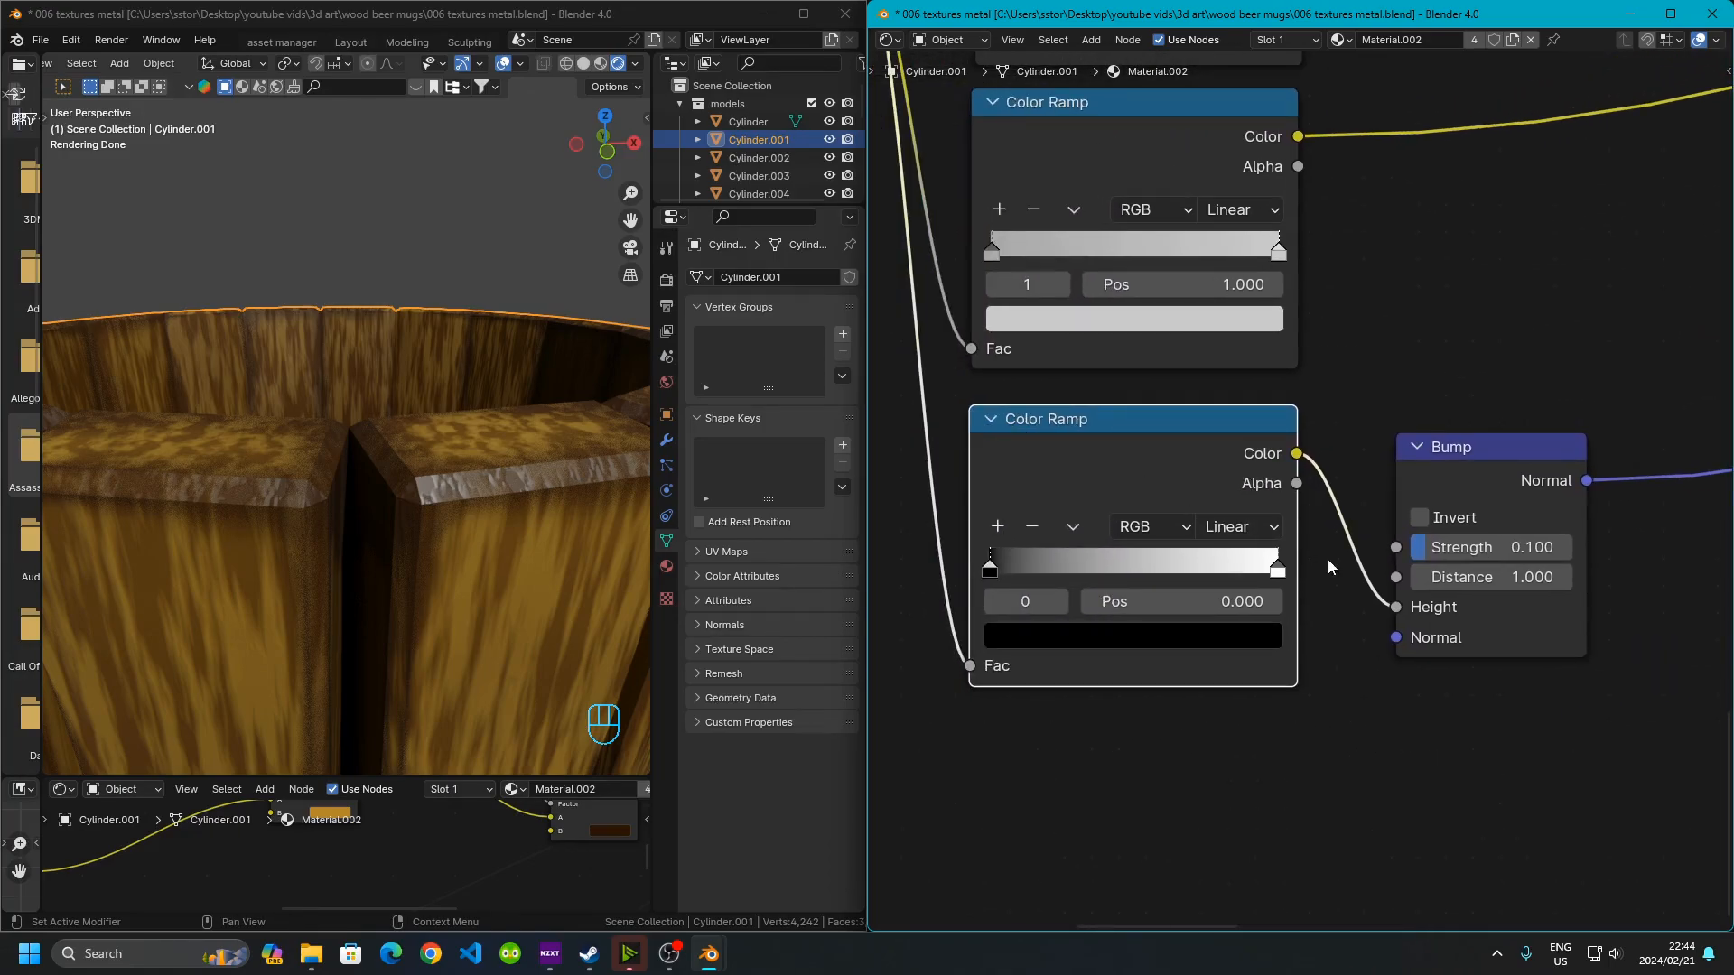
{"action": "middle_click_drag", "start_coordinate": [1328, 560], "coordinate": [1015, 494]}
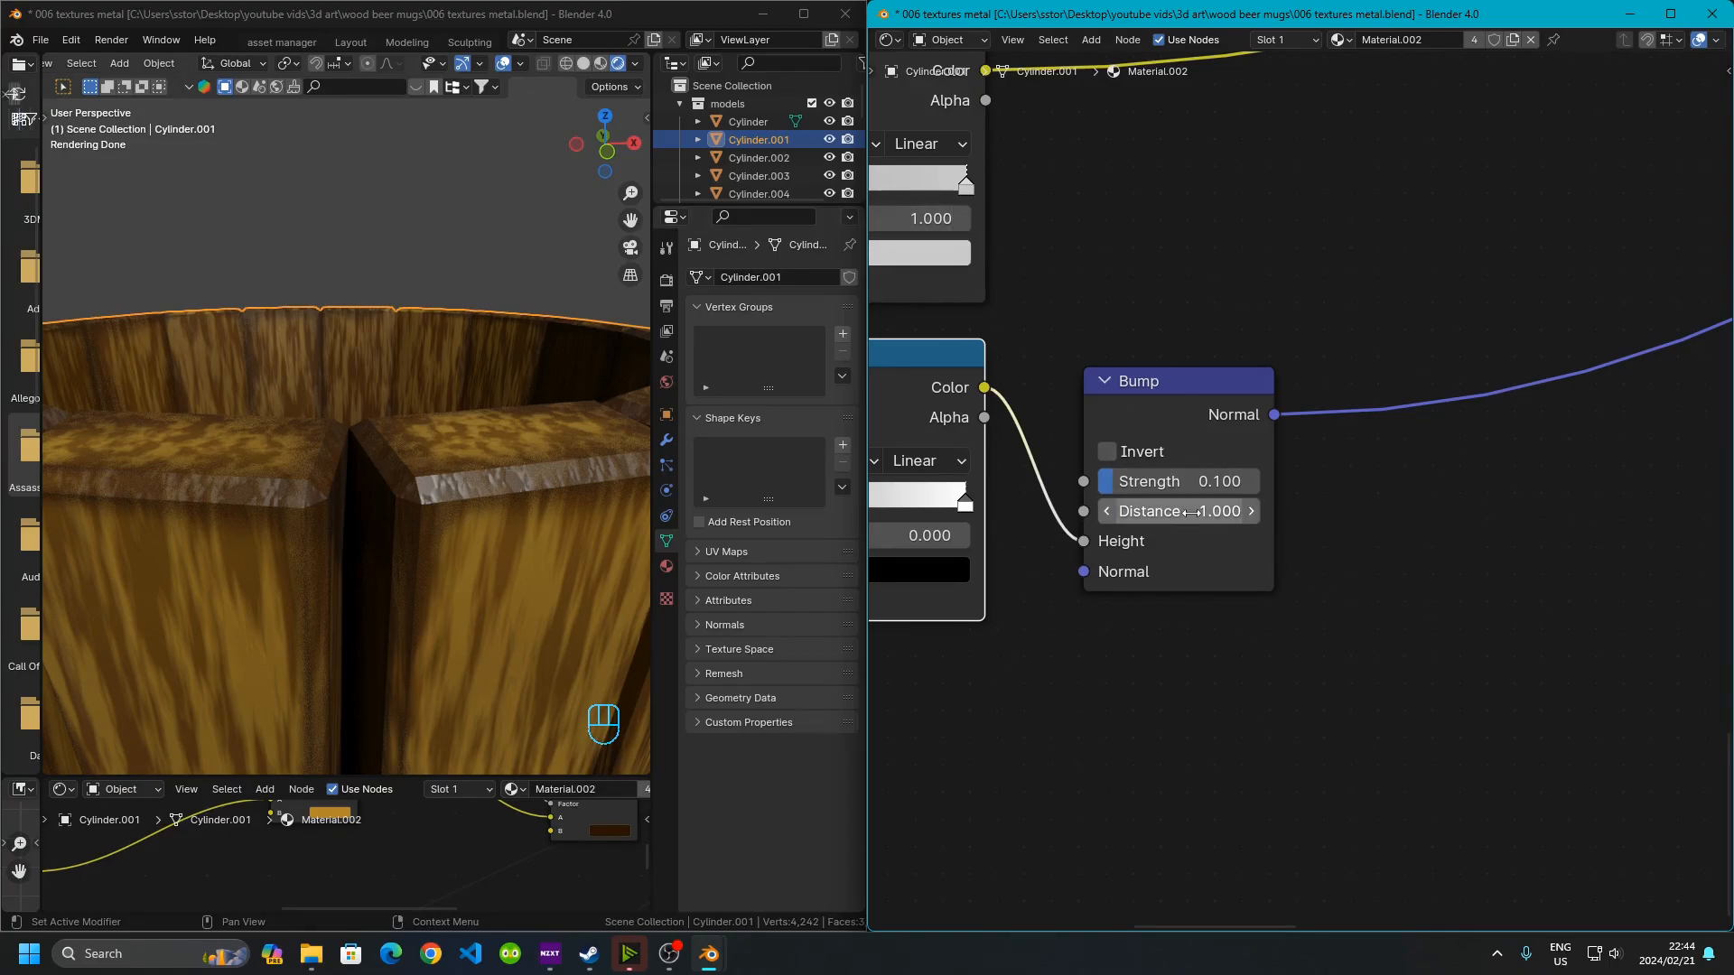
{"action": "middle_click_drag", "start_coordinate": [1451, 468], "coordinate": [1132, 579]}
{"action": "scroll", "coordinate": [1195, 528], "scroll_direction": "down", "scroll_amount": 4}
{"action": "middle_click_drag", "start_coordinate": [1260, 505], "coordinate": [1716, 485]}
{"action": "middle_click_drag", "start_coordinate": [1028, 642], "coordinate": [876, 678]}
{"action": "middle_click_drag", "start_coordinate": [1224, 594], "coordinate": [1277, 518]}
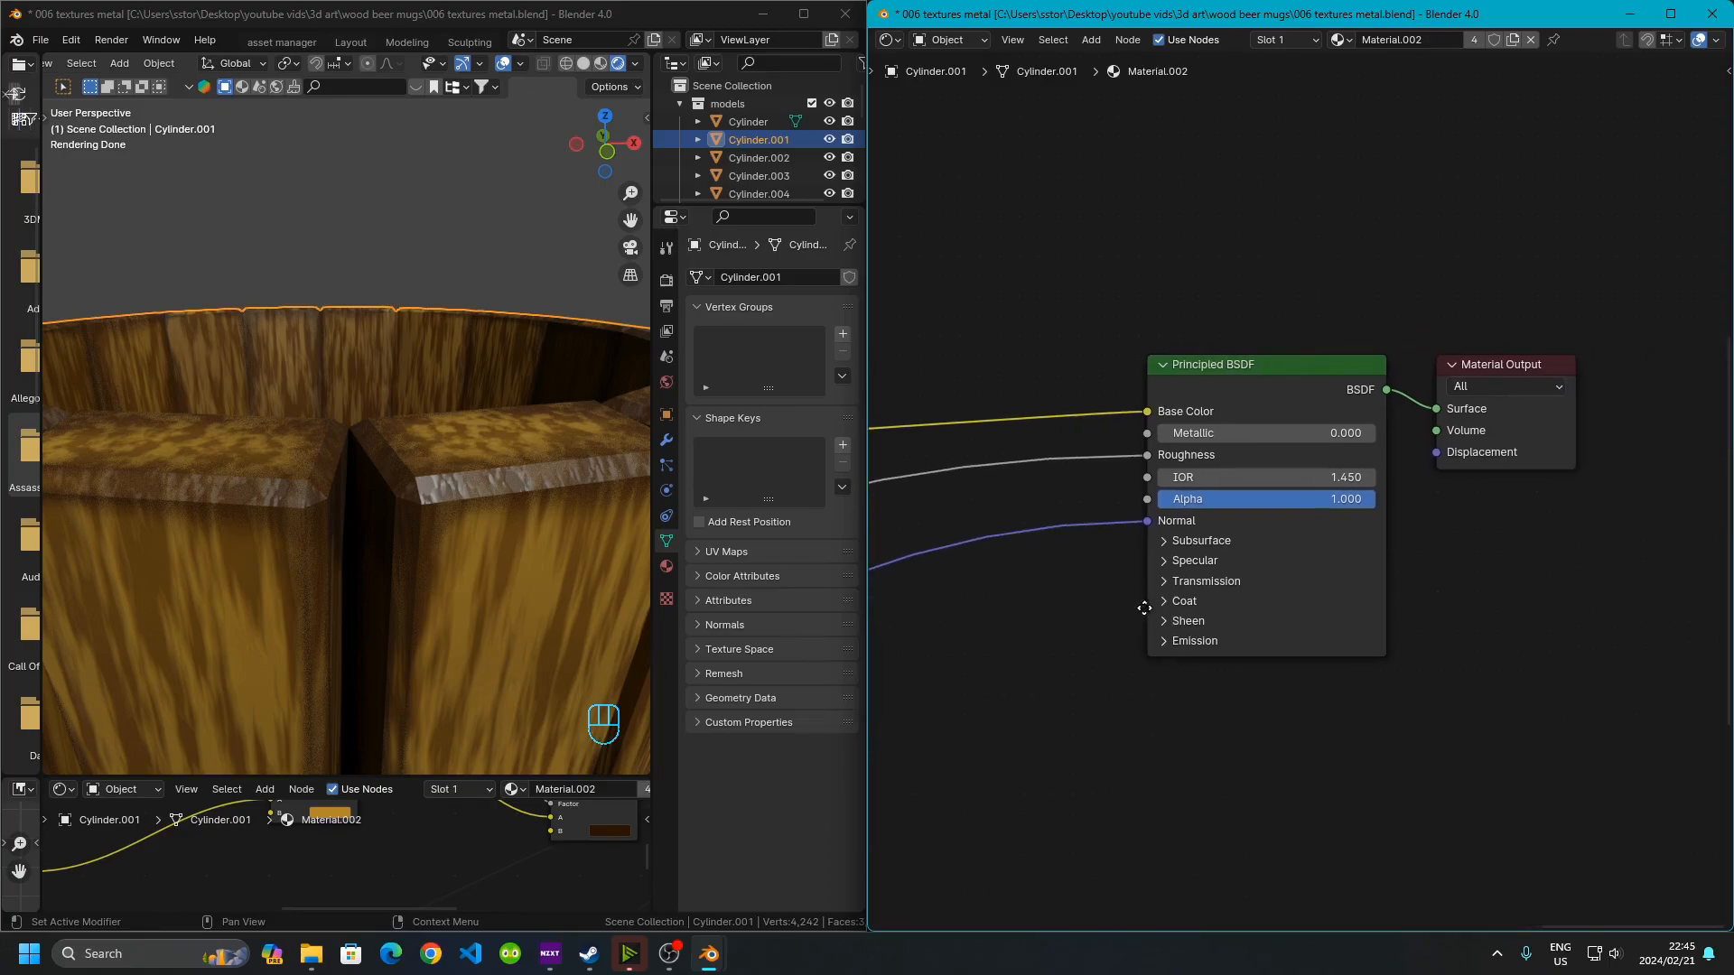
Zoom out in the viewport to view all the mugs together
{"action": "left_click", "coordinate": [506, 560]}
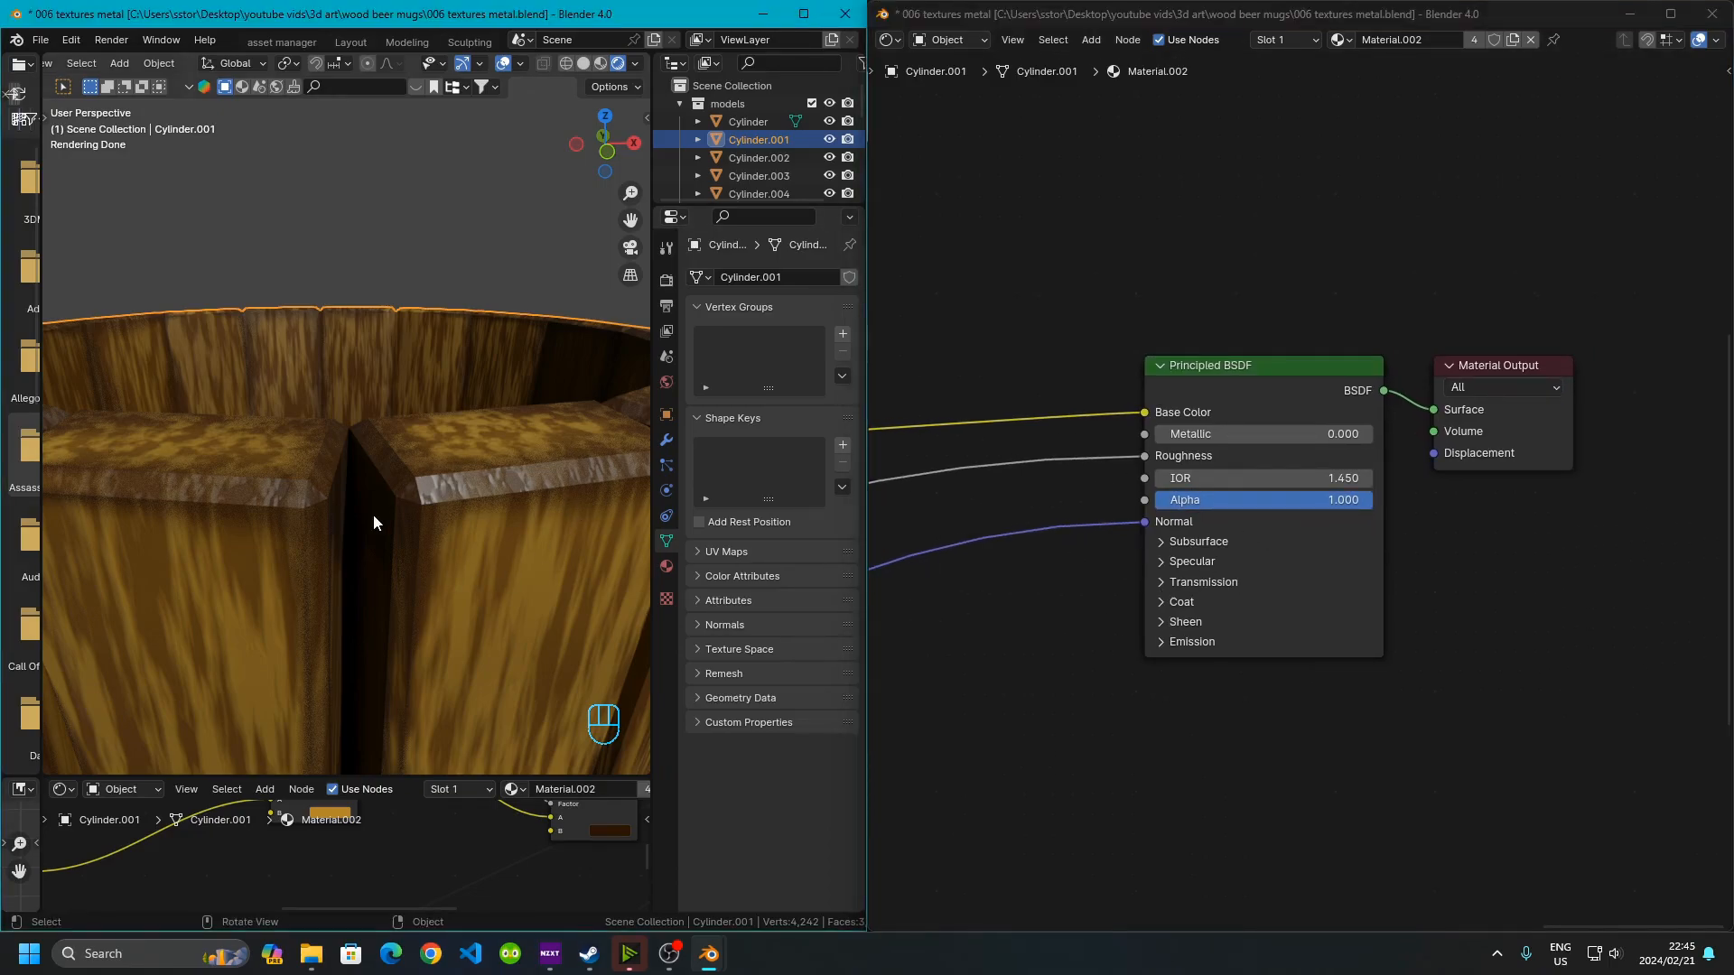
{"action": "left_click", "coordinate": [1321, 398]}
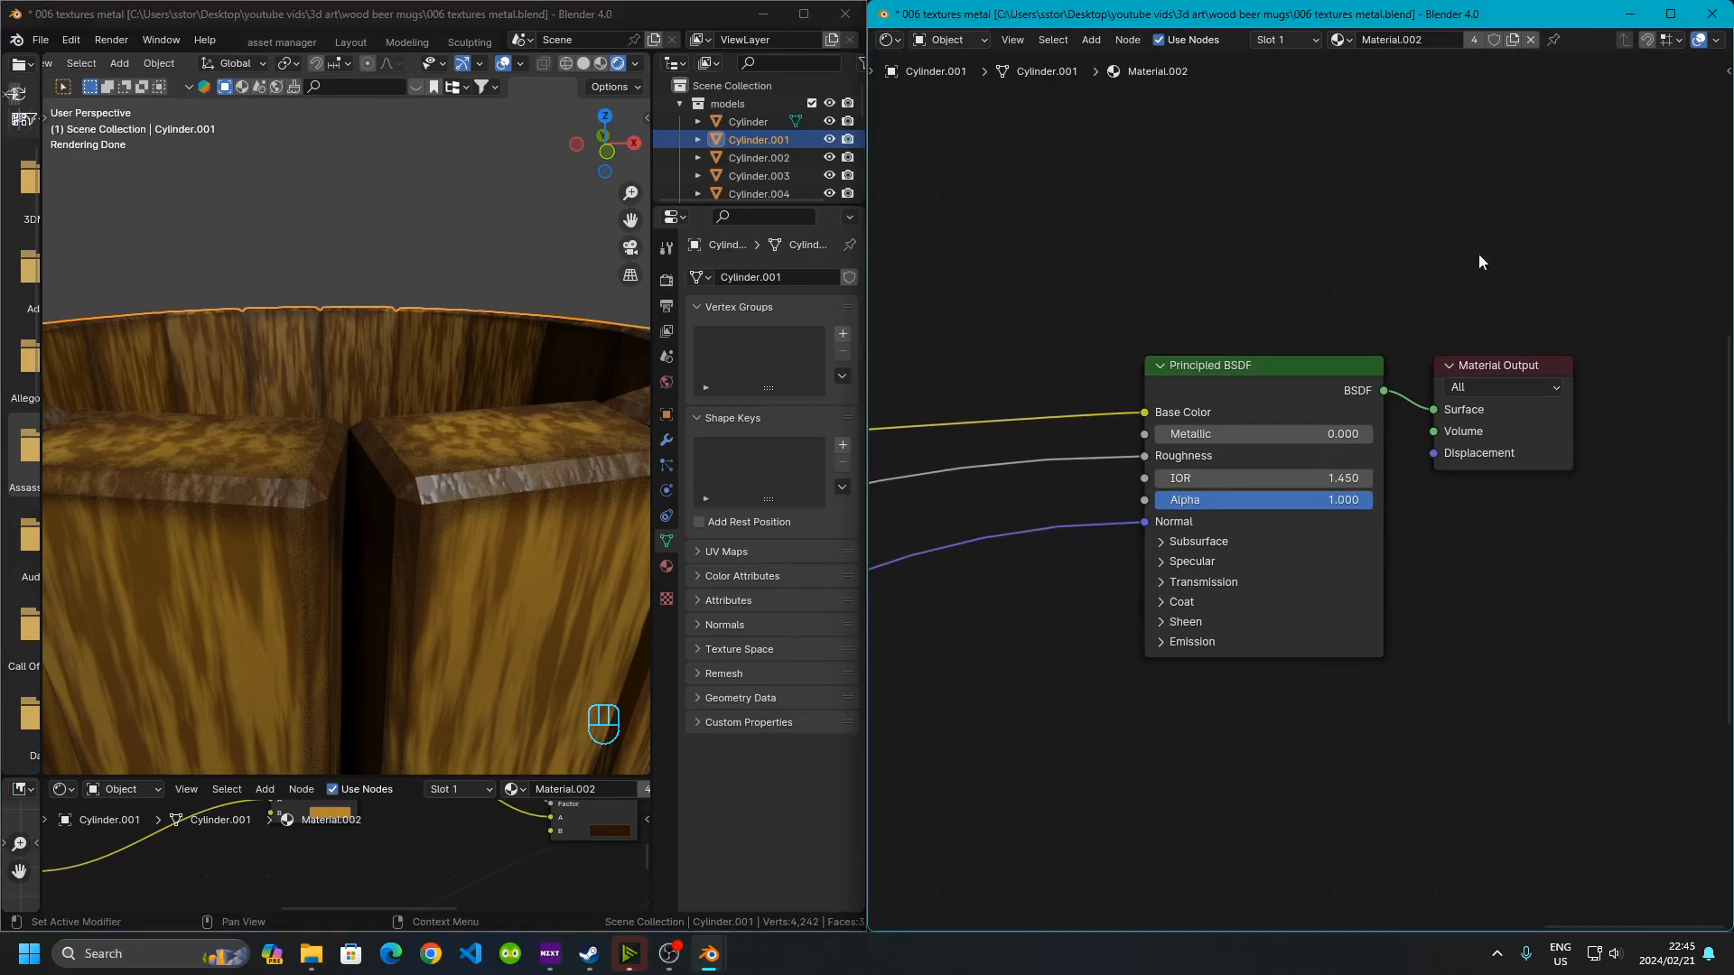
{"action": "left_click", "coordinate": [360, 566]}
{"action": "scroll", "coordinate": [360, 565], "scroll_direction": "down", "scroll_amount": 10}
{"action": "scroll", "coordinate": [361, 565], "scroll_direction": "up", "scroll_amount": 8}
{"action": "scroll", "coordinate": [361, 506], "scroll_direction": "up", "scroll_amount": 6}
{"action": "scroll", "coordinate": [345, 527], "scroll_direction": "down", "scroll_amount": 6}
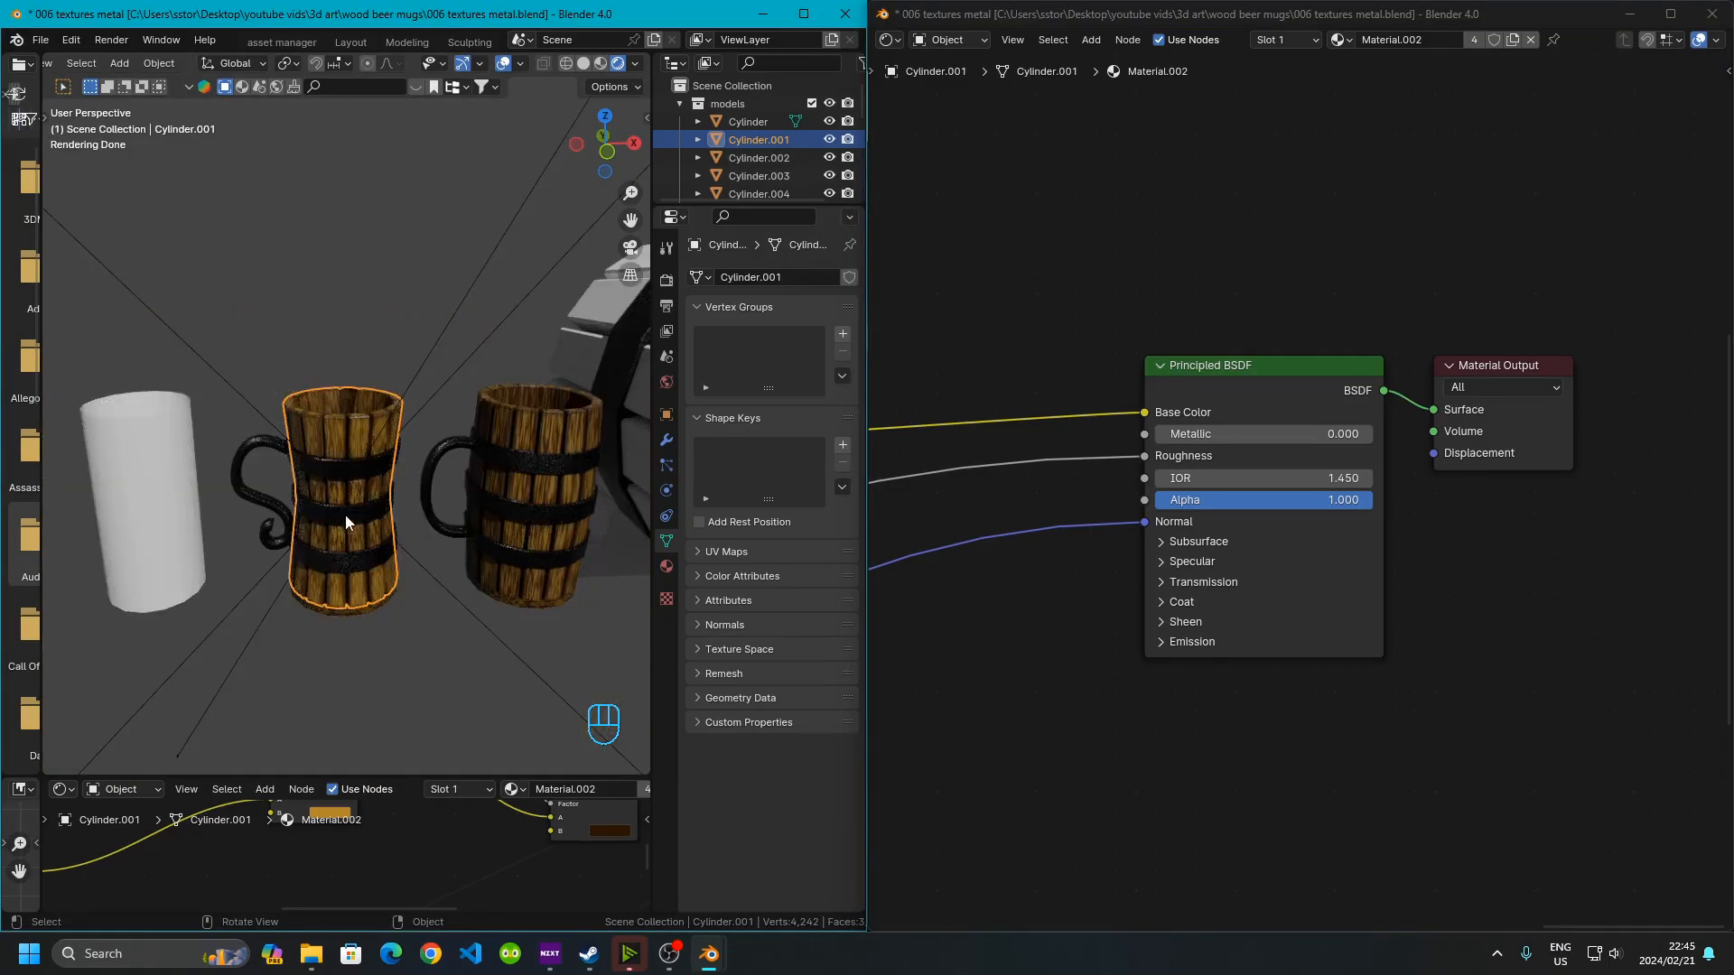
Select the mug's wooden bottom piece and switch the viewport to Material Preview shading
{"action": "middle_click_drag", "start_coordinate": [342, 630], "coordinate": [415, 629], "text": "ctrl"}
{"action": "left_click", "coordinate": [468, 631]}
{"action": "middle_click_drag", "start_coordinate": [436, 565], "coordinate": [426, 409], "text": "shift"}
{"action": "middle_click_drag", "start_coordinate": [426, 408], "coordinate": [437, 448]}
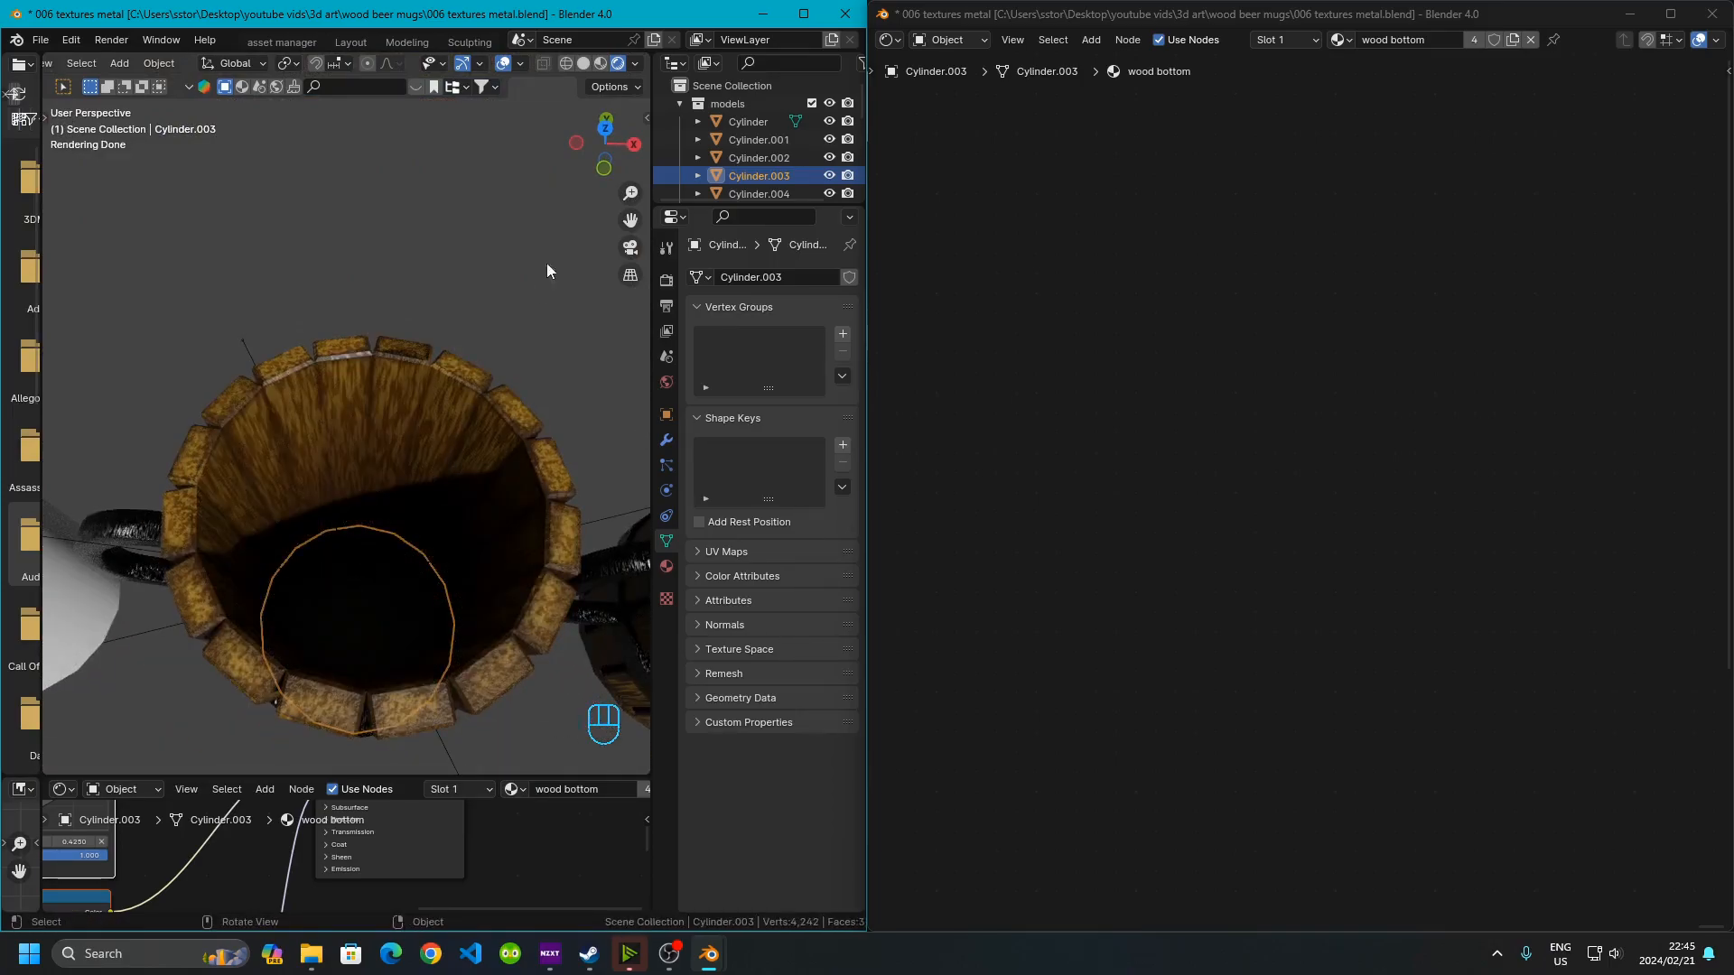
{"action": "left_click", "coordinate": [609, 66]}
Orbit and zoom around the inside of the mug to examine the bottom's wood texture
{"action": "middle_click_drag", "start_coordinate": [352, 549], "coordinate": [344, 554]}
{"action": "middle_click_drag", "start_coordinate": [293, 655], "coordinate": [378, 533], "text": "shift"}
{"action": "scroll", "coordinate": [398, 590], "scroll_direction": "up", "scroll_amount": 5}
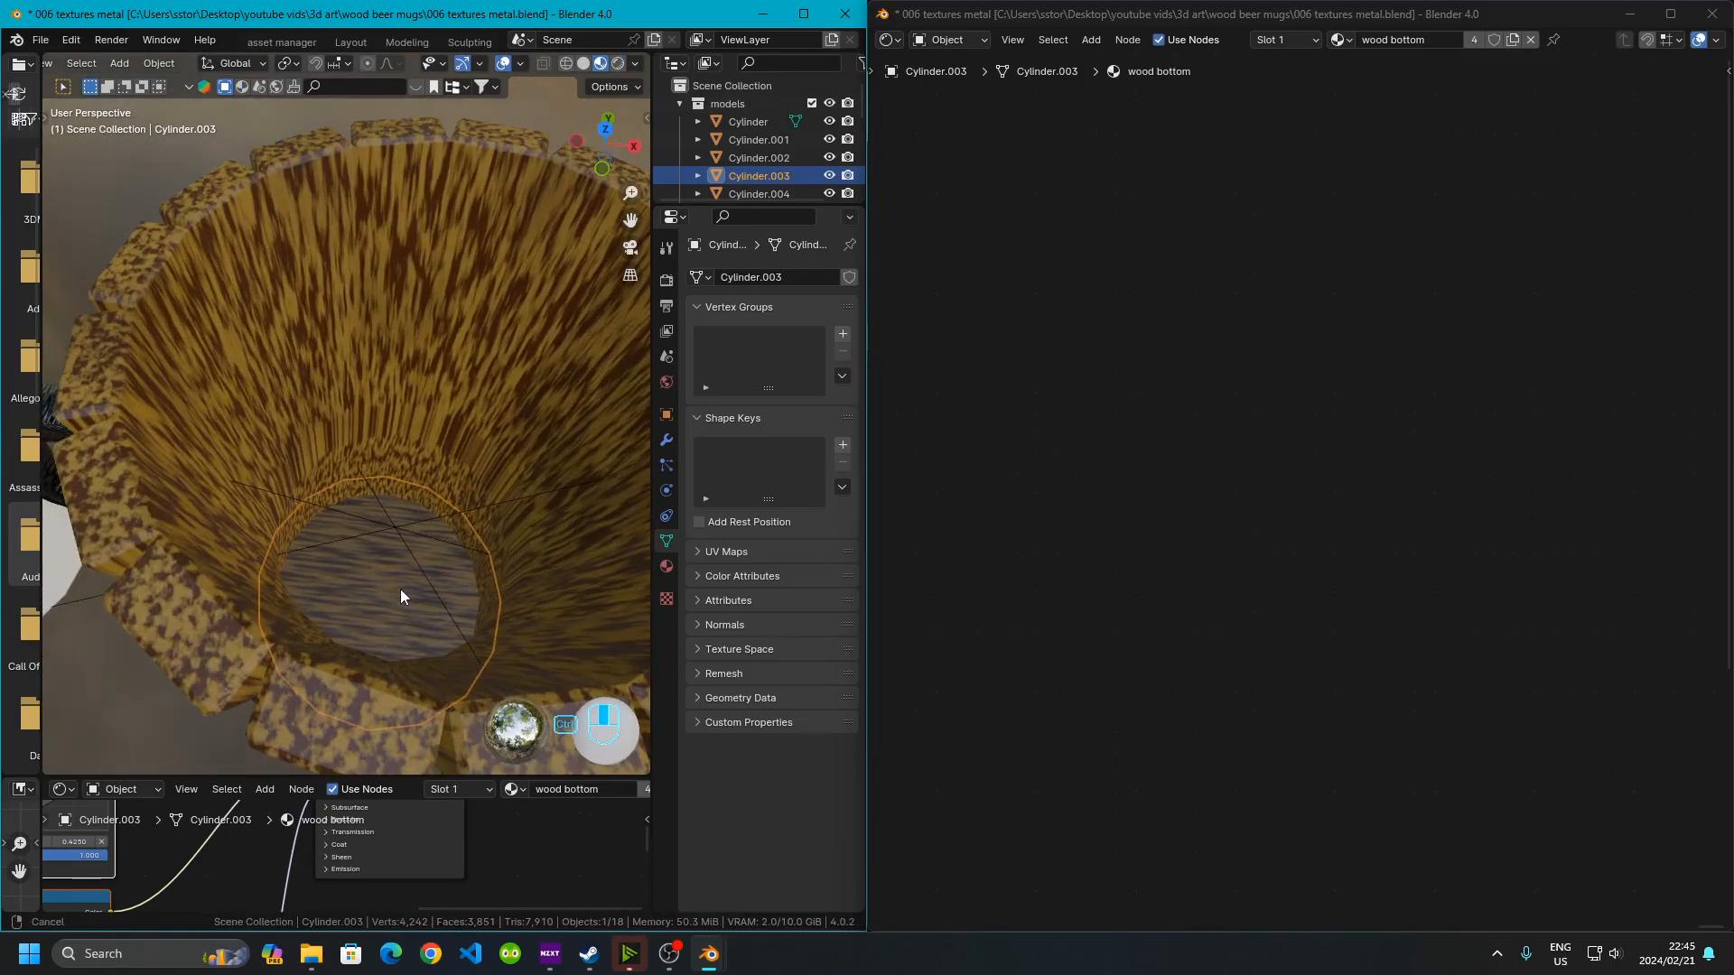
{"action": "middle_click_drag", "start_coordinate": [386, 624], "coordinate": [253, 491], "text": "shift"}
{"action": "middle_click_drag", "start_coordinate": [452, 498], "coordinate": [343, 372]}
{"action": "scroll", "coordinate": [316, 402], "scroll_direction": "down", "scroll_amount": 2}
{"action": "middle_click_drag", "start_coordinate": [287, 438], "coordinate": [221, 293]}
{"action": "scroll", "coordinate": [360, 371], "scroll_direction": "up", "scroll_amount": 8}
{"action": "middle_click_drag", "start_coordinate": [408, 524], "coordinate": [405, 419], "text": "ctrl"}
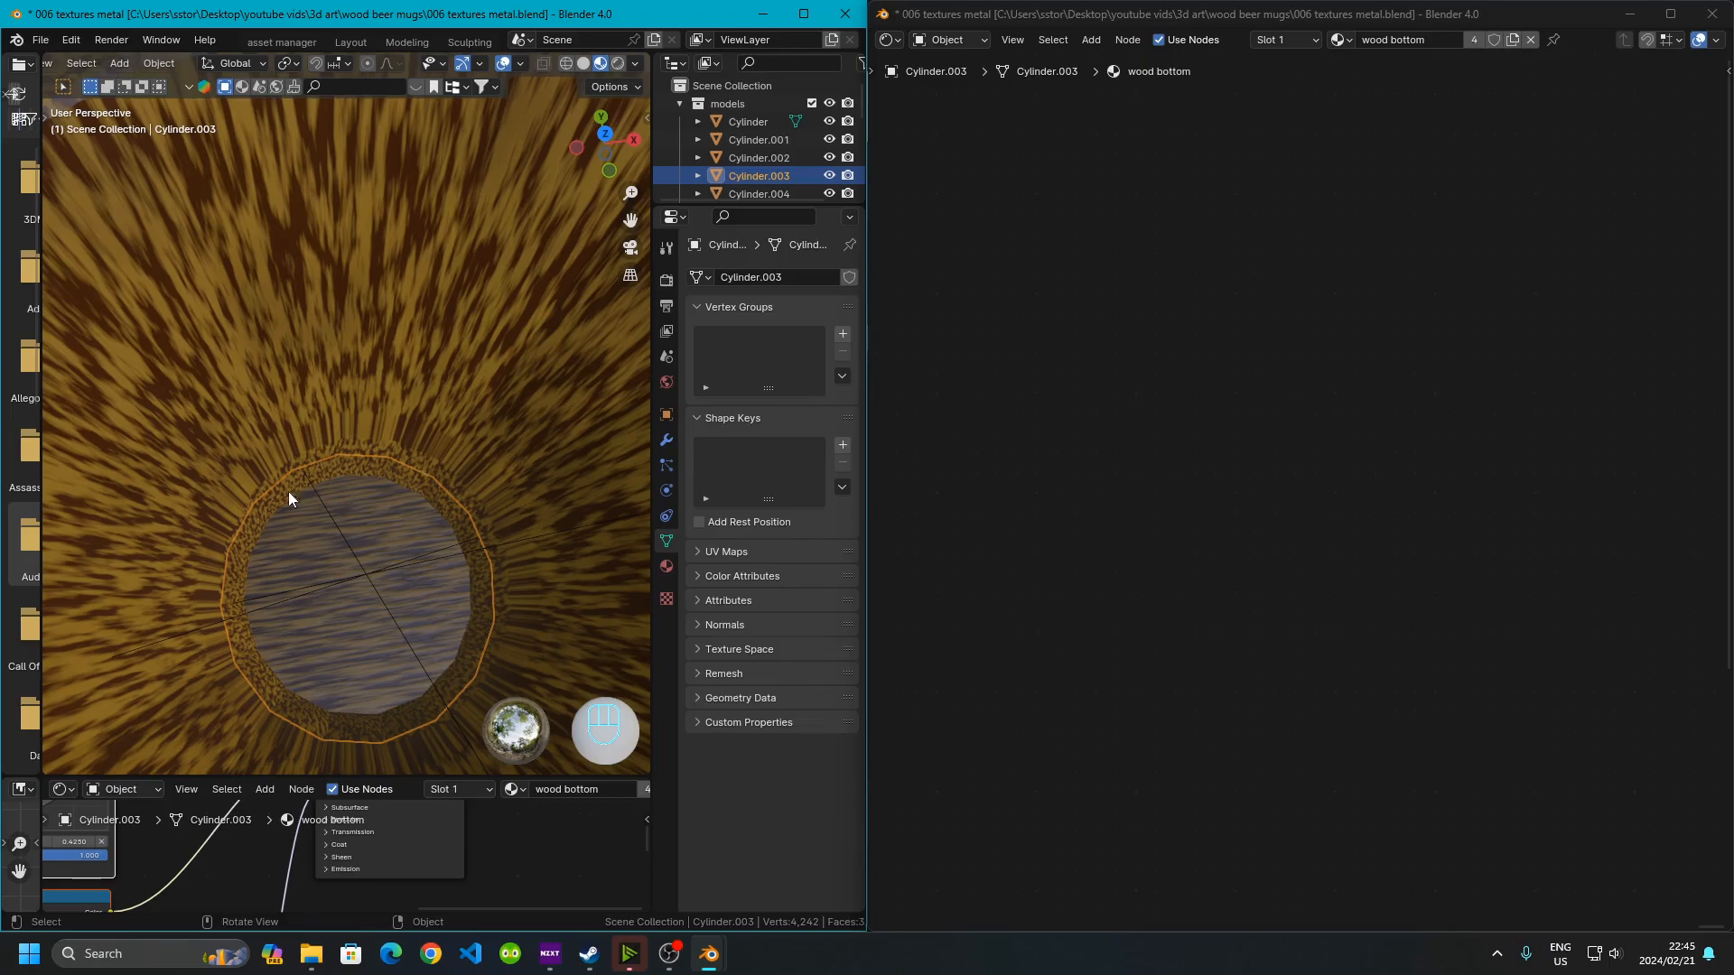
{"action": "scroll", "coordinate": [347, 608], "scroll_direction": "down", "scroll_amount": 3}
{"action": "middle_click_drag", "start_coordinate": [396, 587], "coordinate": [398, 450]}
{"action": "left_click", "coordinate": [433, 527]}
{"action": "left_click", "coordinate": [362, 468]}
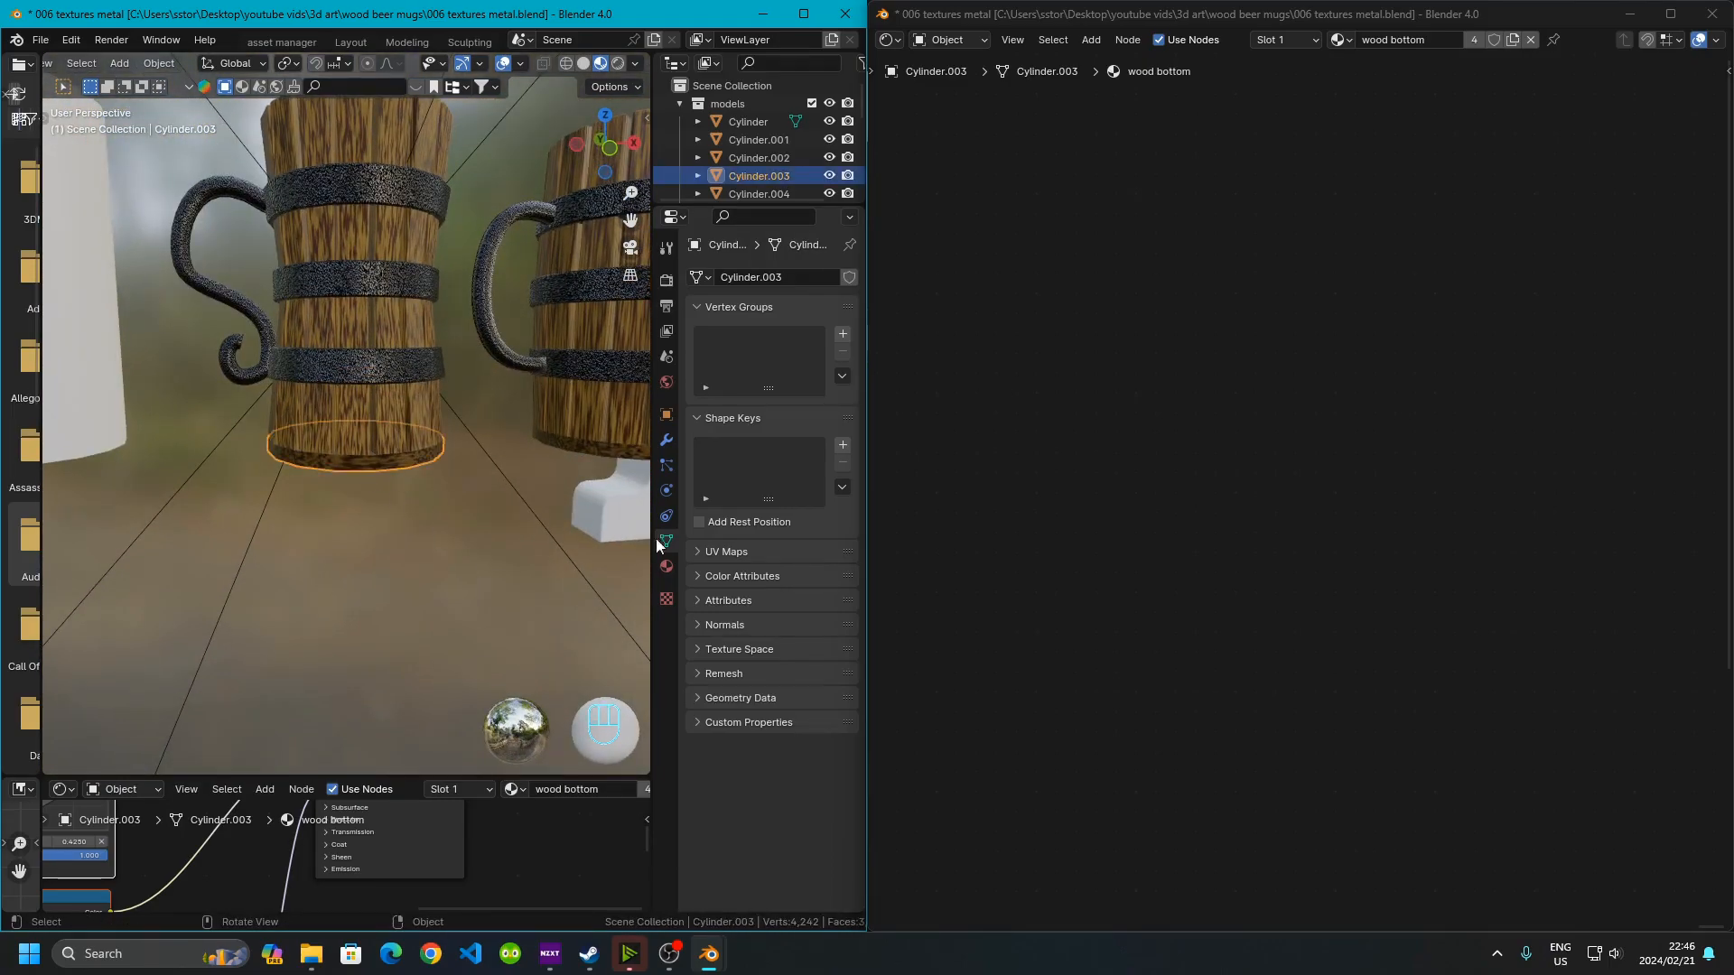
Frame the whole wood bottom node tree while viewing the bottom close up in the viewport
{"action": "left_click", "coordinate": [1156, 505]}
{"action": "key", "text": "Home"}
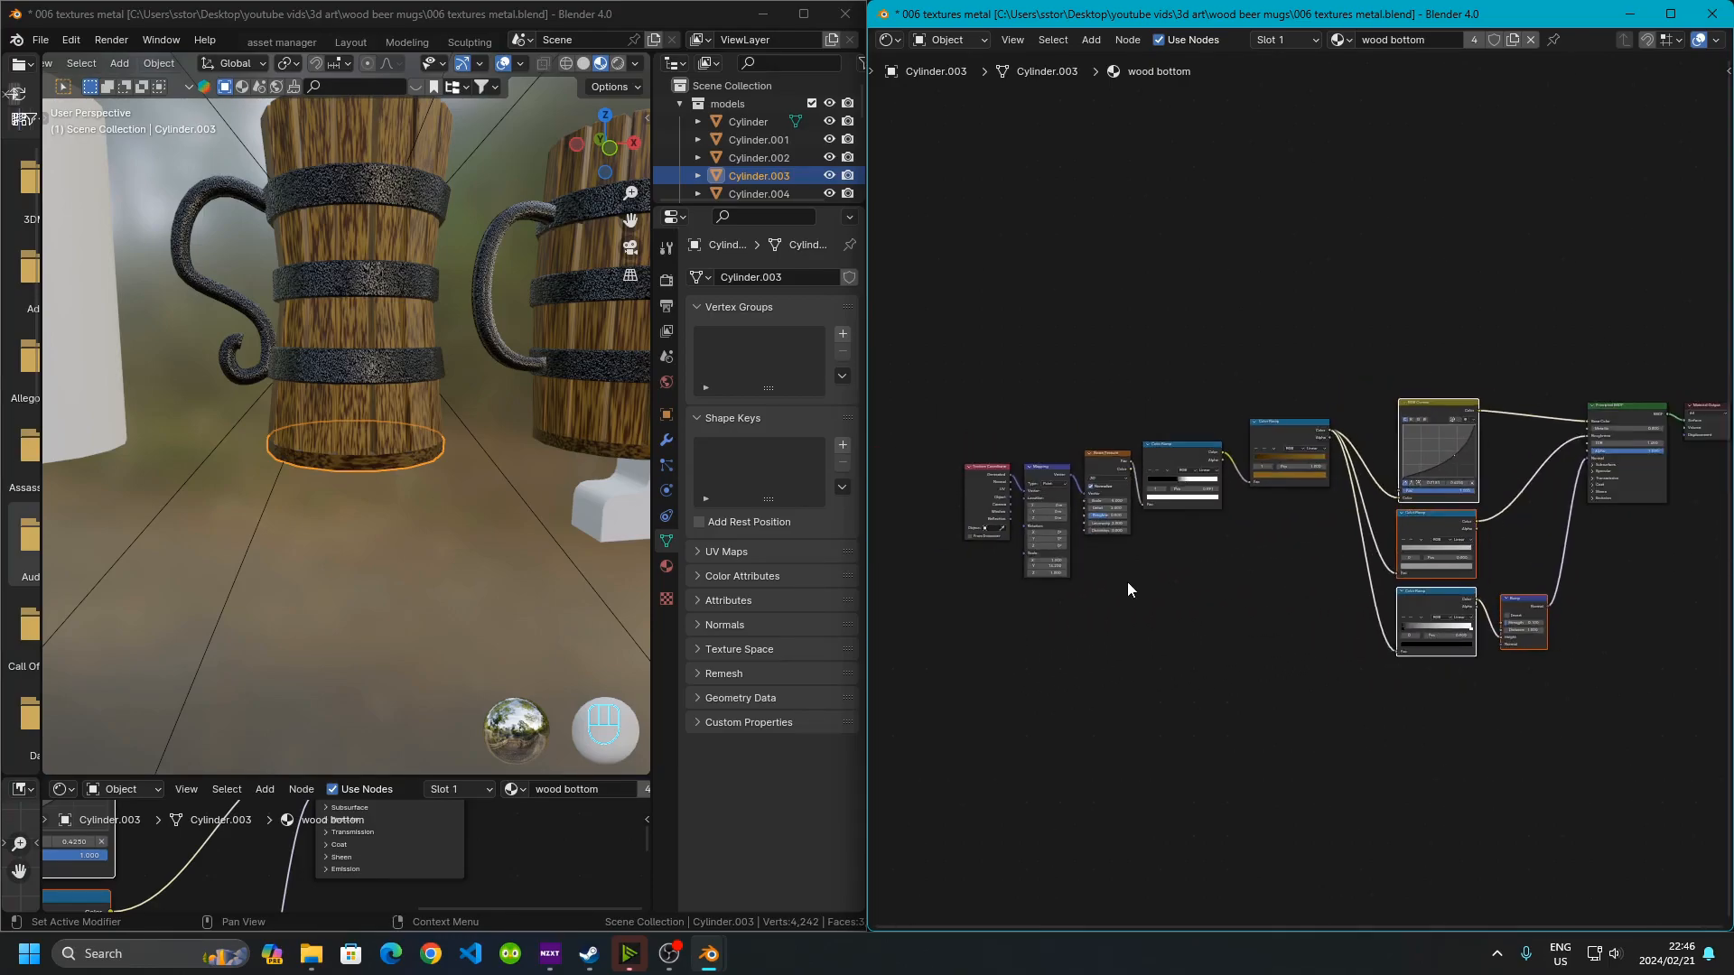
{"action": "middle_click_drag", "start_coordinate": [1207, 592], "coordinate": [1244, 588]}
{"action": "middle_click_drag", "start_coordinate": [284, 283], "coordinate": [317, 501]}
{"action": "scroll", "coordinate": [317, 500], "scroll_direction": "up", "scroll_amount": 4}
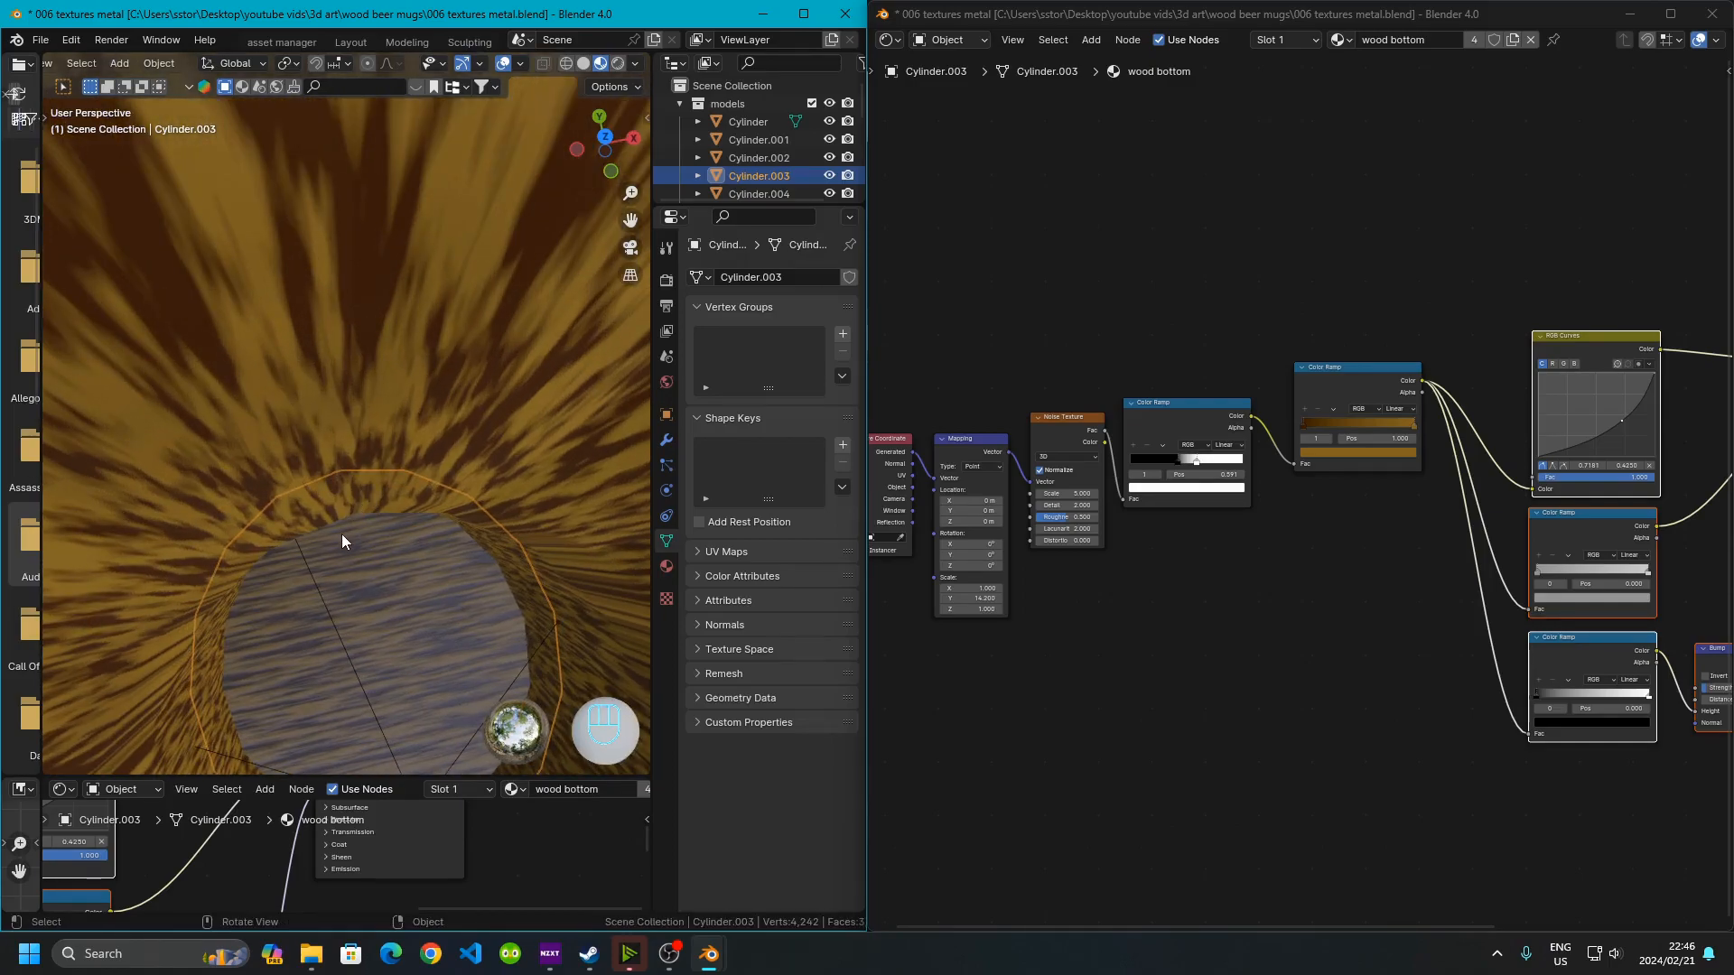
{"action": "middle_click_drag", "start_coordinate": [365, 551], "coordinate": [327, 430], "text": "shift"}
{"action": "scroll", "coordinate": [327, 430], "scroll_direction": "up", "scroll_amount": 4}
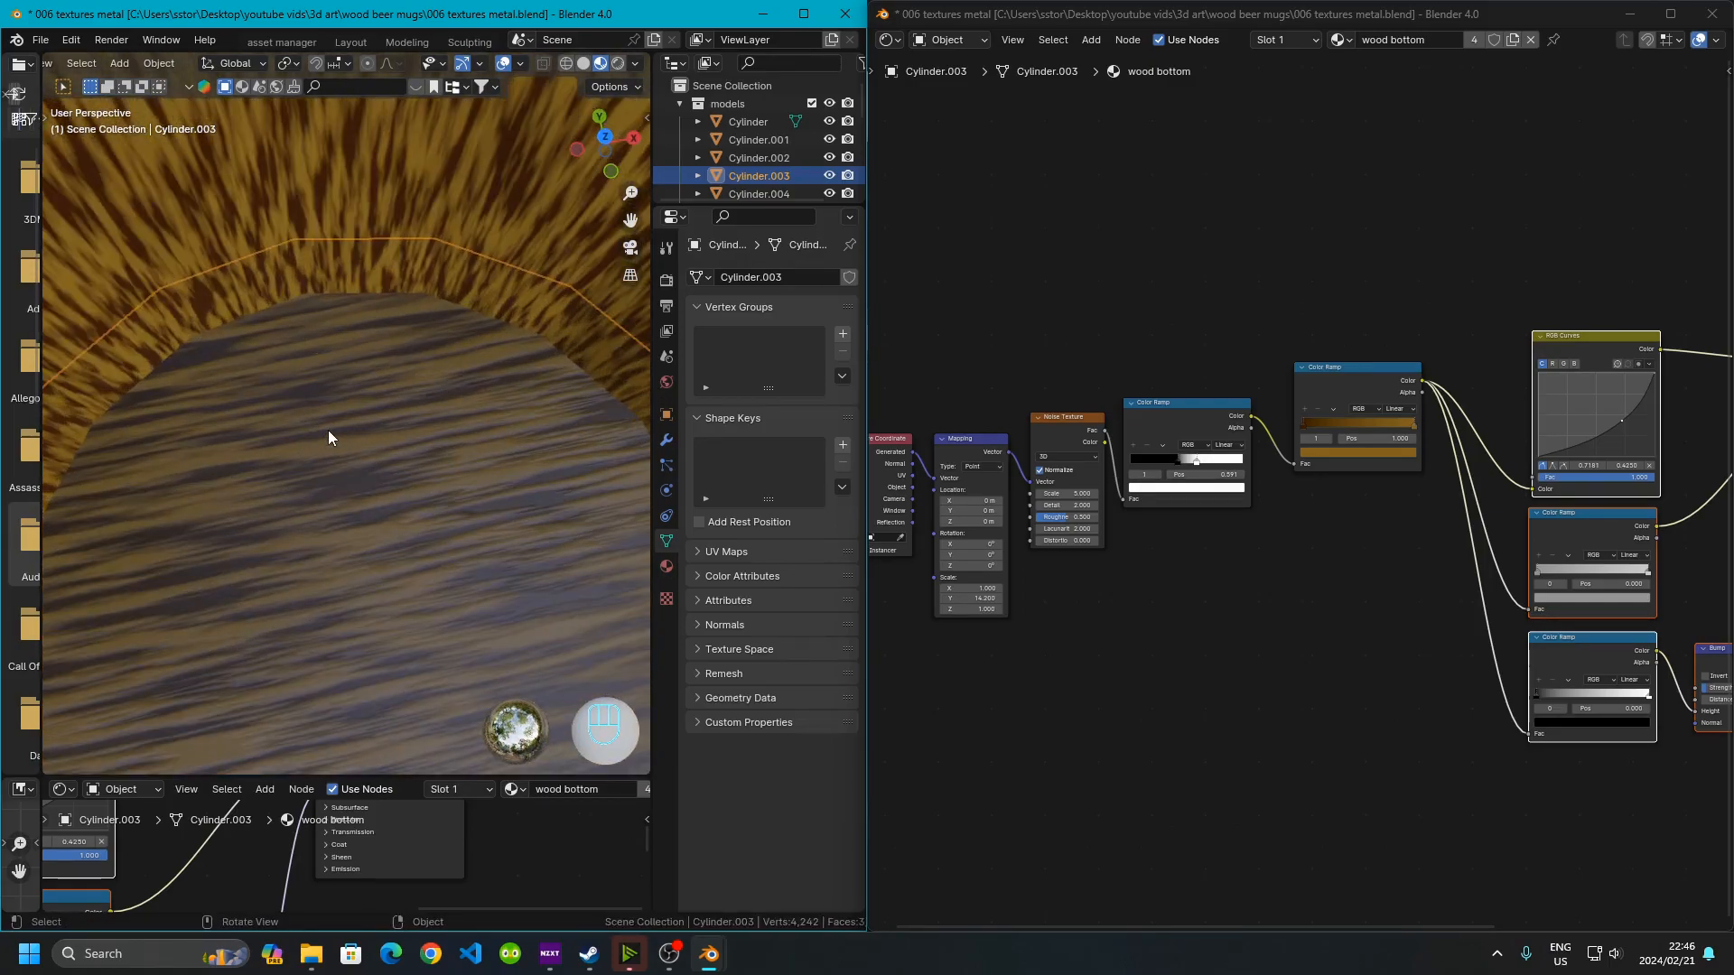
{"action": "middle_click_drag", "start_coordinate": [452, 507], "coordinate": [436, 386], "text": "shift"}
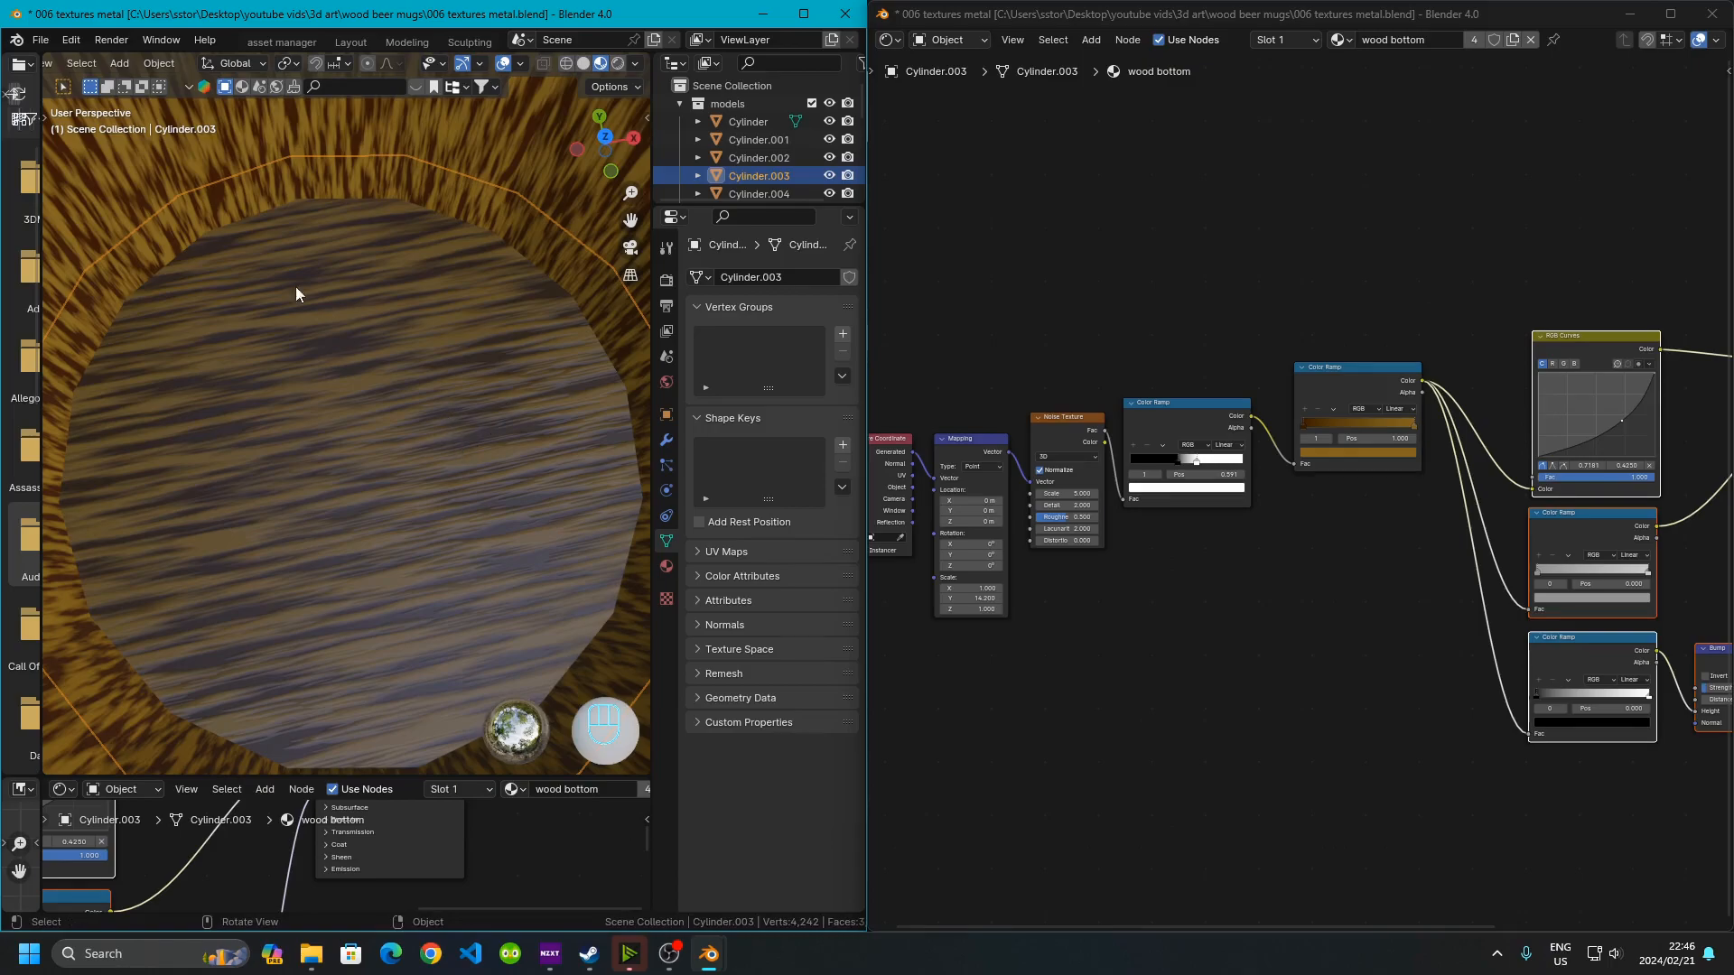
{"action": "scroll", "coordinate": [1135, 580], "scroll_direction": "up", "scroll_amount": 3}
{"action": "scroll", "coordinate": [1211, 495], "scroll_direction": "up", "scroll_amount": 5}
Inspect the Texture Coordinate, Mapping and Noise Texture nodes of the wood bottom material
{"action": "middle_click_drag", "start_coordinate": [985, 449], "coordinate": [1259, 469]}
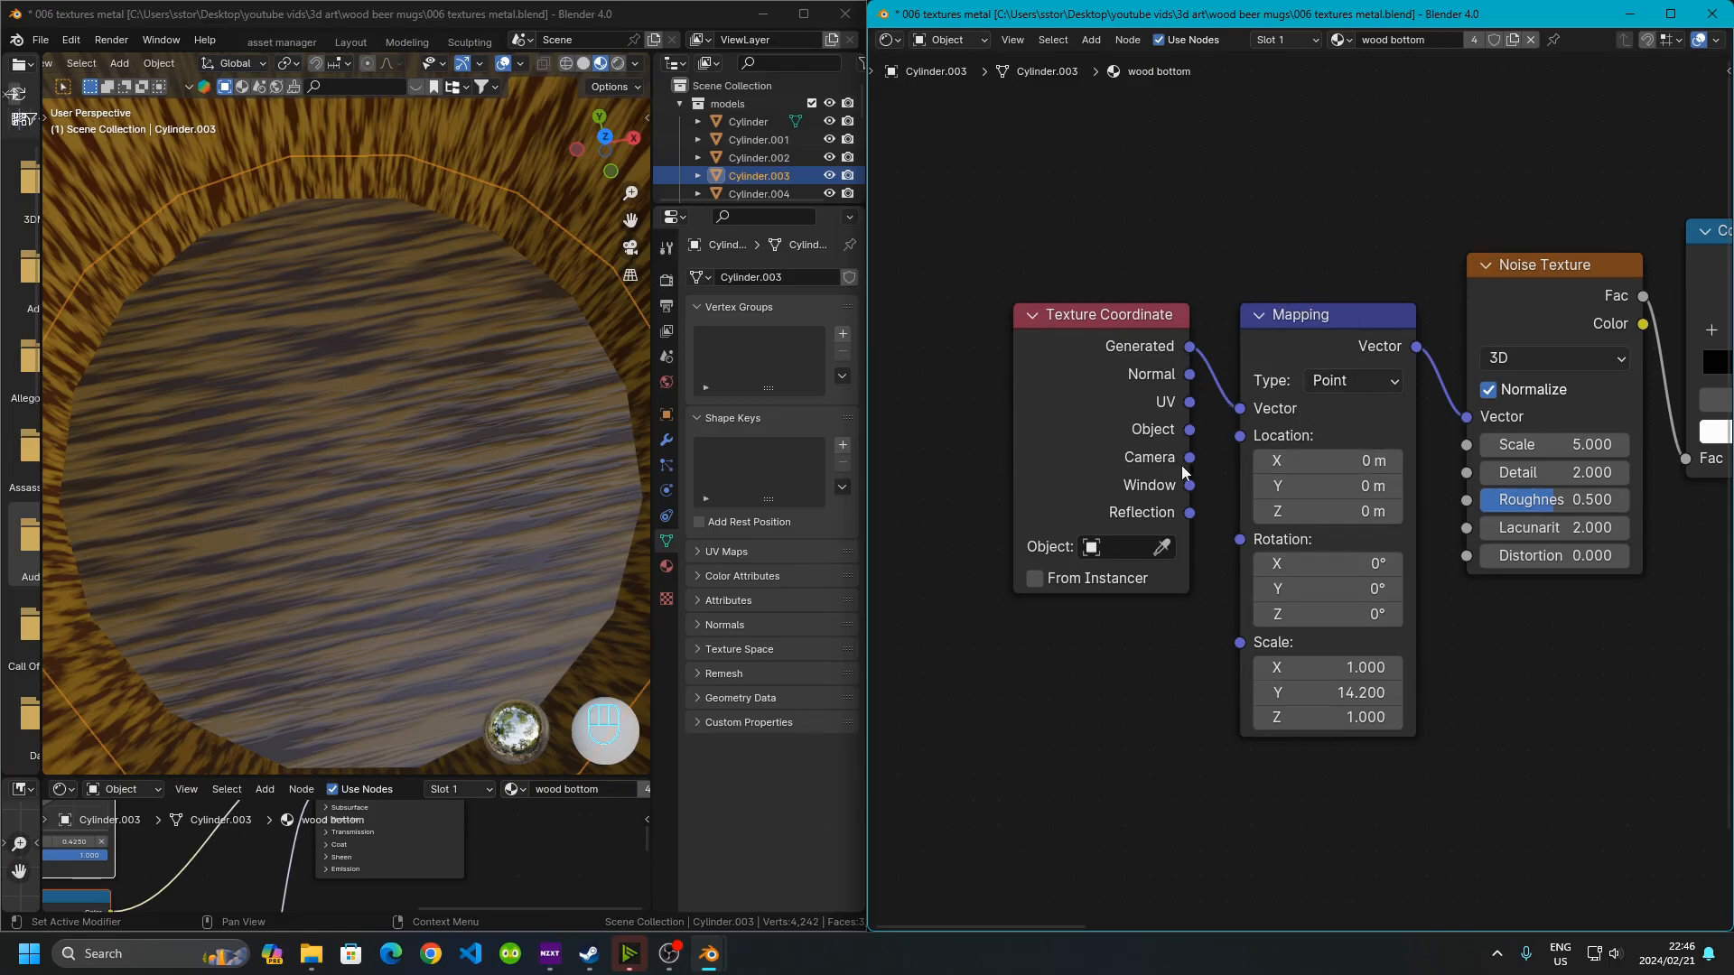
{"action": "middle_click_drag", "start_coordinate": [1472, 709], "coordinate": [1243, 650]}
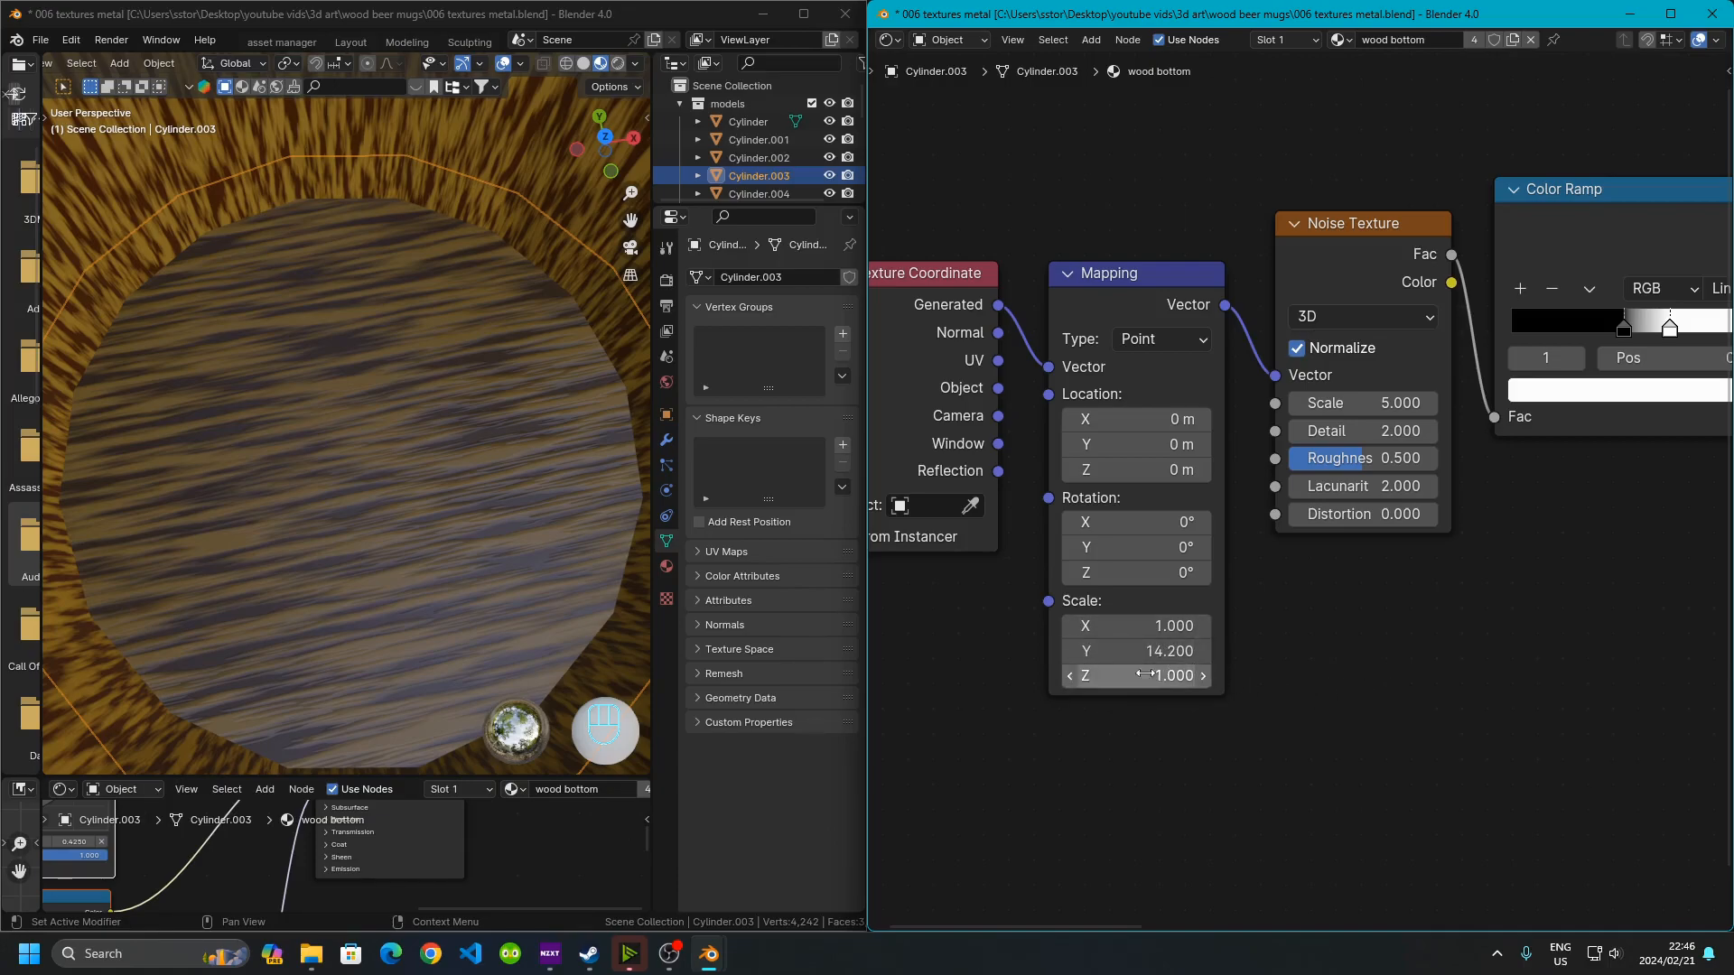
{"action": "scroll", "coordinate": [361, 499], "scroll_direction": "down", "scroll_amount": 3}
{"action": "middle_click_drag", "start_coordinate": [361, 498], "coordinate": [320, 507]}
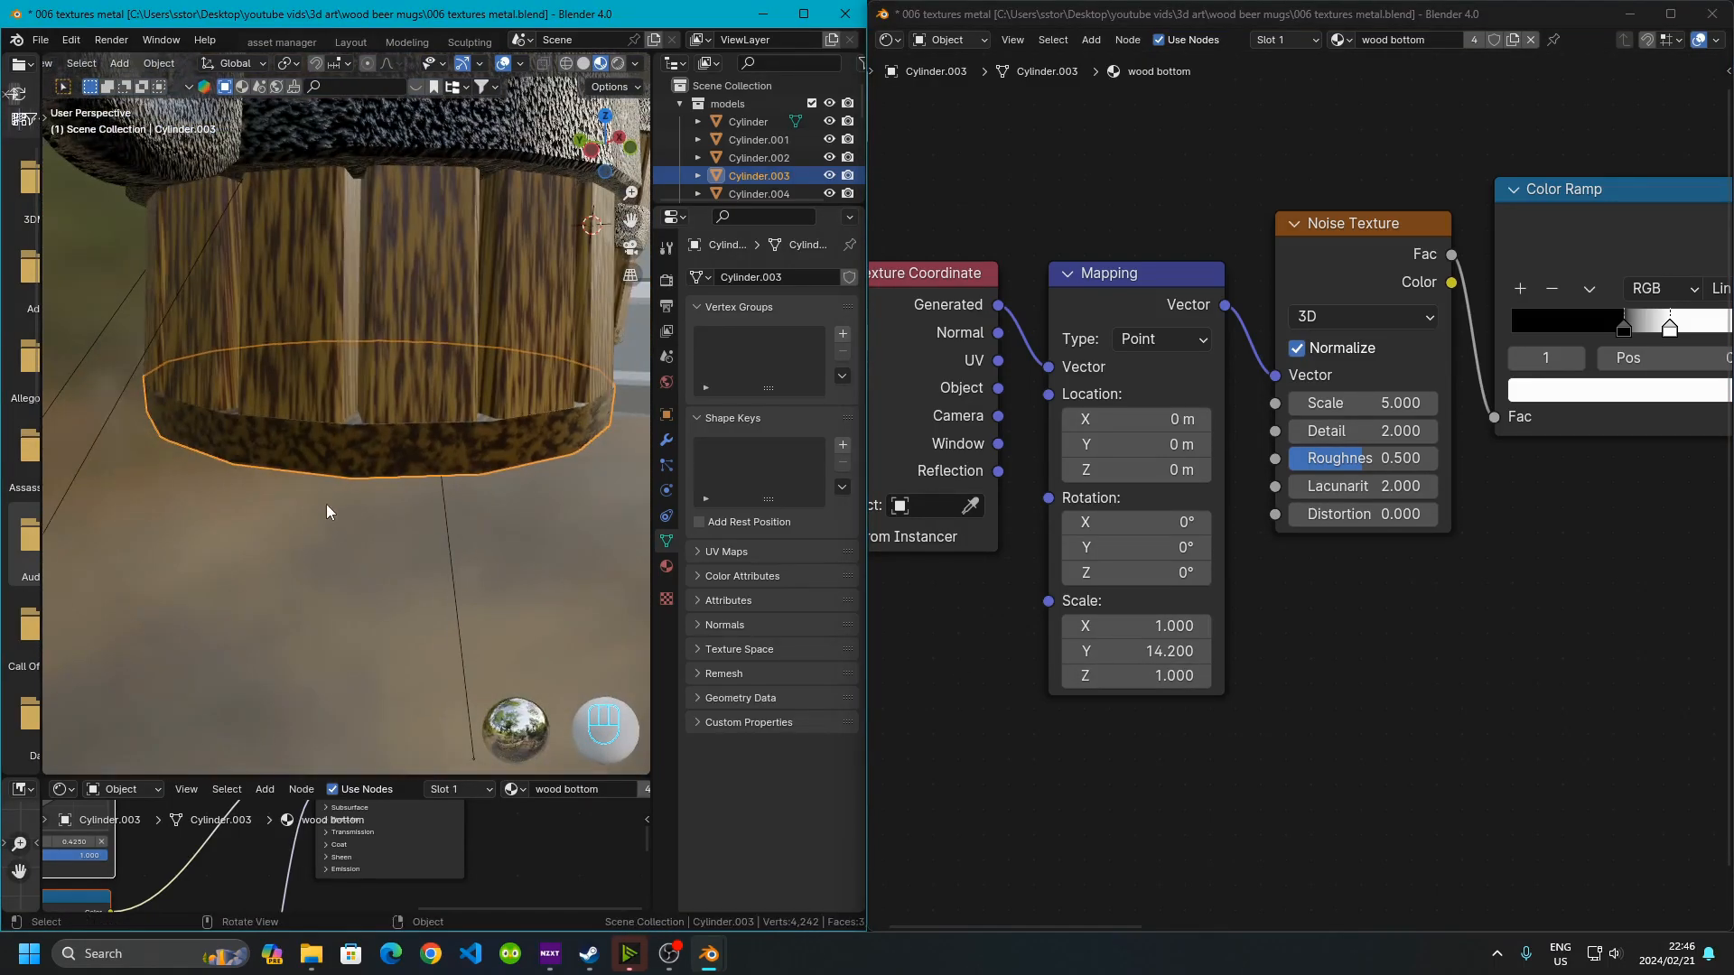
{"action": "middle_click_drag", "start_coordinate": [387, 438], "coordinate": [347, 467]}
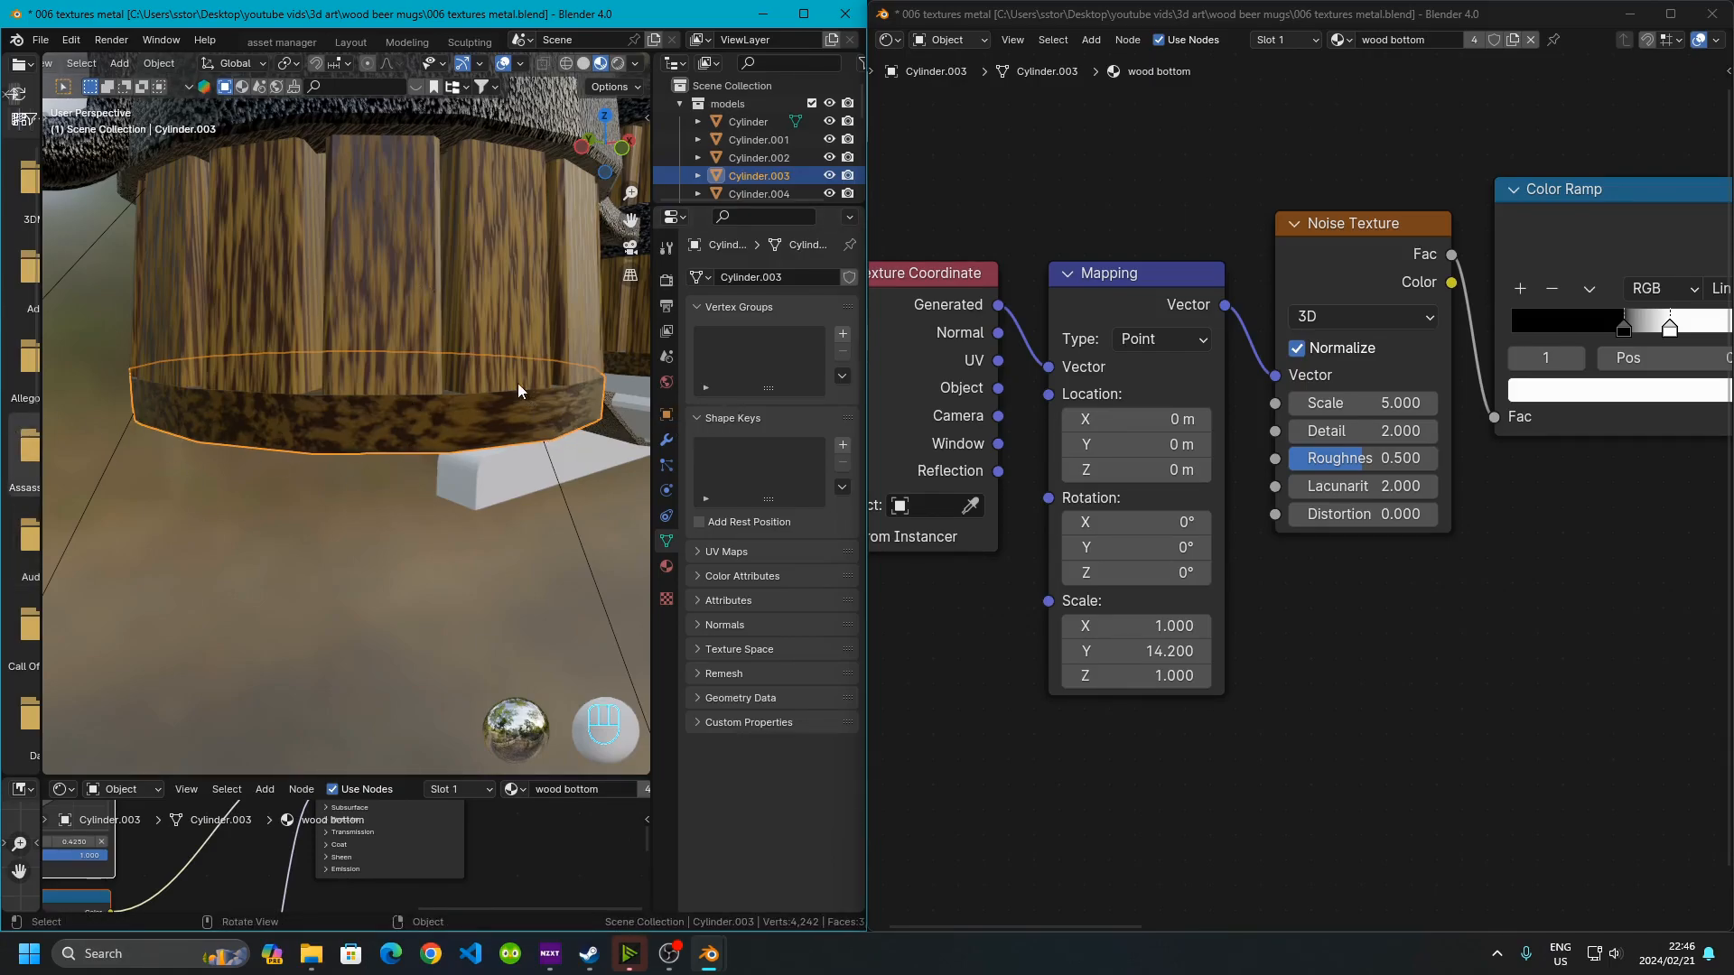
{"action": "middle_click_drag", "start_coordinate": [475, 338], "coordinate": [472, 492]}
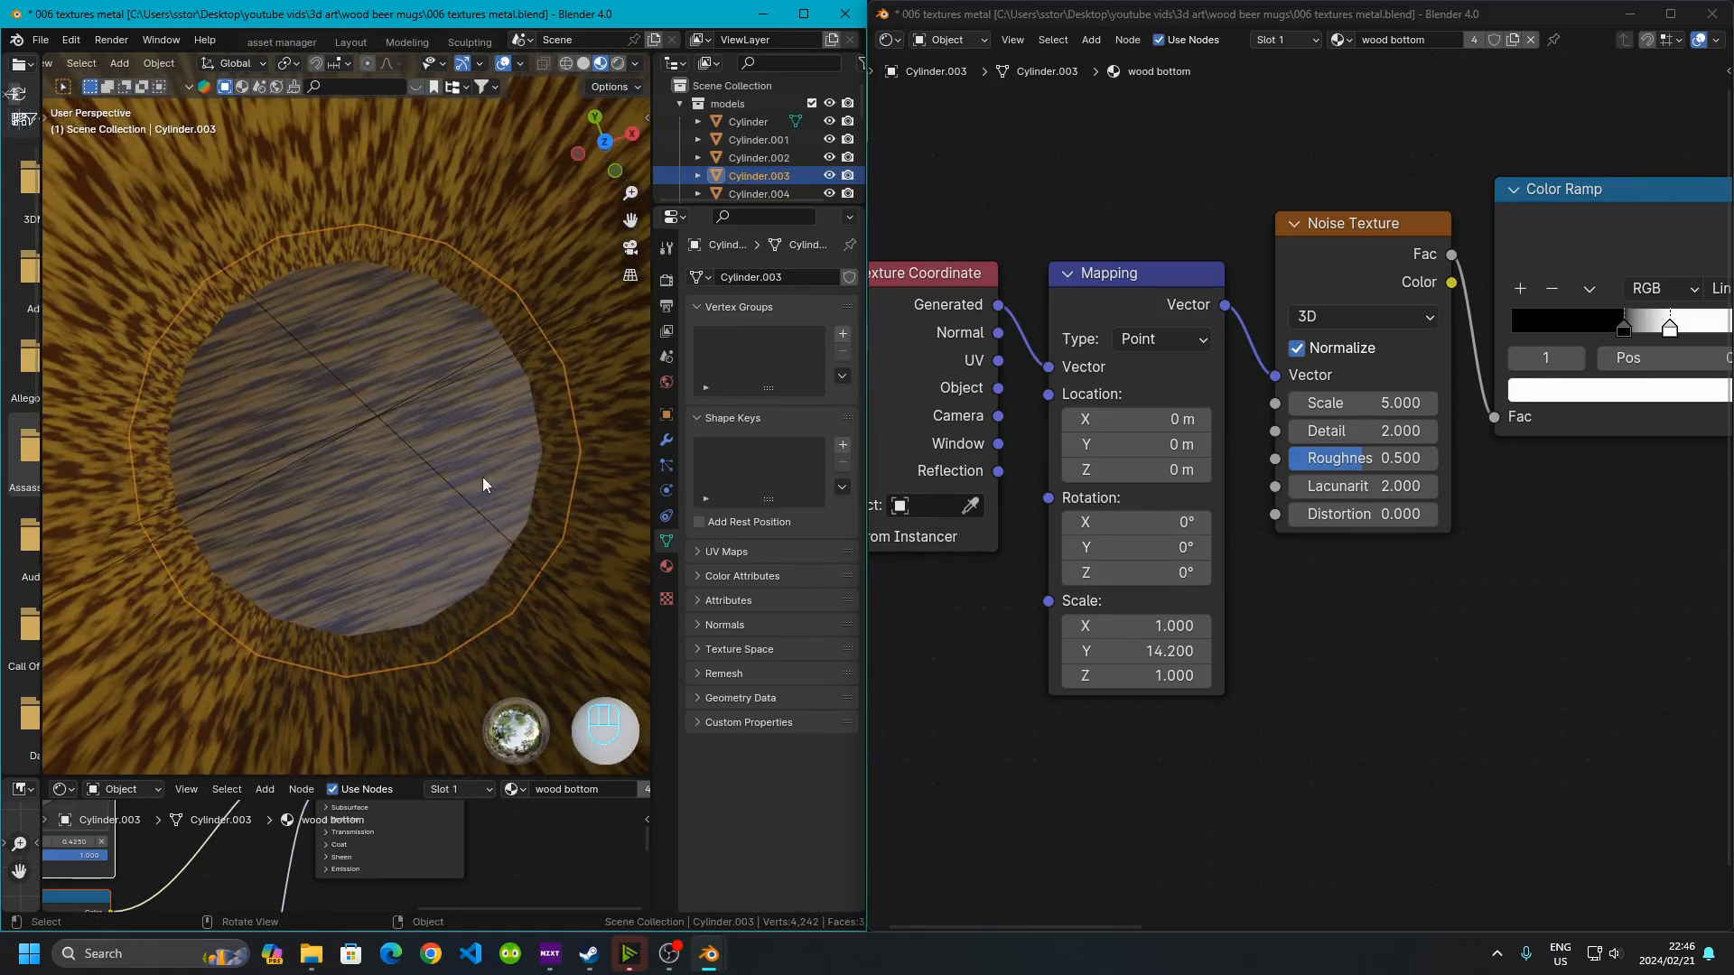
{"action": "middle_click_drag", "start_coordinate": [1282, 600], "coordinate": [1188, 530]}
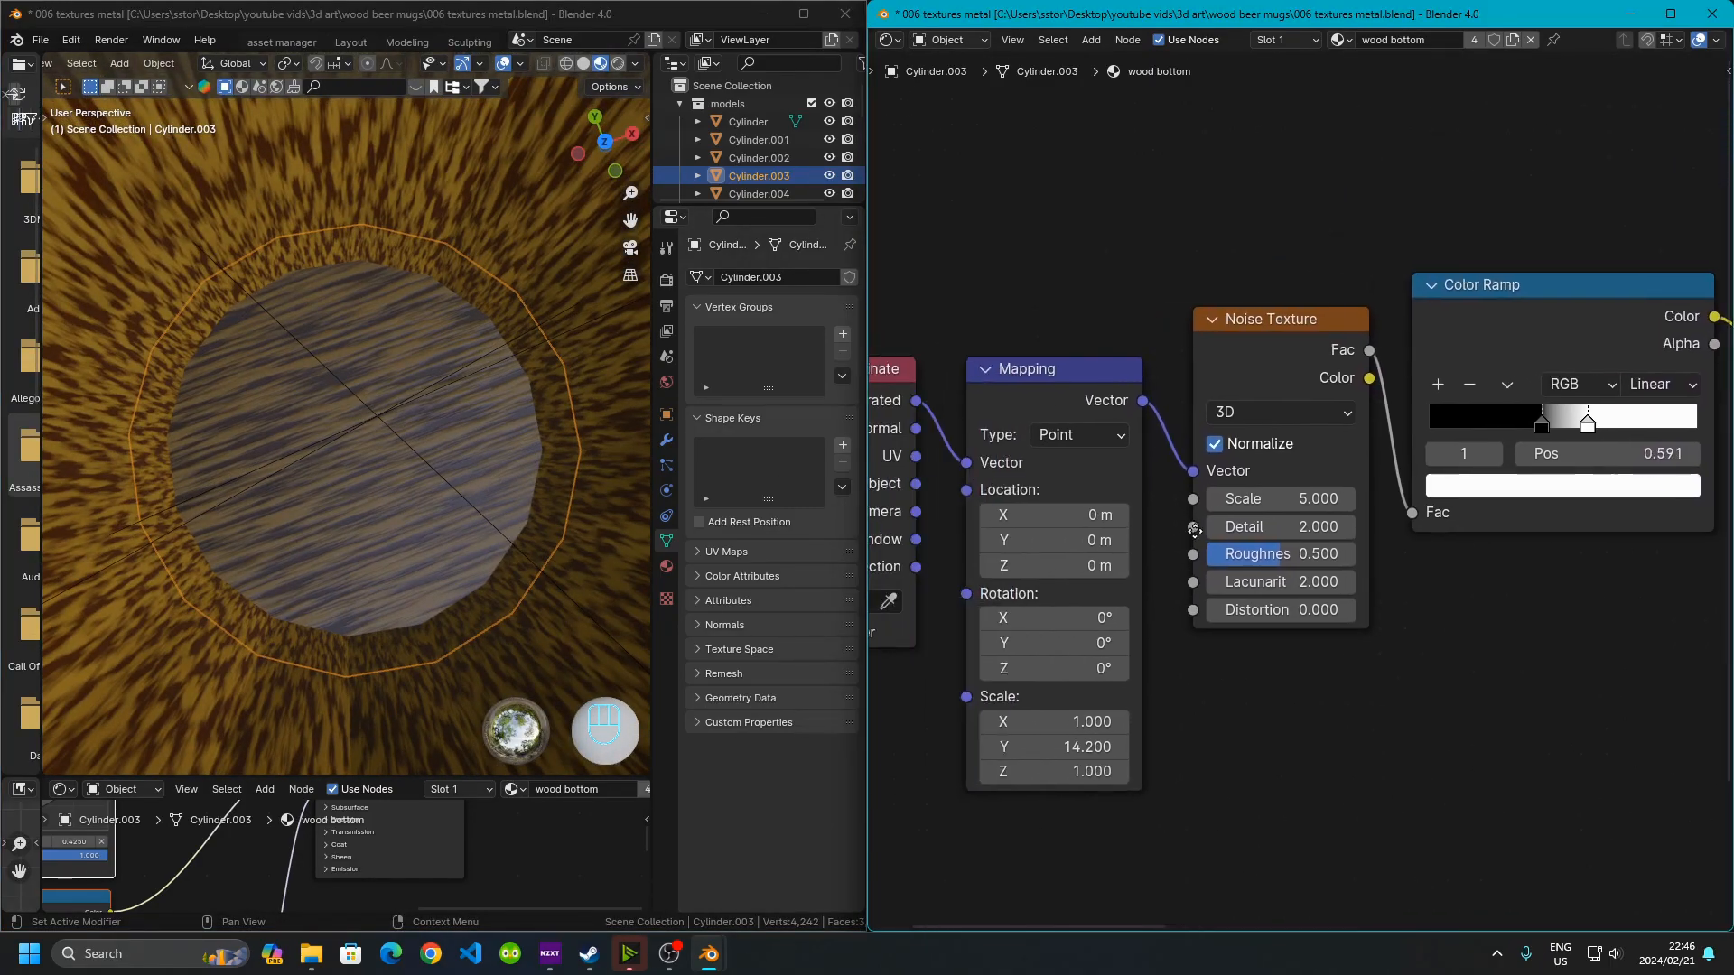
{"action": "middle_click_drag", "start_coordinate": [1147, 473], "coordinate": [948, 505]}
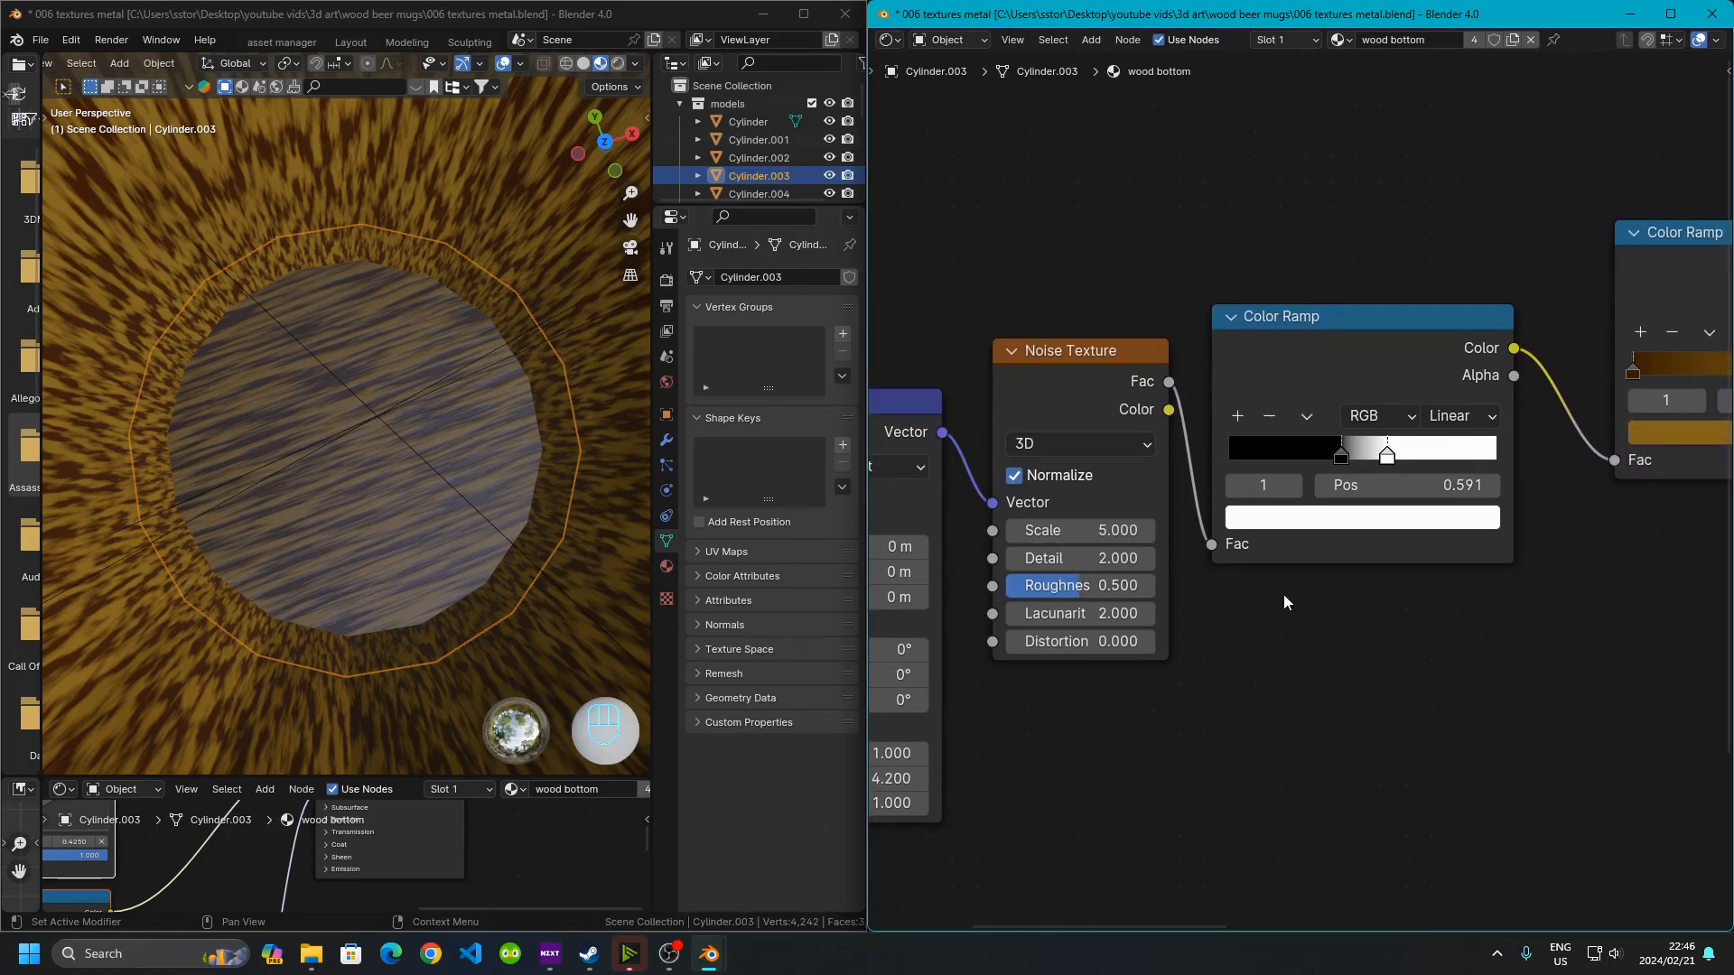
{"action": "middle_click_drag", "start_coordinate": [1239, 657], "coordinate": [1073, 732]}
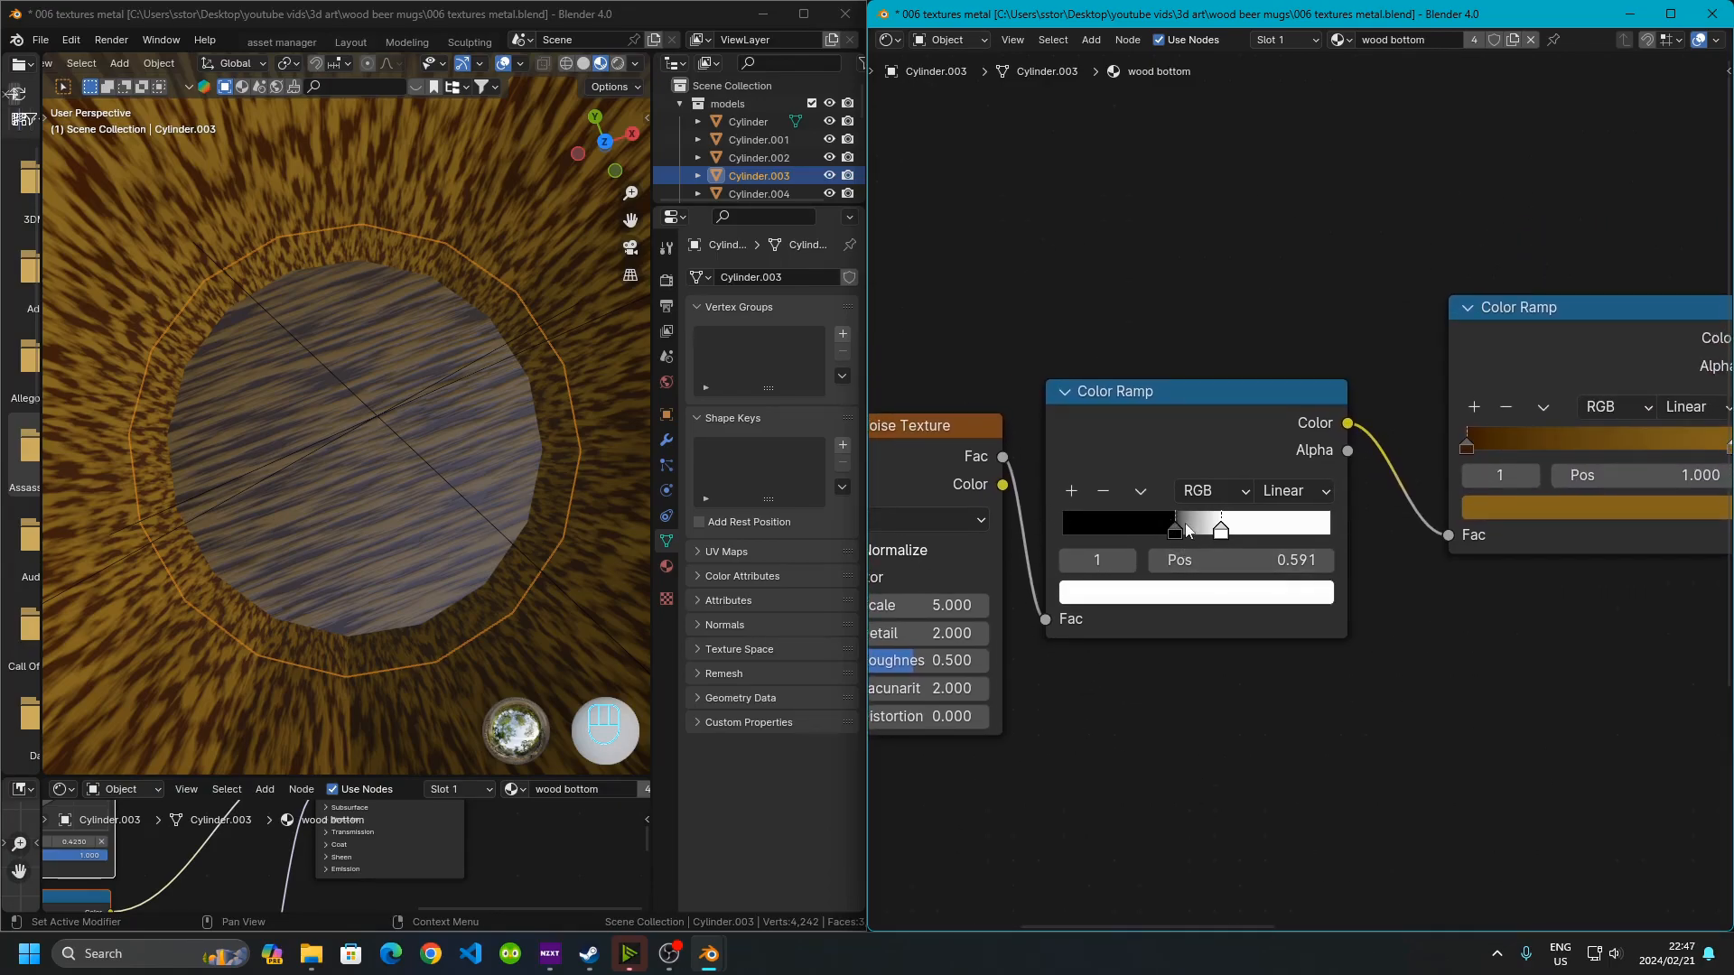
Select each stop of the black-and-white Color Ramp after the Noise Texture to check its position
{"action": "left_click", "coordinate": [1110, 423]}
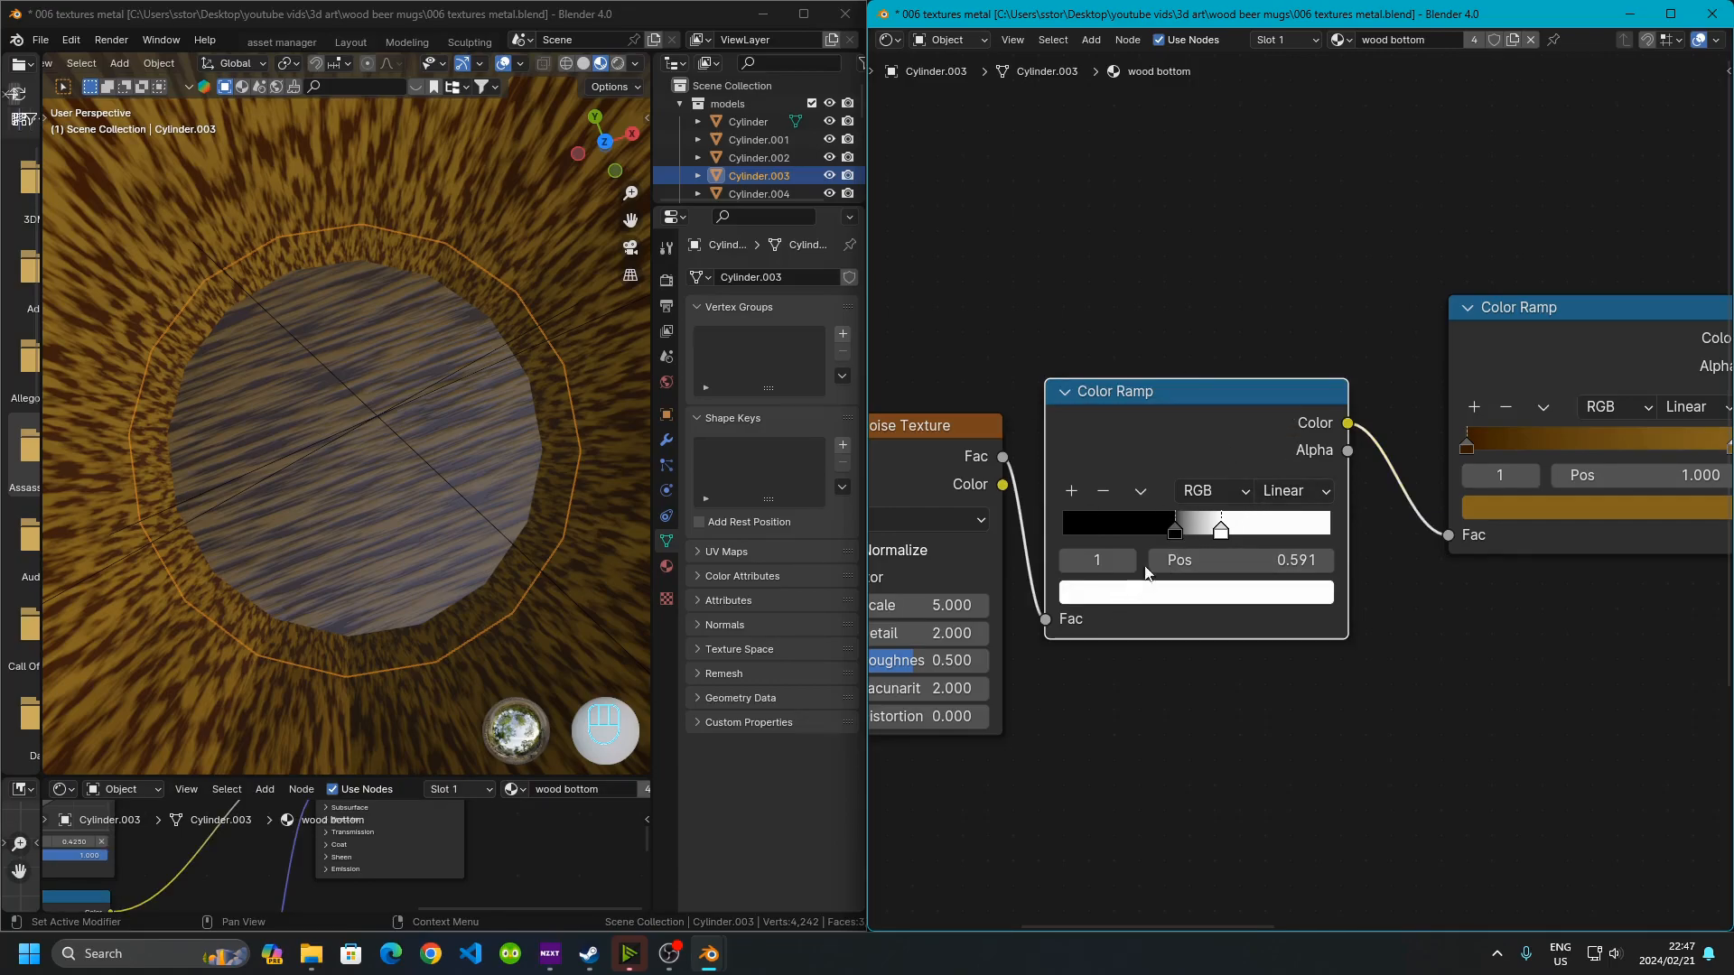
{"action": "left_click", "coordinate": [1177, 533]}
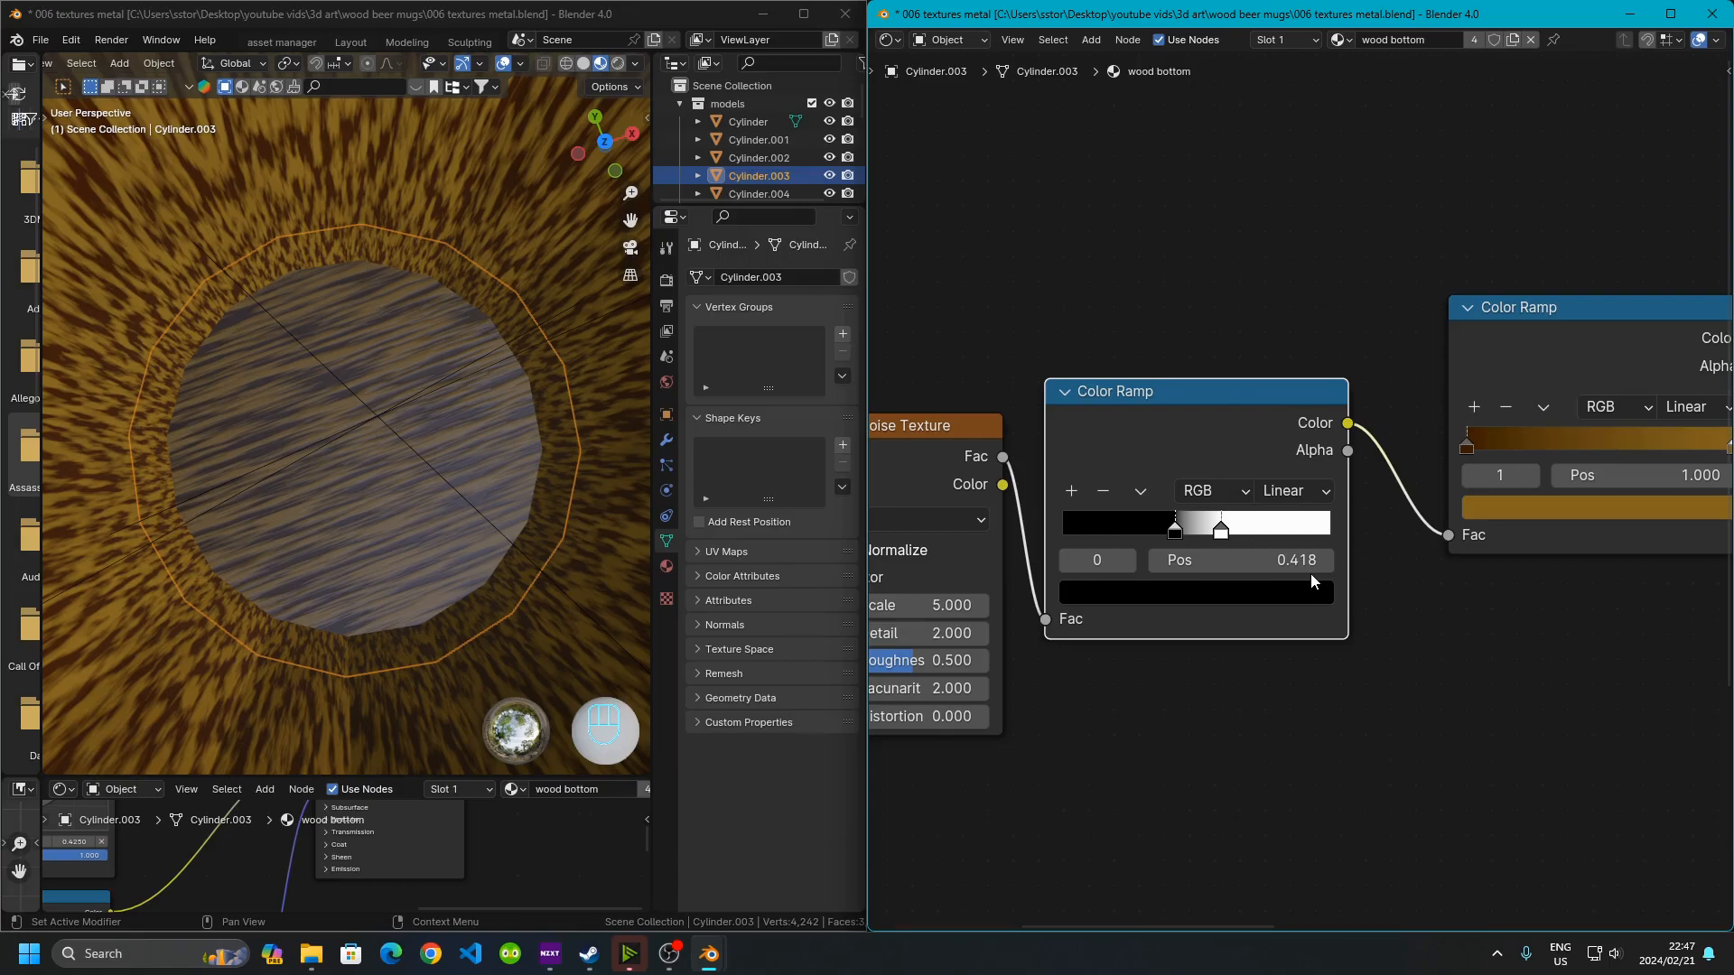
{"action": "left_click", "coordinate": [1216, 538]}
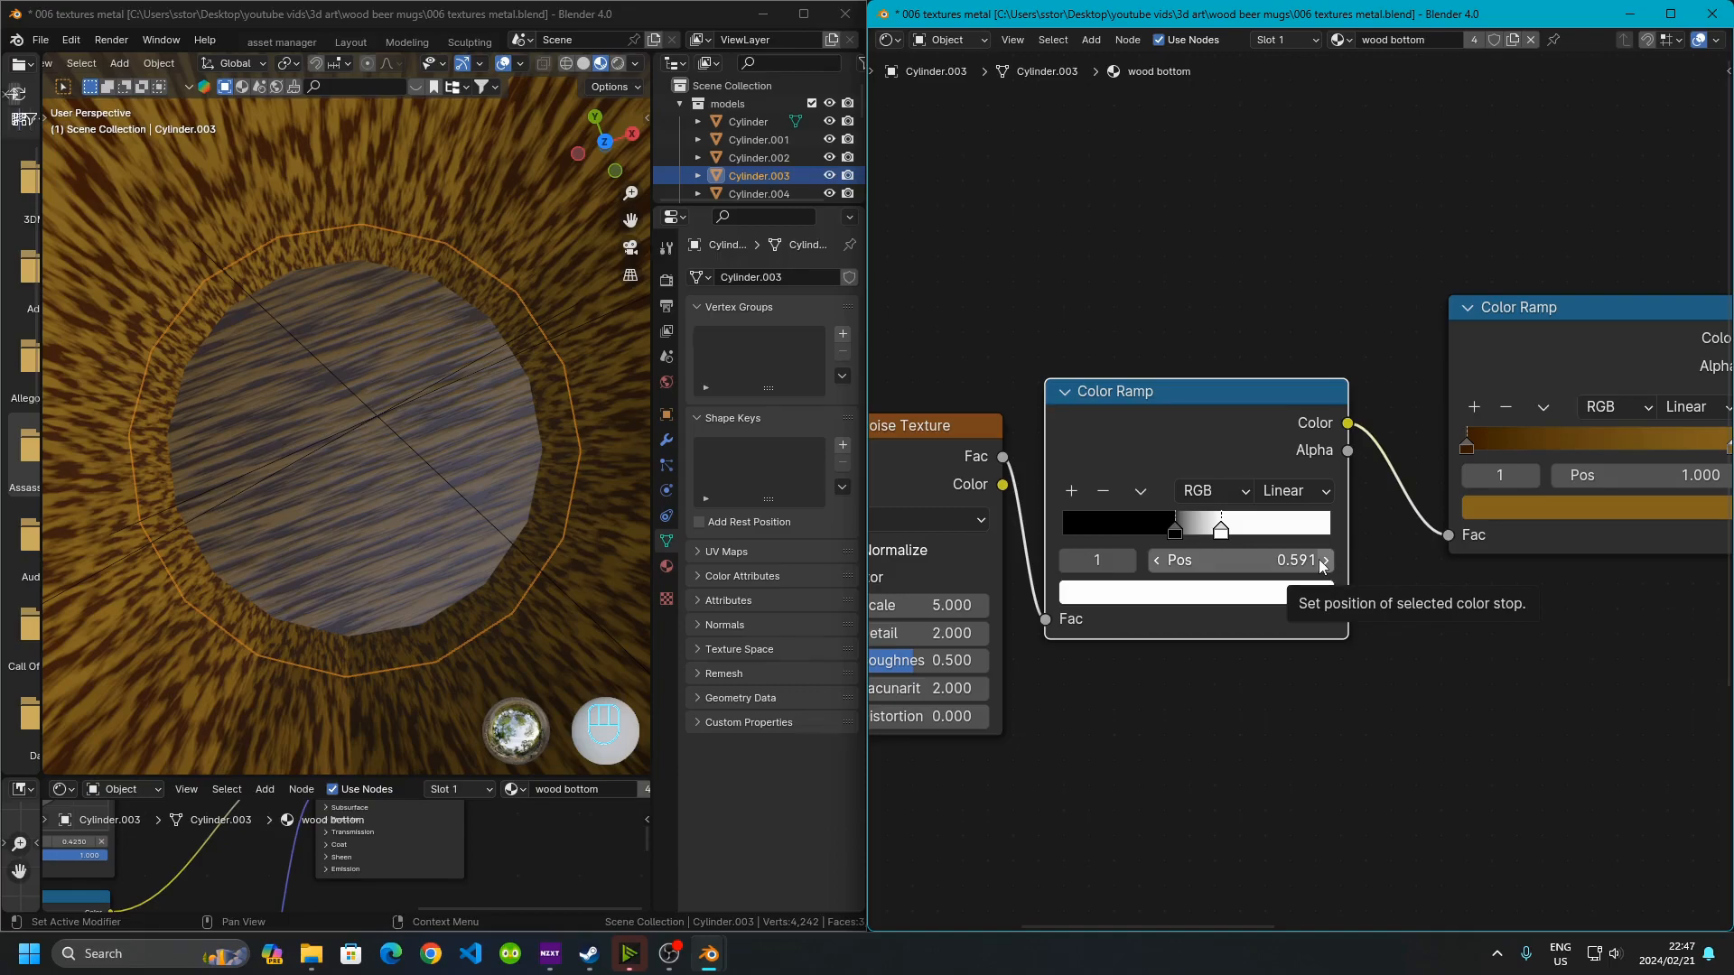
{"action": "middle_click_drag", "start_coordinate": [1437, 653], "coordinate": [1069, 659]}
{"action": "middle_click_drag", "start_coordinate": [1087, 508], "coordinate": [1200, 510]}
{"action": "left_click", "coordinate": [1264, 403]}
Select a mug's staves to compare its Material.002 nodes, then reselect the wooden bottom
{"action": "left_click", "coordinate": [428, 219]}
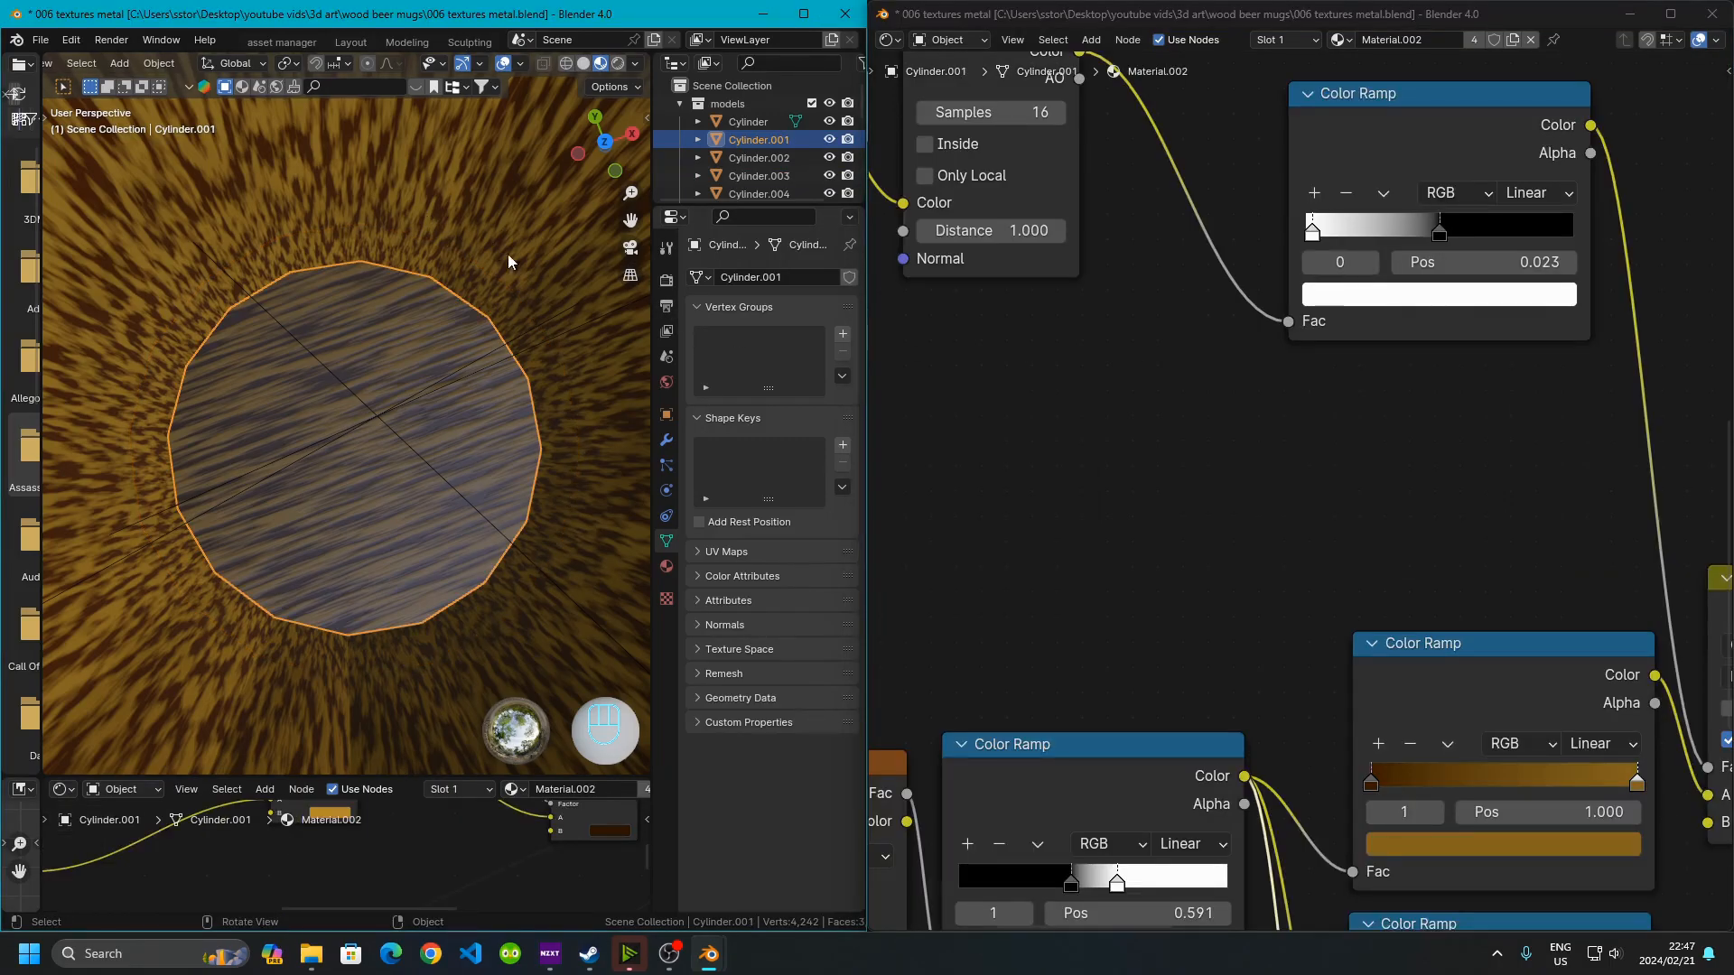
{"action": "middle_click_drag", "start_coordinate": [1280, 627], "coordinate": [1193, 556]}
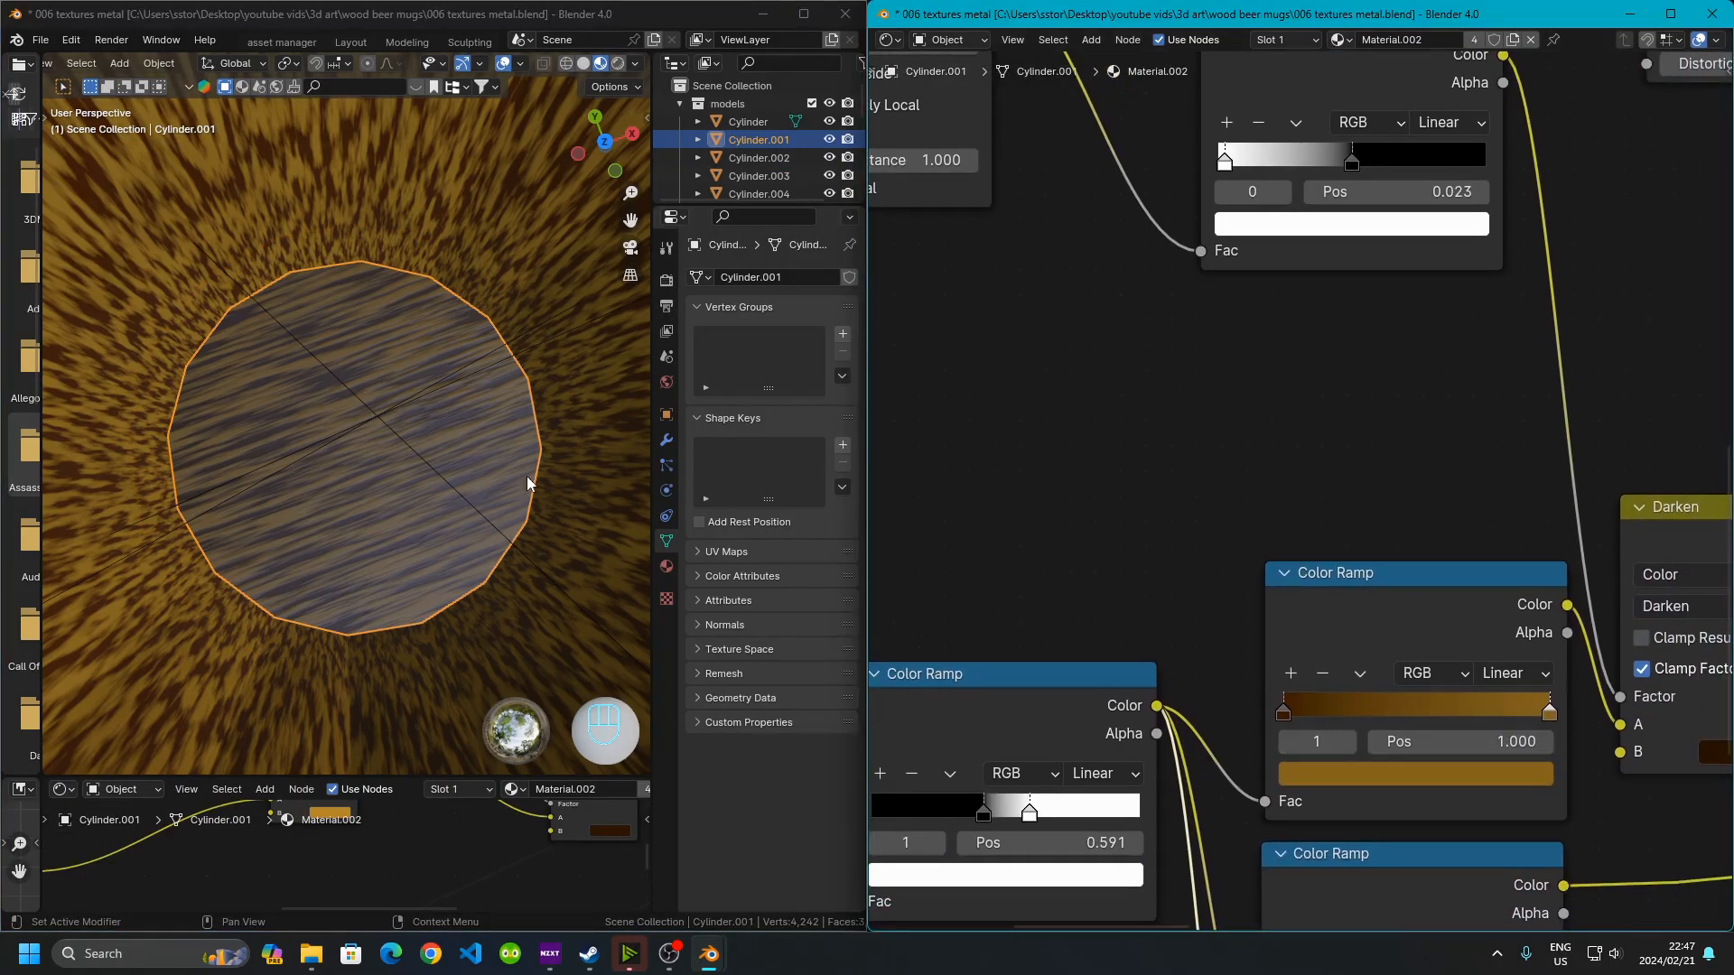
{"action": "left_click", "coordinate": [295, 468]}
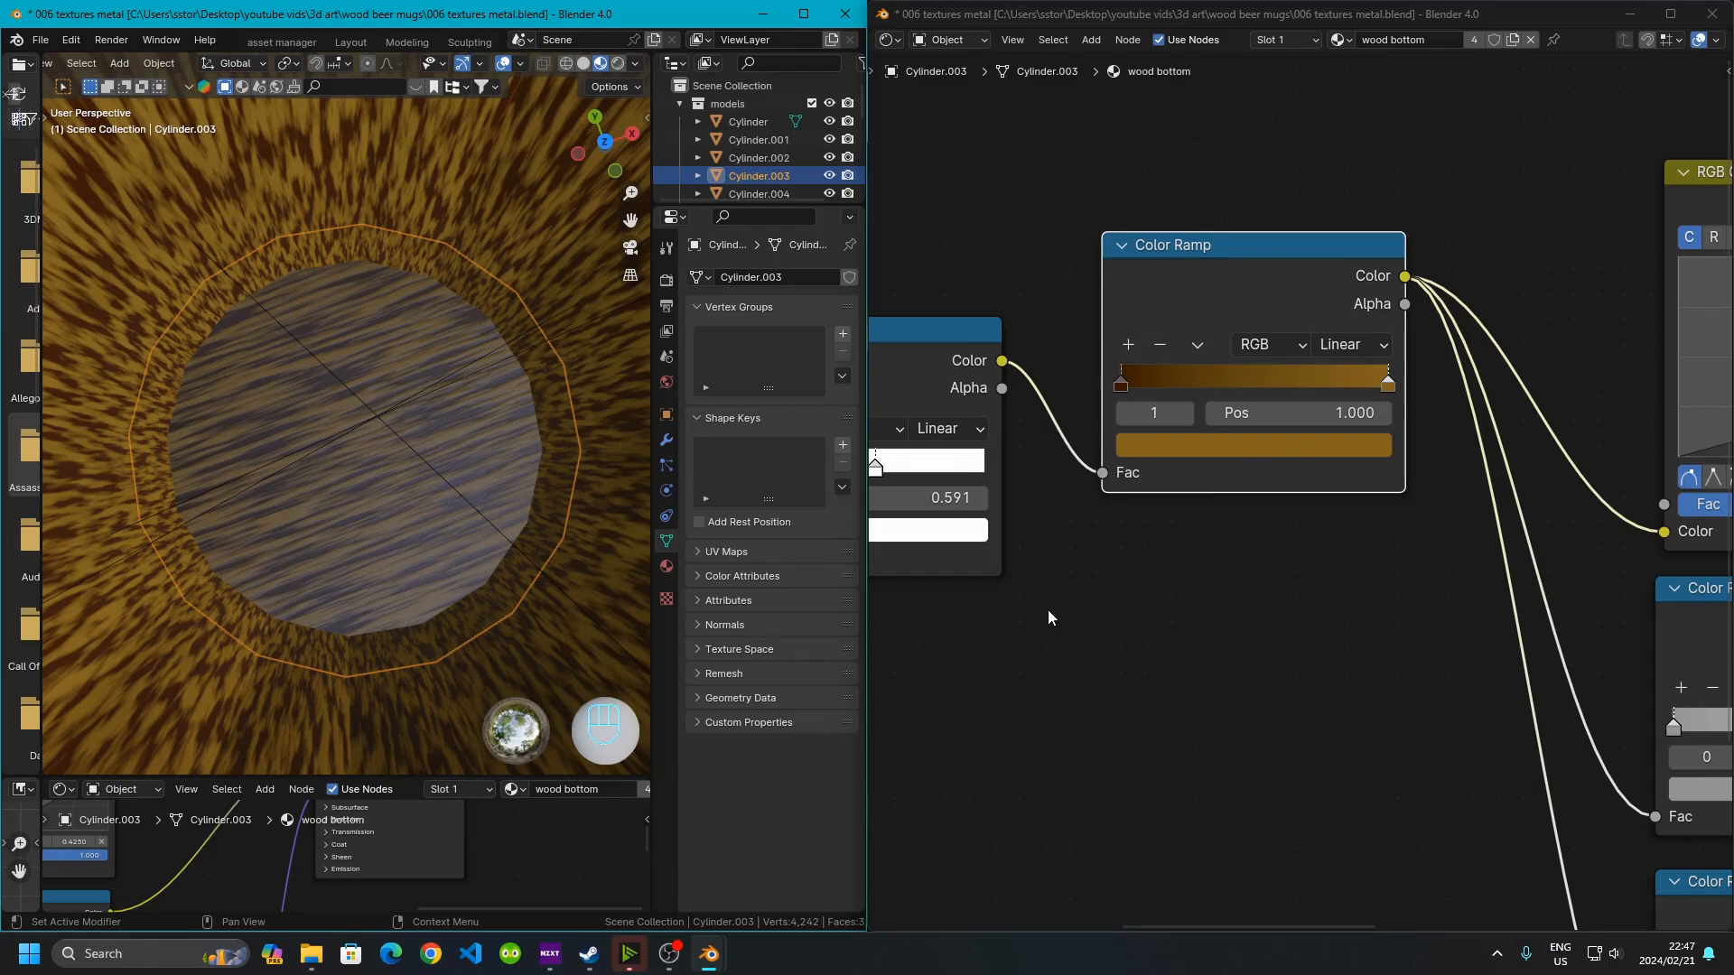
Inspect the brown Color Ramp's stops and open the dark stop's color to check its values
{"action": "left_click", "coordinate": [1522, 482]}
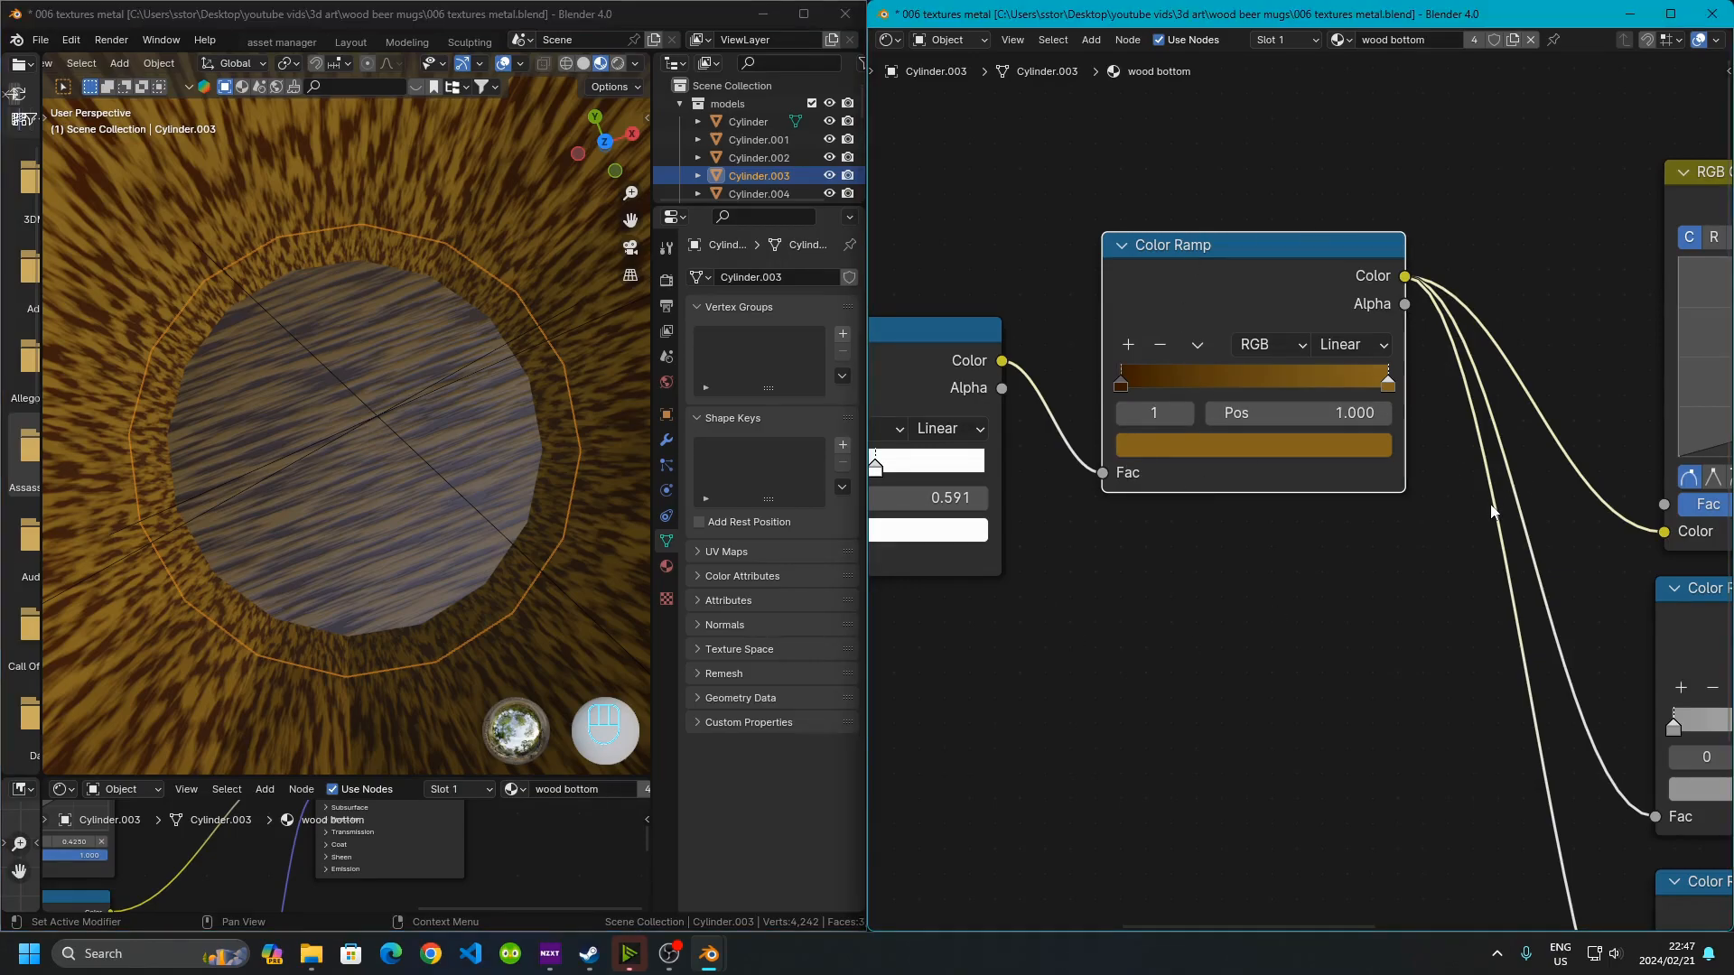
{"action": "scroll", "coordinate": [1354, 731], "scroll_direction": "down", "scroll_amount": 1}
{"action": "middle_click_drag", "start_coordinate": [1356, 674], "coordinate": [1046, 663]}
{"action": "scroll", "coordinate": [1031, 668], "scroll_direction": "down", "scroll_amount": 3}
{"action": "scroll", "coordinate": [920, 431], "scroll_direction": "up", "scroll_amount": 5}
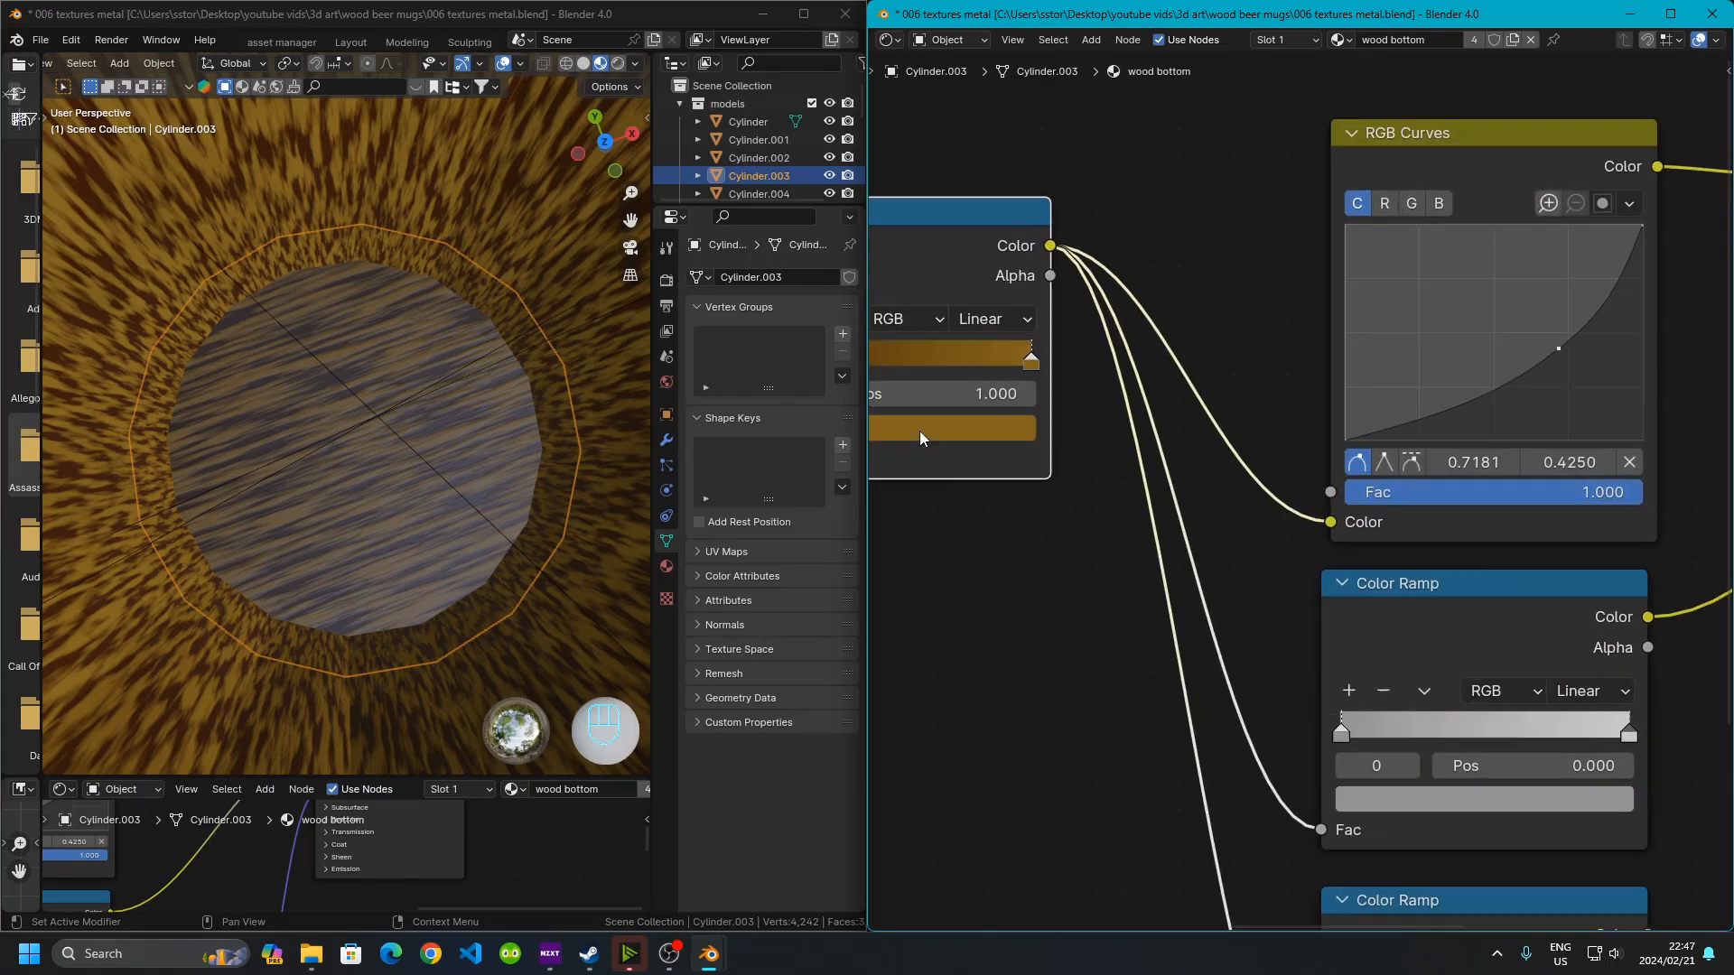
{"action": "middle_click_drag", "start_coordinate": [919, 431], "coordinate": [1295, 504]}
{"action": "scroll", "coordinate": [1295, 504], "scroll_direction": "up", "scroll_amount": 1}
{"action": "left_click", "coordinate": [1011, 409]}
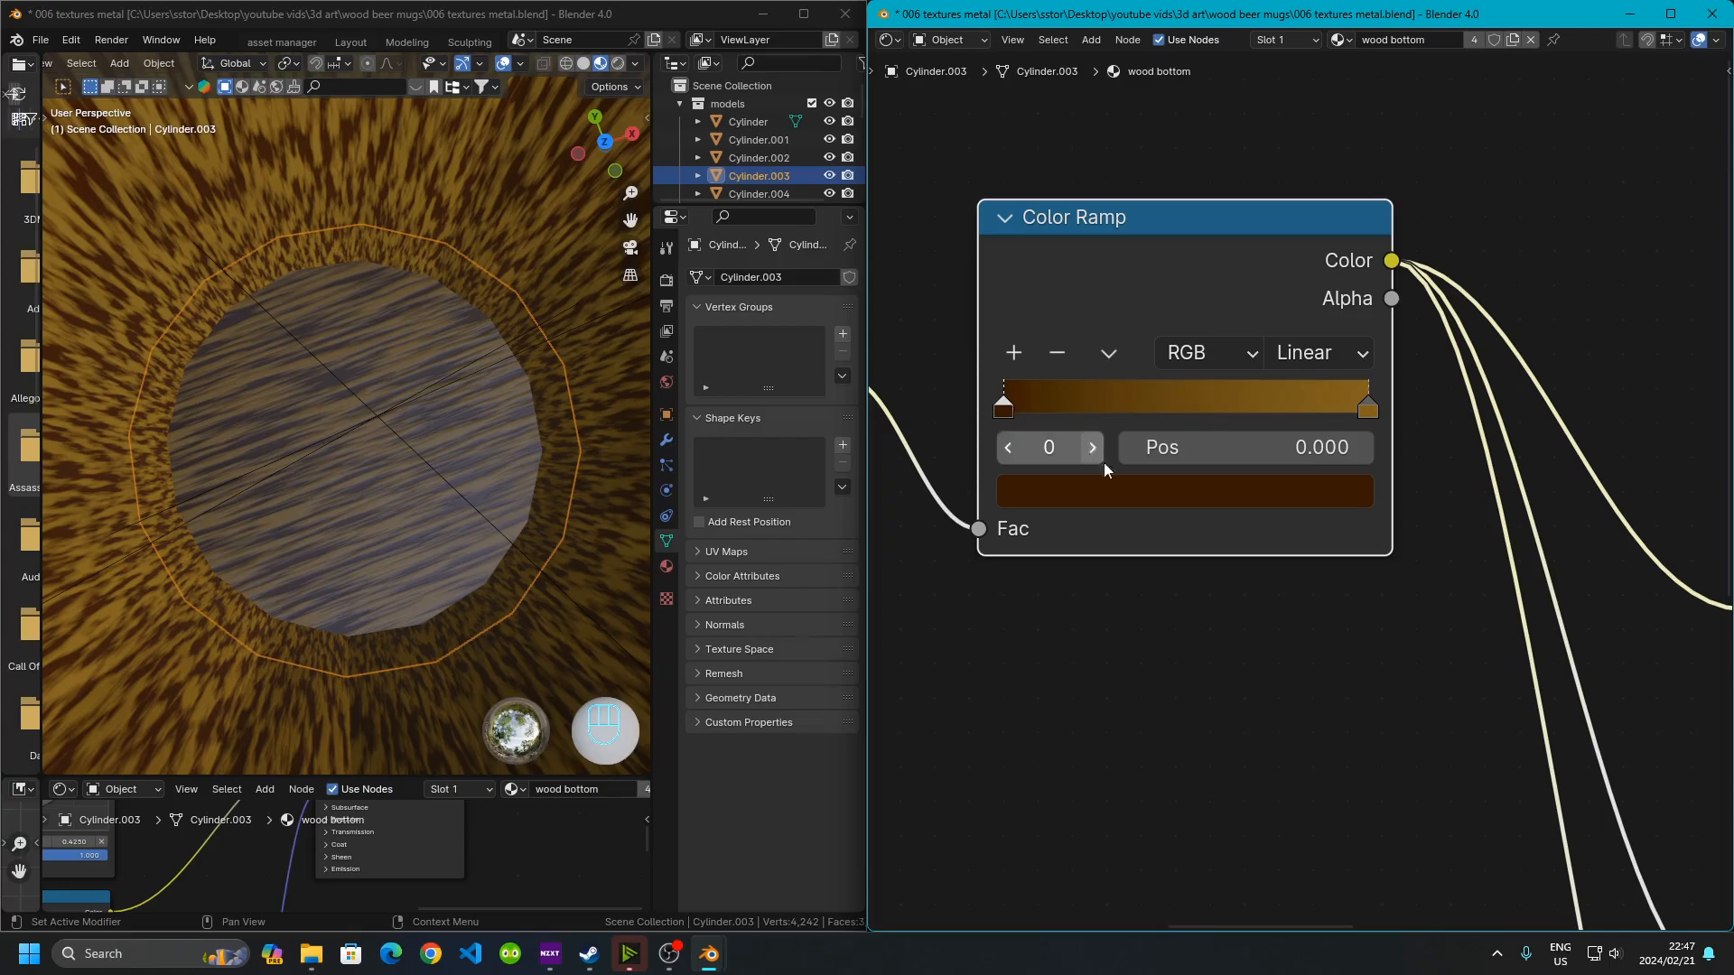
{"action": "left_click", "coordinate": [1149, 493]}
{"action": "left_click", "coordinate": [1178, 495]}
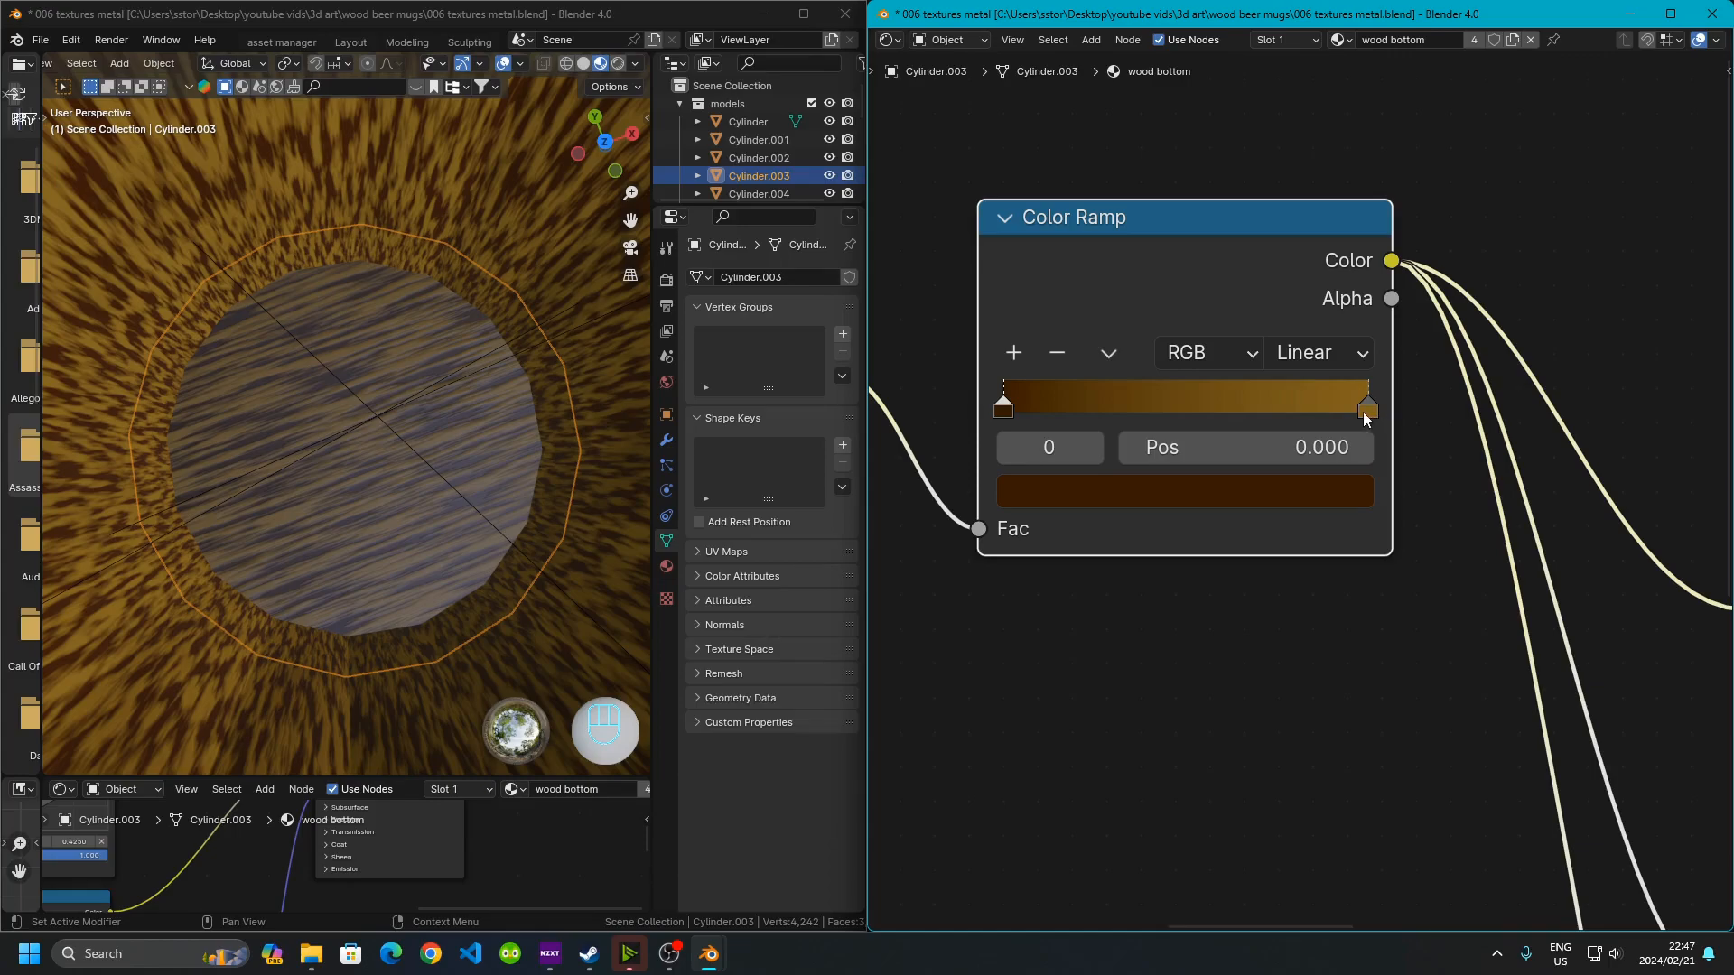
{"action": "left_click", "coordinate": [1374, 411]}
{"action": "left_click", "coordinate": [1336, 476]}
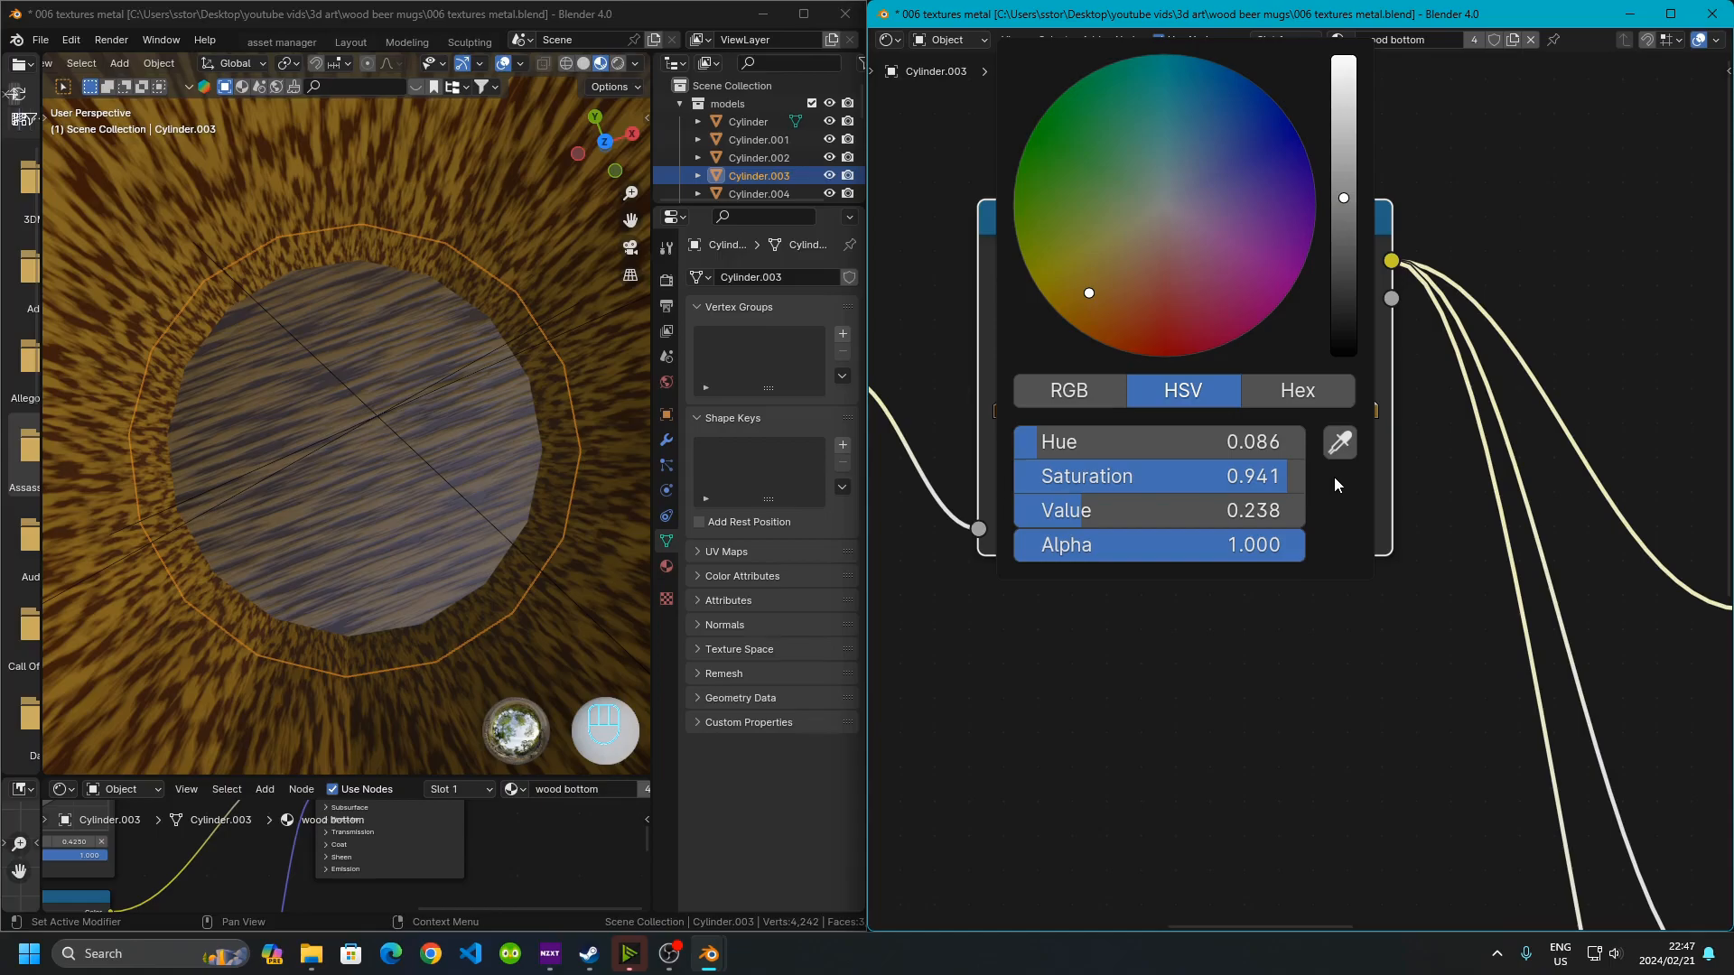
{"action": "scroll", "coordinate": [1454, 718], "scroll_direction": "down", "scroll_amount": 1}
{"action": "middle_click_drag", "start_coordinate": [1454, 718], "coordinate": [1052, 738]}
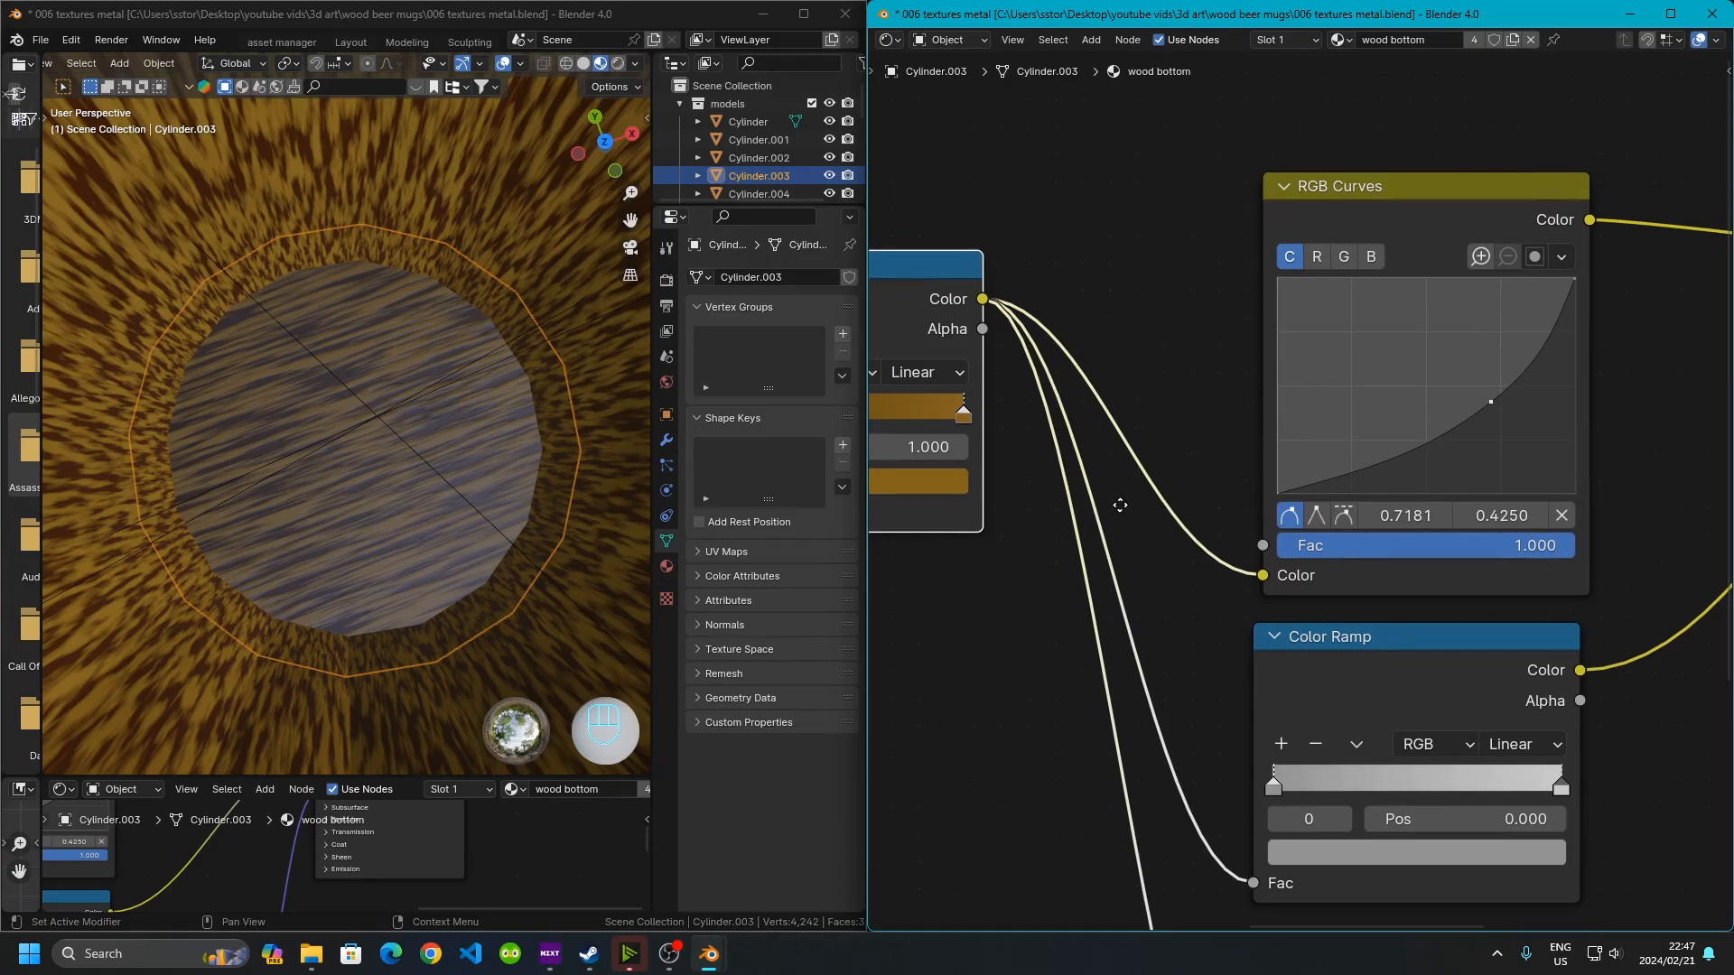
In the RGB Curves node, switch to the R channel and pull its control point up to boost red
{"action": "middle_click_drag", "start_coordinate": [1119, 496], "coordinate": [1049, 598]}
{"action": "scroll", "coordinate": [1049, 599], "scroll_direction": "down", "scroll_amount": 5}
{"action": "middle_click_drag", "start_coordinate": [1553, 557], "coordinate": [1186, 561]}
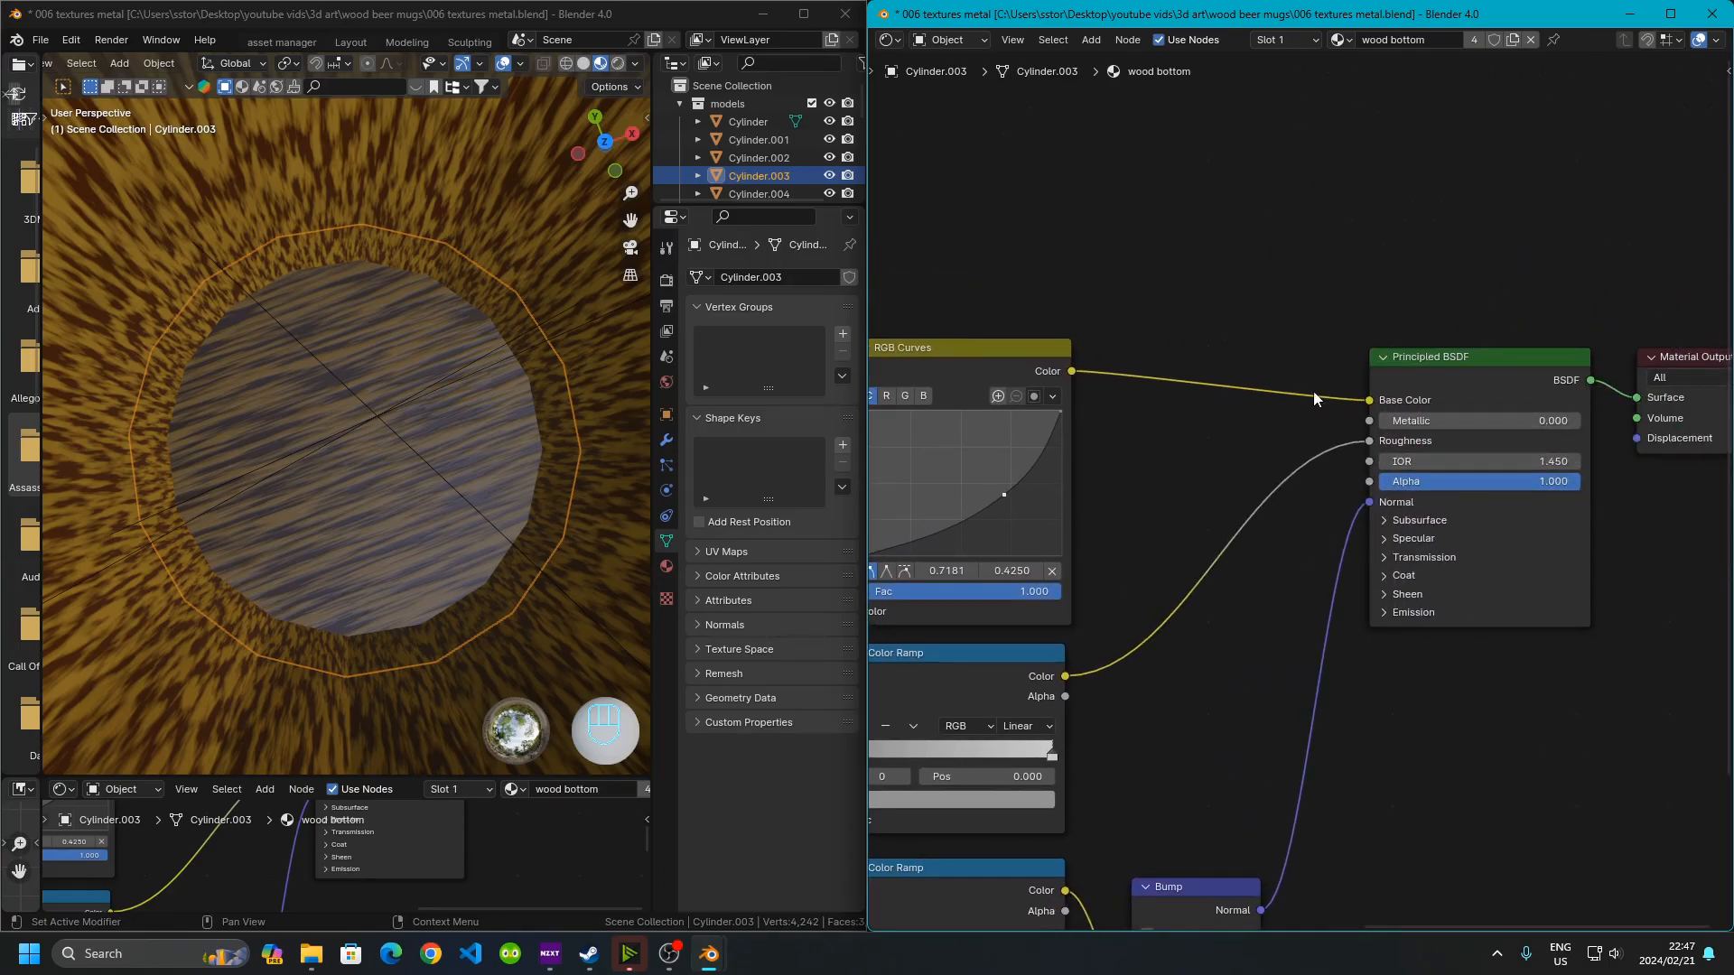
{"action": "middle_click_drag", "start_coordinate": [1248, 424], "coordinate": [1477, 436]}
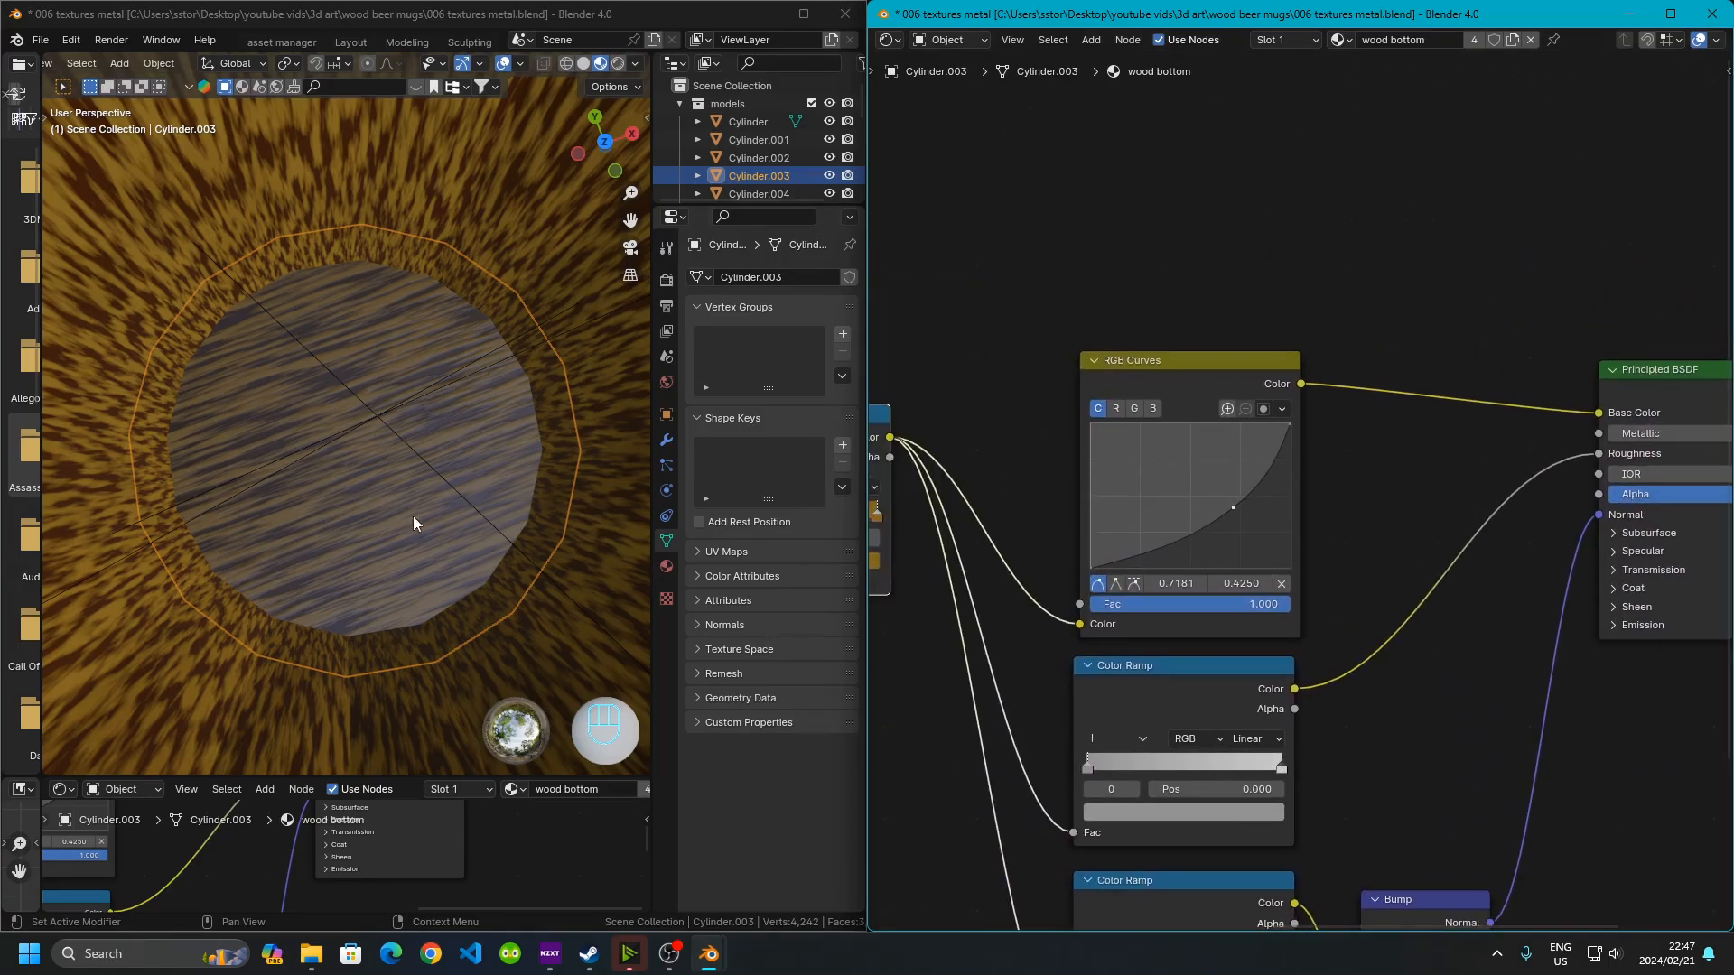
{"action": "scroll", "coordinate": [1210, 386], "scroll_direction": "up", "scroll_amount": 2}
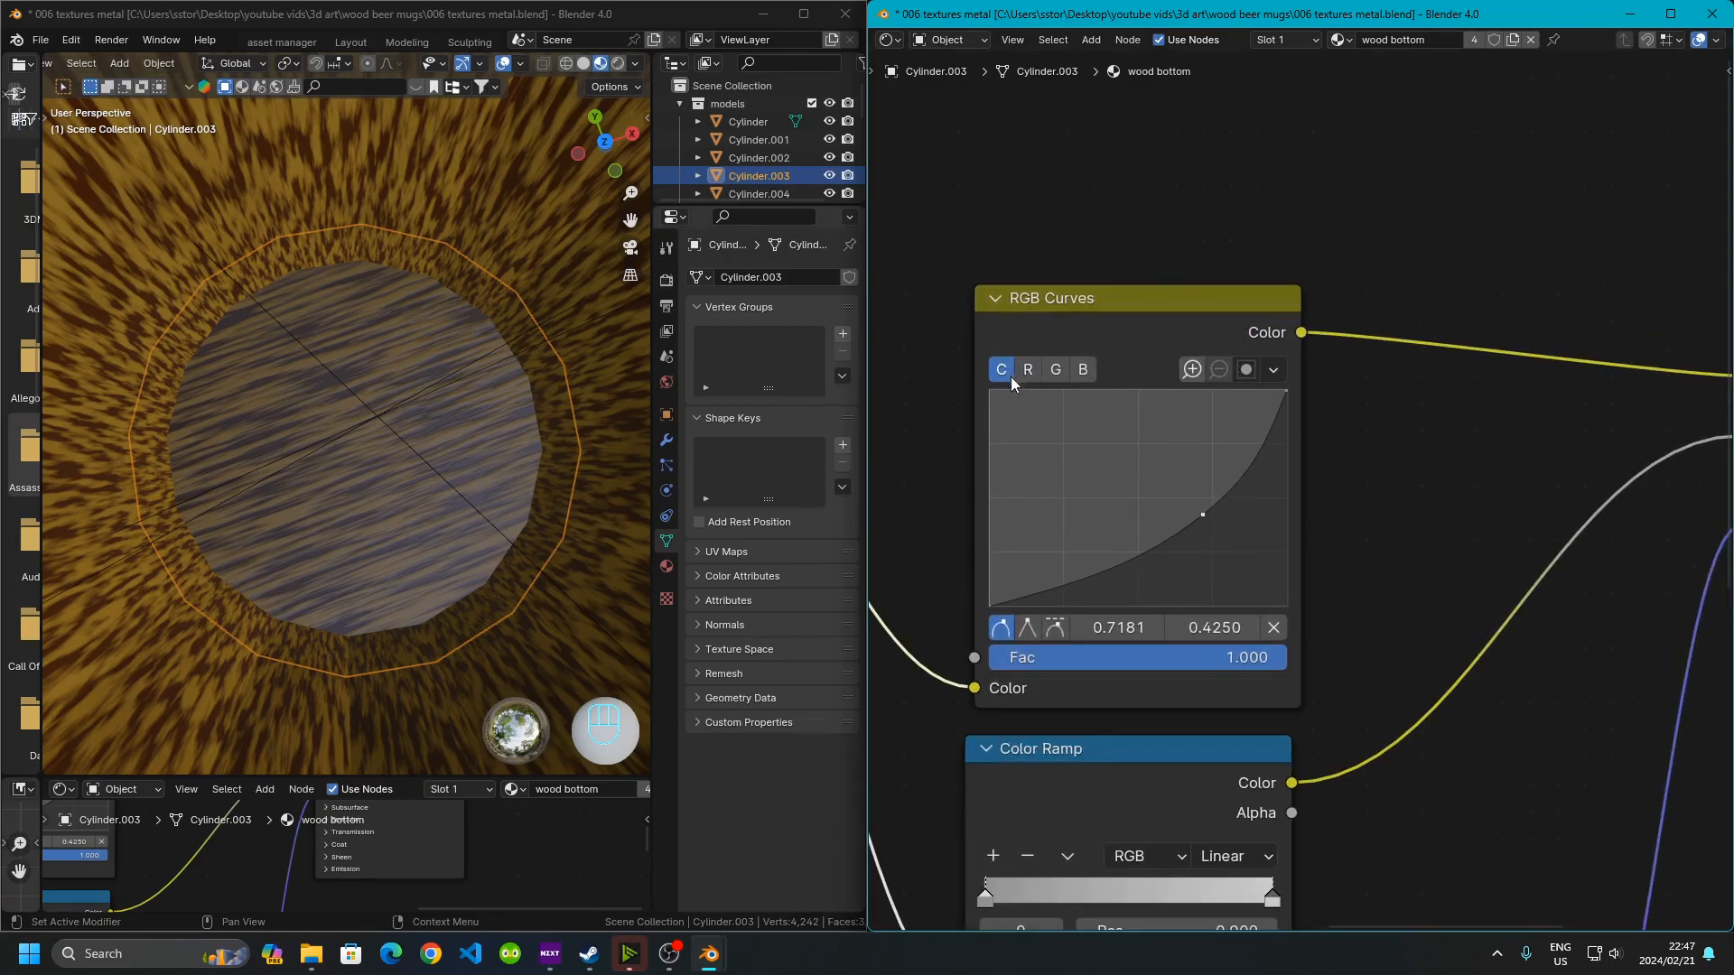
{"action": "middle_click_drag", "start_coordinate": [1126, 533], "coordinate": [1418, 506]}
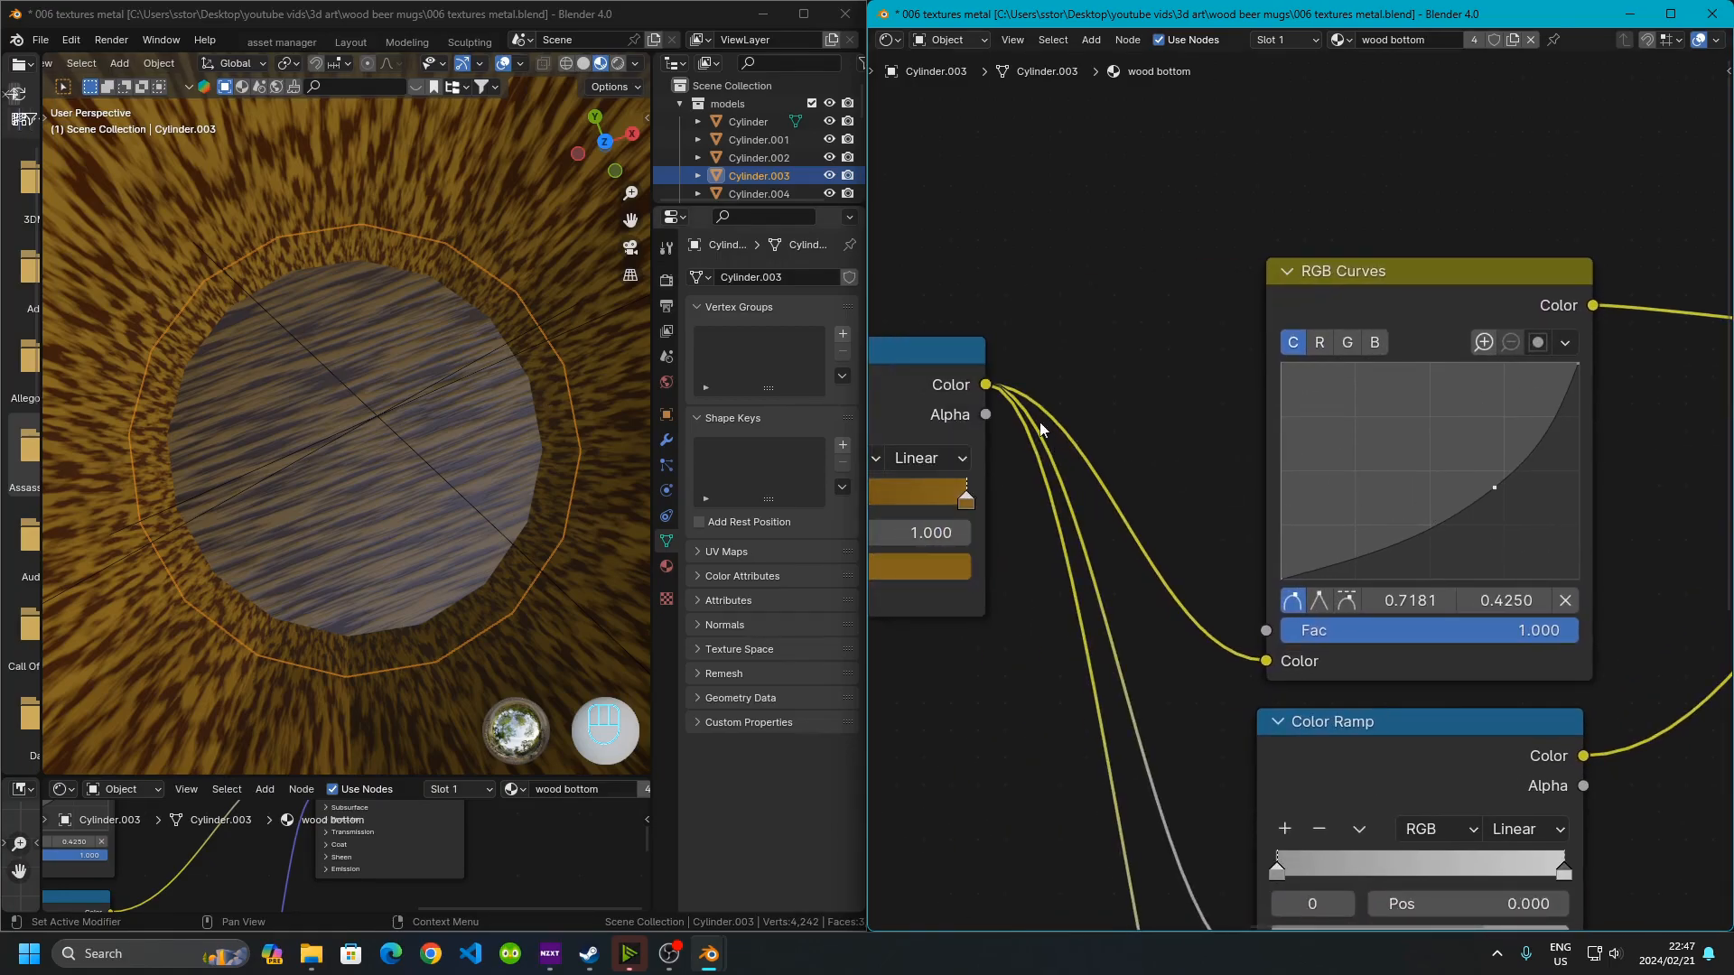
{"action": "middle_click_drag", "start_coordinate": [1322, 671], "coordinate": [1266, 705]}
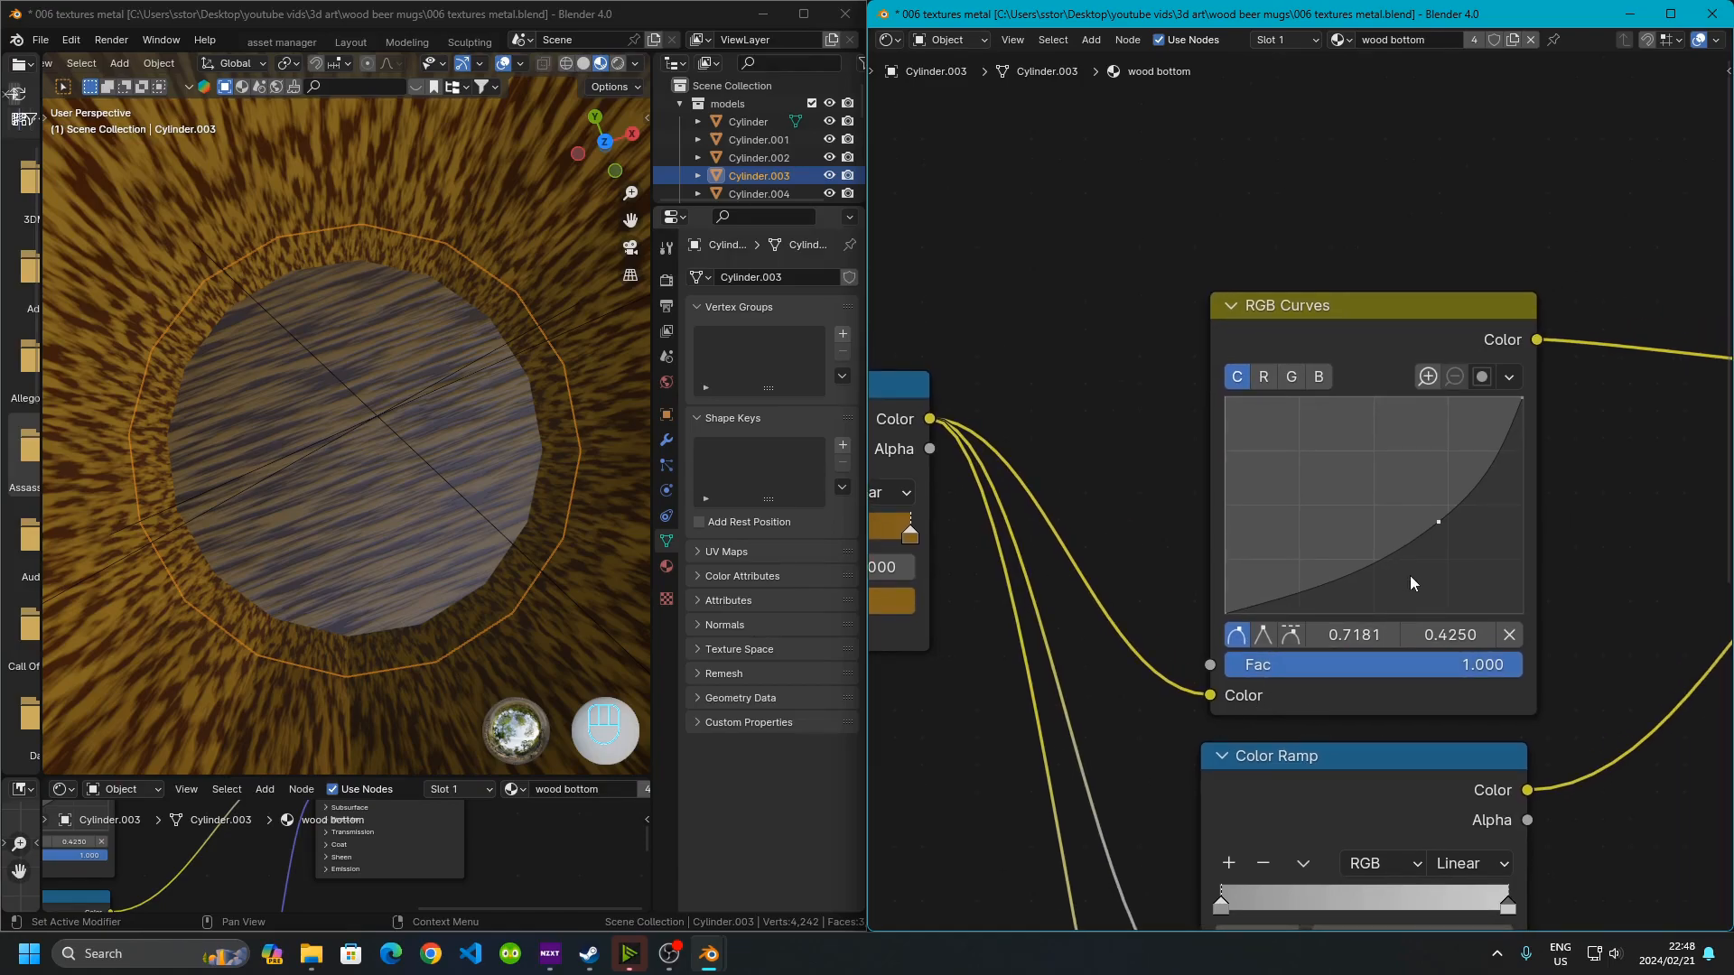
{"action": "left_click", "coordinate": [1263, 379]}
{"action": "left_click_drag", "start_coordinate": [1385, 502], "coordinate": [1444, 547]}
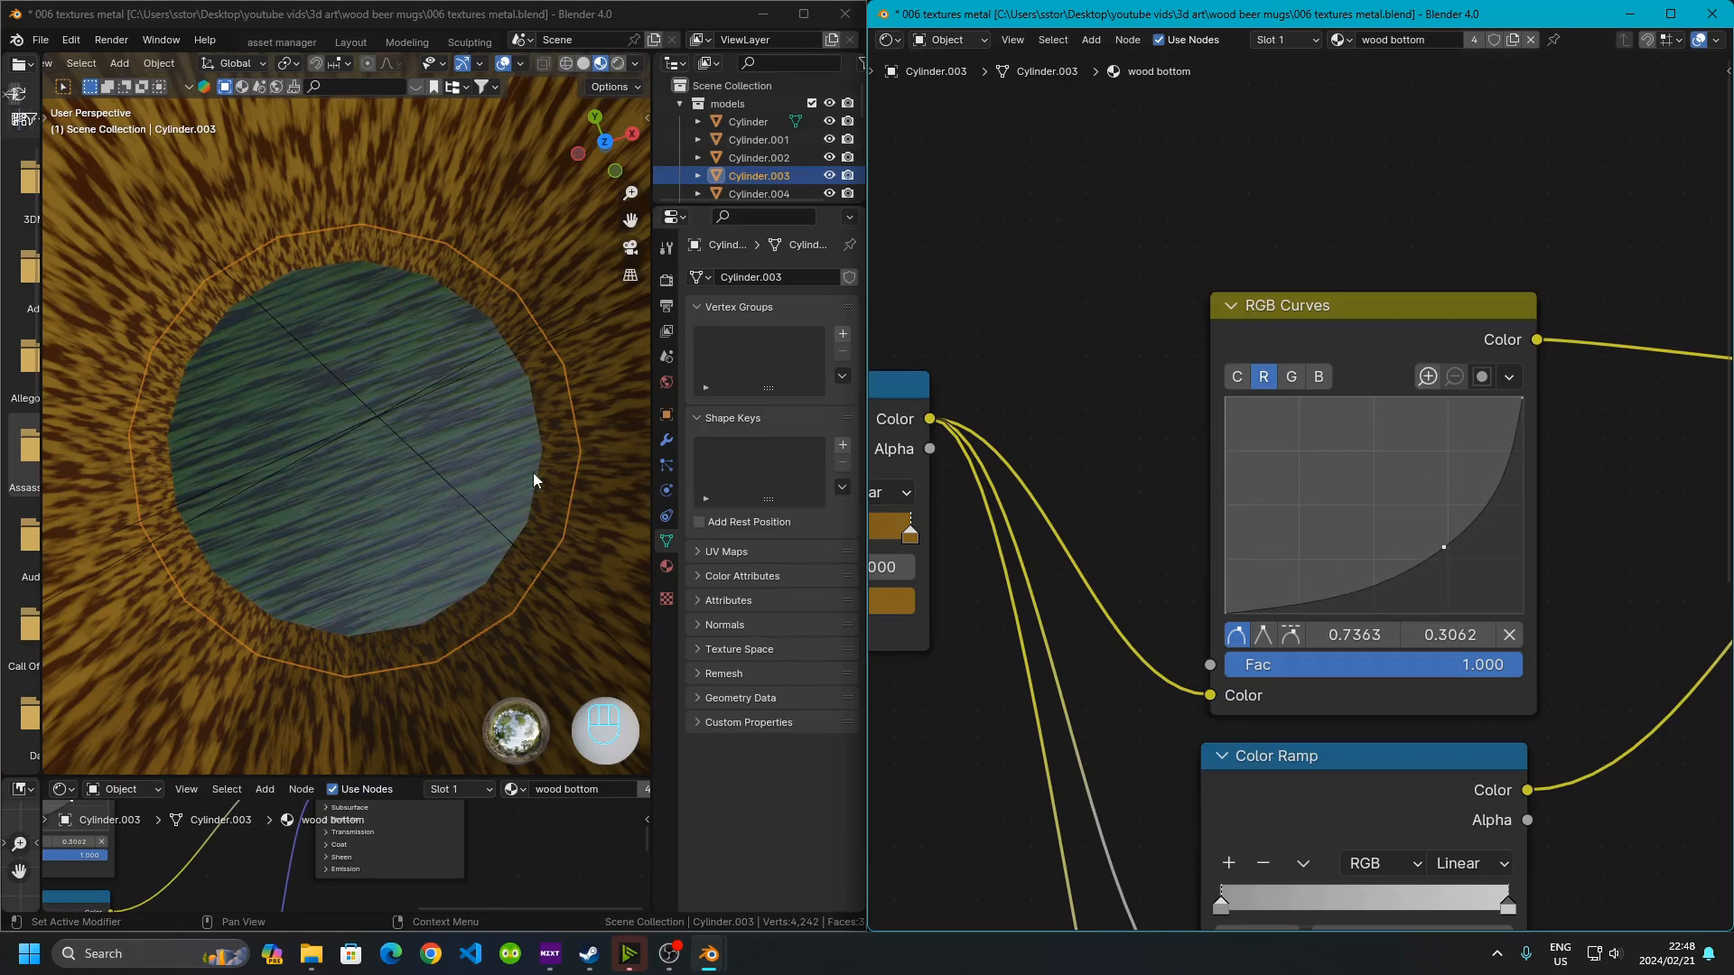
{"action": "left_click_drag", "start_coordinate": [1442, 549], "coordinate": [1276, 457]}
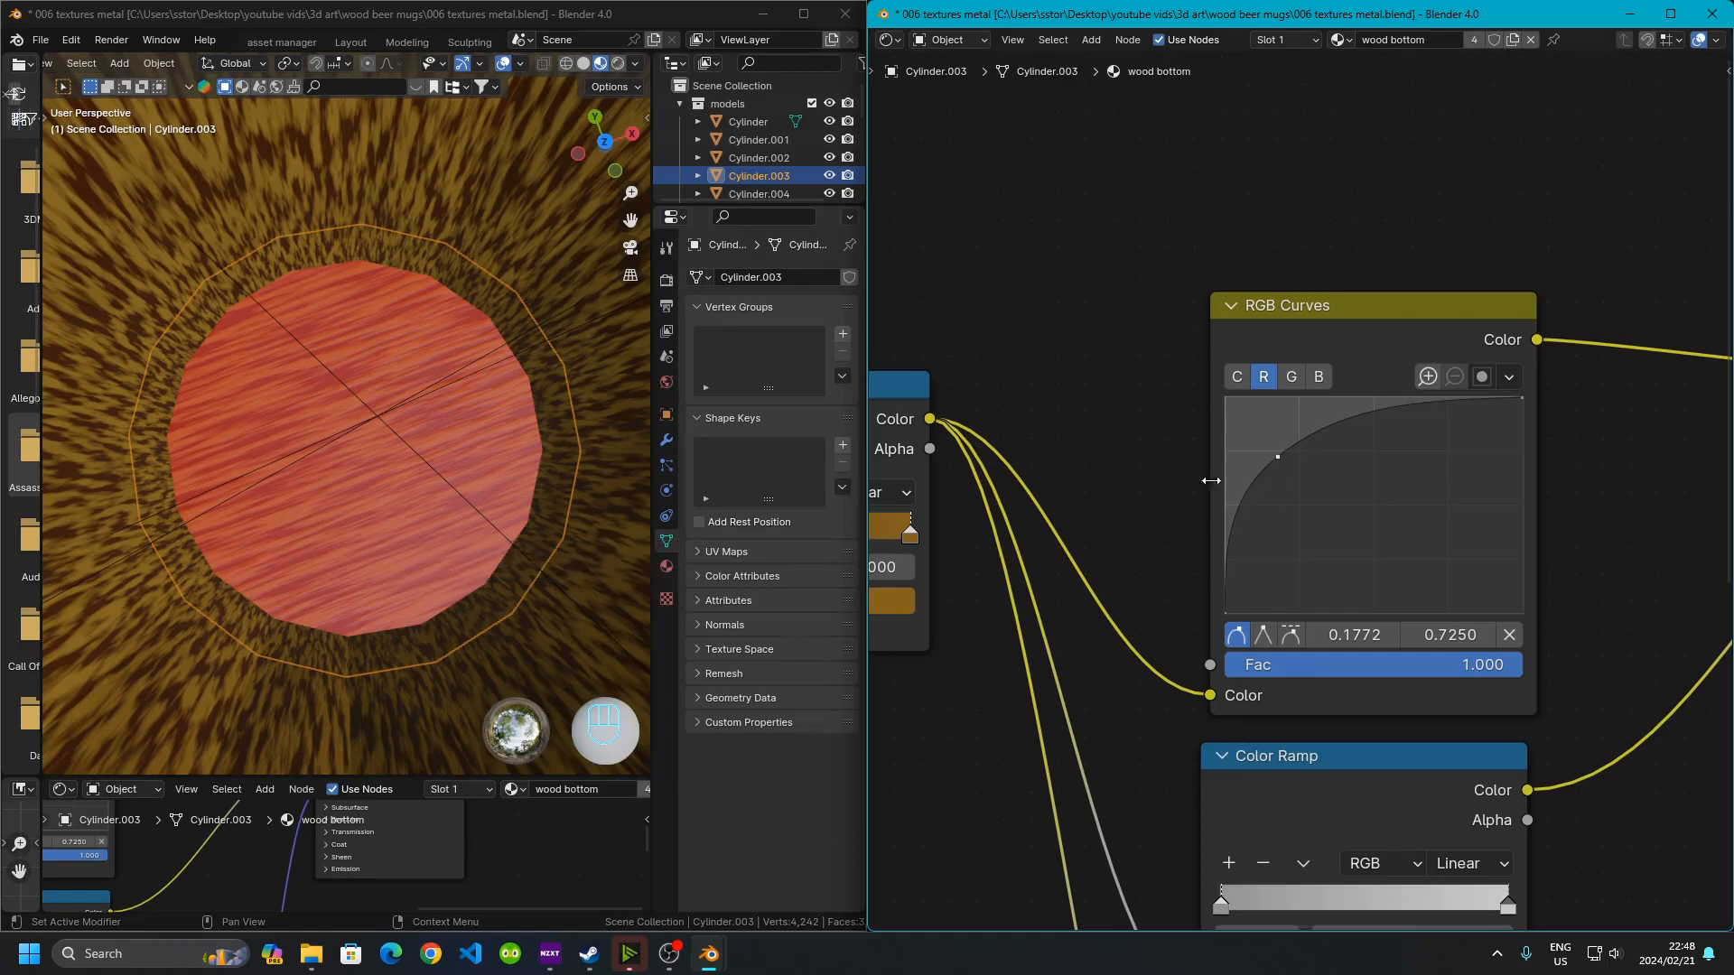
Undo the red-channel curve adjustments and return to the combined C channel of the RGB Curves node
{"action": "key", "text": "ctrl+z"}
{"action": "key", "text": "ctrl+z"}
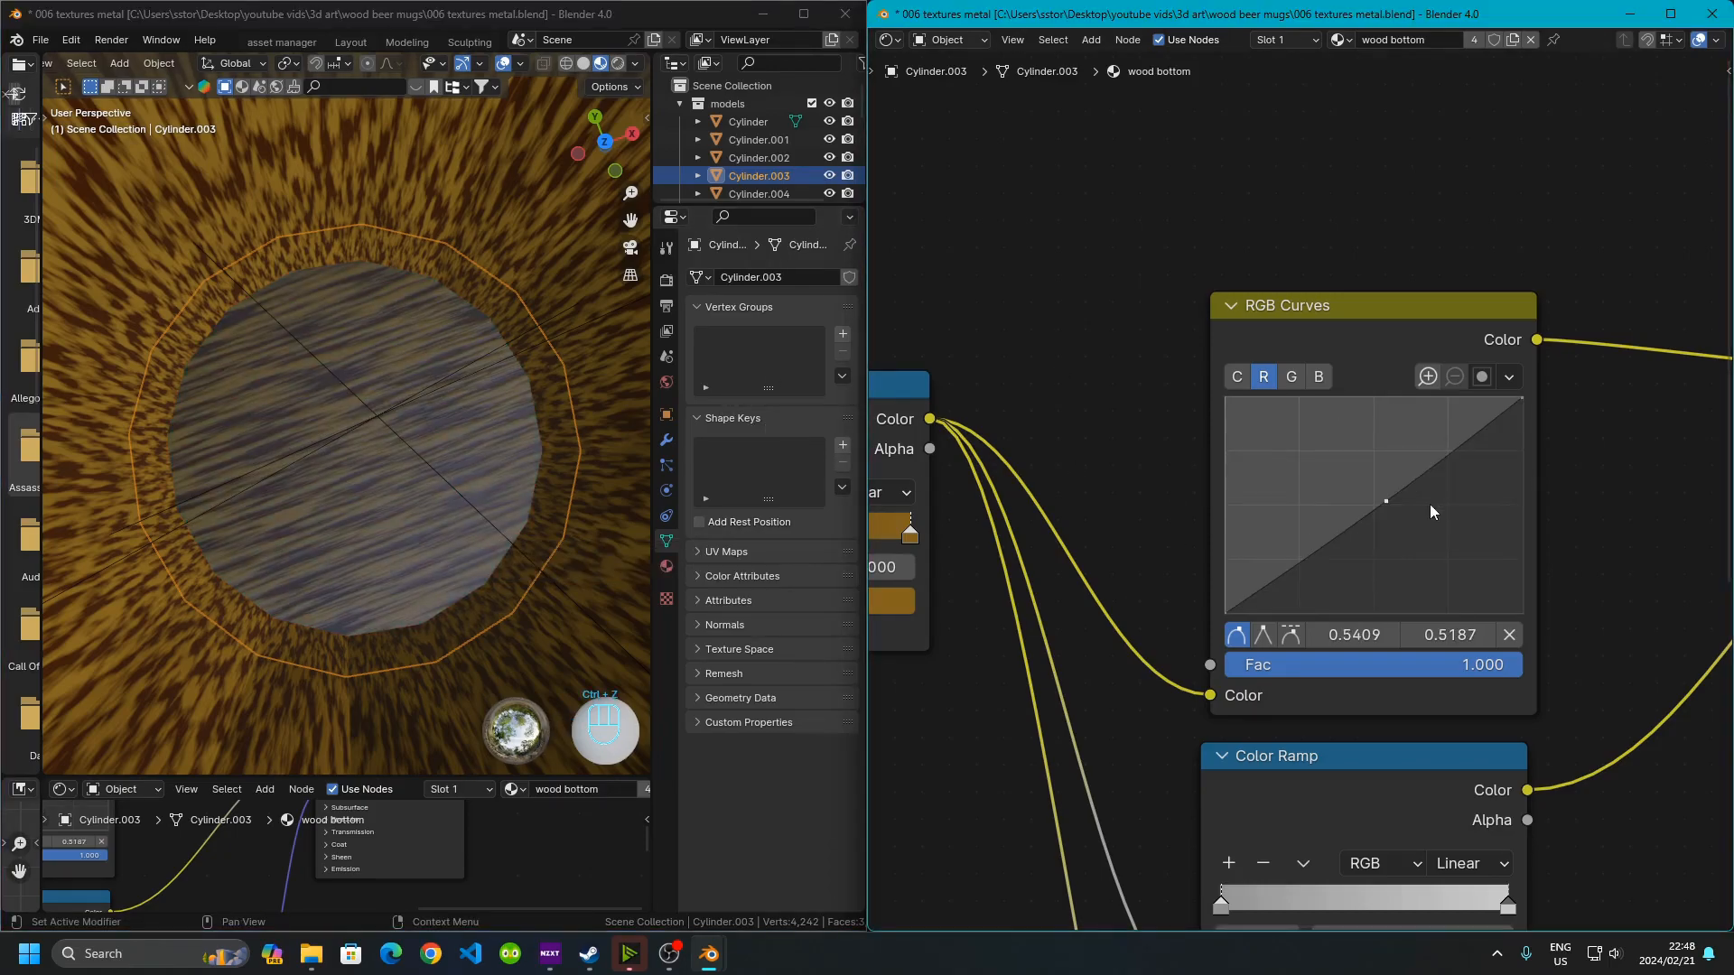
{"action": "key", "text": "ctrl+z"}
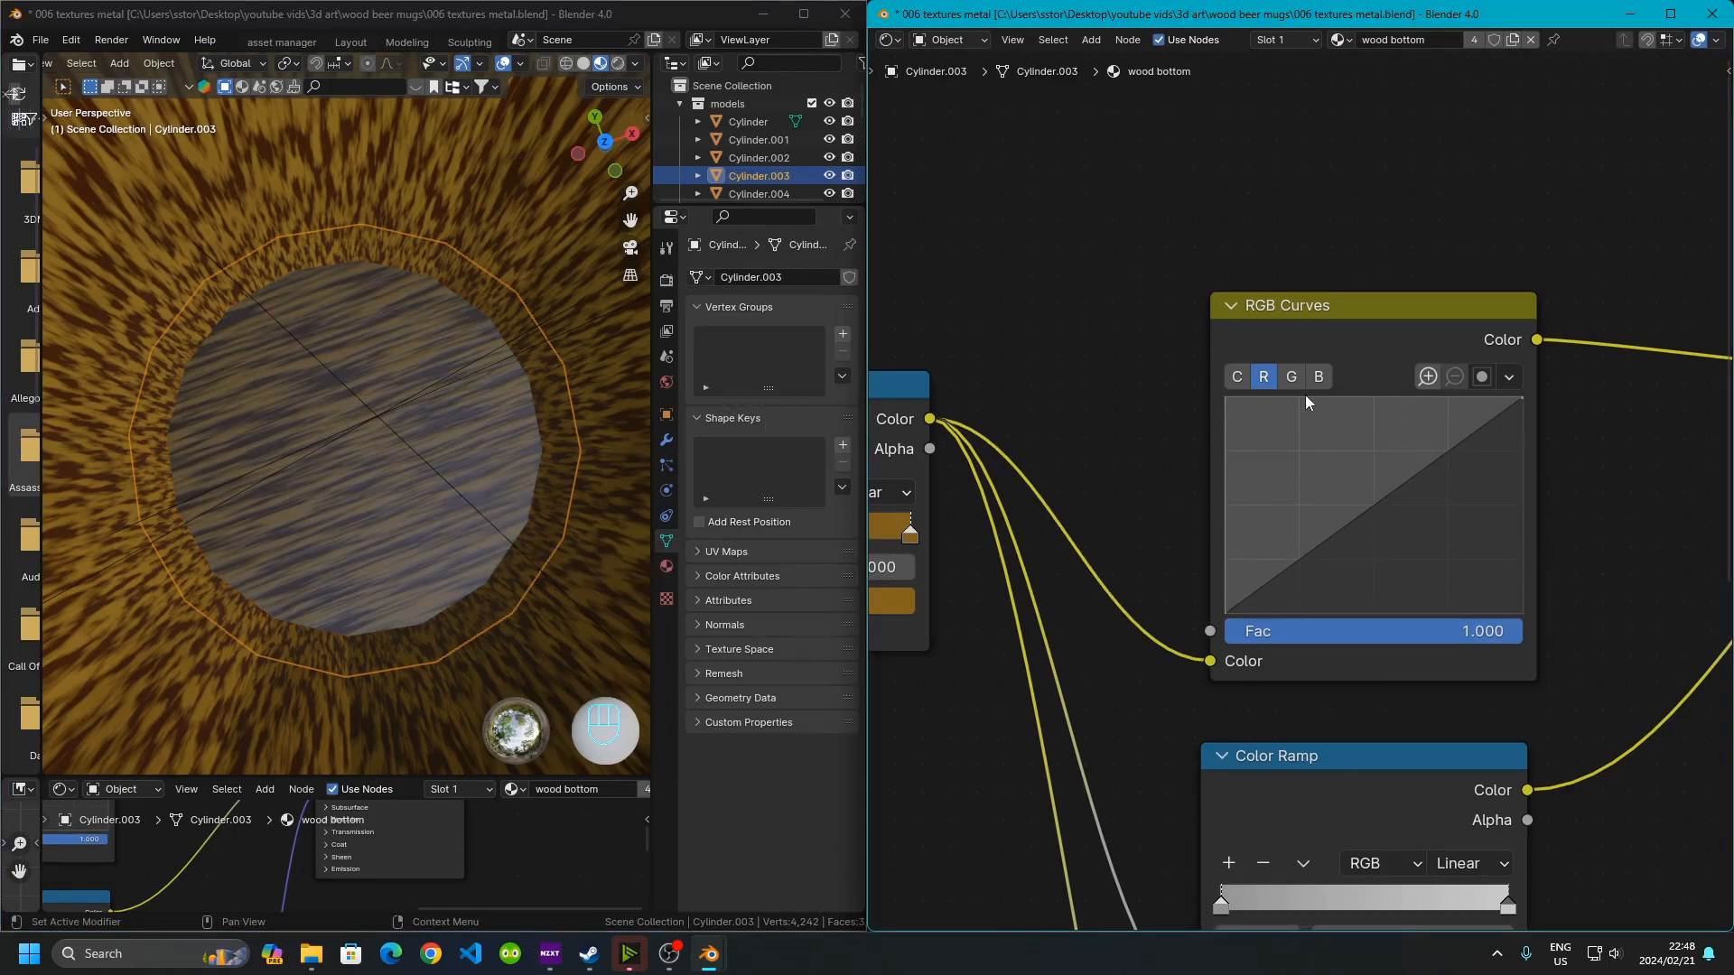
{"action": "left_click", "coordinate": [1238, 378]}
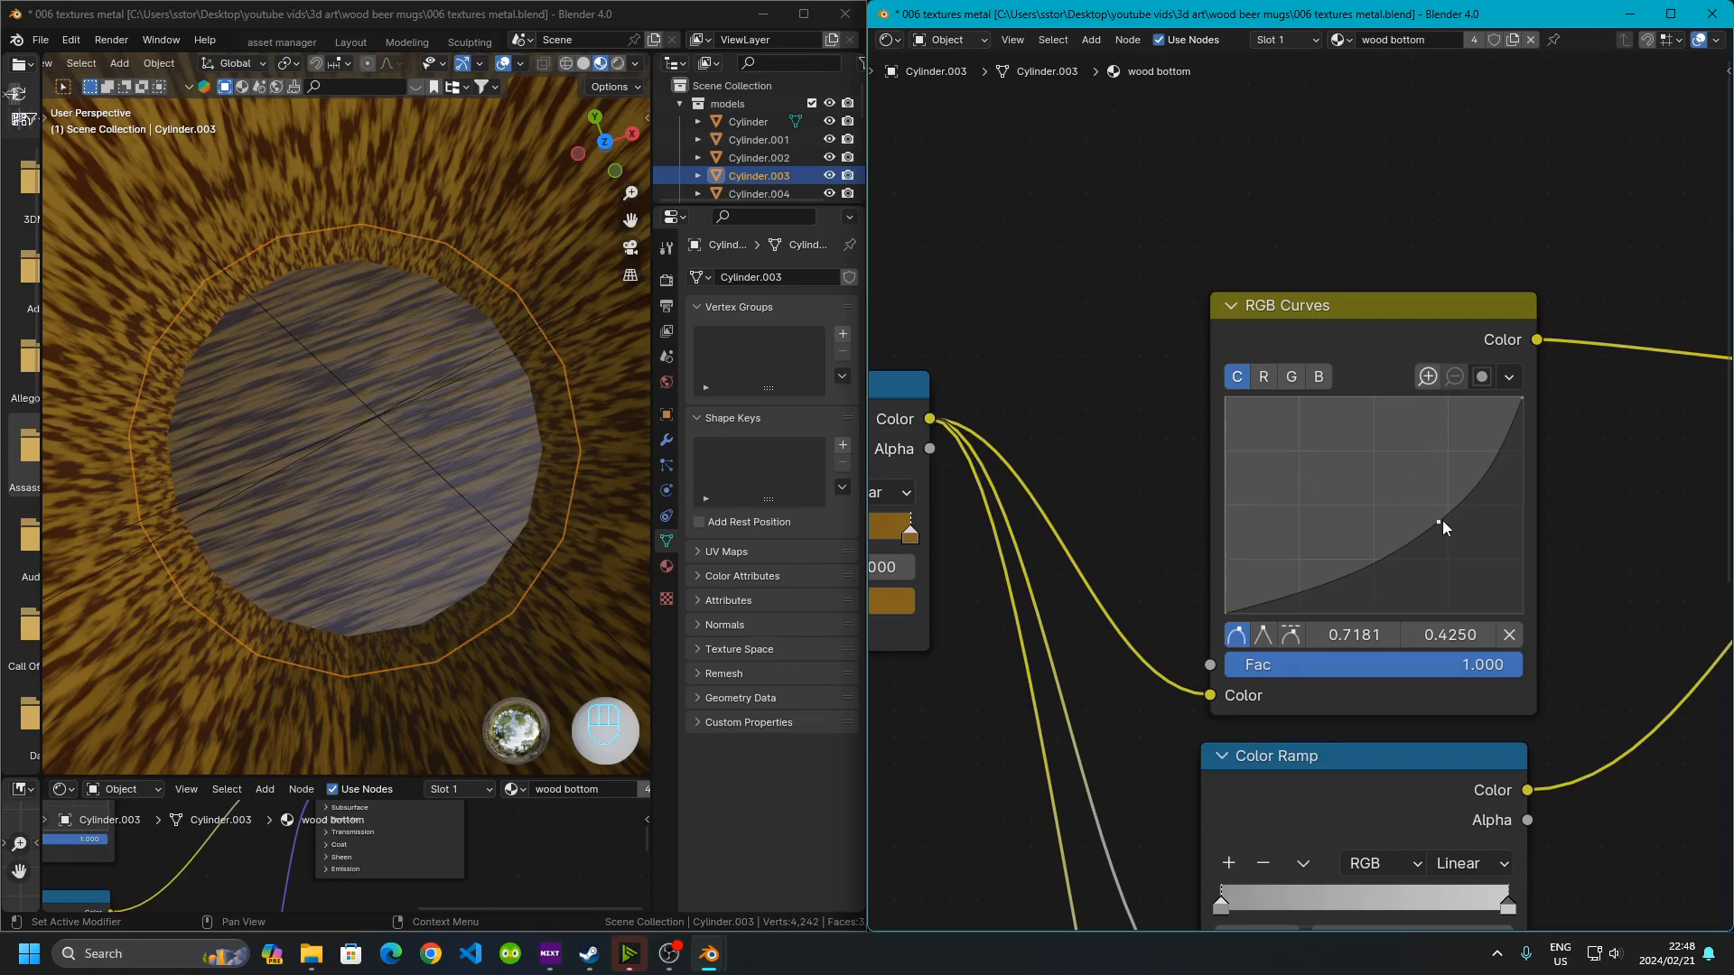
Try moving the combined curve's control point, then undo the change
{"action": "mouse_move", "coordinate": [1442, 521]}
{"action": "left_mouse_down"}
{"action": "mouse_move", "coordinate": [1418, 569]}
{"action": "mouse_move", "coordinate": [1396, 497]}
{"action": "mouse_move", "coordinate": [1275, 436]}
{"action": "mouse_move", "coordinate": [1388, 491]}
{"action": "mouse_move", "coordinate": [1466, 565]}
{"action": "mouse_move", "coordinate": [1372, 534]}
{"action": "left_mouse_up"}
{"action": "key", "text": "ctrl+z"}
{"action": "key", "text": "ctrl+z"}
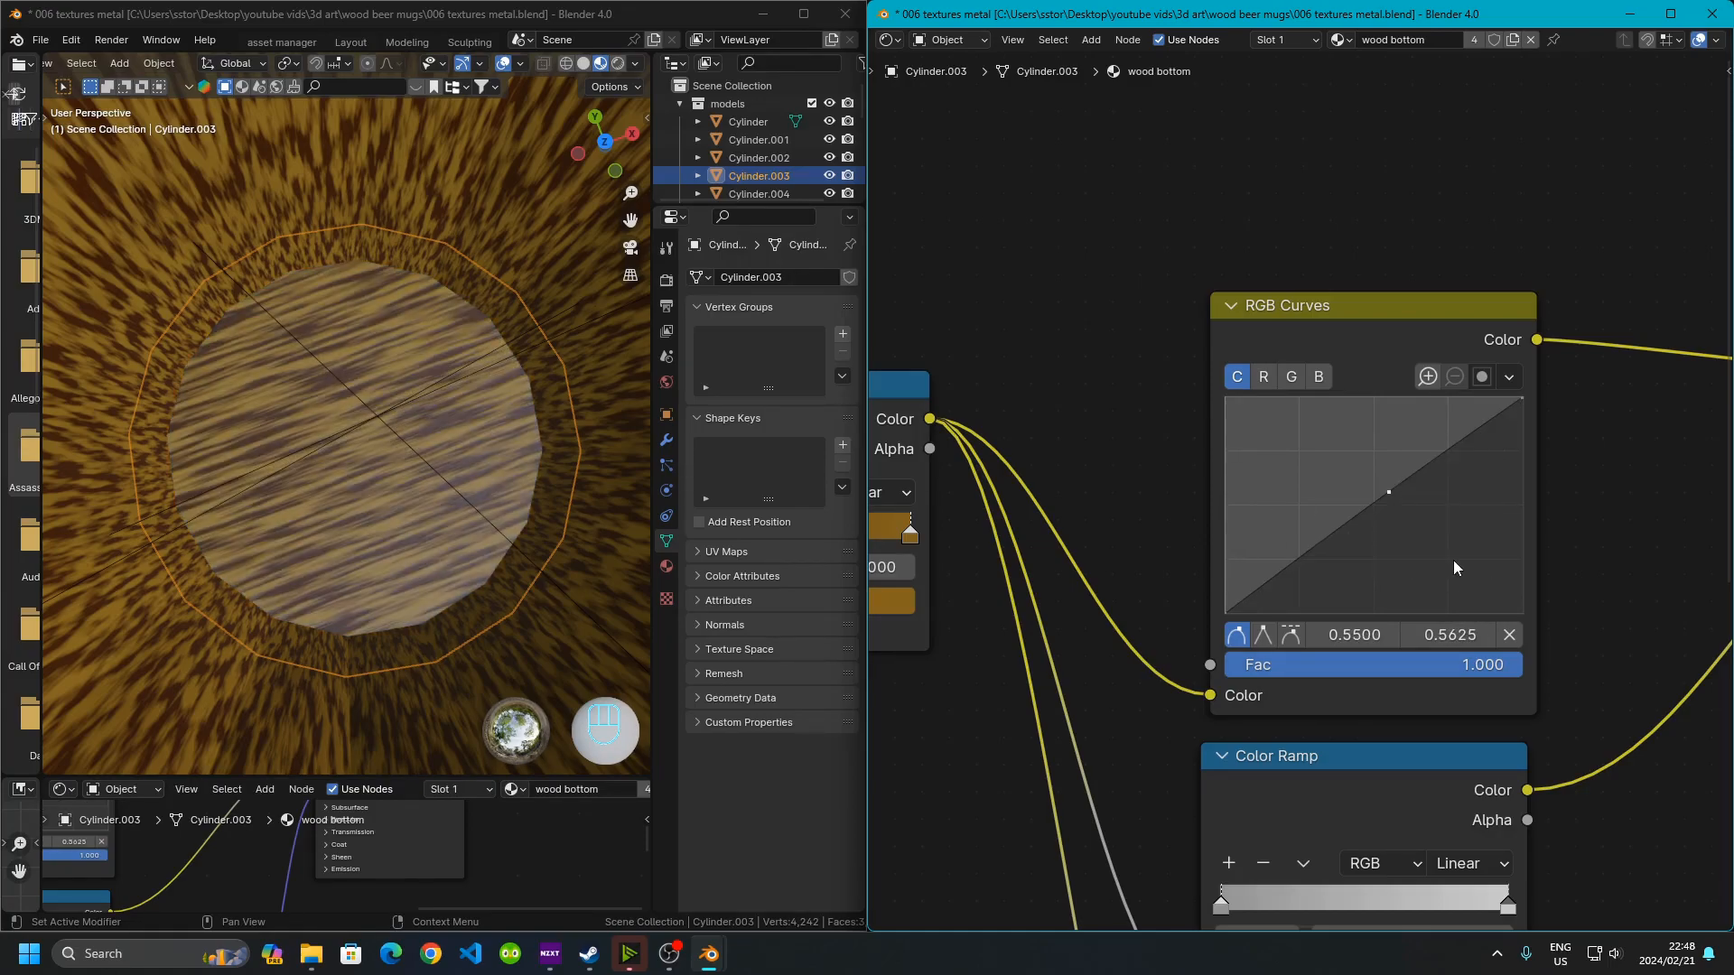
{"action": "key", "text": "ctrl+z"}
{"action": "key", "text": "ctrl+z"}
{"action": "key", "text": "ctrl+z"}
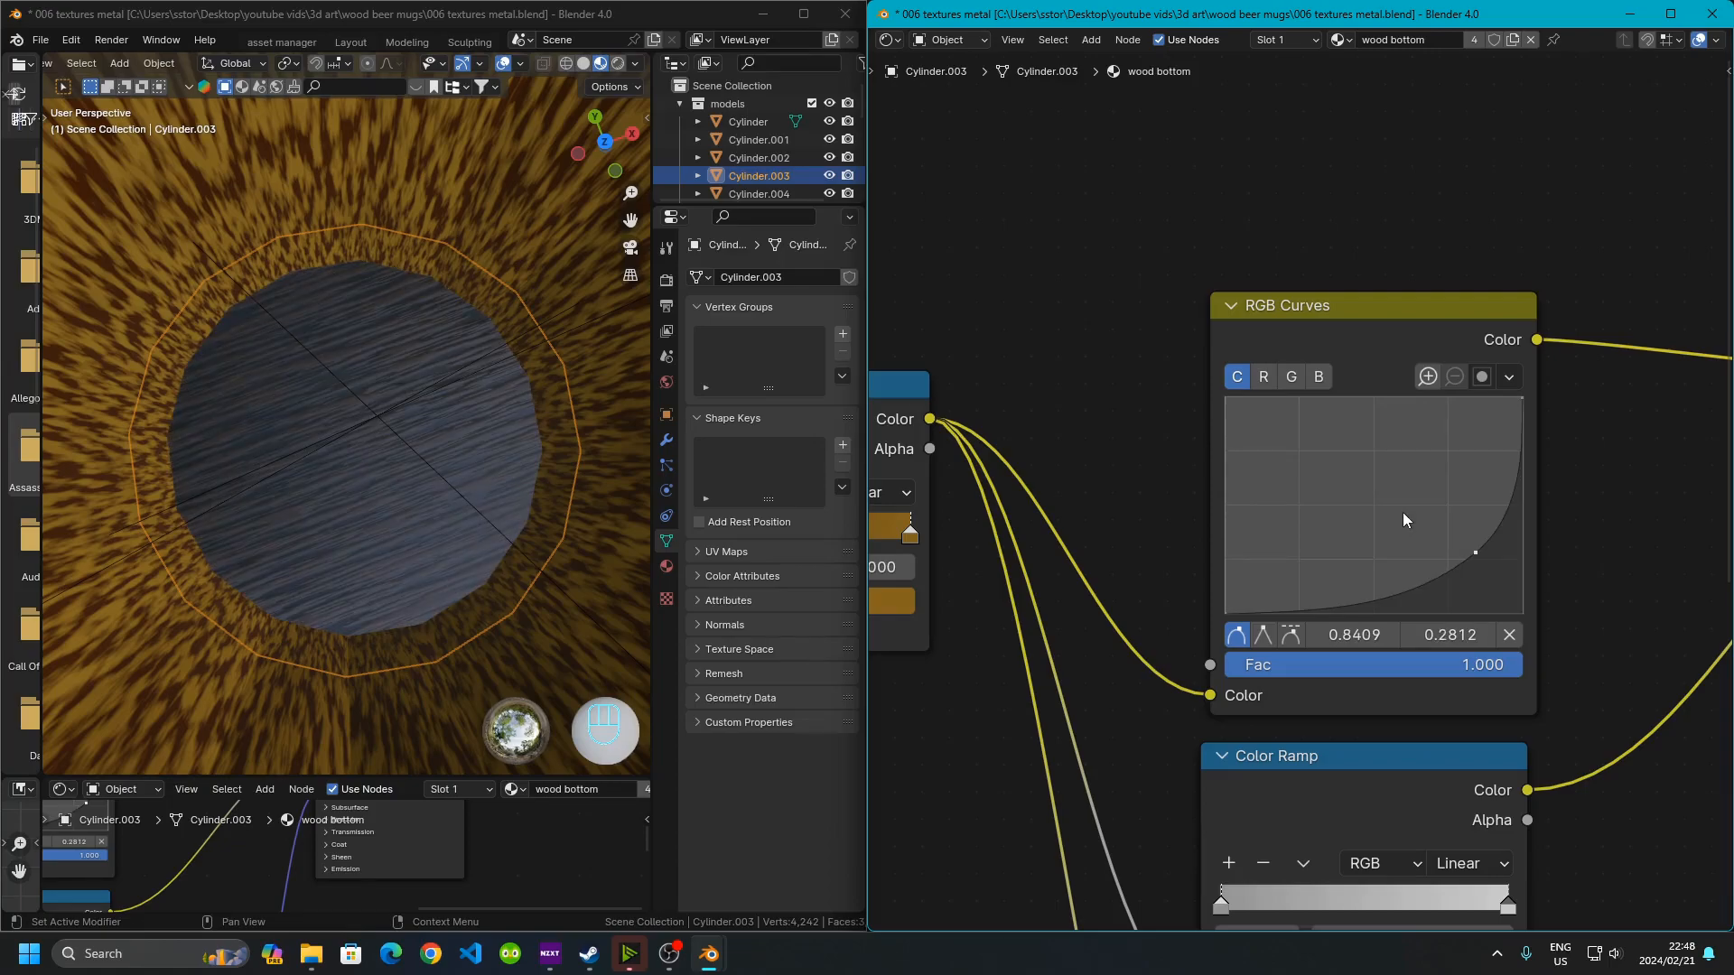
{"action": "key", "text": "ctrl+z"}
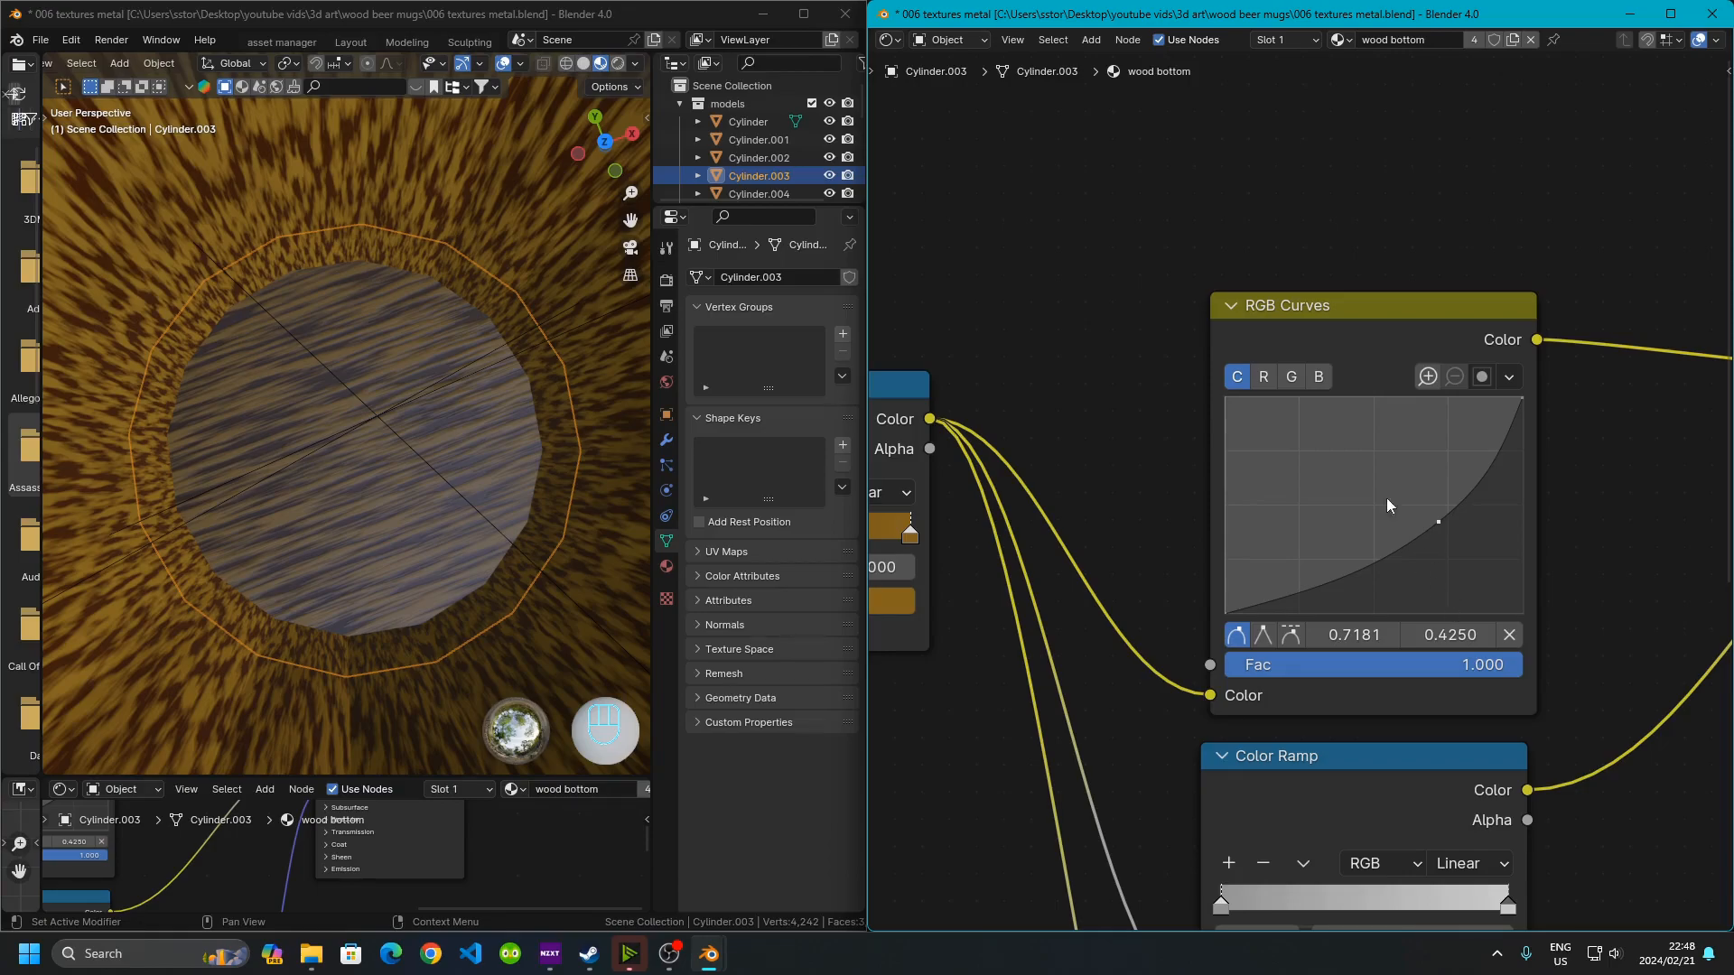
Inspect both stops of the Color Ramp feeding roughness, opening the dark stop's color to check its values
{"action": "scroll", "coordinate": [1441, 558], "scroll_direction": "down", "scroll_amount": 3}
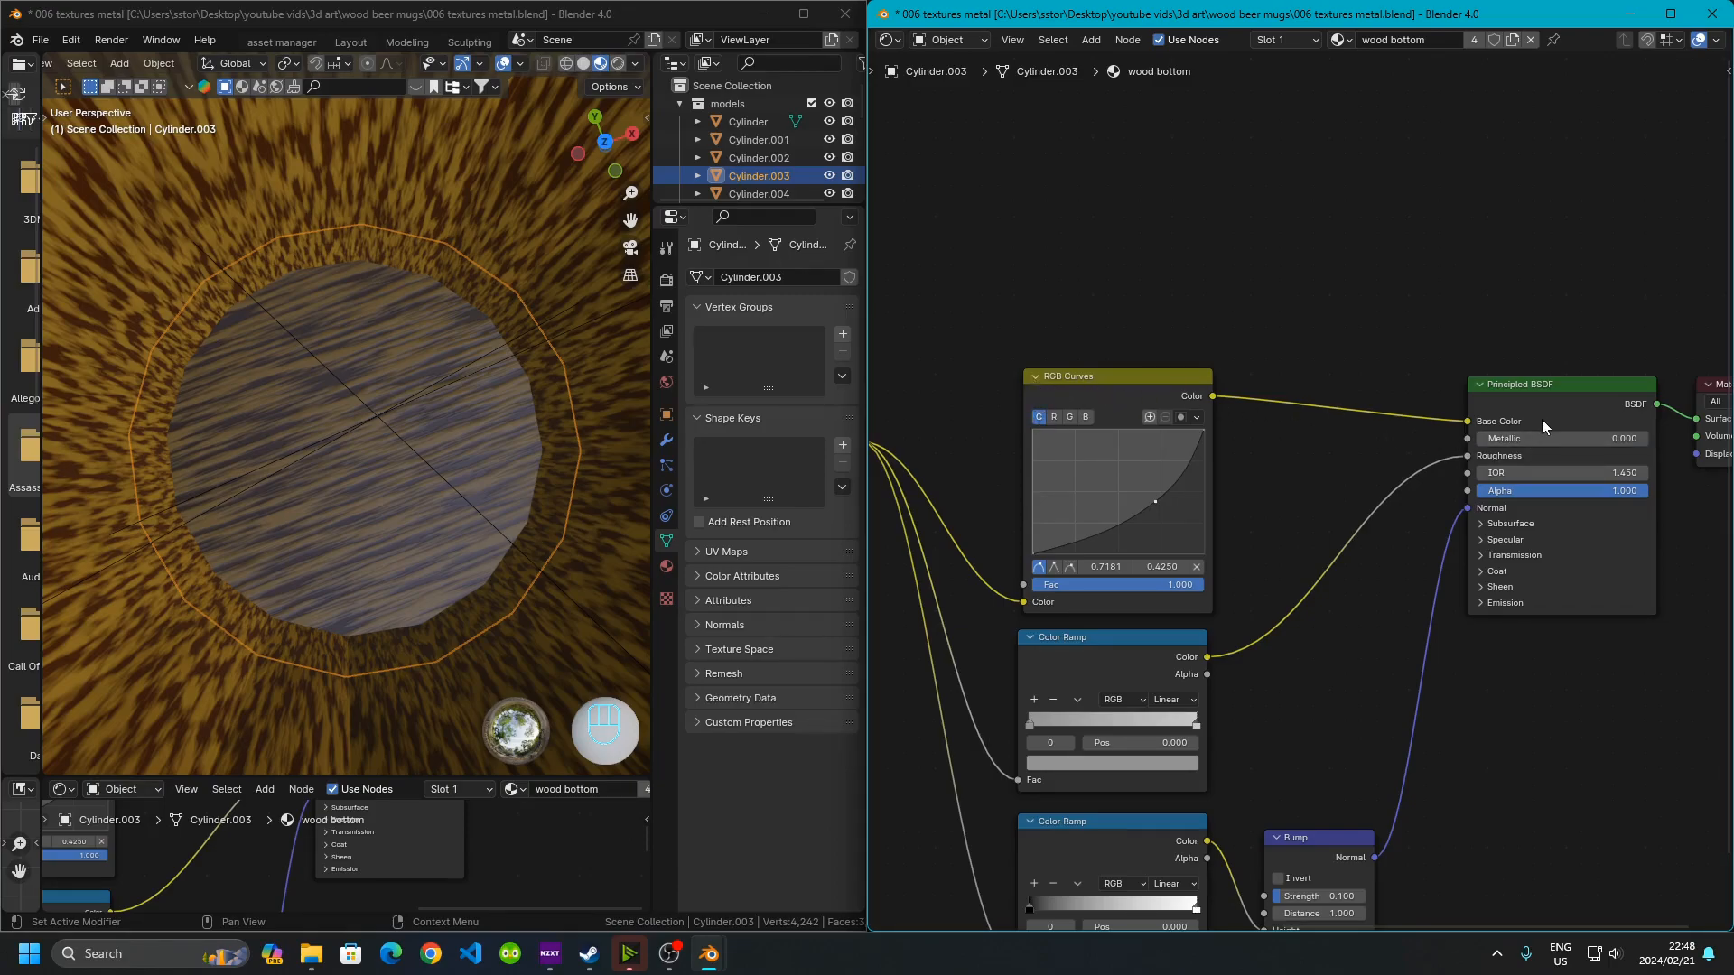
{"action": "middle_click_drag", "start_coordinate": [1309, 533], "coordinate": [1334, 388]}
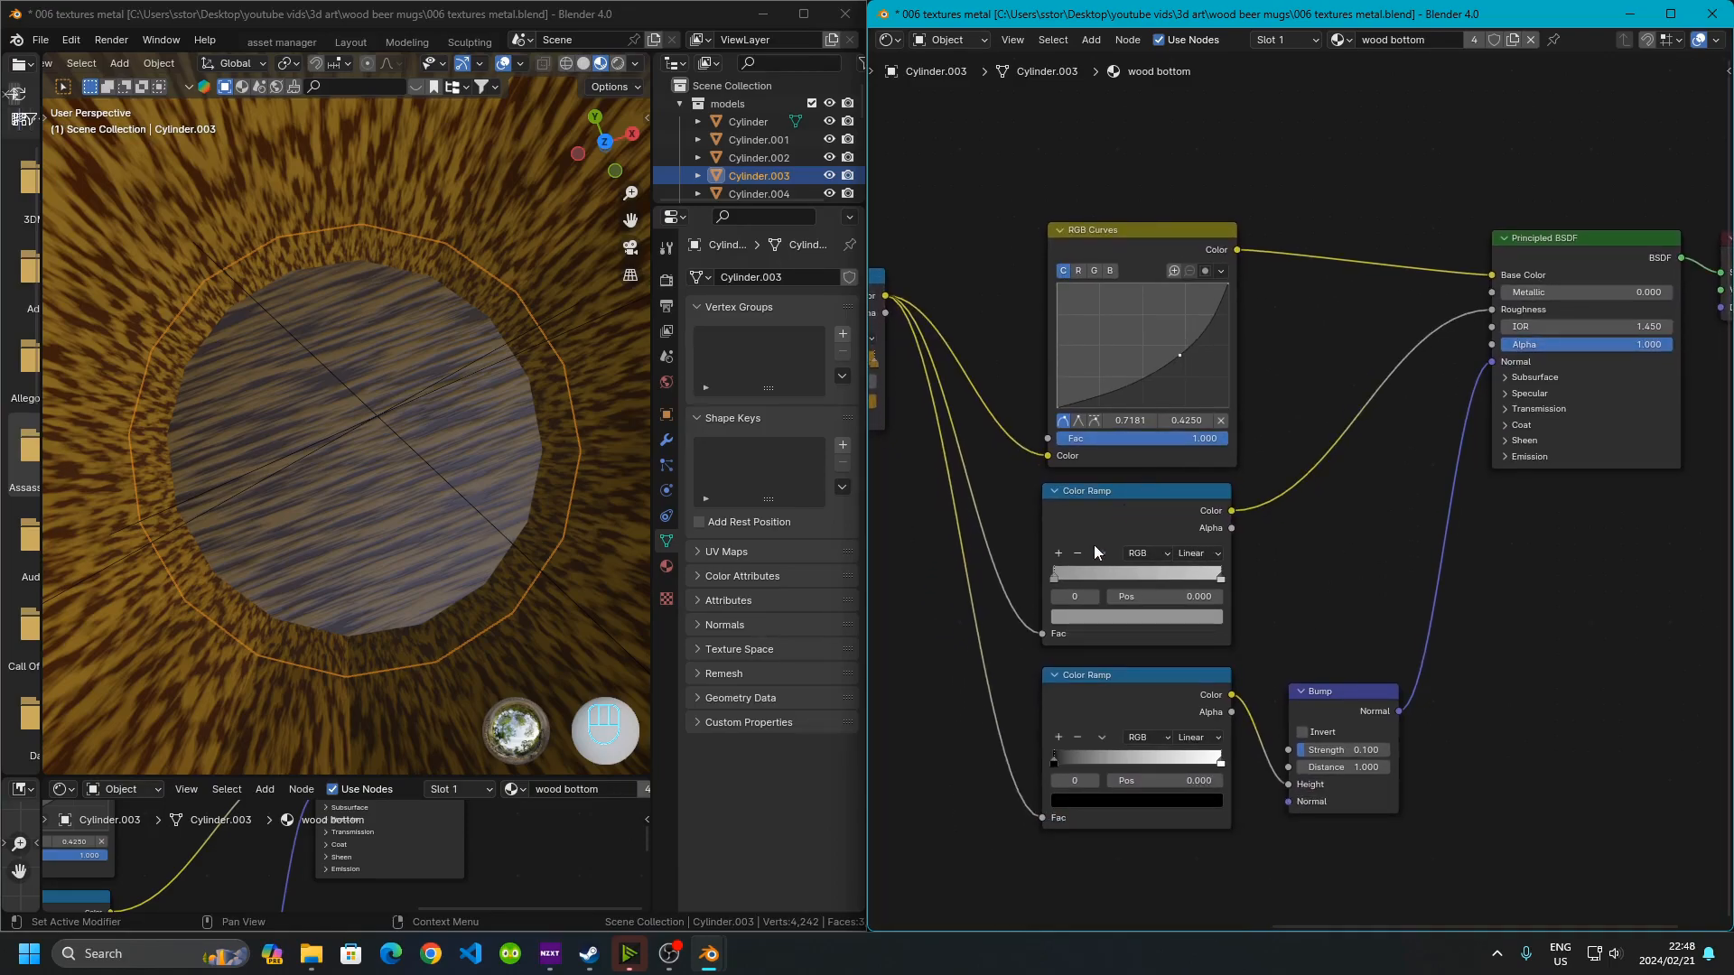
{"action": "scroll", "coordinate": [1079, 583], "scroll_direction": "up", "scroll_amount": 3}
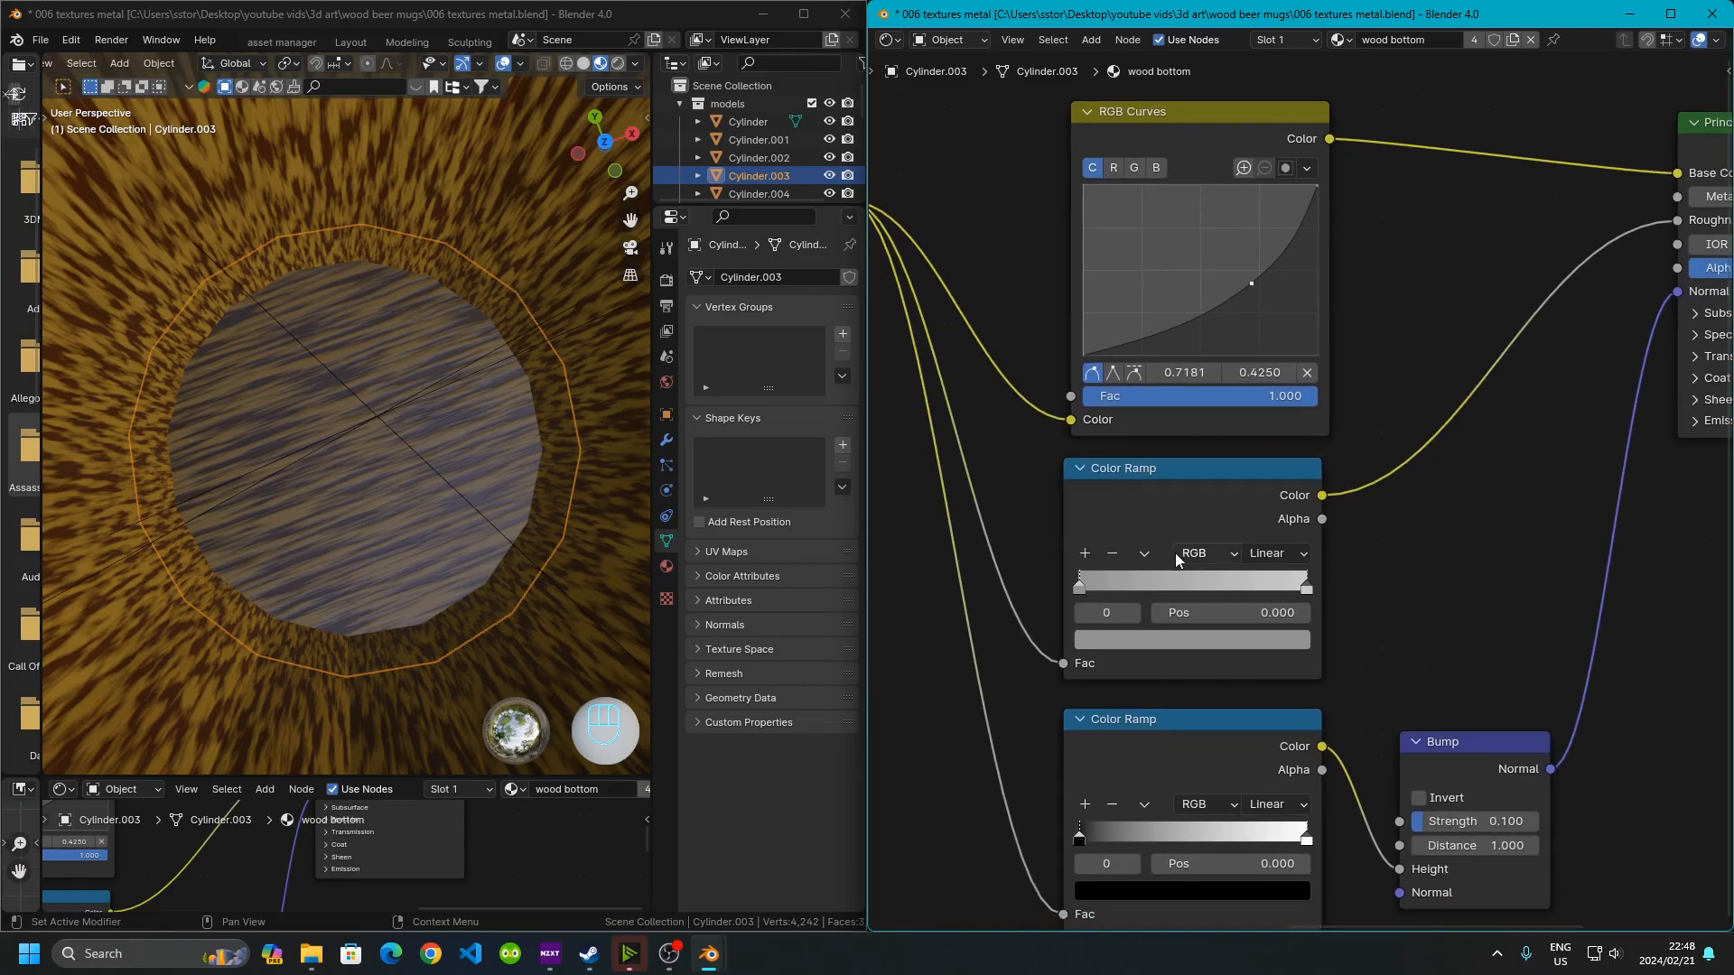
{"action": "scroll", "coordinate": [1098, 482], "scroll_direction": "down", "scroll_amount": 2}
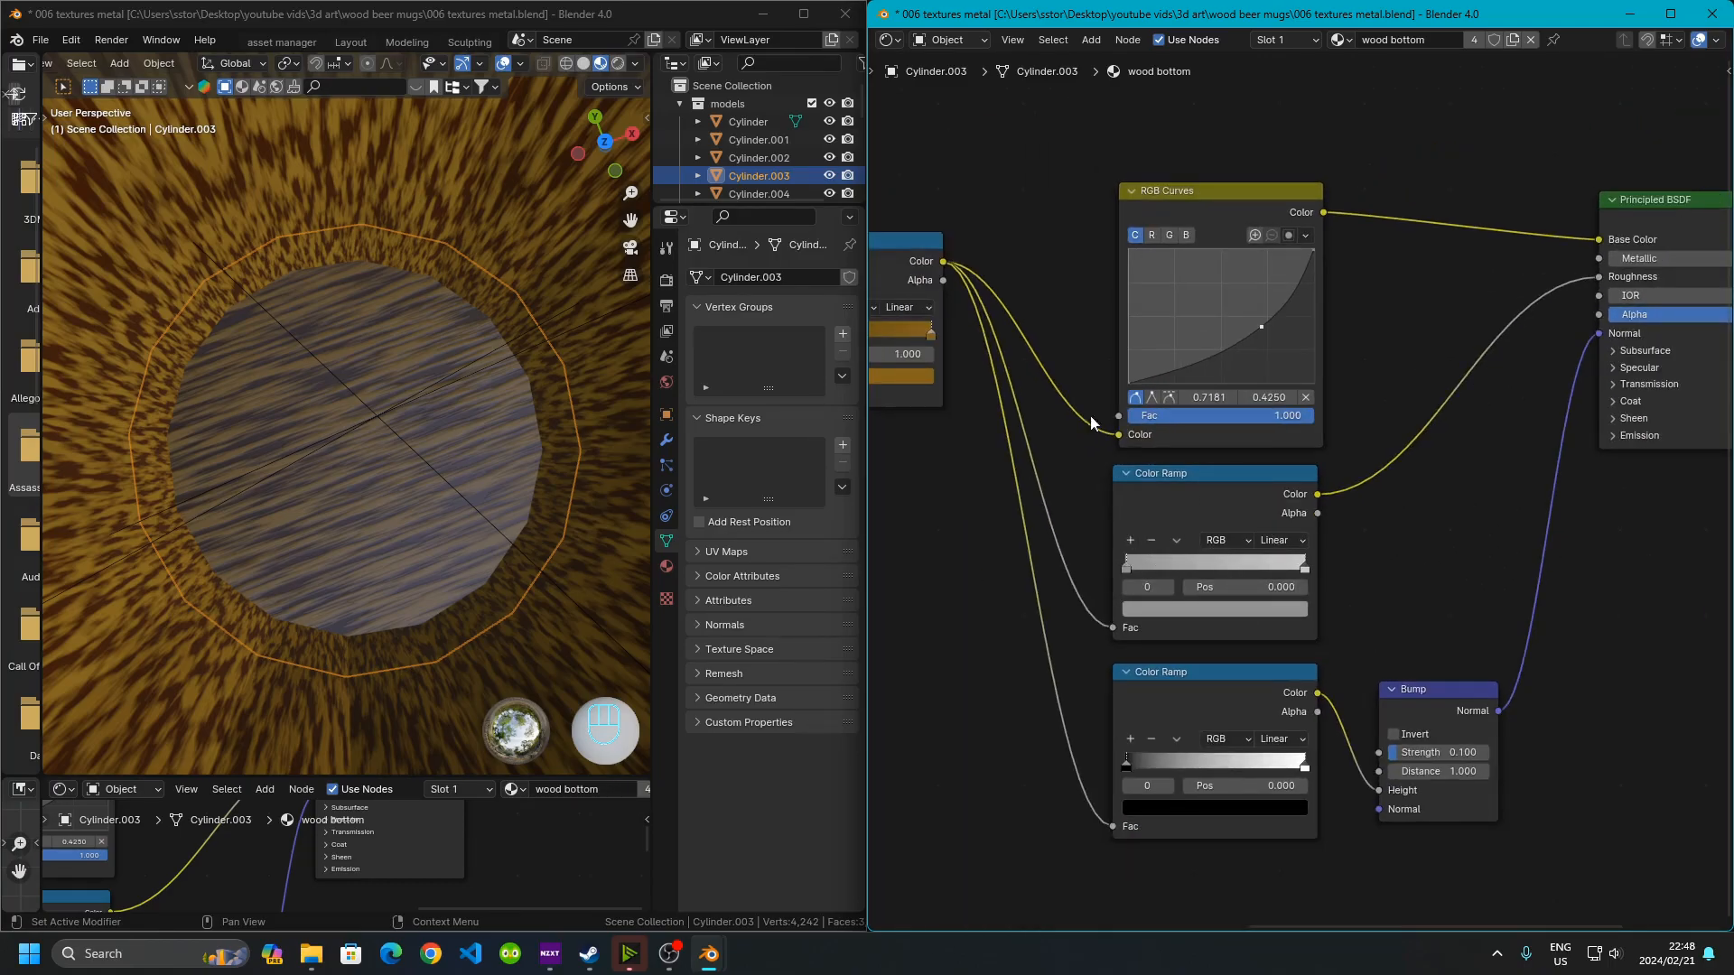
{"action": "scroll", "coordinate": [1187, 605], "scroll_direction": "up", "scroll_amount": 4}
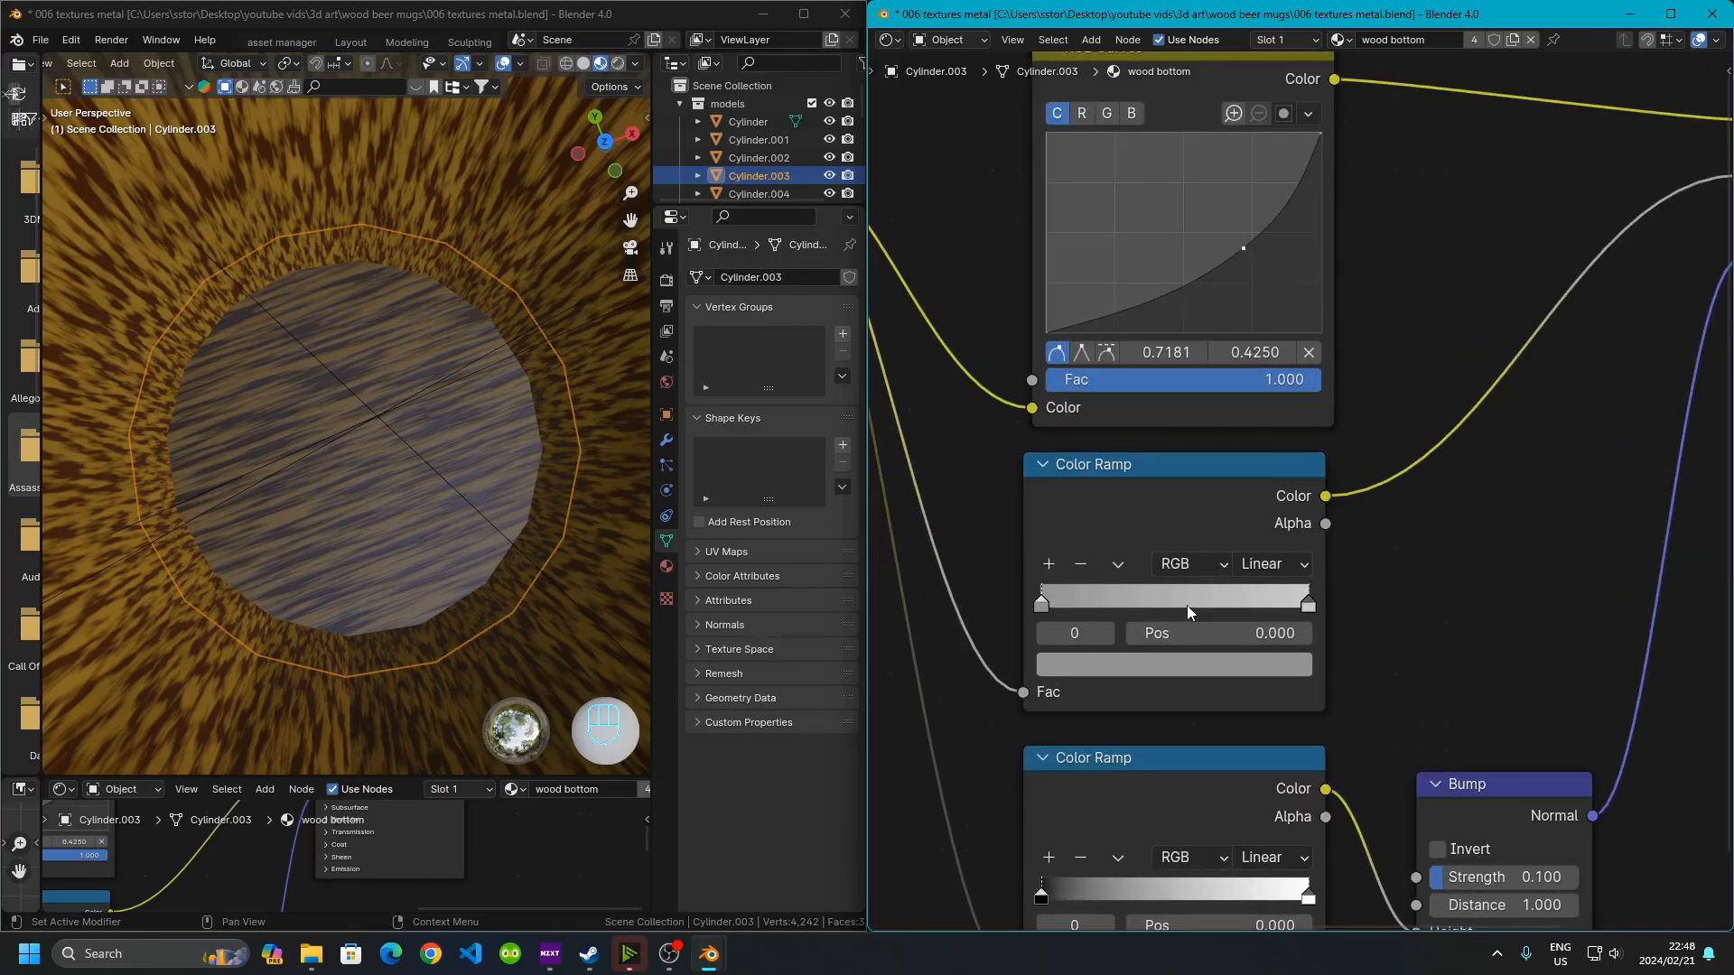
{"action": "left_click", "coordinate": [1189, 406]}
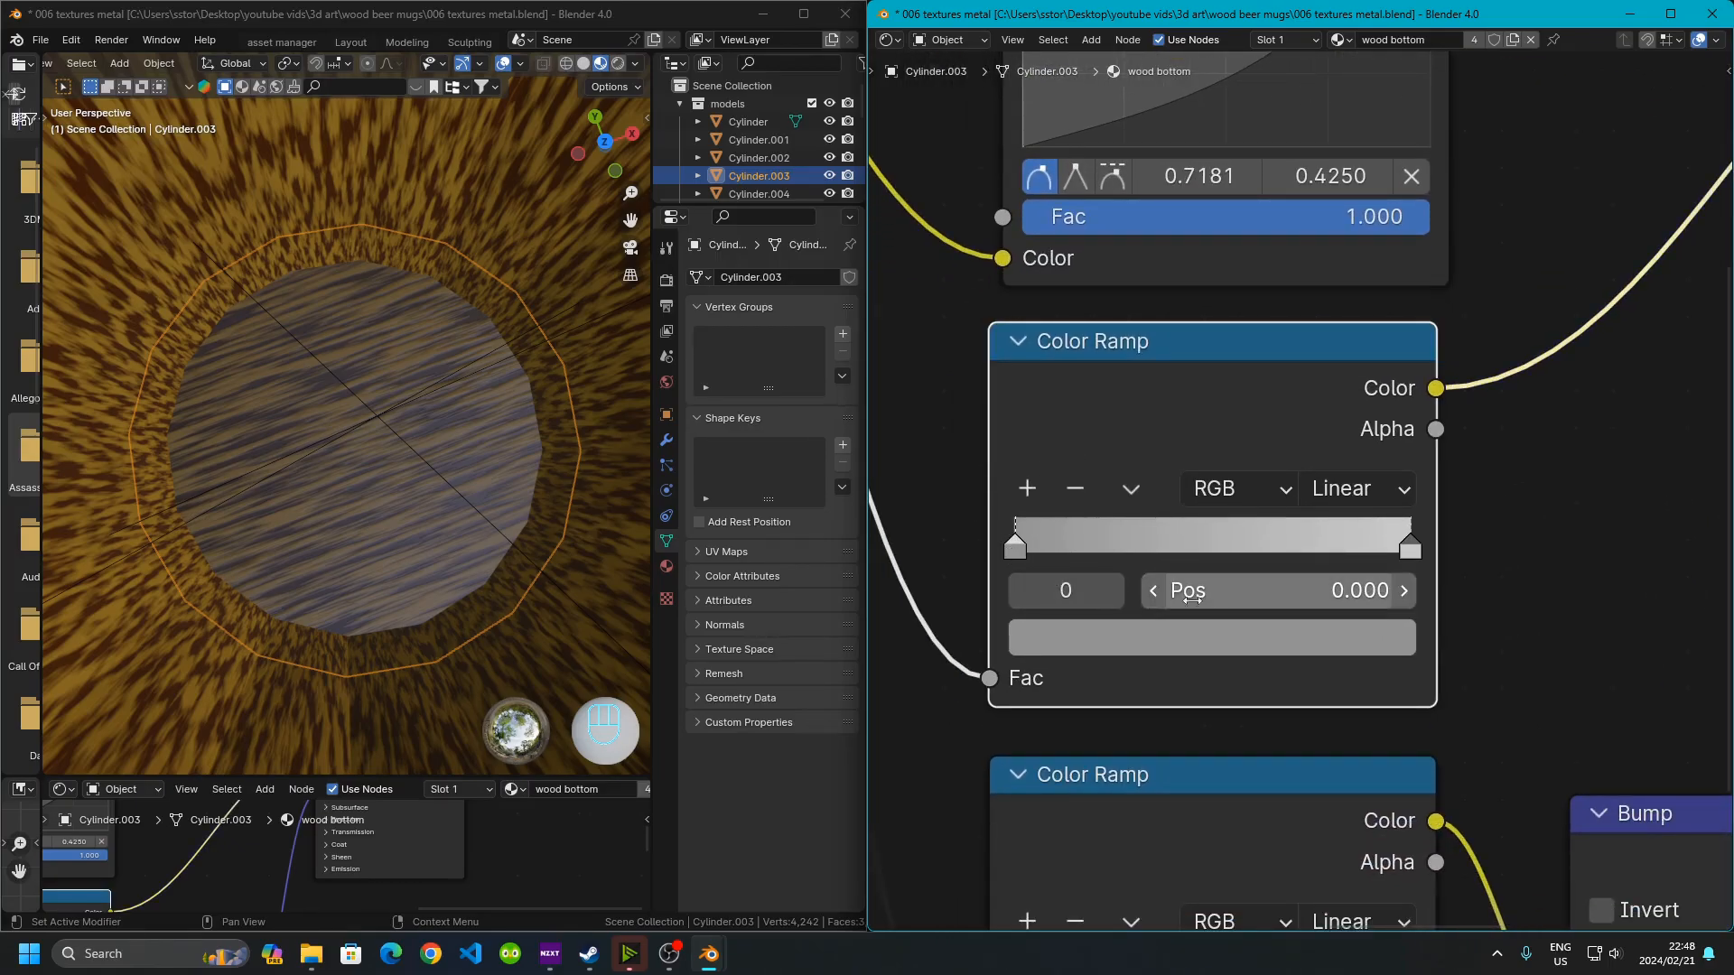
{"action": "left_click", "coordinate": [1162, 636]}
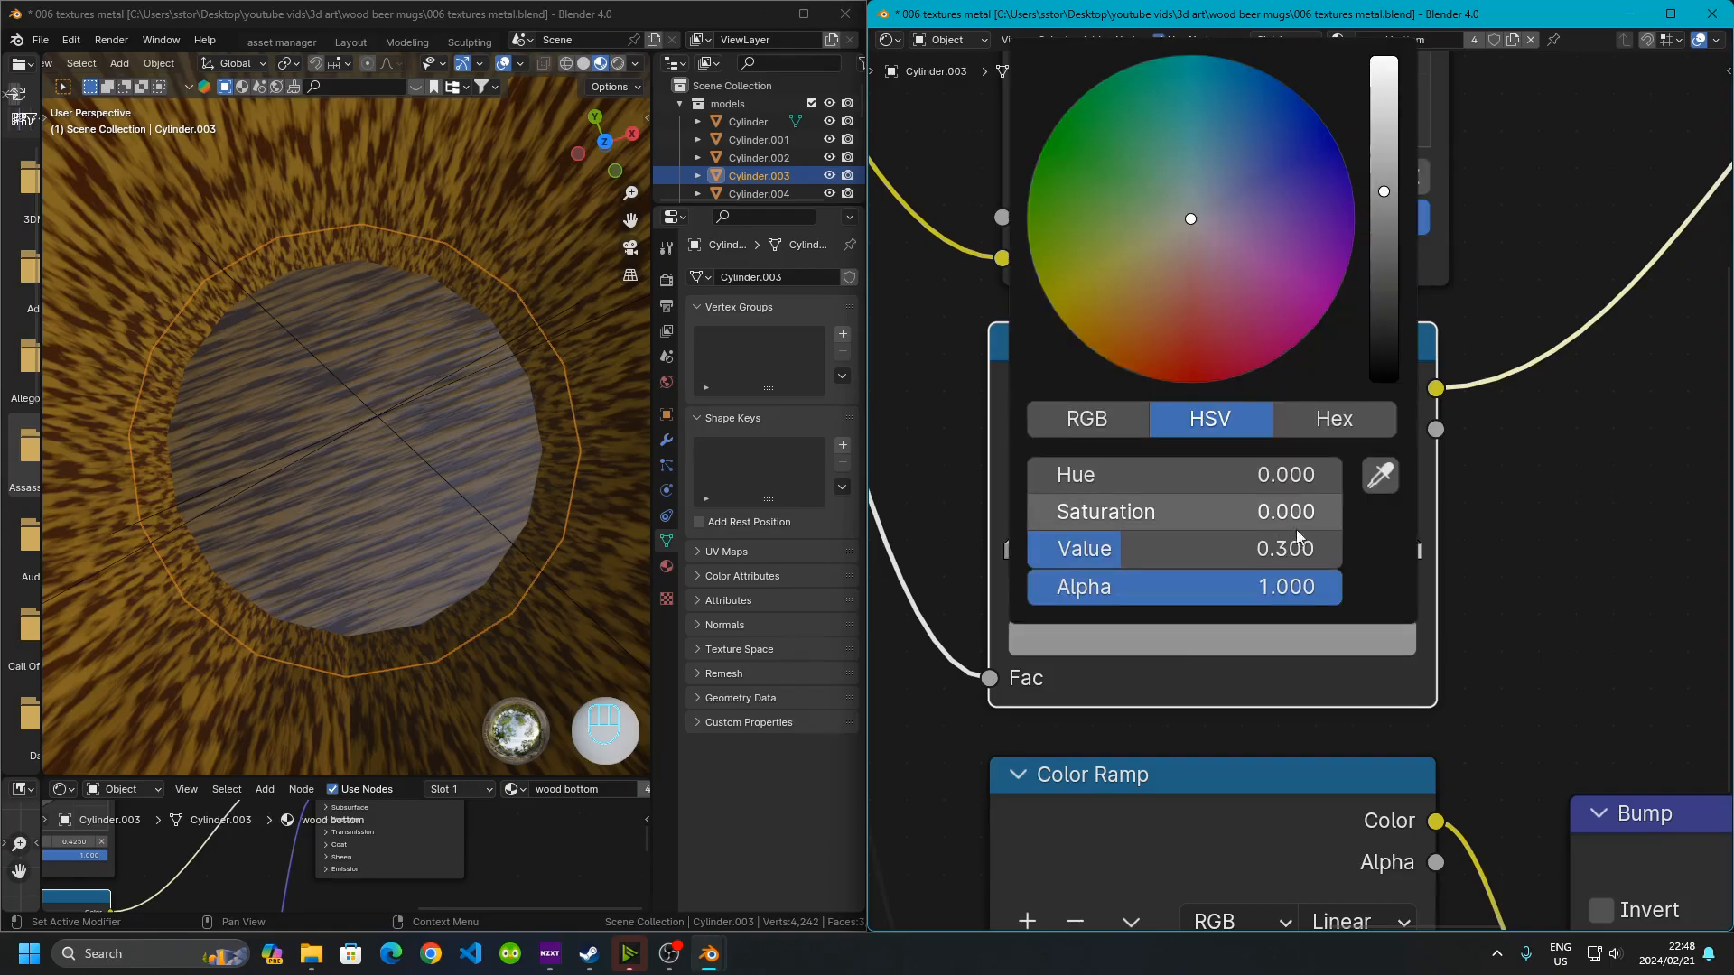
{"action": "left_click", "coordinate": [1413, 551]}
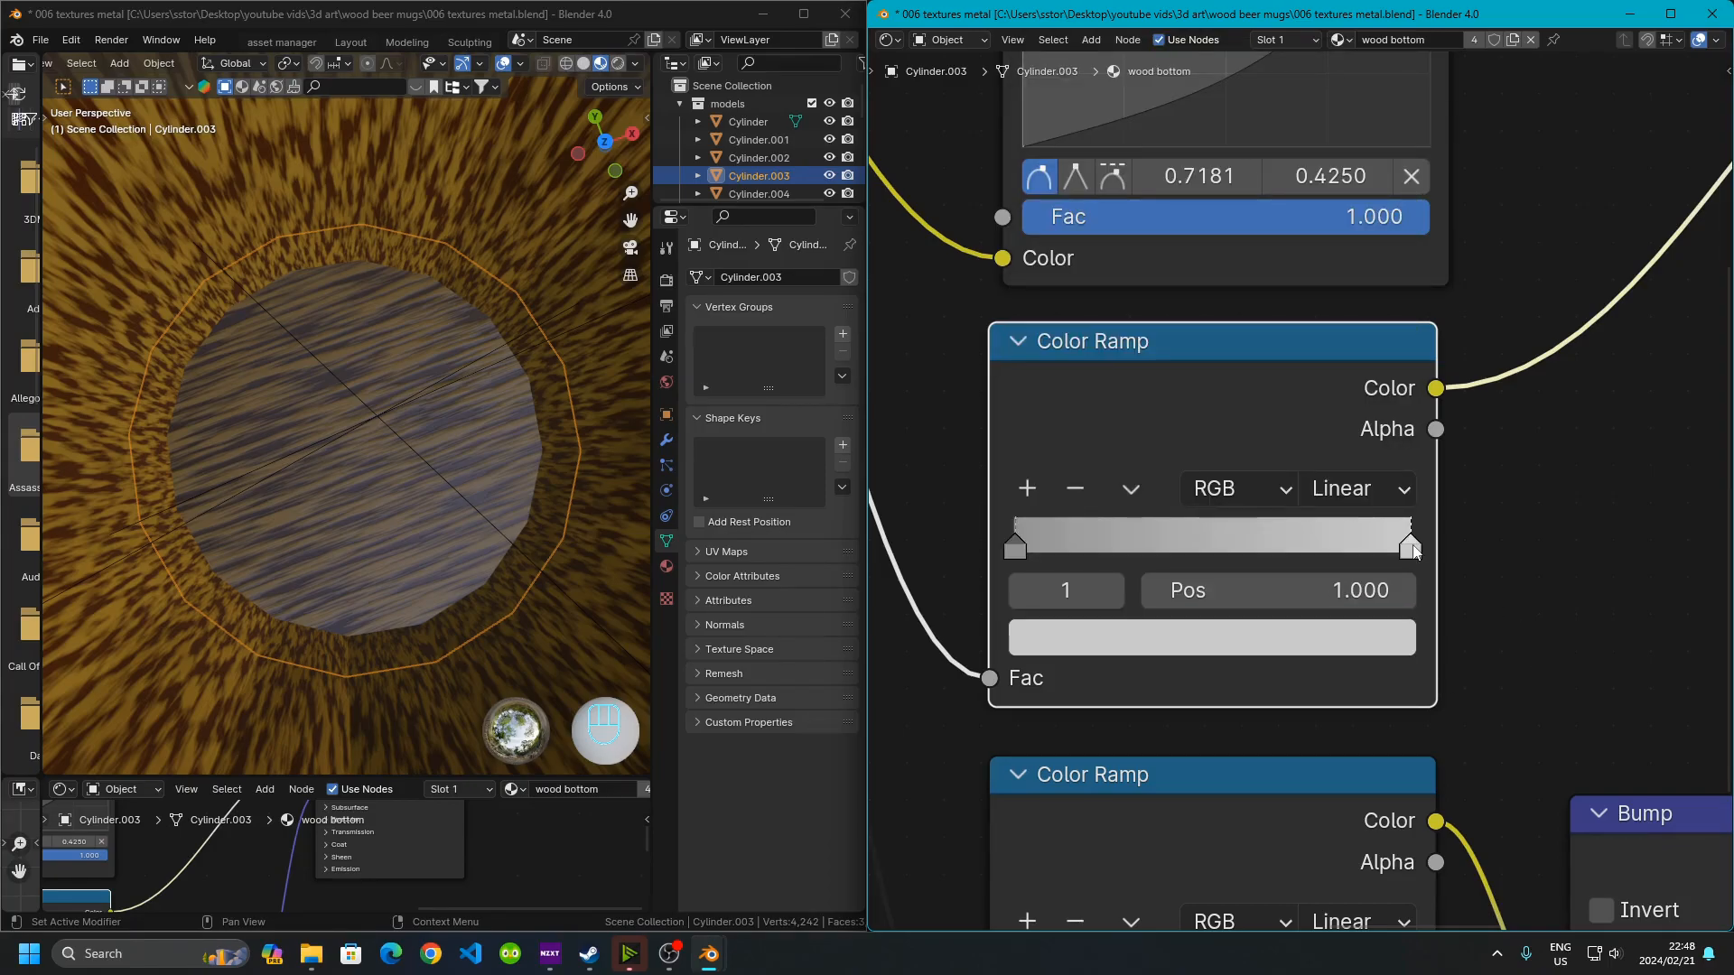
{"action": "left_click", "coordinate": [1304, 634]}
{"action": "left_click", "coordinate": [1591, 578]}
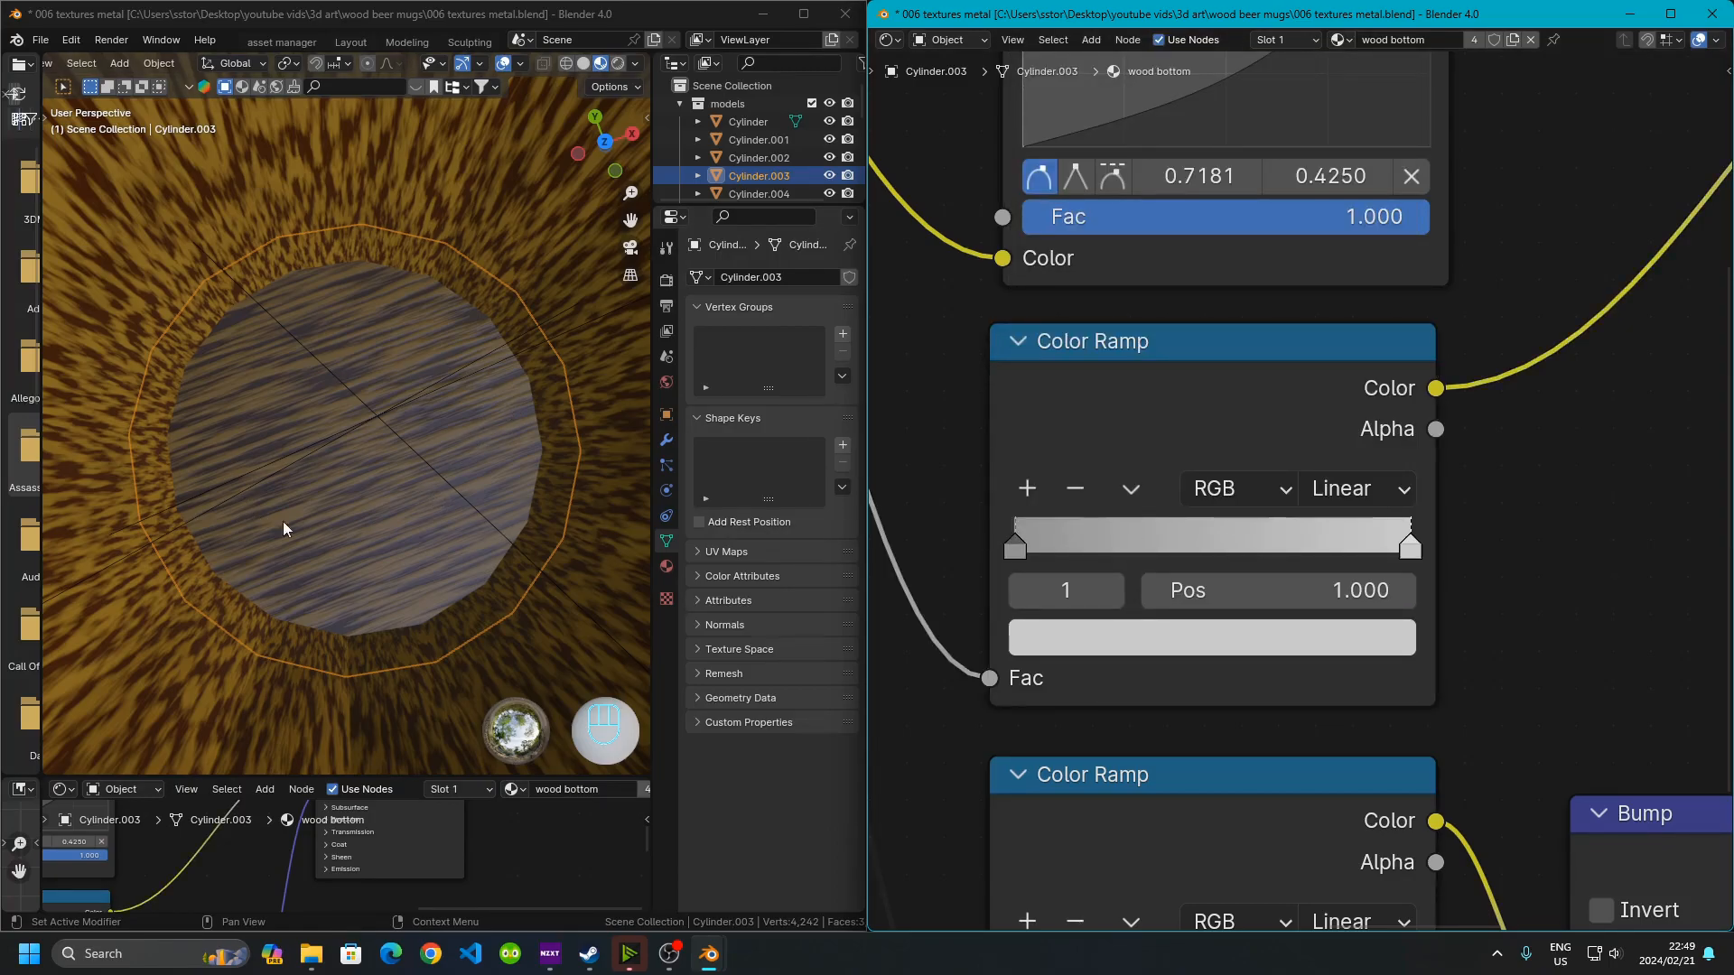
Inspect the stops of the Color Ramp feeding the Bump node and open the white stop's color
{"action": "scroll", "coordinate": [1314, 636], "scroll_direction": "down", "scroll_amount": 3}
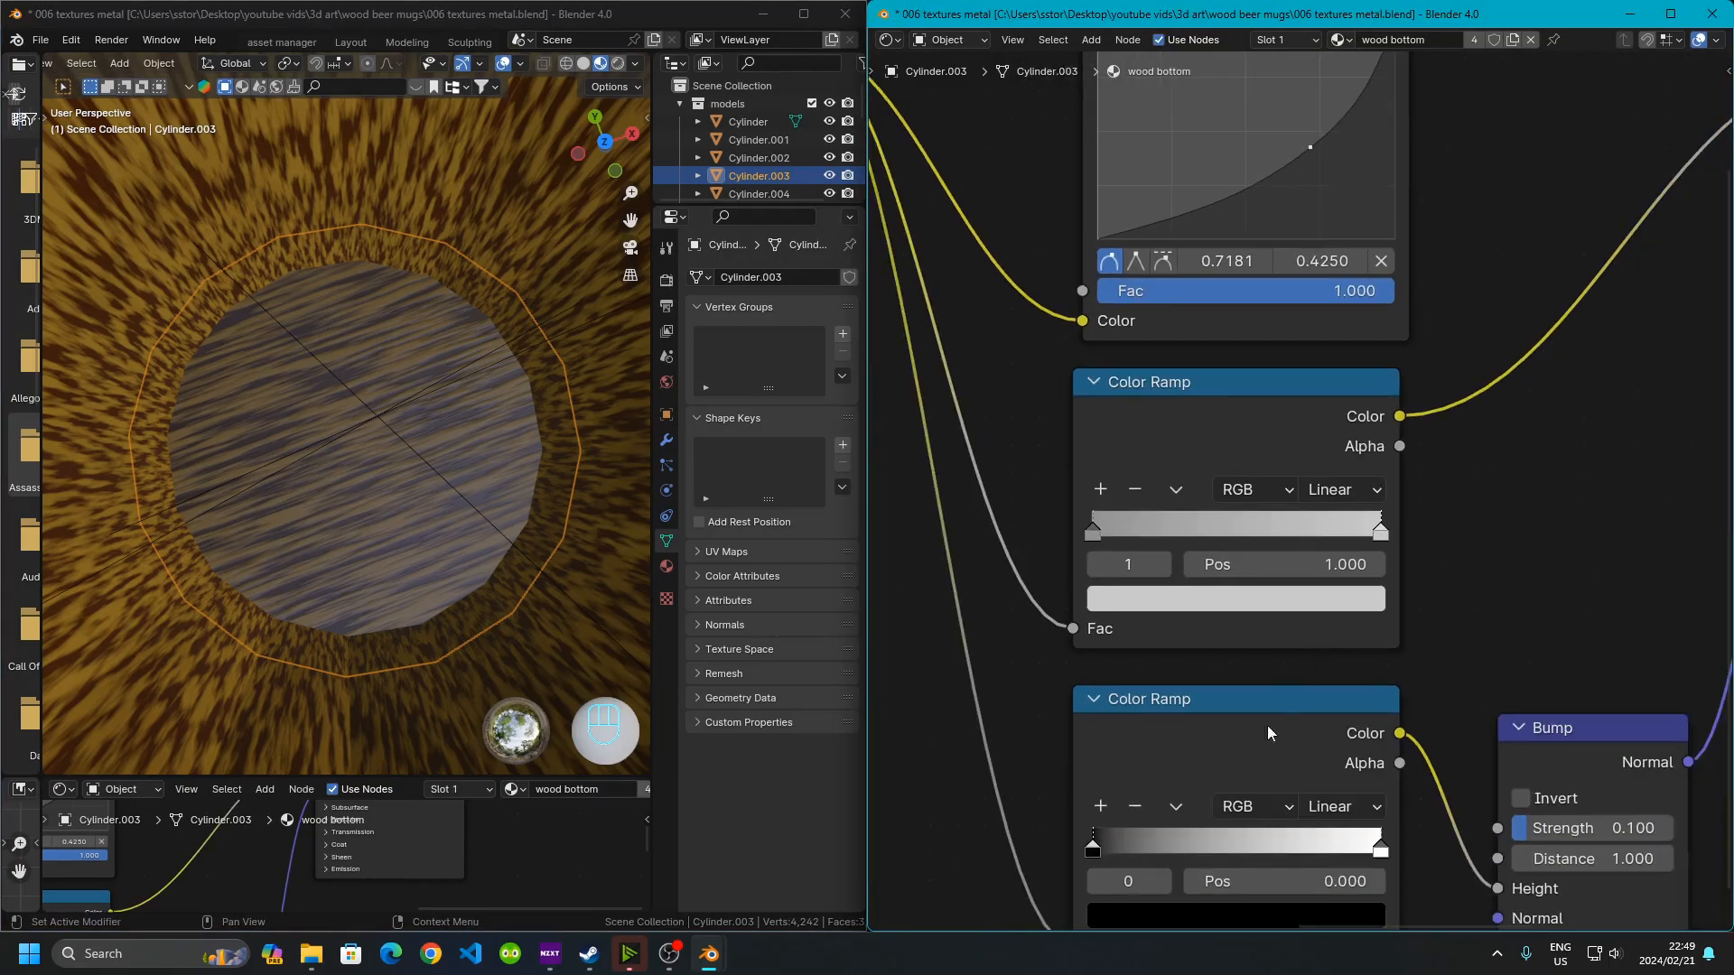
{"action": "middle_click_drag", "start_coordinate": [1247, 820], "coordinate": [1273, 684]}
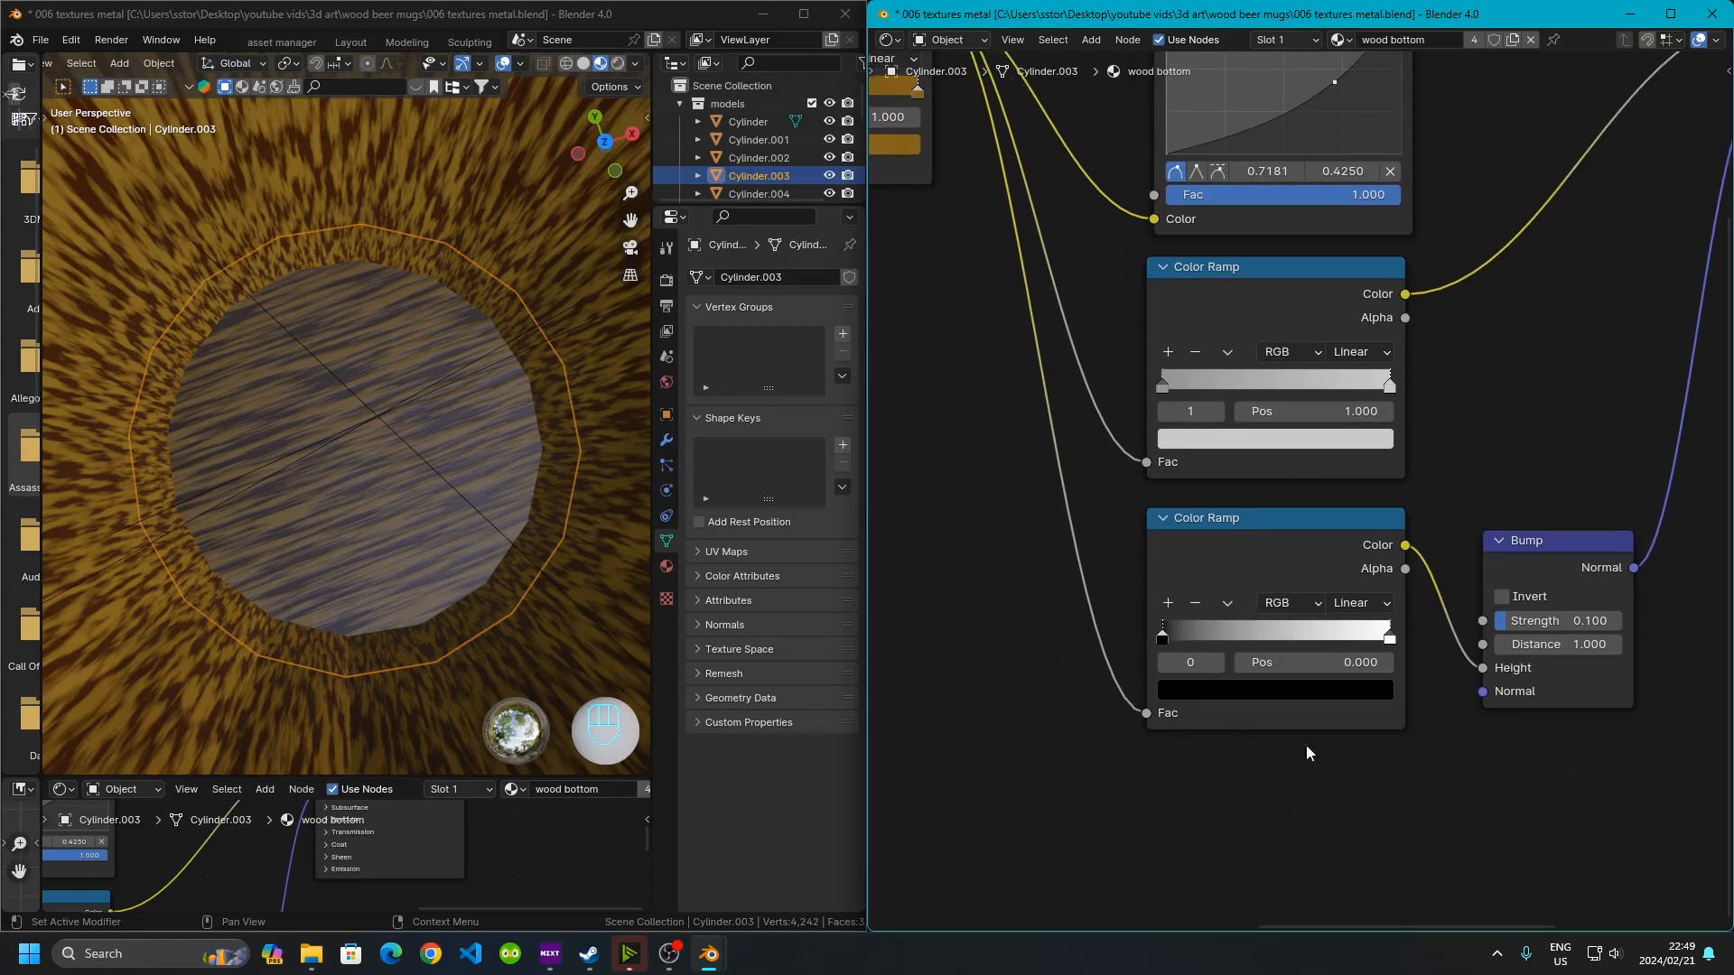
{"action": "scroll", "coordinate": [1336, 662], "scroll_direction": "up", "scroll_amount": 4}
{"action": "left_click", "coordinate": [1185, 582]}
{"action": "middle_click_drag", "start_coordinate": [1347, 755], "coordinate": [1259, 638]}
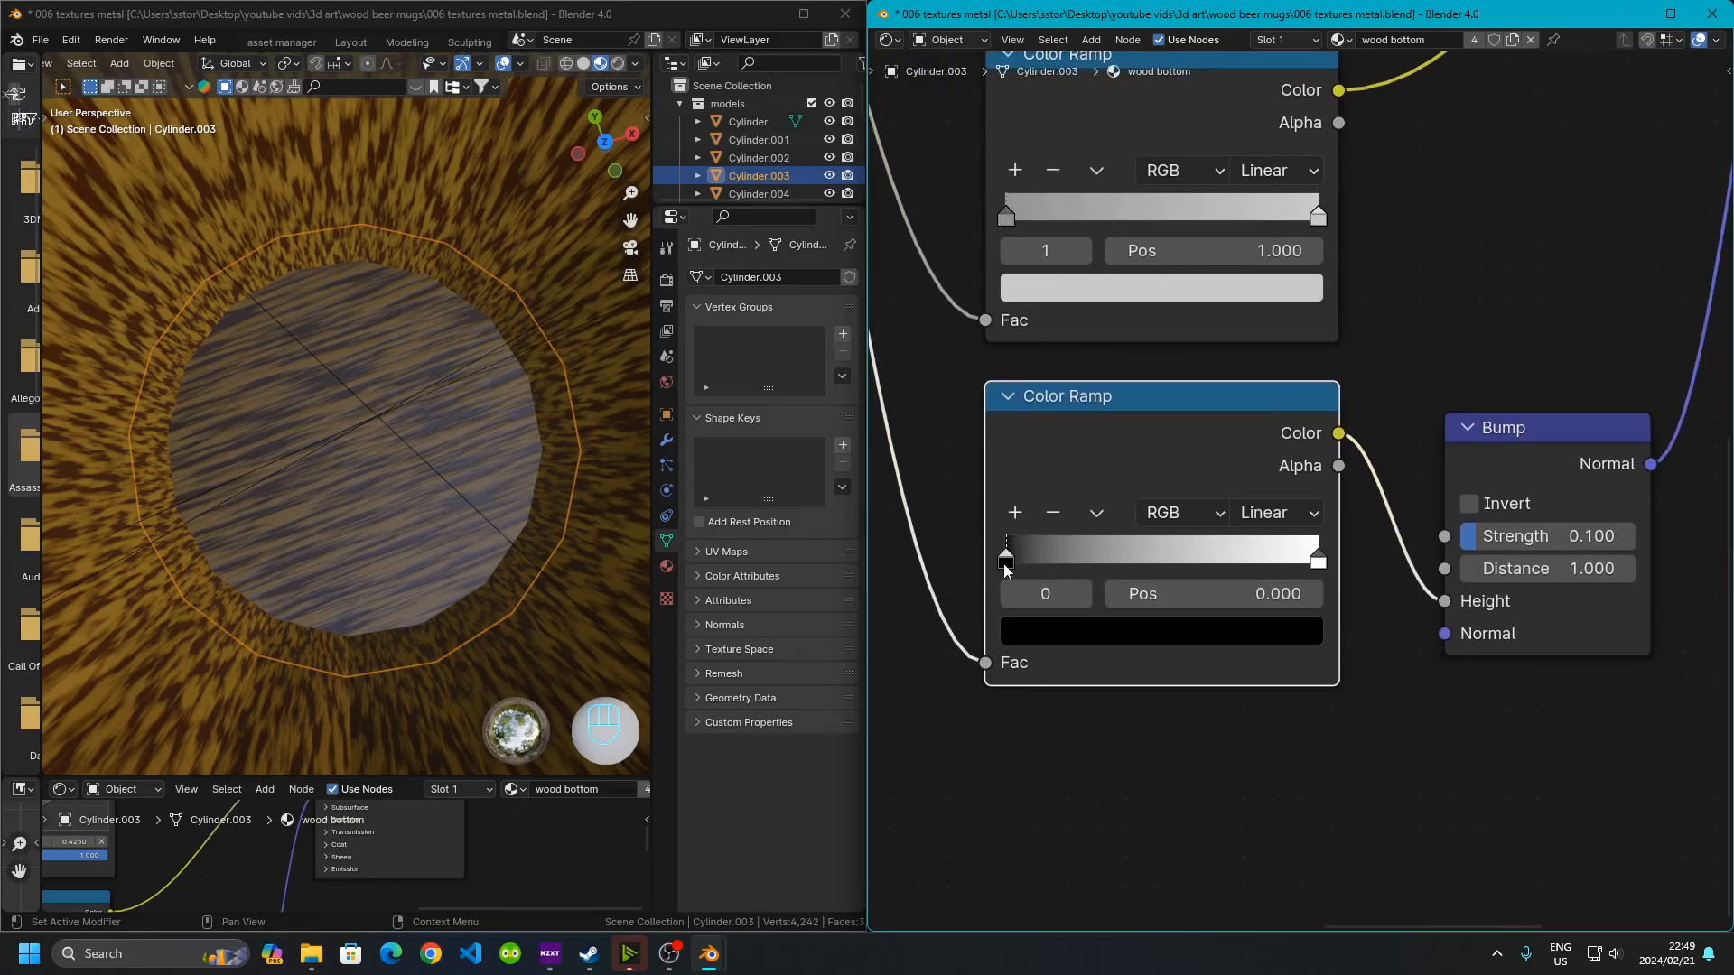
{"action": "left_click", "coordinate": [1162, 634]}
{"action": "left_click", "coordinate": [1320, 563]}
{"action": "left_click", "coordinate": [1291, 640]}
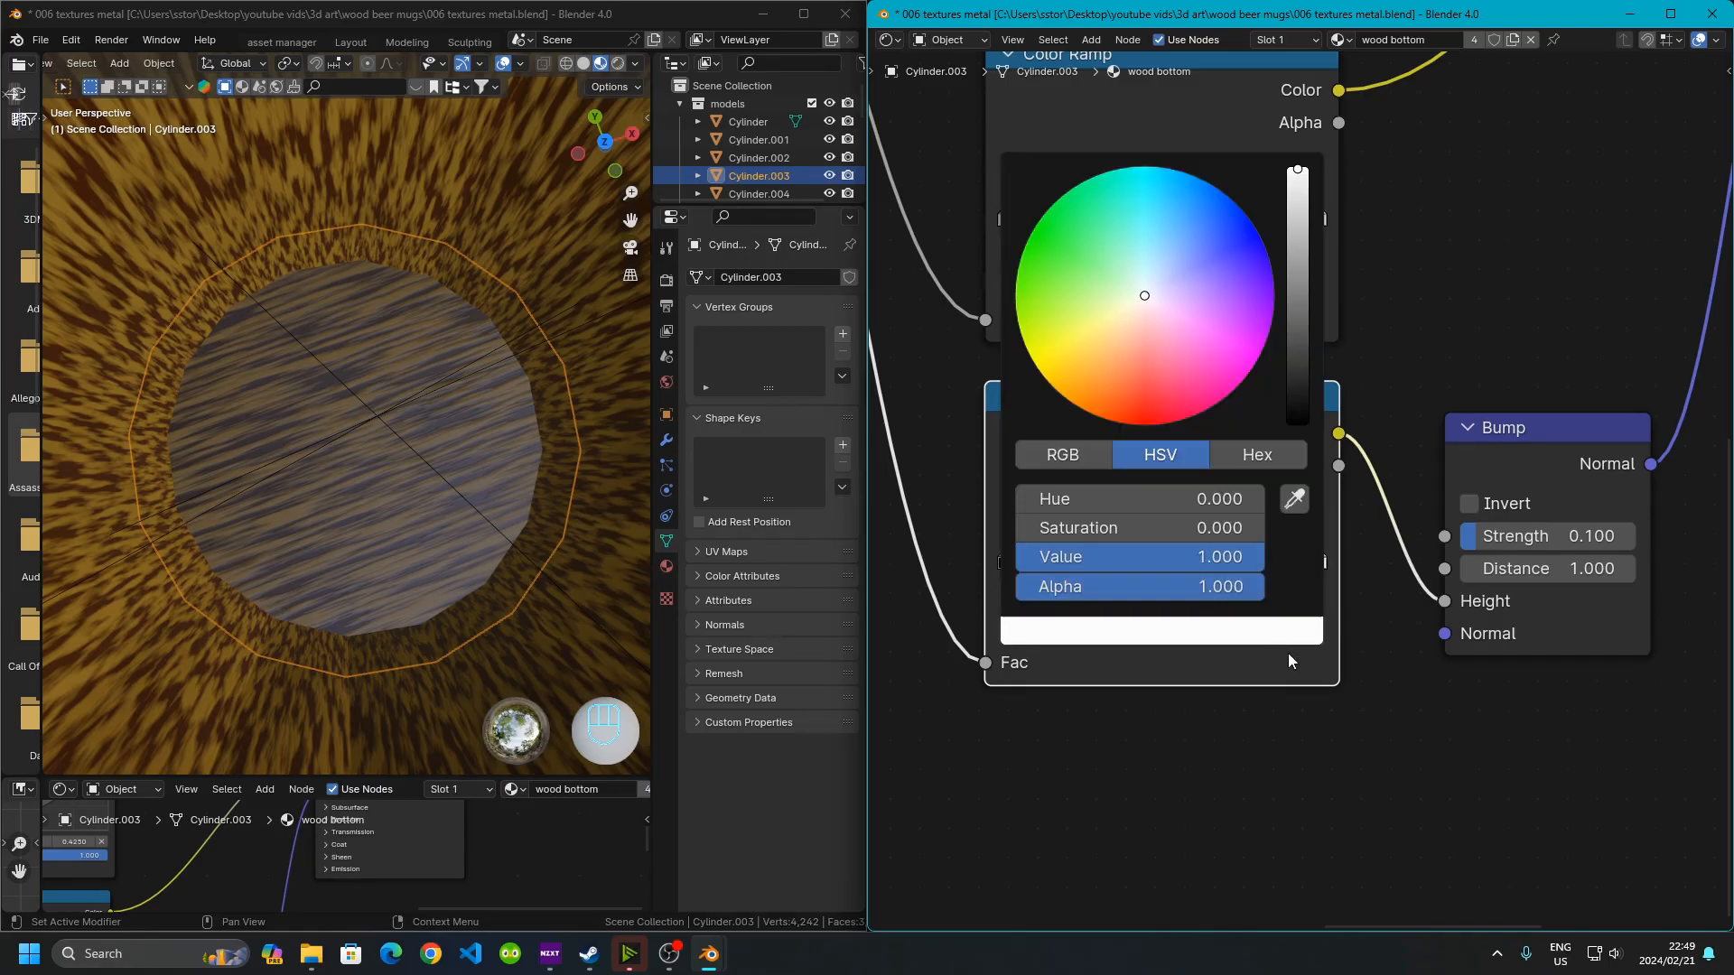
{"action": "middle_click_drag", "start_coordinate": [1231, 357], "coordinate": [1015, 373]}
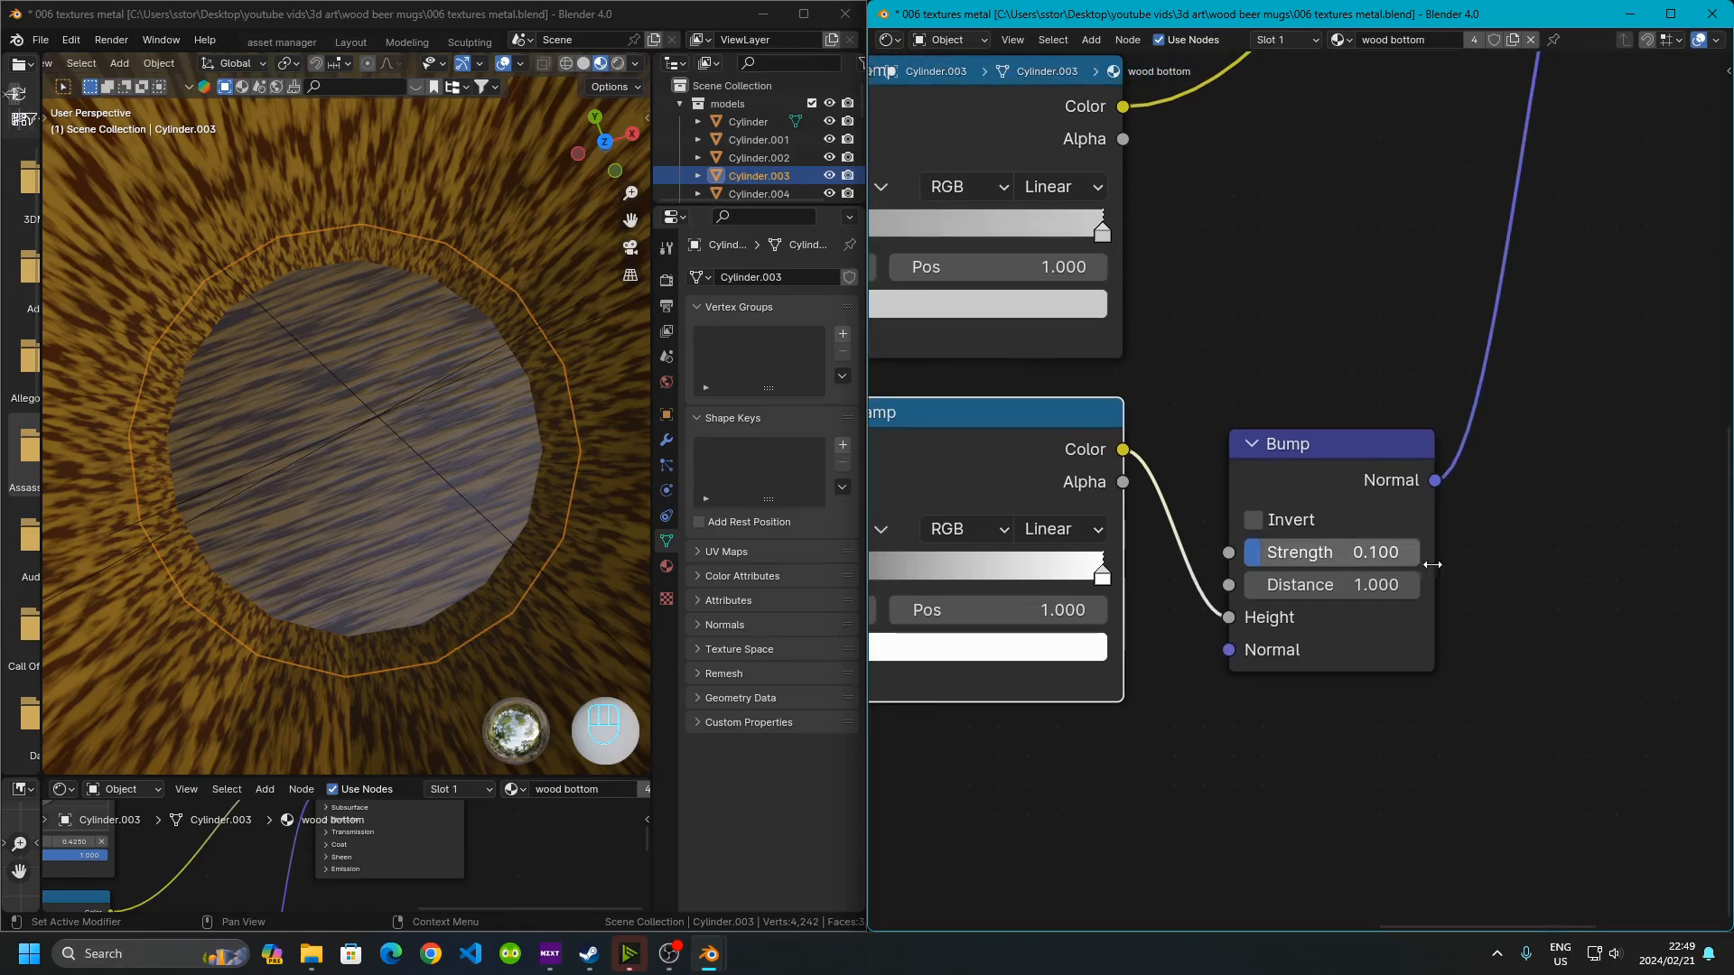
Zoom out over the wood bottom node tree and orbit the viewport to examine the textured mugs beside the barrel
{"action": "scroll", "coordinate": [1472, 321], "scroll_direction": "down", "scroll_amount": 4}
{"action": "middle_click_drag", "start_coordinate": [1476, 317], "coordinate": [1238, 635]}
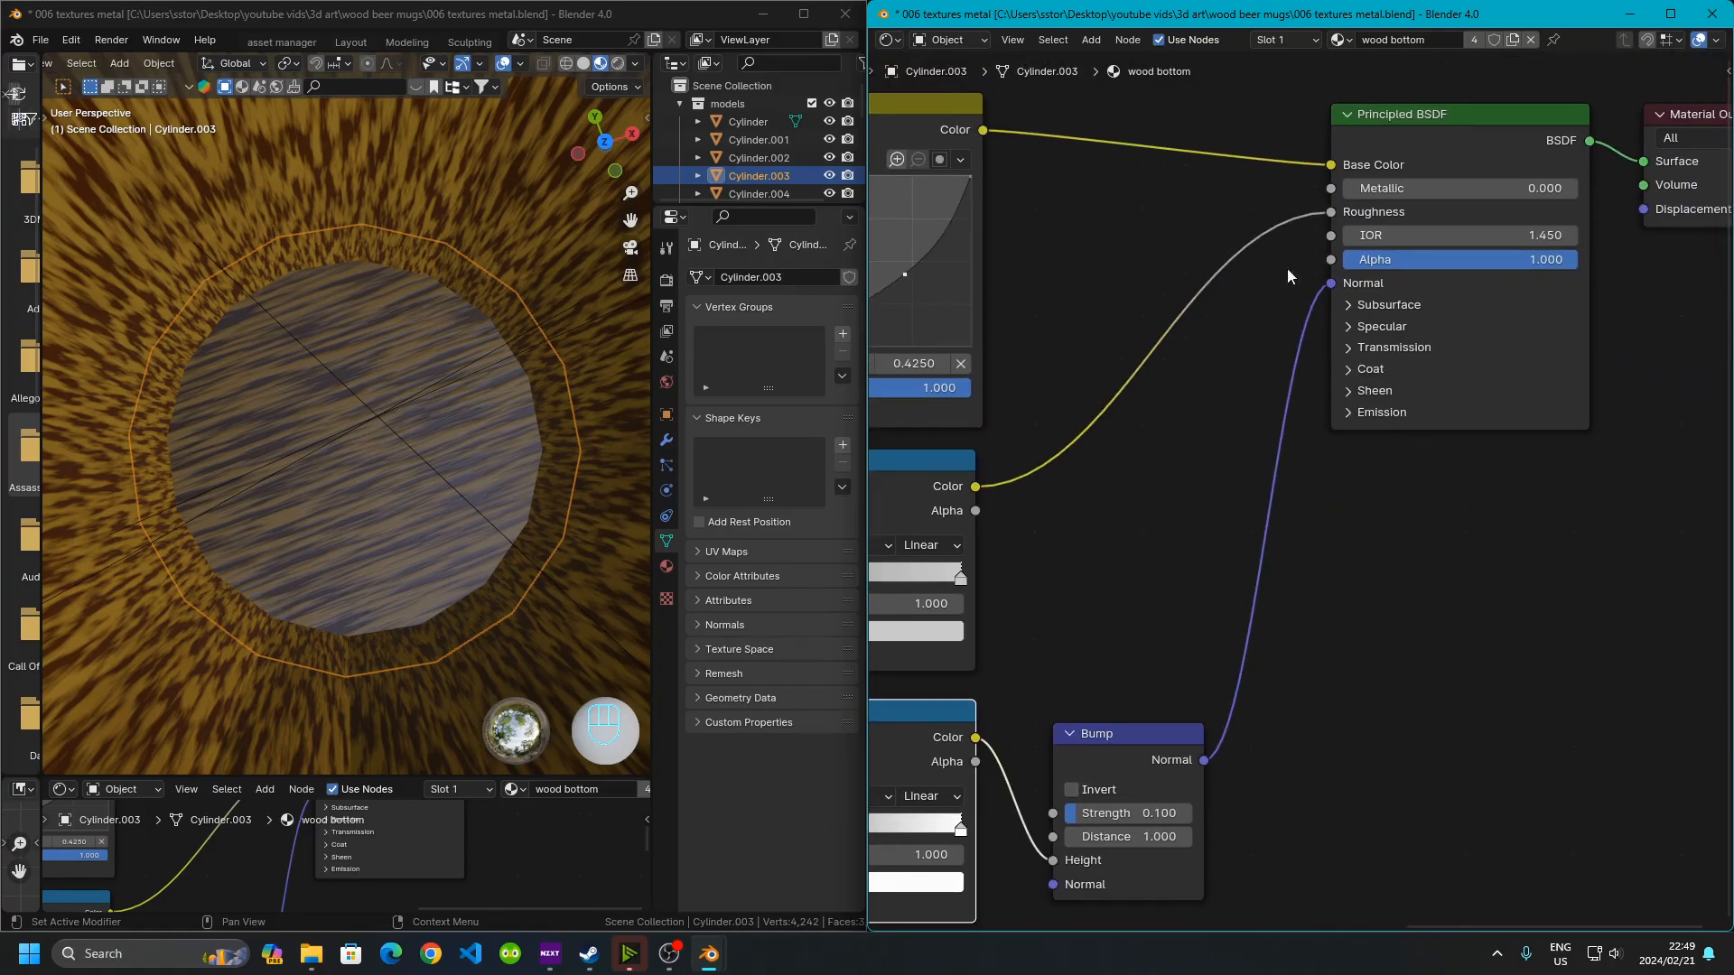
{"action": "scroll", "coordinate": [1494, 582], "scroll_direction": "down", "scroll_amount": 4}
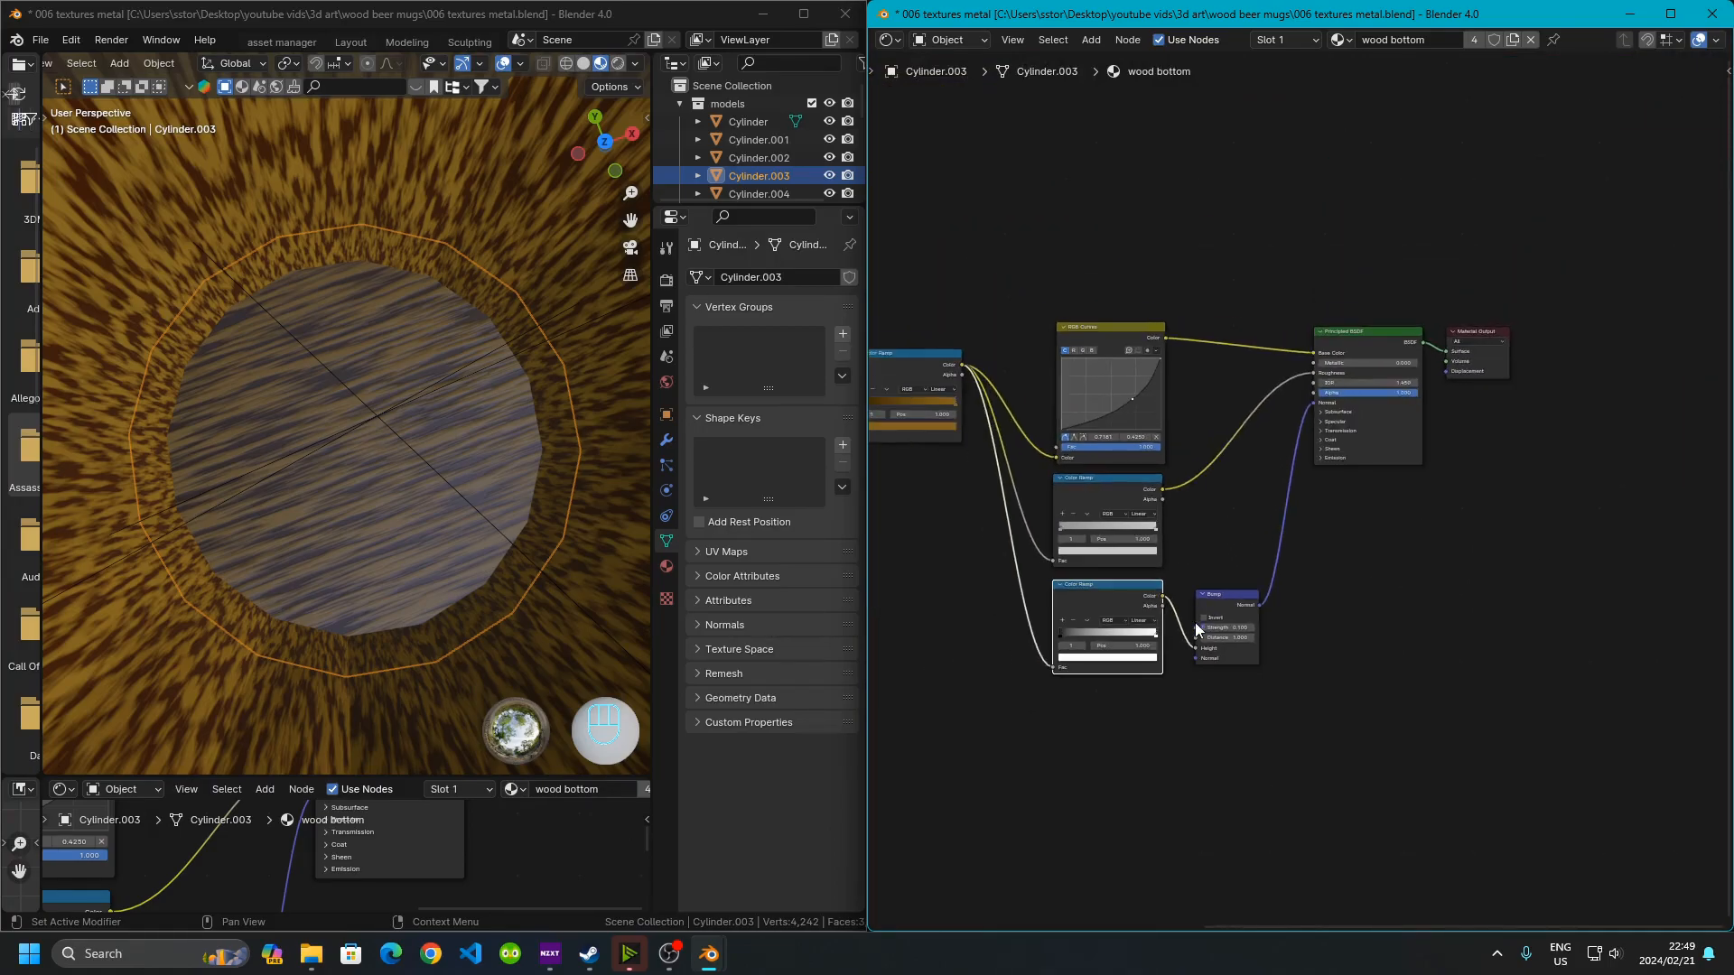
{"action": "scroll", "coordinate": [435, 523], "scroll_direction": "down", "scroll_amount": 8}
{"action": "middle_click_drag", "start_coordinate": [430, 539], "coordinate": [289, 471]}
{"action": "scroll", "coordinate": [289, 472], "scroll_direction": "down", "scroll_amount": 3}
{"action": "scroll", "coordinate": [307, 478], "scroll_direction": "up", "scroll_amount": 3}
{"action": "middle_click_drag", "start_coordinate": [269, 517], "coordinate": [295, 381]}
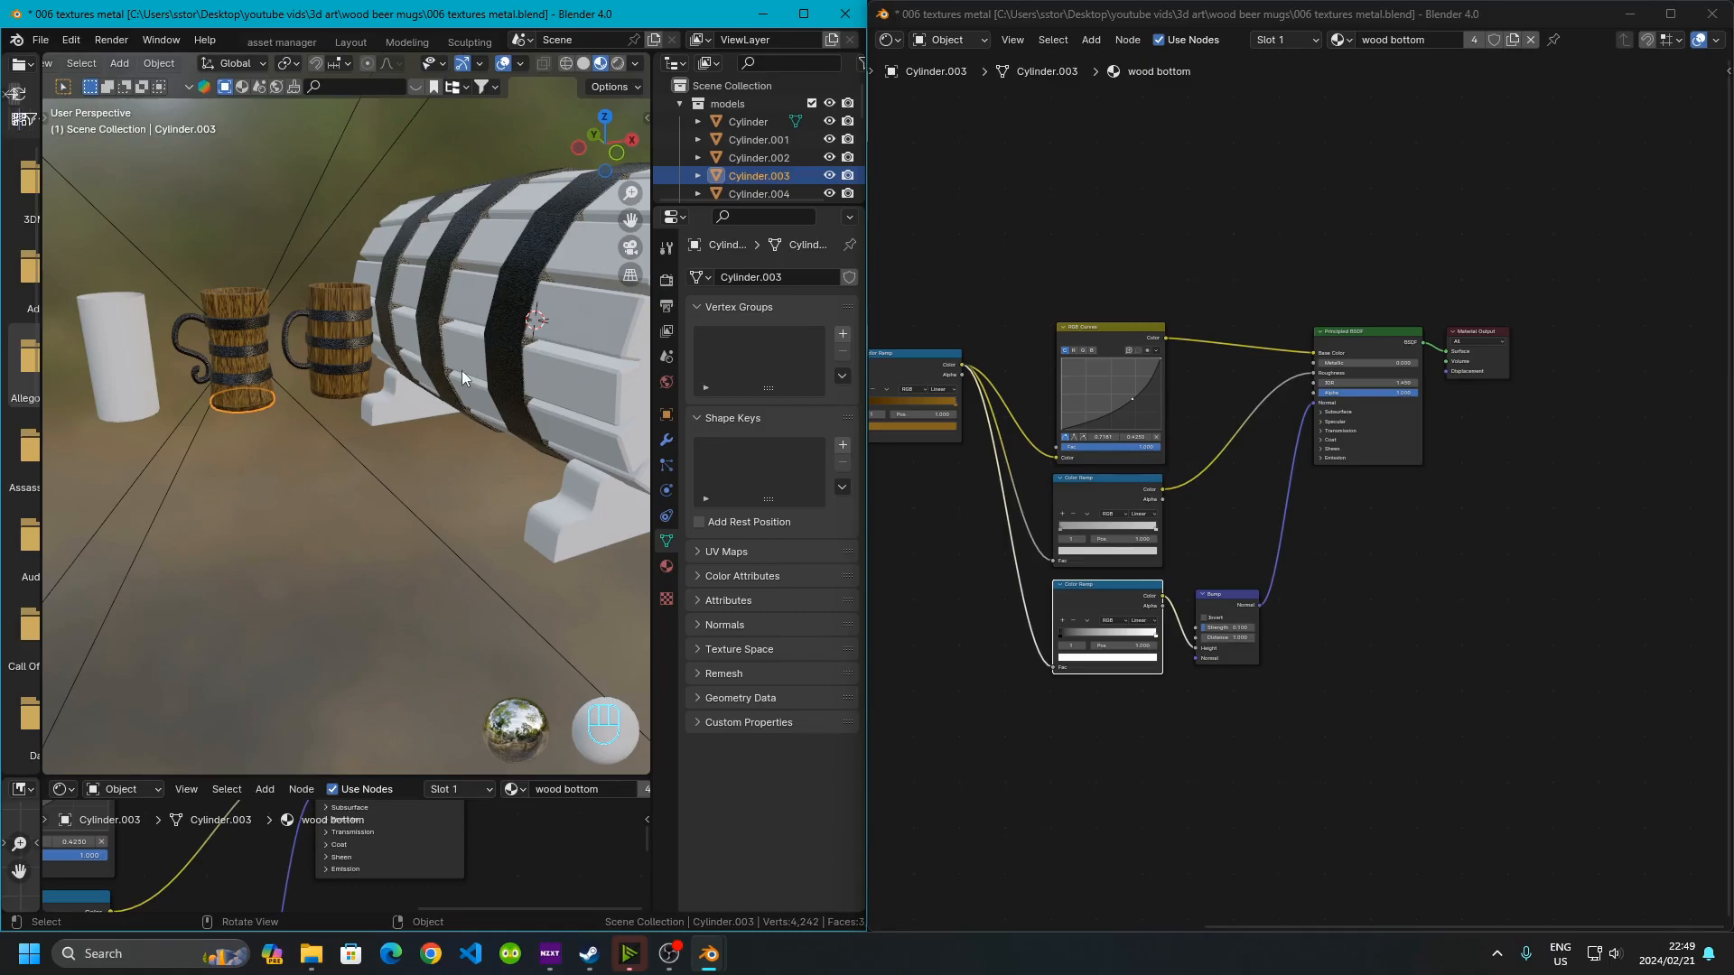
{"action": "middle_click_drag", "start_coordinate": [460, 370], "coordinate": [255, 528]}
{"action": "scroll", "coordinate": [256, 460], "scroll_direction": "up", "scroll_amount": 5}
{"action": "middle_click_drag", "start_coordinate": [257, 461], "coordinate": [199, 492]}
{"action": "scroll", "coordinate": [204, 453], "scroll_direction": "down", "scroll_amount": 3}
{"action": "middle_click_drag", "start_coordinate": [198, 492], "coordinate": [241, 468], "text": "shift"}
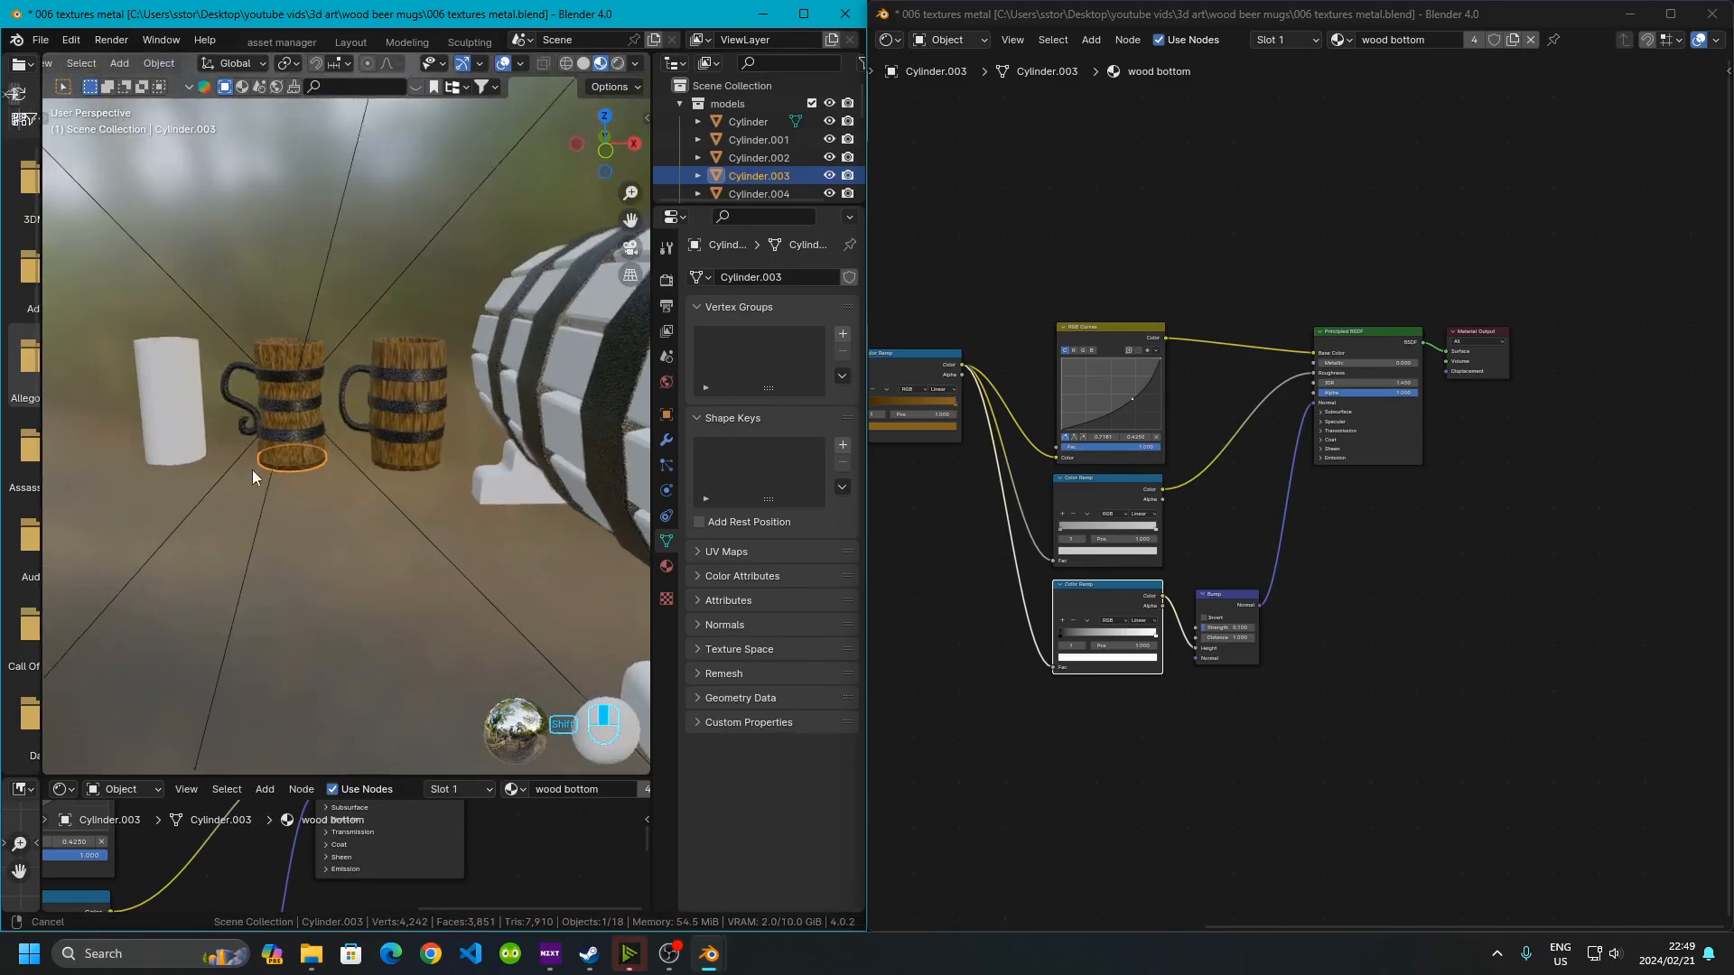
{"action": "scroll", "coordinate": [303, 338], "scroll_direction": "up", "scroll_amount": 2}
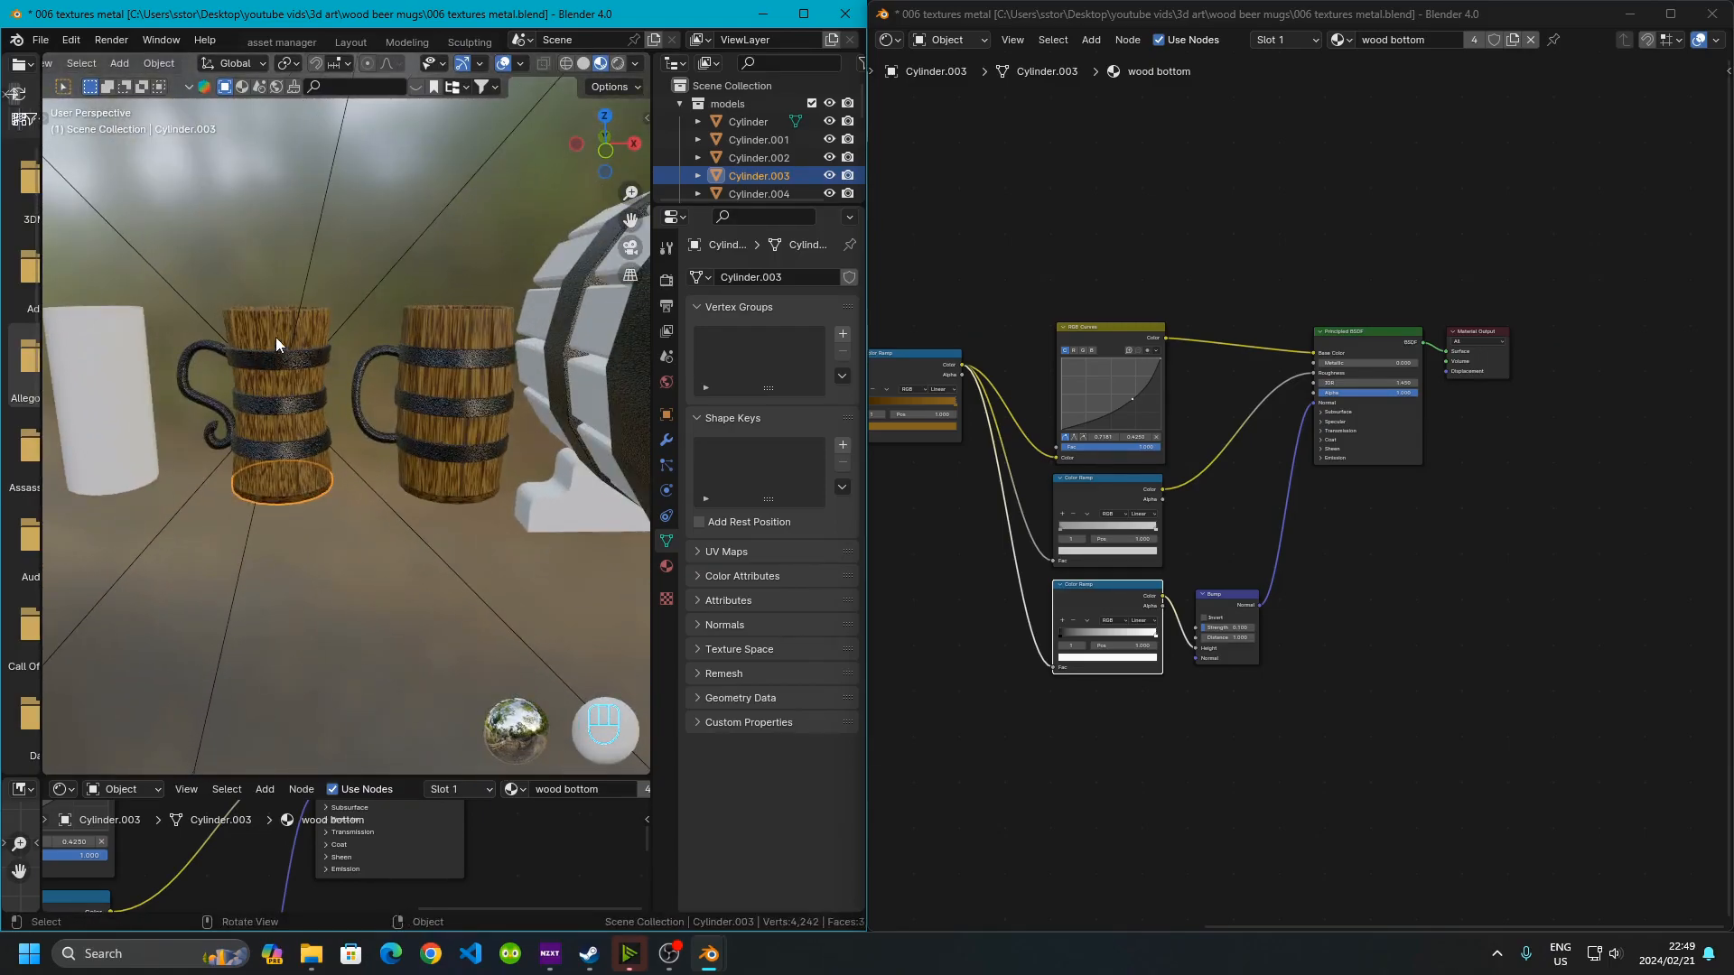
{"action": "scroll", "coordinate": [274, 344], "scroll_direction": "down", "scroll_amount": 3}
{"action": "middle_click_drag", "start_coordinate": [363, 393], "coordinate": [377, 478], "text": "shift"}
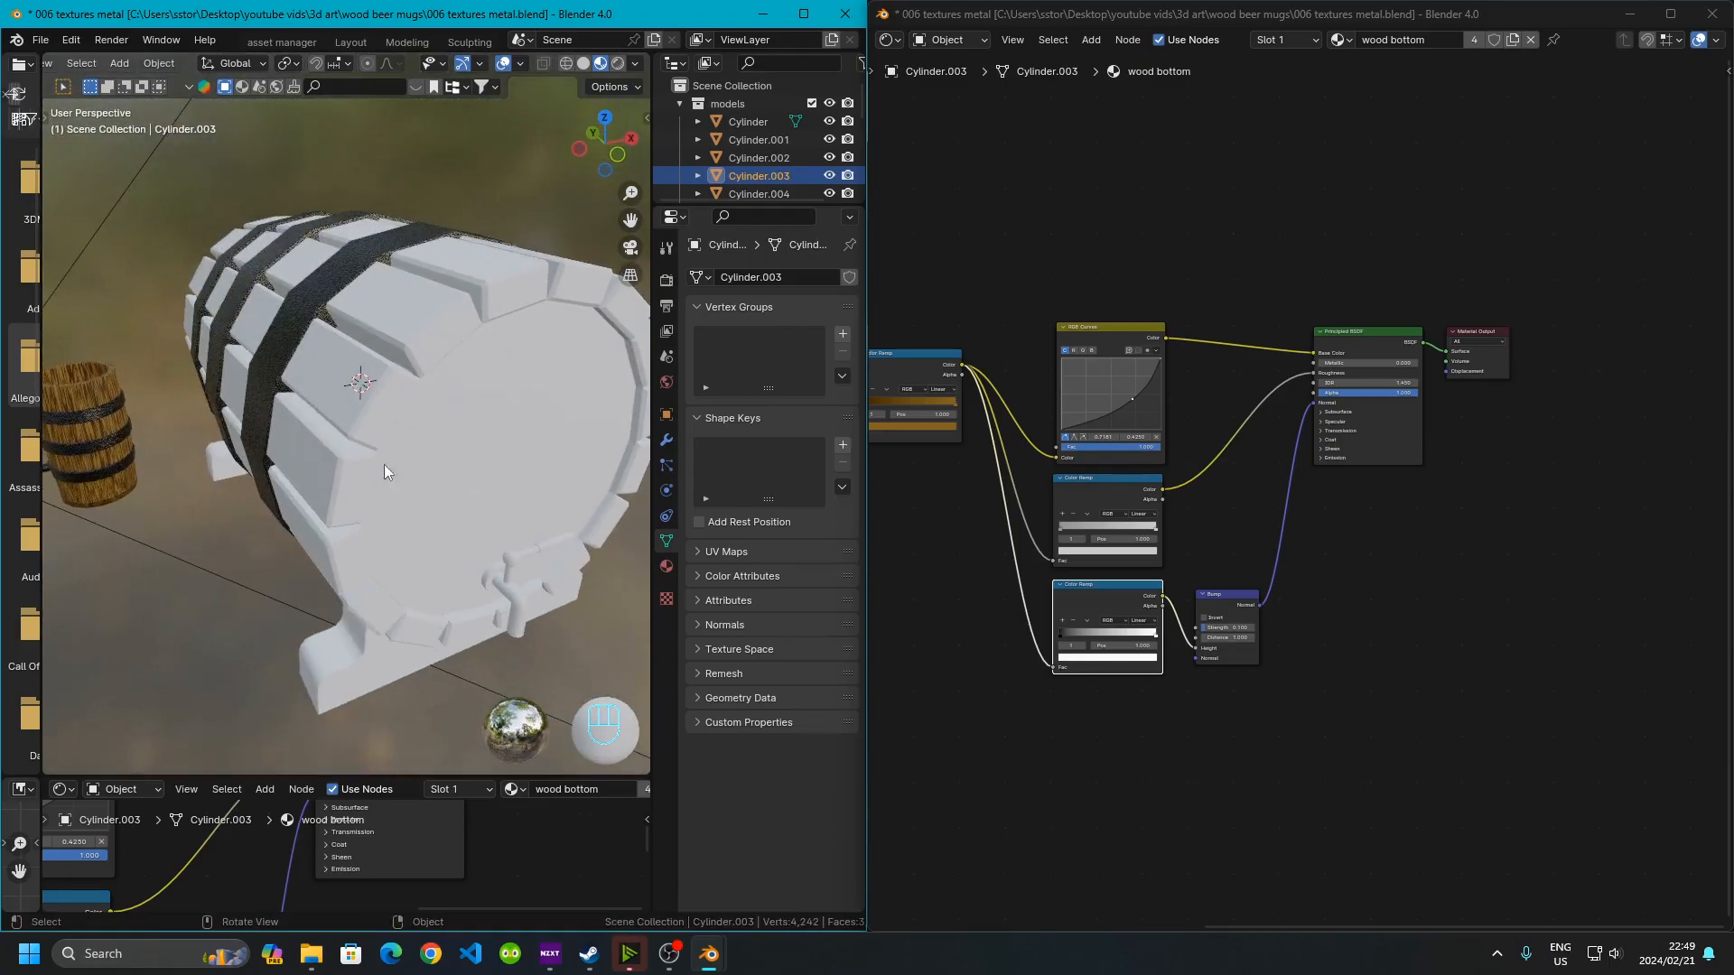
{"action": "scroll", "coordinate": [410, 393], "scroll_direction": "down", "scroll_amount": 3}
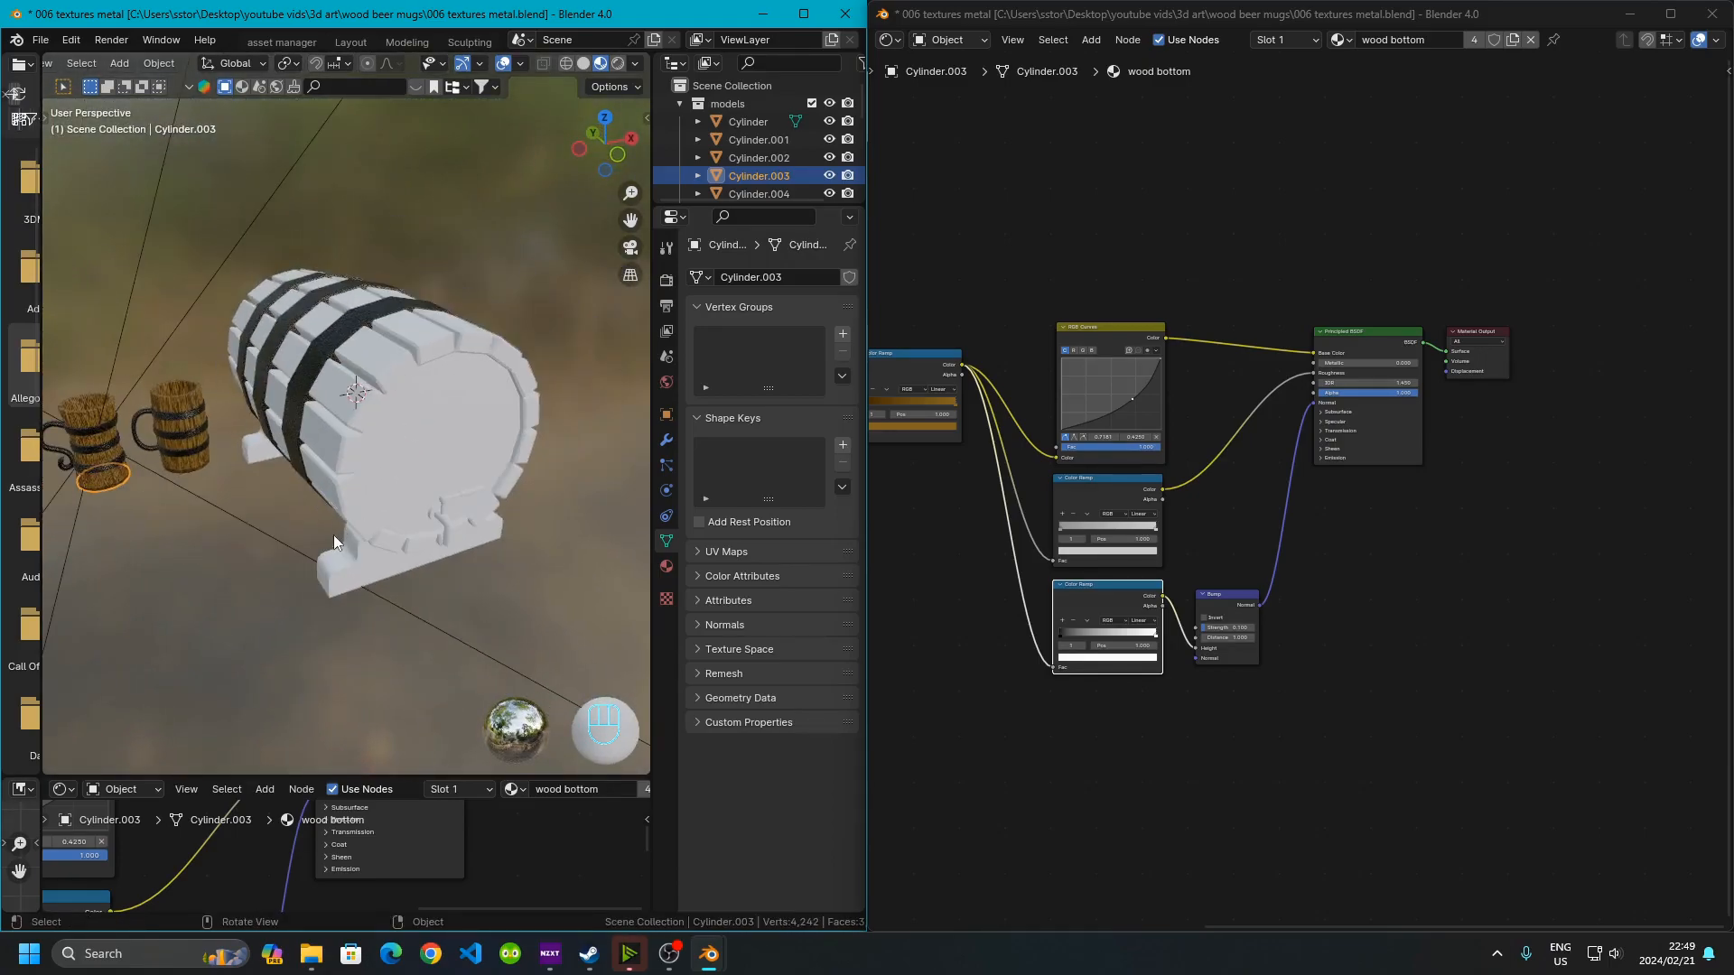
{"action": "middle_click_drag", "start_coordinate": [333, 535], "coordinate": [448, 517], "text": "shift"}
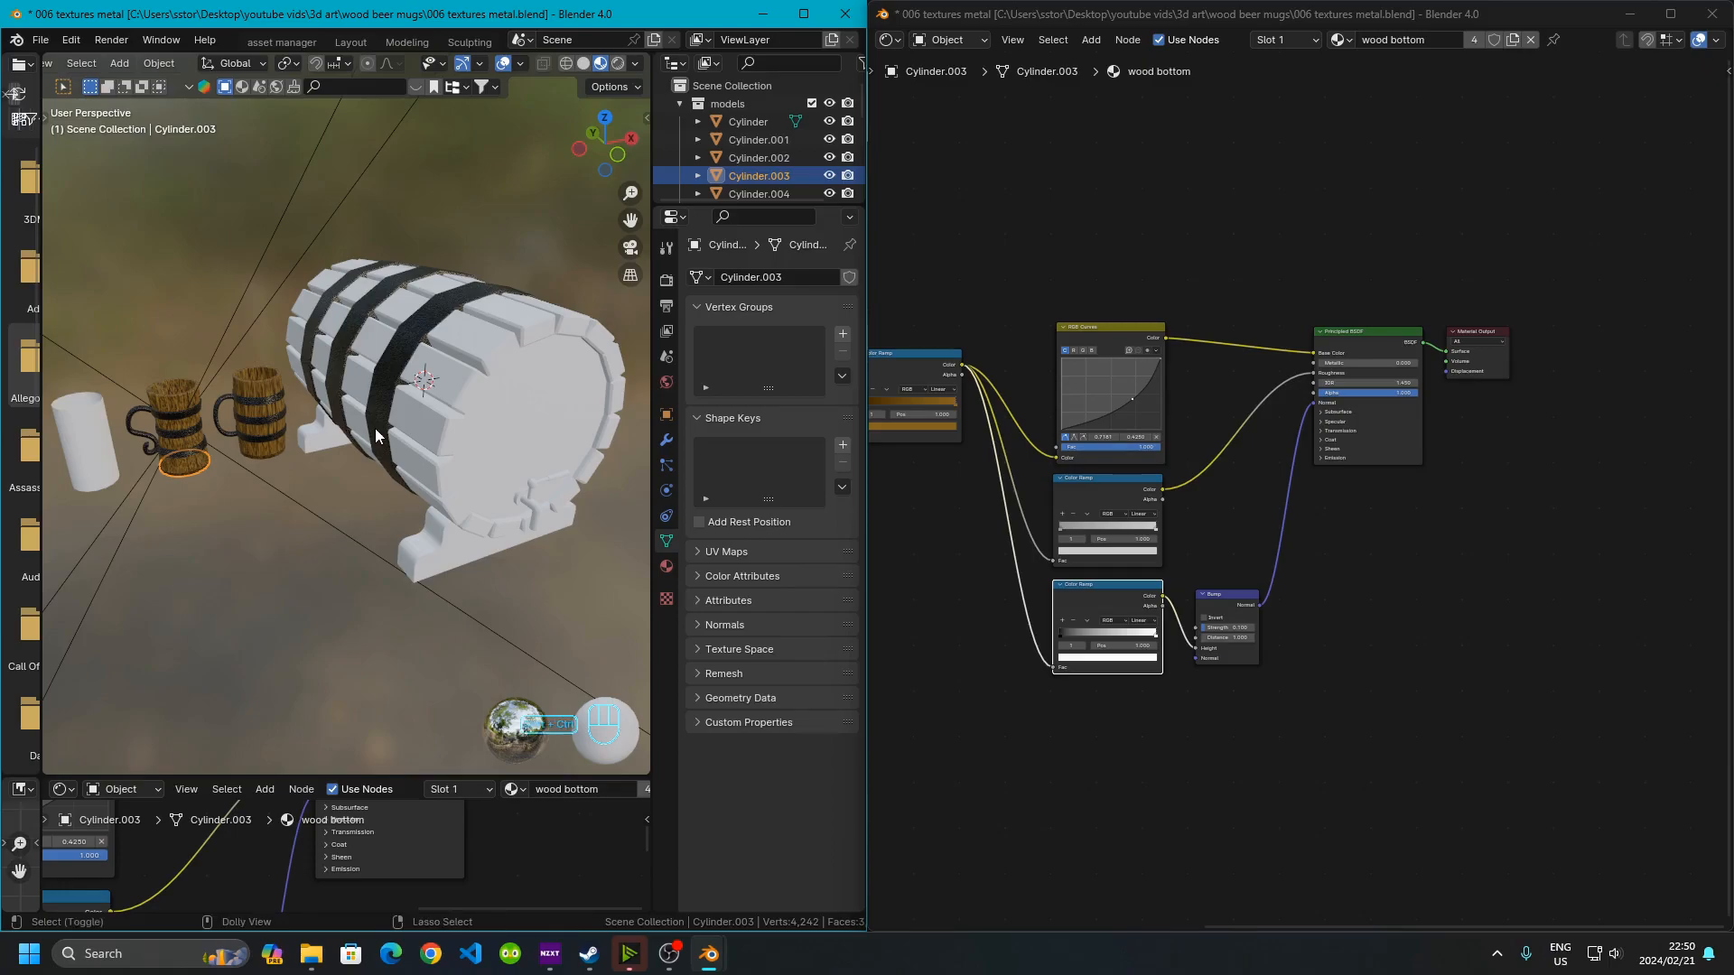
{"action": "key", "text": "ctrl+shift+Up"}
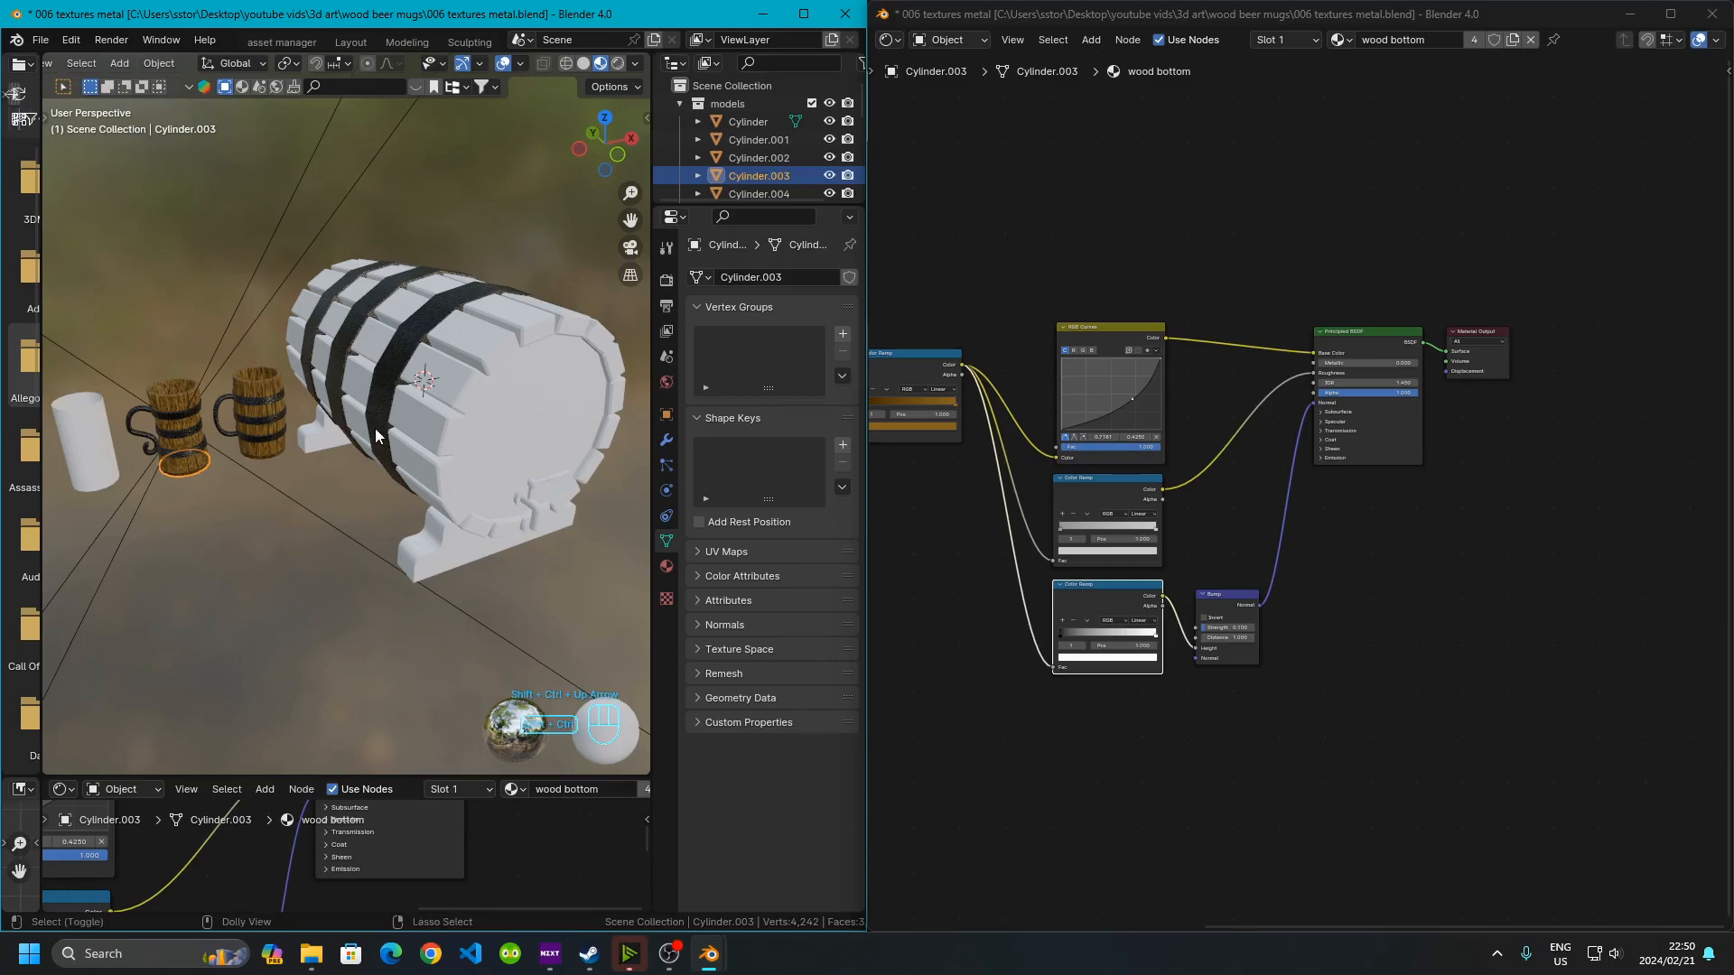
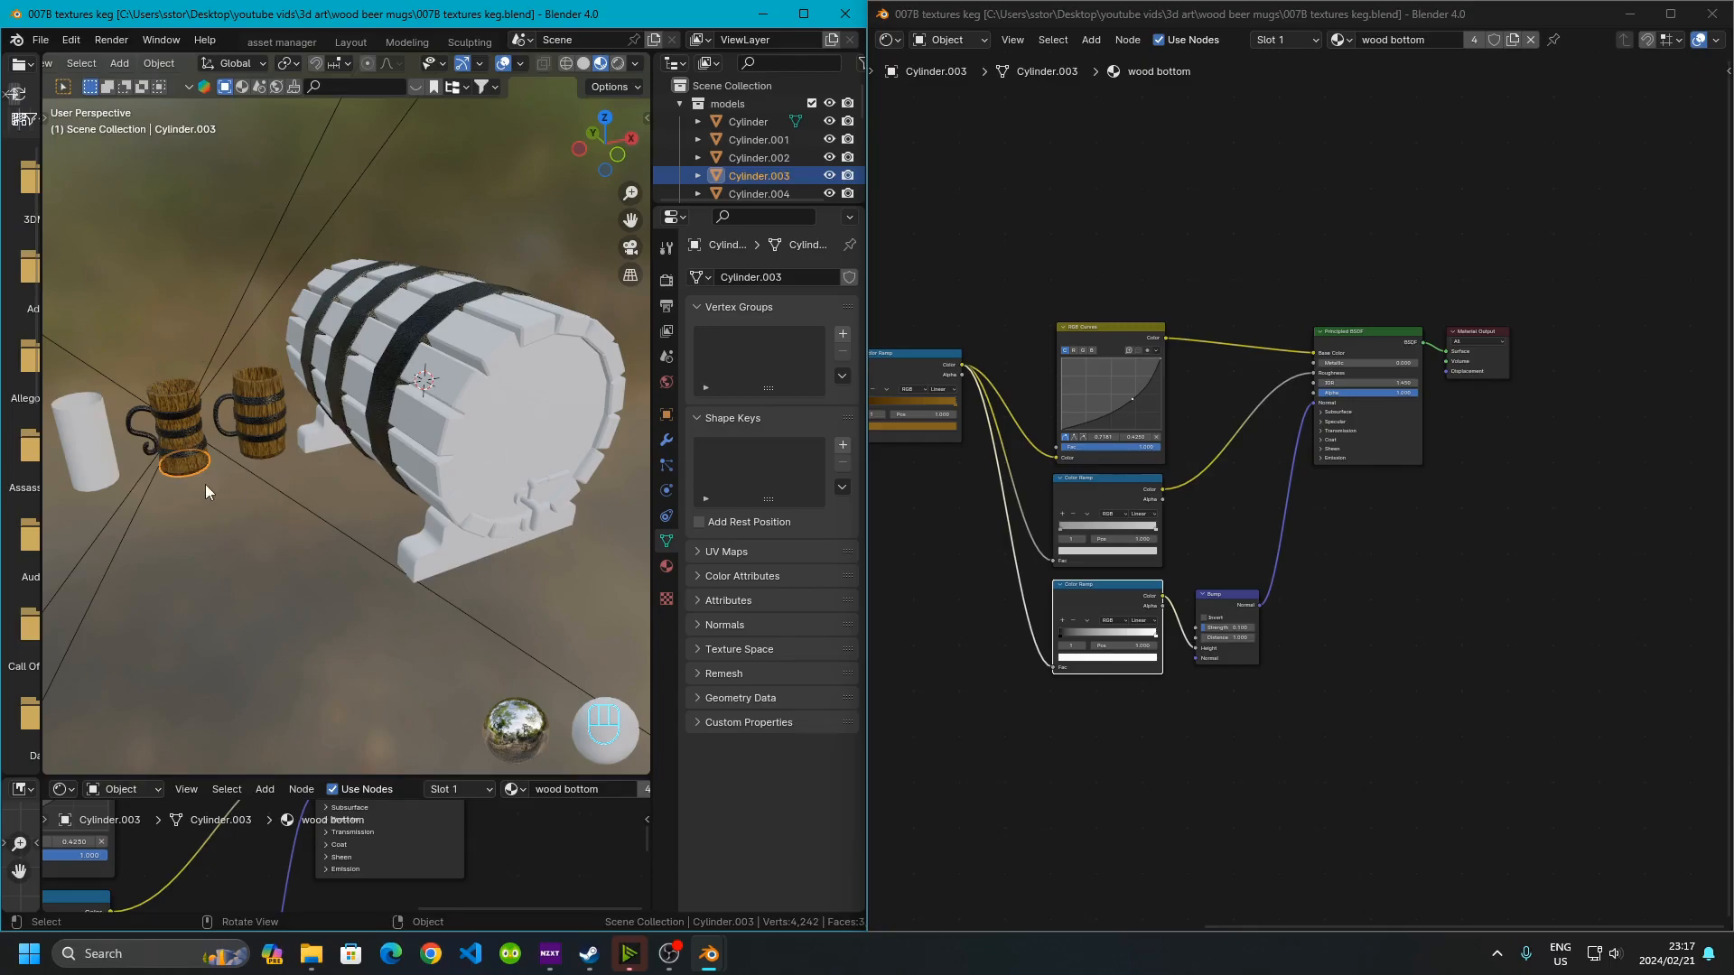
Select the keg's bottom disc and assign it the wood bottom material
{"action": "middle_click_drag", "start_coordinate": [457, 459], "coordinate": [361, 378]}
{"action": "scroll", "coordinate": [428, 448], "scroll_direction": "up", "scroll_amount": 2}
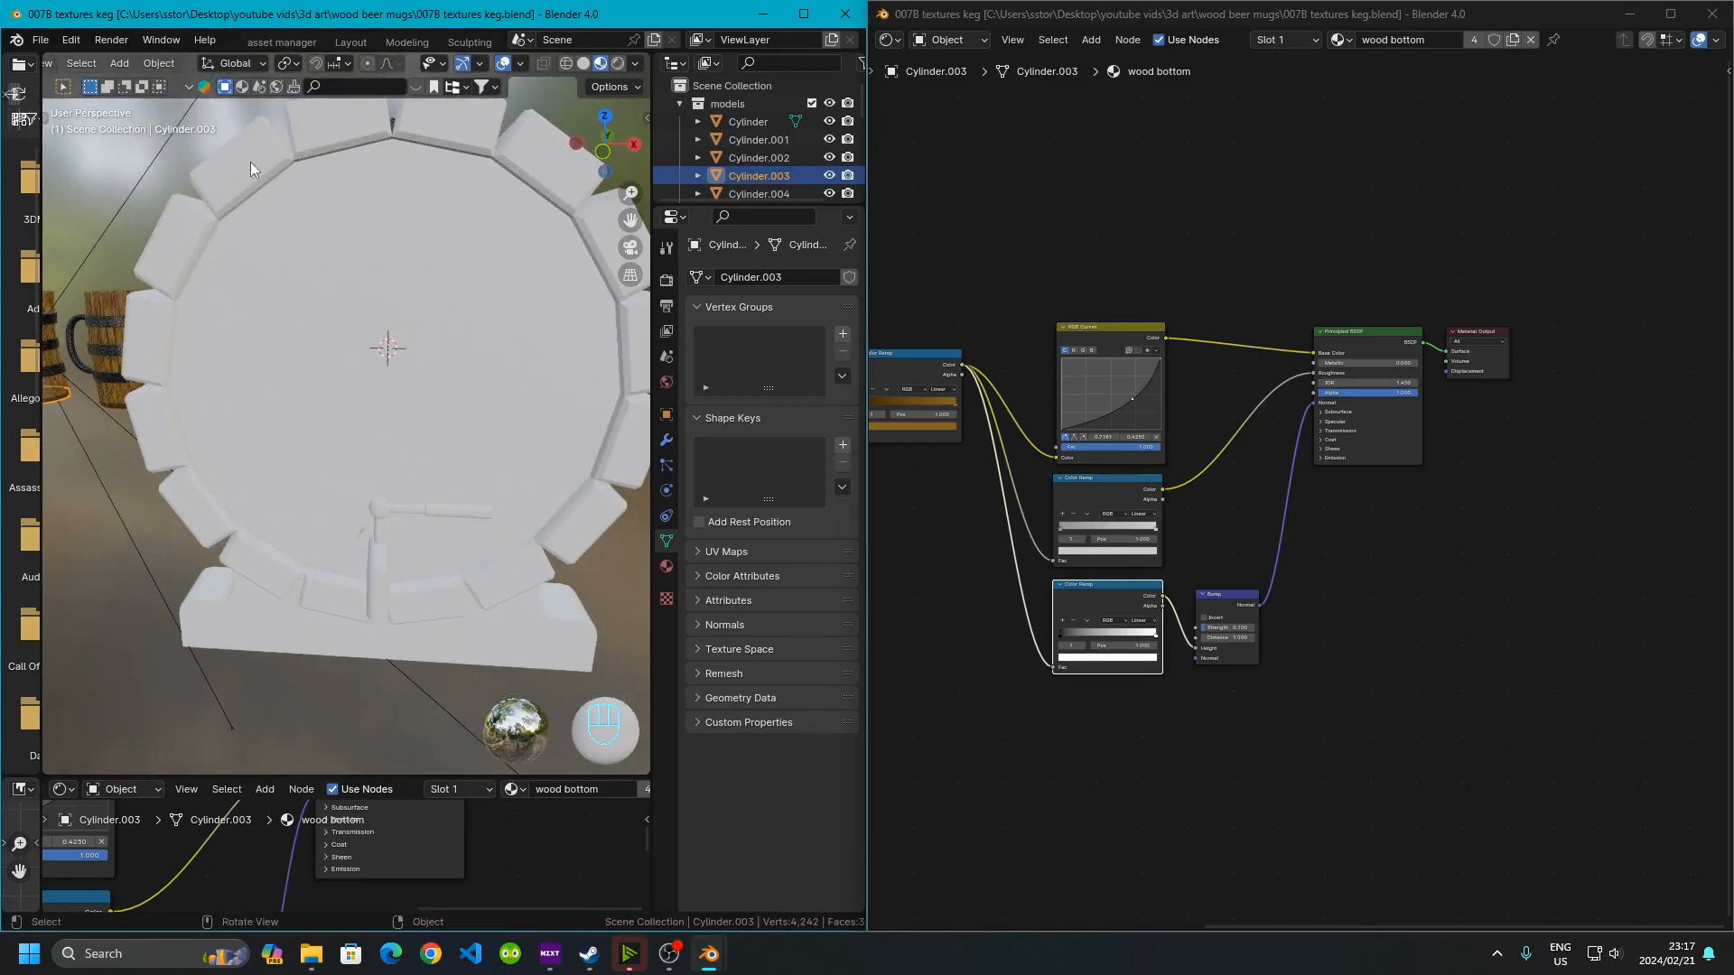
{"action": "left_click", "coordinate": [197, 444]}
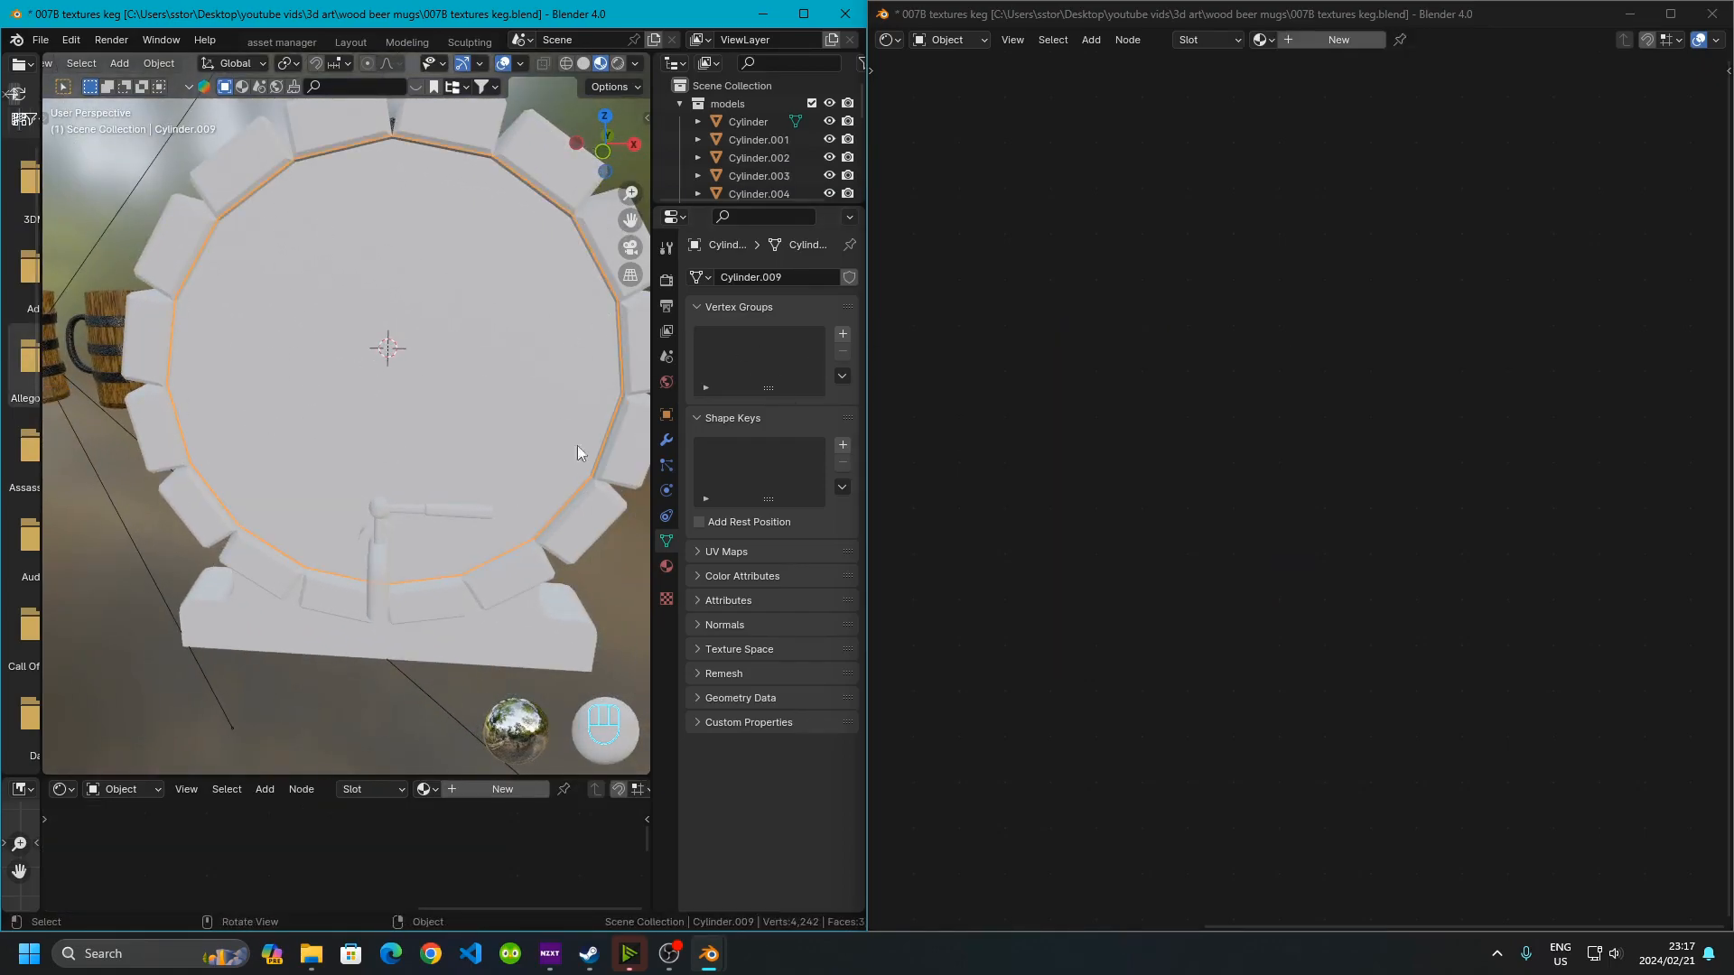
{"action": "left_click", "coordinate": [666, 567]}
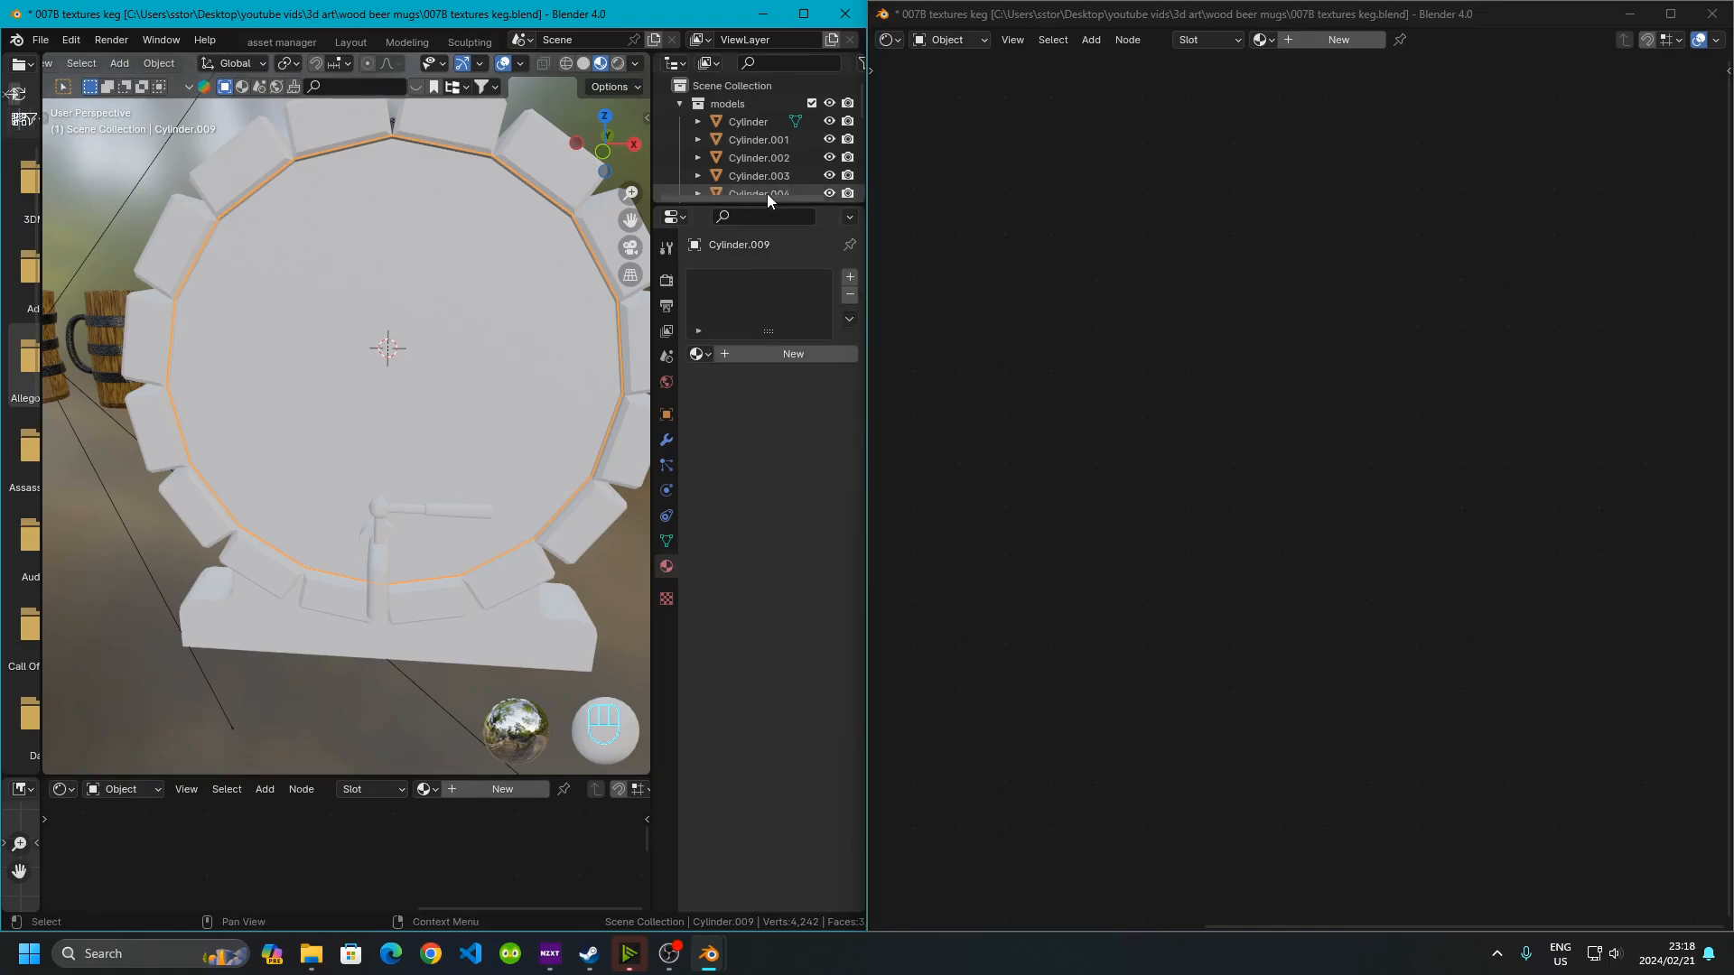
{"action": "left_click", "coordinate": [703, 356]}
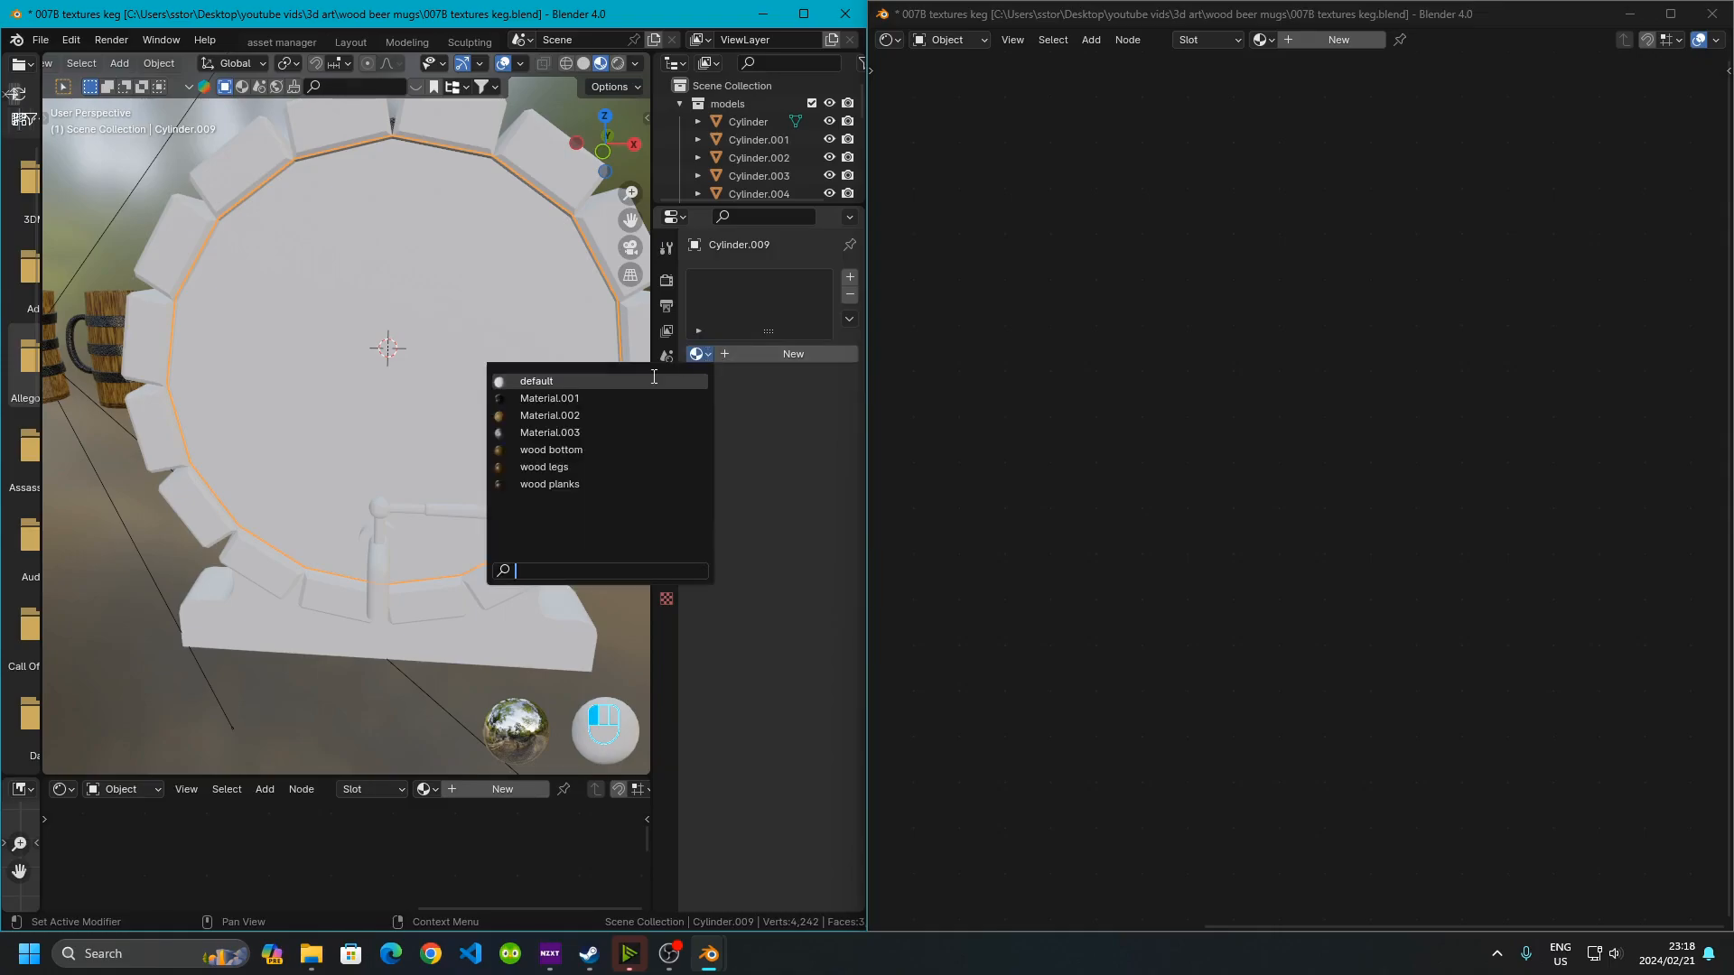
{"action": "left_click", "coordinate": [560, 398]}
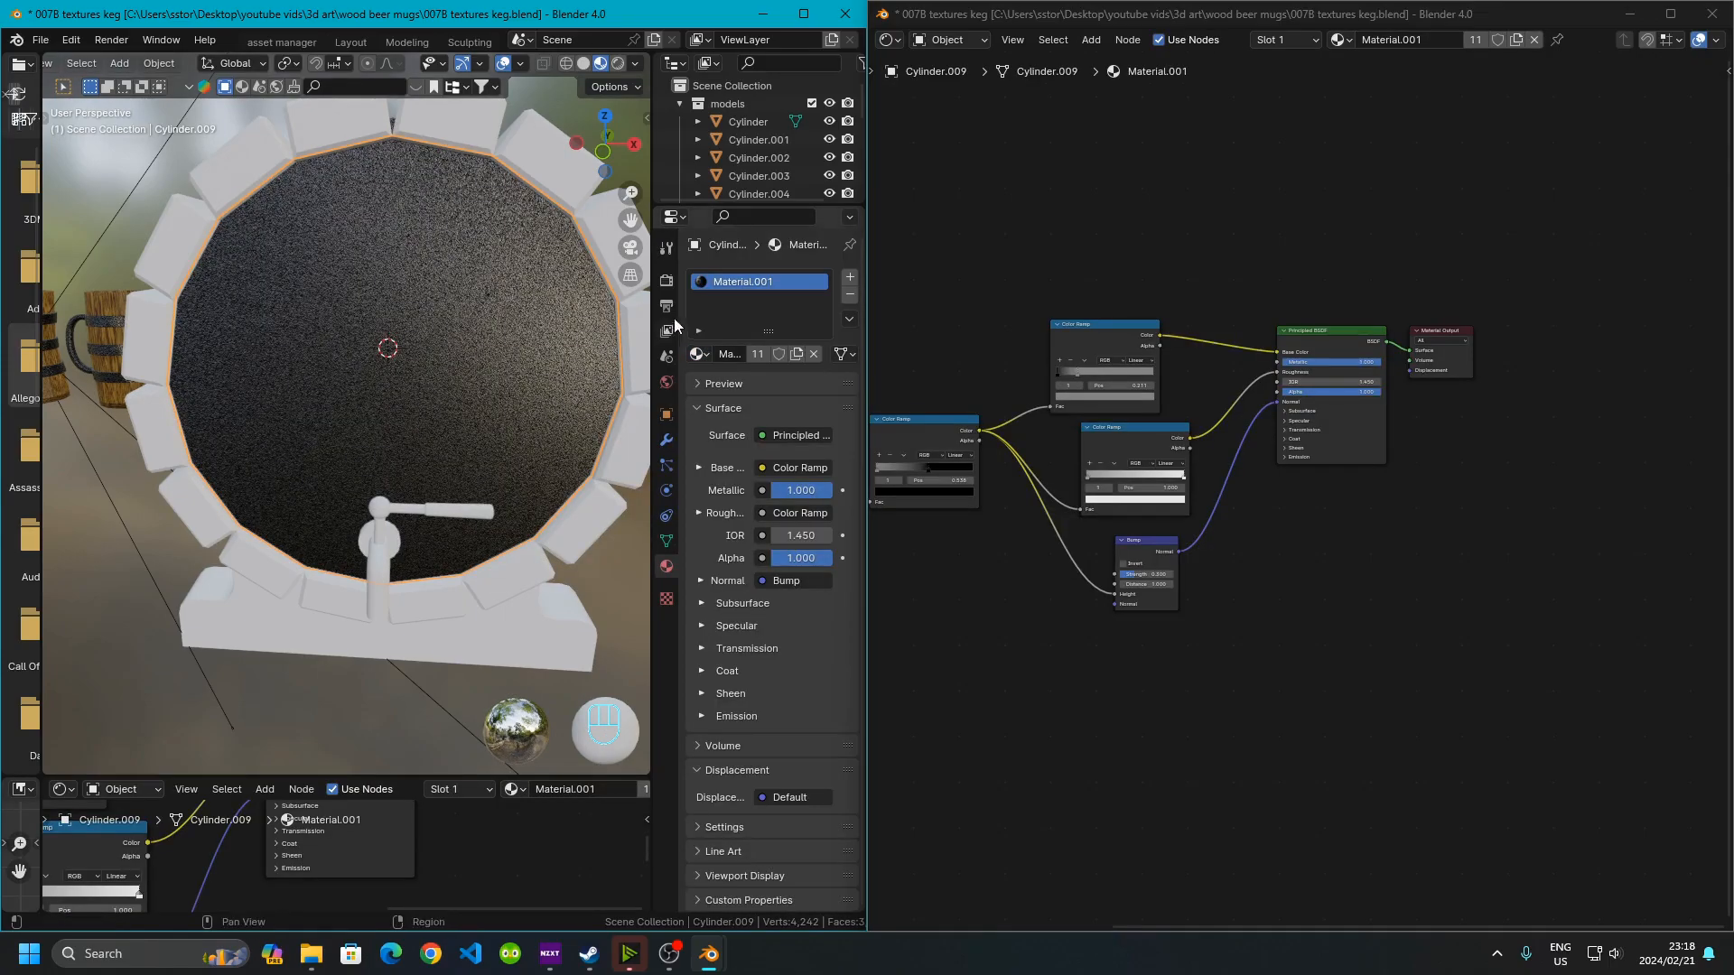
{"action": "left_click", "coordinate": [701, 354]}
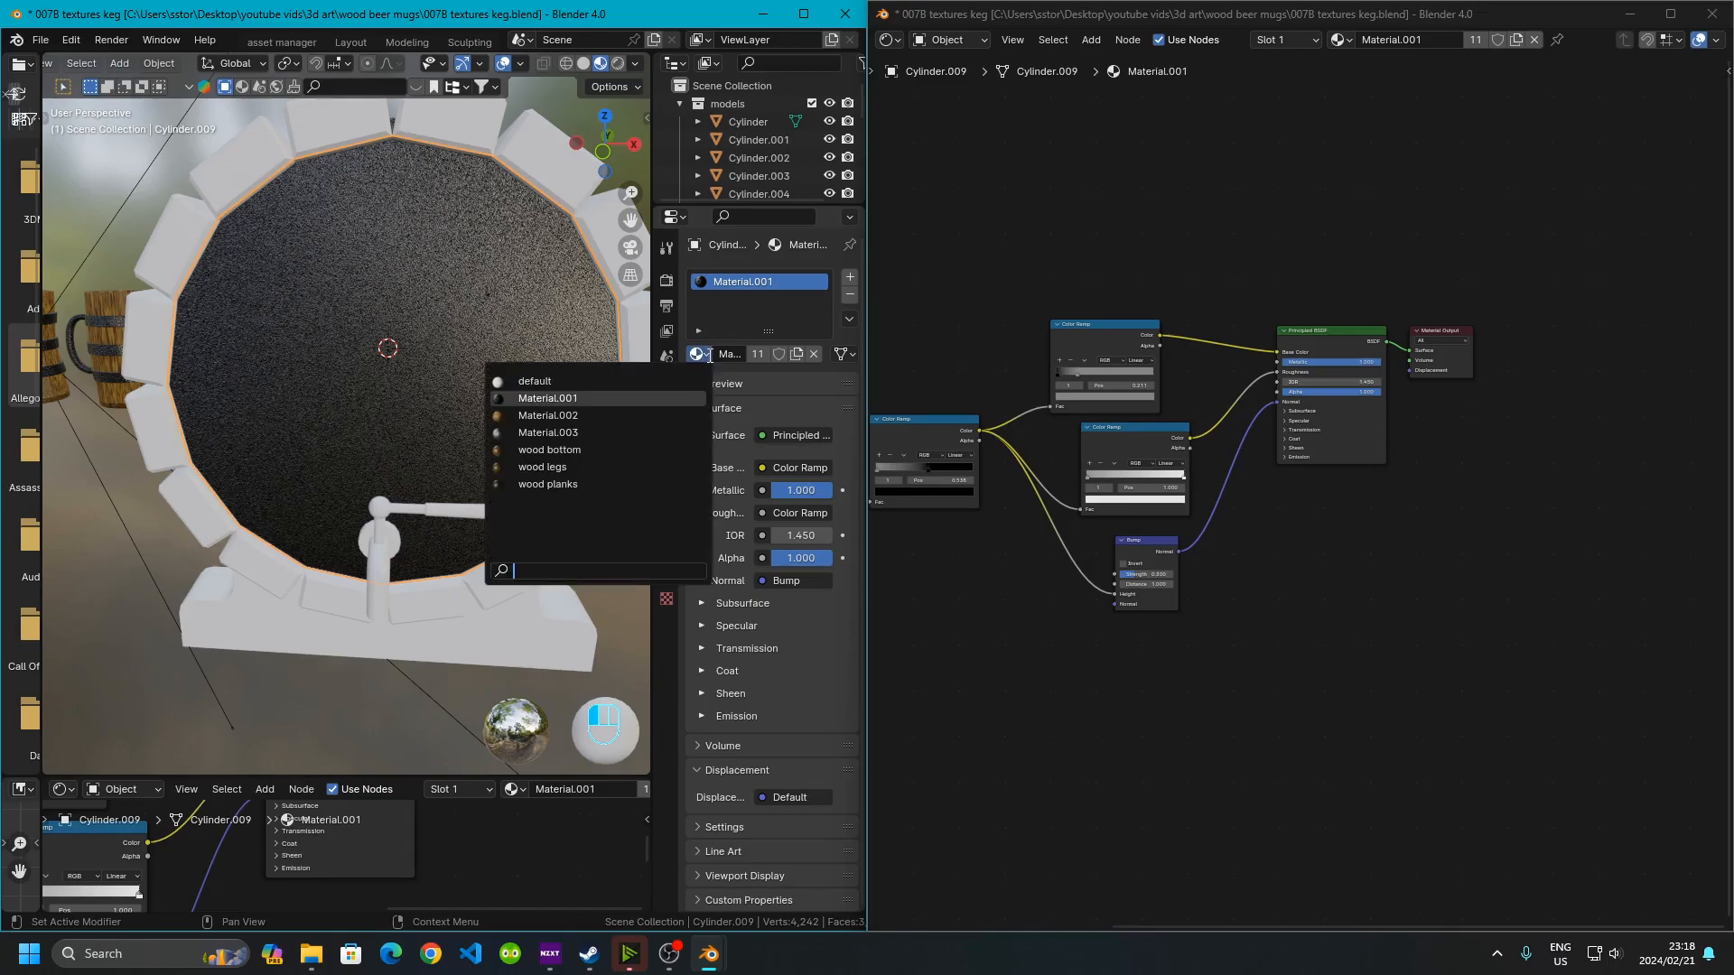
{"action": "left_click", "coordinate": [581, 449]}
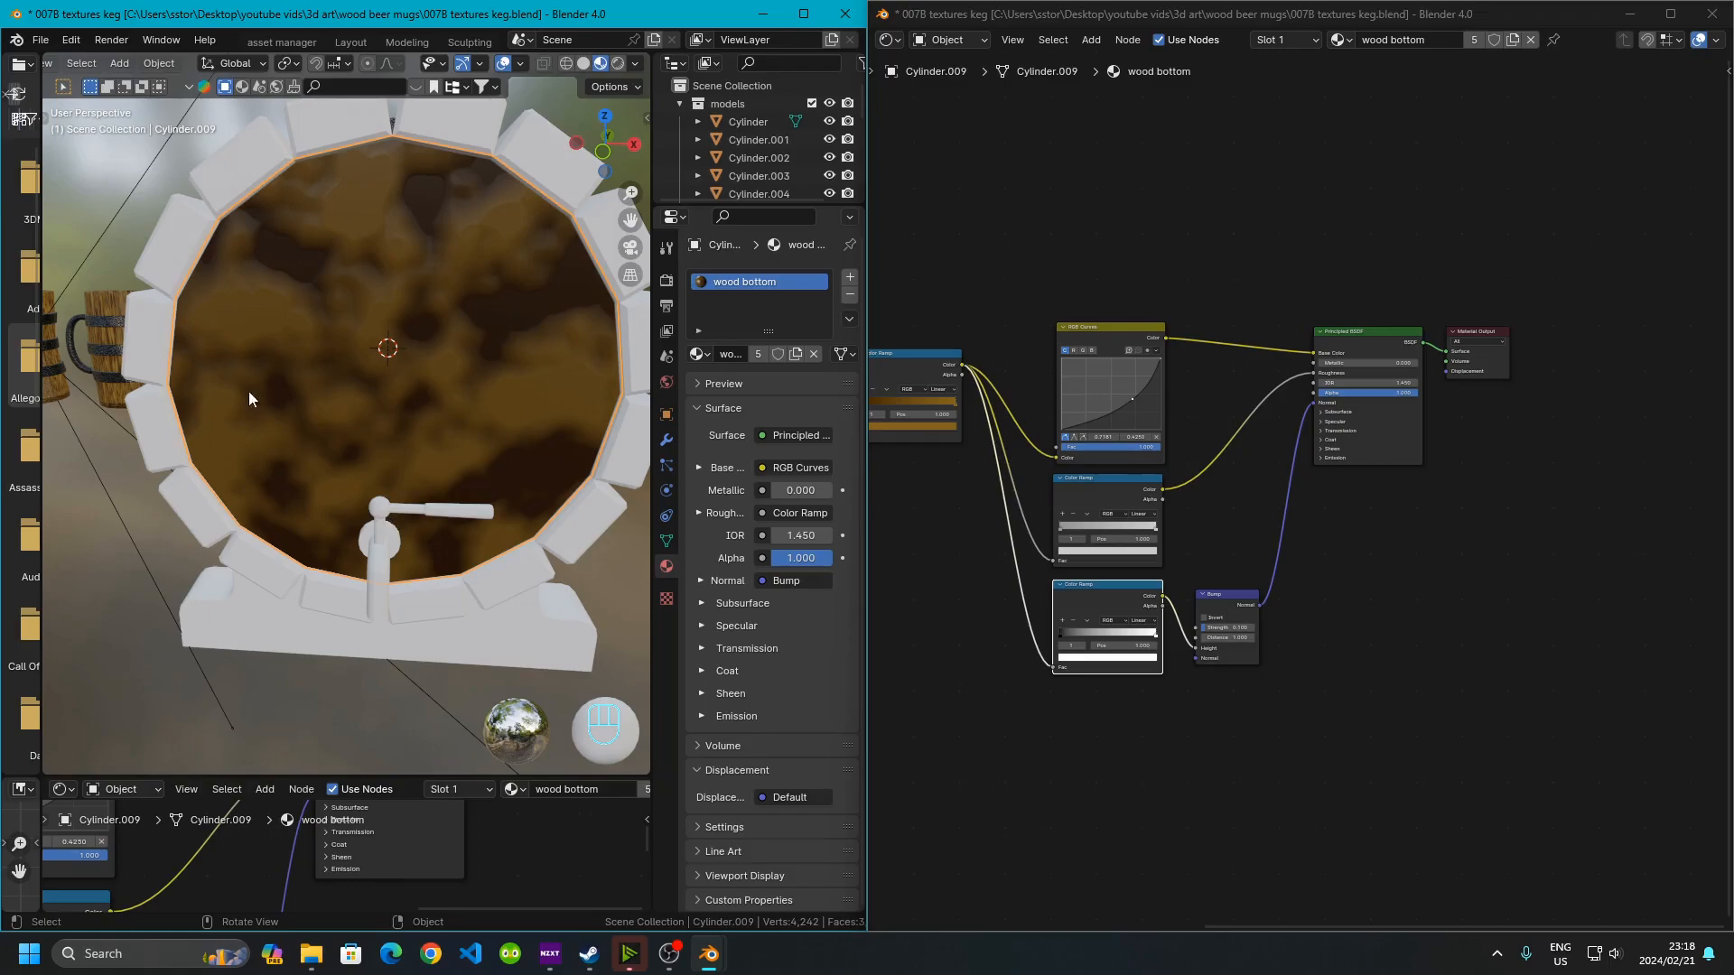
Set the Mapping node's scale to Z 14.2 and Y 1 in the wood bottom material
{"action": "middle_click_drag", "start_coordinate": [1159, 647], "coordinate": [1154, 601]}
{"action": "scroll", "coordinate": [1152, 593], "scroll_direction": "up", "scroll_amount": 7}
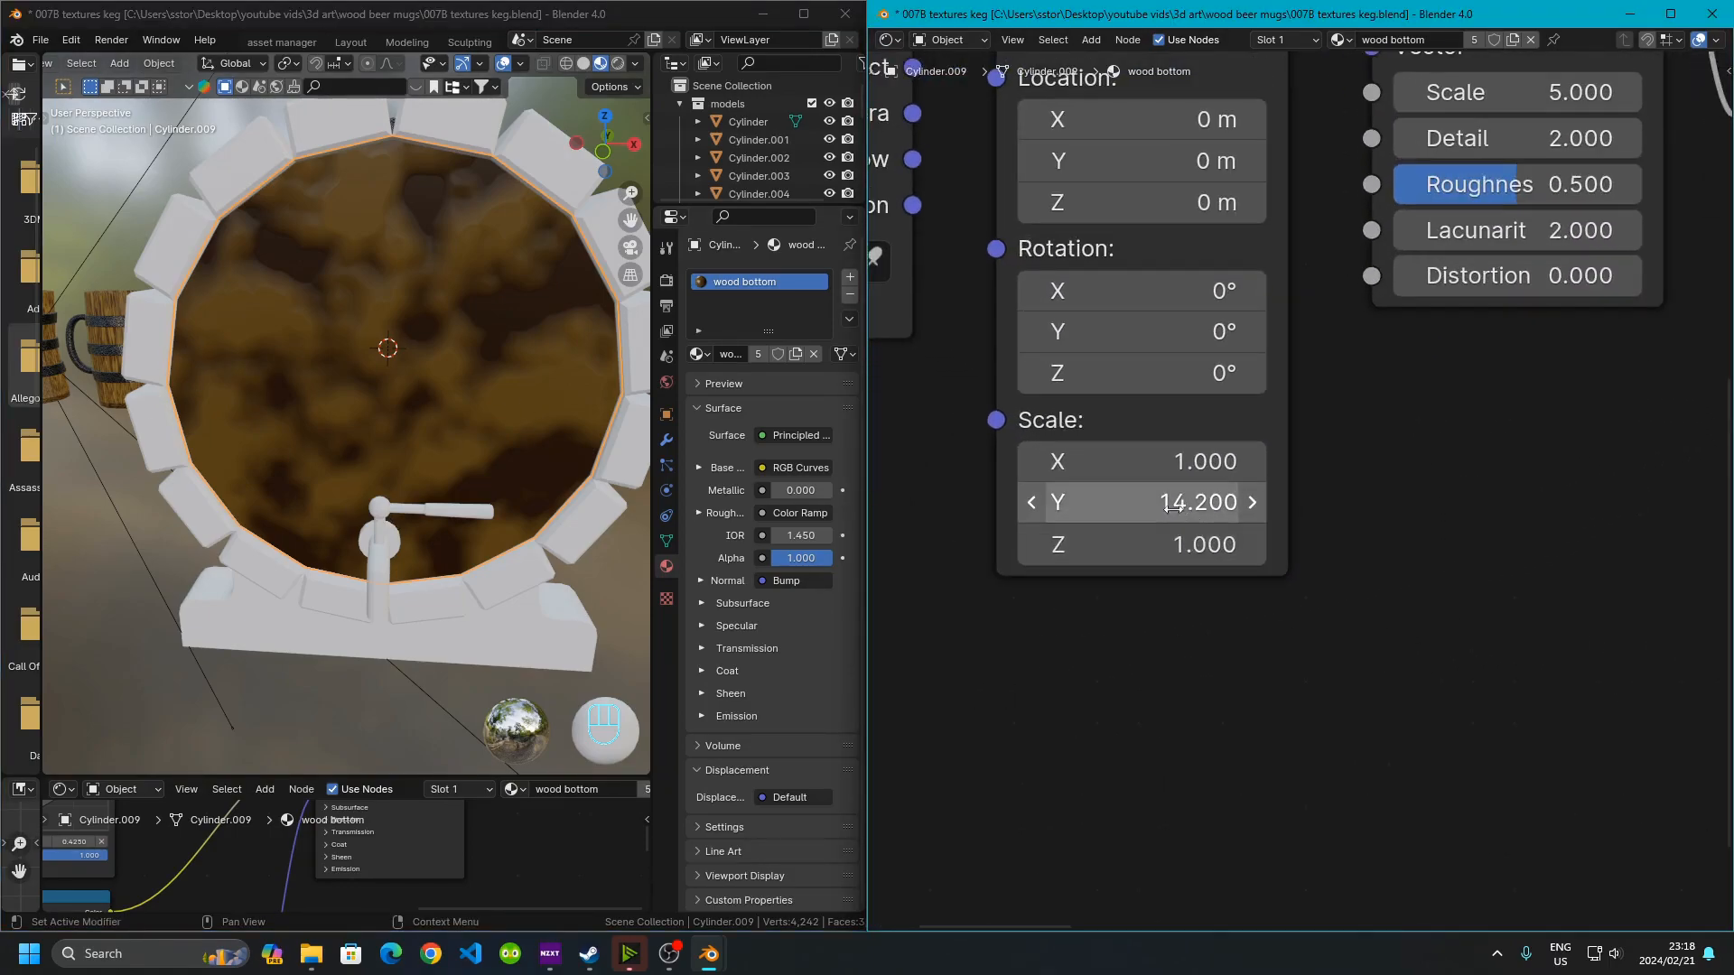
{"action": "left_click", "coordinate": [1112, 507]}
{"action": "key", "text": "ctrl+c"}
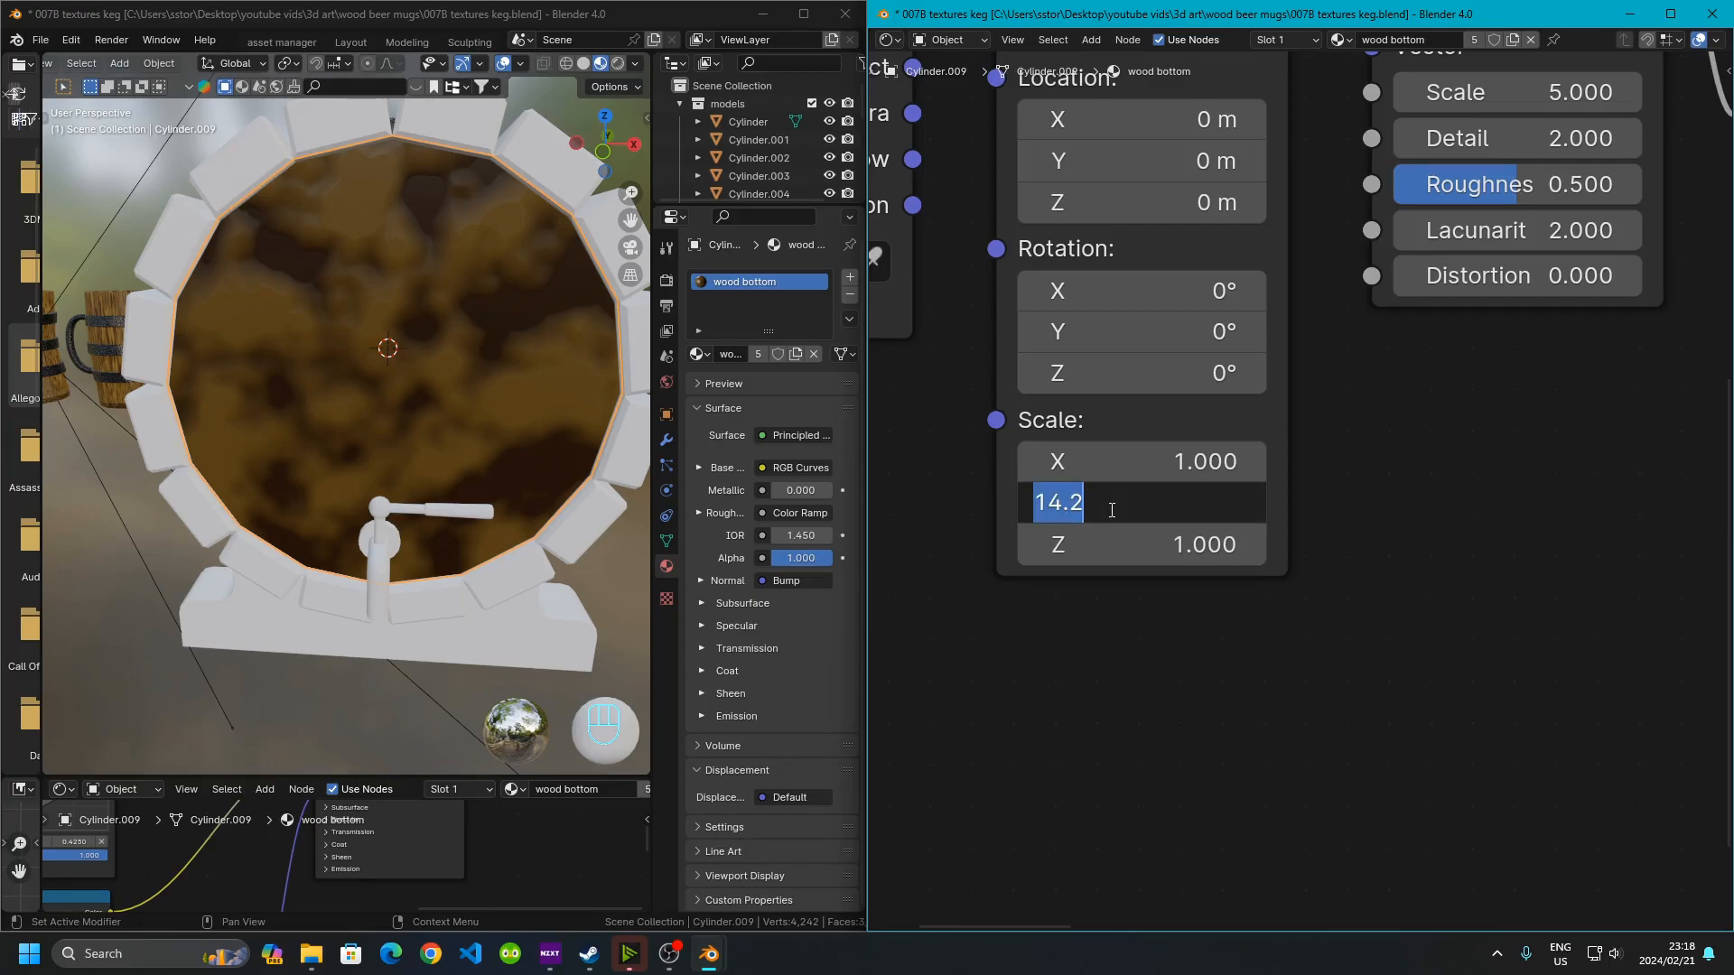
{"action": "key", "text": "Return"}
{"action": "left_click", "coordinate": [1178, 546]}
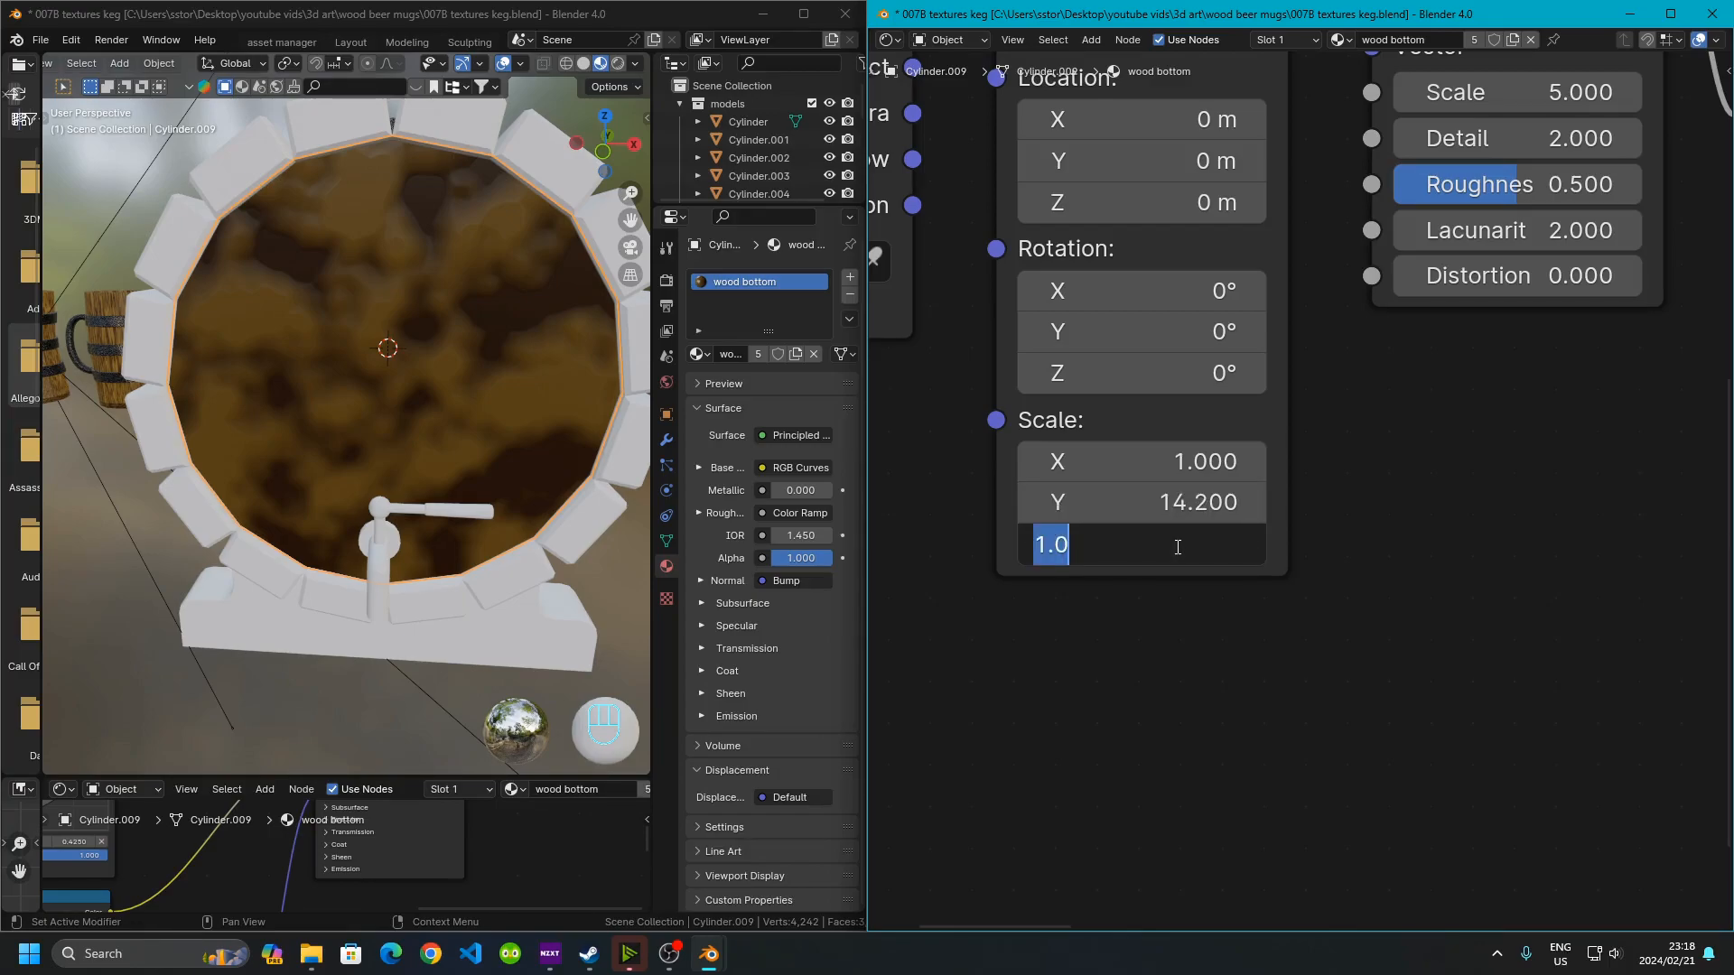
{"action": "key", "text": "ctrl+v"}
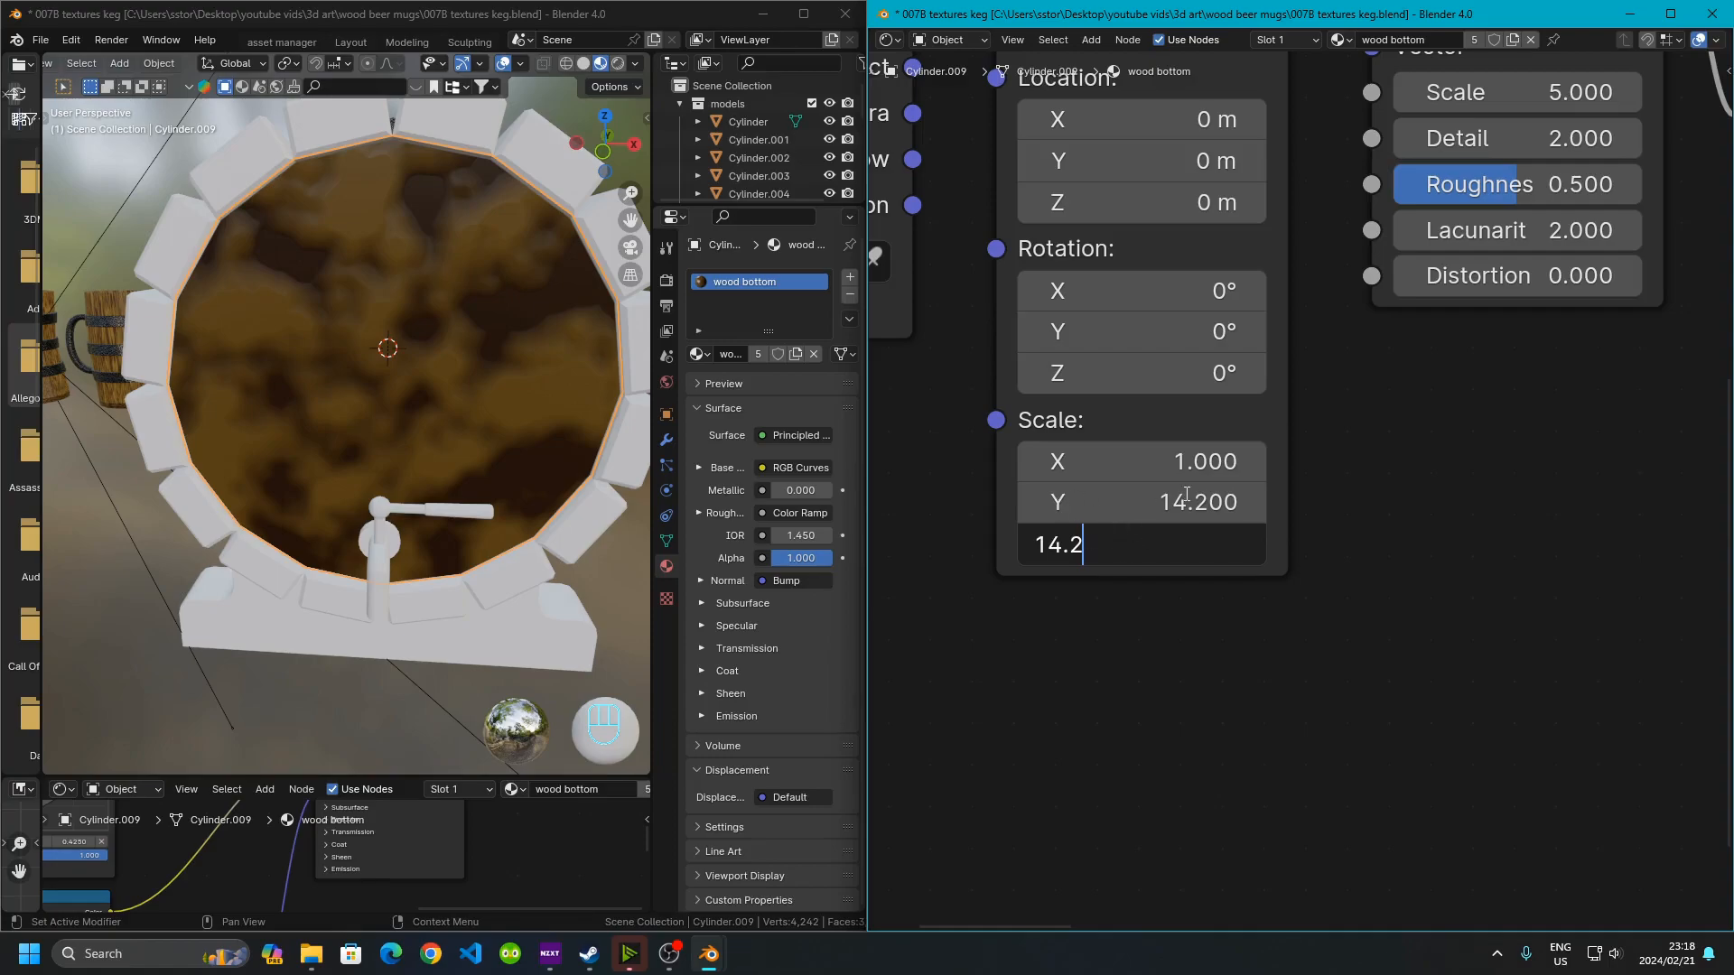
{"action": "key", "text": "Return"}
{"action": "left_click", "coordinate": [1190, 500]}
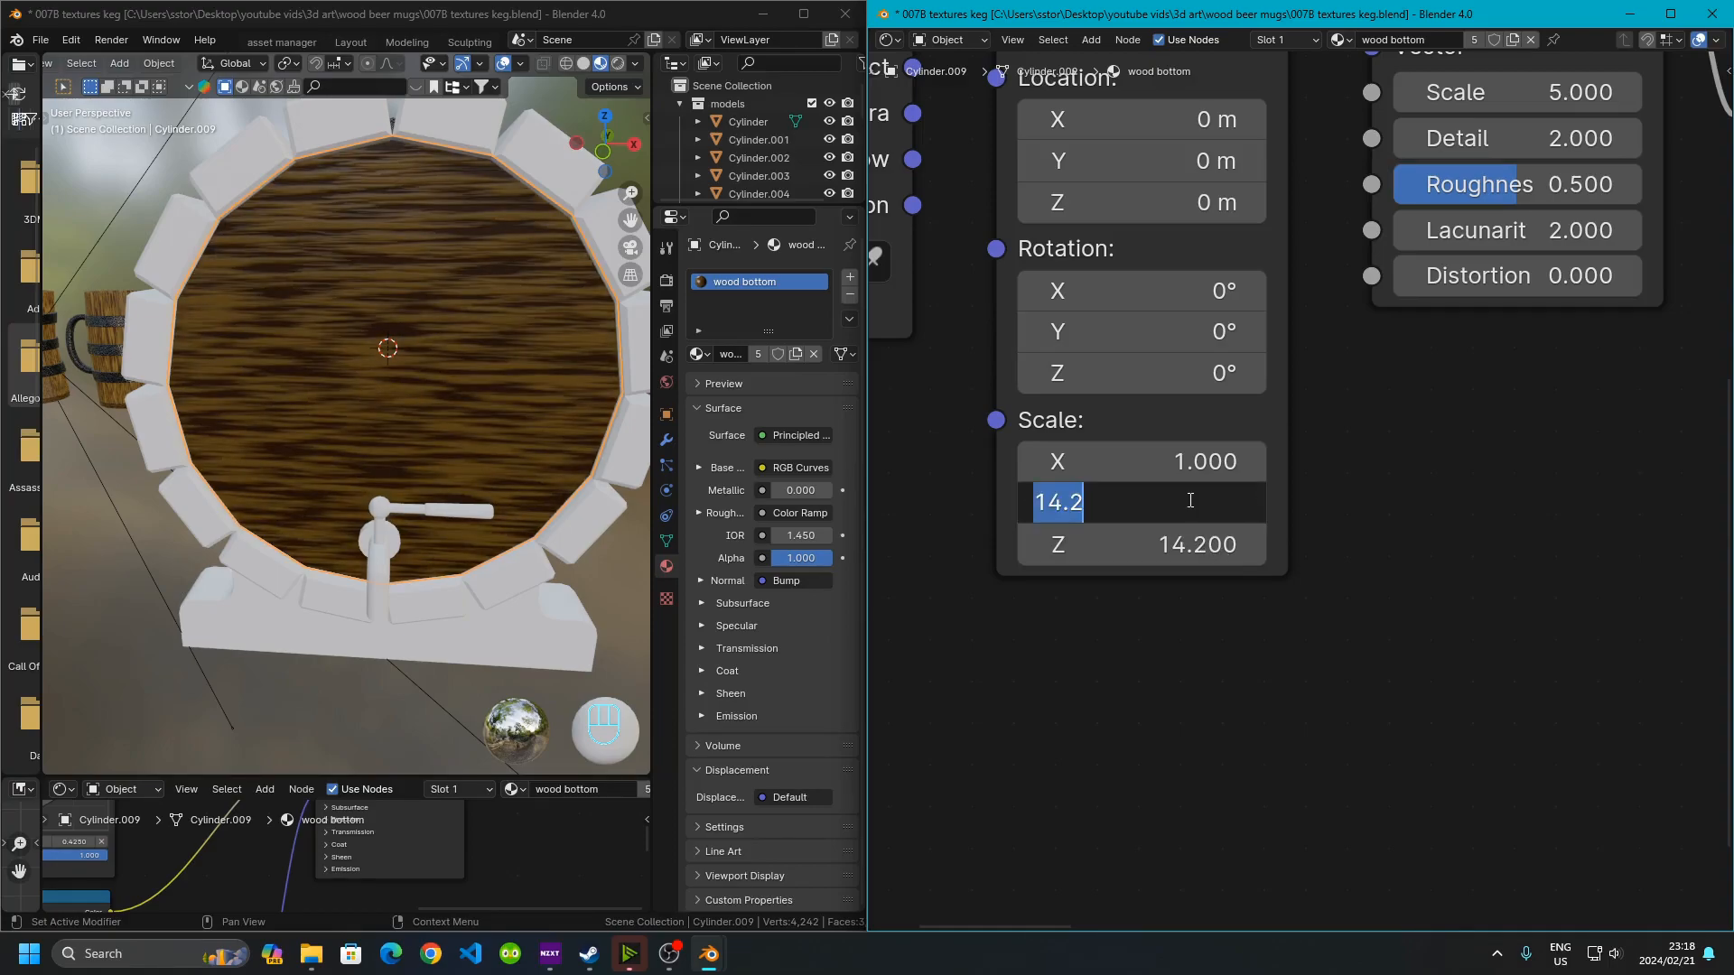
{"action": "type", "text": "1"}
{"action": "key", "text": "Return"}
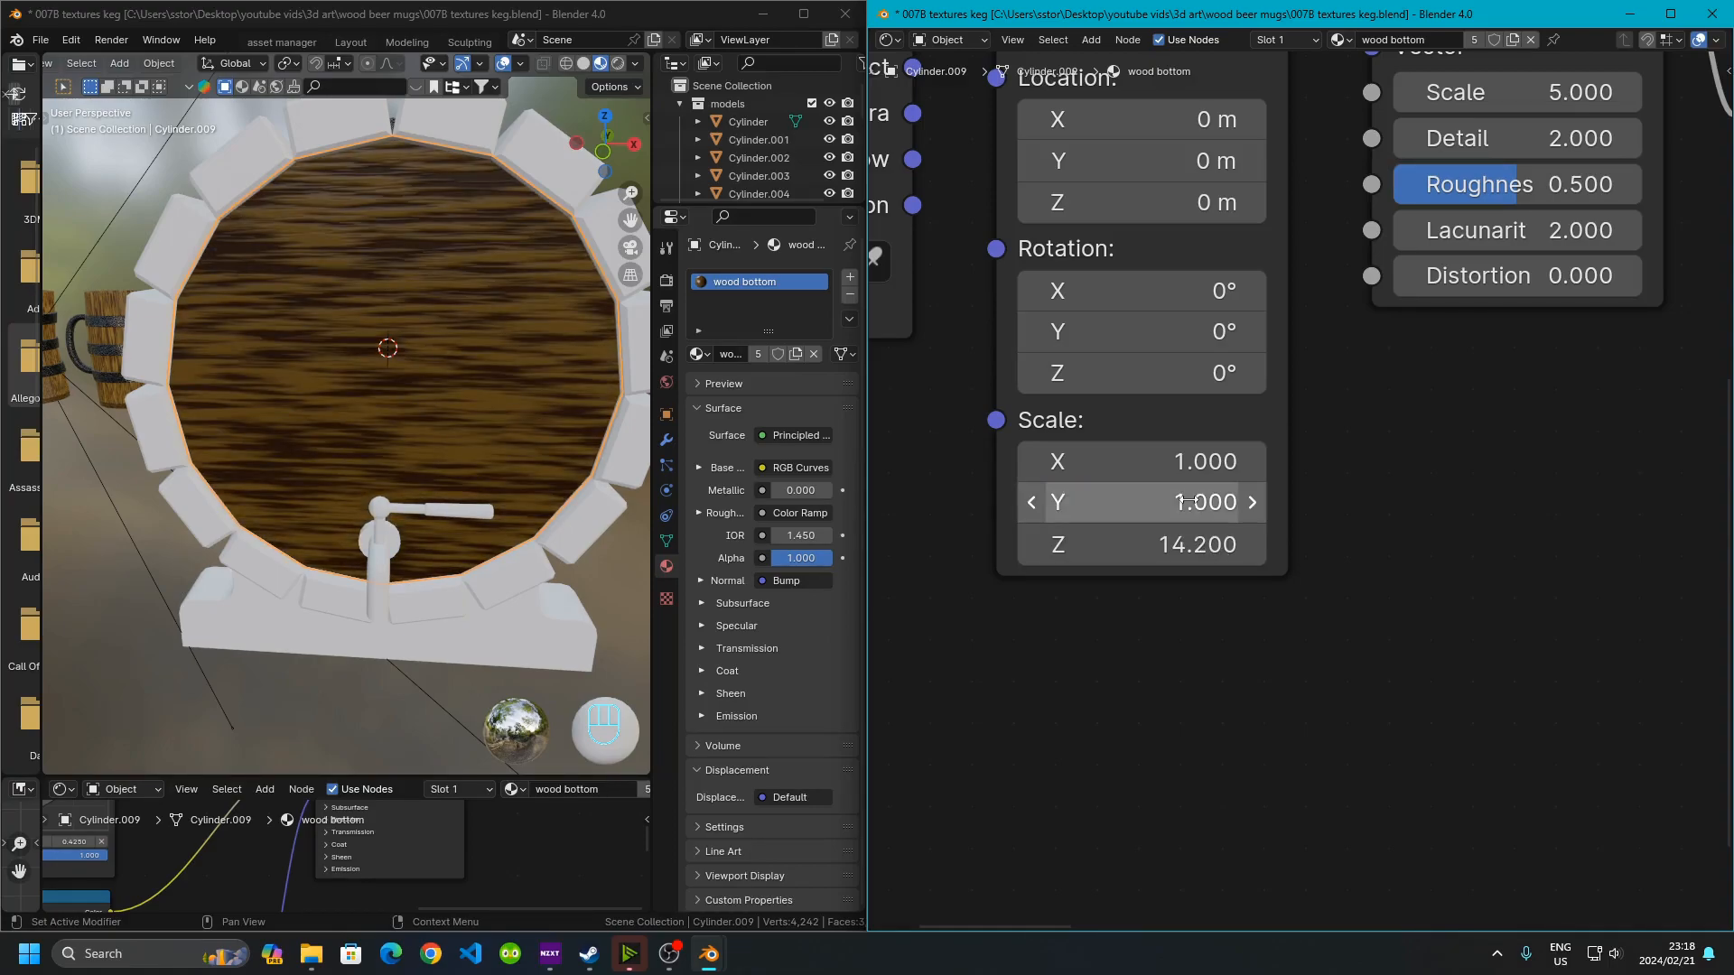
Orbit and zoom around the keg's bottom disc to examine the stretched wood texture
{"action": "left_click", "coordinate": [318, 296]}
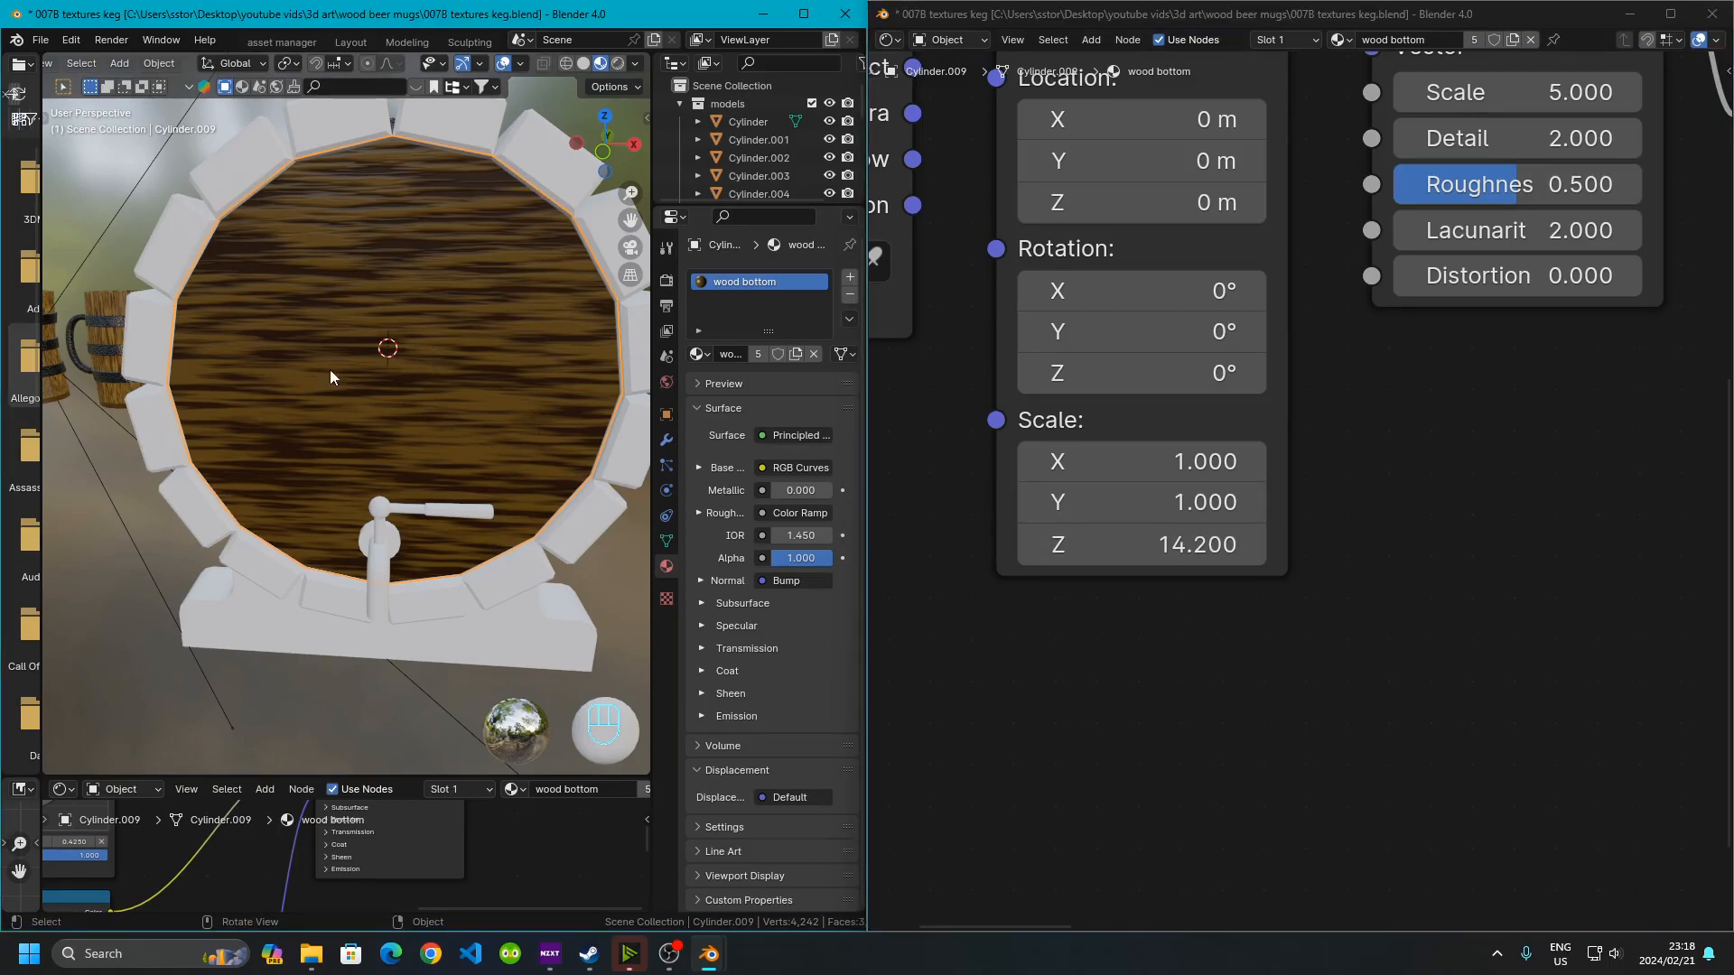
{"action": "scroll", "coordinate": [300, 403], "scroll_direction": "down", "scroll_amount": 1}
{"action": "middle_click_drag", "start_coordinate": [297, 404], "coordinate": [522, 398]}
{"action": "scroll", "coordinate": [282, 458], "scroll_direction": "down", "scroll_amount": 4}
{"action": "middle_click_drag", "start_coordinate": [282, 458], "coordinate": [424, 474]}
{"action": "scroll", "coordinate": [321, 495], "scroll_direction": "up", "scroll_amount": 5}
{"action": "scroll", "coordinate": [176, 451], "scroll_direction": "down", "scroll_amount": 4}
{"action": "middle_click_drag", "start_coordinate": [176, 452], "coordinate": [558, 502]}
{"action": "scroll", "coordinate": [420, 469], "scroll_direction": "up", "scroll_amount": 3}
{"action": "scroll", "coordinate": [359, 615], "scroll_direction": "down", "scroll_amount": 1}
{"action": "middle_click_drag", "start_coordinate": [436, 507], "coordinate": [348, 533]}
{"action": "middle_click_drag", "start_coordinate": [348, 532], "coordinate": [408, 361], "text": "shift"}
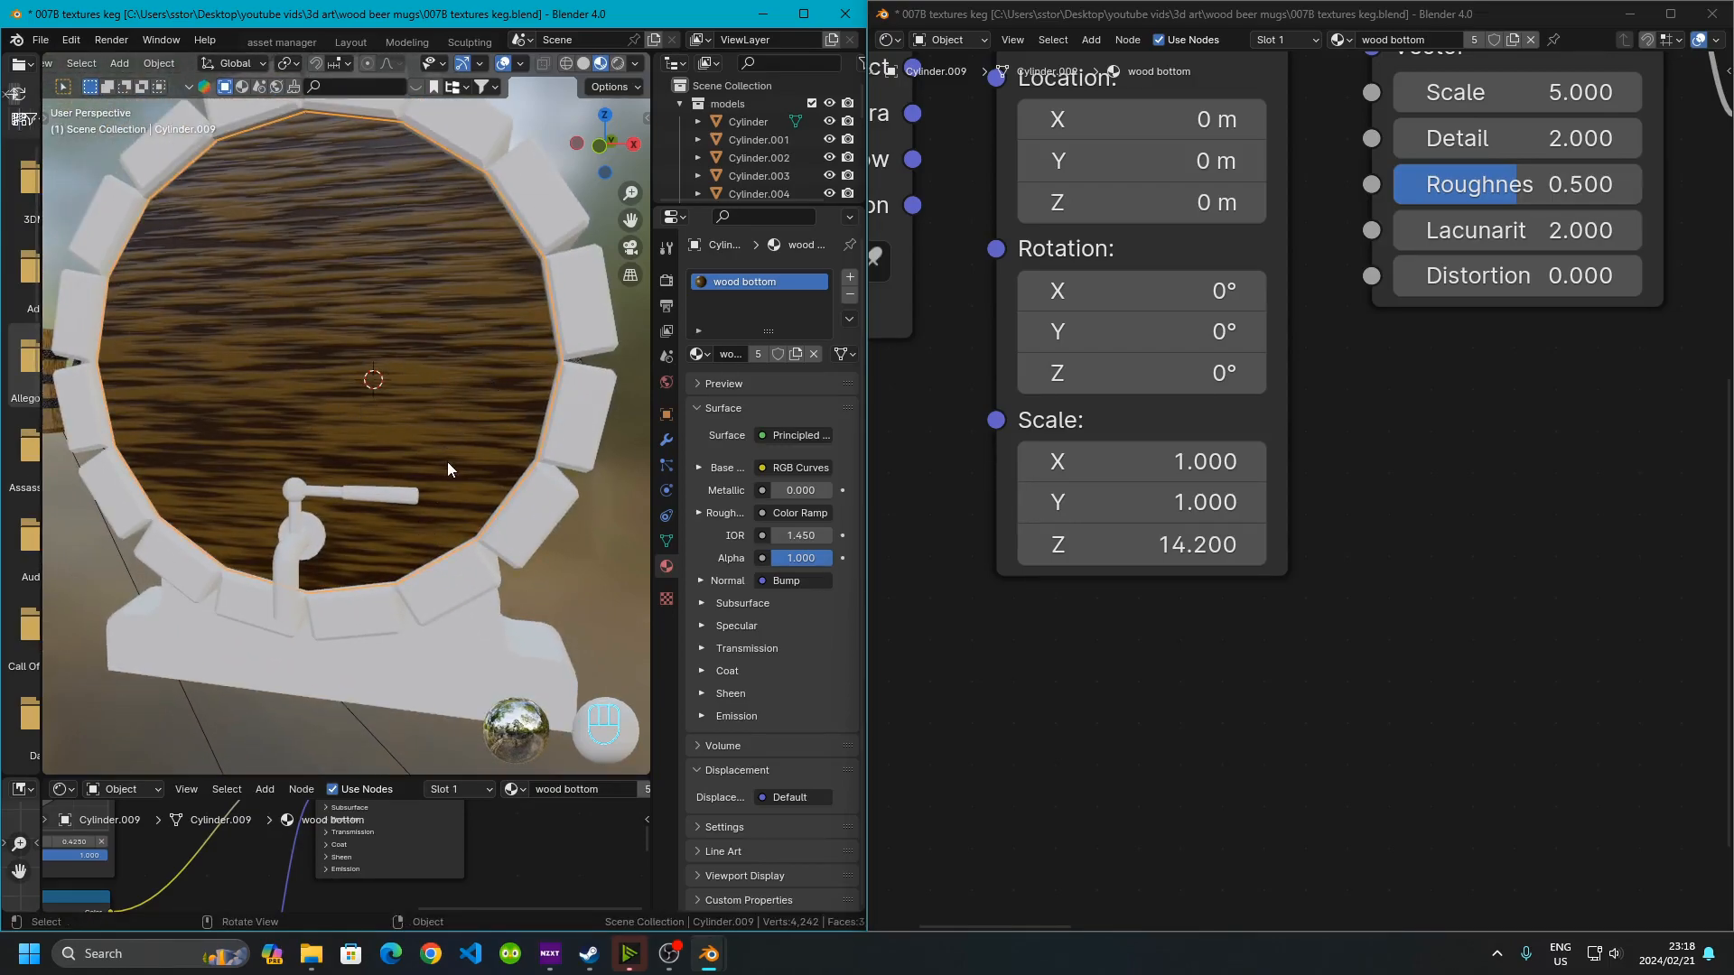
Undo the Mapping scale changes on the shared wood bottom material
{"action": "mouse_move", "coordinate": [343, 399]}
{"action": "middle_mouse_down", "text": "ctrl"}
{"action": "mouse_move", "coordinate": [325, 464]}
{"action": "mouse_move", "coordinate": [359, 415]}
{"action": "middle_mouse_up", "text": "ctrl"}
{"action": "key", "text": "ctrl+z"}
{"action": "key", "text": "ctrl+z"}
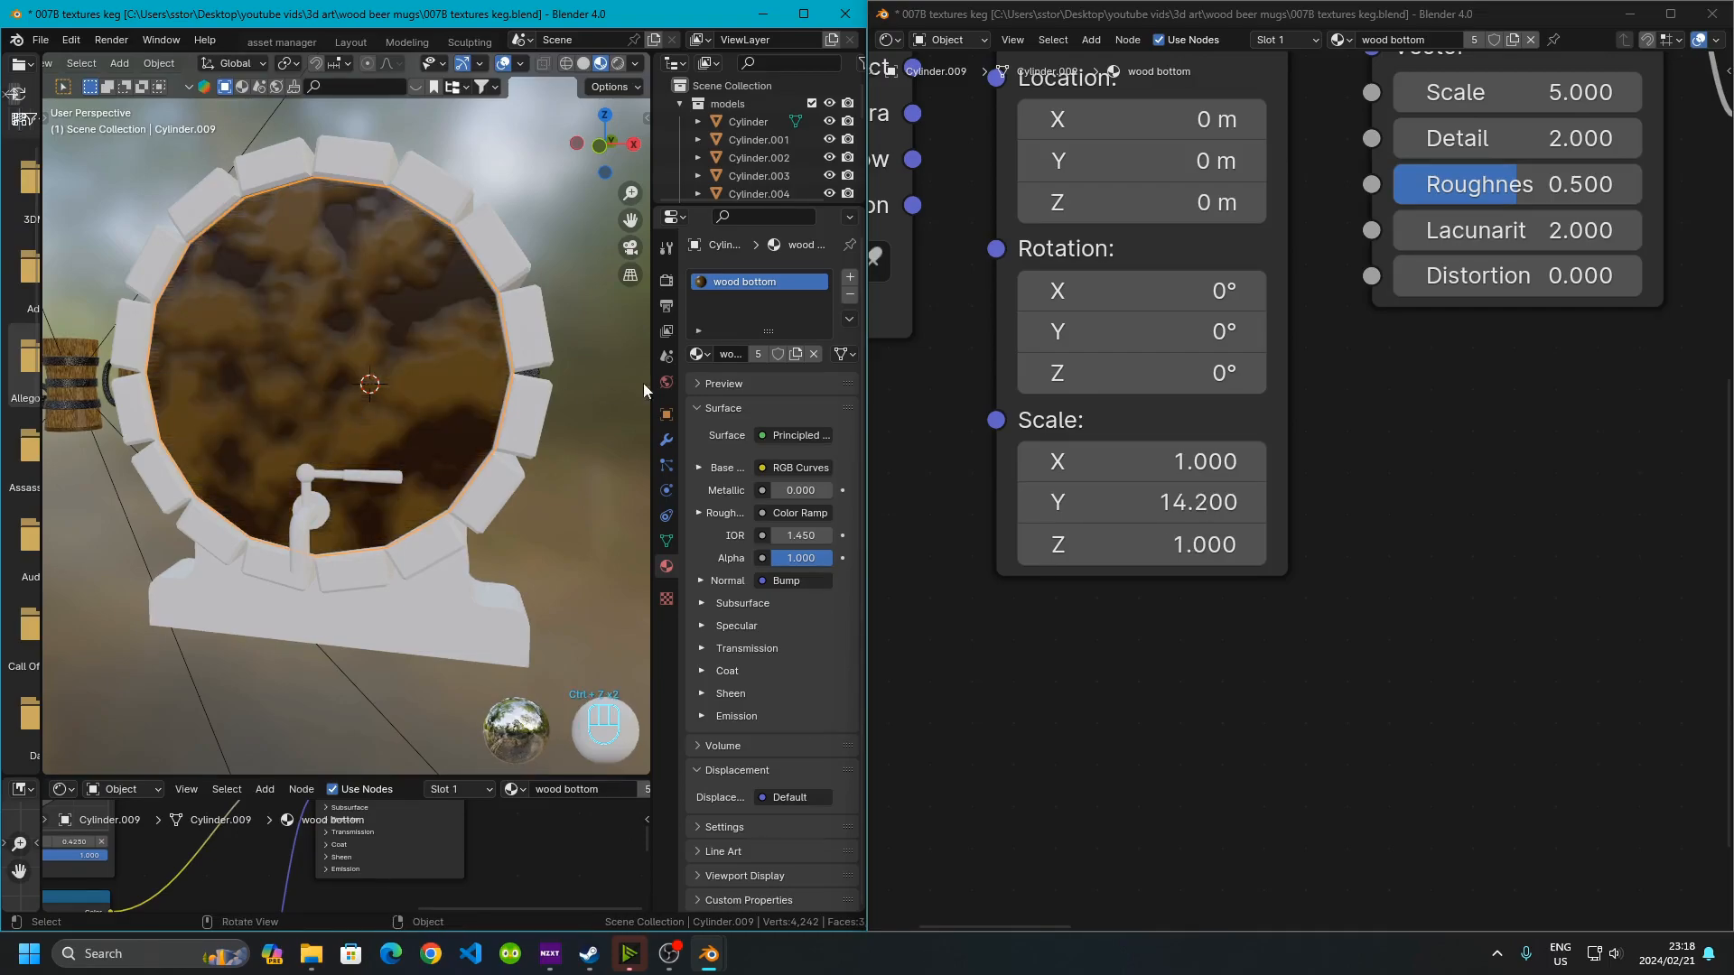
Make a single-user copy of the bottom disc's wood bottom material
{"action": "left_click", "coordinate": [795, 355]}
{"action": "scroll", "coordinate": [311, 495], "scroll_direction": "down", "scroll_amount": 3}
{"action": "middle_click_drag", "start_coordinate": [310, 494], "coordinate": [419, 419]}
{"action": "scroll", "coordinate": [452, 442], "scroll_direction": "down", "scroll_amount": 6}
{"action": "scroll", "coordinate": [419, 419], "scroll_direction": "up", "scroll_amount": 3}
{"action": "scroll", "coordinate": [419, 419], "scroll_direction": "down", "scroll_amount": 3}
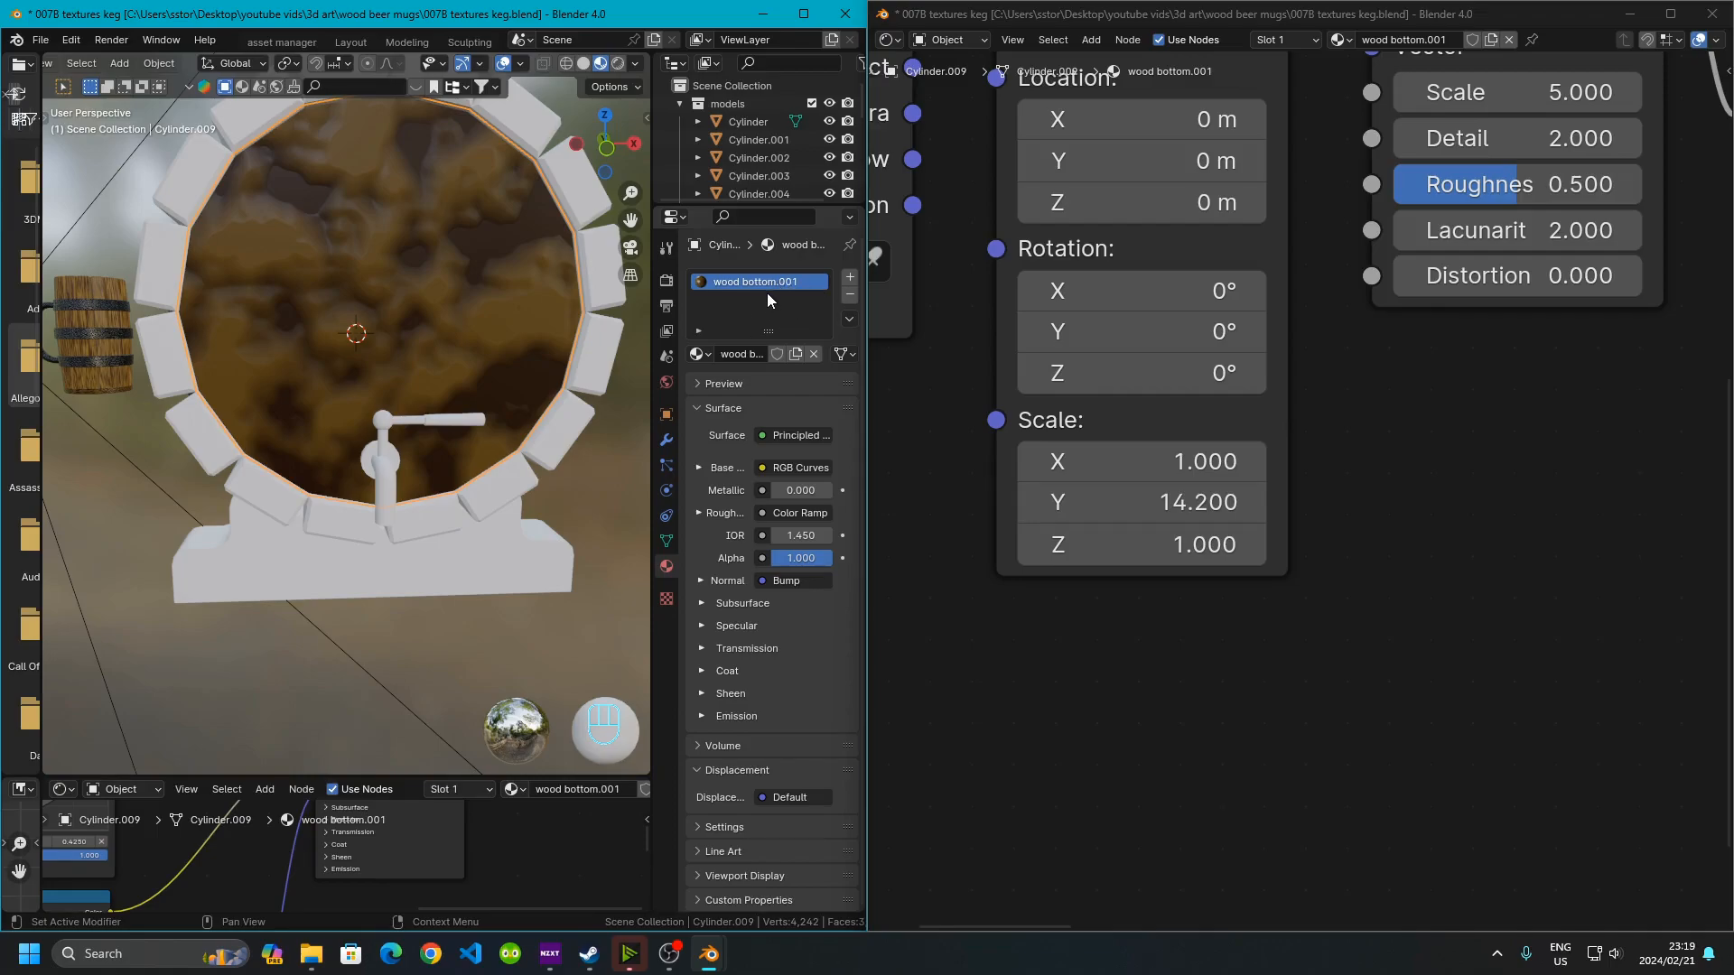
In the copied material, set the Mapping node's Z scale to 14.2 and Y scale to 1
{"action": "left_click", "coordinate": [1184, 502]}
{"action": "left_click", "coordinate": [1193, 501]}
{"action": "key", "text": "ctrl+c"}
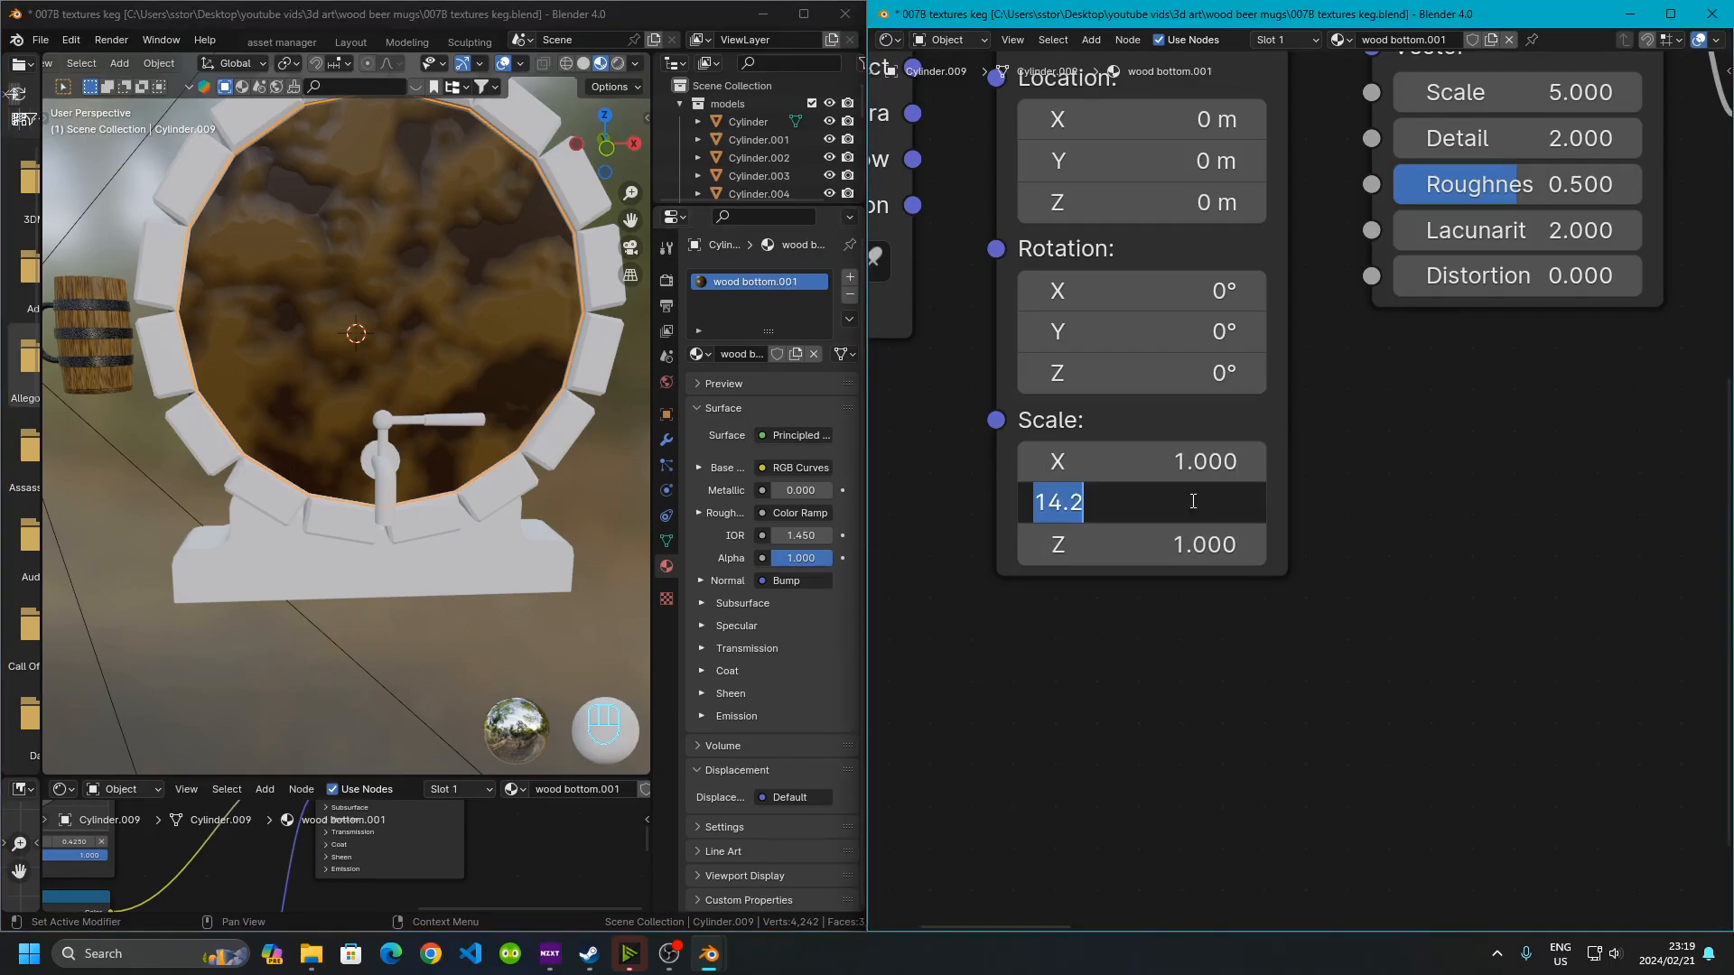
{"action": "key", "text": "Return"}
{"action": "left_click", "coordinate": [1202, 548]}
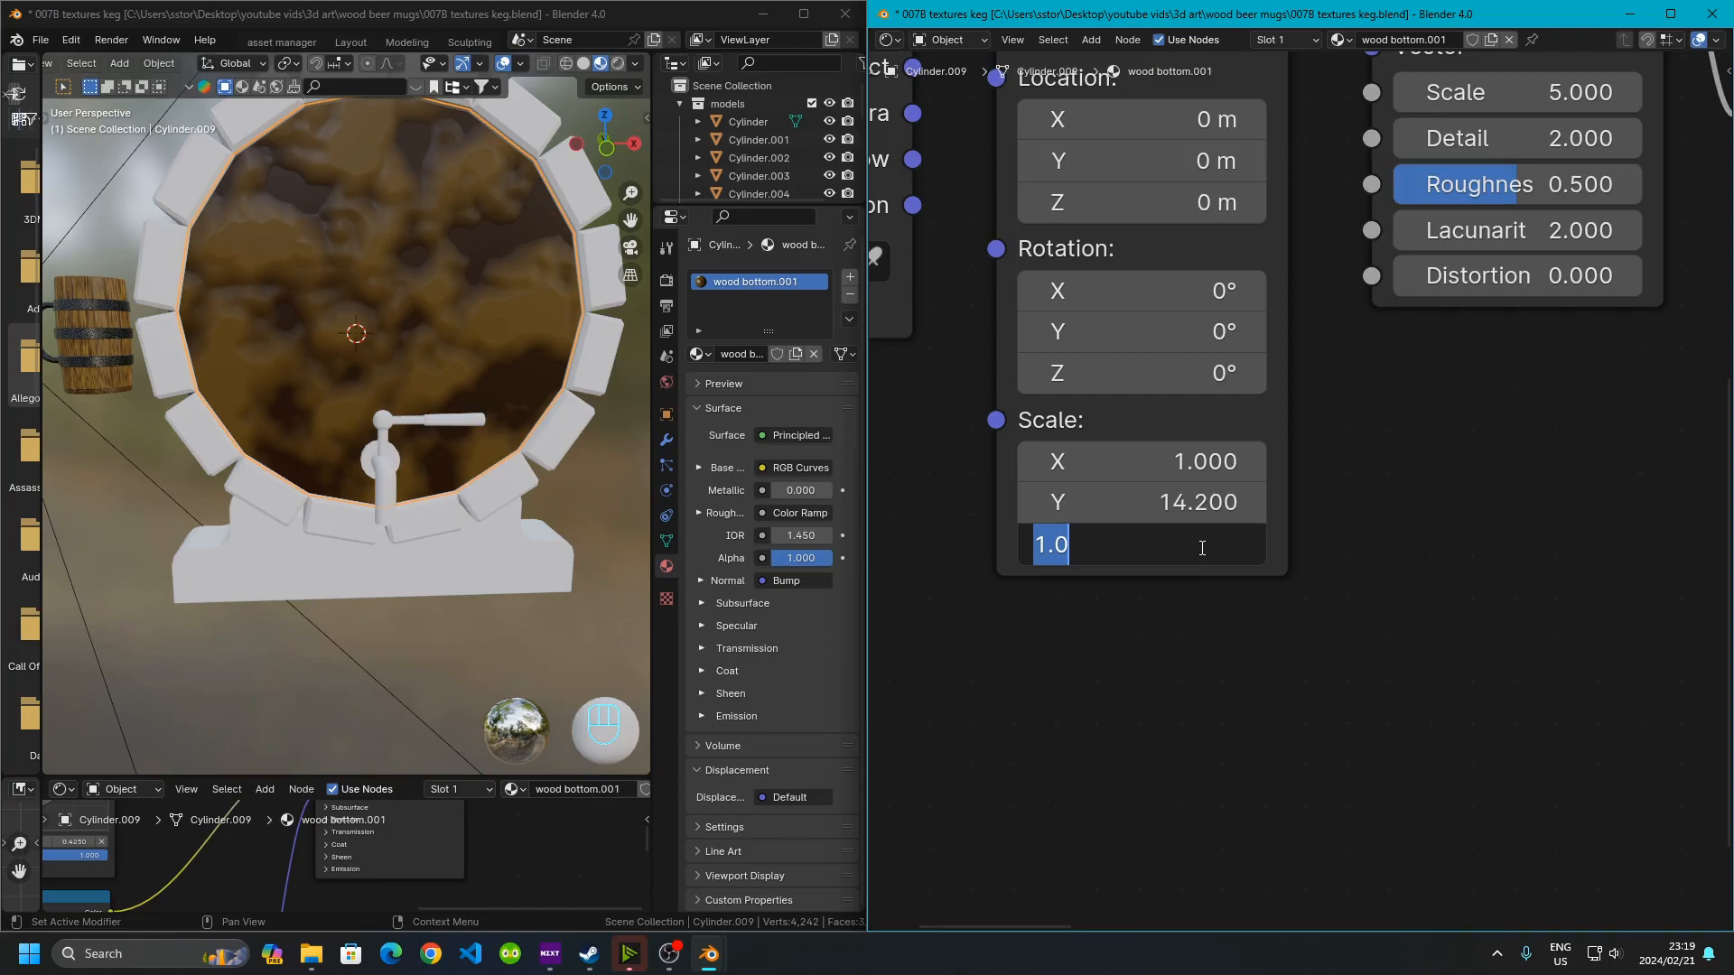
{"action": "key", "text": "ctrl+v"}
{"action": "key", "text": "Return"}
{"action": "left_click", "coordinate": [1190, 506]}
{"action": "type", "text": "1"}
{"action": "key", "text": "Return"}
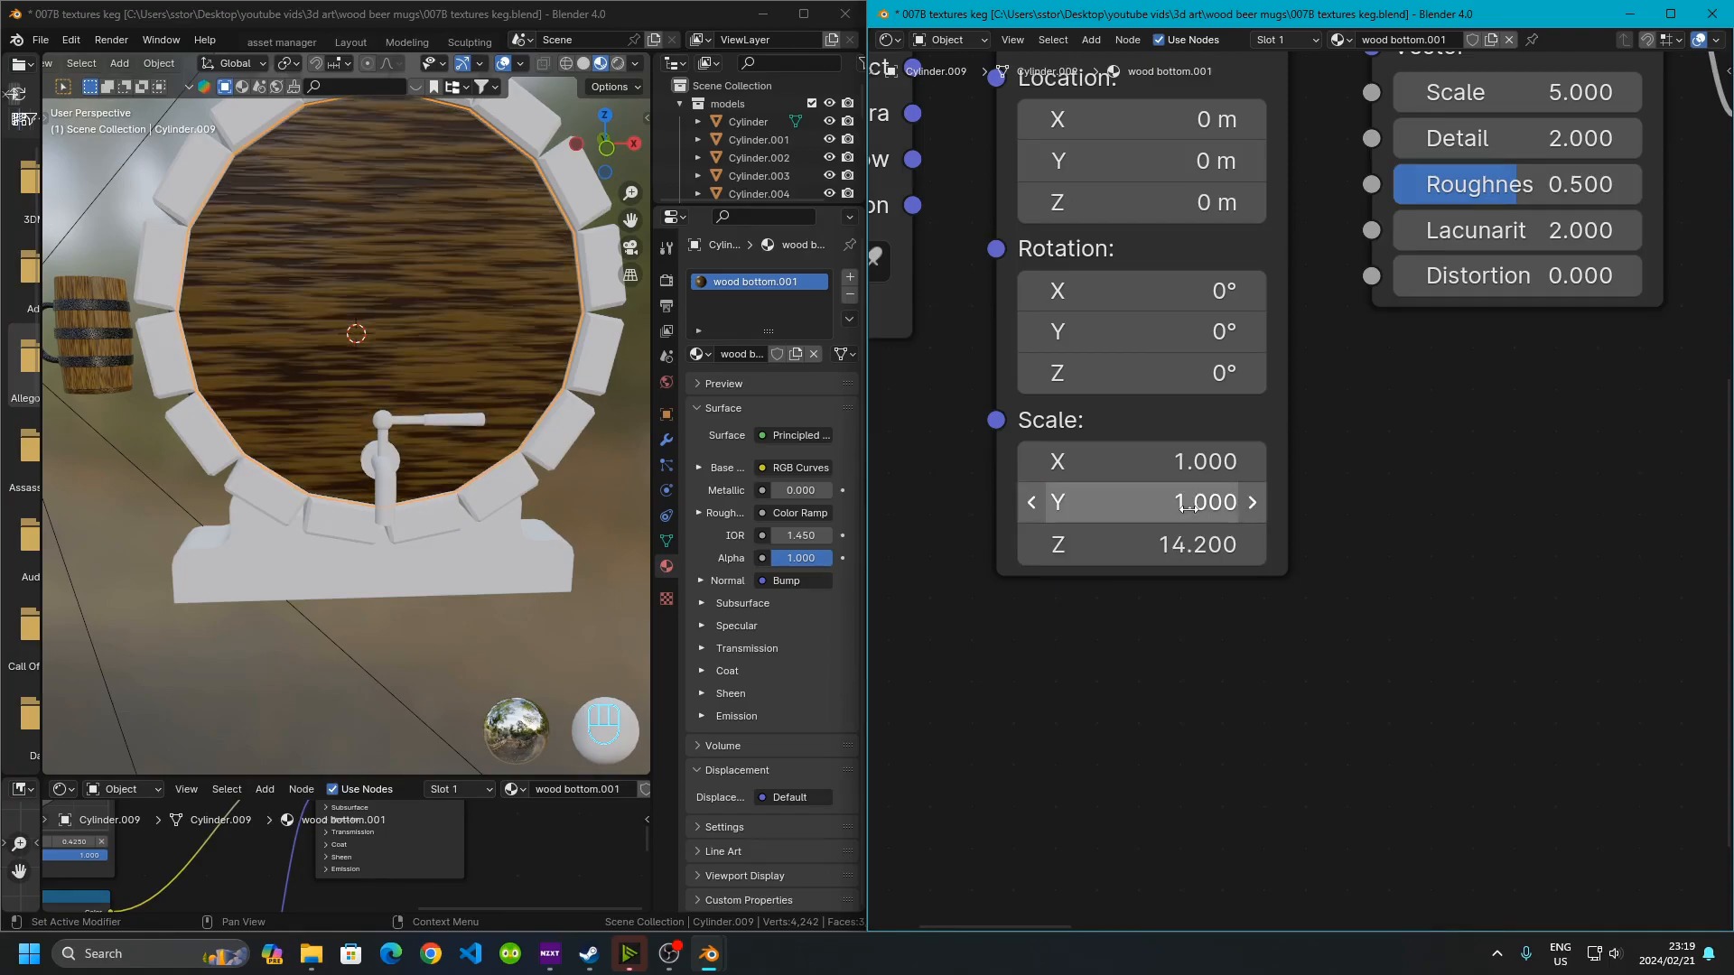
Link the bottom disc's copied wood material to the keg's stand
{"action": "middle_click_drag", "start_coordinate": [527, 439], "coordinate": [350, 334], "text": "shift"}
{"action": "left_click", "coordinate": [368, 456]}
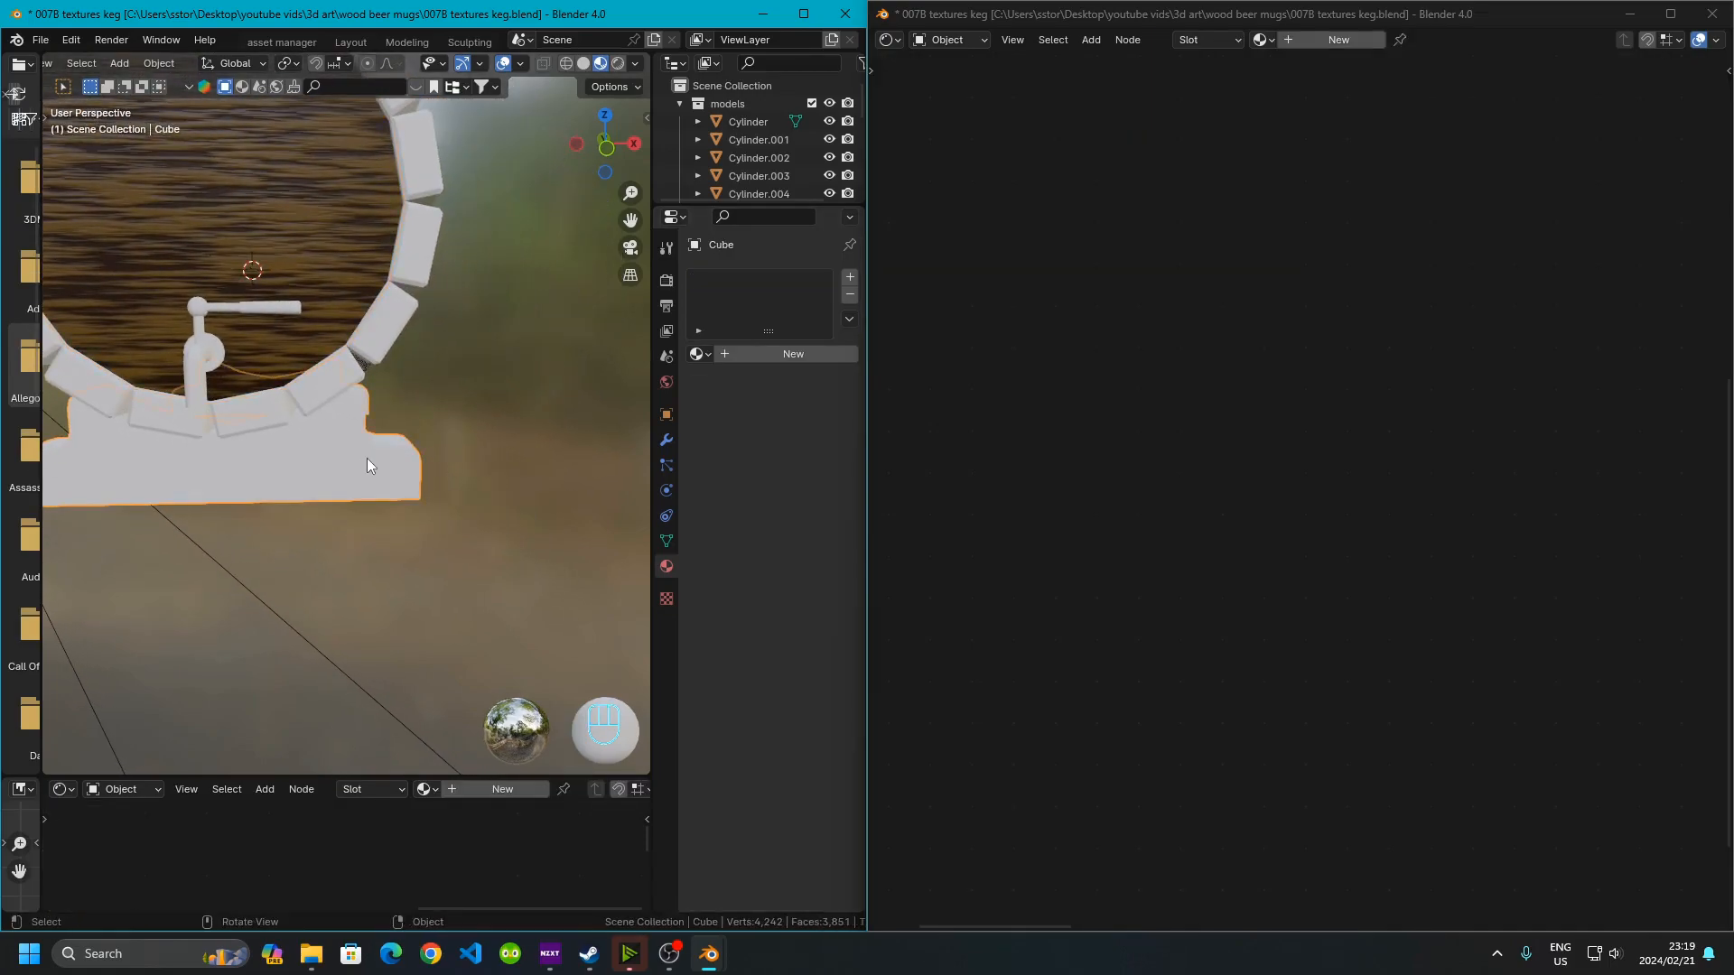
{"action": "left_click", "coordinate": [289, 220], "text": "shift"}
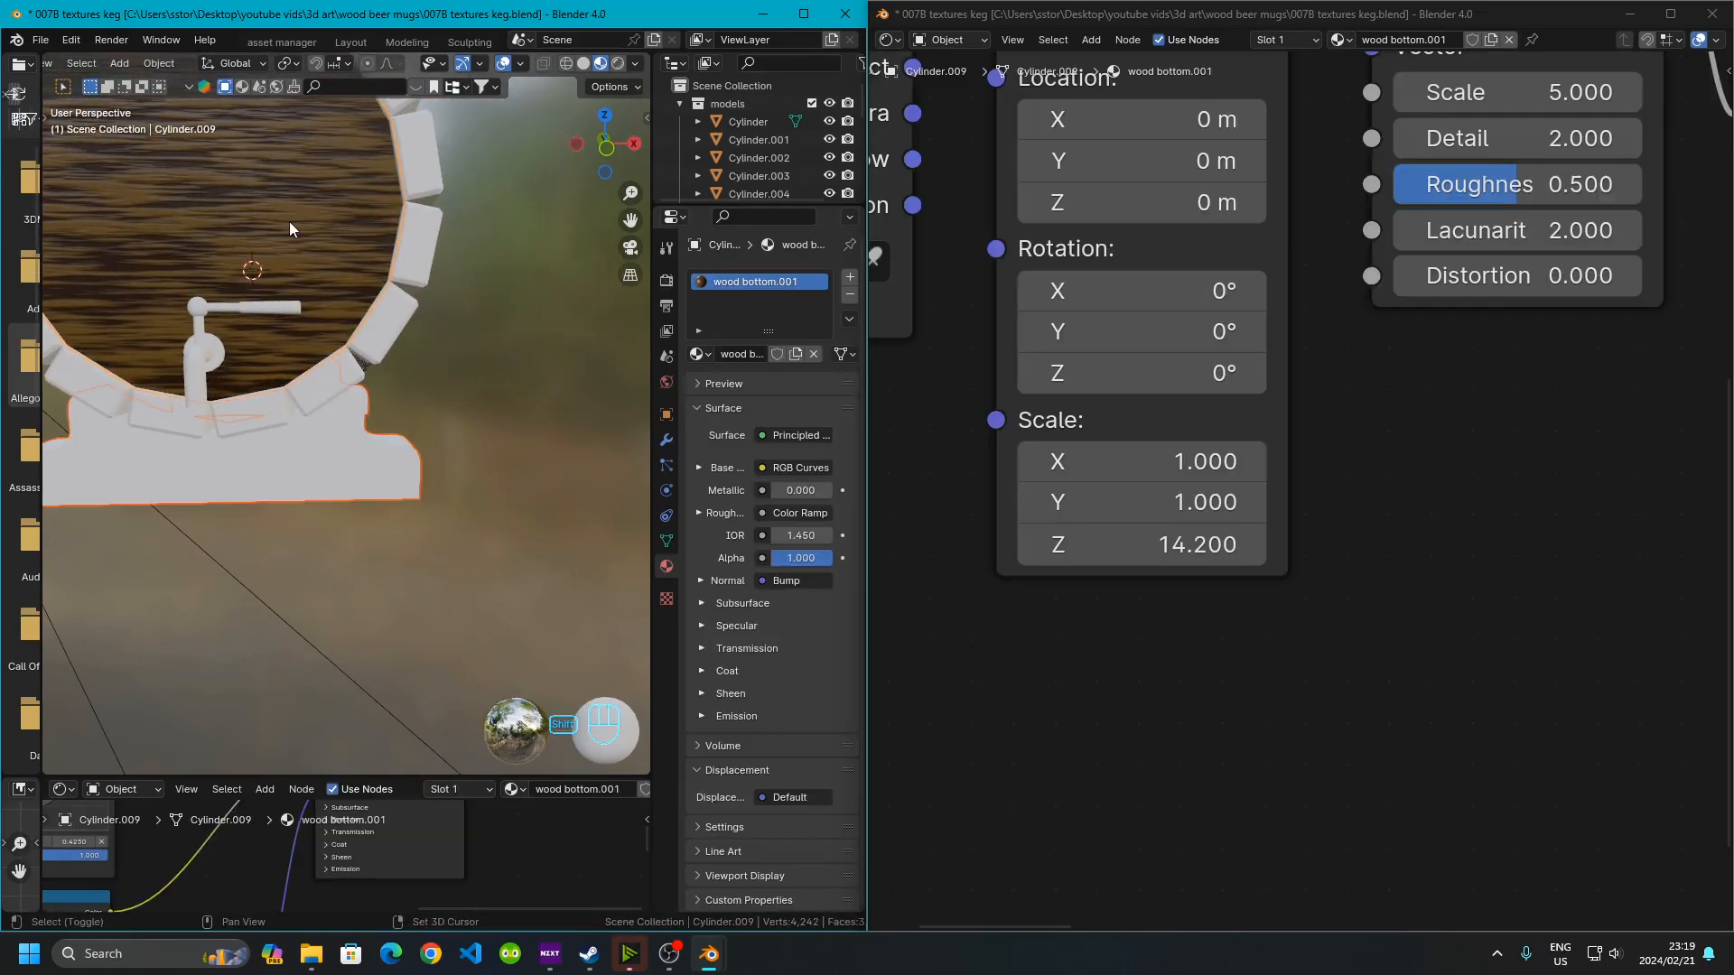
{"action": "key", "text": "ctrl+l"}
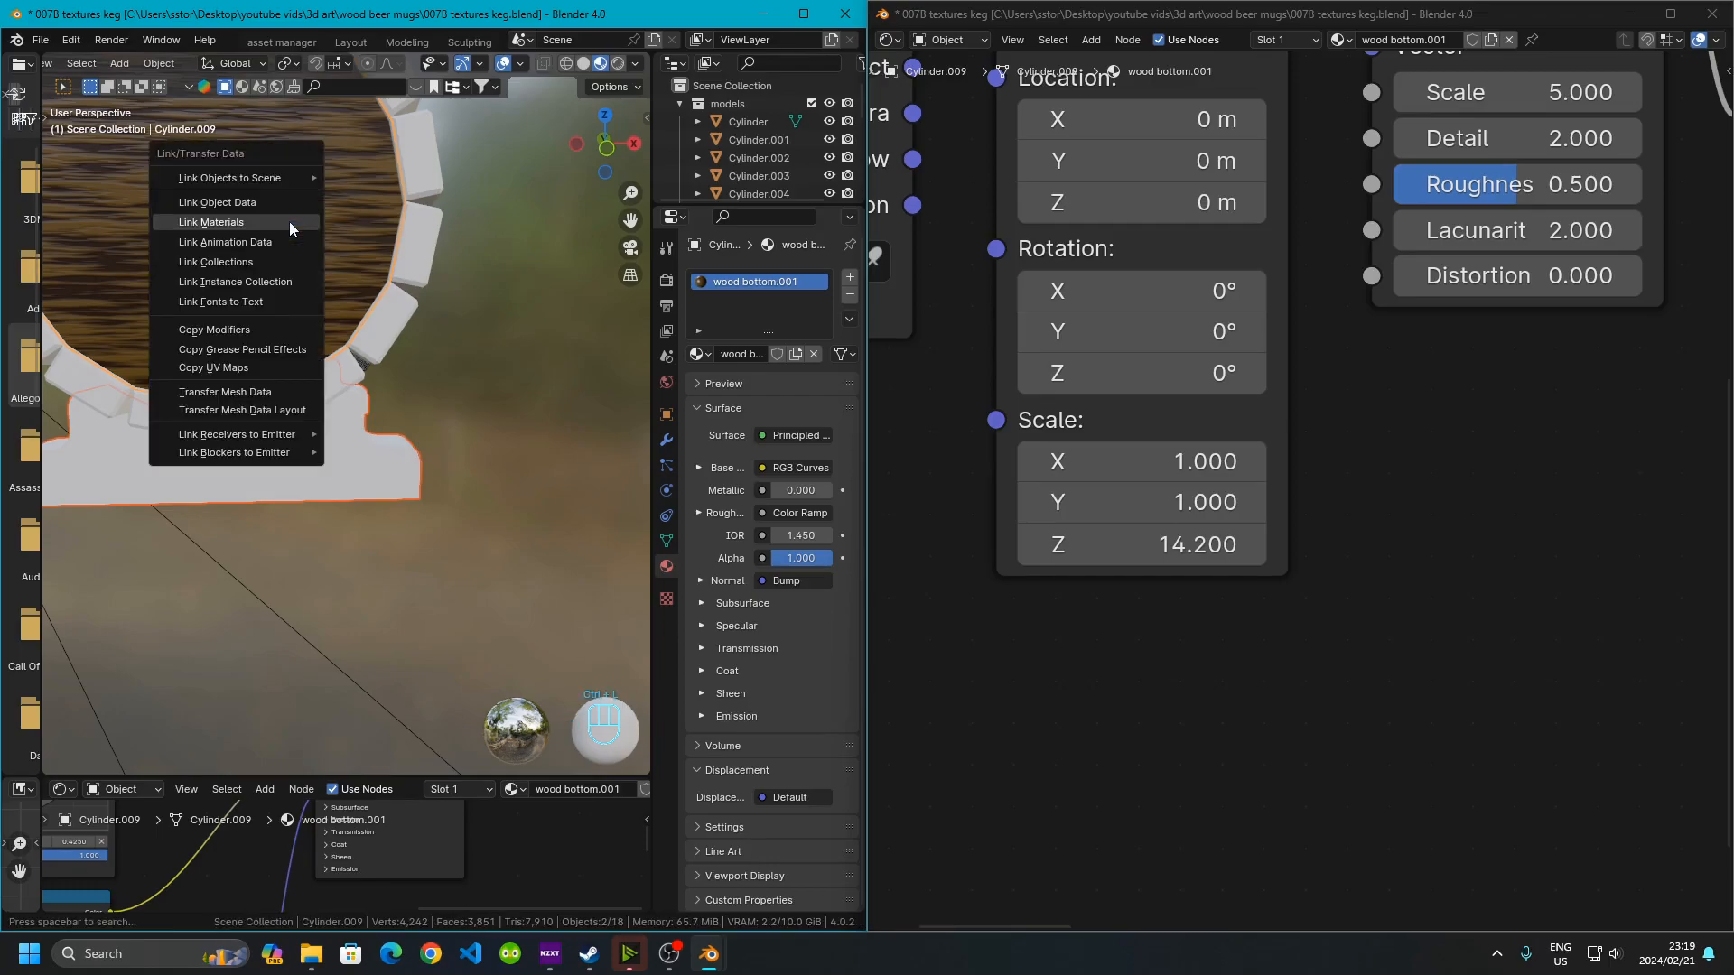
{"action": "left_click", "coordinate": [289, 220]}
Orbit around the keg to examine the stand and bottom with the wood material
{"action": "left_click", "coordinate": [500, 447]}
{"action": "middle_click_drag", "start_coordinate": [500, 447], "coordinate": [305, 531]}
{"action": "scroll", "coordinate": [305, 523], "scroll_direction": "up", "scroll_amount": 5}
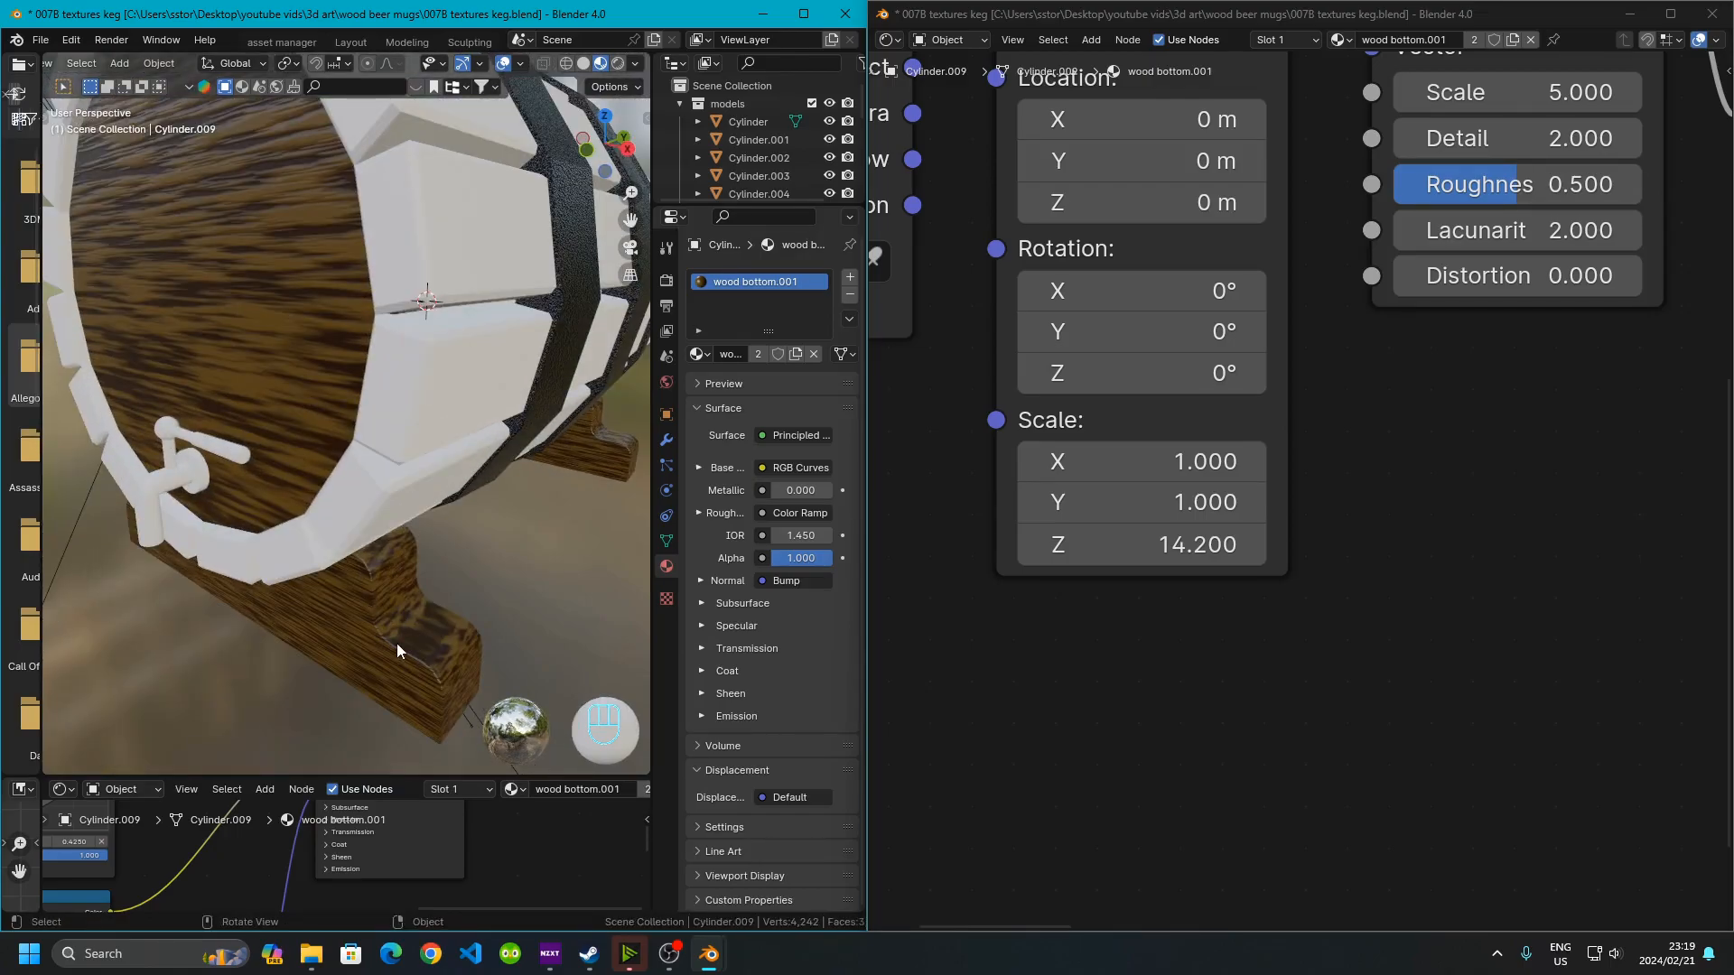
{"action": "middle_click_drag", "start_coordinate": [264, 330], "coordinate": [318, 376]}
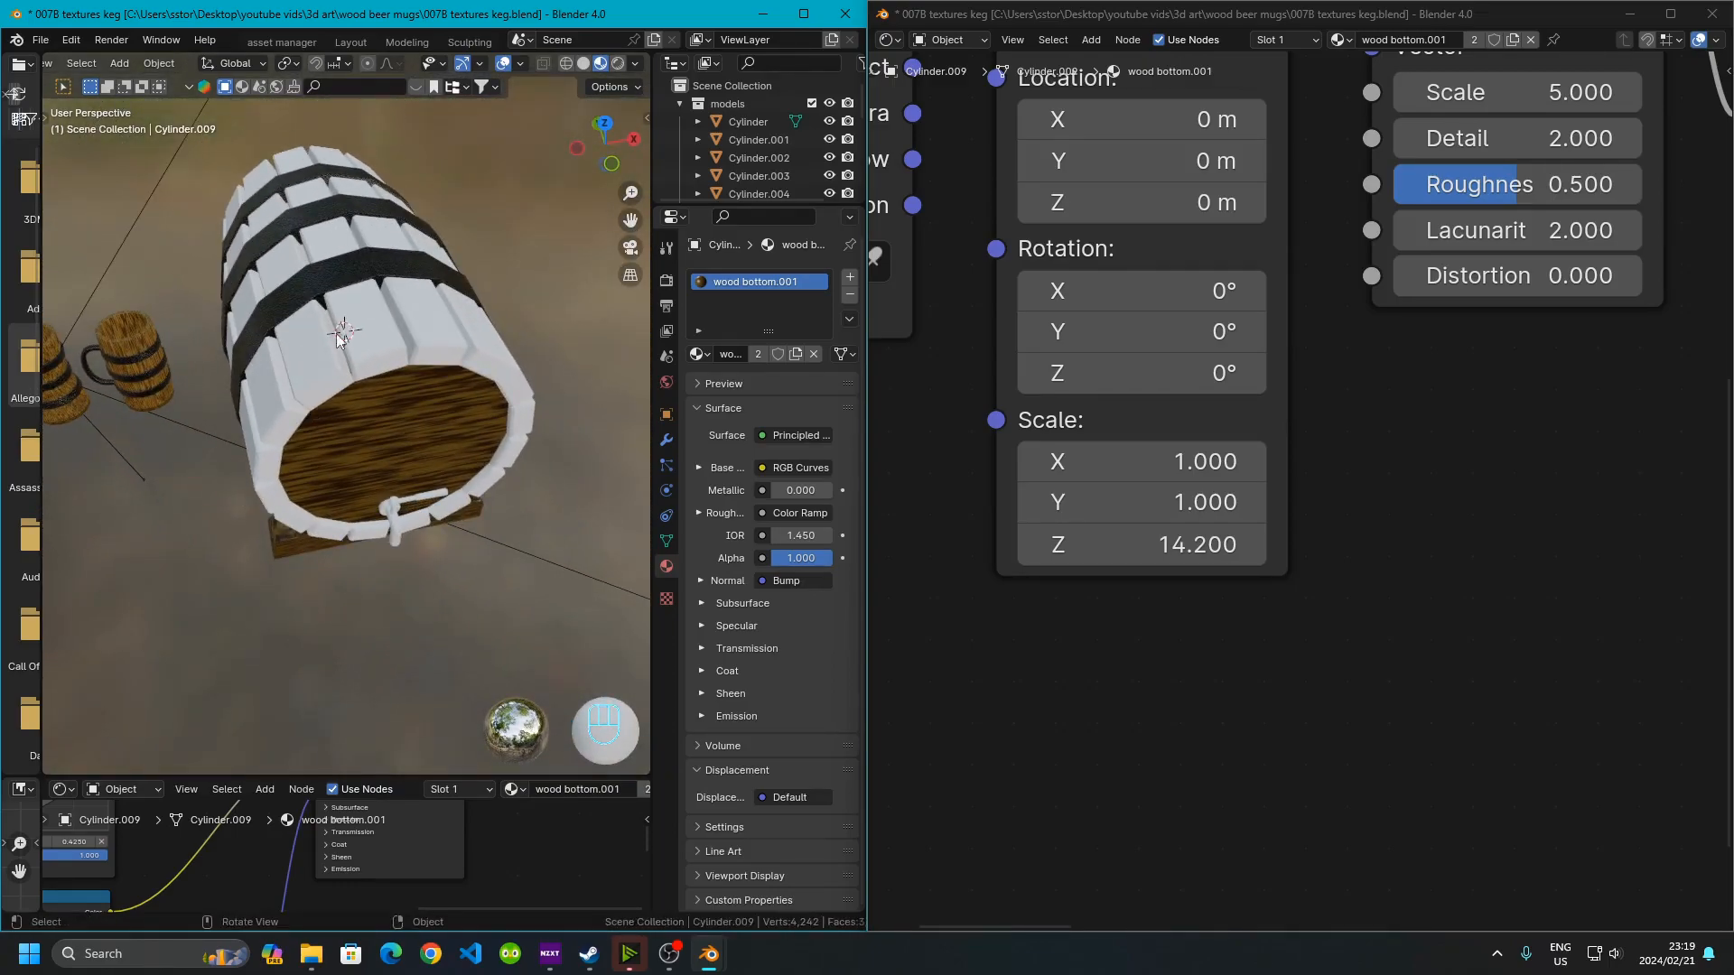
{"action": "middle_click_drag", "start_coordinate": [294, 600], "coordinate": [398, 506]}
Try moving the RGB Curves control point of the copied material, then undo the changes
{"action": "middle_click_drag", "start_coordinate": [1724, 187], "coordinate": [1256, 591]}
{"action": "middle_click_drag", "start_coordinate": [1485, 512], "coordinate": [1104, 683]}
{"action": "scroll", "coordinate": [1444, 497], "scroll_direction": "down", "scroll_amount": 3}
{"action": "middle_click_drag", "start_coordinate": [1544, 529], "coordinate": [1170, 525]}
{"action": "middle_click_drag", "start_coordinate": [1398, 547], "coordinate": [1113, 366]}
{"action": "middle_click_drag", "start_coordinate": [1454, 551], "coordinate": [1011, 576]}
{"action": "middle_click_drag", "start_coordinate": [1483, 421], "coordinate": [1308, 549]}
{"action": "mouse_move", "coordinate": [1260, 374]}
{"action": "left_mouse_down"}
{"action": "mouse_move", "coordinate": [1260, 409]}
{"action": "mouse_move", "coordinate": [1280, 390]}
{"action": "left_mouse_up"}
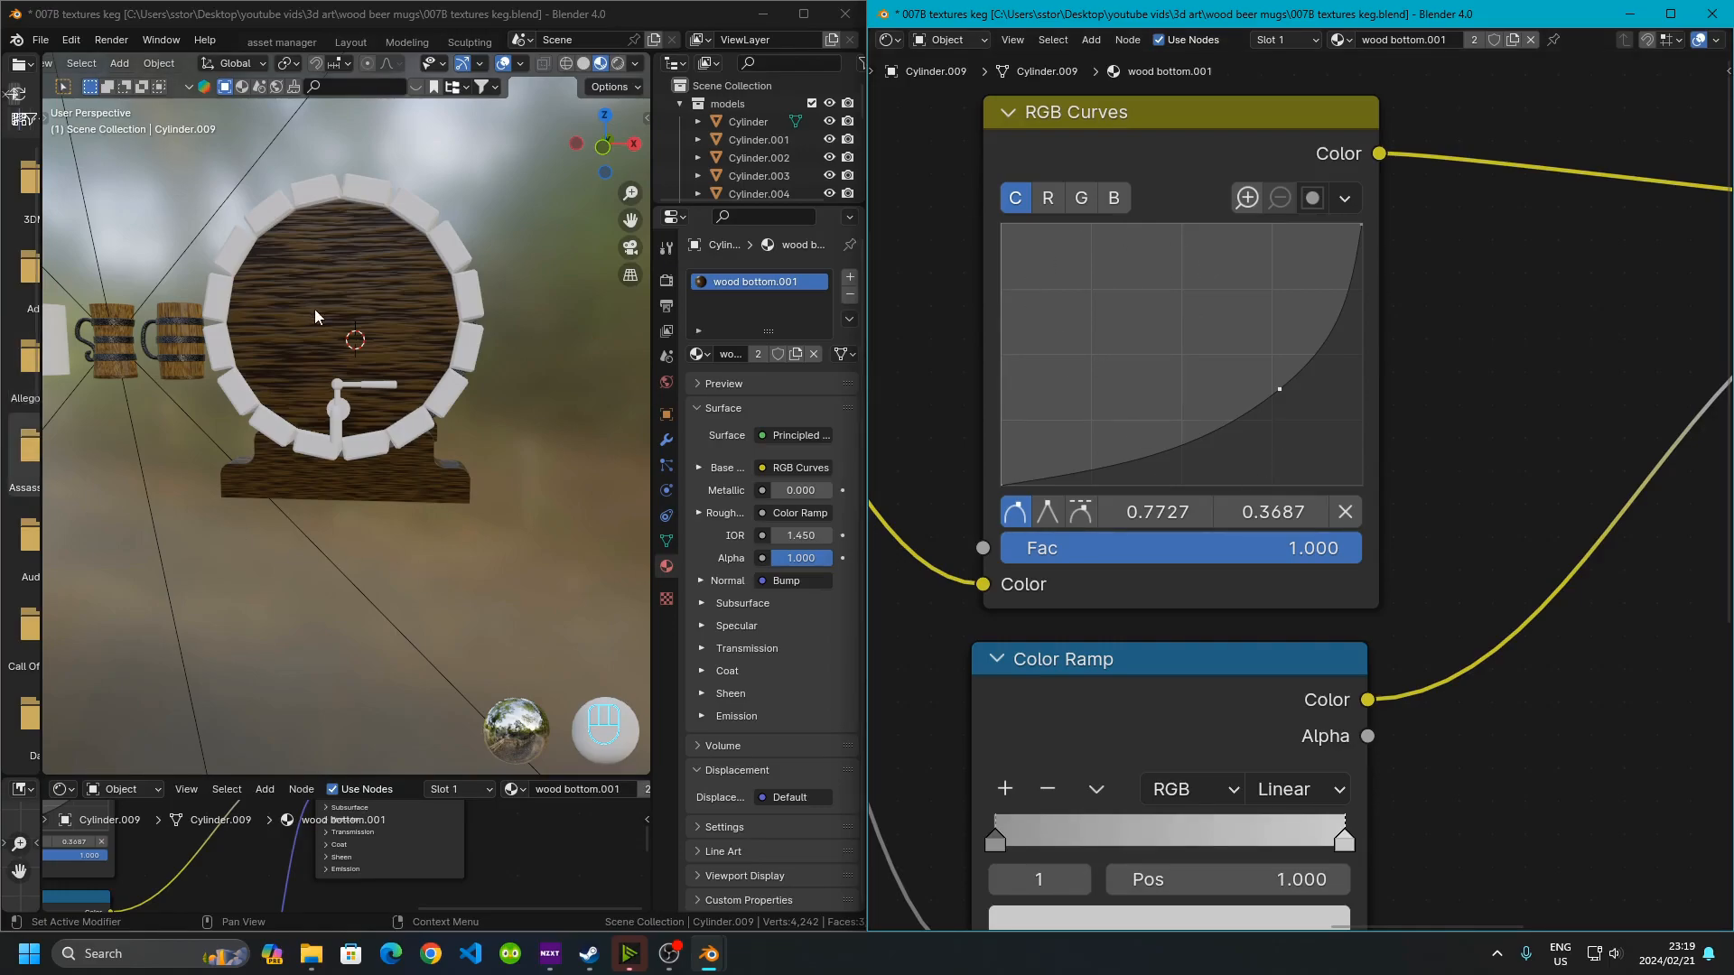
{"action": "left_click", "coordinate": [364, 439]}
{"action": "key", "text": "ctrl+z"}
{"action": "key", "text": "ctrl+z"}
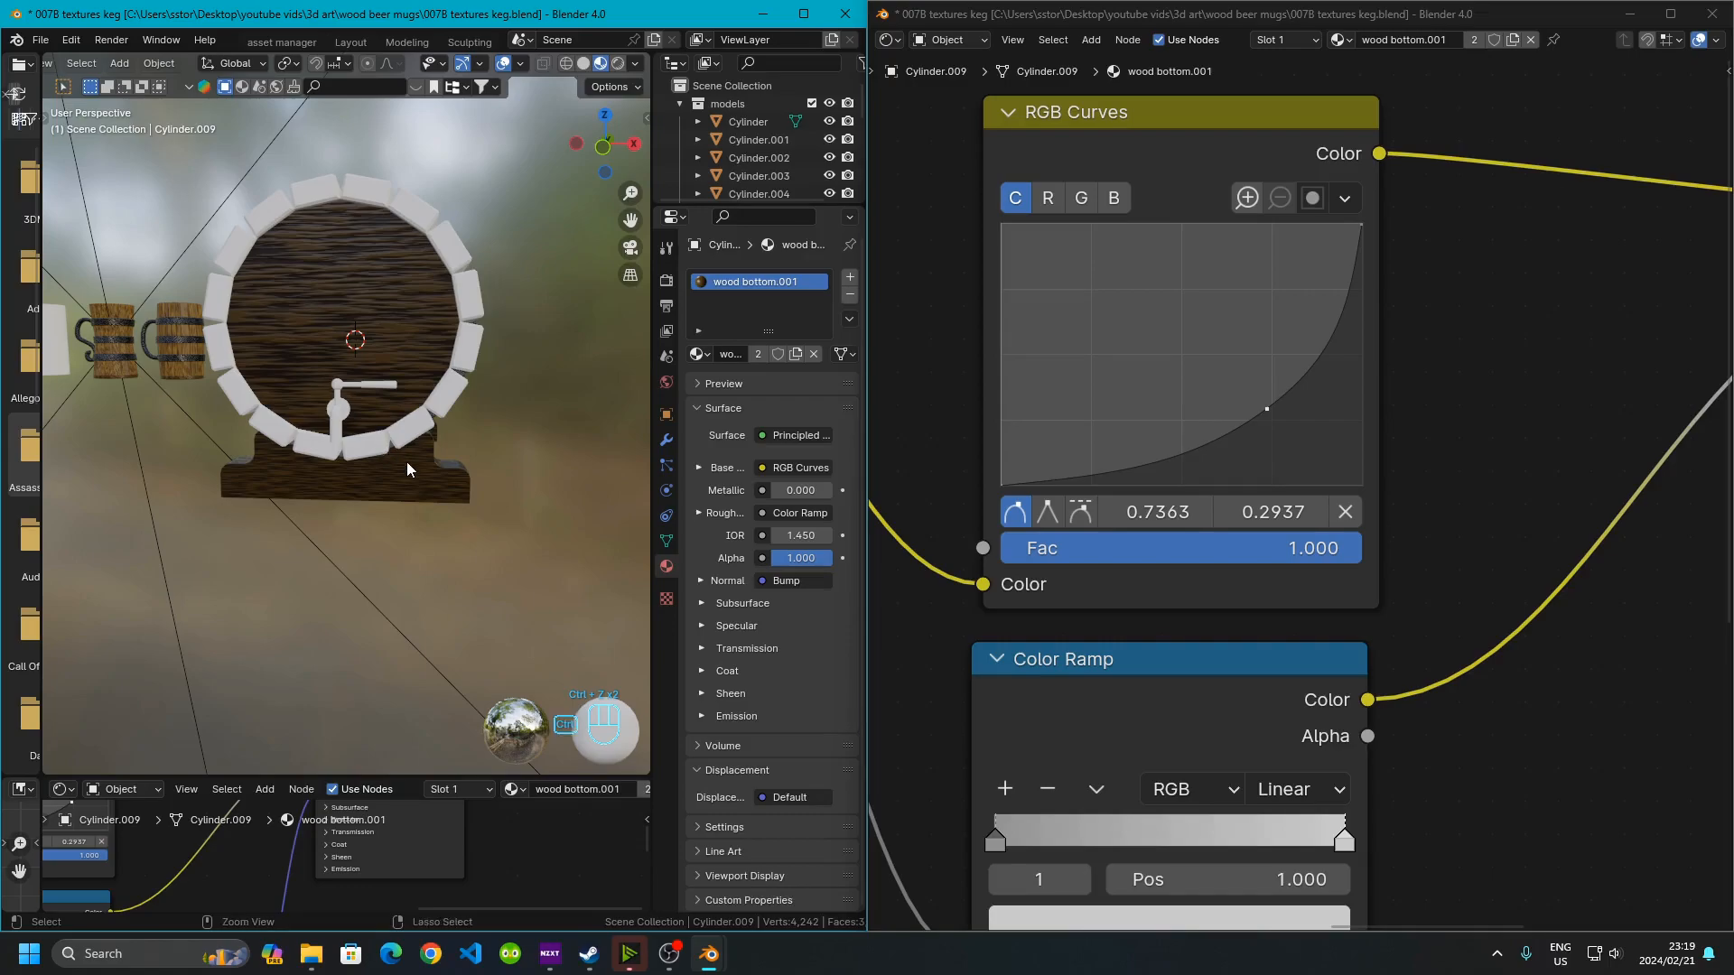
{"action": "key", "text": "ctrl+z"}
{"action": "key", "text": "ctrl+z"}
Orbit and zoom around the keg to inspect its textured bottom and stand
{"action": "left_click", "coordinate": [618, 477]}
{"action": "scroll", "coordinate": [224, 447], "scroll_direction": "up", "scroll_amount": 3}
{"action": "middle_click_drag", "start_coordinate": [224, 447], "coordinate": [240, 222]}
{"action": "scroll", "coordinate": [422, 582], "scroll_direction": "up", "scroll_amount": 2}
{"action": "scroll", "coordinate": [303, 456], "scroll_direction": "up", "scroll_amount": 2}
{"action": "scroll", "coordinate": [303, 457], "scroll_direction": "up", "scroll_amount": 4}
{"action": "scroll", "coordinate": [379, 471], "scroll_direction": "down", "scroll_amount": 2}
{"action": "scroll", "coordinate": [378, 495], "scroll_direction": "down", "scroll_amount": 4}
{"action": "left_click", "coordinate": [260, 263]}
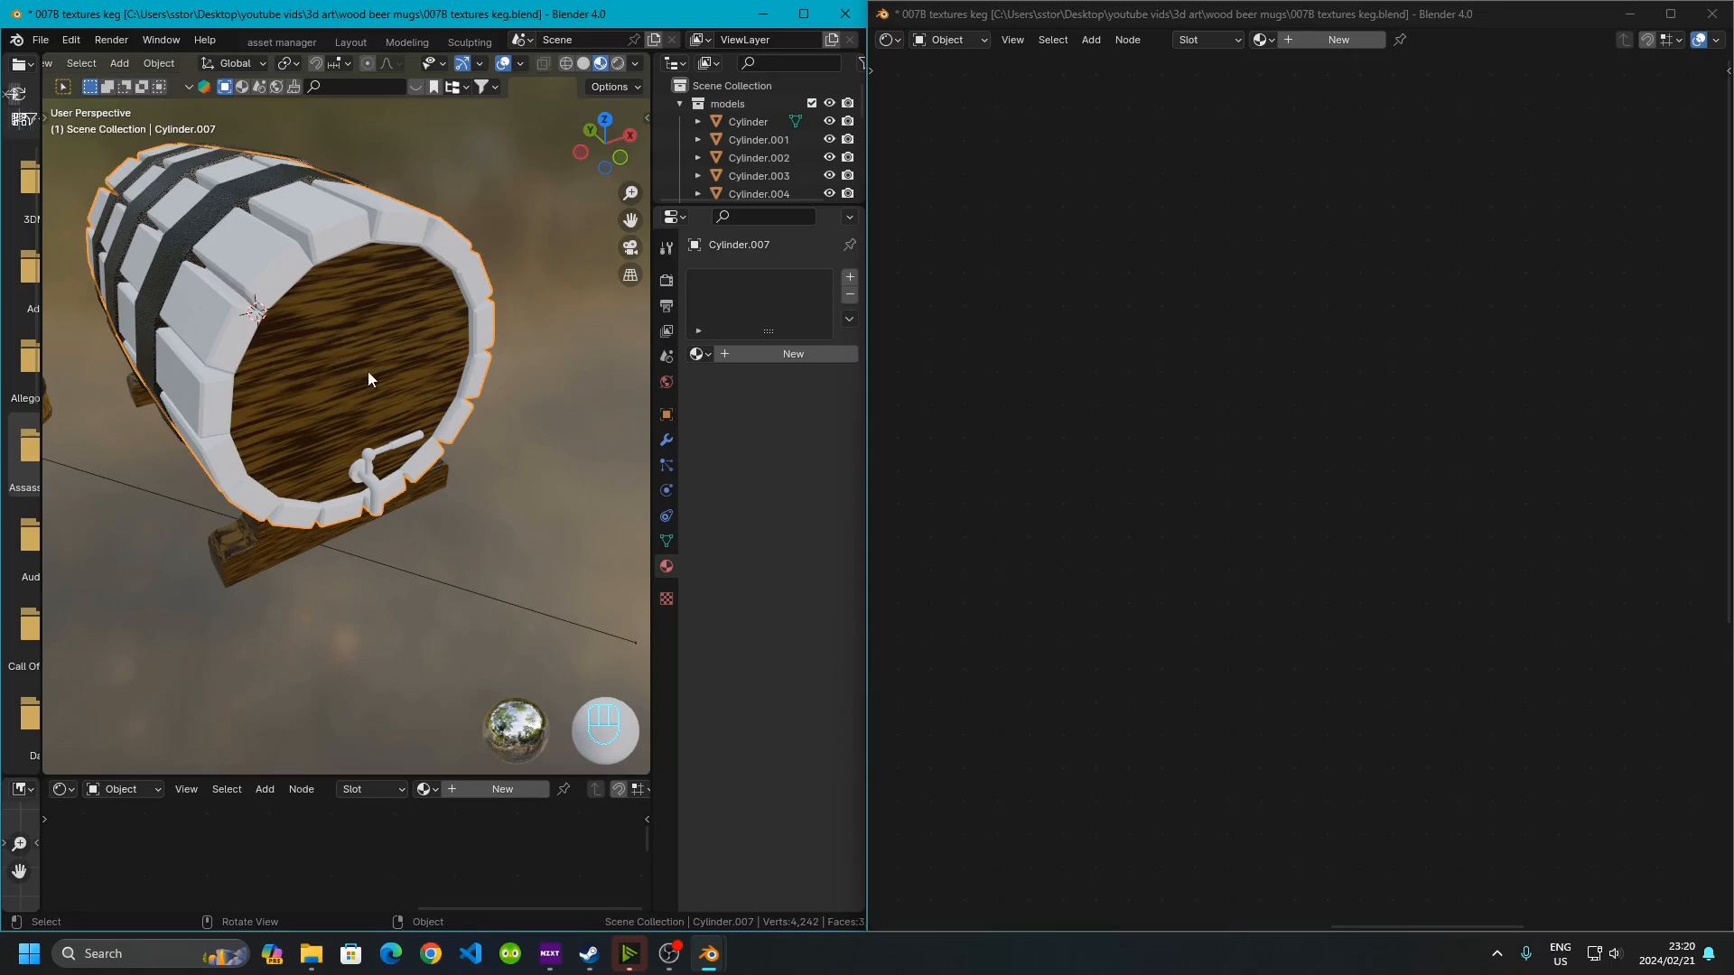
{"action": "key", "text": "g"}
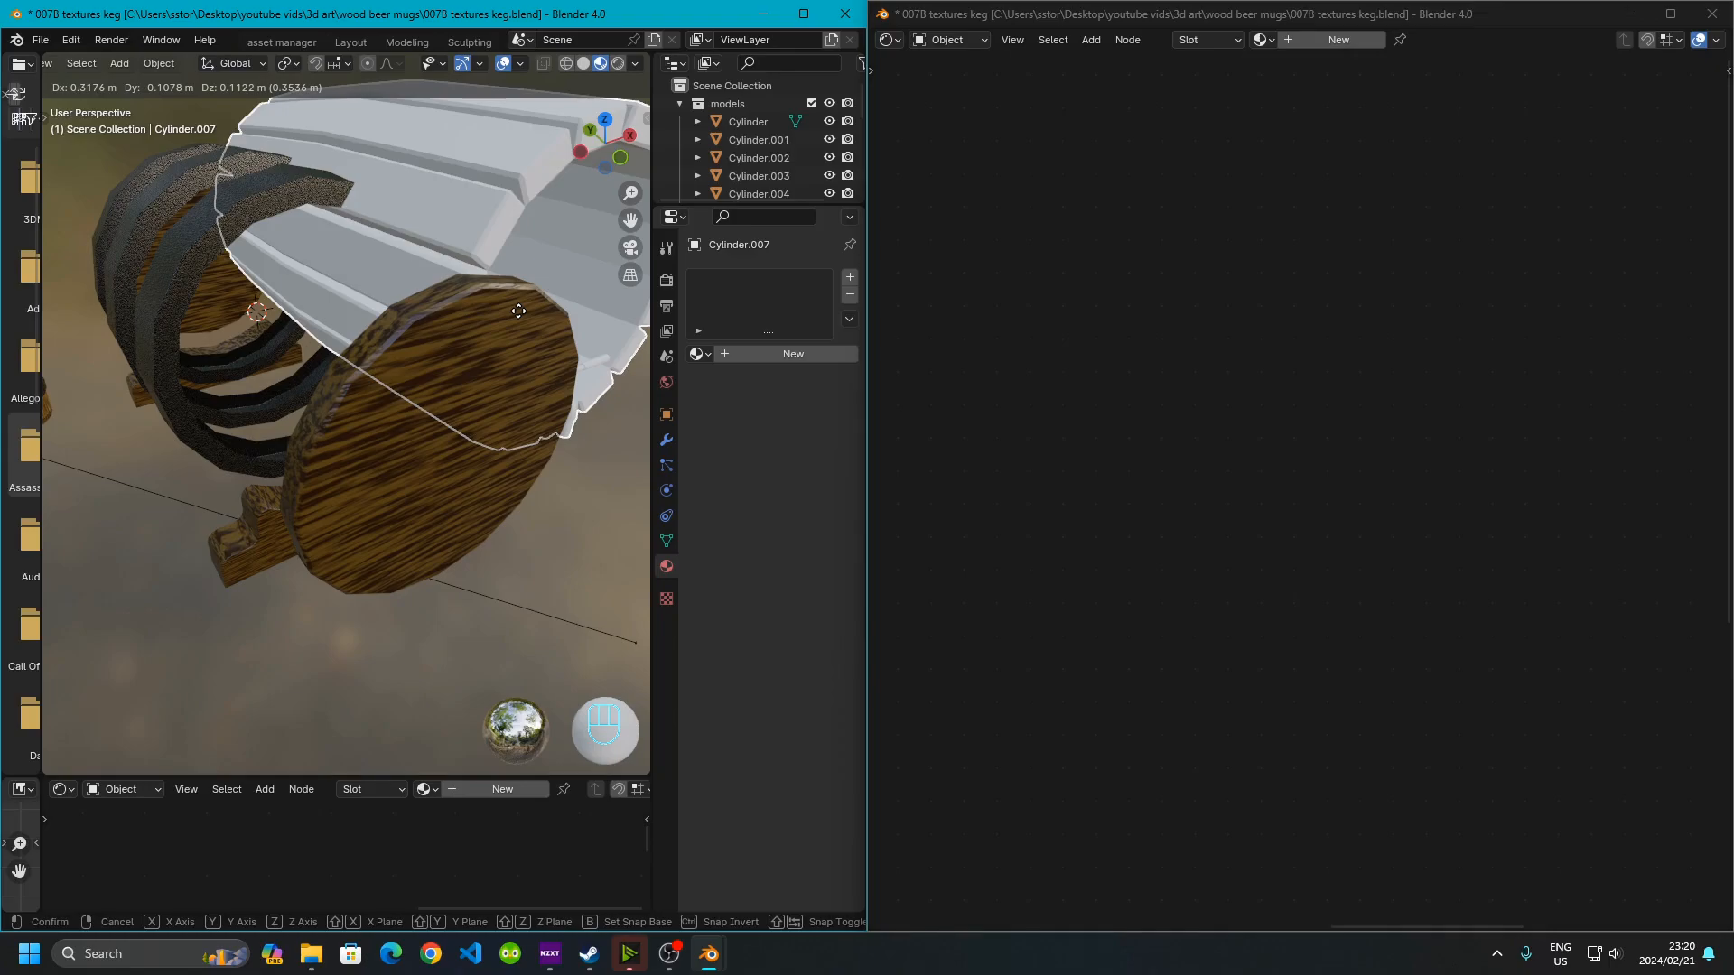
{"action": "right_click", "coordinate": [517, 311]}
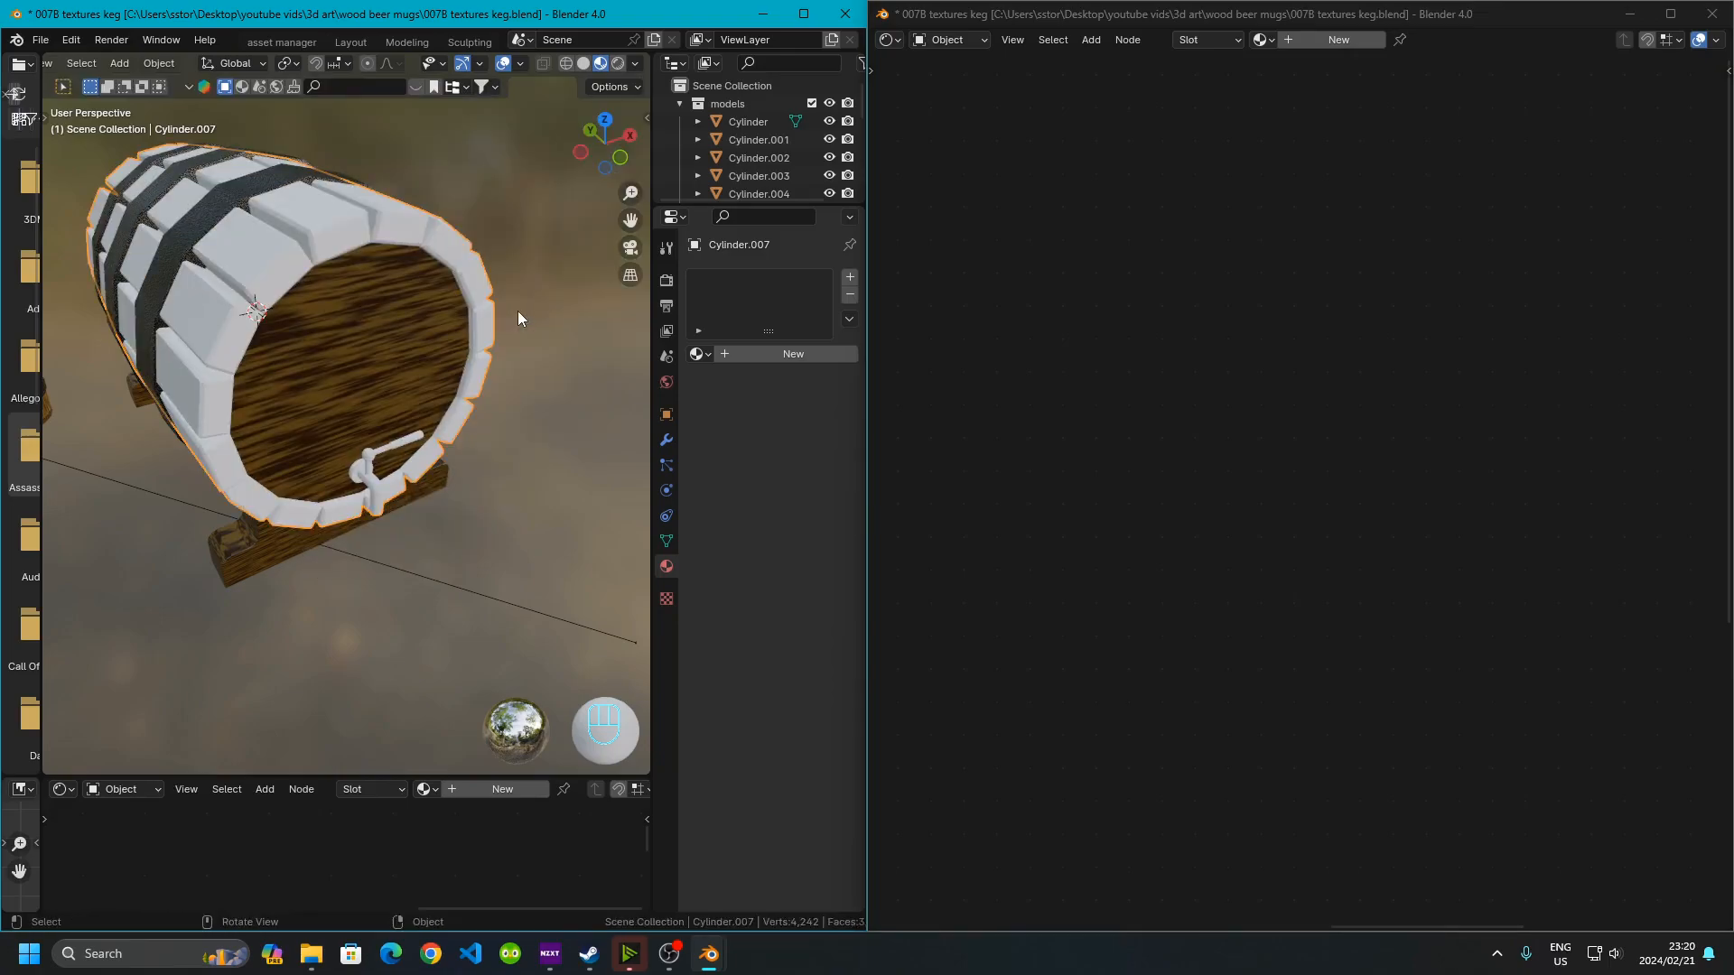
Reselect the bottom disc and review its Texture Coordinate, Mapping and Noise Texture nodes
{"action": "left_click", "coordinate": [337, 359]}
{"action": "scroll", "coordinate": [991, 579], "scroll_direction": "down", "scroll_amount": 5}
{"action": "middle_click_drag", "start_coordinate": [997, 600], "coordinate": [1589, 565]}
{"action": "middle_click_drag", "start_coordinate": [1186, 554], "coordinate": [1292, 524]}
{"action": "scroll", "coordinate": [1293, 505], "scroll_direction": "up", "scroll_amount": 10}
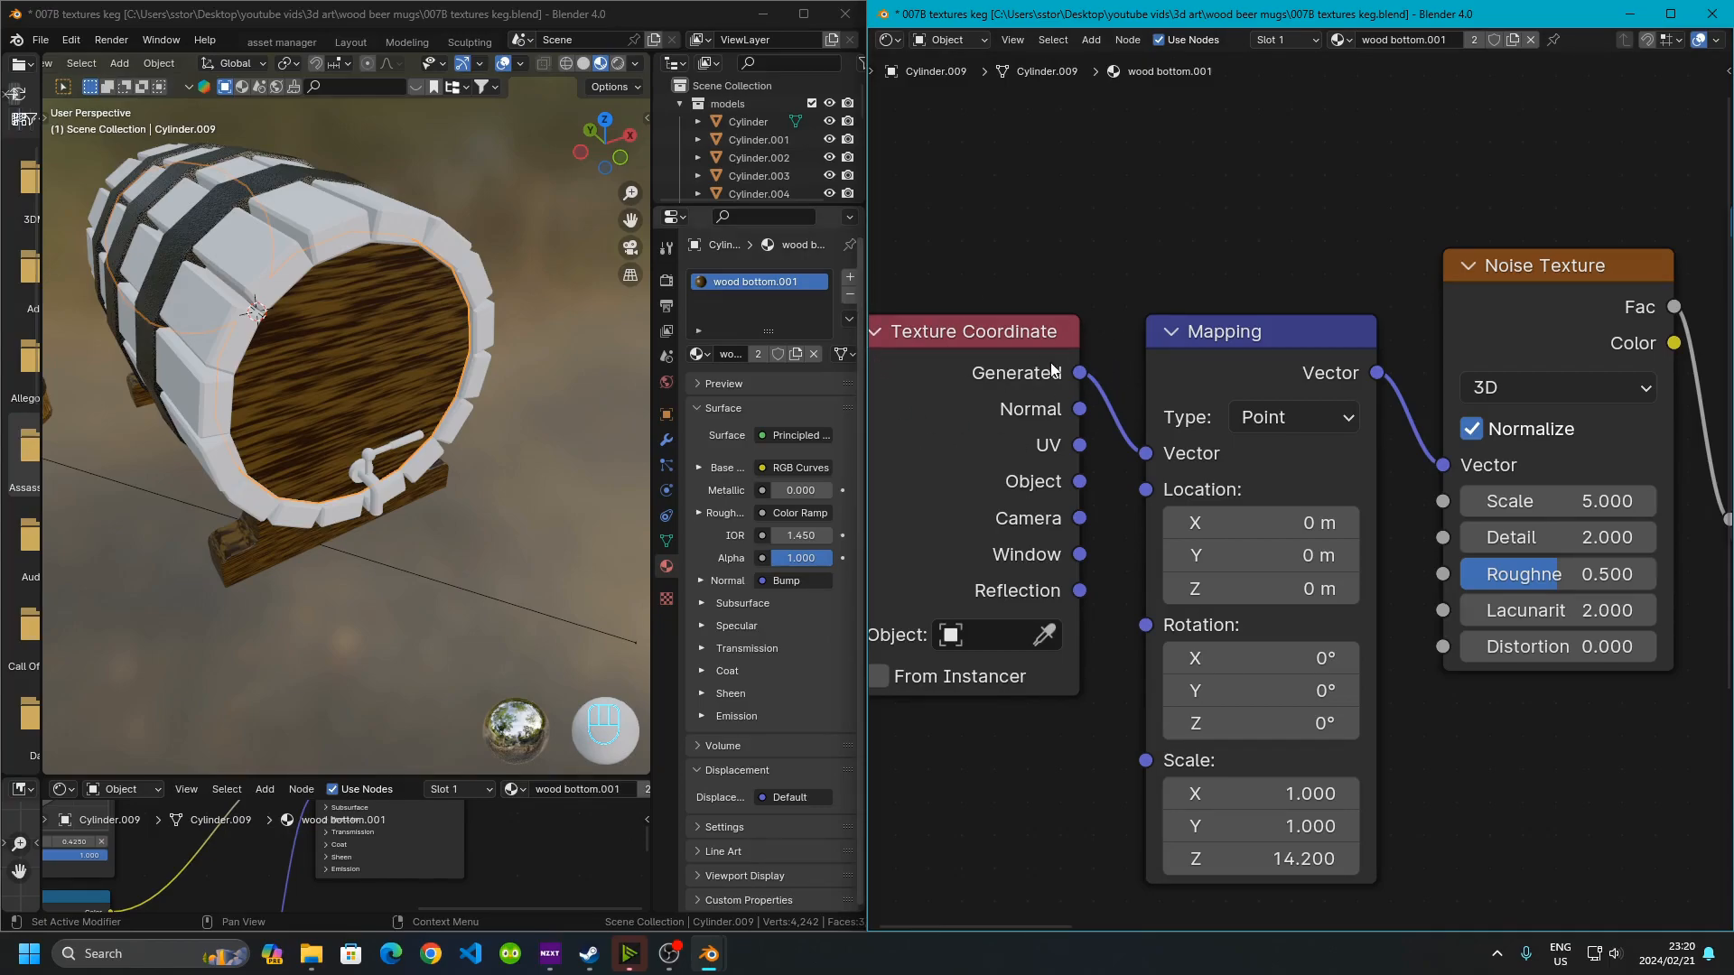
{"action": "left_click", "coordinate": [364, 360]}
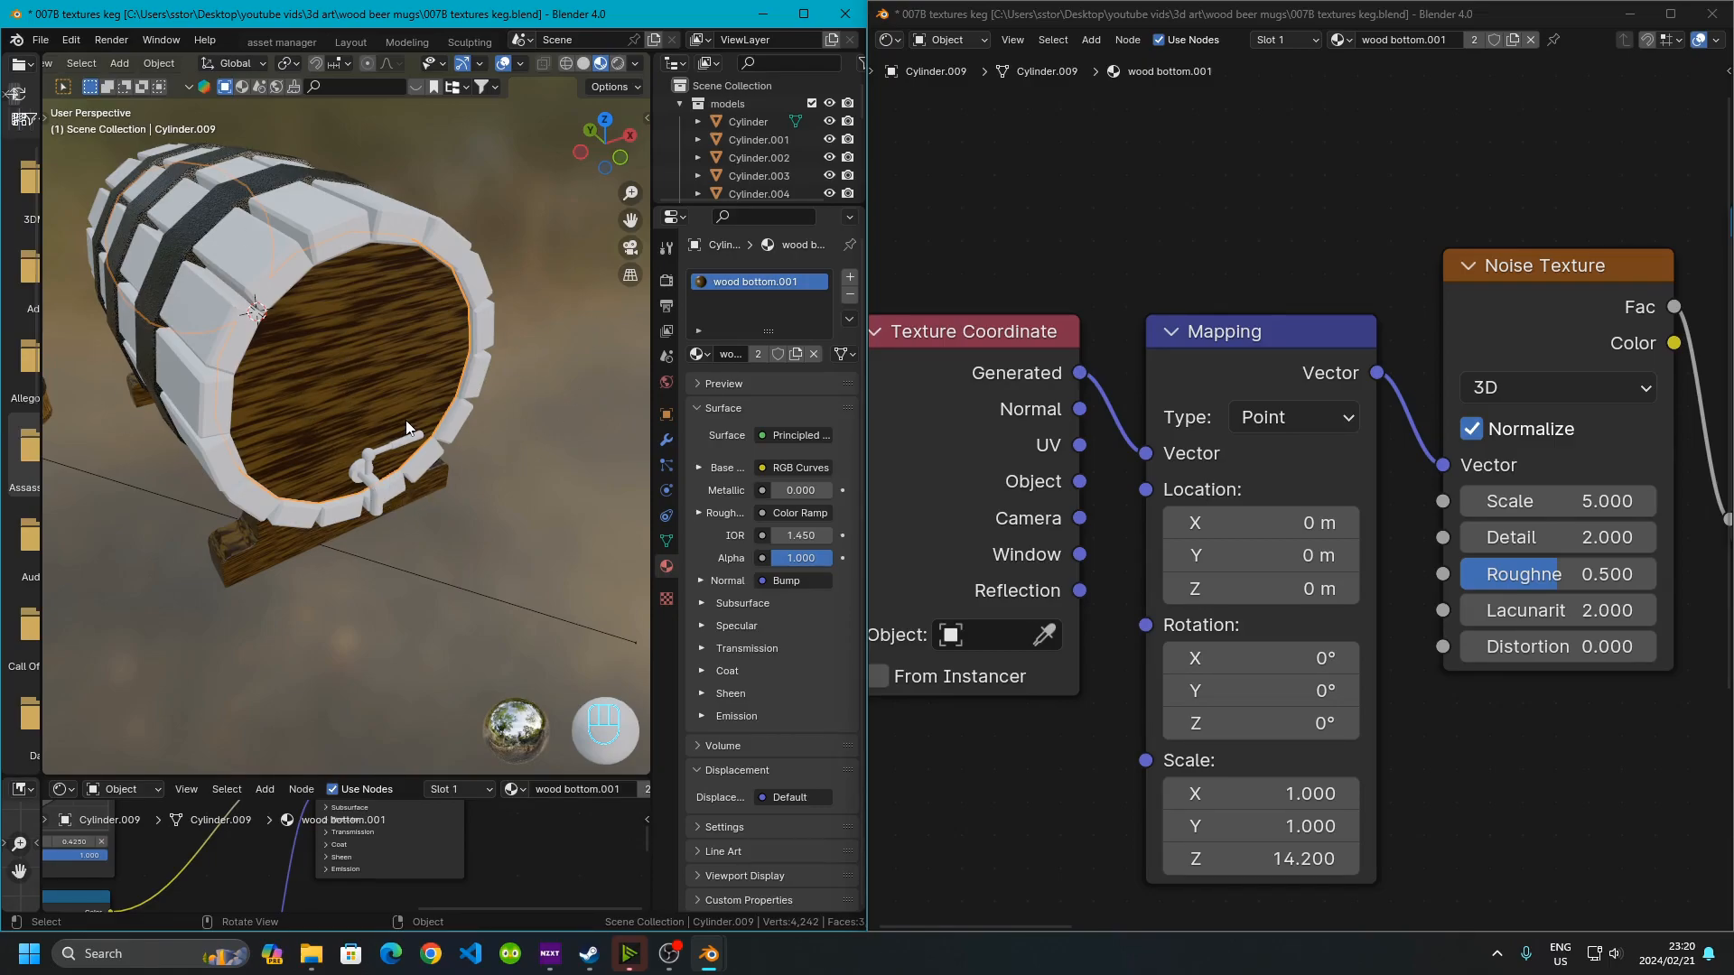
{"action": "middle_click_drag", "start_coordinate": [420, 392], "coordinate": [343, 325]}
Select the keg body with its tap and switch to Edit Mode
{"action": "left_click", "coordinate": [256, 251]}
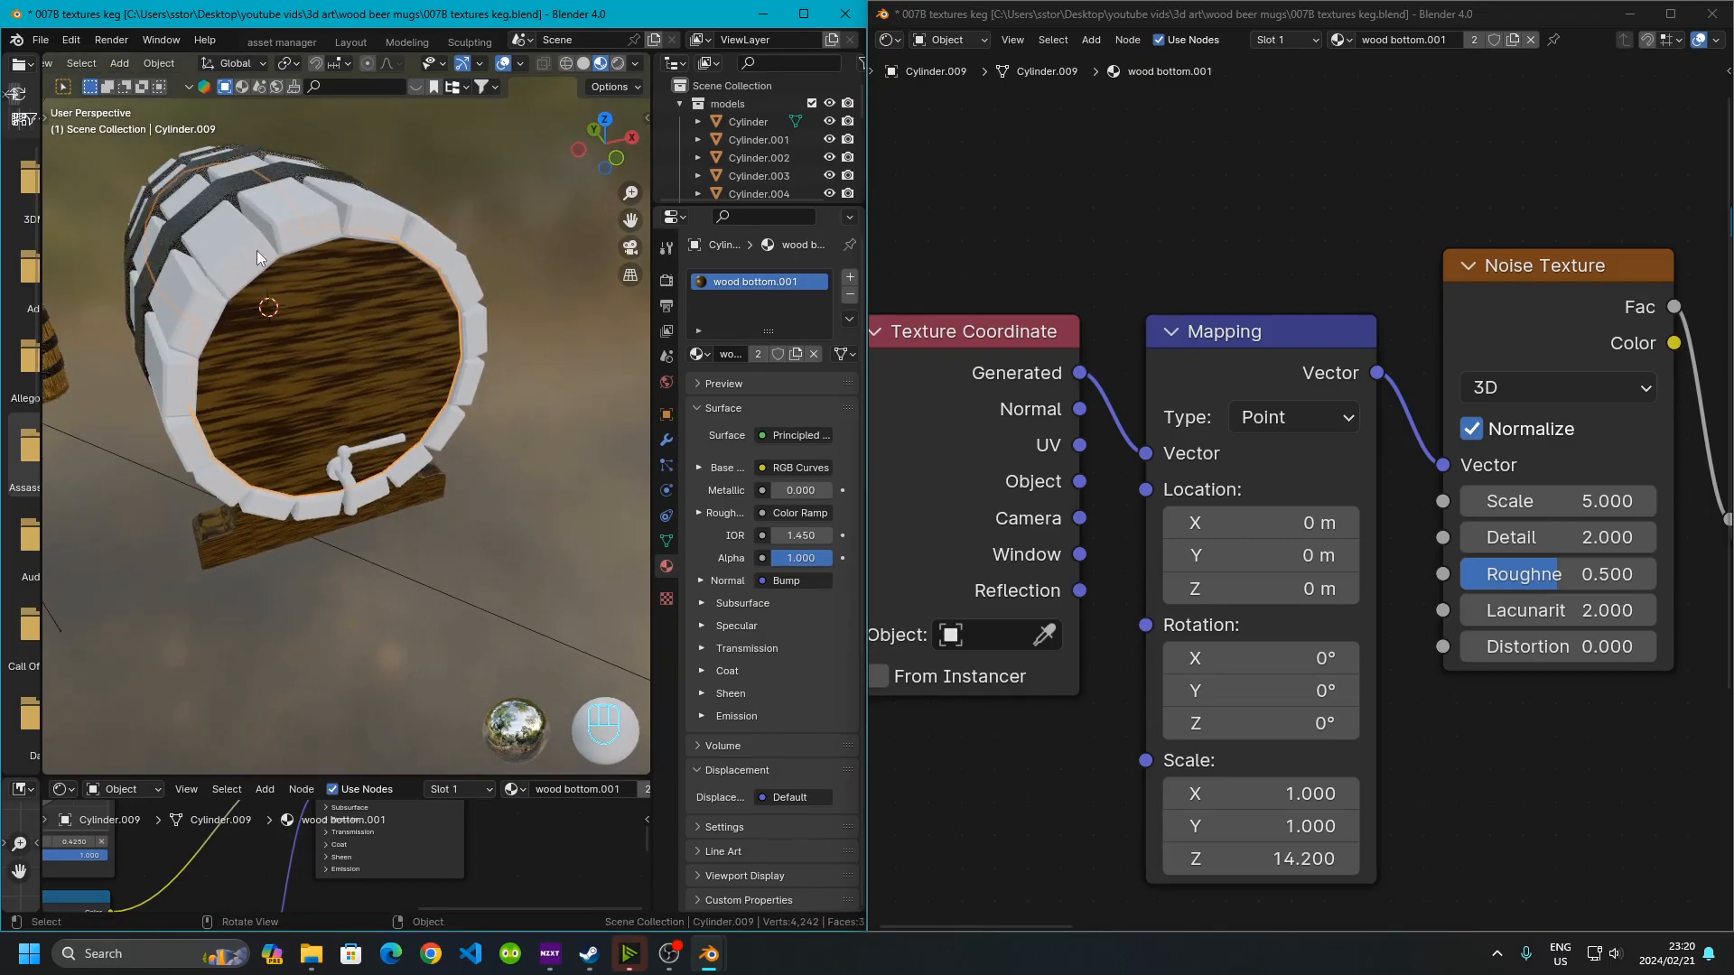
{"action": "scroll", "coordinate": [351, 484], "scroll_direction": "up", "scroll_amount": 5}
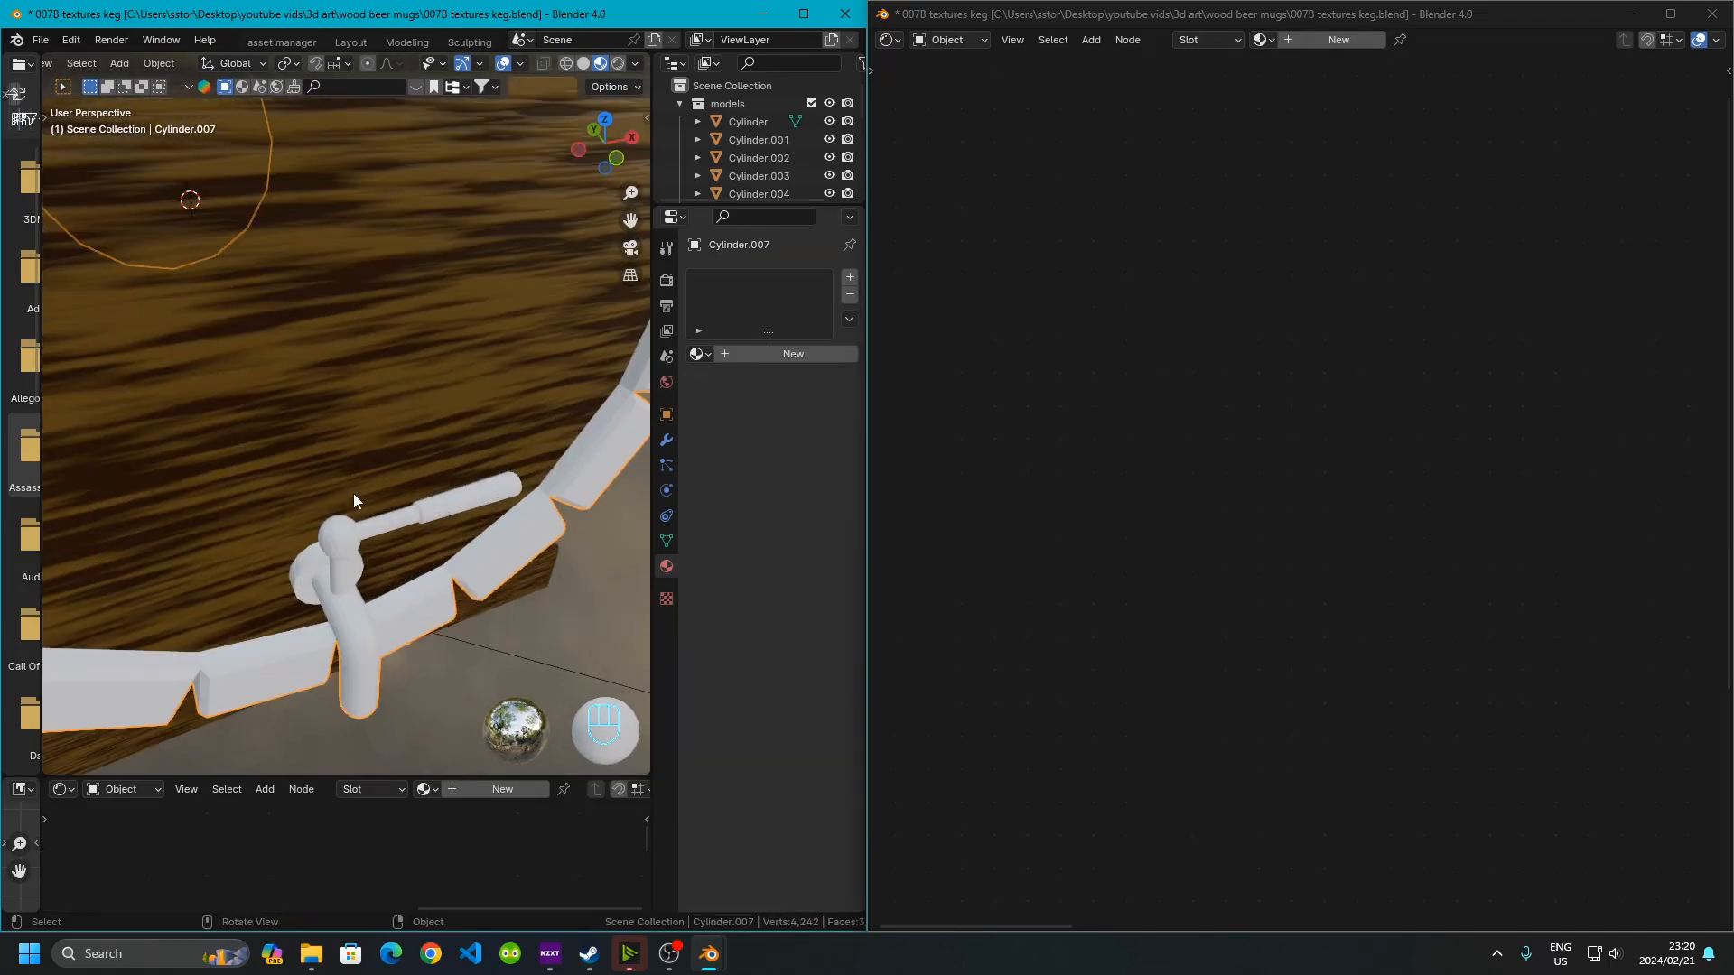
{"action": "key", "text": "Tab"}
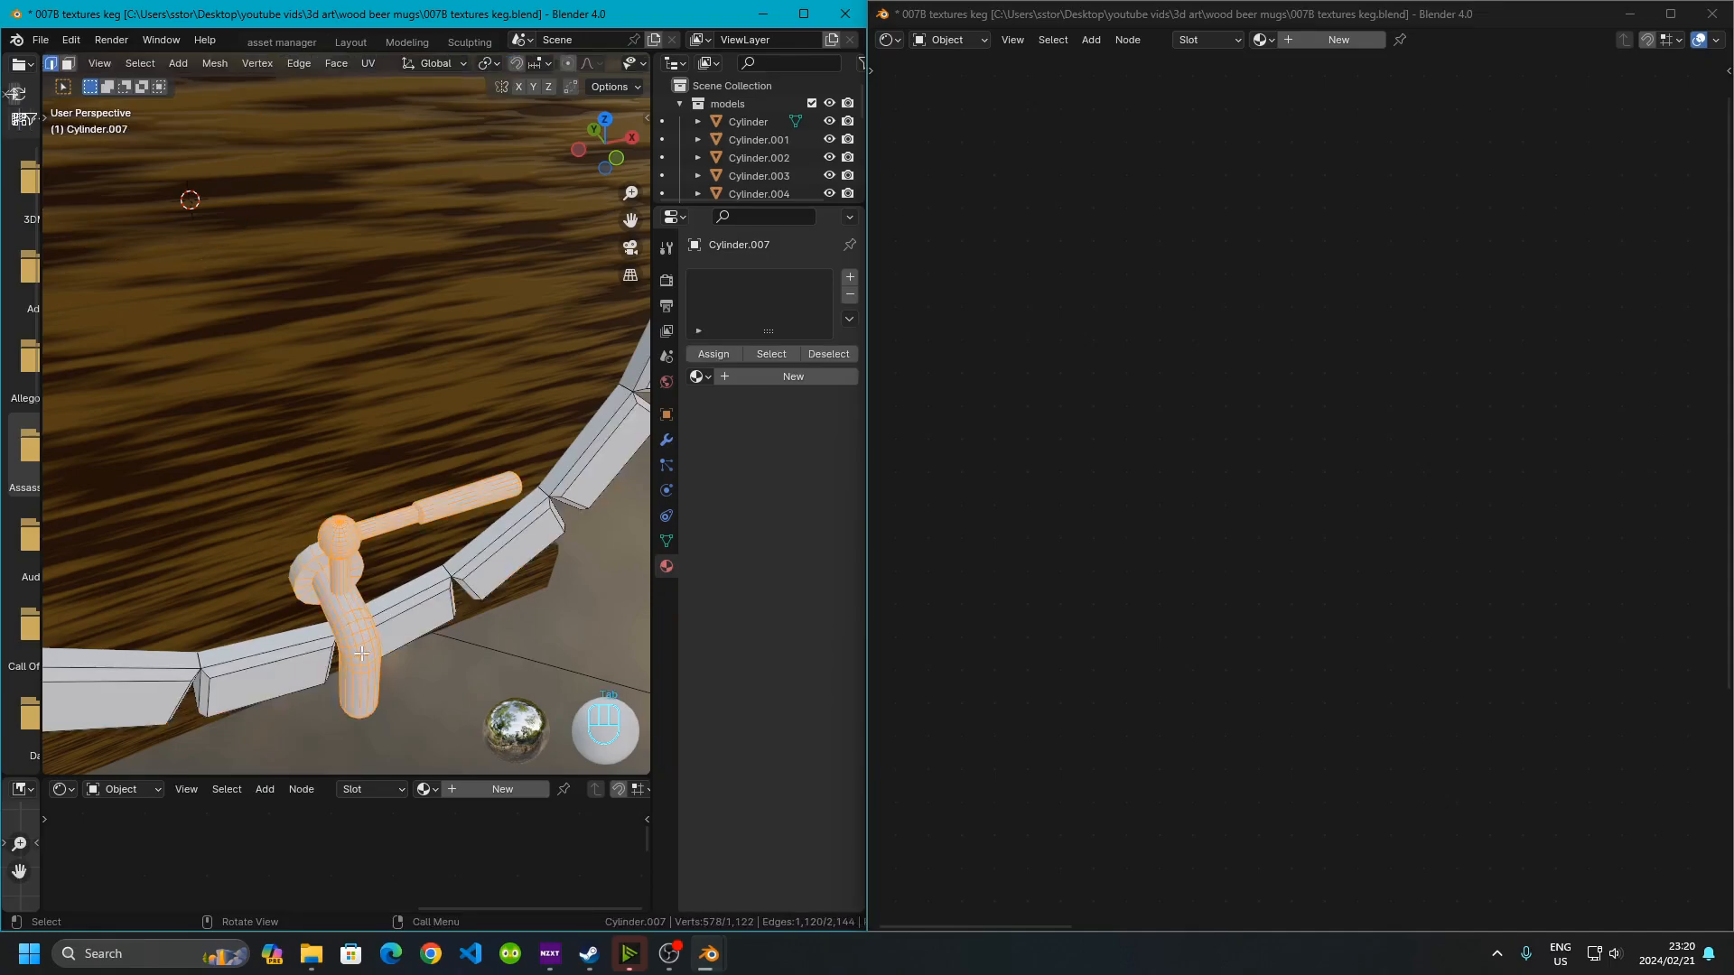
Select all linked geometry of the tap and separate the selection into its own object
{"action": "scroll", "coordinate": [395, 447], "scroll_direction": "up", "scroll_amount": 6}
{"action": "left_click", "coordinate": [394, 448]}
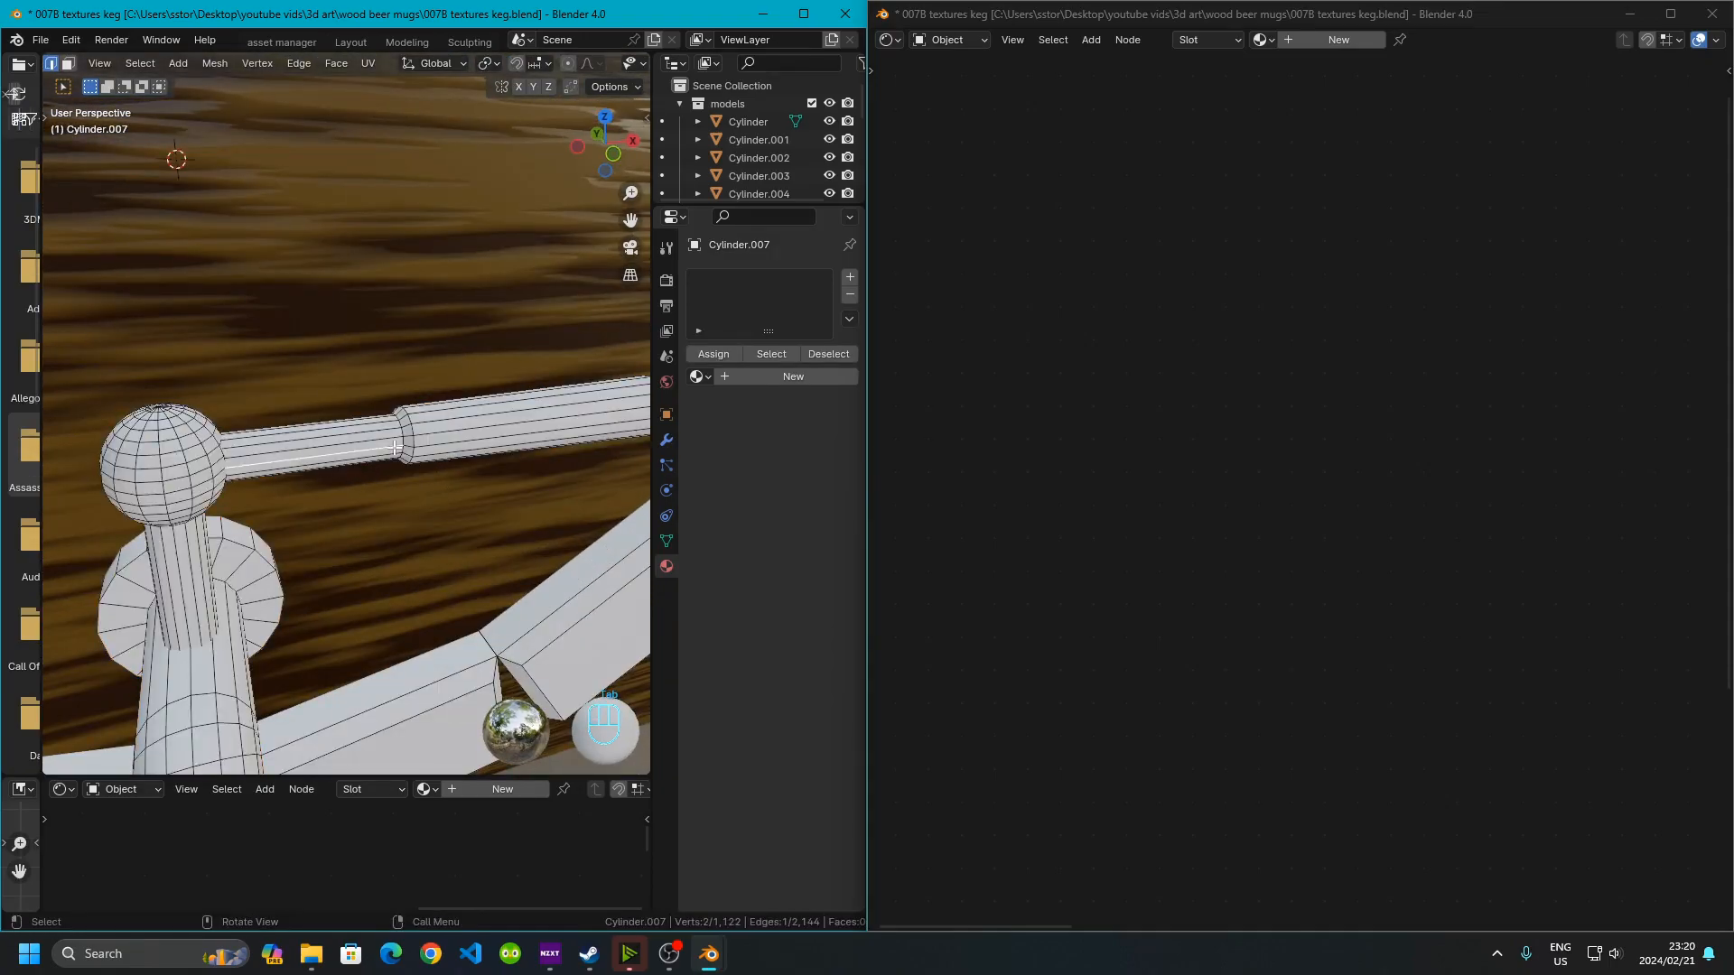
{"action": "key", "text": "ctrl+l"}
{"action": "key", "text": "l"}
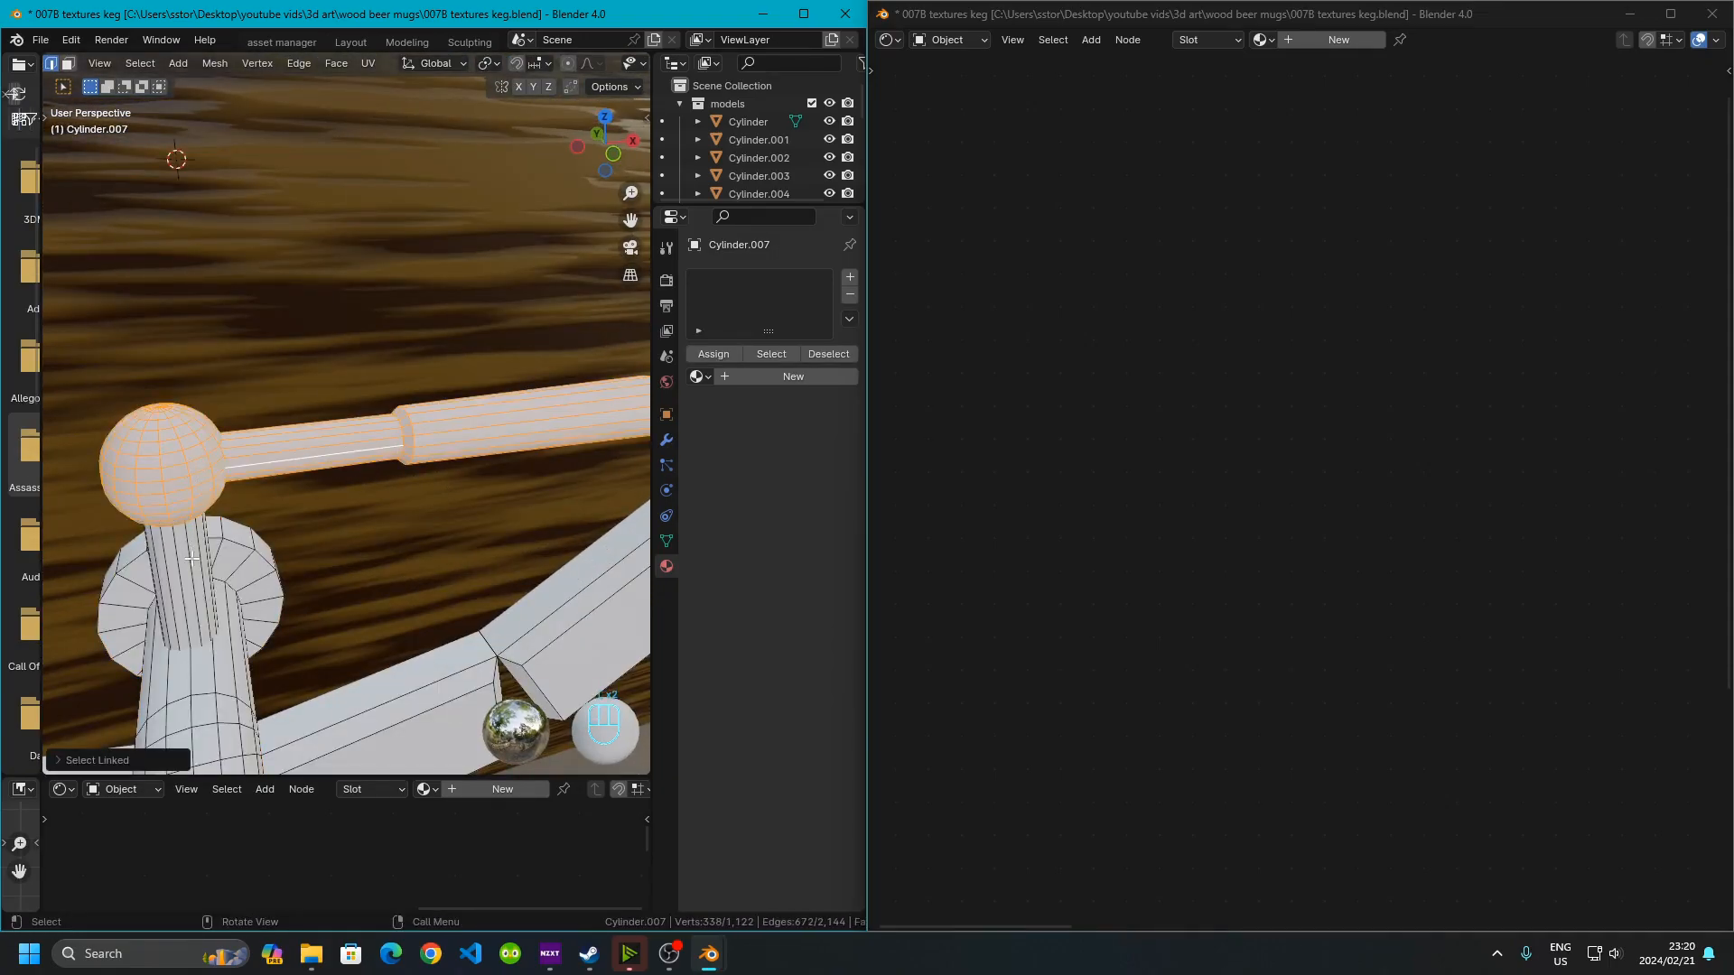
{"action": "key", "text": "l"}
{"action": "key", "text": "l"}
{"action": "scroll", "coordinate": [246, 605], "scroll_direction": "down", "scroll_amount": 5}
{"action": "middle_click_drag", "start_coordinate": [323, 600], "coordinate": [369, 587]}
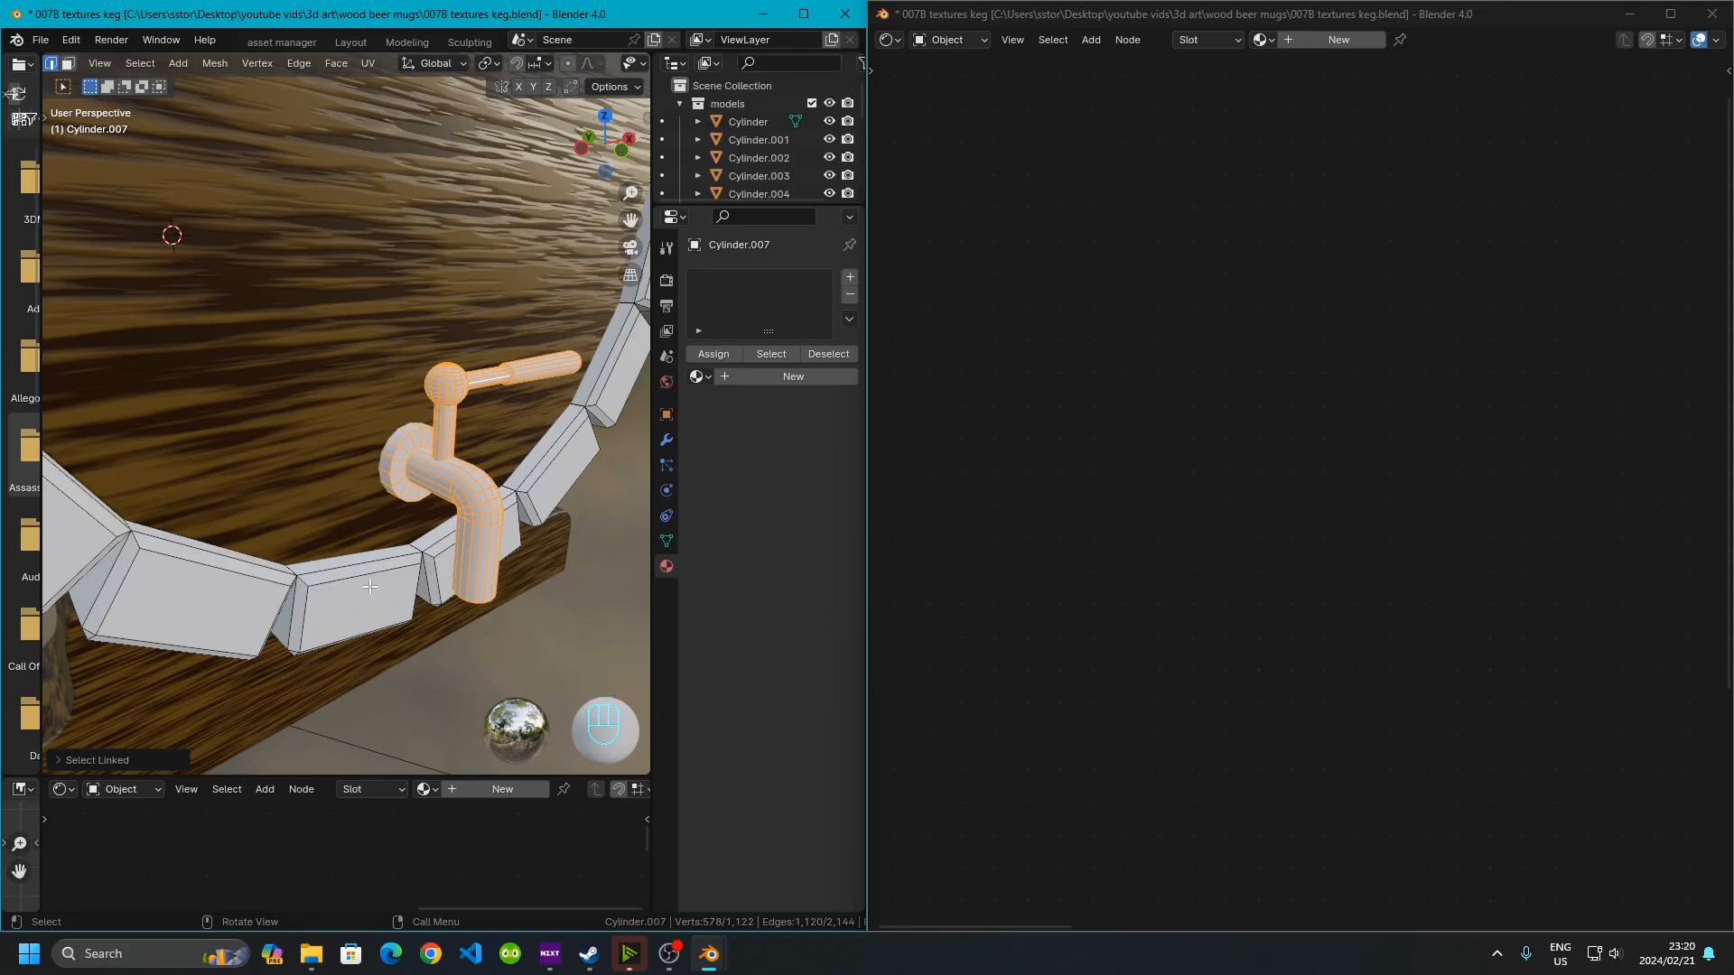
{"action": "key", "text": "p"}
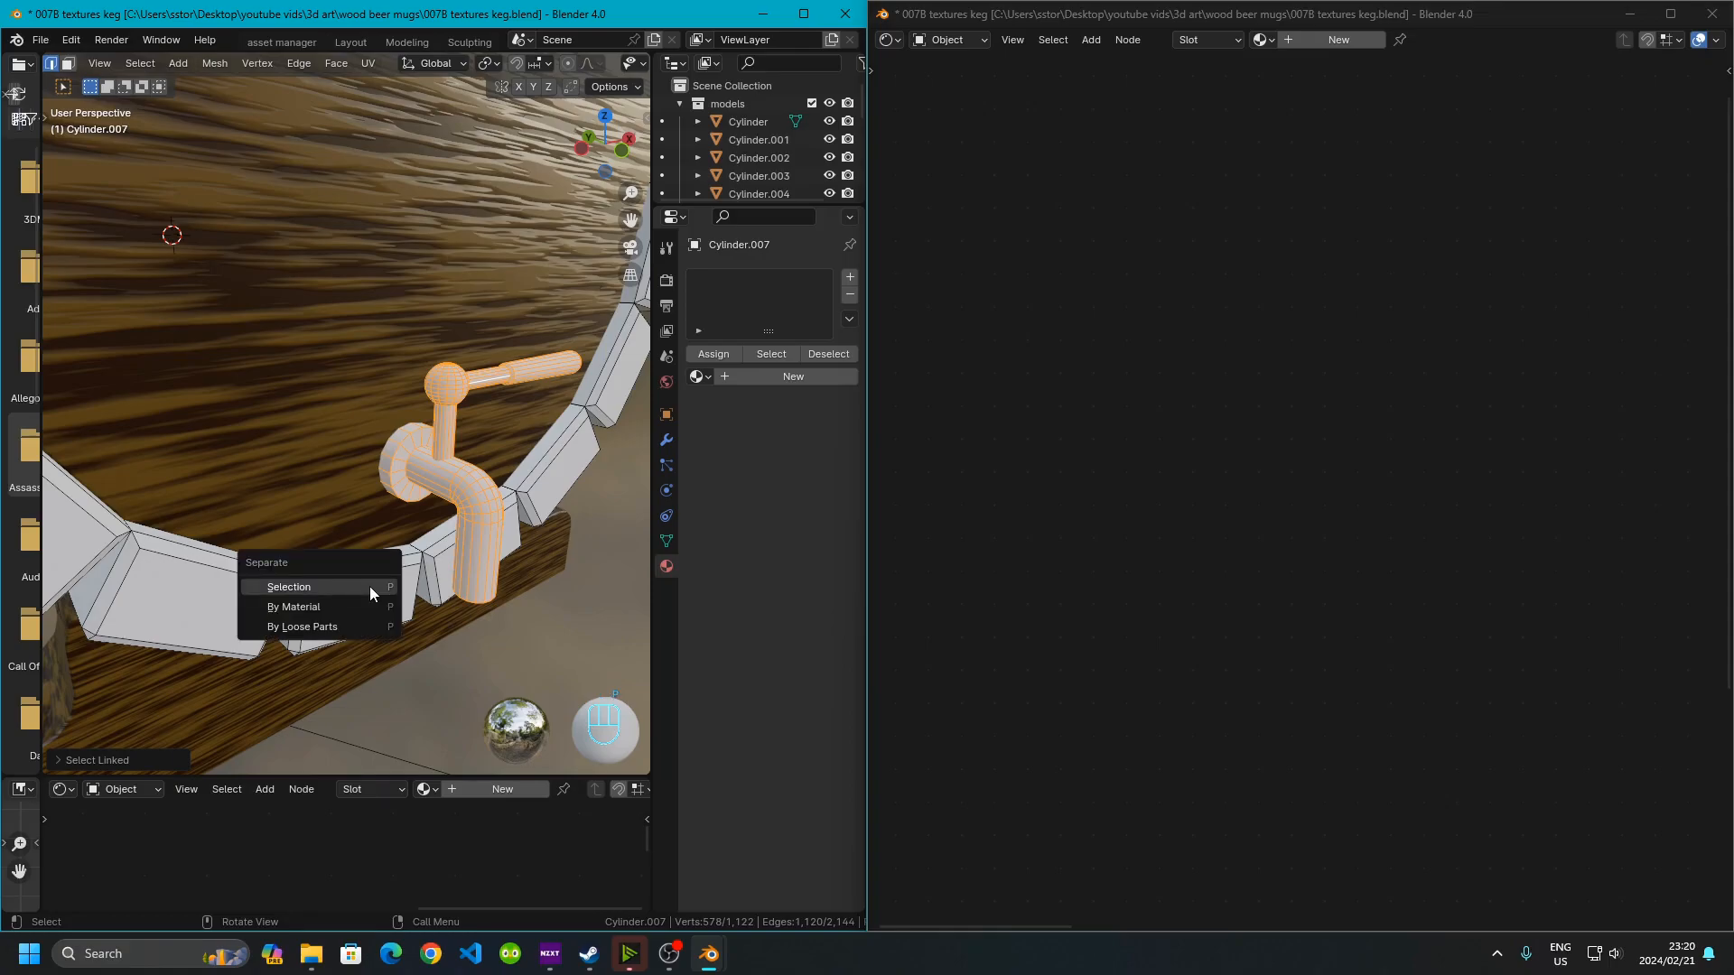
{"action": "left_click", "coordinate": [370, 587]}
{"action": "scroll", "coordinate": [421, 461], "scroll_direction": "down", "scroll_amount": 4}
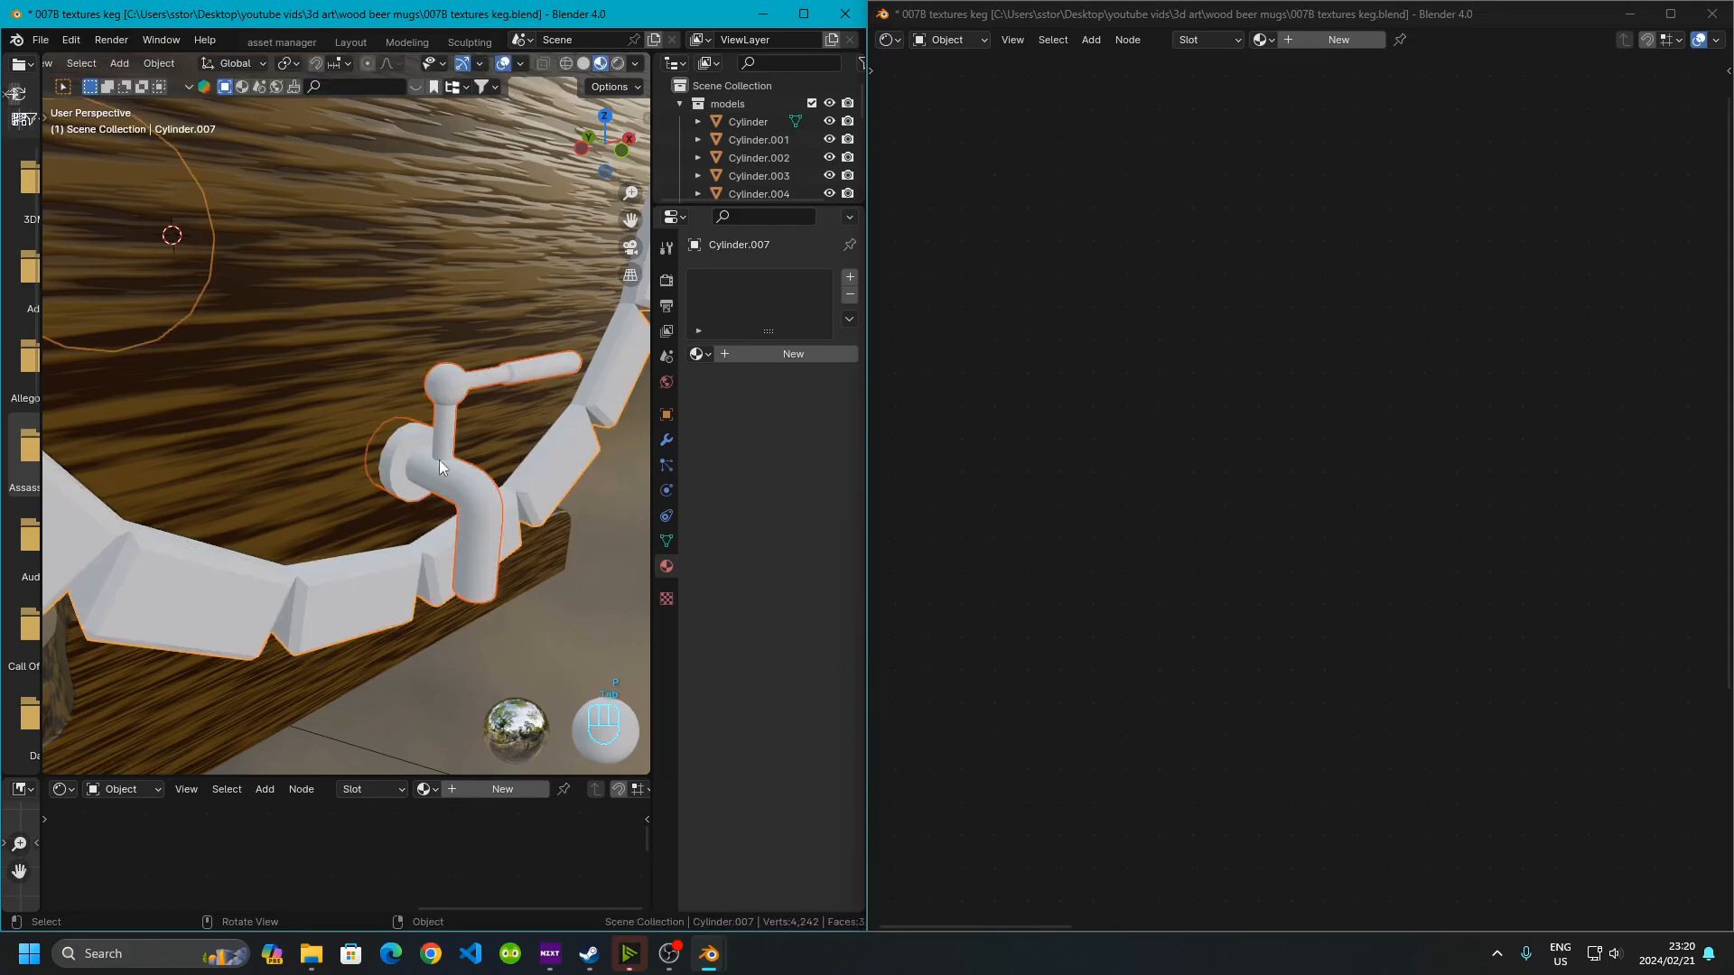
Enter Edit Mode on the keg body and loop-select the edge loops around the staves' front rim
{"action": "key", "text": "Tab"}
{"action": "middle_click_drag", "start_coordinate": [498, 544], "coordinate": [388, 431]}
{"action": "scroll", "coordinate": [366, 410], "scroll_direction": "up", "scroll_amount": 6}
{"action": "scroll", "coordinate": [332, 430], "scroll_direction": "down", "scroll_amount": 5}
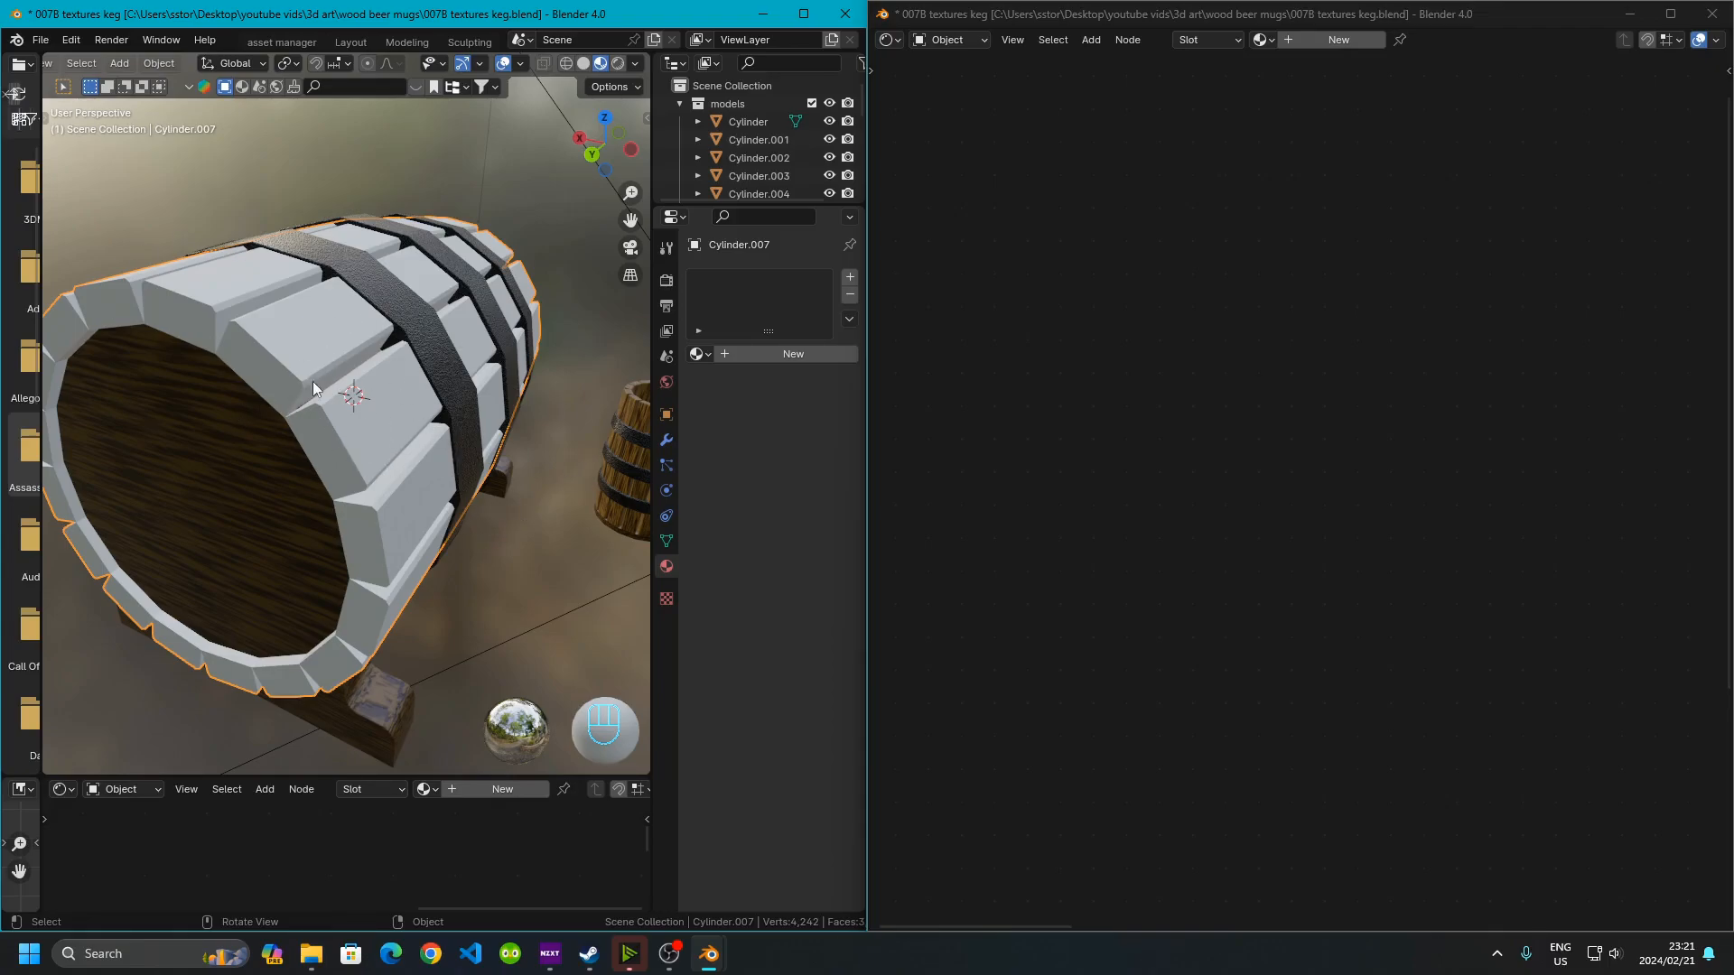
{"action": "scroll", "coordinate": [379, 477], "scroll_direction": "up", "scroll_amount": 2}
{"action": "key", "text": "Tab"}
{"action": "scroll", "coordinate": [298, 439], "scroll_direction": "up", "scroll_amount": 2}
{"action": "left_click", "coordinate": [332, 447], "text": "alt+shift"}
{"action": "left_click", "coordinate": [245, 338], "text": "alt+shift"}
{"action": "left_click", "coordinate": [108, 232], "text": "alt+shift"}
{"action": "middle_click_drag", "start_coordinate": [209, 395], "coordinate": [404, 402], "text": "shift"}
{"action": "left_click", "coordinate": [443, 251], "text": "alt+shift"}
{"action": "left_click", "coordinate": [342, 293], "text": "alt+shift"}
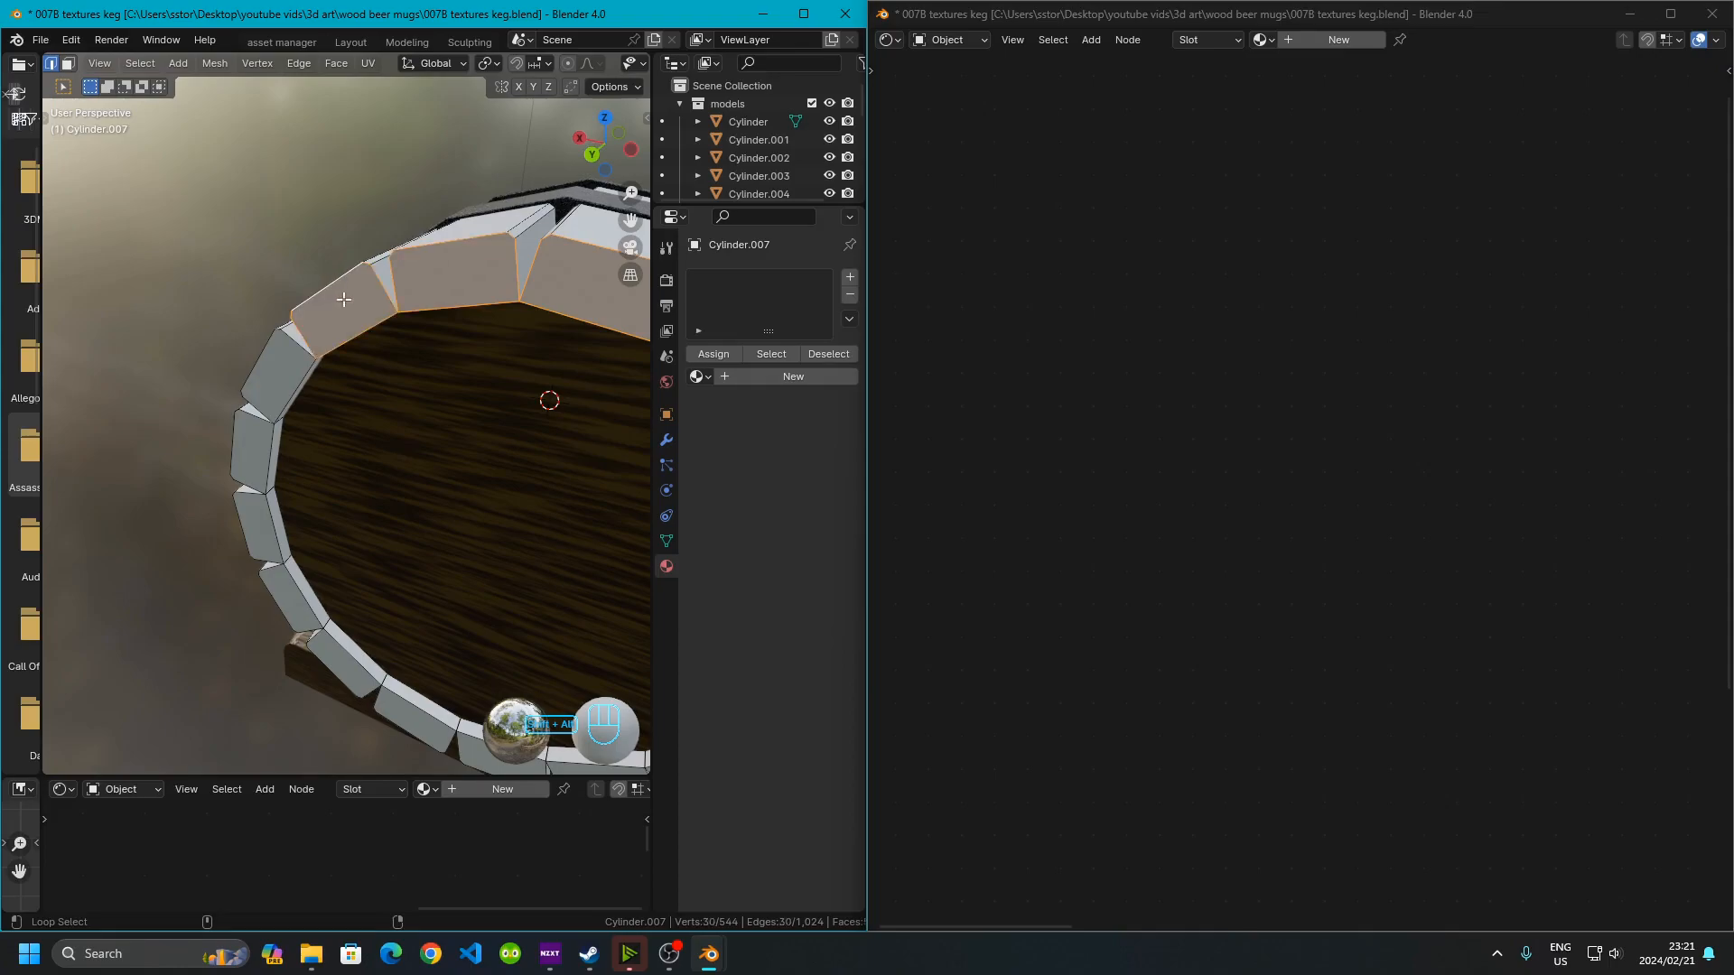
{"action": "left_click", "coordinate": [261, 385], "text": "alt+shift"}
{"action": "left_click", "coordinate": [239, 451], "text": "alt+shift"}
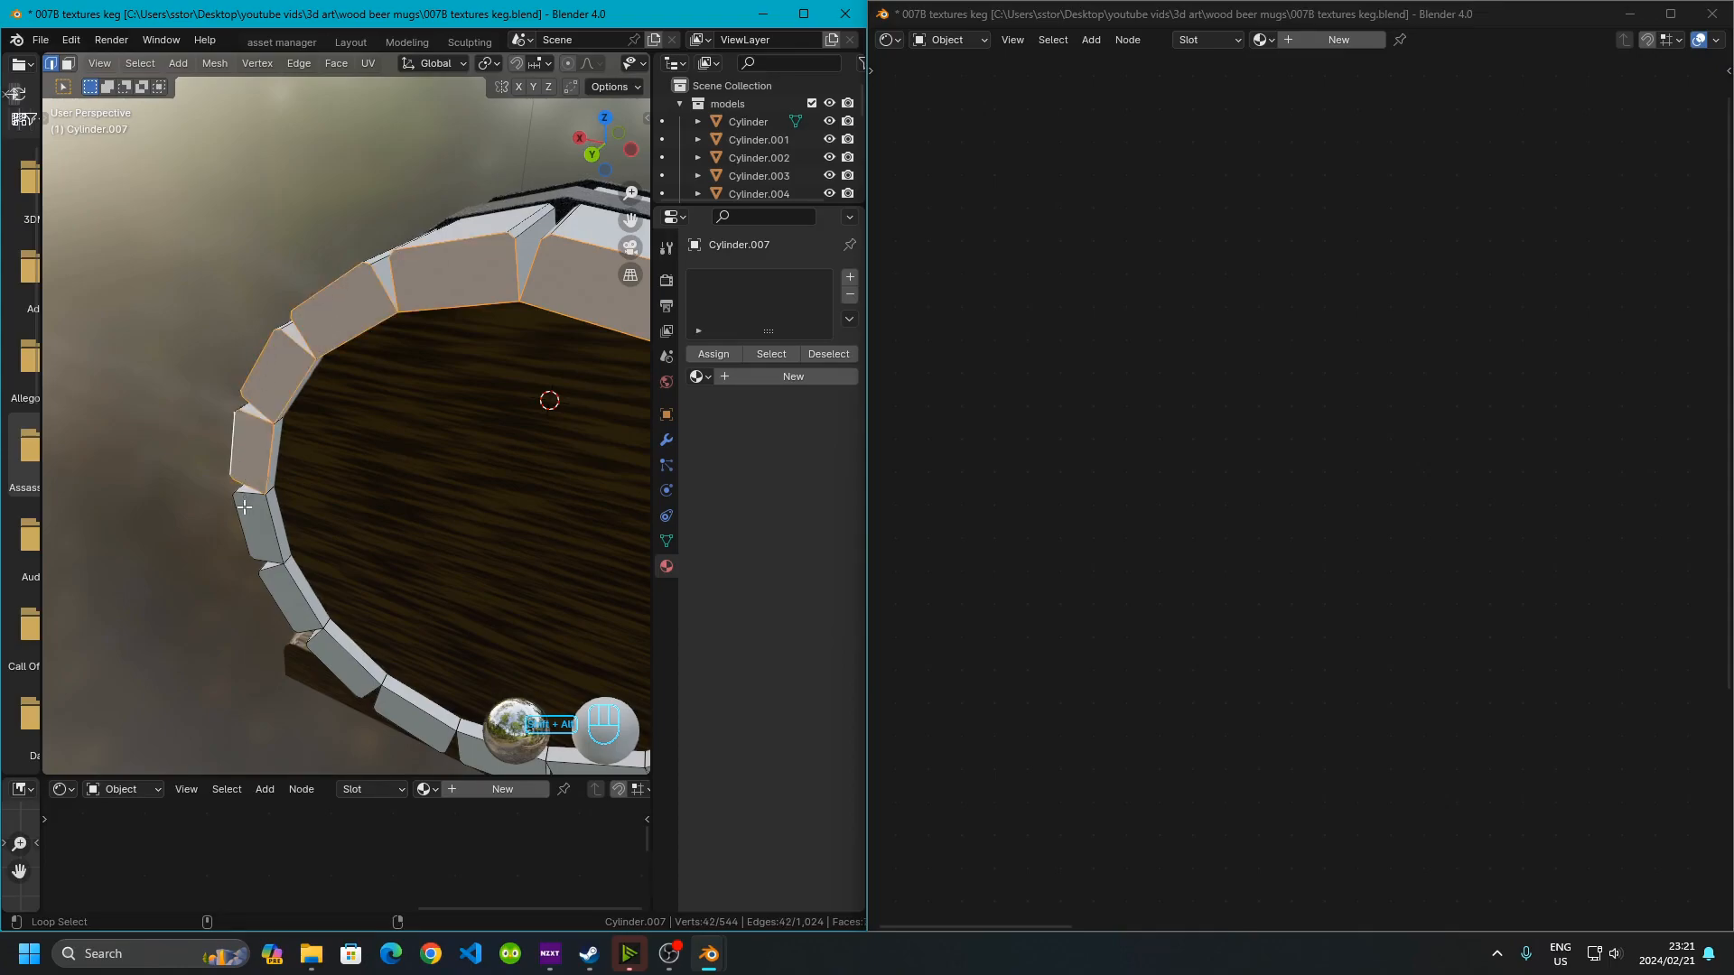
{"action": "left_click", "coordinate": [244, 528], "text": "alt+shift"}
{"action": "middle_click_drag", "start_coordinate": [244, 528], "coordinate": [216, 446], "text": "shift"}
{"action": "left_click", "coordinate": [246, 483], "text": "alt+shift"}
{"action": "left_click", "coordinate": [294, 552], "text": "alt+shift"}
{"action": "left_click", "coordinate": [372, 605], "text": "alt+shift"}
{"action": "left_click", "coordinate": [449, 645], "text": "alt+shift"}
{"action": "left_click", "coordinate": [536, 654], "text": "alt+shift"}
{"action": "middle_click_drag", "start_coordinate": [535, 654], "coordinate": [364, 533]}
{"action": "left_click", "coordinate": [364, 532], "text": "alt+shift"}
{"action": "left_click", "coordinate": [407, 484], "text": "alt+shift"}
{"action": "left_click", "coordinate": [415, 363], "text": "alt+shift"}
{"action": "middle_click_drag", "start_coordinate": [411, 367], "coordinate": [448, 402]}
{"action": "left_click", "coordinate": [553, 396], "text": "shift"}
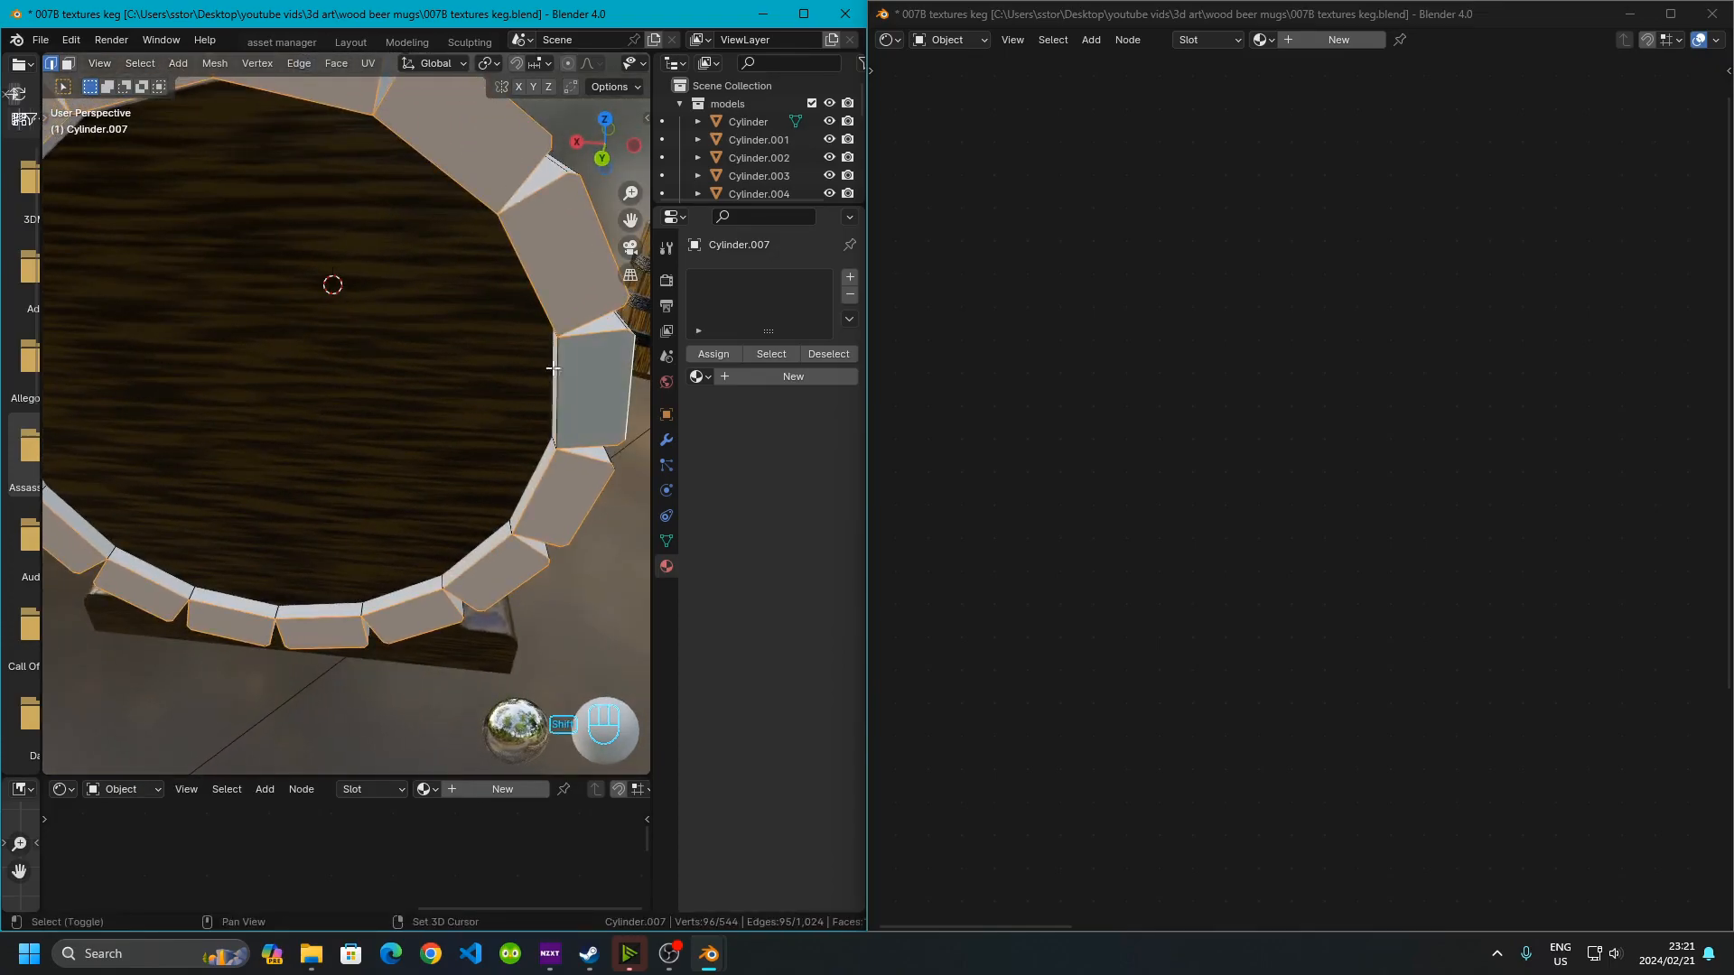
{"action": "left_click", "coordinate": [508, 274], "text": "shift"}
{"action": "middle_click_drag", "start_coordinate": [506, 279], "coordinate": [144, 259]}
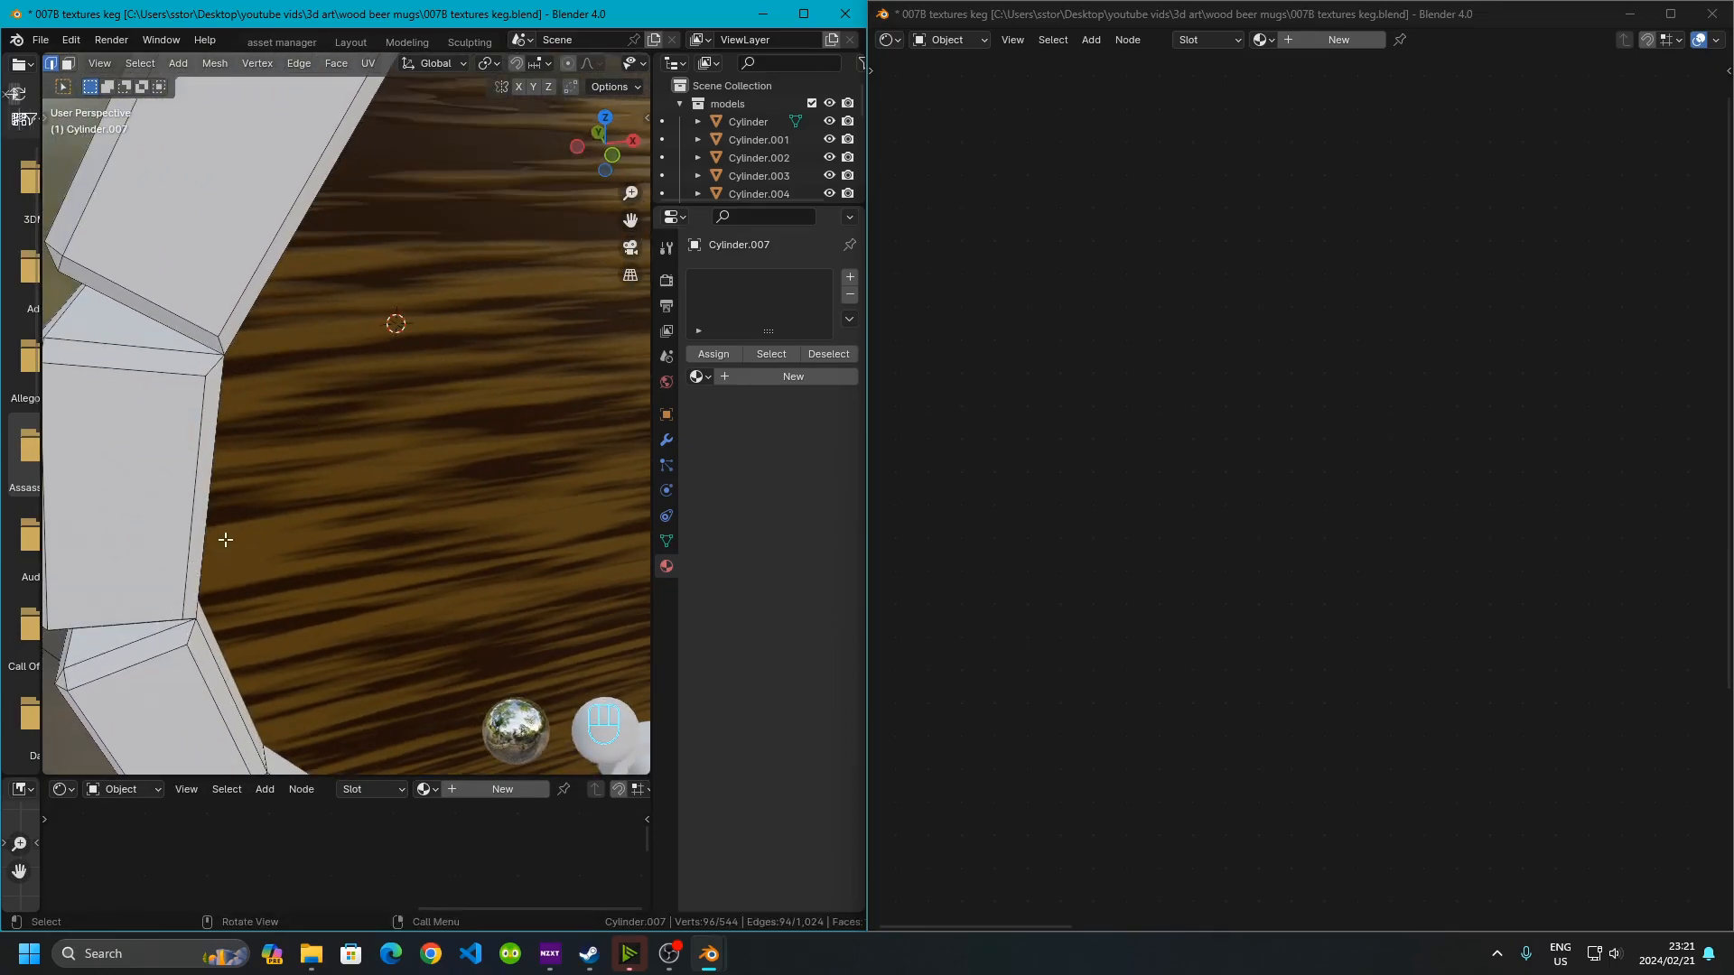
{"action": "middle_click_drag", "start_coordinate": [251, 453], "coordinate": [596, 463]}
{"action": "scroll", "coordinate": [445, 343], "scroll_direction": "up", "scroll_amount": 1}
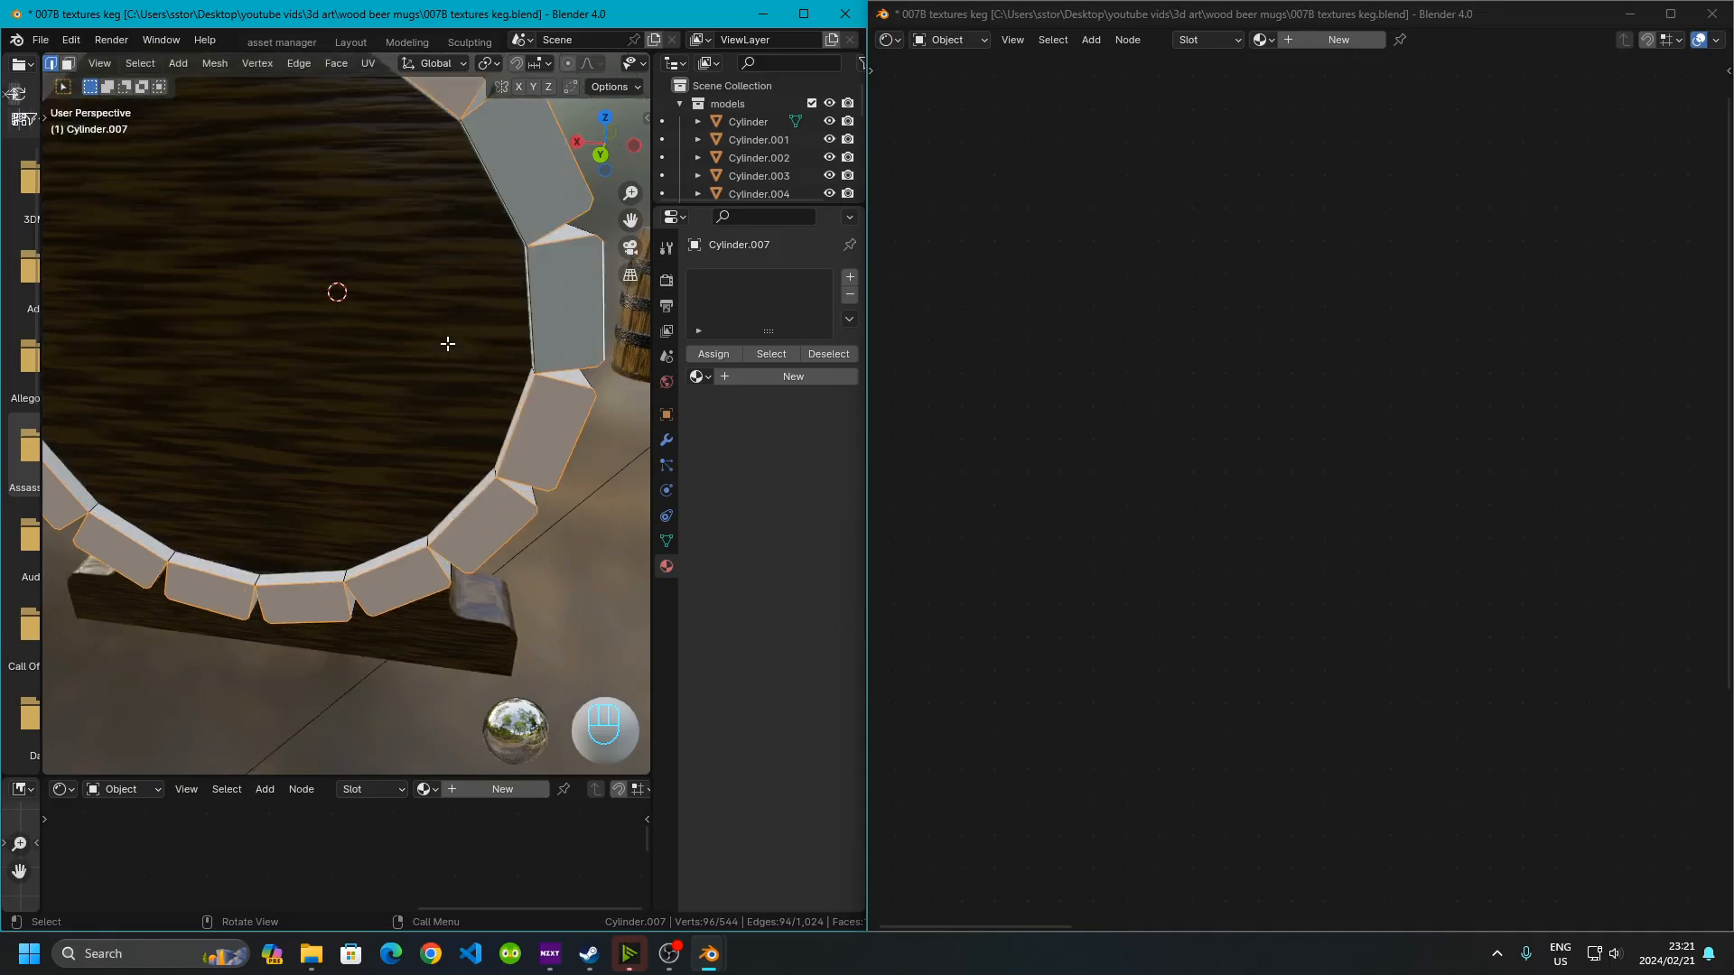
Bevel the selected rim edges with a width of 0.005 m
{"action": "key", "text": "ctrl+z"}
{"action": "middle_click_drag", "start_coordinate": [500, 369], "coordinate": [304, 447]}
{"action": "key", "text": "ctrl+z"}
{"action": "middle_click_drag", "start_coordinate": [305, 447], "coordinate": [365, 462], "text": "shift"}
{"action": "scroll", "coordinate": [365, 462], "scroll_direction": "up", "scroll_amount": 2}
{"action": "key", "text": "ctrl+b"}
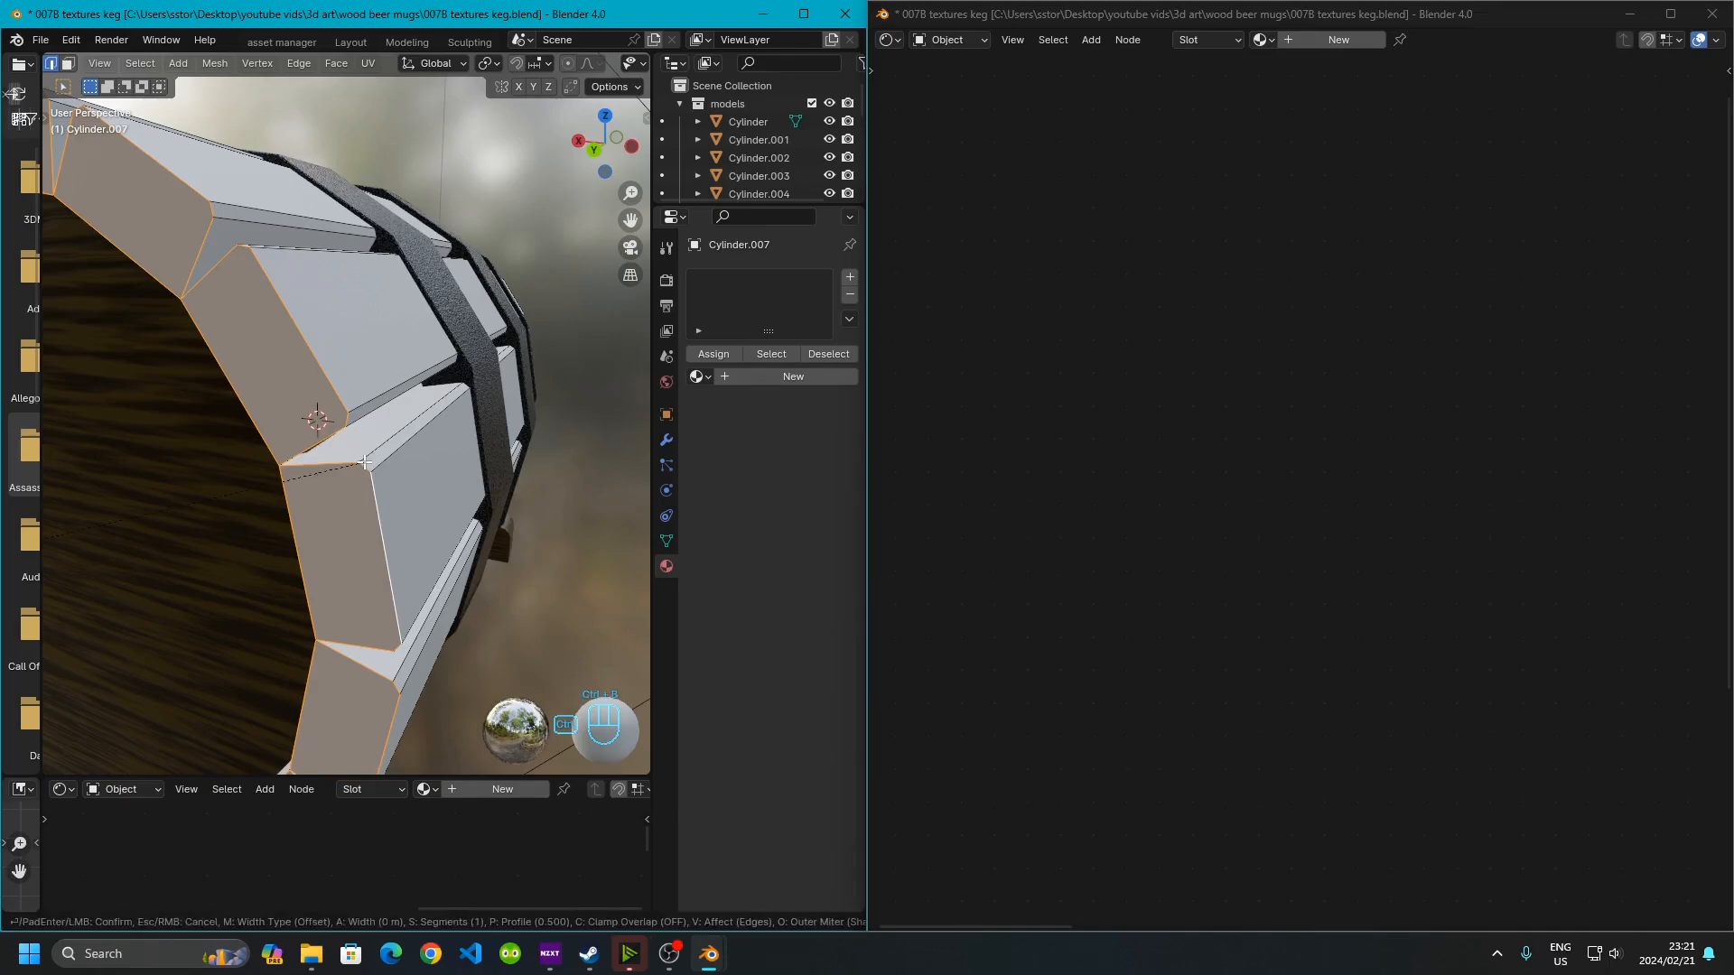
{"action": "type", "text": ".01"}
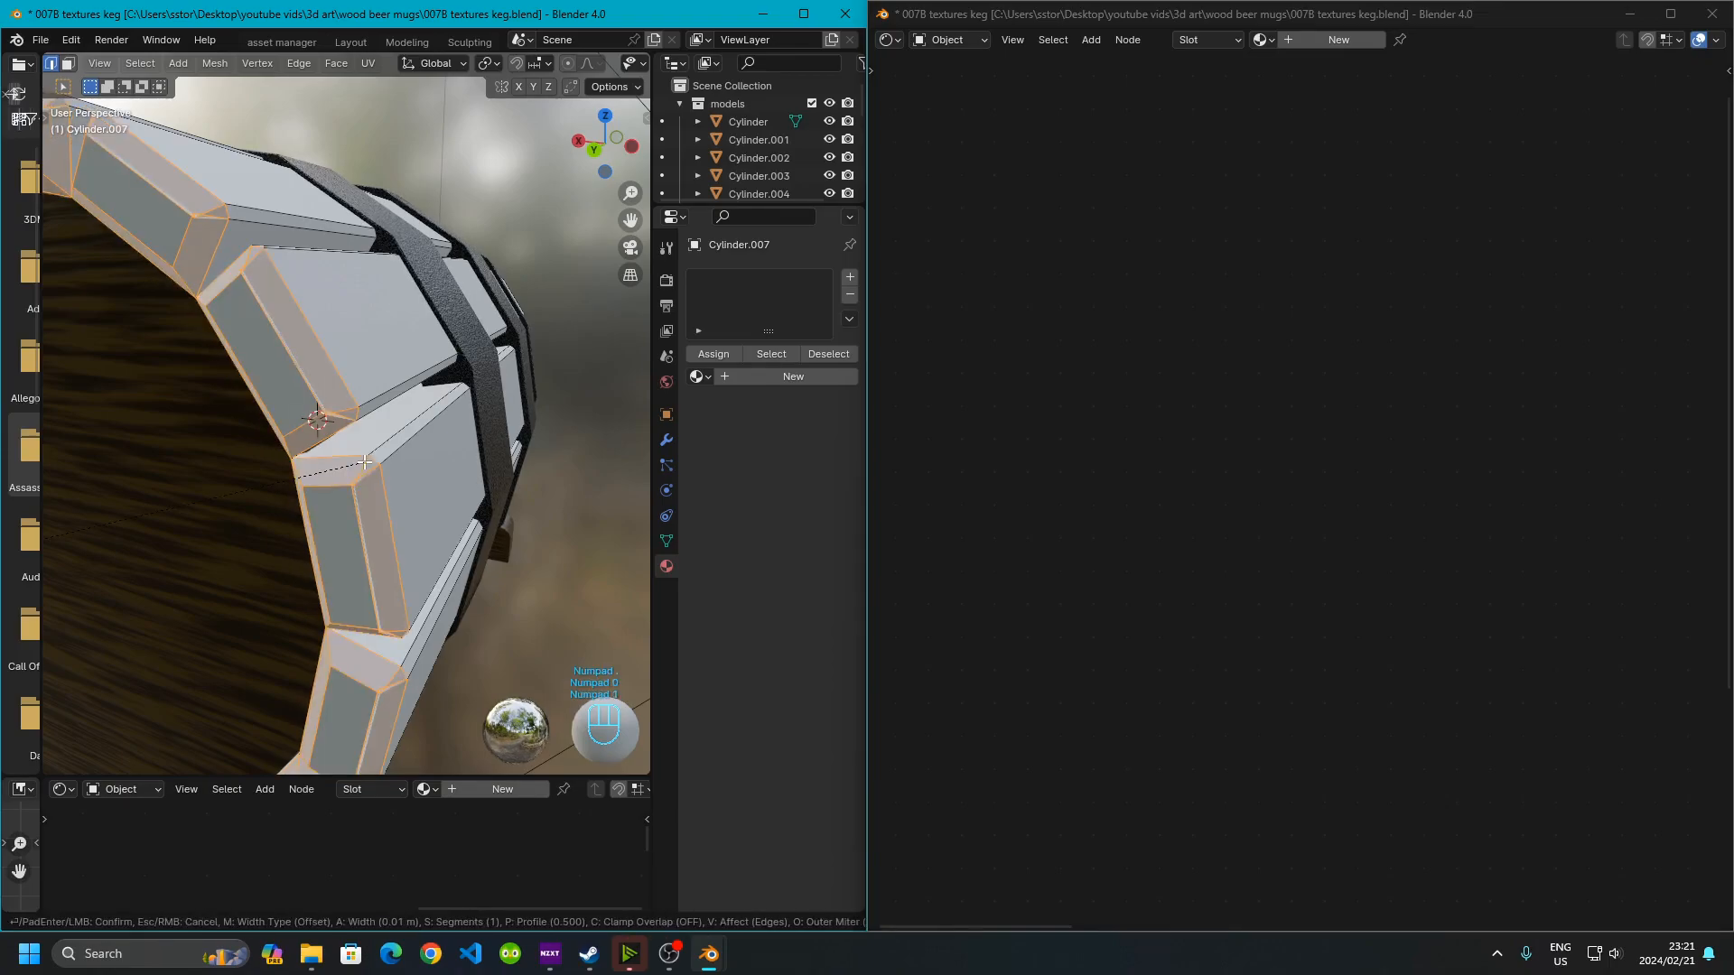
{"action": "key", "text": "BackSpace"}
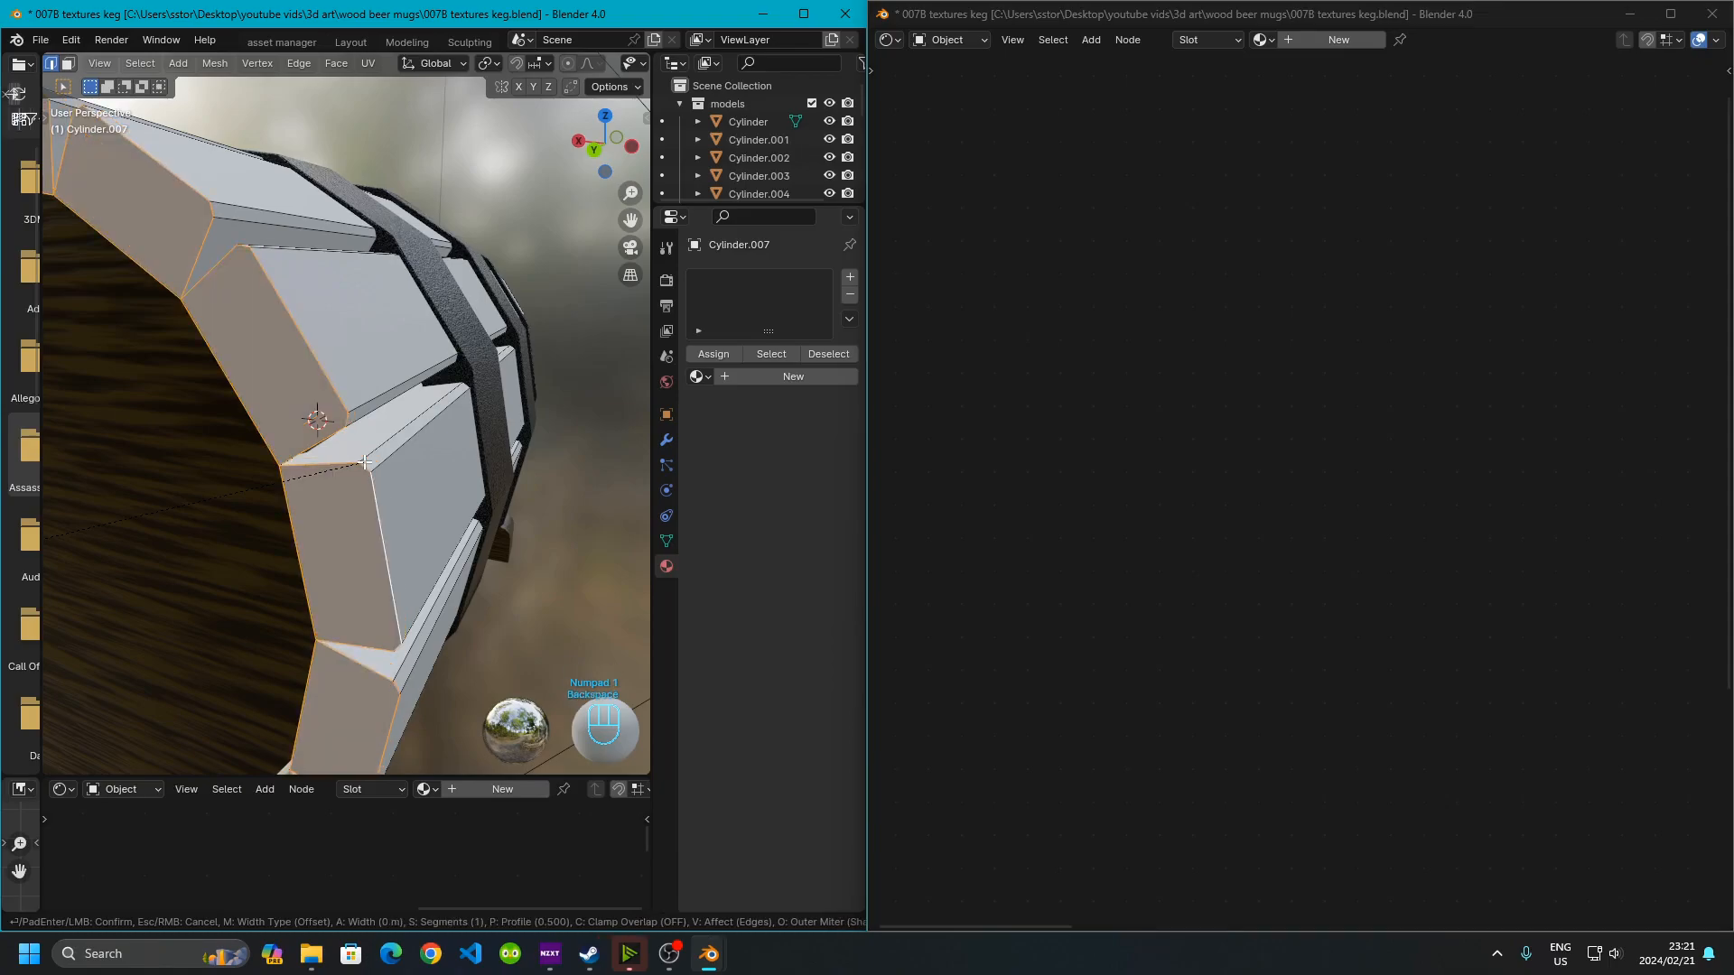
{"action": "type", "text": "1"}
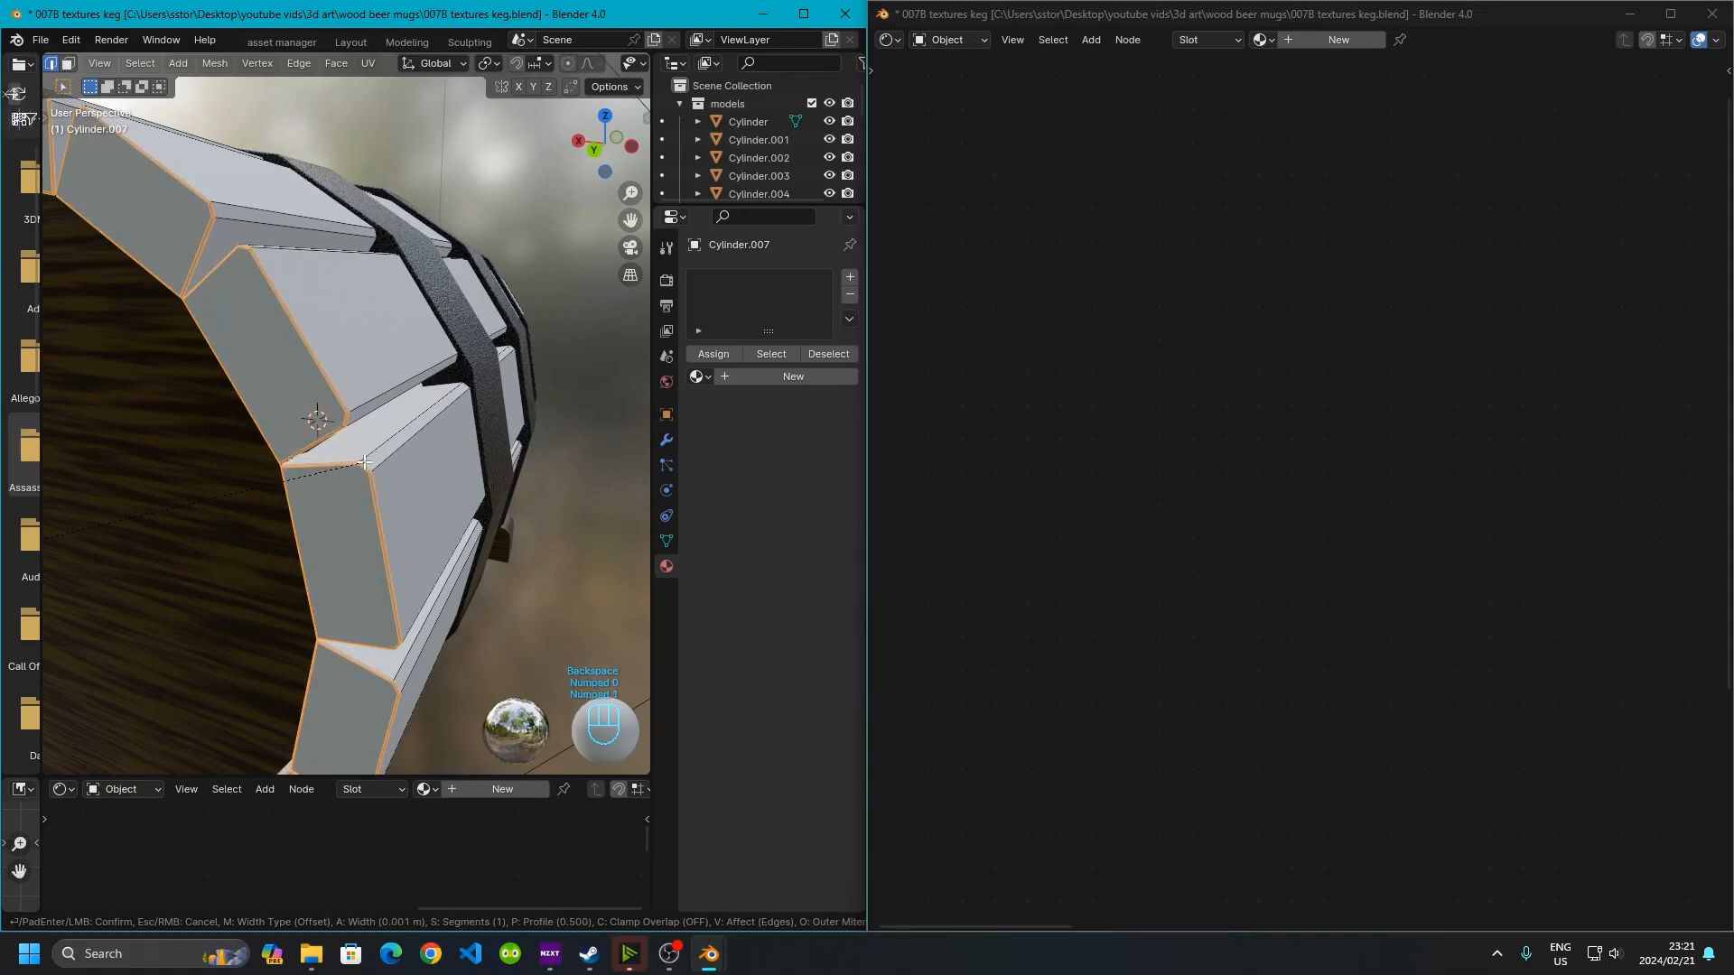
{"action": "key", "text": "BackSpace"}
{"action": "type", "text": "5"}
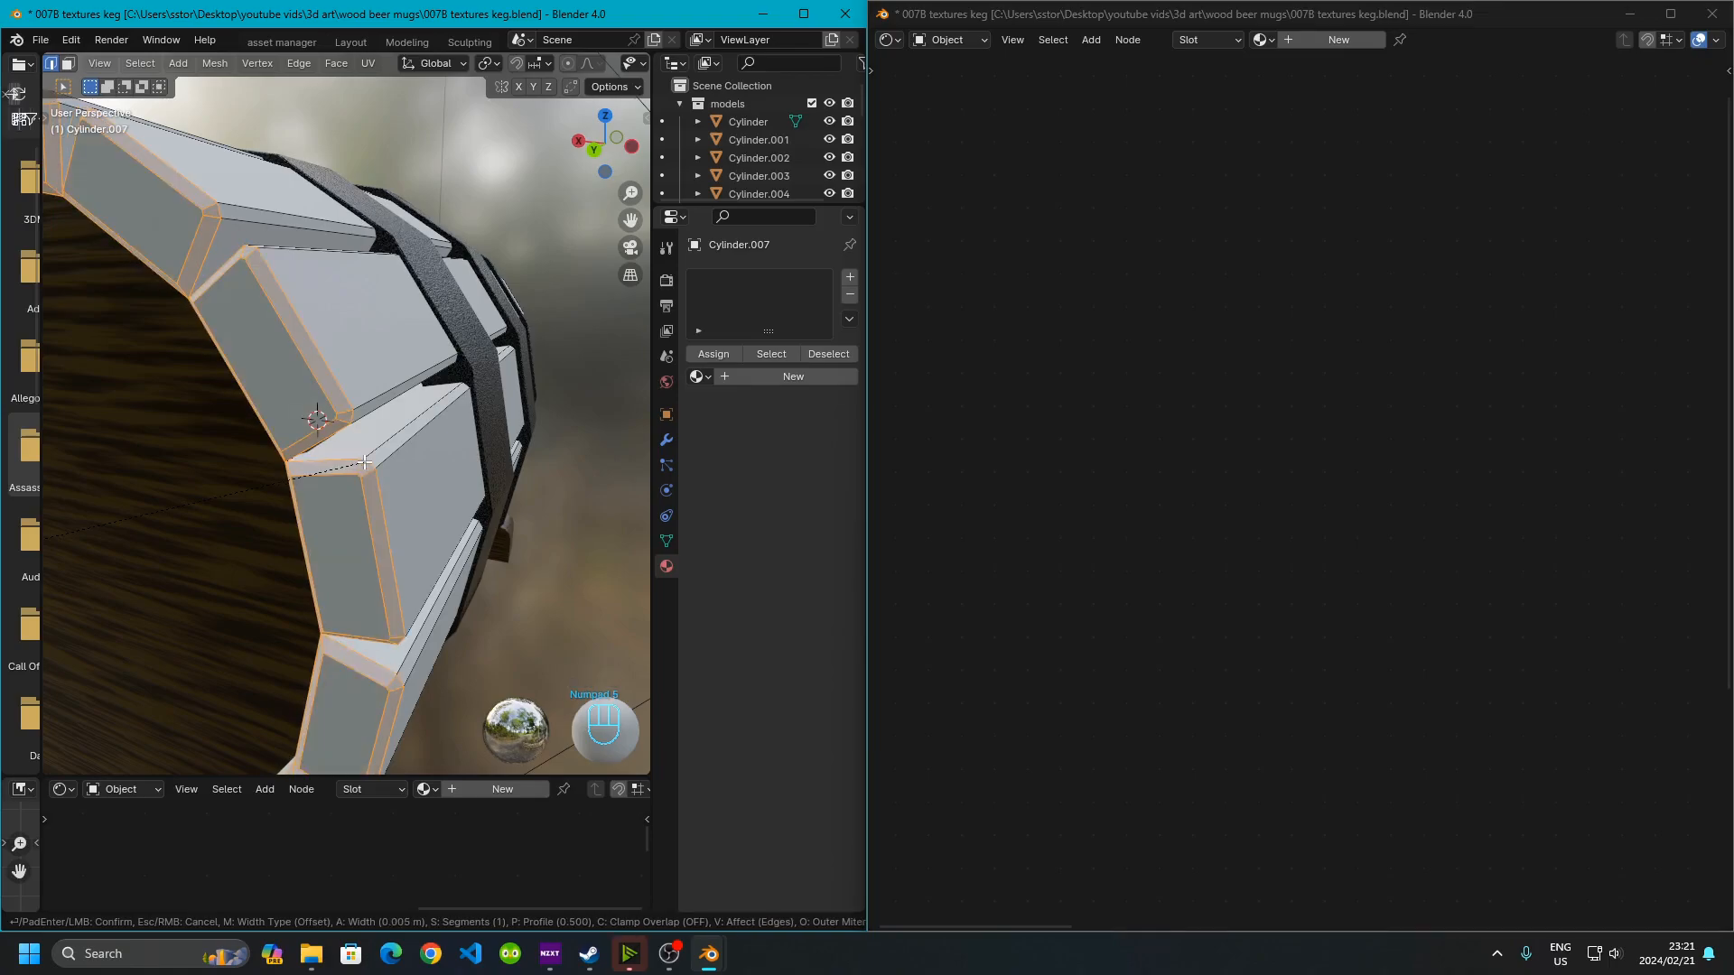
{"action": "key", "text": "Return"}
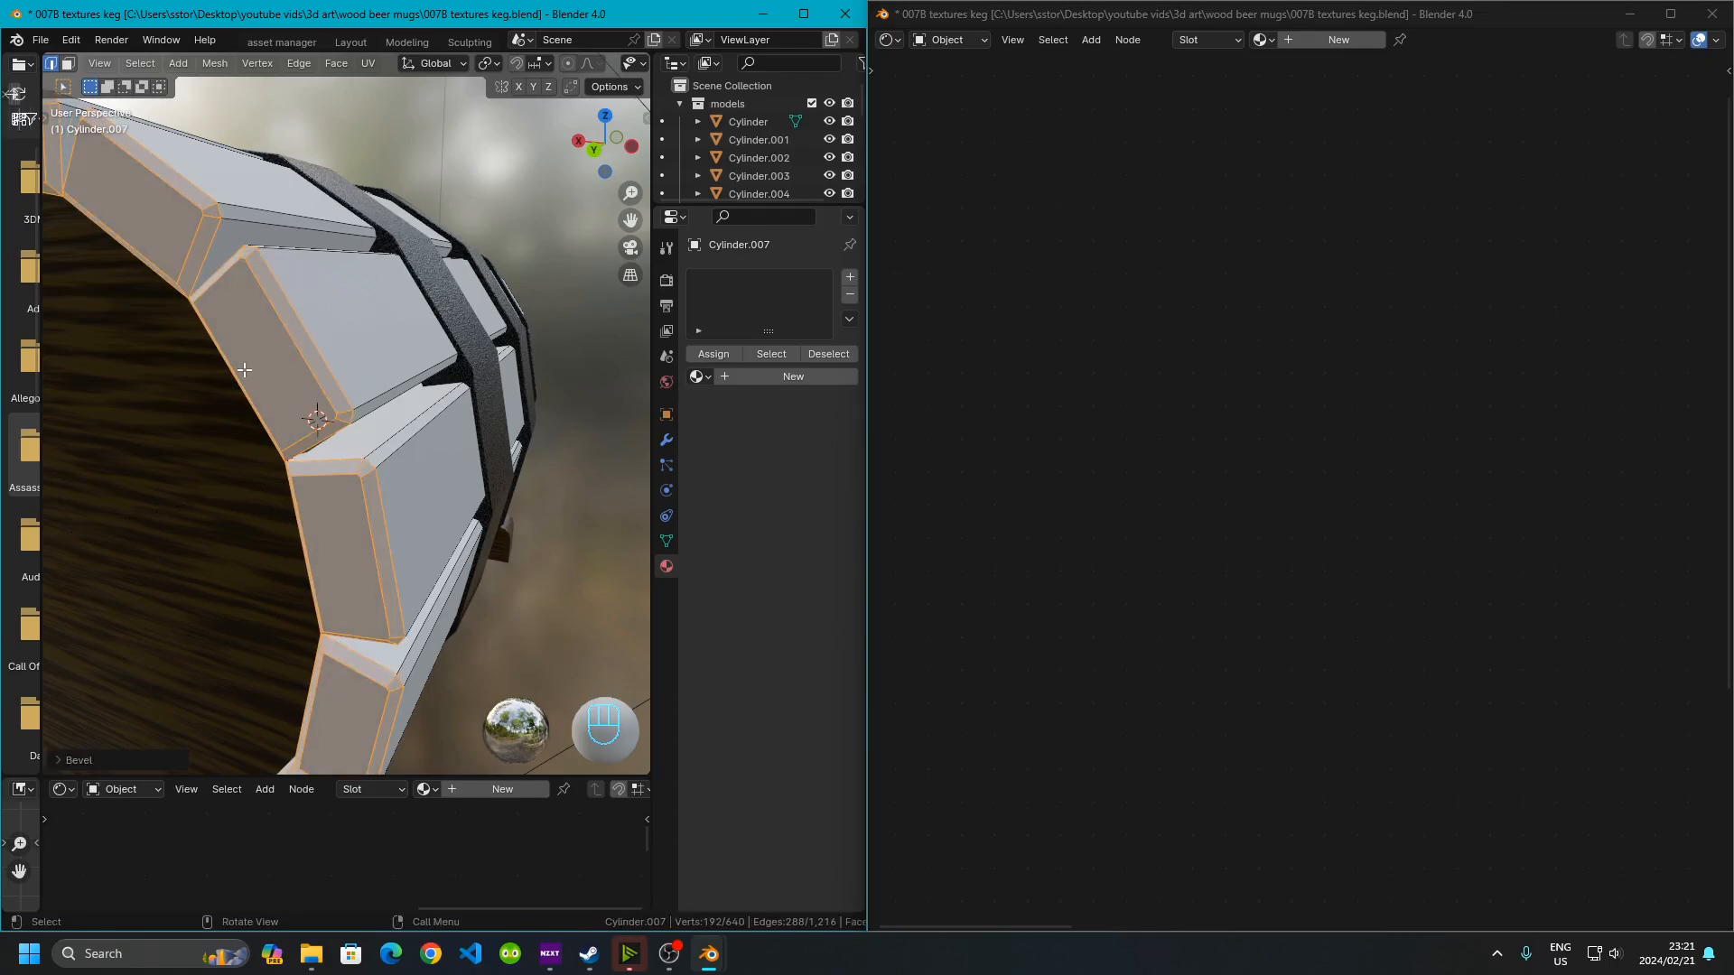
Return to Object Mode and assign the existing Material.002 to the keg body
{"action": "scroll", "coordinate": [373, 480], "scroll_direction": "down", "scroll_amount": 4}
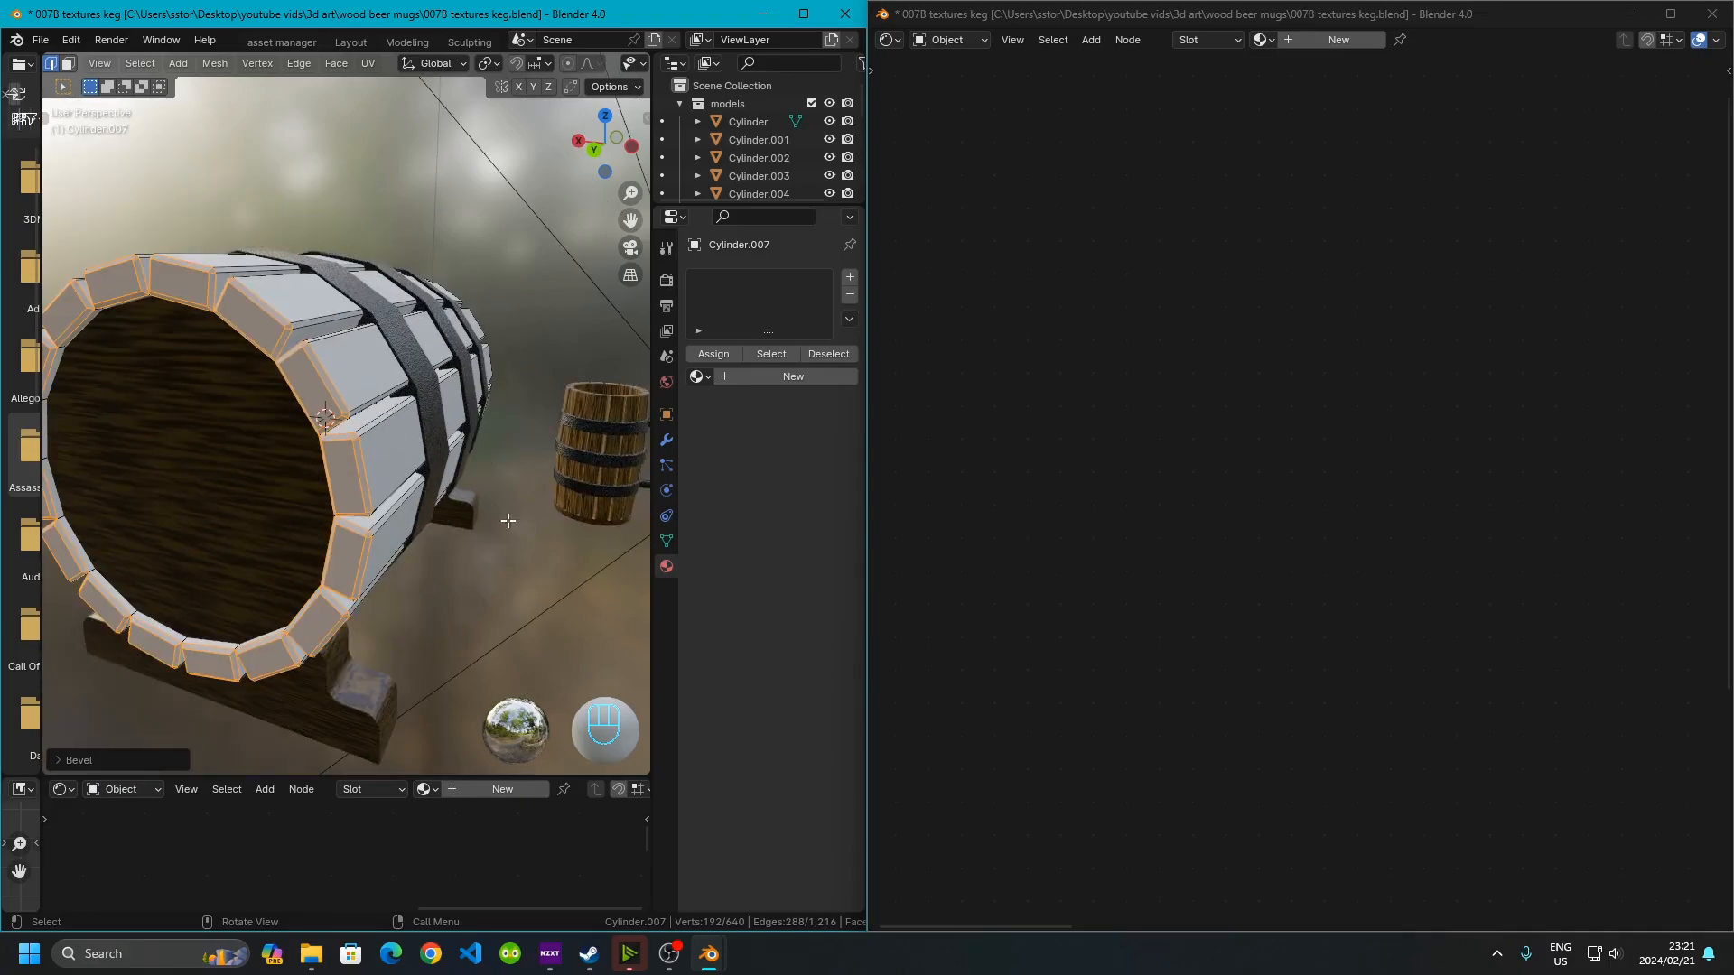
{"action": "key", "text": "Tab"}
{"action": "middle_click_drag", "start_coordinate": [505, 587], "coordinate": [408, 547]}
{"action": "scroll", "coordinate": [316, 452], "scroll_direction": "up", "scroll_amount": 4}
{"action": "middle_click_drag", "start_coordinate": [407, 547], "coordinate": [208, 411], "text": "shift"}
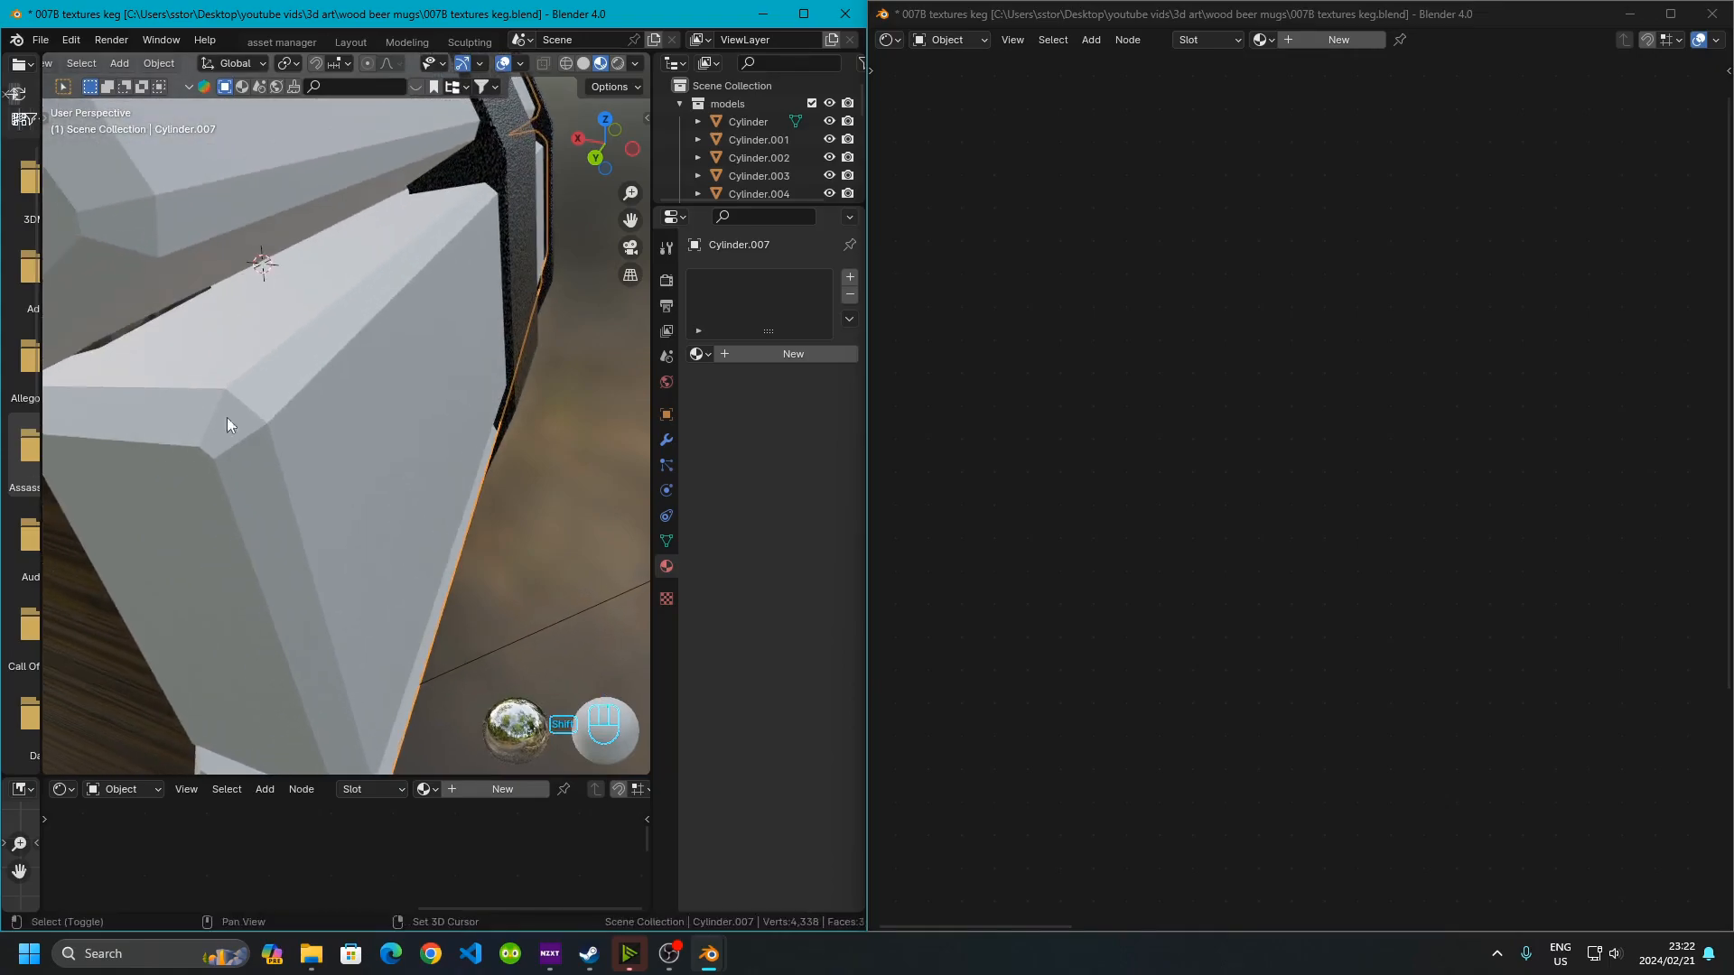
{"action": "scroll", "coordinate": [373, 393], "scroll_direction": "down", "scroll_amount": 5}
{"action": "mouse_move", "coordinate": [374, 393]}
{"action": "middle_mouse_down"}
{"action": "mouse_move", "coordinate": [259, 352]}
{"action": "mouse_move", "coordinate": [307, 402]}
{"action": "mouse_move", "coordinate": [378, 414]}
{"action": "mouse_move", "coordinate": [354, 419]}
{"action": "middle_mouse_up"}
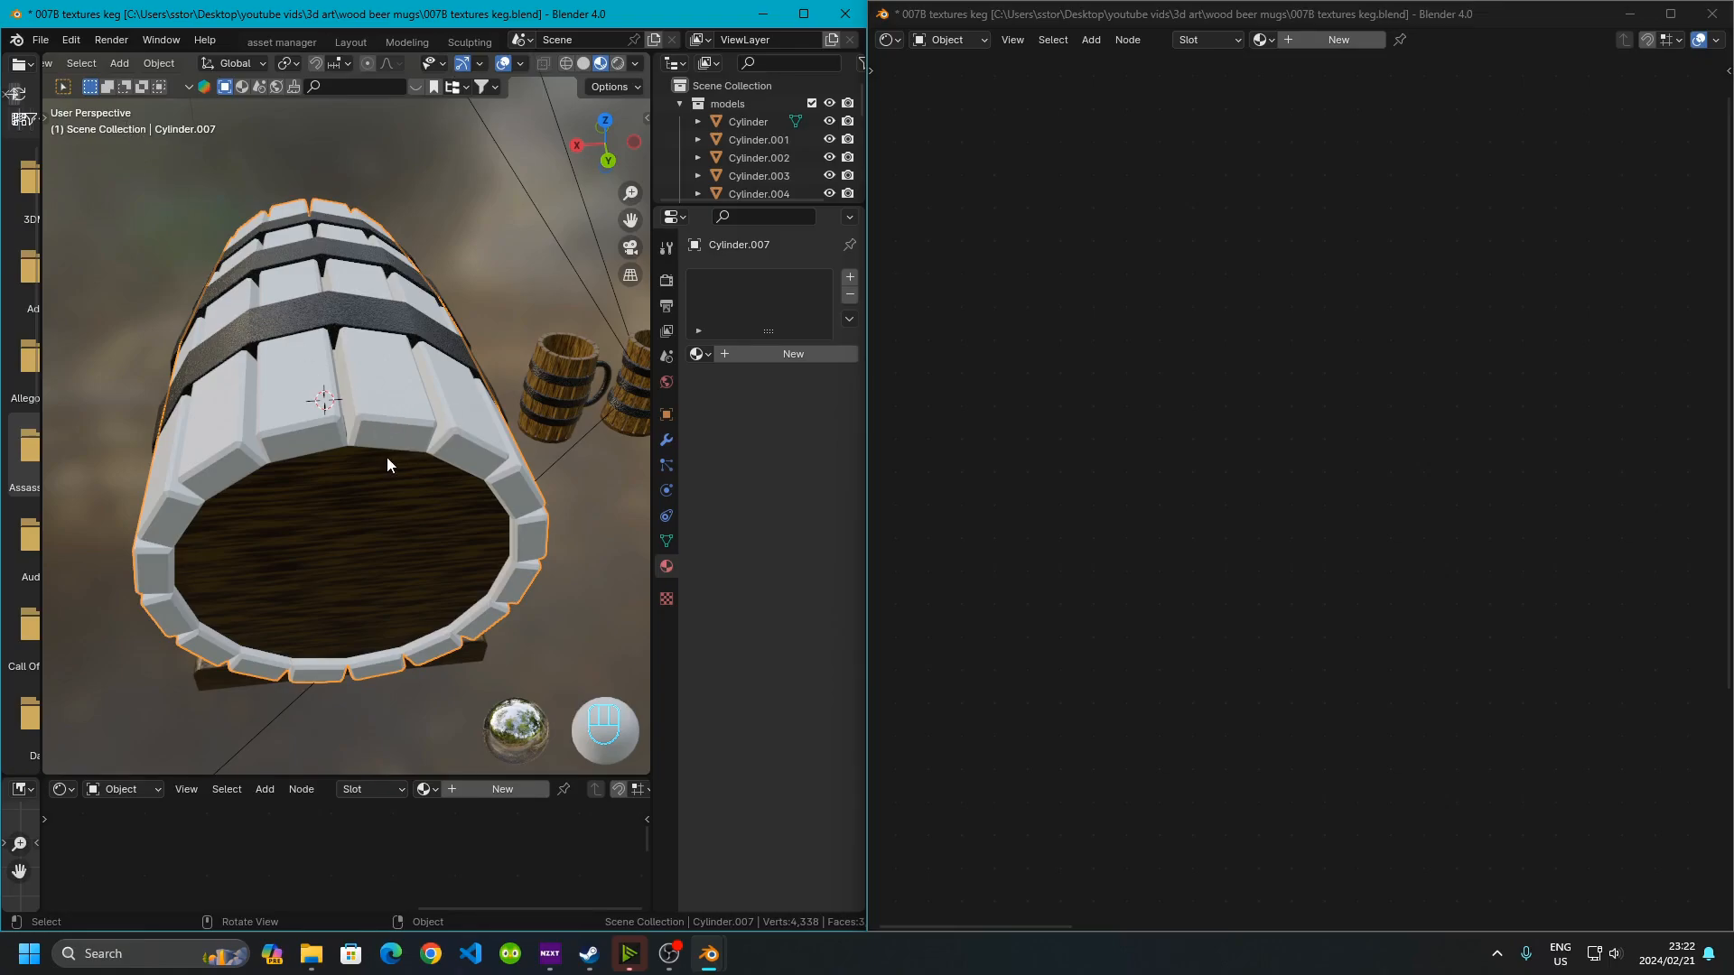
{"action": "middle_click_drag", "start_coordinate": [449, 499], "coordinate": [376, 502]}
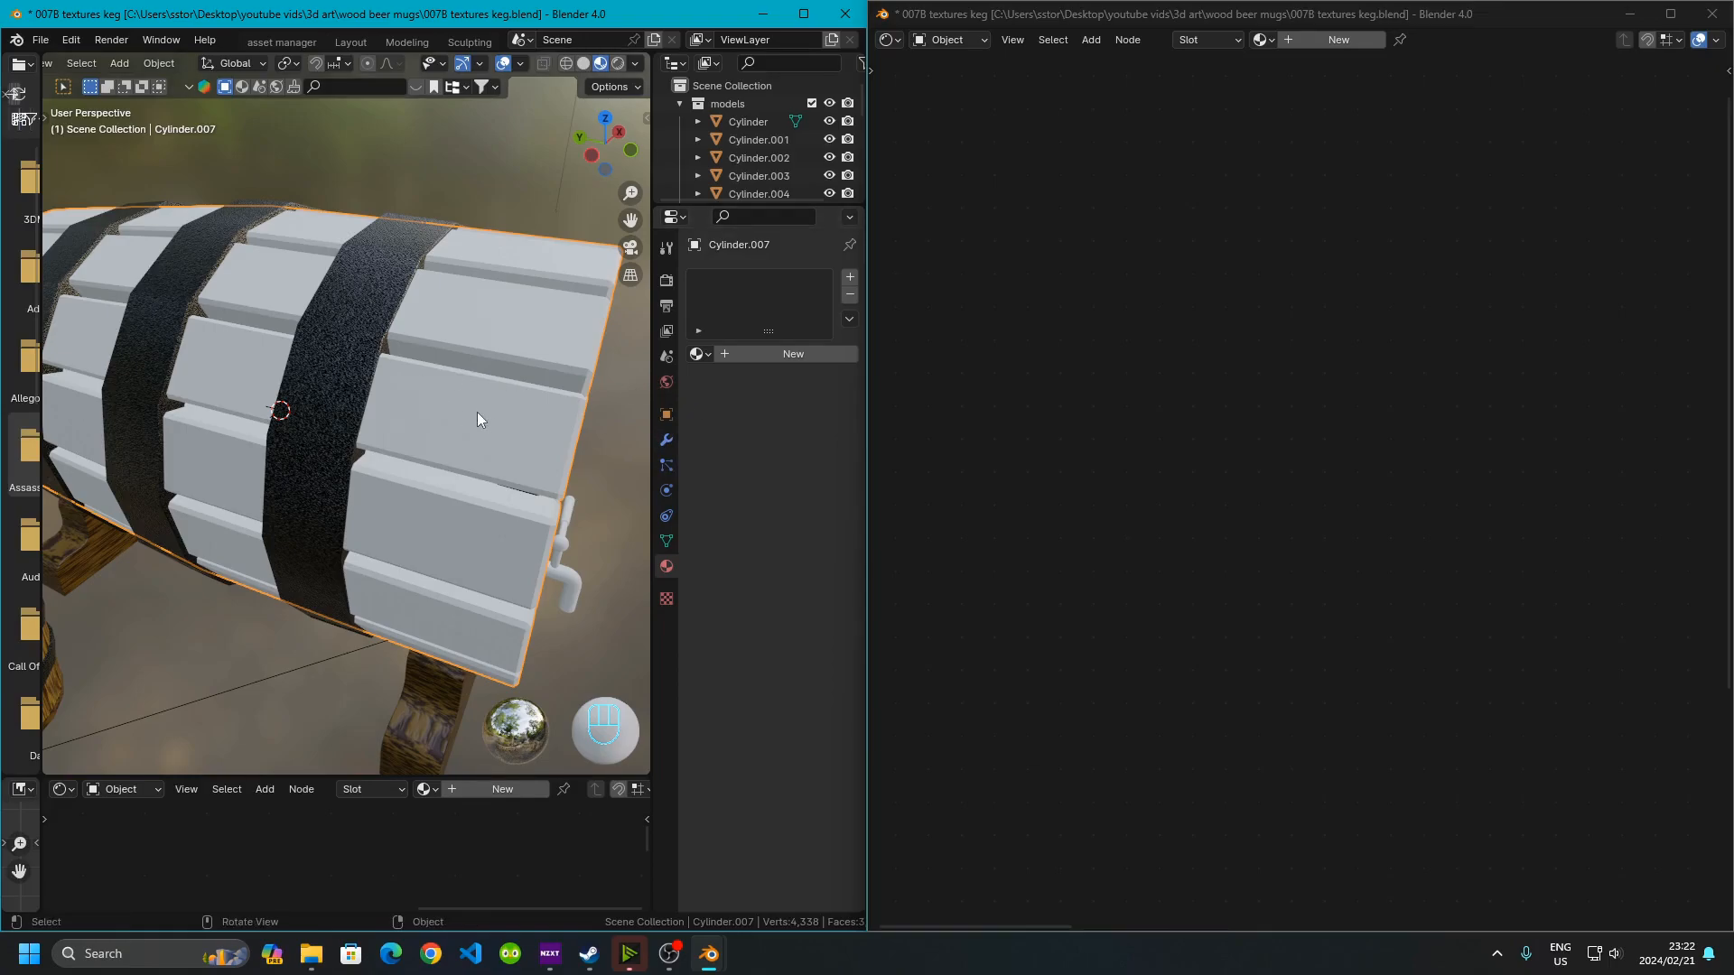
{"action": "left_click", "coordinate": [710, 353]}
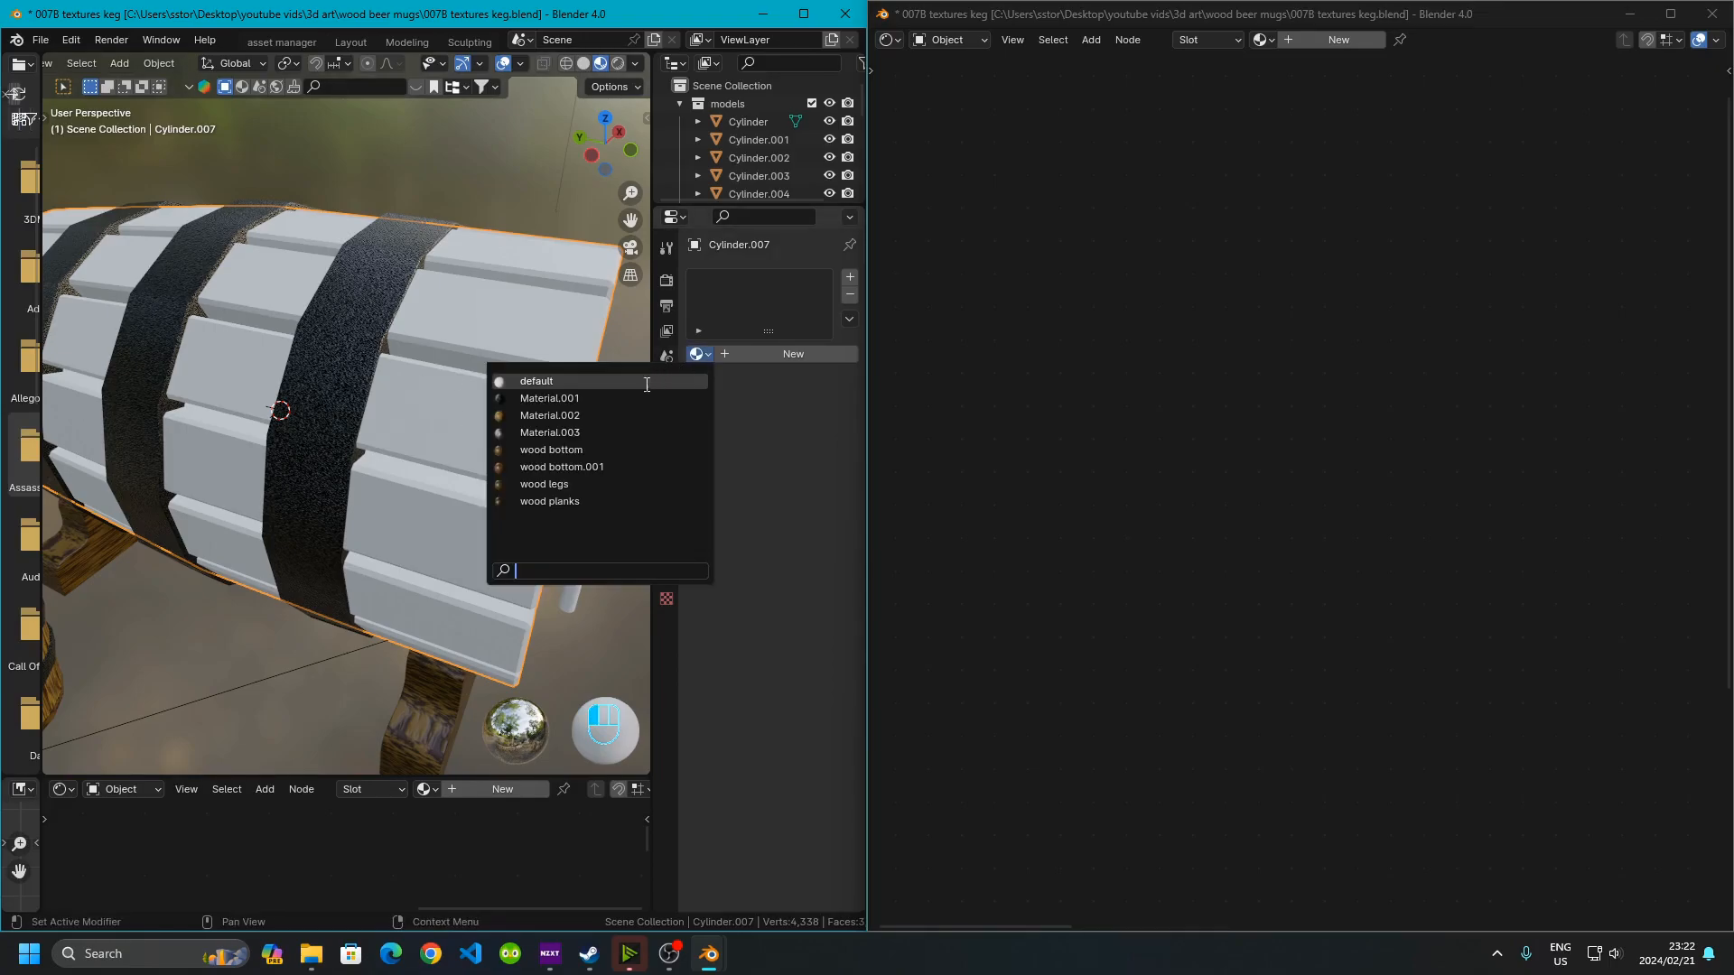
{"action": "left_click", "coordinate": [578, 412]}
{"action": "scroll", "coordinate": [362, 488], "scroll_direction": "down", "scroll_amount": 5}
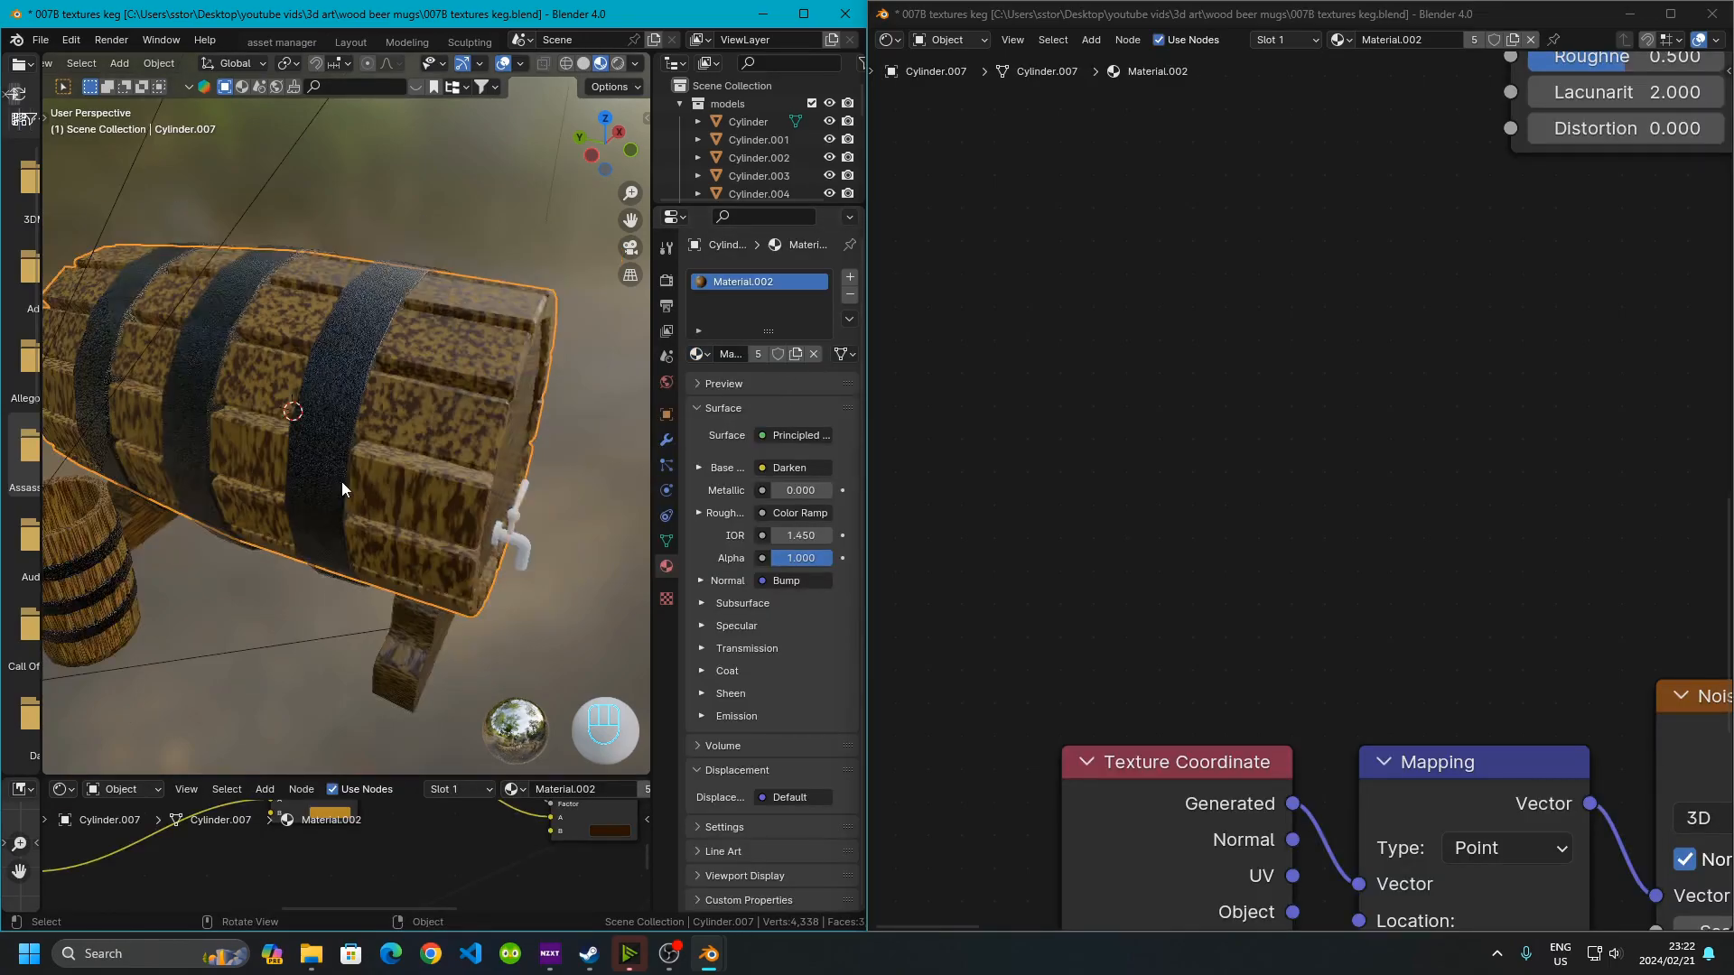
Make a new copy of the keg body's material and open its node tree
{"action": "scroll", "coordinate": [369, 483], "scroll_direction": "up", "scroll_amount": 5}
{"action": "middle_click_drag", "start_coordinate": [368, 487], "coordinate": [301, 512]}
{"action": "middle_click_drag", "start_coordinate": [477, 521], "coordinate": [352, 519]}
{"action": "scroll", "coordinate": [260, 455], "scroll_direction": "up", "scroll_amount": 3}
{"action": "middle_click_drag", "start_coordinate": [352, 519], "coordinate": [355, 490], "text": "shift"}
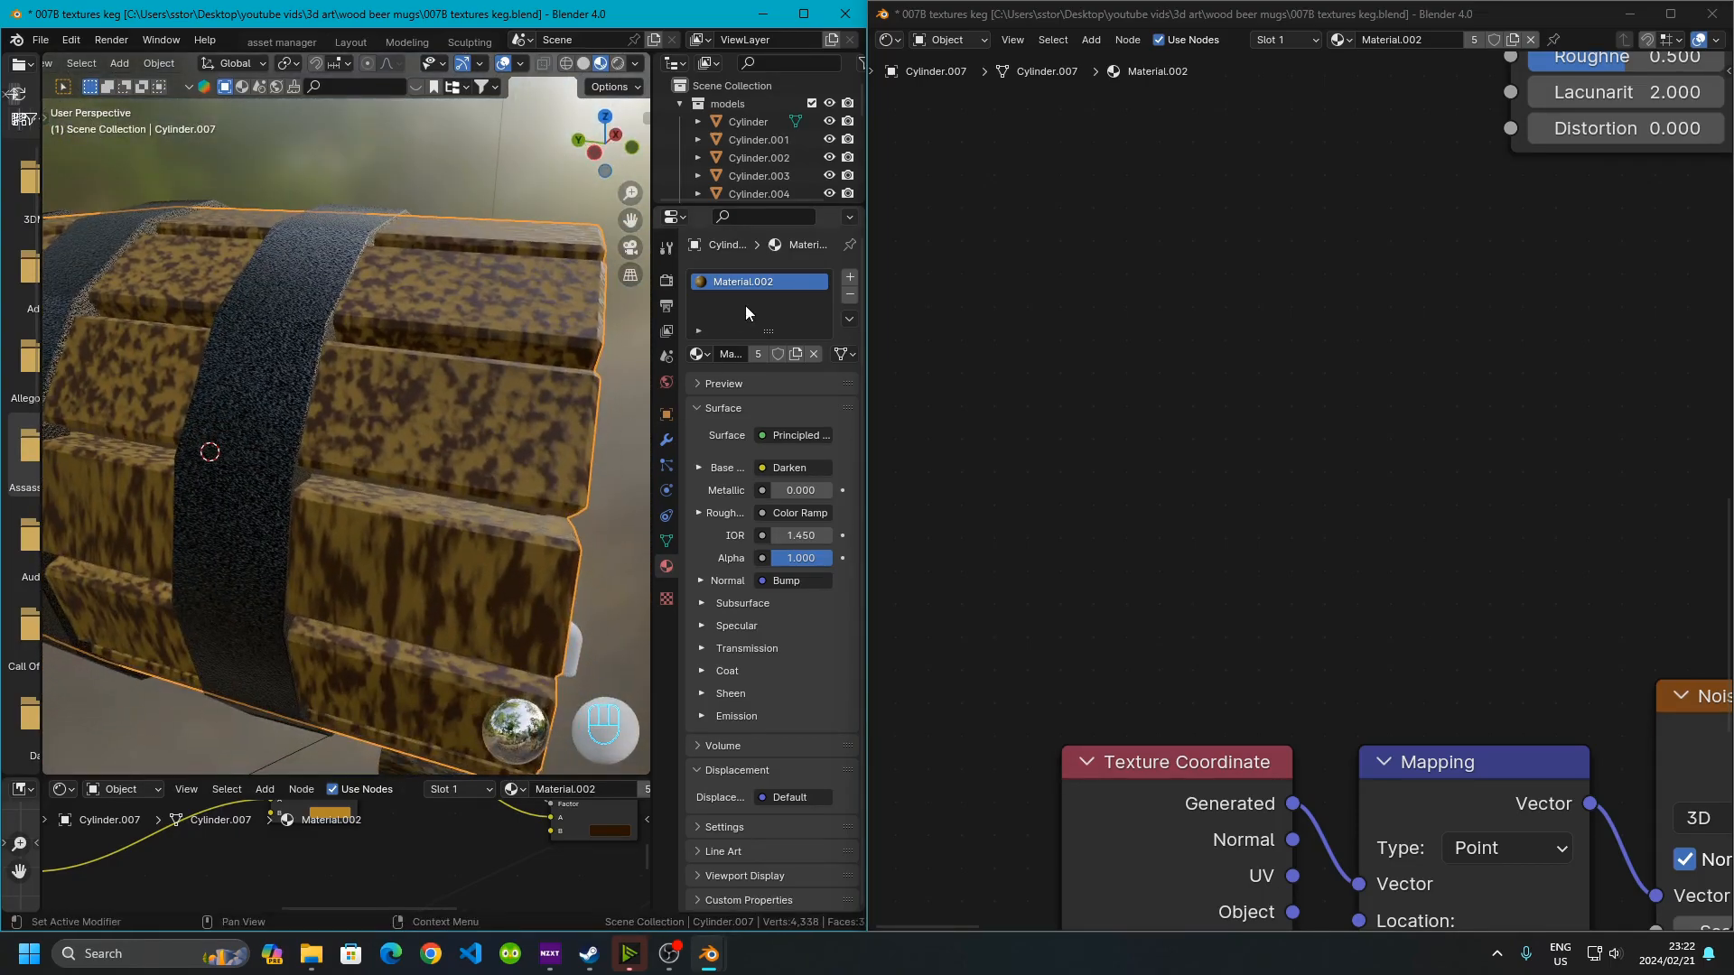
{"action": "left_click", "coordinate": [796, 354]}
{"action": "scroll", "coordinate": [1141, 453], "scroll_direction": "down", "scroll_amount": 7}
{"action": "middle_click_drag", "start_coordinate": [1424, 725], "coordinate": [1184, 695]}
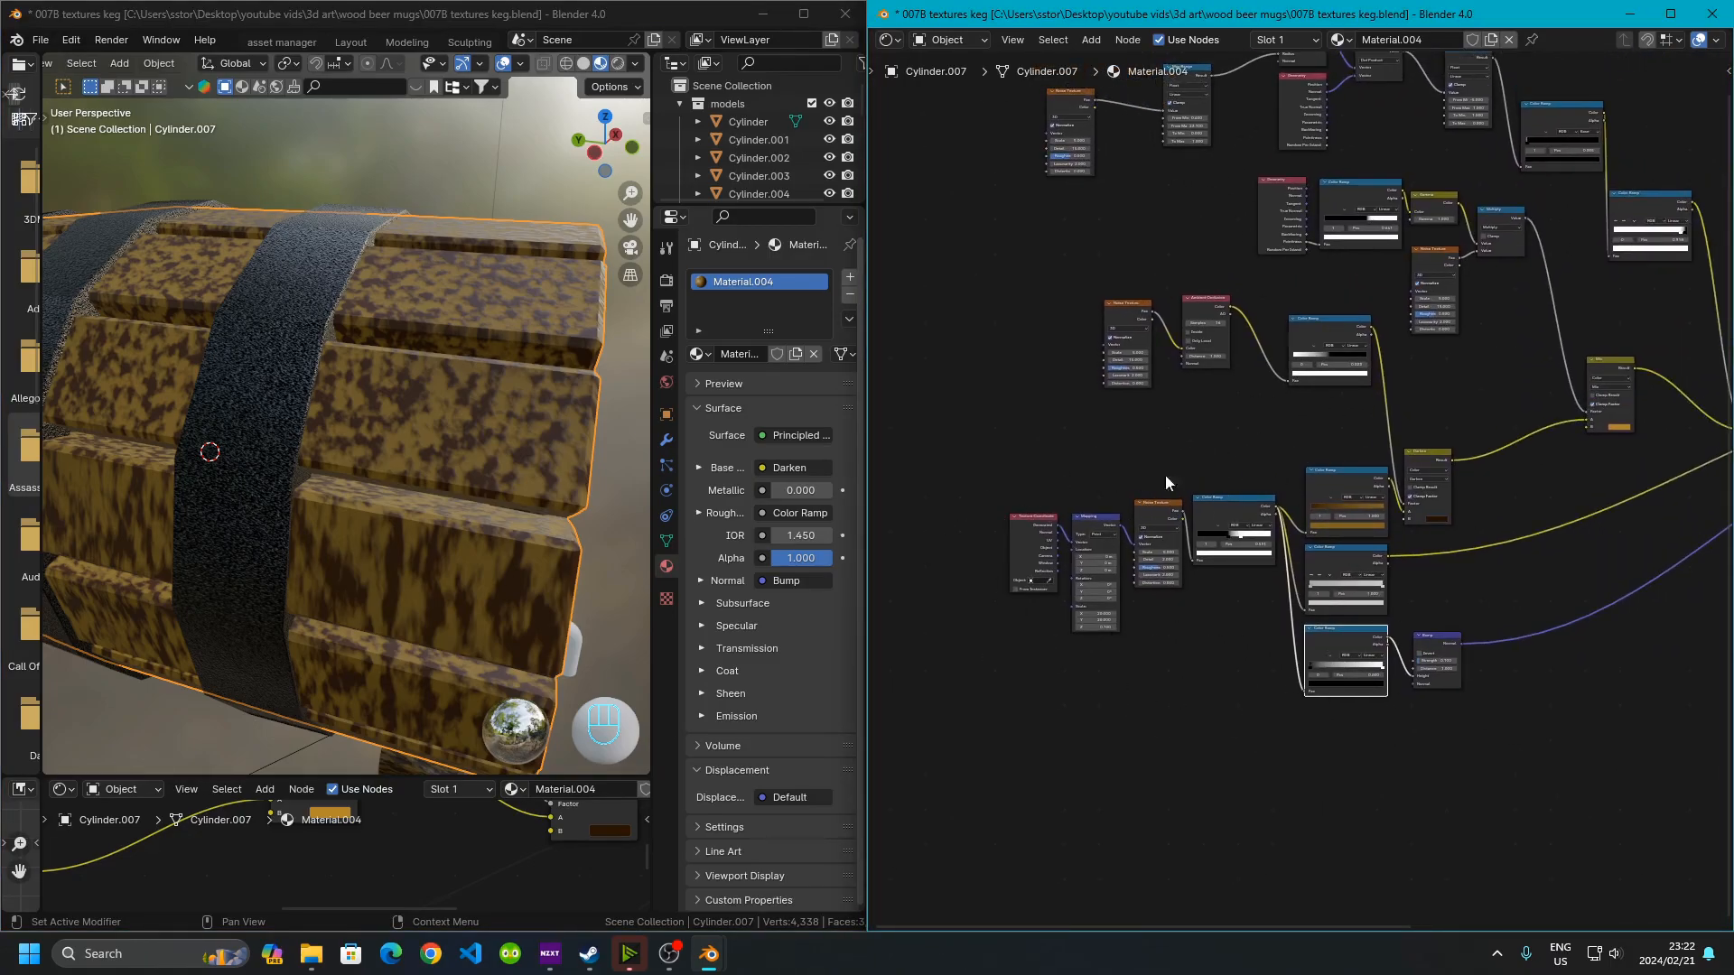
{"action": "scroll", "coordinate": [1263, 501], "scroll_direction": "up", "scroll_amount": 1}
{"action": "middle_click_drag", "start_coordinate": [1264, 501], "coordinate": [1234, 713]}
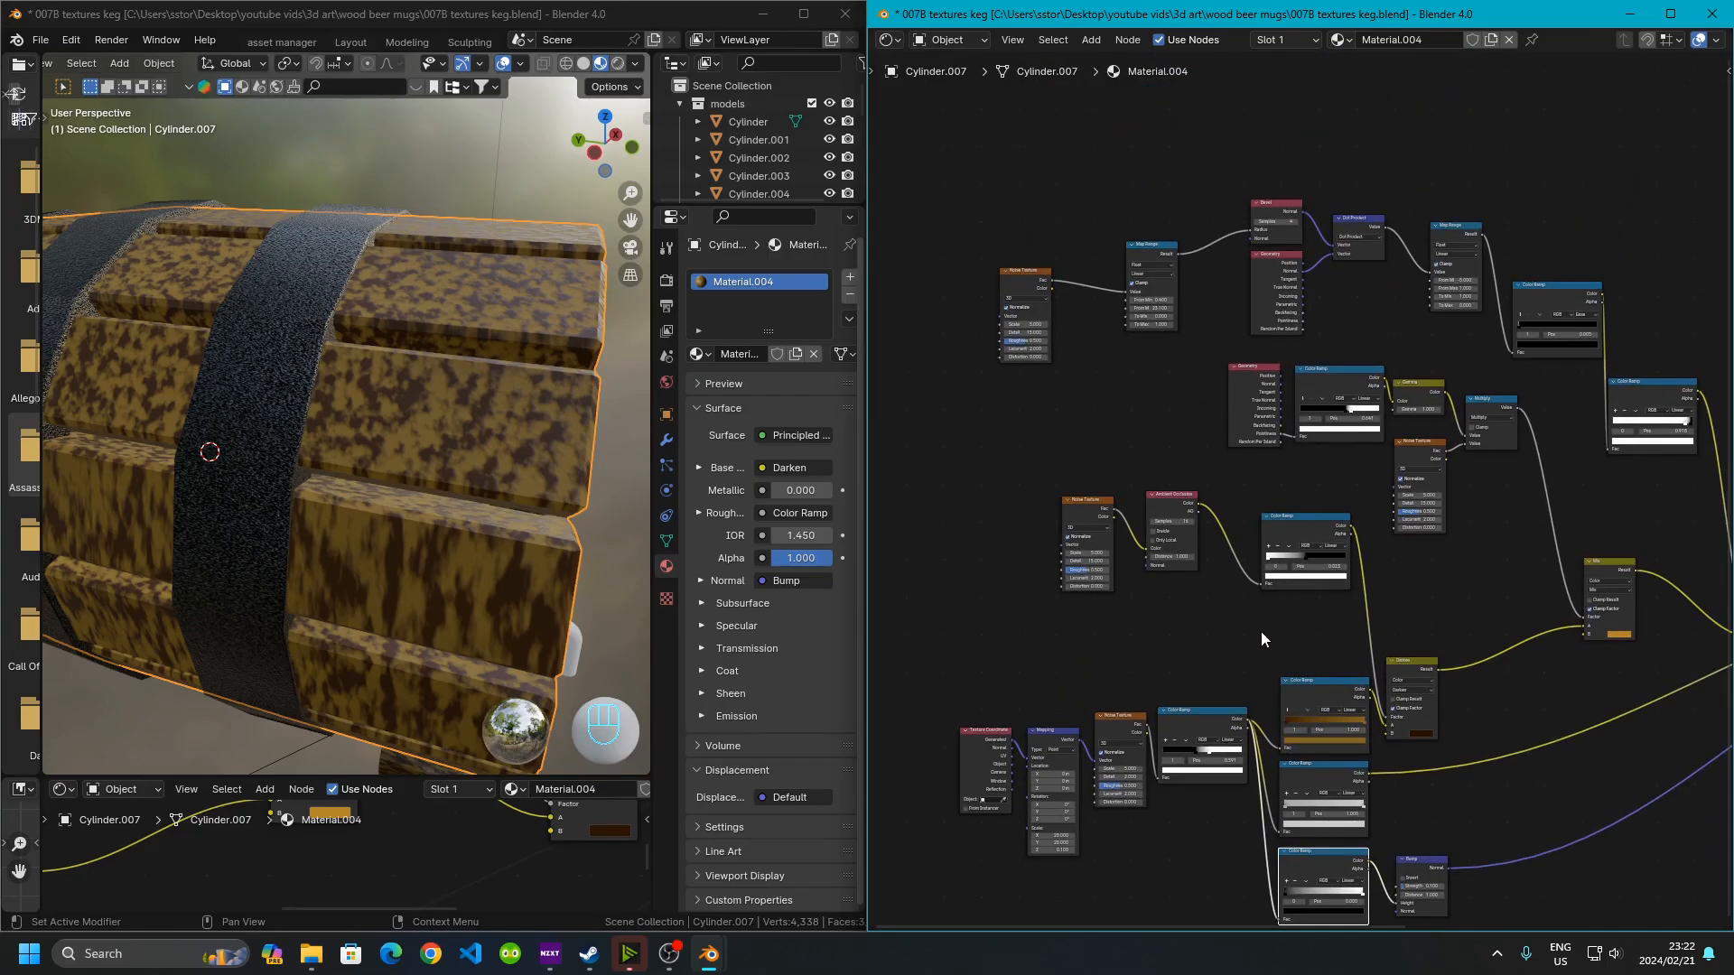
{"action": "middle_click_drag", "start_coordinate": [1143, 801], "coordinate": [1190, 484]}
{"action": "scroll", "coordinate": [1190, 484], "scroll_direction": "up", "scroll_amount": 12}
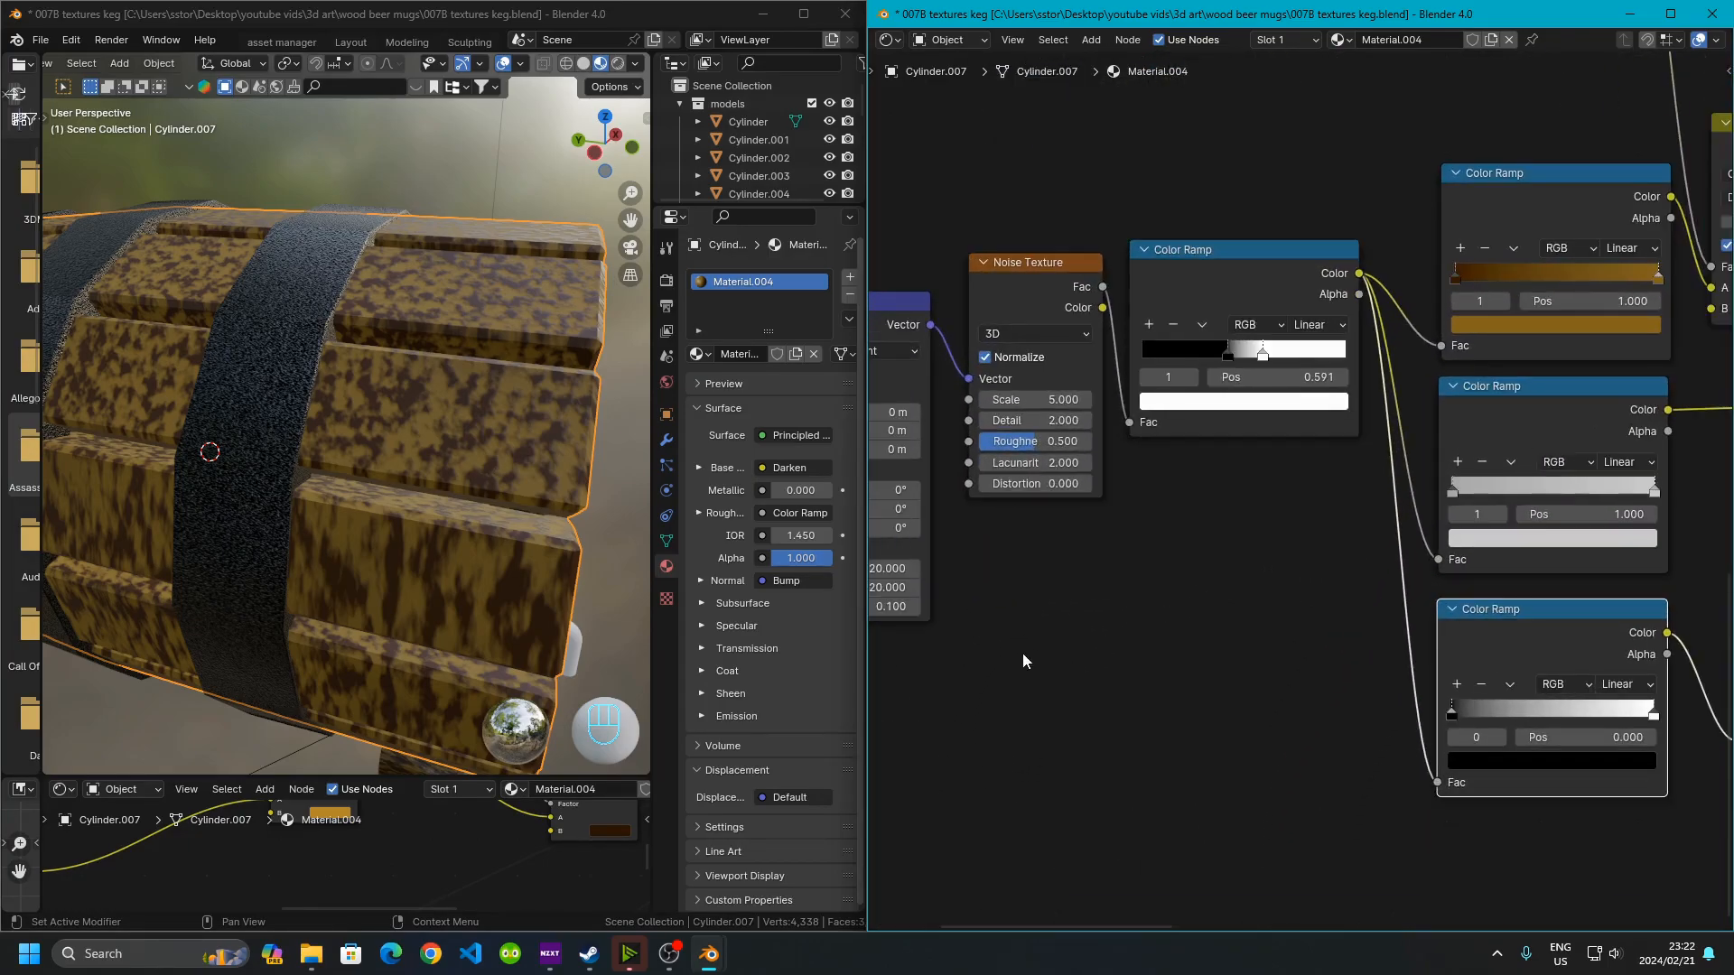
Set the Mapping node's scale to Y 0.1 and Z 20.0, keeping X at 20
{"action": "middle_click_drag", "start_coordinate": [1034, 658], "coordinate": [1447, 540]}
{"action": "scroll", "coordinate": [1291, 488], "scroll_direction": "up", "scroll_amount": 3}
{"action": "left_click", "coordinate": [1230, 466]}
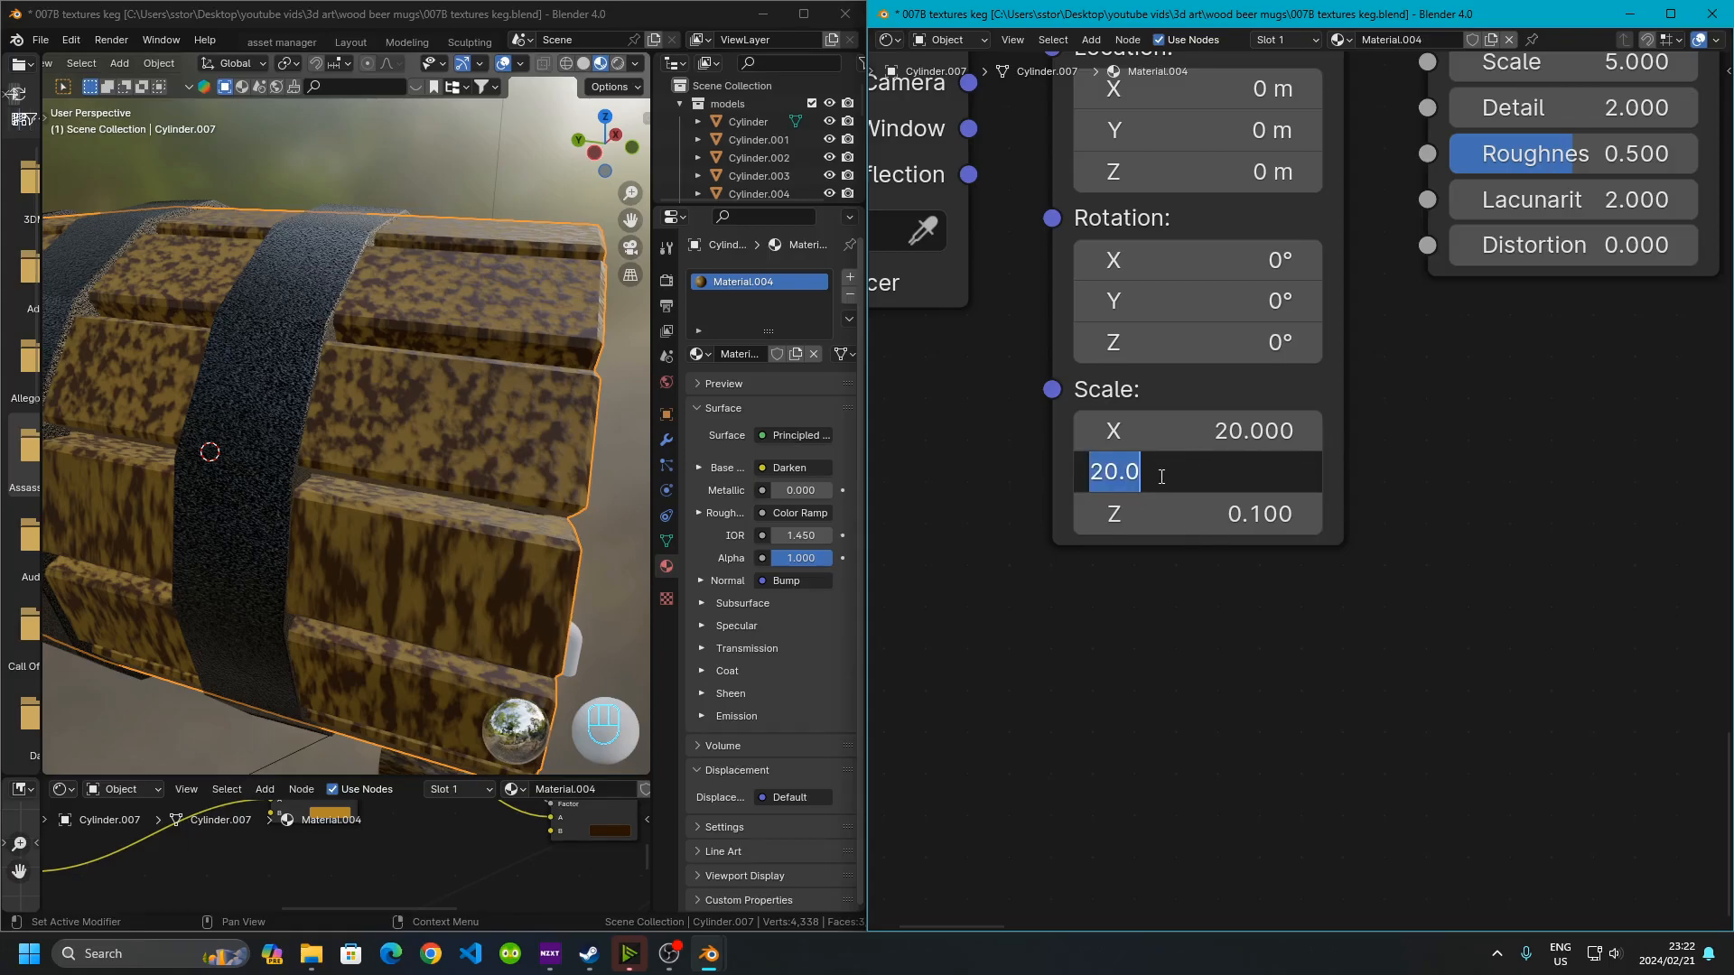
{"action": "key", "text": "Return"}
{"action": "left_click", "coordinate": [1240, 515]}
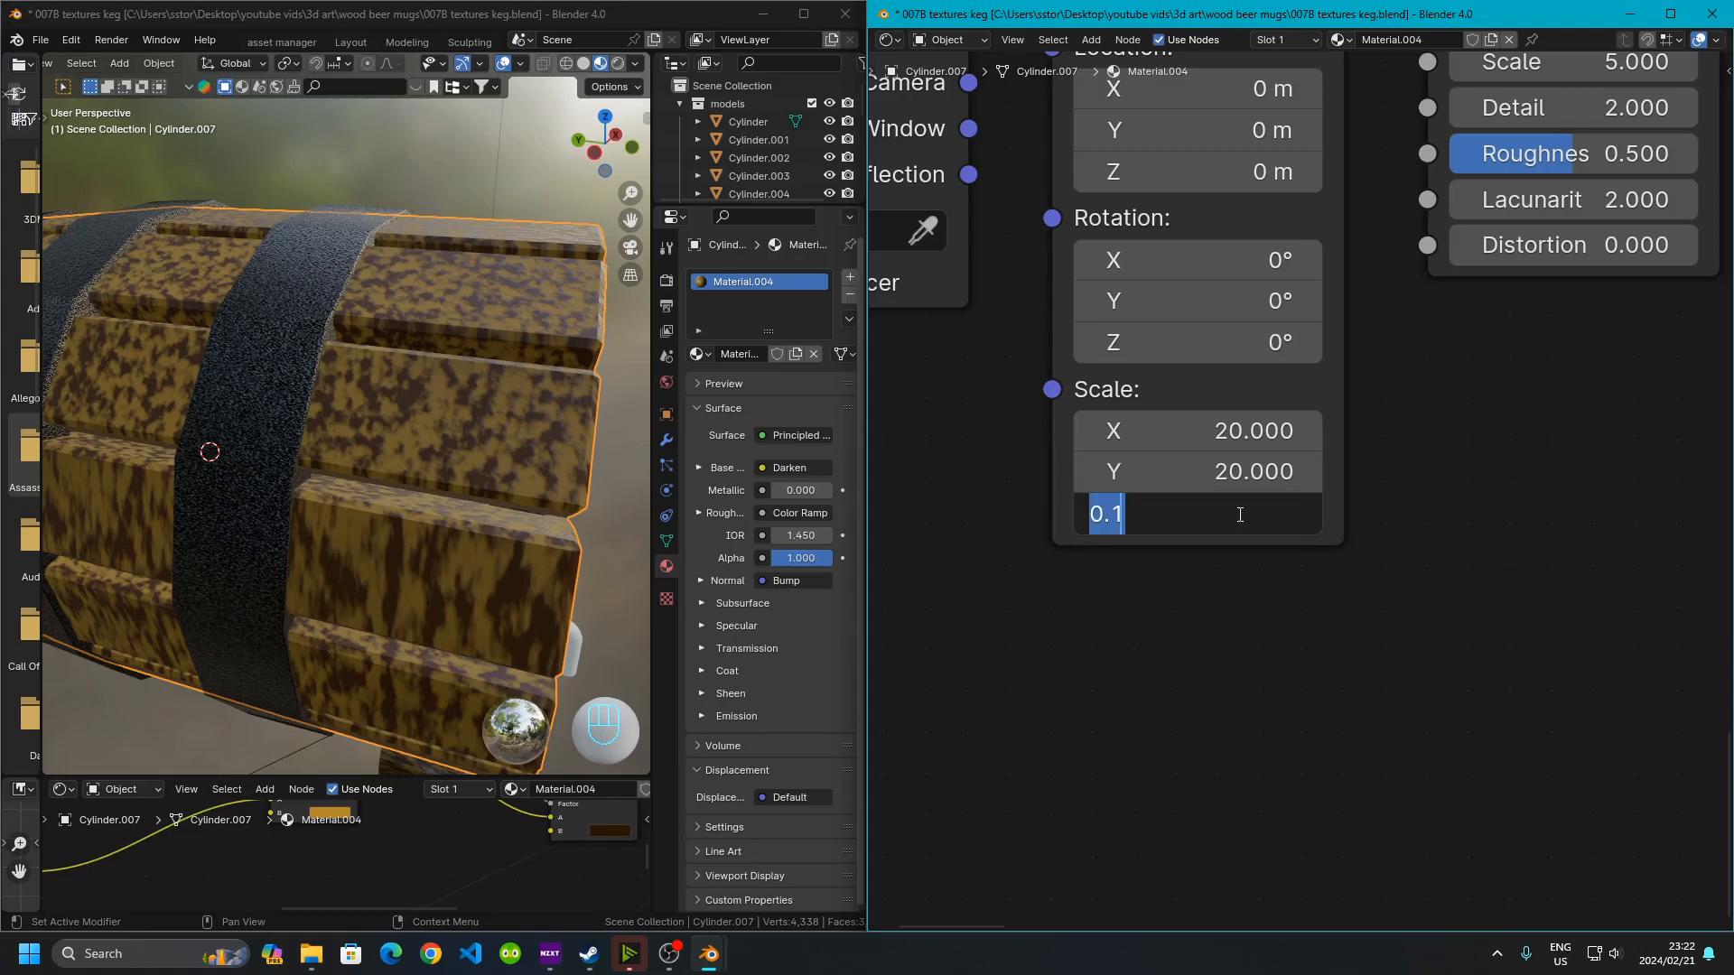
{"action": "type", "text": "20.0"}
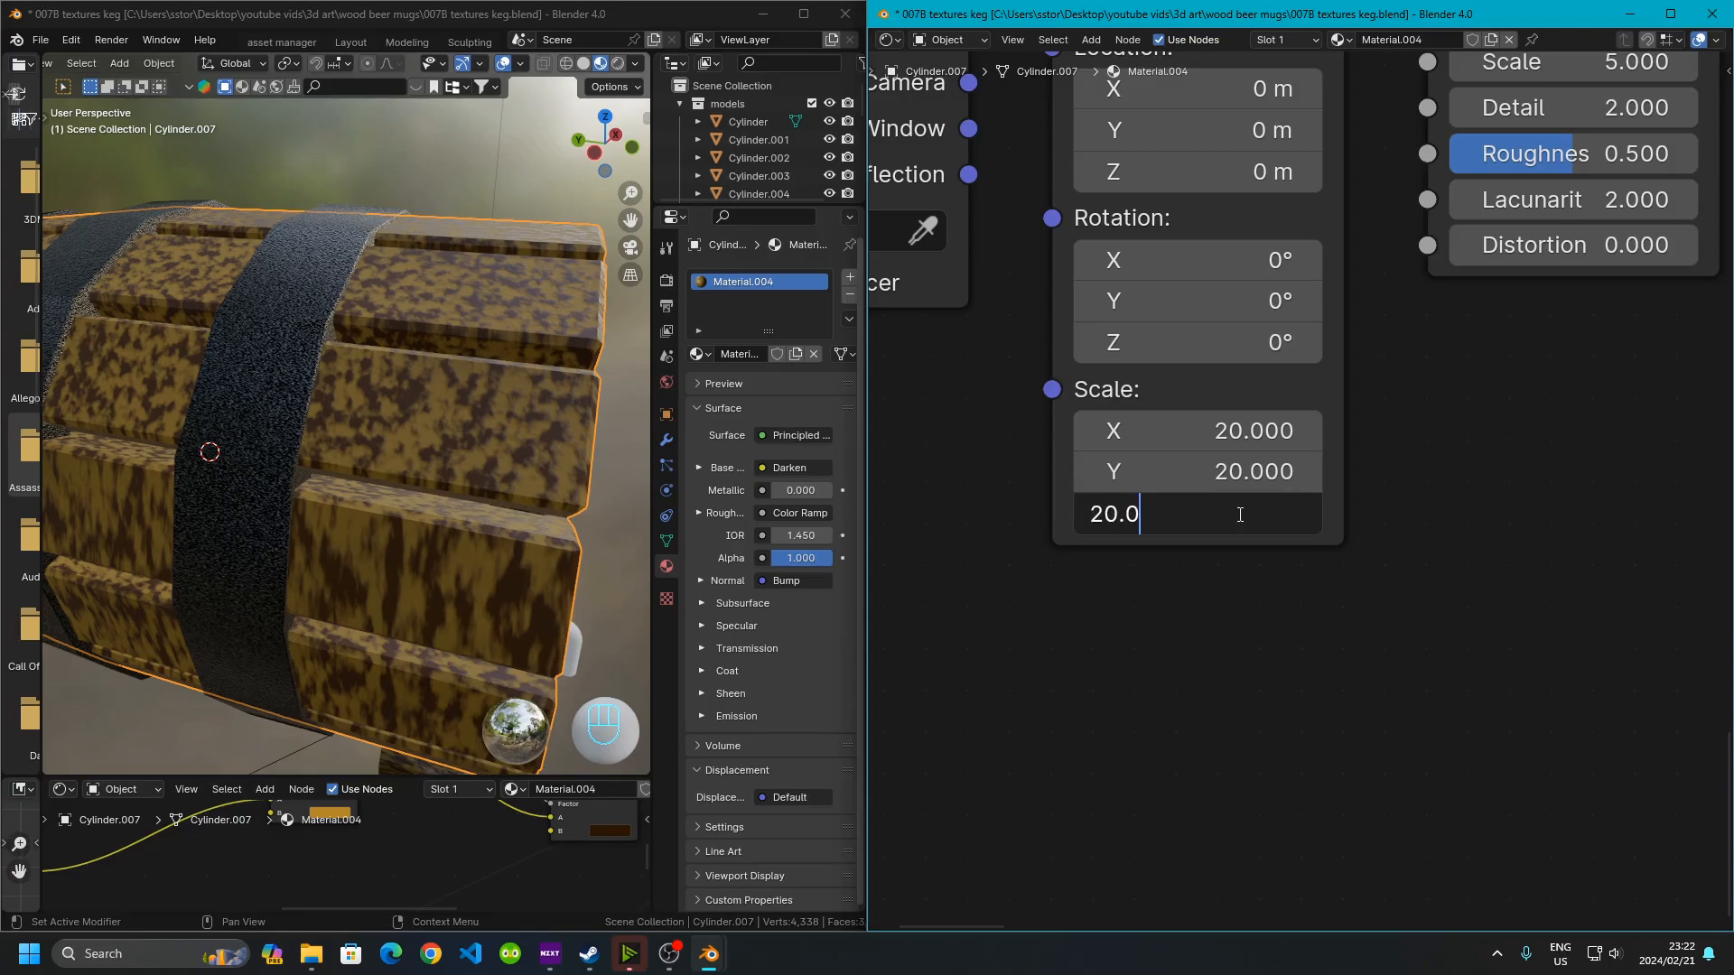
{"action": "key", "text": "Return"}
{"action": "left_click", "coordinate": [1228, 468]}
{"action": "type", "text": "0.1"}
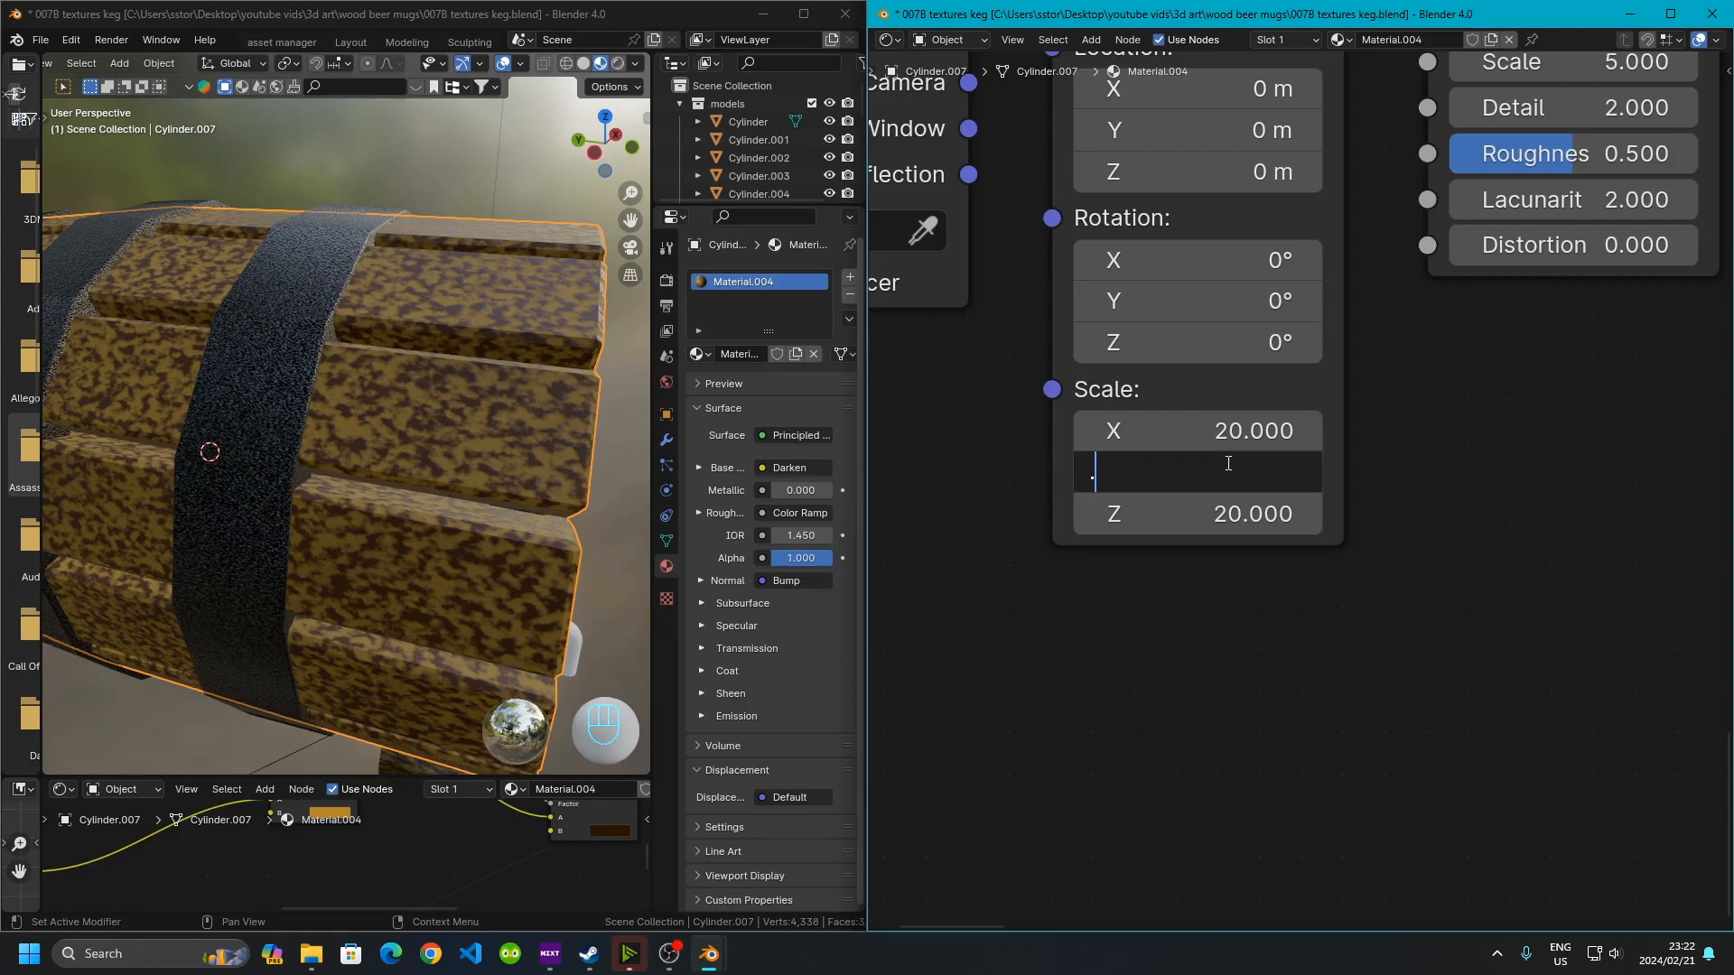
{"action": "key", "text": "Return"}
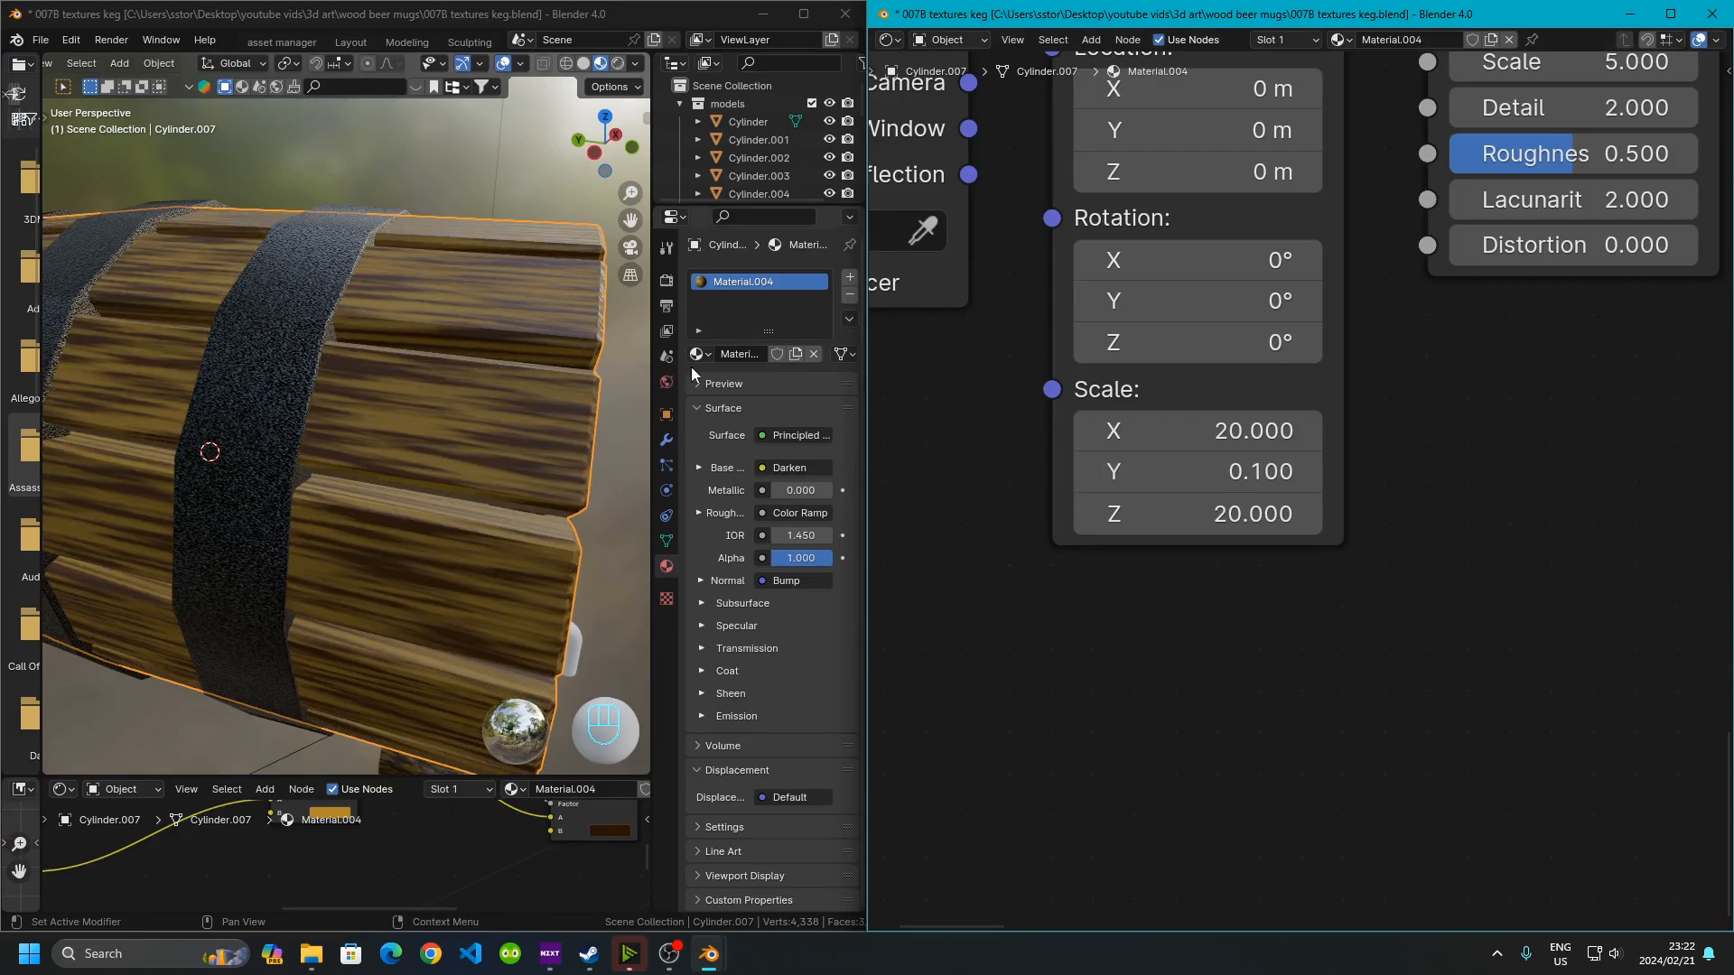
Orbit and zoom around the keg and mugs to inspect the updated wood textures
{"action": "scroll", "coordinate": [470, 458], "scroll_direction": "down", "scroll_amount": 4}
{"action": "mouse_move", "coordinate": [470, 459]}
{"action": "middle_mouse_down"}
{"action": "mouse_move", "coordinate": [238, 408]}
{"action": "mouse_move", "coordinate": [451, 435]}
{"action": "mouse_move", "coordinate": [284, 435]}
{"action": "mouse_move", "coordinate": [231, 468]}
{"action": "mouse_move", "coordinate": [469, 473]}
{"action": "middle_mouse_up"}
{"action": "scroll", "coordinate": [470, 473], "scroll_direction": "down", "scroll_amount": 5}
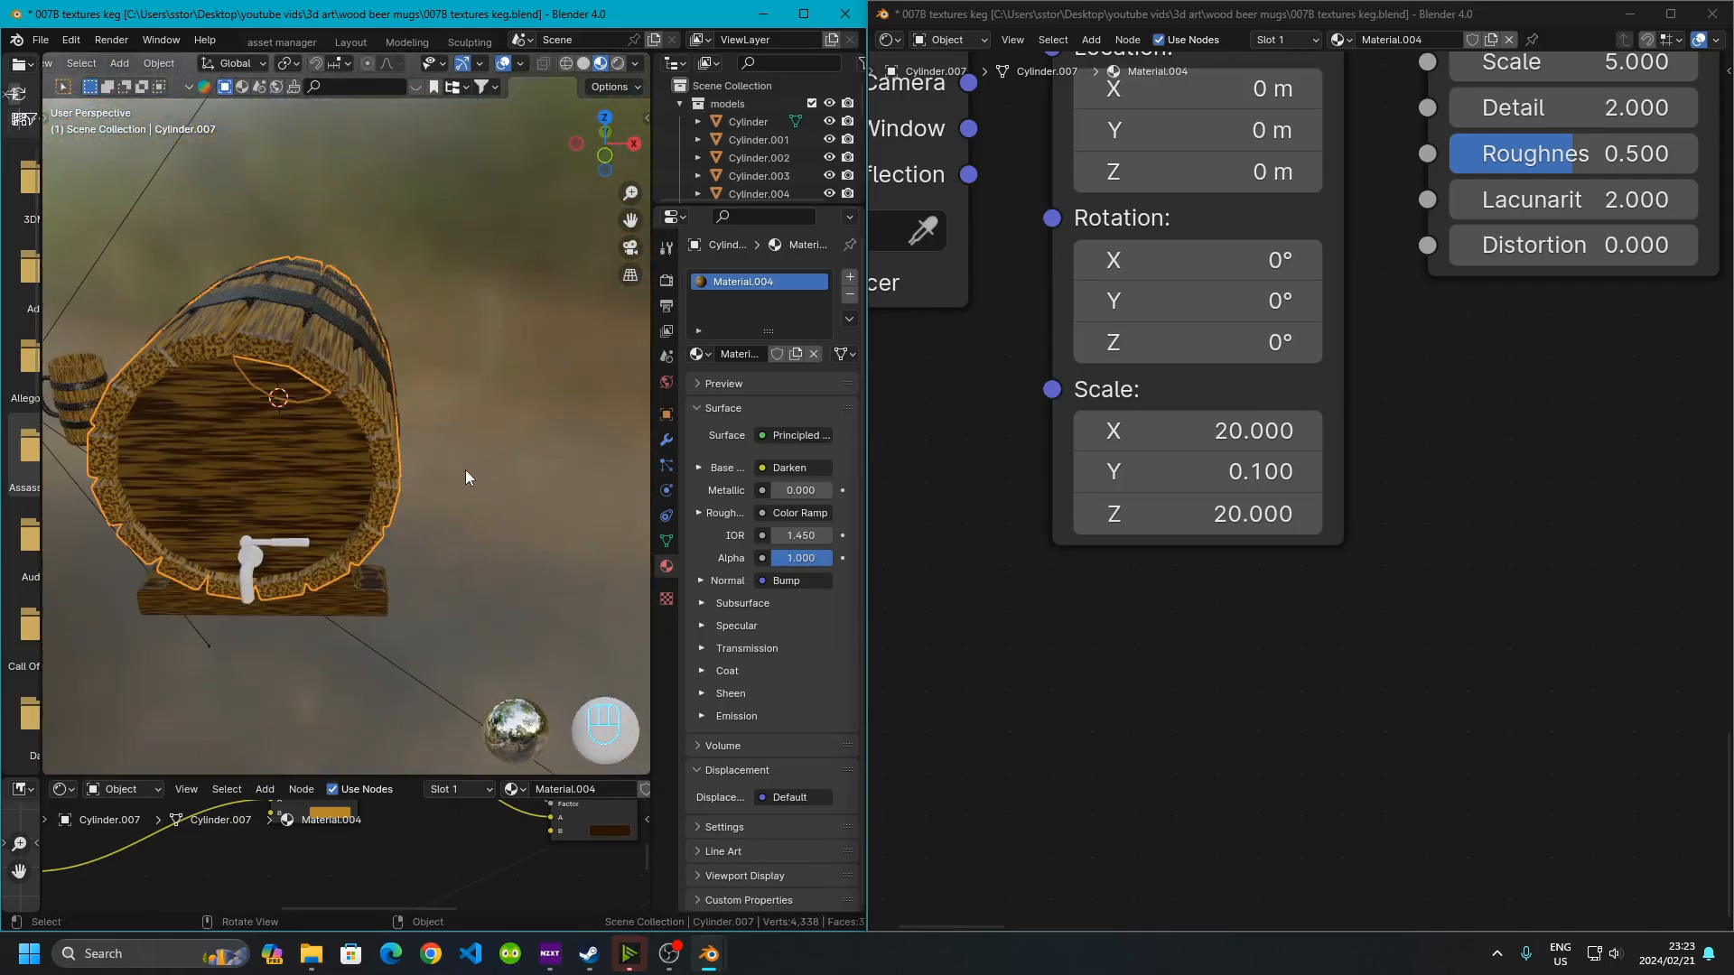
{"action": "middle_click_drag", "start_coordinate": [296, 412], "coordinate": [551, 442], "text": "shift"}
{"action": "scroll", "coordinate": [369, 461], "scroll_direction": "up", "scroll_amount": 7}
{"action": "middle_click_drag", "start_coordinate": [368, 461], "coordinate": [403, 495]}
{"action": "scroll", "coordinate": [403, 495], "scroll_direction": "up", "scroll_amount": 5}
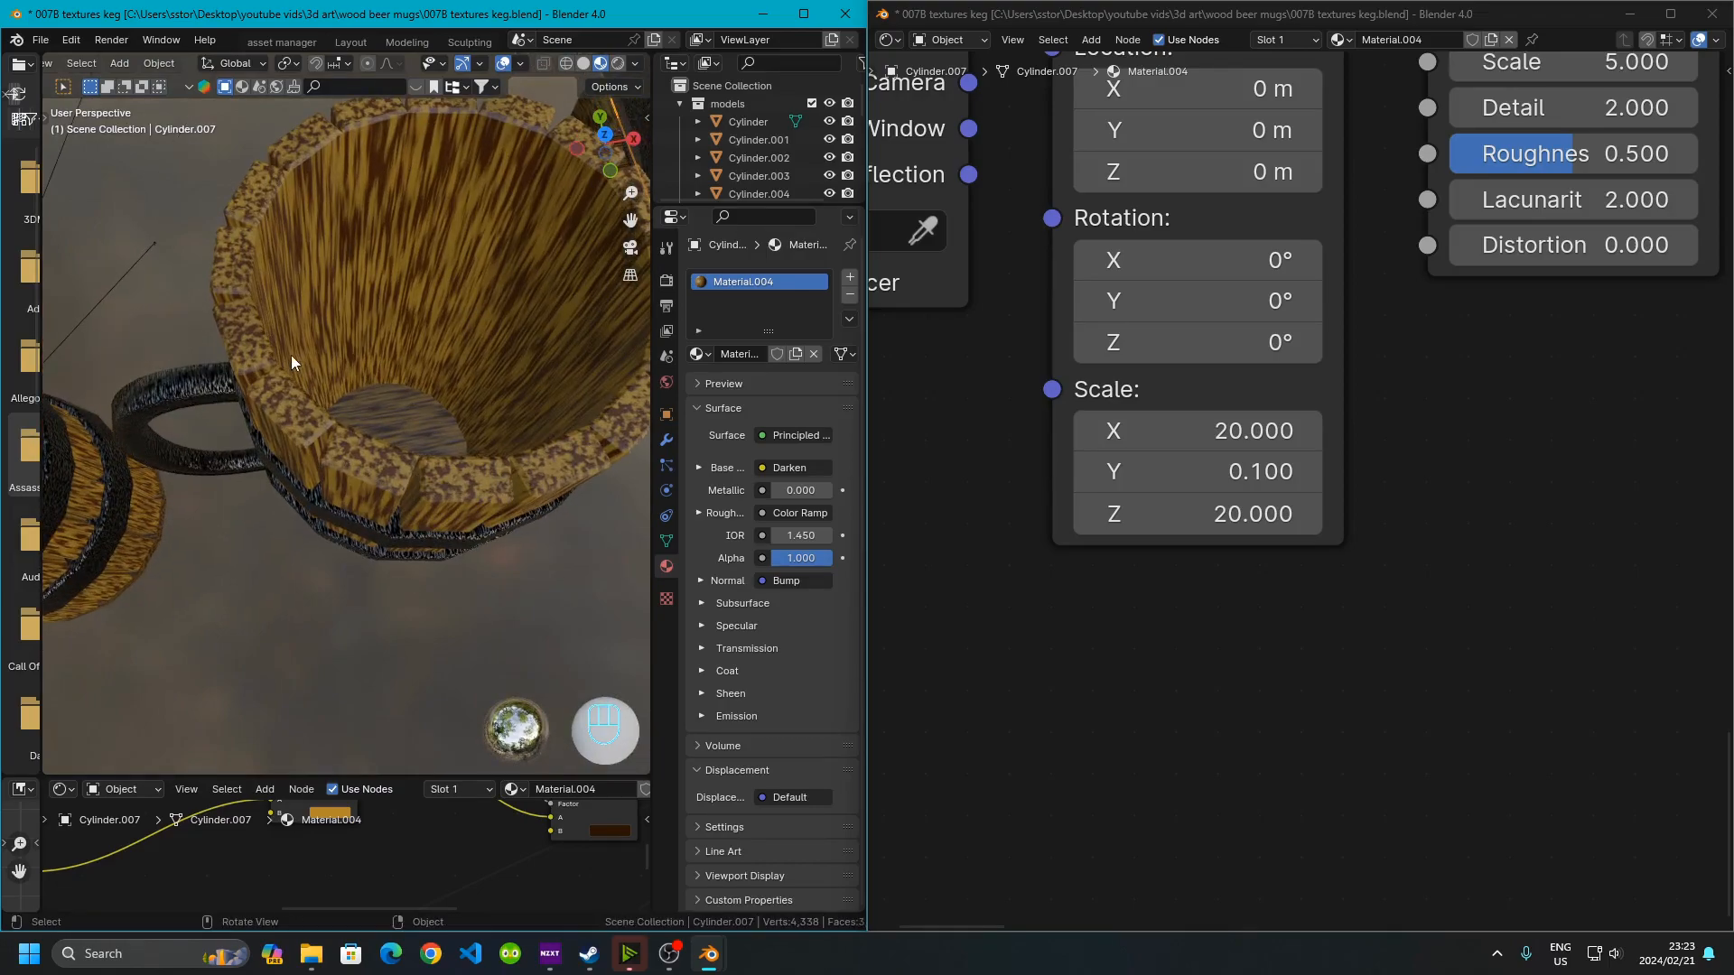
{"action": "scroll", "coordinate": [379, 312], "scroll_direction": "down", "scroll_amount": 11}
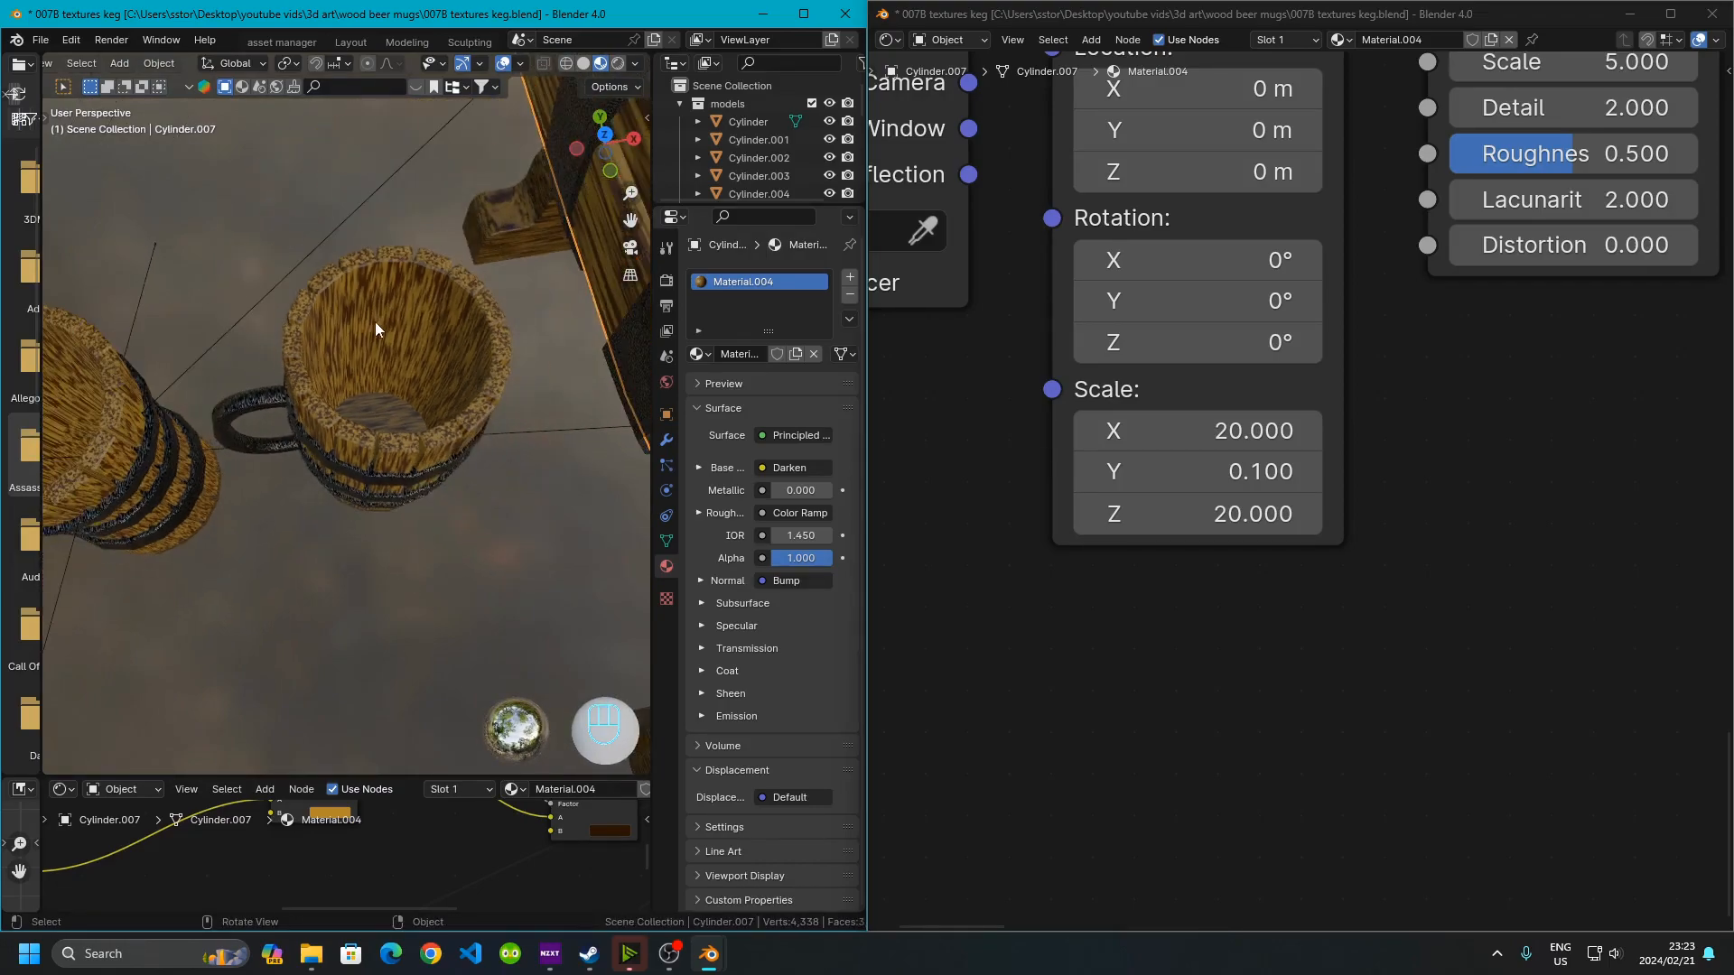
Switch the viewport to rendered shading and inspect the keg's staves, bands and the mugs up close
{"action": "middle_click_drag", "start_coordinate": [371, 383], "coordinate": [99, 312], "text": "shift"}
{"action": "middle_click_drag", "start_coordinate": [413, 432], "coordinate": [696, 380]}
{"action": "scroll", "coordinate": [466, 329], "scroll_direction": "up", "scroll_amount": 4}
{"action": "middle_click_drag", "start_coordinate": [466, 329], "coordinate": [361, 392]}
{"action": "scroll", "coordinate": [415, 387], "scroll_direction": "down", "scroll_amount": 5}
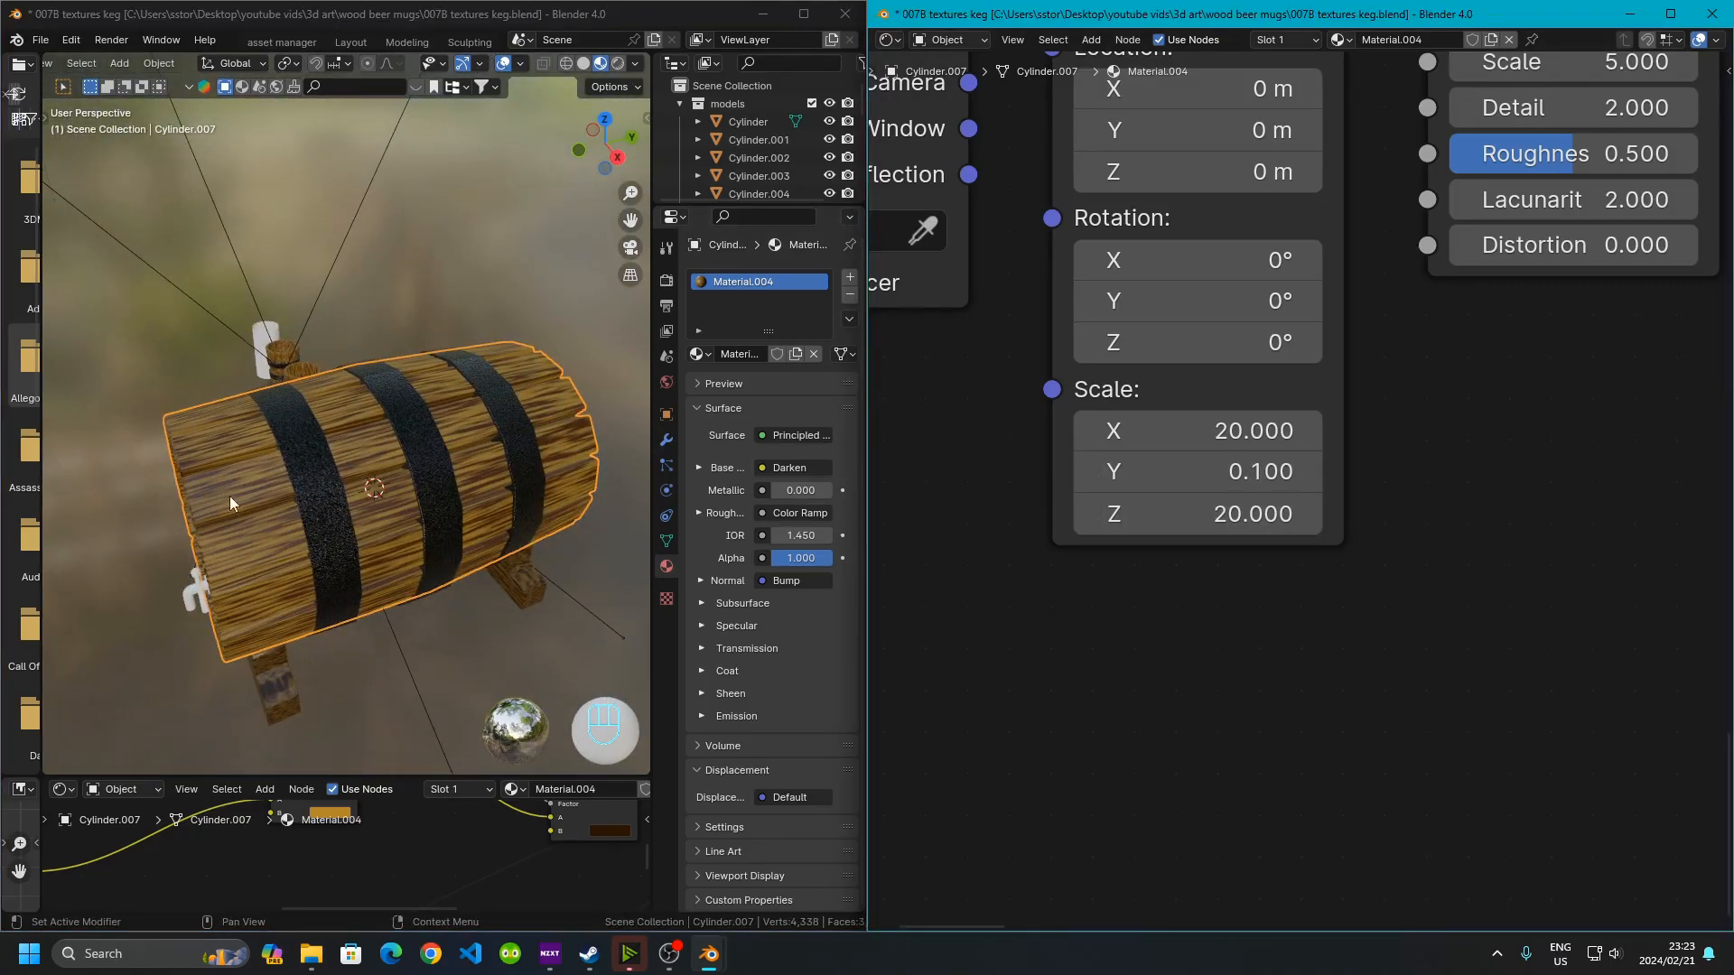
{"action": "middle_click_drag", "start_coordinate": [298, 463], "coordinate": [705, 560]}
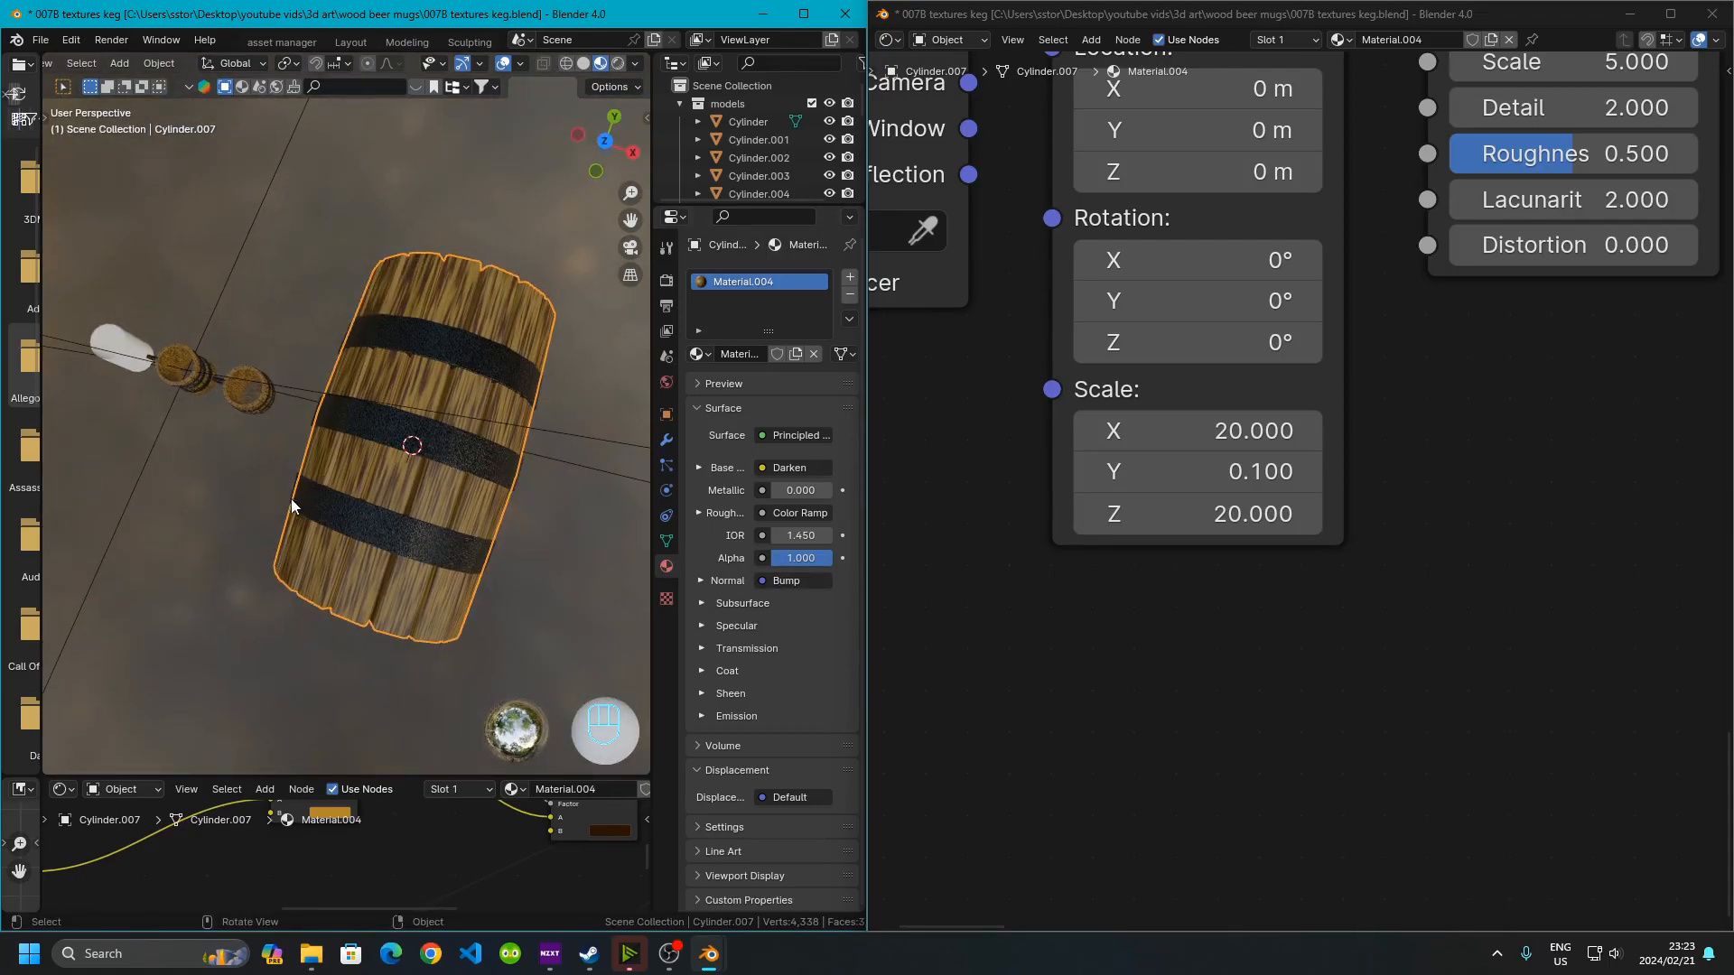
{"action": "scroll", "coordinate": [240, 480], "scroll_direction": "up", "scroll_amount": 3}
{"action": "scroll", "coordinate": [241, 480], "scroll_direction": "down", "scroll_amount": 1}
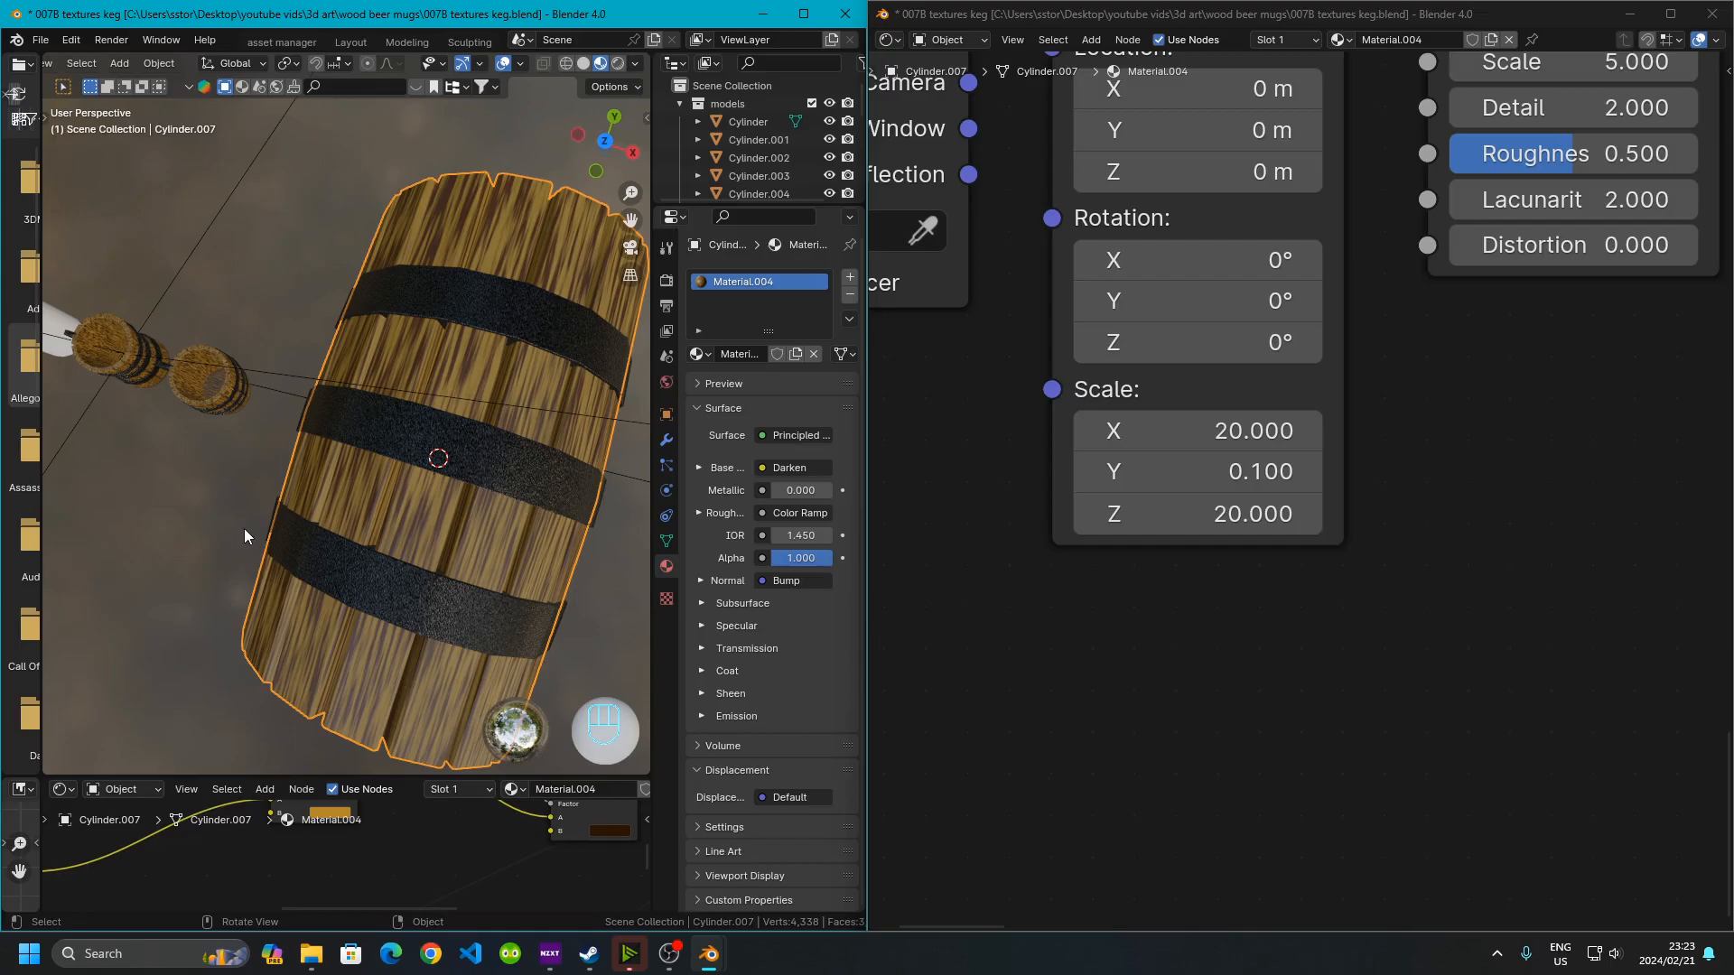
{"action": "middle_click_drag", "start_coordinate": [253, 505], "coordinate": [349, 421]}
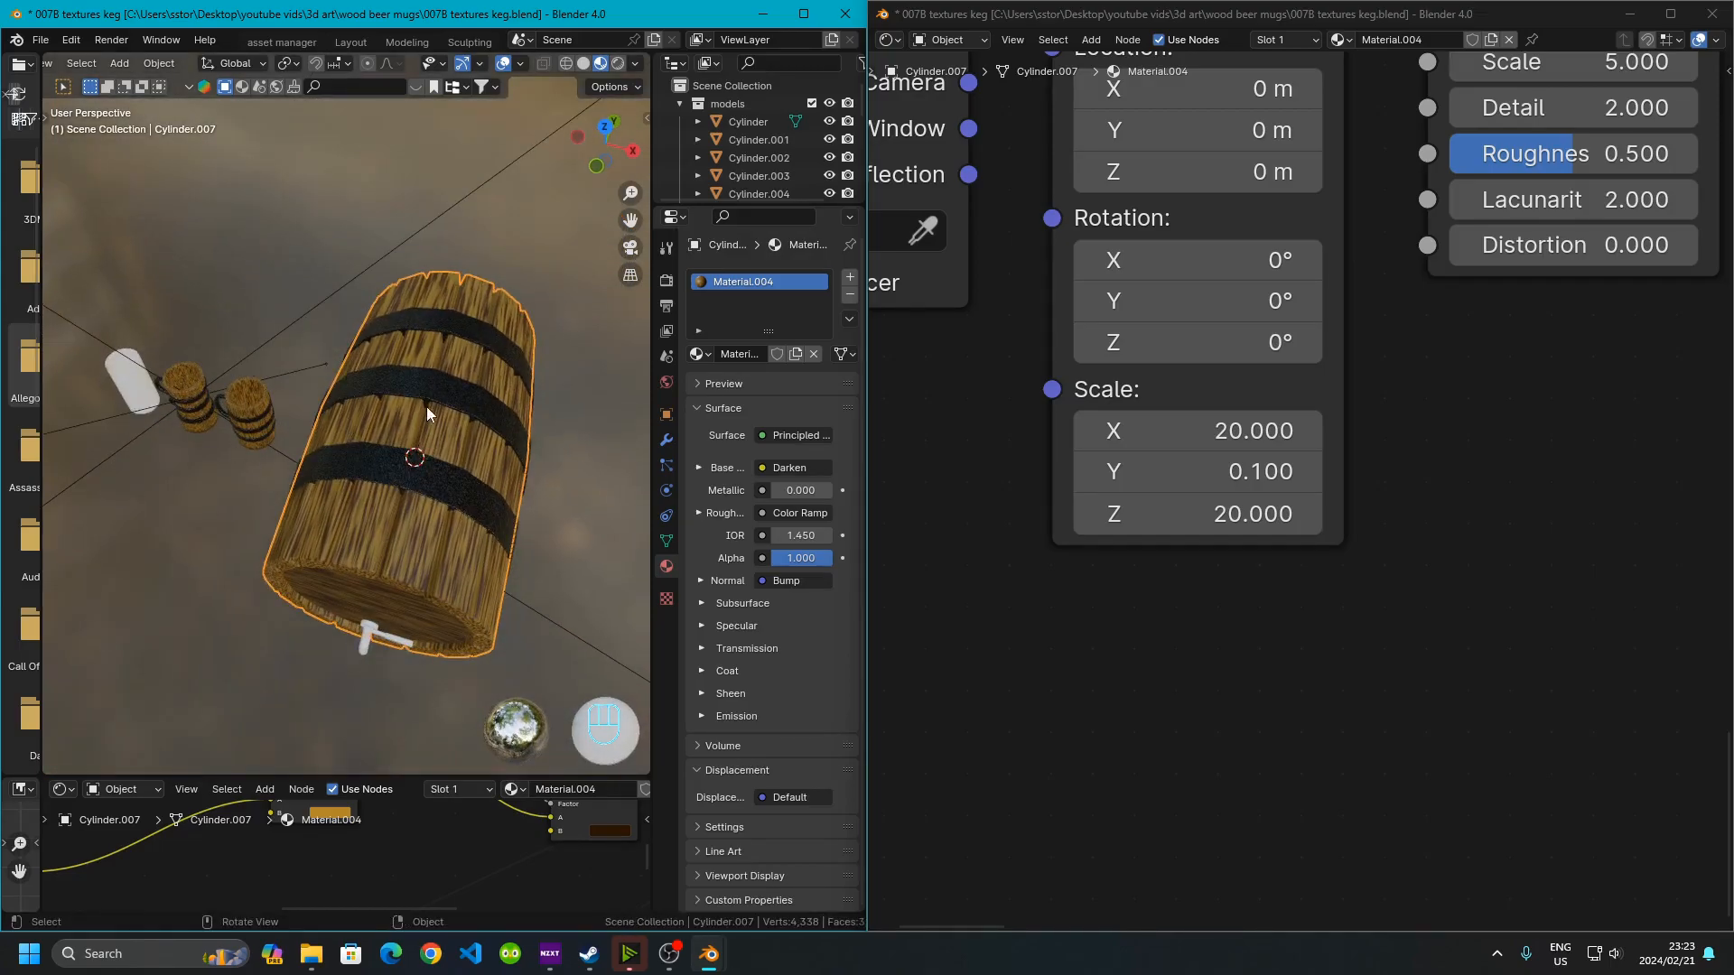
{"action": "middle_click_drag", "start_coordinate": [397, 515], "coordinate": [428, 414], "text": "shift"}
{"action": "scroll", "coordinate": [317, 305], "scroll_direction": "up", "scroll_amount": 3}
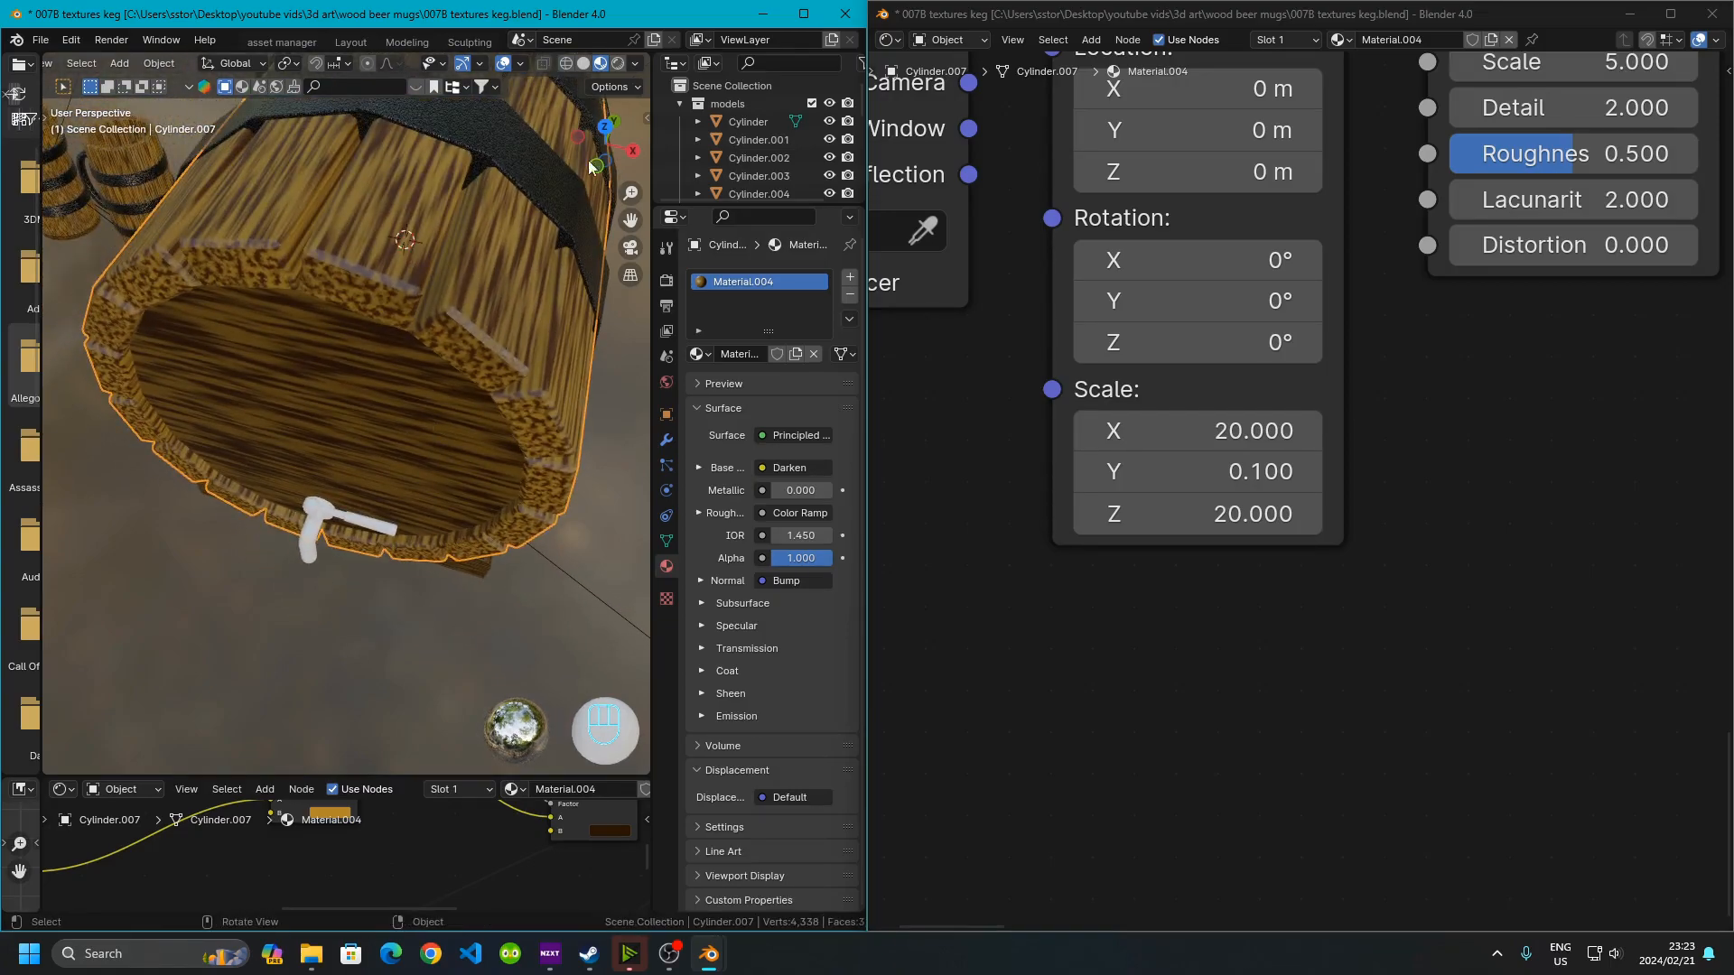
{"action": "left_click", "coordinate": [616, 62]}
{"action": "mouse_move", "coordinate": [249, 236]}
{"action": "middle_mouse_down", "text": "ctrl"}
{"action": "mouse_move", "coordinate": [300, 311]}
{"action": "mouse_move", "coordinate": [381, 345]}
{"action": "mouse_move", "coordinate": [364, 314]}
{"action": "mouse_move", "coordinate": [466, 349]}
{"action": "middle_mouse_up", "text": "ctrl"}
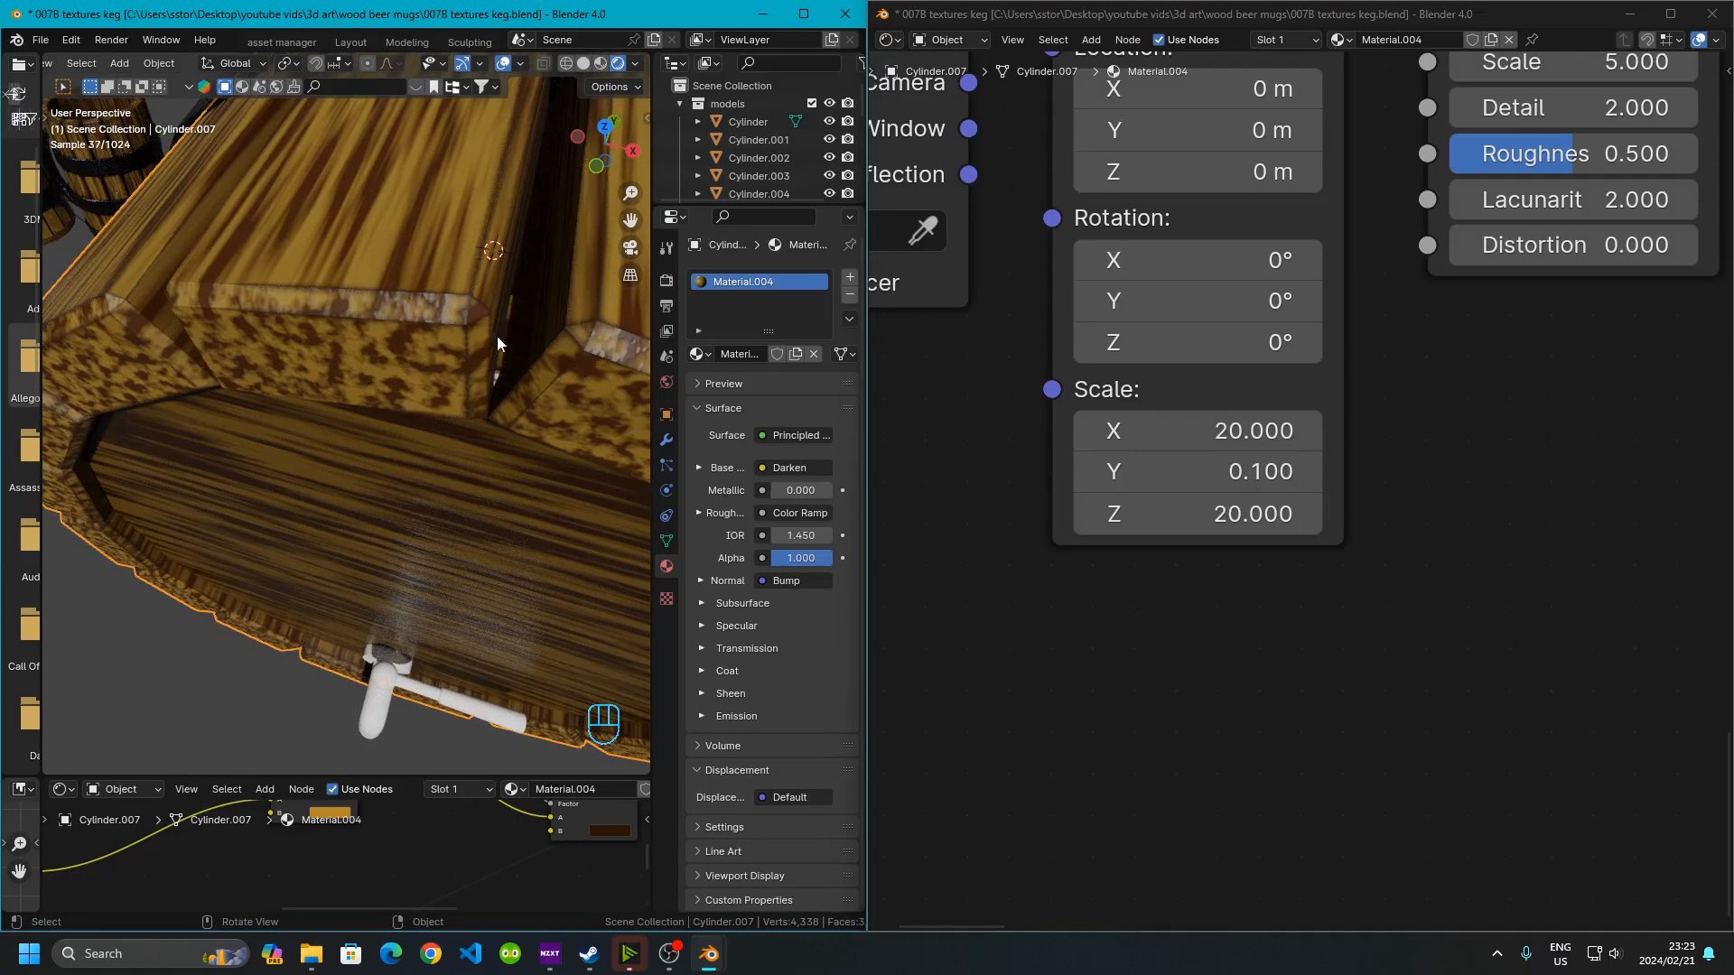
{"action": "mouse_move", "coordinate": [390, 295]}
{"action": "middle_mouse_down", "text": "shift"}
{"action": "mouse_move", "coordinate": [436, 367]}
{"action": "mouse_move", "coordinate": [401, 289]}
{"action": "middle_mouse_up", "text": "shift"}
{"action": "scroll", "coordinate": [401, 289], "scroll_direction": "up", "scroll_amount": 3}
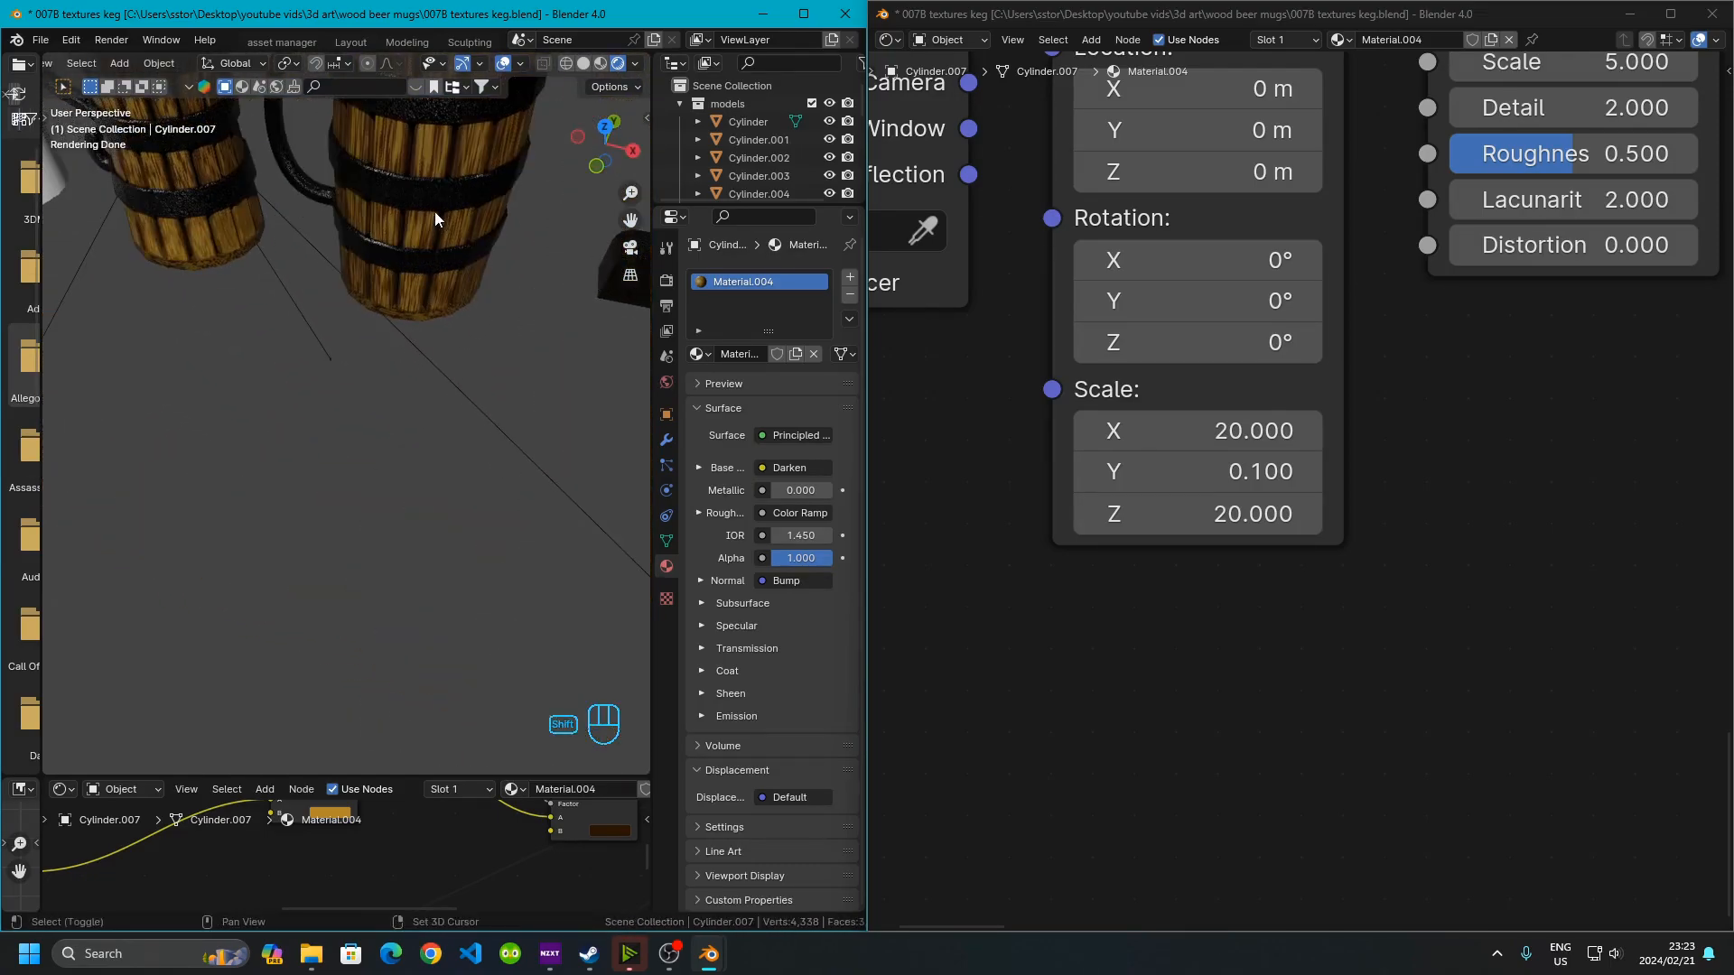
{"action": "middle_click_drag", "start_coordinate": [437, 214], "coordinate": [269, 604], "text": "shift"}
{"action": "scroll", "coordinate": [323, 365], "scroll_direction": "up", "scroll_amount": 4}
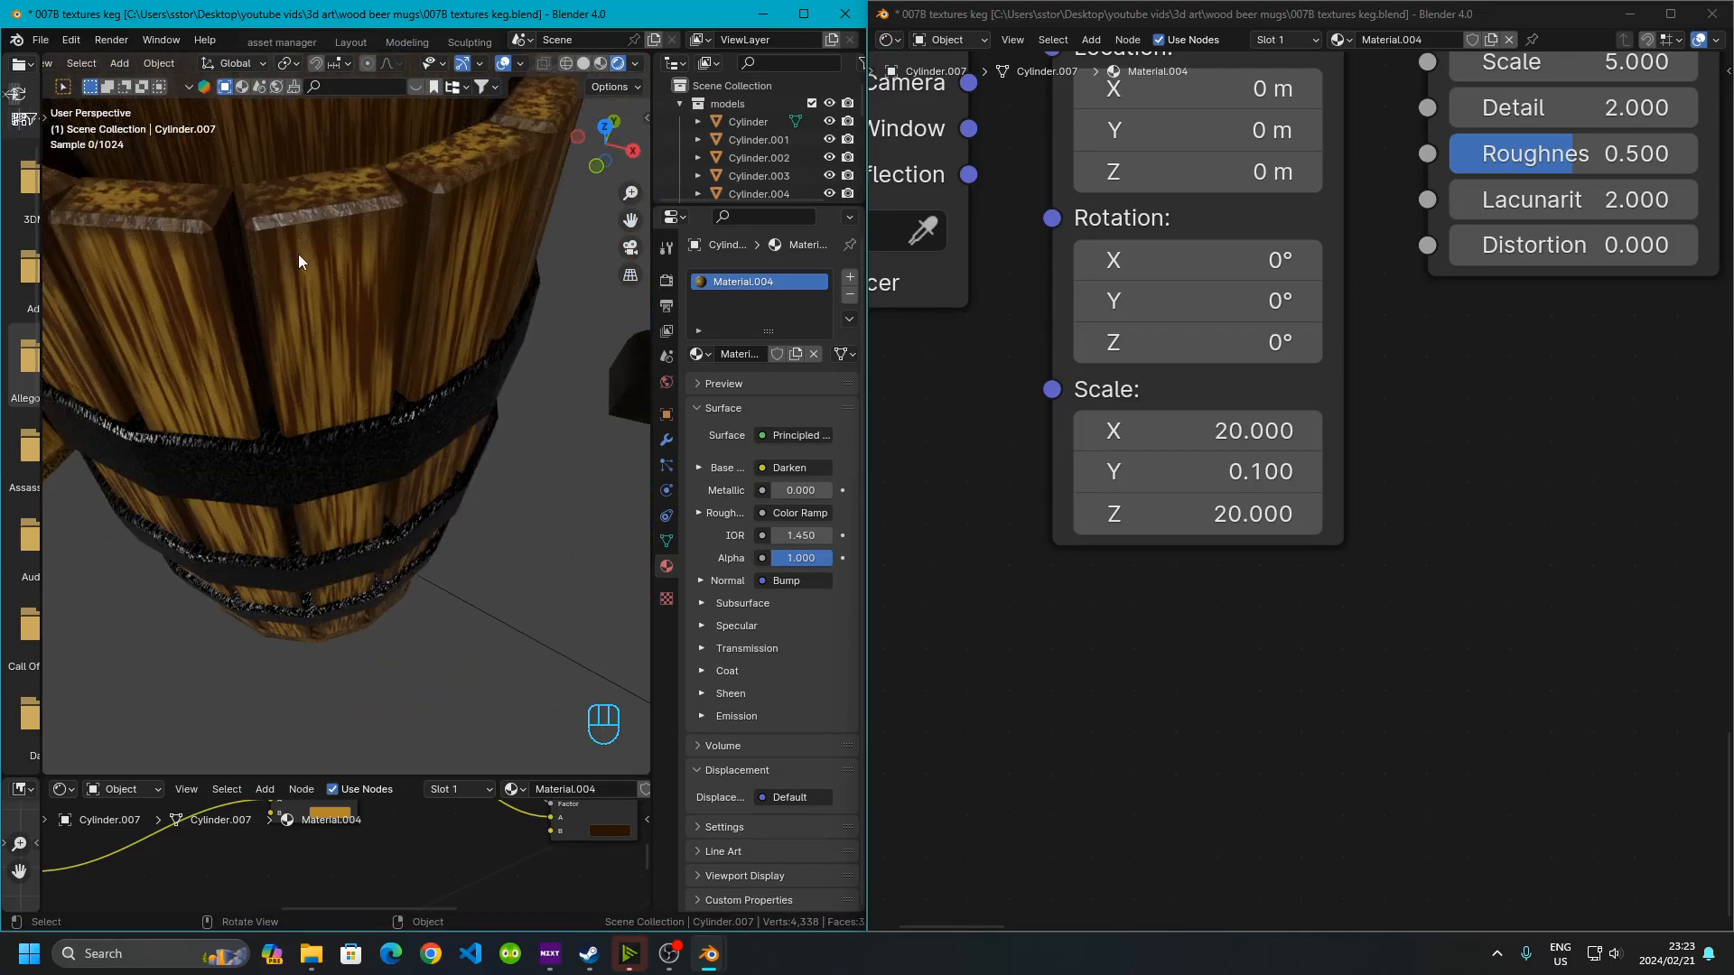
{"action": "scroll", "coordinate": [298, 253], "scroll_direction": "down", "scroll_amount": 8}
{"action": "scroll", "coordinate": [385, 454], "scroll_direction": "up", "scroll_amount": 10}
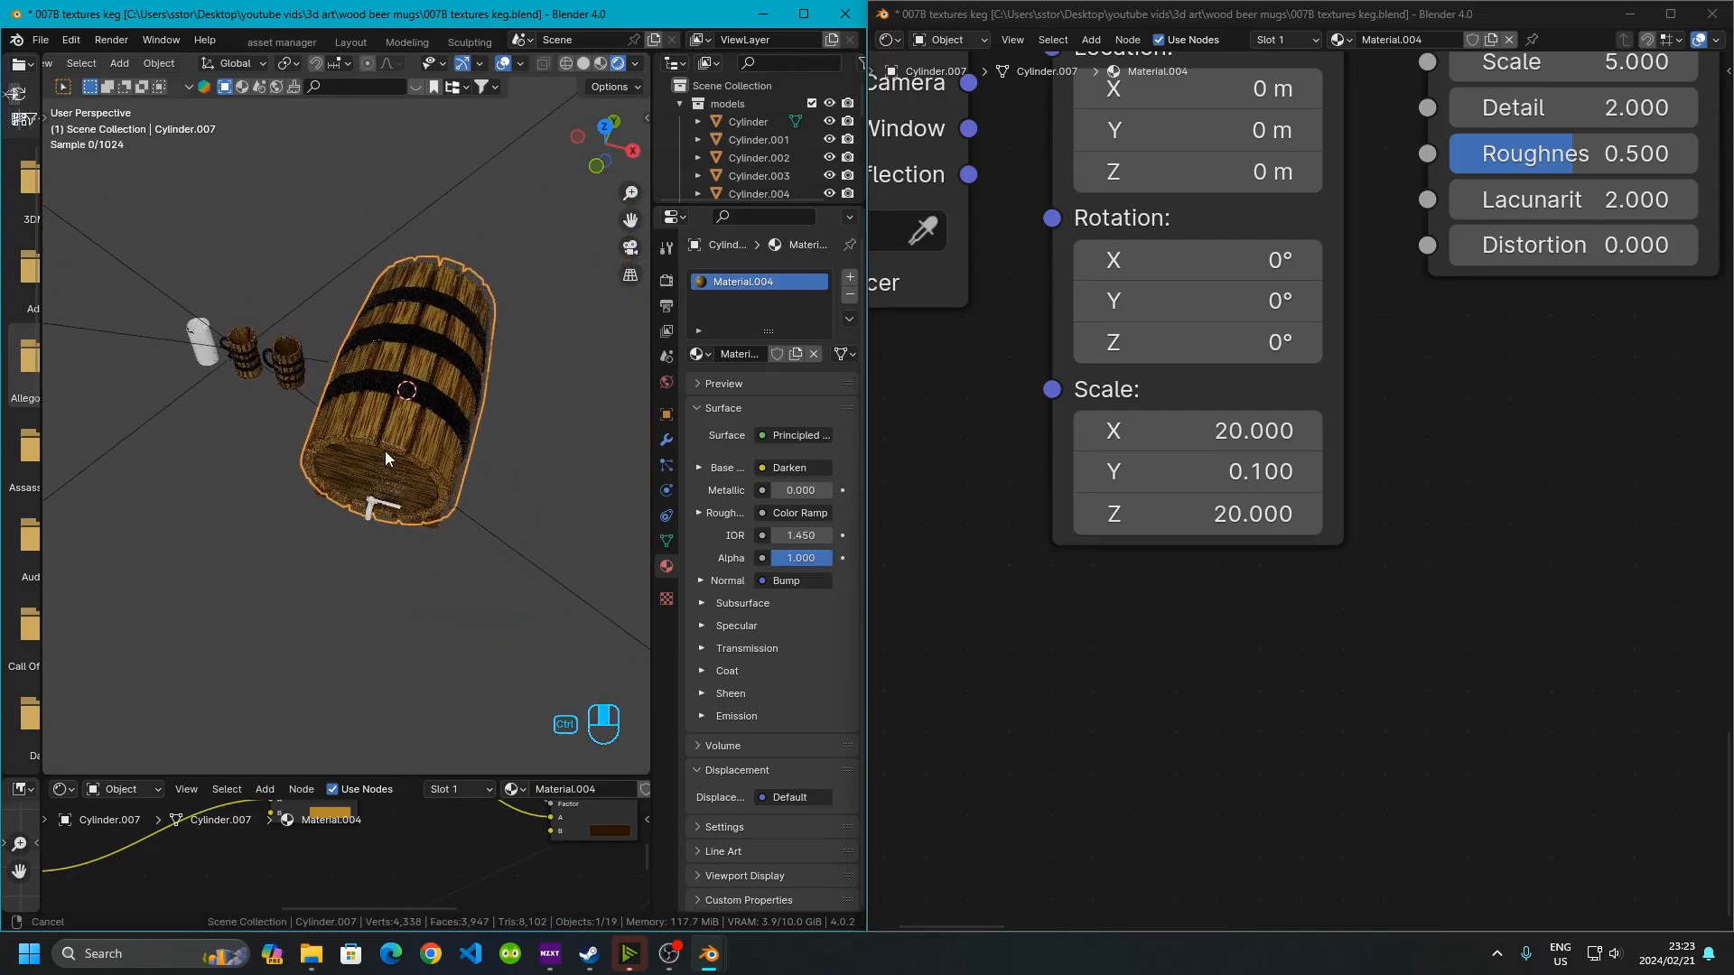
{"action": "middle_click_drag", "start_coordinate": [360, 334], "coordinate": [295, 417], "text": "shift"}
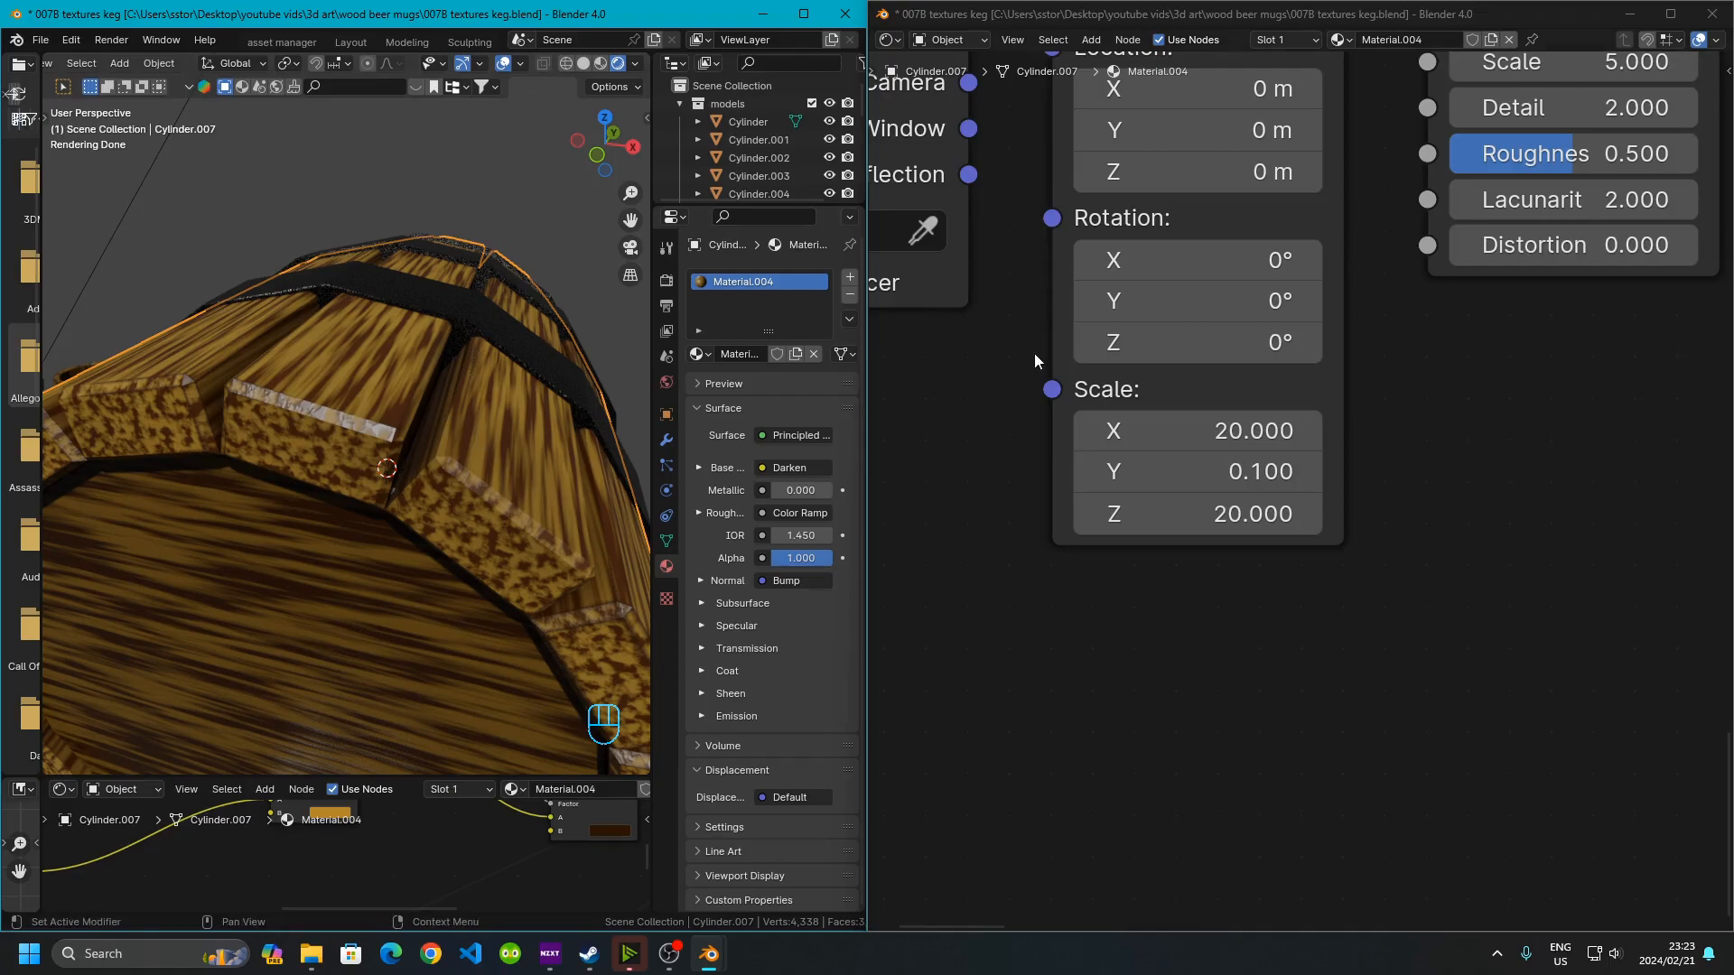
Adjust the Map Range node driving the Bevel radius, setting its From Max to 15.2
{"action": "scroll", "coordinate": [1011, 407], "scroll_direction": "down", "scroll_amount": 10}
{"action": "middle_click_drag", "start_coordinate": [1297, 280], "coordinate": [1062, 567]}
{"action": "middle_click_drag", "start_coordinate": [1252, 343], "coordinate": [947, 660]}
{"action": "middle_click_drag", "start_coordinate": [1198, 384], "coordinate": [1544, 427]}
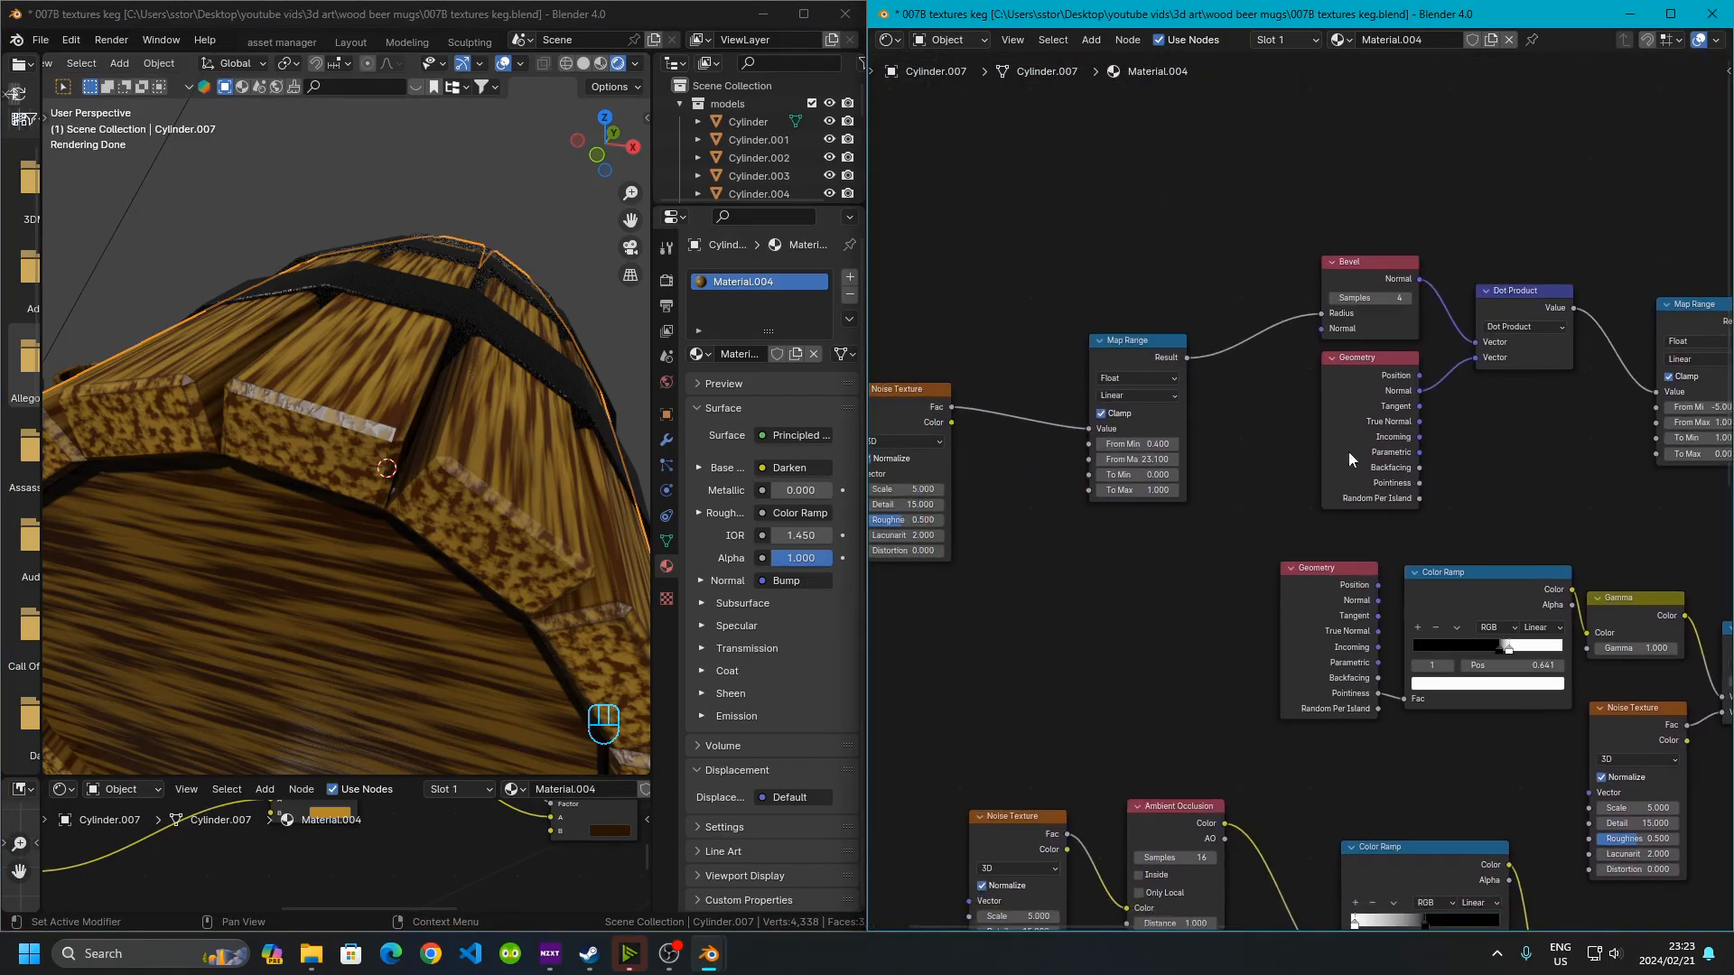
{"action": "middle_click_drag", "start_coordinate": [1087, 509], "coordinate": [1382, 457]}
{"action": "scroll", "coordinate": [1142, 359], "scroll_direction": "up", "scroll_amount": 4}
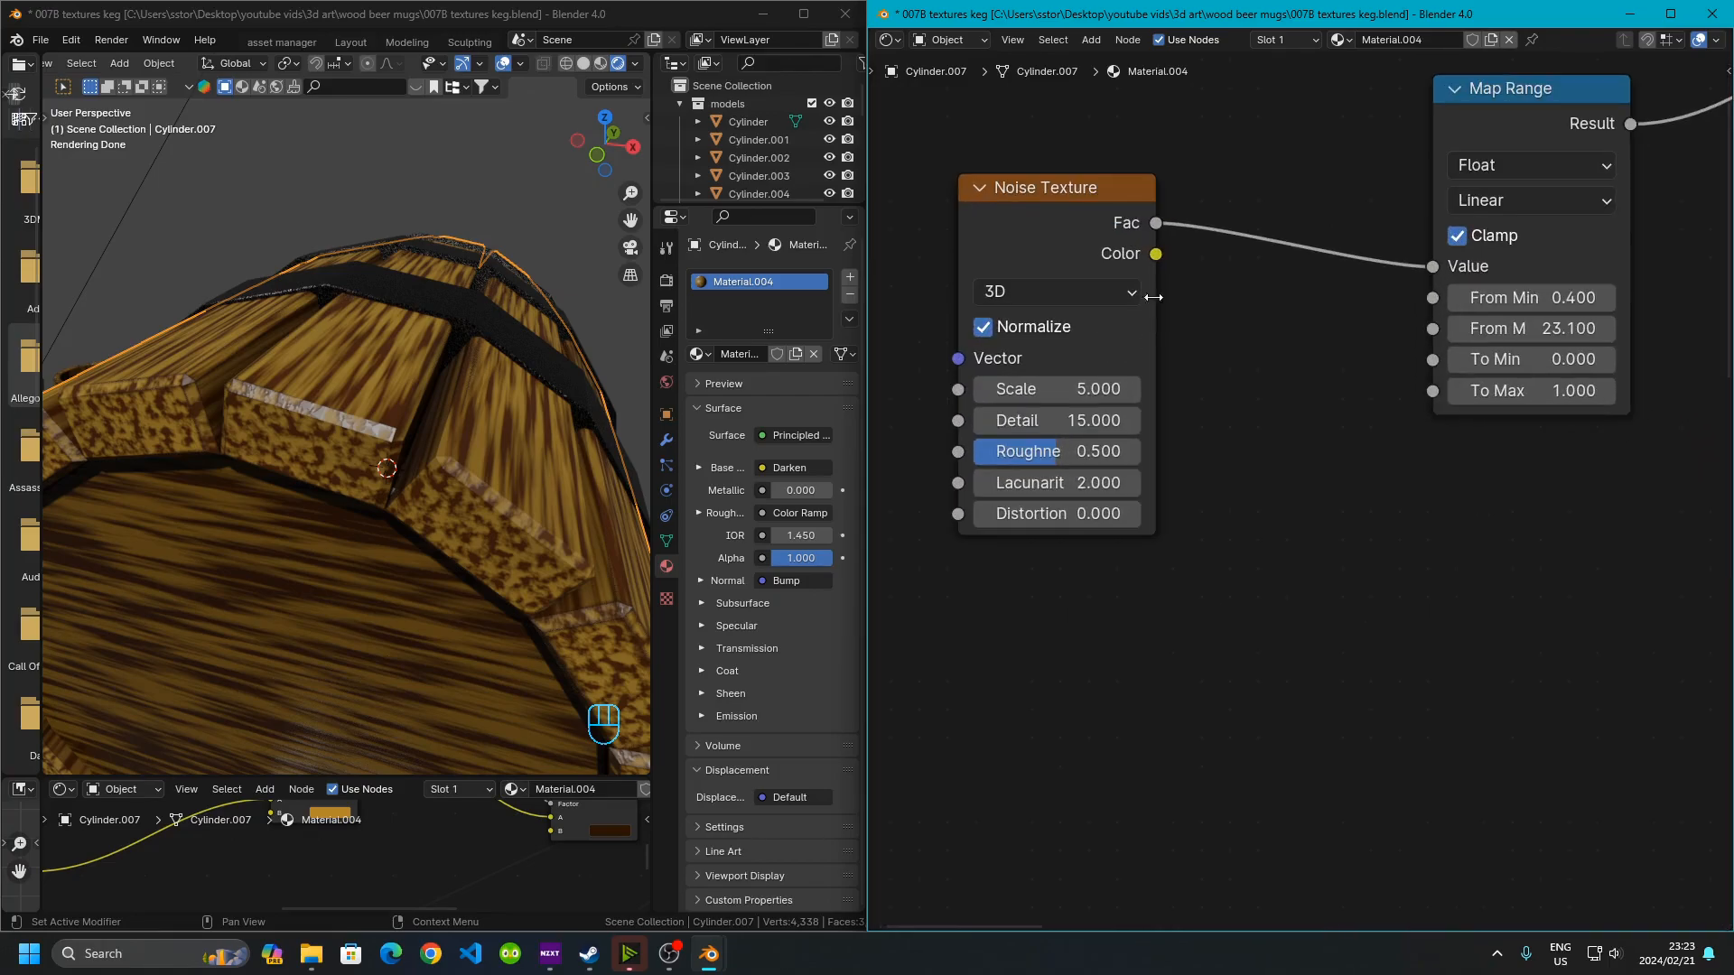
{"action": "middle_click_drag", "start_coordinate": [300, 386], "coordinate": [300, 511]}
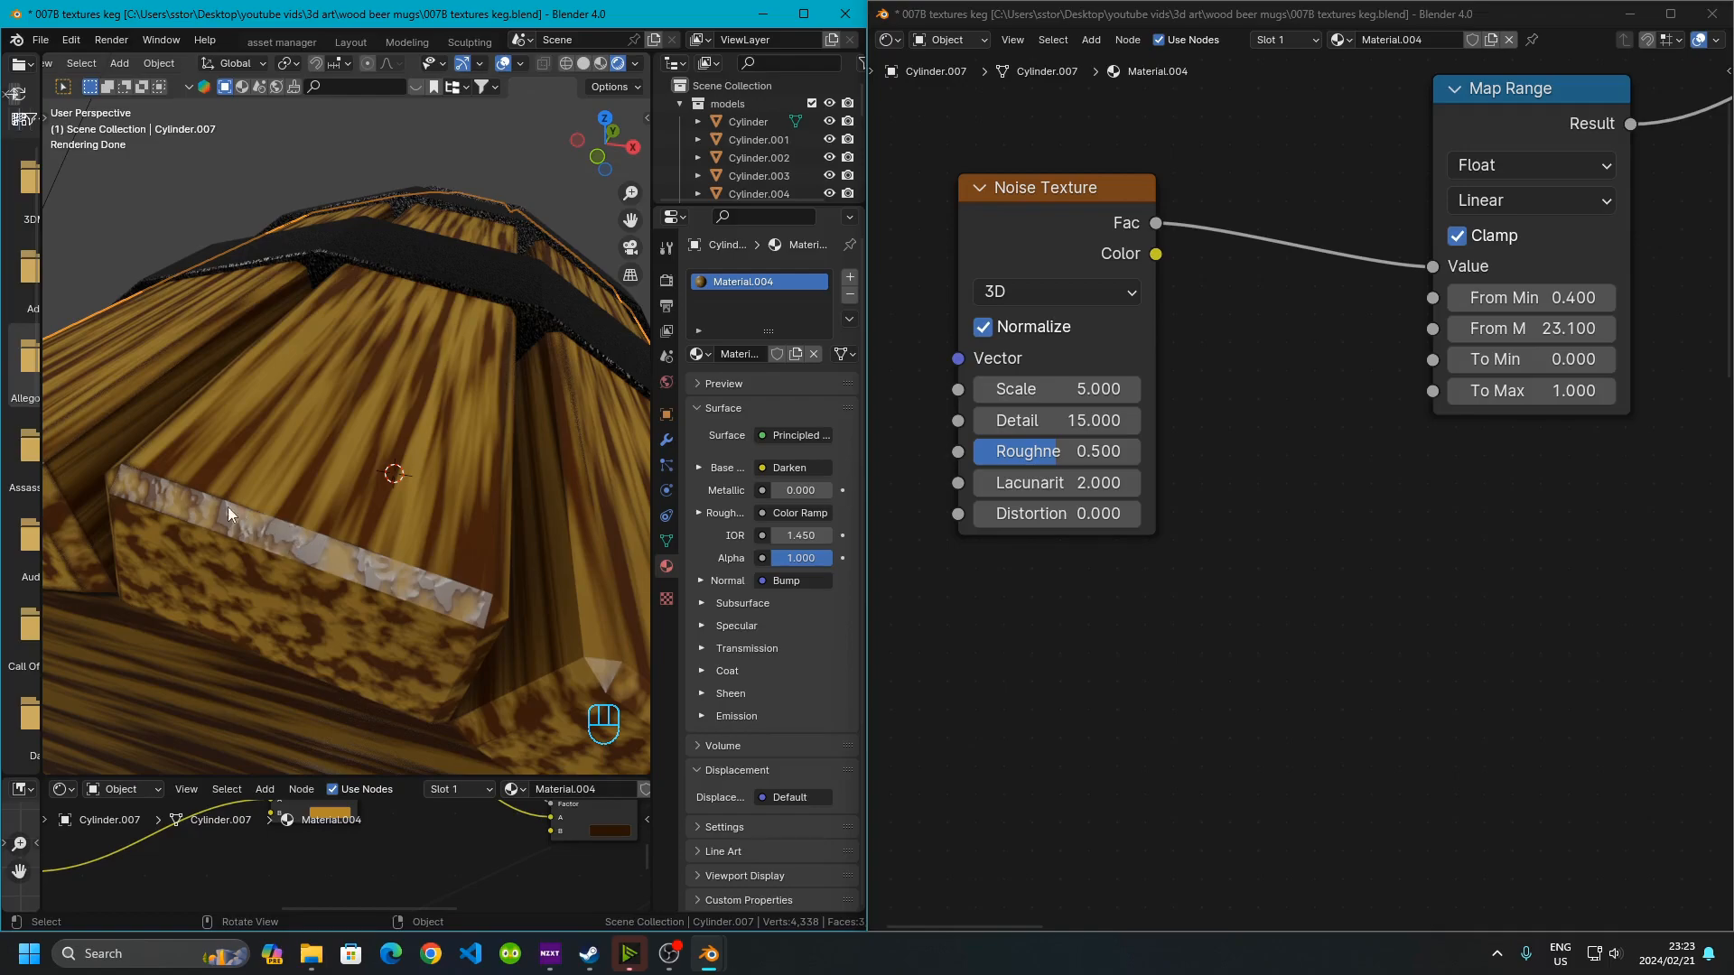
{"action": "middle_click_drag", "start_coordinate": [1481, 348], "coordinate": [1093, 443]}
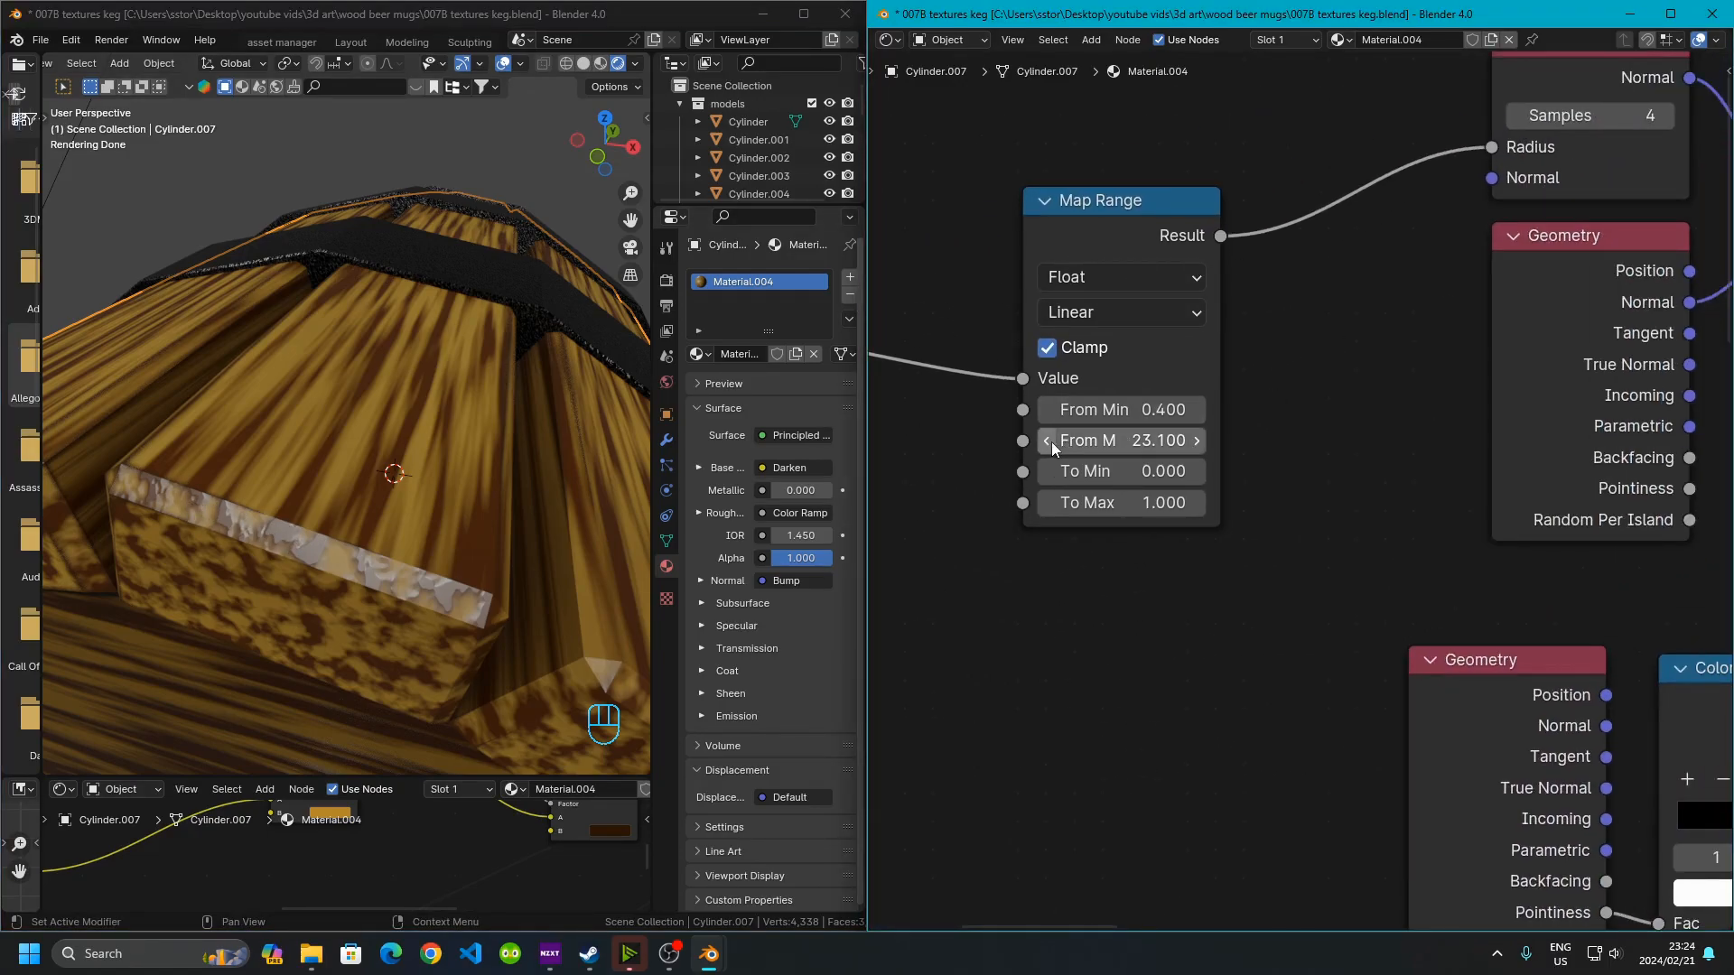
{"action": "left_click_drag", "start_coordinate": [1153, 444], "coordinate": [1139, 444]}
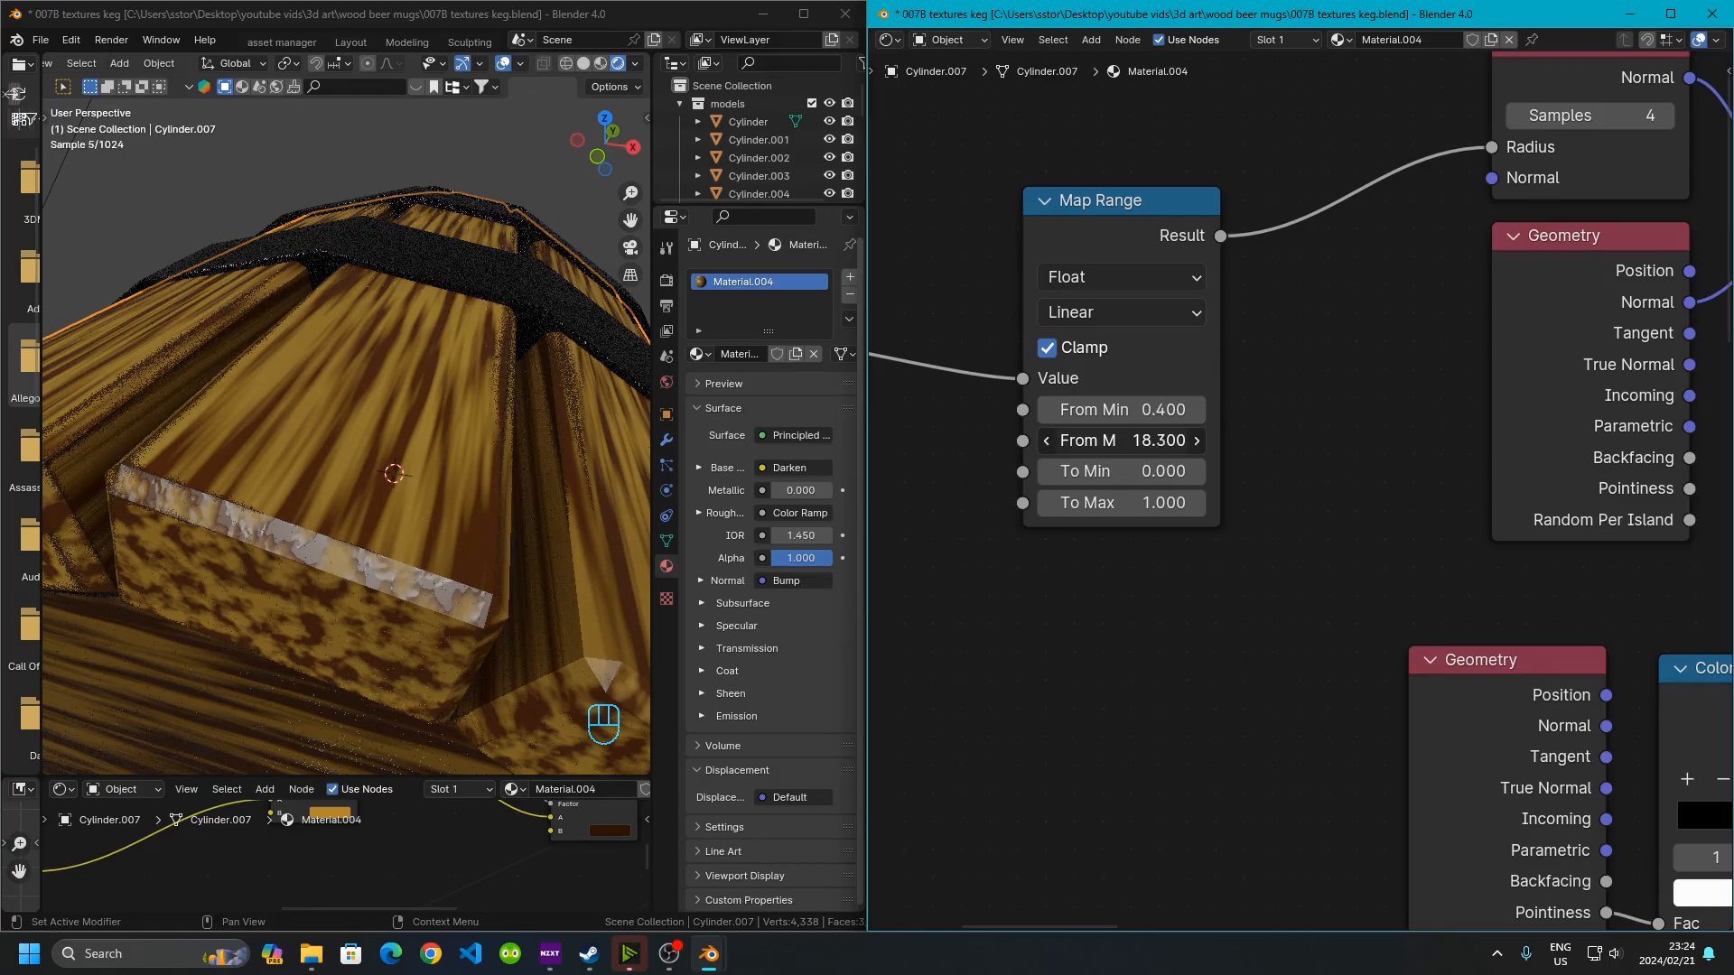
{"action": "left_click_drag", "start_coordinate": [1129, 441], "coordinate": [1052, 441]}
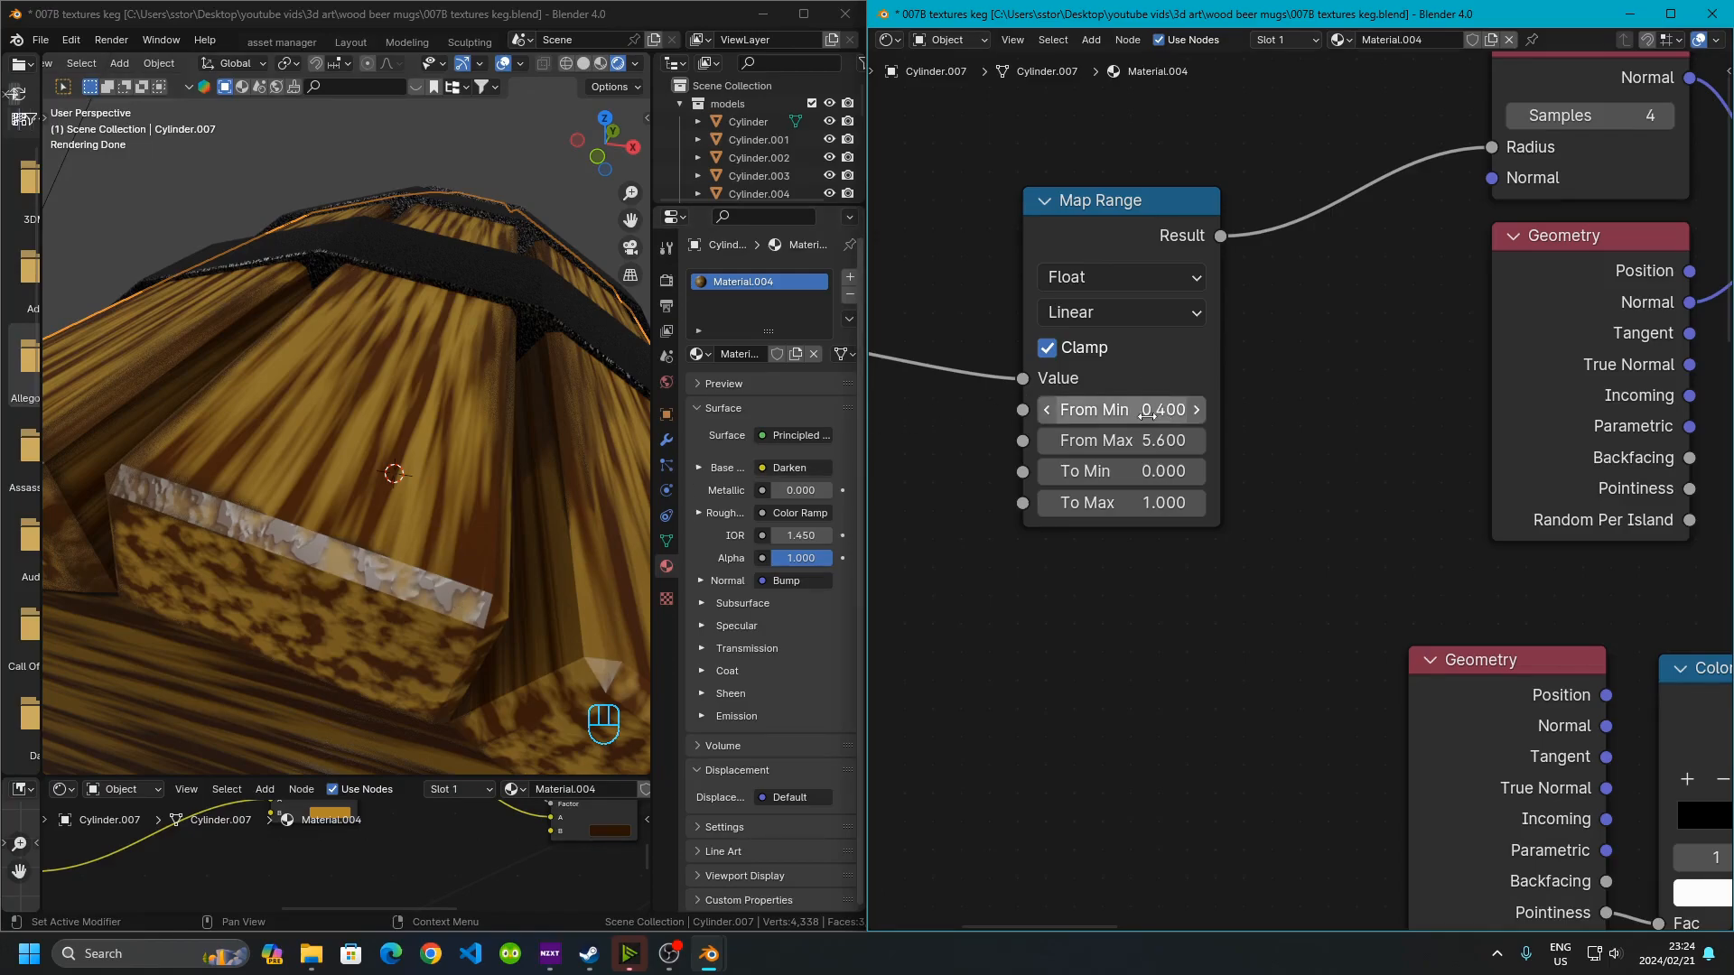
{"action": "left_click_drag", "start_coordinate": [1119, 409], "coordinate": [1039, 414]}
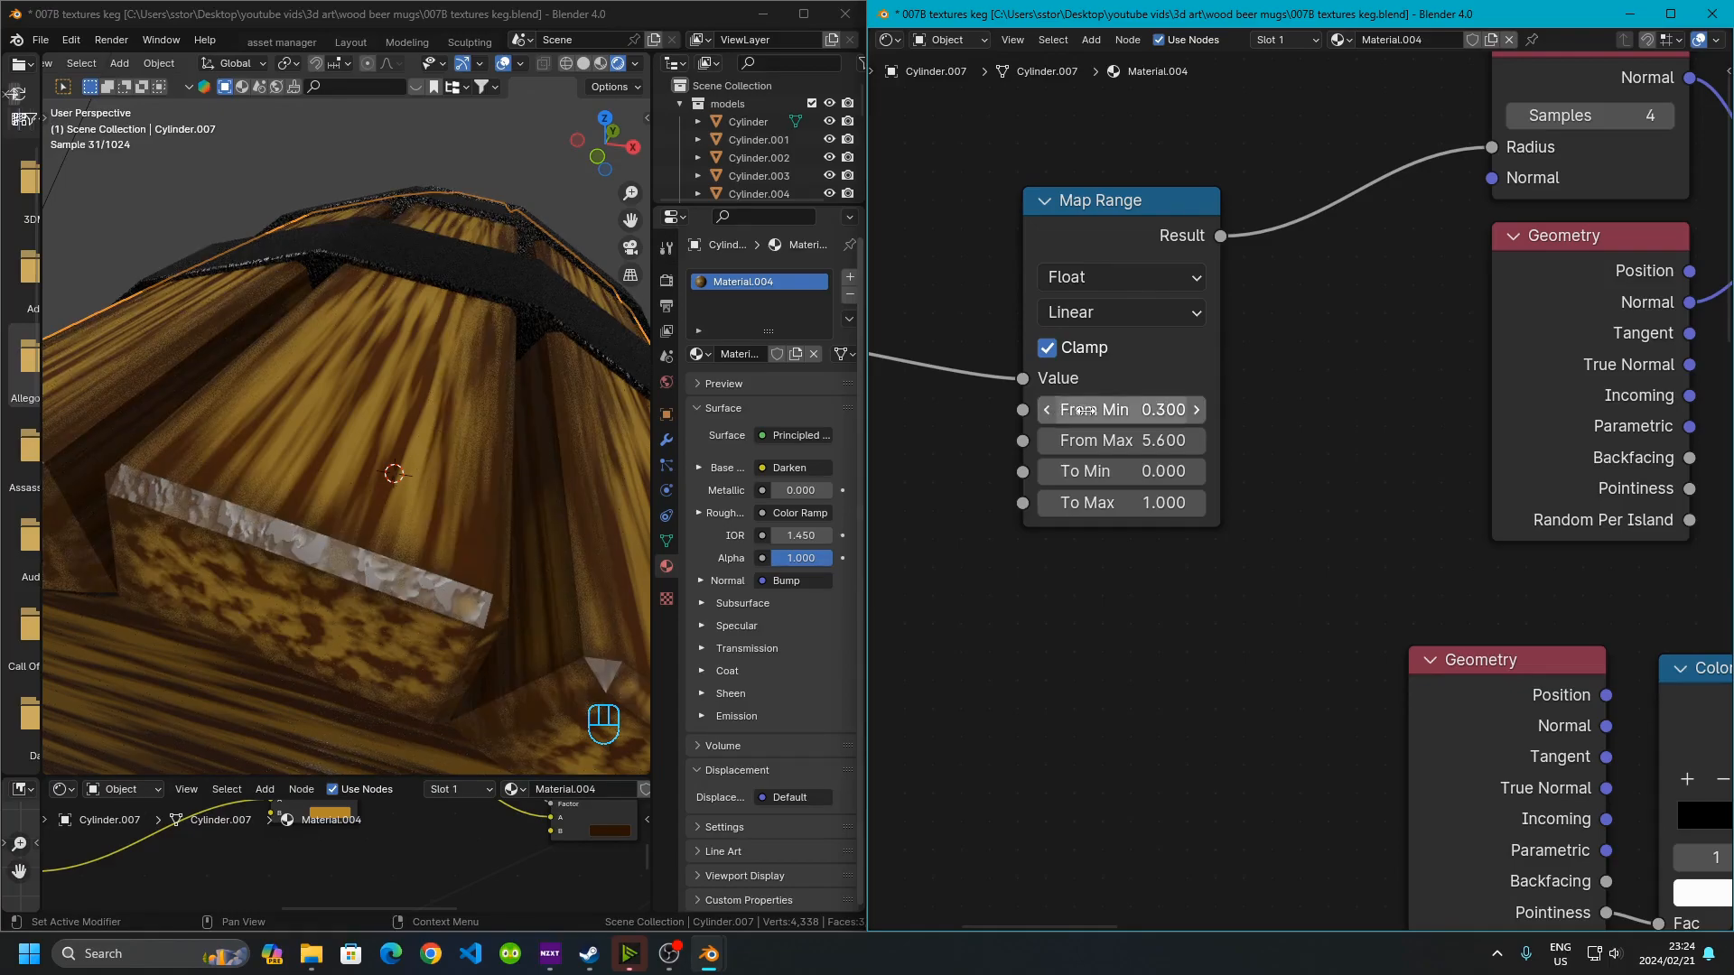
{"action": "left_click", "coordinate": [1145, 414]}
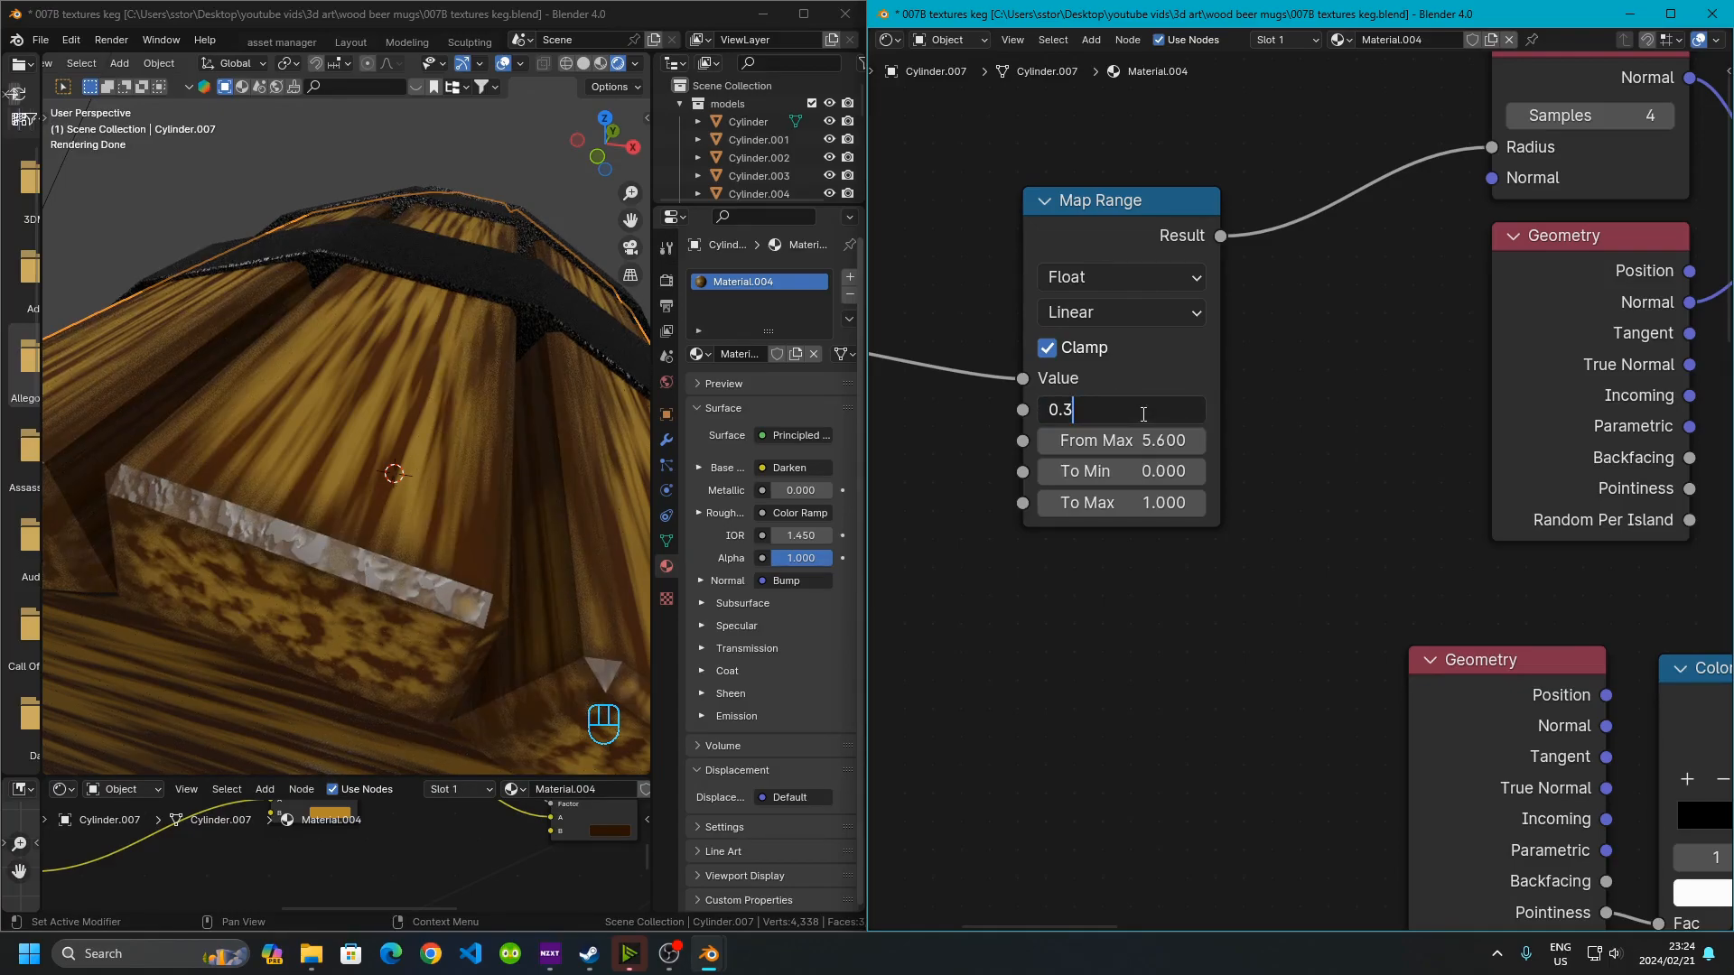
{"action": "key", "text": "Return"}
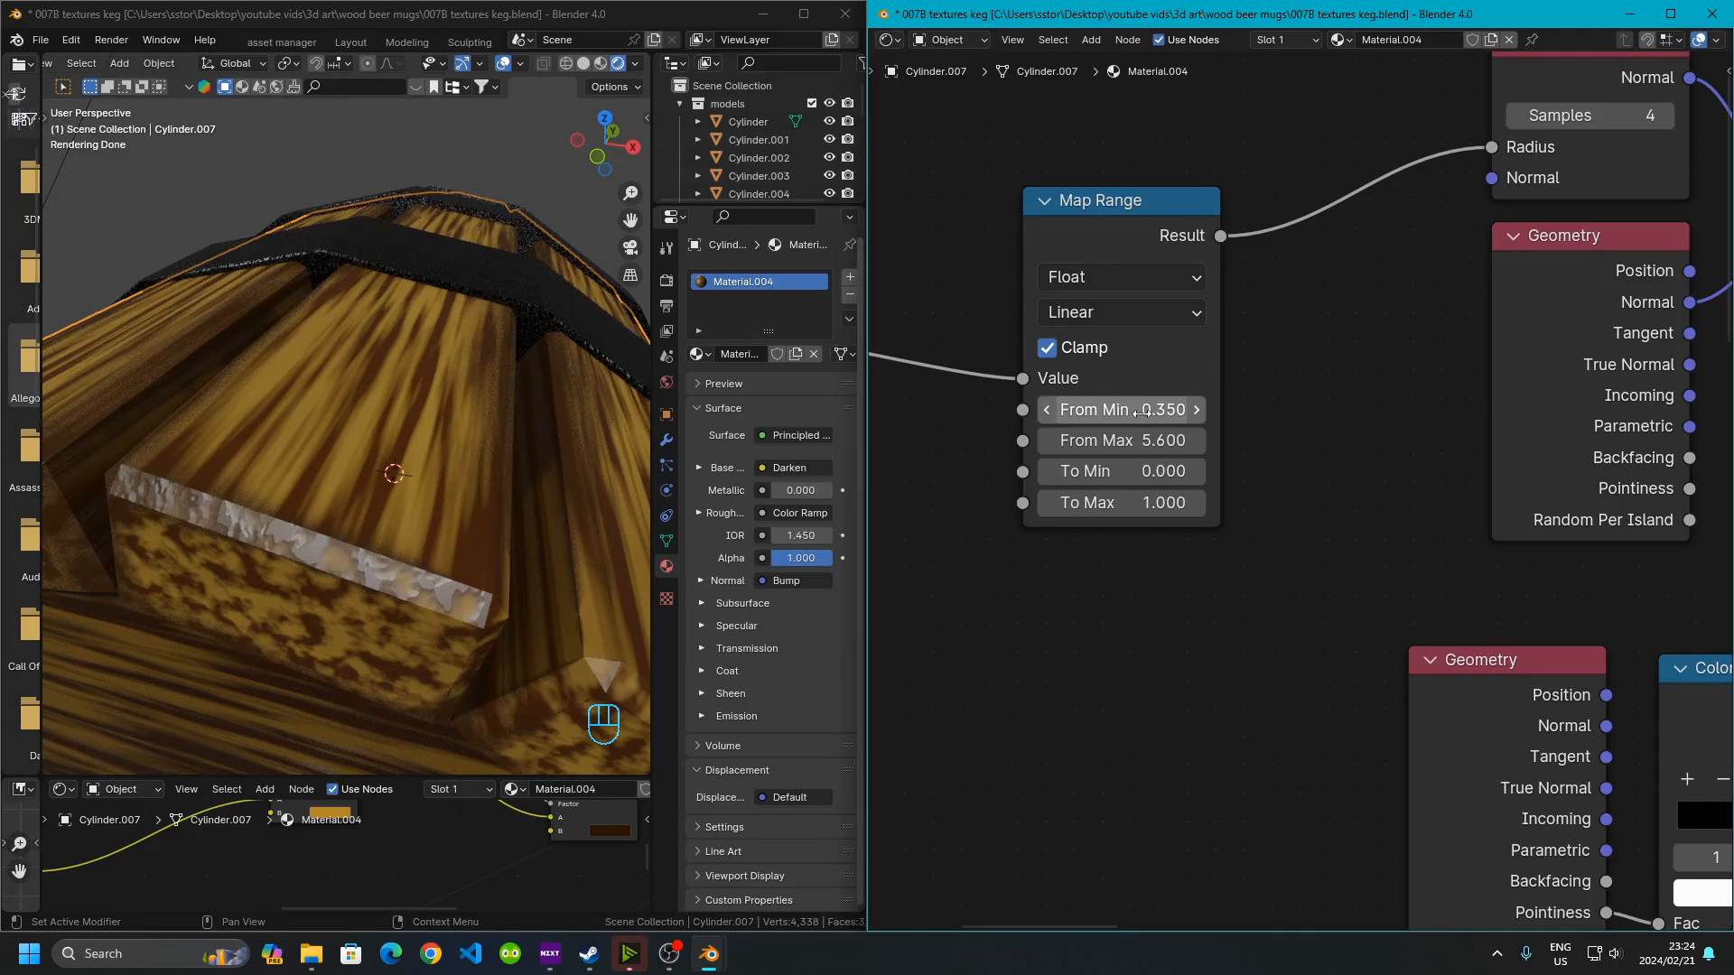
{"action": "left_click", "coordinate": [1123, 439]}
{"action": "left_click_drag", "start_coordinate": [1122, 440], "coordinate": [1269, 440]}
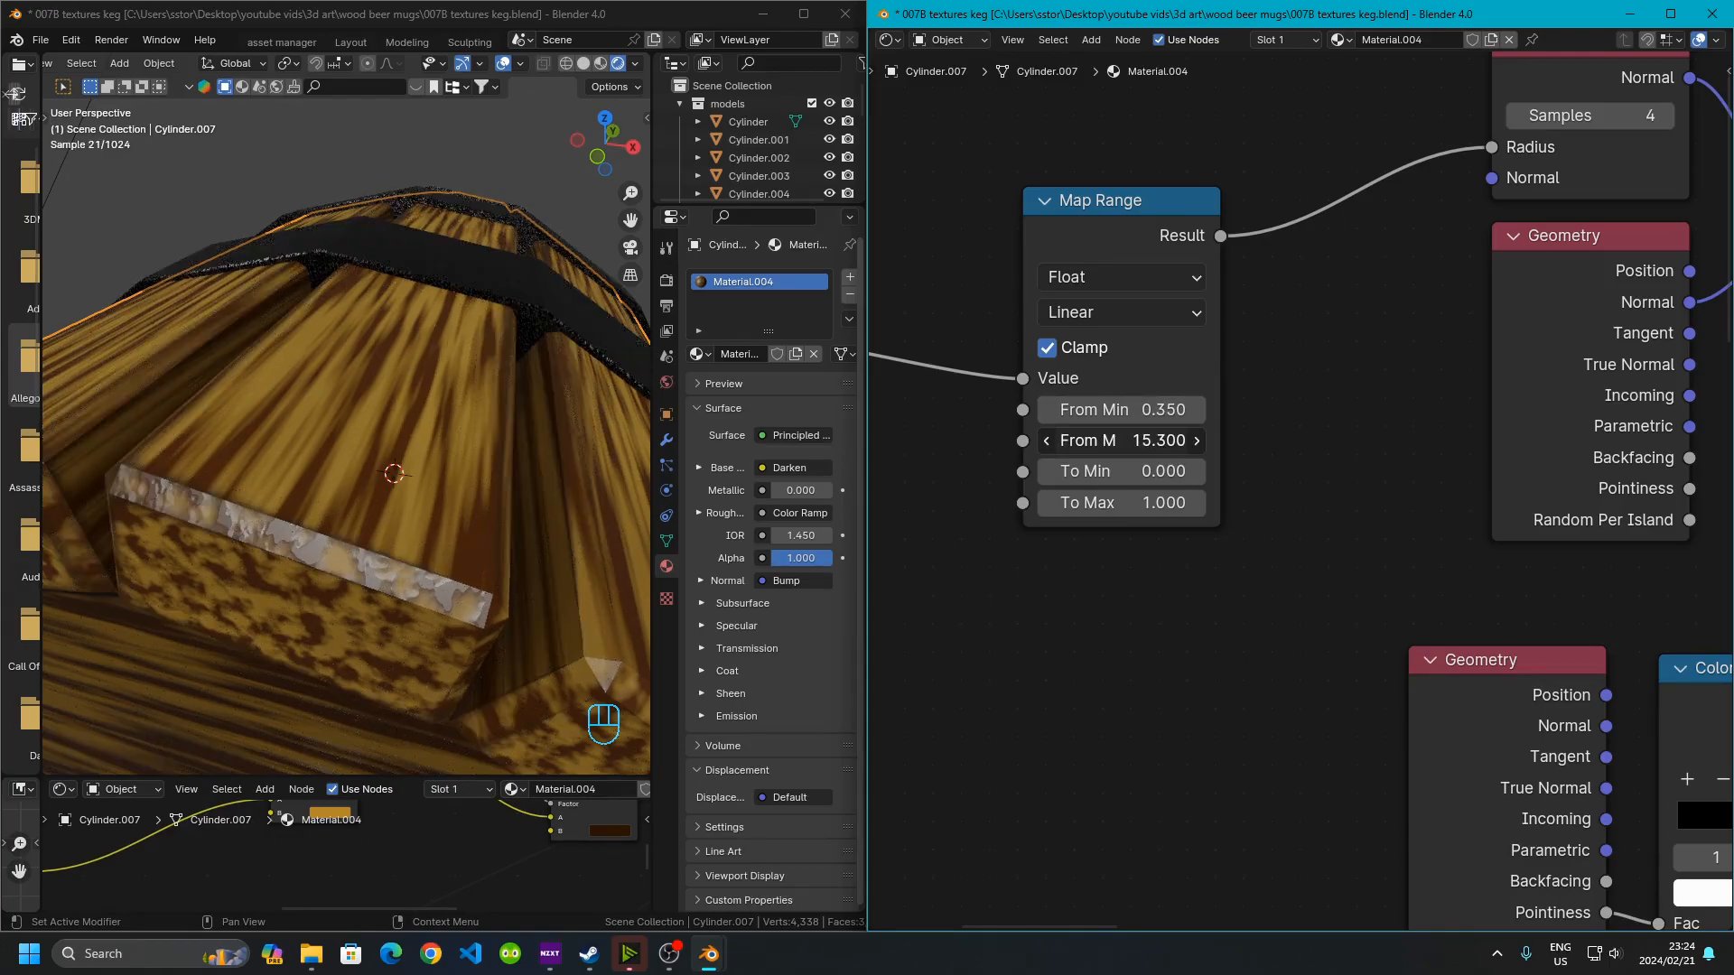
{"action": "left_click_drag", "start_coordinate": [1380, 440], "coordinate": [1377, 439]}
Set the Map Range node's From Min to 0.2
{"action": "left_click", "coordinate": [1126, 412]}
{"action": "left_click", "coordinate": [1125, 413]}
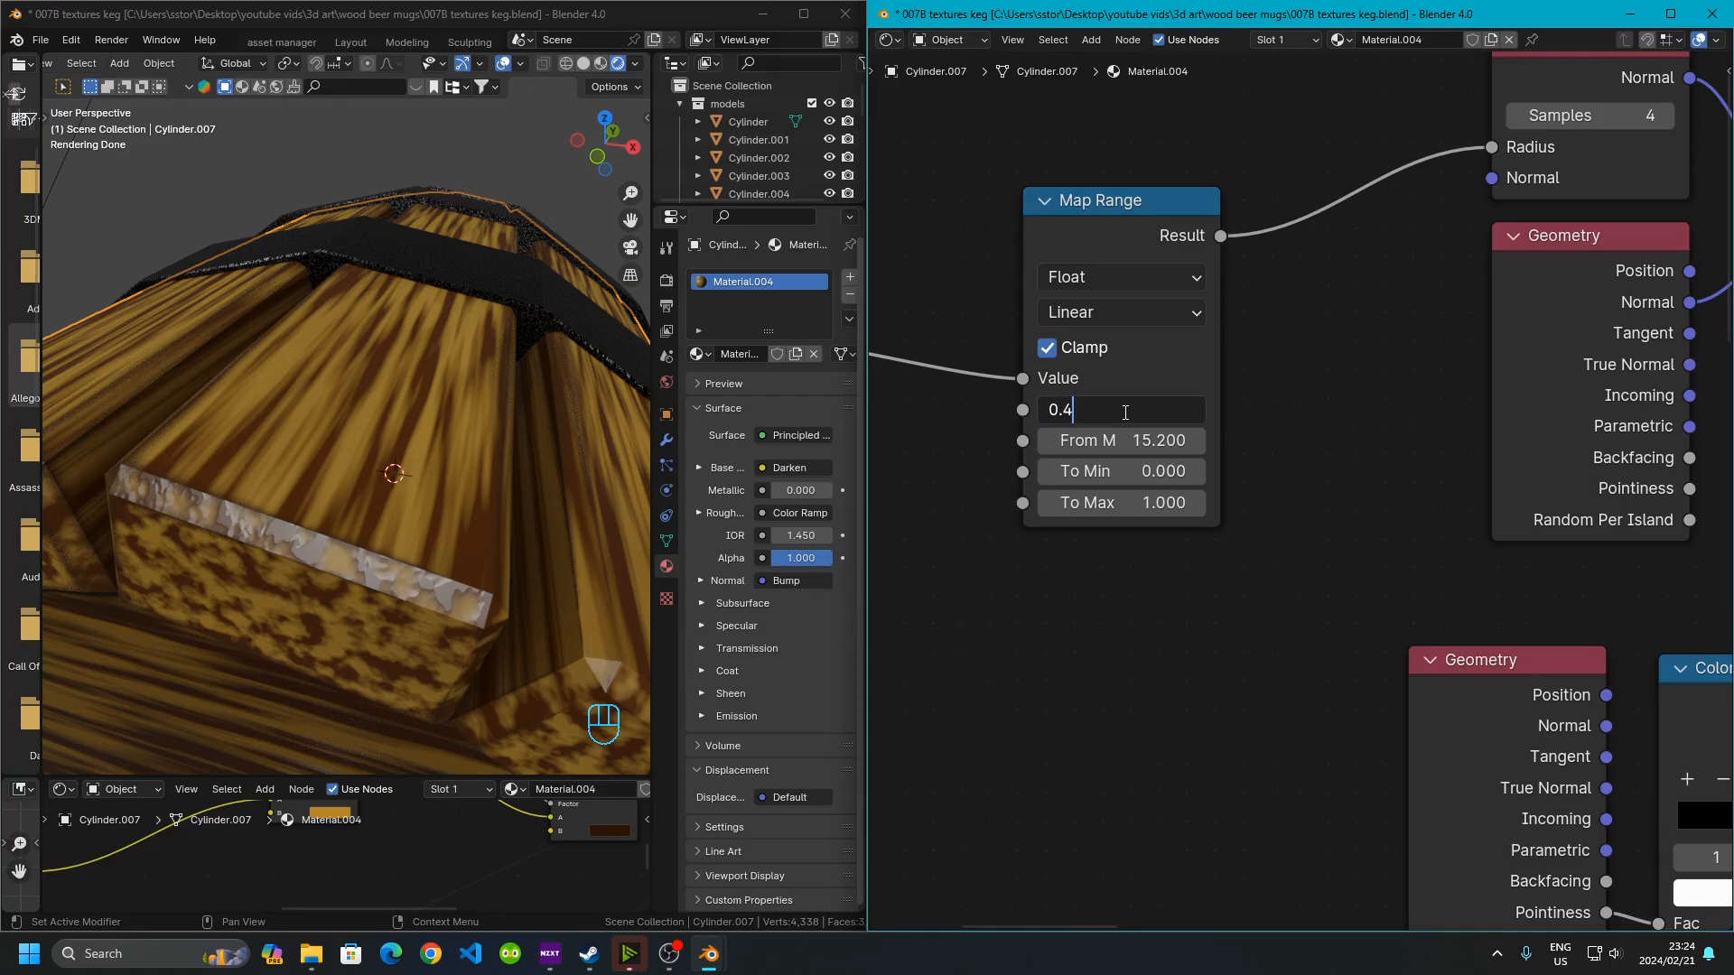
{"action": "key", "text": "Return"}
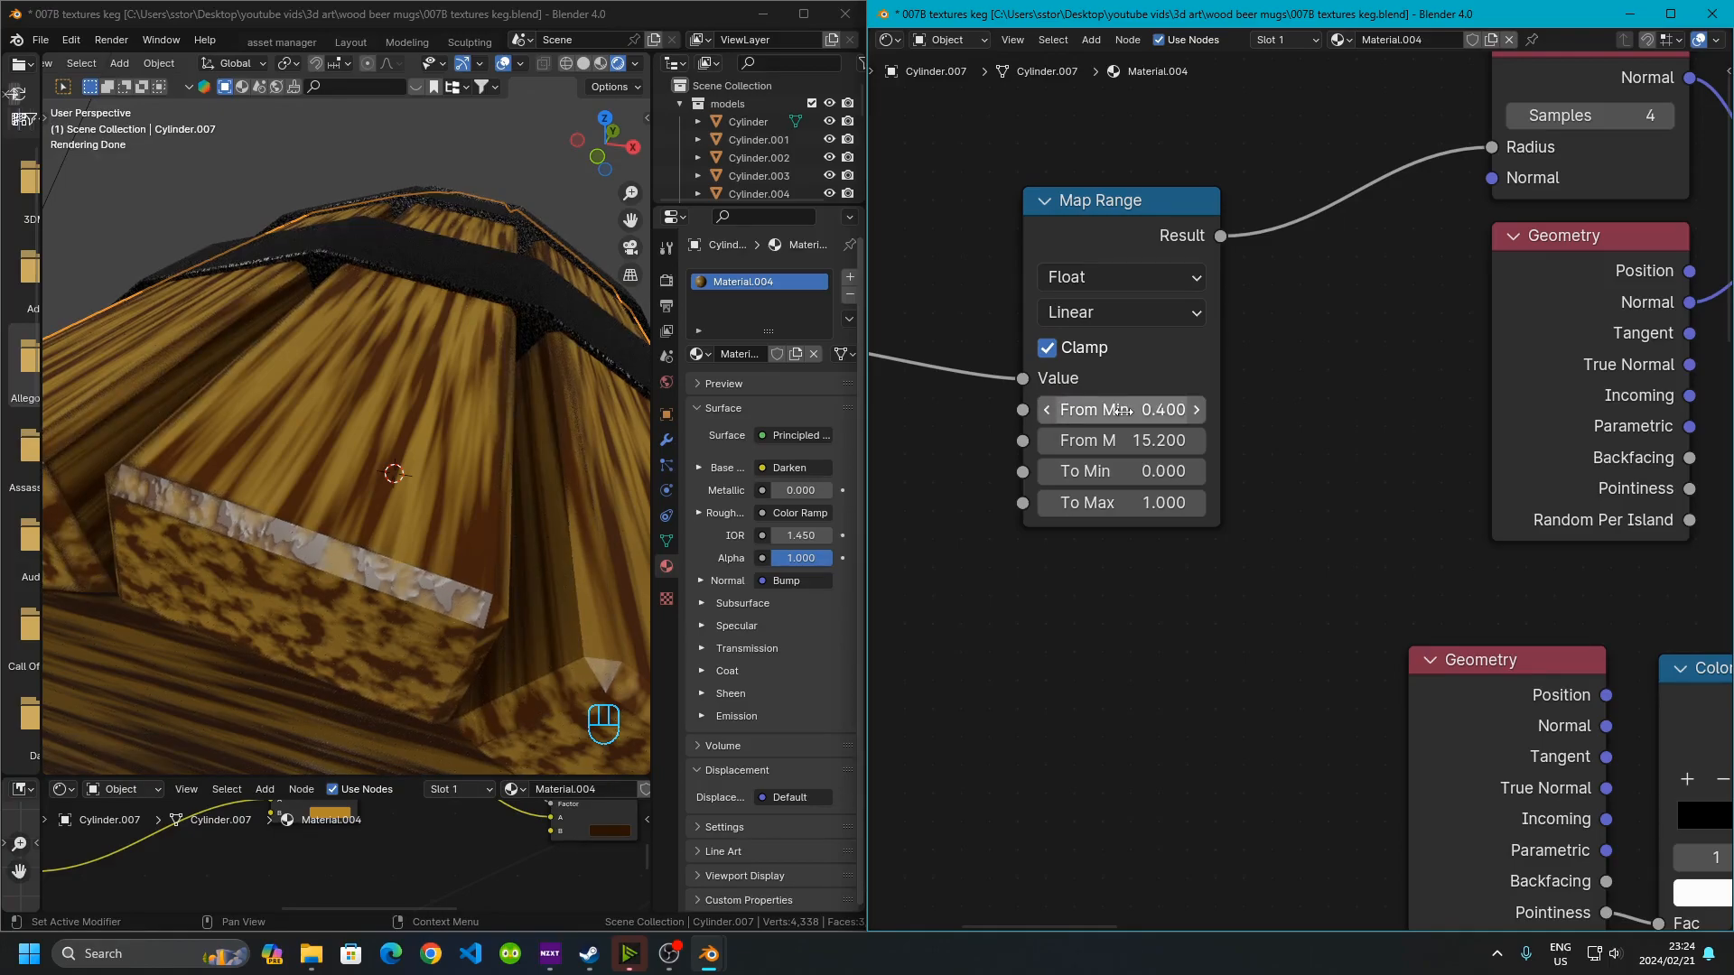
{"action": "left_click", "coordinate": [1123, 411]}
{"action": "type", "text": "3"}
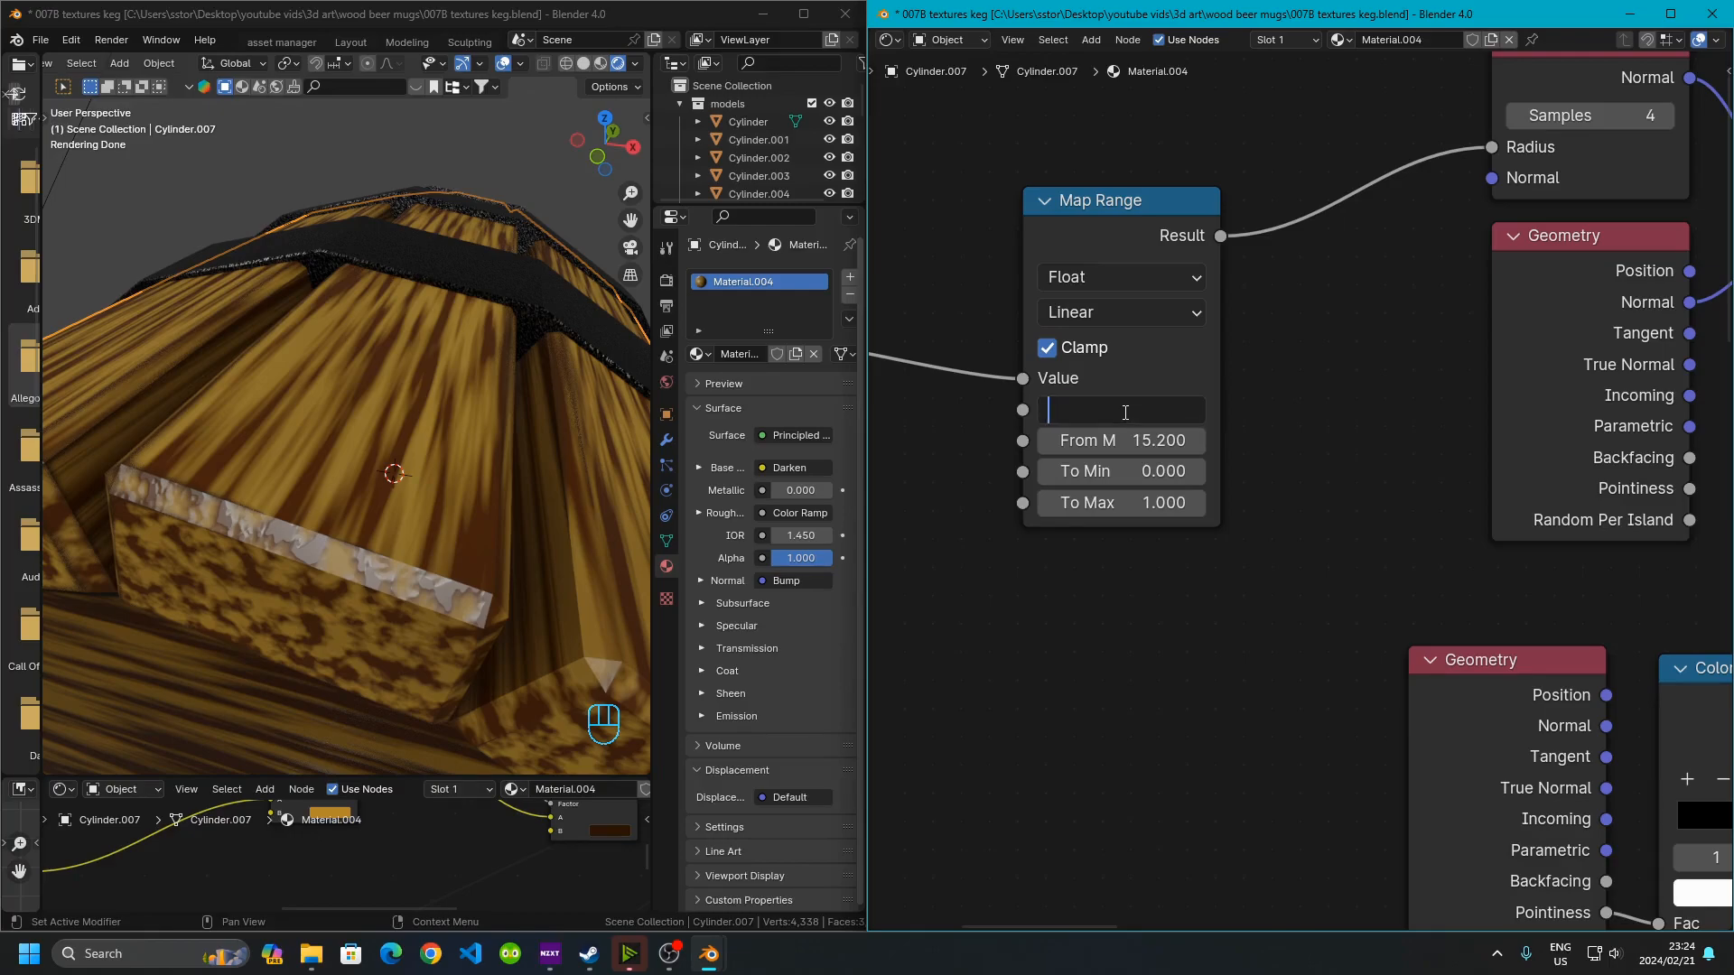
{"action": "key", "text": "Return"}
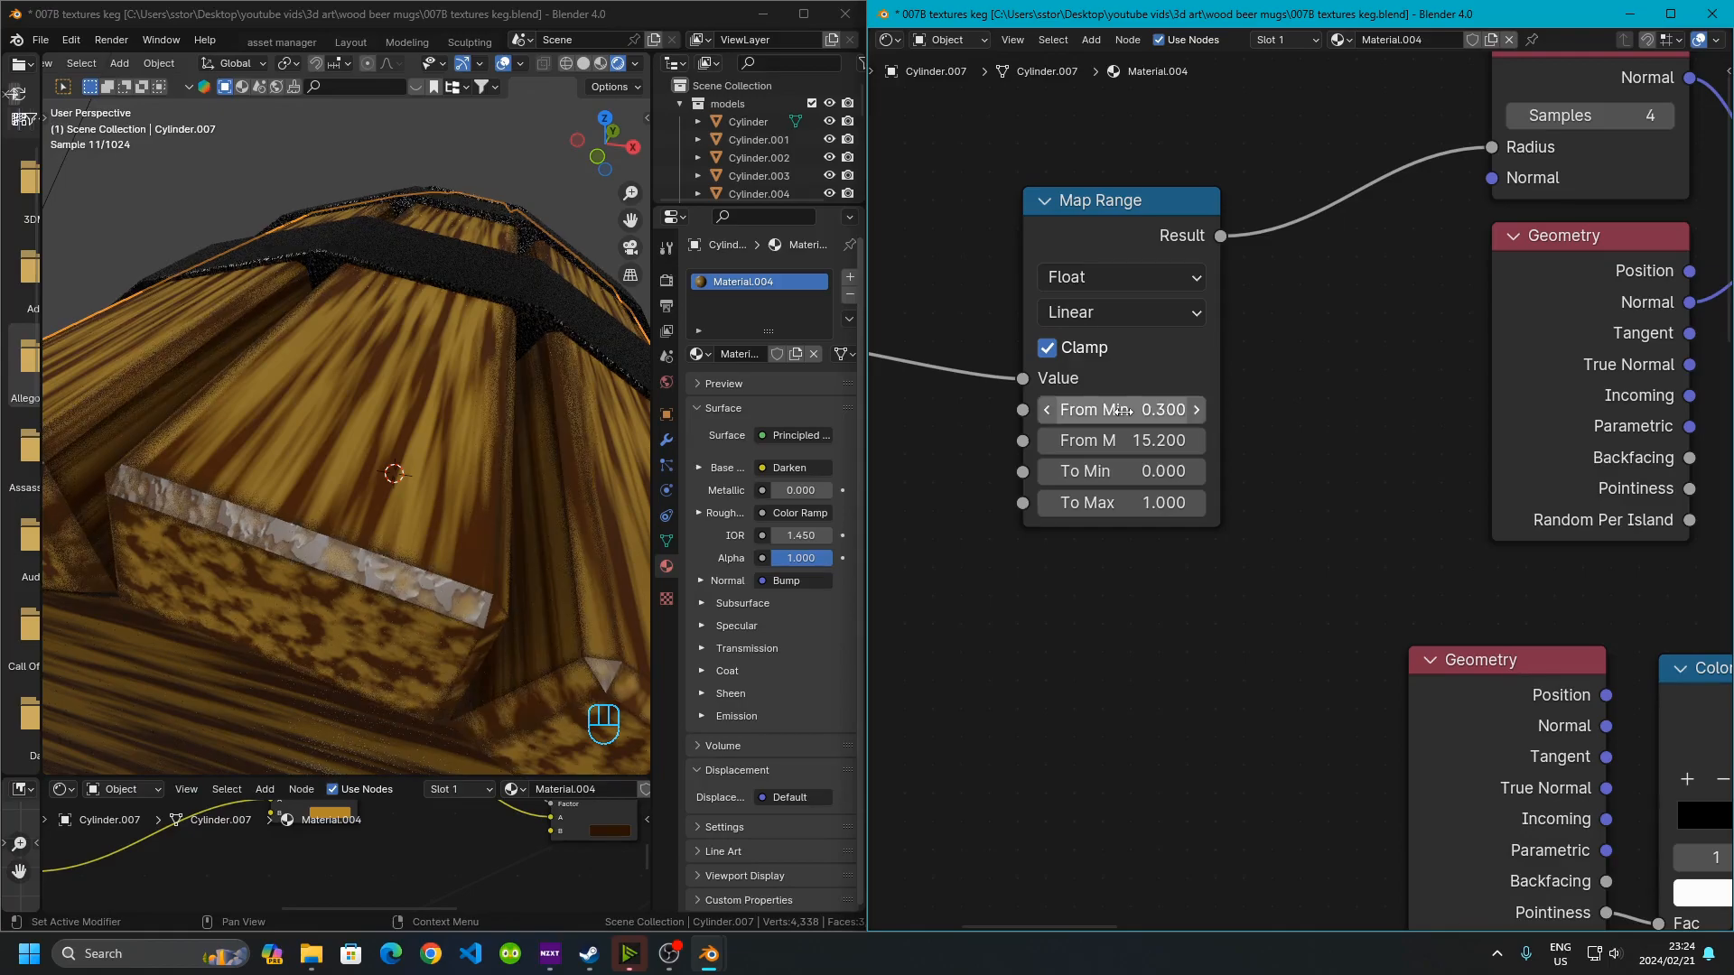
{"action": "left_click", "coordinate": [1123, 412]}
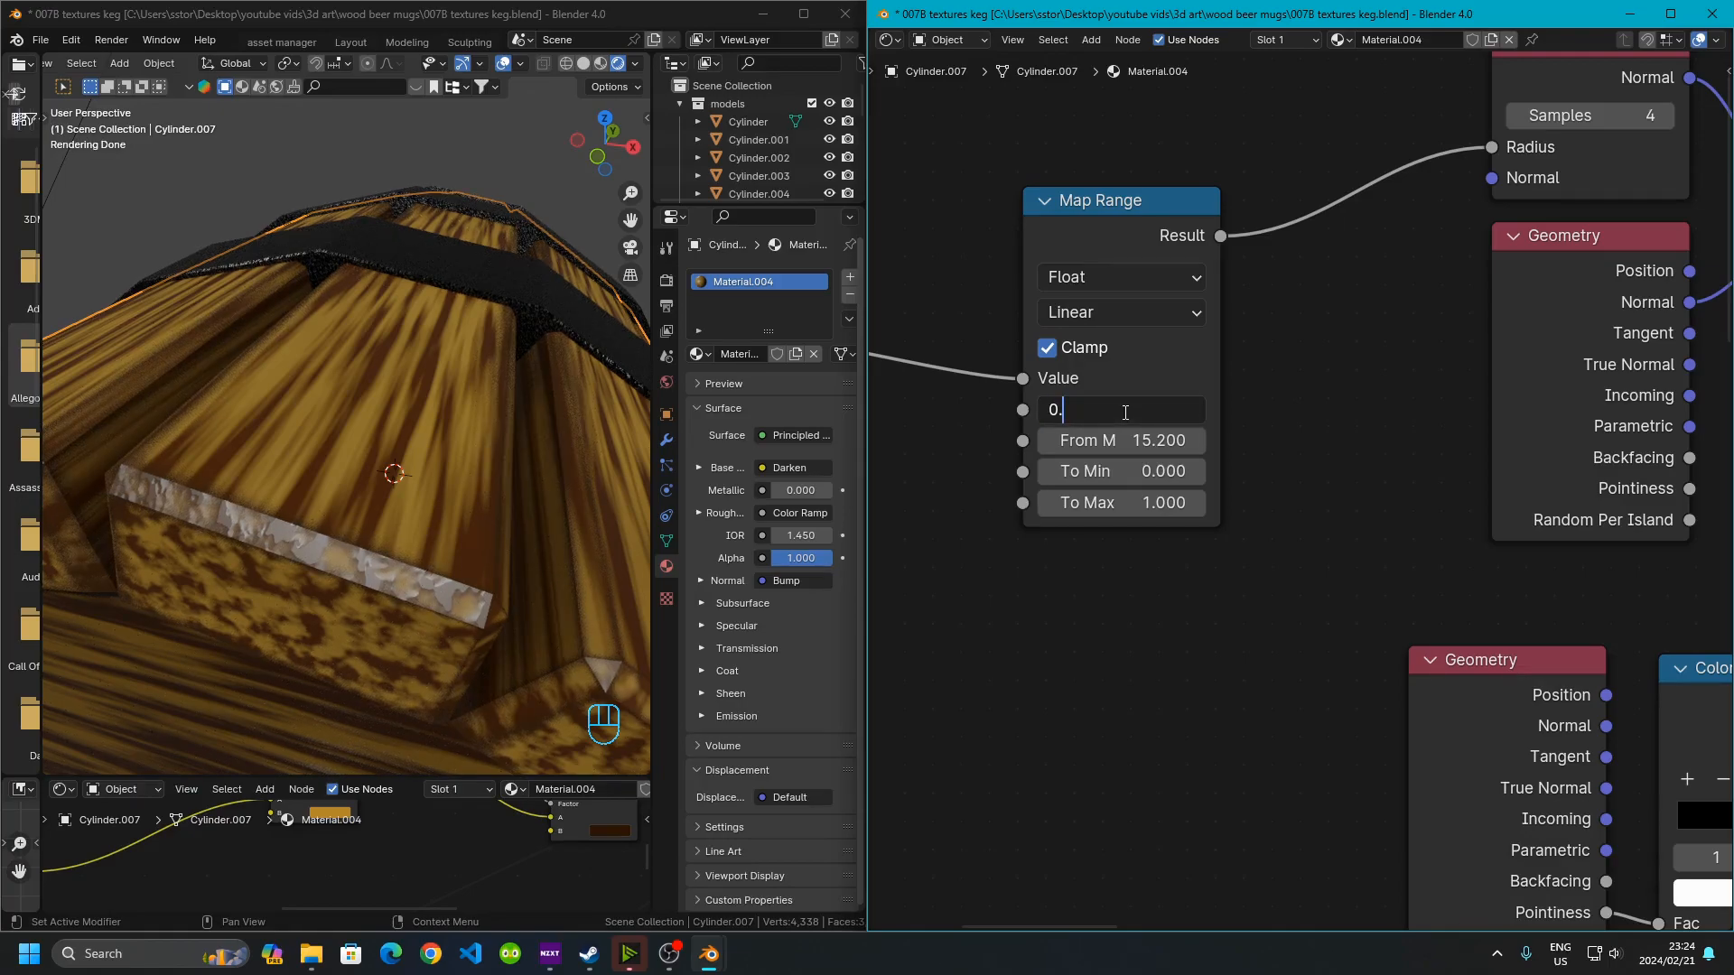
{"action": "key", "text": "Return"}
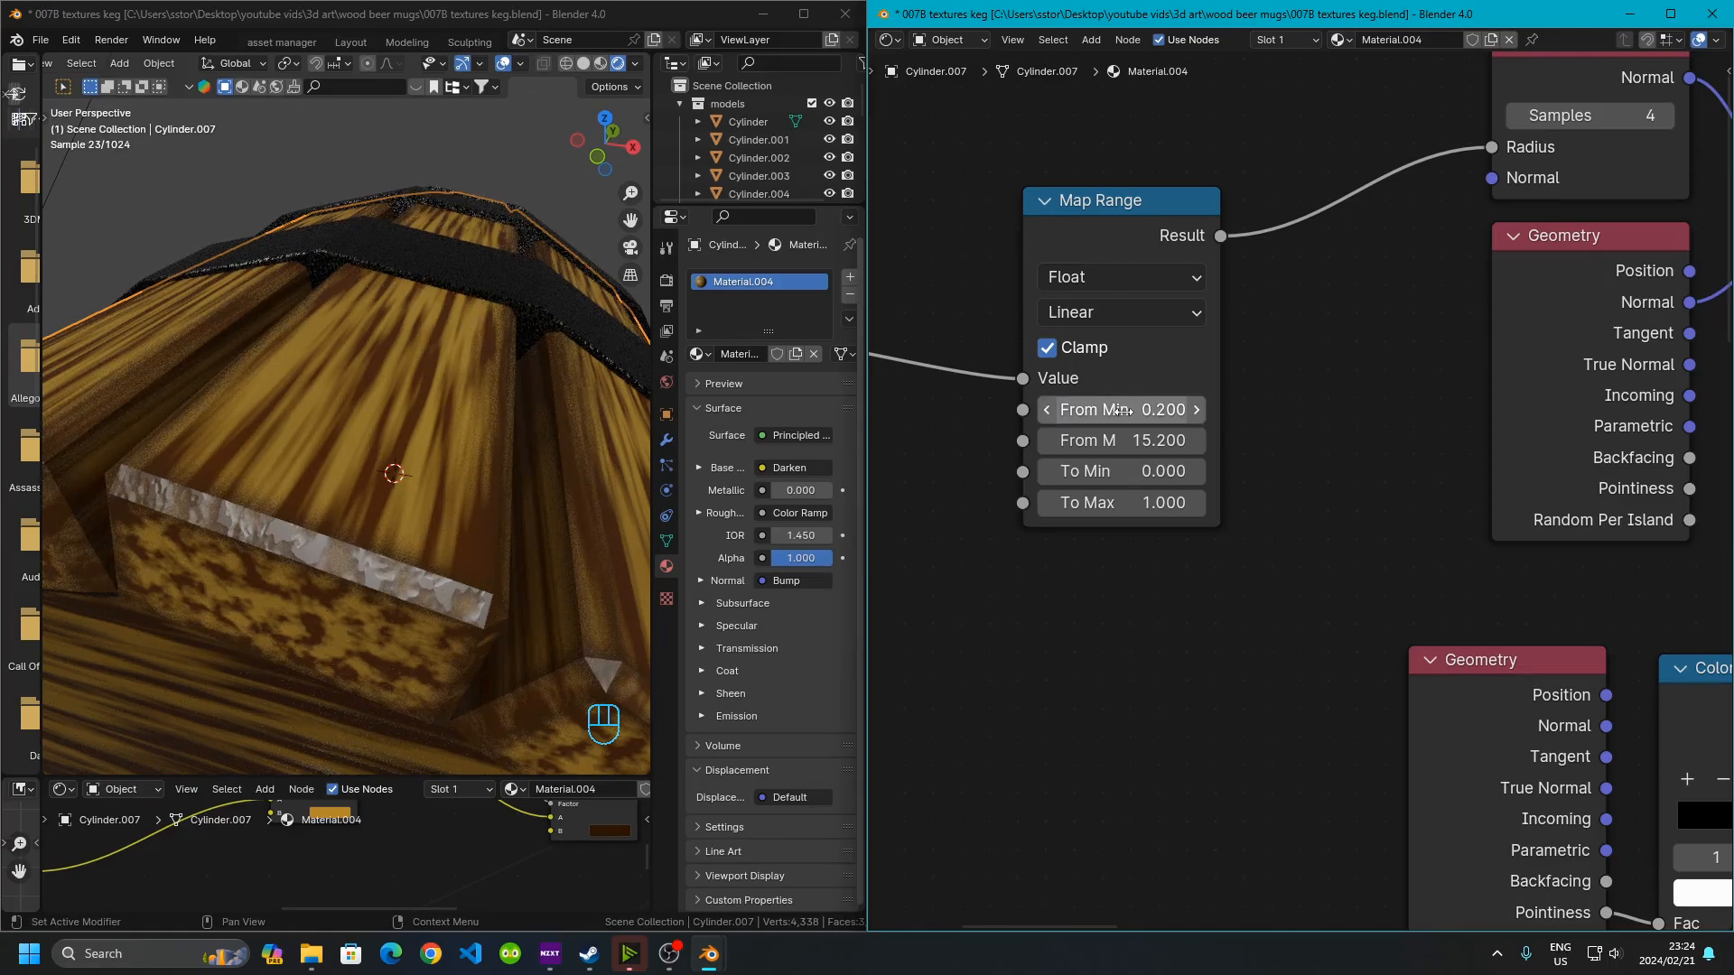
Orbit and zoom around the keg to examine the bevelled edges and the tap in rendered view
{"action": "scroll", "coordinate": [406, 354], "scroll_direction": "down", "scroll_amount": 1}
{"action": "scroll", "coordinate": [404, 354], "scroll_direction": "down", "scroll_amount": 7}
{"action": "left_click", "coordinate": [381, 195]}
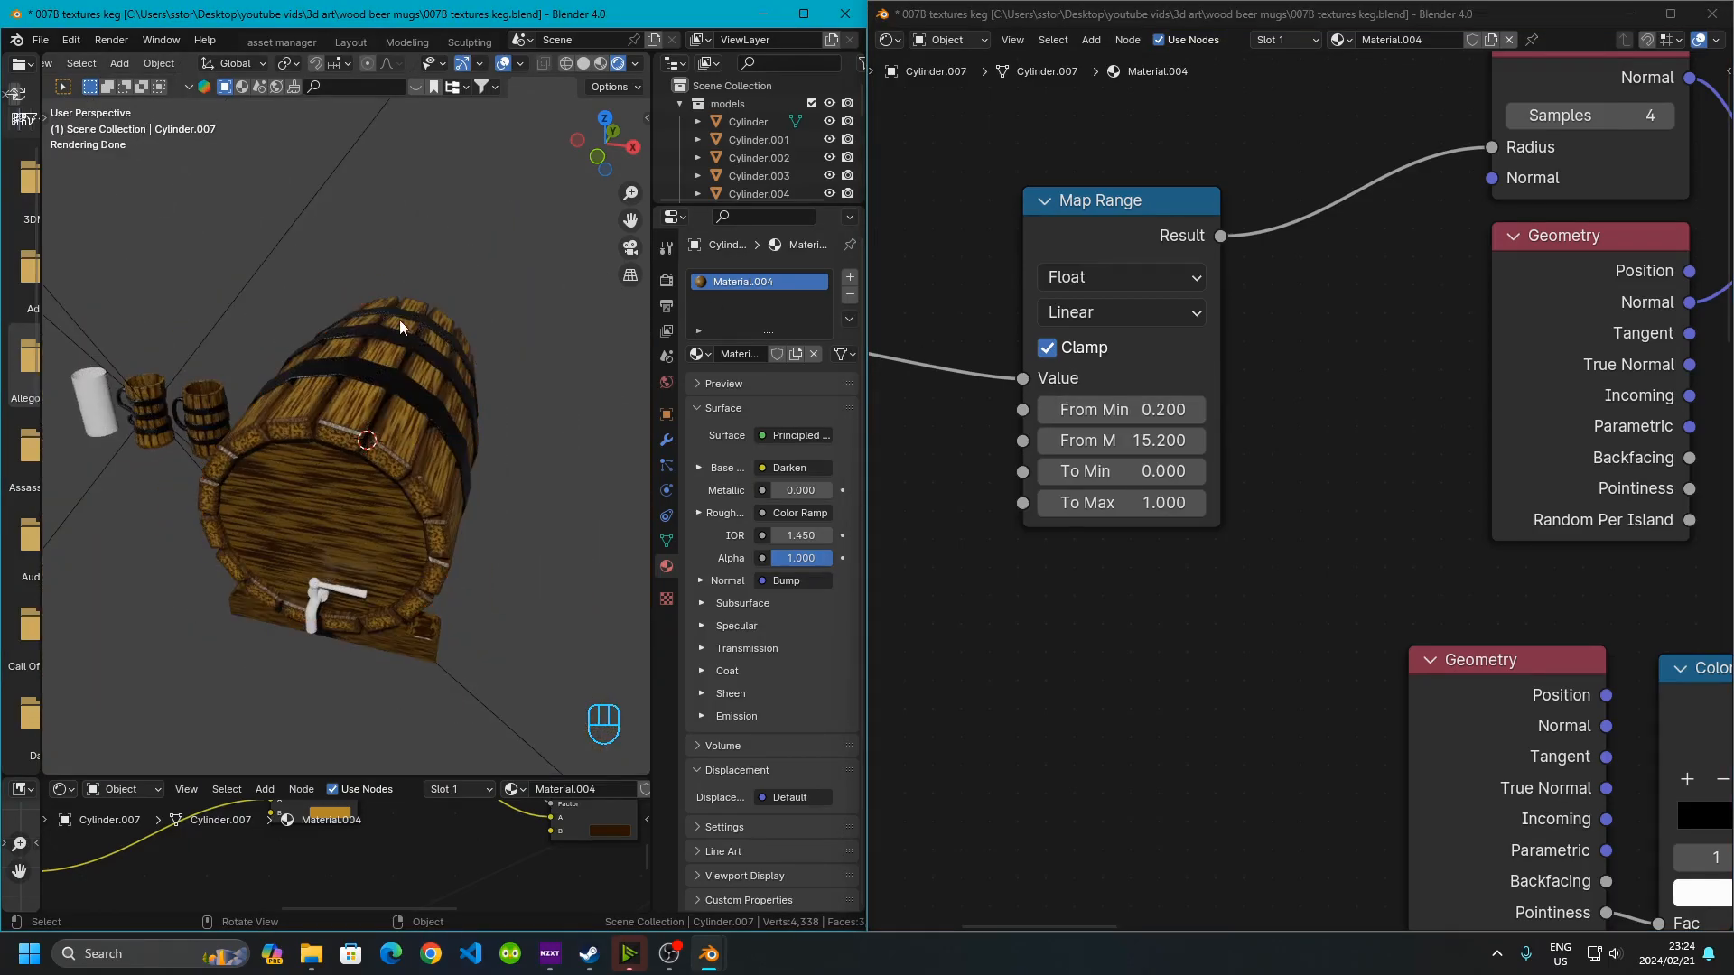
{"action": "scroll", "coordinate": [403, 315], "scroll_direction": "up", "scroll_amount": 4}
{"action": "middle_click_drag", "start_coordinate": [292, 398], "coordinate": [273, 488]}
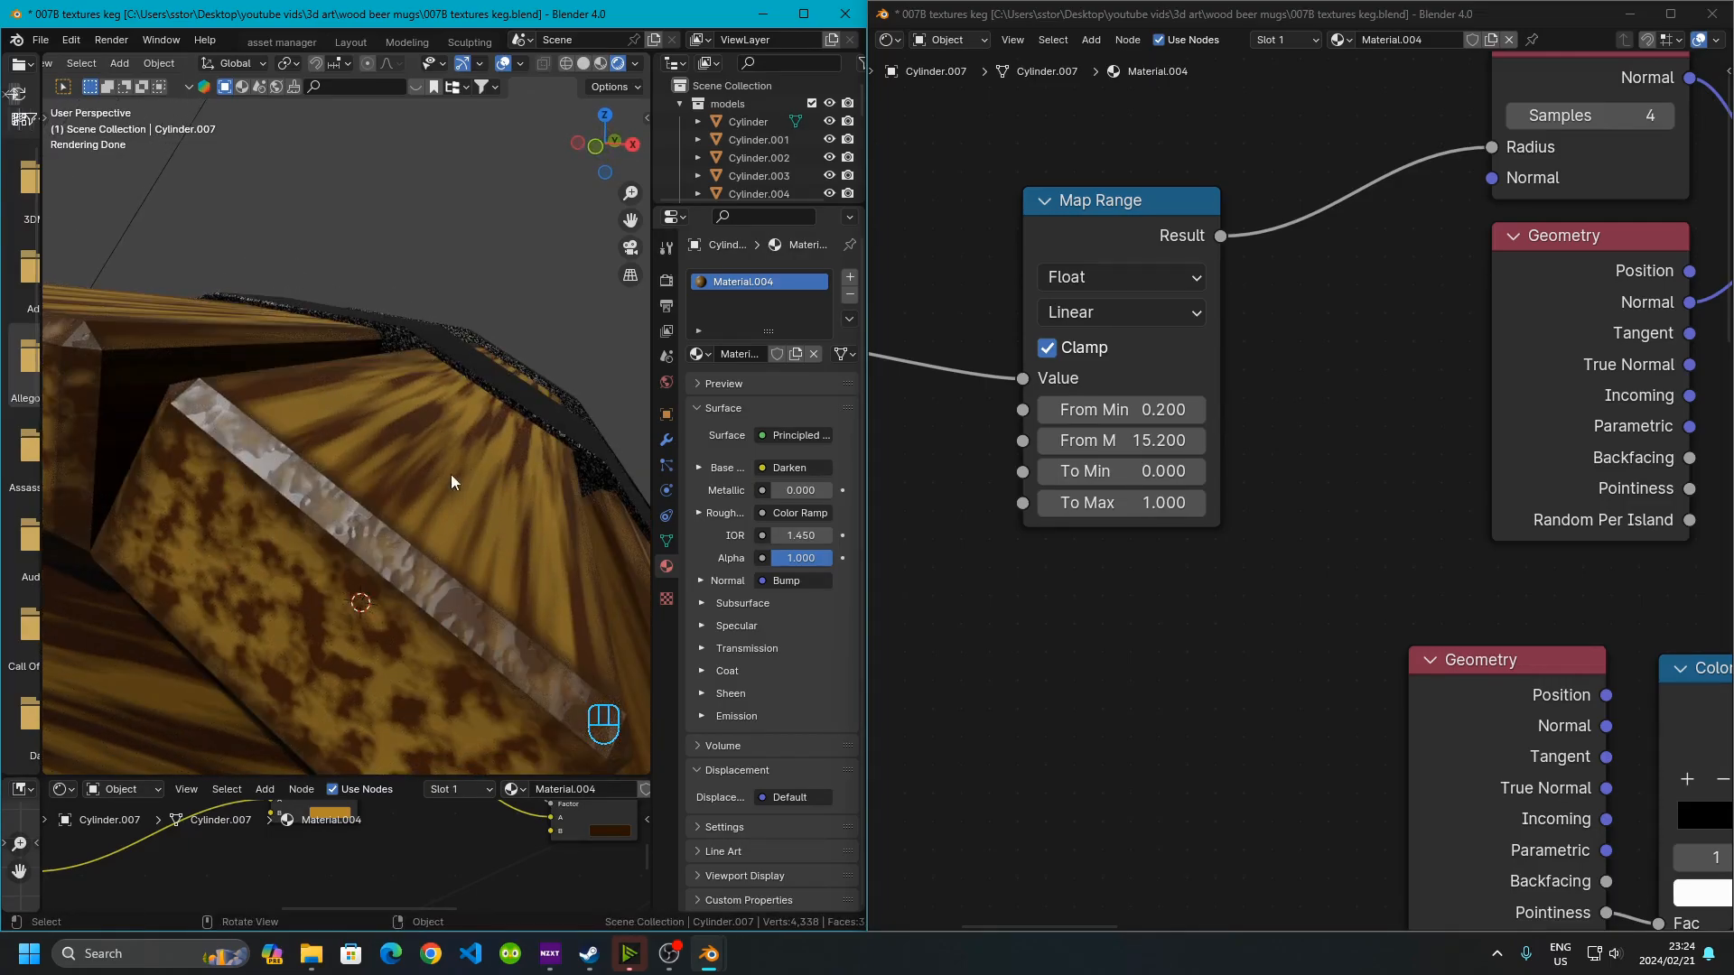
{"action": "scroll", "coordinate": [294, 448], "scroll_direction": "down", "scroll_amount": 10}
{"action": "middle_click_drag", "start_coordinate": [376, 468], "coordinate": [356, 381]}
{"action": "scroll", "coordinate": [382, 506], "scroll_direction": "up", "scroll_amount": 6}
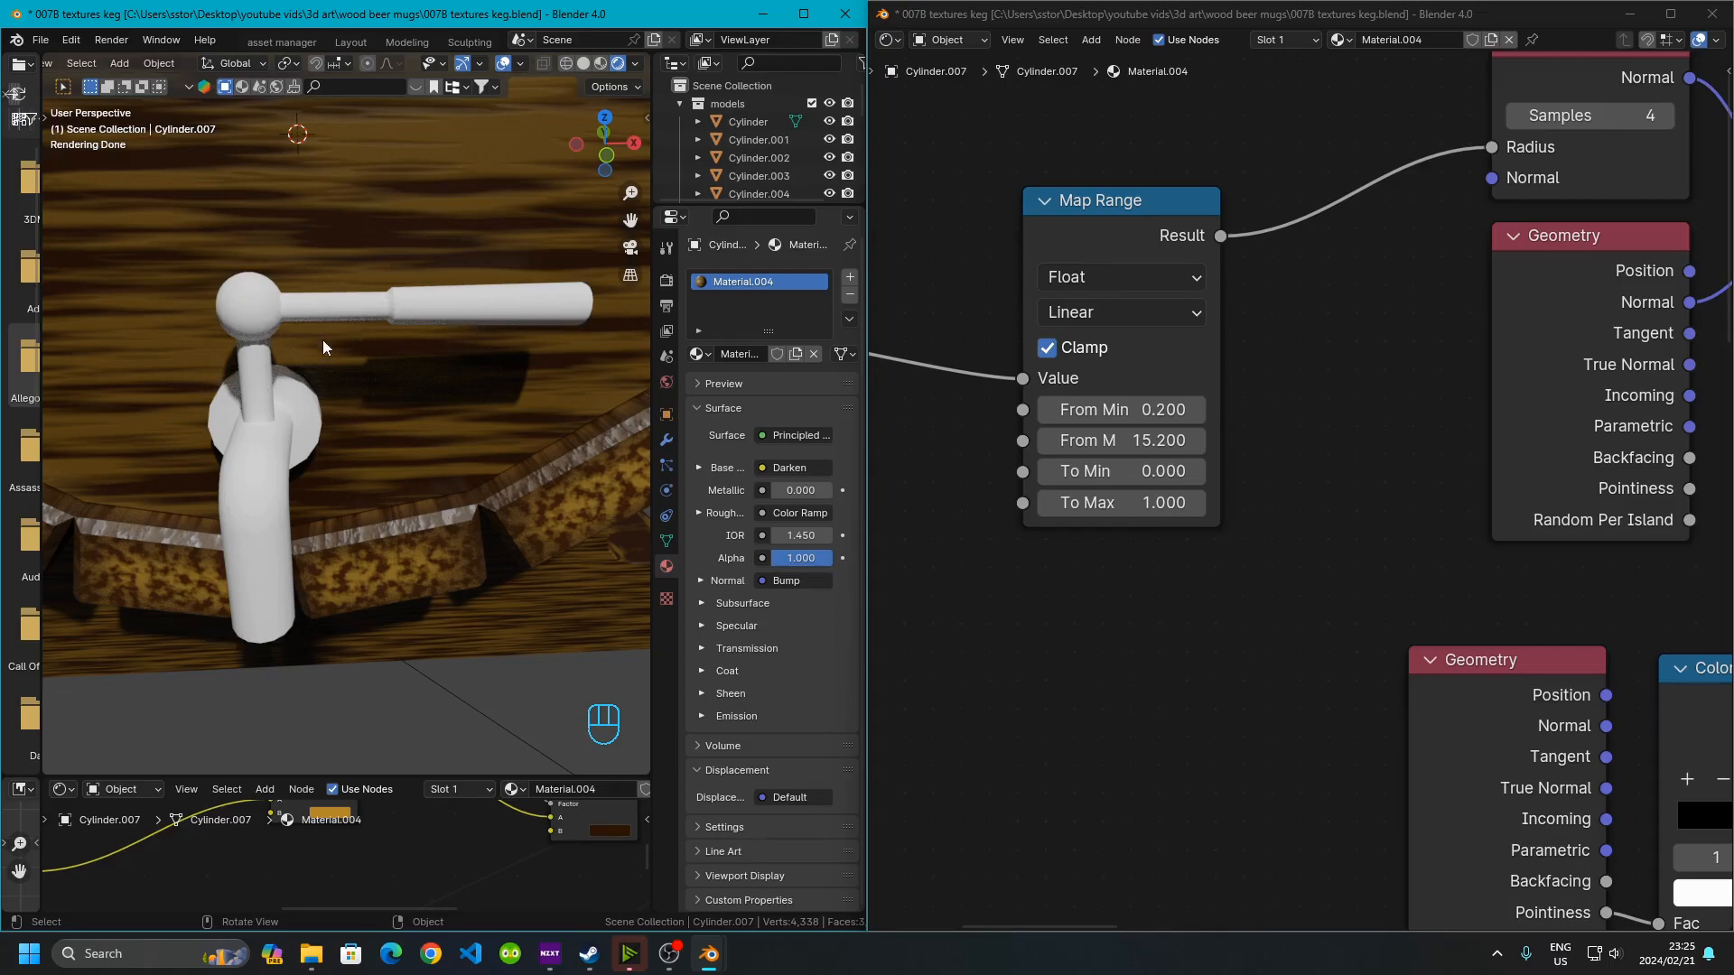
{"action": "scroll", "coordinate": [266, 543], "scroll_direction": "down", "scroll_amount": 8}
{"action": "middle_click_drag", "start_coordinate": [381, 534], "coordinate": [485, 382]}
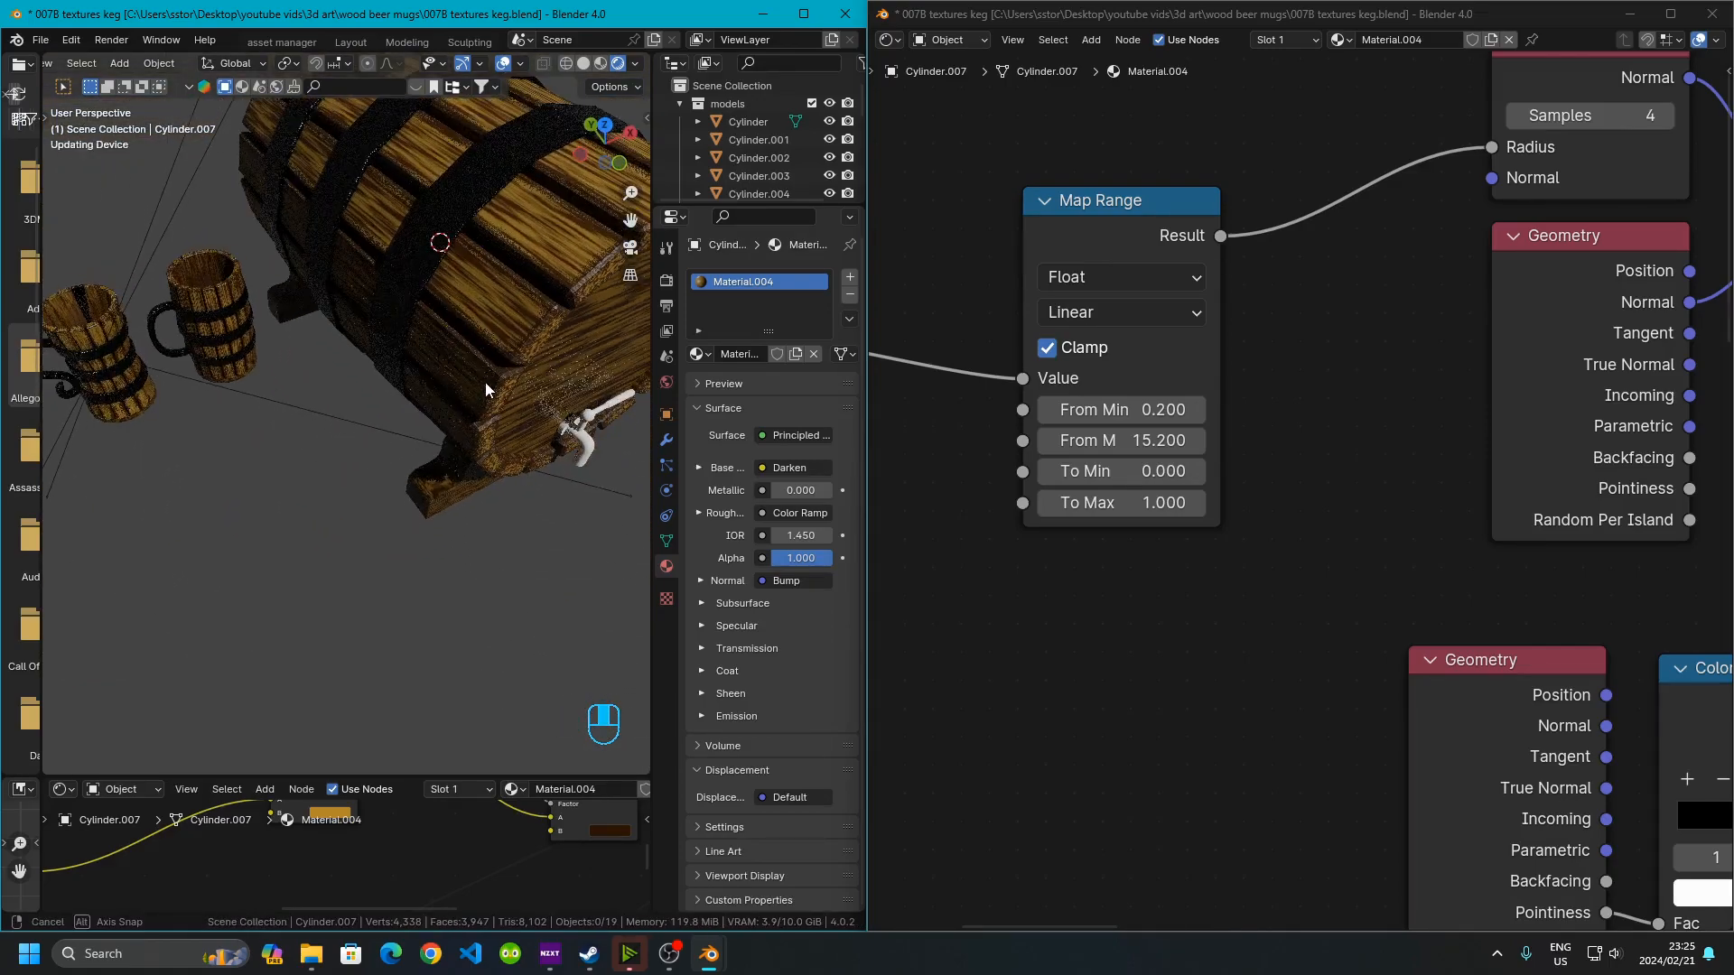
{"action": "middle_click_drag", "start_coordinate": [496, 537], "coordinate": [542, 471]}
{"action": "scroll", "coordinate": [465, 476], "scroll_direction": "up", "scroll_amount": 4}
{"action": "middle_click_drag", "start_coordinate": [542, 471], "coordinate": [388, 461], "text": "shift"}
{"action": "middle_click_drag", "start_coordinate": [389, 461], "coordinate": [328, 443]}
Select the keg's tap object and add two material slots to it
{"action": "left_click", "coordinate": [330, 395]}
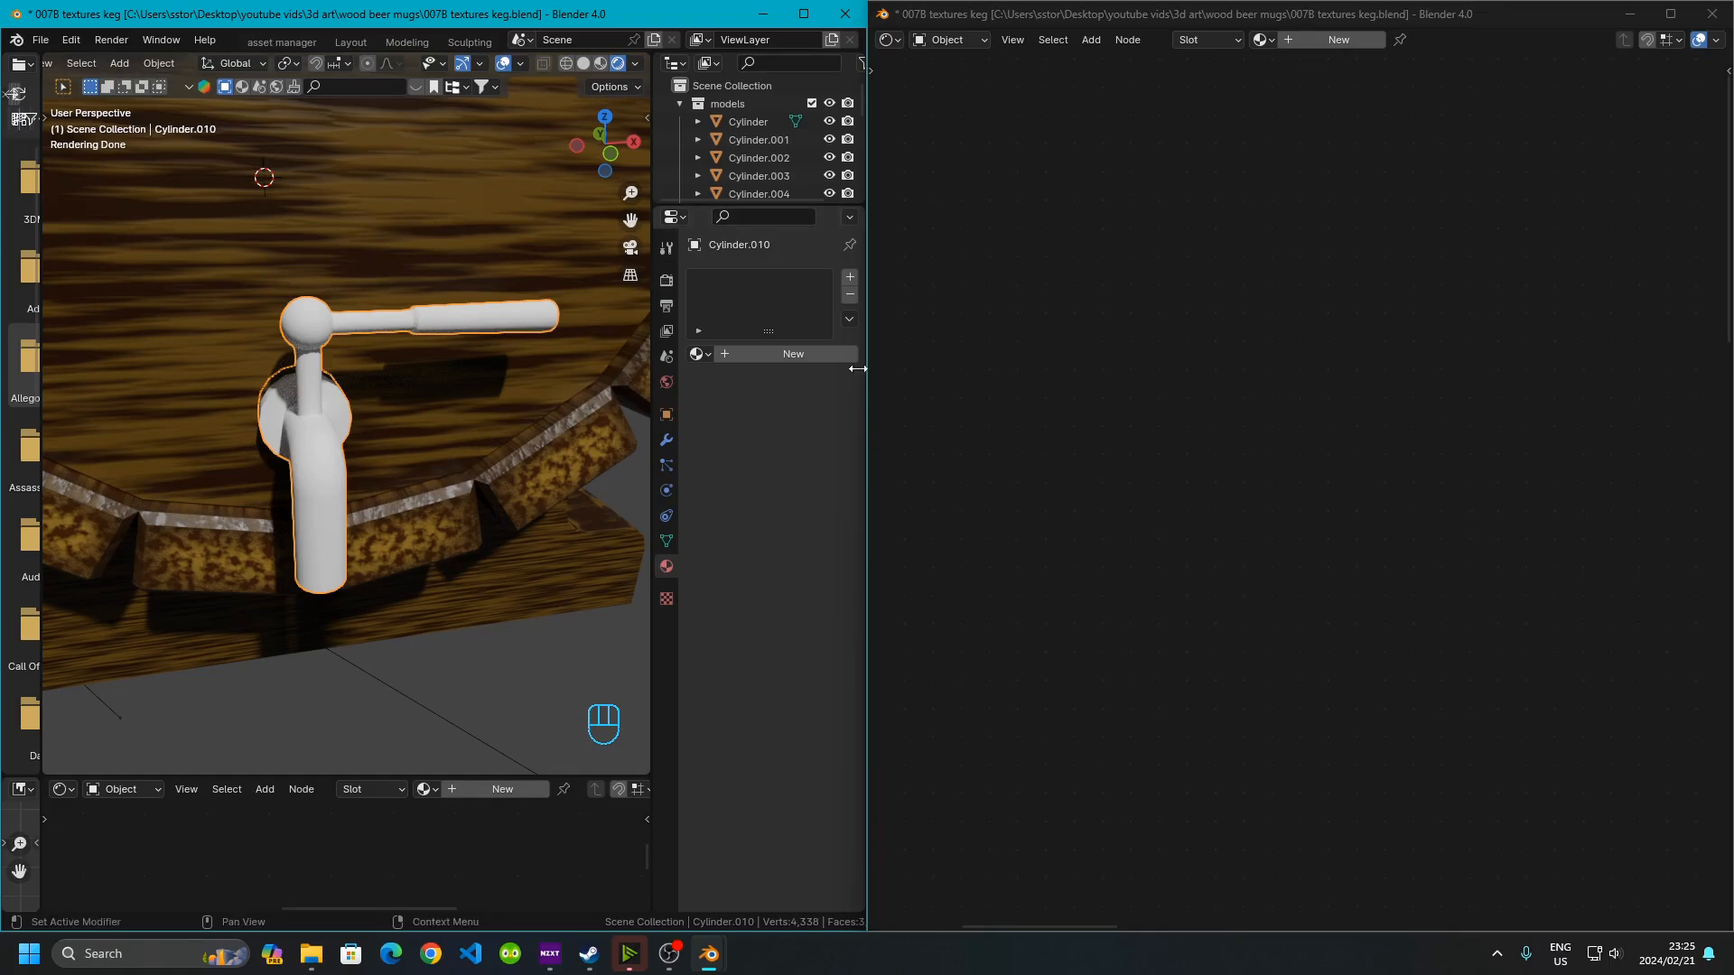
{"action": "left_click", "coordinate": [850, 279]}
{"action": "left_click", "coordinate": [849, 280]}
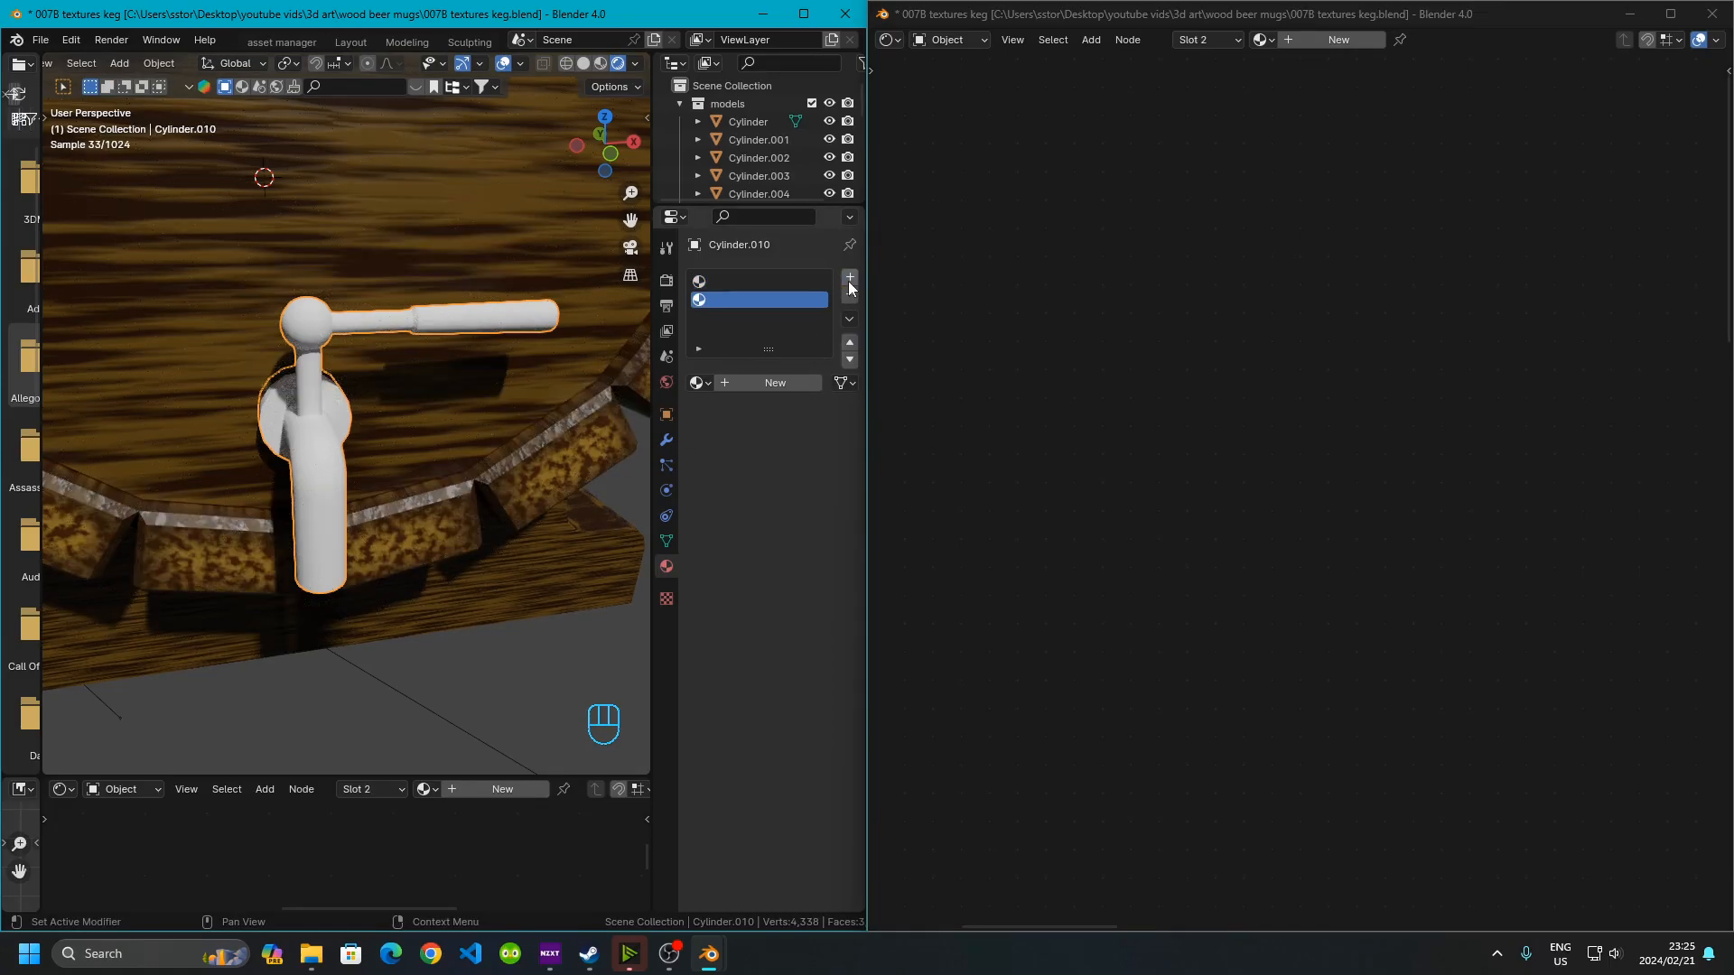
{"action": "scroll", "coordinate": [323, 354], "scroll_direction": "up", "scroll_amount": 2}
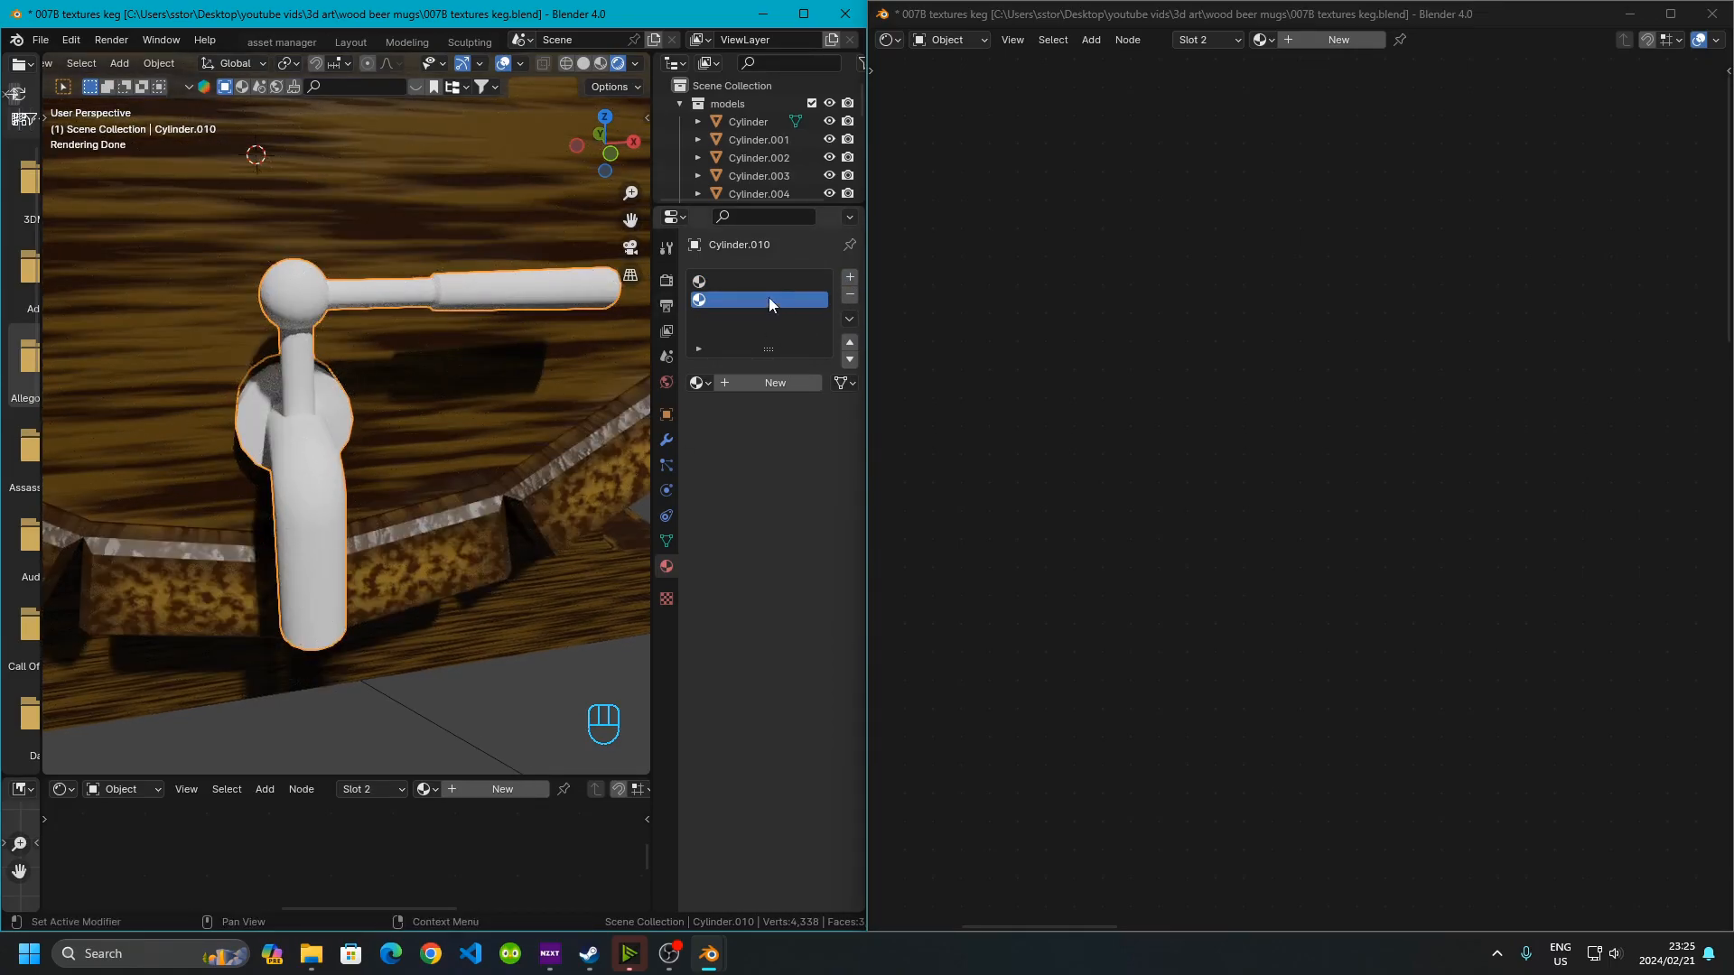
In edit mode, select the faces of the tap's handle grip and assign them to the second material slot
{"action": "key", "text": "Tab"}
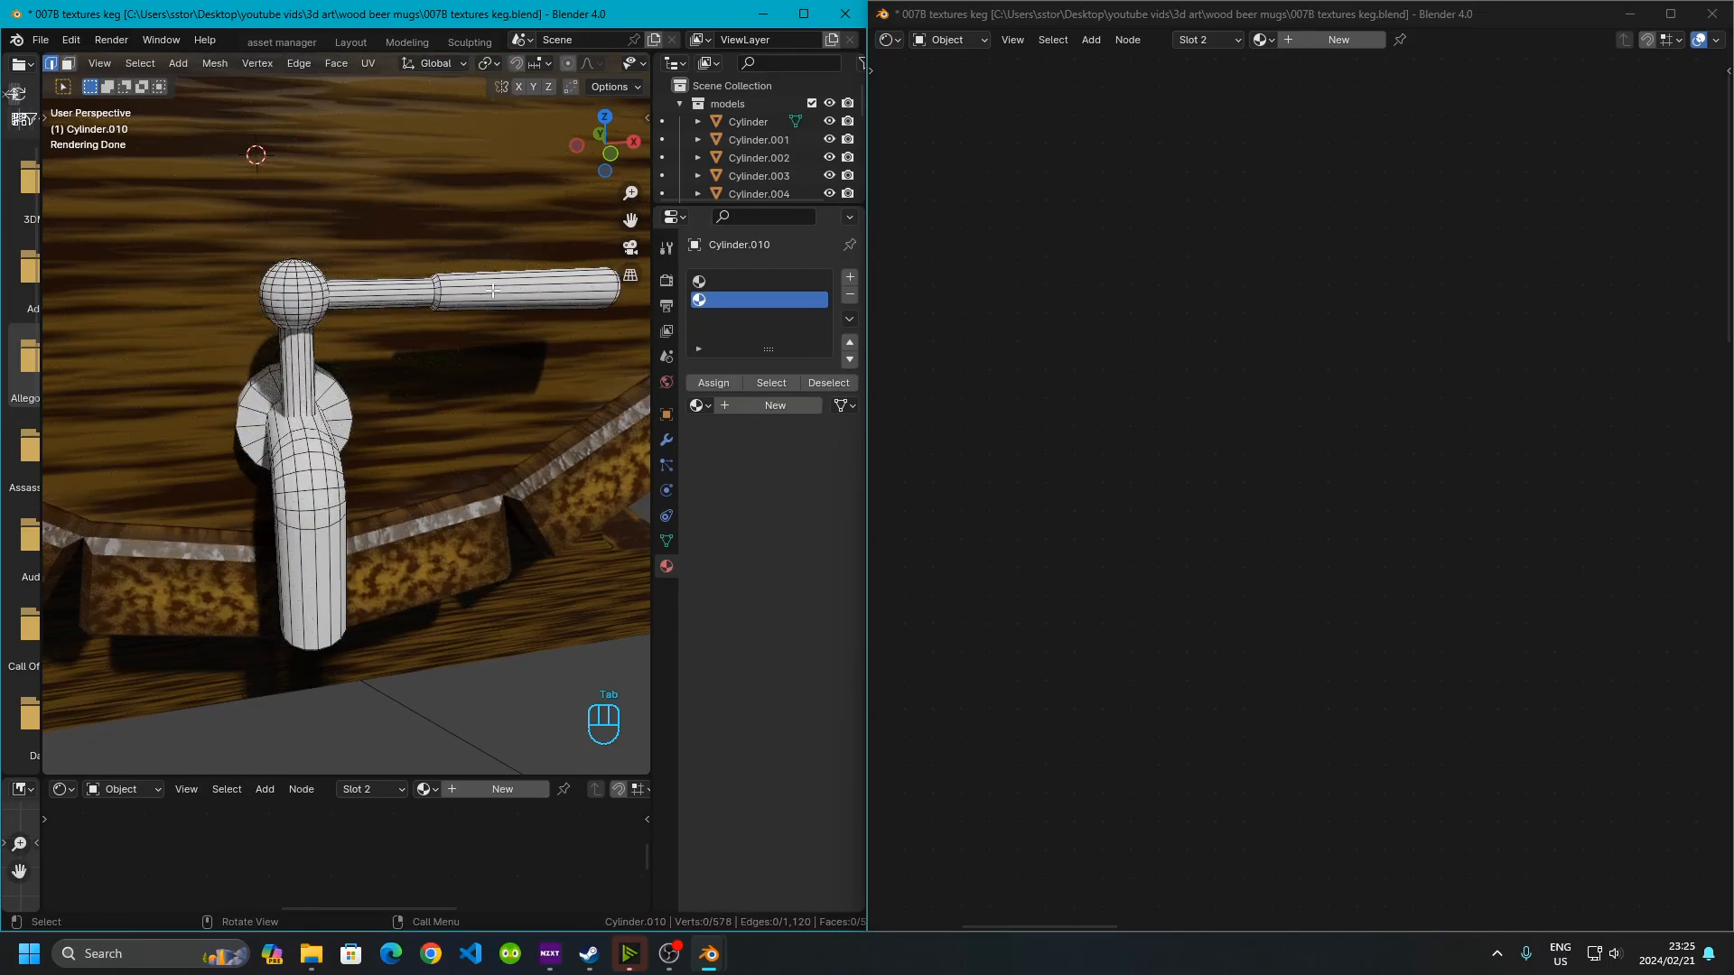
{"action": "middle_click_drag", "start_coordinate": [555, 313], "coordinate": [524, 307]}
{"action": "scroll", "coordinate": [391, 337], "scroll_direction": "up", "scroll_amount": 3}
{"action": "middle_click_drag", "start_coordinate": [401, 314], "coordinate": [370, 330]}
{"action": "scroll", "coordinate": [368, 329], "scroll_direction": "down", "scroll_amount": 2}
{"action": "middle_click_drag", "start_coordinate": [364, 324], "coordinate": [321, 375], "text": "shift"}
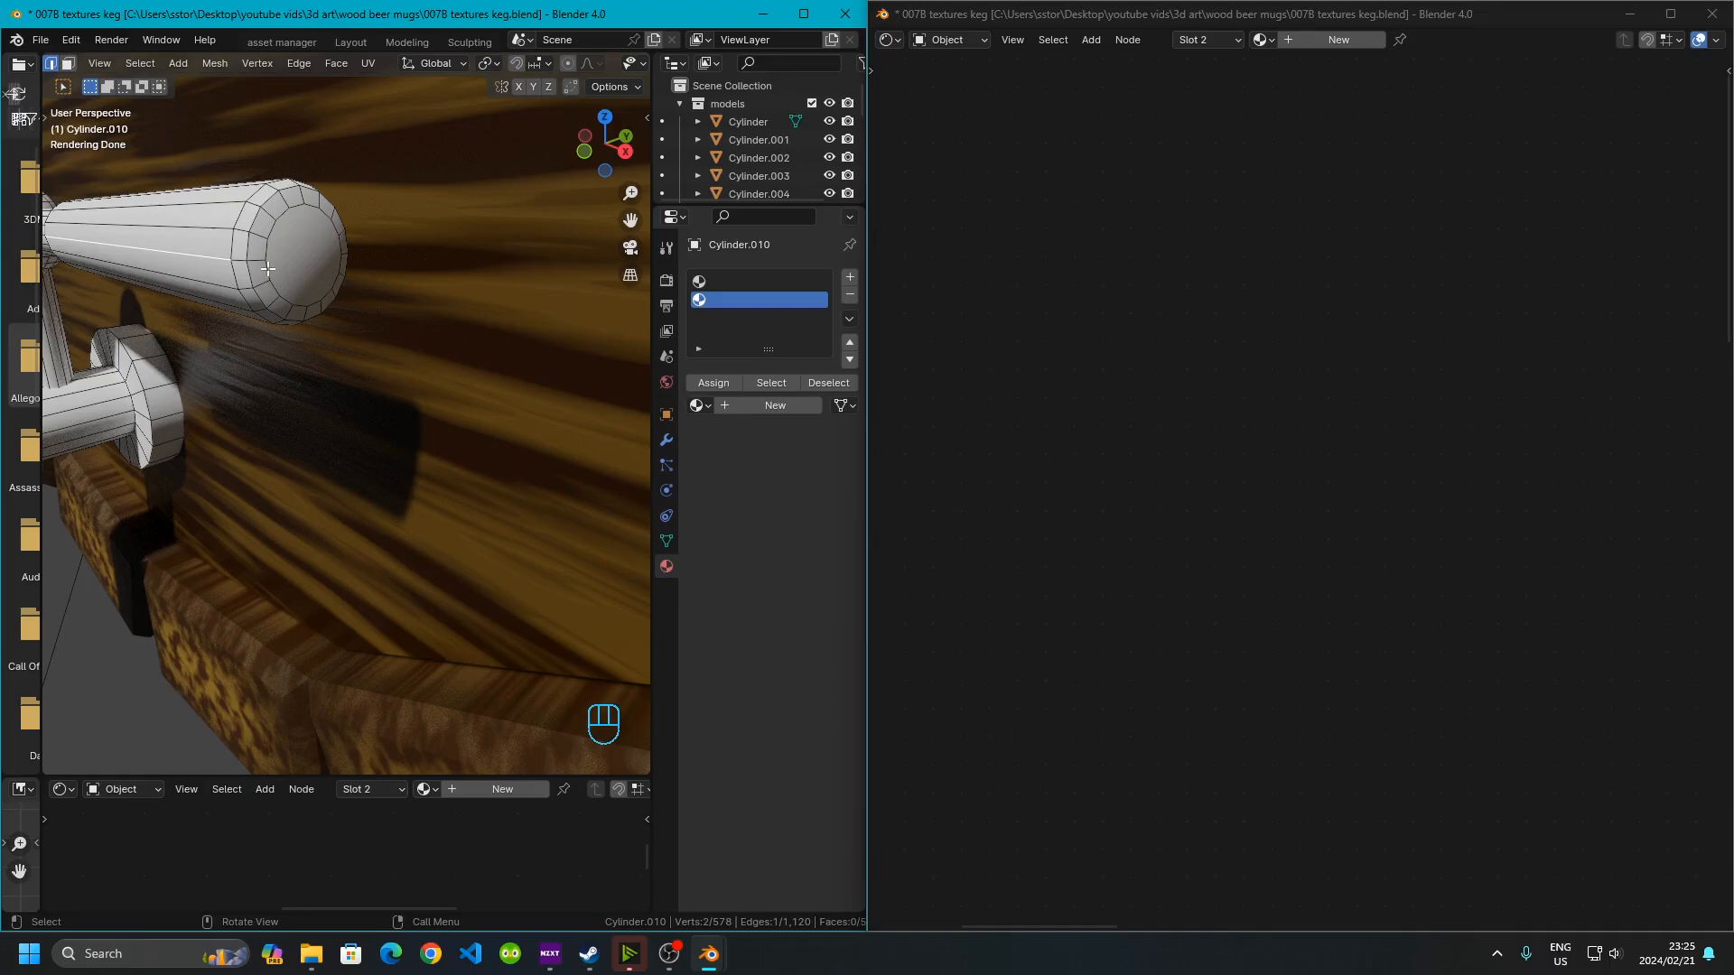
{"action": "key", "text": "ctrl+KP_Add"}
{"action": "key", "text": "ctrl+KP_Add"}
{"action": "middle_click_drag", "start_coordinate": [268, 268], "coordinate": [468, 271]}
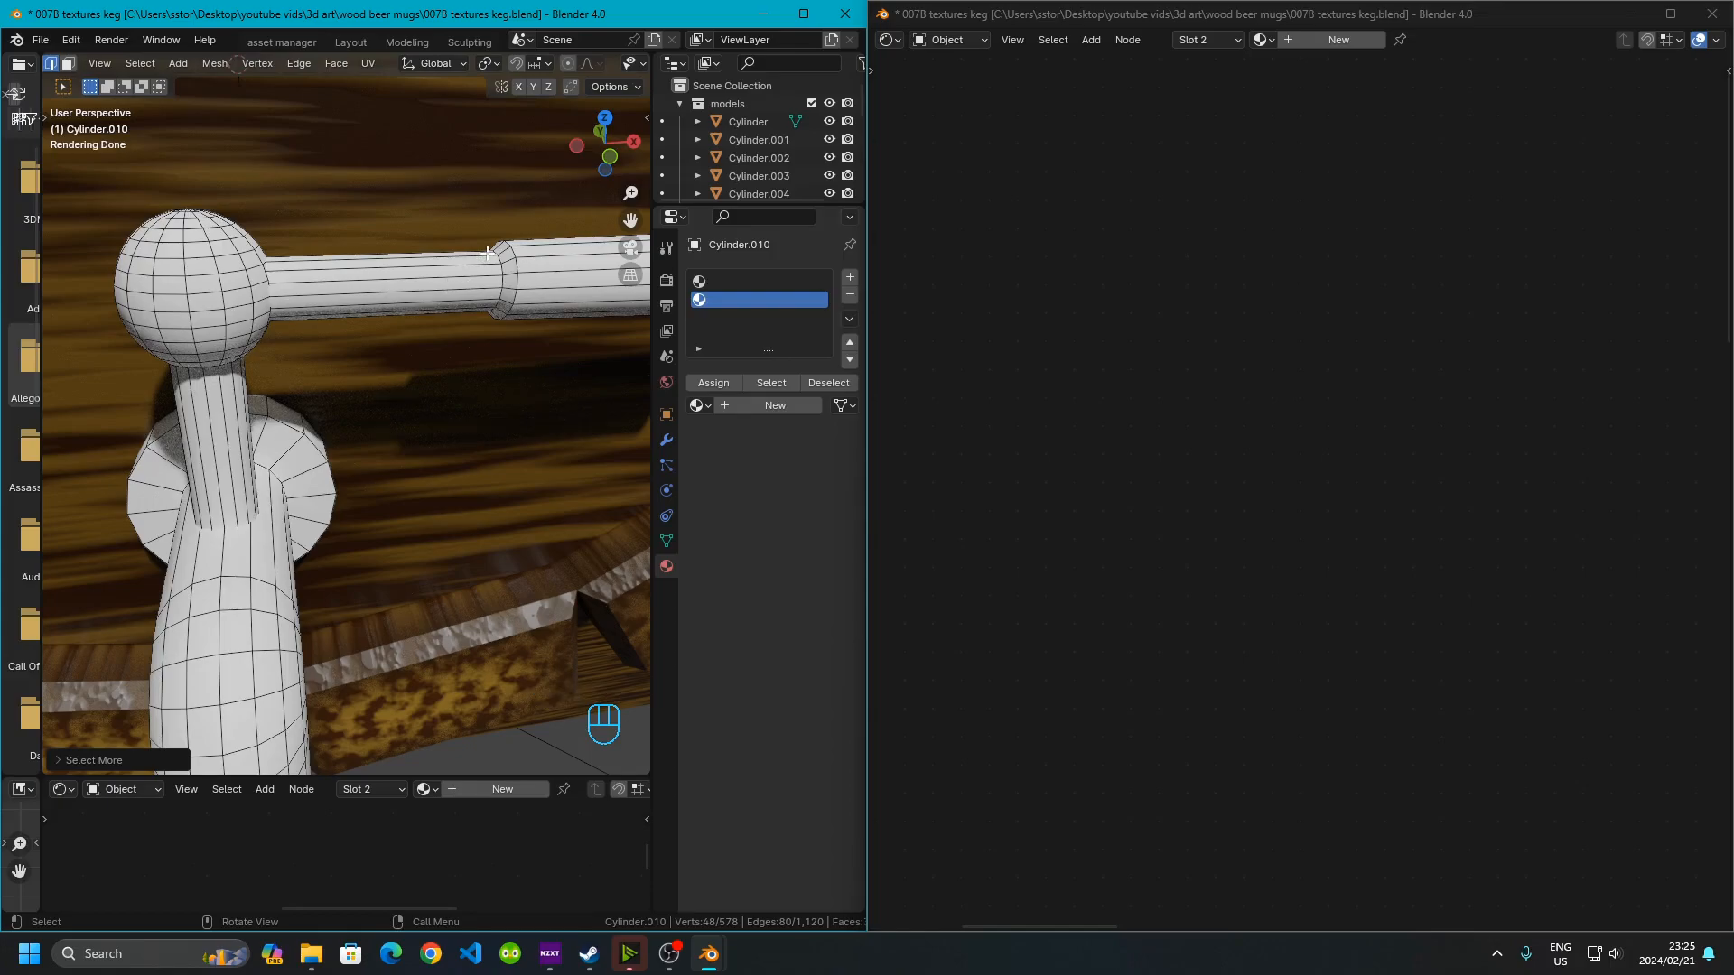
{"action": "key", "text": "ctrl+KP_Add"}
{"action": "key", "text": "ctrl+KP_Add"}
{"action": "middle_click_drag", "start_coordinate": [519, 367], "coordinate": [312, 425], "text": "shift"}
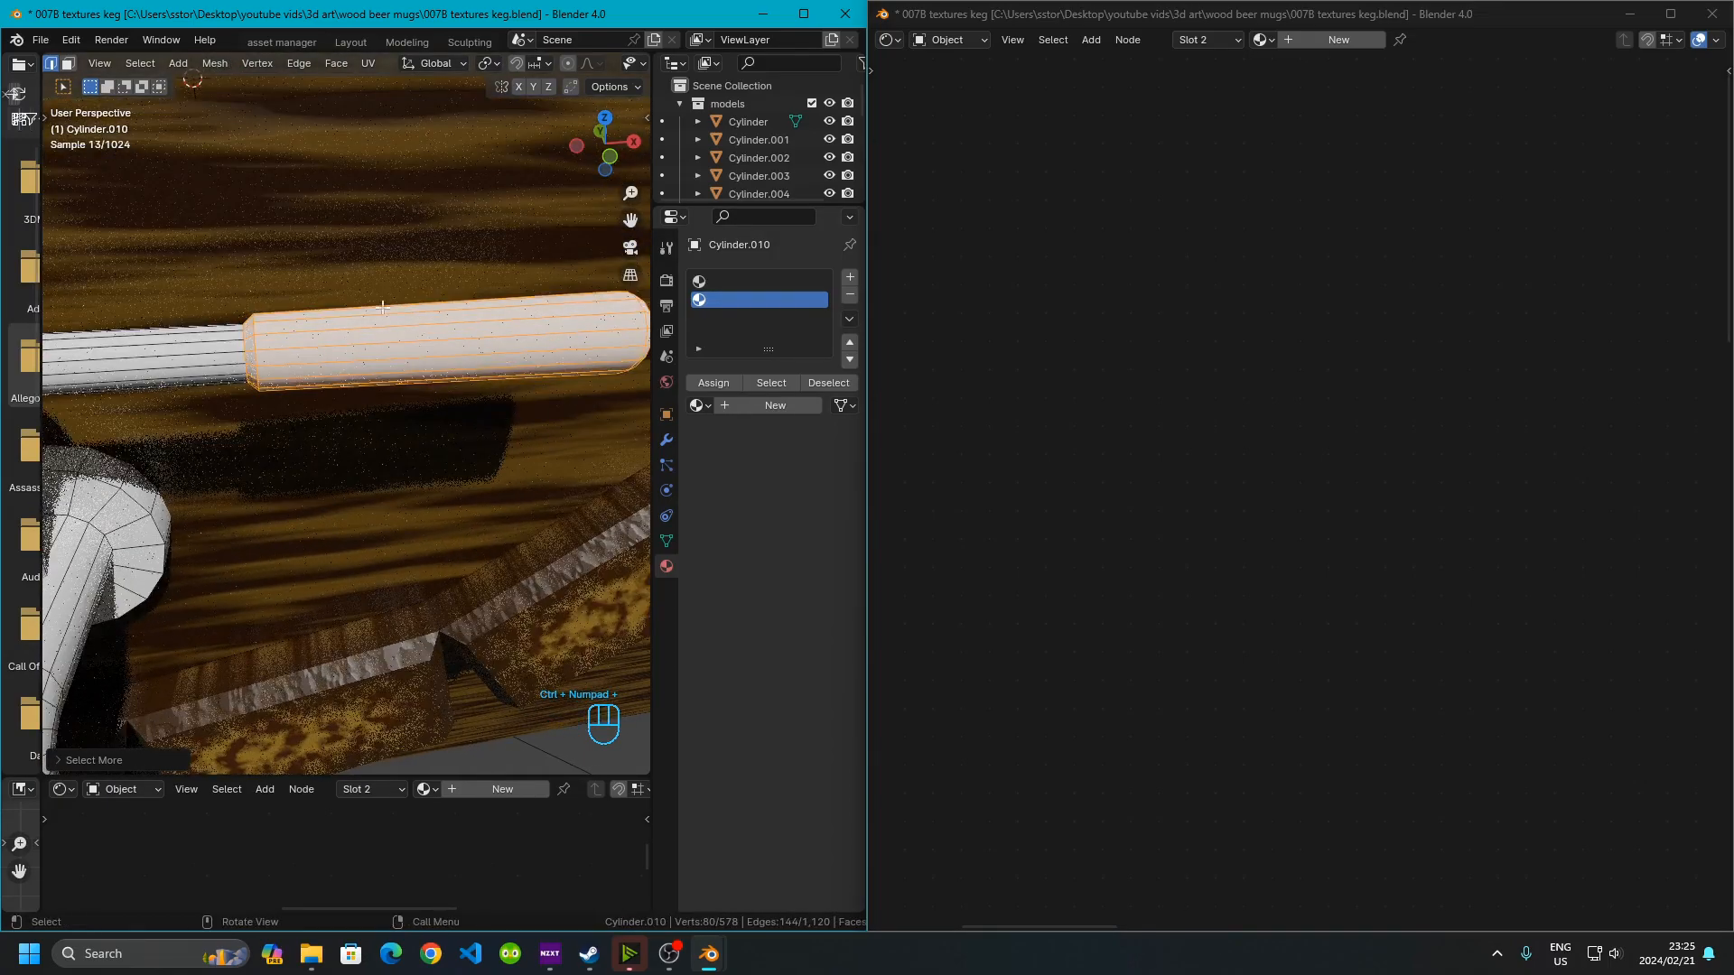
{"action": "left_click", "coordinate": [714, 386]}
{"action": "key", "text": "Tab"}
Assign the existing wood bottom.001 material to the tap's second material slot
{"action": "scroll", "coordinate": [425, 474], "scroll_direction": "down", "scroll_amount": 6}
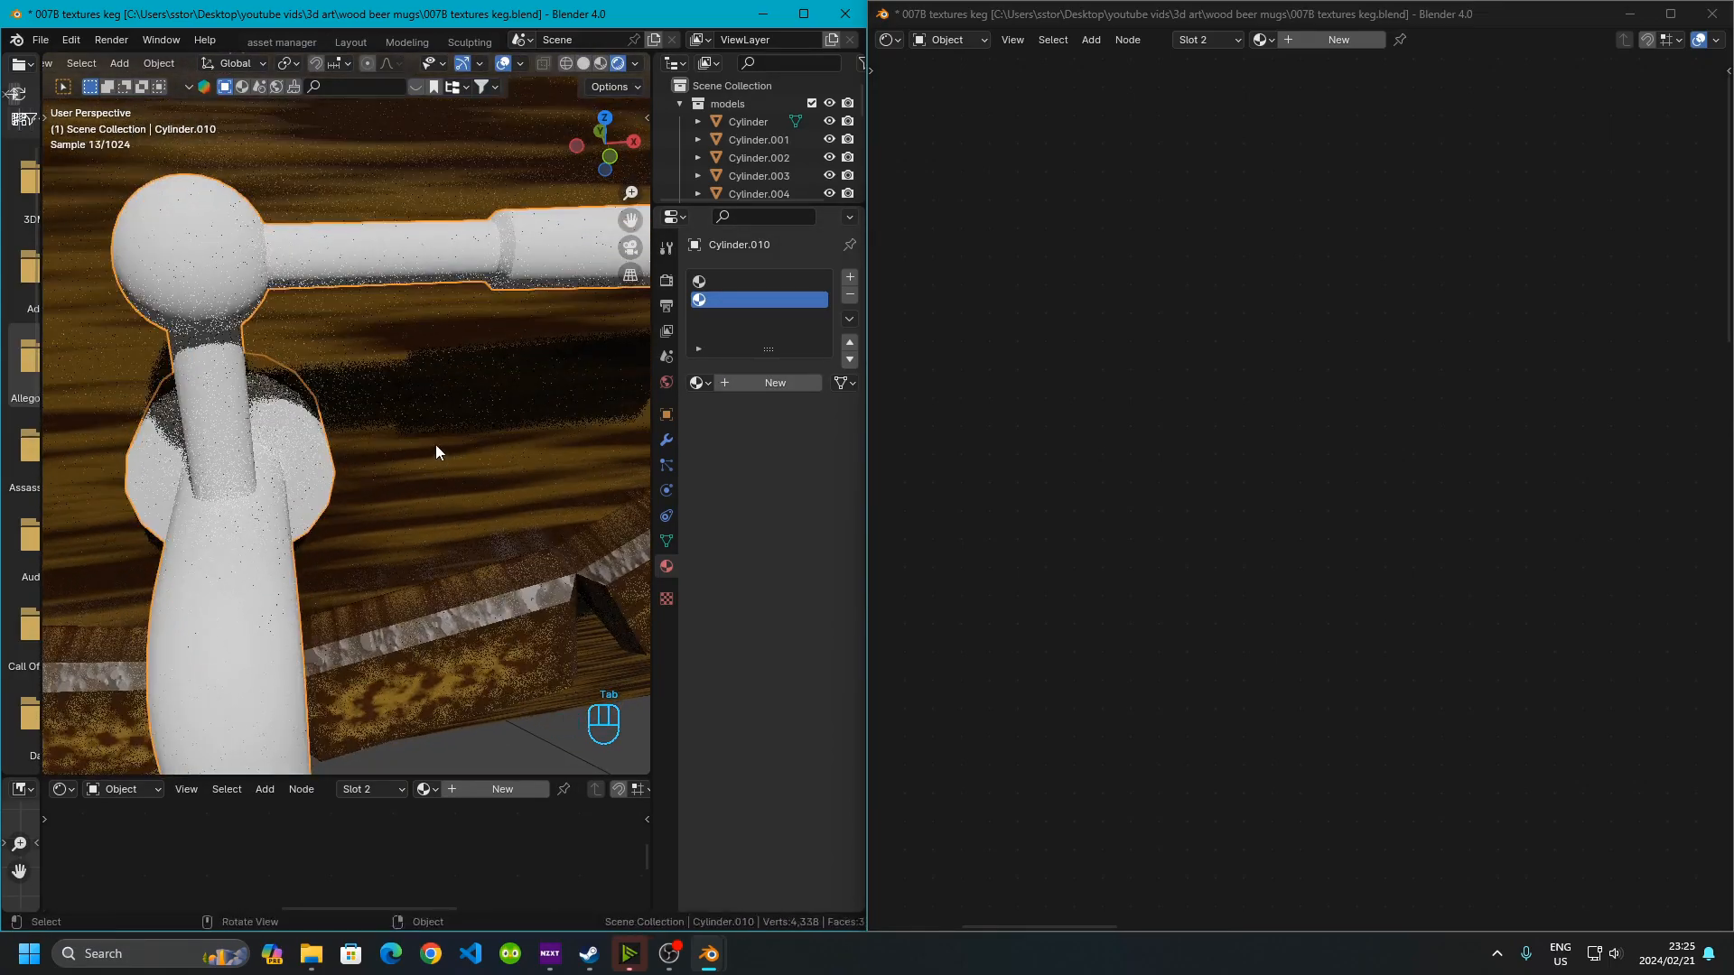
{"action": "middle_click_drag", "start_coordinate": [416, 479], "coordinate": [339, 428], "text": "shift"}
{"action": "left_click", "coordinate": [374, 486]}
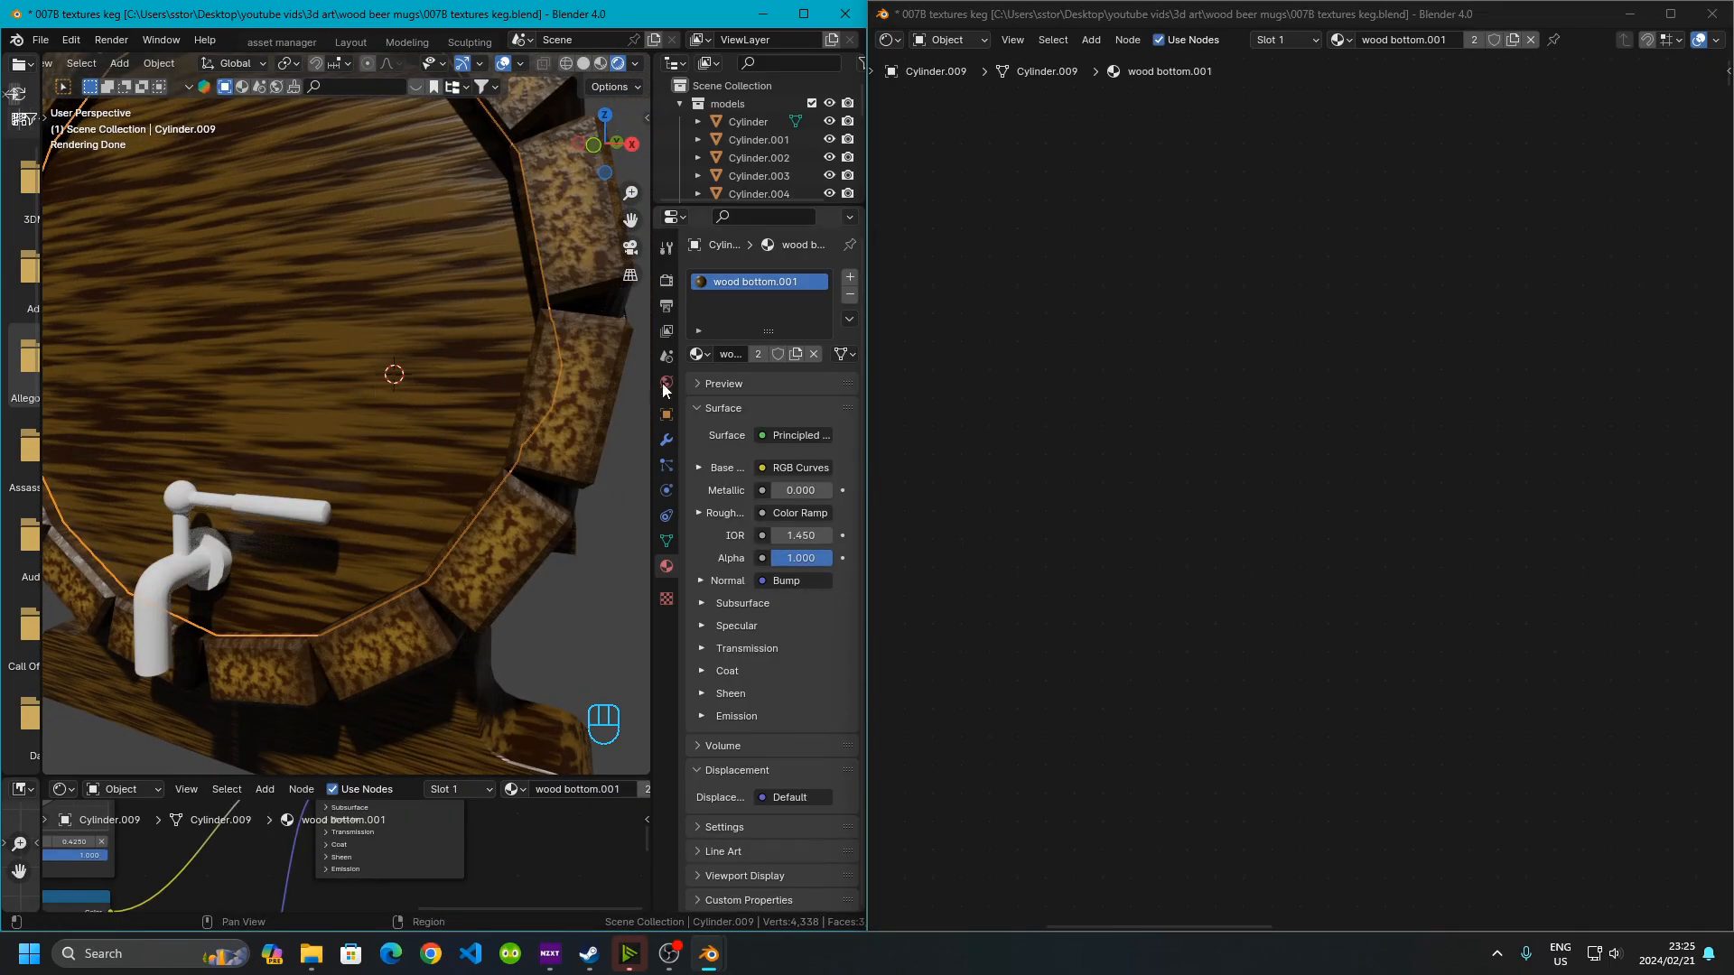
{"action": "left_click", "coordinate": [283, 521]}
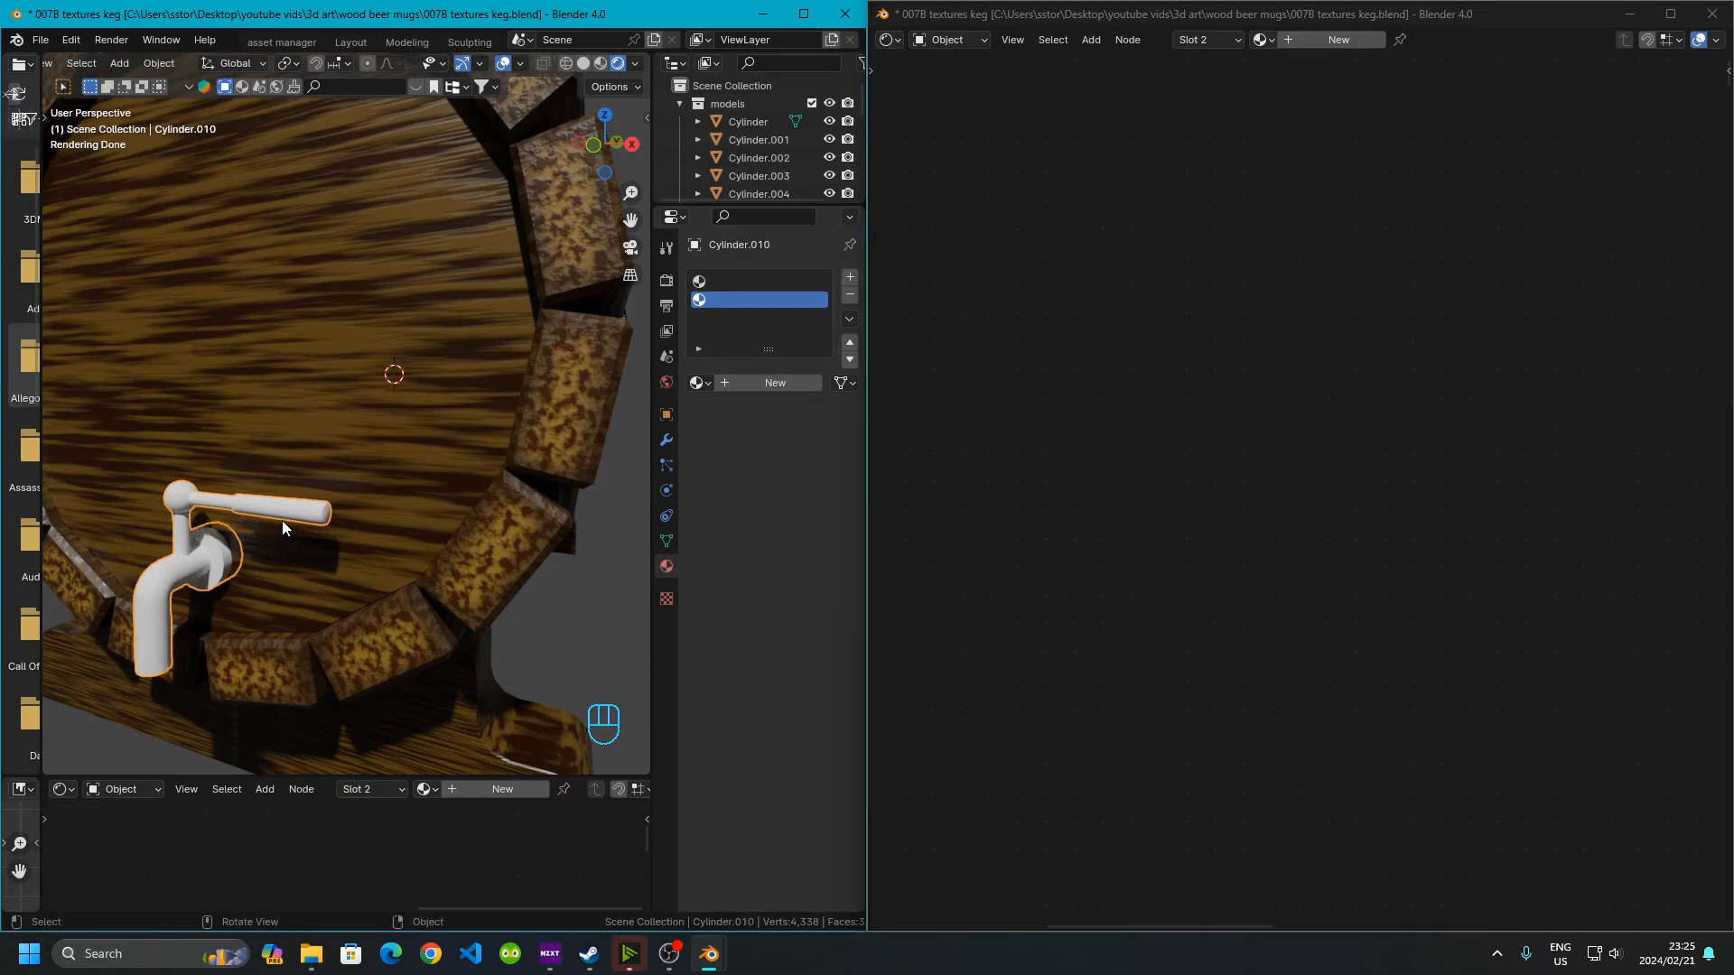
{"action": "left_click", "coordinate": [710, 383]}
{"action": "left_click", "coordinate": [466, 695]}
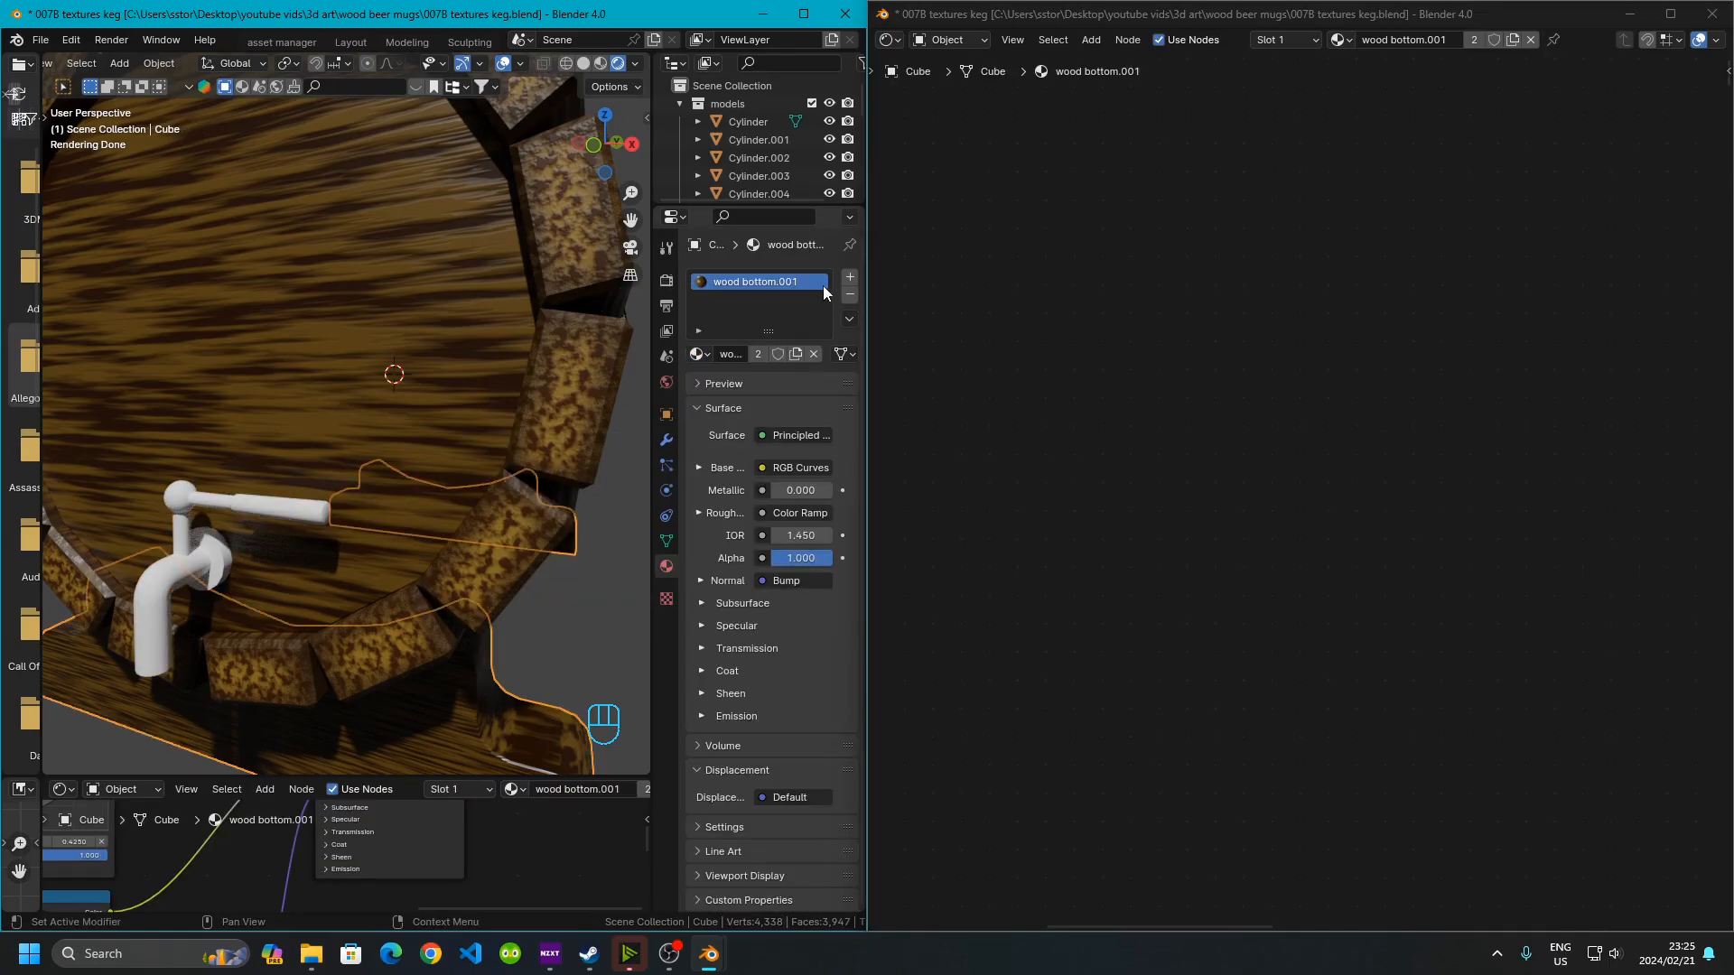
{"action": "left_click", "coordinate": [283, 518]}
{"action": "left_click", "coordinate": [703, 382]}
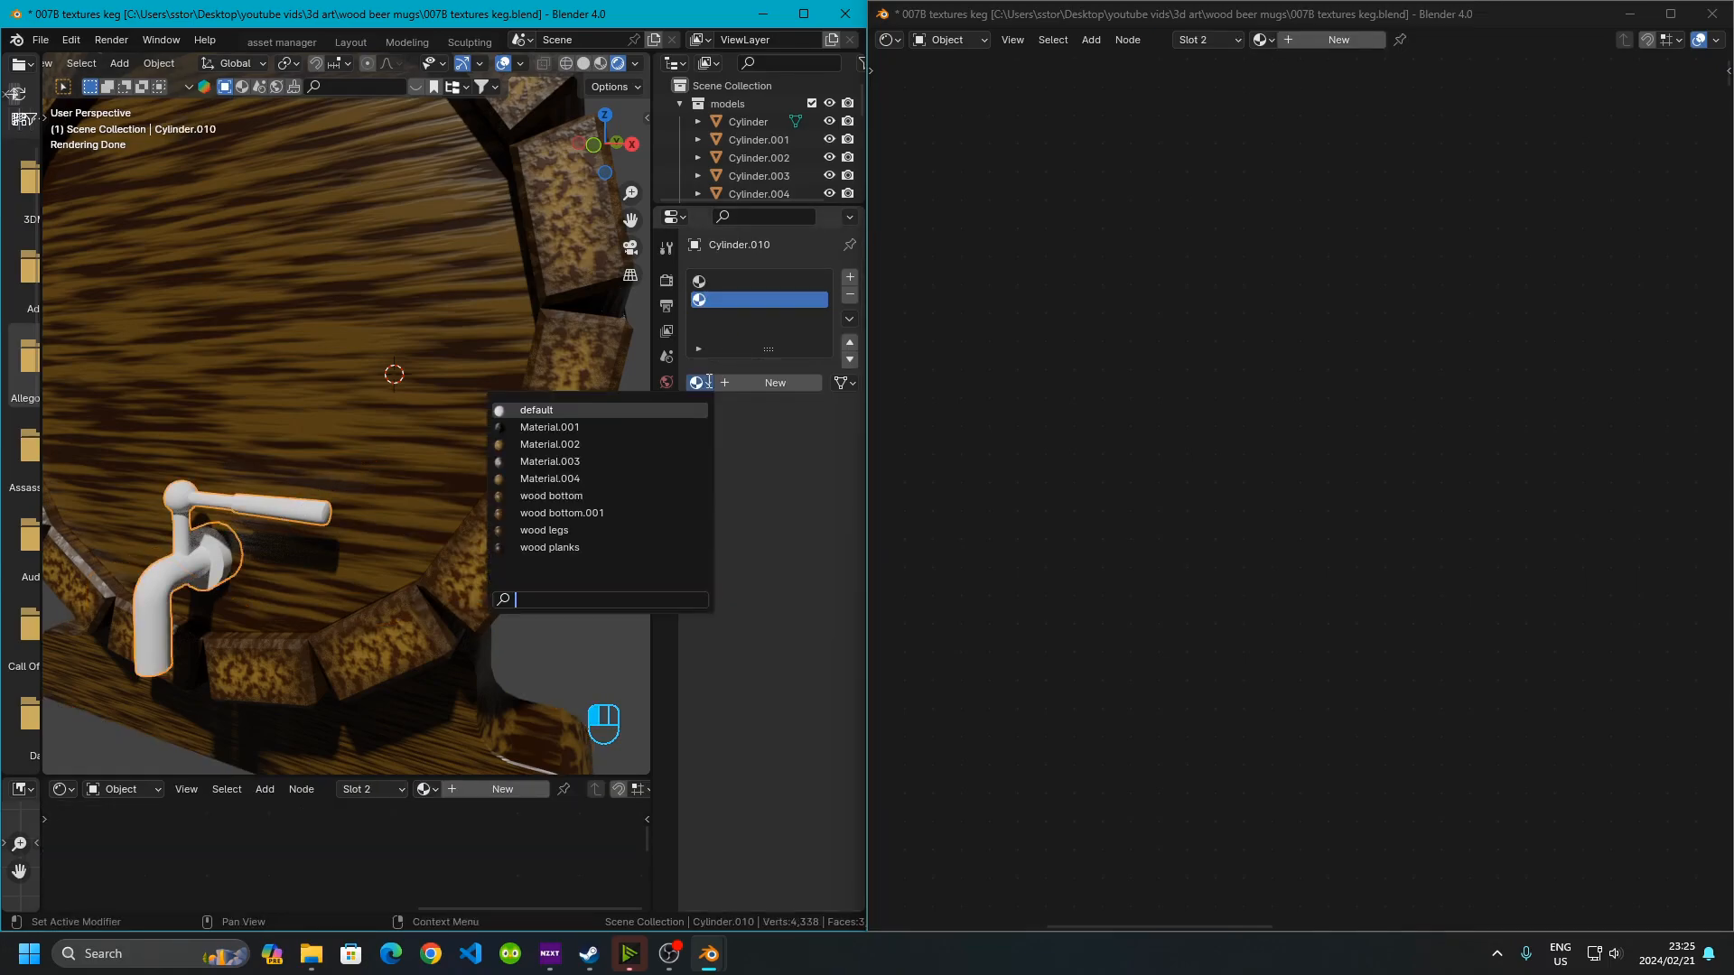
{"action": "left_click", "coordinate": [638, 508]}
Assign Material.001 to the tap's first slot and duplicate it as a new single-user material
{"action": "middle_click_drag", "start_coordinate": [327, 517], "coordinate": [407, 578]}
{"action": "middle_click_drag", "start_coordinate": [406, 578], "coordinate": [426, 441], "text": "shift"}
{"action": "scroll", "coordinate": [433, 469], "scroll_direction": "up", "scroll_amount": 7}
{"action": "scroll", "coordinate": [434, 468], "scroll_direction": "down", "scroll_amount": 2}
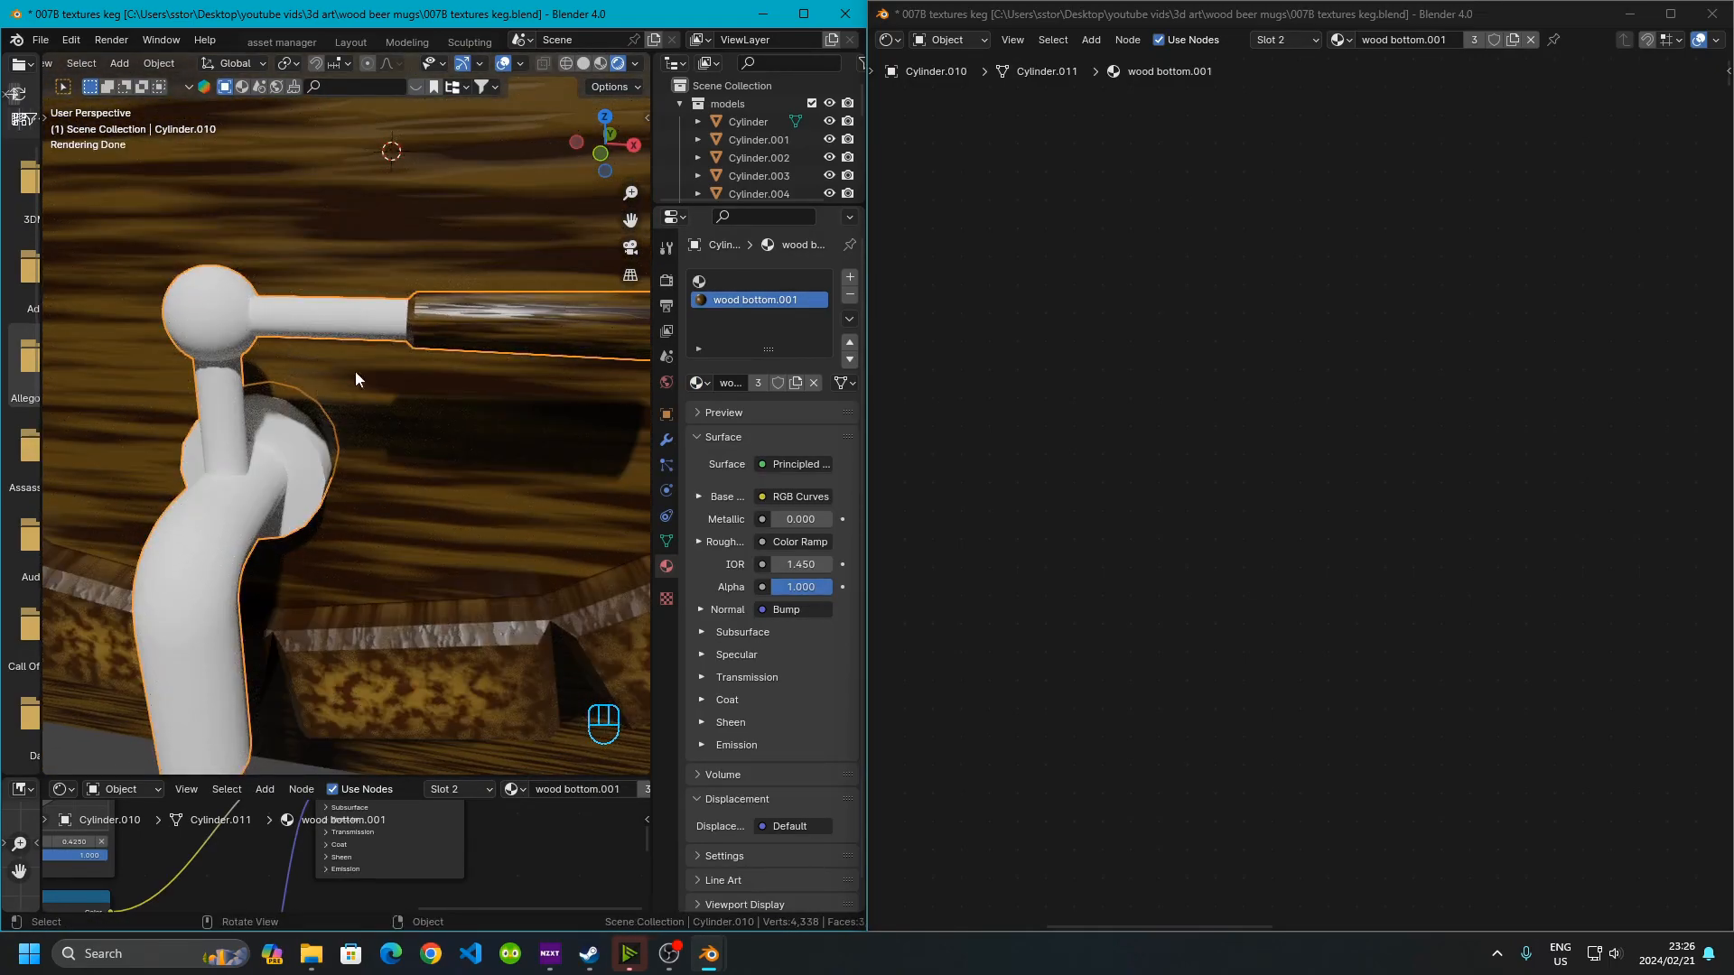
{"action": "left_click", "coordinate": [728, 282]}
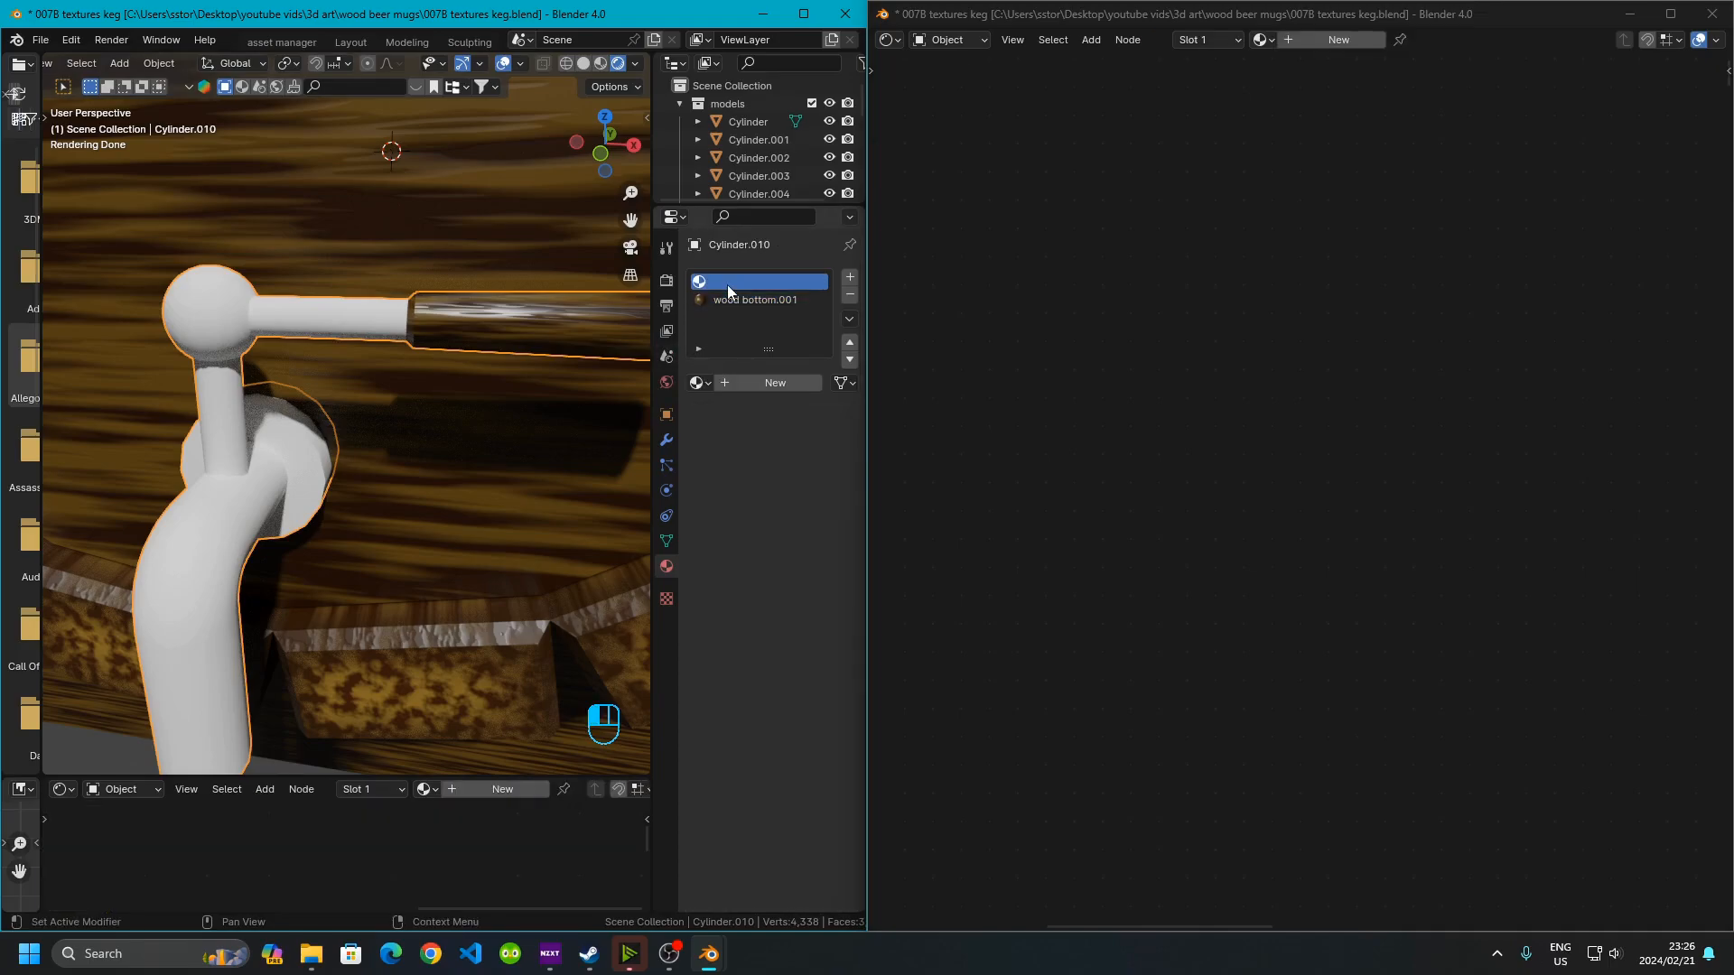
{"action": "left_click", "coordinate": [699, 383]}
{"action": "left_click", "coordinate": [587, 427]}
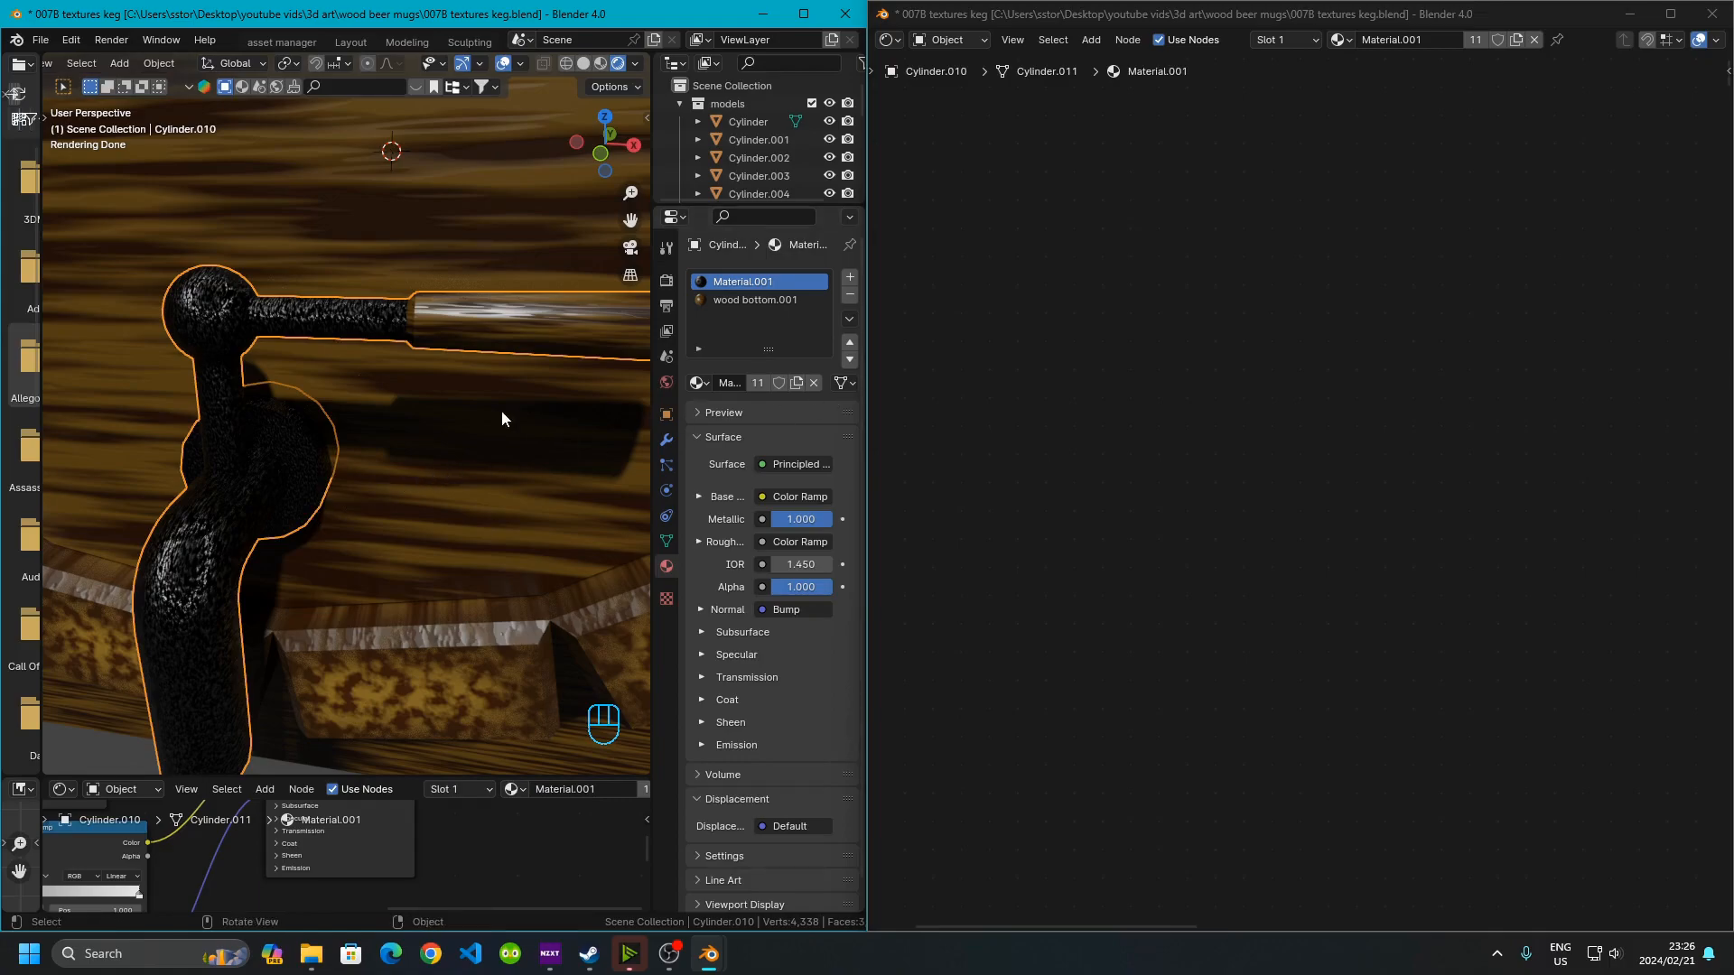
{"action": "scroll", "coordinate": [321, 515], "scroll_direction": "down", "scroll_amount": 2}
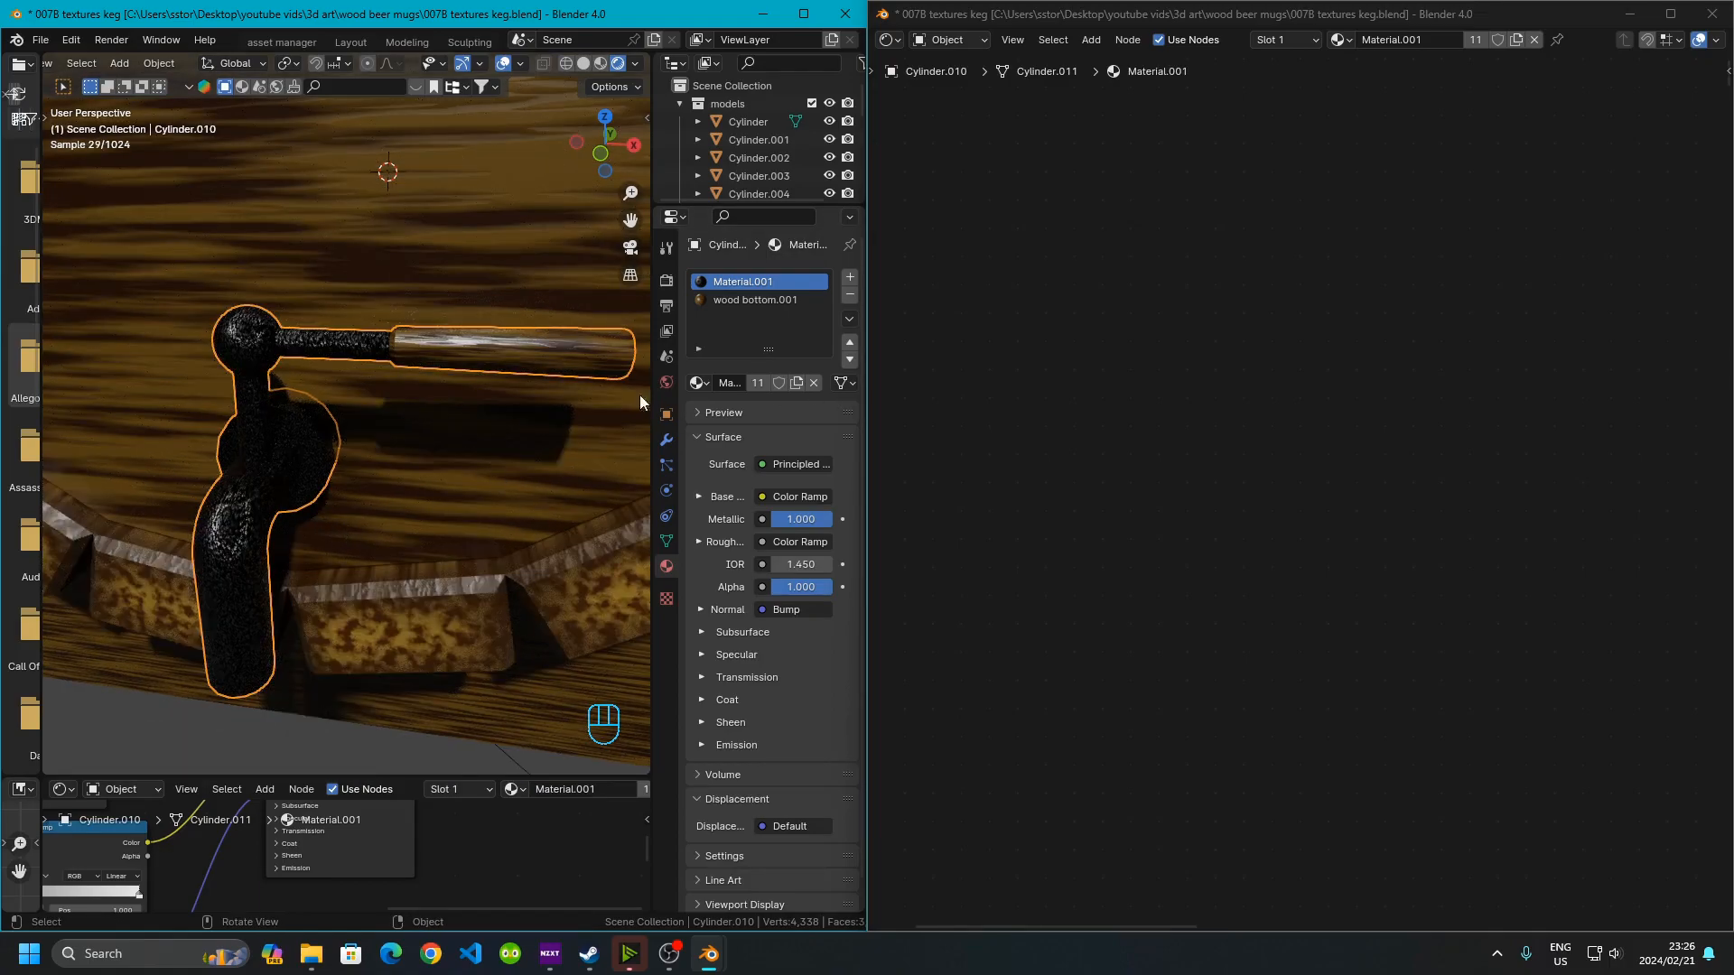
{"action": "left_click", "coordinate": [794, 385]}
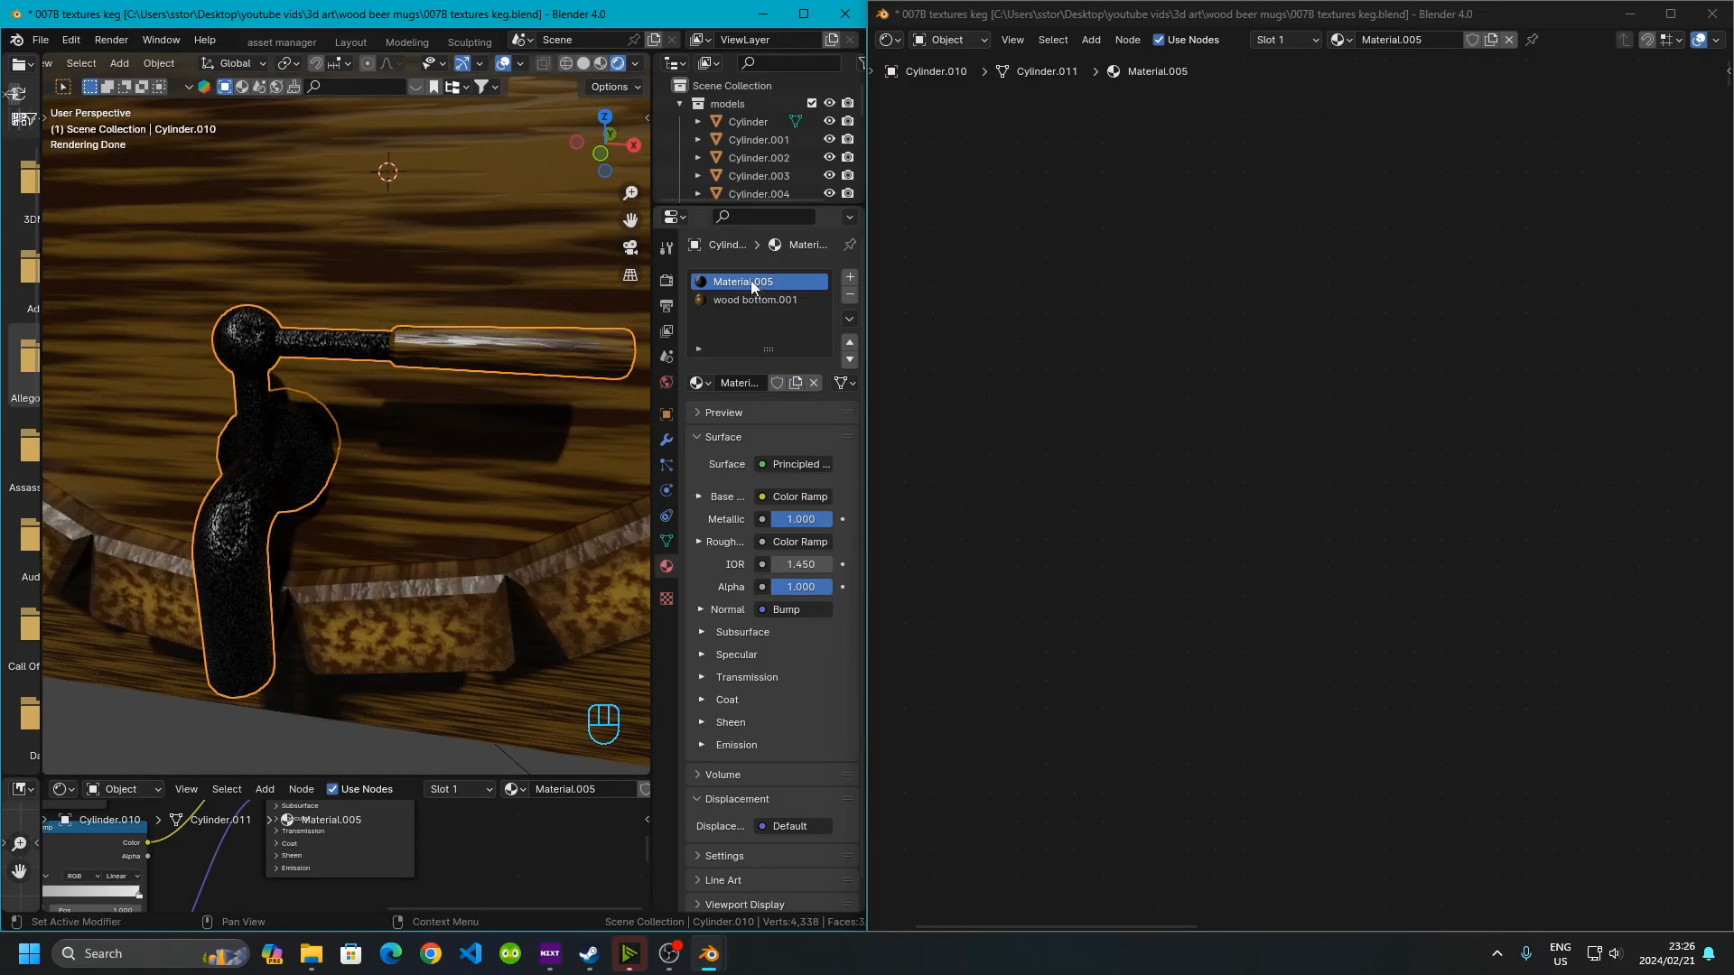
Navigate the new material's node tree and switch the viewport to material preview to inspect the tap
{"action": "left_click", "coordinate": [1080, 396]}
{"action": "scroll", "coordinate": [1084, 397], "scroll_direction": "down", "scroll_amount": 14}
{"action": "middle_click_drag", "start_coordinate": [1505, 594], "coordinate": [1226, 332]}
{"action": "scroll", "coordinate": [1139, 356], "scroll_direction": "up", "scroll_amount": 3}
{"action": "middle_click_drag", "start_coordinate": [1125, 357], "coordinate": [1430, 332]}
{"action": "scroll", "coordinate": [1239, 387], "scroll_direction": "up", "scroll_amount": 14}
{"action": "middle_click_drag", "start_coordinate": [1630, 496], "coordinate": [1438, 576]}
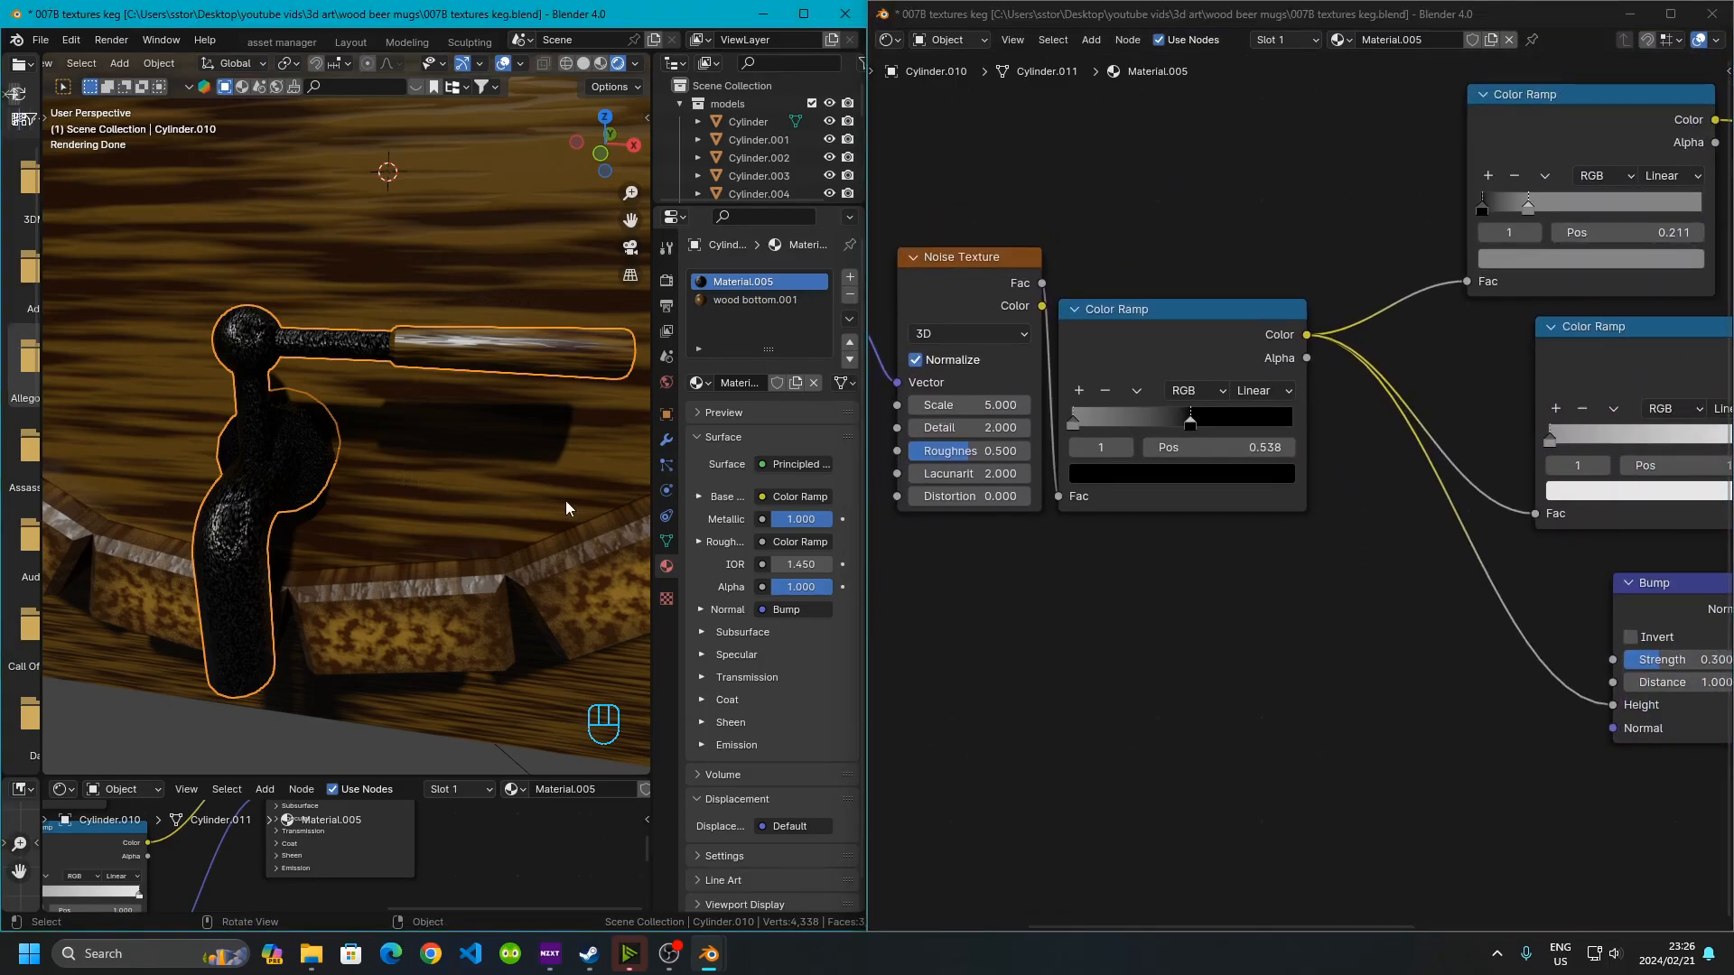
{"action": "middle_click_drag", "start_coordinate": [1486, 458], "coordinate": [1249, 566]}
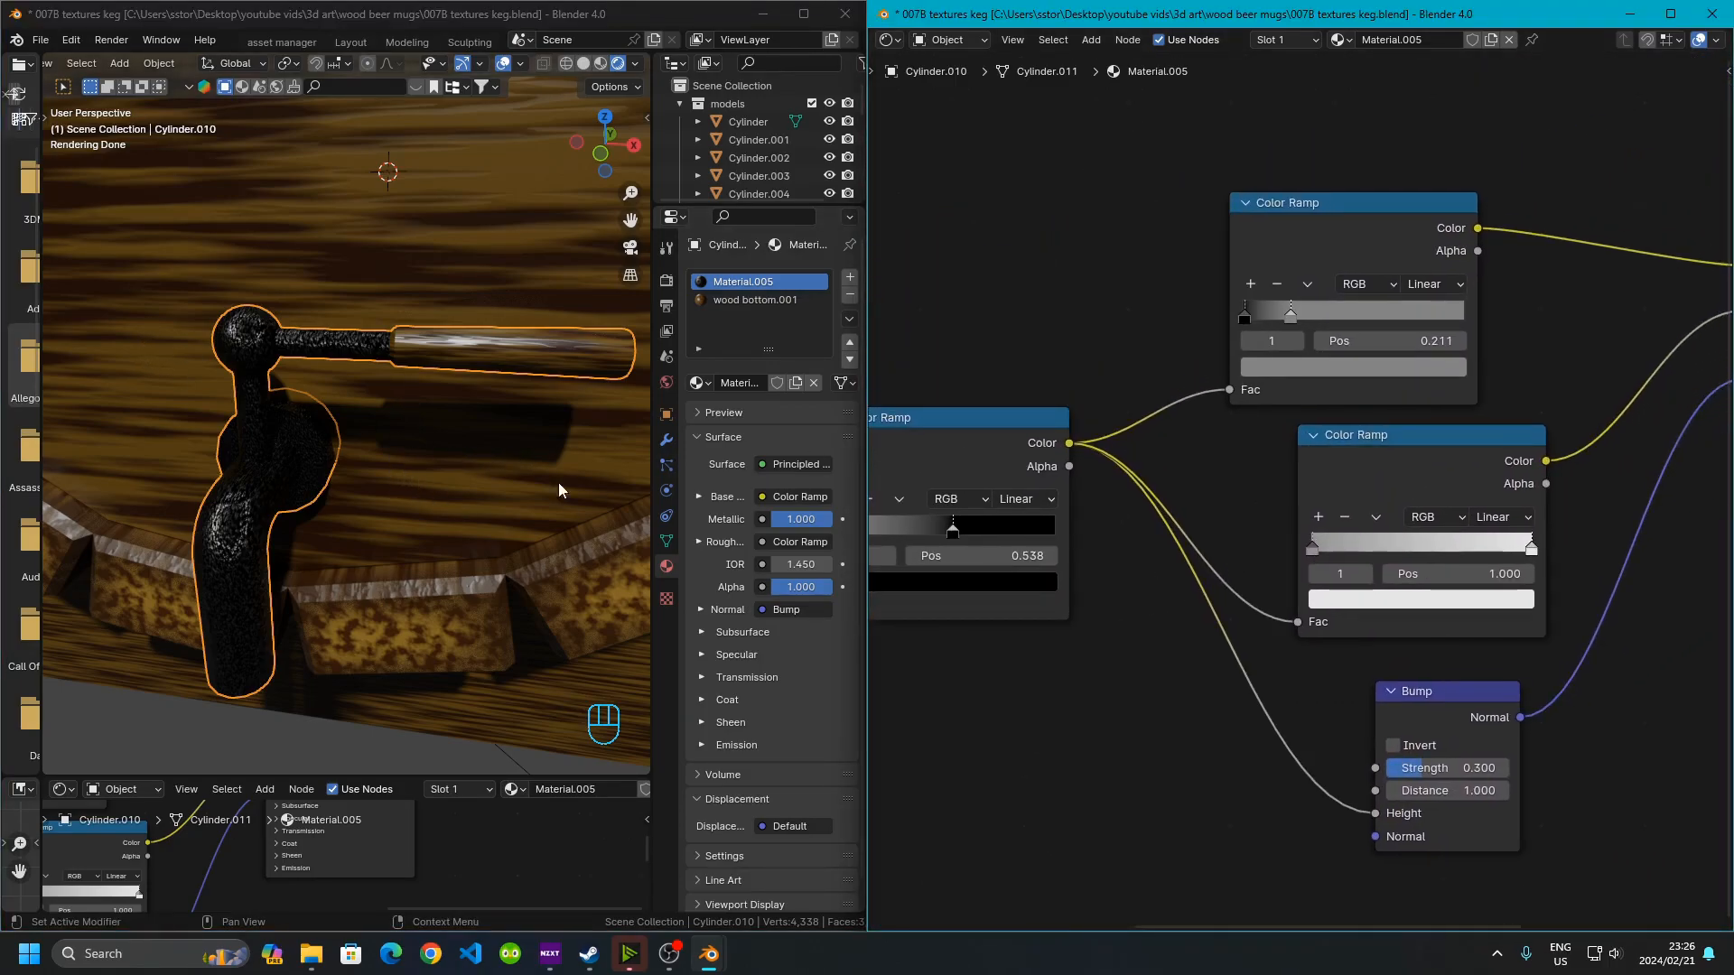
{"action": "scroll", "coordinate": [303, 515], "scroll_direction": "up", "scroll_amount": 5}
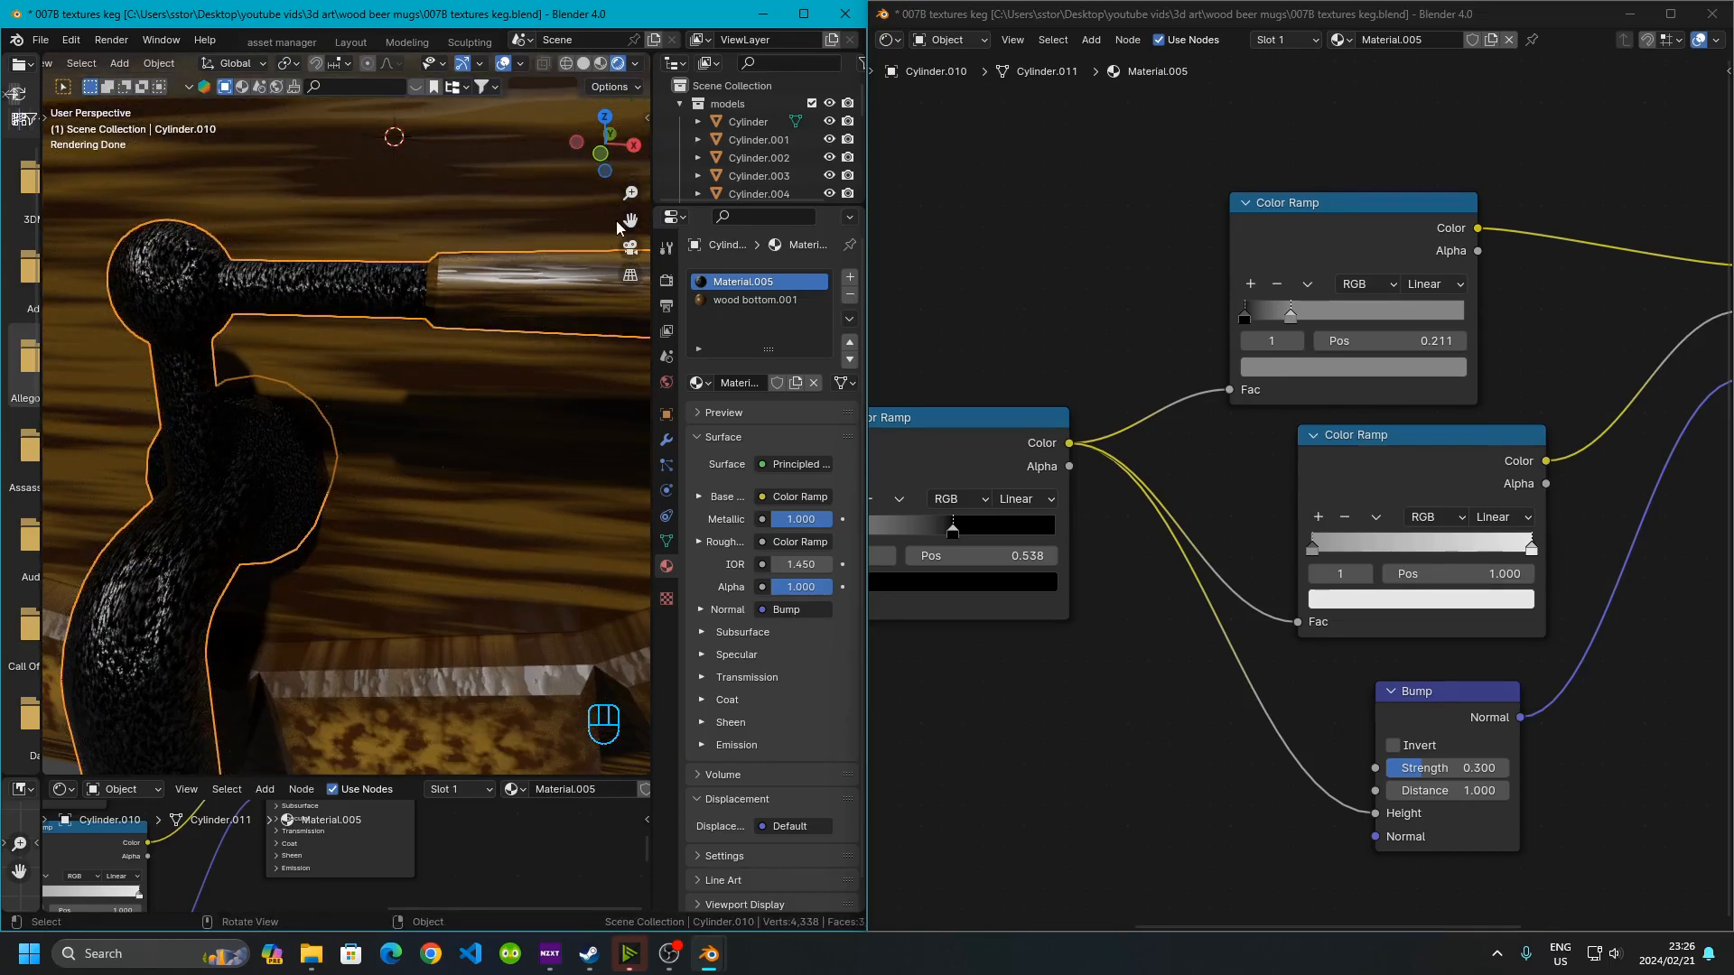
{"action": "left_click", "coordinate": [599, 65]}
{"action": "mouse_move", "coordinate": [352, 332]}
{"action": "middle_mouse_down"}
{"action": "mouse_move", "coordinate": [343, 310]}
{"action": "mouse_move", "coordinate": [415, 239]}
{"action": "mouse_move", "coordinate": [350, 316]}
{"action": "mouse_move", "coordinate": [360, 359]}
{"action": "middle_mouse_up"}
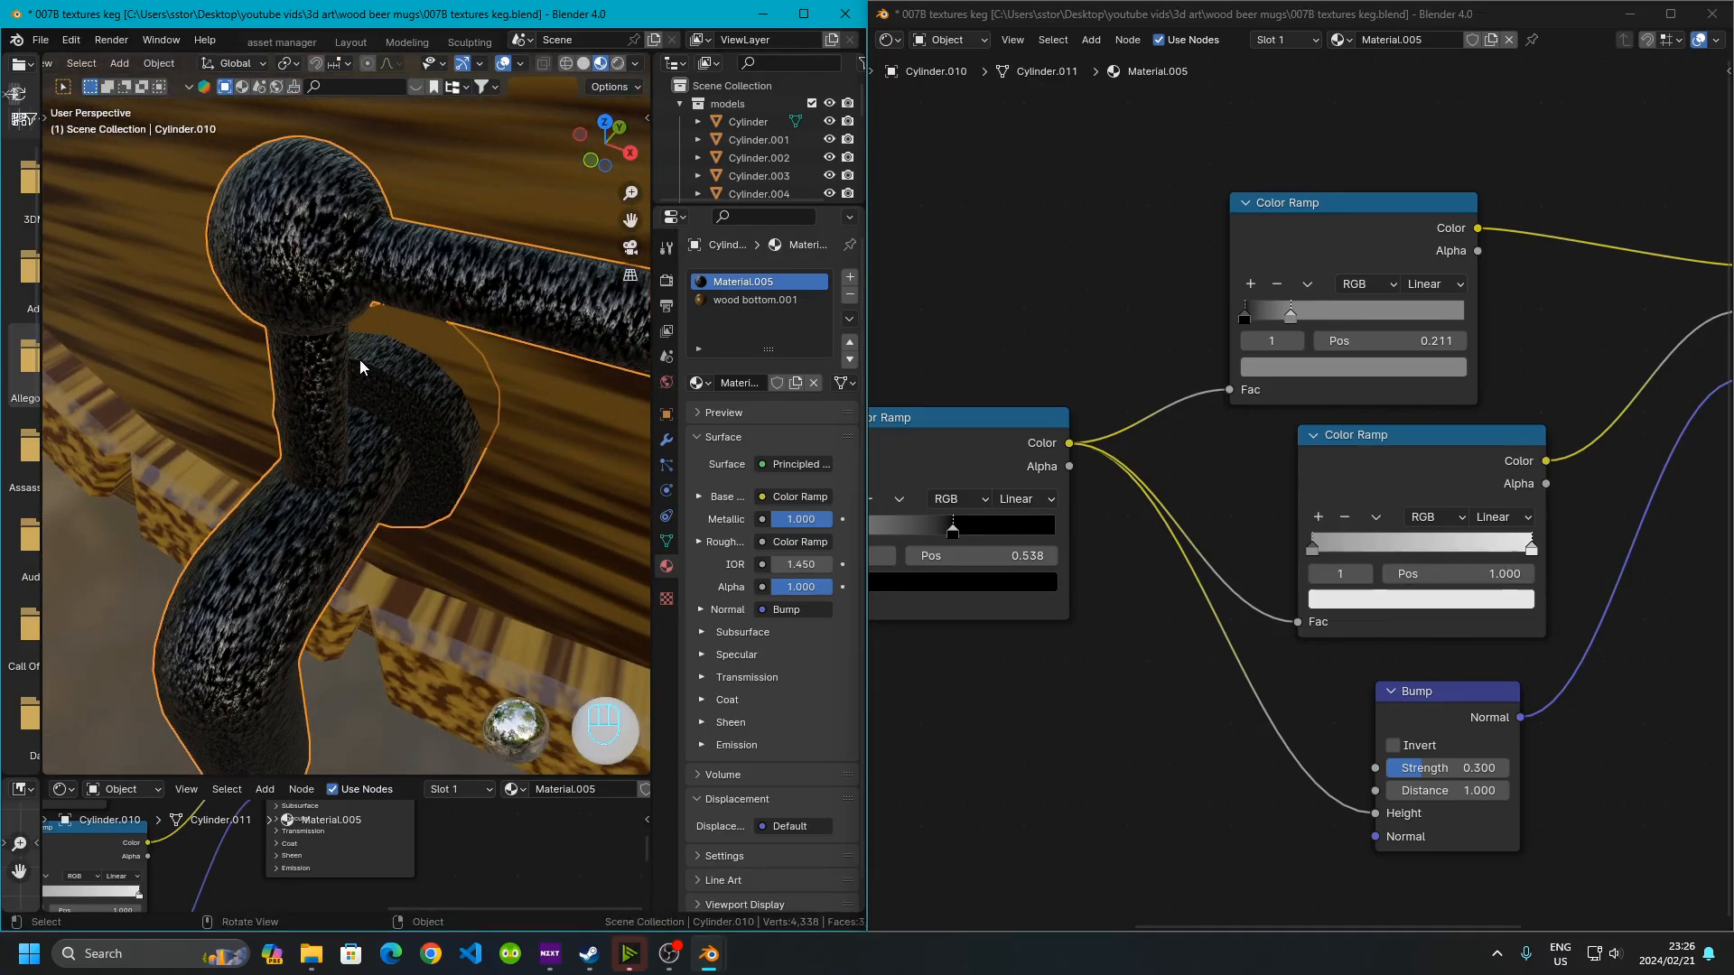
{"action": "mouse_move", "coordinate": [399, 495]}
{"action": "middle_mouse_down"}
{"action": "mouse_move", "coordinate": [372, 470]}
{"action": "mouse_move", "coordinate": [409, 505]}
{"action": "mouse_move", "coordinate": [404, 527]}
{"action": "mouse_move", "coordinate": [392, 511]}
{"action": "middle_mouse_up"}
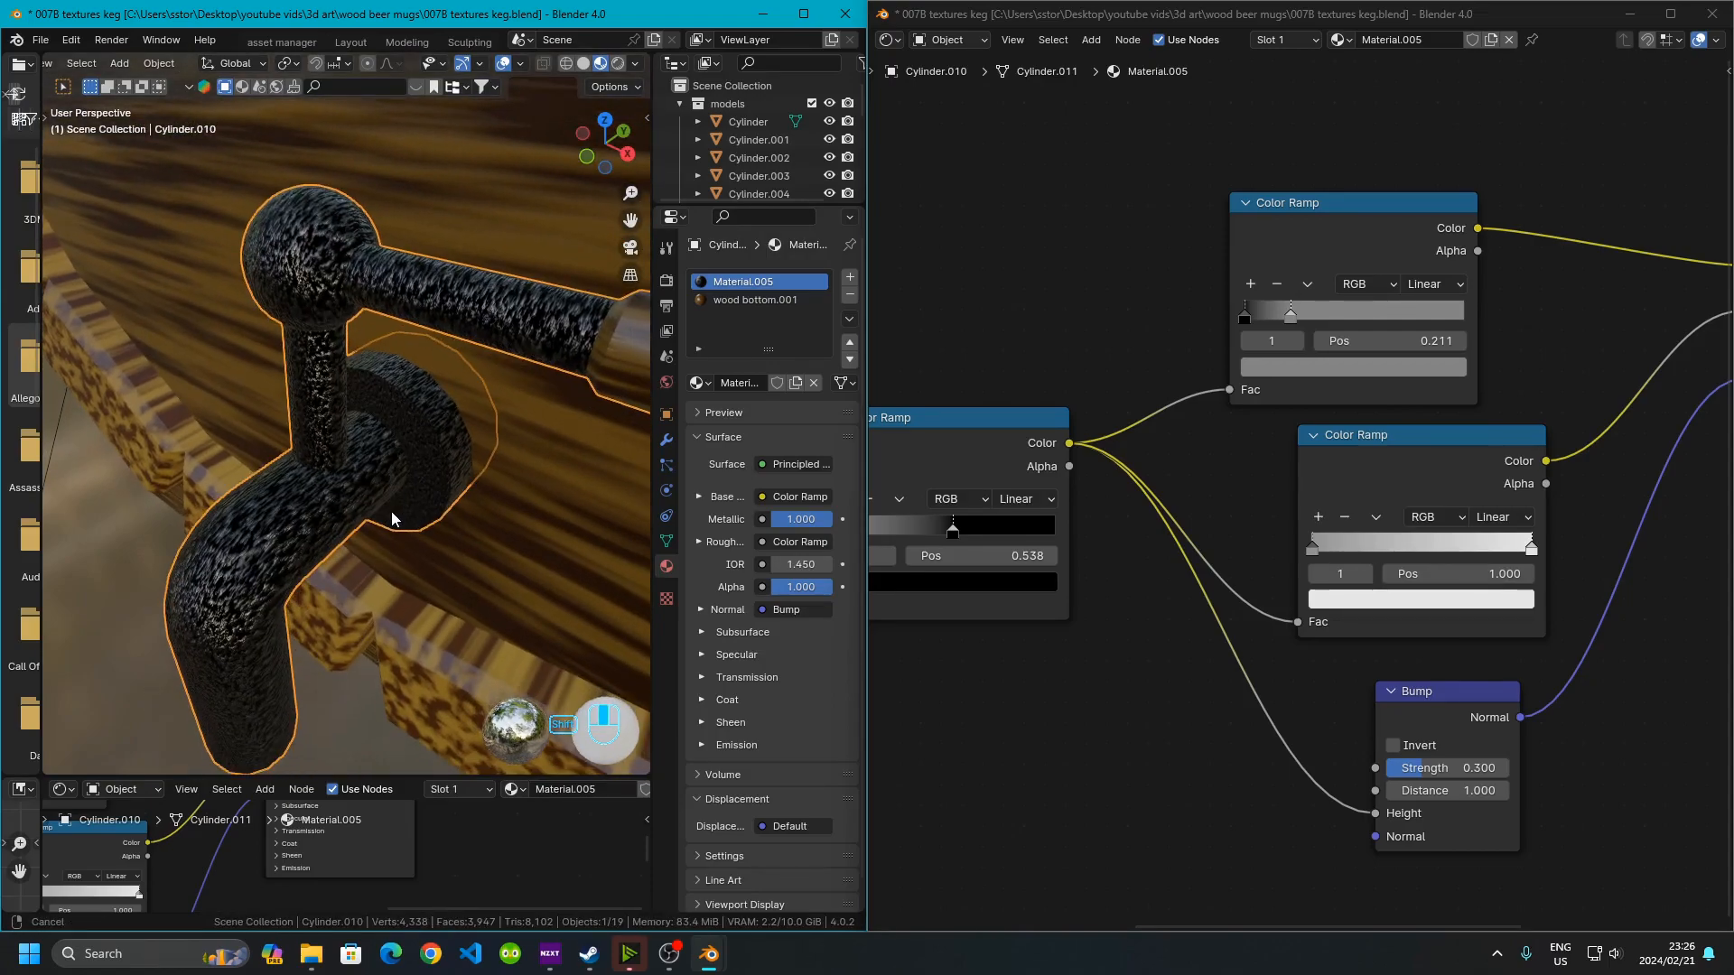
Move the dark stop of the Color Ramp fed by the Noise Texture to position 0.779
{"action": "scroll", "coordinate": [1153, 439], "scroll_direction": "up", "scroll_amount": 4}
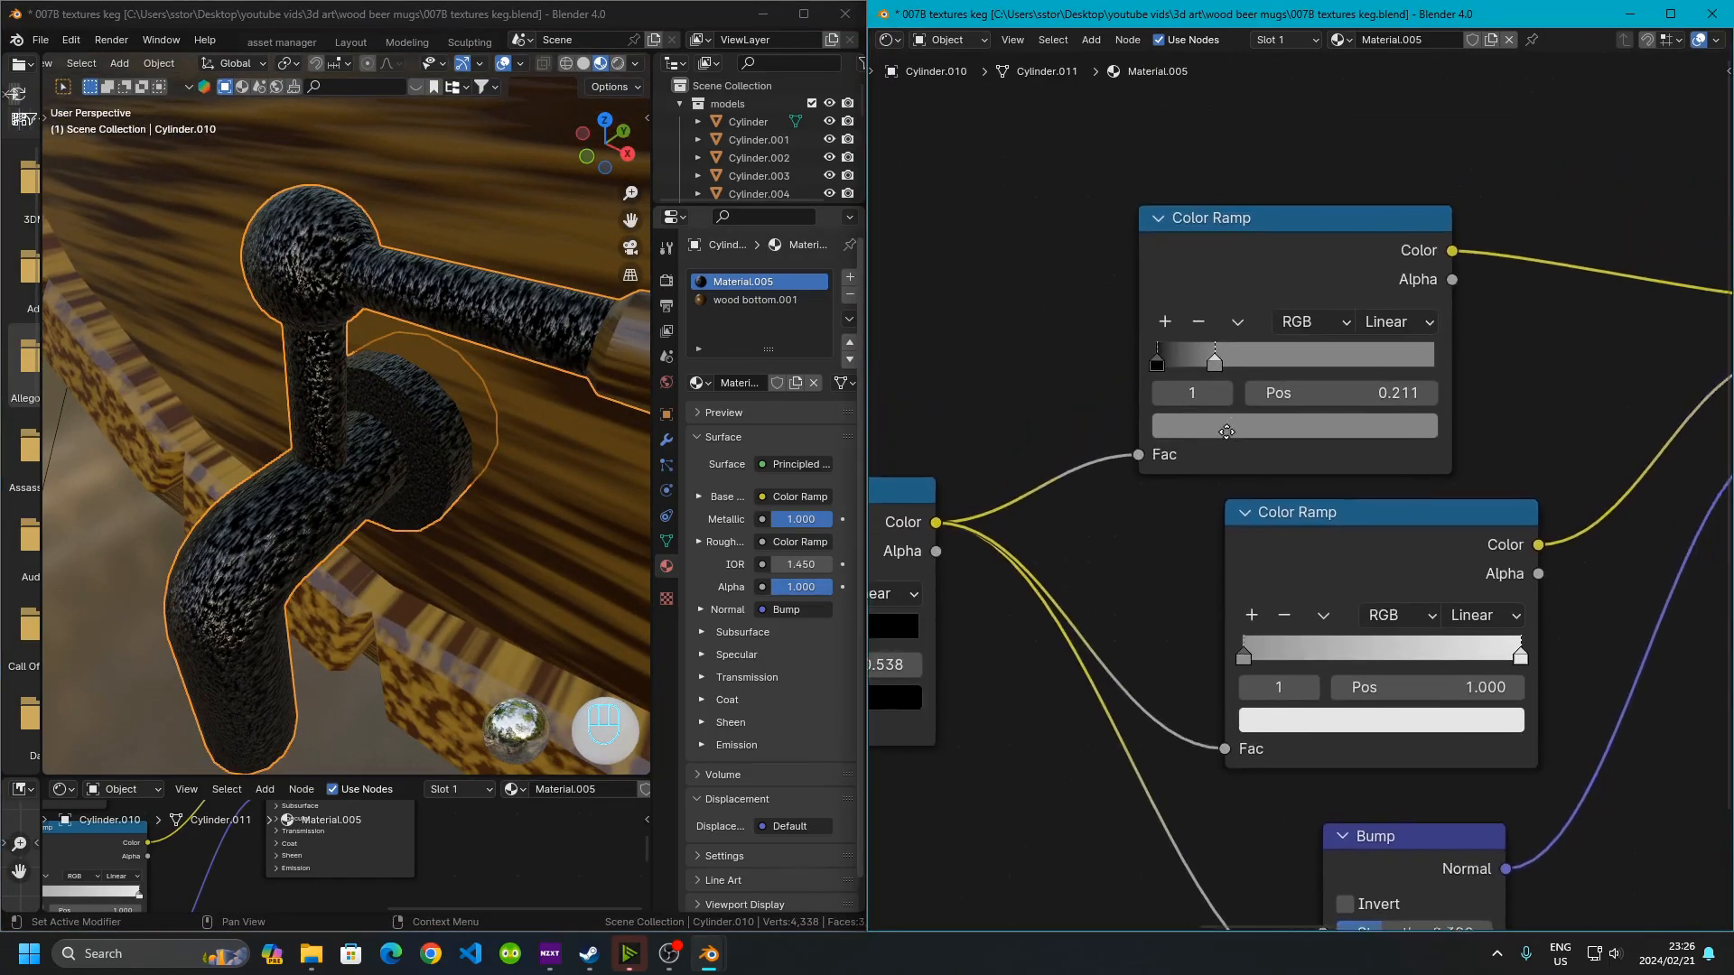
{"action": "left_click_drag", "start_coordinate": [1108, 417], "coordinate": [1059, 399]}
{"action": "middle_click_drag", "start_coordinate": [1010, 556], "coordinate": [1401, 382]}
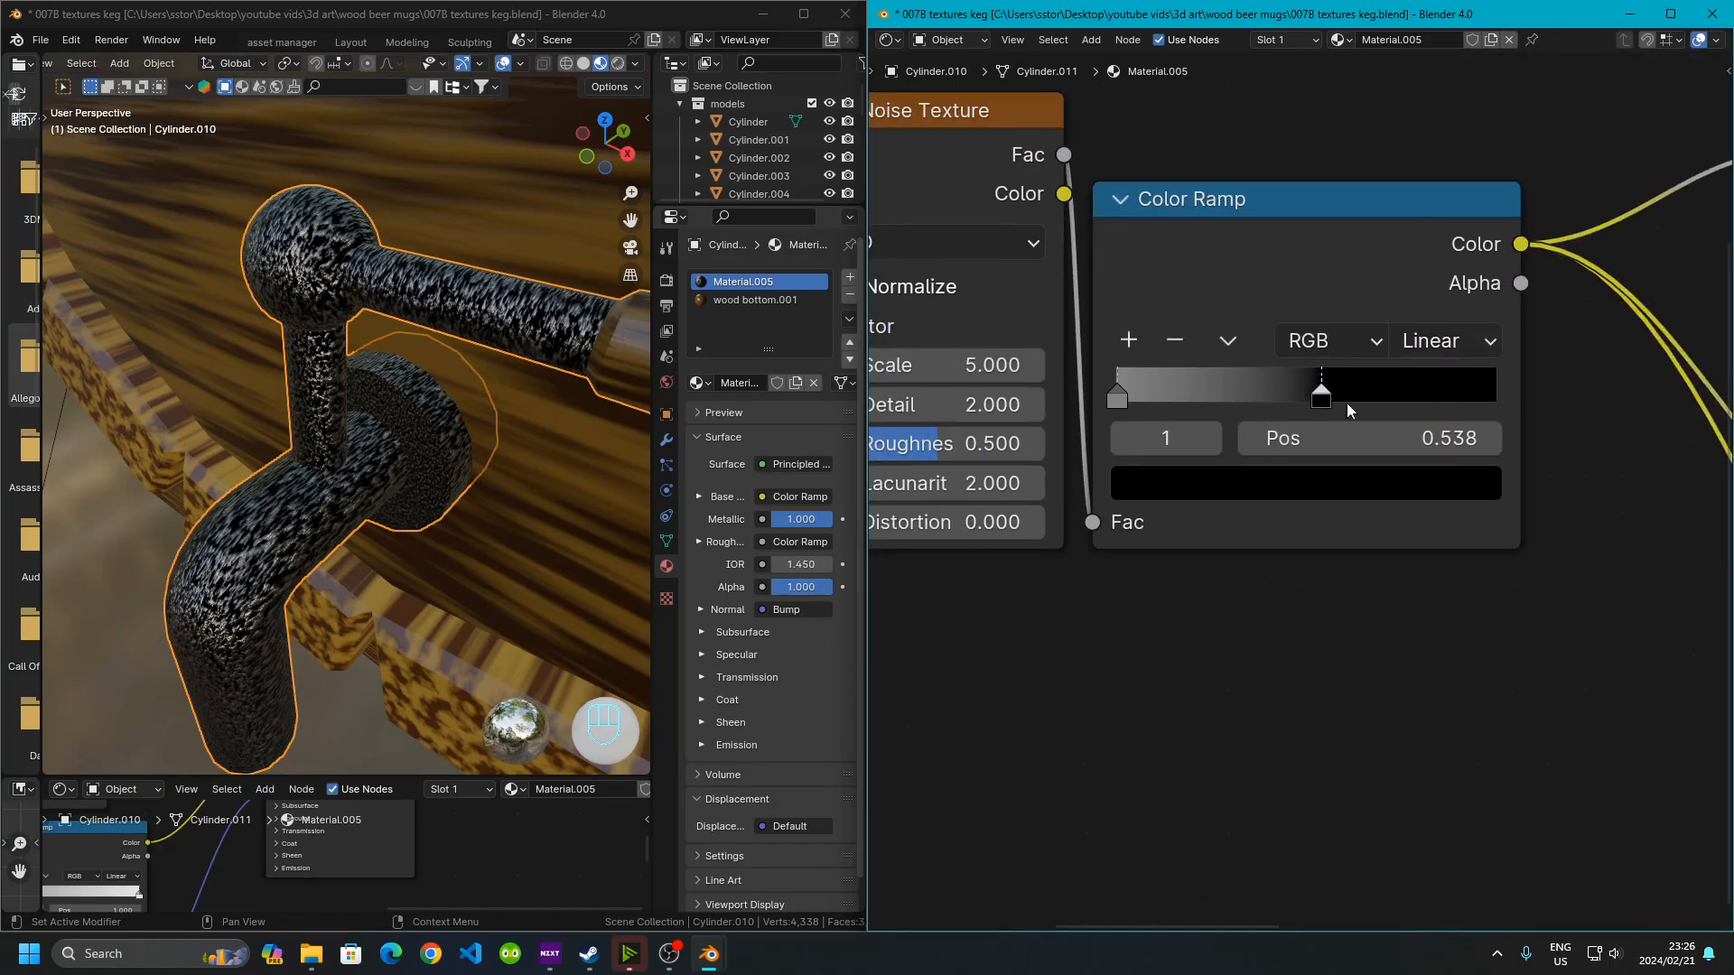
{"action": "scroll", "coordinate": [1284, 392], "scroll_direction": "up", "scroll_amount": 1}
{"action": "left_click_drag", "start_coordinate": [1329, 380], "coordinate": [1434, 380]}
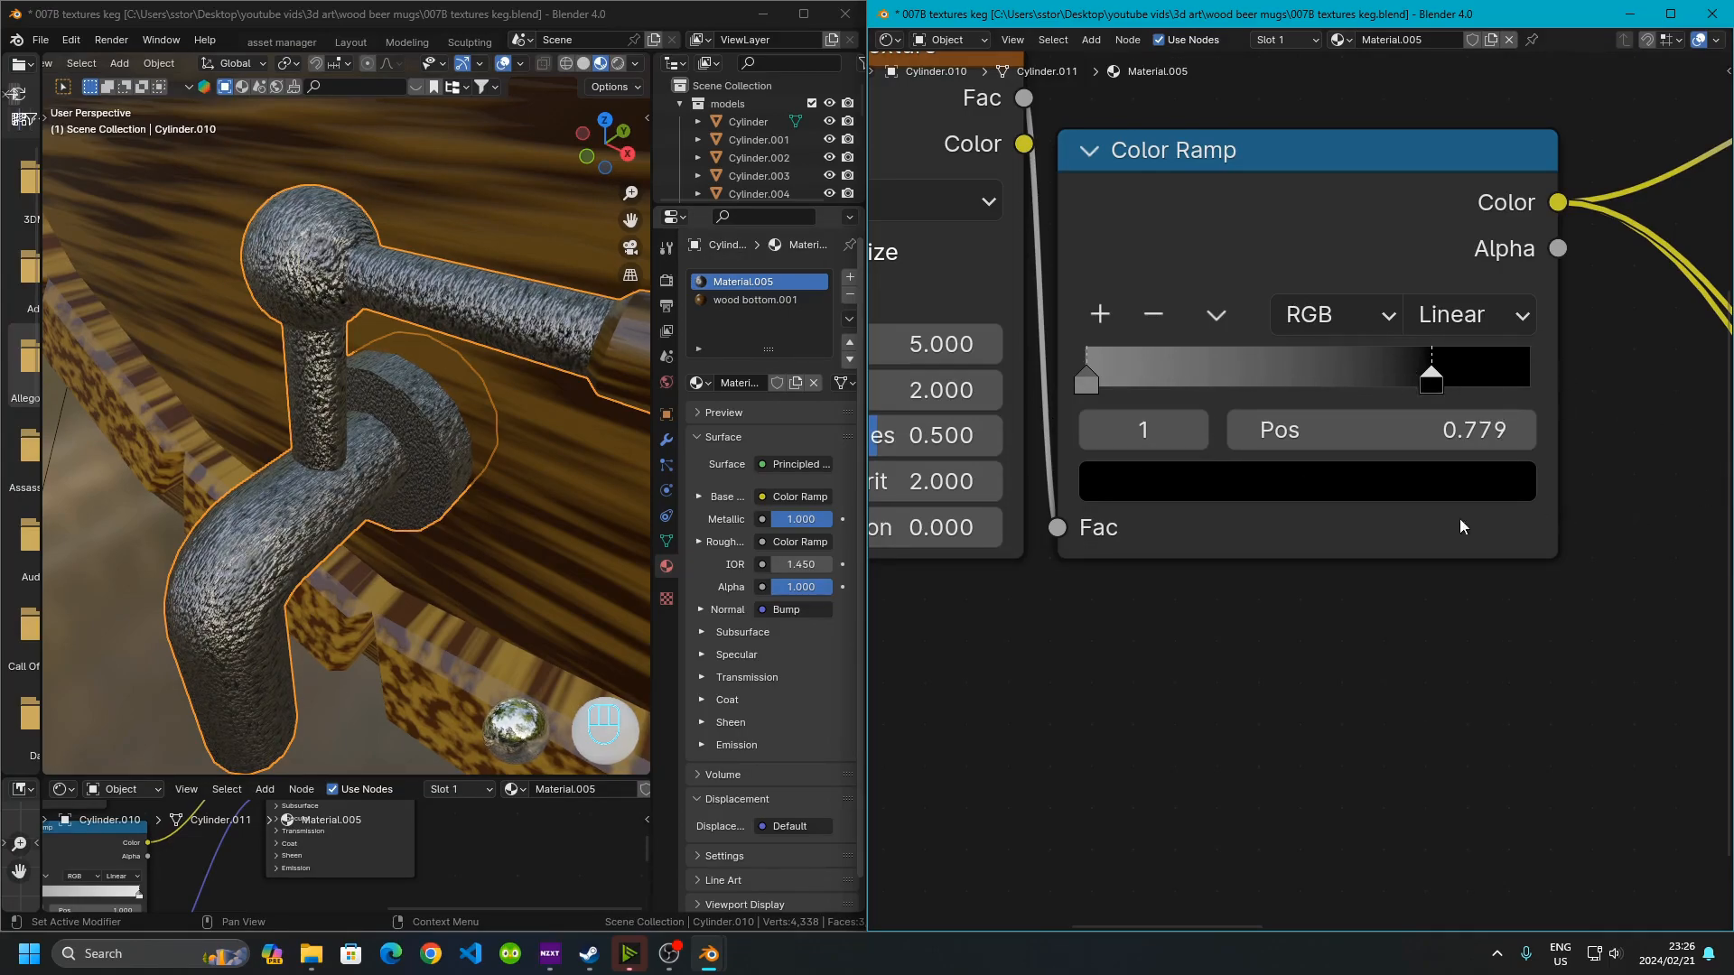
Orbit around the tap in rendered view to examine the new iron material
{"action": "middle_click_drag", "start_coordinate": [374, 566], "coordinate": [341, 512]}
{"action": "left_click", "coordinate": [242, 619]}
{"action": "middle_click_drag", "start_coordinate": [236, 612], "coordinate": [286, 480]}
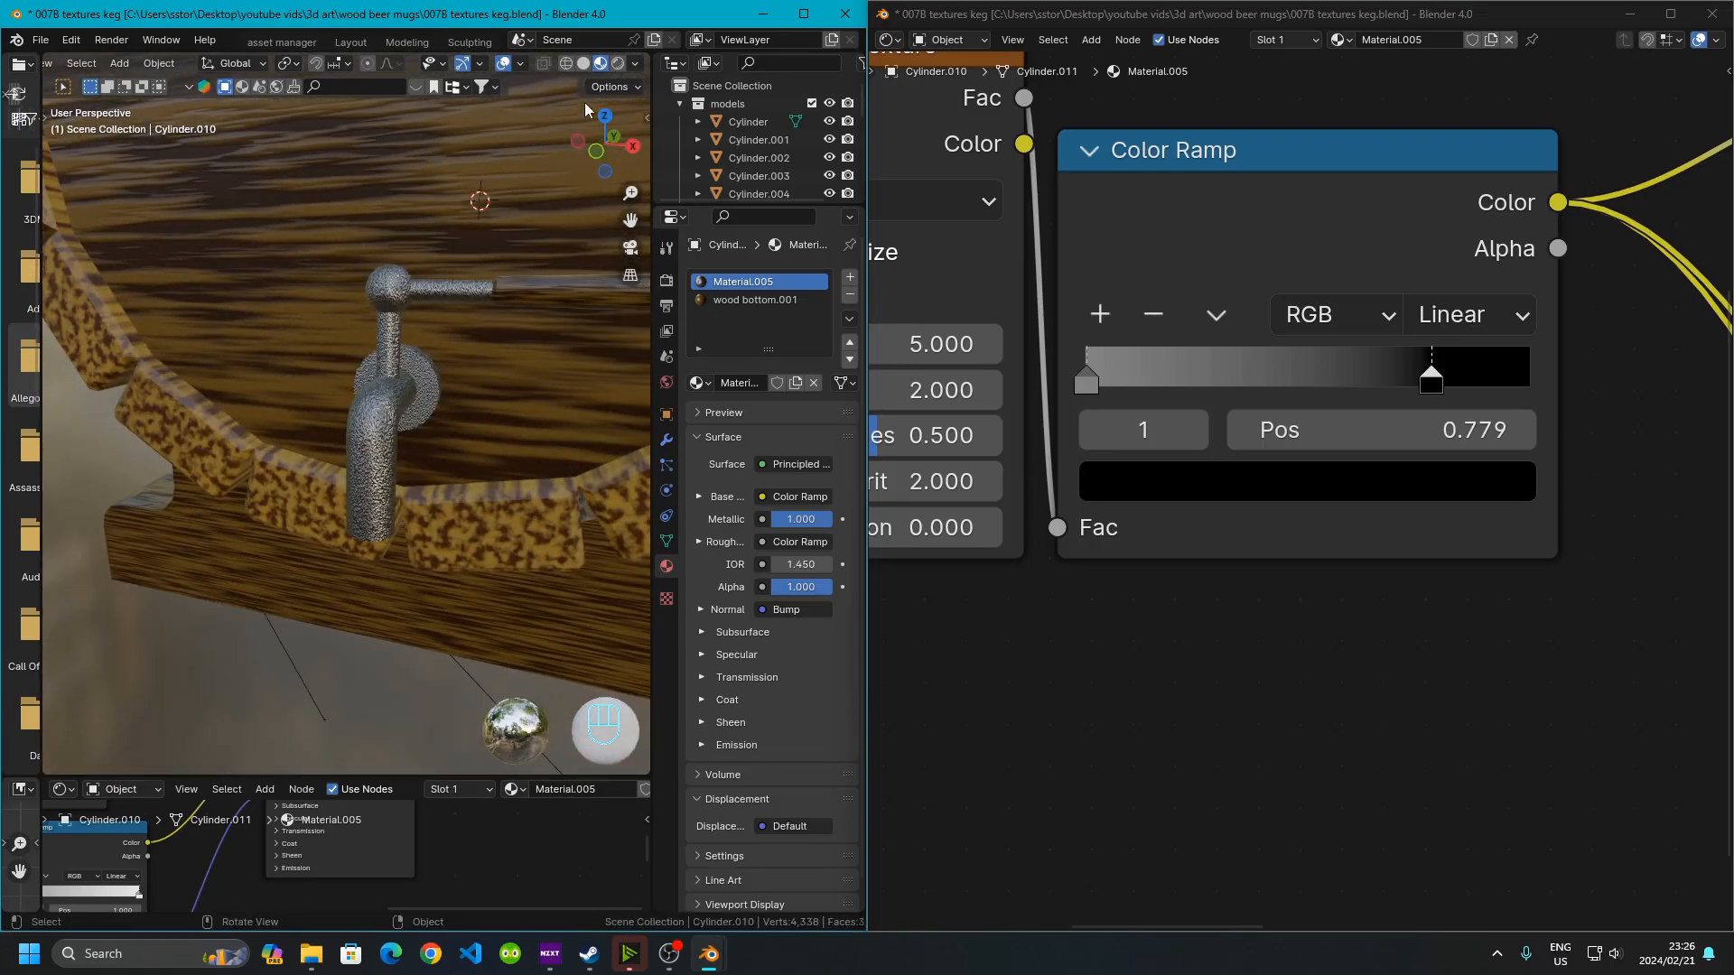
{"action": "left_click", "coordinate": [617, 67]}
{"action": "mouse_move", "coordinate": [397, 527]}
{"action": "middle_mouse_down"}
{"action": "mouse_move", "coordinate": [370, 538]}
{"action": "mouse_move", "coordinate": [345, 511]}
{"action": "middle_mouse_up"}
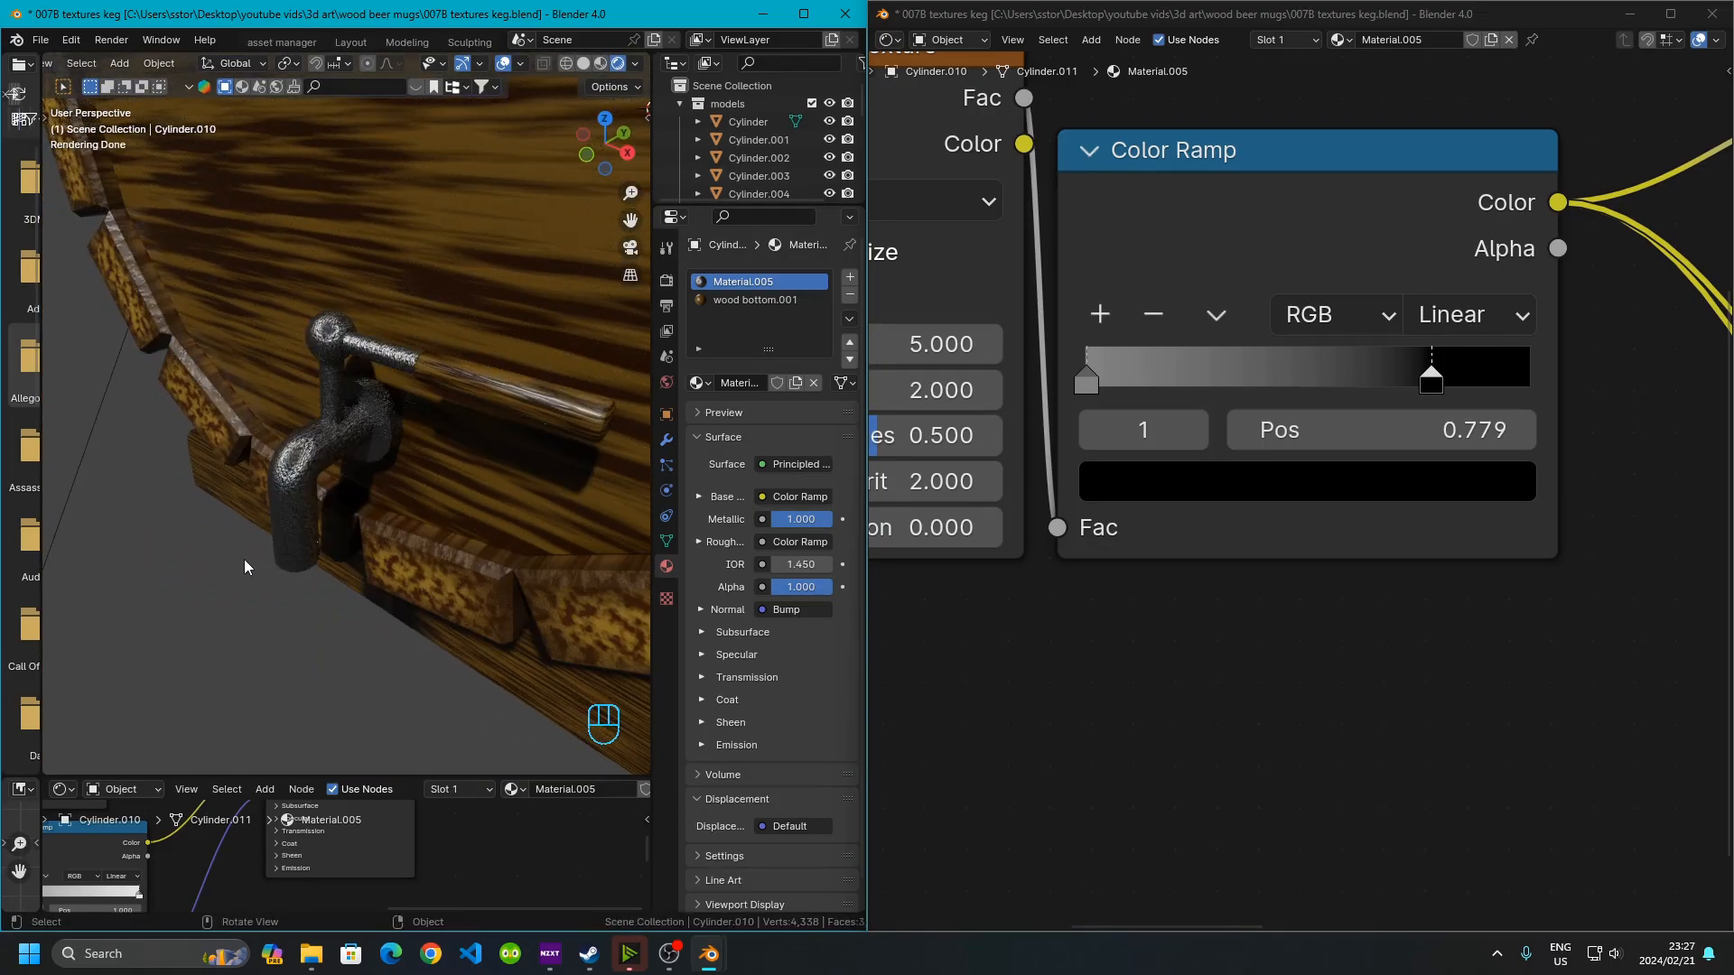
{"action": "scroll", "coordinate": [262, 585], "scroll_direction": "down", "scroll_amount": 4}
{"action": "middle_click_drag", "start_coordinate": [389, 555], "coordinate": [431, 552]}
{"action": "middle_click_drag", "start_coordinate": [430, 551], "coordinate": [382, 551], "text": "shift"}
{"action": "scroll", "coordinate": [401, 553], "scroll_direction": "up", "scroll_amount": 3}
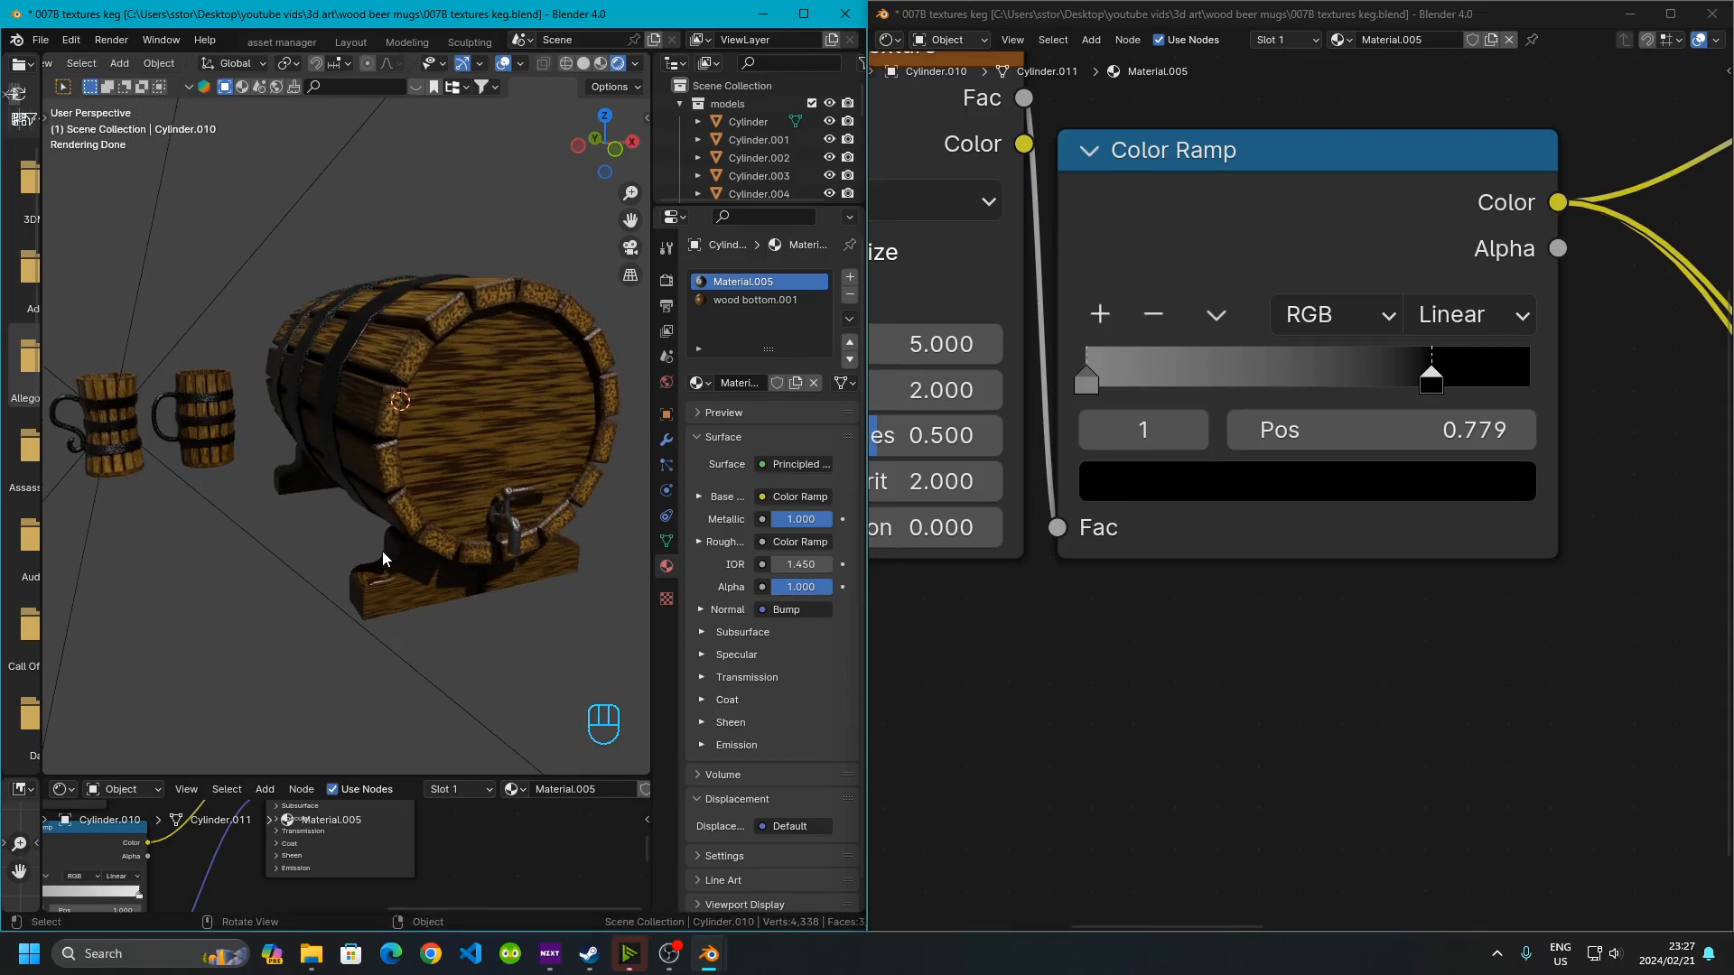
In the render file, select and delete the three TriLamp lights around the scene
{"action": "key", "text": "shift+ctrl"}
{"action": "key", "text": "shift+ctrl+Up"}
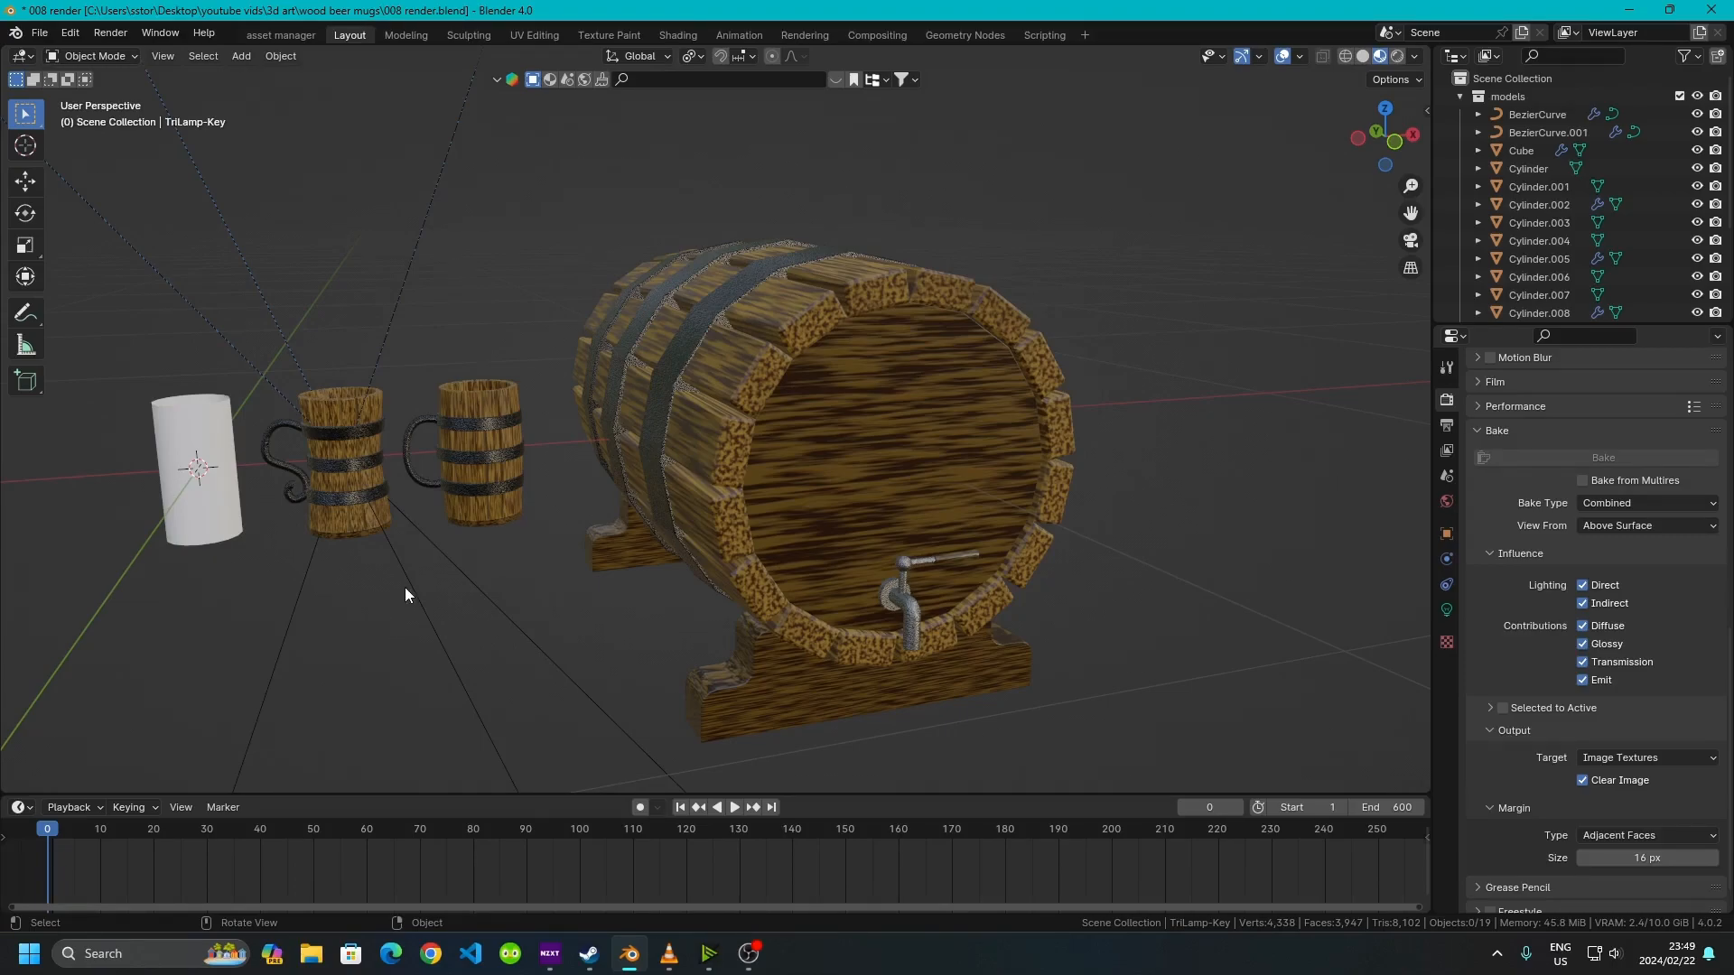
{"action": "left_click_drag", "start_coordinate": [1485, 323], "coordinate": [1486, 657]}
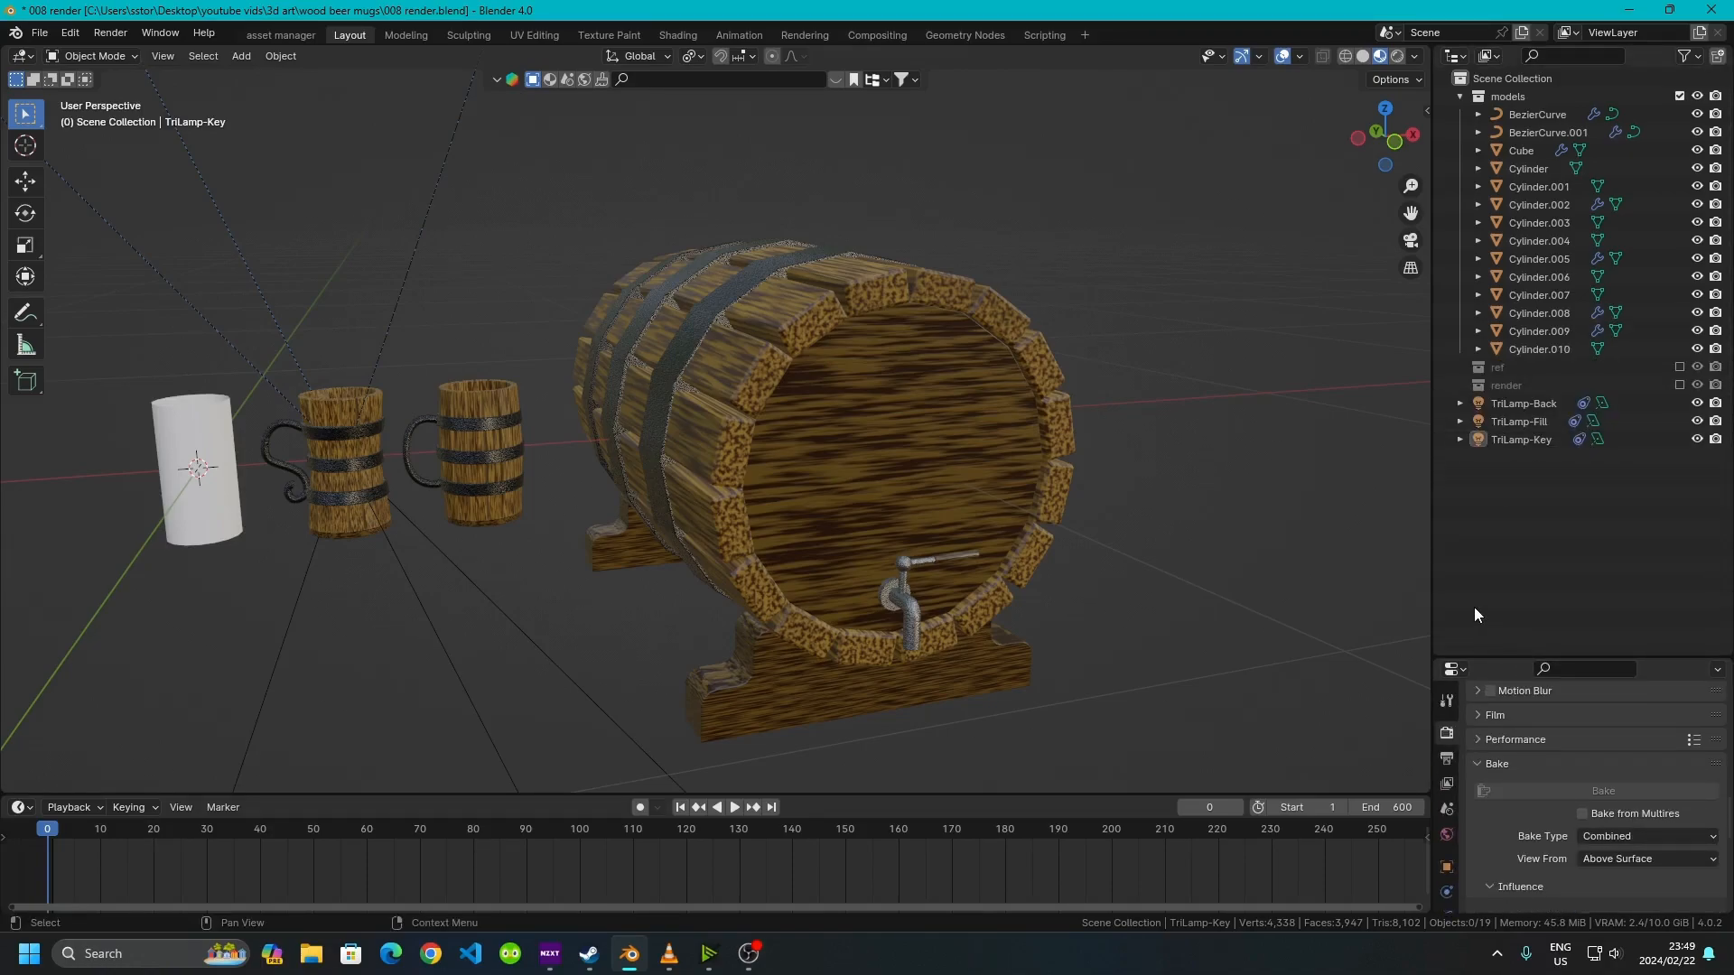
{"action": "scroll", "coordinate": [462, 463], "scroll_direction": "down", "scroll_amount": 6}
{"action": "middle_click_drag", "start_coordinate": [462, 462], "coordinate": [693, 445]}
{"action": "left_click_drag", "start_coordinate": [116, 167], "coordinate": [1313, 460]}
{"action": "key", "text": "Delete"}
Enable the render collection, then select and delete its camera and light
{"action": "middle_click_drag", "start_coordinate": [575, 666], "coordinate": [592, 443], "text": "shift"}
{"action": "scroll", "coordinate": [593, 443], "scroll_direction": "up", "scroll_amount": 6}
{"action": "middle_click_drag", "start_coordinate": [670, 533], "coordinate": [643, 361], "text": "shift"}
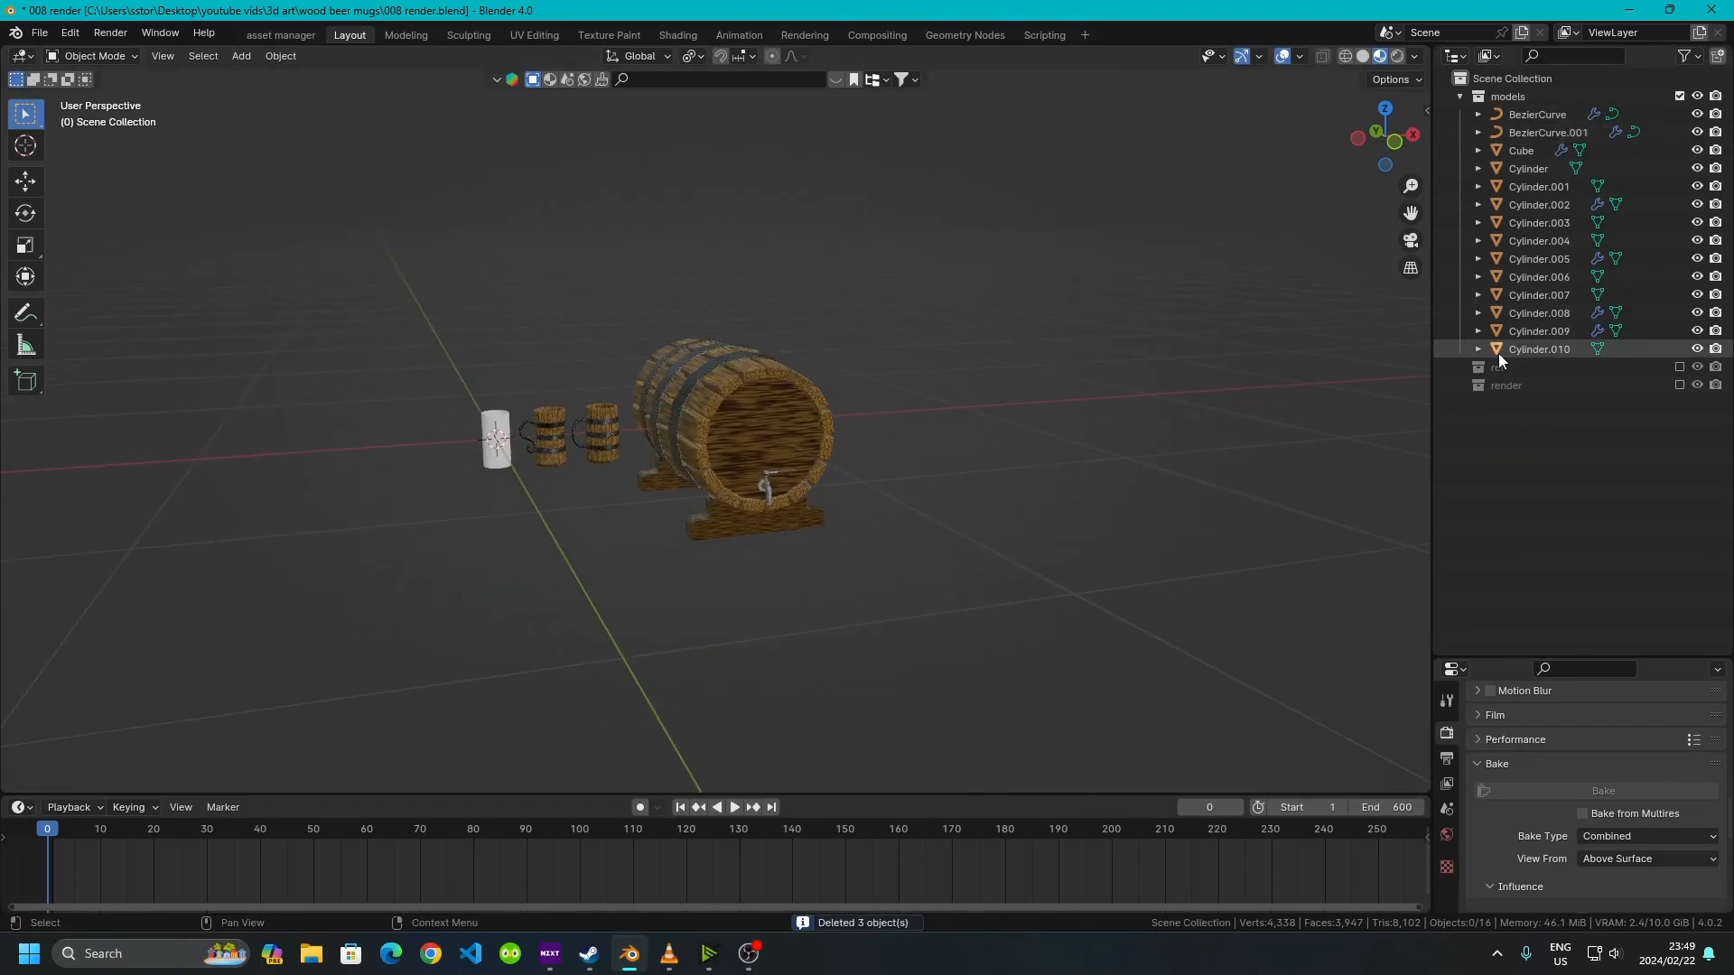
{"action": "left_click", "coordinate": [1680, 385]}
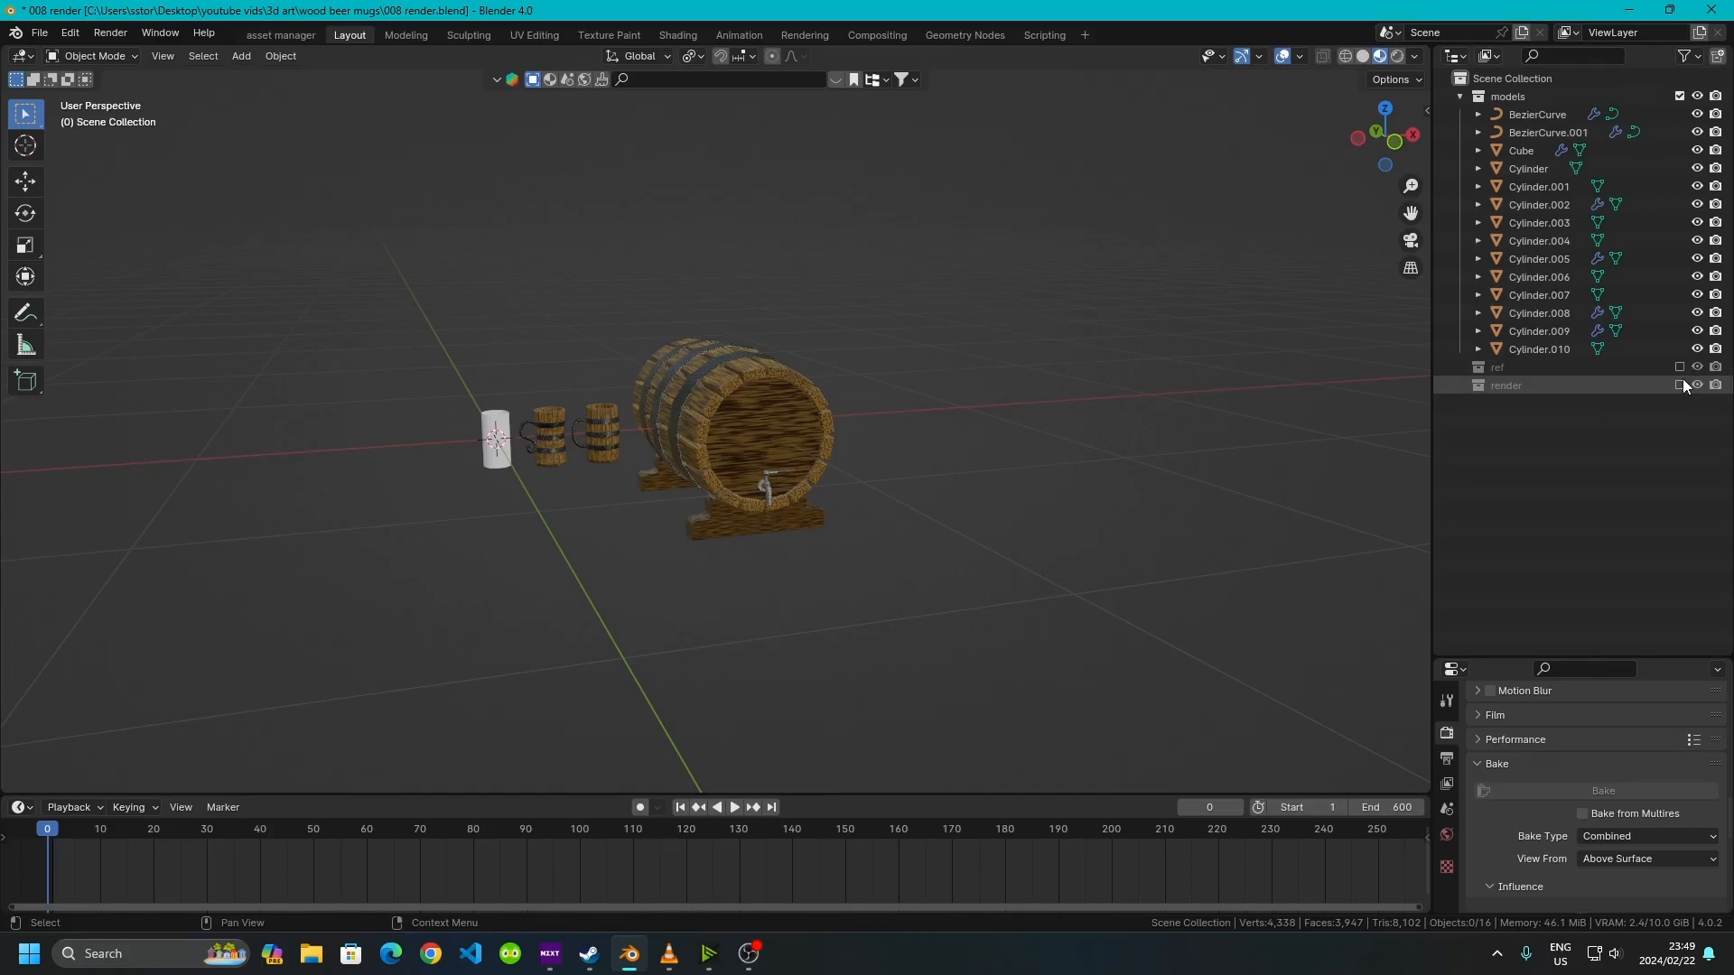
{"action": "left_click_drag", "start_coordinate": [1526, 529], "coordinate": [1499, 394]}
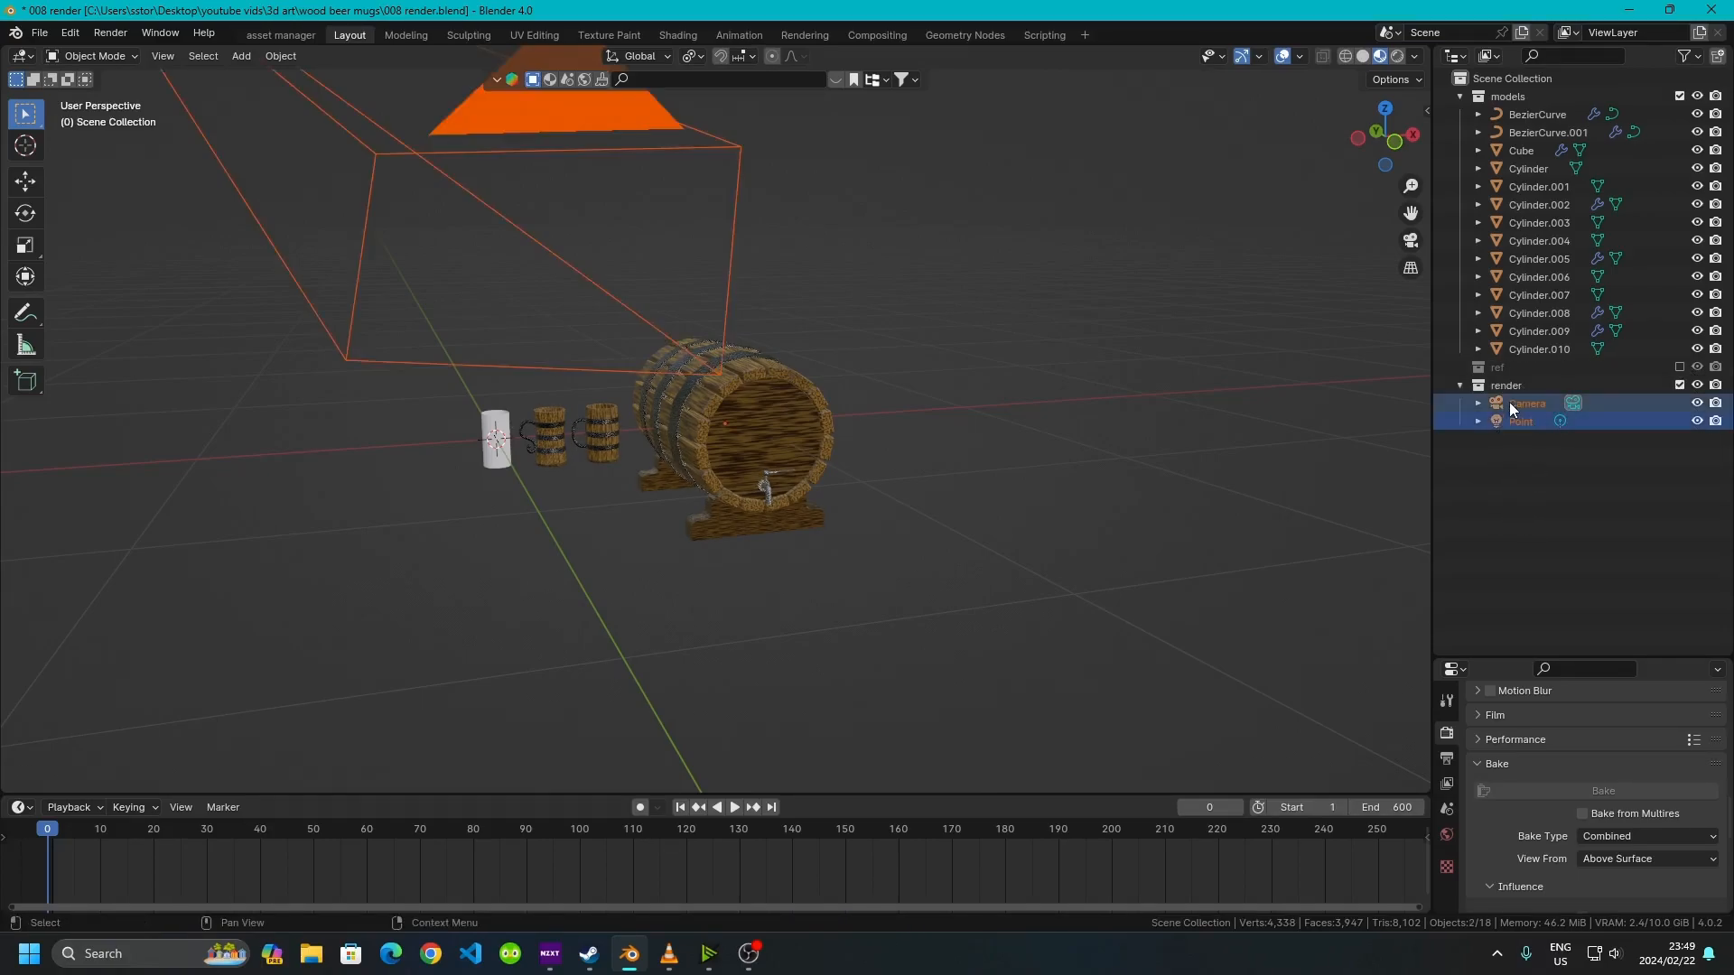
{"action": "key", "text": "Delete"}
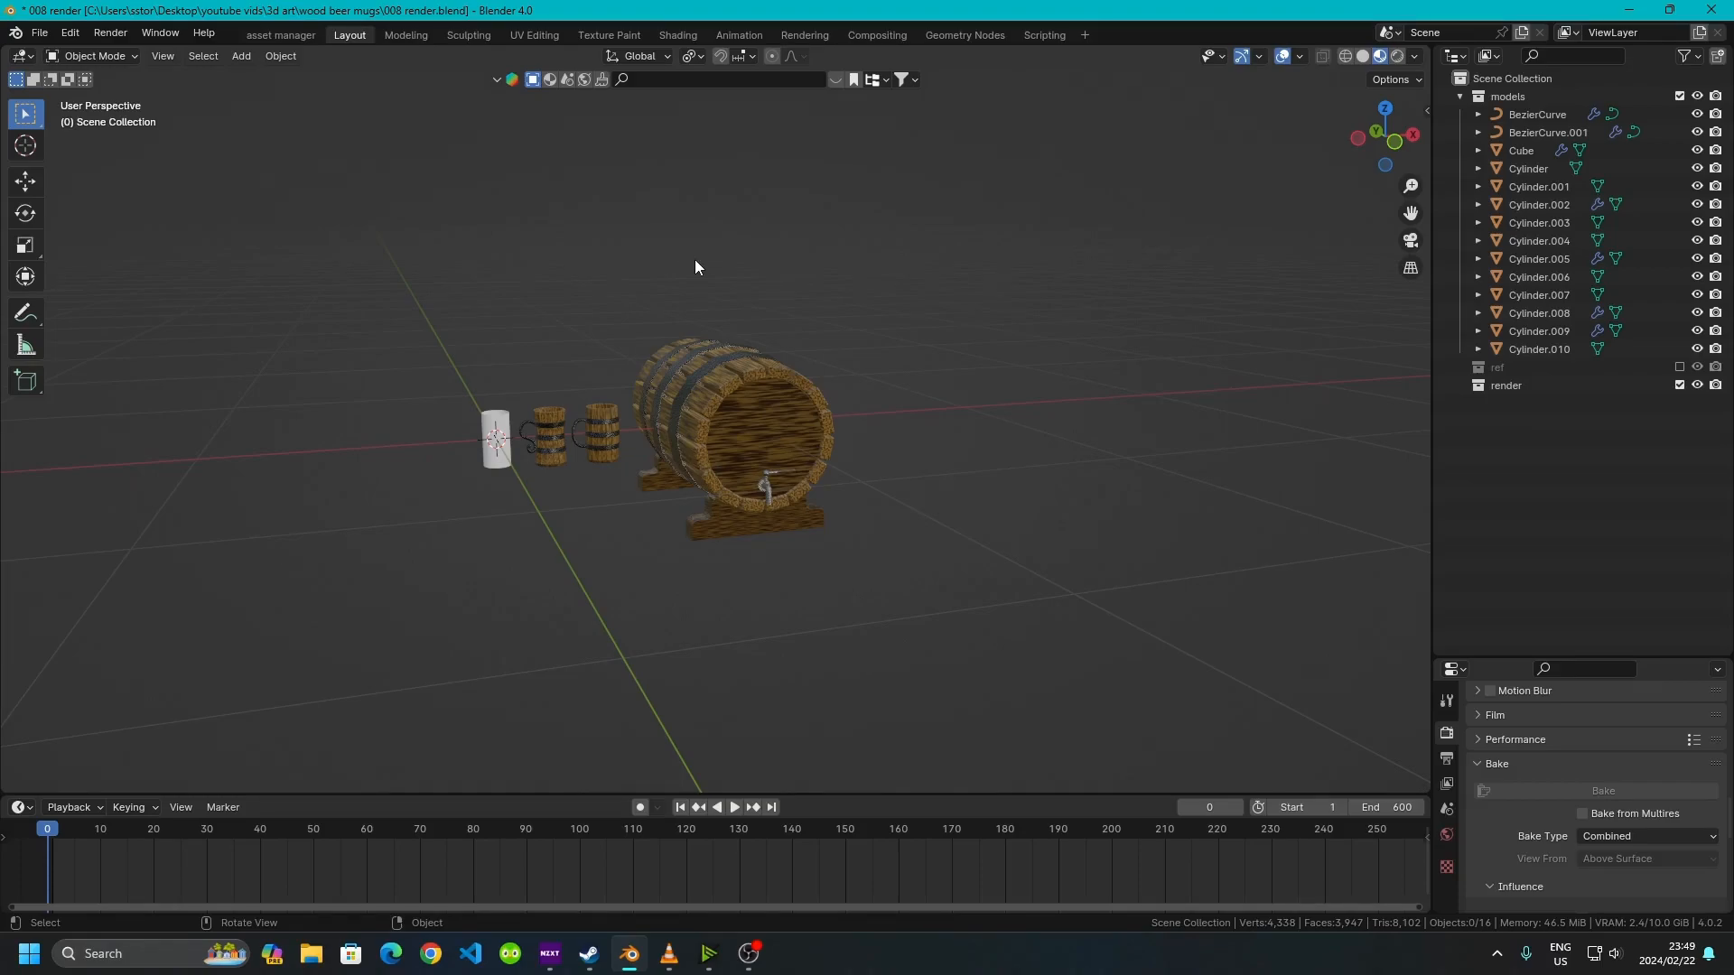
Hide the white reference cylinder standing beside the mugs
{"action": "left_click", "coordinate": [701, 390]}
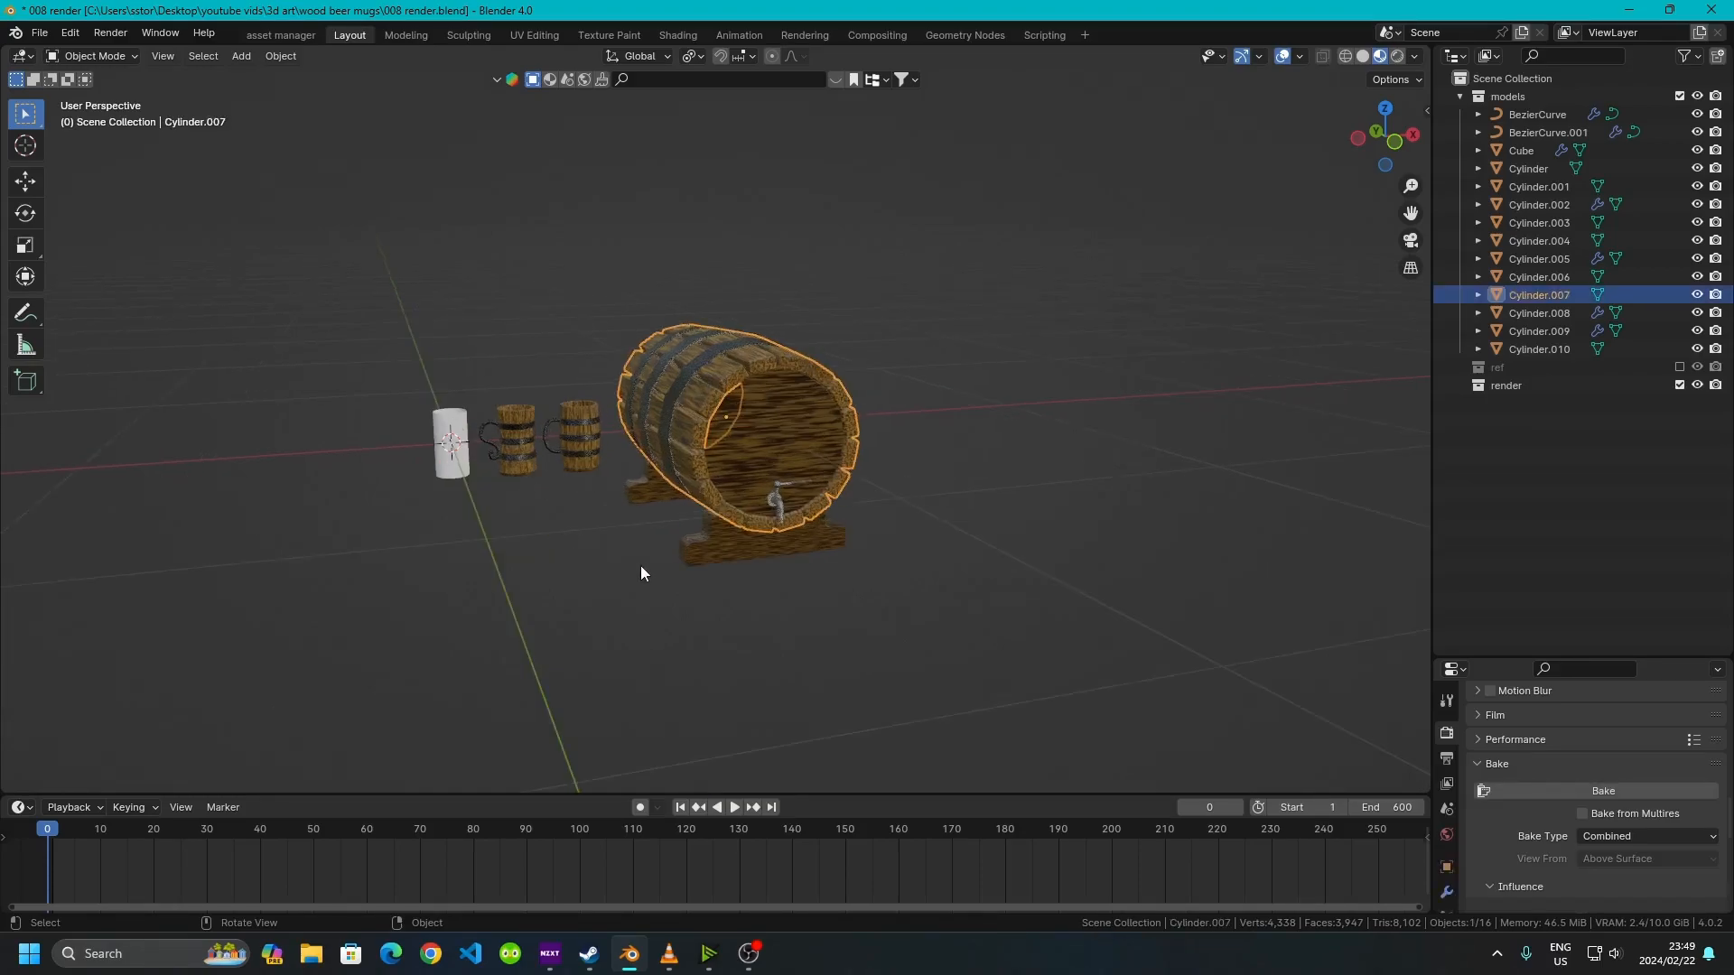
{"action": "left_click", "coordinate": [494, 432]}
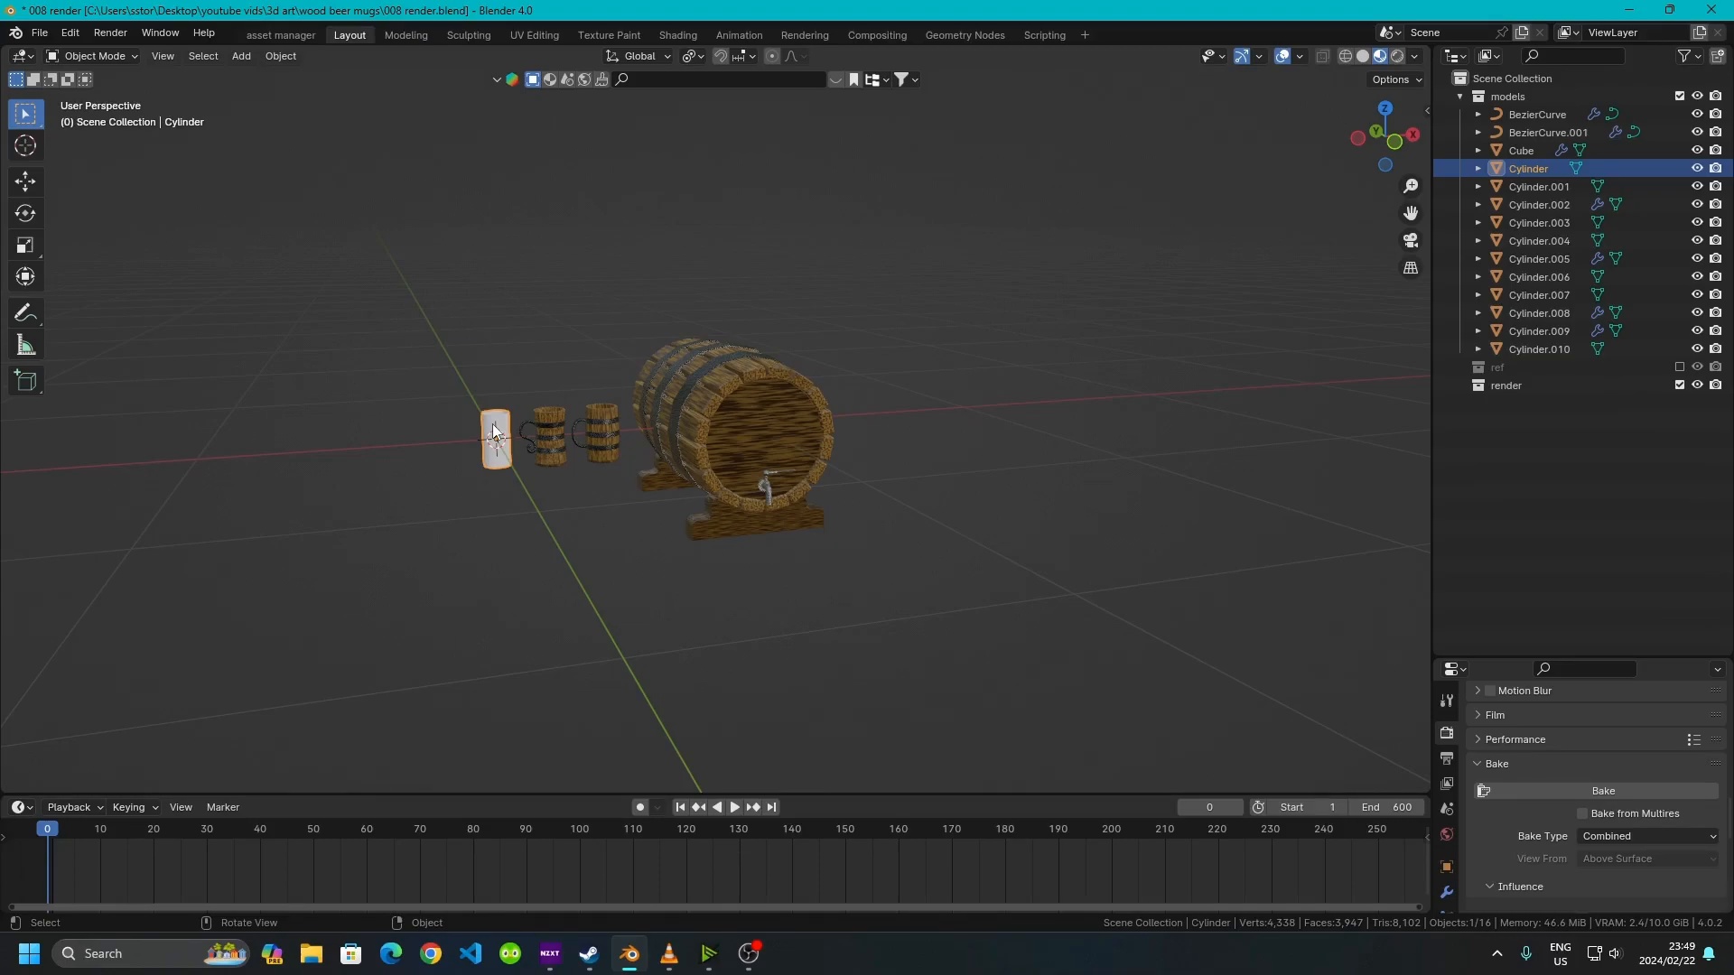
{"action": "key", "text": "h"}
{"action": "left_click_drag", "start_coordinate": [203, 203], "coordinate": [1173, 688]}
{"action": "middle_click_drag", "start_coordinate": [381, 437], "coordinate": [412, 345]}
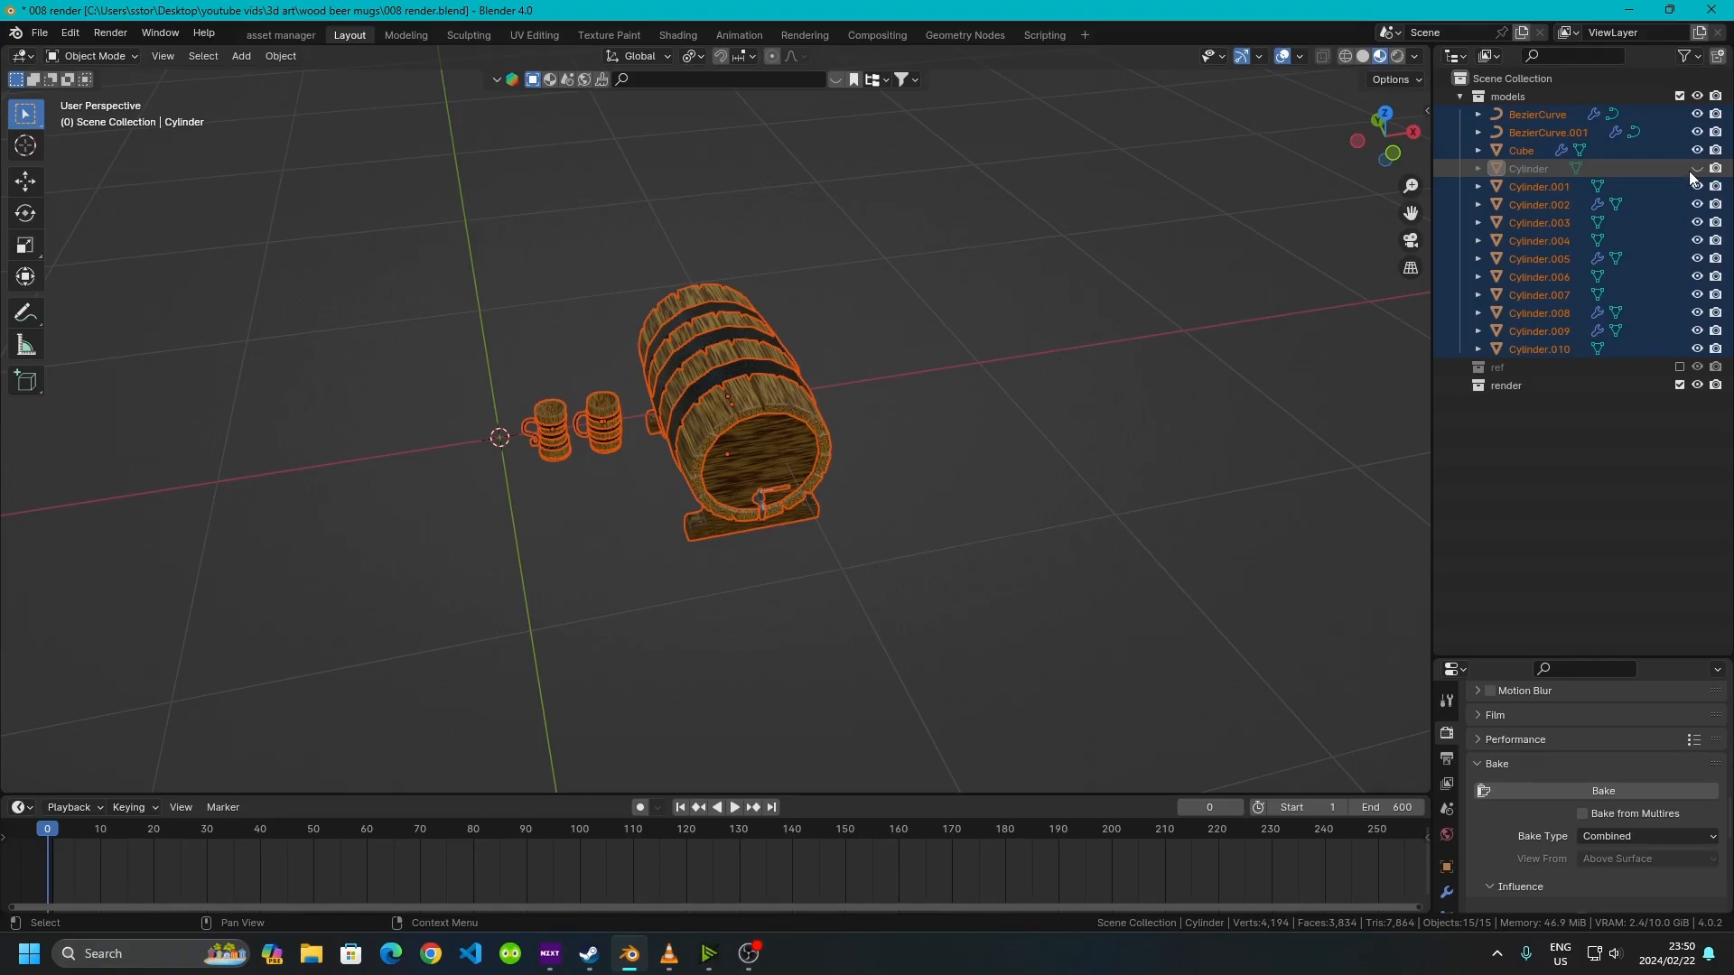
{"action": "left_click", "coordinate": [935, 599]}
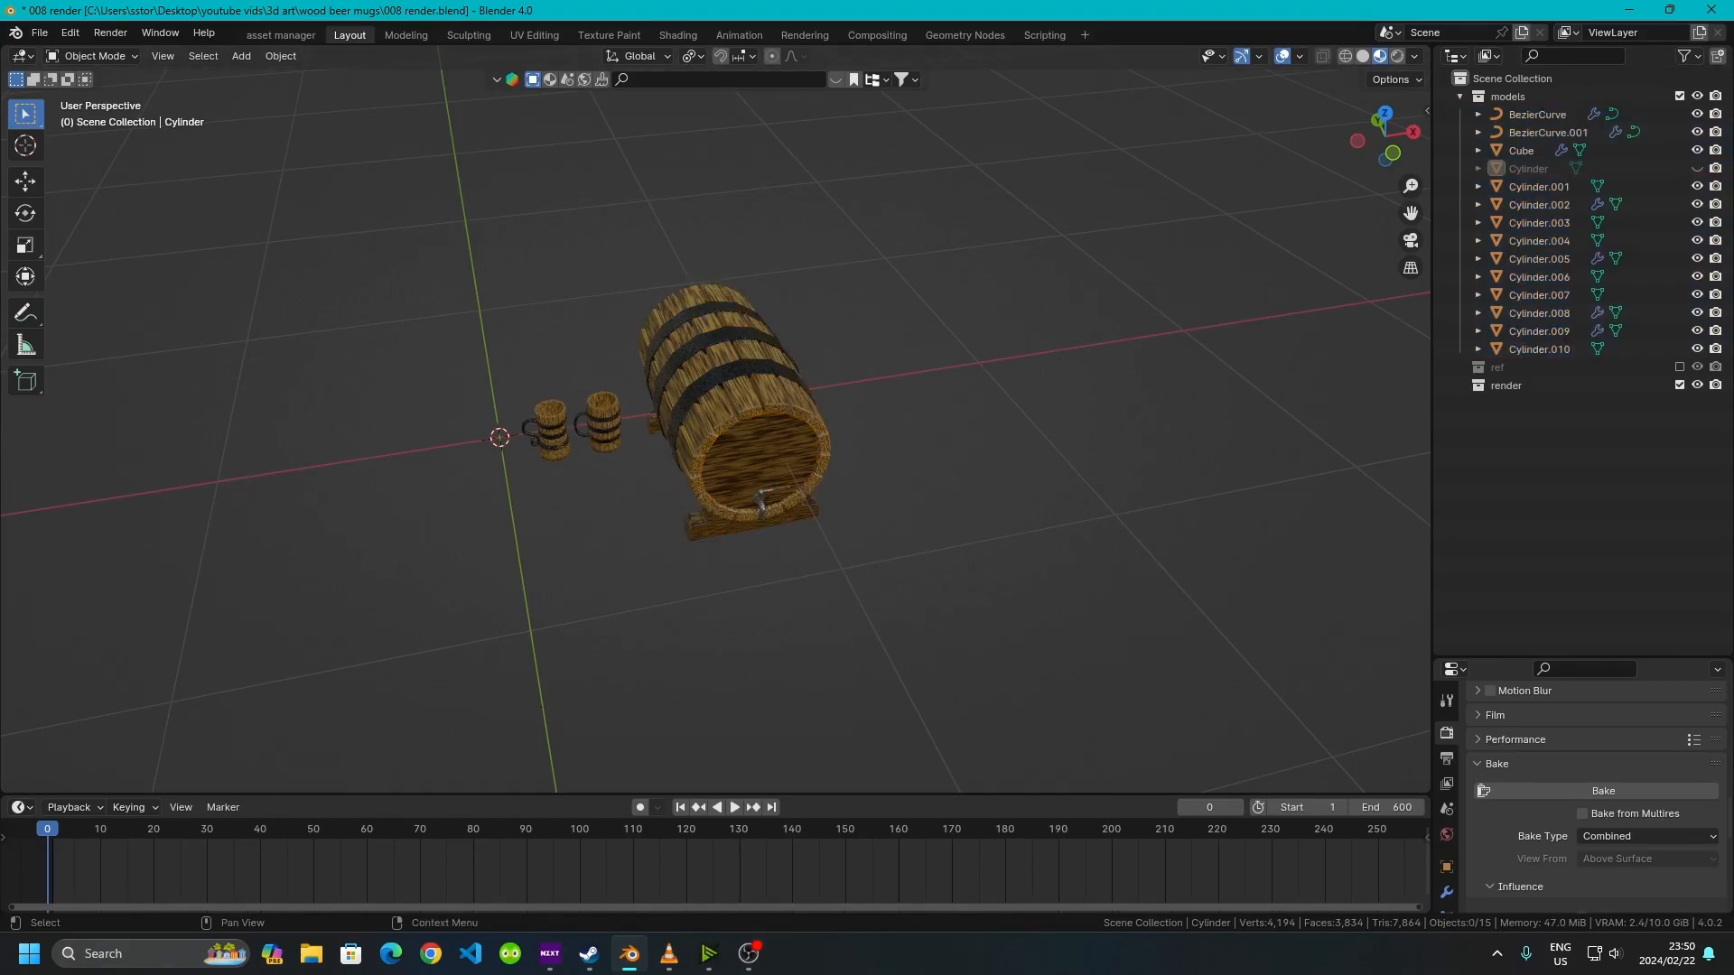
Select all the models, then copy and paste them as duplicates
{"action": "left_click_drag", "start_coordinate": [290, 223], "coordinate": [1069, 597]}
{"action": "key", "text": "ctrl"}
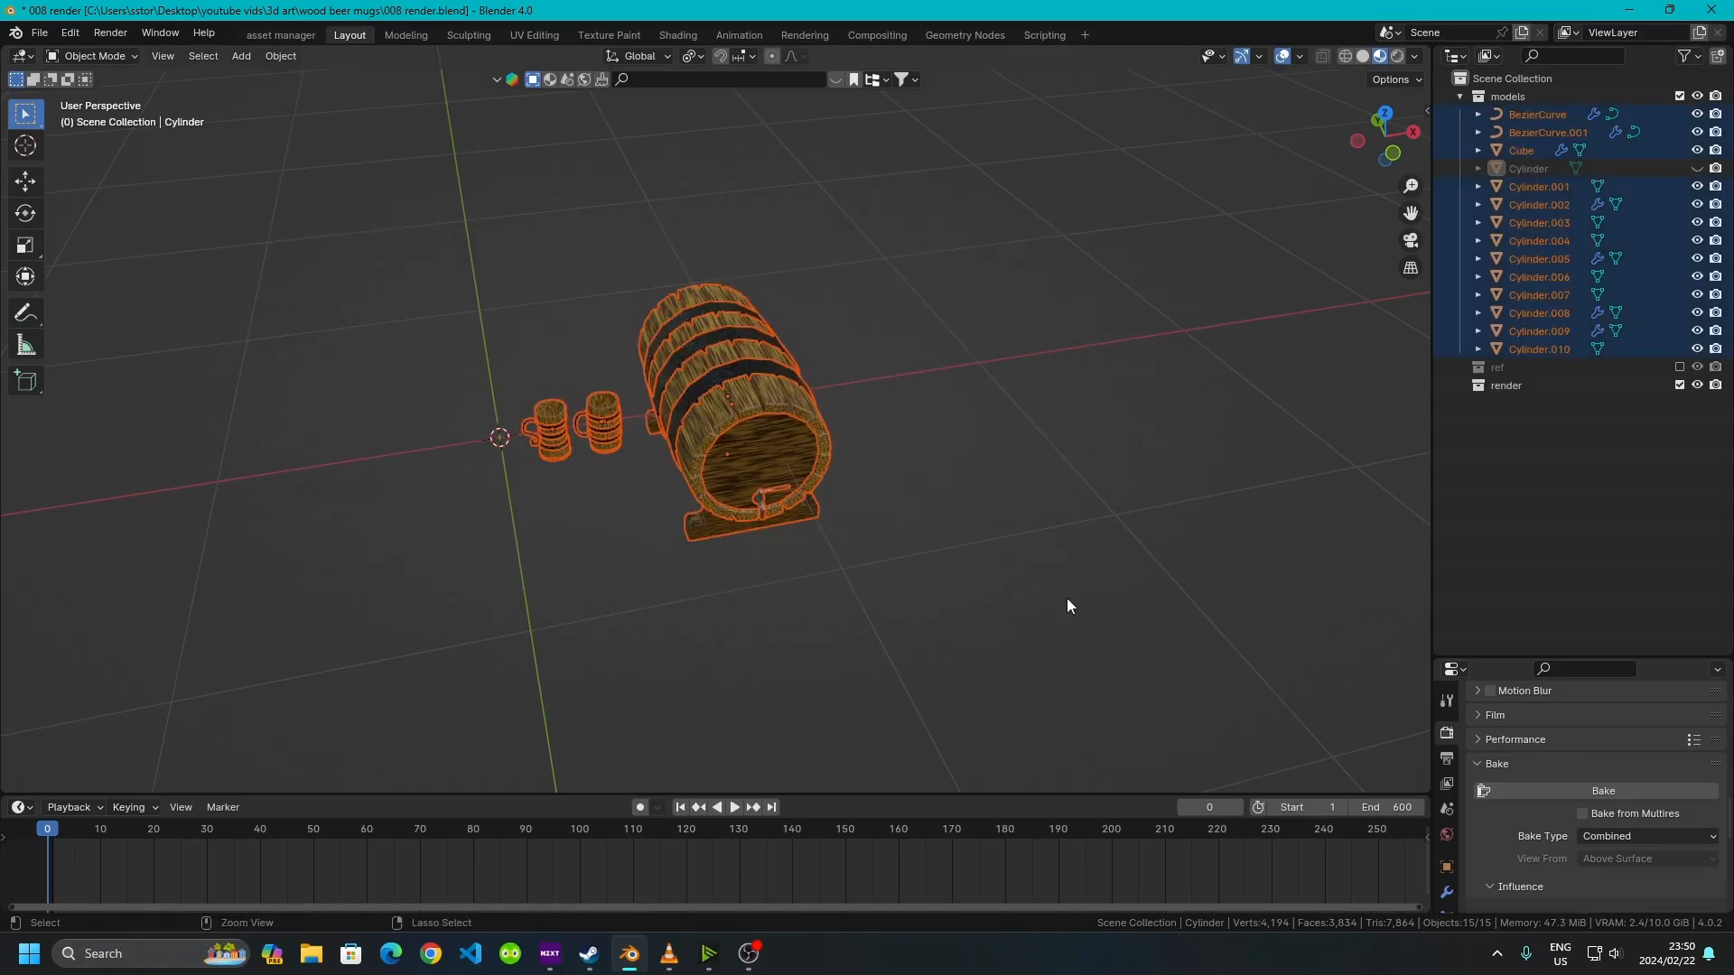
{"action": "key", "text": "ctrl+c"}
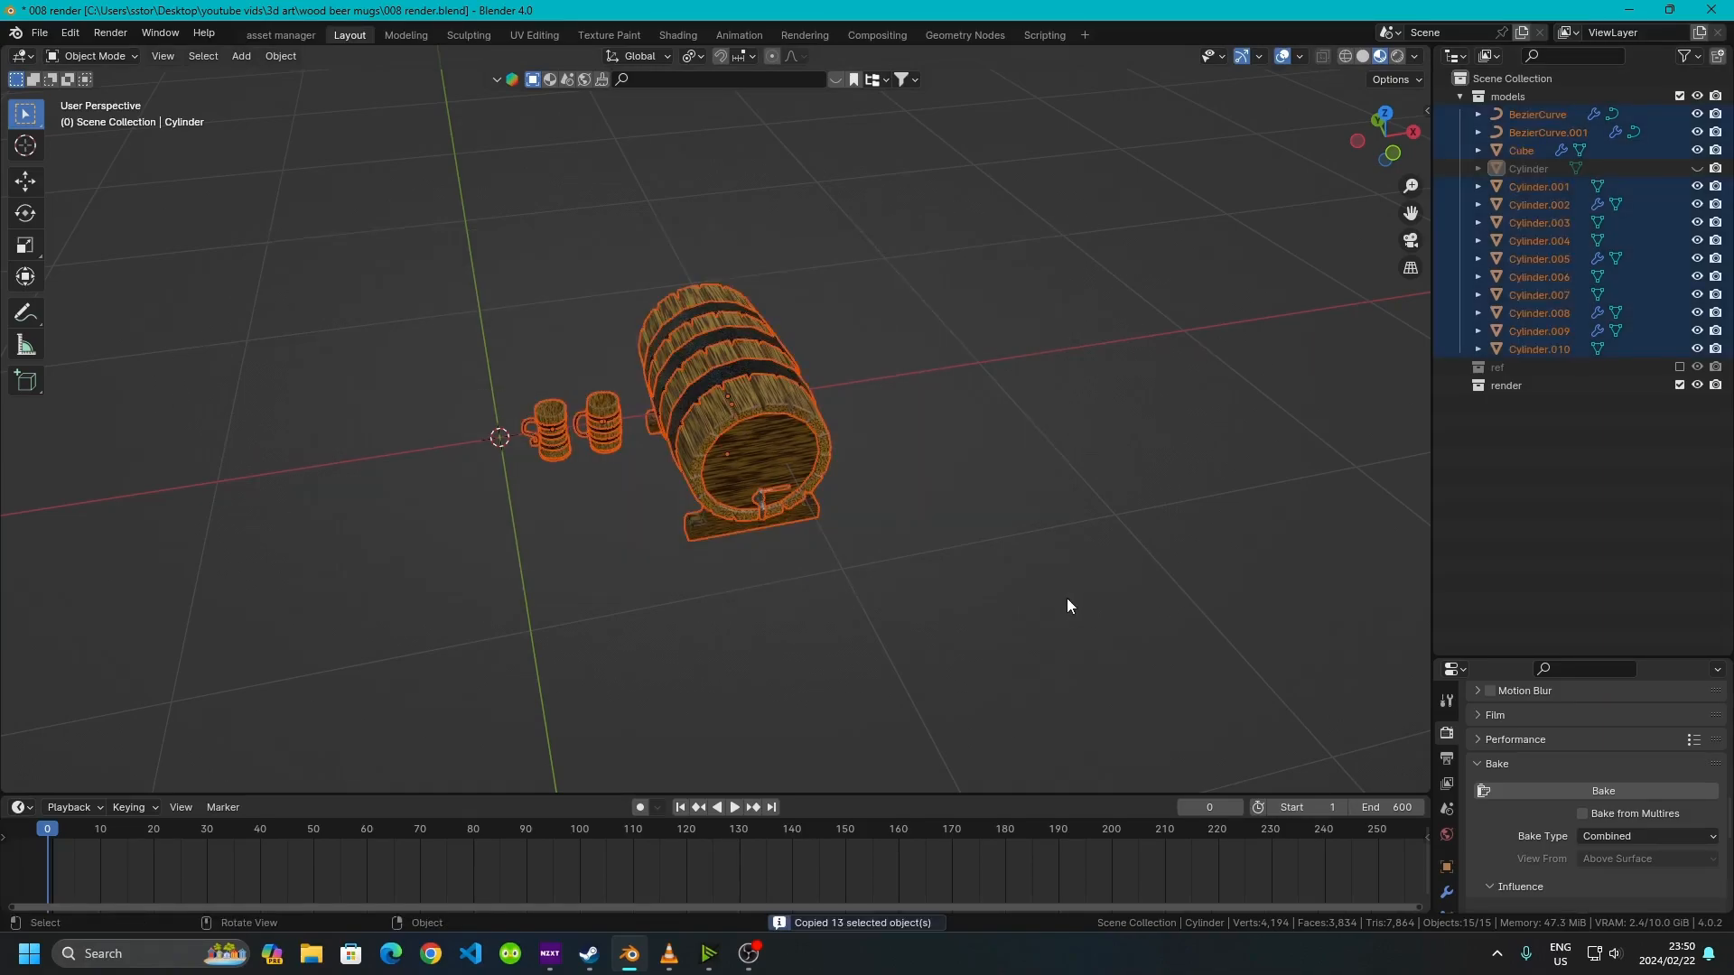
{"action": "key", "text": "ctrl+v"}
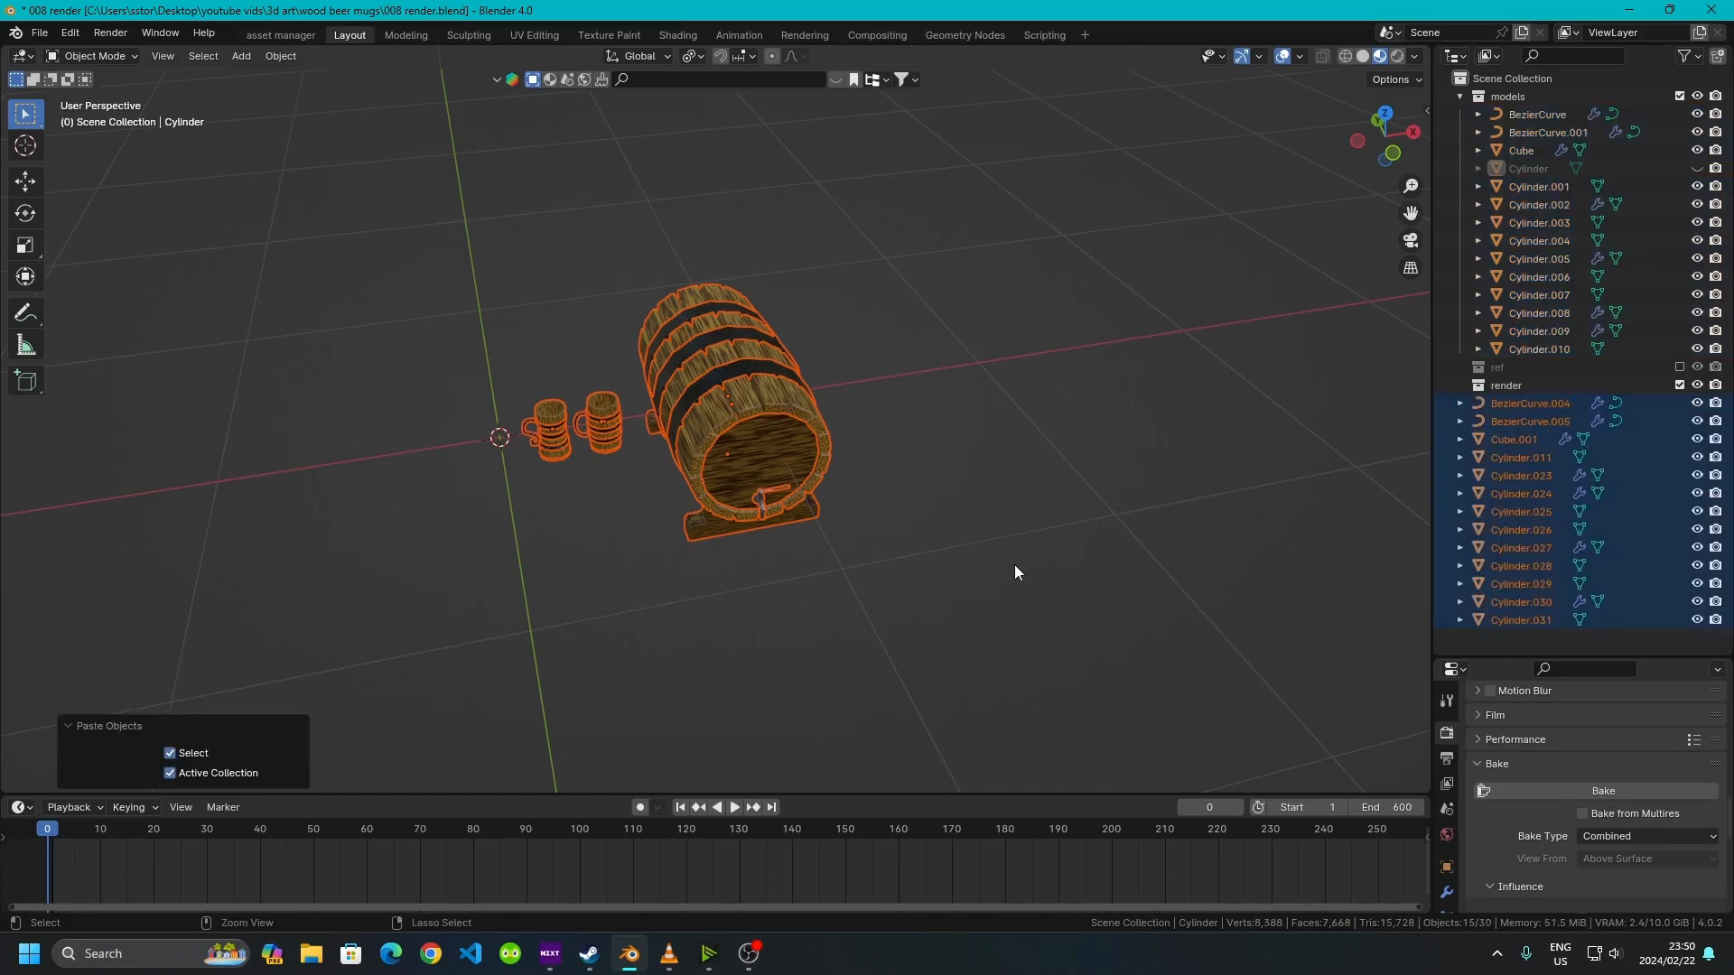
Move the pasted copies into a new collection named final
{"action": "key", "text": "m"}
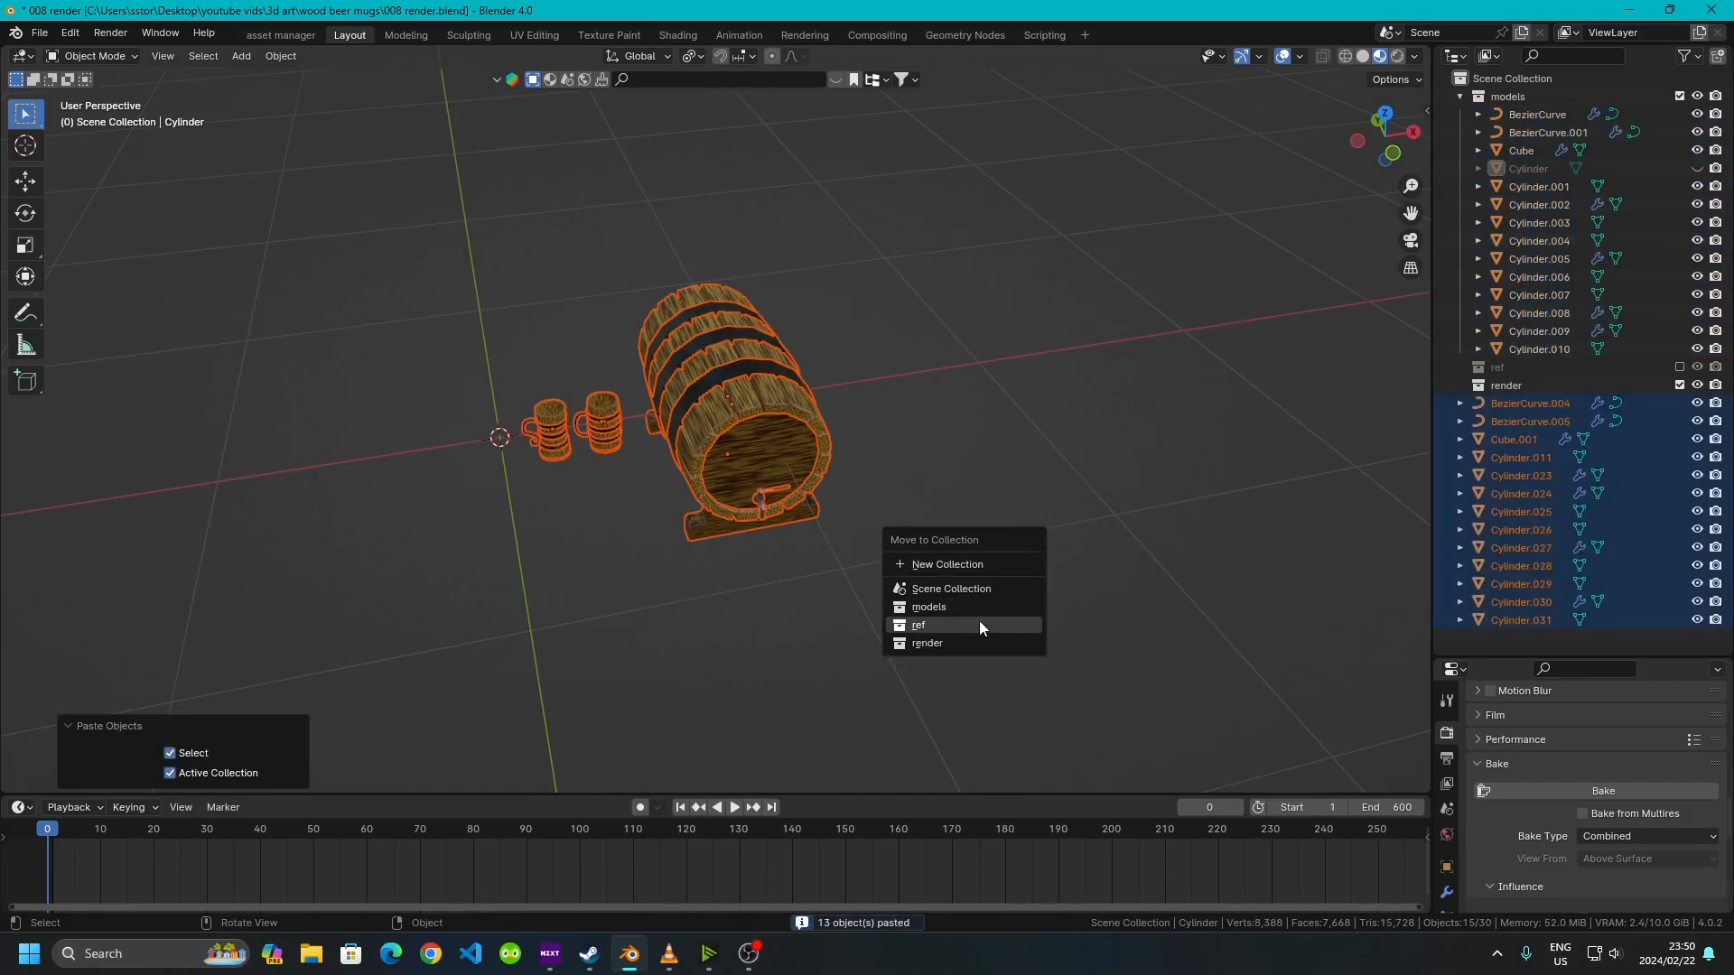
{"action": "left_click", "coordinate": [941, 565]}
{"action": "type", "text": "fin"}
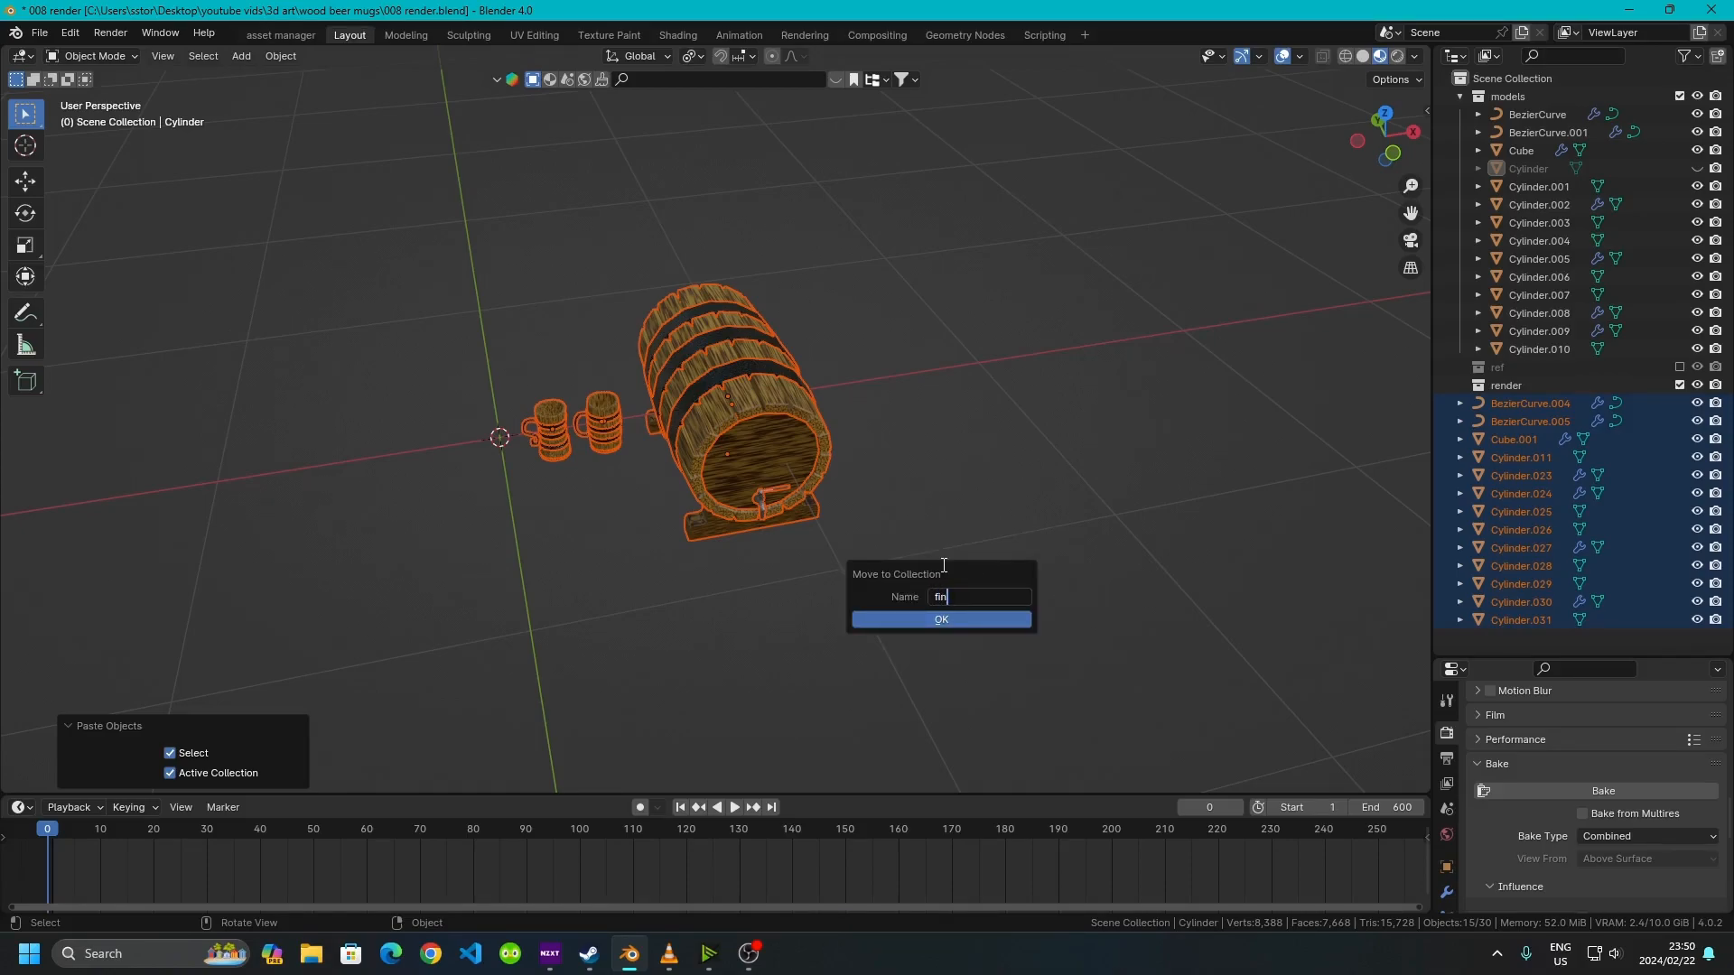
{"action": "type", "text": "al"}
{"action": "left_click", "coordinate": [939, 620]}
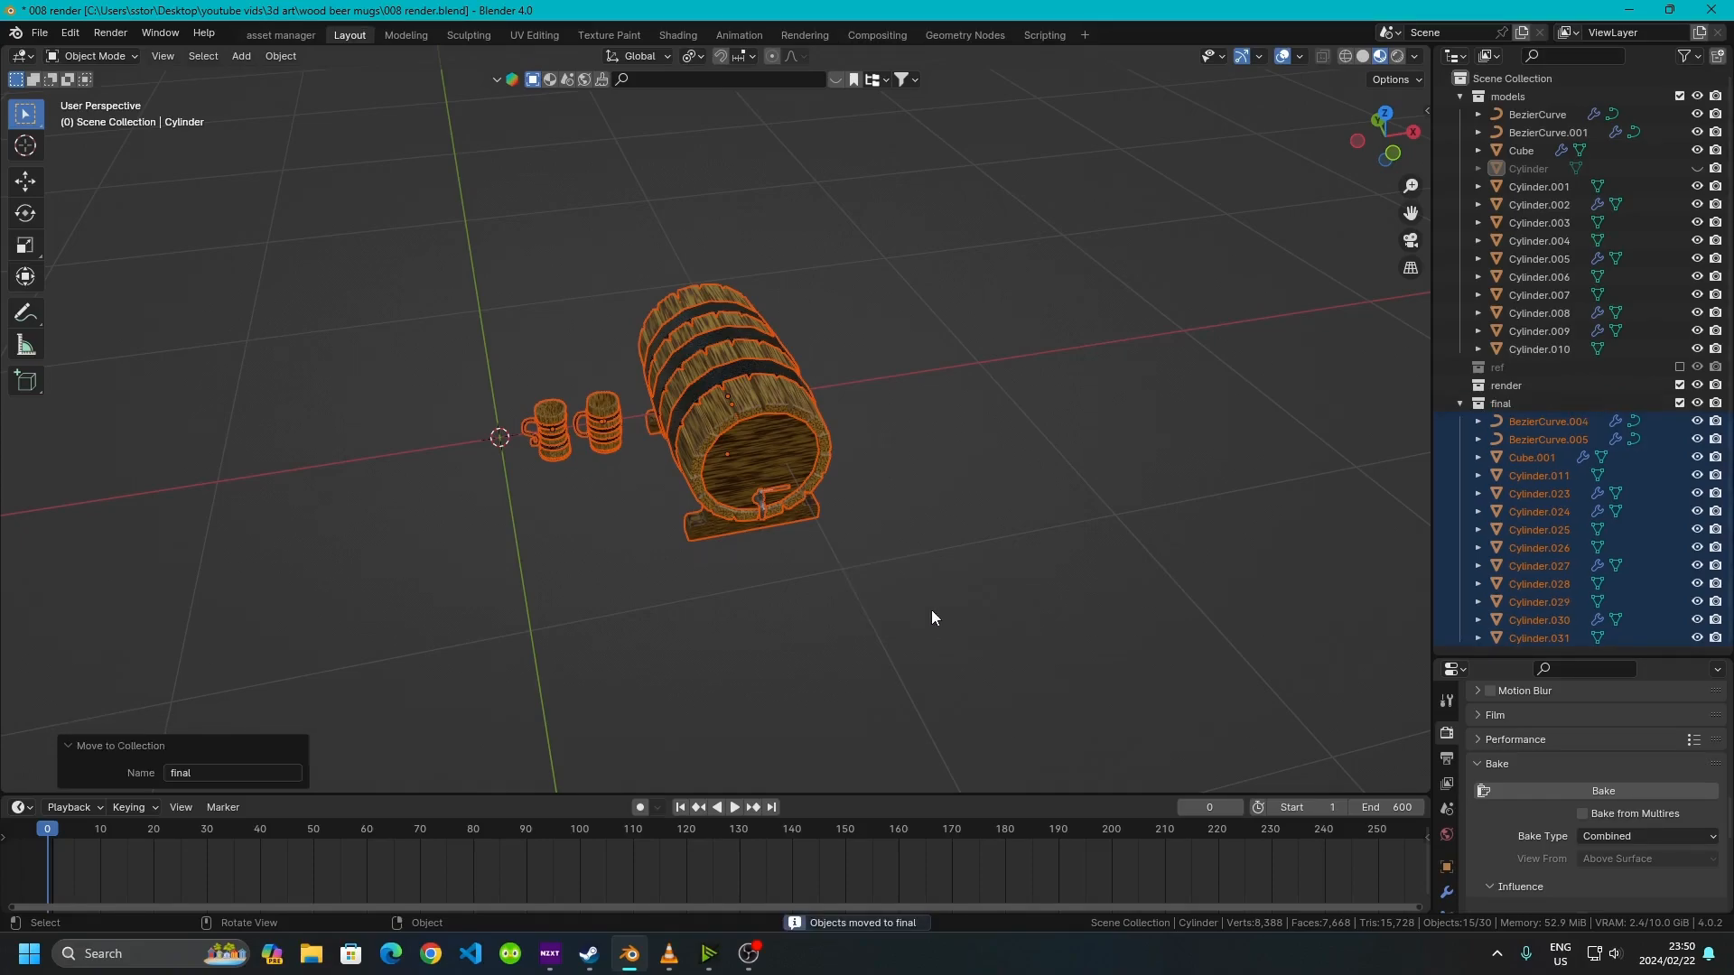
Exclude the original models collection from the view layer
{"action": "left_click", "coordinate": [1679, 95]}
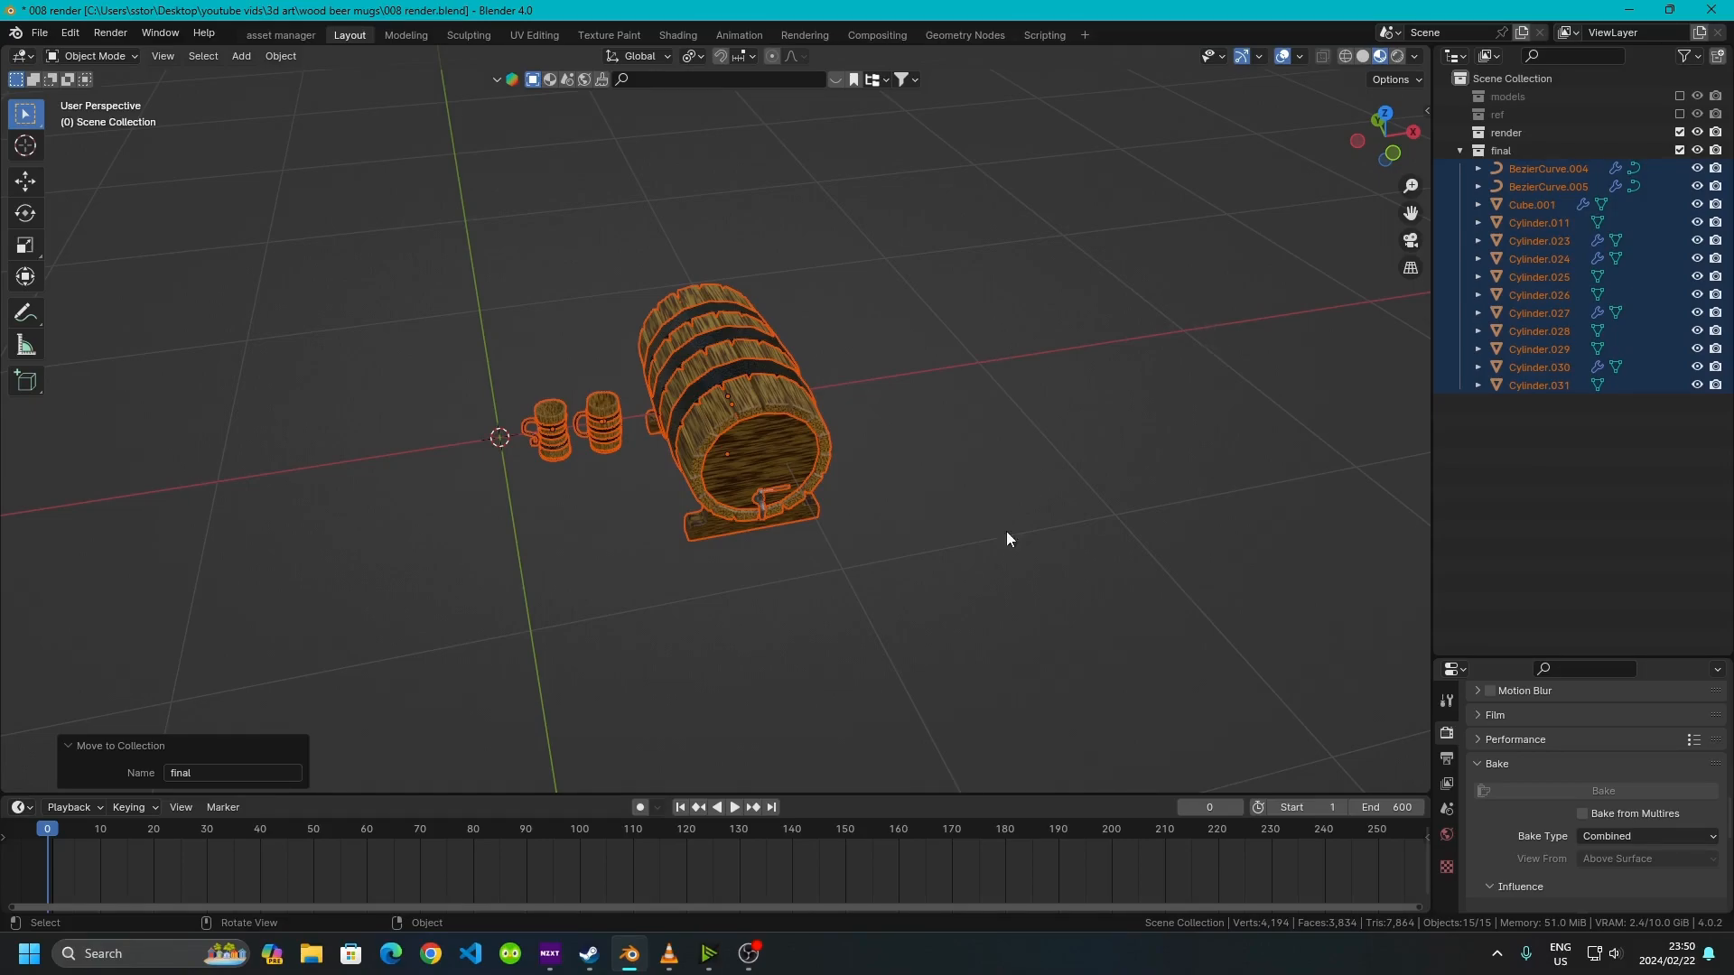
{"action": "left_click", "coordinate": [767, 571]}
{"action": "middle_click_drag", "start_coordinate": [817, 589], "coordinate": [728, 538]}
{"action": "middle_click_drag", "start_coordinate": [453, 358], "coordinate": [549, 413]}
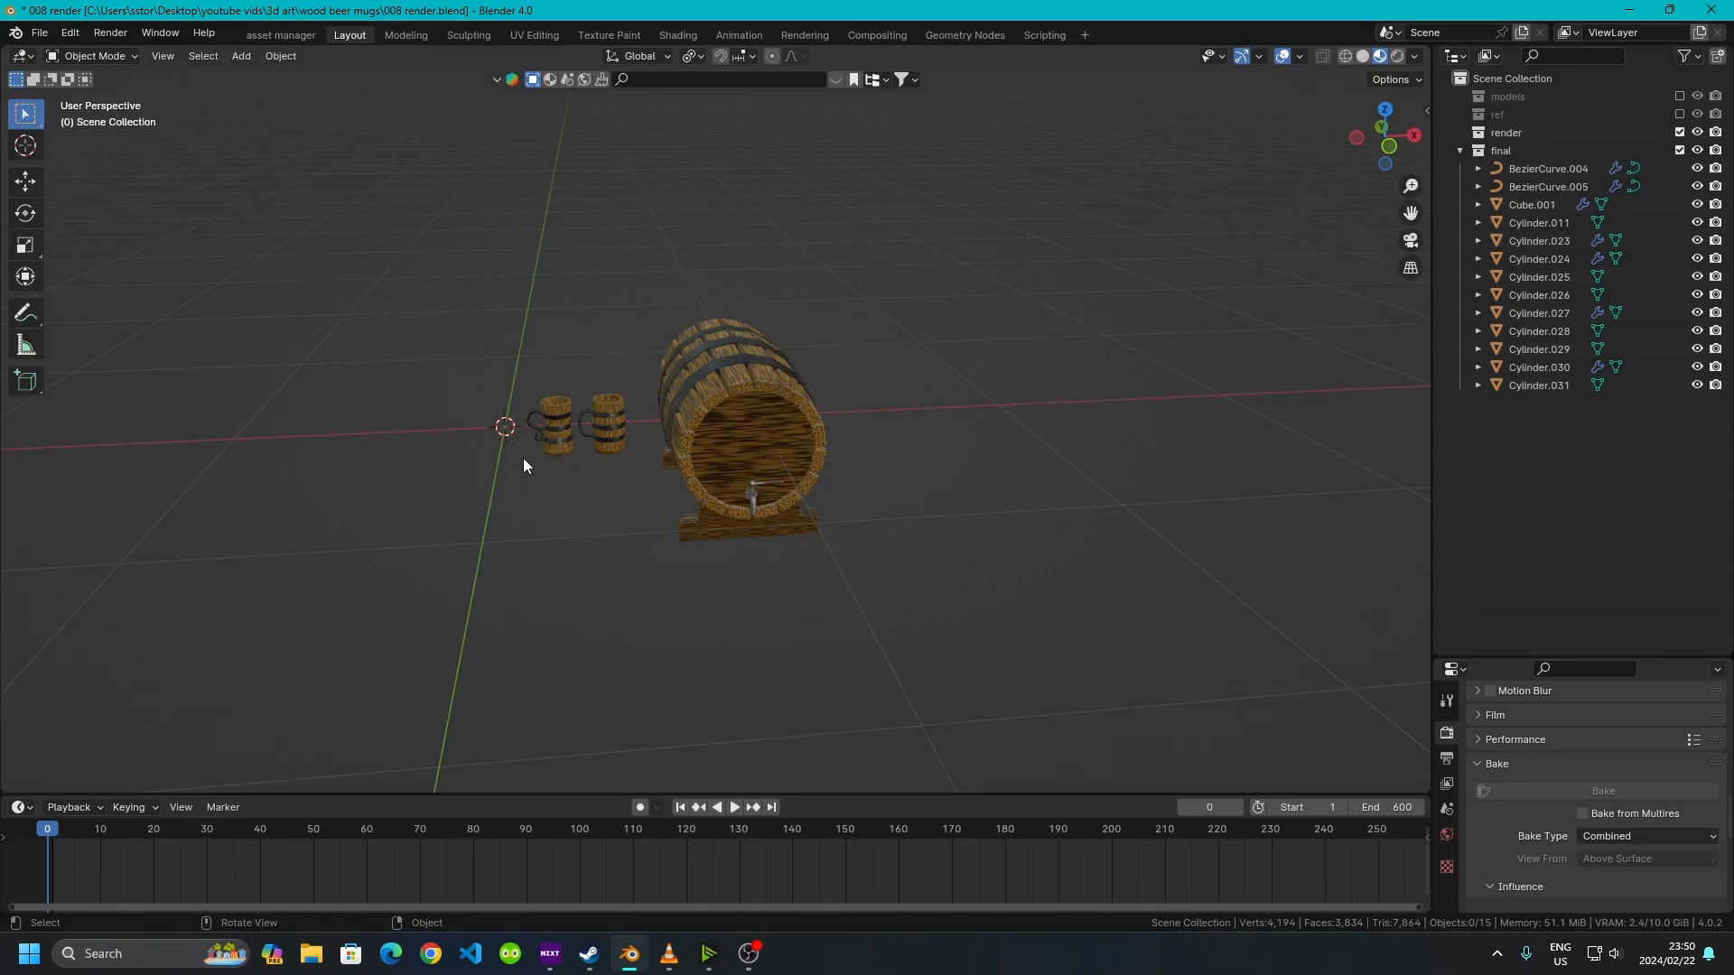
In front view, select both mugs and raise them 0.11 m along Z
{"action": "left_click", "coordinate": [1389, 146]}
{"action": "scroll", "coordinate": [681, 482], "scroll_direction": "up", "scroll_amount": 6}
{"action": "mouse_move", "coordinate": [216, 410]}
{"action": "middle_mouse_down", "text": "shift"}
{"action": "mouse_move", "coordinate": [464, 410]}
{"action": "mouse_move", "coordinate": [568, 381]}
{"action": "middle_mouse_up", "text": "shift"}
{"action": "mouse_move", "coordinate": [401, 283]}
{"action": "left_mouse_down"}
{"action": "mouse_move", "coordinate": [485, 320]}
{"action": "mouse_move", "coordinate": [907, 638]}
{"action": "left_mouse_up"}
{"action": "scroll", "coordinate": [799, 572], "scroll_direction": "up", "scroll_amount": 3}
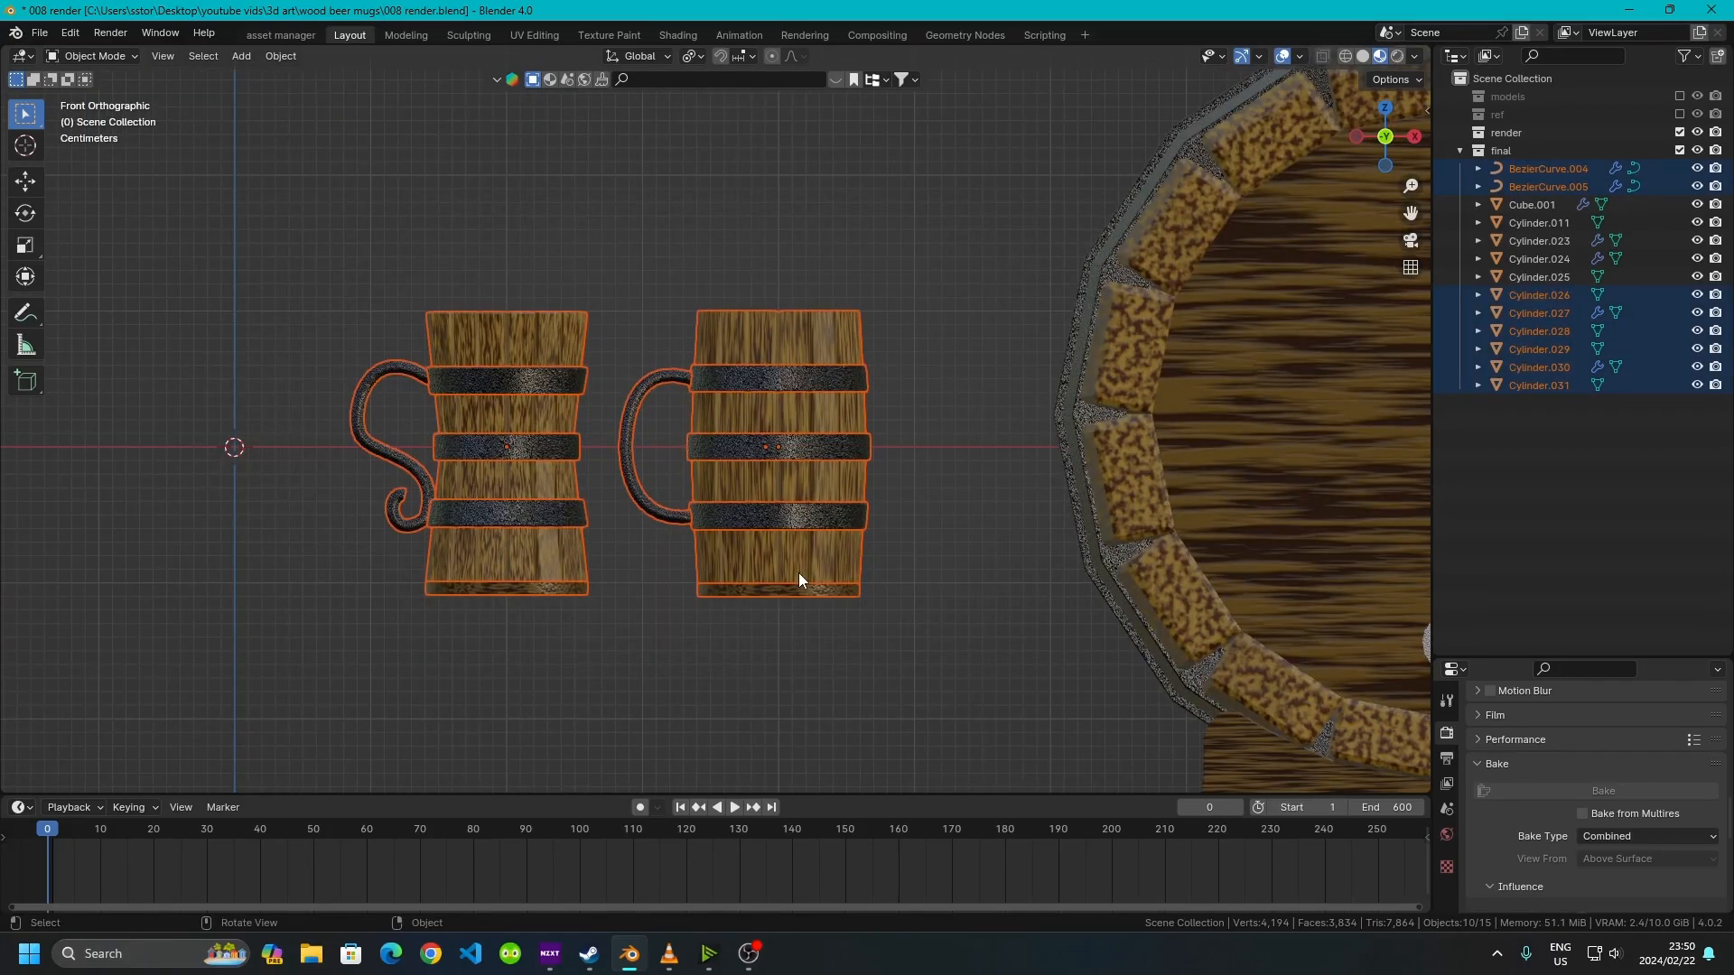
{"action": "type", "text": "gz.11"}
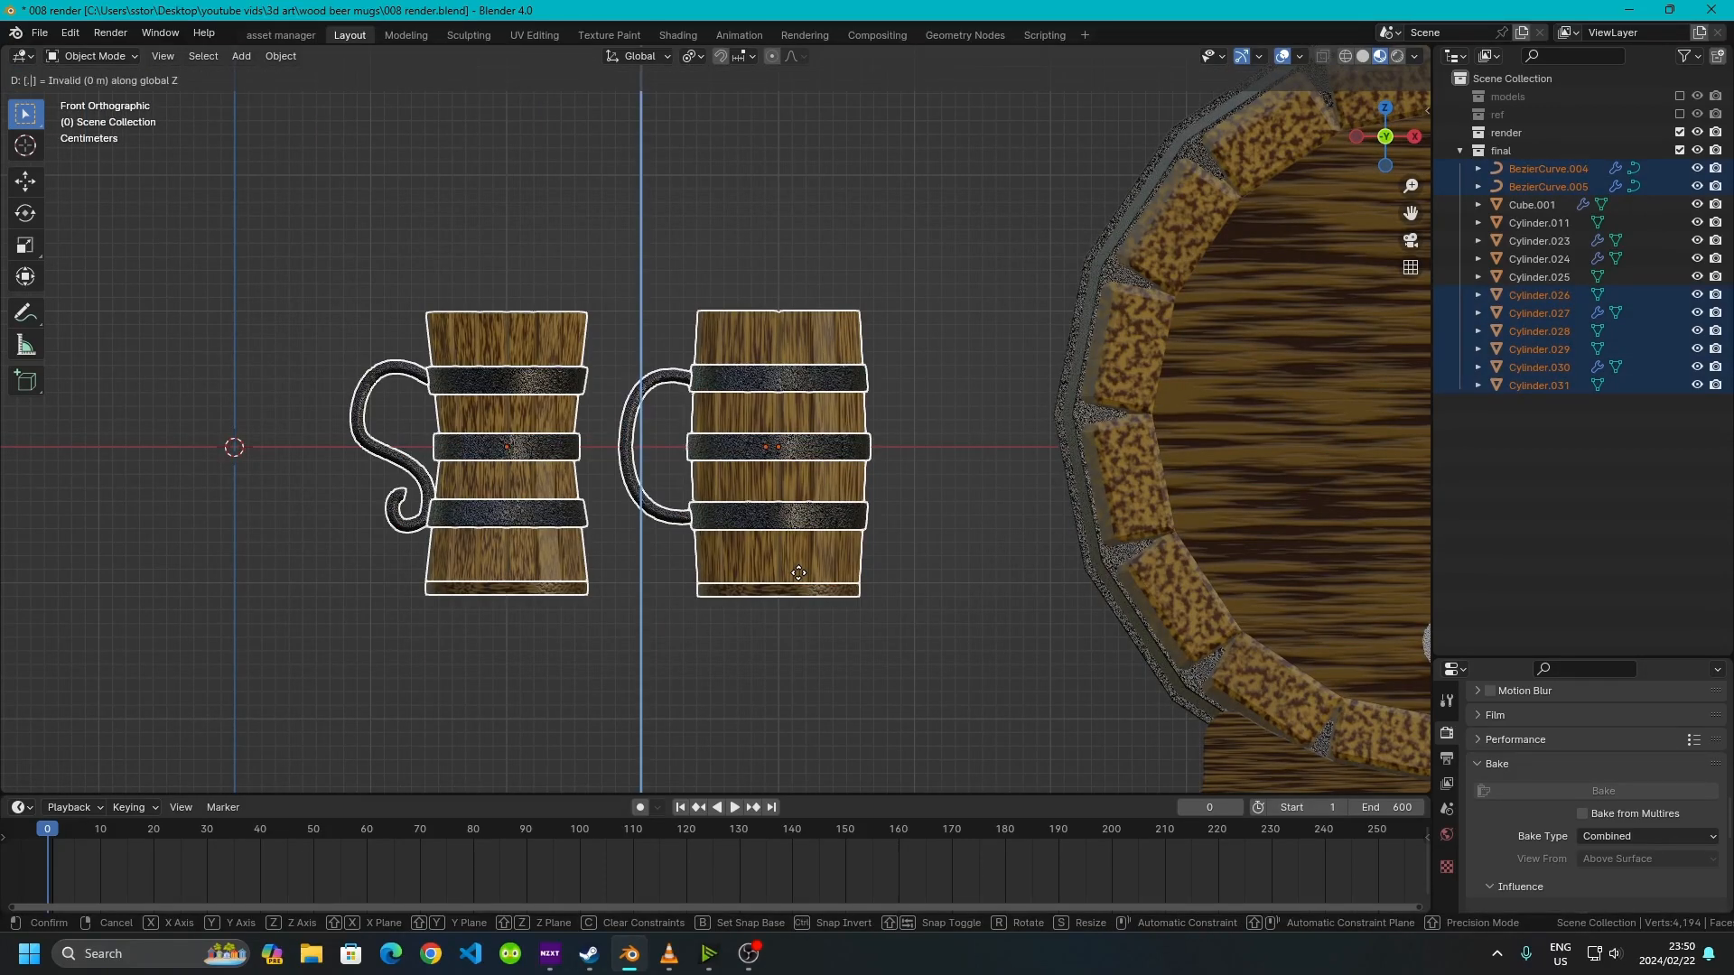
{"action": "key", "text": "Return"}
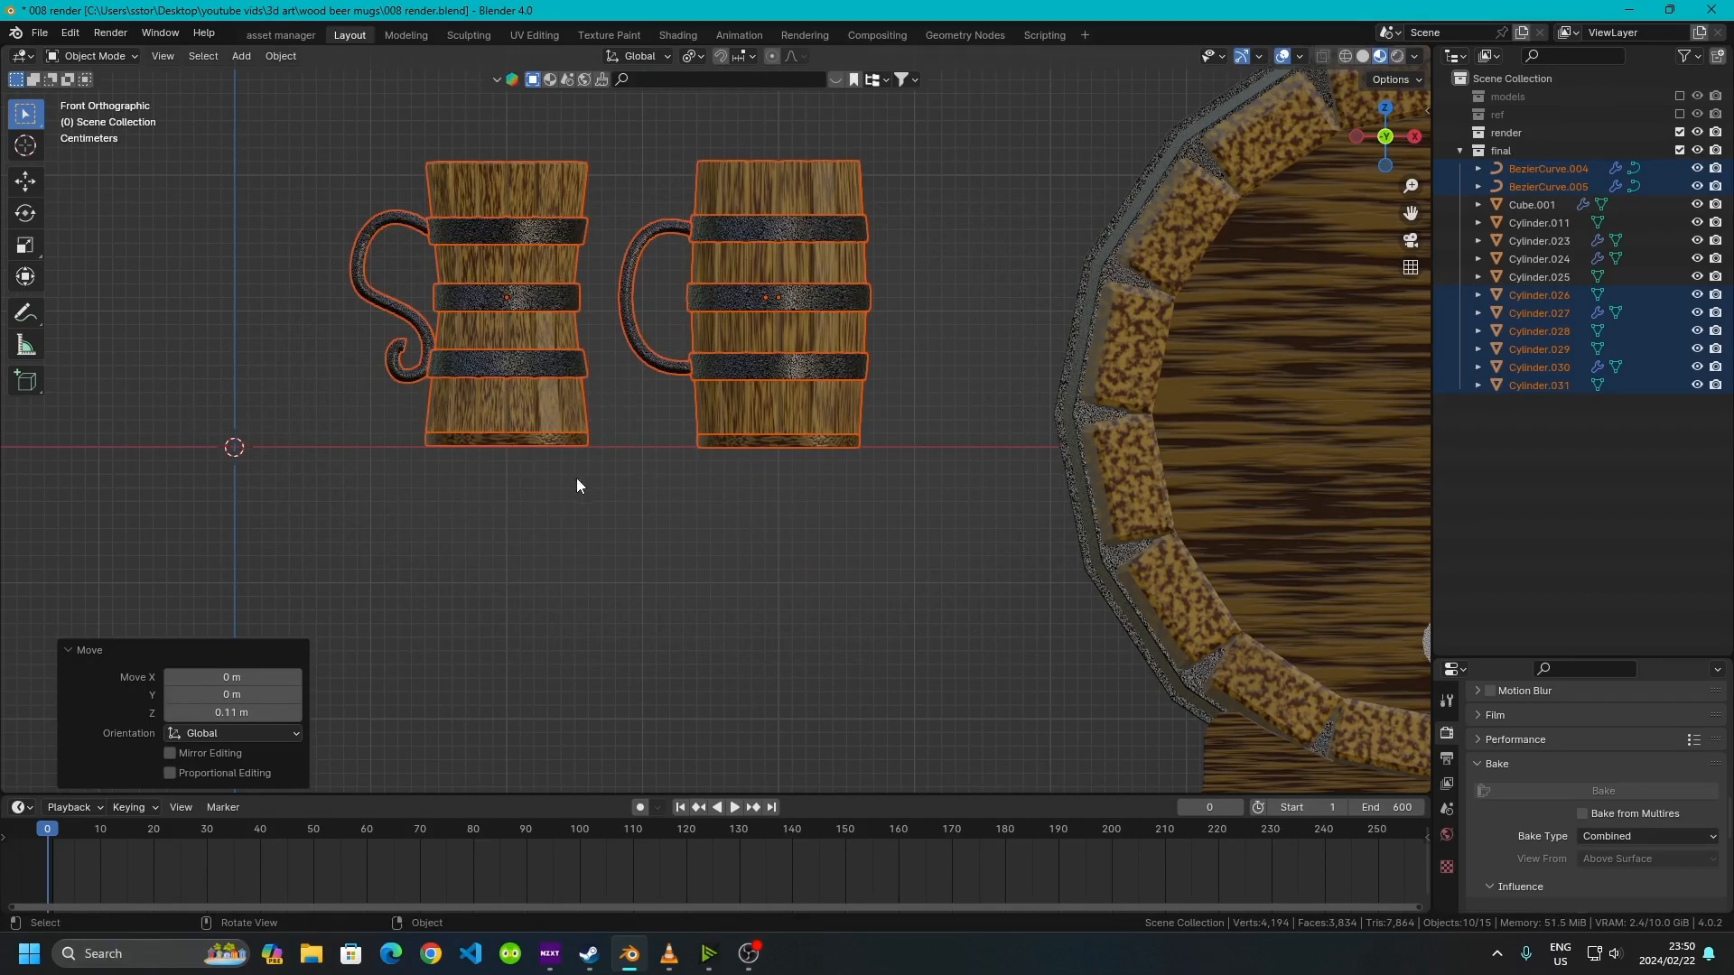
Select the keg parts and raise them about 0.35 m along Z
{"action": "scroll", "coordinate": [1032, 442], "scroll_direction": "down", "scroll_amount": 6}
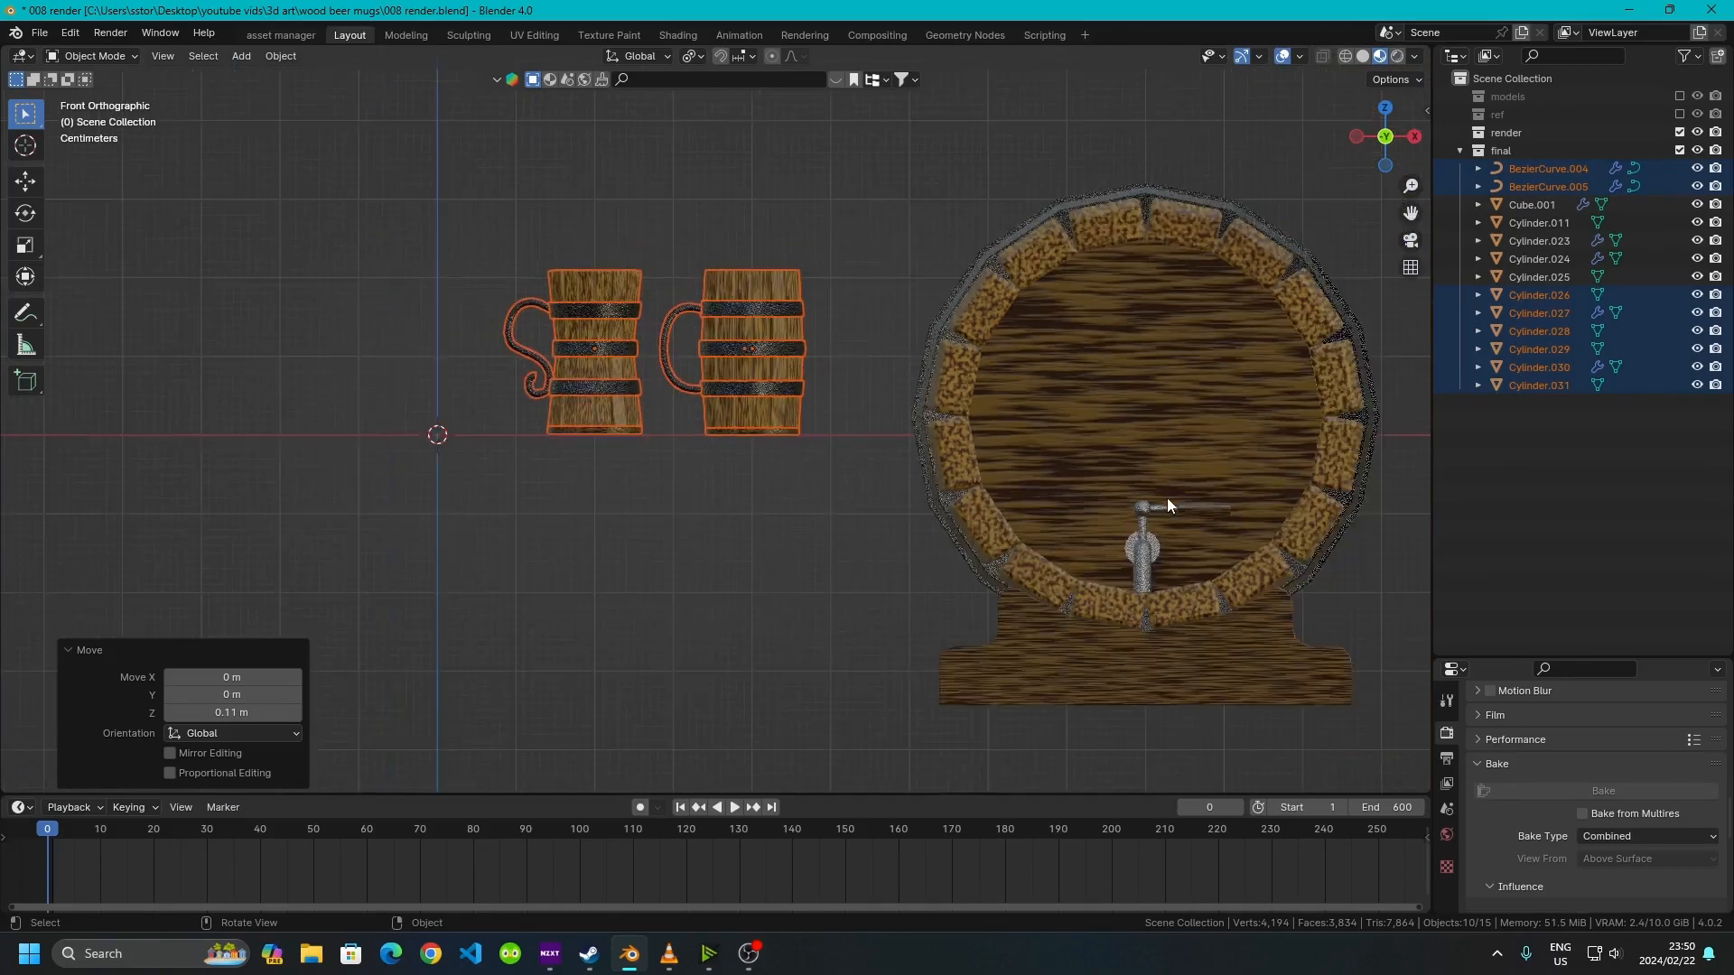
{"action": "left_click", "coordinate": [756, 730]}
{"action": "middle_click_drag", "start_coordinate": [820, 621], "coordinate": [554, 548], "text": "shift"}
{"action": "left_click_drag", "start_coordinate": [509, 160], "coordinate": [956, 651]}
{"action": "scroll", "coordinate": [576, 235], "scroll_direction": "up", "scroll_amount": 3}
{"action": "scroll", "coordinate": [578, 235], "scroll_direction": "up", "scroll_amount": 2, "text": "shift"}
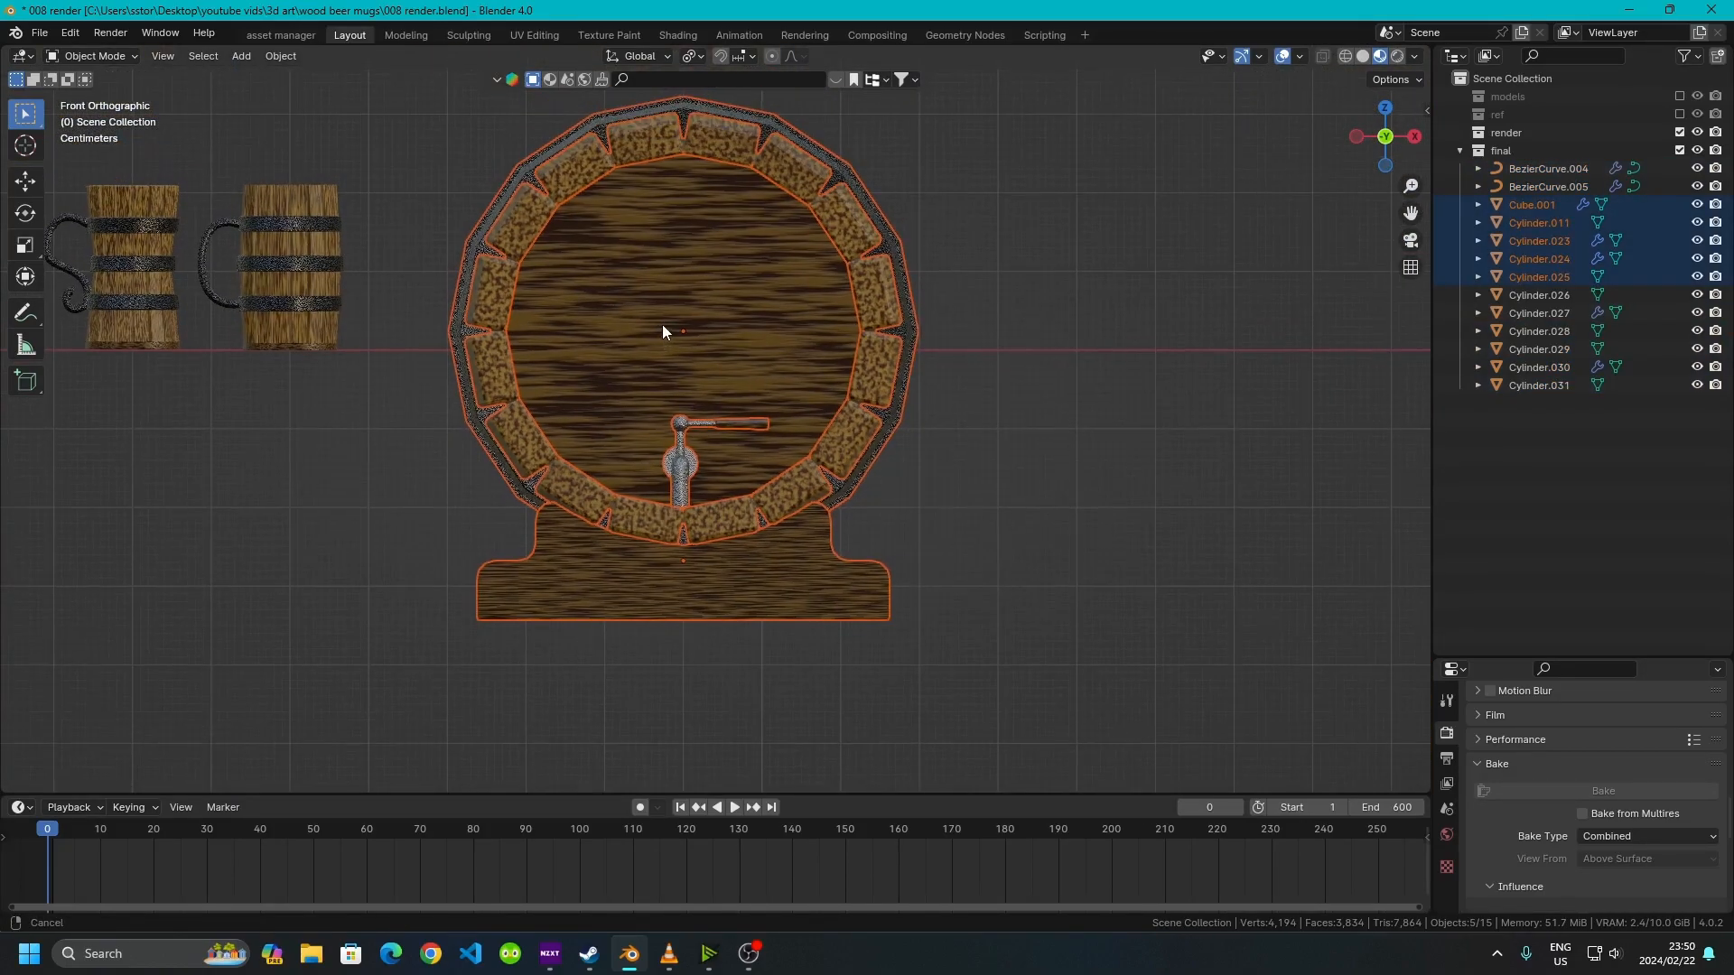
{"action": "key", "text": "g"}
{"action": "key", "text": "z"}
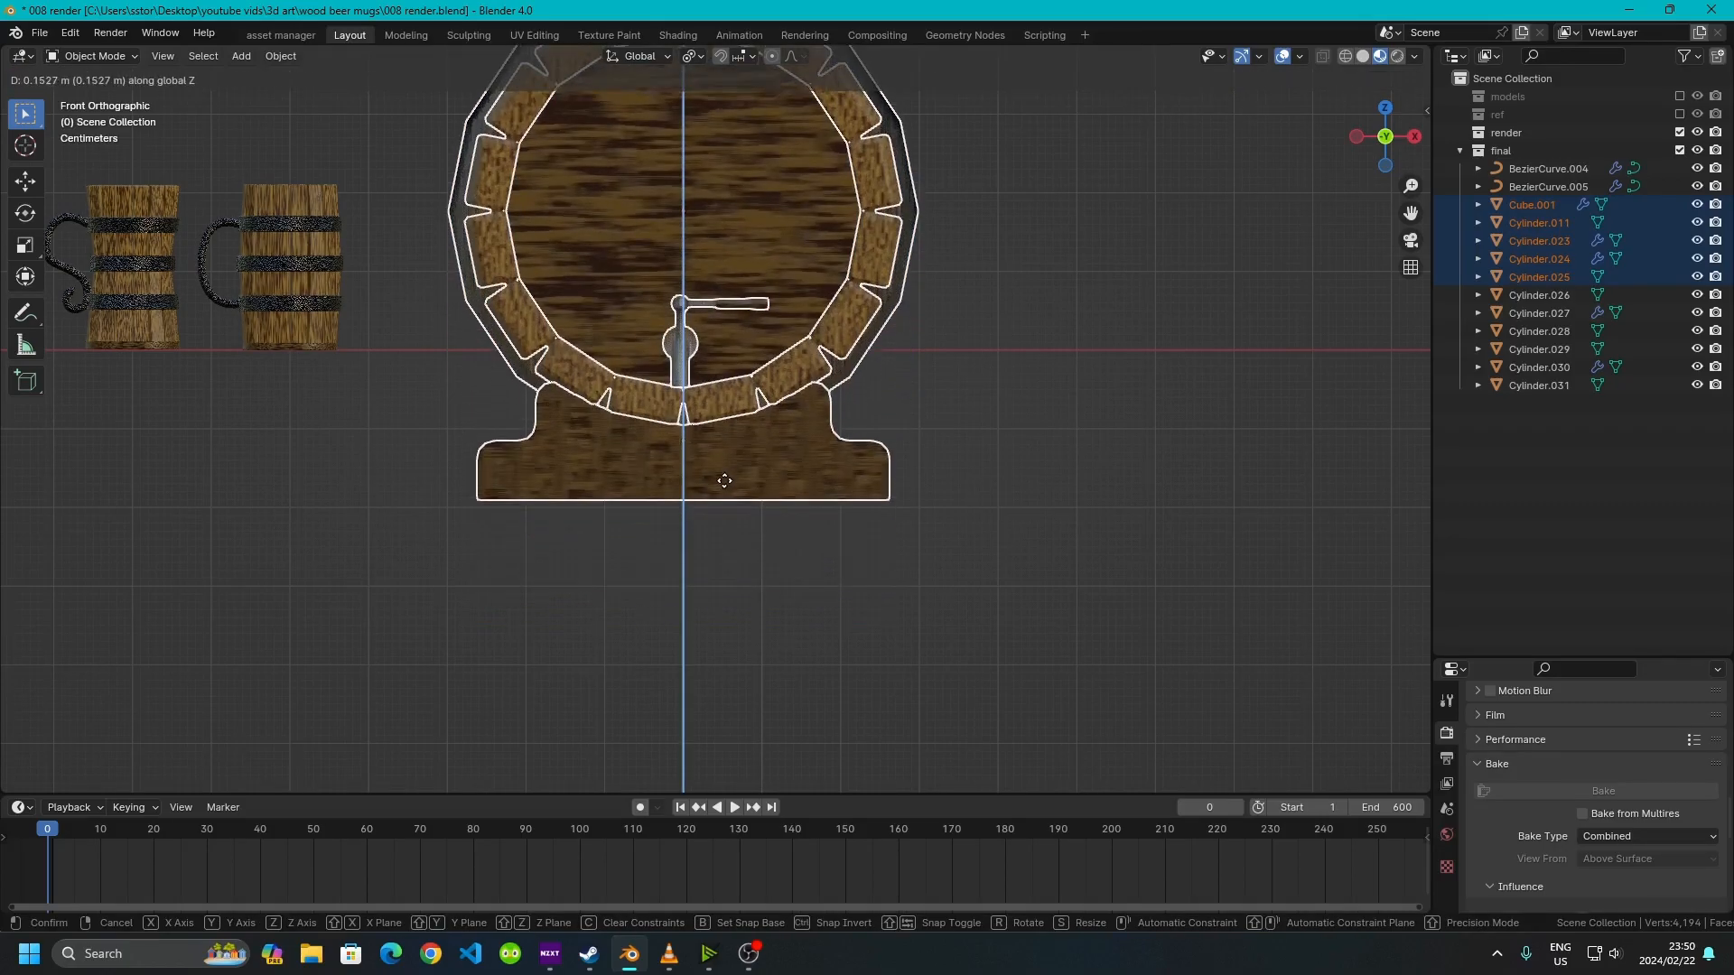
{"action": "left_click", "coordinate": [685, 364]}
Fine-tune the keg's height so its base sits on the ground line
{"action": "scroll", "coordinate": [679, 361], "scroll_direction": "up", "scroll_amount": 5}
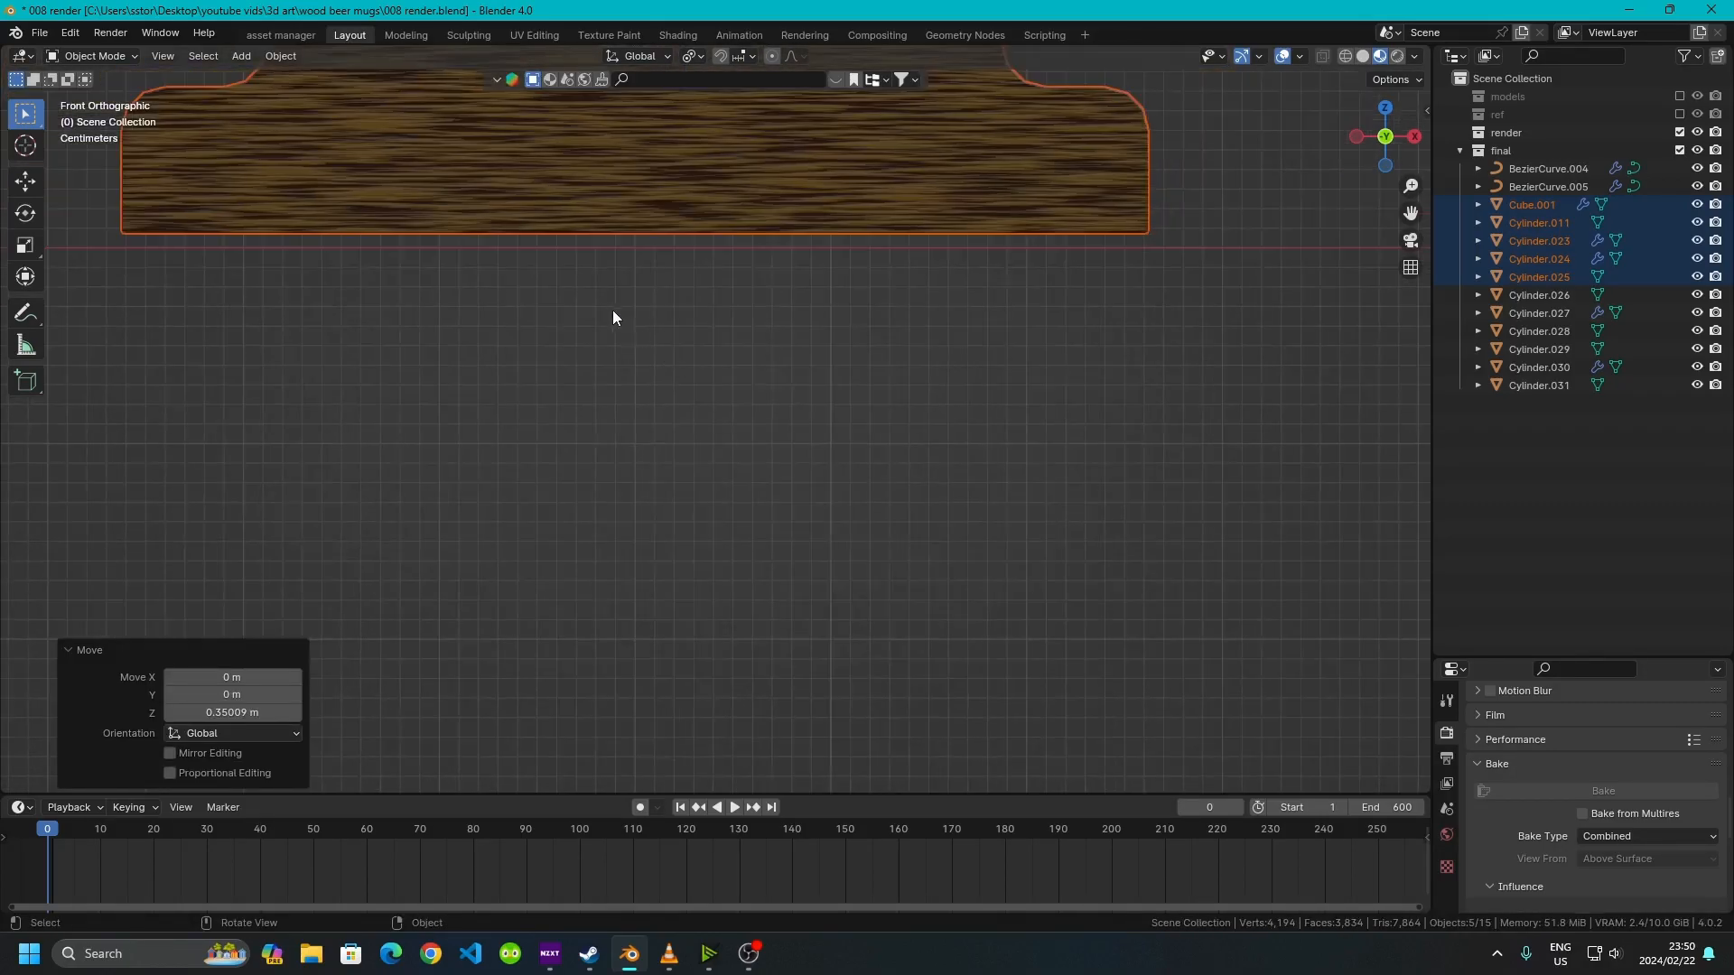
{"action": "middle_click_drag", "start_coordinate": [532, 252], "coordinate": [864, 449], "text": "shift"}
{"action": "scroll", "coordinate": [864, 449], "scroll_direction": "up", "scroll_amount": 4}
{"action": "middle_click_drag", "start_coordinate": [662, 481], "coordinate": [712, 387], "text": "shift"}
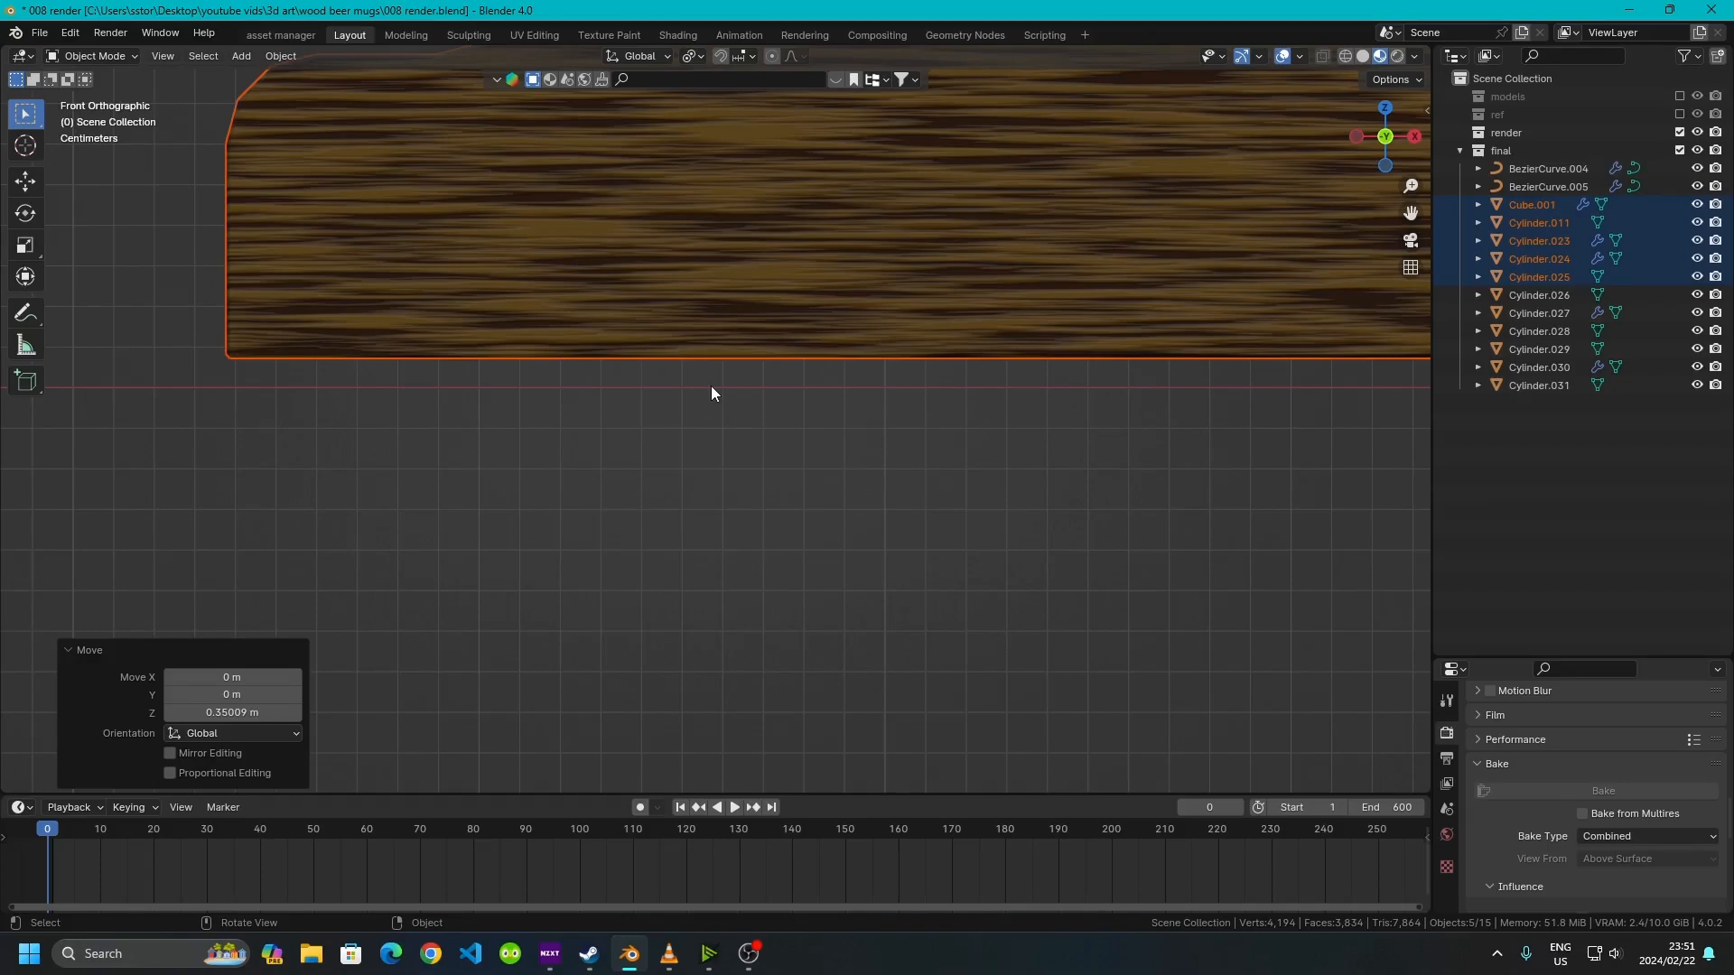
{"action": "key", "text": "g"}
{"action": "key", "text": "z"}
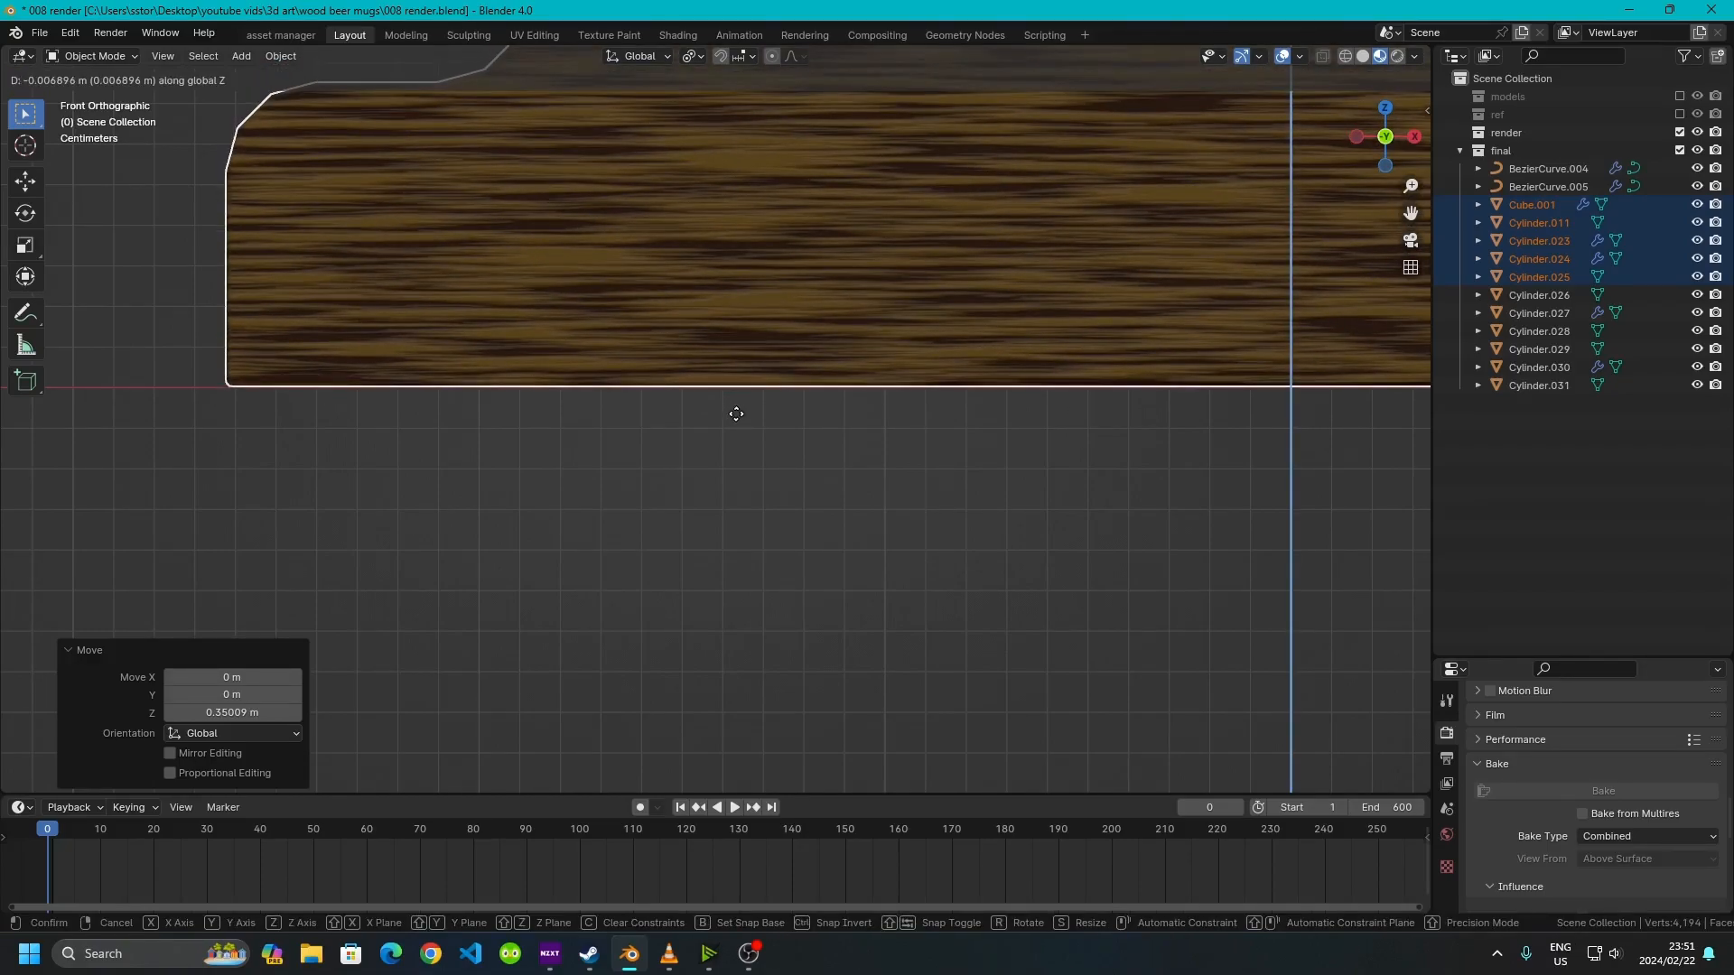
{"action": "left_click", "coordinate": [736, 413]}
Select all objects in the final collection and move them about -0.53 m along X
{"action": "scroll", "coordinate": [653, 565], "scroll_direction": "down", "scroll_amount": 12}
{"action": "left_click", "coordinate": [653, 565]}
{"action": "middle_click_drag", "start_coordinate": [498, 418], "coordinate": [772, 535]}
{"action": "scroll", "coordinate": [771, 534], "scroll_direction": "down", "scroll_amount": 5}
{"action": "scroll", "coordinate": [505, 392], "scroll_direction": "up", "scroll_amount": 2}
{"action": "left_click_drag", "start_coordinate": [315, 129], "coordinate": [1081, 702]}
{"action": "middle_click_drag", "start_coordinate": [1026, 666], "coordinate": [788, 578]}
{"action": "middle_click_drag", "start_coordinate": [990, 454], "coordinate": [930, 533]}
{"action": "key", "text": "g"}
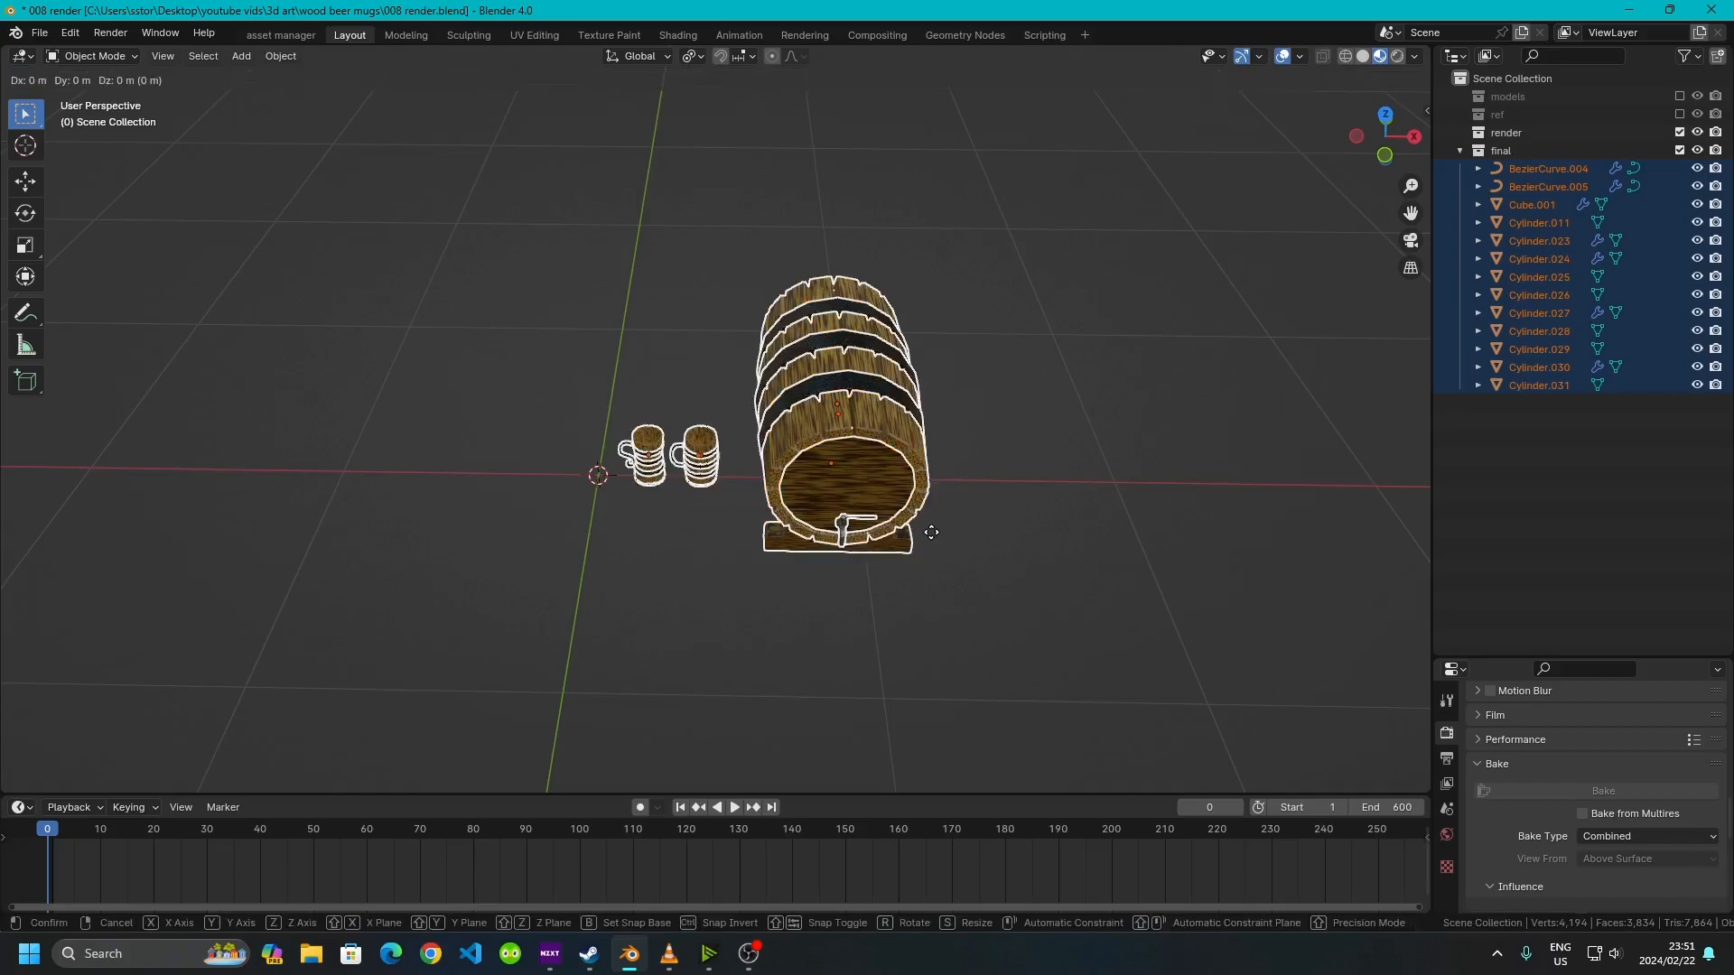
{"action": "key", "text": "x"}
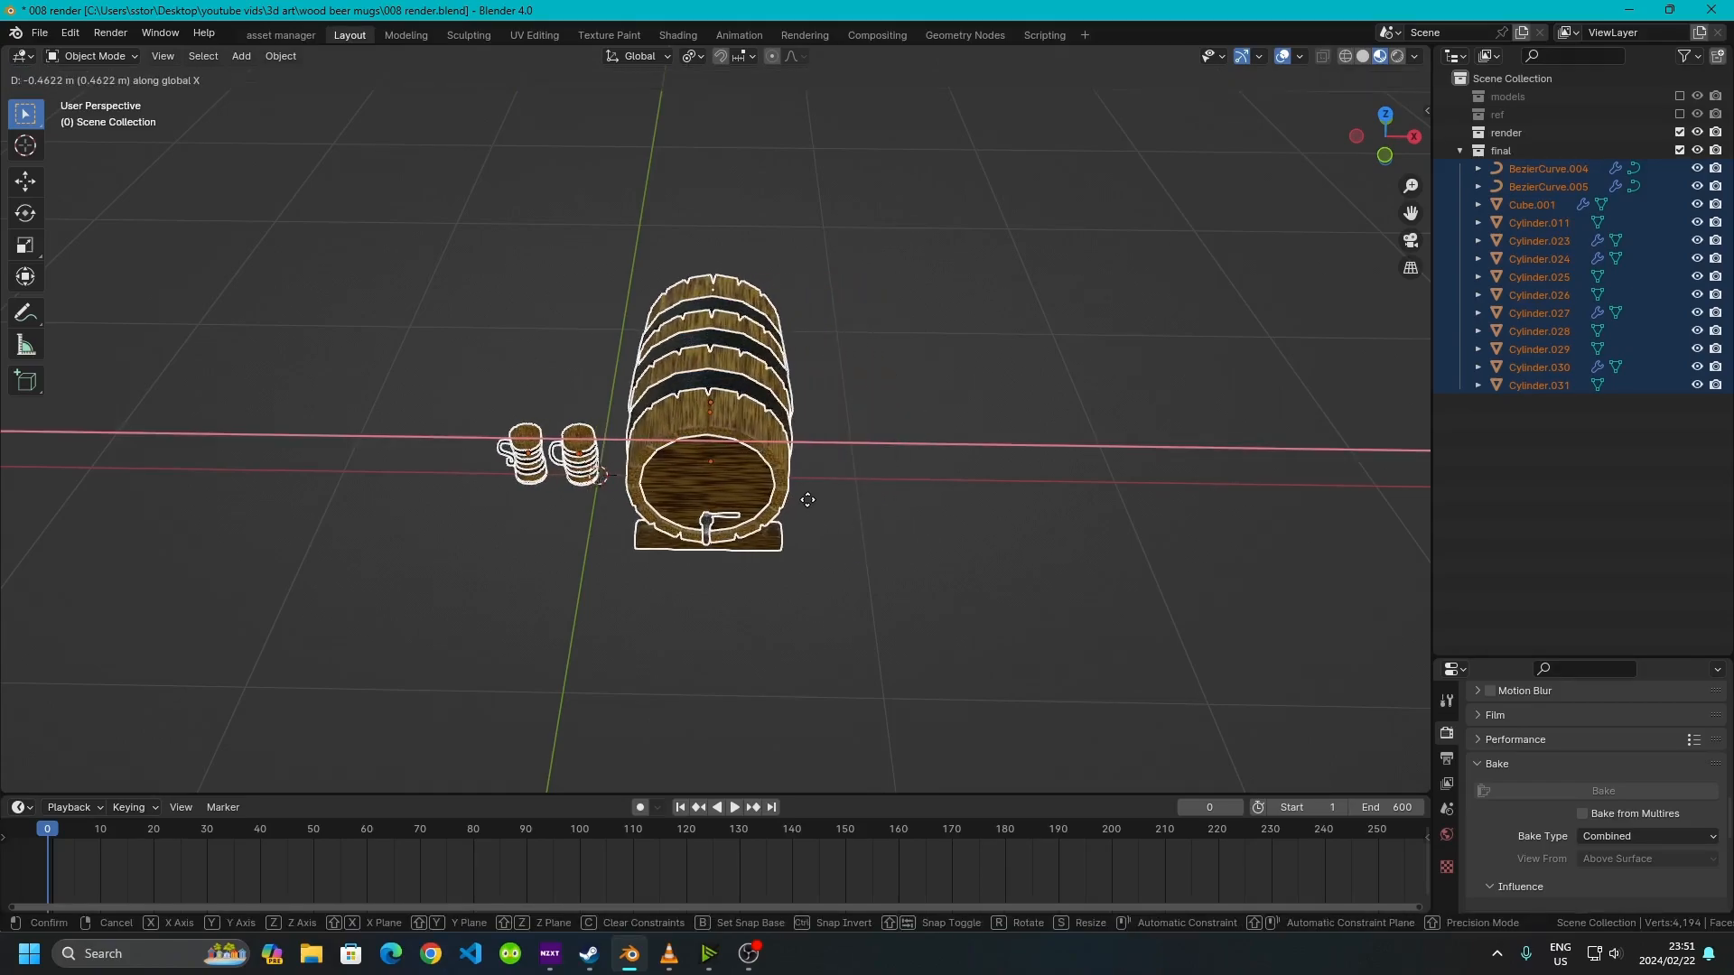
{"action": "left_click", "coordinate": [779, 494]}
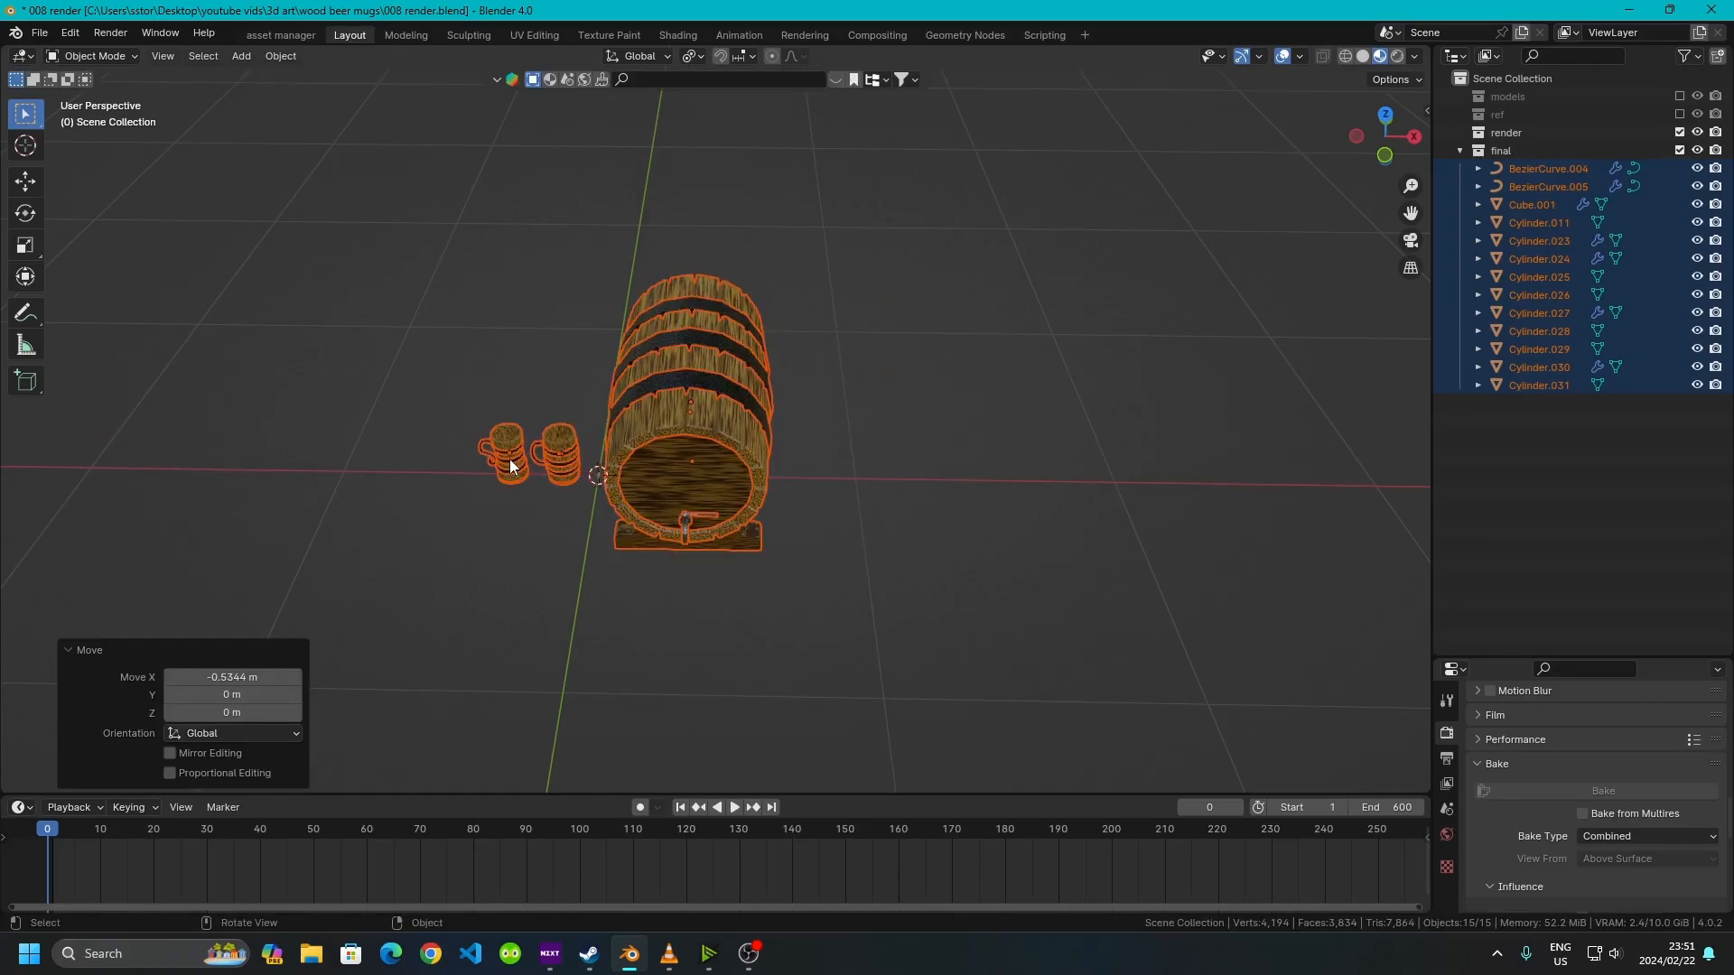
{"action": "middle_click_drag", "start_coordinate": [692, 492], "coordinate": [688, 472]}
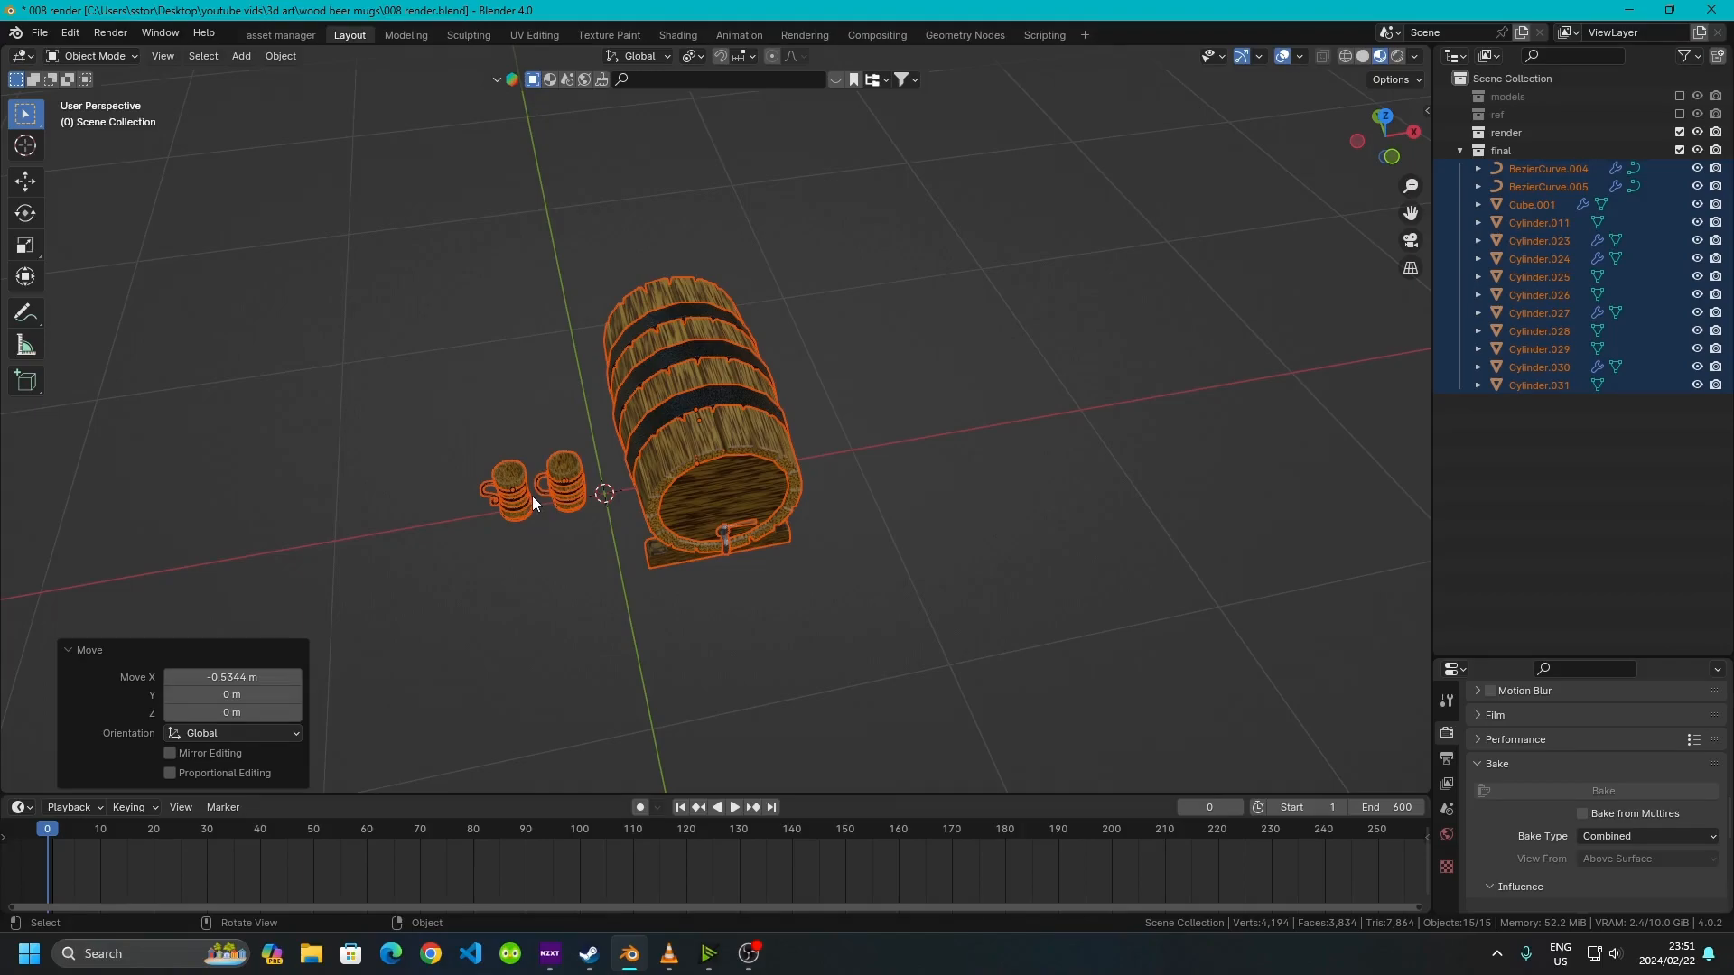
{"action": "middle_click_drag", "start_coordinate": [533, 496], "coordinate": [765, 437]}
{"action": "scroll", "coordinate": [687, 419], "scroll_direction": "up", "scroll_amount": 5}
{"action": "key", "text": "g"}
{"action": "key", "text": "x"}
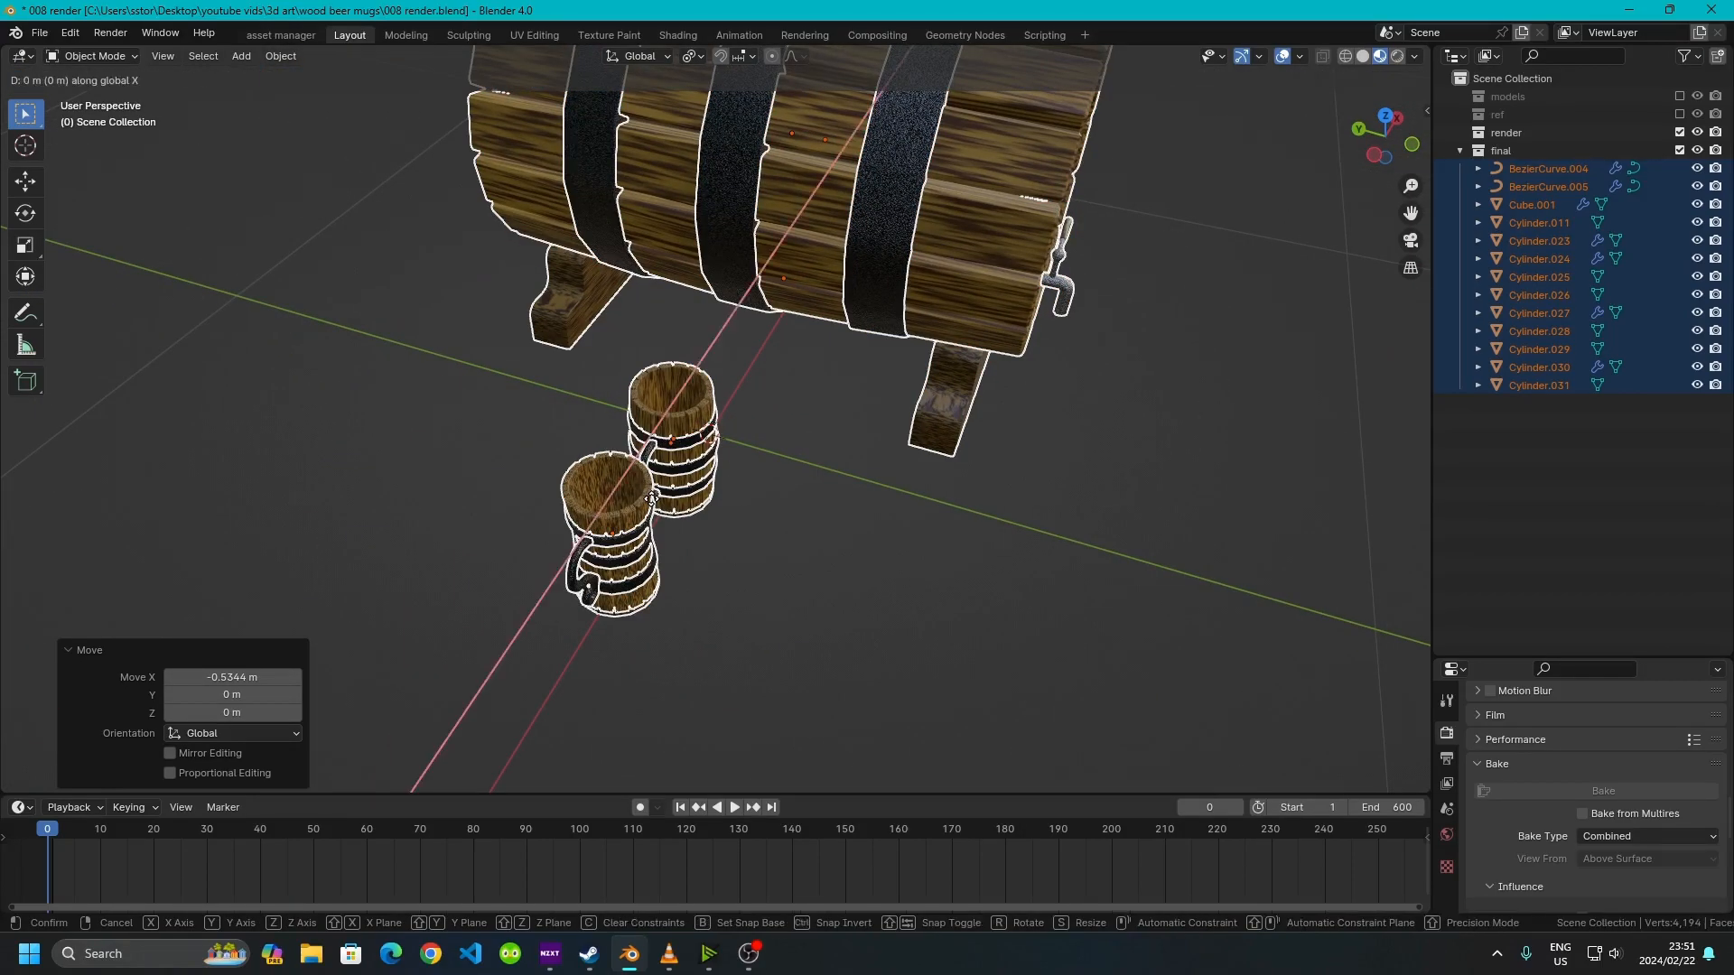
{"action": "key", "text": "Escape"}
Select both mugs and move them along Y, away from the keg
{"action": "middle_click_drag", "start_coordinate": [394, 507], "coordinate": [882, 565]}
{"action": "left_click", "coordinate": [600, 616]}
{"action": "middle_click_drag", "start_coordinate": [600, 616], "coordinate": [491, 408]}
{"action": "left_click_drag", "start_coordinate": [140, 200], "coordinate": [689, 582]}
{"action": "key", "text": "g"}
{"action": "key", "text": "y"}
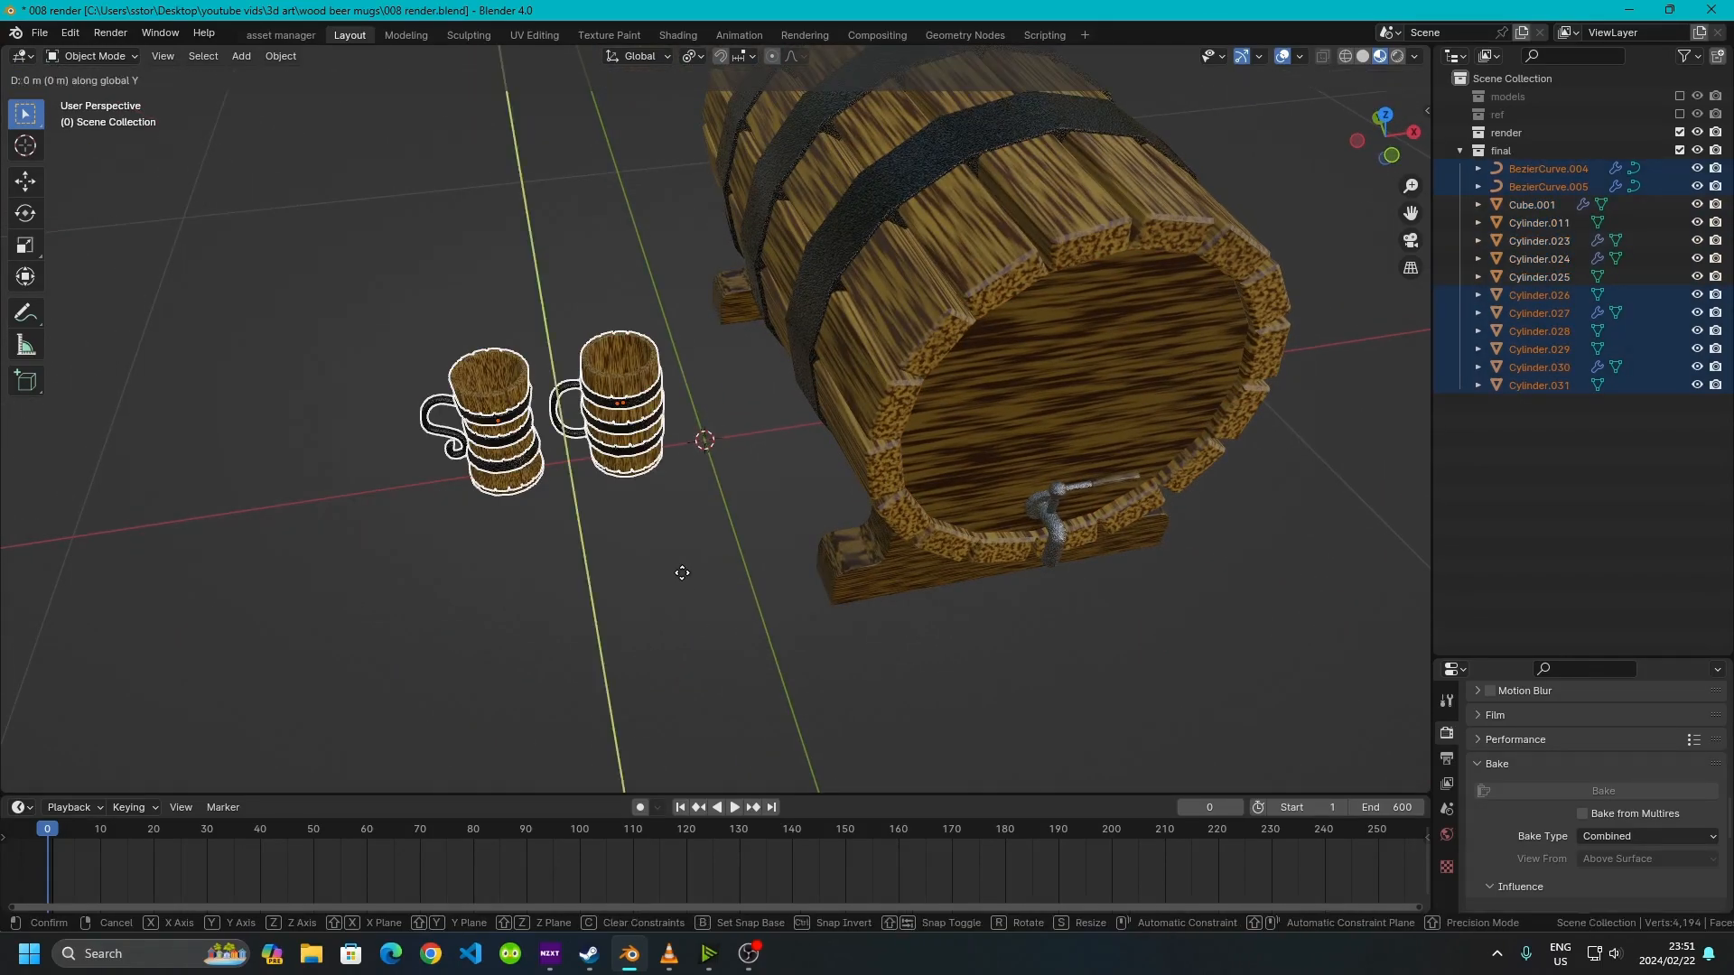
{"action": "left_click", "coordinate": [750, 649]}
Select the left mug and shift it along Y to stagger it from the other mug
{"action": "left_click_drag", "start_coordinate": [231, 310], "coordinate": [556, 652]}
{"action": "key", "text": "g"}
{"action": "key", "text": "y"}
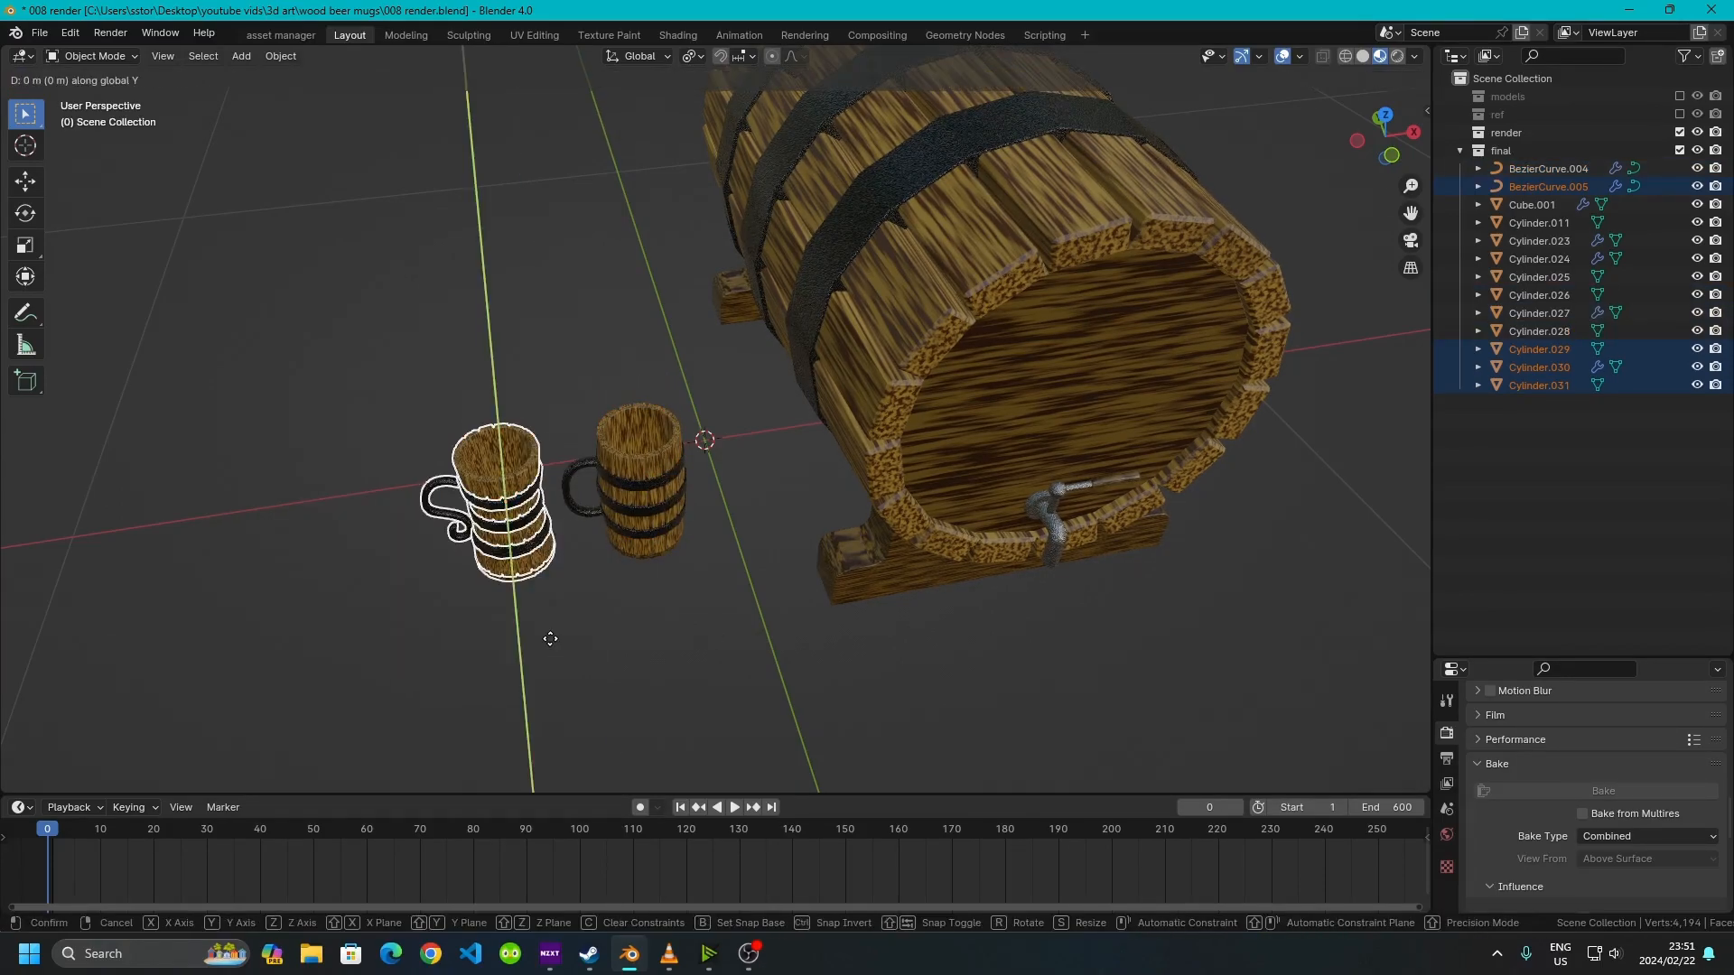
{"action": "left_click", "coordinate": [566, 607]}
Rotate the left mug about -16.2° around Z
{"action": "key", "text": "r"}
{"action": "key", "text": "z"}
{"action": "left_click", "coordinate": [638, 748]}
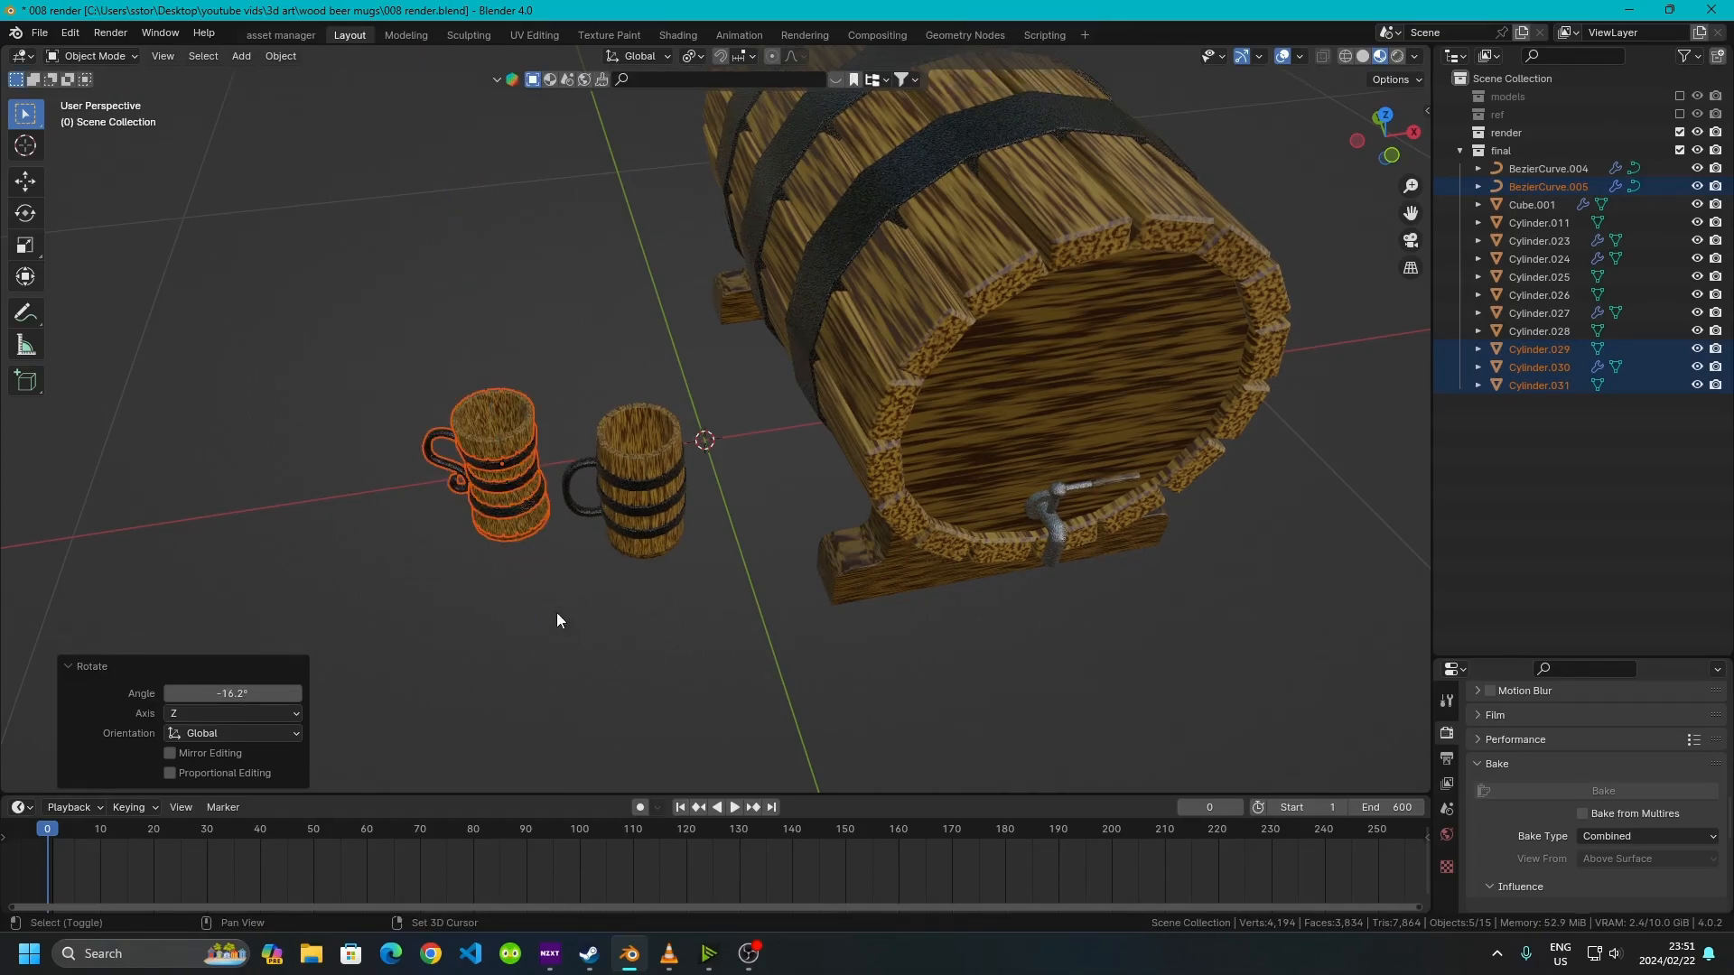
Move the left mug along X closer to the other mug
{"action": "scroll", "coordinate": [566, 452], "scroll_direction": "up", "scroll_amount": 5}
{"action": "key", "text": "g"}
{"action": "key", "text": "y"}
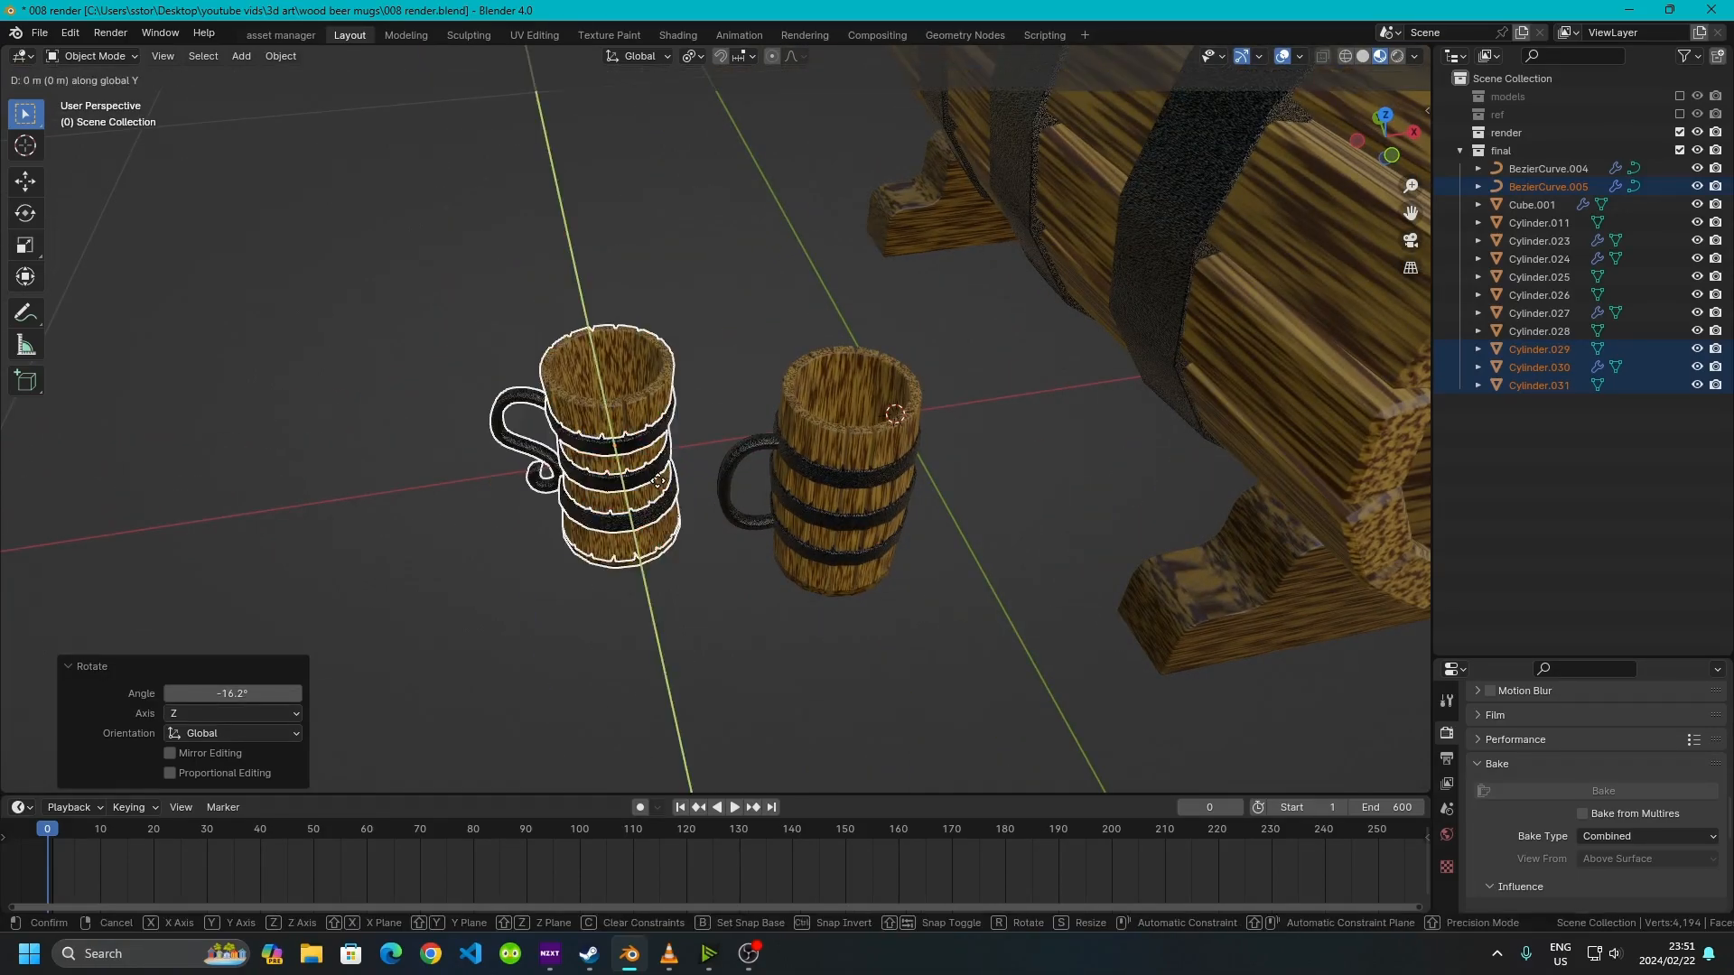
{"action": "key", "text": "x"}
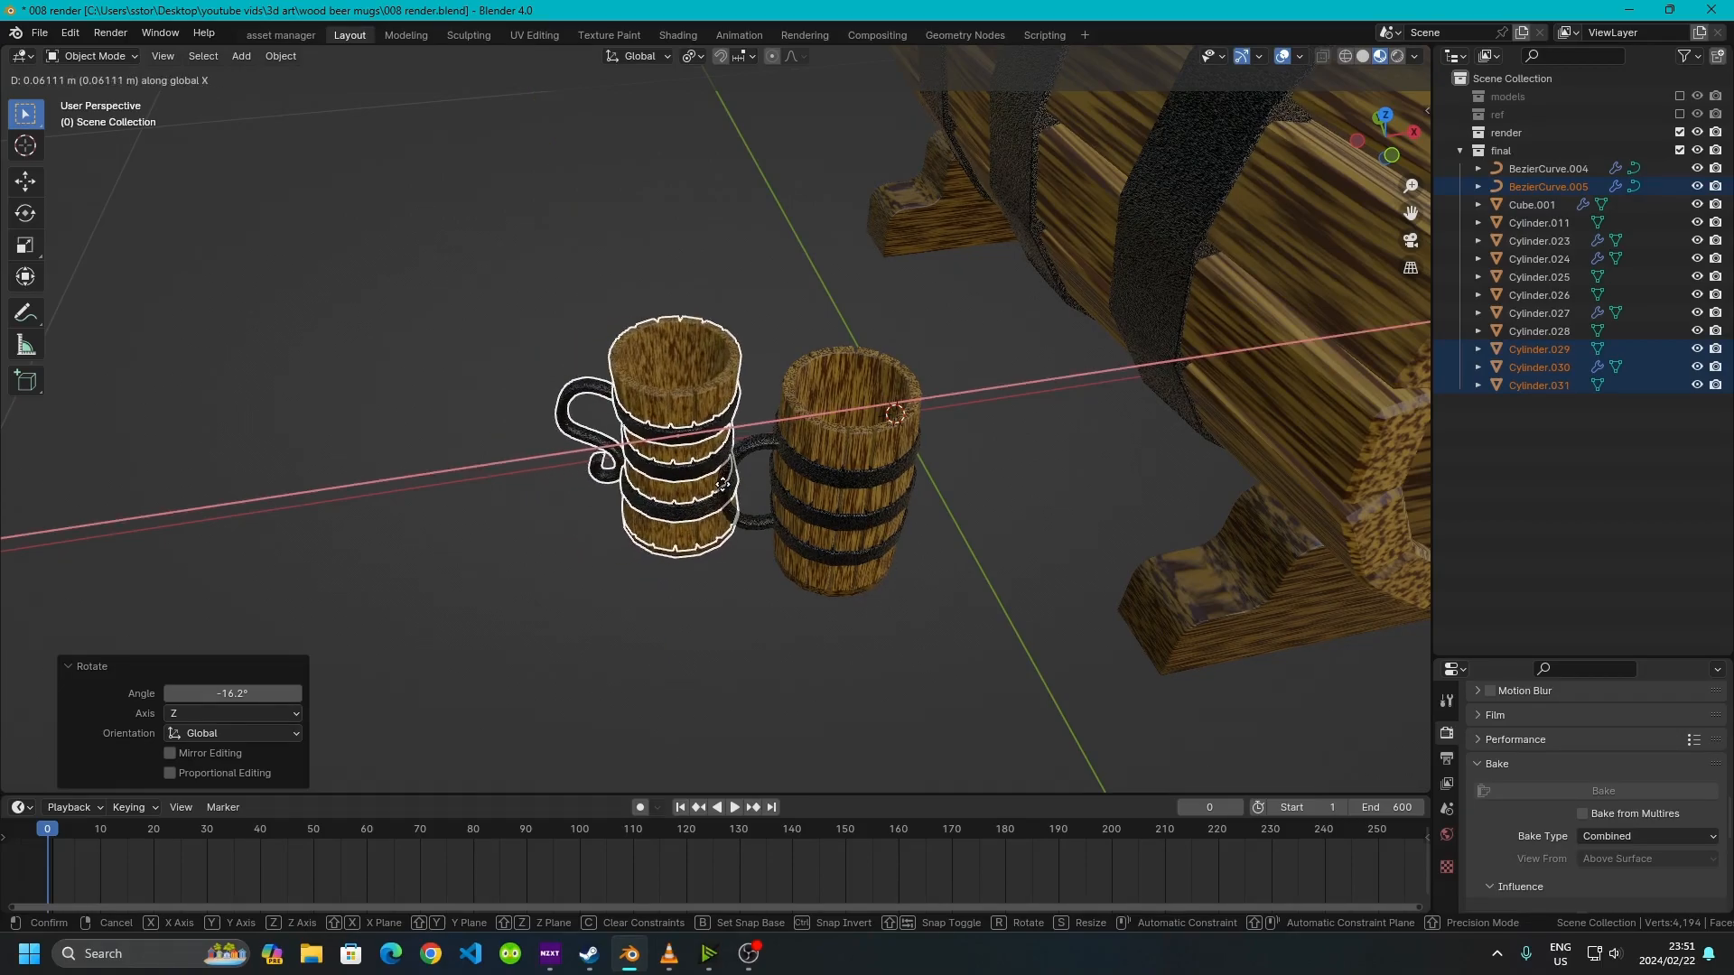
{"action": "left_click", "coordinate": [742, 486]}
Select both mugs and move them together along X
{"action": "left_click", "coordinate": [762, 656]}
{"action": "middle_click_drag", "start_coordinate": [762, 655], "coordinate": [723, 621]}
{"action": "scroll", "coordinate": [664, 262], "scroll_direction": "down", "scroll_amount": 2}
{"action": "scroll", "coordinate": [673, 332], "scroll_direction": "up", "scroll_amount": 1}
{"action": "left_click_drag", "start_coordinate": [515, 289], "coordinate": [909, 621]}
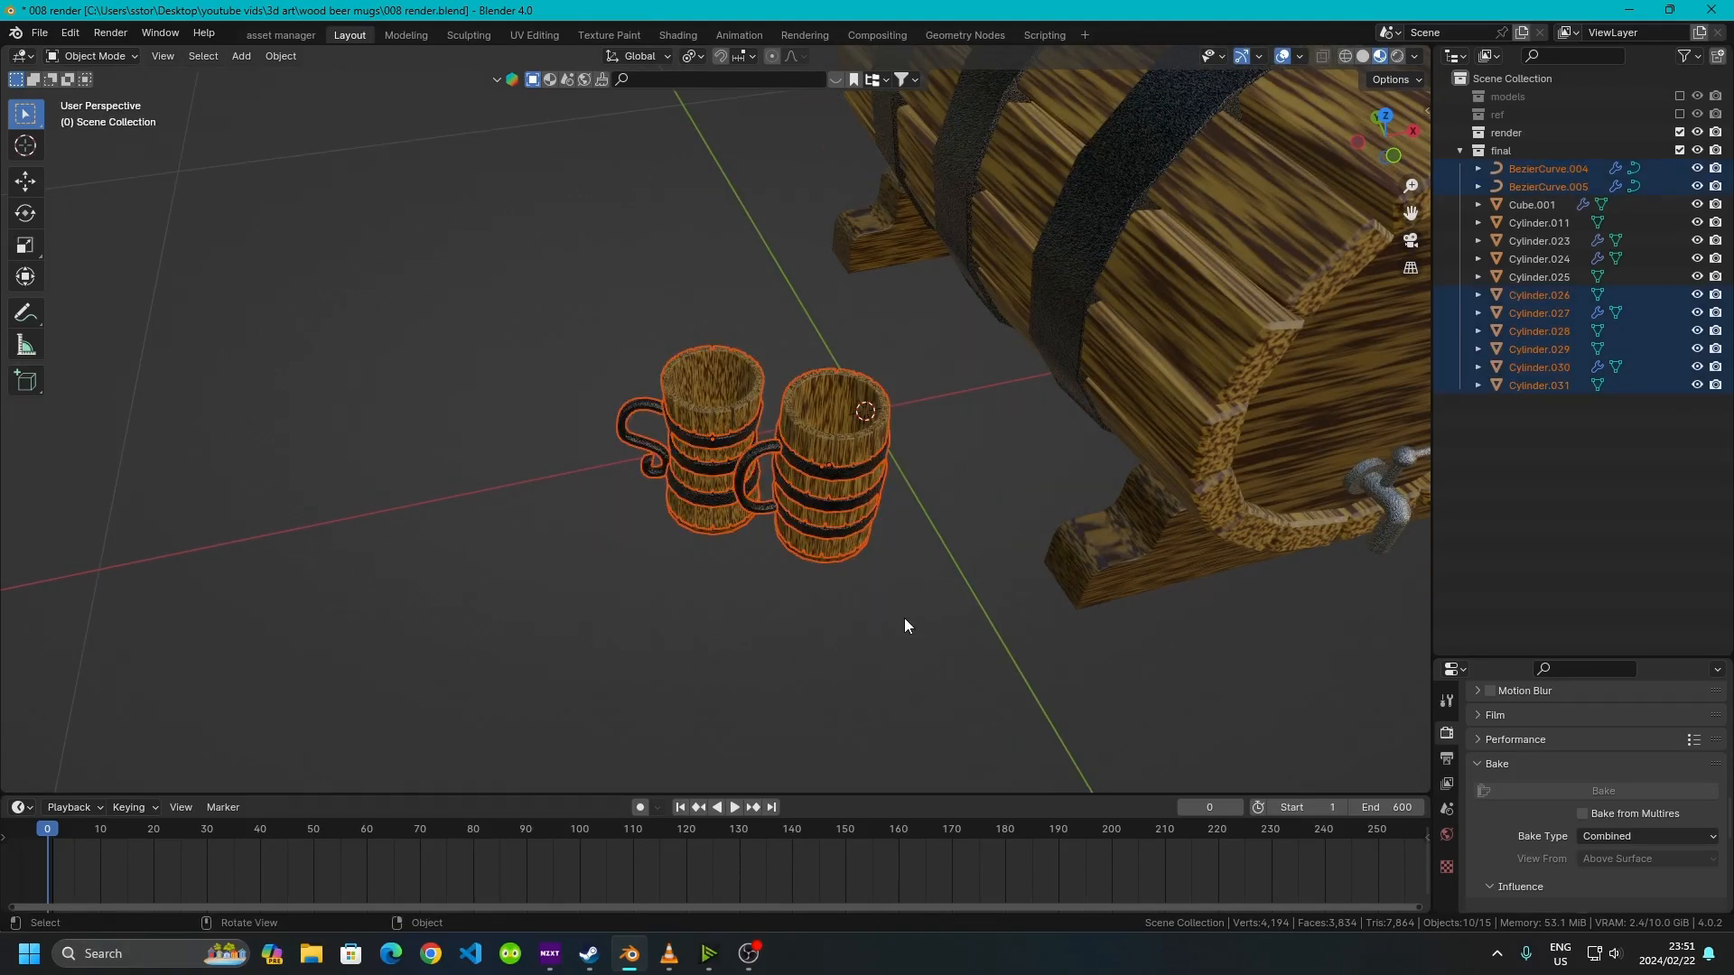
{"action": "key", "text": "g"}
{"action": "key", "text": "x"}
{"action": "left_click", "coordinate": [972, 583]}
Add a ground plane under the keg and mugs and set its size to 1 m
{"action": "left_click", "coordinate": [902, 620]}
{"action": "scroll", "coordinate": [902, 619], "scroll_direction": "down", "scroll_amount": 4}
{"action": "middle_click_drag", "start_coordinate": [902, 619], "coordinate": [570, 501]}
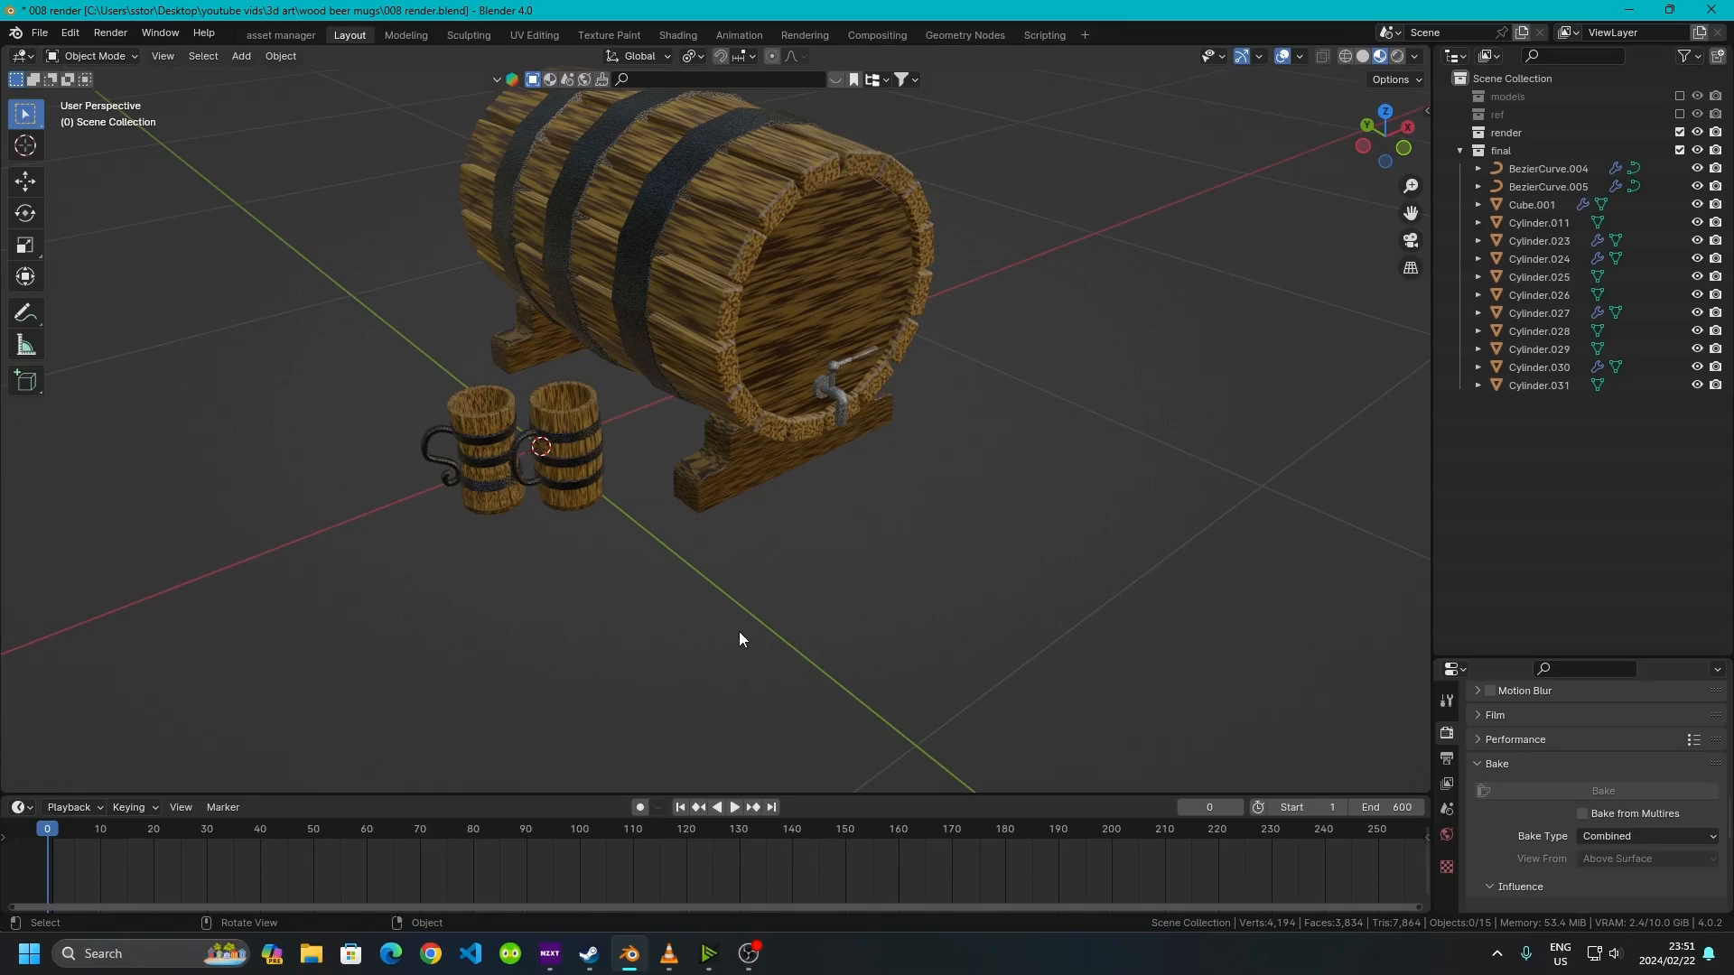
{"action": "middle_click_drag", "start_coordinate": [787, 394], "coordinate": [982, 376]}
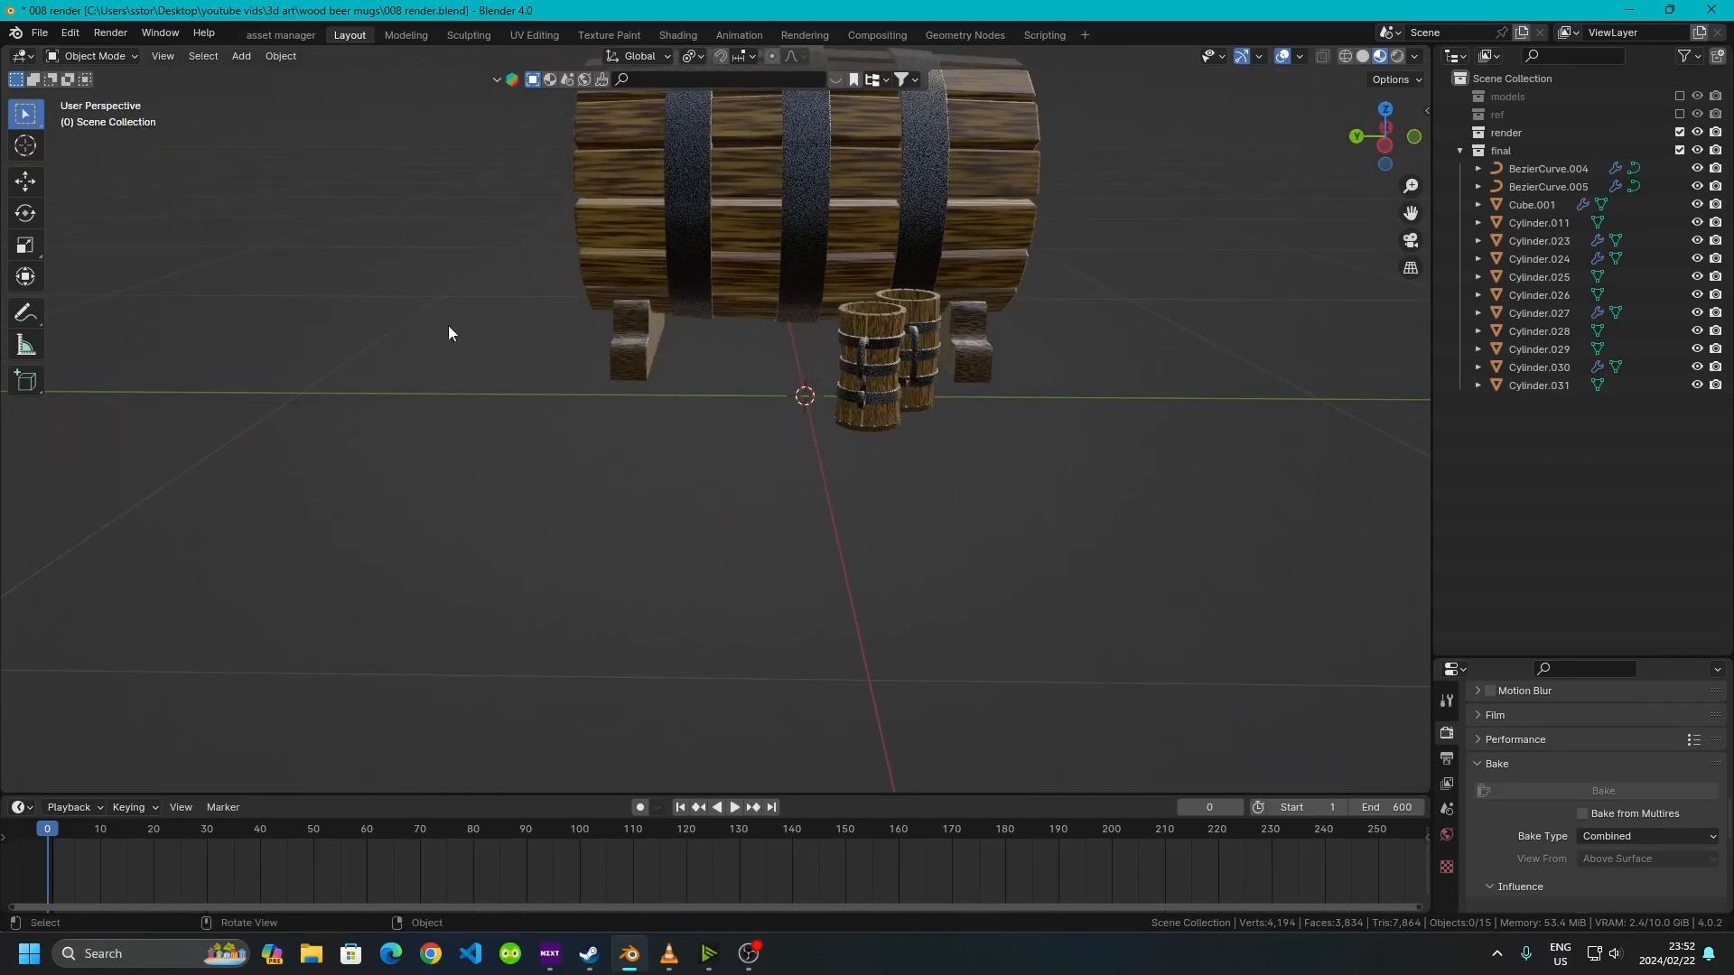
{"action": "middle_click_drag", "start_coordinate": [633, 275], "coordinate": [781, 591]}
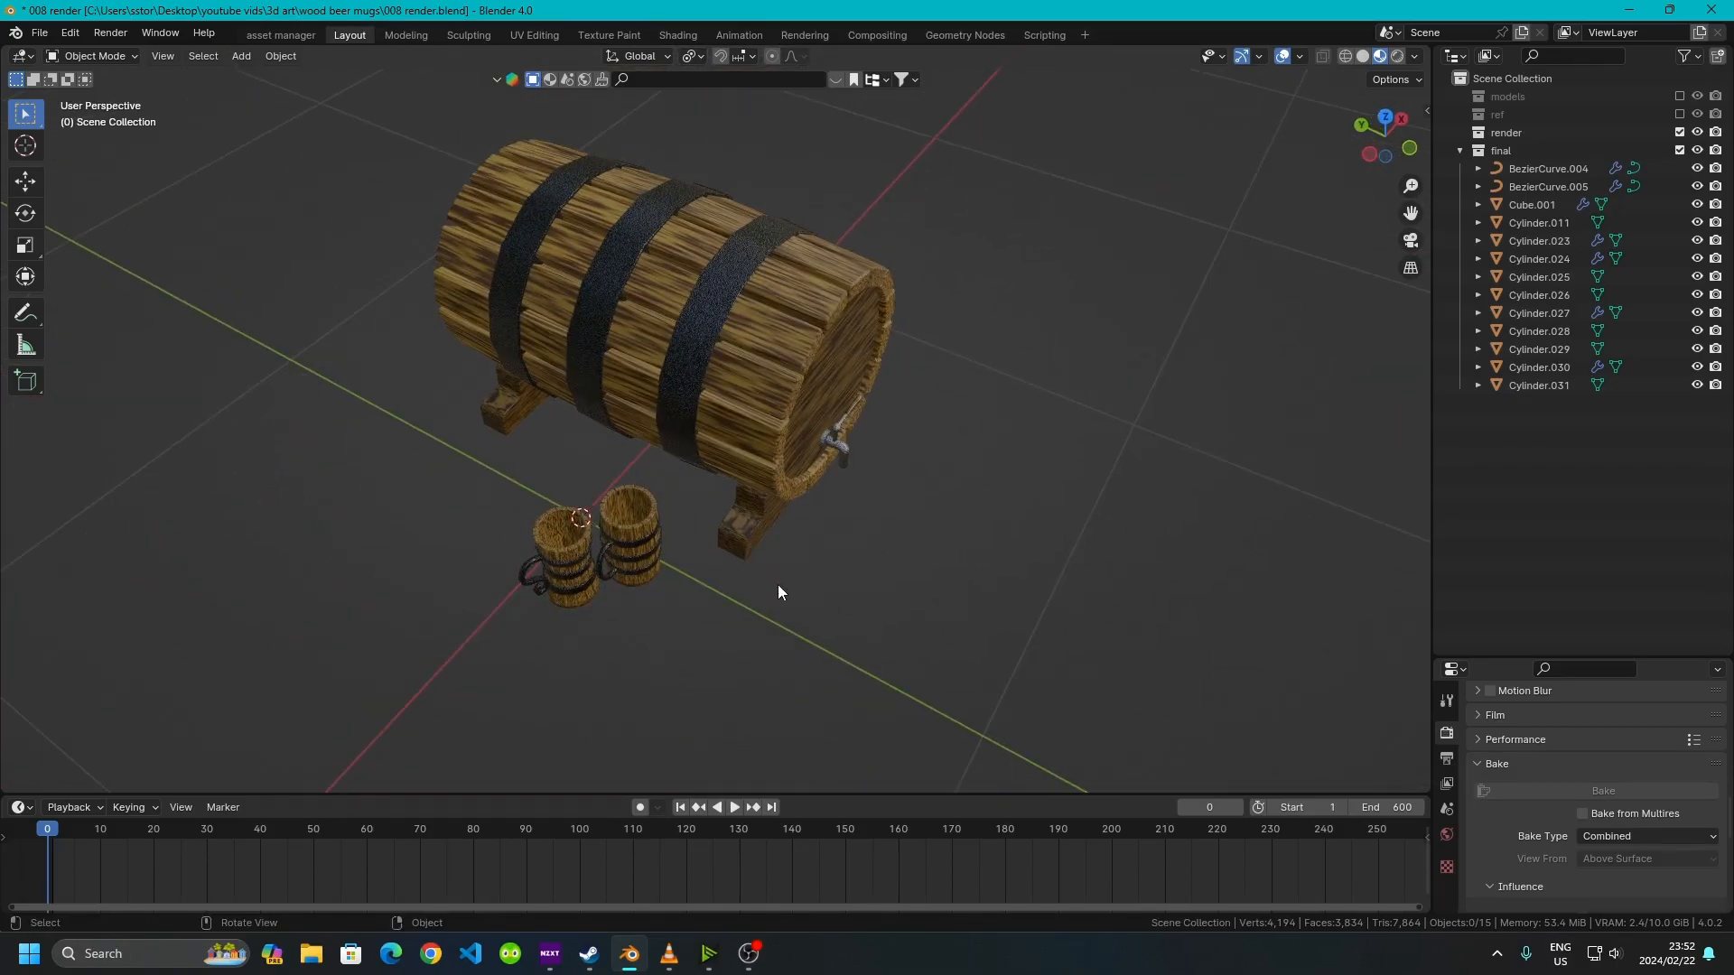
{"action": "key", "text": "shift+a"}
{"action": "mouse_move", "coordinate": [717, 370]}
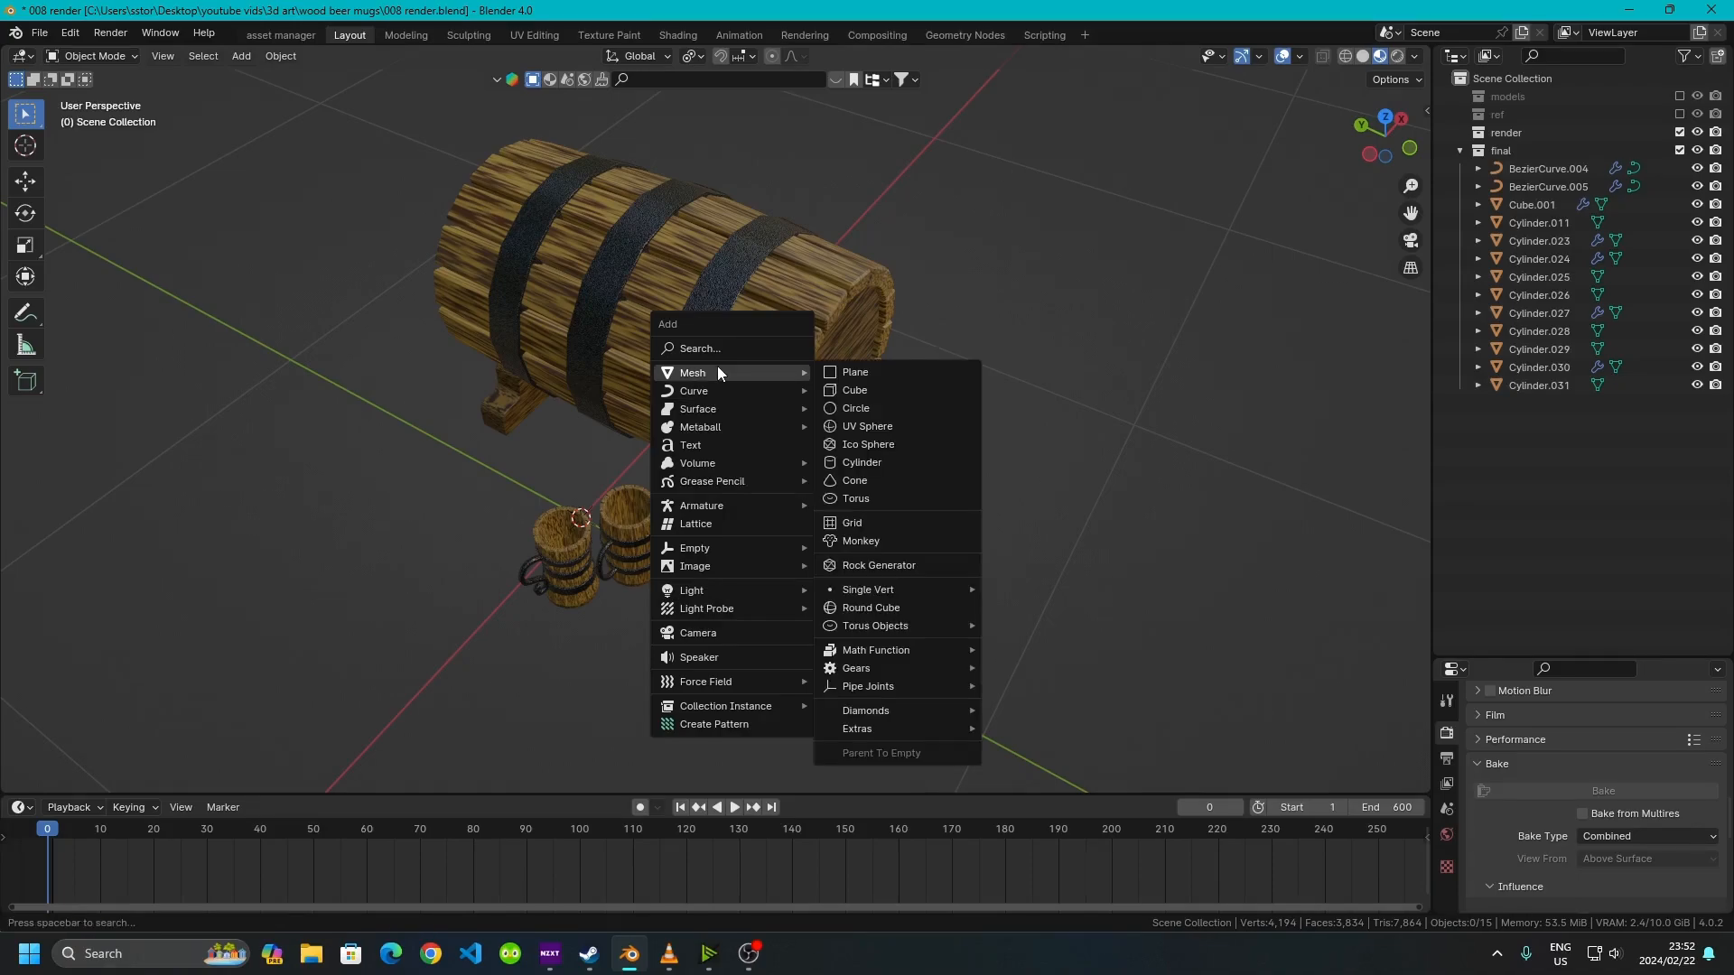
{"action": "left_click", "coordinate": [868, 372]}
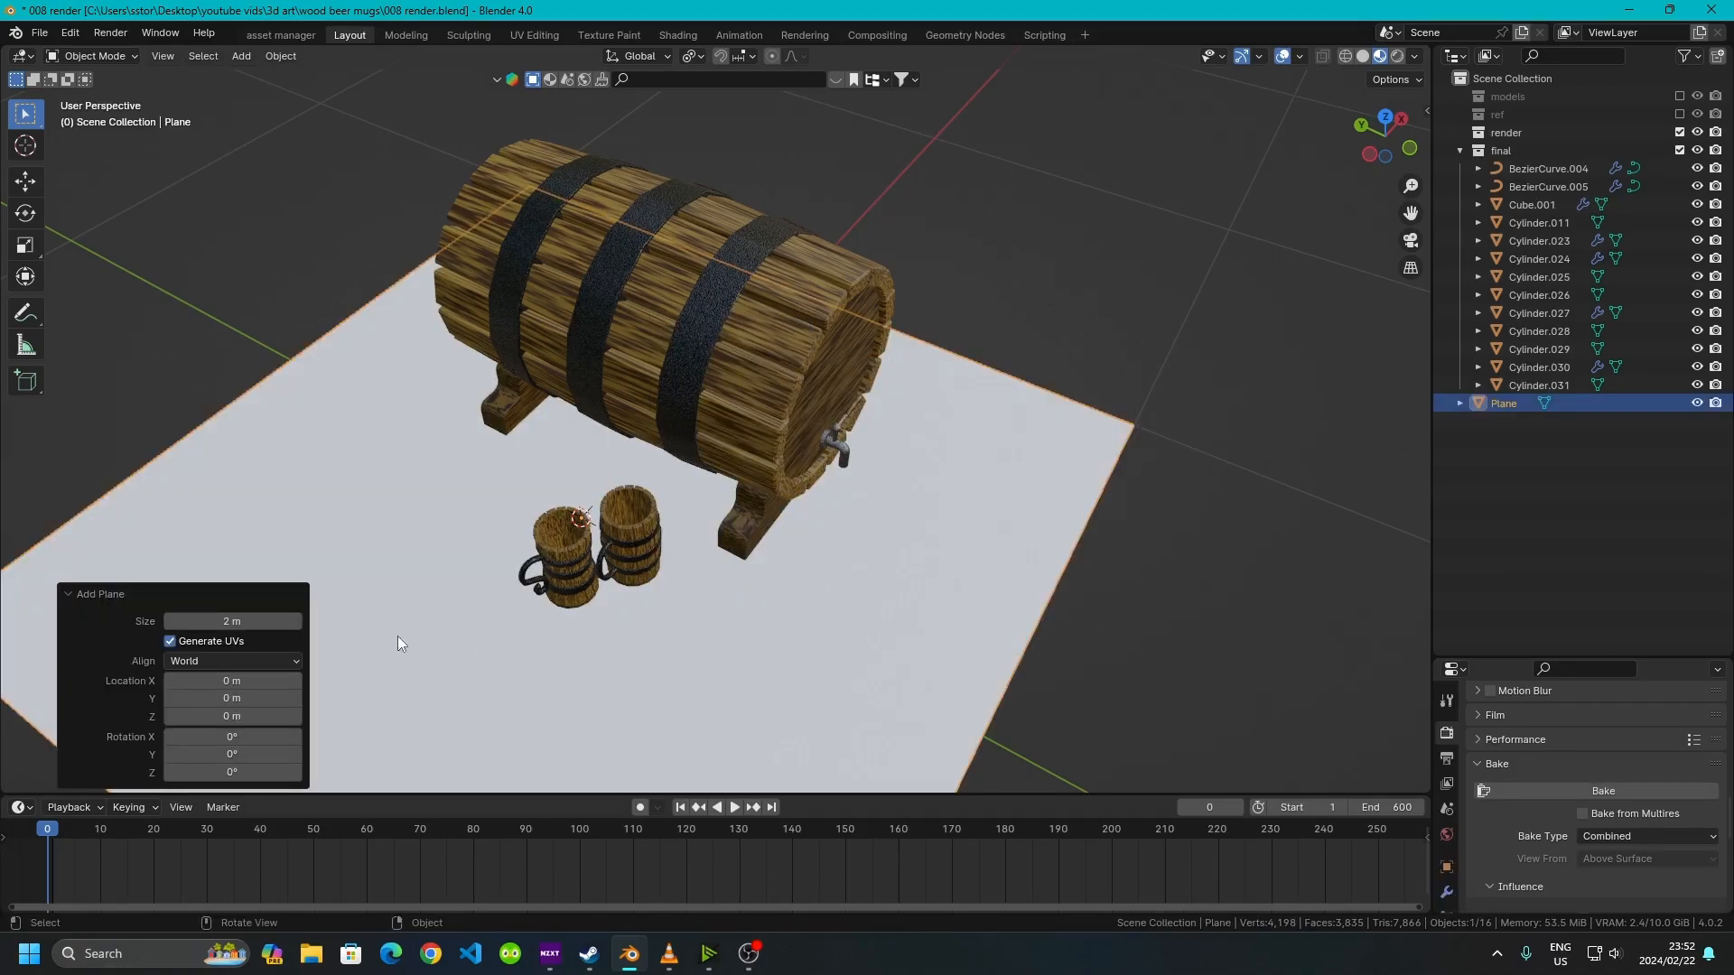
{"action": "left_click", "coordinate": [228, 619]}
{"action": "type", "text": "1"}
{"action": "key", "text": "Return"}
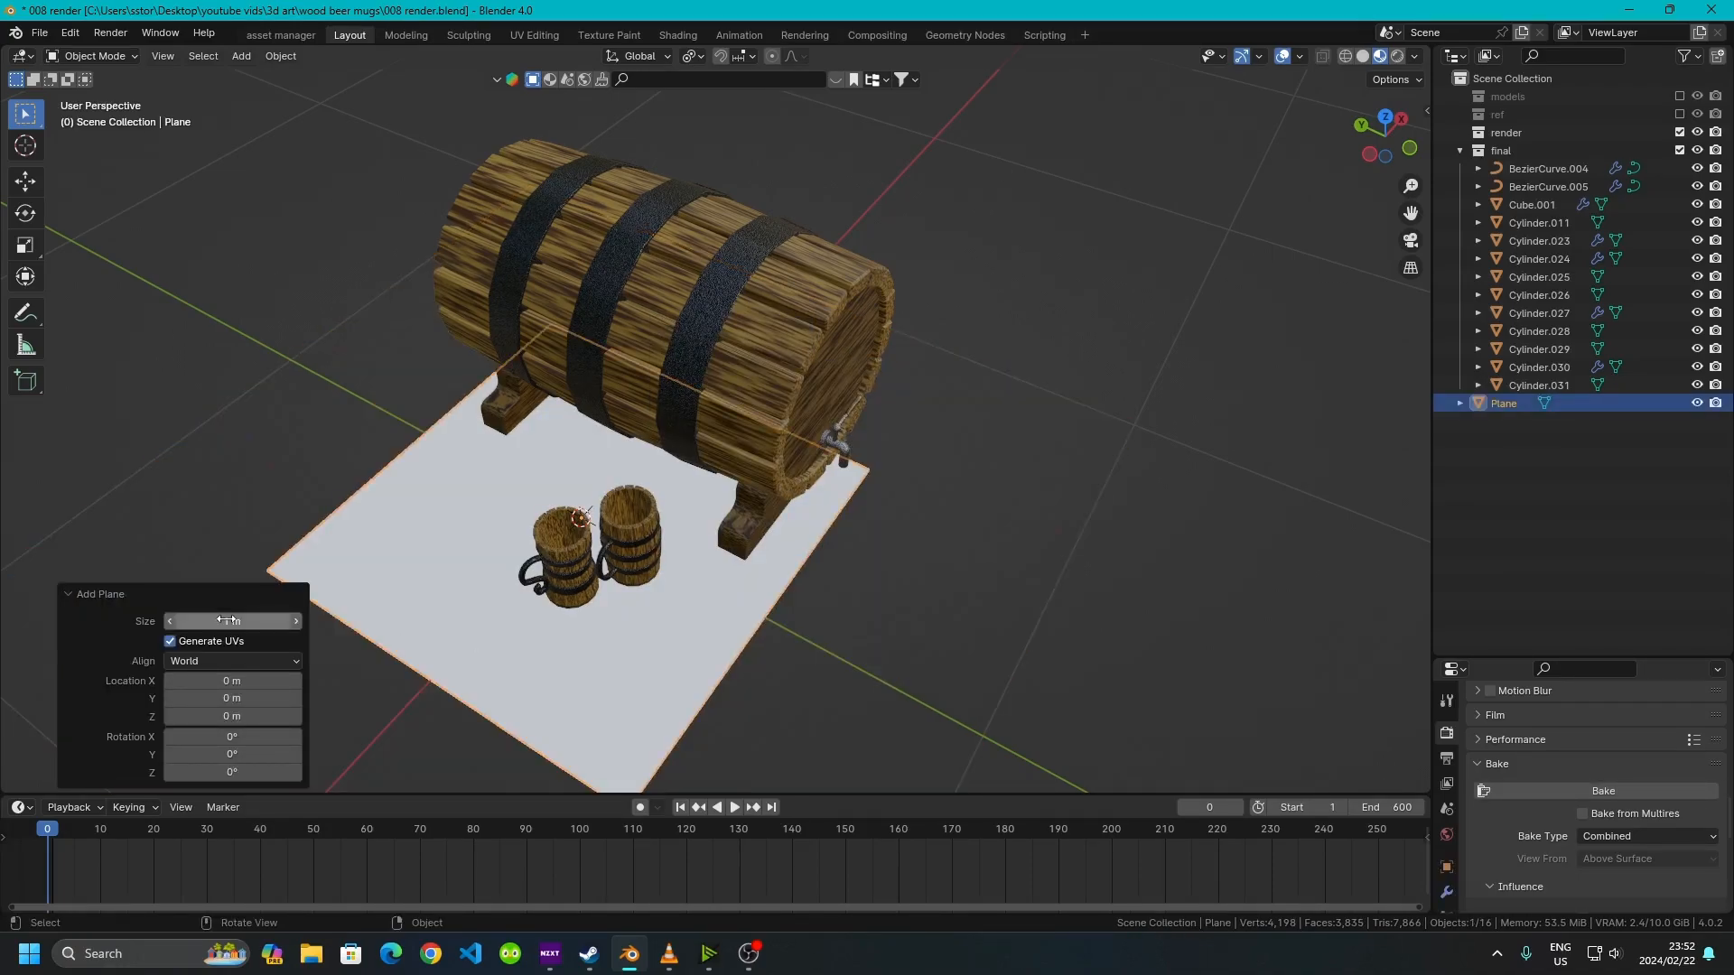
{"action": "middle_click_drag", "start_coordinate": [718, 492], "coordinate": [488, 486]}
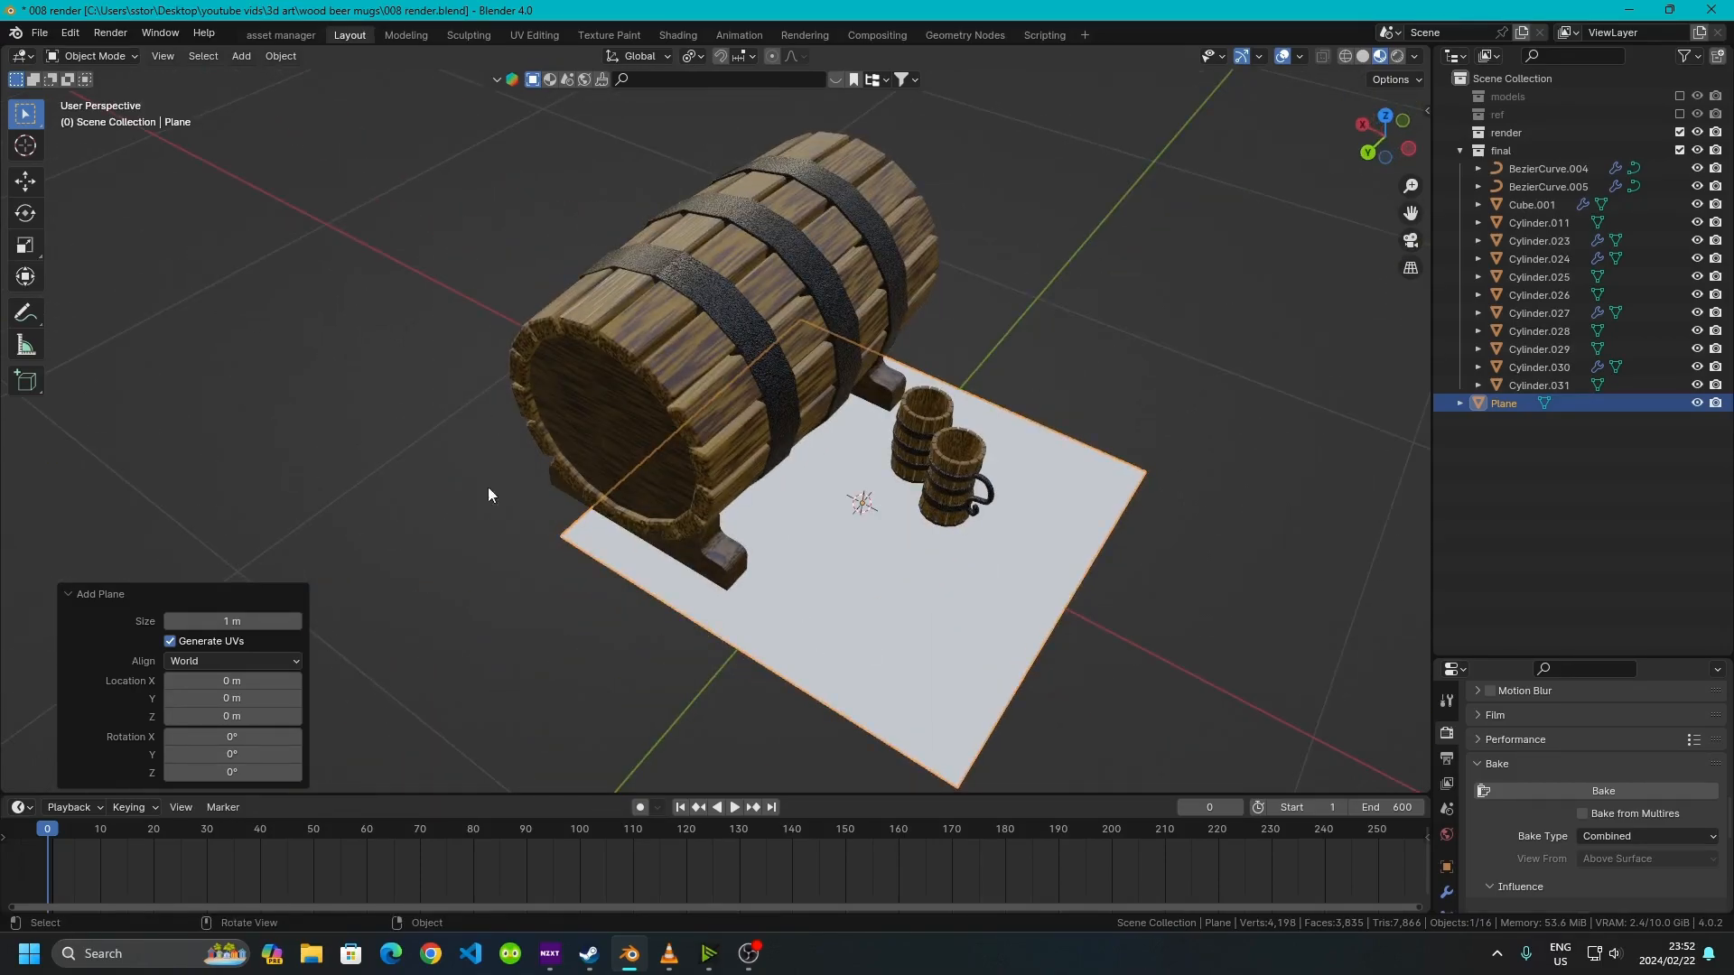
Scale the ground plane 1.2 times along X in Edit Mode
{"action": "middle_click_drag", "start_coordinate": [948, 404], "coordinate": [365, 506]}
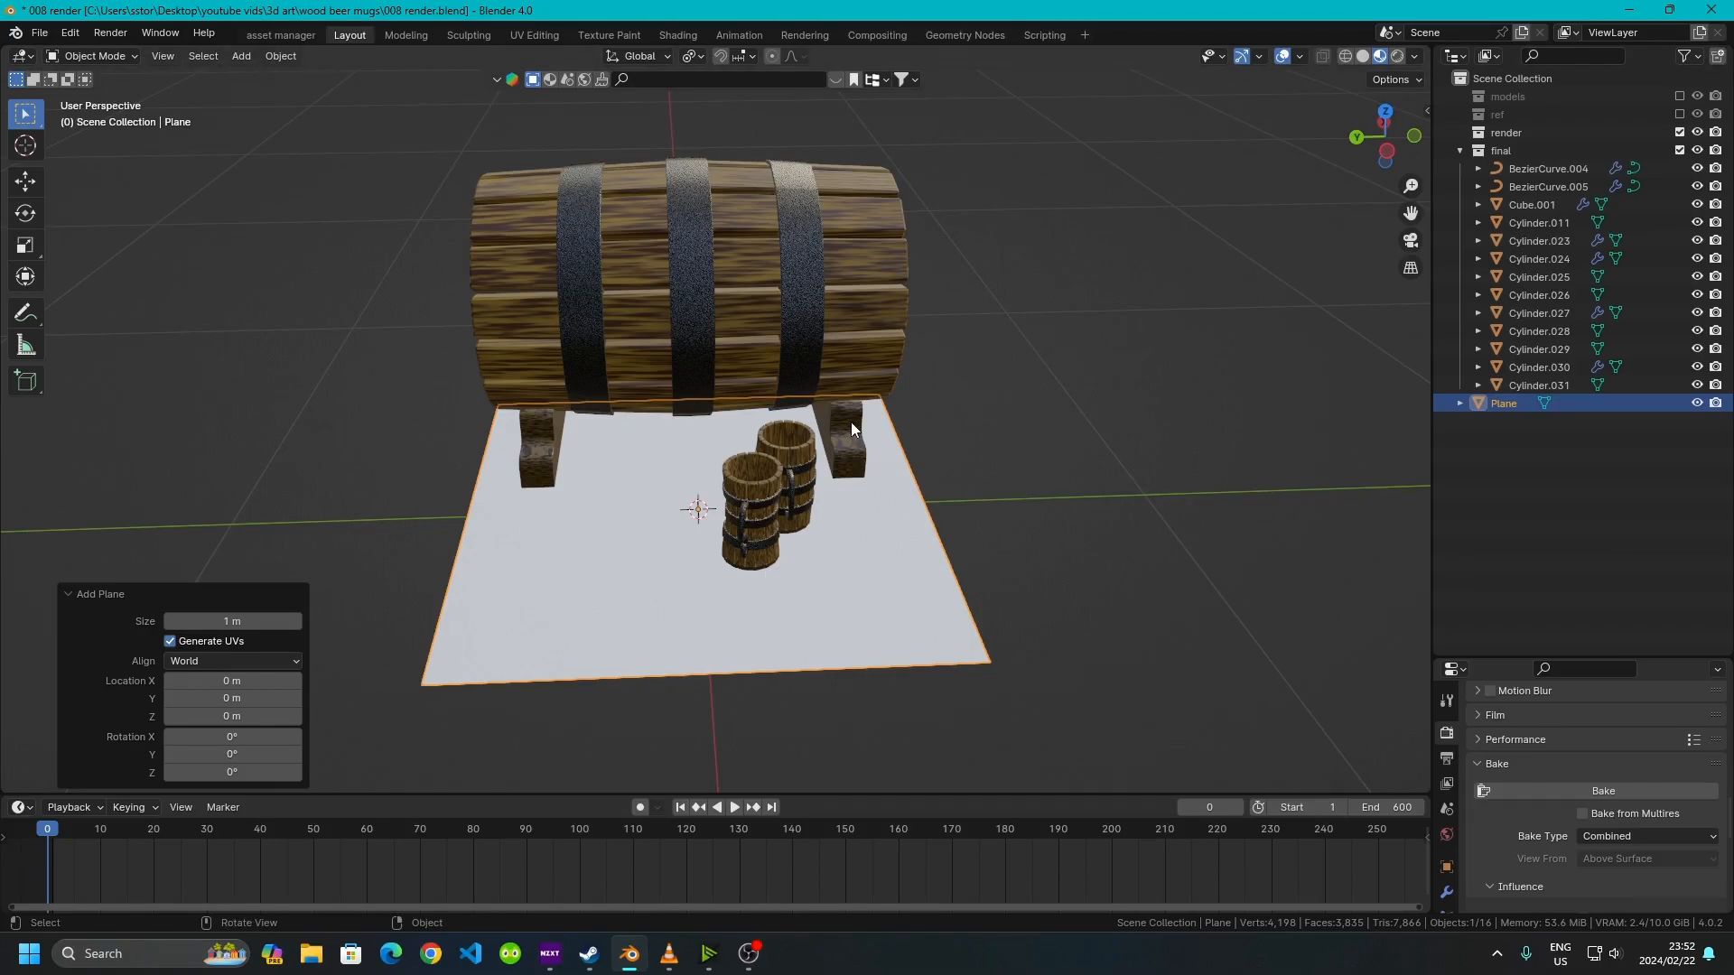
{"action": "middle_click_drag", "start_coordinate": [892, 619], "coordinate": [687, 524]}
{"action": "key", "text": "Tab"}
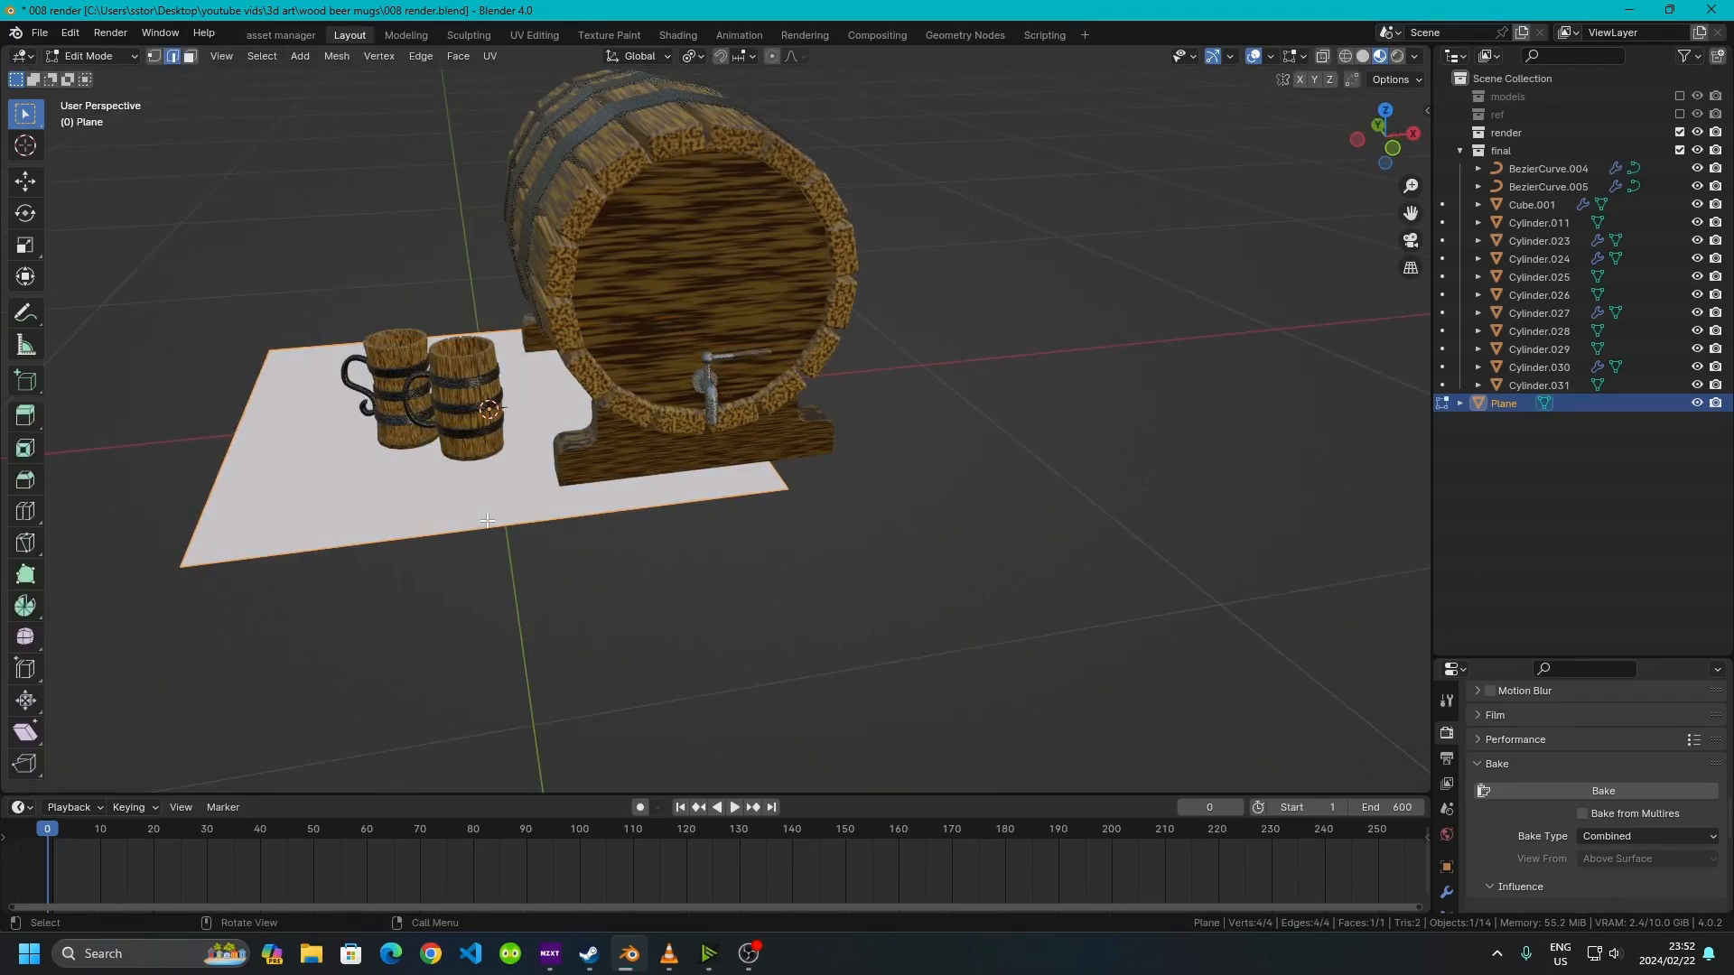
{"action": "type", "text": "sx"}
{"action": "type", "text": "1.2"}
{"action": "key", "text": "Return"}
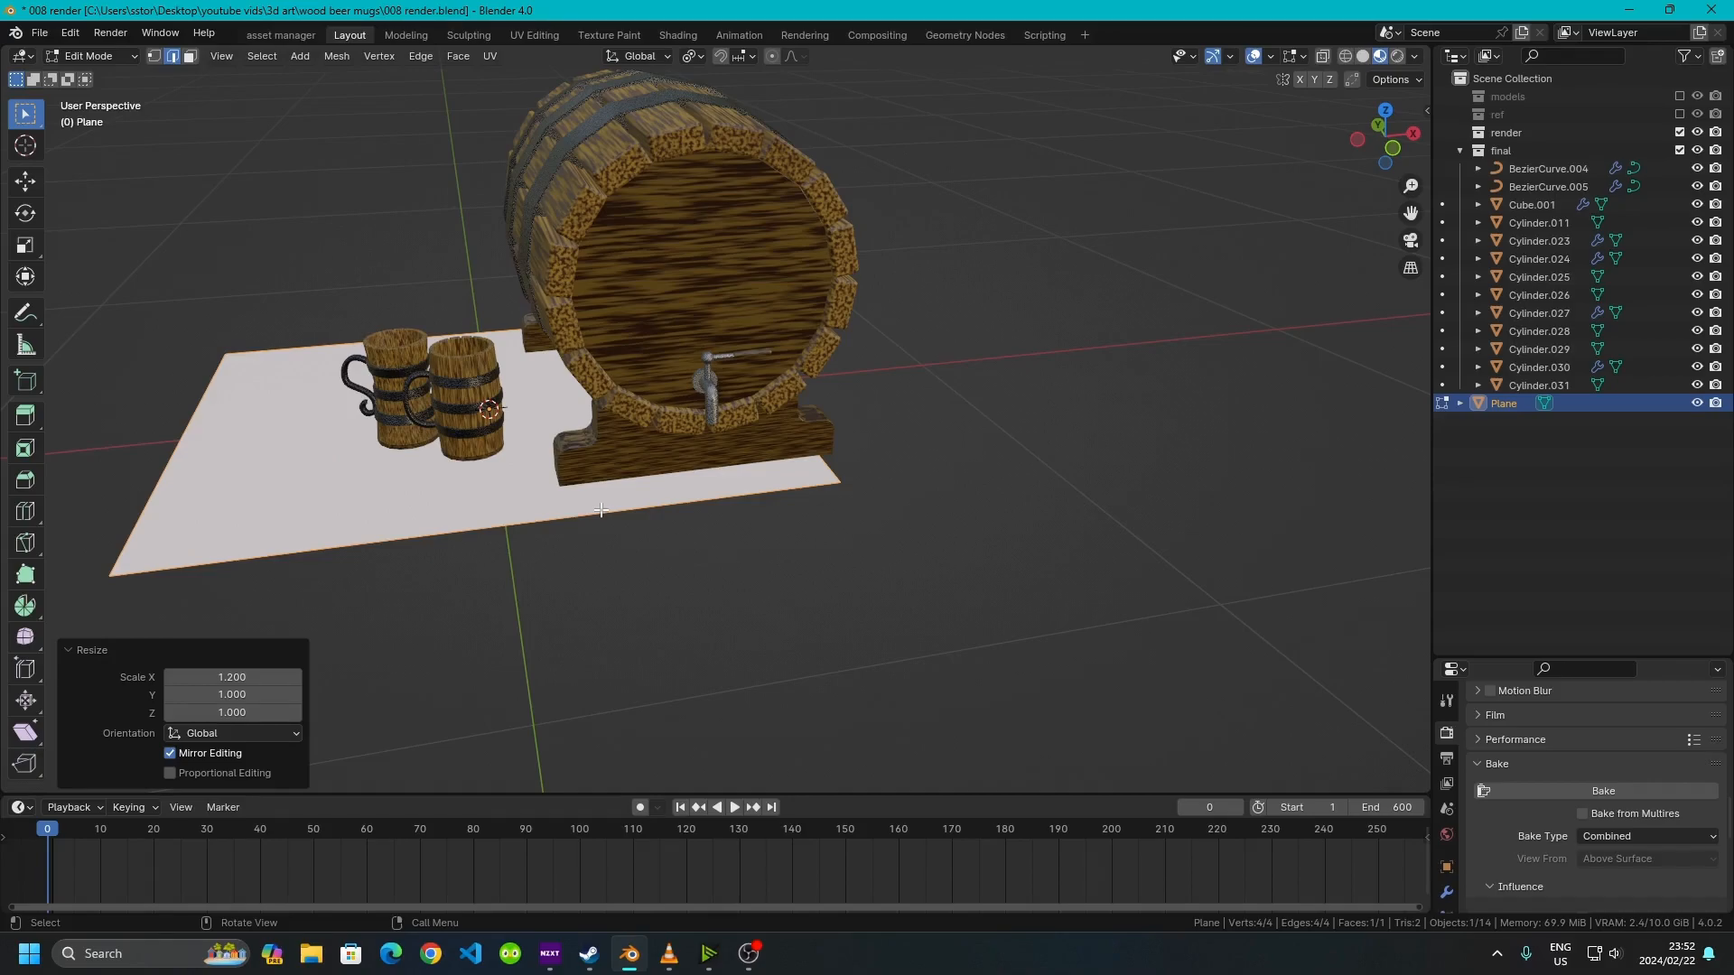
Move the ground plane about 0.21 m along X
{"action": "key", "text": "Tab"}
{"action": "key", "text": "g"}
{"action": "key", "text": "x"}
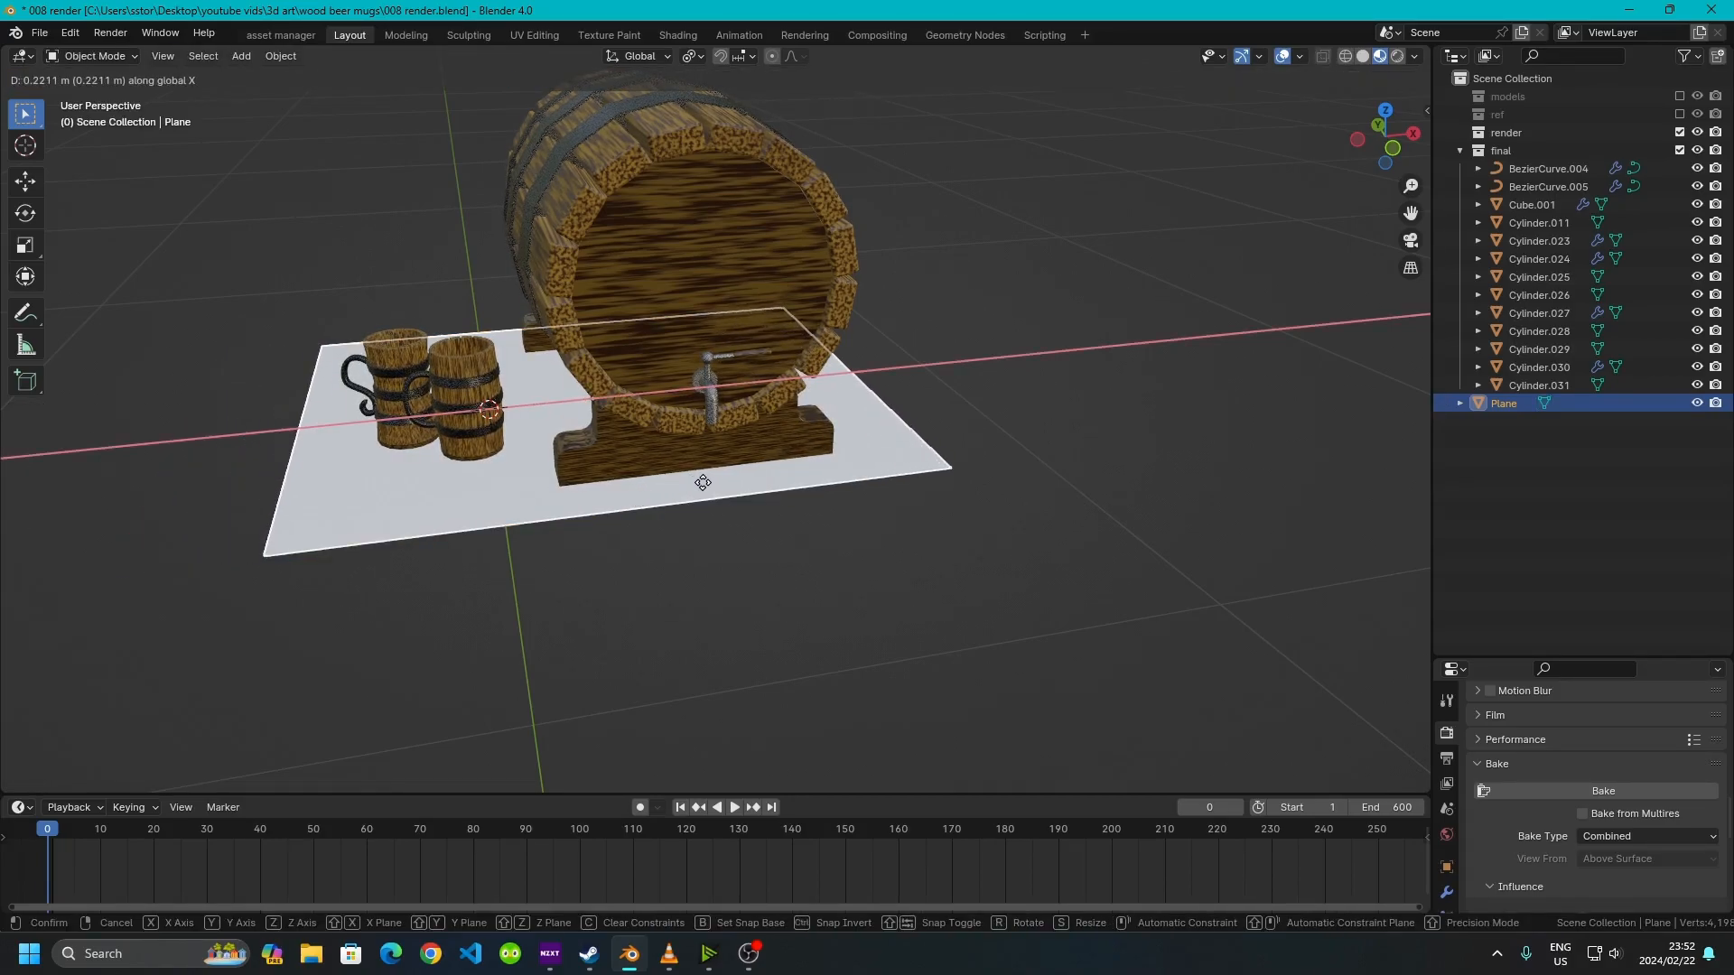
{"action": "left_click", "coordinate": [696, 479]}
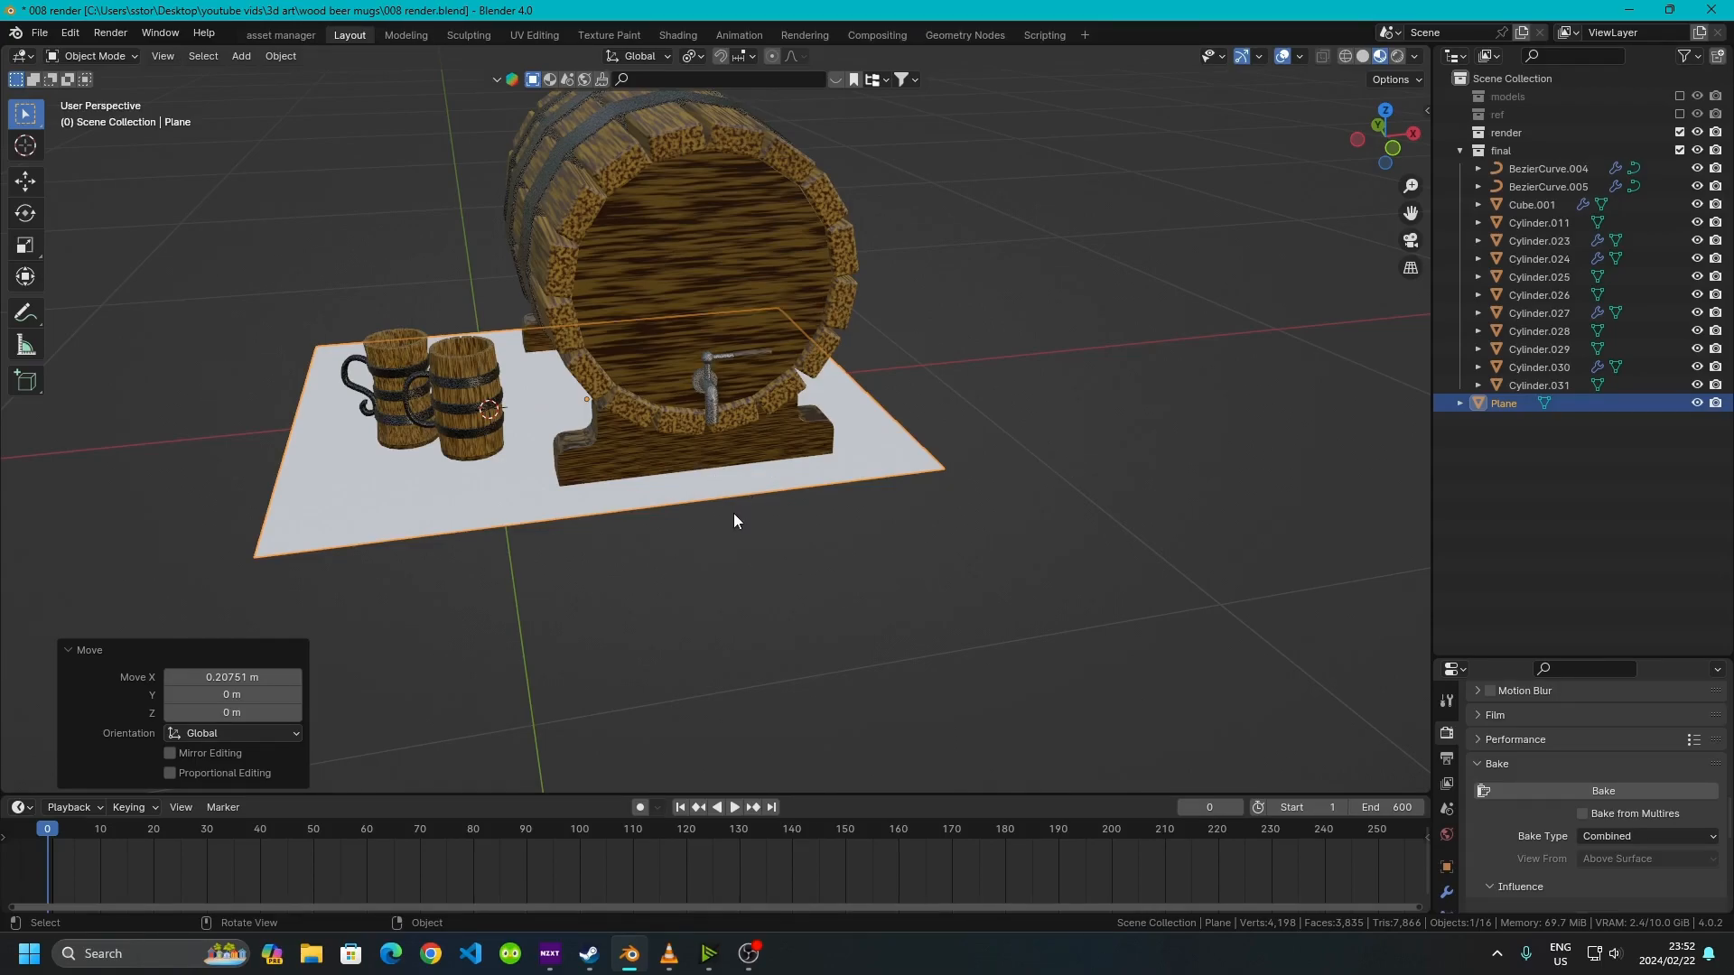
Add a Solidify modifier to the ground plane
{"action": "middle_click_drag", "start_coordinate": [735, 520], "coordinate": [786, 350]}
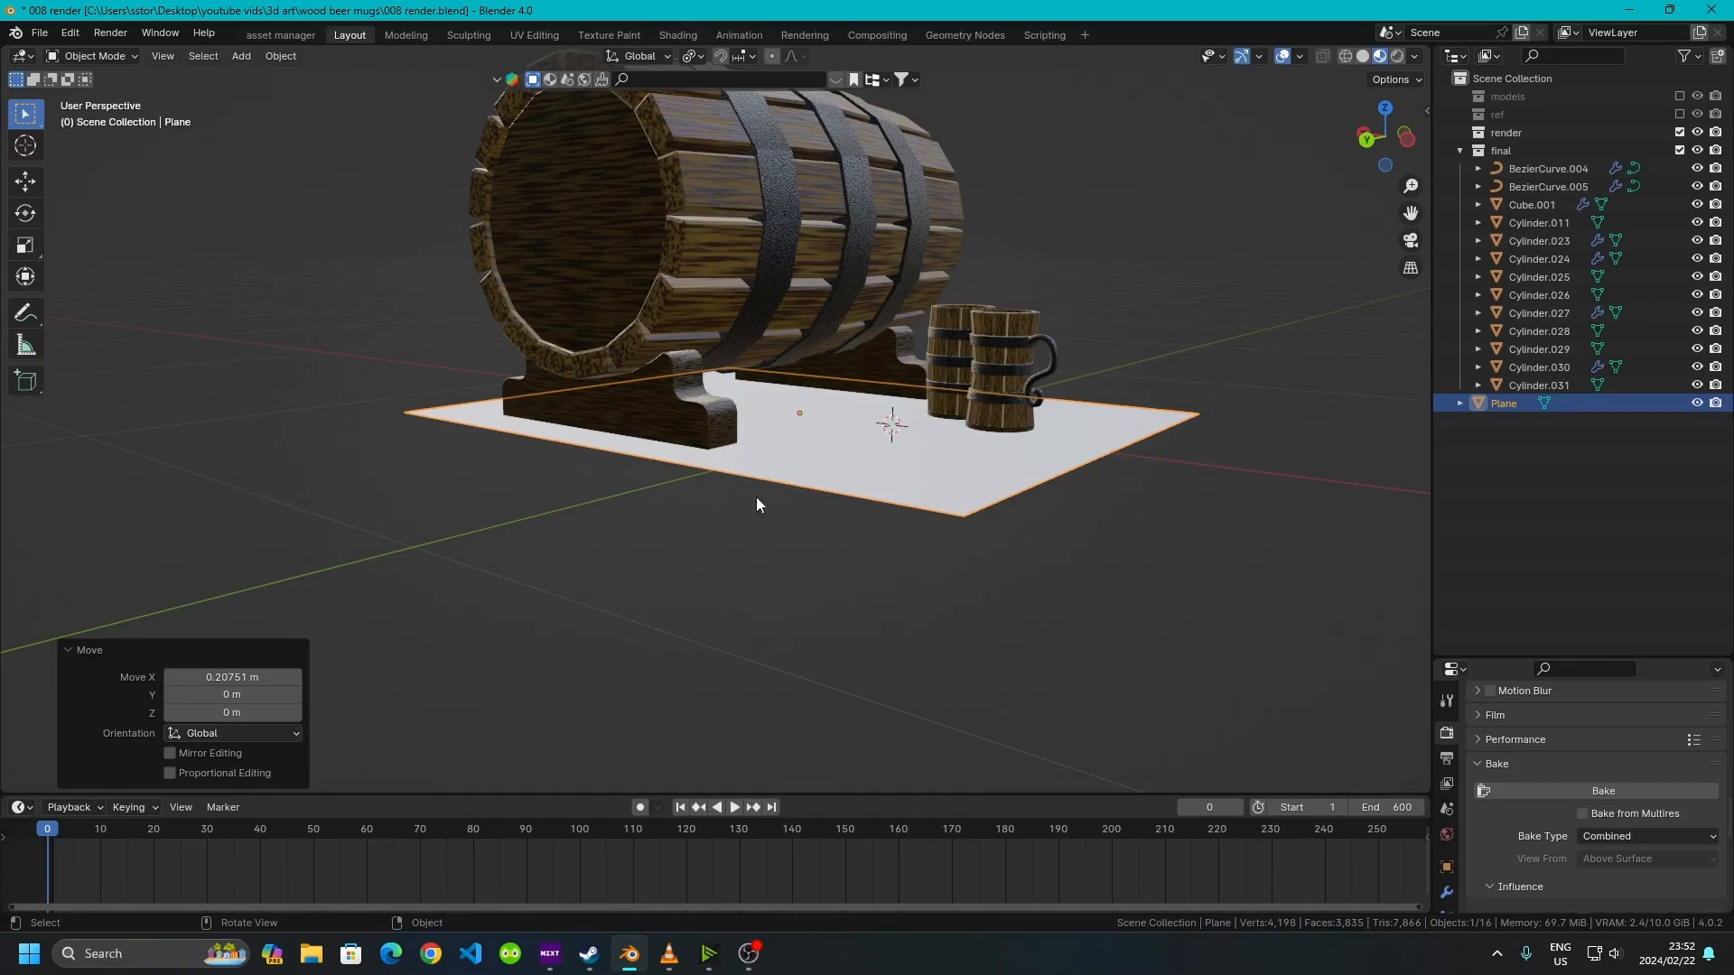
{"action": "middle_click_drag", "start_coordinate": [952, 479], "coordinate": [827, 372]}
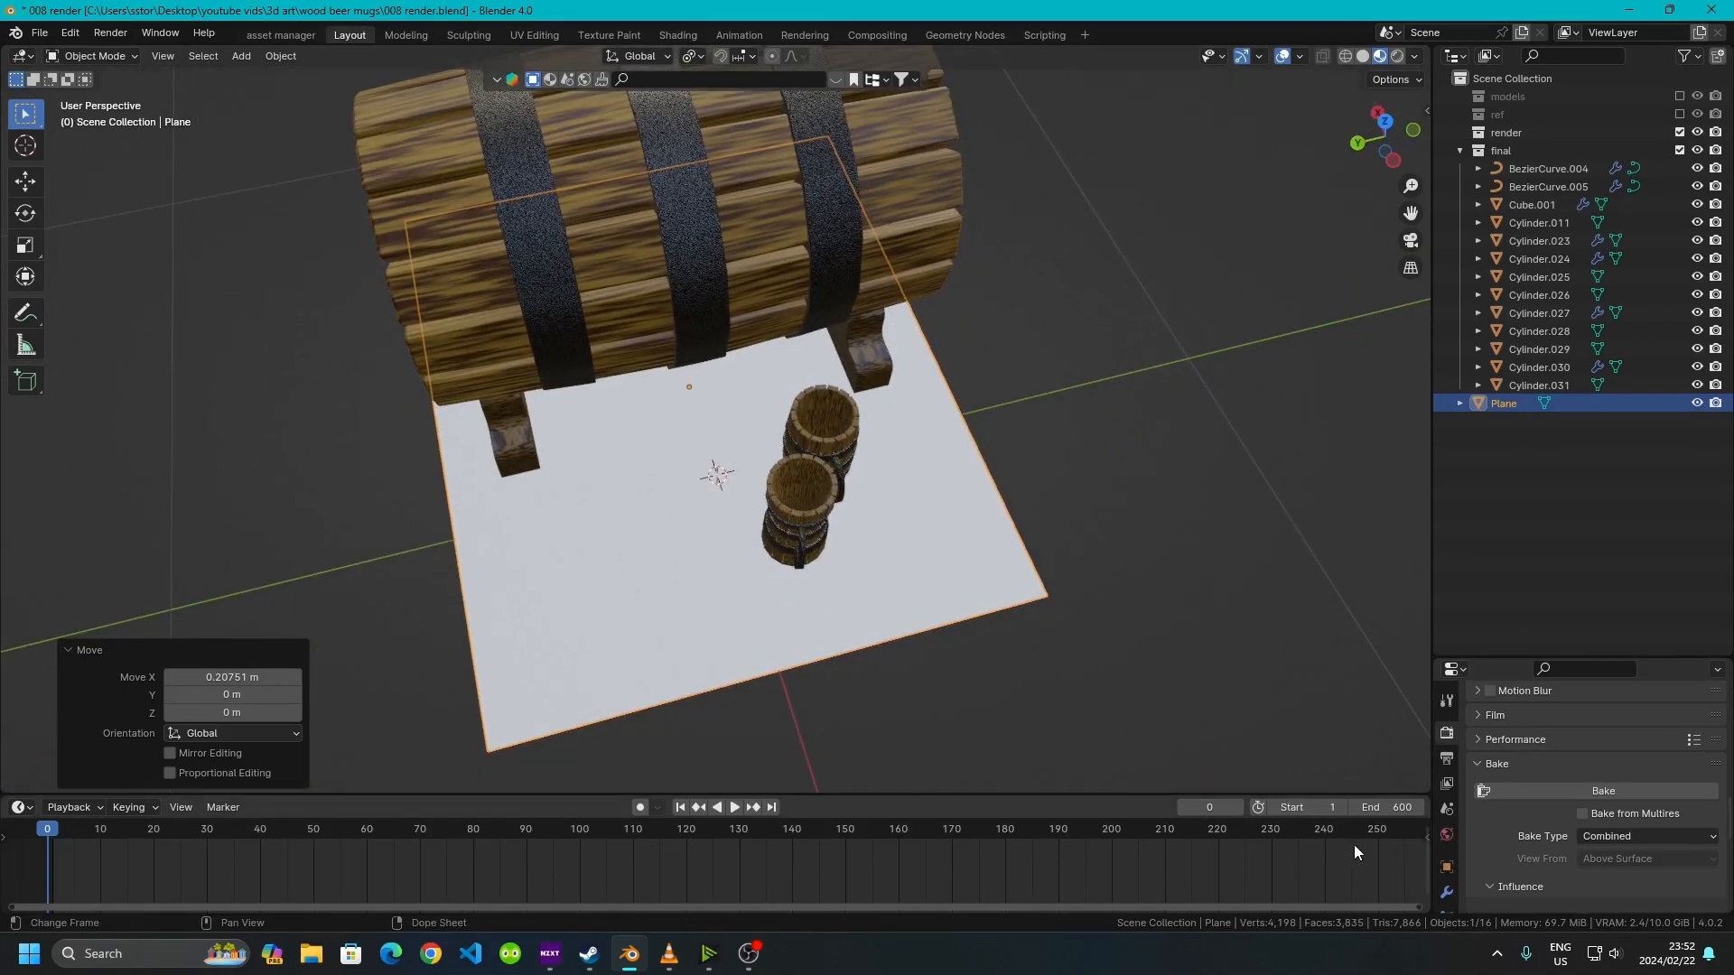
{"action": "left_click_drag", "start_coordinate": [1486, 660], "coordinate": [1556, 423]}
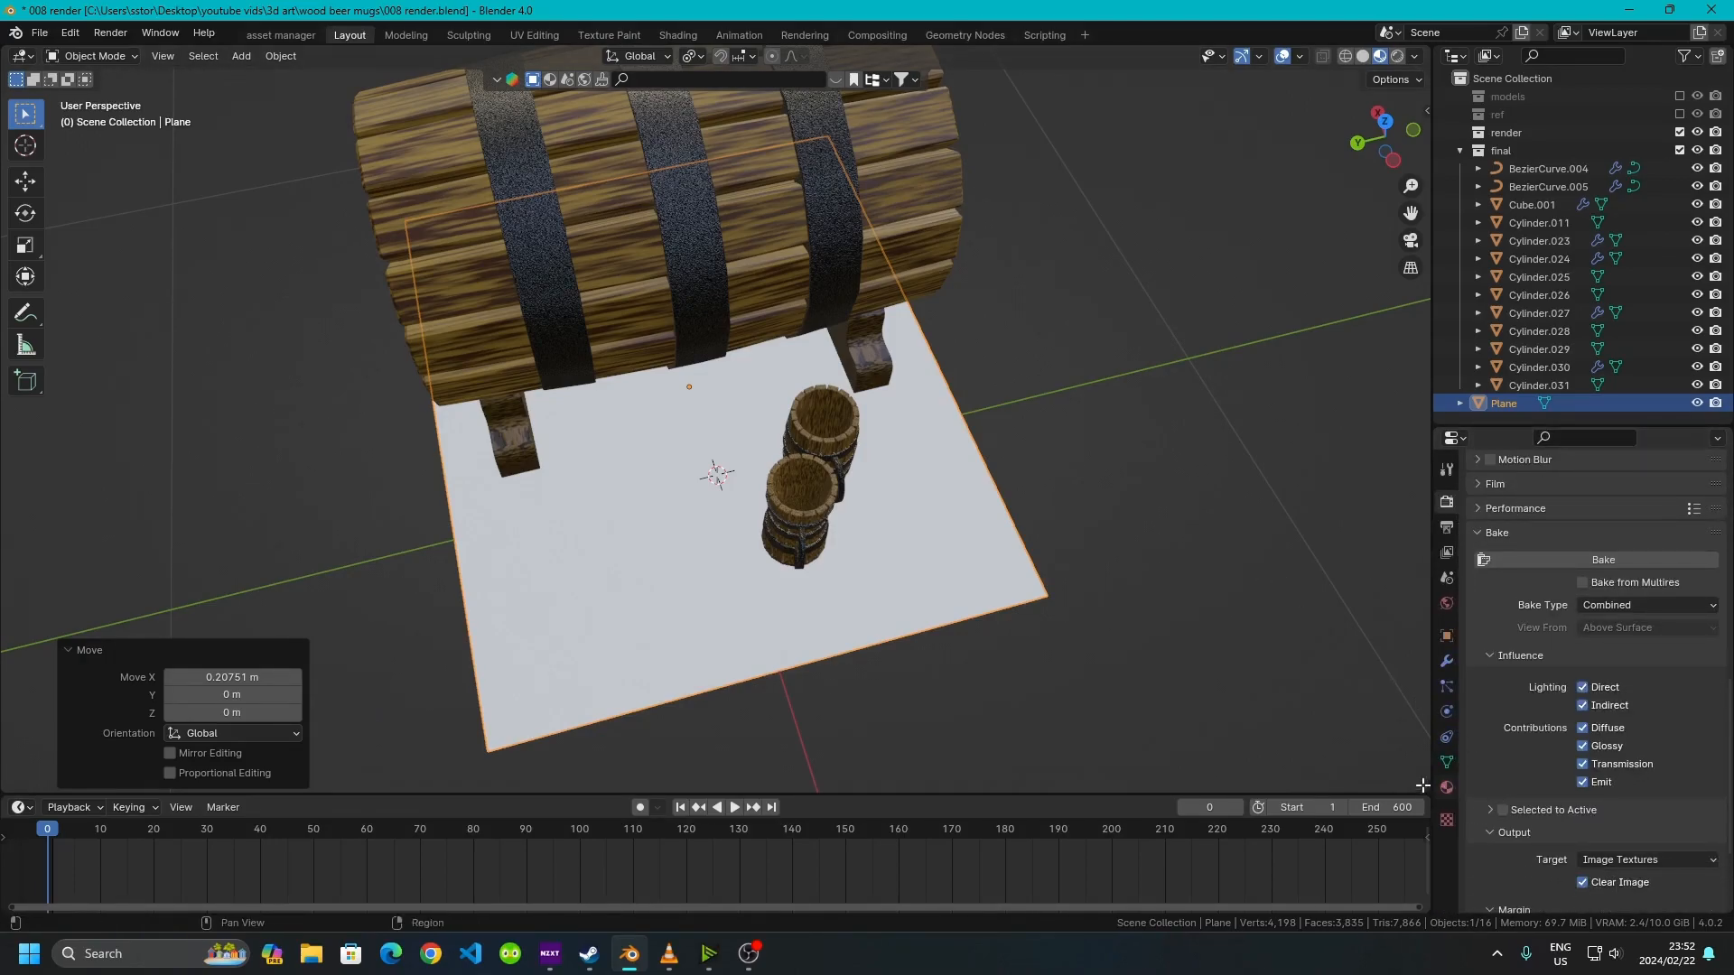
{"action": "left_click", "coordinate": [1445, 661]}
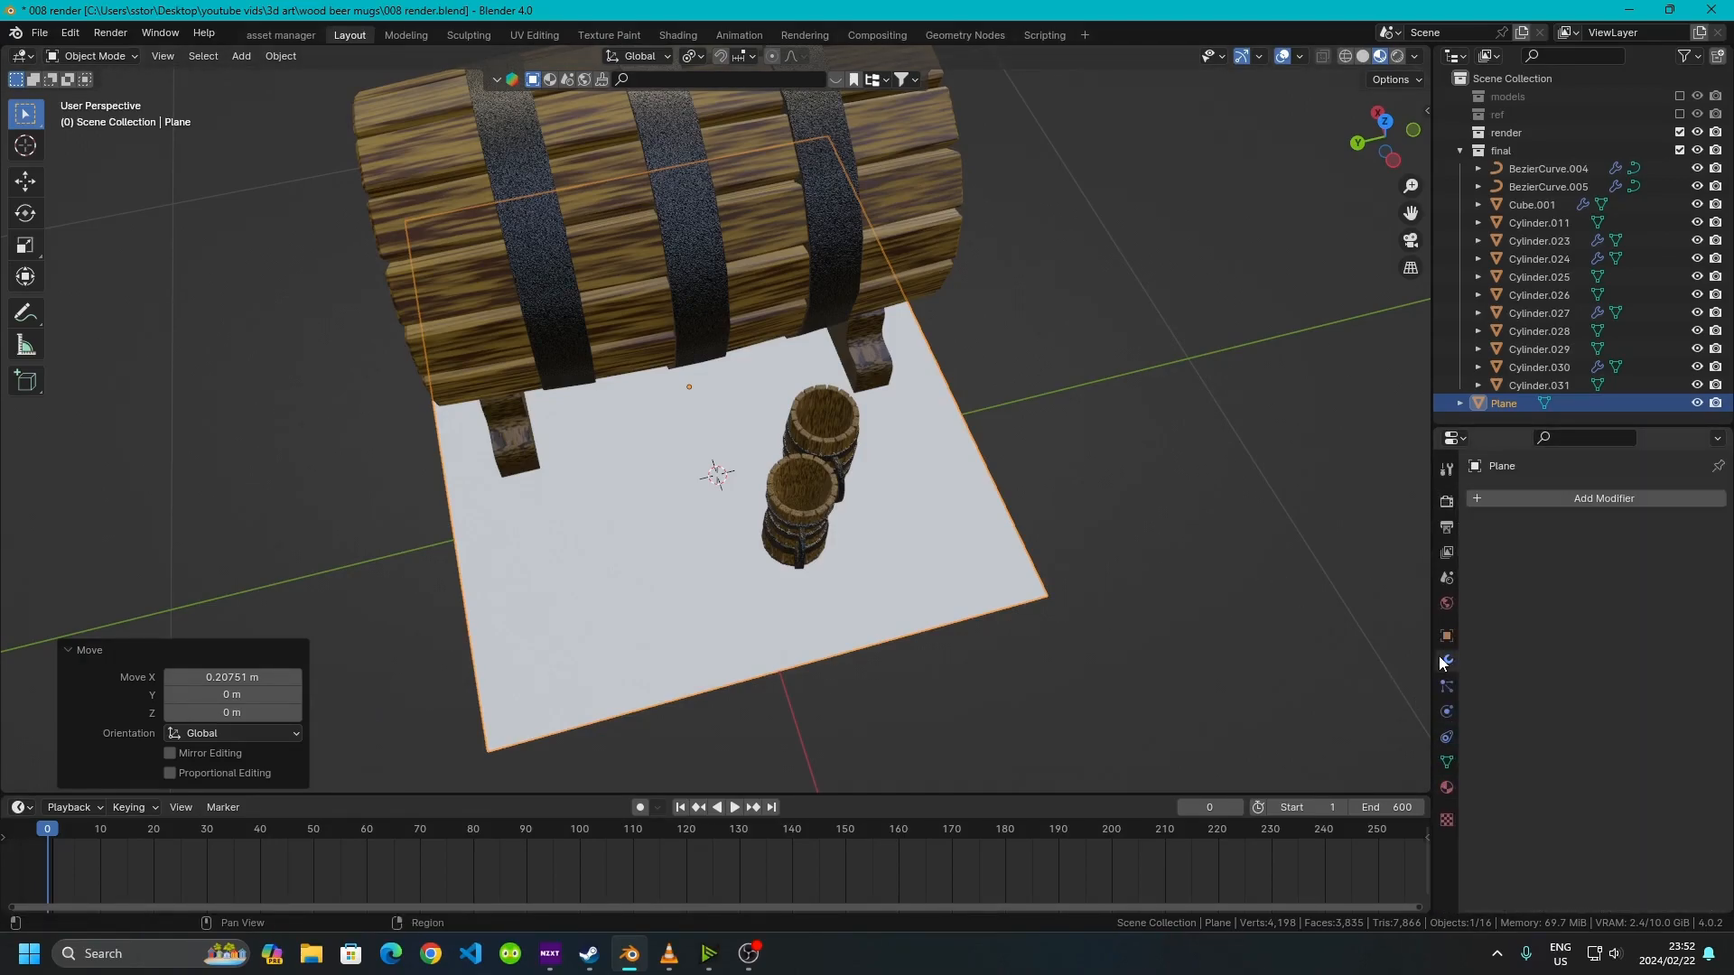
{"action": "left_click", "coordinate": [1548, 491]}
{"action": "mouse_move", "coordinate": [1520, 555]}
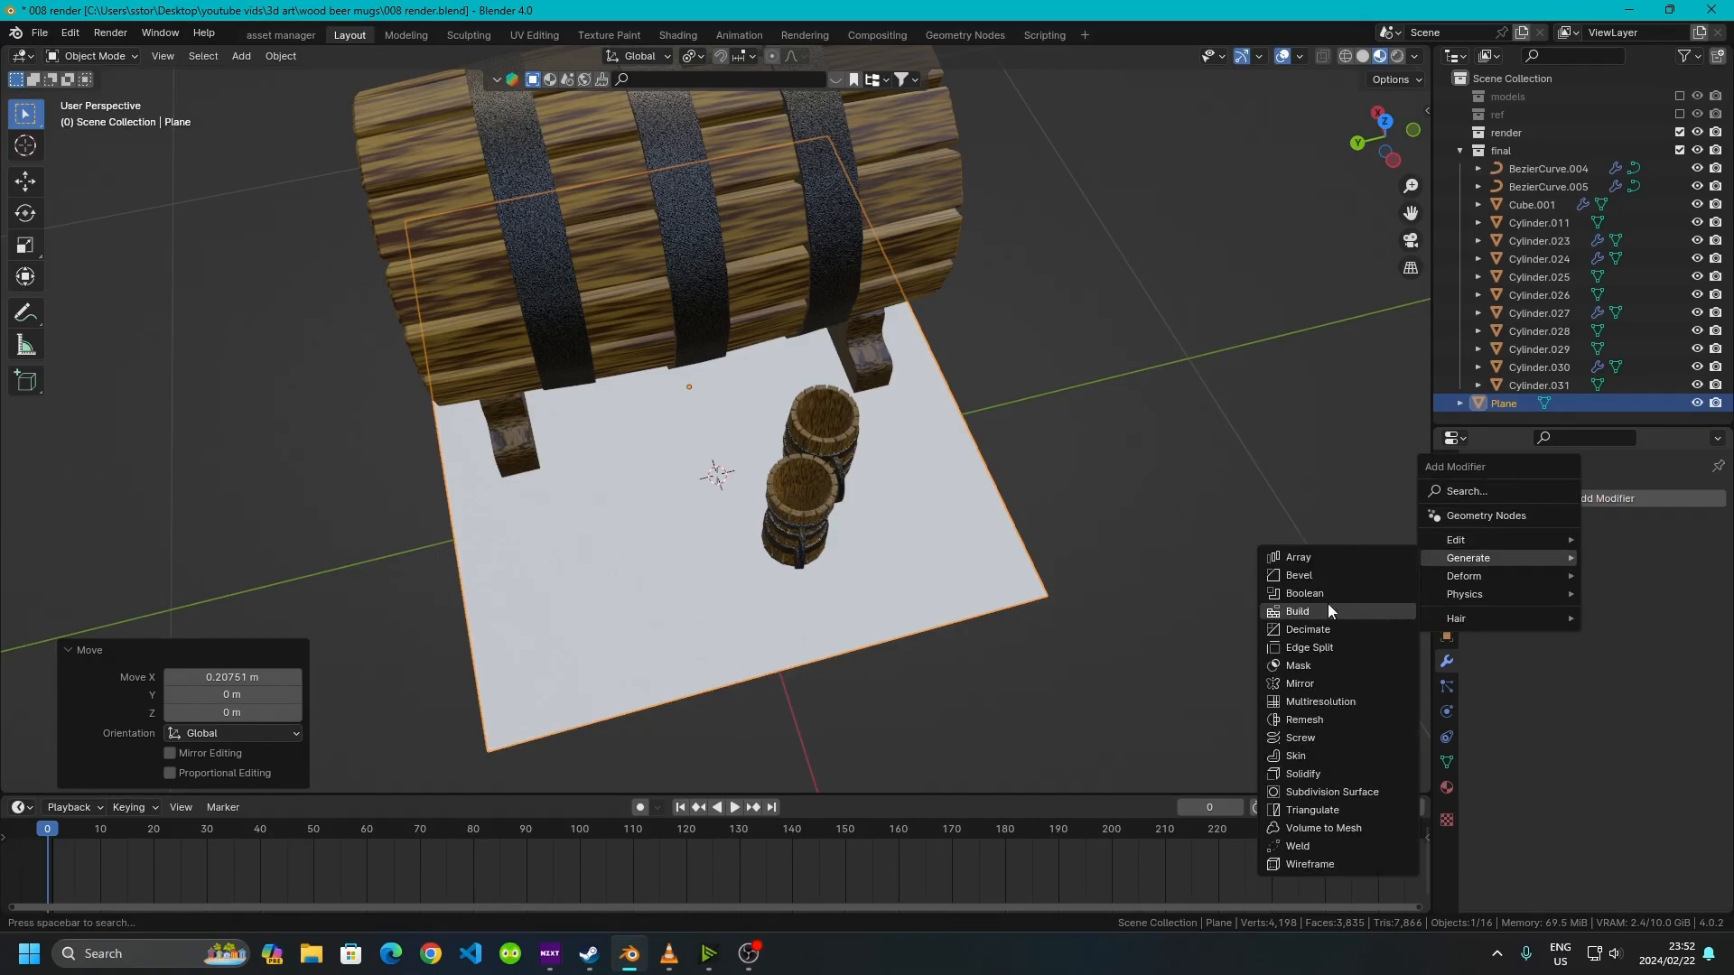
{"action": "left_click", "coordinate": [1314, 778]}
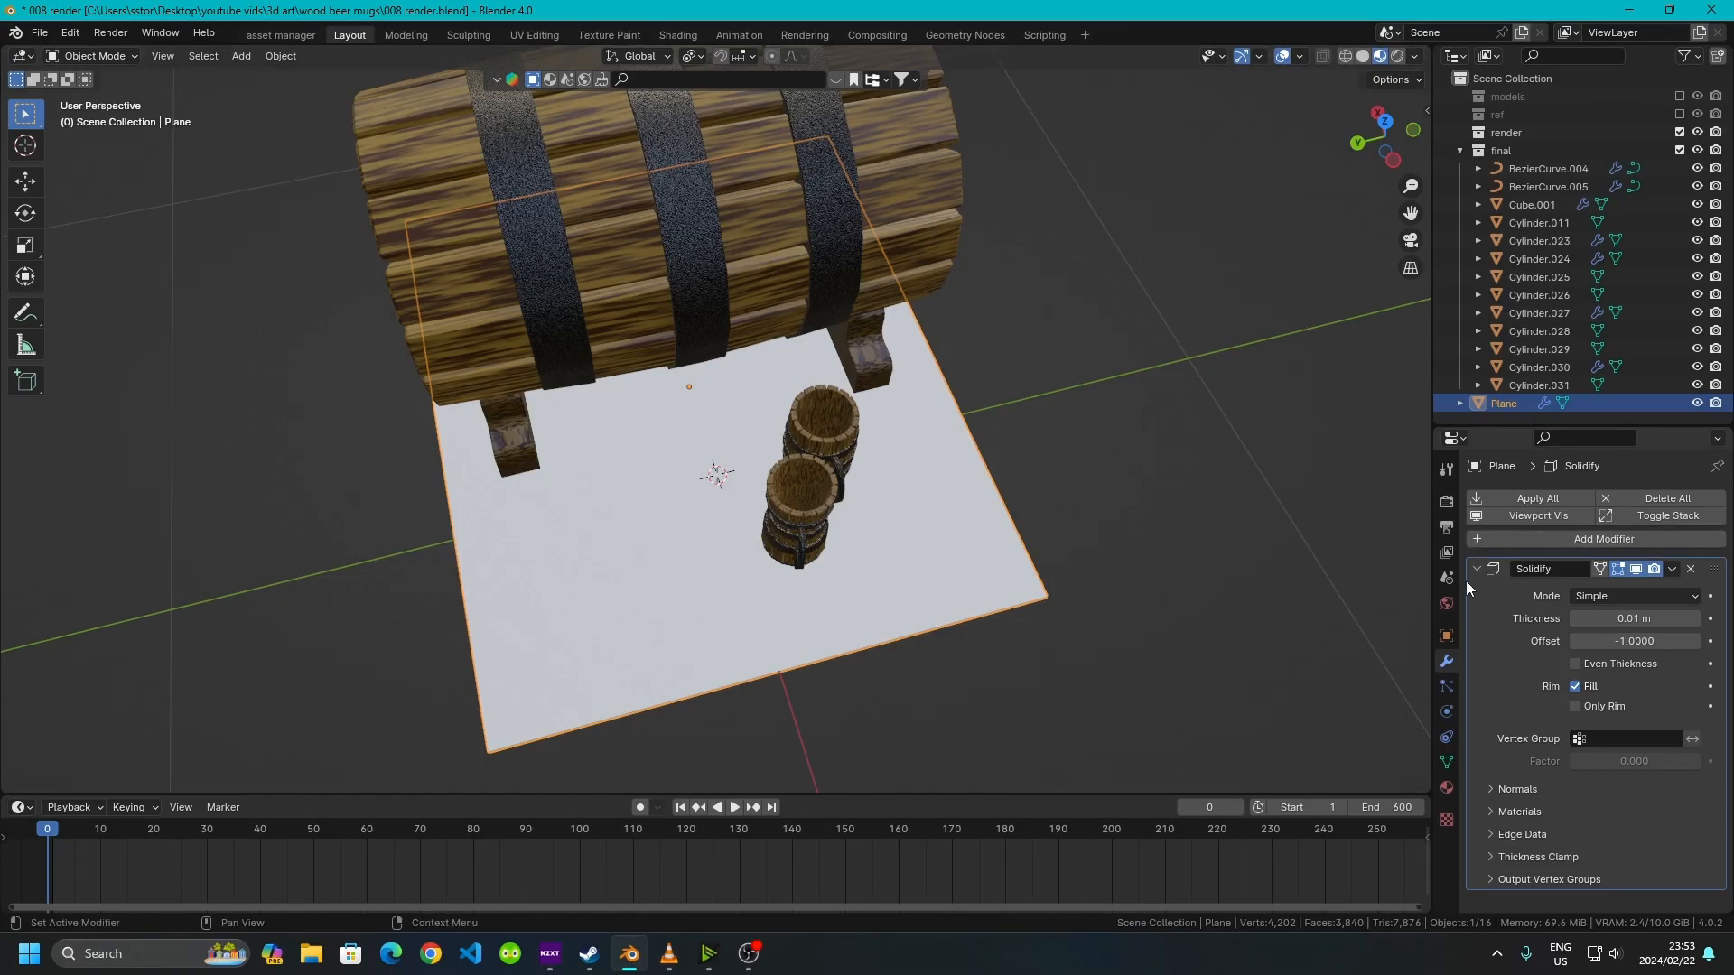
Add a Bevel modifier to the ground plane
{"action": "left_click", "coordinate": [1471, 545]}
{"action": "mouse_move", "coordinate": [1471, 545]}
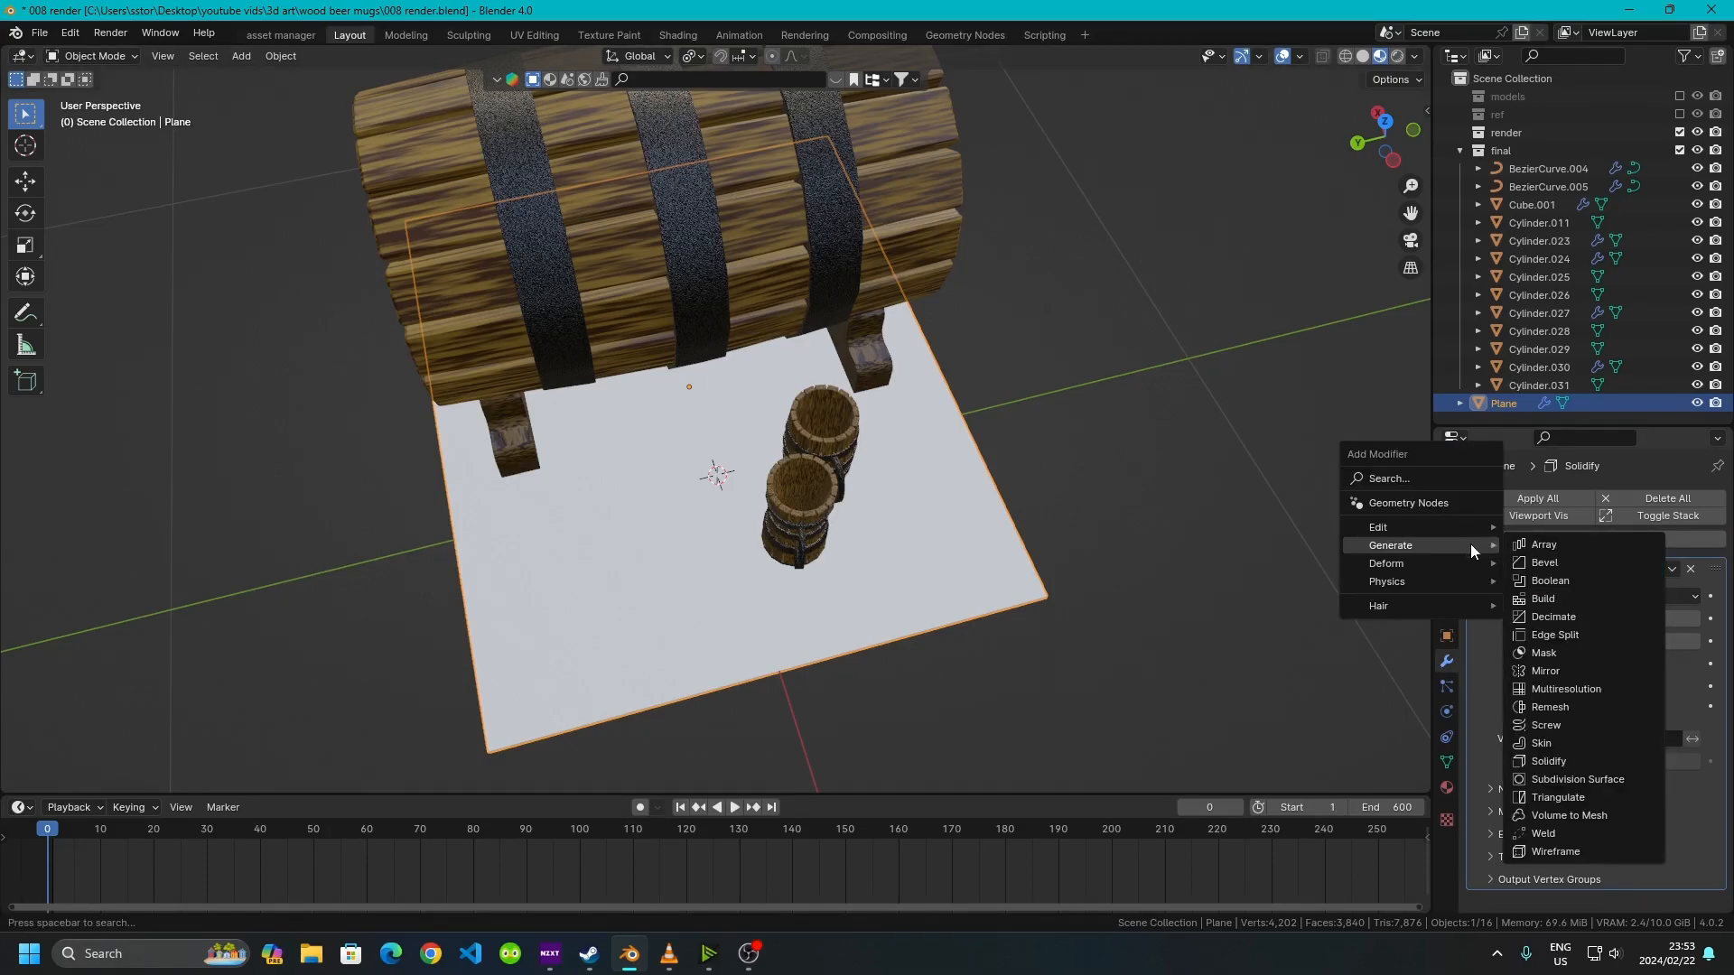
{"action": "left_click", "coordinate": [1541, 561]}
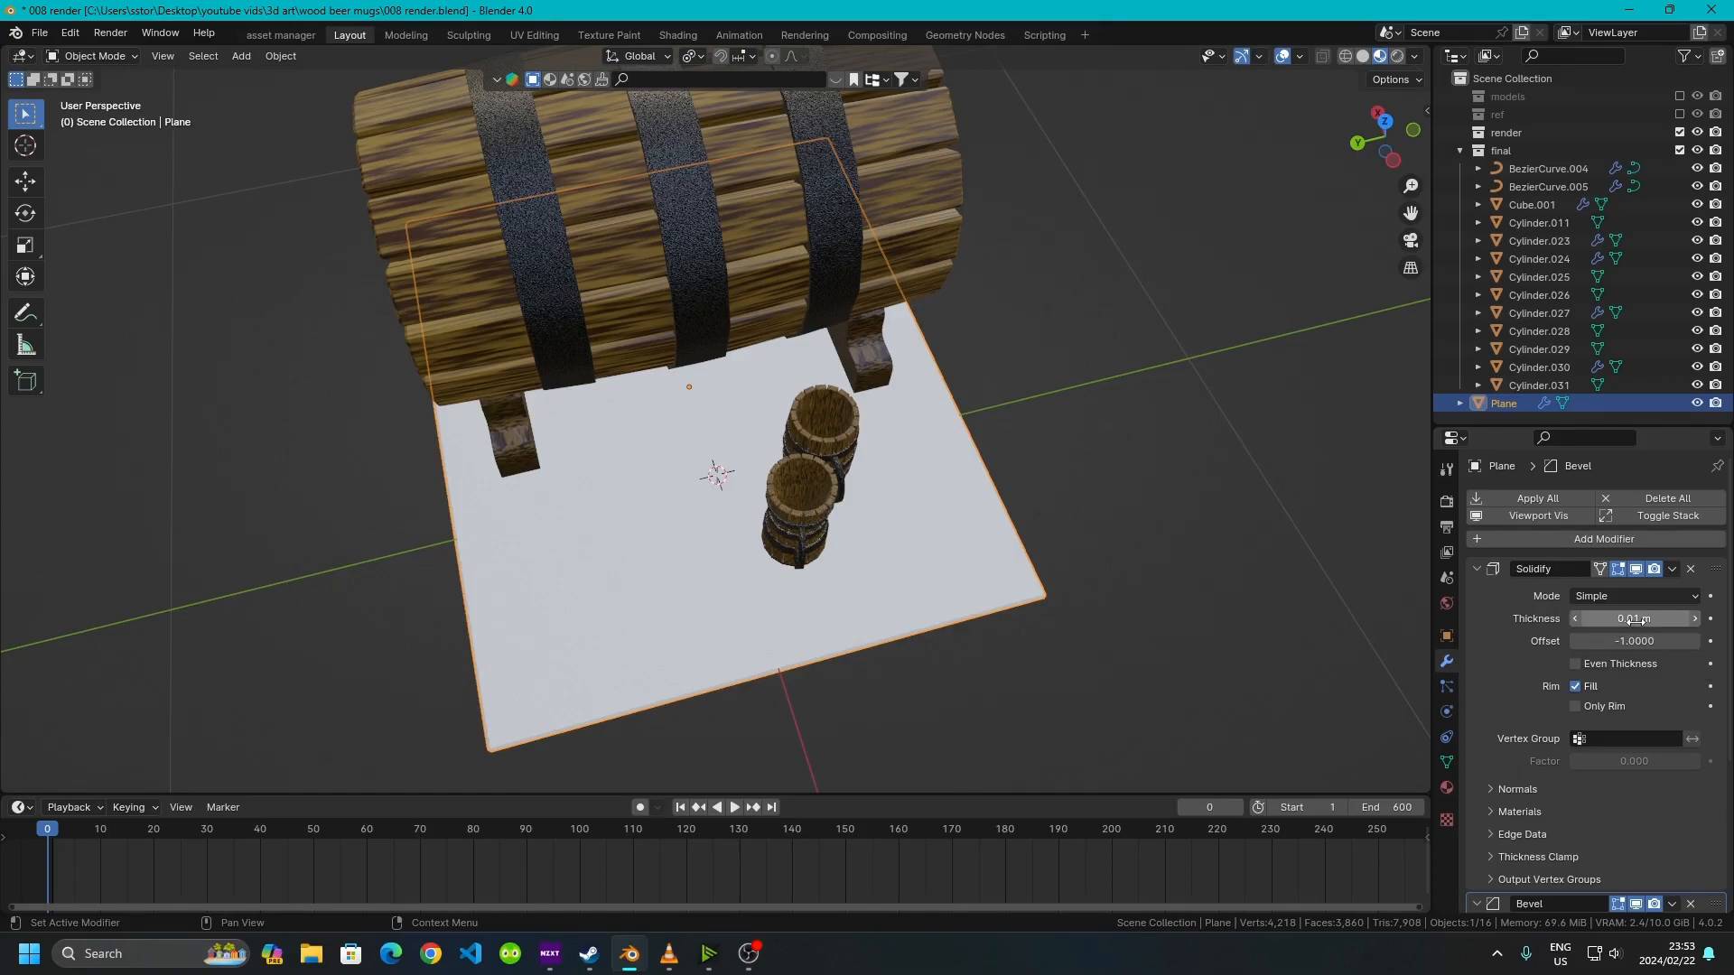
Set the Solidify modifier thickness to 0.03 m
{"action": "left_click", "coordinate": [1694, 620]}
{"action": "left_click", "coordinate": [1694, 619]}
{"action": "middle_click_drag", "start_coordinate": [1134, 537], "coordinate": [744, 596]}
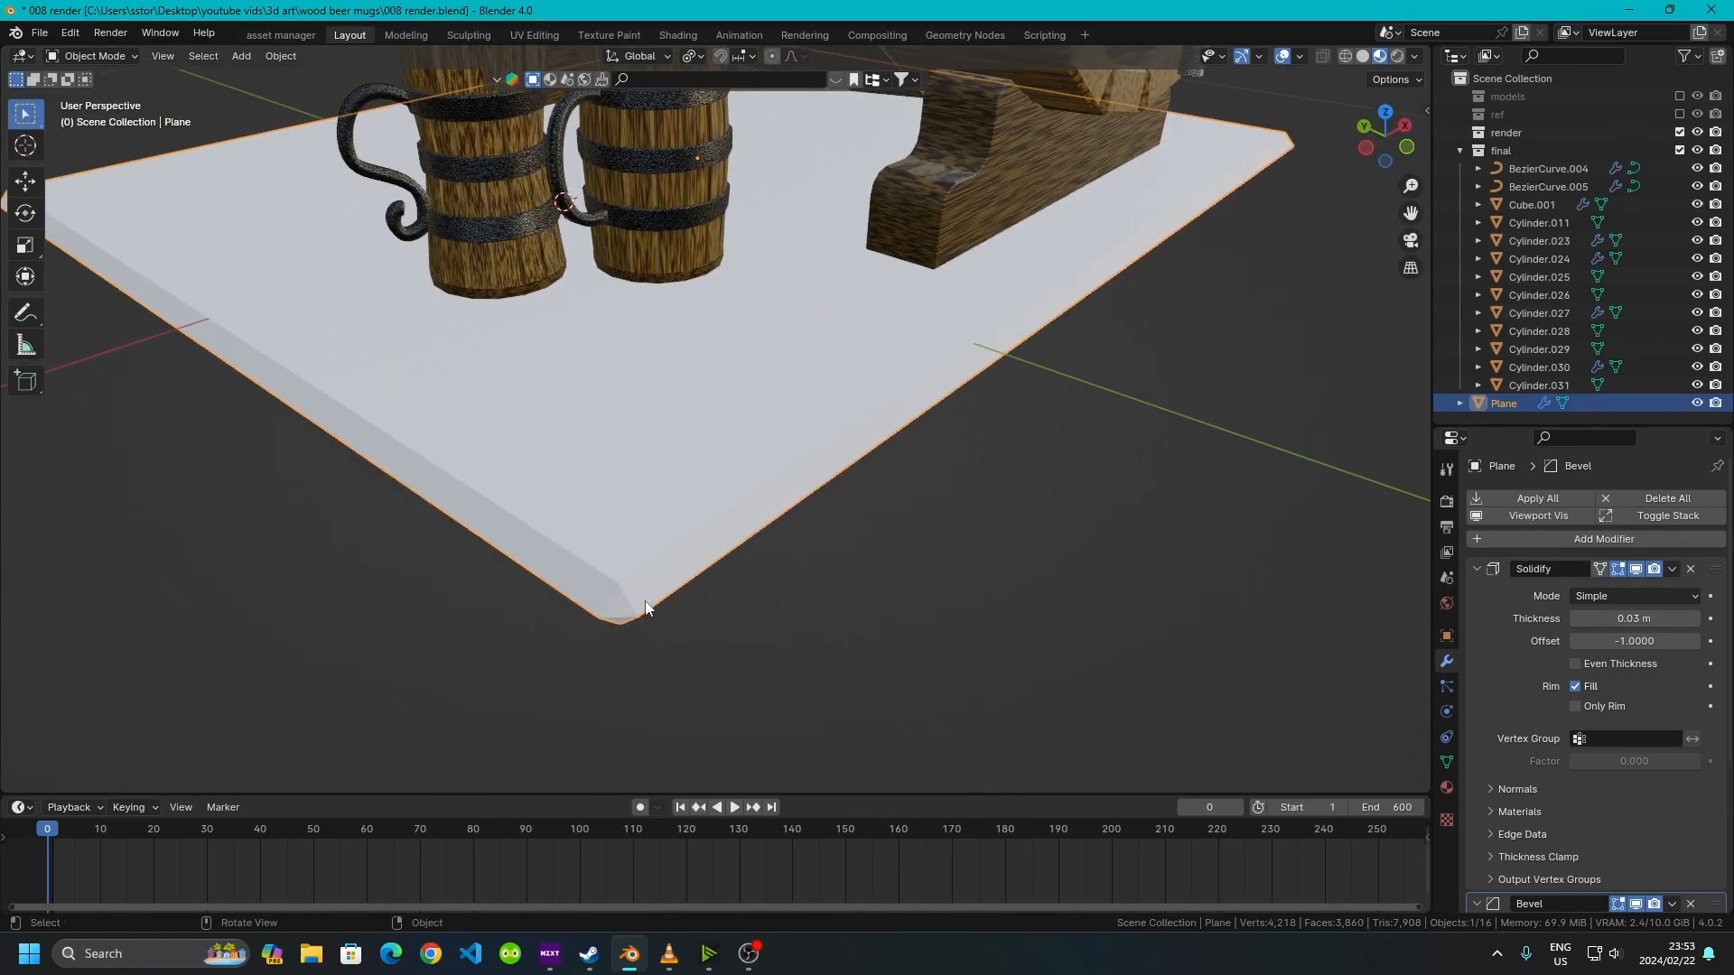
Set the Bevel modifier amount to 0.005 m
{"action": "left_click", "coordinate": [1477, 569]}
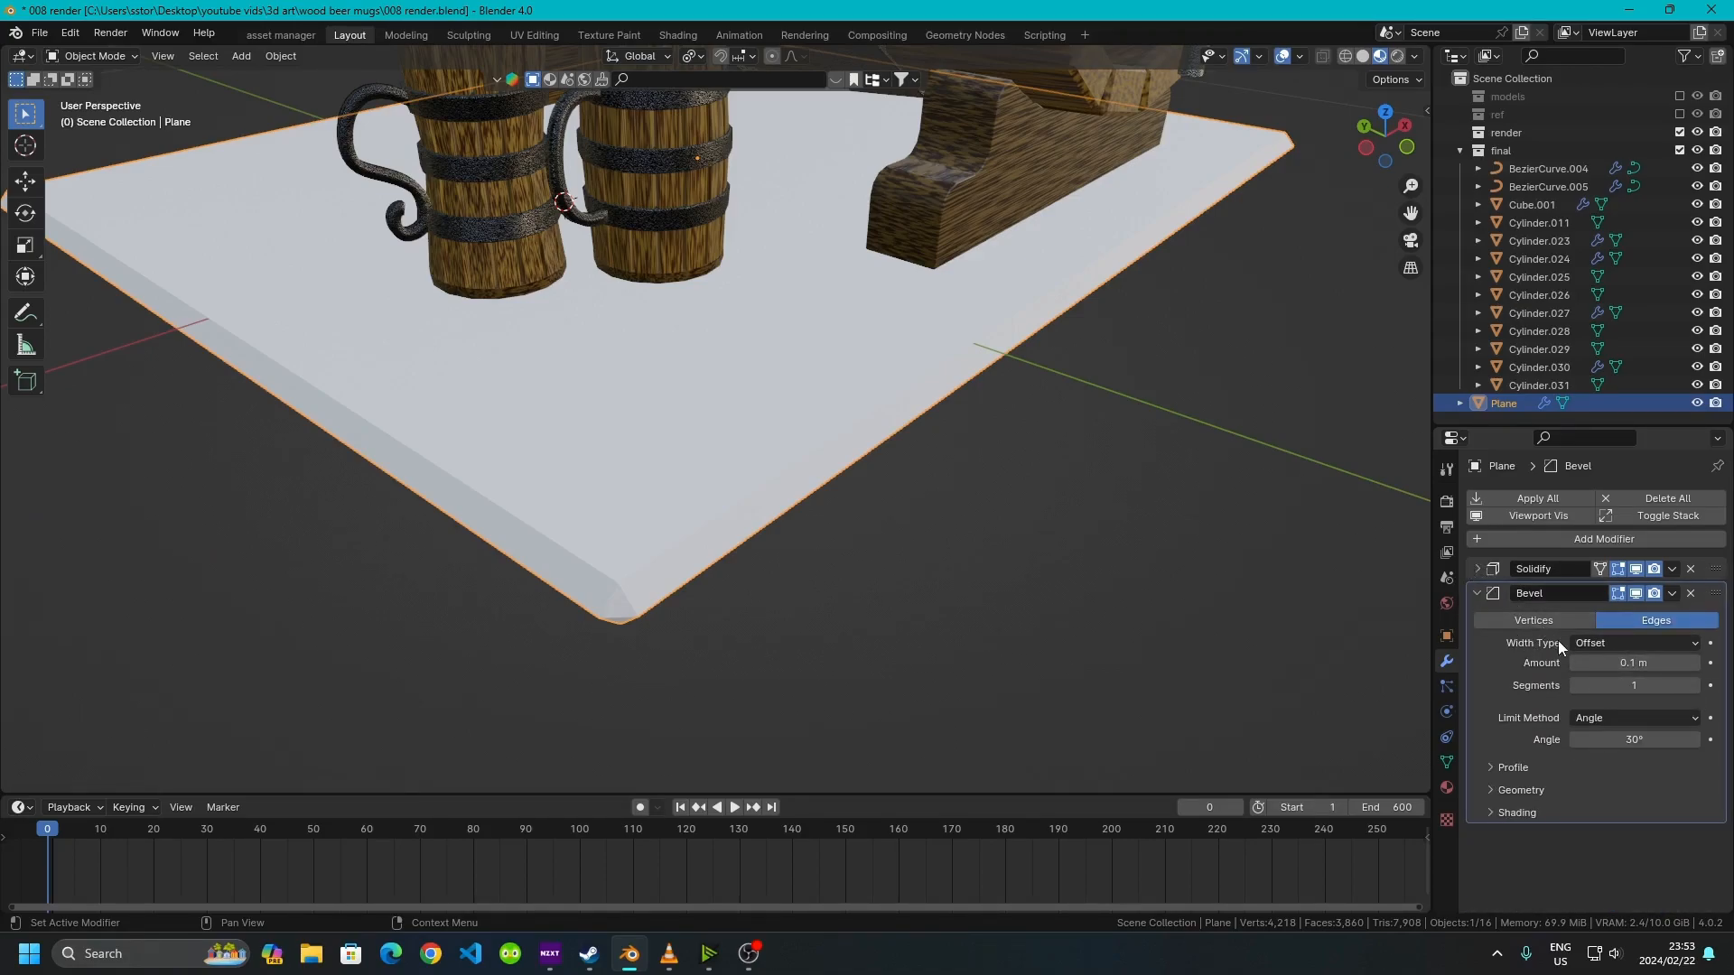
{"action": "left_click", "coordinate": [1625, 663]}
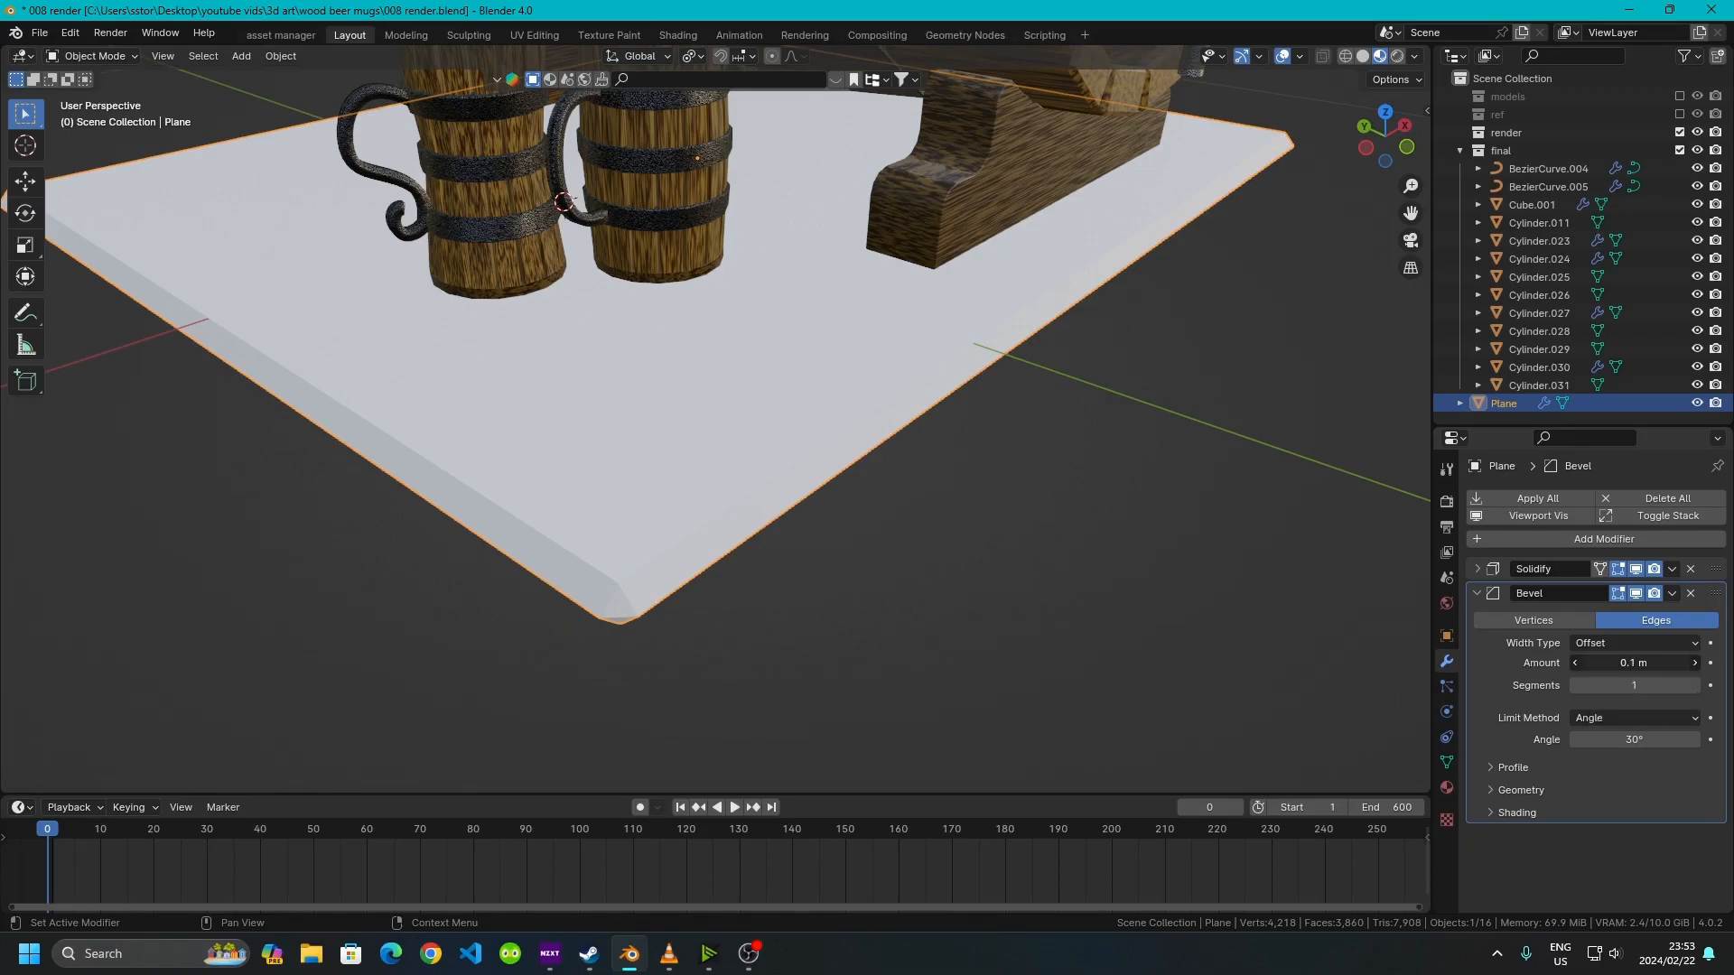
{"action": "type", "text": ".01"}
{"action": "key", "text": "BackSpace"}
{"action": "type", "text": "05"}
{"action": "key", "text": "Return"}
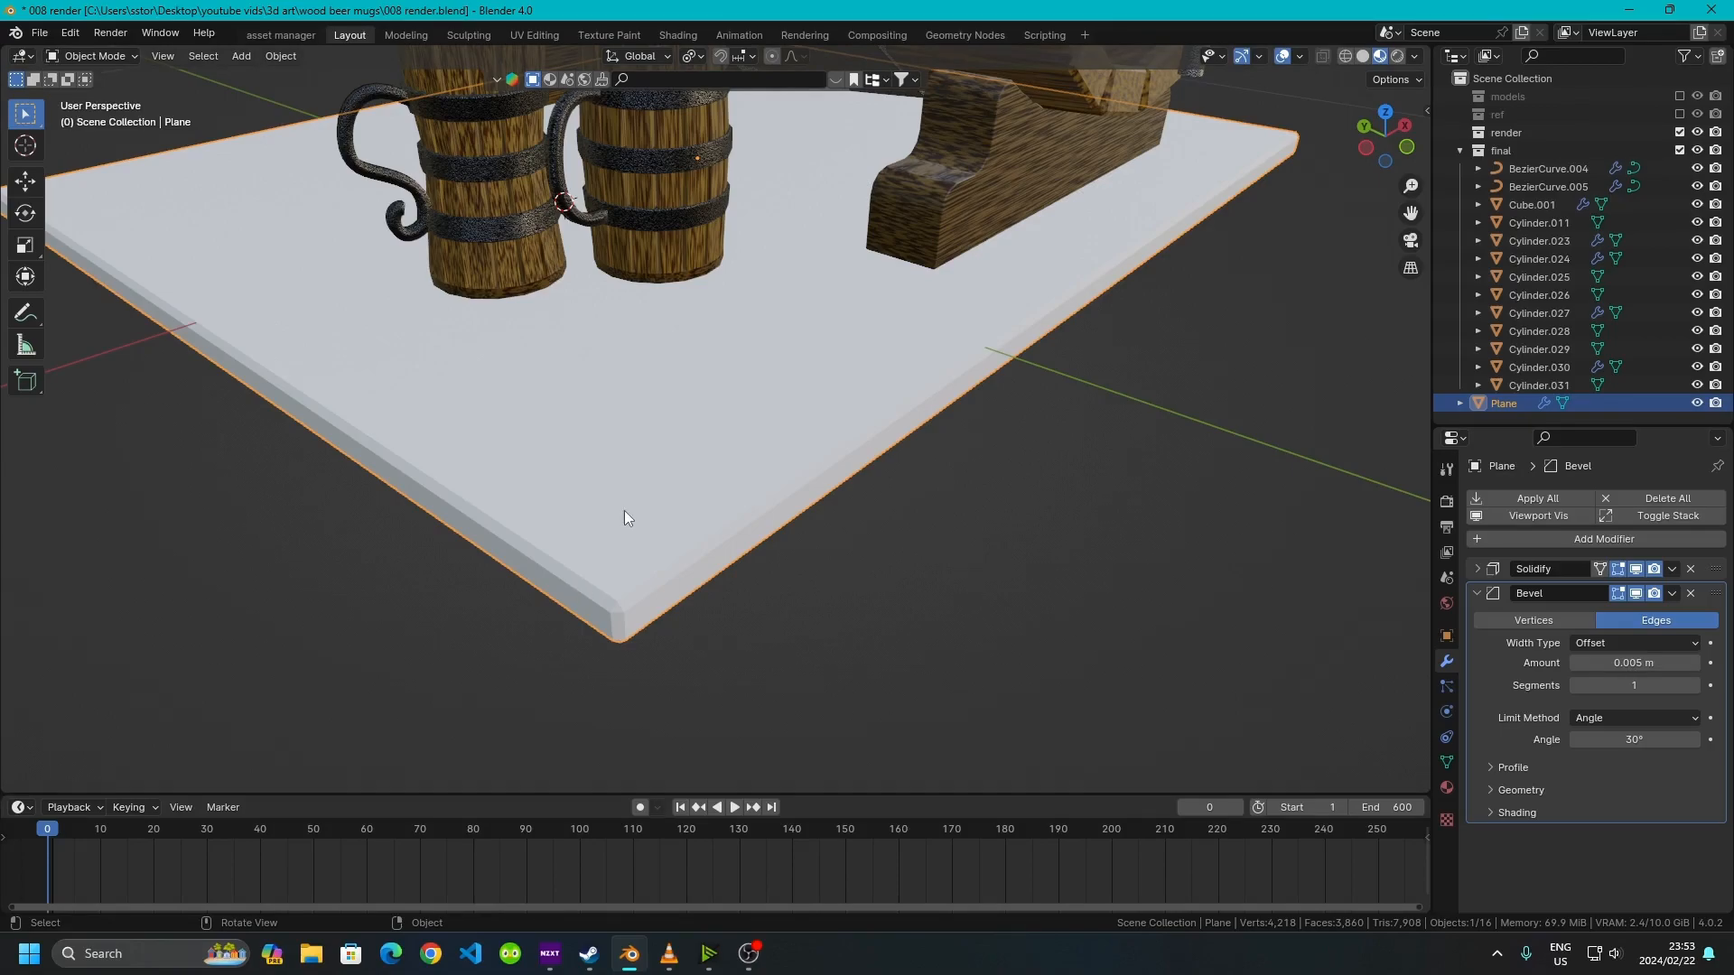
Add four loop cuts across the plane in Edit Mode to divide it into five boards
{"action": "mouse_move", "coordinate": [722, 560]}
{"action": "middle_mouse_down"}
{"action": "mouse_move", "coordinate": [680, 430]}
{"action": "mouse_move", "coordinate": [643, 387]}
{"action": "mouse_move", "coordinate": [659, 388]}
{"action": "mouse_move", "coordinate": [704, 547]}
{"action": "middle_mouse_up"}
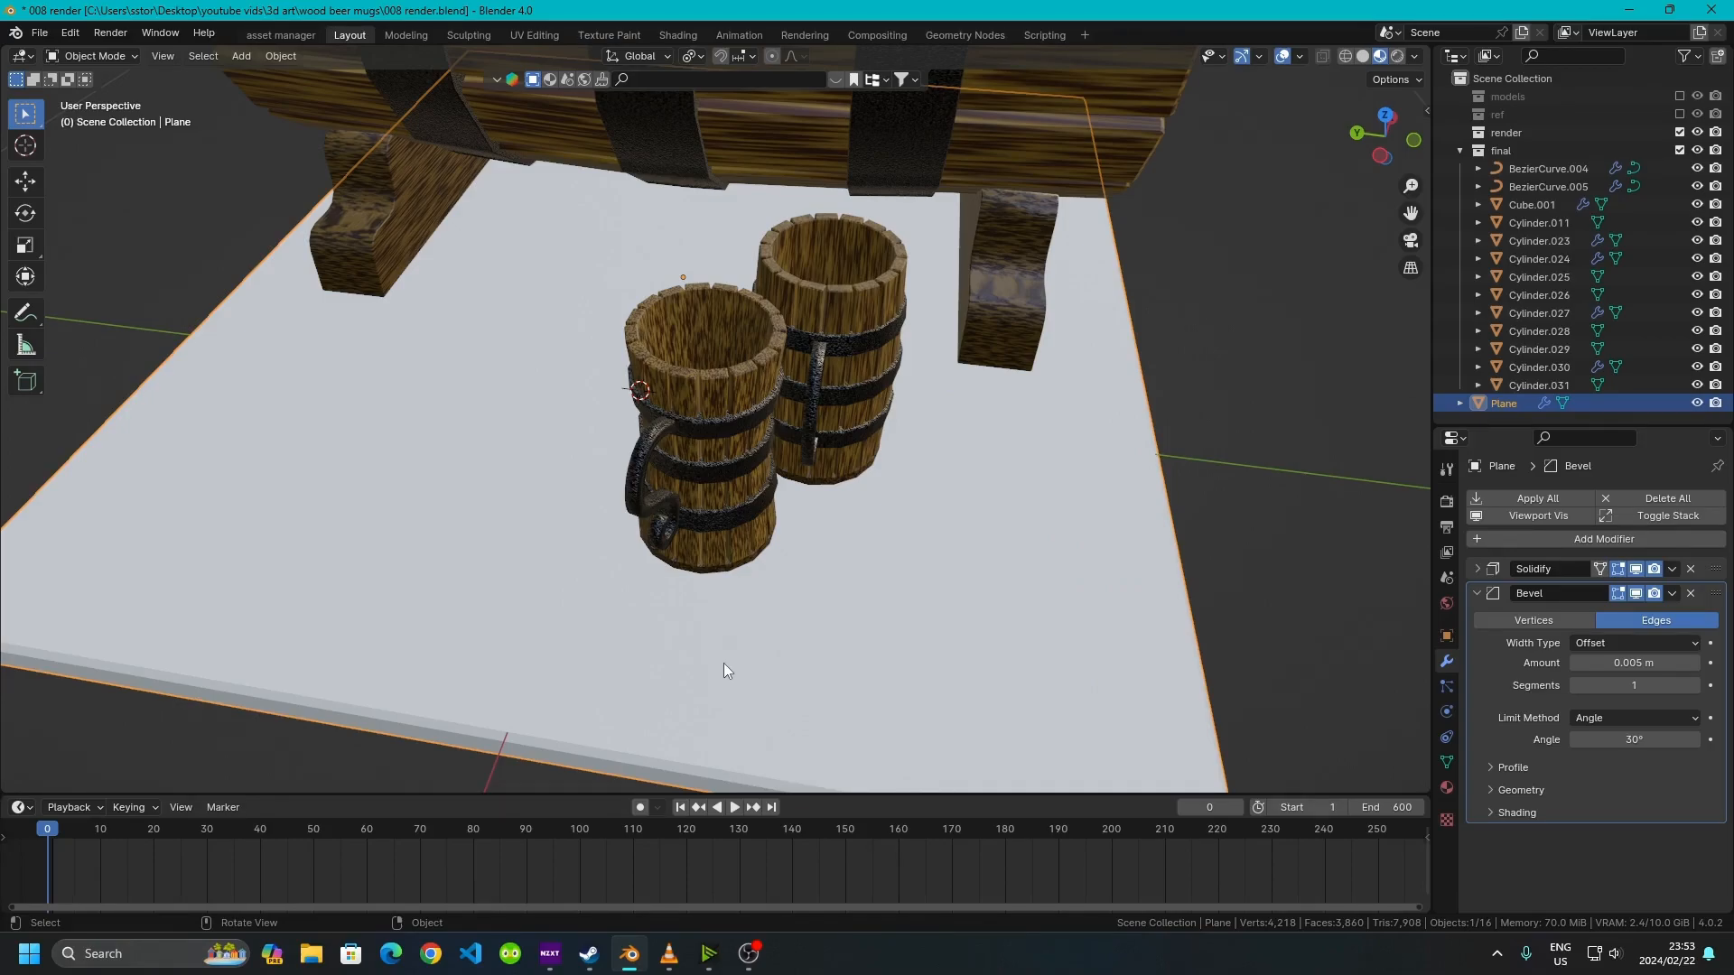
{"action": "scroll", "coordinate": [598, 619], "scroll_direction": "down", "scroll_amount": 2}
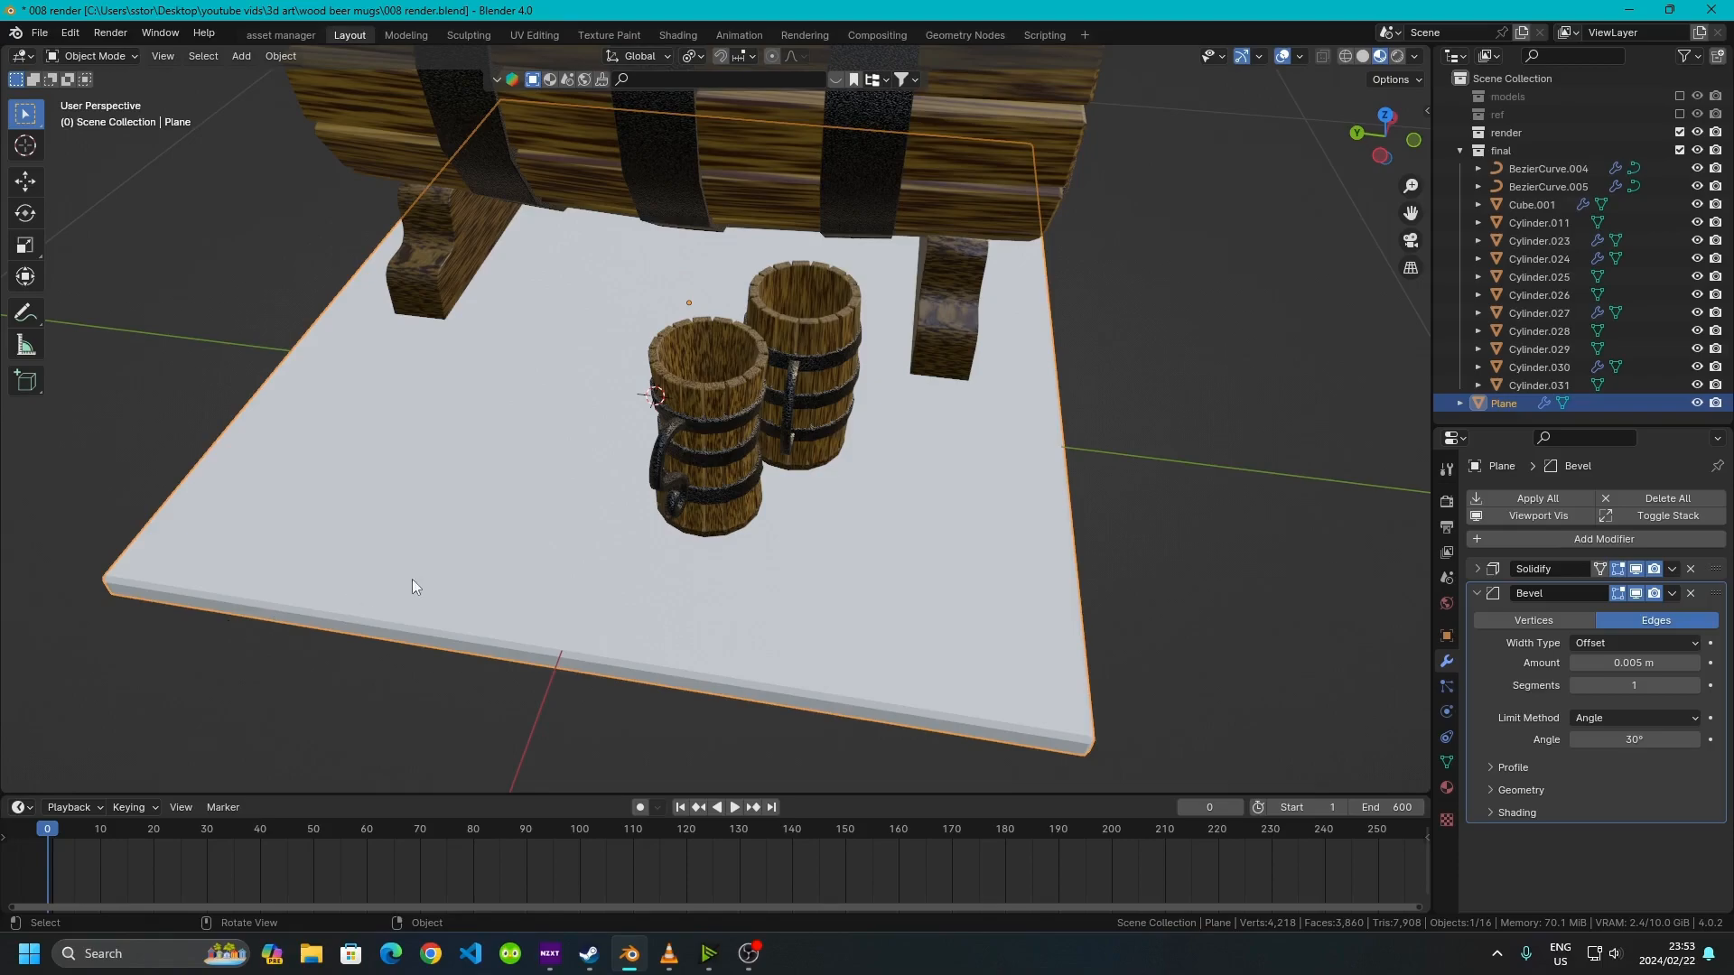
{"action": "key", "text": "Tab"}
{"action": "key", "text": "ctrl+r"}
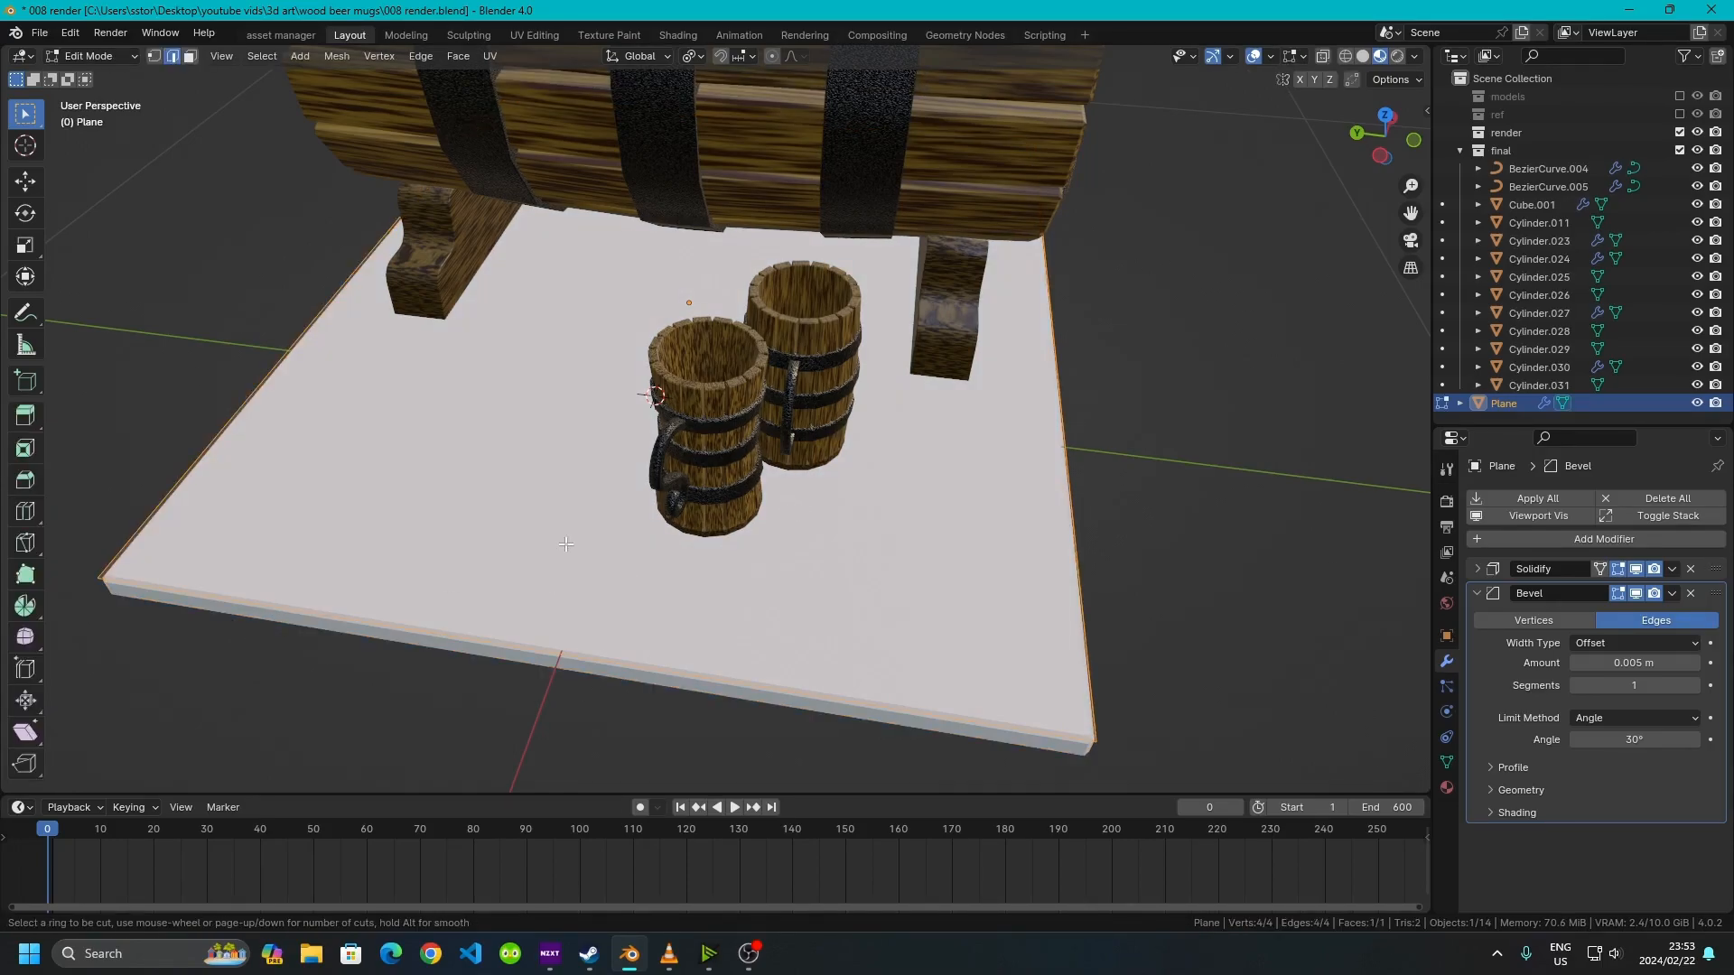
{"action": "scroll", "coordinate": [509, 650], "scroll_direction": "up", "scroll_amount": 3}
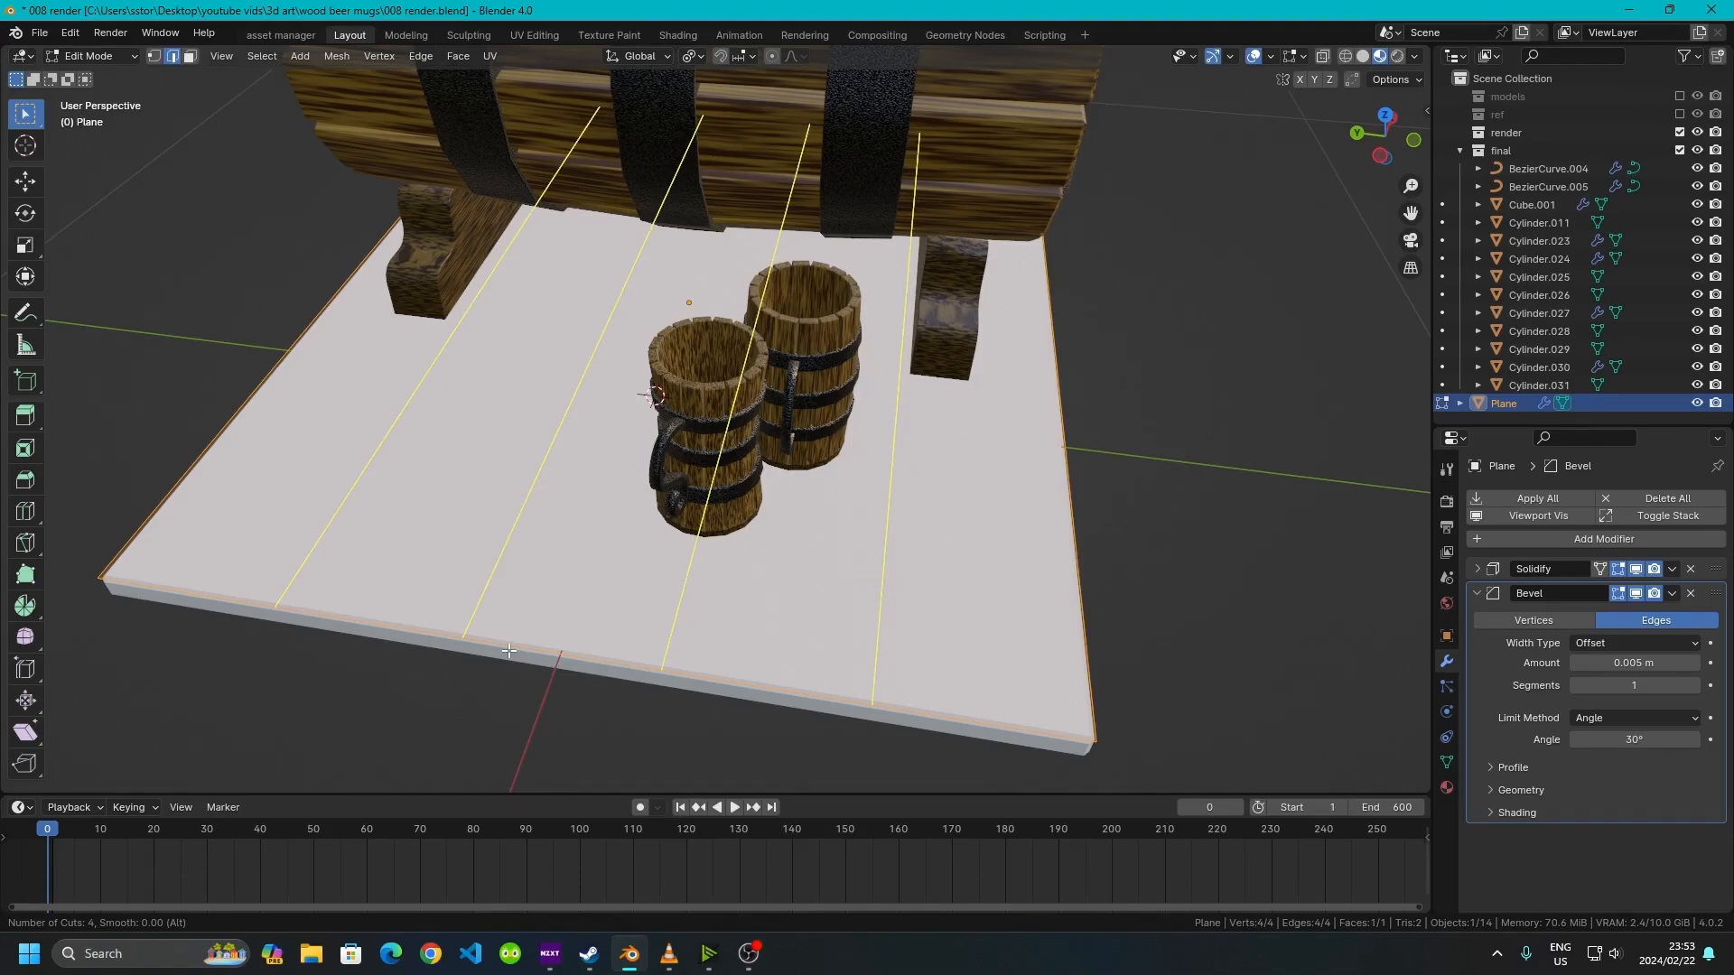
{"action": "left_click", "coordinate": [509, 650]}
{"action": "right_click", "coordinate": [509, 650]}
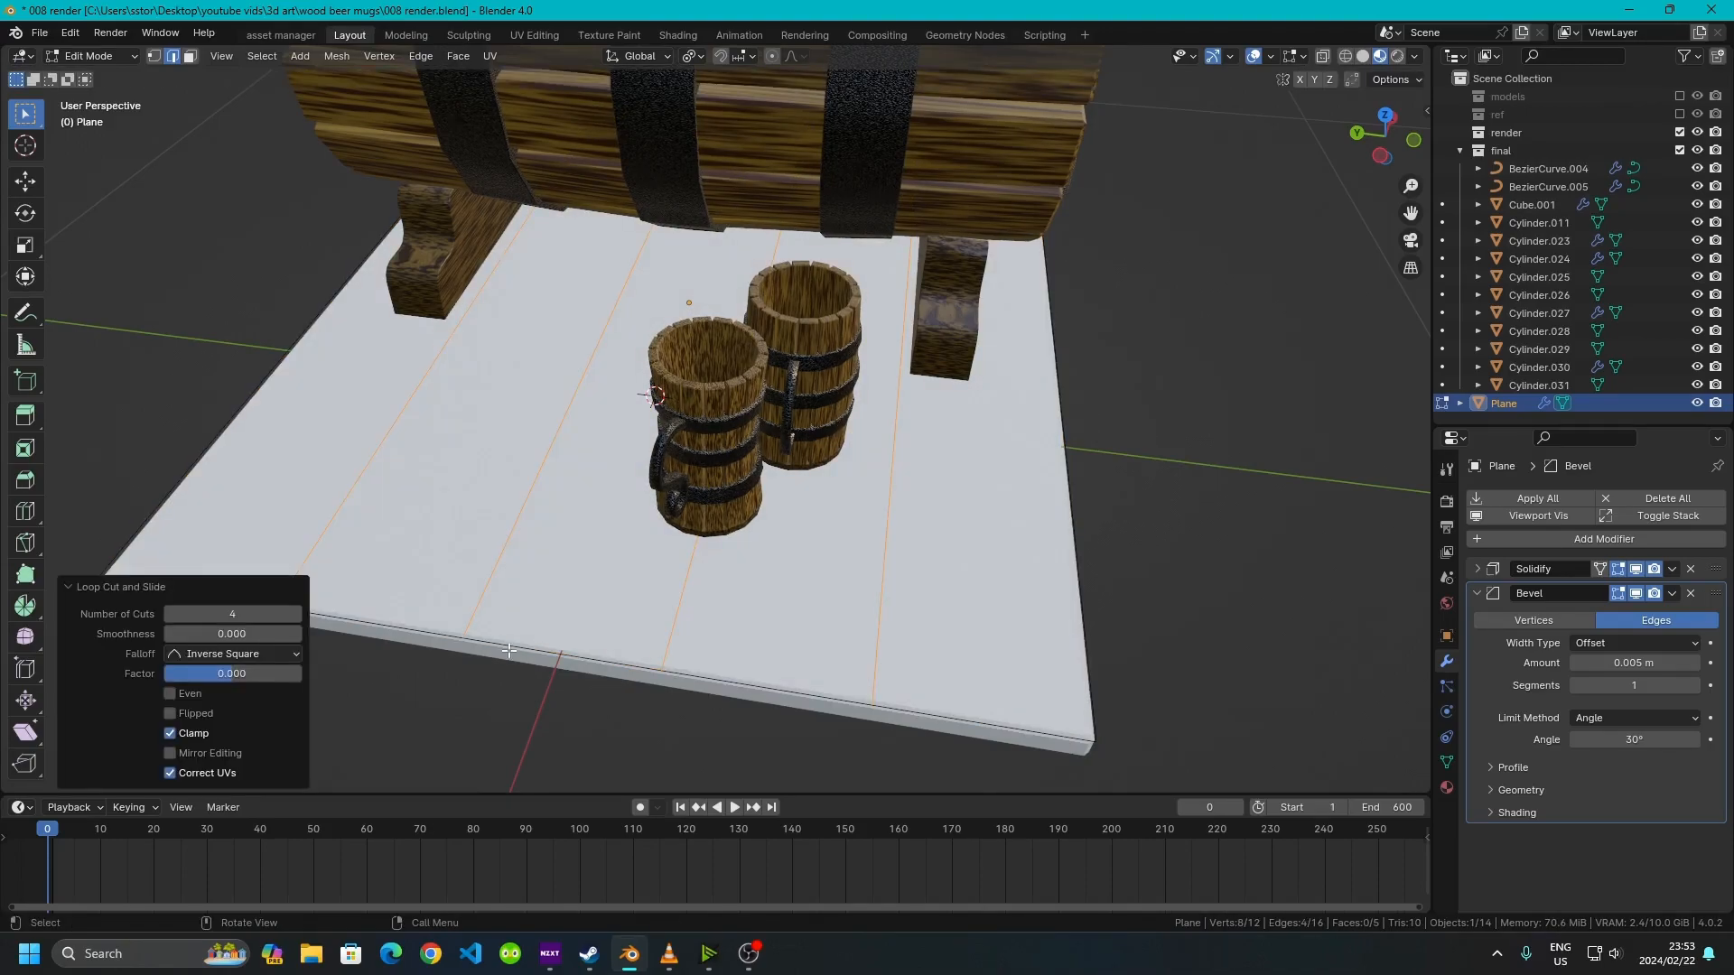
Split the five board faces of the plane apart from each other
{"action": "left_click", "coordinate": [191, 56]}
{"action": "left_click", "coordinate": [269, 526]}
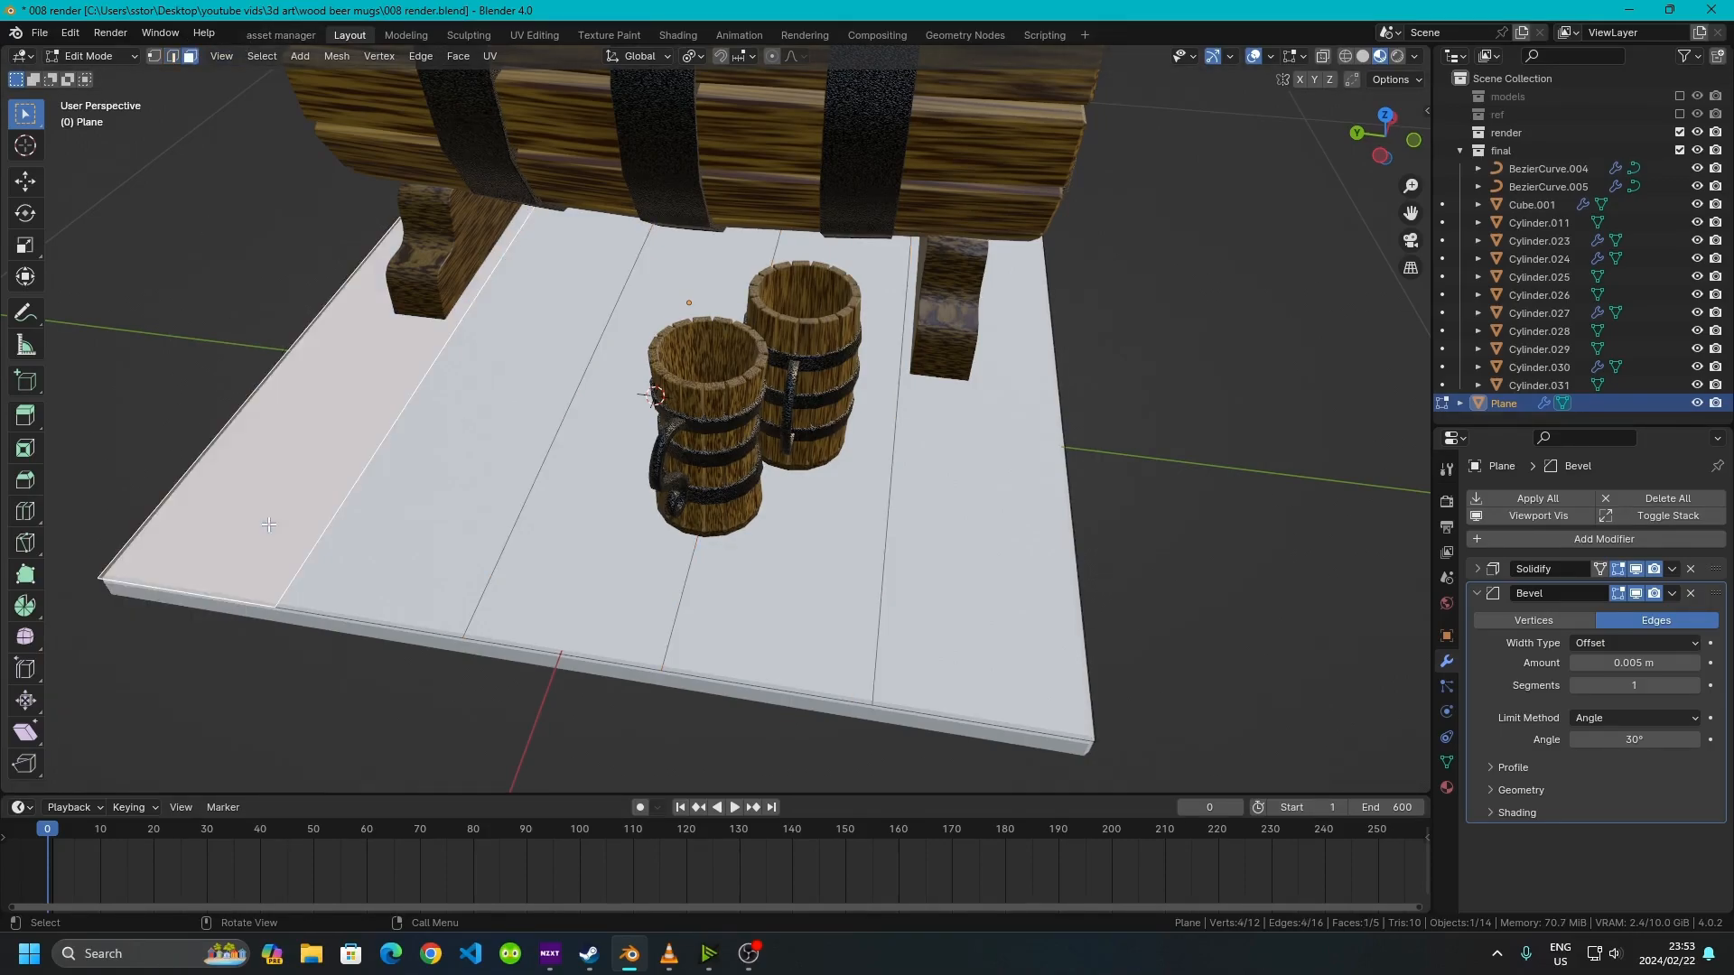
{"action": "left_click", "coordinate": [632, 552], "text": "shift"}
{"action": "left_click", "coordinate": [1043, 640], "text": "shift"}
{"action": "key", "text": "y"}
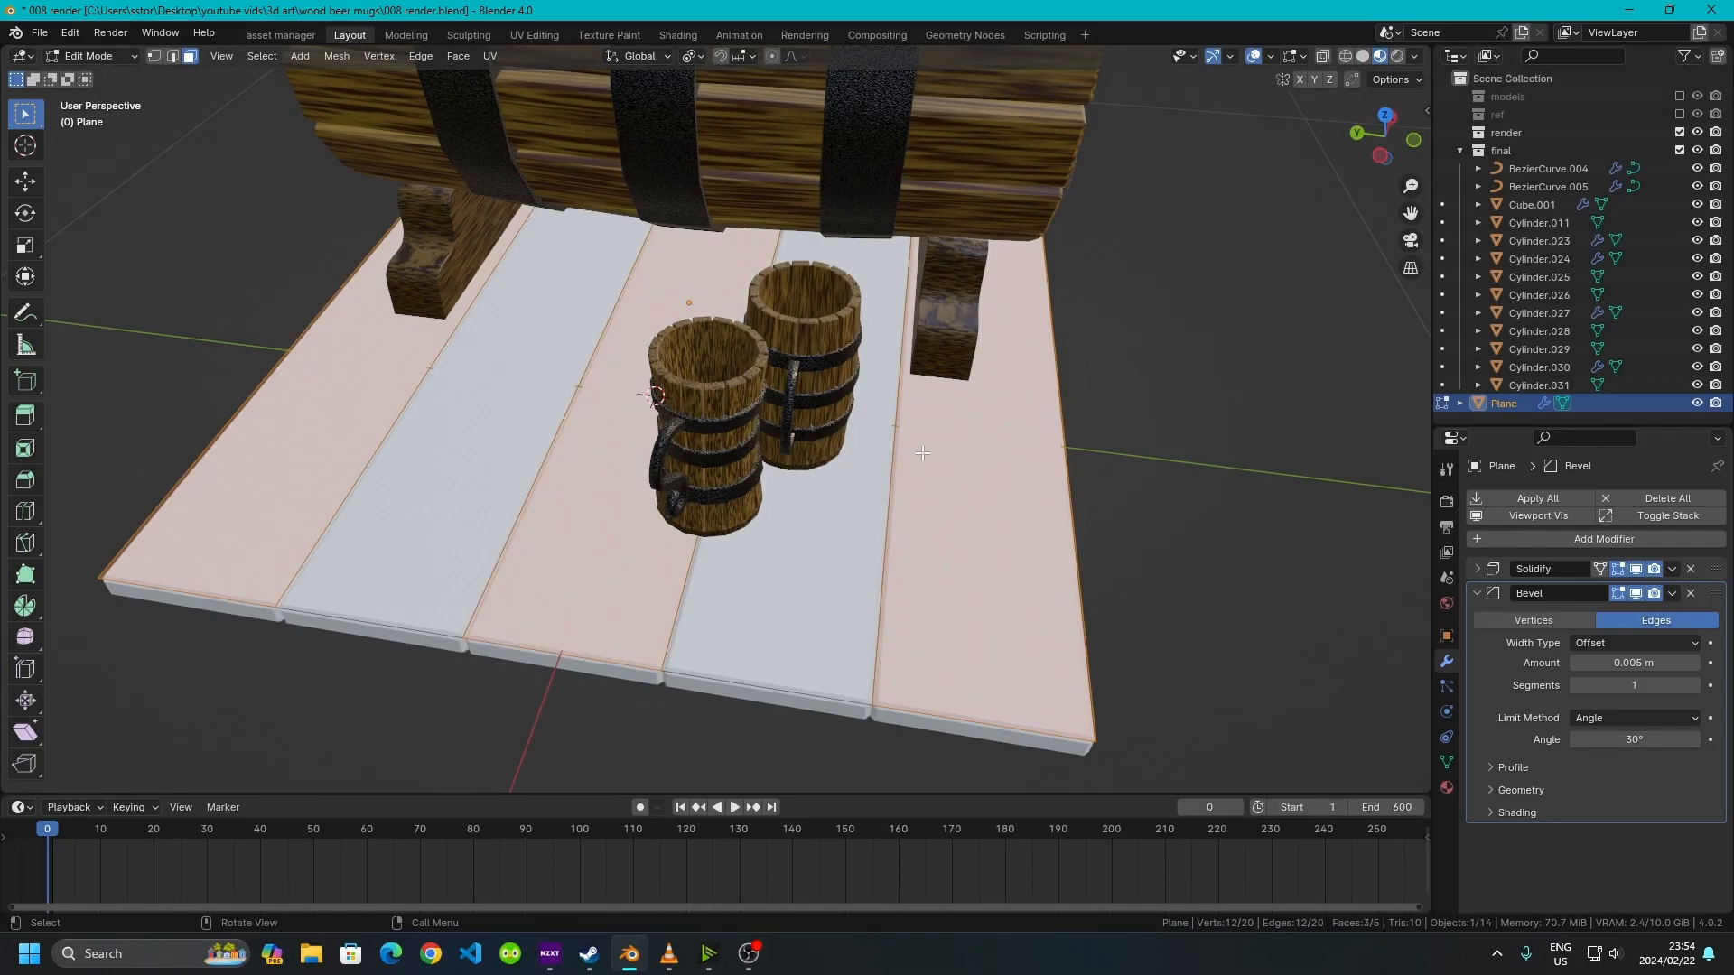
{"action": "key", "text": "g"}
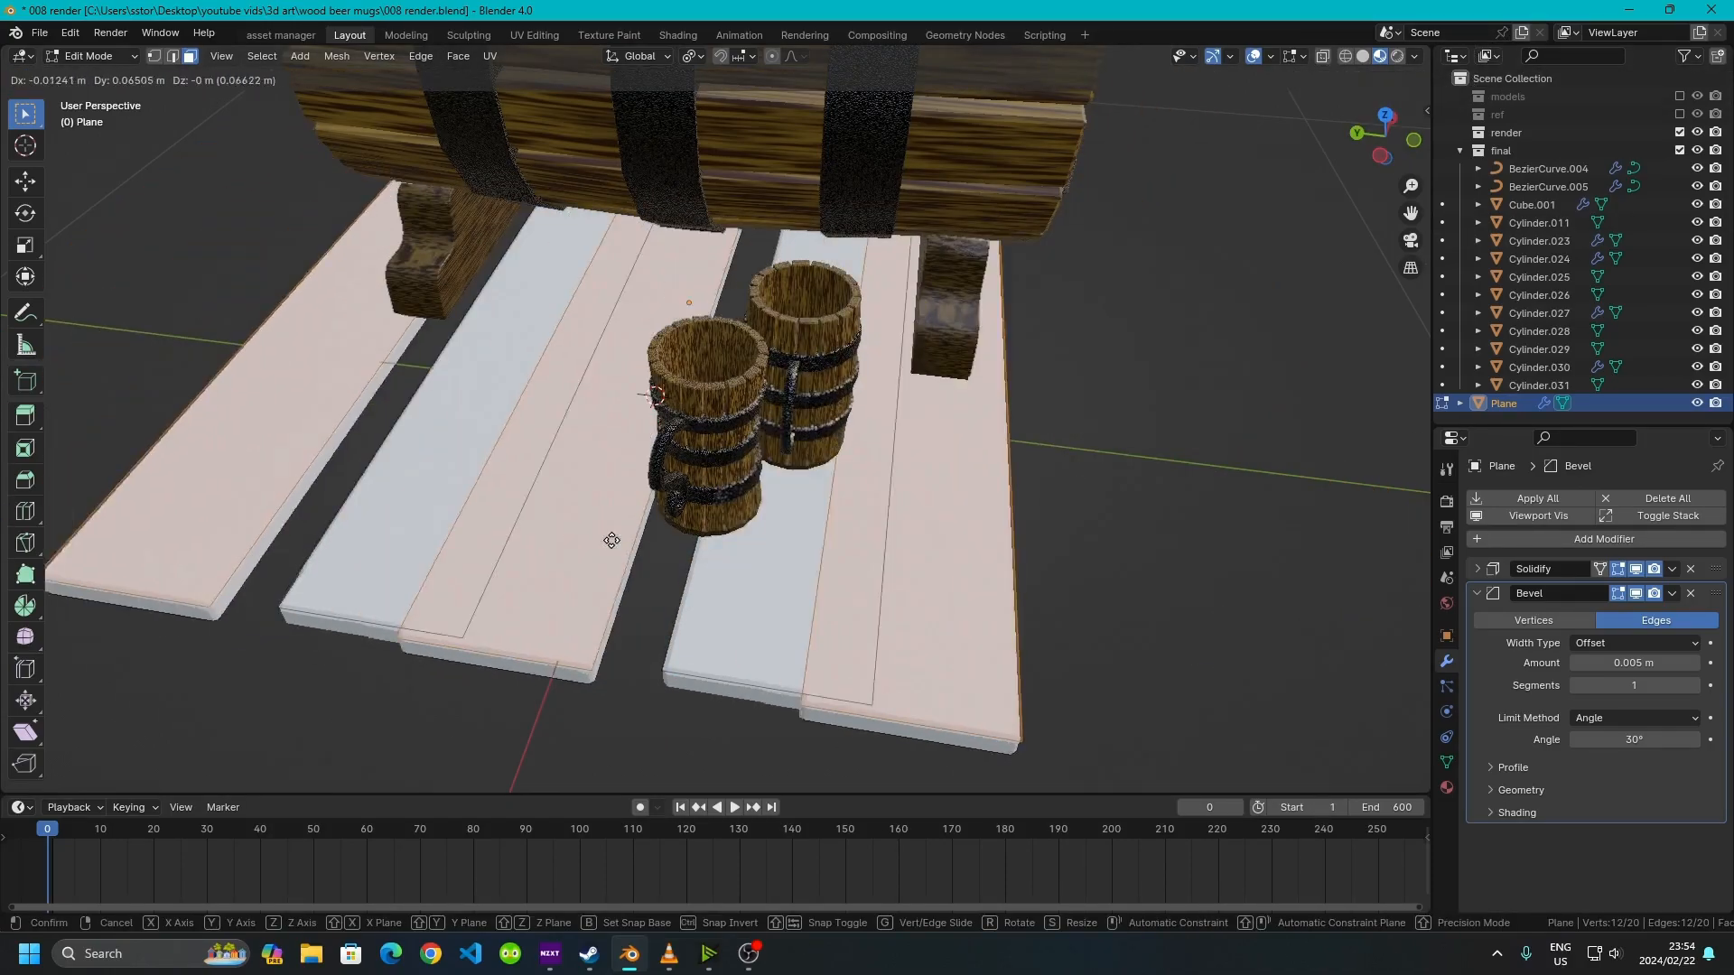
{"action": "right_click", "coordinate": [629, 495]}
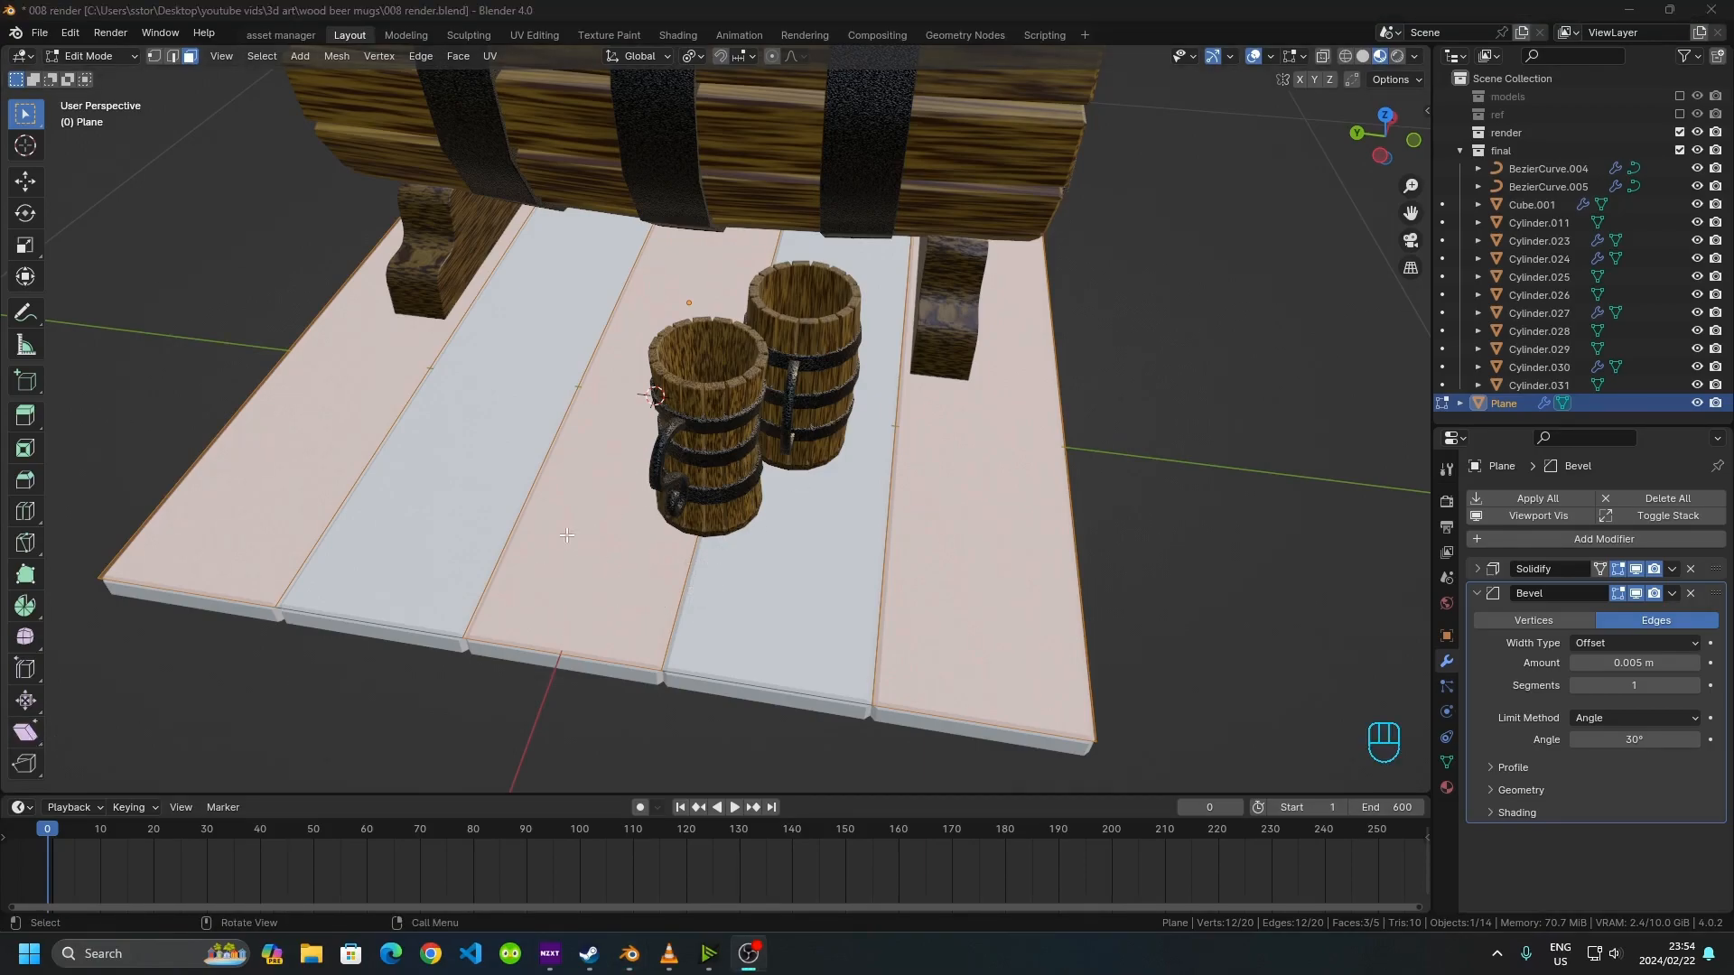
{"action": "right_click", "coordinate": [634, 535]}
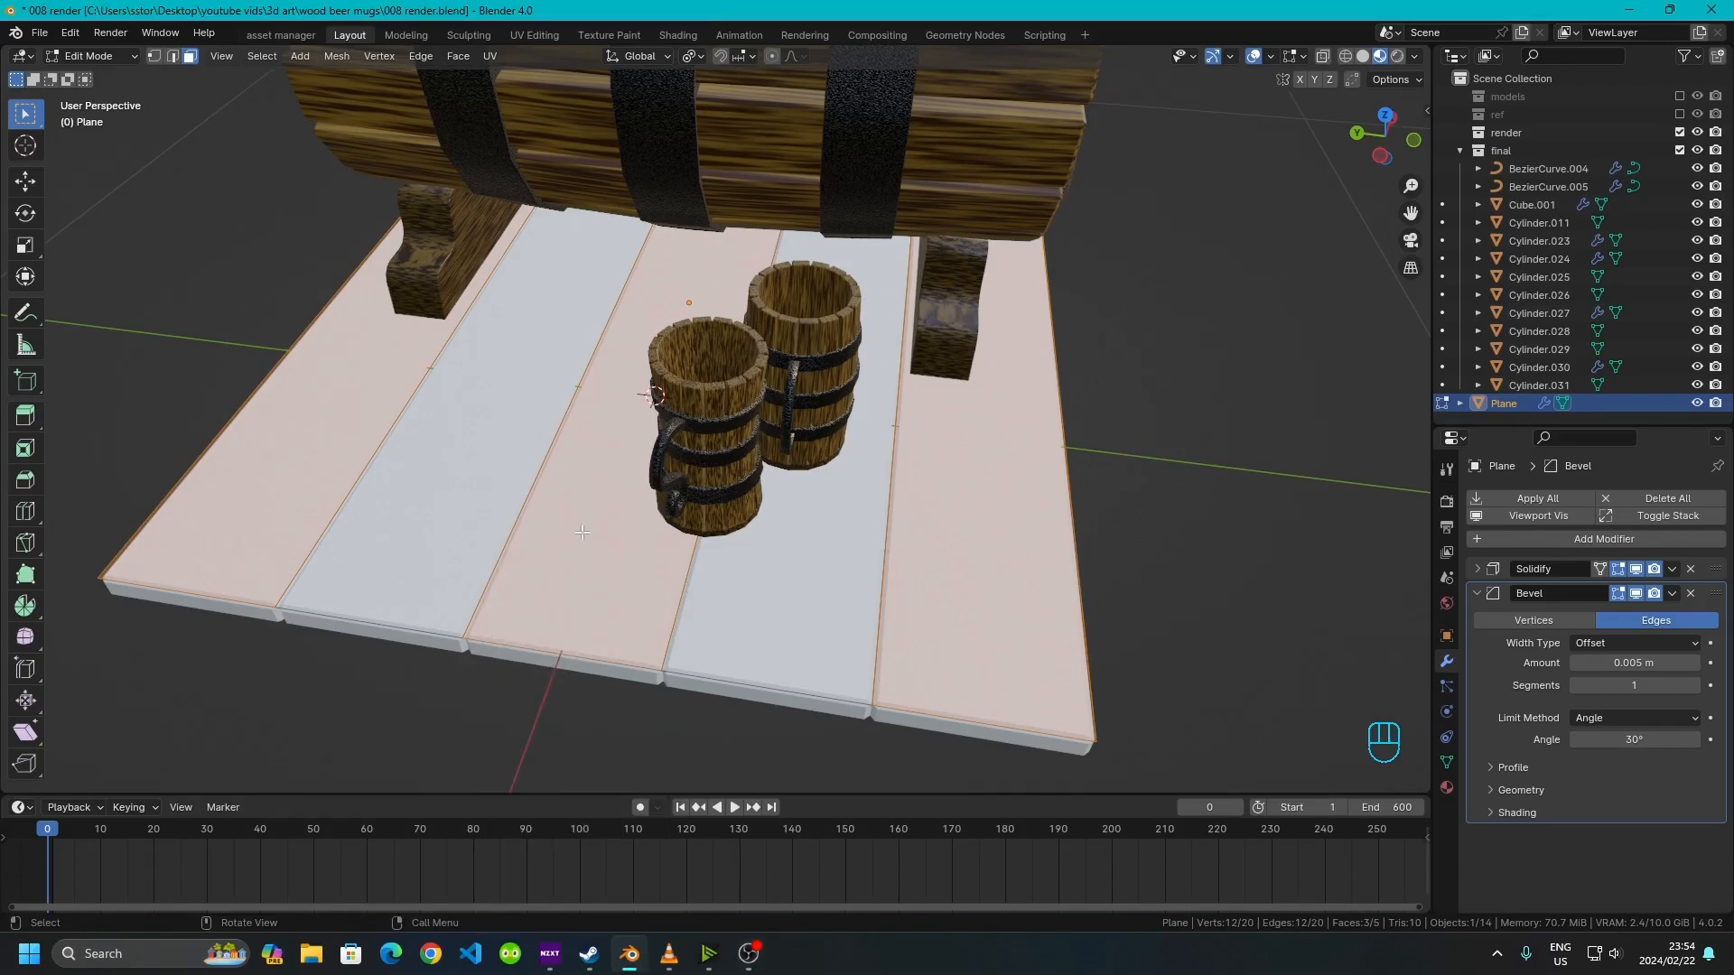
{"action": "key", "text": "g"}
{"action": "left_click", "coordinate": [538, 426]}
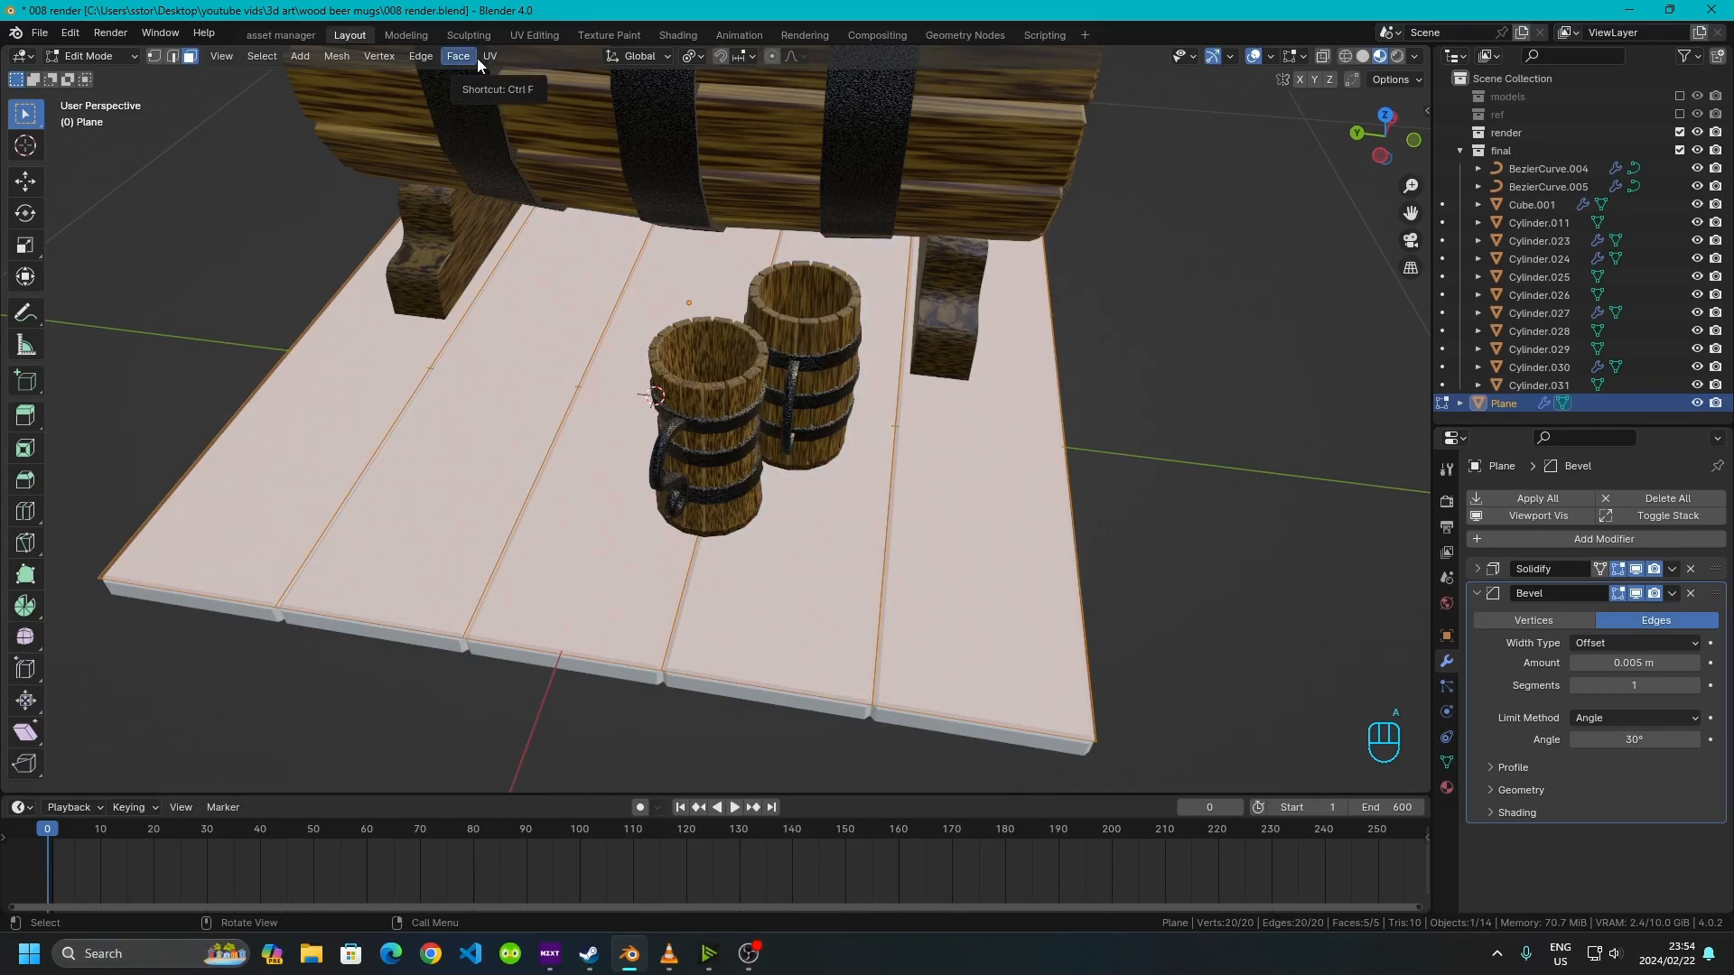
Set the pivot to Individual Origins and scale each board about 0.97 along Y to leave gaps between them
{"action": "left_click", "coordinate": [692, 57]}
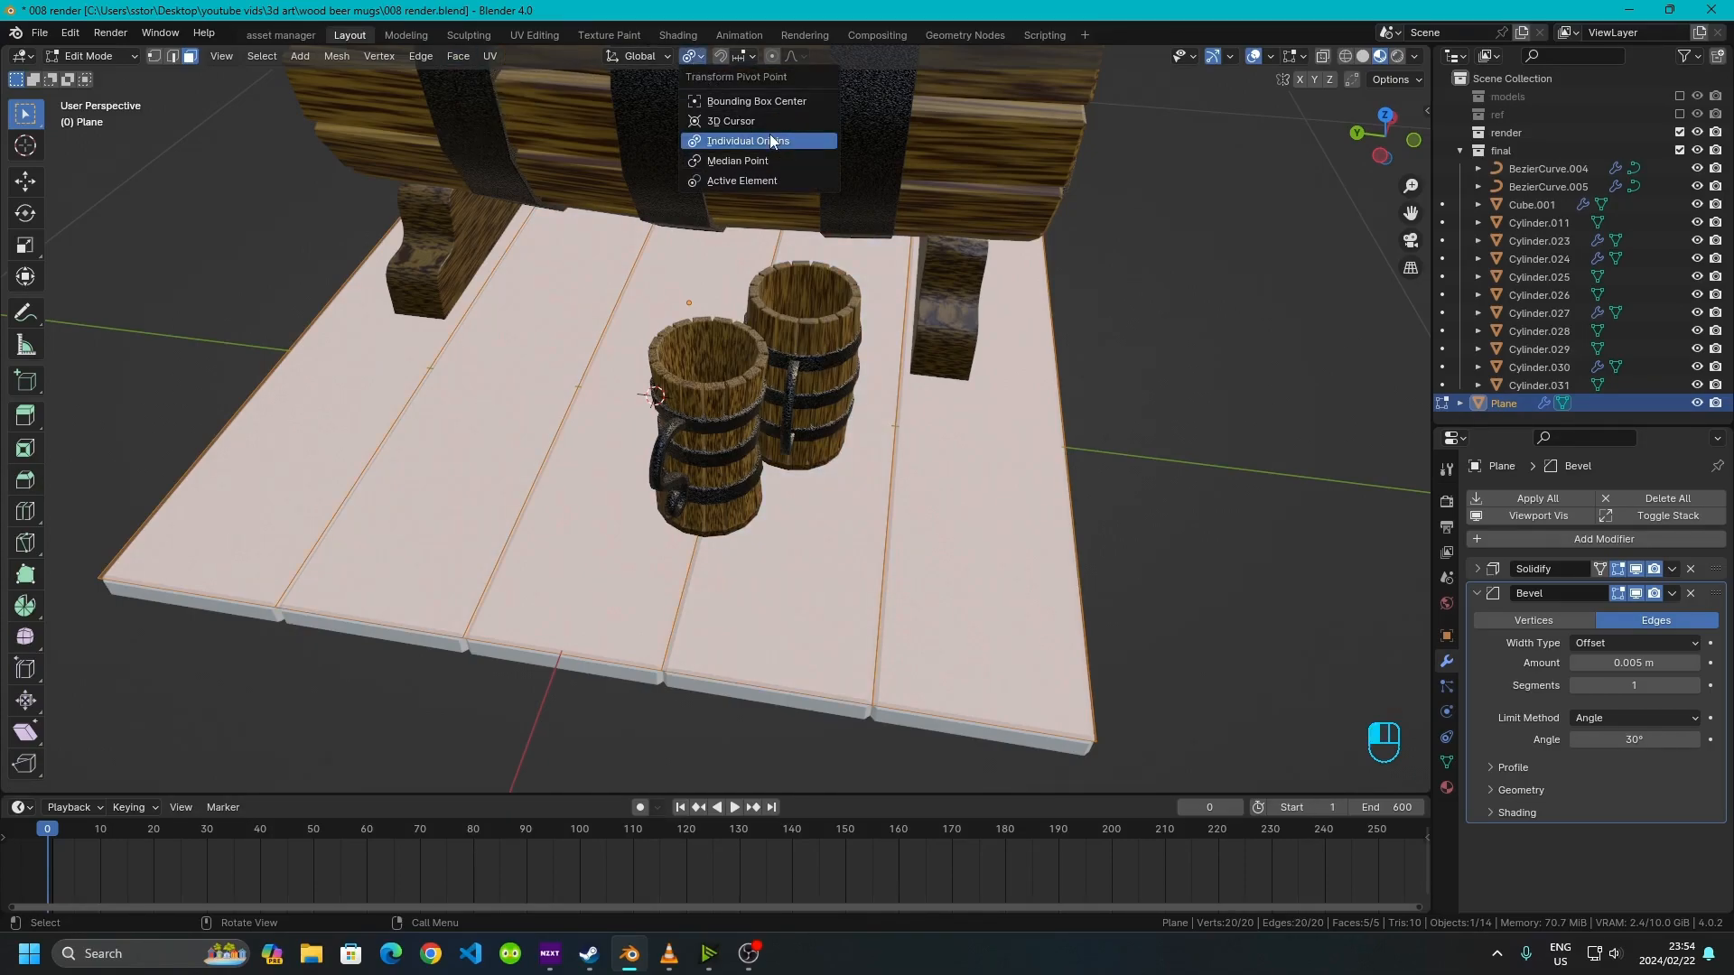
{"action": "key", "text": "s"}
{"action": "key", "text": "y"}
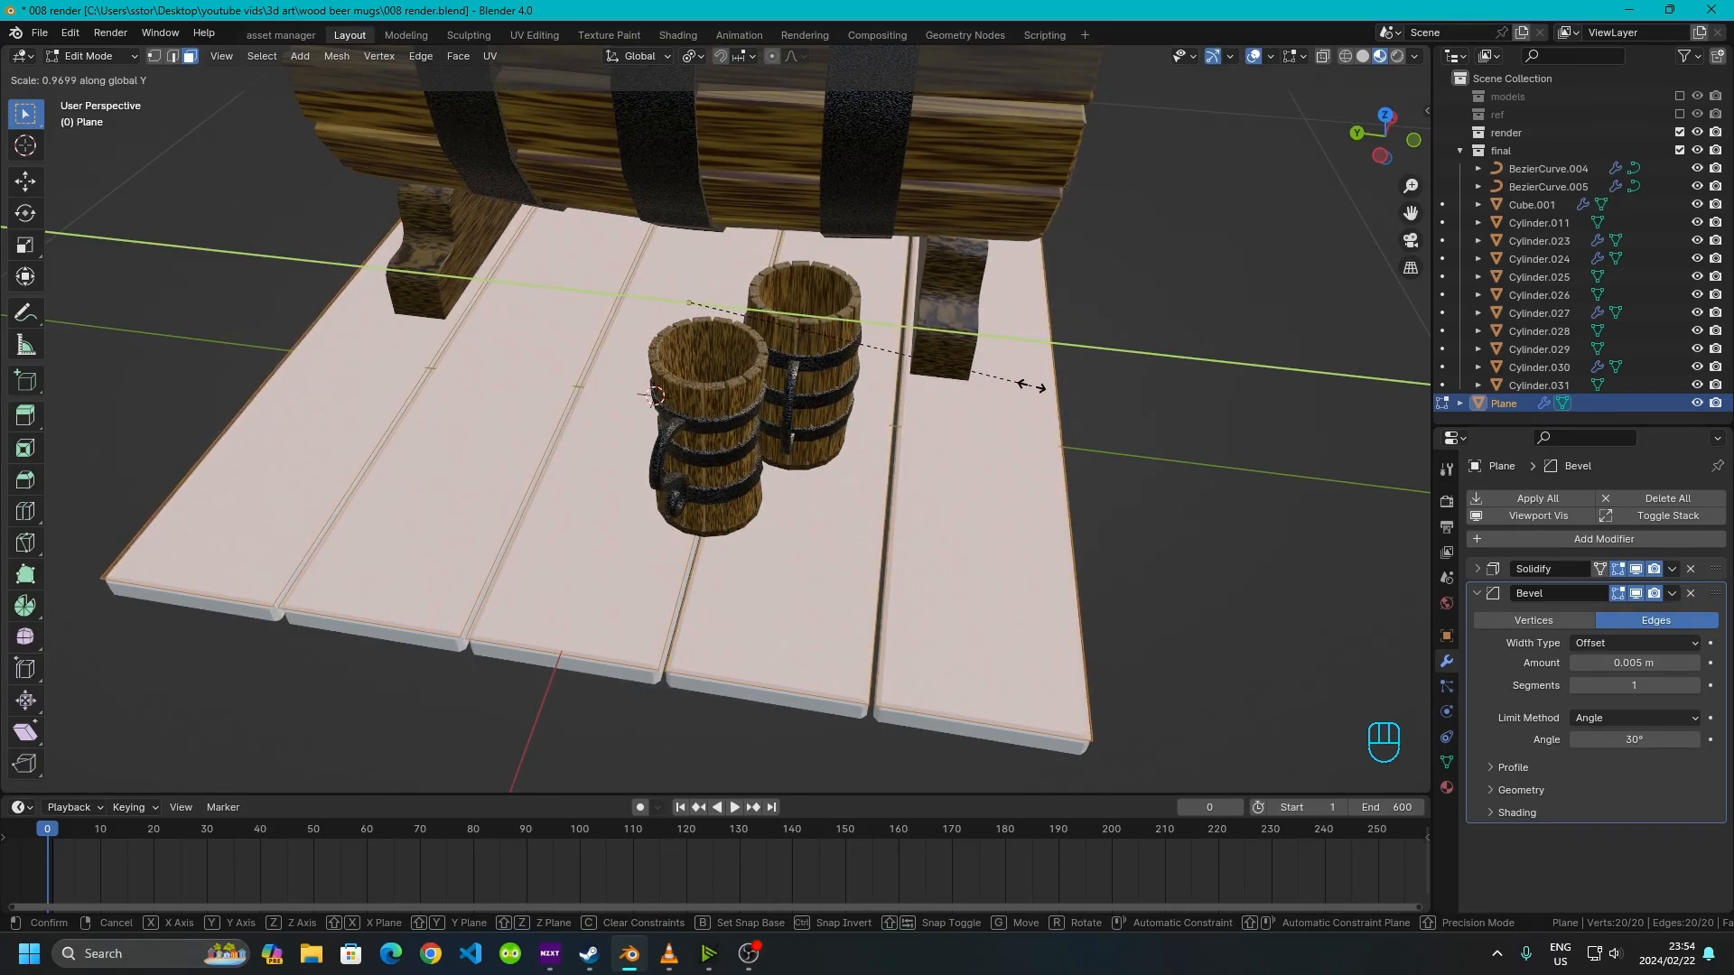
{"action": "left_click", "coordinate": [1028, 385]}
{"action": "left_click", "coordinate": [1169, 610]}
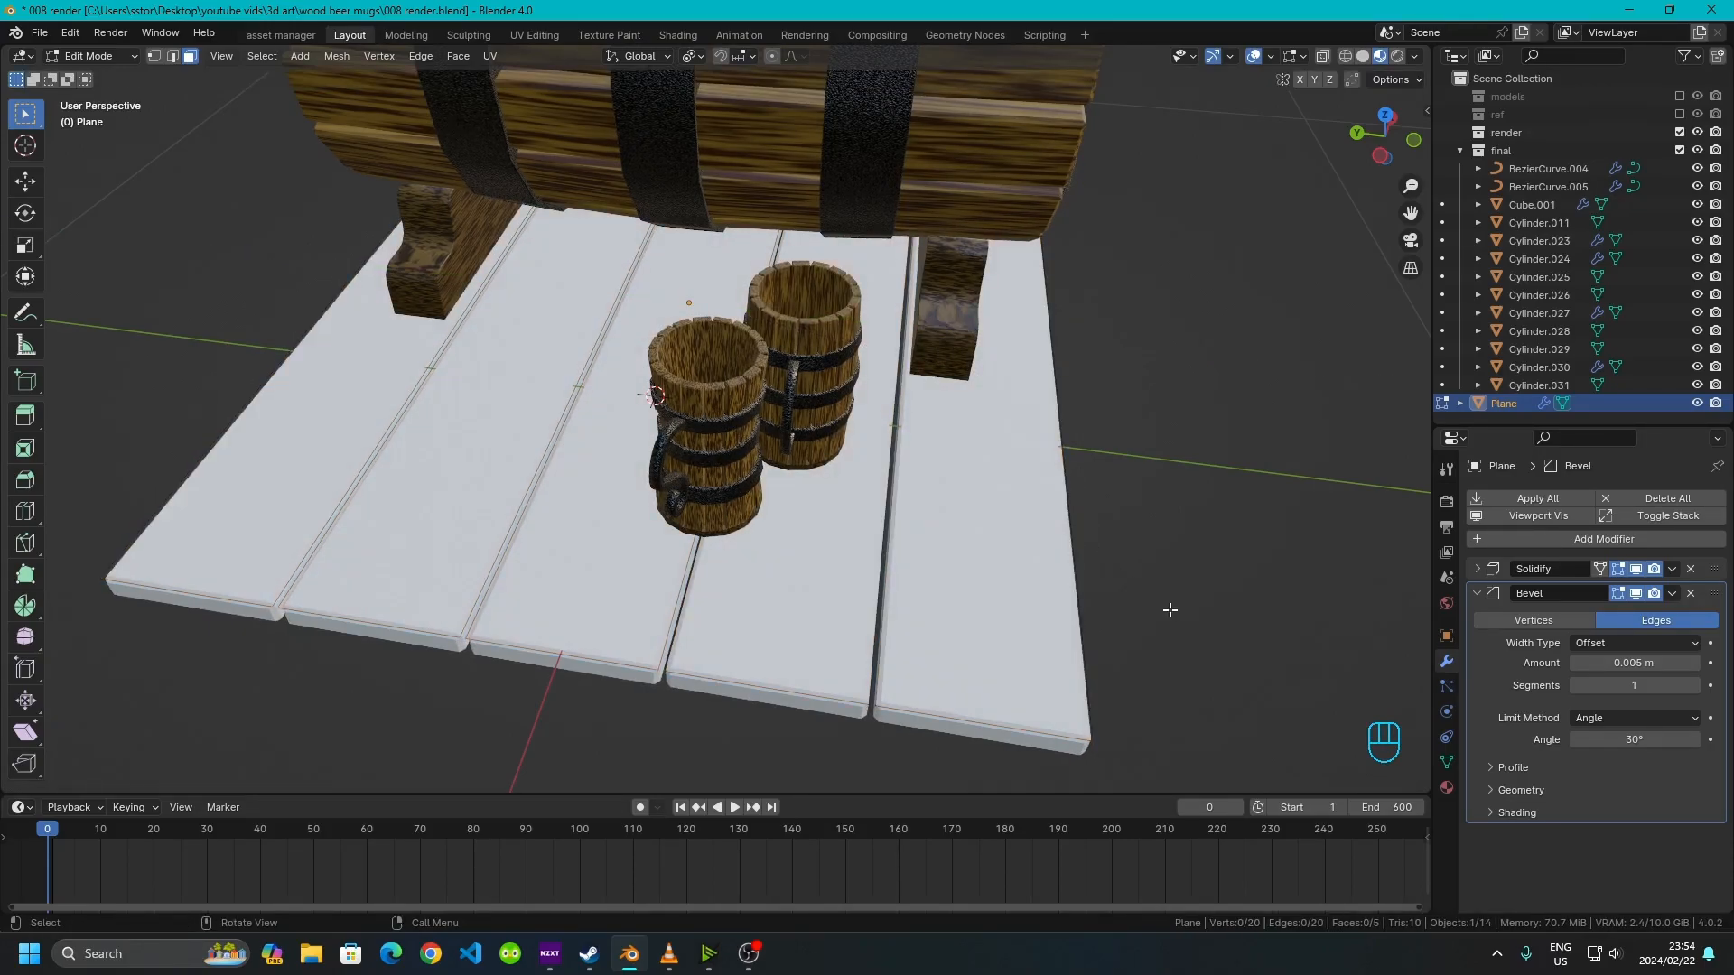
Shorten the nearest right board by moving its end edge about 0.31 m along X
{"action": "middle_click_drag", "start_coordinate": [832, 437], "coordinate": [748, 572]}
{"action": "left_click", "coordinate": [831, 570]}
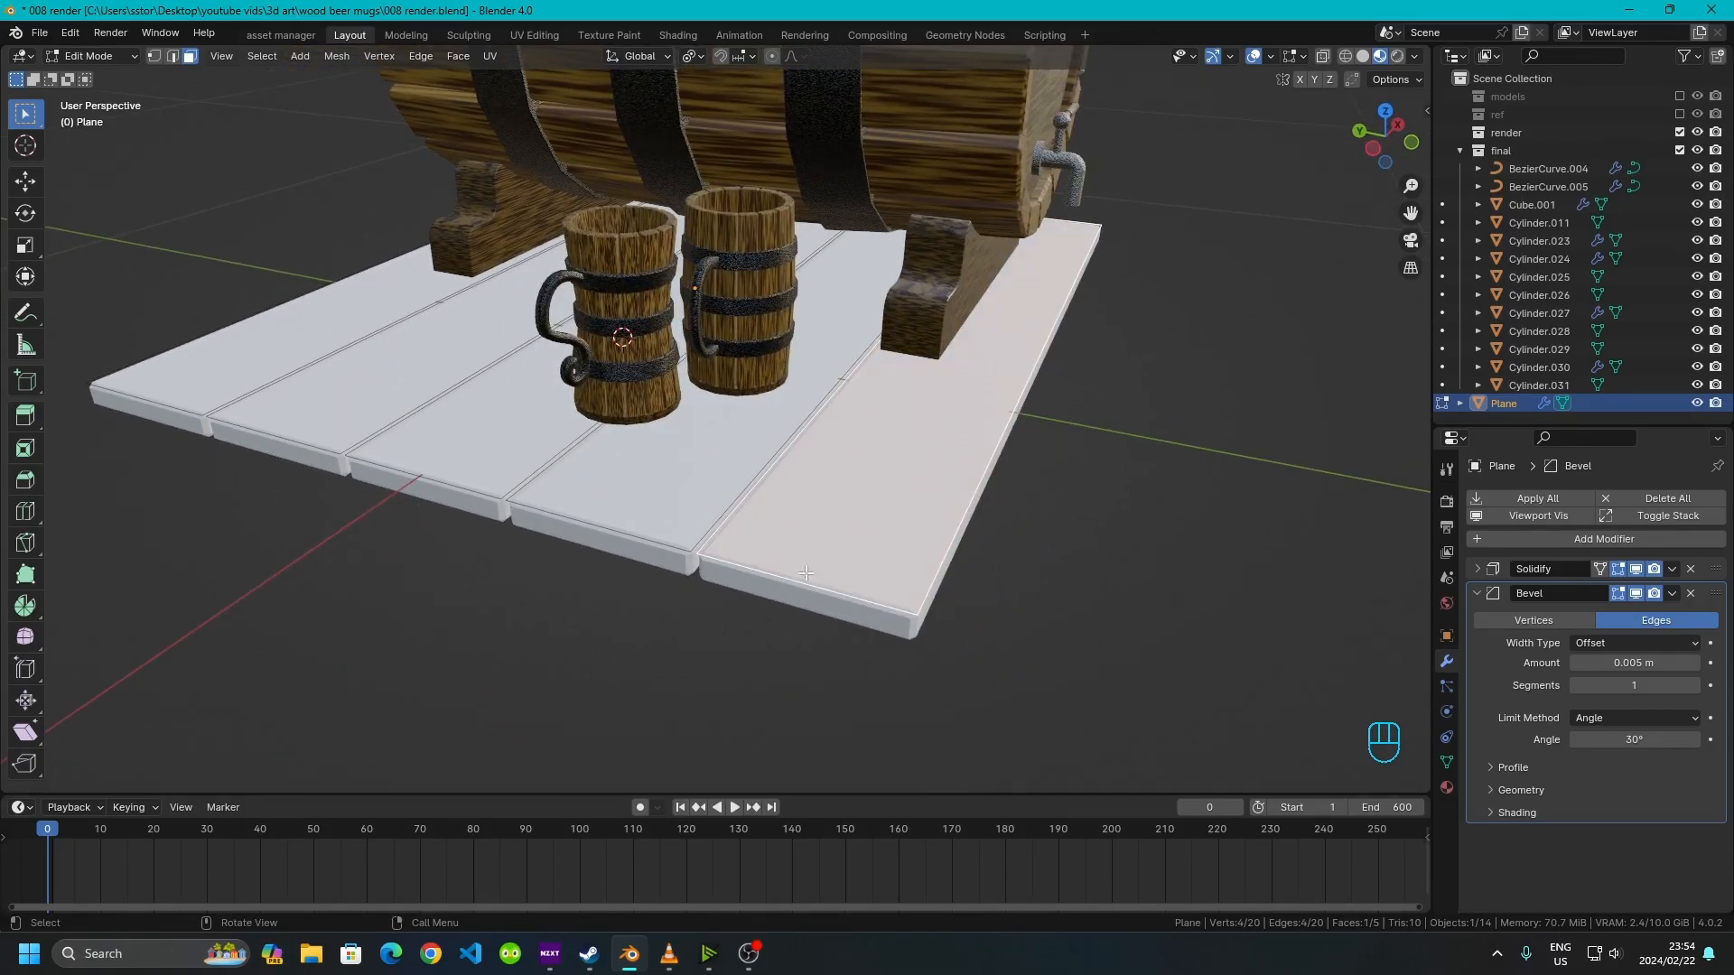
{"action": "left_click", "coordinate": [177, 56]}
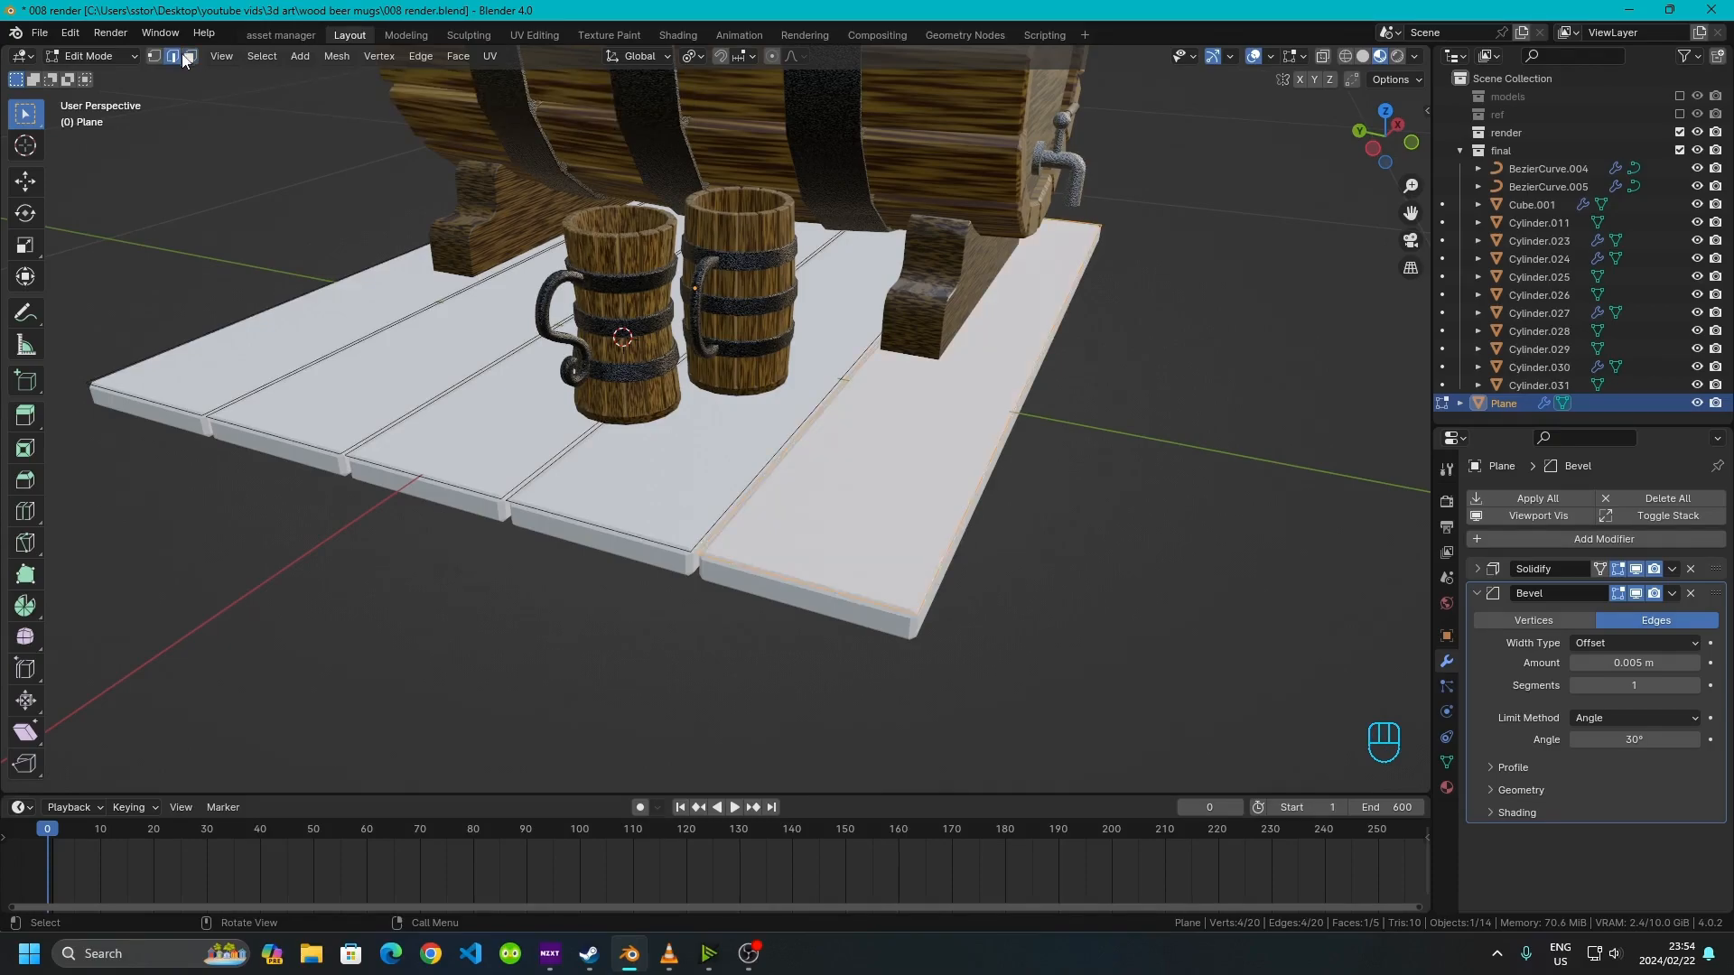
{"action": "left_click", "coordinate": [819, 575]}
{"action": "key", "text": "g"}
{"action": "key", "text": "y"}
{"action": "key", "text": "x"}
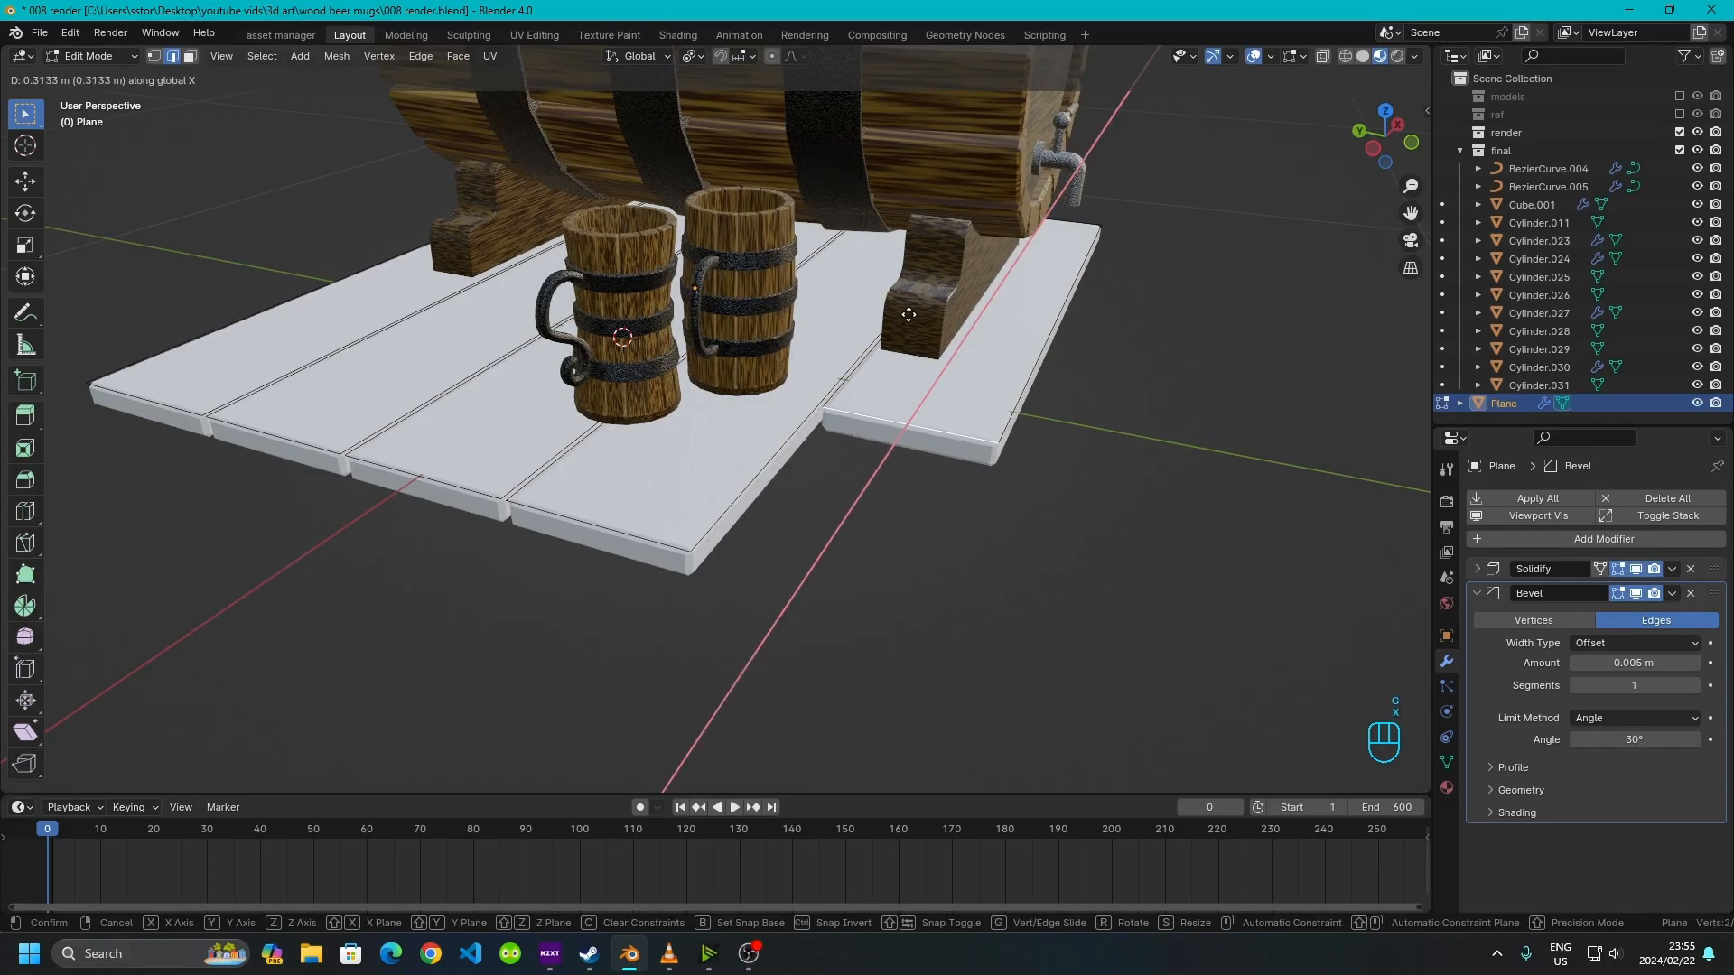
{"action": "left_click", "coordinate": [909, 314]}
{"action": "left_click", "coordinate": [582, 526]}
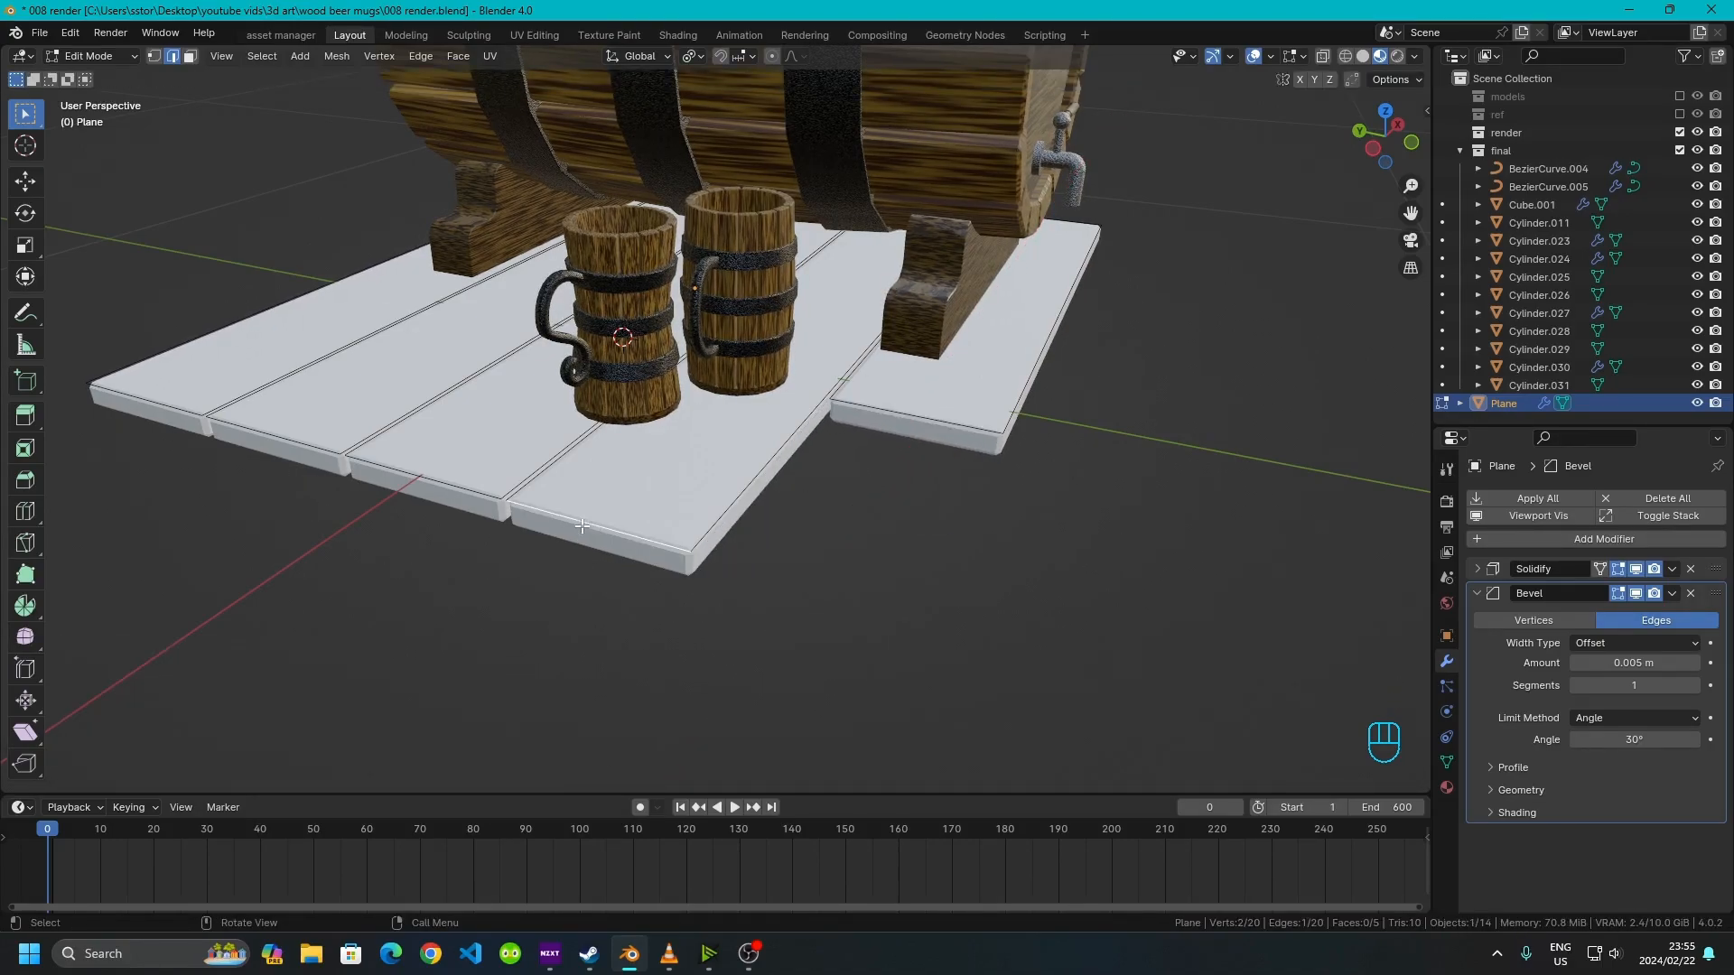
Stagger the board ends by moving two near end edges along X, about 0.15 m and 0.10 m
{"action": "key", "text": "g"}
{"action": "key", "text": "x"}
{"action": "left_click", "coordinate": [671, 466]}
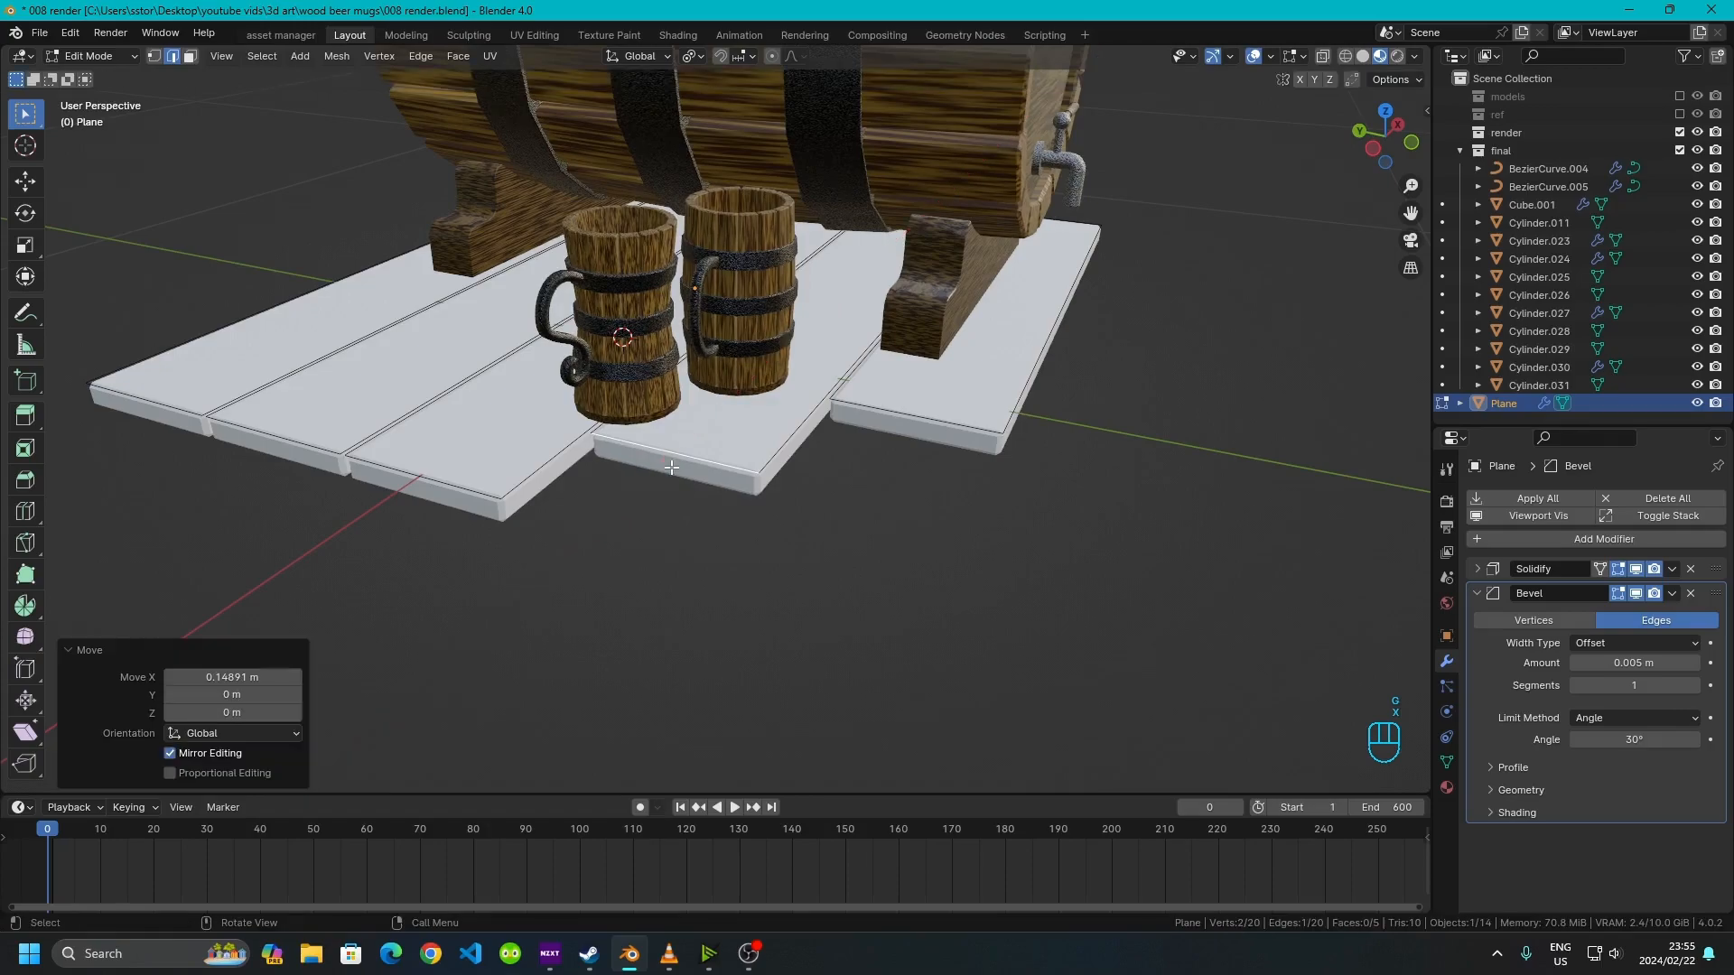
{"action": "middle_click_drag", "start_coordinate": [671, 467], "coordinate": [632, 687]}
{"action": "left_click", "coordinate": [599, 765]}
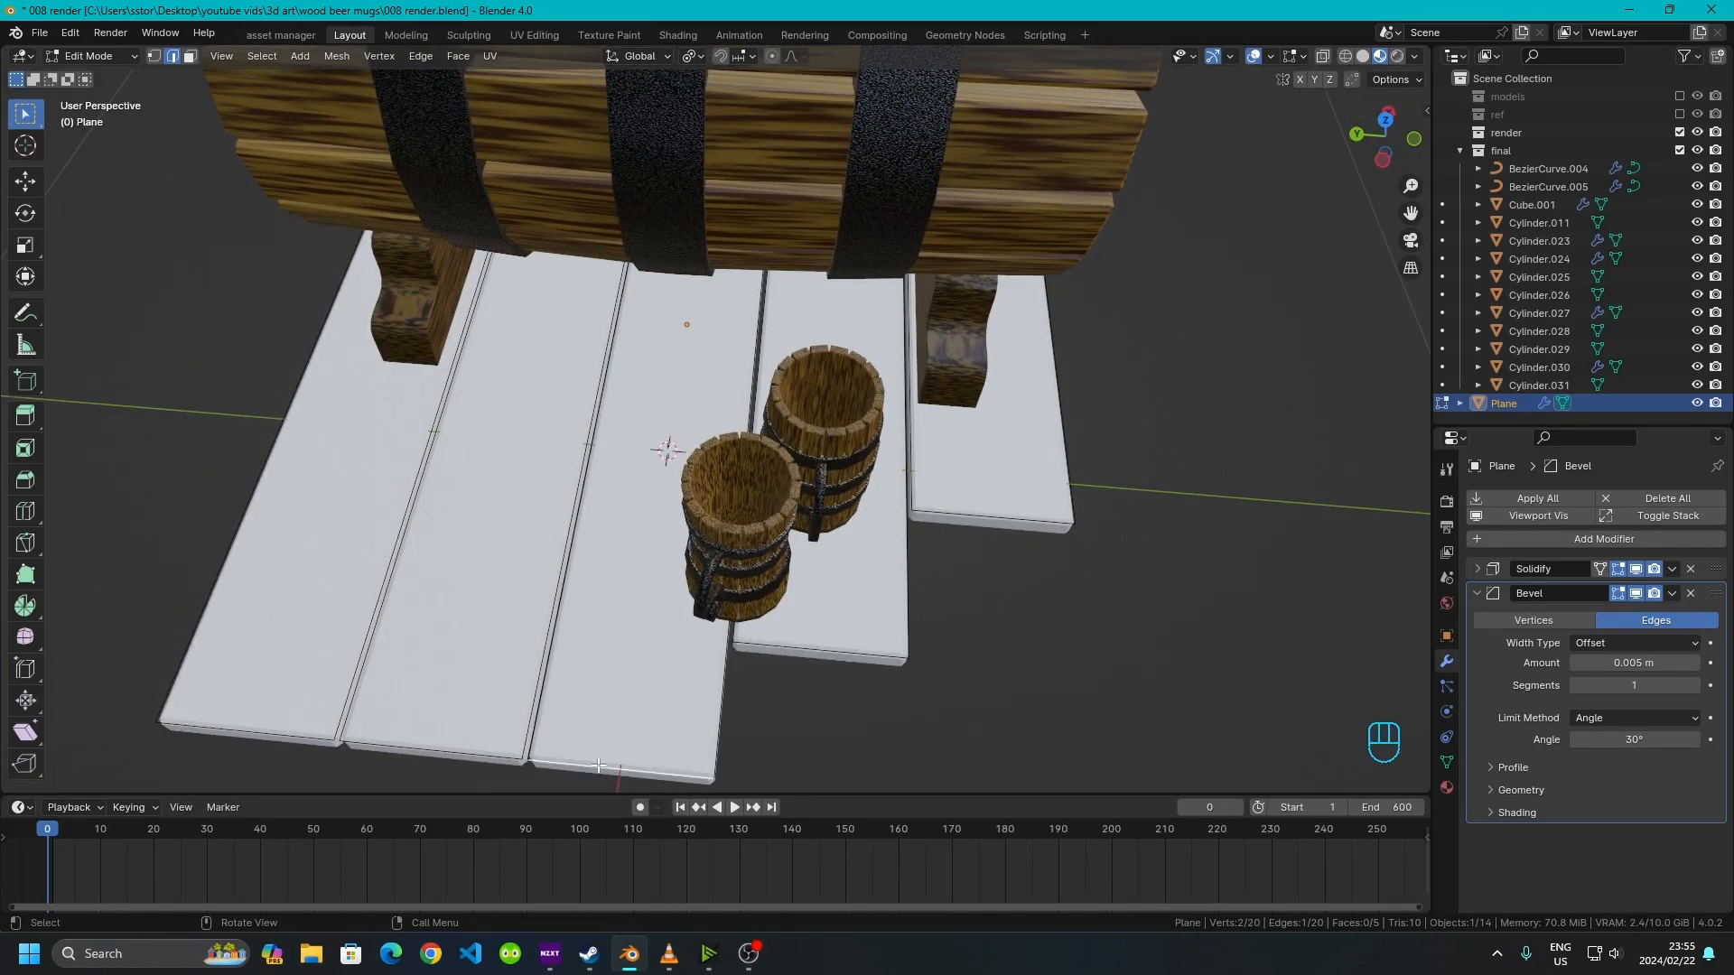
{"action": "key", "text": "g"}
{"action": "key", "text": "x"}
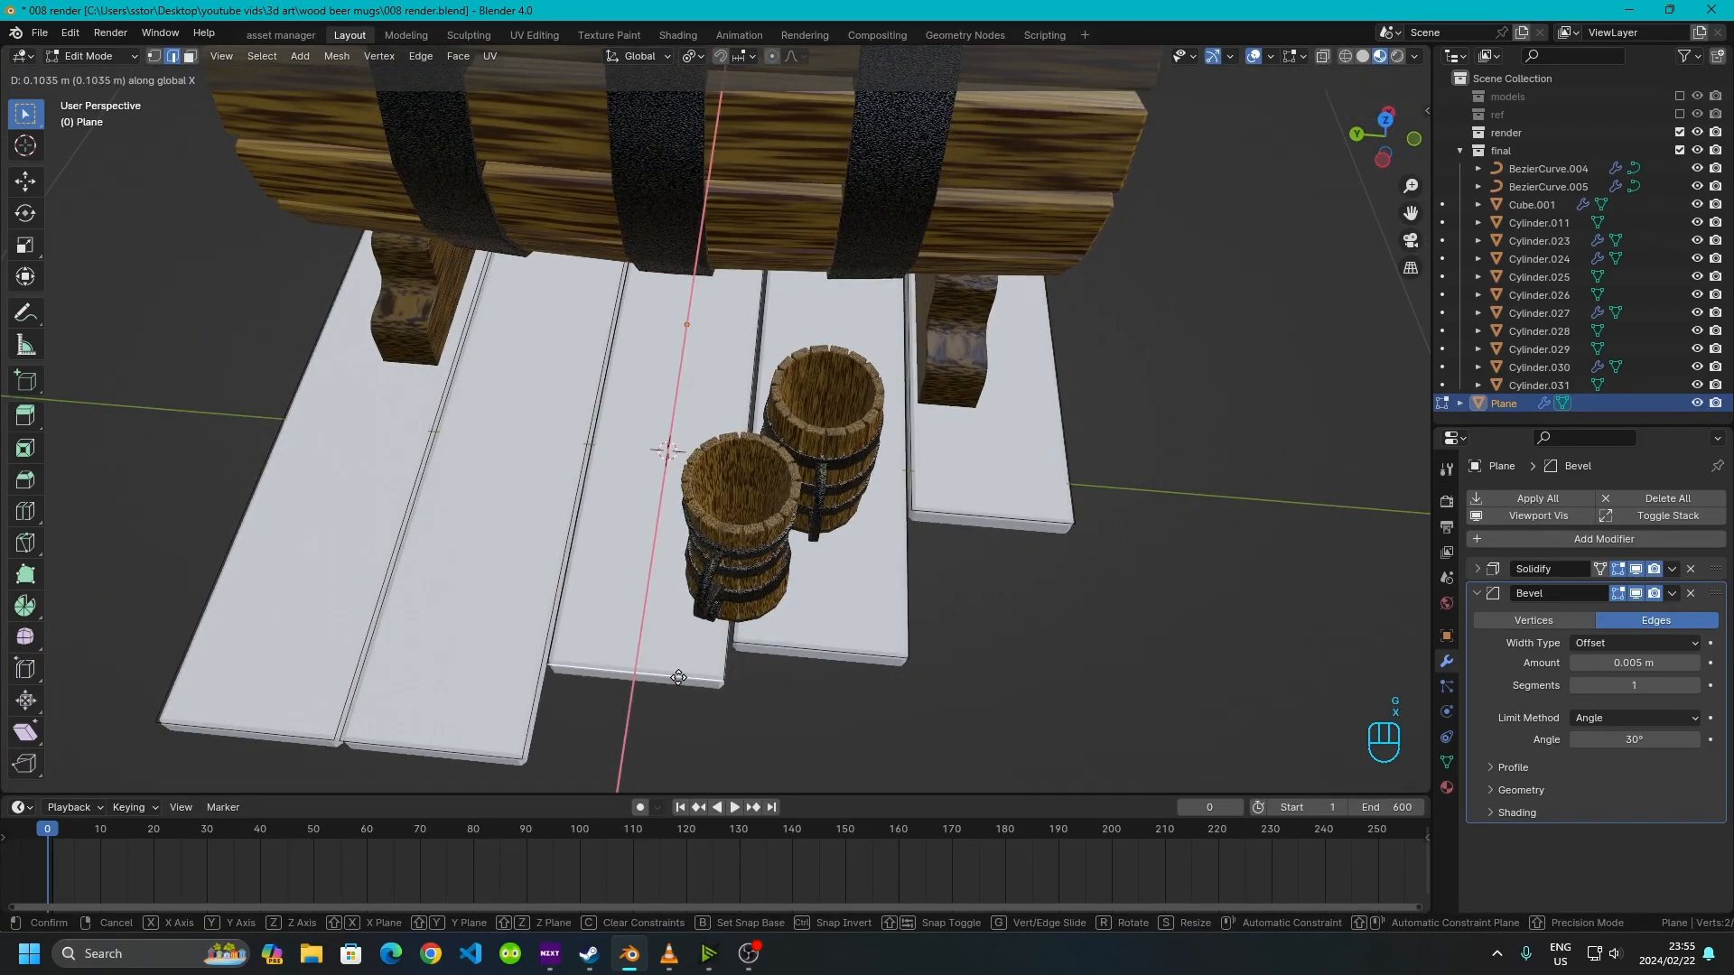
{"action": "left_click", "coordinate": [678, 678]}
Move the near end edges of the two leftmost boards along X, the first about 0.29 m
{"action": "left_click", "coordinate": [464, 724]}
{"action": "key", "text": "g"}
{"action": "key", "text": "x"}
{"action": "left_click", "coordinate": [545, 498]}
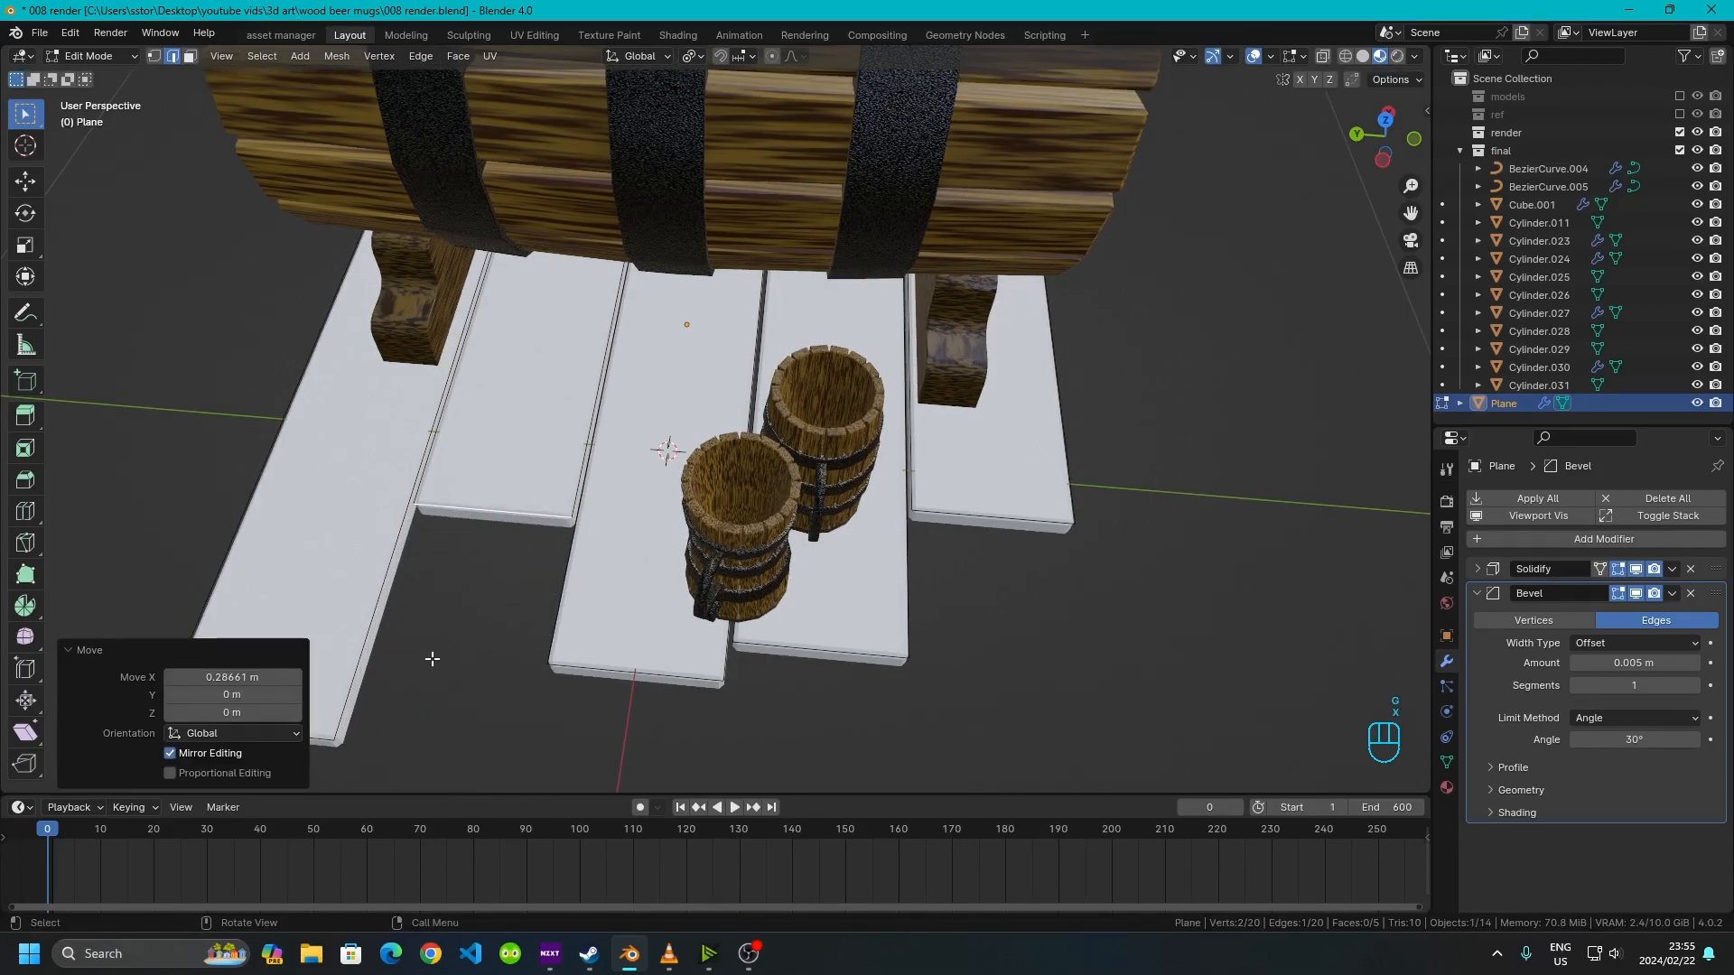
{"action": "left_click", "coordinate": [331, 744]}
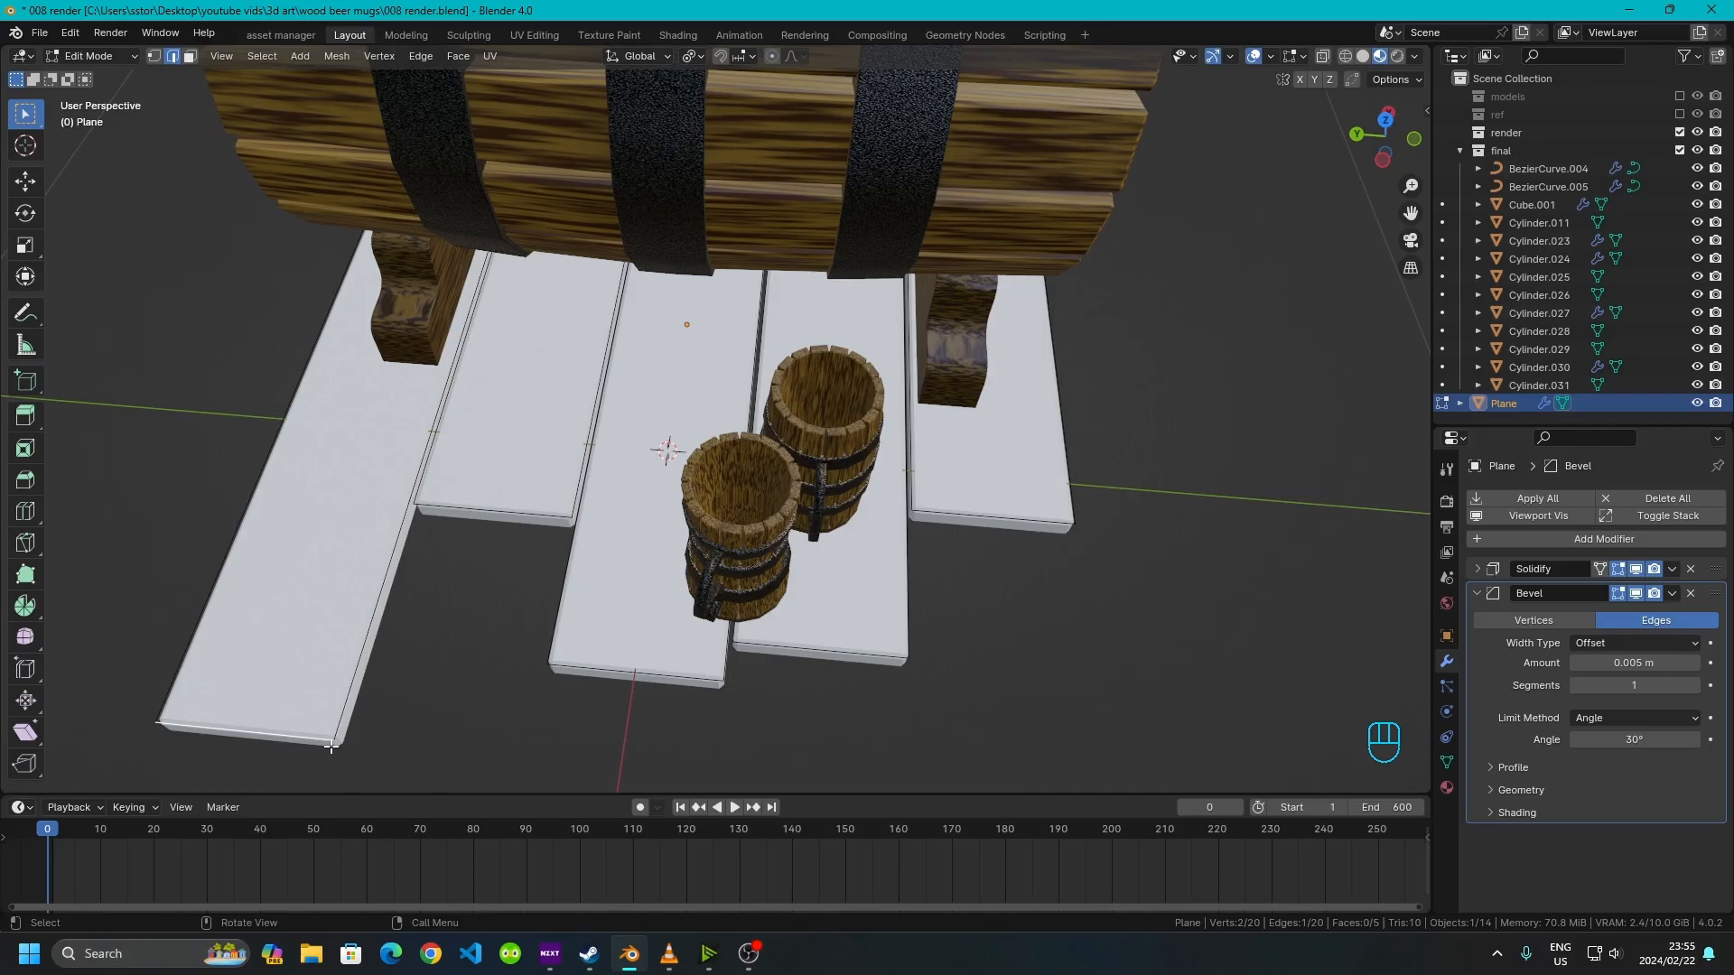
{"action": "key", "text": "g"}
{"action": "key", "text": "x"}
{"action": "left_click", "coordinate": [408, 720]}
Move a far end edge of a board along X by about -0.14 m to stagger the opposite side
{"action": "middle_click_drag", "start_coordinate": [408, 720], "coordinate": [487, 646]}
{"action": "left_click", "coordinate": [487, 646]}
{"action": "key", "text": "g"}
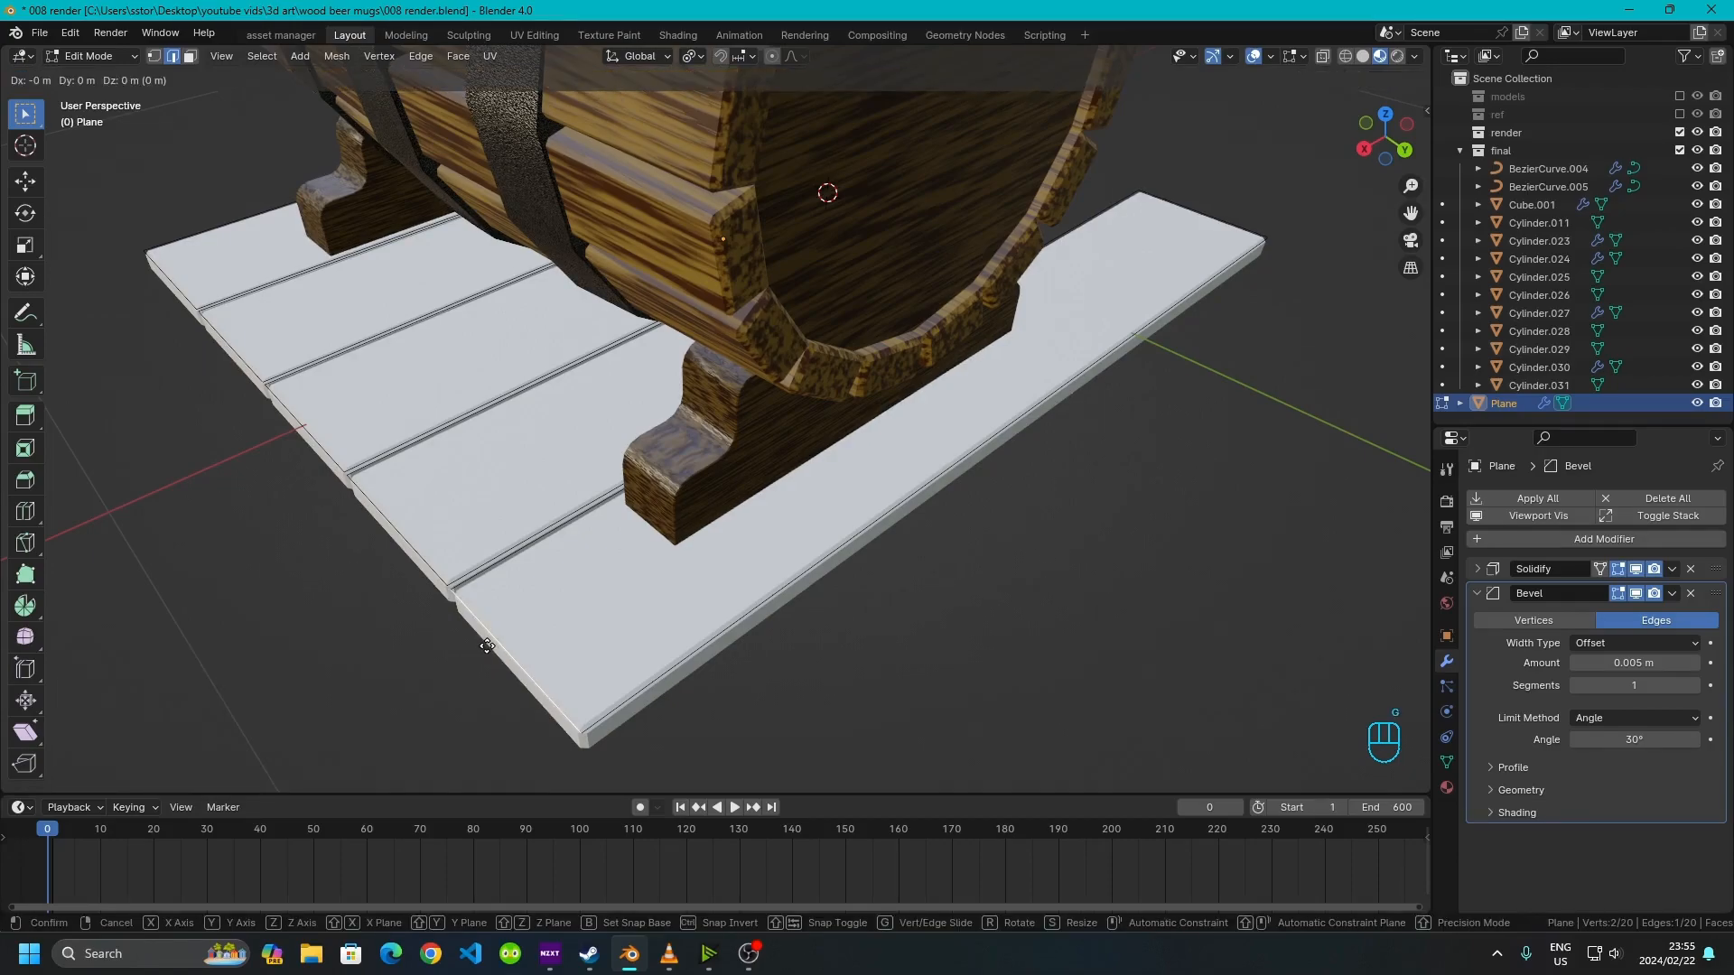
{"action": "key", "text": "x"}
{"action": "left_click", "coordinate": [420, 528]}
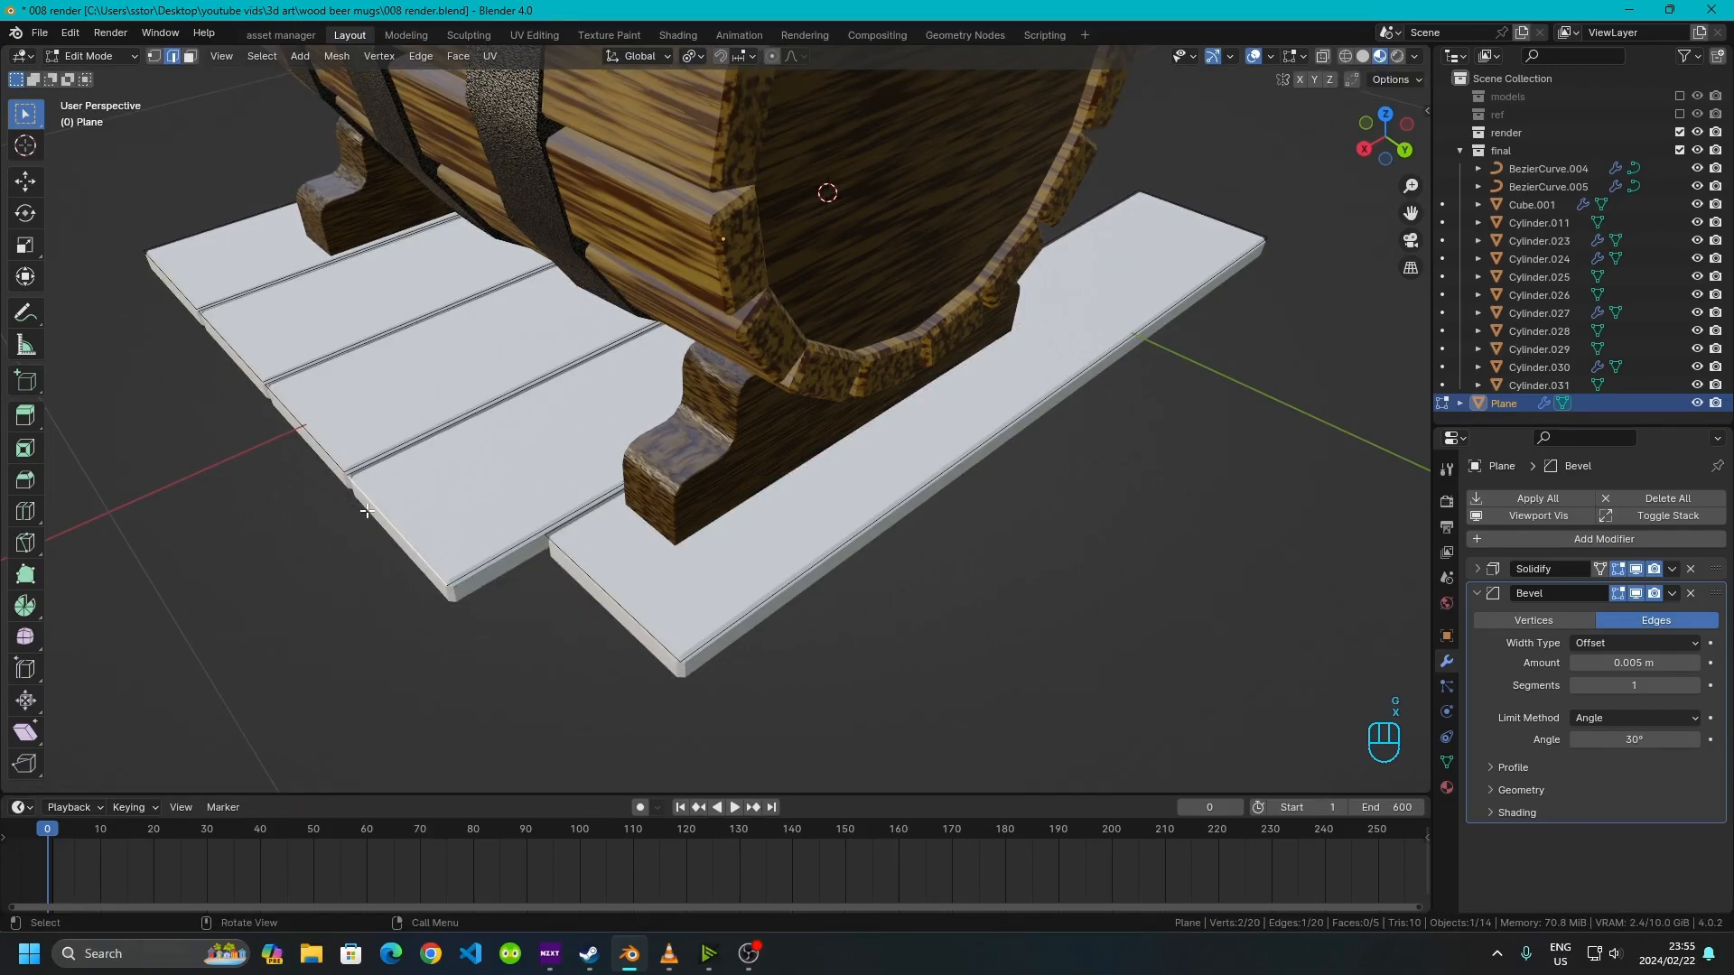
{"action": "key", "text": "g"}
{"action": "key", "text": "x"}
{"action": "left_click", "coordinate": [503, 460]}
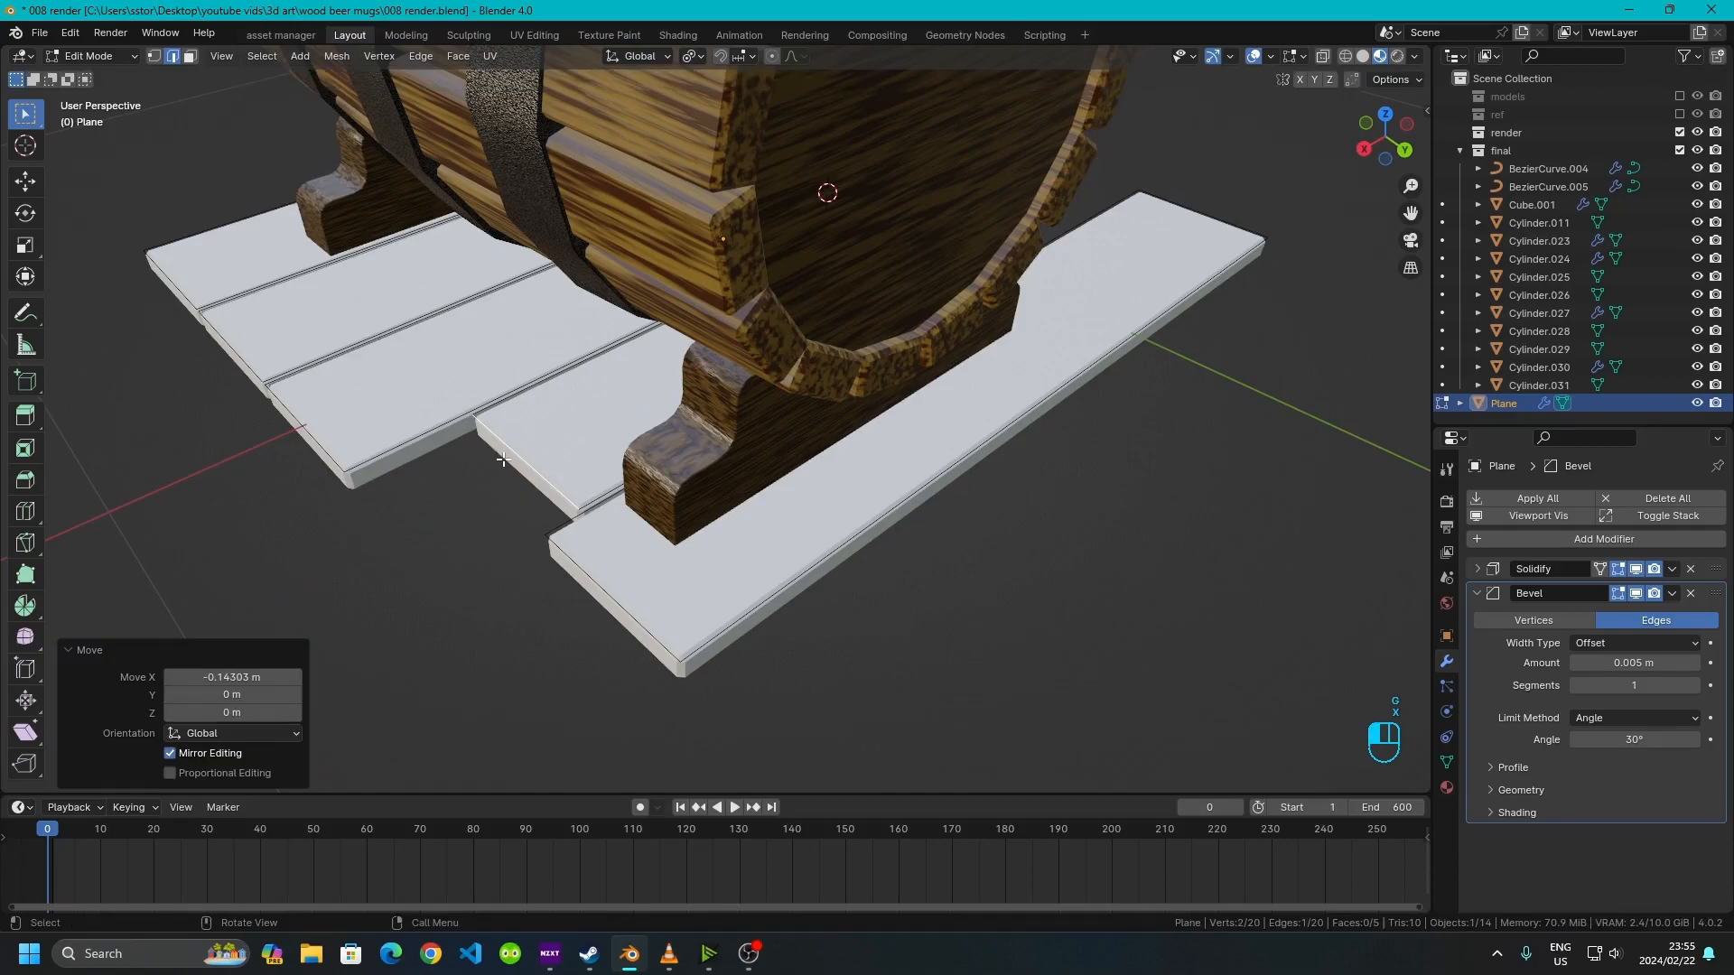
Stagger the remaining far board ends by moving their end edges along X, one about 0.08 m
{"action": "left_click", "coordinate": [338, 432]}
{"action": "key", "text": "g"}
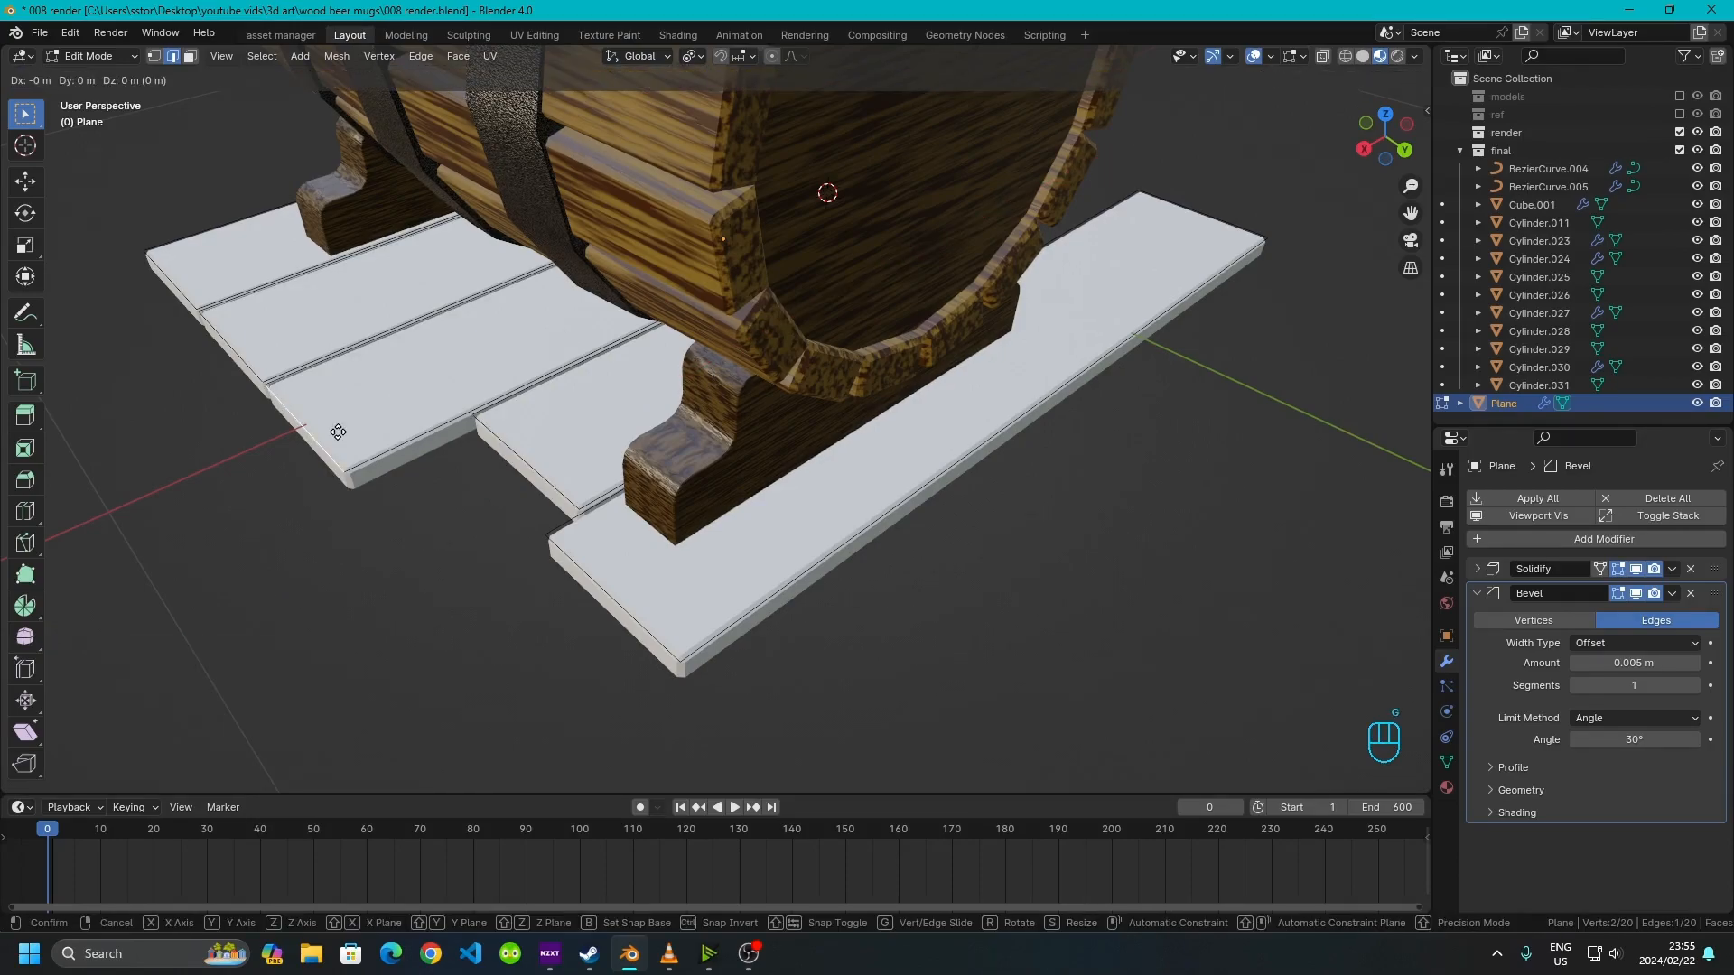
{"action": "key", "text": "x"}
{"action": "left_click", "coordinate": [262, 349]}
{"action": "left_click", "coordinate": [262, 350]}
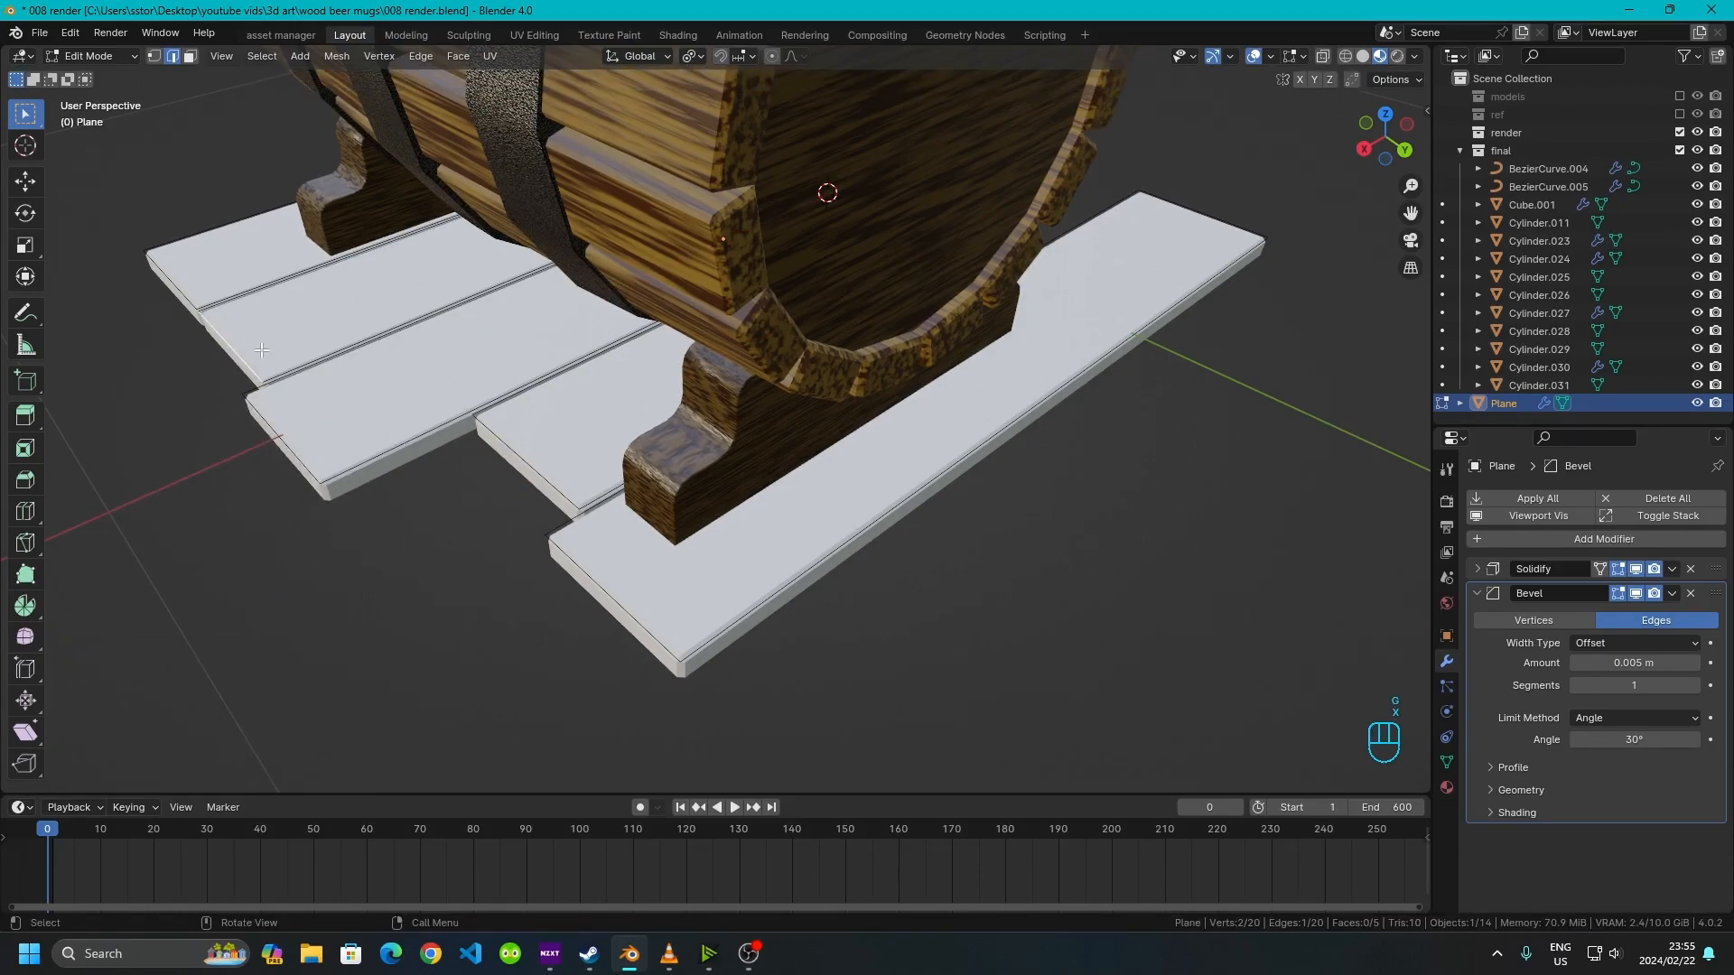
{"action": "key", "text": "g"}
{"action": "key", "text": "x"}
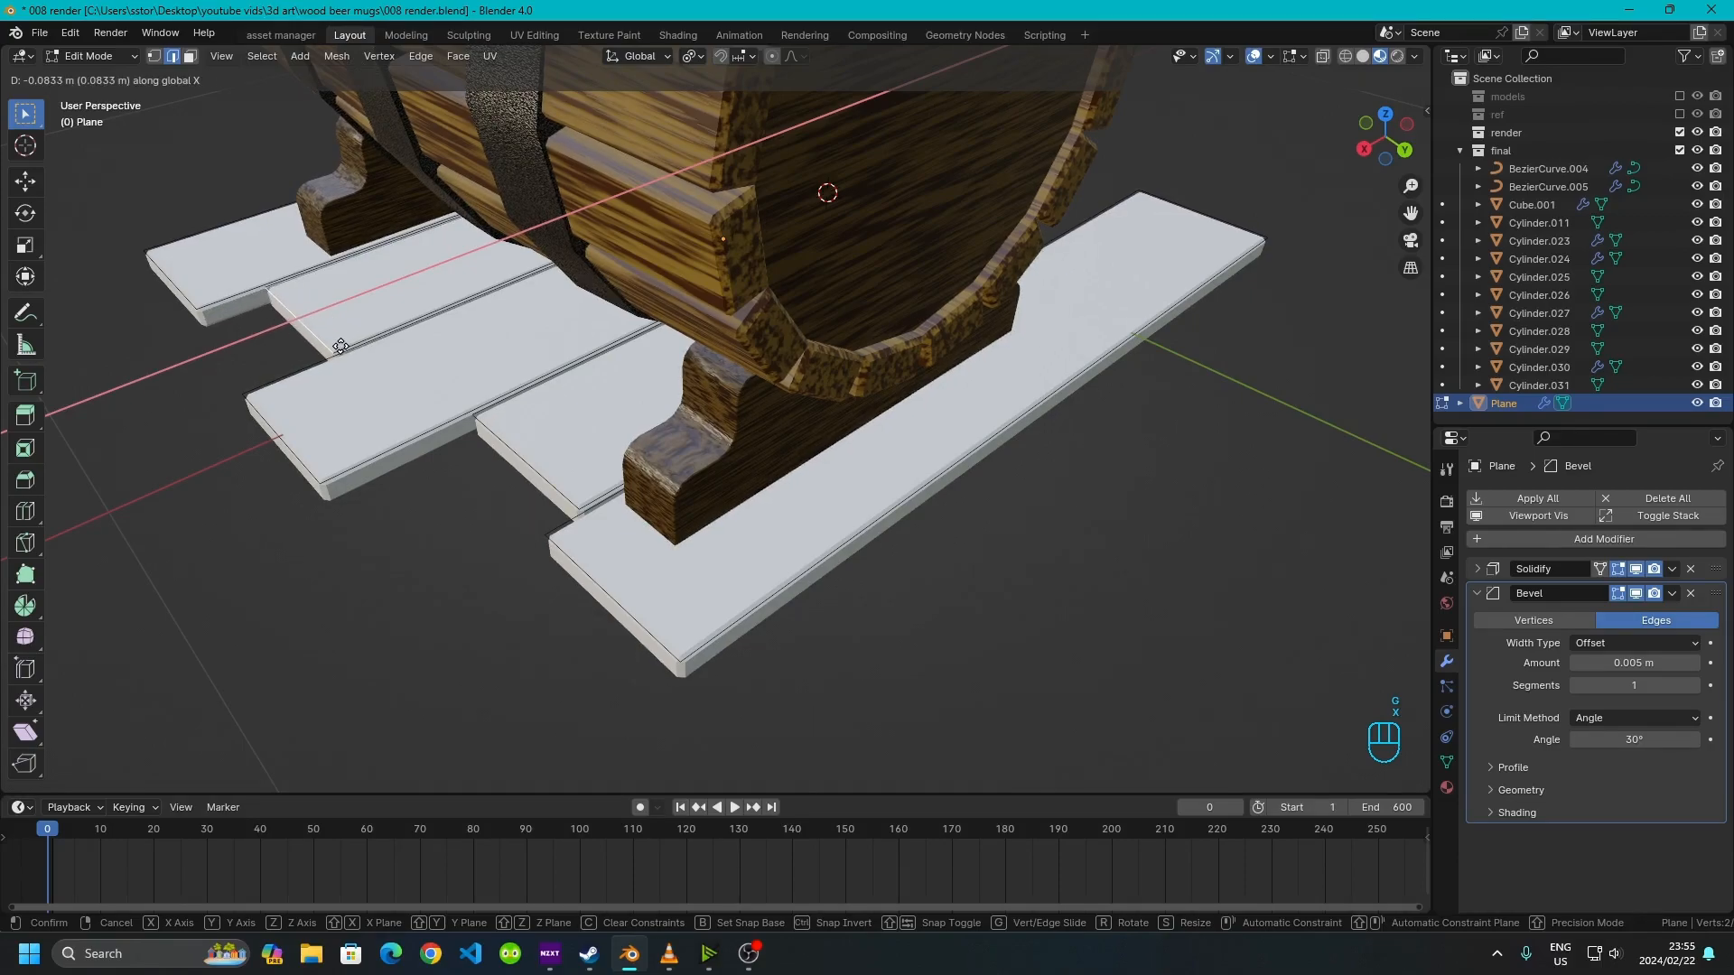
{"action": "left_click", "coordinate": [340, 345]}
{"action": "left_click", "coordinate": [195, 295]}
{"action": "key", "text": "g"}
{"action": "key", "text": "x"}
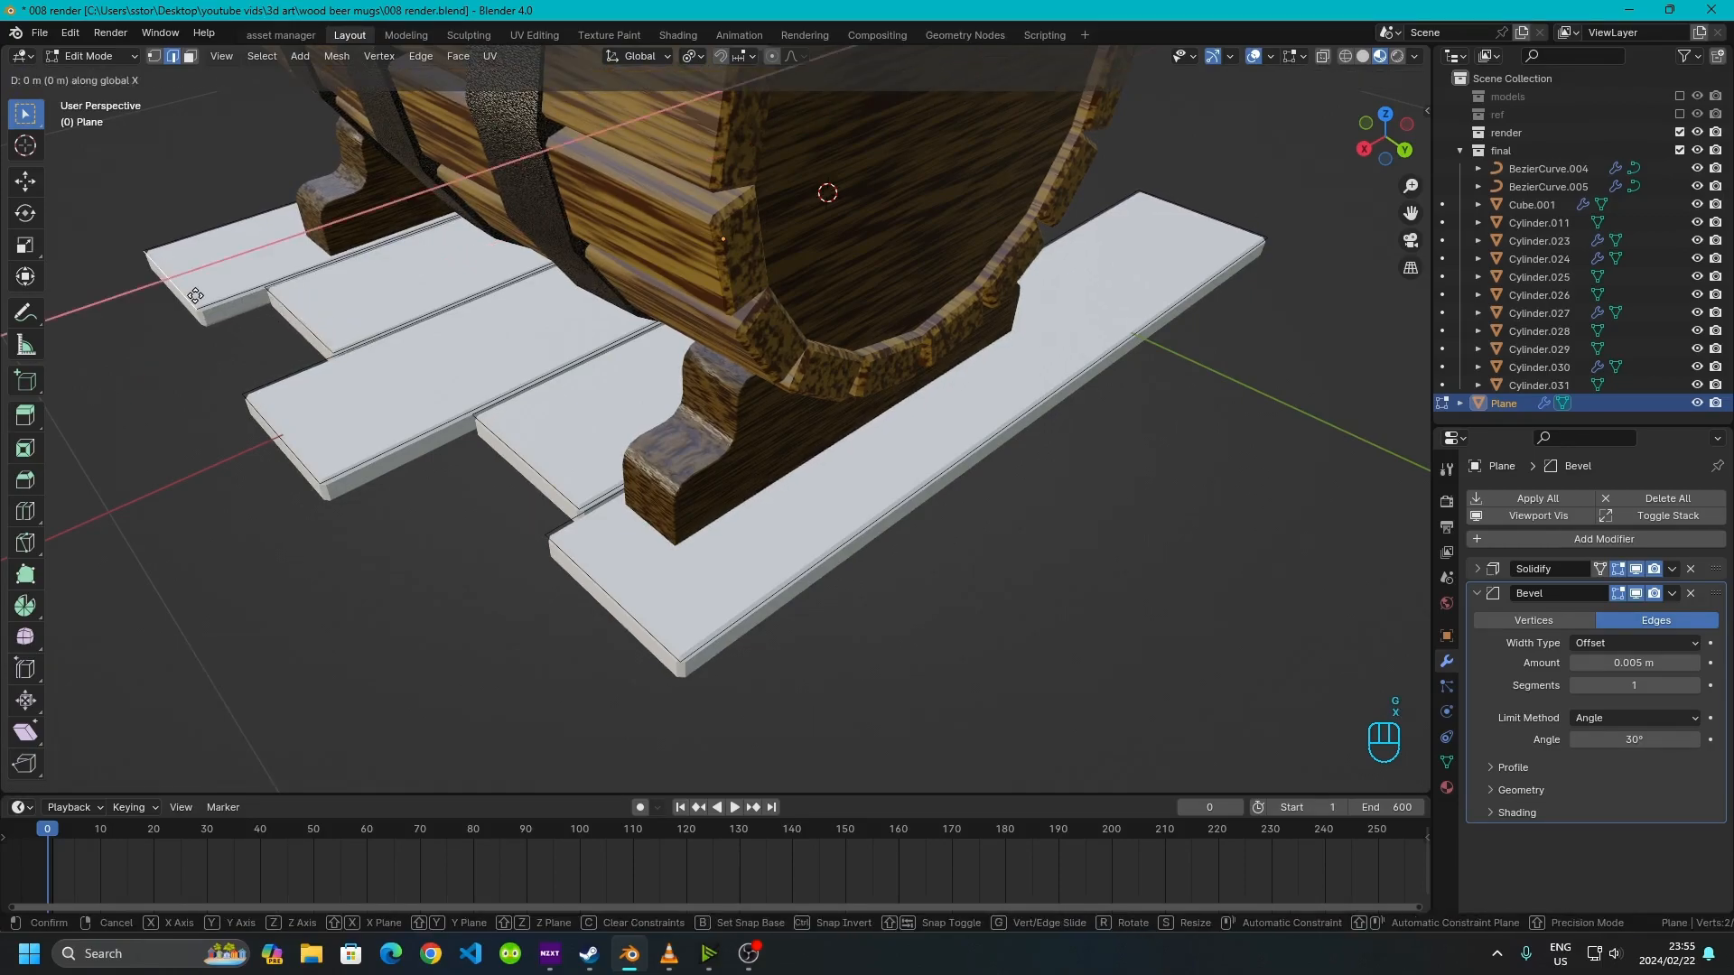
{"action": "left_click", "coordinate": [229, 309]}
Move the far end edge of another board about 0.15 m along X, then deselect
{"action": "left_click", "coordinate": [211, 421]}
{"action": "scroll", "coordinate": [209, 422], "scroll_direction": "down", "scroll_amount": 4}
{"action": "middle_click_drag", "start_coordinate": [360, 479], "coordinate": [669, 487]}
{"action": "scroll", "coordinate": [819, 468], "scroll_direction": "up", "scroll_amount": 4}
{"action": "scroll", "coordinate": [669, 452], "scroll_direction": "up", "scroll_amount": 3}
{"action": "left_click", "coordinate": [723, 386]}
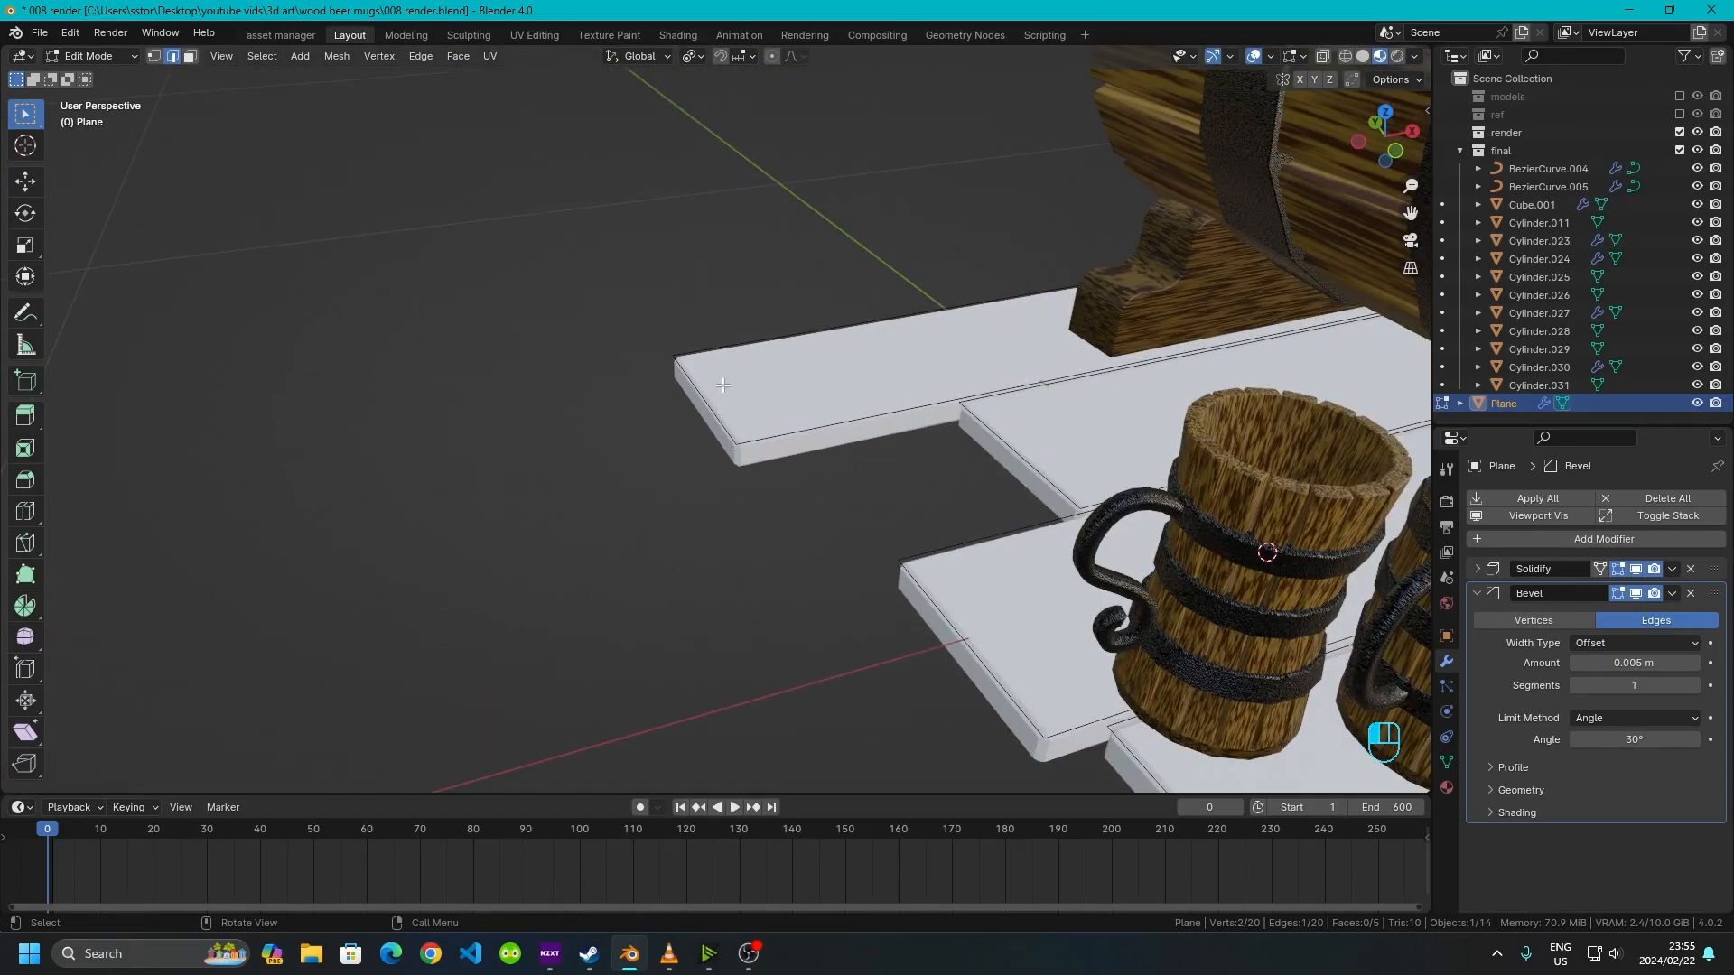
{"action": "key", "text": "g"}
{"action": "key", "text": "x"}
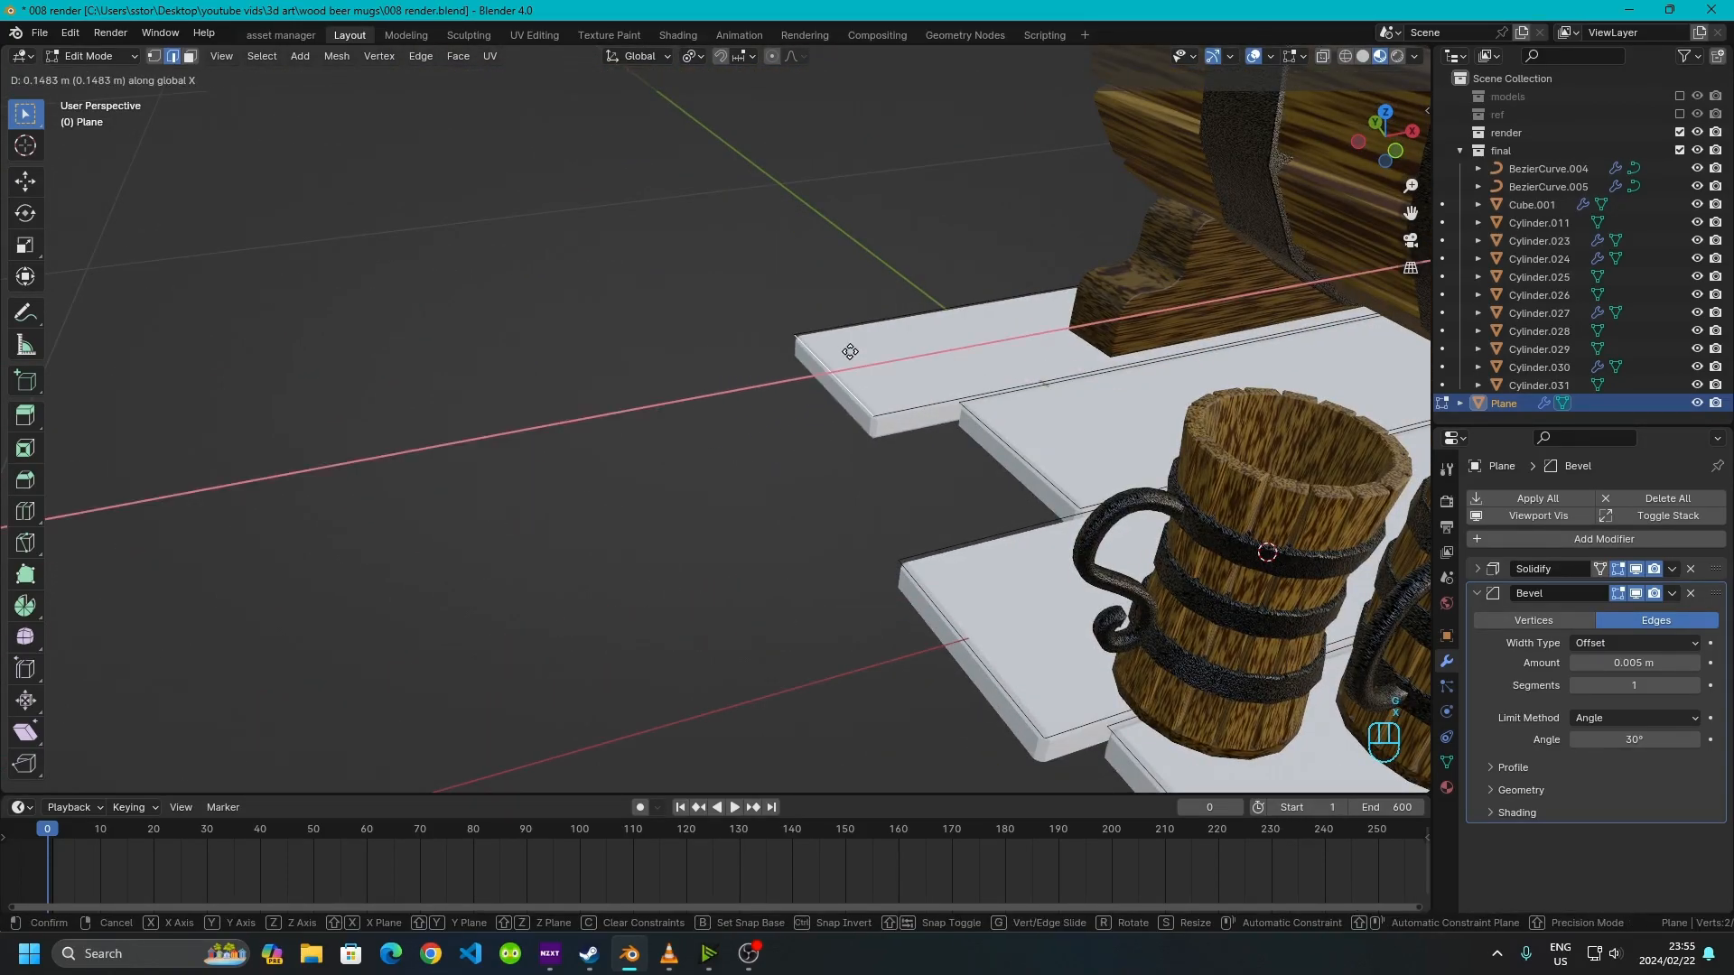
{"action": "left_click", "coordinate": [840, 354]}
{"action": "scroll", "coordinate": [817, 542], "scroll_direction": "down", "scroll_amount": 4}
{"action": "middle_click_drag", "start_coordinate": [812, 542], "coordinate": [825, 599]}
{"action": "scroll", "coordinate": [631, 571], "scroll_direction": "up", "scroll_amount": 3}
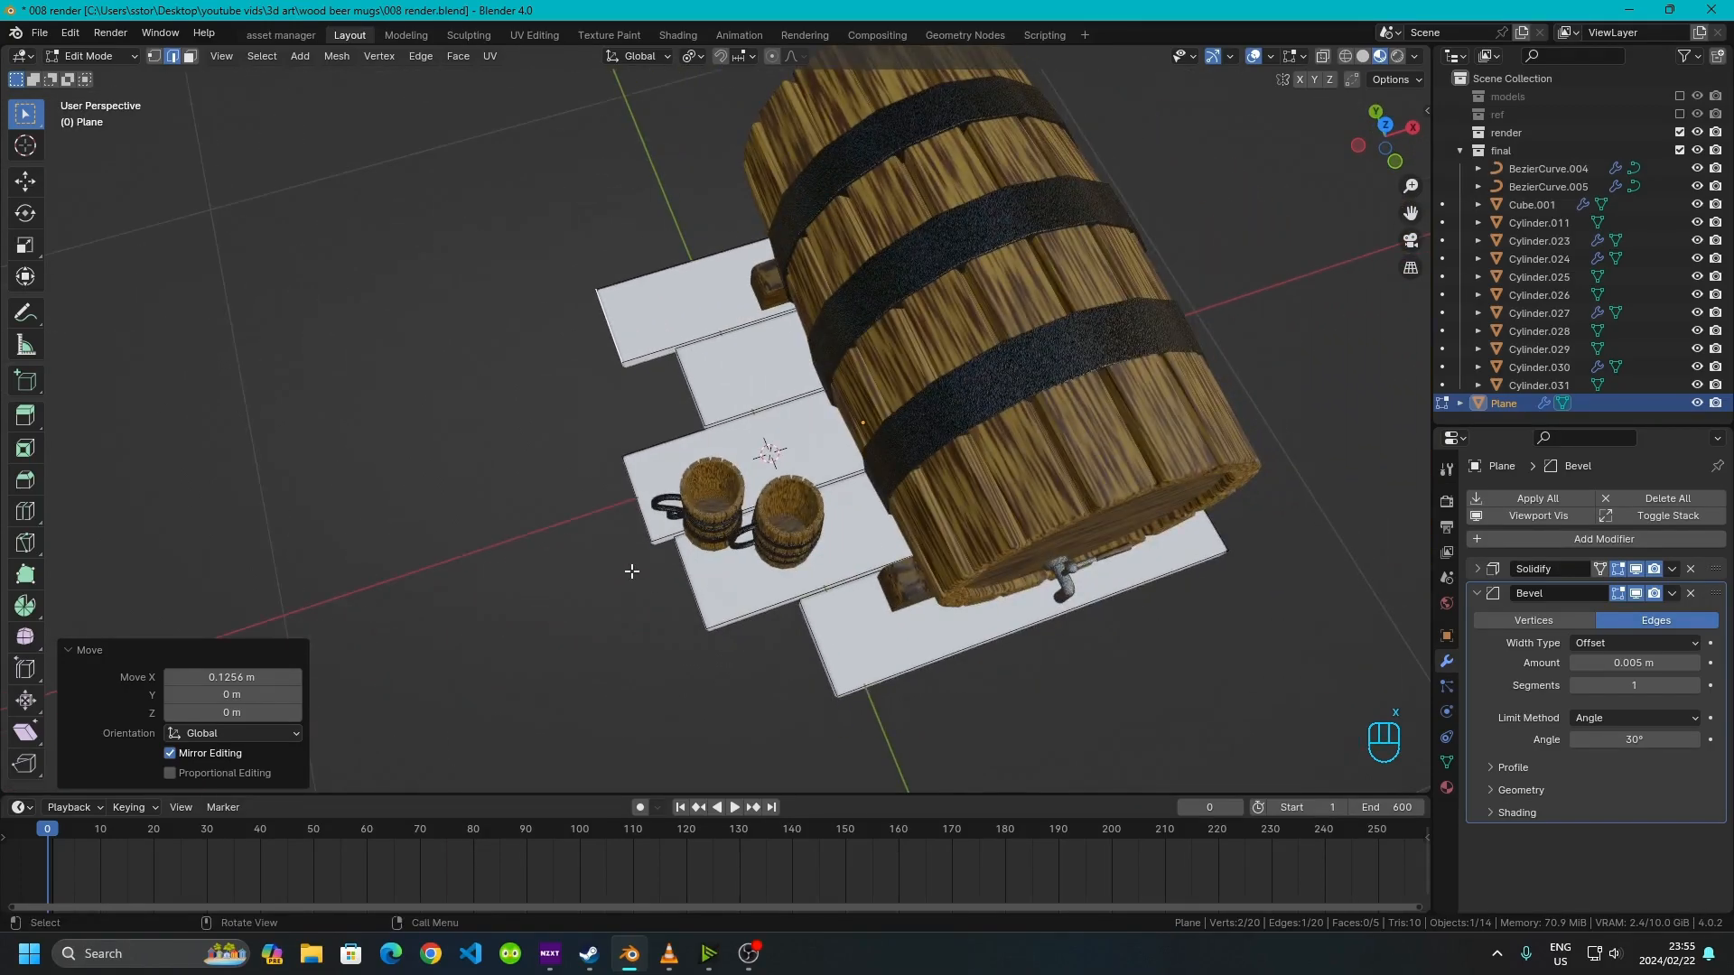
{"action": "left_click", "coordinate": [596, 603]}
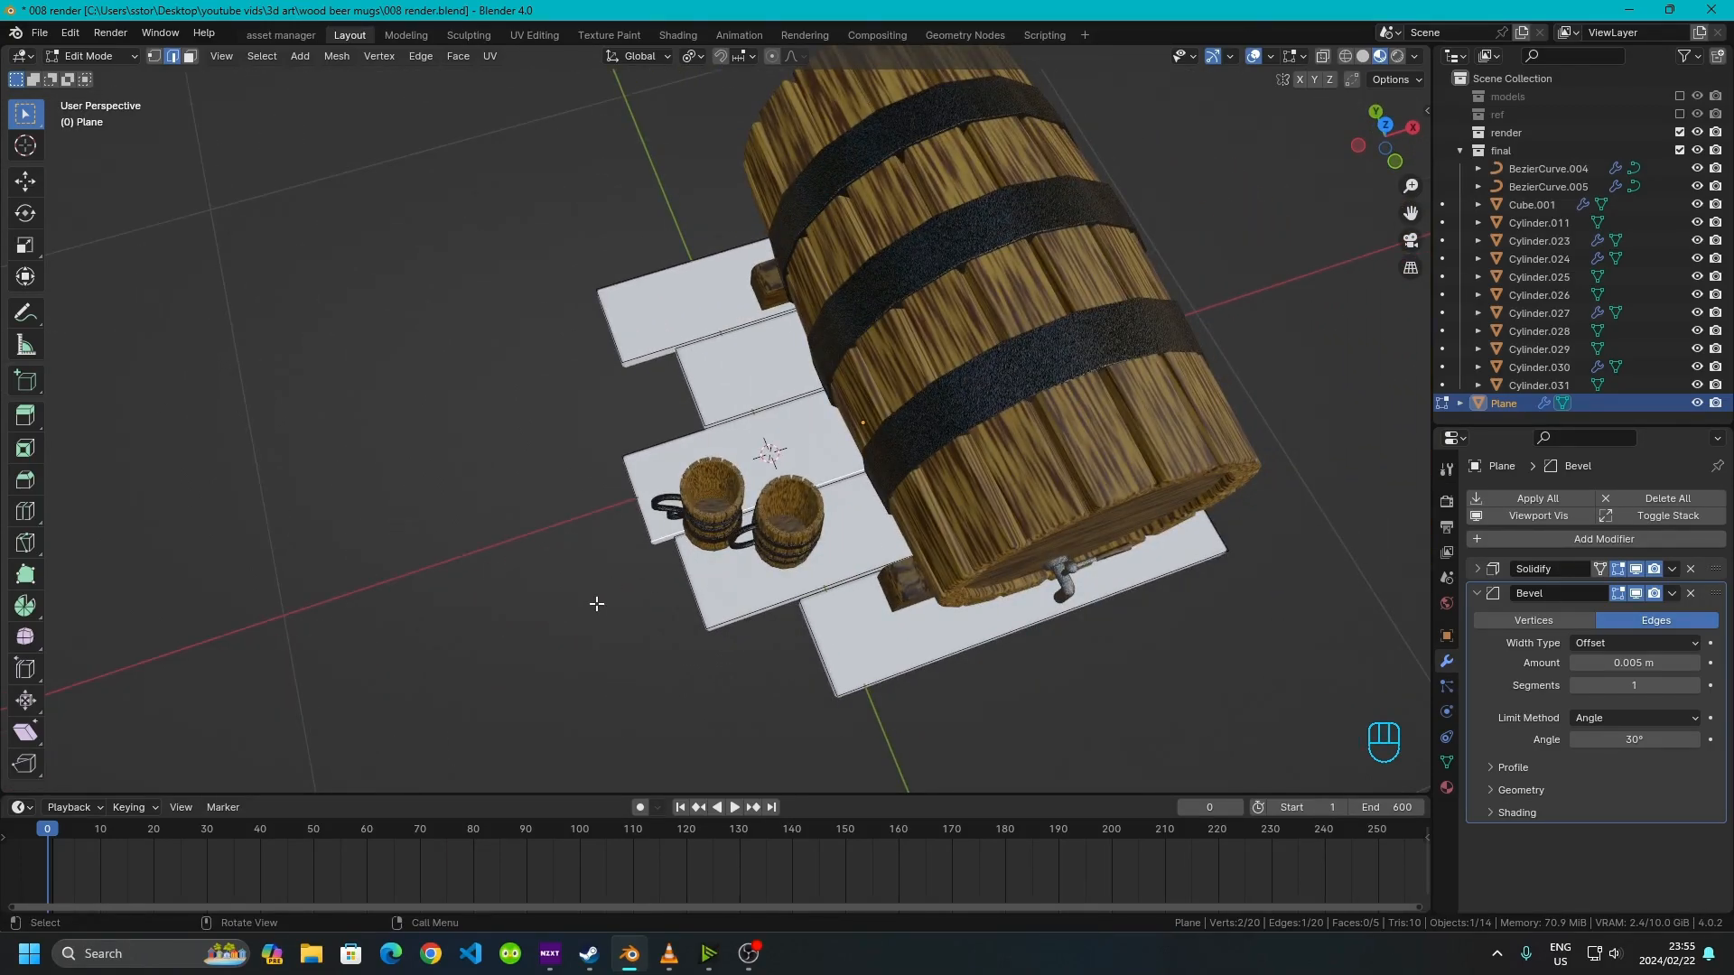
Return to Object Mode and apply Shade Smooth with Auto Smooth to the plank plane
{"action": "key", "text": "Tab"}
{"action": "middle_click_drag", "start_coordinate": [609, 439], "coordinate": [751, 398]}
{"action": "scroll", "coordinate": [795, 388], "scroll_direction": "up", "scroll_amount": 4}
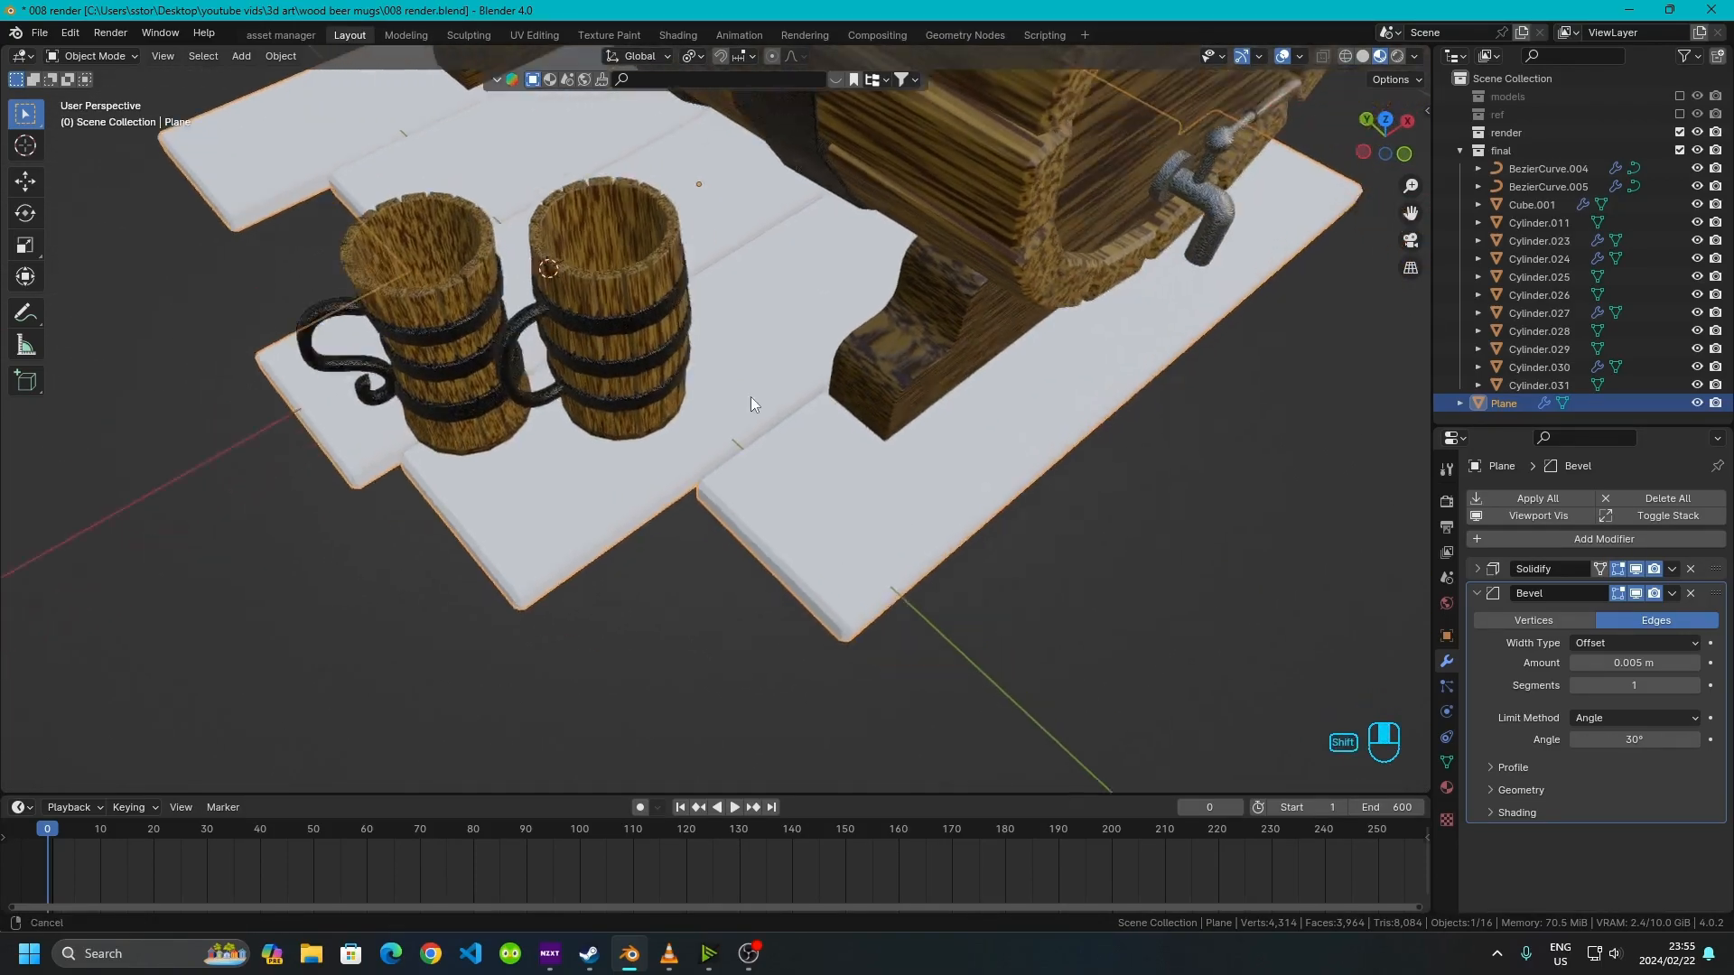
{"action": "right_click", "coordinate": [856, 532]}
{"action": "left_click", "coordinate": [864, 548]}
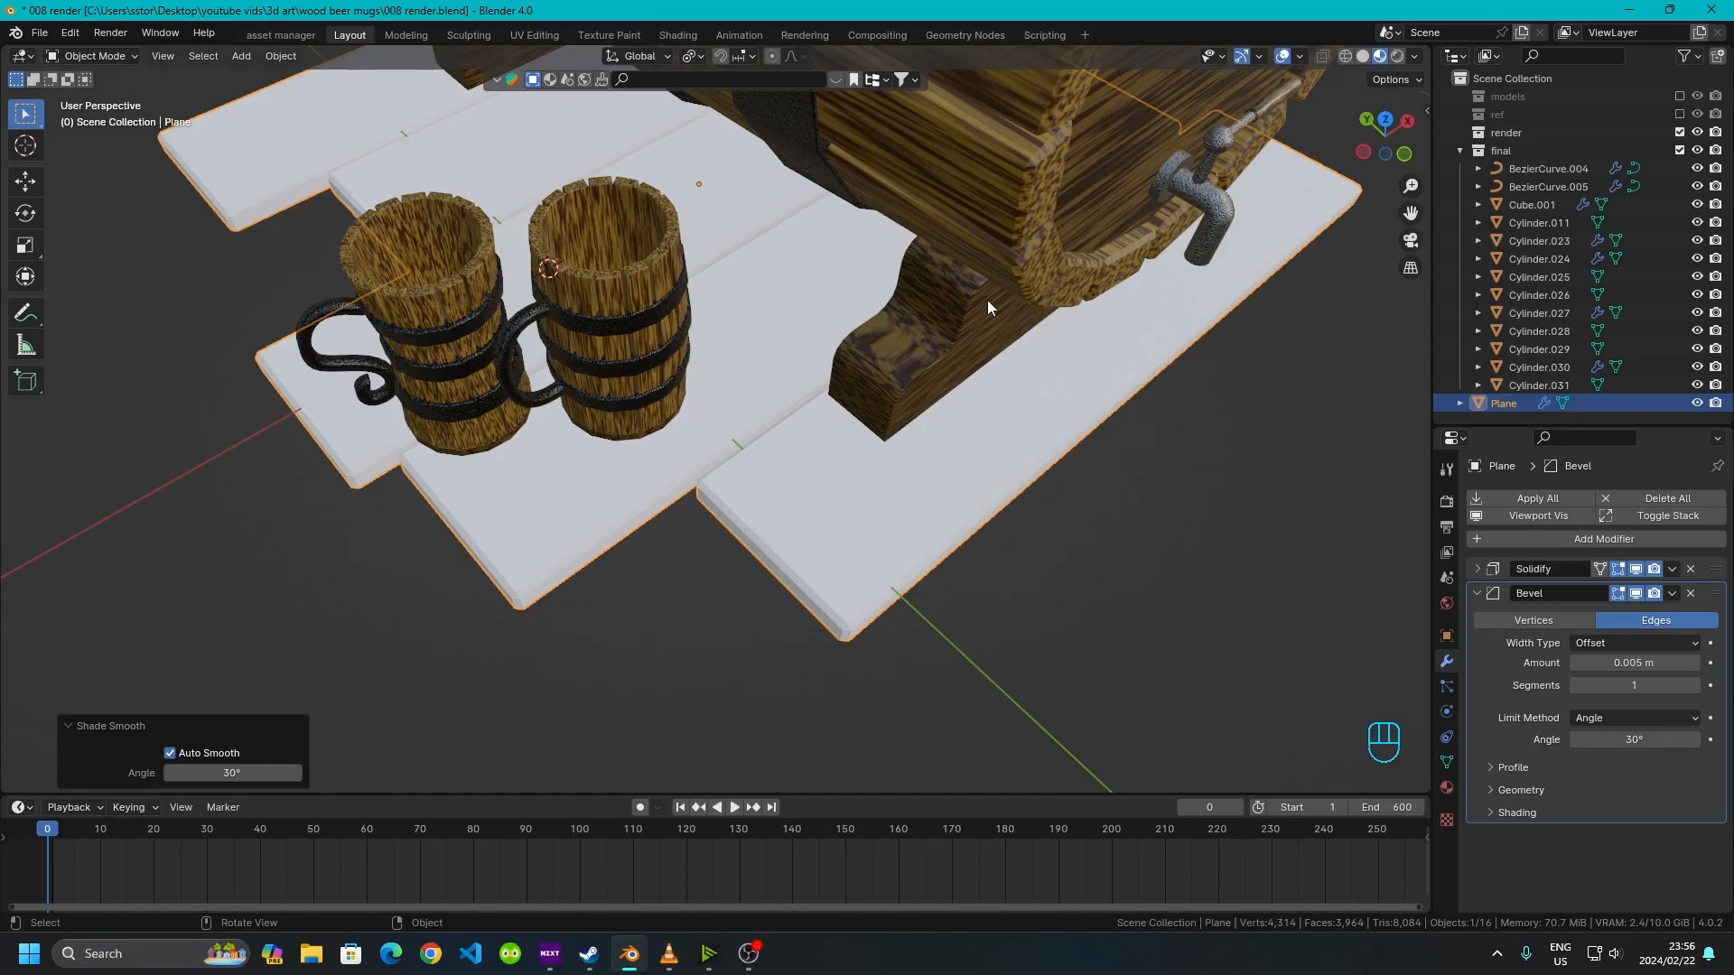
Assign the existing wood planks material to the plank plane
{"action": "left_click", "coordinate": [1446, 788]}
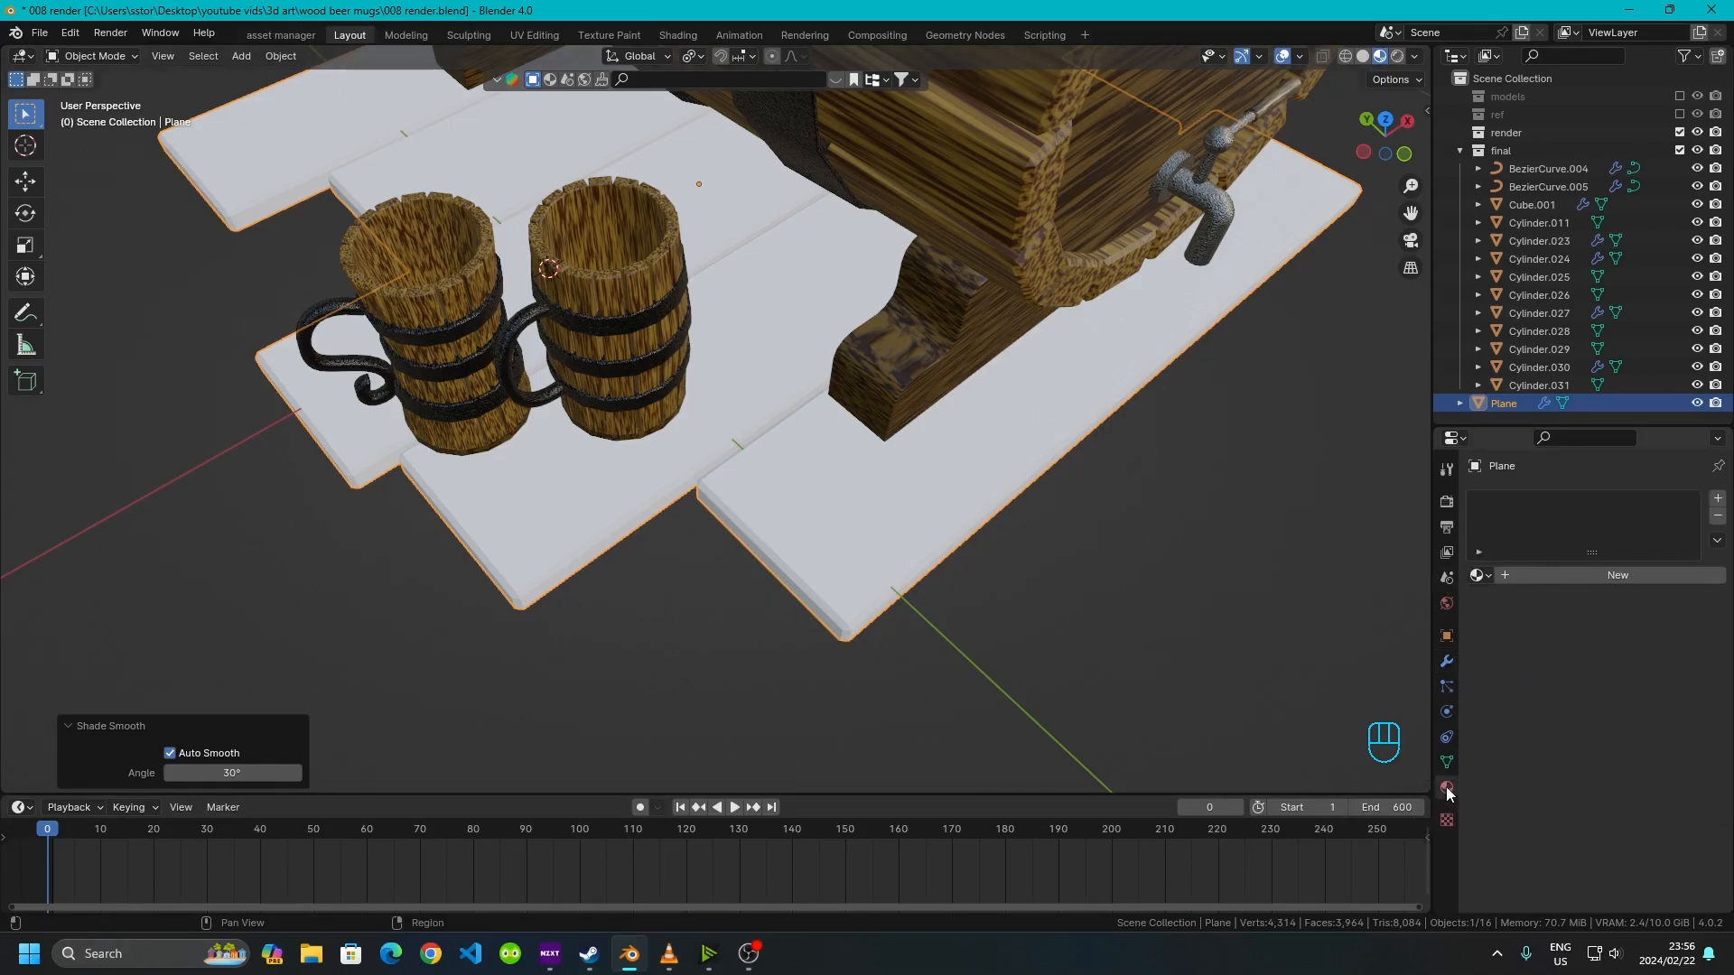
{"action": "left_click", "coordinate": [1485, 576]}
{"action": "scroll", "coordinate": [1519, 739], "scroll_direction": "down", "scroll_amount": 7}
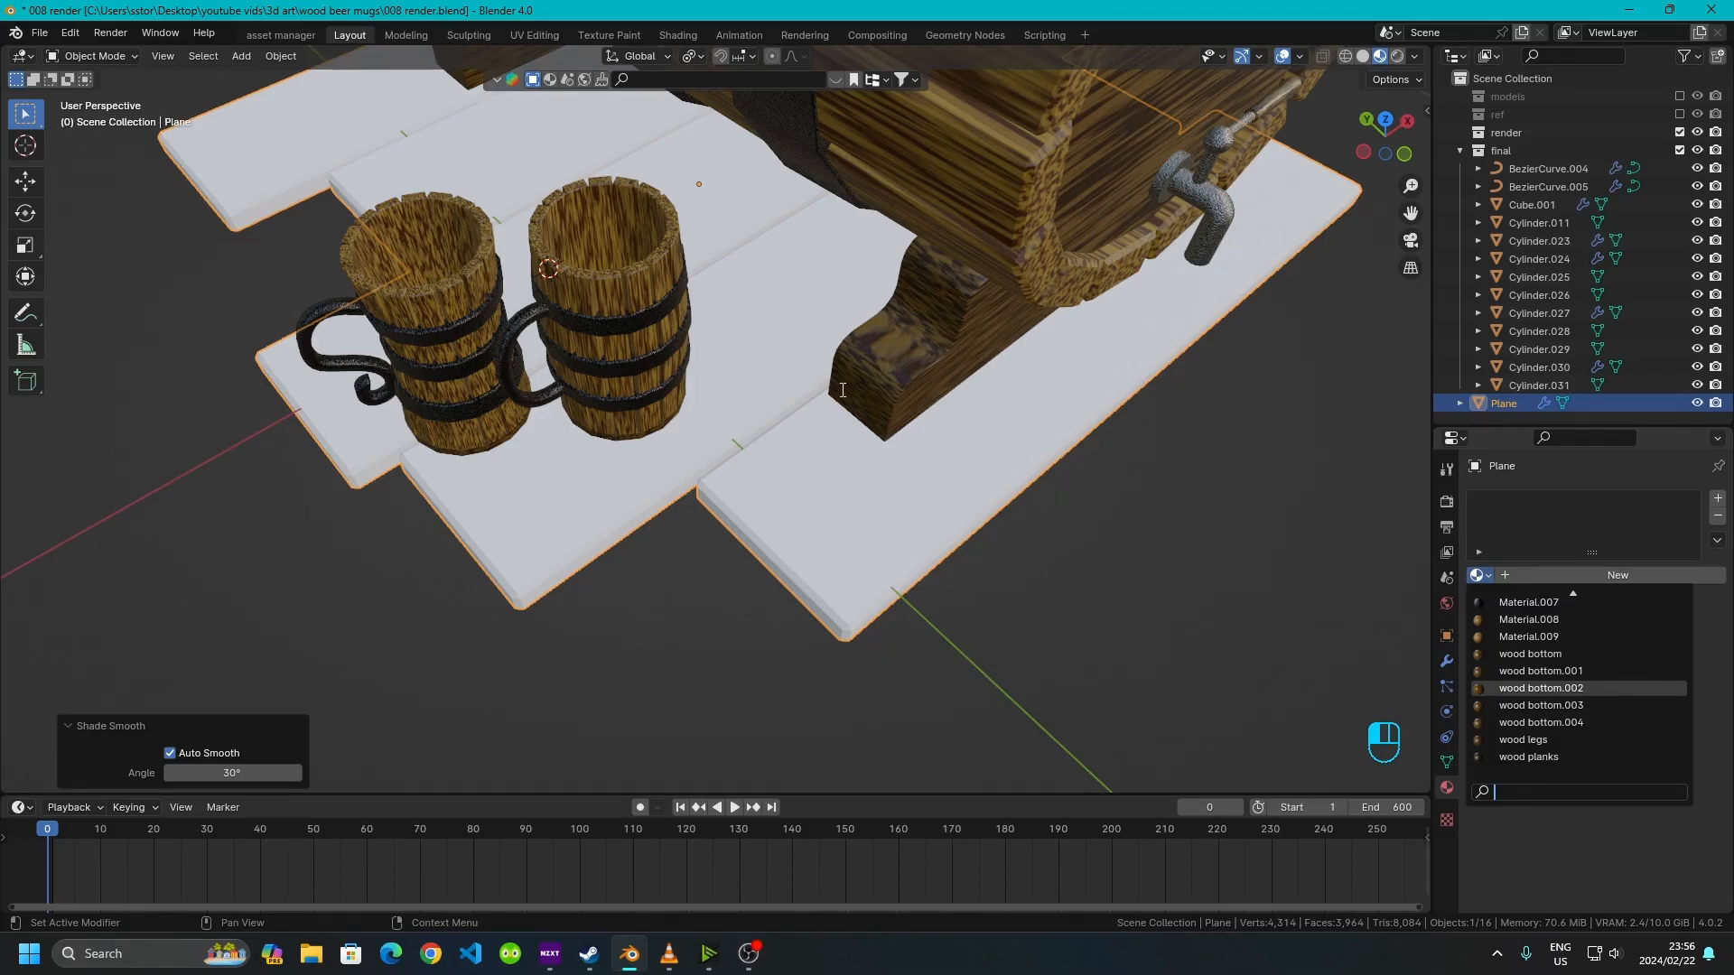
{"action": "scroll", "coordinate": [962, 324], "scroll_direction": "down", "scroll_amount": 4}
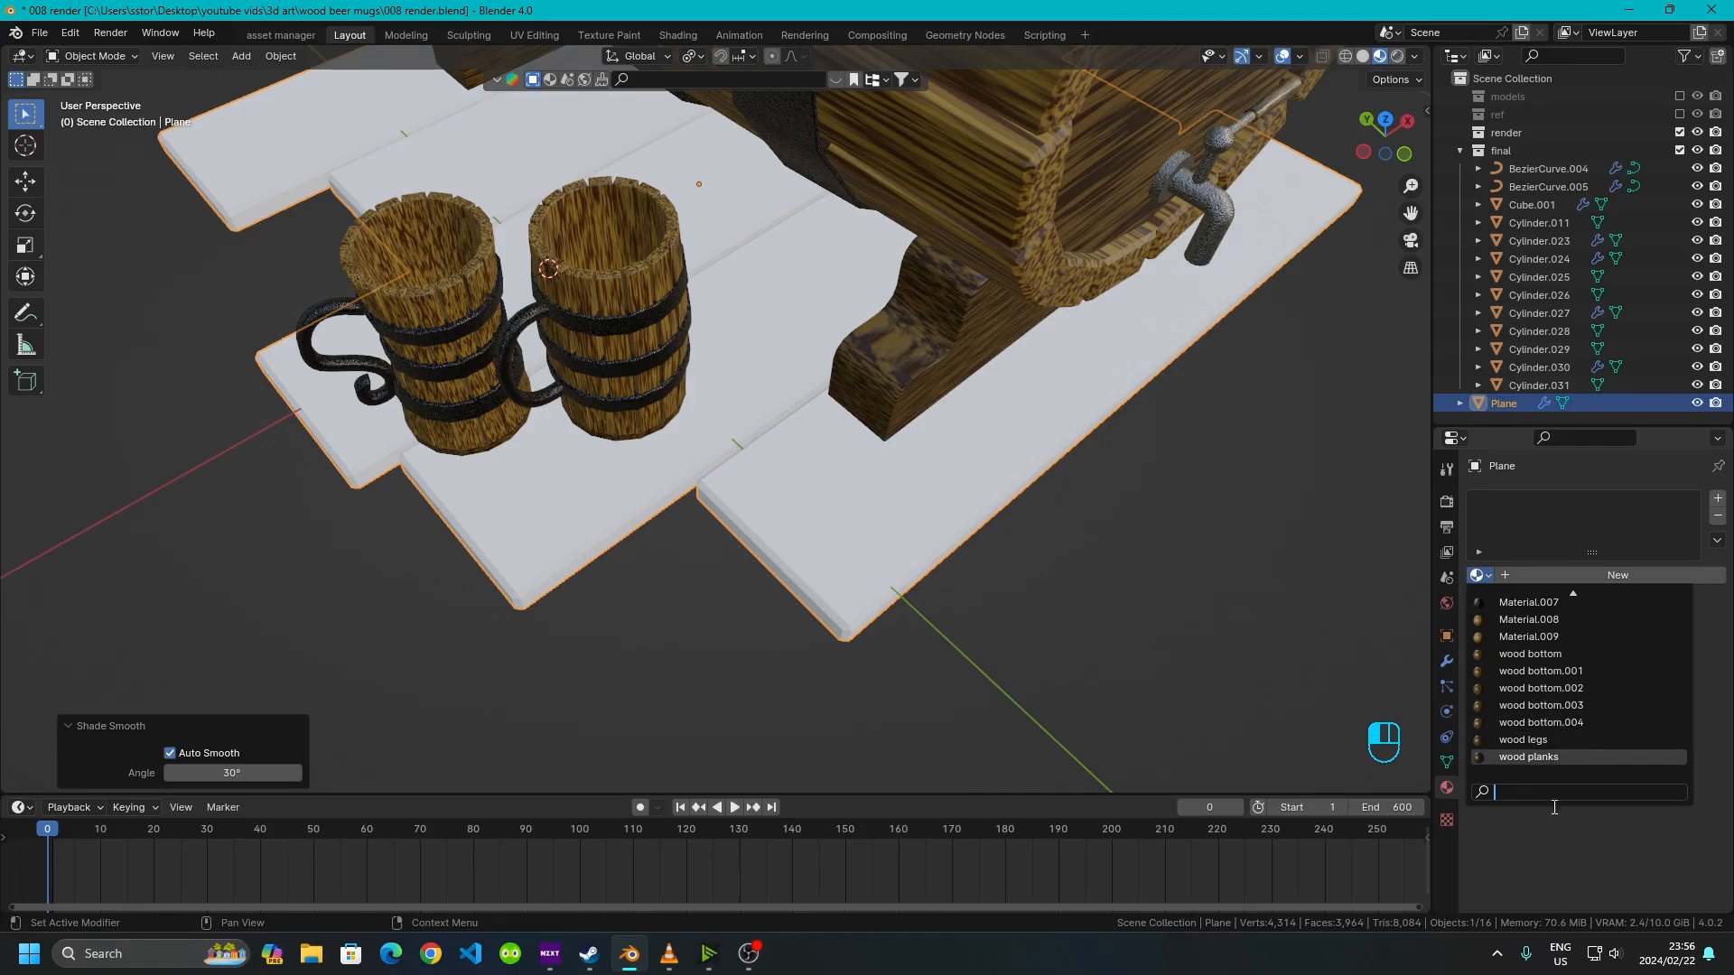
{"action": "left_click", "coordinate": [1540, 757]}
{"action": "middle_click_drag", "start_coordinate": [921, 568], "coordinate": [728, 405]}
{"action": "left_click", "coordinate": [902, 680]}
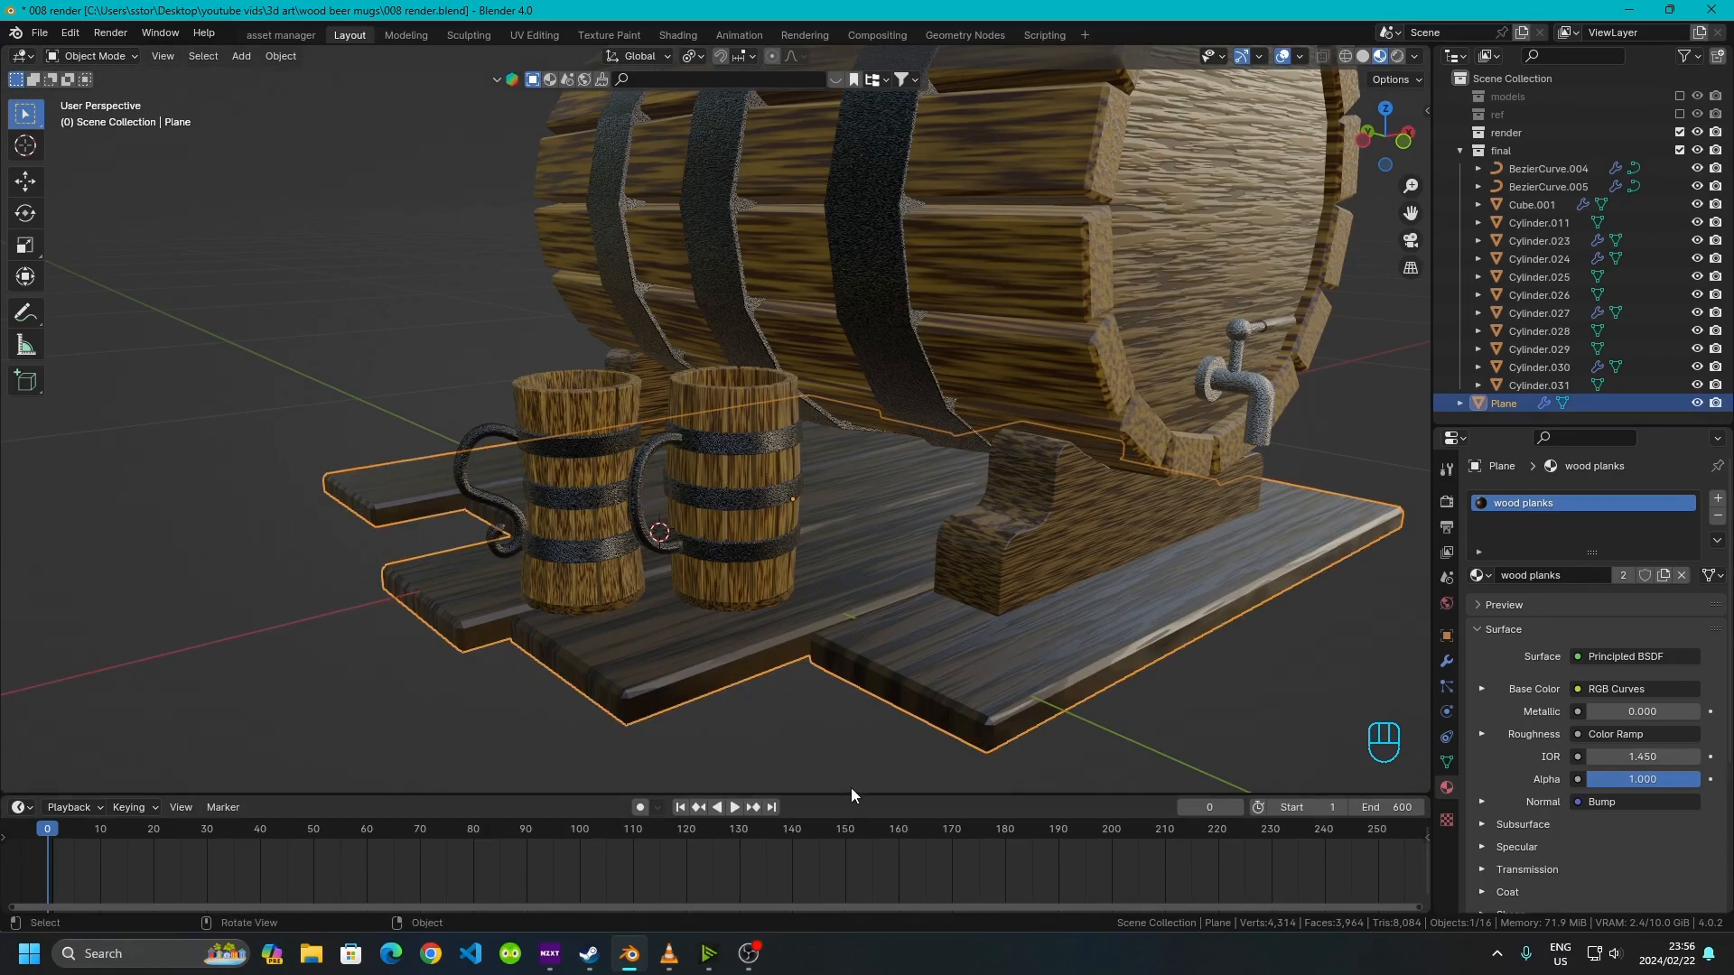
Open the Shading workspace and examine the wood planks node tree and its RGB Curves node
{"action": "left_click_drag", "start_coordinate": [849, 794], "coordinate": [811, 679]}
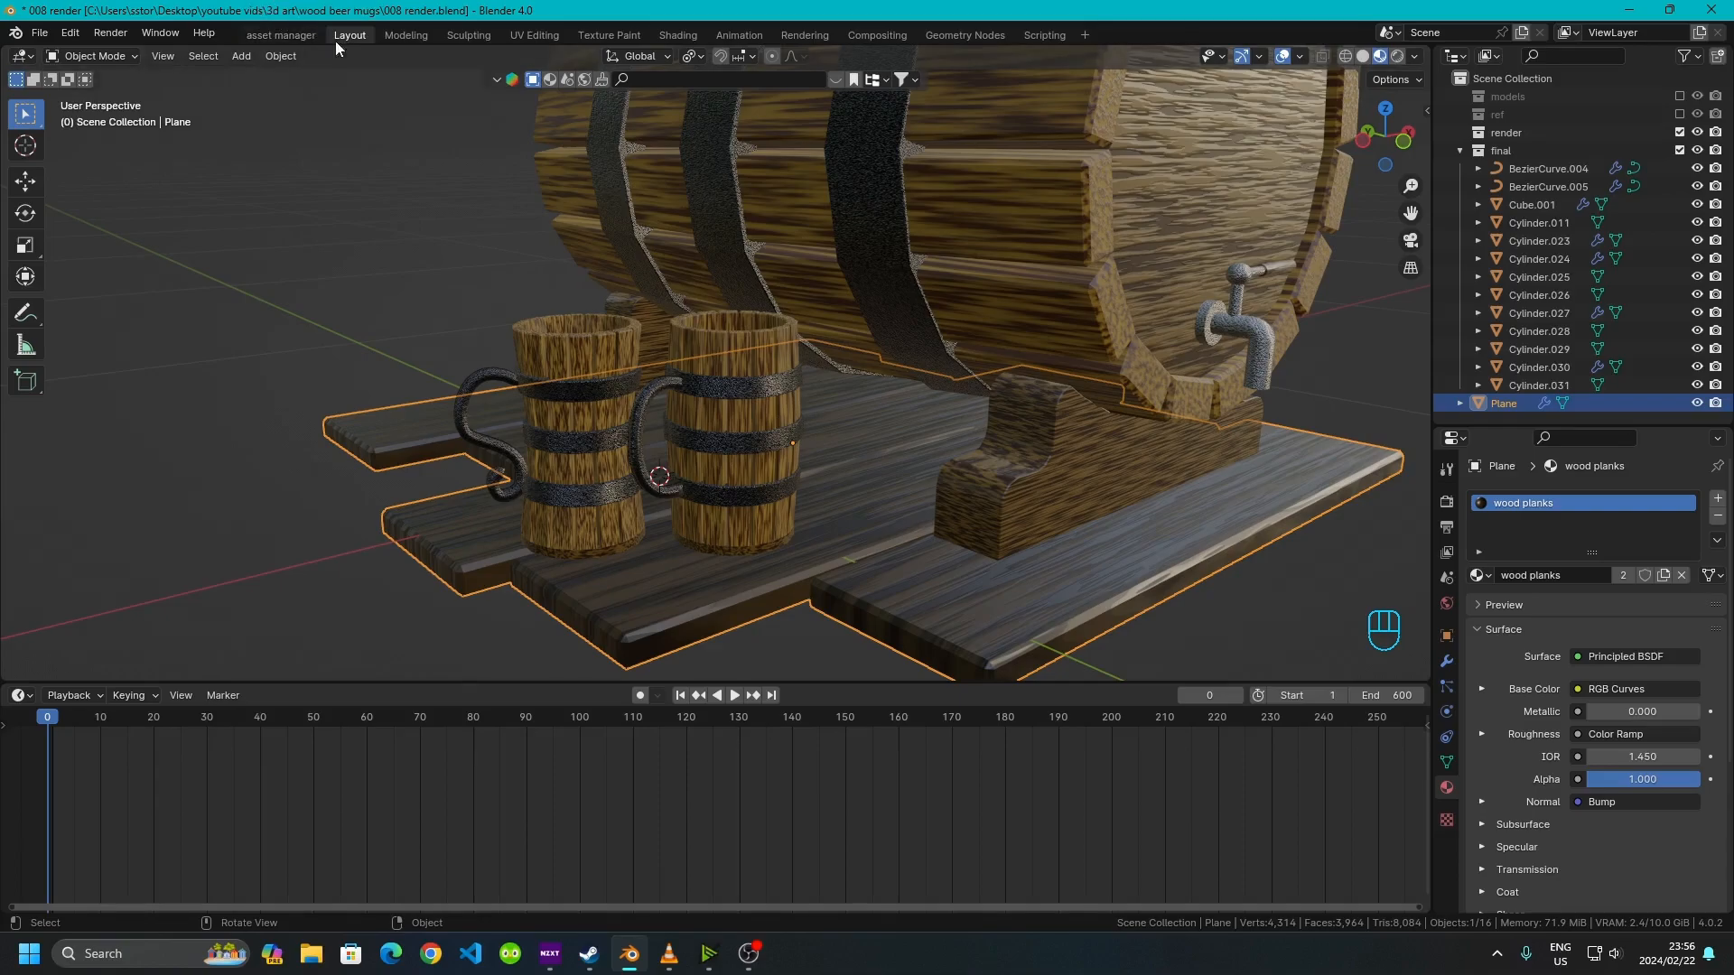
{"action": "left_click", "coordinate": [679, 34]}
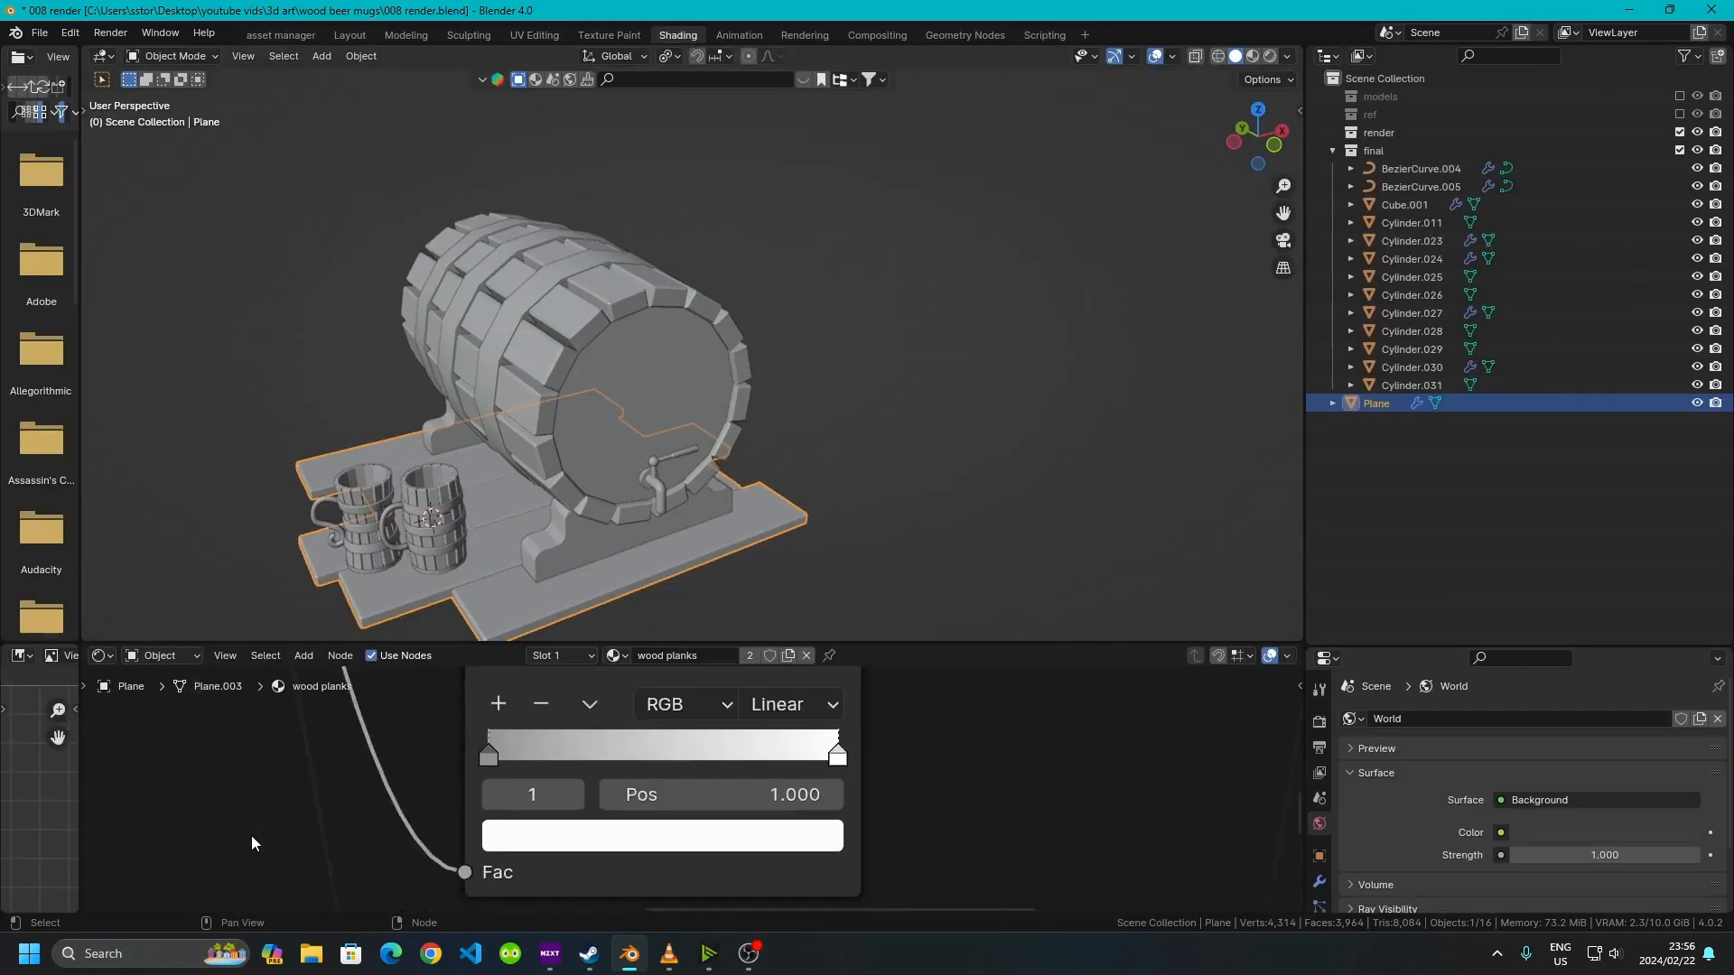
{"action": "scroll", "coordinate": [367, 716], "scroll_direction": "down", "scroll_amount": 6}
{"action": "scroll", "coordinate": [528, 763], "scroll_direction": "up", "scroll_amount": 2}
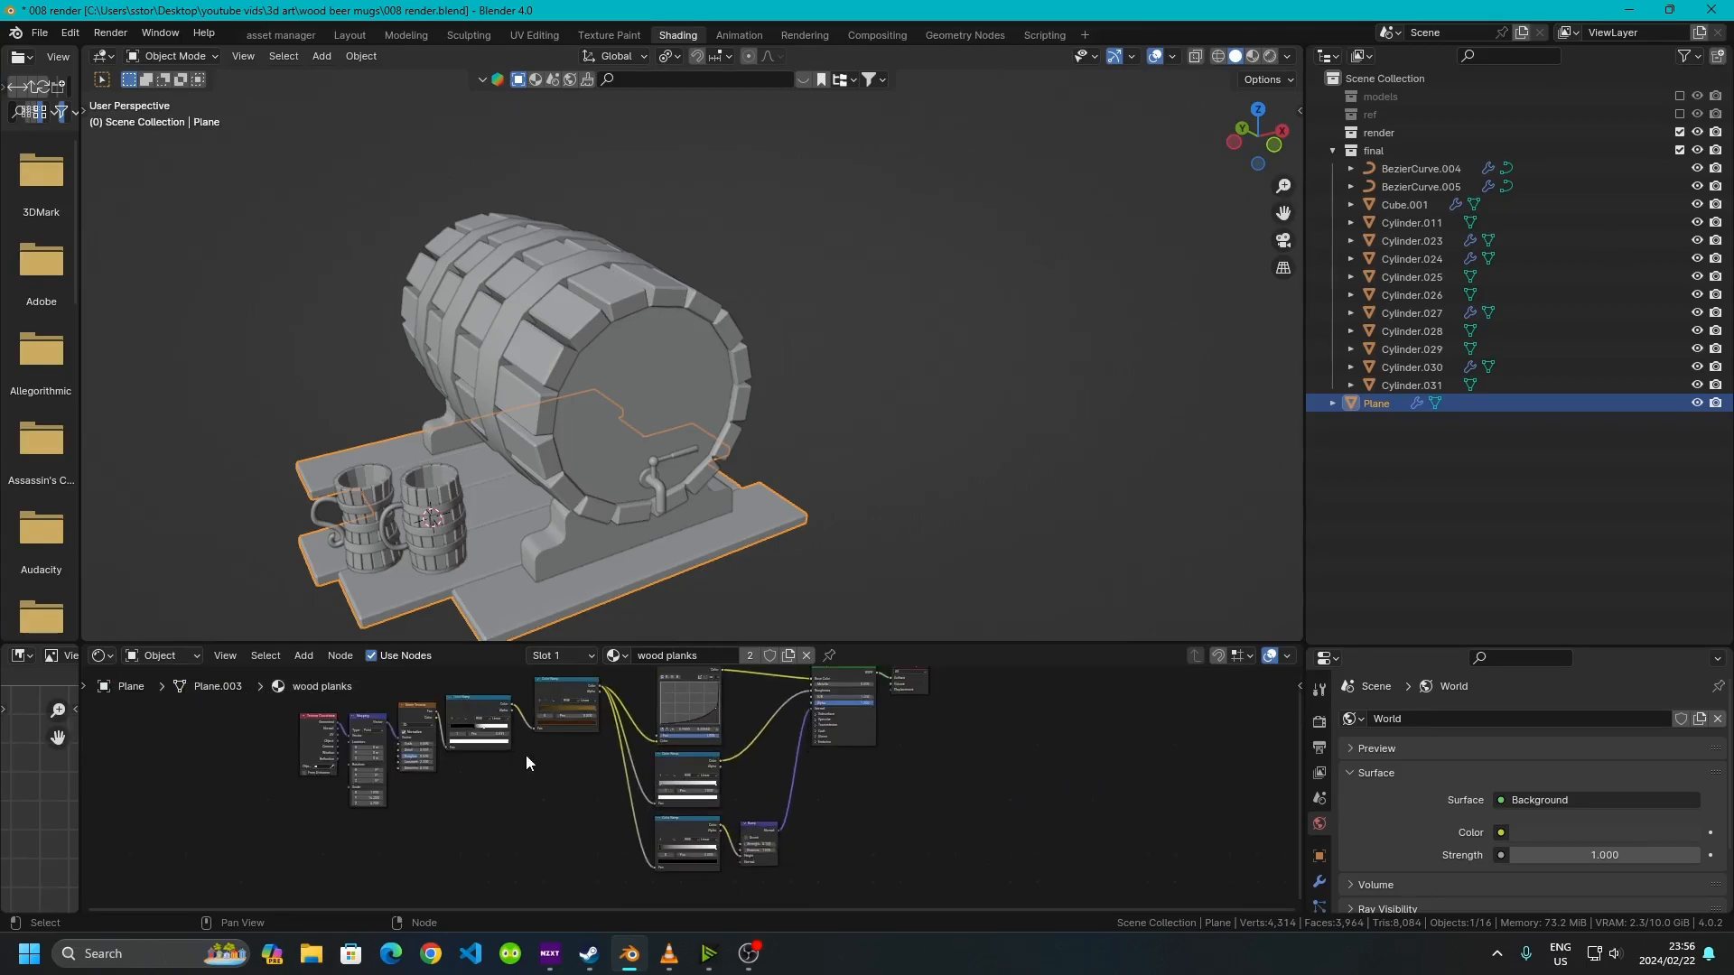
{"action": "left_click_drag", "start_coordinate": [586, 644], "coordinate": [585, 362]}
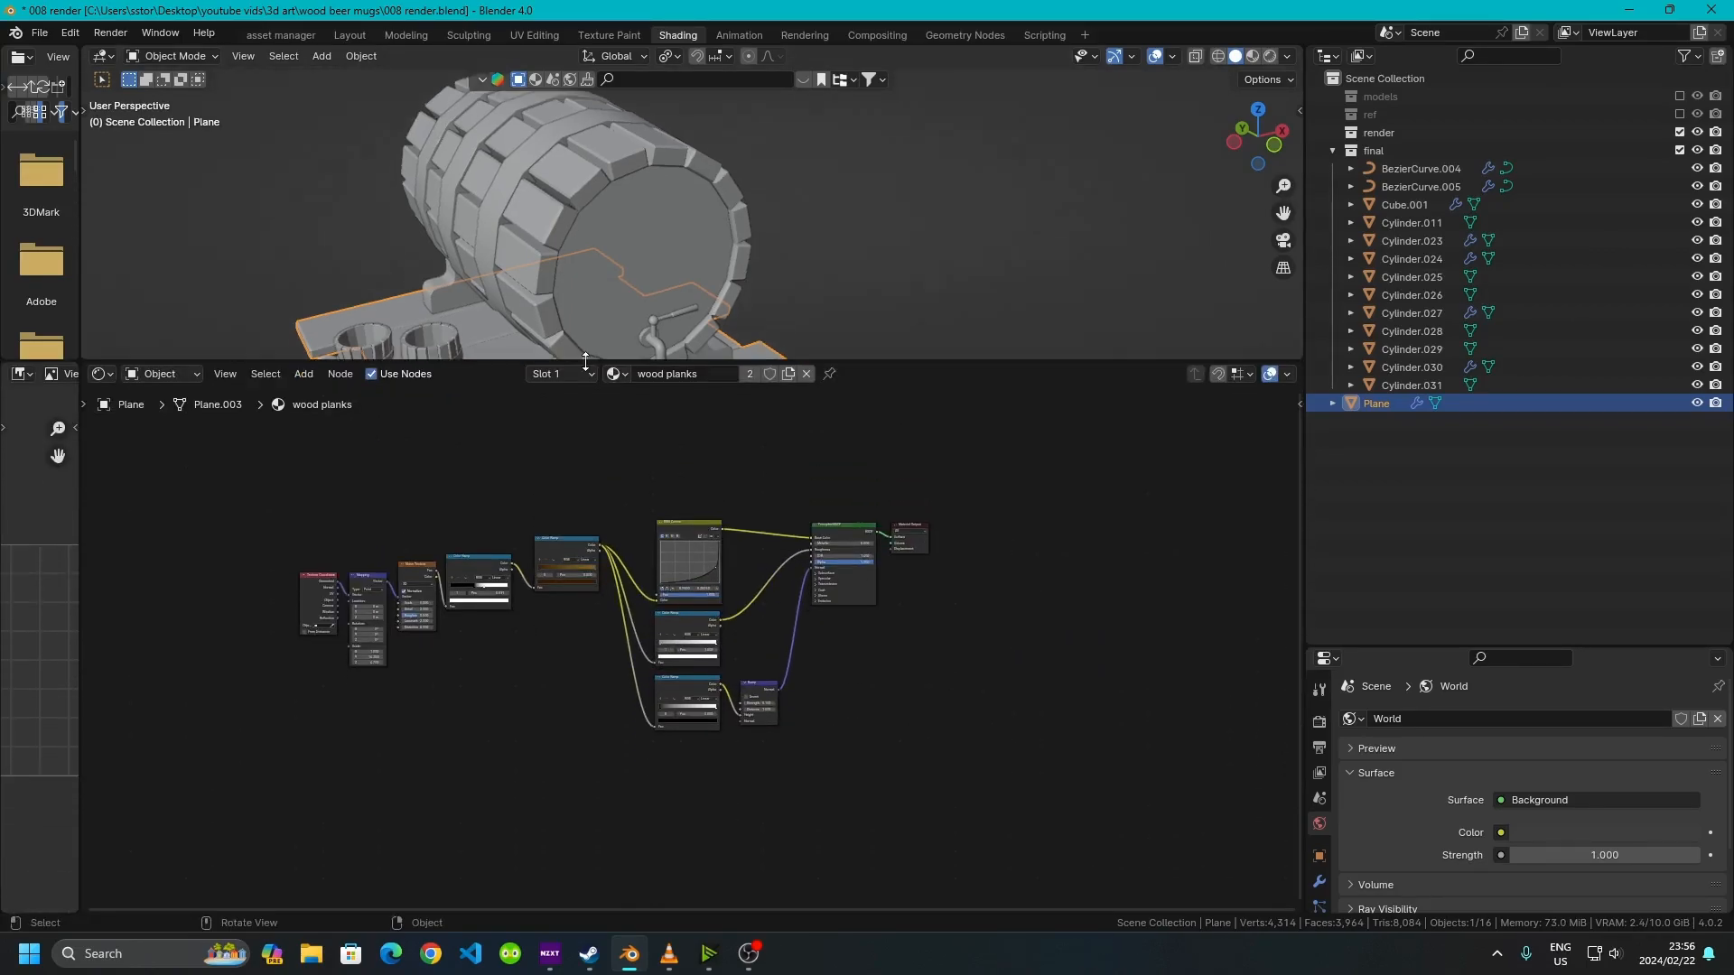
{"action": "scroll", "coordinate": [626, 655], "scroll_direction": "up", "scroll_amount": 8}
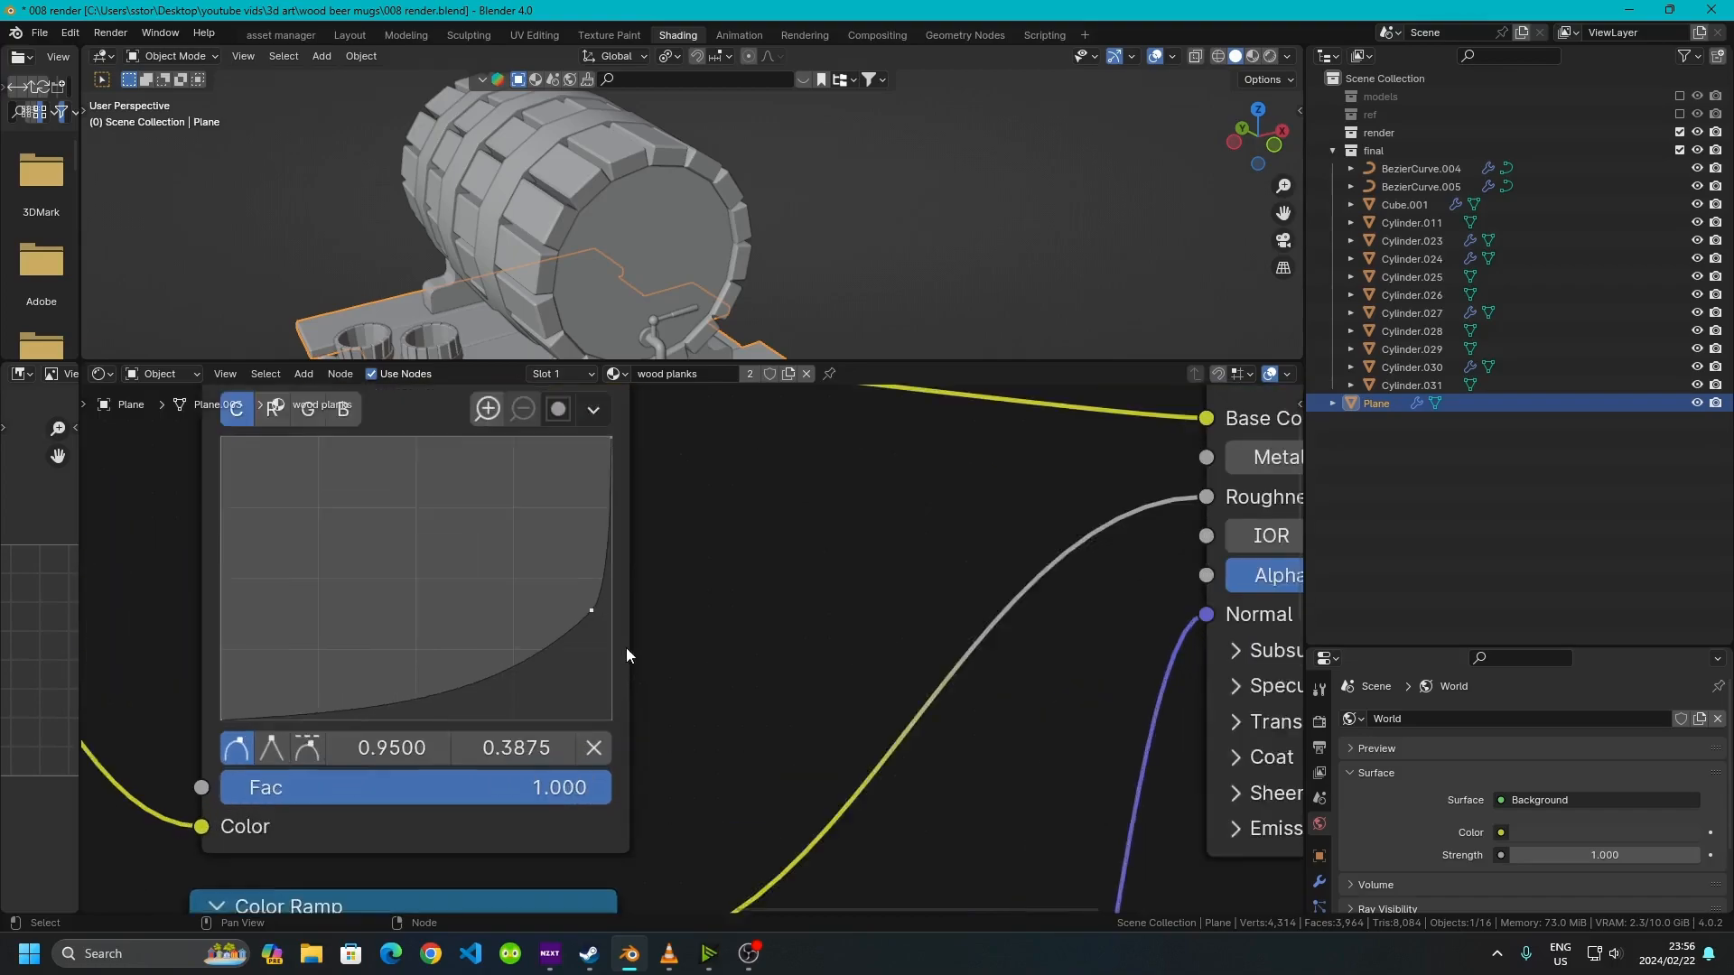
{"action": "scroll", "coordinate": [592, 619], "scroll_direction": "up", "scroll_amount": 2}
{"action": "middle_click_drag", "start_coordinate": [592, 619], "coordinate": [789, 778]}
{"action": "middle_click_drag", "start_coordinate": [659, 788], "coordinate": [686, 709]}
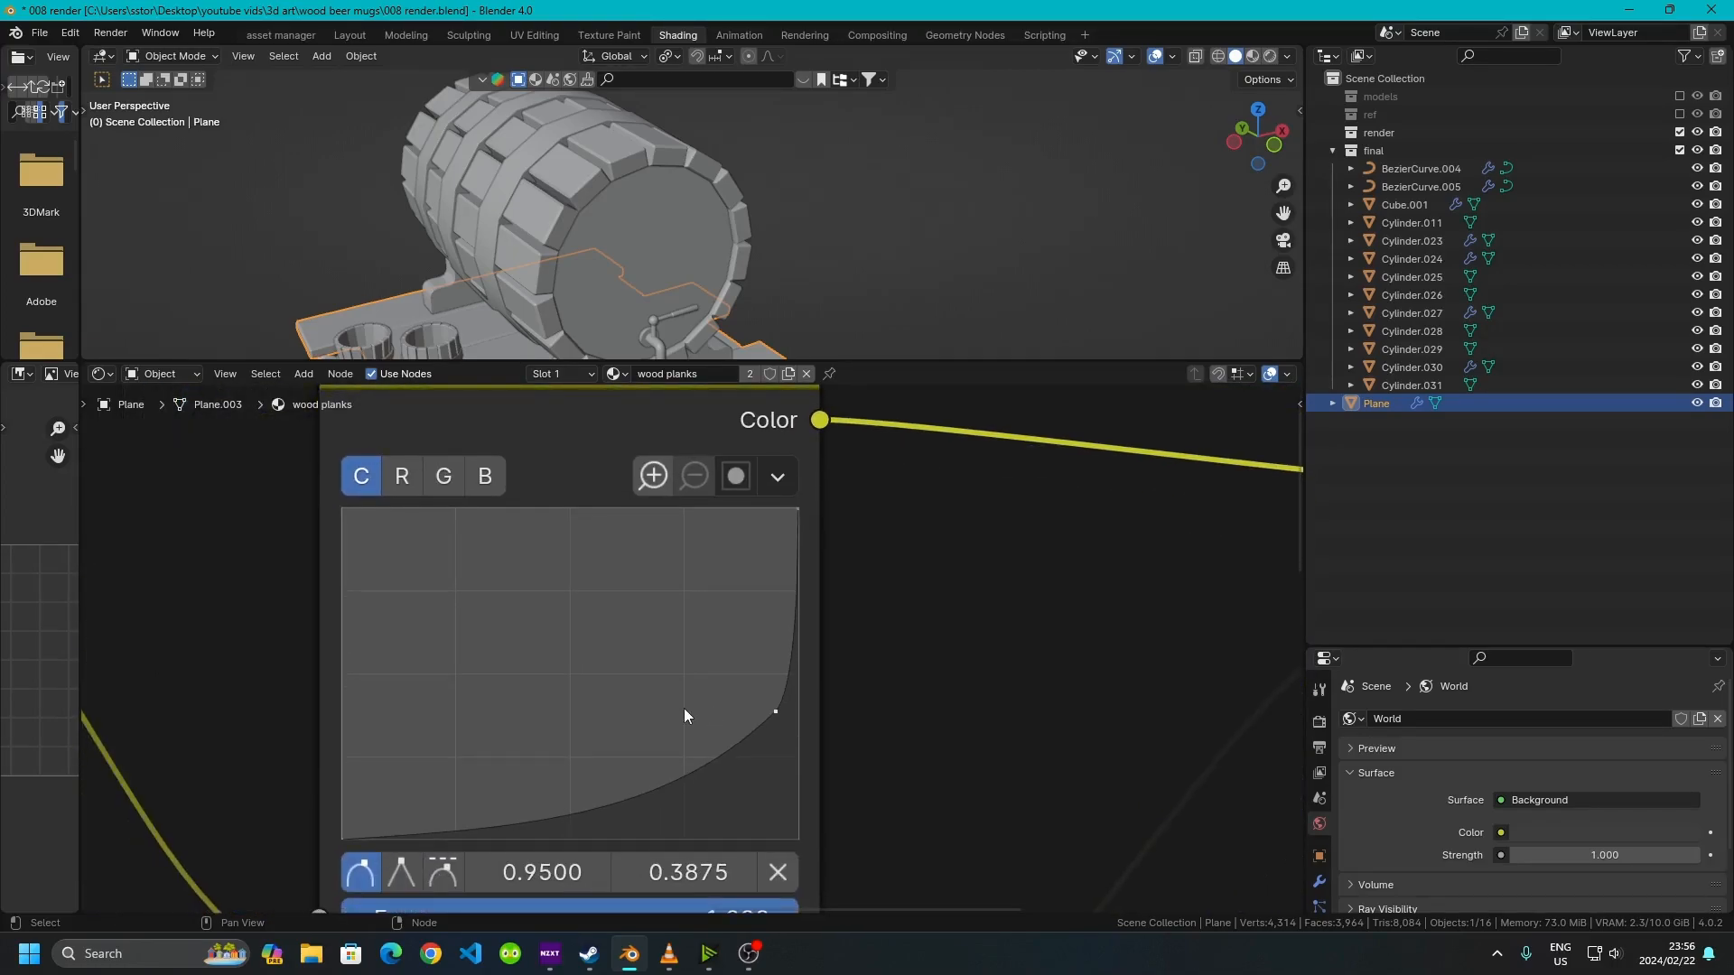
{"action": "scroll", "coordinate": [632, 686], "scroll_direction": "down", "scroll_amount": 3}
{"action": "middle_click_drag", "start_coordinate": [865, 812], "coordinate": [862, 754]}
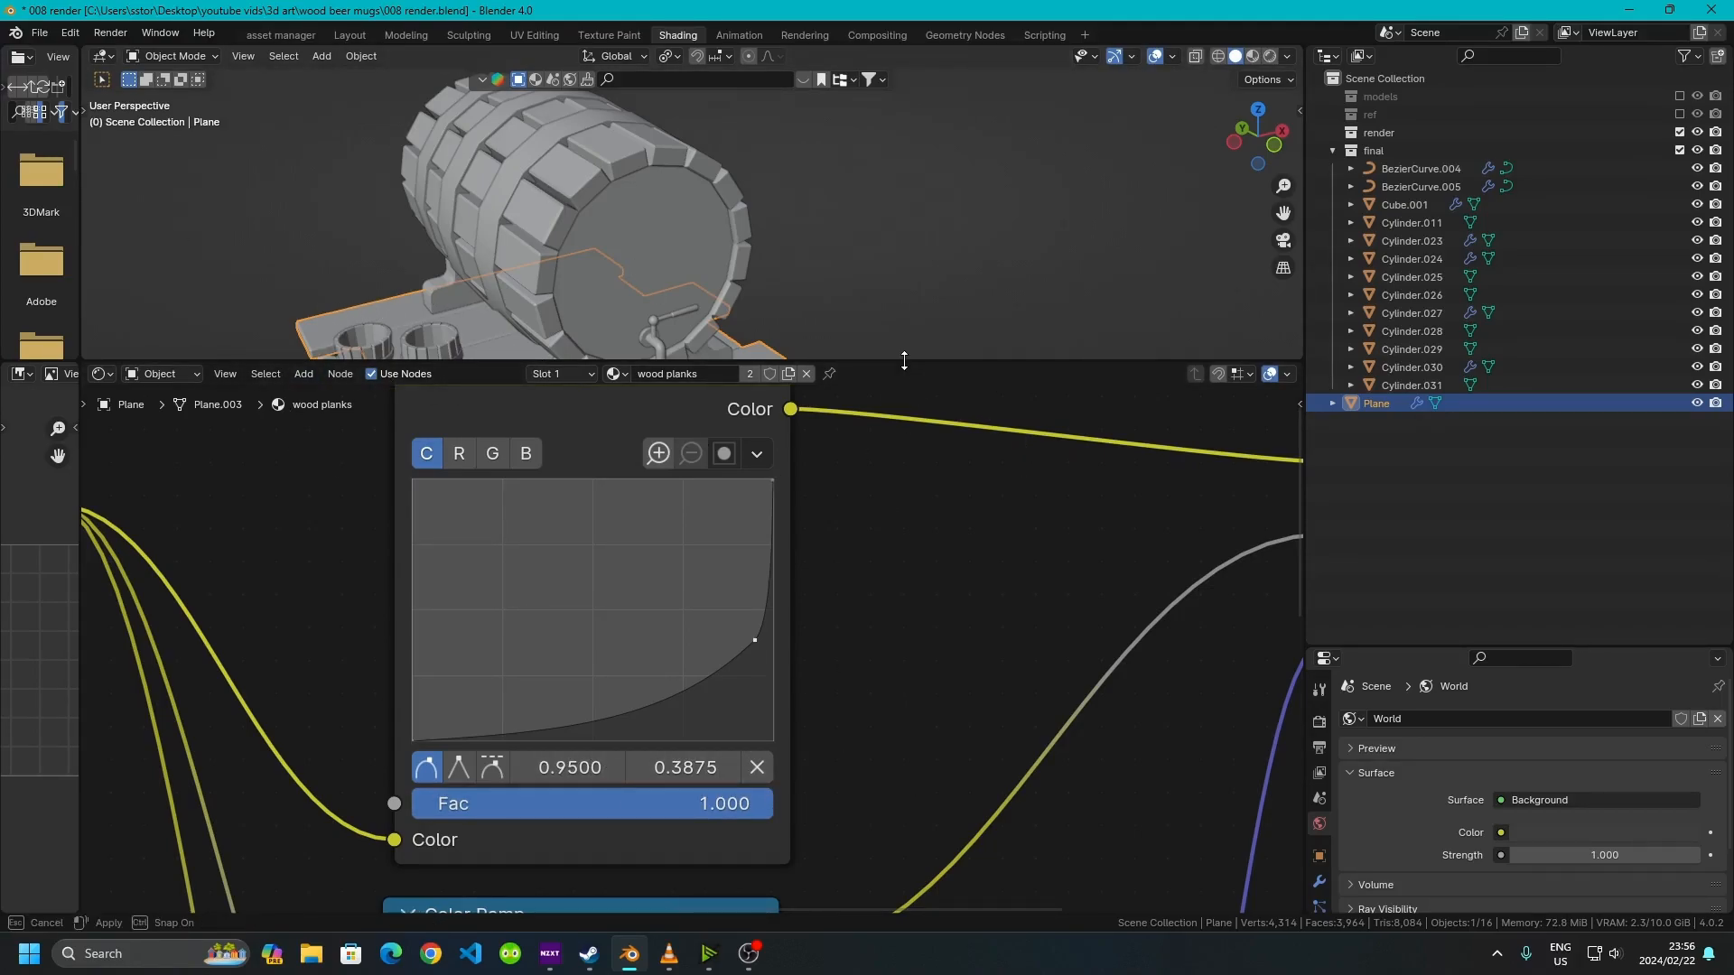
Return to the Layout workspace, review the textured scene, and reselect the plank plane
{"action": "left_click_drag", "start_coordinate": [917, 362], "coordinate": [881, 892]}
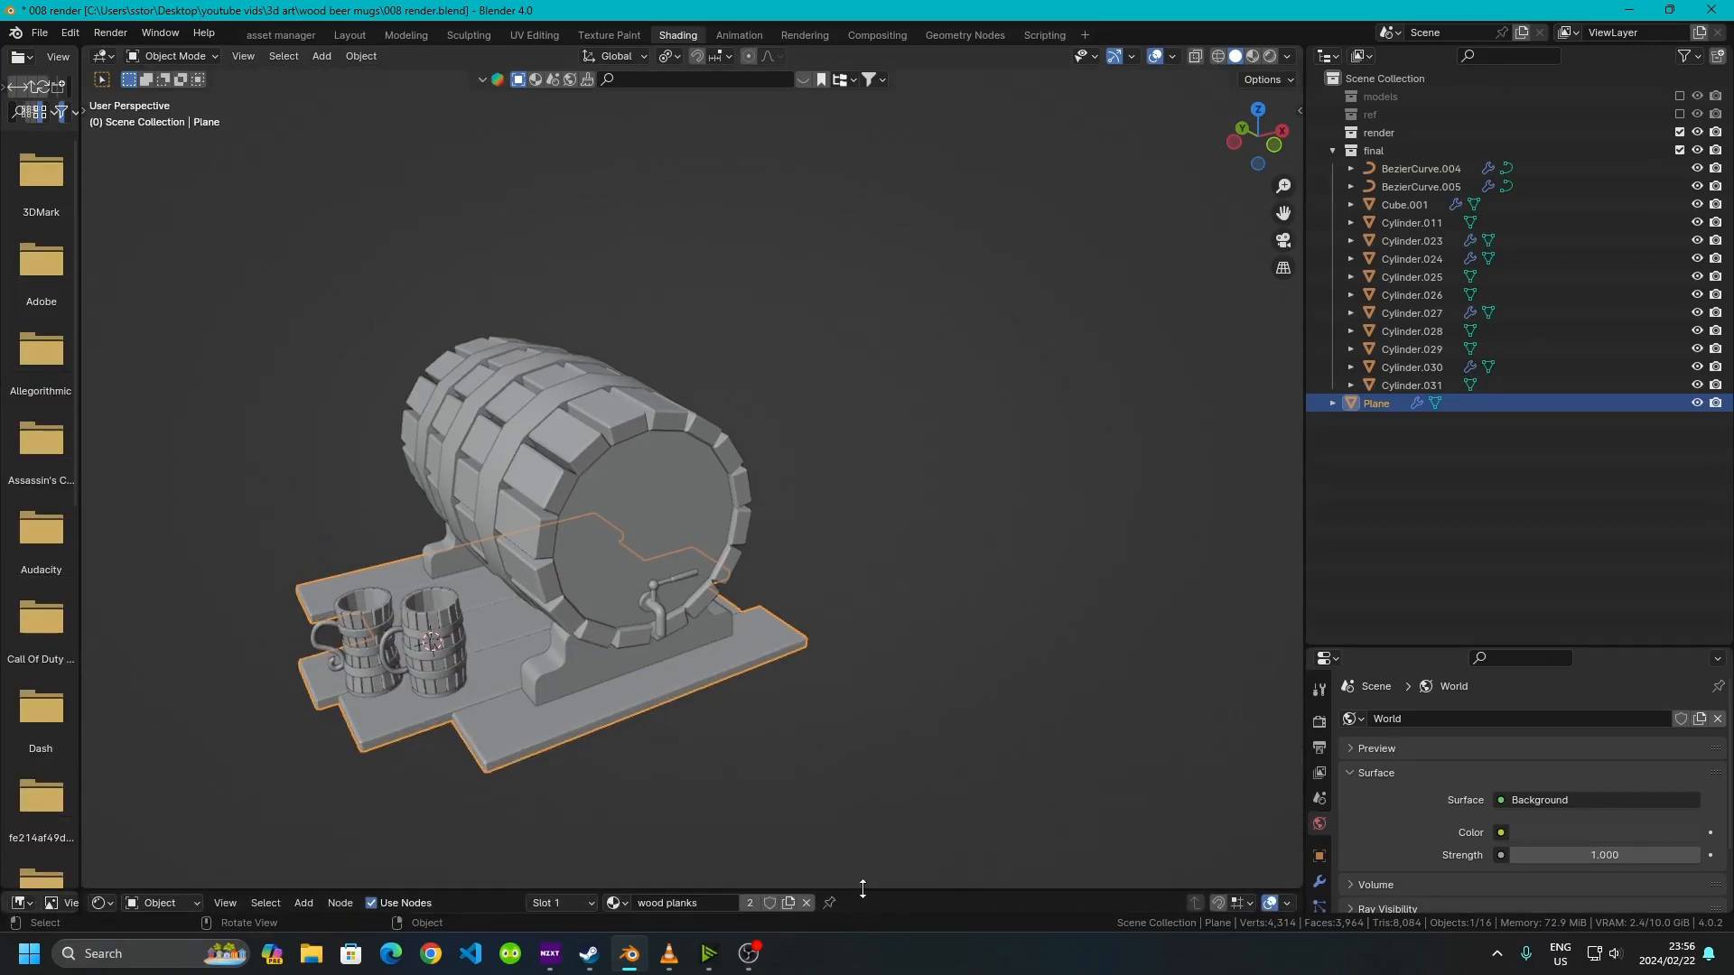
{"action": "left_click_drag", "start_coordinate": [868, 891], "coordinate": [867, 824]}
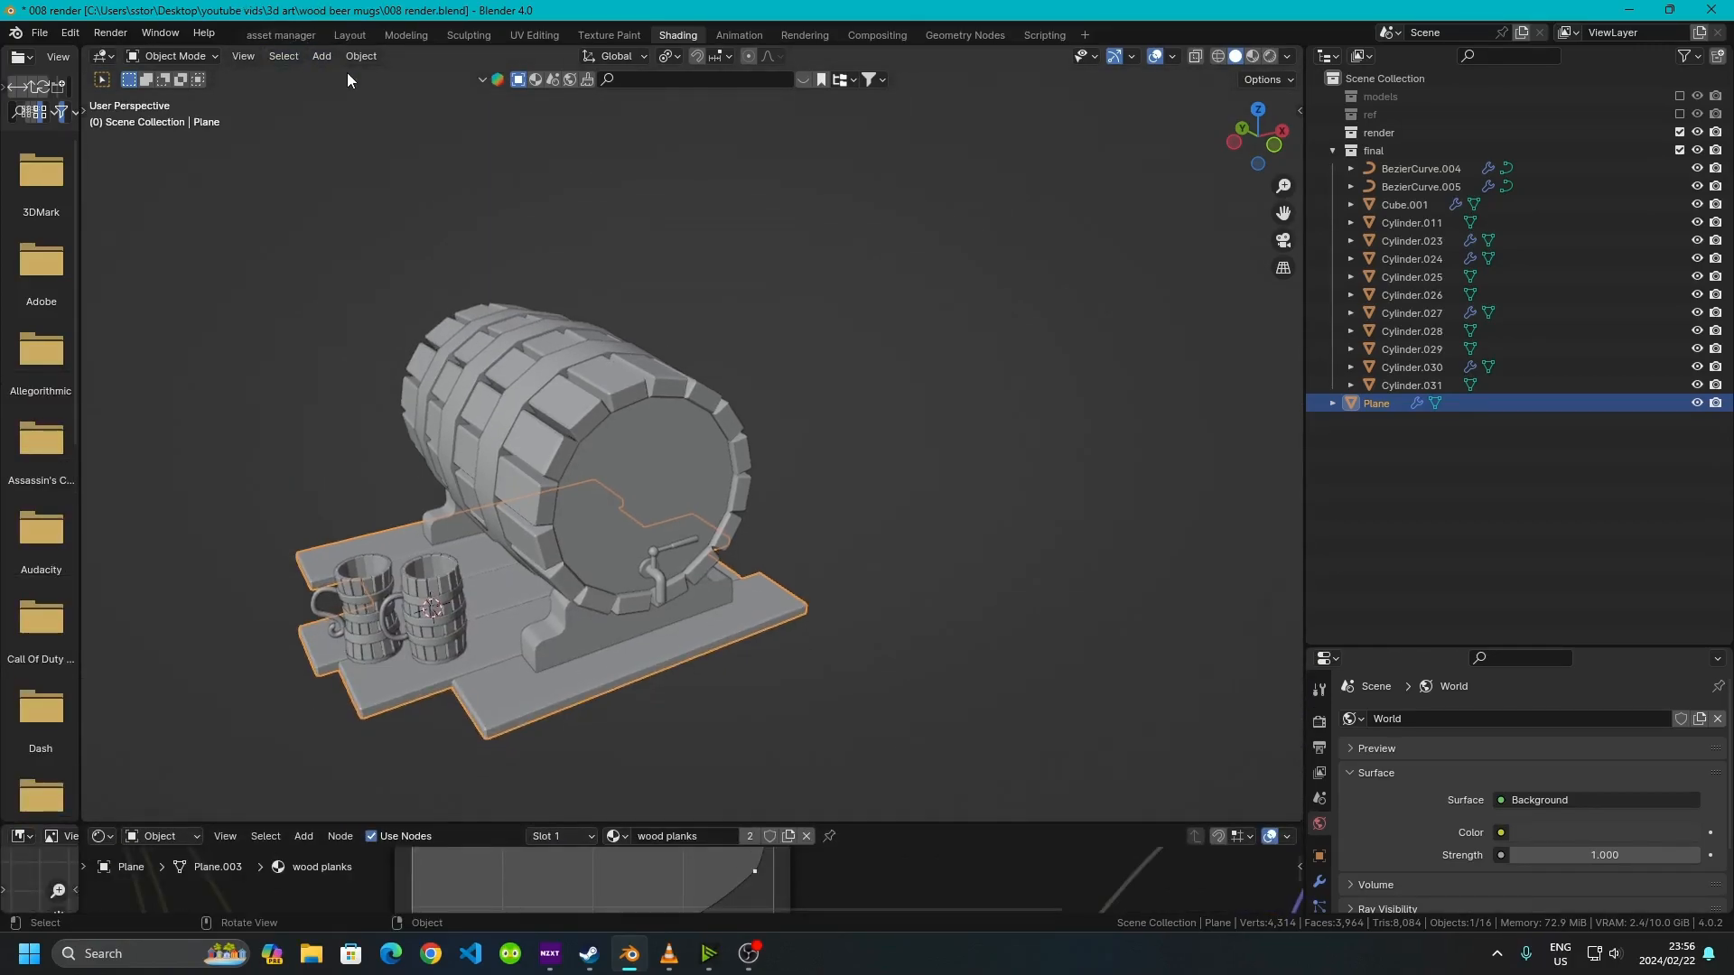
{"action": "left_click", "coordinate": [344, 37]}
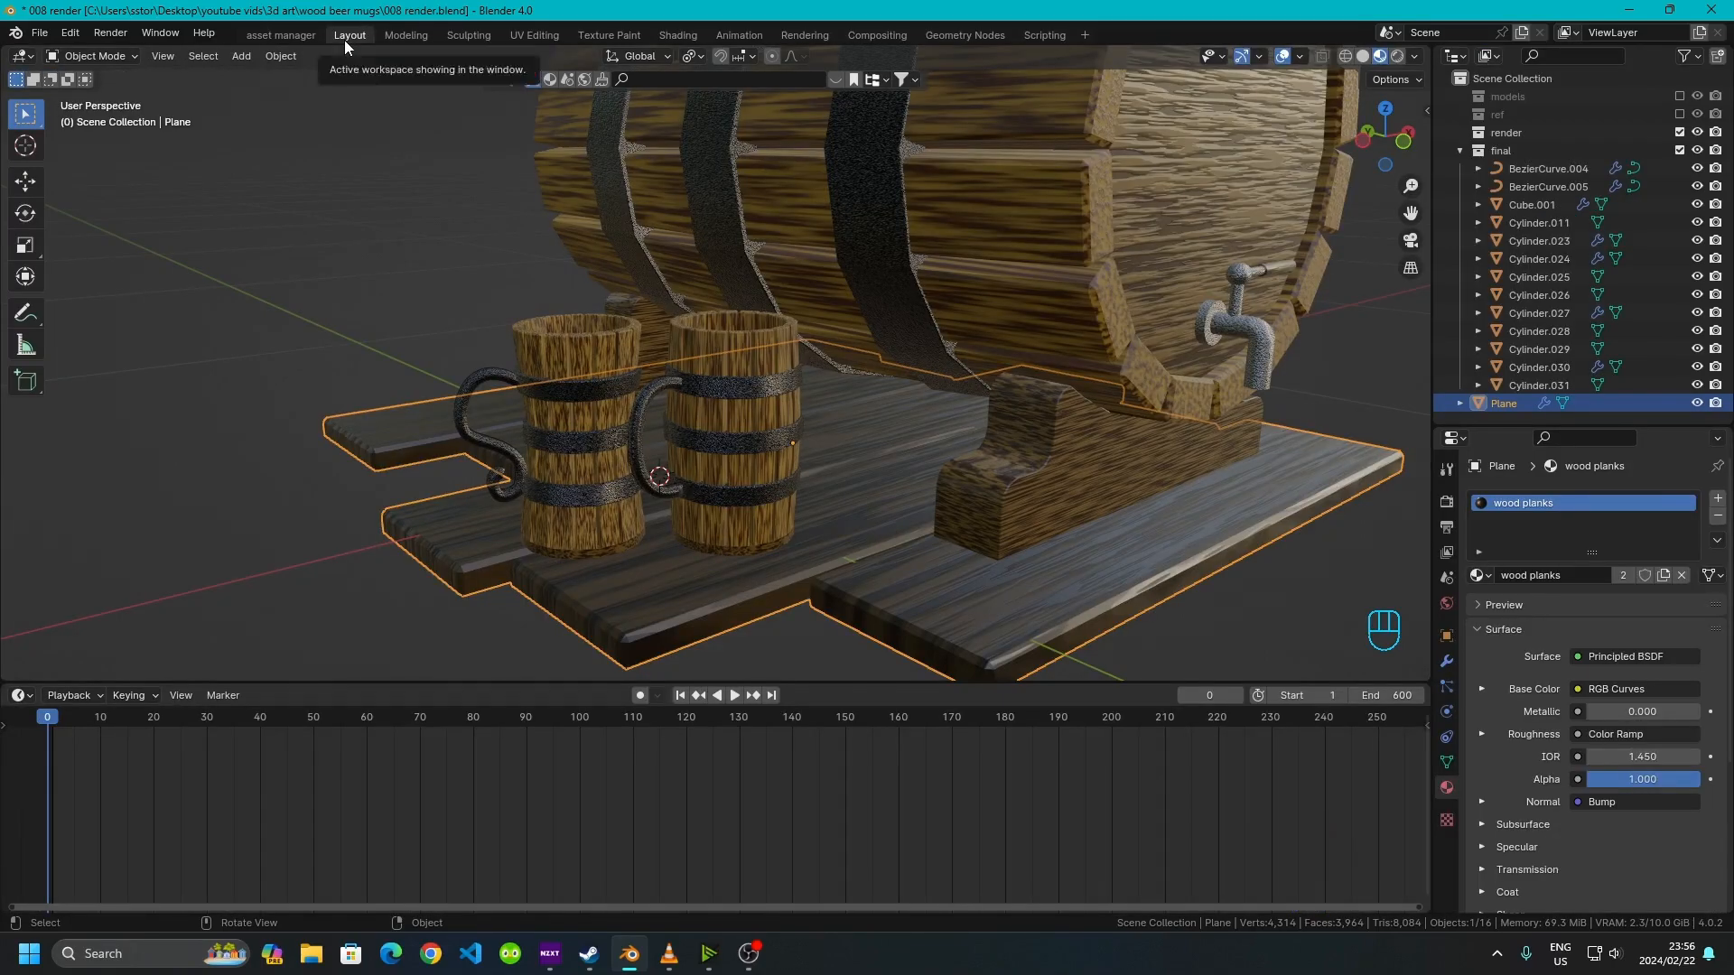
{"action": "middle_click_drag", "start_coordinate": [811, 317], "coordinate": [958, 544]}
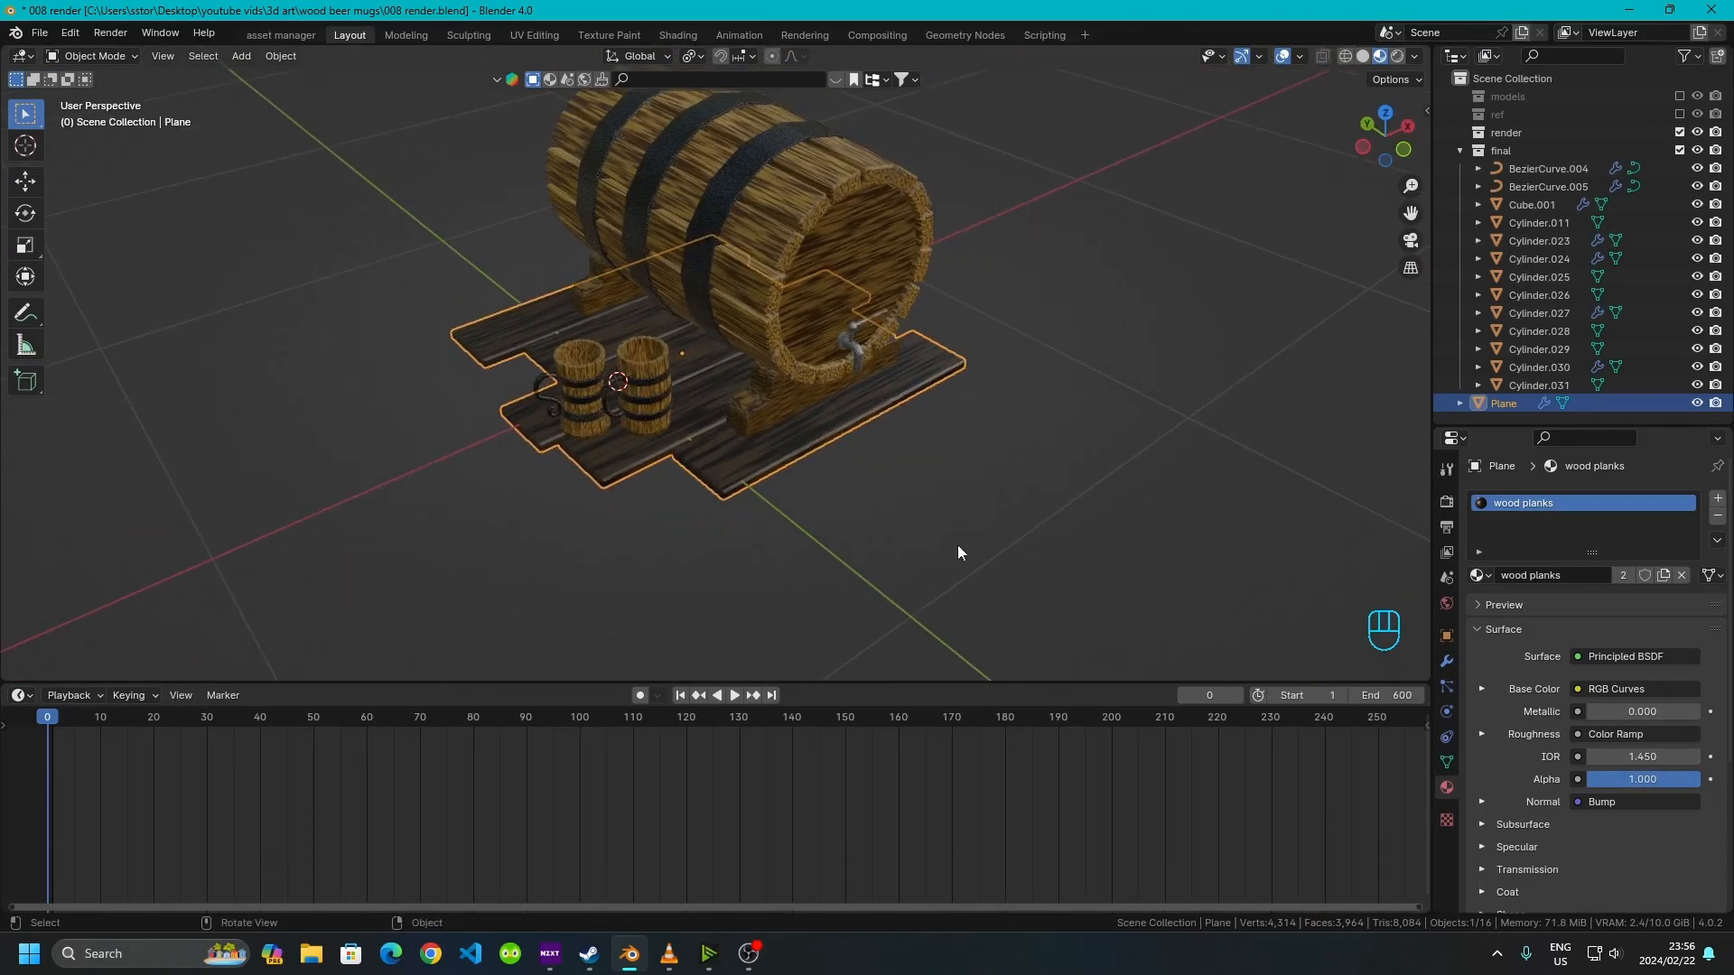
{"action": "left_click", "coordinate": [957, 547]}
{"action": "scroll", "coordinate": [724, 451], "scroll_direction": "up", "scroll_amount": 1}
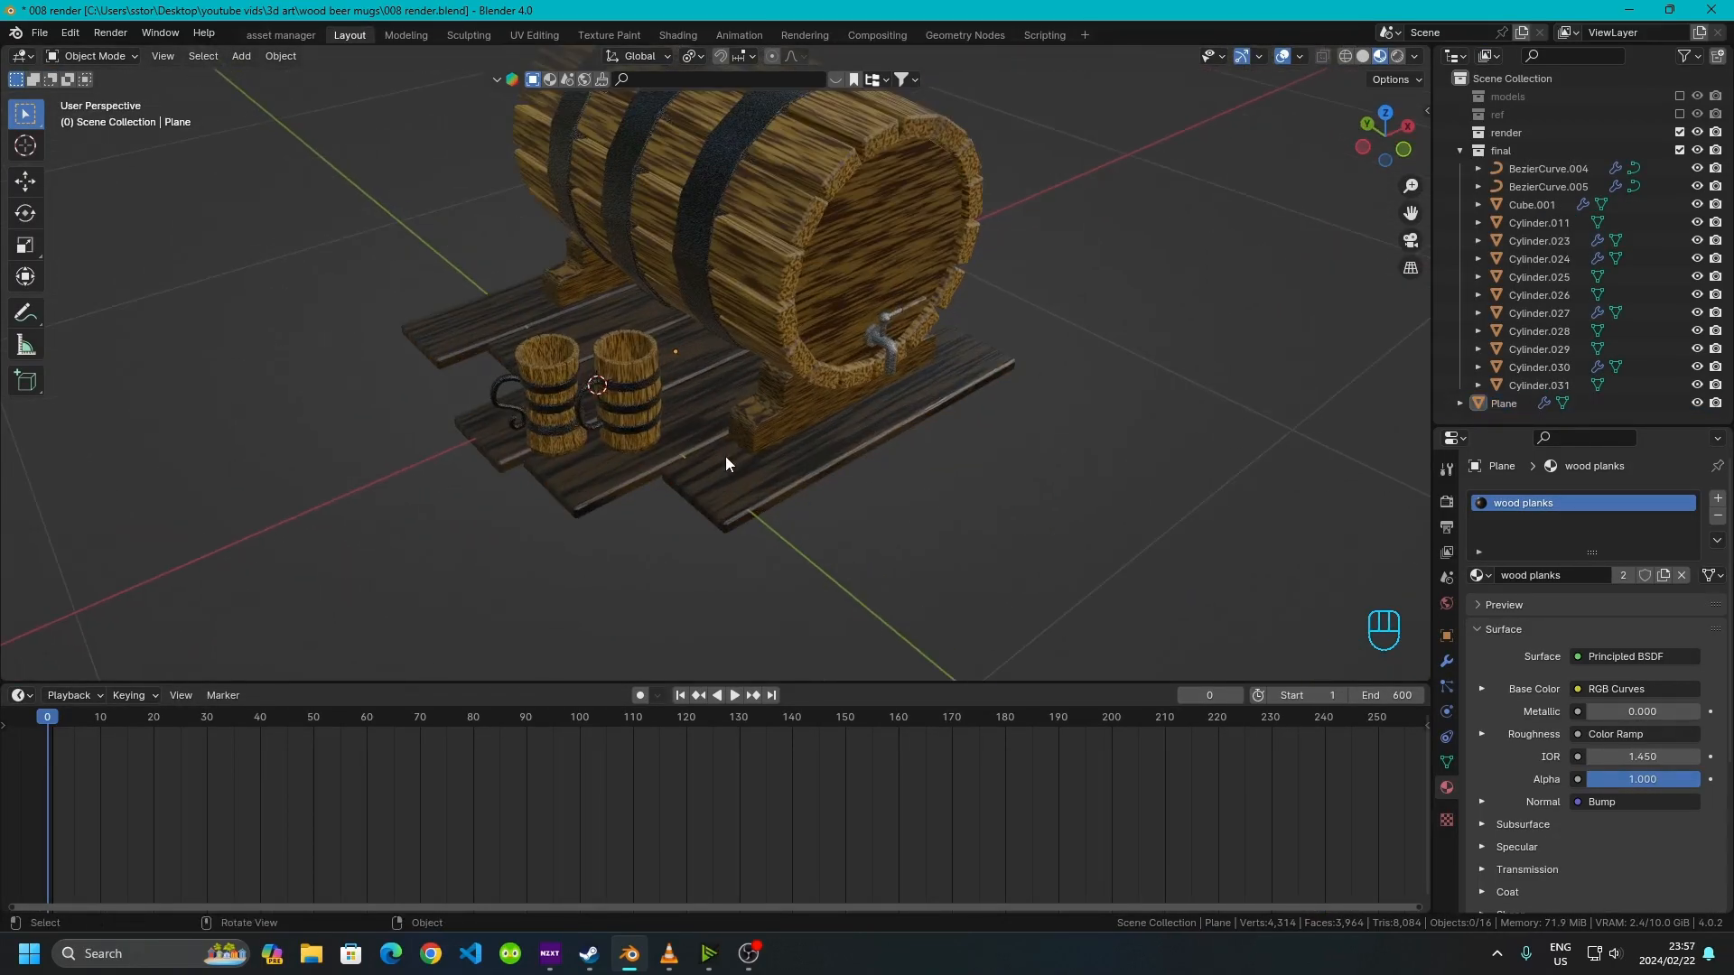
{"action": "left_click", "coordinate": [1513, 403]}
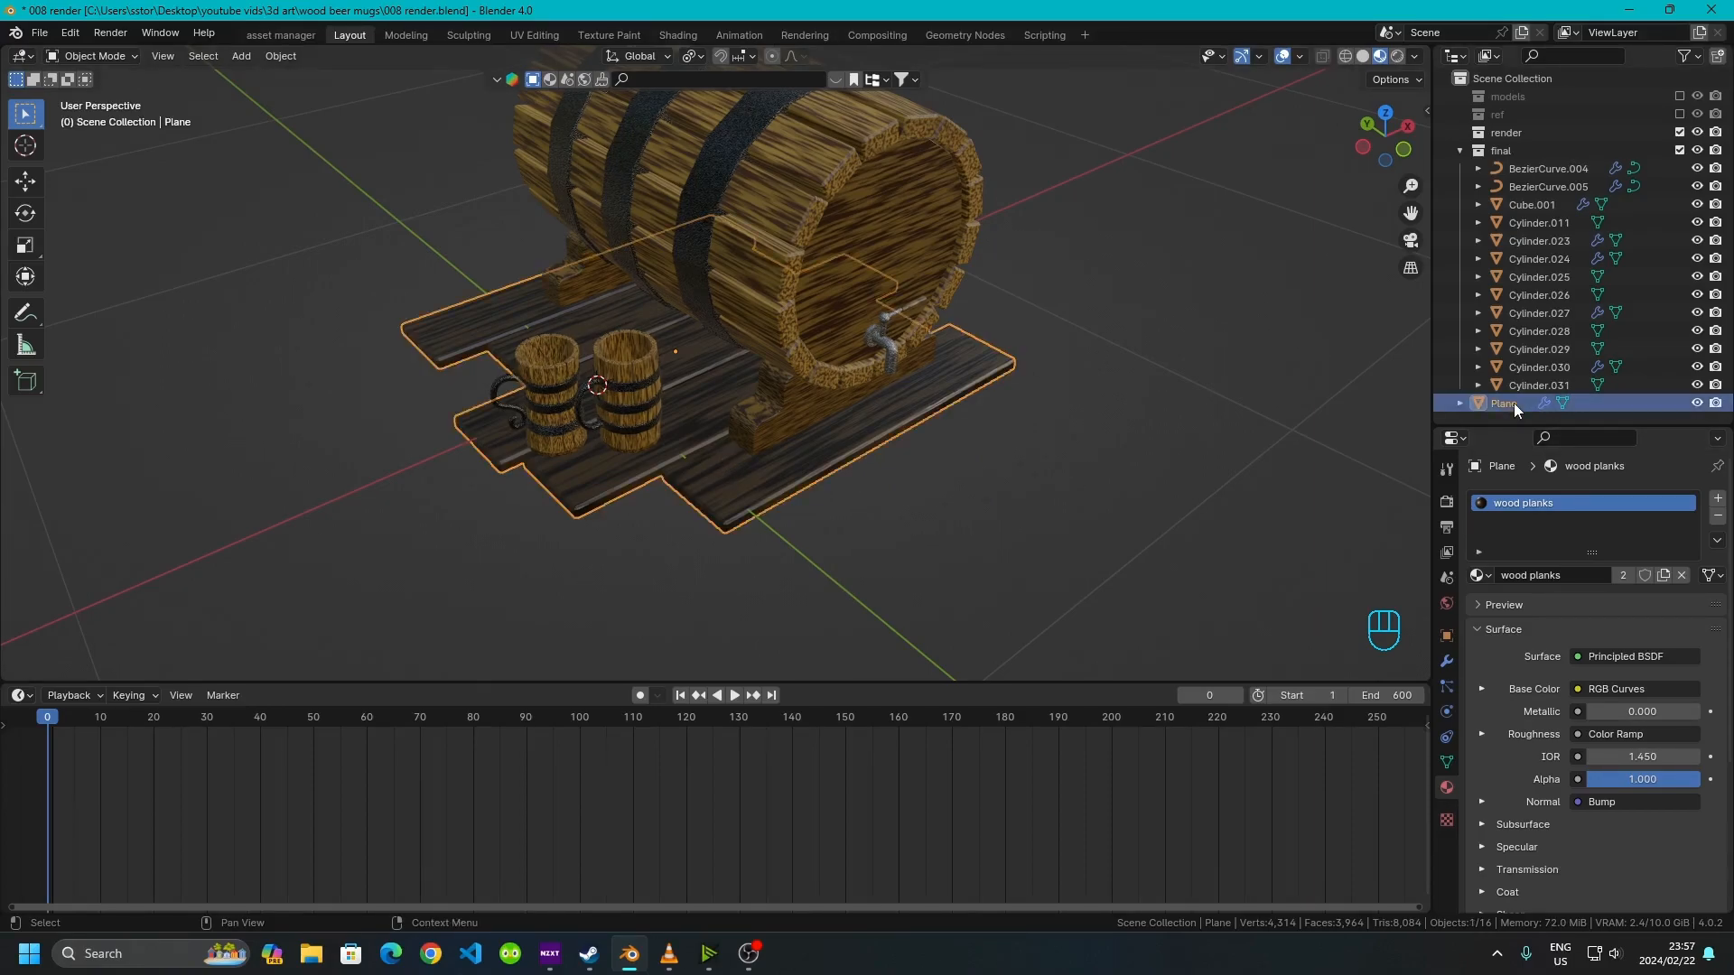
Move the plank plane into the render collection
{"action": "key", "text": "m"}
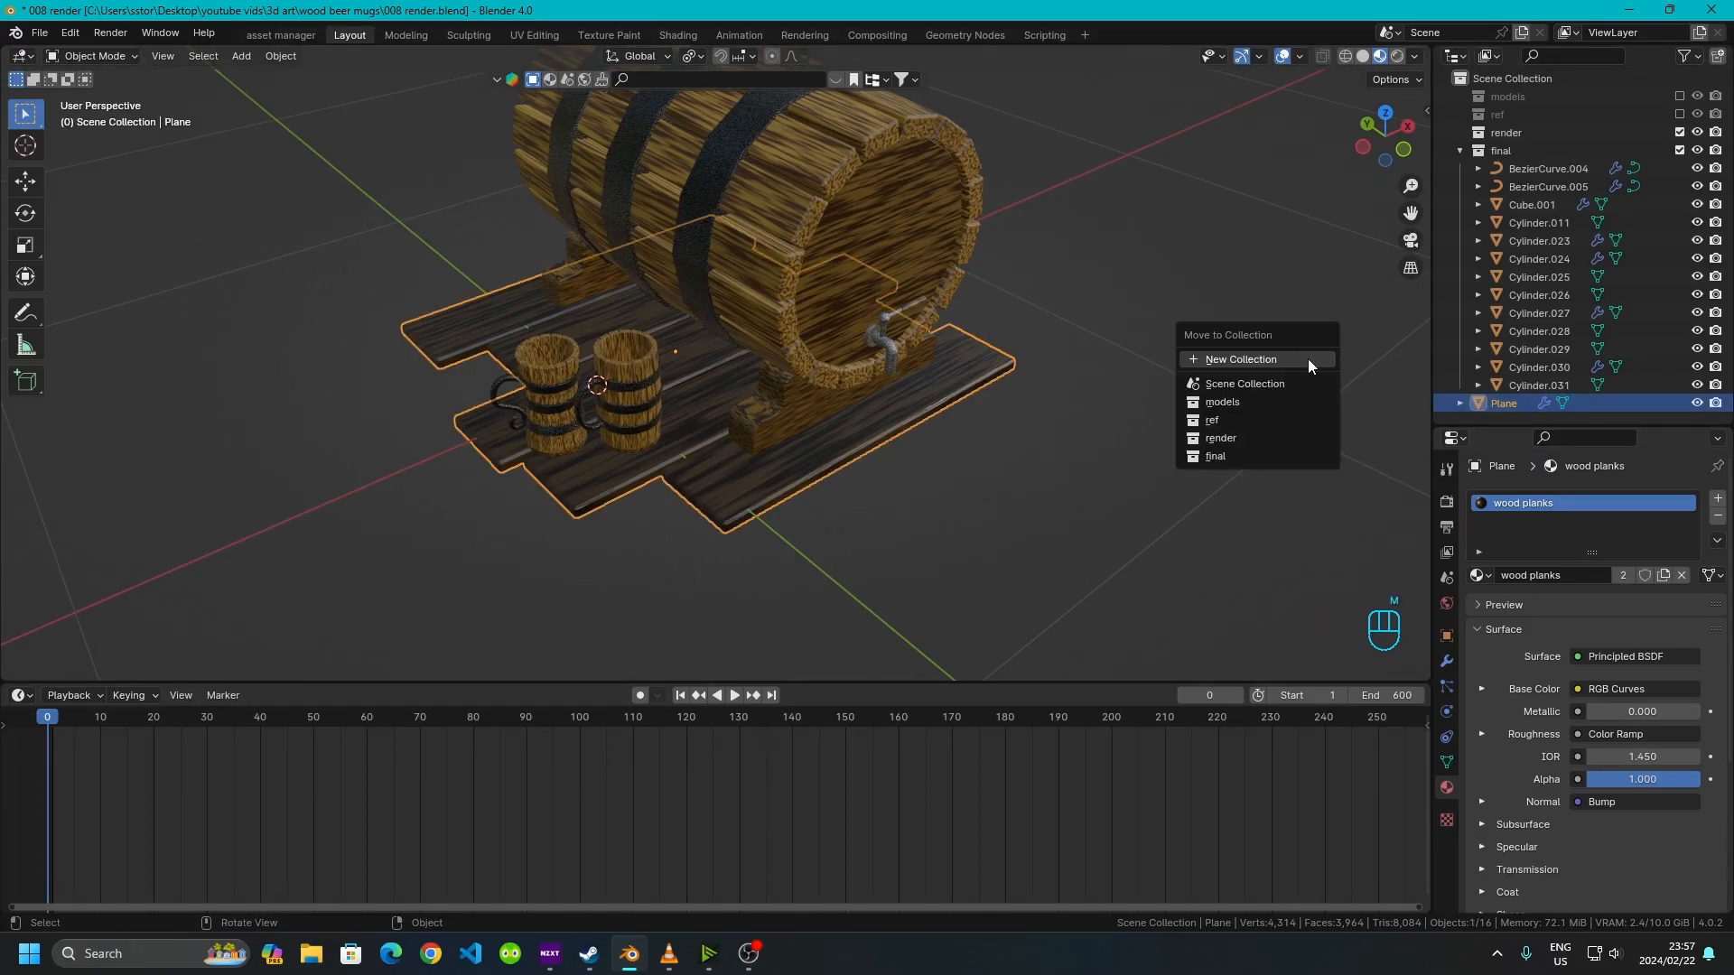
{"action": "left_click", "coordinate": [1235, 437]}
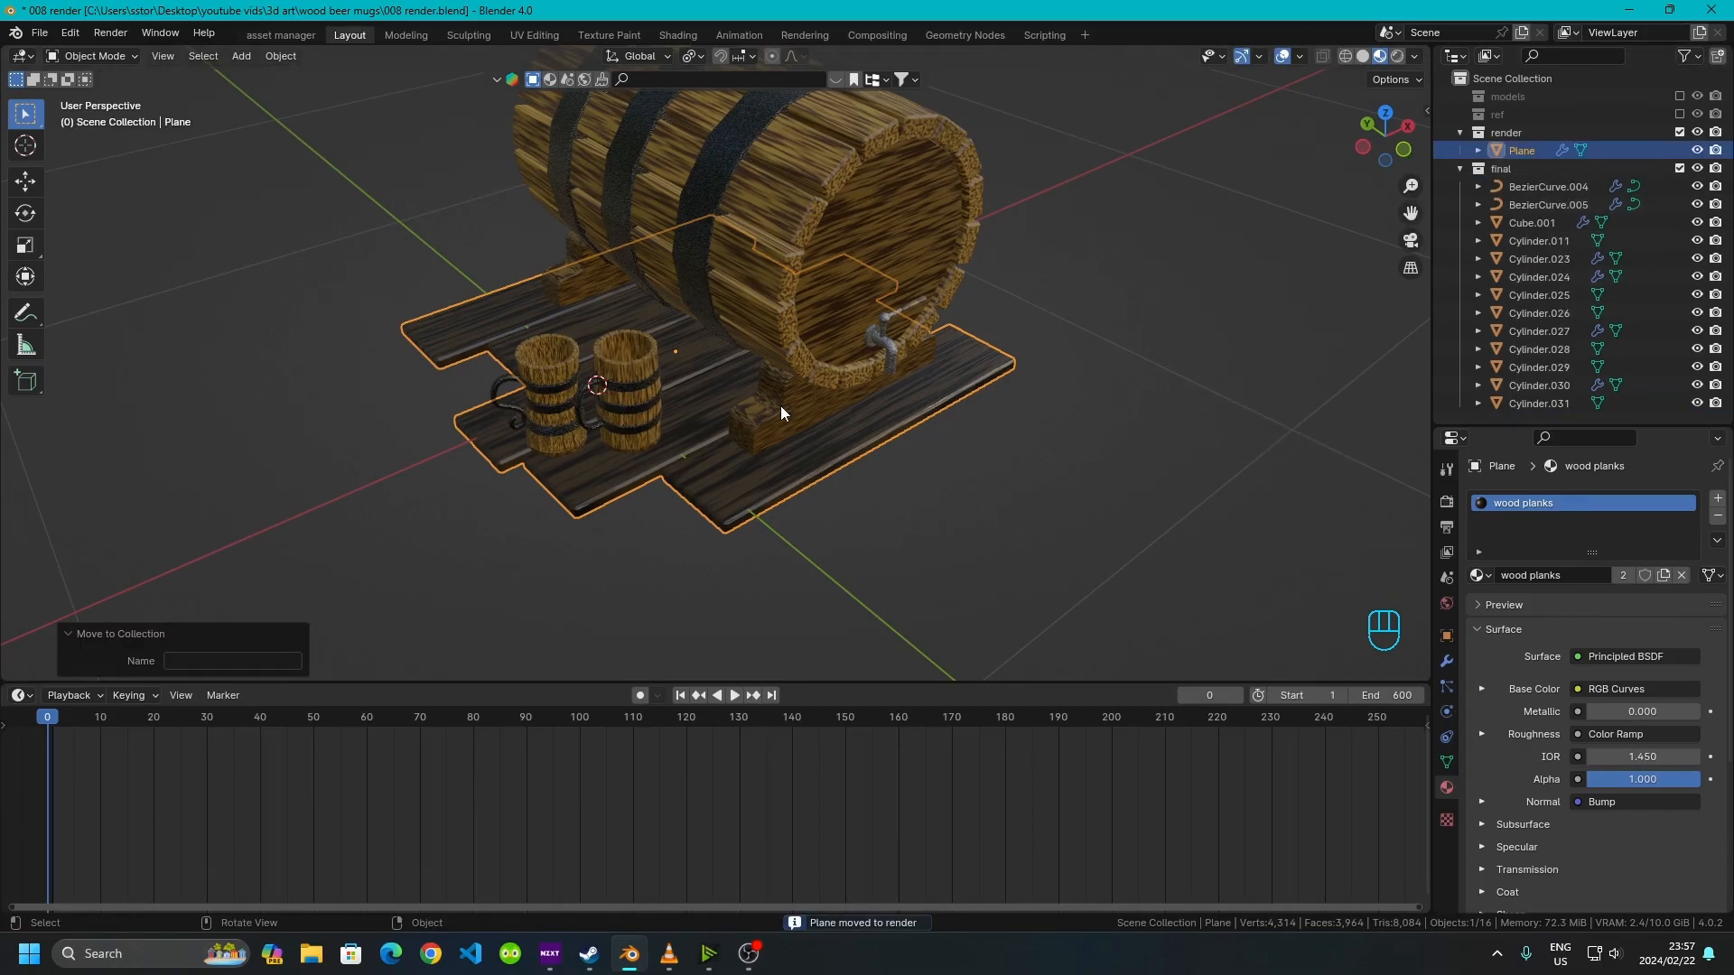
{"action": "left_click", "coordinate": [938, 573]}
{"action": "left_click", "coordinate": [743, 496]}
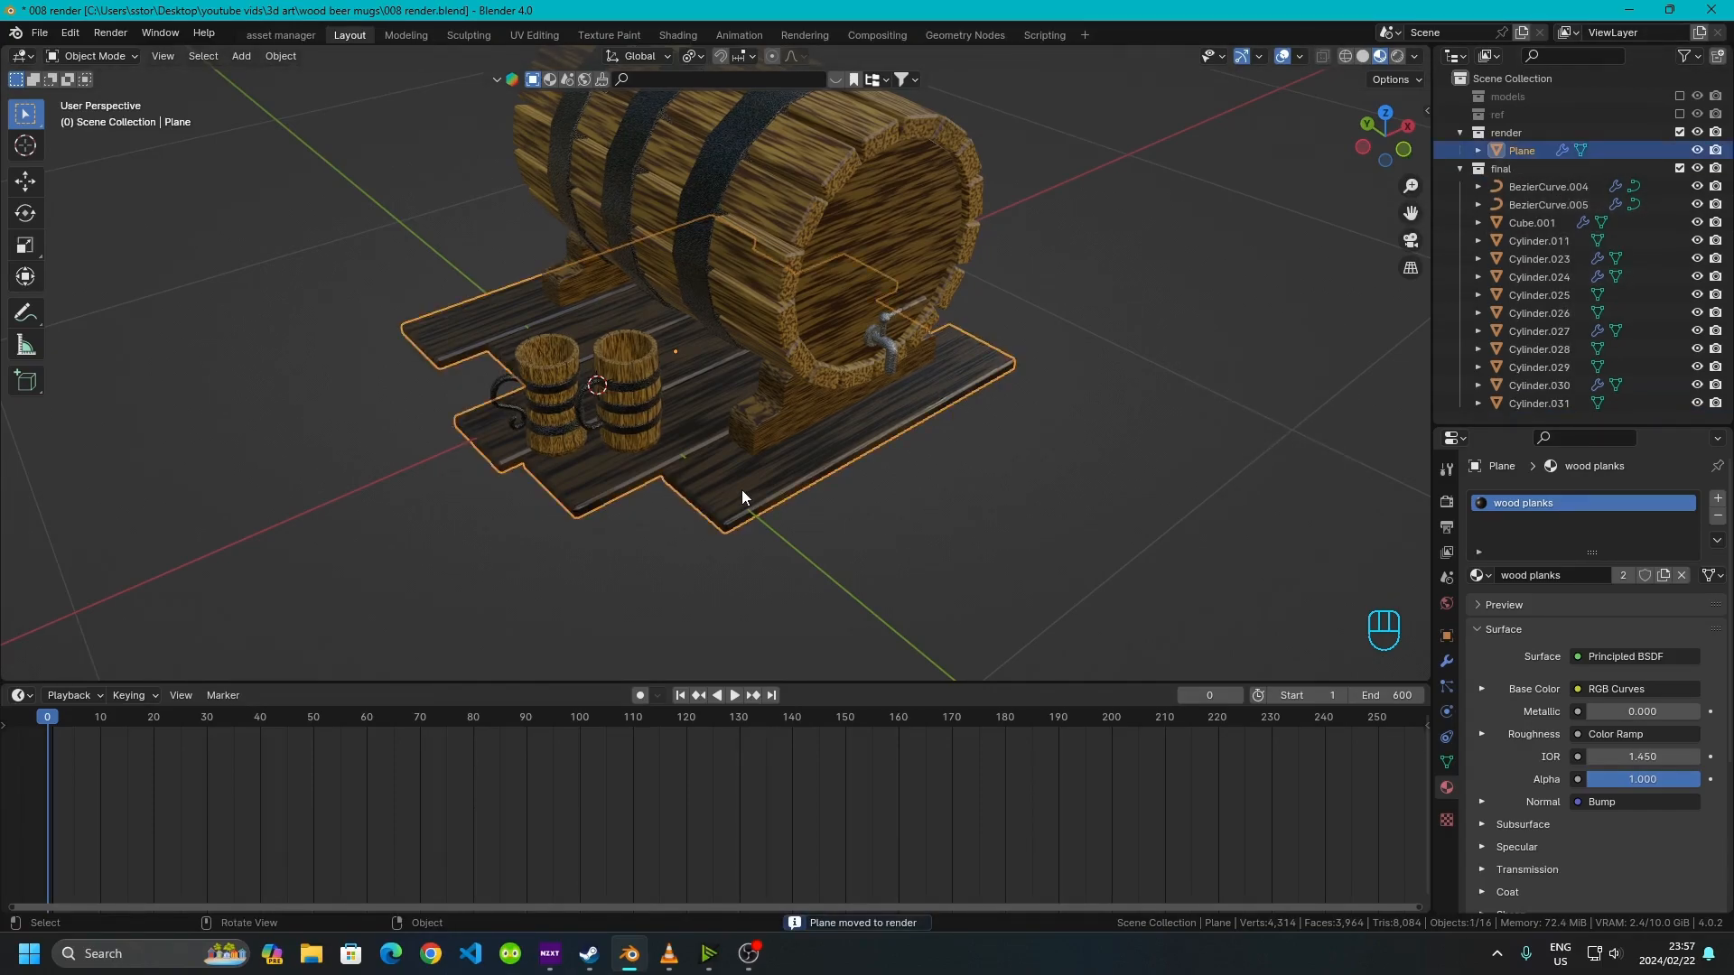
Add a 3 Point Lights setup to the scene with the Tri-Lighting Creator defaults
{"action": "key", "text": "shift+a"}
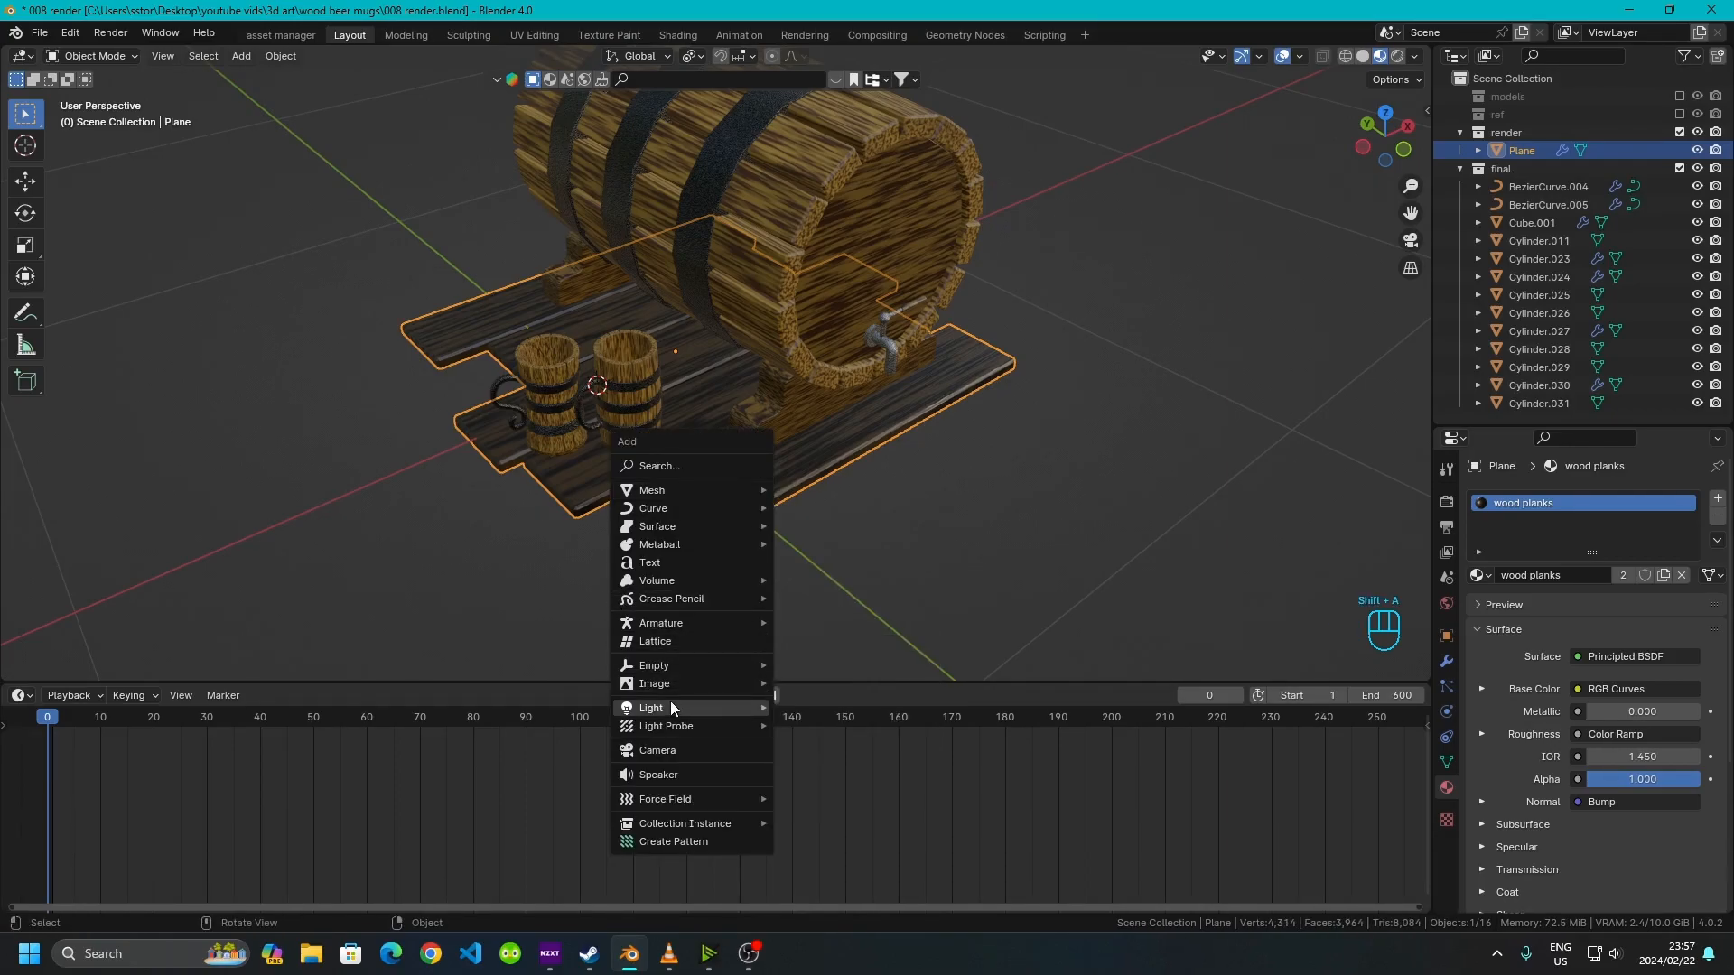
{"action": "mouse_move", "coordinate": [672, 713]}
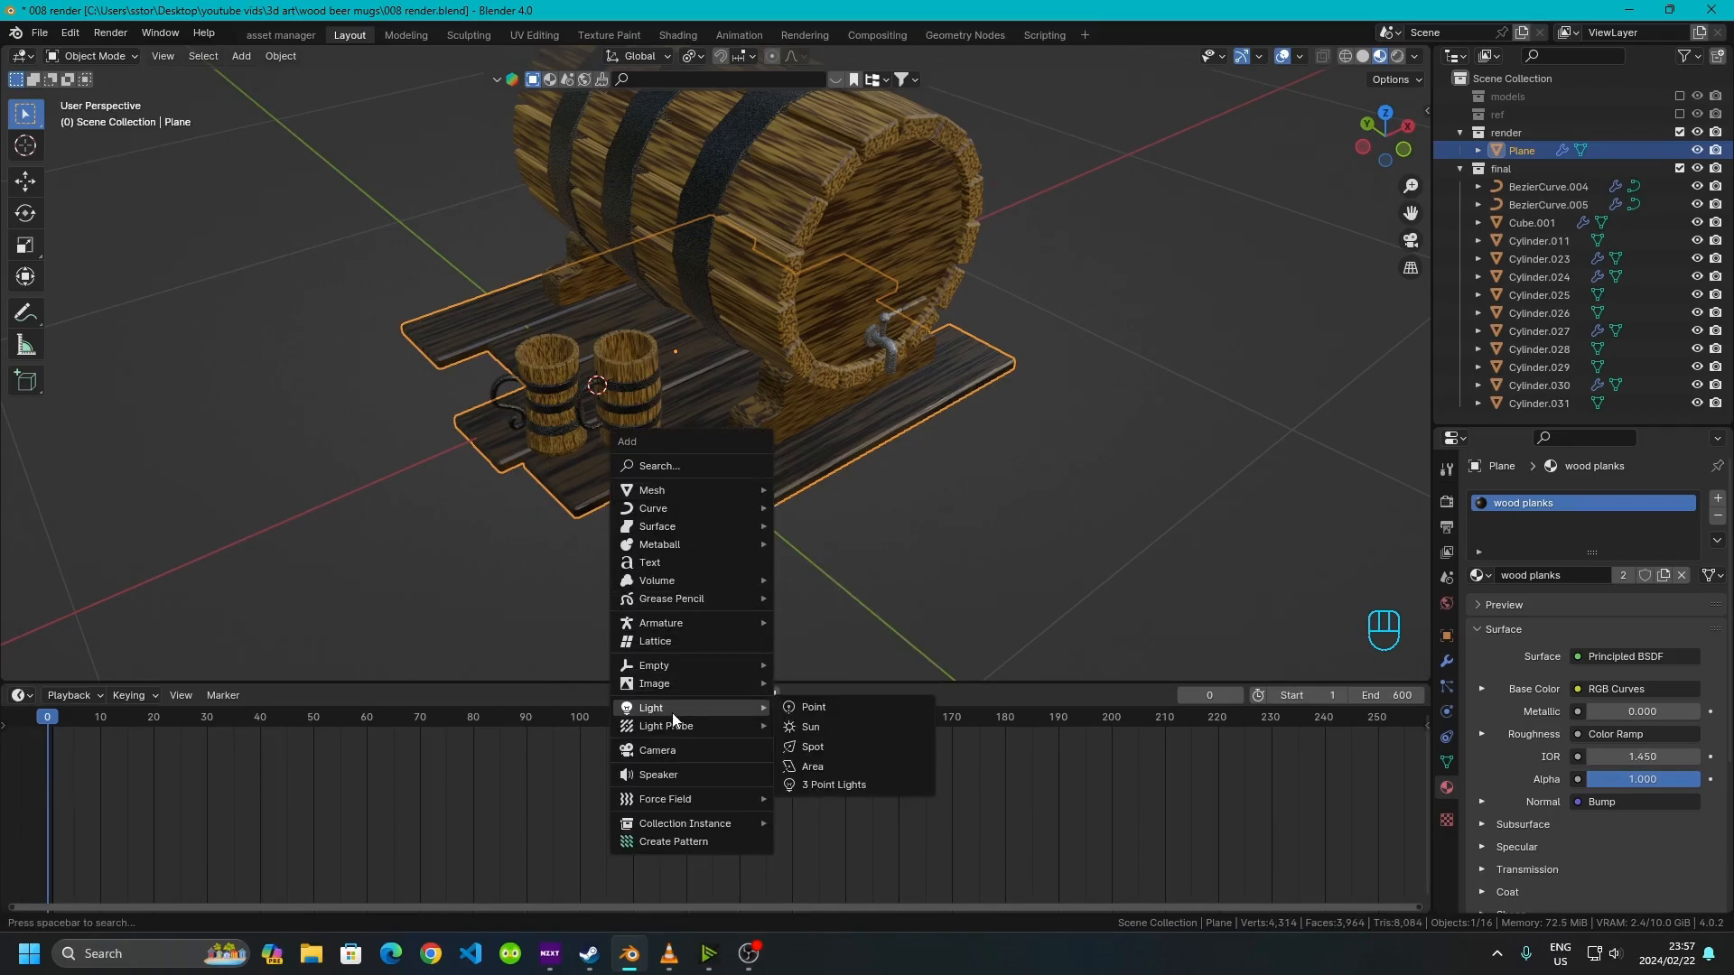
{"action": "left_click", "coordinate": [847, 789]}
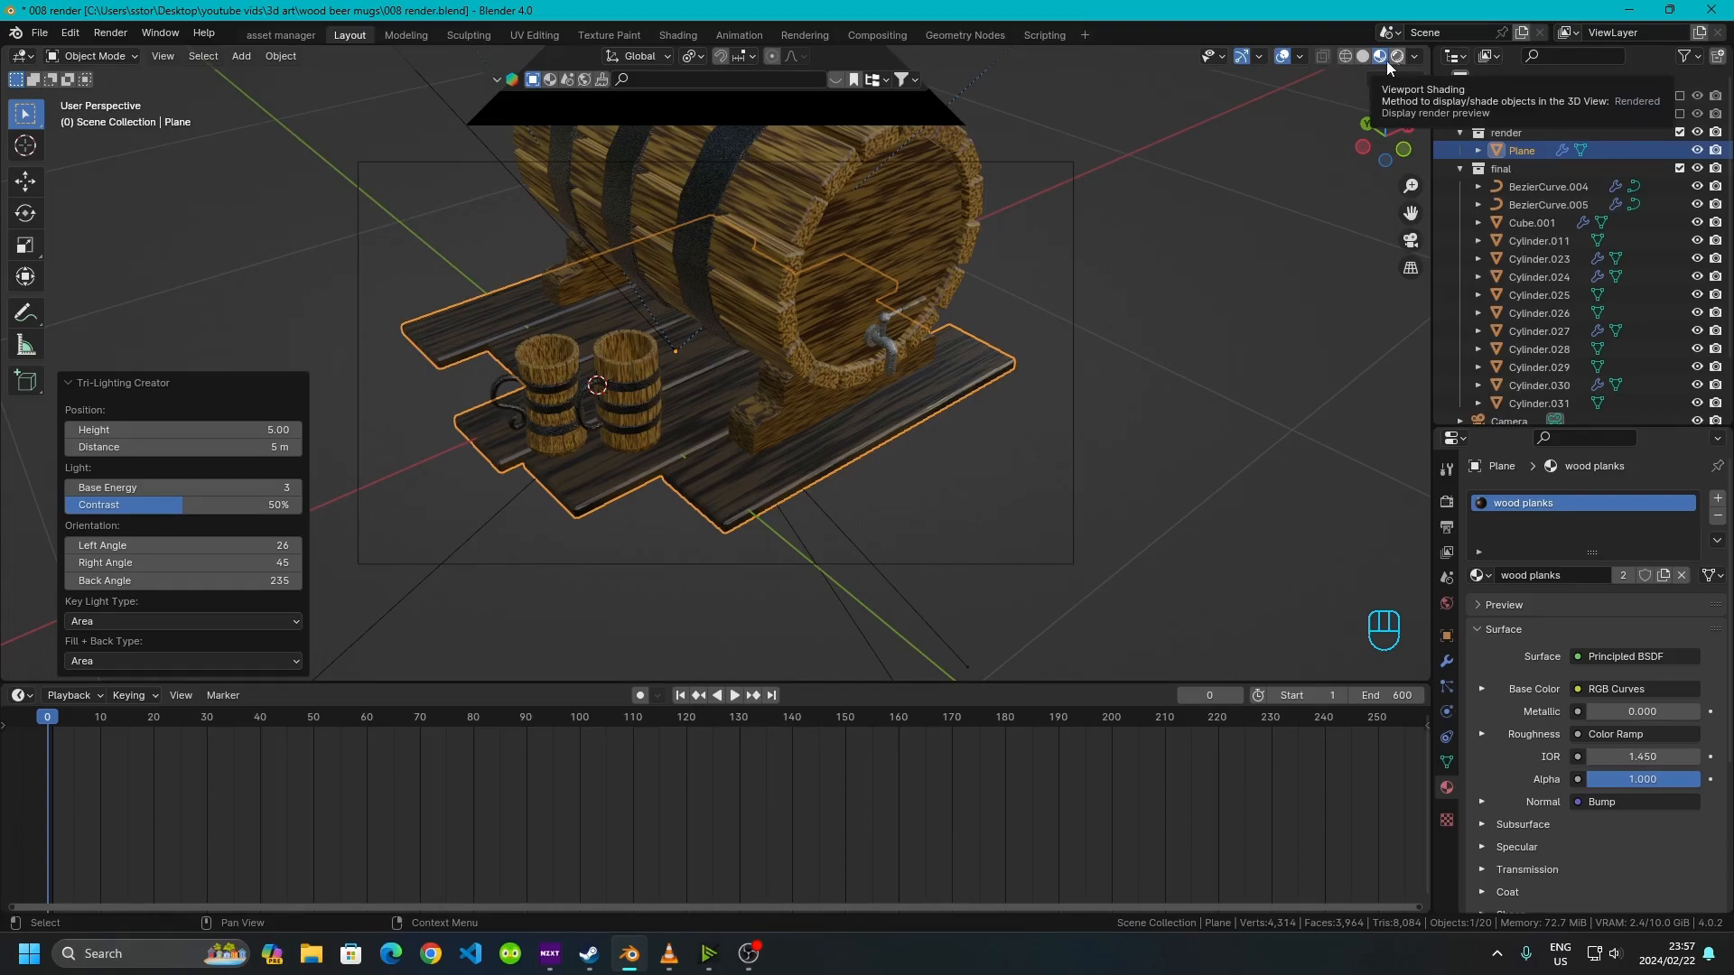
{"action": "scroll", "coordinate": [635, 386], "scroll_direction": "down", "scroll_amount": 4}
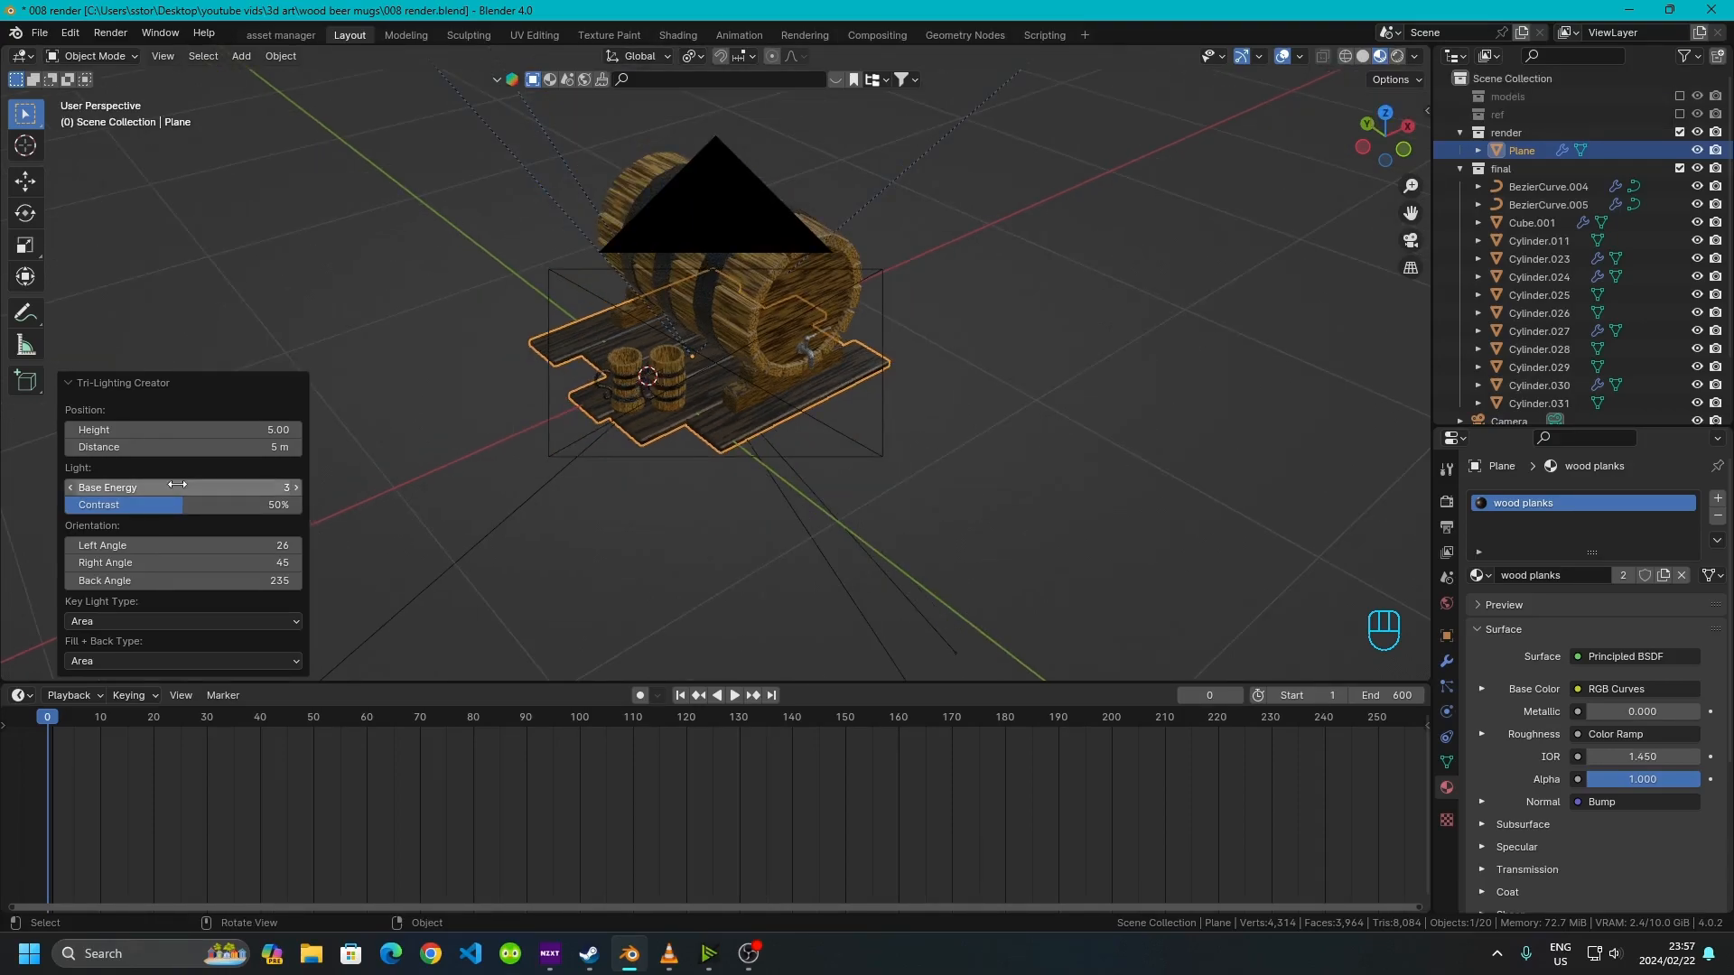
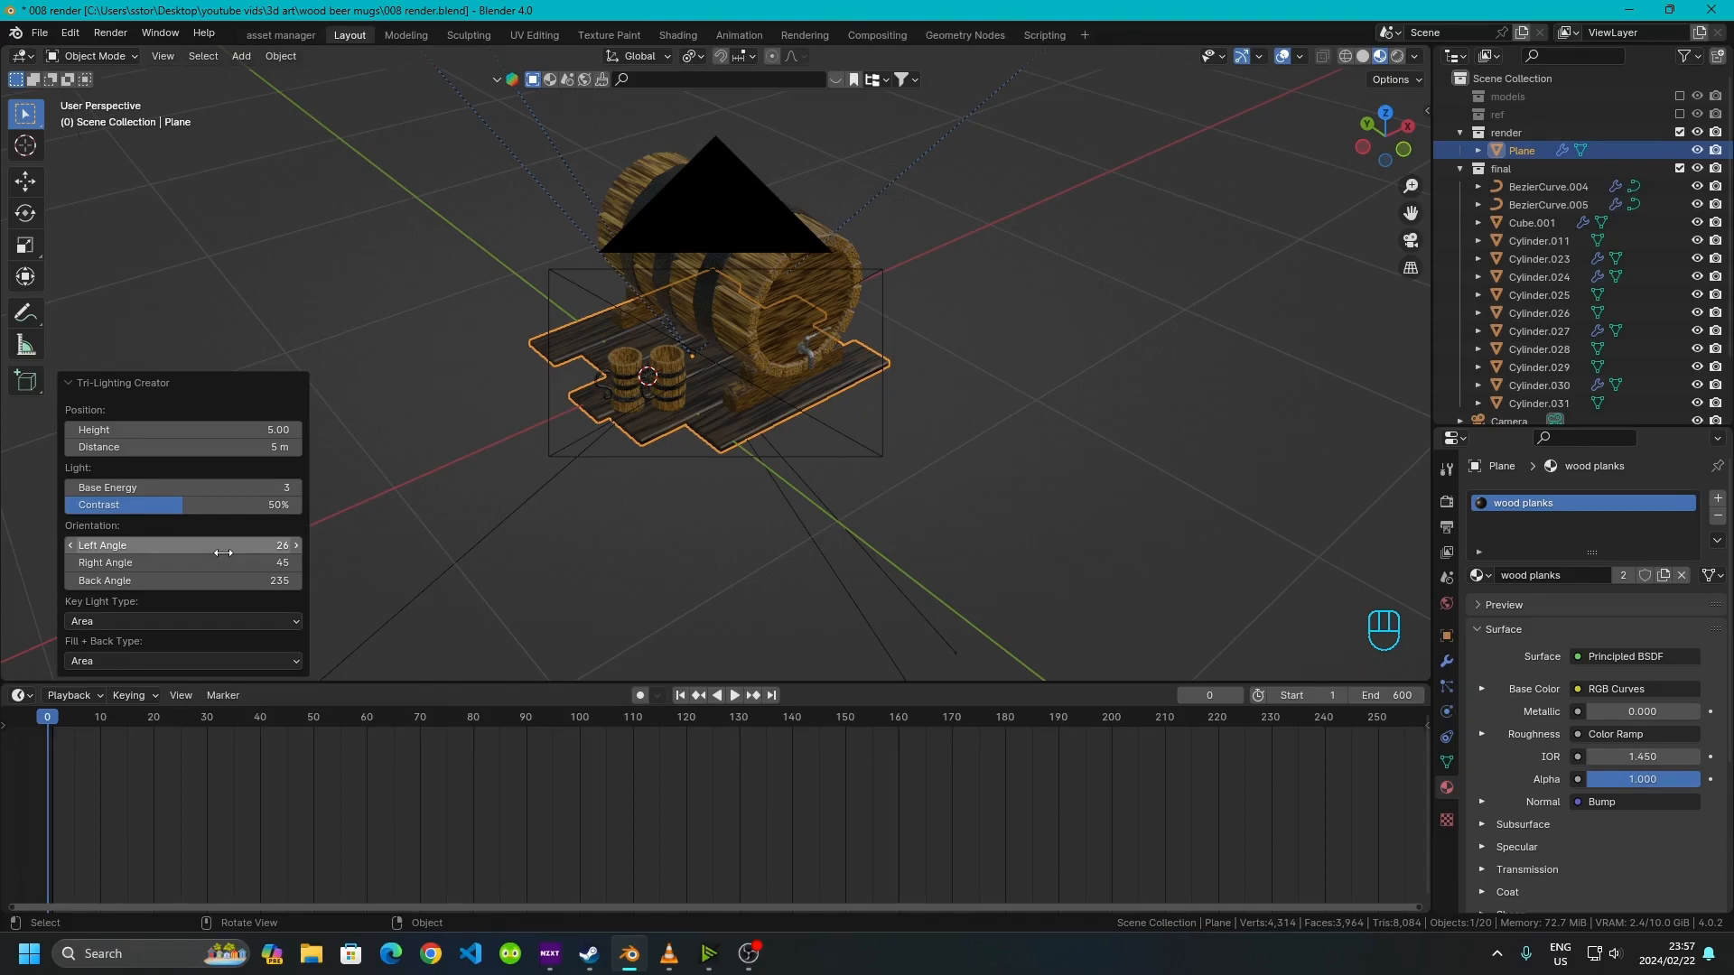
Switch the viewport to rendered shading and raise the three-point lights' Base Energy to 528
{"action": "left_click", "coordinate": [1398, 56]}
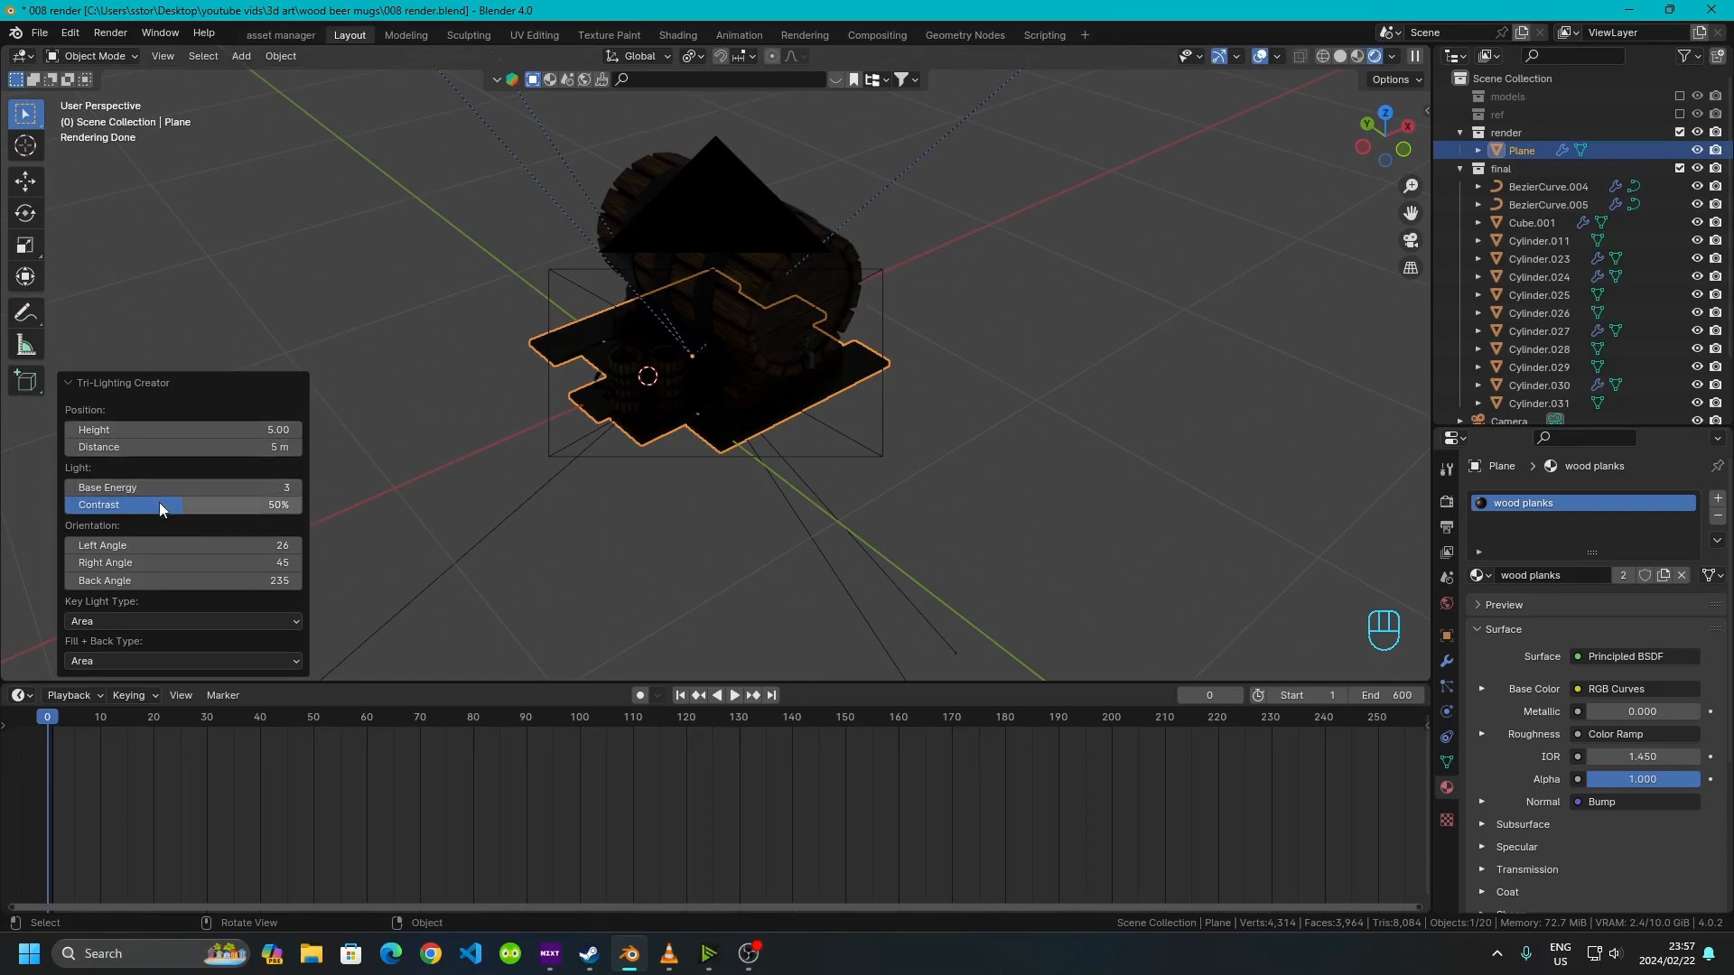
{"action": "left_click_drag", "start_coordinate": [147, 486], "coordinate": [289, 486]}
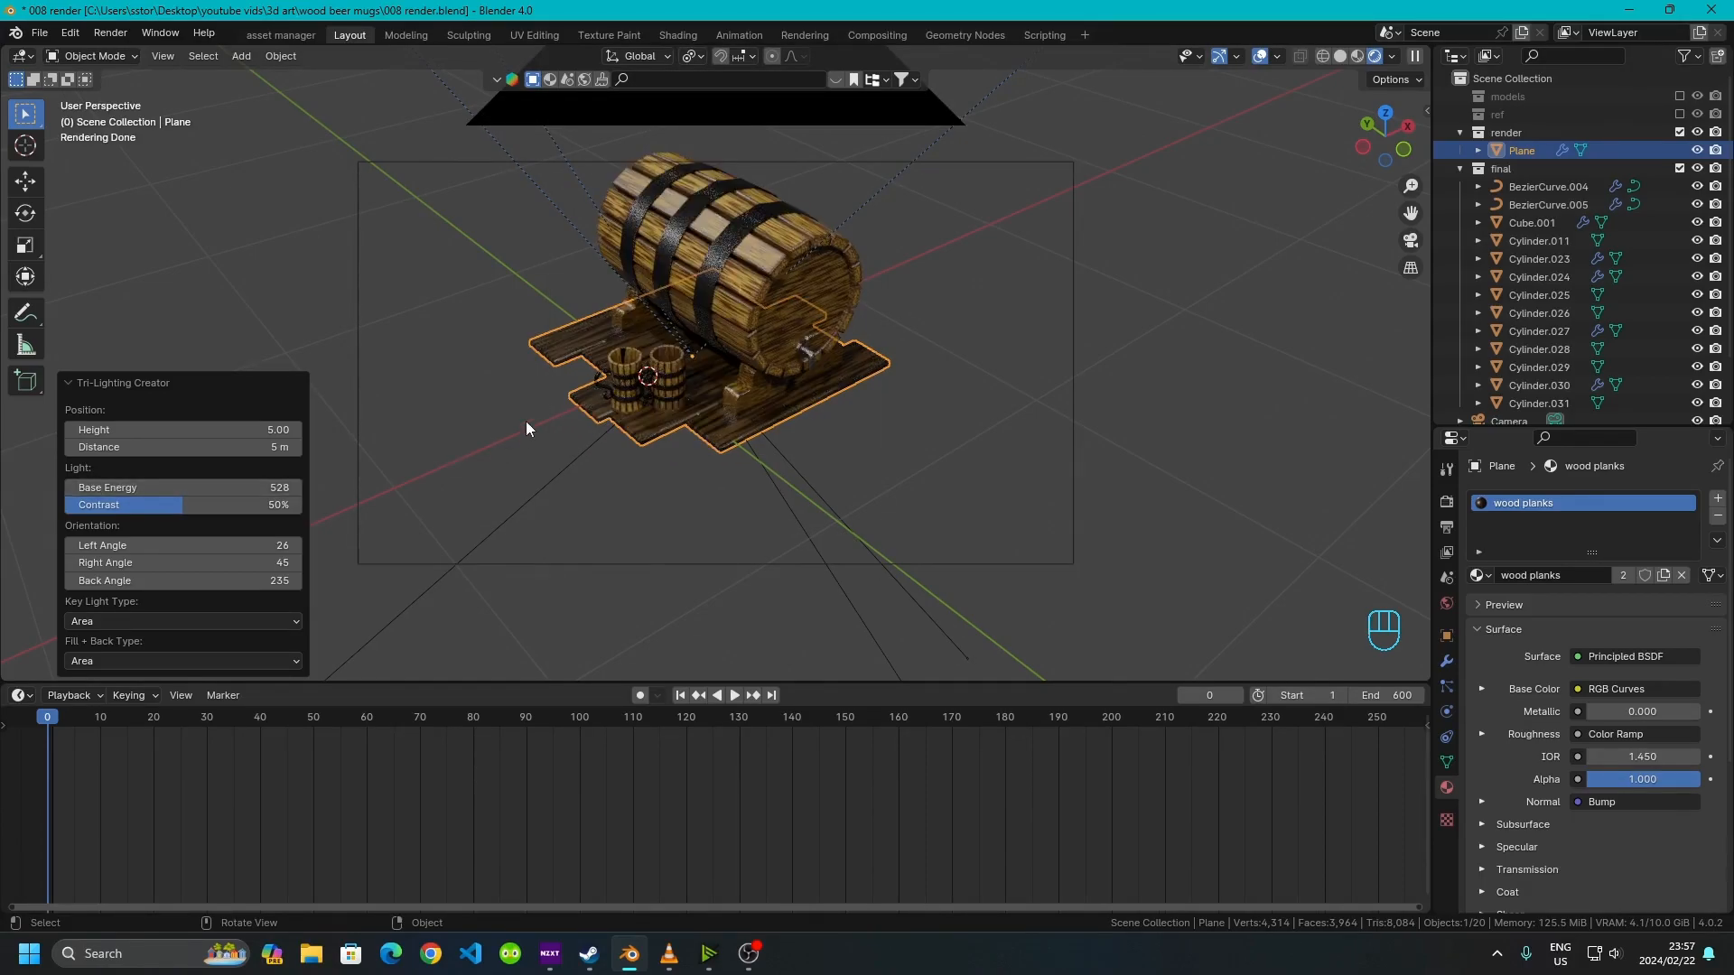
Enable viewport denoising in the render properties
{"action": "scroll", "coordinate": [527, 419], "scroll_direction": "up", "scroll_amount": 6}
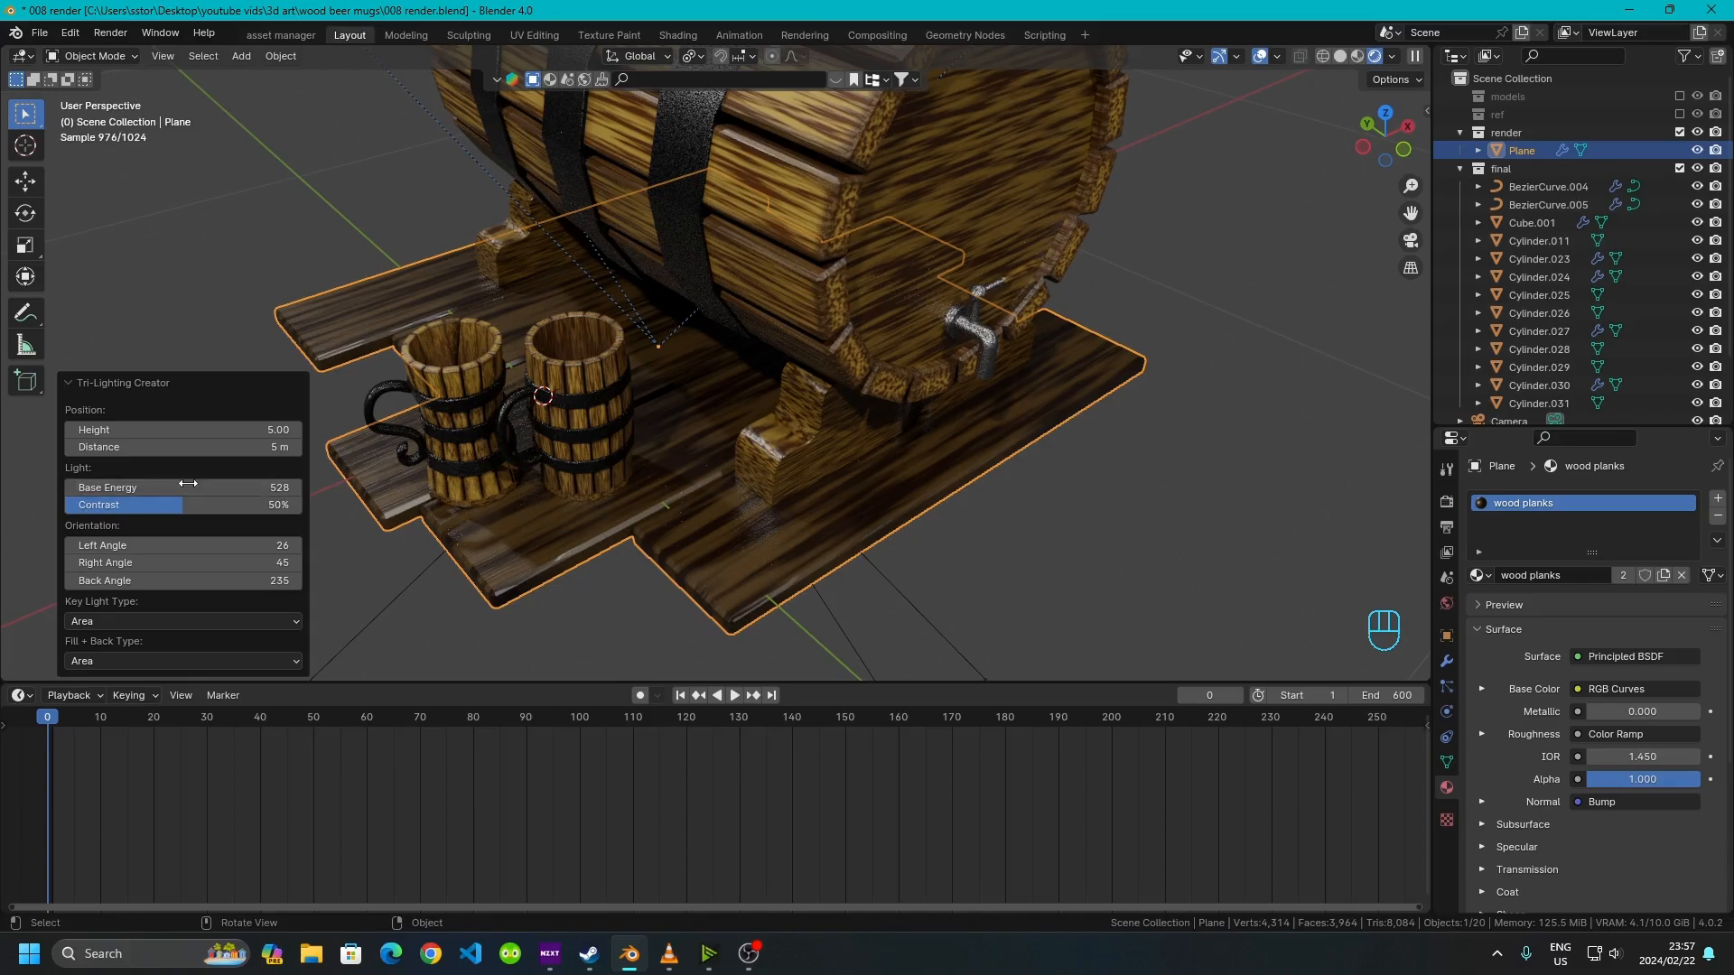
{"action": "middle_click_drag", "start_coordinate": [626, 420], "coordinate": [1008, 285]}
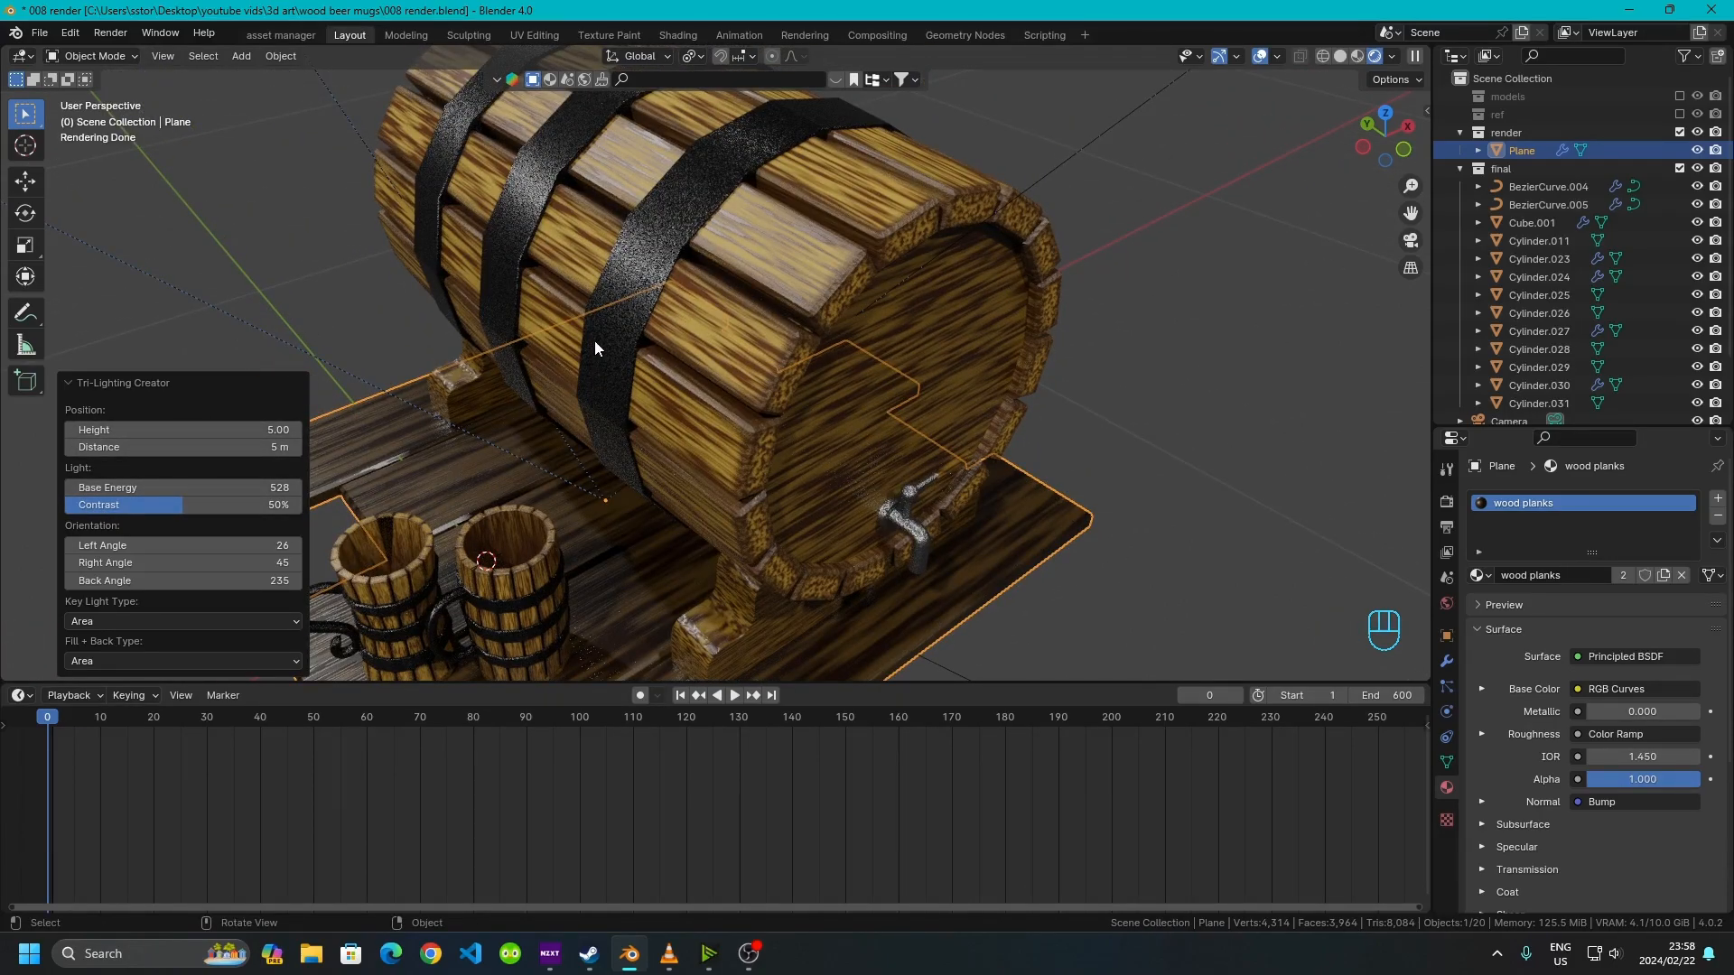
{"action": "middle_click_drag", "start_coordinate": [752, 490], "coordinate": [668, 506], "text": "shift"}
{"action": "scroll", "coordinate": [616, 388], "scroll_direction": "up", "scroll_amount": 6}
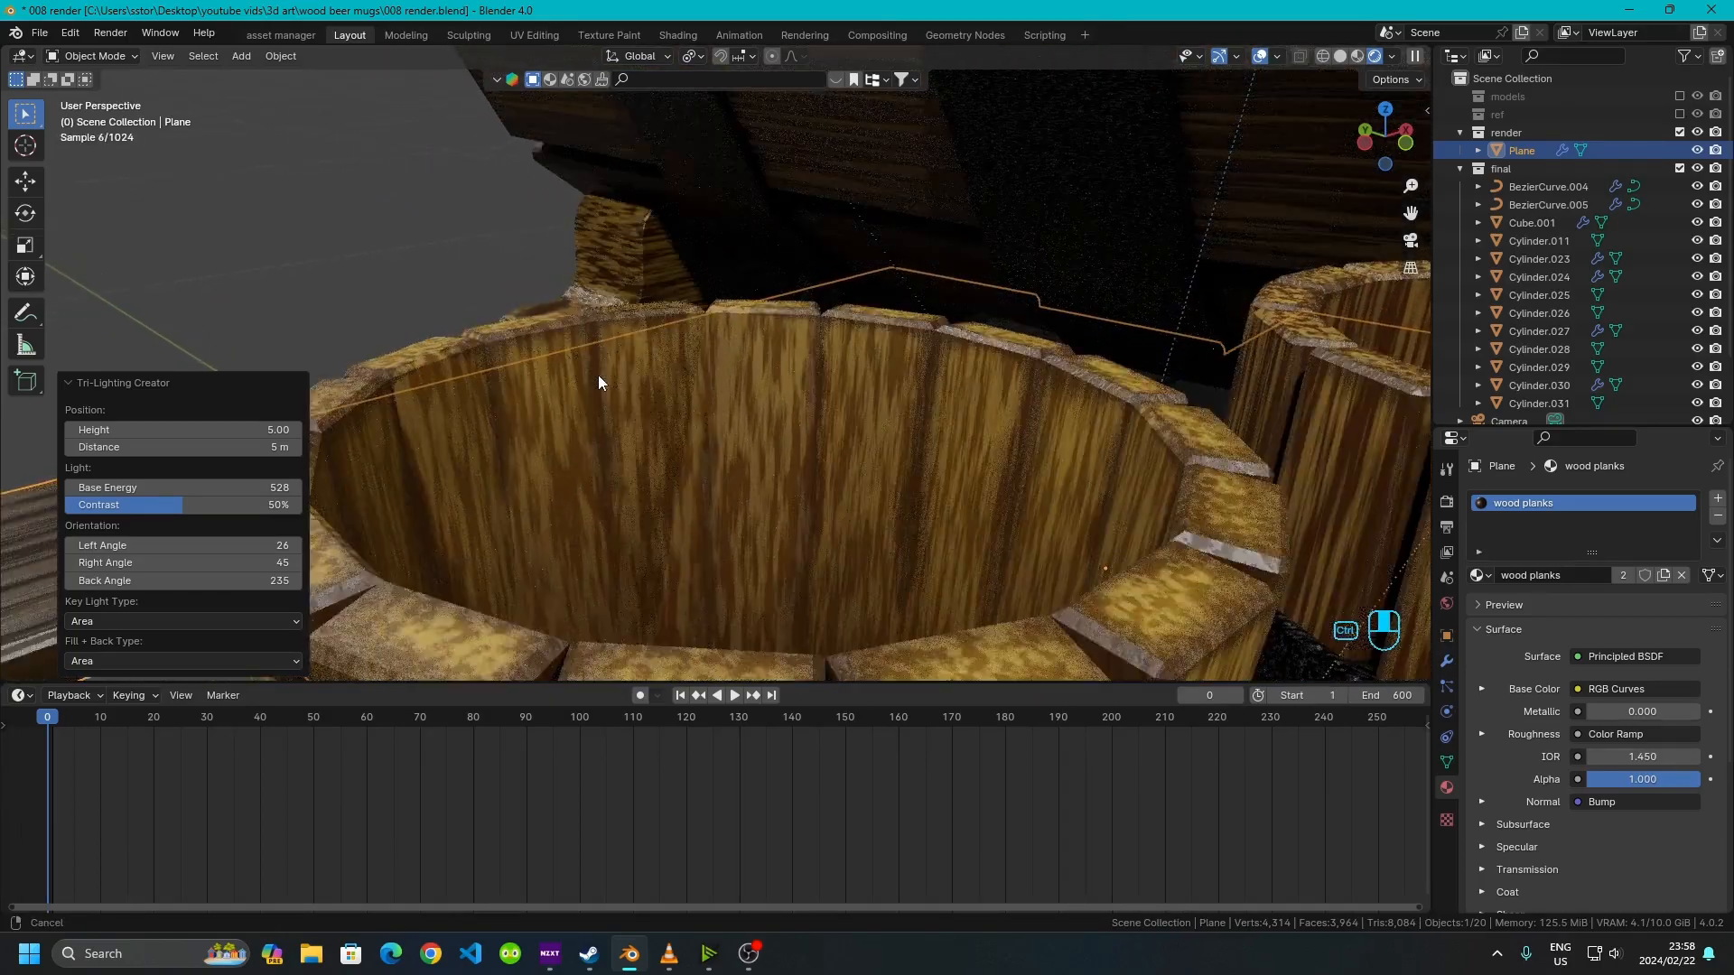
{"action": "scroll", "coordinate": [632, 364], "scroll_direction": "down", "scroll_amount": 6}
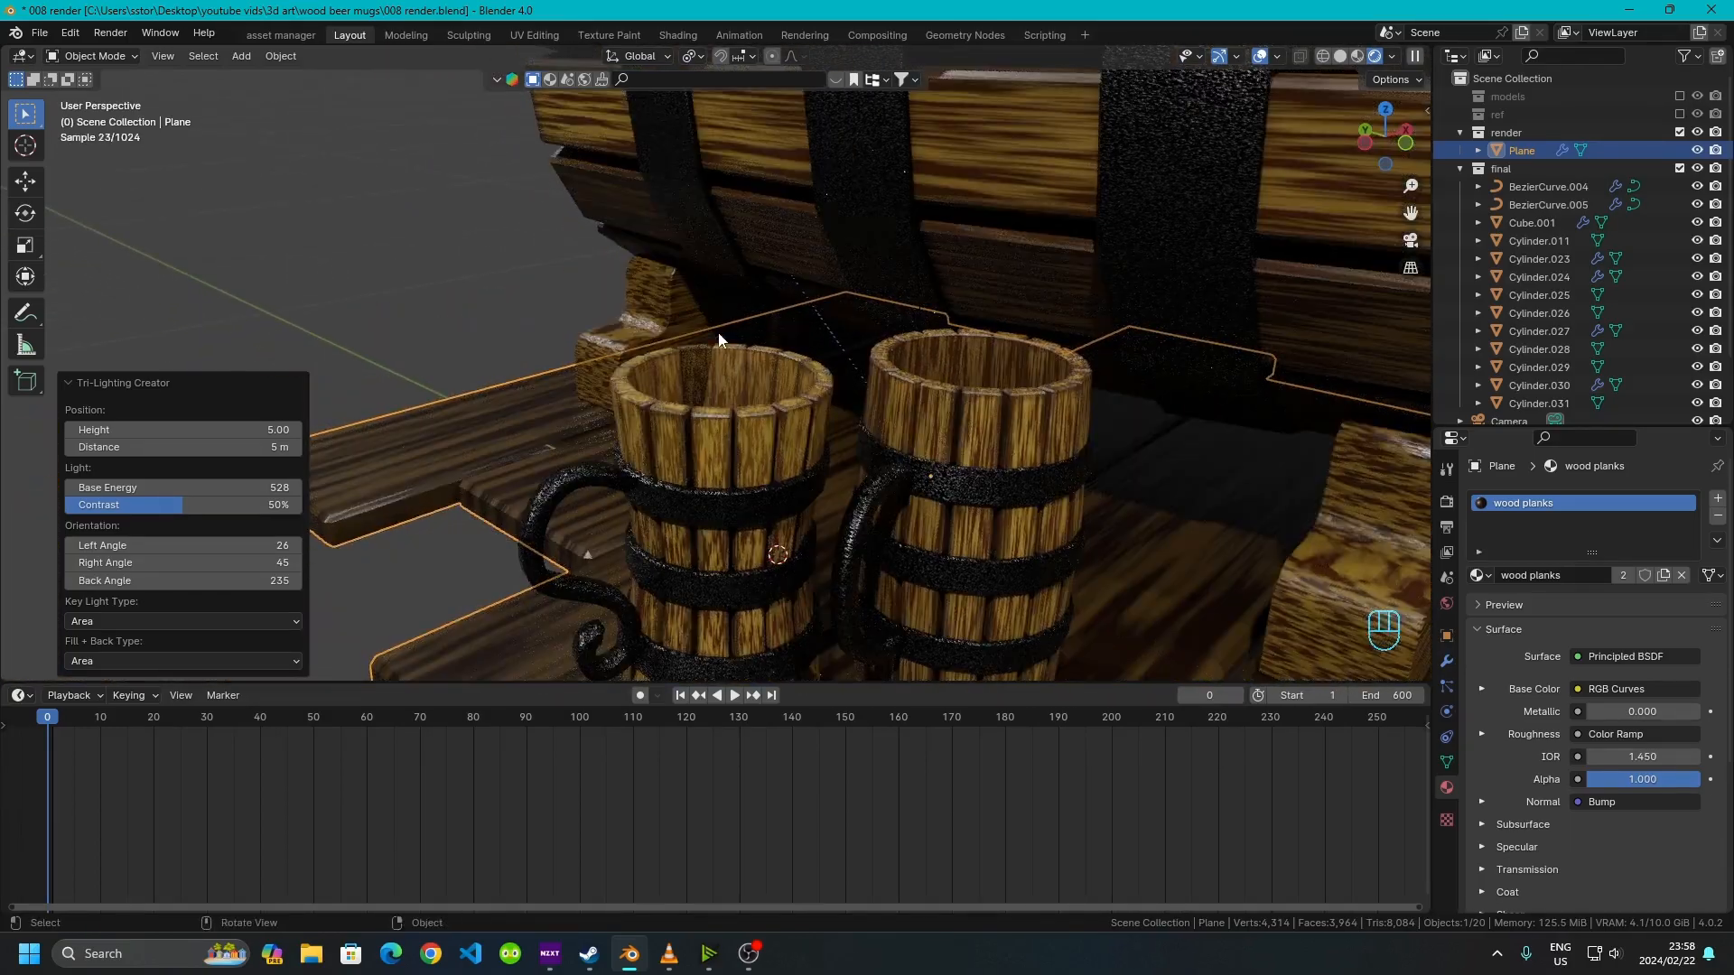
{"action": "scroll", "coordinate": [707, 338], "scroll_direction": "up", "scroll_amount": 8}
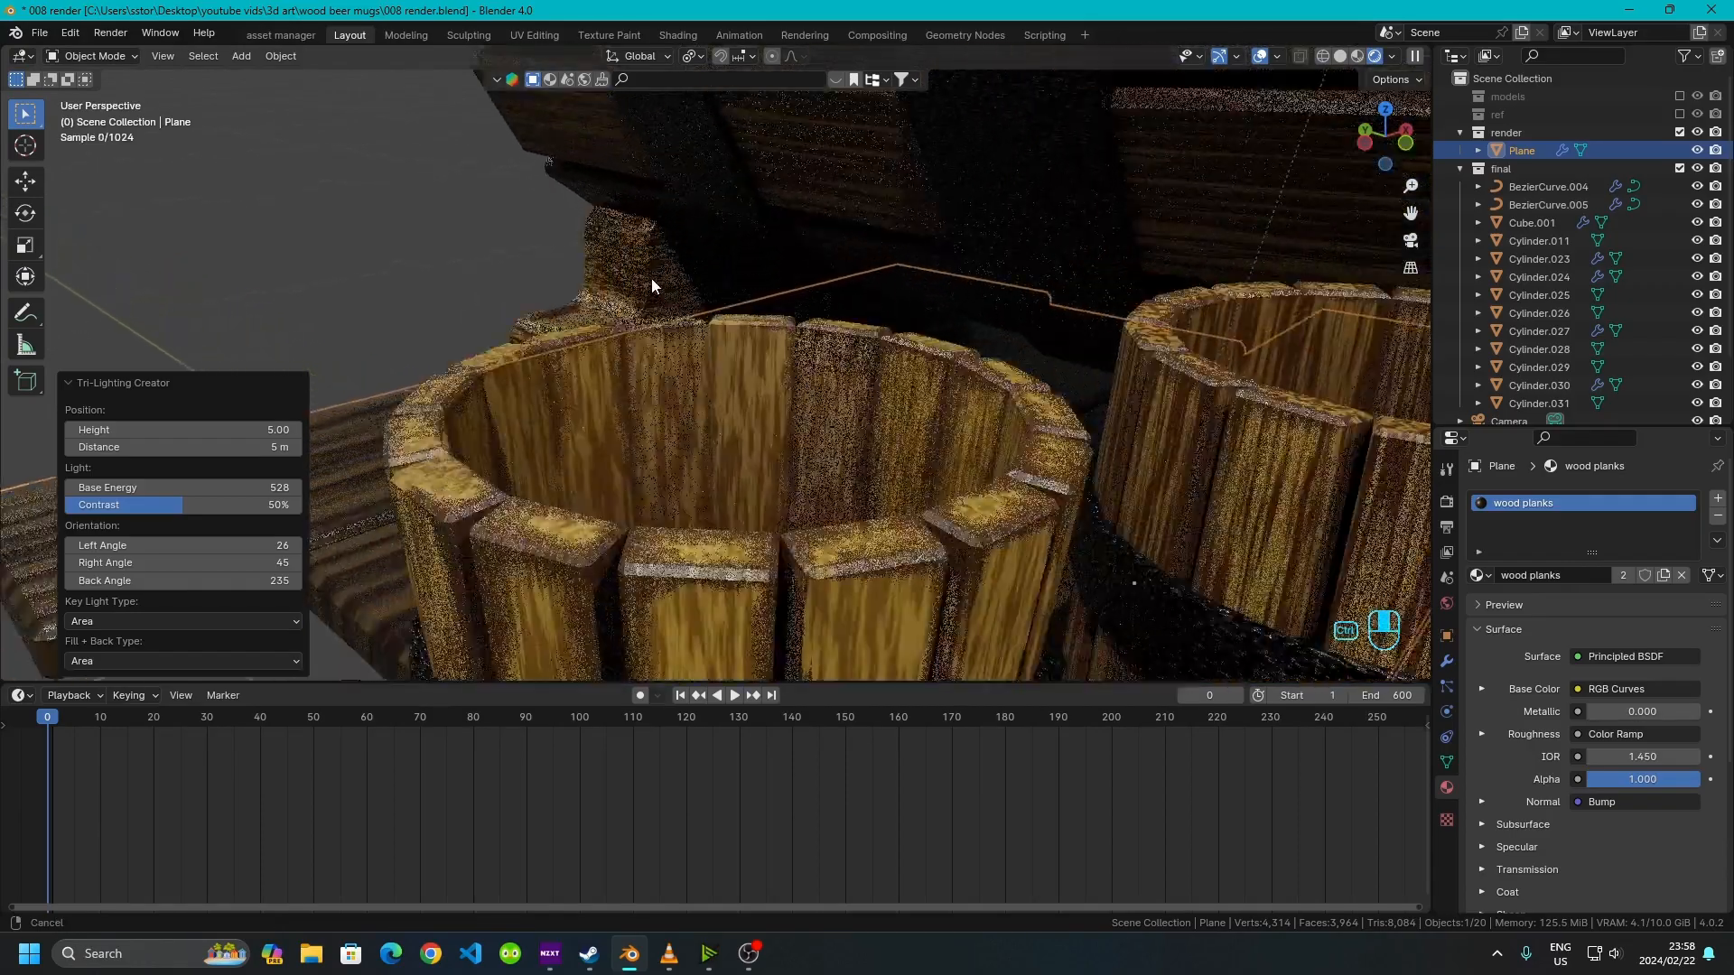
{"action": "middle_click_drag", "start_coordinate": [690, 465], "coordinate": [522, 370], "text": "shift"}
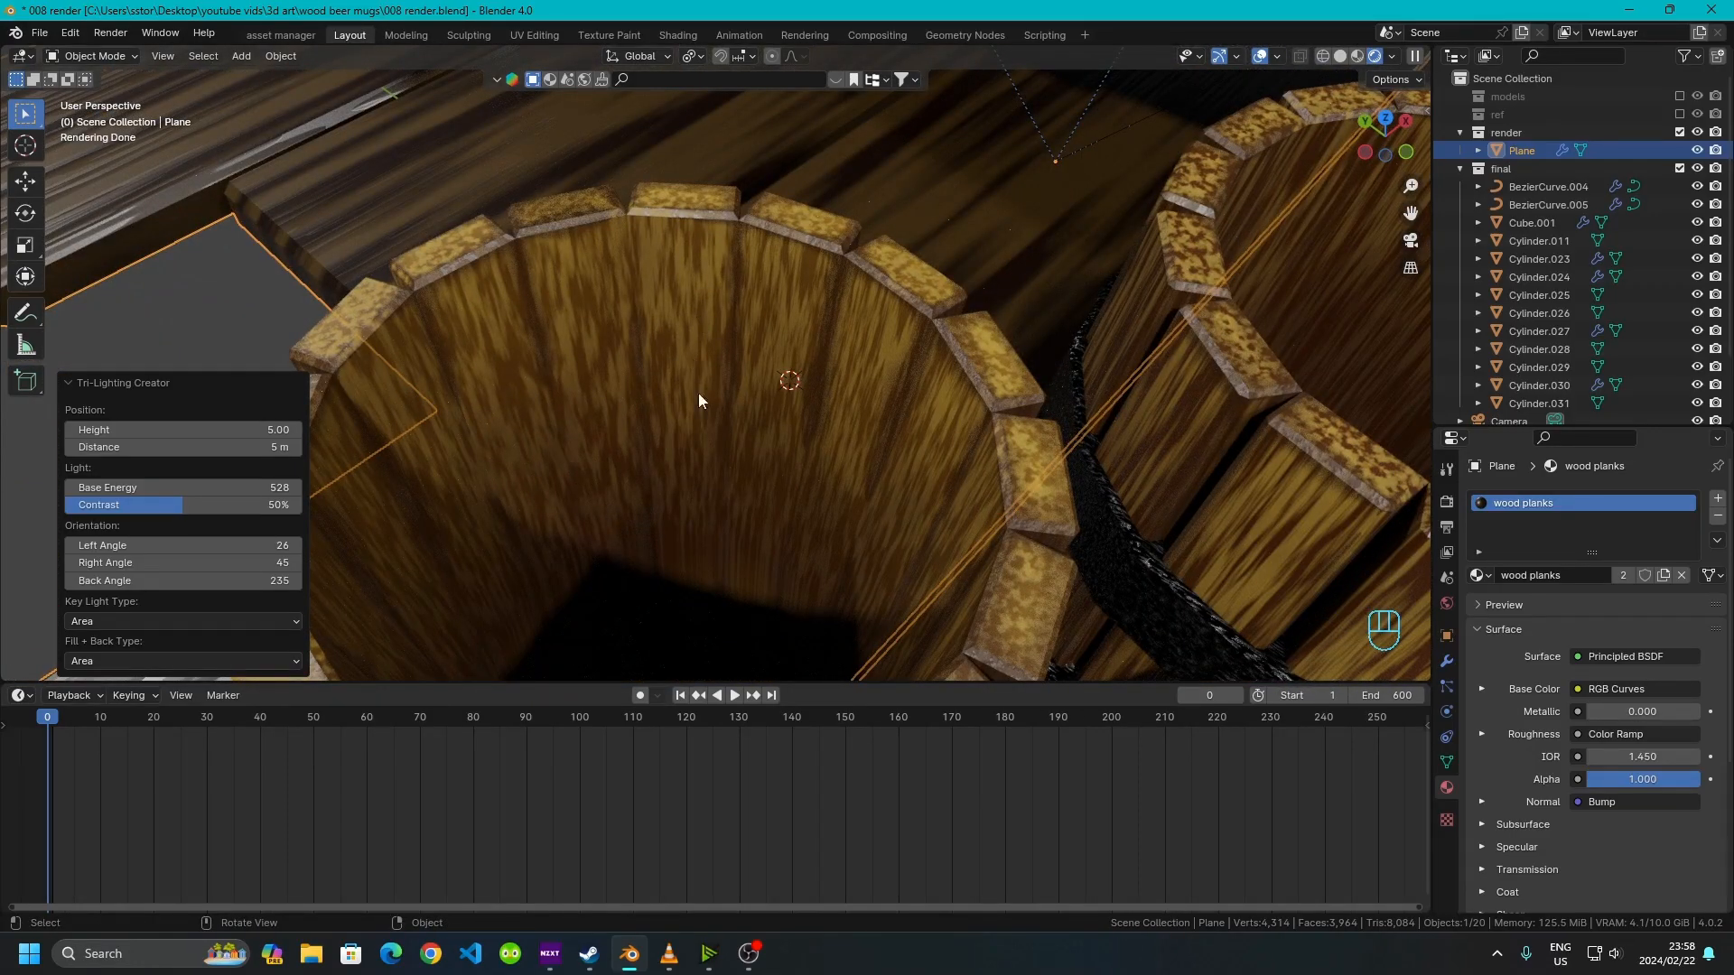
{"action": "left_click", "coordinate": [1448, 504]}
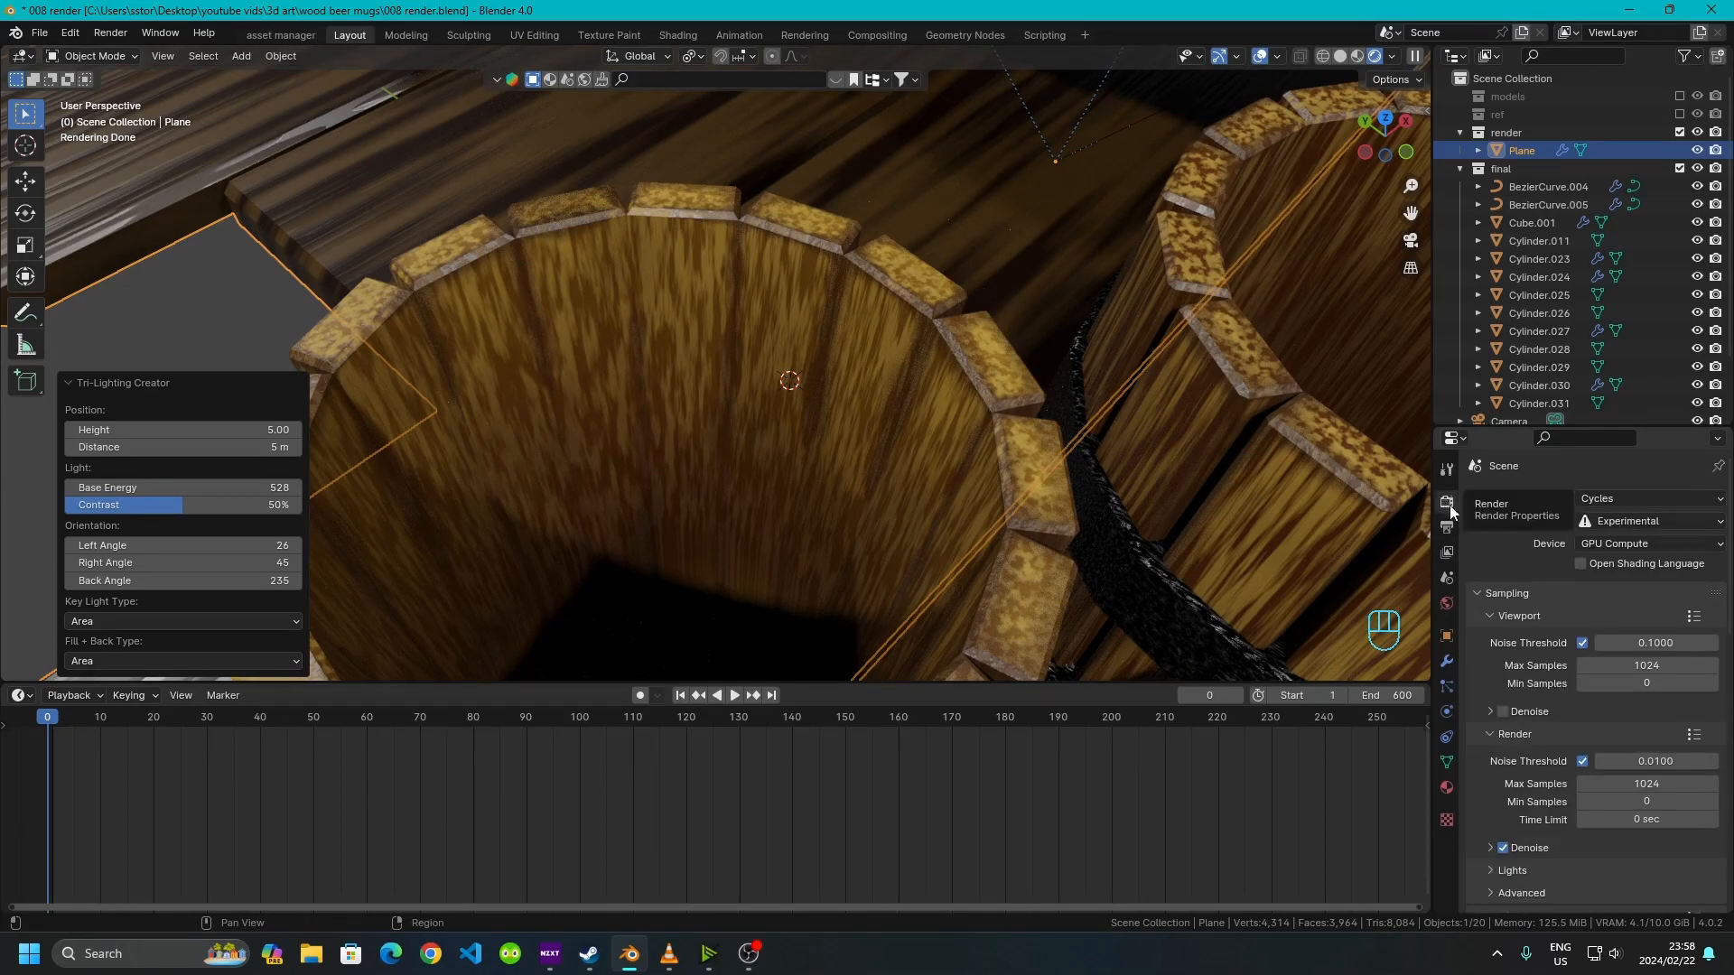
{"action": "left_click", "coordinate": [1503, 712]}
Inspect the mugs and keg up close in the denoised rendered viewport
{"action": "middle_click_drag", "start_coordinate": [612, 372], "coordinate": [631, 231], "text": "ctrl"}
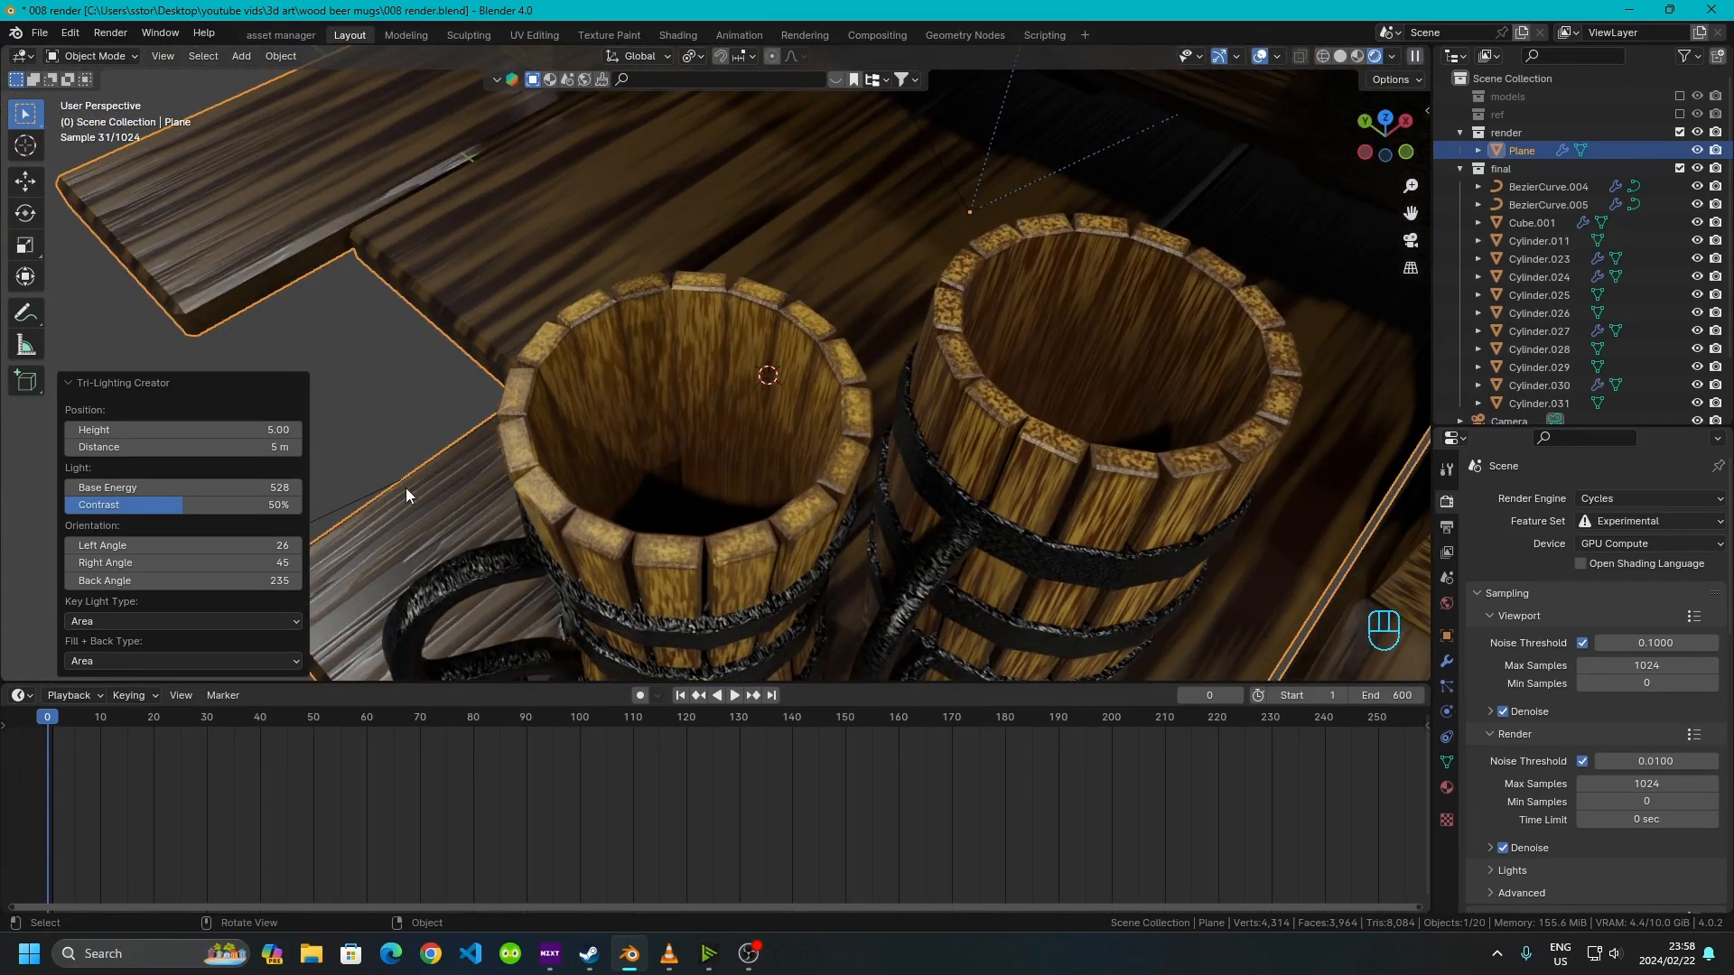
{"action": "middle_click_drag", "start_coordinate": [837, 547], "coordinate": [668, 312], "text": "ctrl"}
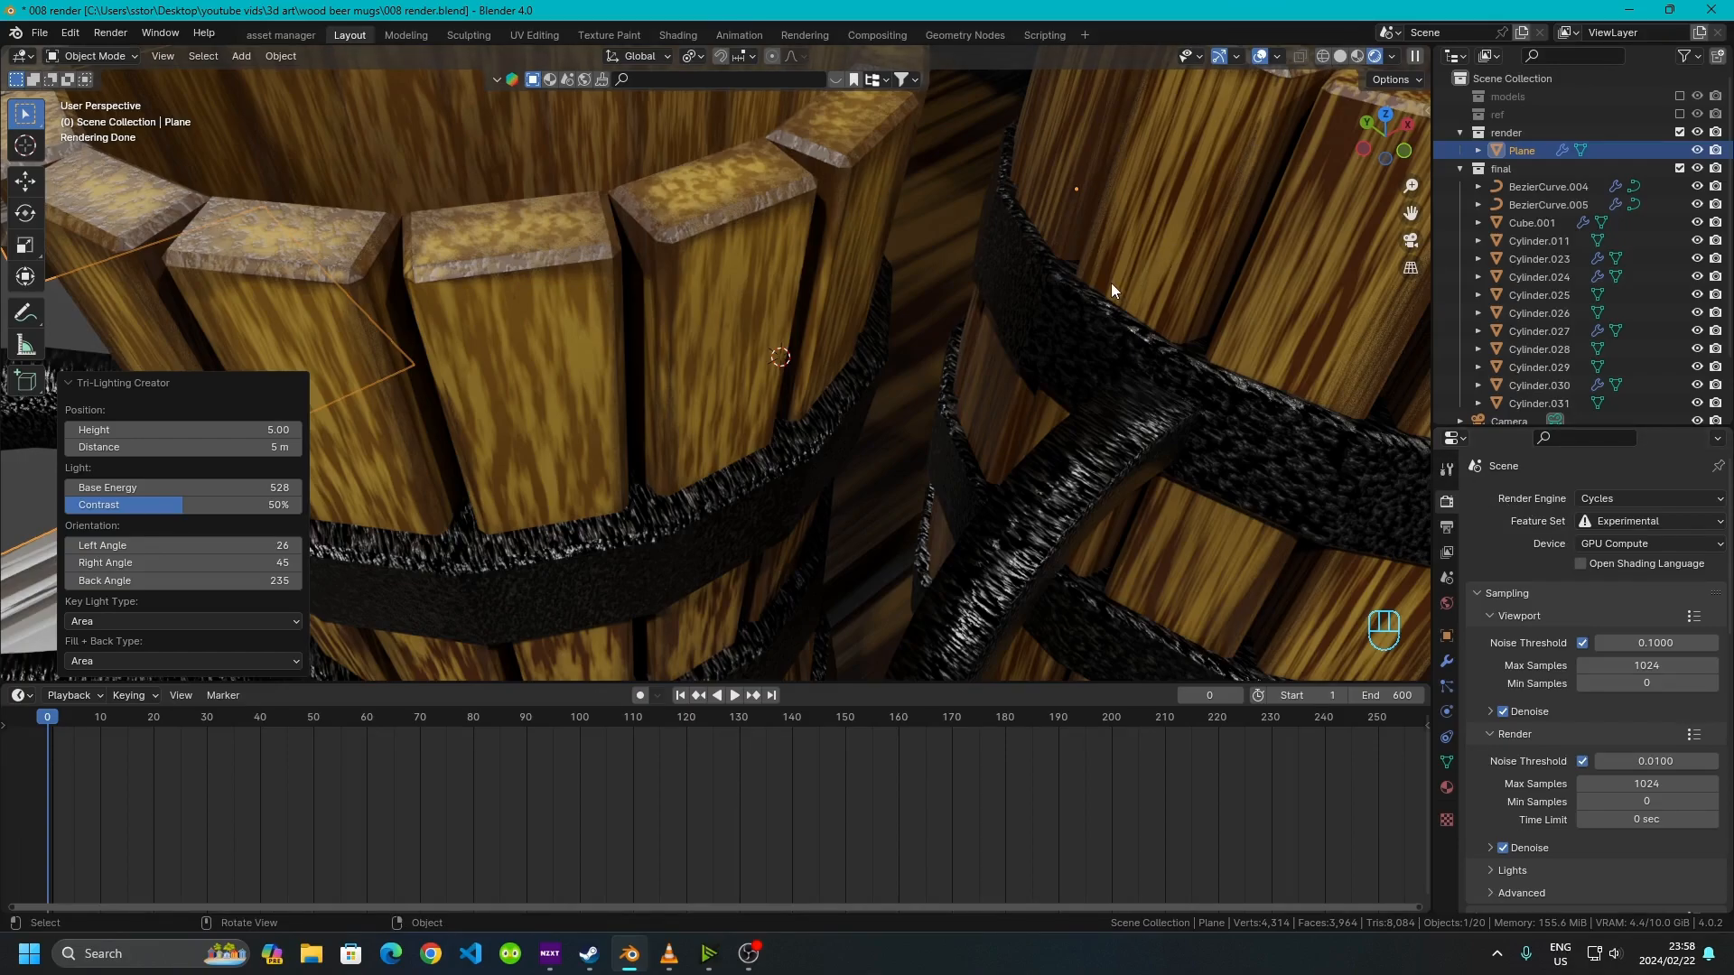
{"action": "scroll", "coordinate": [687, 289], "scroll_direction": "down", "scroll_amount": 9}
{"action": "middle_click_drag", "start_coordinate": [860, 266], "coordinate": [912, 393]}
{"action": "mouse_move", "coordinate": [670, 251]}
{"action": "middle_mouse_down"}
{"action": "mouse_move", "coordinate": [776, 360]}
{"action": "mouse_move", "coordinate": [686, 435]}
{"action": "mouse_move", "coordinate": [686, 366]}
{"action": "mouse_move", "coordinate": [706, 416]}
{"action": "mouse_move", "coordinate": [723, 379]}
{"action": "middle_mouse_up"}
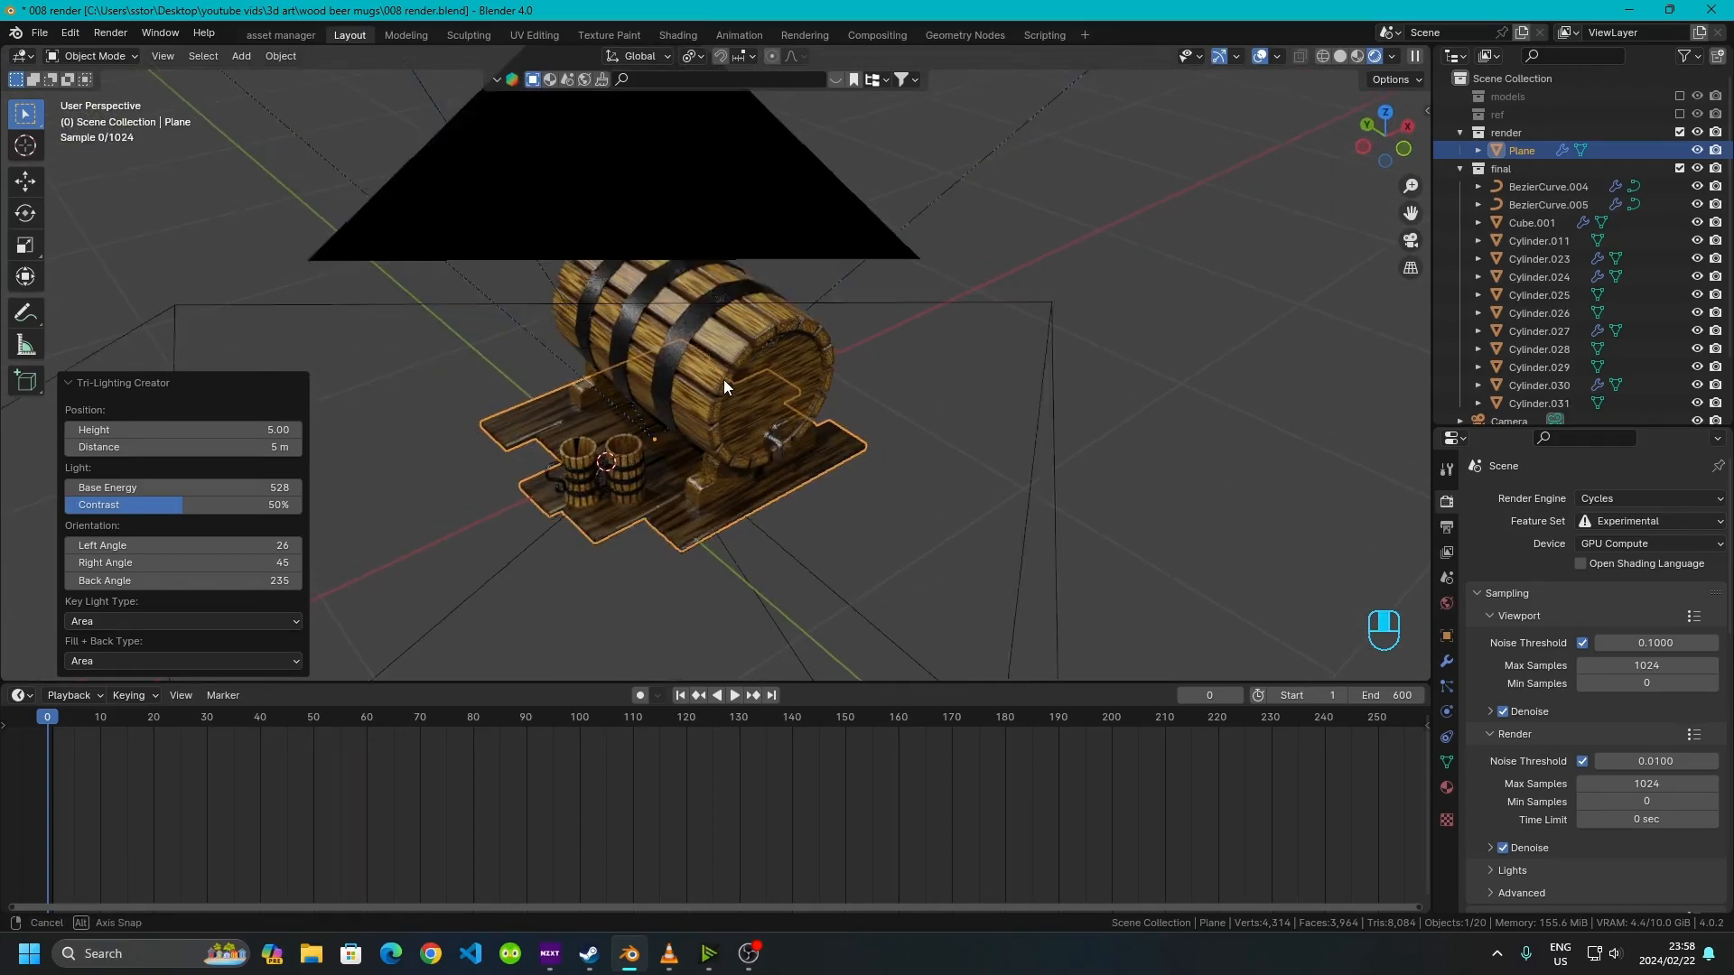
Switch to material preview shading, deselect everything and add a Sphere empty at the scene origin
{"action": "left_click", "coordinate": [1358, 57]}
{"action": "scroll", "coordinate": [804, 329], "scroll_direction": "down", "scroll_amount": 3}
{"action": "middle_click_drag", "start_coordinate": [805, 329], "coordinate": [470, 572]}
{"action": "scroll", "coordinate": [668, 527], "scroll_direction": "up", "scroll_amount": 3}
{"action": "middle_click_drag", "start_coordinate": [669, 527], "coordinate": [695, 437]}
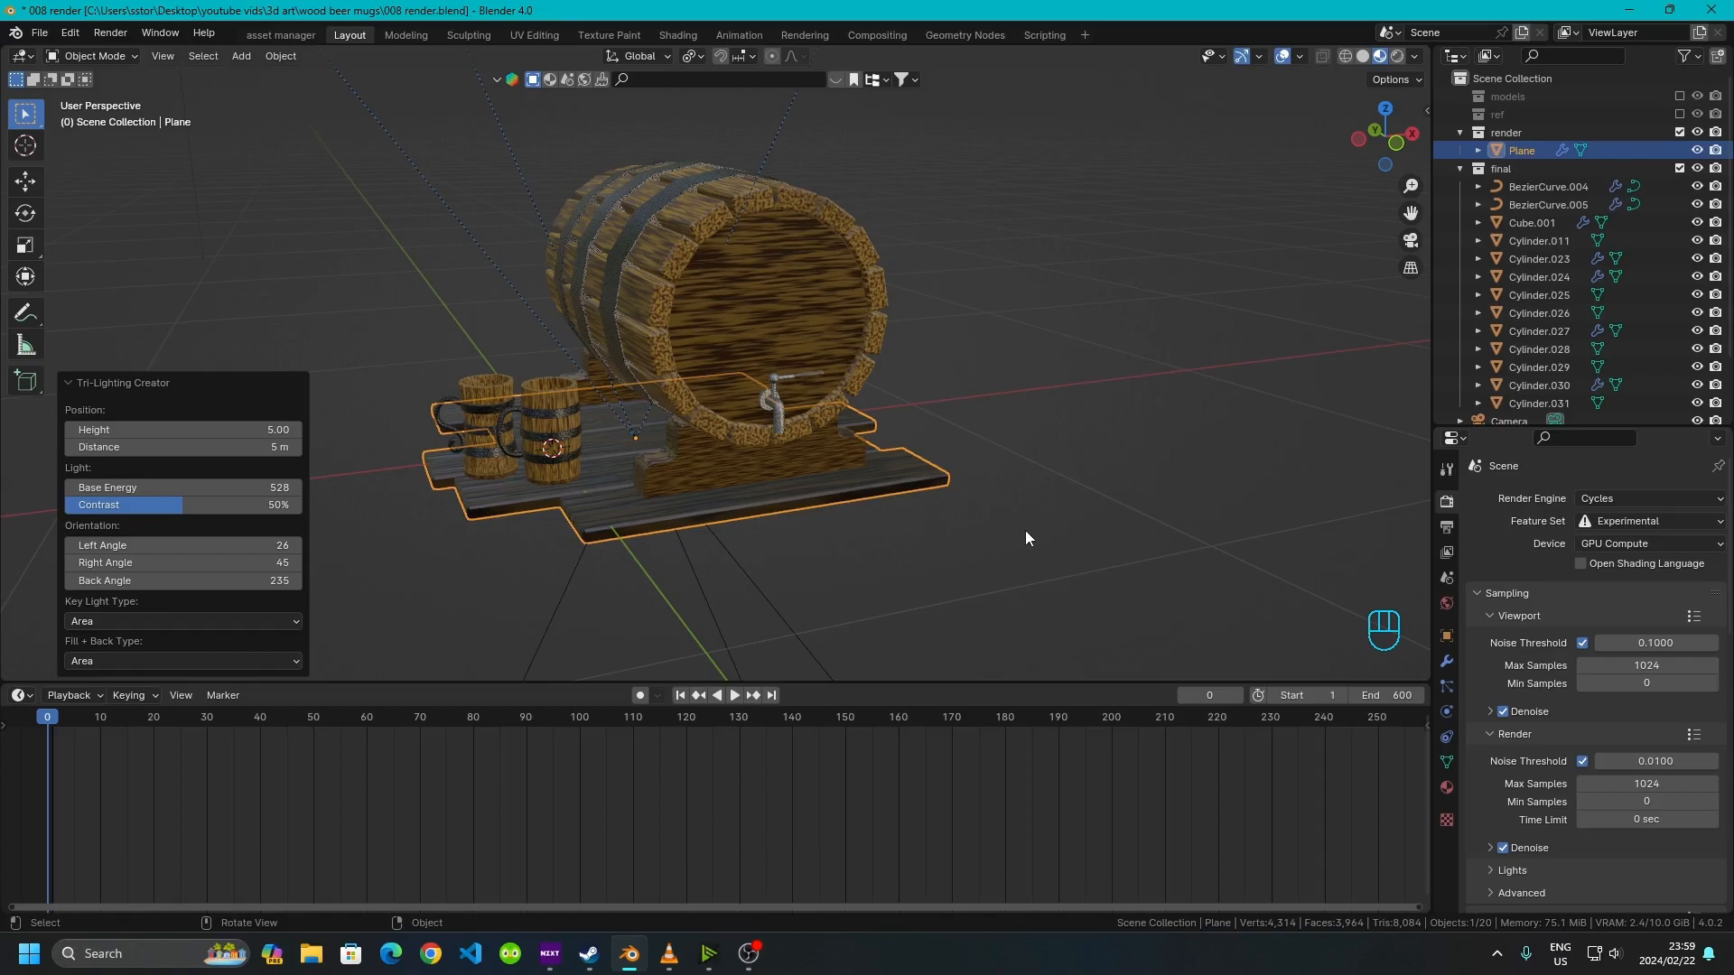
{"action": "left_click", "coordinate": [885, 563]}
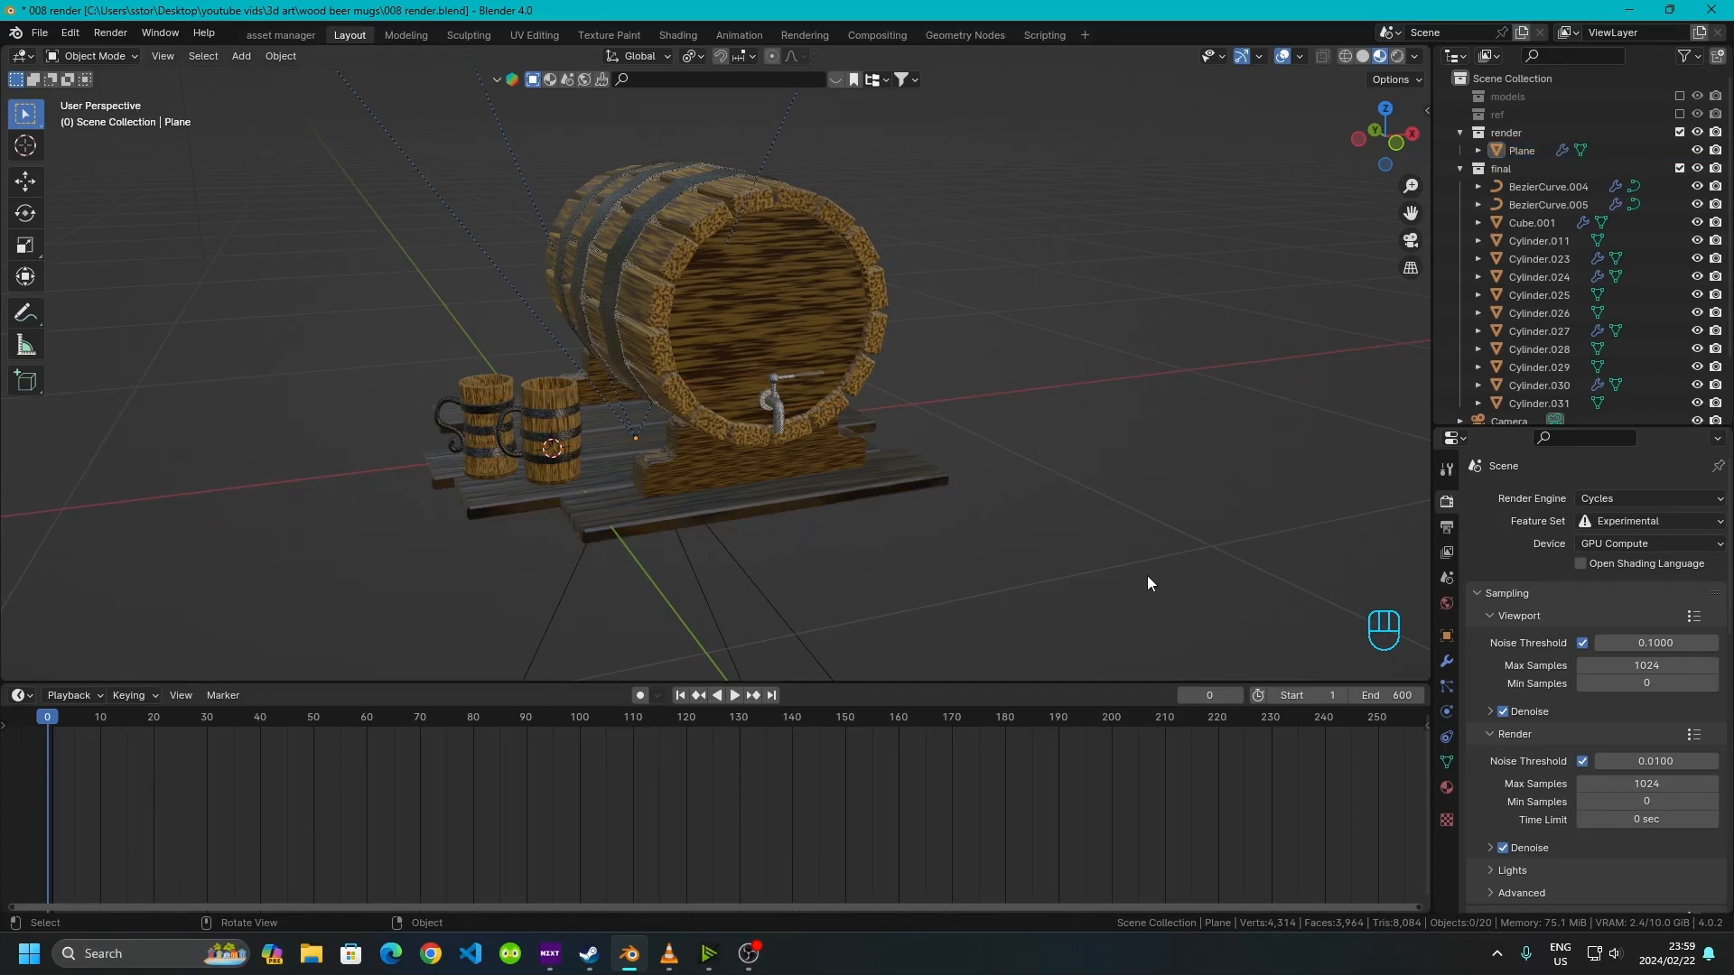
{"action": "key", "text": "shift+a"}
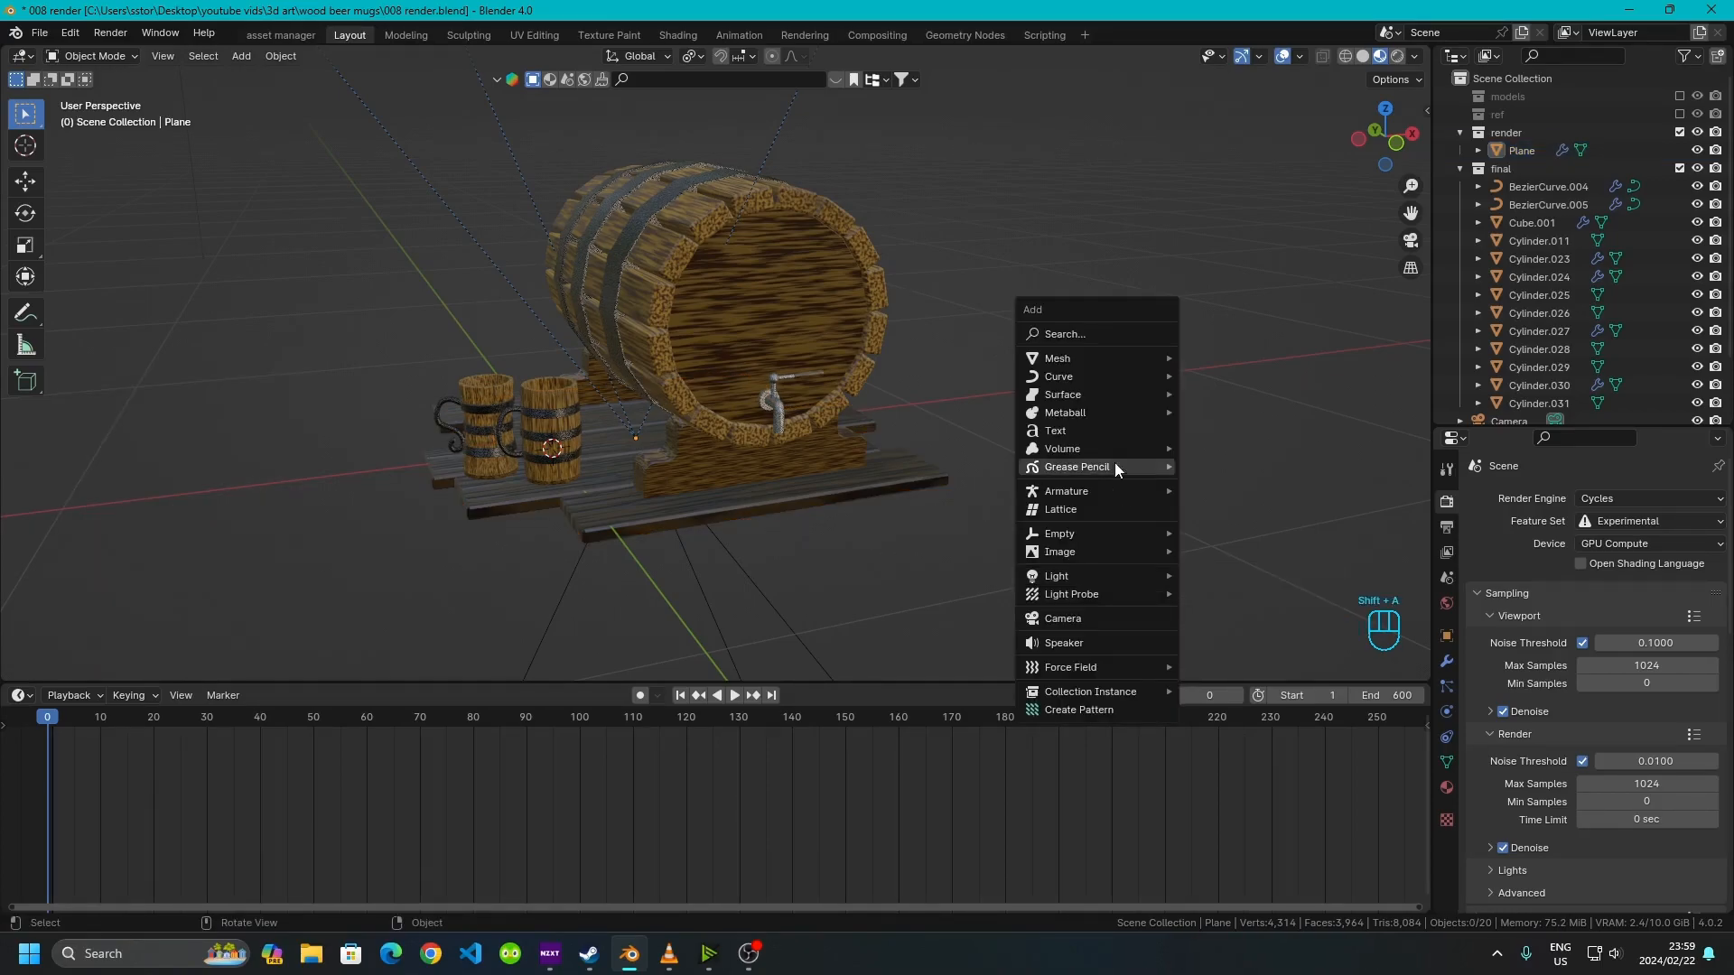
{"action": "mouse_move", "coordinate": [1078, 537]}
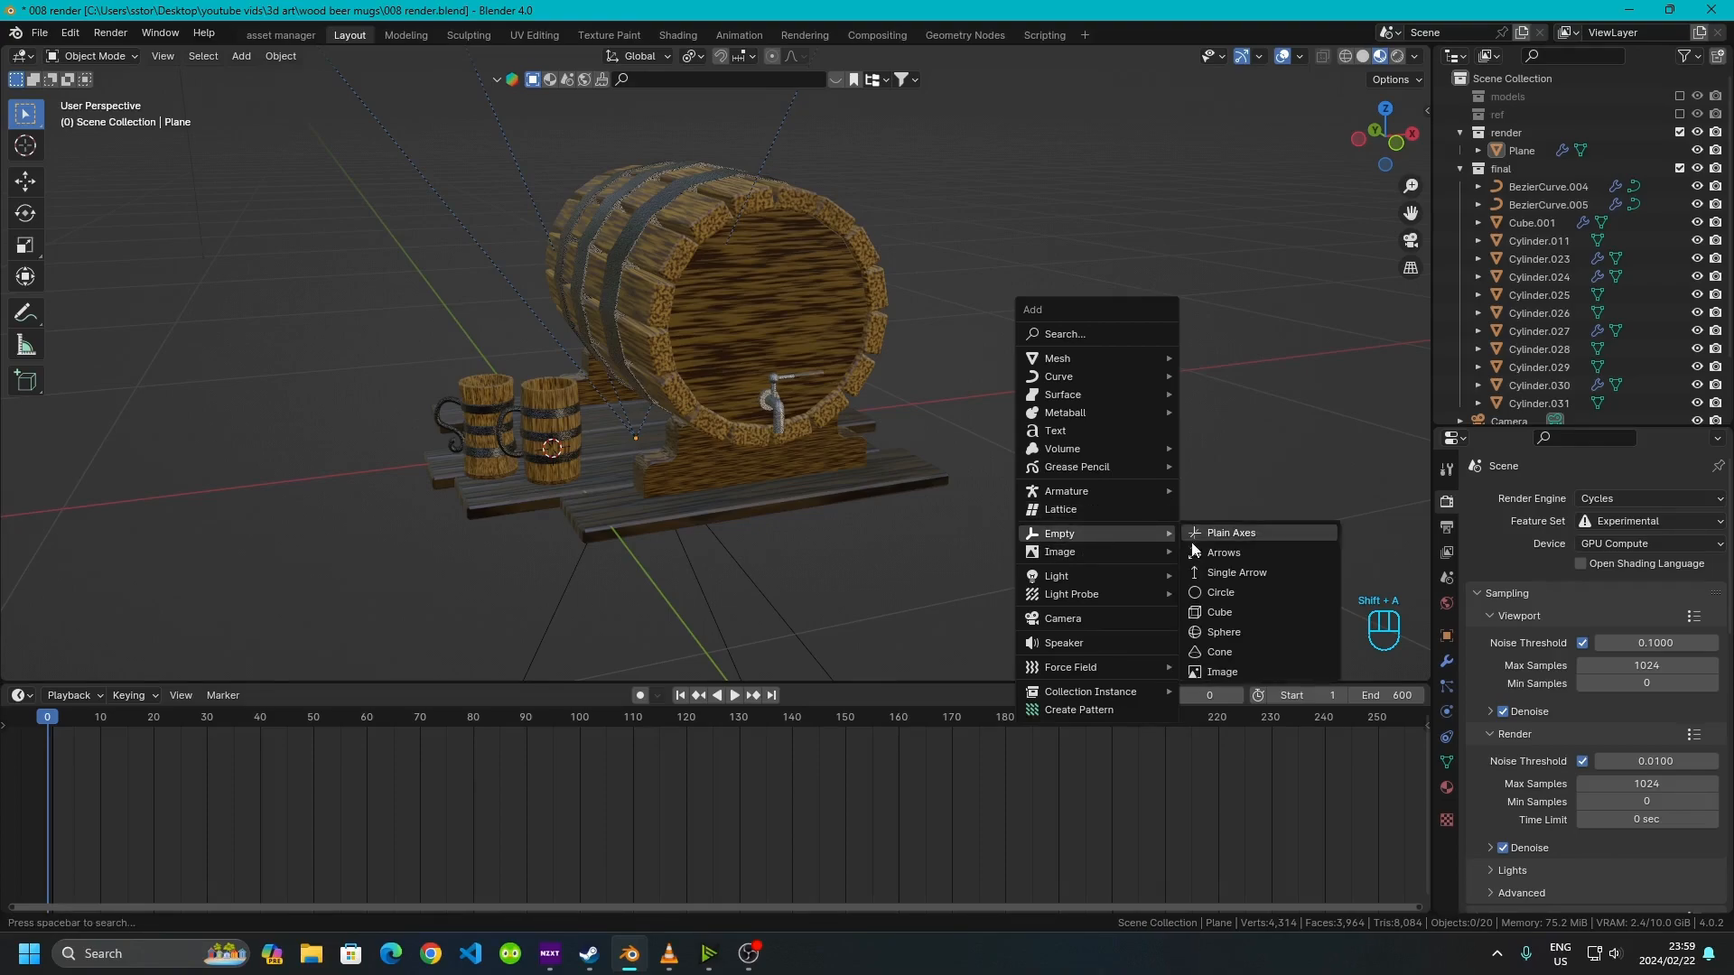
{"action": "left_click", "coordinate": [1251, 629]}
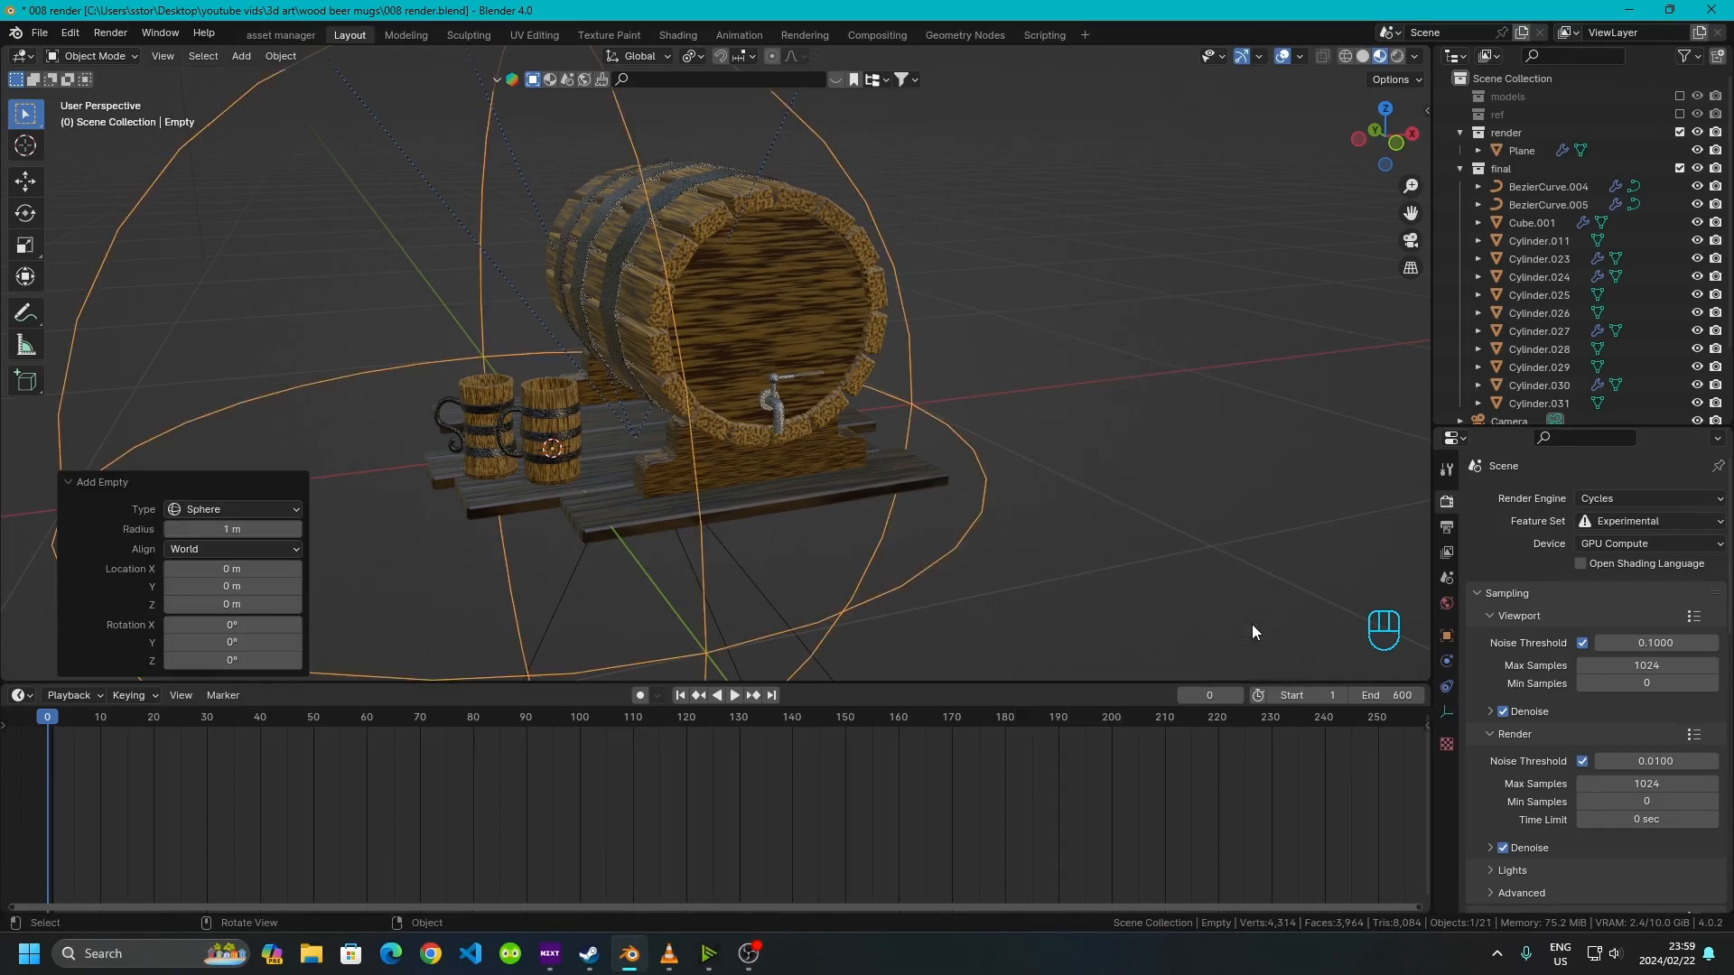
Move the sphere empty about 0.29 m along the X axis
{"action": "middle_click_drag", "start_coordinate": [356, 276], "coordinate": [684, 419]}
{"action": "middle_click_drag", "start_coordinate": [576, 398], "coordinate": [655, 453]}
{"action": "middle_click_drag", "start_coordinate": [575, 559], "coordinate": [710, 568]}
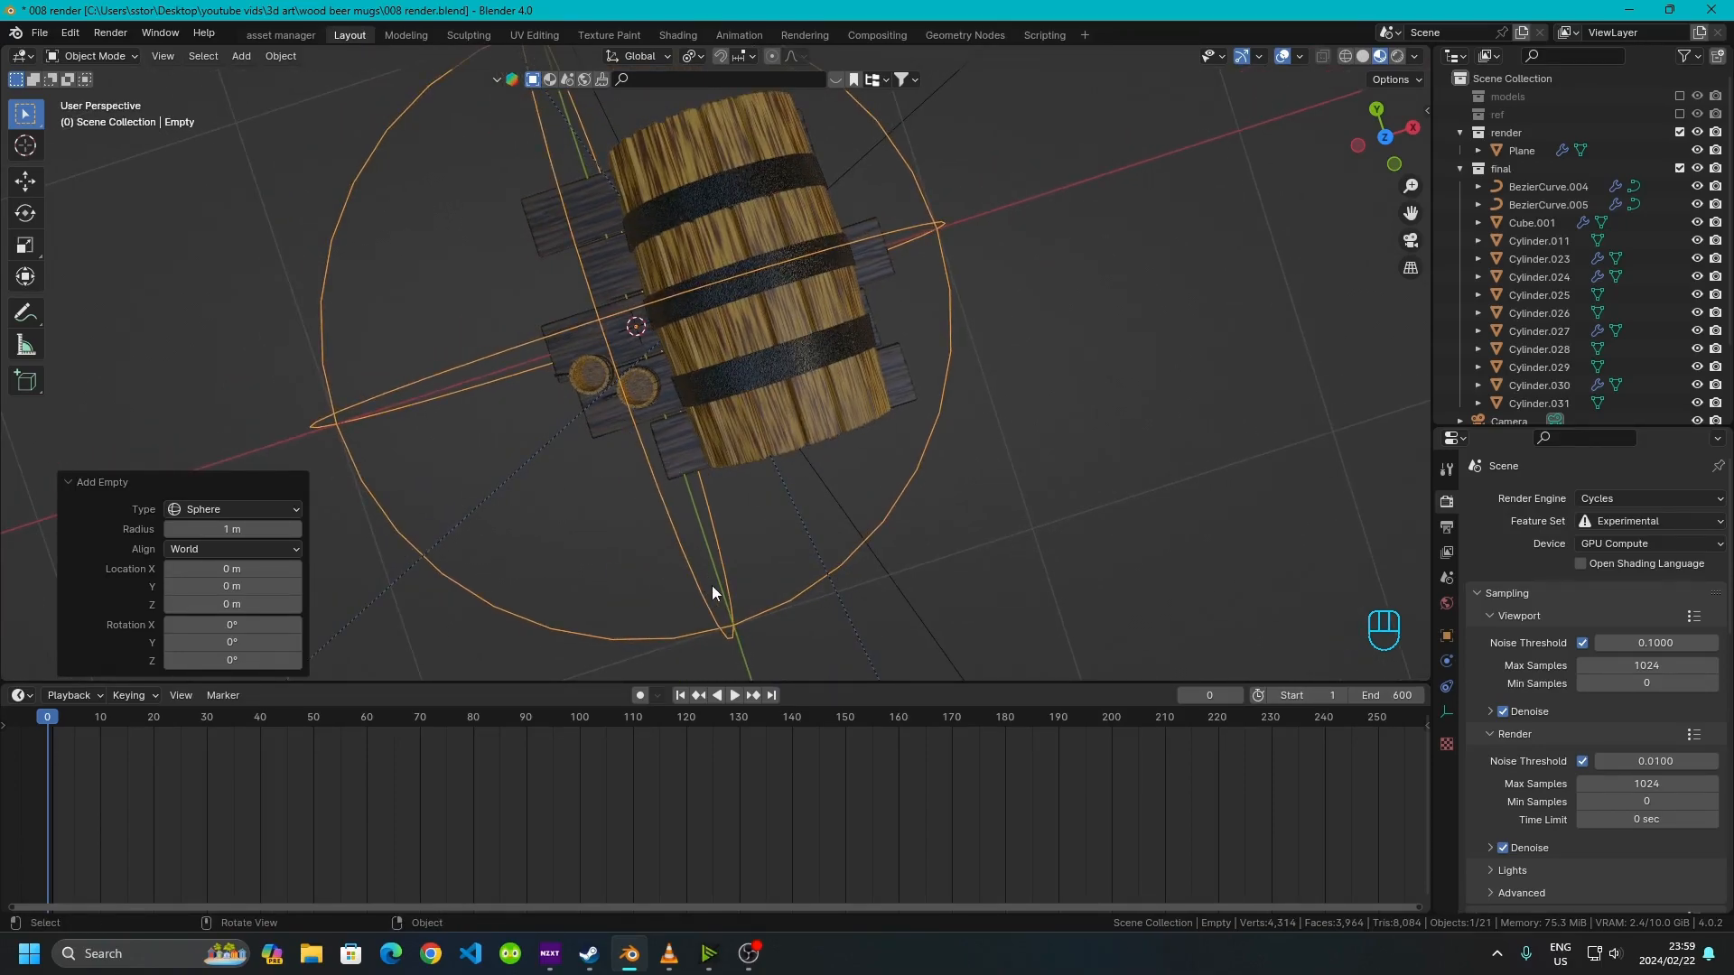
{"action": "key", "text": "g"}
{"action": "key", "text": "x"}
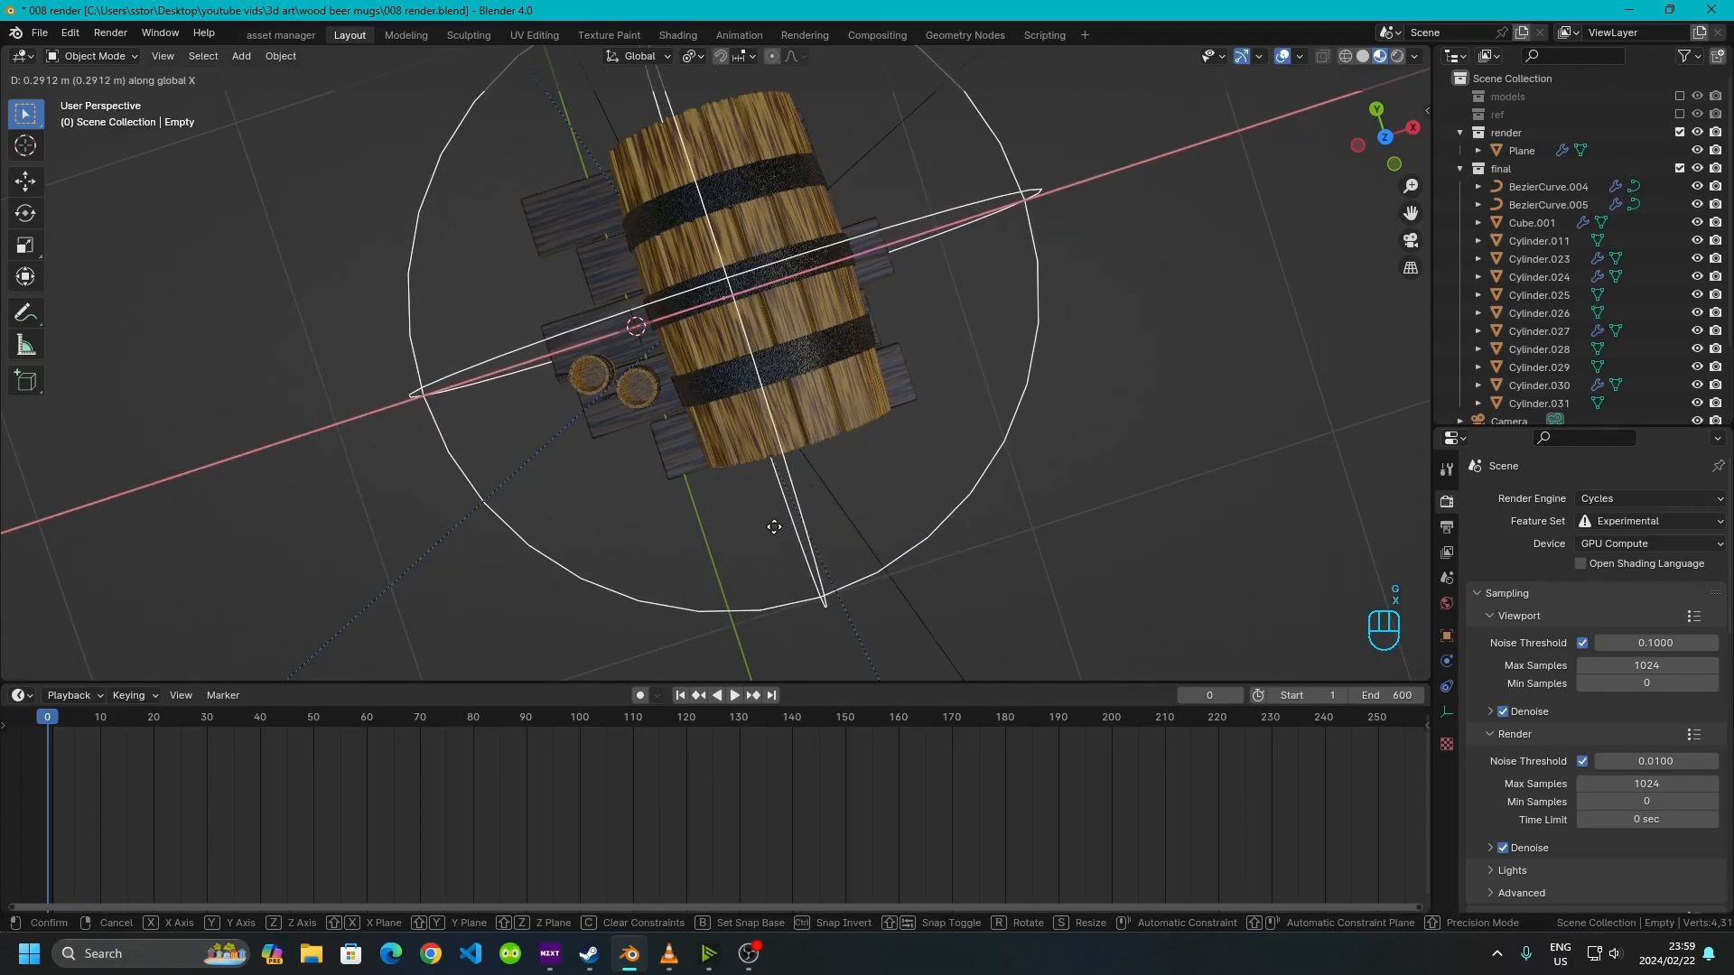
{"action": "left_click", "coordinate": [772, 525]}
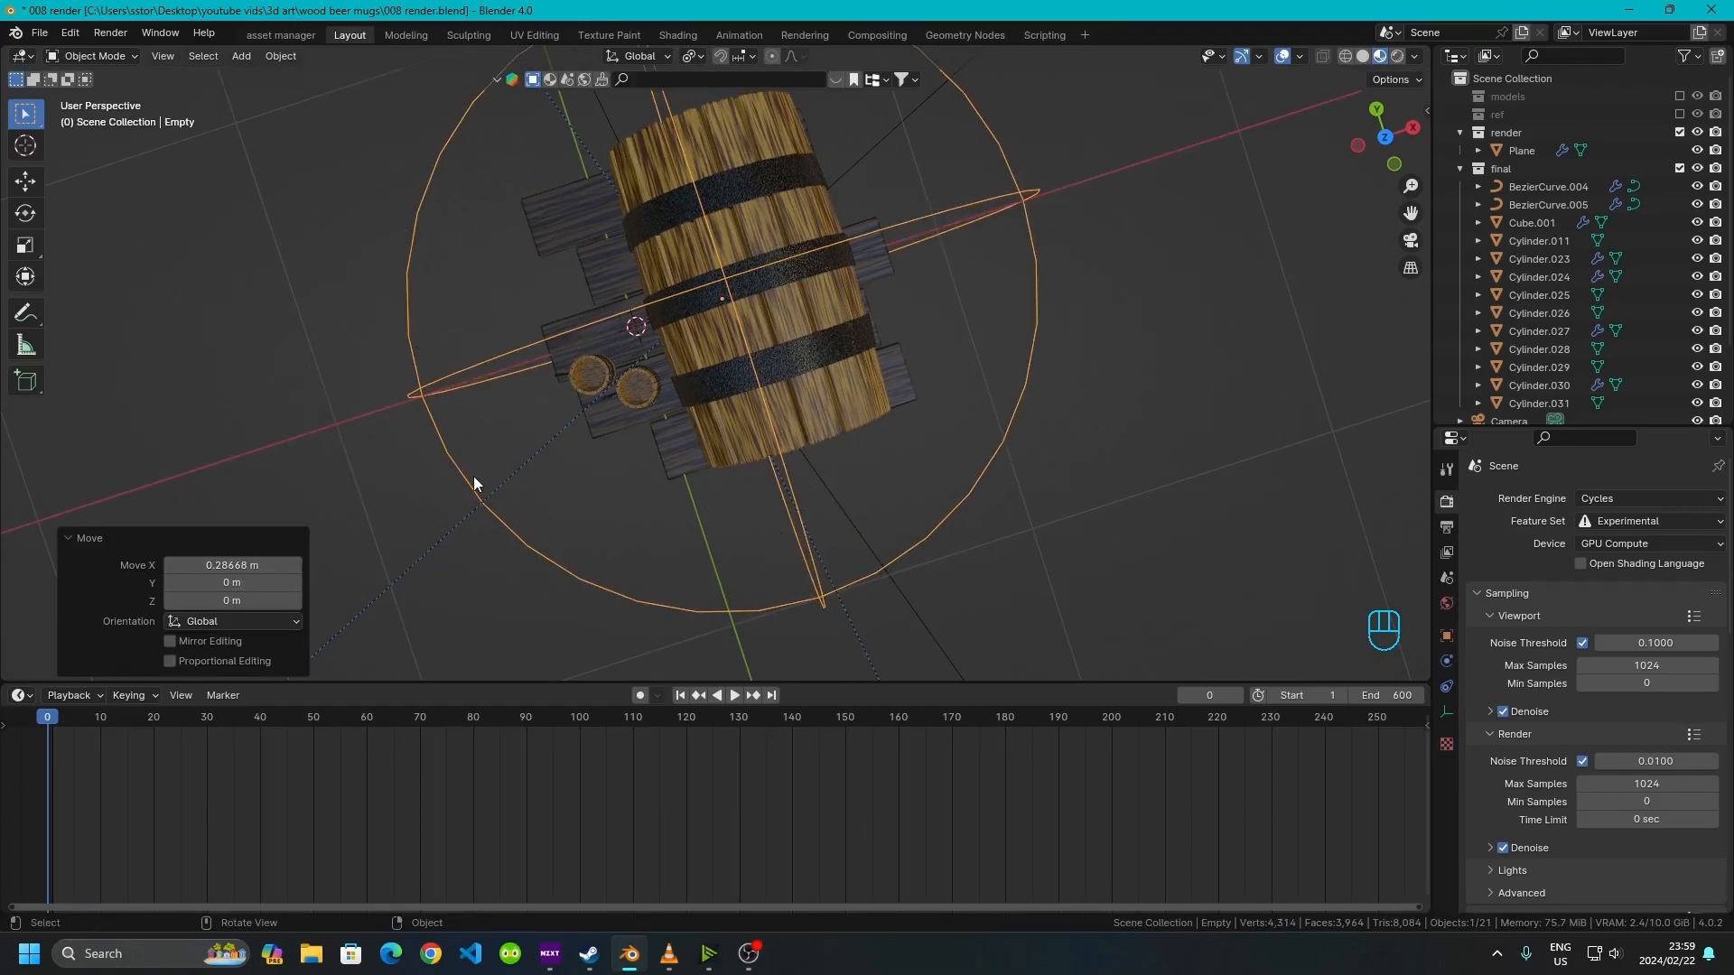
Enter camera view, select the camera and raise it about 0.14 m along the Z axis
{"action": "key", "text": "KP_0"}
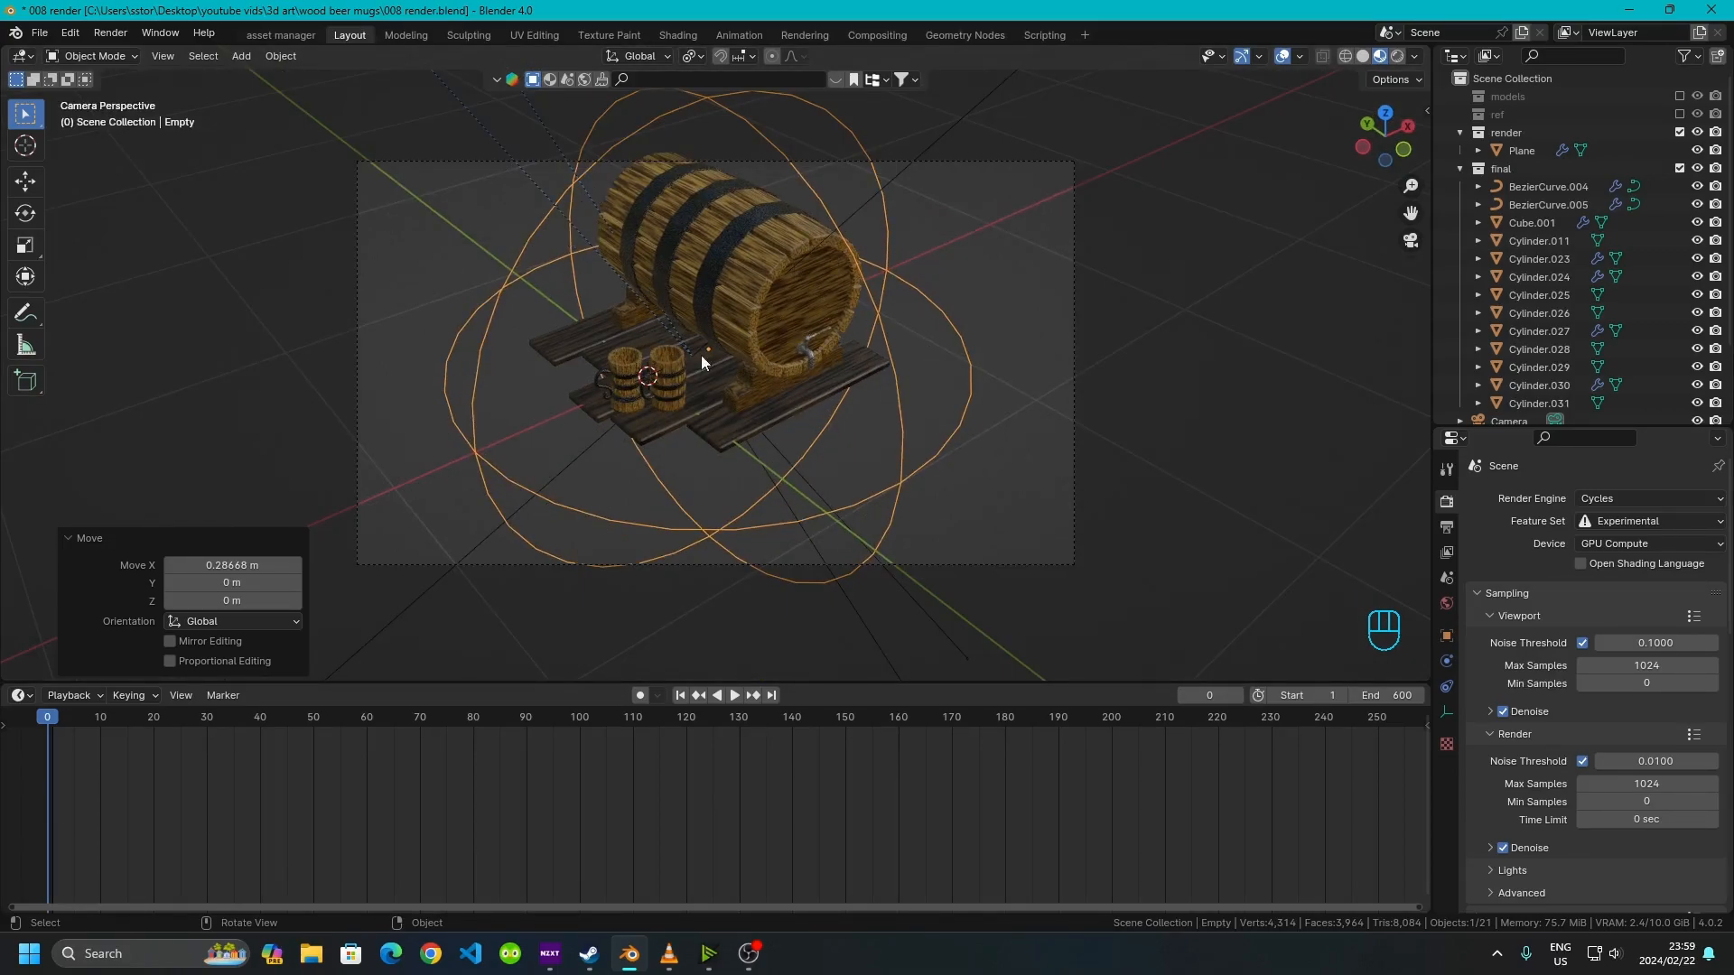
{"action": "middle_click_drag", "start_coordinate": [739, 342], "coordinate": [727, 478], "text": "shift"}
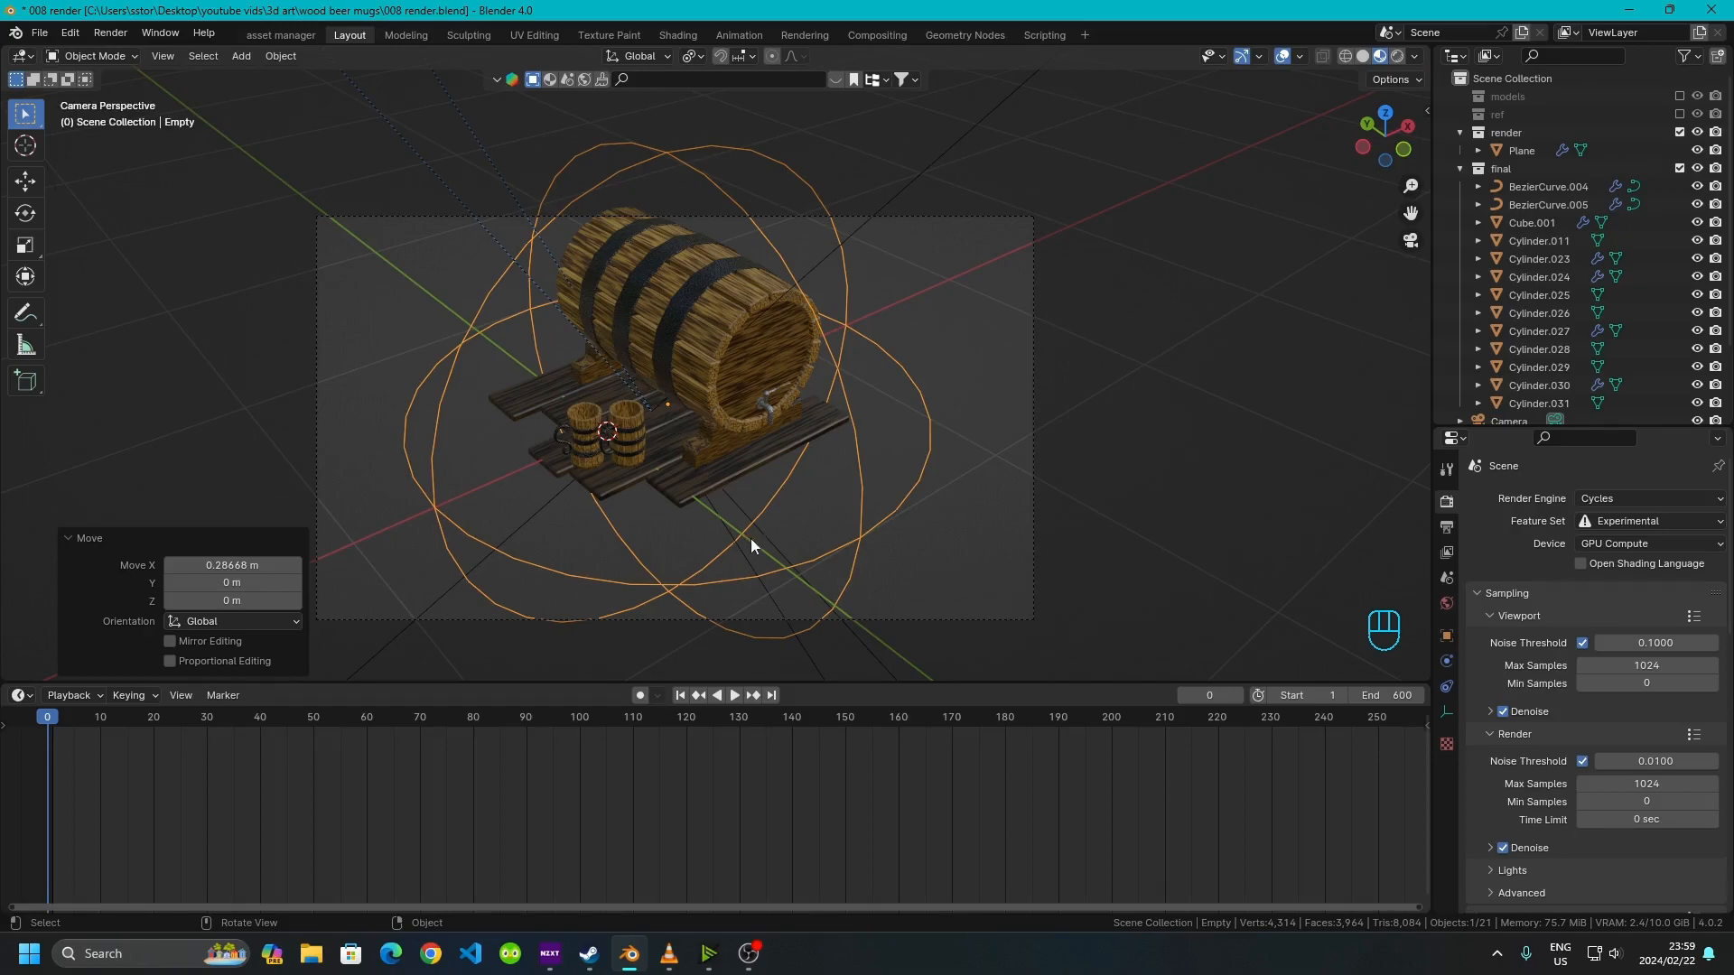
{"action": "left_click", "coordinate": [691, 621]}
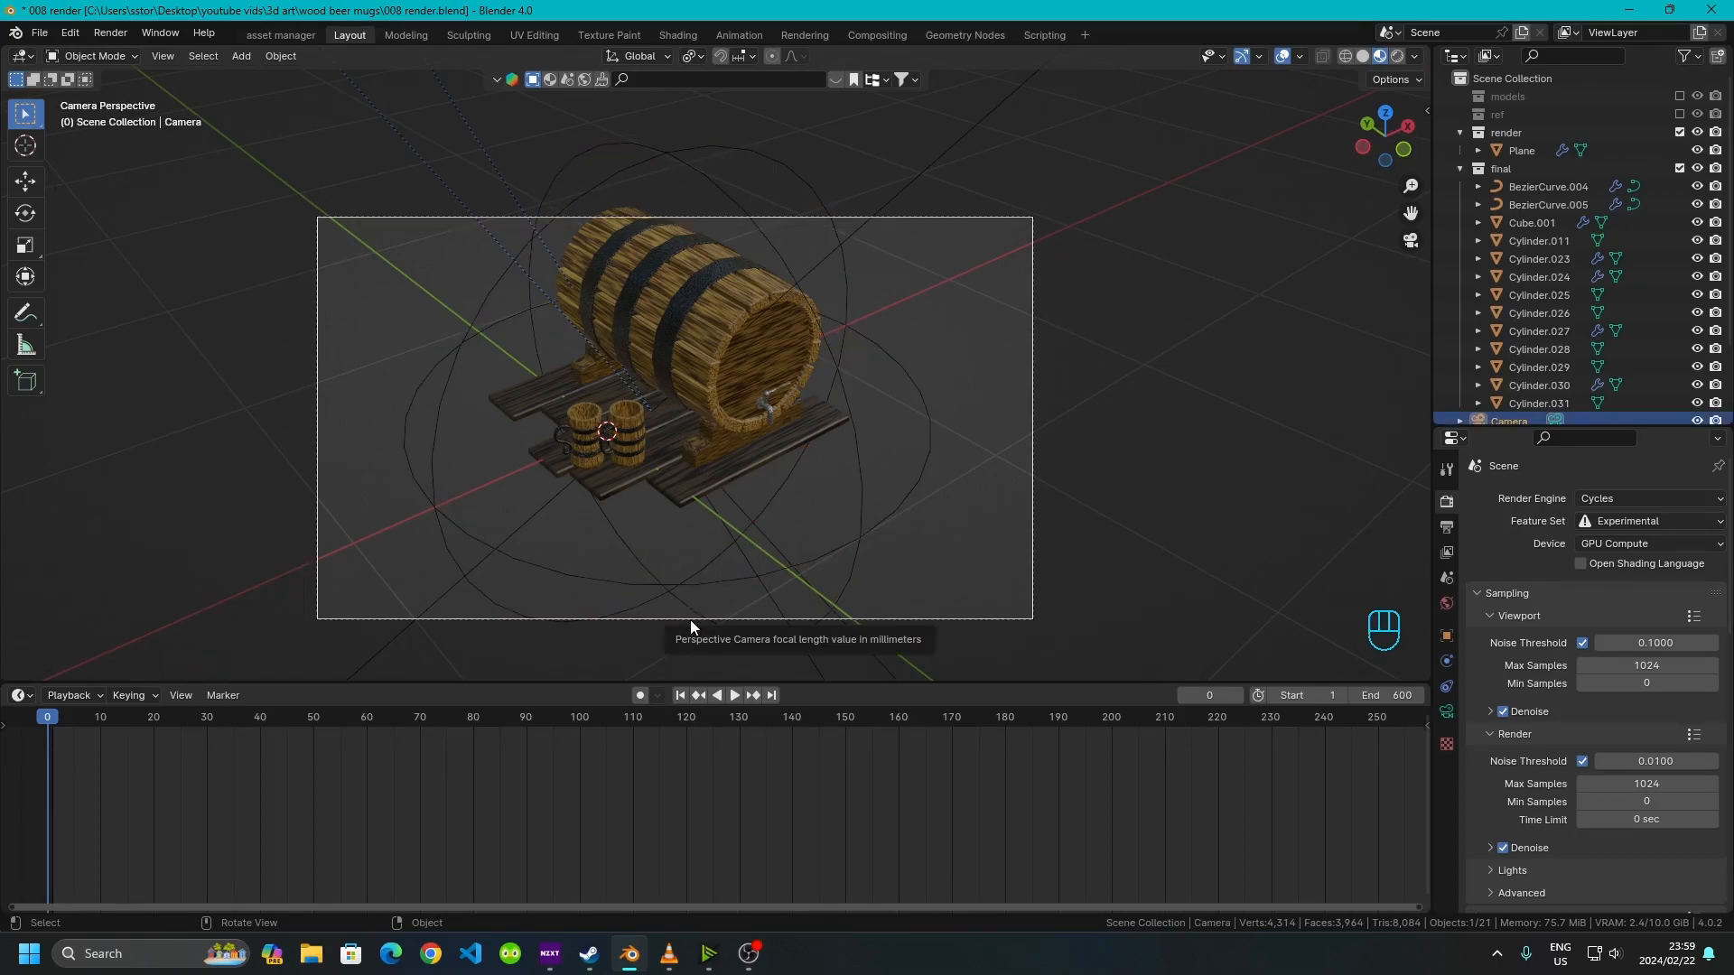
{"action": "key", "text": "g"}
{"action": "key", "text": "z"}
{"action": "left_click", "coordinate": [674, 607]}
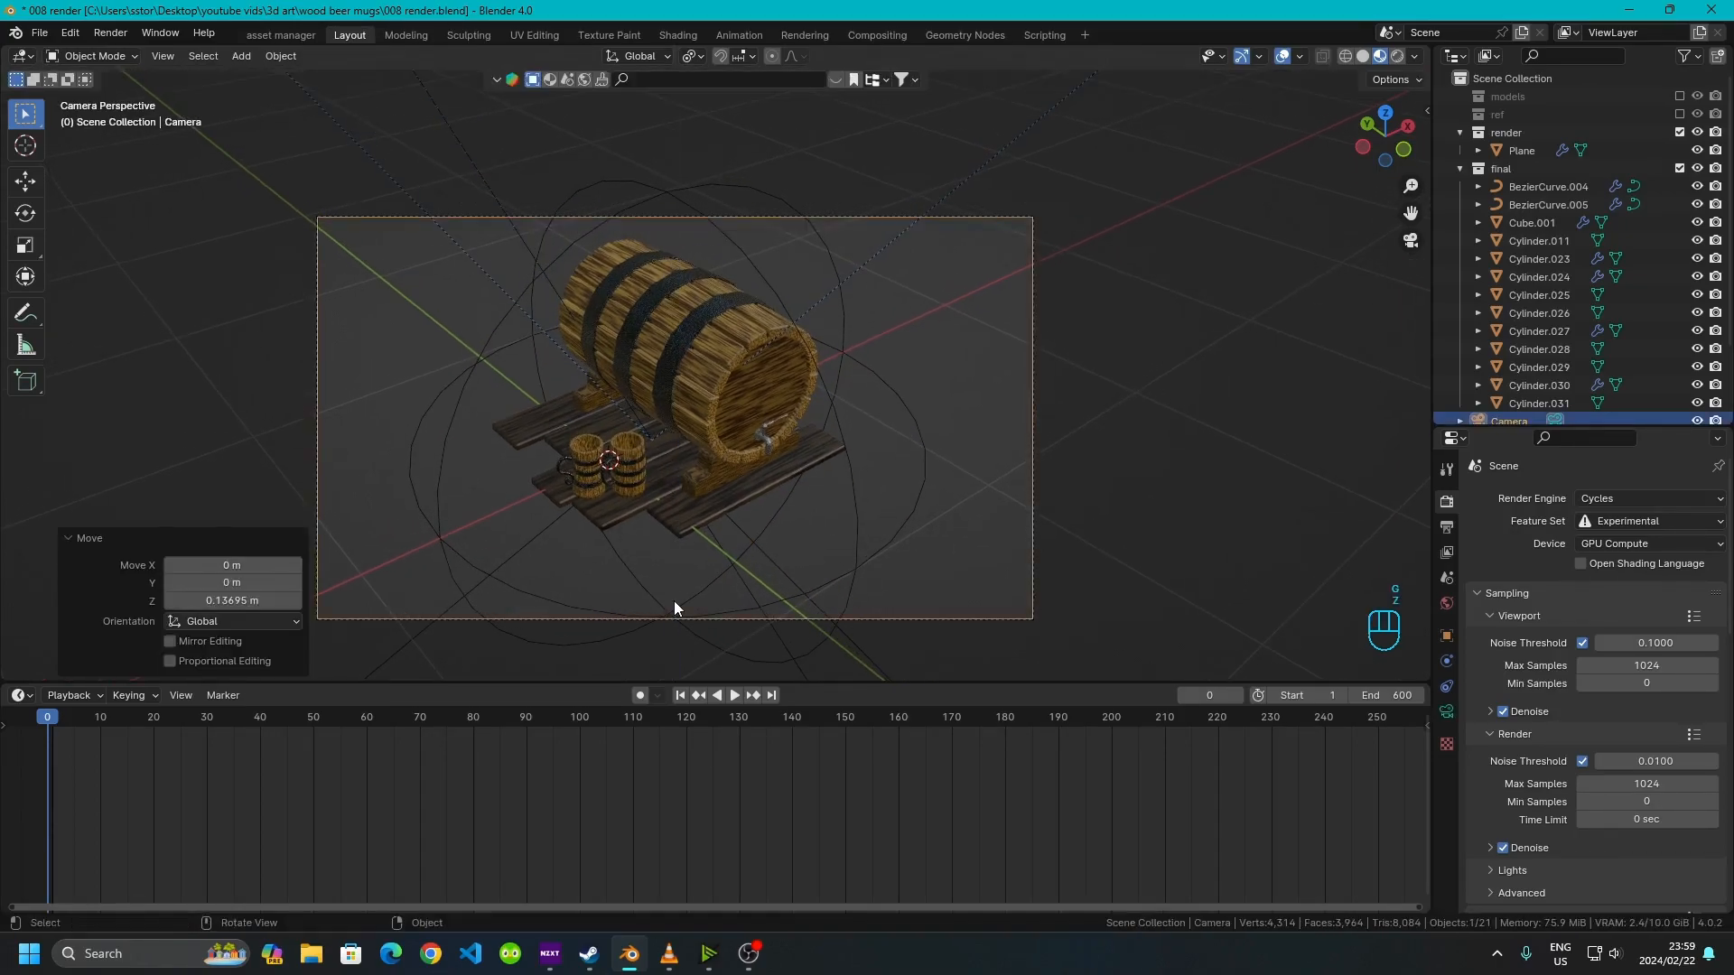
Move the camera about 0.88 m forward along its local Z axis
{"action": "key", "text": "g"}
{"action": "key", "text": "z"}
{"action": "key", "text": "z"}
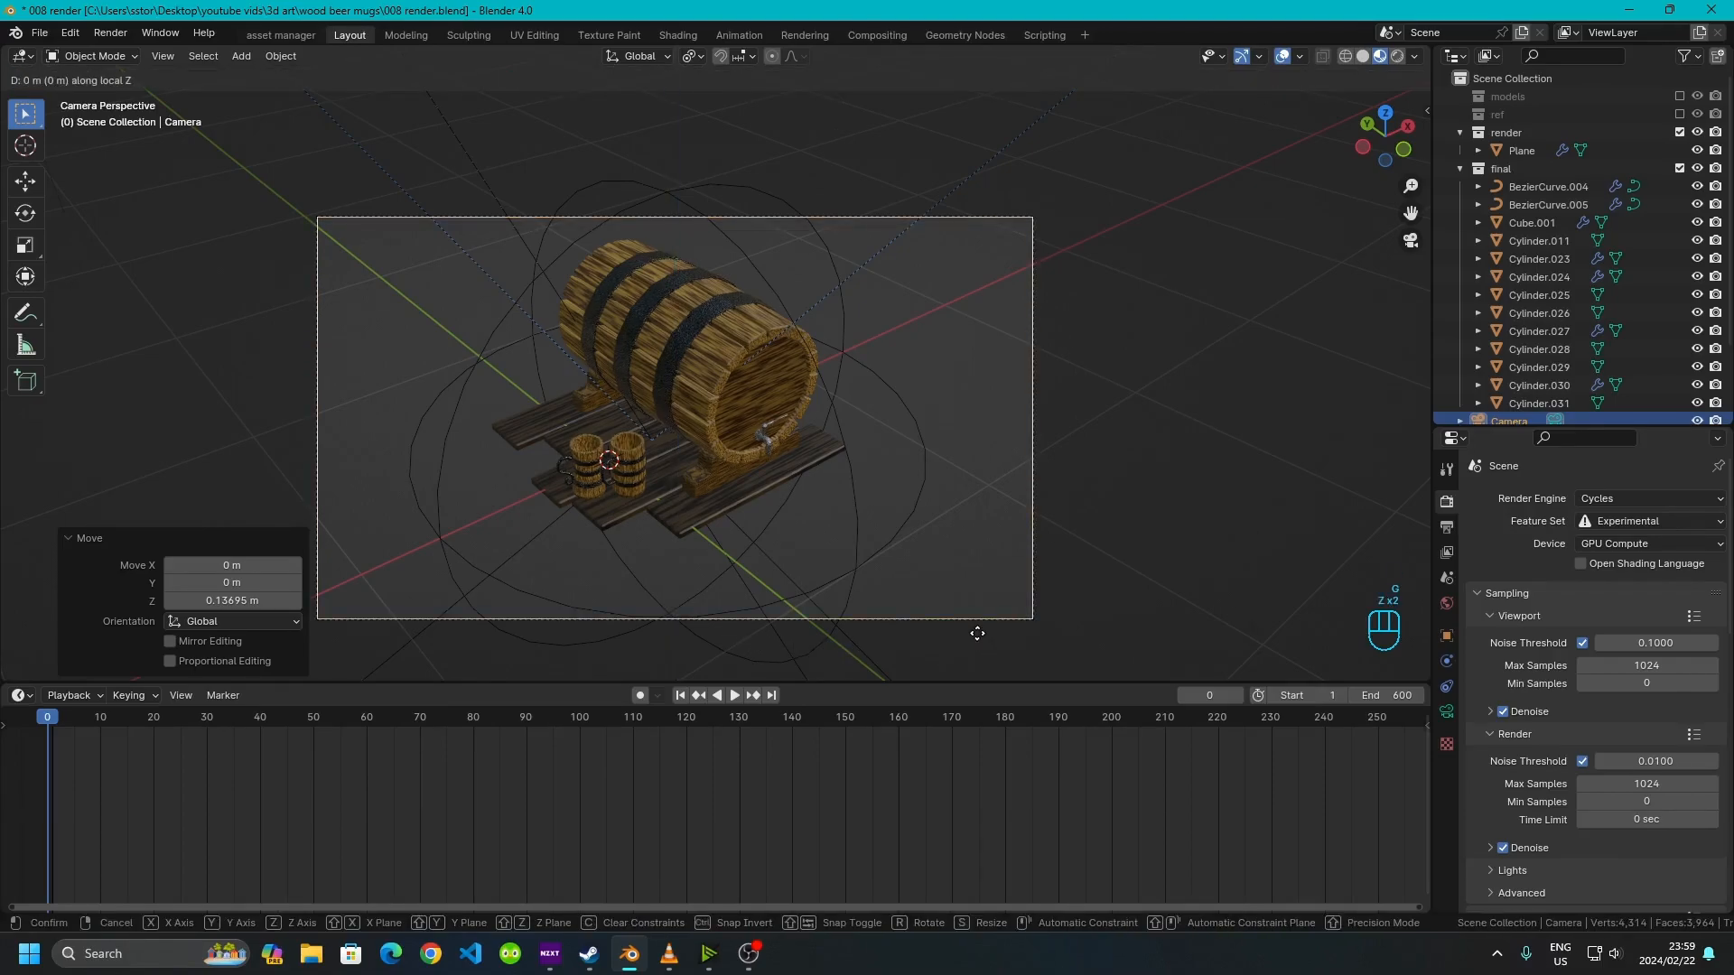
{"action": "left_click", "coordinate": [914, 556]}
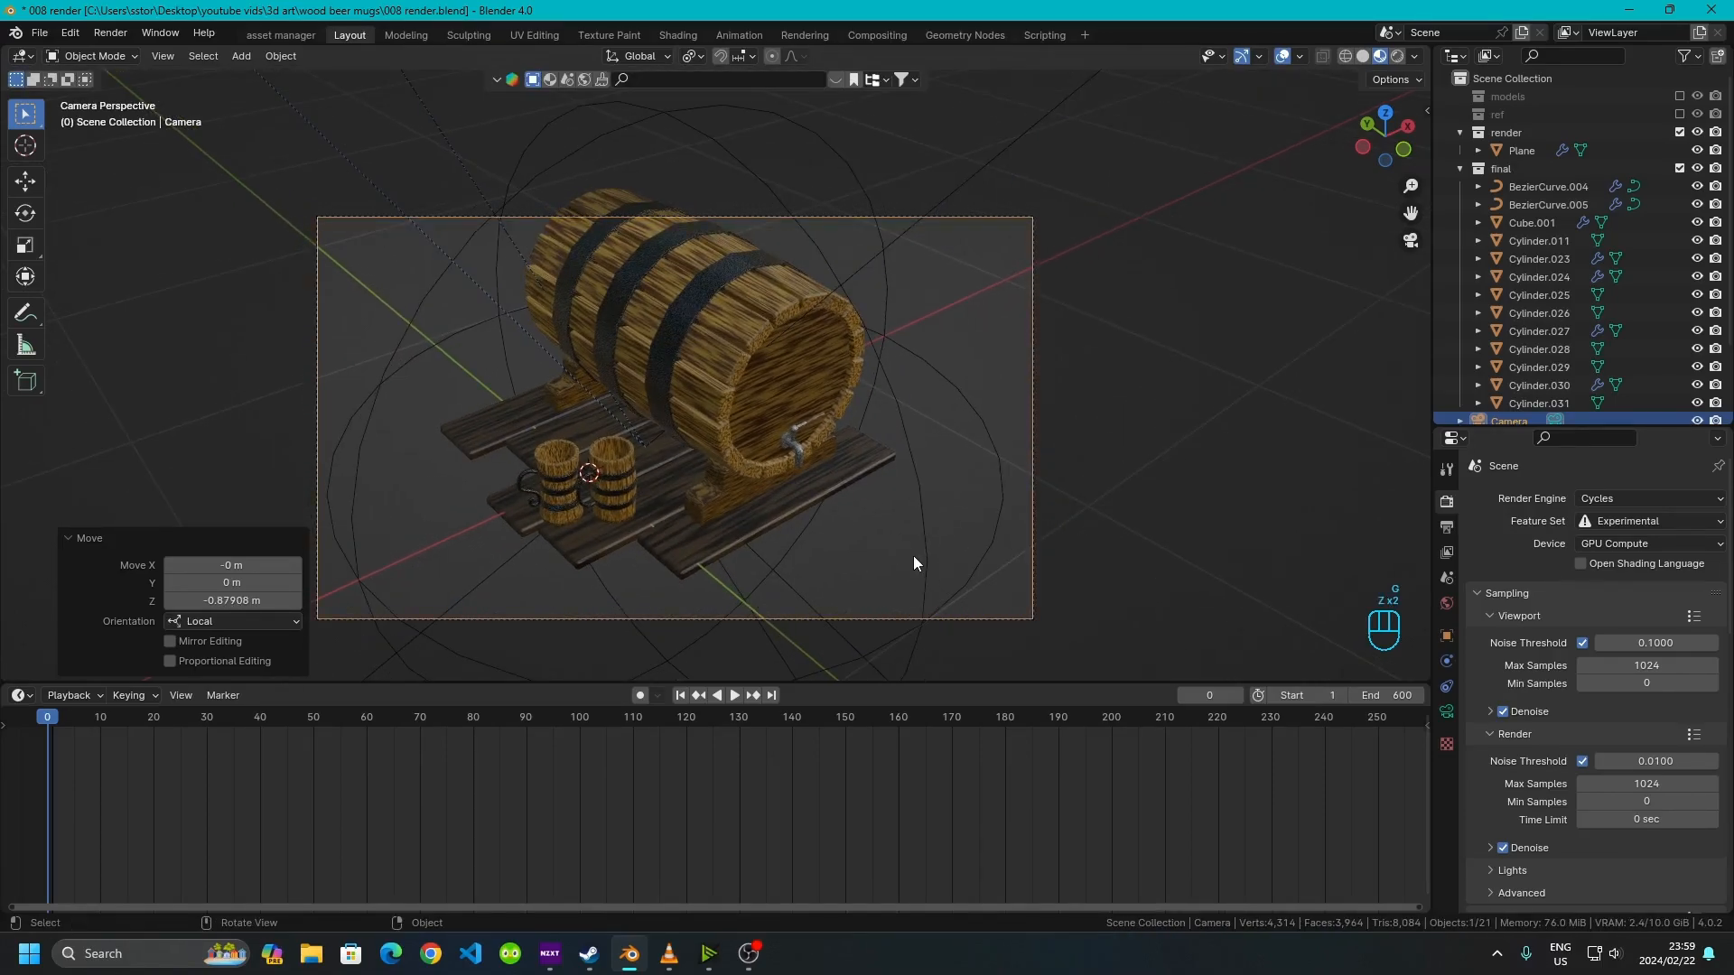
Raise the camera about 0.13 m along the global Z axis
{"action": "key", "text": "g"}
{"action": "key", "text": "z"}
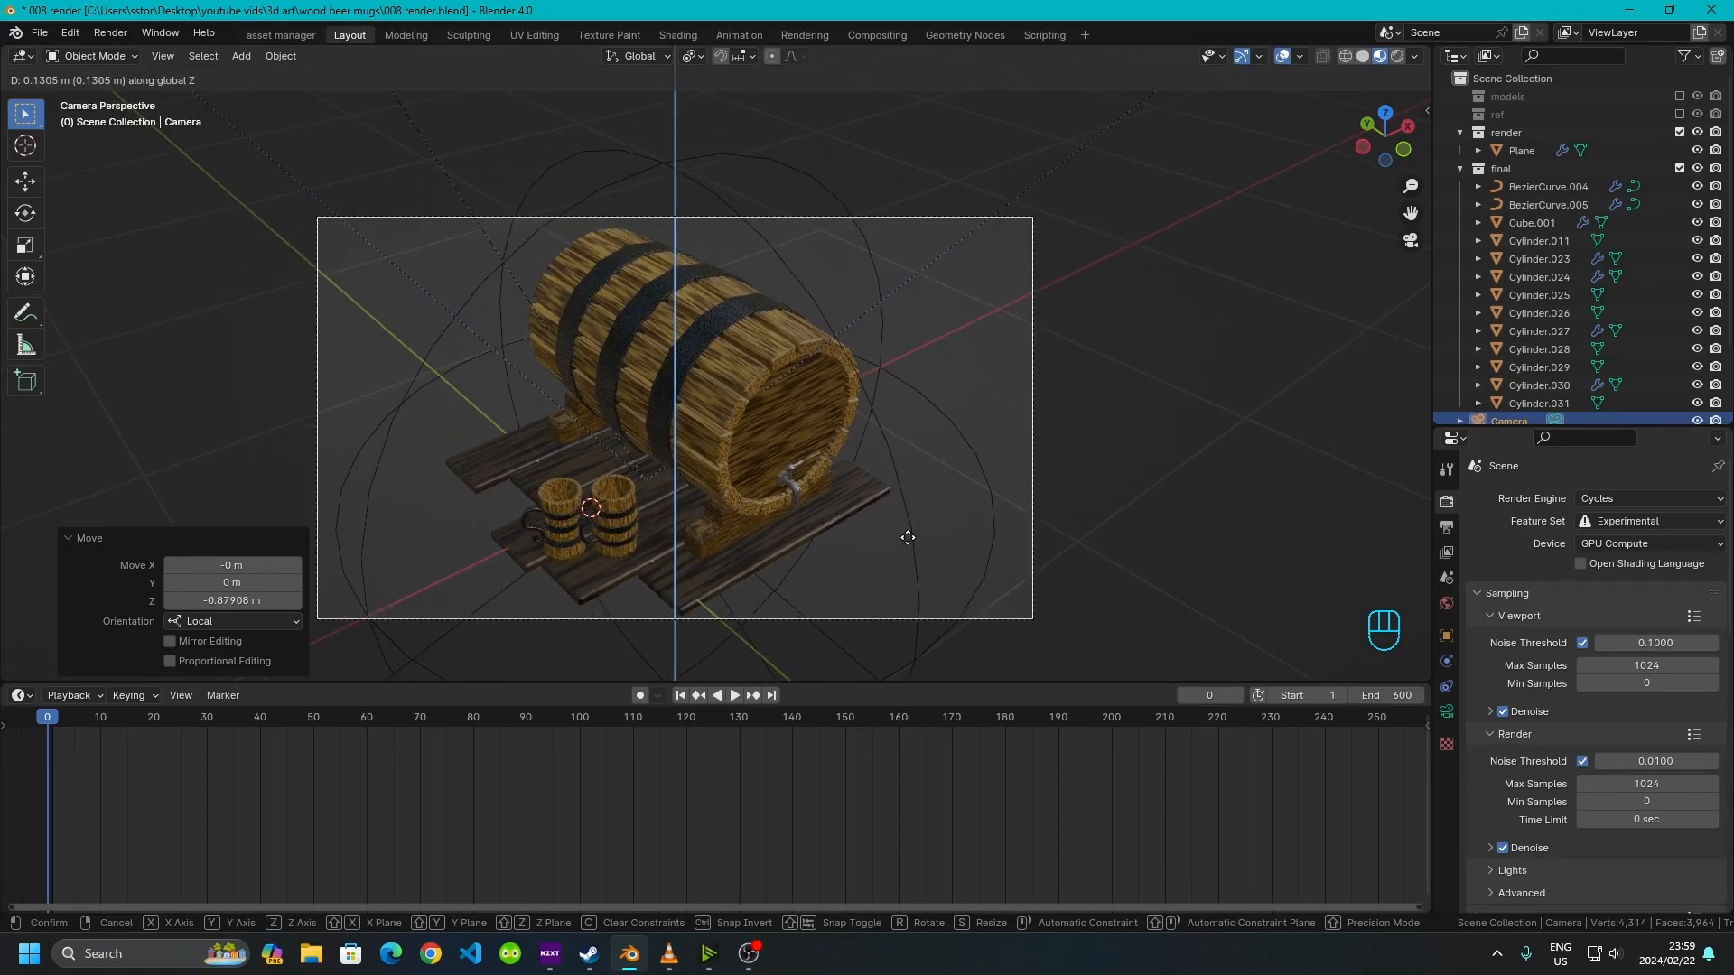
{"action": "left_click", "coordinate": [907, 537]}
Move the camera about 0.12 m back along its local Z axis
{"action": "key", "text": "g"}
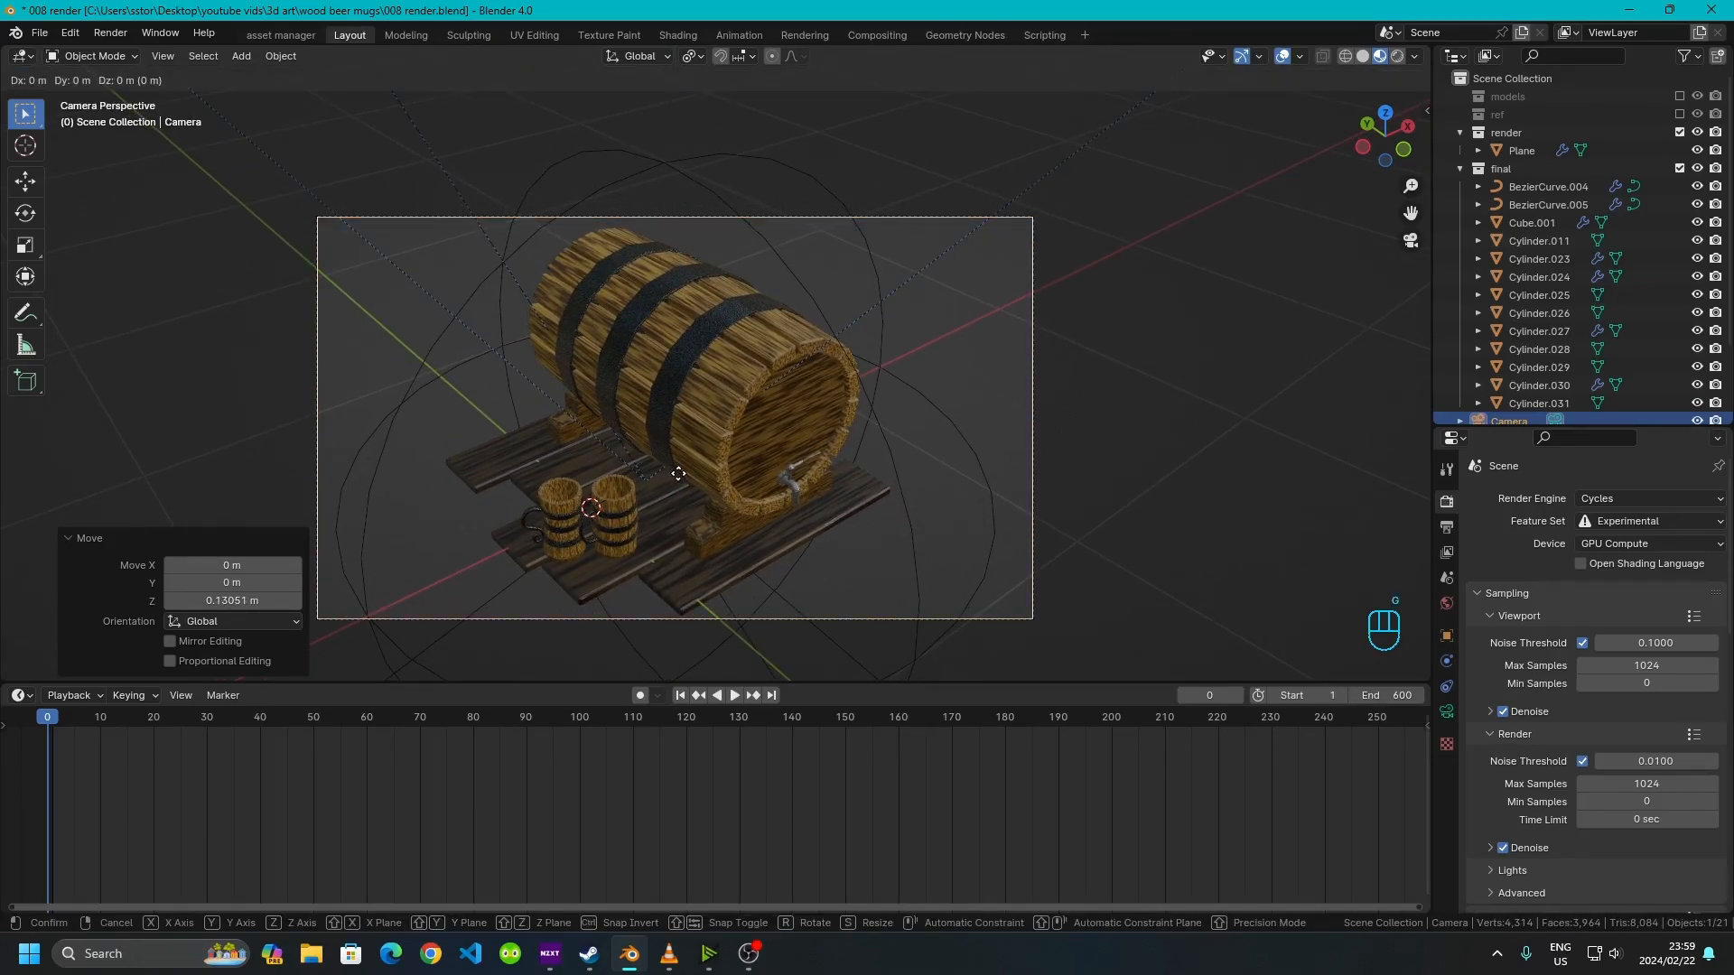
{"action": "key", "text": "z"}
{"action": "key", "text": "z"}
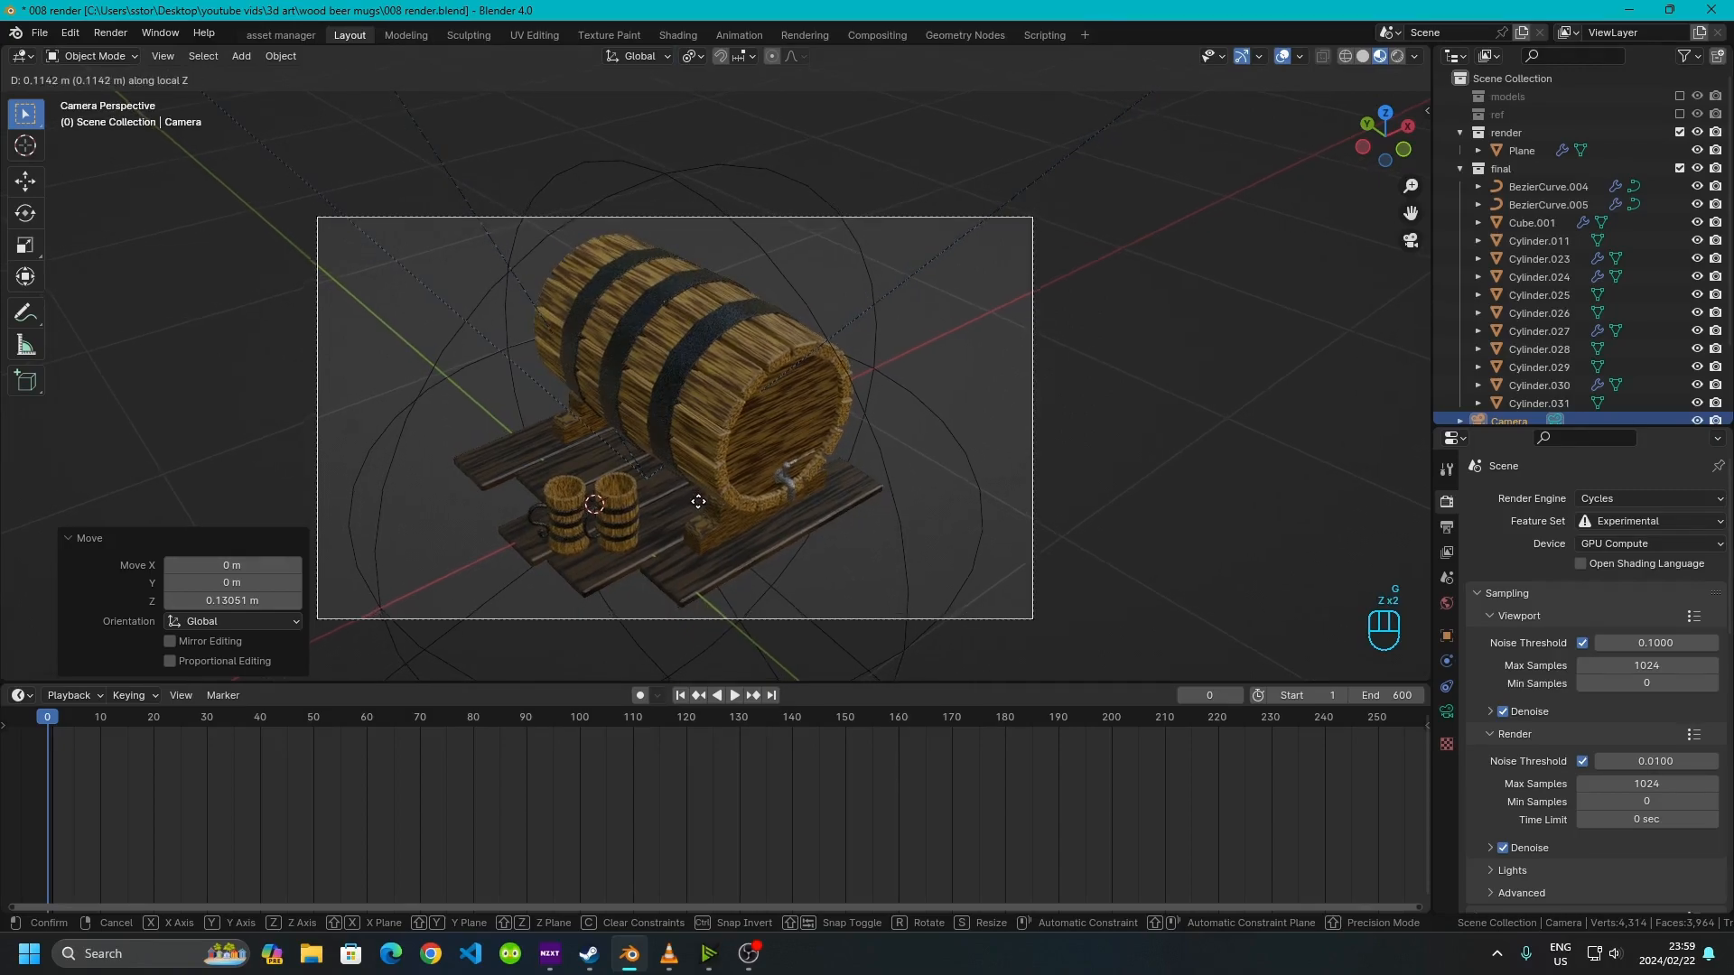
{"action": "left_click", "coordinate": [713, 519]}
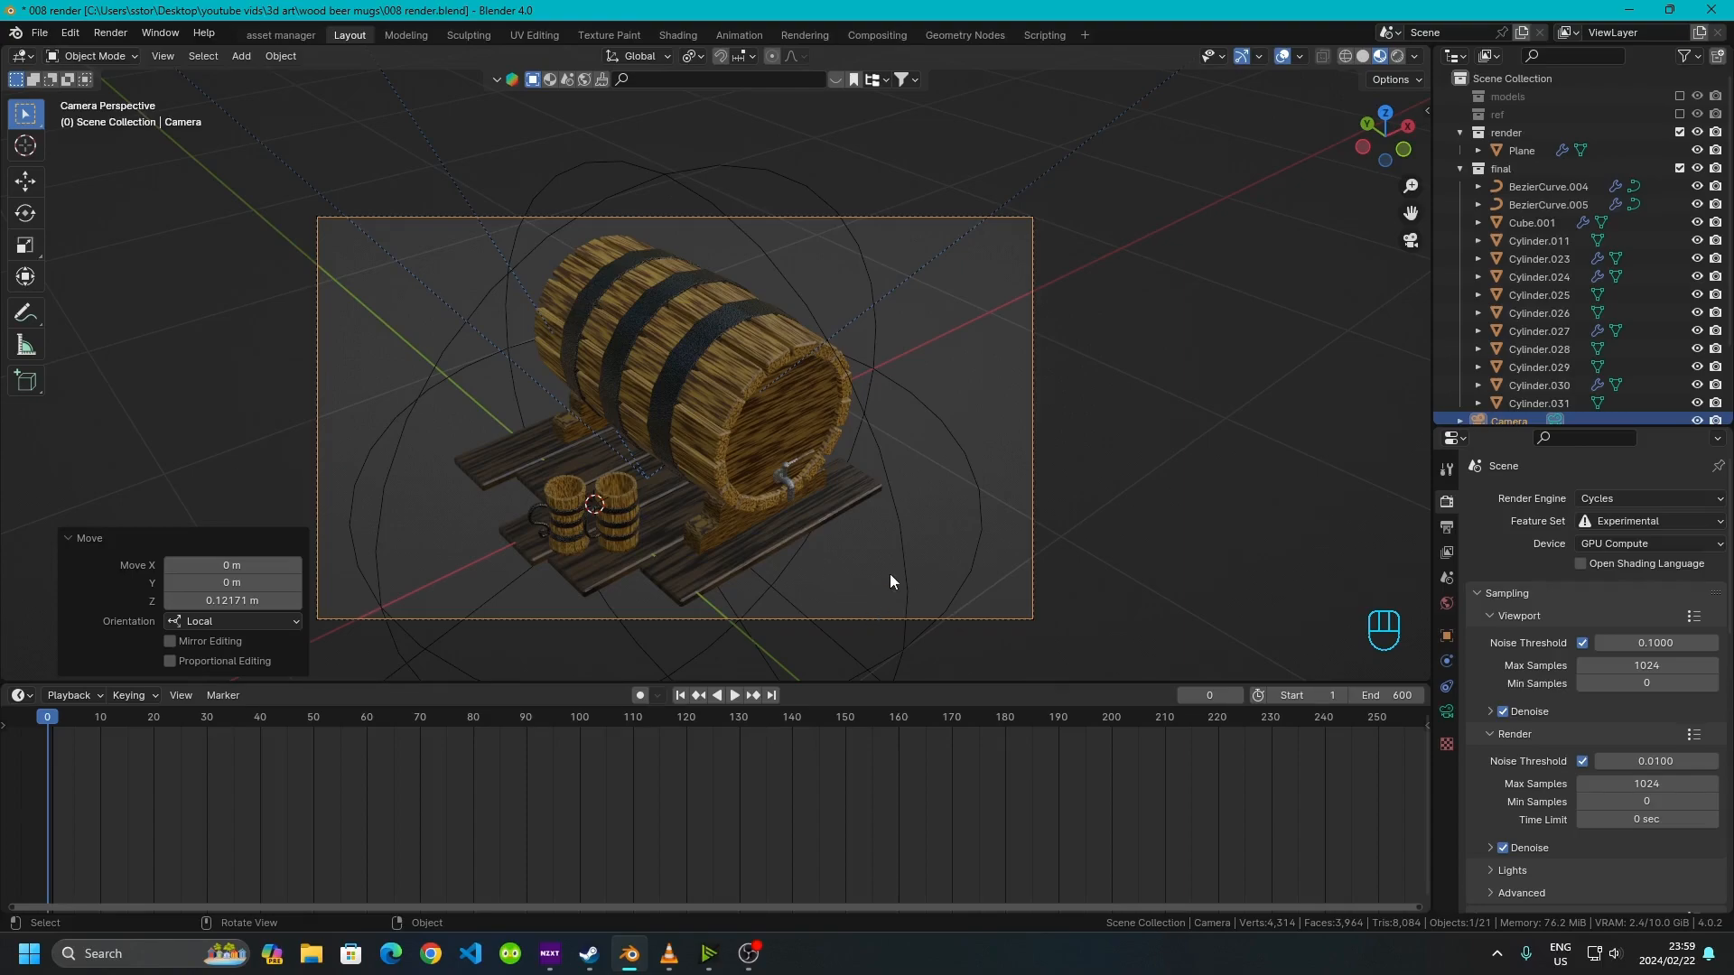
{"action": "key", "text": "r"}
{"action": "key", "text": "Escape"}
Hide the three lights, the sphere empty and the camera
{"action": "left_click", "coordinate": [725, 487]}
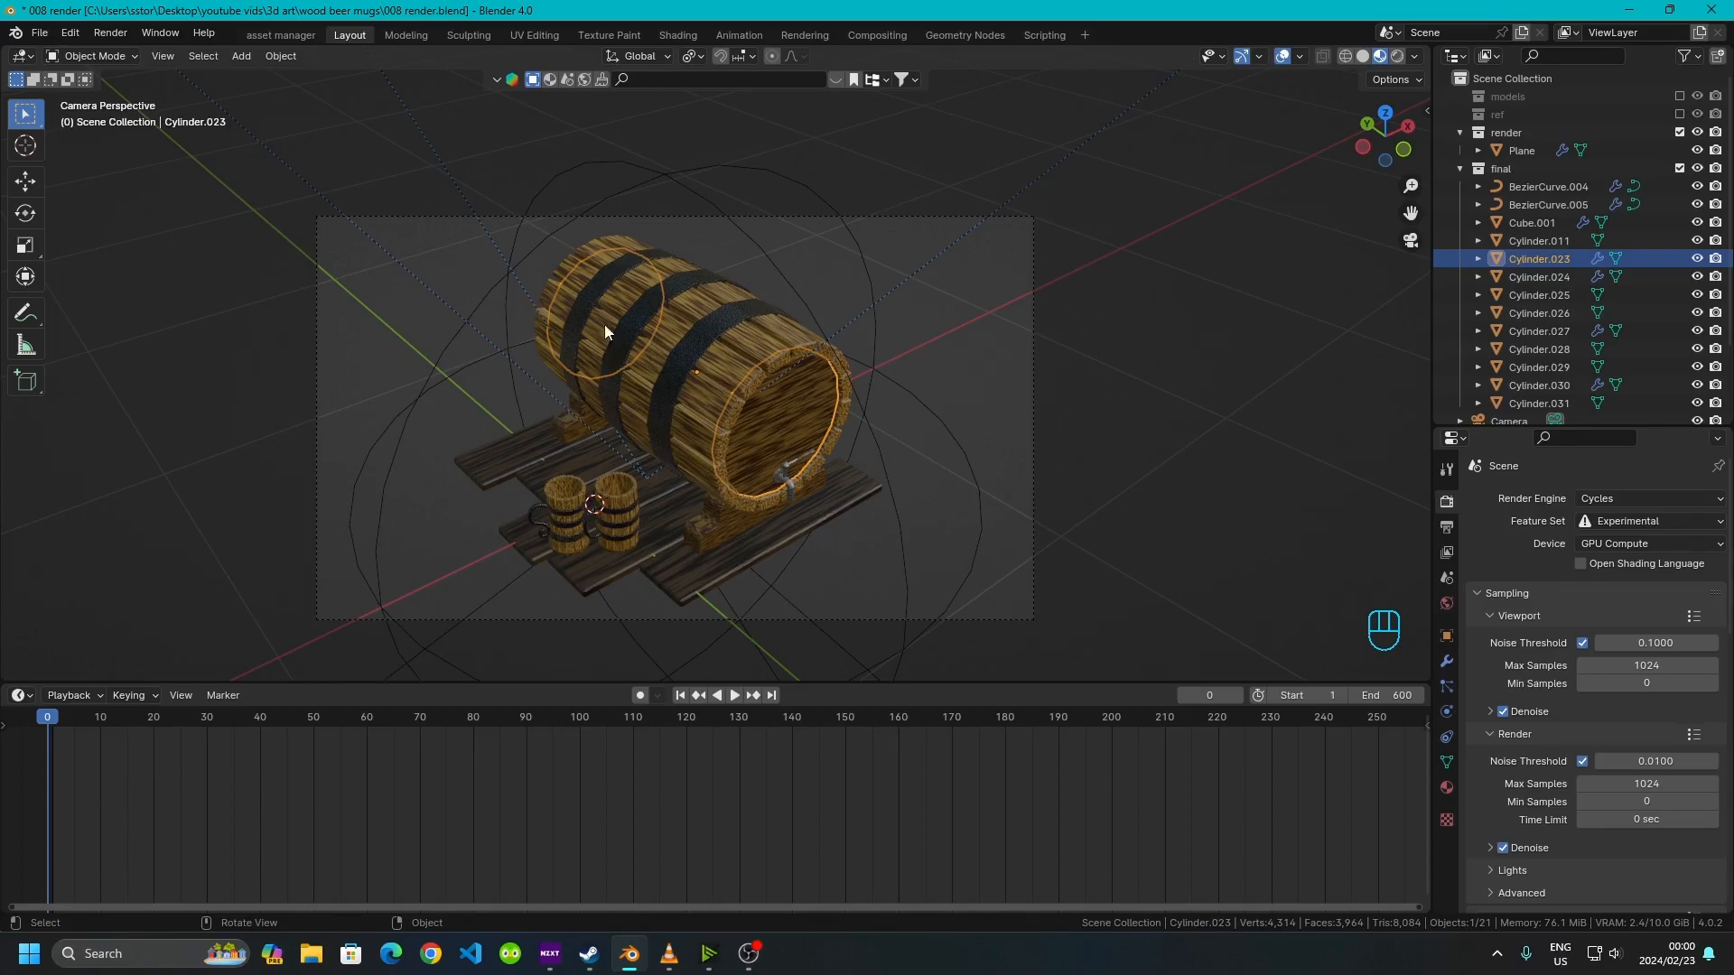
{"action": "left_click", "coordinate": [424, 357]}
{"action": "key", "text": "h"}
{"action": "left_click", "coordinate": [394, 247]}
{"action": "key", "text": "h"}
{"action": "left_click", "coordinate": [484, 240]}
{"action": "key", "text": "h"}
{"action": "left_click", "coordinate": [860, 318]}
{"action": "key", "text": "h"}
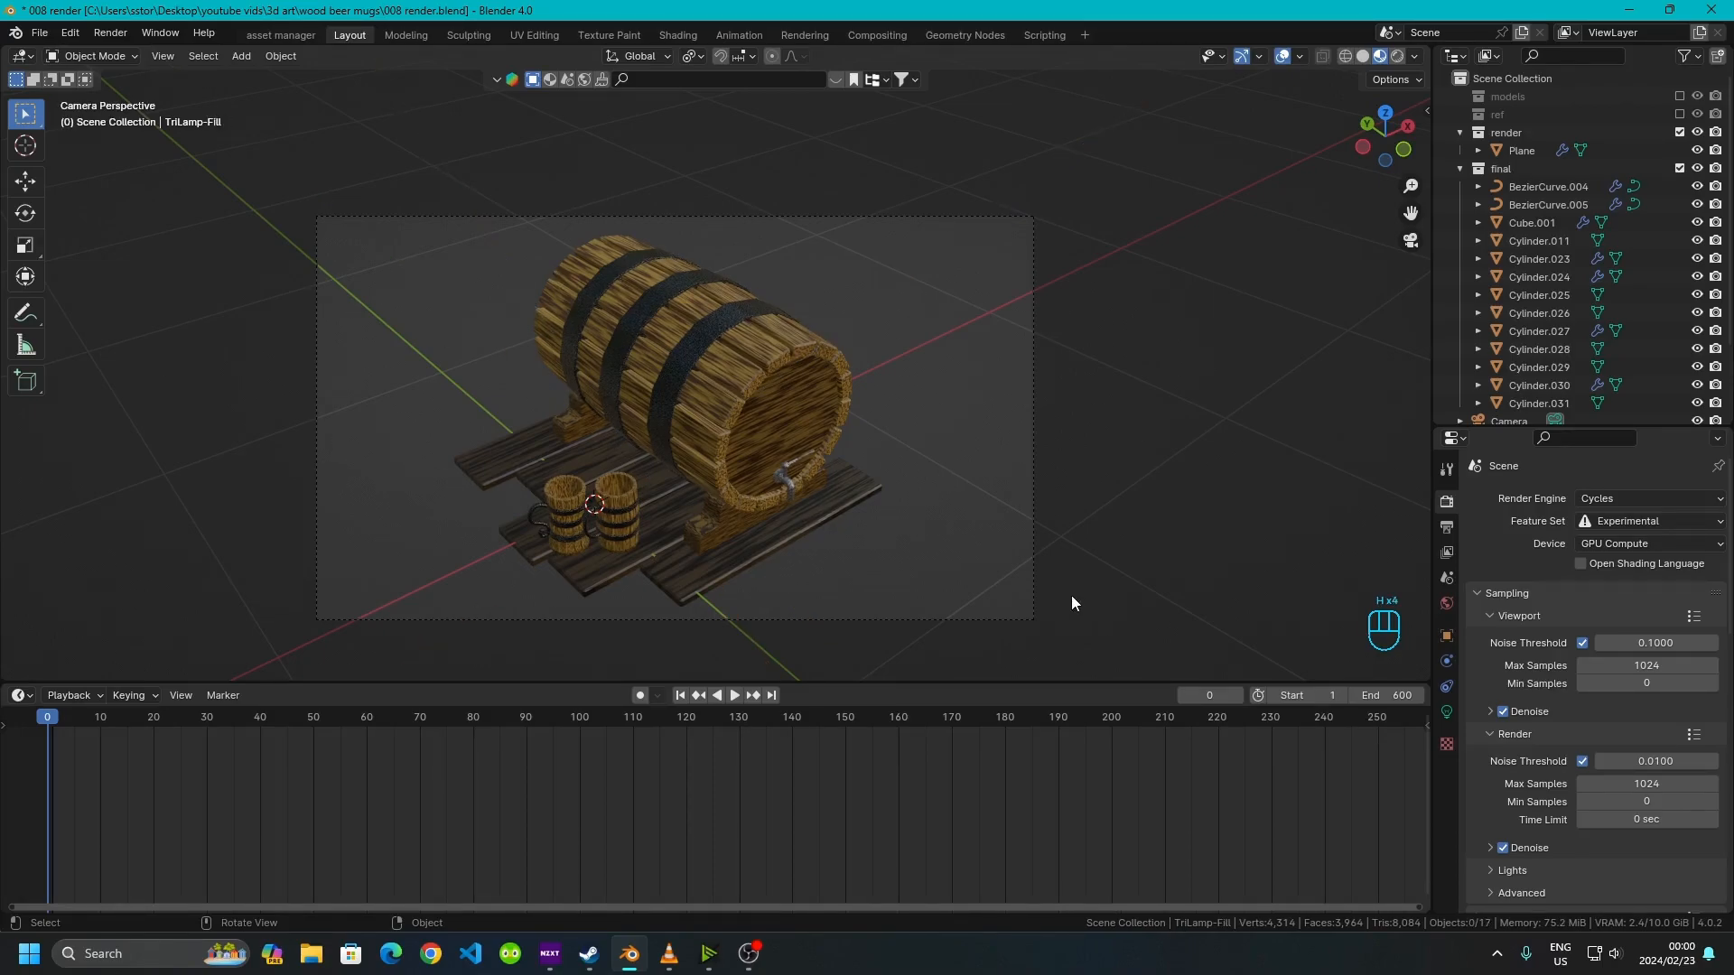
{"action": "left_click", "coordinate": [1028, 581]}
{"action": "key", "text": "h"}
Select all the keg, mug and plank objects, then parent them to the sphere empty with Keep Transform
{"action": "middle_click_drag", "start_coordinate": [787, 386], "coordinate": [567, 512]}
{"action": "scroll", "coordinate": [657, 401], "scroll_direction": "up", "scroll_amount": 4}
{"action": "left_click_drag", "start_coordinate": [481, 183], "coordinate": [1074, 574]}
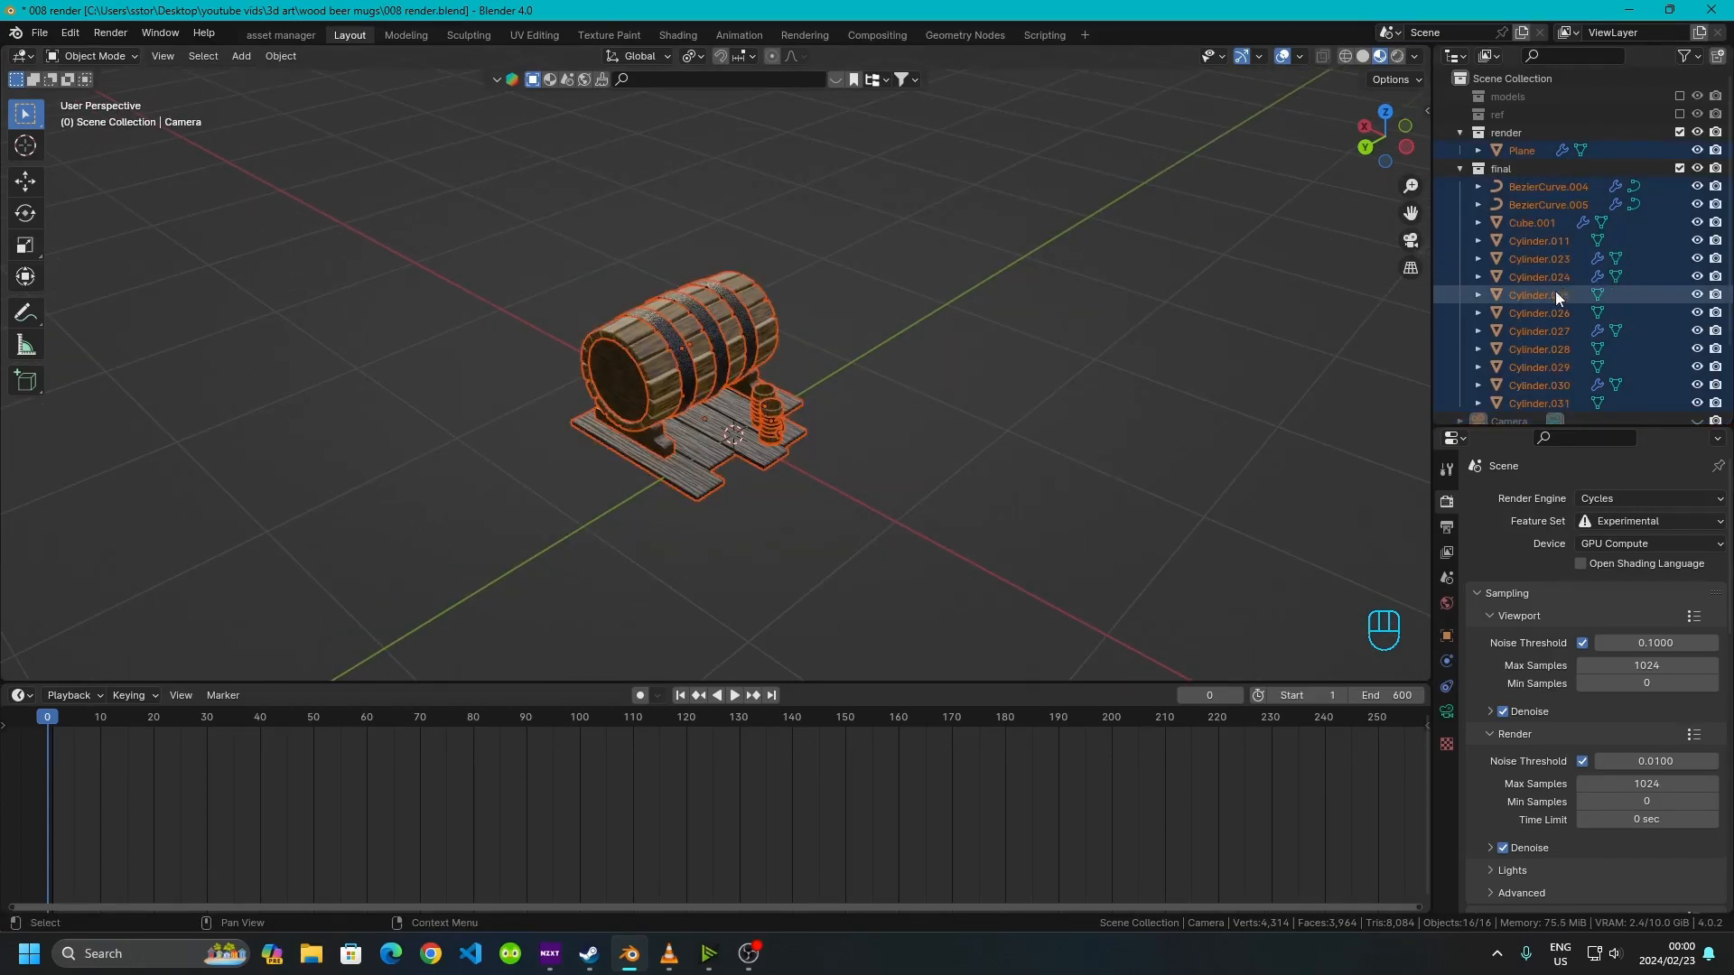
{"action": "scroll", "coordinate": [1555, 291], "scroll_direction": "down", "scroll_amount": 4}
{"action": "left_click", "coordinate": [1697, 352]}
{"action": "scroll", "coordinate": [779, 446], "scroll_direction": "up", "scroll_amount": 4}
{"action": "middle_click_drag", "start_coordinate": [1007, 522], "coordinate": [963, 496]}
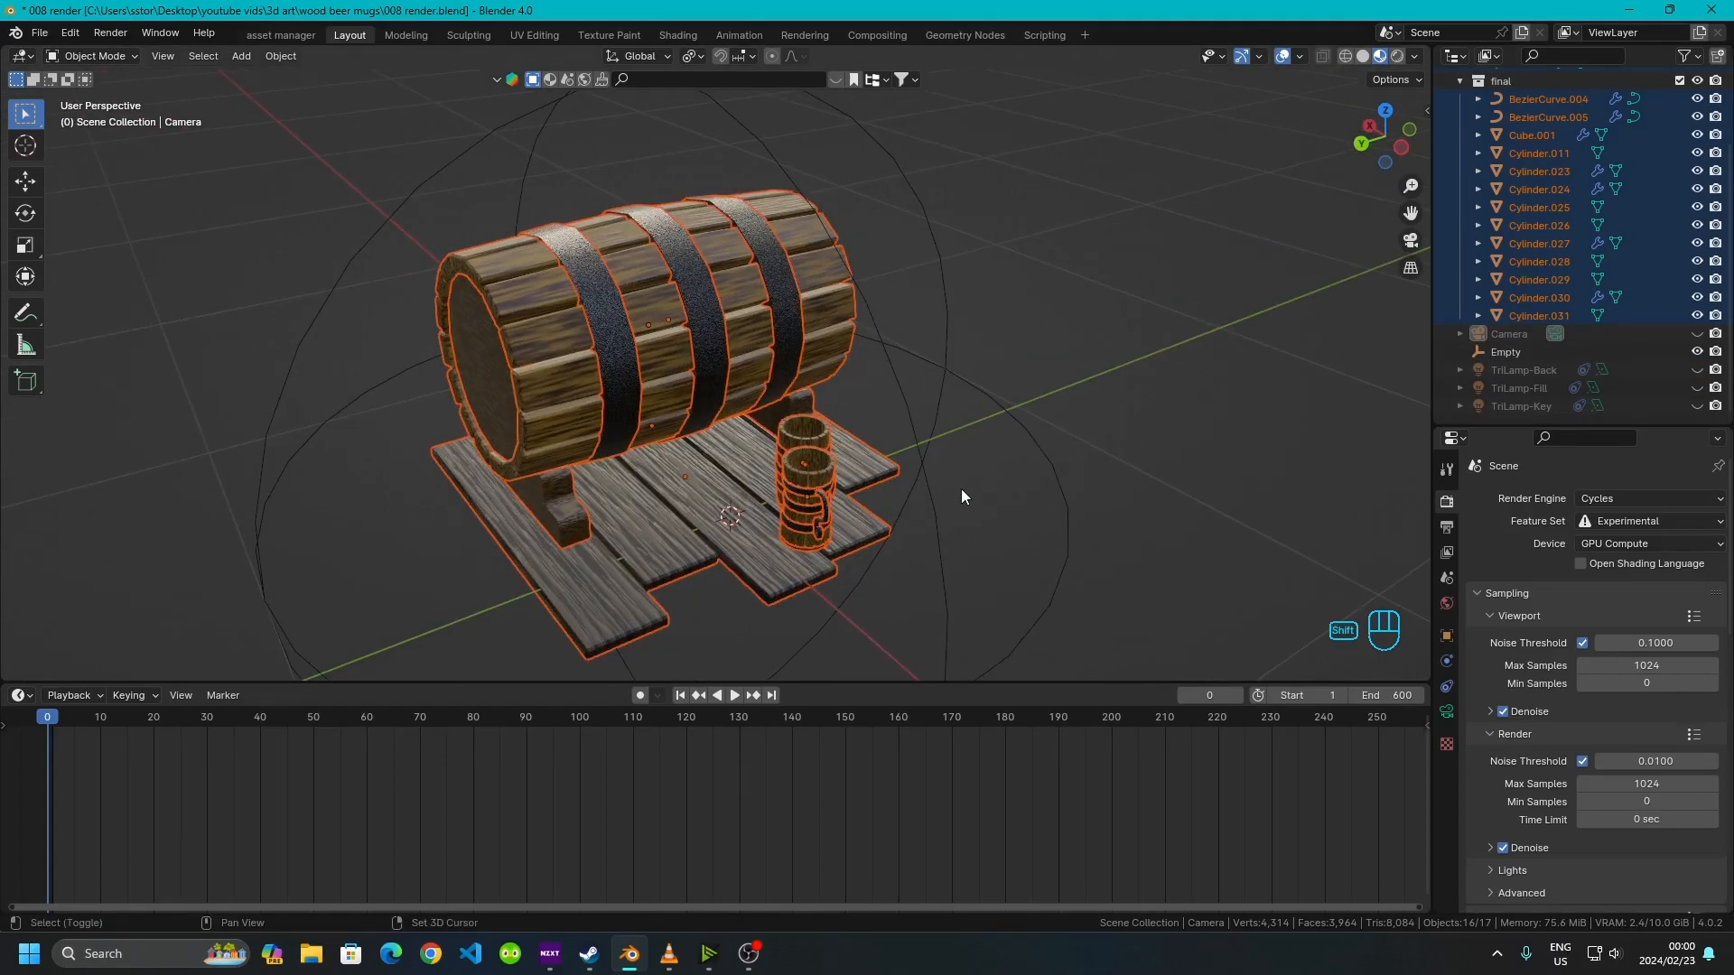
{"action": "left_click", "coordinate": [929, 471], "text": "shift"}
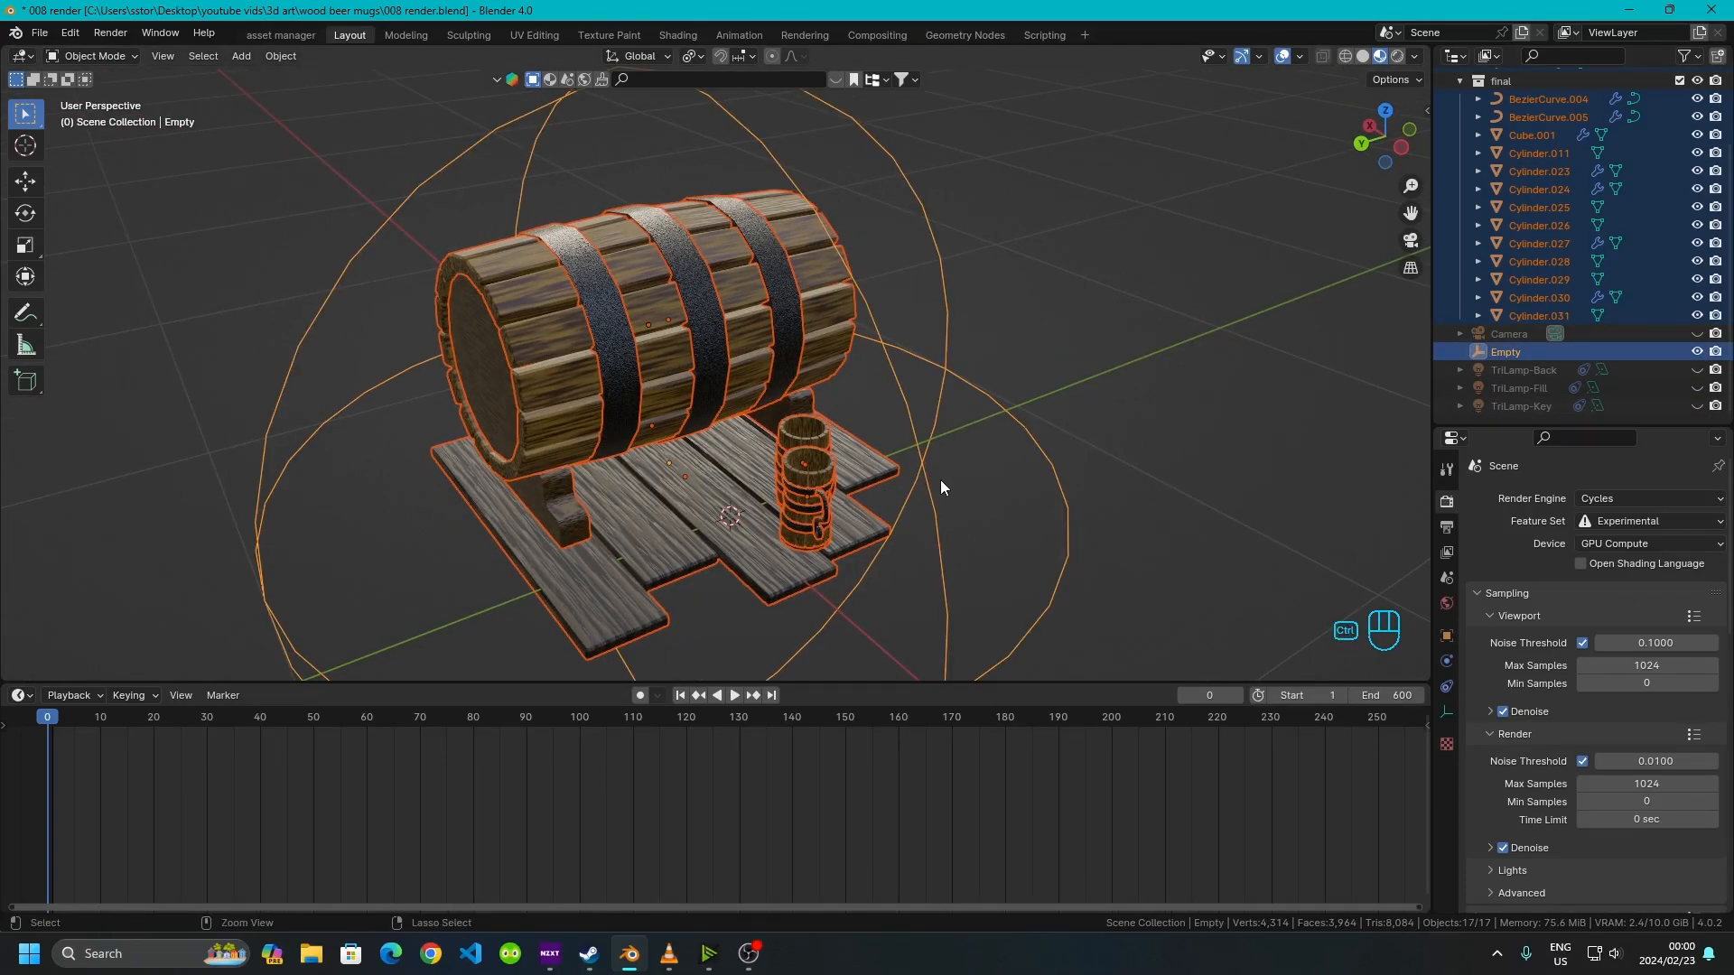
{"action": "key", "text": "ctrl+p"}
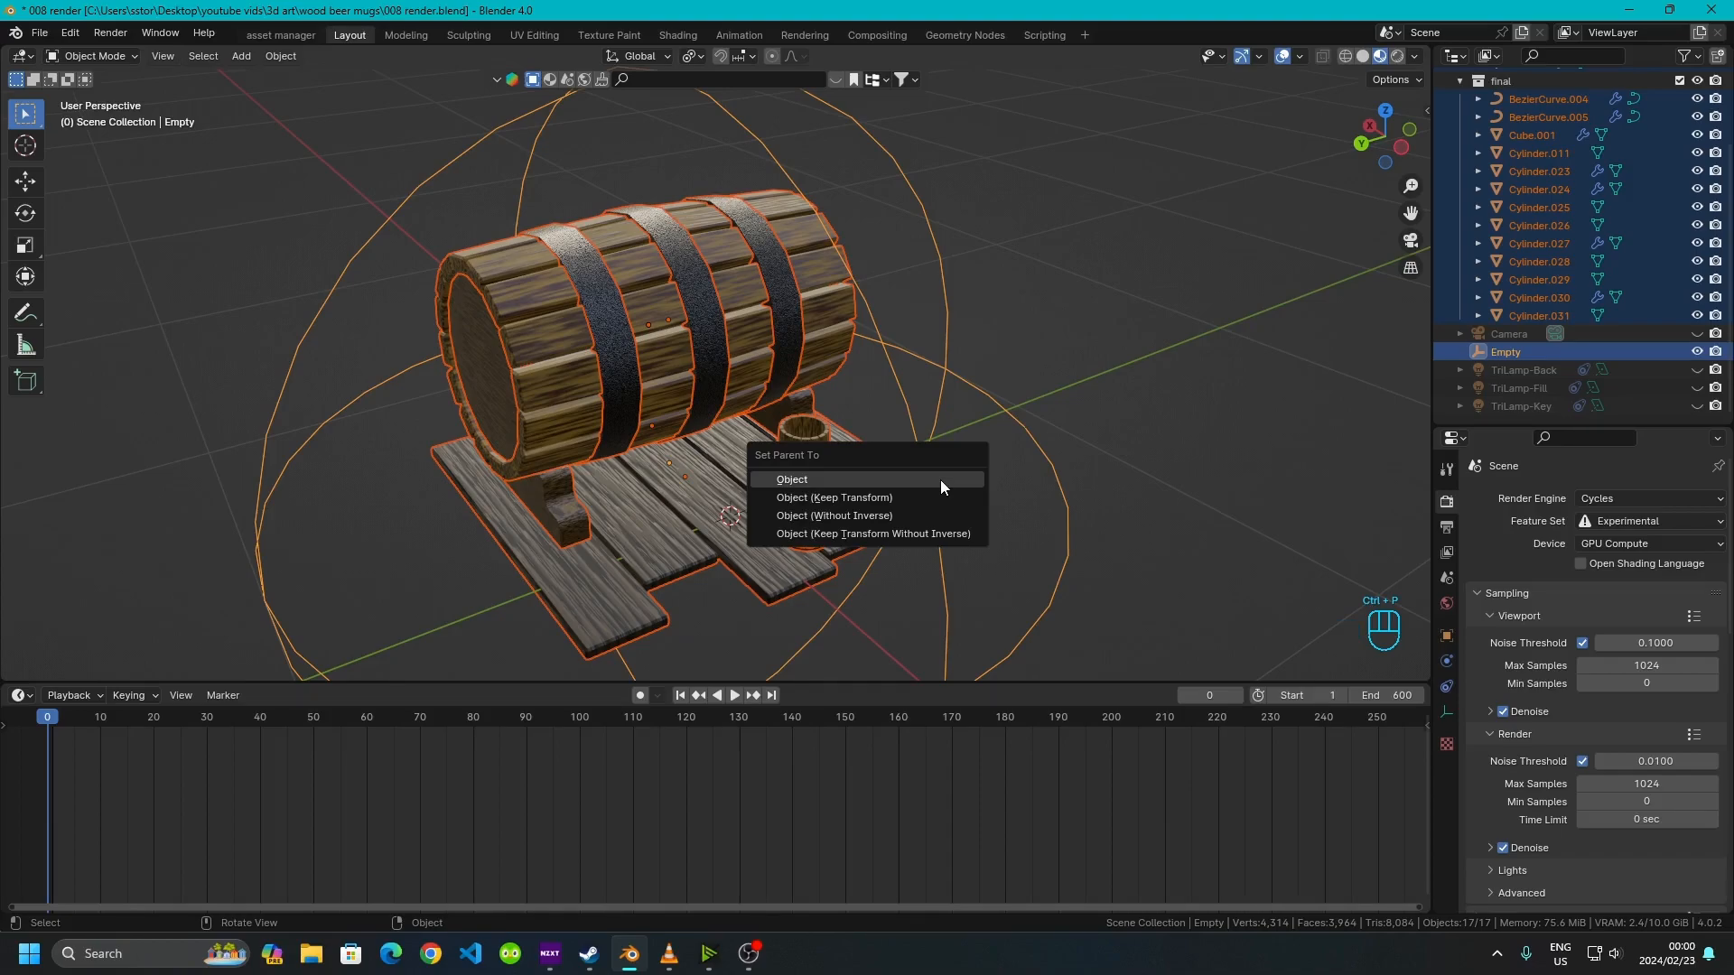
{"action": "left_click", "coordinate": [838, 497]}
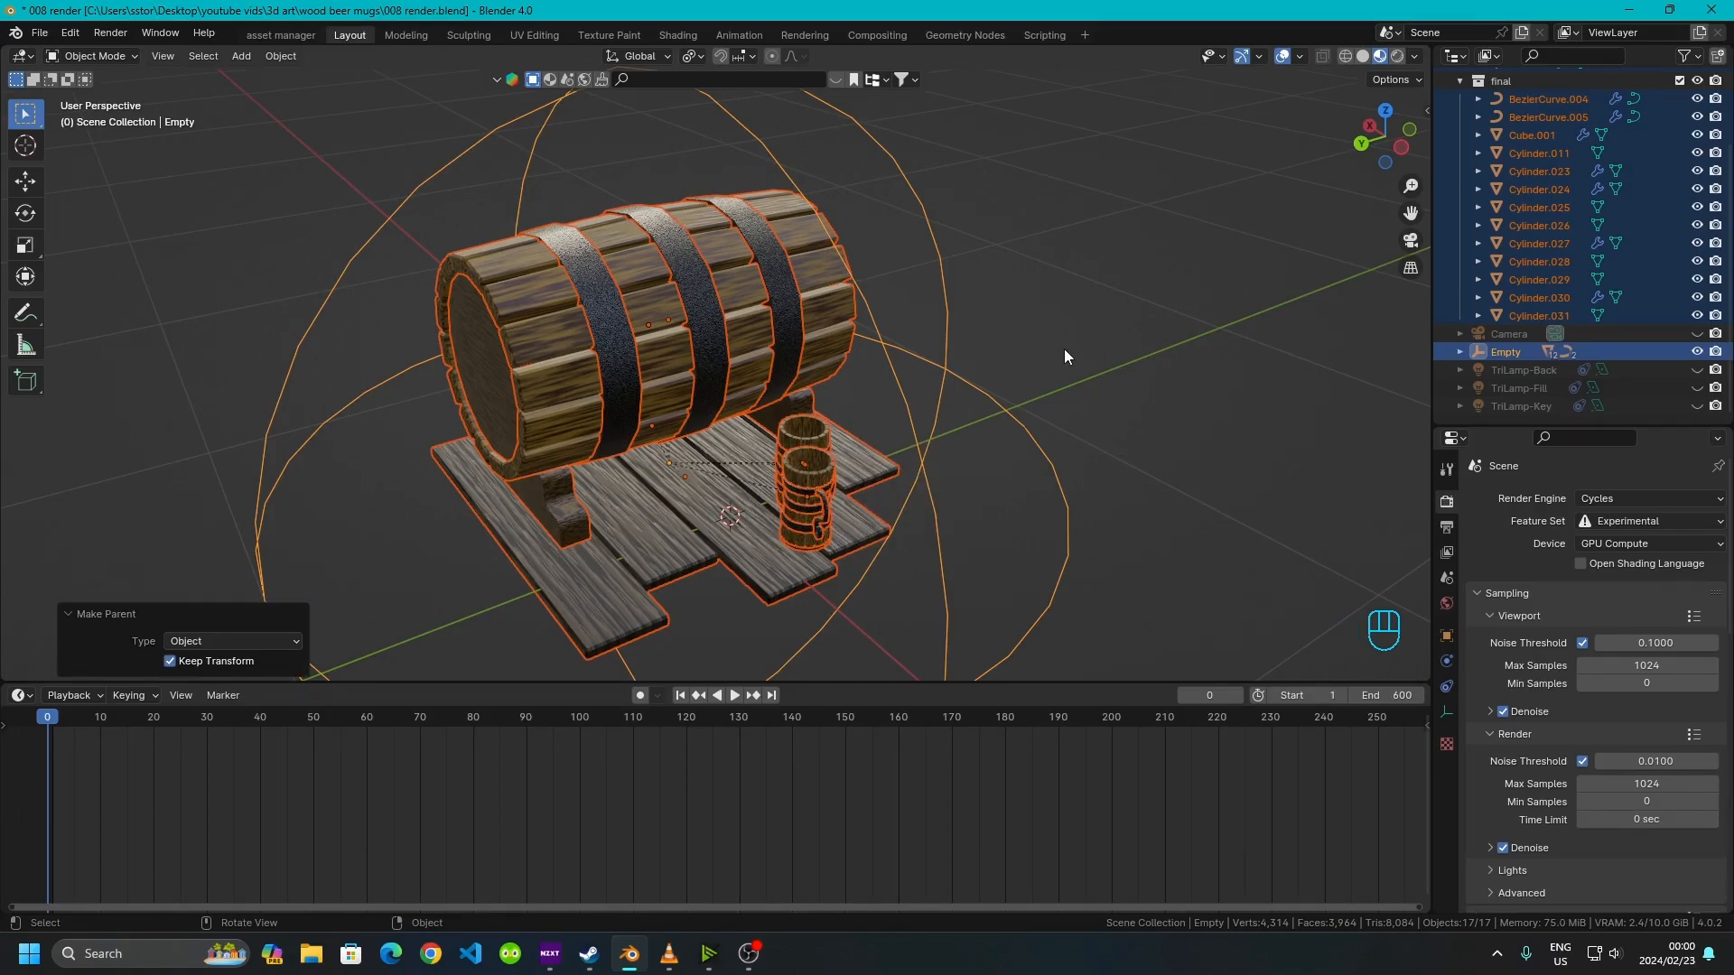
{"action": "left_click", "coordinate": [921, 621]}
{"action": "scroll", "coordinate": [906, 565], "scroll_direction": "down", "scroll_amount": 1}
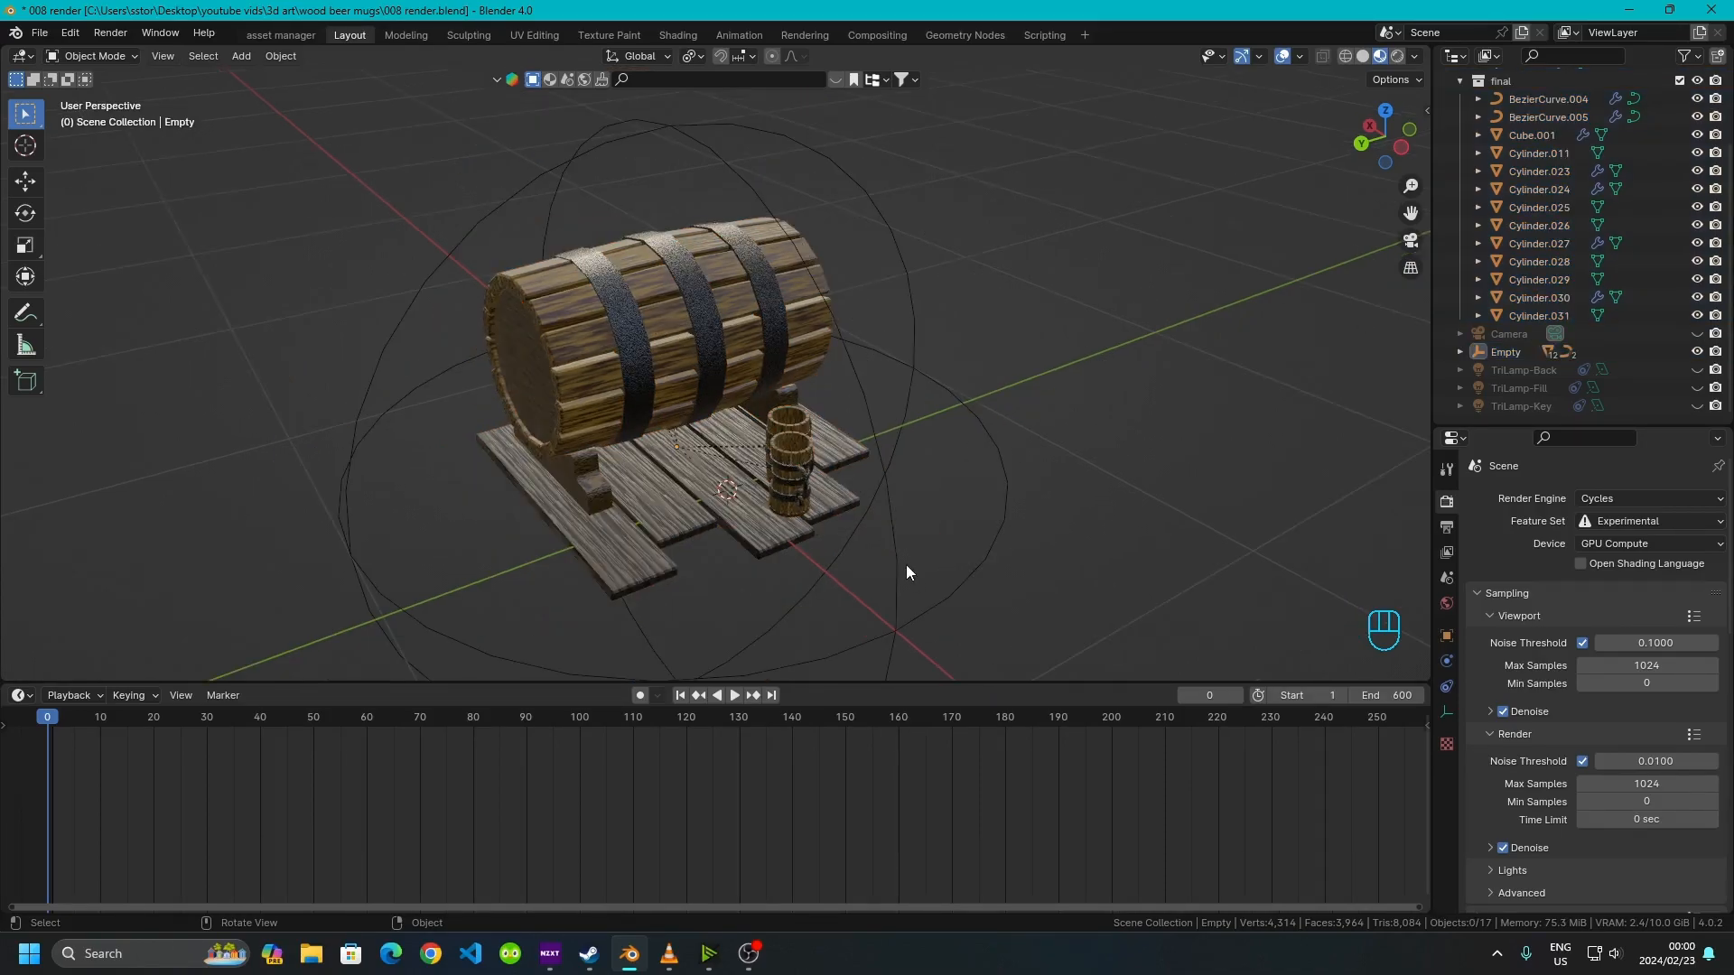
{"action": "left_click", "coordinate": [907, 565]}
{"action": "key", "text": "r"}
{"action": "key", "text": "z"}
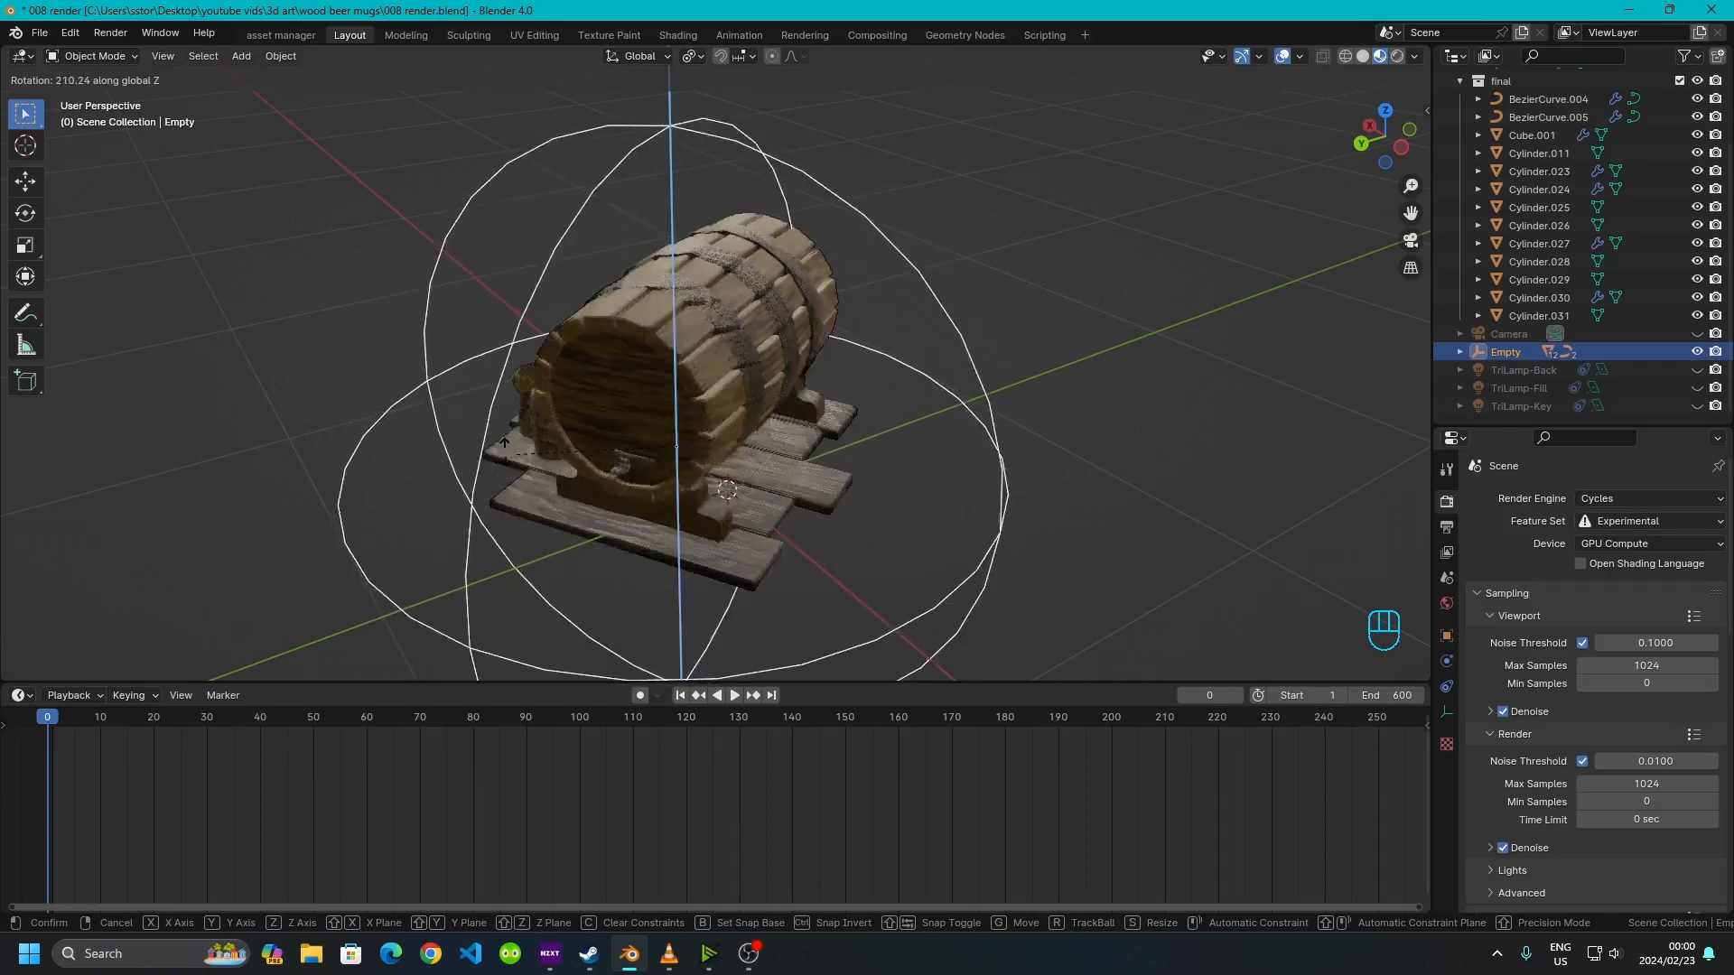
{"action": "key", "text": "Escape"}
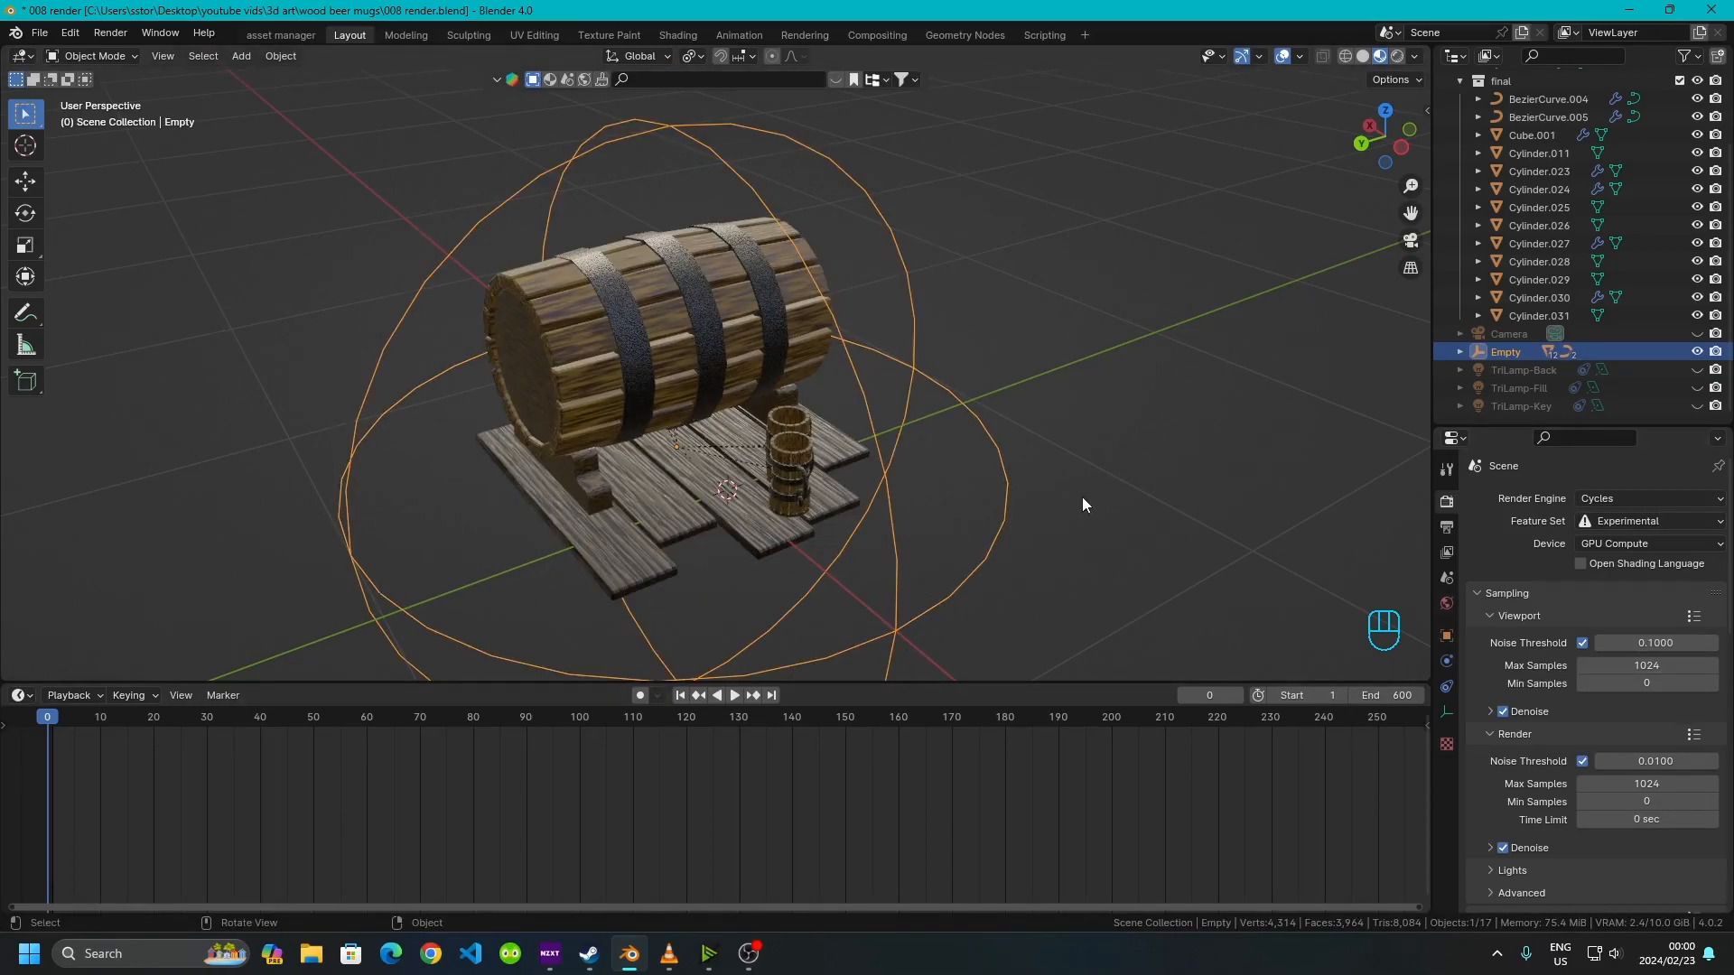
Review the output folder and file format settings in the Output properties without changing them
{"action": "left_click", "coordinate": [1446, 527]}
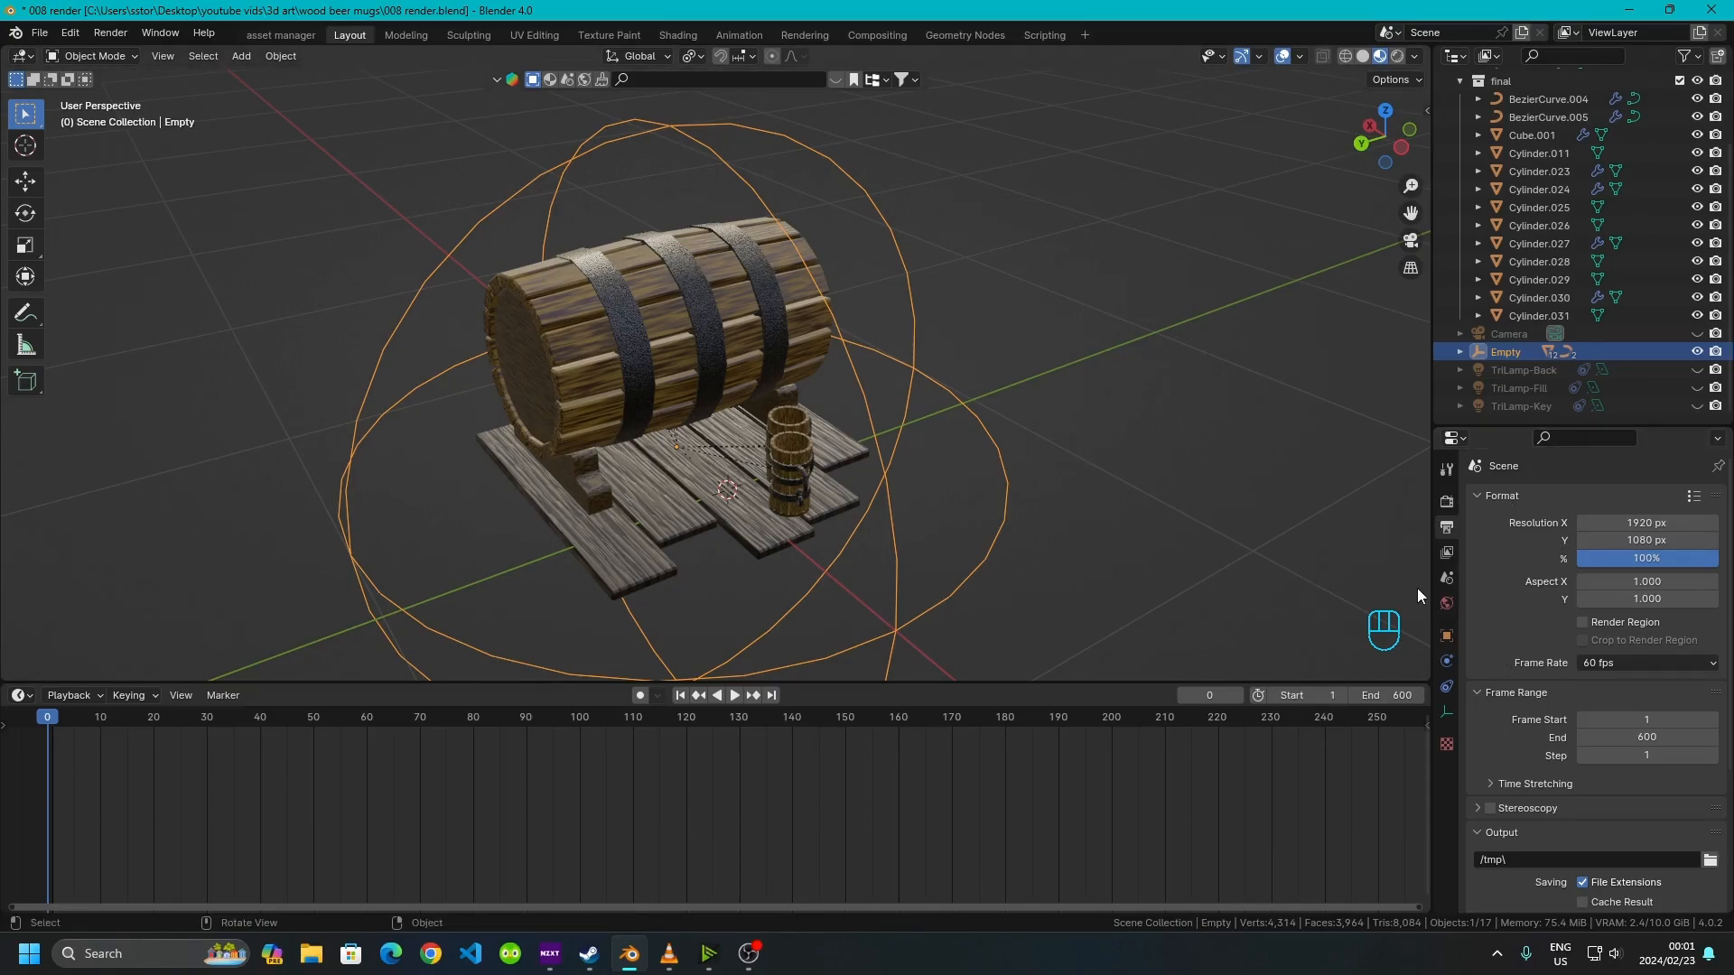
{"action": "scroll", "coordinate": [1520, 582], "scroll_direction": "down", "scroll_amount": 2}
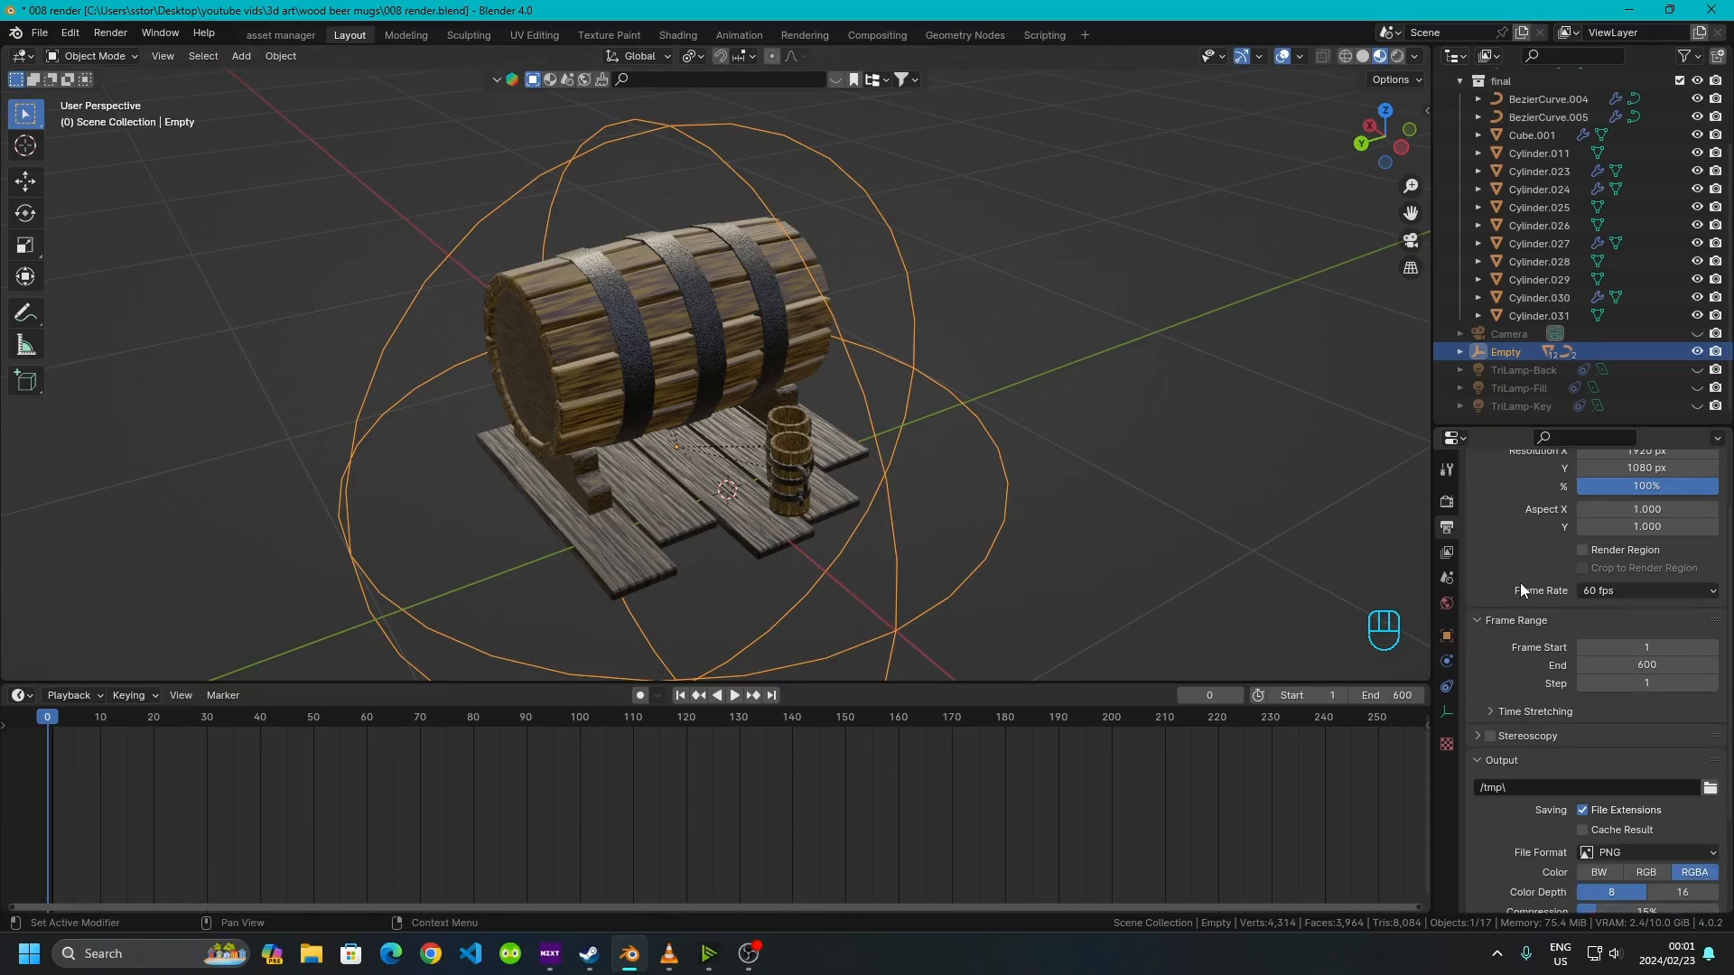
{"action": "left_click", "coordinate": [1710, 787]}
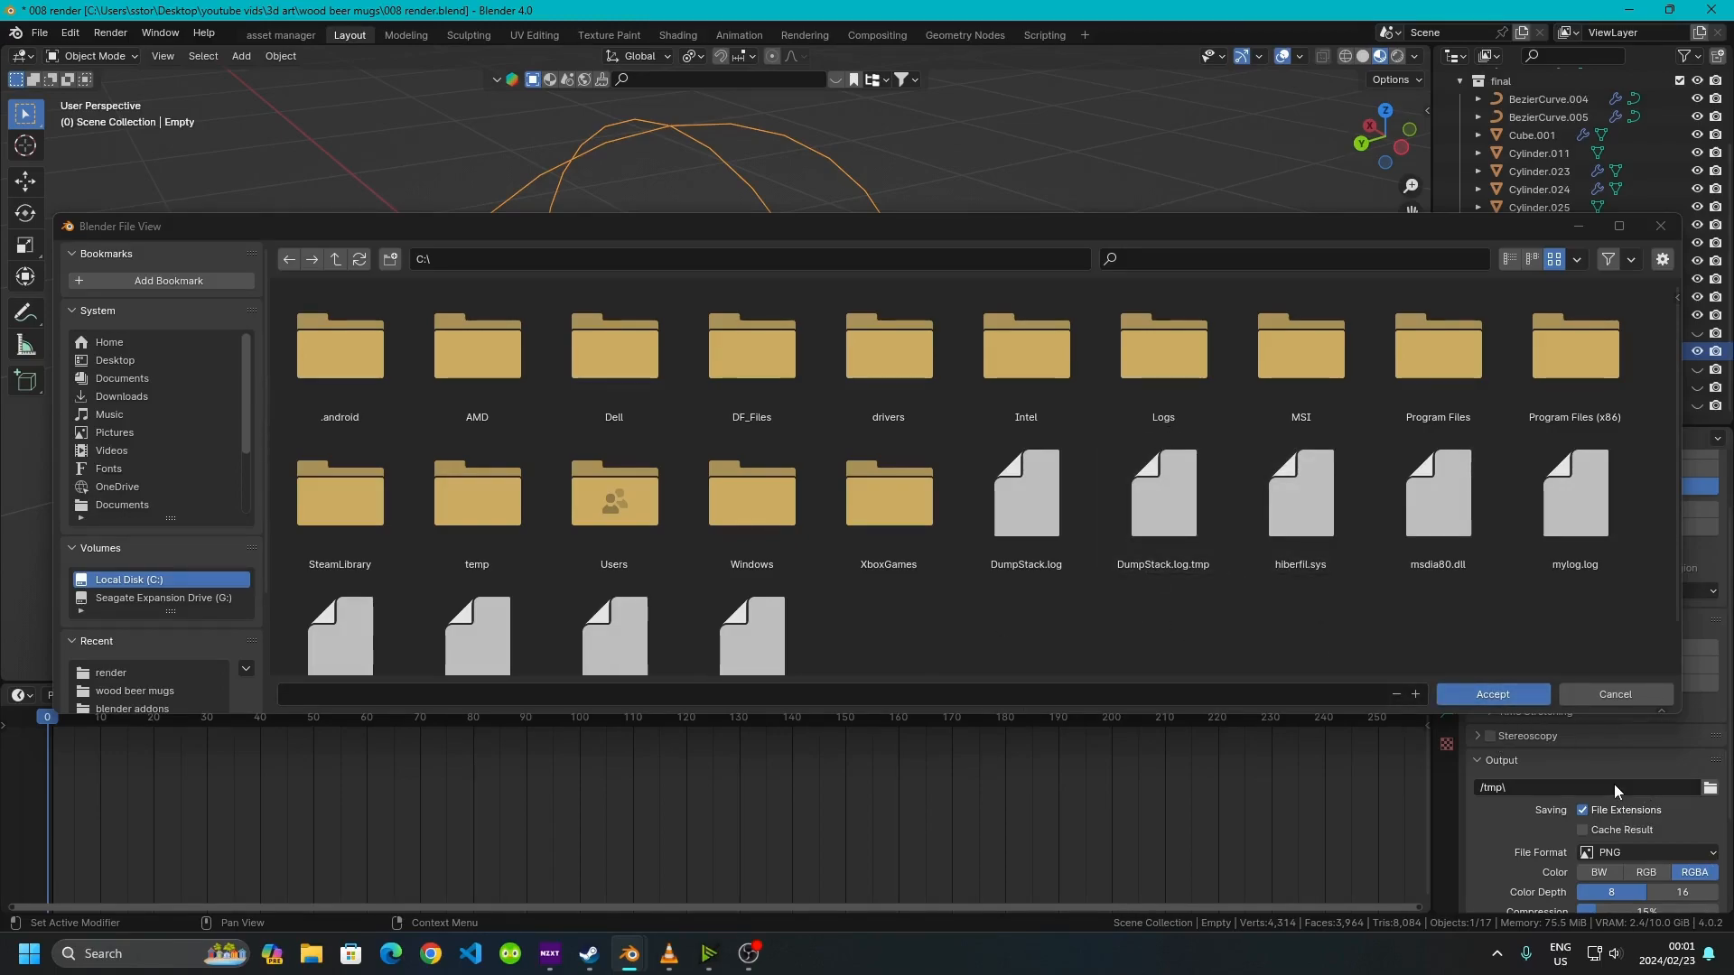
{"action": "left_click", "coordinate": [1441, 635]}
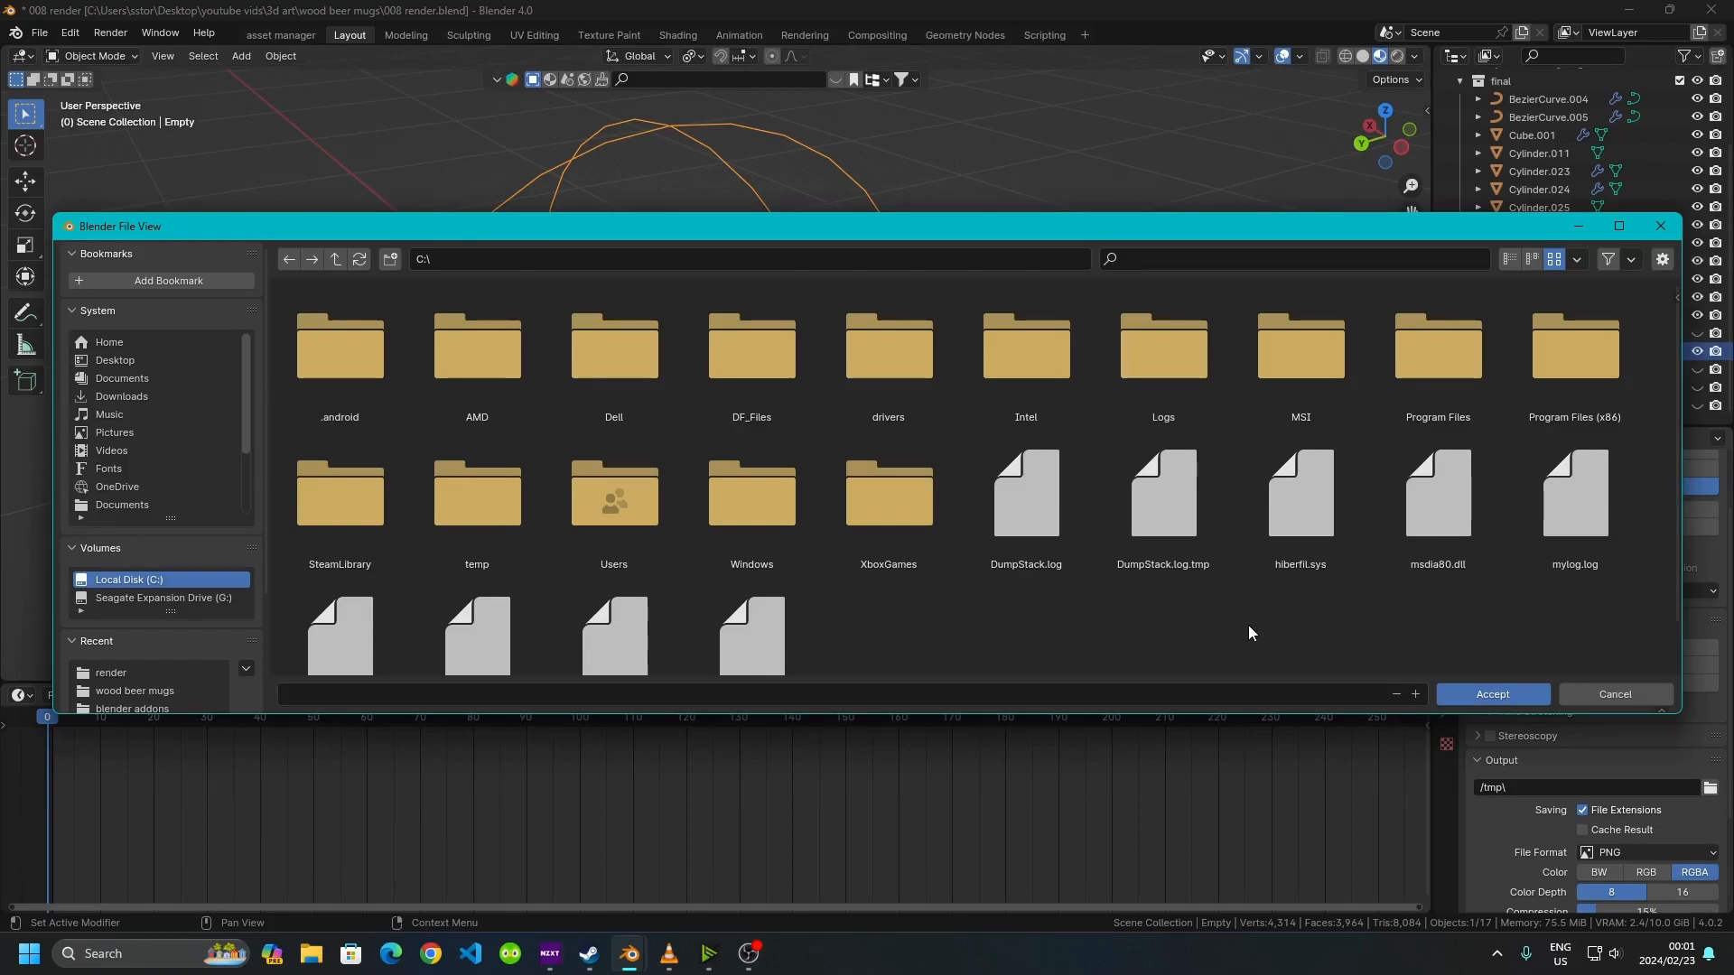
{"action": "left_click", "coordinate": [1659, 225]}
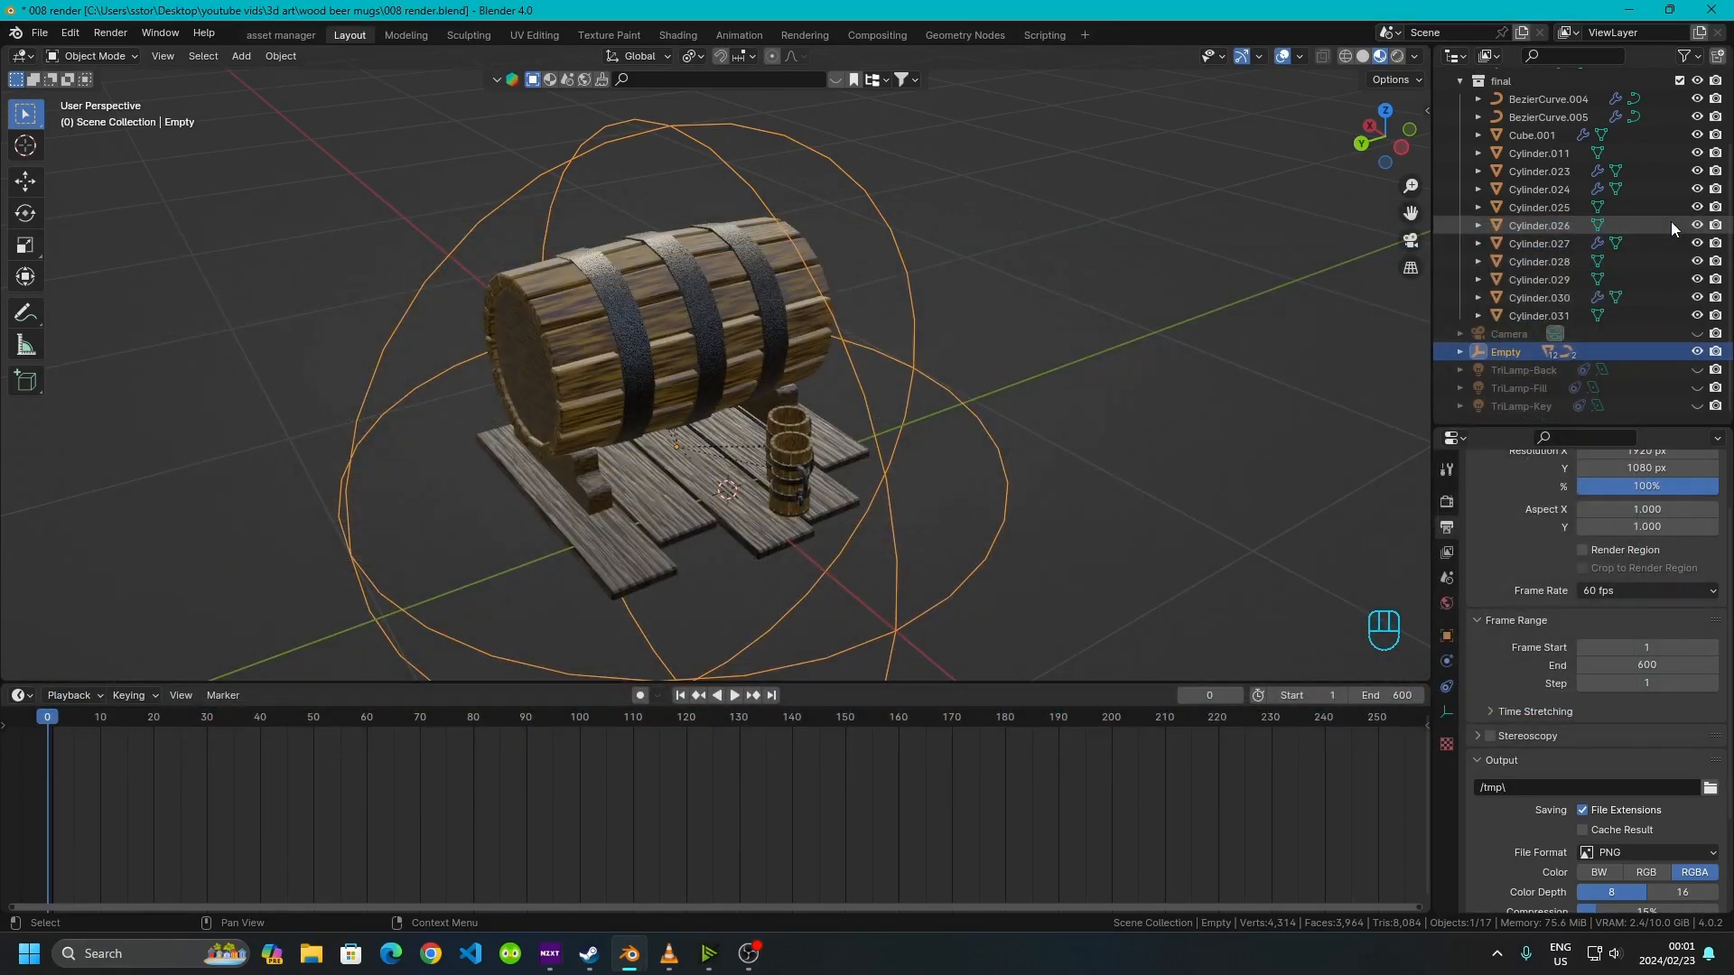
{"action": "scroll", "coordinate": [1463, 723], "scroll_direction": "down", "scroll_amount": 2}
{"action": "scroll", "coordinate": [1462, 722], "scroll_direction": "down", "scroll_amount": 2}
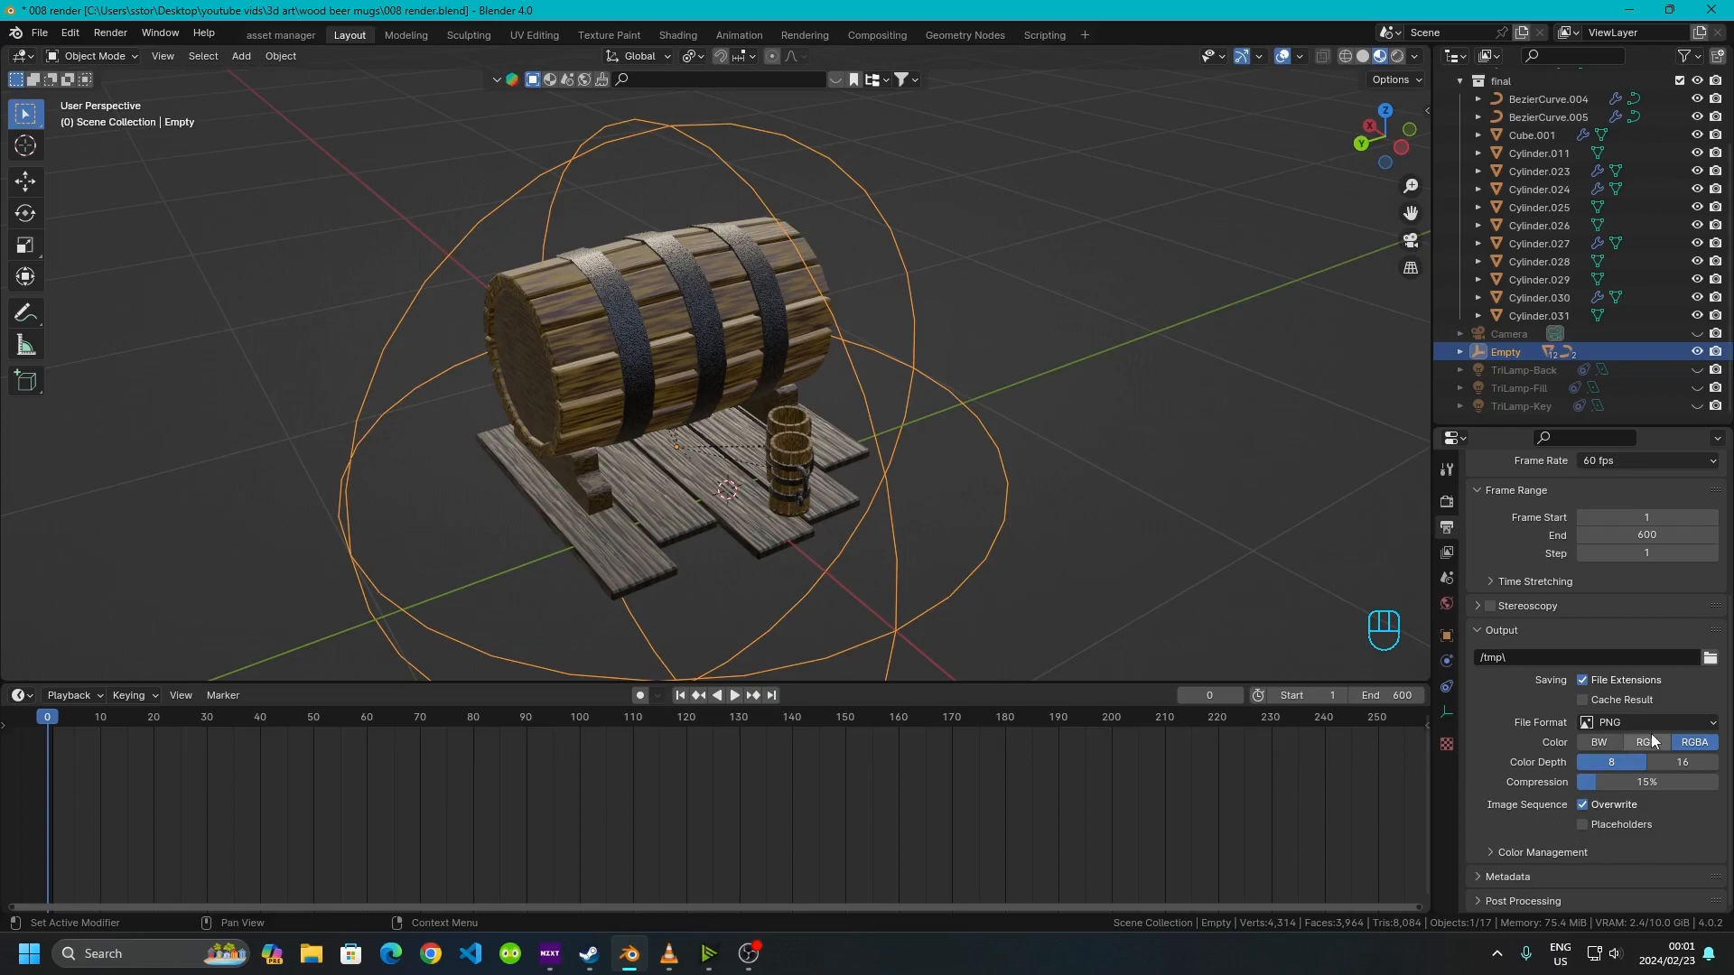
{"action": "left_click", "coordinate": [1627, 722]}
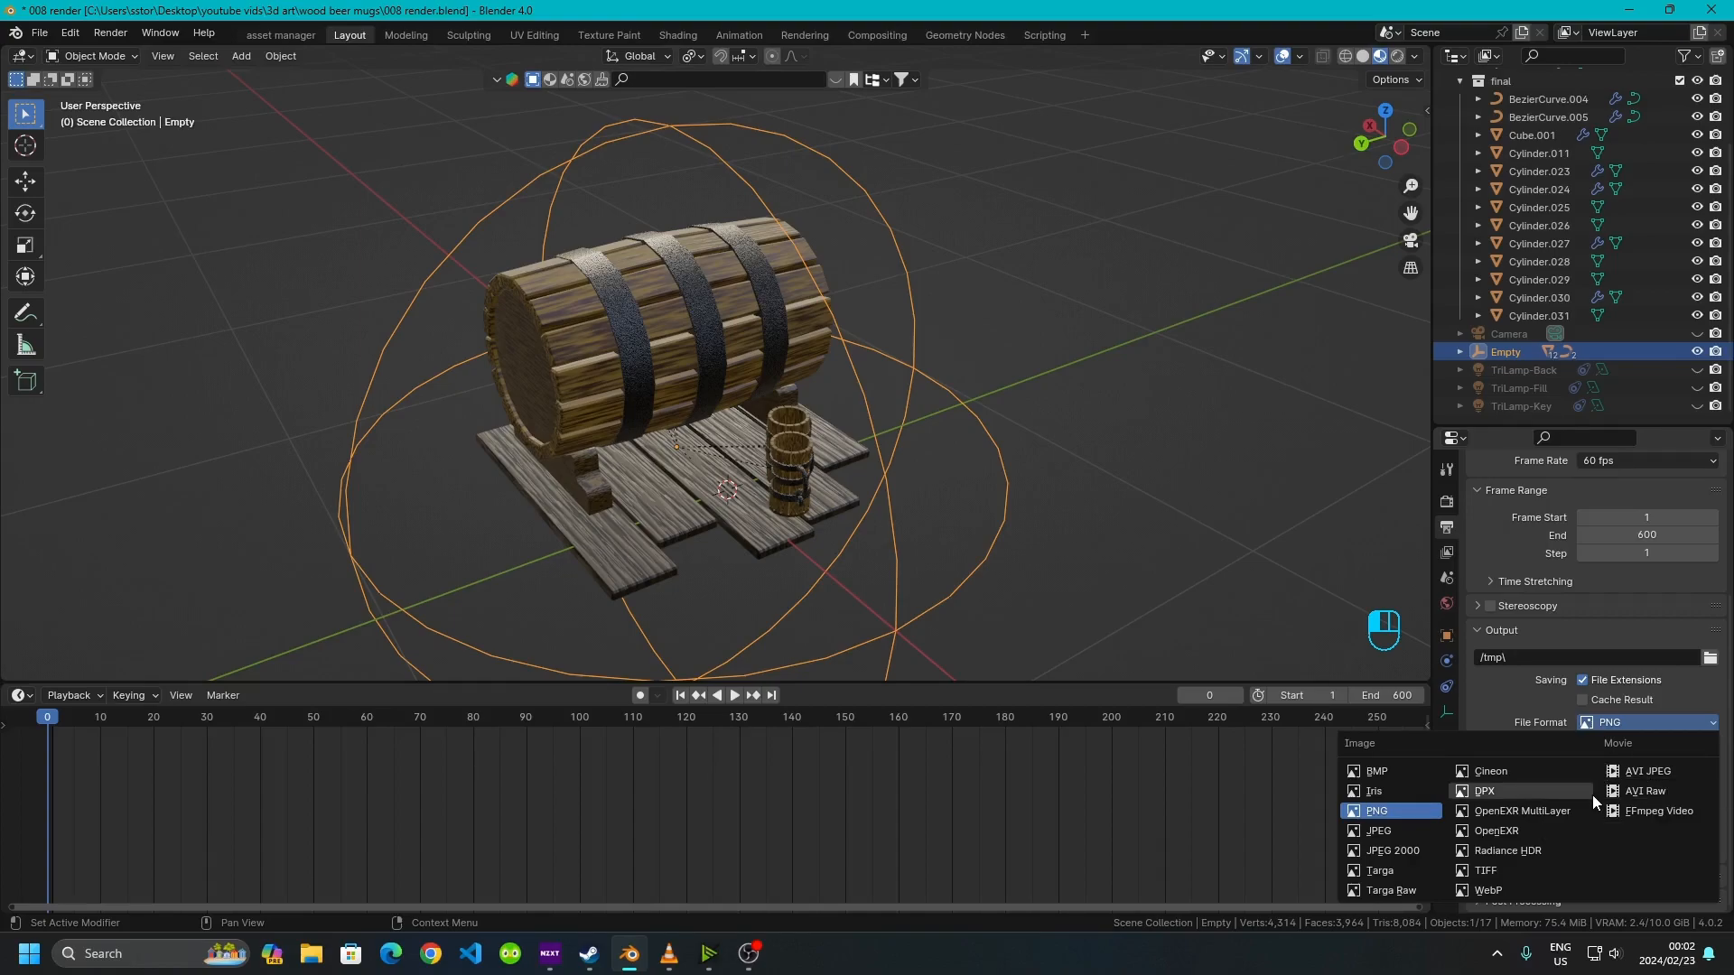
{"action": "left_click", "coordinate": [1060, 424]}
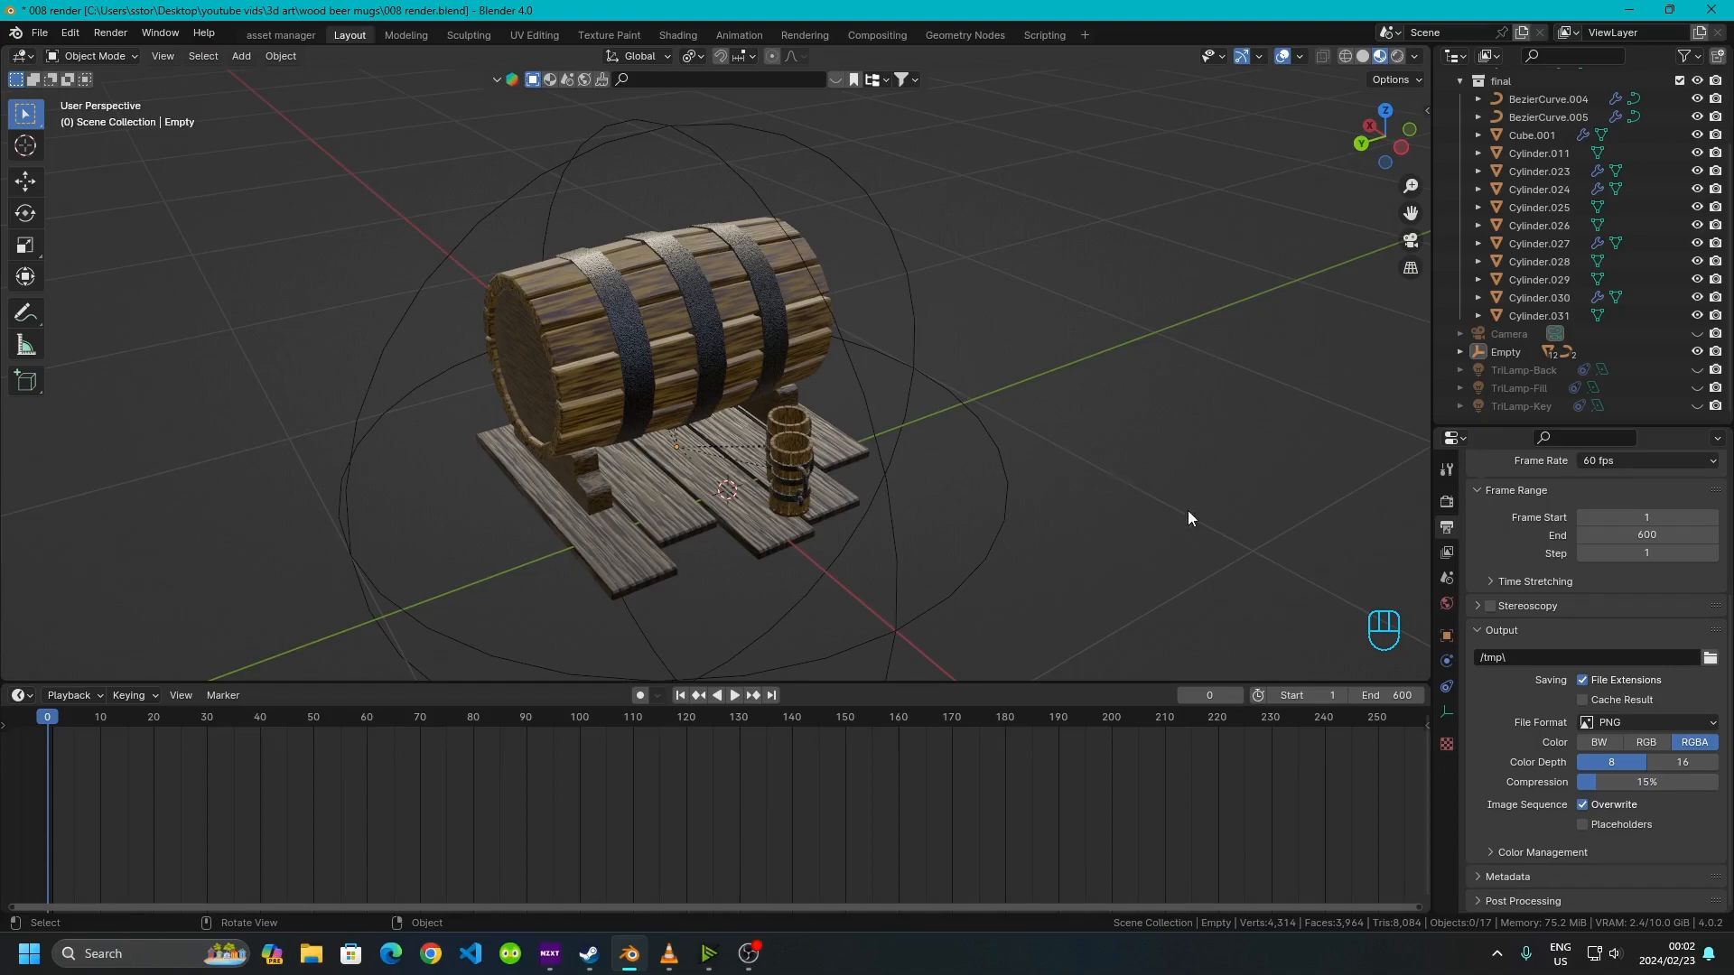
Scroll through the render properties, including the Bake panel, and return to the Output properties
{"action": "left_click", "coordinate": [1447, 504]}
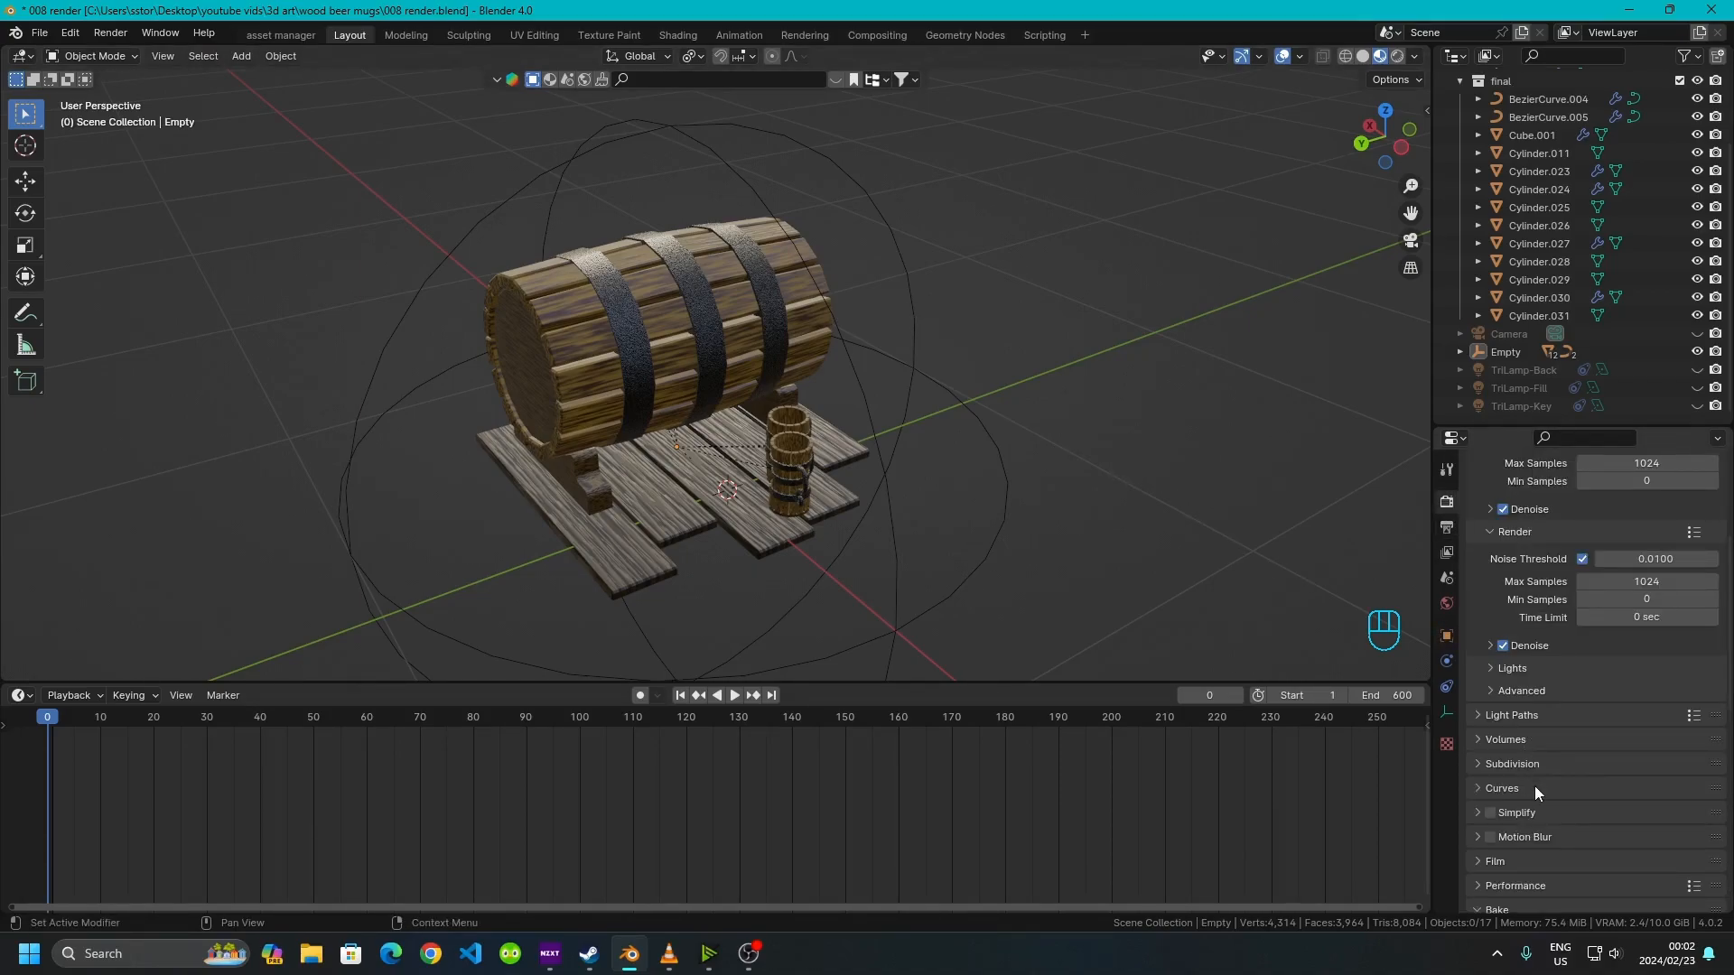
{"action": "scroll", "coordinate": [1542, 809], "scroll_direction": "down", "scroll_amount": 8}
{"action": "scroll", "coordinate": [1535, 776], "scroll_direction": "down", "scroll_amount": 5}
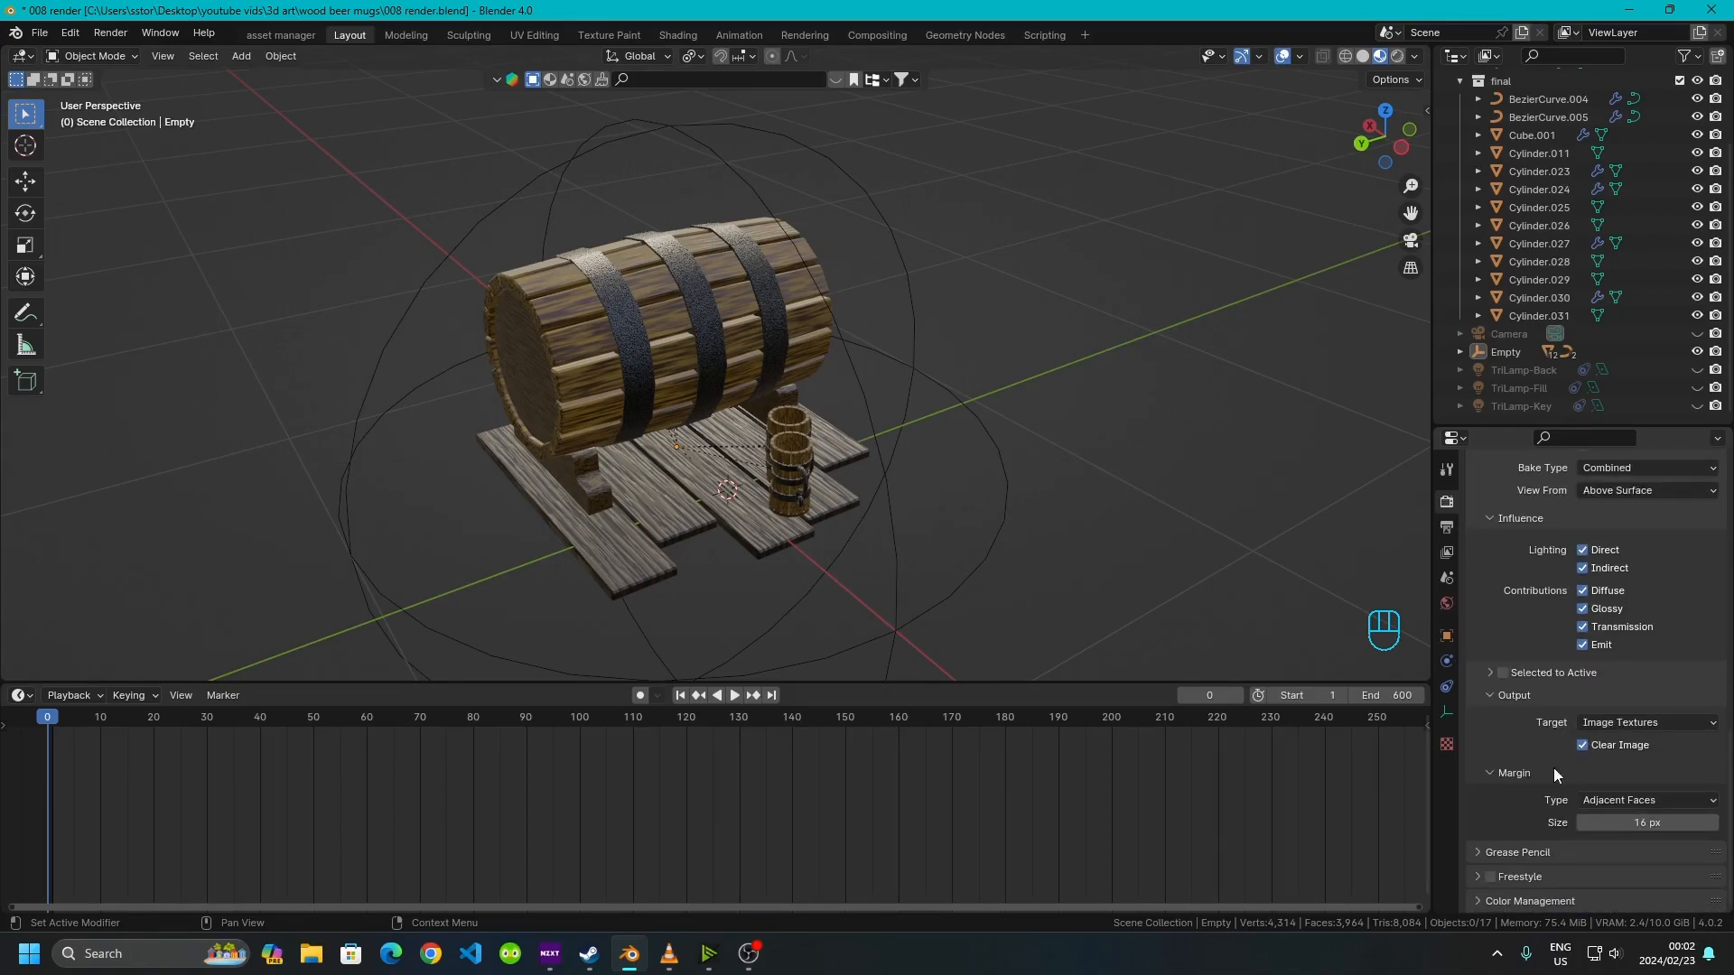
{"action": "scroll", "coordinate": [1537, 805], "scroll_direction": "up", "scroll_amount": 5}
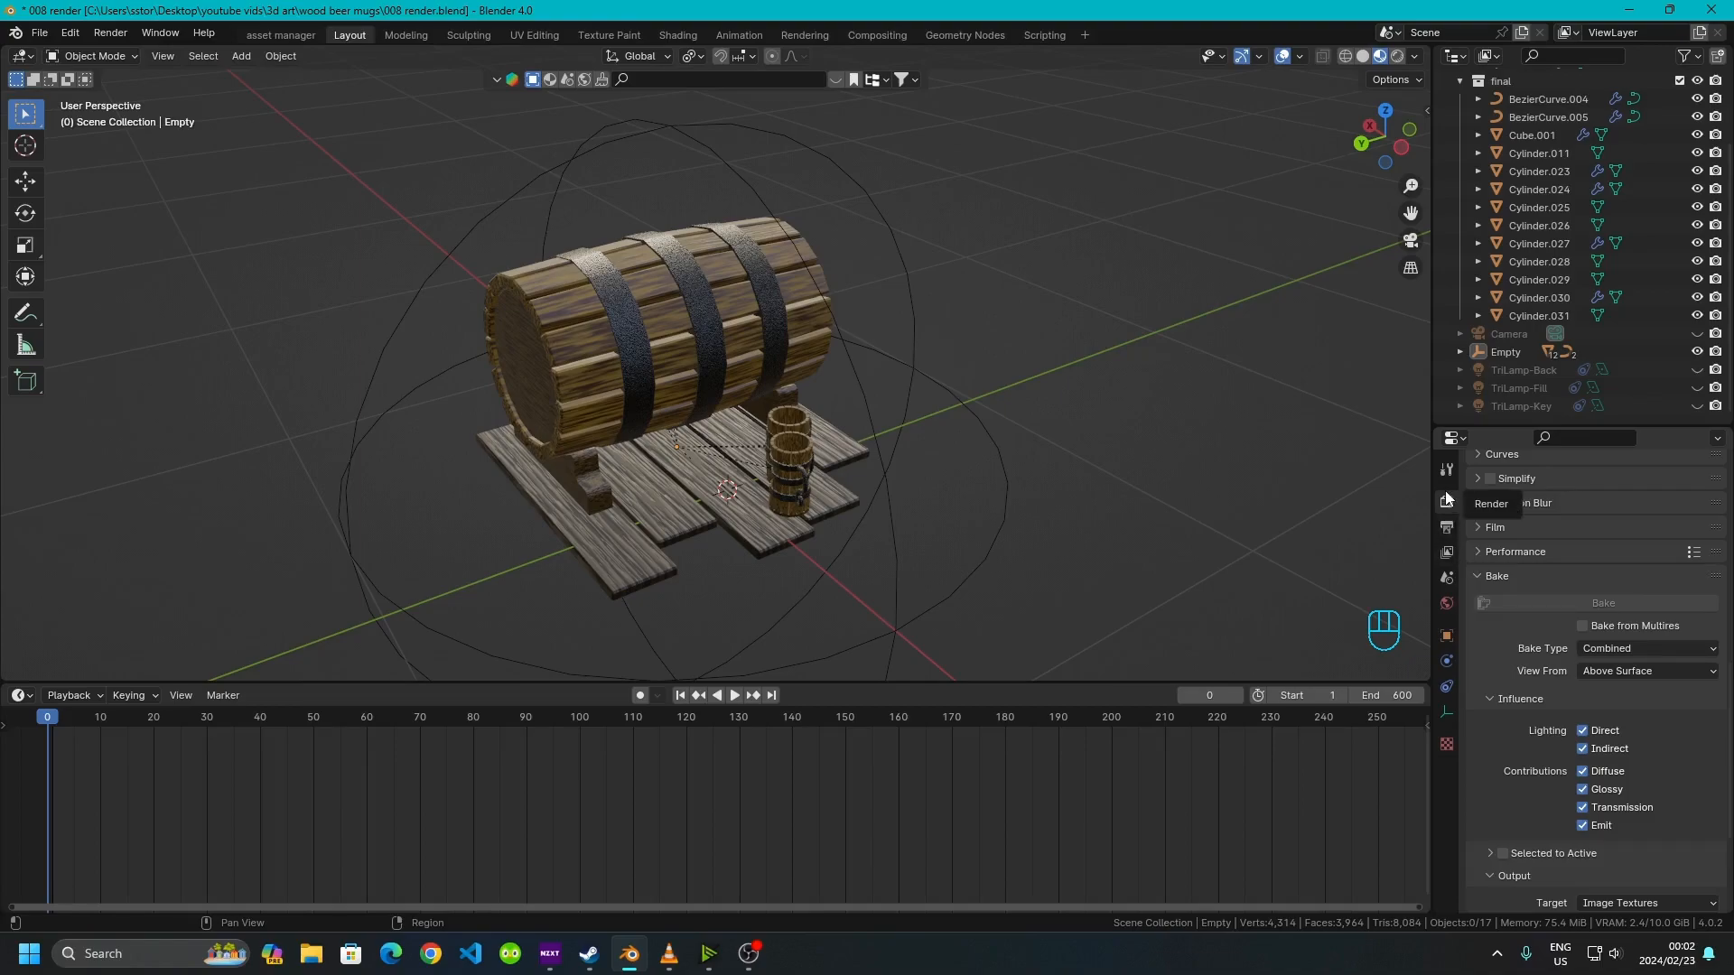
{"action": "scroll", "coordinate": [1525, 760], "scroll_direction": "down", "scroll_amount": 4}
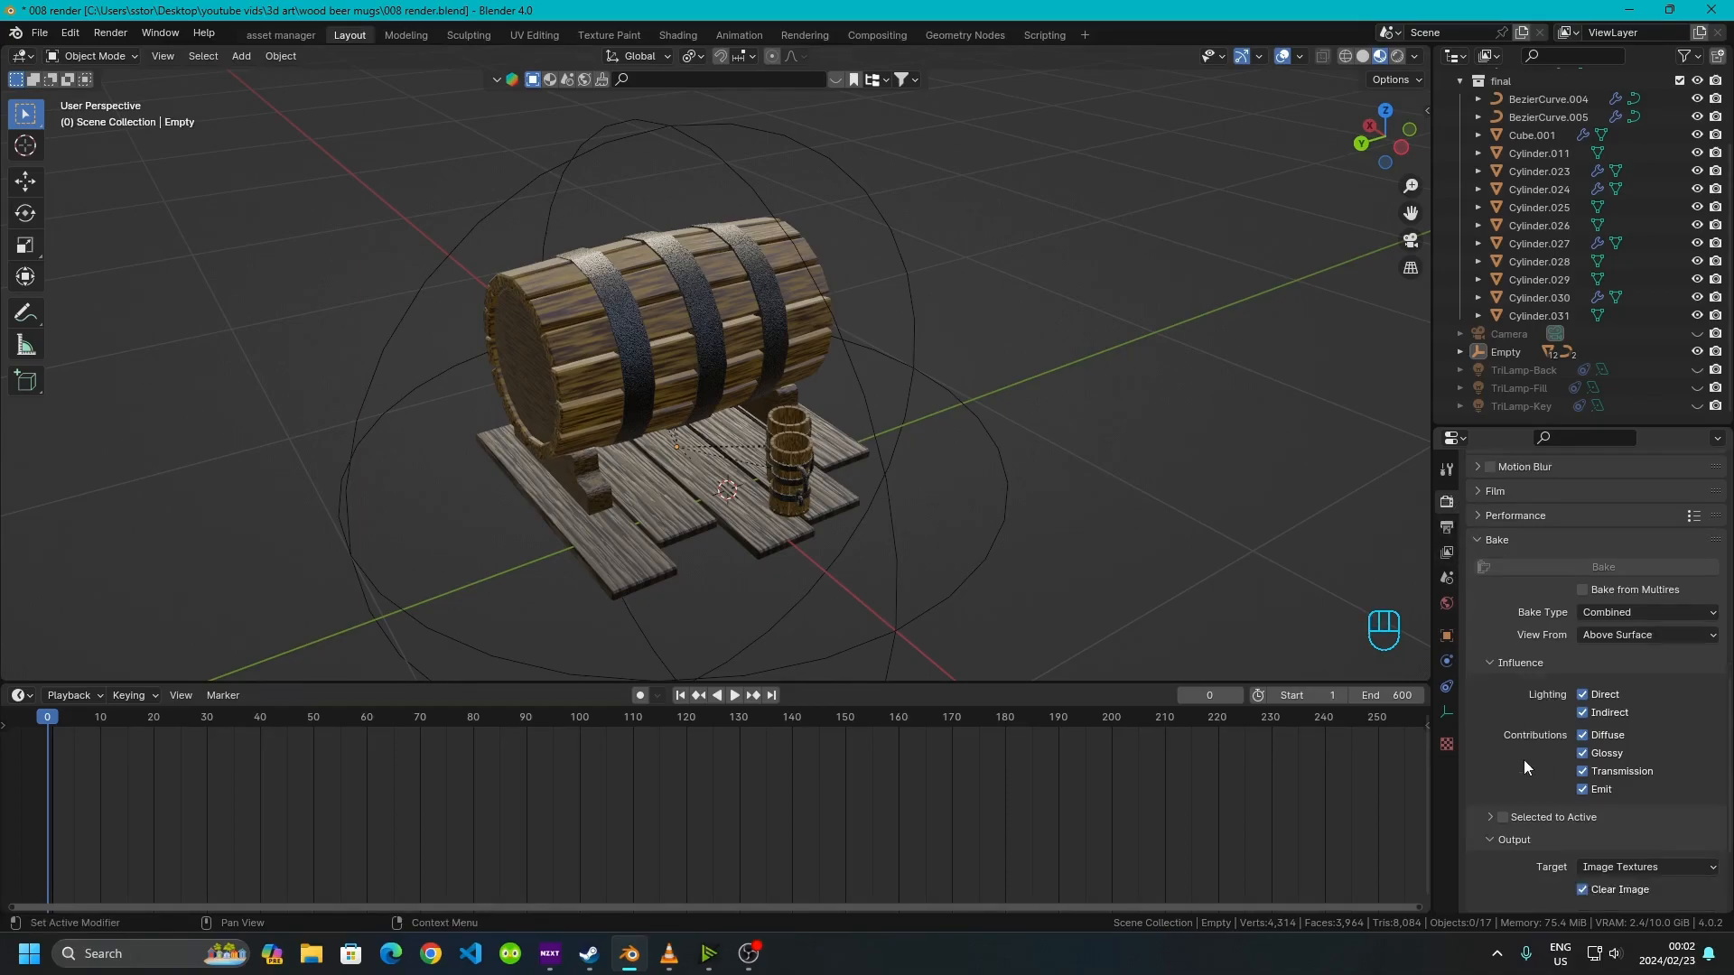
{"action": "scroll", "coordinate": [1530, 779], "scroll_direction": "up", "scroll_amount": 2}
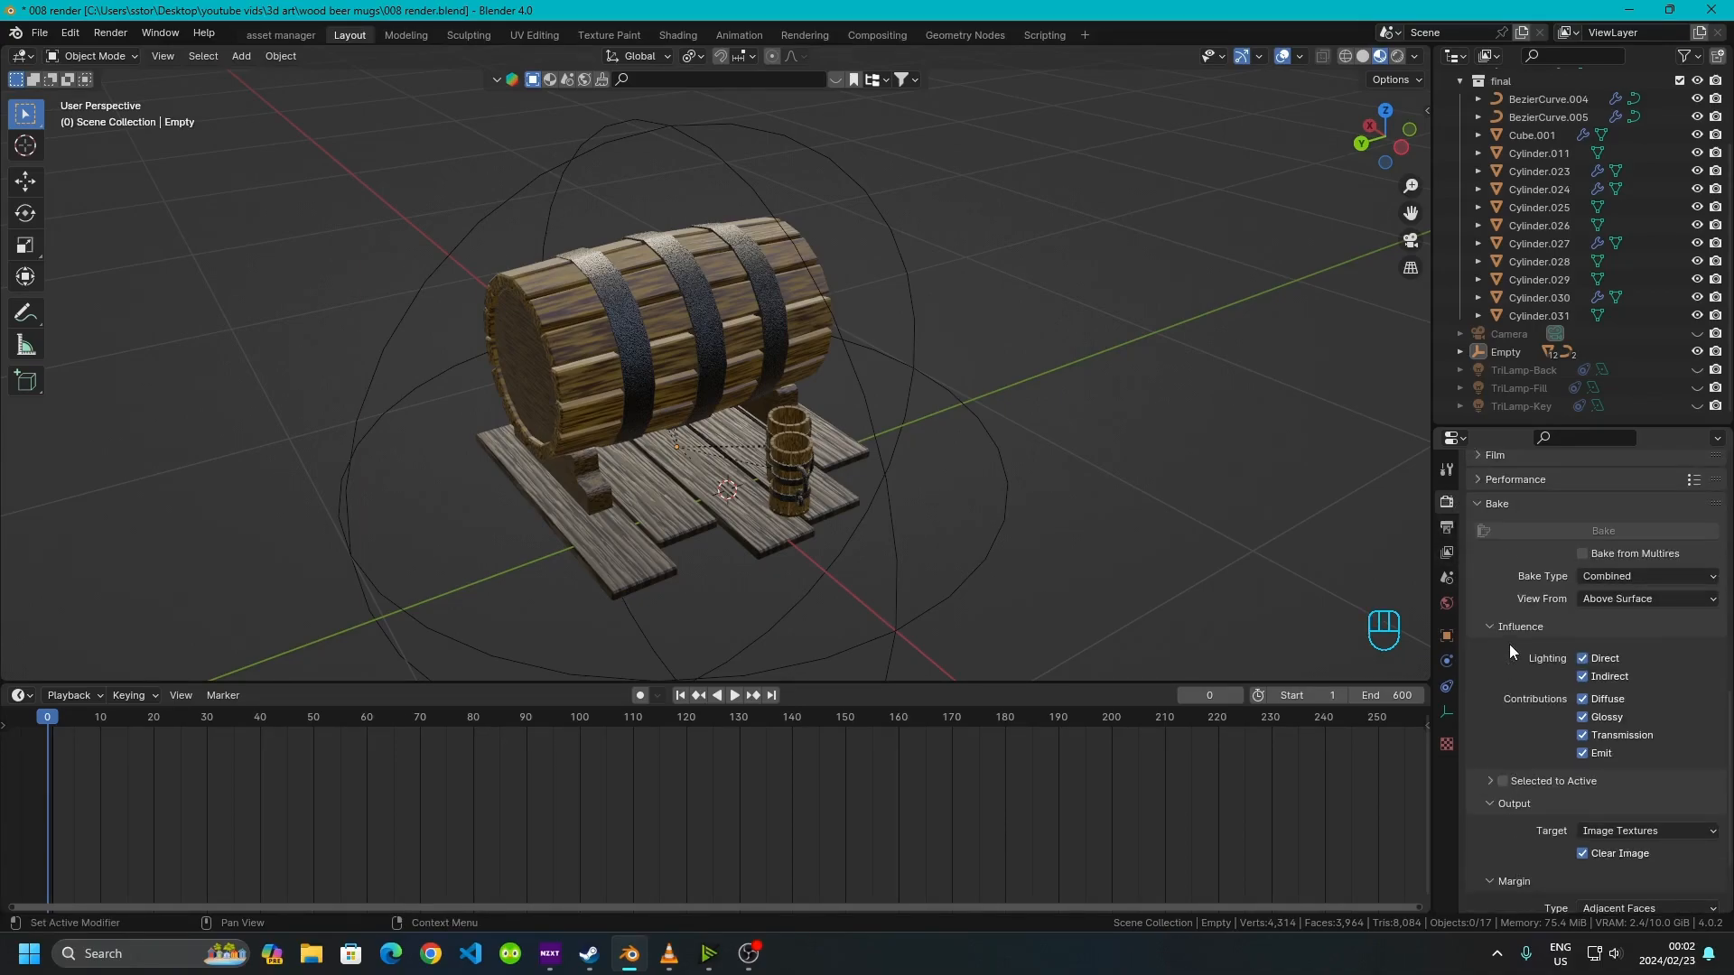
{"action": "left_click", "coordinate": [1447, 528]}
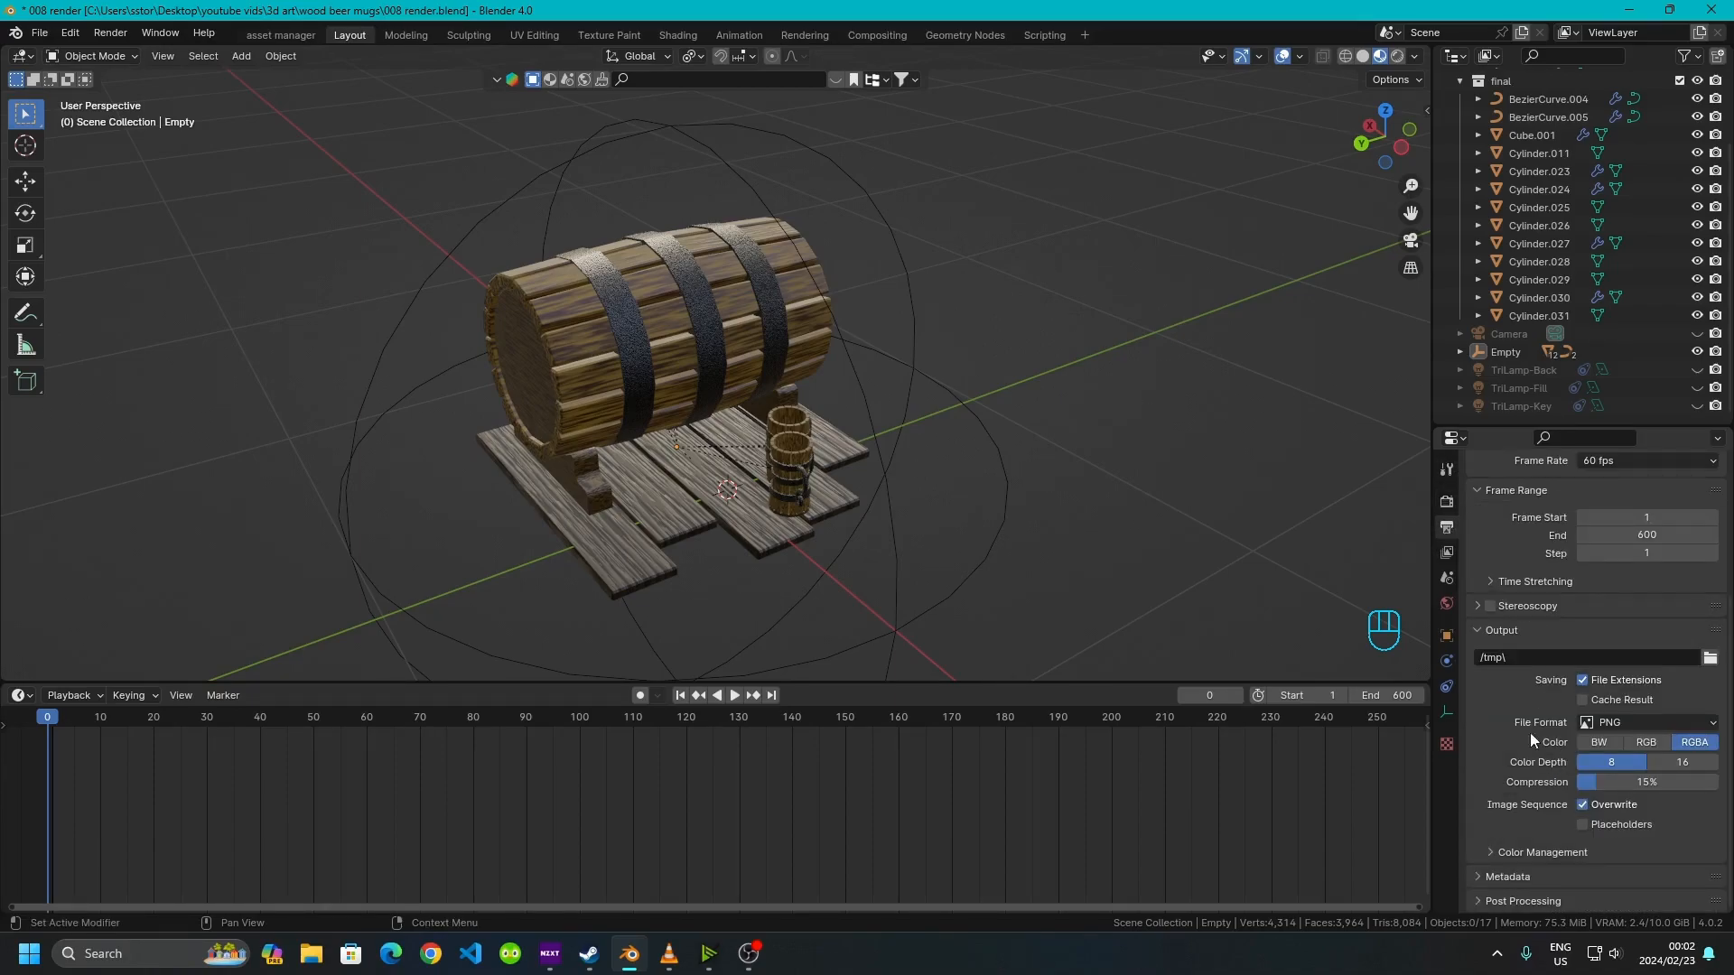
Collapse the Output, Sampling and Bake property panels
{"action": "left_click", "coordinate": [1491, 629]}
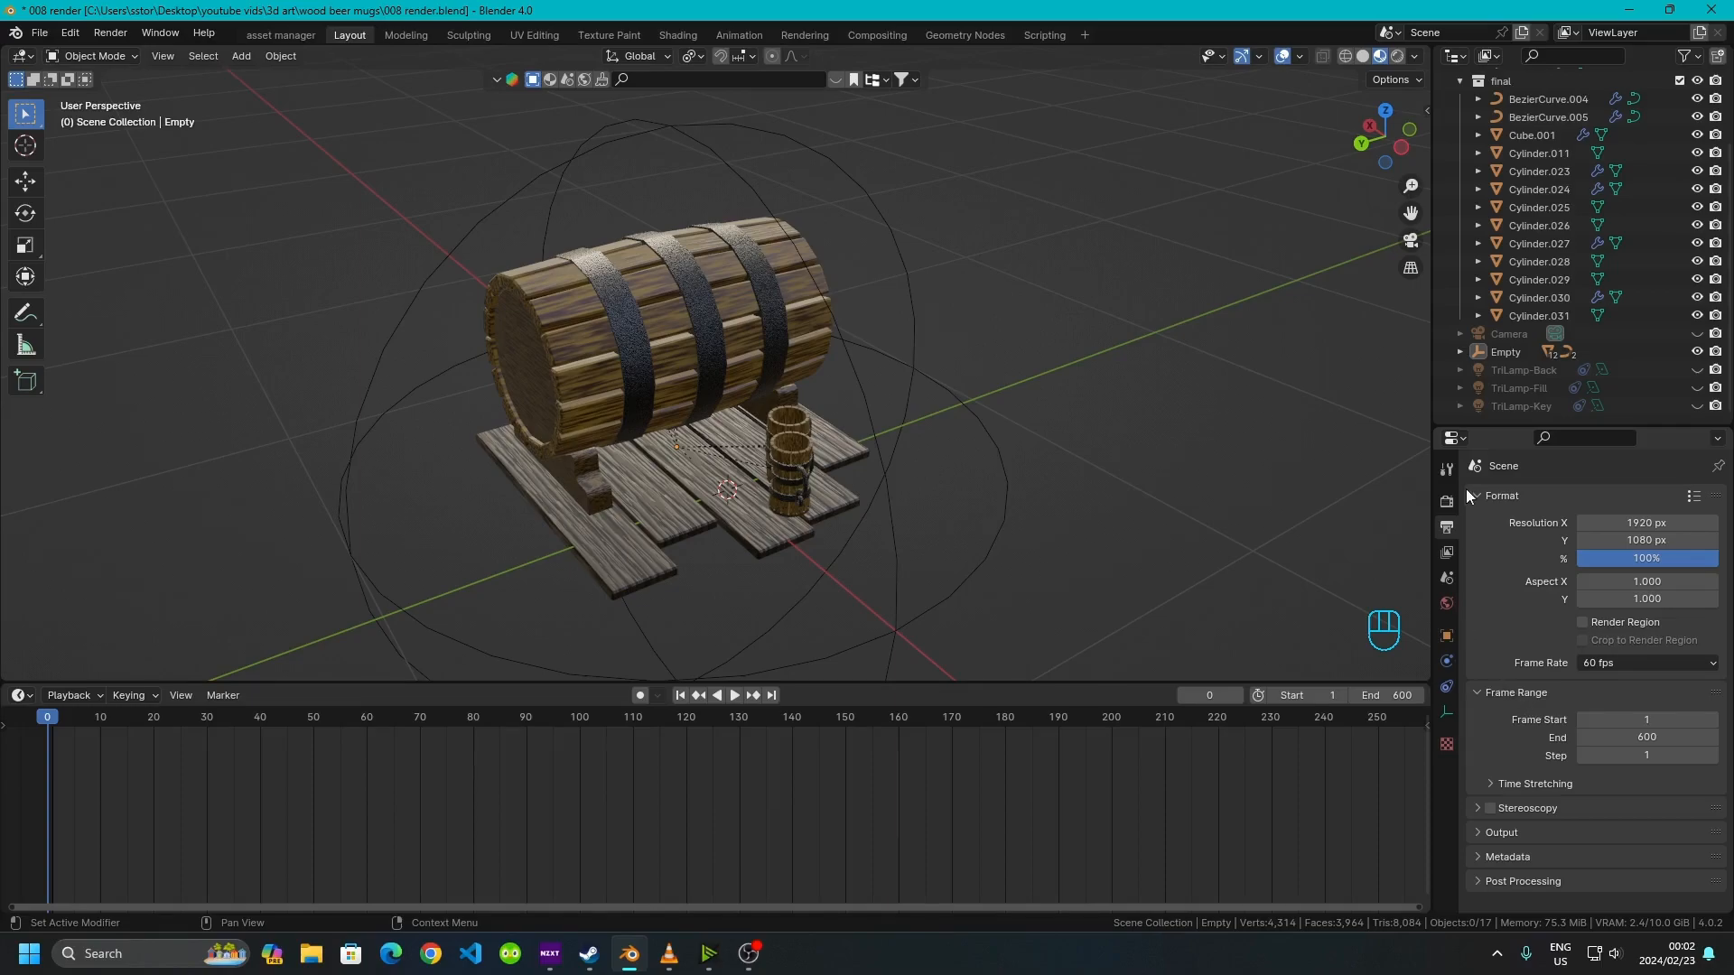
{"action": "left_click", "coordinate": [1446, 501]}
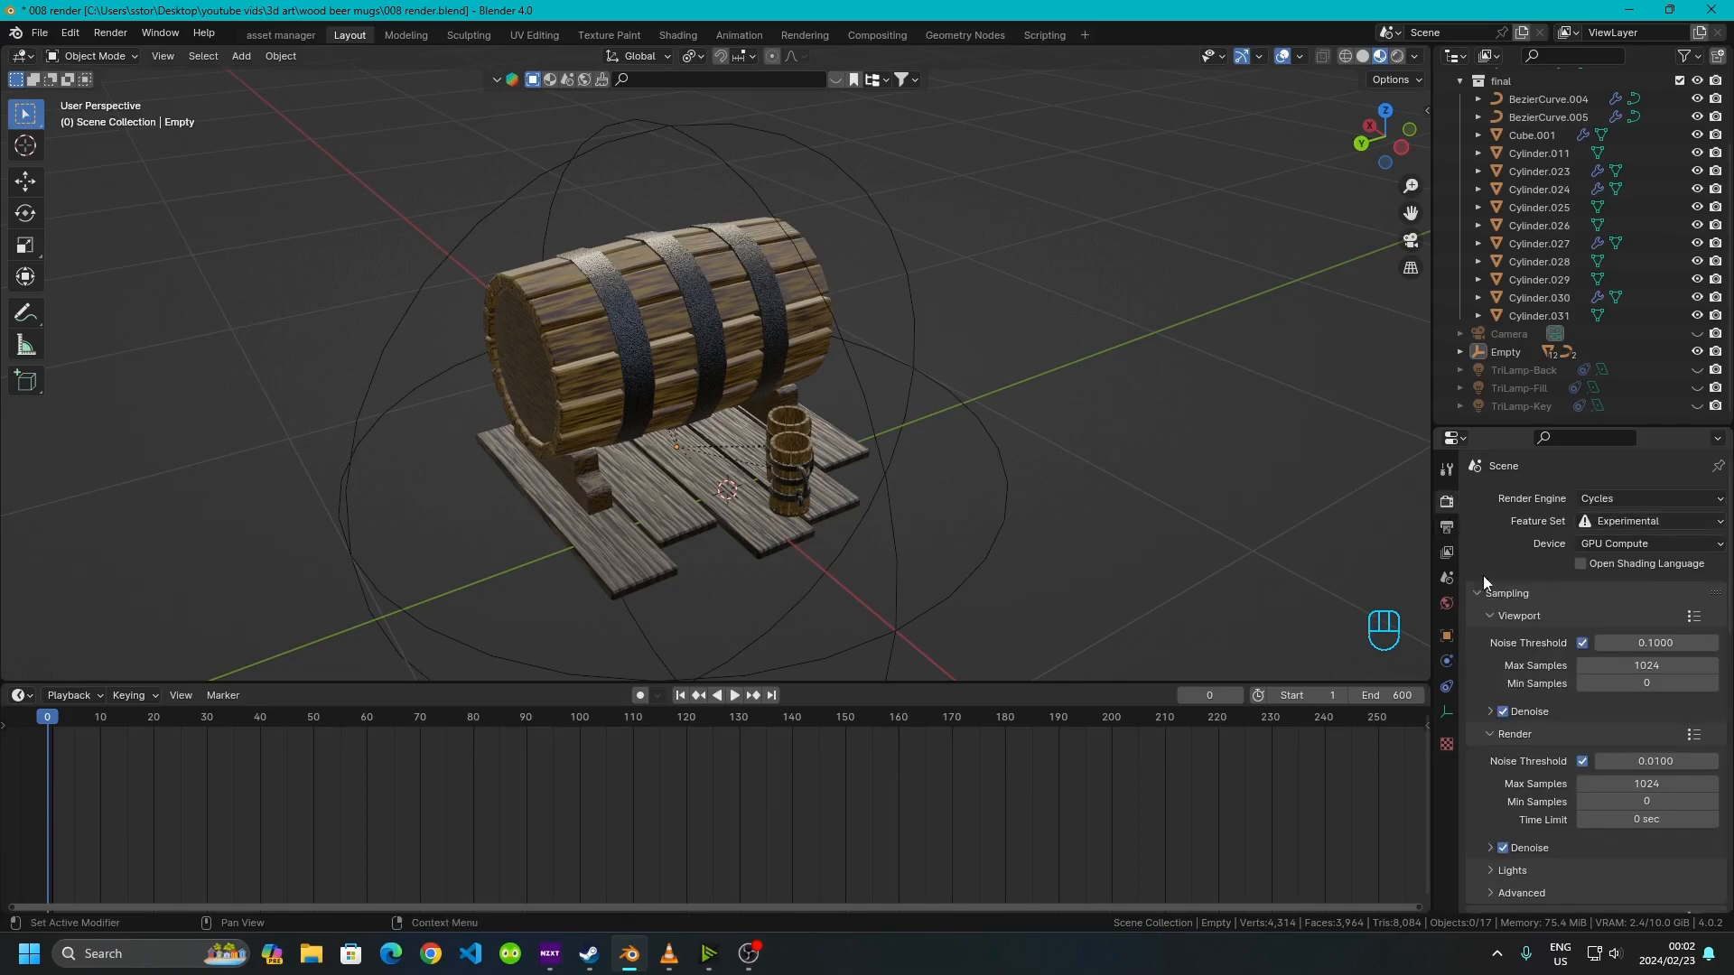
{"action": "left_click", "coordinate": [1481, 734]}
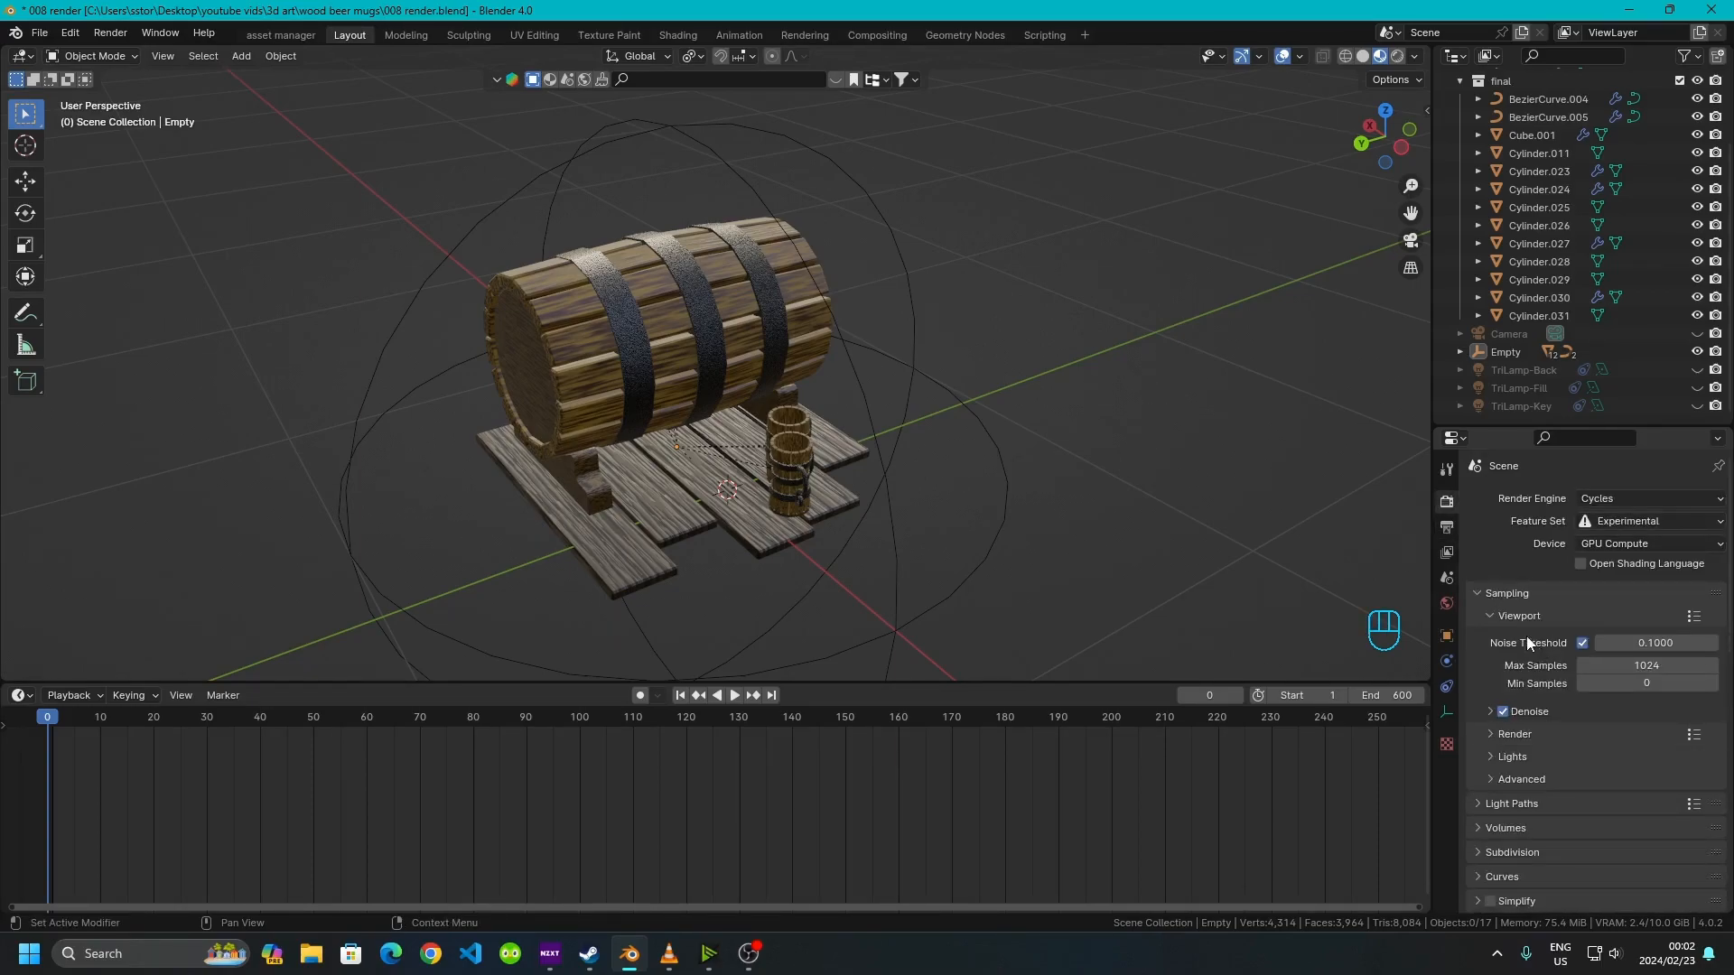
{"action": "left_click", "coordinate": [1482, 614]}
{"action": "left_click", "coordinate": [1483, 592]}
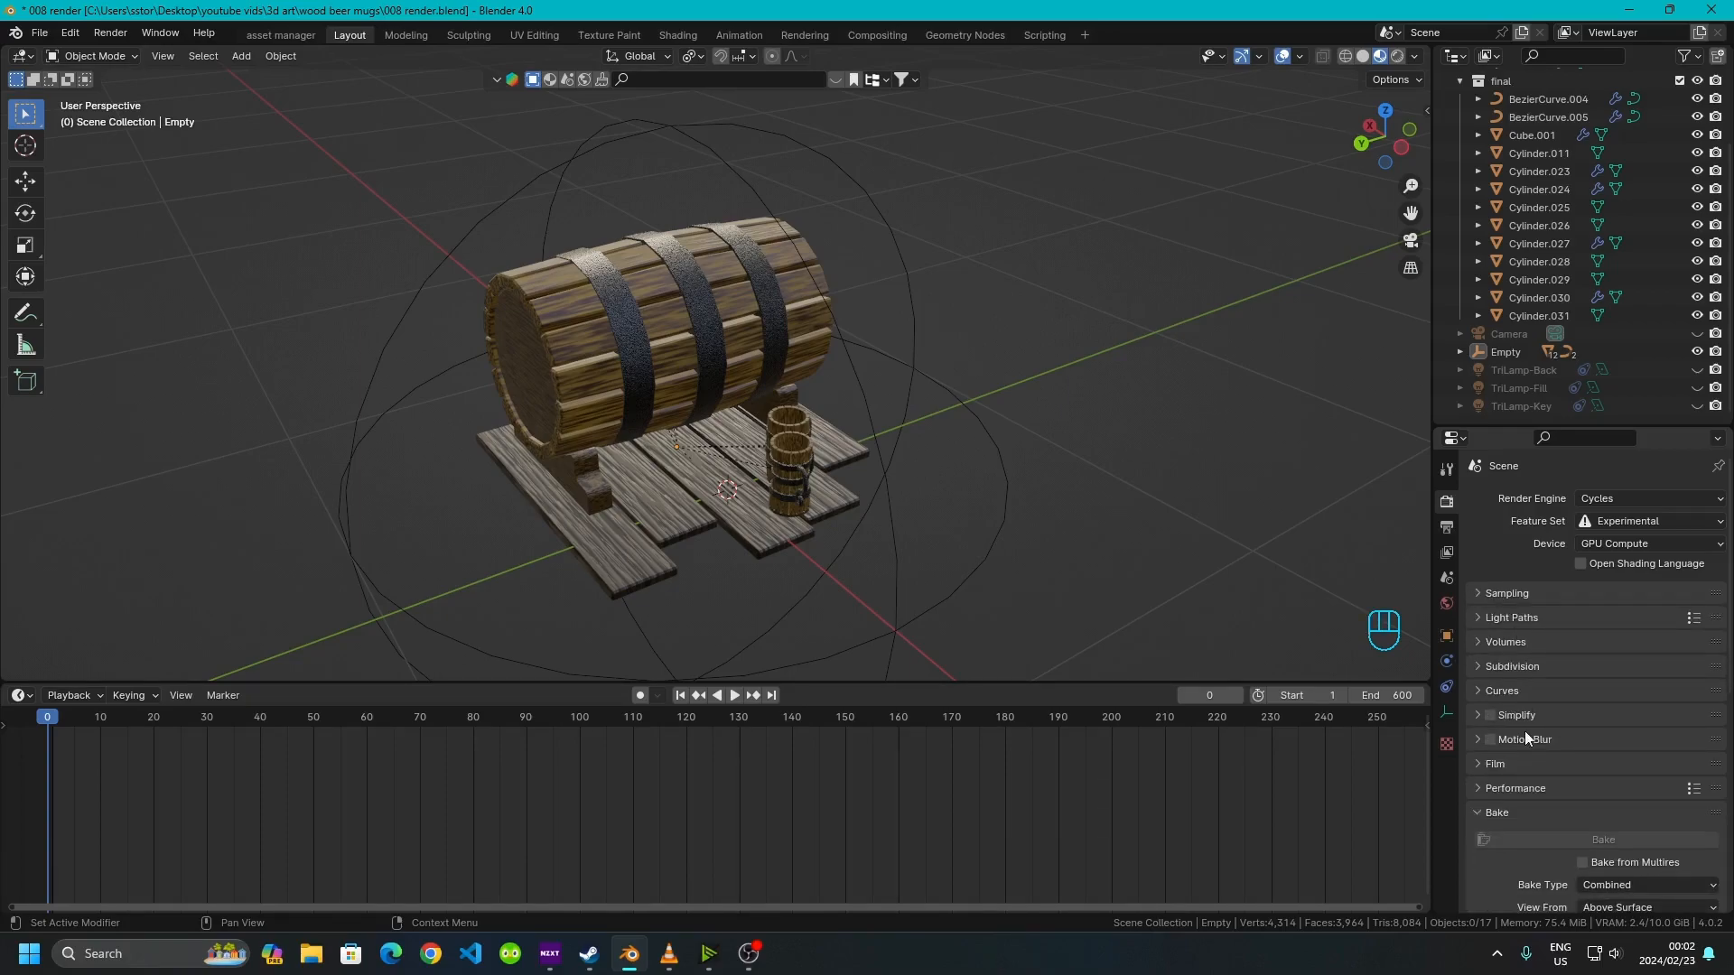
{"action": "left_click", "coordinate": [1478, 812]}
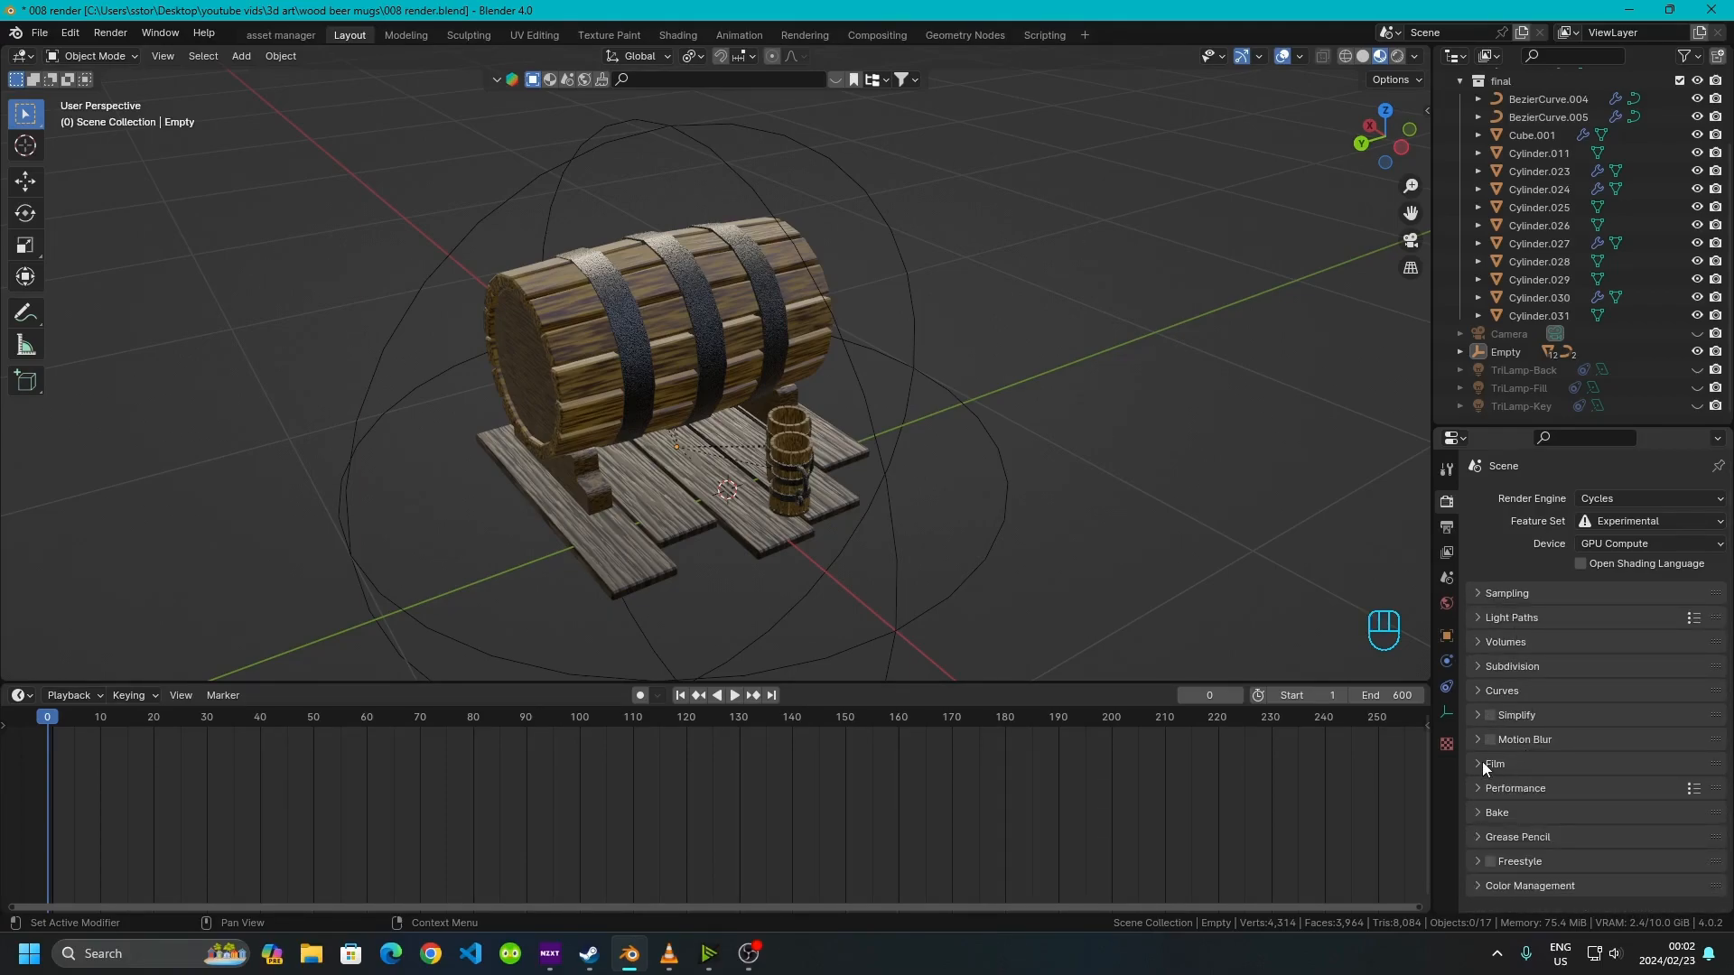
Enable the Transparent option under Film in the render settings
{"action": "left_click", "coordinate": [1481, 764]}
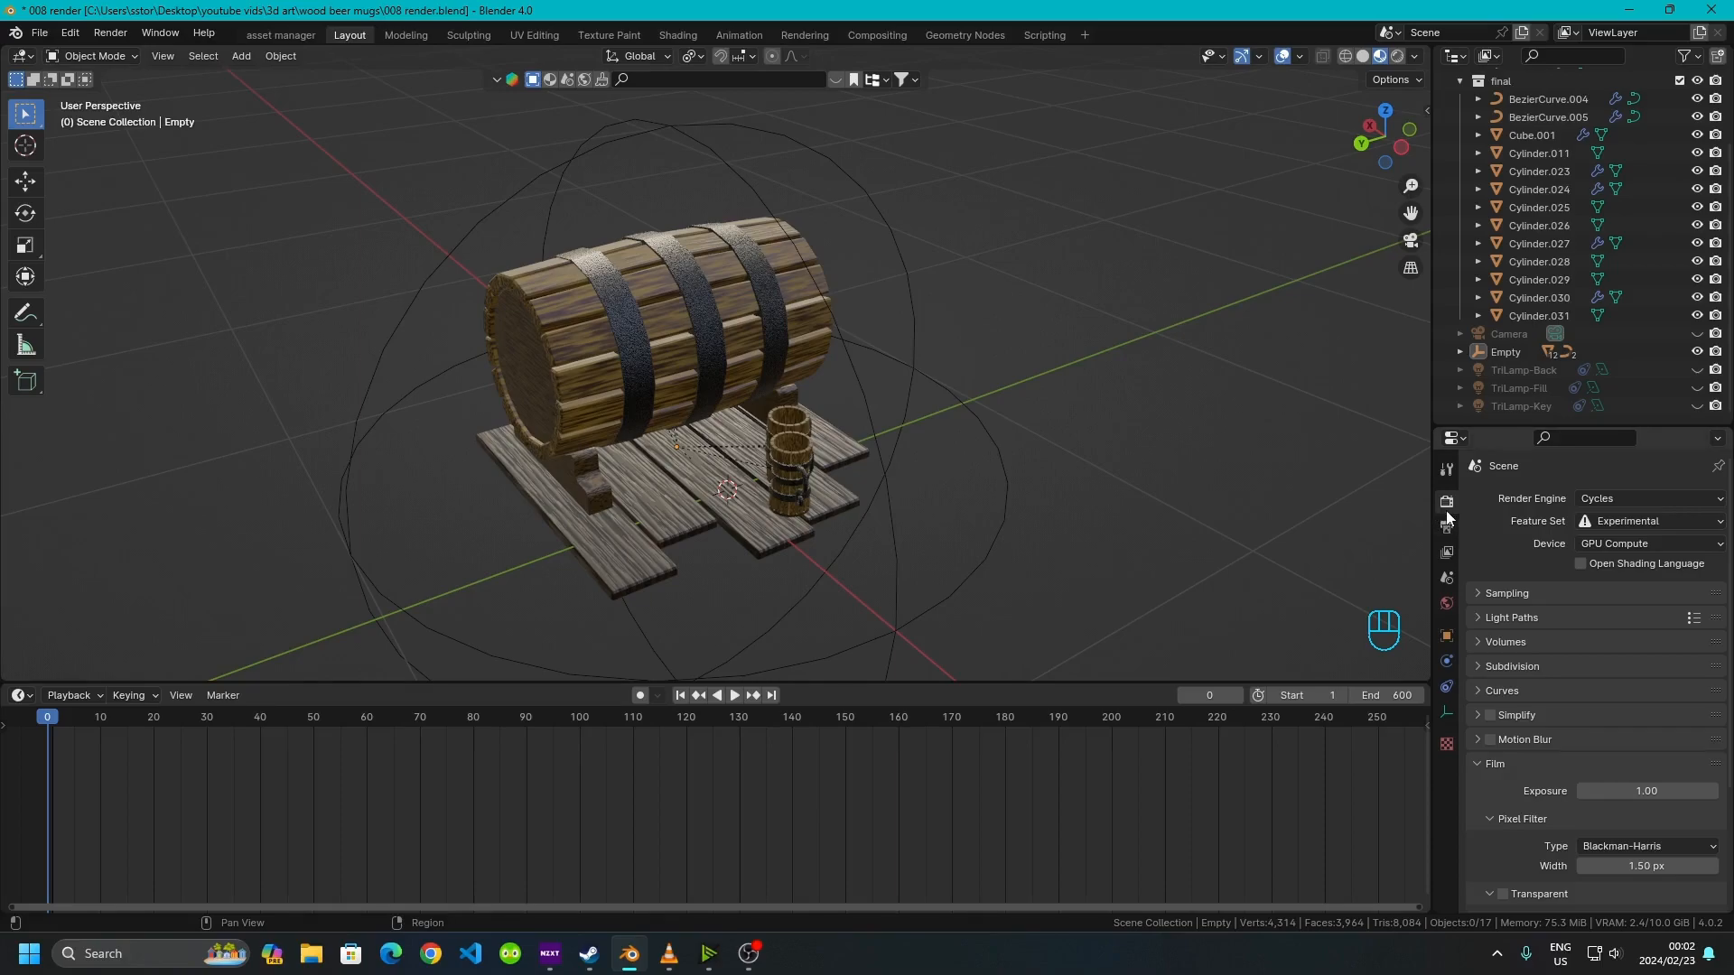
{"action": "scroll", "coordinate": [1502, 764], "scroll_direction": "down", "scroll_amount": 3}
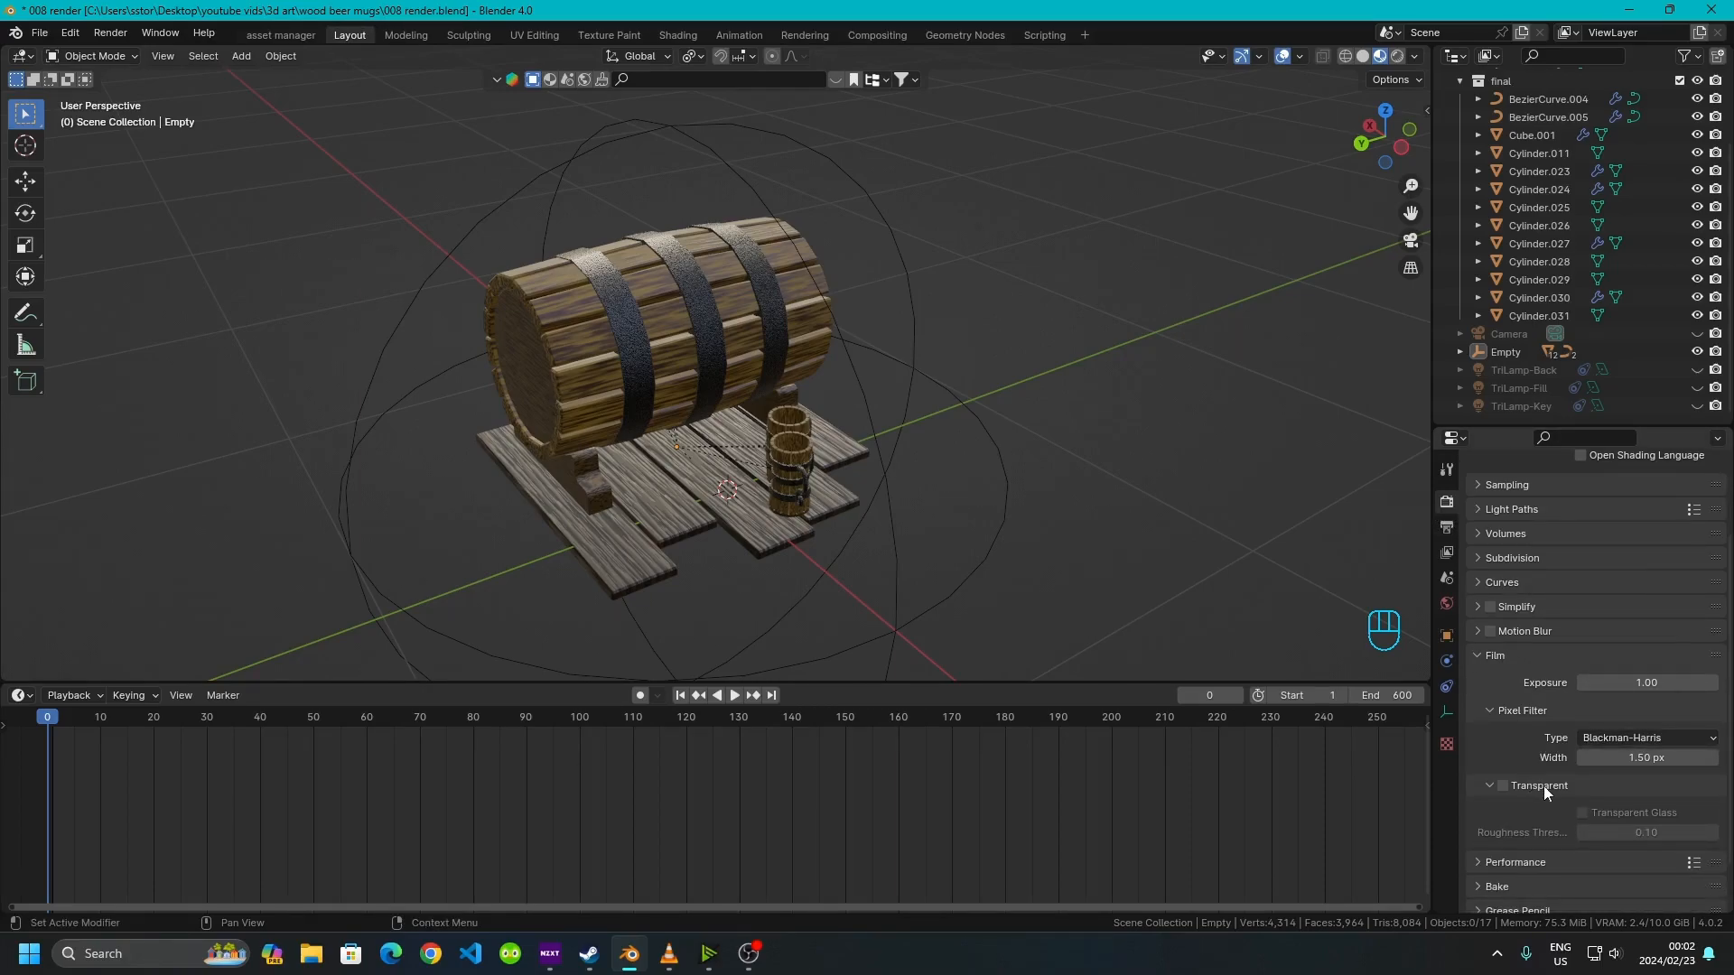
{"action": "left_click", "coordinate": [1503, 786]}
Render the scene from the camera, inspect the result up close, and close the render window
{"action": "key", "text": "F12"}
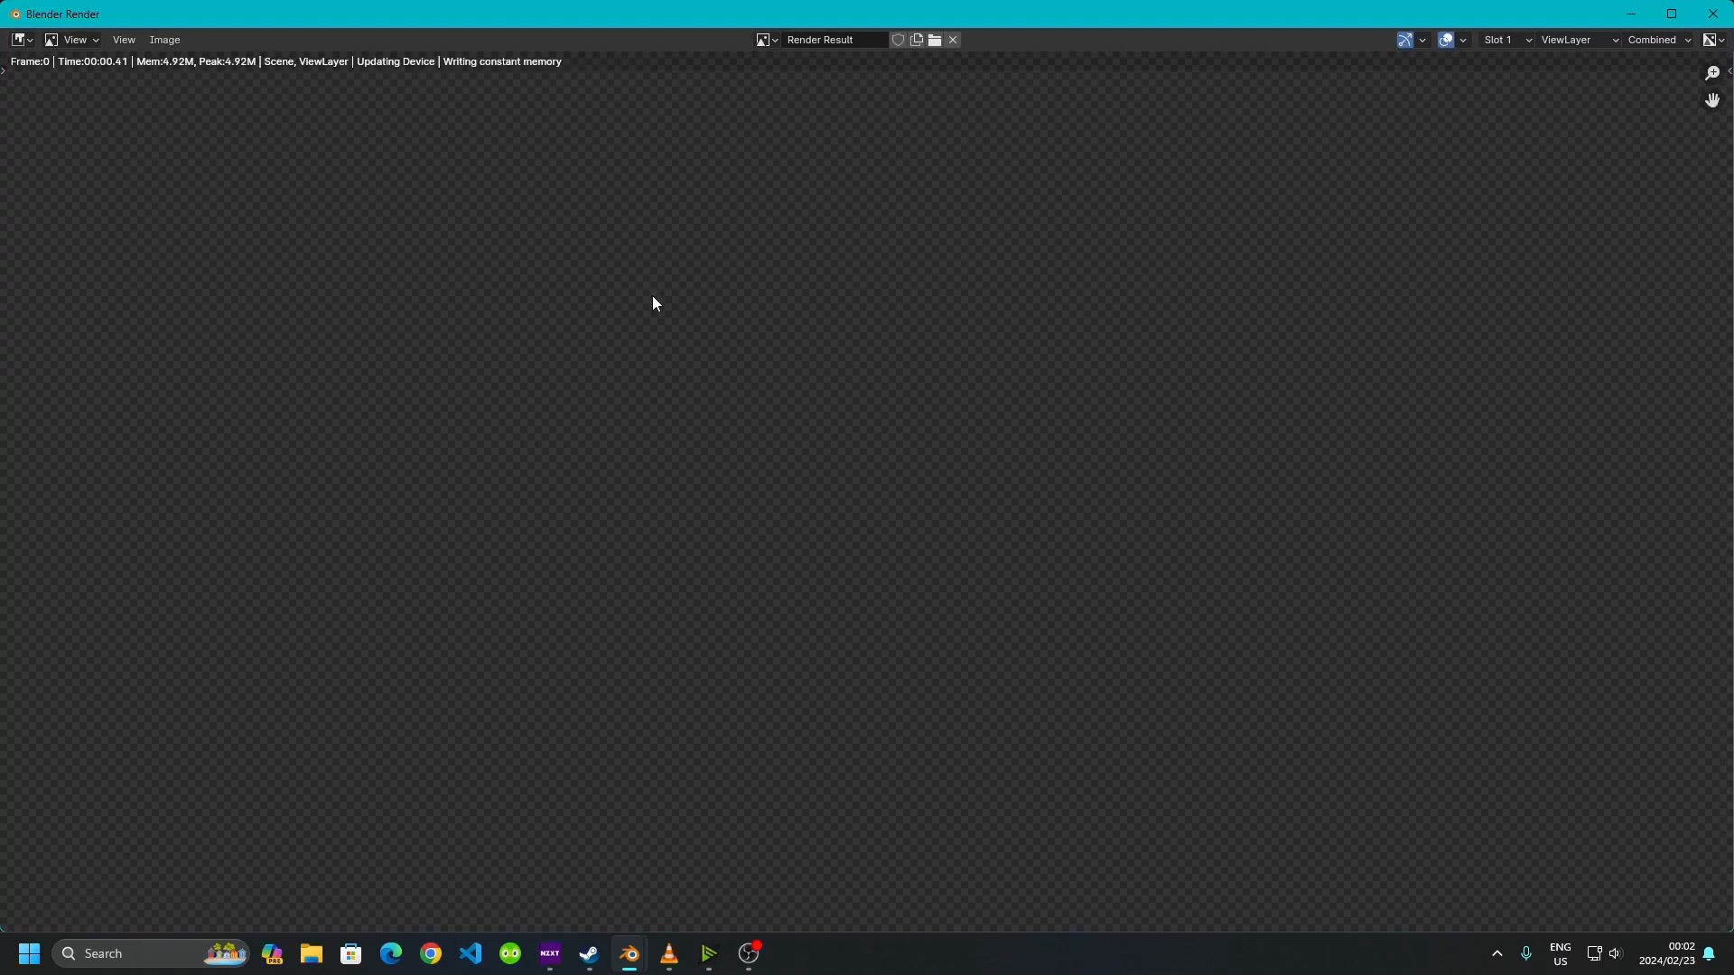
{"action": "scroll", "coordinate": [701, 339], "scroll_direction": "down", "scroll_amount": 3}
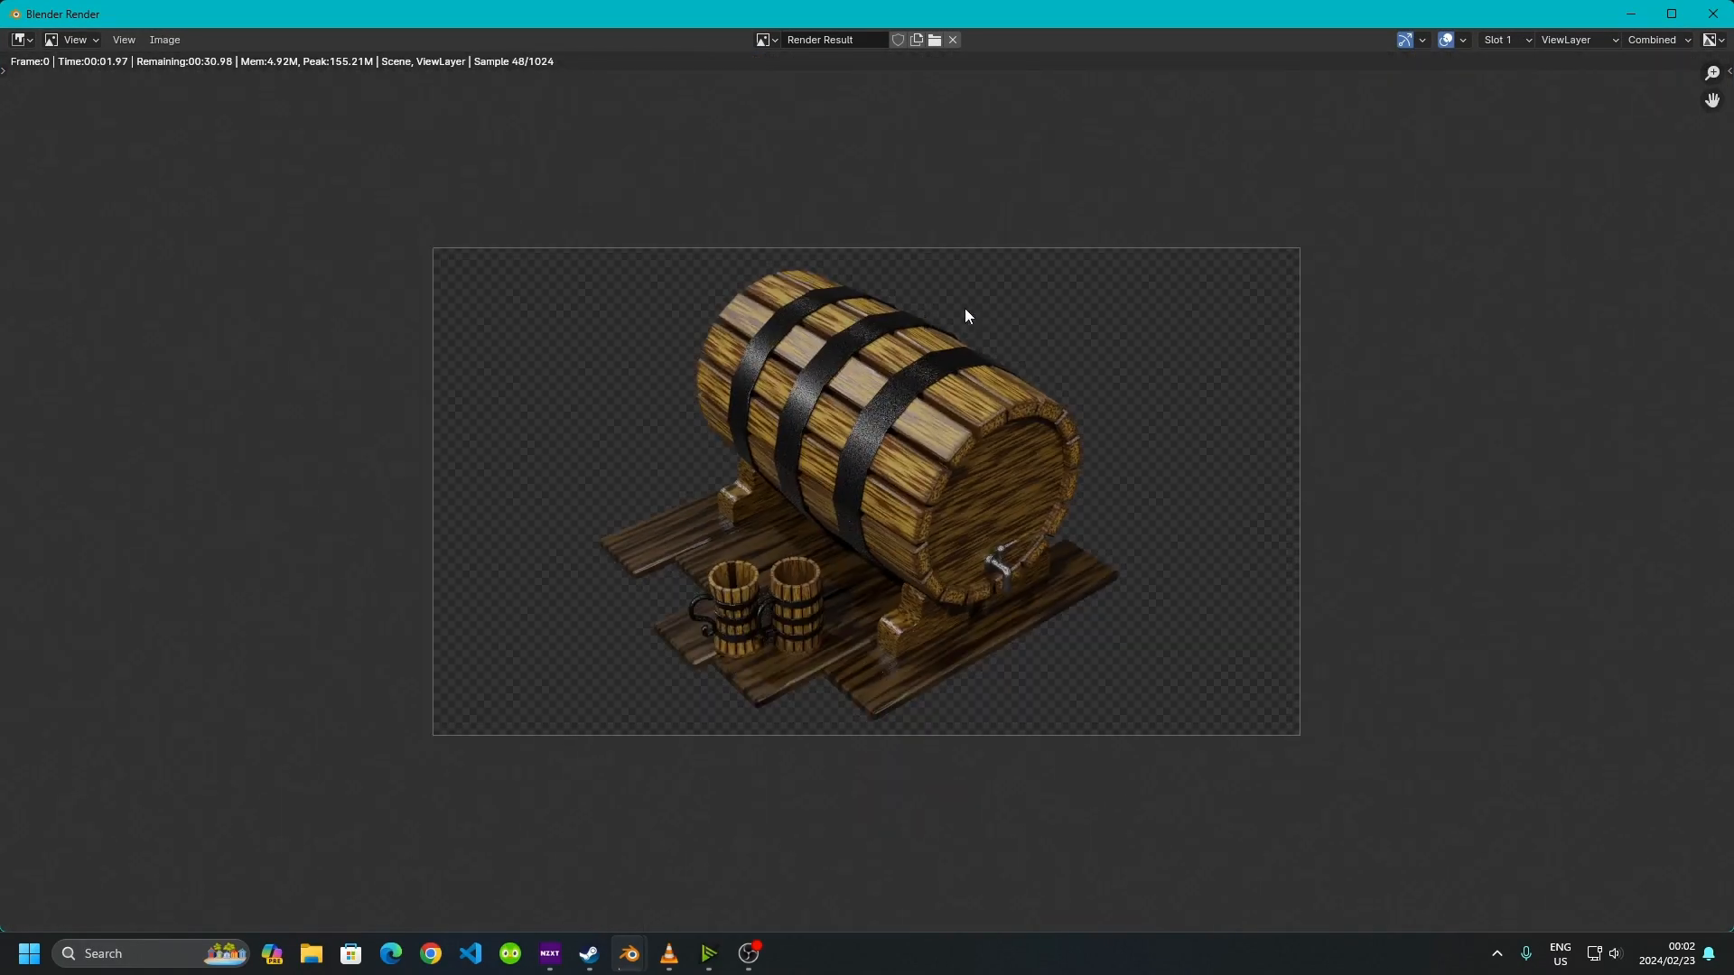
{"action": "scroll", "coordinate": [965, 314], "scroll_direction": "up", "scroll_amount": 2}
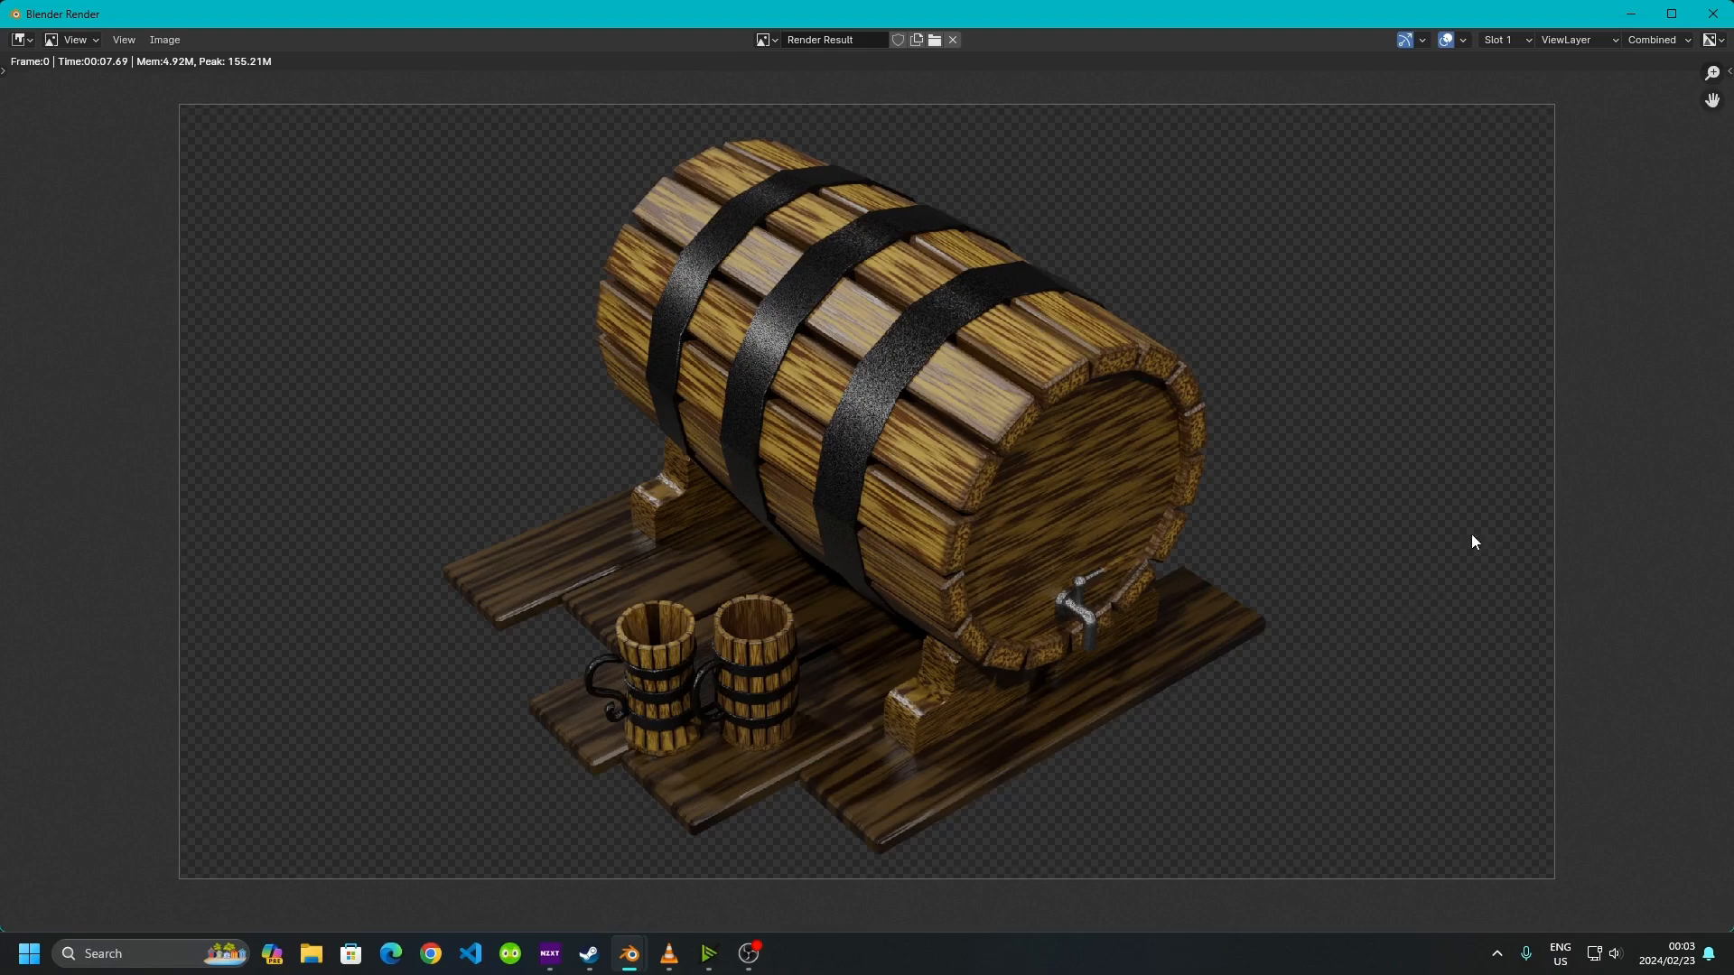
{"action": "left_click", "coordinate": [1713, 14]}
Switch to the Shading workspace and show the World shader nodes in an enlarged node editor
{"action": "middle_click_drag", "start_coordinate": [945, 455], "coordinate": [838, 486]}
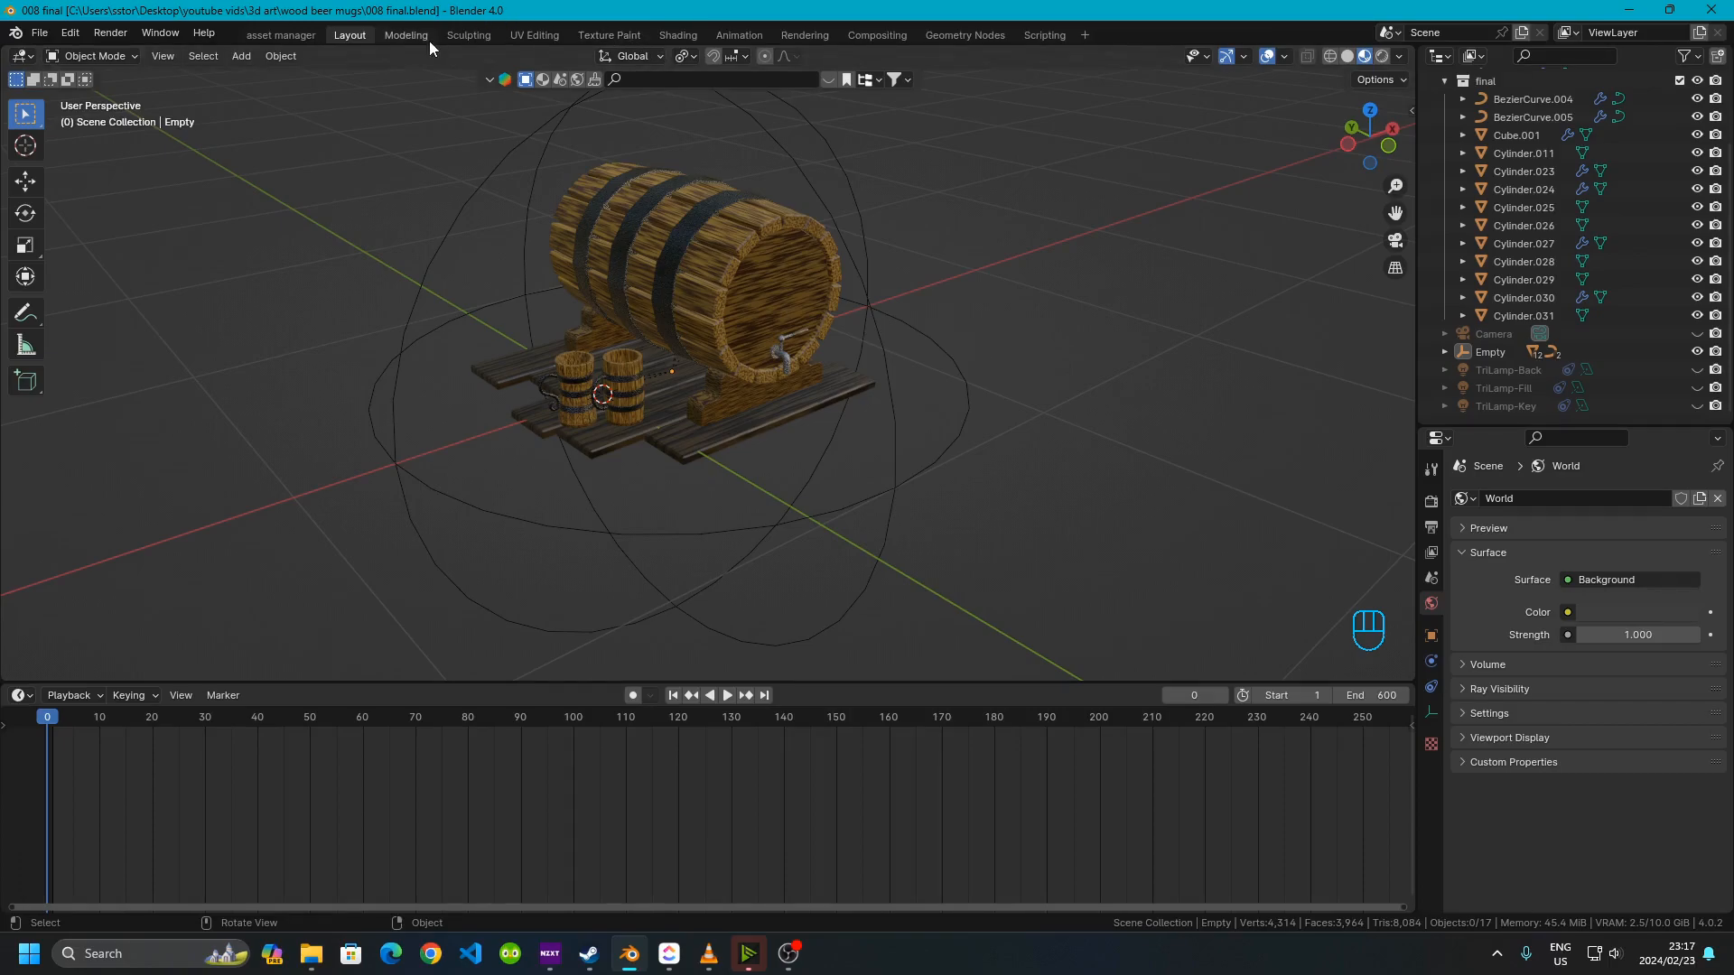
{"action": "left_click", "coordinate": [694, 35]}
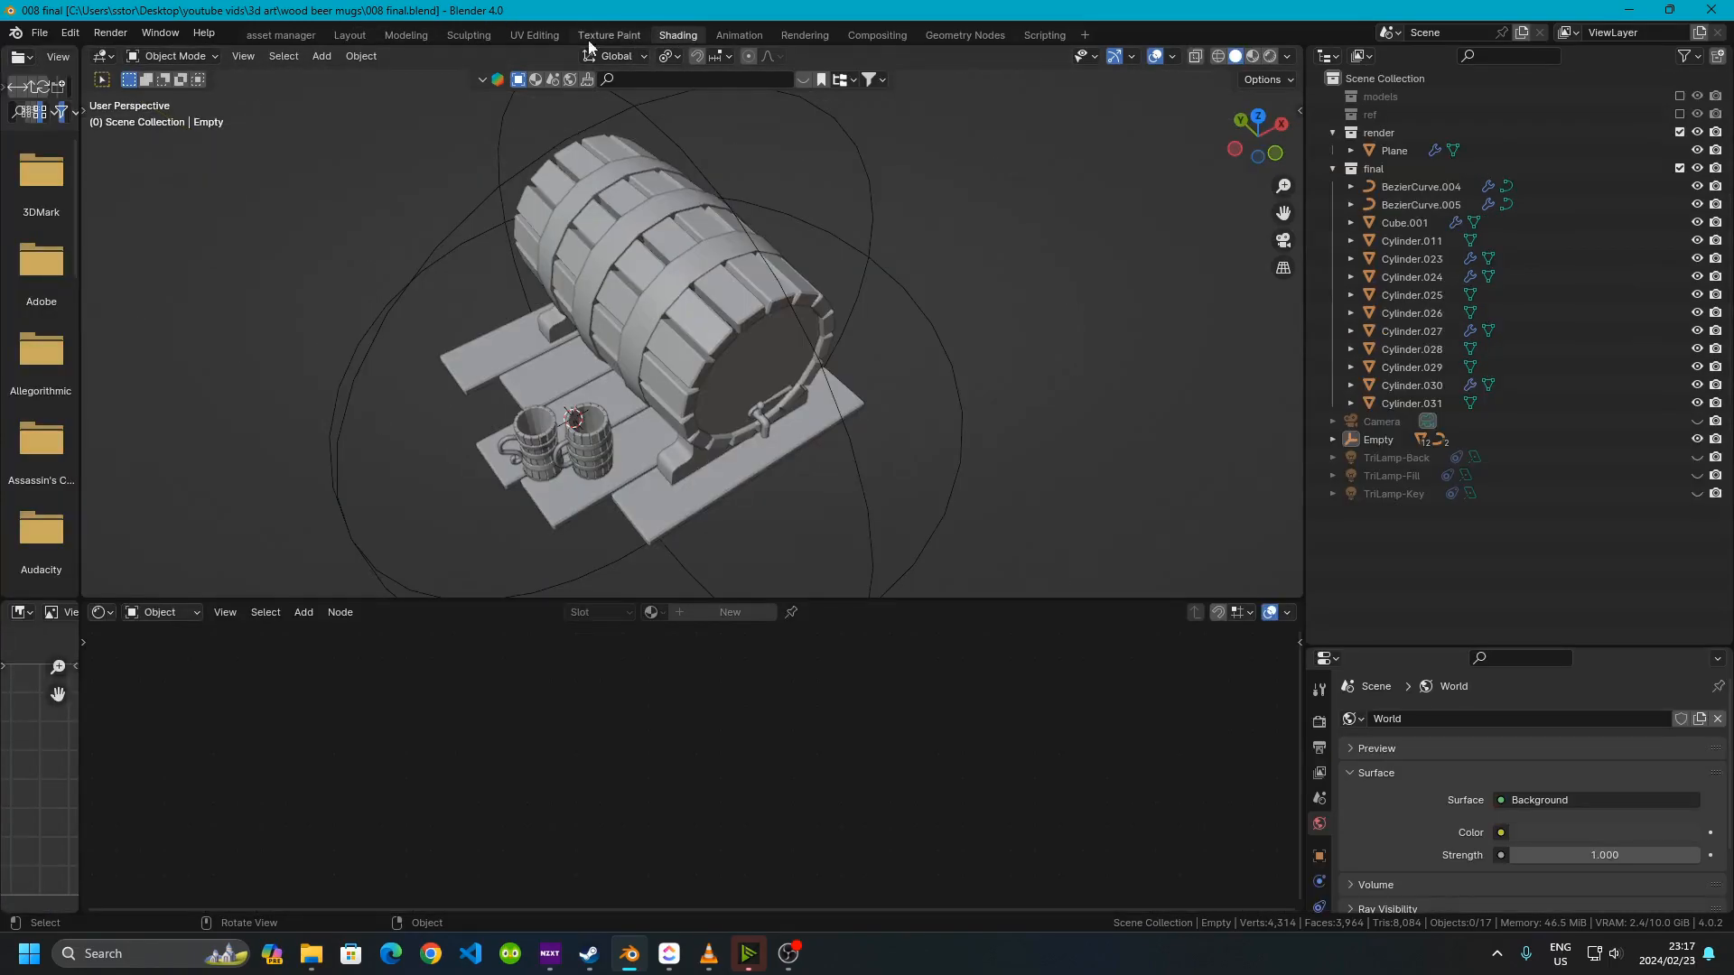
{"action": "left_click", "coordinate": [193, 612]}
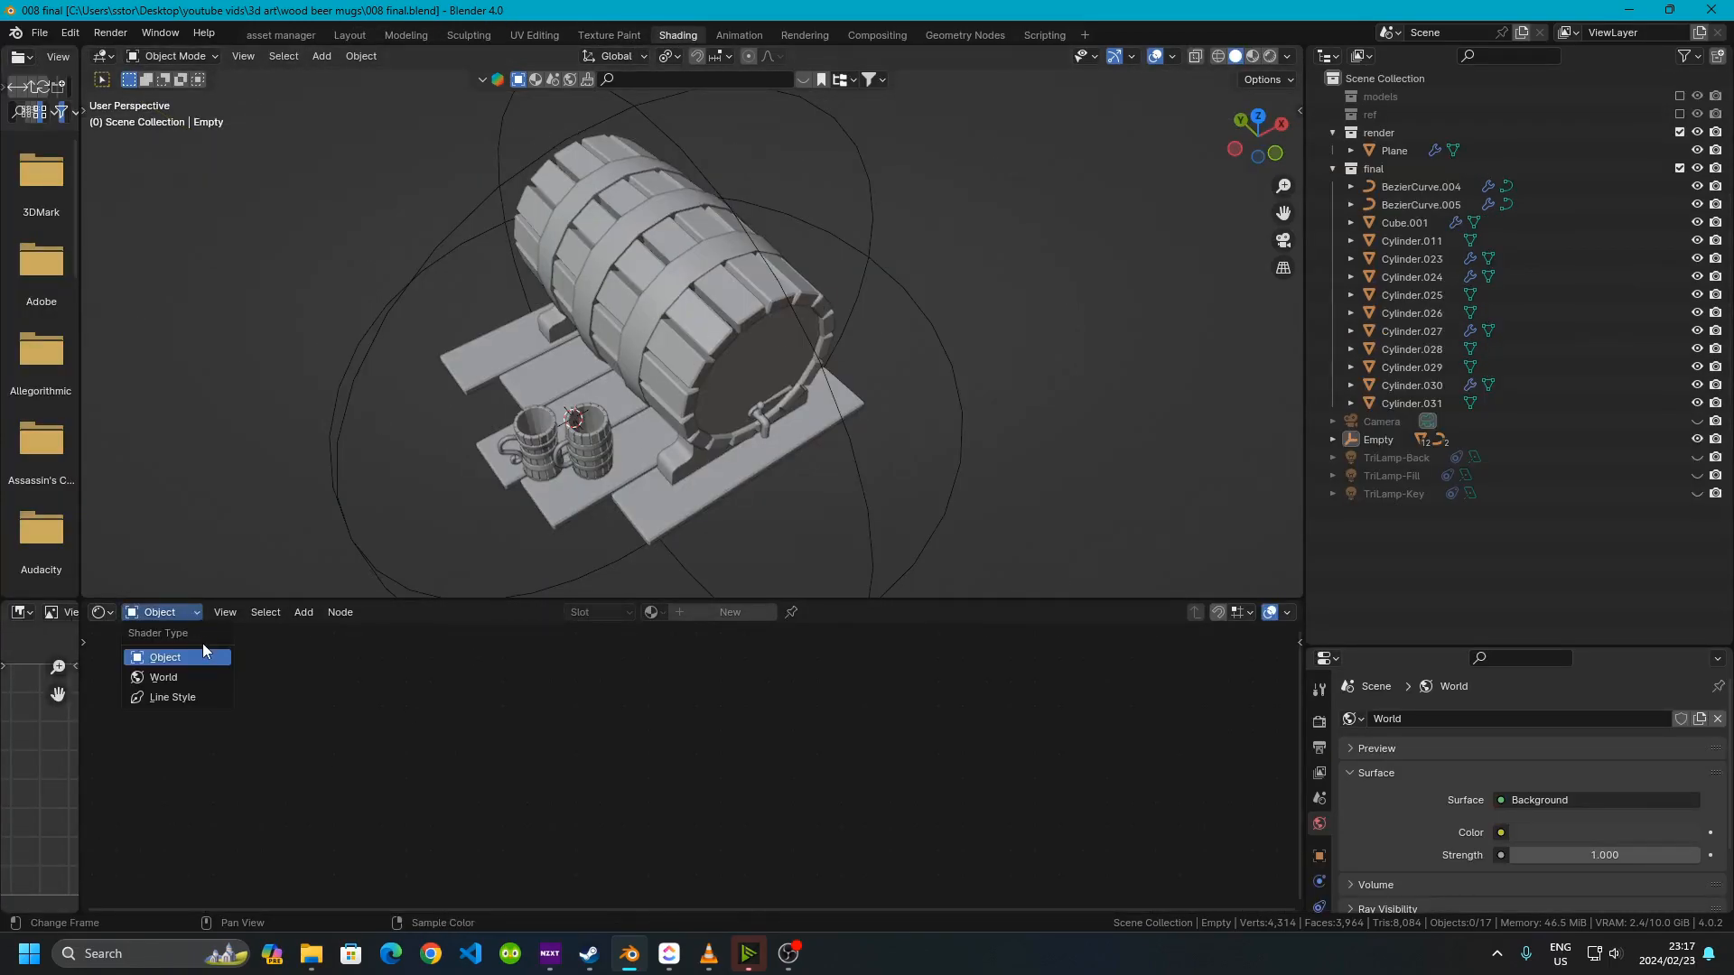
{"action": "left_click", "coordinate": [166, 677]}
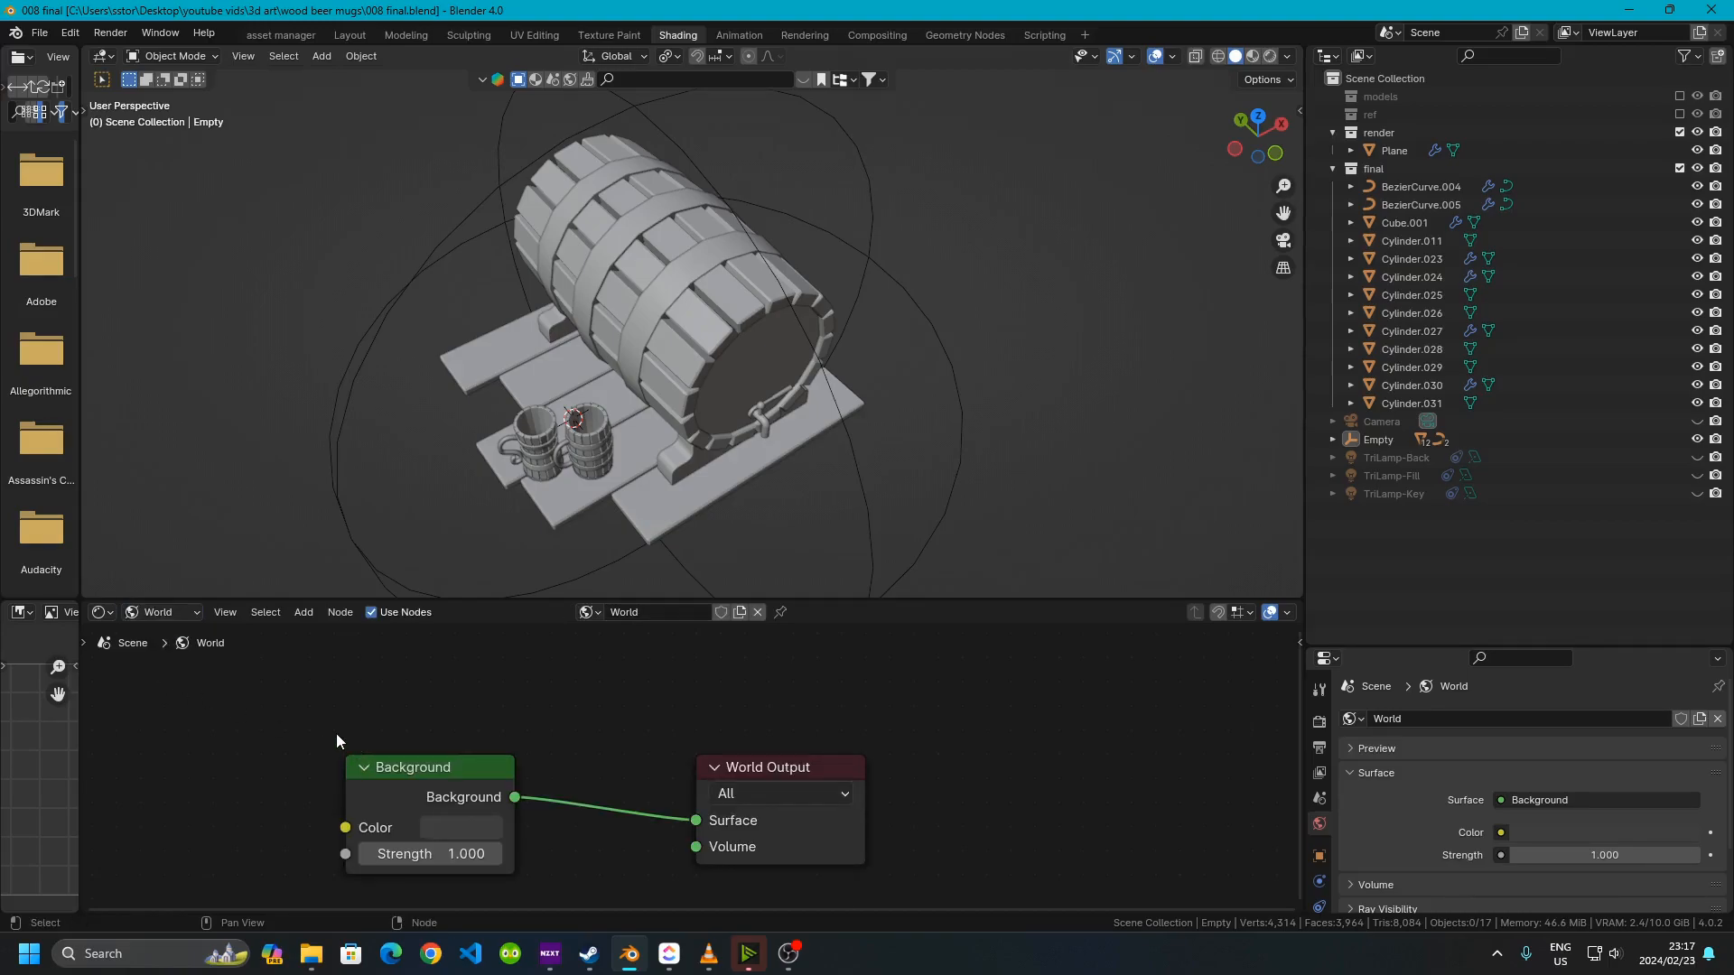
{"action": "middle_click_drag", "start_coordinate": [336, 733], "coordinate": [453, 704]}
{"action": "left_click_drag", "start_coordinate": [836, 596], "coordinate": [859, 298]}
{"action": "middle_click_drag", "start_coordinate": [523, 428], "coordinate": [726, 514]}
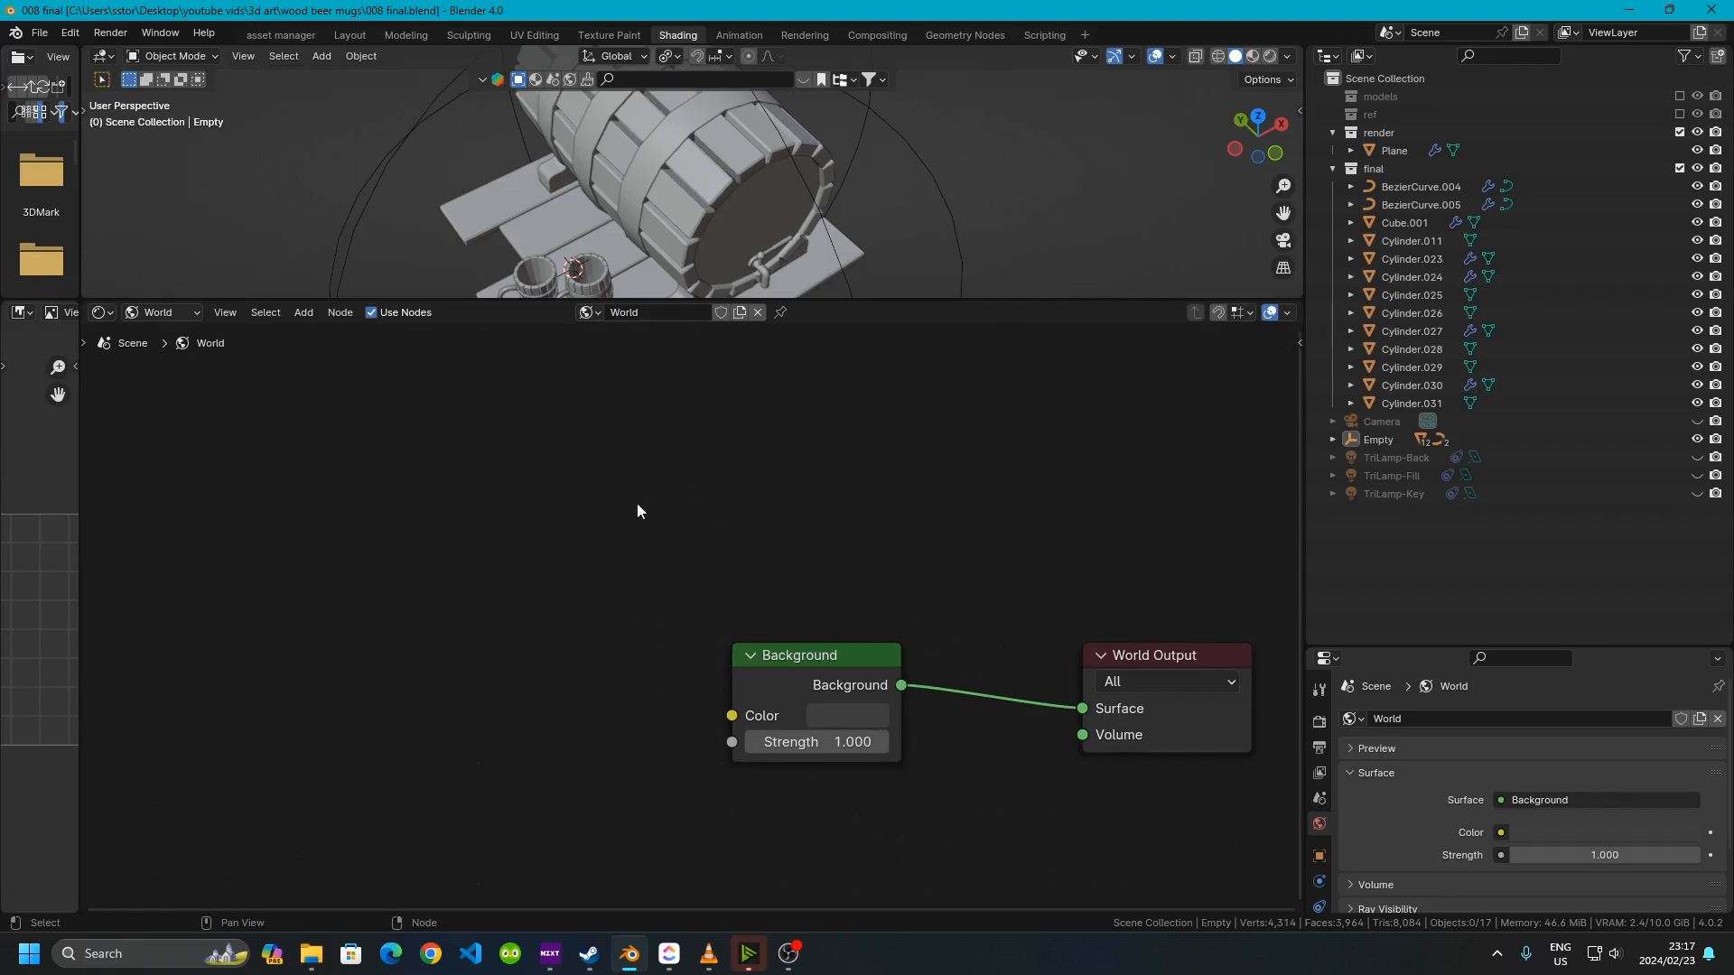
Switch the 3D viewport to rendered shading
{"action": "left_click", "coordinate": [1268, 58]}
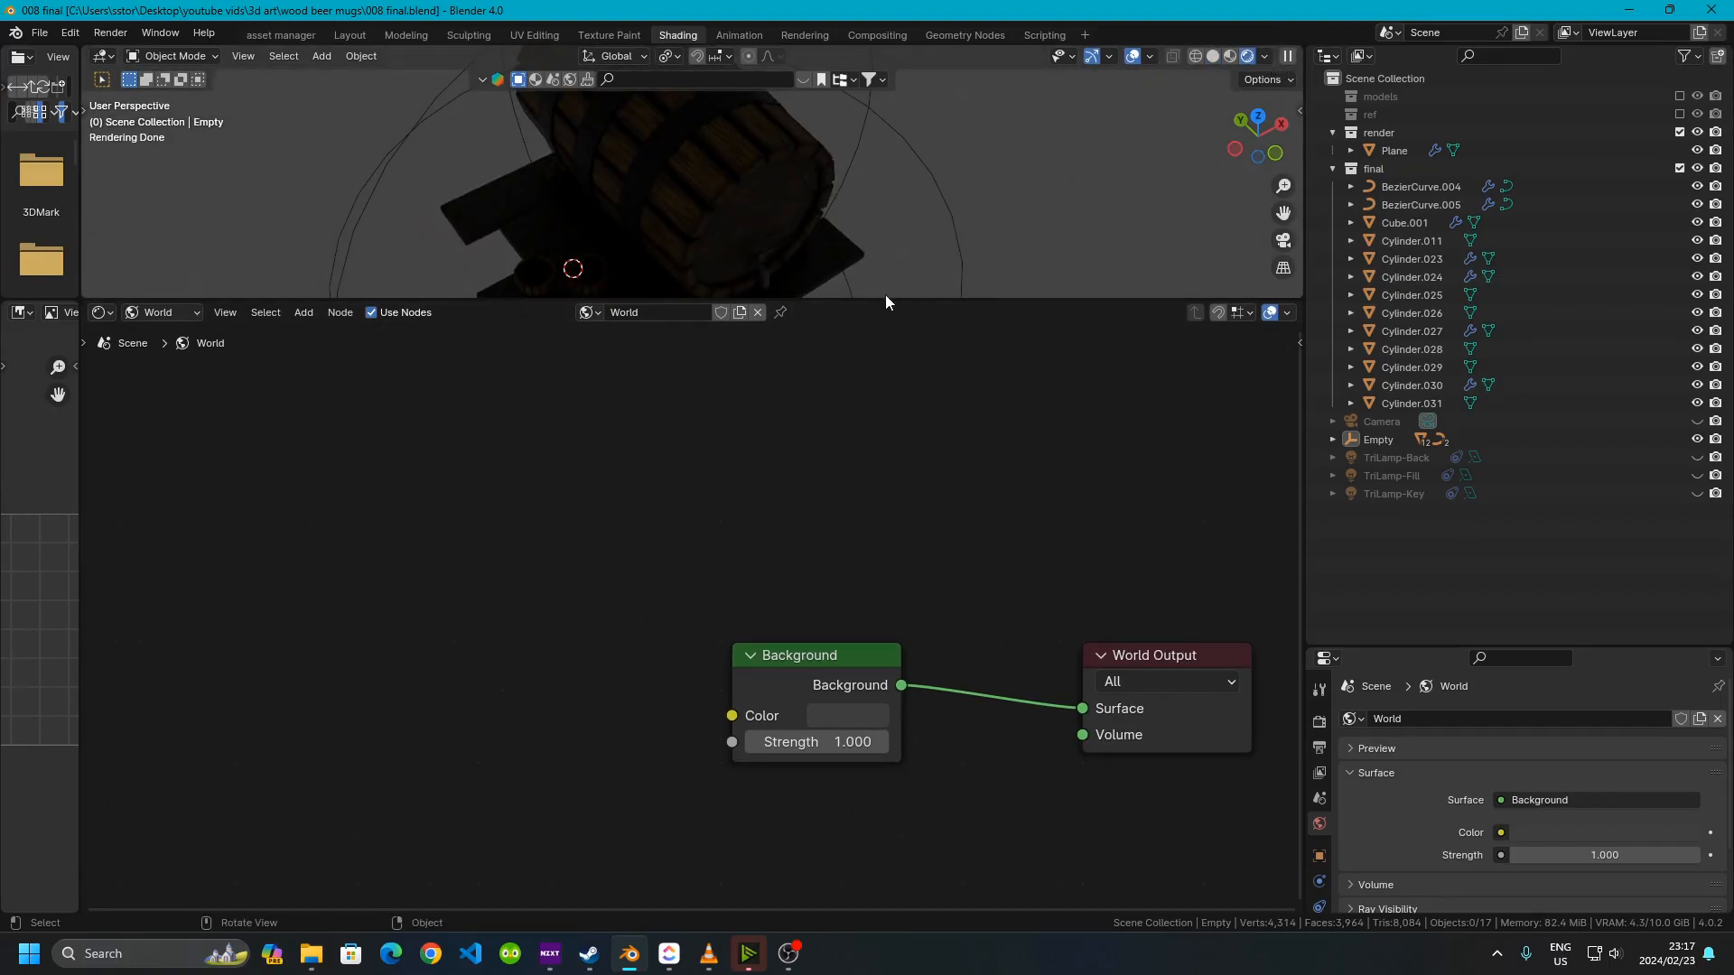
{"action": "left_click_drag", "start_coordinate": [873, 300], "coordinate": [900, 415]}
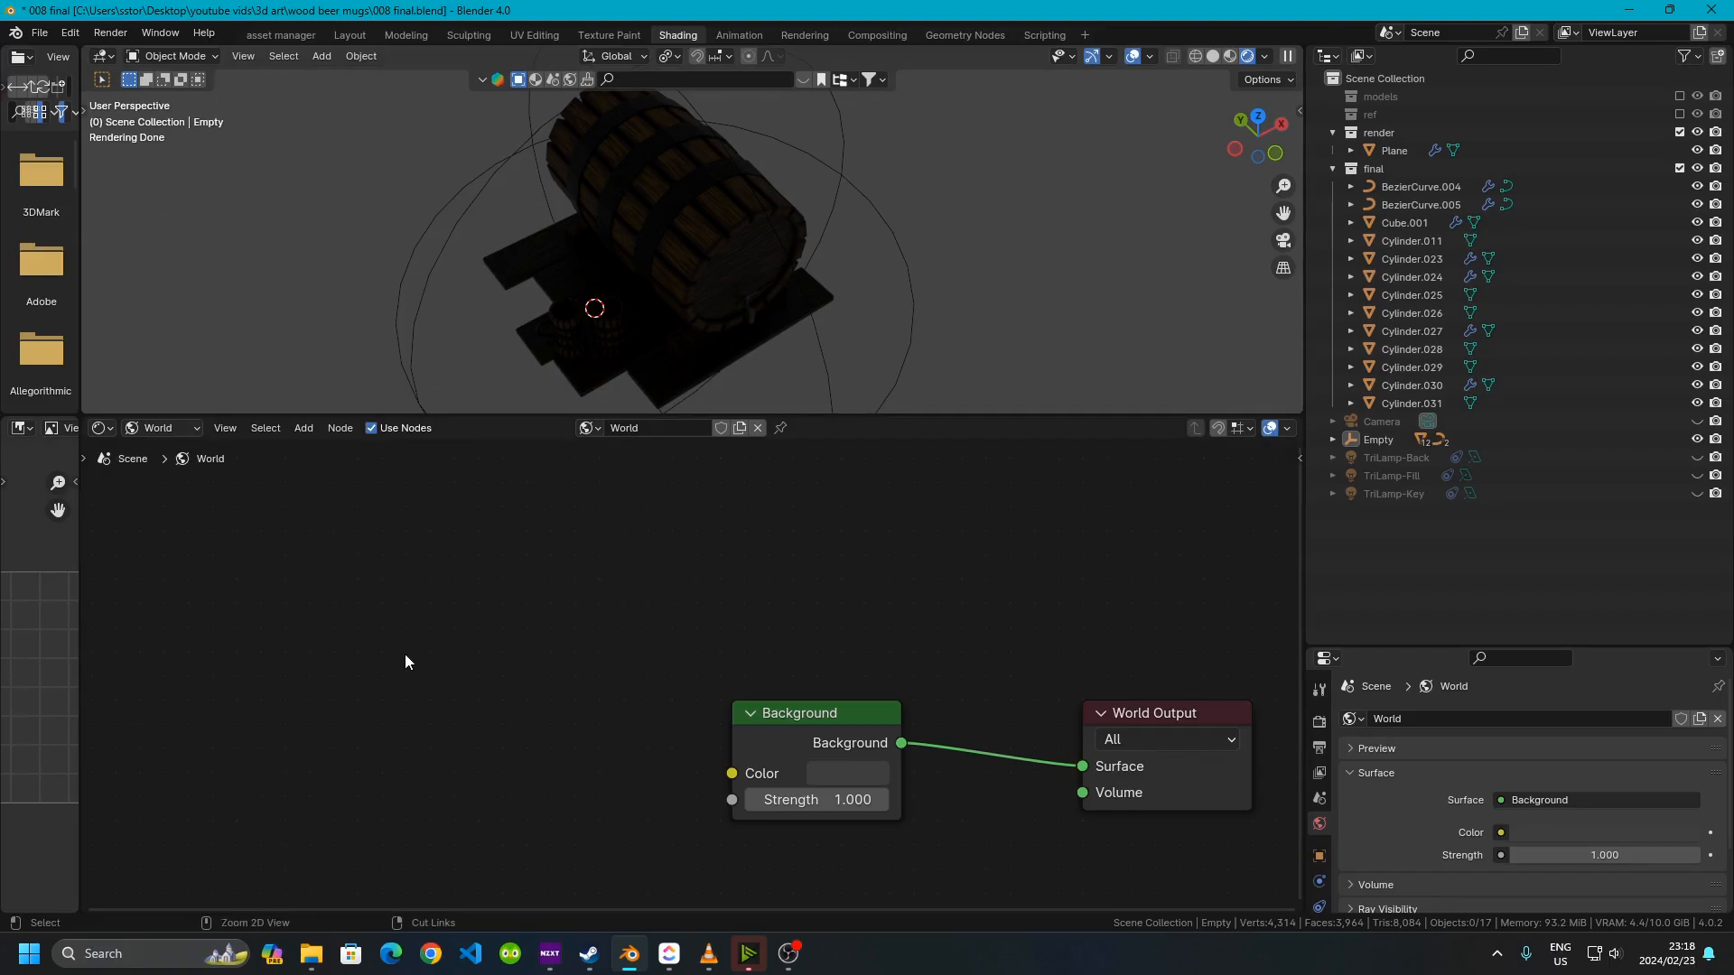
{"action": "key", "text": "shift+a"}
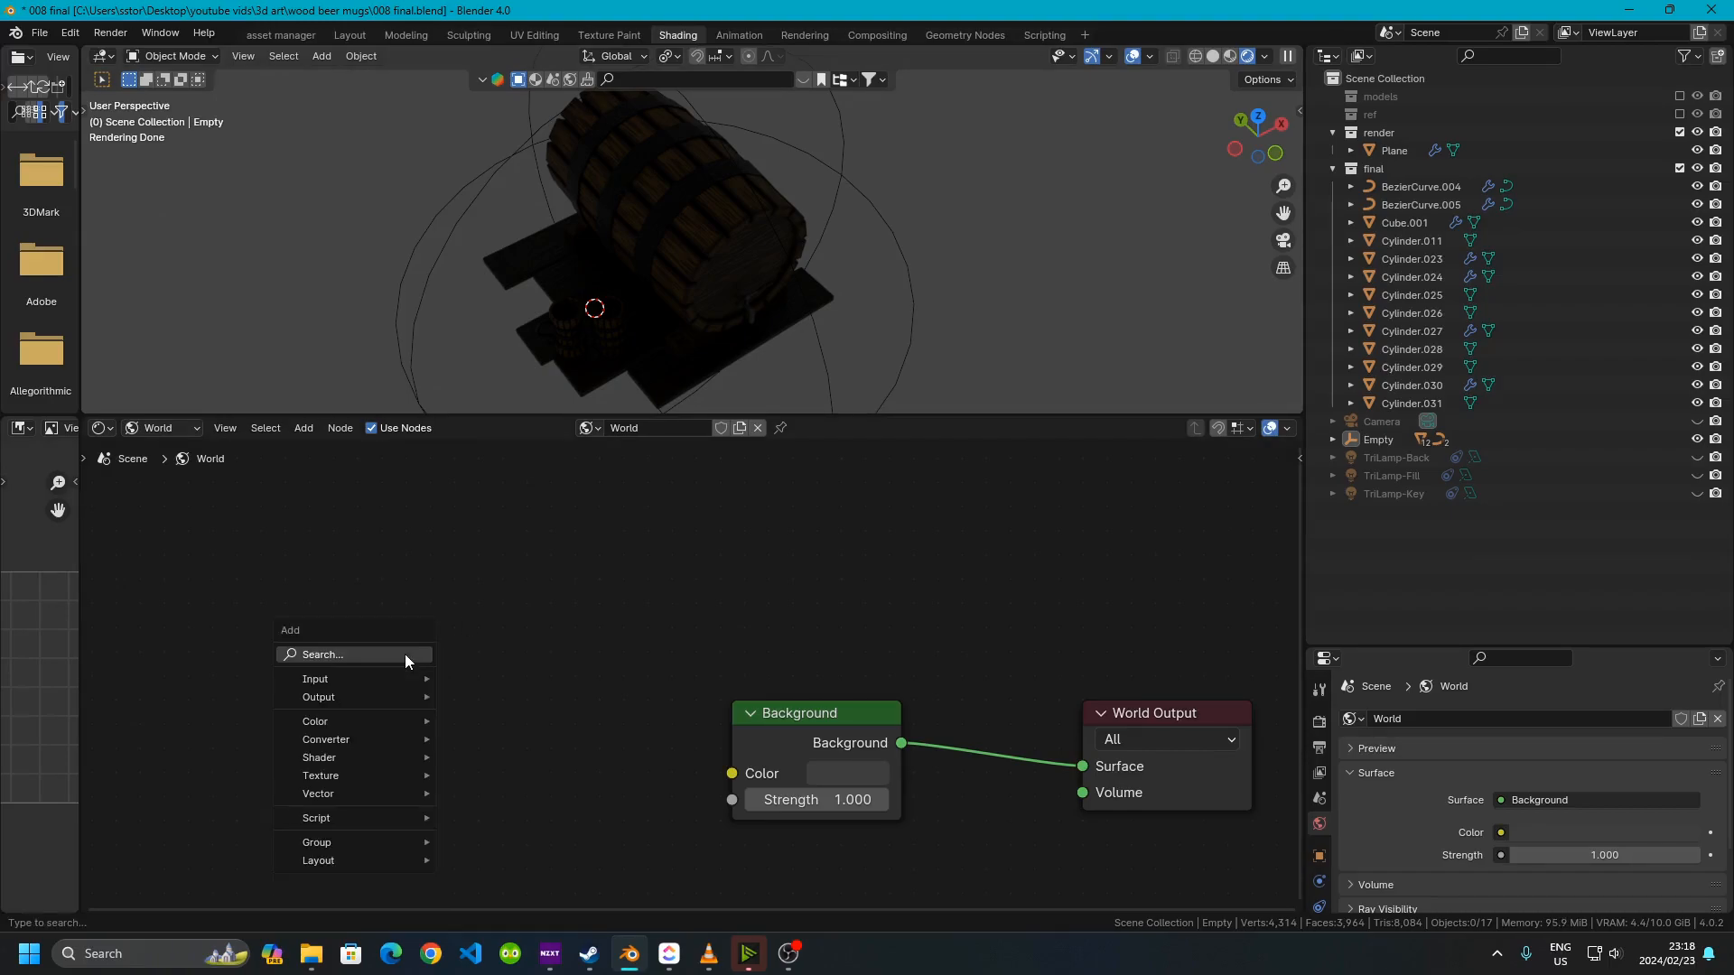
{"action": "key", "text": "shift+a"}
{"action": "left_click_drag", "start_coordinate": [1305, 109], "coordinate": [1211, 104]}
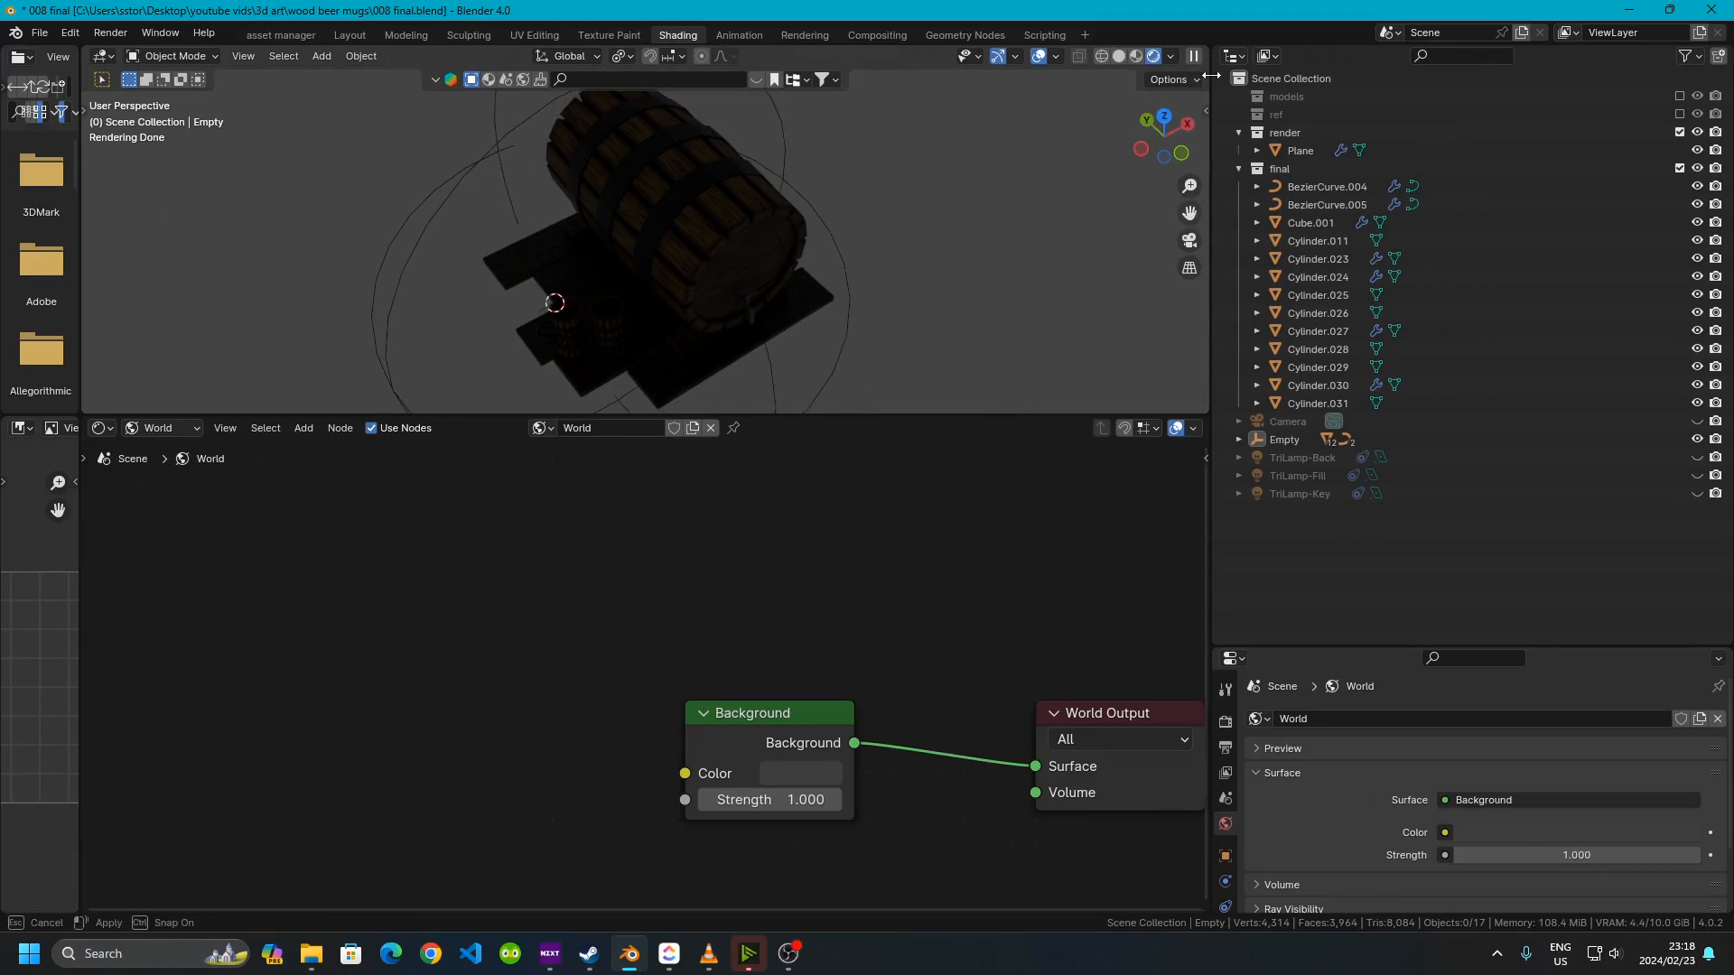
{"action": "left_click", "coordinate": [1206, 110]}
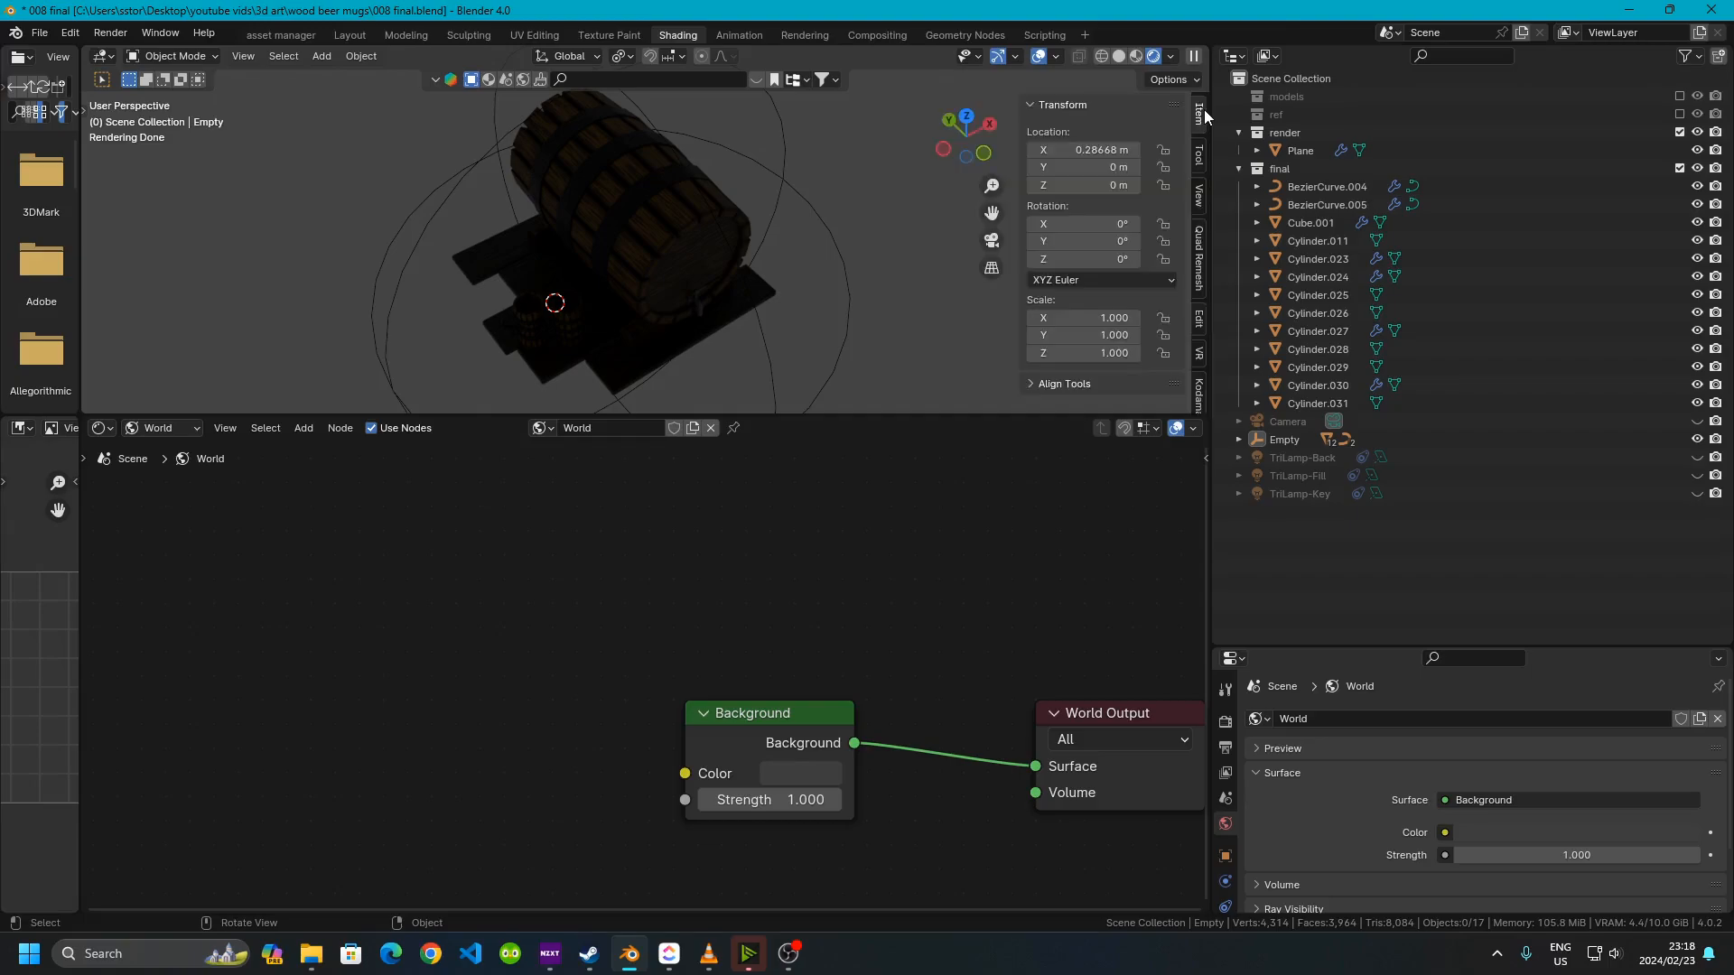
{"action": "scroll", "coordinate": [1196, 395], "scroll_direction": "down", "scroll_amount": 5}
{"action": "left_click", "coordinate": [1196, 395]}
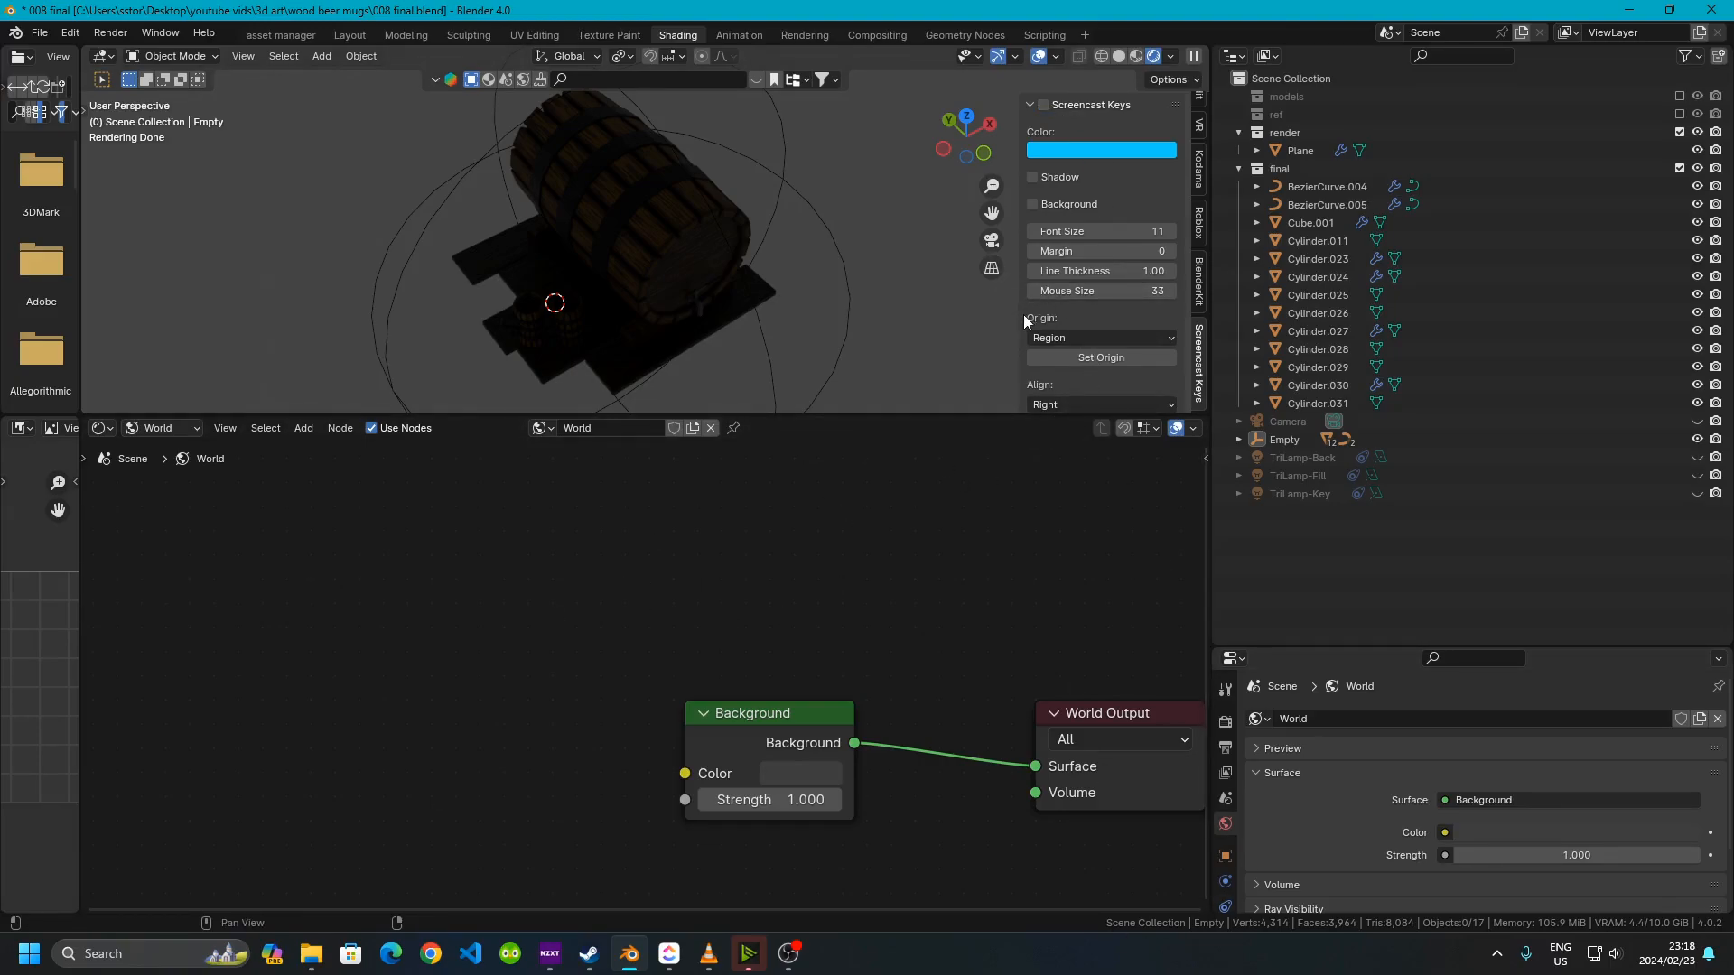
{"action": "left_click_drag", "start_coordinate": [1021, 326], "coordinate": [1137, 326]}
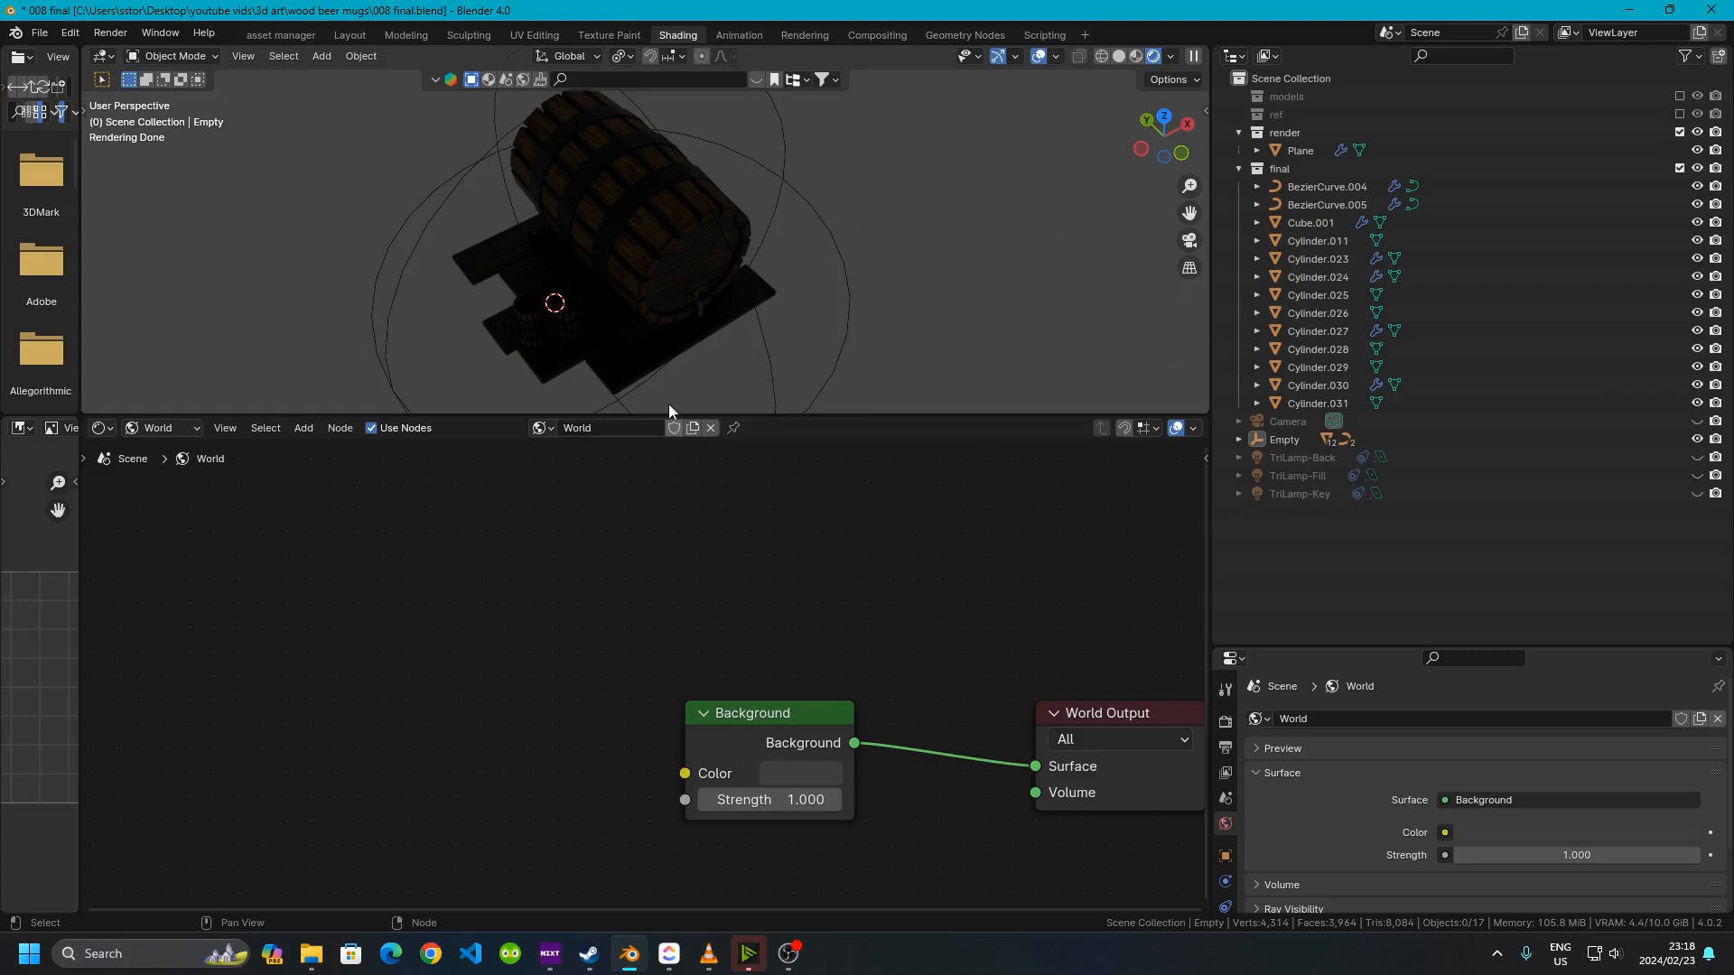
Add an Environment Texture node to the world shader, left of the Background node
{"action": "key", "text": "shift+s"}
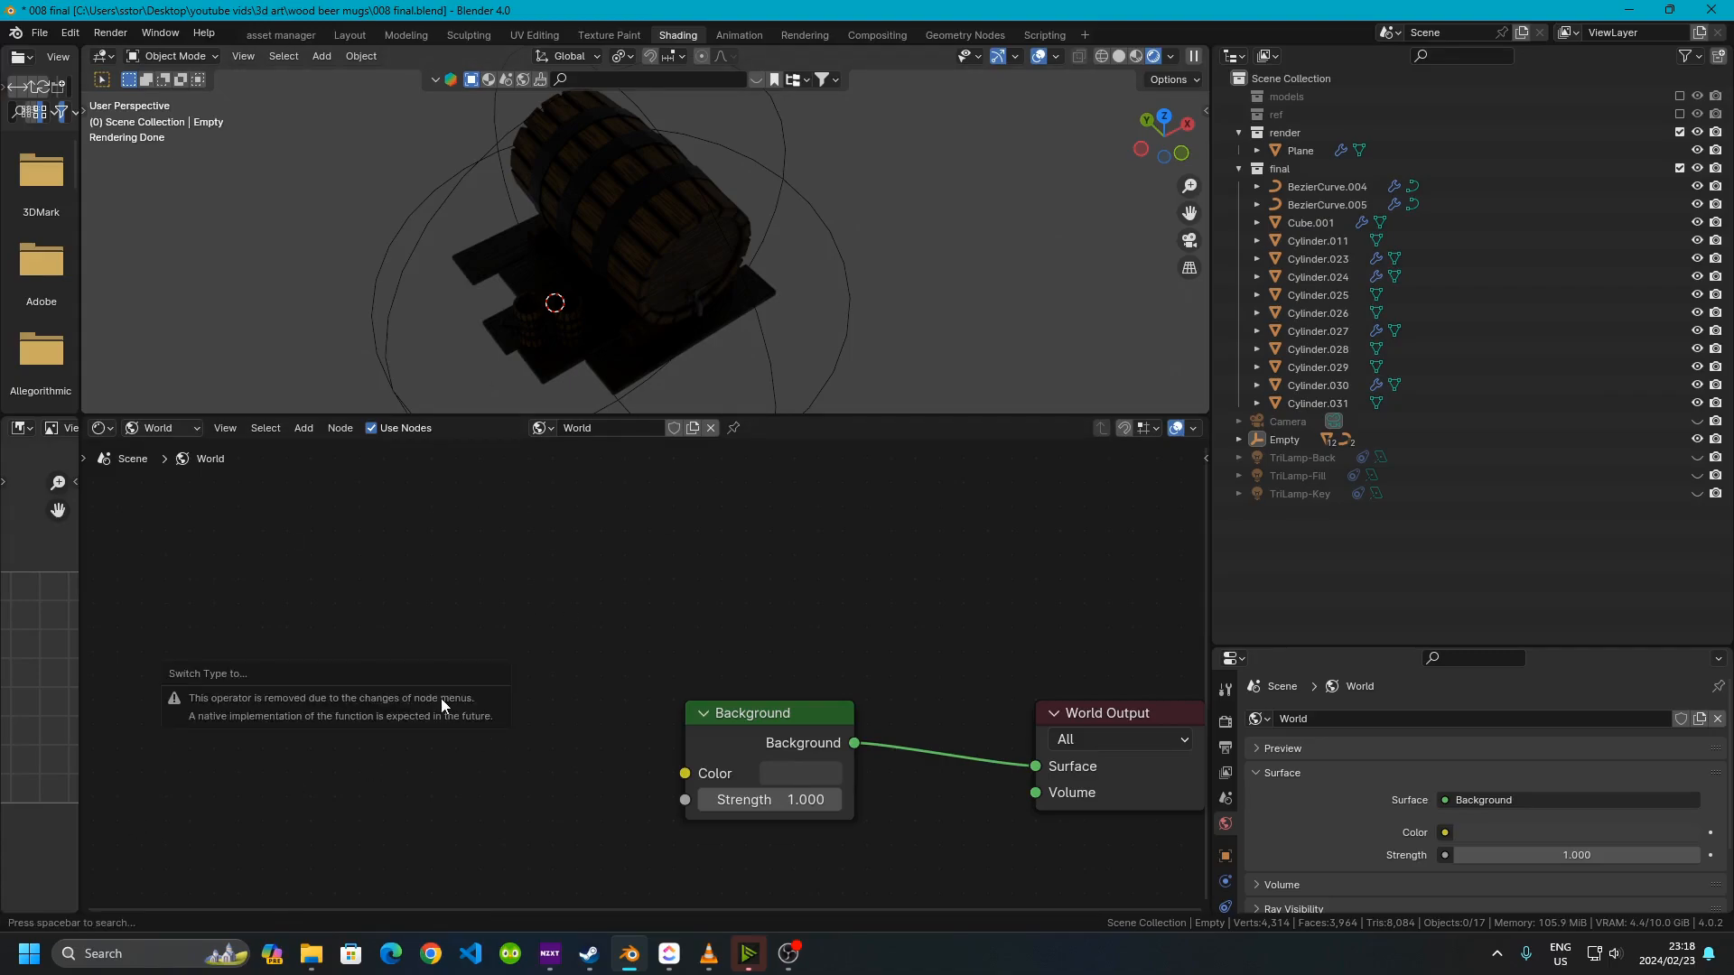
{"action": "key", "text": "shift+a"}
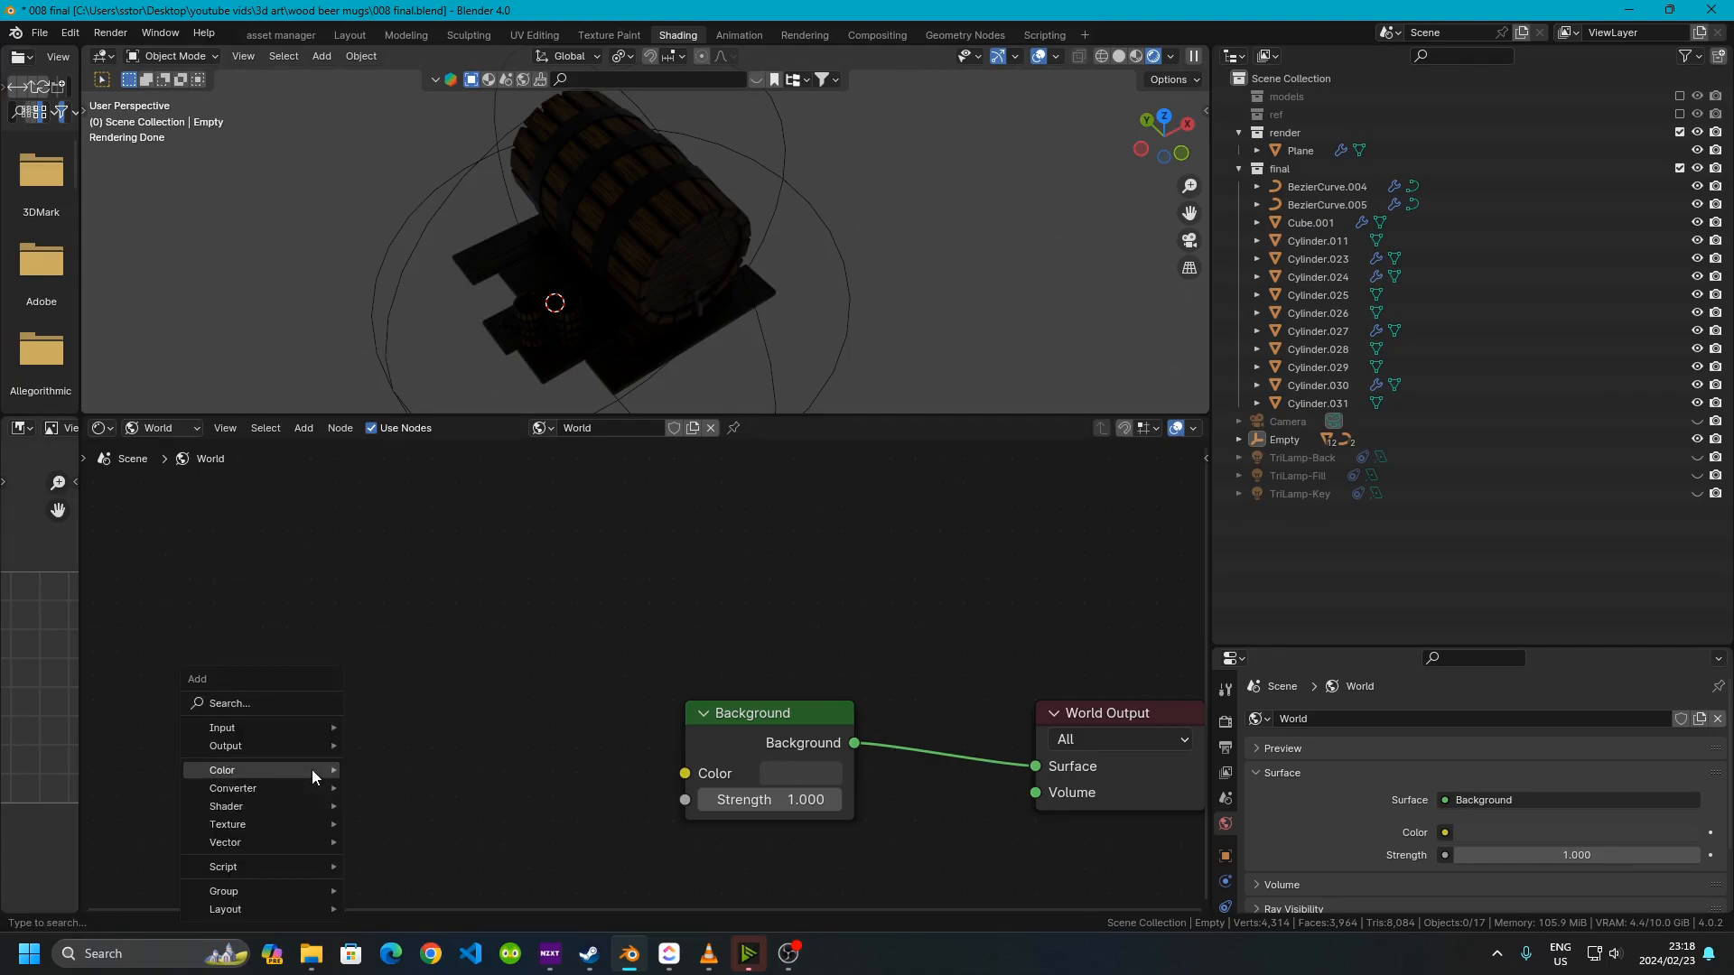
{"action": "left_click", "coordinate": [235, 702]}
{"action": "type", "text": "env"}
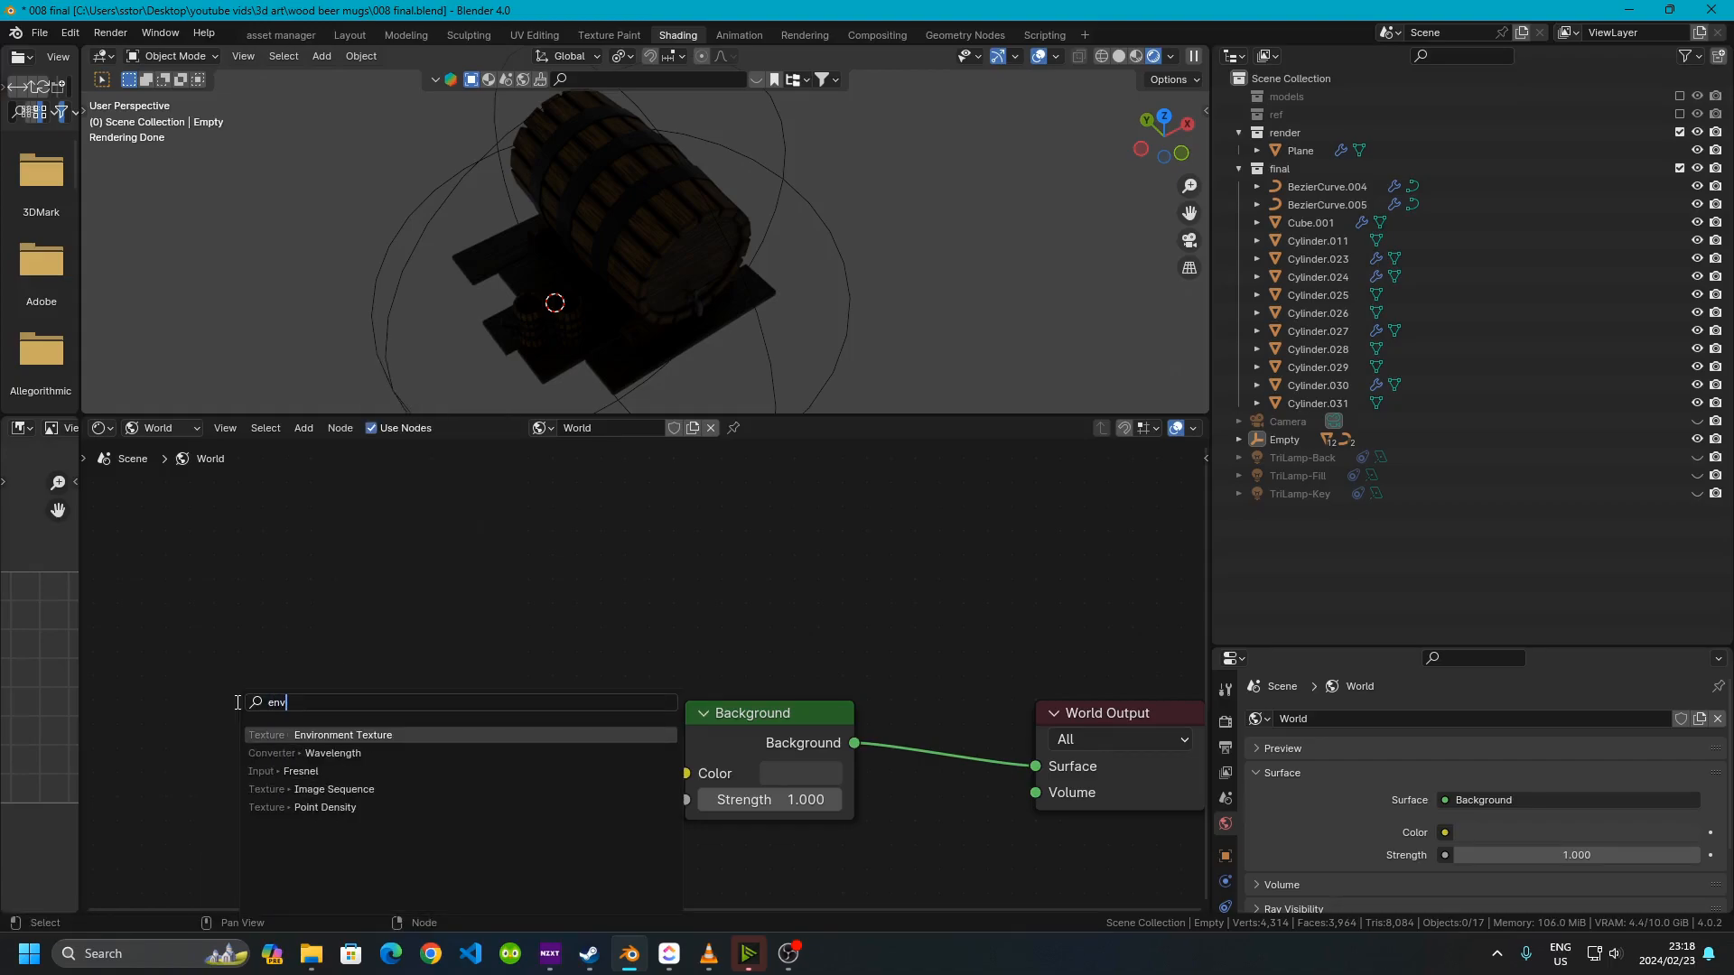
{"action": "type", "text": "iorn"}
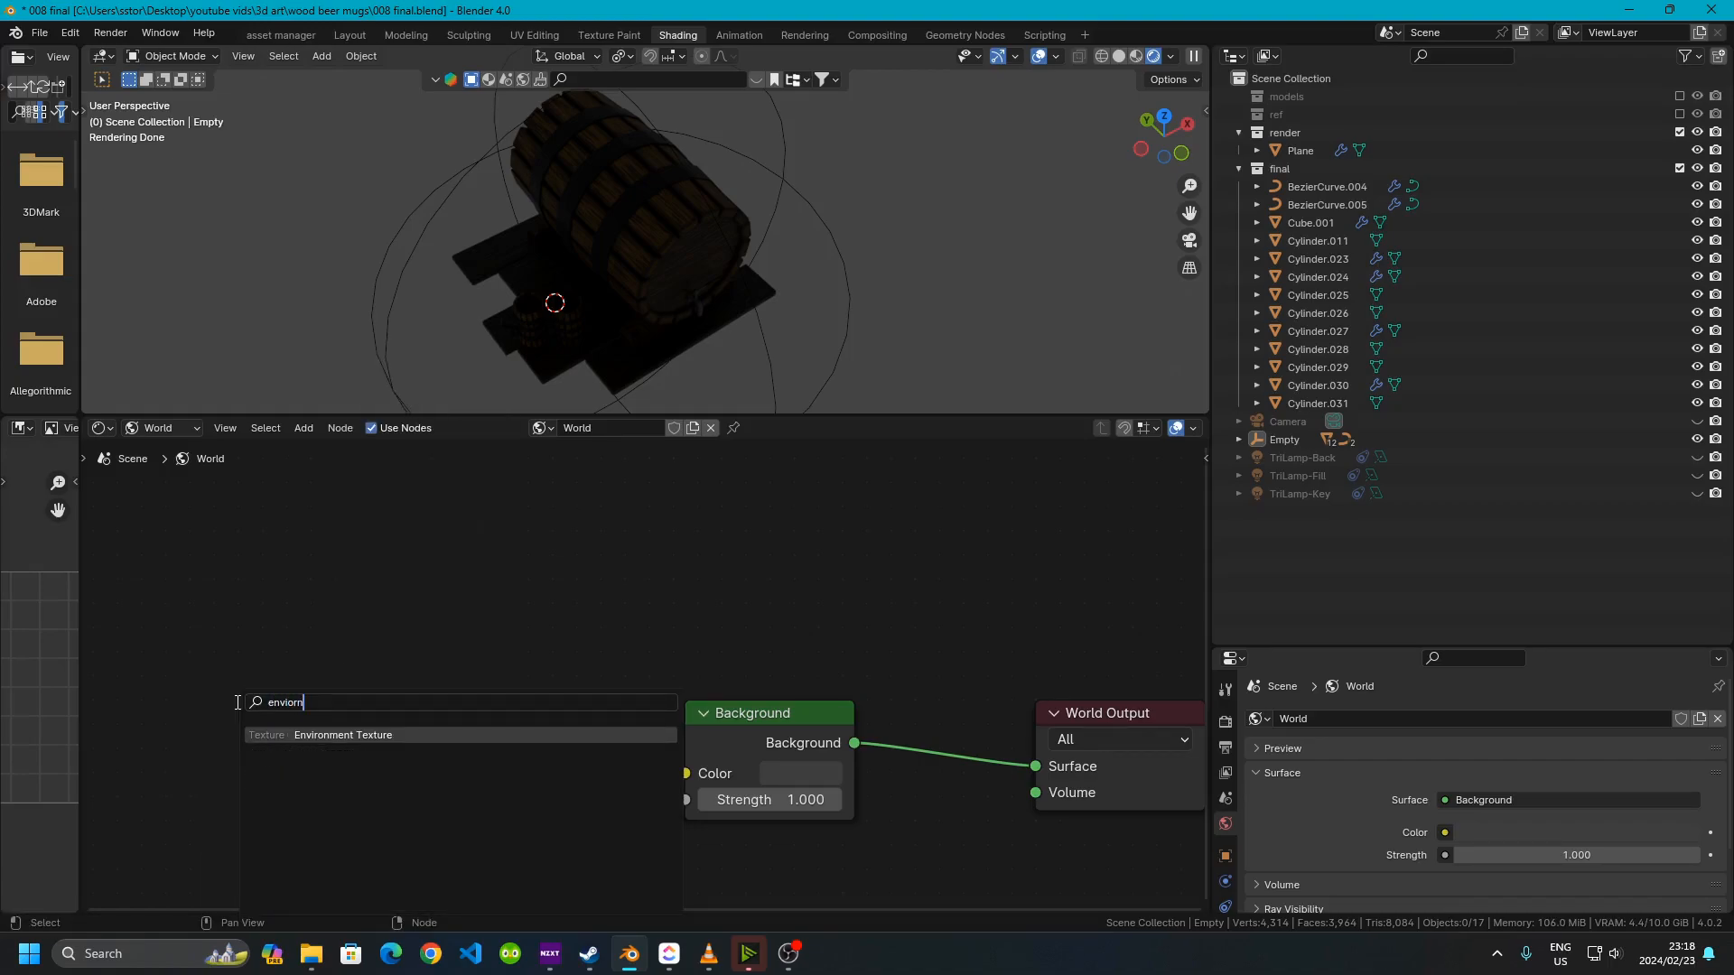
{"action": "left_click", "coordinate": [302, 735]}
{"action": "left_click", "coordinate": [202, 658]}
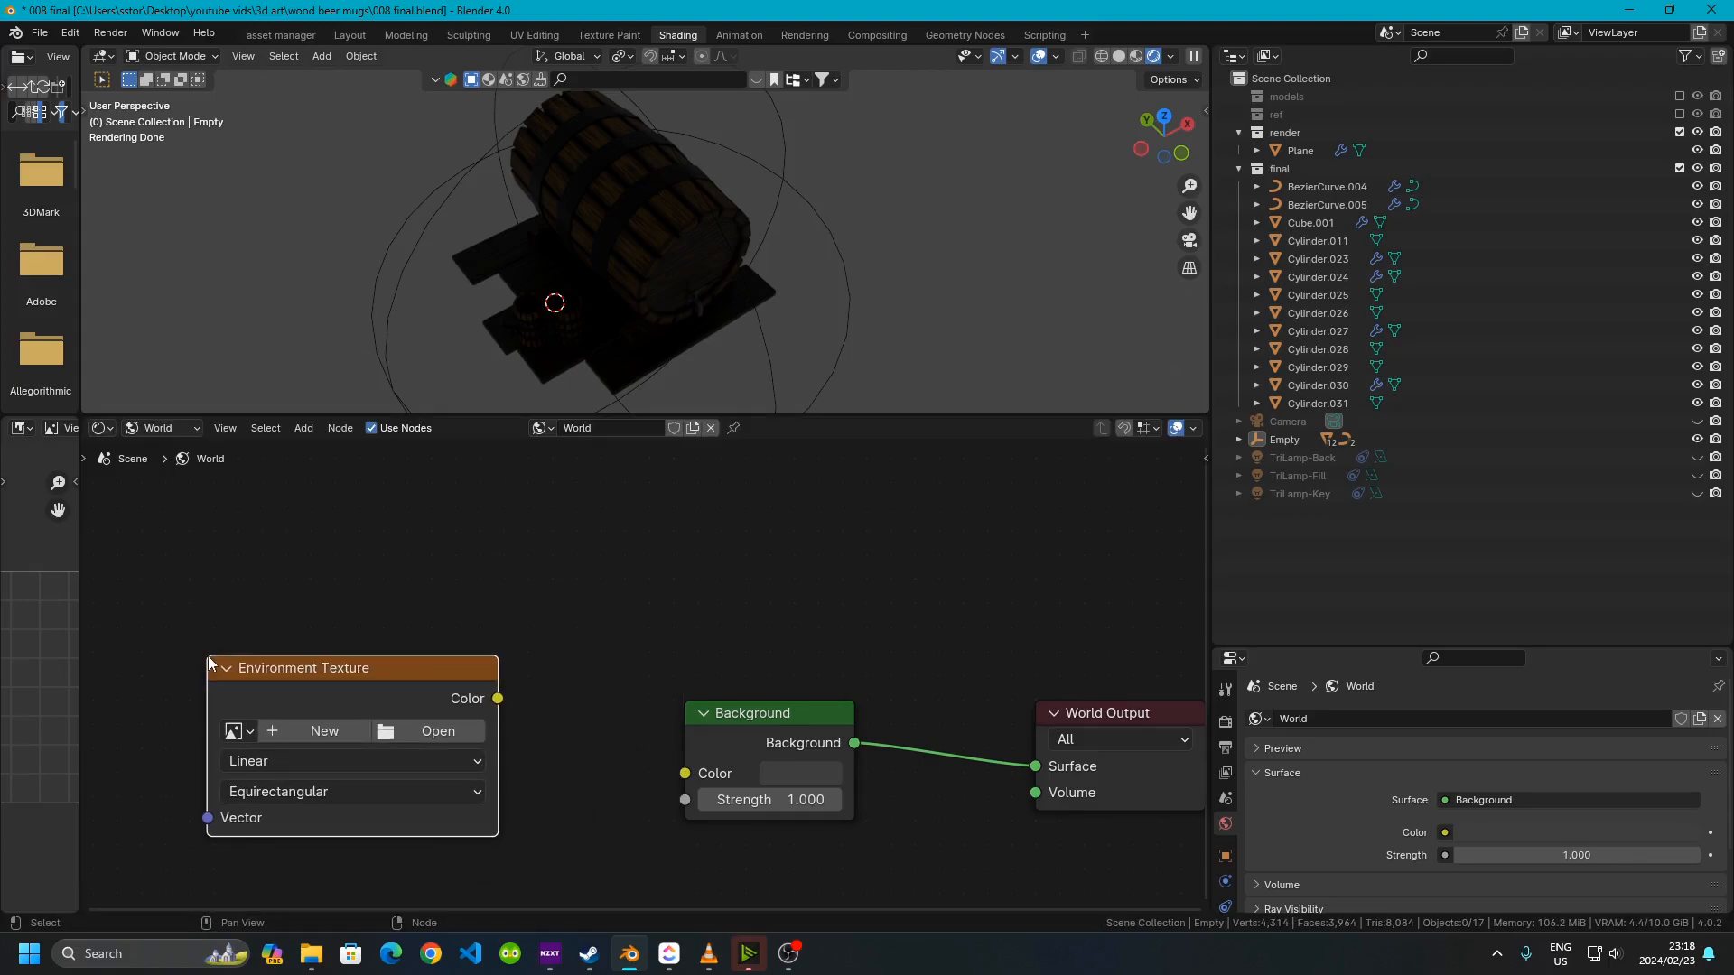
Connect the Environment Texture's Color to the Background's Color and open simons_town_harbour_4k.exr from the hdri folder
{"action": "left_click_drag", "start_coordinate": [497, 701], "coordinate": [725, 775]}
{"action": "left_click_drag", "start_coordinate": [497, 699], "coordinate": [685, 773]}
{"action": "left_click", "coordinate": [408, 729]}
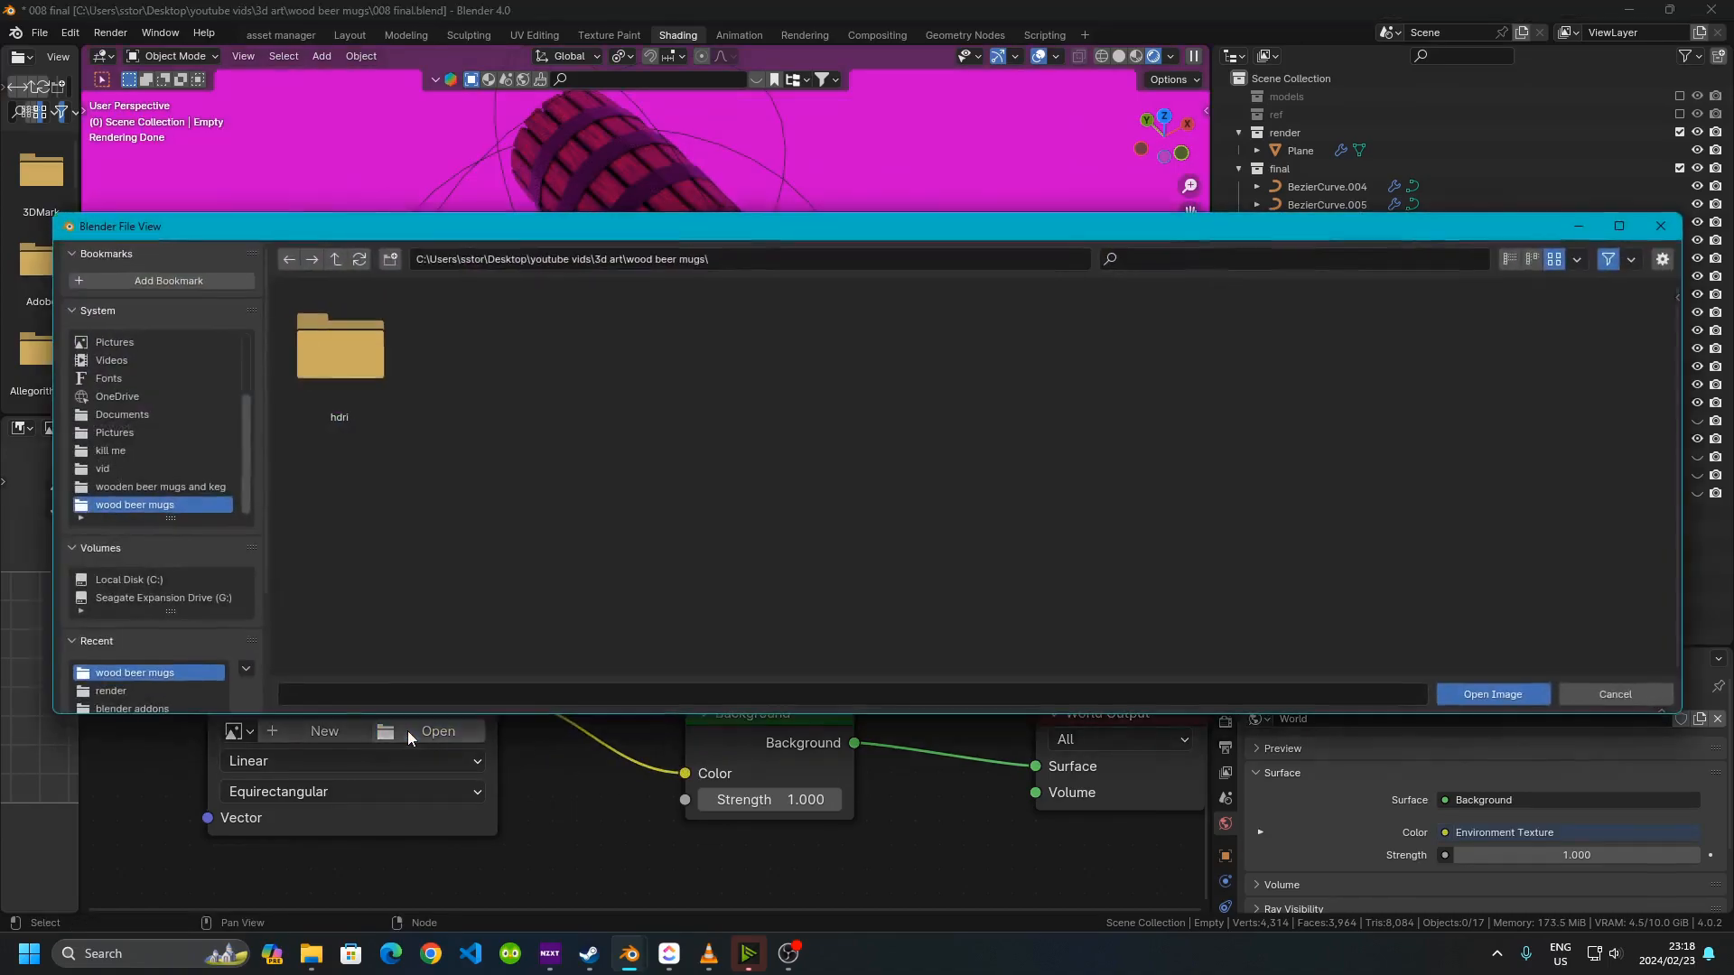
{"action": "double_click", "coordinate": [348, 352]}
{"action": "left_click", "coordinate": [365, 368]}
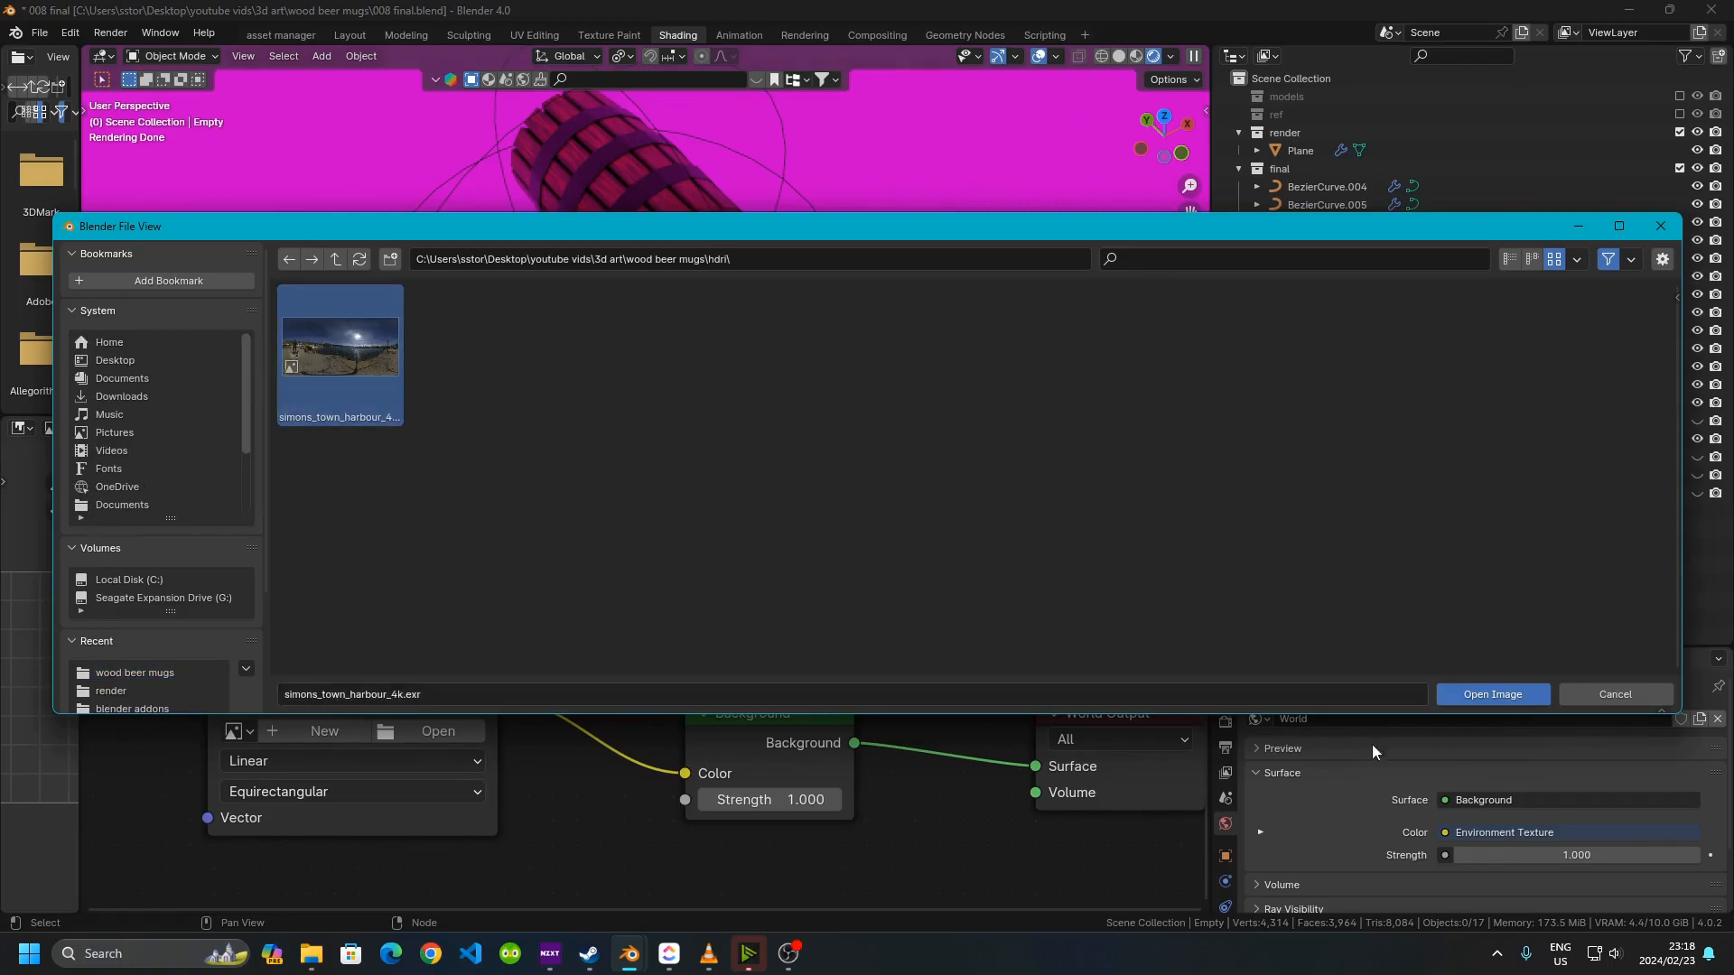
{"action": "left_click", "coordinate": [1463, 695]}
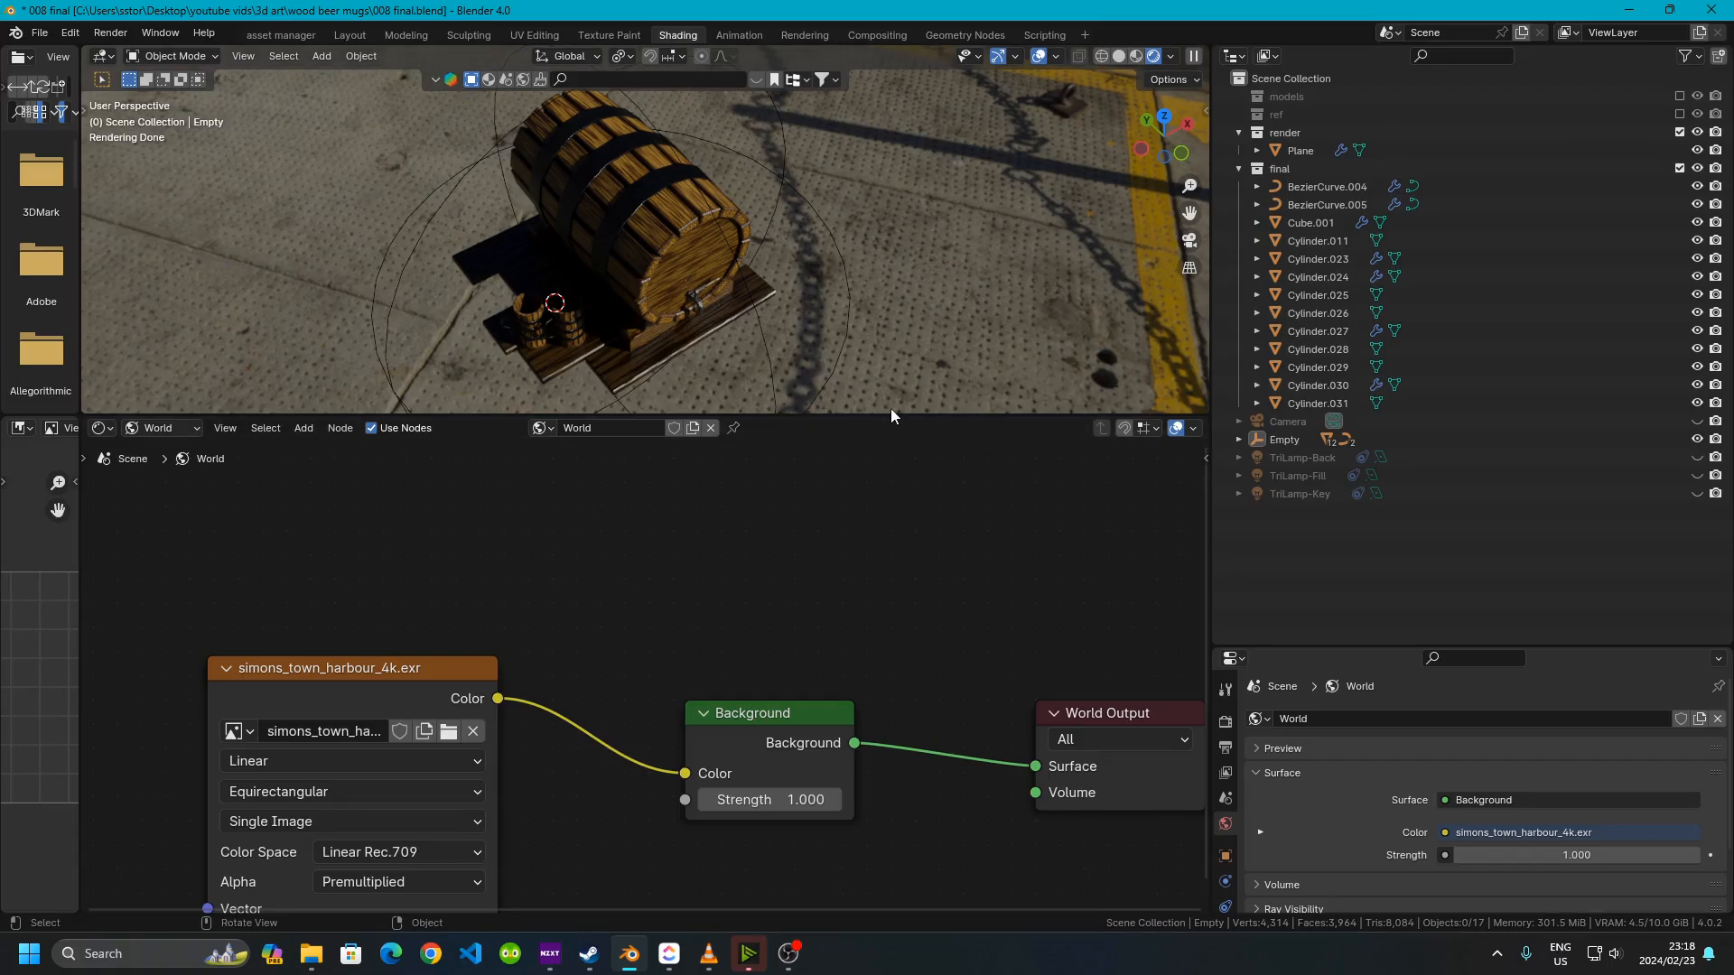
Turn on the Transparent option under Film in the render properties
{"action": "left_click_drag", "start_coordinate": [901, 412], "coordinate": [901, 673]}
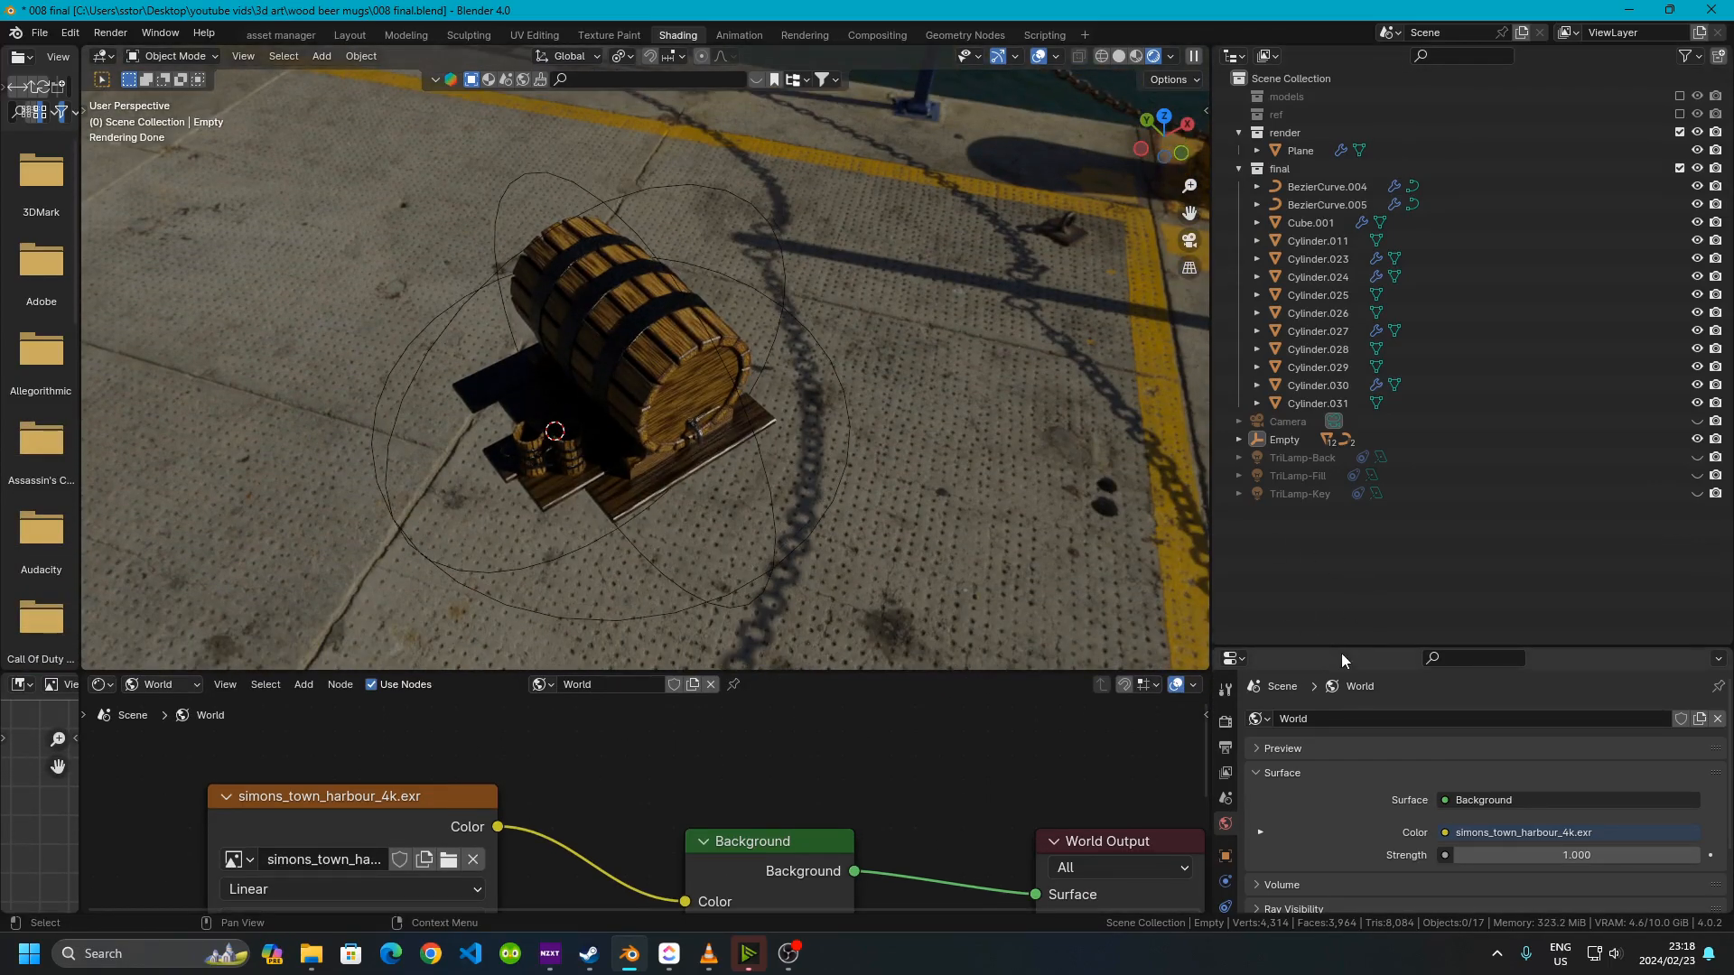
{"action": "left_click_drag", "start_coordinate": [1340, 644], "coordinate": [1340, 165]}
{"action": "left_click", "coordinate": [1225, 267]}
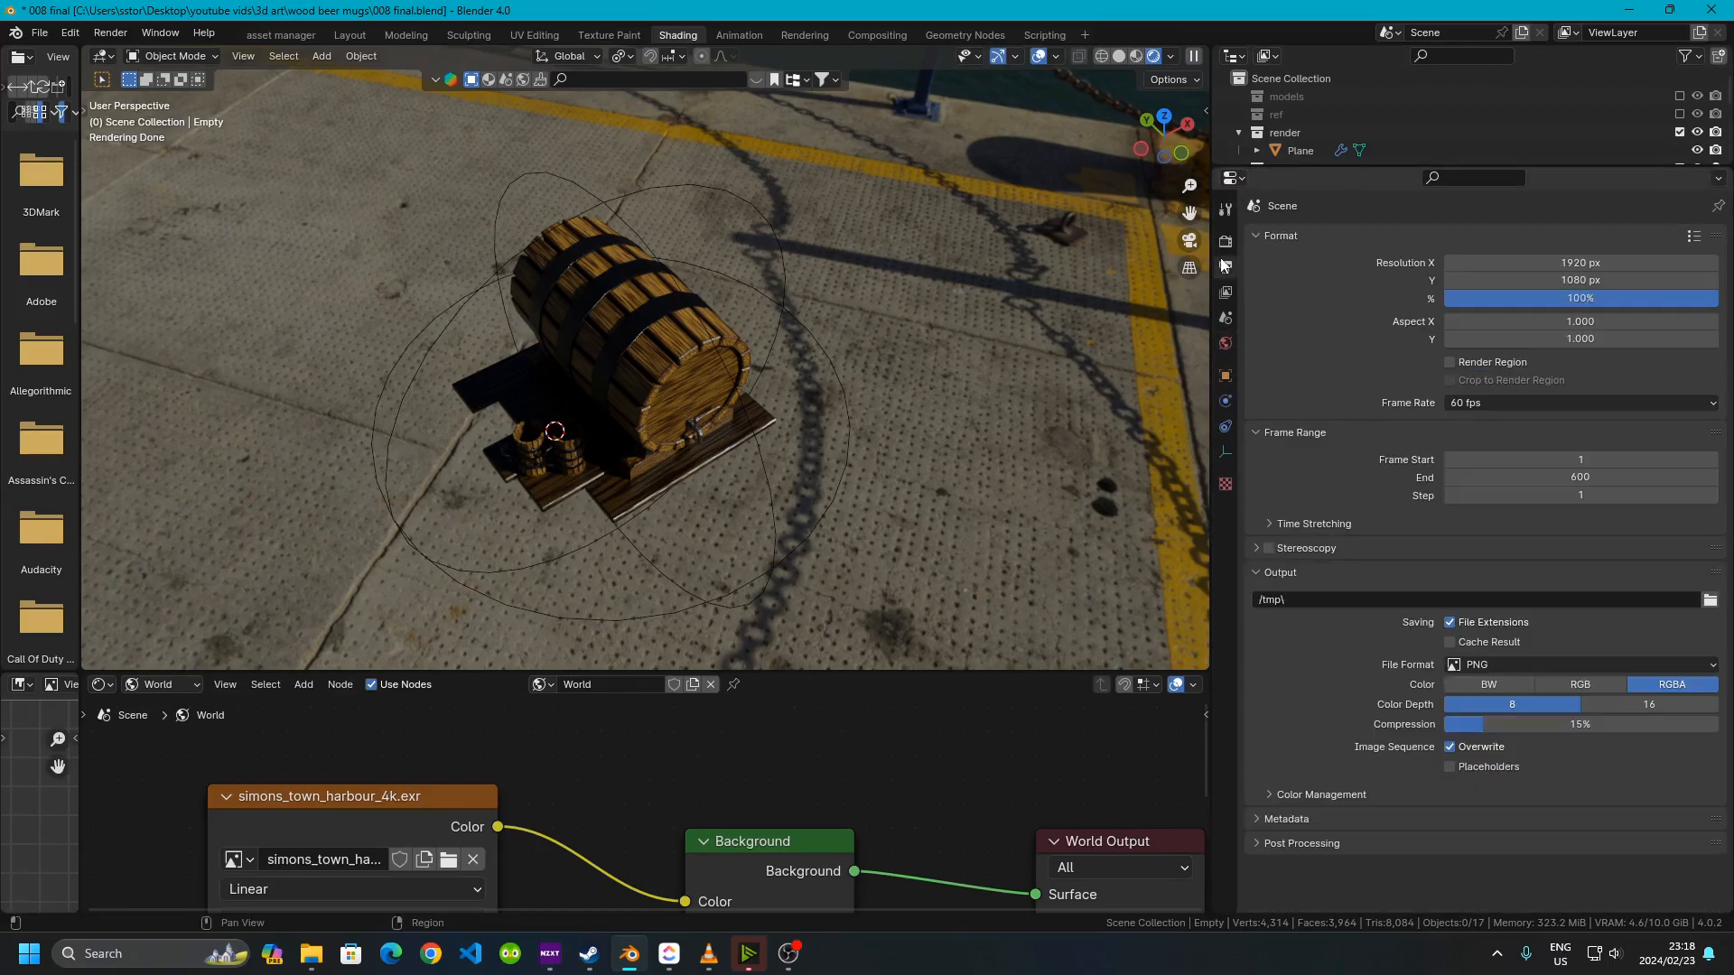
{"action": "left_click", "coordinate": [1227, 241]}
{"action": "scroll", "coordinate": [1485, 613], "scroll_direction": "down", "scroll_amount": 1}
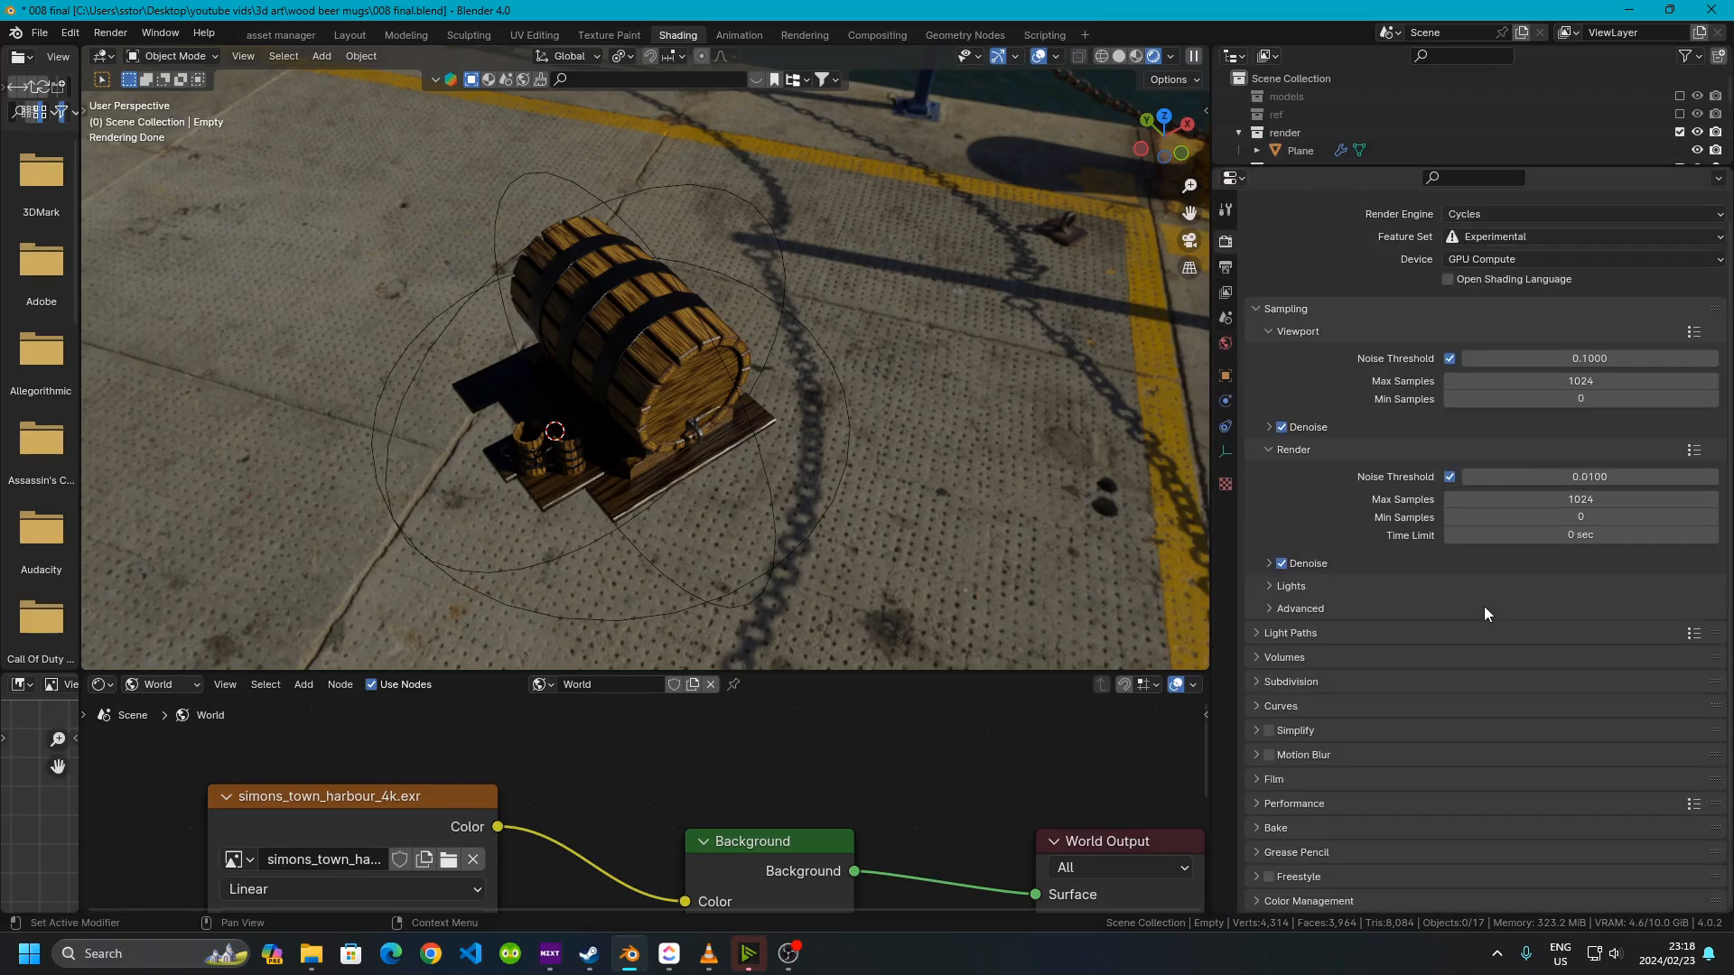
{"action": "left_click", "coordinate": [1261, 775]}
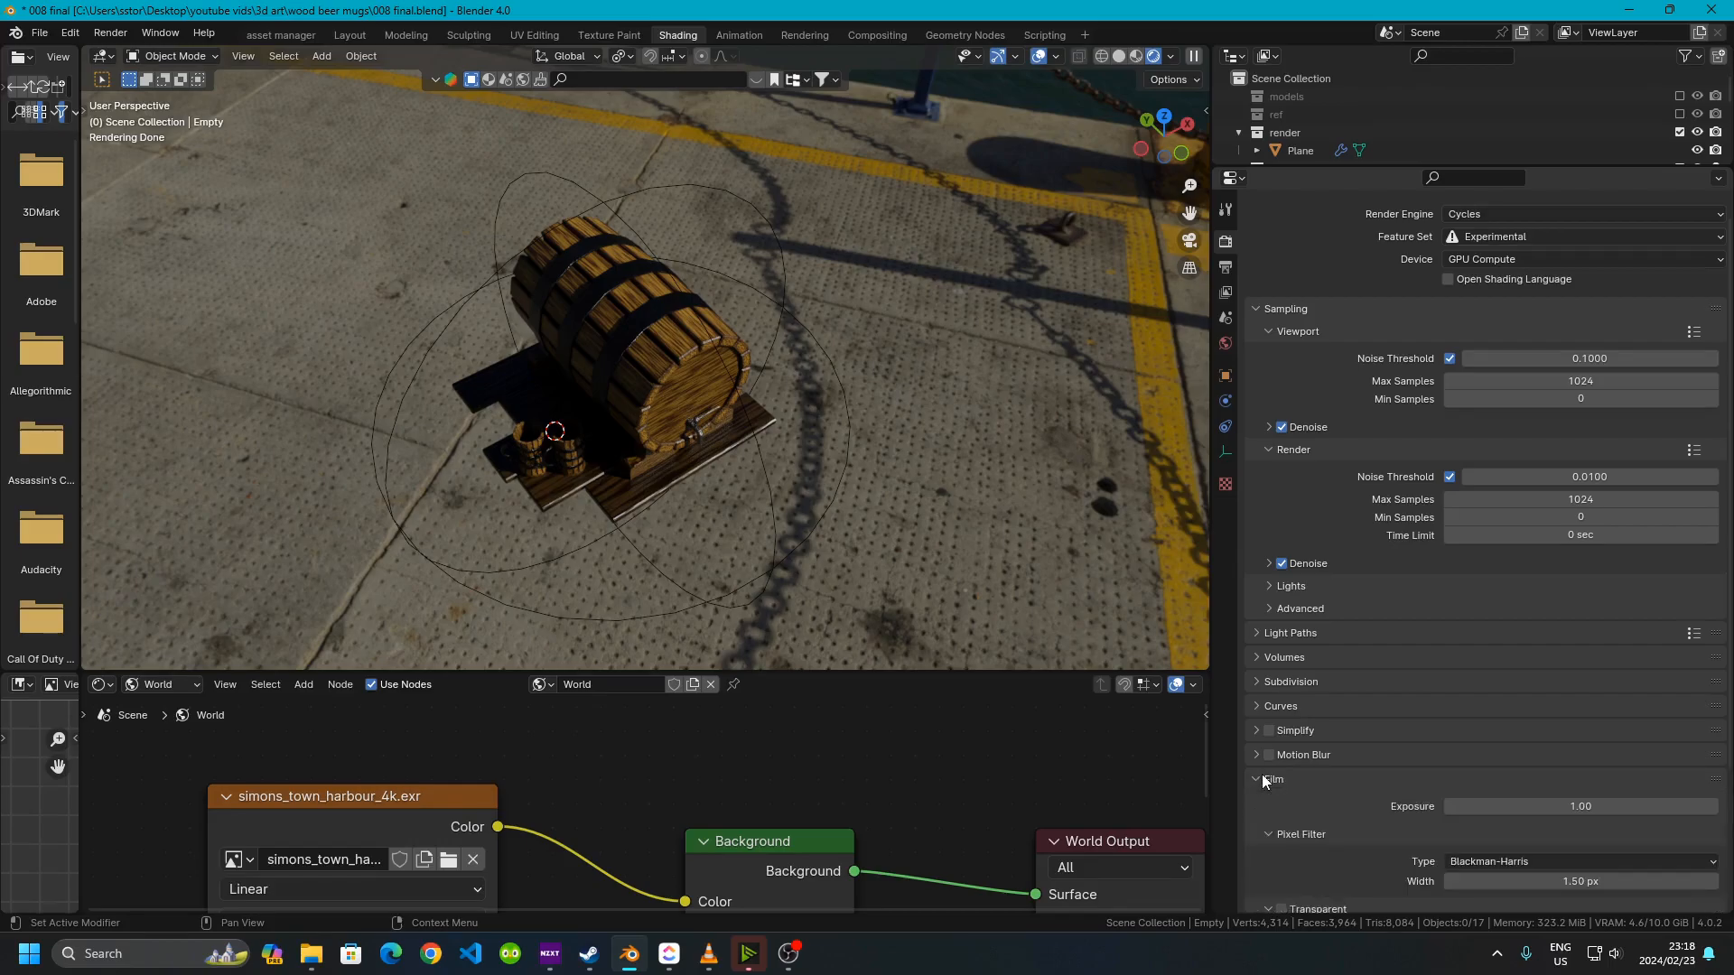
{"action": "scroll", "coordinate": [1416, 811], "scroll_direction": "down", "scroll_amount": 4}
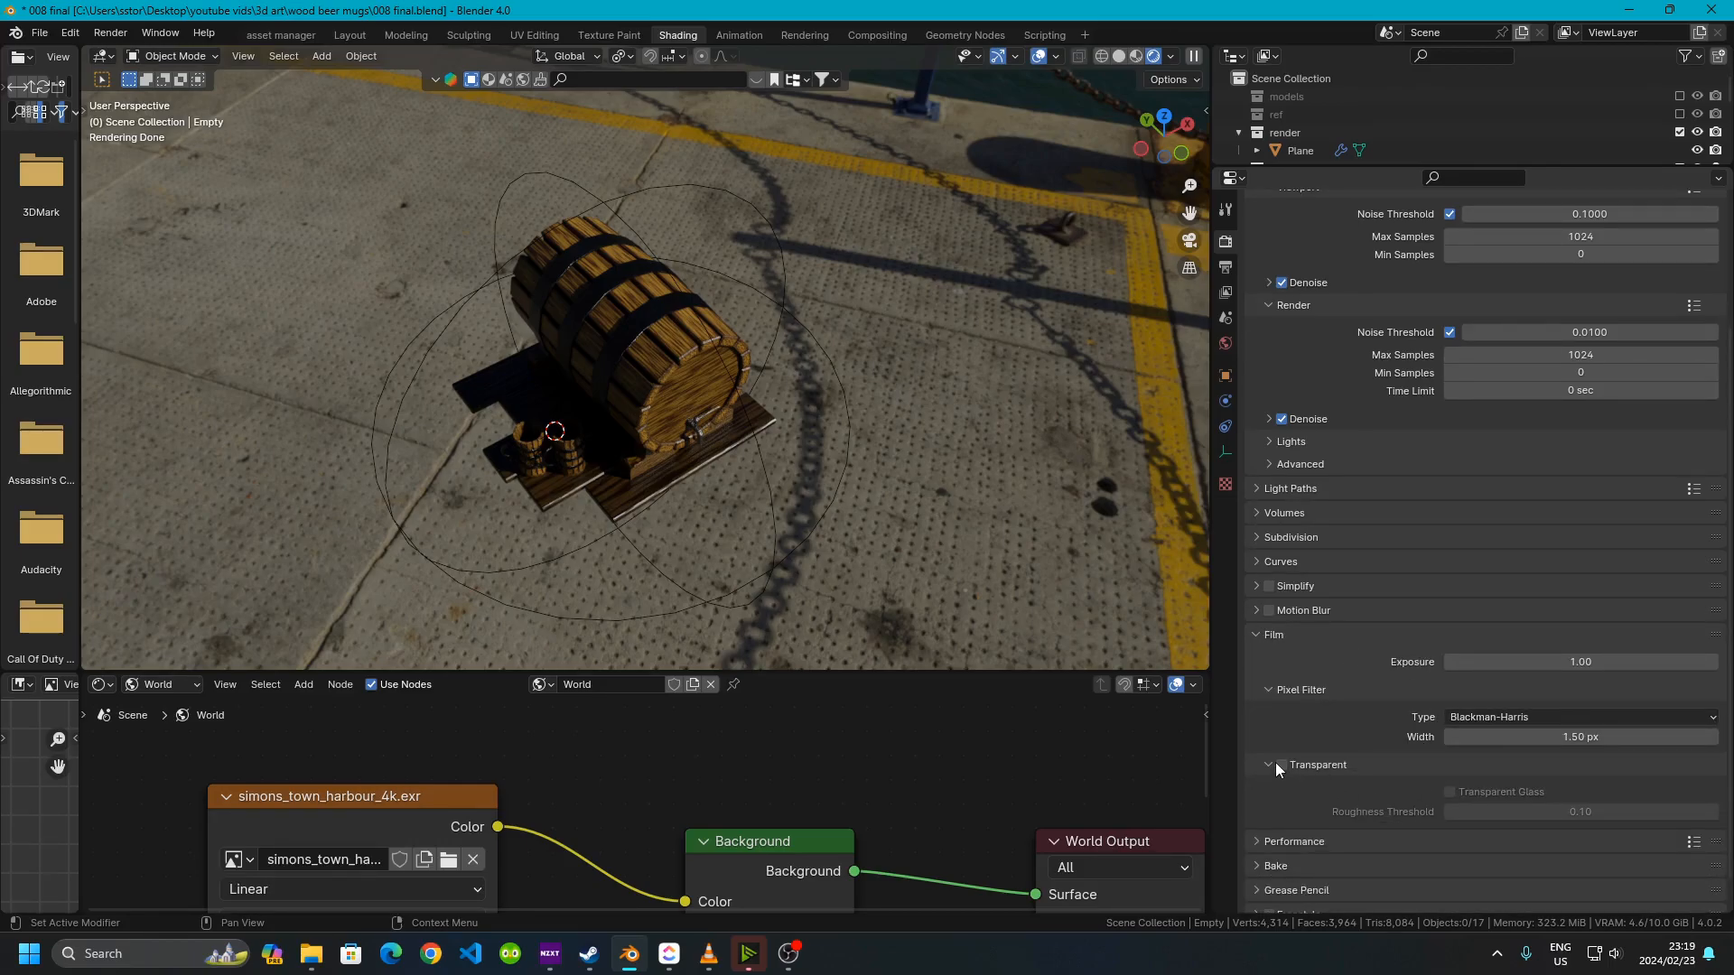
{"action": "left_click", "coordinate": [1281, 765]}
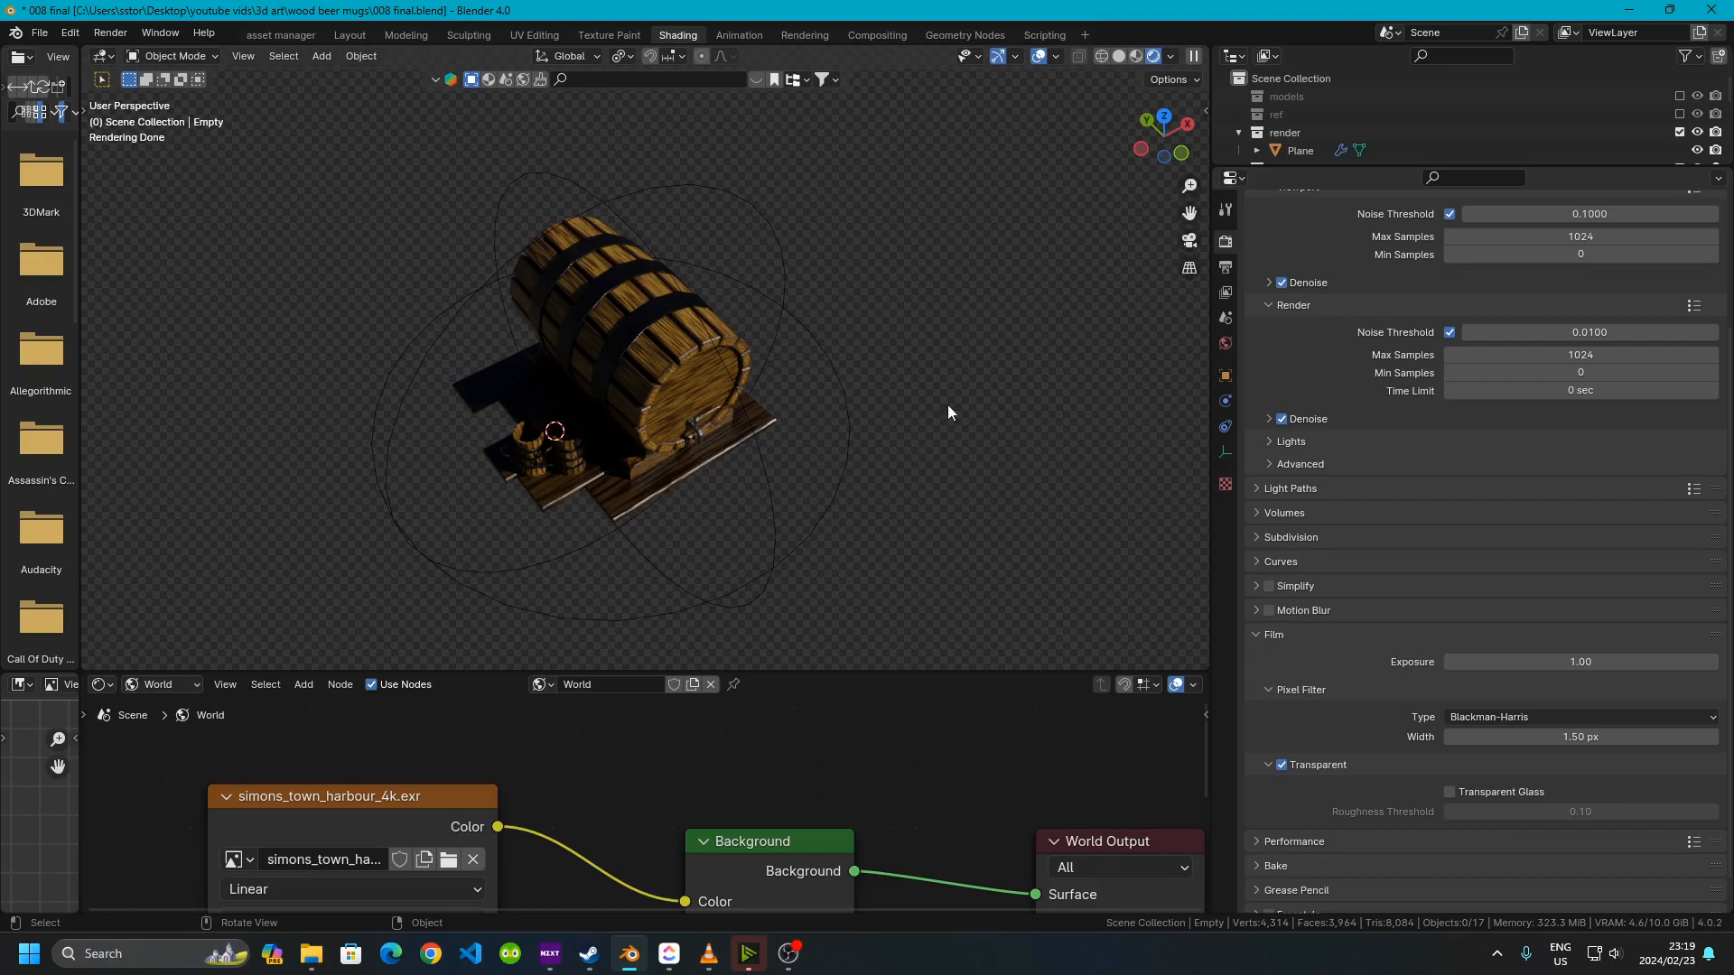
Try raising the Background node's strength to 37.7, then undo the change
{"action": "left_click_drag", "start_coordinate": [854, 676], "coordinate": [842, 416]}
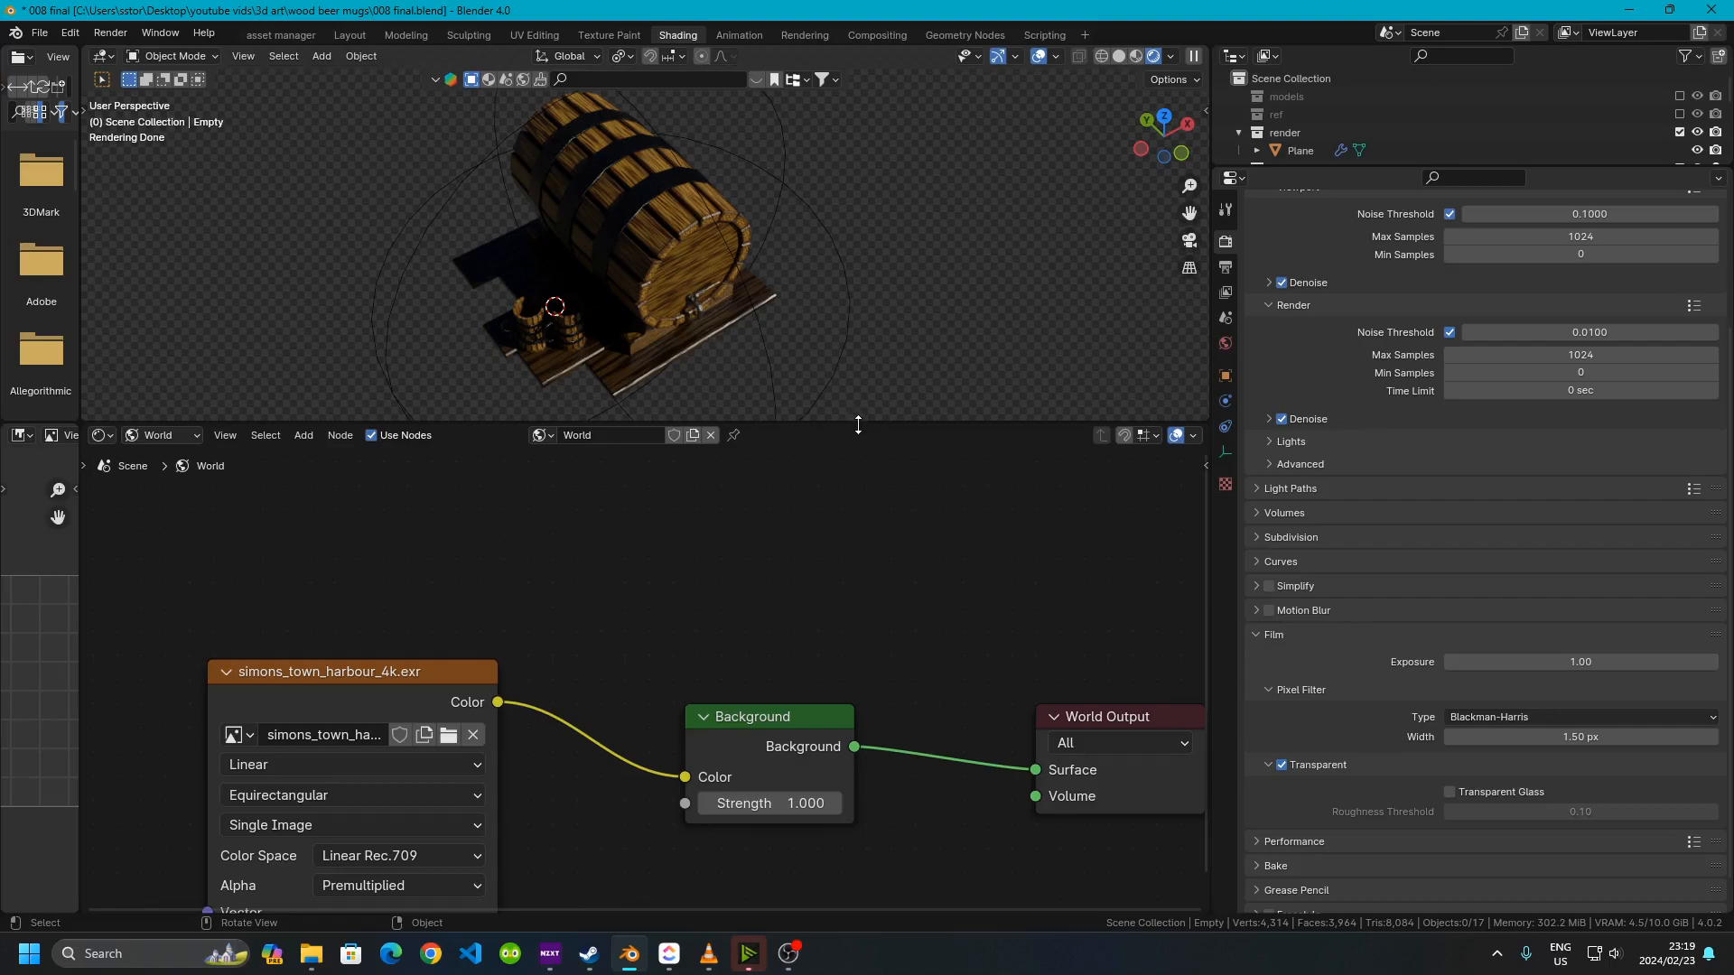
{"action": "left_click_drag", "start_coordinate": [846, 418], "coordinate": [845, 395]}
{"action": "scroll", "coordinate": [666, 664], "scroll_direction": "down", "scroll_amount": 1}
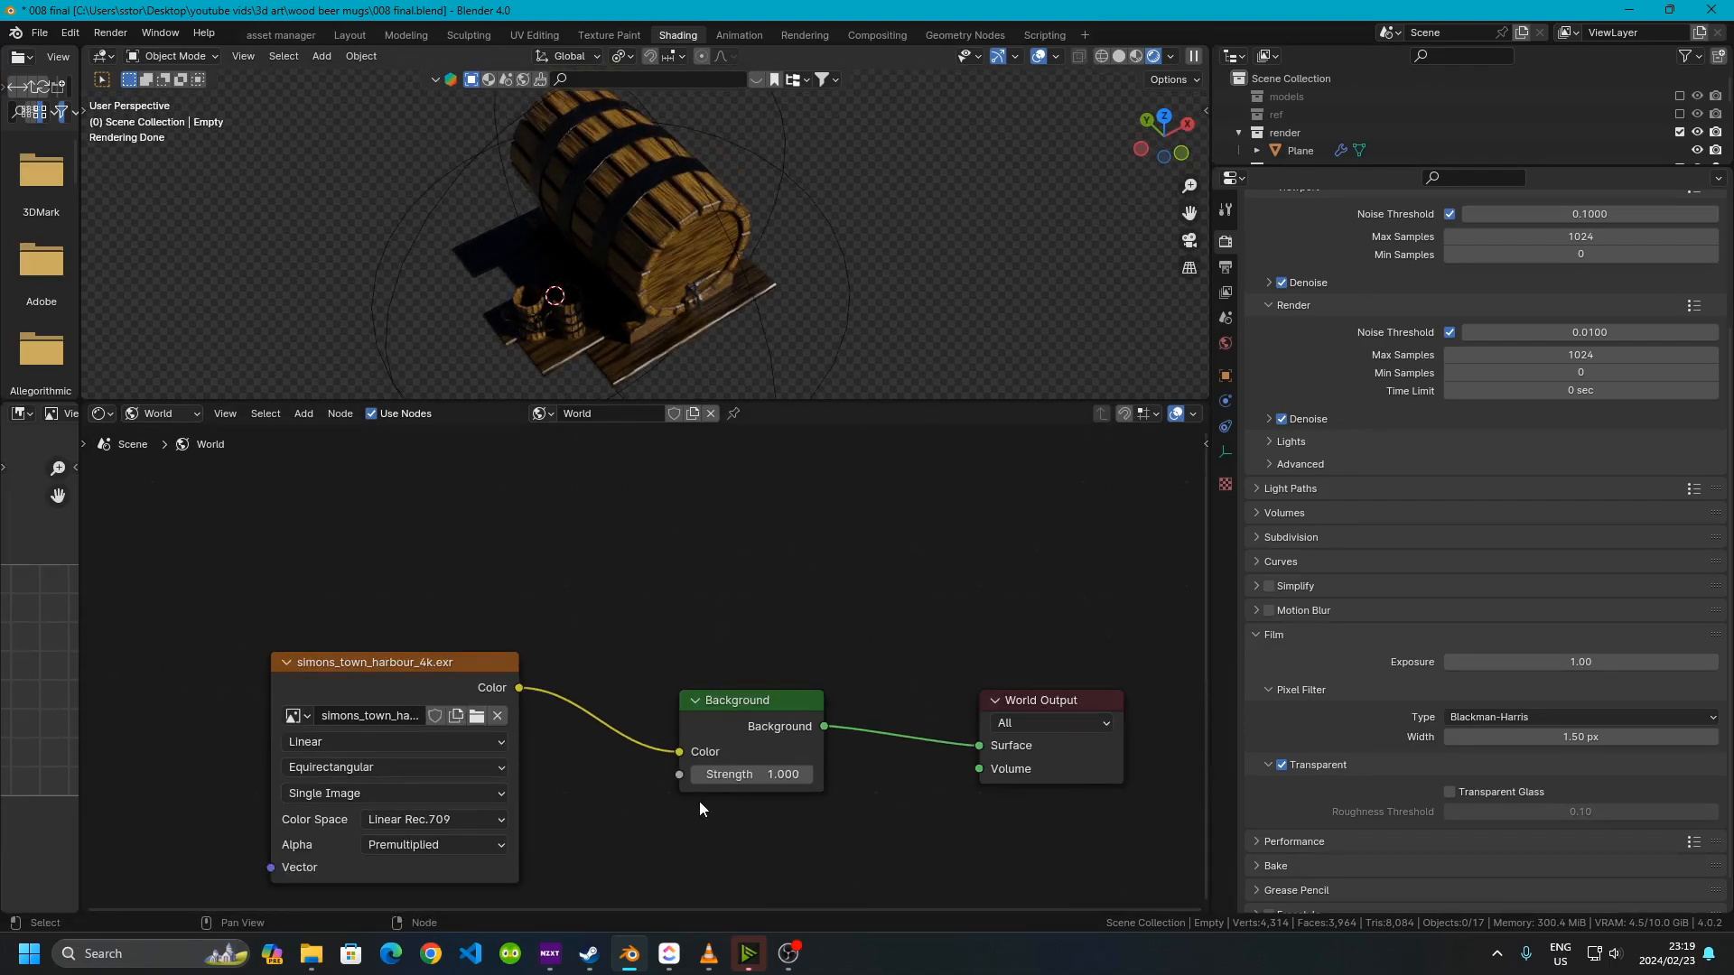
{"action": "left_click_drag", "start_coordinate": [730, 780], "coordinate": [907, 780]}
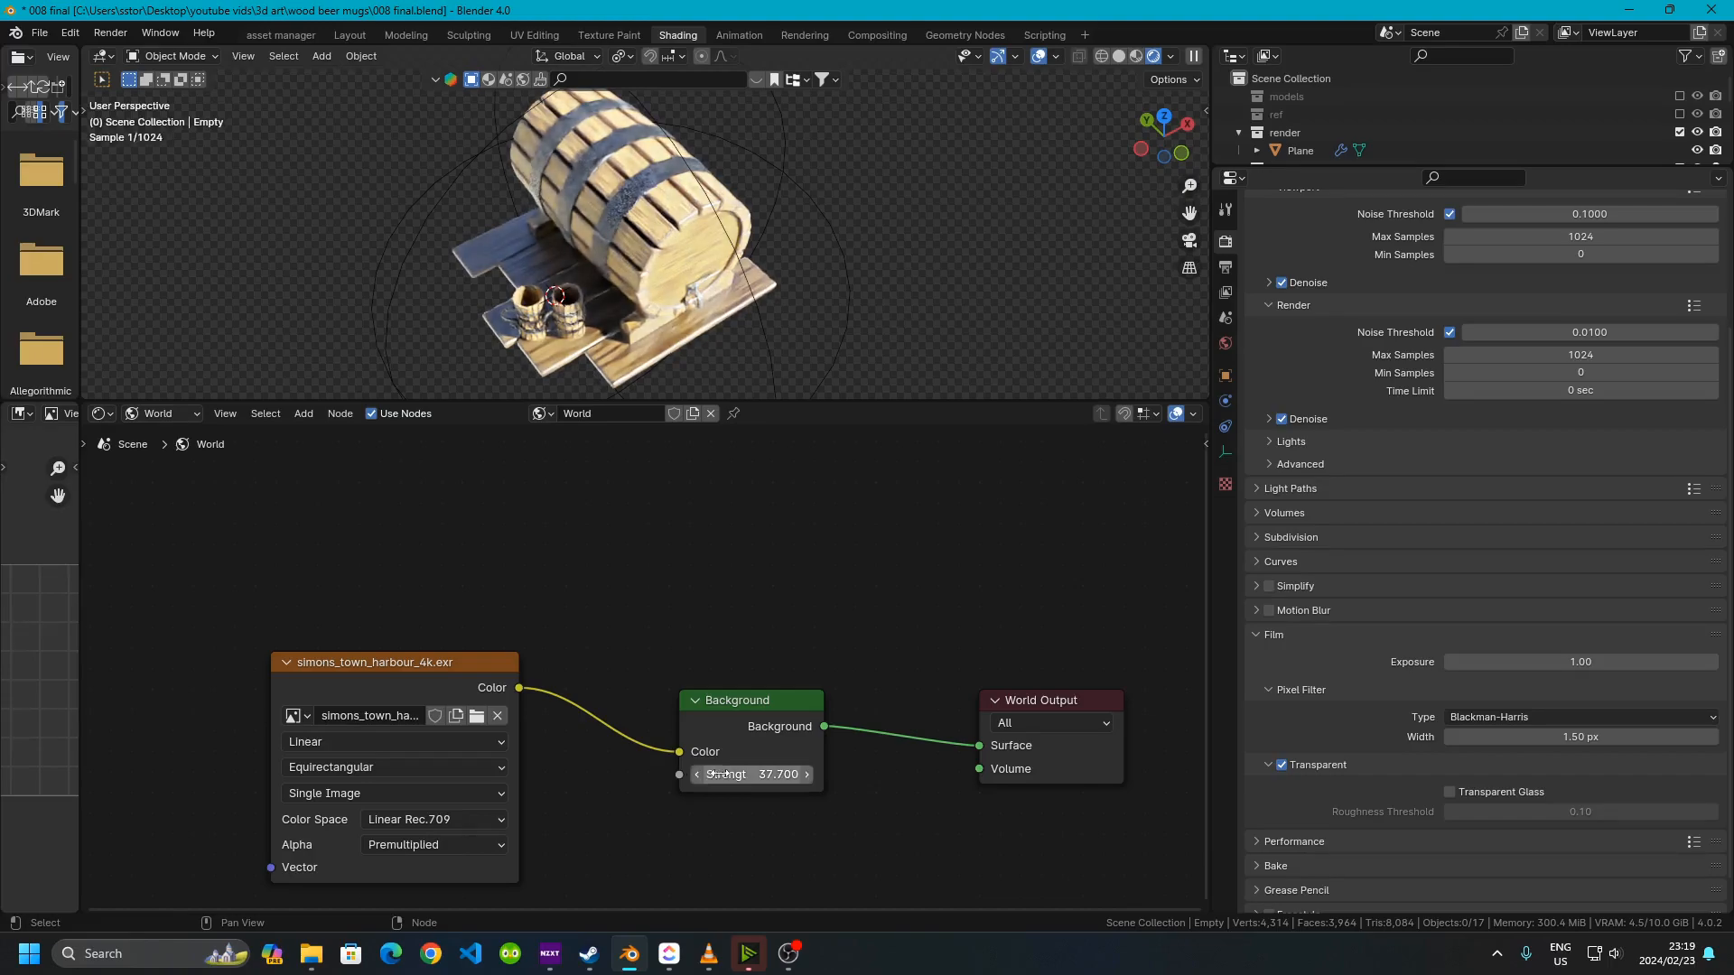
{"action": "key", "text": "ctrl+z"}
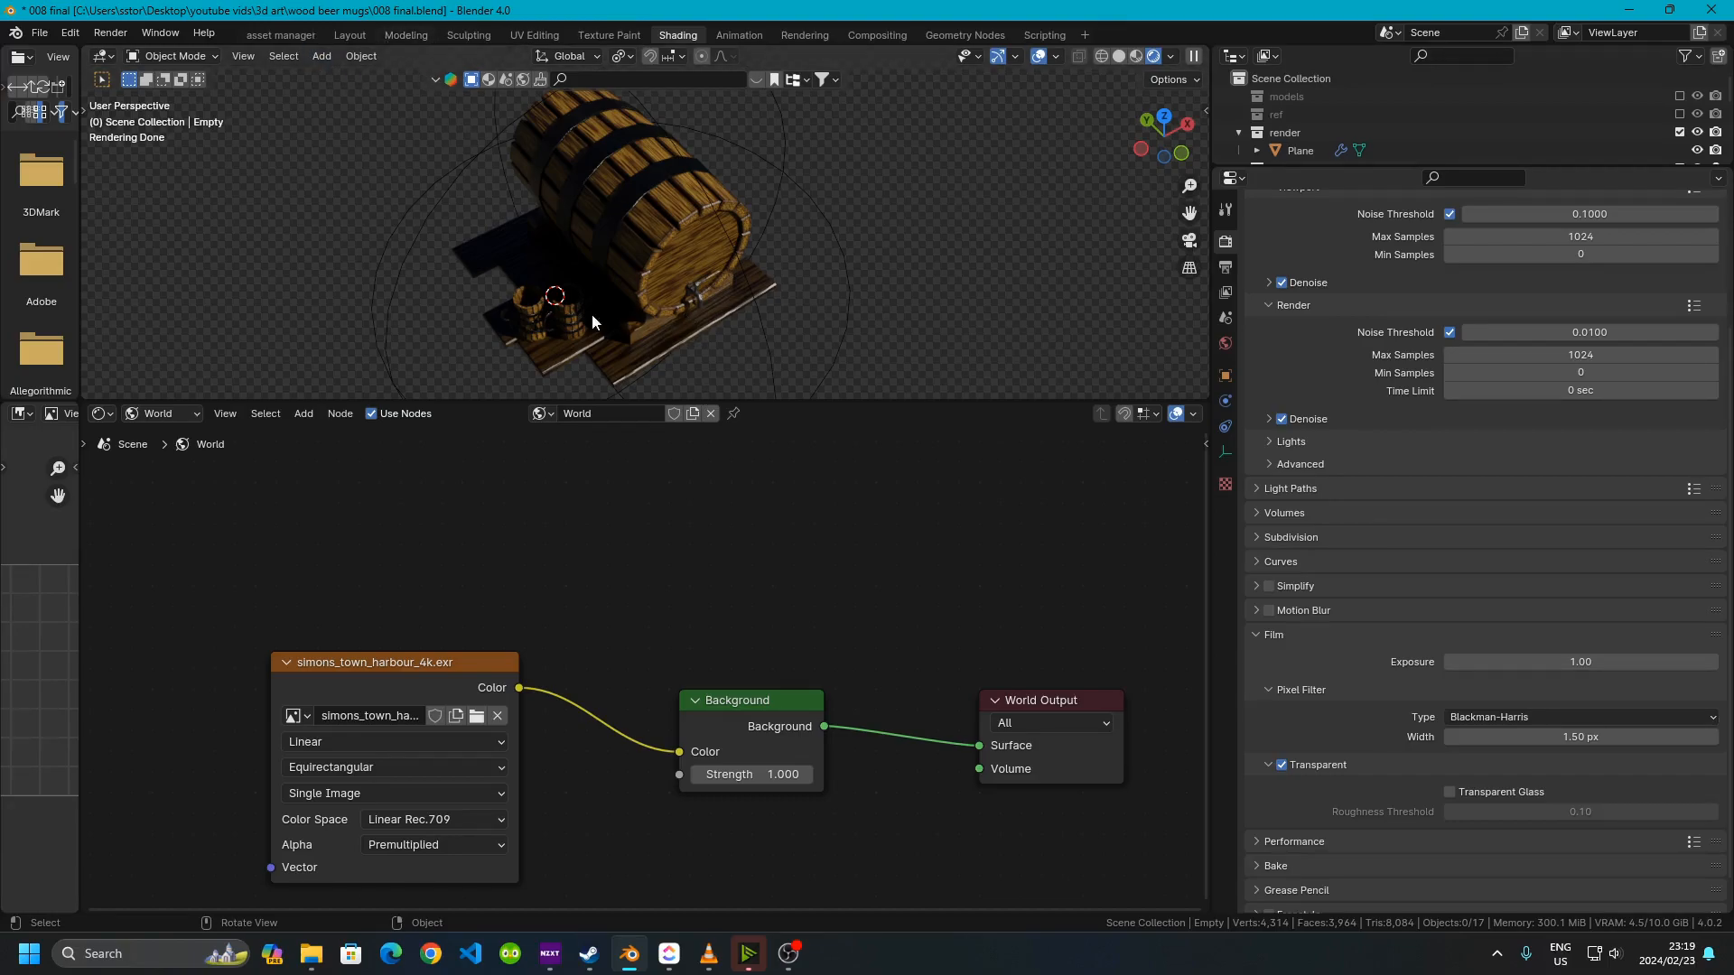
In the Layout workspace, switch to rendered shading and unhide the TriLamp-Back, TriLamp-Fill and TriLamp-Key lights
{"action": "left_click", "coordinate": [351, 35]}
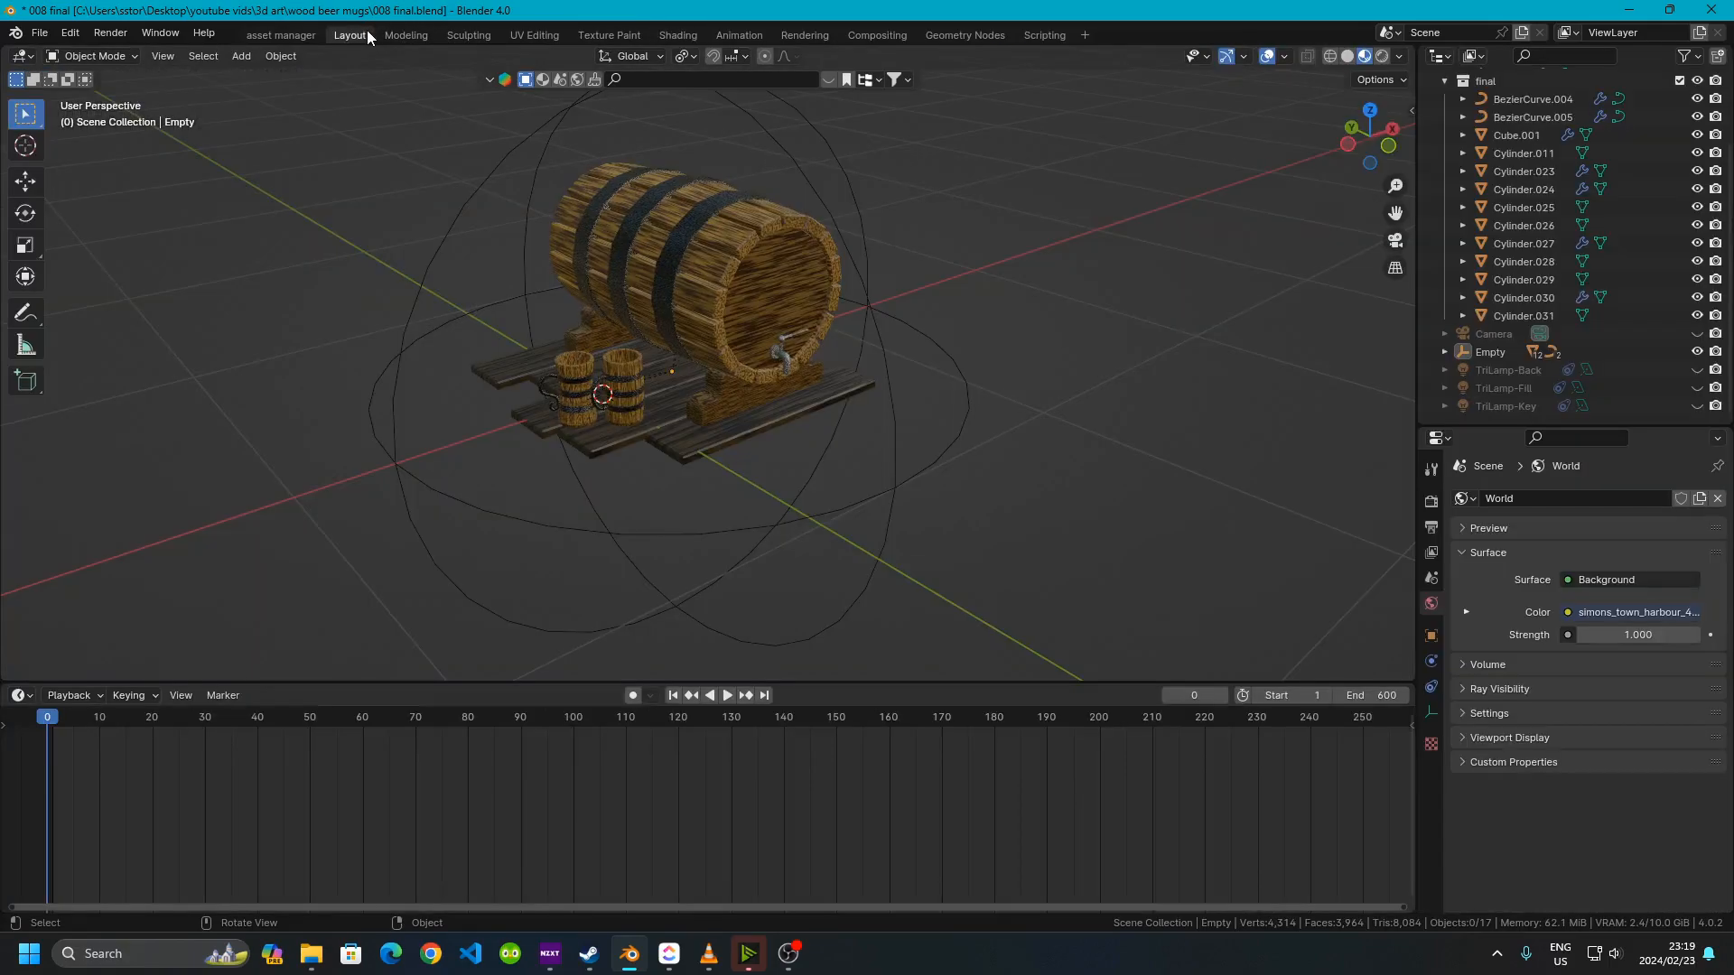
{"action": "left_click", "coordinate": [1376, 56]}
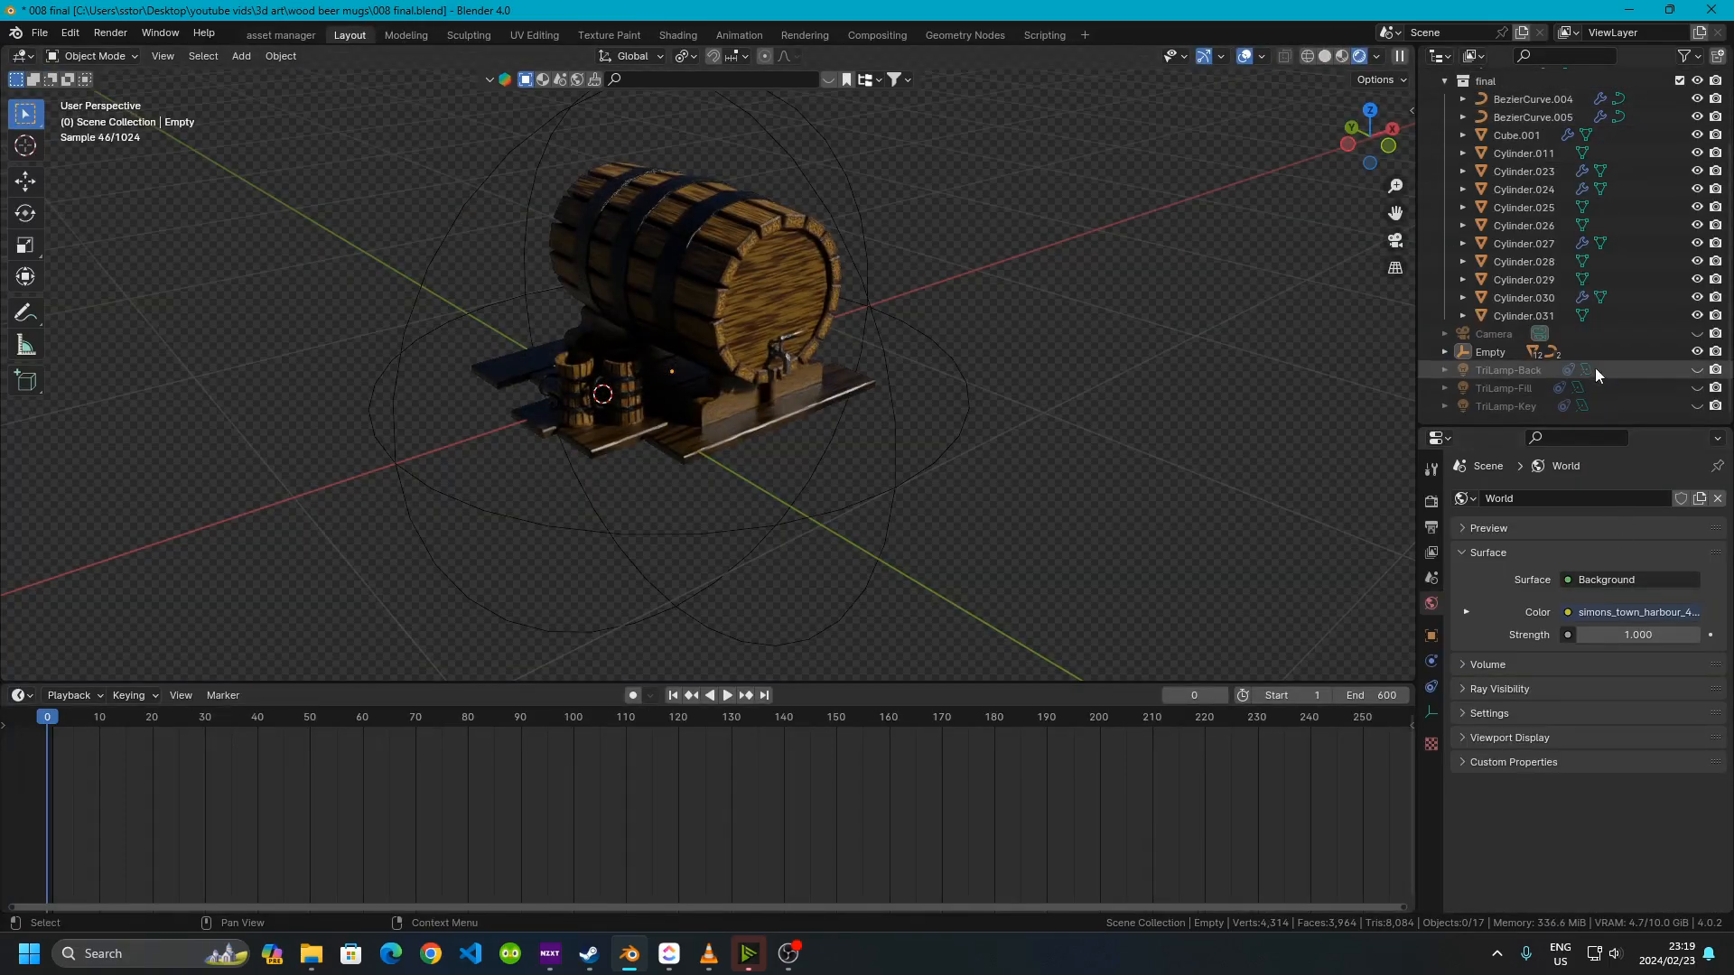
{"action": "left_click", "coordinate": [1696, 370]}
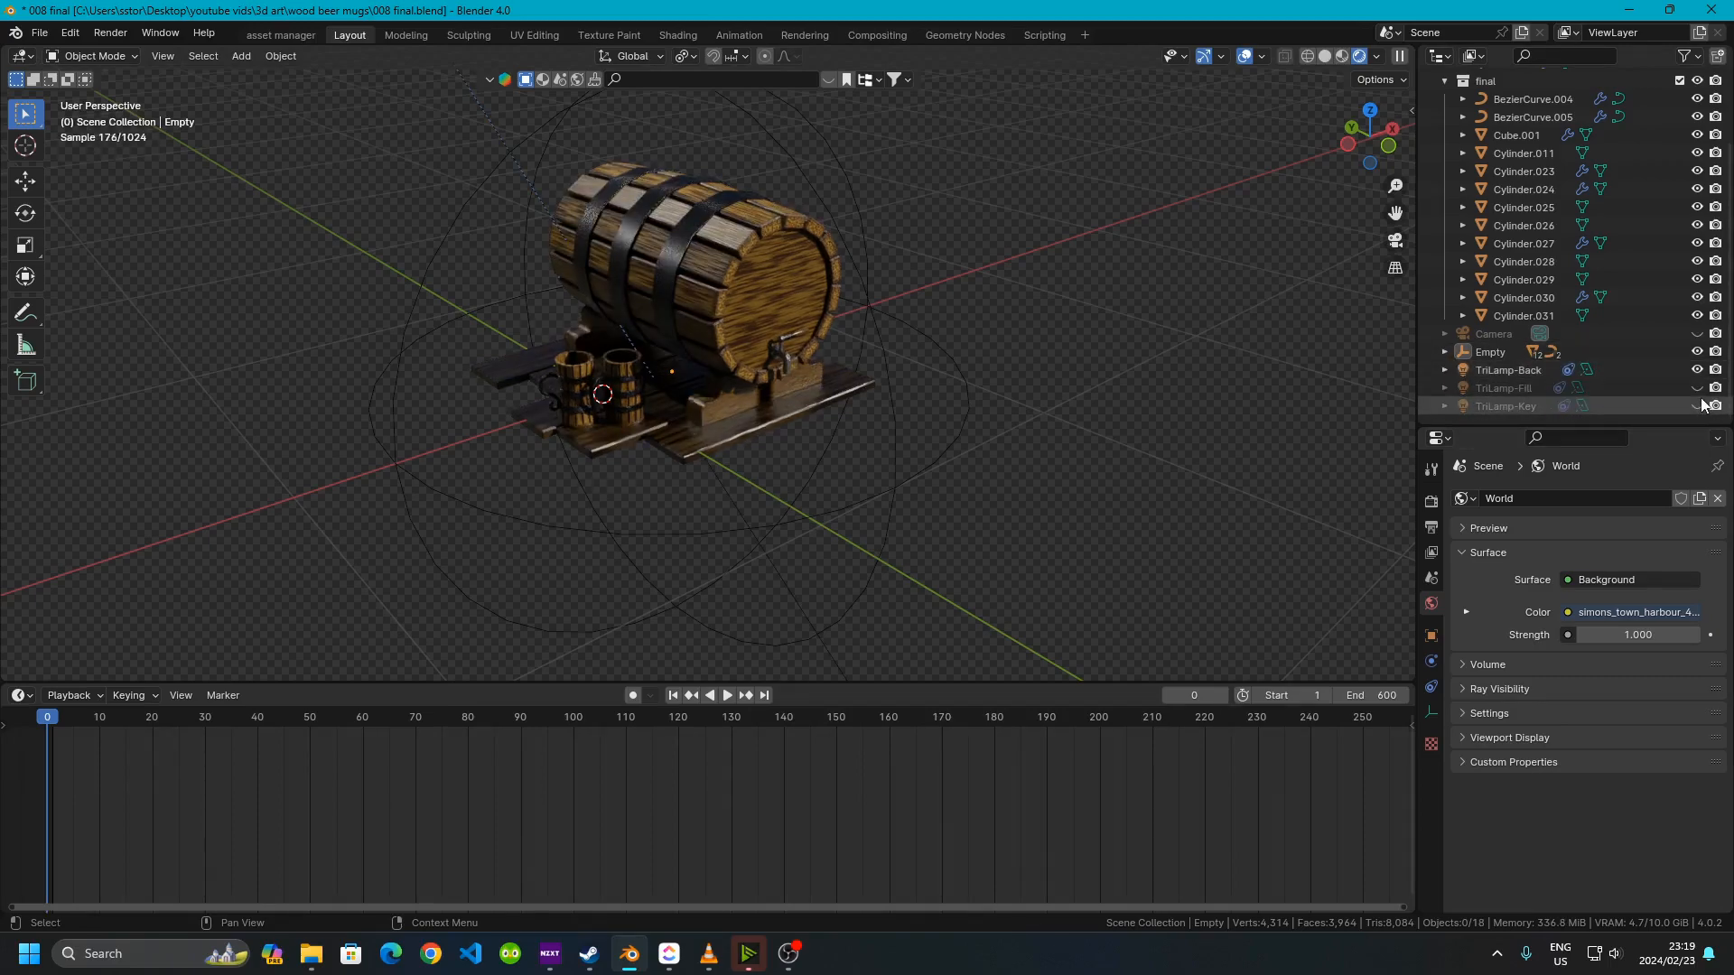
{"action": "left_click", "coordinate": [1697, 387]}
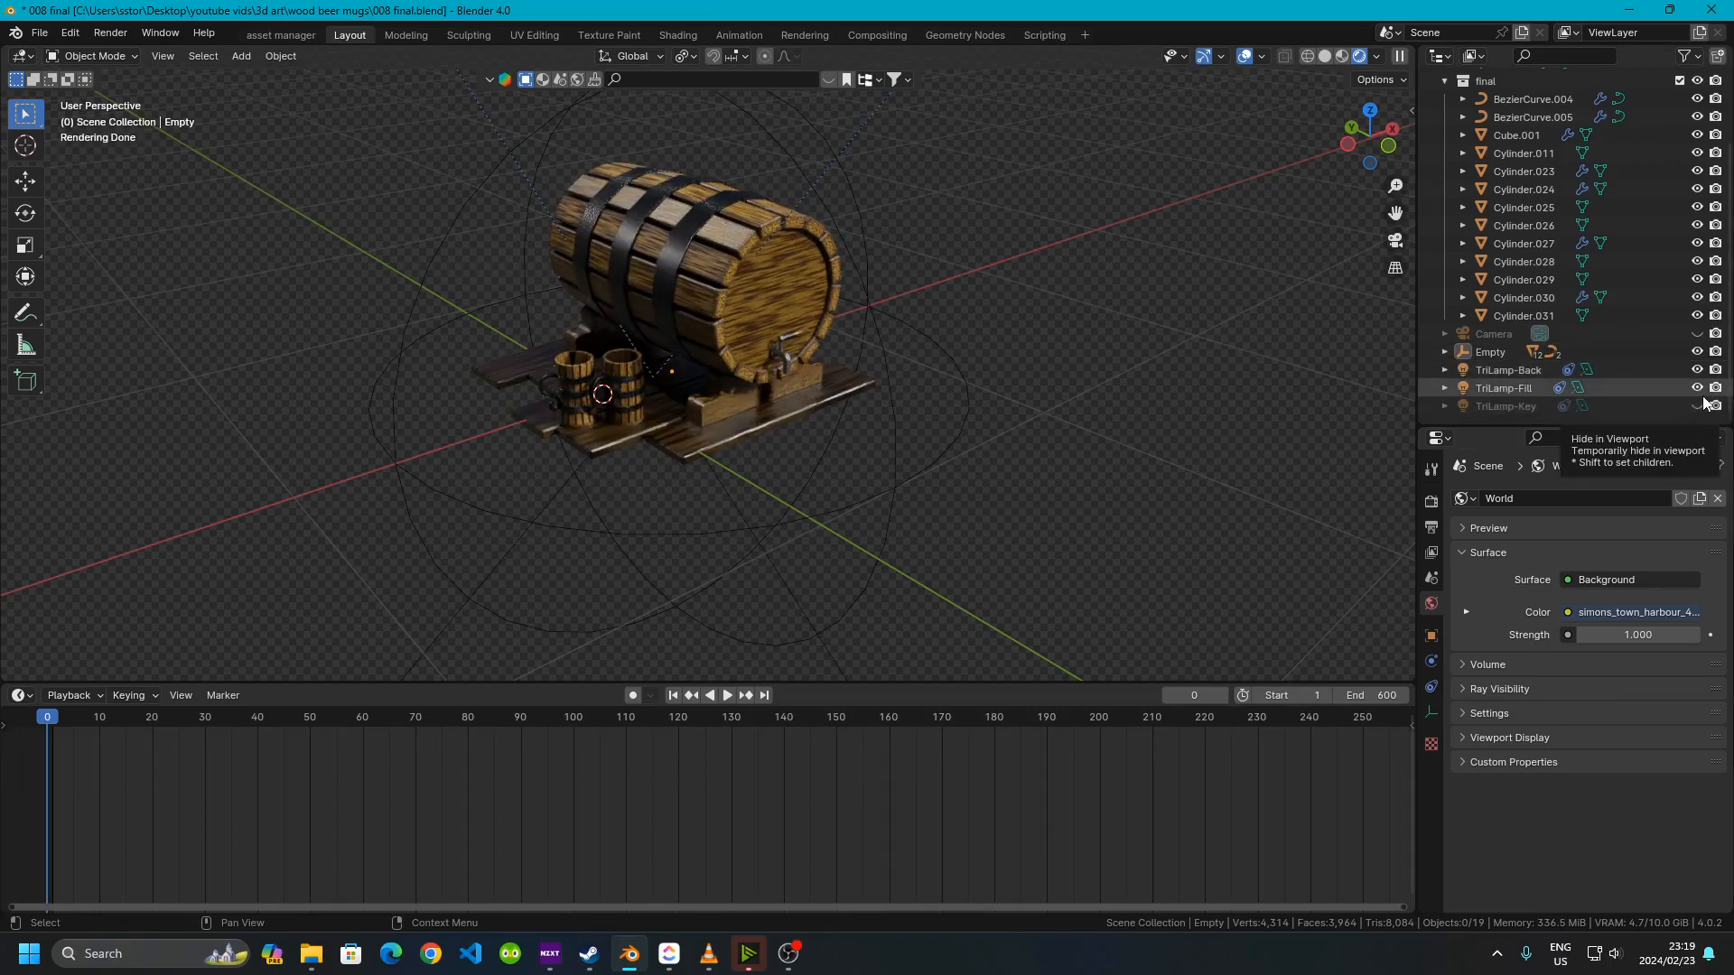
{"action": "left_click", "coordinate": [1696, 405]}
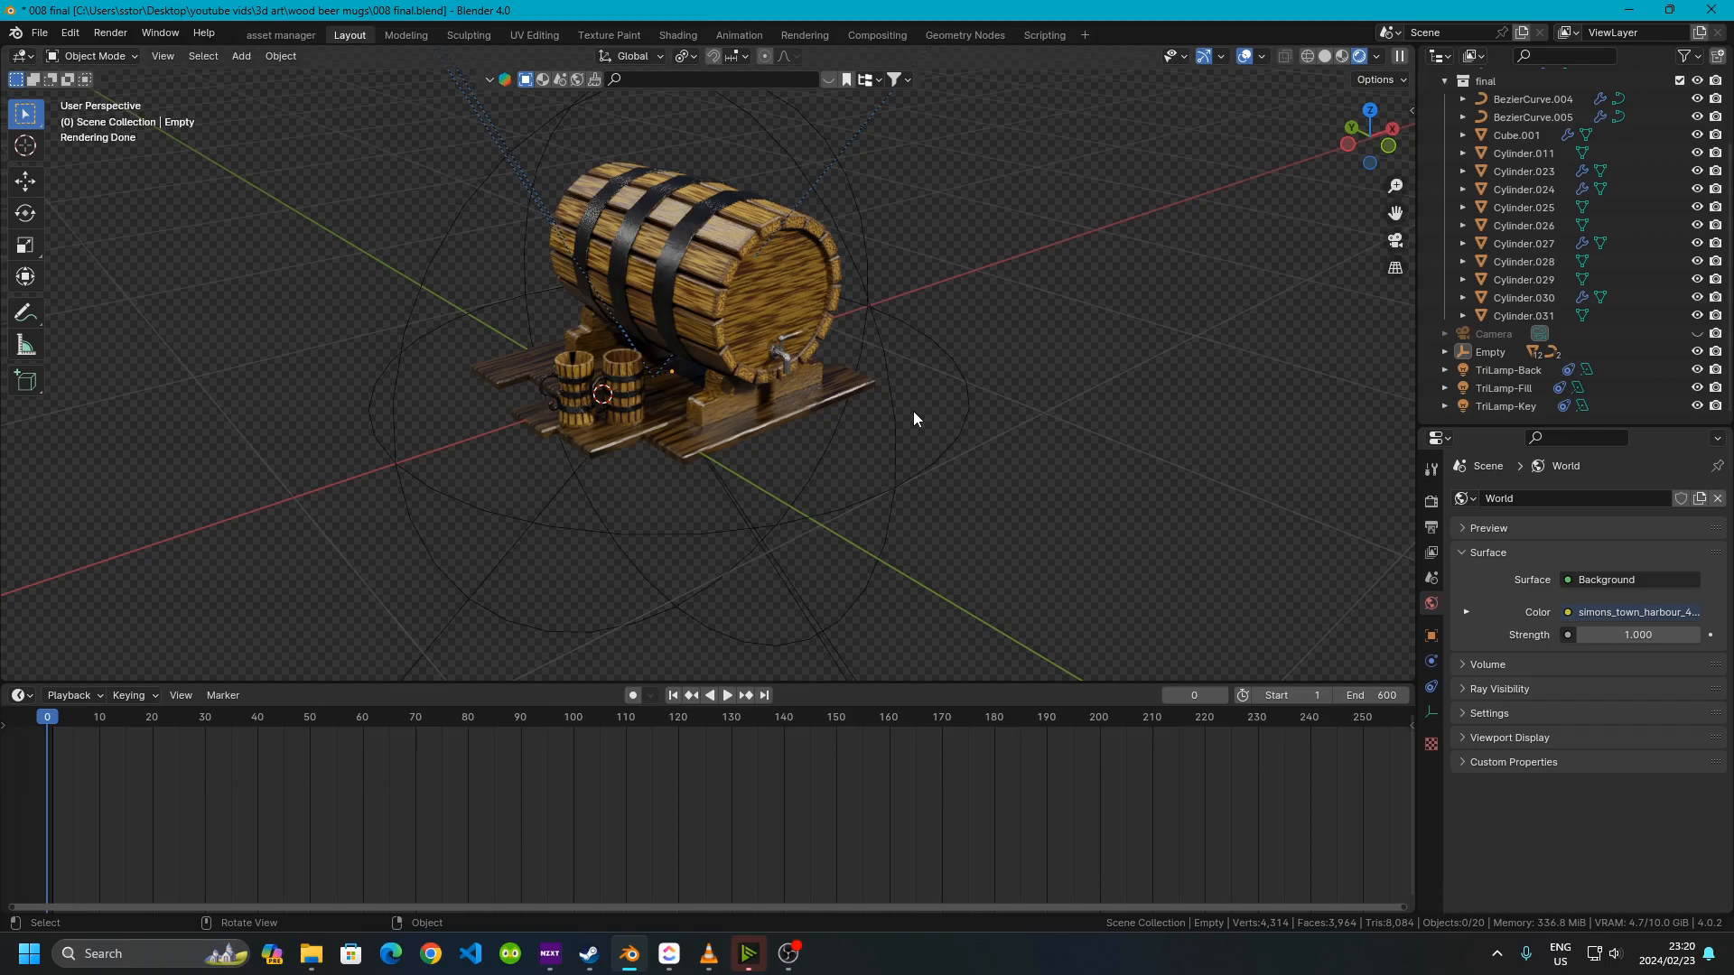
Switch the scene's render engine to Cycles in the render properties
{"action": "left_click", "coordinate": [1432, 502]}
{"action": "left_click", "coordinate": [1649, 499]}
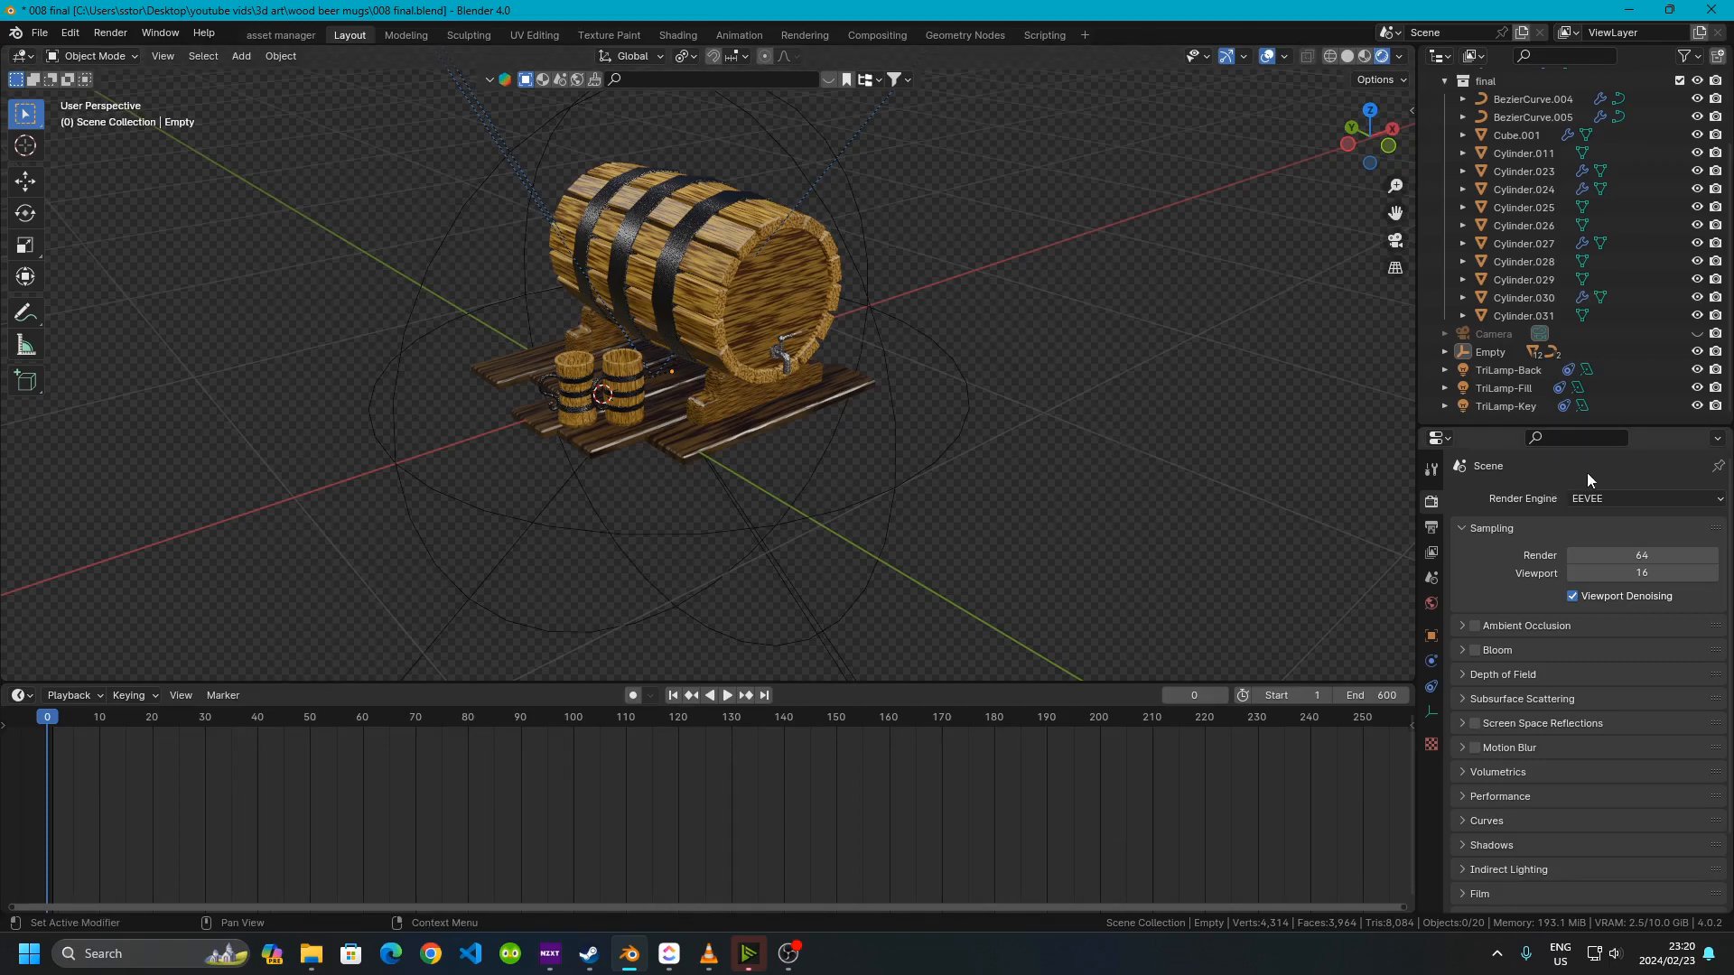
{"action": "left_click", "coordinate": [1640, 496]}
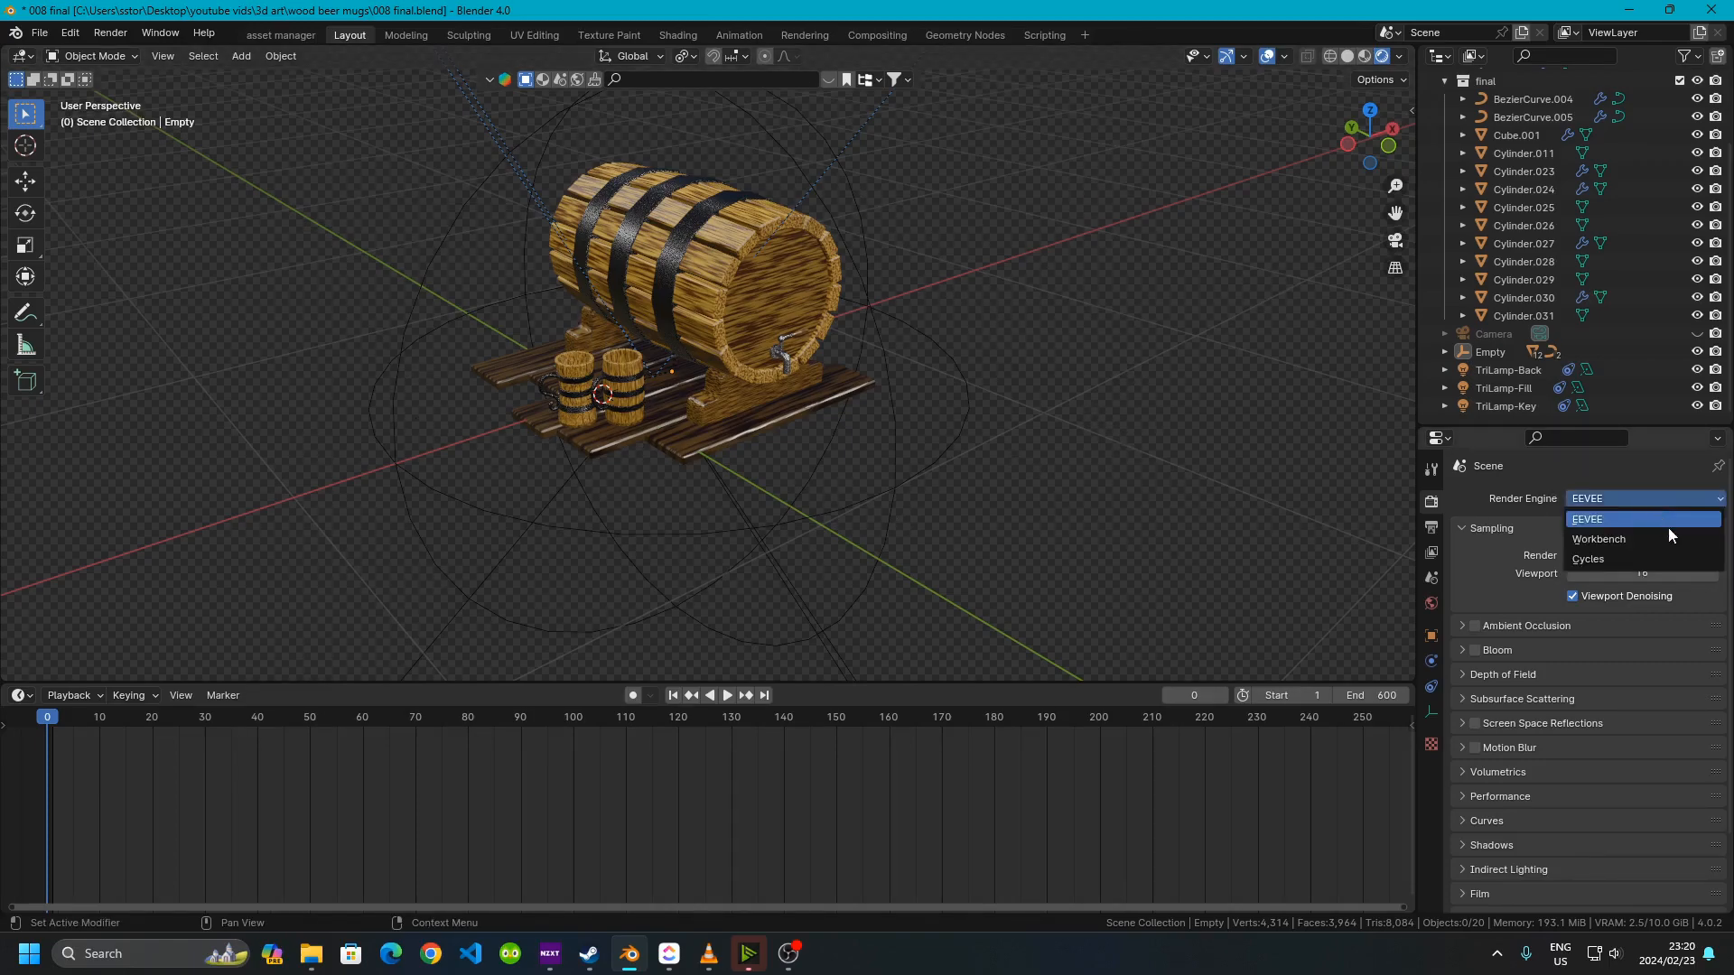
{"action": "left_click", "coordinate": [1608, 562]}
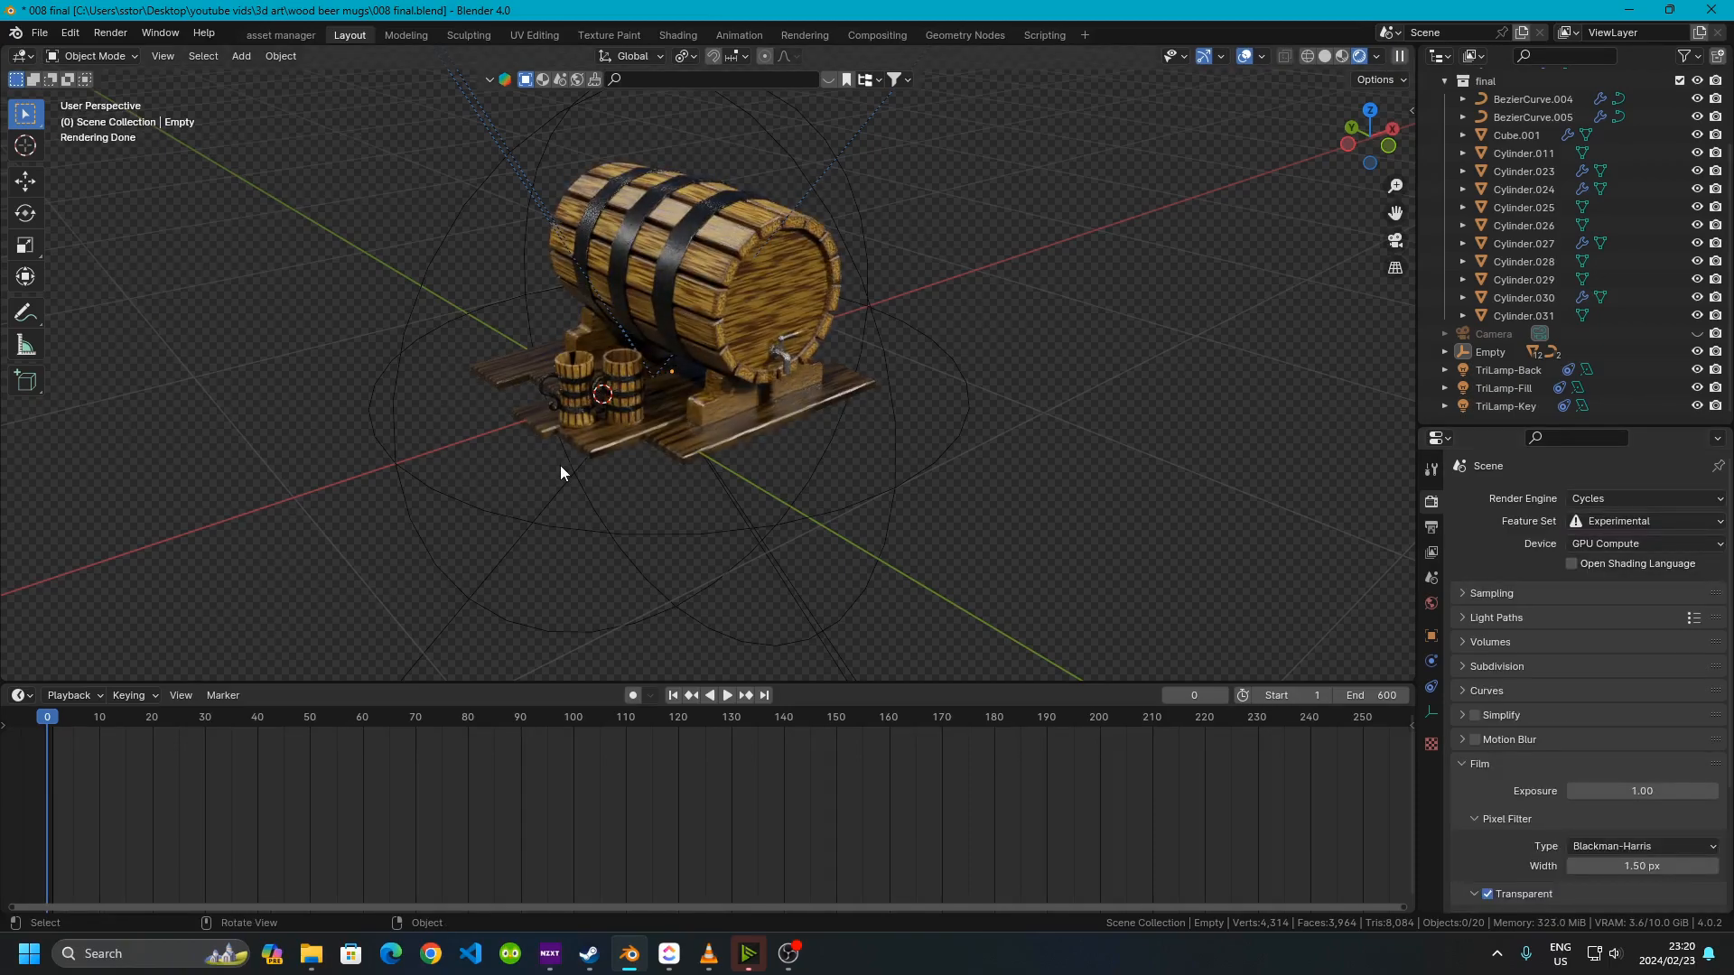
Zoom and orbit around the mugs and keg to inspect their textures in the rendered viewport
{"action": "scroll", "coordinate": [518, 356], "scroll_direction": "up", "scroll_amount": 8}
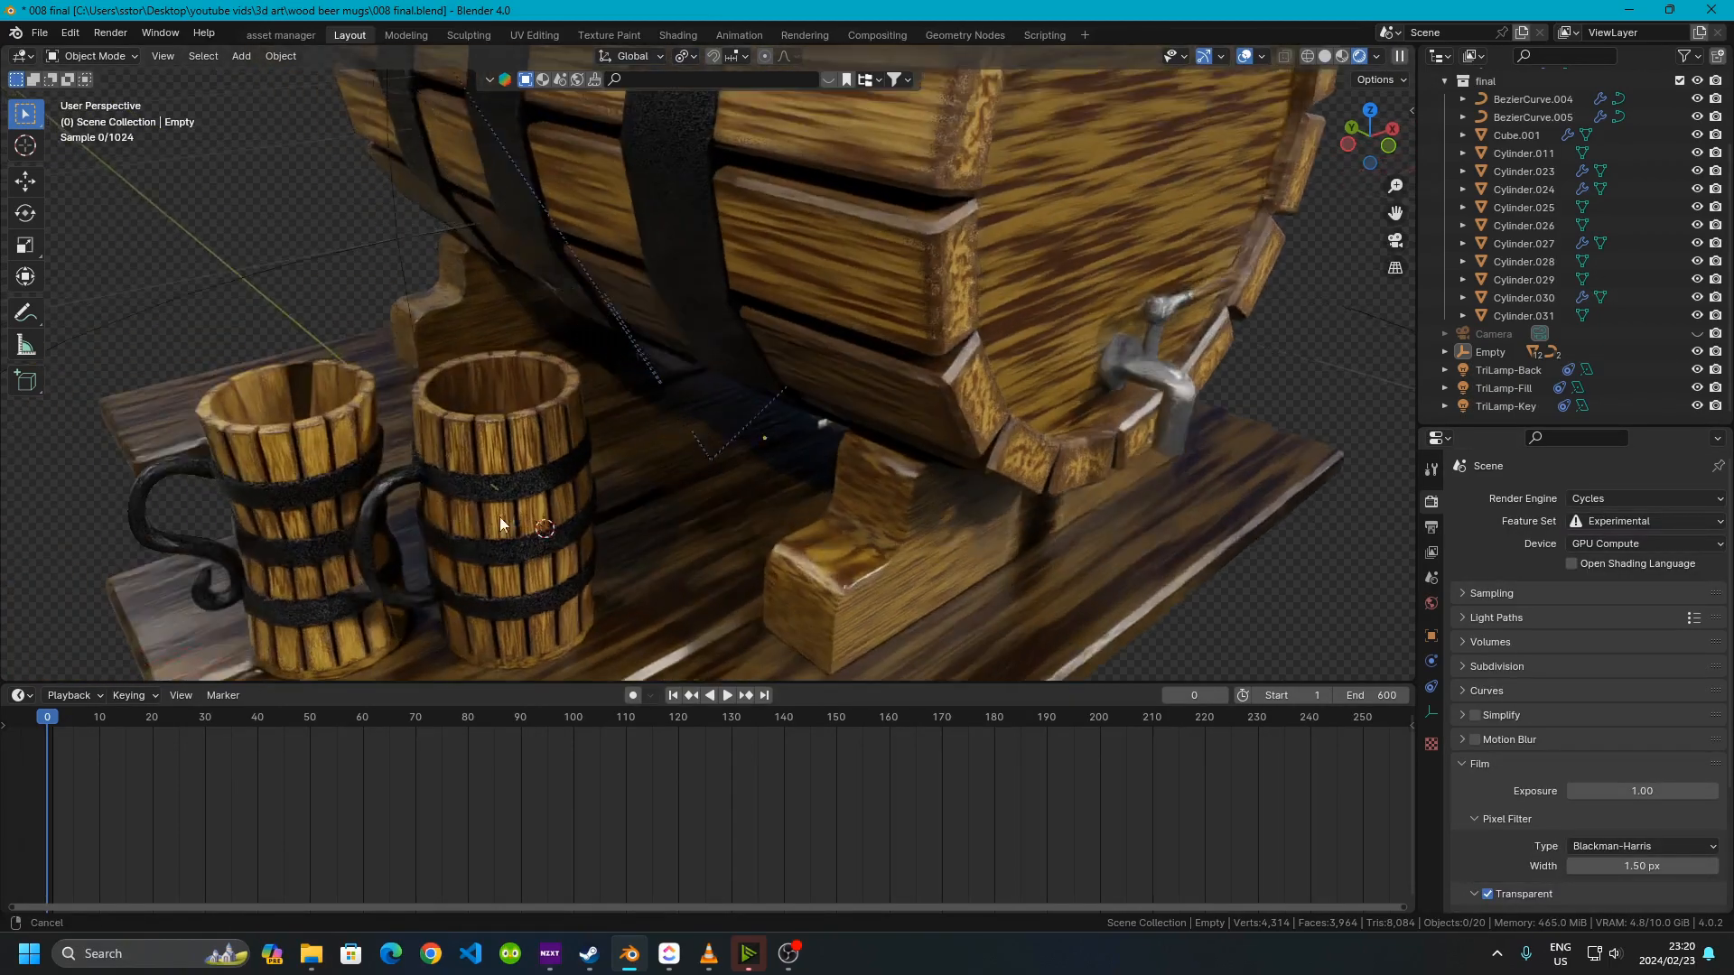
{"action": "scroll", "coordinate": [616, 554], "scroll_direction": "up", "scroll_amount": 10}
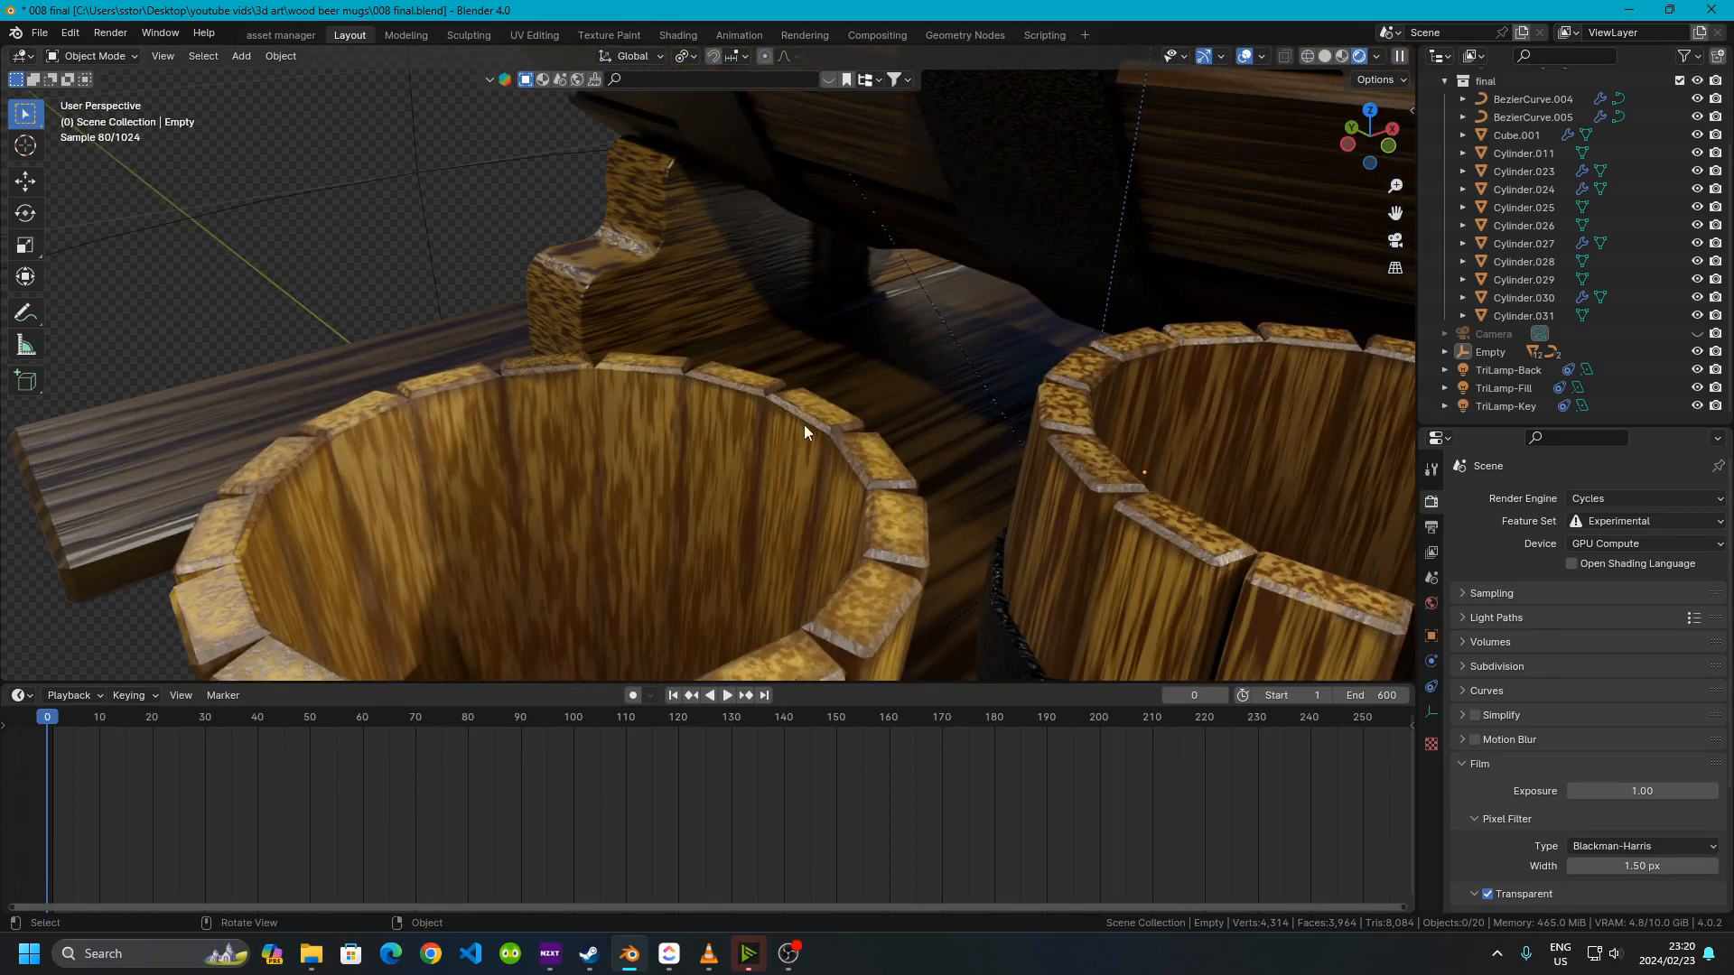
{"action": "scroll", "coordinate": [641, 377], "scroll_direction": "down", "scroll_amount": 8}
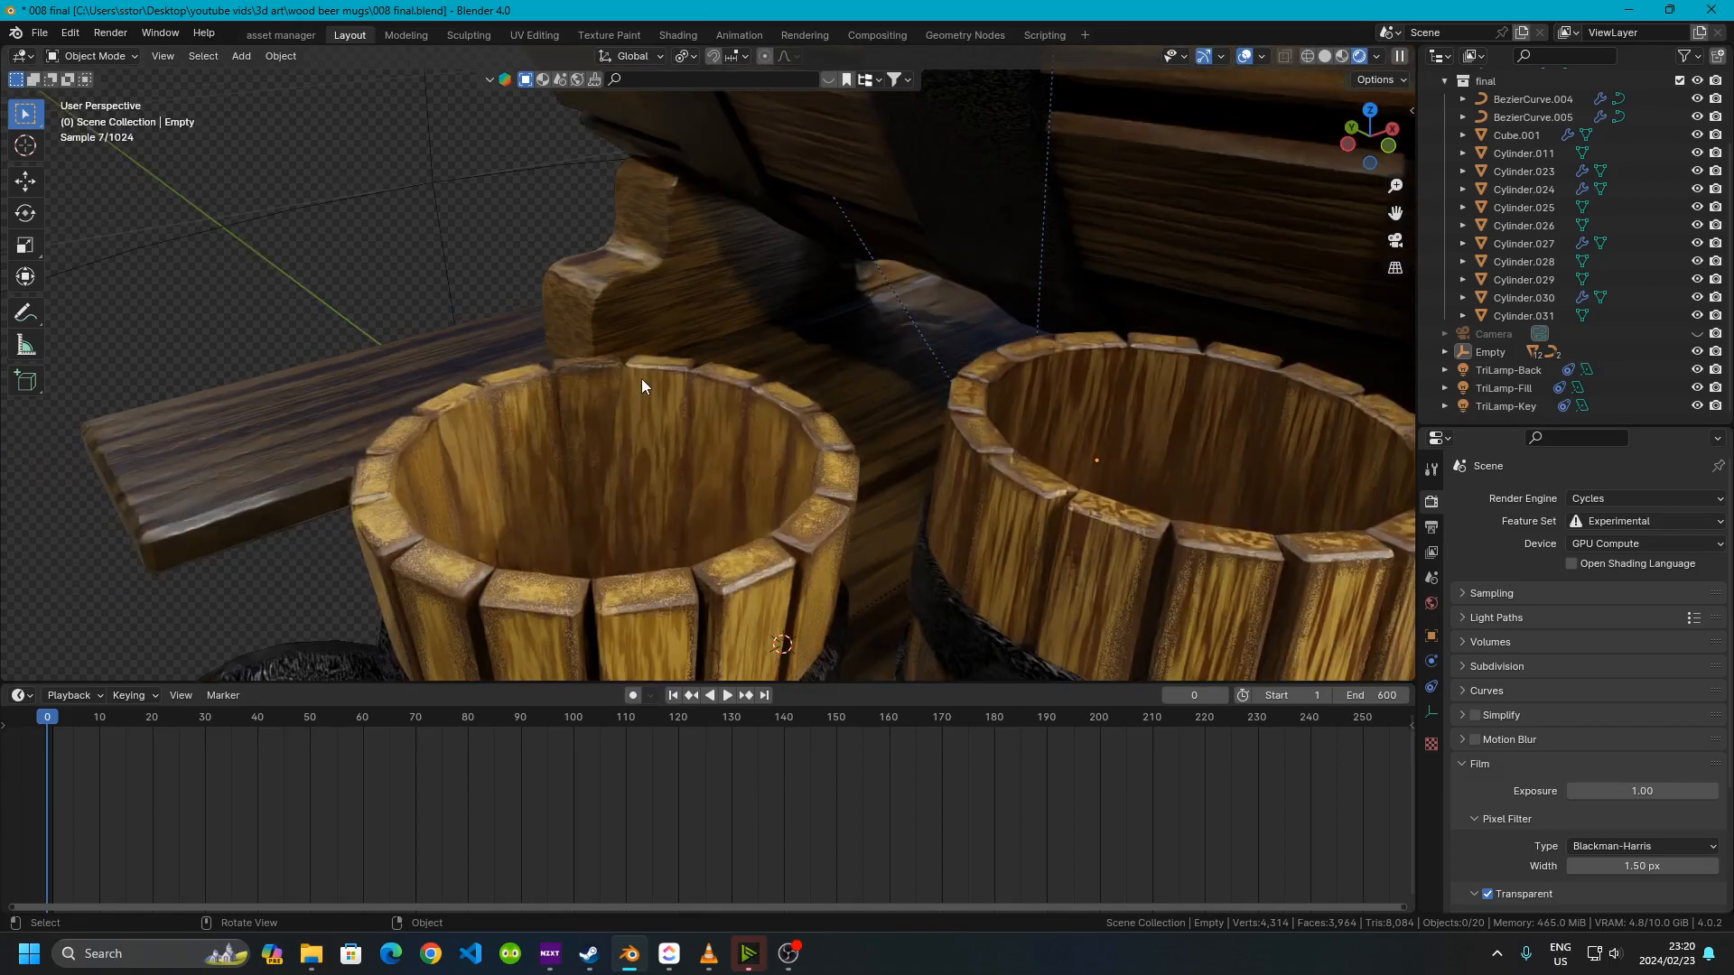
{"action": "middle_click_drag", "start_coordinate": [693, 370], "coordinate": [740, 386]}
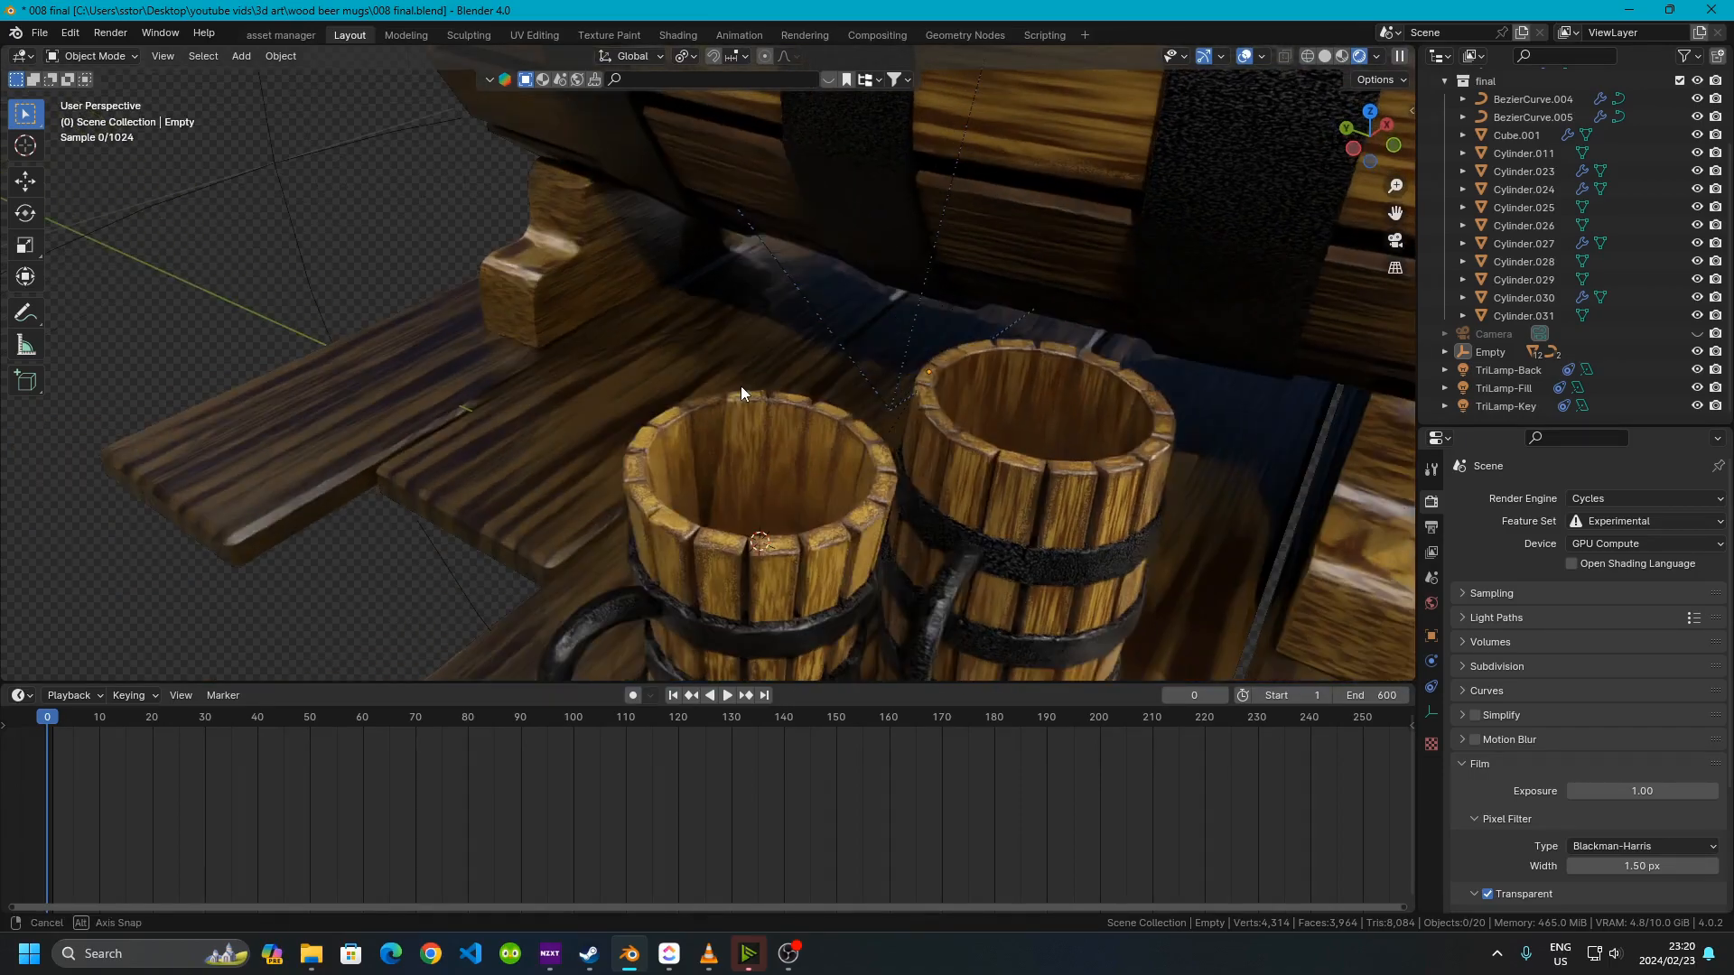
{"action": "middle_click_drag", "start_coordinate": [778, 484], "coordinate": [637, 423]}
{"action": "middle_click_drag", "start_coordinate": [490, 398], "coordinate": [549, 437]}
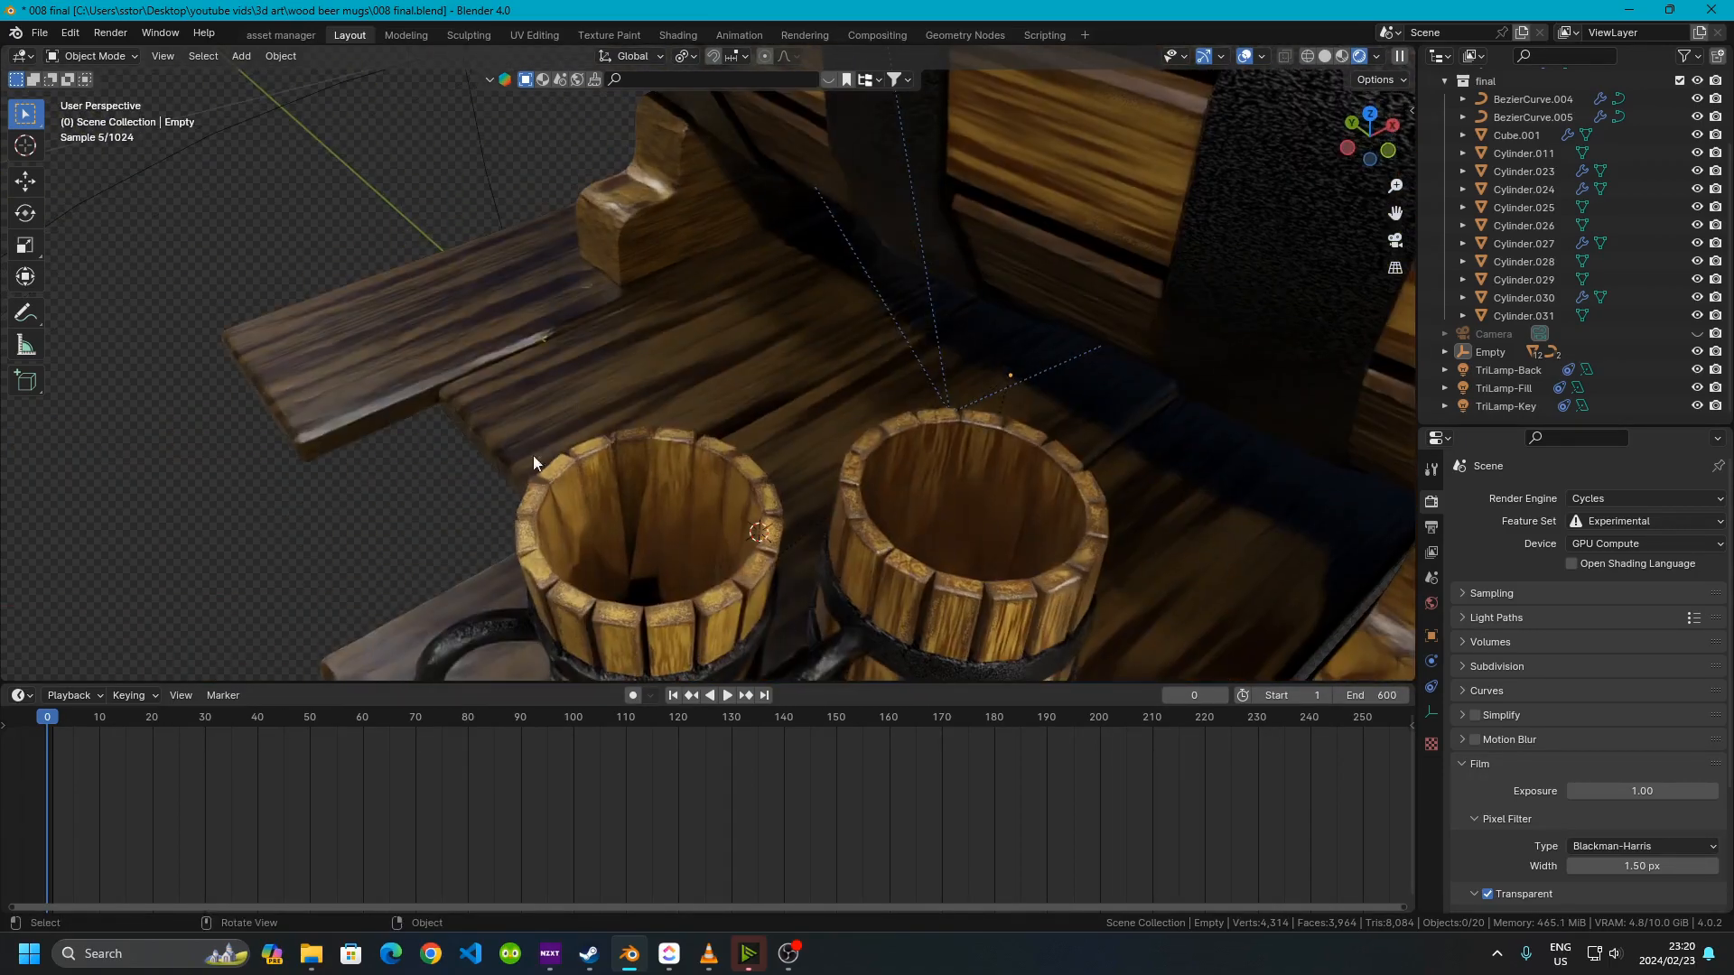
{"action": "scroll", "coordinate": [587, 505], "scroll_direction": "down", "scroll_amount": 8}
{"action": "middle_click_drag", "start_coordinate": [641, 517], "coordinate": [475, 555]}
{"action": "scroll", "coordinate": [668, 385], "scroll_direction": "down", "scroll_amount": 5}
{"action": "middle_click_drag", "start_coordinate": [835, 398], "coordinate": [494, 402]}
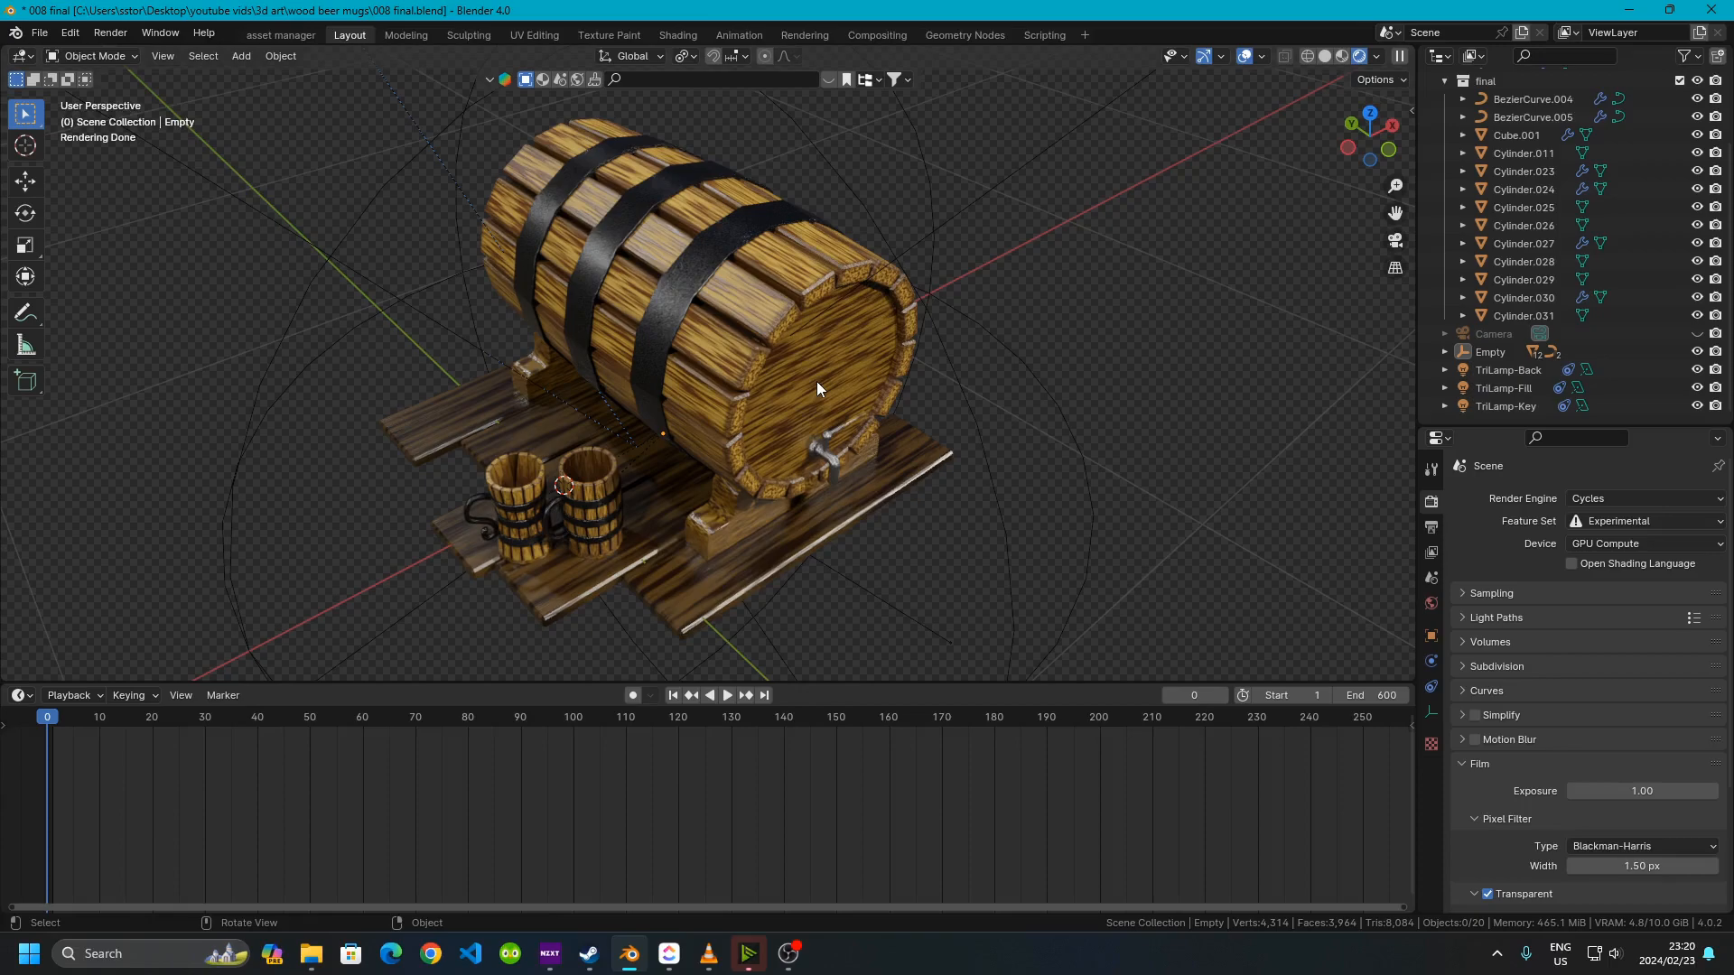
{"action": "mouse_move", "coordinate": [816, 381]}
{"action": "middle_mouse_down"}
{"action": "mouse_move", "coordinate": [822, 307]}
{"action": "mouse_move", "coordinate": [831, 371]}
{"action": "middle_mouse_up"}
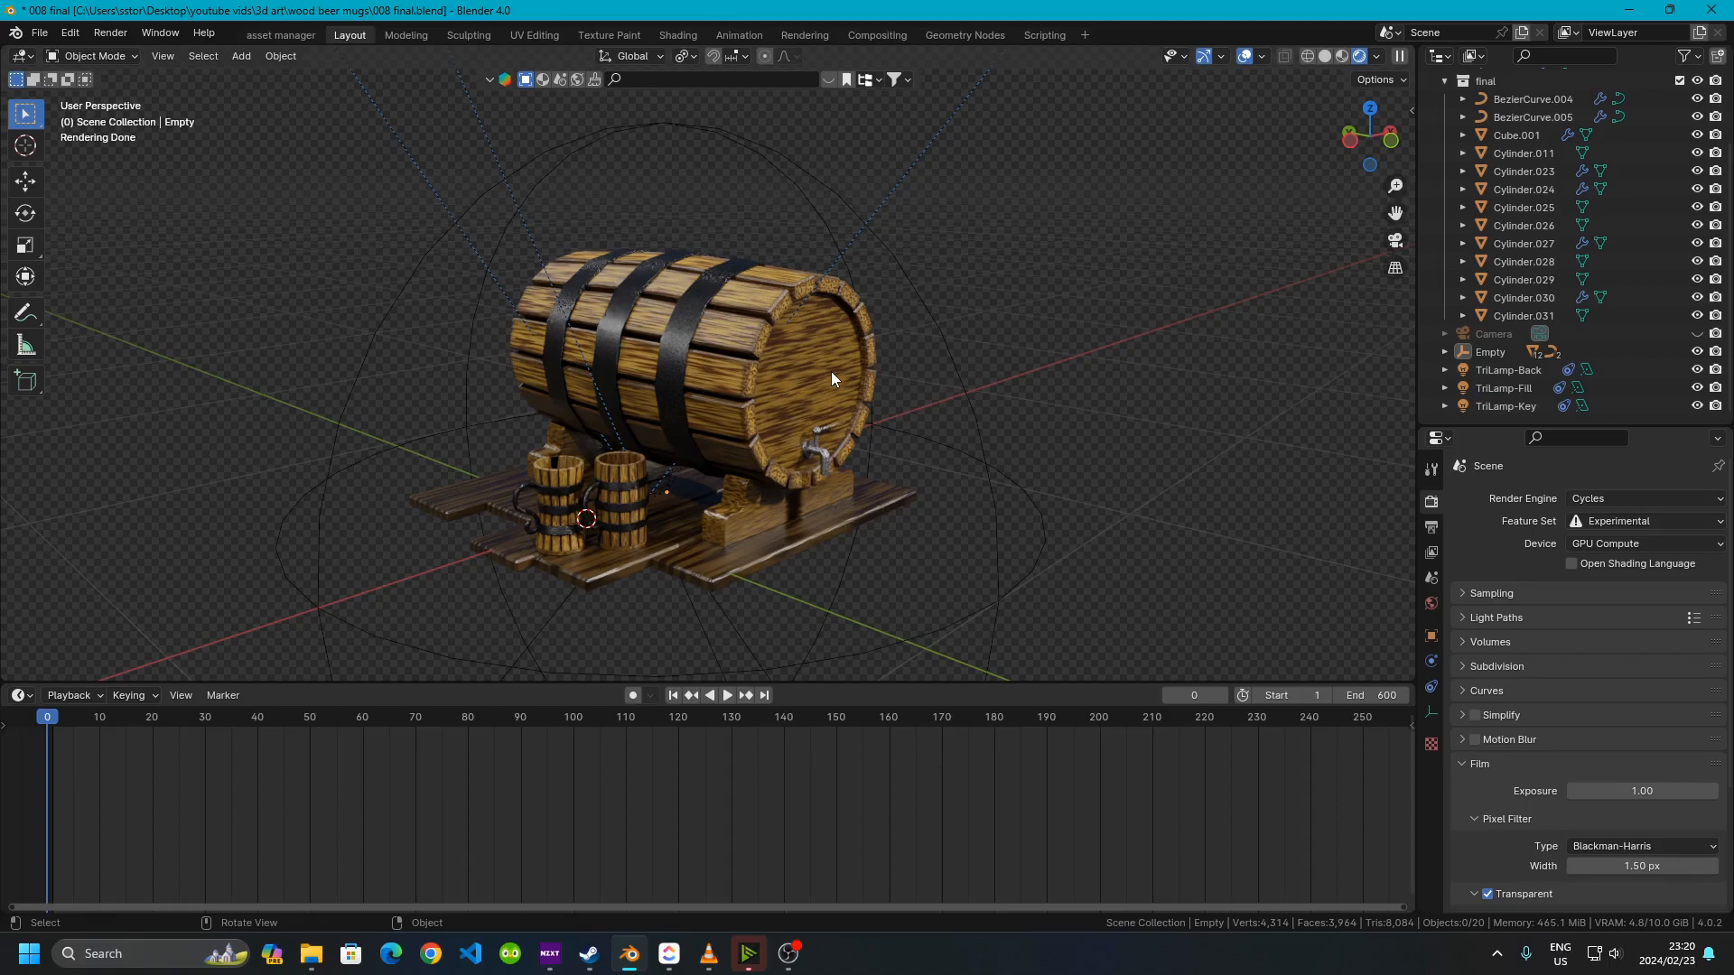